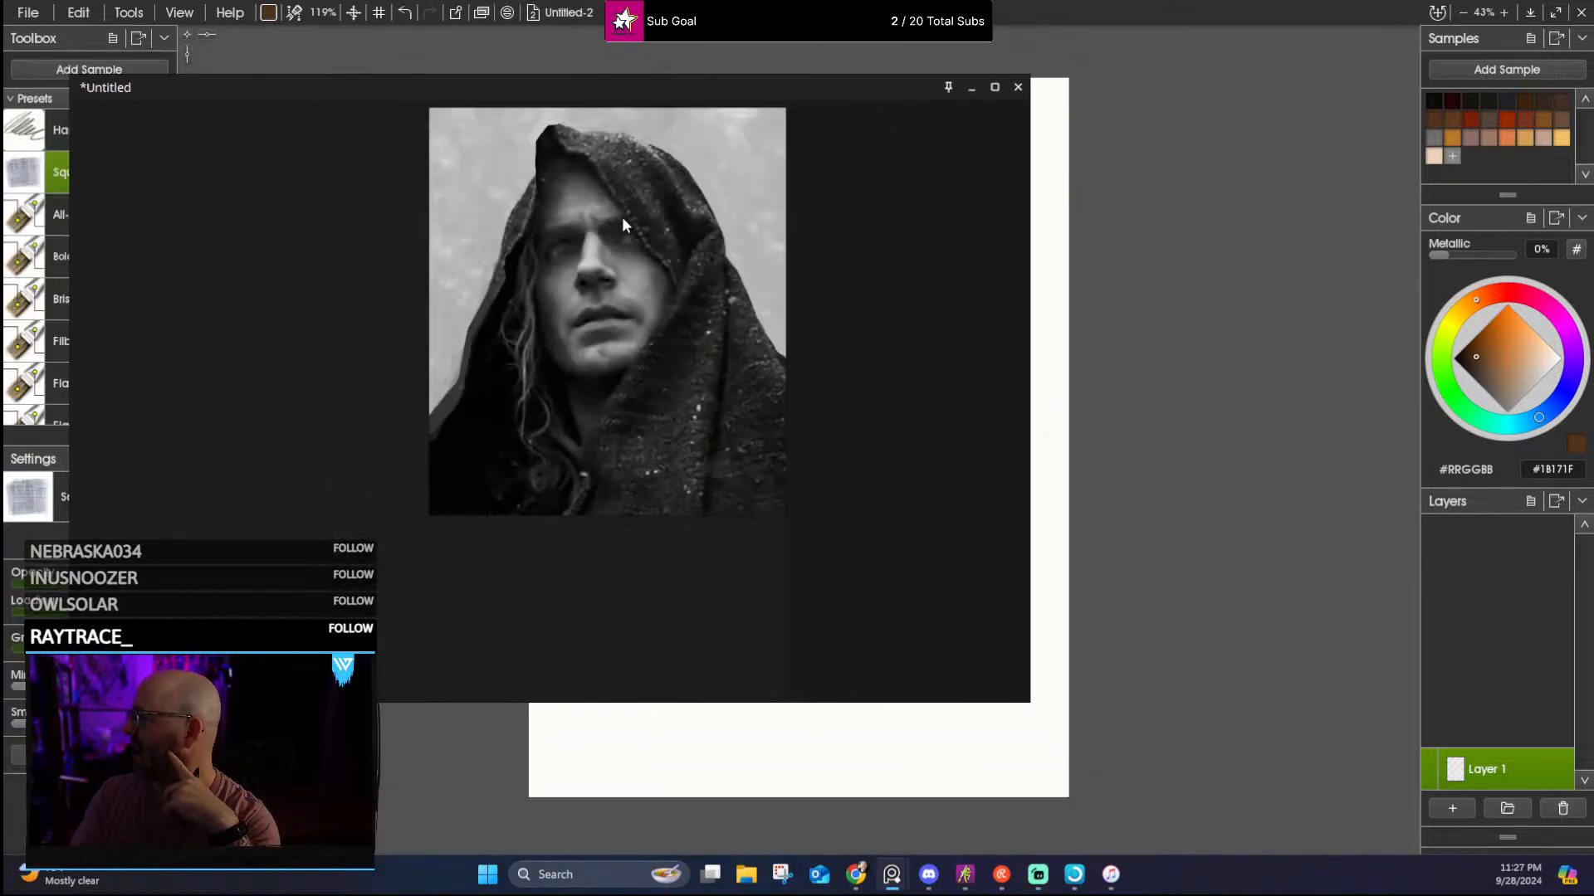
Turn off the grayscale display so the hooded-man reference photo shows in colour, and maximize the reference board
right_click(546, 331)
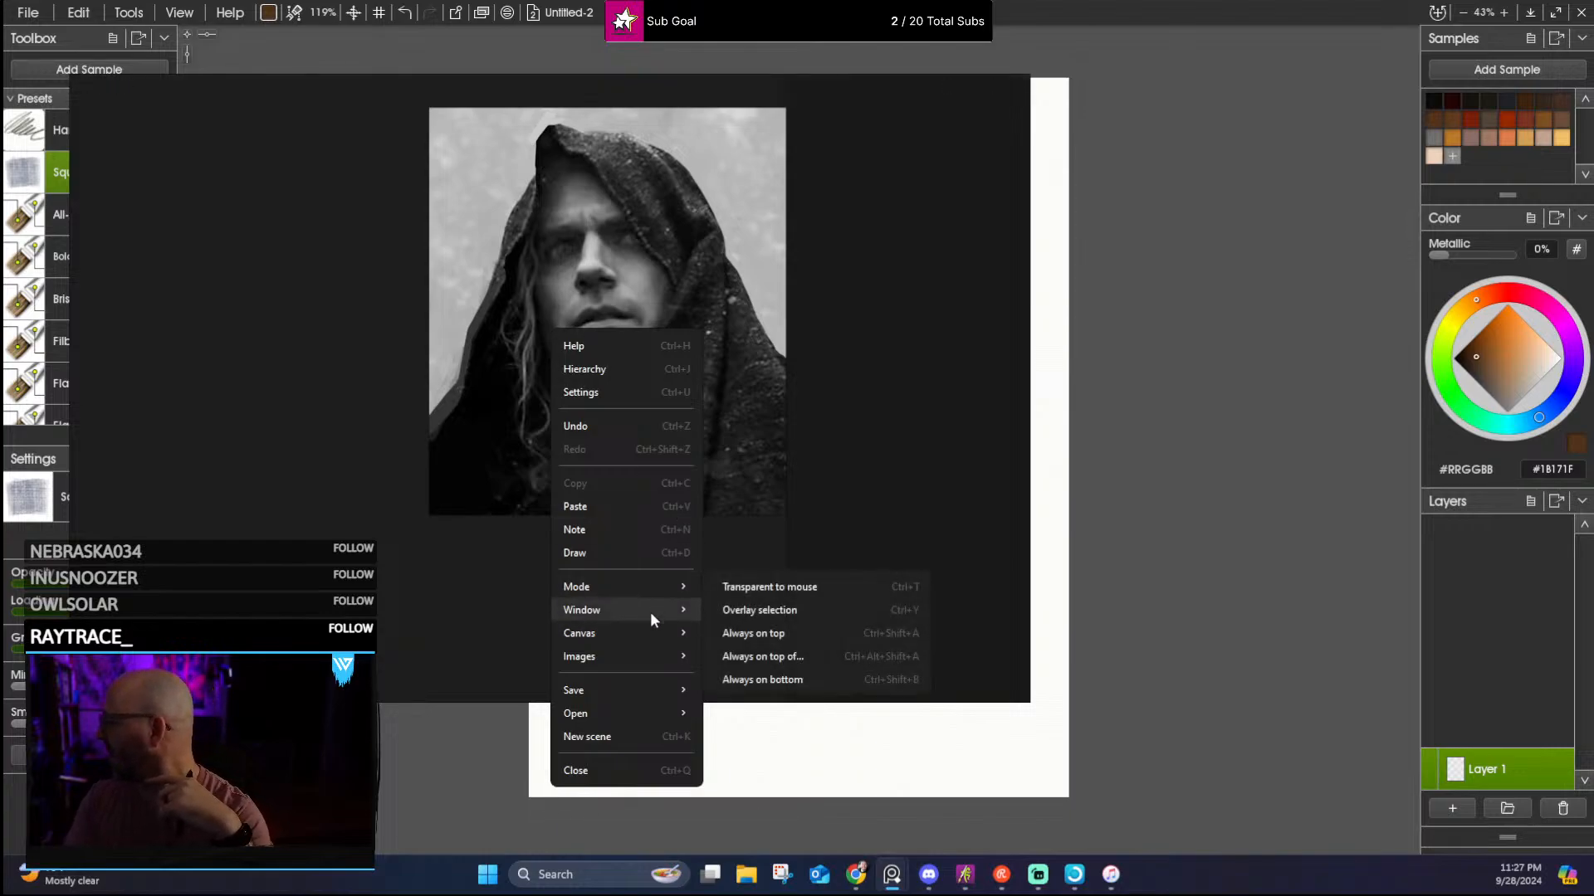
mouse_move(644, 619)
click(730, 703)
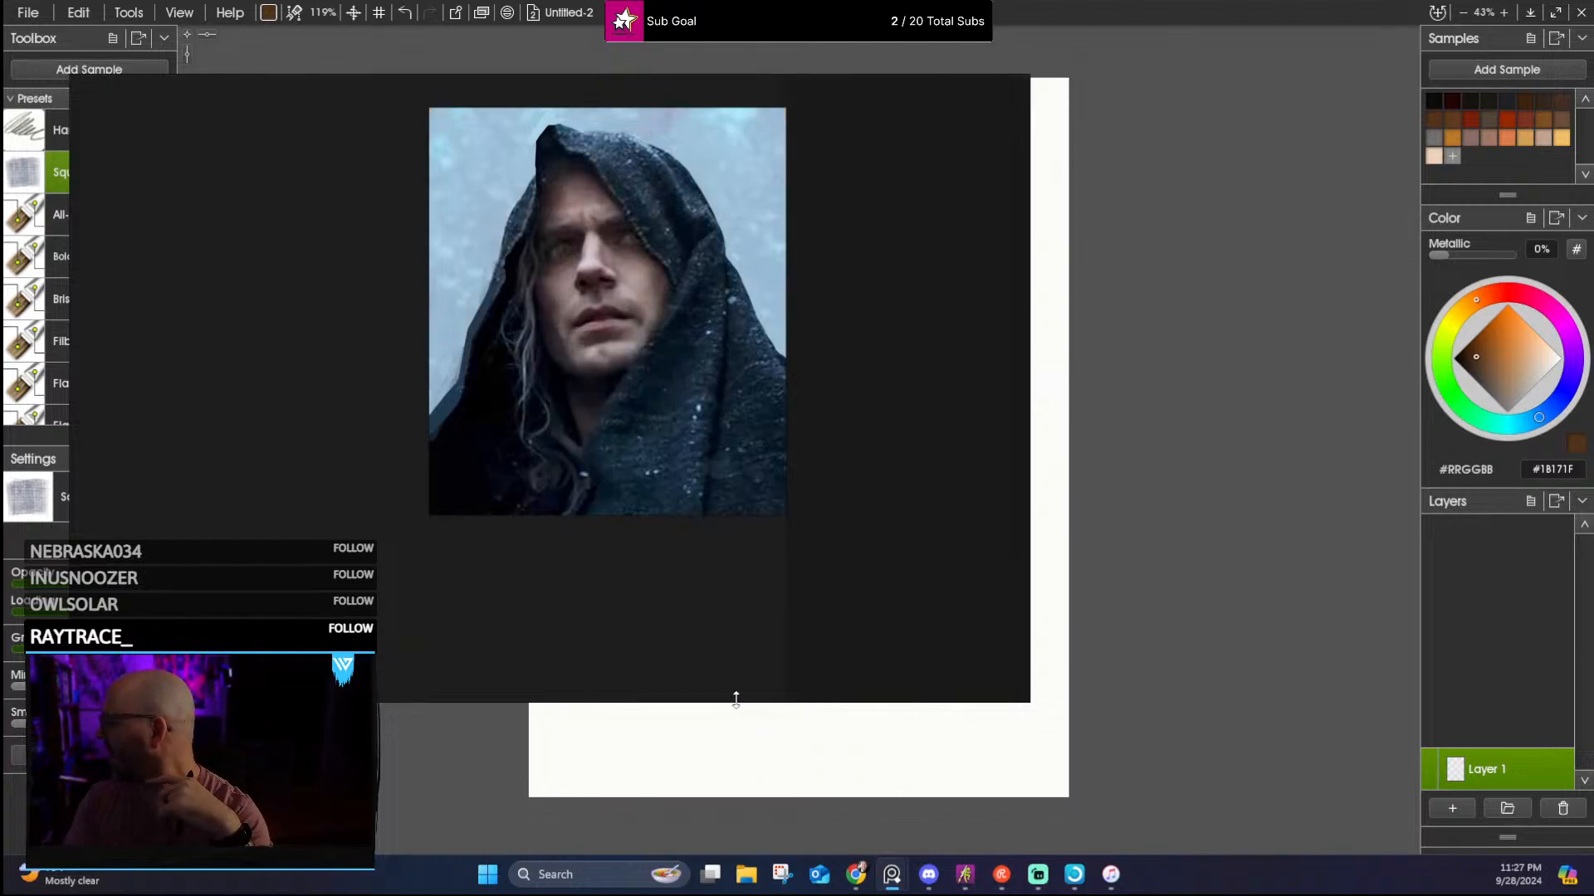
scroll(640, 272, down, 1)
drag(711, 236, 704, 341)
scroll(683, 345, up, 2)
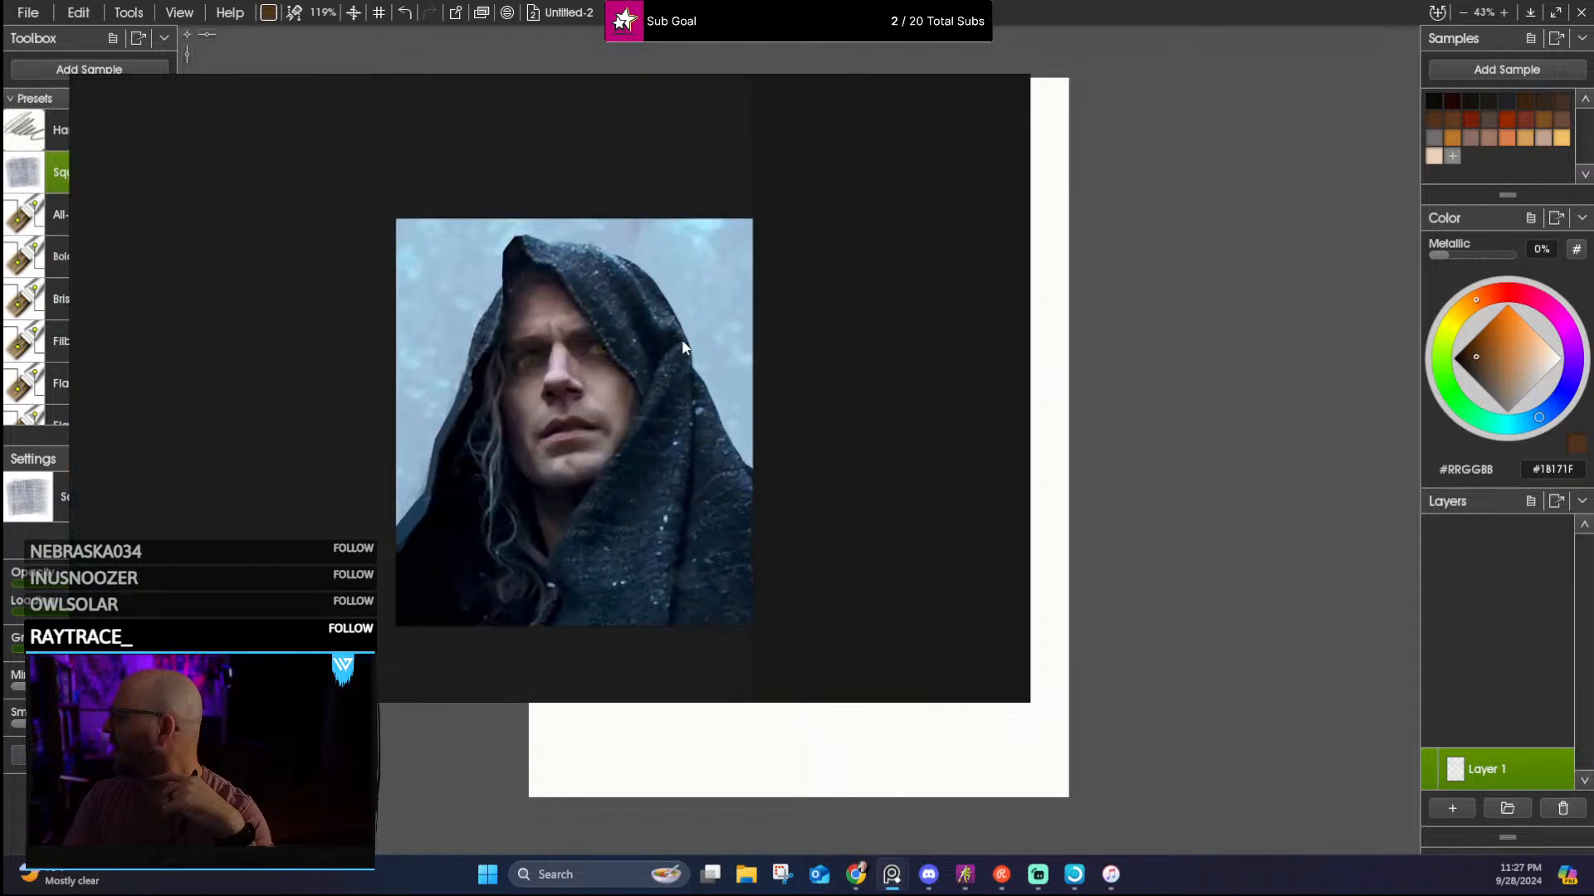
scroll(688, 337, down, 1)
click(994, 88)
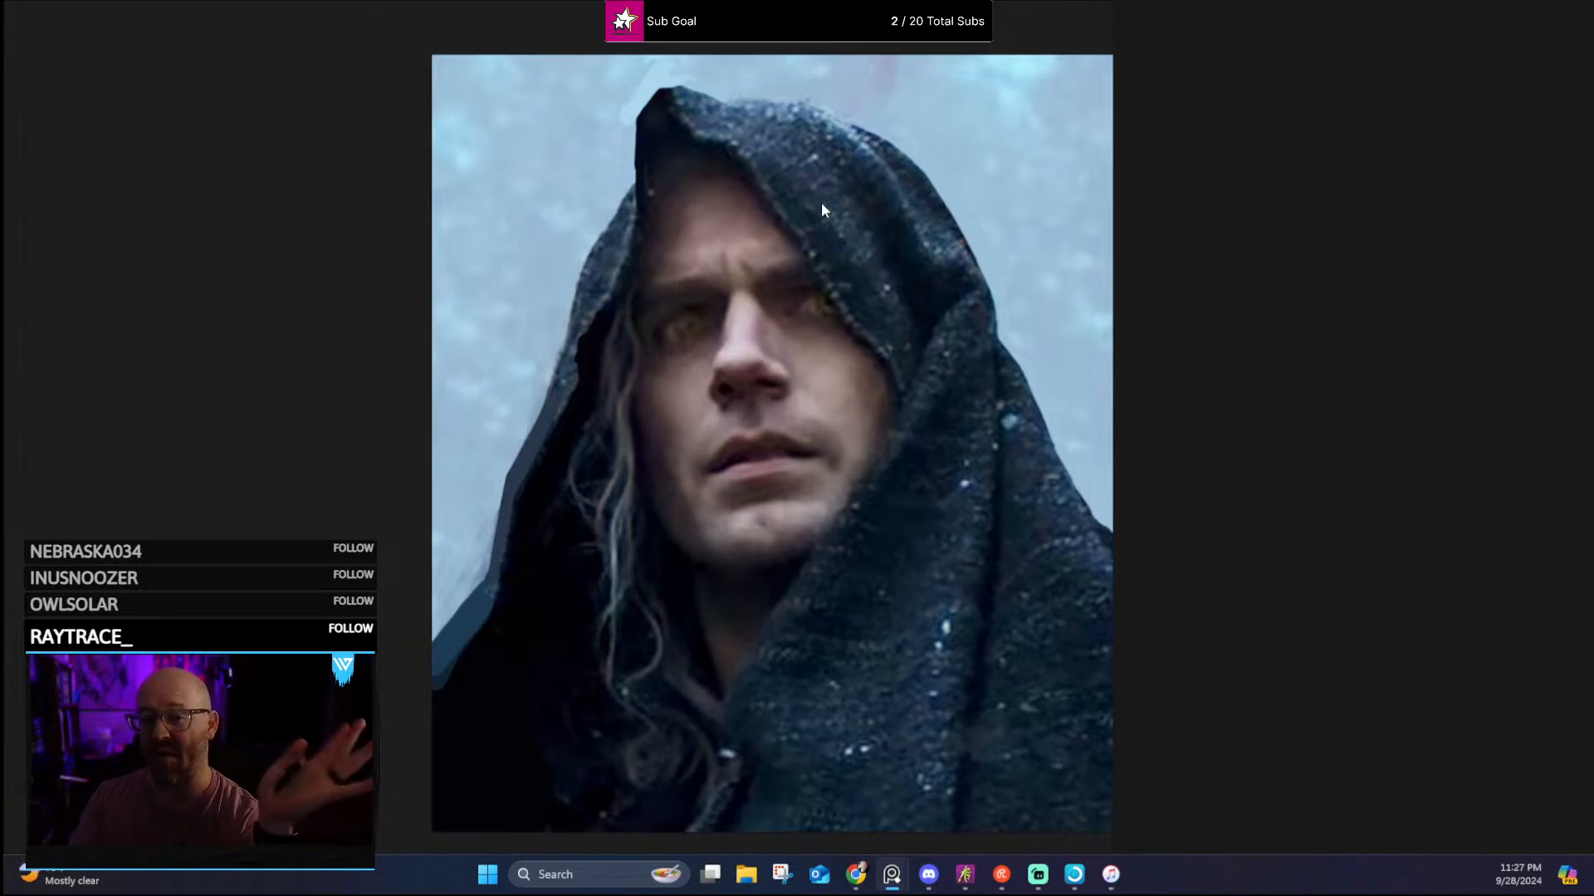
Move from the reference photo to the painted portrait of the hooded man and examine its face, lighting and hood
scroll(778, 246, down, 2)
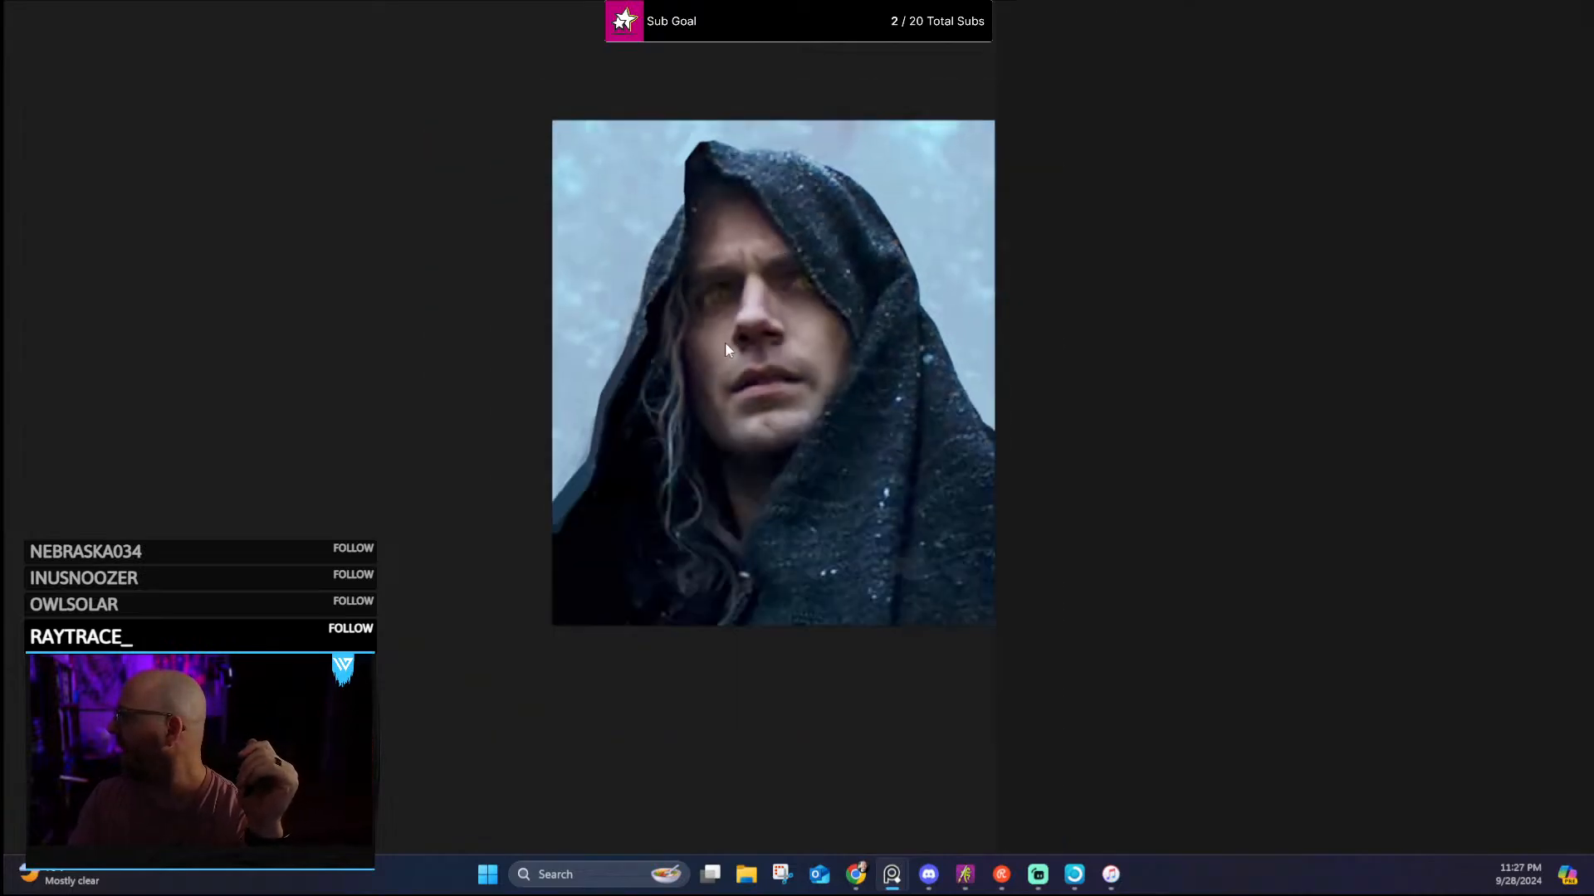
drag(603, 338, 1148, 307)
mouse_move(456, 282)
mouse_down()
mouse_move(928, 380)
mouse_move(1064, 338)
mouse_move(1328, 387)
mouse_up()
drag(1172, 384, 1073, 367)
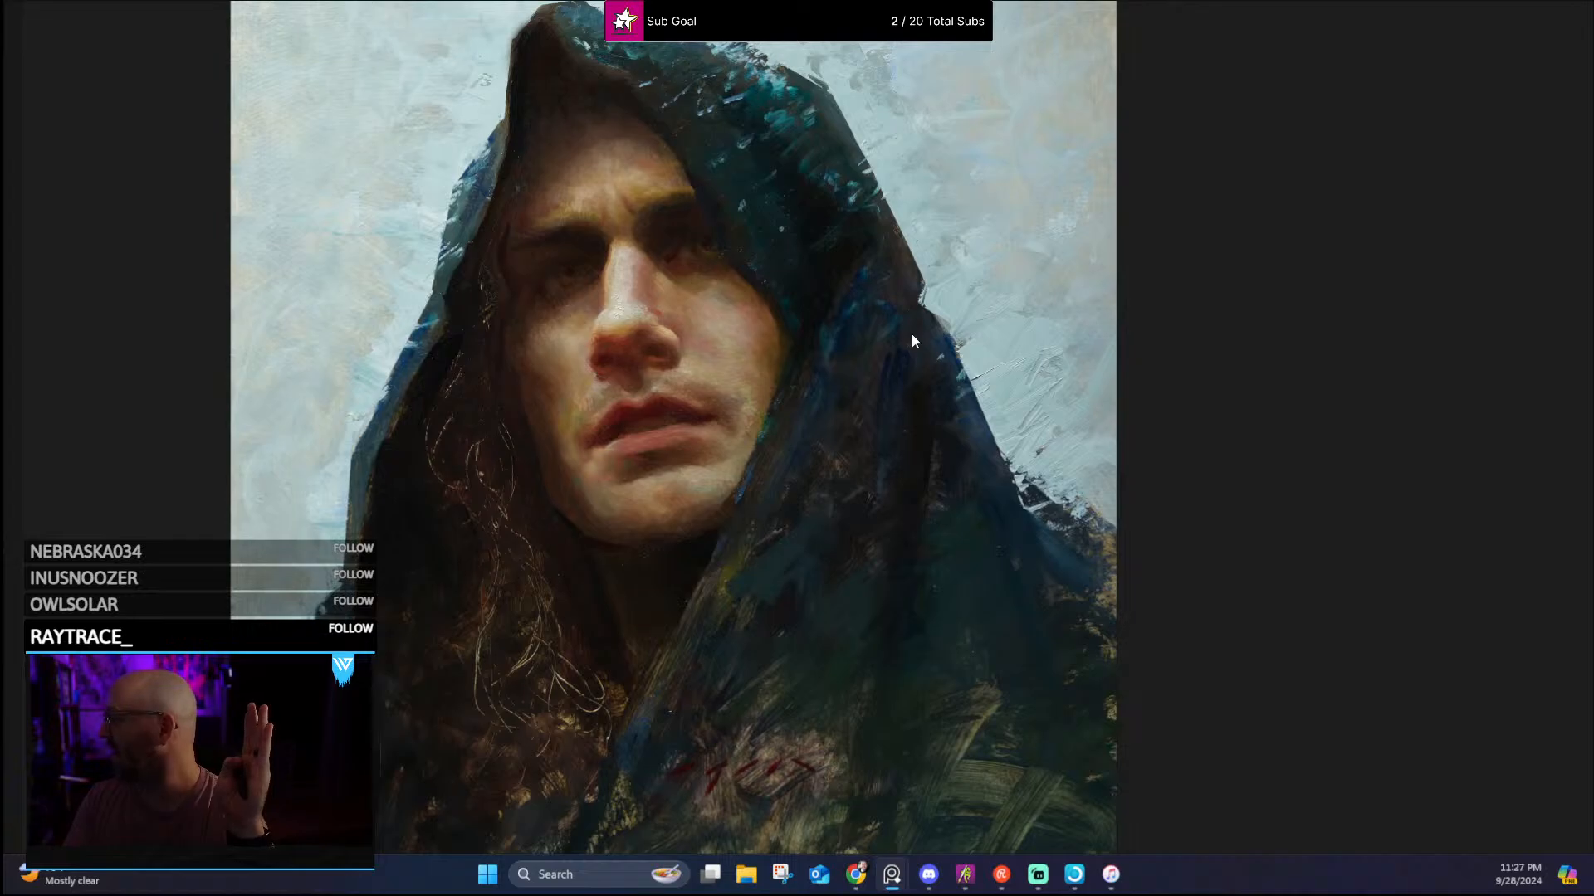
drag(842, 272, 846, 282)
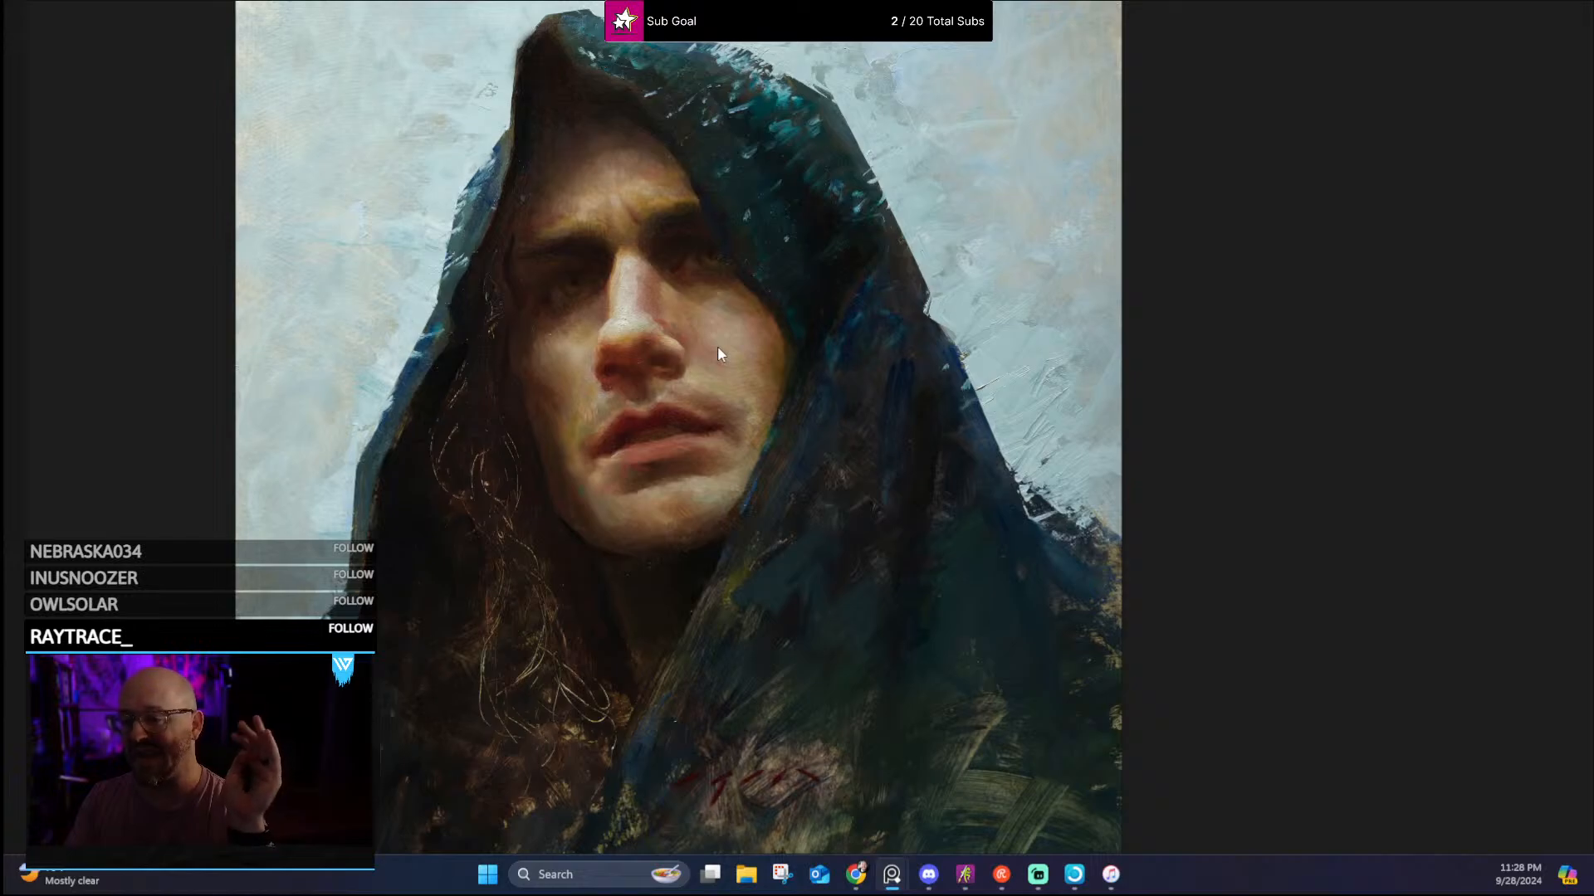
scroll(704, 328, up, 1)
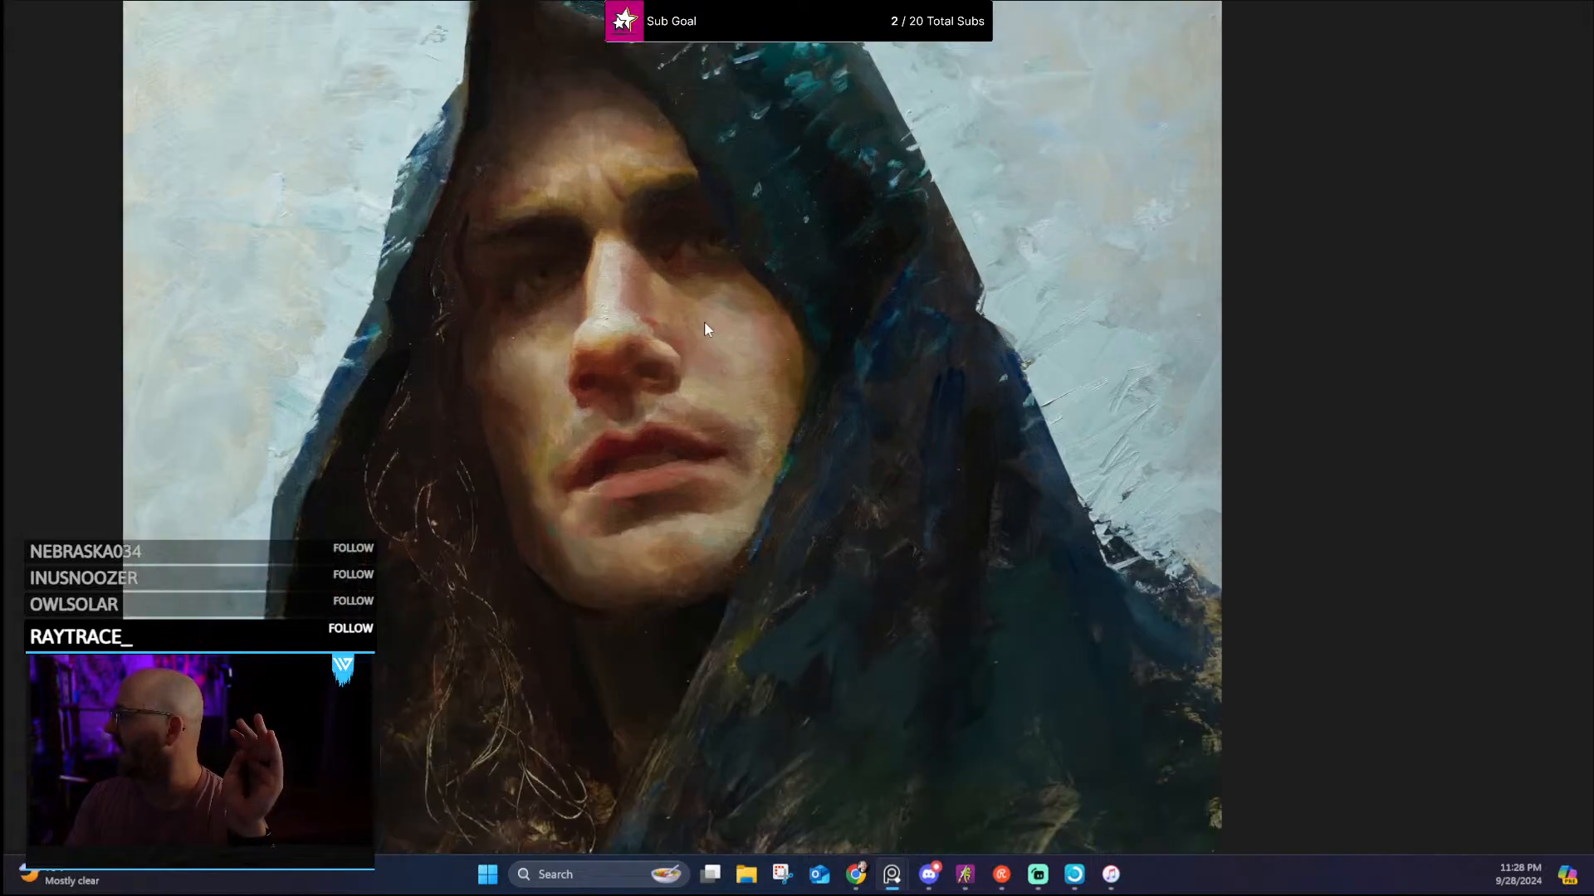
scroll(811, 377, down, 1)
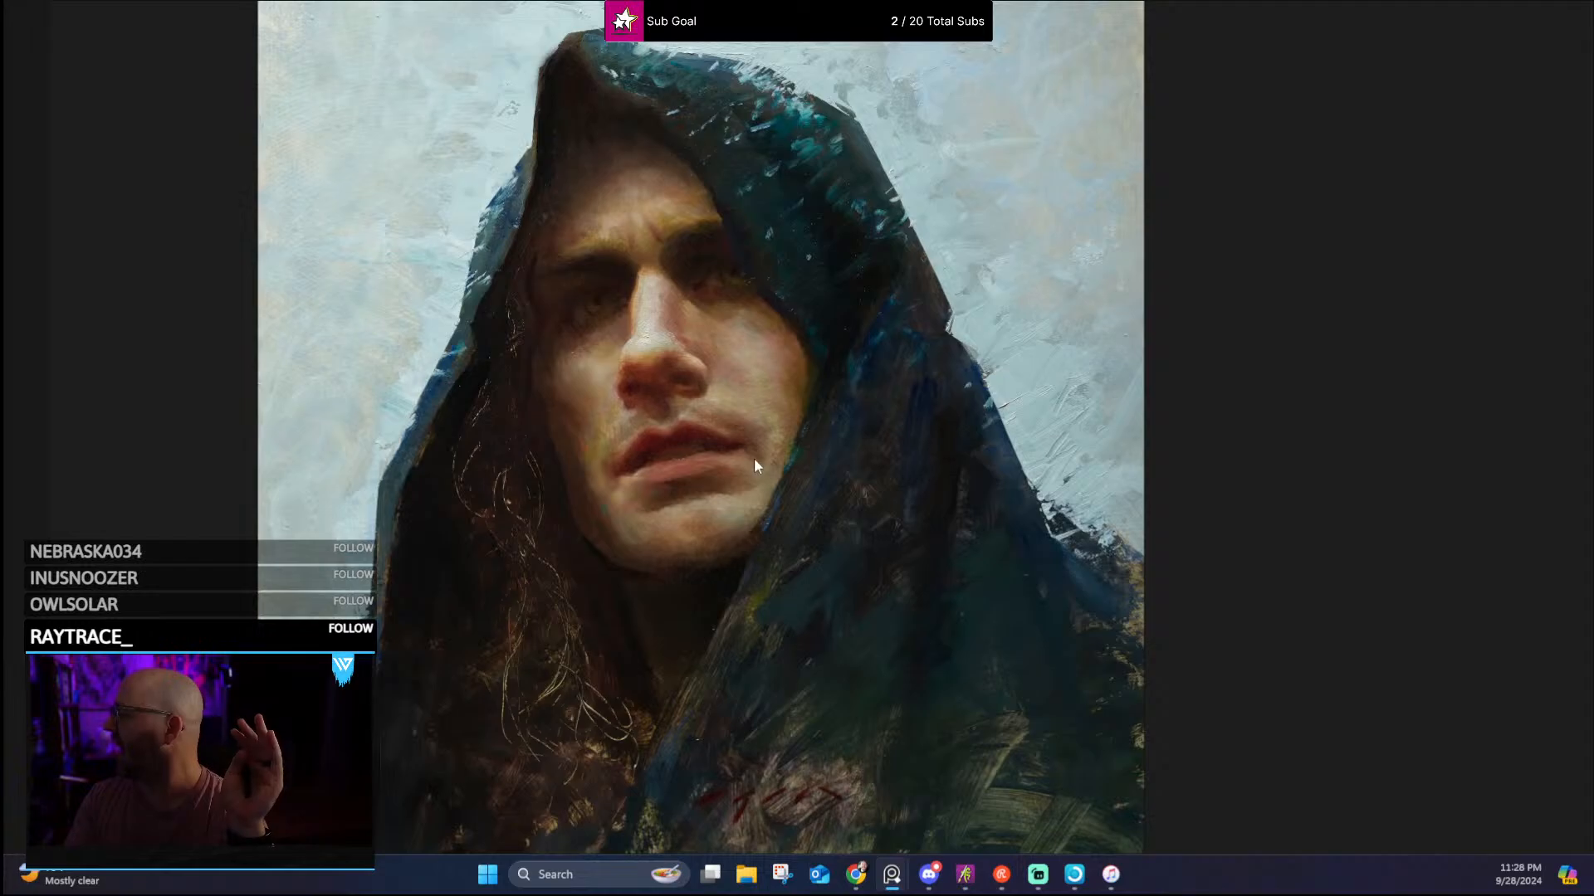
mouse_move(754, 465)
mouse_down()
mouse_move(669, 374)
mouse_move(669, 407)
mouse_up()
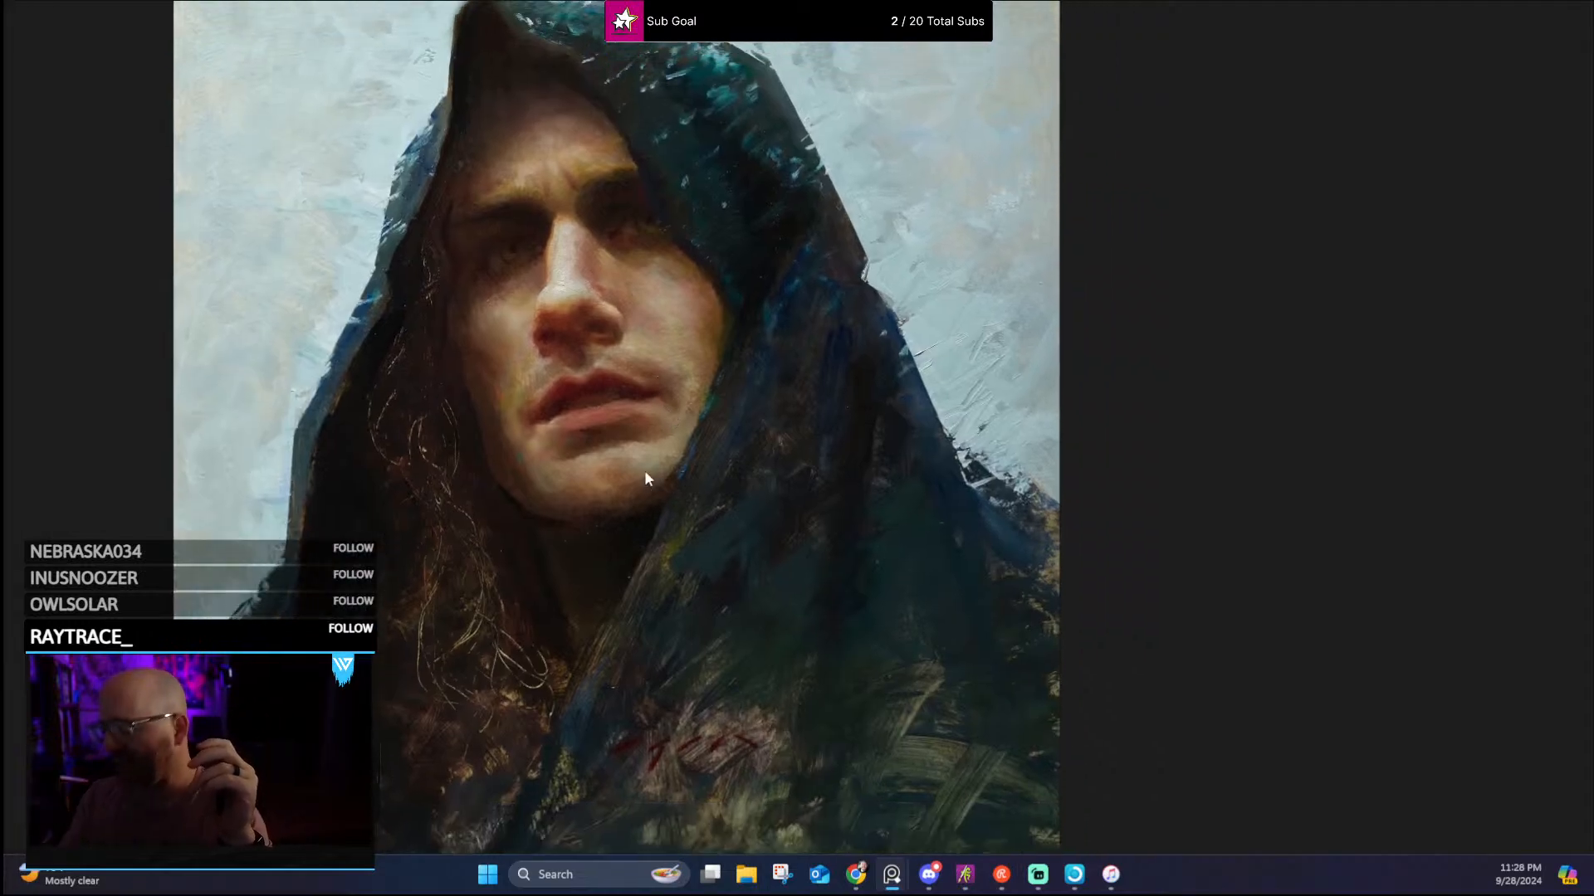
drag(711, 374, 629, 508)
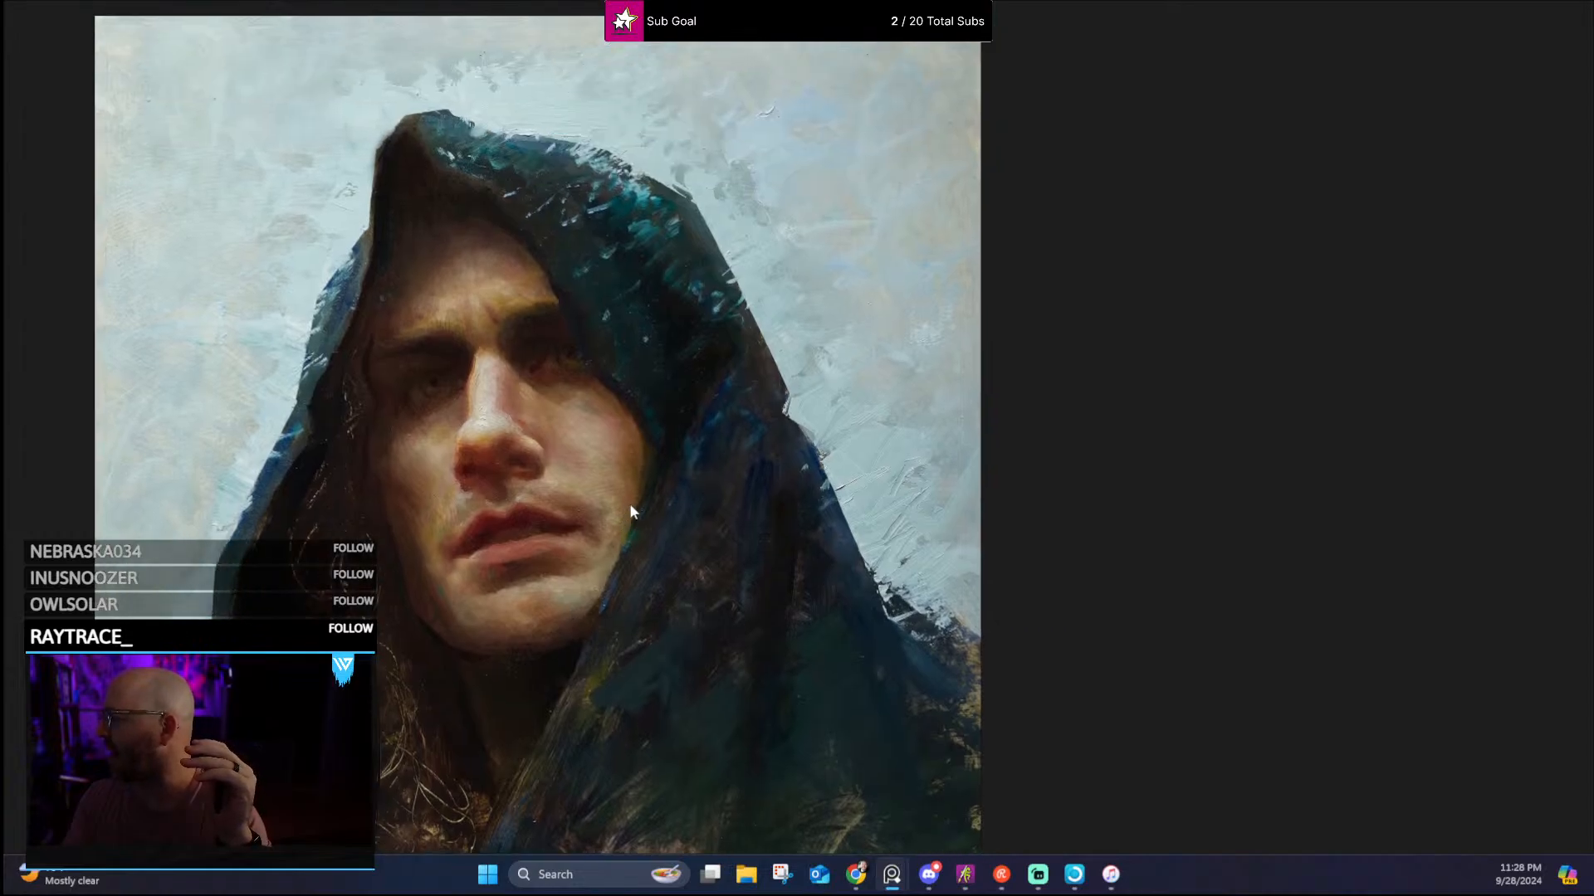
scroll(629, 508, up, 2)
scroll(519, 451, down, 3)
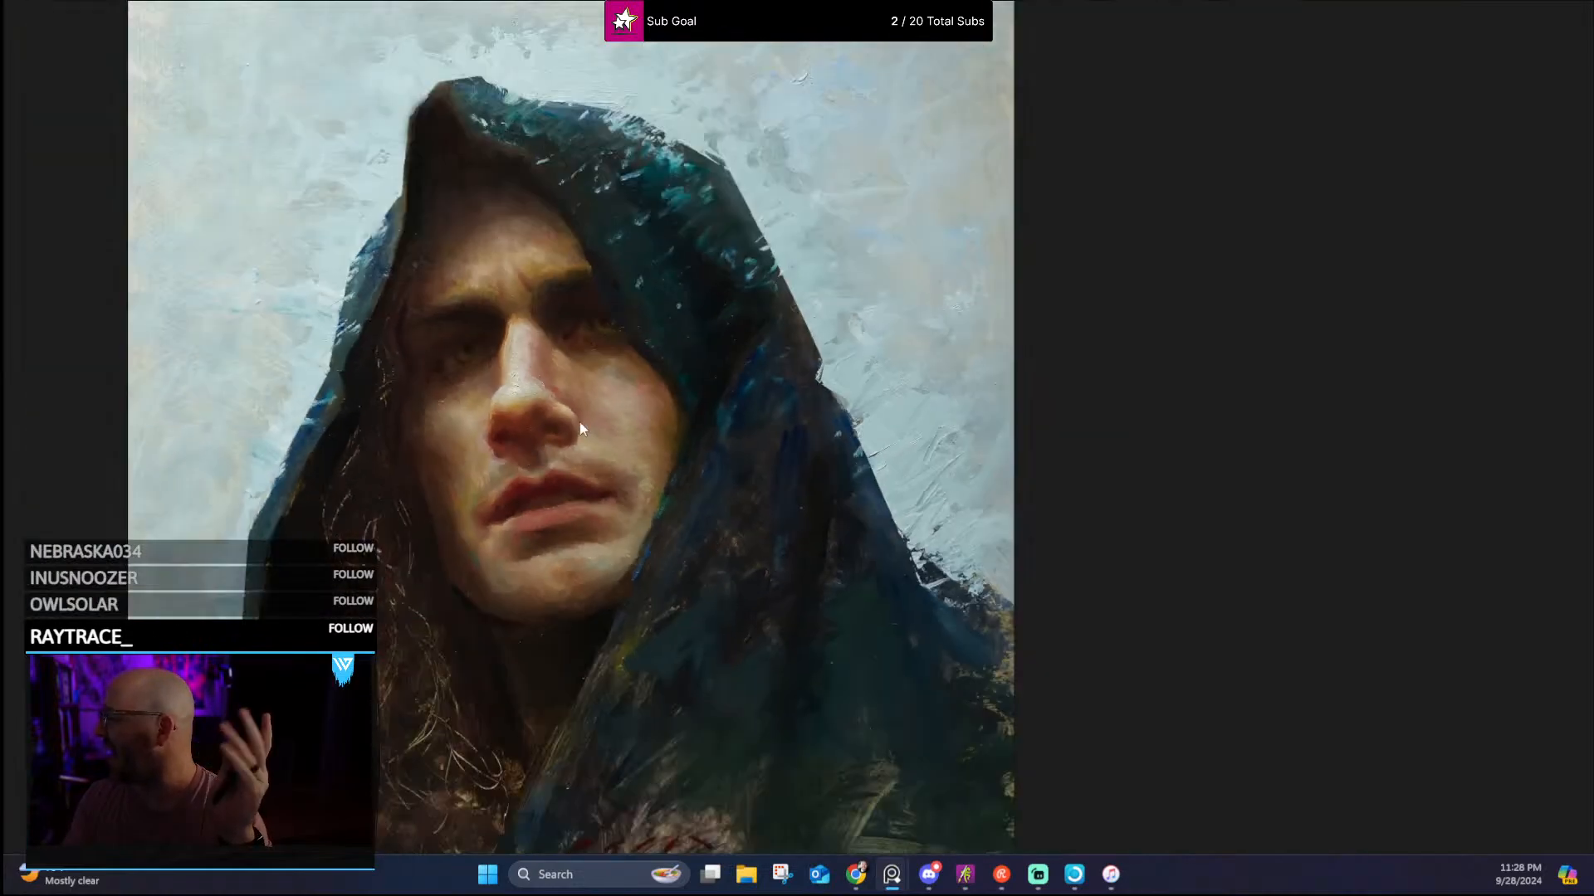
mouse_move(613, 395)
mouse_down()
mouse_move(746, 261)
mouse_move(695, 306)
mouse_up()
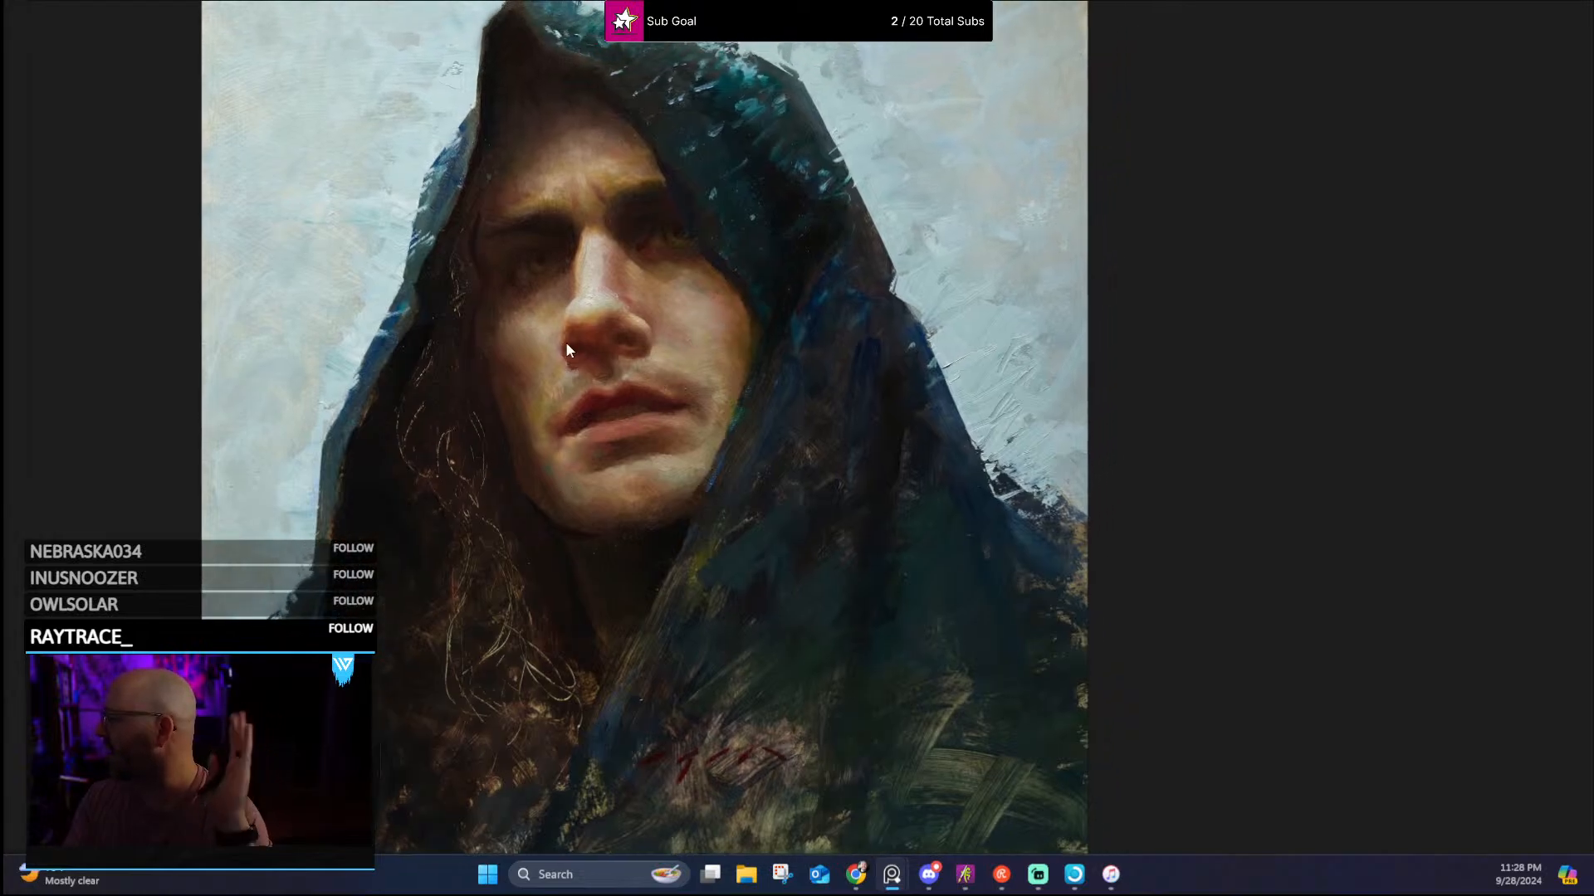
drag(567, 343, 504, 410)
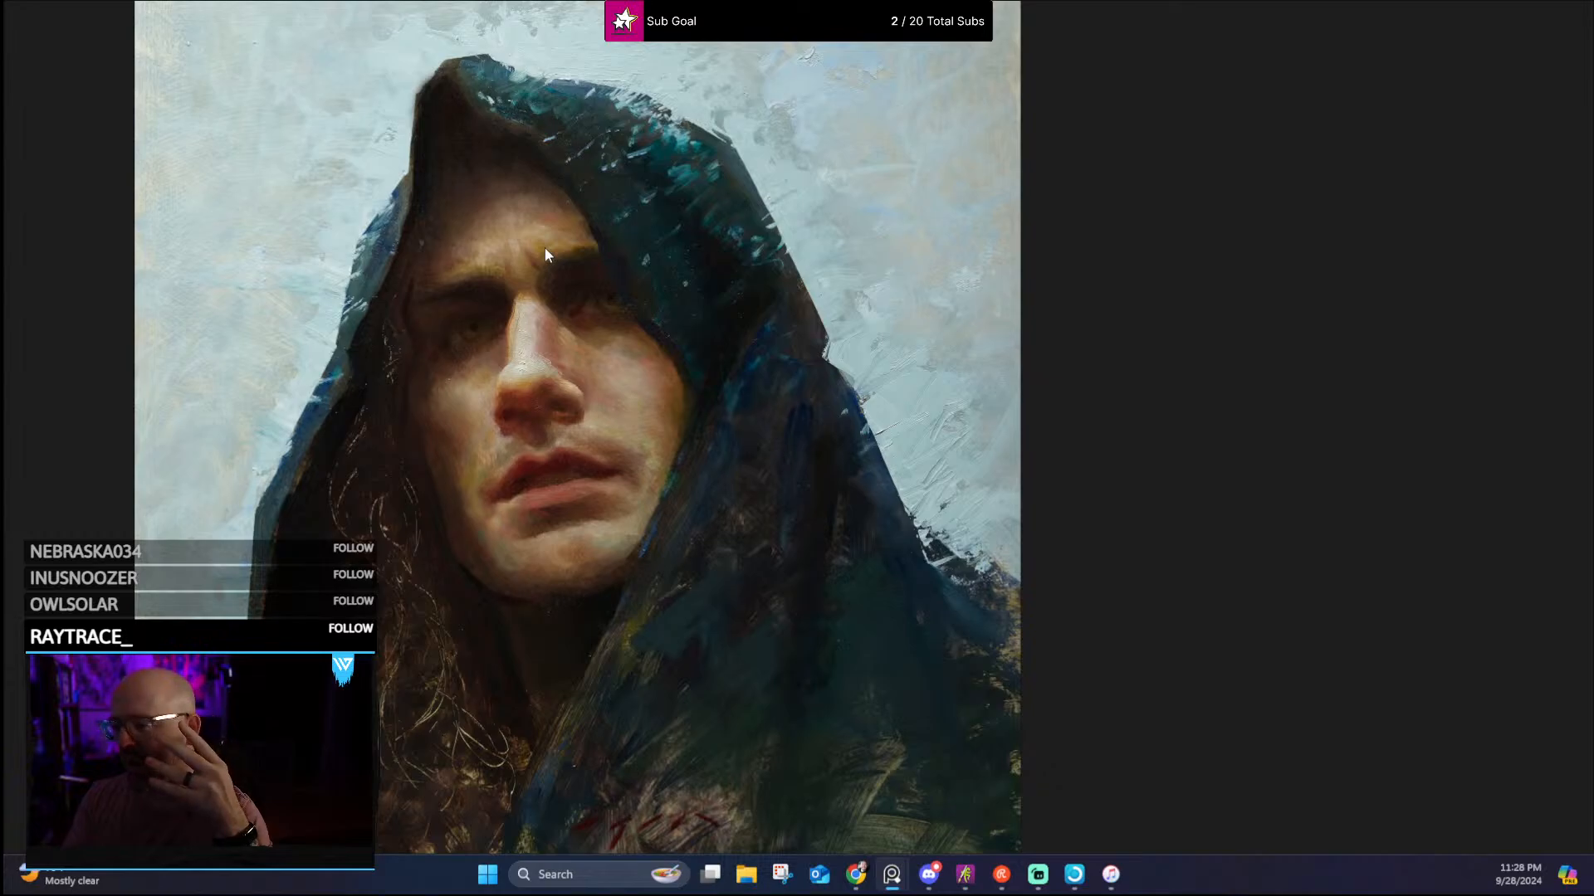
scroll(548, 386, up, 1)
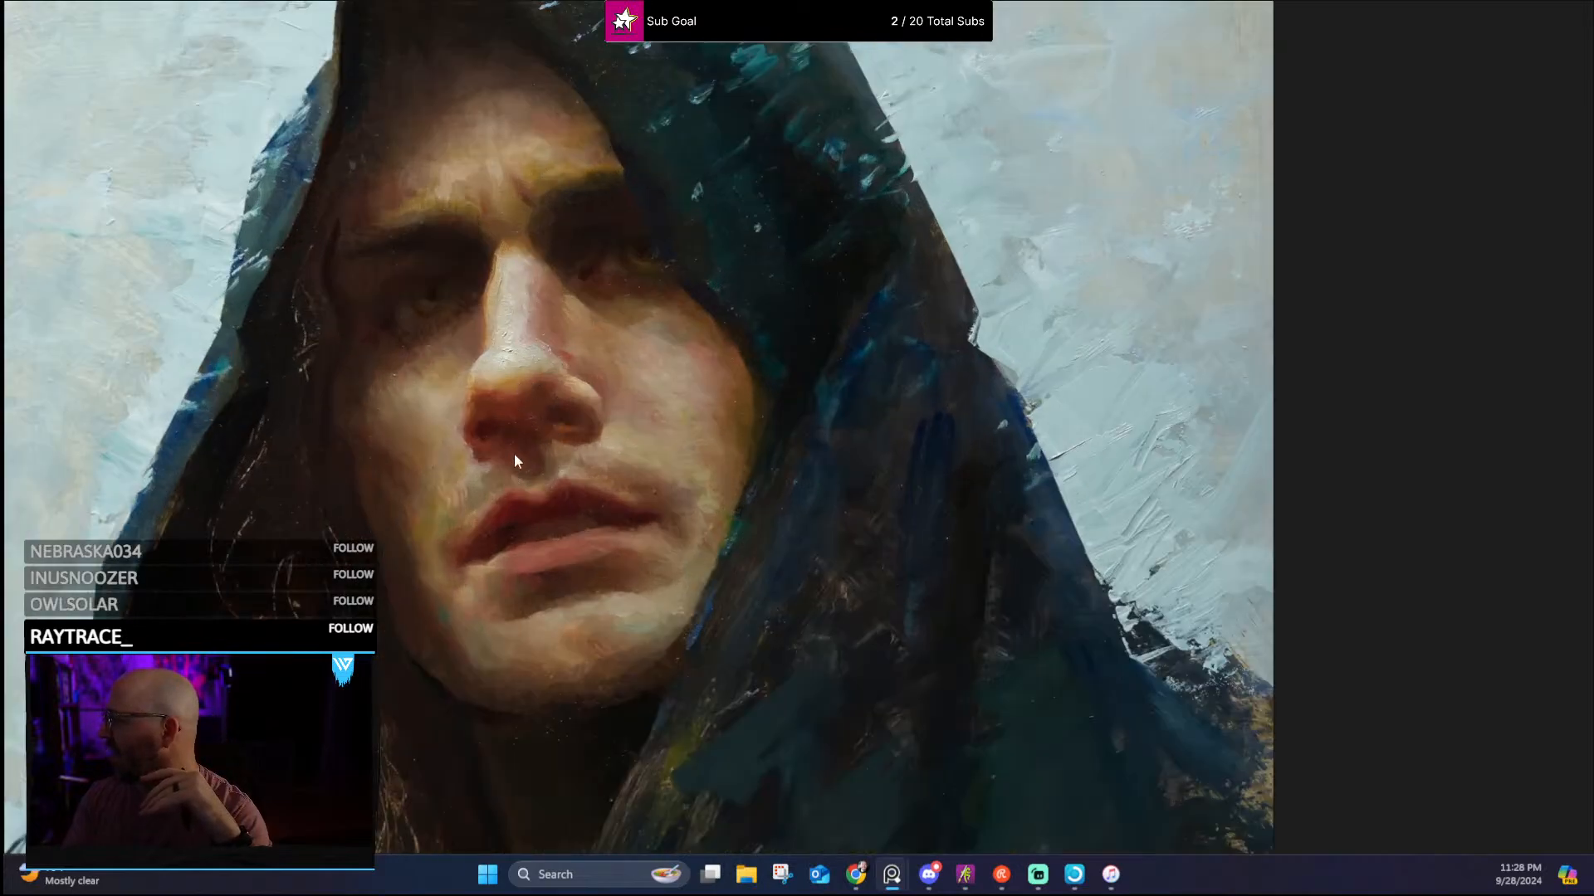
scroll(789, 563, down, 1)
scroll(789, 562, up, 2)
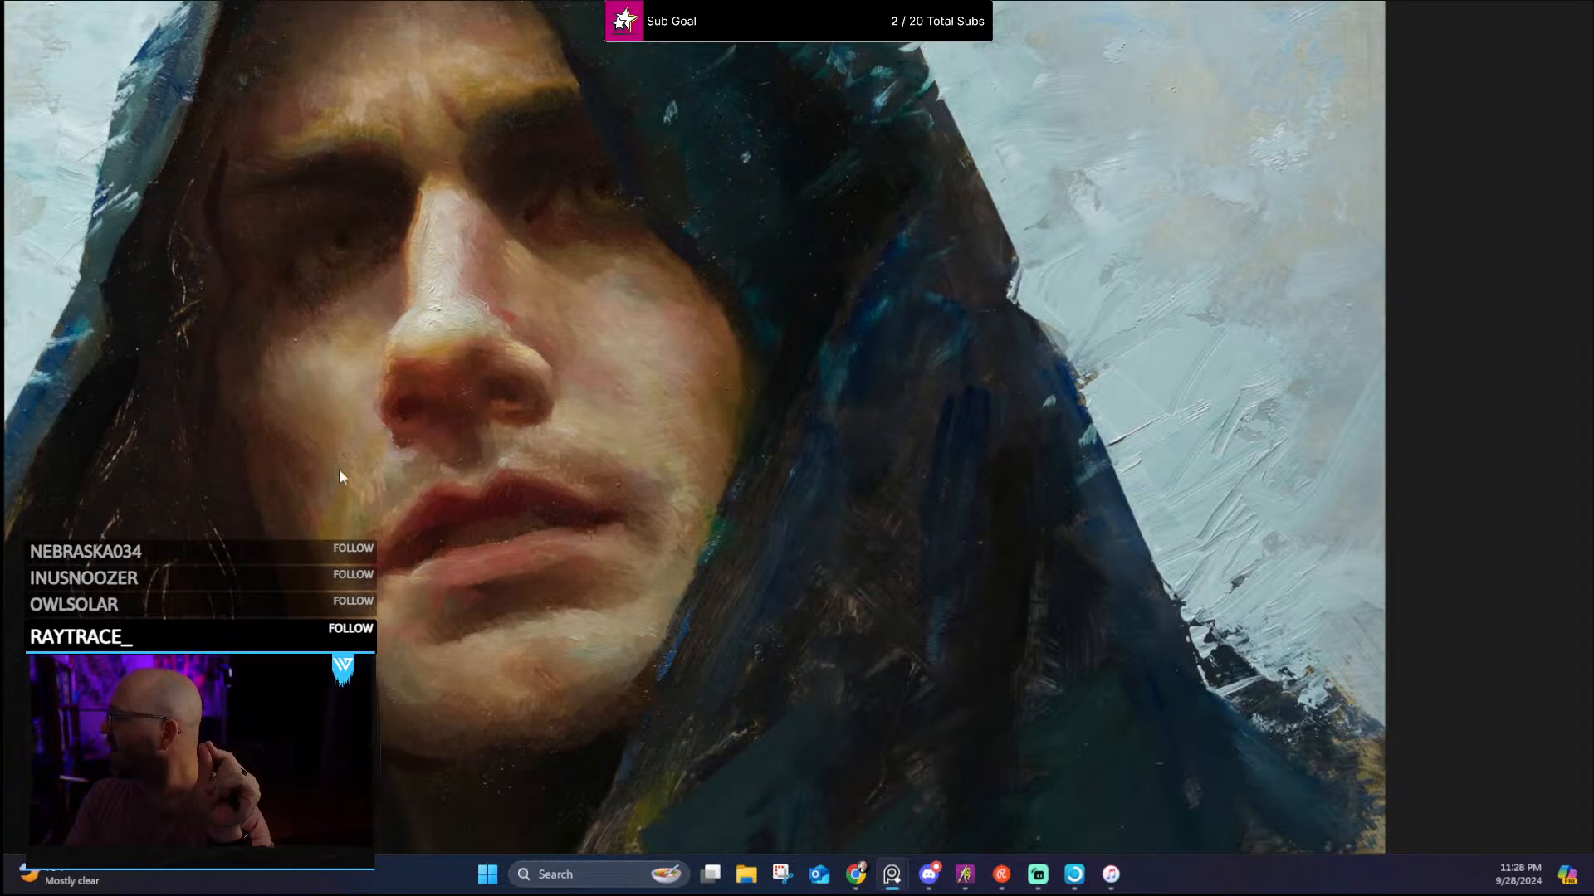
scroll(631, 191, down, 2)
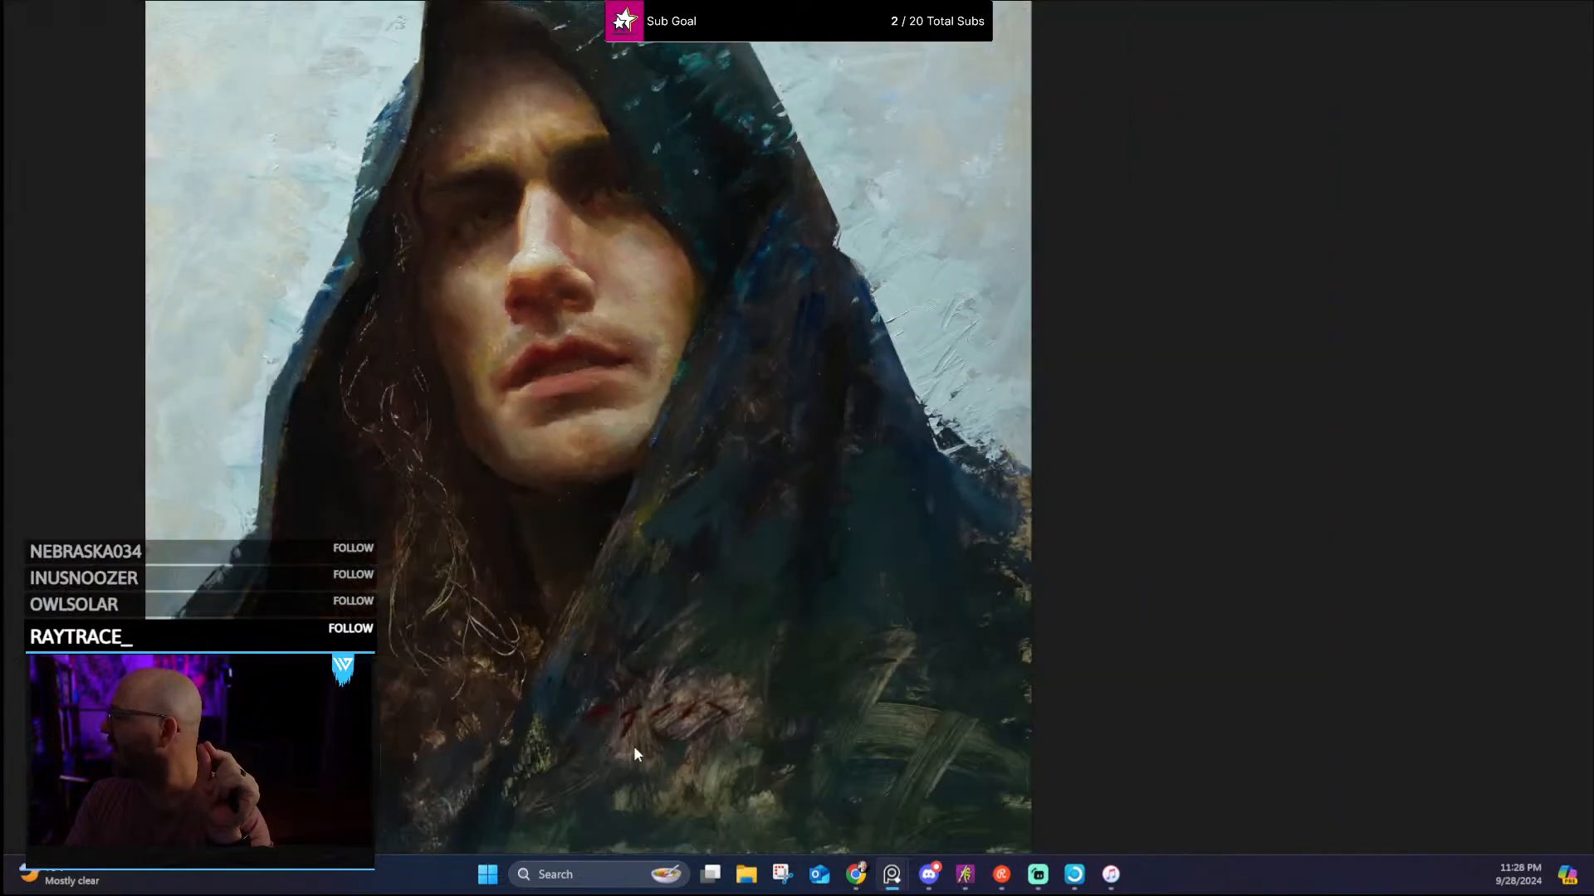
Examine the loose brushwork and signature on the painting's lower cloak, plus the scratched-in hair strands beside the face
drag(634, 748, 656, 465)
scroll(656, 463, up, 2)
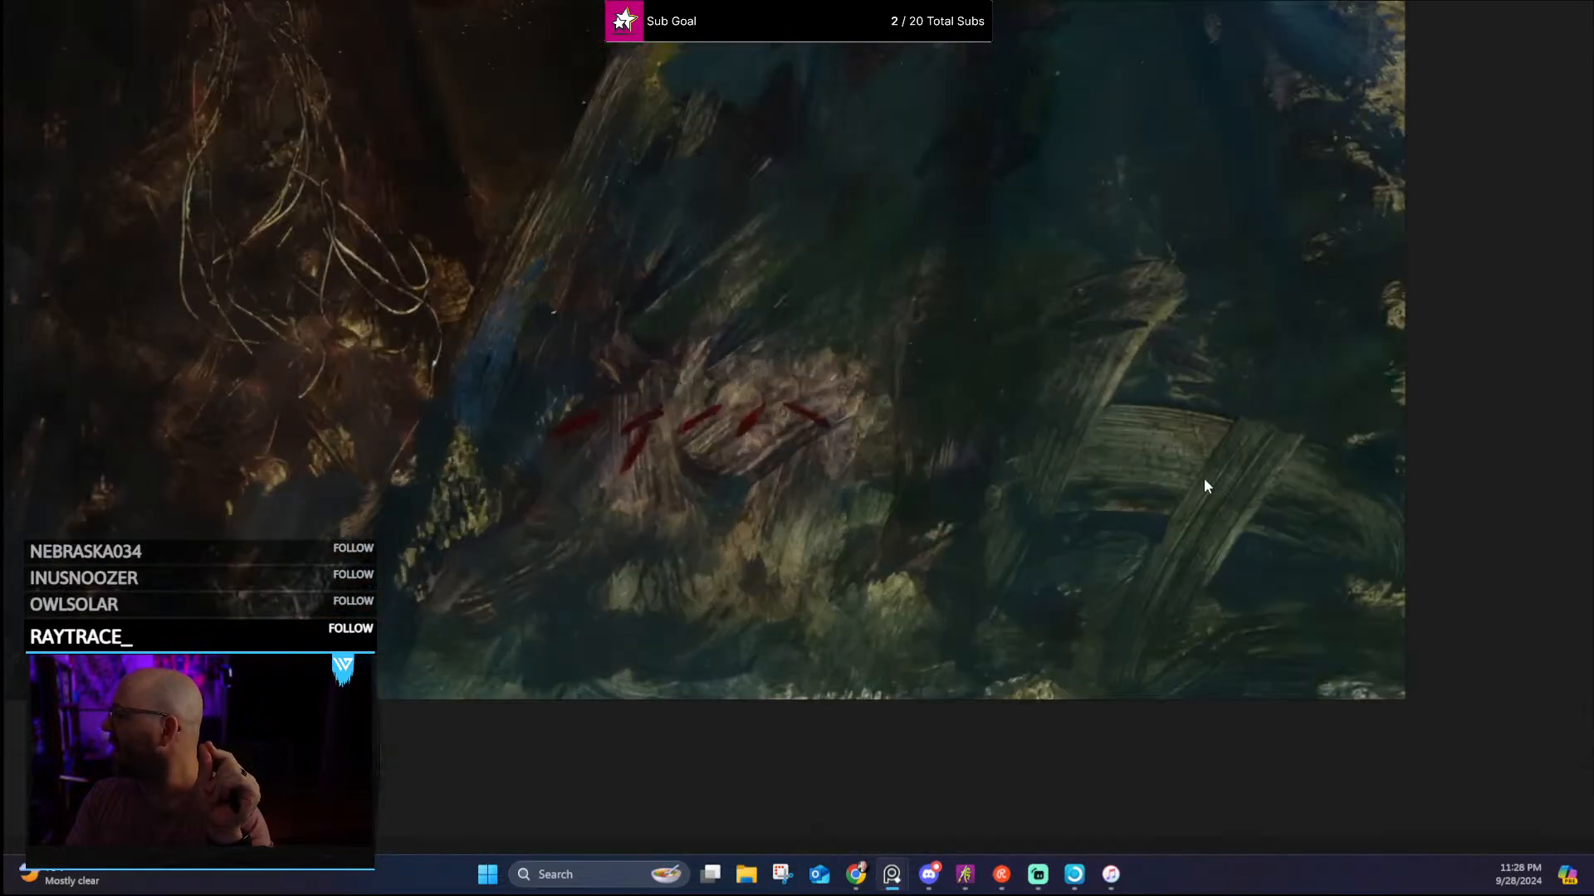
scroll(840, 291, down, 5)
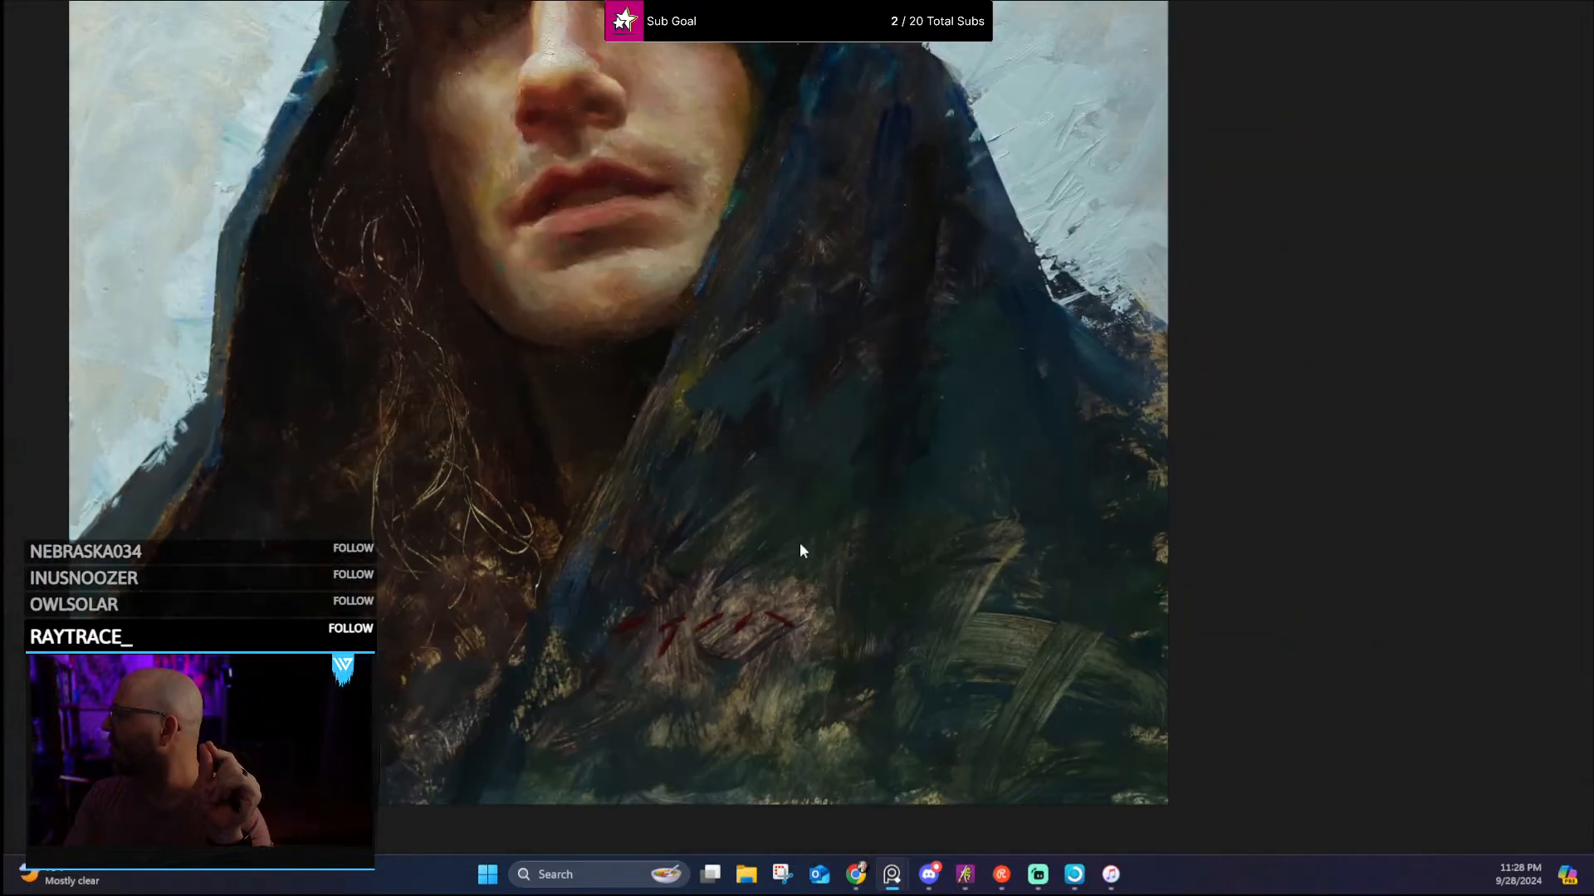
scroll(402, 666, up, 2)
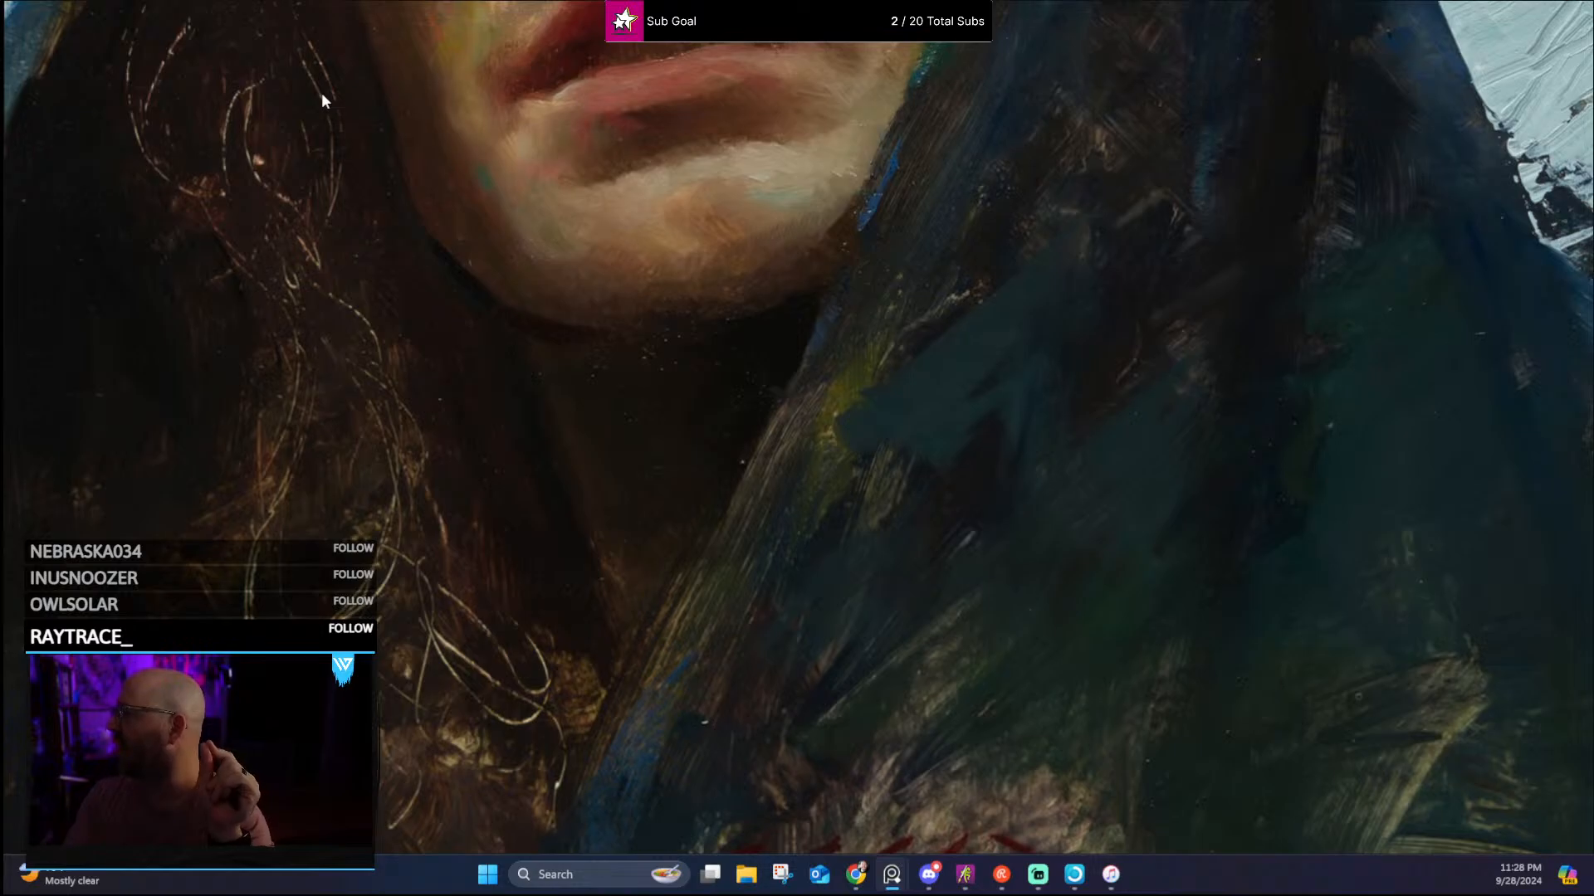
scroll(295, 259, down, 4)
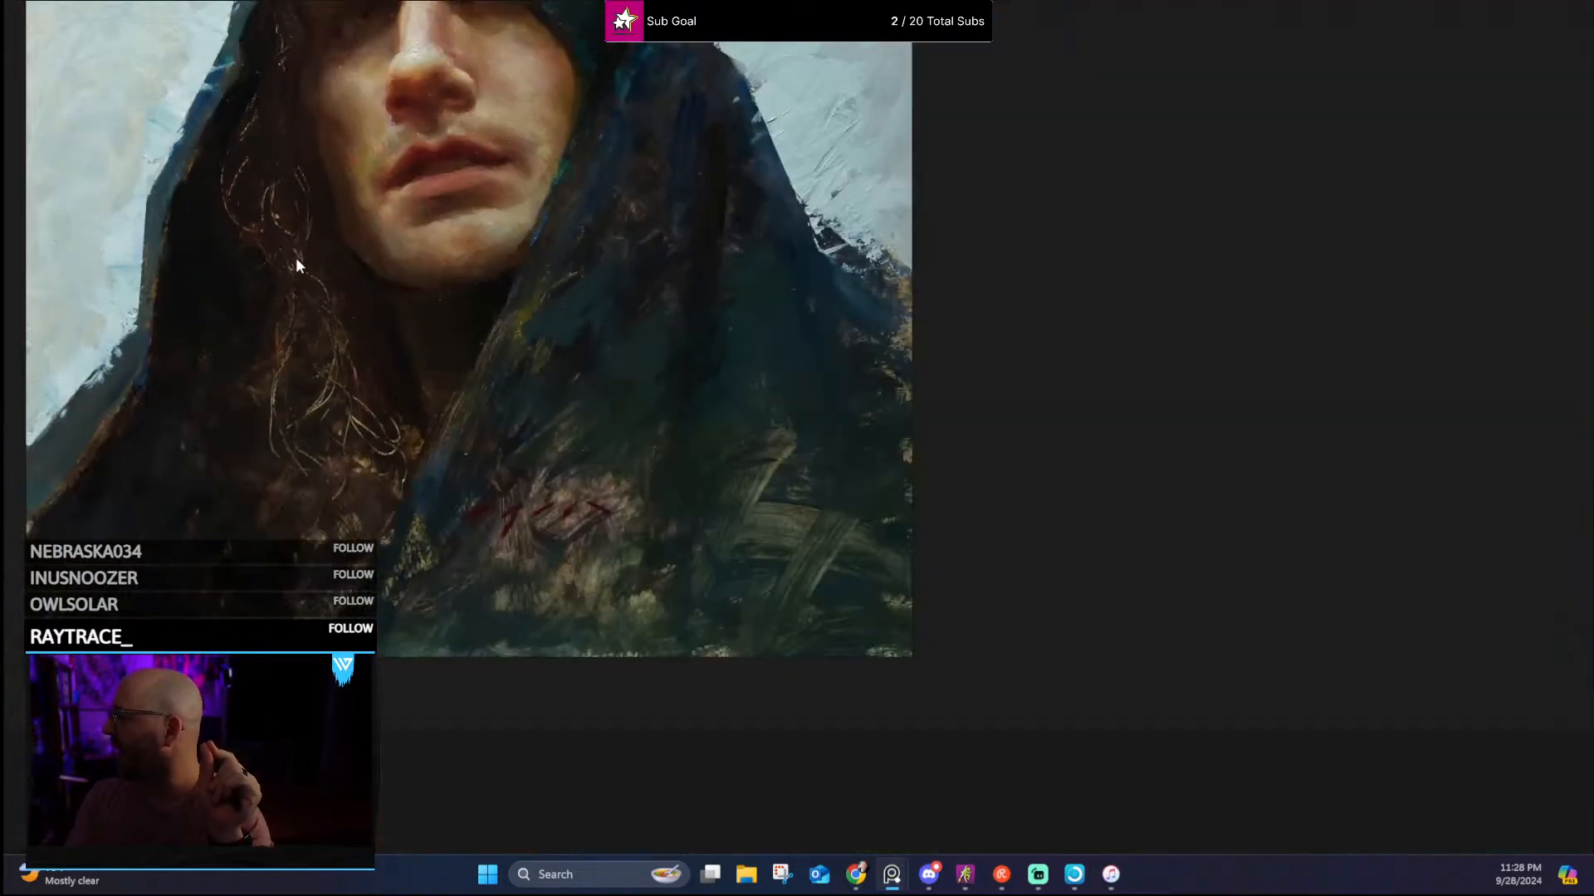
drag(399, 220, 493, 420)
drag(550, 228, 600, 261)
scroll(600, 260, up, 3)
scroll(611, 243, down, 3)
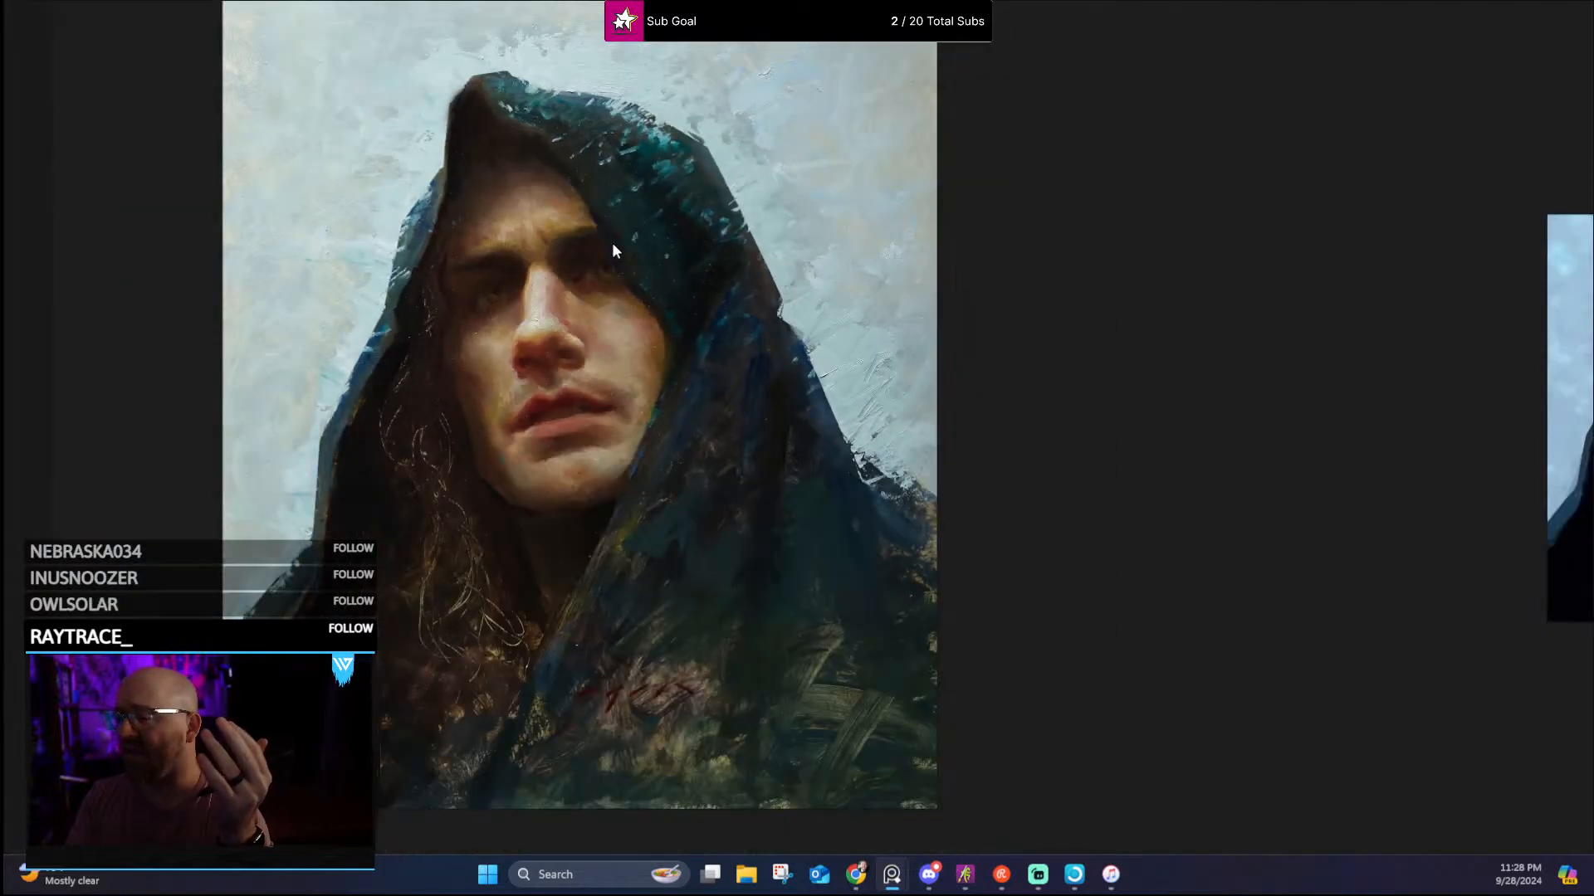
Compare the original hooded-man photo with the painted portrait on the reference board
mouse_move(620, 280)
mouse_down()
mouse_move(331, 283)
mouse_move(8, 314)
mouse_up()
drag(793, 350, 398, 327)
scroll(741, 341, up, 2)
scroll(763, 313, up, 2)
scroll(763, 328, up, 2)
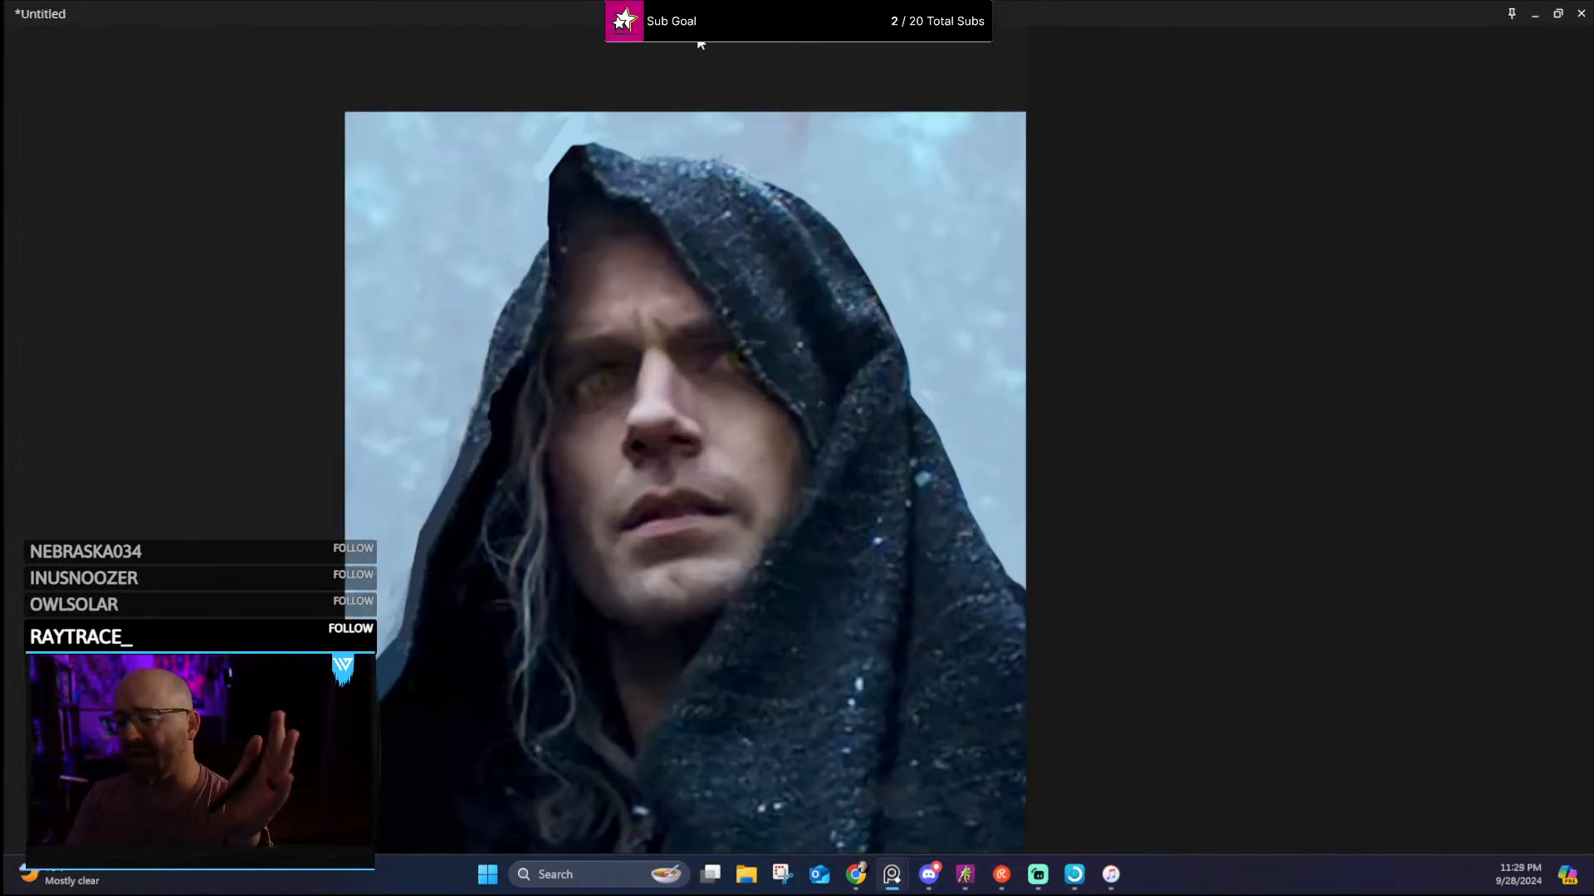
scroll(420, 154, down, 4)
drag(335, 202, 1020, 332)
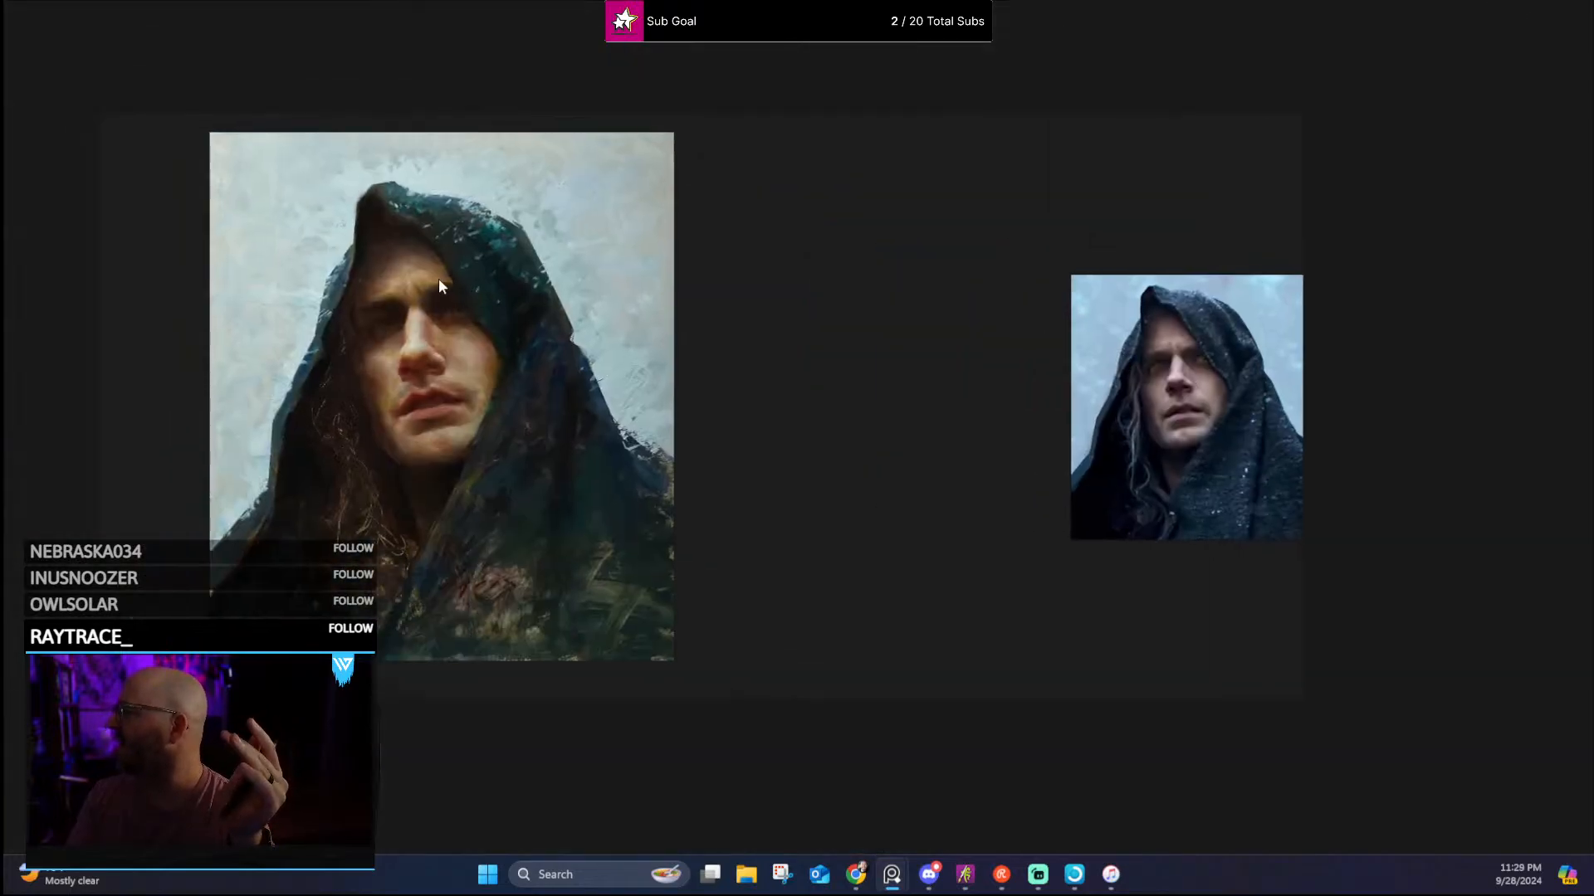
Inspect the painted nose and surrounding skin tones up close, and view them against the whole face
scroll(446, 274, up, 4)
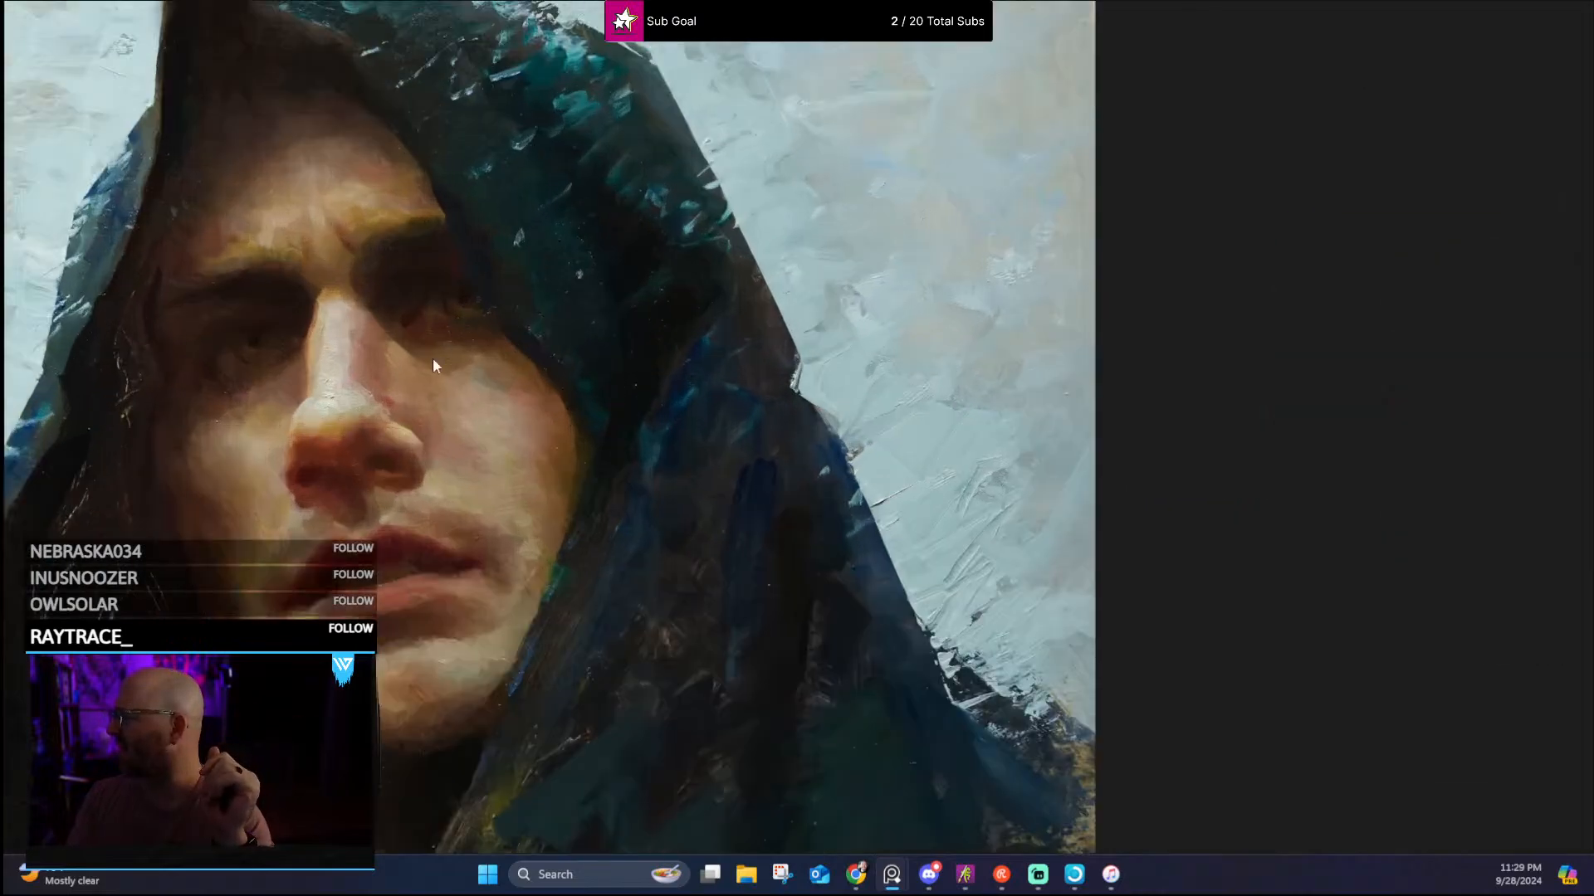
scroll(403, 425, up, 2)
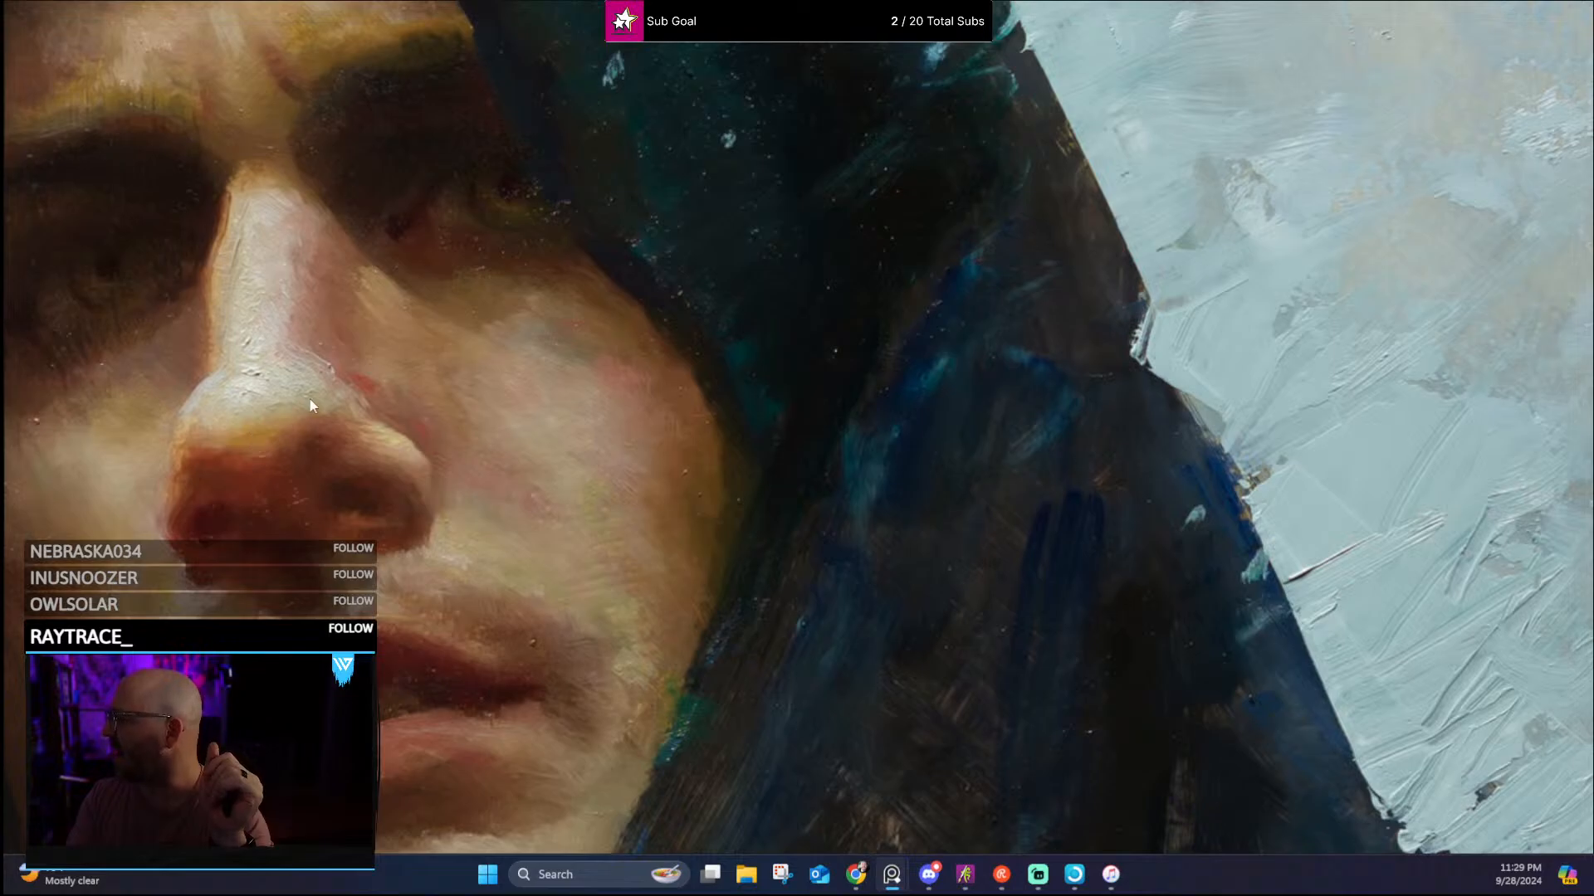
scroll(281, 387, up, 2)
drag(236, 360, 764, 393)
scroll(801, 364, down, 3)
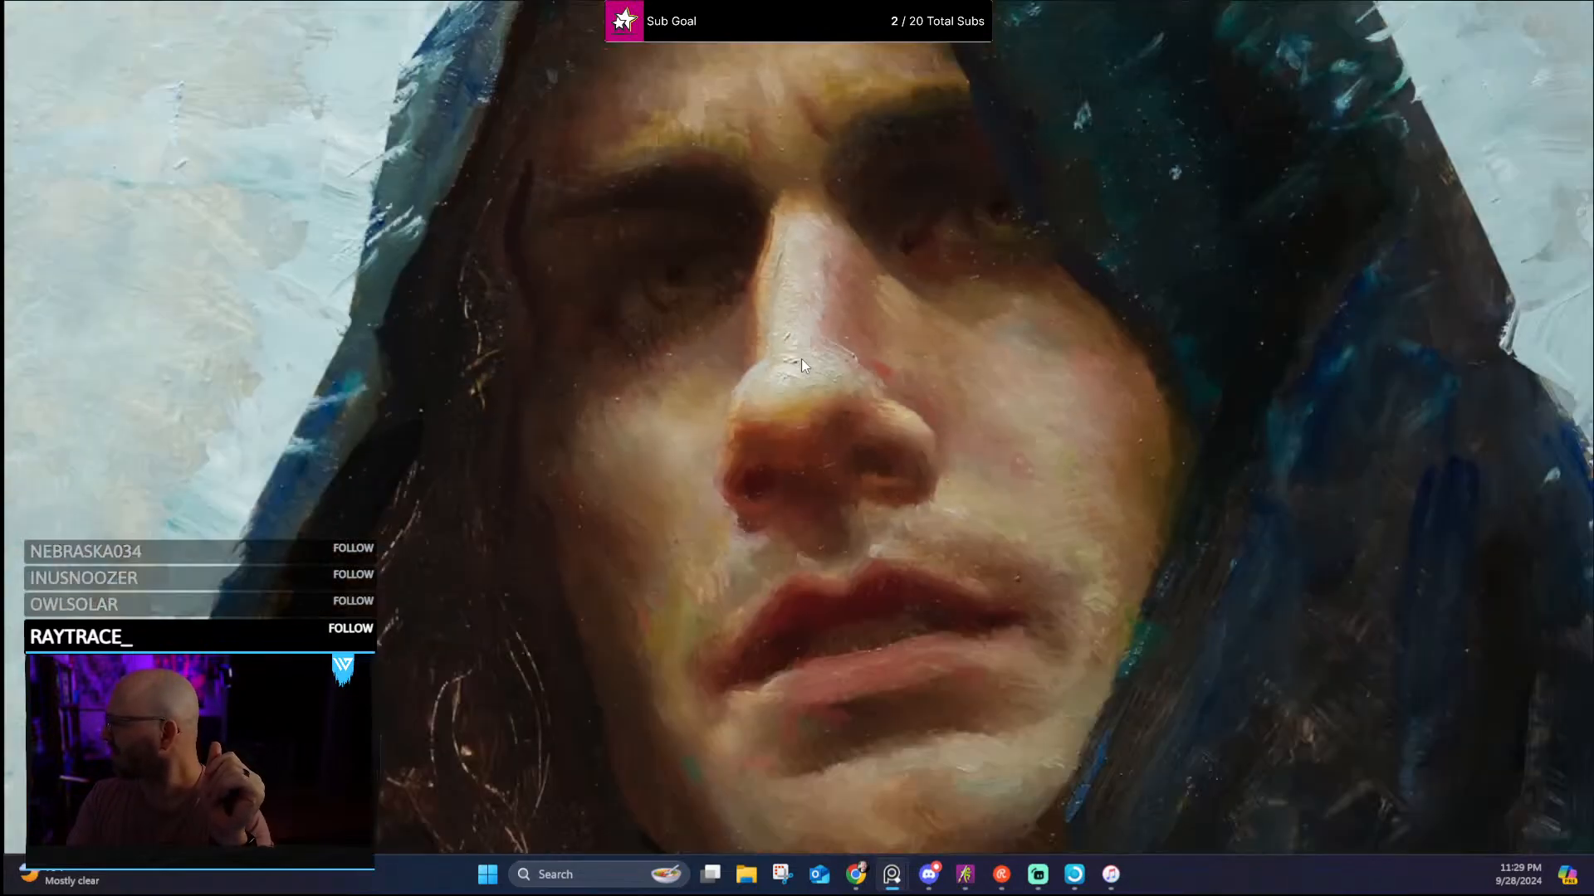
scroll(797, 365, down, 4)
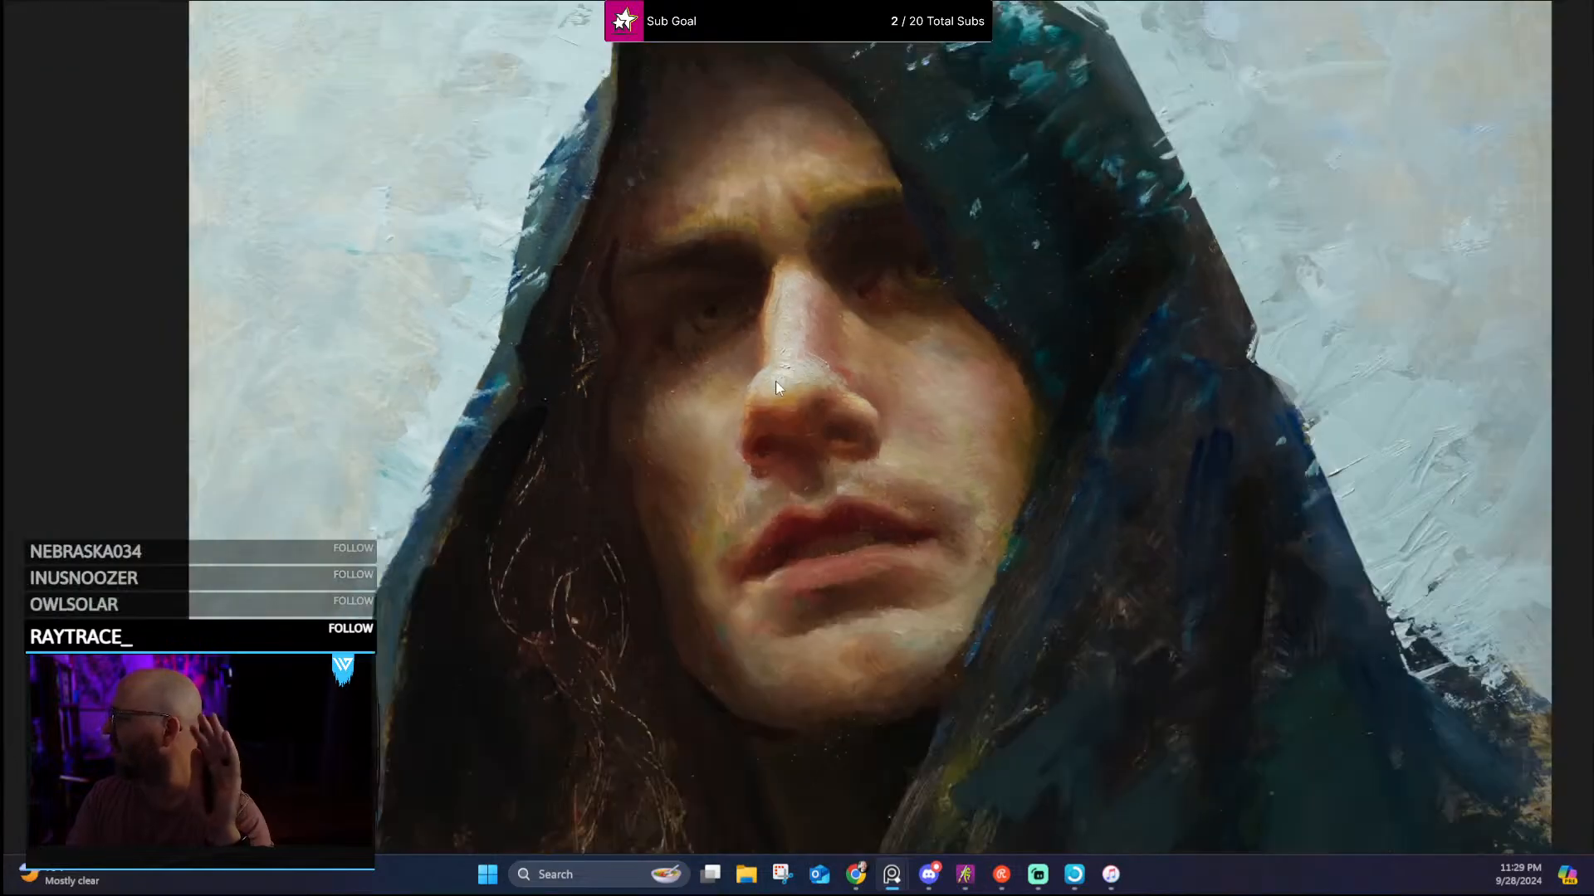
scroll(623, 307, up, 3)
scroll(630, 382, down, 3)
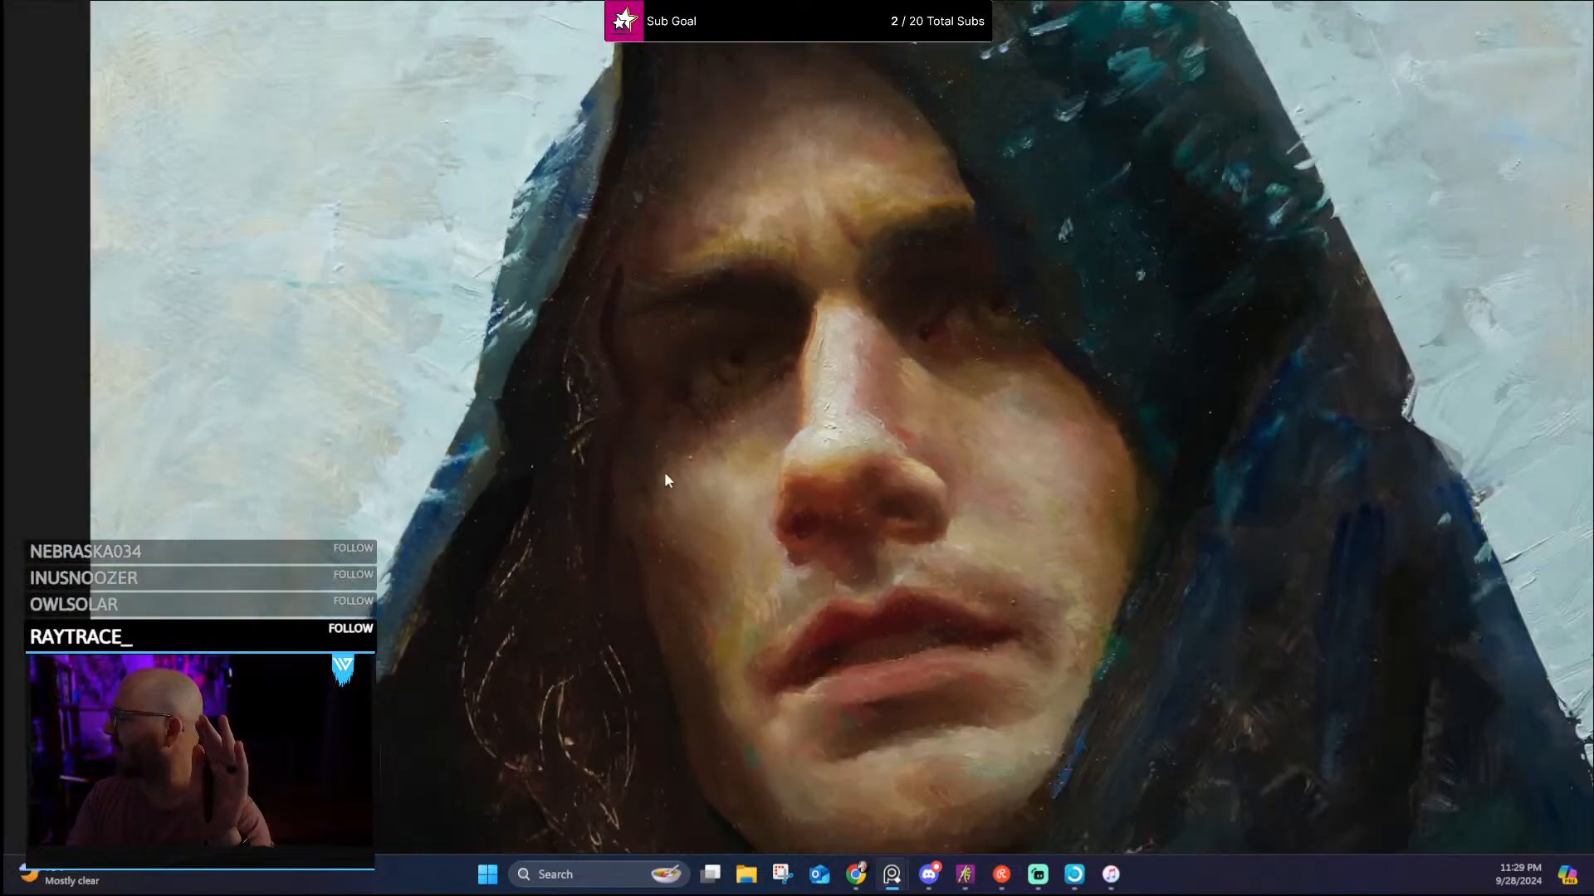
Study the painting's chin, hair strands and cloak edge, and examine the thick paint texture along the nose highlight
drag(664, 471, 567, 307)
scroll(581, 320, up, 2)
scroll(570, 559, down, 3)
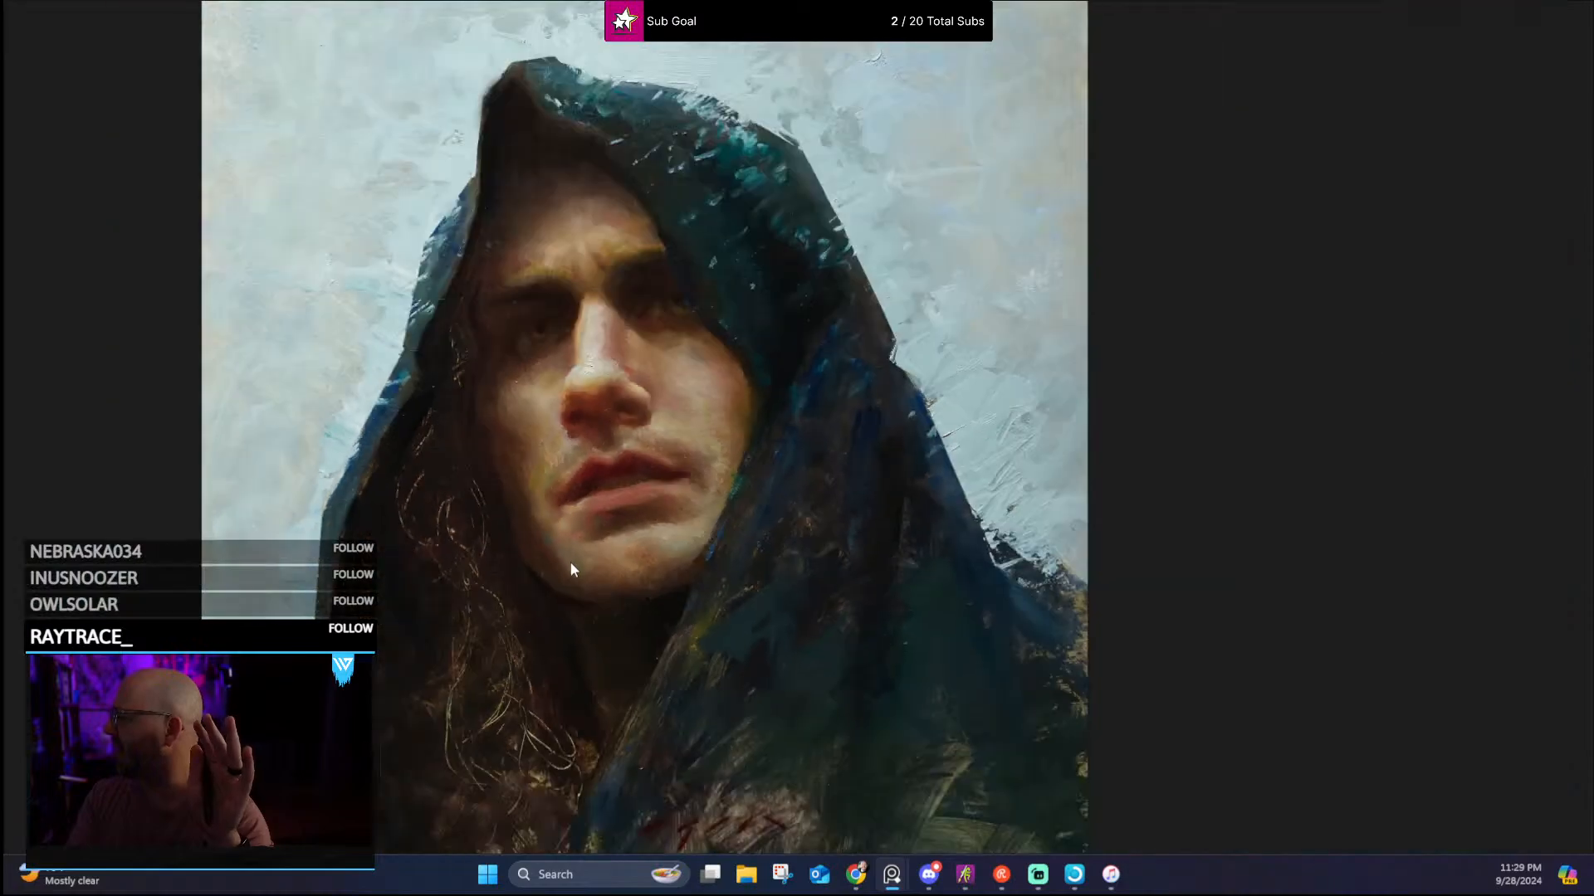
scroll(569, 565, up, 3)
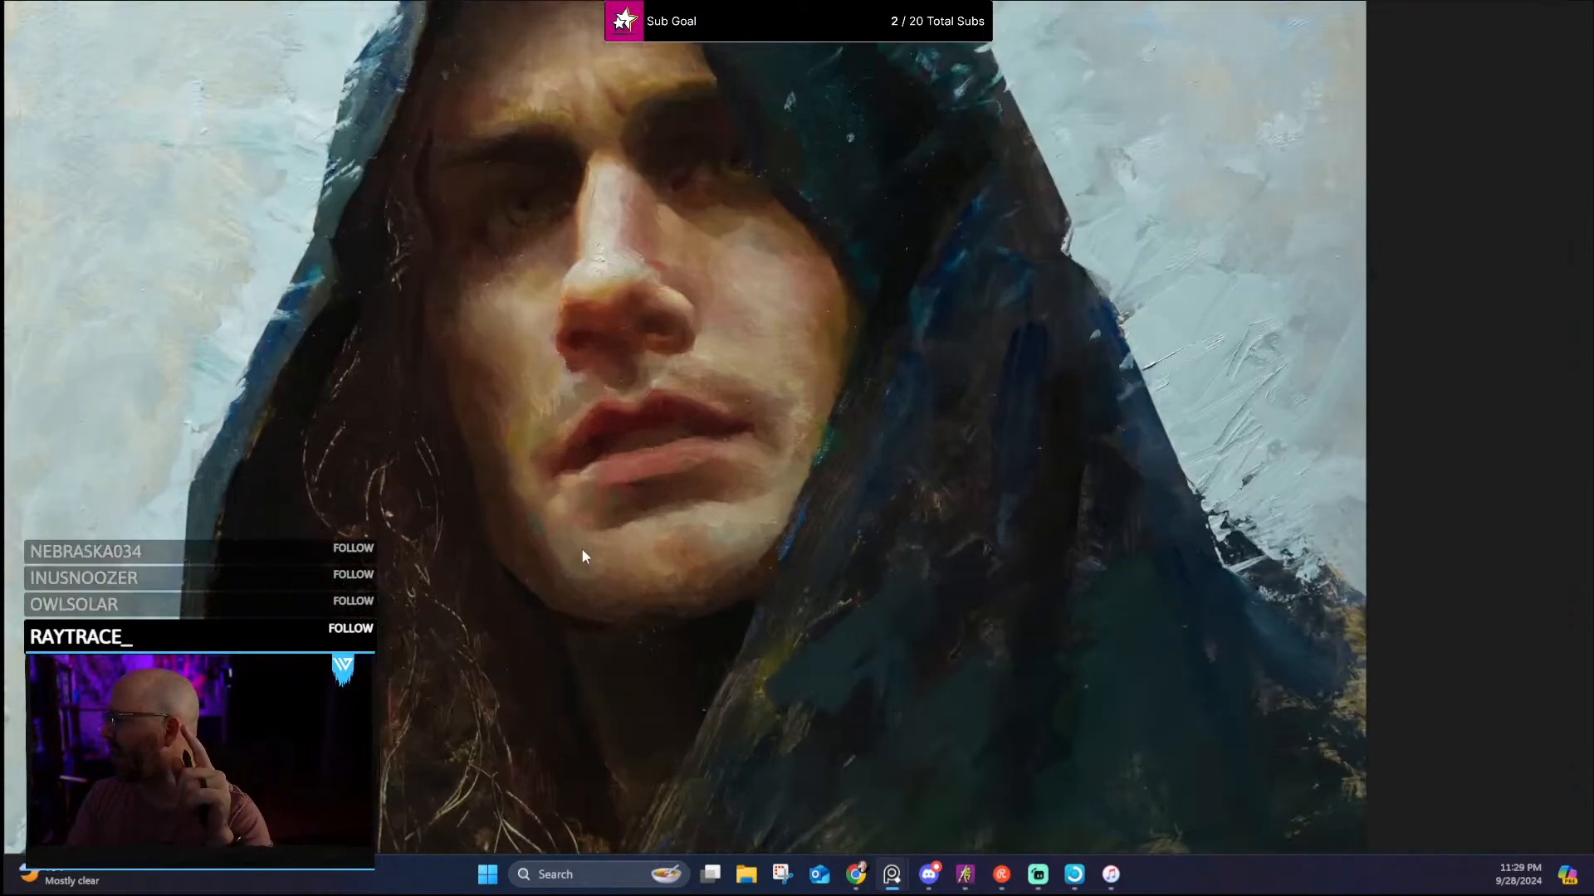
drag(305, 407, 390, 212)
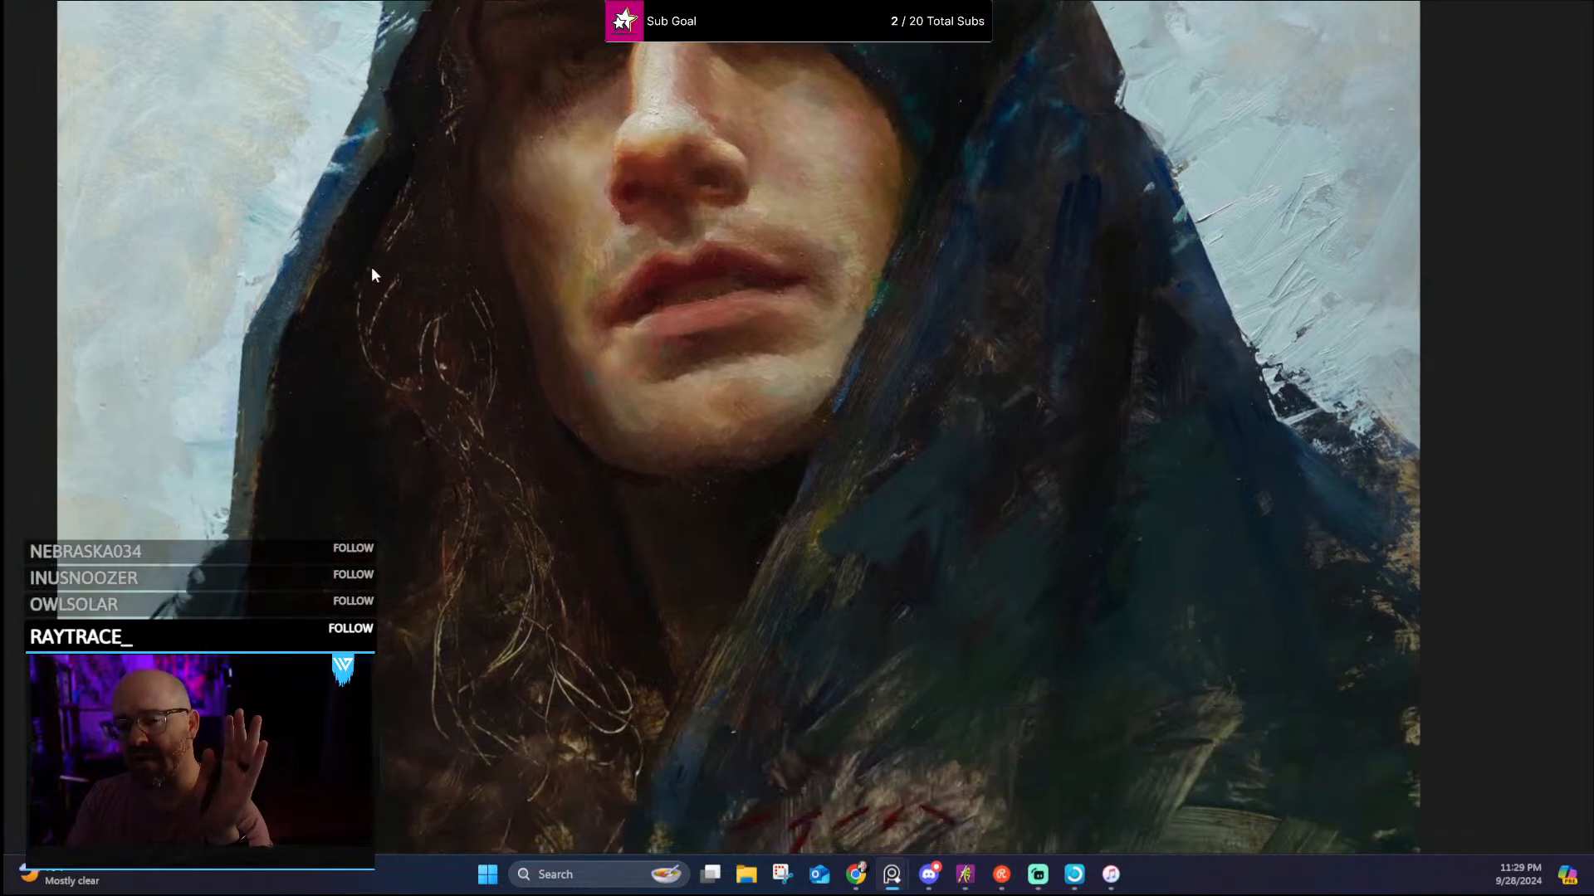
drag(624, 244, 496, 441)
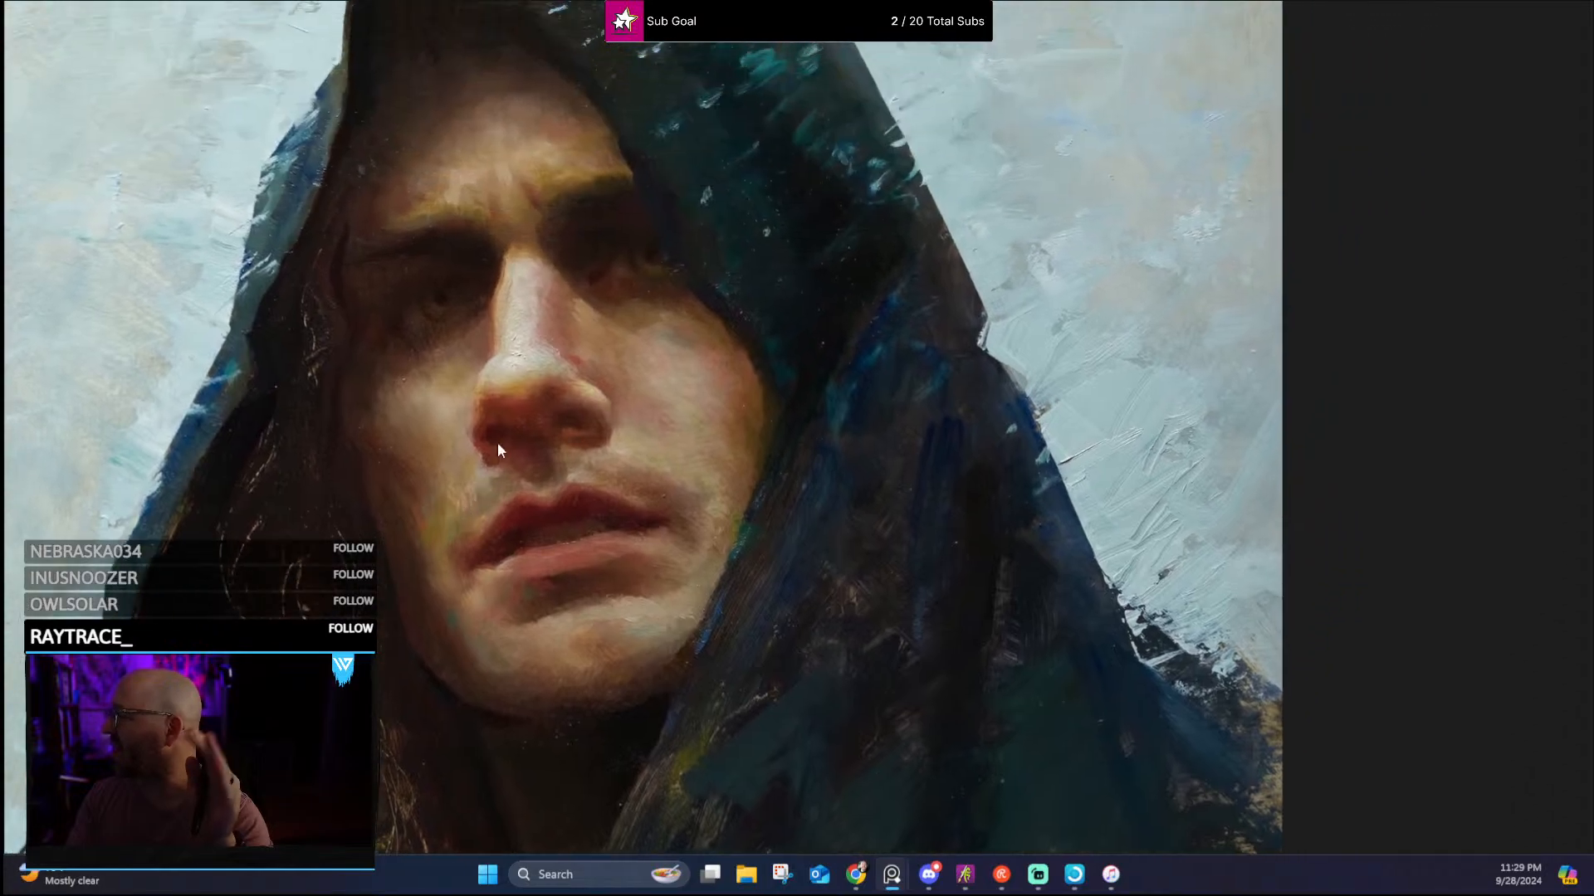
scroll(514, 317, up, 4)
scroll(527, 267, up, 4)
scroll(518, 157, up, 1)
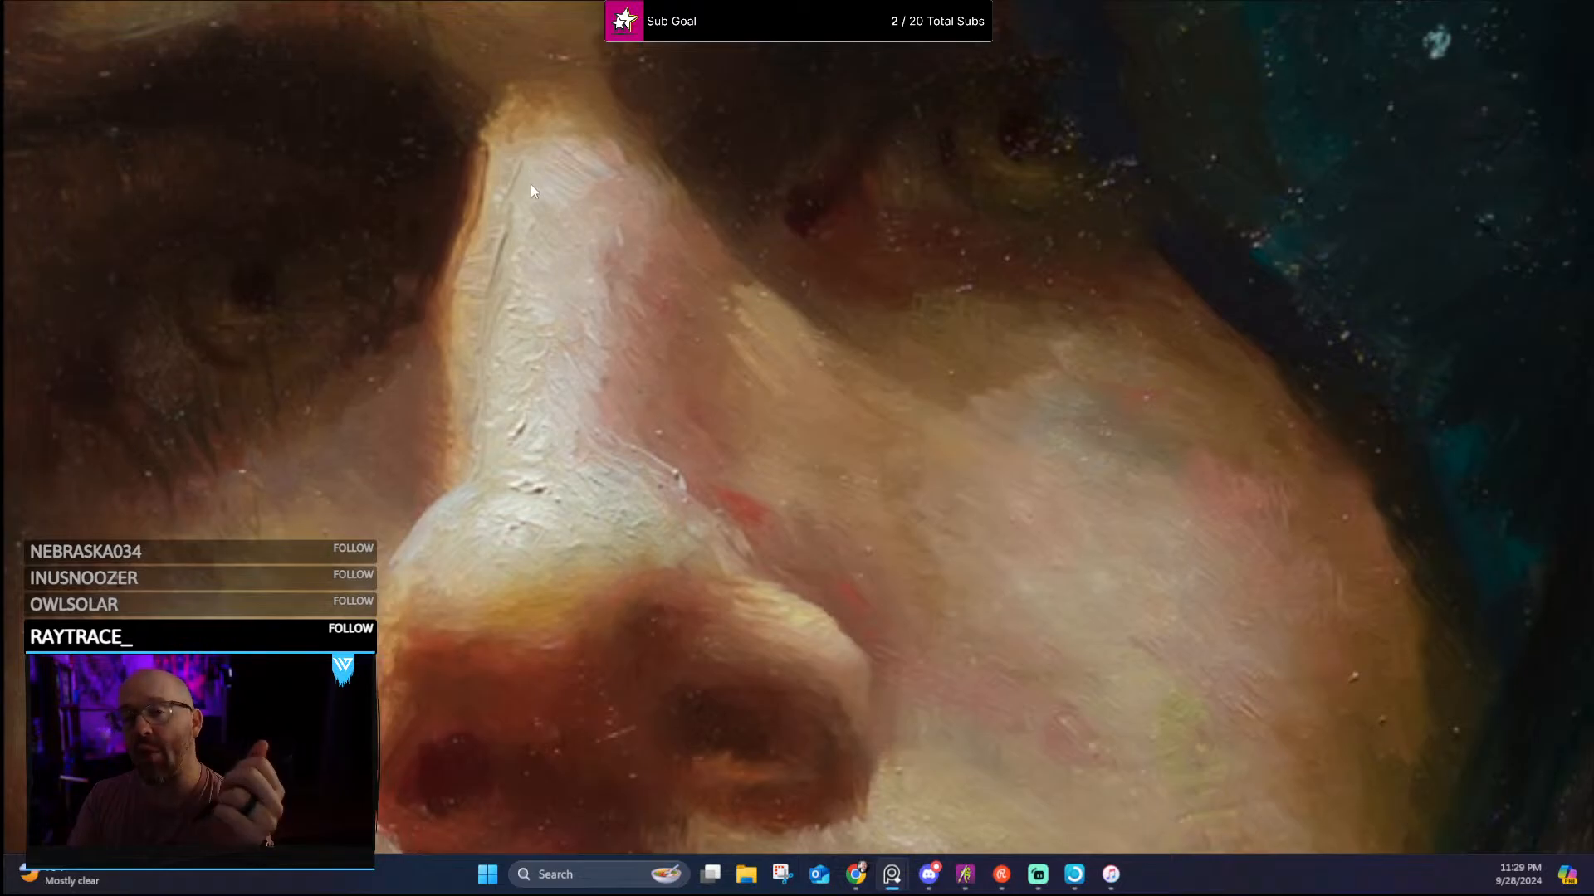
scroll(530, 194, down, 4)
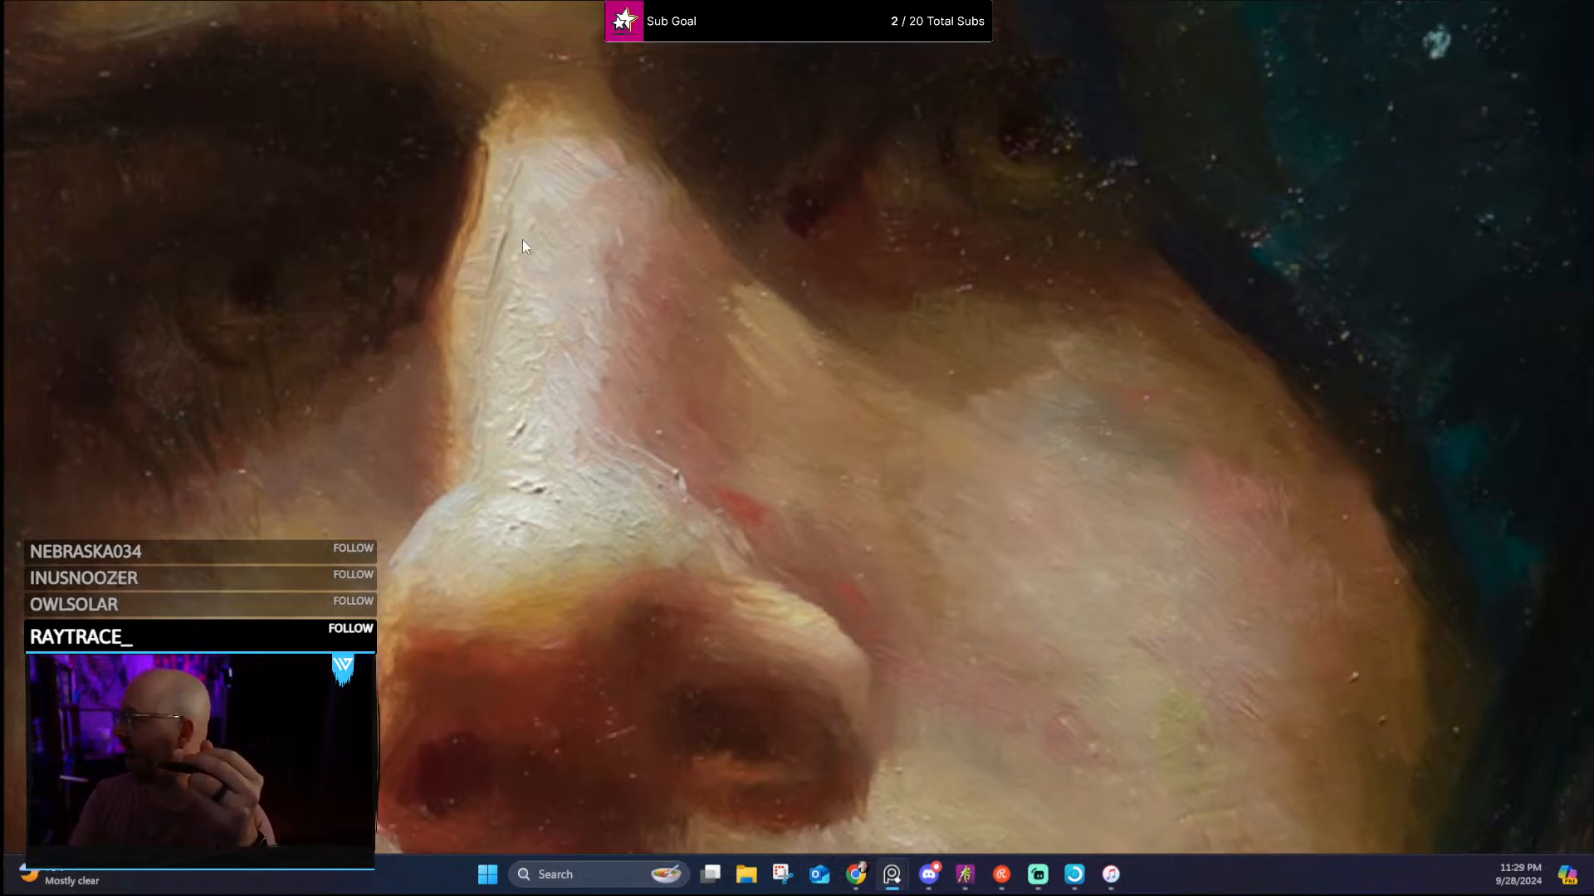
Examine the painted nose and eye area, and compare the whole painted portrait with the original hooded-man photo
scroll(378, 260, up, 2)
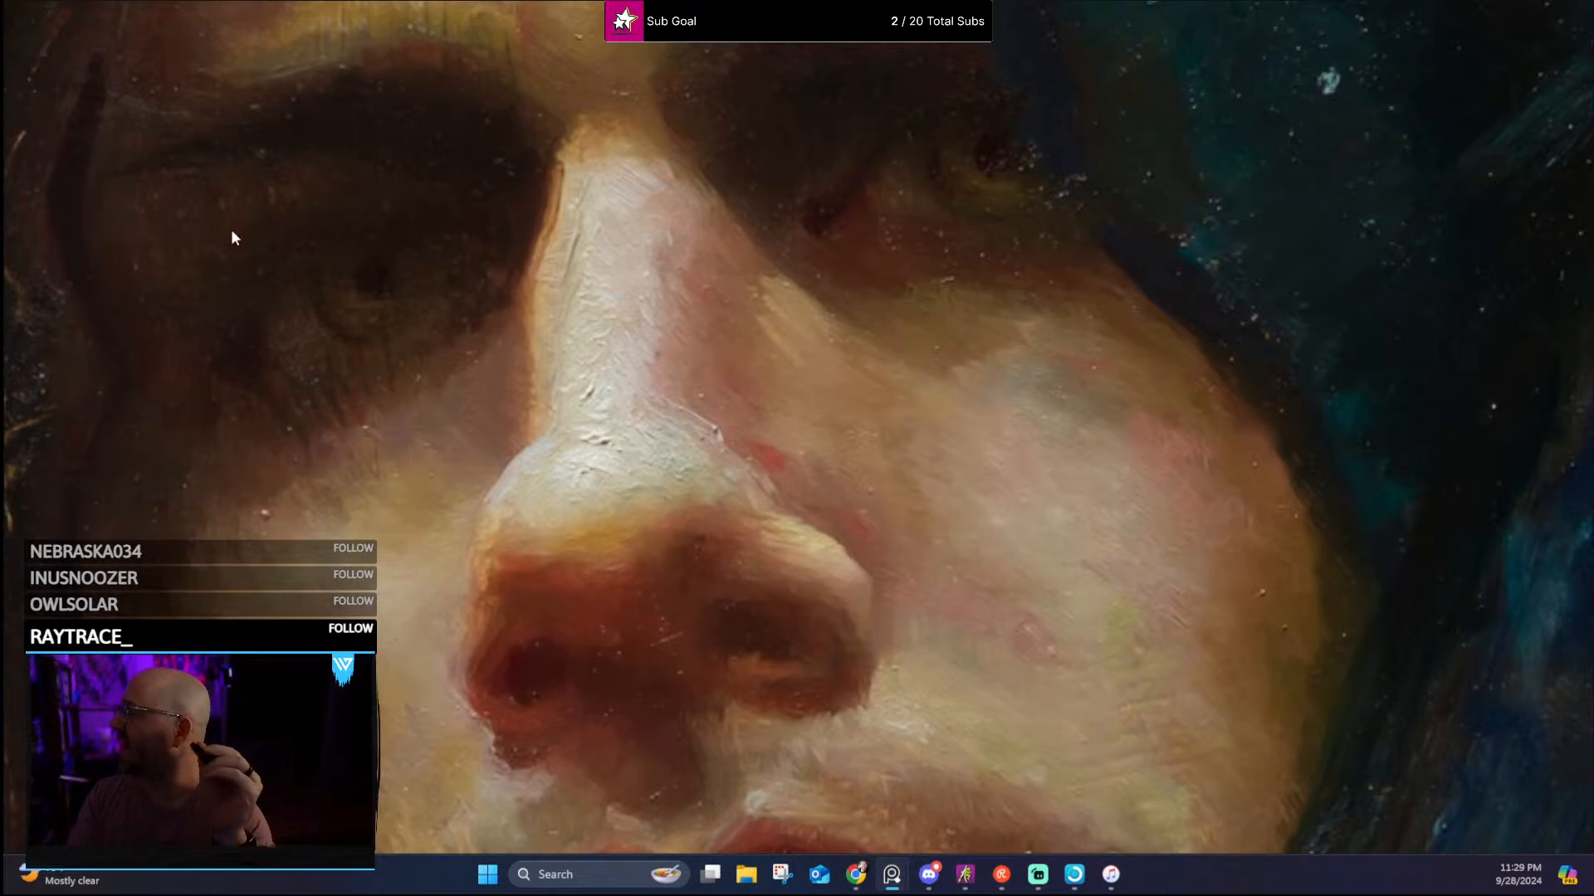
scroll(251, 184, down, 2)
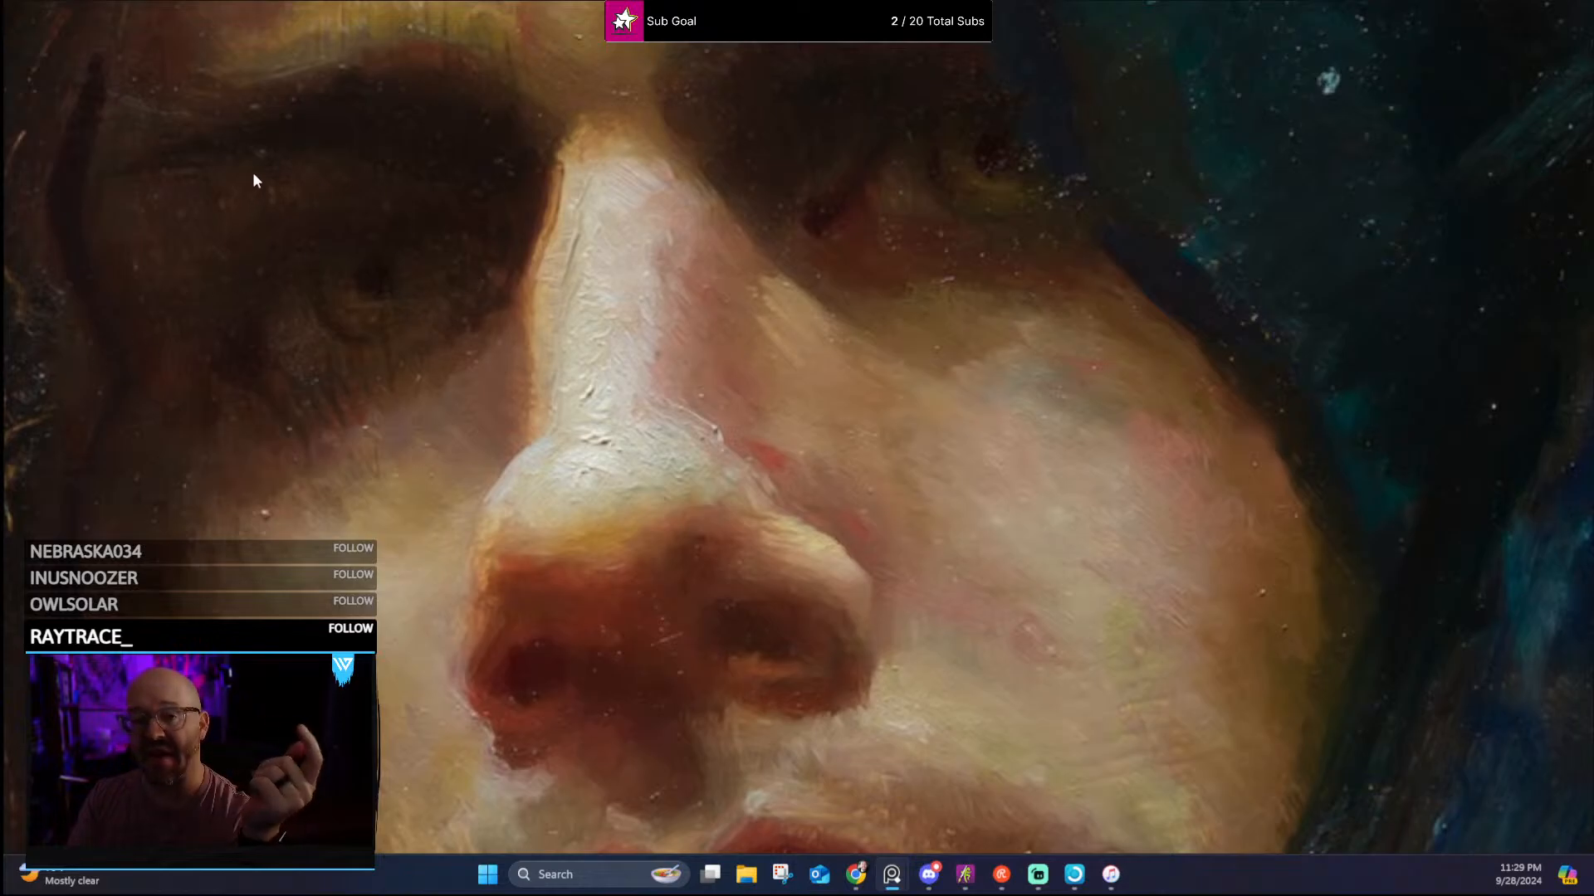
scroll(274, 203, down, 4)
scroll(385, 206, down, 5)
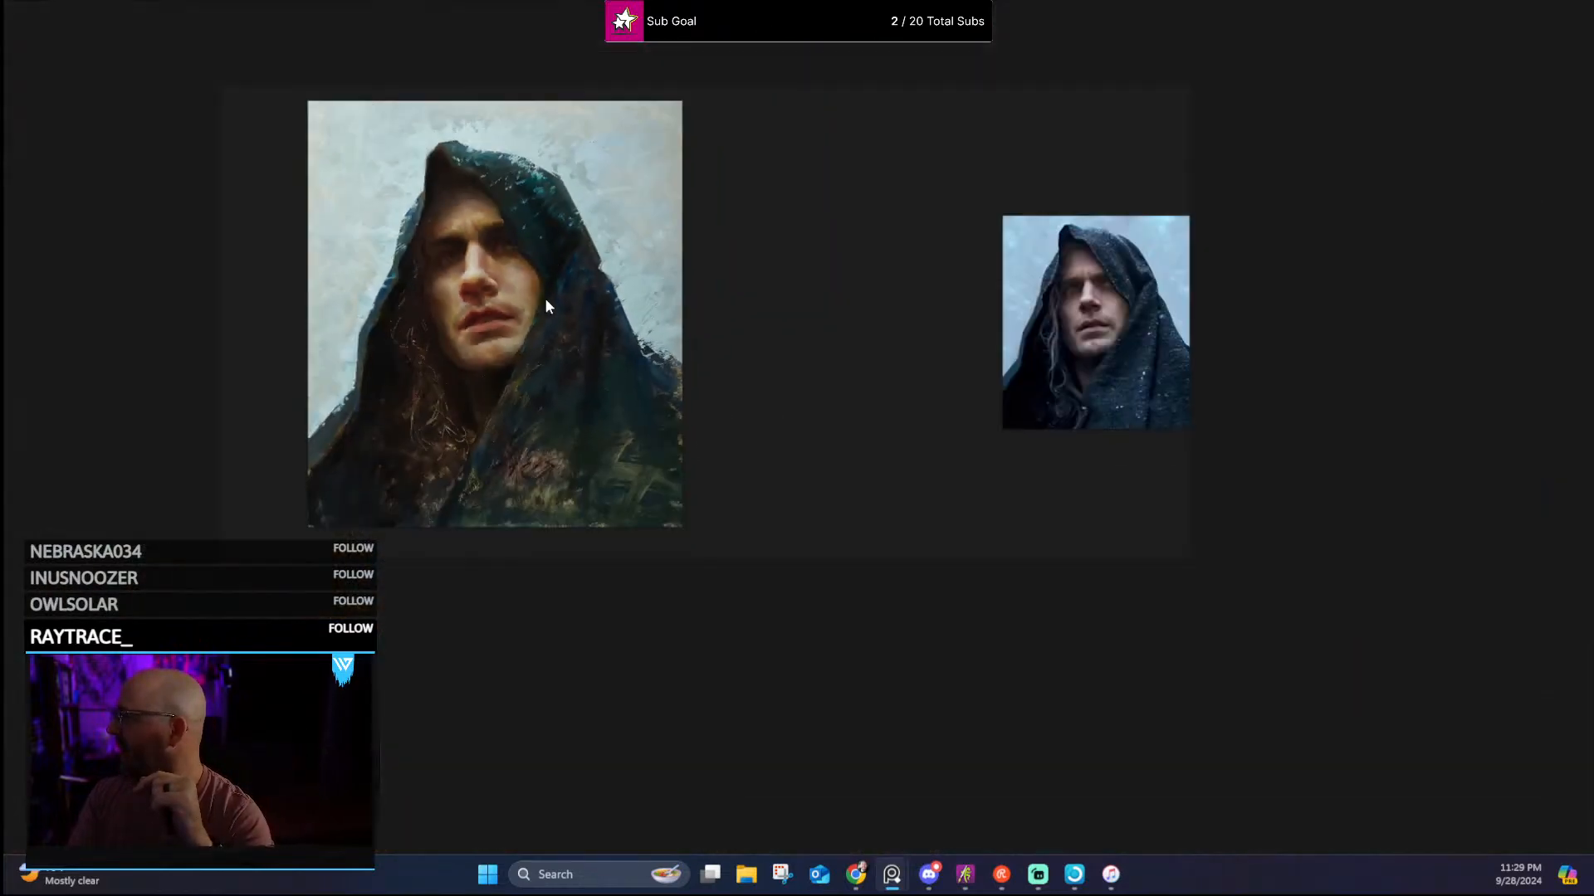
drag(798, 343, 457, 450)
scroll(736, 400, up, 6)
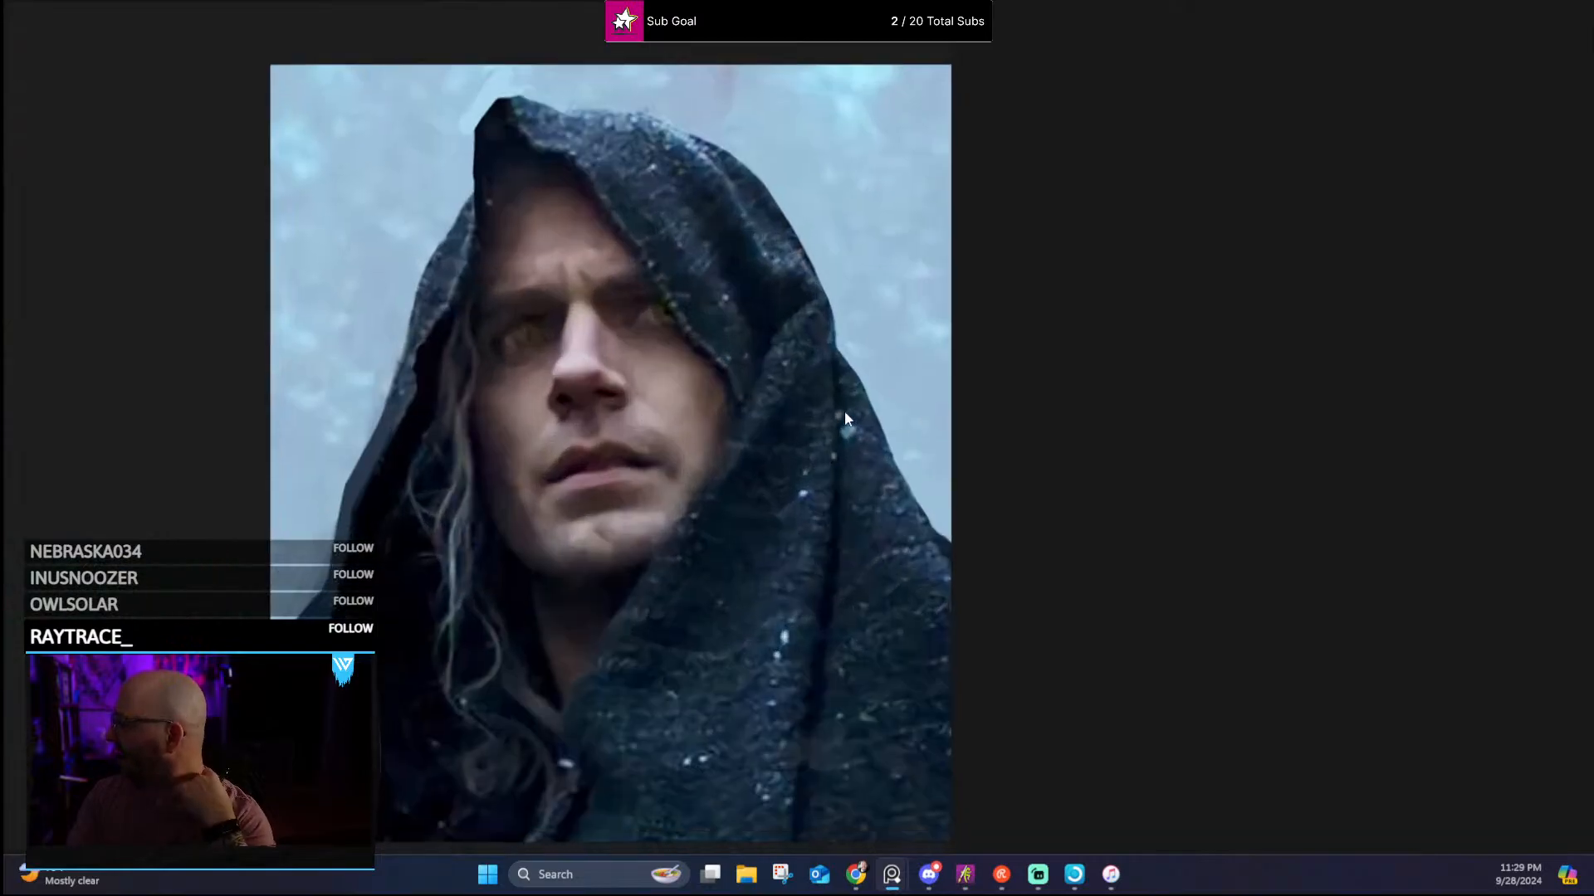
Take the reference board out of its maximized view and place its window over the blank canvas
click(1557, 15)
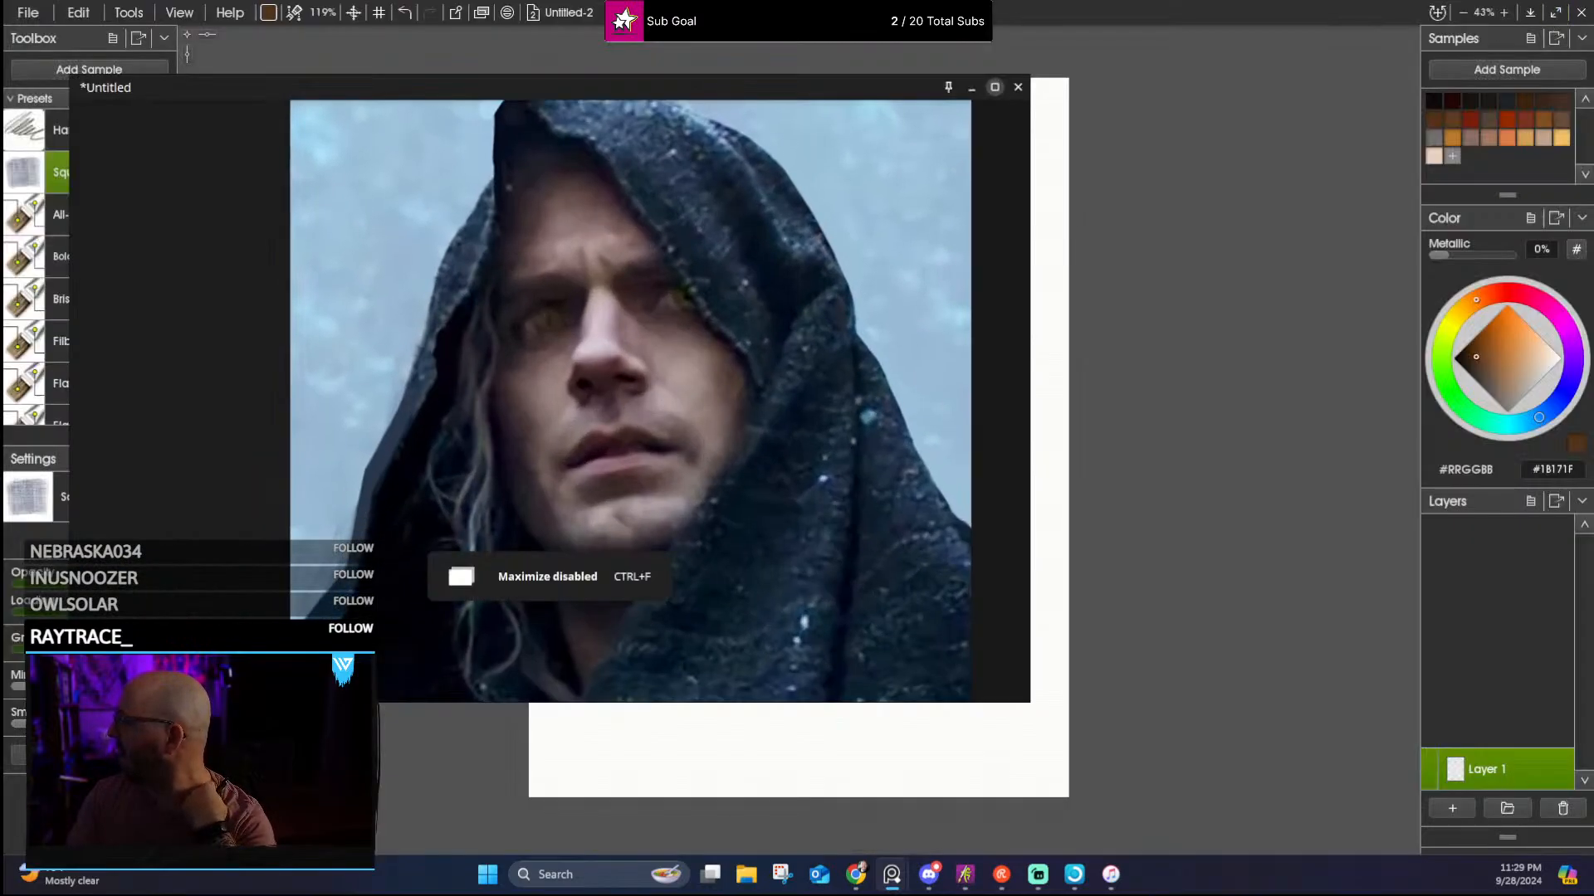
drag(784, 79, 0, 83)
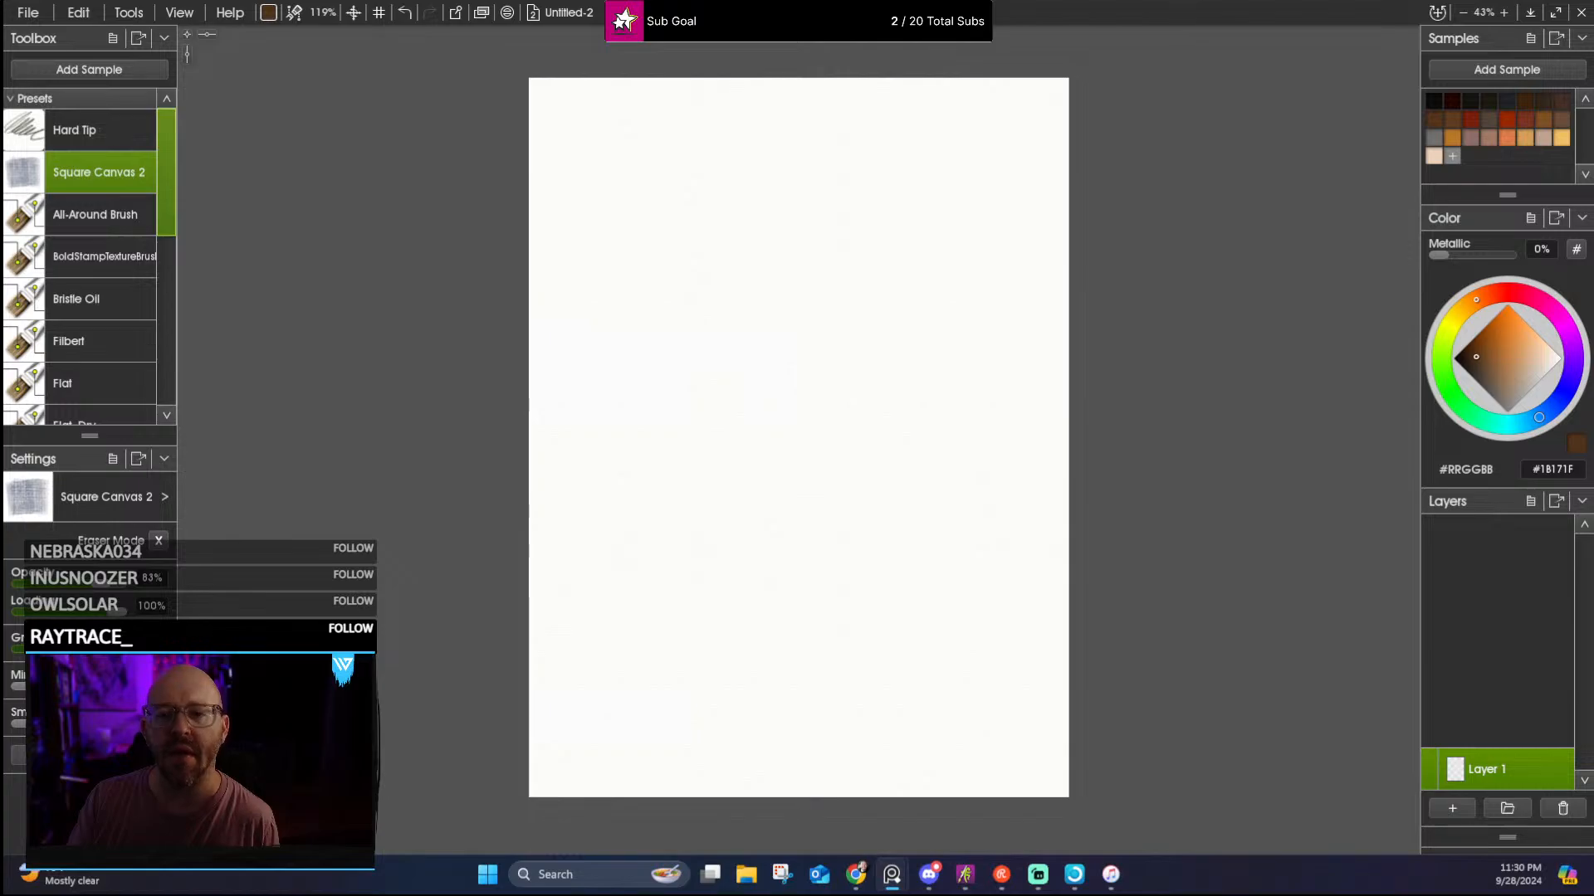
drag(2, 199, 820, 69)
Inspect the painted lips, chin and shadowed eye up close, view the whole face, and move the reference window off the canvas
scroll(697, 465, up, 3)
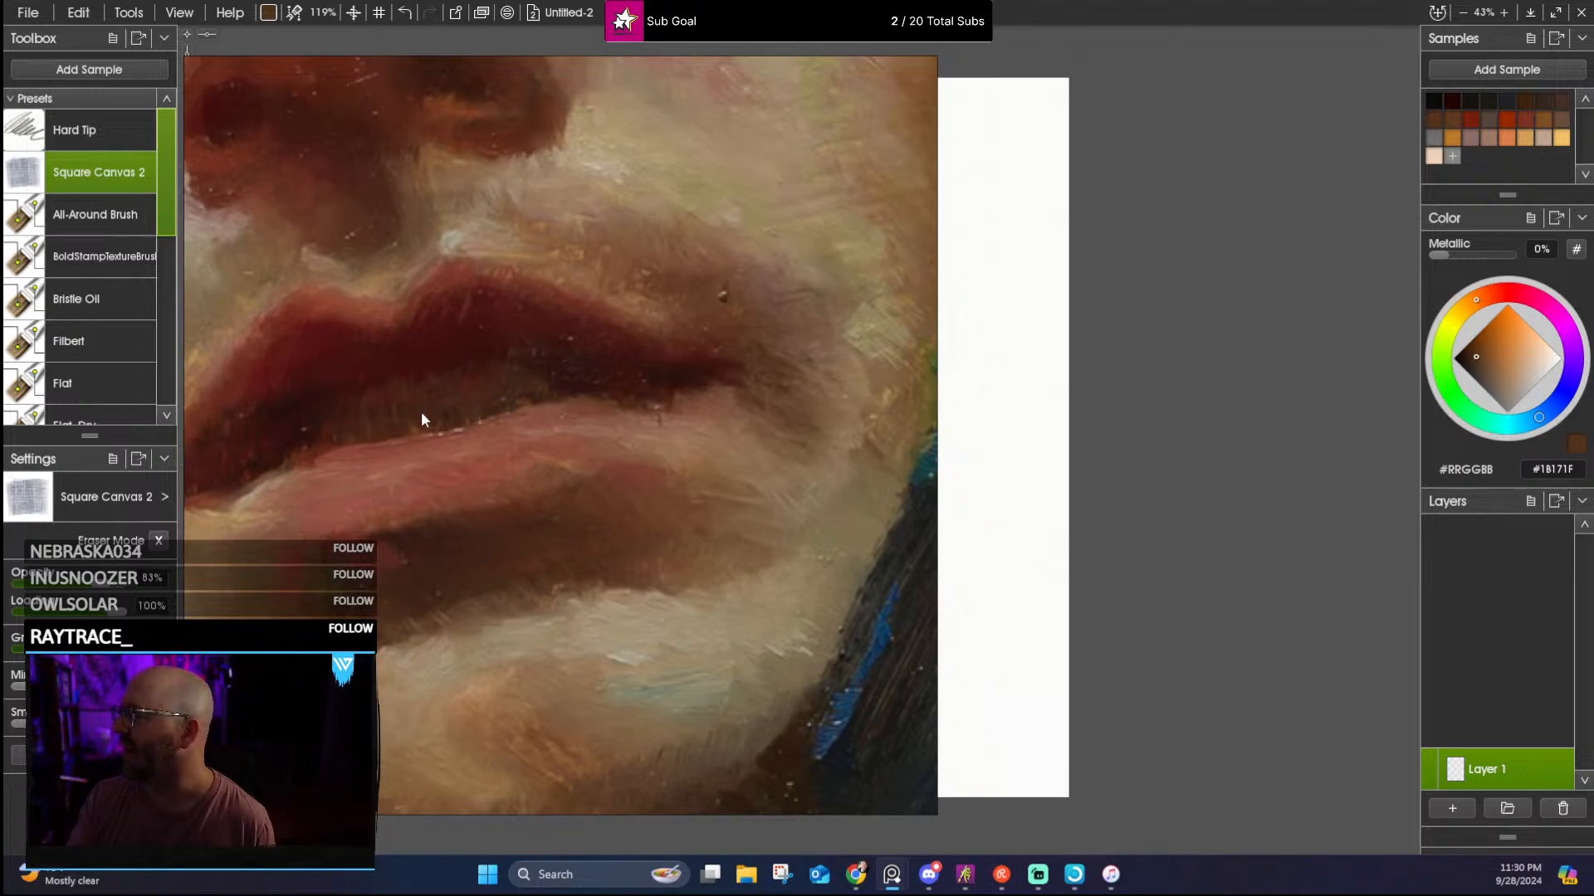
scroll(620, 411, up, 3)
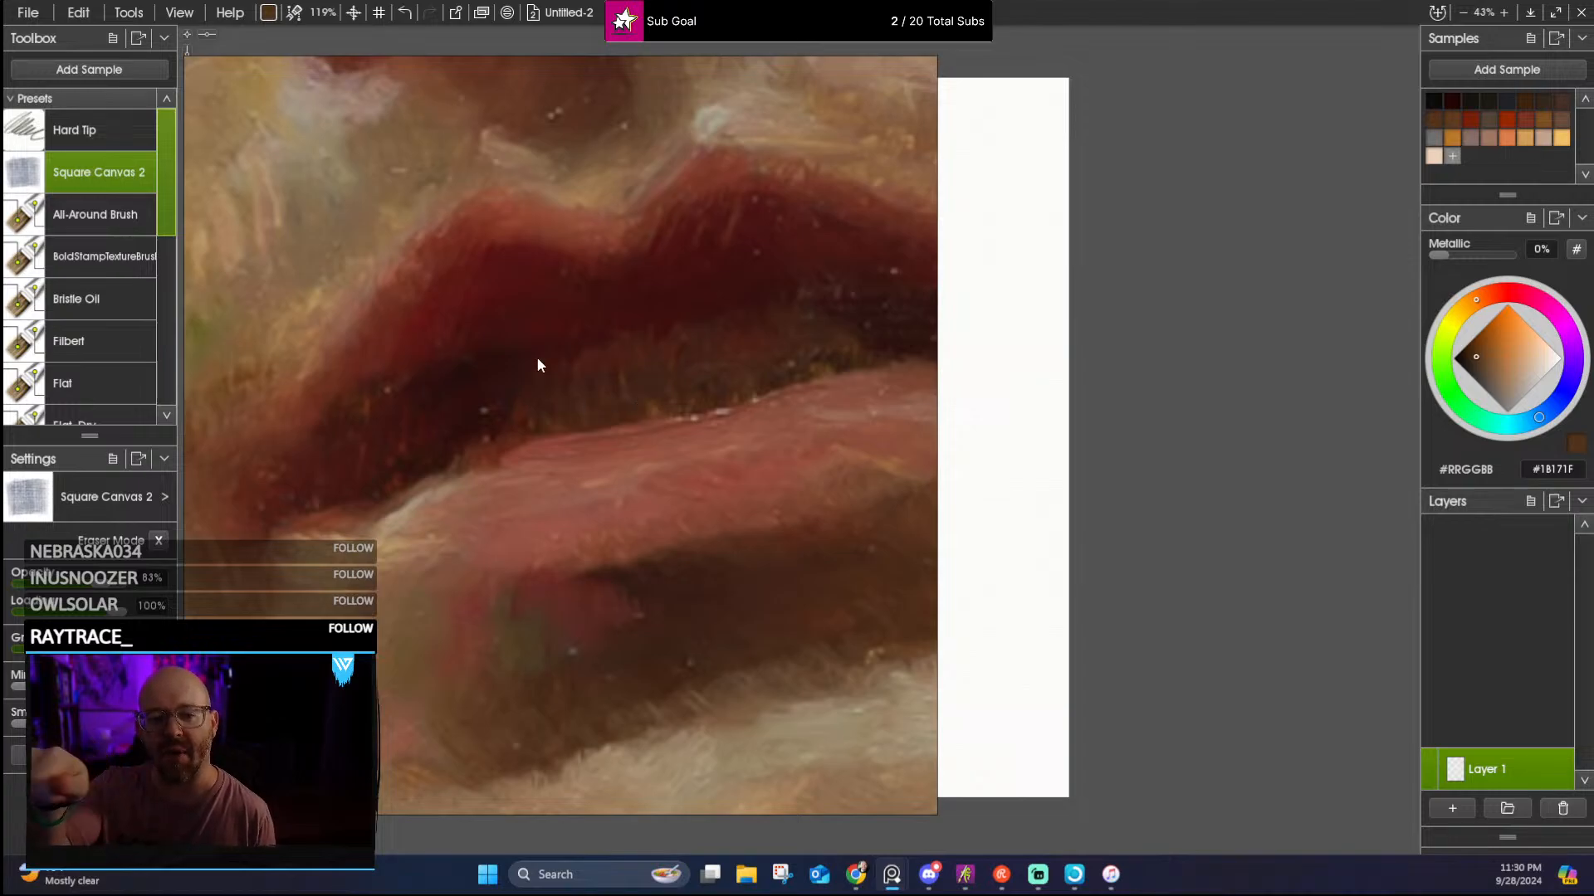
scroll(508, 380, down, 3)
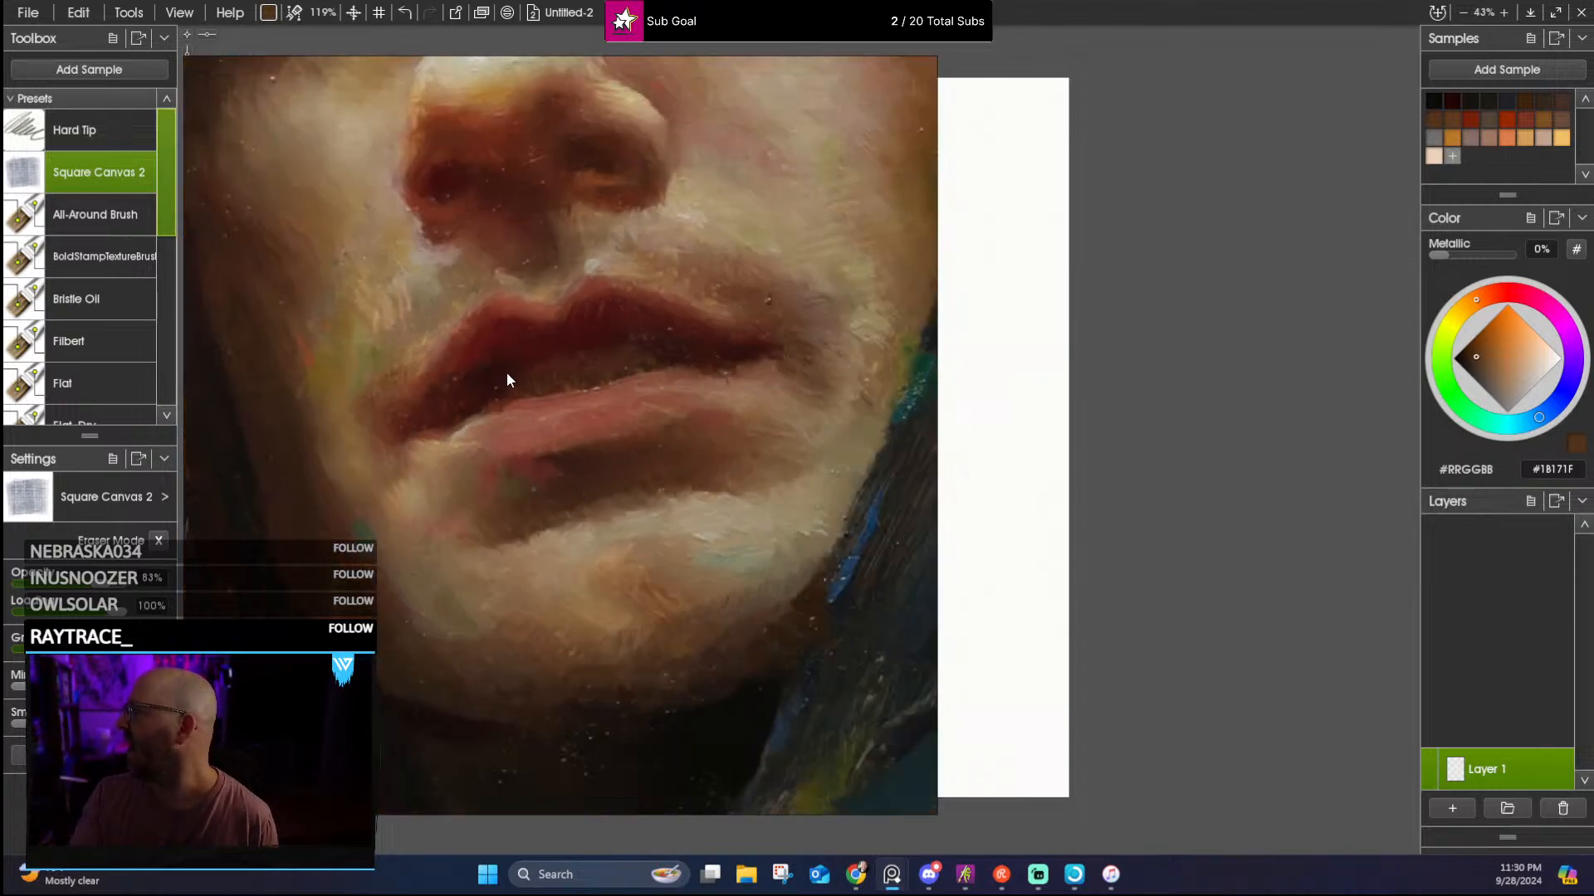
drag(581, 270, 581, 669)
mouse_move(688, 373)
mouse_down()
mouse_move(494, 426)
mouse_move(460, 588)
mouse_move(478, 535)
mouse_up()
scroll(528, 373, up, 5)
scroll(503, 490, down, 4)
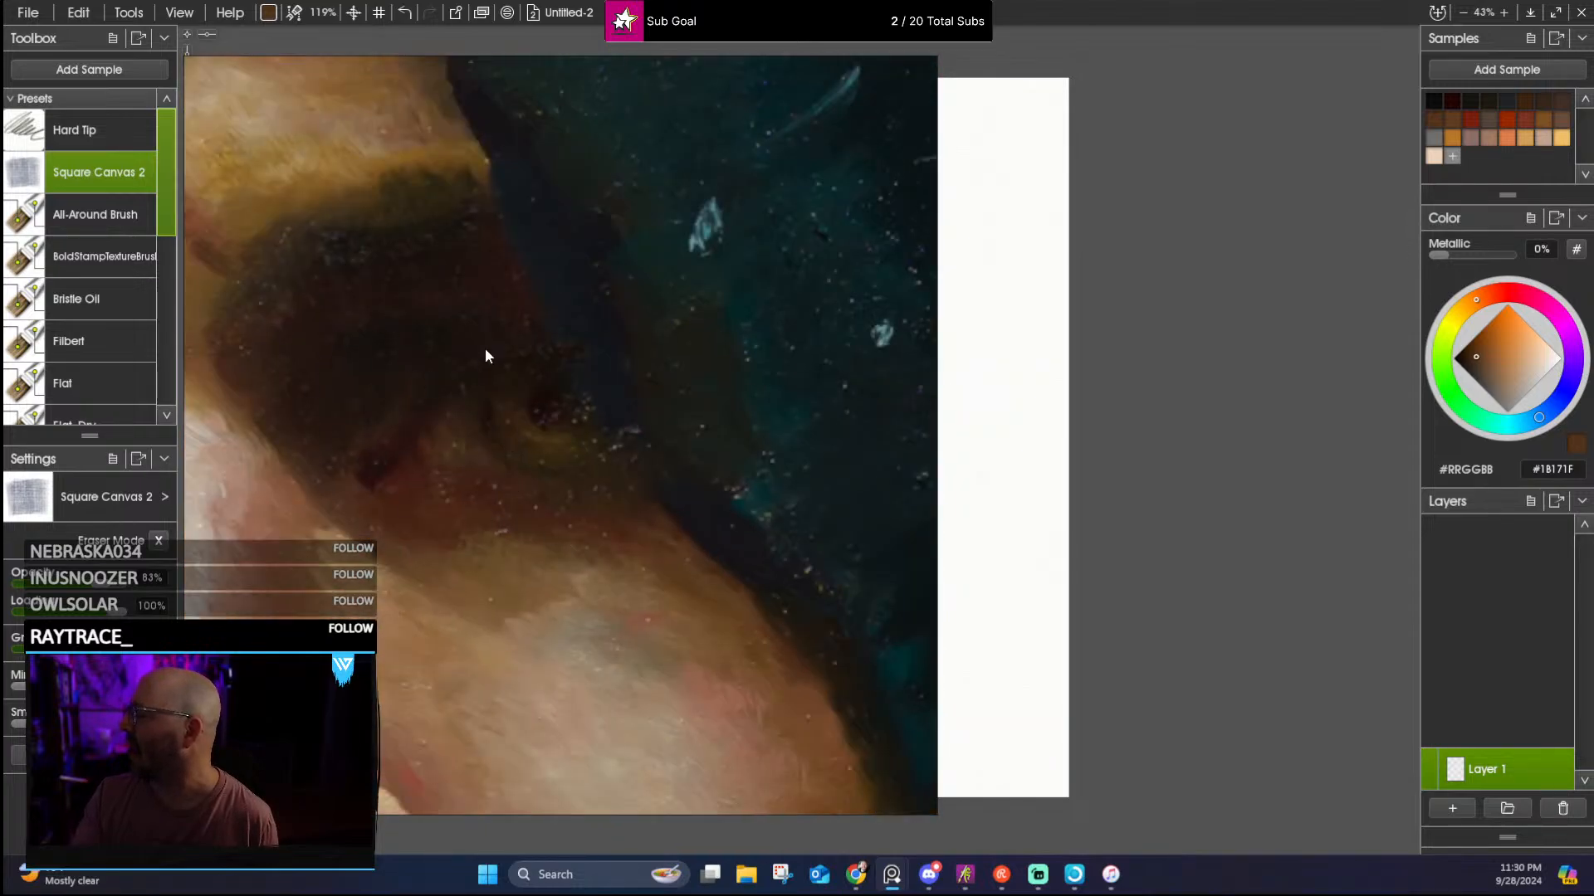
scroll(381, 456, down, 5)
scroll(348, 468, up, 3)
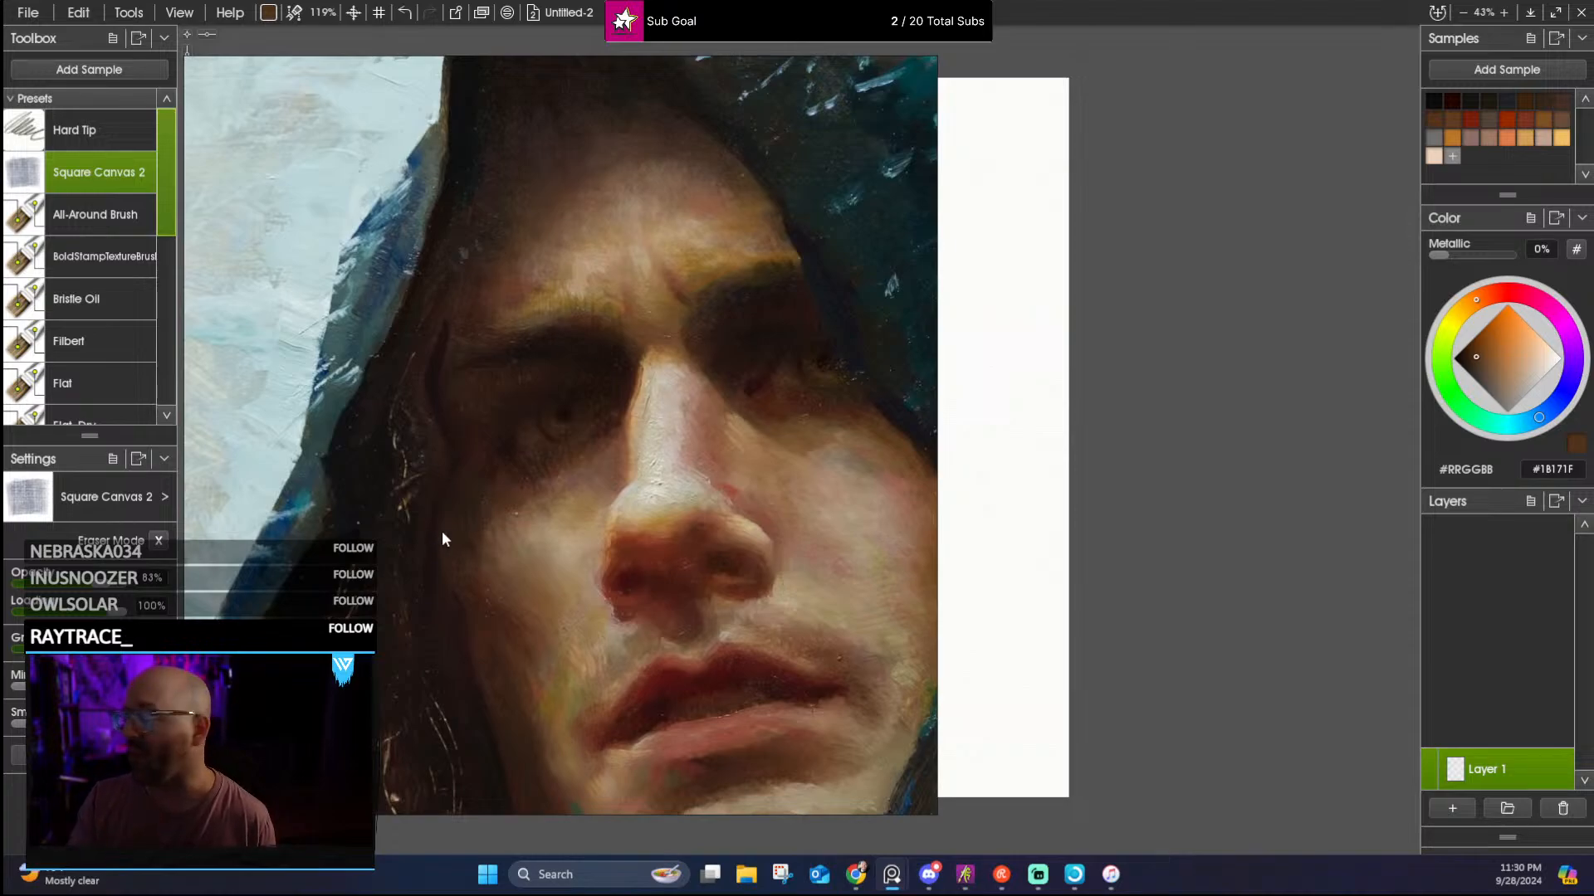
scroll(579, 400, down, 4)
drag(798, 81, 1029, 0)
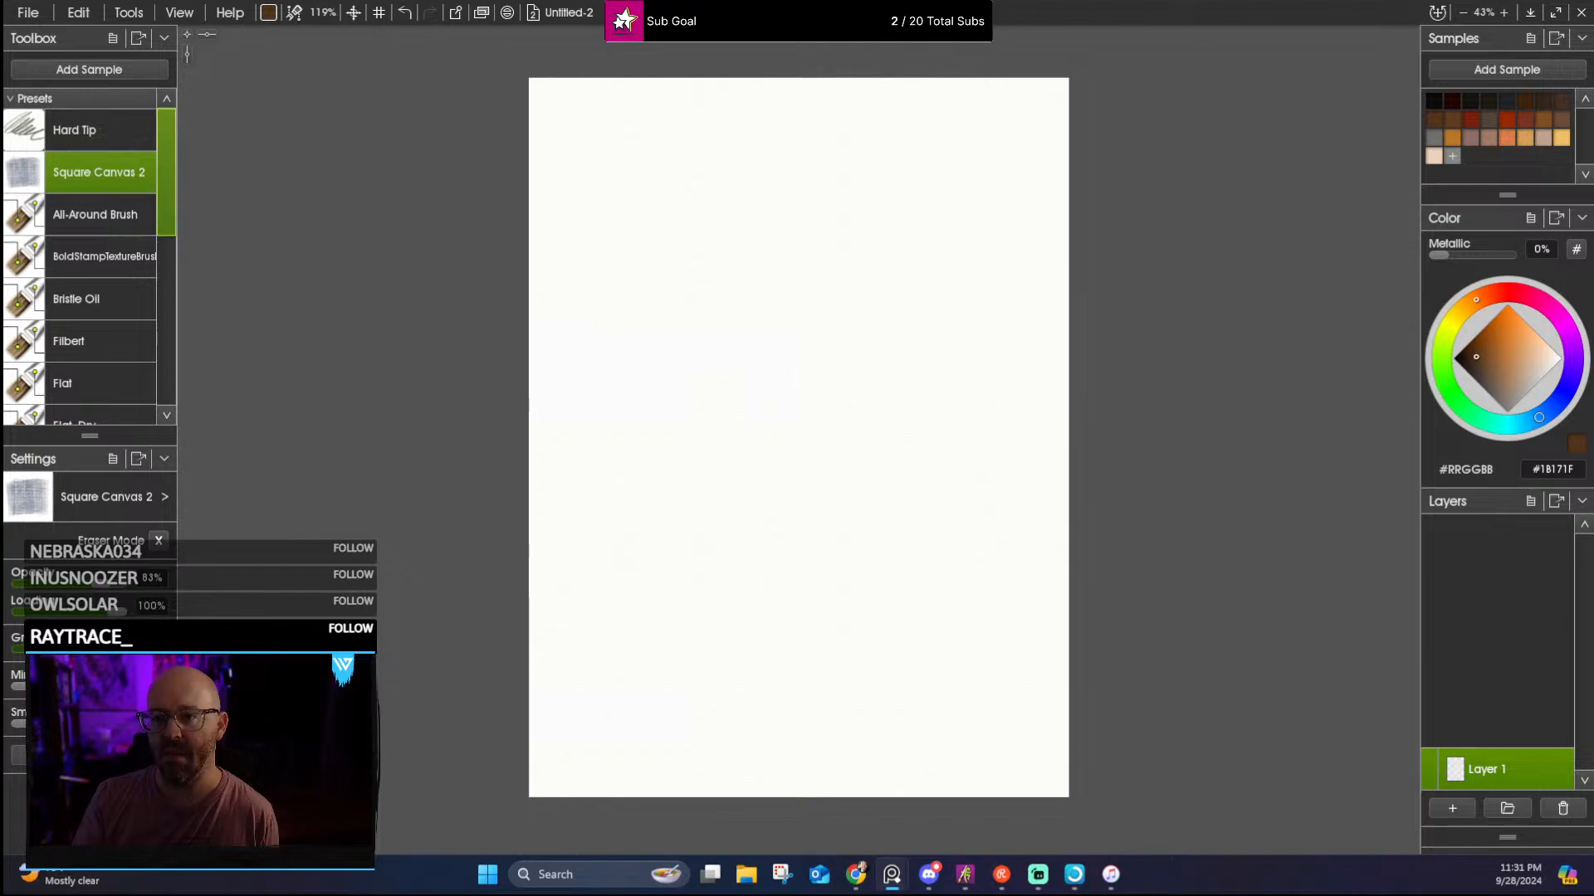
Bring the reference window back, study the photo's face and hood, and move the window aside
drag(0, 187, 712, 65)
scroll(775, 365, up, 5)
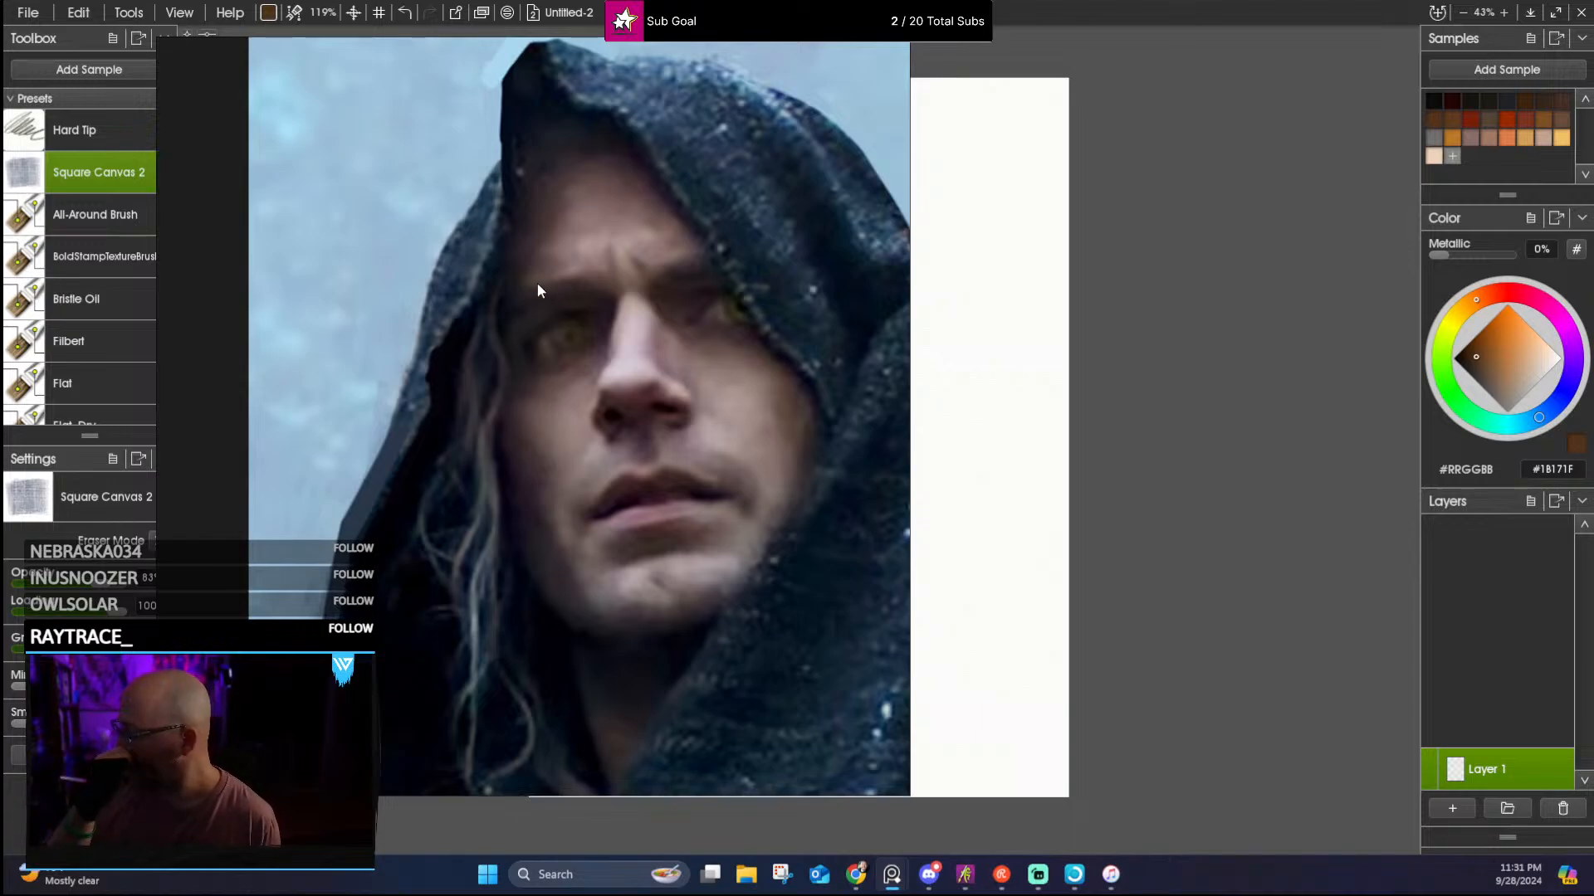
scroll(610, 369, up, 2)
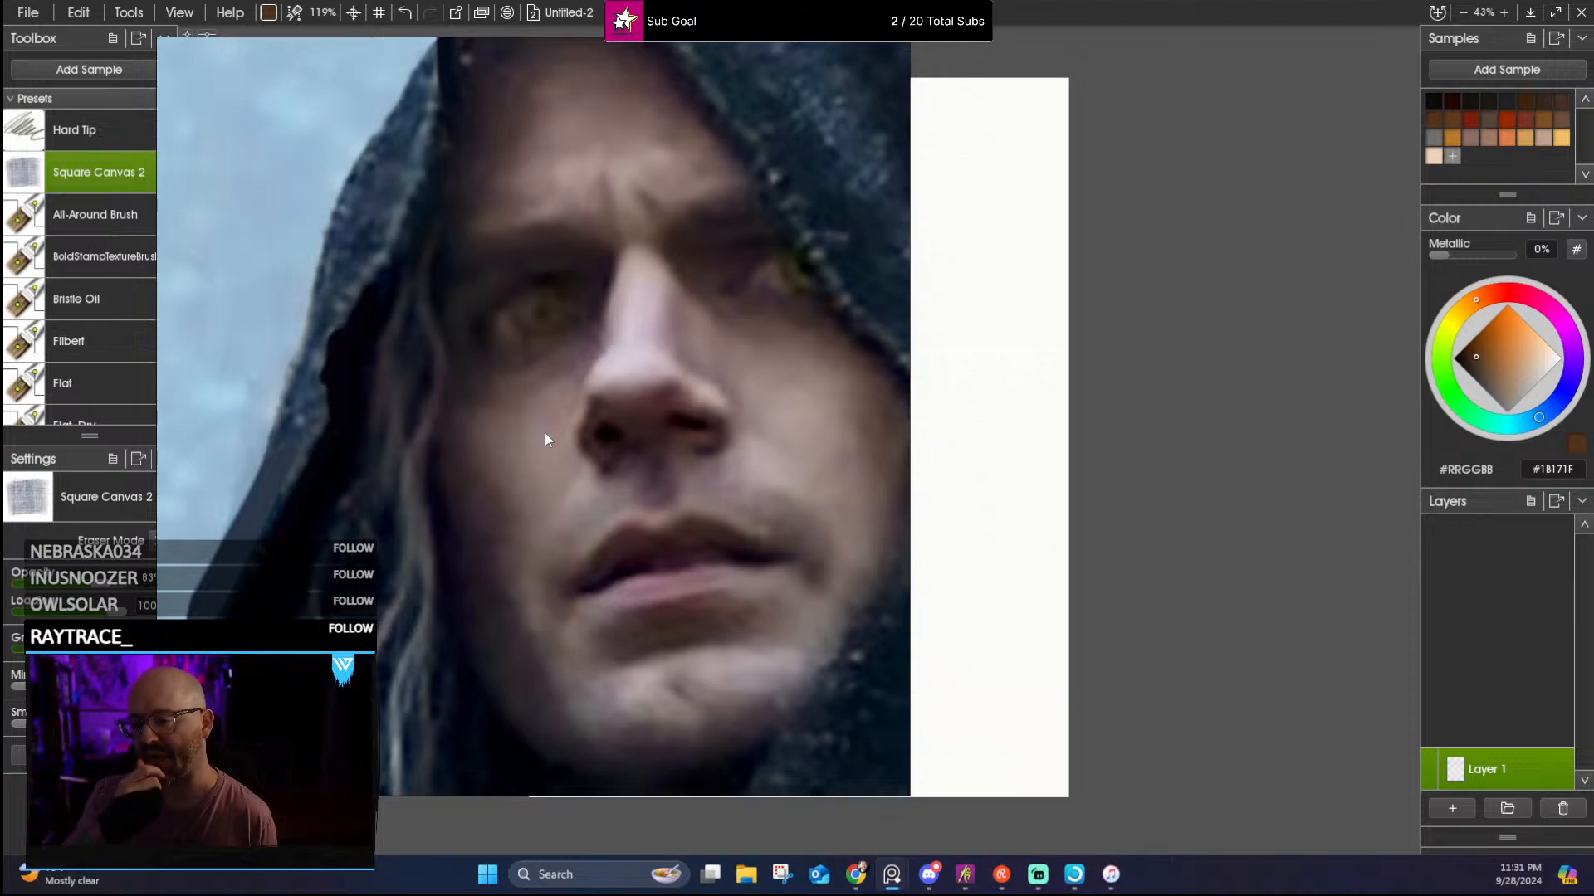
scroll(545, 431, down, 2)
scroll(509, 440, down, 2)
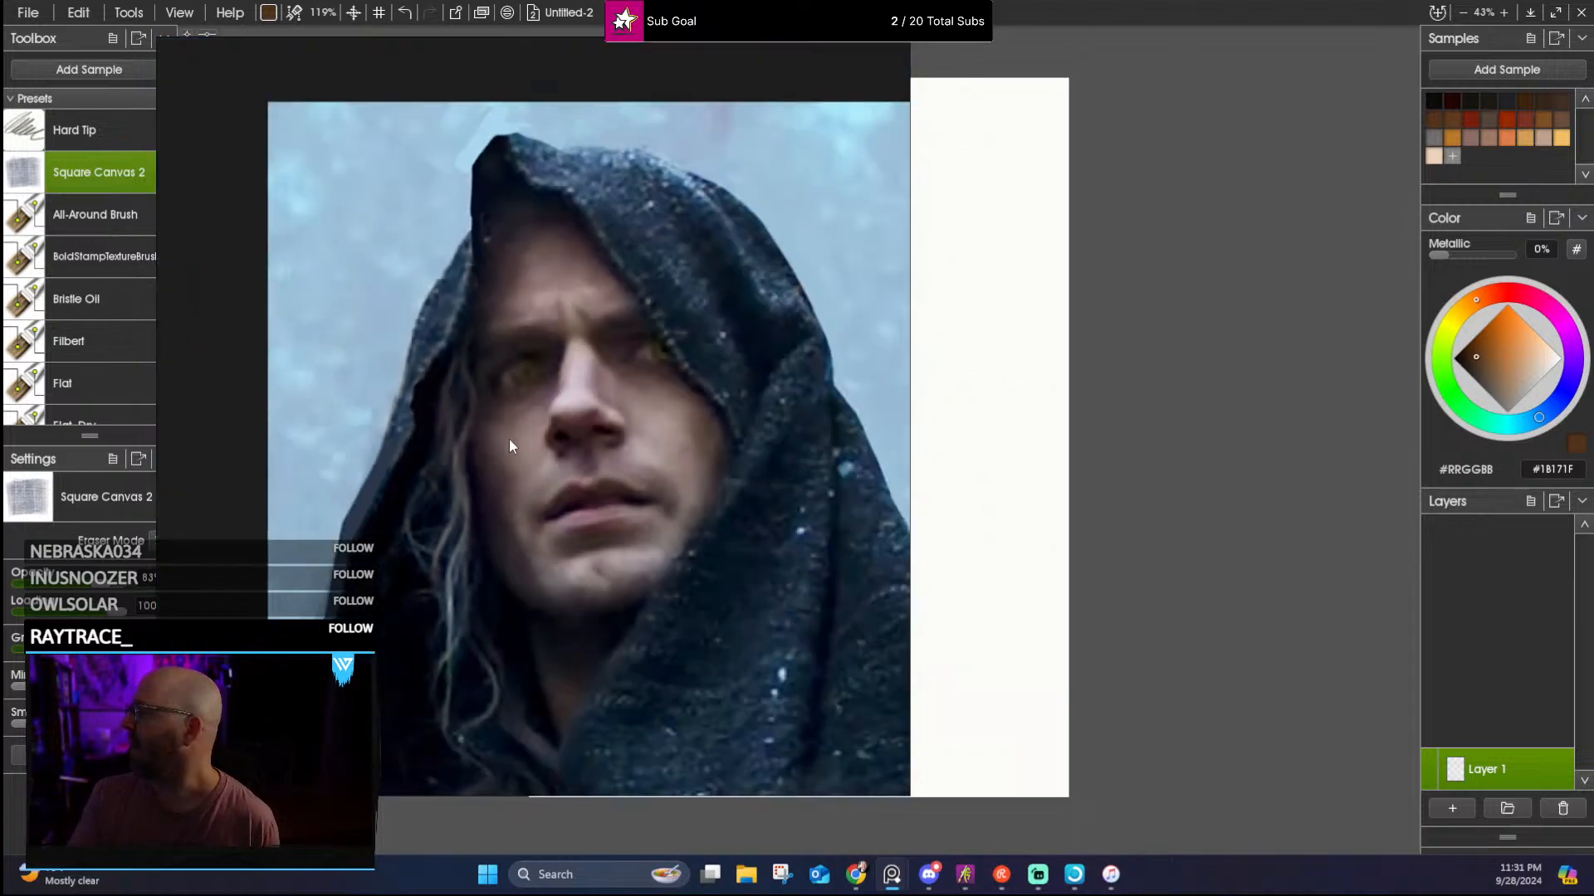
scroll(509, 440, down, 1)
scroll(529, 428, up, 3)
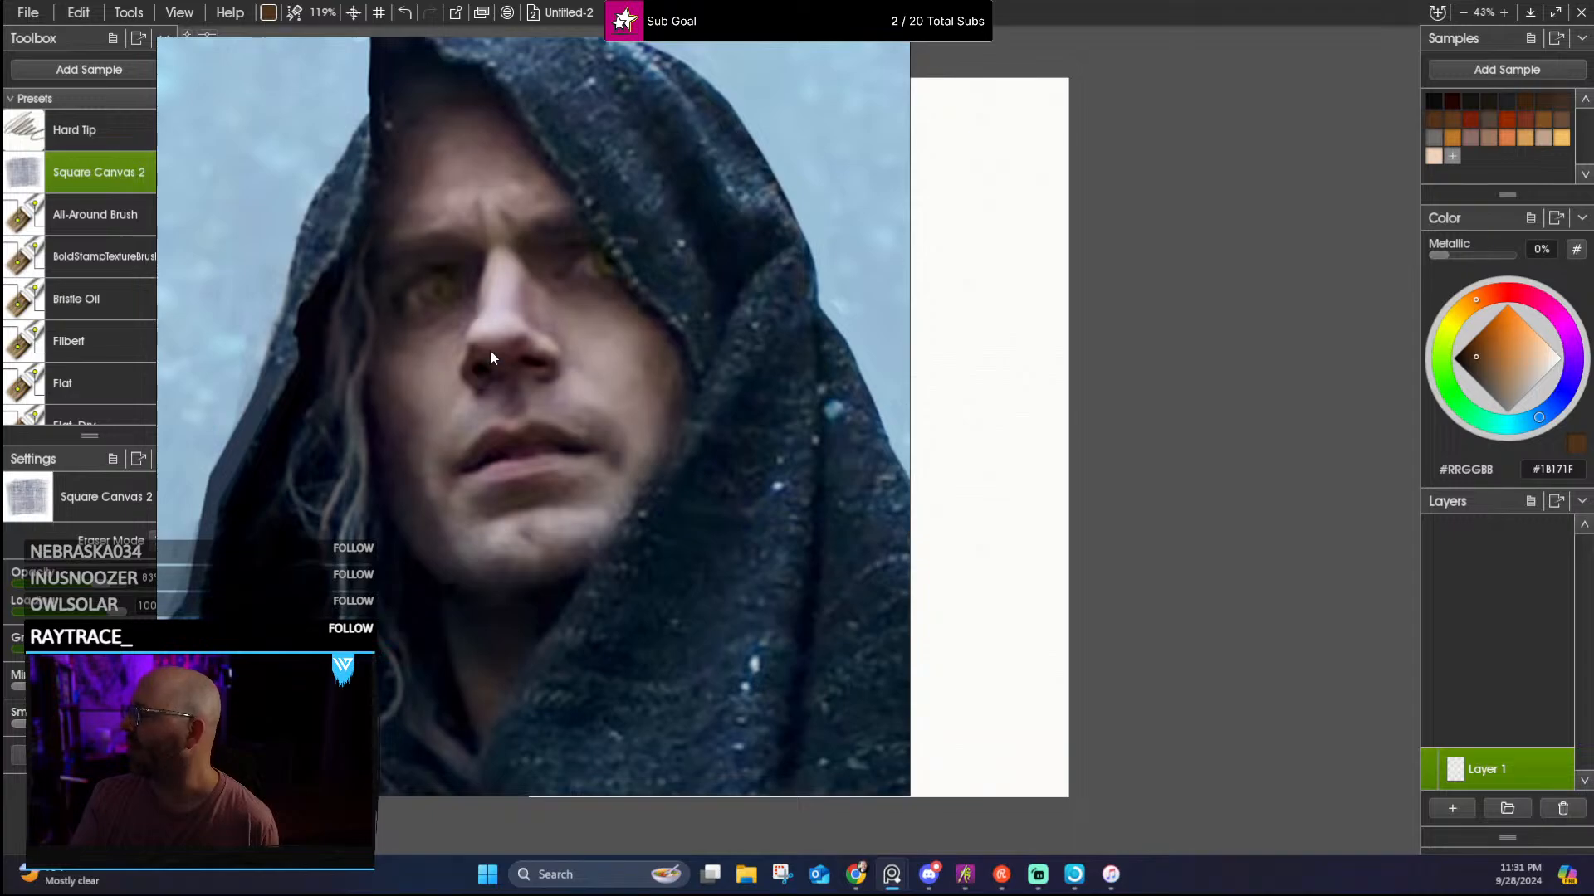
mouse_move(589, 43)
drag(589, 43, 669, 126)
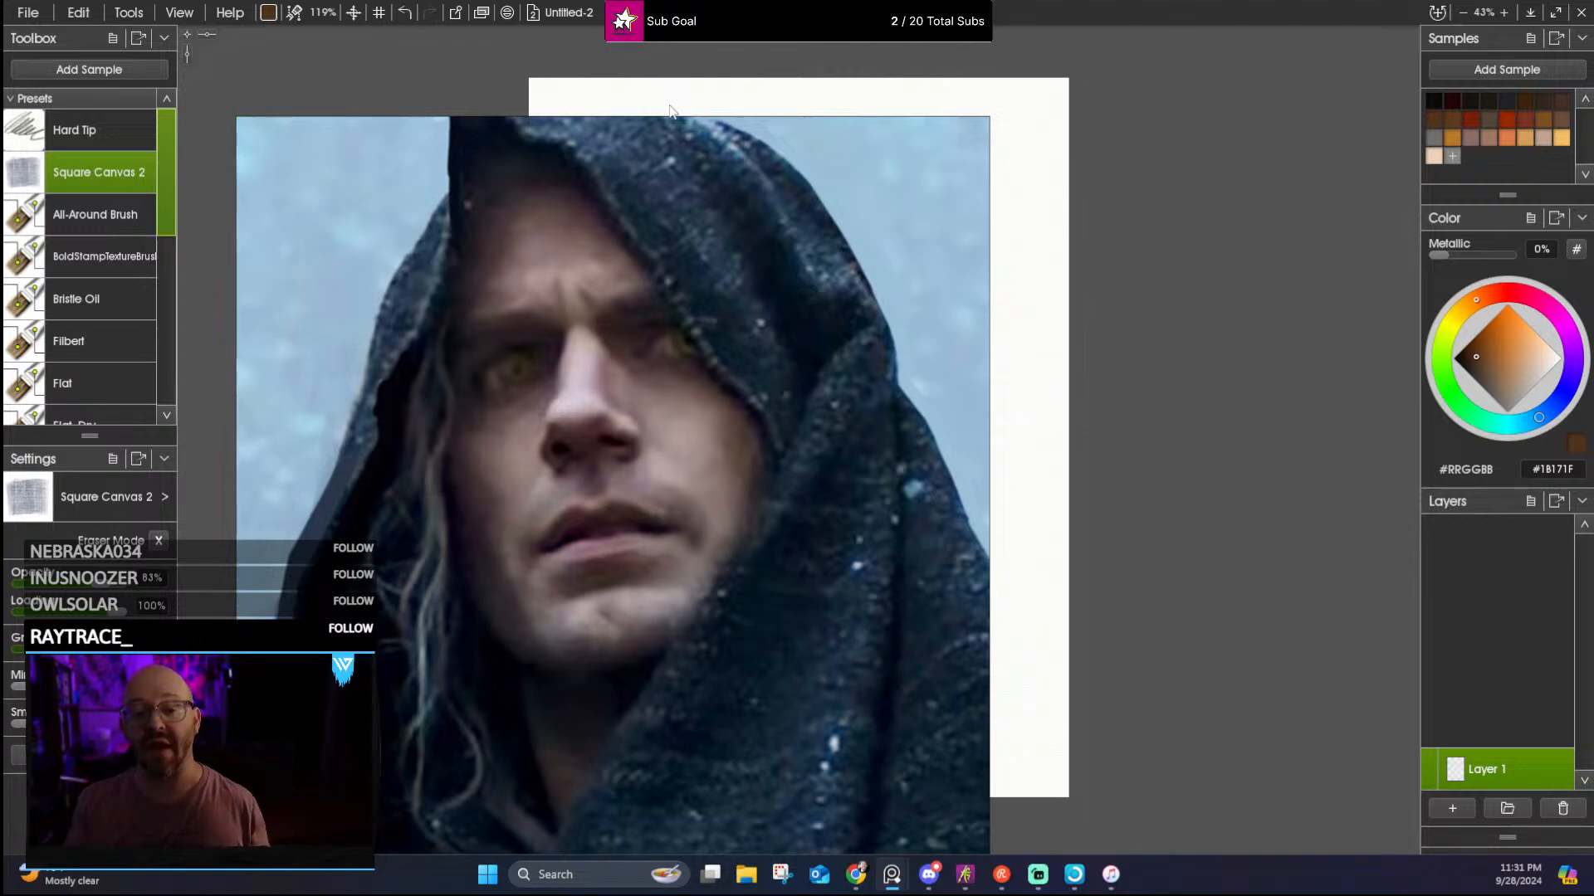
mouse_move(636, 167)
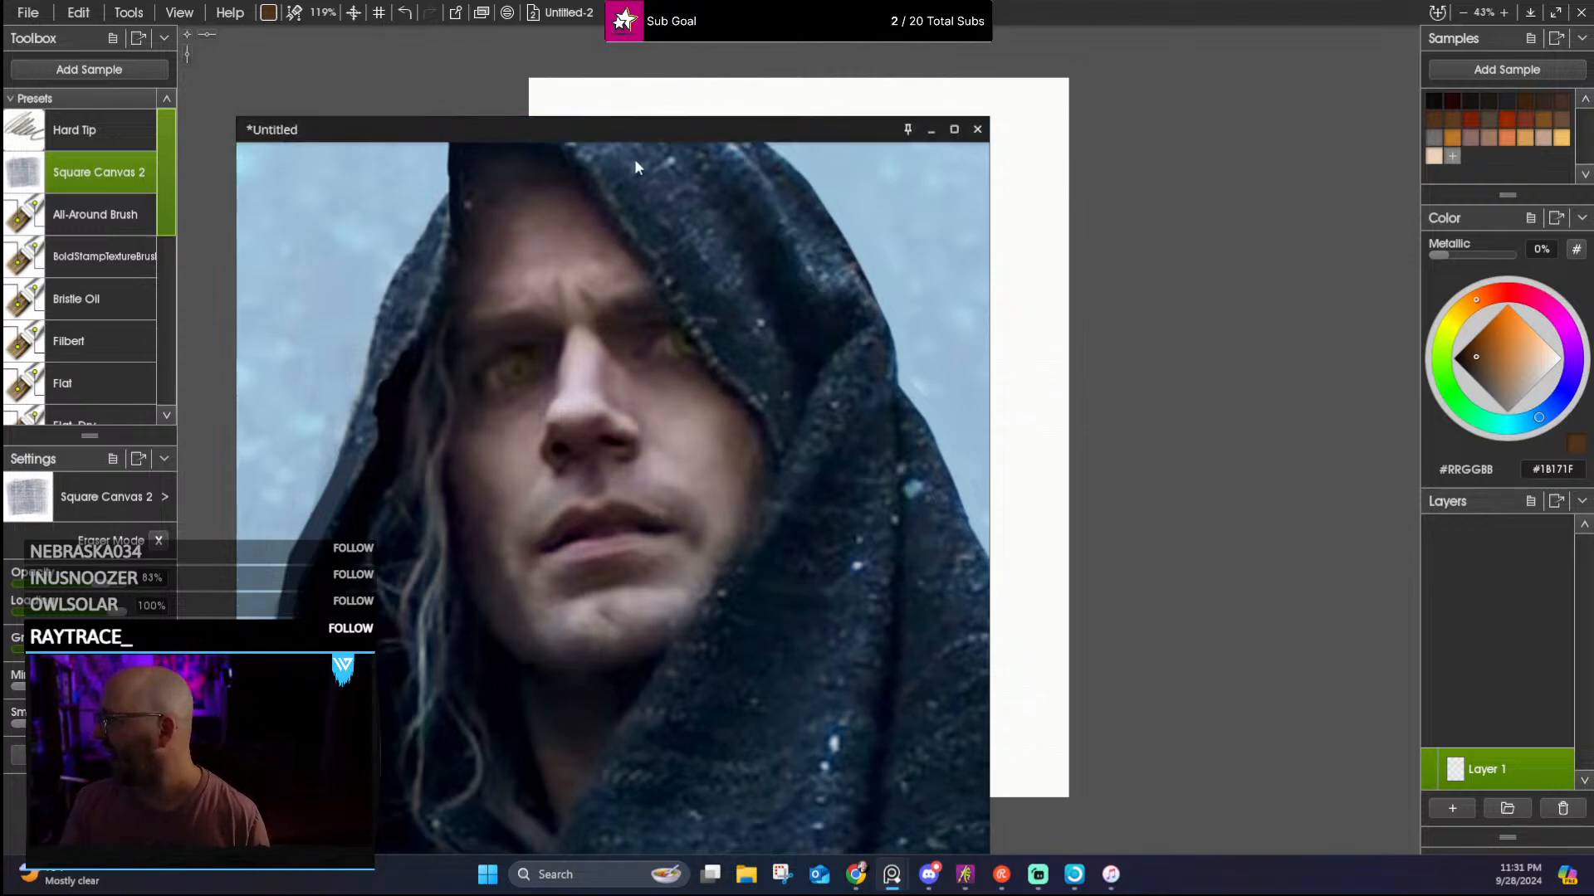
drag(647, 141, 0, 125)
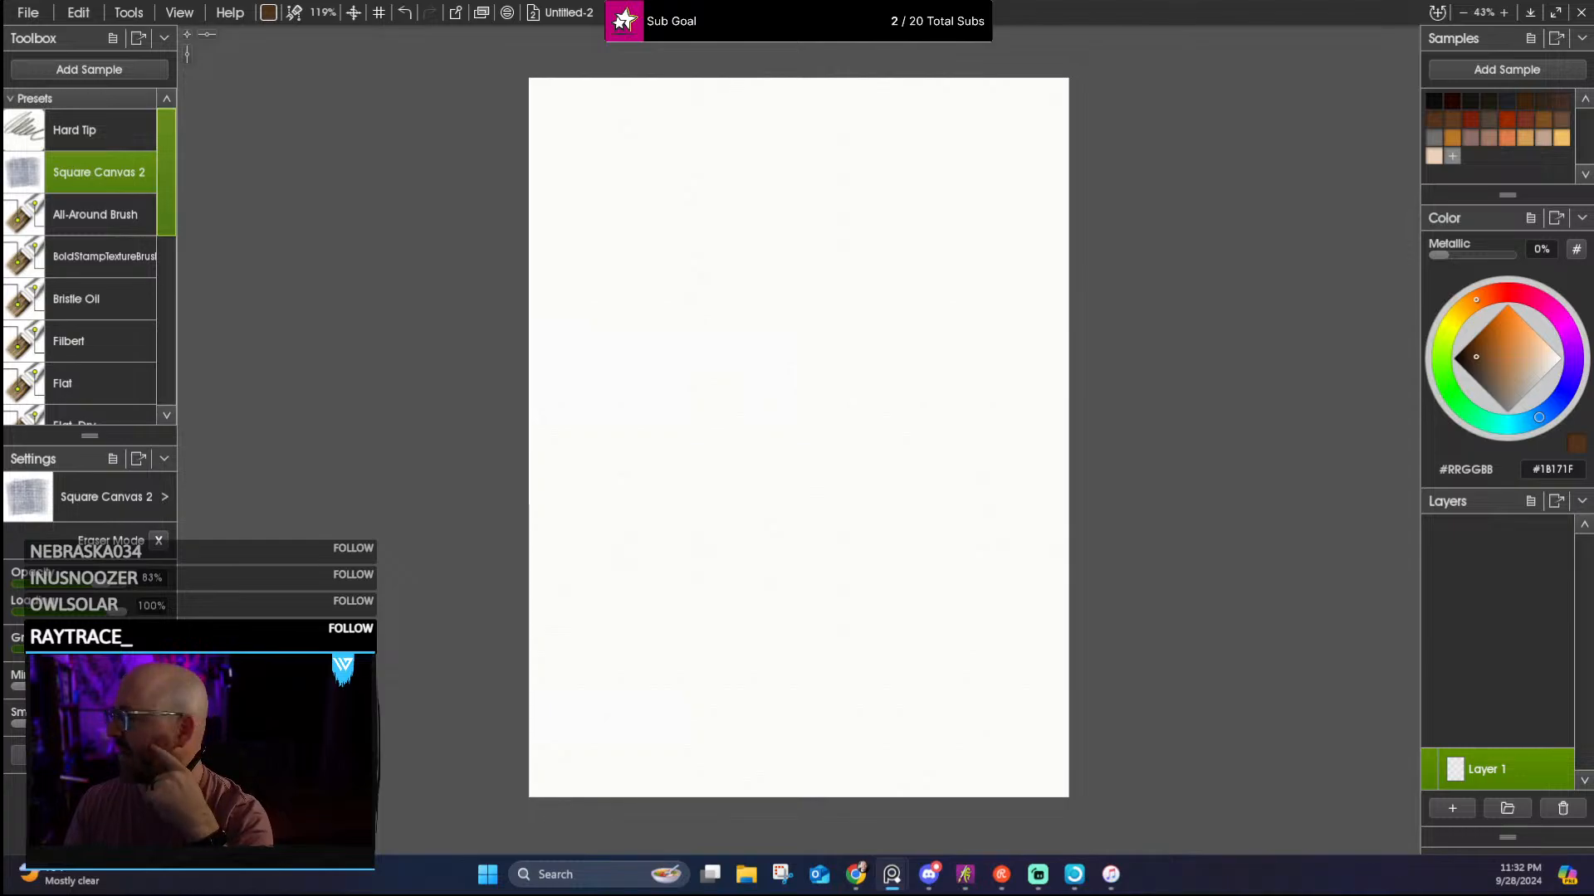
Place the reference window over the workspace and shrink its width and height to fit closely around the hooded-man photo
drag(0, 164, 563, 117)
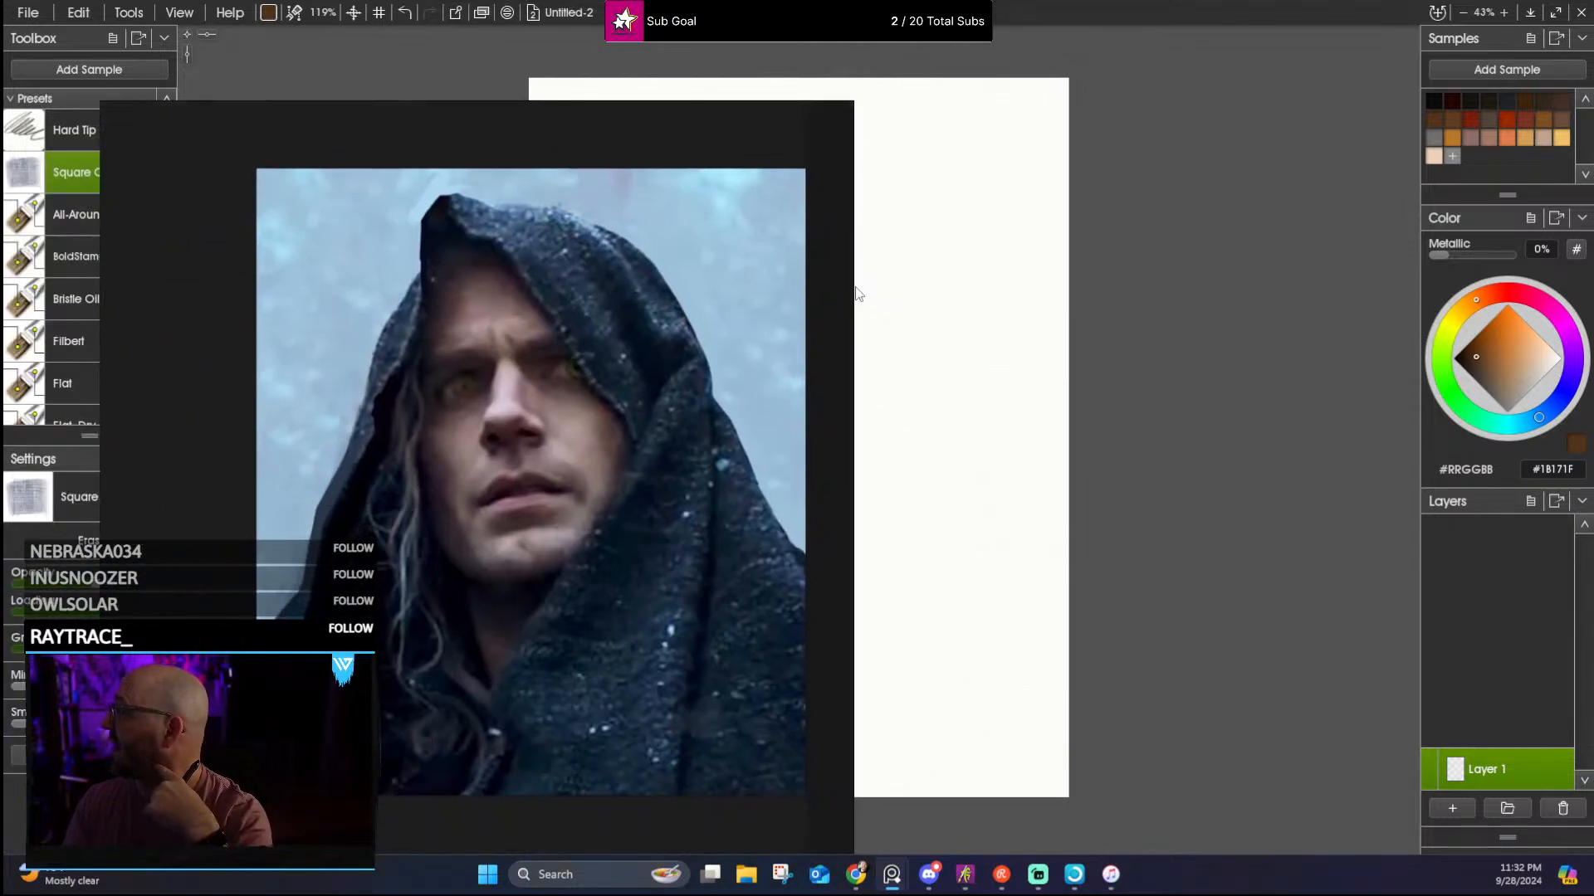
drag(851, 292, 813, 295)
drag(112, 242, 233, 248)
mouse_move(491, 111)
mouse_down()
mouse_move(468, 146)
mouse_move(475, 103)
mouse_up()
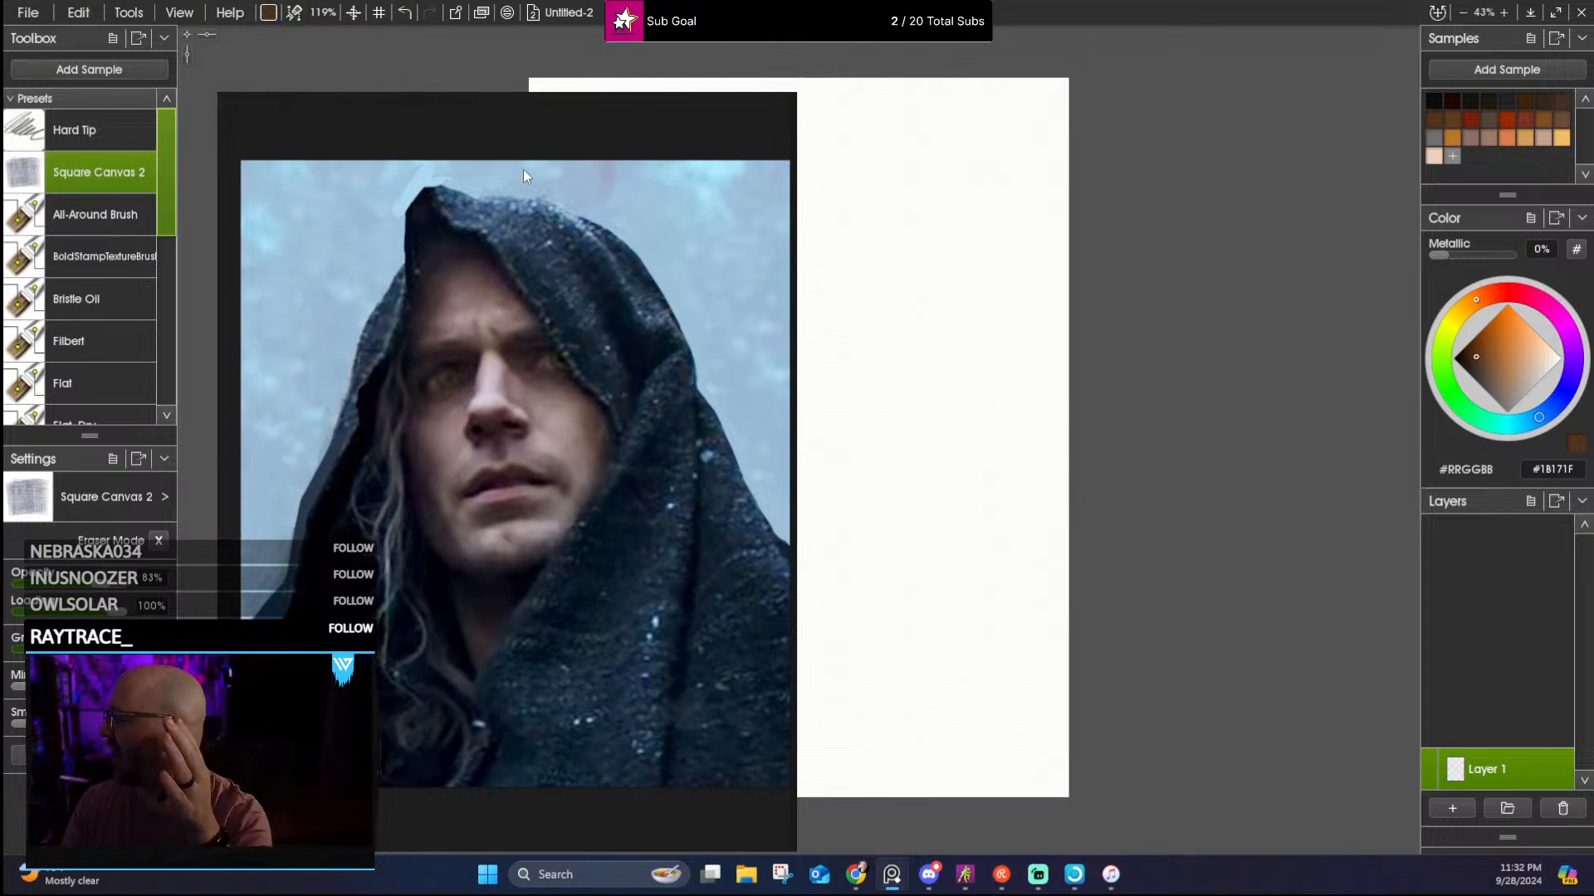
drag(536, 112, 537, 97)
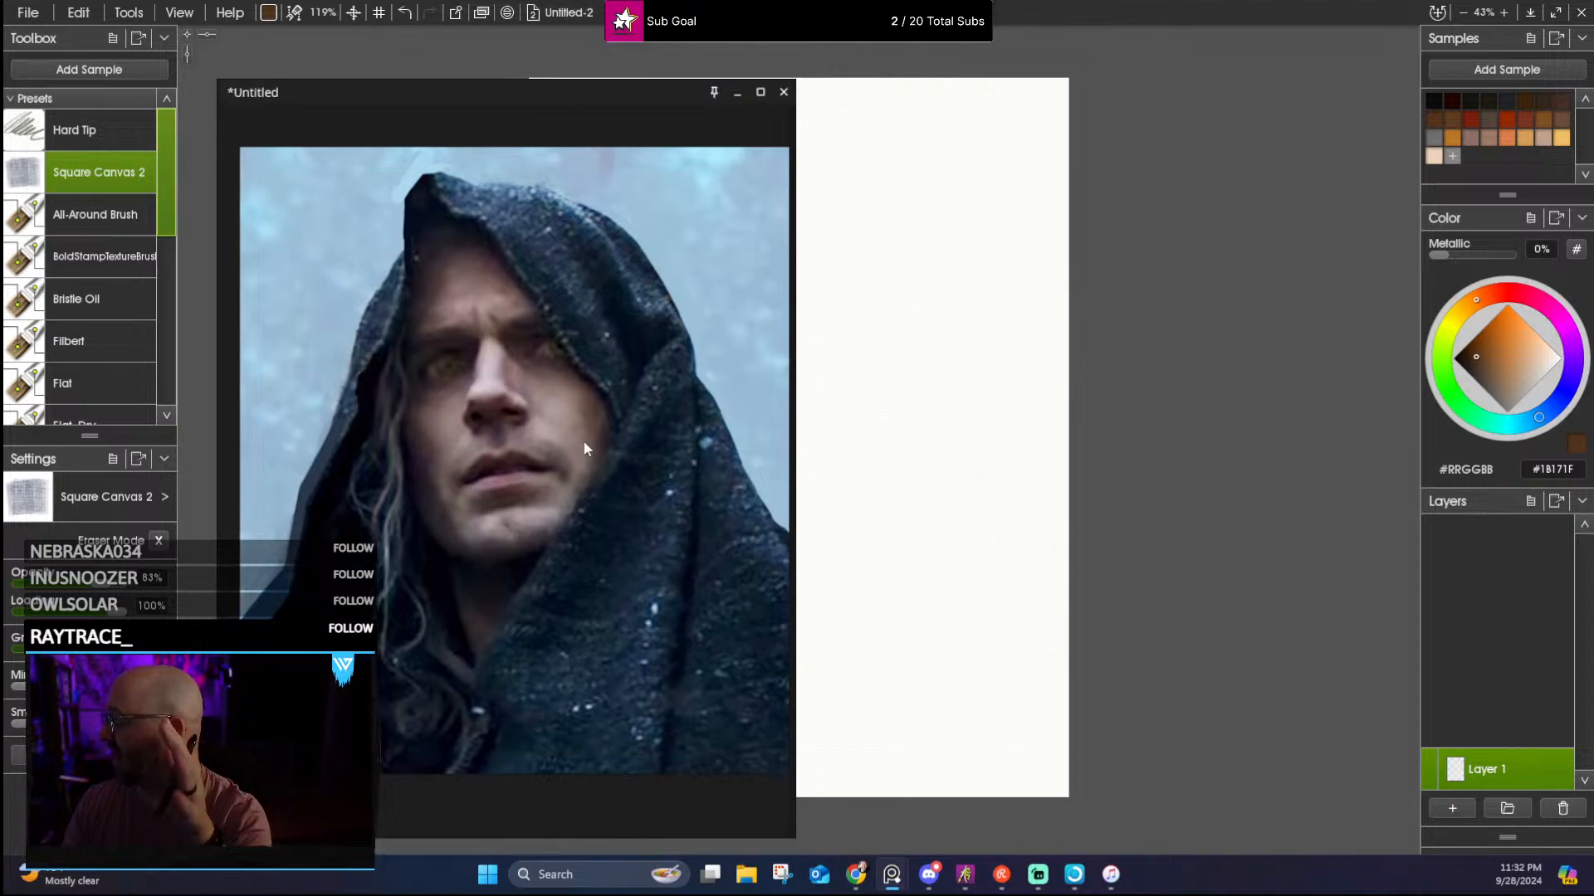
drag(516, 838, 530, 792)
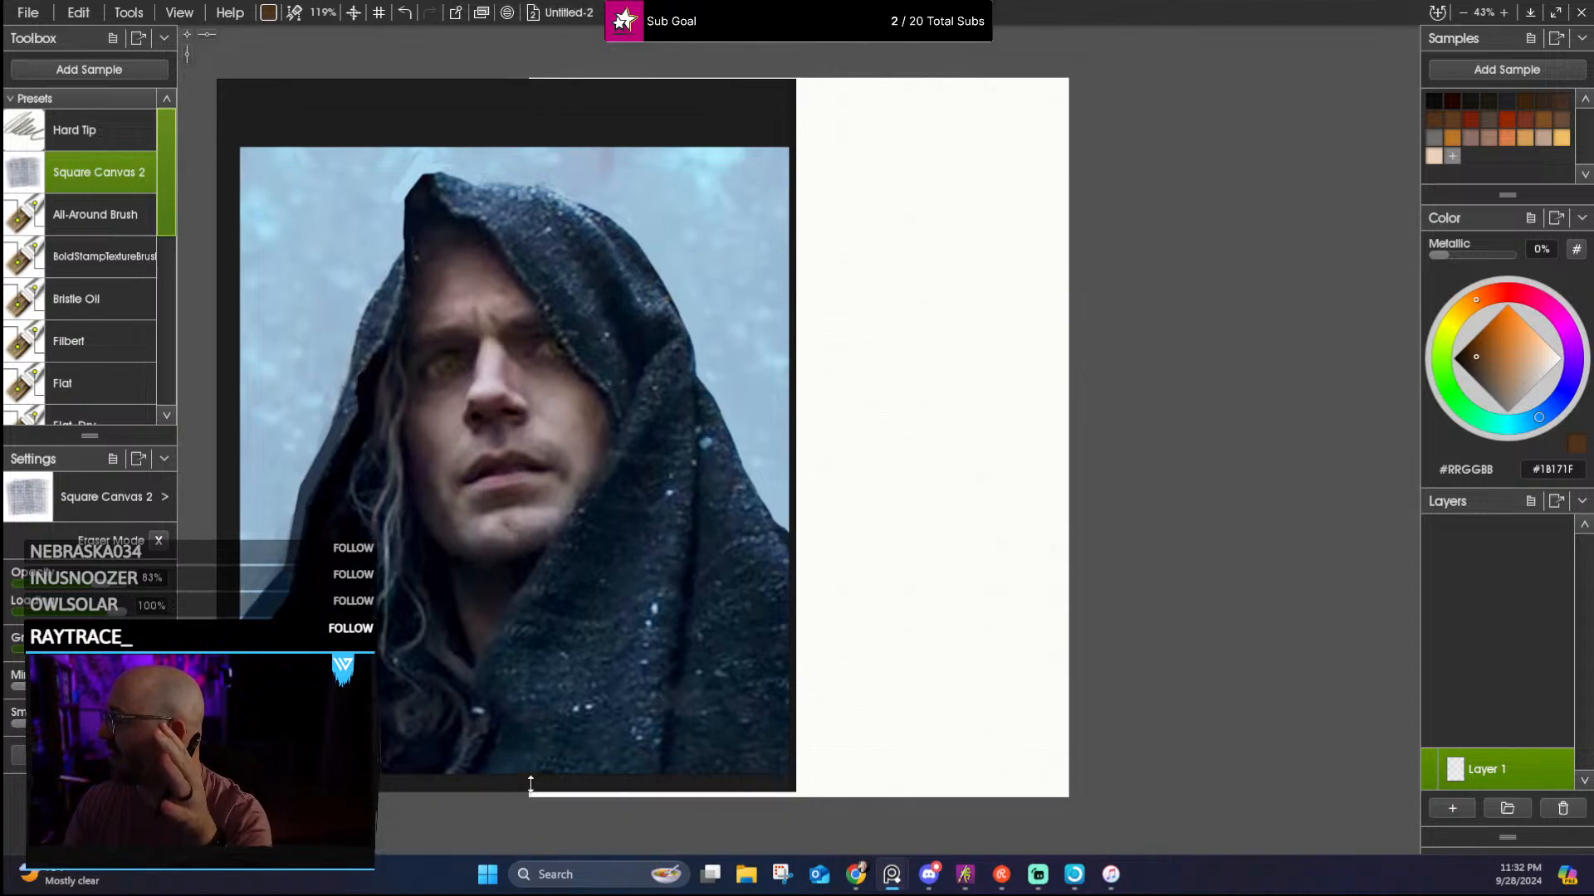
drag(496, 92, 406, 122)
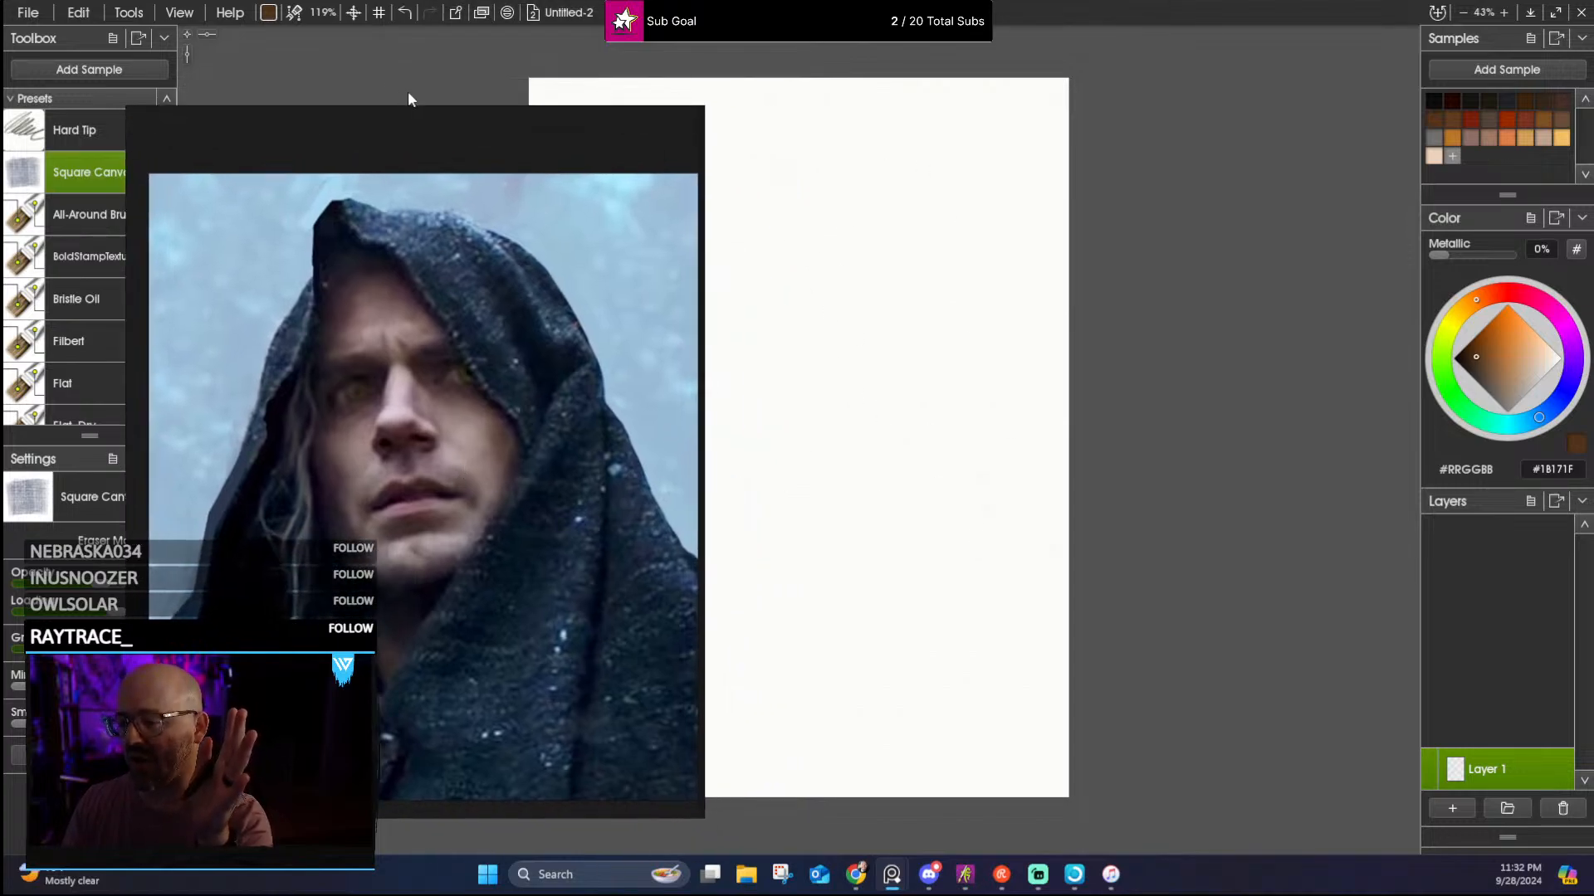
Bring the reference window back in front of the painting program and set it to stay always on top
click(715, 150)
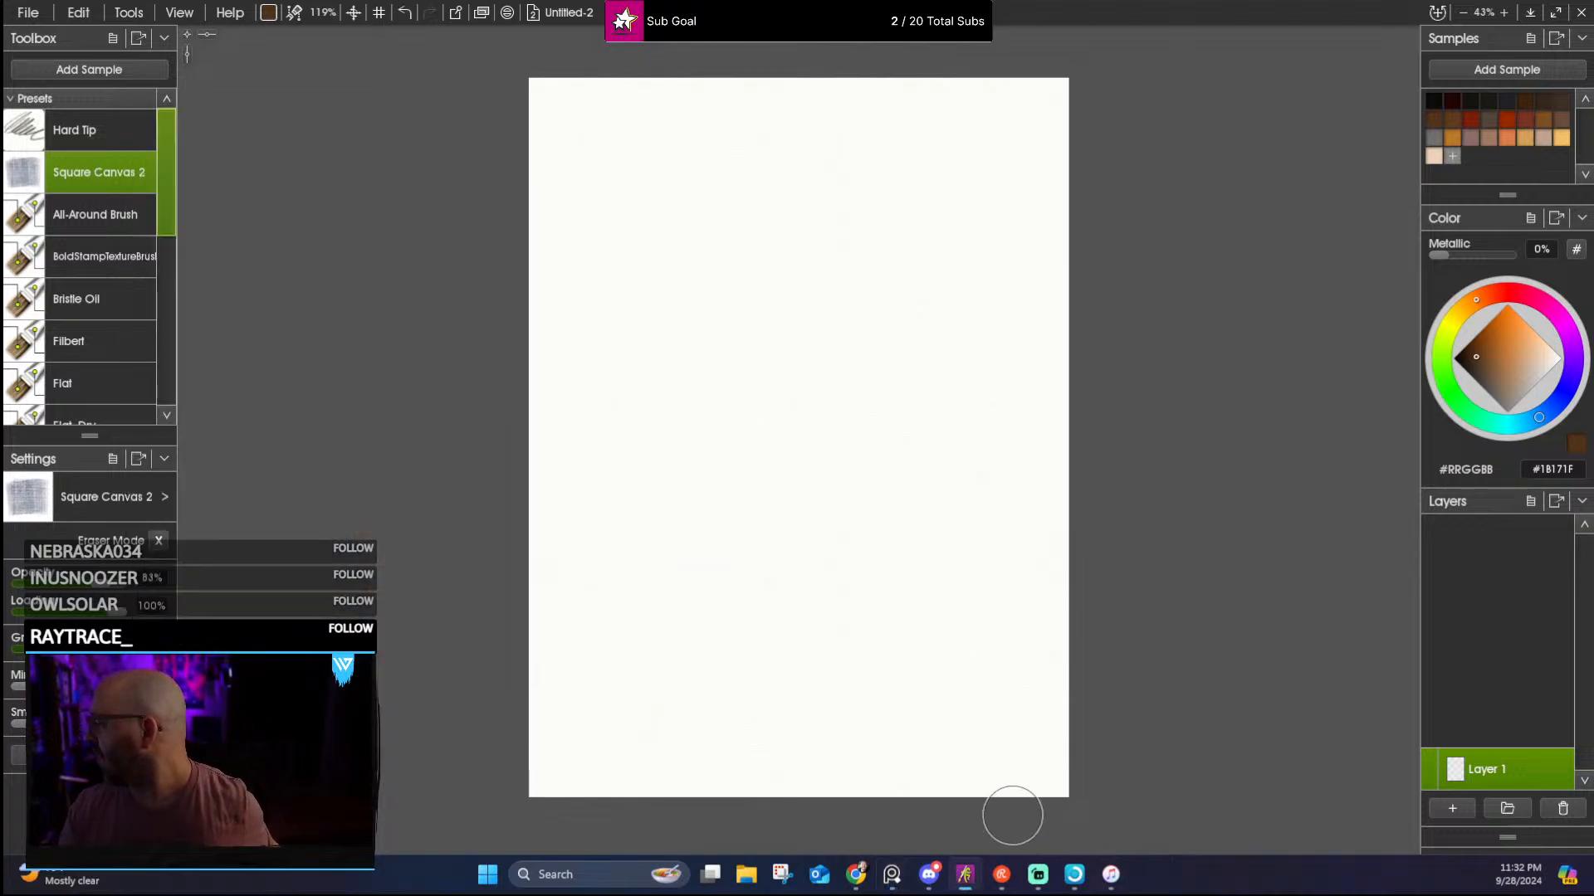
mouse_move(891, 874)
click(938, 763)
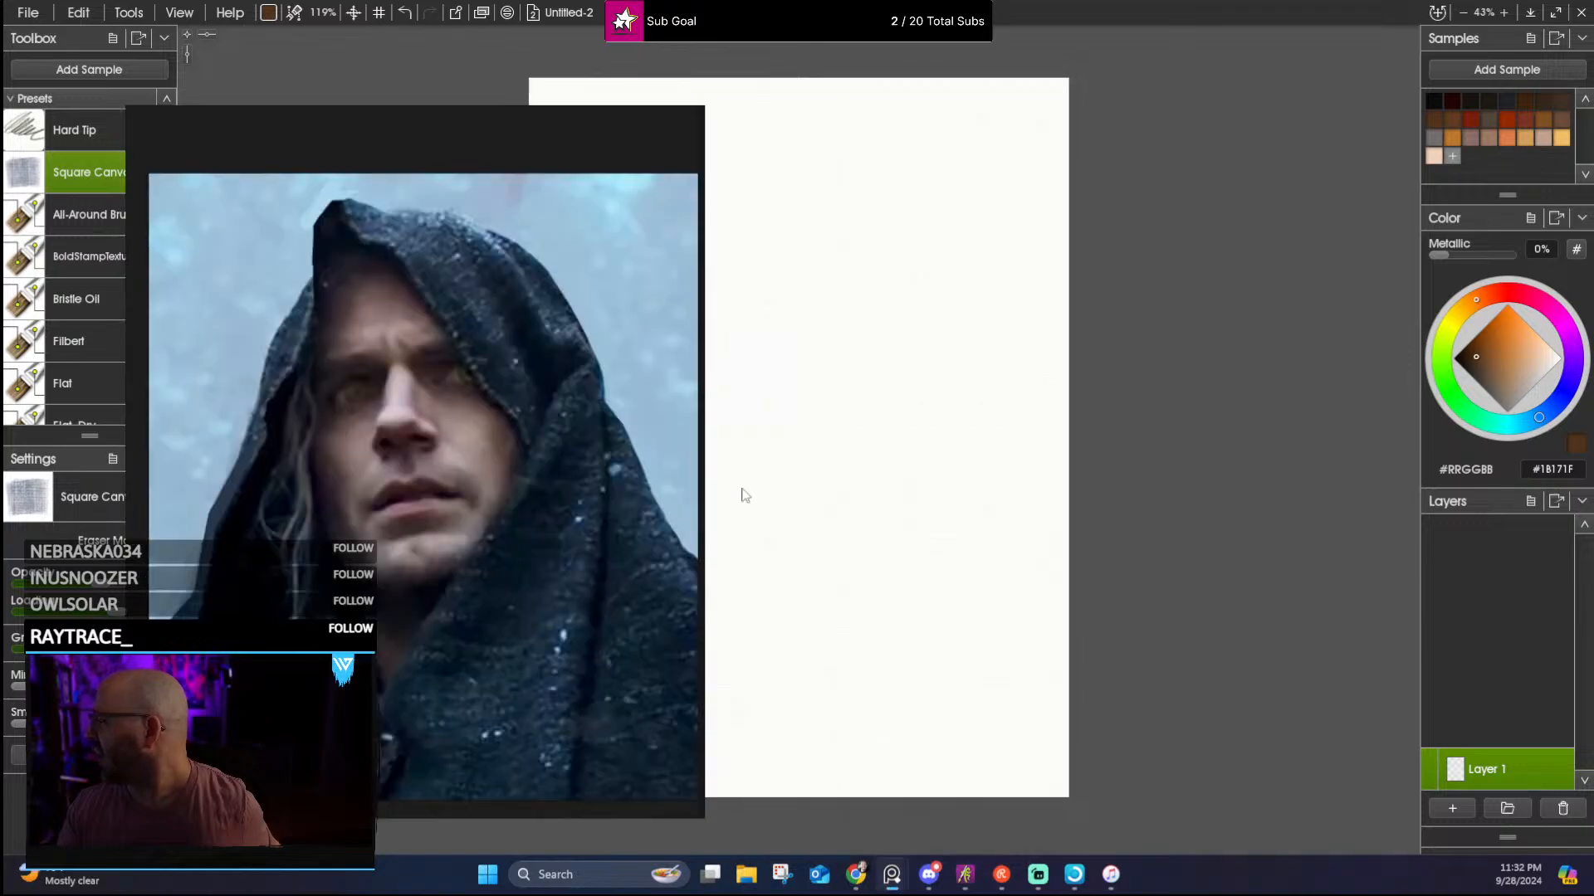
right_click(413, 362)
mouse_move(497, 623)
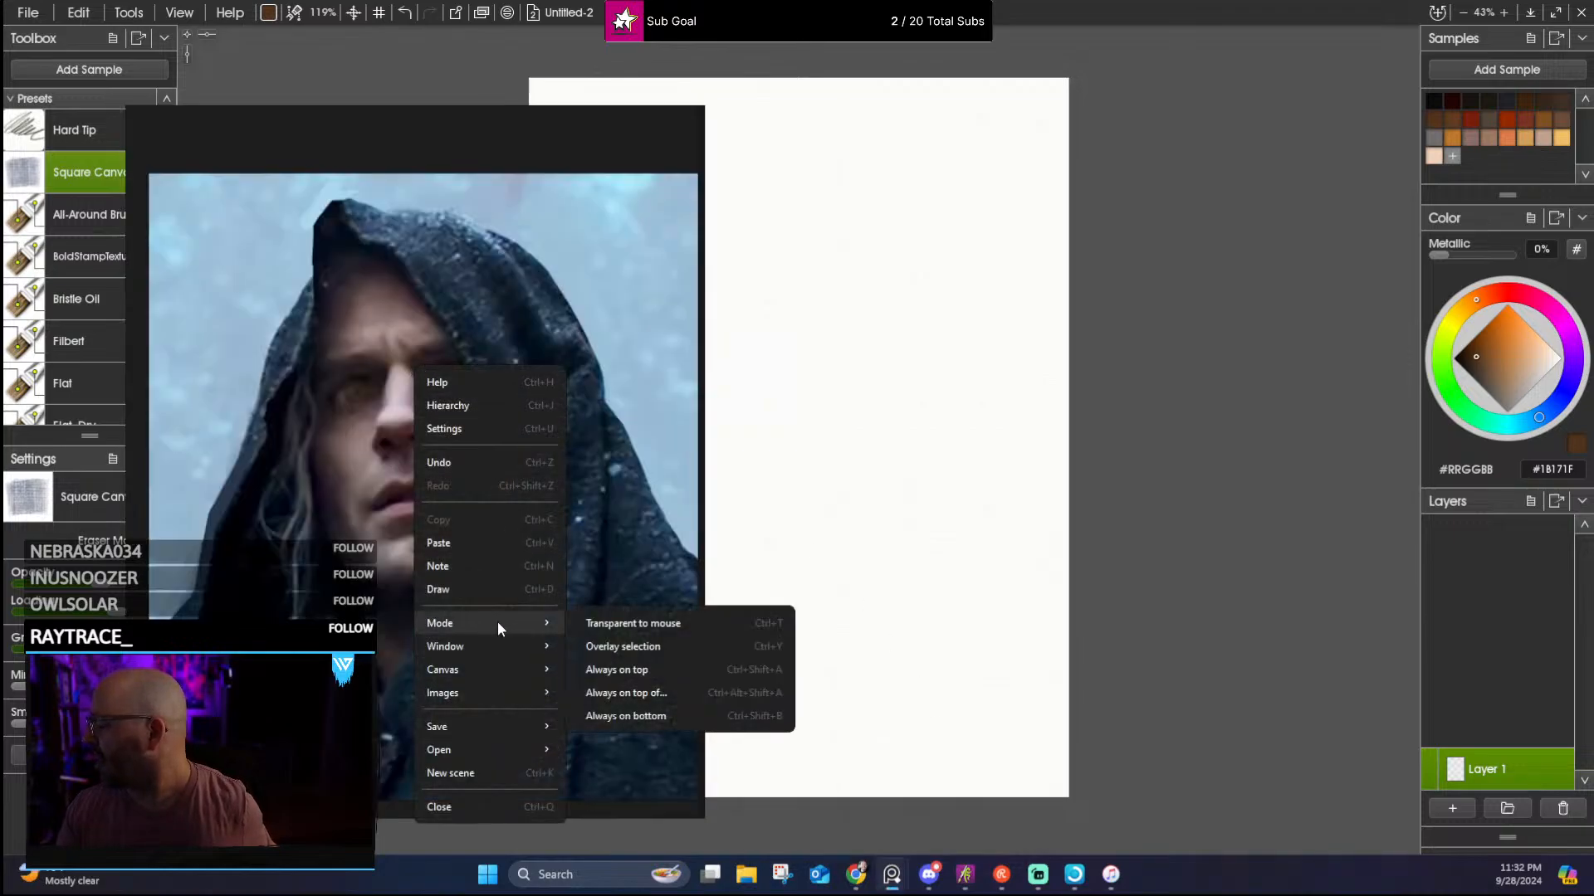
click(626, 671)
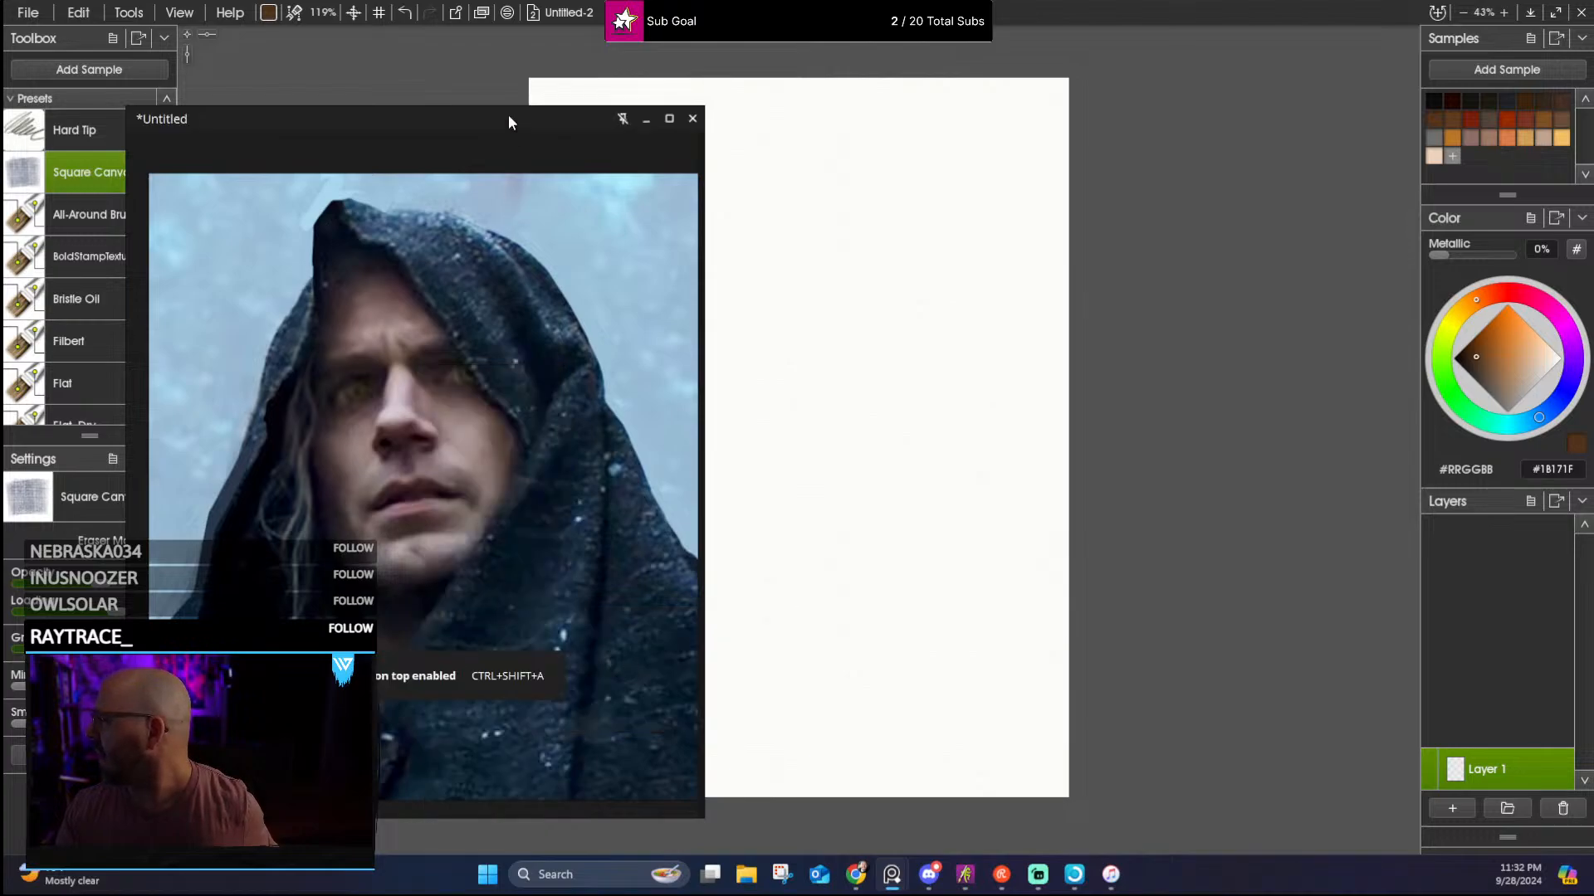
Arrange the reference window and the blank canvas side by side, and fit the whole photo inside its window
drag(510, 118, 573, 91)
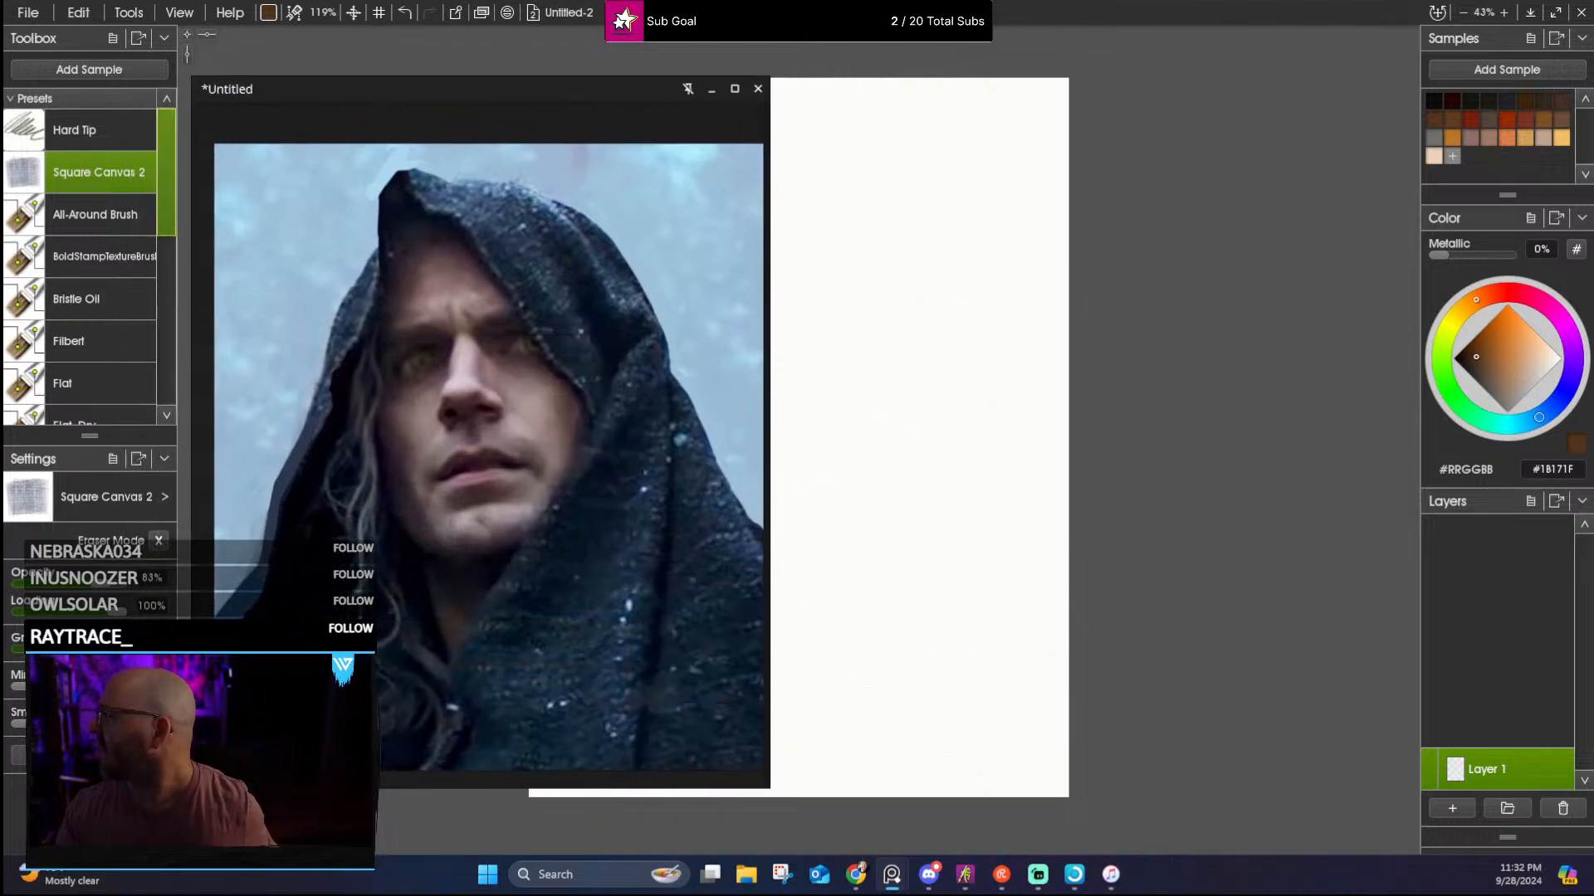
click(687, 60)
drag(914, 261, 1193, 288)
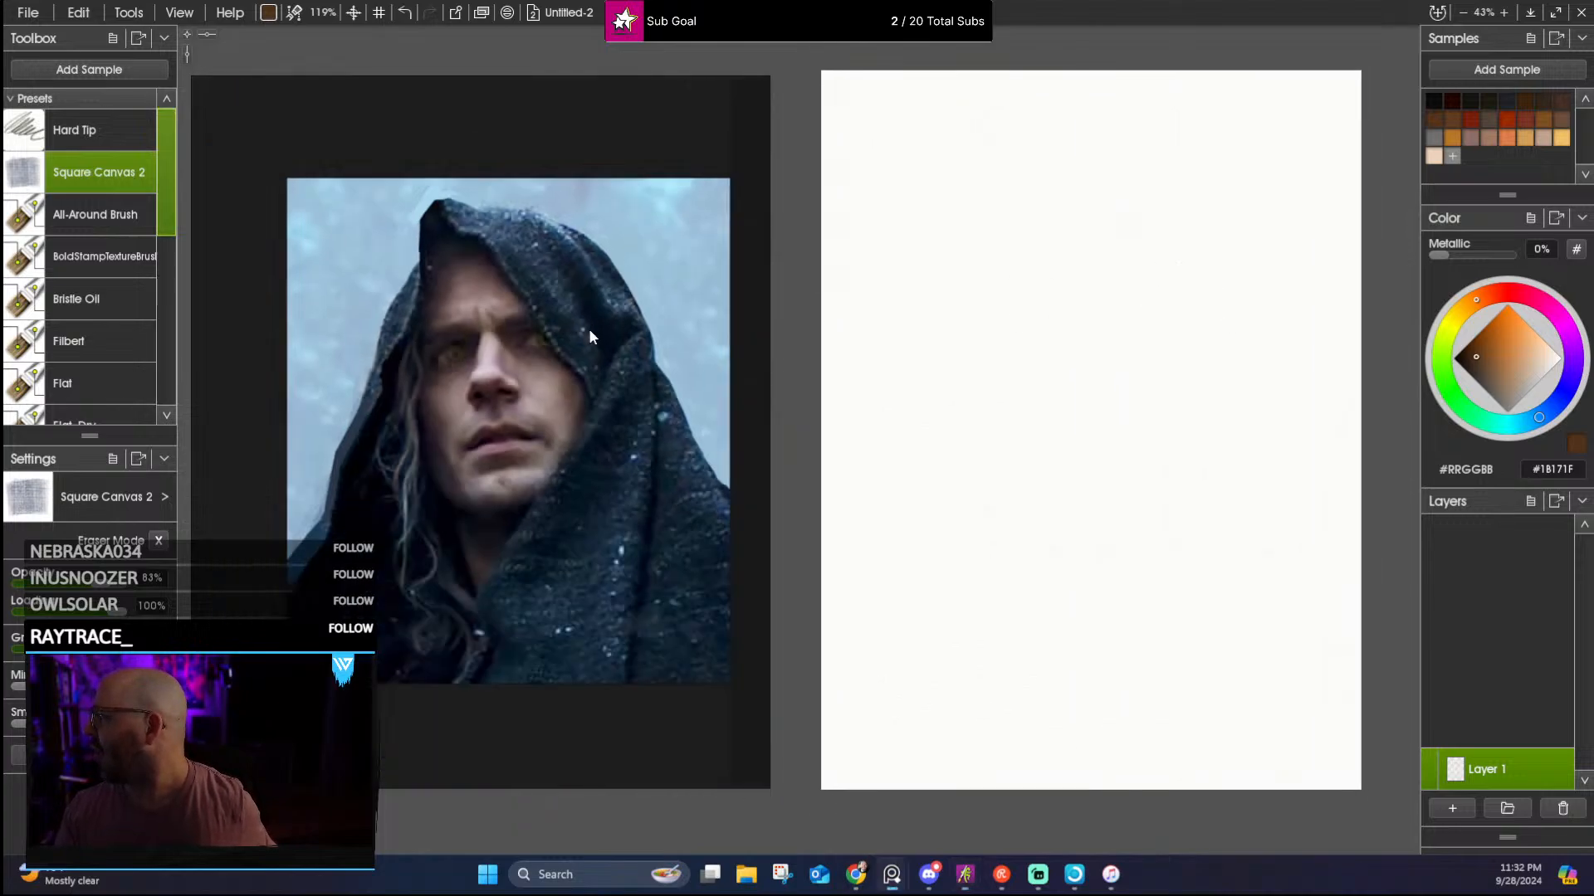
drag(589, 328, 566, 290)
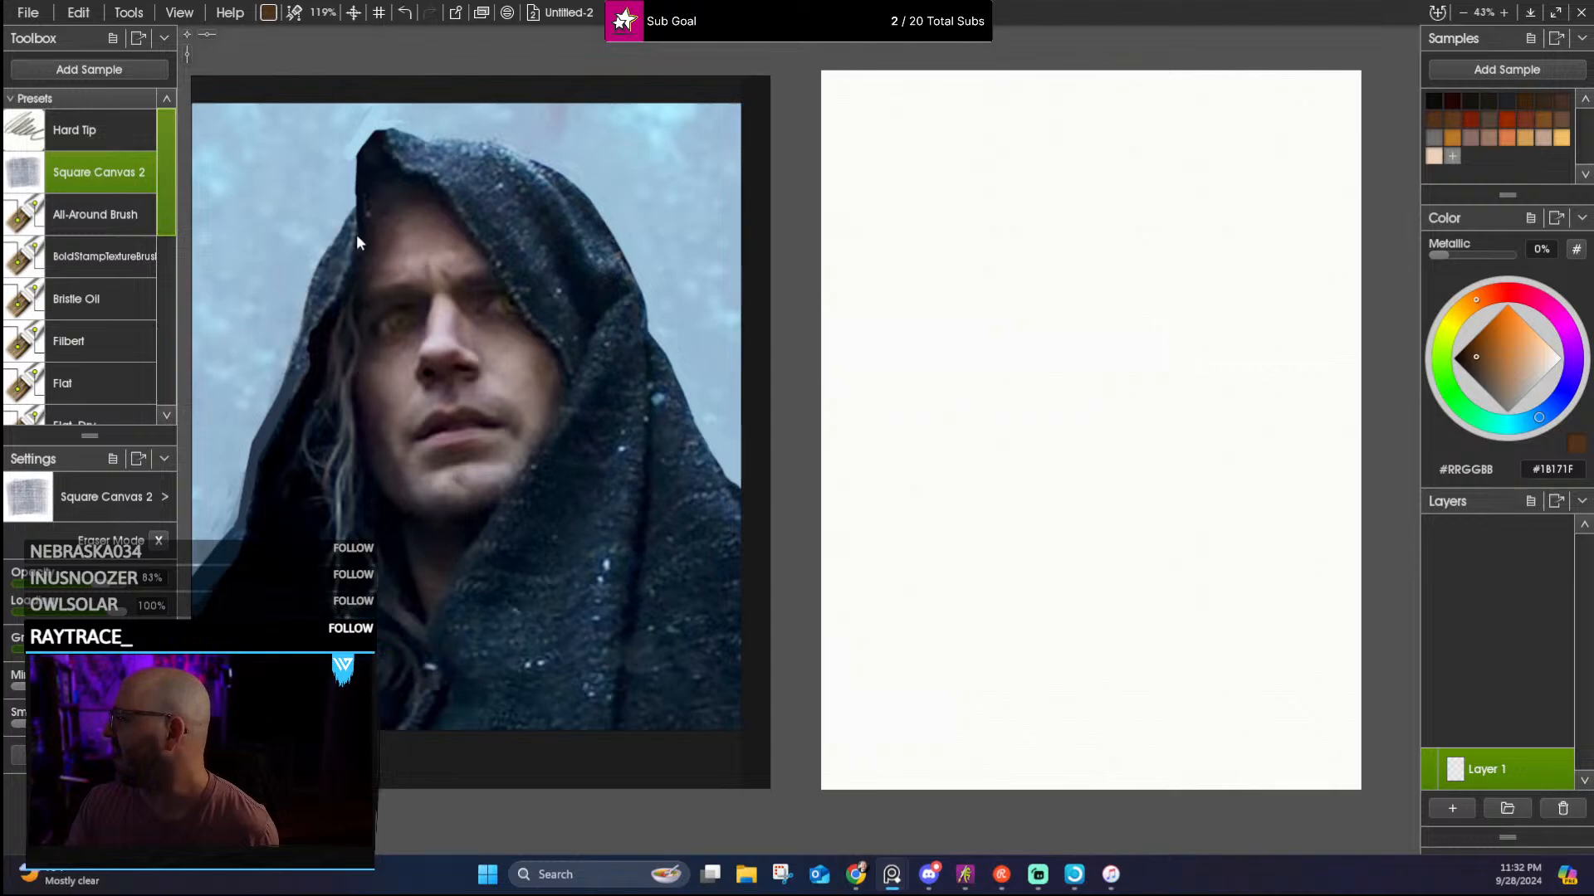
Study the eyes, nose, lips and facial proportions in the hooded-man photo beside the blank canvas
scroll(396, 419, up, 2)
scroll(357, 258, up, 2)
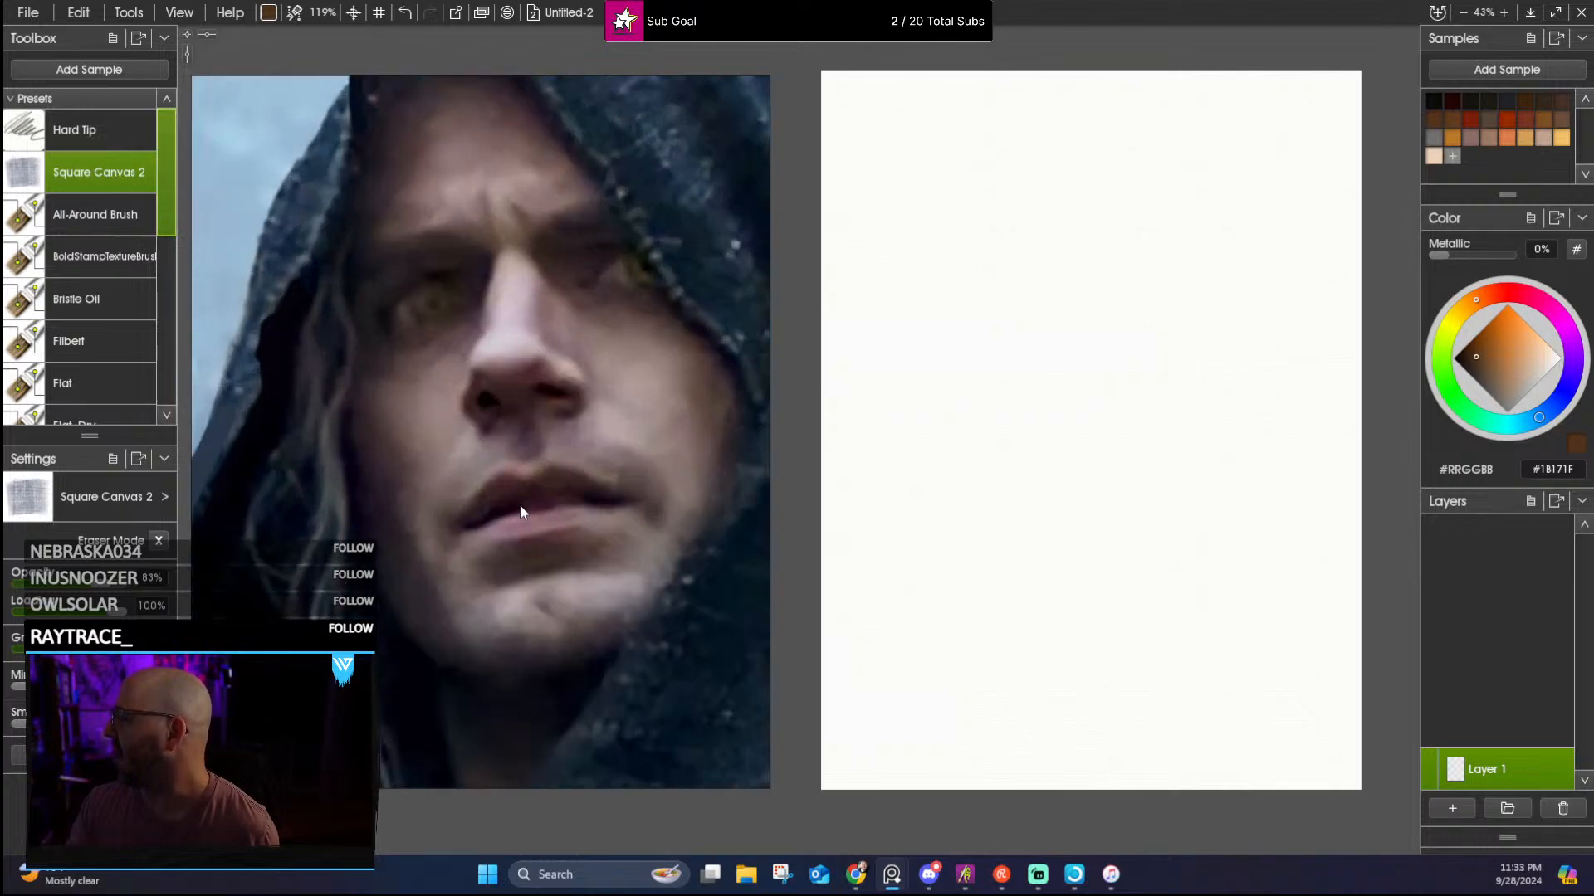
scroll(390, 503, down, 1)
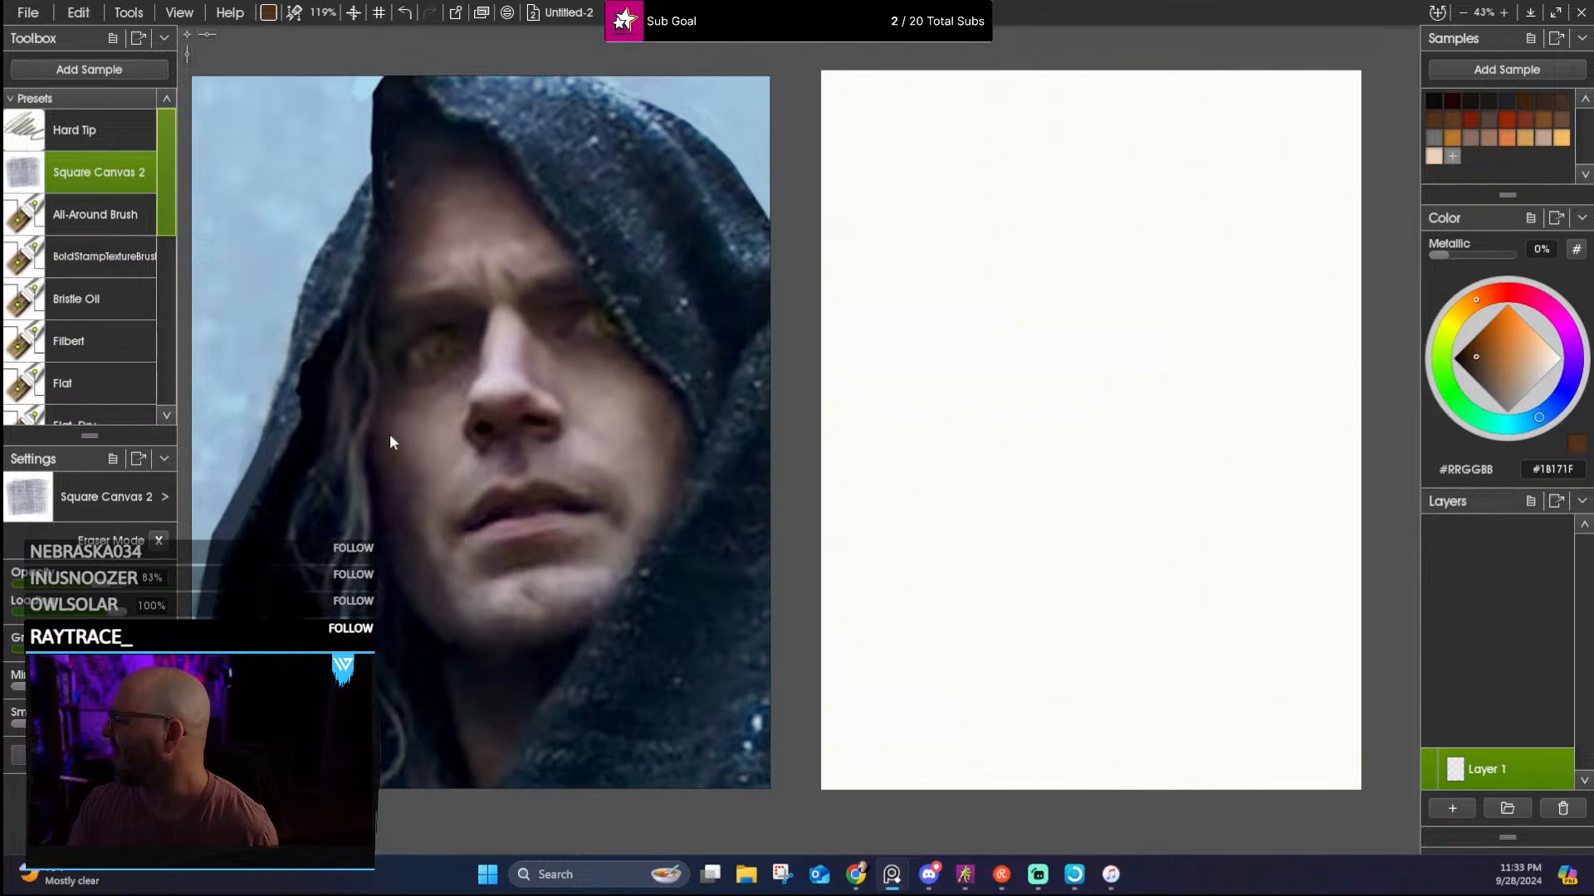
scroll(423, 337, up, 3)
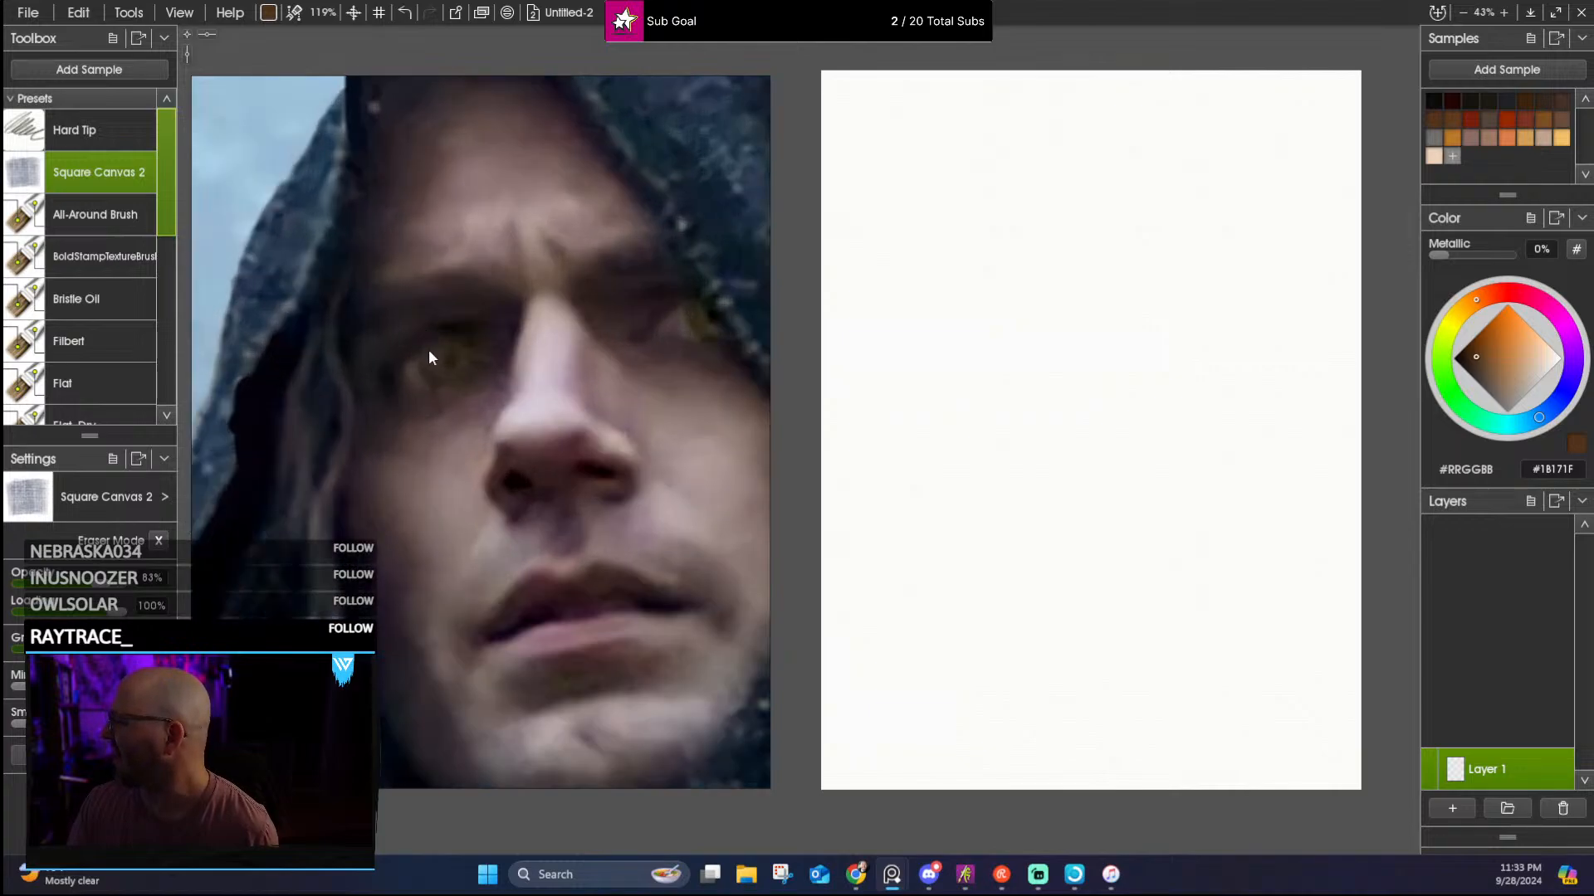
scroll(448, 357, down, 3)
scroll(480, 373, up, 3)
scroll(483, 379, up, 1)
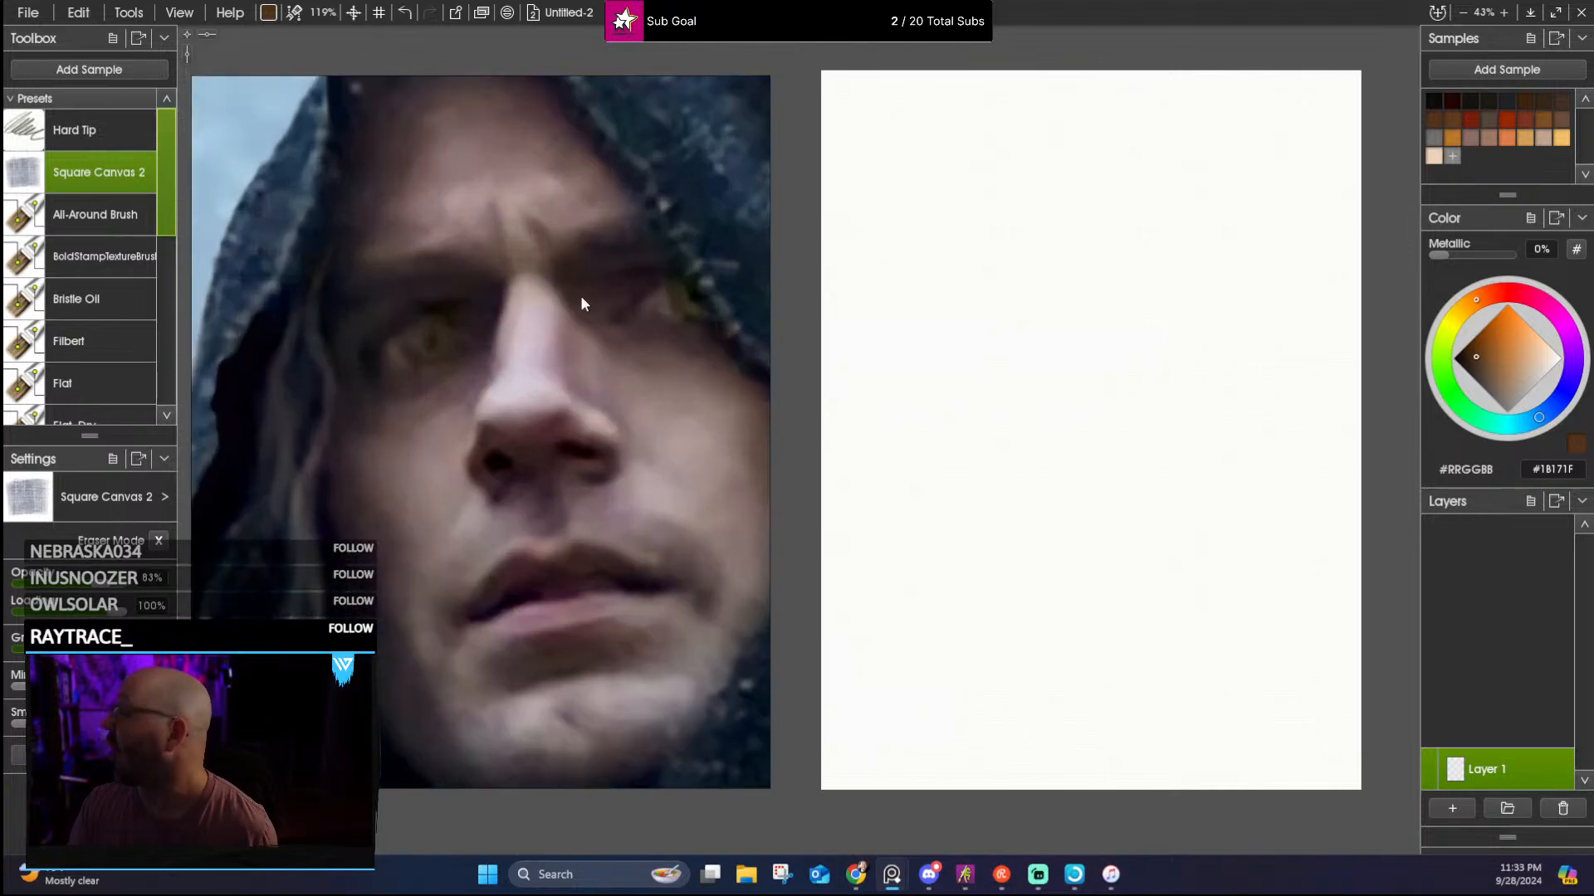
Examine the hooded man's face up close and as a whole, comparing the facial features with the overall hood shape
scroll(543, 271, down, 3)
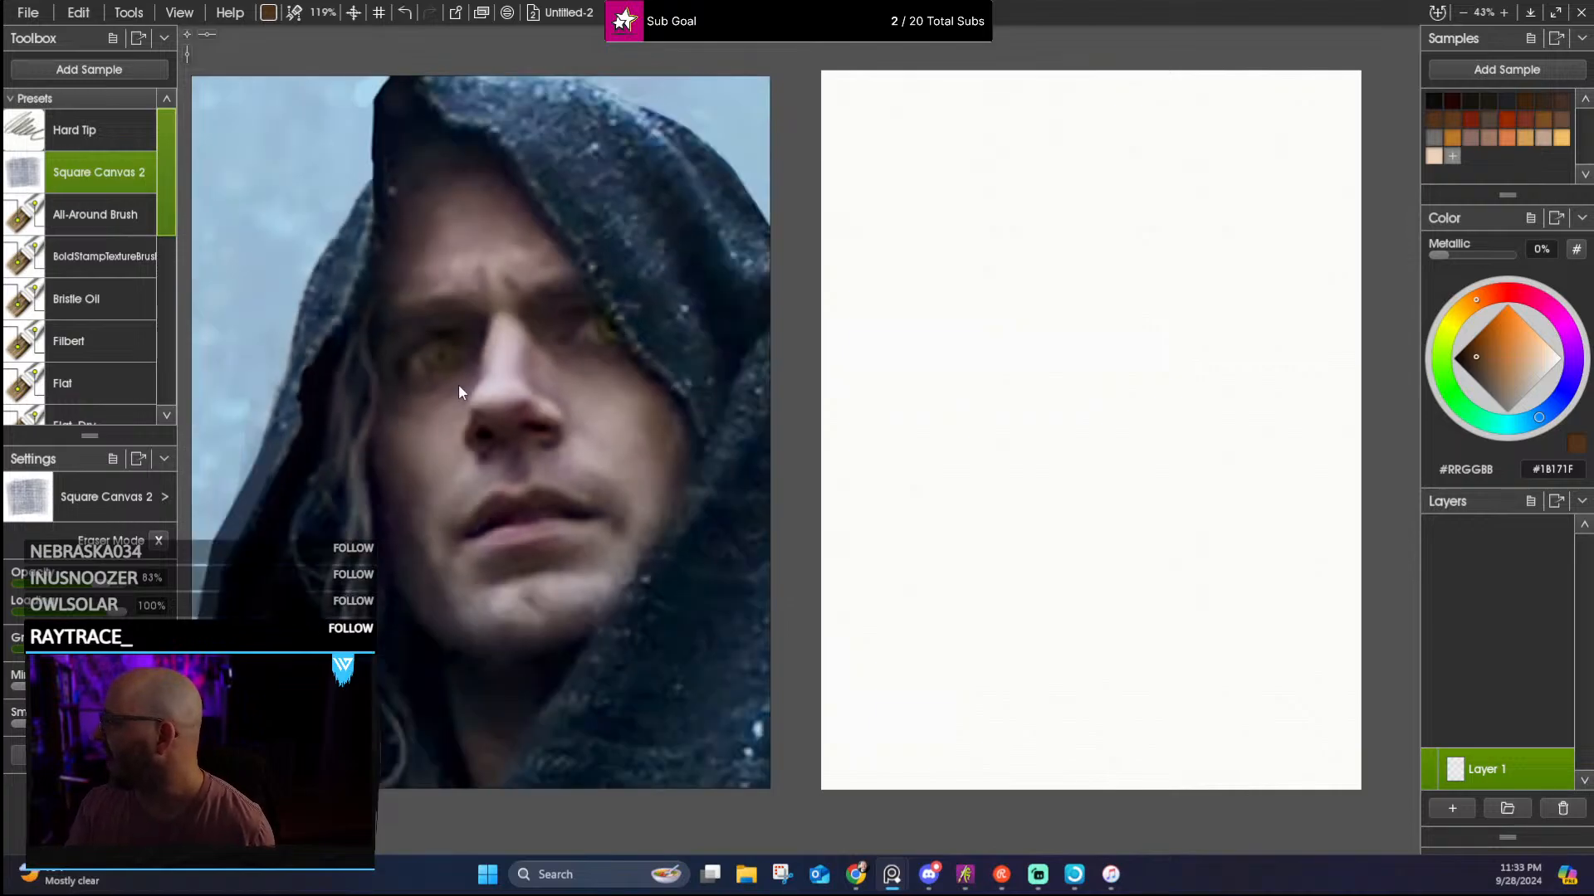
scroll(549, 239, down, 2)
scroll(550, 239, down, 1)
scroll(551, 241, up, 1)
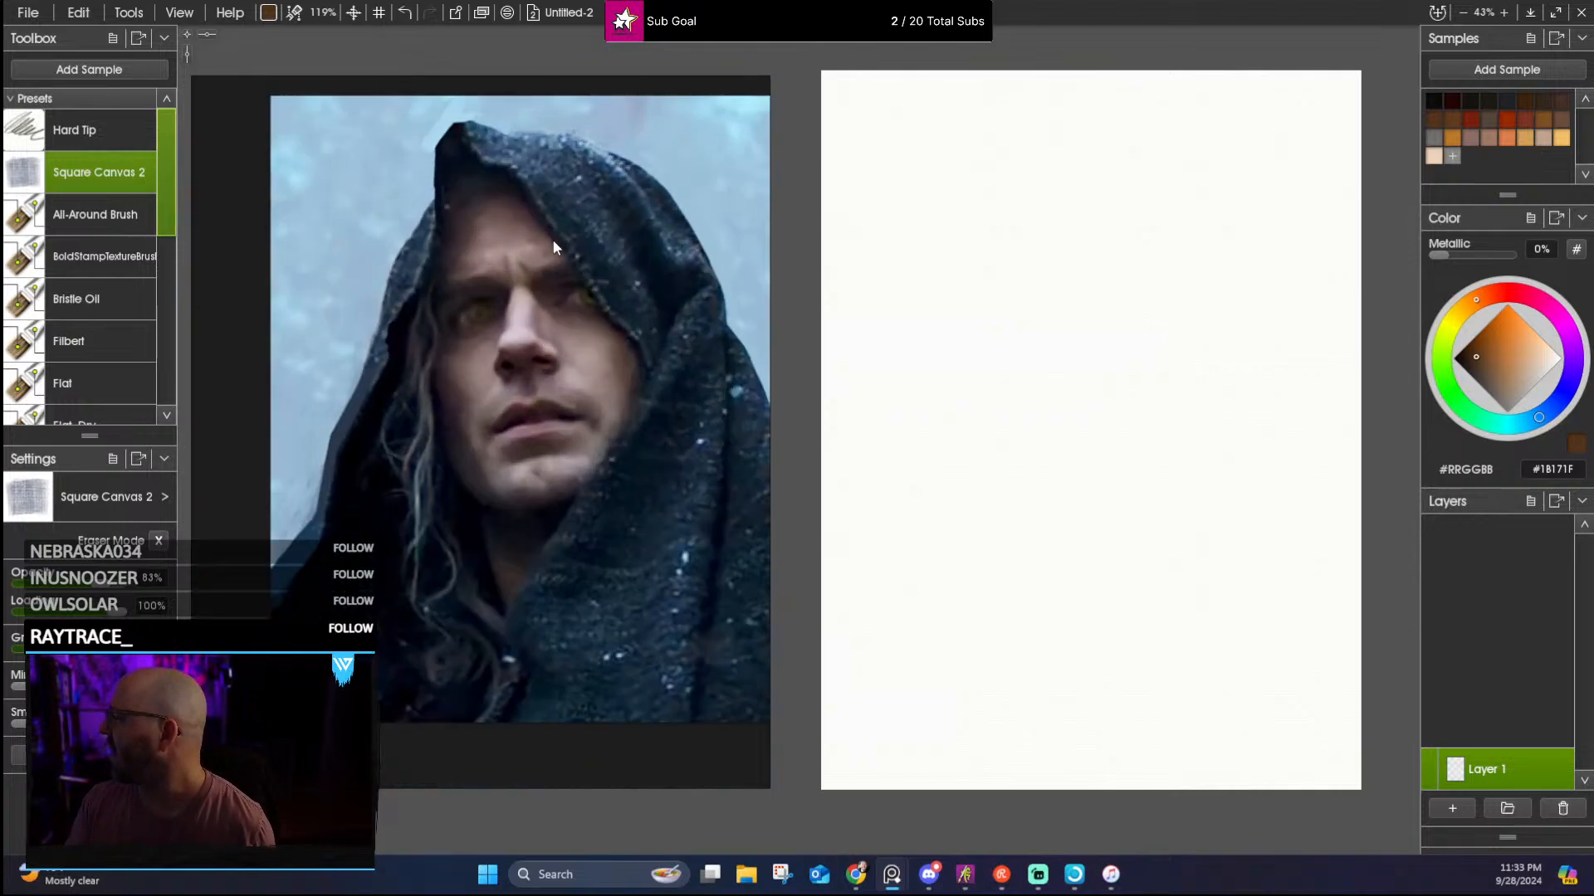
scroll(595, 356, up, 3)
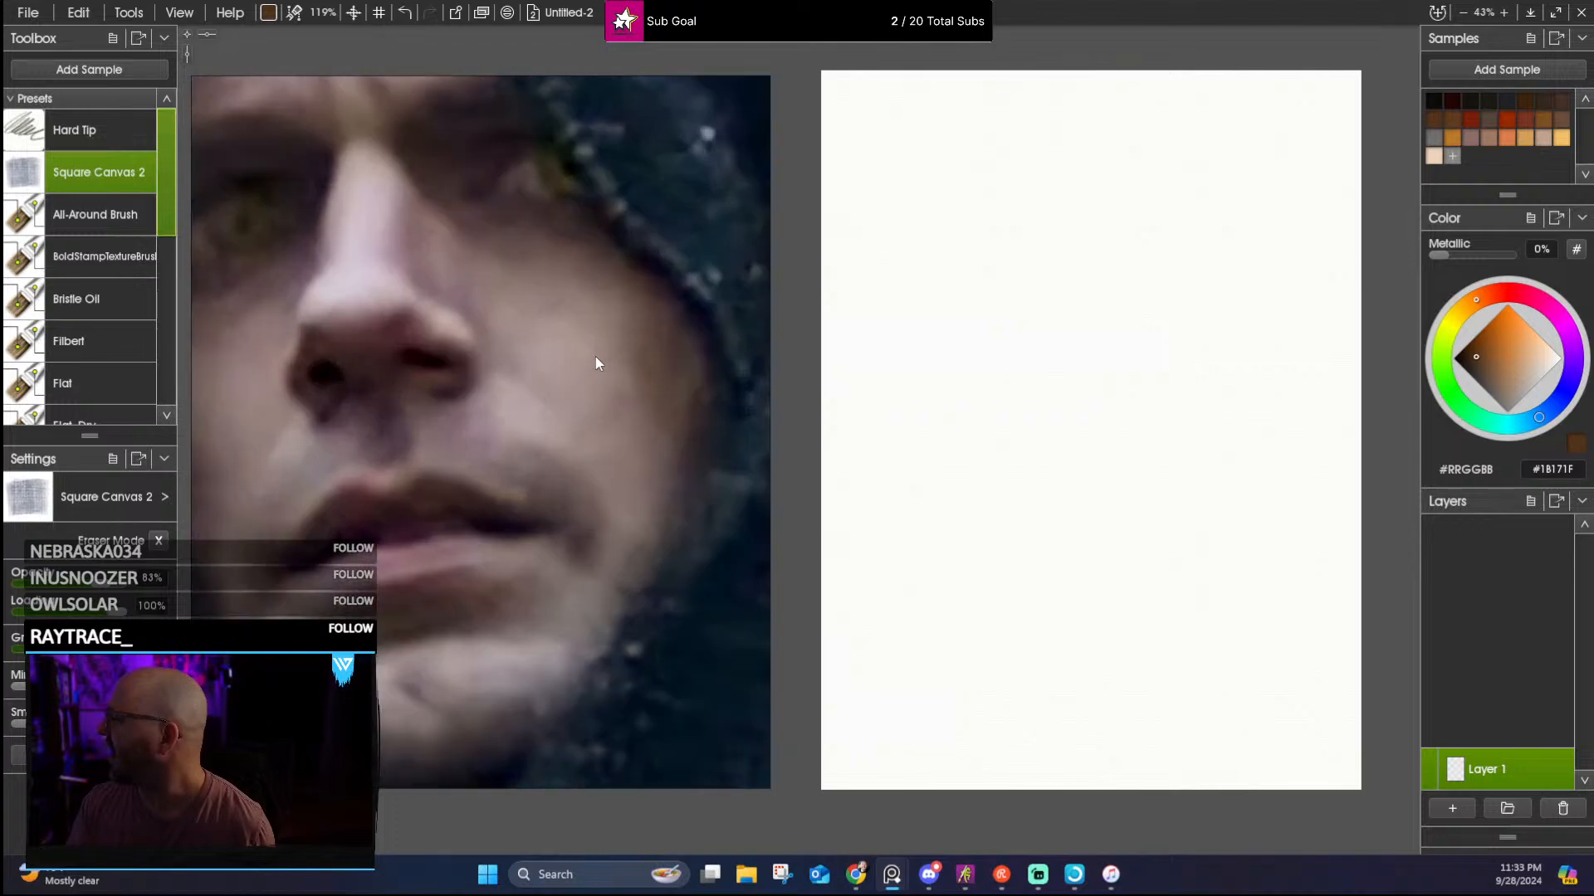
scroll(481, 289, down, 1)
scroll(567, 347, up, 1)
scroll(557, 349, up, 1)
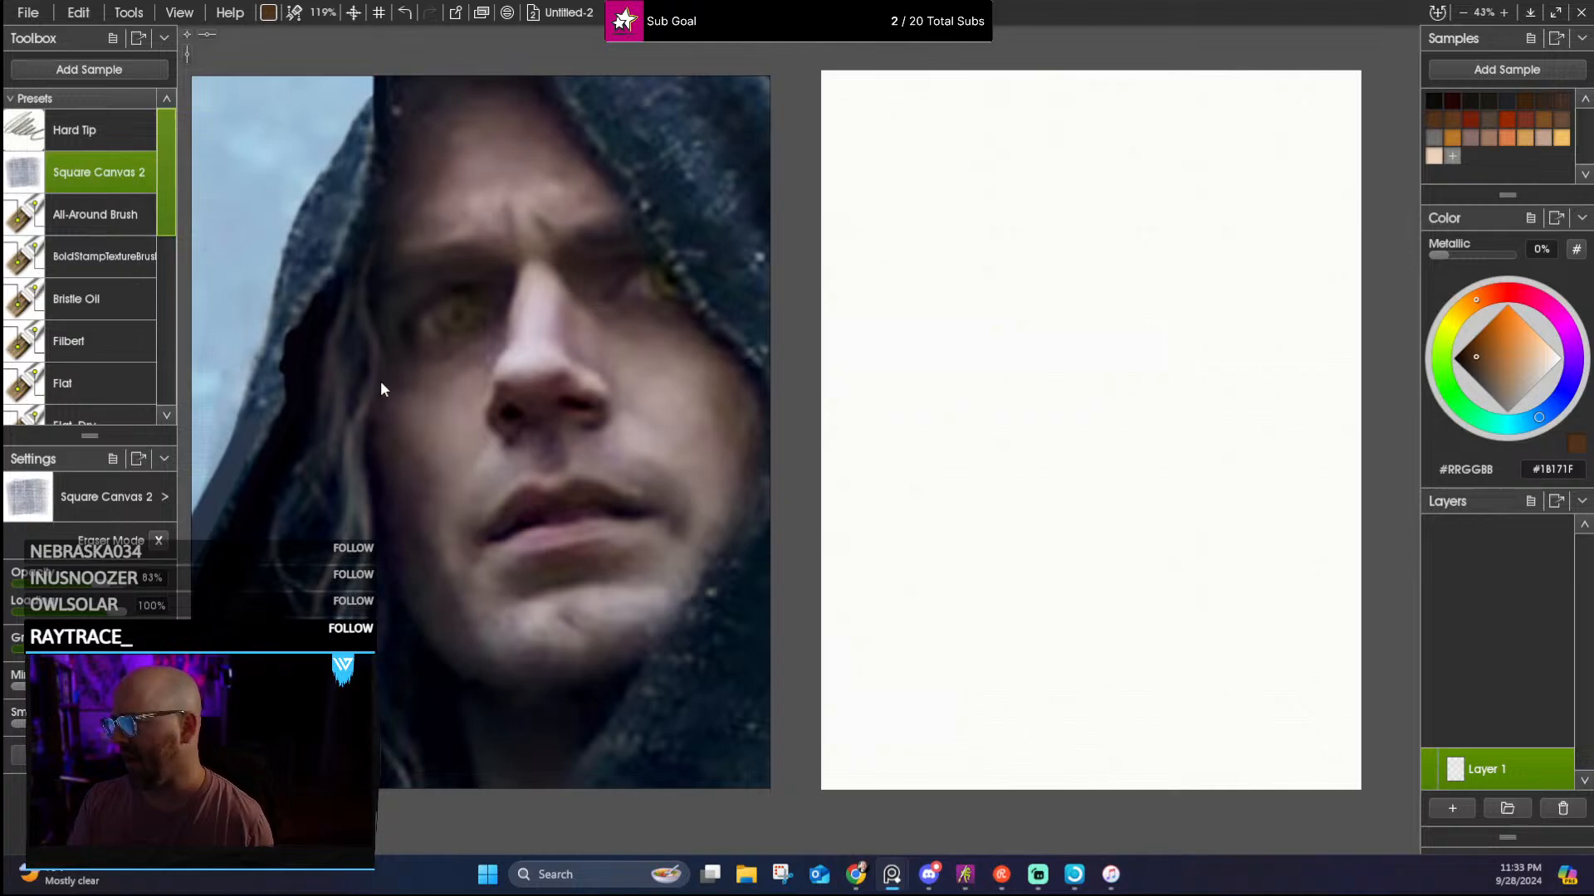
scroll(413, 377, down, 2)
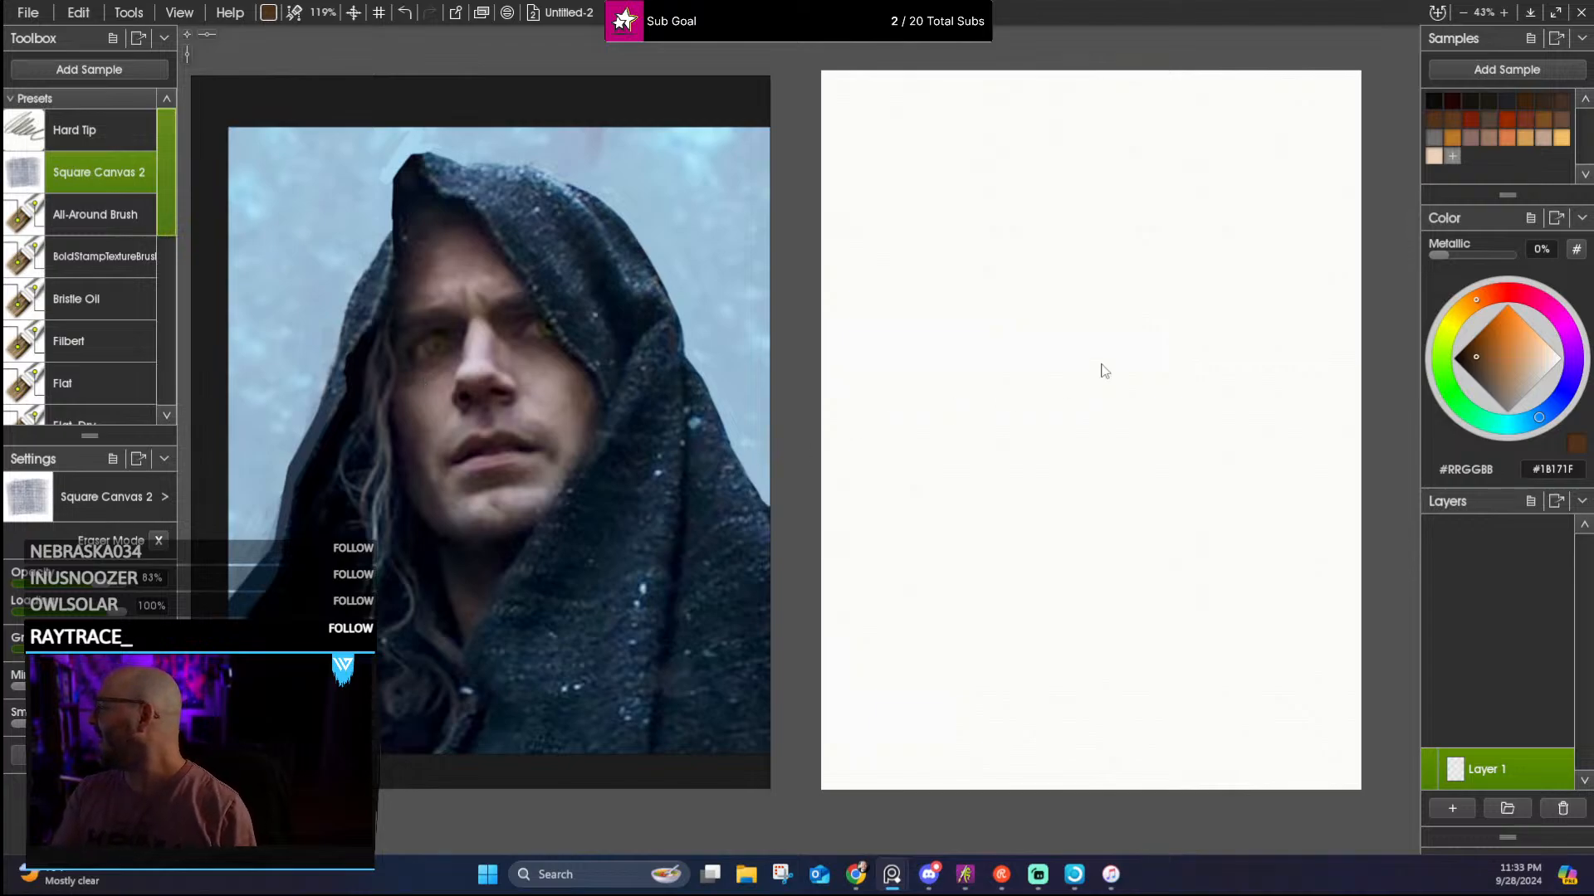
Shift the reference window slightly closer to the blank canvas and return to the painting program
click(1003, 20)
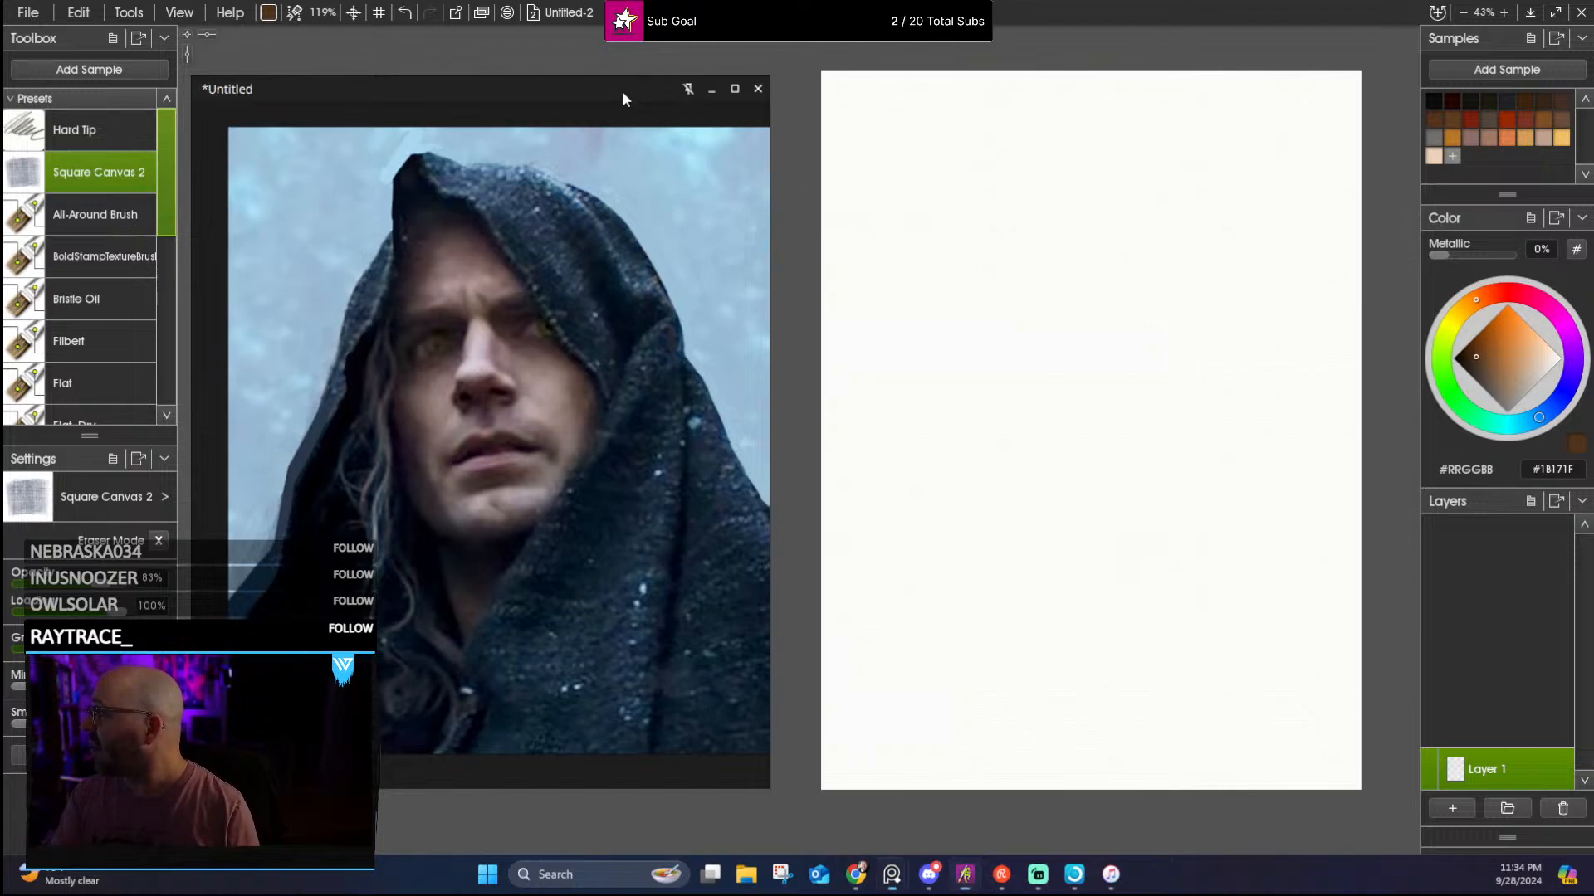
mouse_move(621, 91)
mouse_down()
mouse_move(639, 83)
mouse_move(621, 86)
mouse_up()
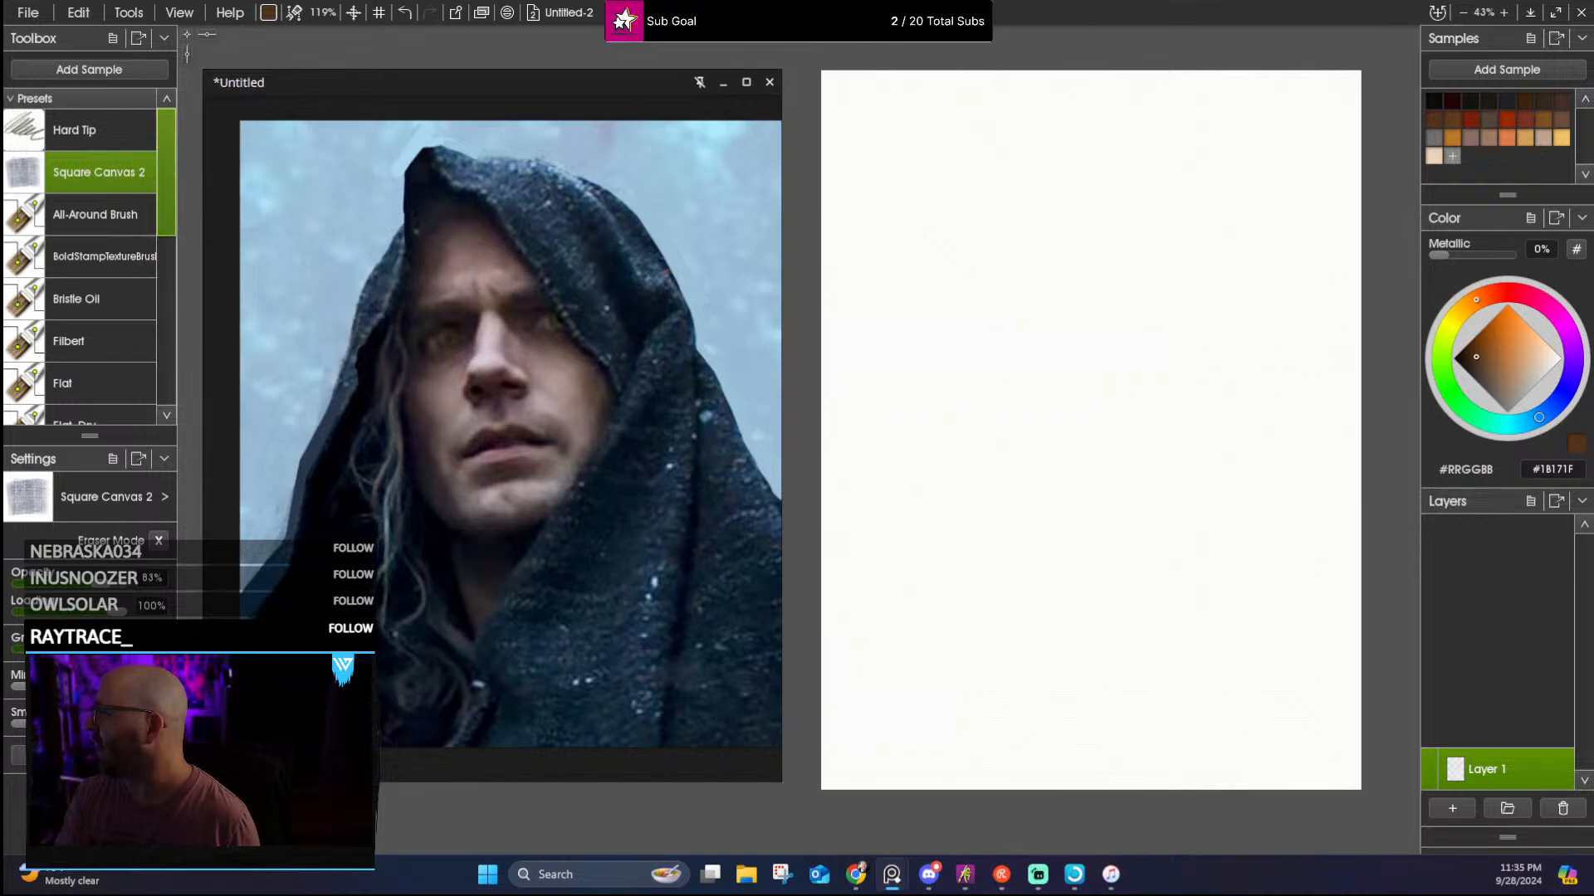
click(875, 59)
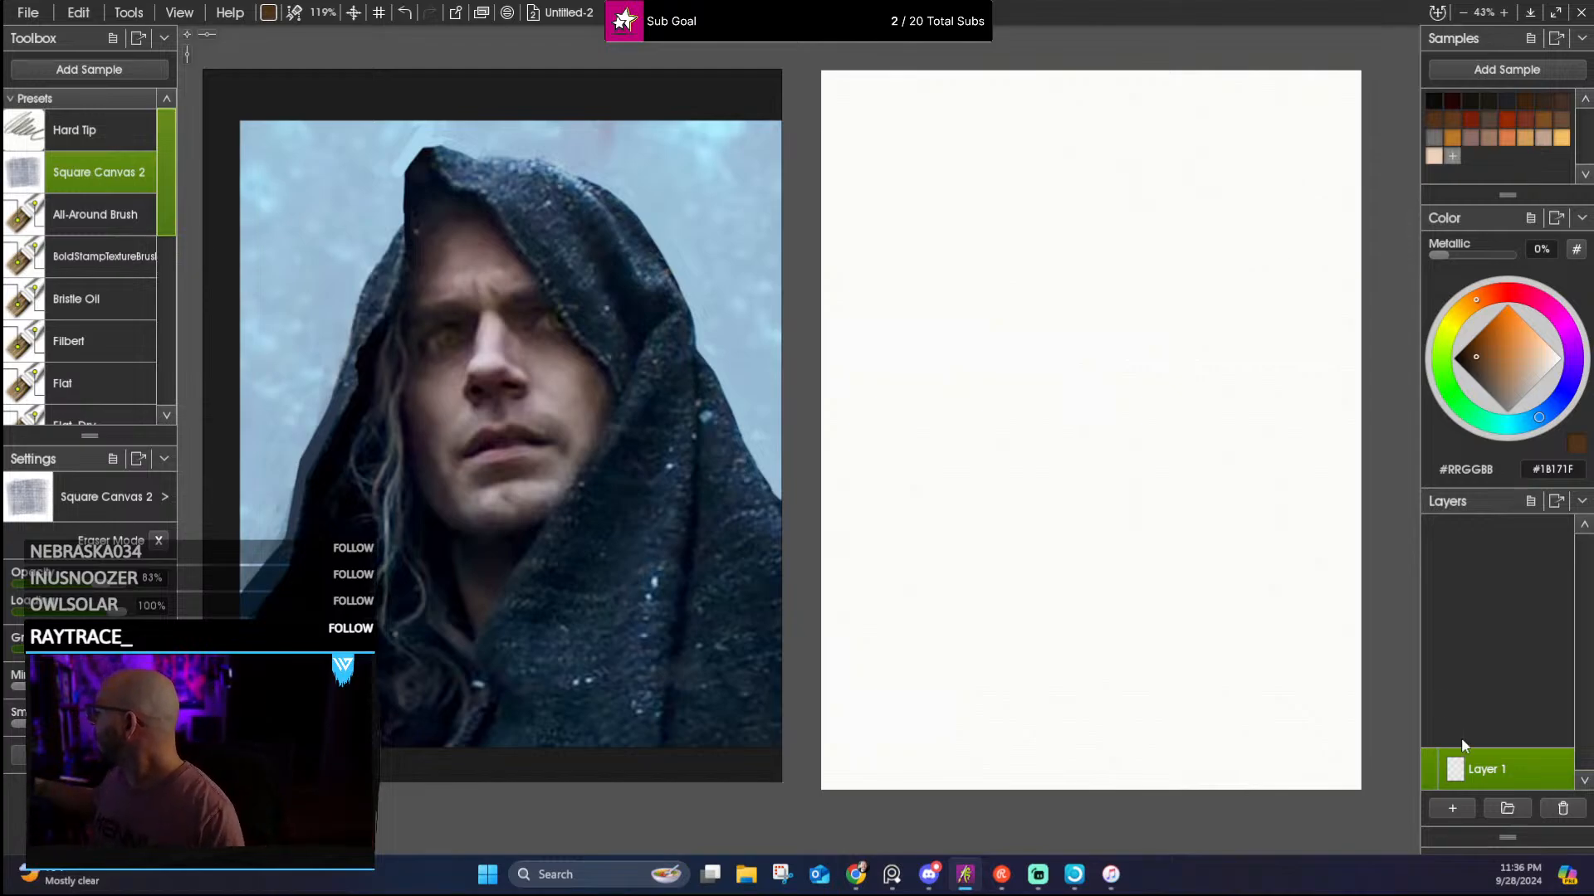
Add a new layer and cover the whole canvas with brown #603B1E using the Square Canvas 2 brush
click(1452, 810)
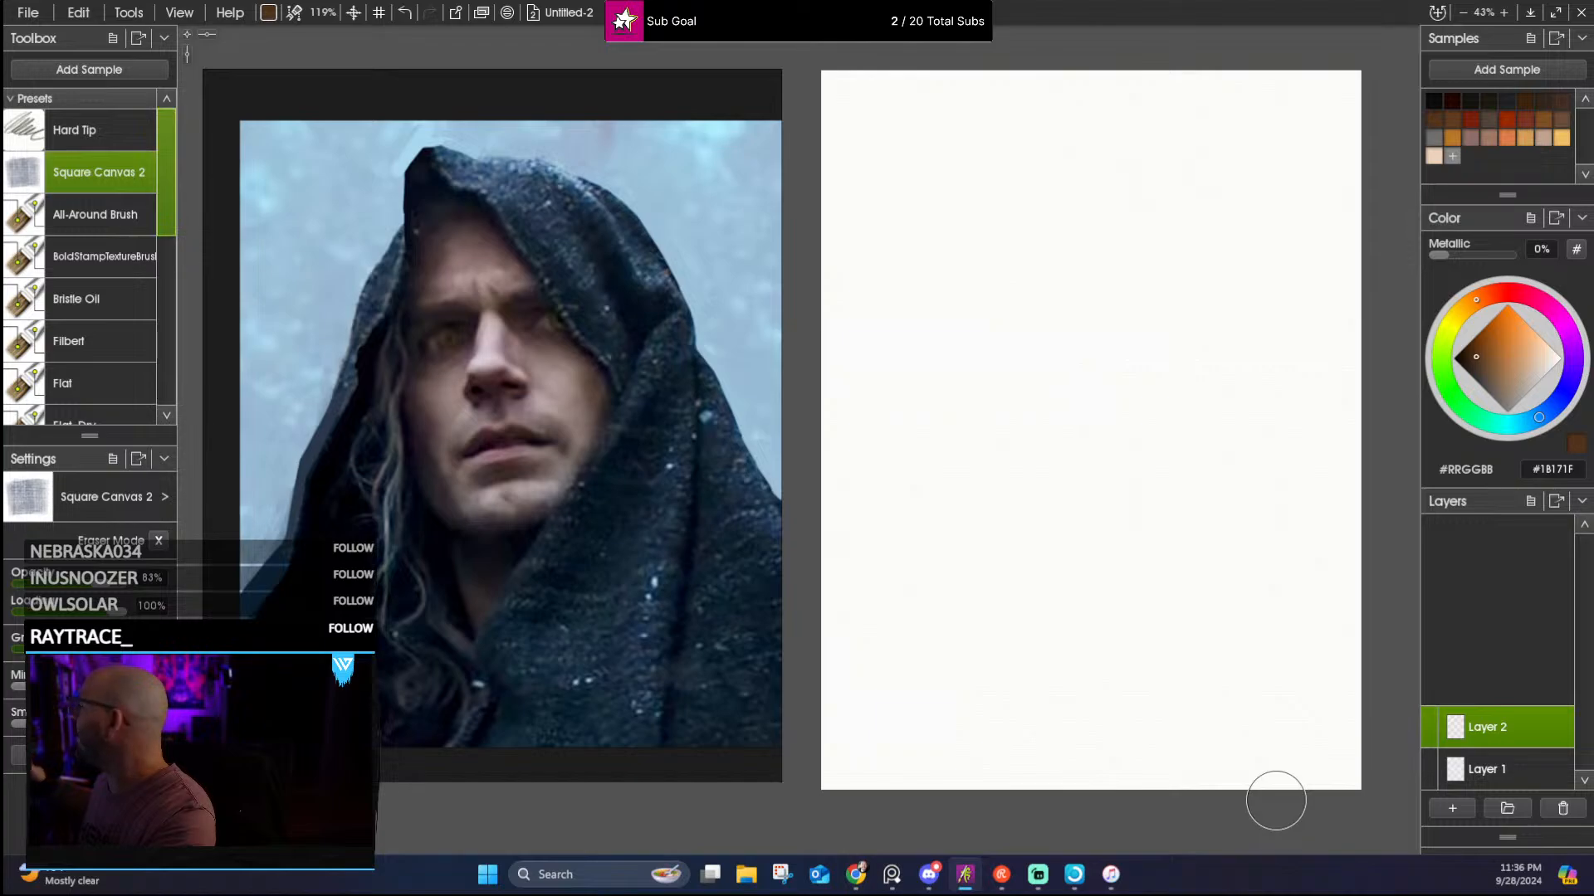
click(1451, 119)
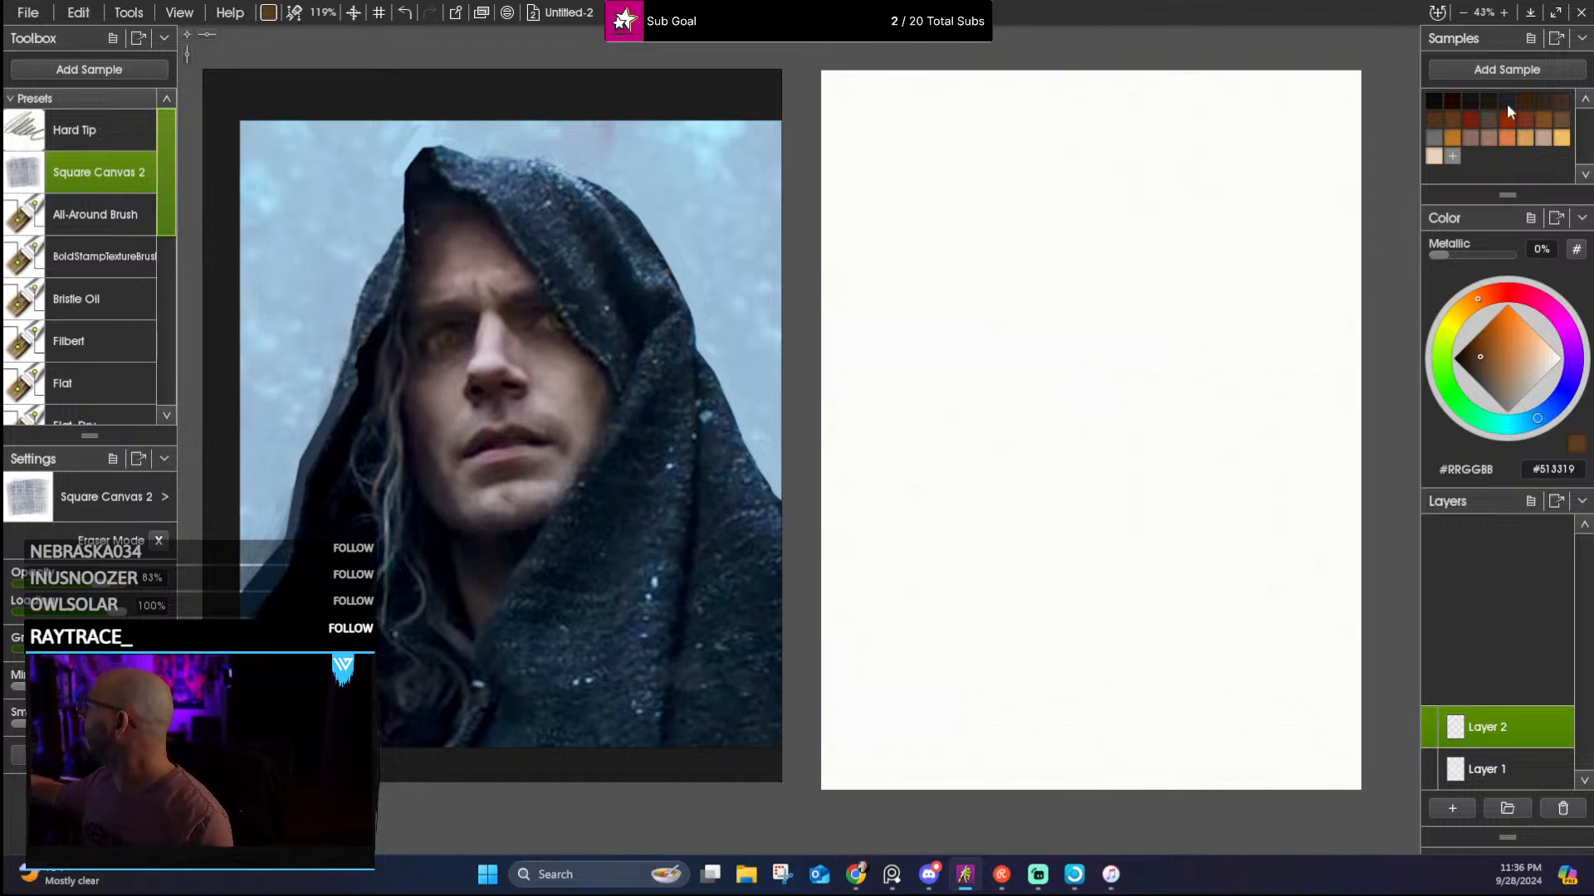
click(1448, 124)
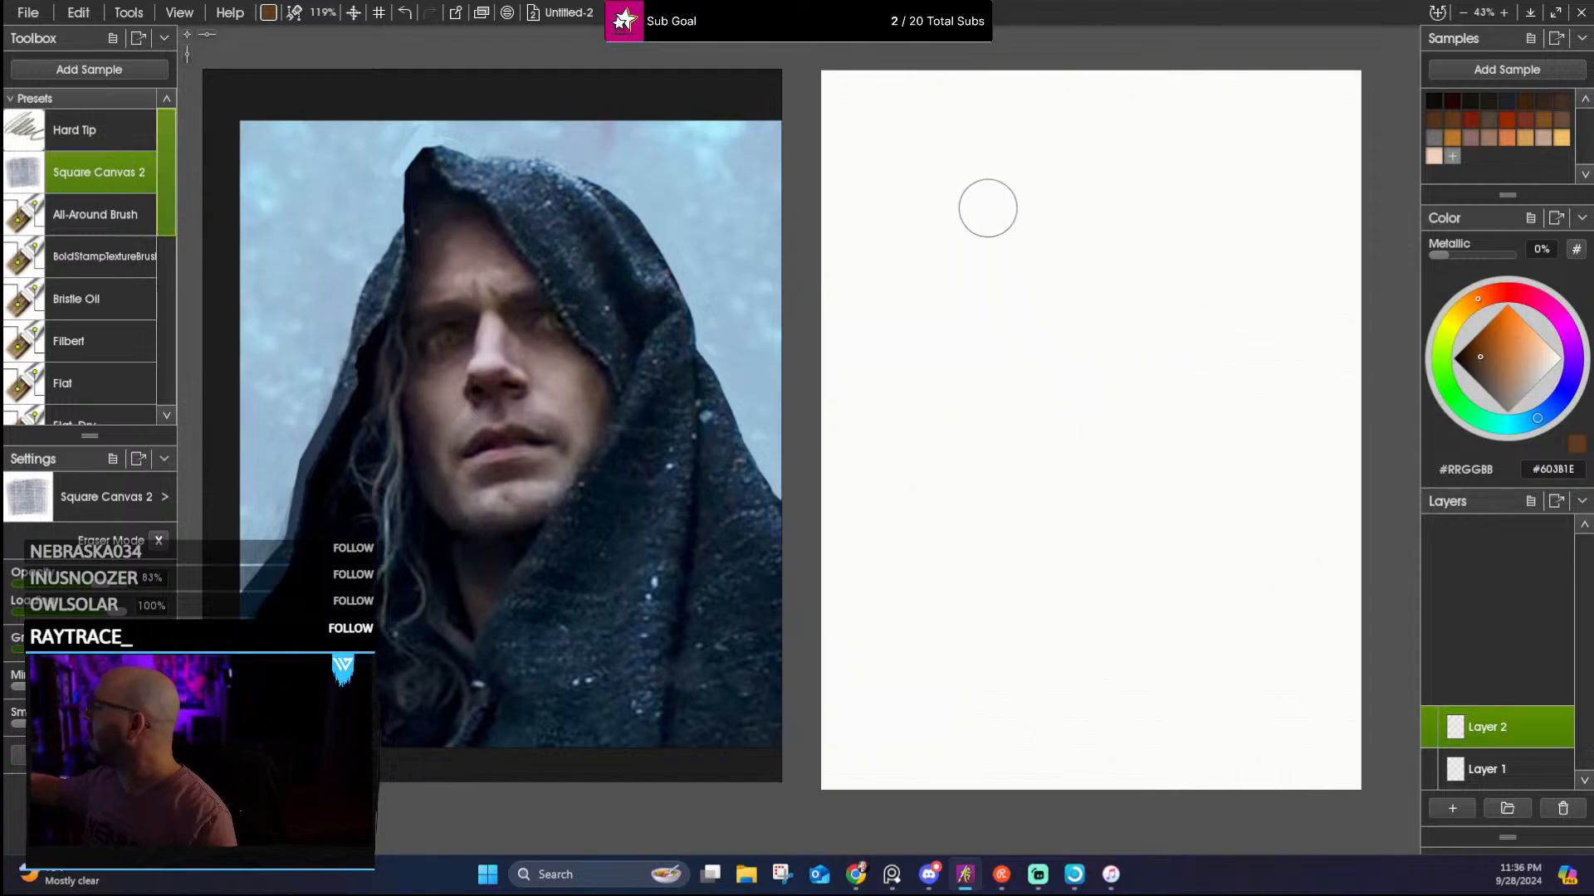
mouse_move(983, 166)
mouse_down()
mouse_move(922, 294)
mouse_move(948, 163)
mouse_move(930, 151)
mouse_move(824, 258)
mouse_move(835, 121)
mouse_move(855, 234)
mouse_move(924, 186)
mouse_move(937, 570)
mouse_move(888, 332)
mouse_move(867, 489)
mouse_move(847, 495)
mouse_move(842, 719)
mouse_move(823, 770)
mouse_move(909, 814)
mouse_move(933, 788)
mouse_move(1050, 765)
mouse_move(1349, 784)
mouse_move(1349, 129)
mouse_move(1311, 66)
mouse_move(837, 72)
mouse_move(845, 229)
mouse_move(949, 190)
mouse_move(919, 284)
mouse_move(1211, 83)
mouse_move(884, 474)
mouse_move(1200, 117)
mouse_move(1147, 82)
mouse_move(1031, 222)
mouse_move(1143, 203)
mouse_move(955, 464)
mouse_move(961, 350)
mouse_move(996, 276)
mouse_move(939, 526)
mouse_move(1043, 649)
mouse_move(1043, 731)
mouse_move(1005, 641)
mouse_move(1132, 730)
mouse_move(1233, 700)
mouse_move(1299, 753)
mouse_move(1293, 105)
mouse_move(1279, 168)
mouse_move(1039, 407)
mouse_move(1155, 242)
mouse_move(966, 594)
mouse_move(1068, 449)
mouse_move(1173, 372)
mouse_move(1150, 480)
mouse_move(1254, 597)
mouse_move(1263, 161)
mouse_move(1144, 312)
mouse_move(1103, 651)
mouse_move(982, 527)
mouse_move(821, 566)
mouse_move(903, 177)
mouse_move(1024, 338)
mouse_move(1084, 256)
mouse_move(1256, 202)
mouse_move(1295, 502)
mouse_move(1121, 736)
mouse_move(1156, 754)
mouse_move(949, 777)
mouse_move(880, 655)
mouse_up()
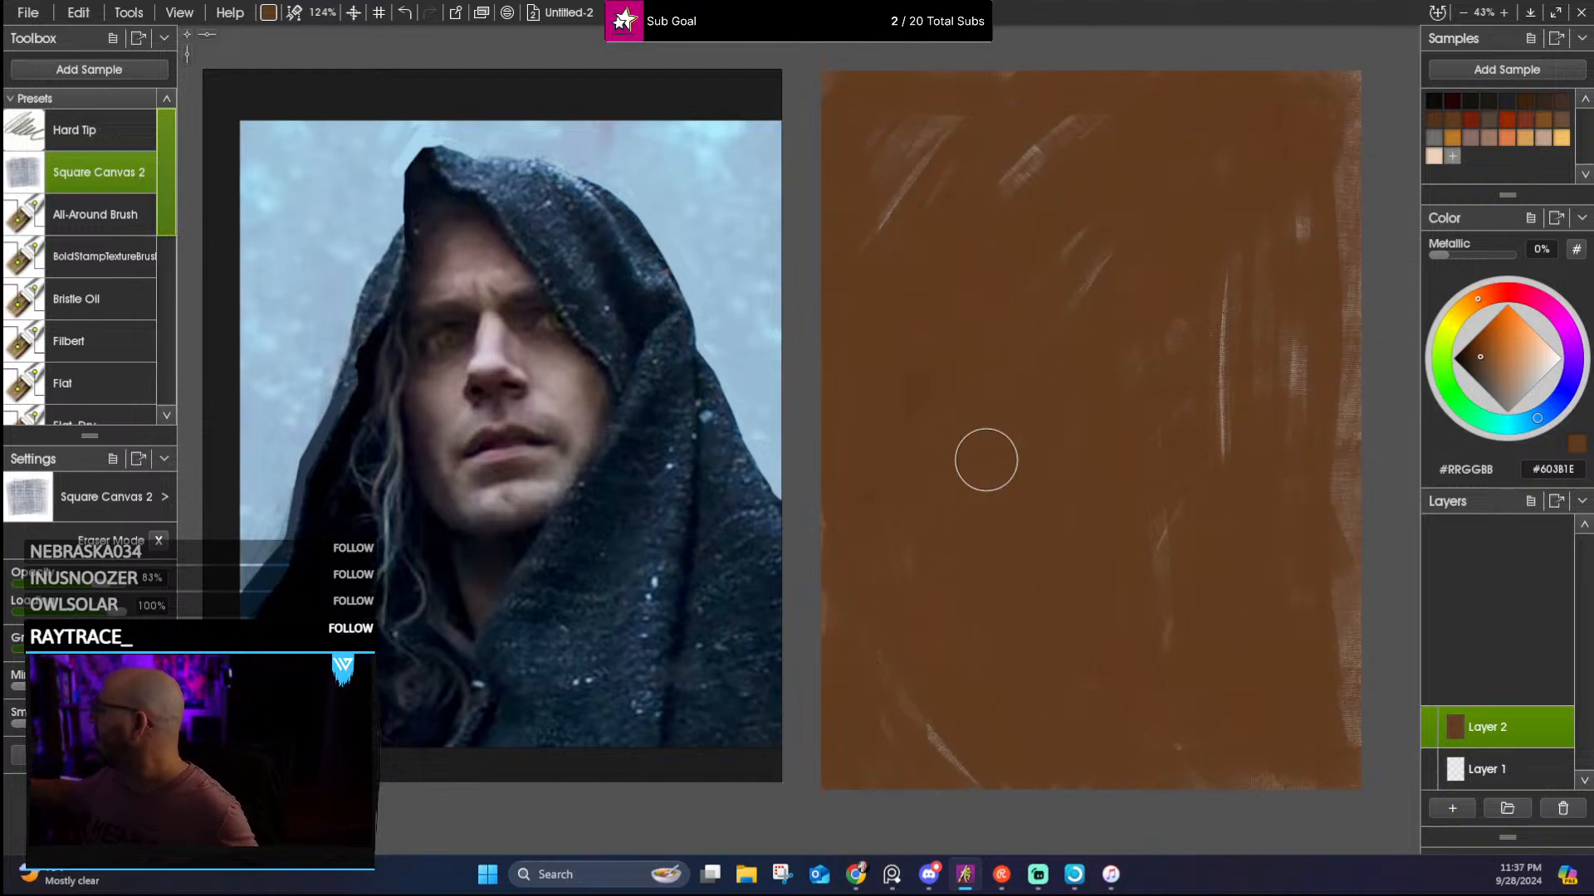
Brush tan #A07A63 across the brown ground to vary its tone and cover the remaining white gaps
click(1486, 139)
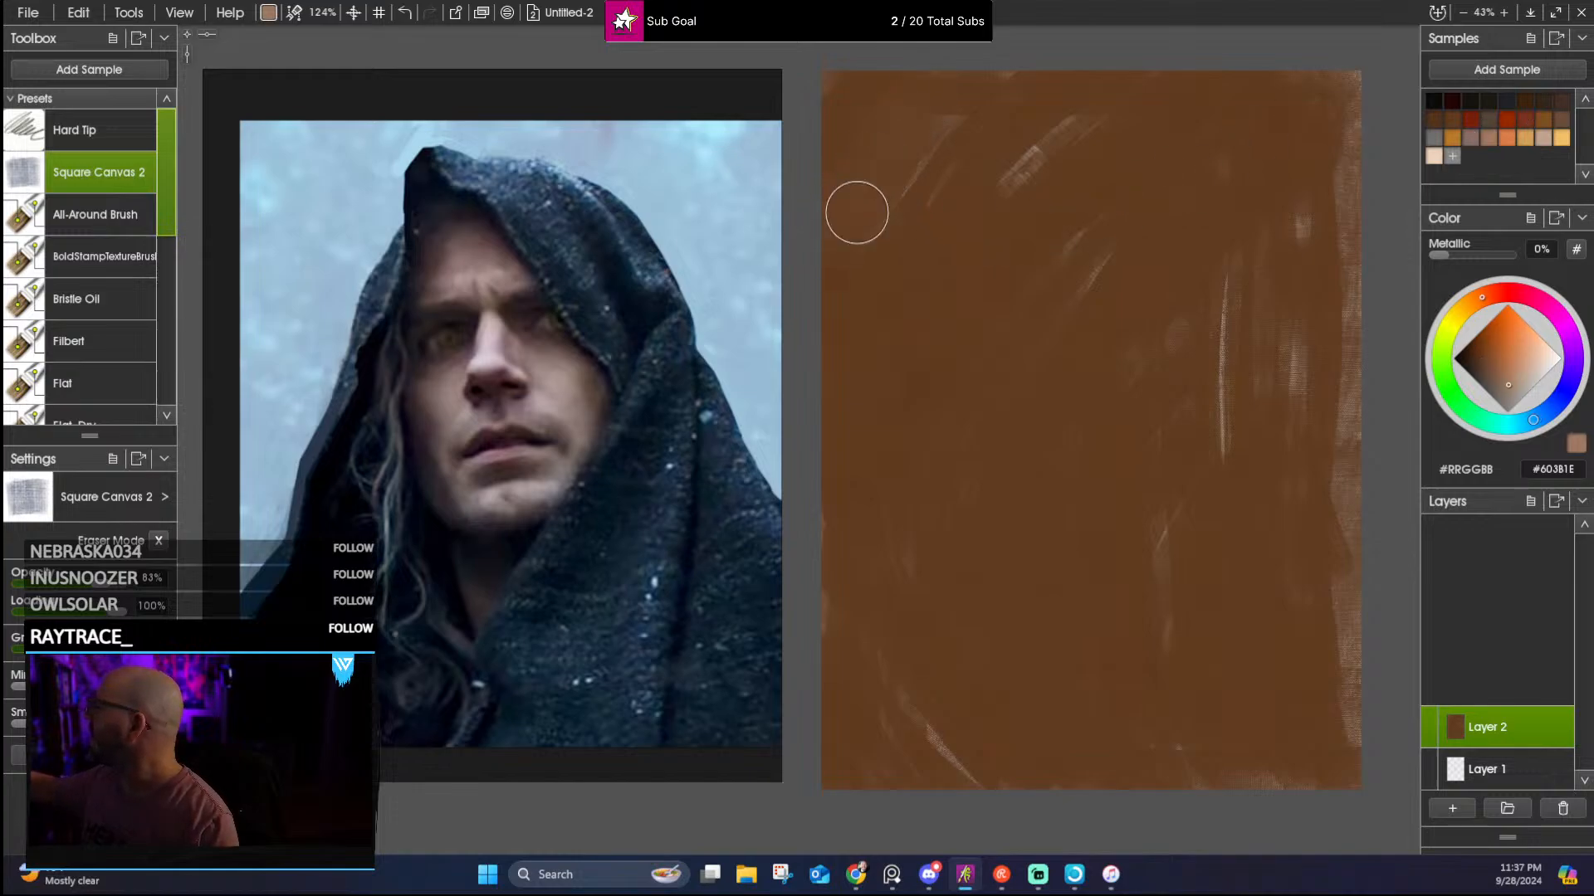
drag(942, 137, 902, 217)
mouse_move(883, 132)
mouse_down()
mouse_move(841, 235)
mouse_move(872, 328)
mouse_up()
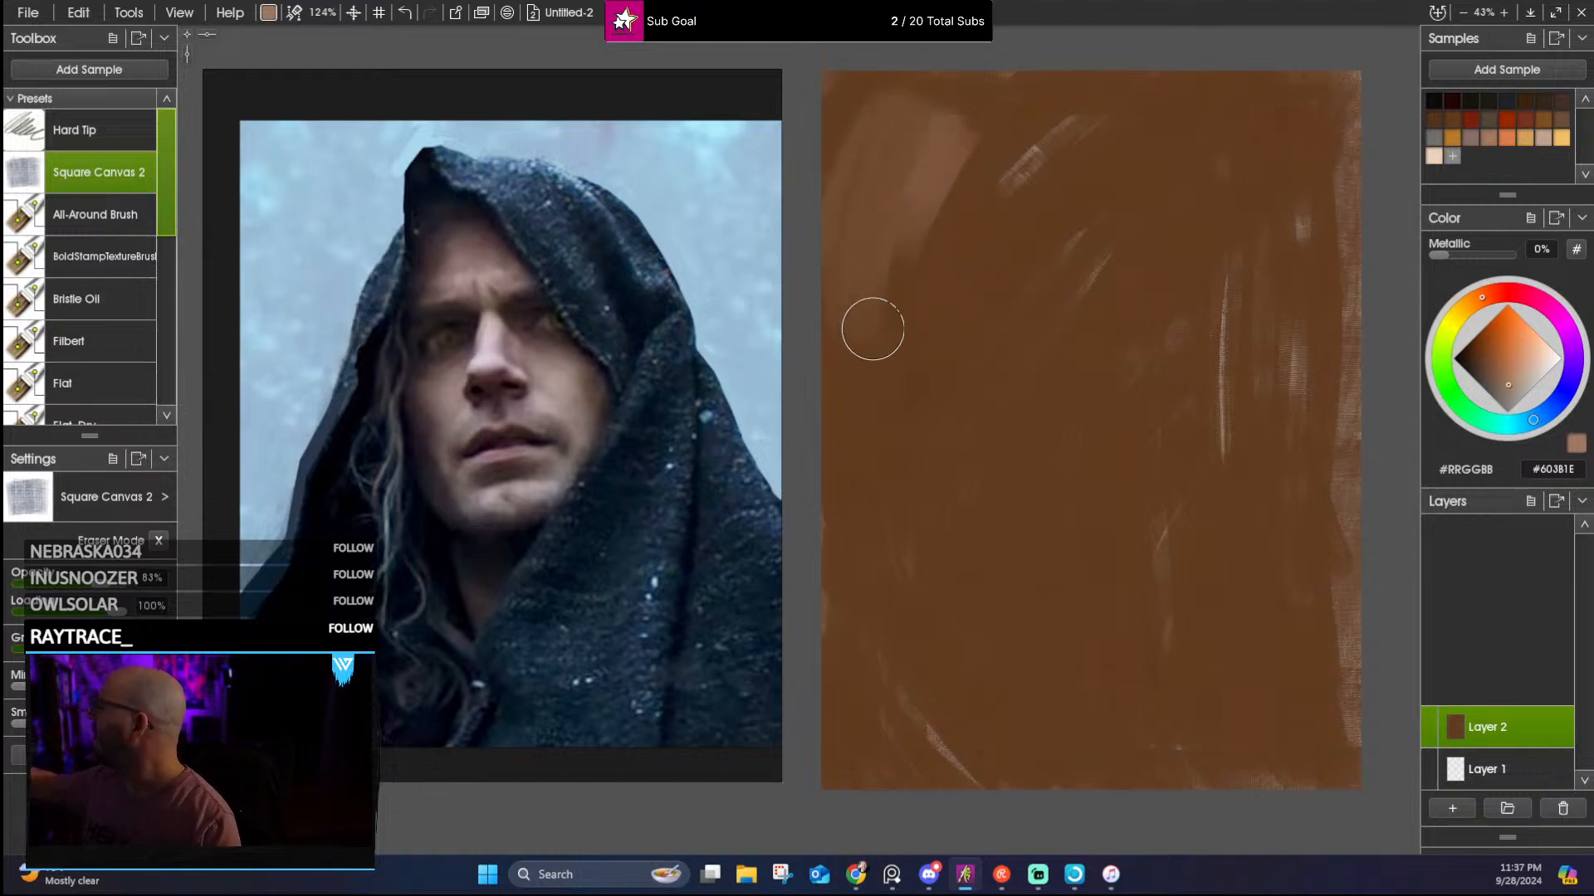
drag(946, 266, 911, 211)
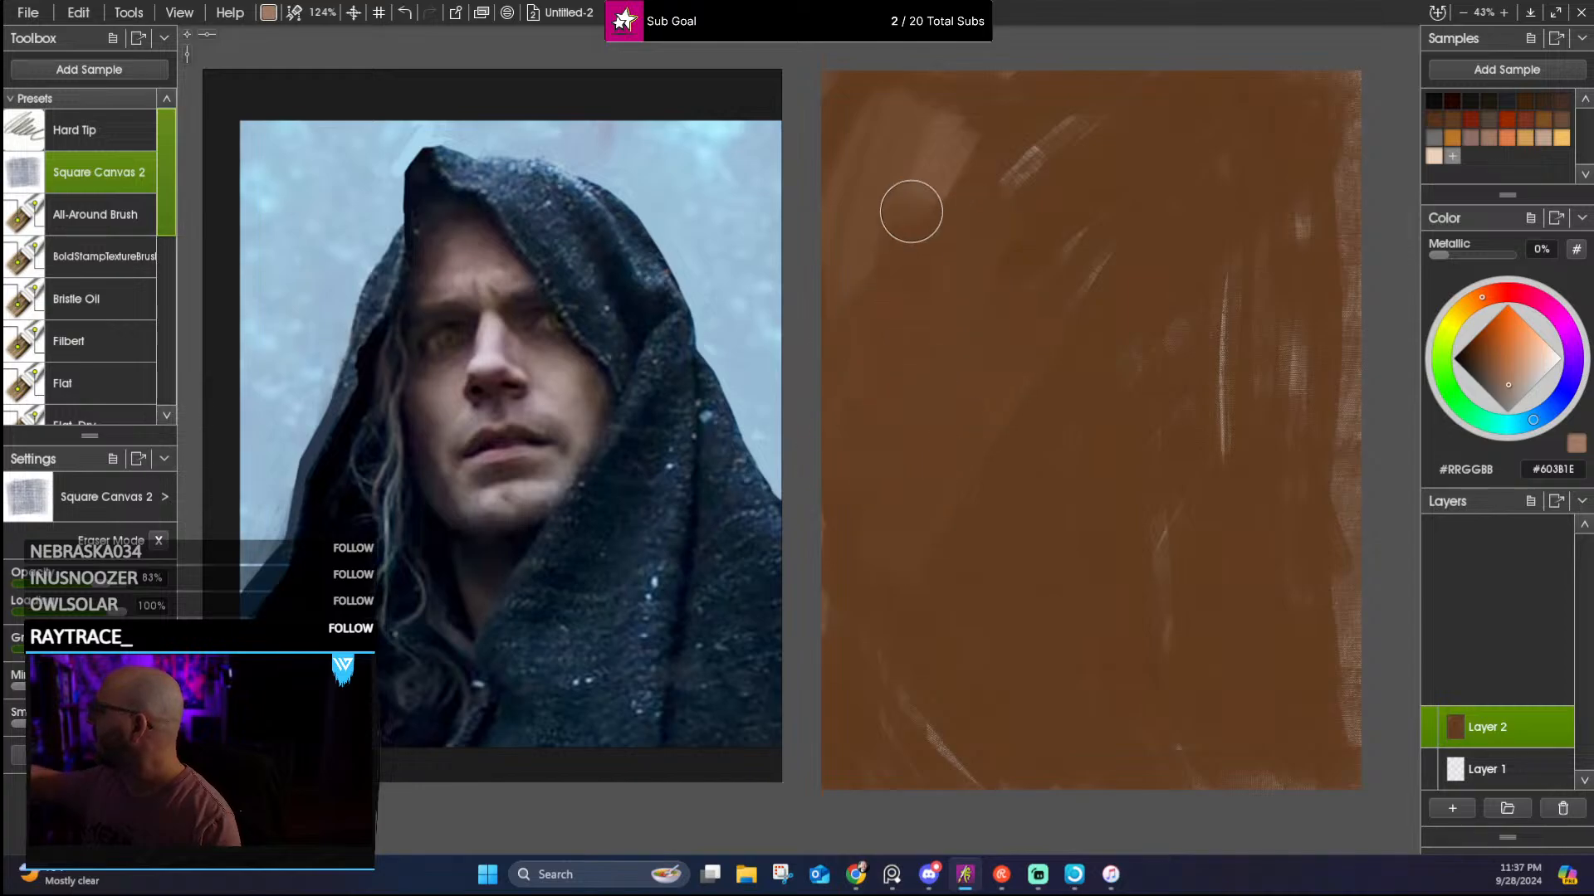
drag(1035, 189, 1131, 369)
mouse_move(1195, 291)
mouse_down()
mouse_move(1292, 128)
mouse_move(1135, 100)
mouse_move(1171, 112)
mouse_up()
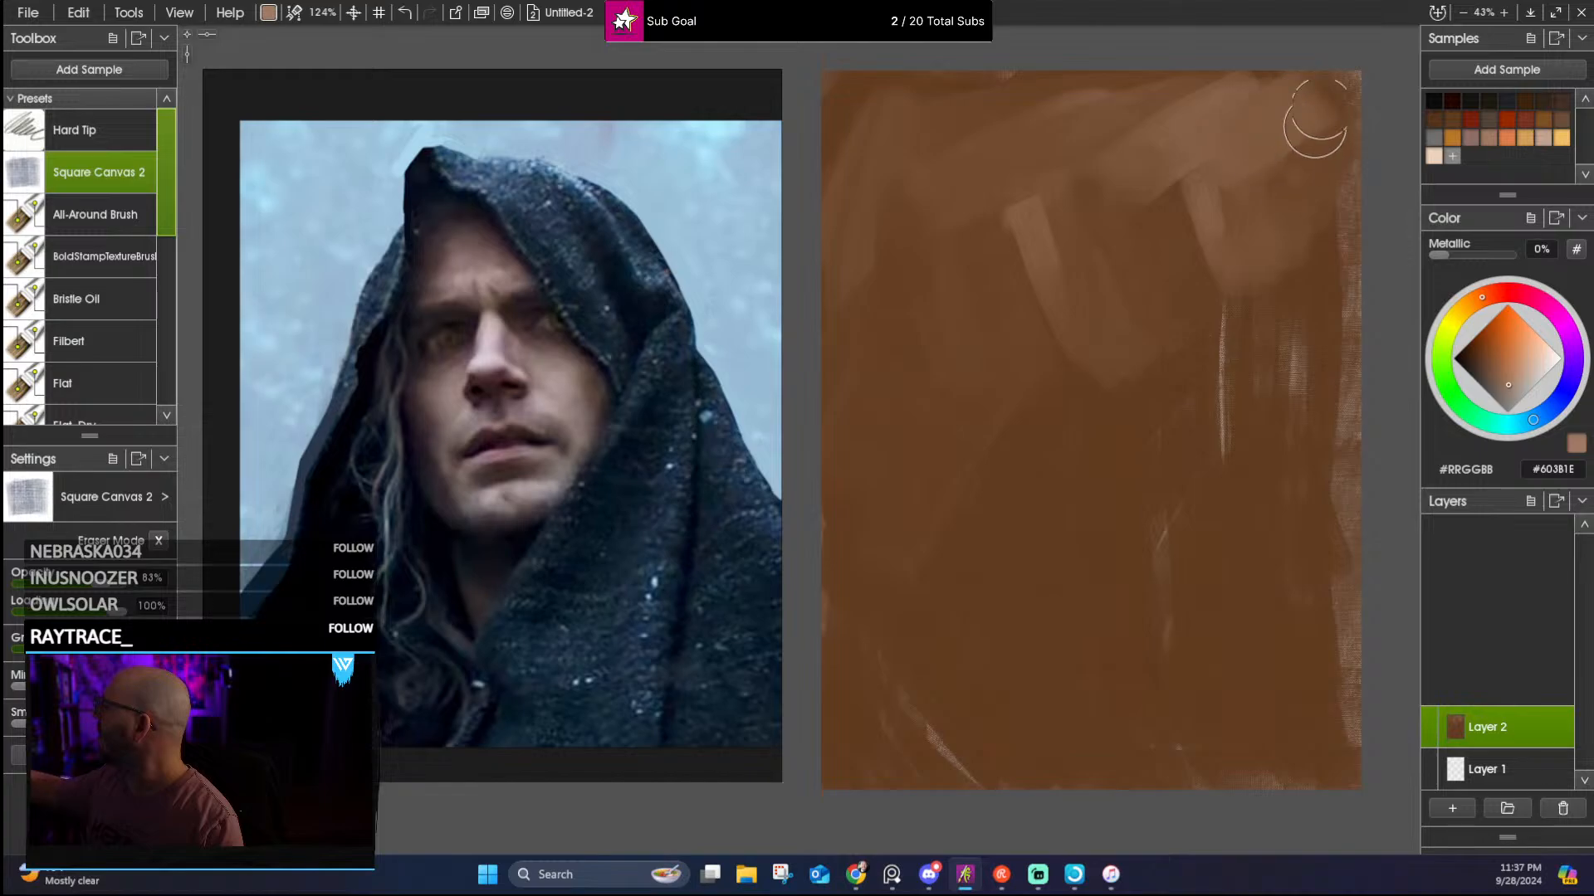
drag(1349, 801, 1353, 133)
mouse_move(1308, 644)
mouse_down()
mouse_move(1281, 735)
mouse_move(1265, 713)
mouse_move(1242, 749)
mouse_move(894, 673)
mouse_move(854, 719)
mouse_move(934, 718)
mouse_move(1030, 668)
mouse_move(1063, 626)
mouse_move(1151, 605)
mouse_move(1136, 557)
mouse_move(984, 622)
mouse_move(1025, 610)
mouse_move(1105, 409)
mouse_move(1148, 363)
mouse_move(1190, 411)
mouse_move(1220, 409)
mouse_move(1220, 460)
mouse_move(1232, 436)
mouse_move(1247, 370)
mouse_move(1194, 423)
mouse_move(1191, 378)
mouse_move(1105, 484)
mouse_move(1142, 429)
mouse_move(1224, 407)
mouse_move(1242, 471)
mouse_move(1249, 330)
mouse_move(1148, 358)
mouse_move(1108, 173)
mouse_move(1037, 333)
mouse_move(1008, 235)
mouse_move(953, 209)
mouse_move(904, 426)
mouse_move(907, 558)
mouse_move(909, 238)
mouse_up()
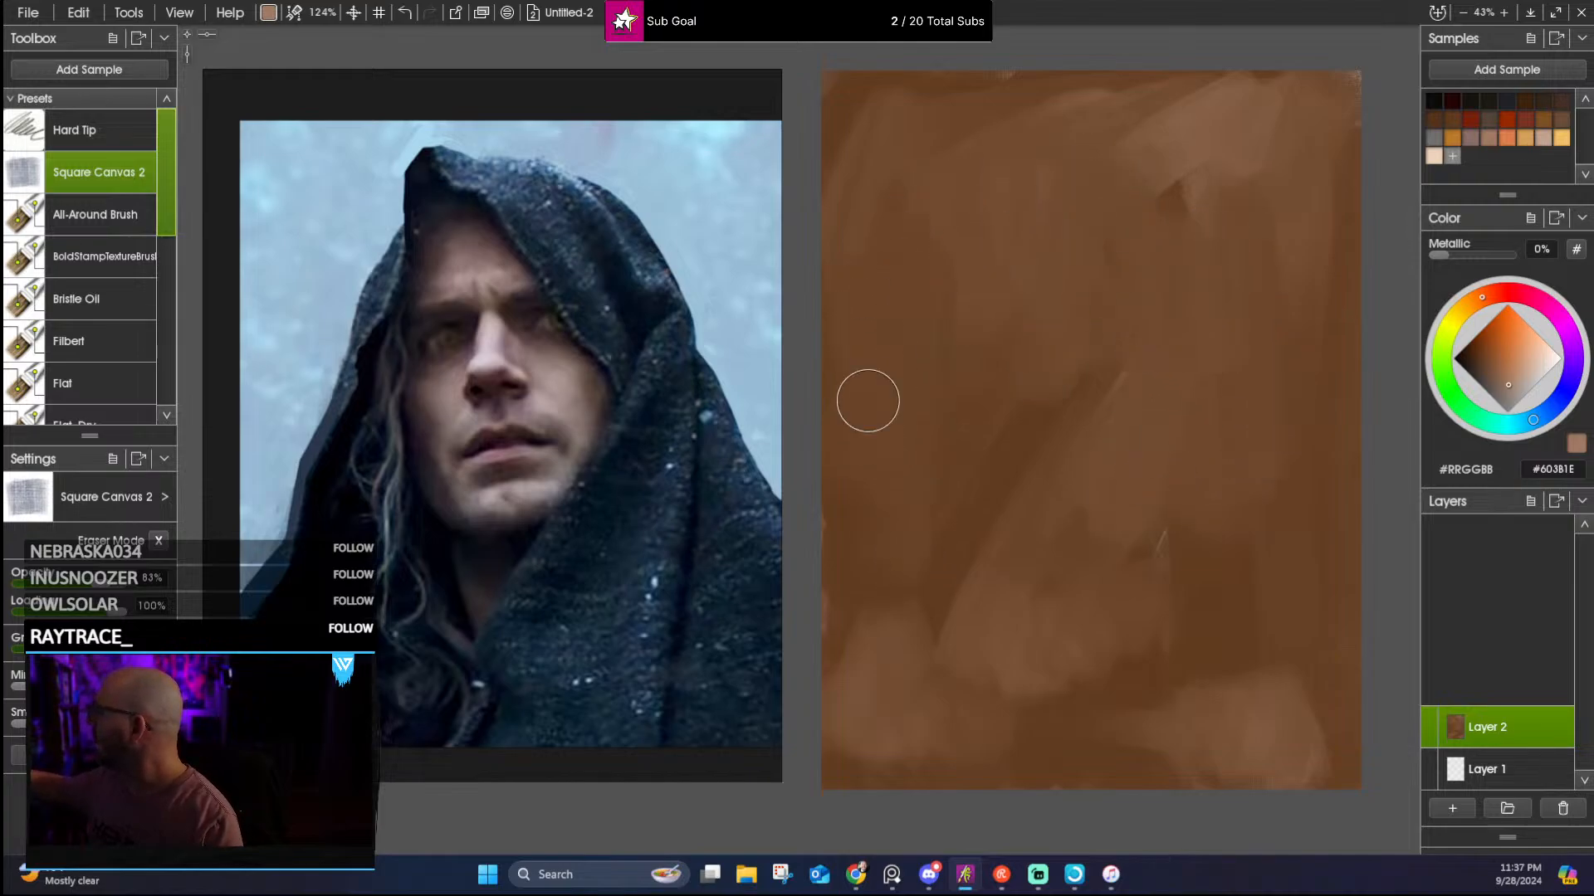
Block in the light background in tan along the sides and above the hood, leaving a darker figure shape
mouse_move(1028, 227)
mouse_down()
mouse_move(982, 210)
mouse_move(980, 154)
mouse_move(1055, 120)
mouse_move(1137, 124)
mouse_move(1099, 132)
mouse_move(1108, 178)
mouse_move(1152, 172)
mouse_move(1095, 144)
mouse_move(1038, 194)
mouse_move(1094, 179)
mouse_move(976, 187)
mouse_move(1006, 134)
mouse_move(920, 359)
mouse_up()
drag(1009, 199, 914, 370)
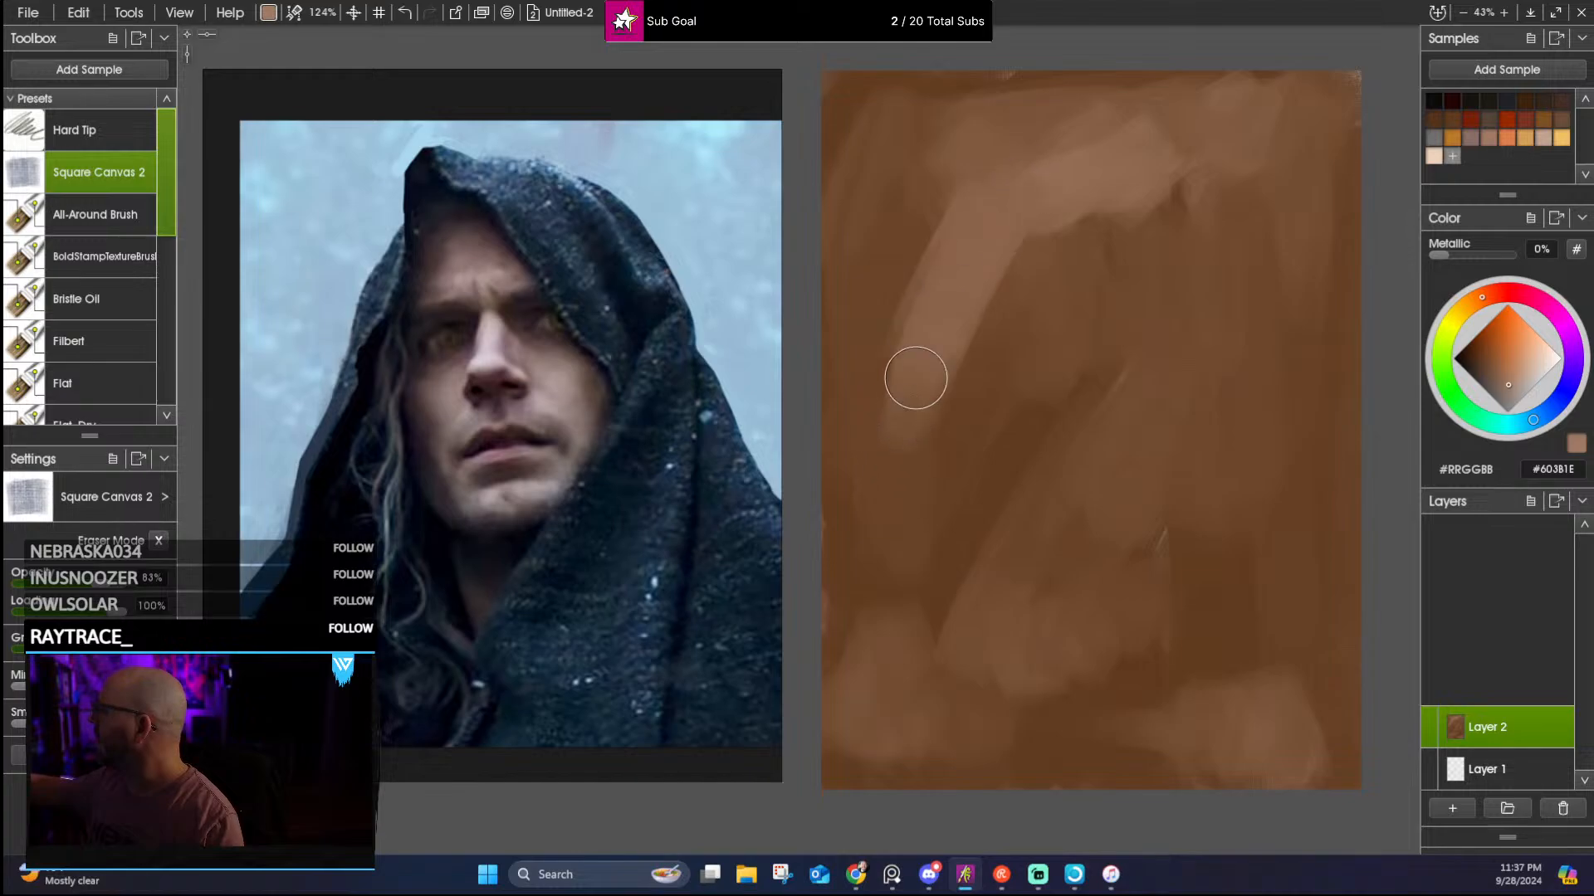
drag(978, 254, 867, 514)
drag(884, 436, 858, 575)
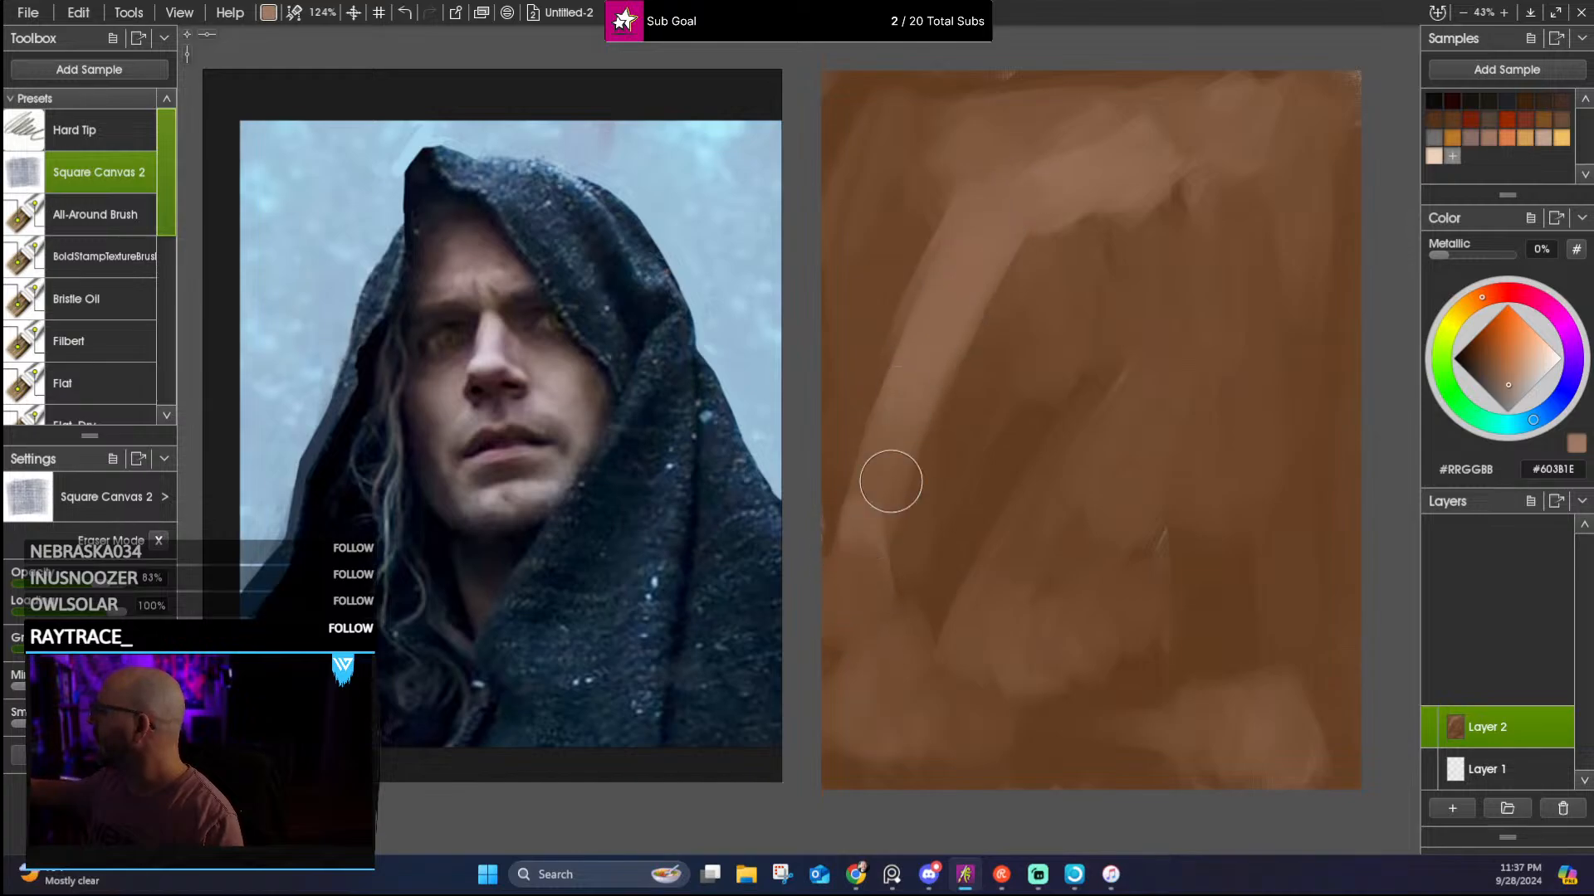
mouse_move(1049, 147)
mouse_down()
mouse_move(1149, 97)
mouse_move(1194, 161)
mouse_move(1137, 171)
mouse_move(1108, 157)
mouse_move(1234, 186)
mouse_move(1163, 147)
mouse_move(1247, 193)
mouse_move(1278, 264)
mouse_move(1221, 162)
mouse_move(1305, 358)
mouse_move(1237, 213)
mouse_move(1302, 408)
mouse_move(1352, 472)
mouse_move(1344, 504)
mouse_move(1312, 228)
mouse_move(1330, 259)
mouse_move(1334, 103)
mouse_move(1240, 169)
mouse_move(1281, 147)
mouse_move(1314, 337)
mouse_move(1305, 204)
mouse_move(1227, 114)
mouse_move(1016, 135)
mouse_move(1031, 176)
mouse_move(1349, 98)
mouse_move(1071, 236)
mouse_move(1030, 283)
mouse_move(1075, 168)
mouse_move(1312, 88)
mouse_up()
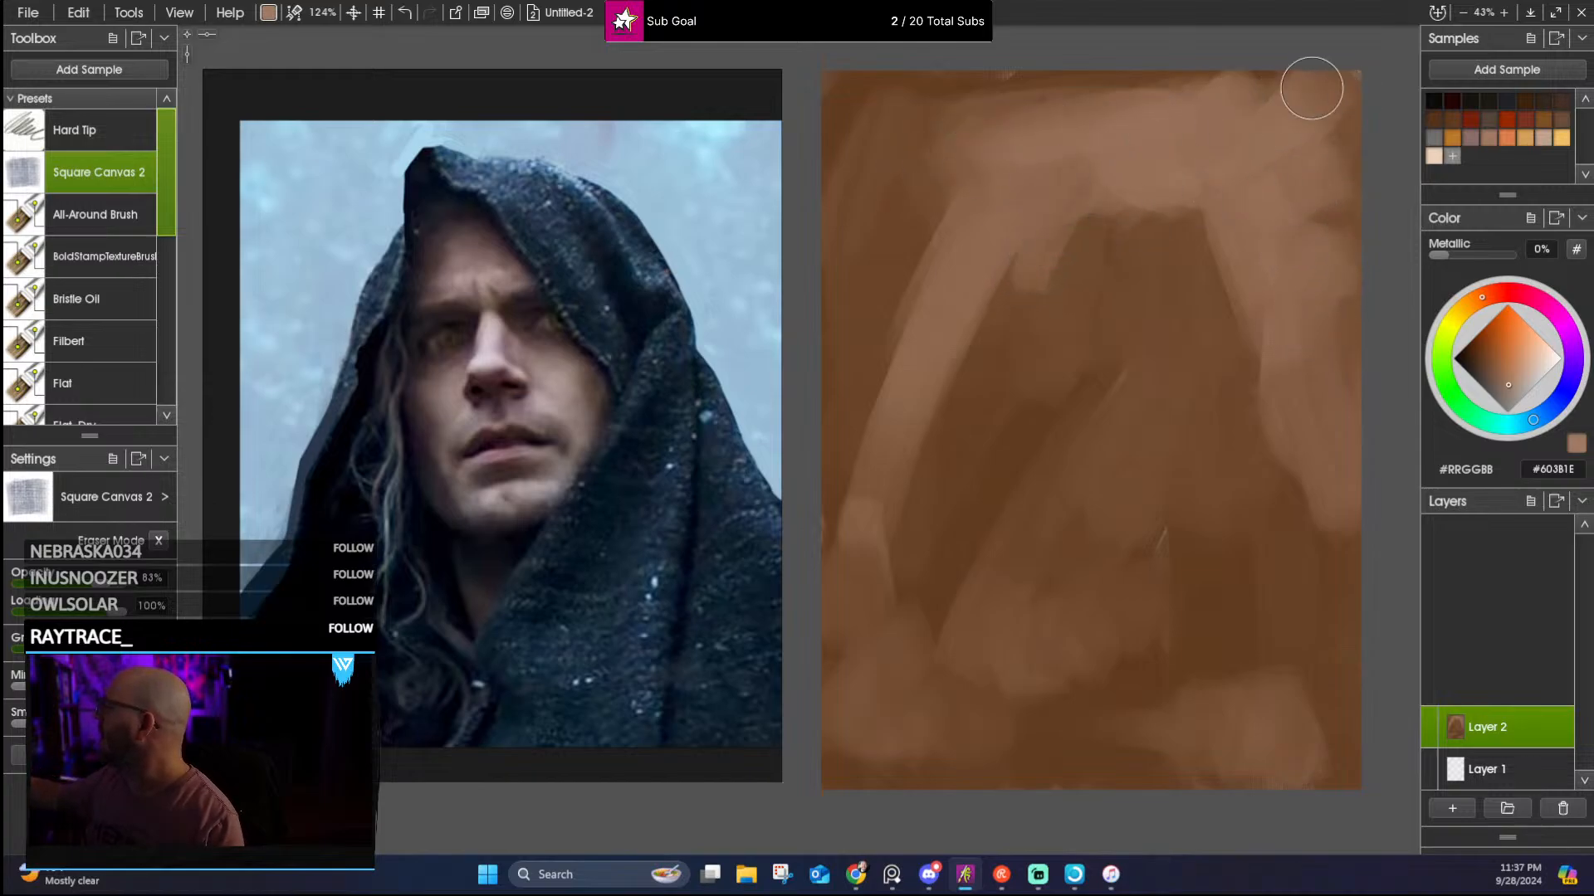
Fill out the peaked hood and its sloping sides with brown #603B1E to define the silhouette against the background
click(1469, 133)
mouse_move(1016, 279)
mouse_down()
mouse_move(1050, 188)
mouse_move(1003, 317)
mouse_move(1030, 208)
mouse_move(1028, 243)
mouse_move(1068, 155)
mouse_move(1068, 200)
mouse_move(1069, 181)
mouse_move(1110, 200)
mouse_move(1094, 194)
mouse_move(1100, 311)
mouse_move(1022, 259)
mouse_move(1141, 277)
mouse_move(1146, 224)
mouse_move(1088, 181)
mouse_move(1155, 211)
mouse_move(1238, 198)
mouse_move(1089, 197)
mouse_move(1220, 228)
mouse_move(1233, 214)
mouse_move(1167, 199)
mouse_move(1266, 235)
mouse_move(1283, 399)
mouse_up()
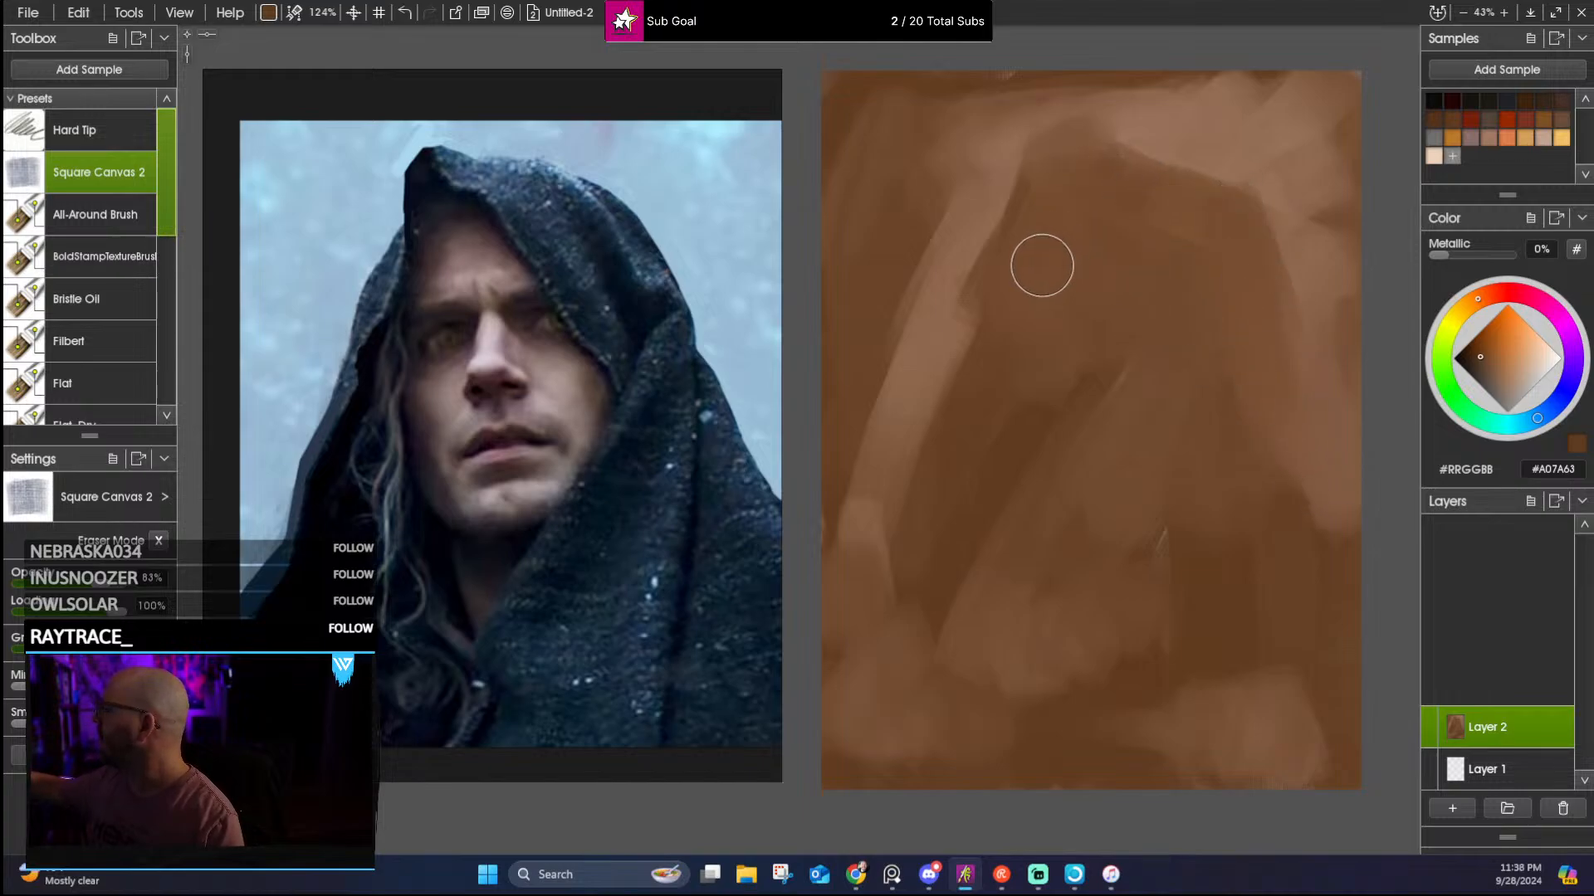
mouse_move(943, 348)
mouse_down()
mouse_move(967, 309)
mouse_move(893, 403)
mouse_move(875, 545)
mouse_move(1026, 427)
mouse_up()
Paint the background on both sides and above the hood with a muted pinkish-brown sample colour
click(1466, 137)
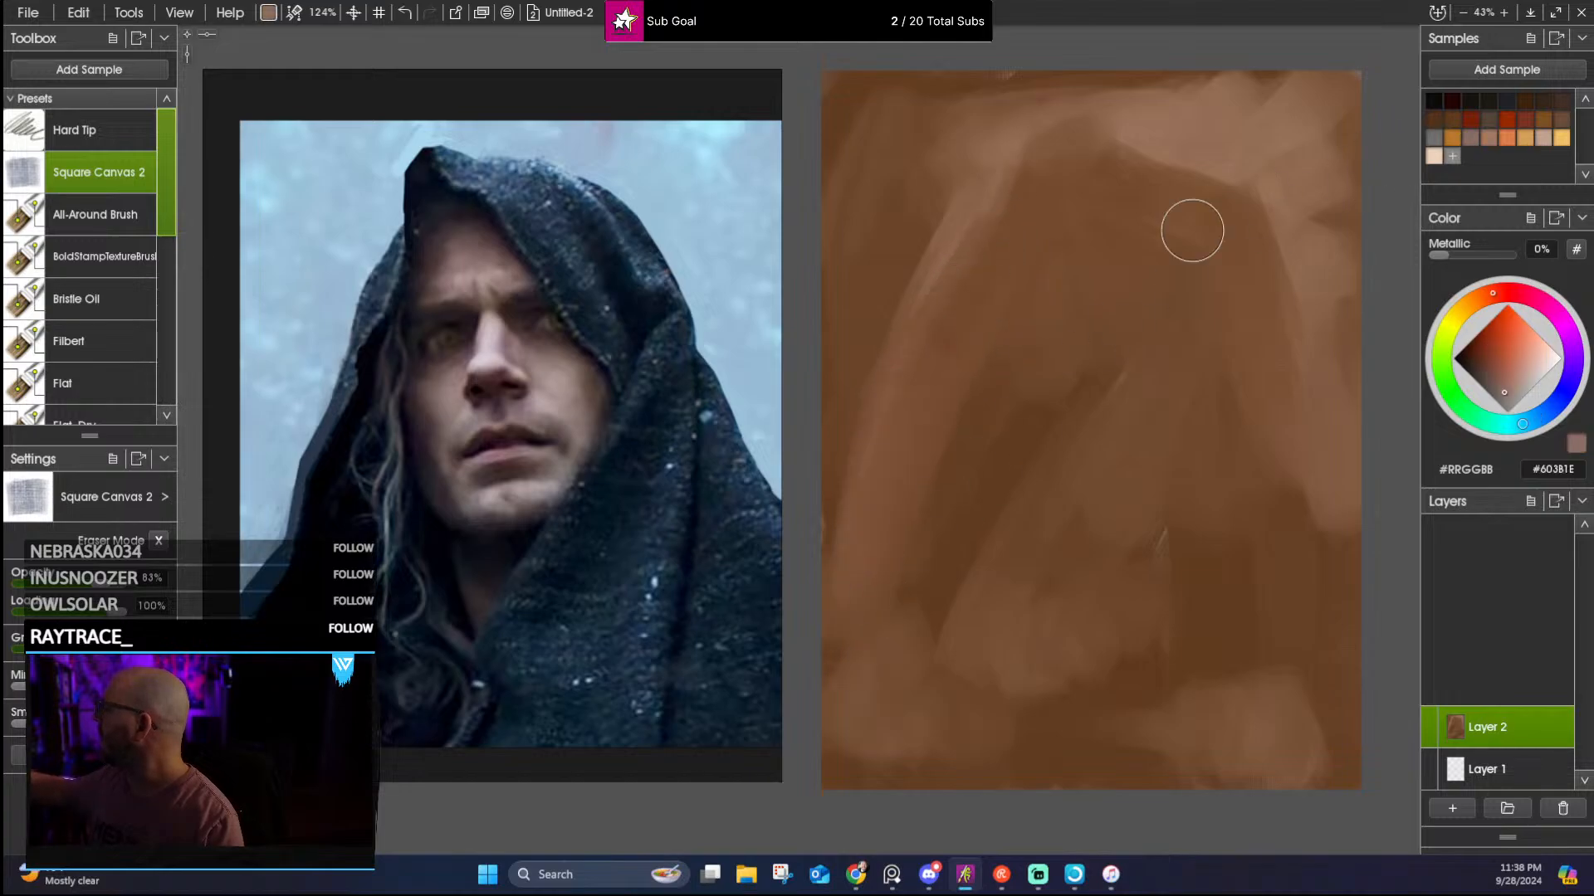
mouse_move(886, 302)
mouse_down()
mouse_move(872, 222)
mouse_move(870, 244)
mouse_move(919, 218)
mouse_move(816, 424)
mouse_move(835, 355)
mouse_move(850, 462)
mouse_up()
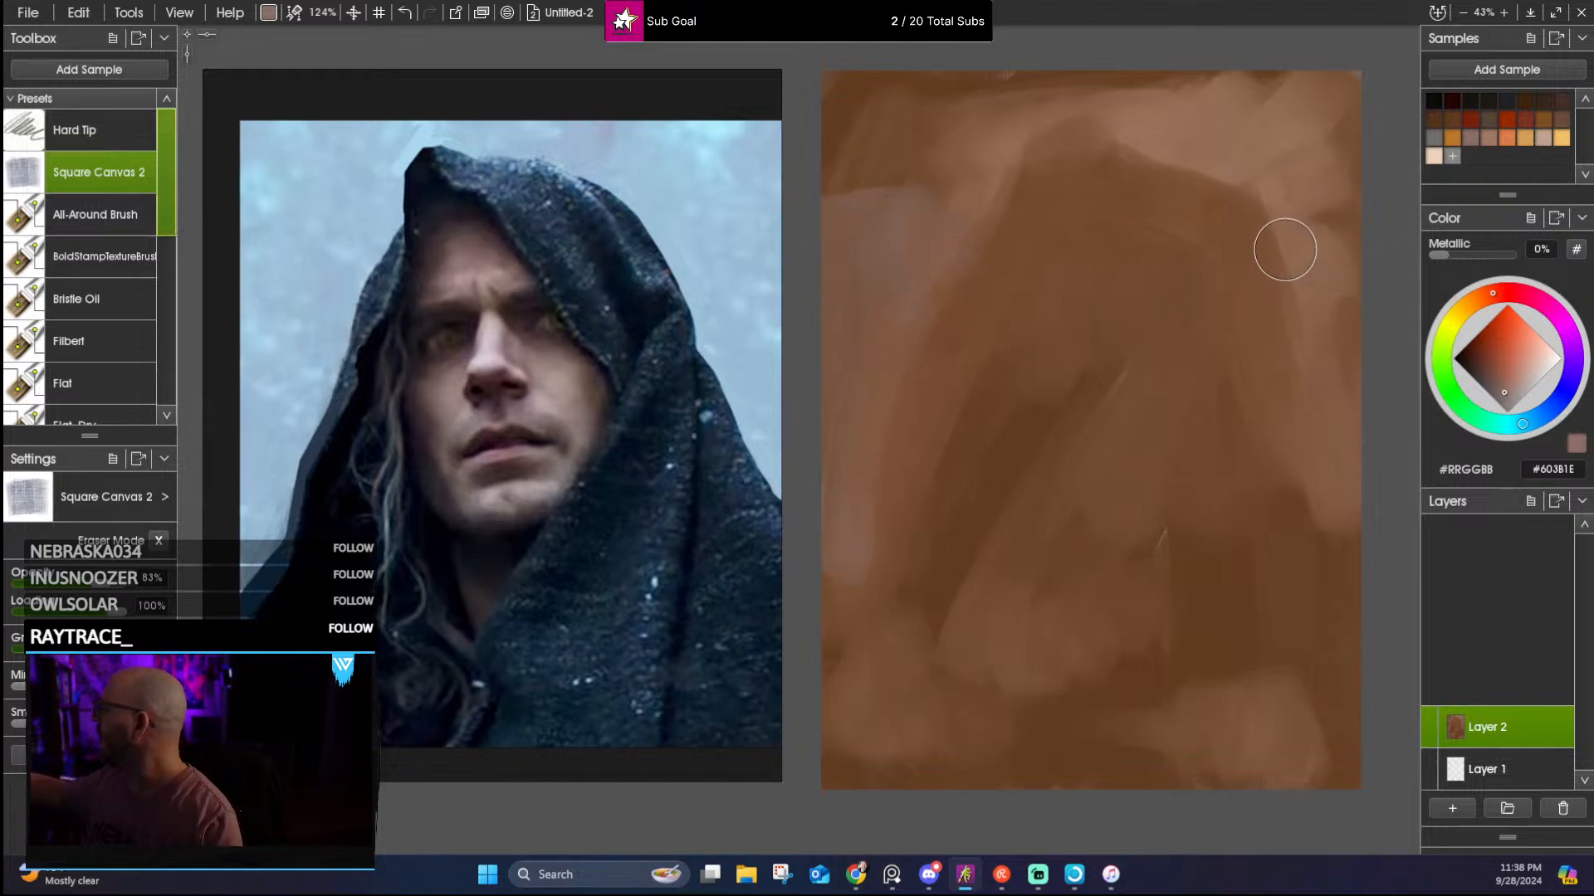
mouse_move(1284, 246)
mouse_down()
mouse_move(1291, 283)
mouse_move(1272, 220)
mouse_move(1340, 499)
mouse_move(1342, 466)
mouse_up()
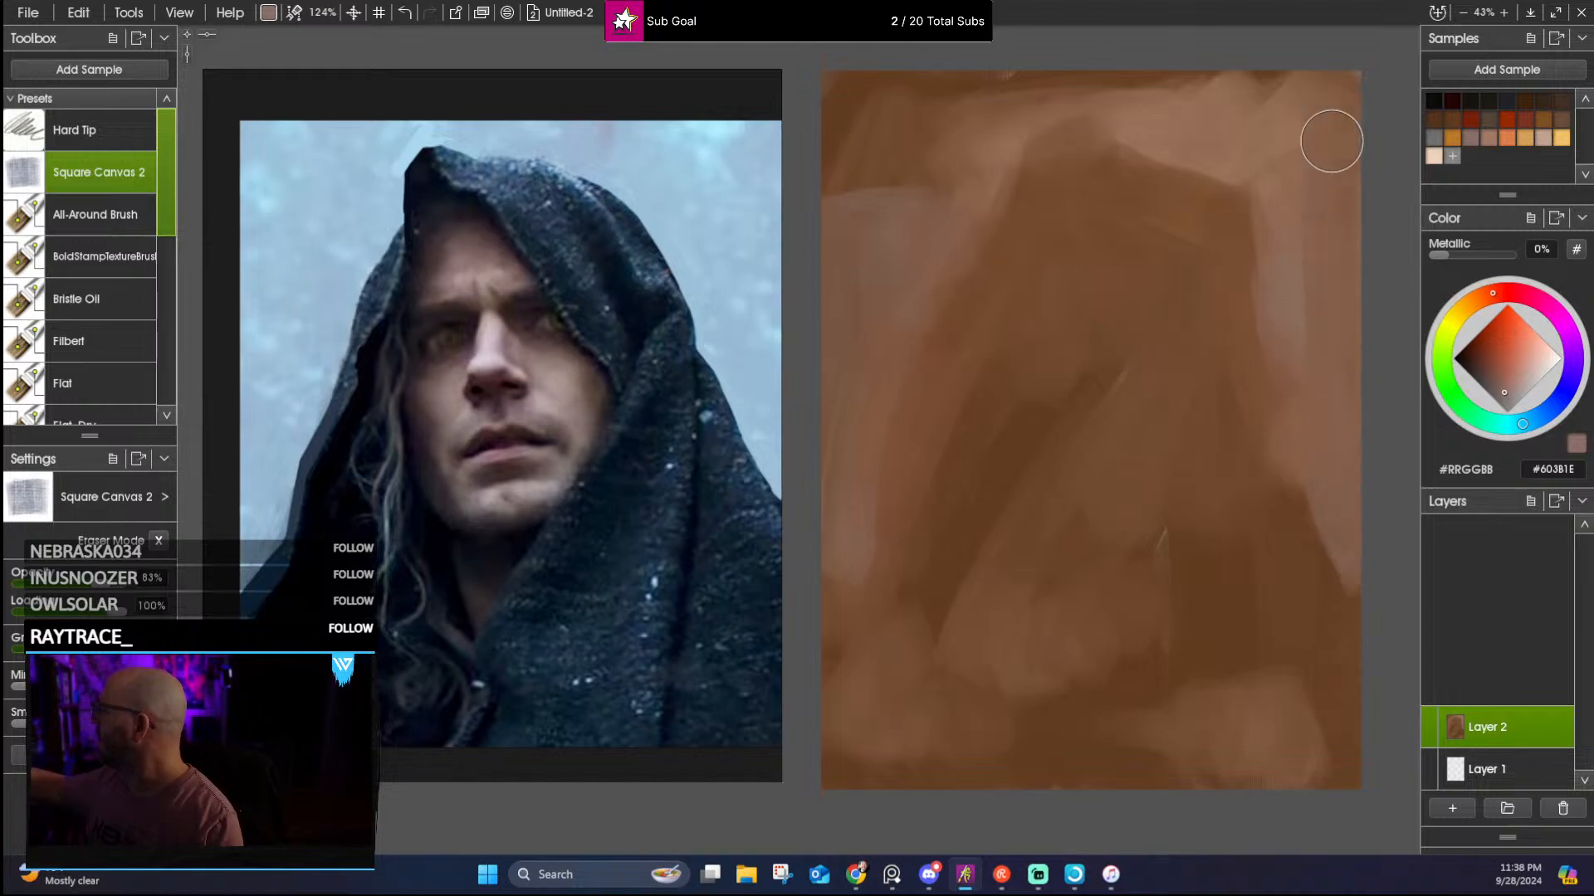
mouse_move(943, 108)
mouse_down()
mouse_move(886, 119)
mouse_move(847, 158)
mouse_move(935, 132)
mouse_move(910, 183)
mouse_move(988, 87)
mouse_move(1318, 76)
mouse_up()
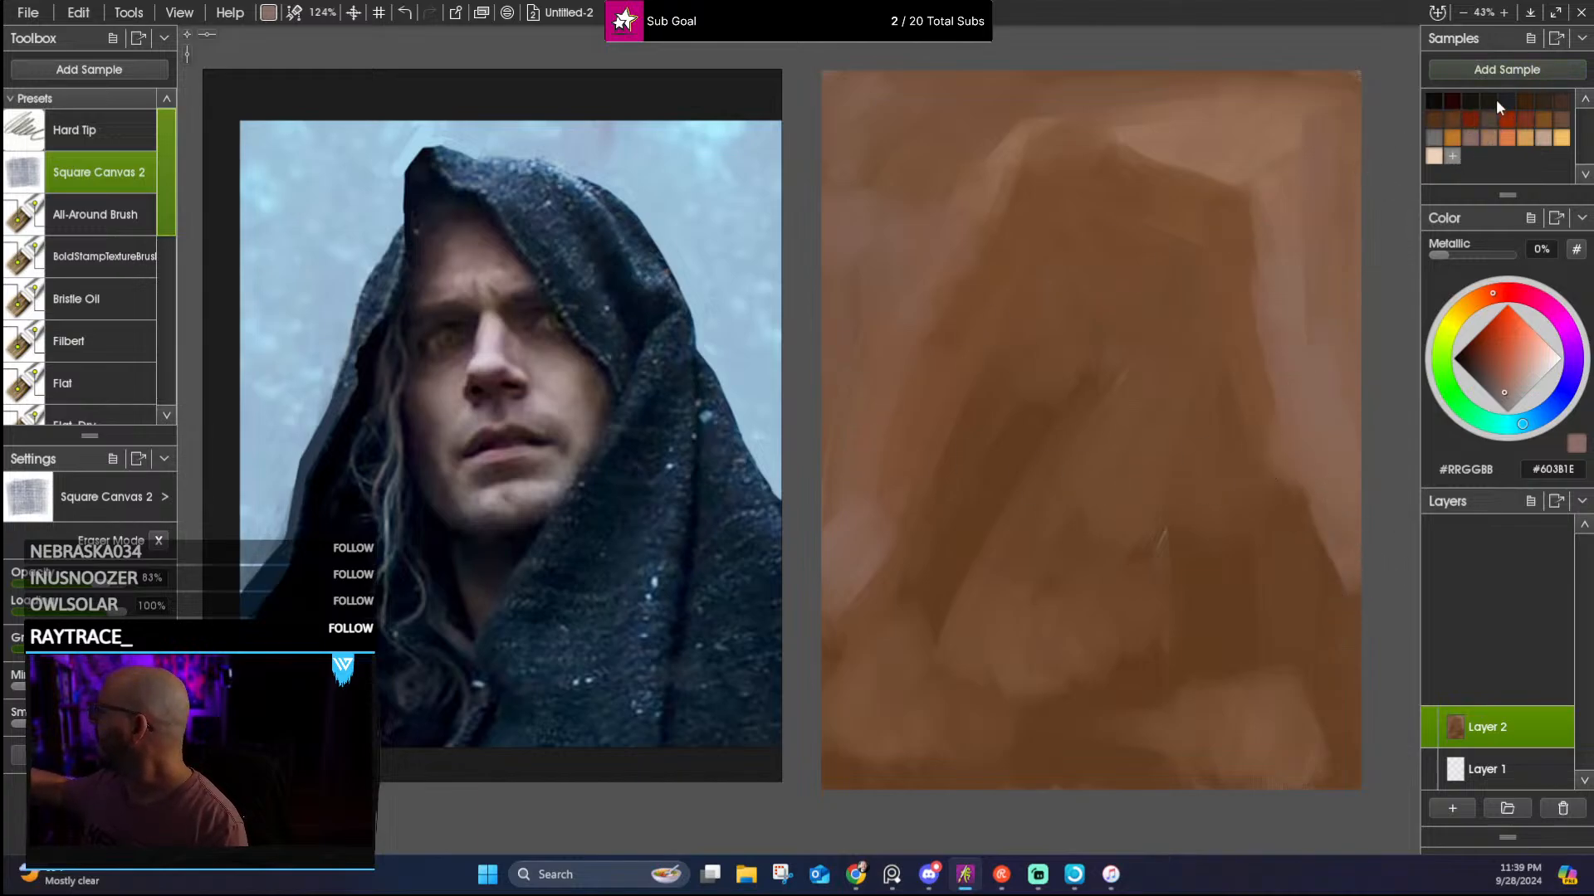
Block in the hood's peak and both outer sides with darker brown #55331B, following the hood in the reference
click(1449, 114)
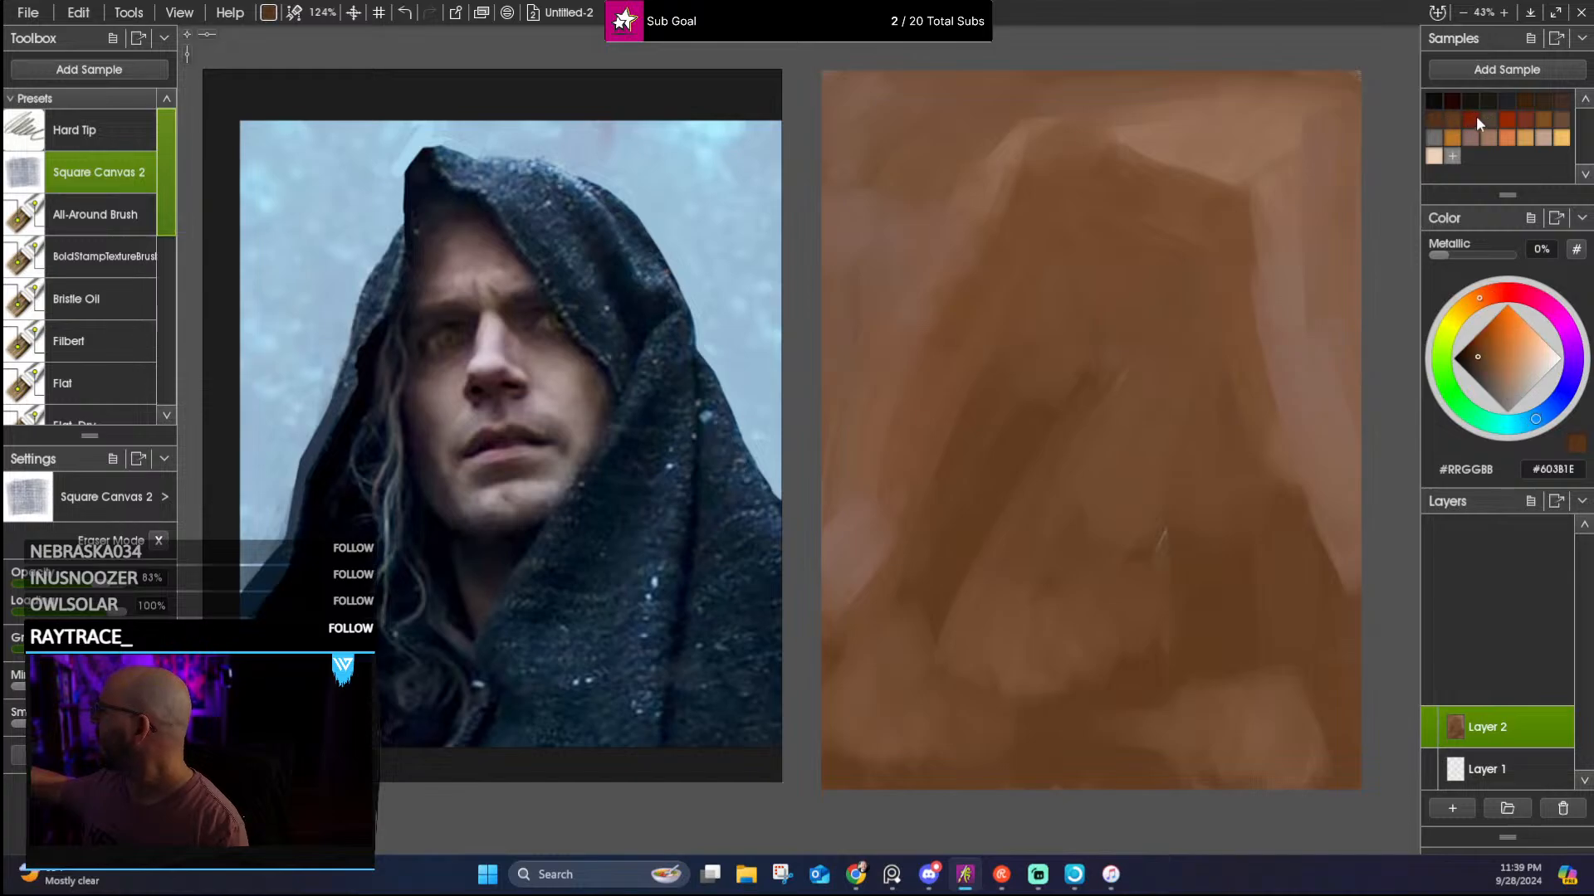
mouse_move(1228, 321)
mouse_down()
mouse_move(1310, 425)
mouse_move(1237, 315)
mouse_move(1300, 447)
mouse_move(1280, 433)
mouse_move(1332, 478)
mouse_up()
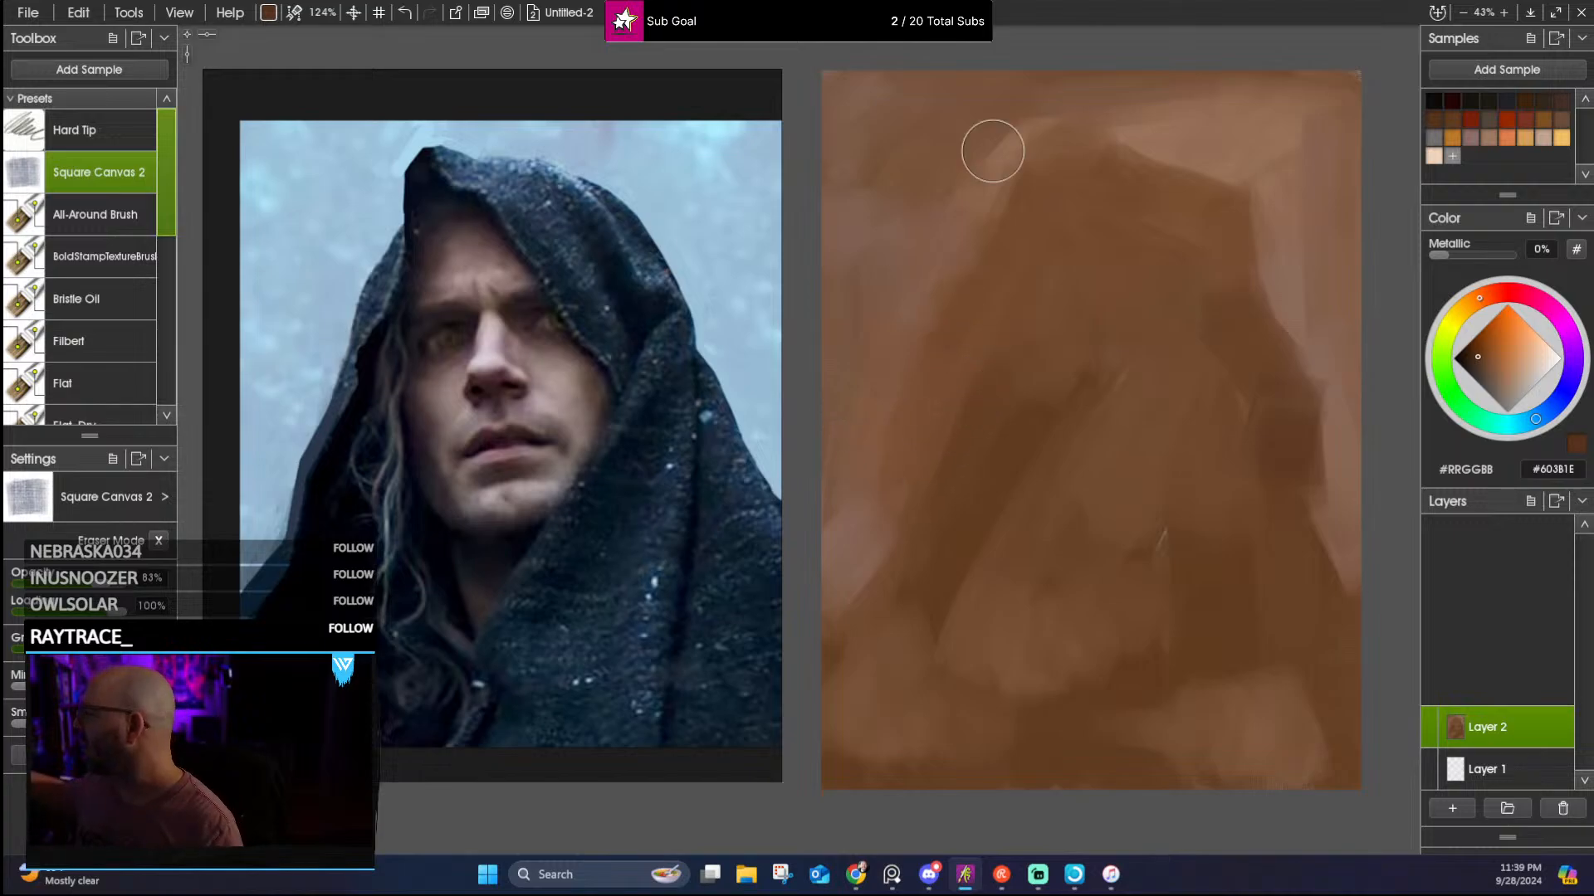
drag(1145, 116, 1183, 118)
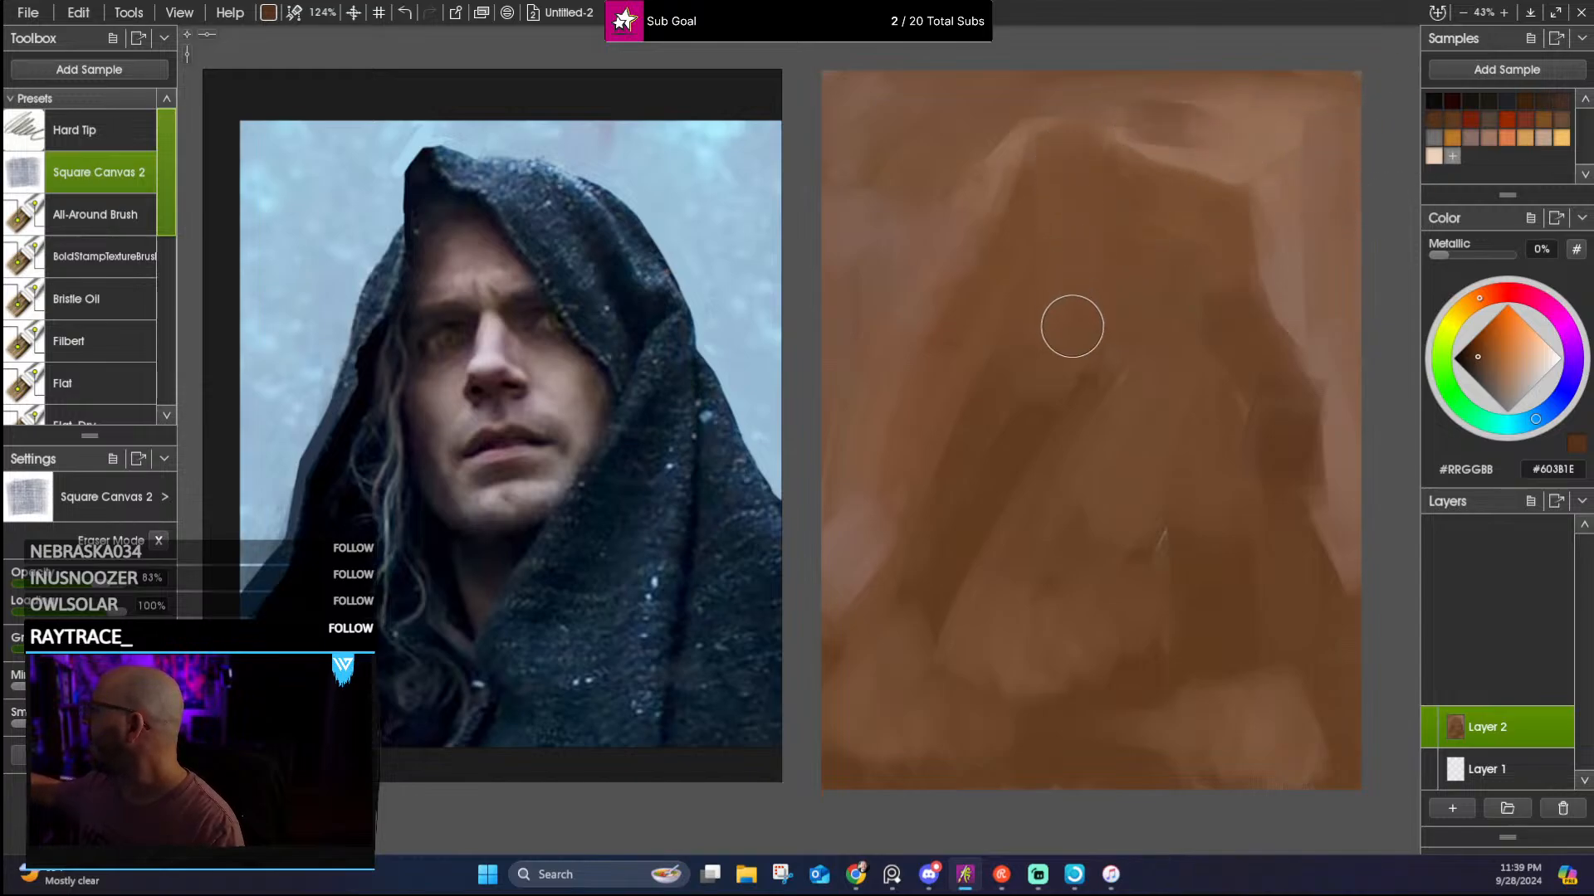
mouse_move(957, 370)
mouse_down()
mouse_move(981, 327)
mouse_move(977, 529)
mouse_move(958, 334)
mouse_move(961, 497)
mouse_move(955, 508)
mouse_move(984, 385)
mouse_move(889, 580)
mouse_up()
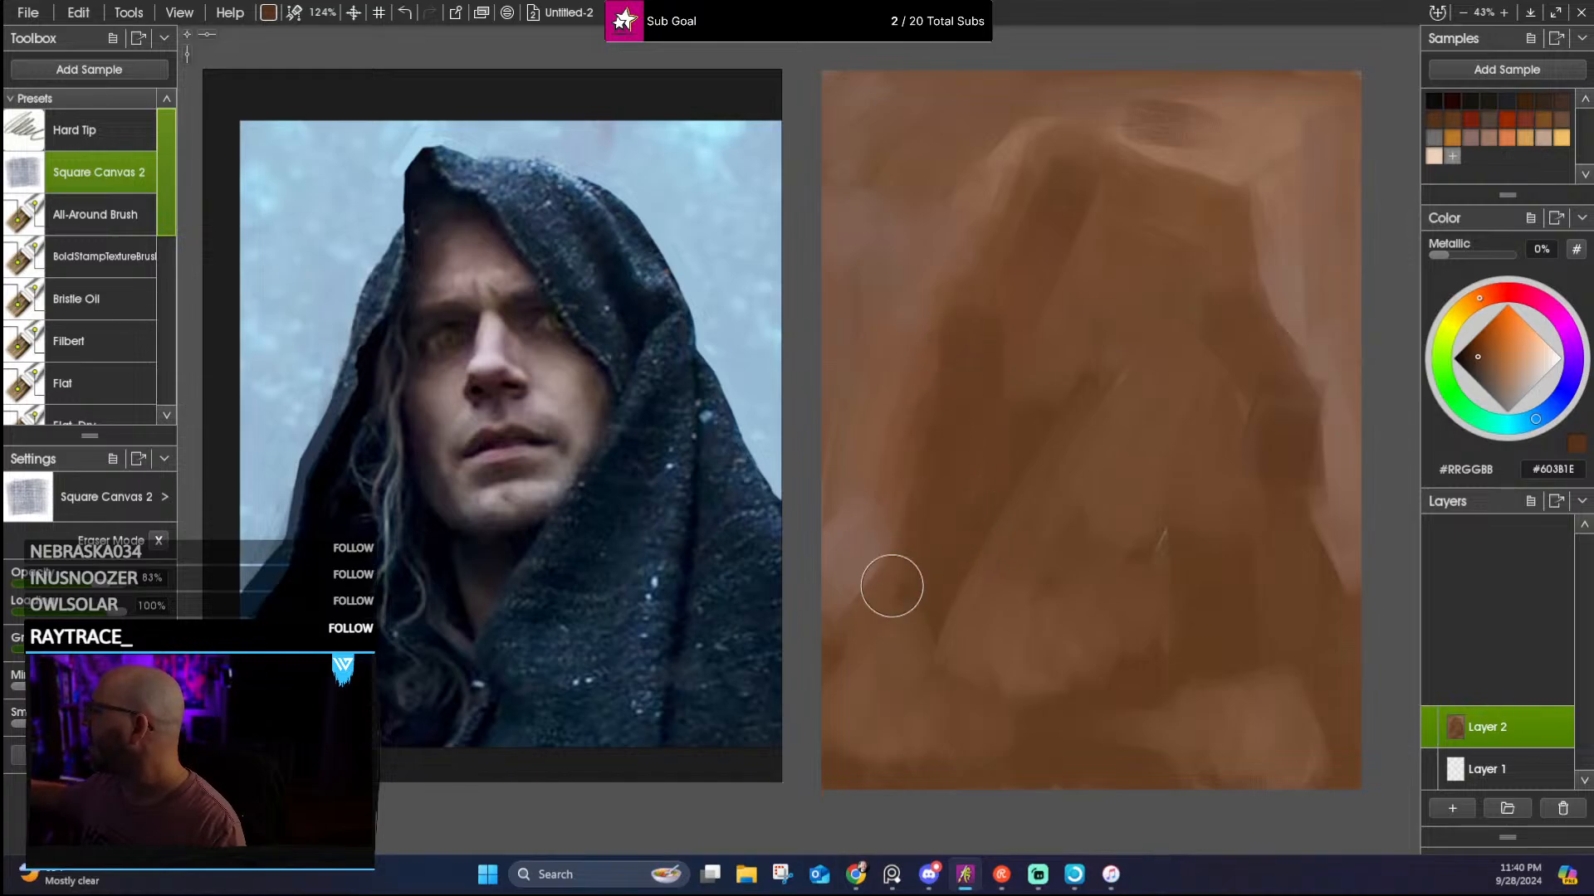
mouse_move(950, 424)
mouse_down()
mouse_move(858, 598)
mouse_move(908, 515)
mouse_move(907, 481)
mouse_move(893, 630)
mouse_move(902, 569)
mouse_move(818, 697)
mouse_up()
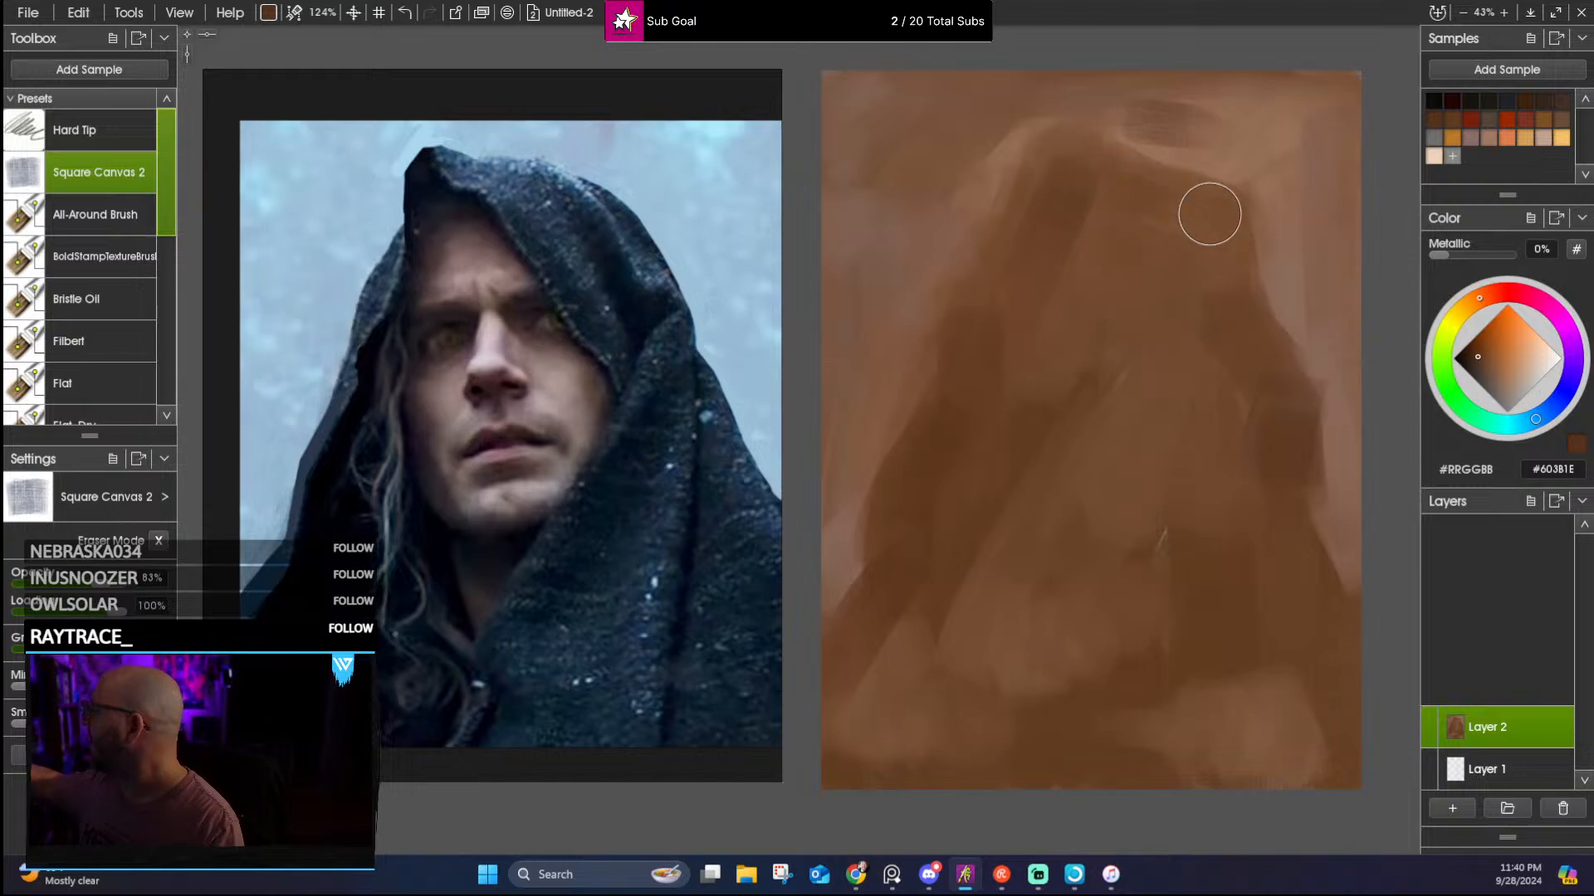
drag(1220, 222, 1243, 357)
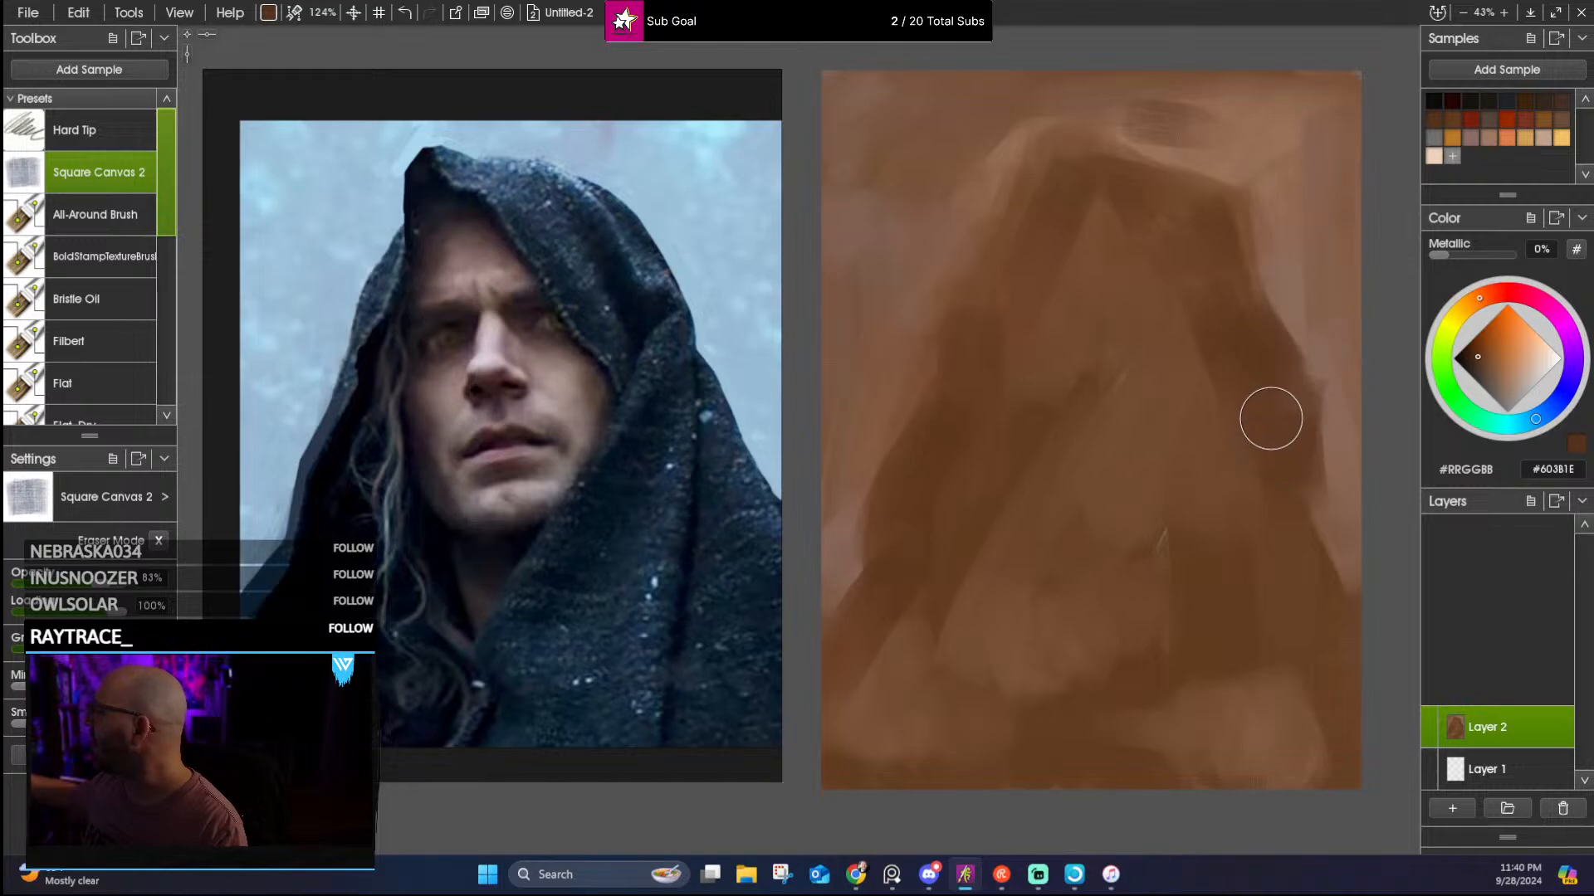
Paint the cloak's diagonal fold below the face and darken both lower sides of the cloak in the same brown
drag(1227, 506, 1095, 655)
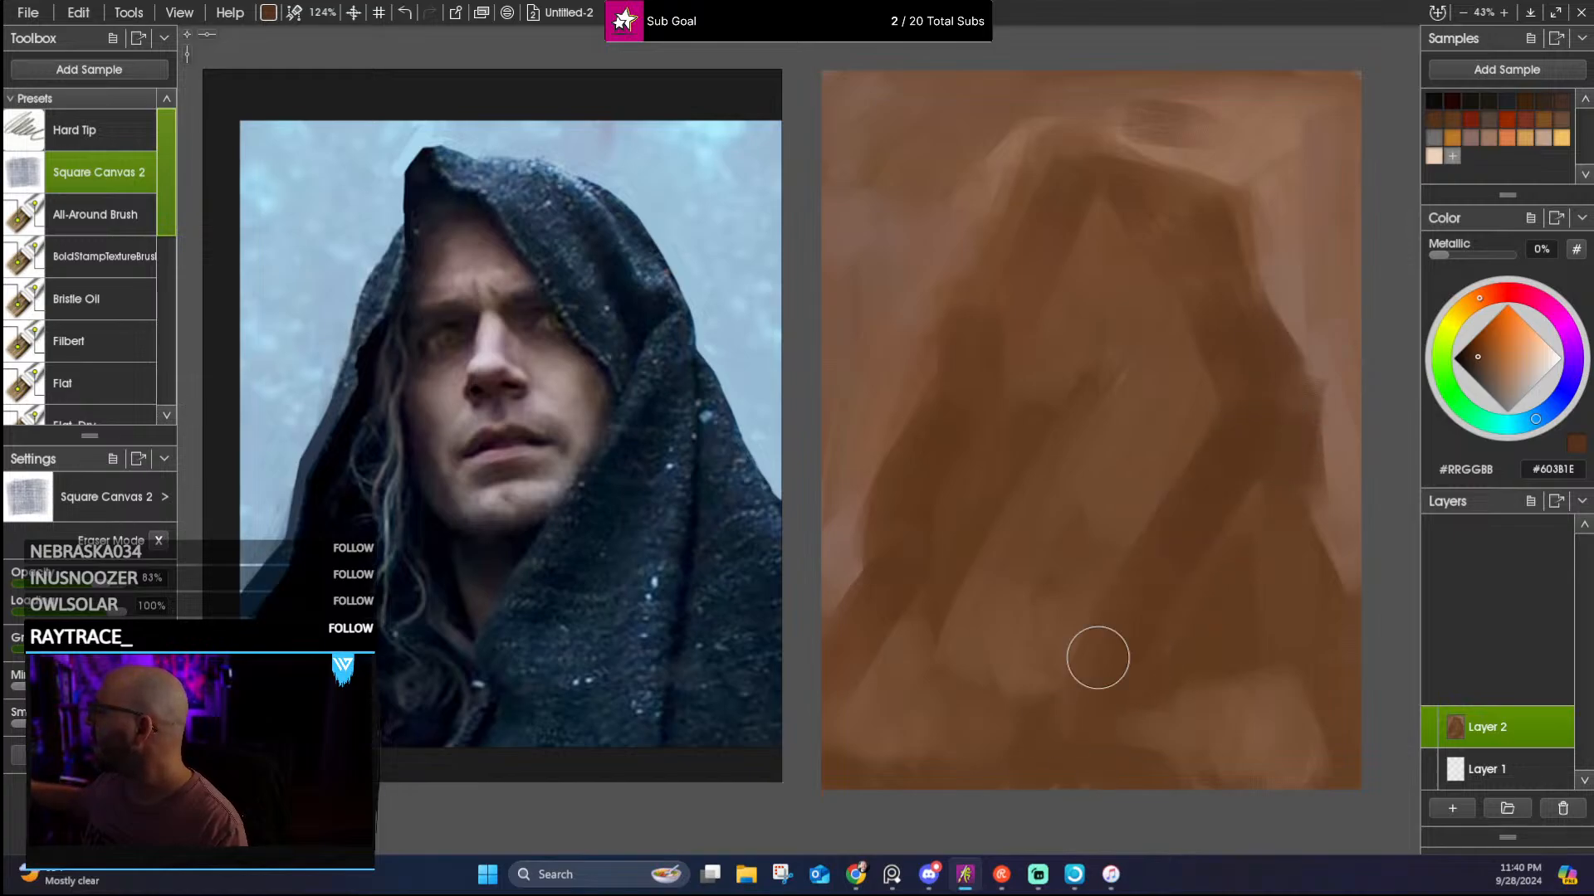
mouse_move(1236, 559)
mouse_down()
mouse_move(1246, 622)
mouse_move(1278, 654)
mouse_move(1302, 609)
mouse_move(1280, 635)
mouse_move(1289, 537)
mouse_move(1225, 786)
mouse_up()
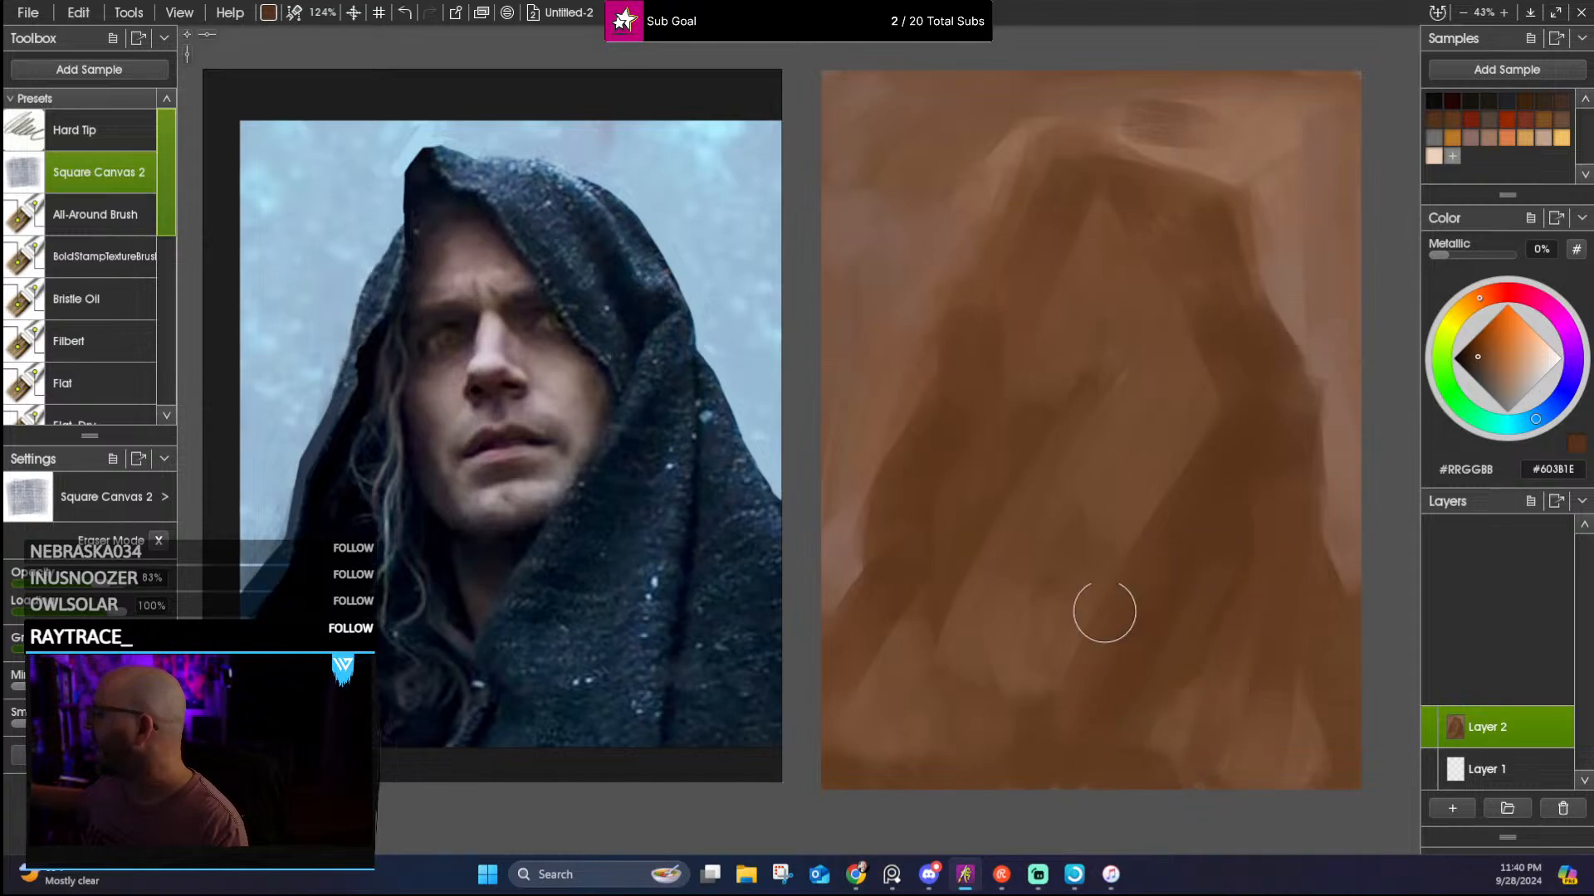
mouse_move(954, 580)
mouse_down()
mouse_move(894, 642)
mouse_move(909, 592)
mouse_move(892, 655)
mouse_up()
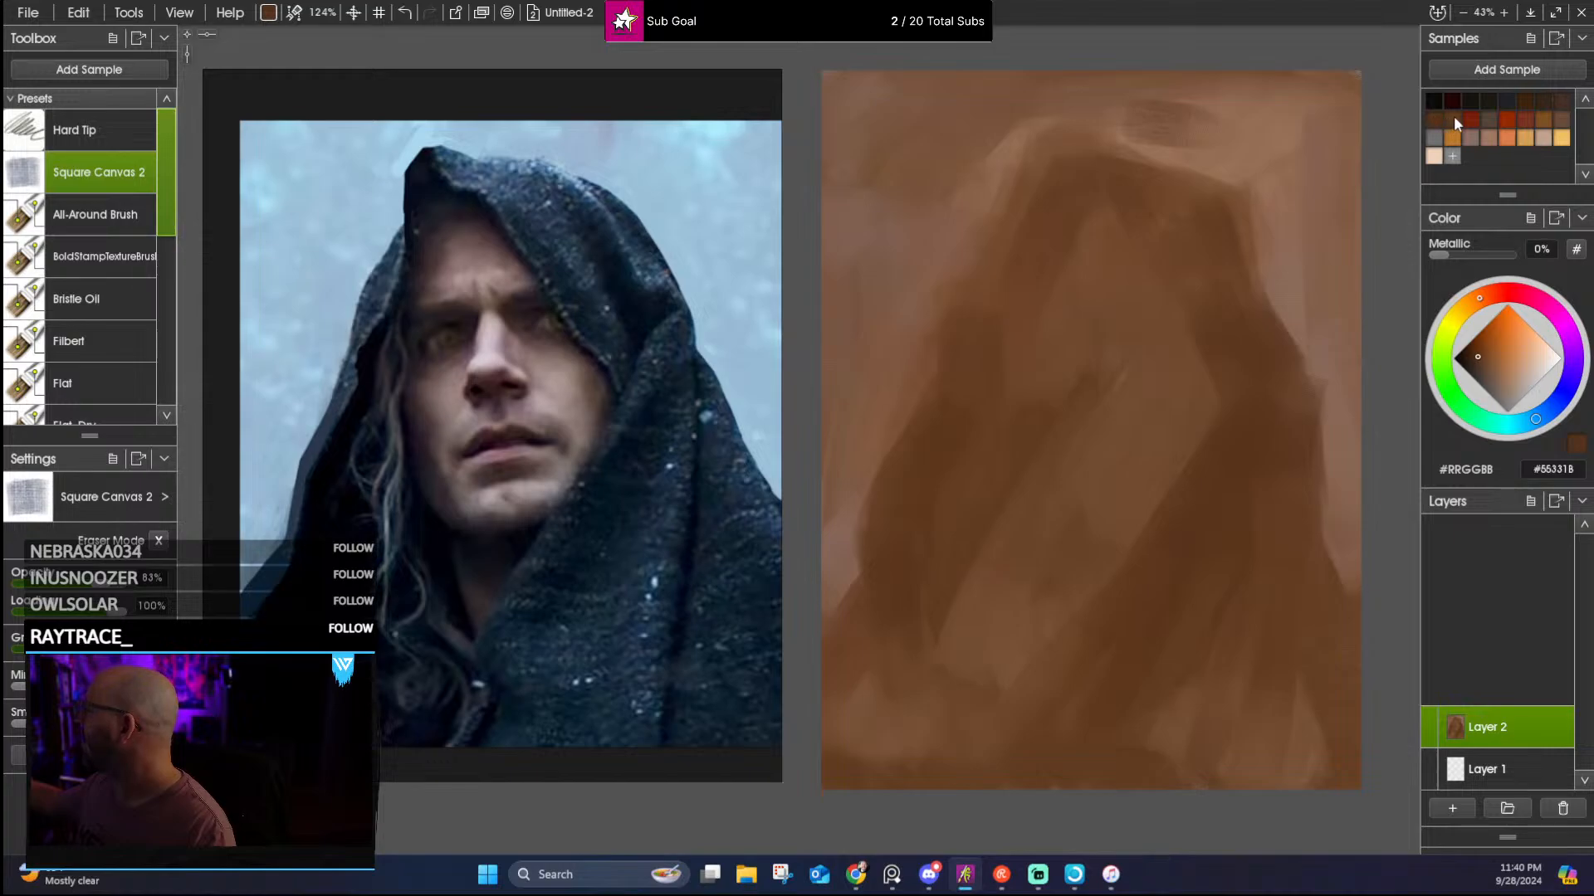
Shade the hood opening above the forehead, the cloak's inner left side and the neck with dark brown #432F26
click(1561, 103)
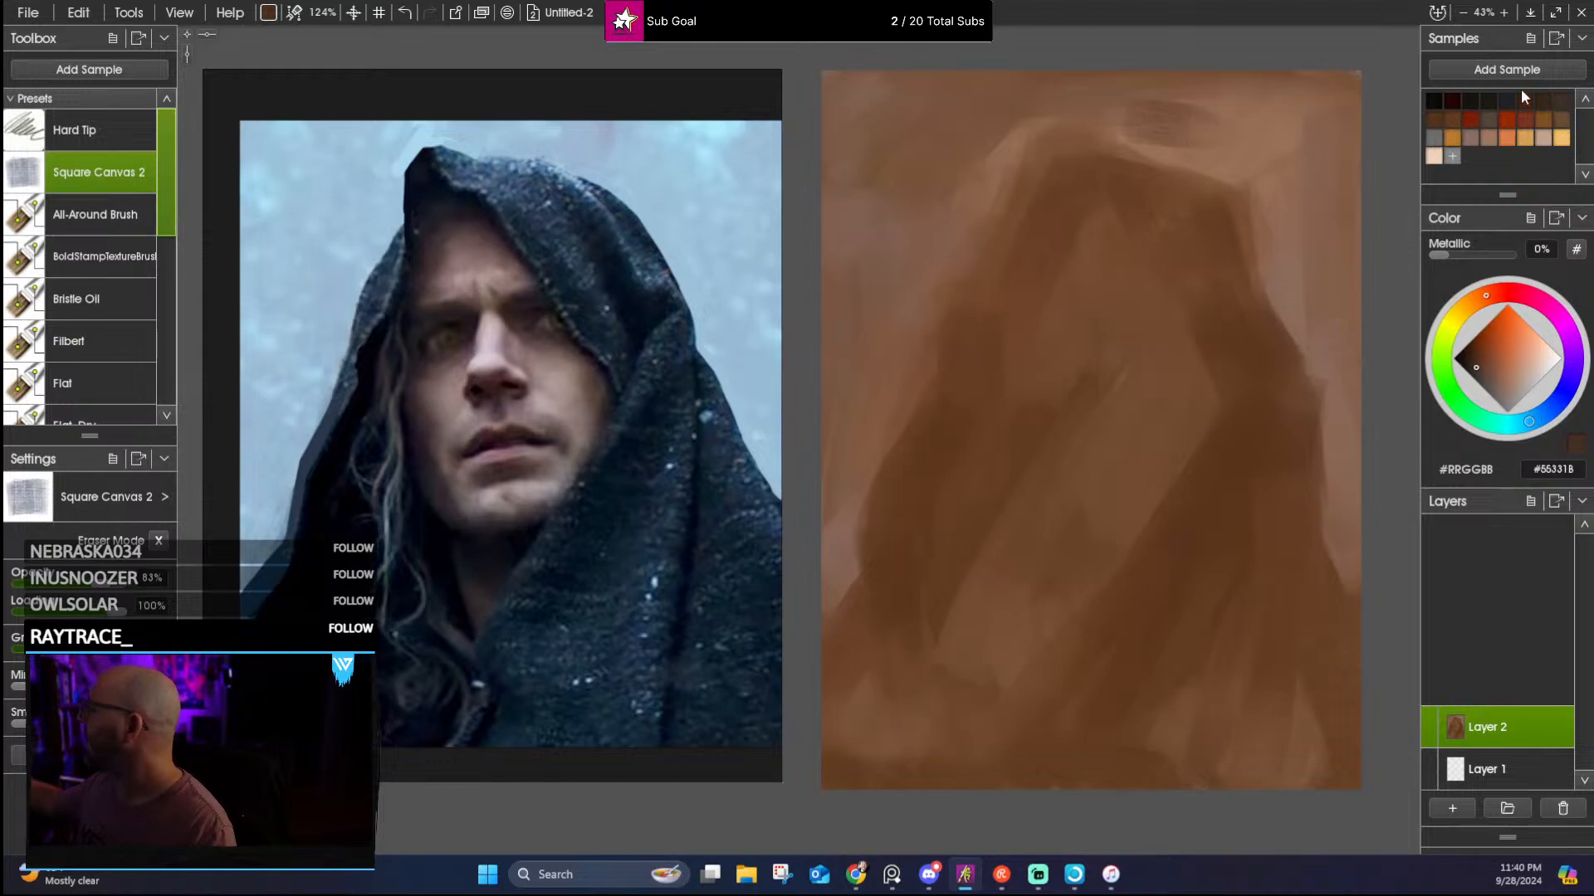
mouse_move(1031, 232)
mouse_down()
mouse_move(1056, 162)
mouse_move(1062, 241)
mouse_up()
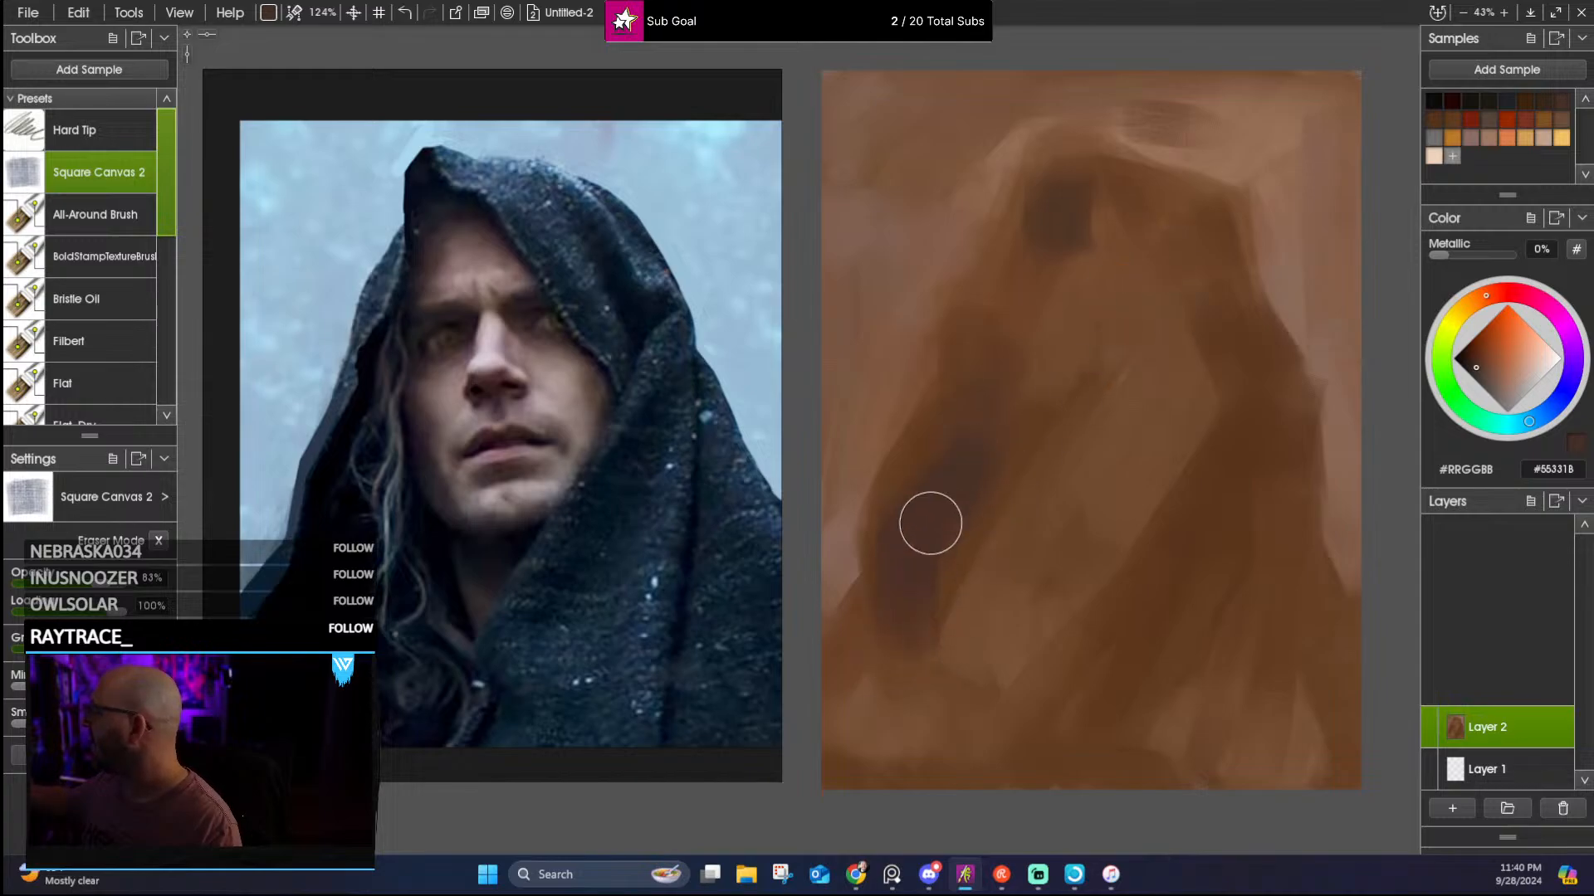
mouse_move(930, 523)
mouse_down()
mouse_move(966, 544)
mouse_move(976, 741)
mouse_move(928, 572)
mouse_move(908, 721)
mouse_move(850, 696)
mouse_move(861, 762)
mouse_move(887, 636)
mouse_move(891, 770)
mouse_move(885, 730)
mouse_move(926, 747)
mouse_up()
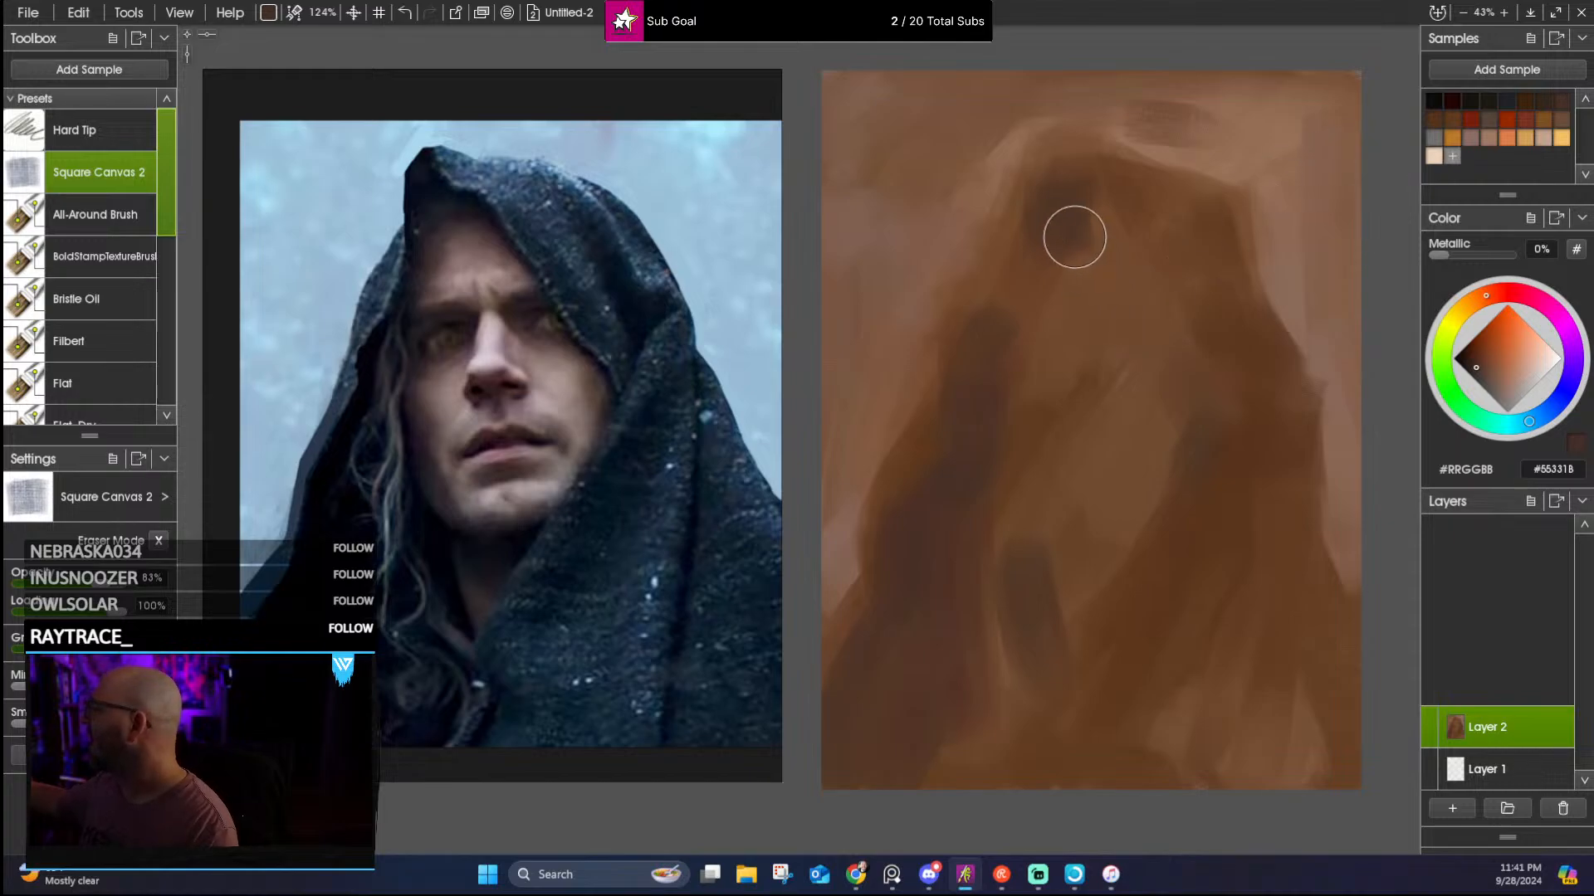
drag(1079, 189, 1108, 214)
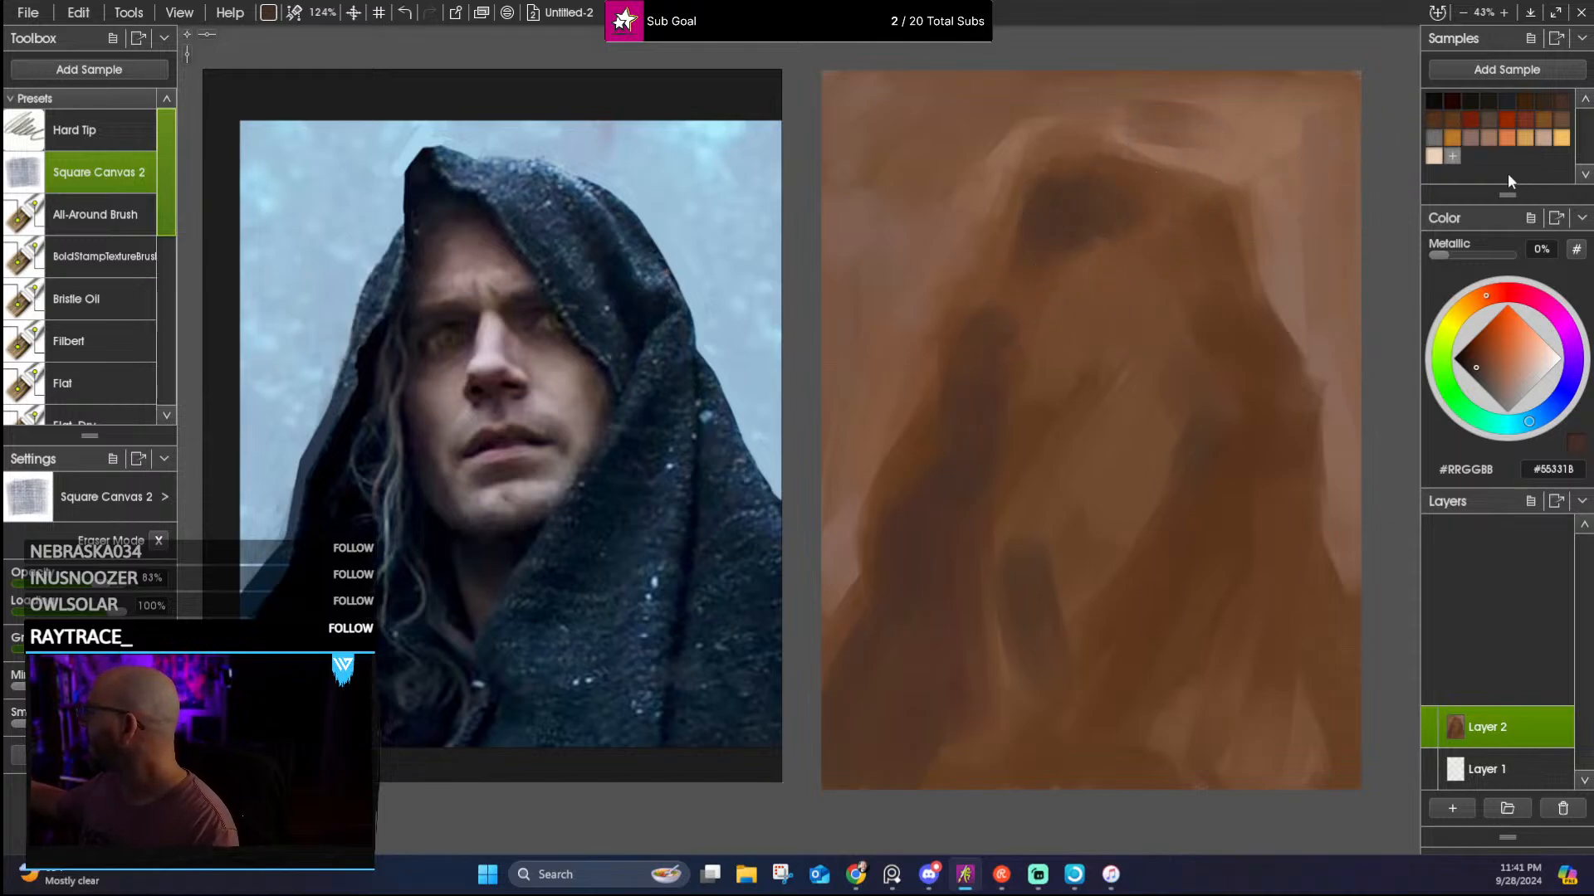
Reduce the brush size to 86% and paint lighter #A07A63 folds along the hood's right side, left edge and peak
click(1494, 138)
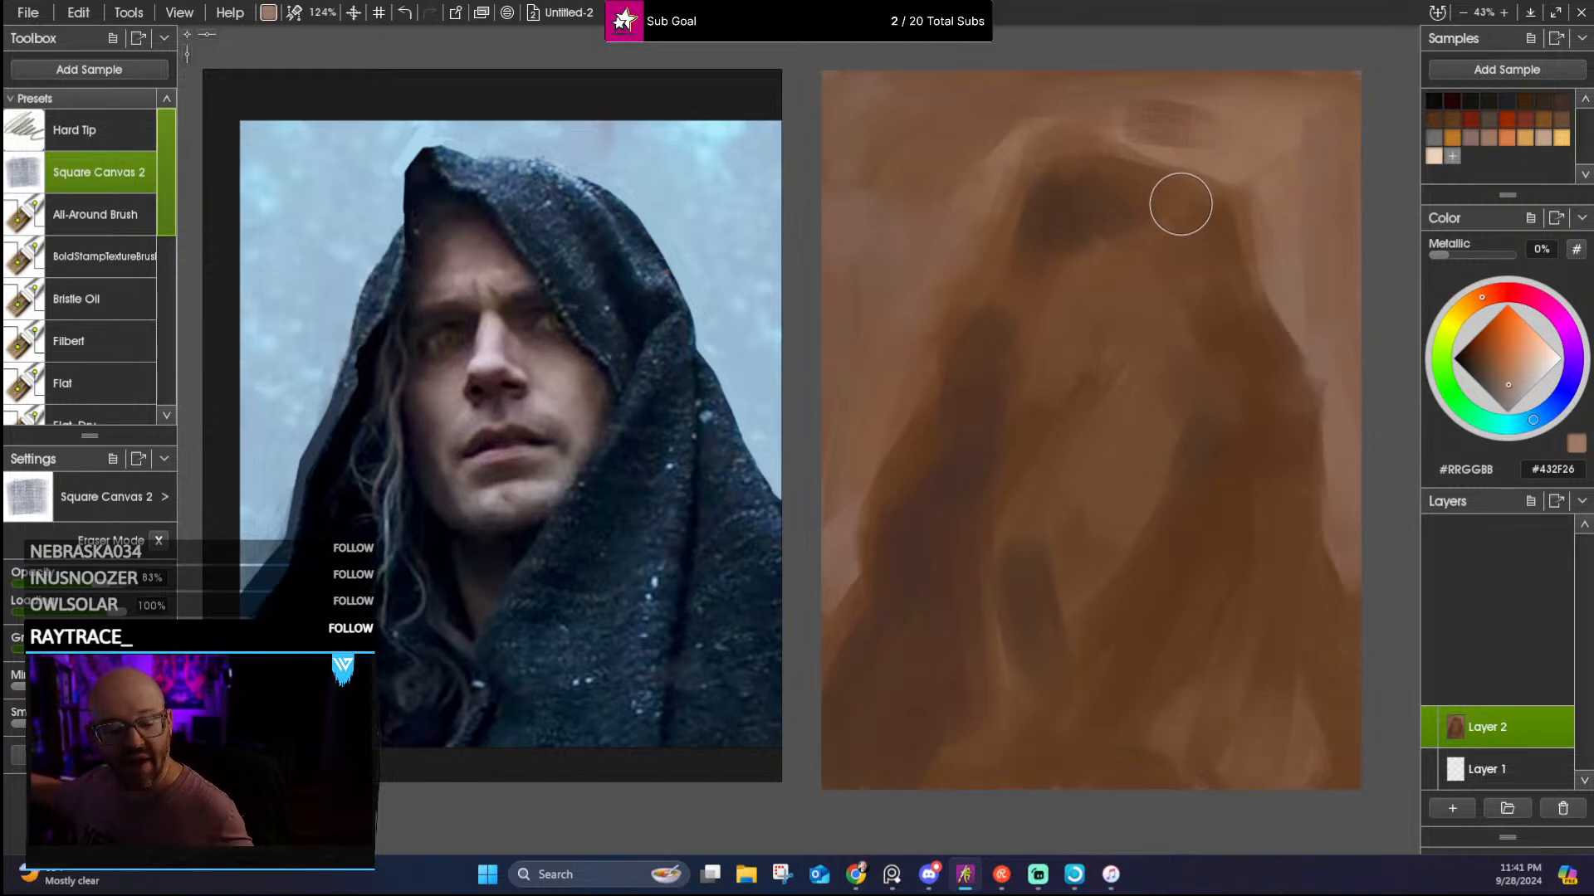
key(bracketleft)
key(bracketleft)
key(bracketleft)
key(bracketleft)
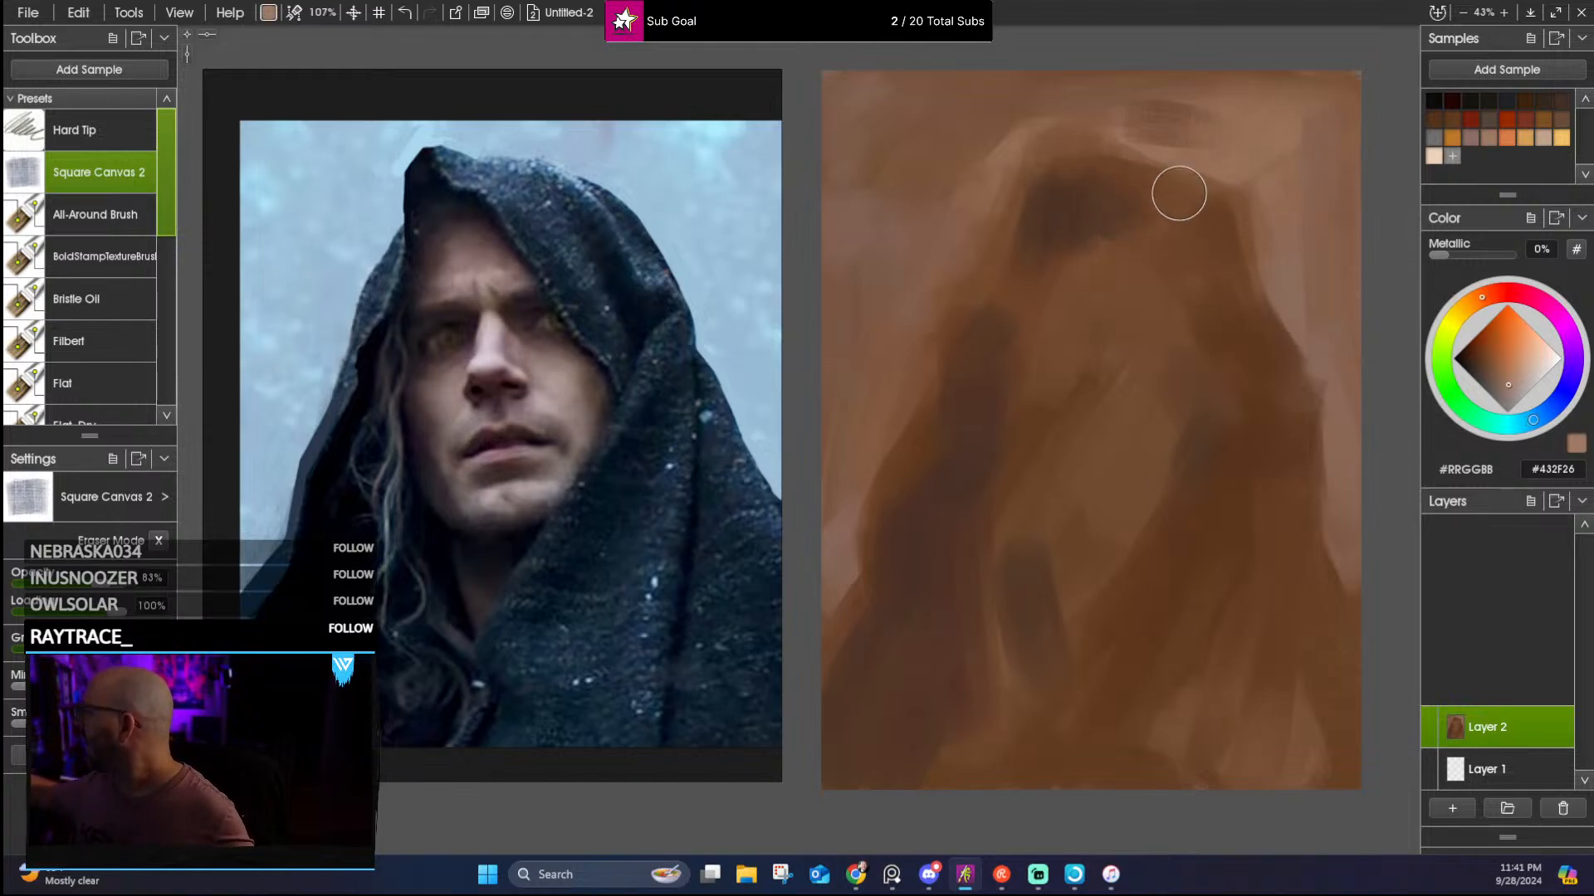
key(bracketleft)
key(bracketleft)
key(bracketleft)
key(bracketleft)
key(bracketleft)
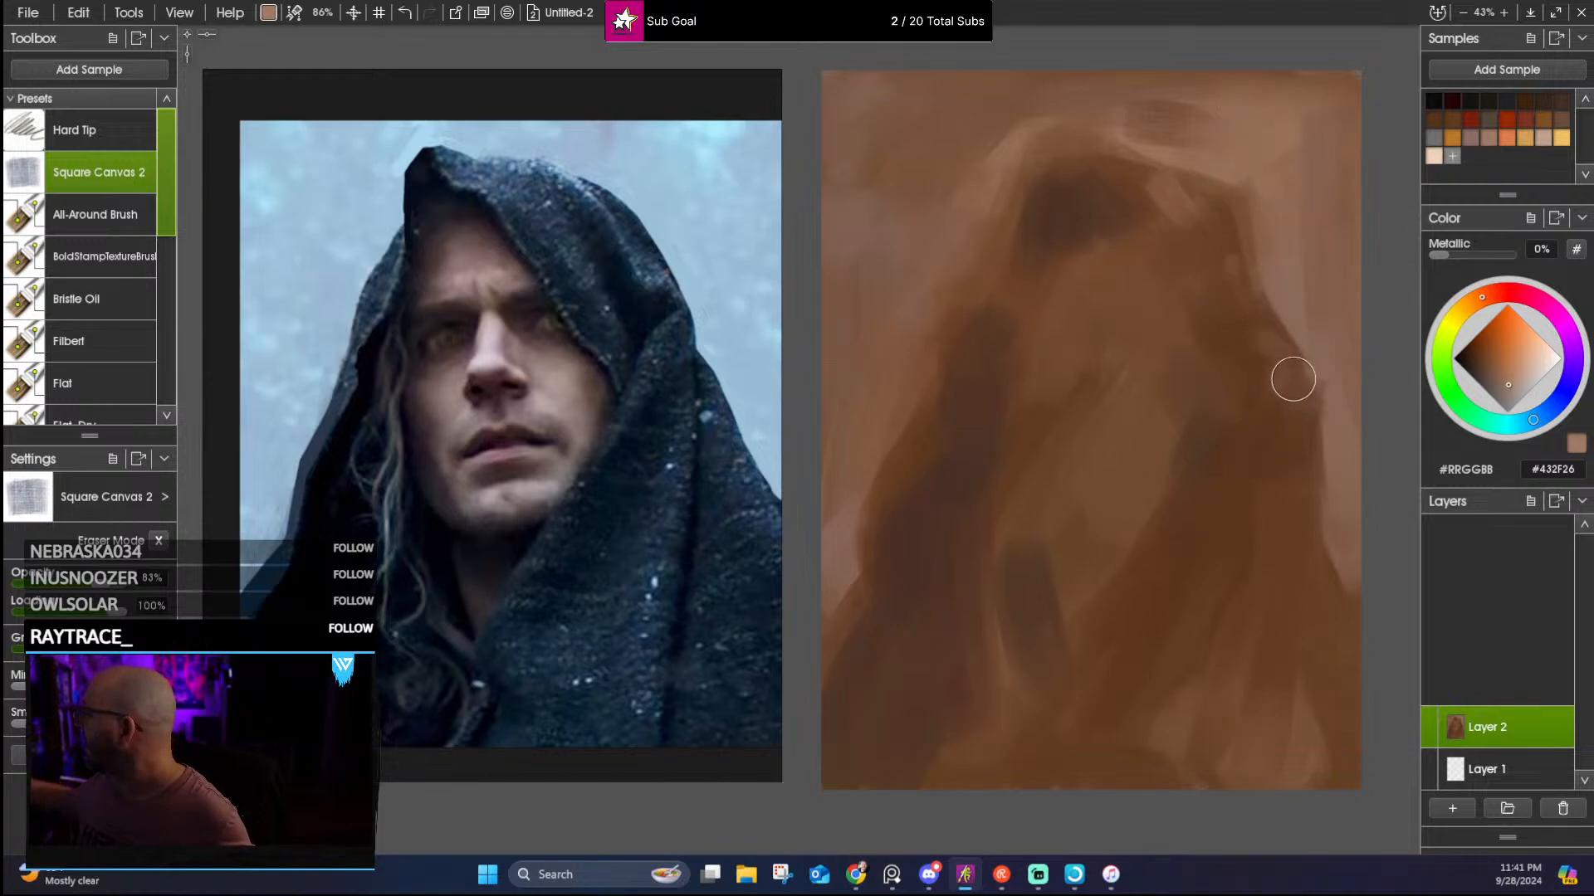
drag(1293, 379, 1257, 423)
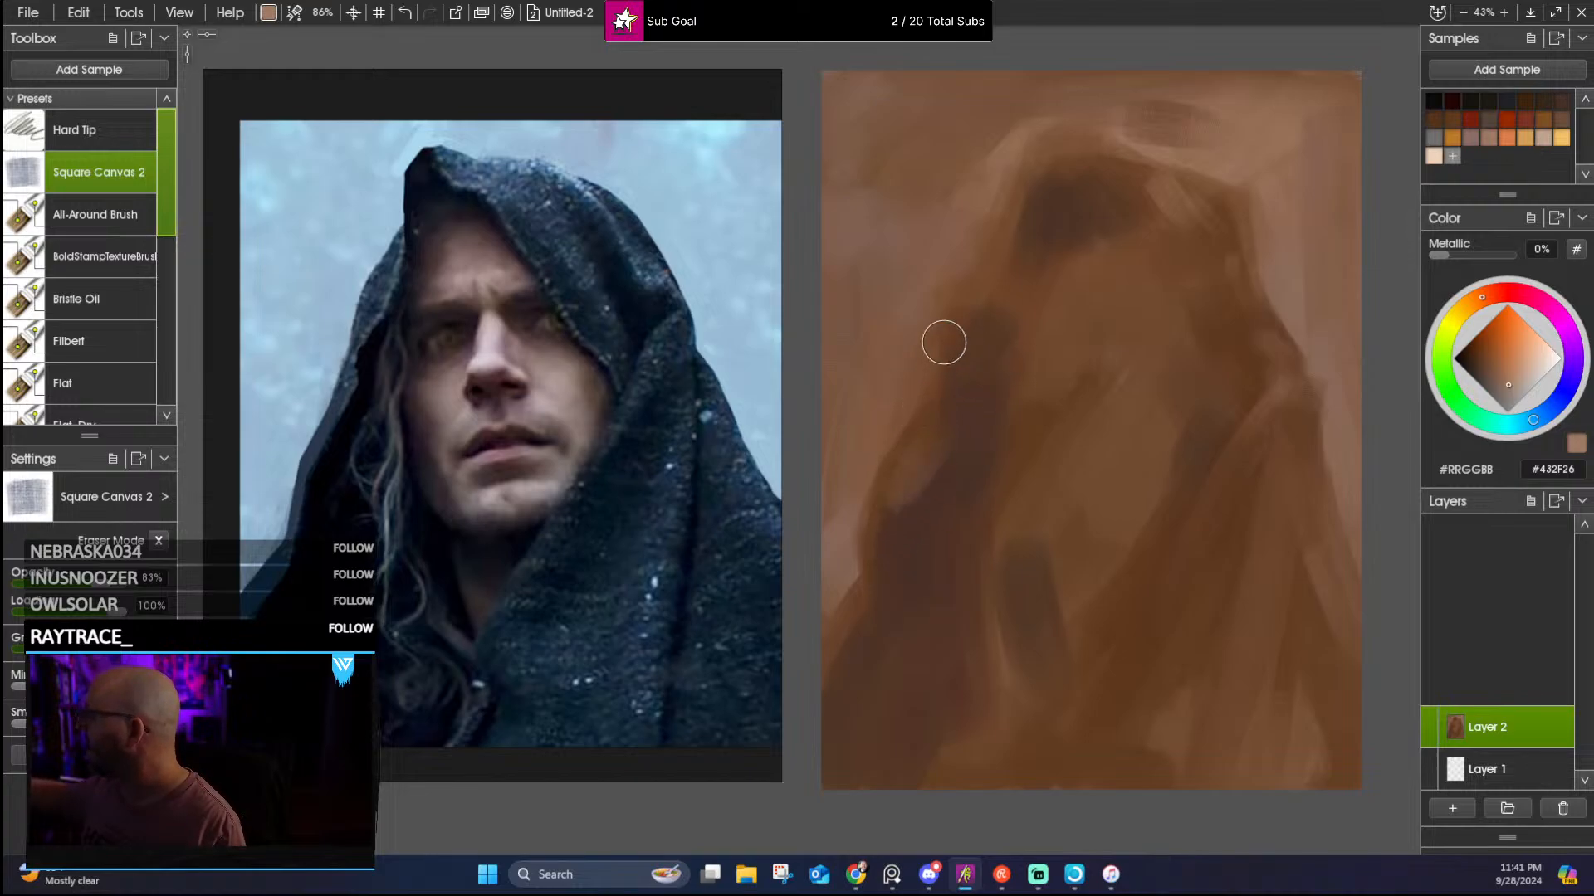
drag(961, 341, 1003, 270)
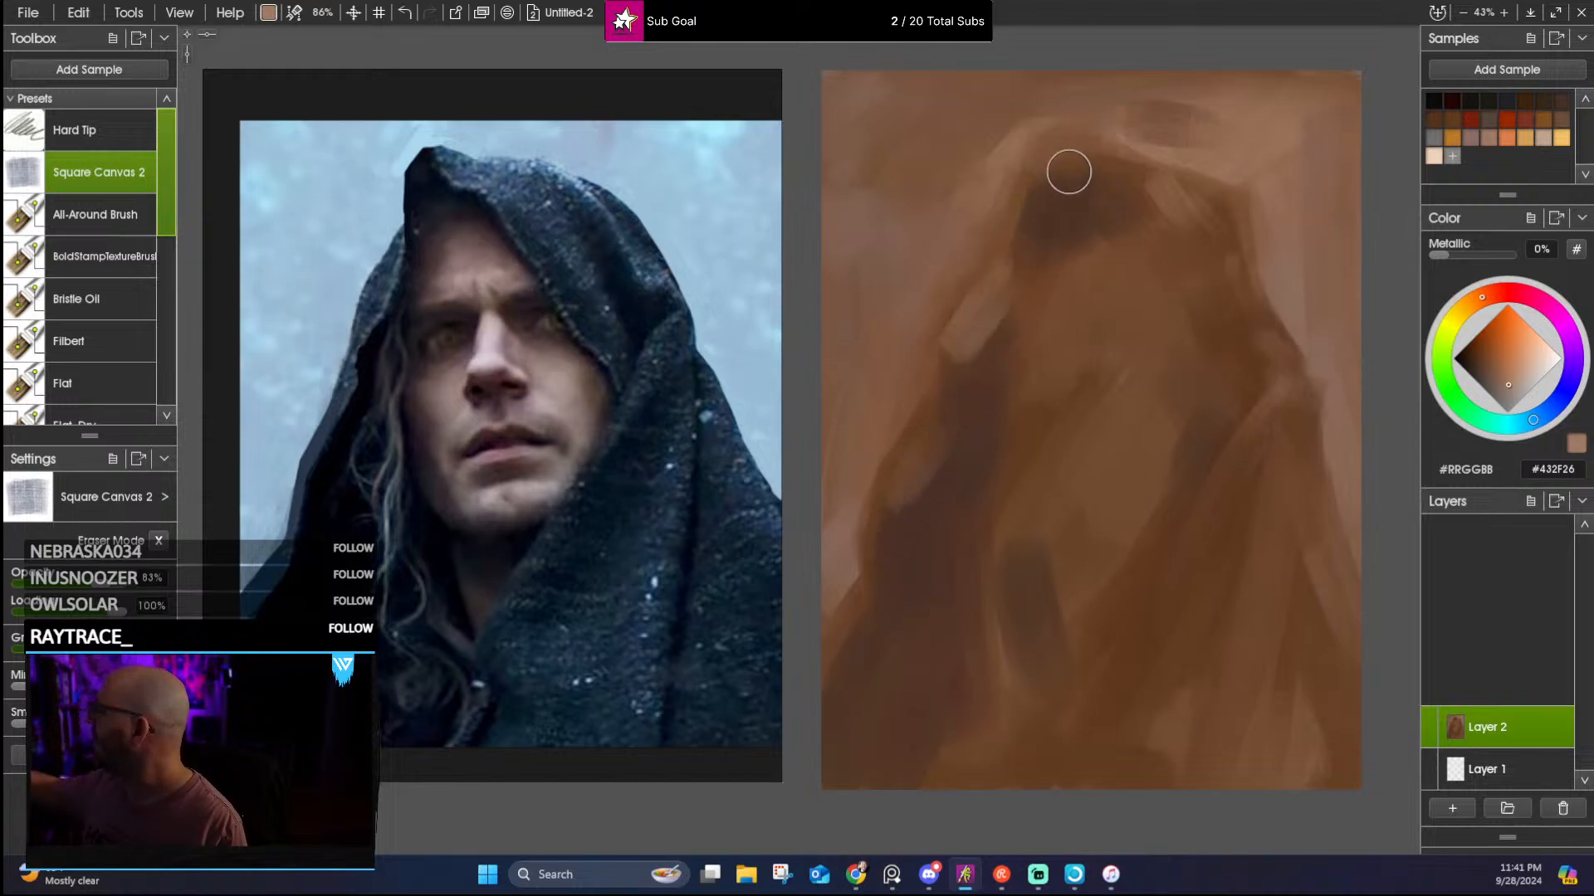
drag(1072, 198, 1093, 160)
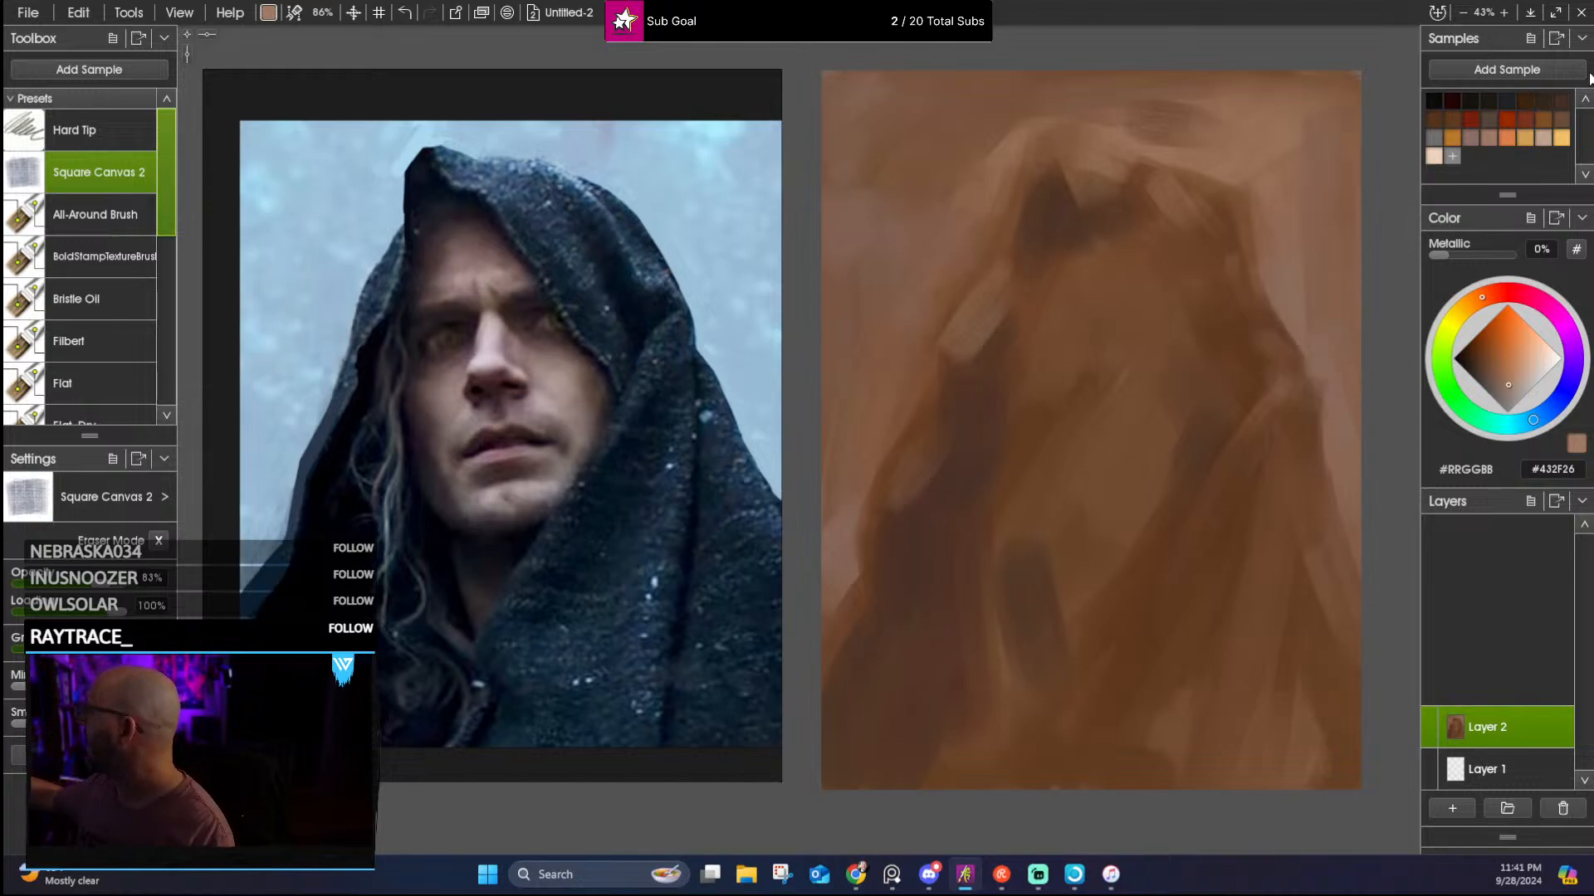
Deepen the shadows on the cloak's left side, beside the right cheek, and around the jaw and neck with #35271A
click(1540, 103)
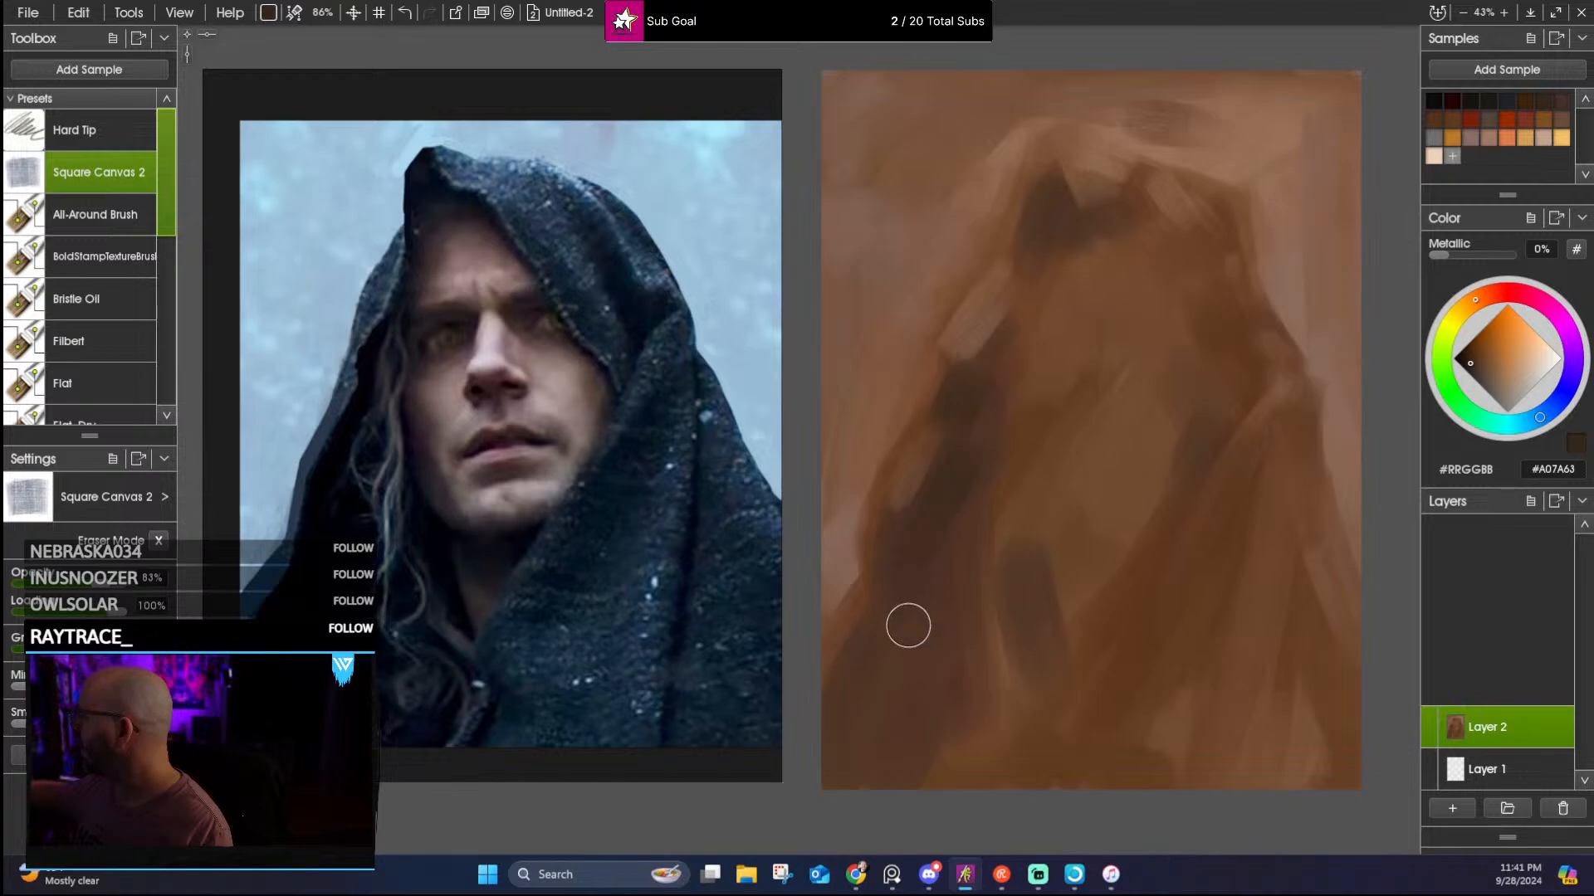
mouse_move(904, 540)
mouse_down()
mouse_move(888, 701)
mouse_move(855, 717)
mouse_move(809, 781)
mouse_up()
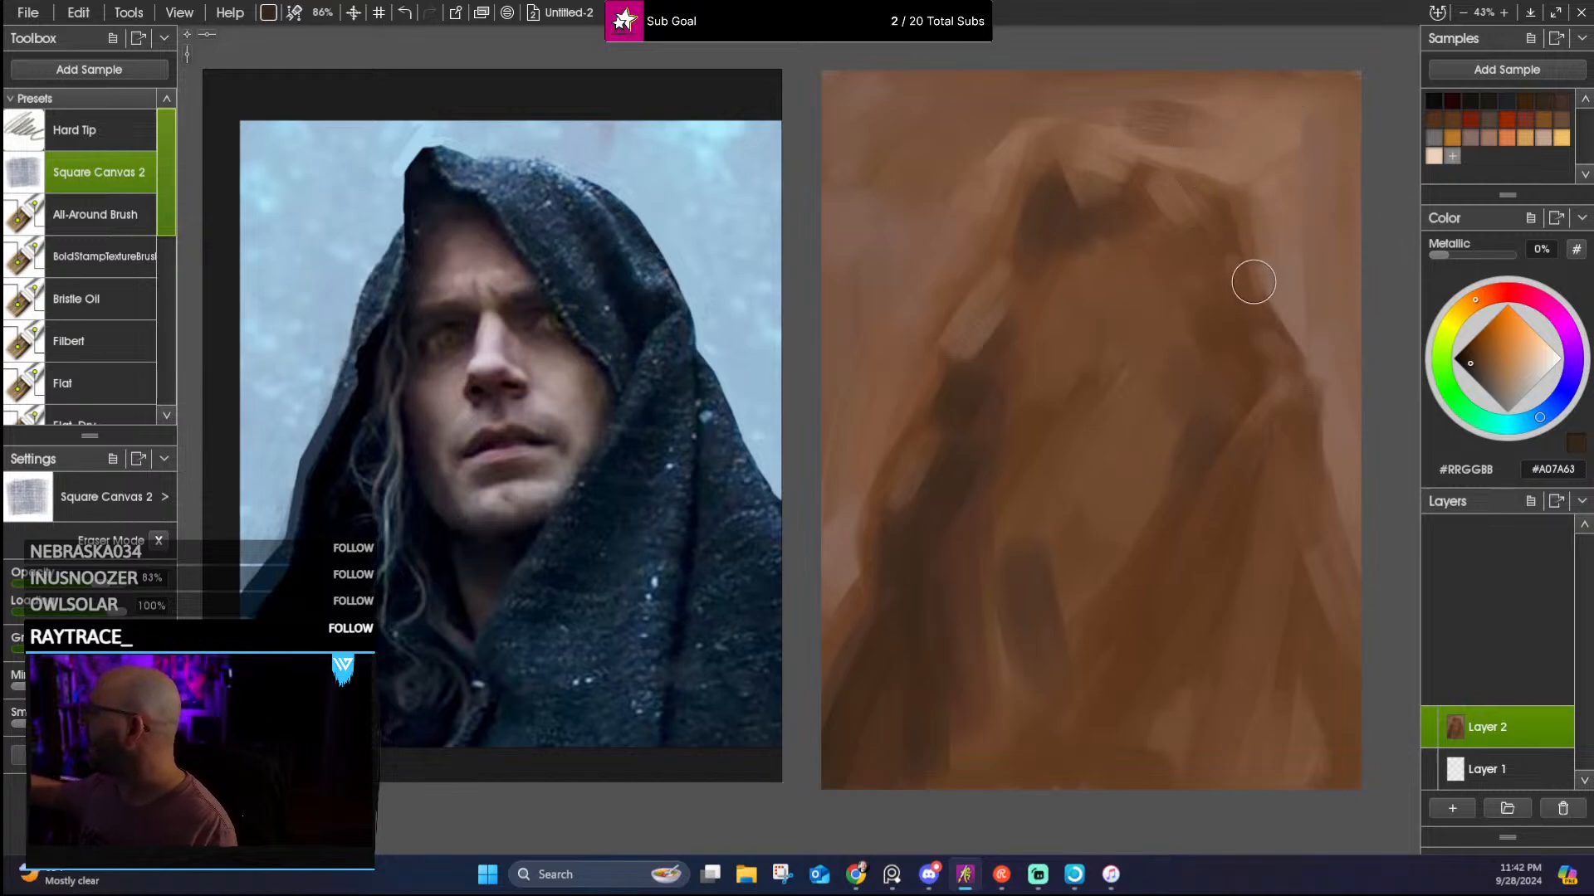
mouse_move(1215, 451)
mouse_down()
mouse_move(1234, 396)
mouse_move(1218, 369)
mouse_up()
mouse_move(1006, 561)
mouse_down()
mouse_move(1013, 644)
mouse_move(1042, 697)
mouse_up()
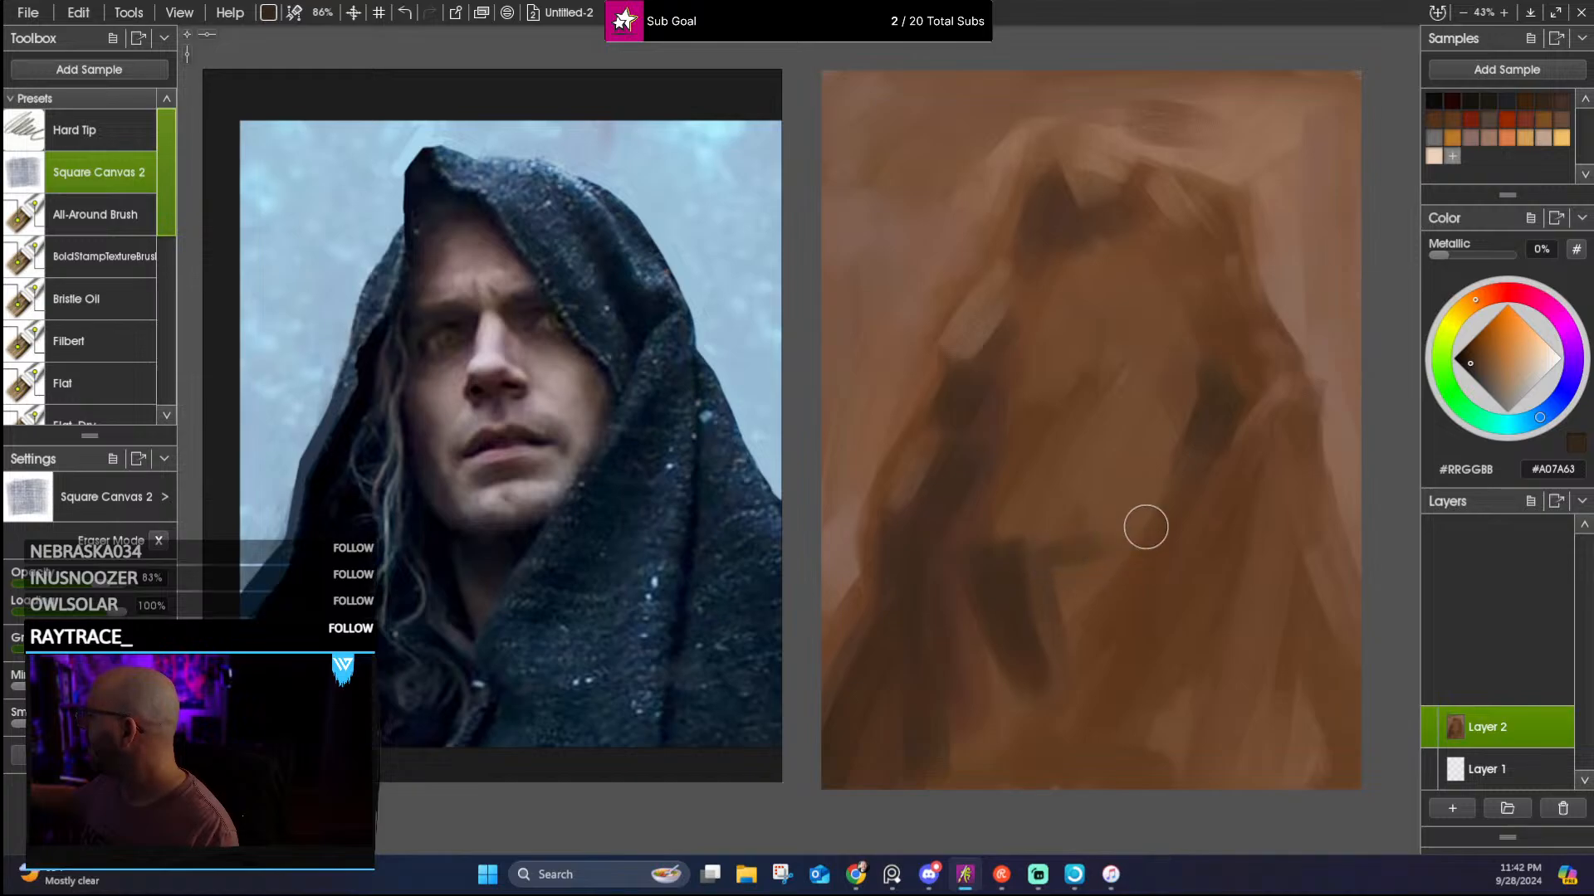
drag(984, 545, 1126, 540)
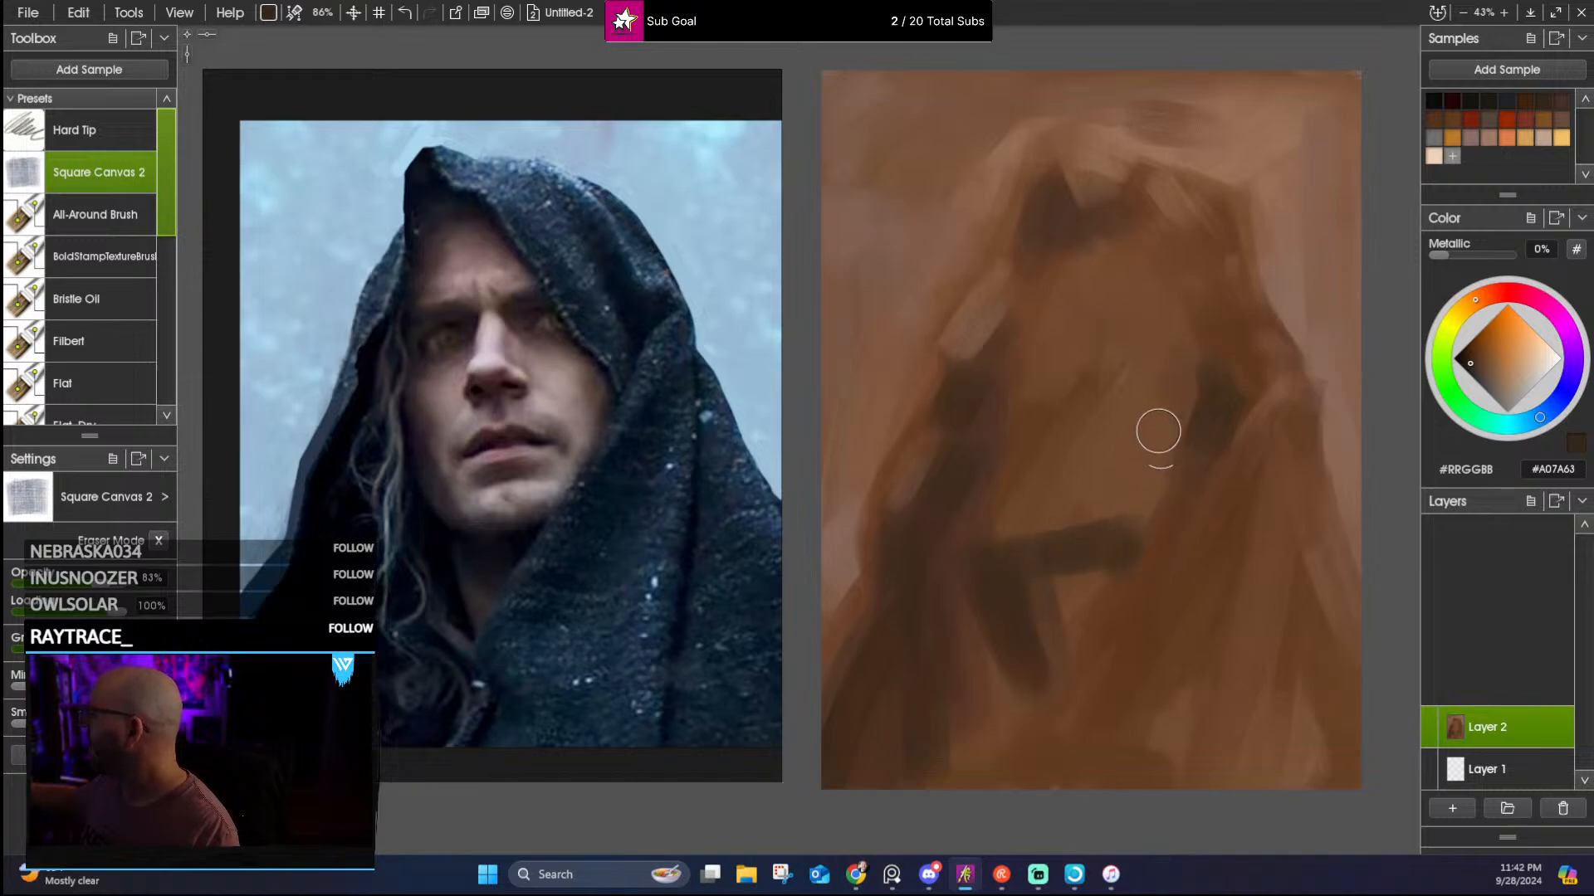
drag(1012, 533, 979, 455)
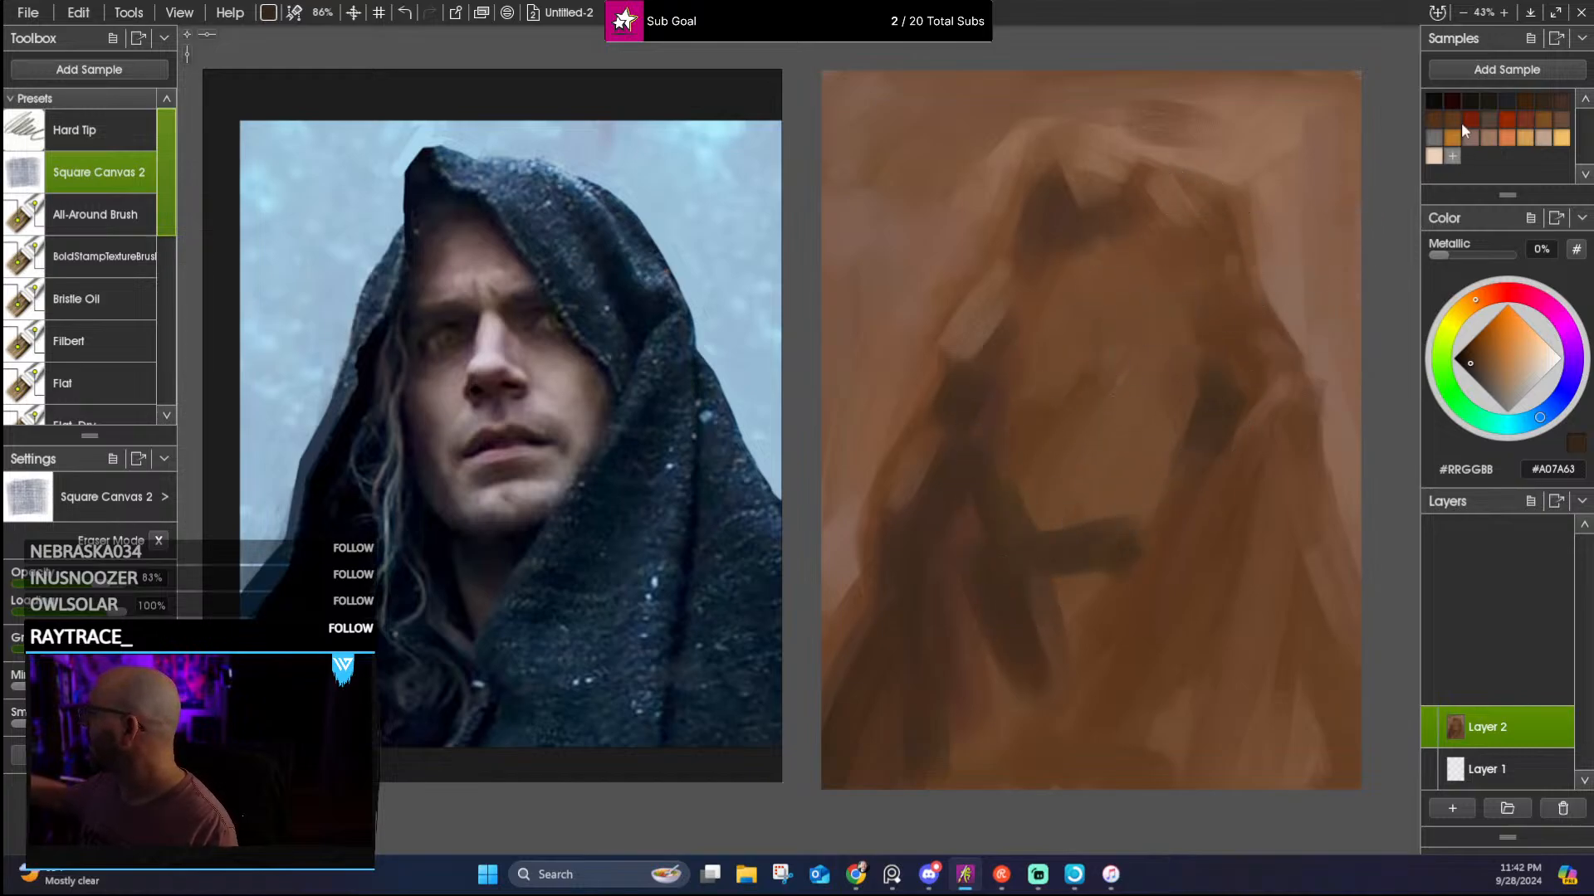
Block in the hair strand, cheeks, nose, chin and forehead with the lighter flesh tone #A07A63
click(1496, 138)
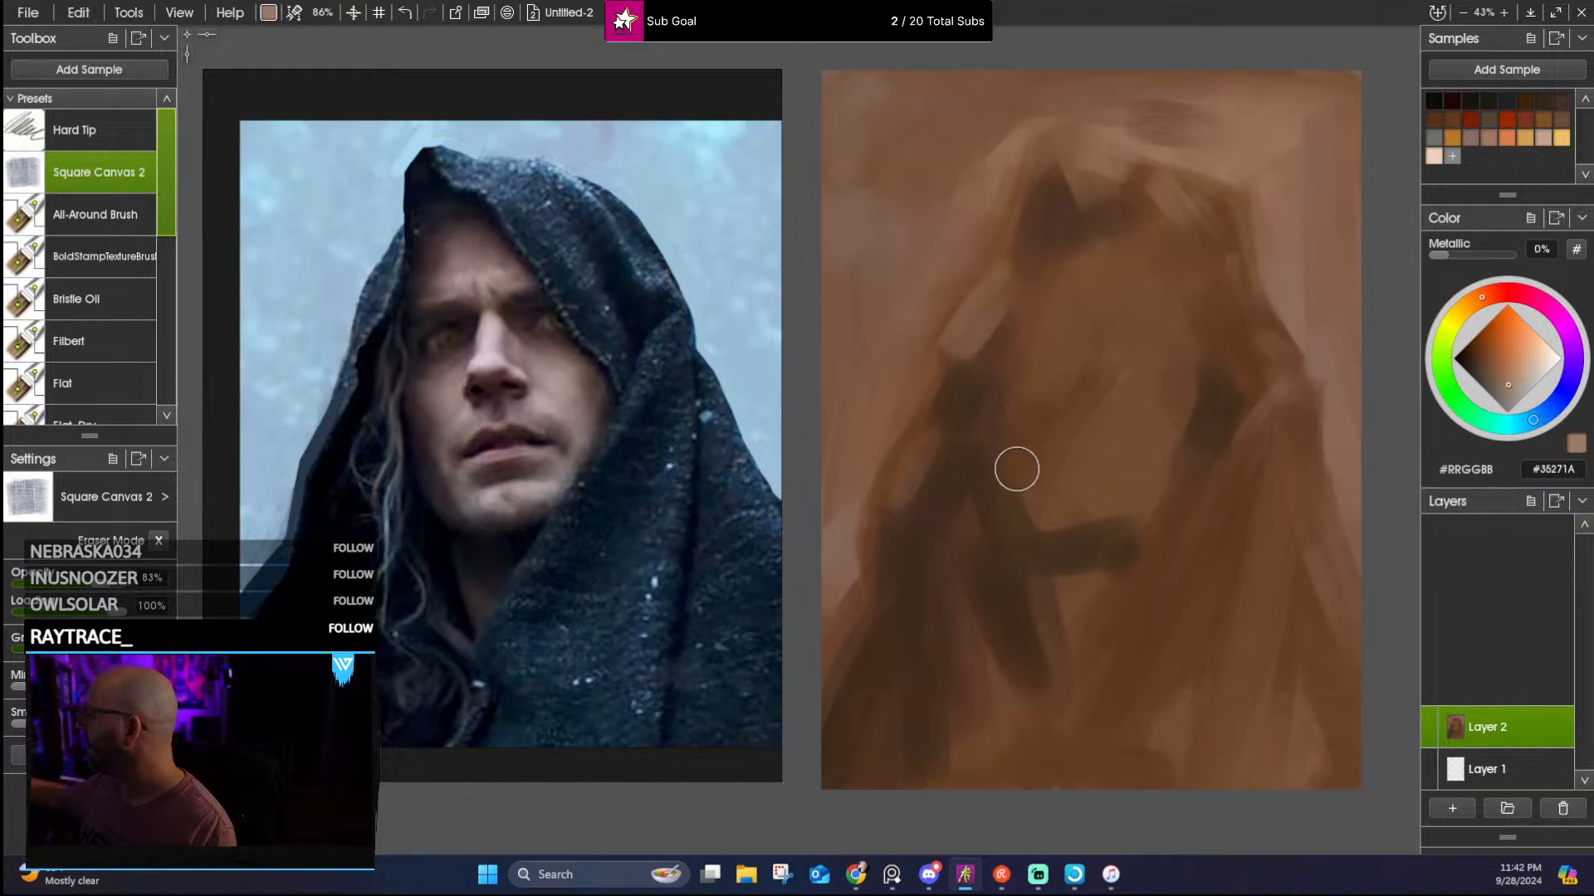
drag(1002, 462, 1017, 493)
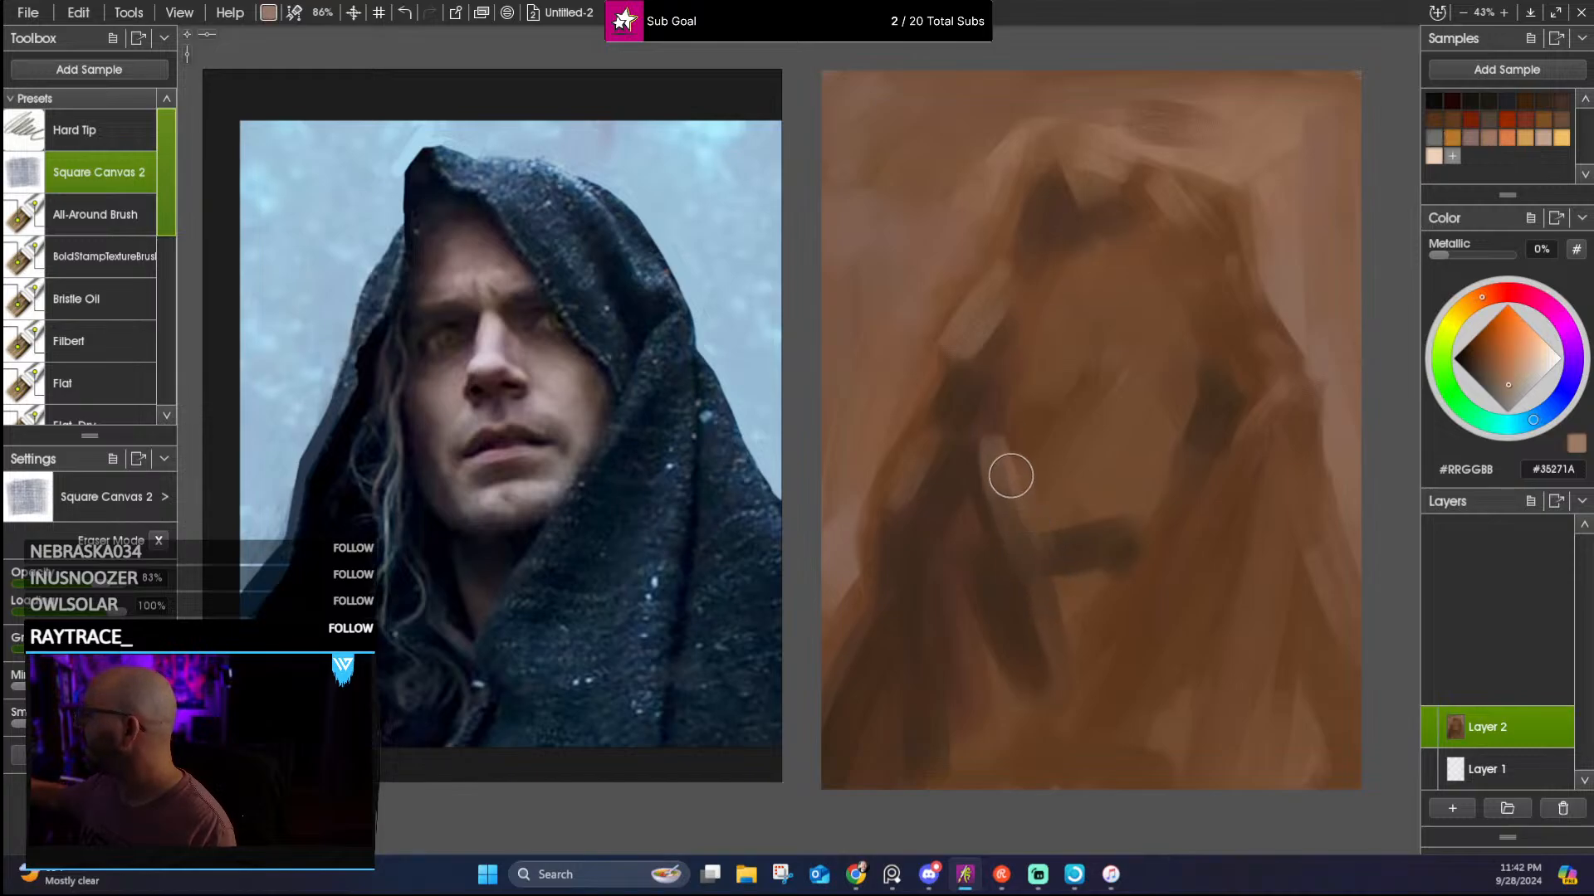
drag(1024, 416, 1047, 384)
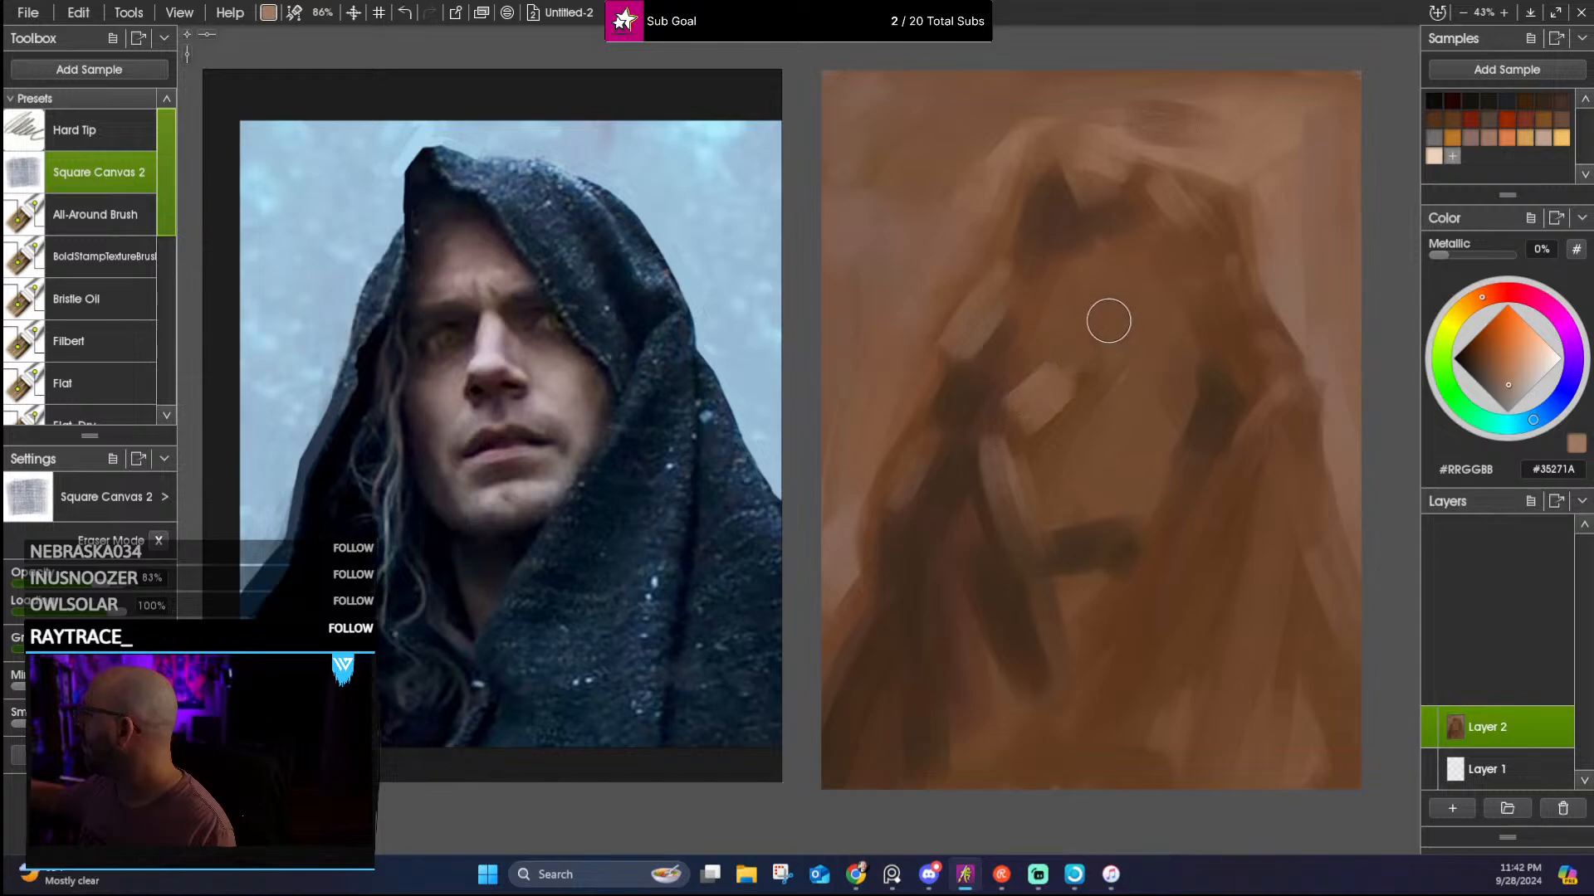
mouse_move(1097, 294)
mouse_down()
mouse_move(1093, 373)
mouse_move(1088, 339)
mouse_move(1080, 367)
mouse_move(1108, 379)
mouse_move(1102, 326)
mouse_move(1091, 420)
mouse_move(1064, 406)
mouse_move(1038, 436)
mouse_move(1081, 335)
mouse_move(1141, 341)
mouse_move(1135, 364)
mouse_move(1142, 350)
mouse_move(1159, 389)
mouse_move(1172, 359)
mouse_move(1180, 419)
mouse_move(1153, 374)
mouse_move(1142, 398)
mouse_move(1134, 354)
mouse_move(1152, 402)
mouse_move(1179, 407)
mouse_move(1136, 364)
mouse_up()
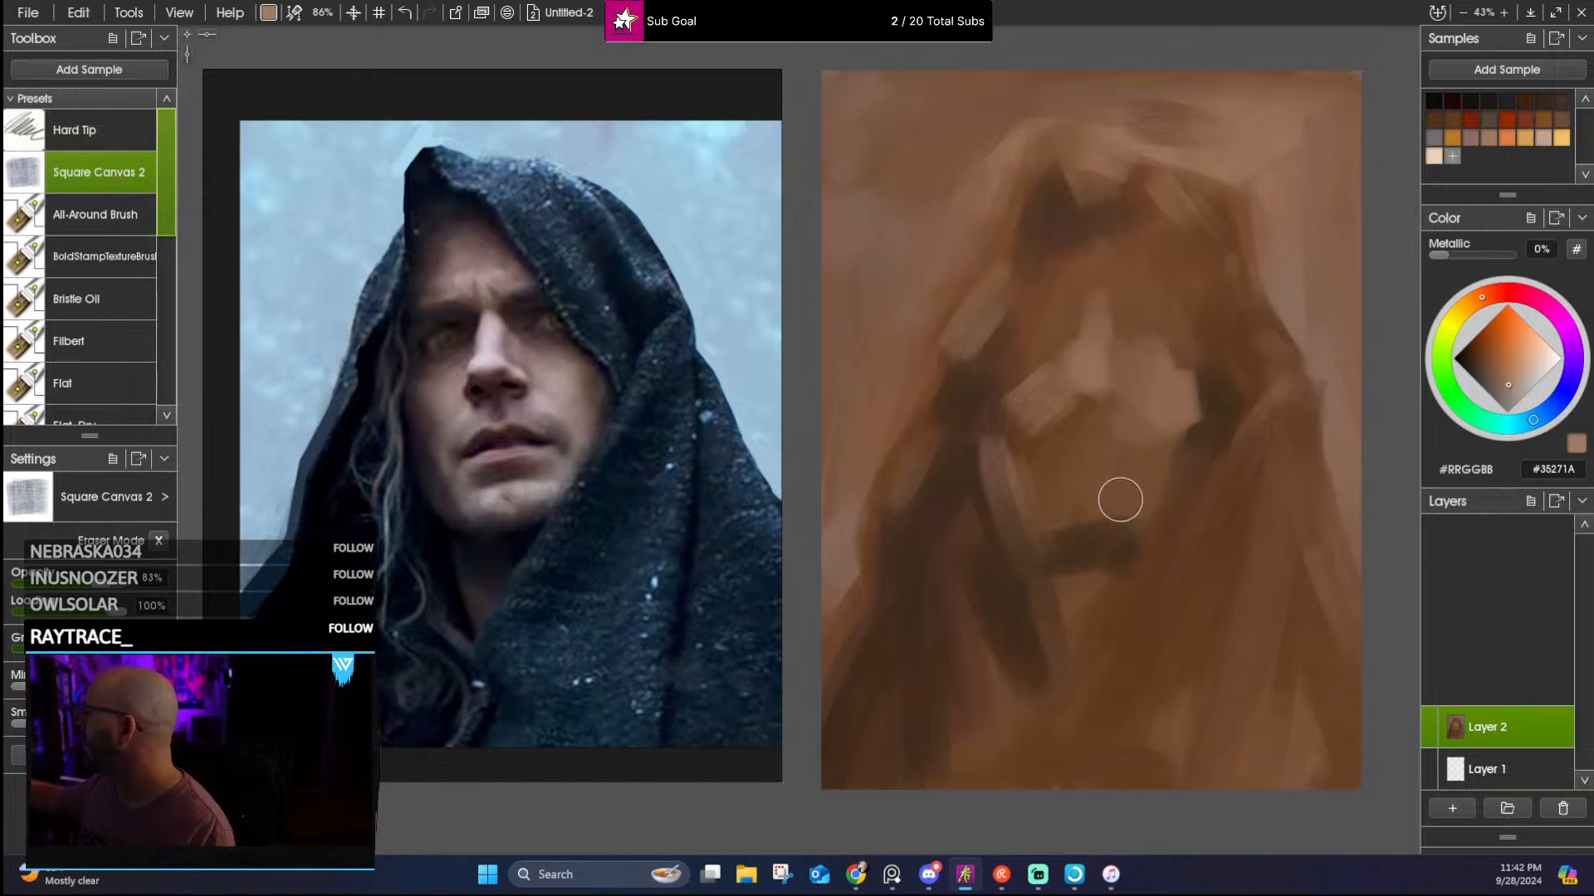
drag(1069, 504, 1117, 501)
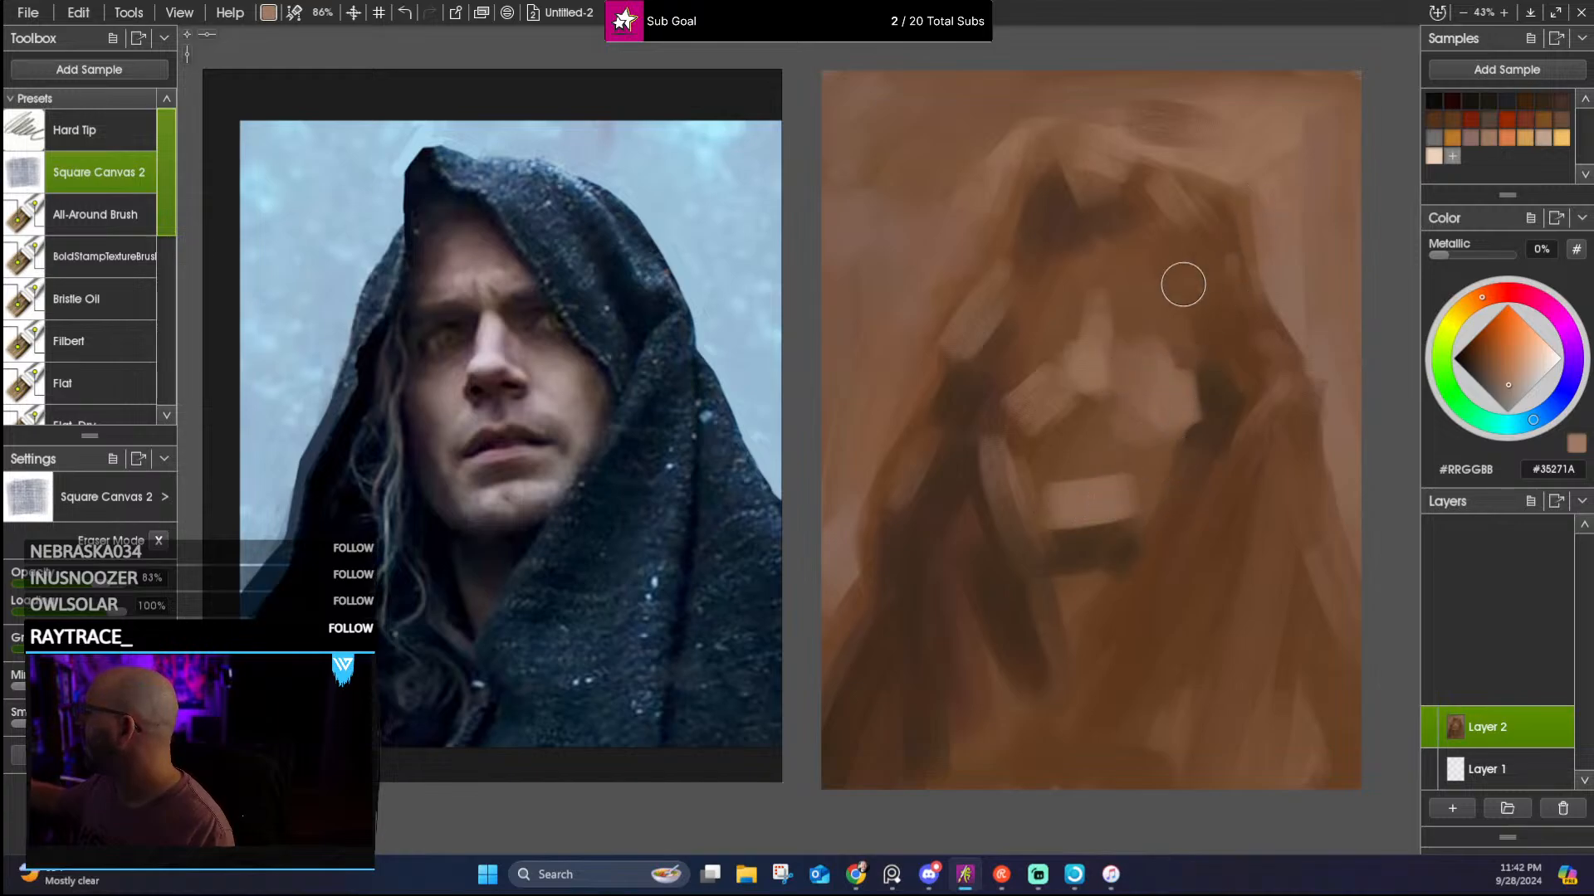
mouse_move(1078, 282)
mouse_down()
mouse_move(1085, 253)
mouse_move(1120, 272)
mouse_up()
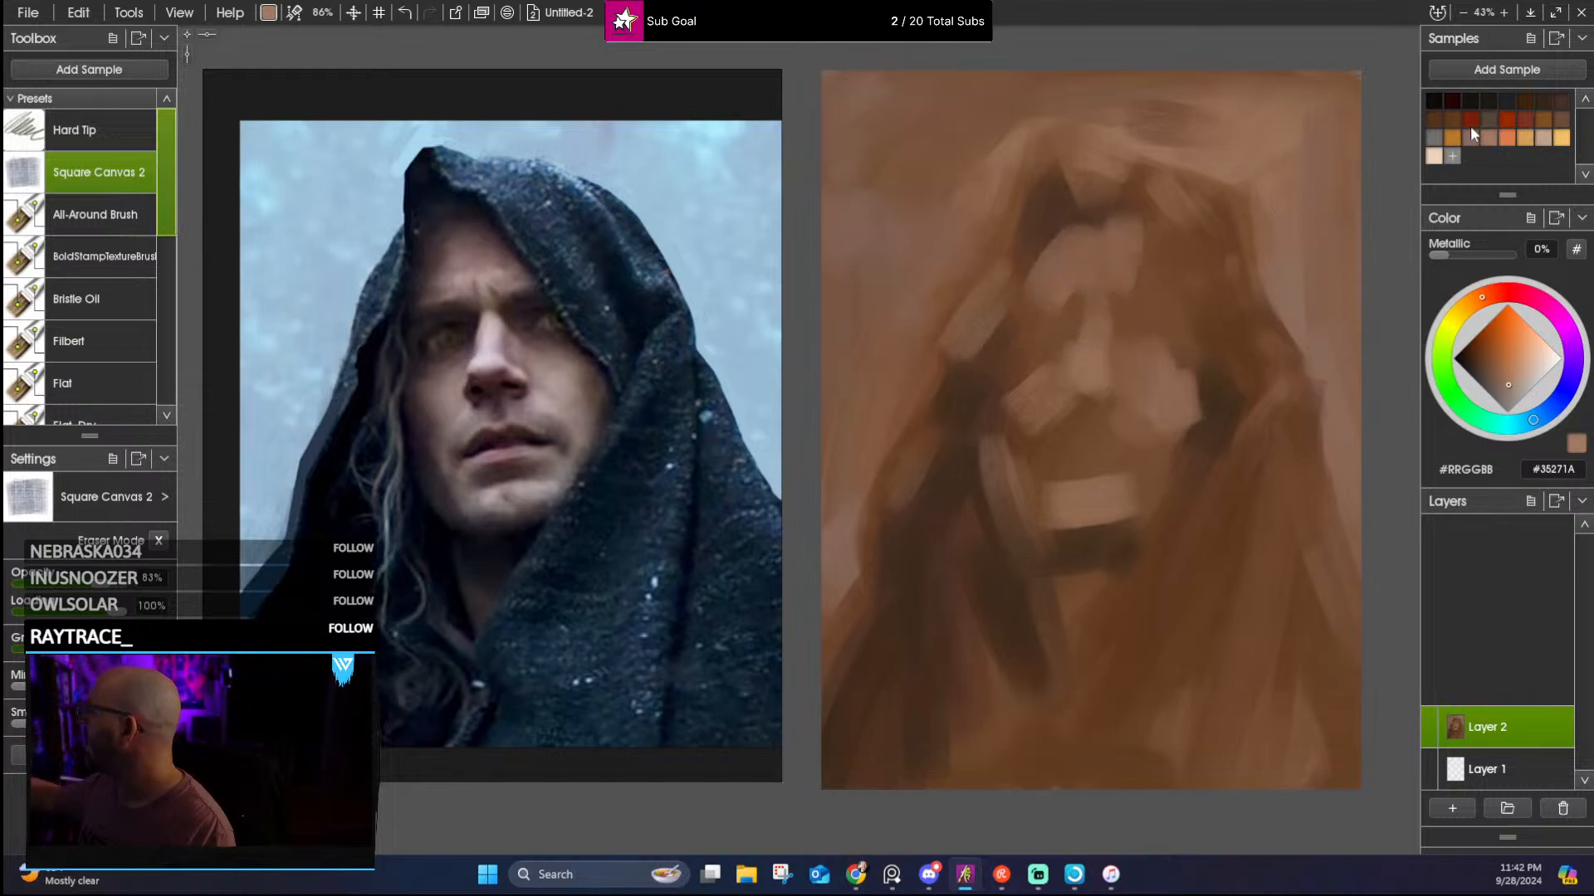
Paint the shadows under the hood's peak, in both eye sockets and beneath the nose with dark brown #432F26
click(1470, 128)
click(1561, 106)
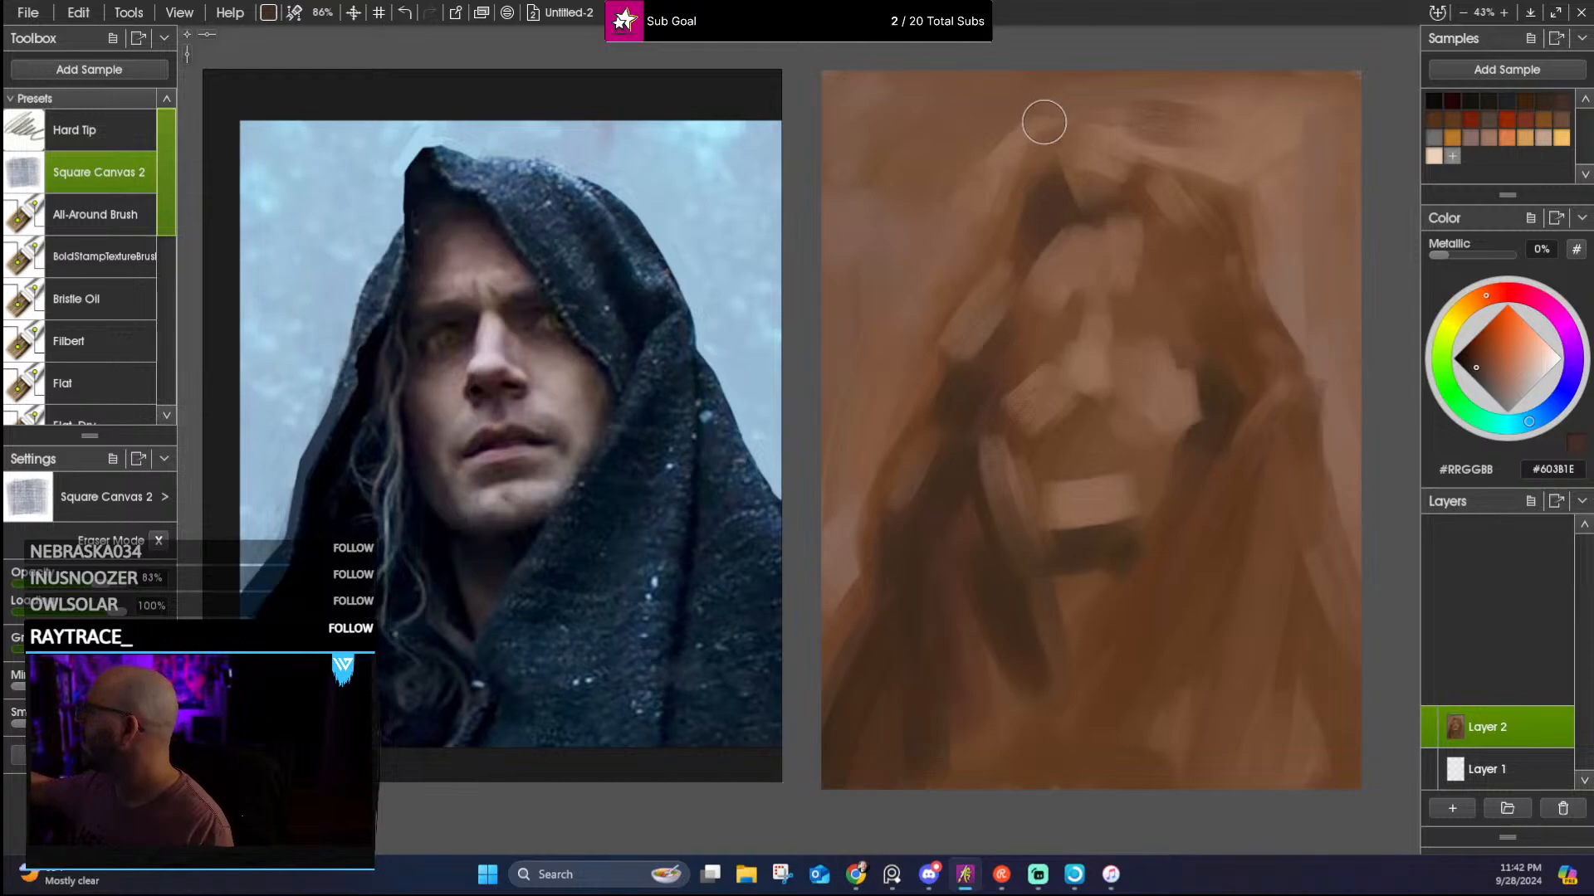
mouse_move(1042, 167)
mouse_down()
mouse_move(1055, 205)
mouse_move(1047, 152)
mouse_move(1054, 181)
mouse_move(1024, 243)
mouse_move(1047, 192)
mouse_move(1098, 201)
mouse_up()
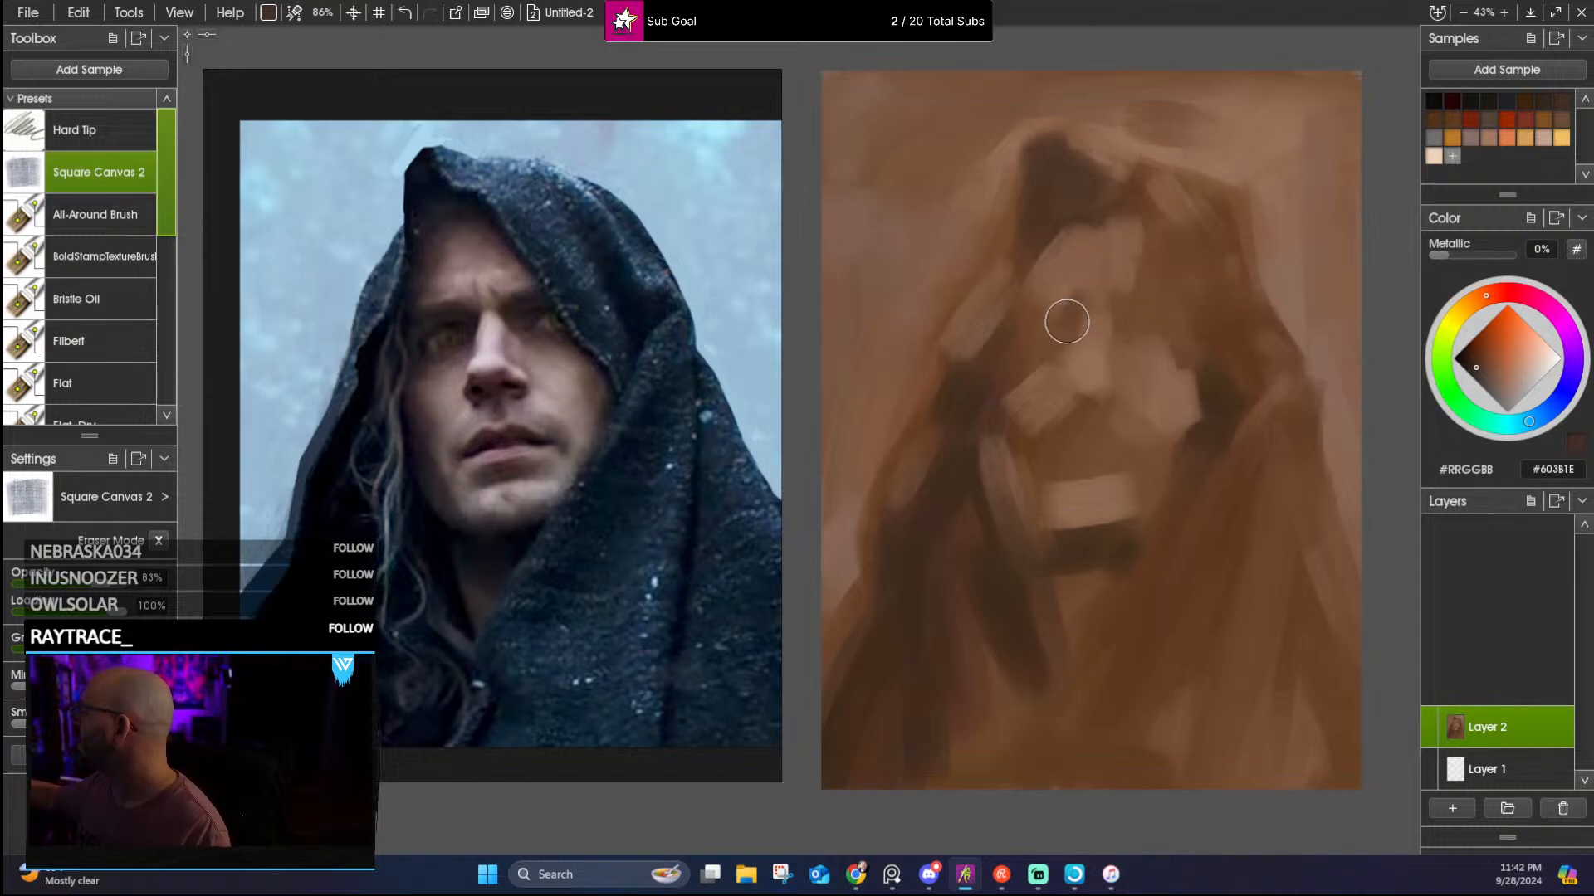
mouse_move(1067, 320)
mouse_down()
mouse_move(1063, 365)
mouse_move(1077, 248)
mouse_move(1049, 334)
mouse_move(1024, 331)
mouse_move(1076, 333)
mouse_move(1014, 355)
mouse_up()
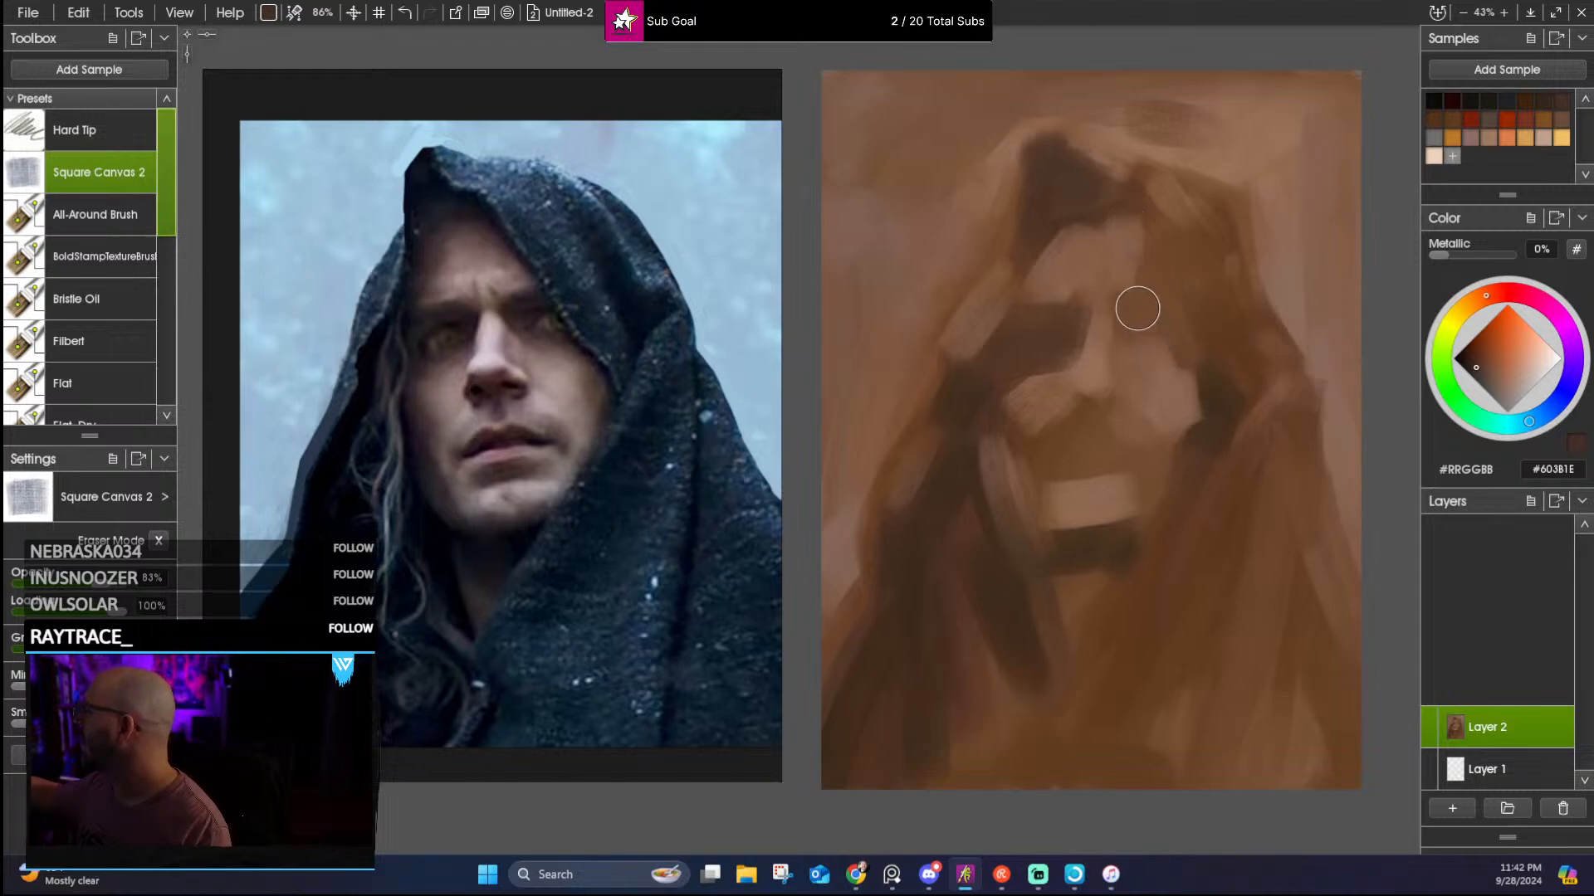
mouse_move(1134, 310)
mouse_down()
mouse_move(1154, 366)
mouse_move(1145, 327)
mouse_move(1172, 339)
mouse_move(1147, 319)
mouse_move(1207, 318)
mouse_move(1154, 347)
mouse_move(1193, 347)
mouse_move(1155, 322)
mouse_up()
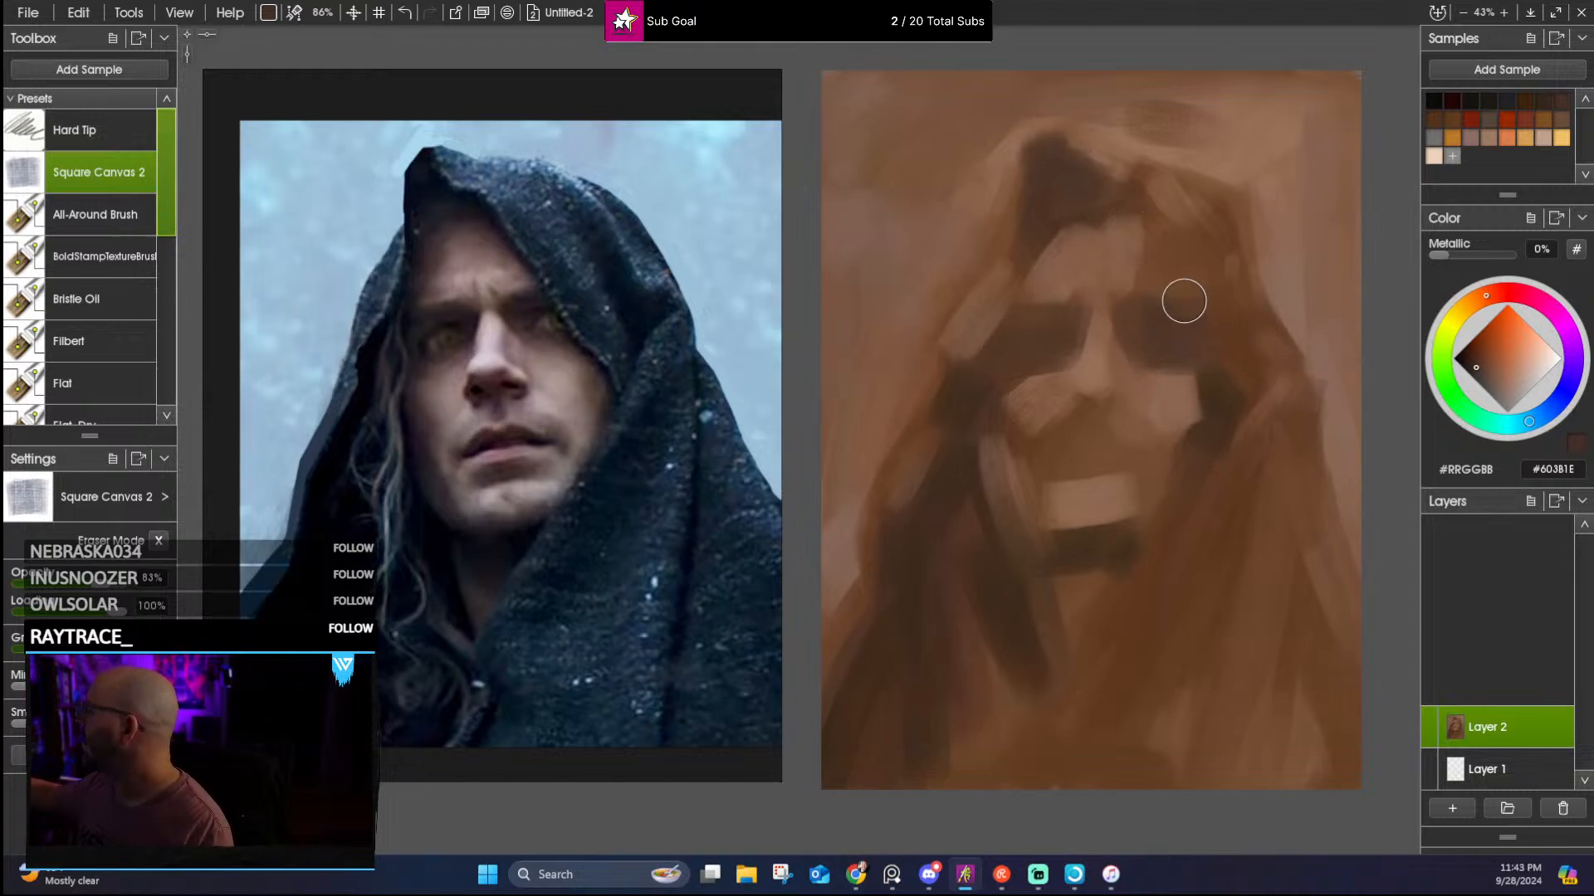
drag(1082, 407, 1109, 407)
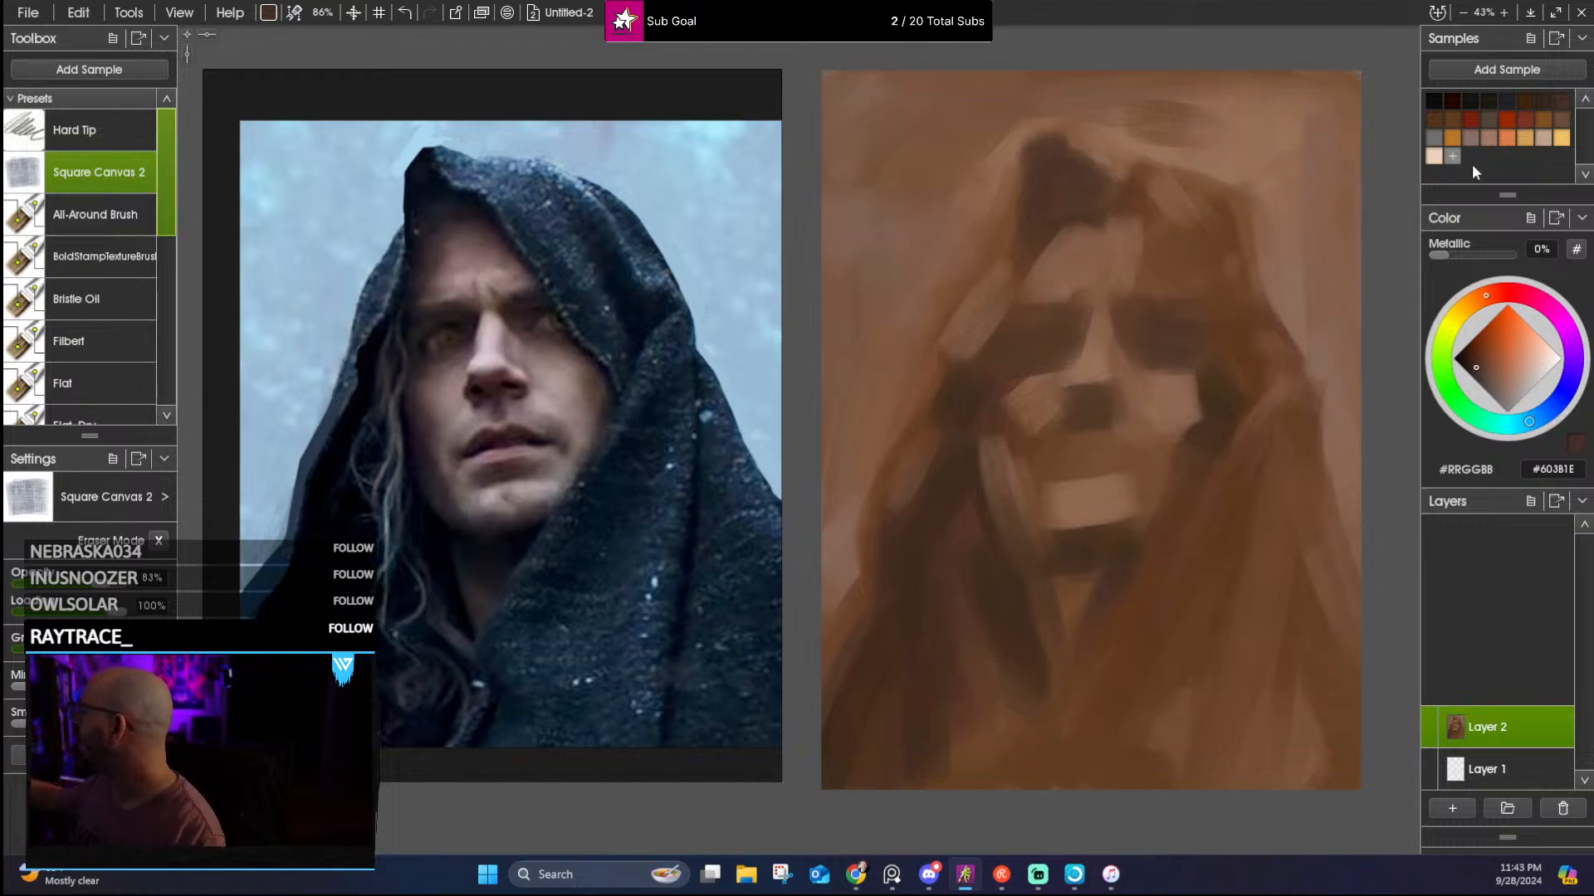
Reduce the brush size to 48% and highlight the nose, both inner cheeks and chin with light beige #C1A38C
click(1543, 138)
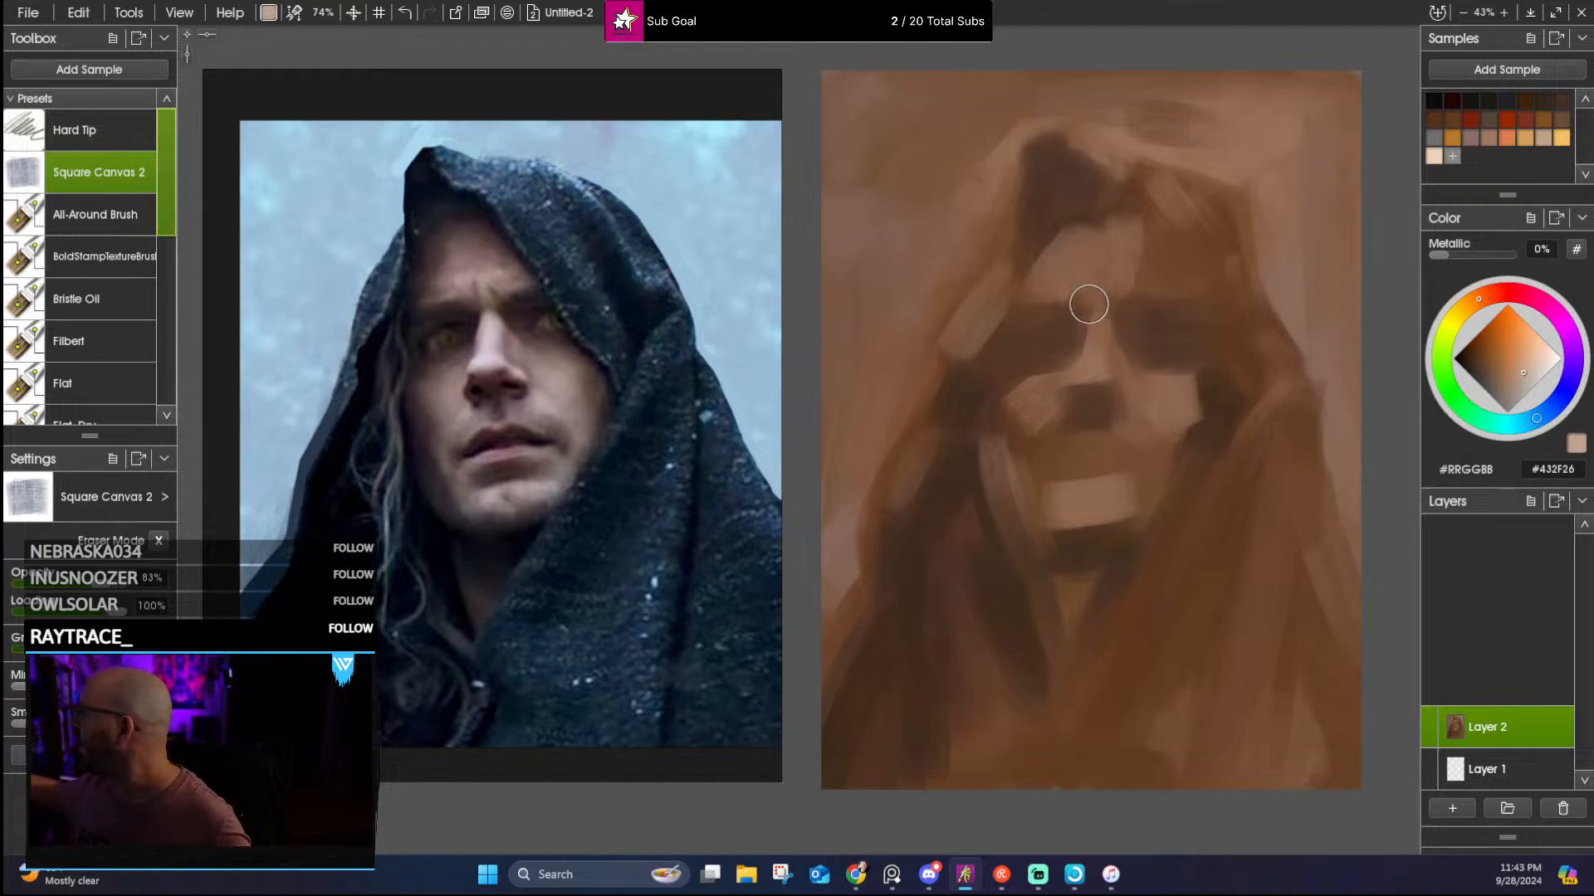
mouse_move(1087, 319)
mouse_down()
mouse_move(1092, 365)
mouse_move(1094, 337)
mouse_move(1022, 460)
mouse_up()
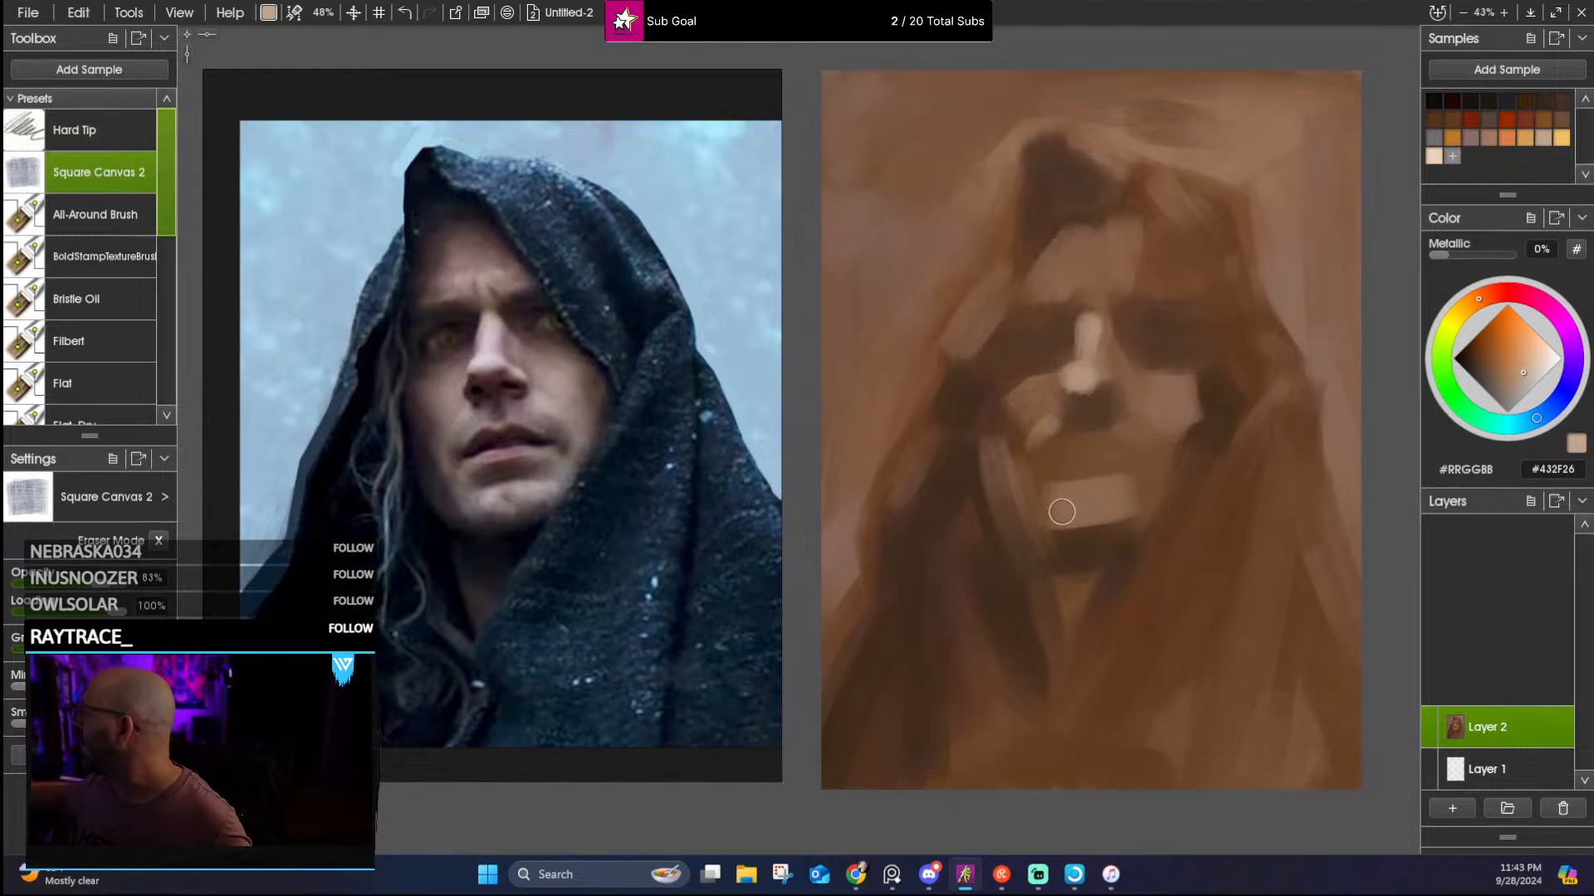
drag(1141, 413, 1174, 416)
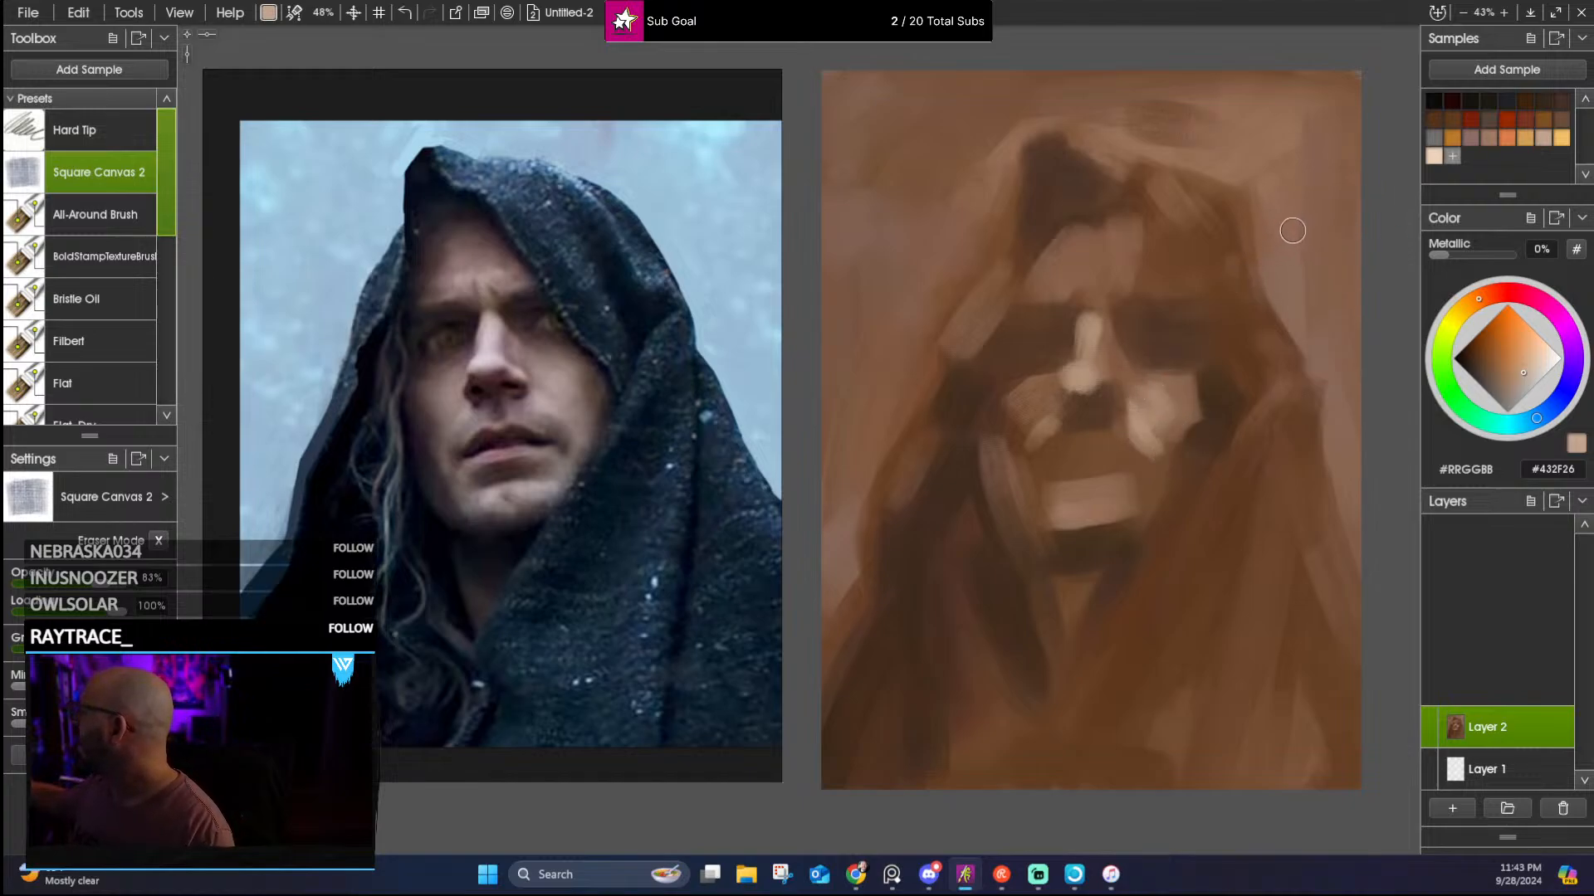
Darken the hood opening above the forehead and the cloak's shadowed left side with a dark blue sample colour
click(1511, 103)
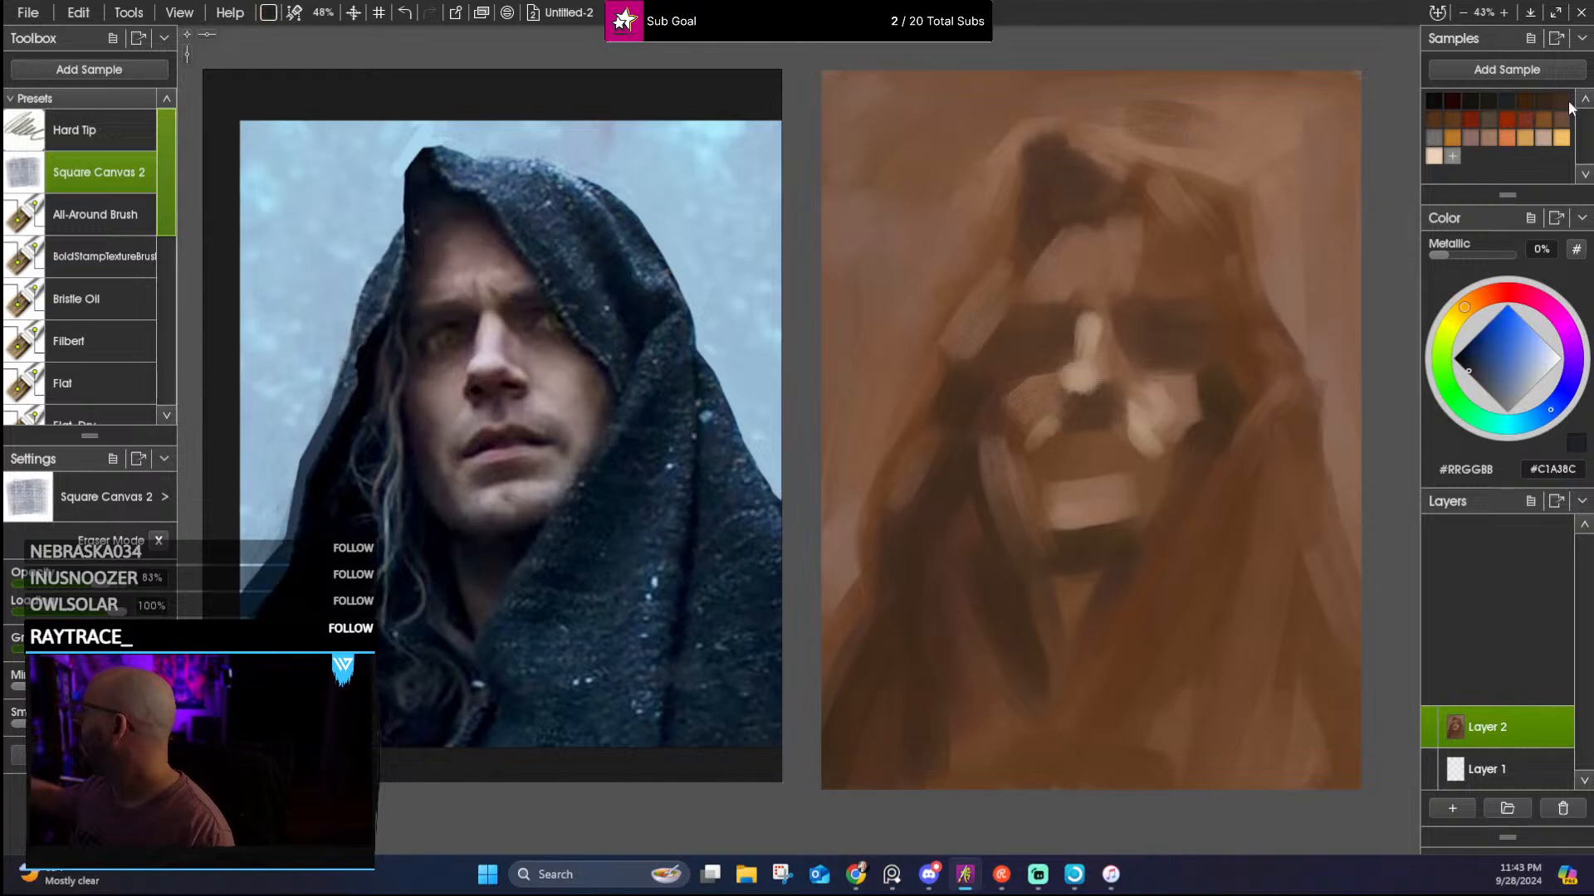
mouse_move(1070, 202)
mouse_down()
mouse_move(1049, 185)
mouse_move(1043, 210)
mouse_up()
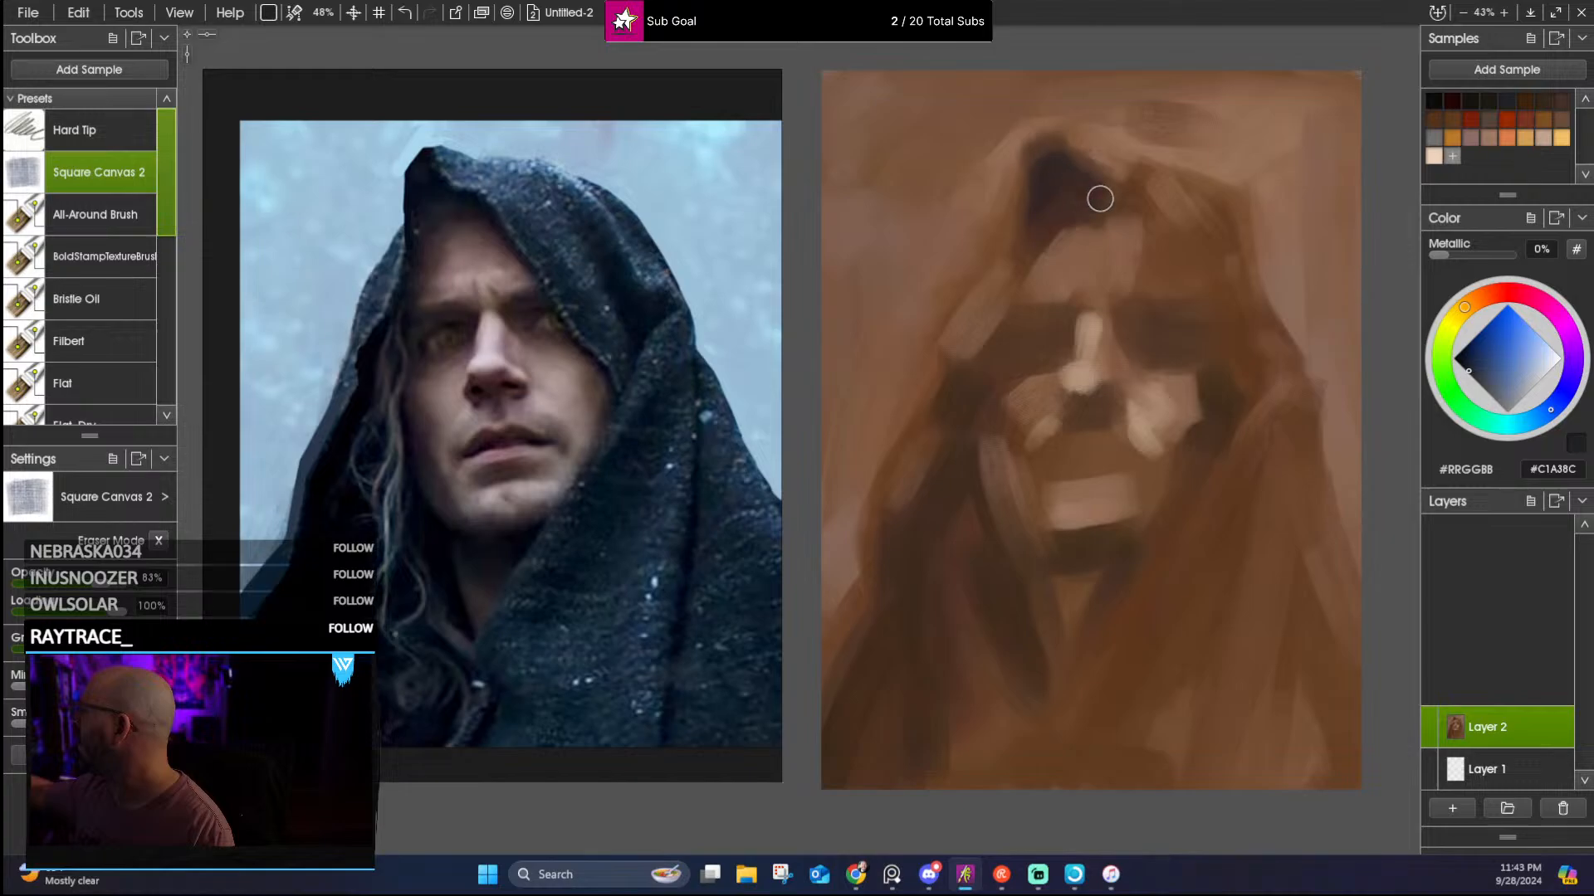
drag(1090, 202, 1129, 208)
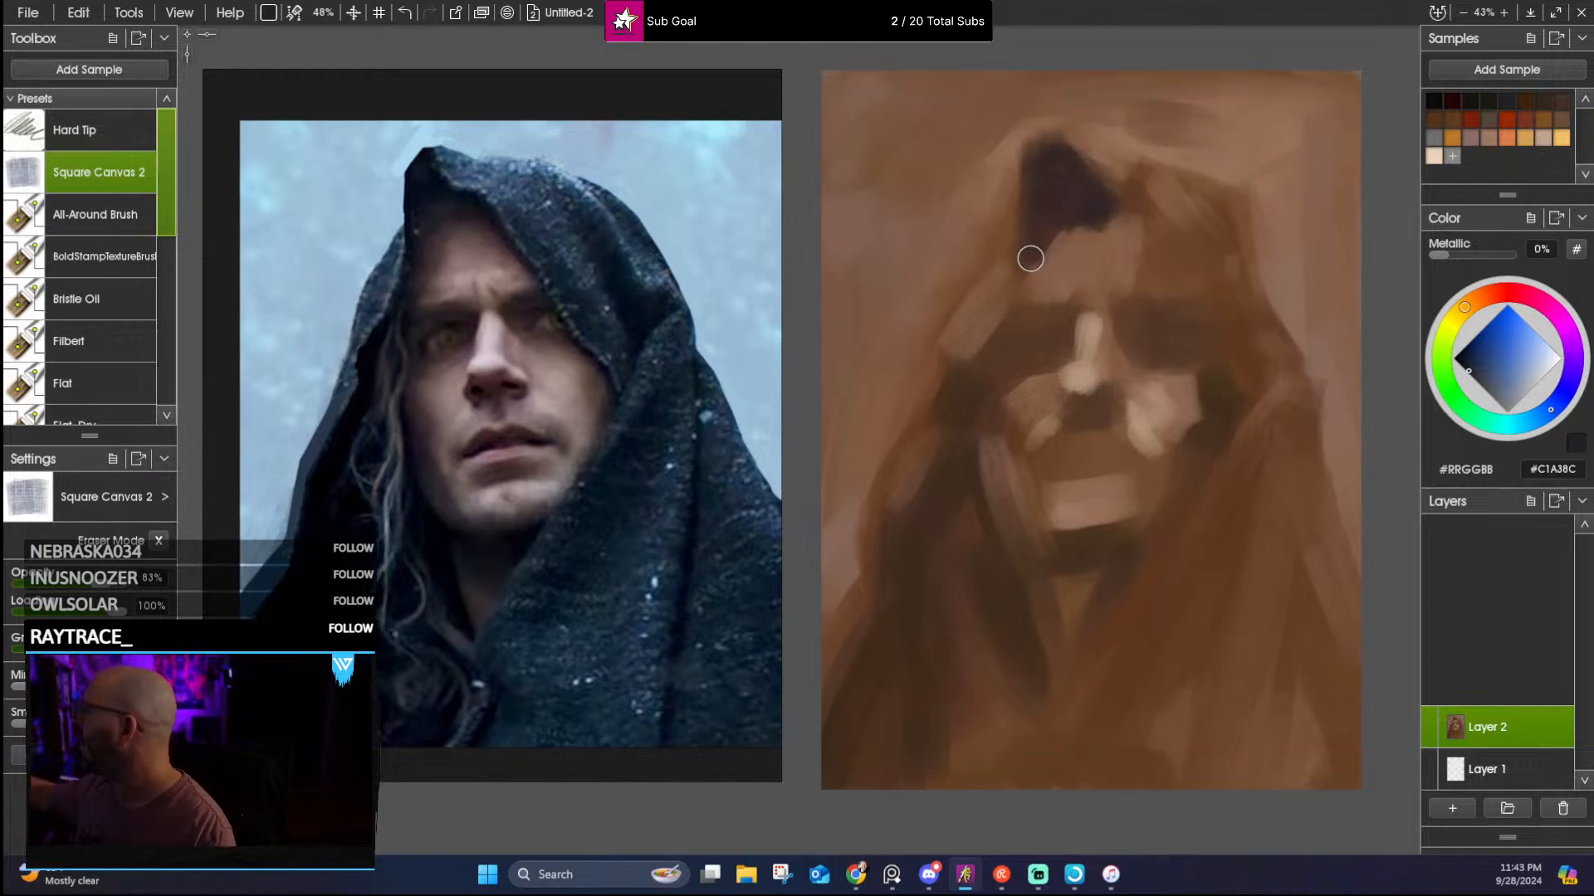
mouse_move(957, 434)
mouse_down()
mouse_move(985, 342)
mouse_move(962, 389)
mouse_up()
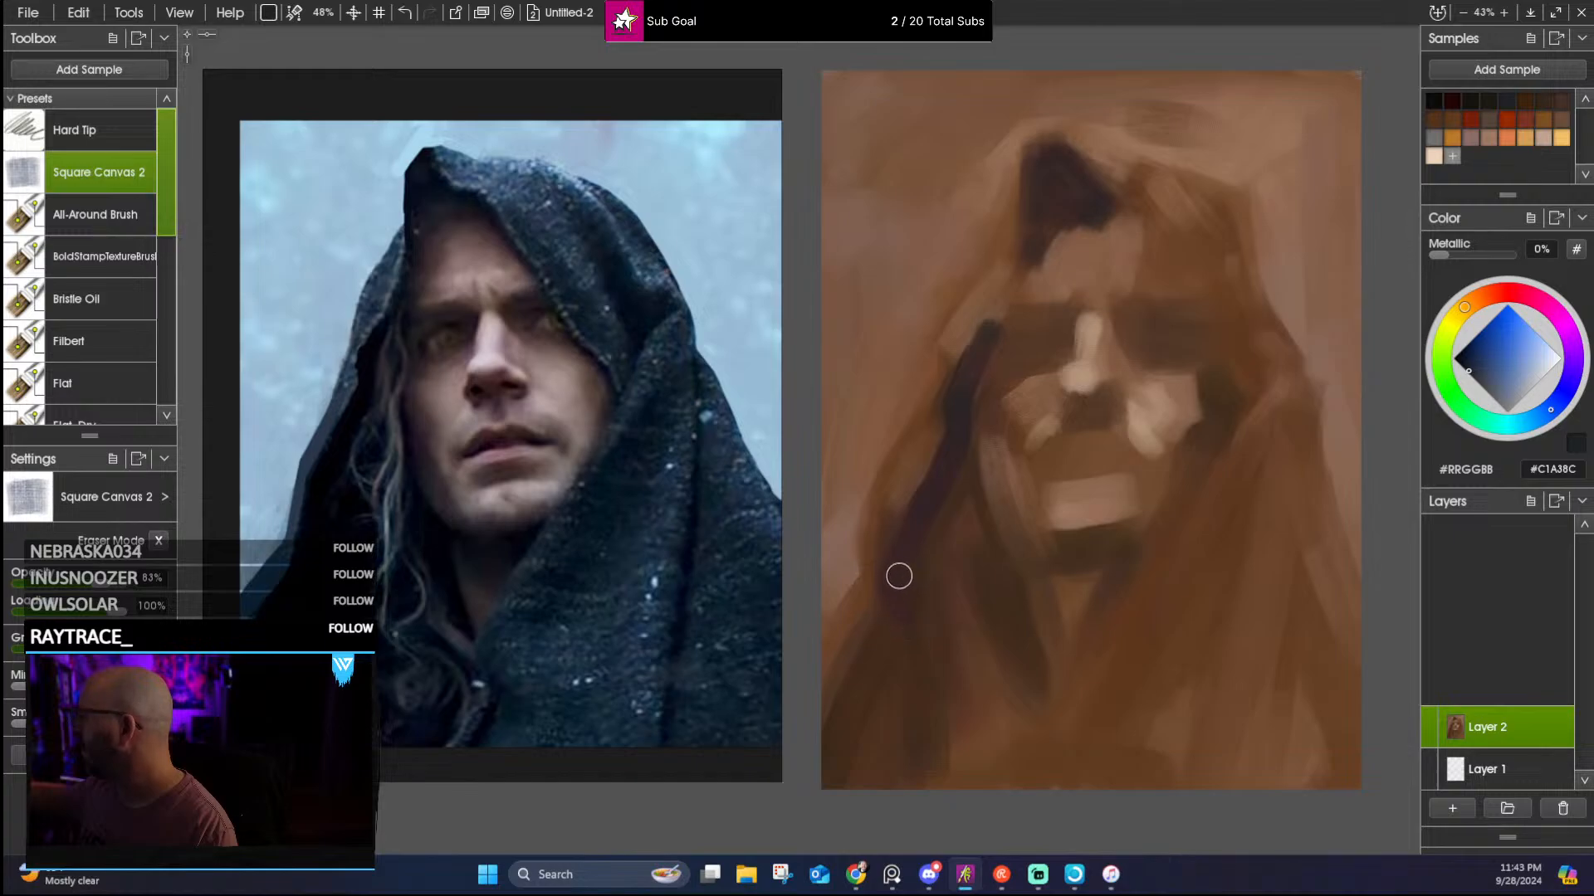
drag(894, 599, 864, 680)
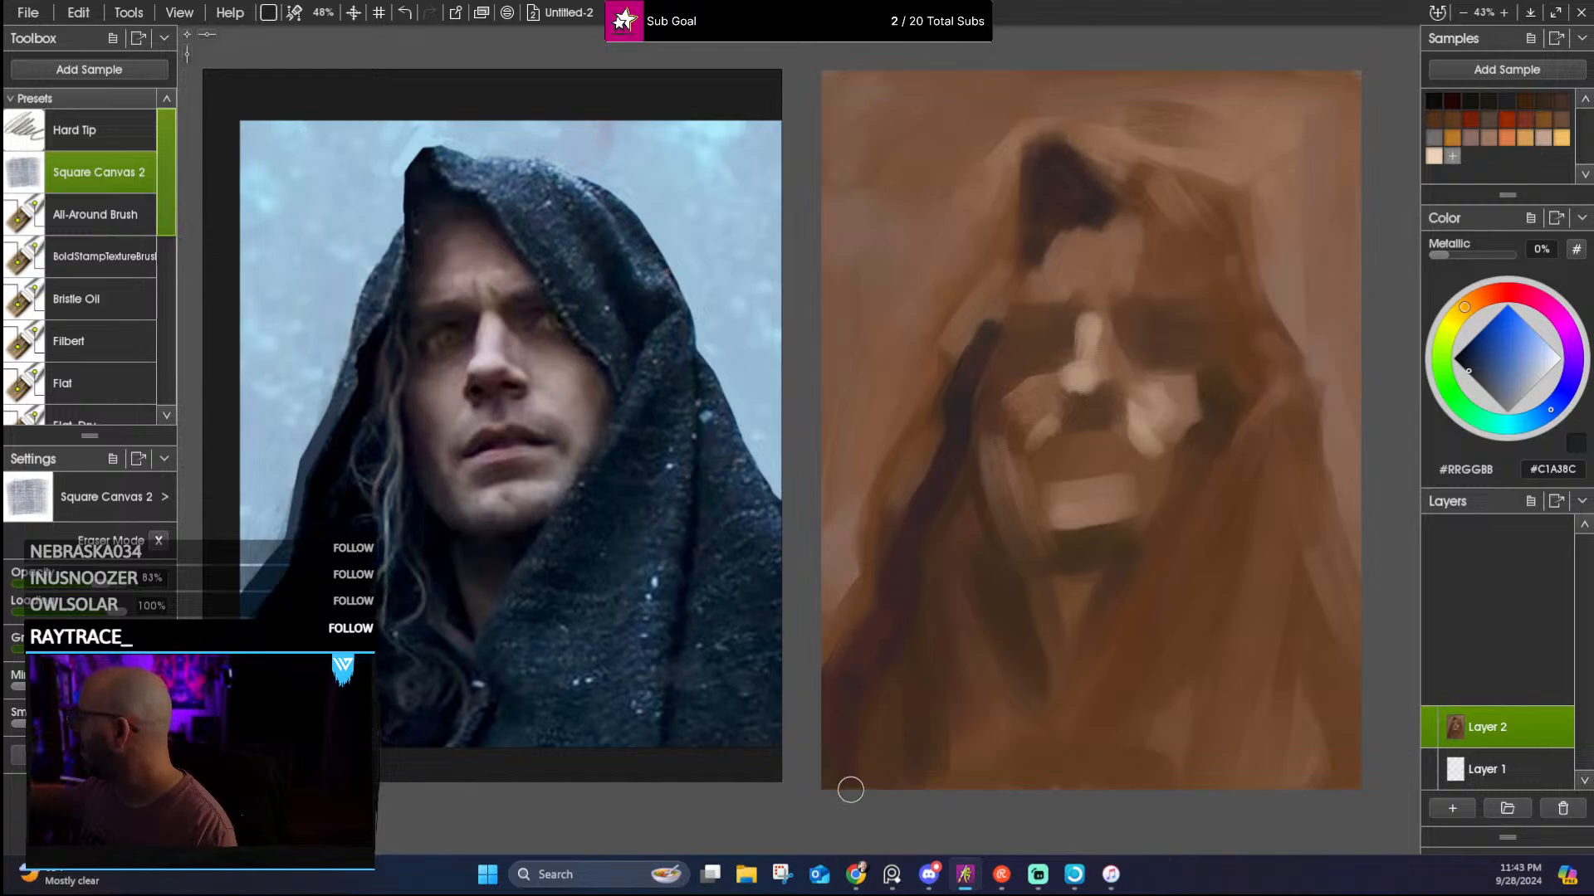
mouse_move(893, 762)
mouse_down()
mouse_move(916, 708)
mouse_move(931, 762)
mouse_move(921, 589)
mouse_move(933, 756)
mouse_move(941, 629)
mouse_move(949, 765)
mouse_move(952, 542)
mouse_up()
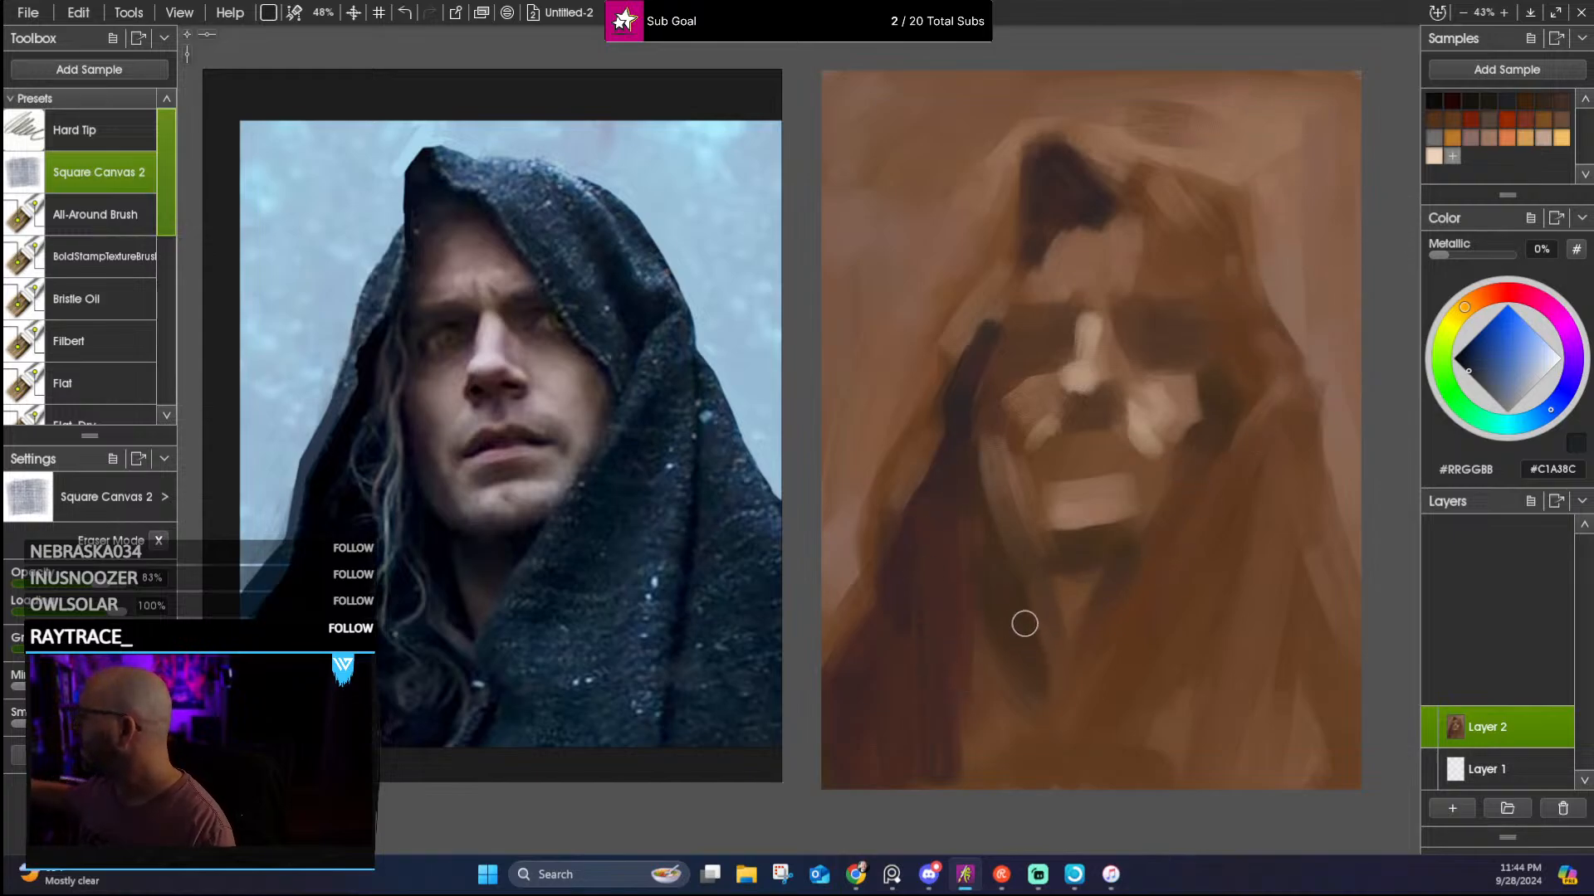
Darken the neck's left side with dark blue, and tone the hood's outer left edge and upper right fold with grey-brown #544539
mouse_move(1025, 614)
mouse_down()
mouse_move(1021, 594)
mouse_move(1038, 686)
mouse_move(1021, 583)
mouse_move(1023, 598)
mouse_up()
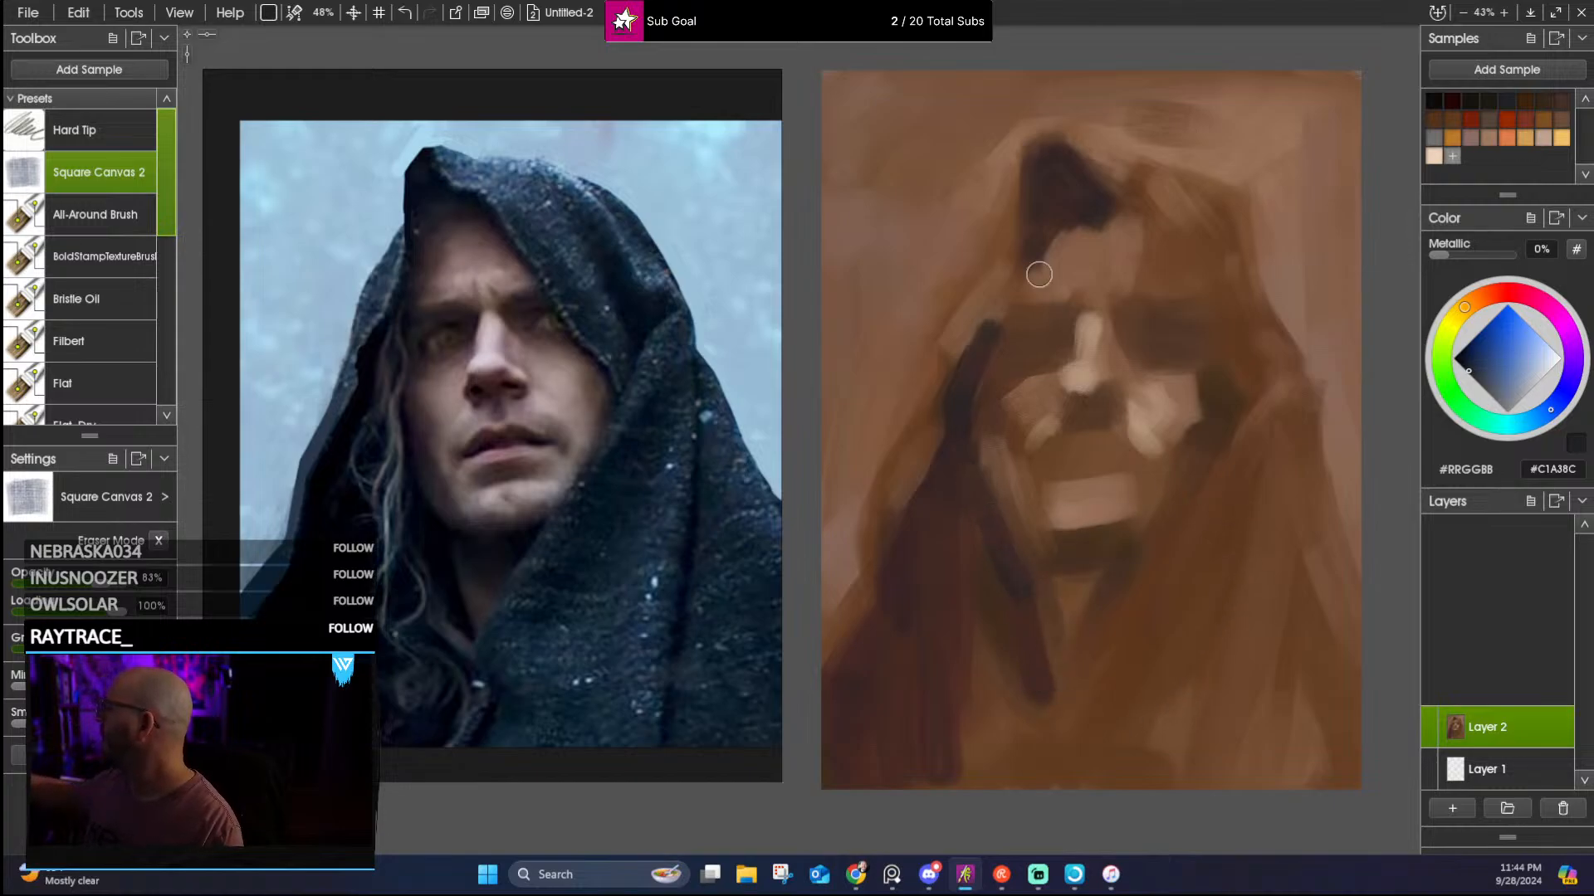
click(1489, 123)
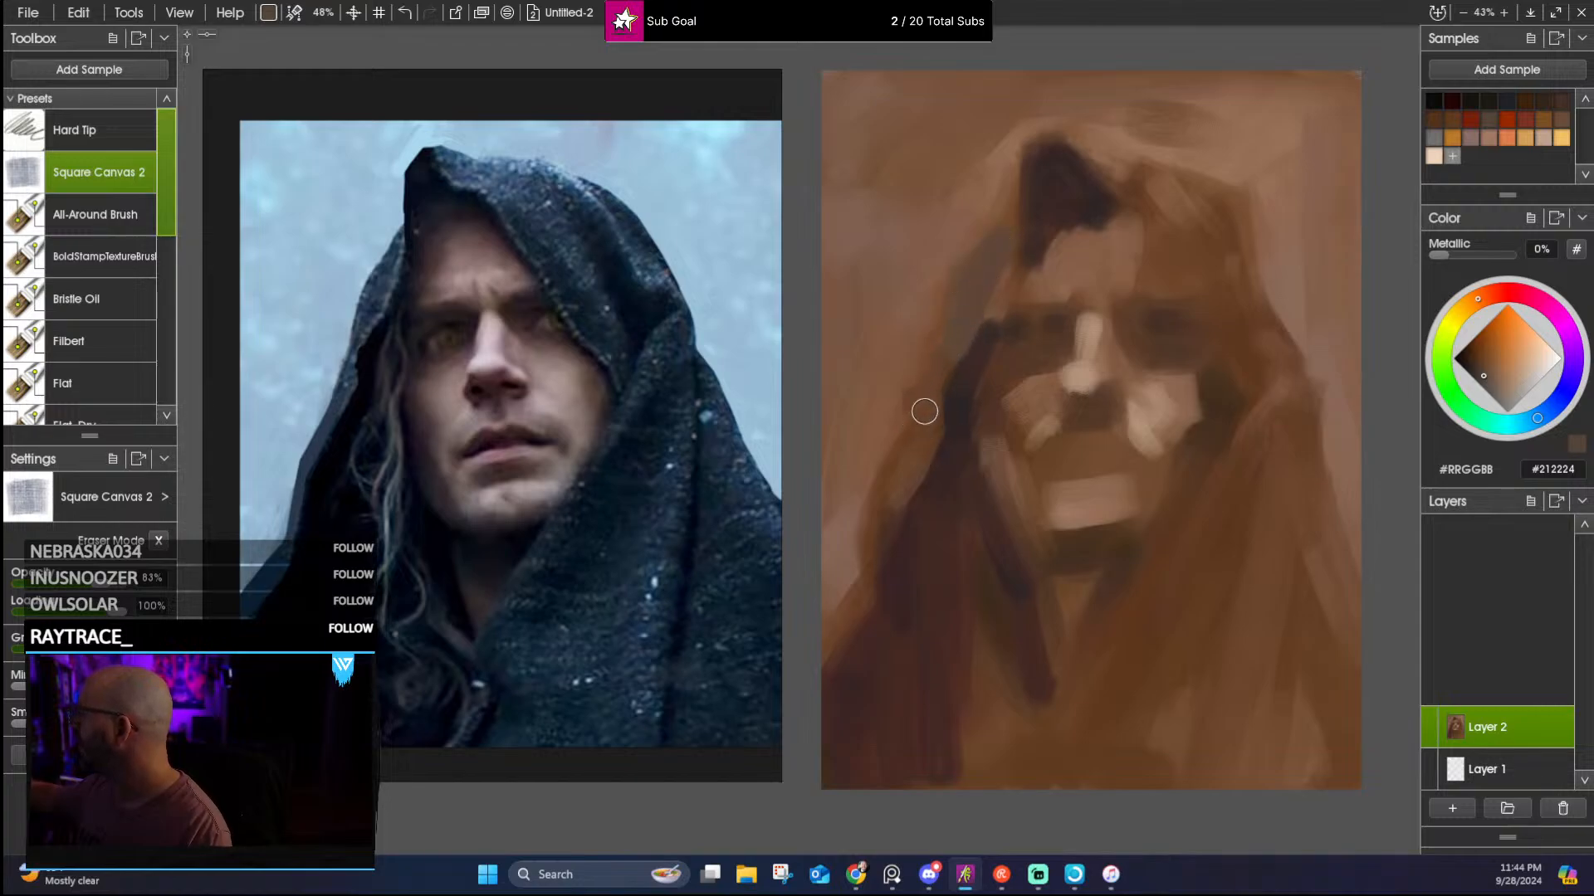
mouse_move(924, 412)
mouse_down()
mouse_move(848, 631)
mouse_move(877, 587)
mouse_move(835, 656)
mouse_up()
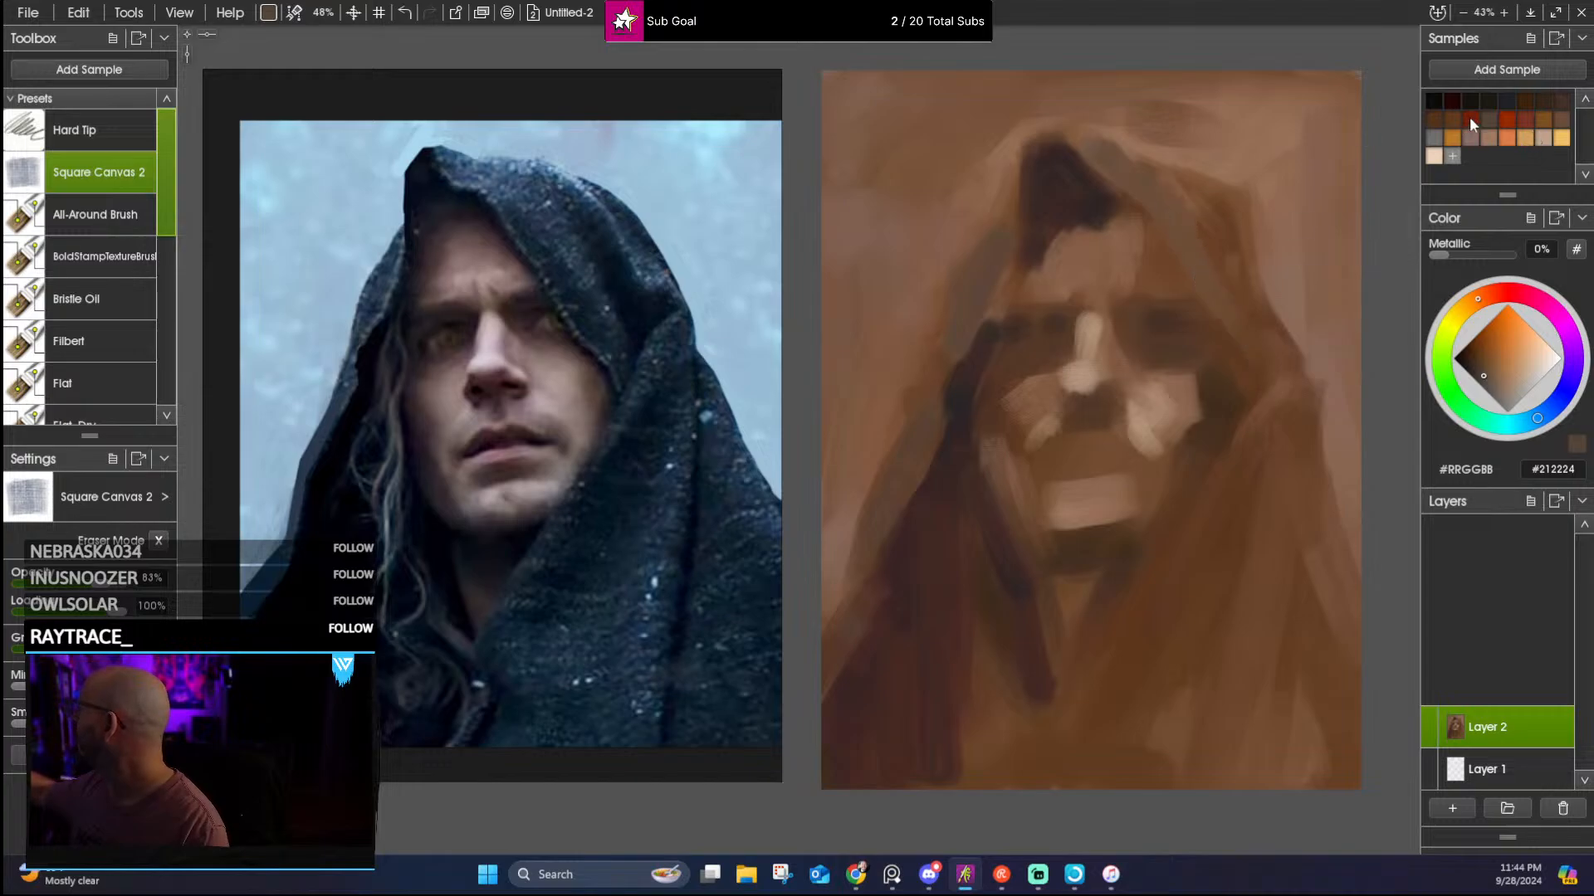
Shade the hood's right rim and folds, the cloak crease below and the hair beside the neck with near-black #1D1A11
click(1487, 100)
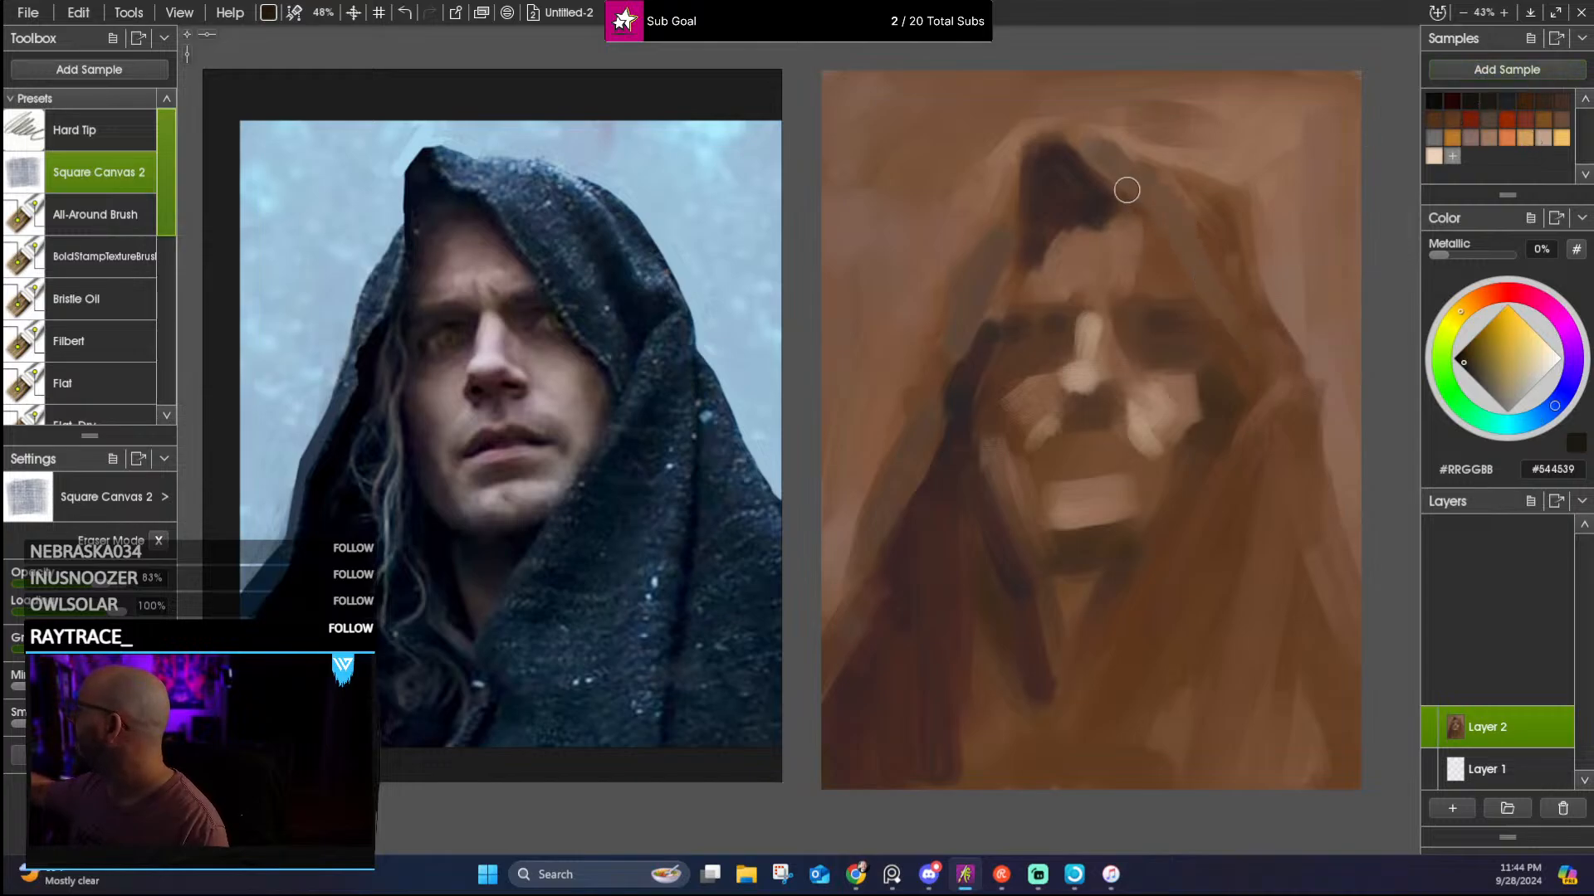
mouse_move(1160, 215)
mouse_down()
mouse_move(1118, 169)
mouse_move(1267, 213)
mouse_move(1176, 169)
mouse_move(1291, 203)
mouse_move(1283, 282)
mouse_up()
drag(1245, 202, 1290, 324)
mouse_move(1258, 254)
mouse_down()
mouse_move(1310, 357)
mouse_move(1274, 356)
mouse_up()
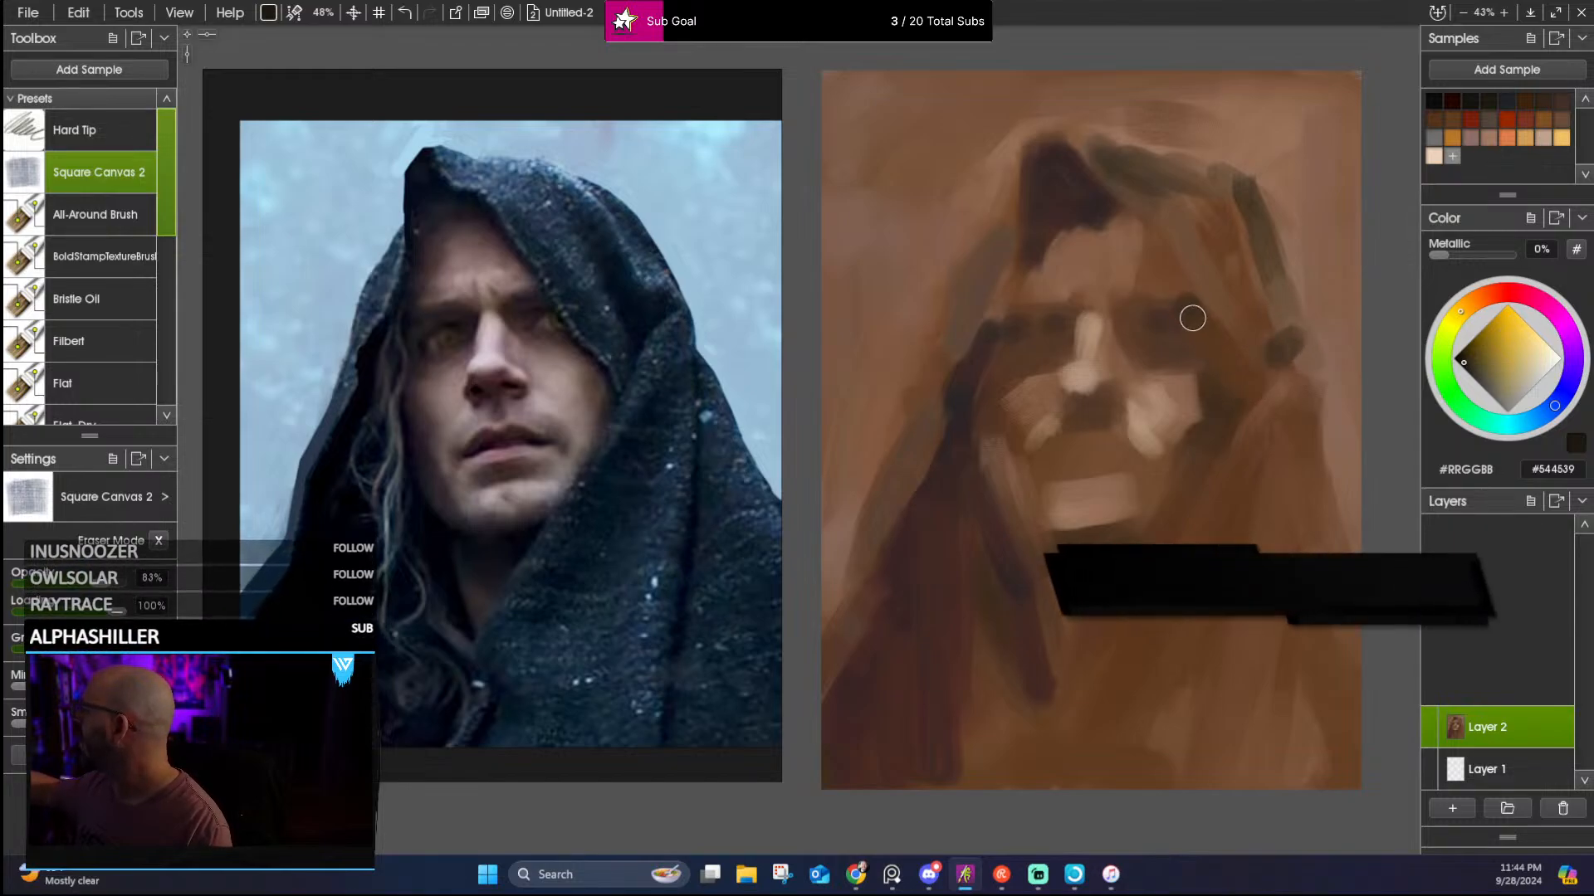
mouse_move(1198, 323)
mouse_down()
mouse_move(1104, 180)
mouse_move(1160, 222)
mouse_move(1203, 325)
mouse_up()
mouse_move(1224, 206)
mouse_down()
mouse_move(1200, 177)
mouse_move(1192, 199)
mouse_move(1213, 218)
mouse_move(1198, 202)
mouse_move(1182, 220)
mouse_move(1240, 354)
mouse_move(1265, 316)
mouse_move(1245, 235)
mouse_move(1264, 351)
mouse_move(1252, 332)
mouse_move(1268, 329)
mouse_move(1219, 250)
mouse_move(1266, 326)
mouse_move(1245, 334)
mouse_move(1246, 390)
mouse_move(1261, 351)
mouse_move(1264, 367)
mouse_move(1213, 449)
mouse_move(1236, 399)
mouse_move(1269, 447)
mouse_move(1268, 481)
mouse_move(1287, 435)
mouse_move(1241, 791)
mouse_move(1292, 429)
mouse_move(1237, 741)
mouse_up()
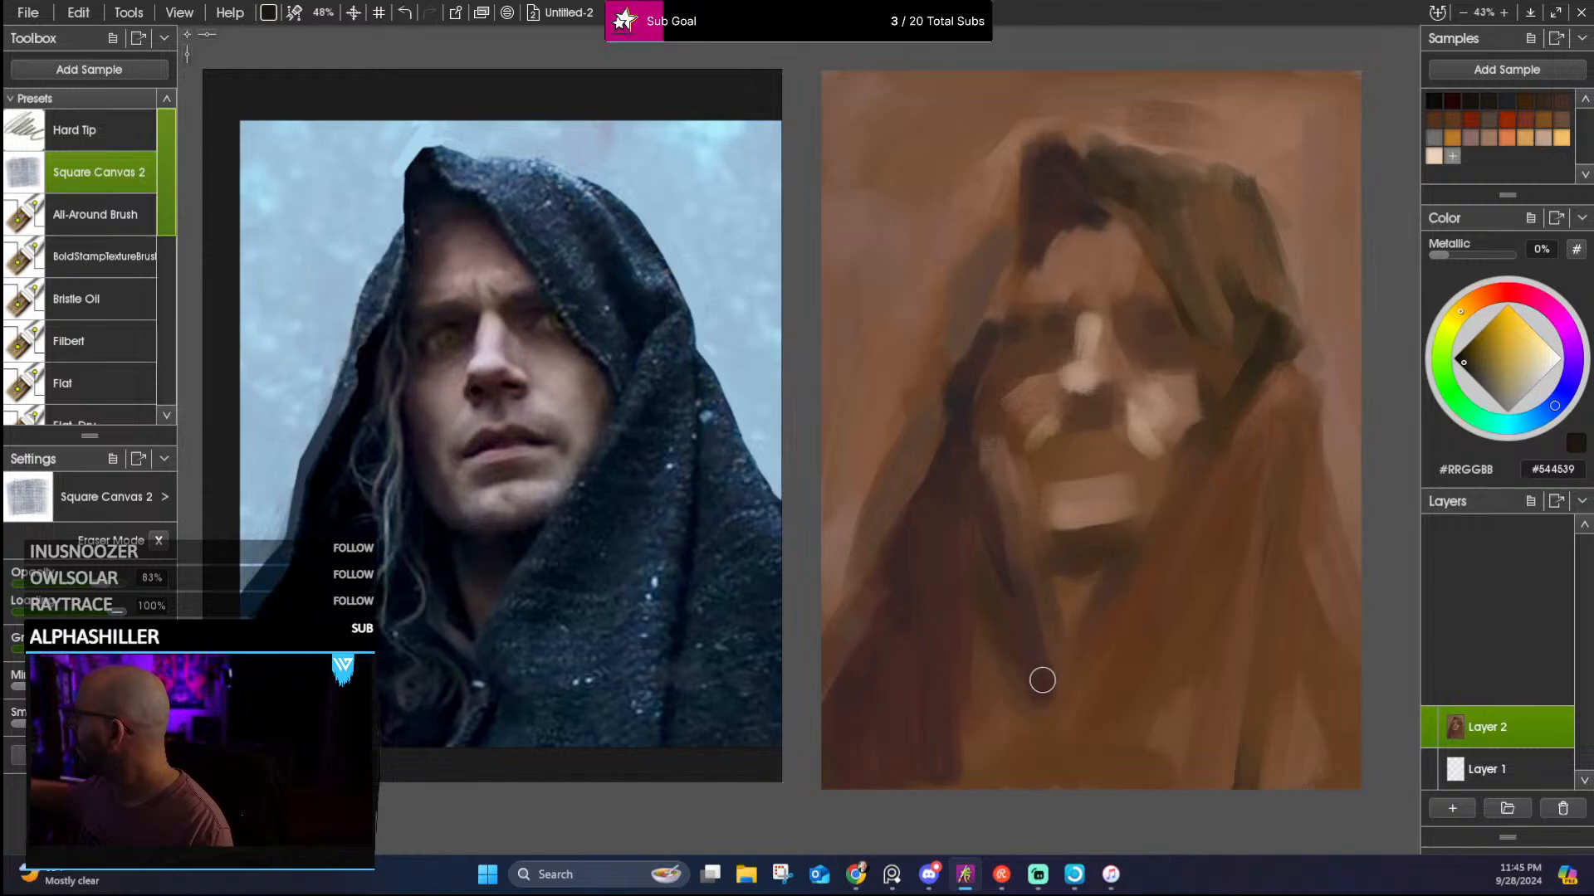
mouse_move(1041, 625)
mouse_down()
mouse_move(986, 427)
mouse_move(1000, 519)
mouse_up()
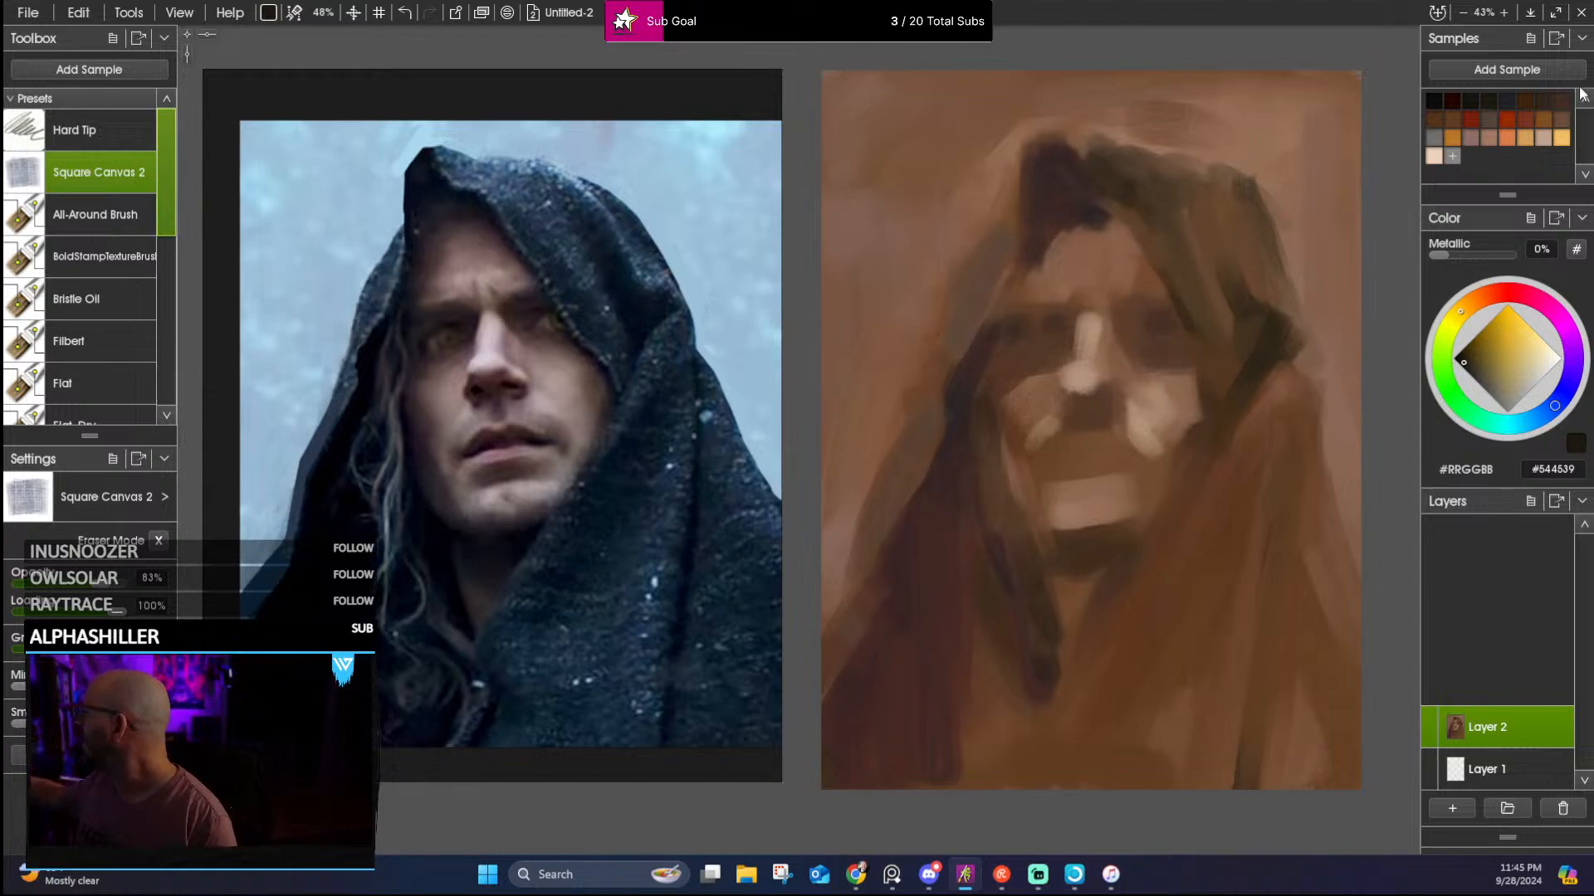
Add a light beige #C1A38C stroke along the left jaw and trim it to a thin edge with near-black #151410
click(1541, 139)
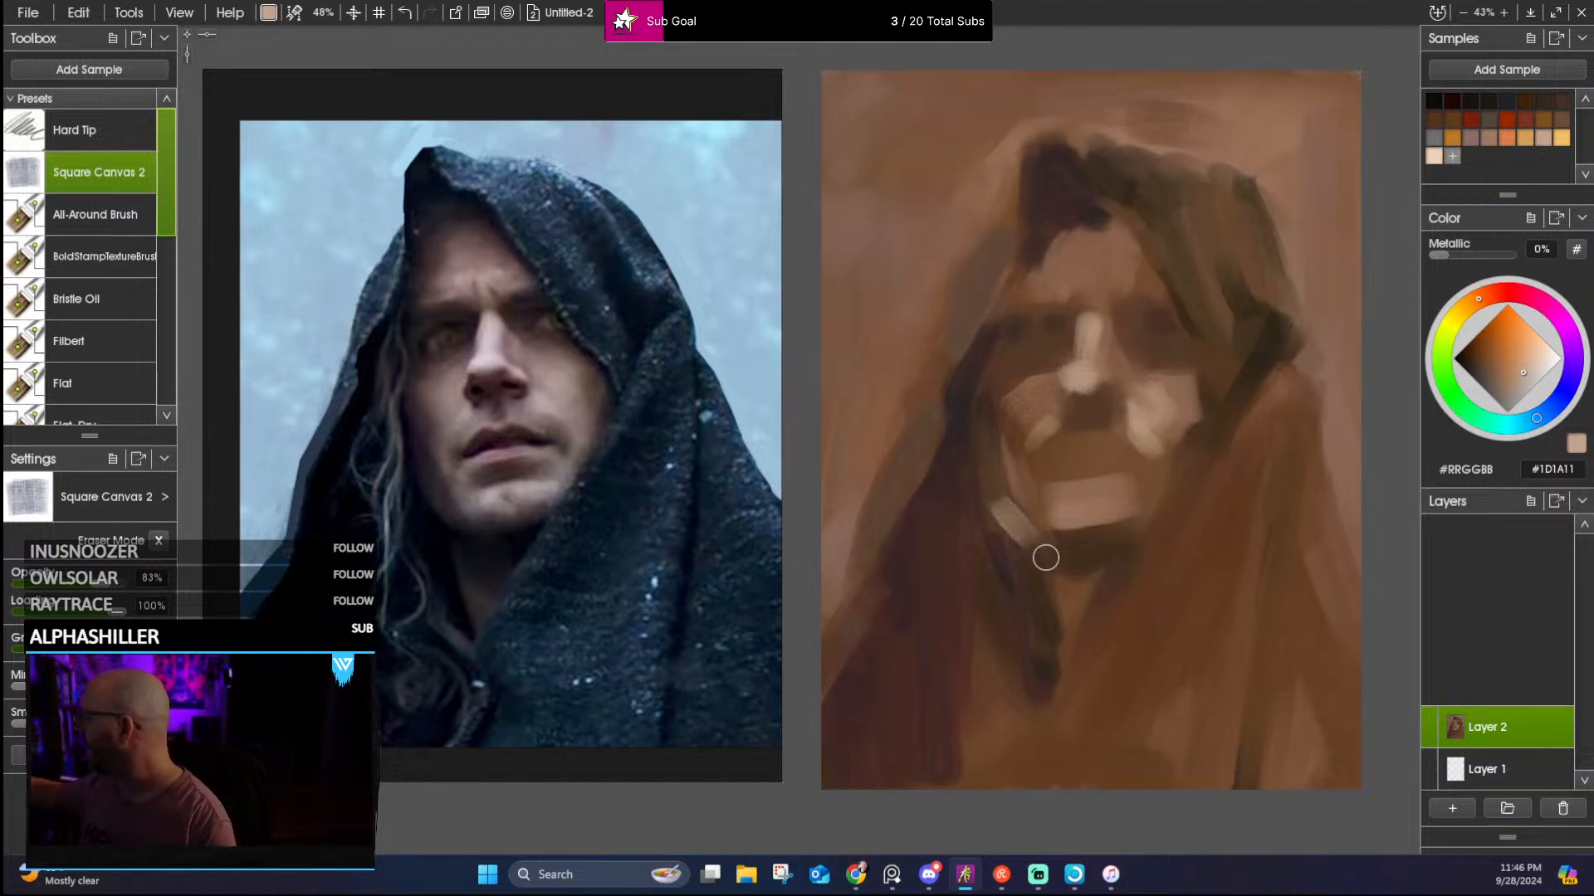
click(1454, 100)
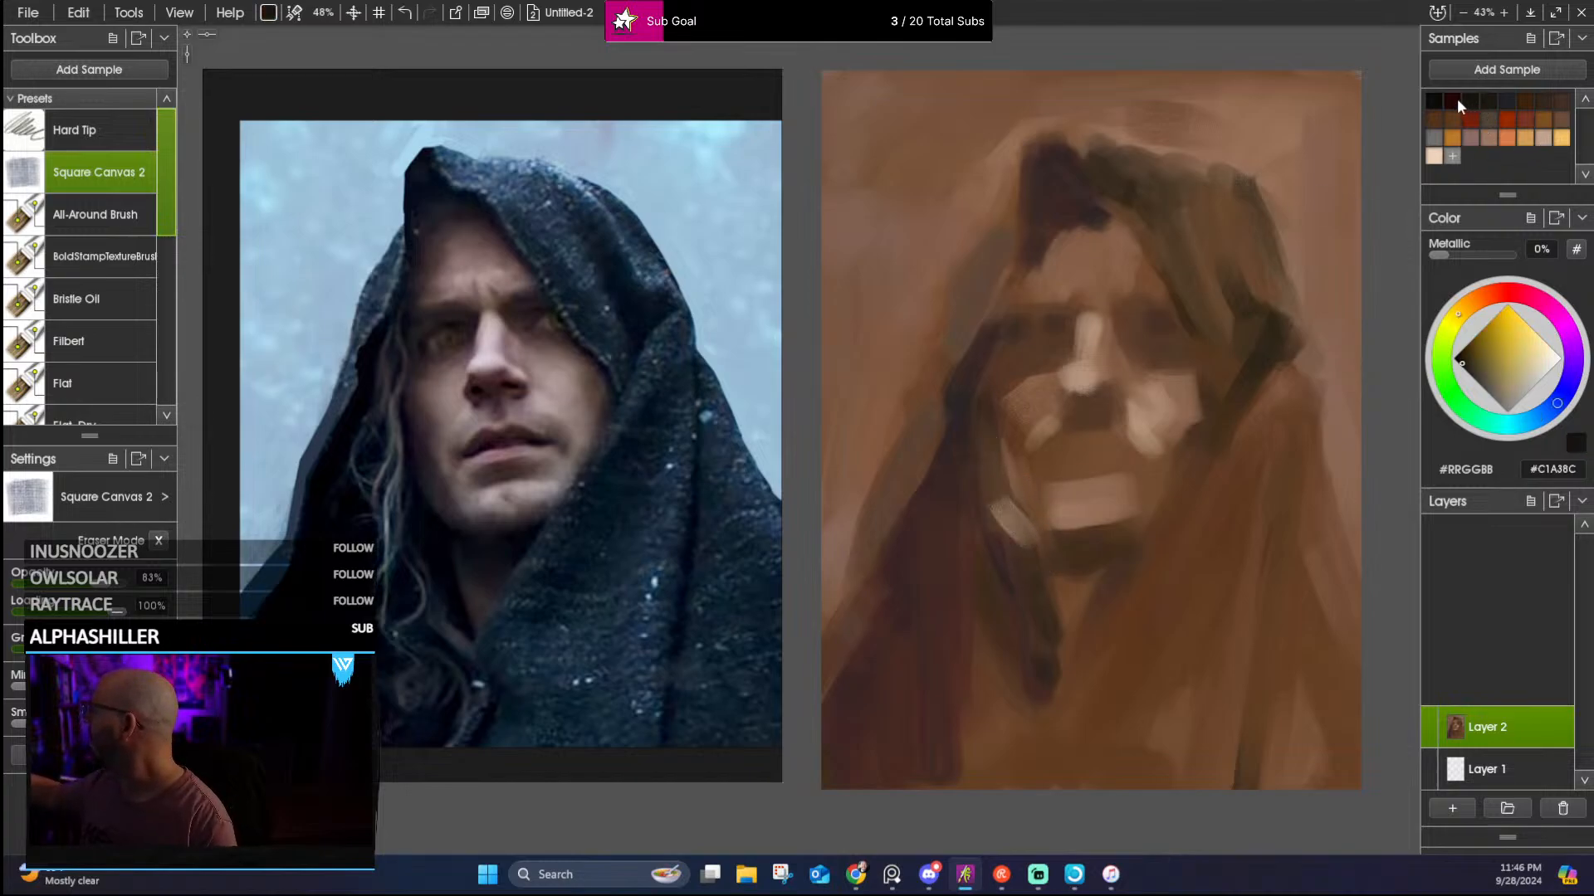
drag(1024, 520, 1024, 537)
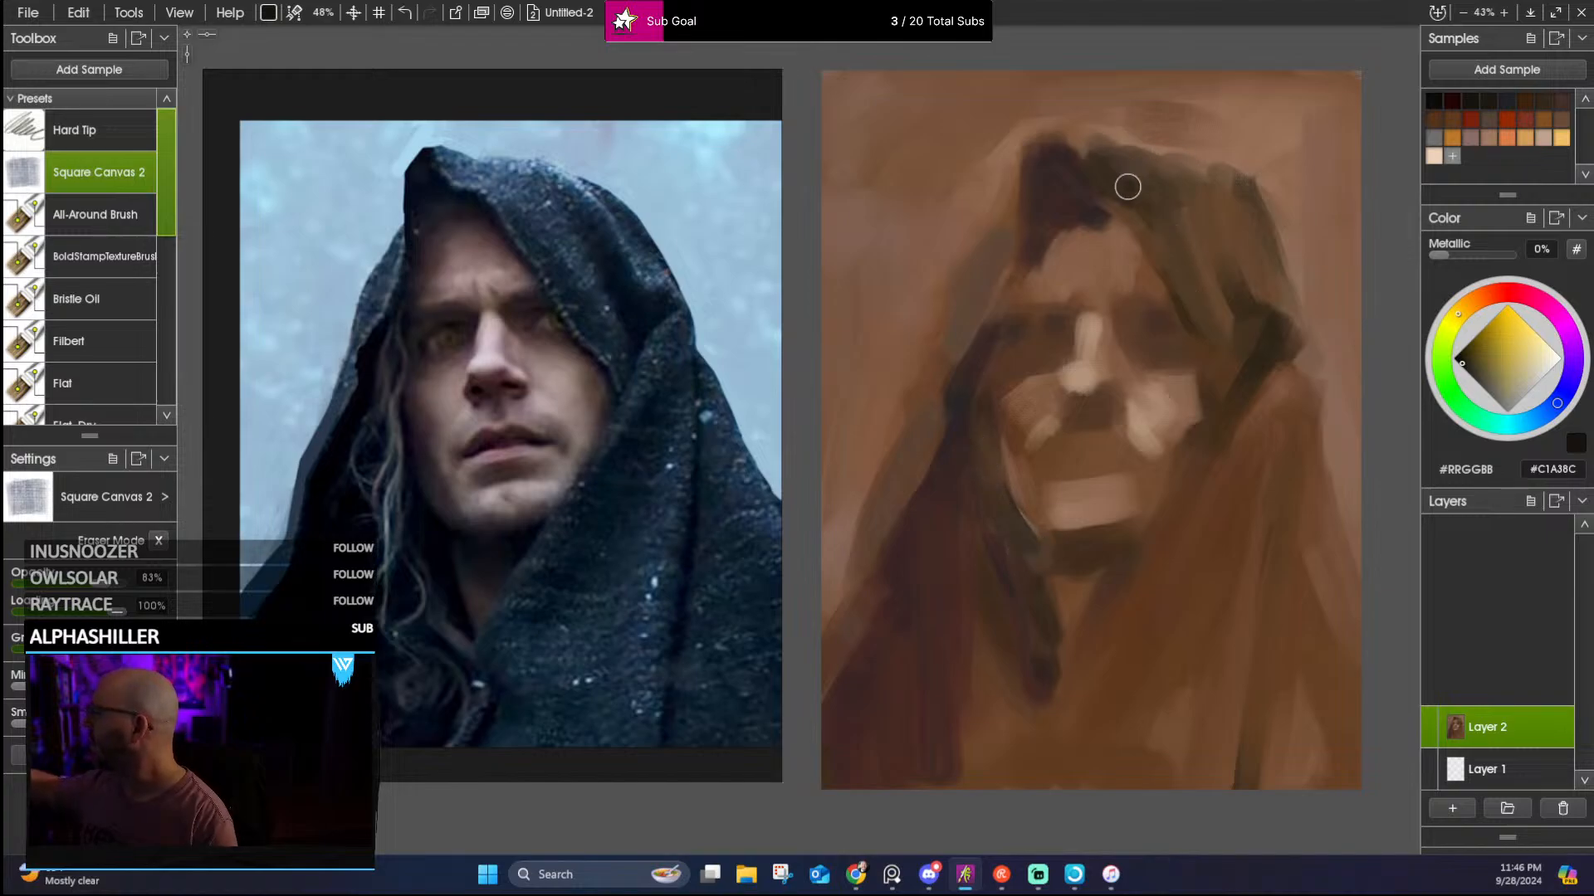
Highlight the brow, left cheek, nostril area and chin with light beige #C1A38C
click(1545, 137)
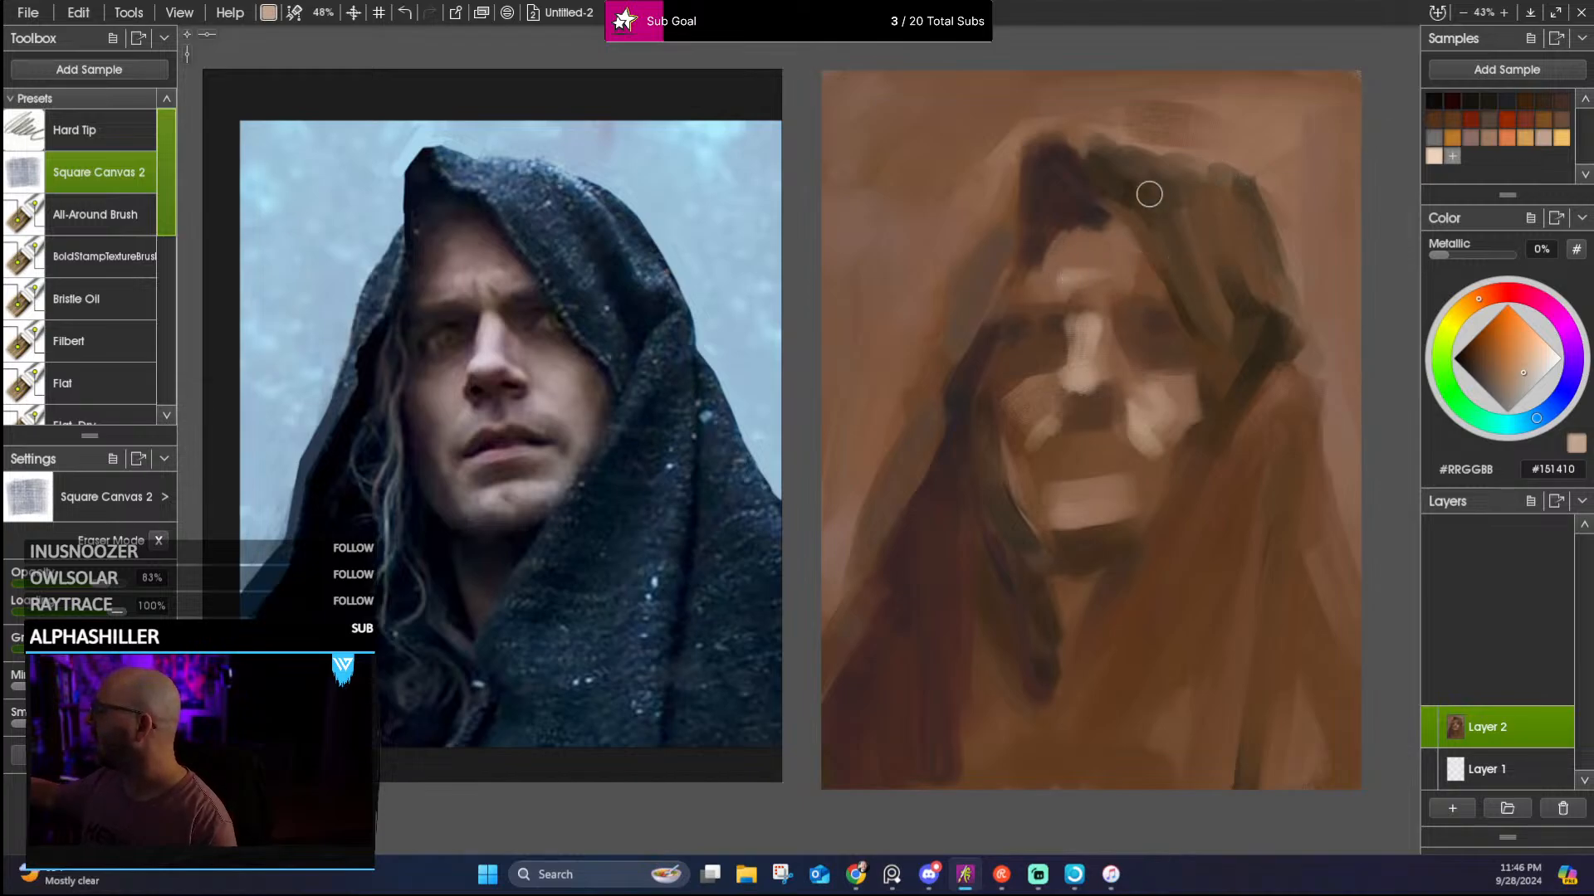
drag(1033, 388, 1013, 373)
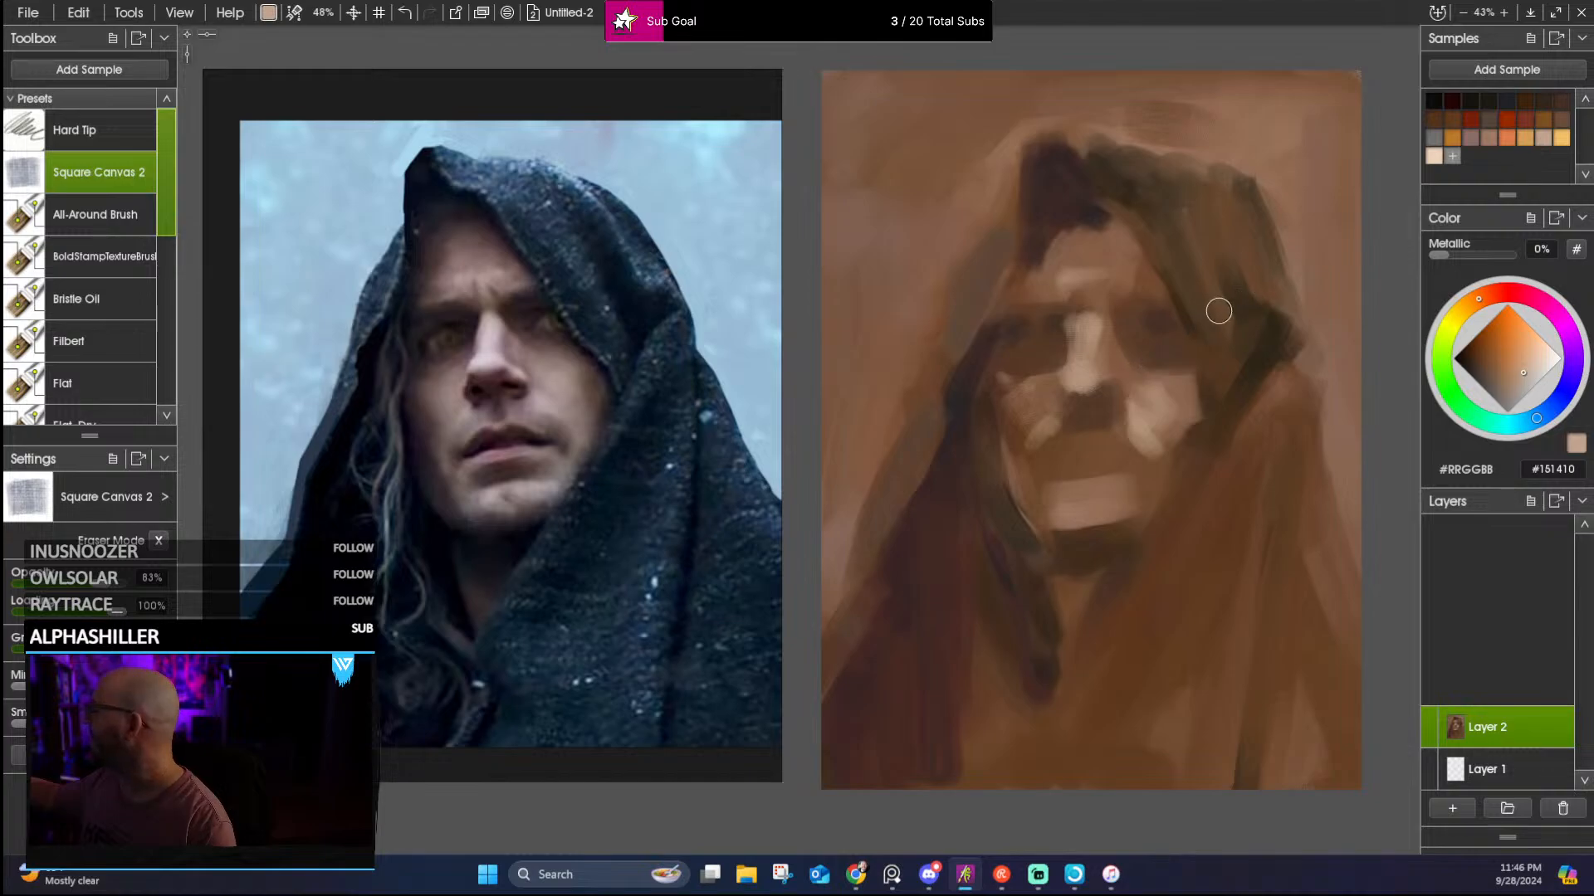
drag(1105, 385, 1119, 384)
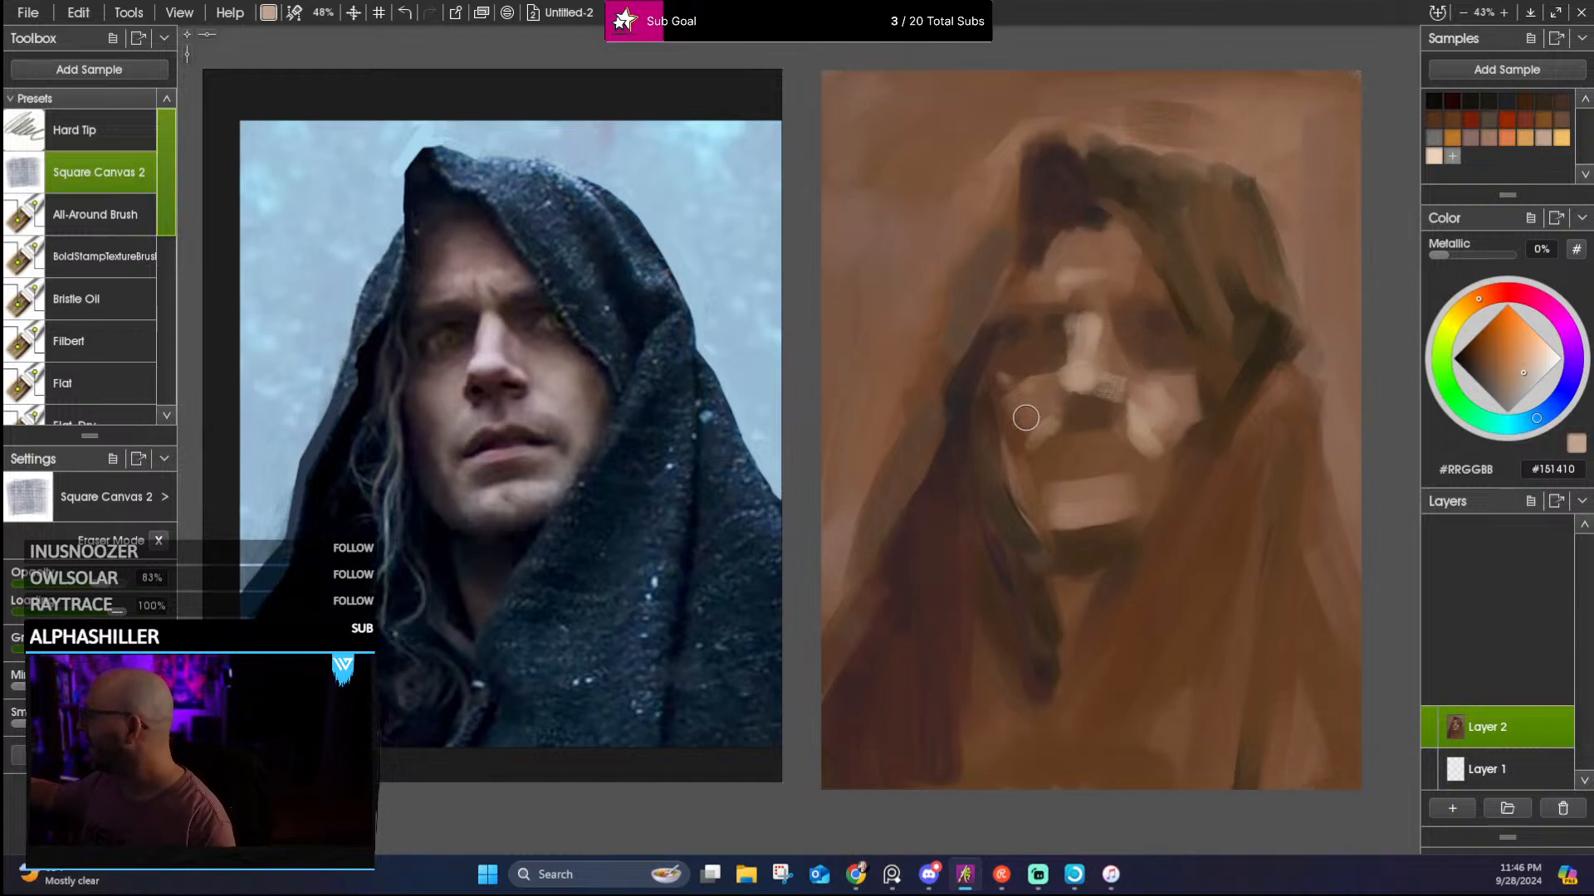
mouse_move(1021, 406)
mouse_down()
mouse_move(1051, 391)
mouse_move(1037, 403)
mouse_move(1041, 388)
mouse_move(1047, 447)
mouse_up()
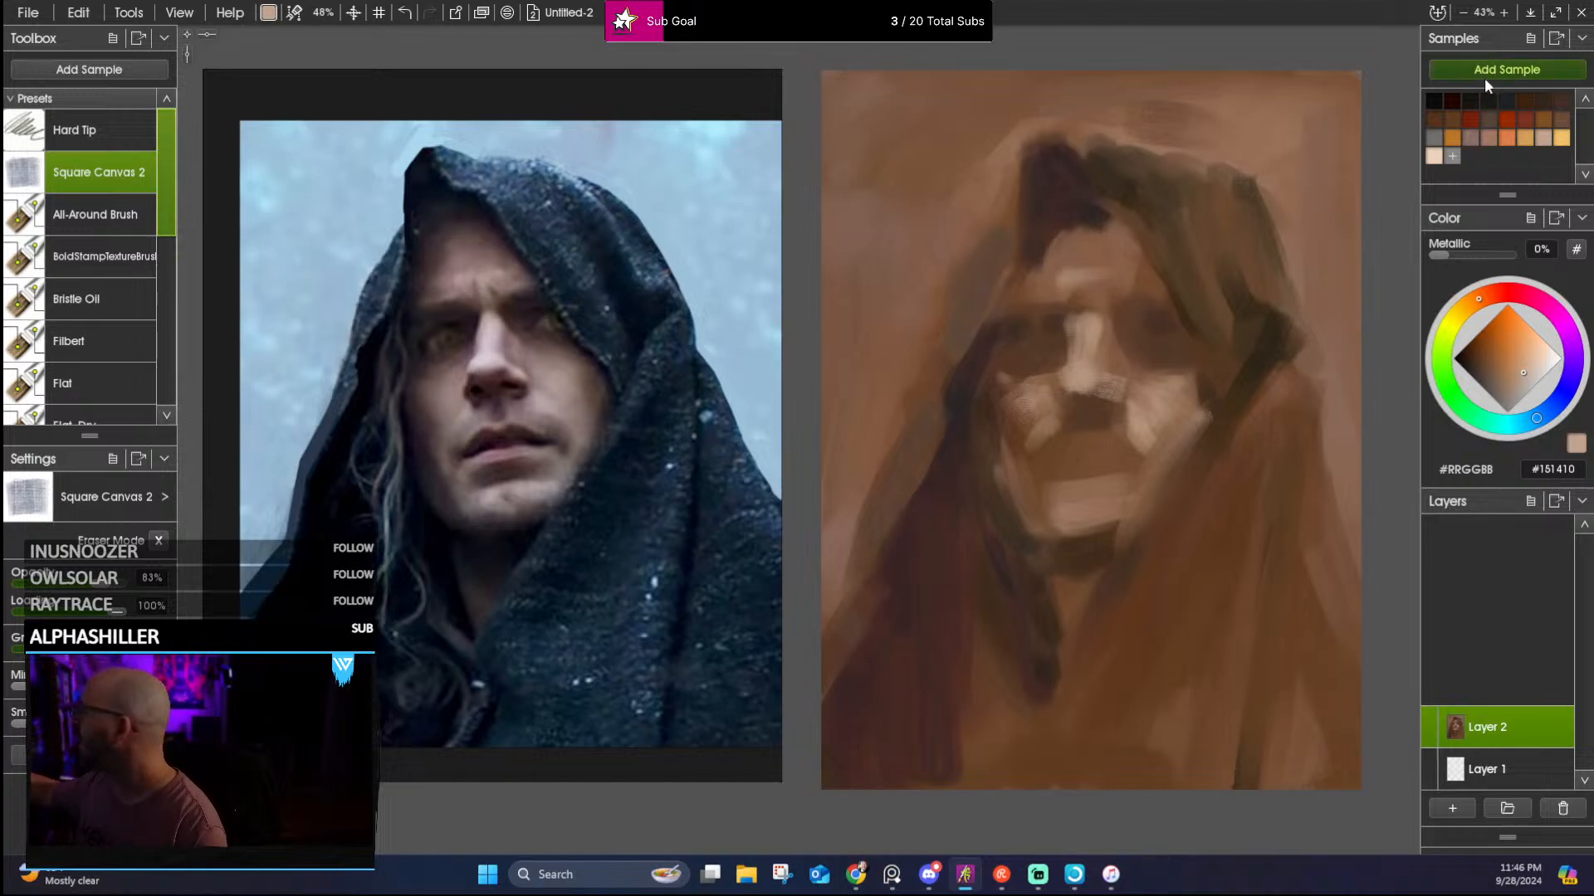
Darken the hood's left outer edge down to the shoulder and cloak with near-black #1D1A11
click(1482, 99)
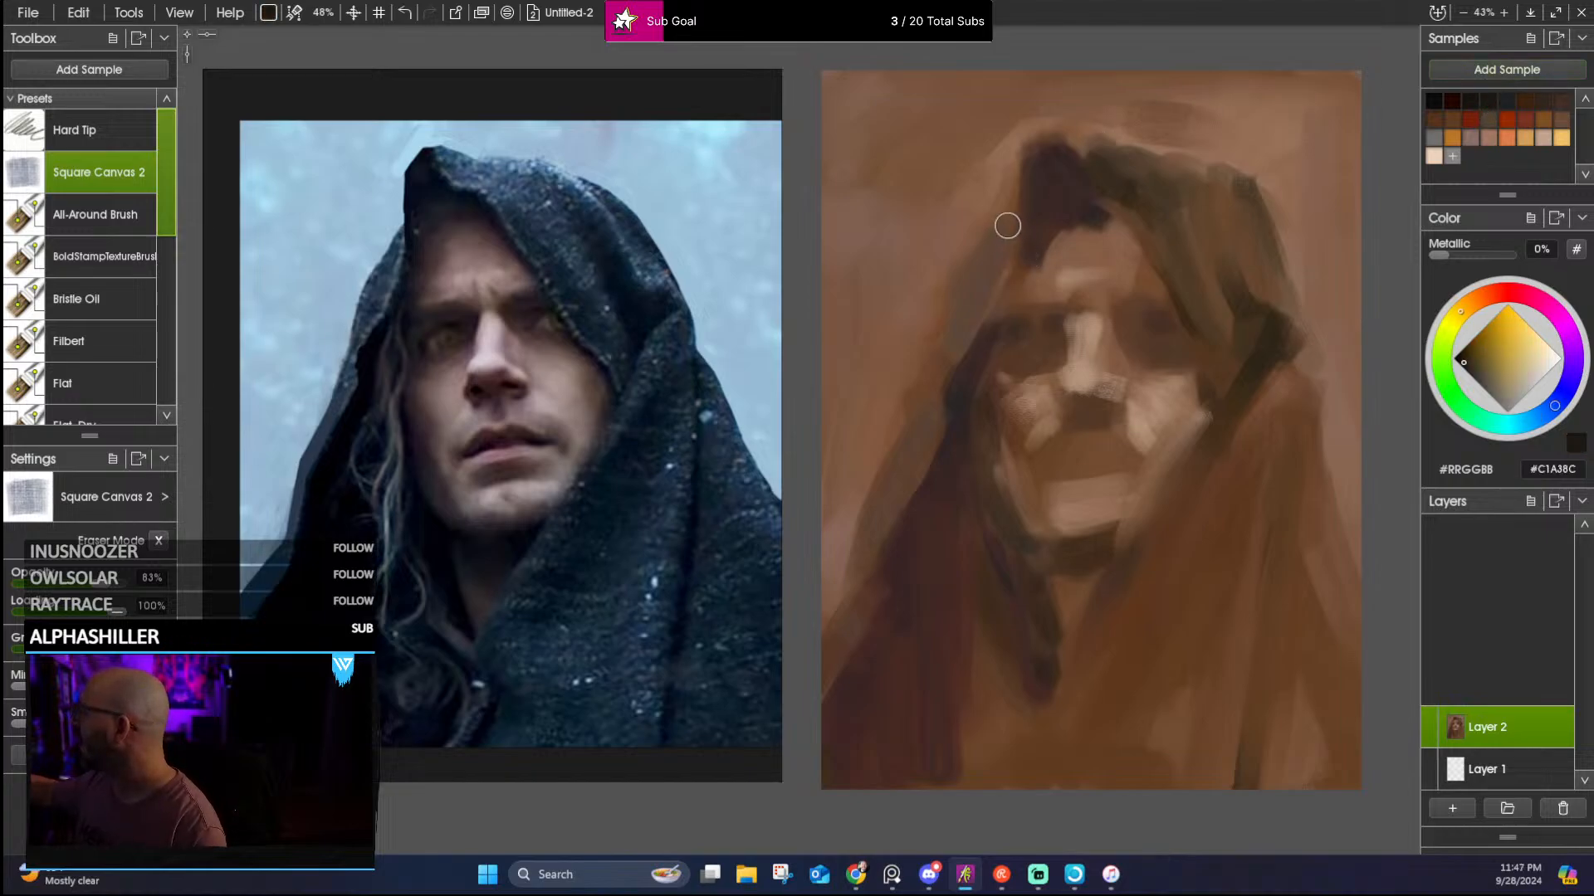
mouse_move(994, 242)
mouse_down()
mouse_move(947, 324)
mouse_move(953, 356)
mouse_move(958, 312)
mouse_up()
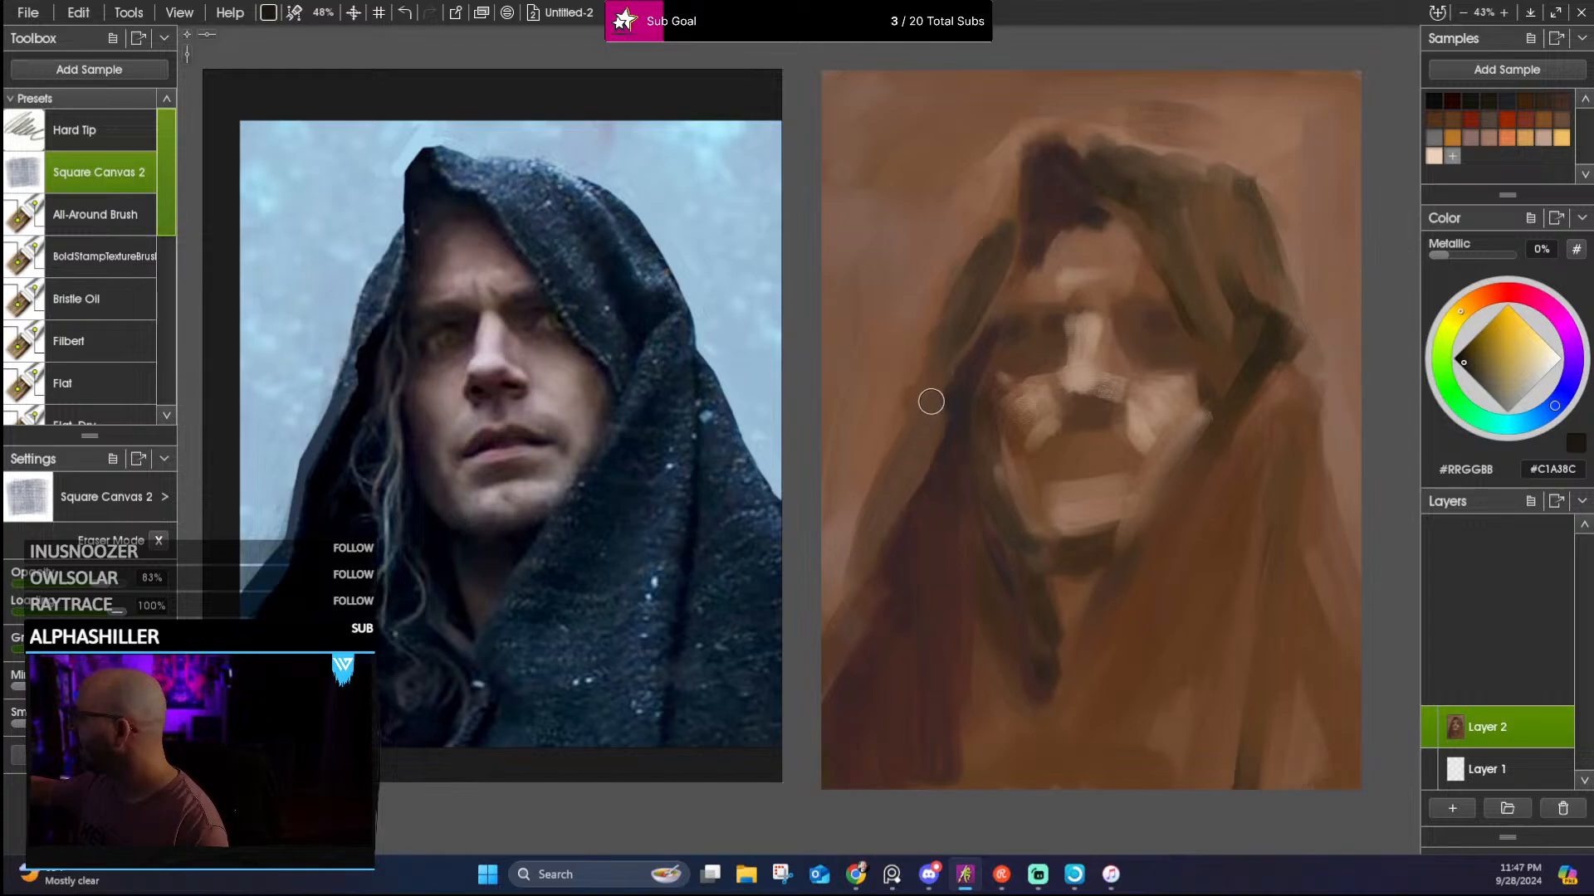
drag(893, 459, 907, 445)
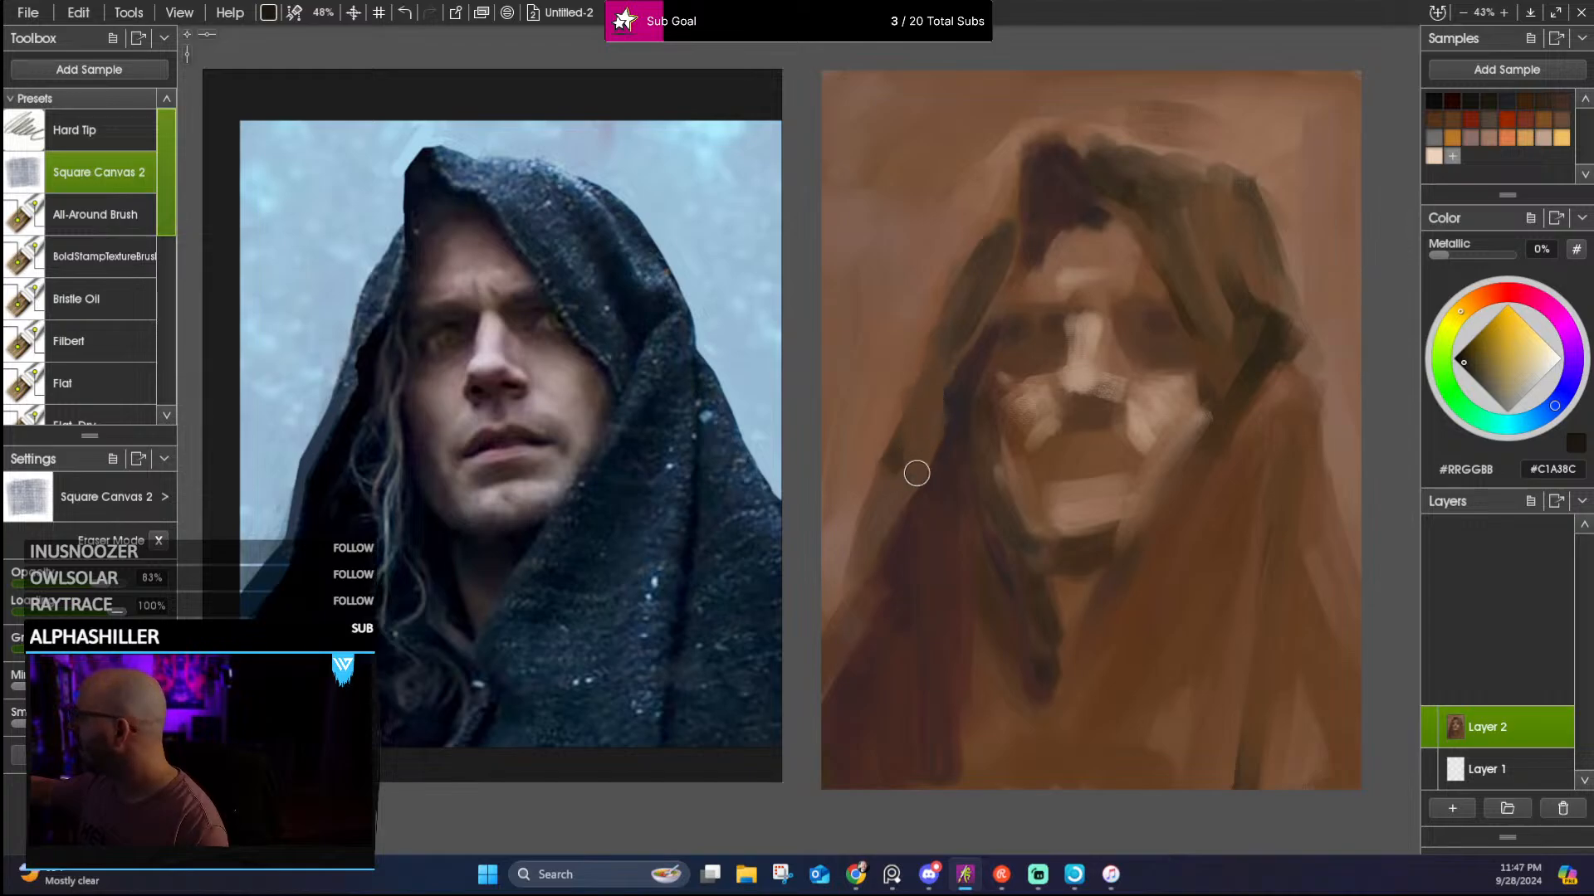
drag(869, 523, 864, 523)
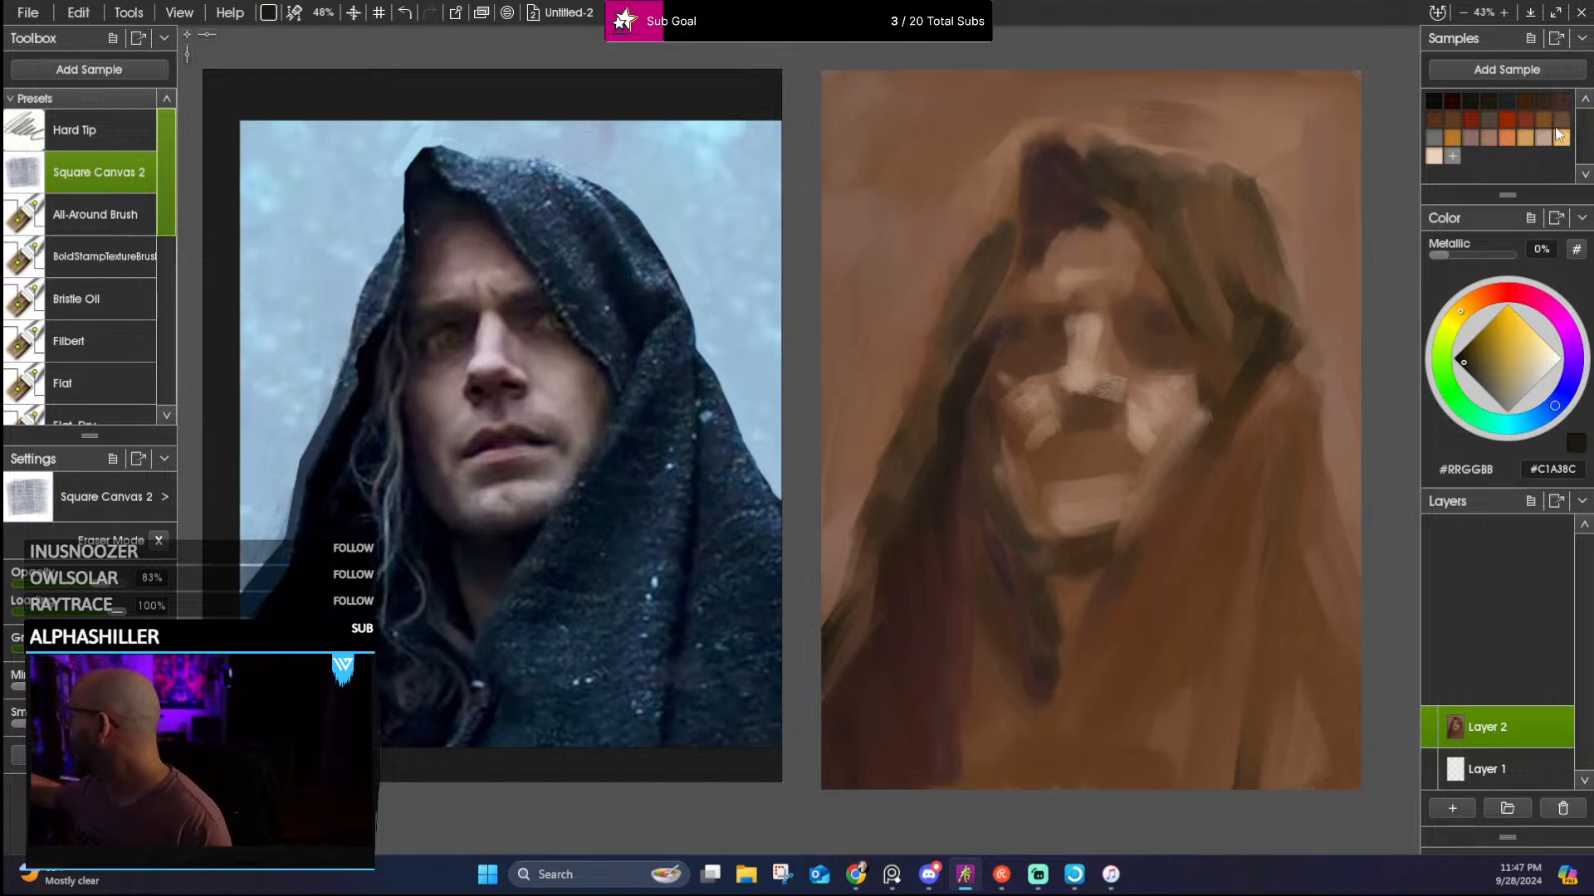
Paint ochre #BC782A light along the hood's right-hand folds and down the cloak's long folds below the shoulder
click(1452, 137)
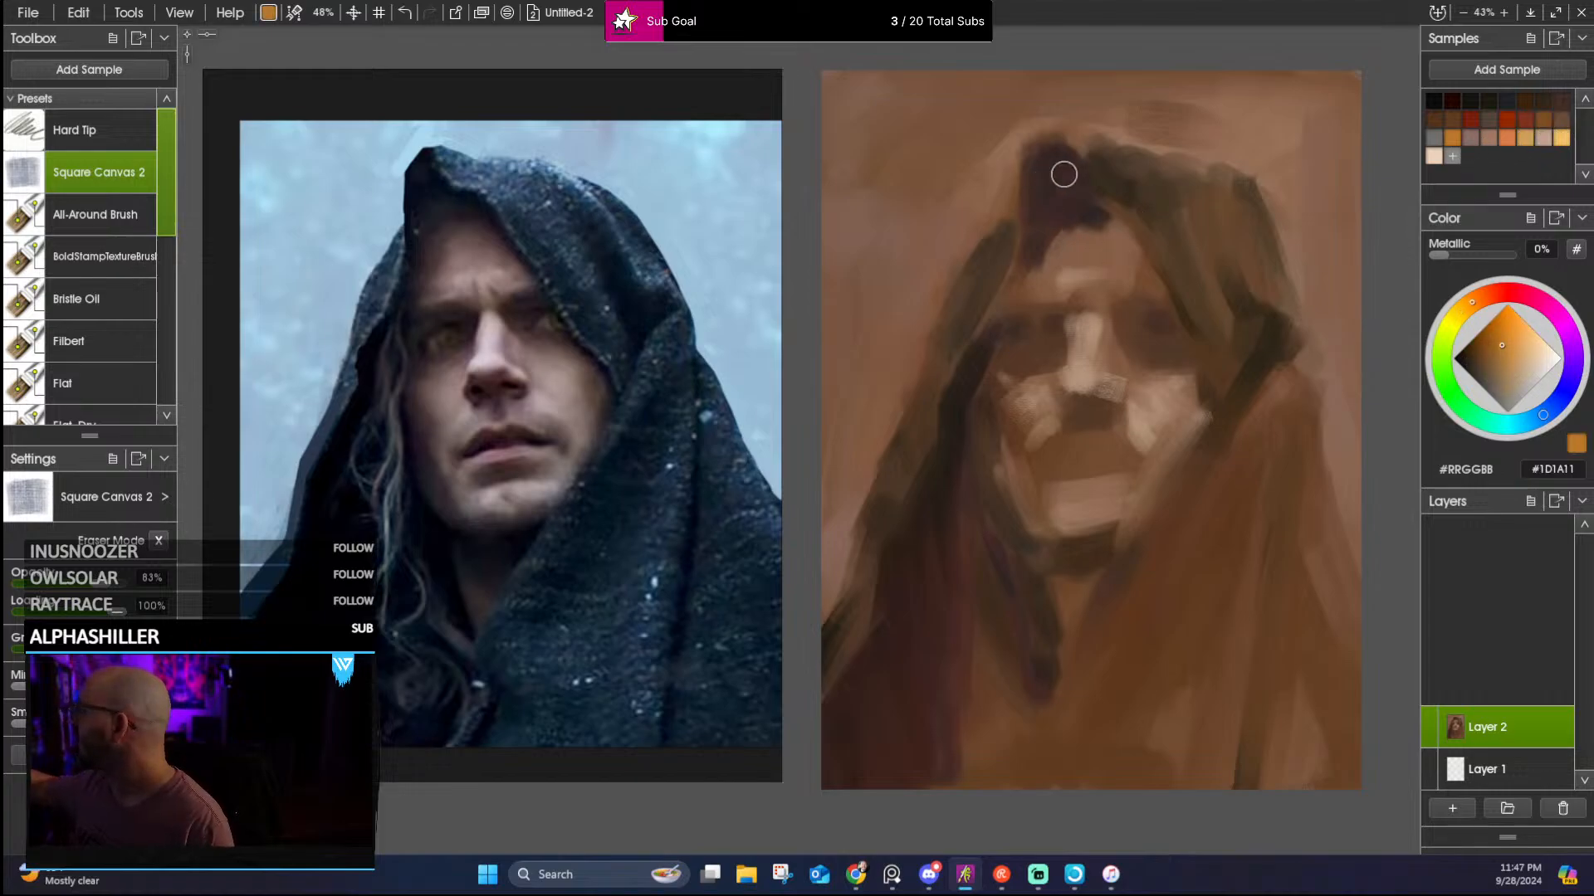
mouse_move(1078, 146)
mouse_down()
mouse_move(1129, 189)
mouse_move(1109, 154)
mouse_move(1134, 177)
mouse_up()
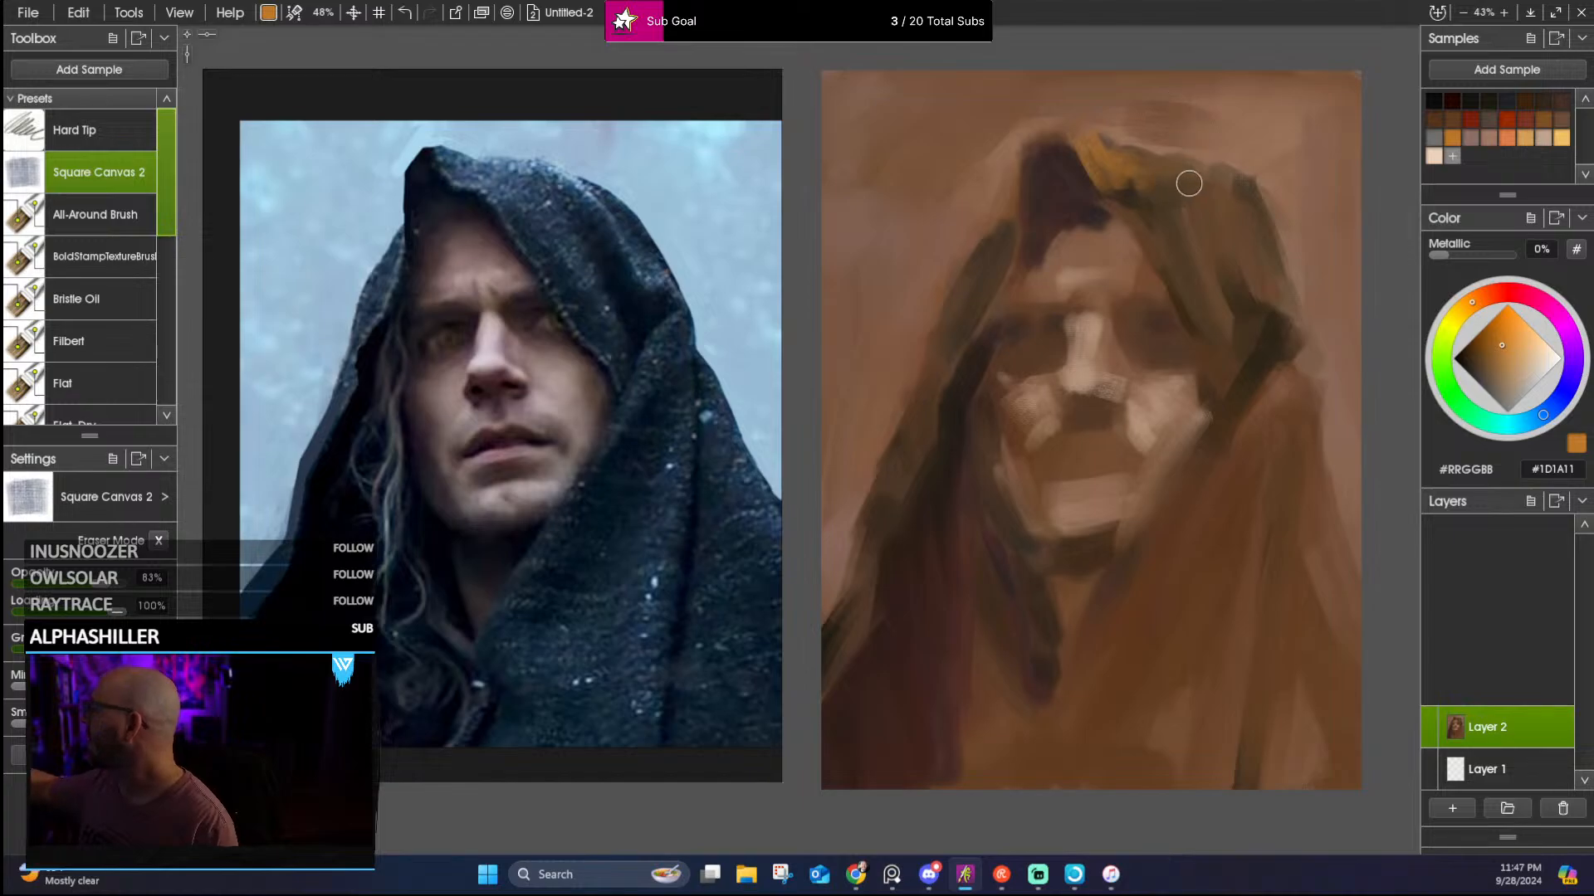
mouse_move(1139, 169)
mouse_down()
mouse_move(1188, 249)
mouse_move(1225, 268)
mouse_up()
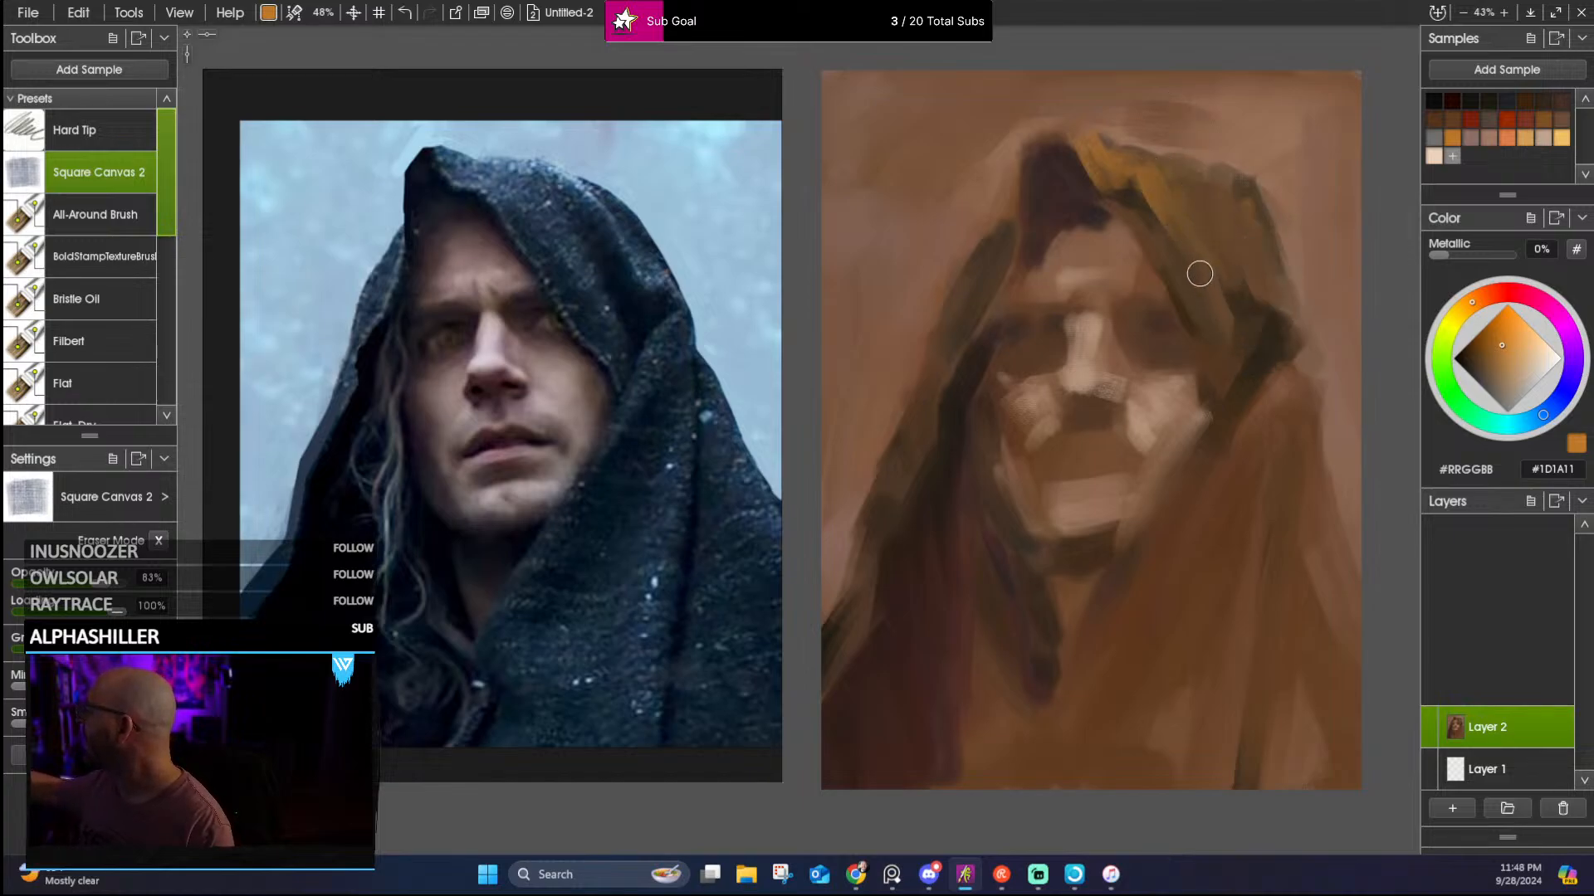
mouse_move(1199, 274)
mouse_down()
mouse_move(1234, 362)
mouse_move(1236, 324)
mouse_move(1165, 205)
mouse_move(1245, 338)
mouse_up()
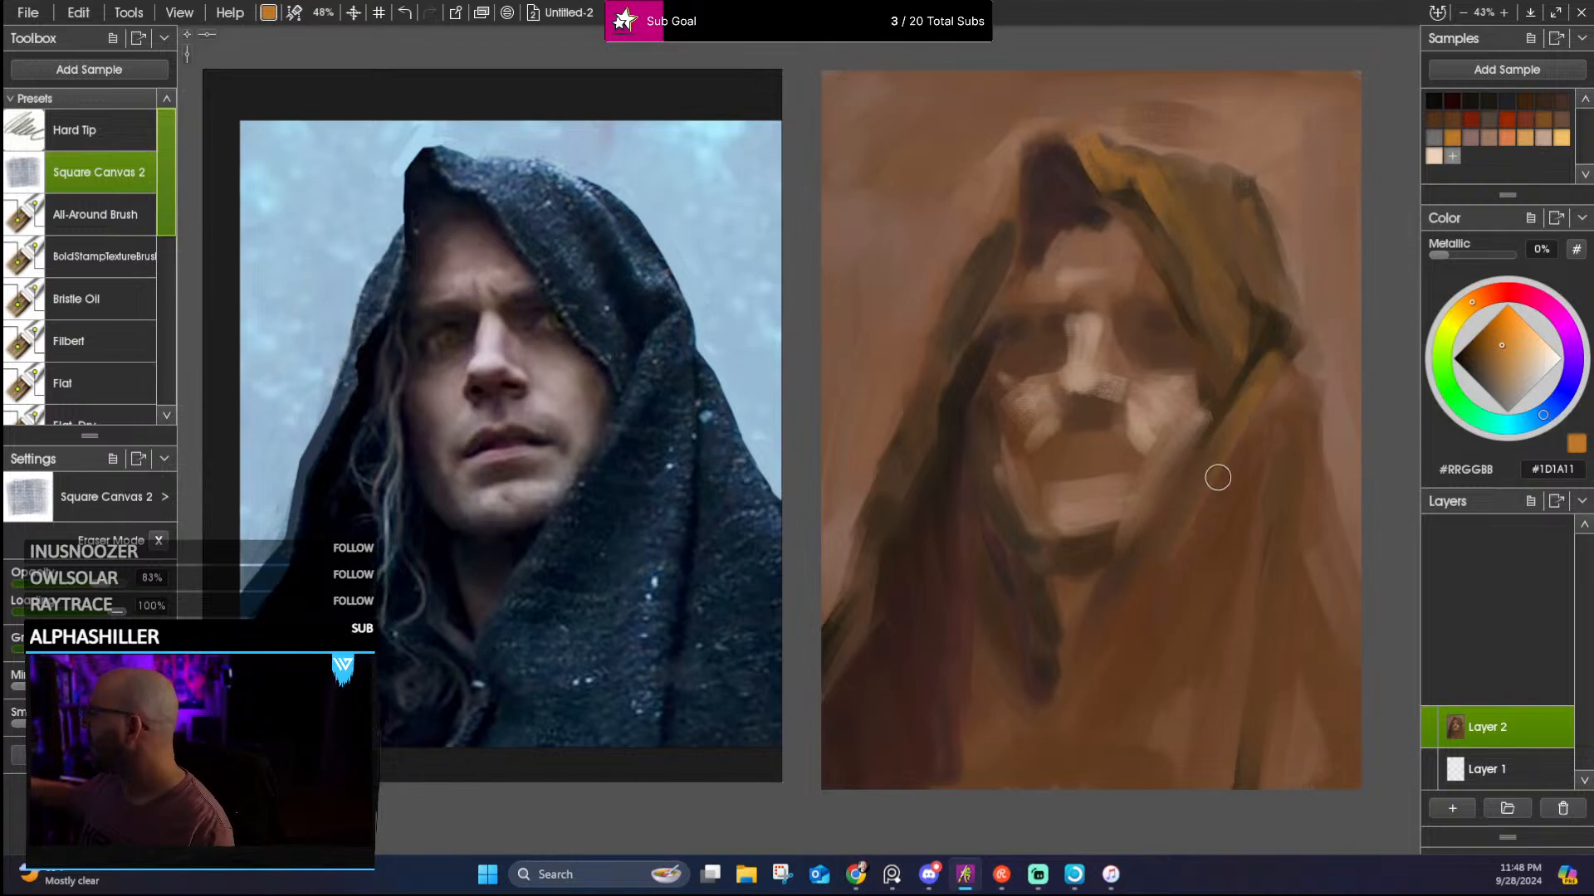
mouse_move(1224, 786)
mouse_down()
mouse_move(1218, 747)
mouse_move(1215, 774)
mouse_move(1262, 449)
mouse_move(1232, 744)
mouse_move(1209, 779)
mouse_up()
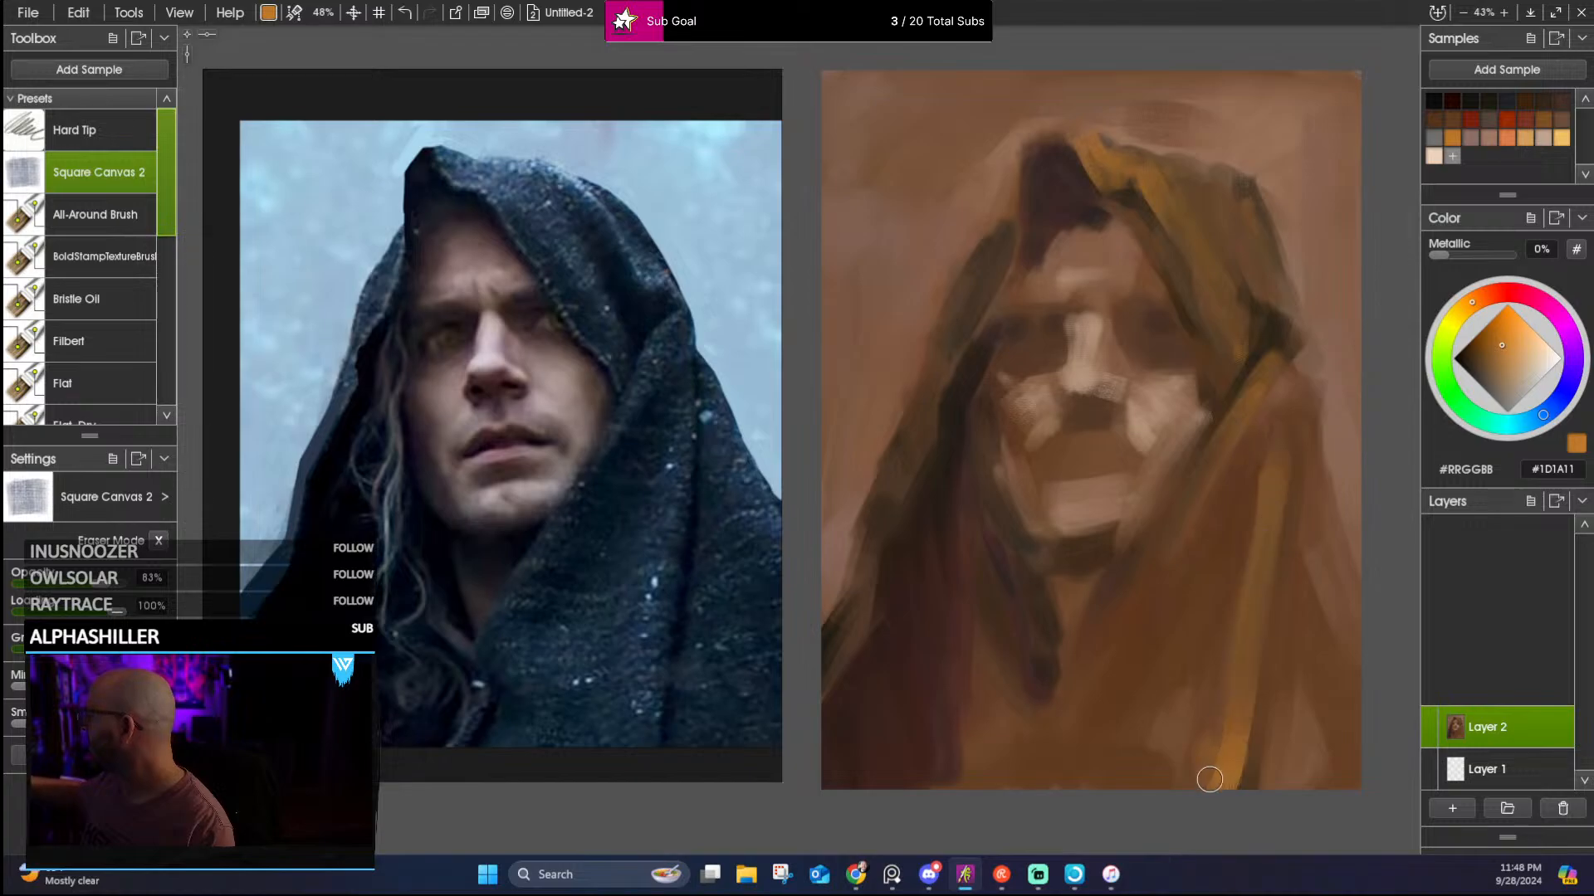
drag(1262, 488, 1242, 534)
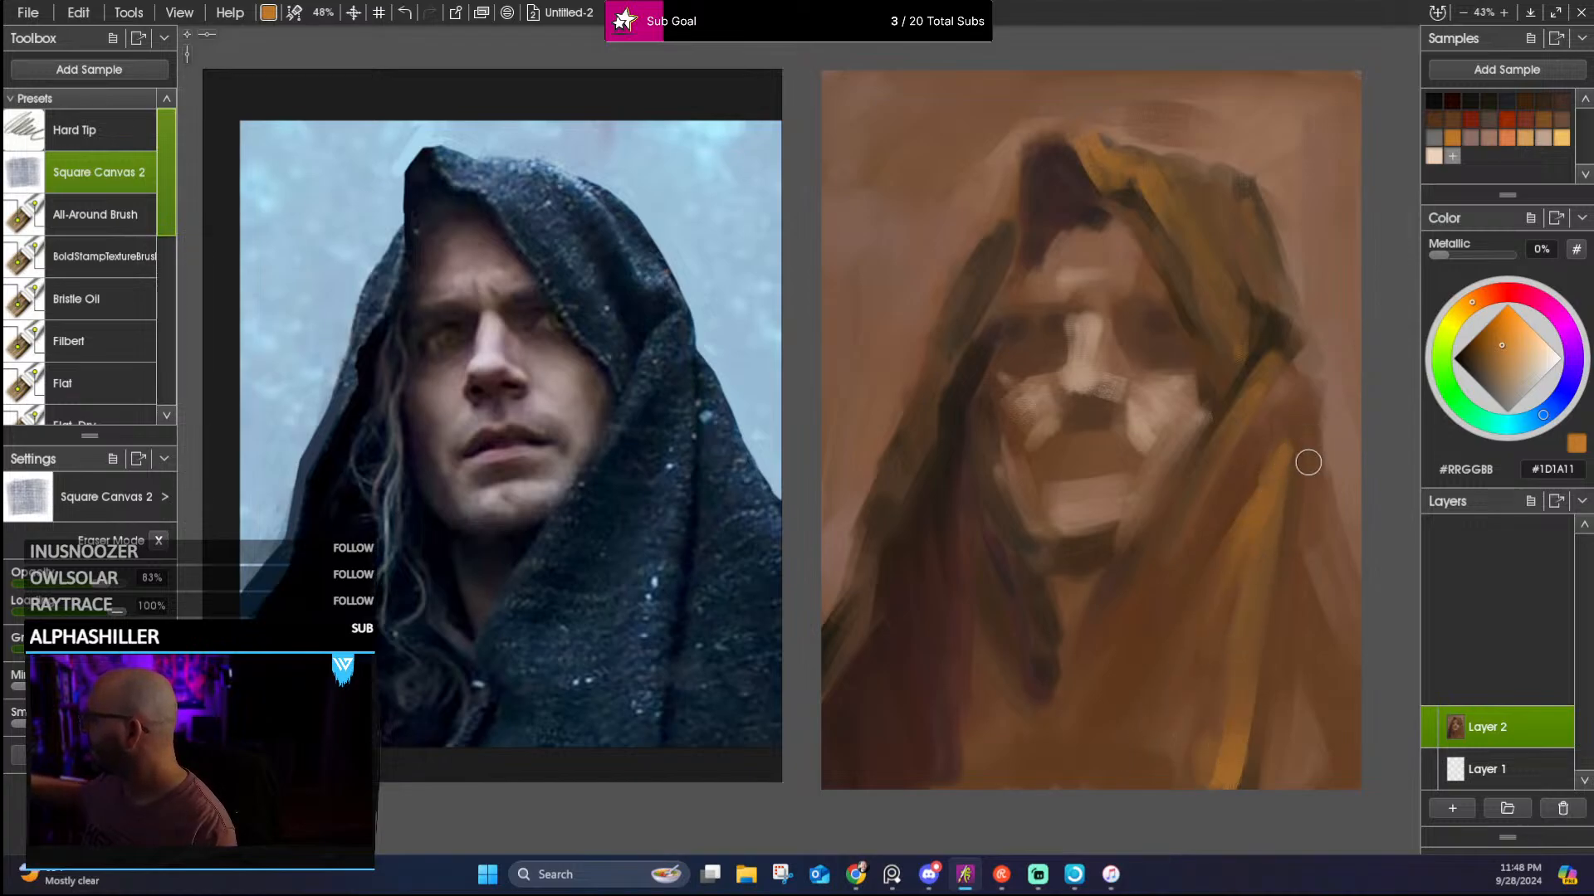
mouse_move(1305, 456)
mouse_down()
mouse_move(1331, 491)
mouse_move(1340, 577)
mouse_up()
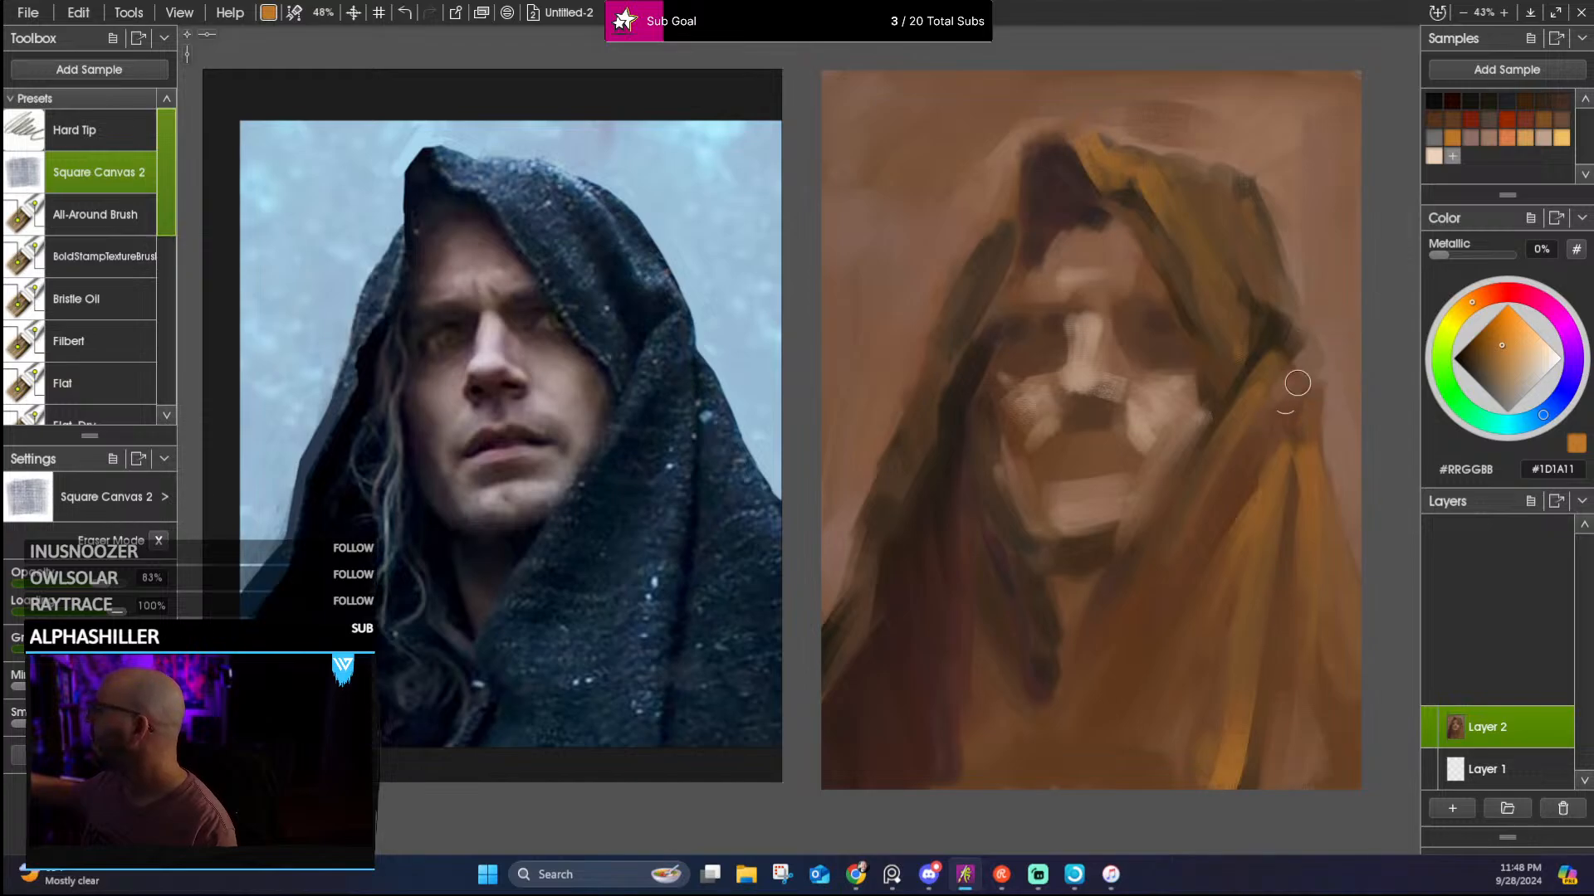
Deepen the hood's right-hand fold junction with near-black #151410 and add rust-red #7B3321 streaks to the hood and shoulder folds
click(1474, 107)
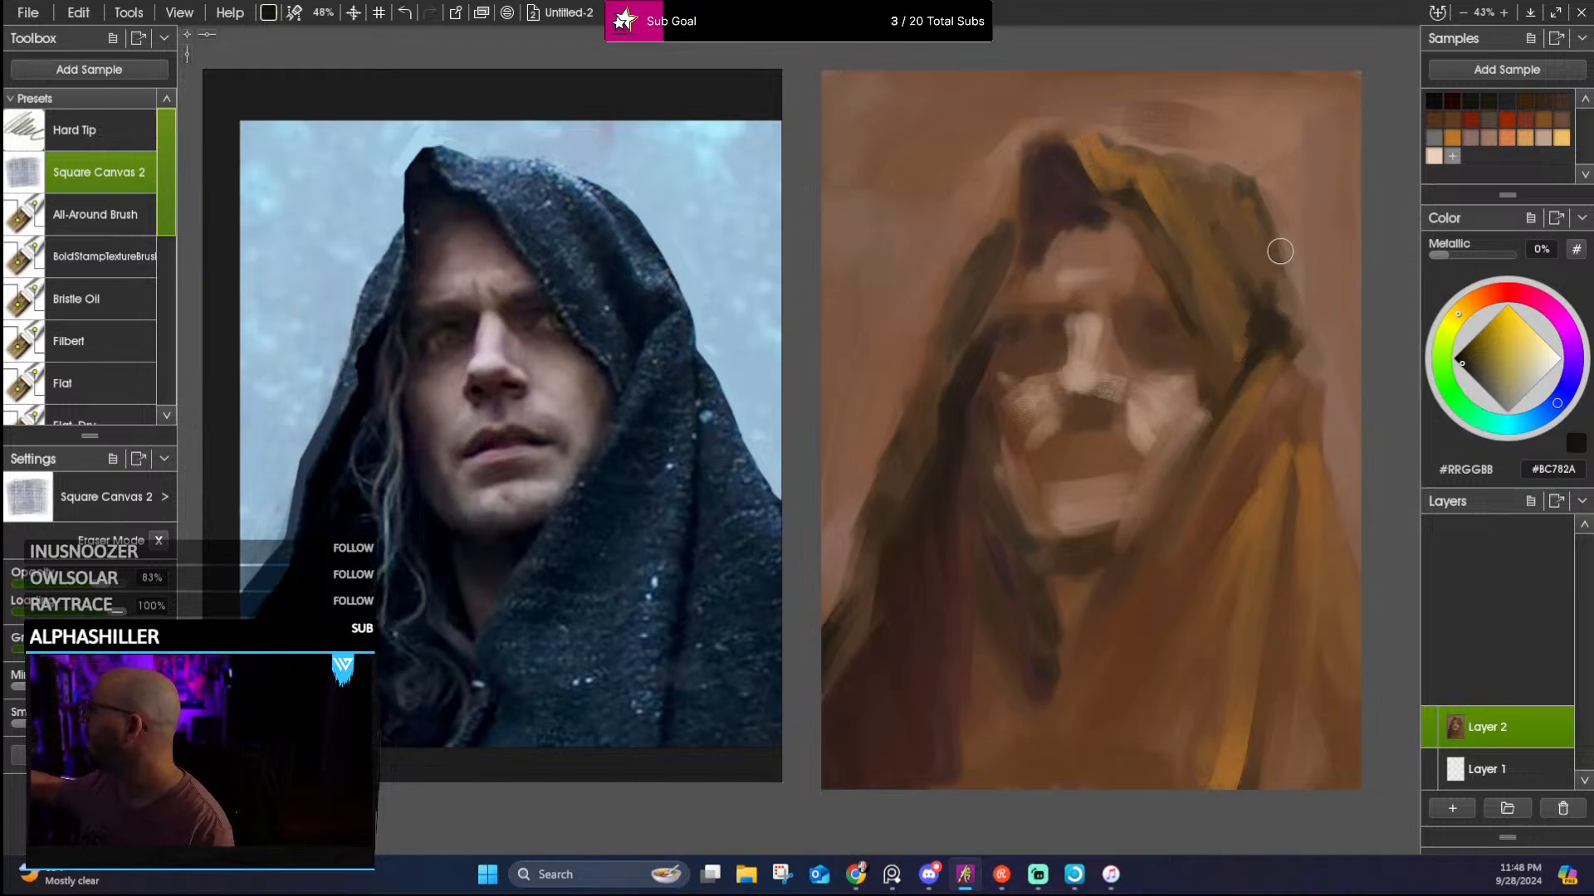
click(1525, 121)
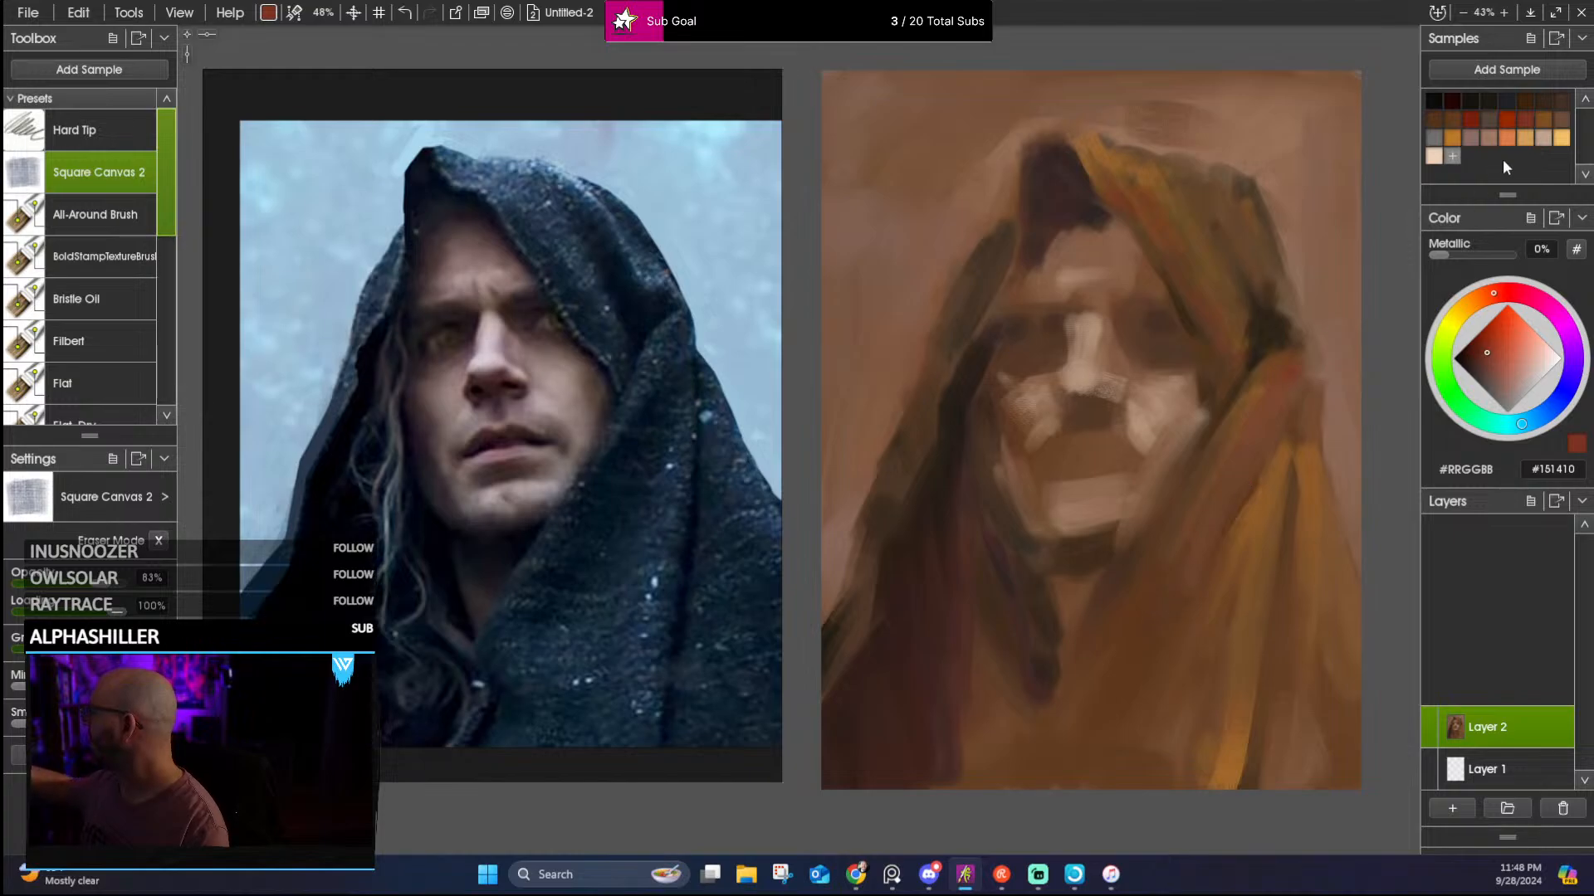
Work dark brown #55331B into the cloak around the neck and deepen the shadow beside the left jaw with near-black #1D1A11
click(1451, 118)
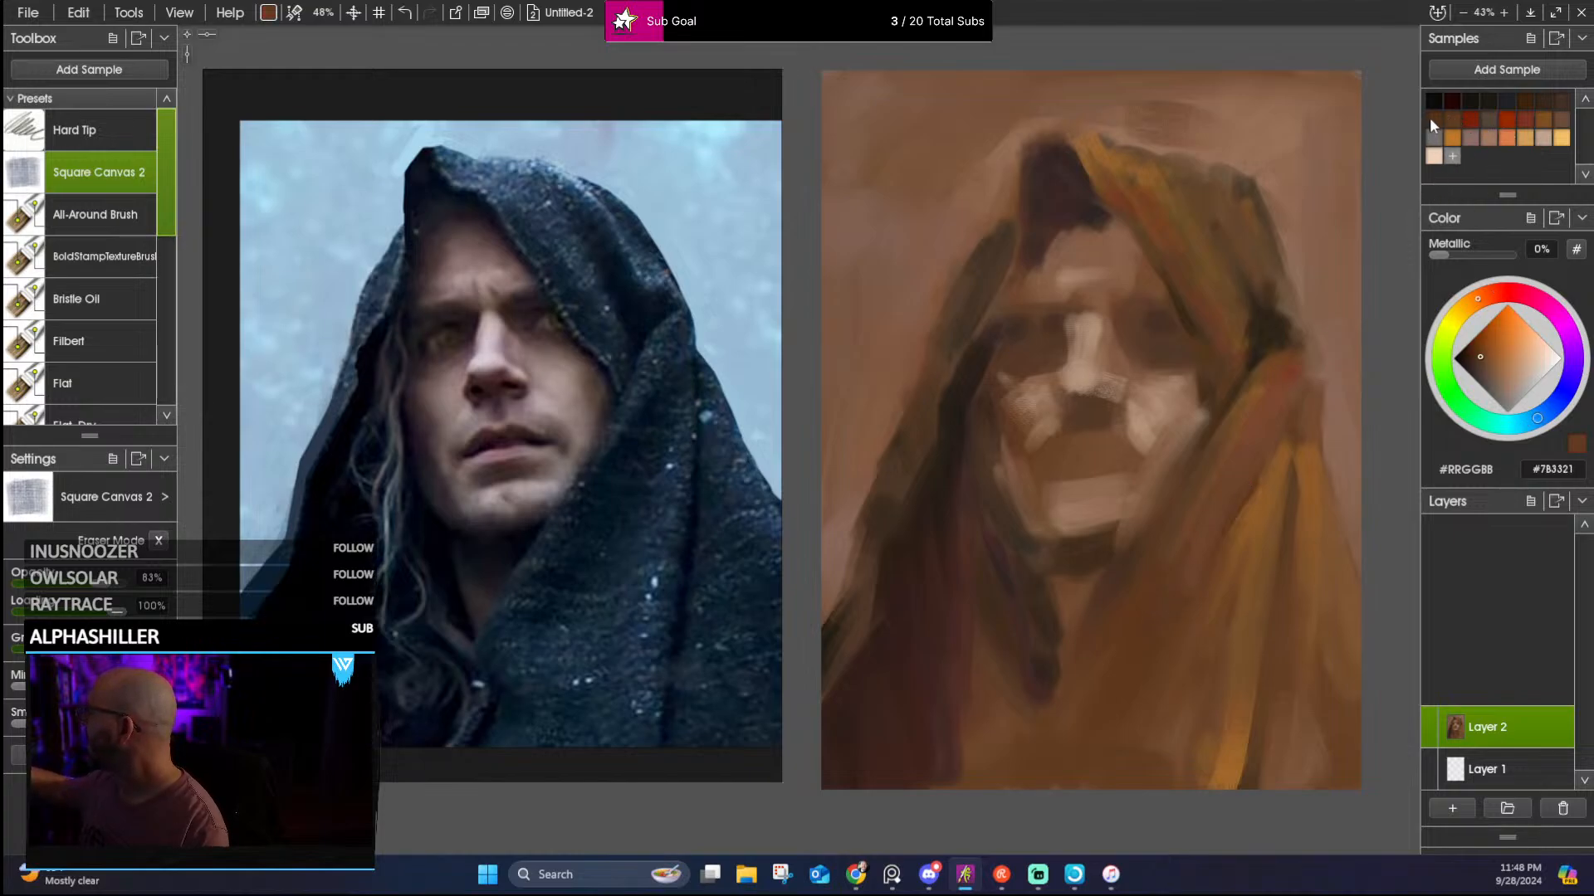
click(1431, 119)
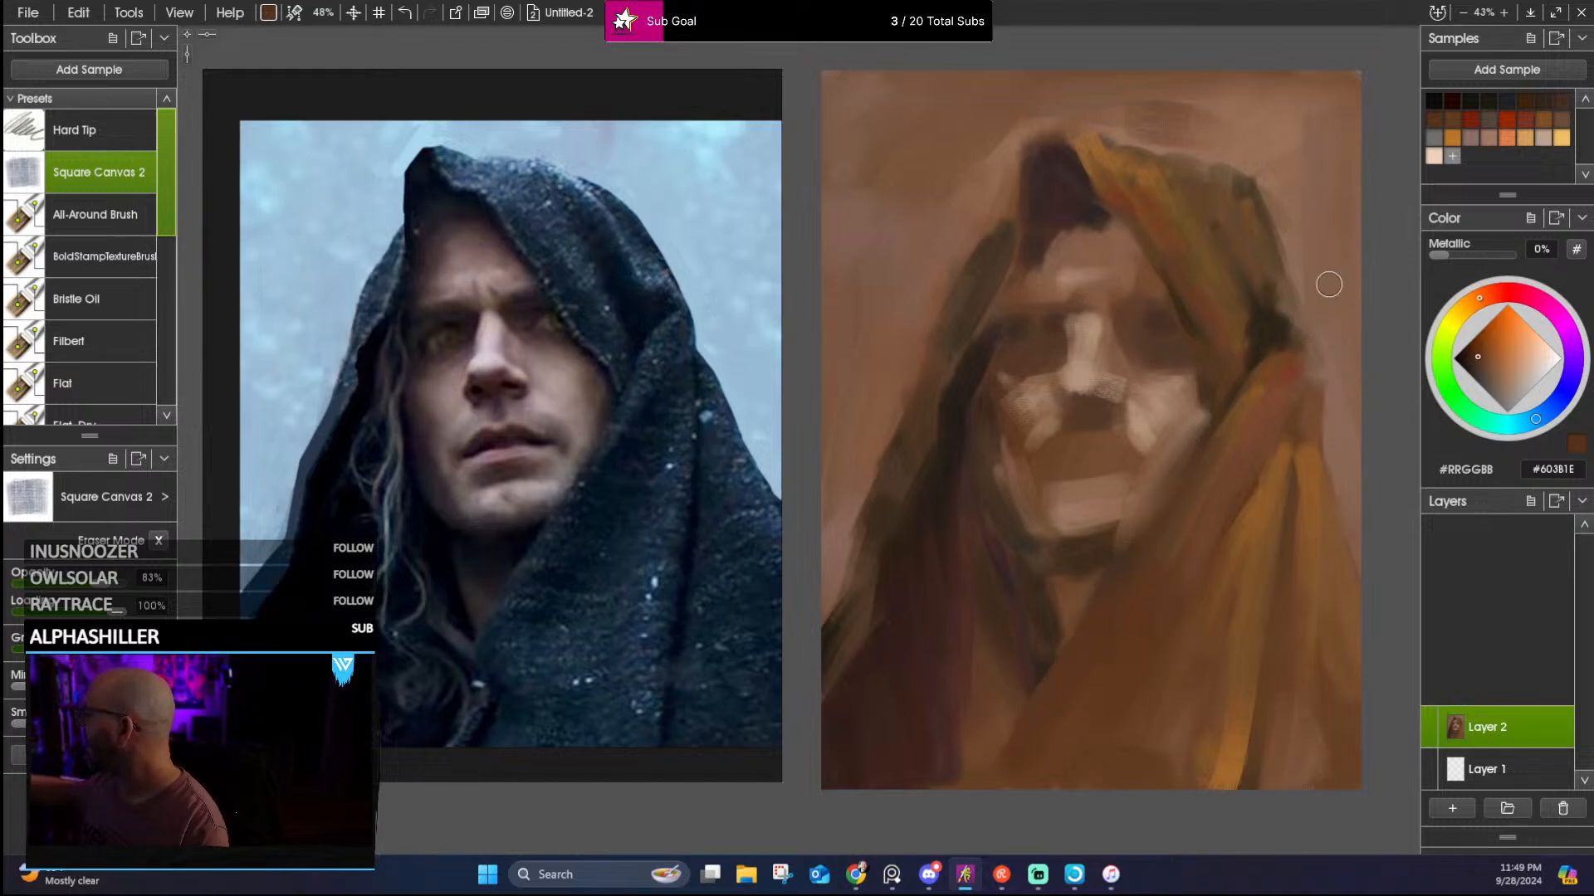
click(1484, 99)
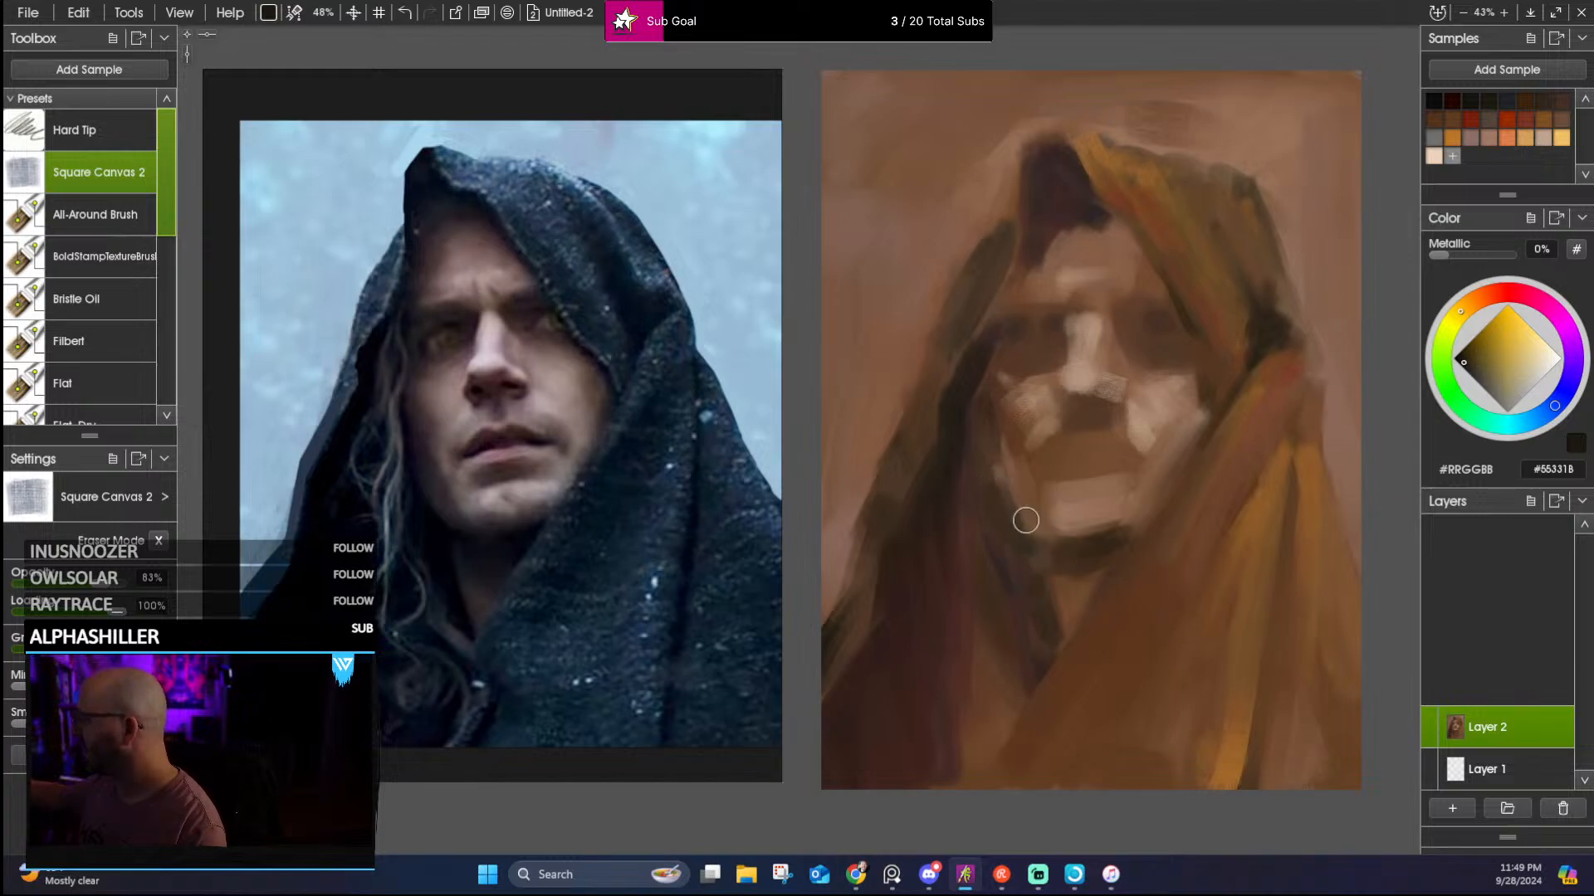
Paint deep red #220401 shadows beside the neck, along the hood's left inner edge and up into its peak
click(1453, 98)
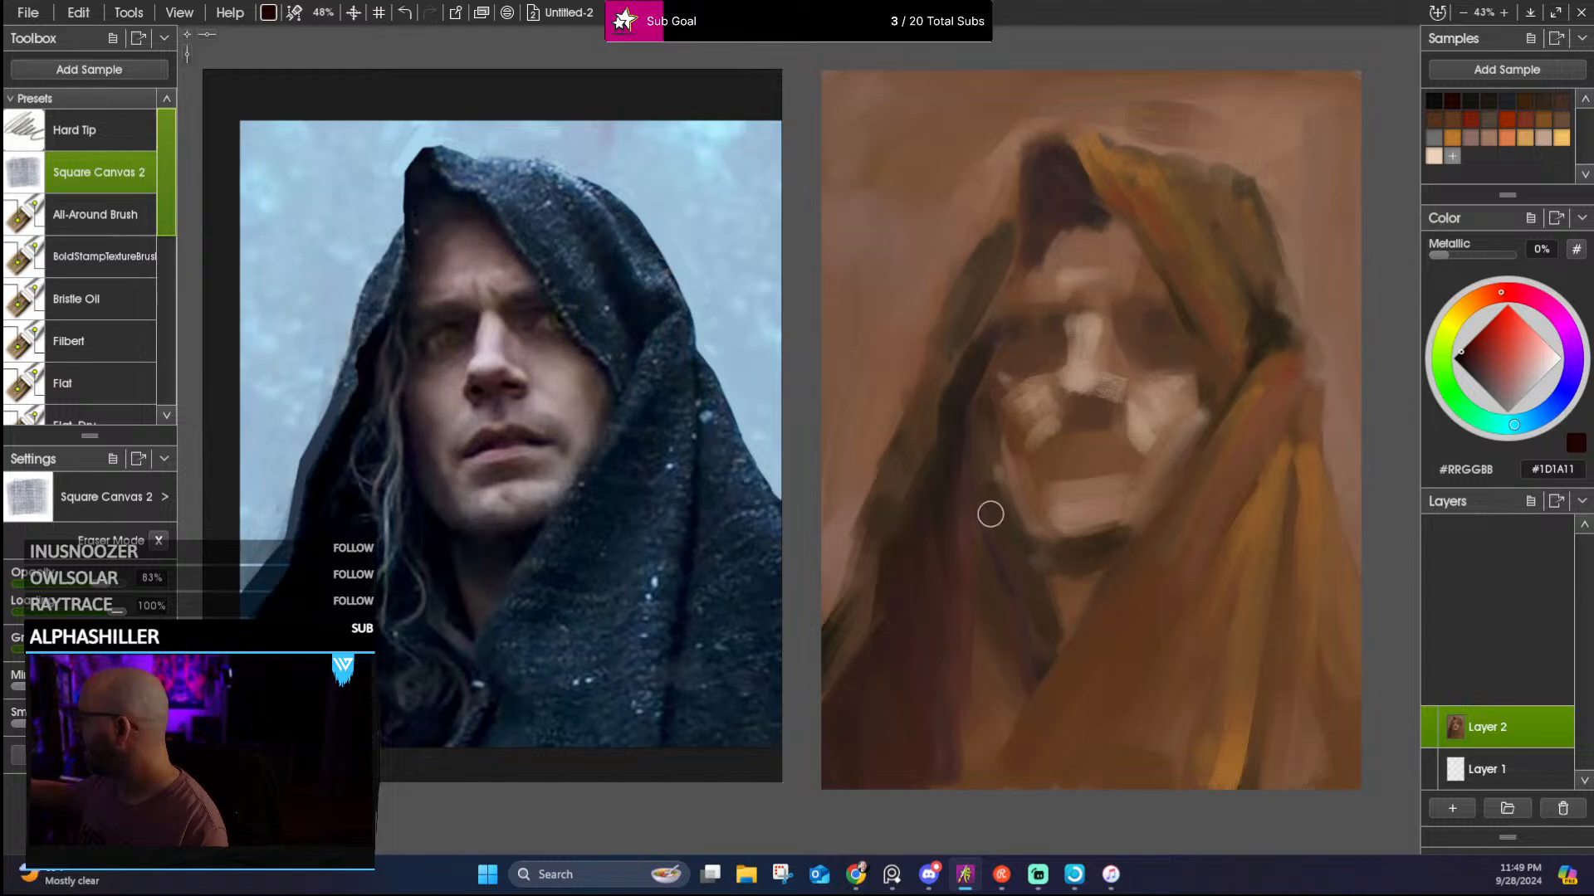
drag(990, 514, 999, 523)
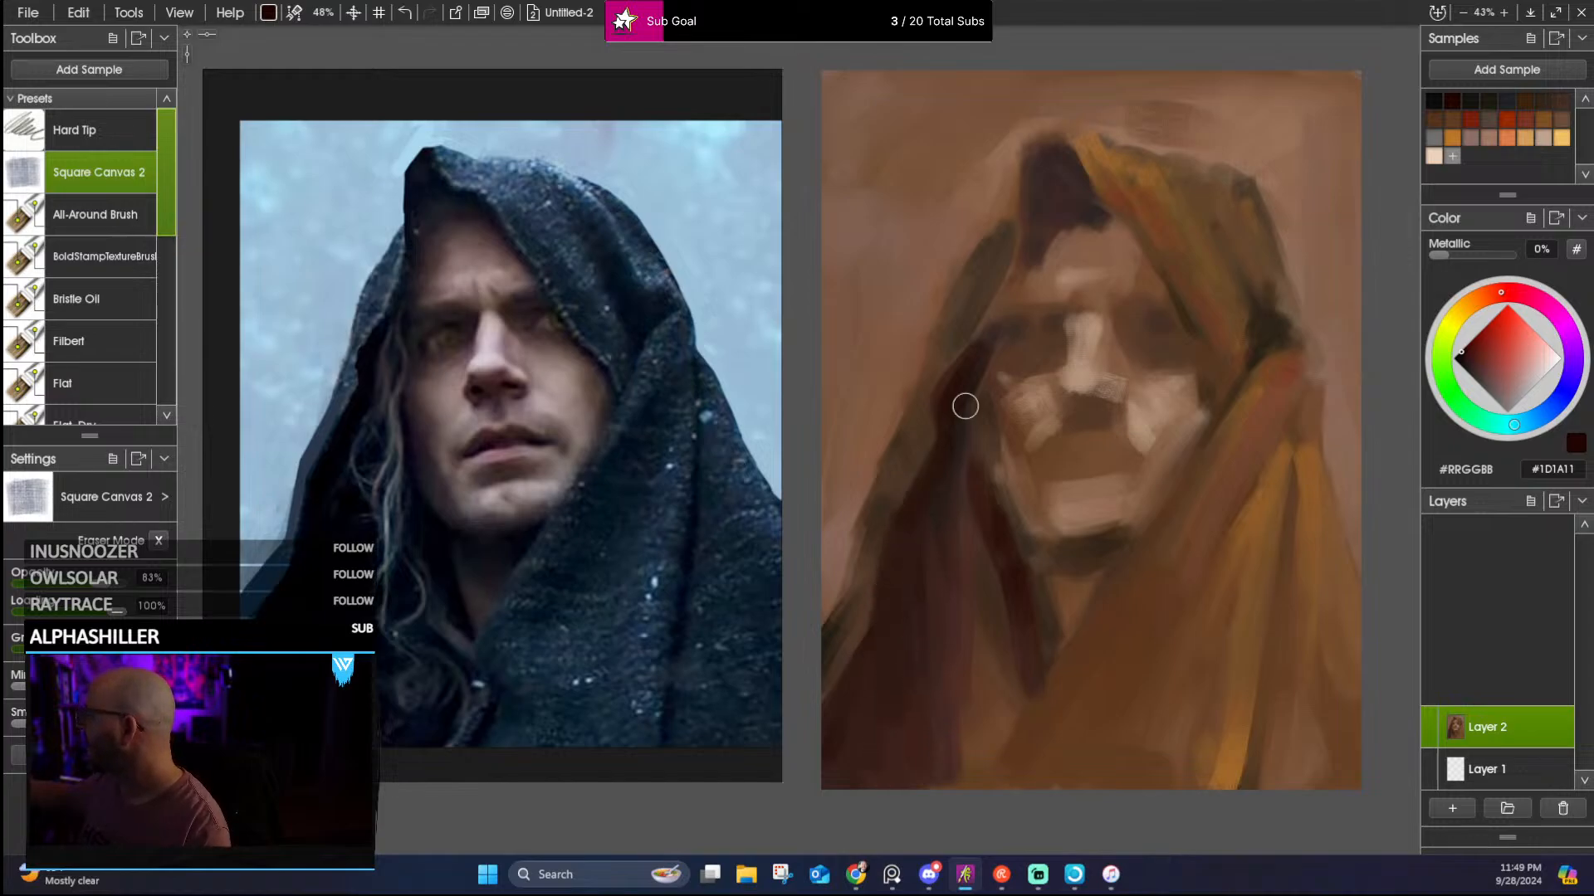
mouse_move(961, 370)
mouse_down()
mouse_move(1010, 279)
mouse_move(998, 349)
mouse_move(1055, 175)
mouse_move(1038, 175)
mouse_move(1045, 203)
mouse_move(1042, 170)
mouse_move(1072, 164)
mouse_move(1057, 182)
mouse_move(1039, 167)
mouse_move(1038, 257)
mouse_move(1064, 153)
mouse_move(1083, 195)
mouse_up()
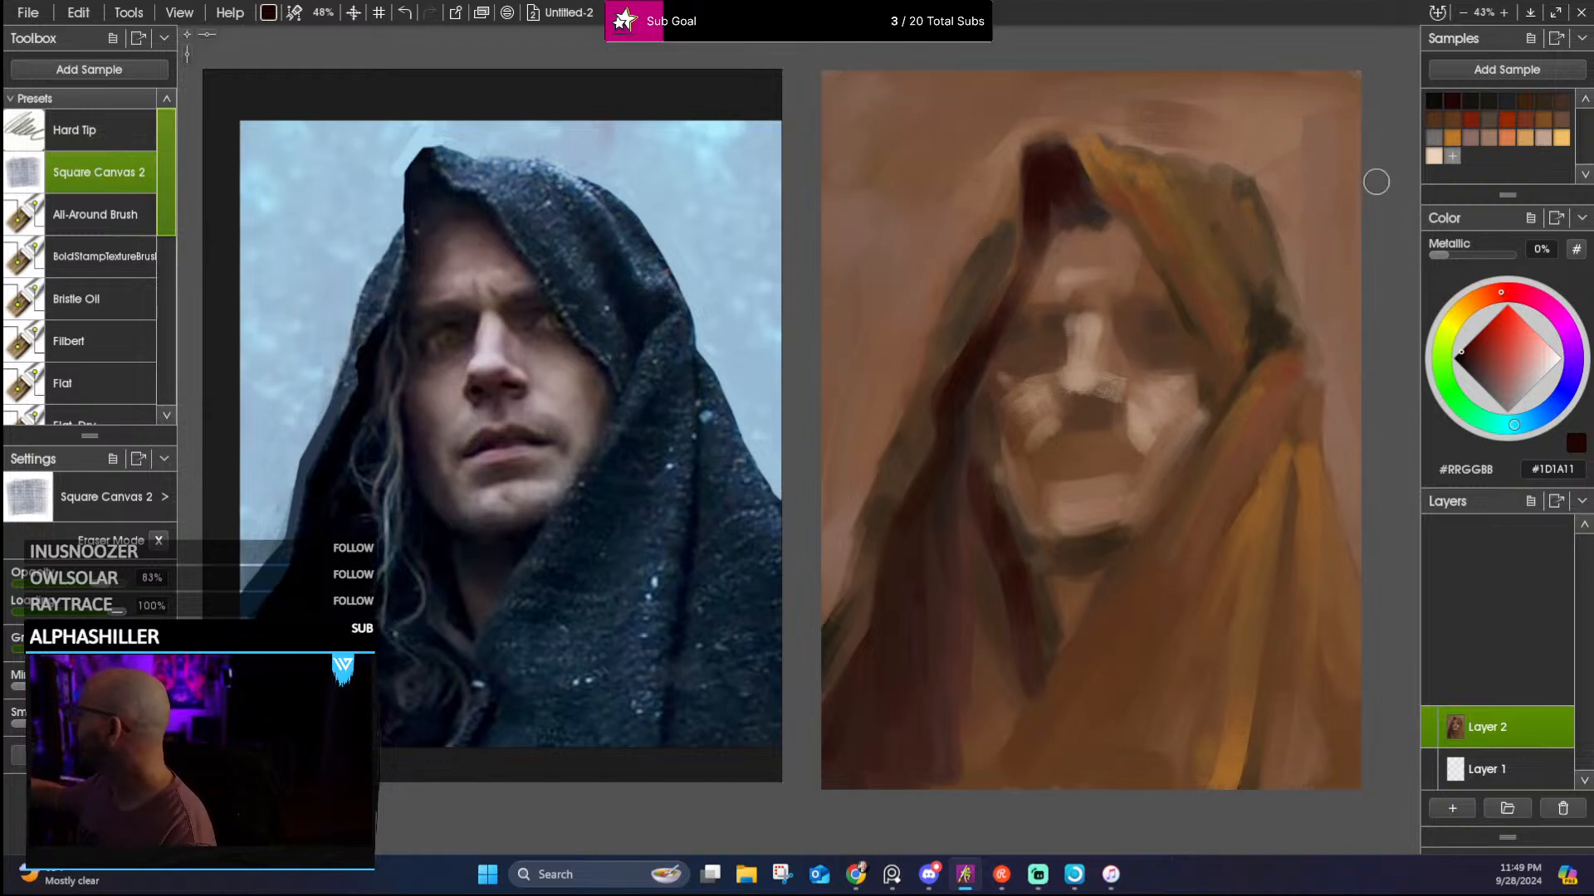
Paint crisp pale cream highlights on the nose bridge, the right-hand cheek, the chin and the forehead
click(1432, 156)
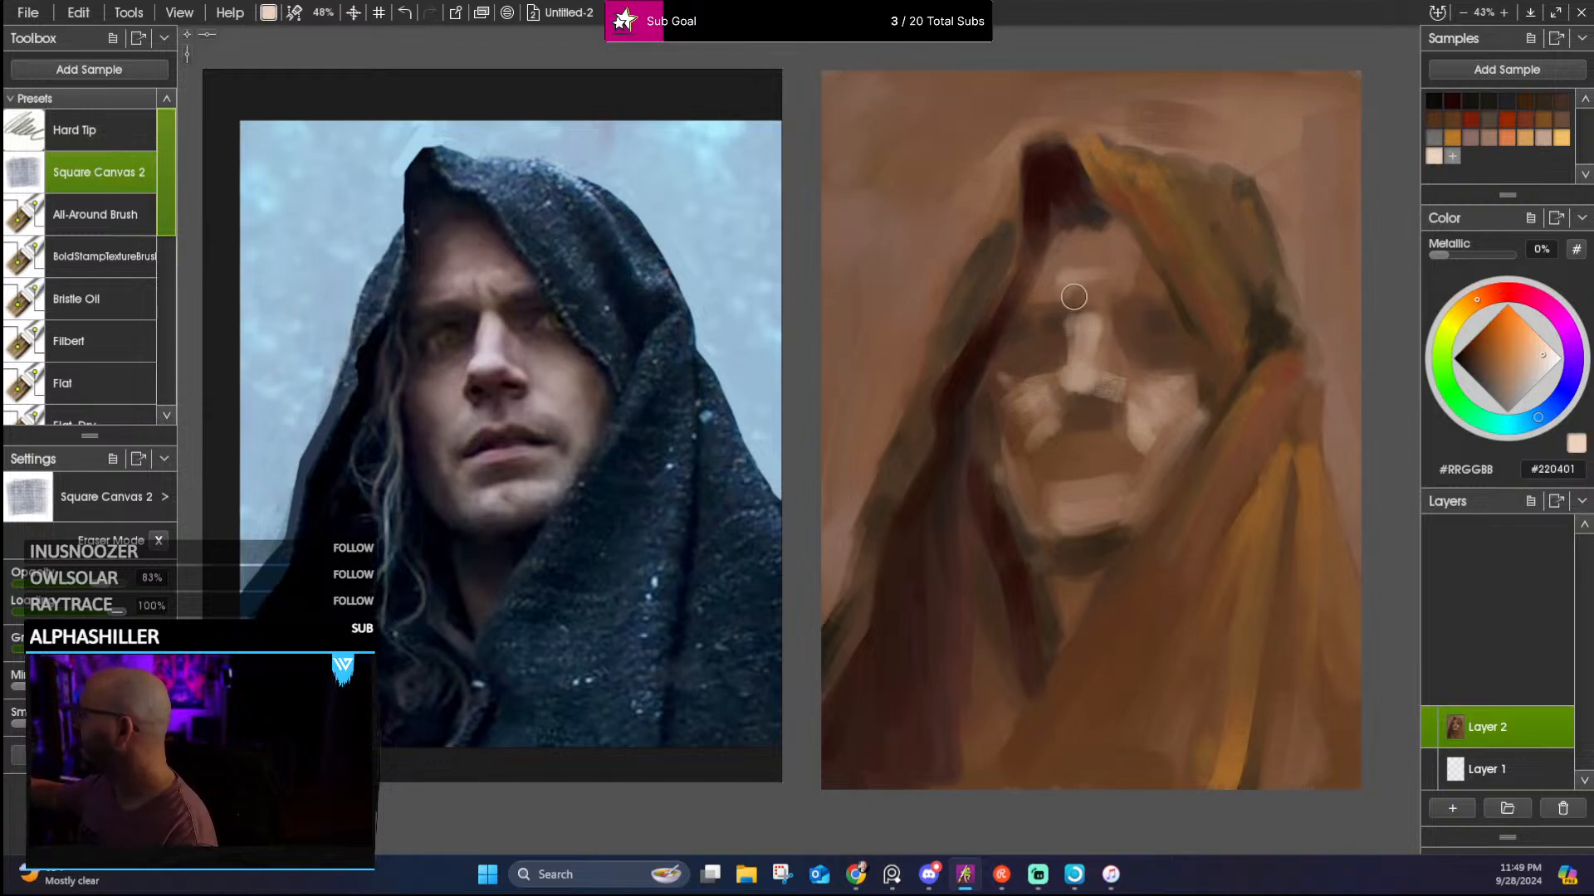
mouse_move(1077, 381)
mouse_down()
mouse_move(1098, 381)
mouse_move(1083, 359)
mouse_up()
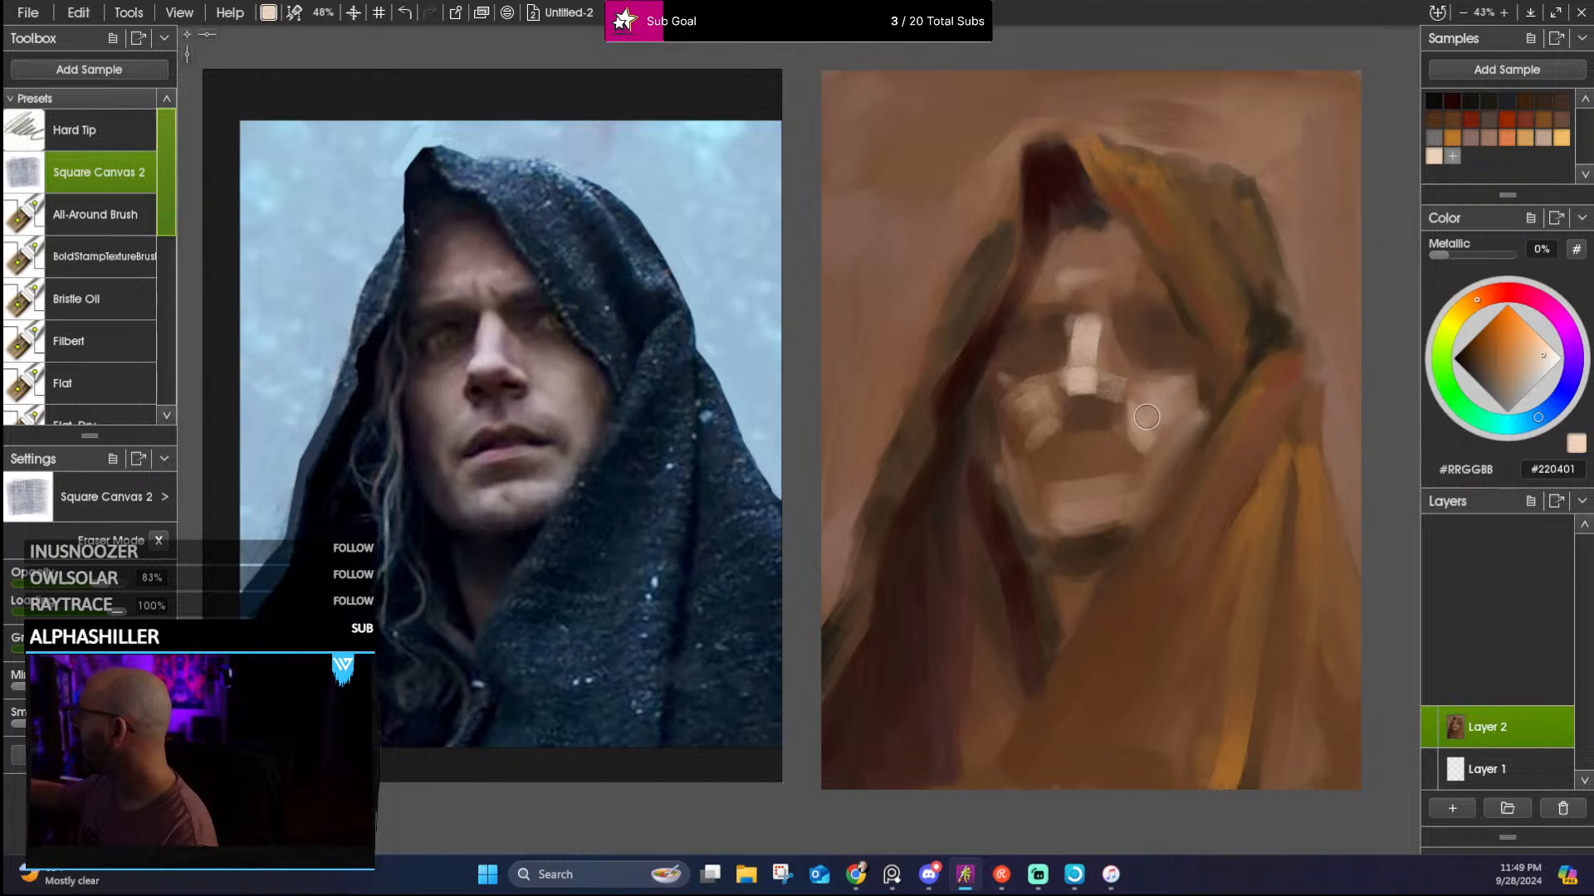
drag(1147, 417, 1163, 426)
drag(1054, 499, 1075, 493)
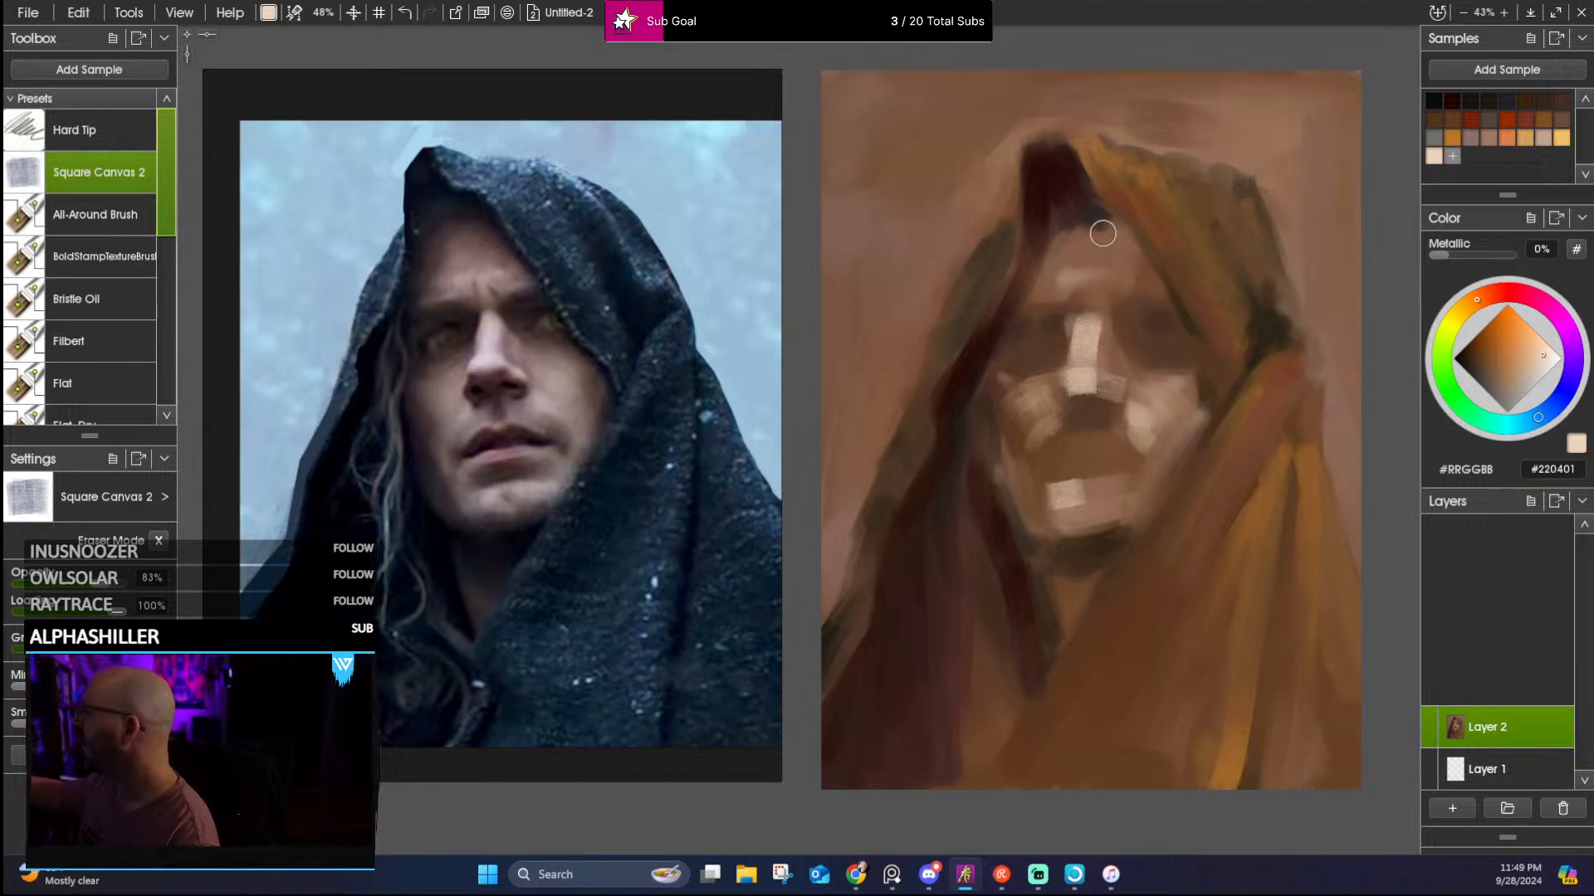
drag(1063, 281, 1091, 278)
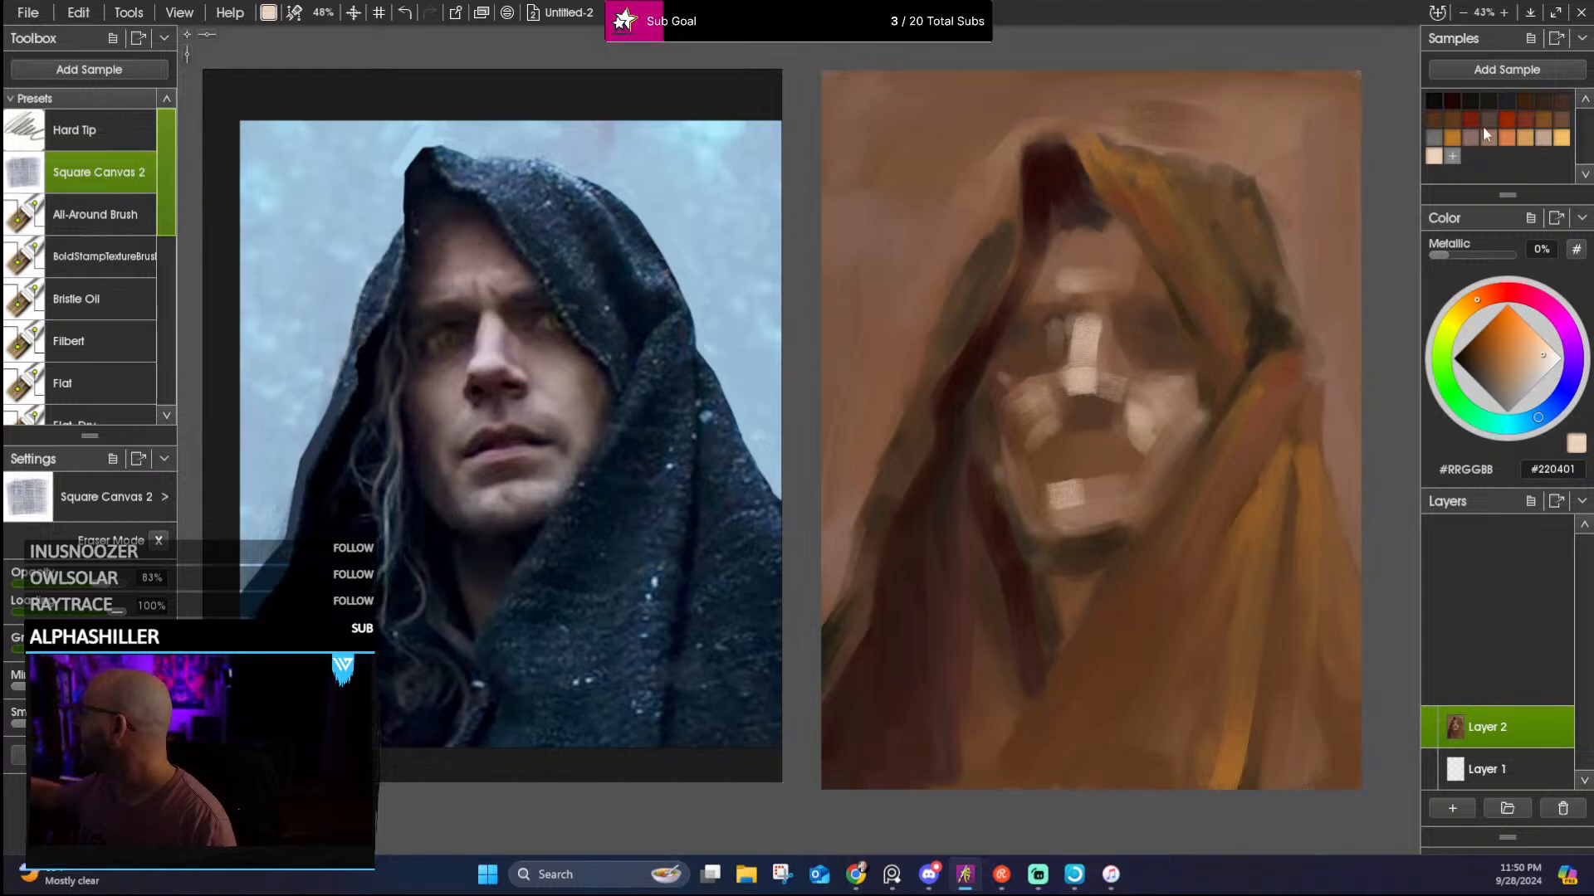
Darken the eye sockets on both sides of the nose bridge with near-black
click(1466, 98)
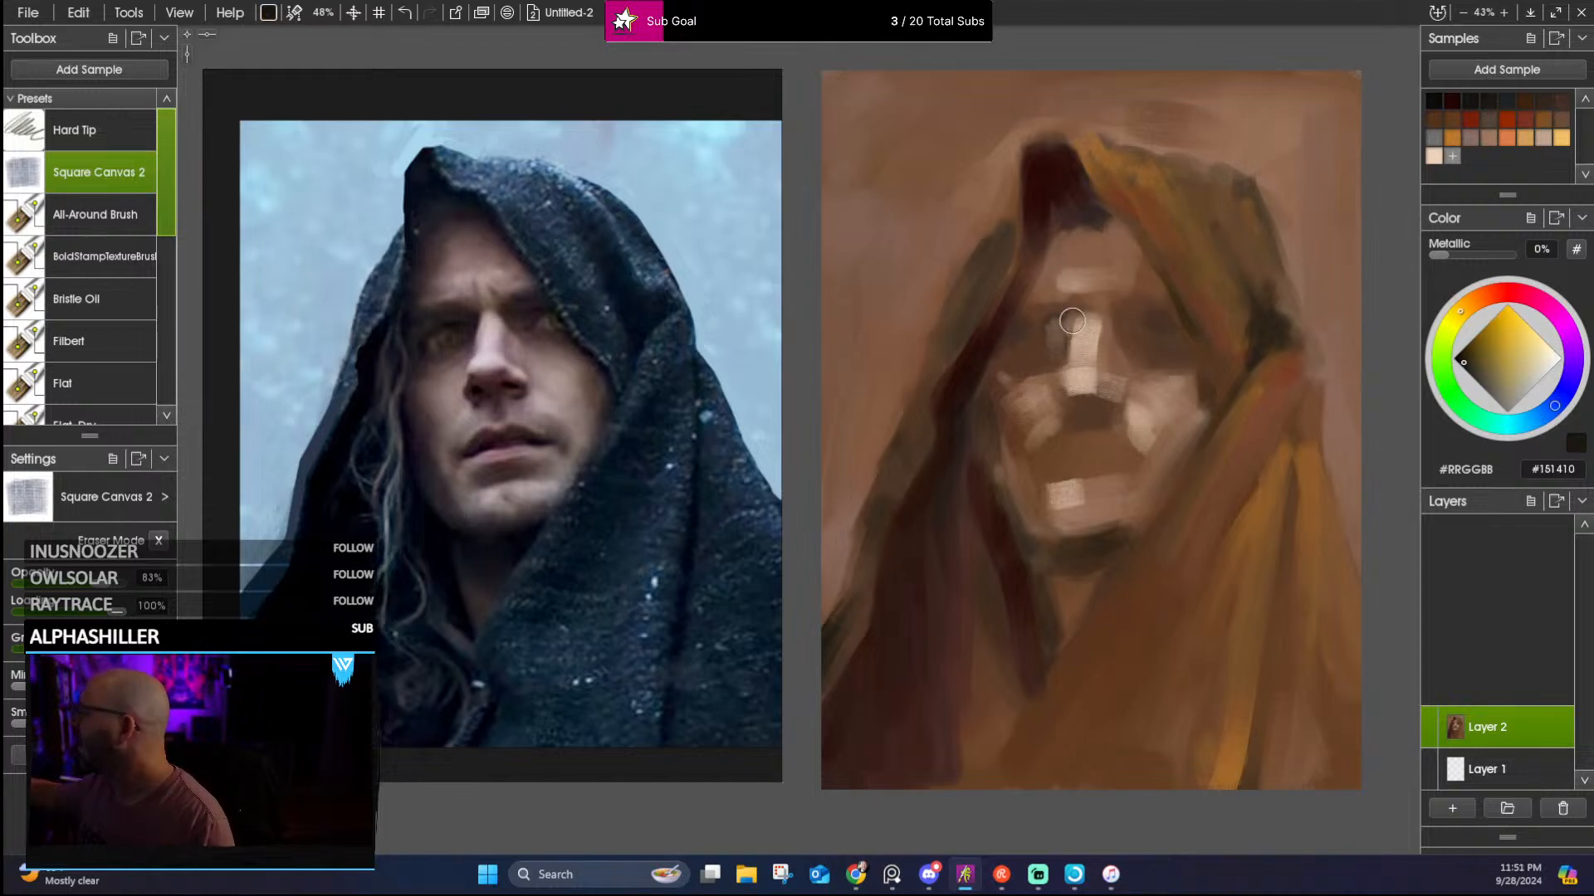
mouse_move(1055, 335)
mouse_down()
mouse_move(1063, 369)
mouse_move(1066, 241)
mouse_move(1045, 340)
mouse_move(1057, 327)
mouse_move(1007, 355)
mouse_move(1038, 332)
mouse_move(1009, 360)
mouse_move(1073, 362)
mouse_up()
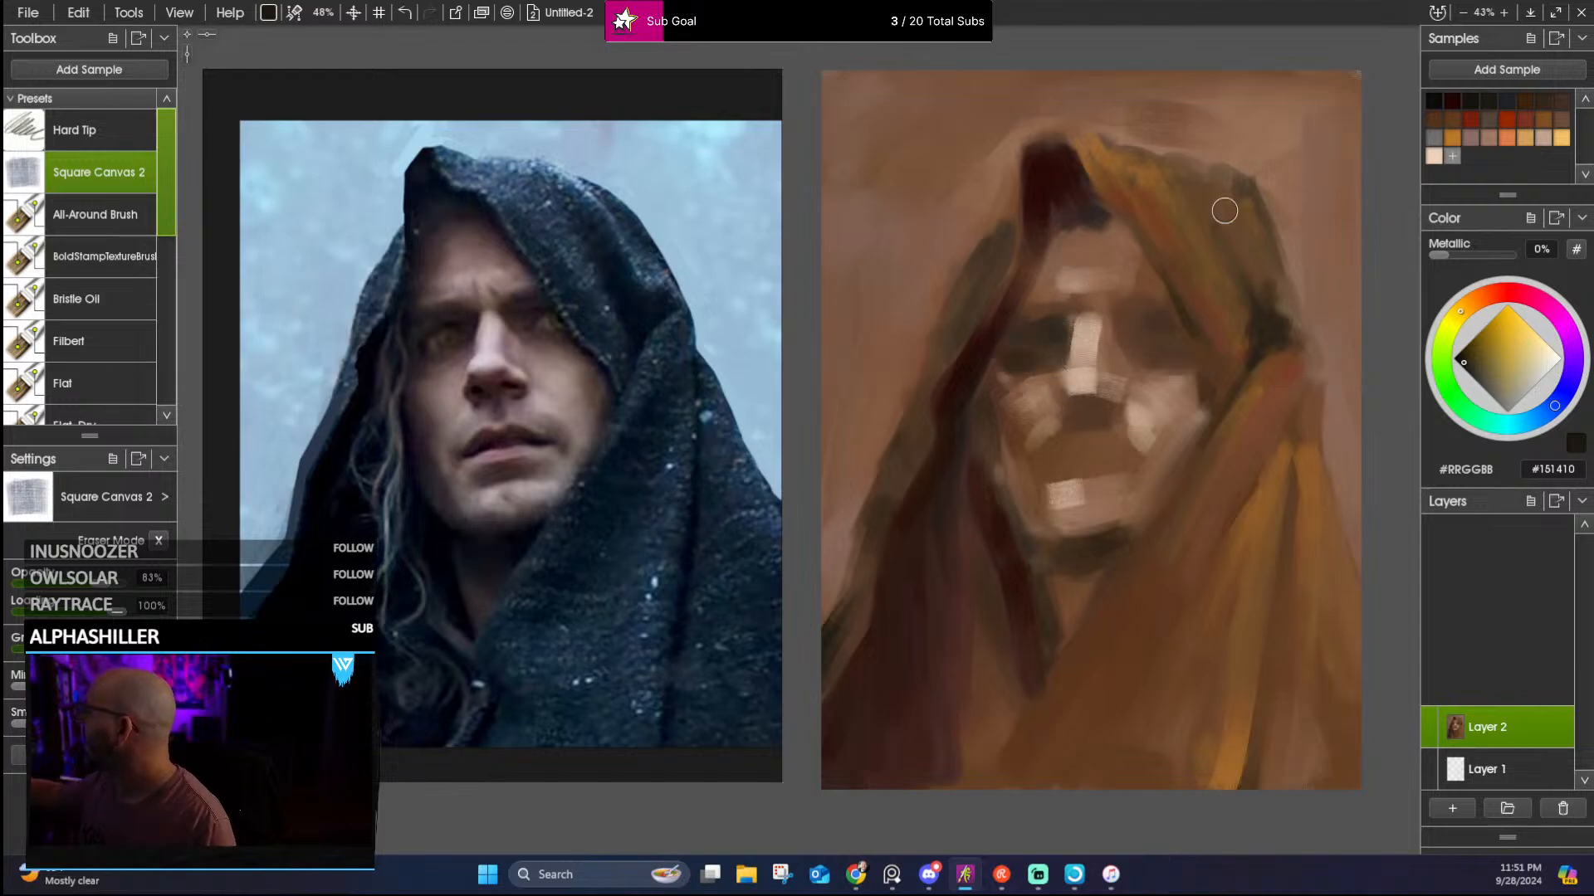
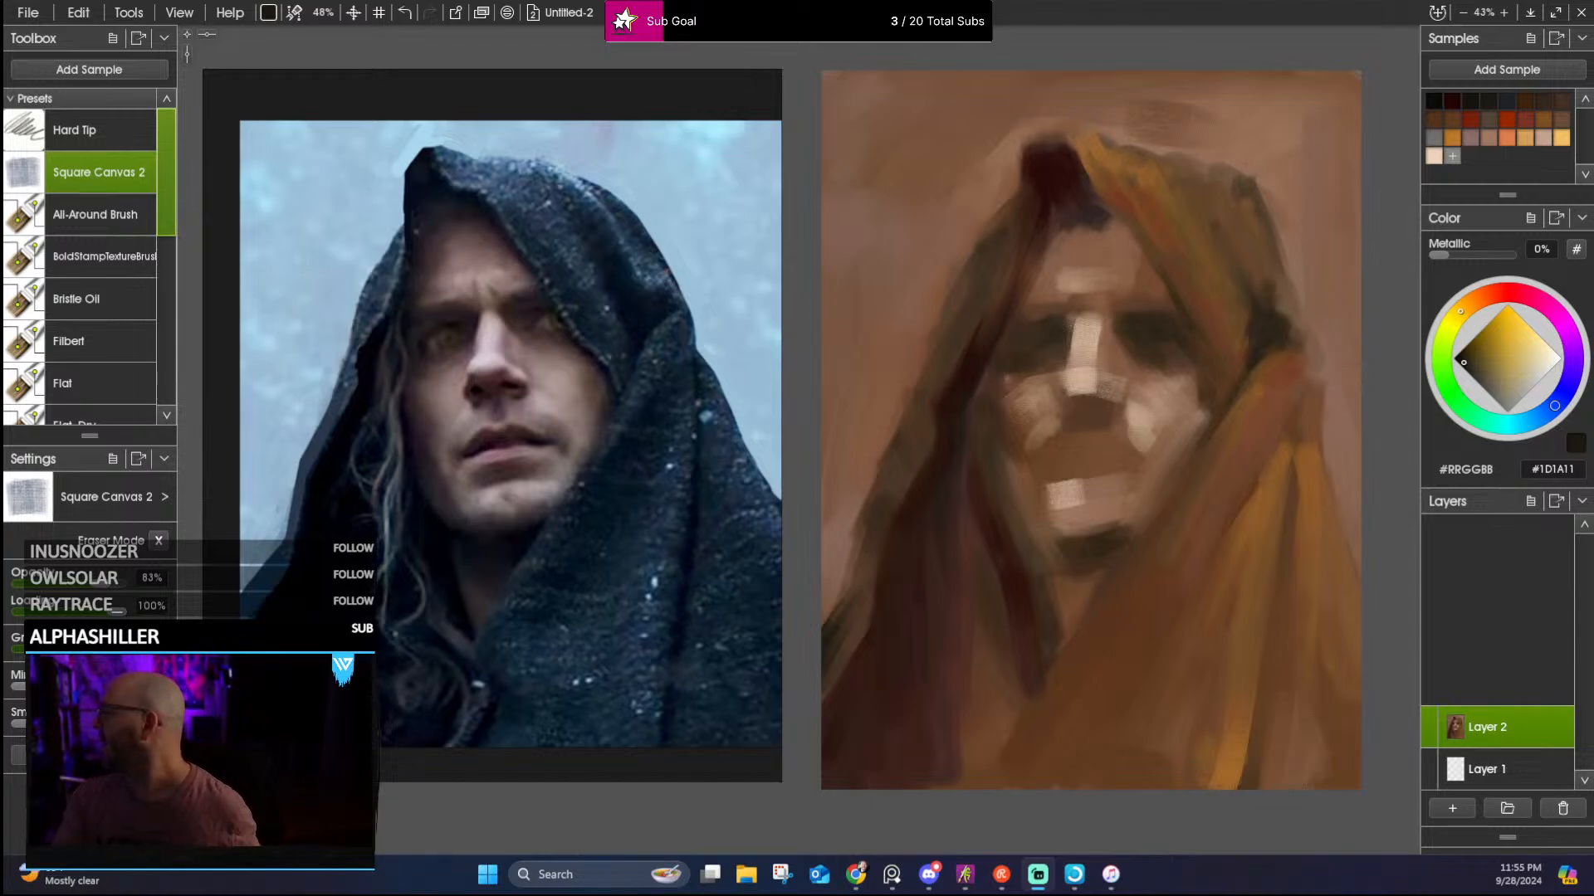
scroll(1018, 281, up, 1)
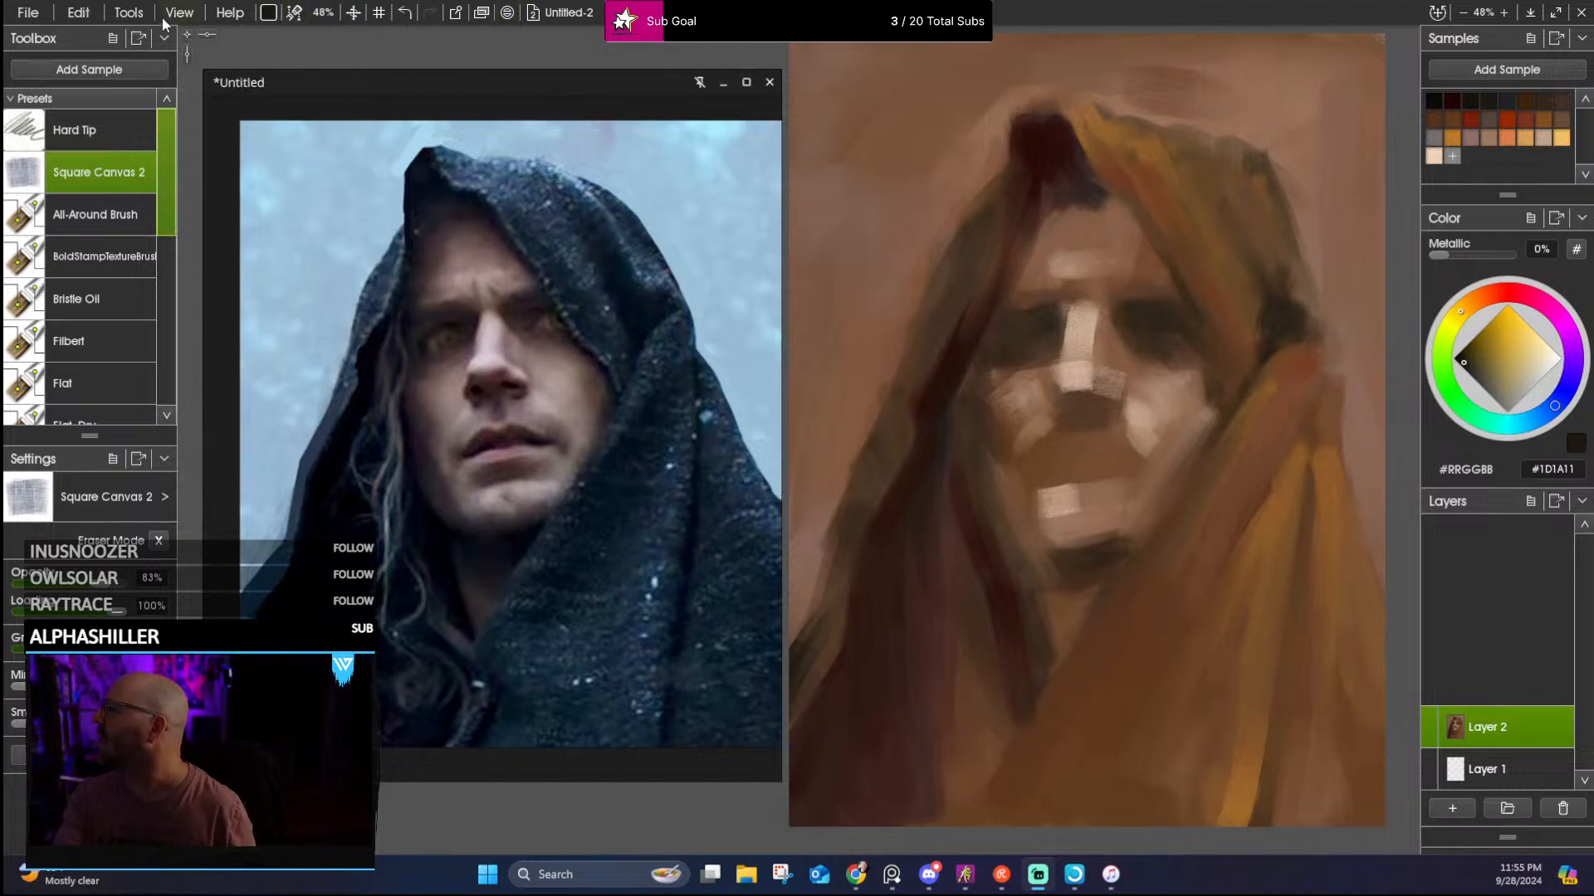
click(128, 11)
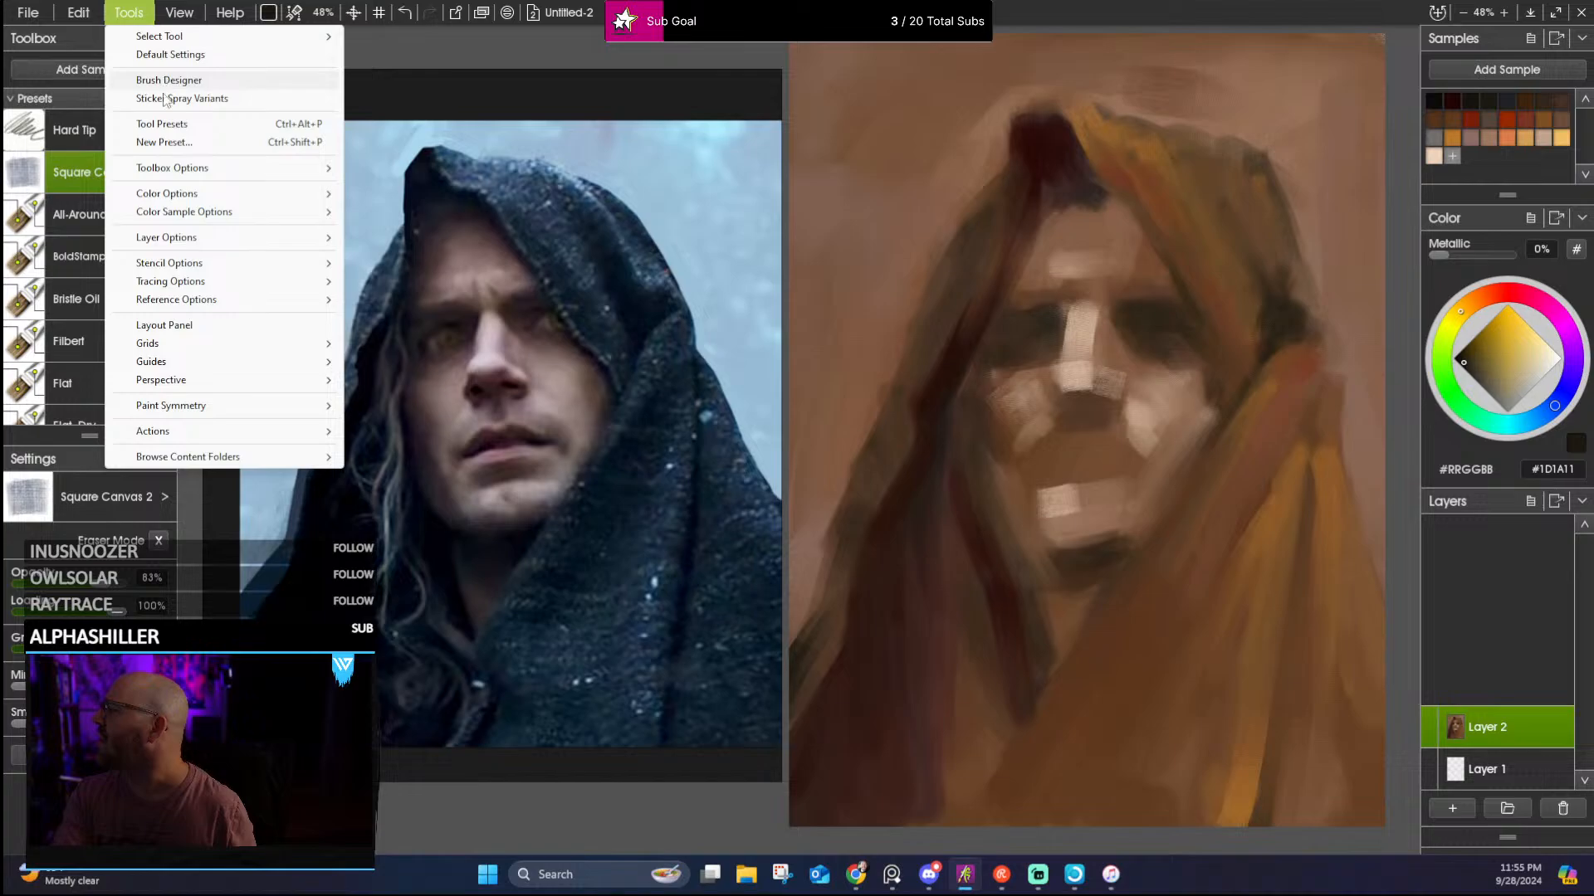
mouse_move(208, 240)
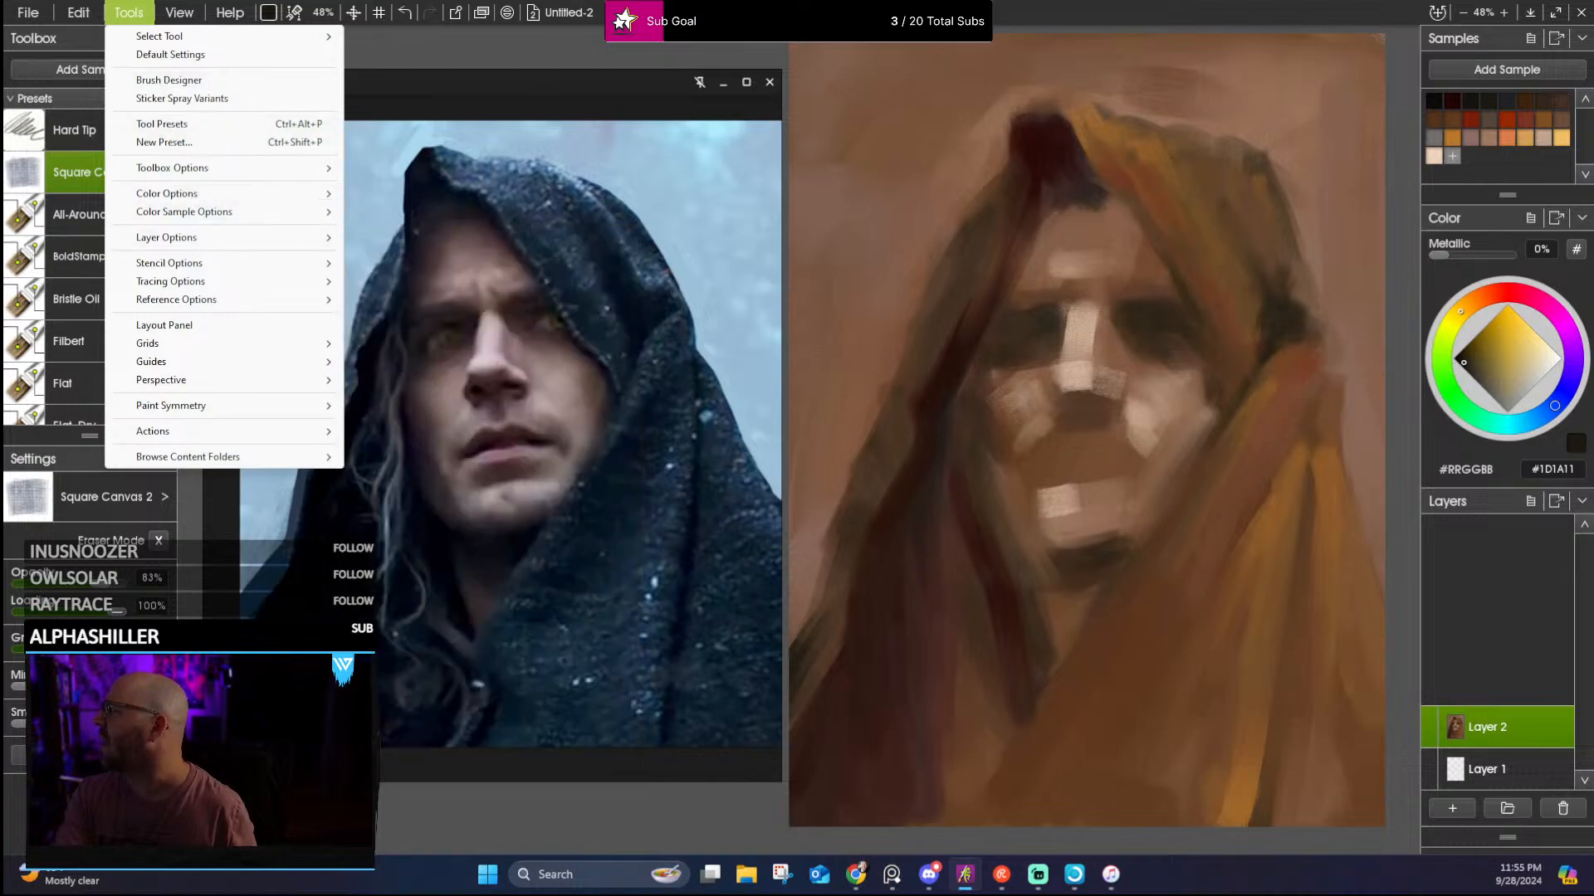
click(745, 106)
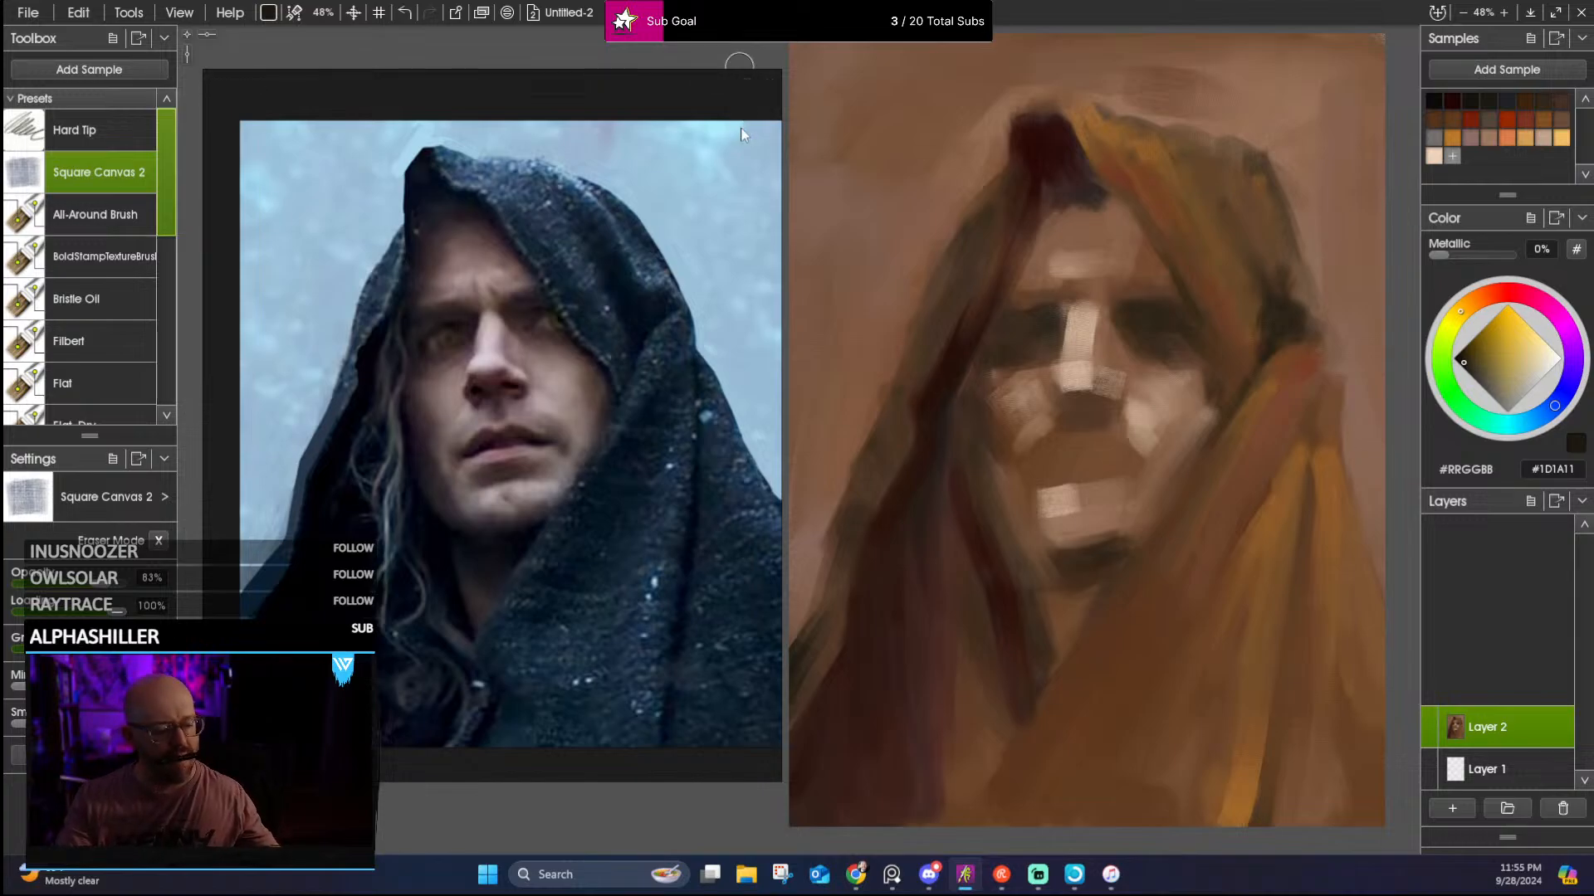
scroll(1094, 347, down, 3)
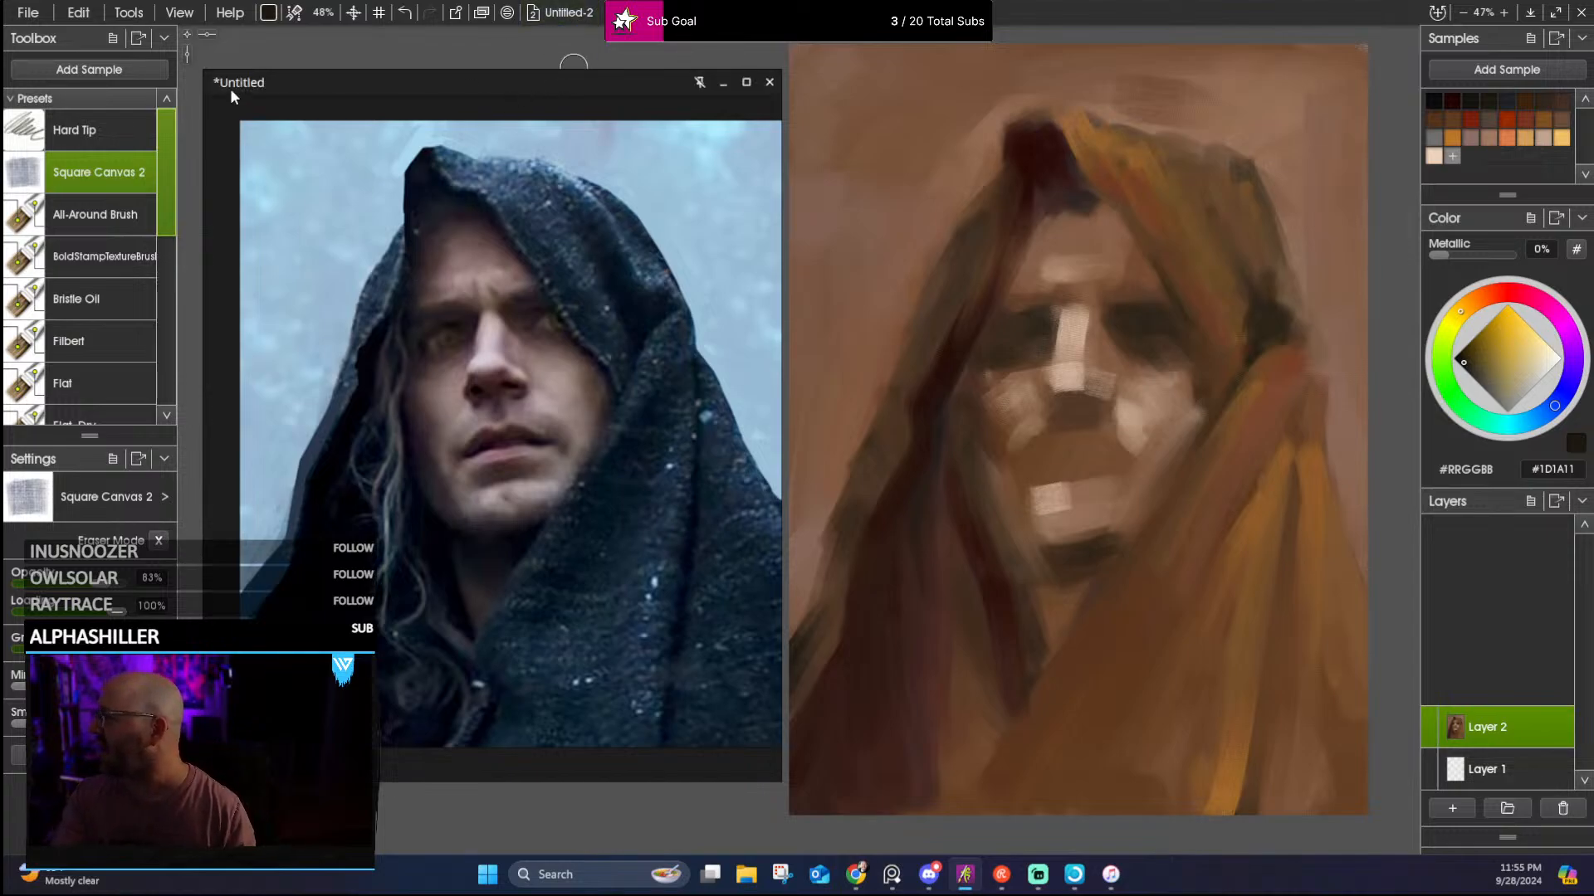
Show the Tool Picker, place it over the painting and switch to the selection tool
click(179, 13)
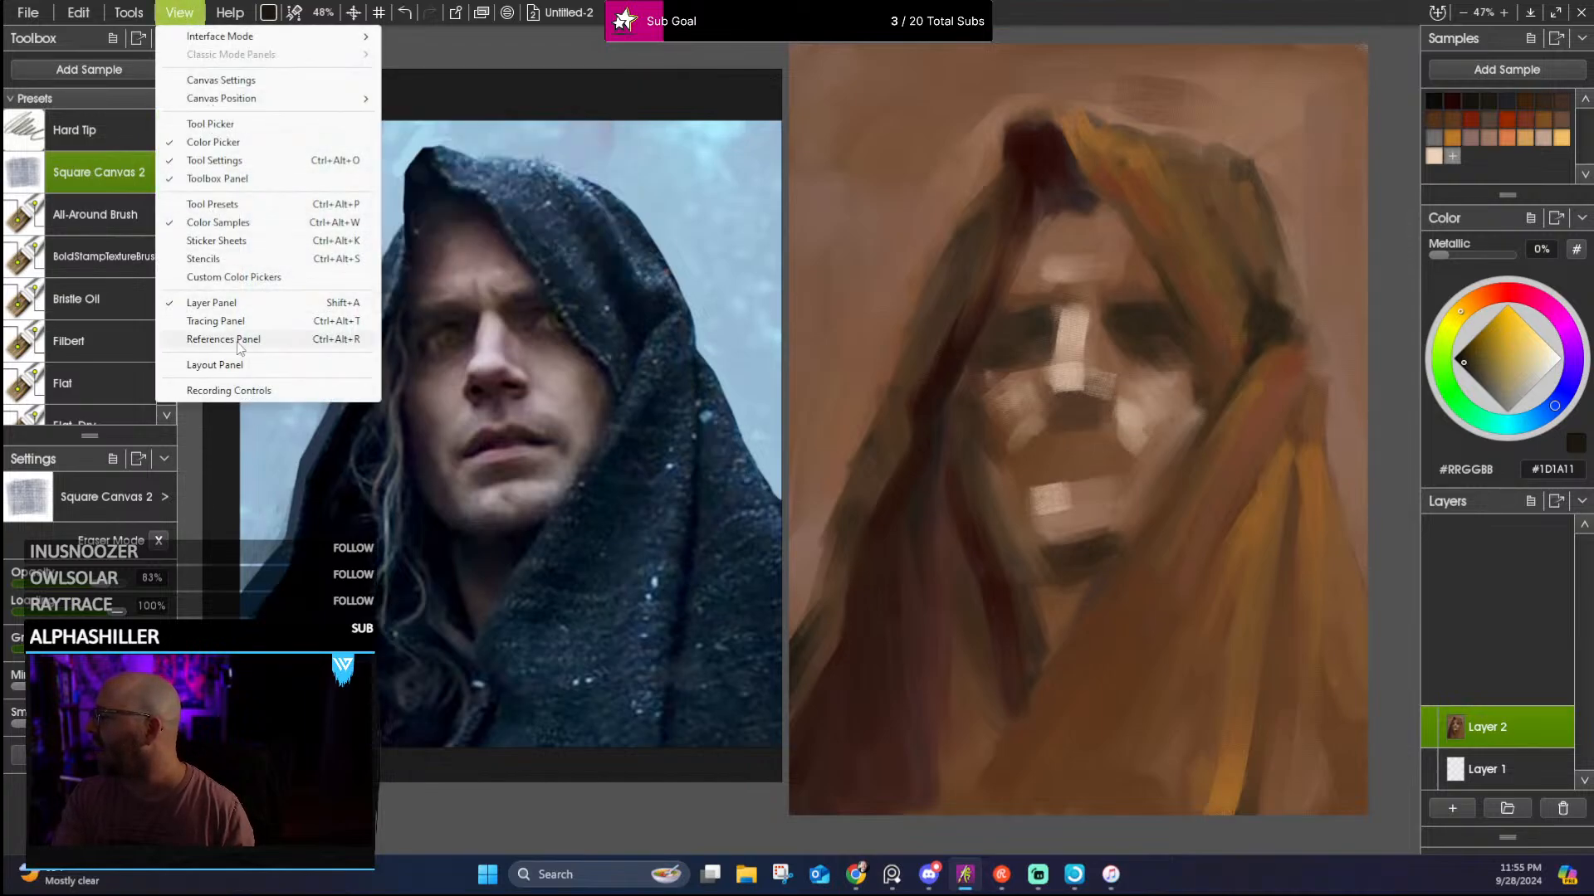
click(211, 124)
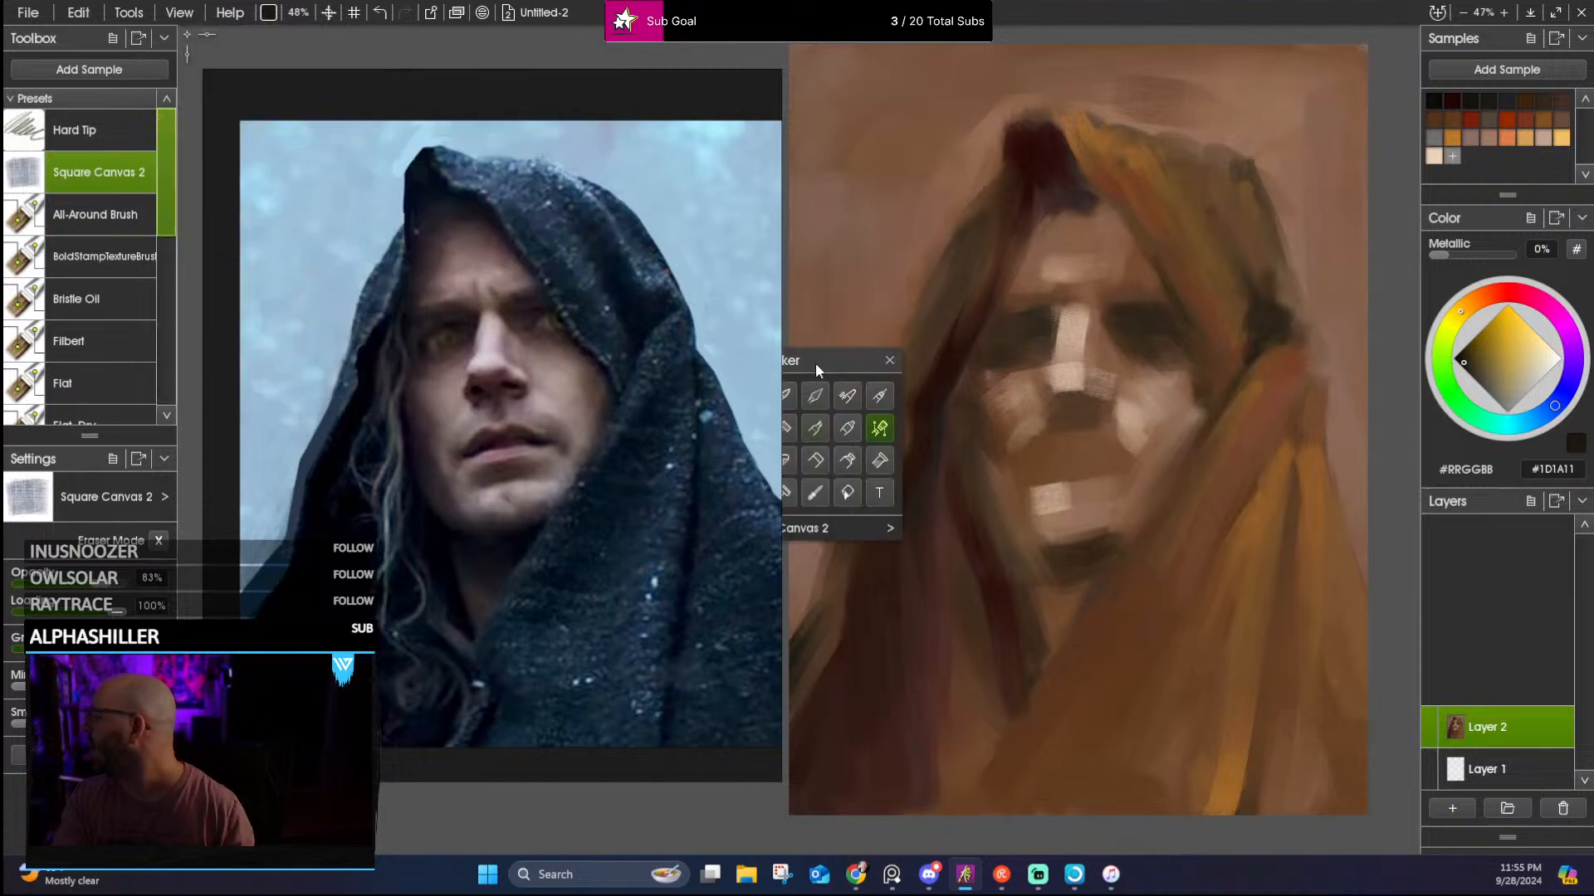
drag(815, 362, 933, 348)
click(879, 479)
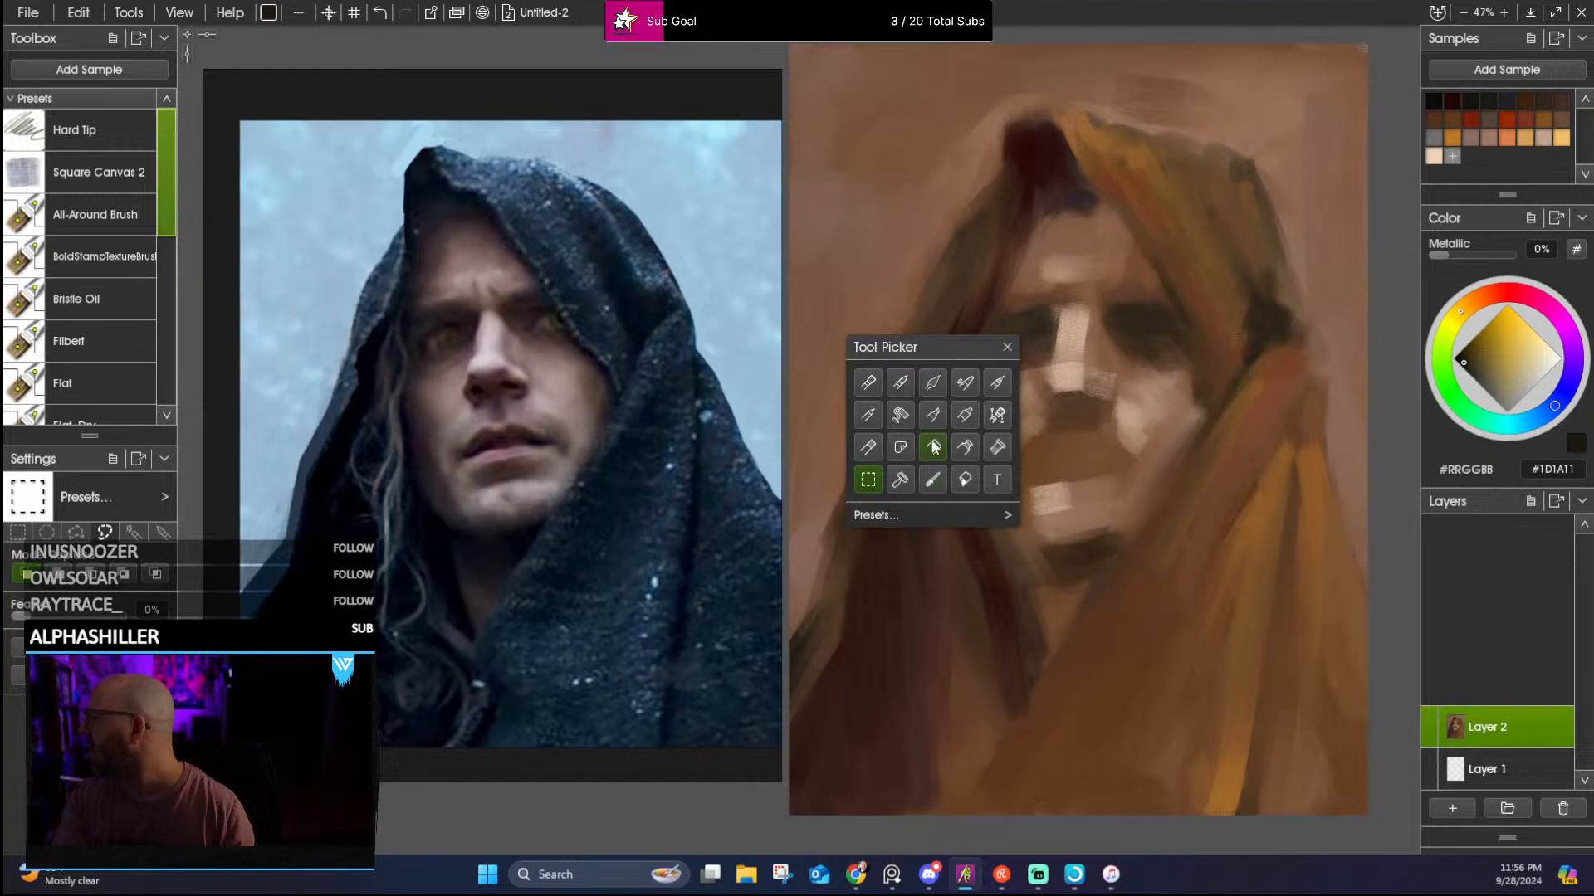
Transform Layer 2's contents, scaling the painting to 110% width and height and rotating it to 355°
click(176, 12)
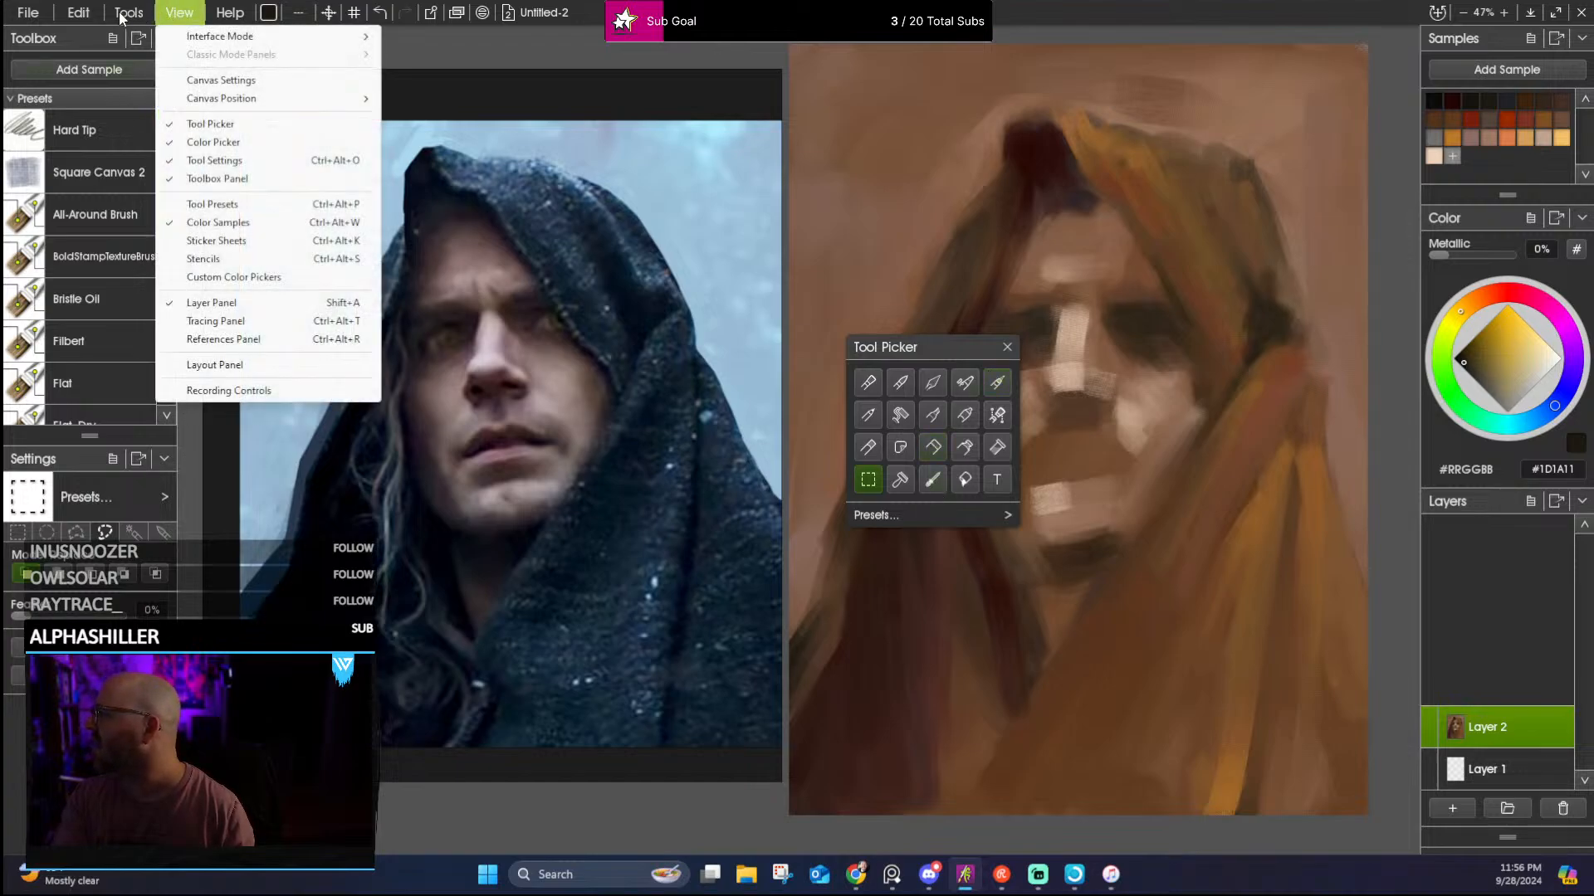
click(83, 13)
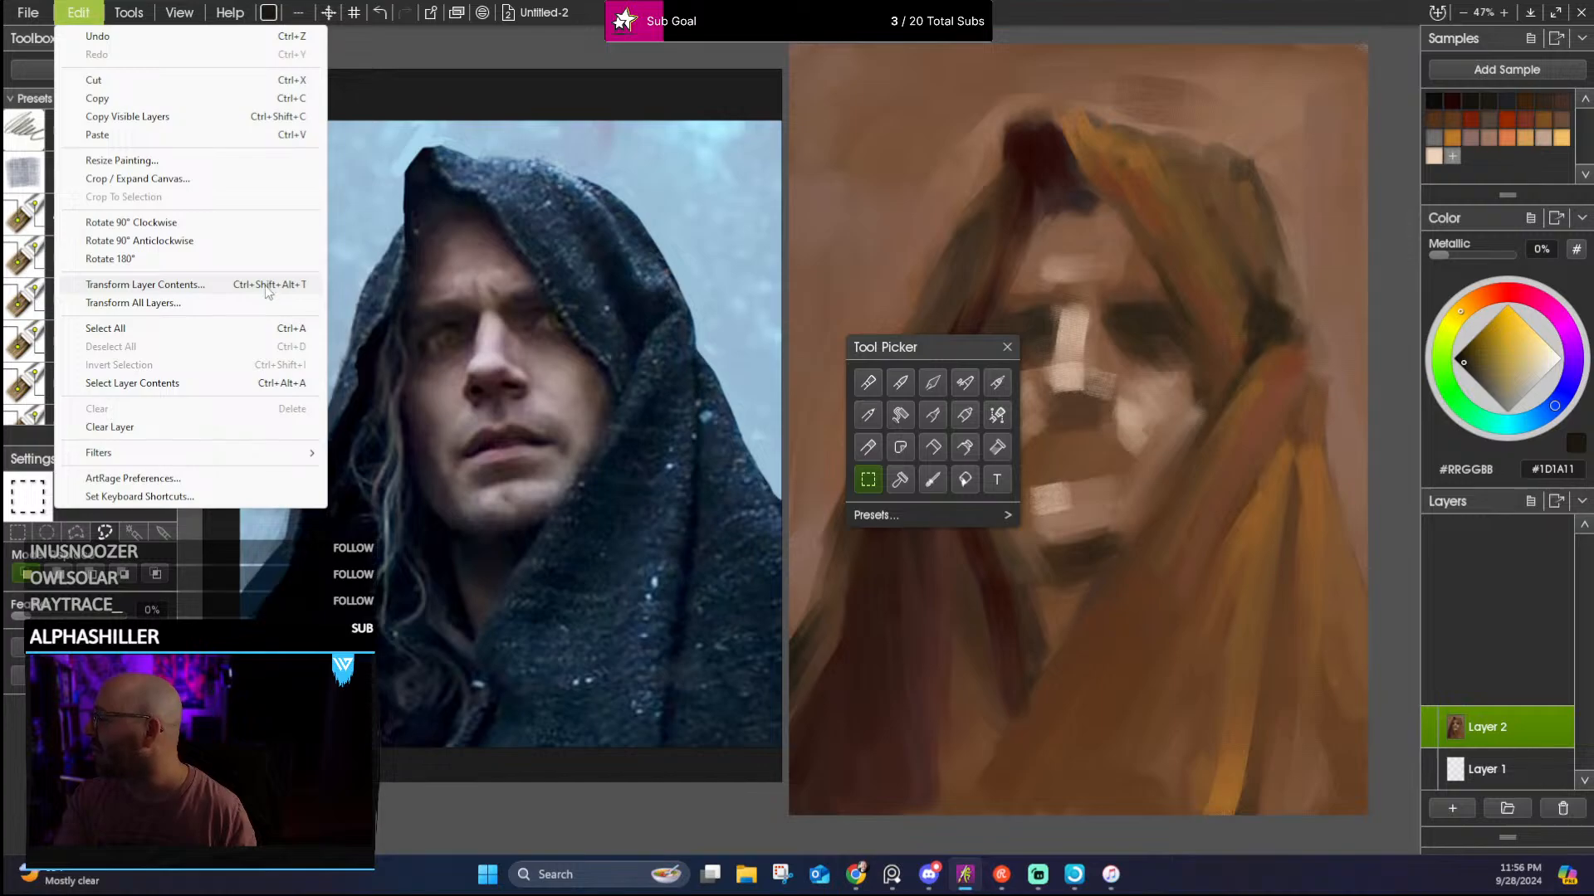
click(146, 285)
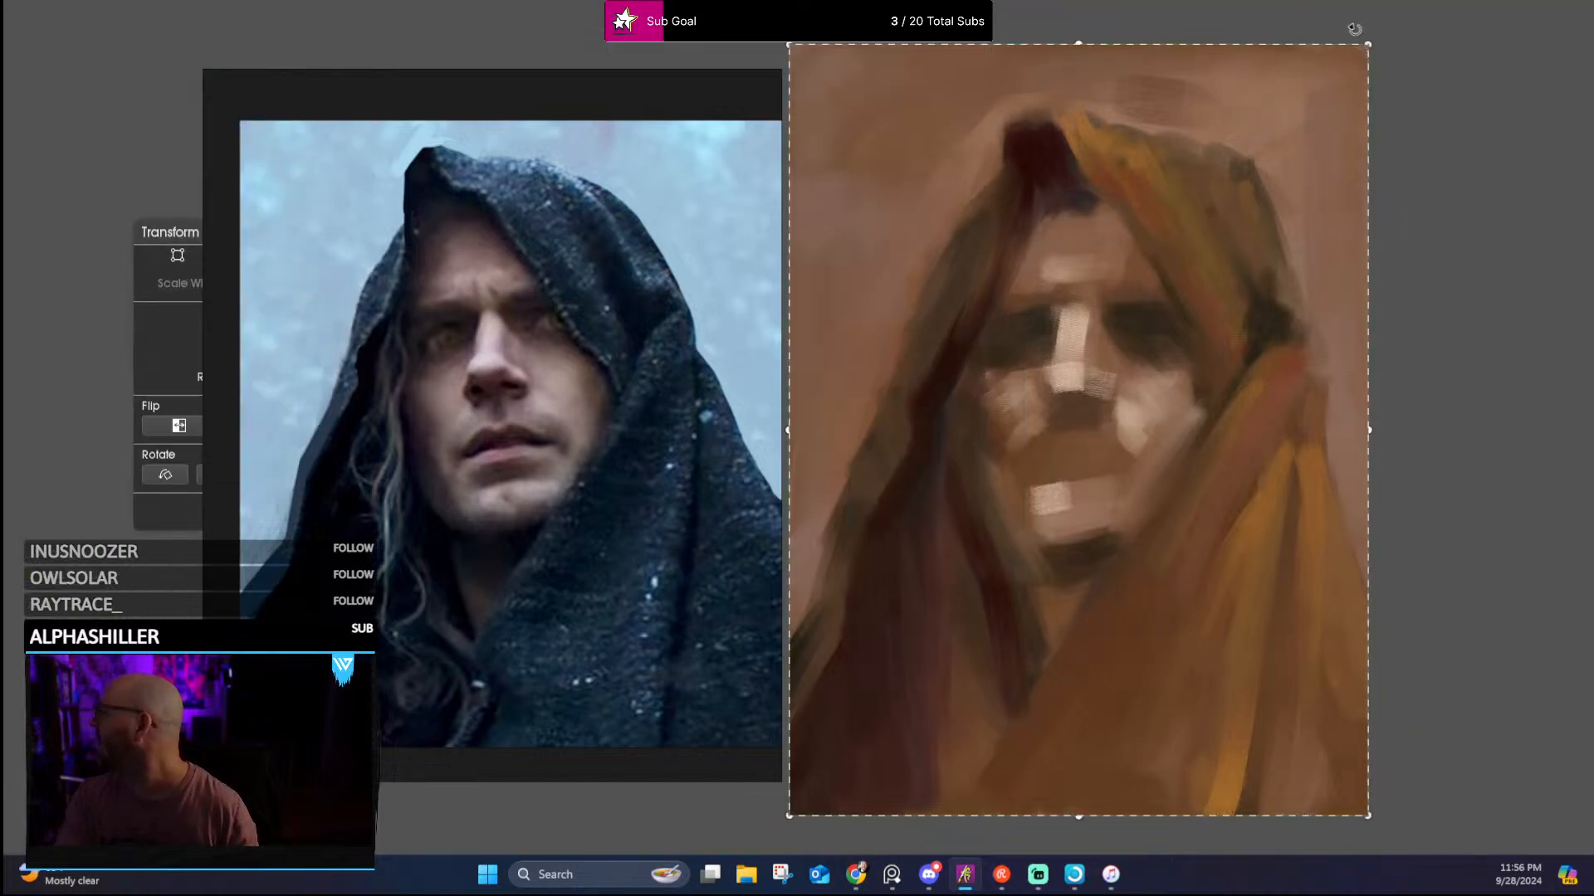
key(minus)
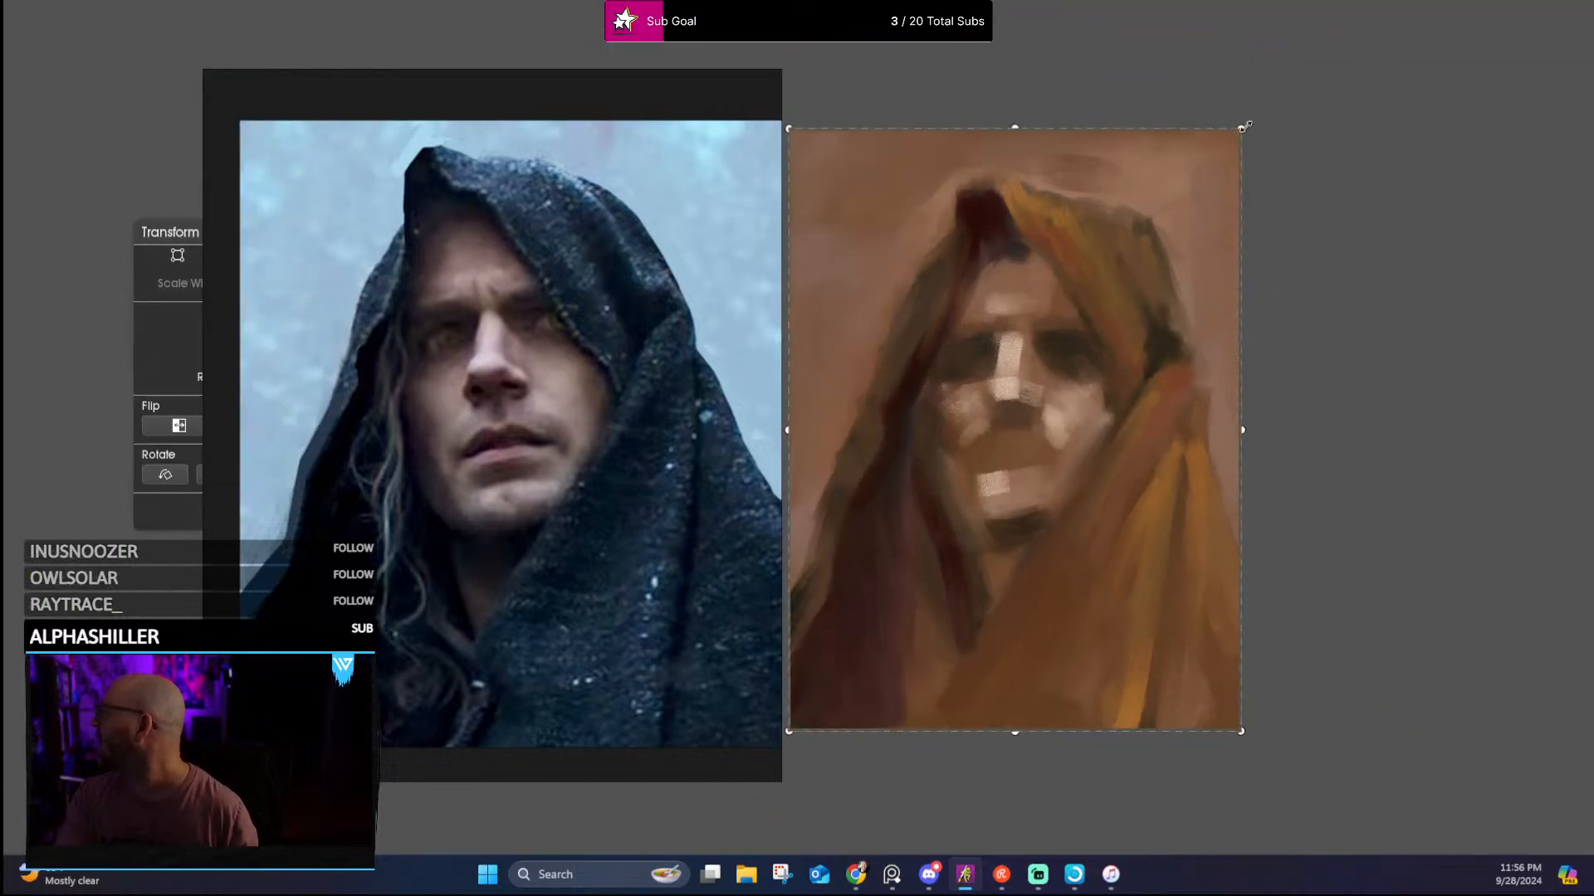
drag(1243, 126, 1263, 100)
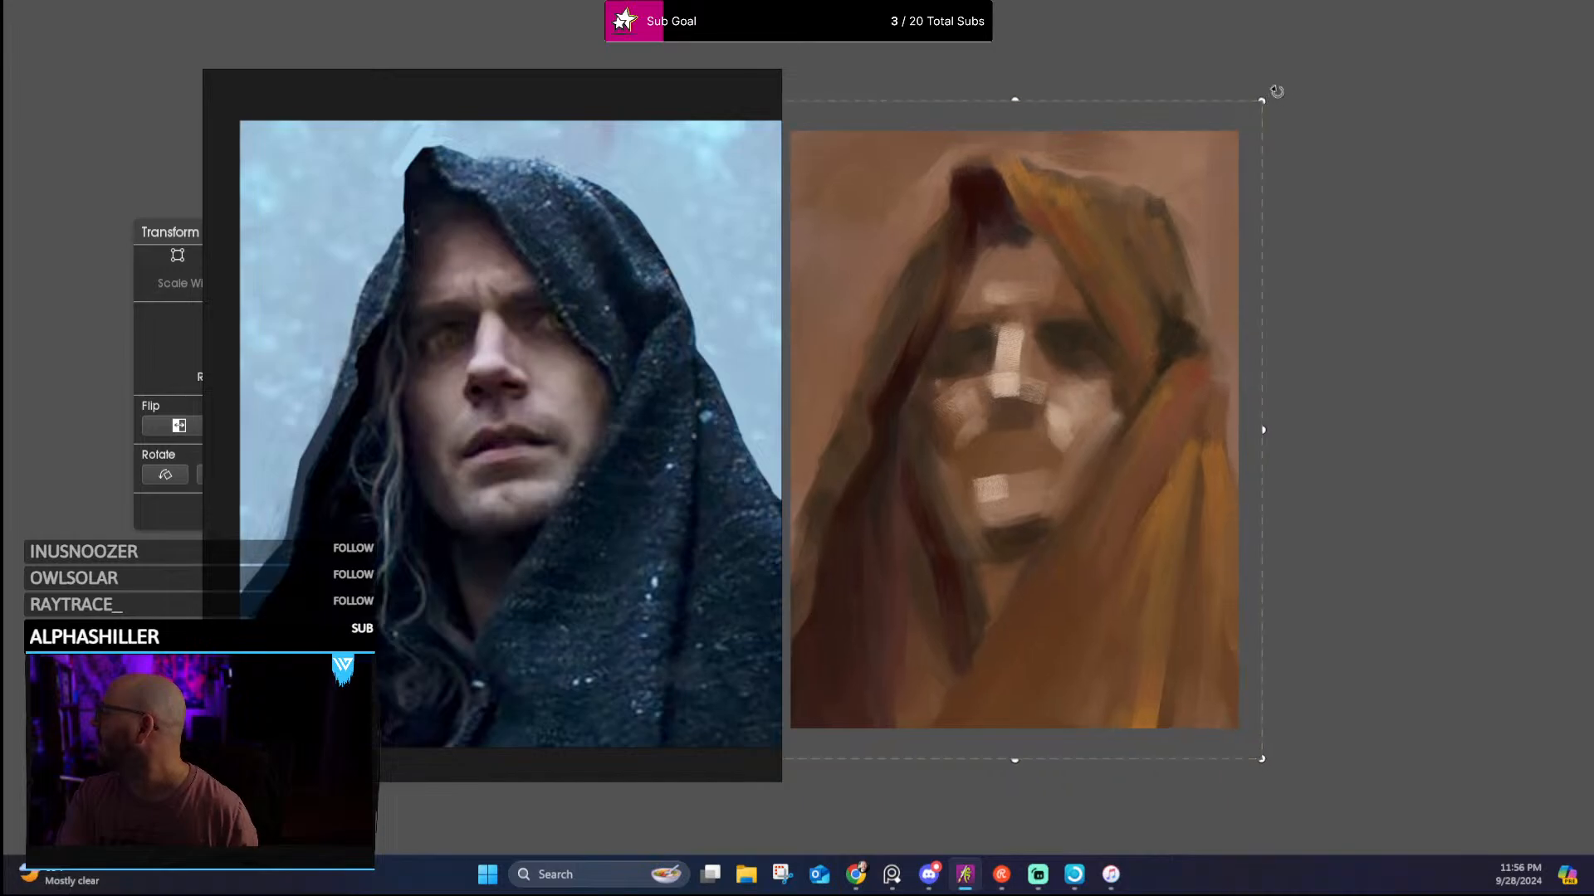
mouse_move(1276, 91)
mouse_down()
mouse_move(1231, 67)
mouse_move(1243, 70)
mouse_up()
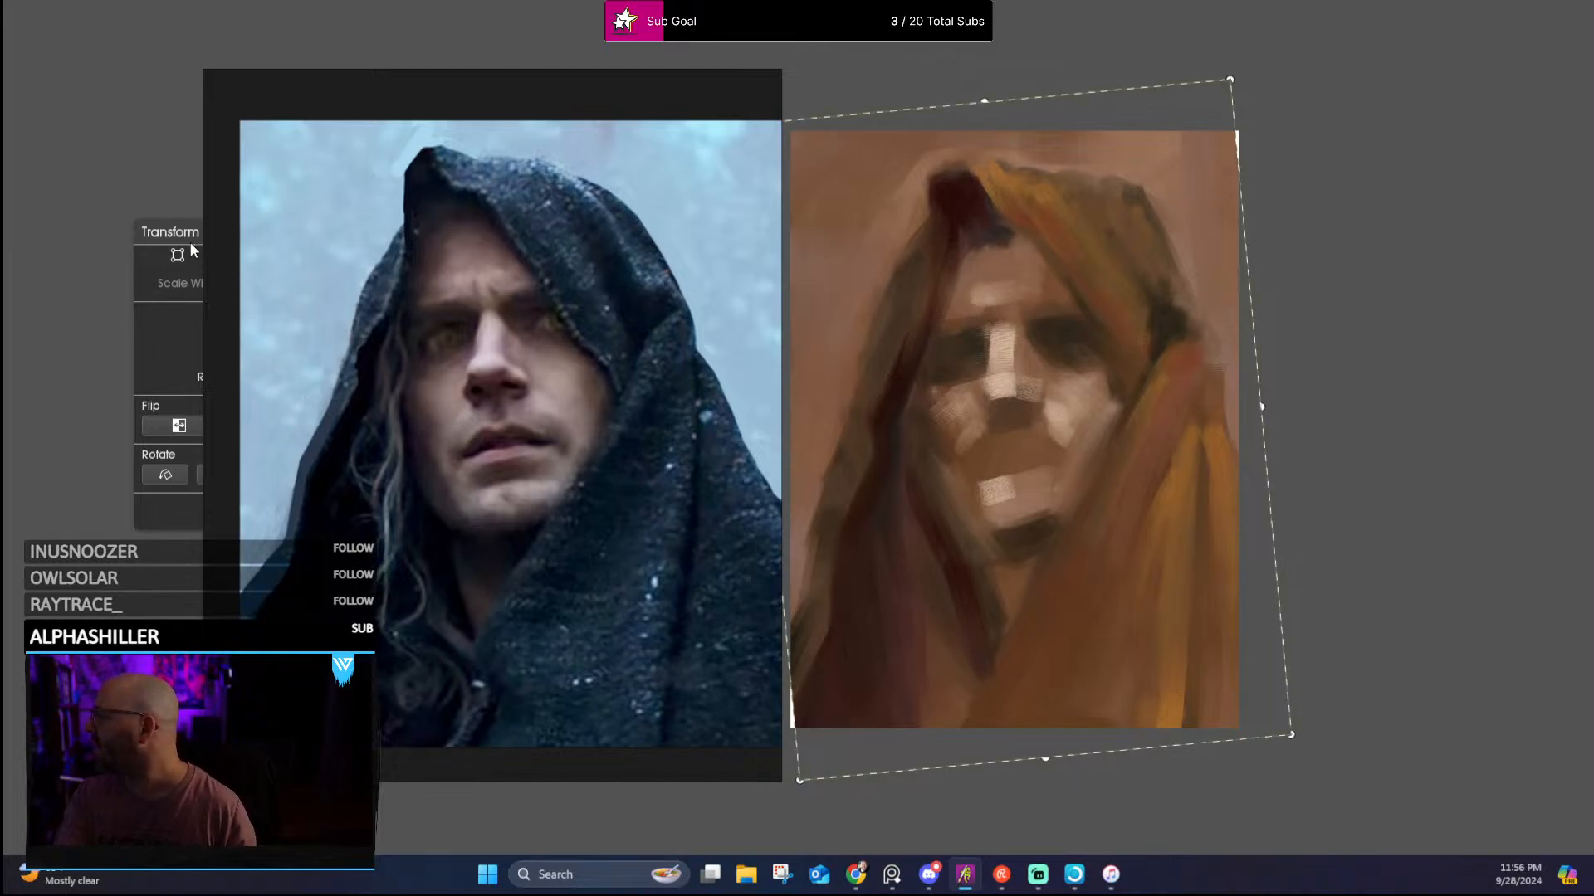
mouse_move(179, 243)
mouse_down()
mouse_move(390, 314)
mouse_move(1181, 334)
mouse_up()
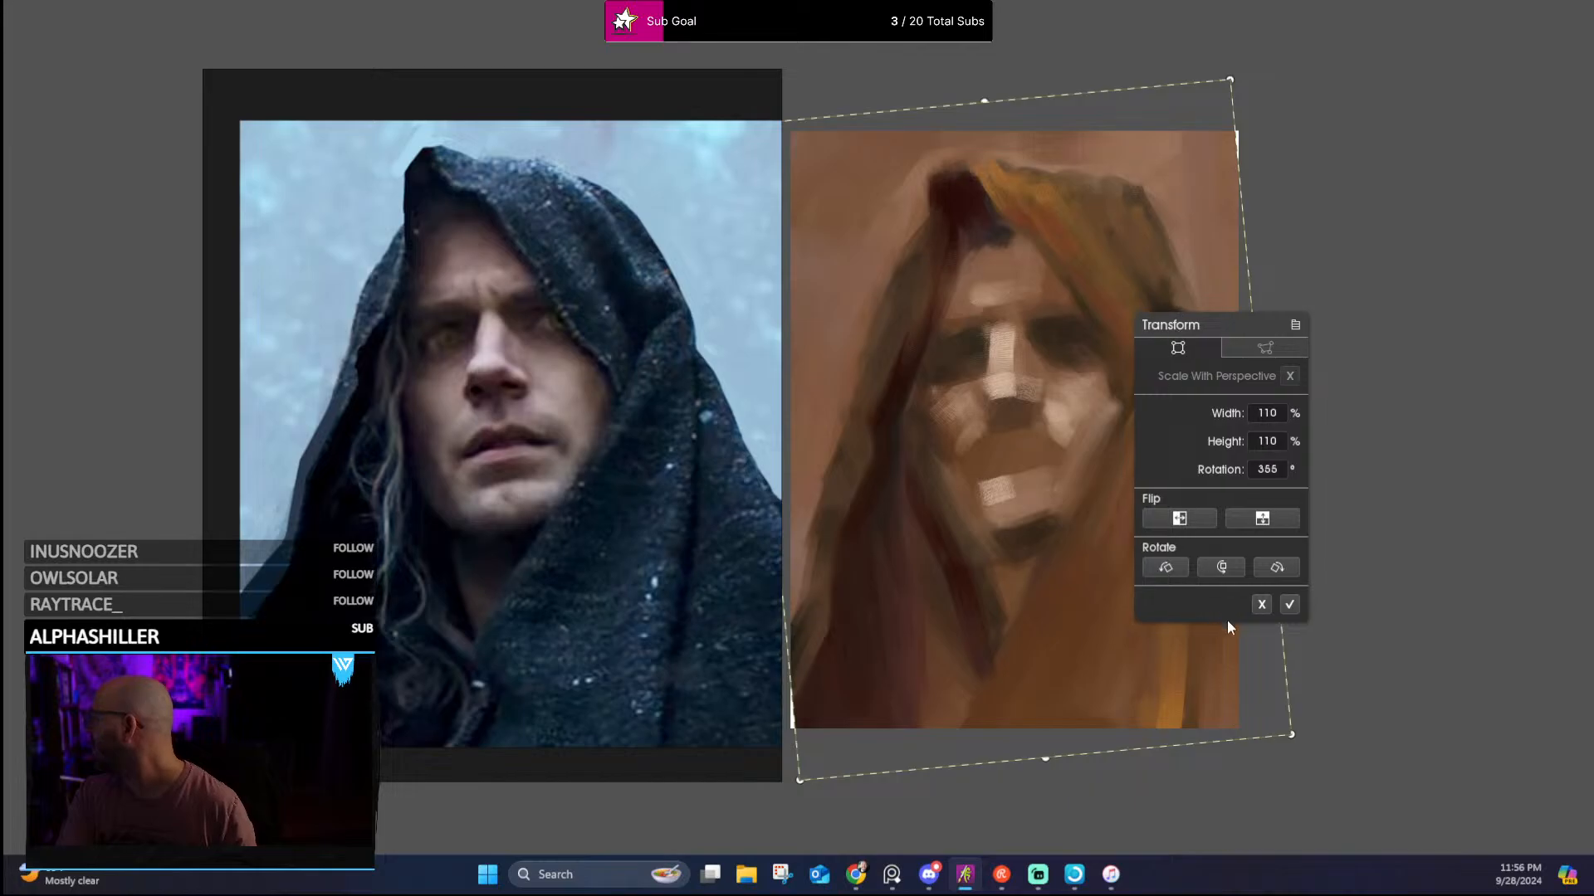
click(1291, 603)
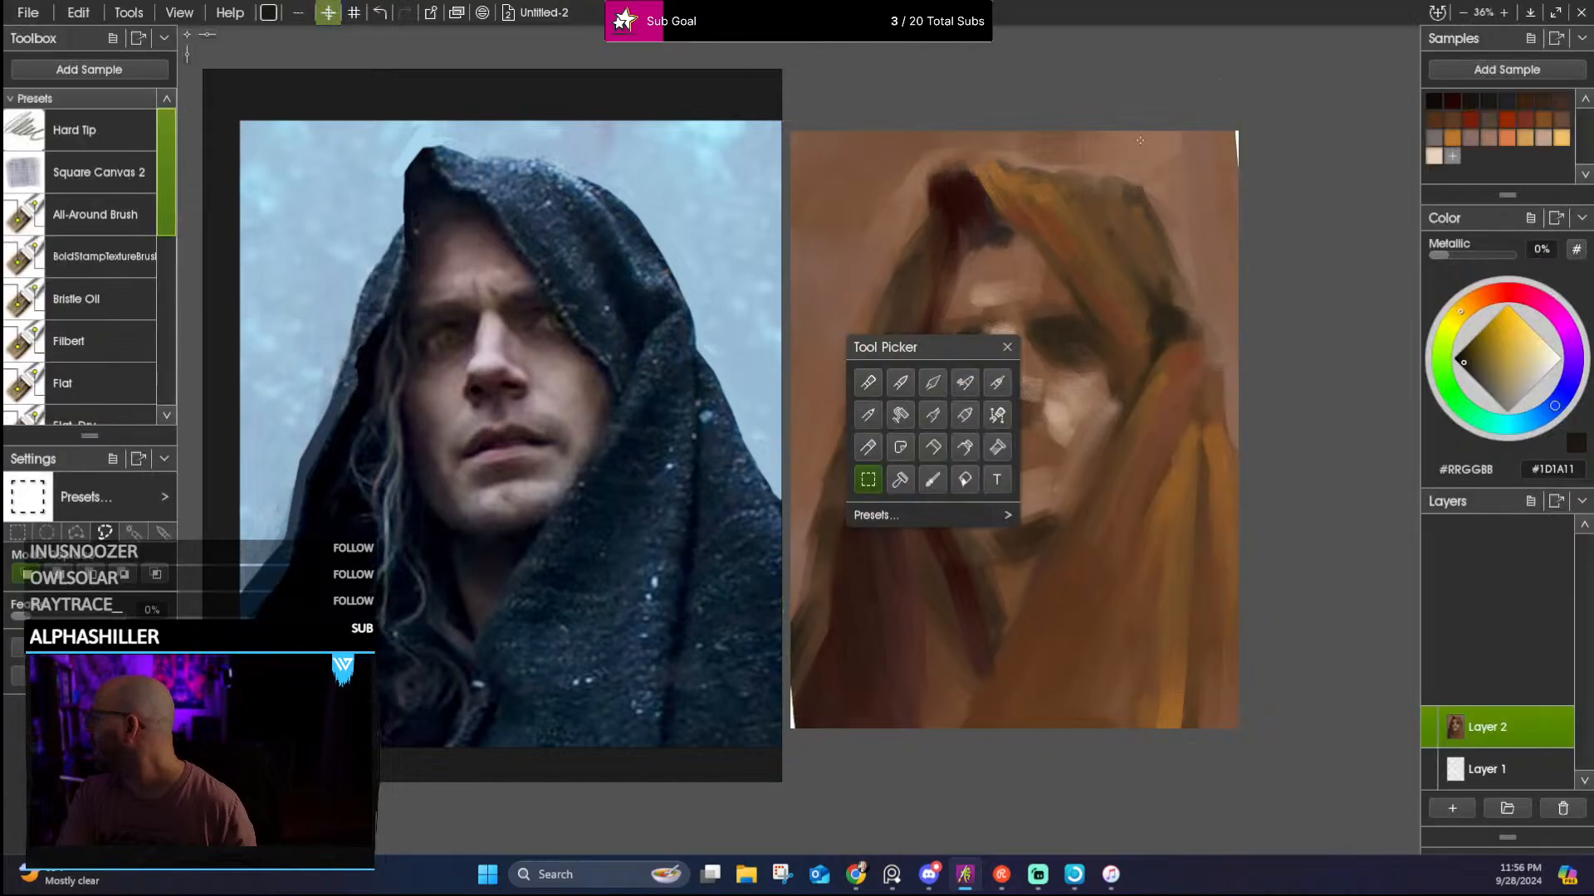
Close the Tool Picker and switch back to the Square Canvas 2 brush preset
click(1005, 343)
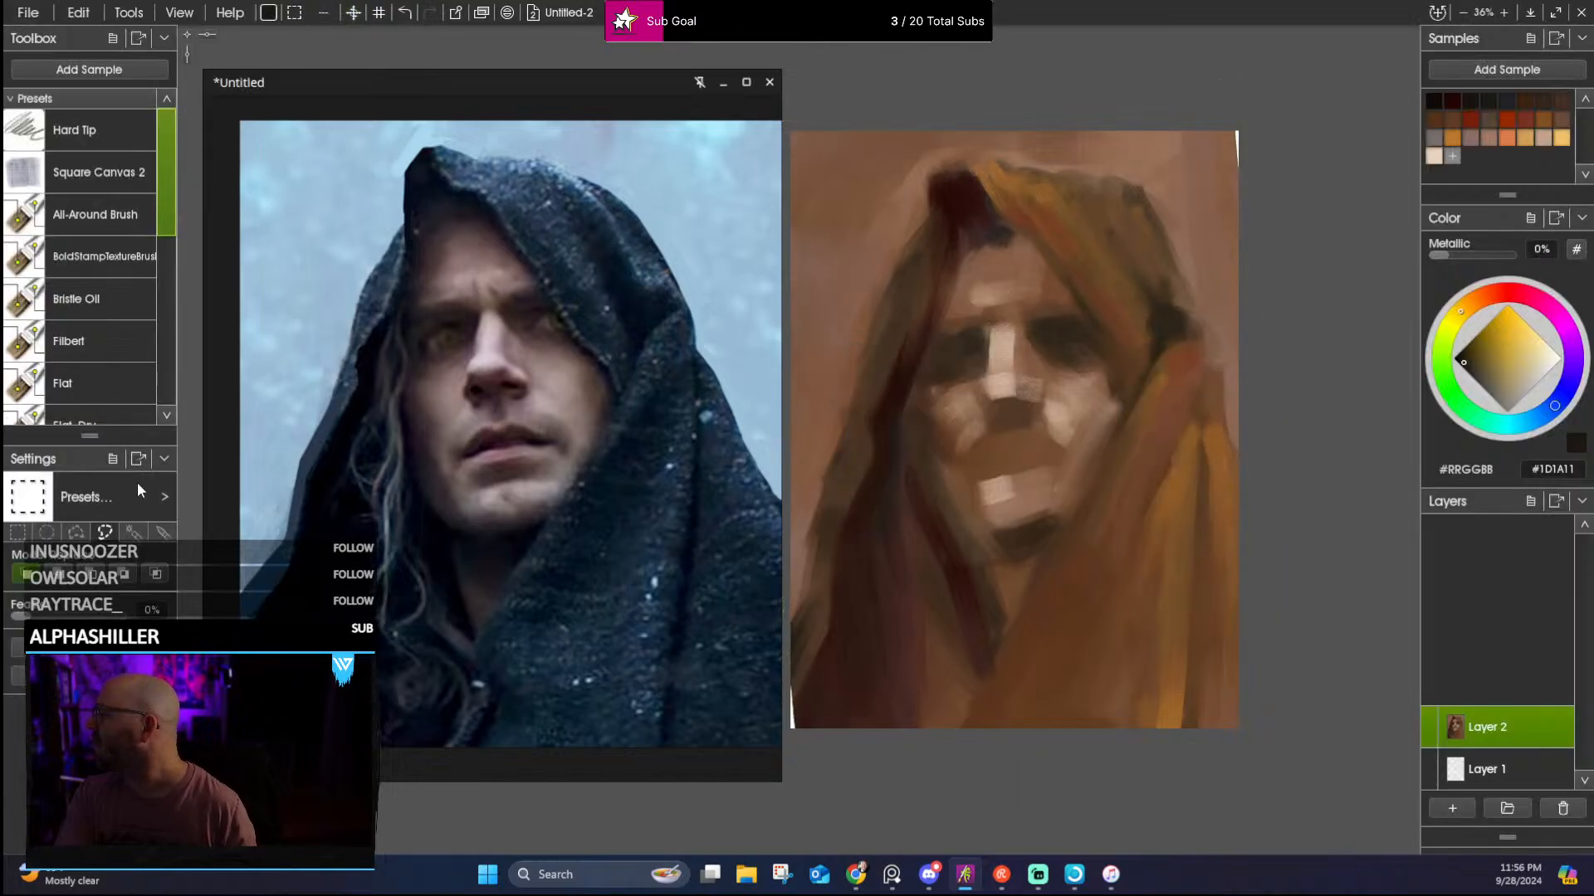
click(179, 13)
mouse_move(129, 12)
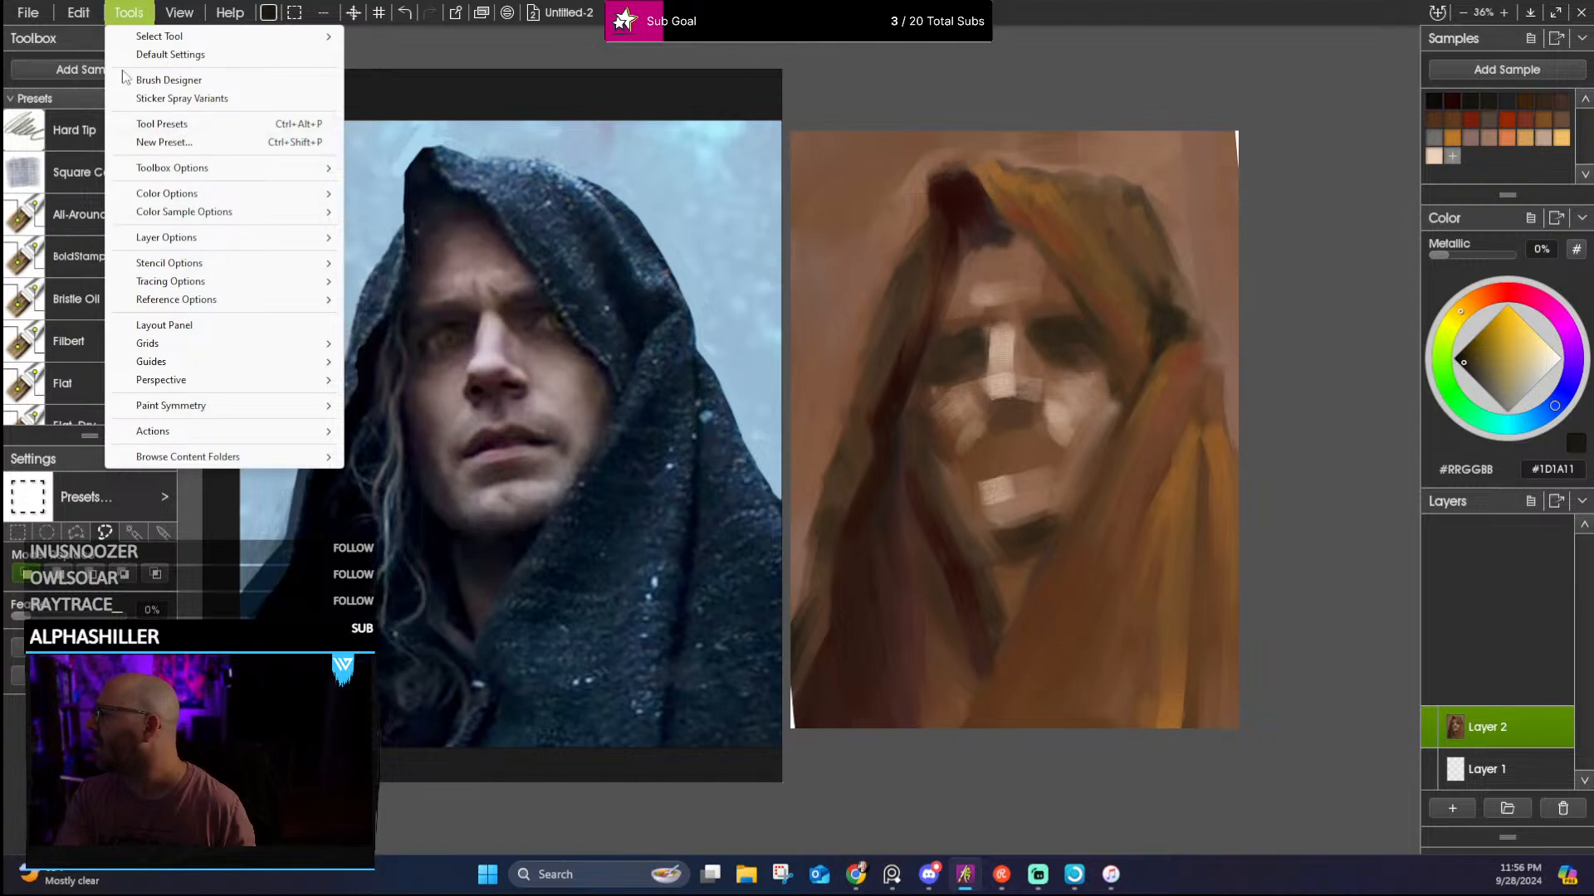
click(131, 139)
click(101, 168)
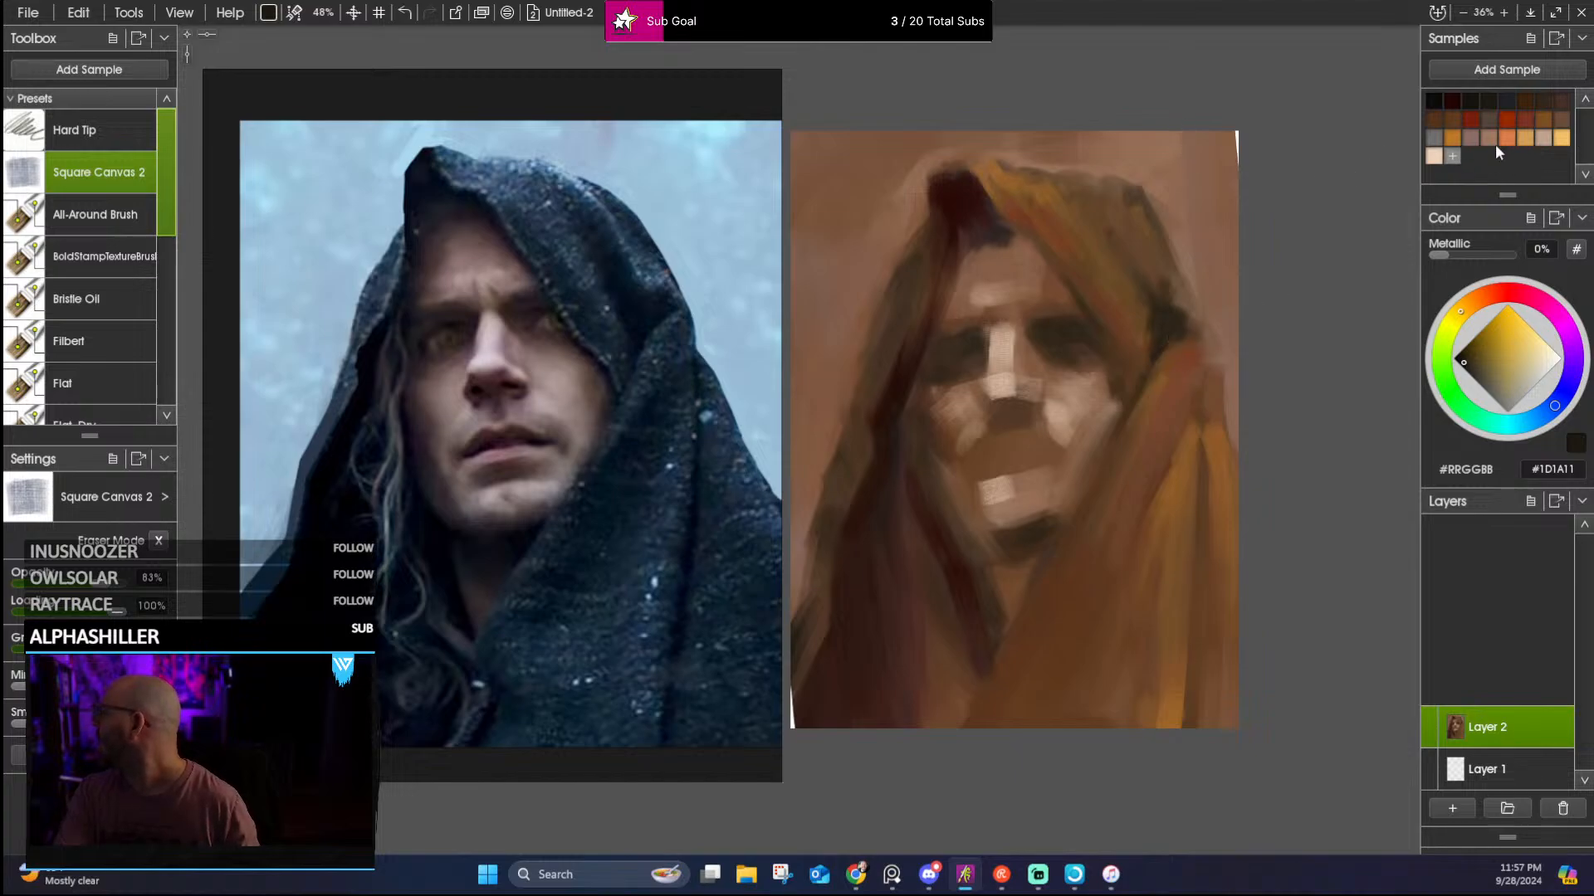
Cover the white gaps at the painting's upper-right and lower-left corners with browns, sampling the dark brown from the nearby cloak
click(1452, 122)
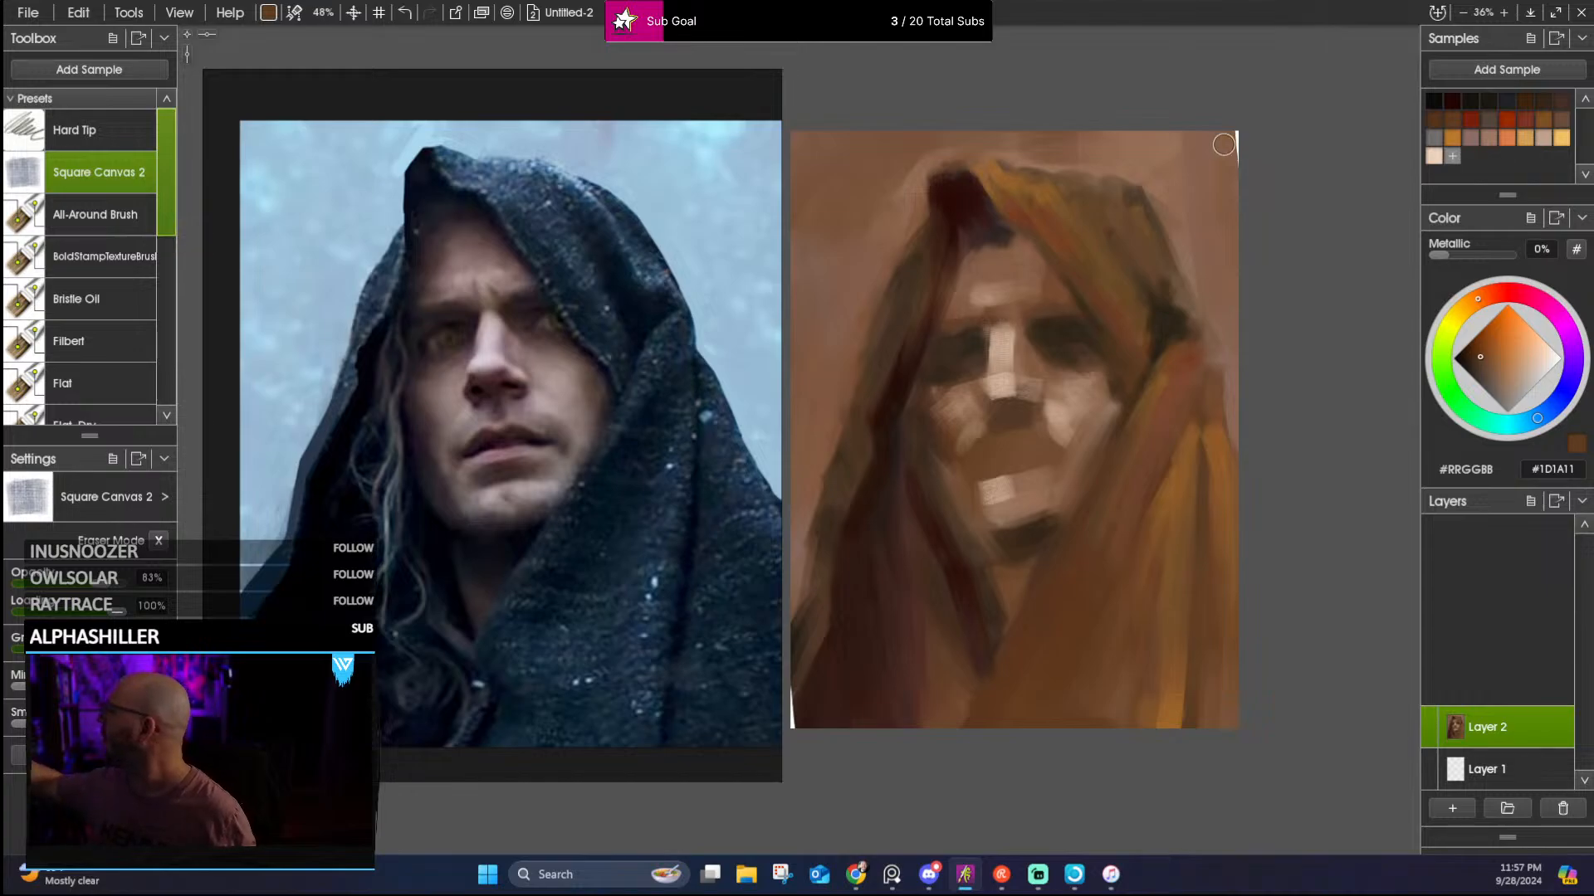
drag(1231, 125, 1242, 154)
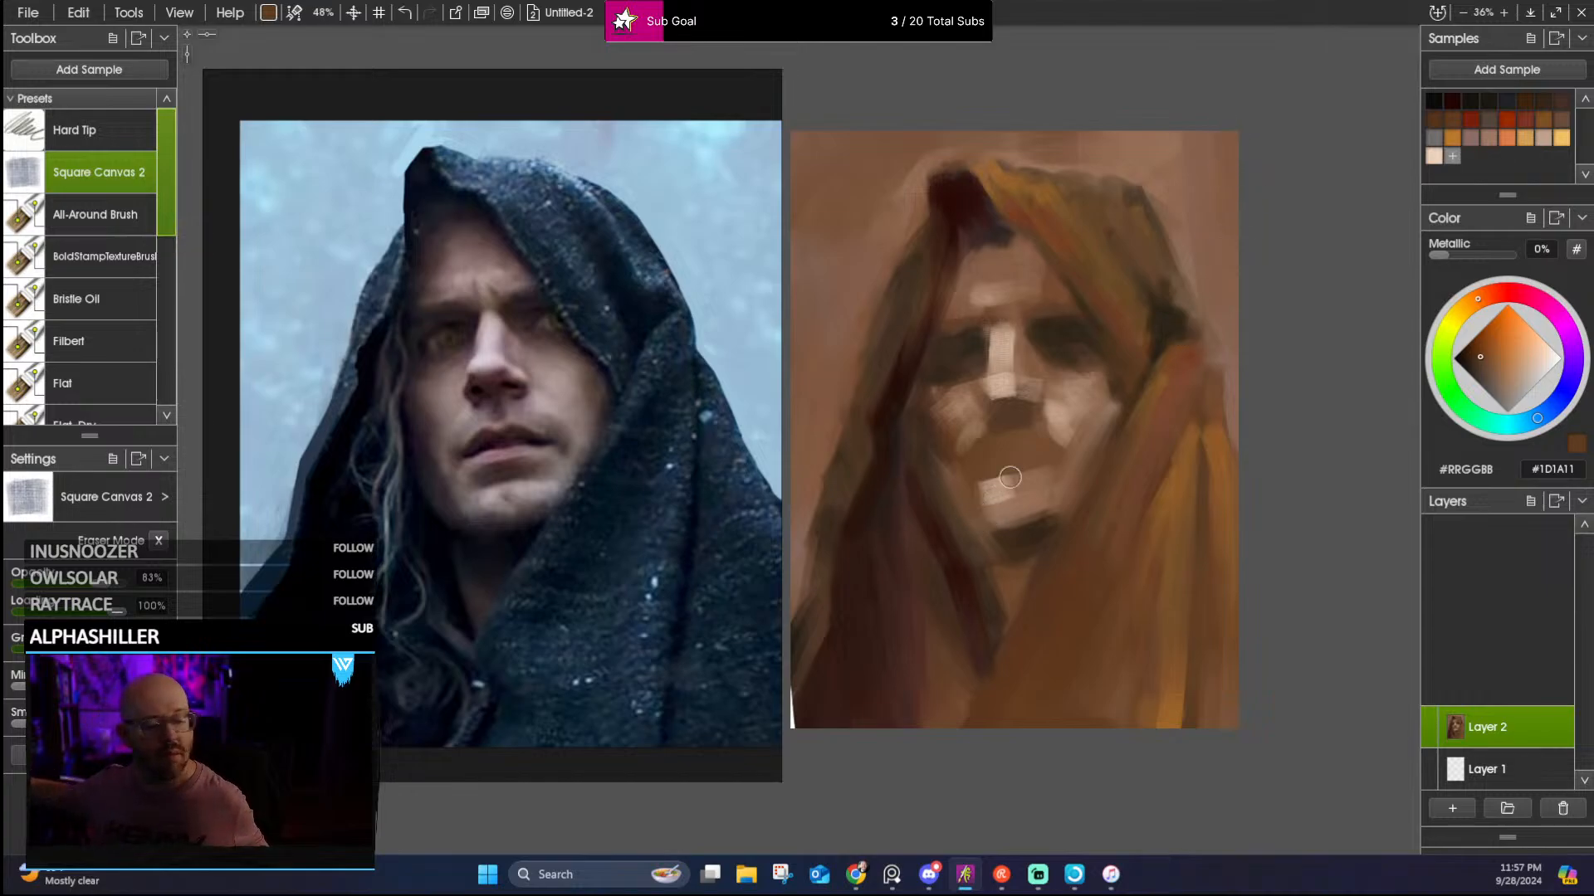
drag(1035, 456, 1156, 406)
drag(907, 676, 907, 665)
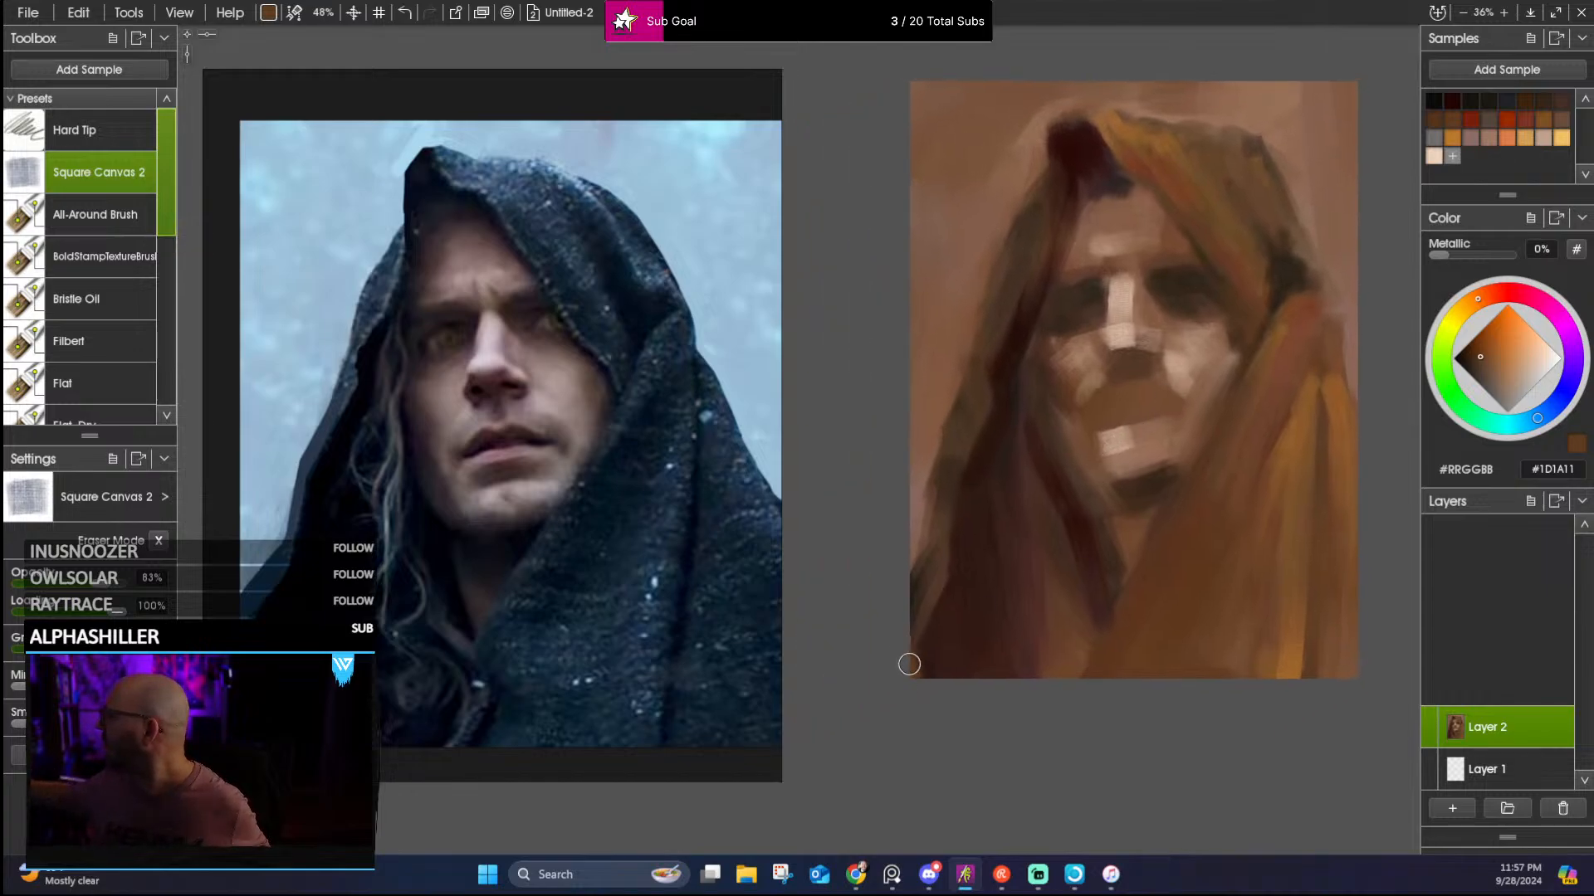
alt+click(944, 618)
alt+click(923, 667)
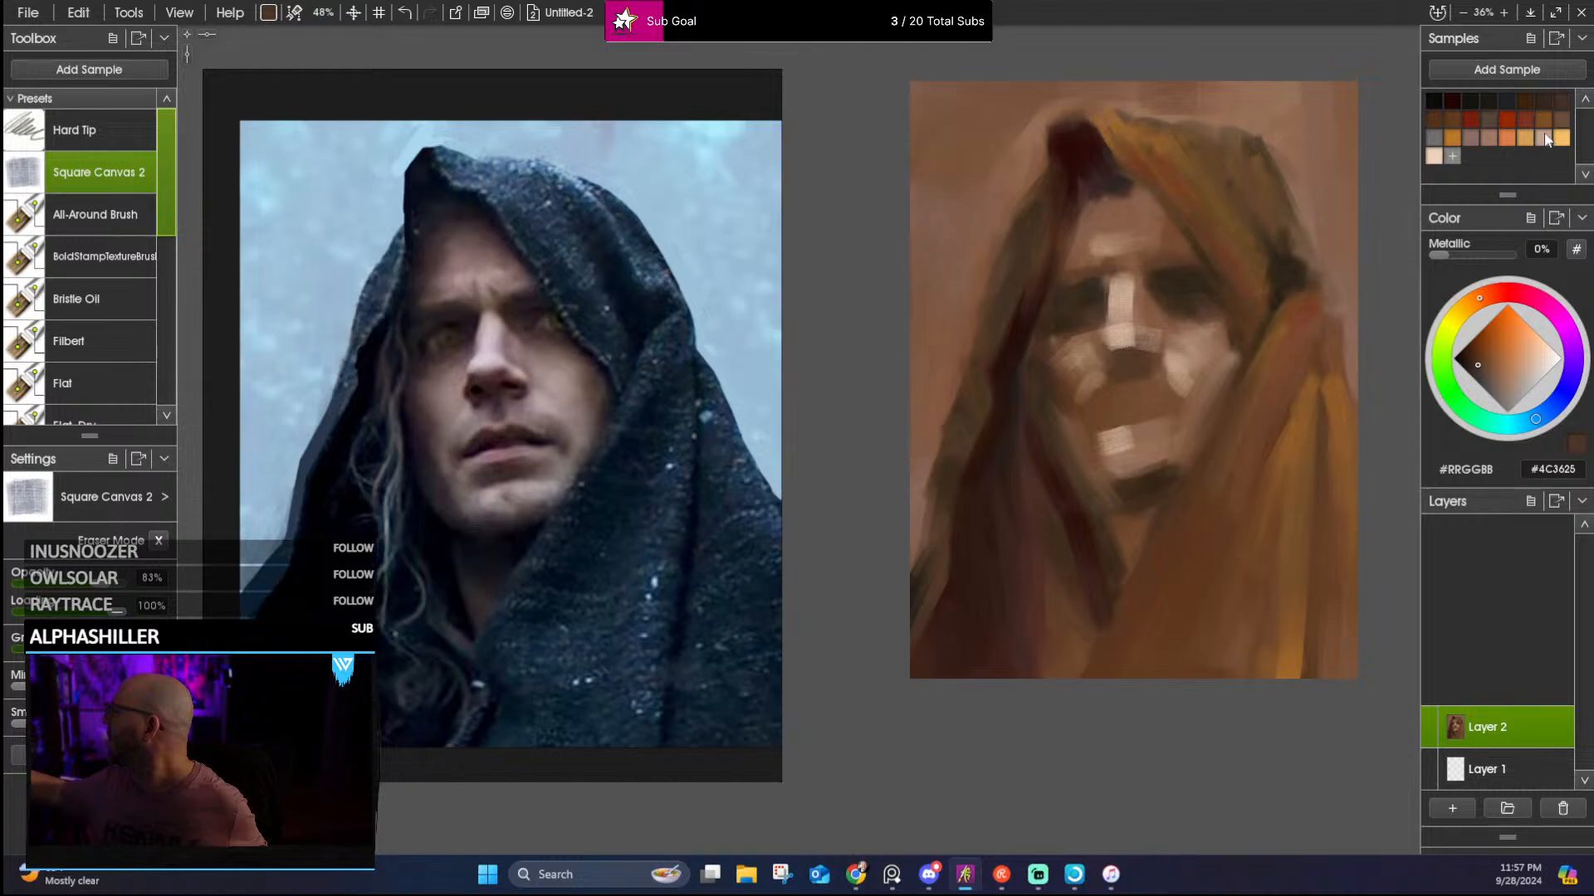
Paint pale beige background light along the hood's left outline, from the peak down to the shoulder
click(1544, 138)
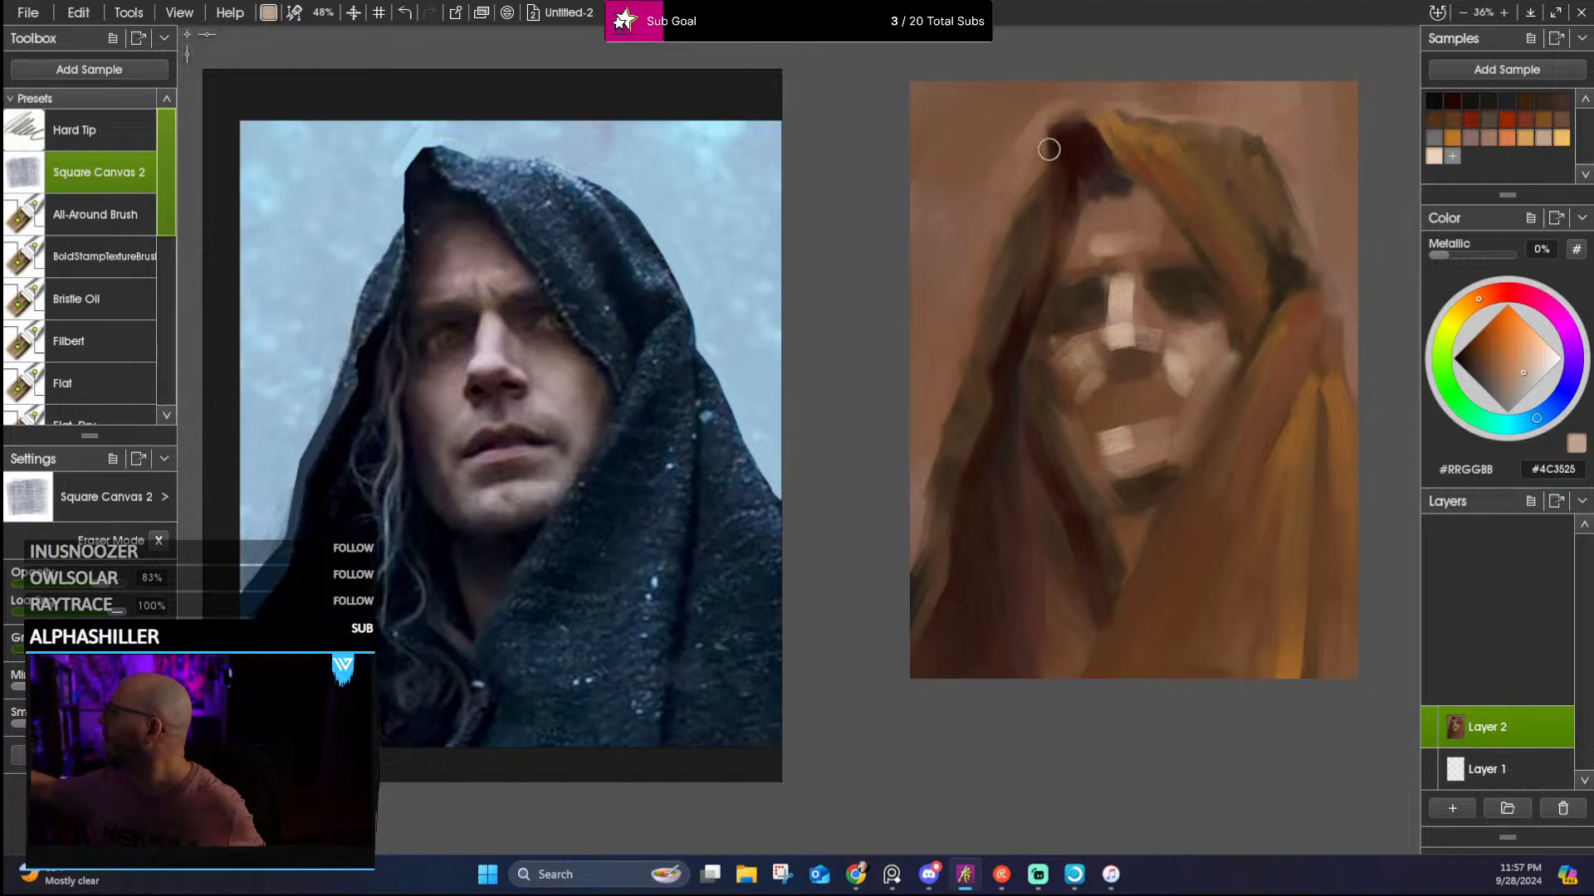
mouse_move(1036, 141)
mouse_down()
mouse_move(1032, 178)
mouse_move(1024, 122)
mouse_move(1028, 197)
mouse_move(1029, 178)
mouse_move(980, 251)
mouse_move(1027, 185)
mouse_move(993, 235)
mouse_move(1006, 221)
mouse_move(974, 339)
mouse_up()
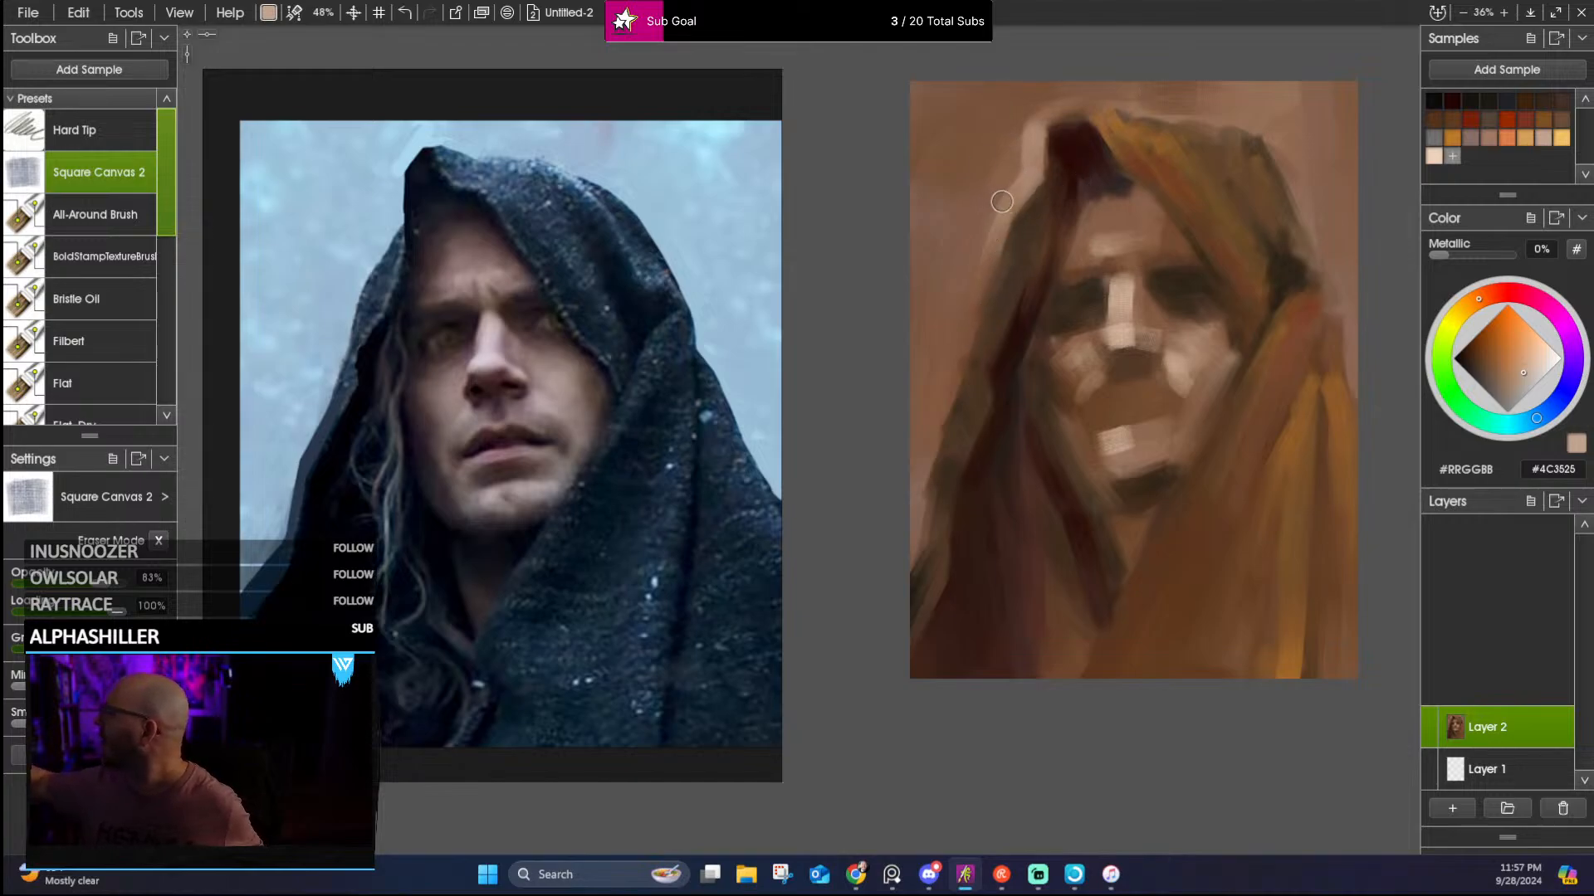
mouse_move(1005, 199)
mouse_down()
mouse_move(995, 104)
mouse_move(1013, 177)
mouse_move(1034, 110)
mouse_move(1028, 157)
mouse_move(981, 116)
mouse_up()
mouse_move(993, 220)
mouse_down()
mouse_move(936, 402)
mouse_move(985, 180)
mouse_move(996, 287)
mouse_move(987, 265)
mouse_move(966, 390)
mouse_move(977, 279)
mouse_move(970, 377)
mouse_move(965, 351)
mouse_move(927, 434)
mouse_move(948, 345)
mouse_move(956, 435)
mouse_move(939, 419)
mouse_move(931, 519)
mouse_move(932, 413)
mouse_move(930, 557)
mouse_move(932, 420)
mouse_move(986, 315)
mouse_move(973, 365)
mouse_move(996, 244)
mouse_move(982, 301)
mouse_up()
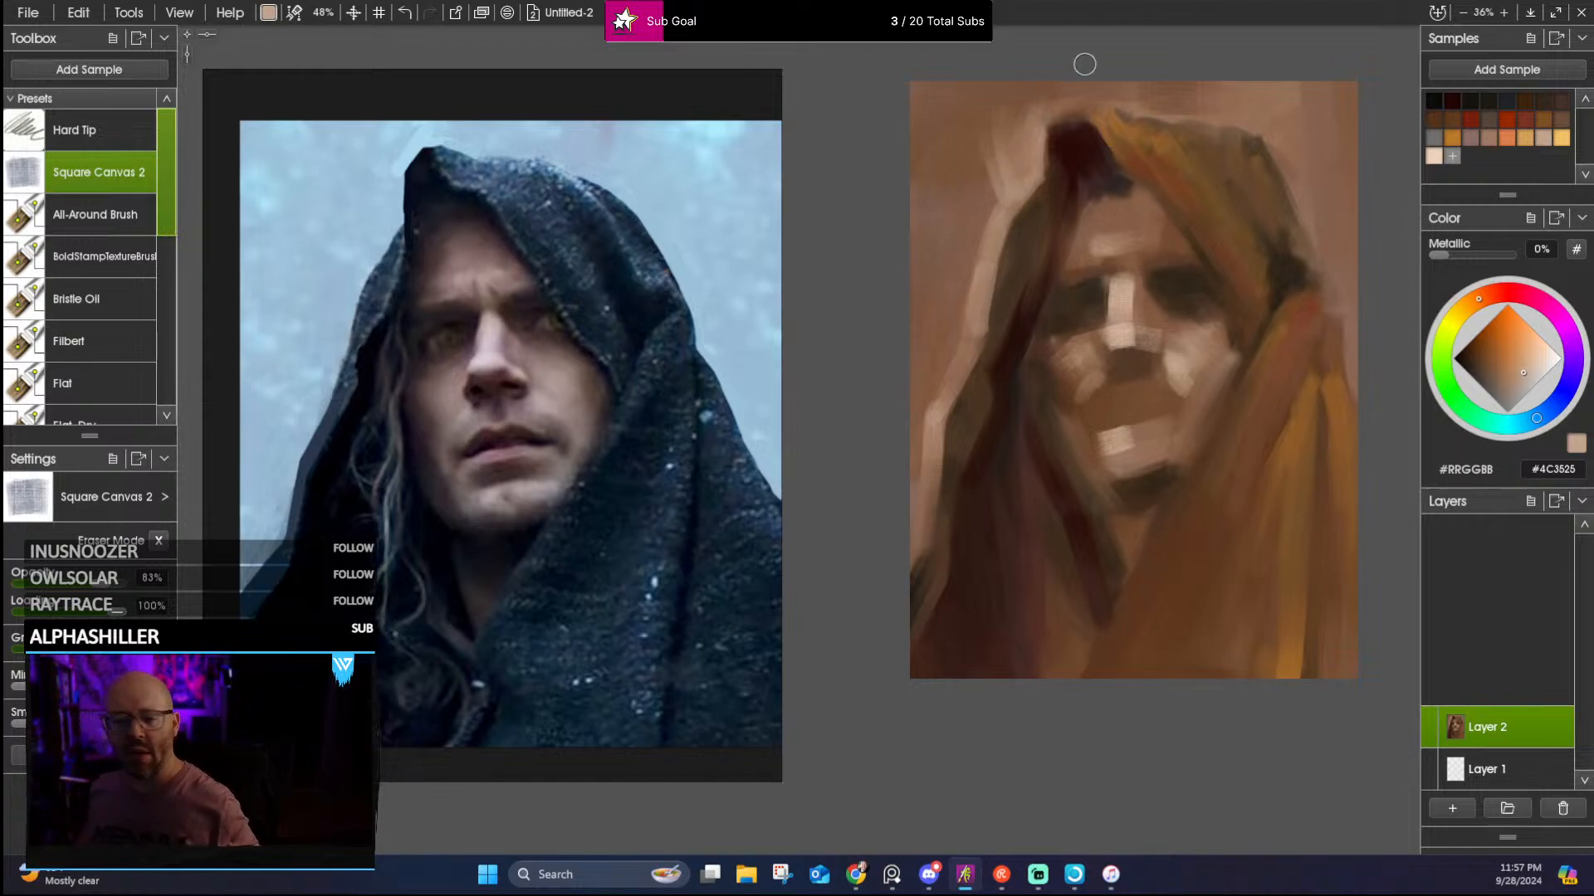
Enlarge the brush to 71% and extend the pale beige background across the left side and over the hood's top and right edge
key(])
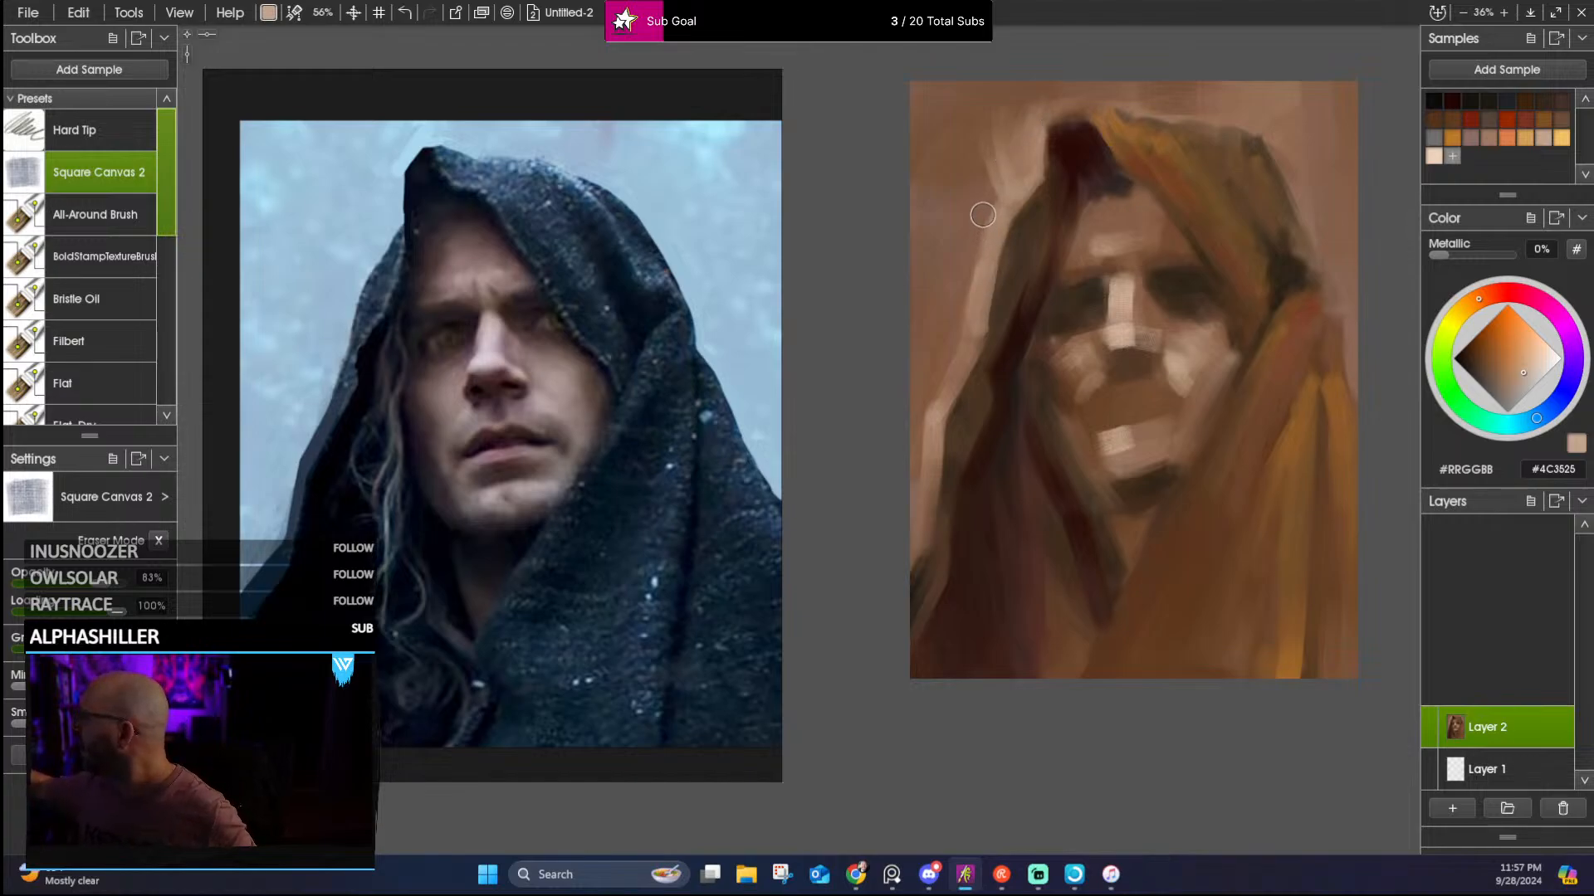
key(])
drag(995, 182, 931, 345)
mouse_move(969, 246)
mouse_down()
mouse_move(958, 358)
mouse_move(897, 470)
mouse_move(912, 491)
mouse_move(904, 548)
mouse_move(909, 266)
mouse_move(943, 299)
mouse_move(924, 391)
mouse_move(932, 77)
mouse_move(950, 270)
mouse_move(934, 272)
mouse_move(971, 178)
mouse_move(939, 137)
mouse_move(981, 211)
mouse_move(933, 313)
mouse_move(975, 76)
mouse_move(898, 187)
mouse_move(921, 361)
mouse_move(1034, 135)
mouse_move(1071, 140)
mouse_move(1012, 101)
mouse_move(988, 114)
mouse_move(1037, 138)
mouse_move(1033, 95)
mouse_move(1072, 80)
mouse_move(1036, 92)
mouse_move(1000, 178)
mouse_move(1032, 96)
mouse_move(970, 210)
mouse_move(1163, 126)
mouse_move(1129, 41)
mouse_move(1184, 109)
mouse_move(1139, 108)
mouse_move(1268, 123)
mouse_move(1230, 106)
mouse_move(1262, 127)
mouse_move(1211, 109)
mouse_move(1302, 155)
mouse_move(1229, 123)
mouse_move(1309, 179)
mouse_move(1280, 121)
mouse_move(1307, 209)
mouse_up()
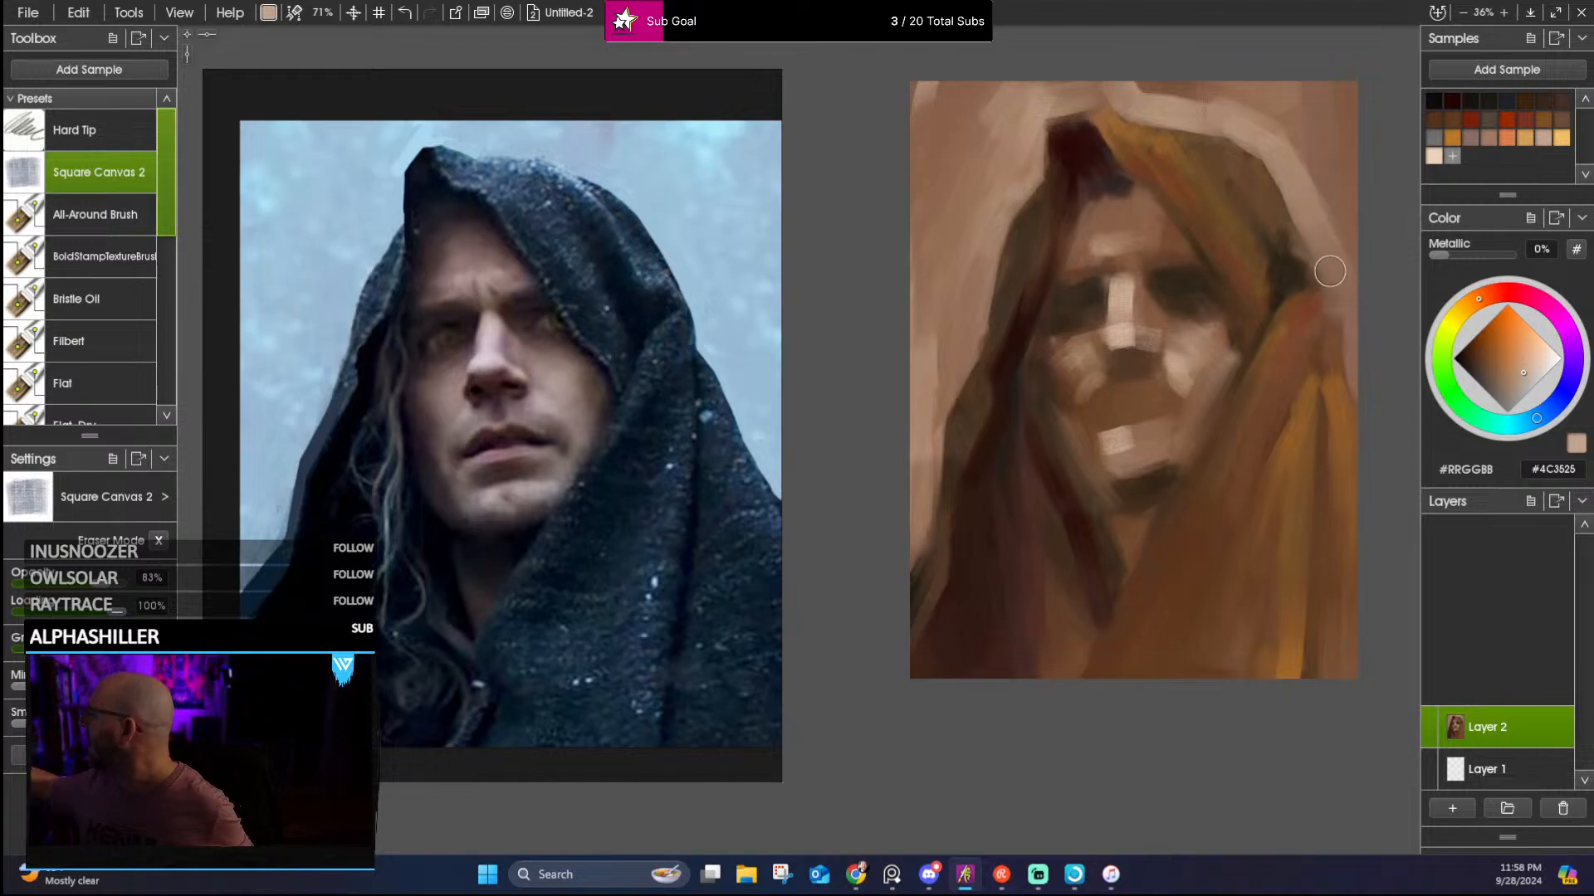
Fill in the beige background above the hood, smoothing it along the hood's upper-right edge and around its peak
mouse_move(1330, 271)
mouse_down()
mouse_move(1340, 302)
mouse_move(1336, 181)
mouse_move(1353, 262)
mouse_move(1336, 288)
mouse_move(1353, 300)
mouse_move(1335, 291)
mouse_move(1334, 320)
mouse_move(1339, 291)
mouse_move(1368, 365)
mouse_move(1339, 175)
mouse_move(1350, 280)
mouse_move(1358, 82)
mouse_move(1298, 268)
mouse_move(1245, 305)
mouse_up()
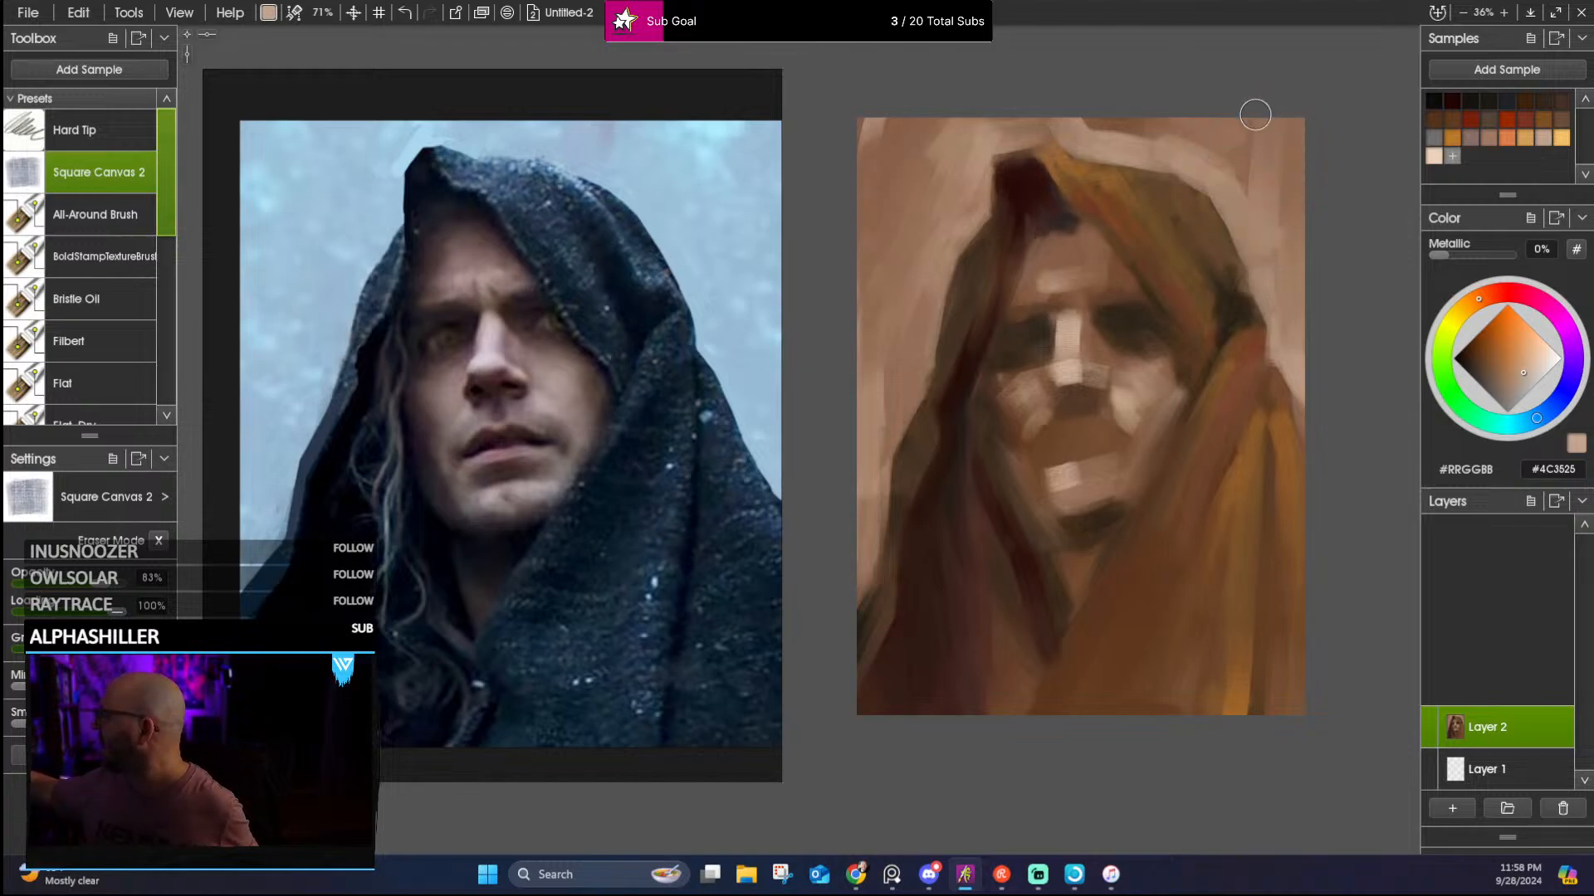
mouse_move(1254, 131)
mouse_down()
mouse_move(1203, 123)
mouse_move(1193, 139)
mouse_move(1184, 121)
mouse_move(1130, 113)
mouse_up()
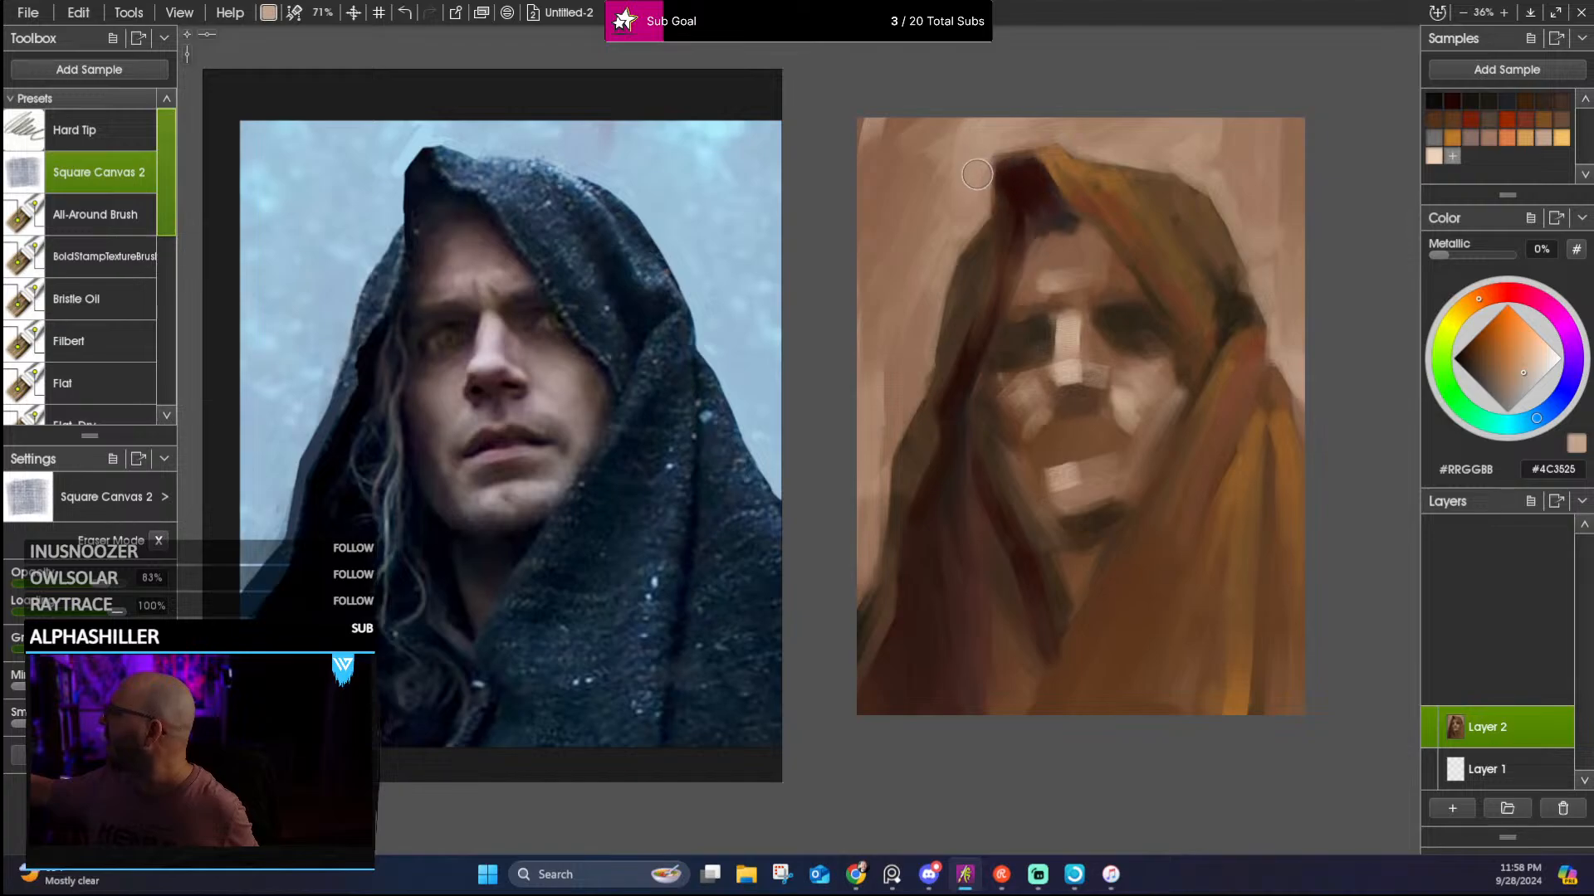
drag(976, 174, 1029, 125)
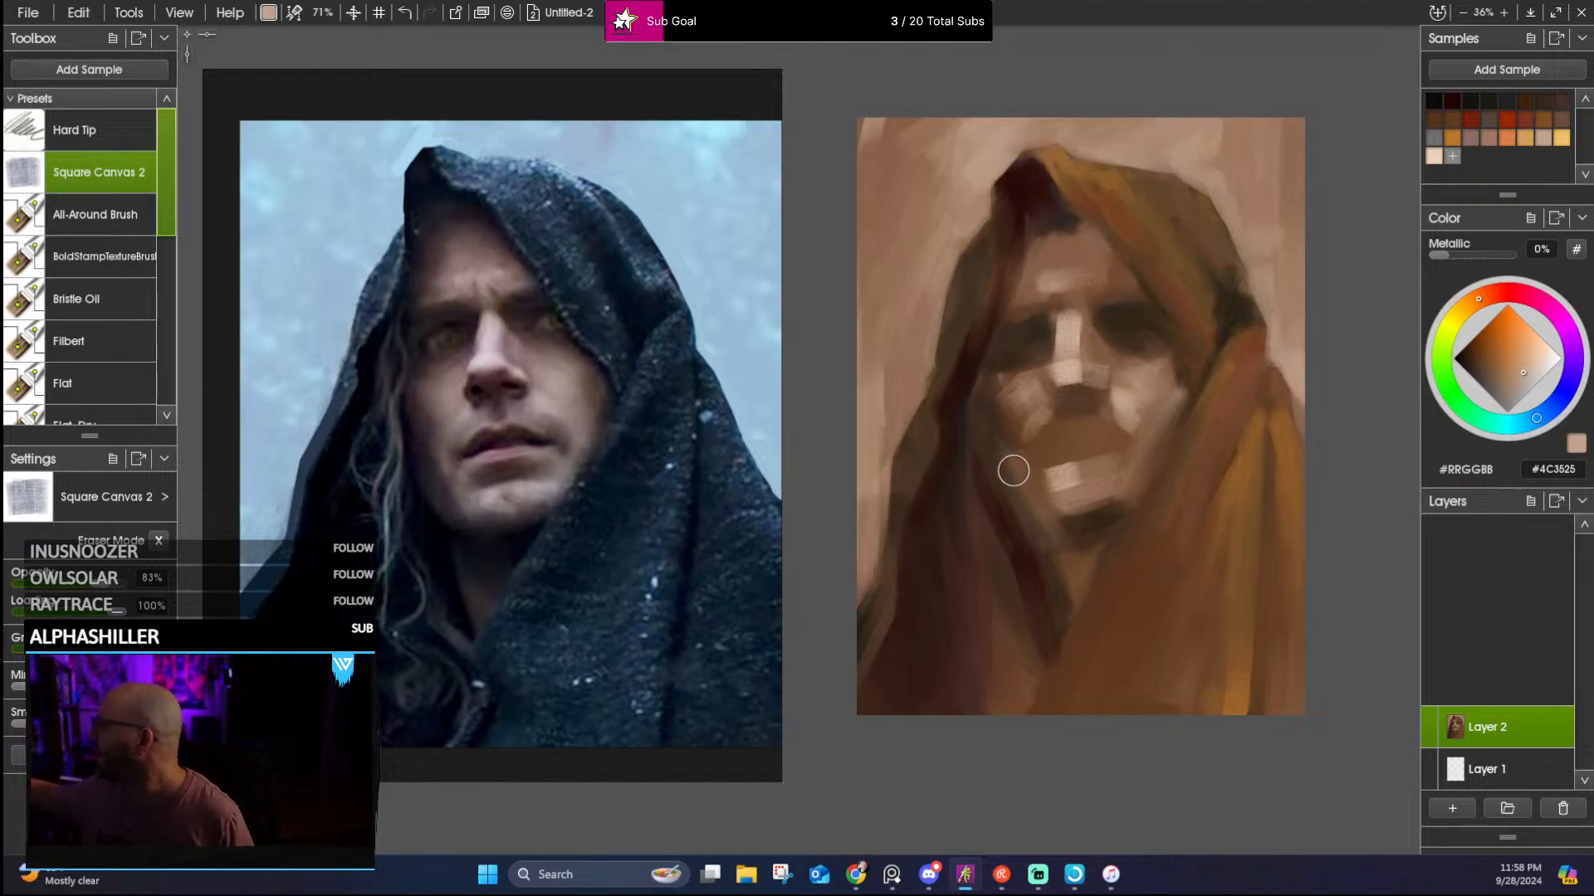
Paint dark reddish-brown shadows along the hood's right side and the right cloak fold, then work sampled ochre into the surrounding cloak
alt+click(976, 473)
alt+click(977, 474)
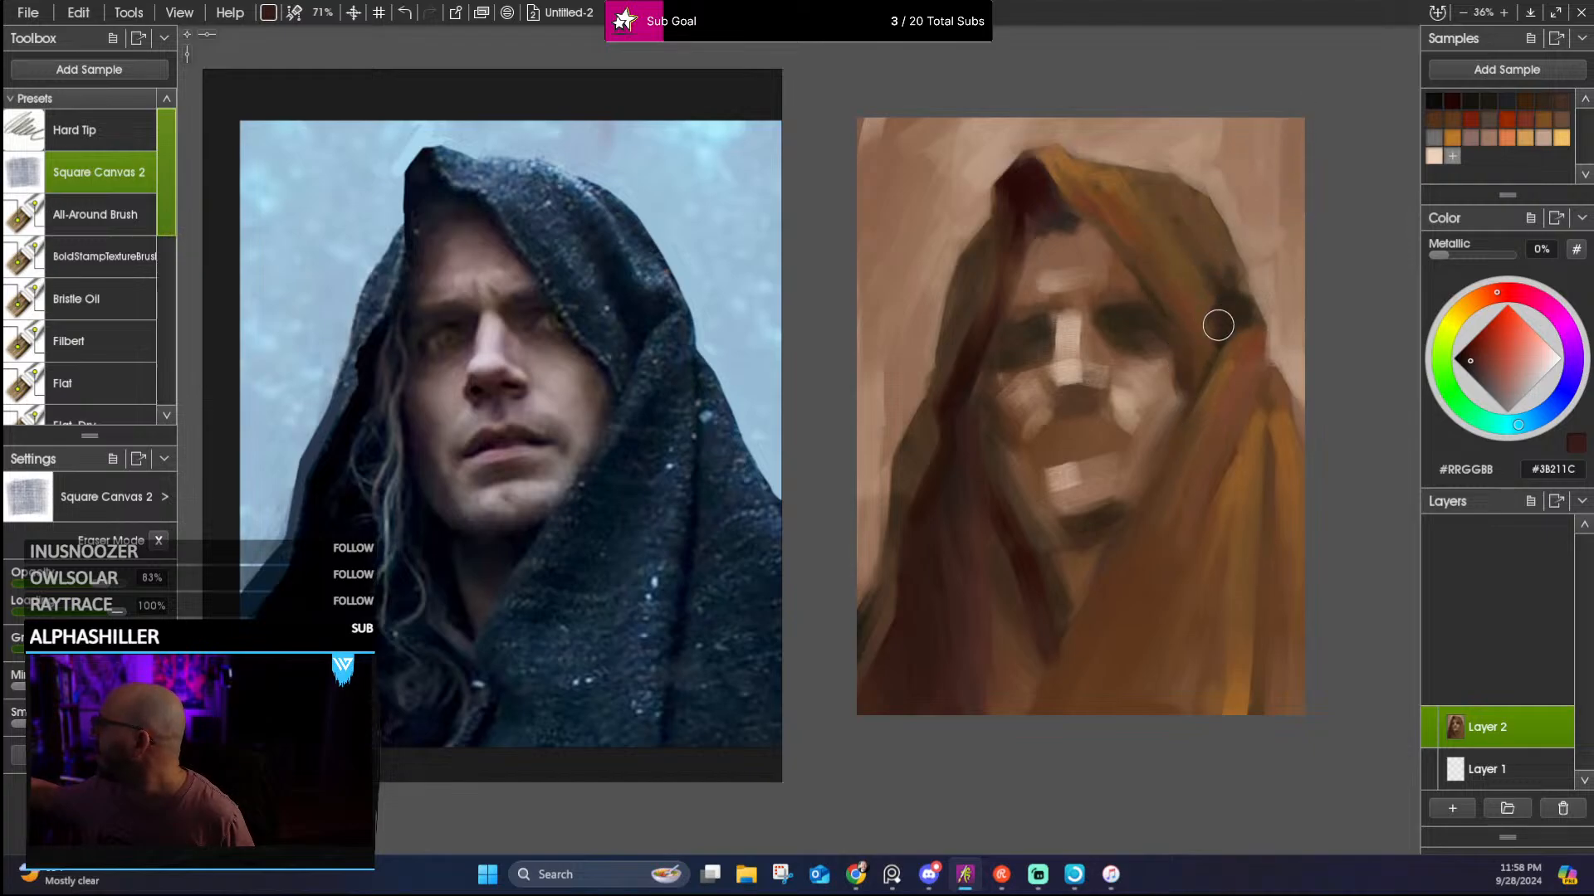
mouse_move(1217, 327)
mouse_down()
mouse_move(1205, 353)
mouse_move(1193, 249)
mouse_up()
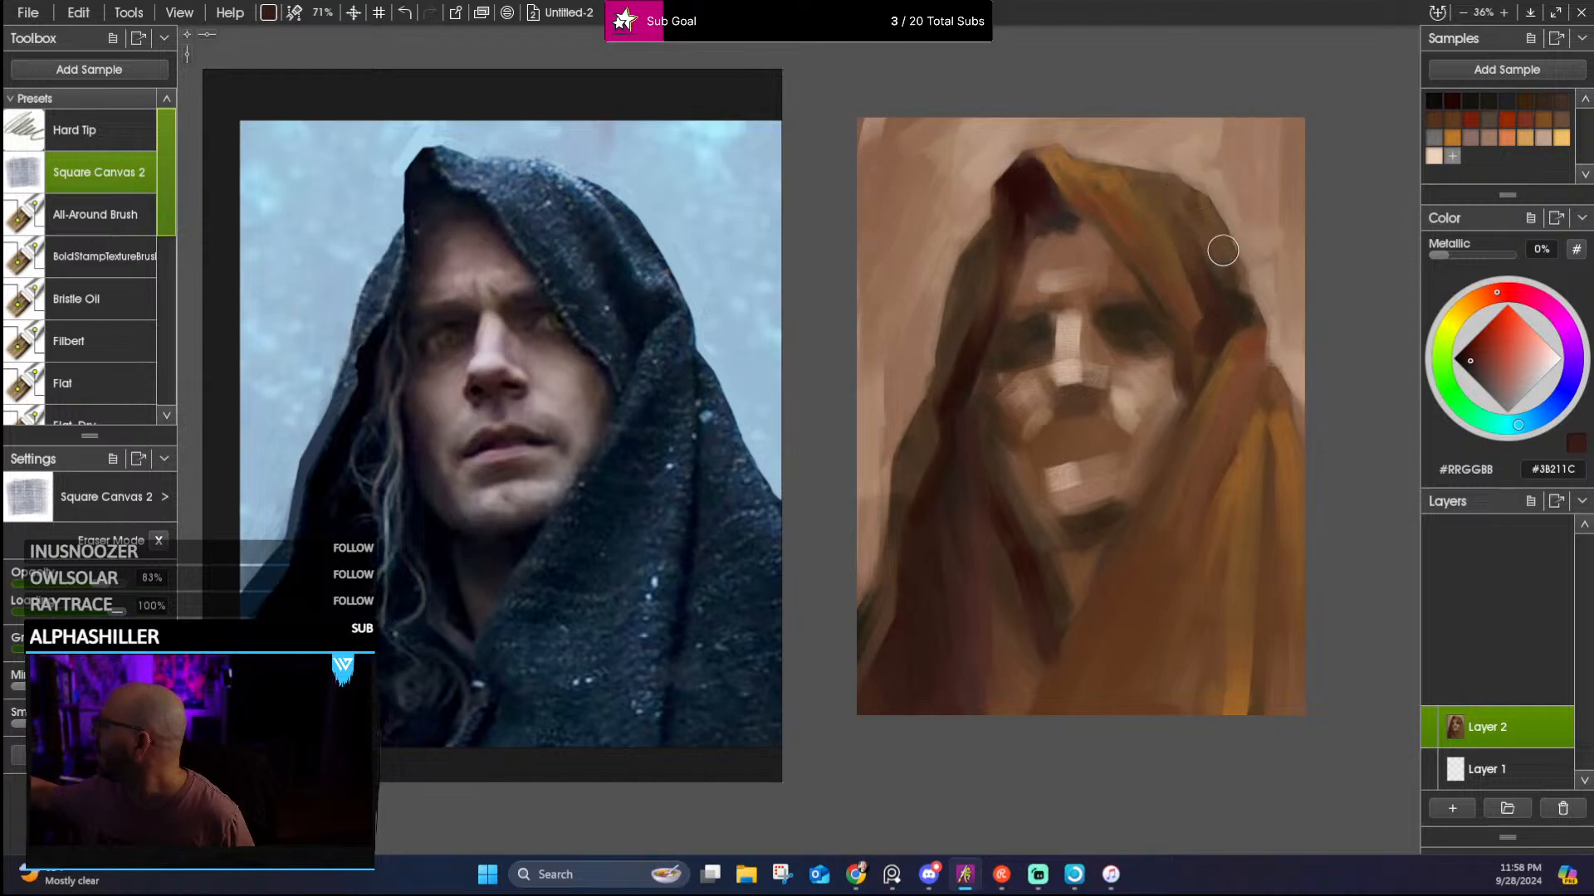
drag(1270, 397, 1263, 439)
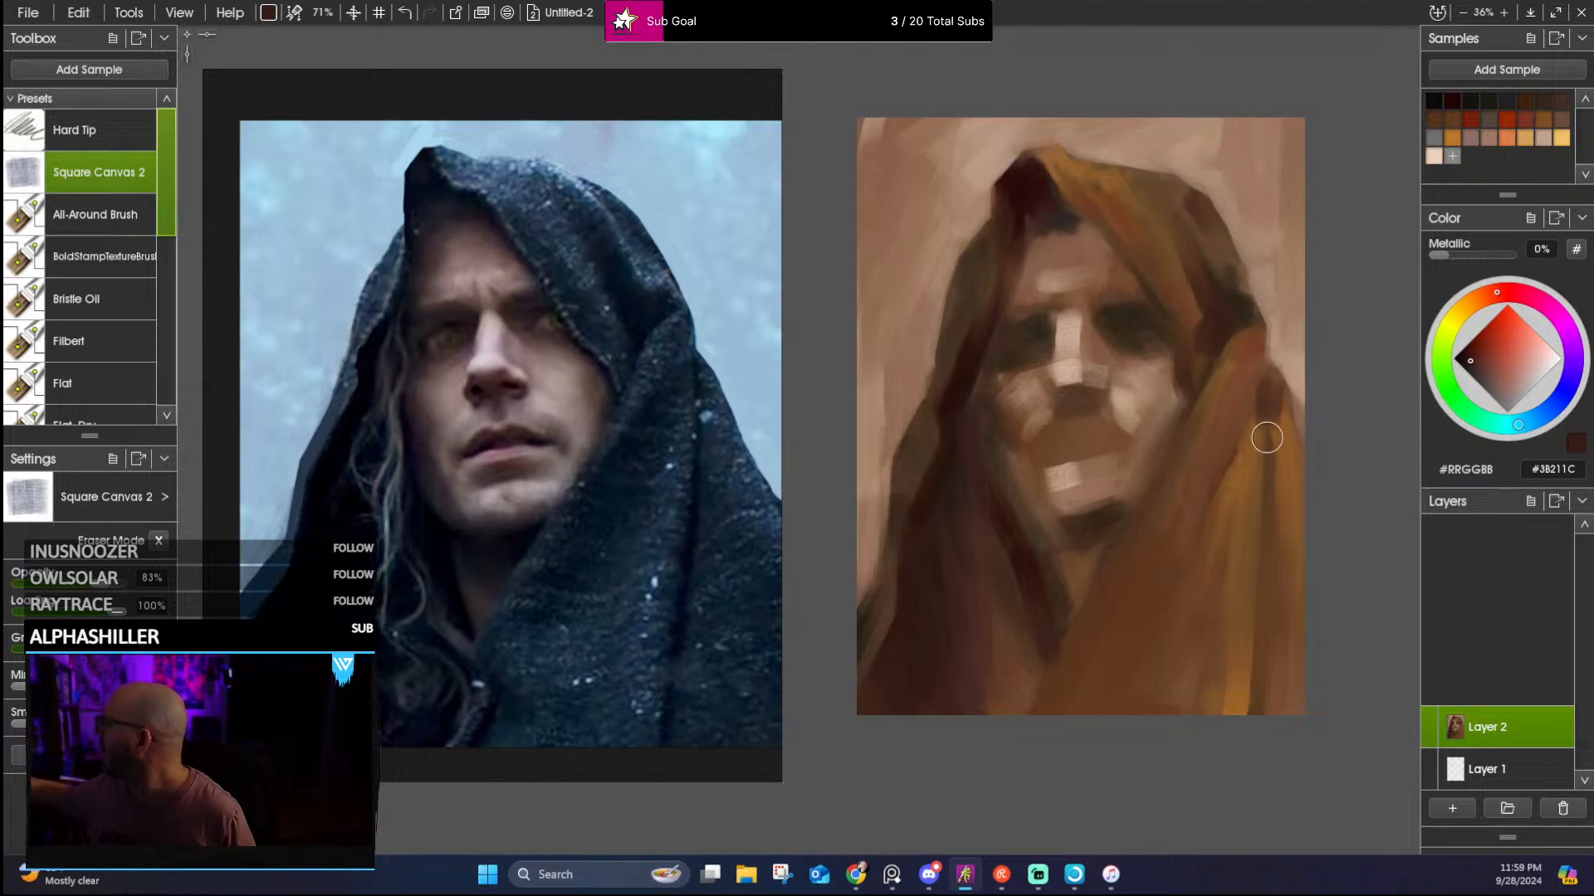
mouse_move(1256, 558)
mouse_down()
mouse_move(1249, 715)
mouse_move(1252, 644)
mouse_up()
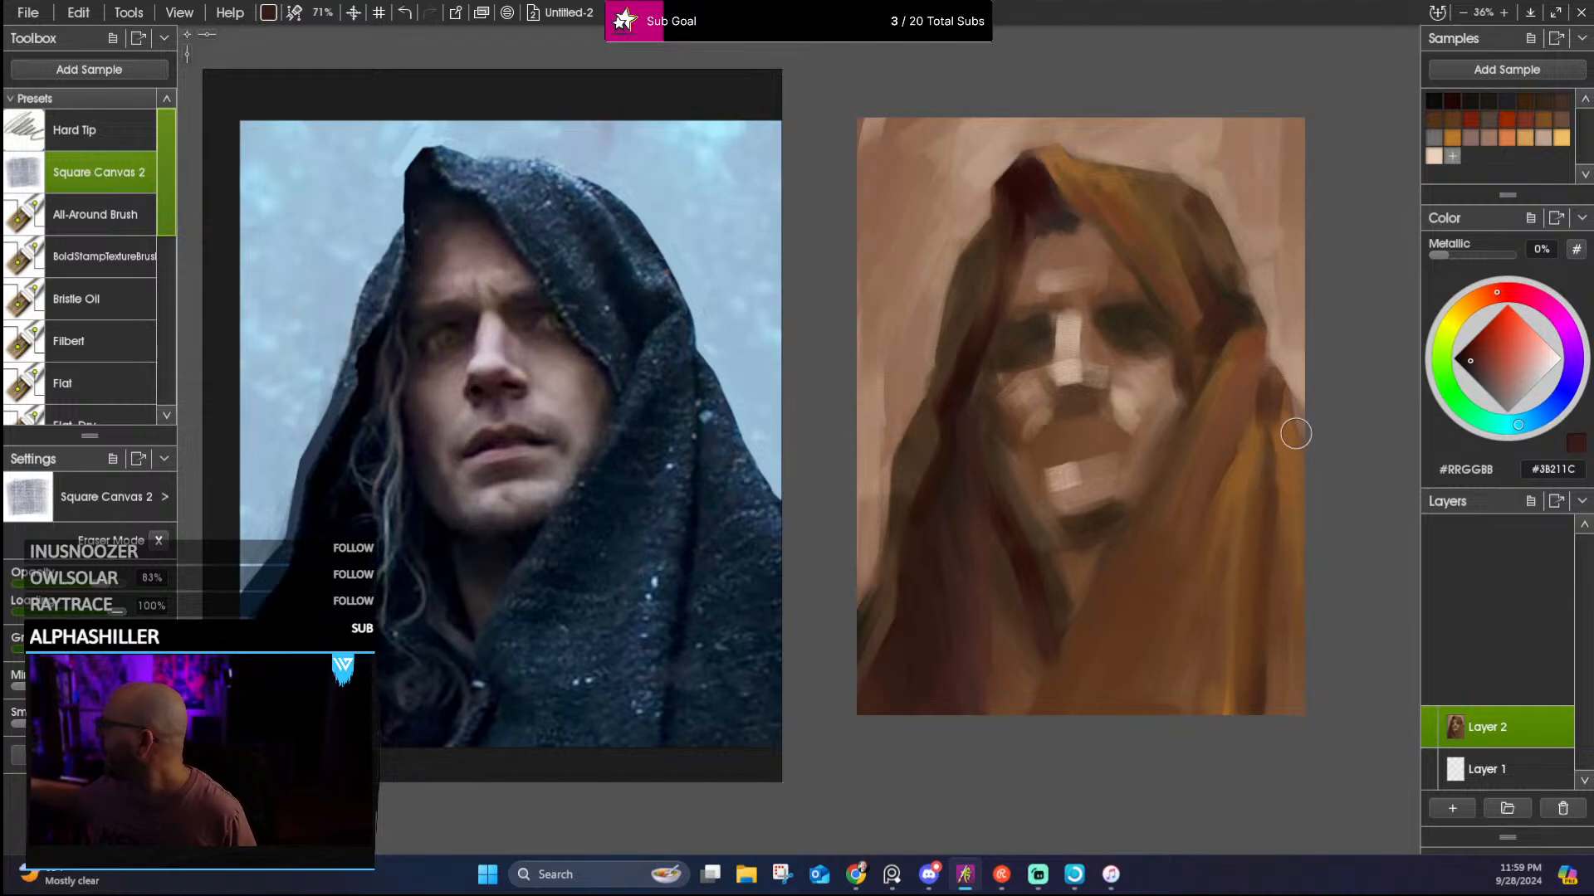
alt+click(1241, 486)
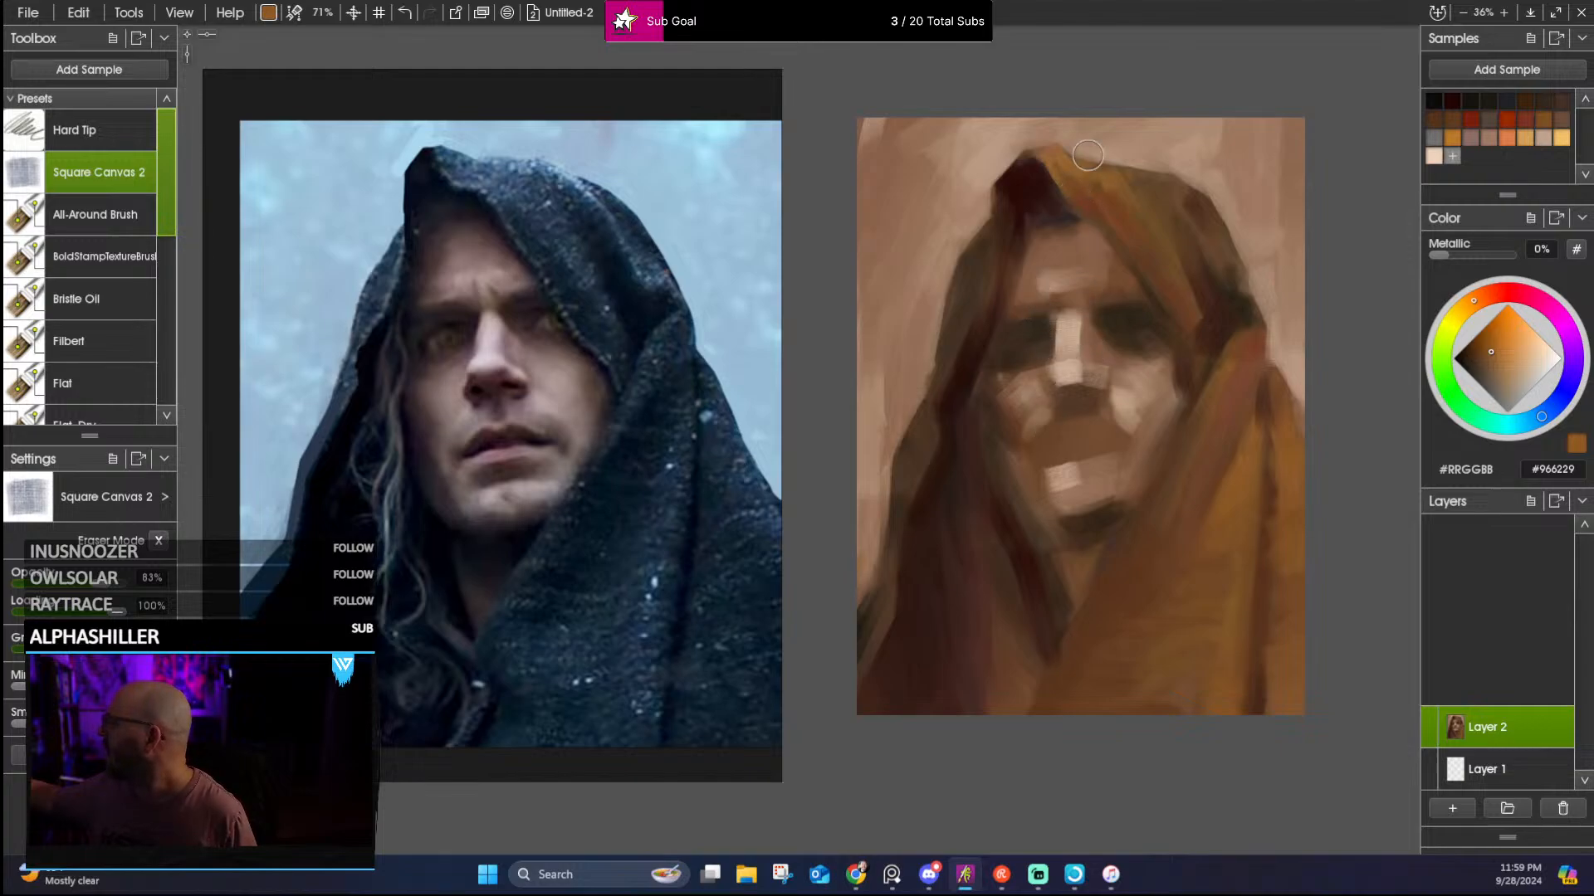
Reduce the brush to 31% and paint the mouth line in dark brown sampled from the left eye socket
alt+click(1028, 336)
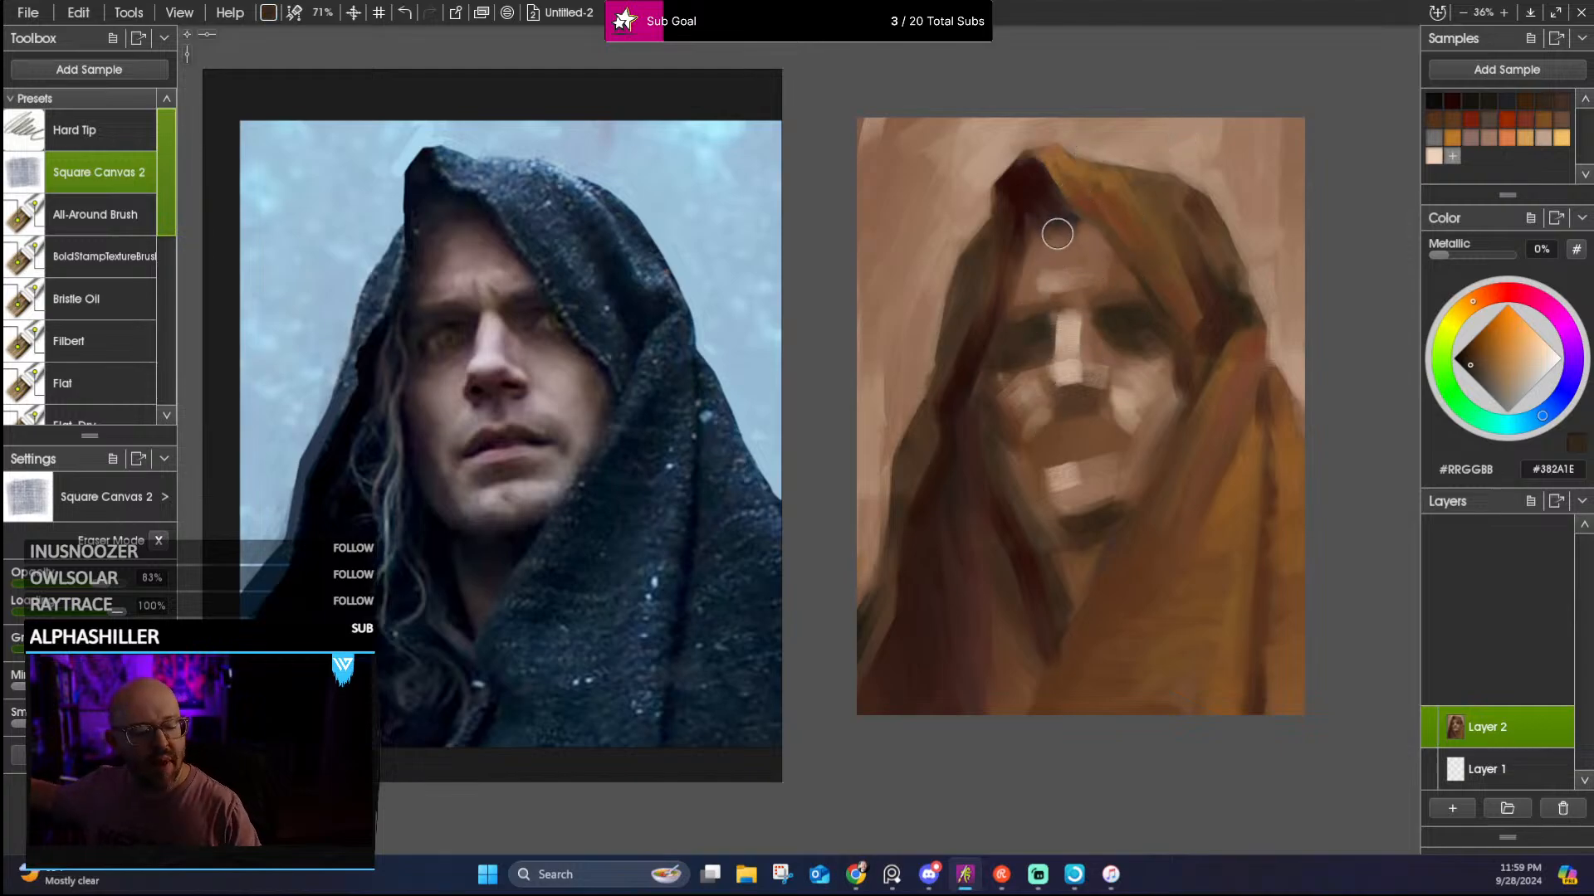
key(bracketleft)
key(bracketleft)
key(bracketleft)
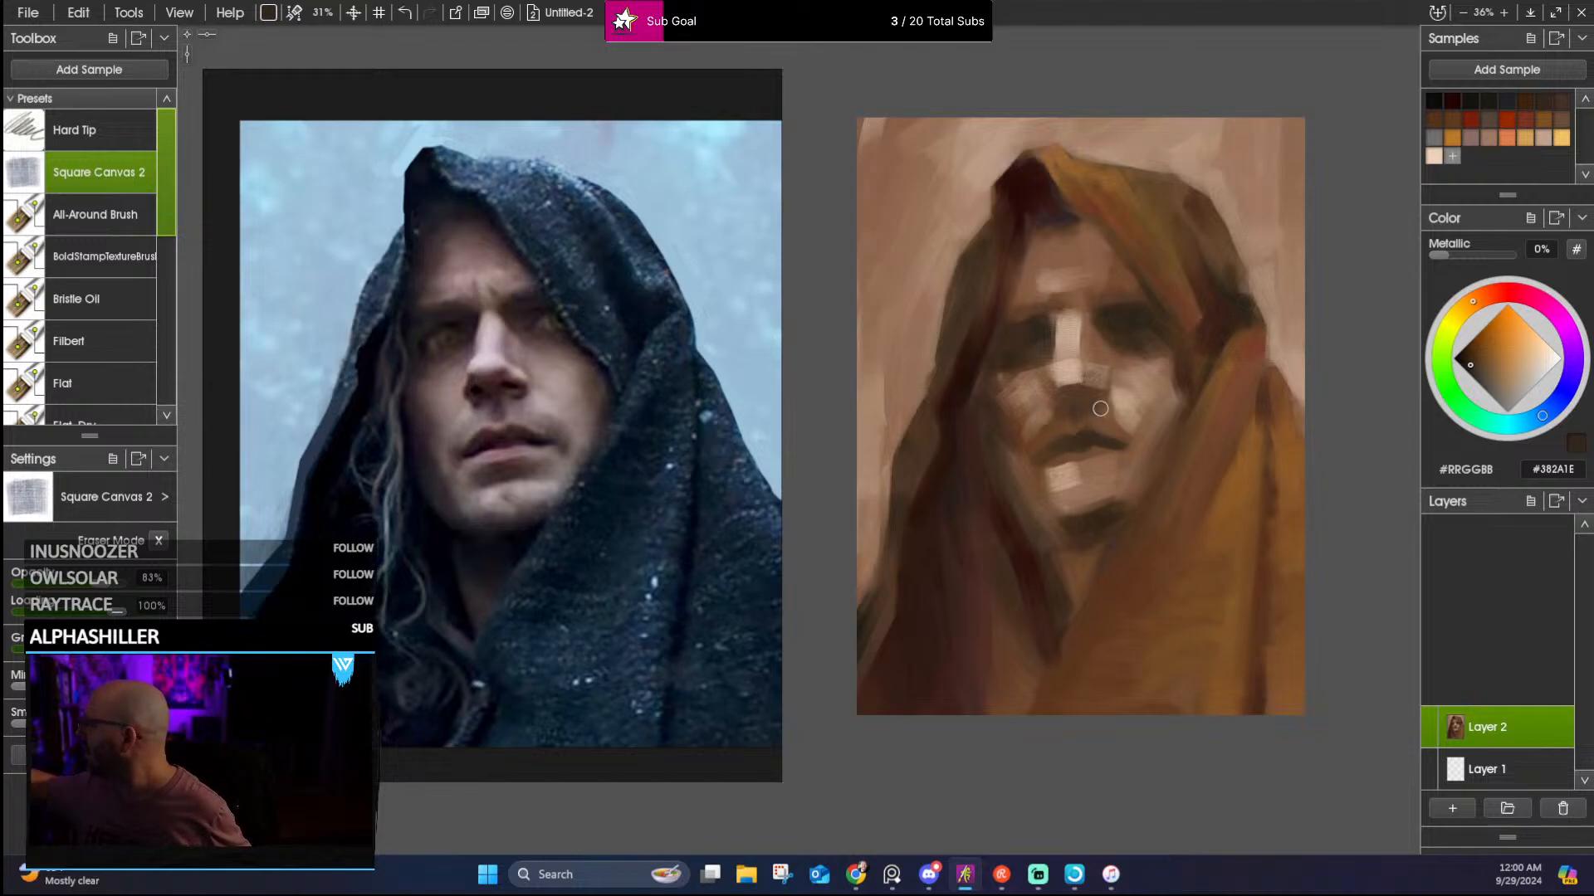
Shape the lips and mouth corners with mid-brown, light beige and dark brown sampled from the face
alt+click(1093, 339)
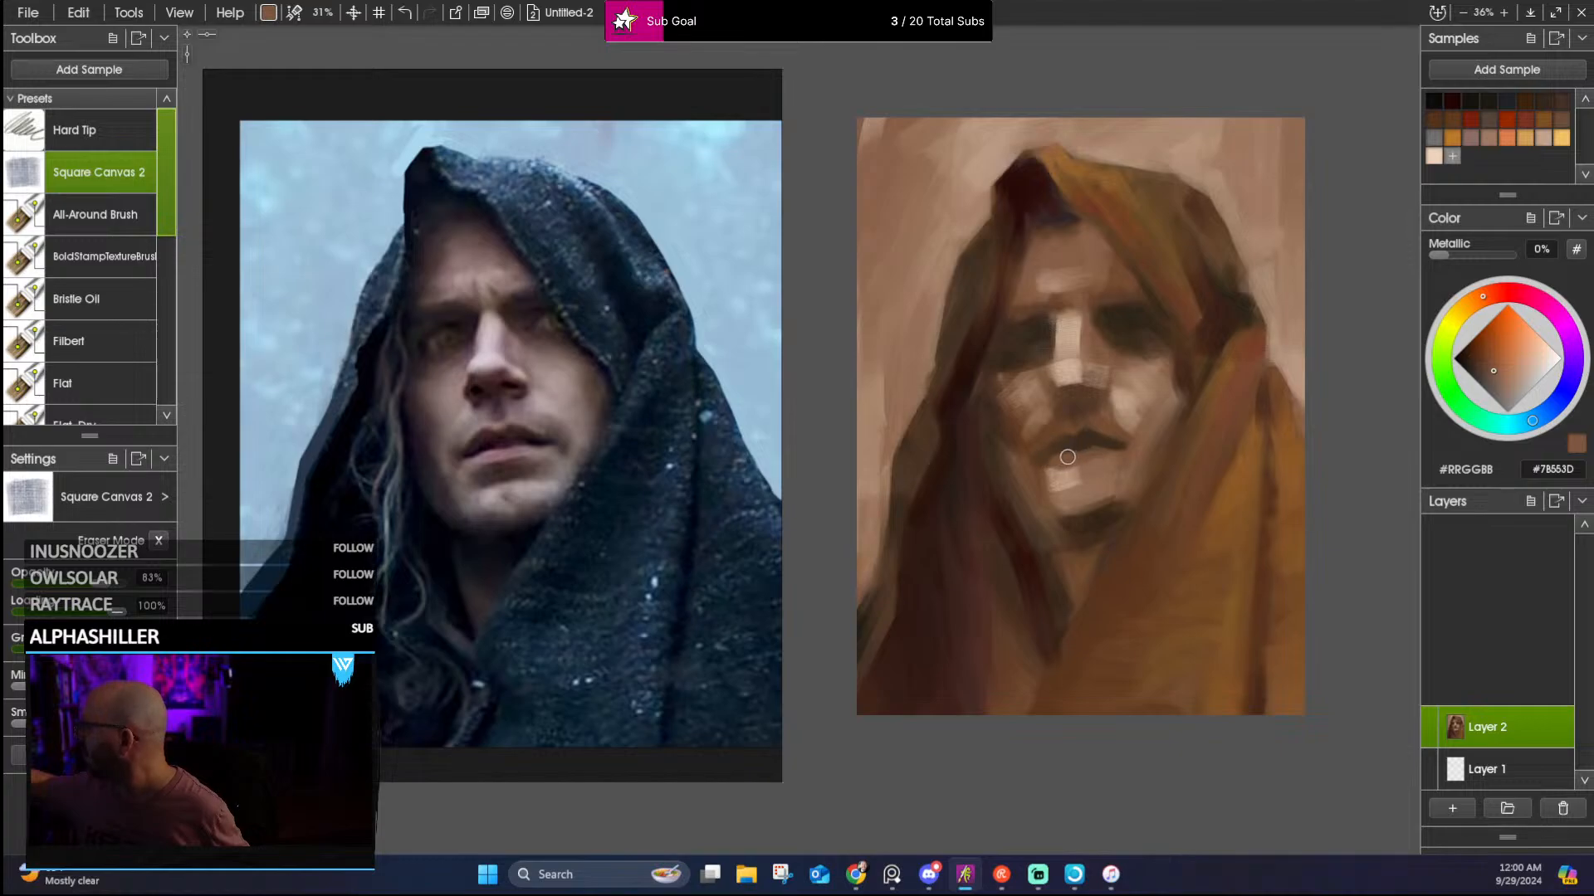
alt+click(1056, 364)
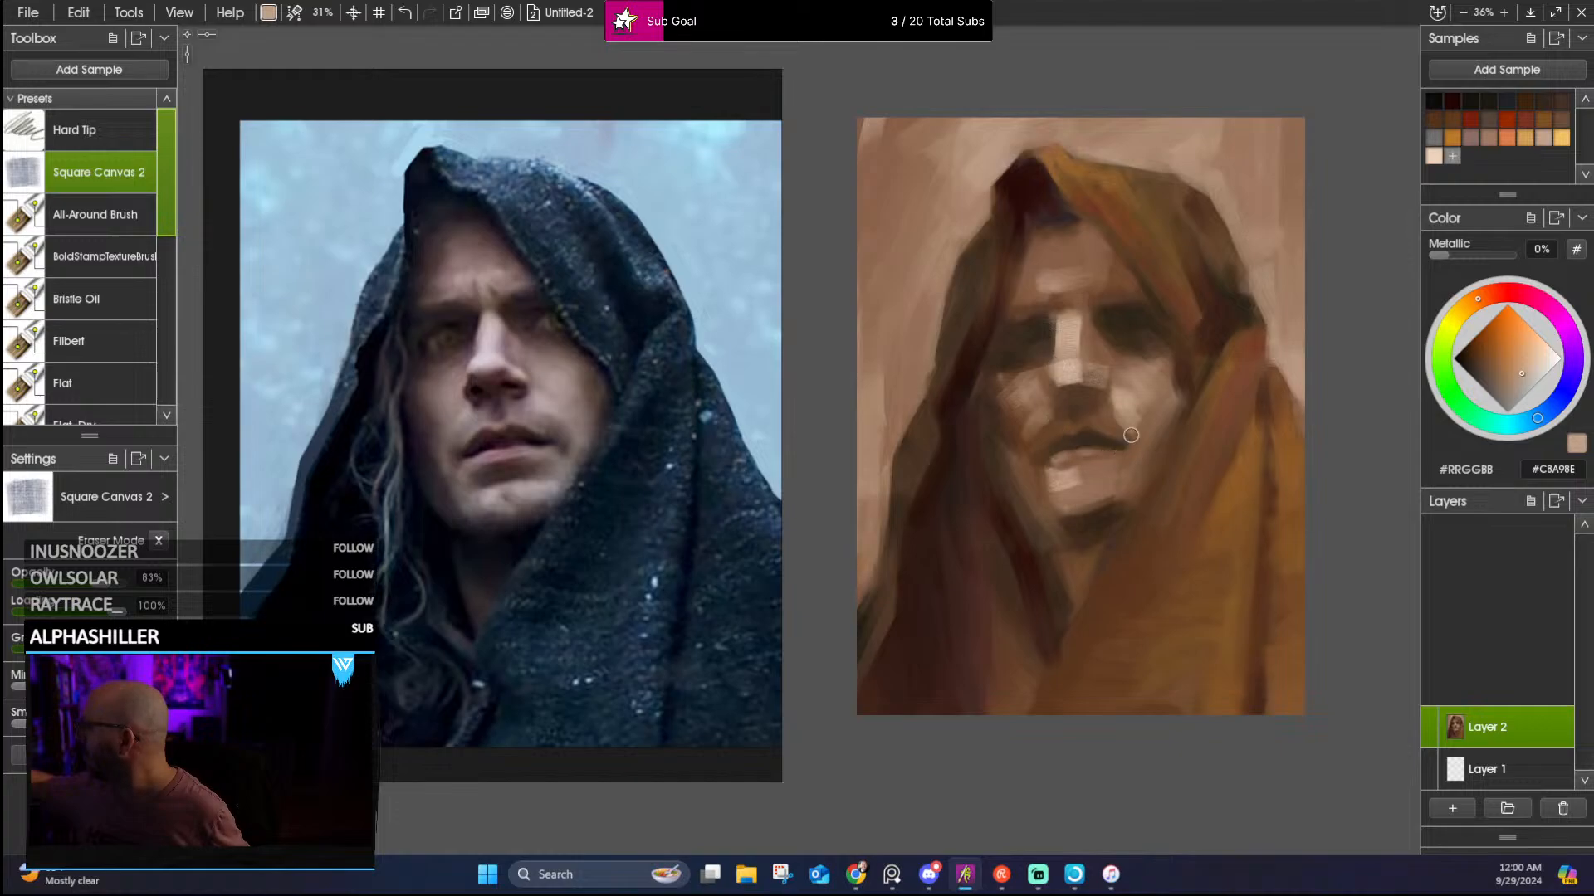
alt+click(1077, 424)
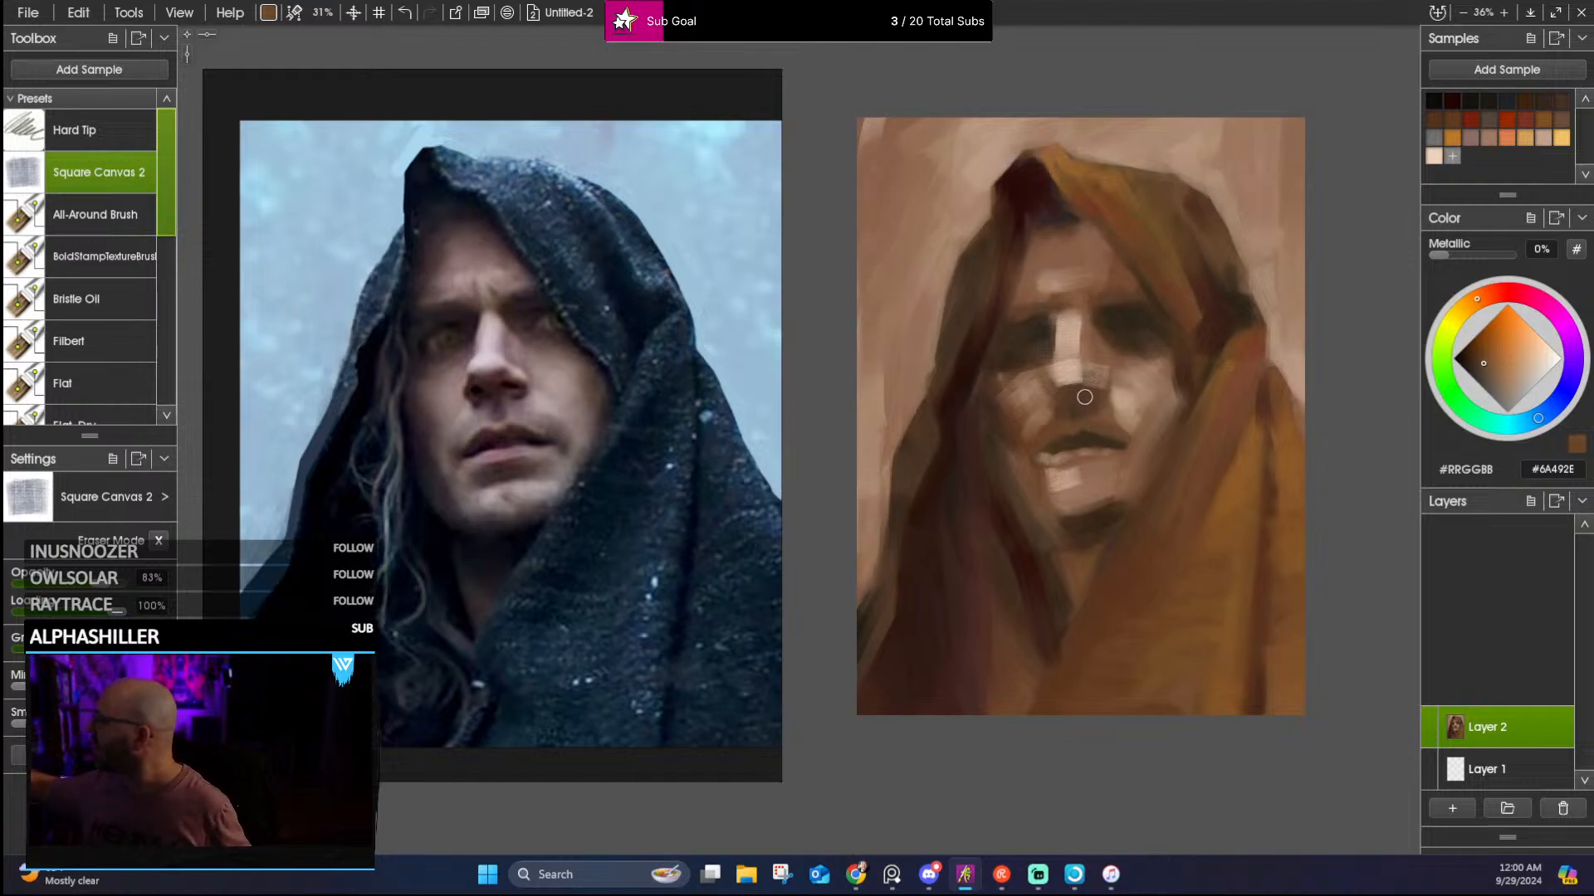
alt+click(1051, 448)
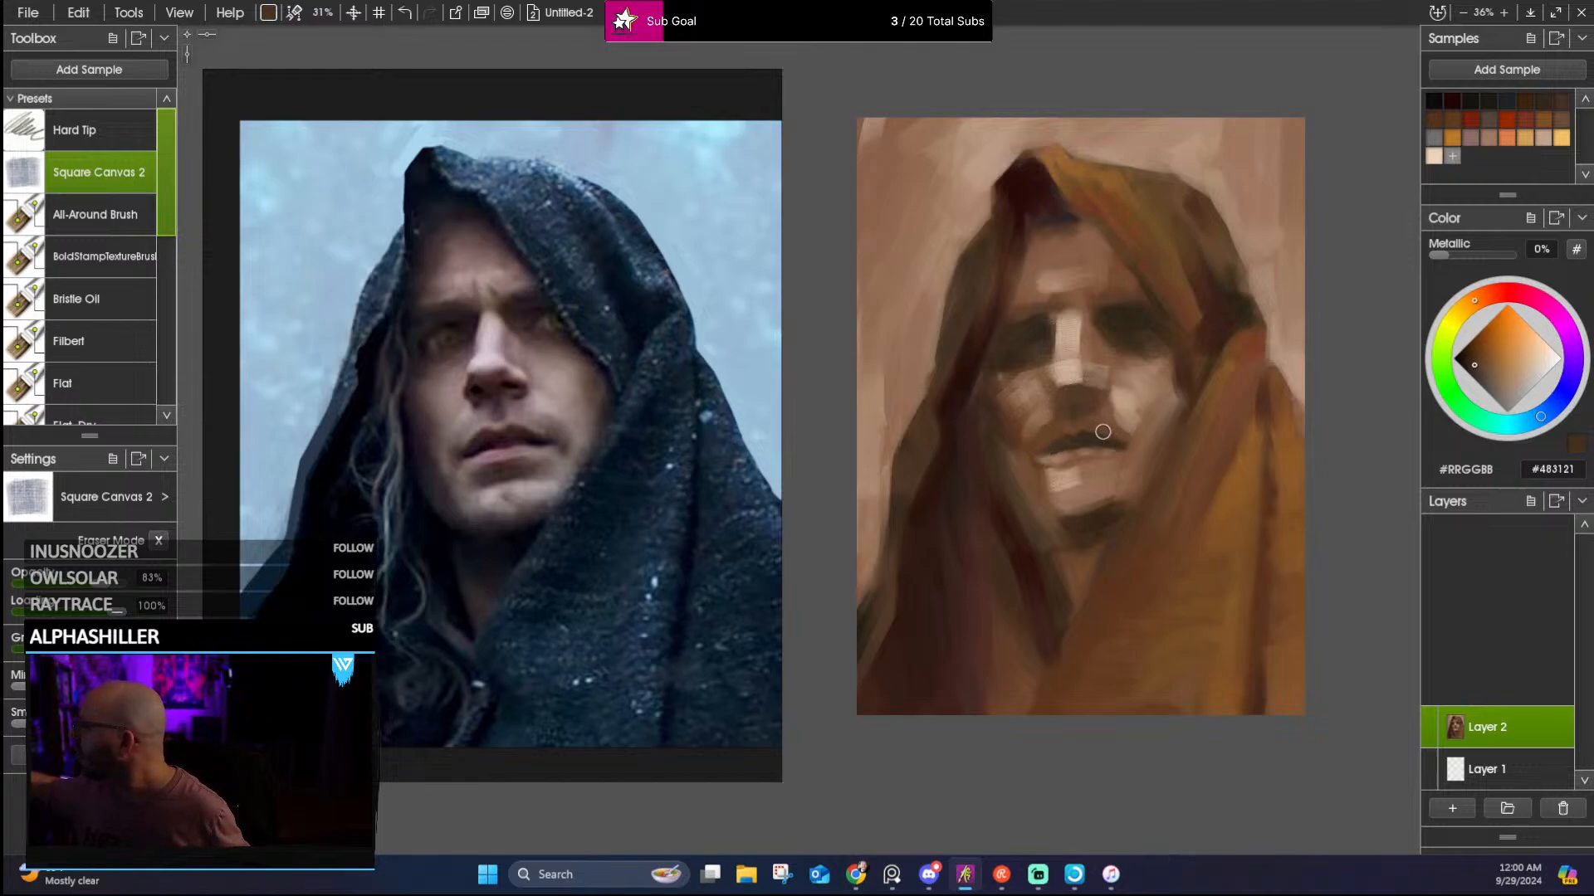
drag(1102, 432, 1122, 443)
Refine the lower lip with sampled skin tone and paint a dark brown shadow beneath it across the chin
alt+click(1060, 455)
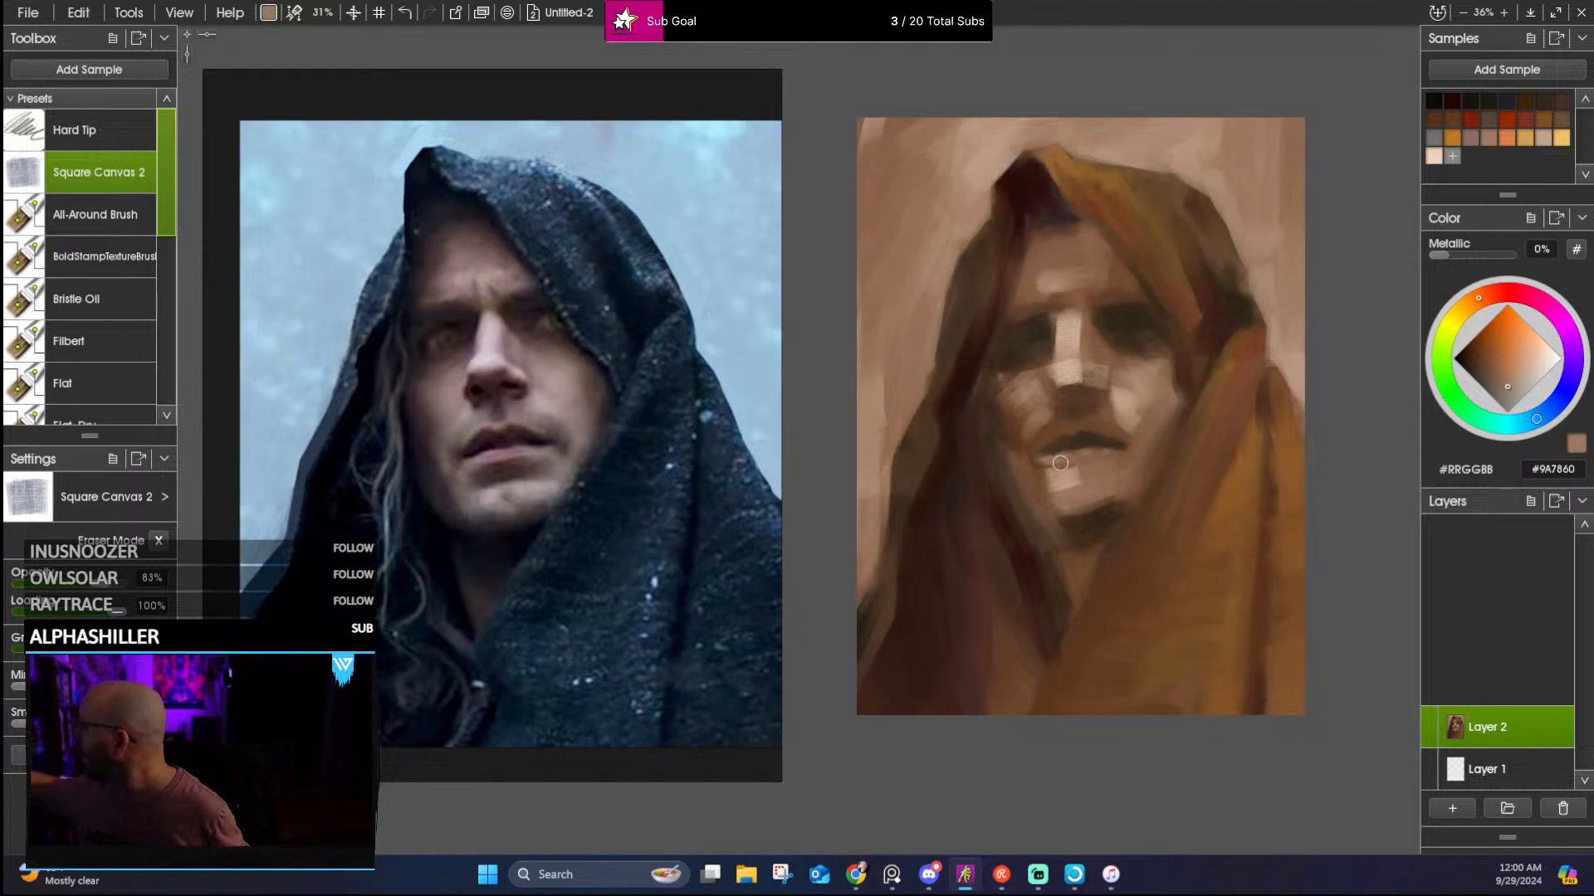
alt+click(1063, 438)
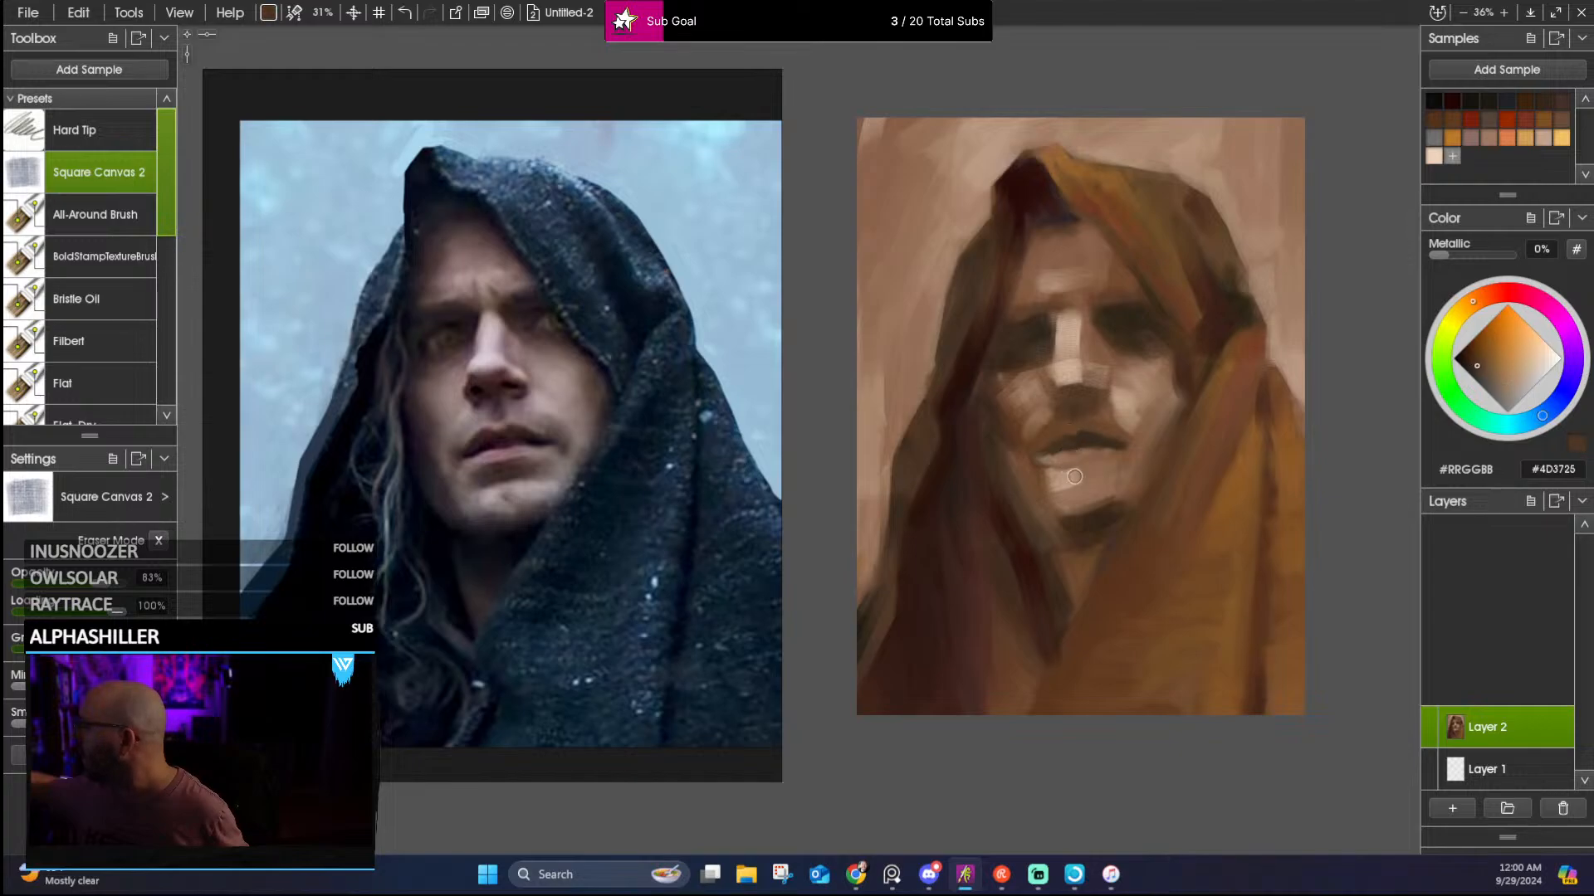
drag(1070, 468, 1116, 478)
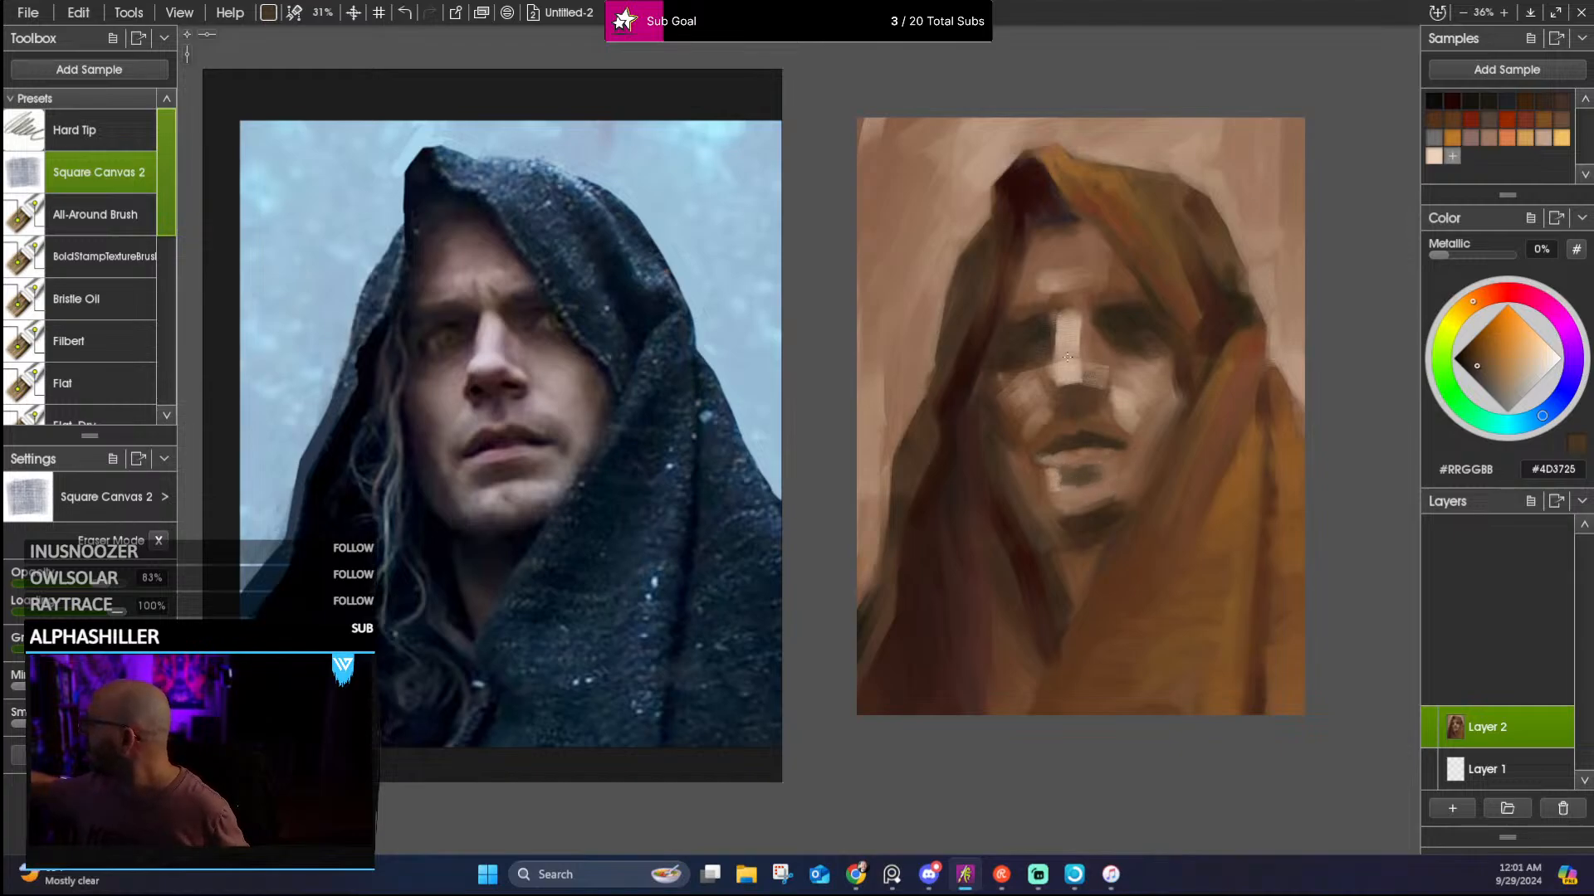
Model the chin and jaw around the mouth with light beige and mid-brown tones sampled from the chin area
alt+click(1068, 491)
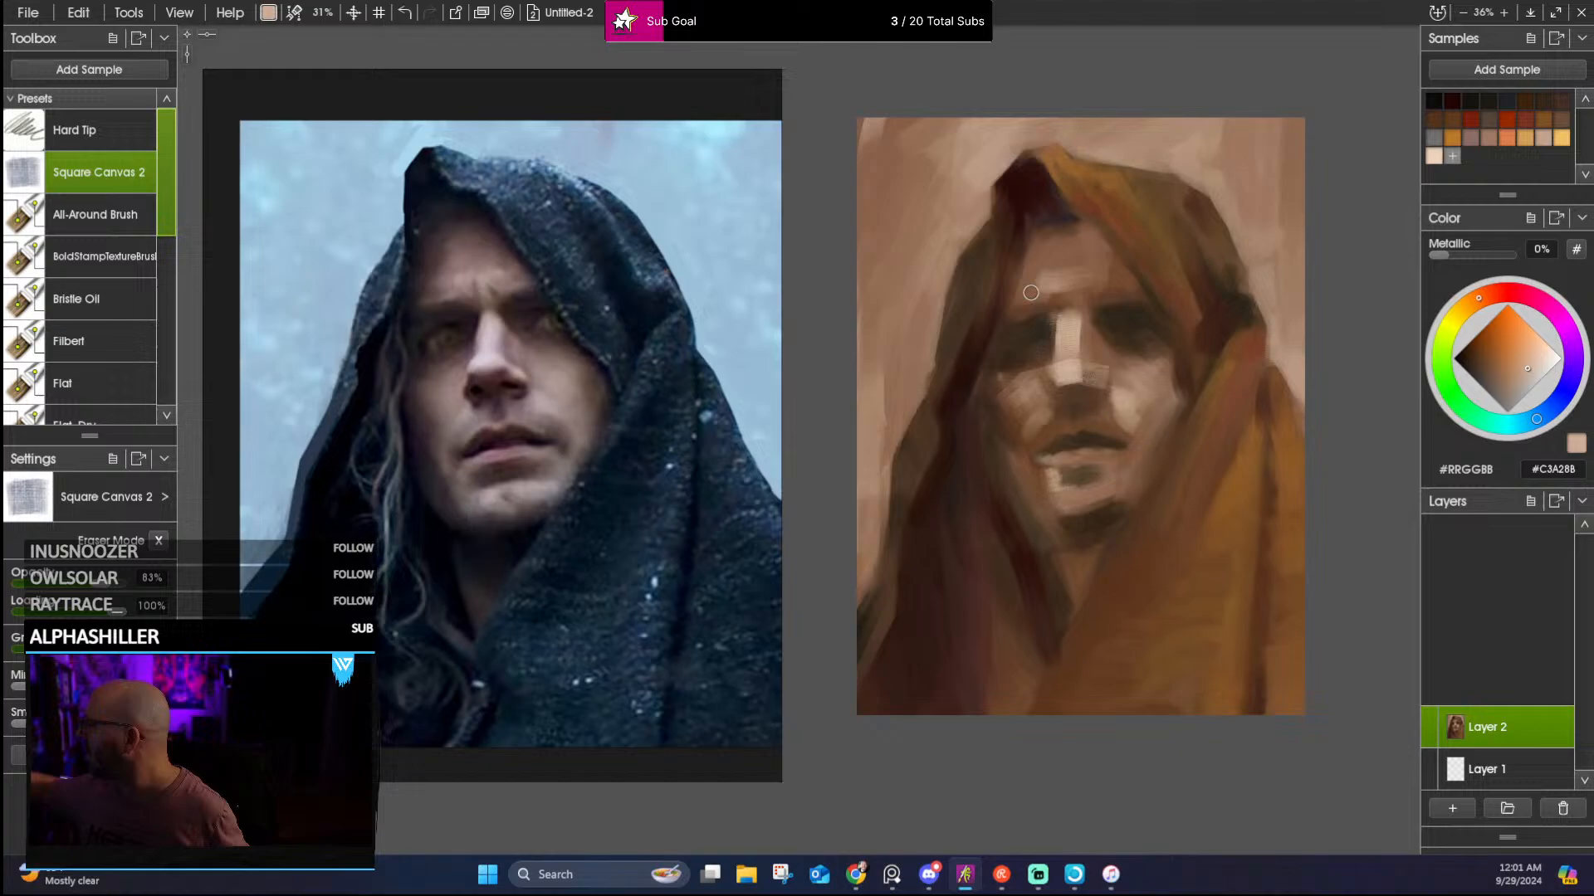
alt+click(1067, 508)
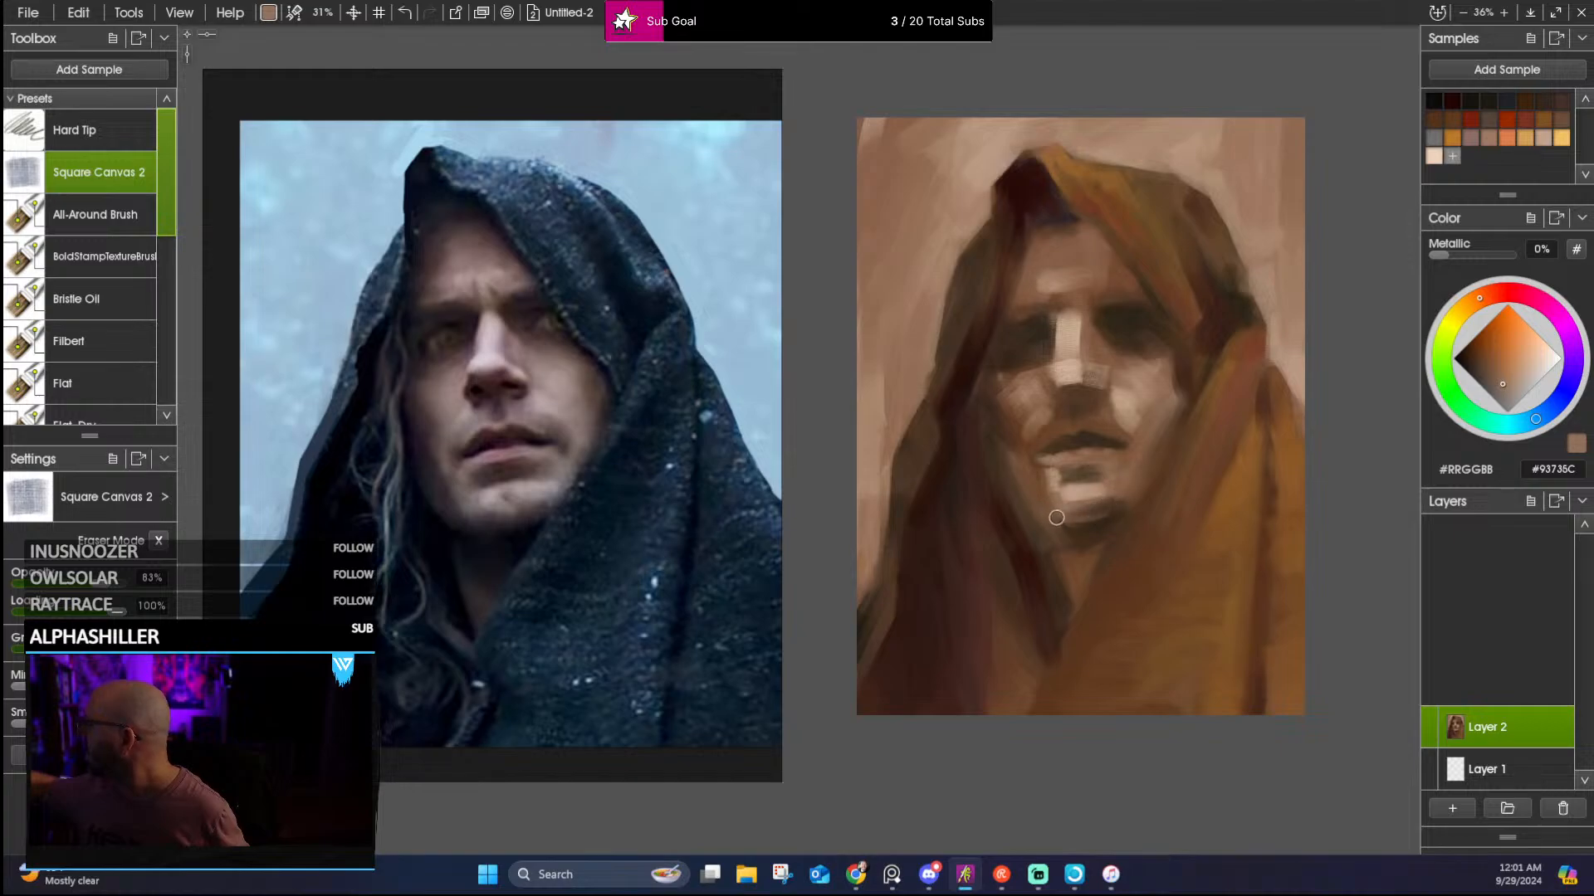
alt+click(1120, 487)
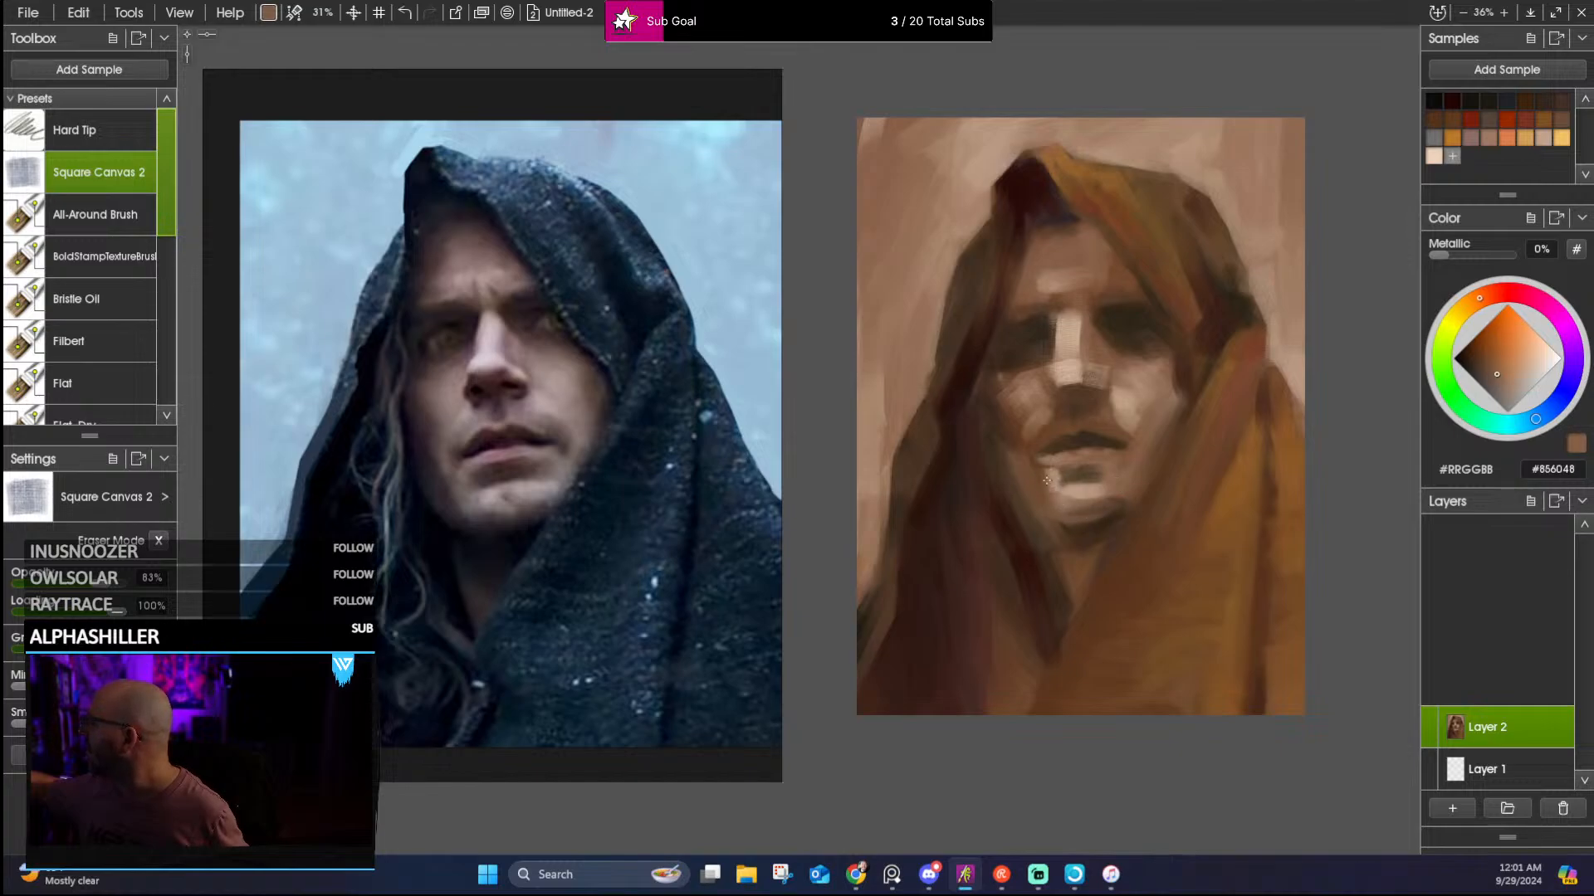
alt+click(1046, 480)
alt+click(1042, 475)
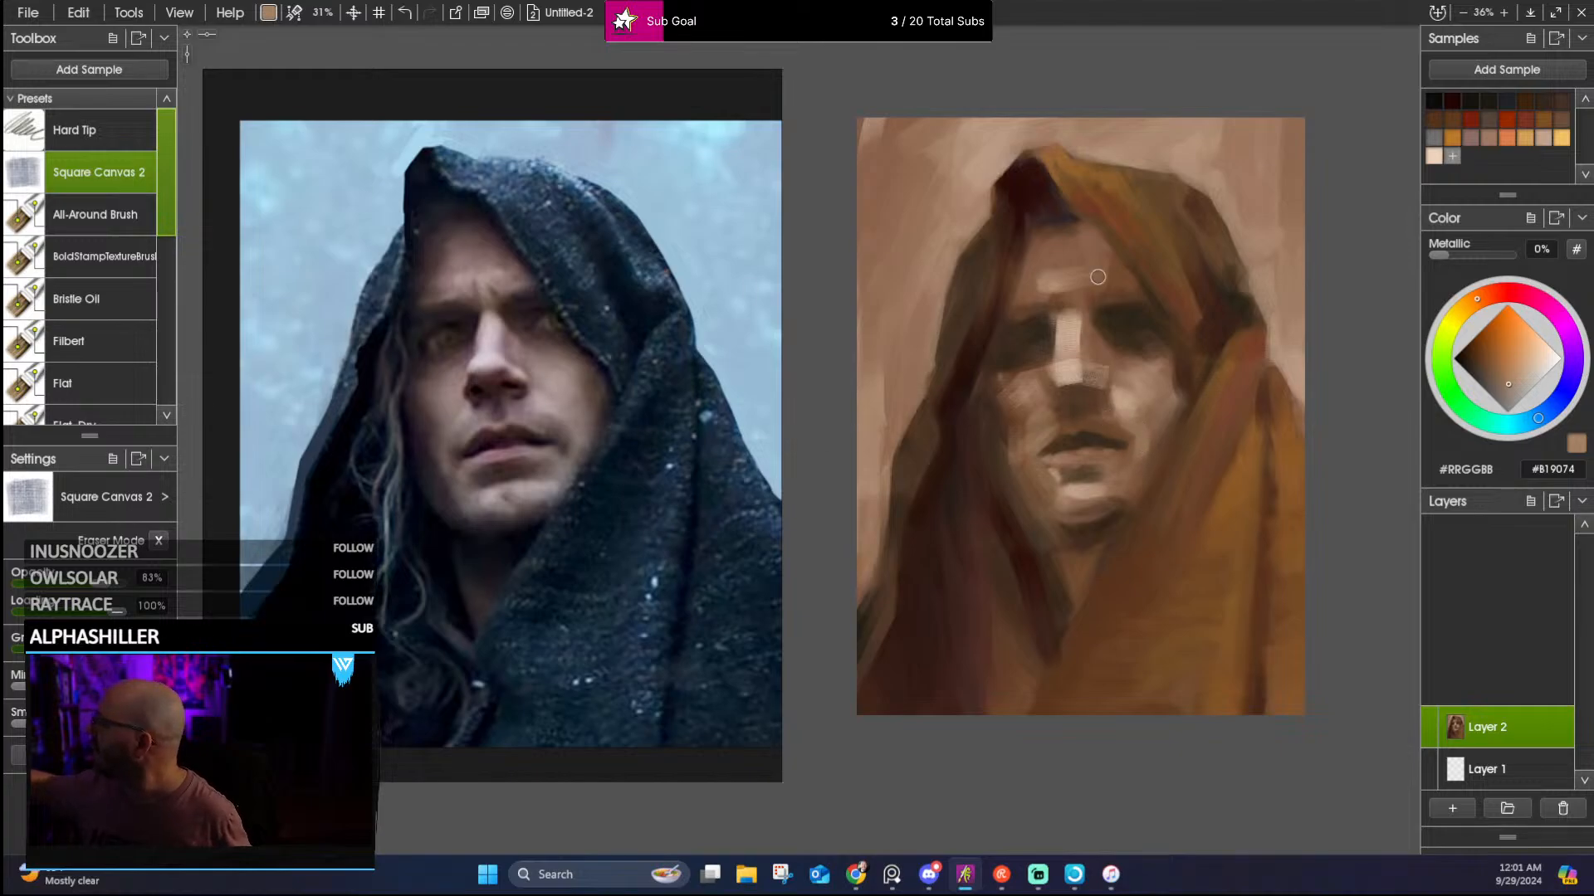
Define the underside and nostrils of the nose using sampled dark browns and beige
alt+click(1121, 316)
alt+click(1121, 316)
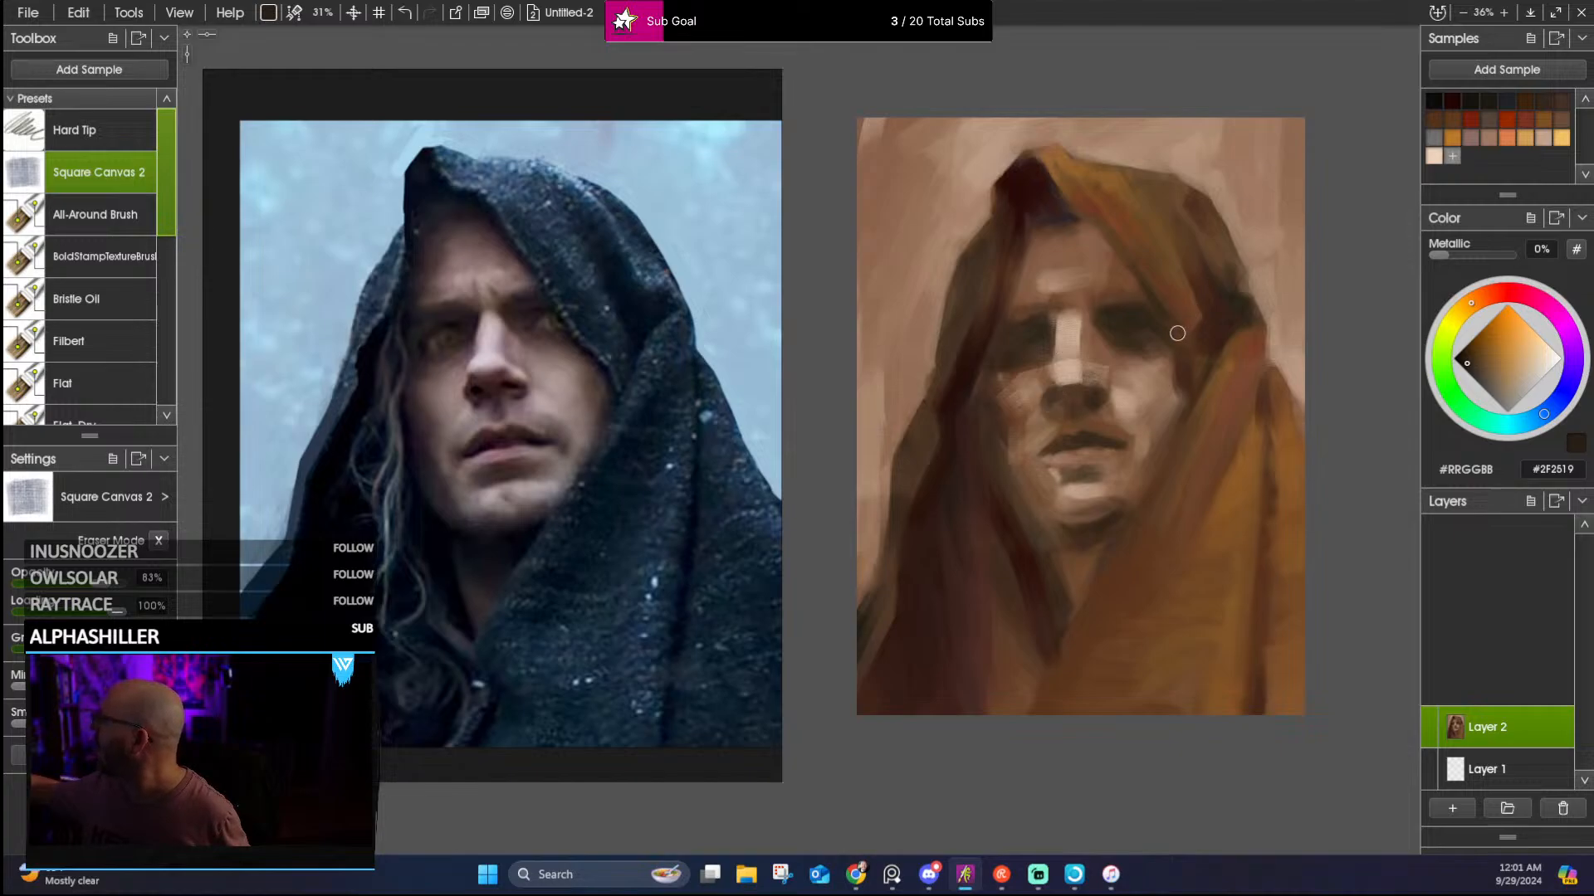
alt+click(1058, 382)
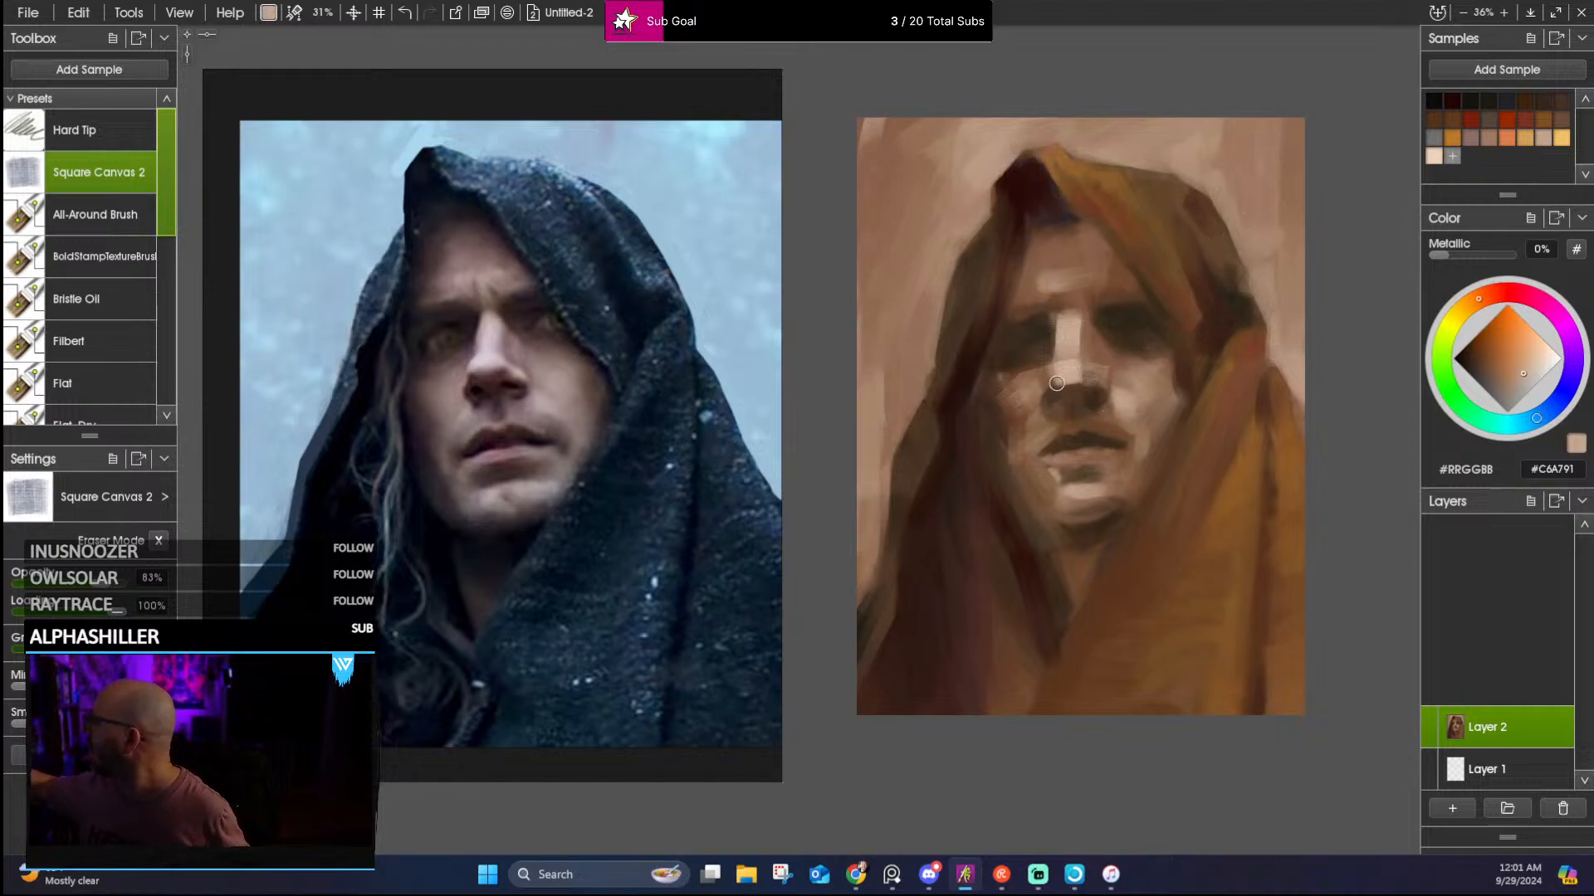
alt+click(1053, 395)
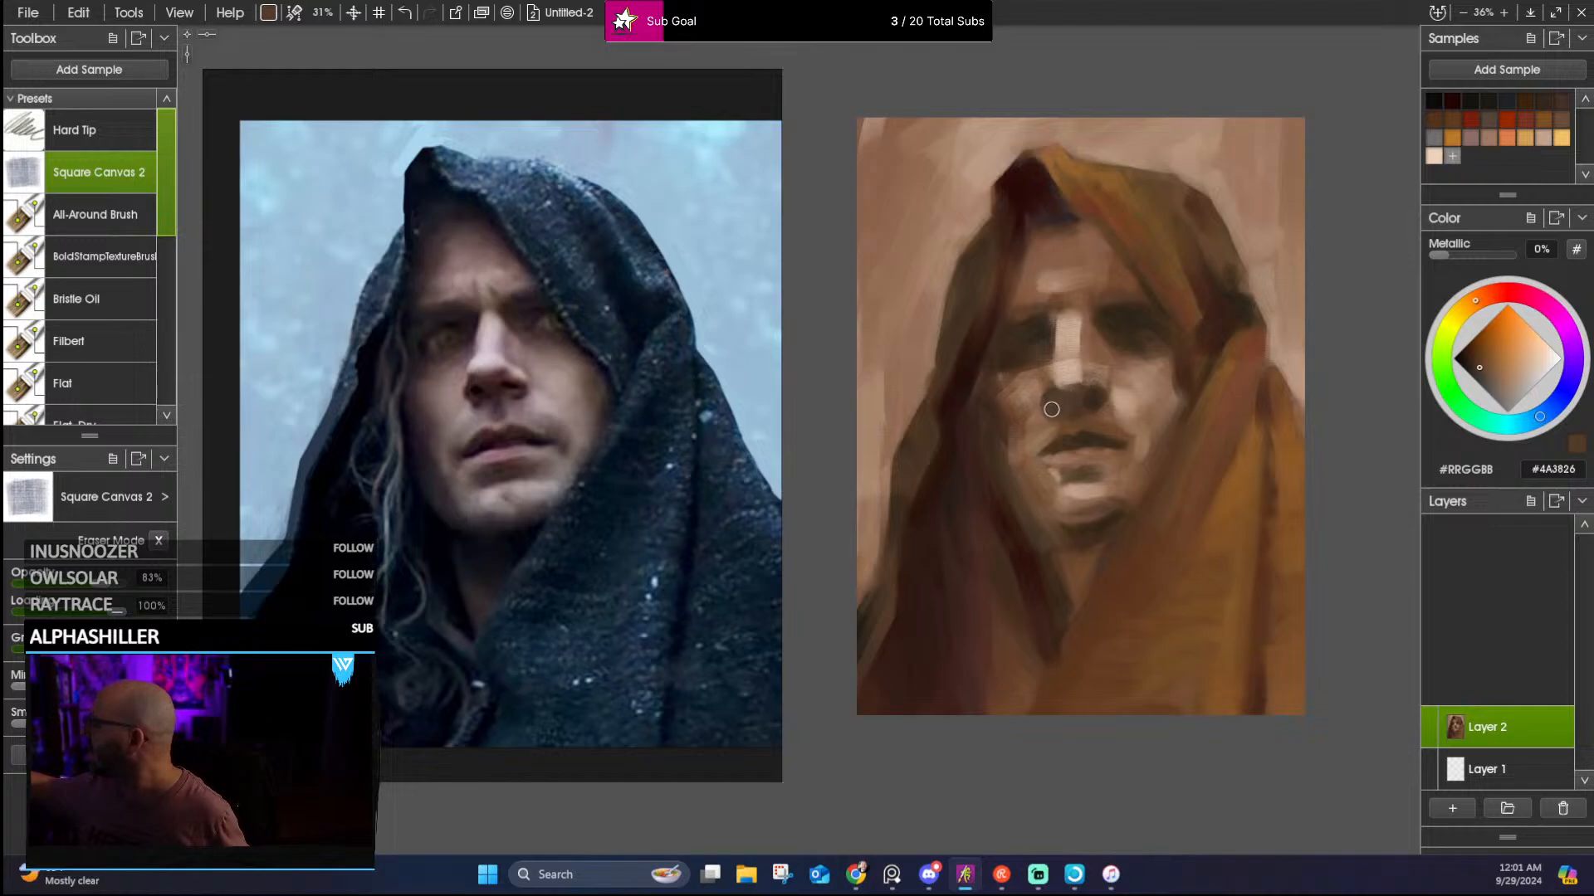
Shape the nose tip and its right side with light beige highlights and mid-brown tones sampled from the nose and cheek
alt+click(1069, 365)
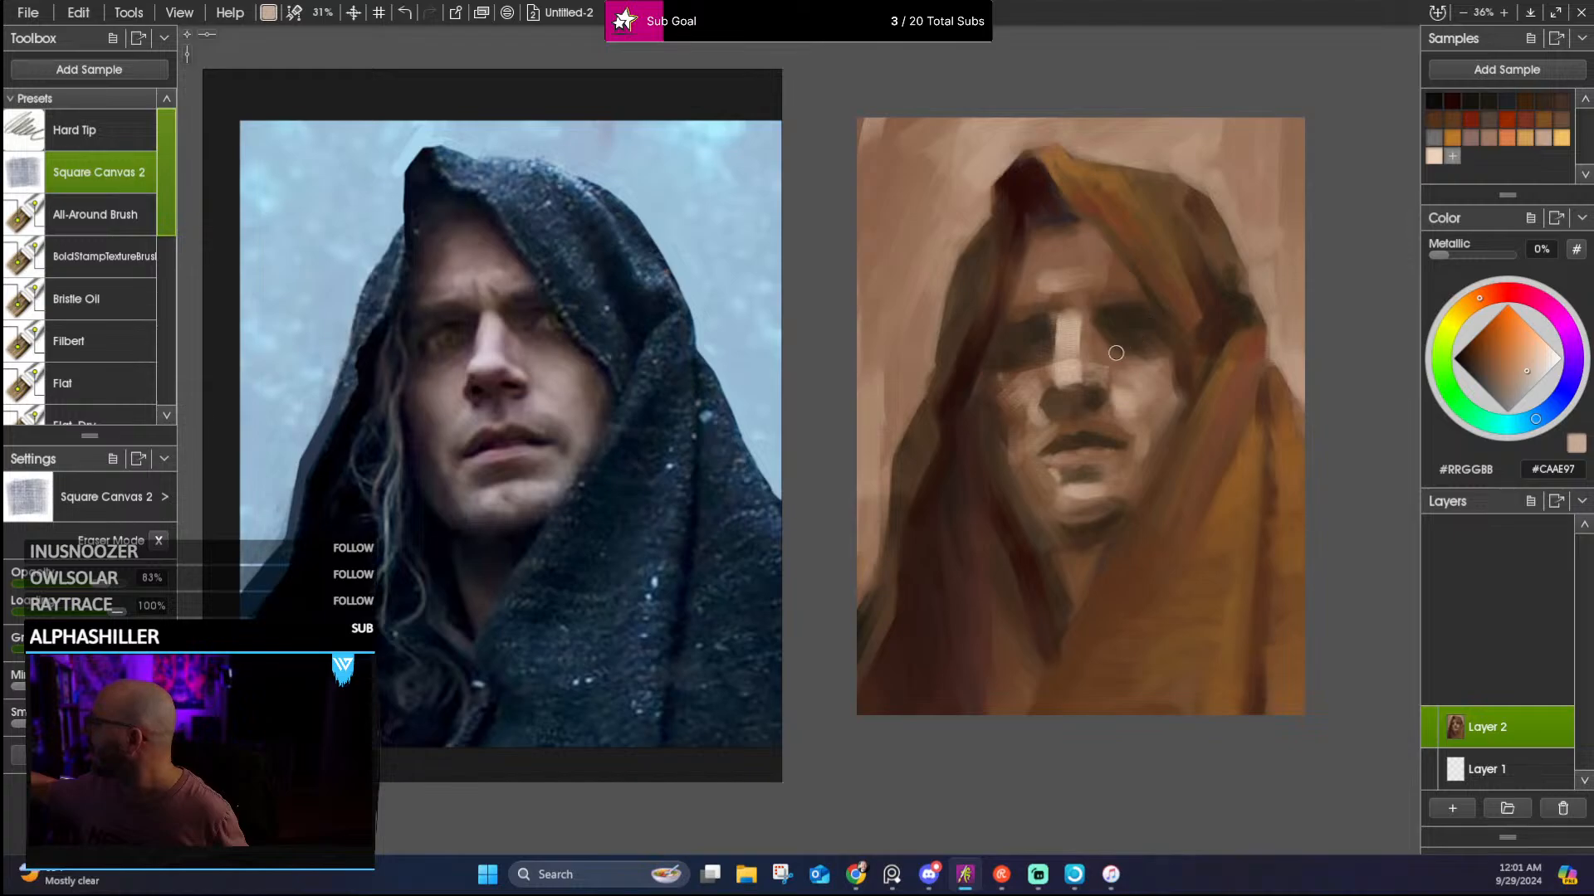
alt+click(1125, 401)
alt+click(1055, 358)
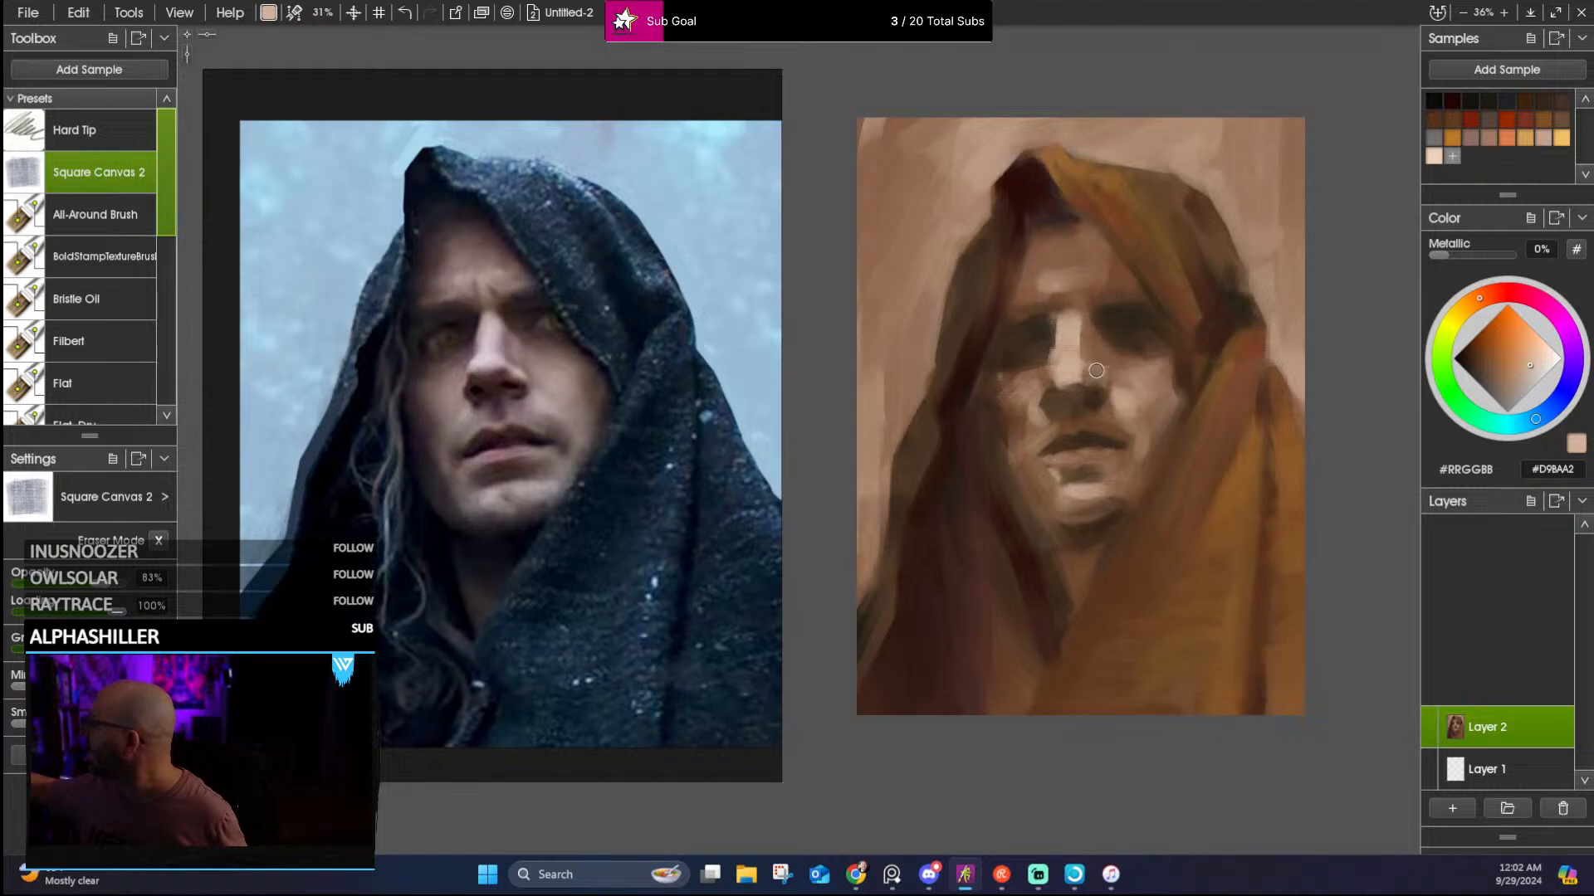
alt+click(1093, 376)
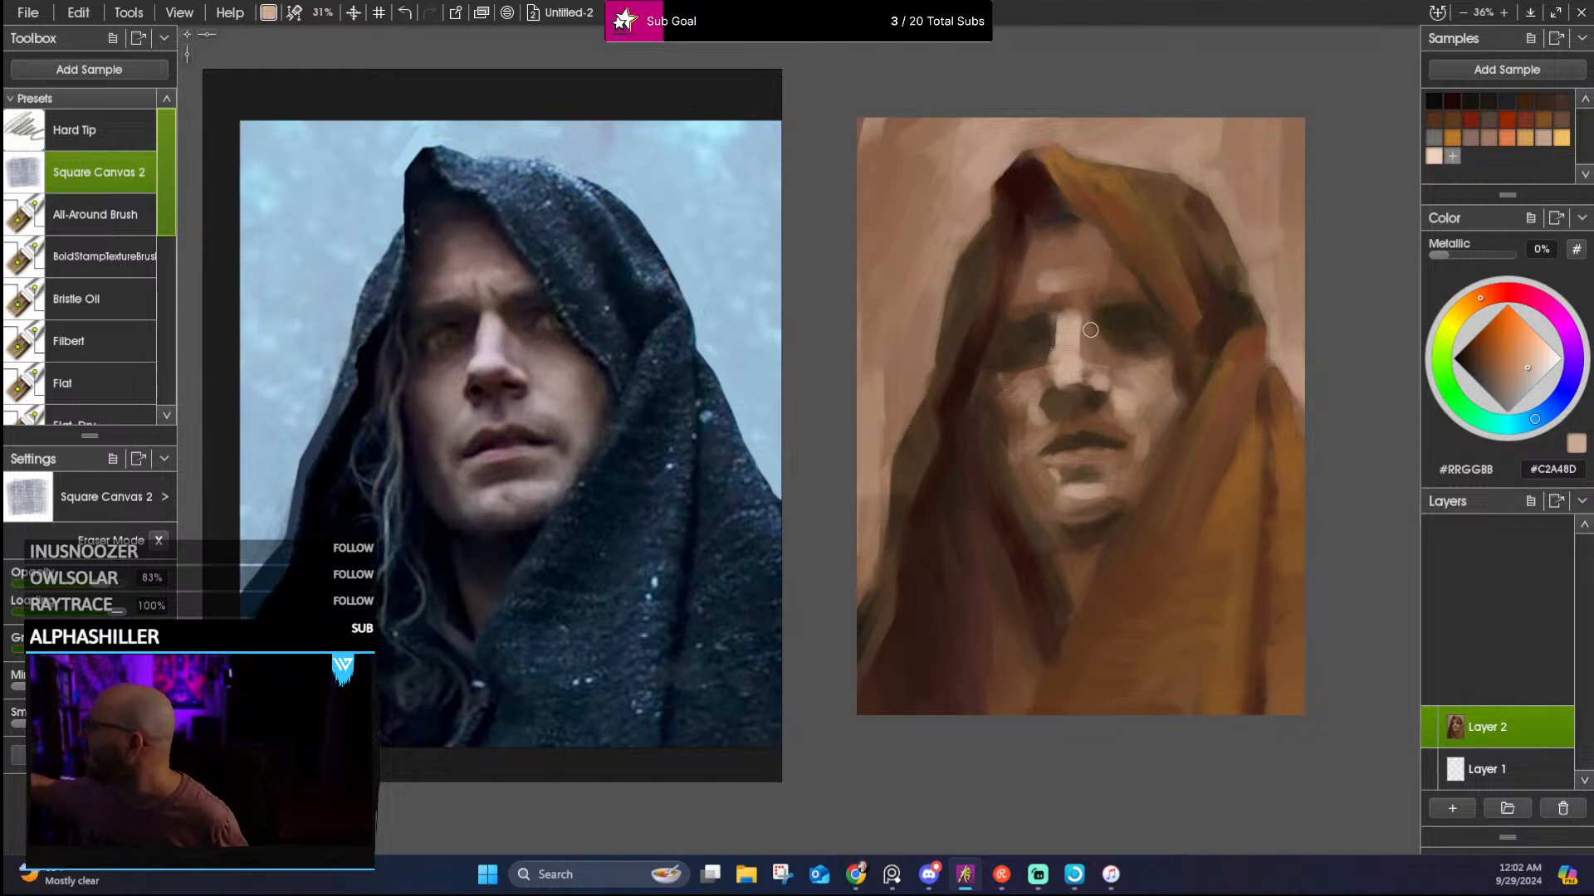
alt+click(1091, 358)
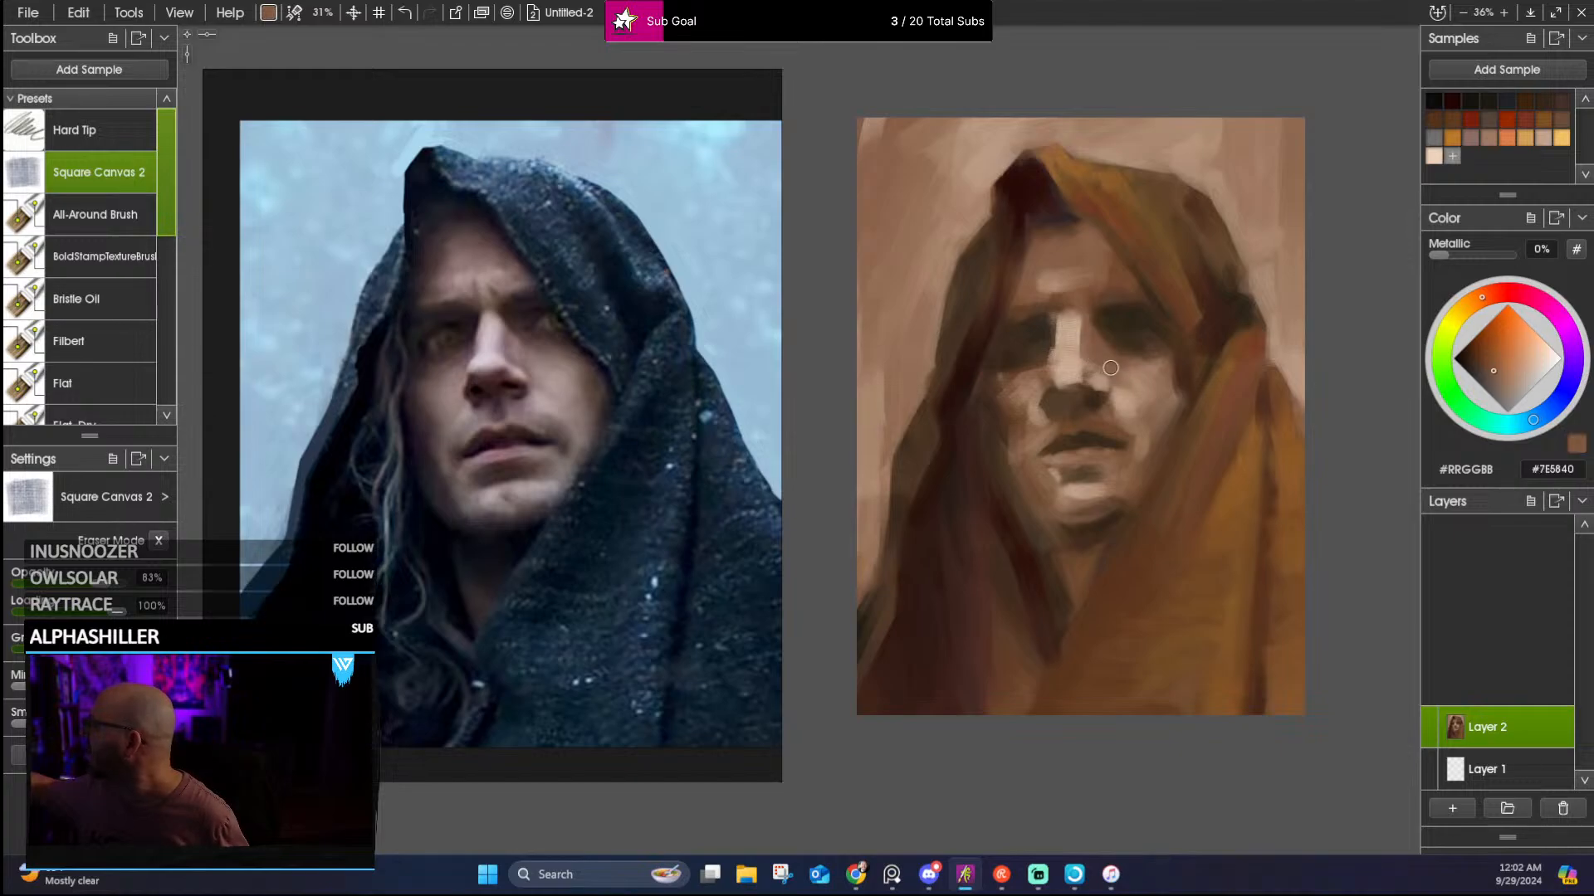
alt+click(1094, 376)
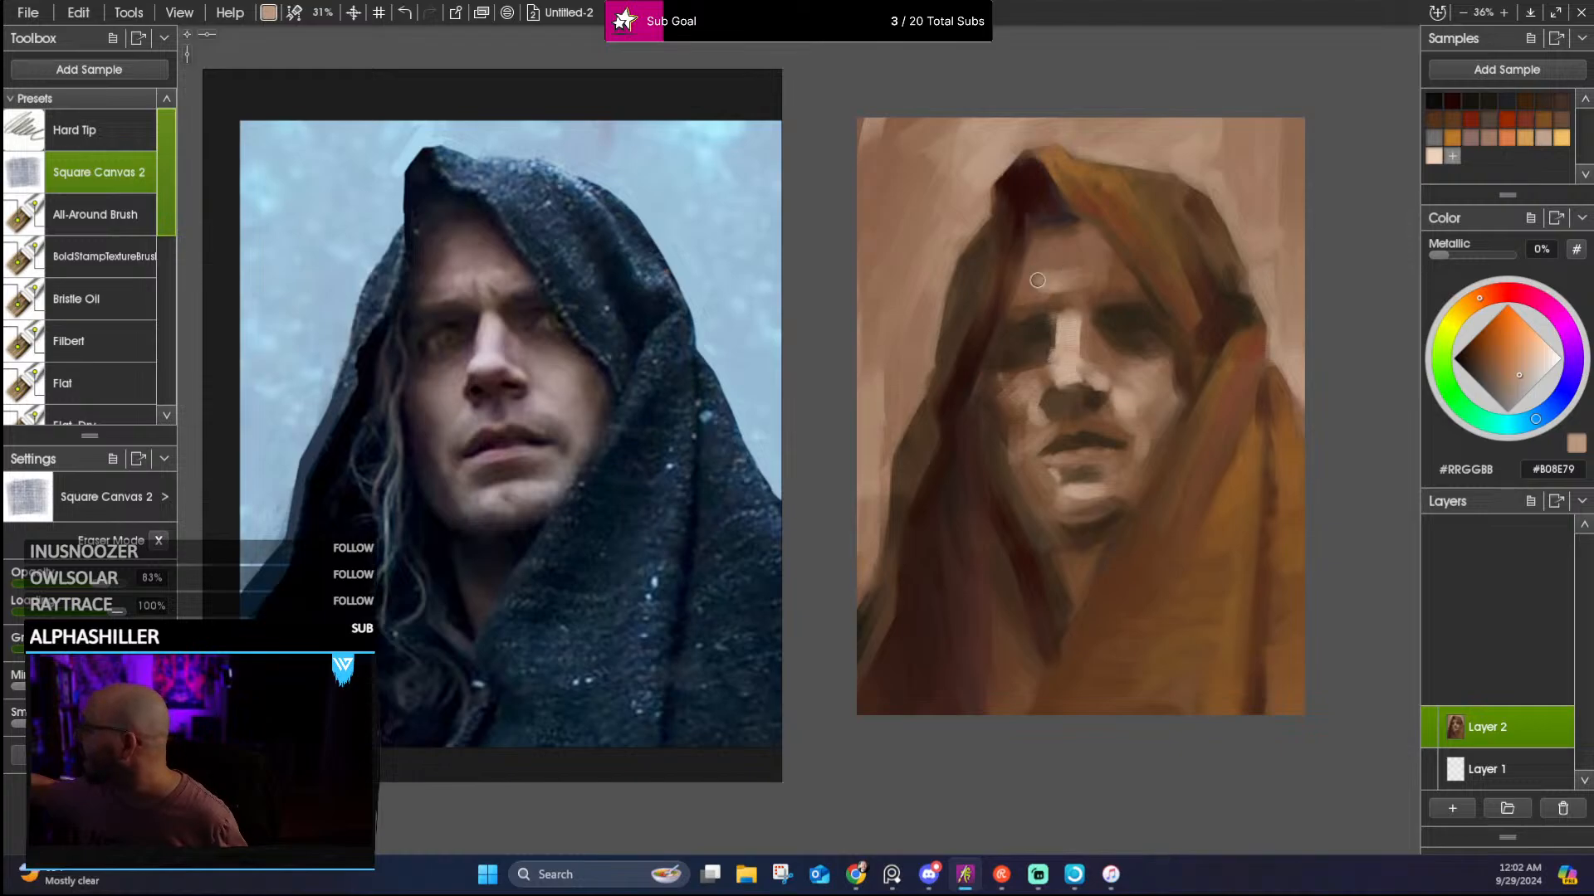
Narrow and blend the nose bridge into the brow and inner left eye socket with sampled beige, mid-brown and dark brown
alt+click(1054, 375)
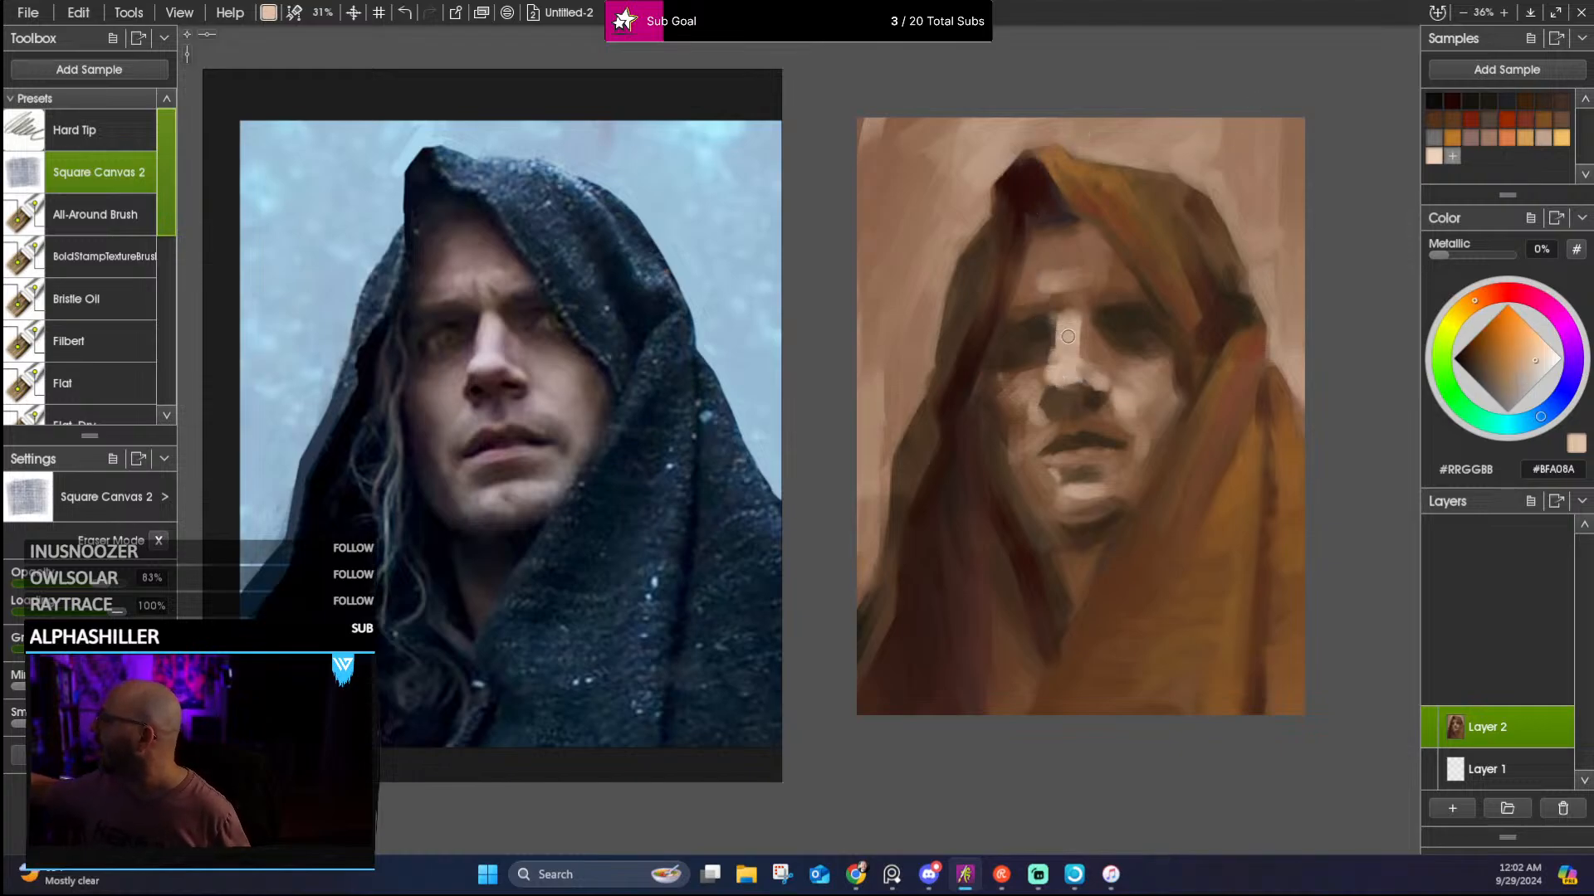
alt+click(1041, 344)
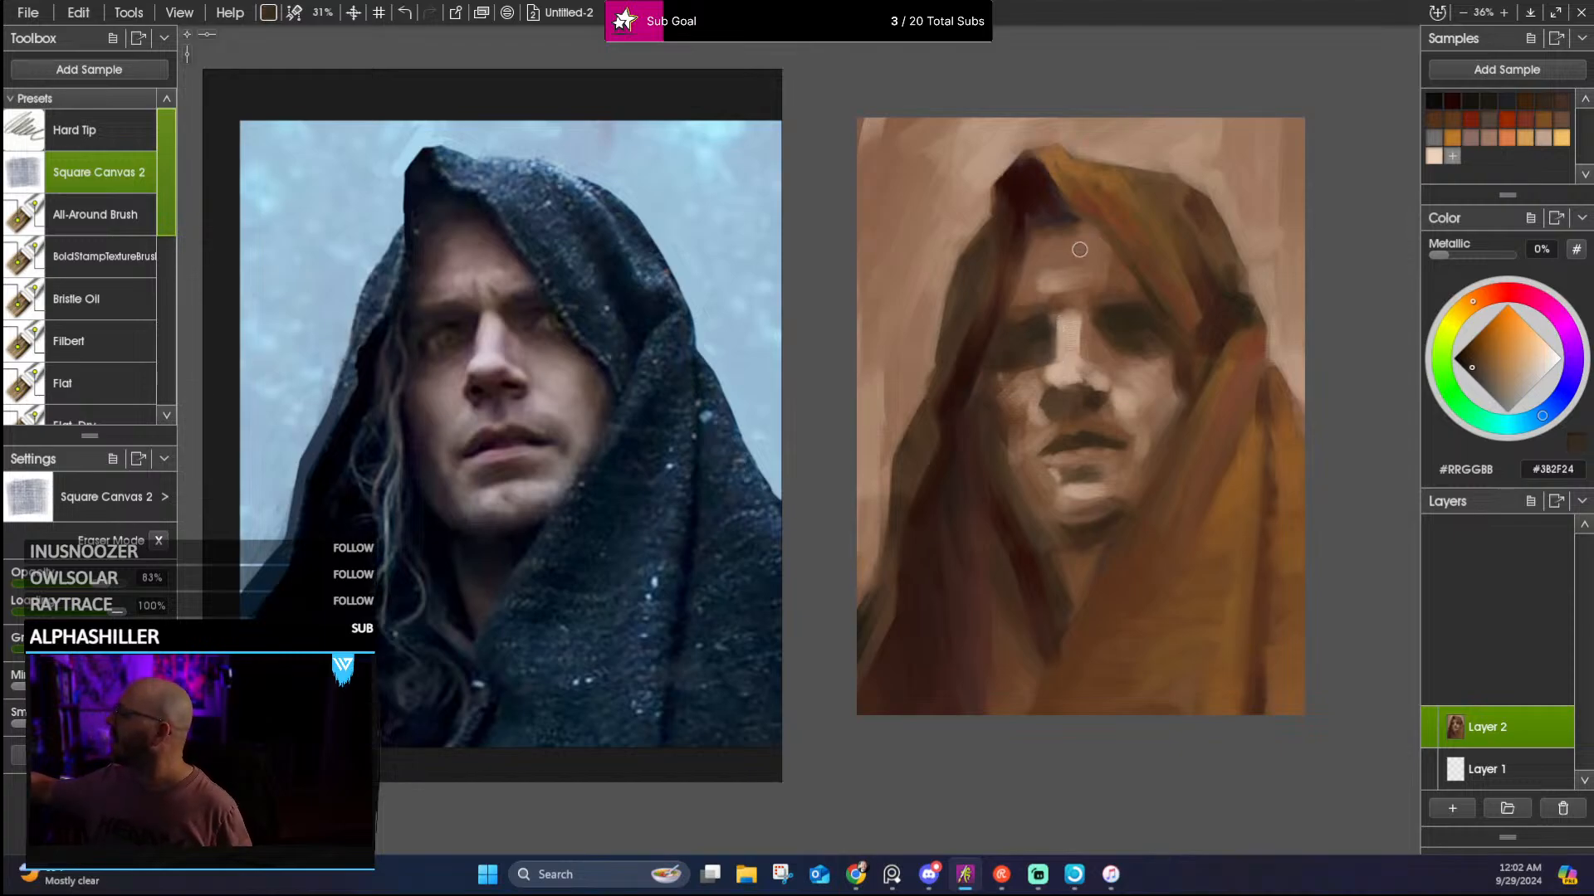
alt+click(1062, 309)
alt+click(1063, 309)
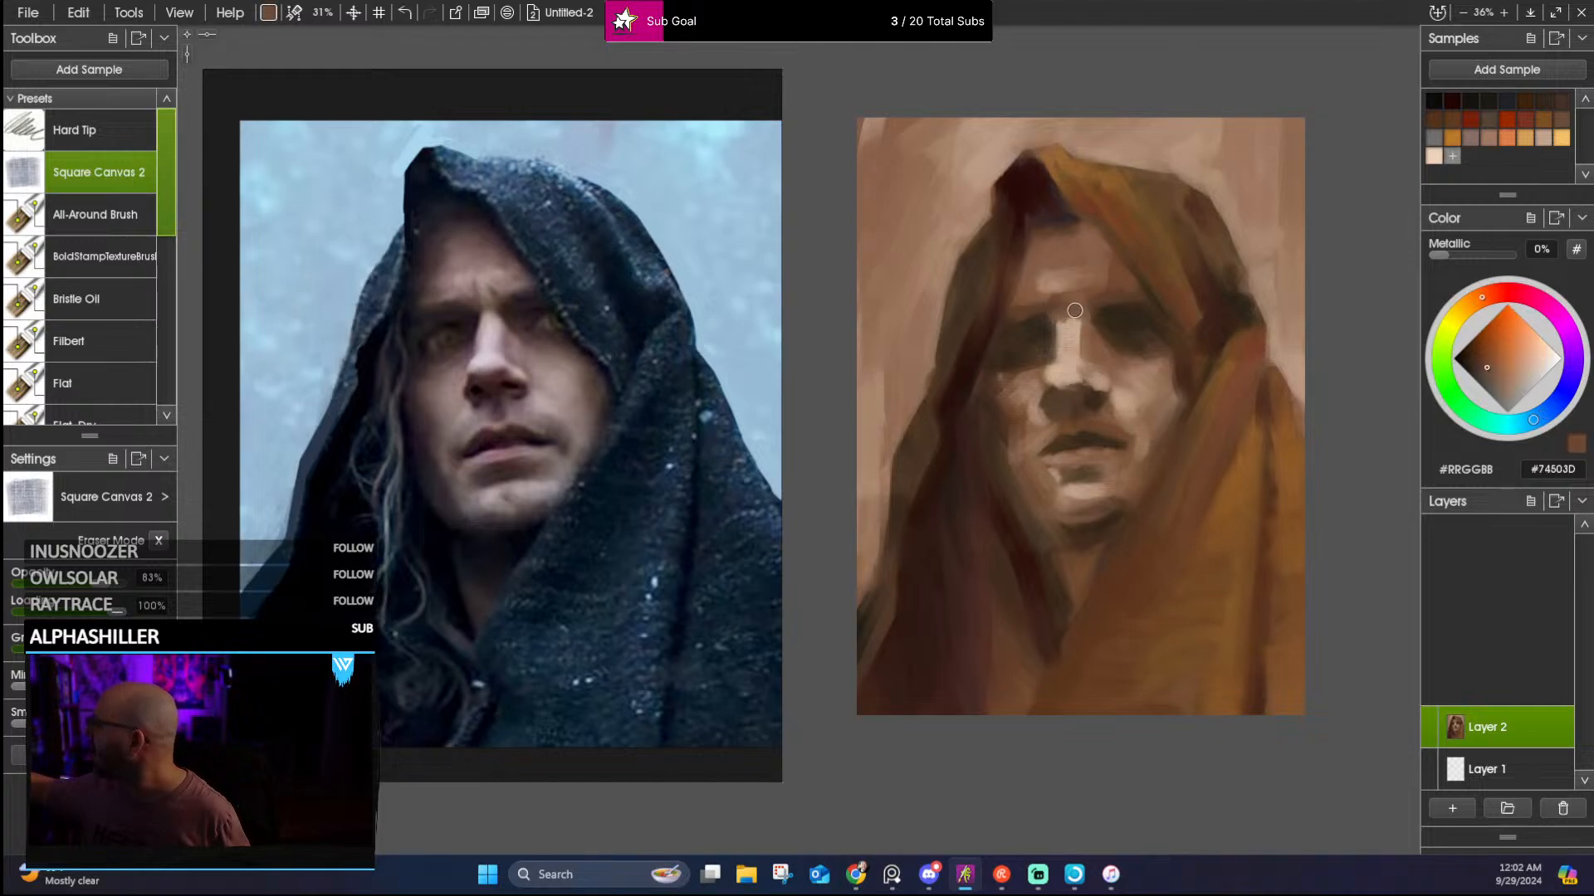
alt+click(1066, 329)
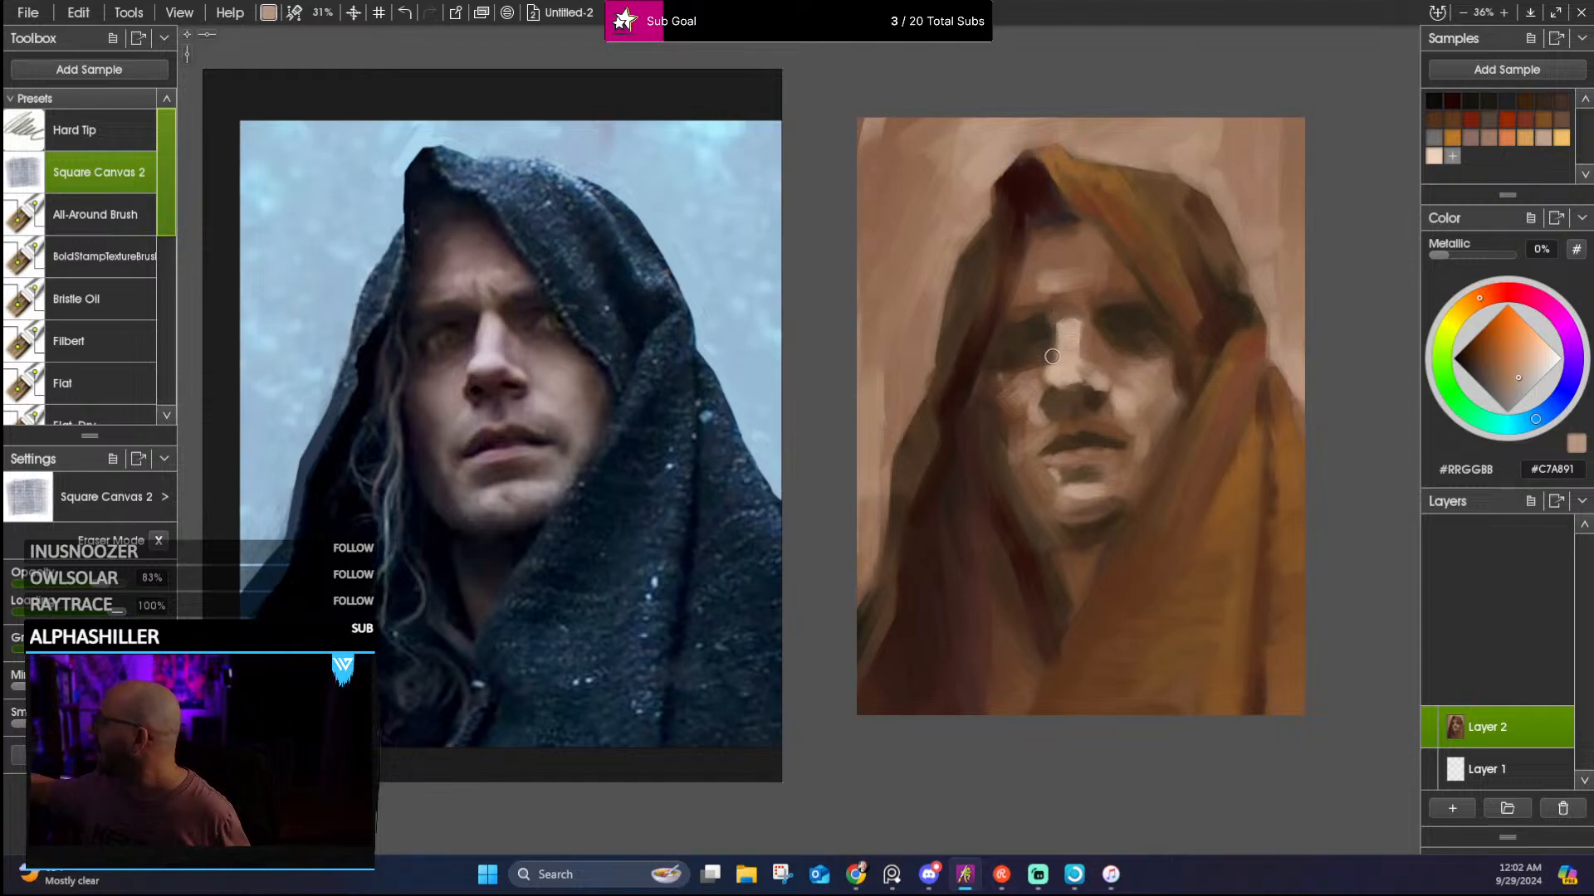
alt+click(1048, 344)
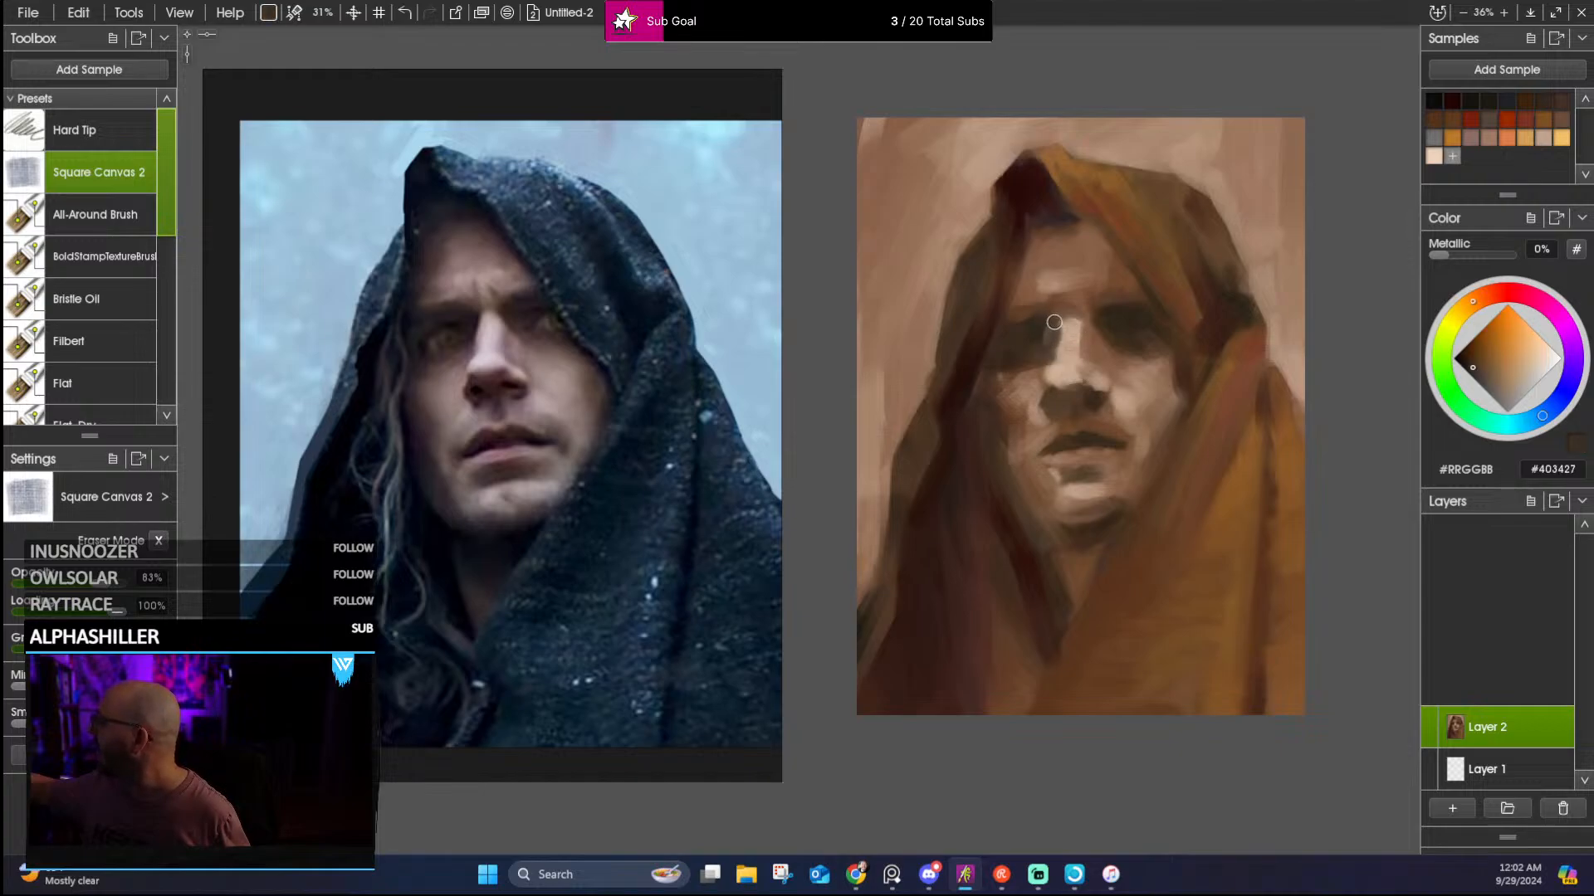
alt+click(1019, 324)
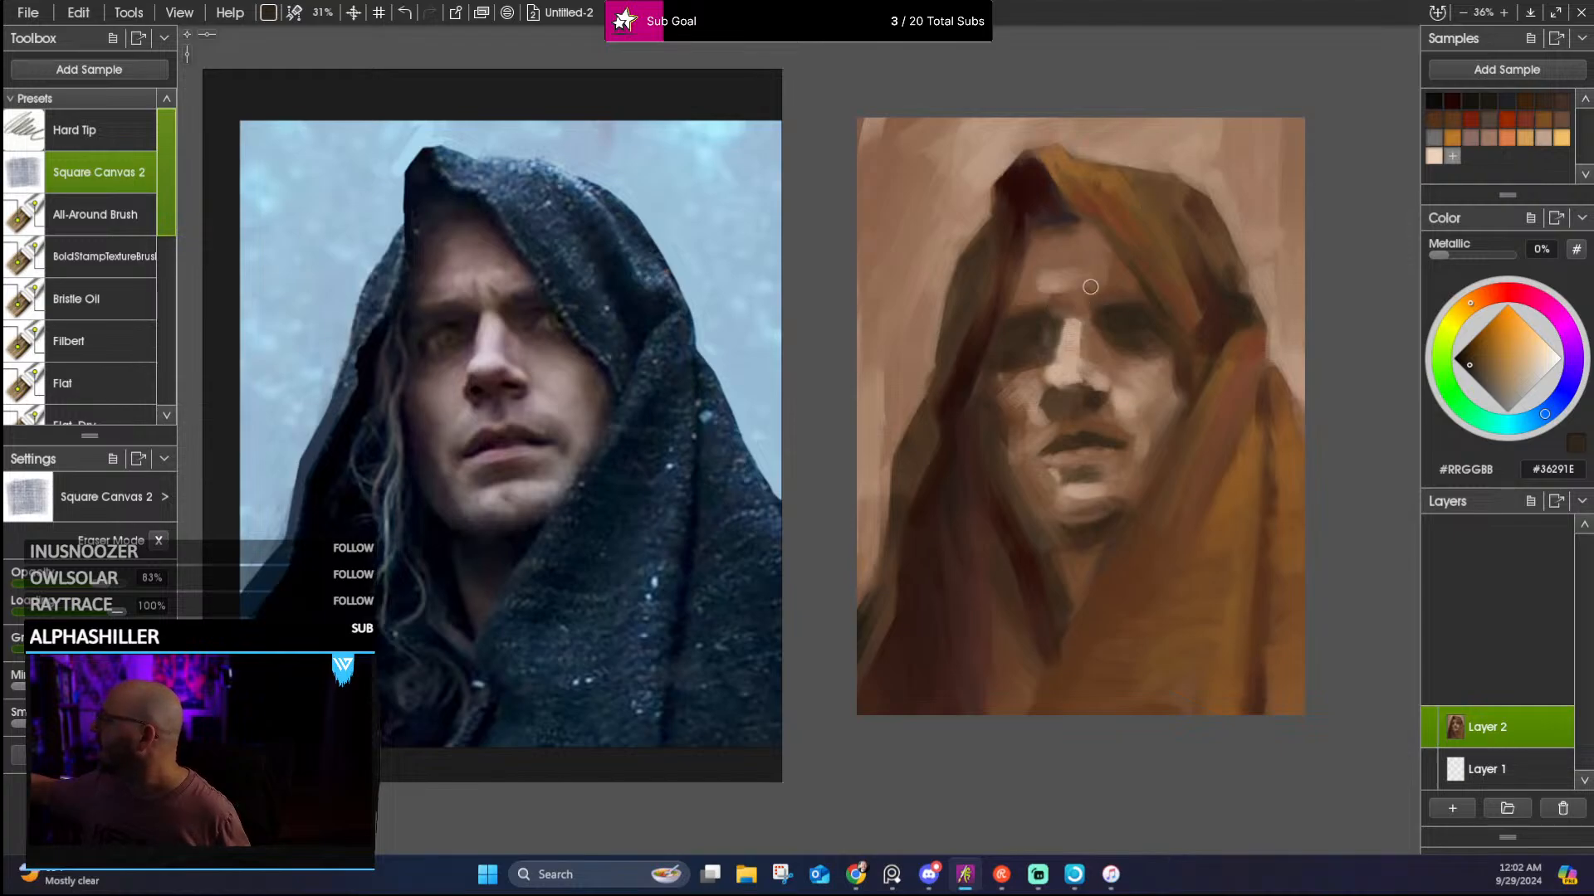
Deepen and soften the brow and both eye sockets with dark browns sampled around the eyes
alt+click(1098, 330)
alt+click(1139, 298)
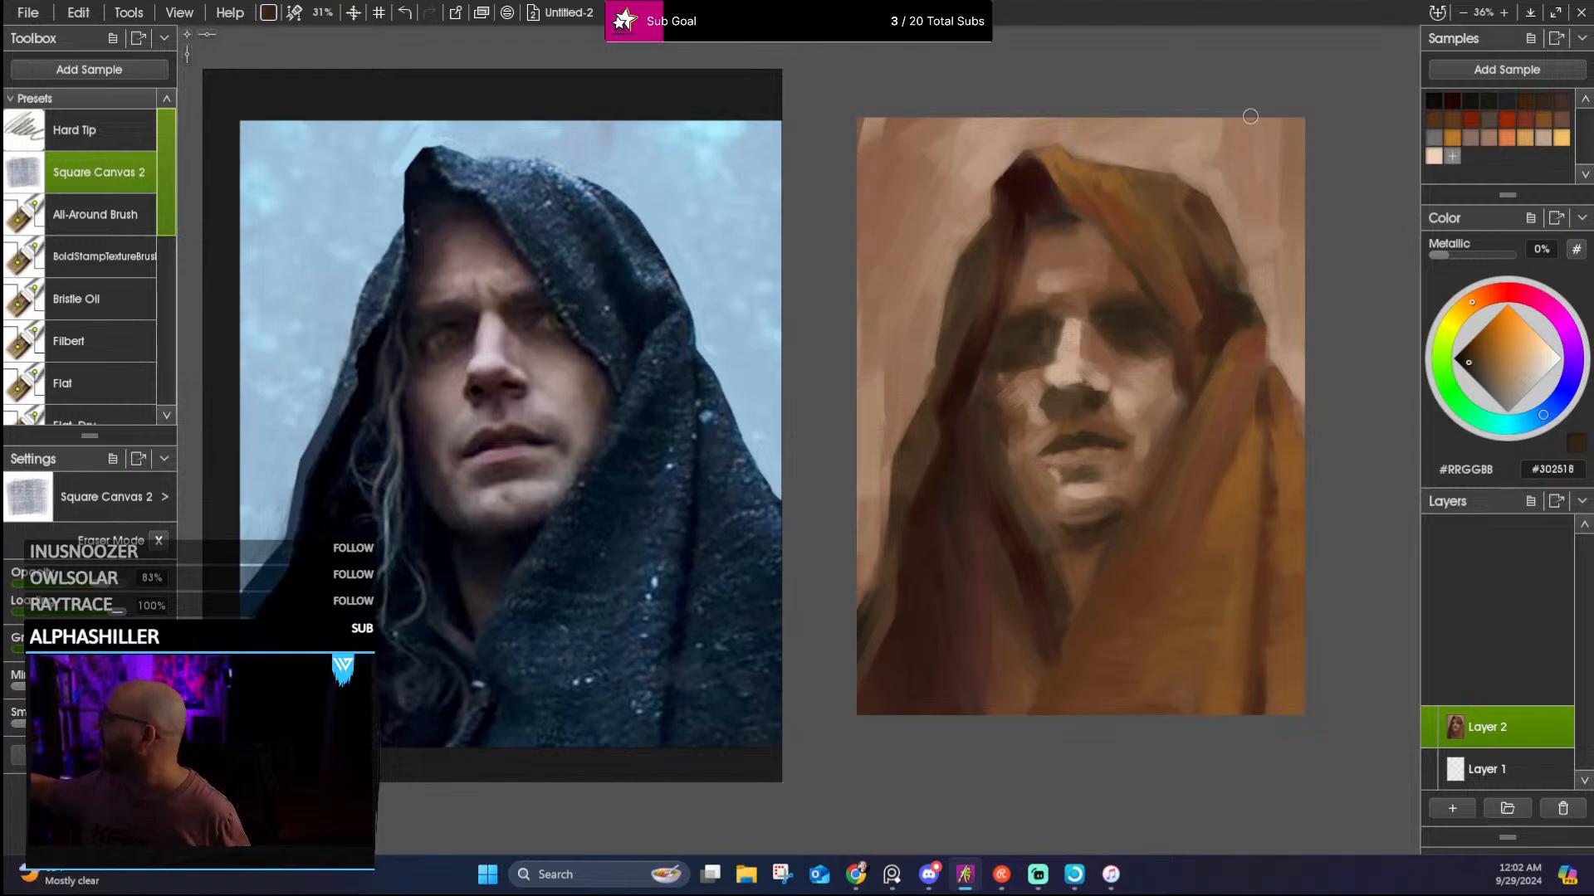
alt+click(1102, 329)
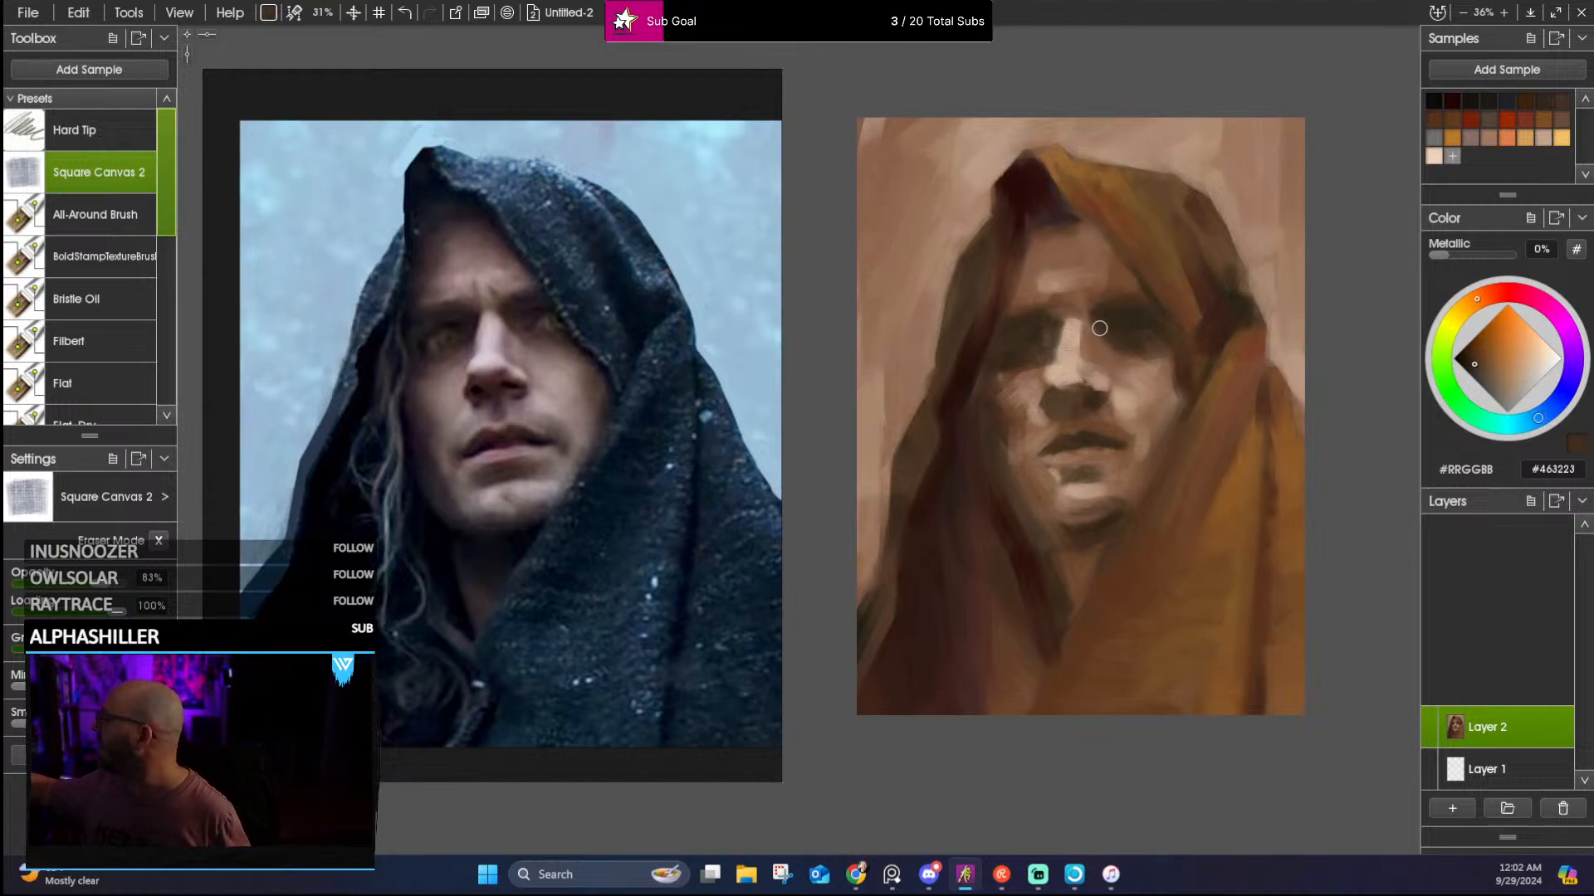
alt+click(1123, 345)
alt+click(1145, 334)
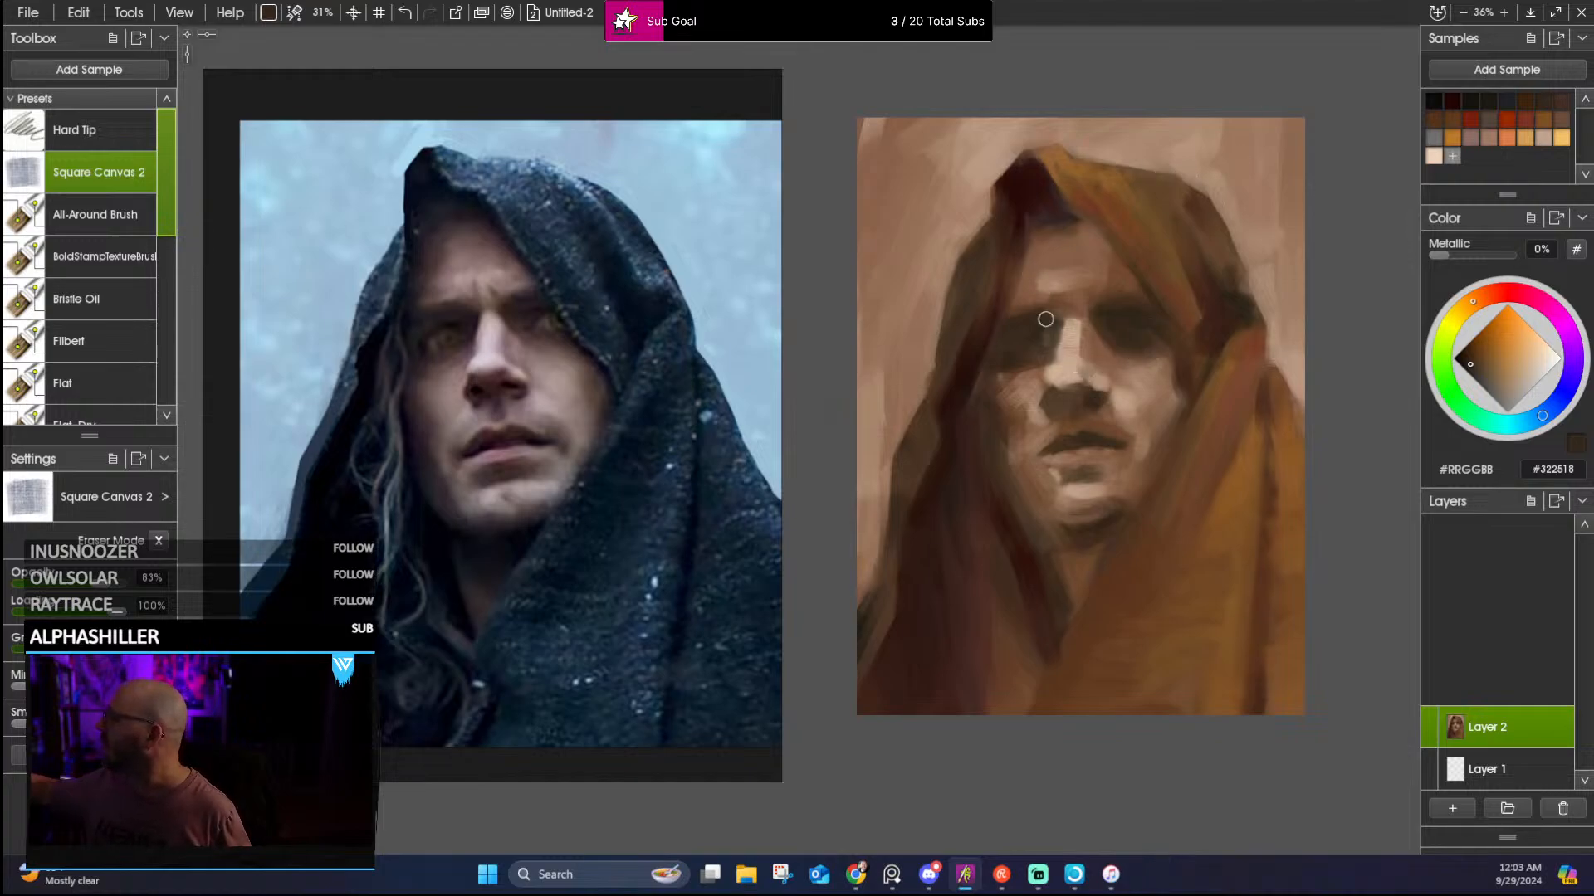
Refine the sides of the nose bridge and the nostril area using sampled beige, mid-brown and dark brown tones
alt+click(1061, 405)
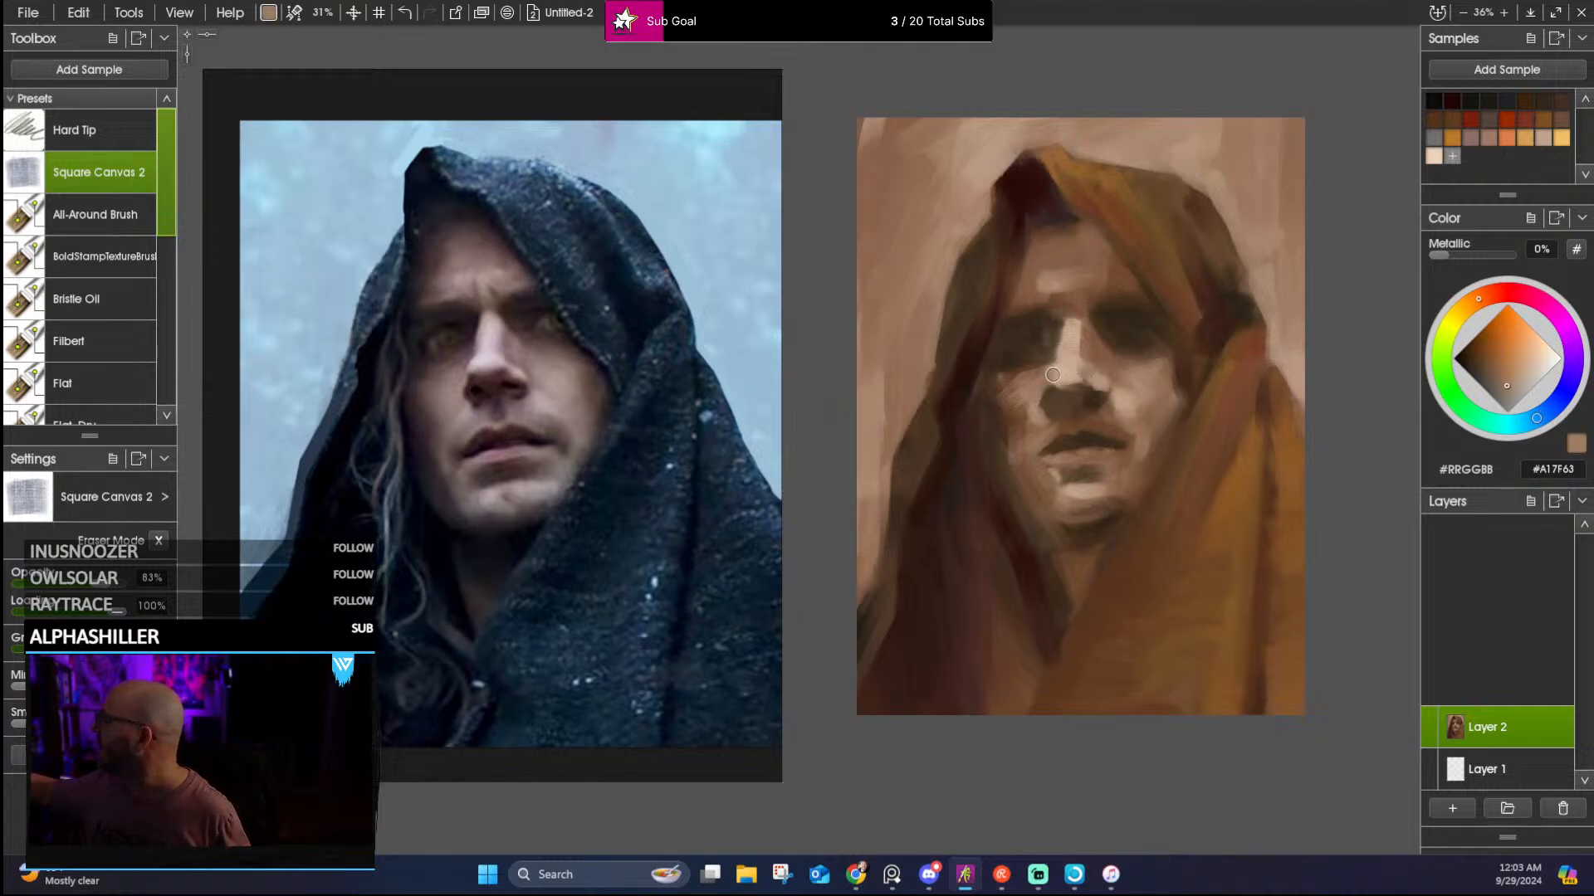
alt+click(1068, 351)
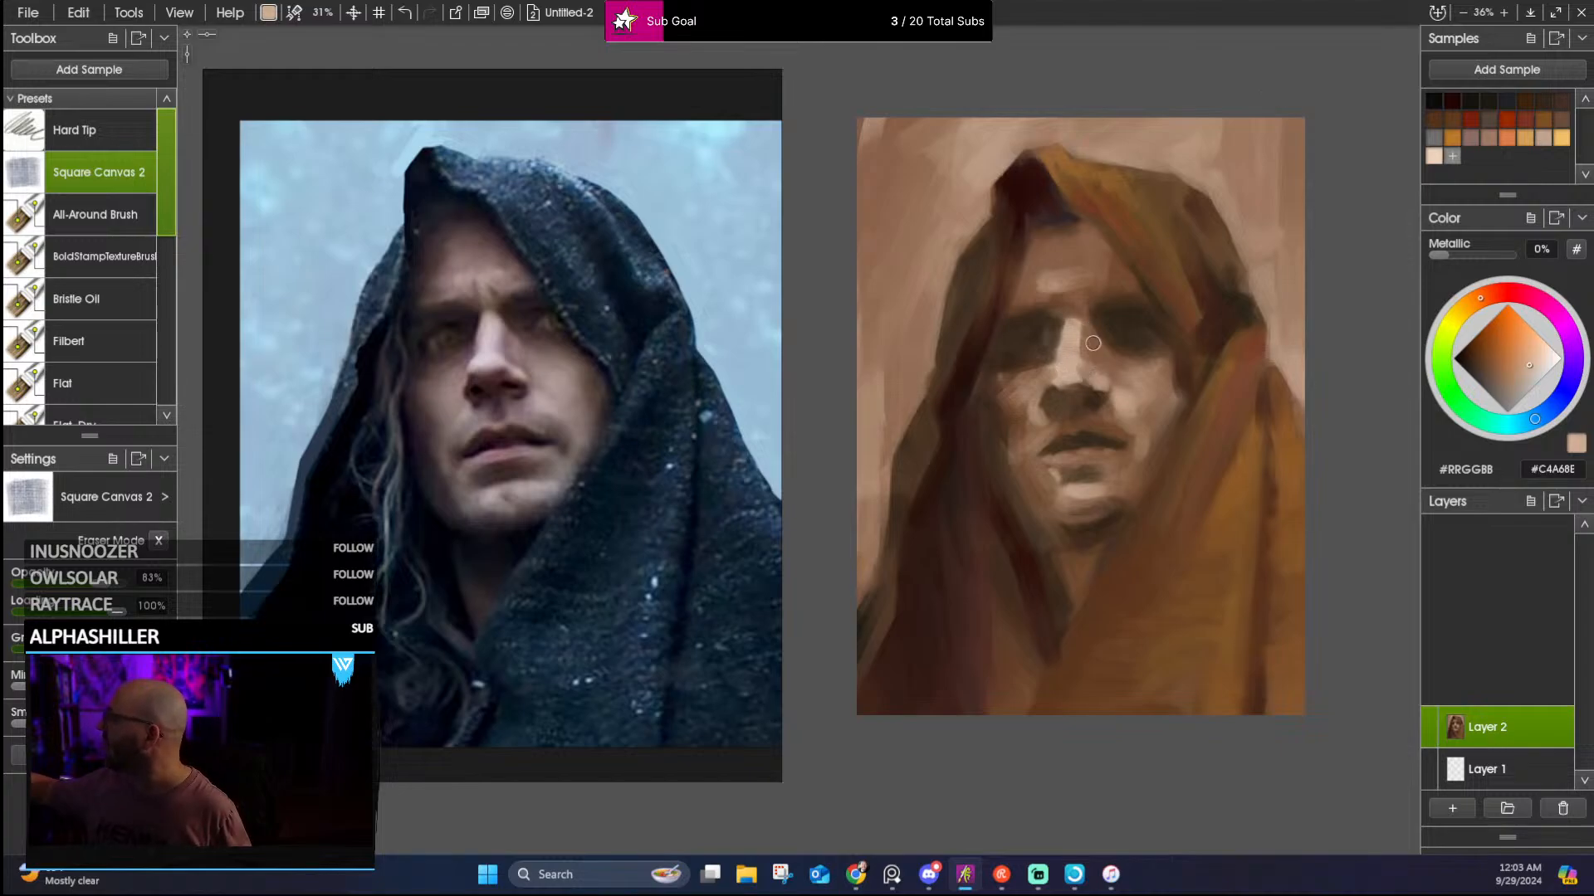
alt+click(1035, 404)
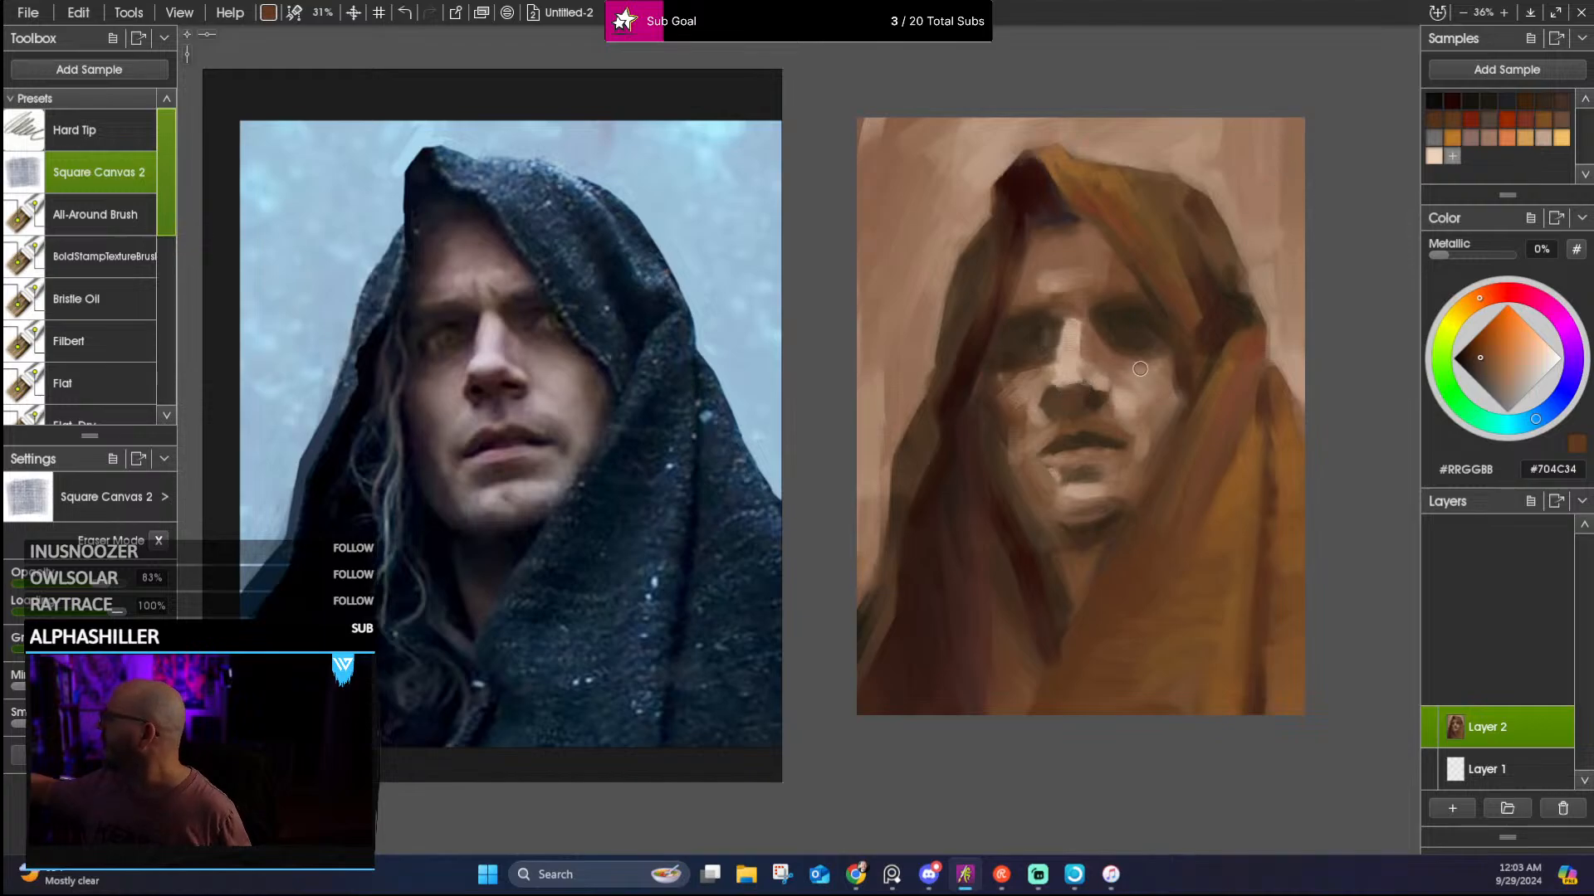
alt+click(1092, 375)
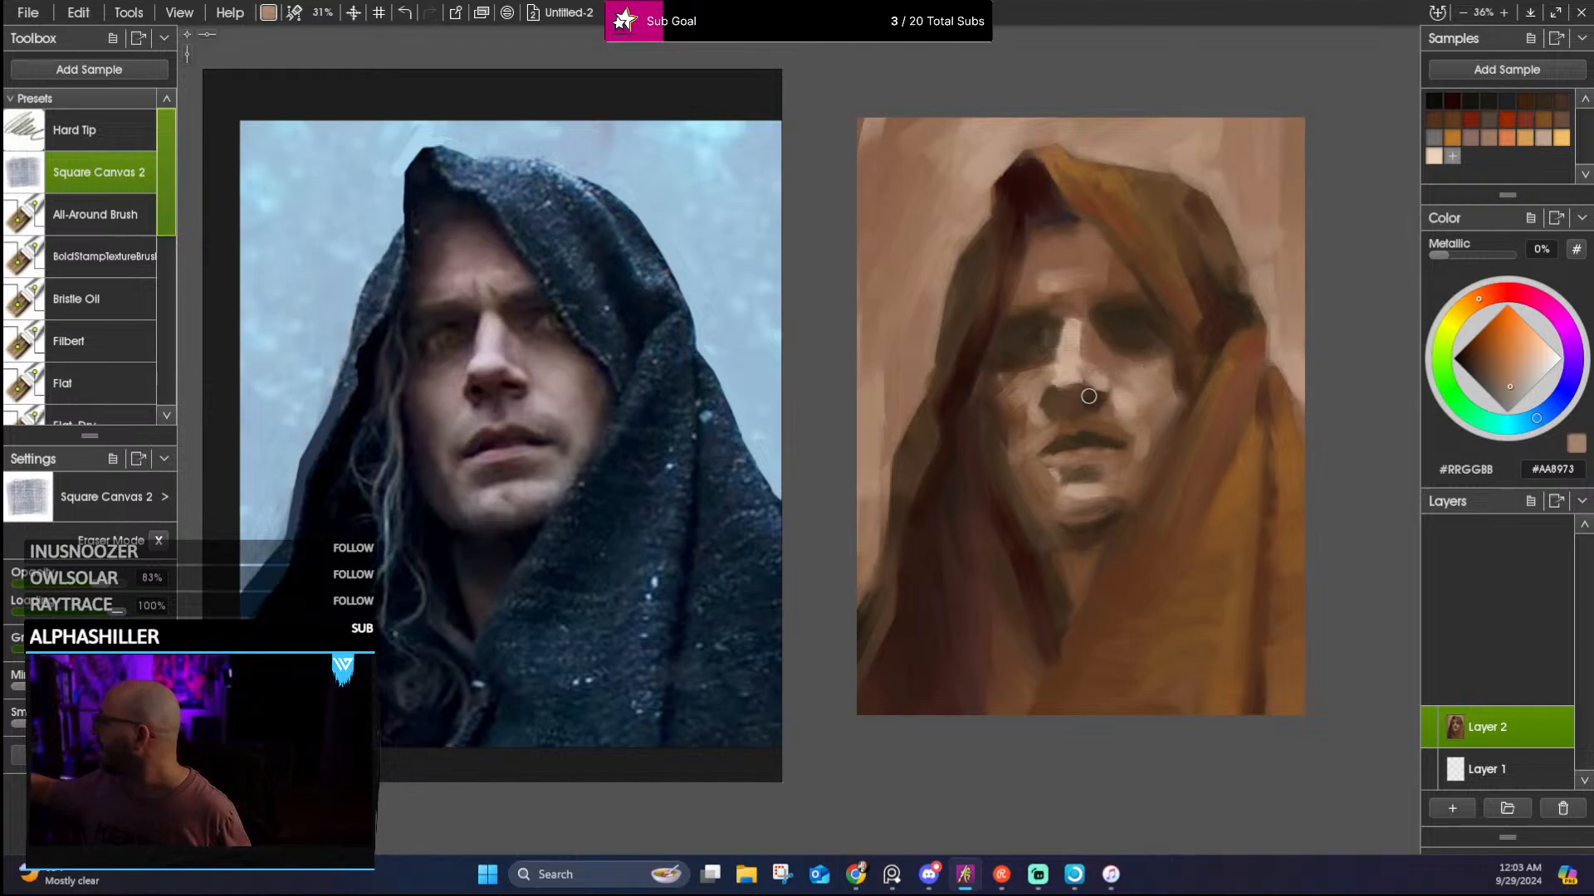
alt+click(1088, 397)
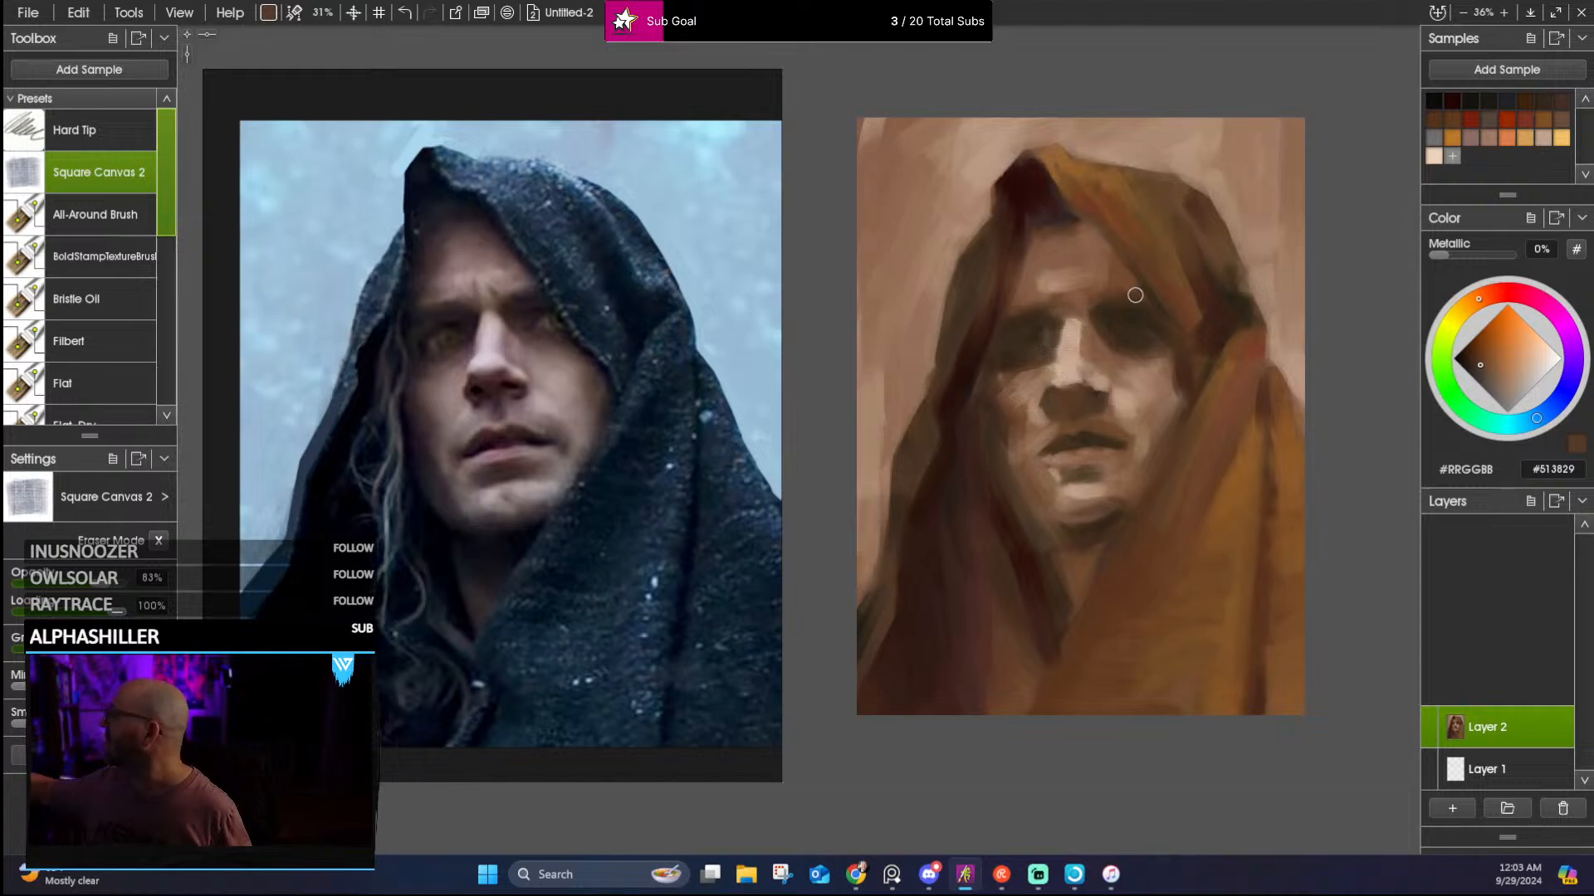
Reshape the lips and the left mouth corner with dark browns sampled from the mouth area
alt+click(1032, 460)
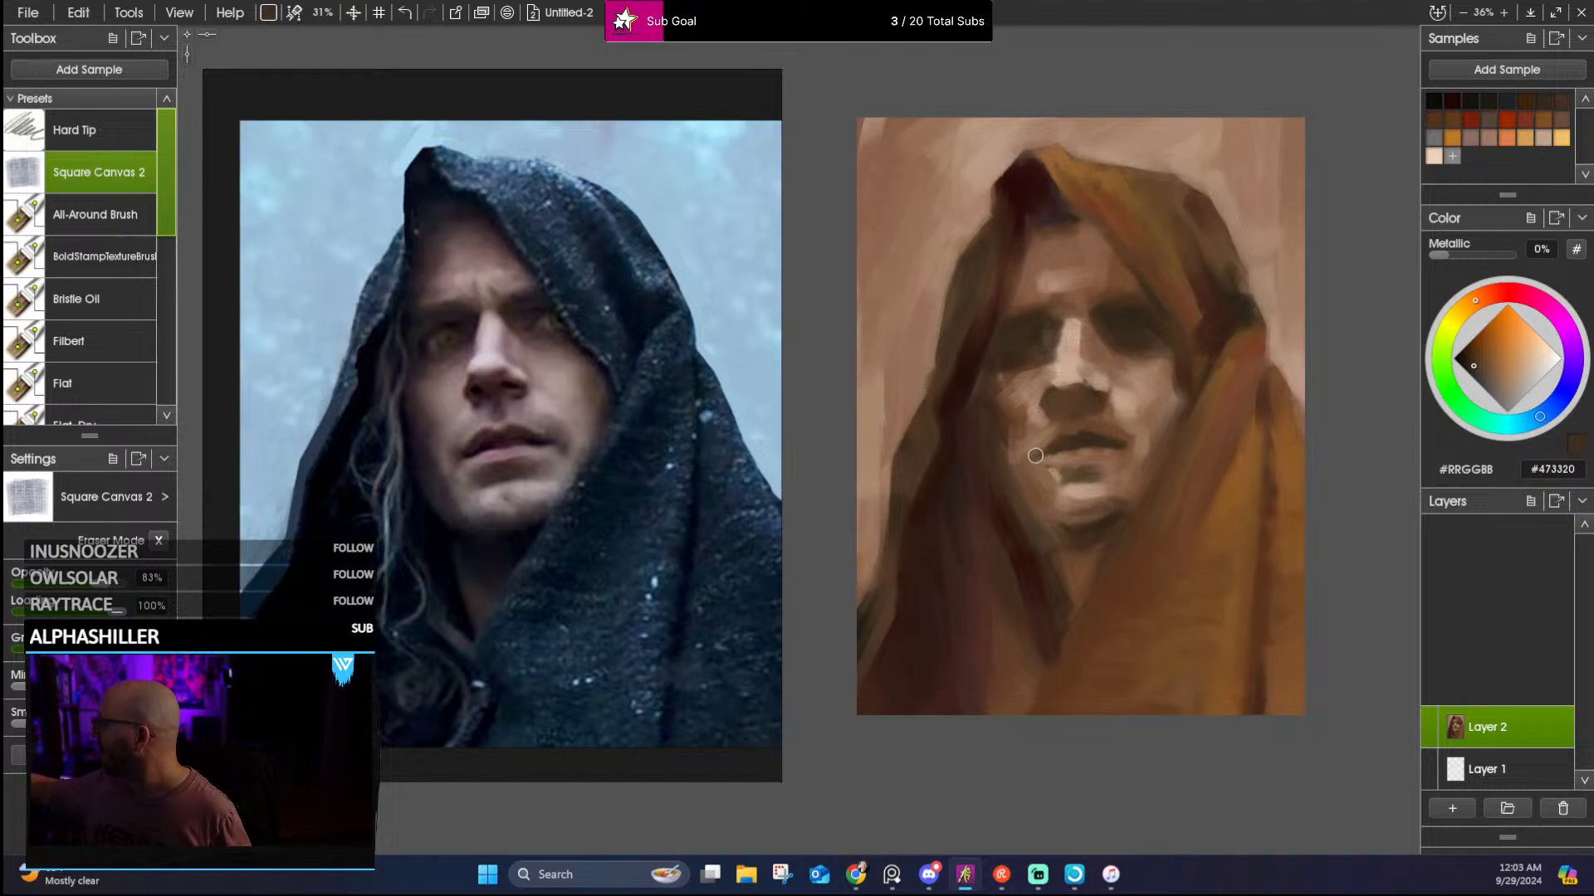
alt+click(1110, 443)
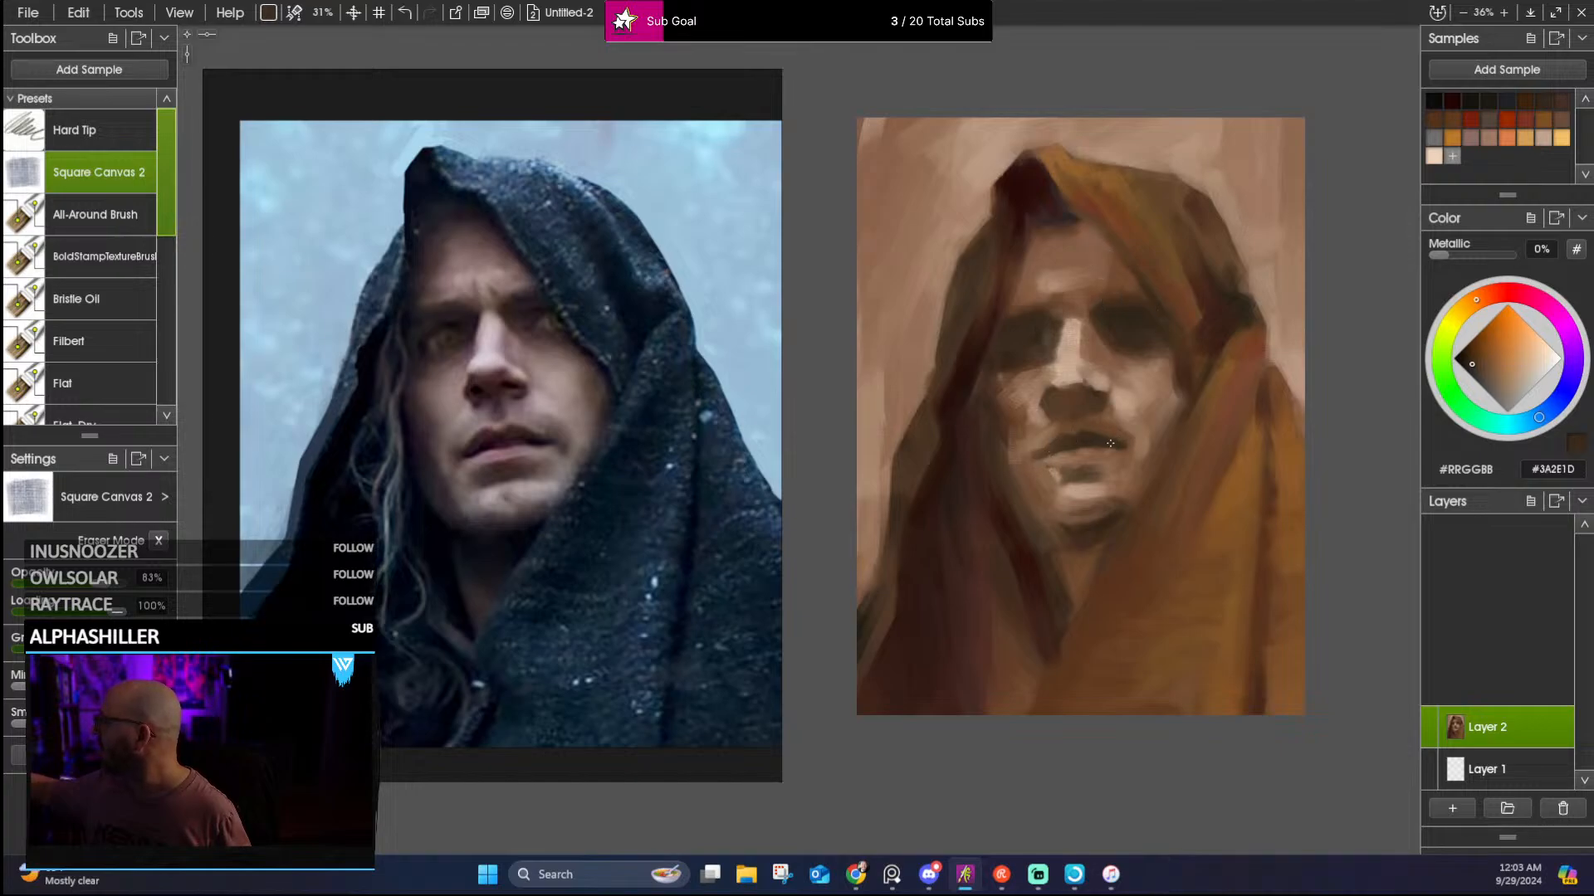
alt+click(1071, 467)
alt+click(1080, 442)
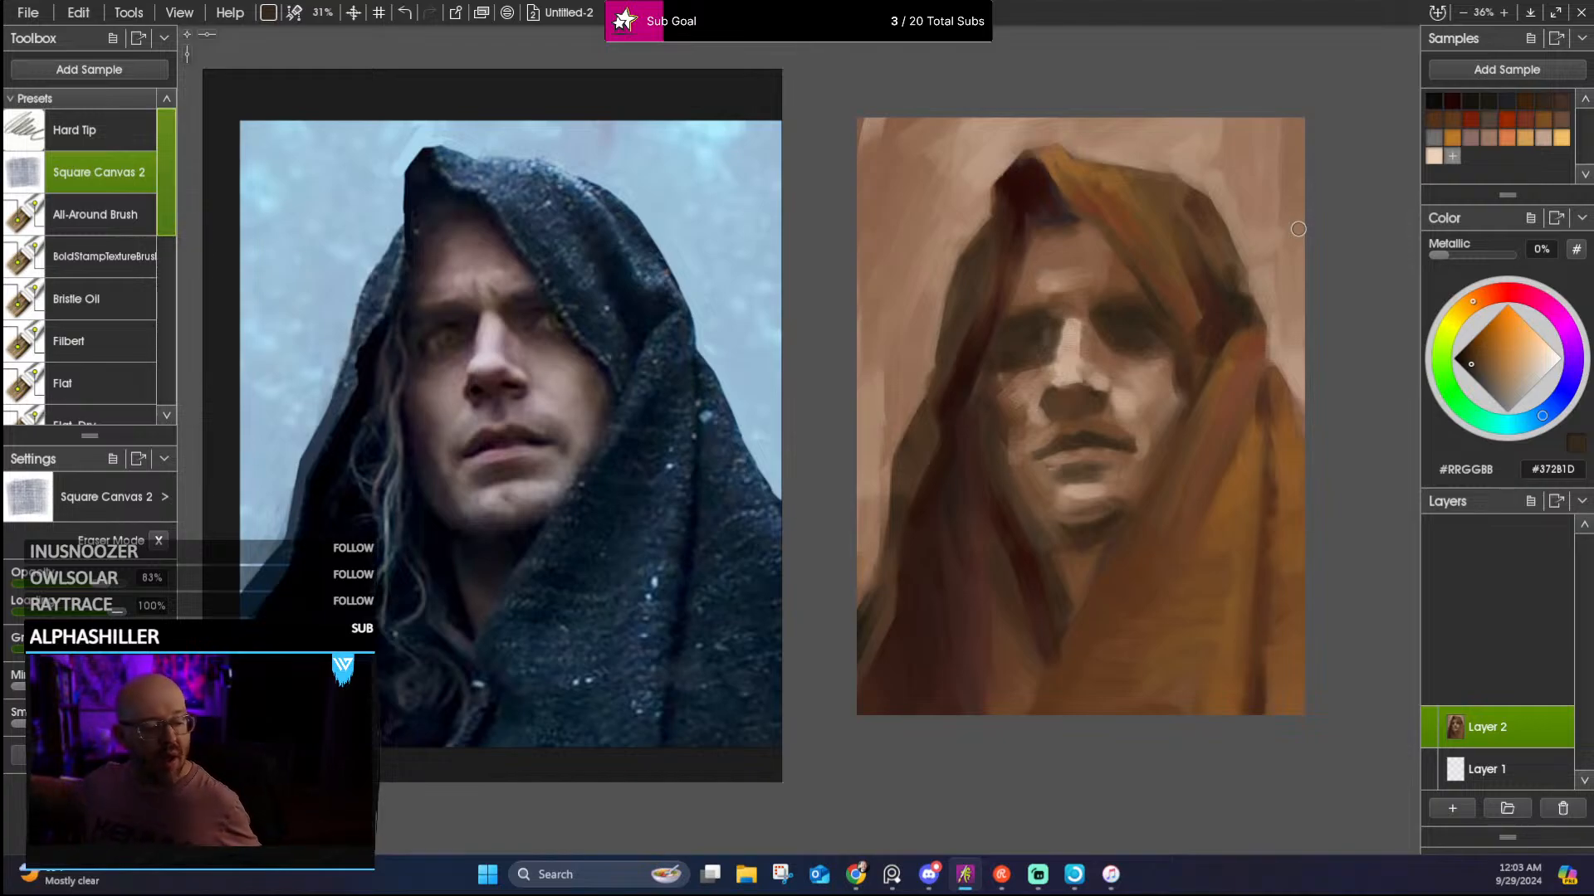
Darken and blend the cloak folds left of the face with sampled deep red-browns and brown
alt+click(1012, 544)
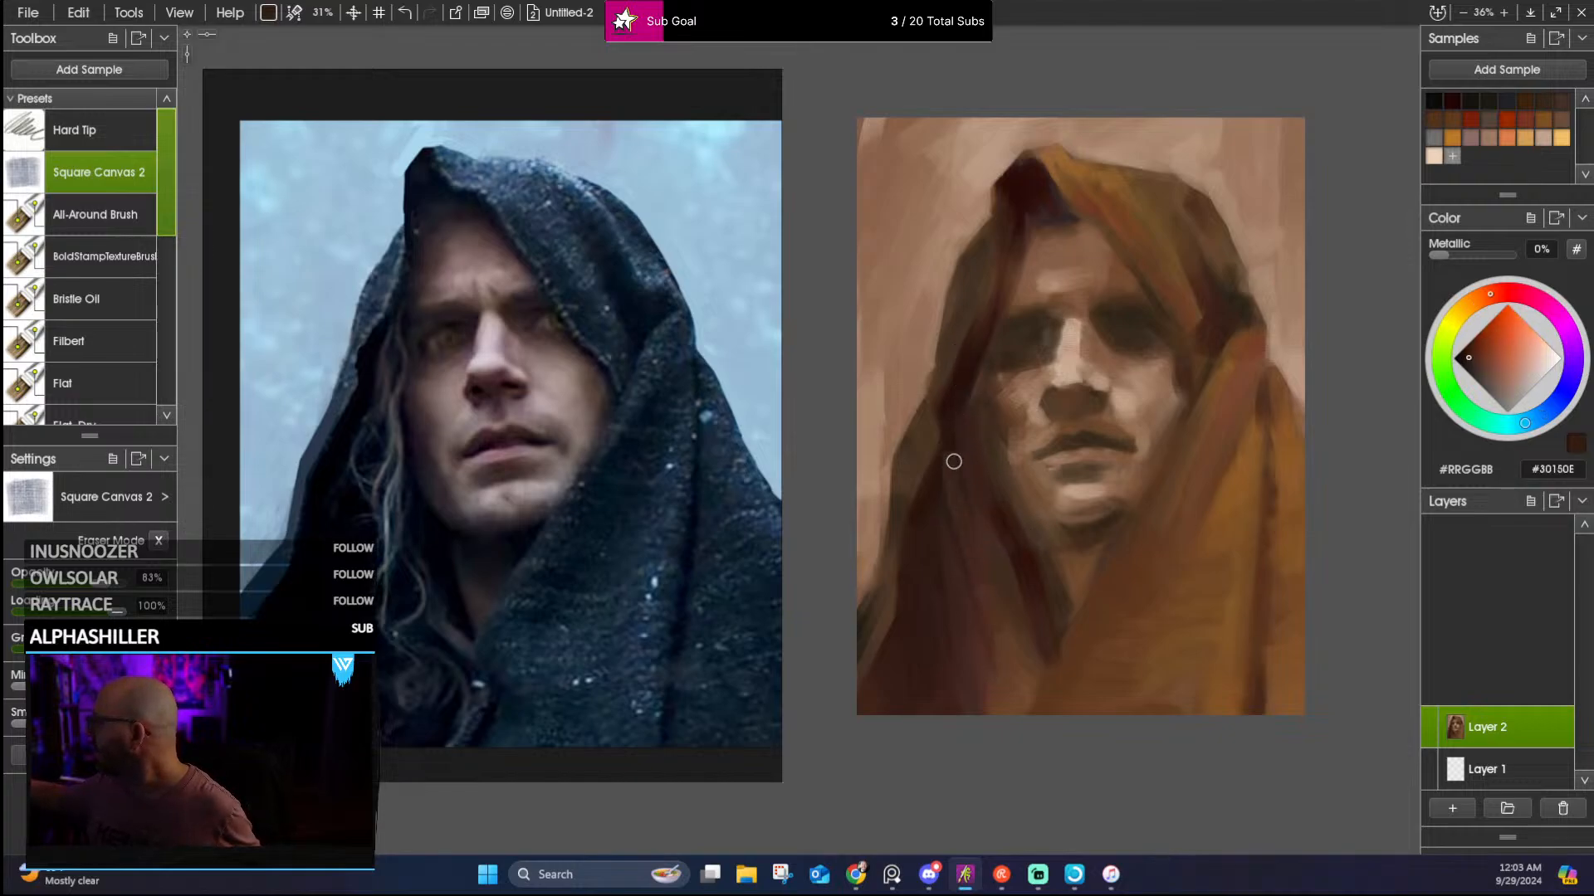
alt+click(962, 512)
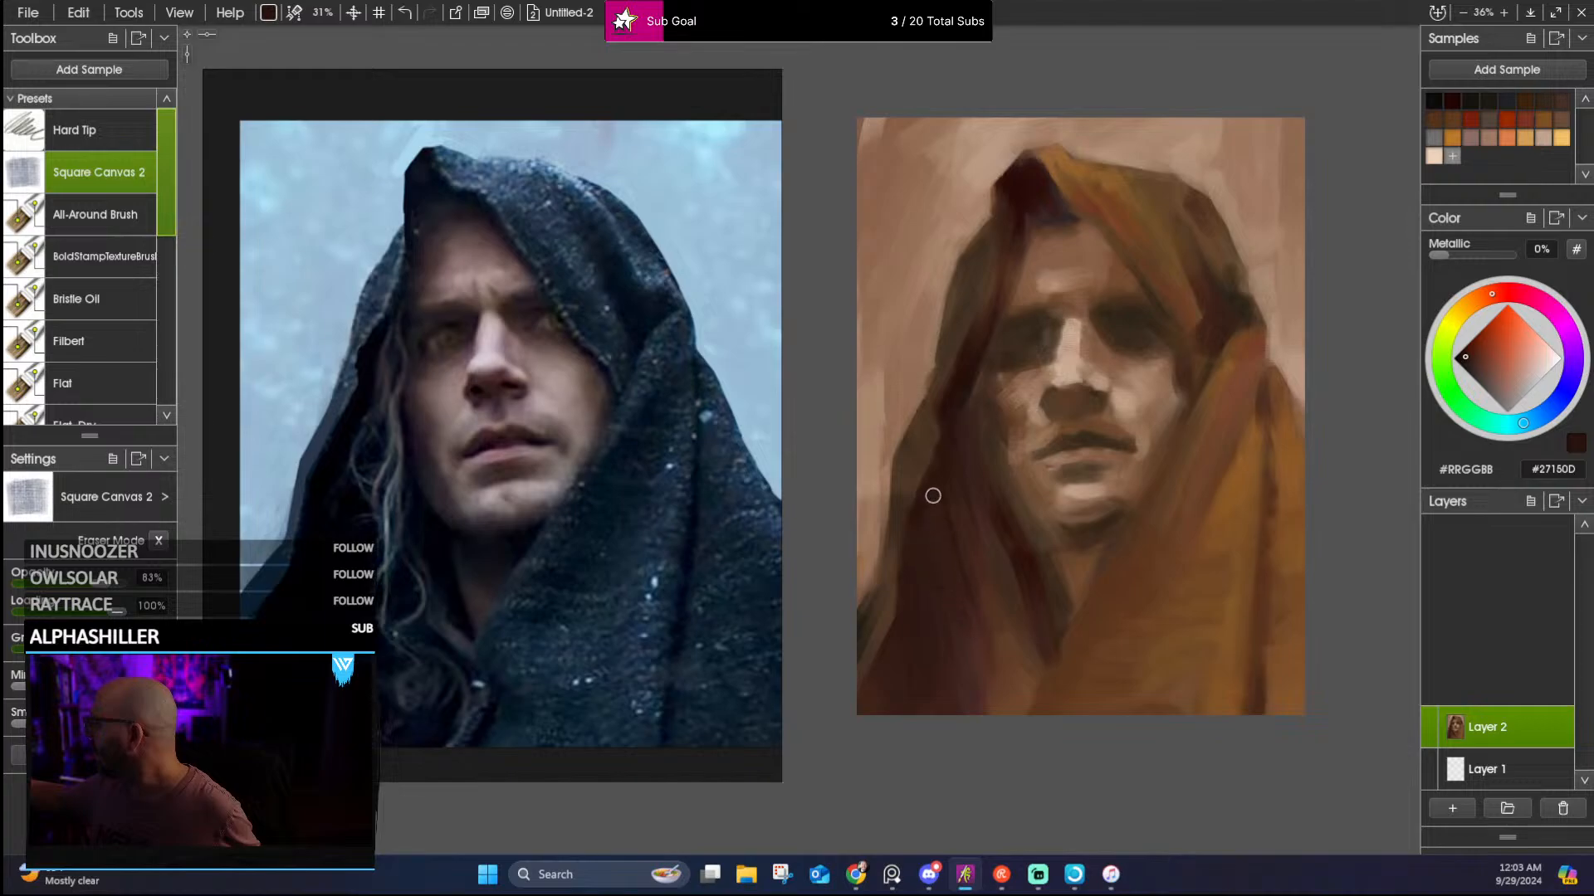
alt+click(927, 442)
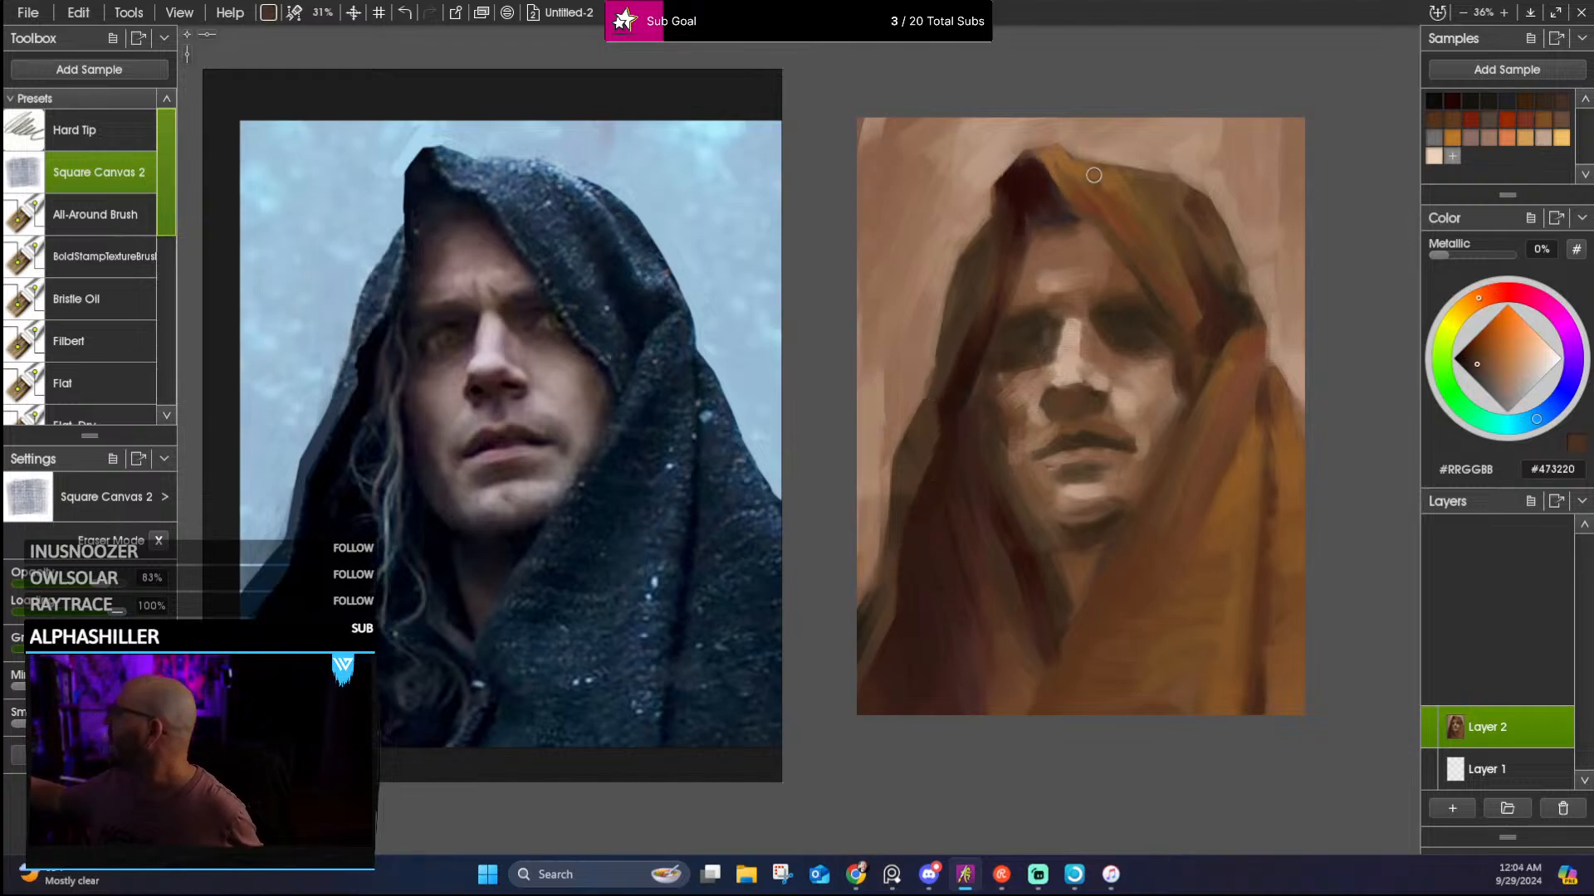
Define the cloak opening at the neck and the shadow under the chin with sampled dark red-browns
alt+click(1003, 534)
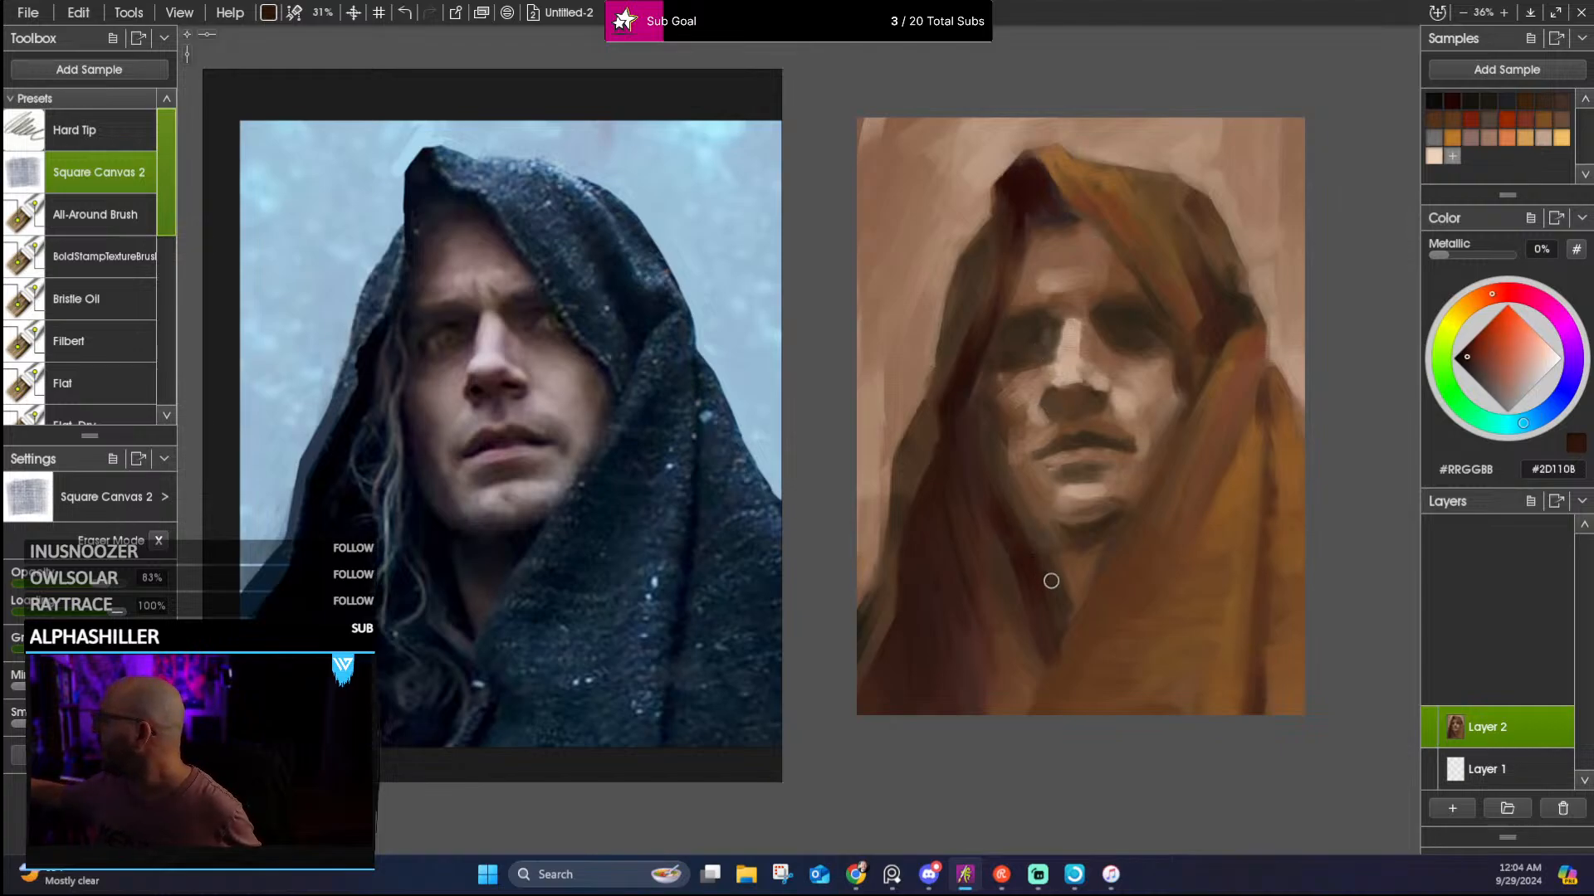
alt+click(1045, 635)
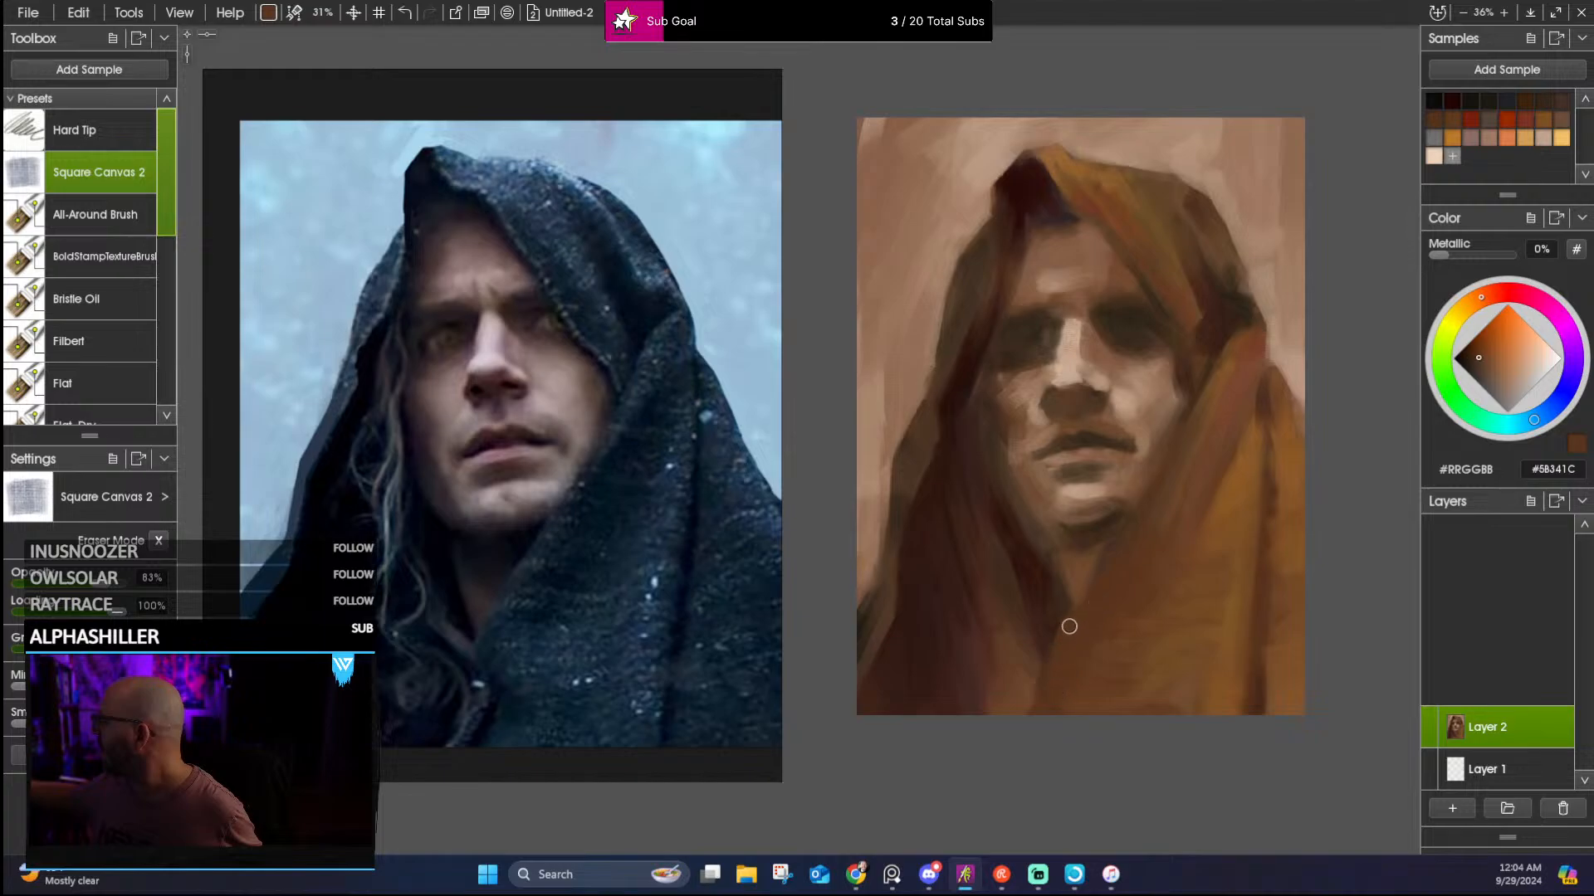
alt+click(1046, 578)
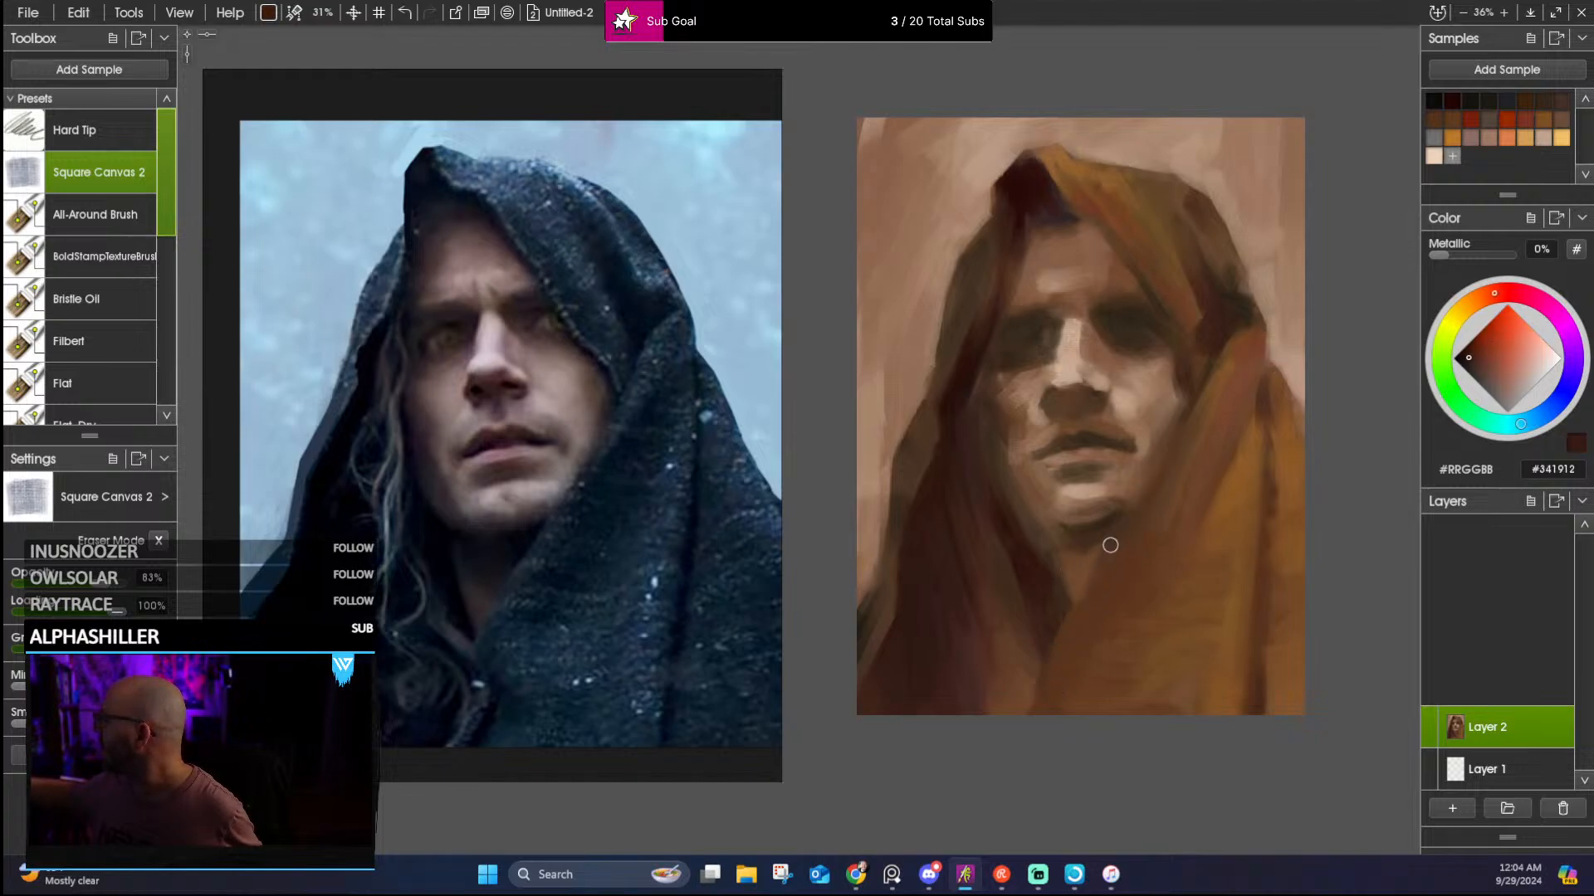
drag(1102, 535, 1122, 525)
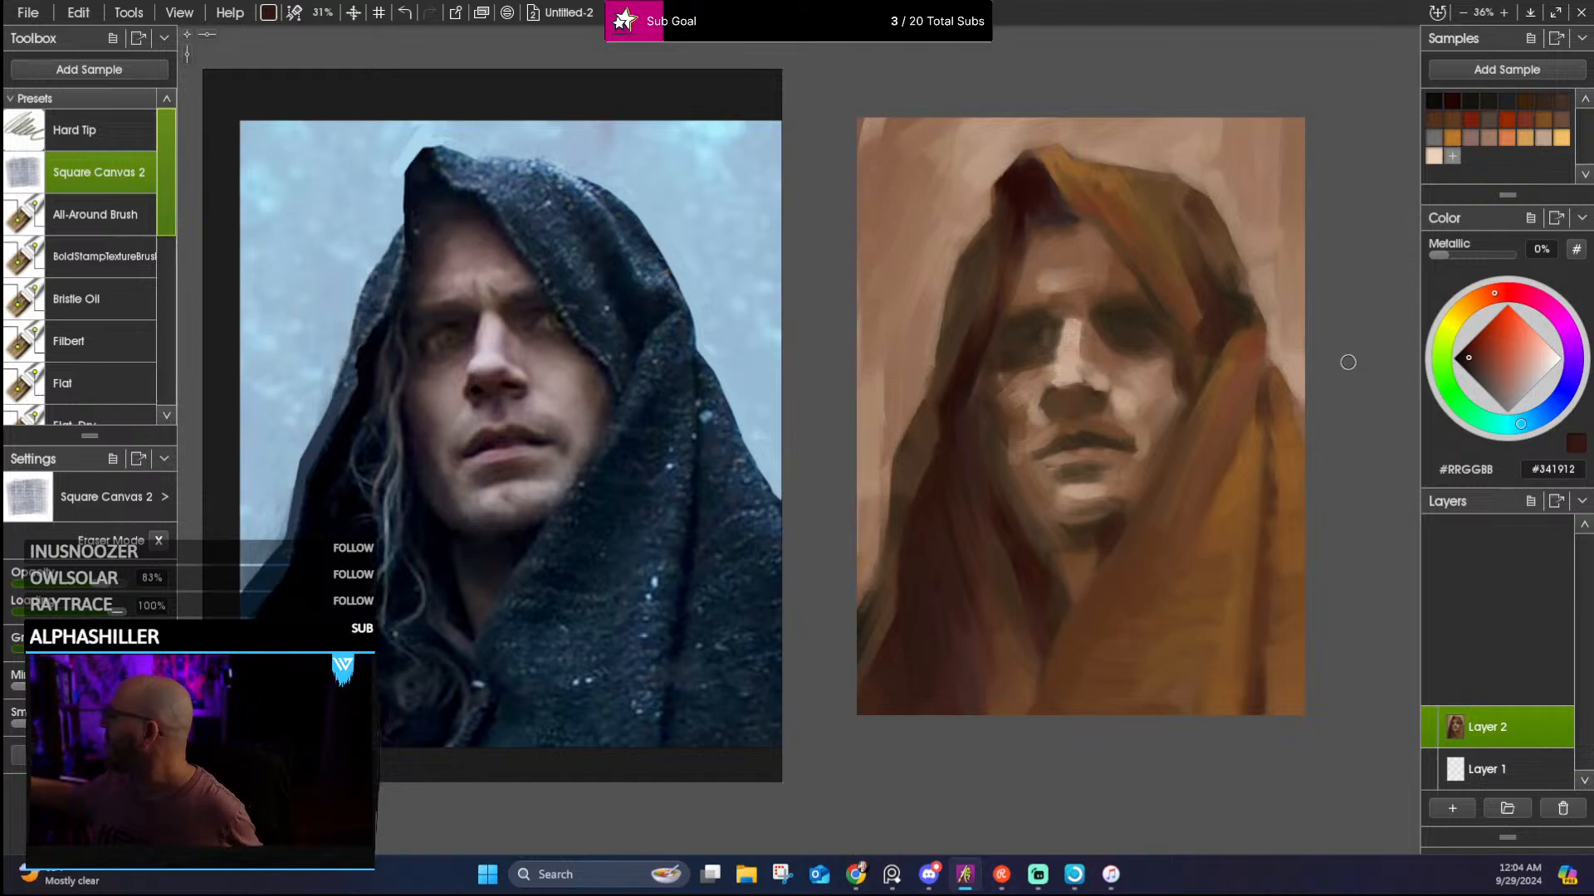
alt+click(1101, 531)
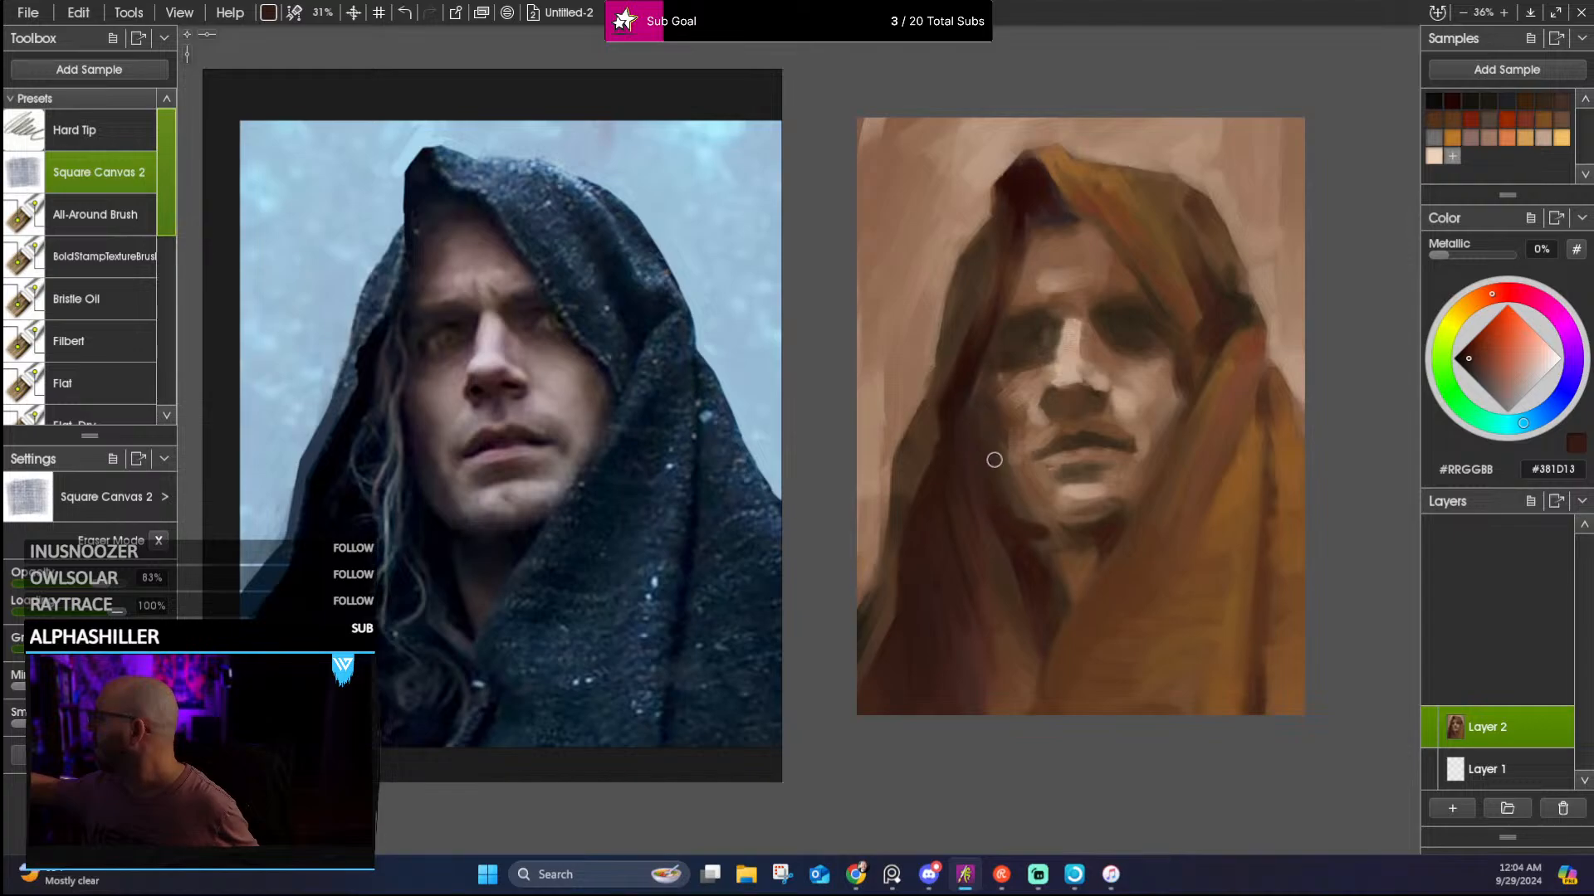
Shape the left jawline and underside of the chin against the hood with sampled near-black and dark brown tones
alt+click(1014, 529)
alt+click(966, 384)
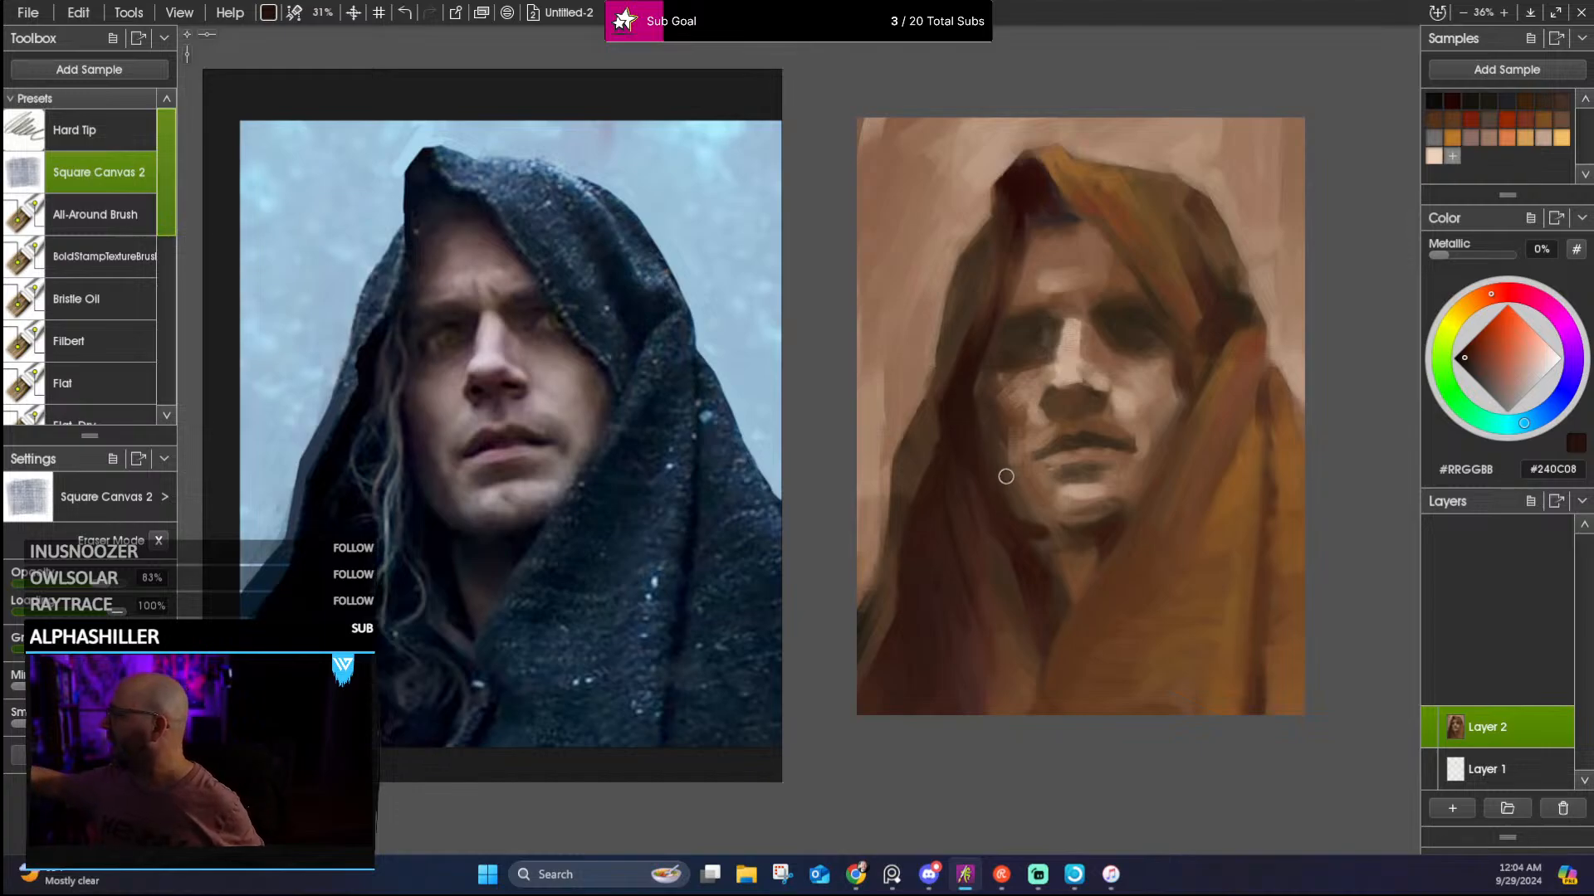
alt+click(1075, 527)
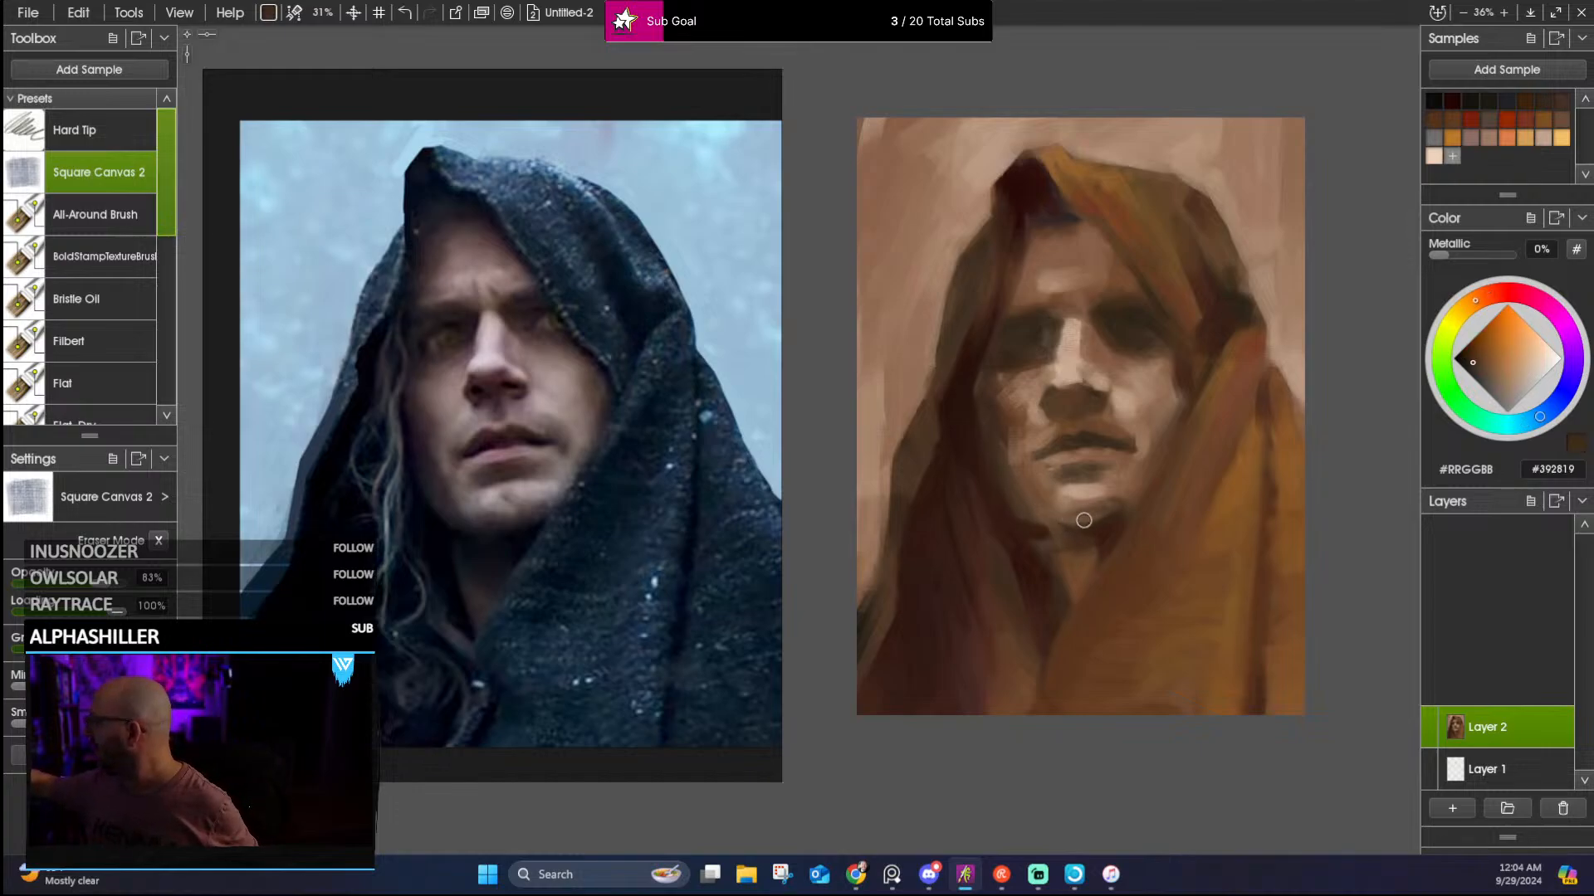
alt+click(1068, 525)
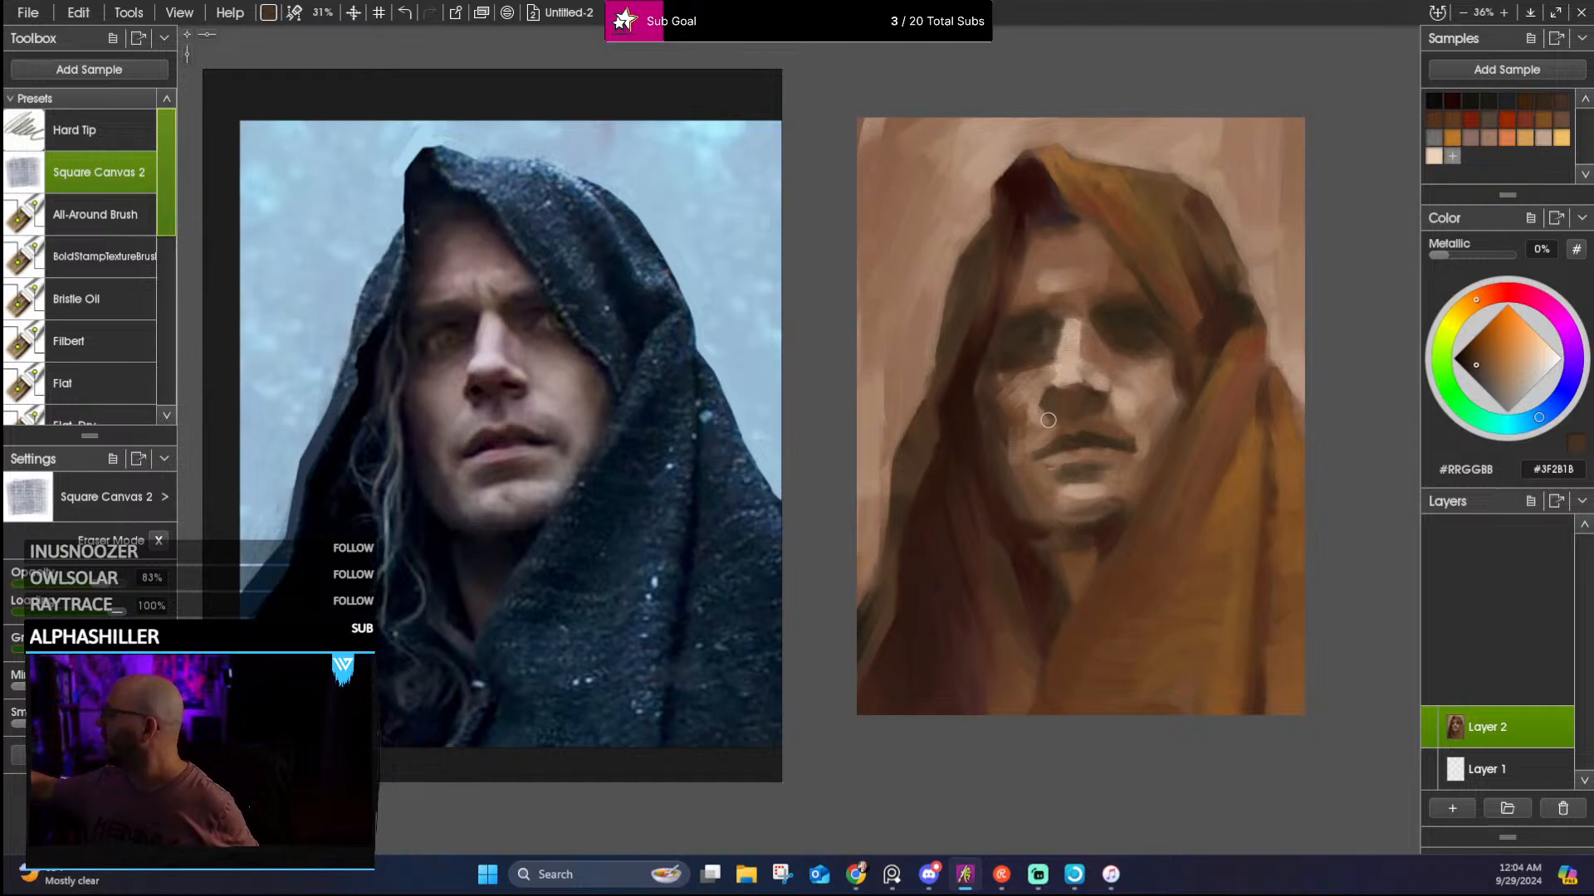
alt+click(1022, 528)
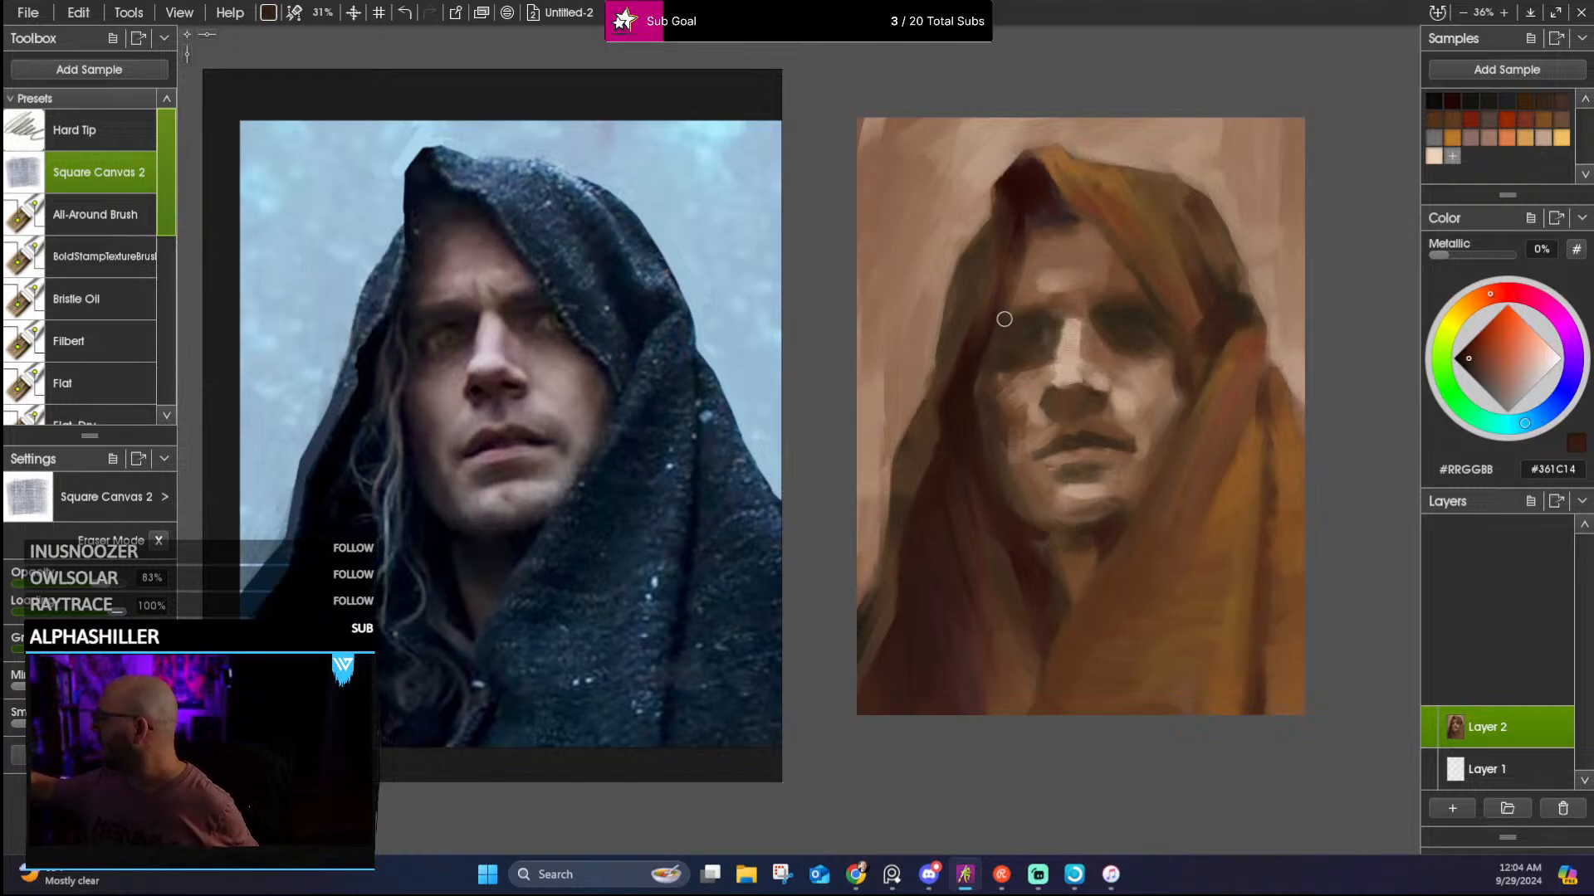
alt+click(1044, 519)
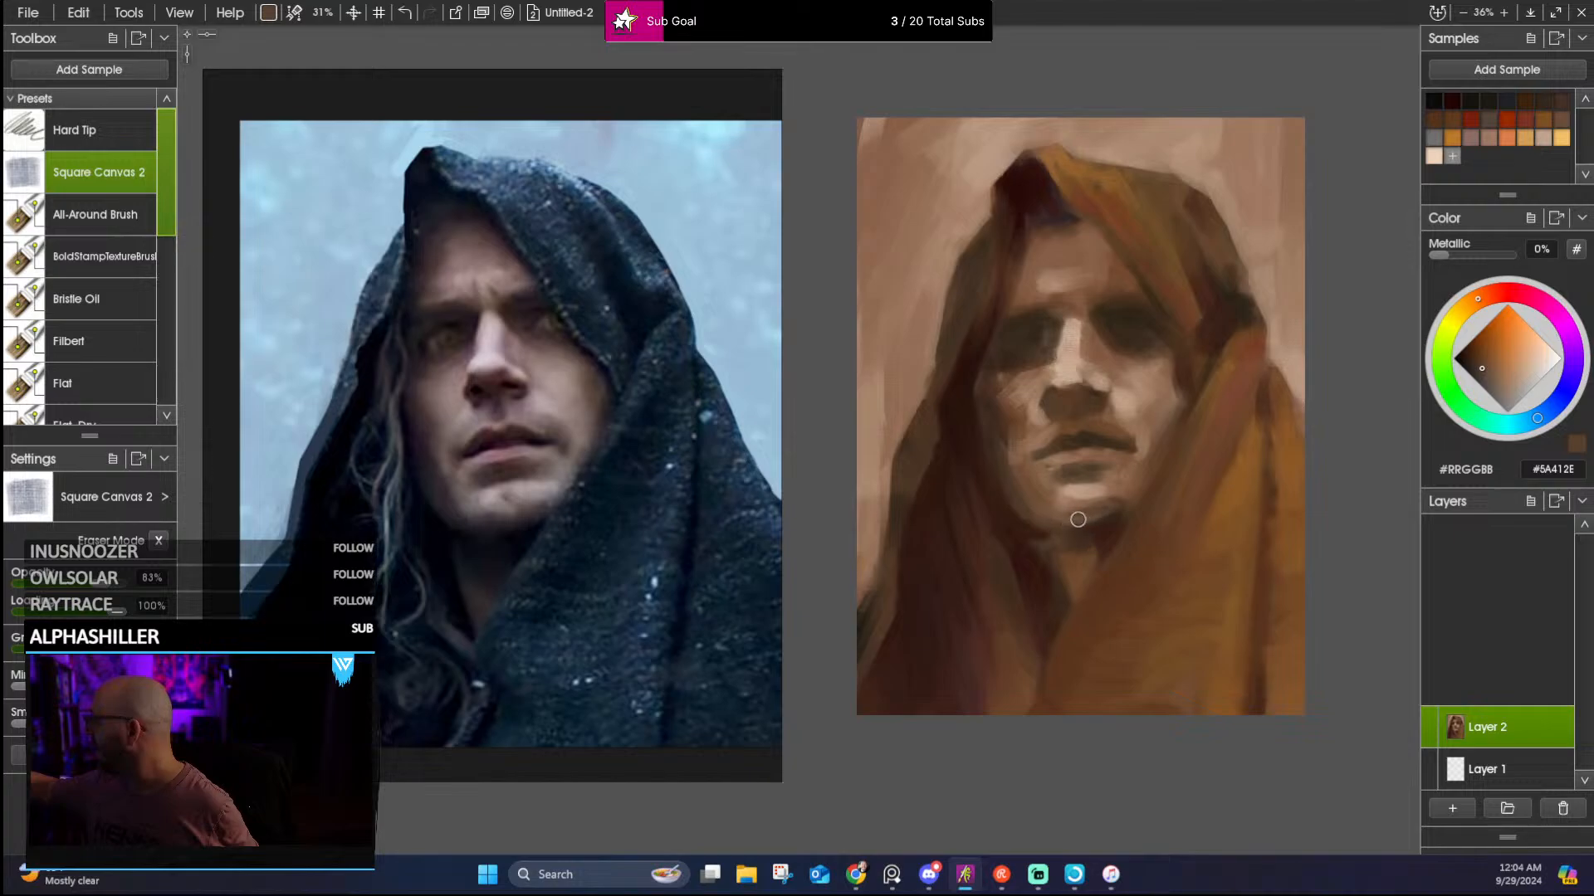
Blend the left edge of the jaw and cheek into the hood's shadow with sampled mid-browns
alt+click(1020, 496)
alt+click(1012, 469)
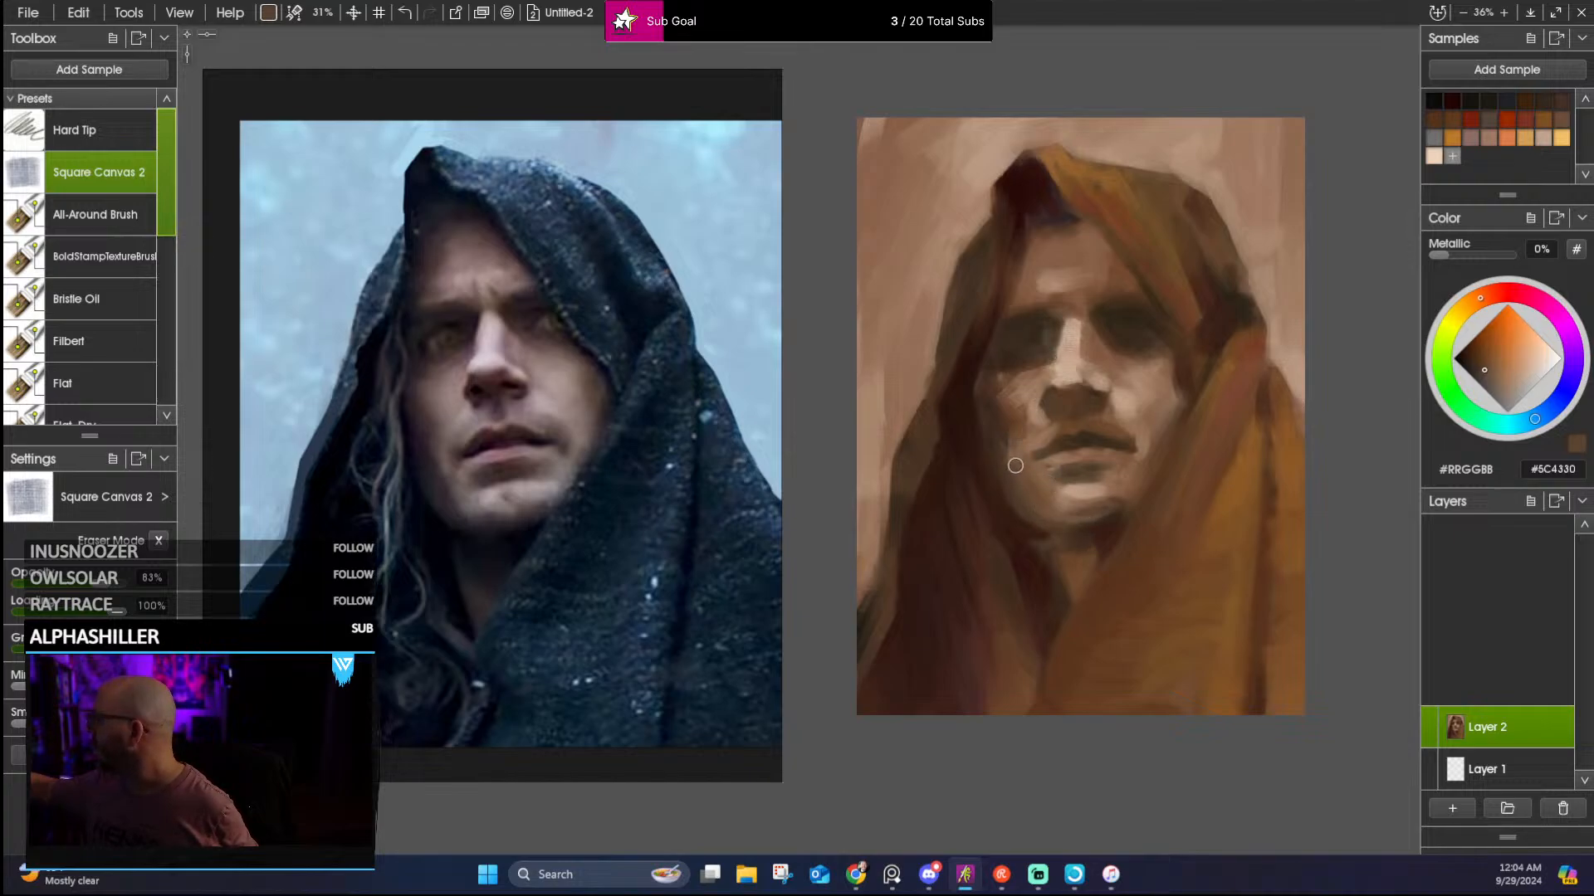
alt+click(993, 390)
alt+click(1011, 362)
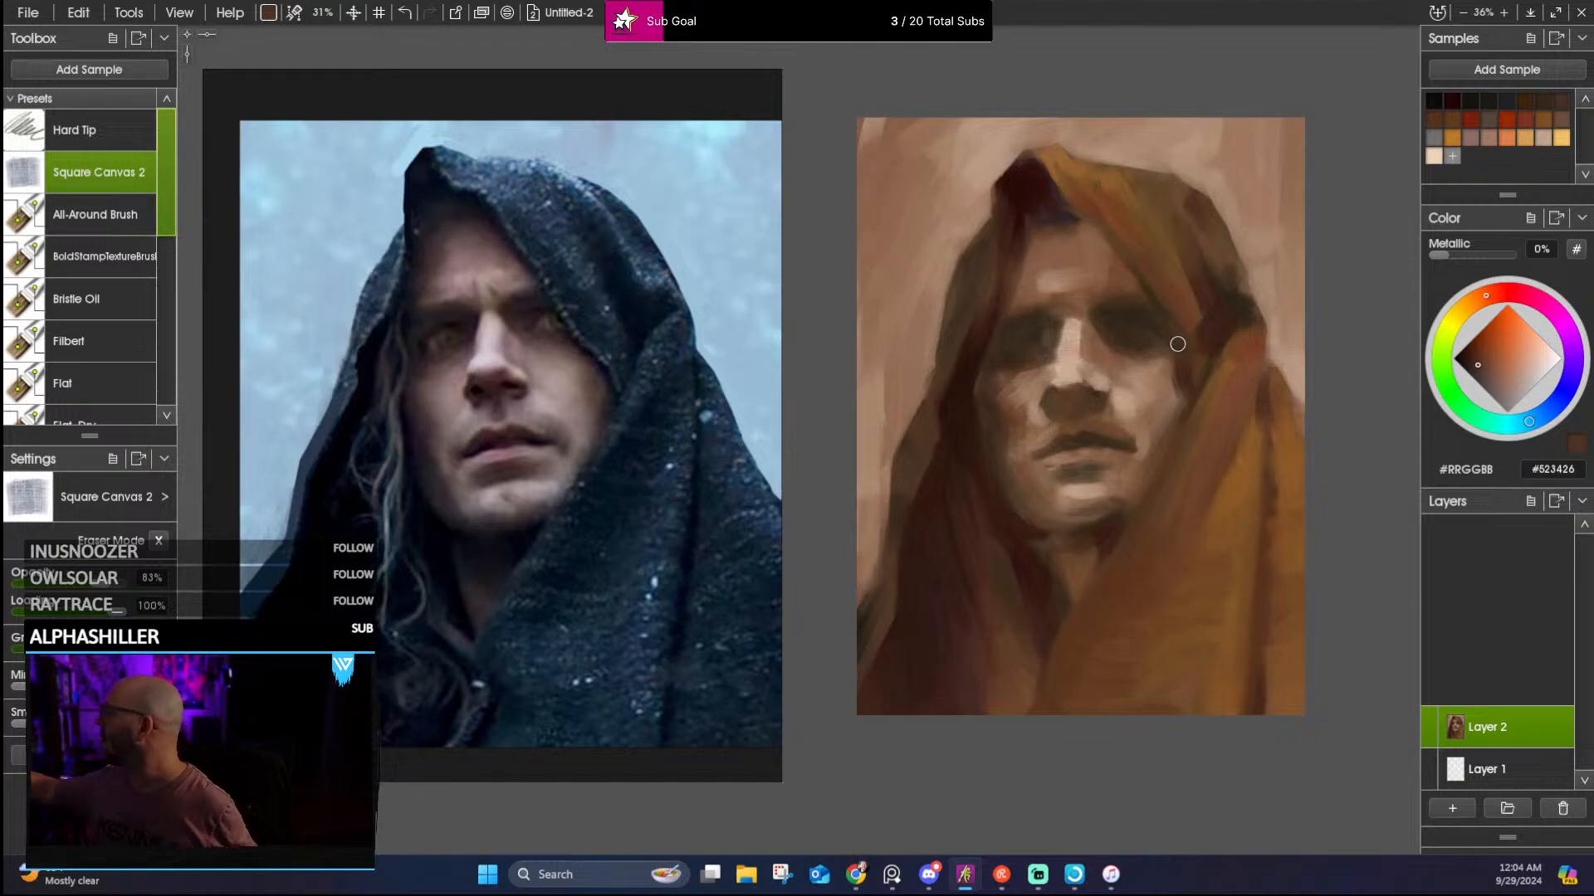
Remodel the nose bridge and its right side with light beige and mid-brown tones sampled from the nose and cheek
alt+click(1135, 376)
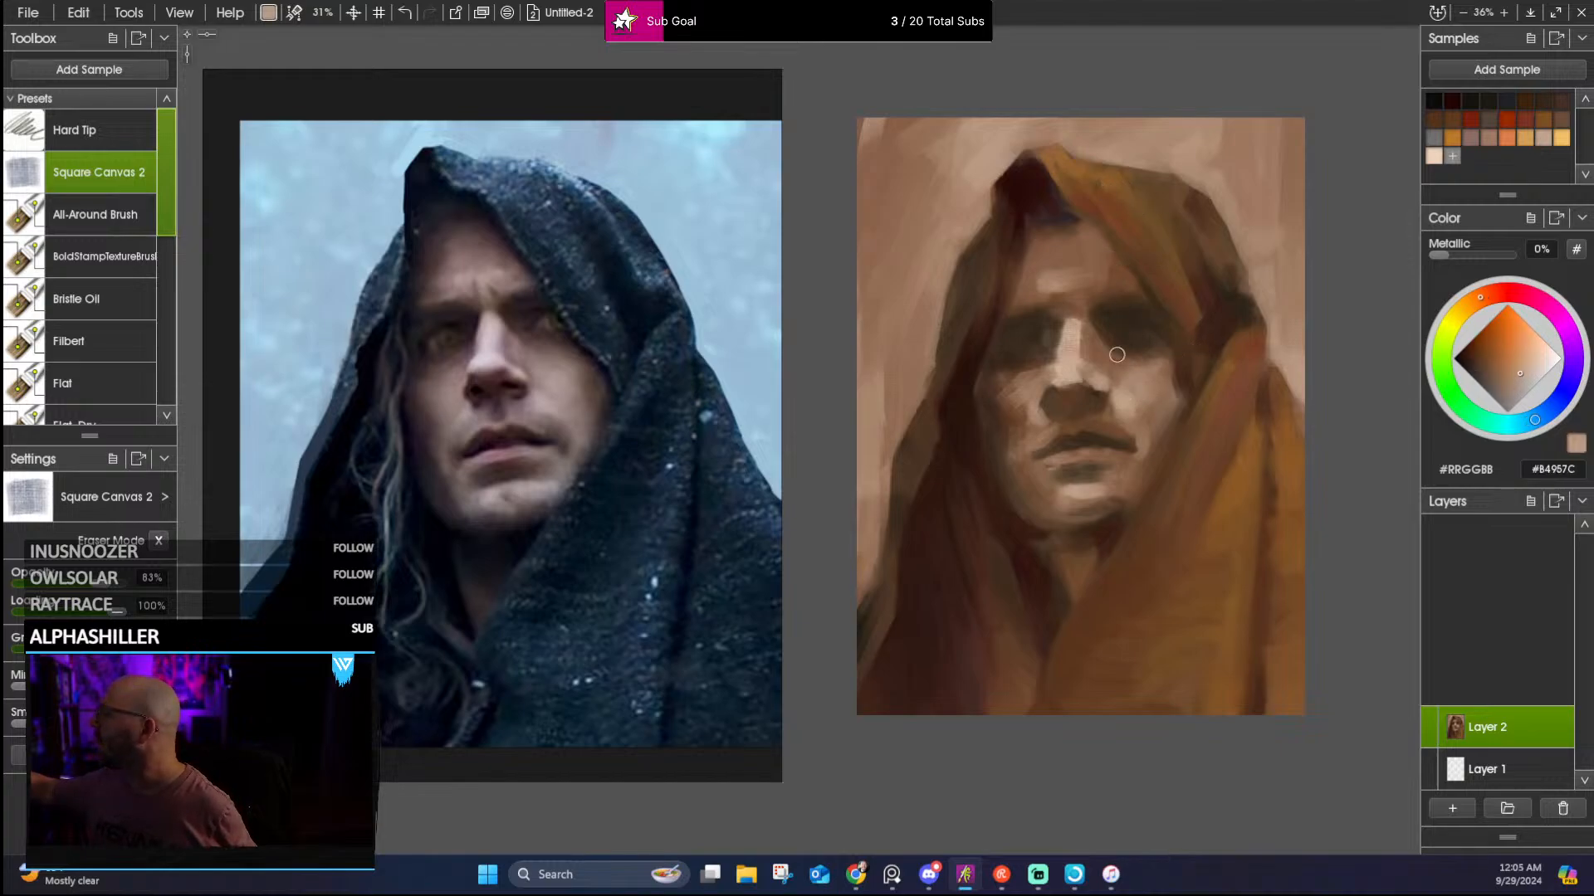
alt+click(1085, 369)
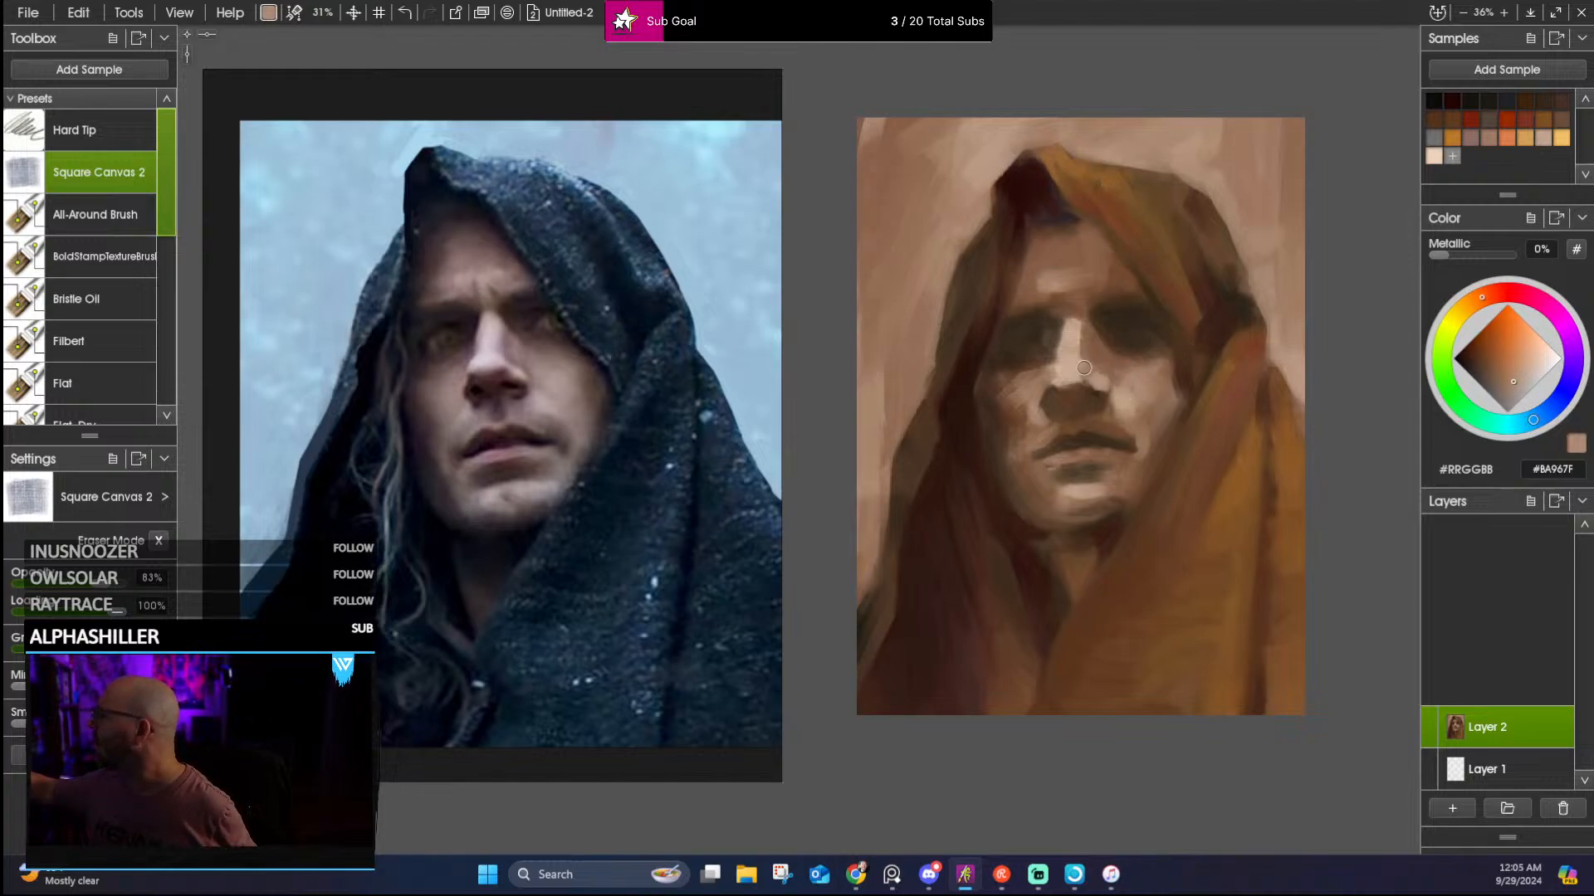
alt+click(1098, 373)
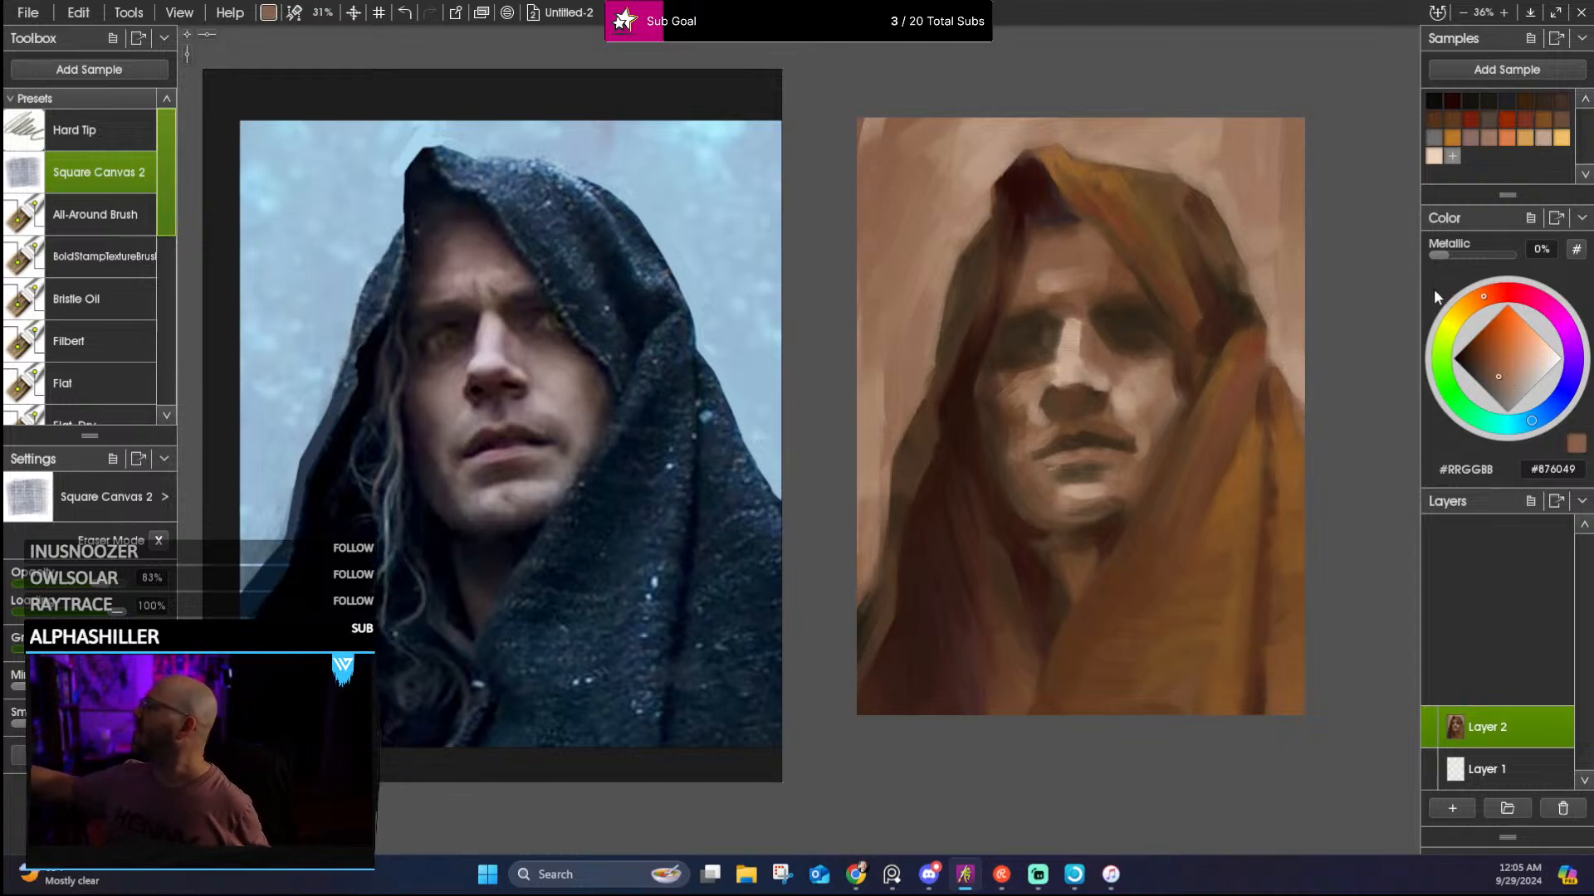
alt+click(1088, 325)
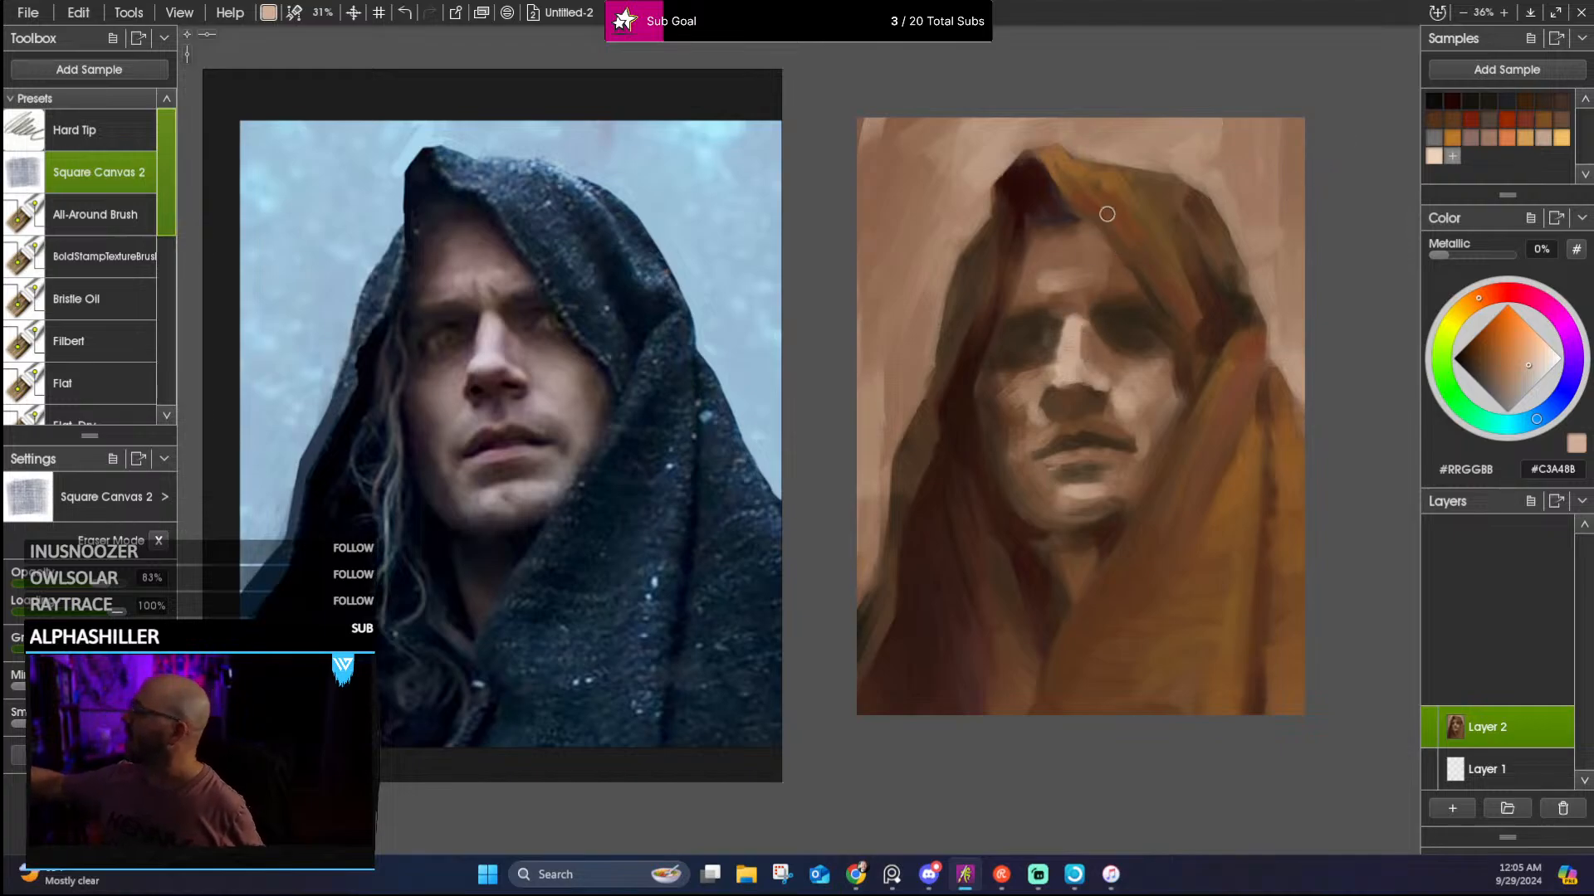
alt+click(1083, 330)
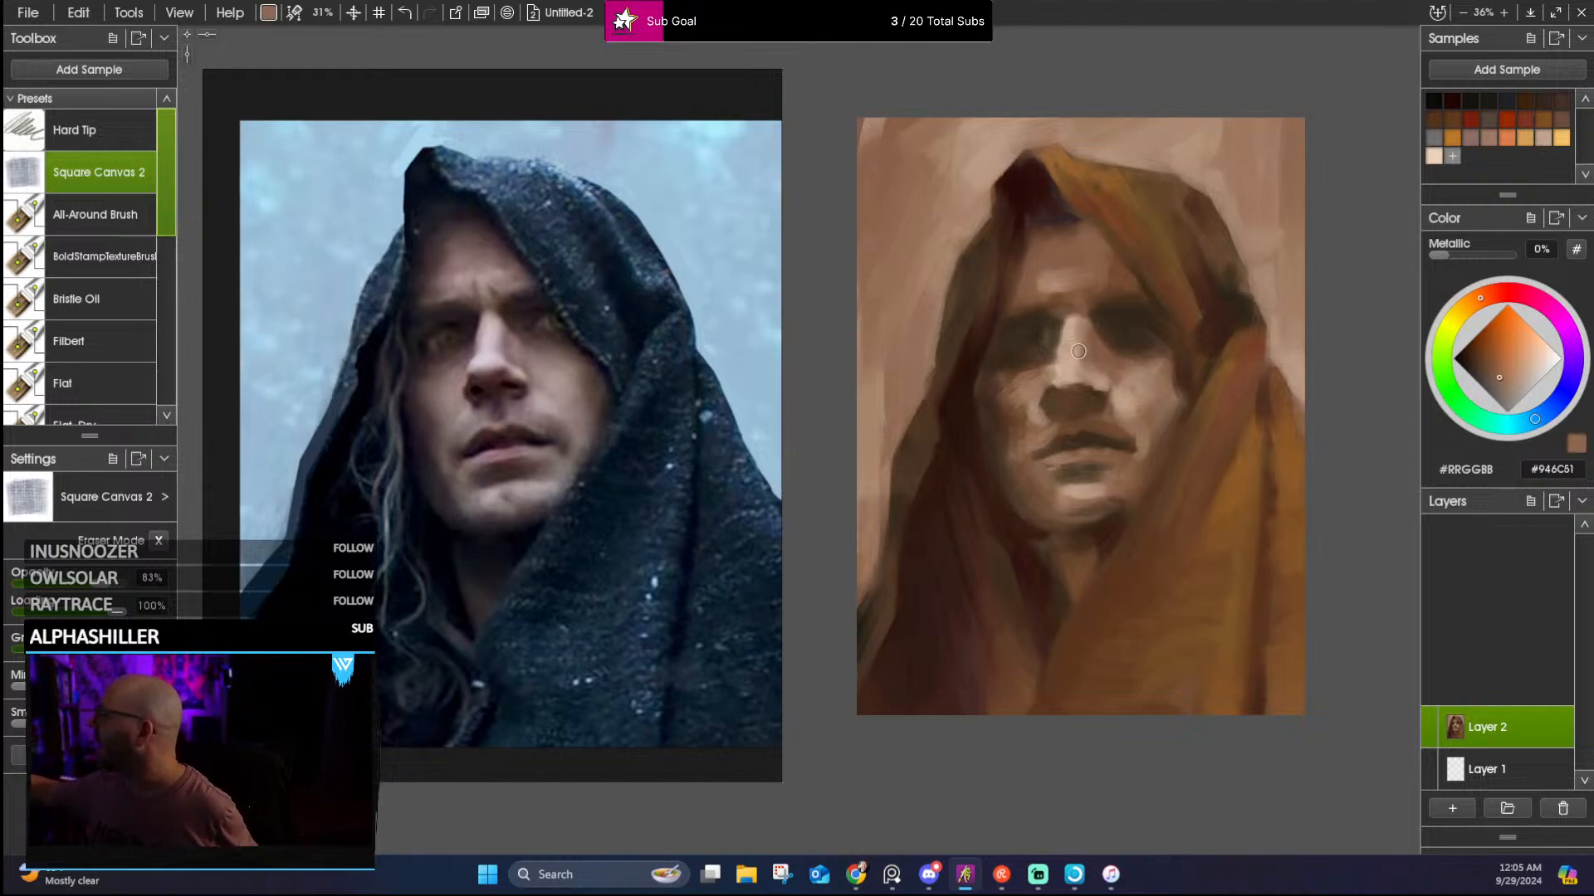
alt+click(1094, 349)
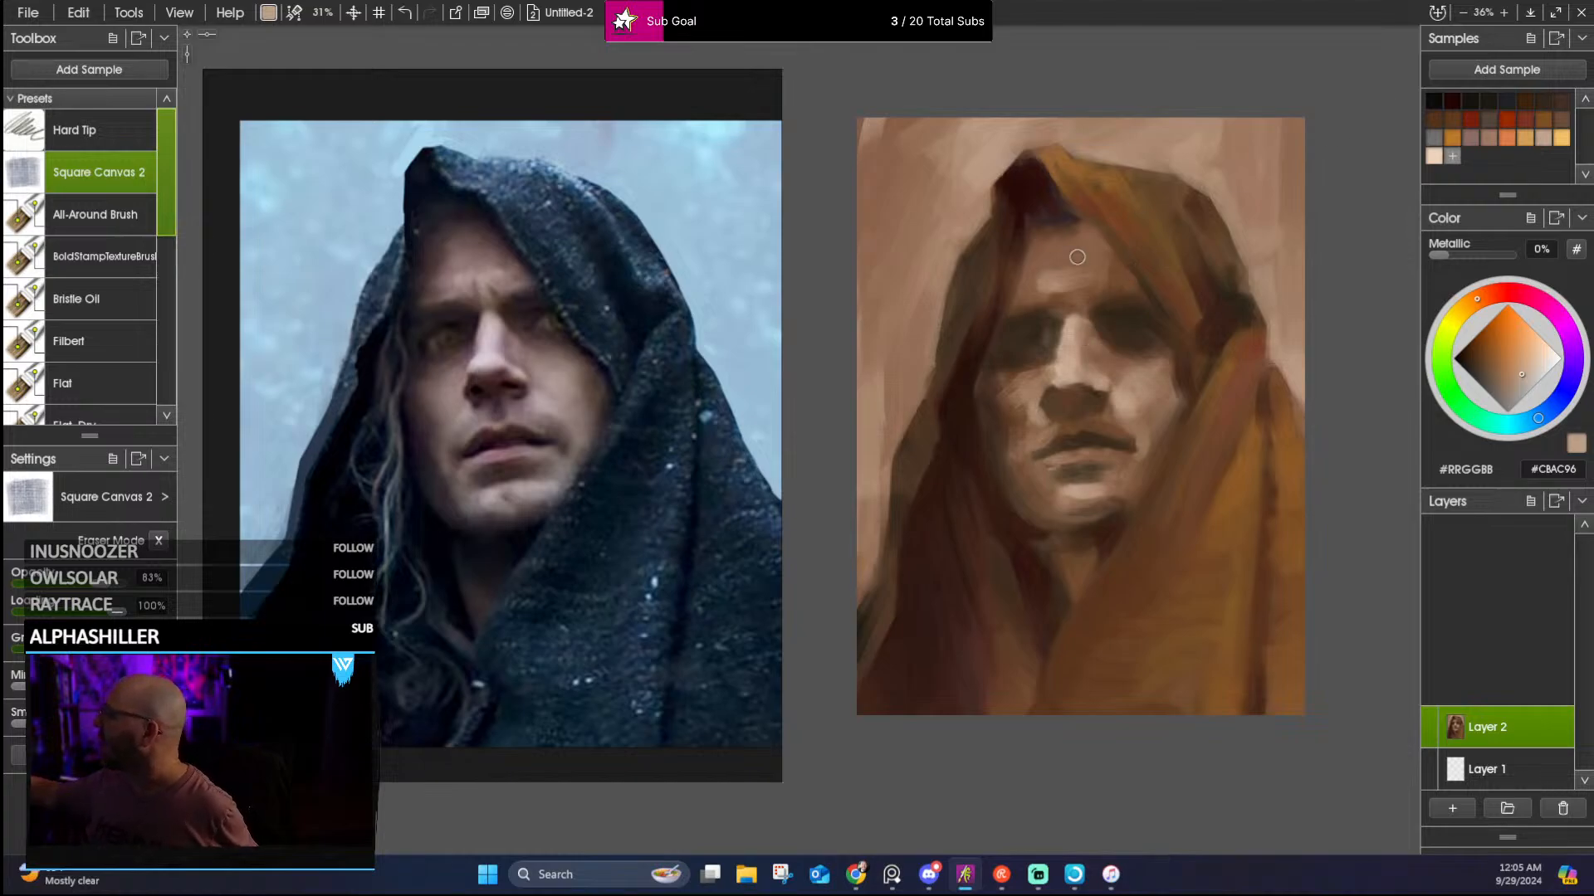
Smooth the left cheek from below the eye toward the mouth with sampled warm mid-browns
alt+click(1064, 385)
alt+click(1020, 378)
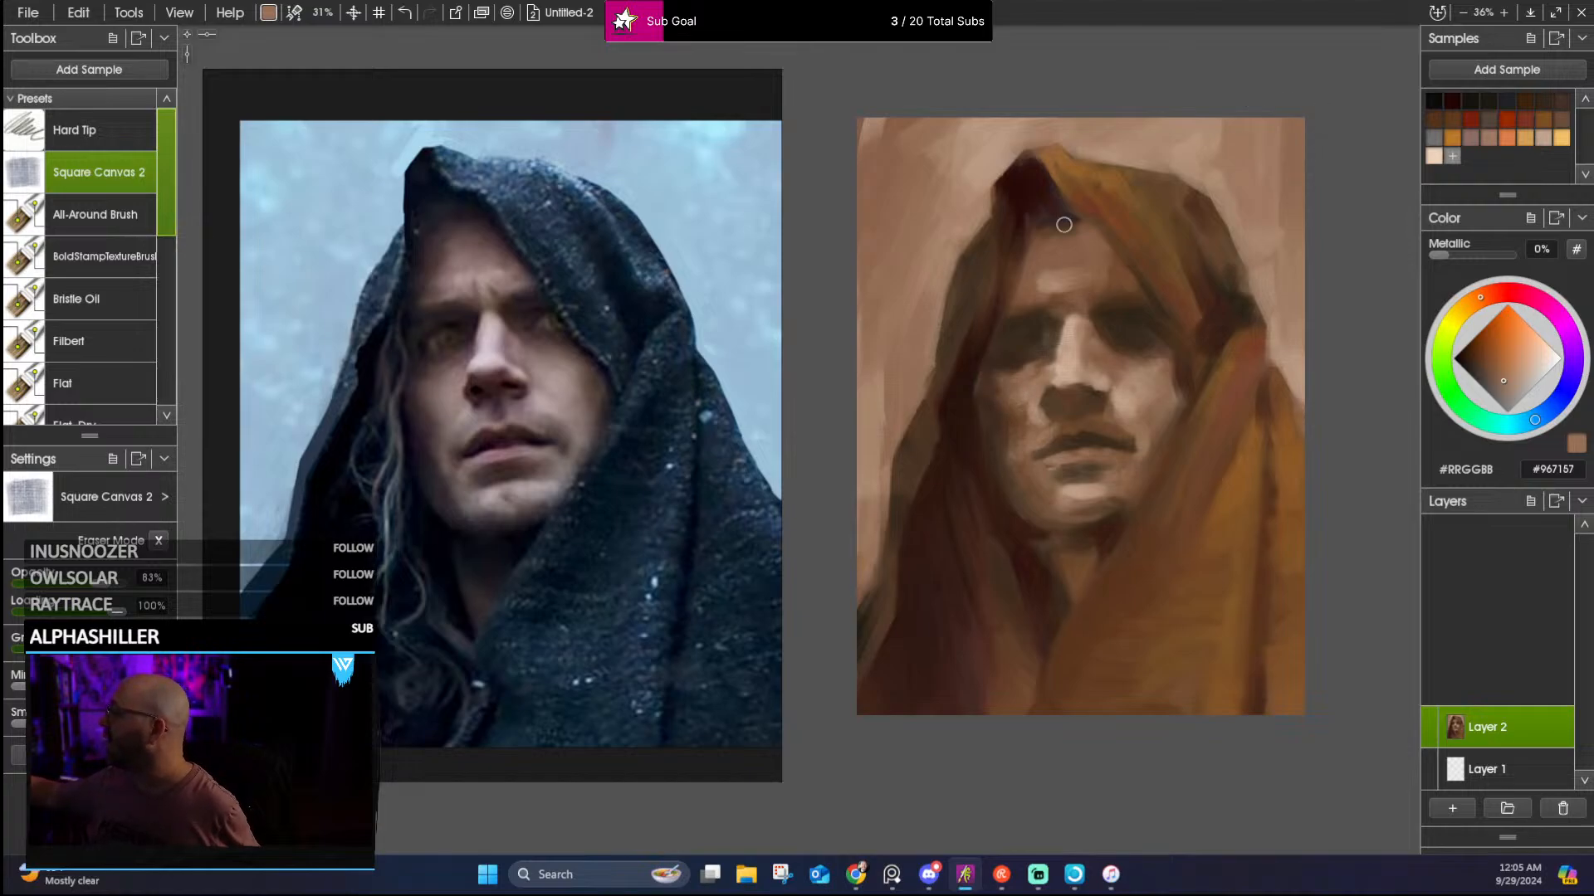
alt+click(1011, 389)
alt+click(1030, 388)
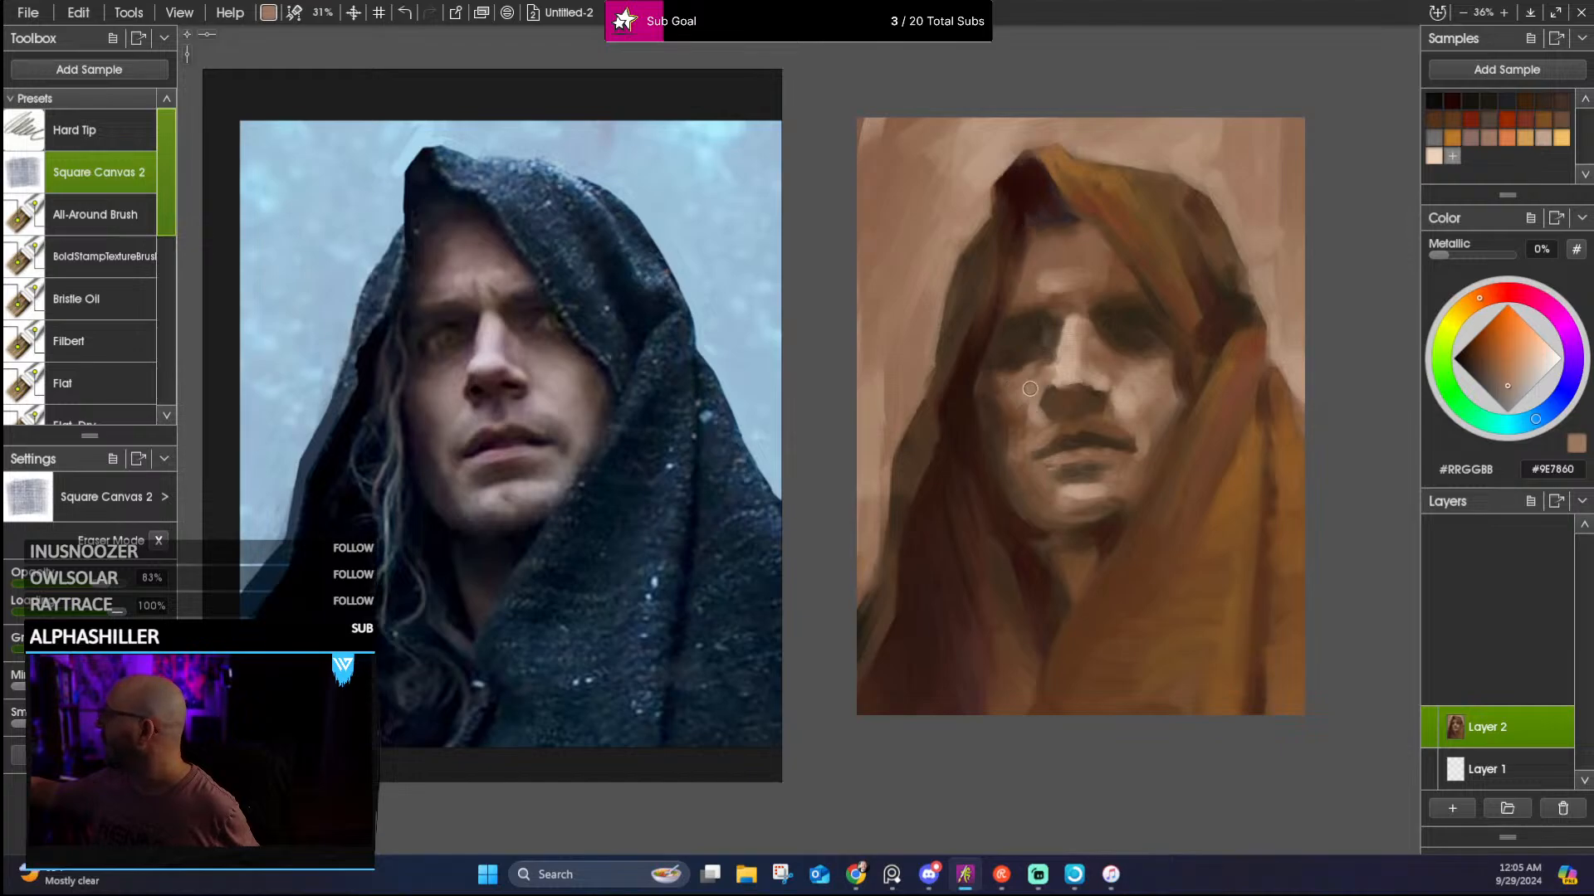
alt+click(1035, 455)
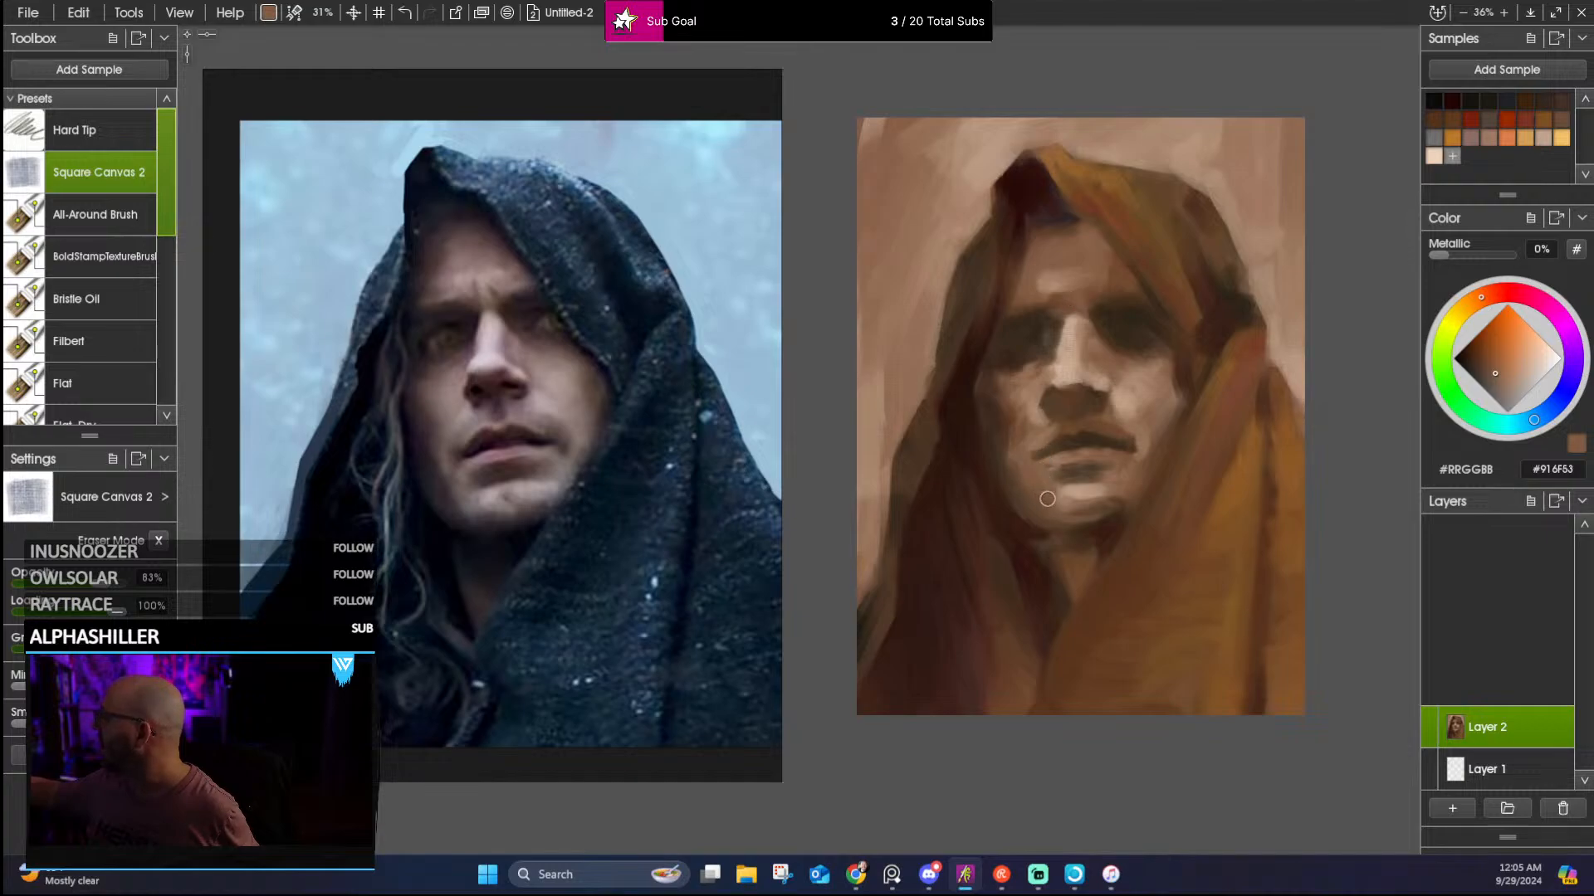
Smooth the right cheek and its edge against the hood with mid-brown and light beige tones sampled from the face
alt+click(1154, 444)
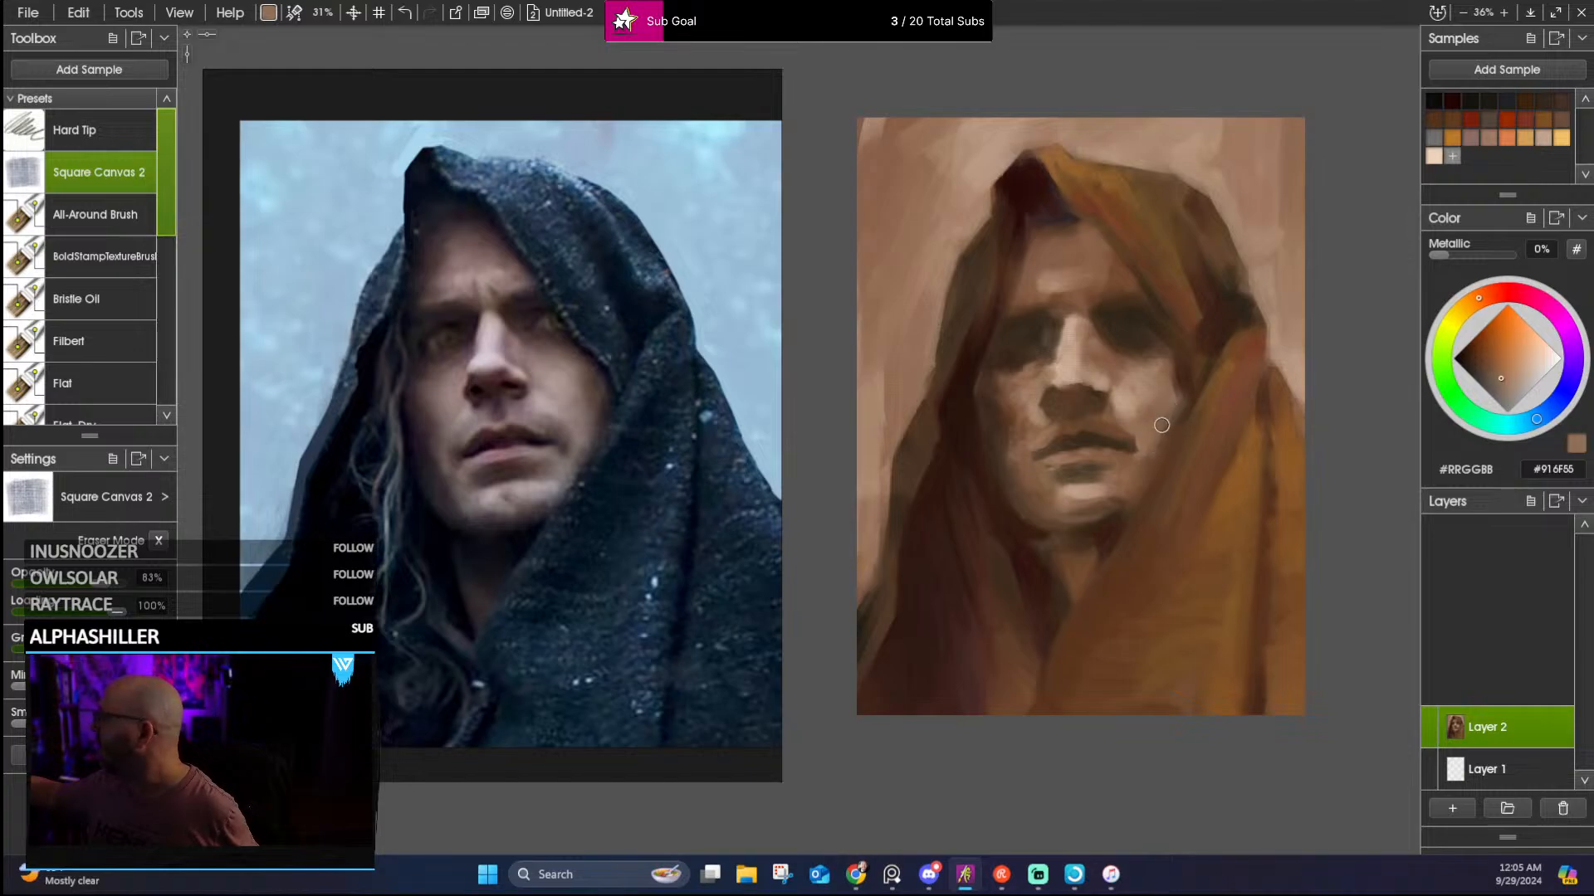
alt+click(1087, 486)
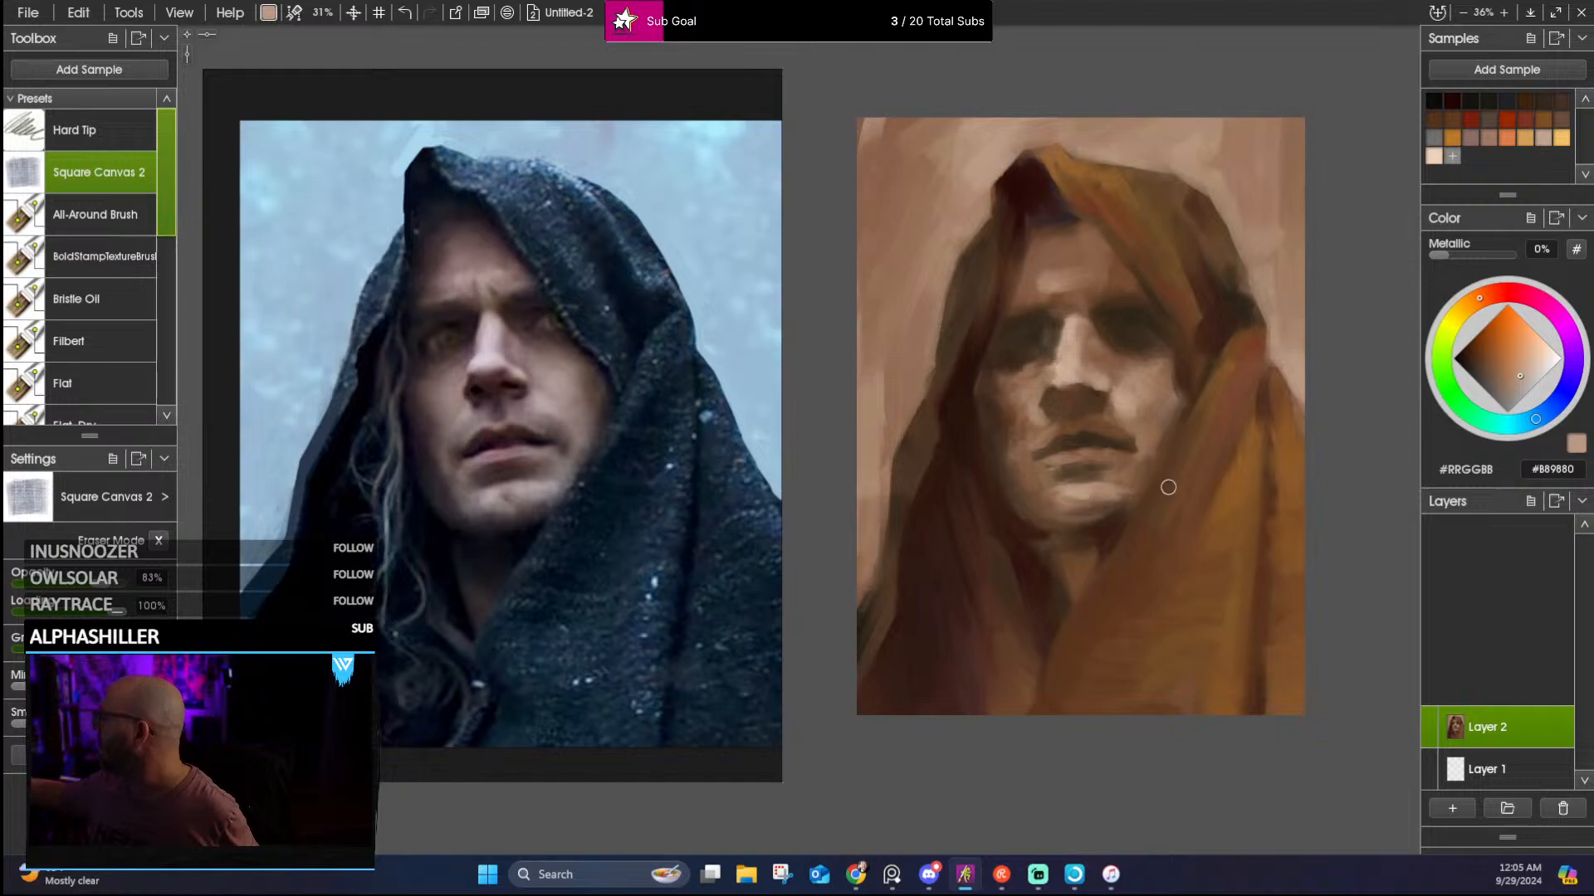
alt+click(1186, 387)
alt+click(1173, 386)
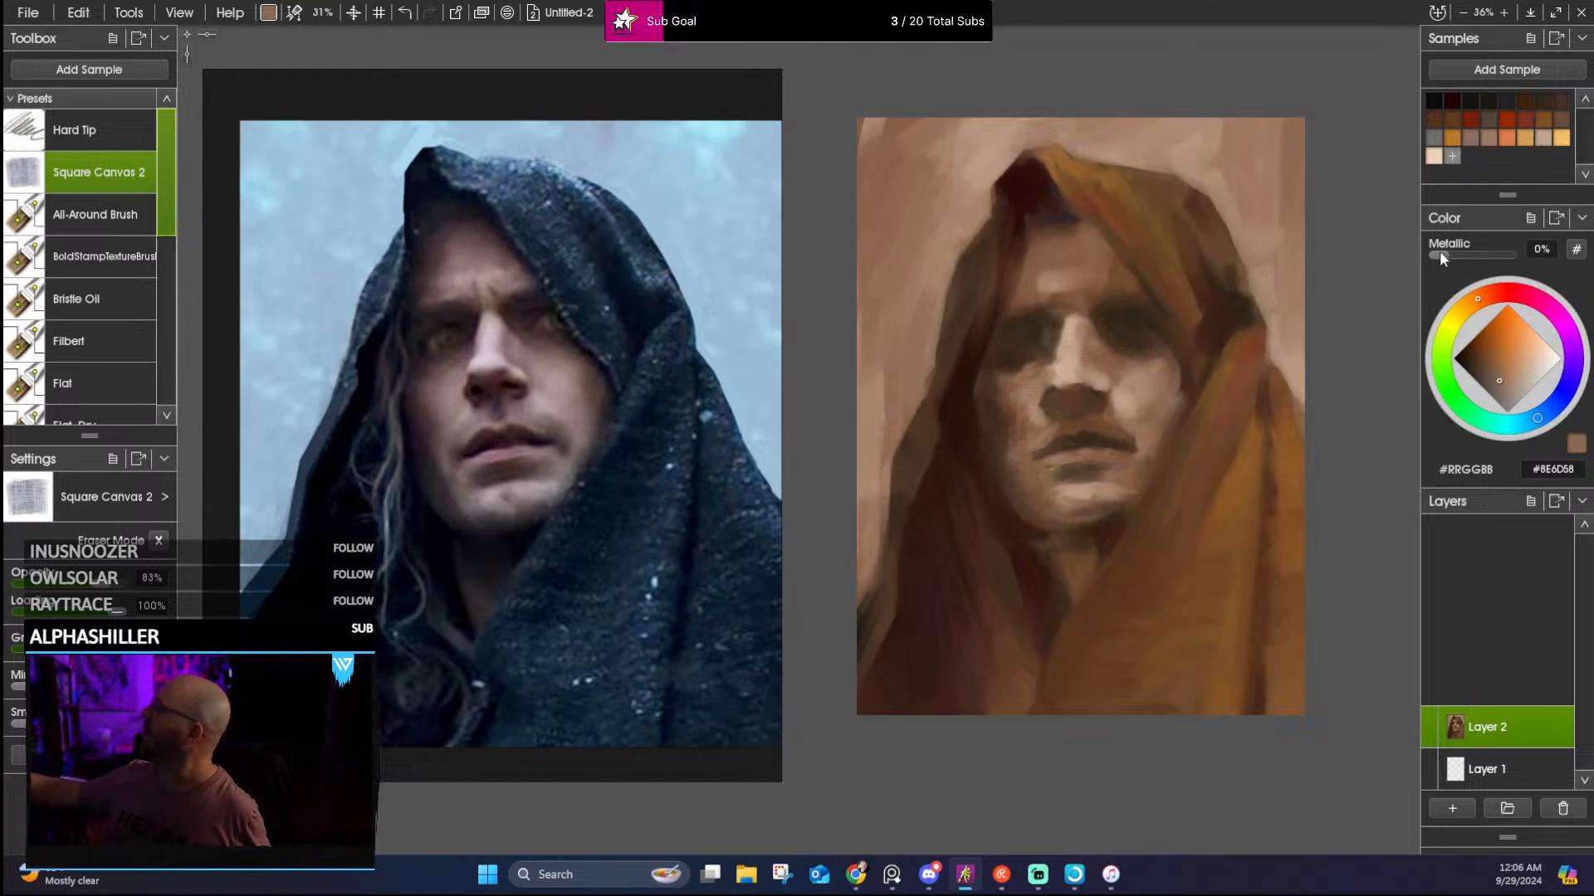
Blend the left side of the forehead into the hood's shadow with sampled light brown, dark brown and near-black tones
alt+click(1032, 286)
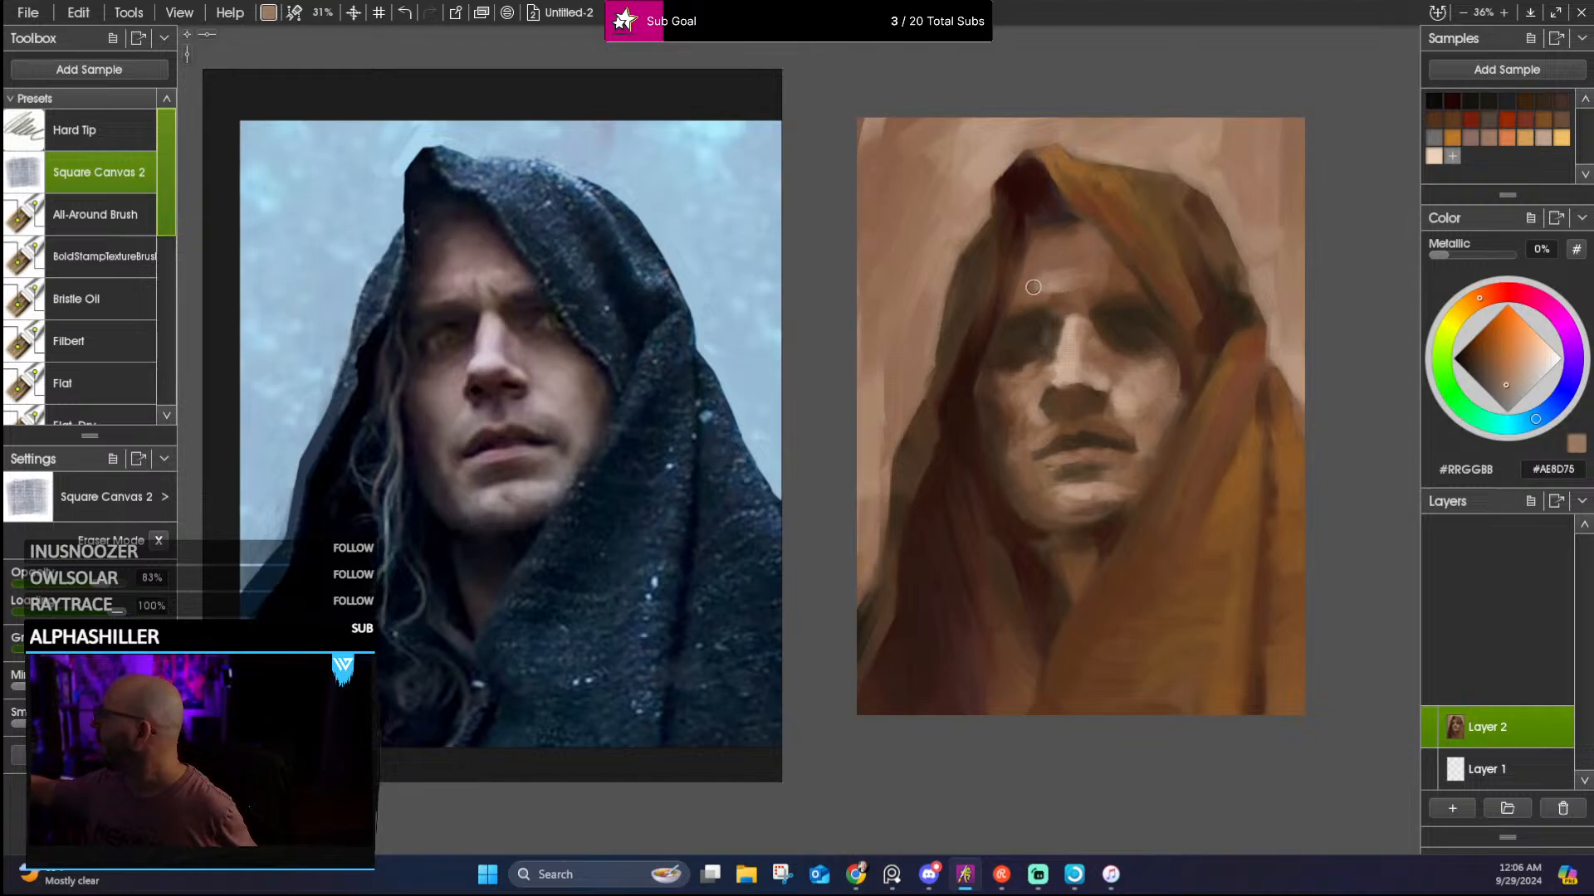
alt+click(1010, 284)
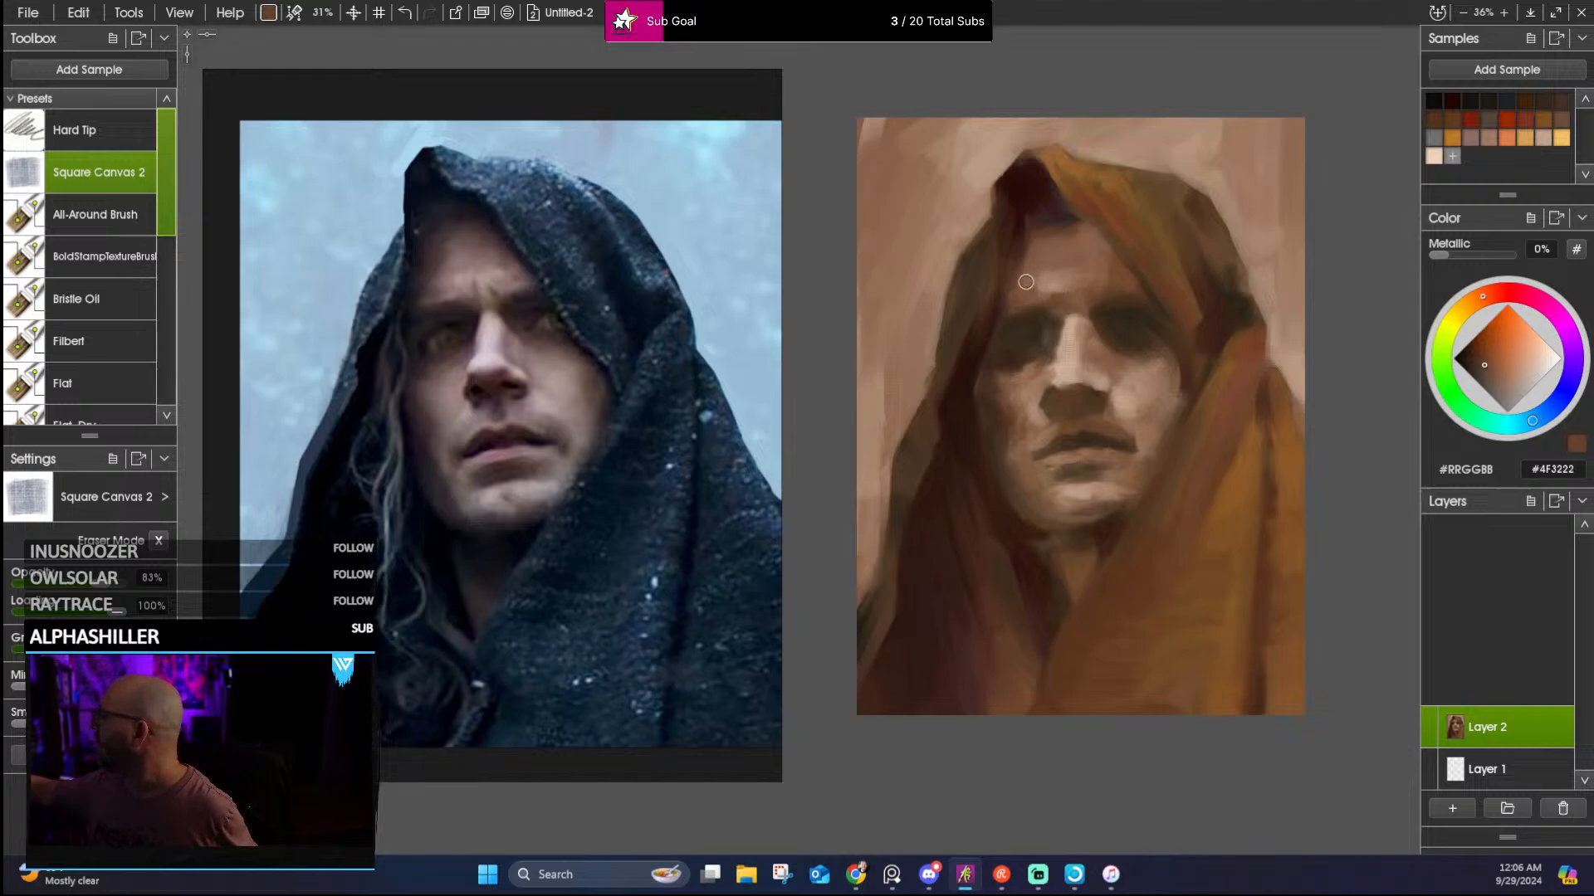
alt+click(1034, 242)
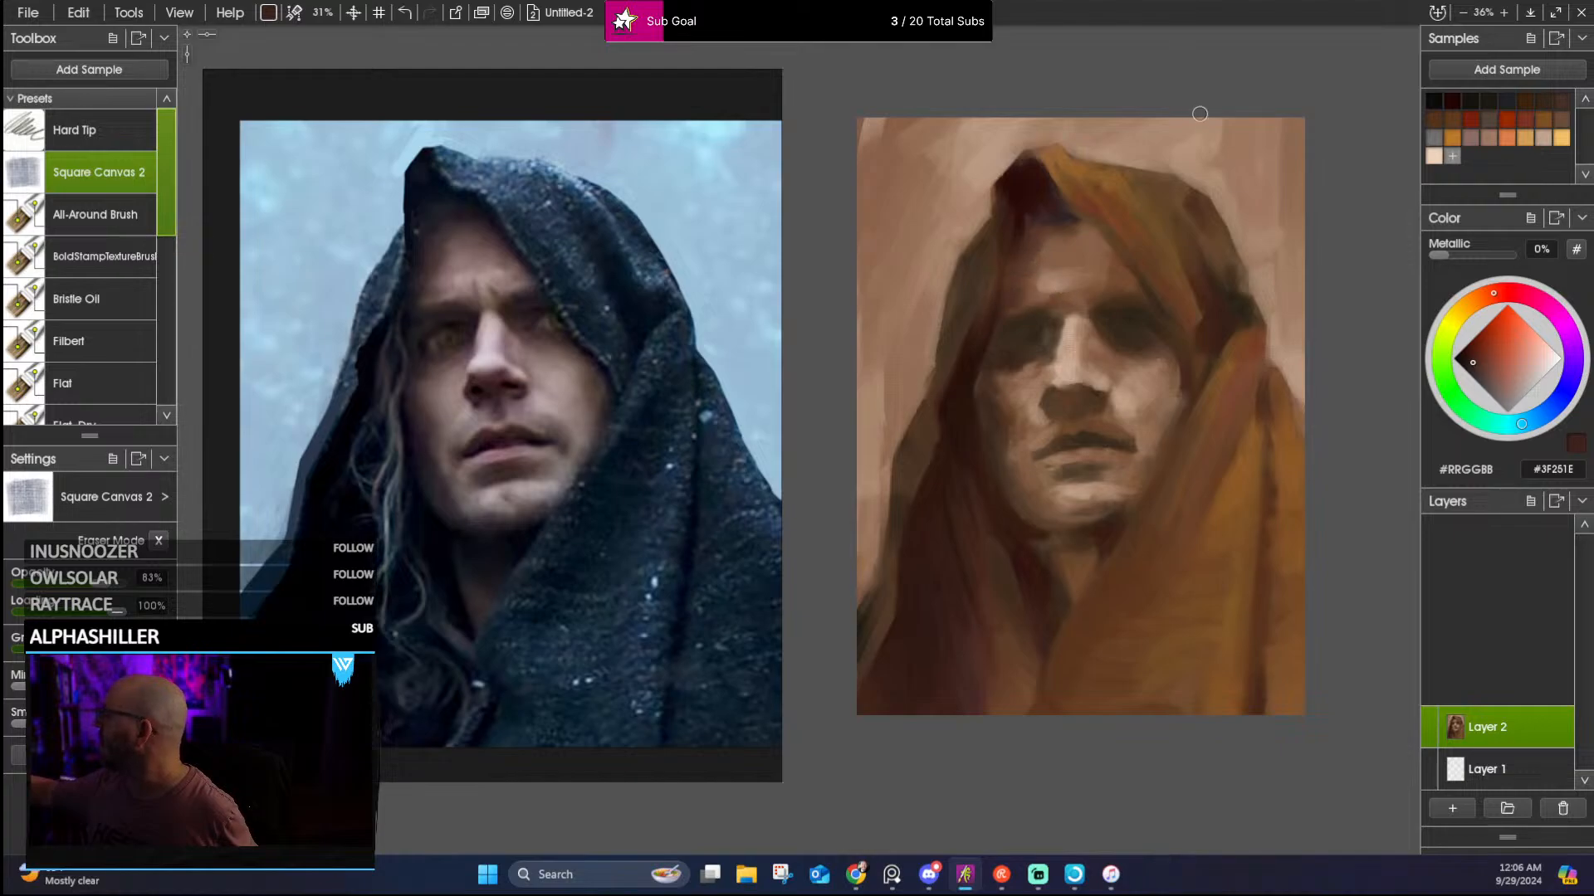
alt+click(1000, 336)
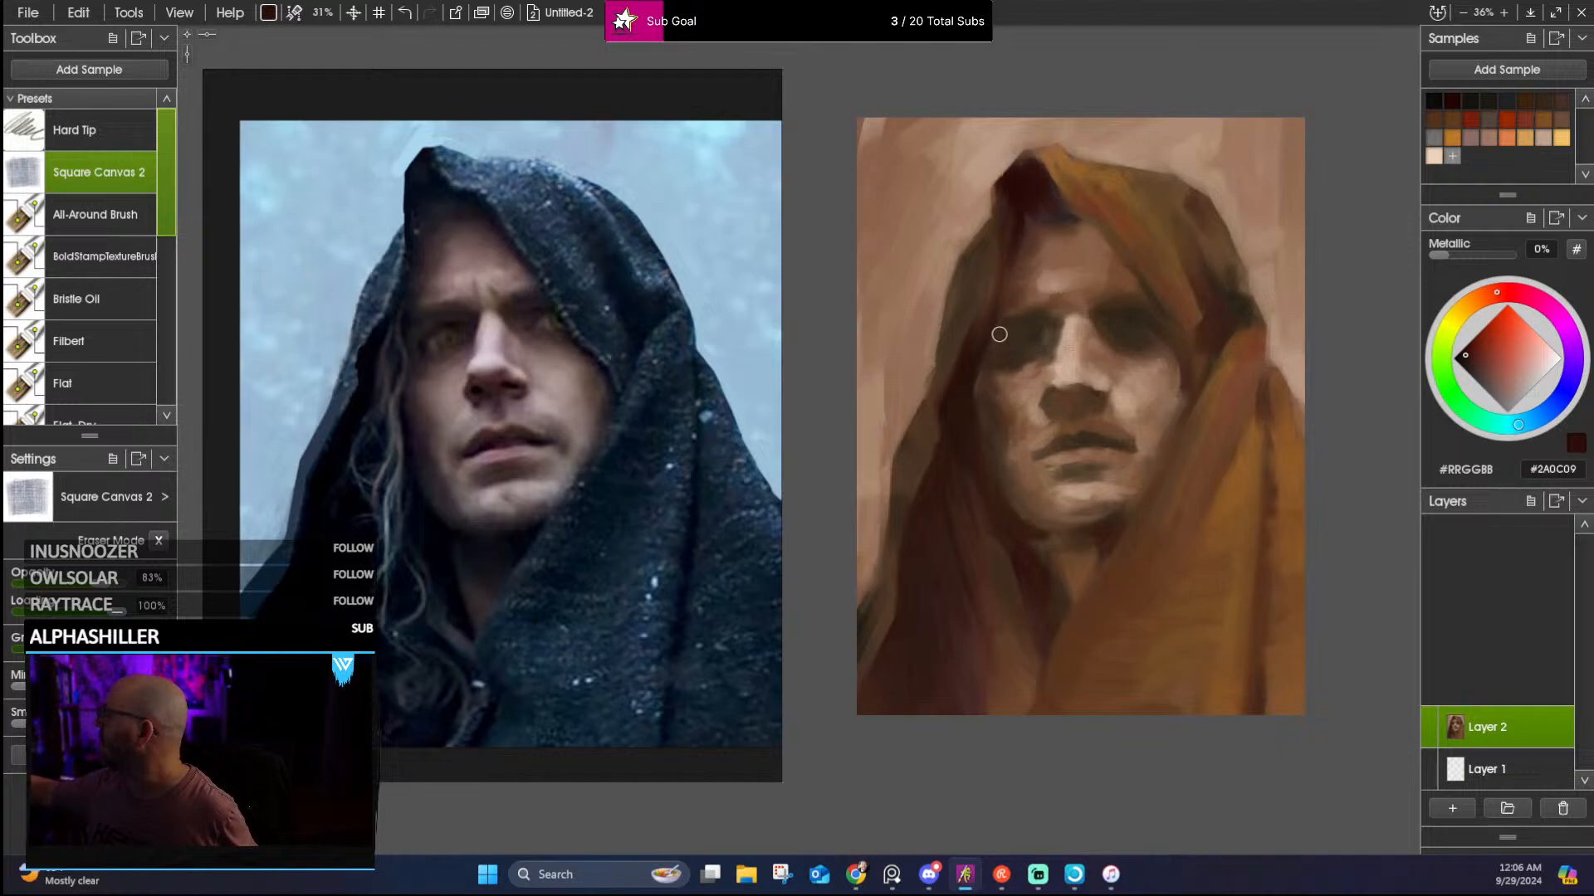
alt+click(1026, 208)
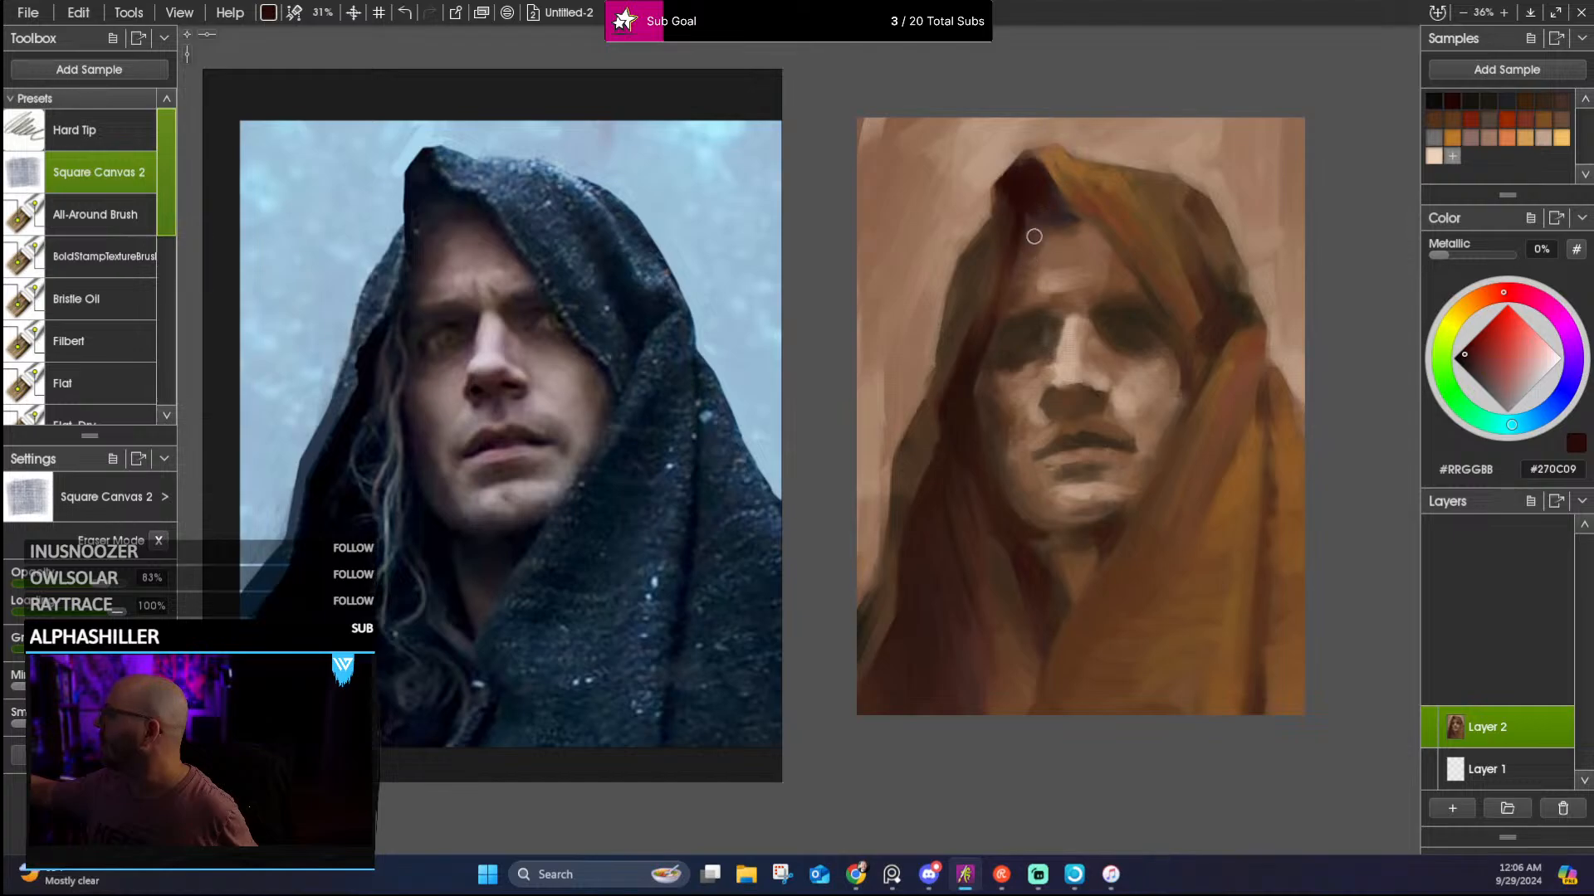
Dot light beige stitching along both inner edges of the hood, using the saved beige sample and a 10–13% brush size
click(1543, 137)
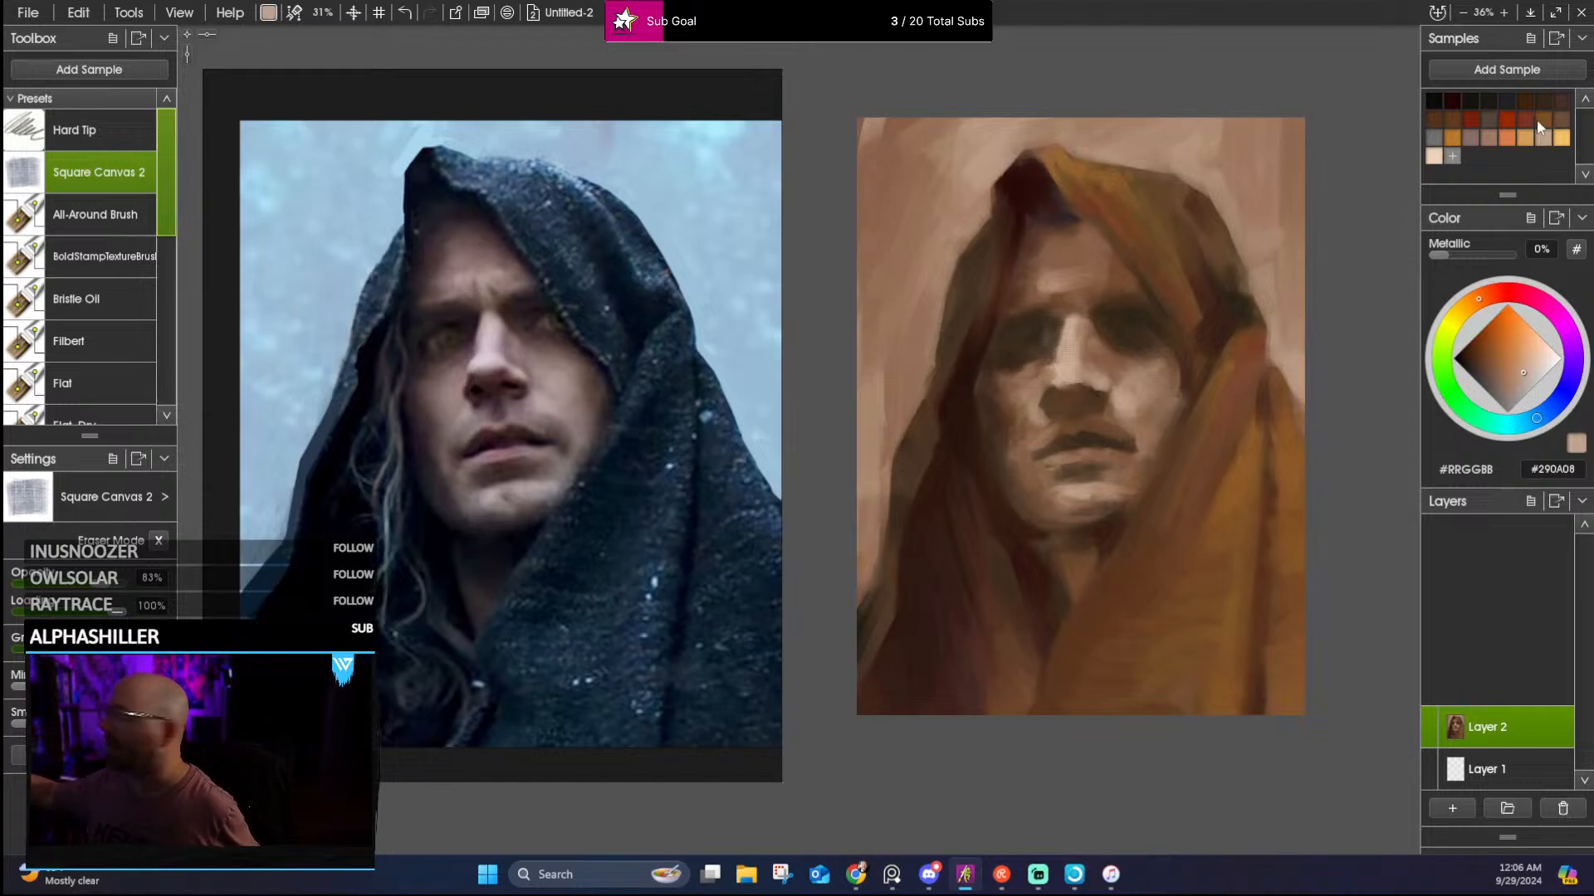
key(bracketleft)
key(bracketleft)
key(bracketleft)
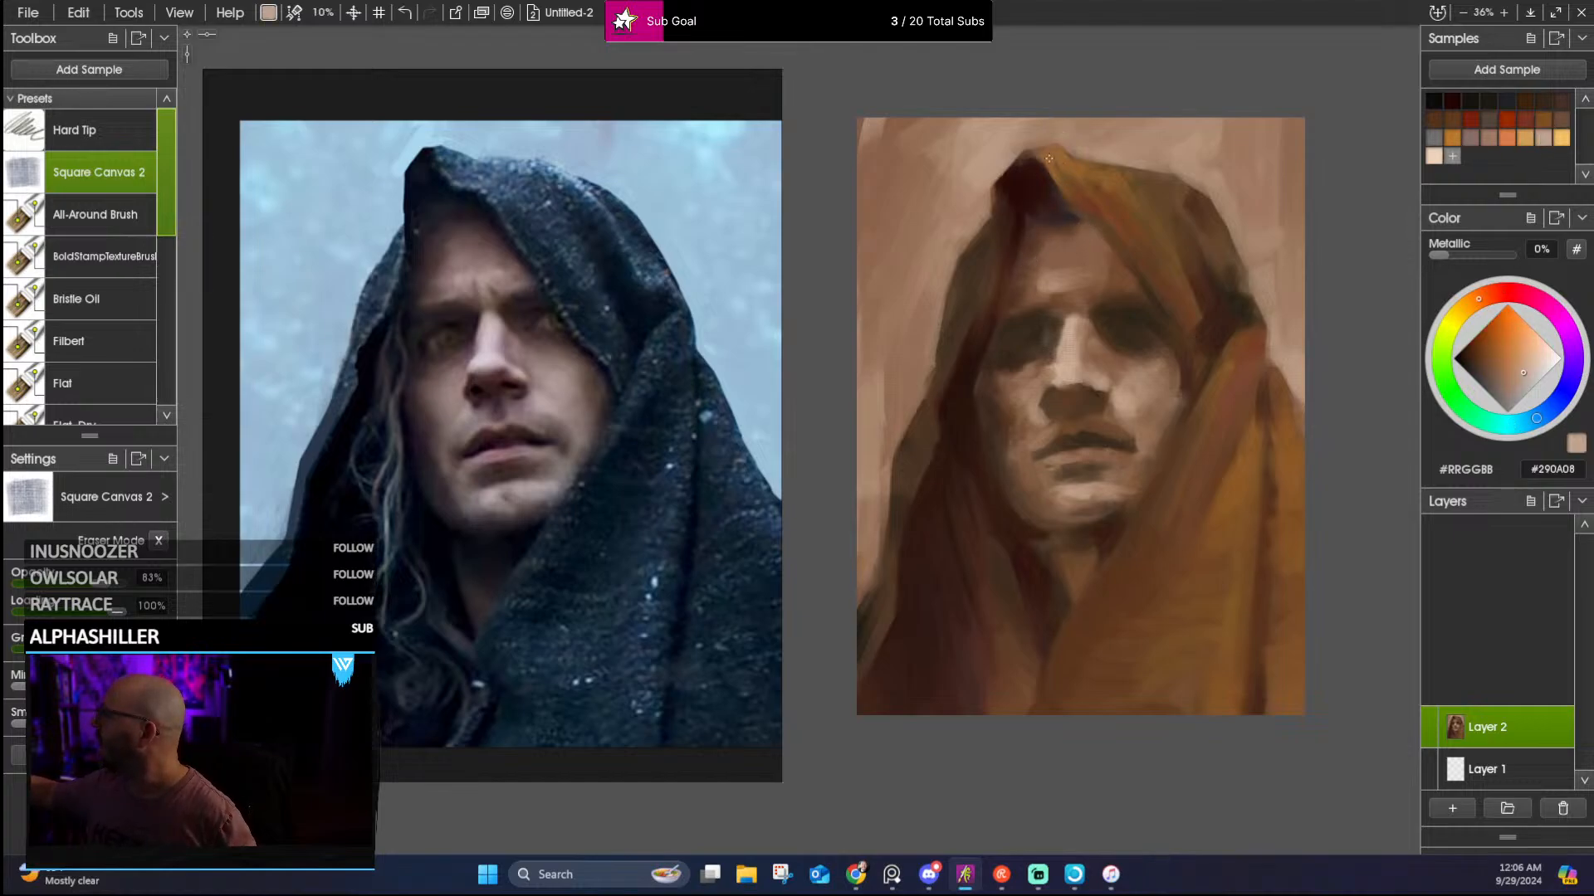
key(bracketright)
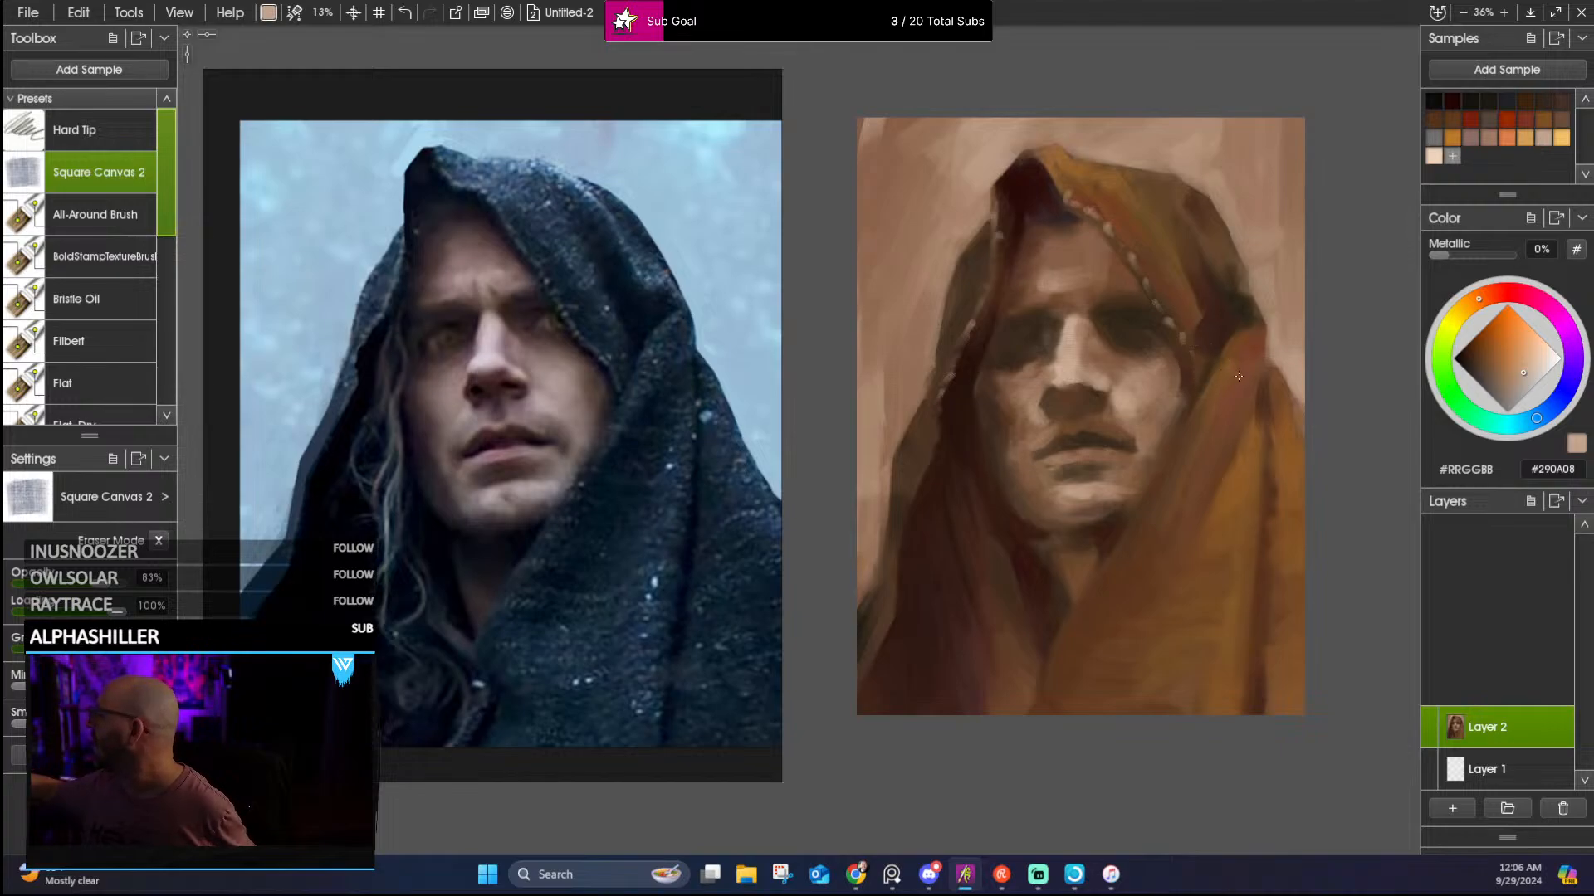
Refine the hood's right outer folds with sampled dark browns and add light beige dots along its upper right edge
alt+click(1230, 348)
alt+click(1223, 278)
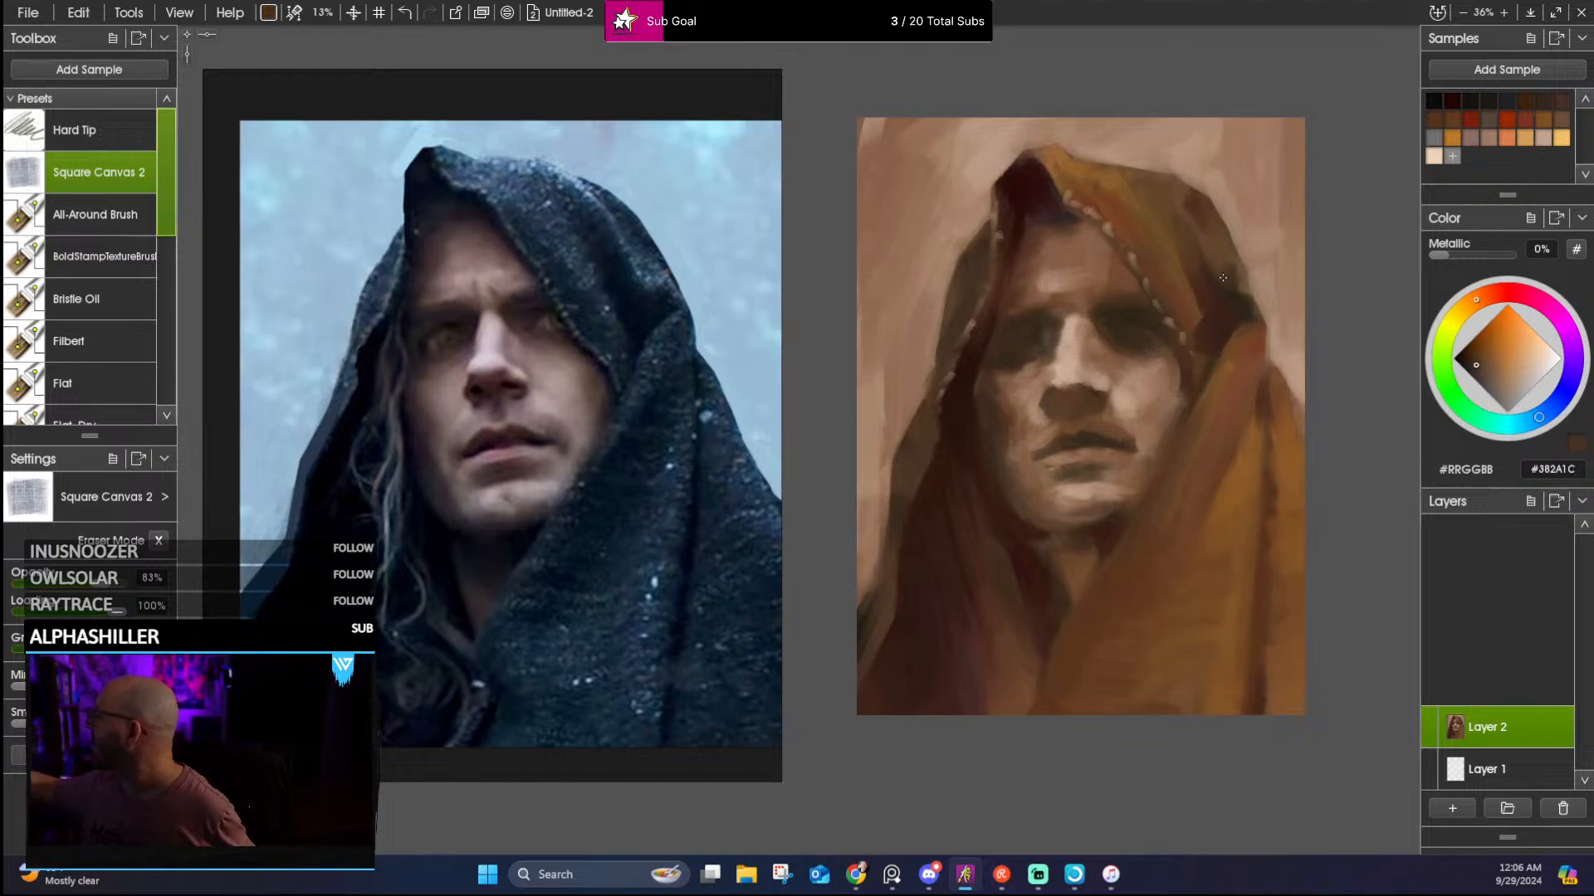
alt+click(1216, 271)
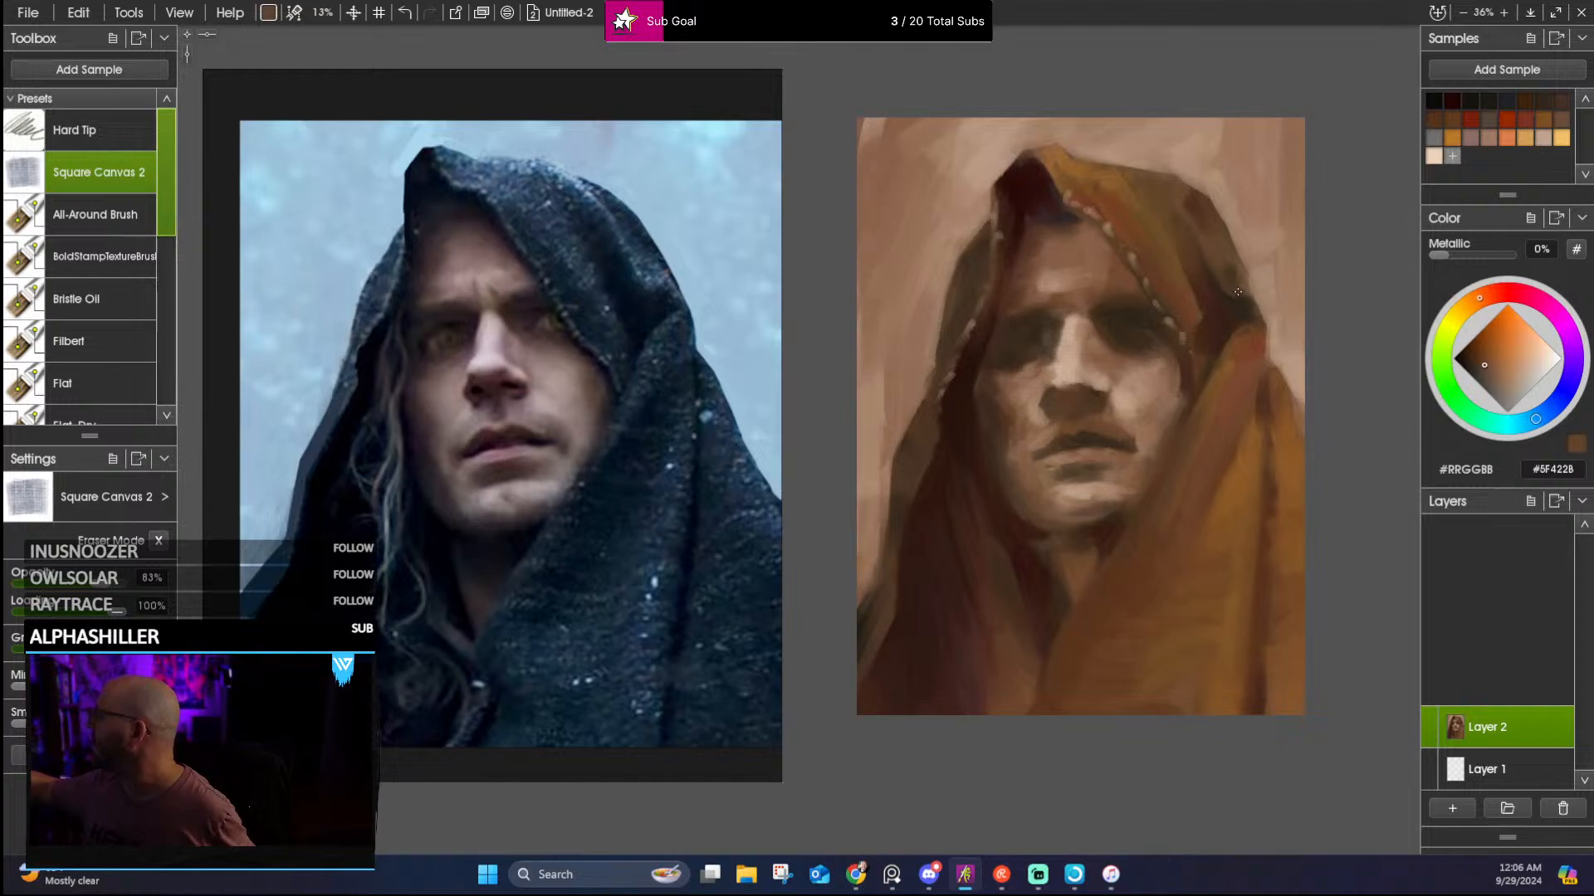
alt+click(1214, 236)
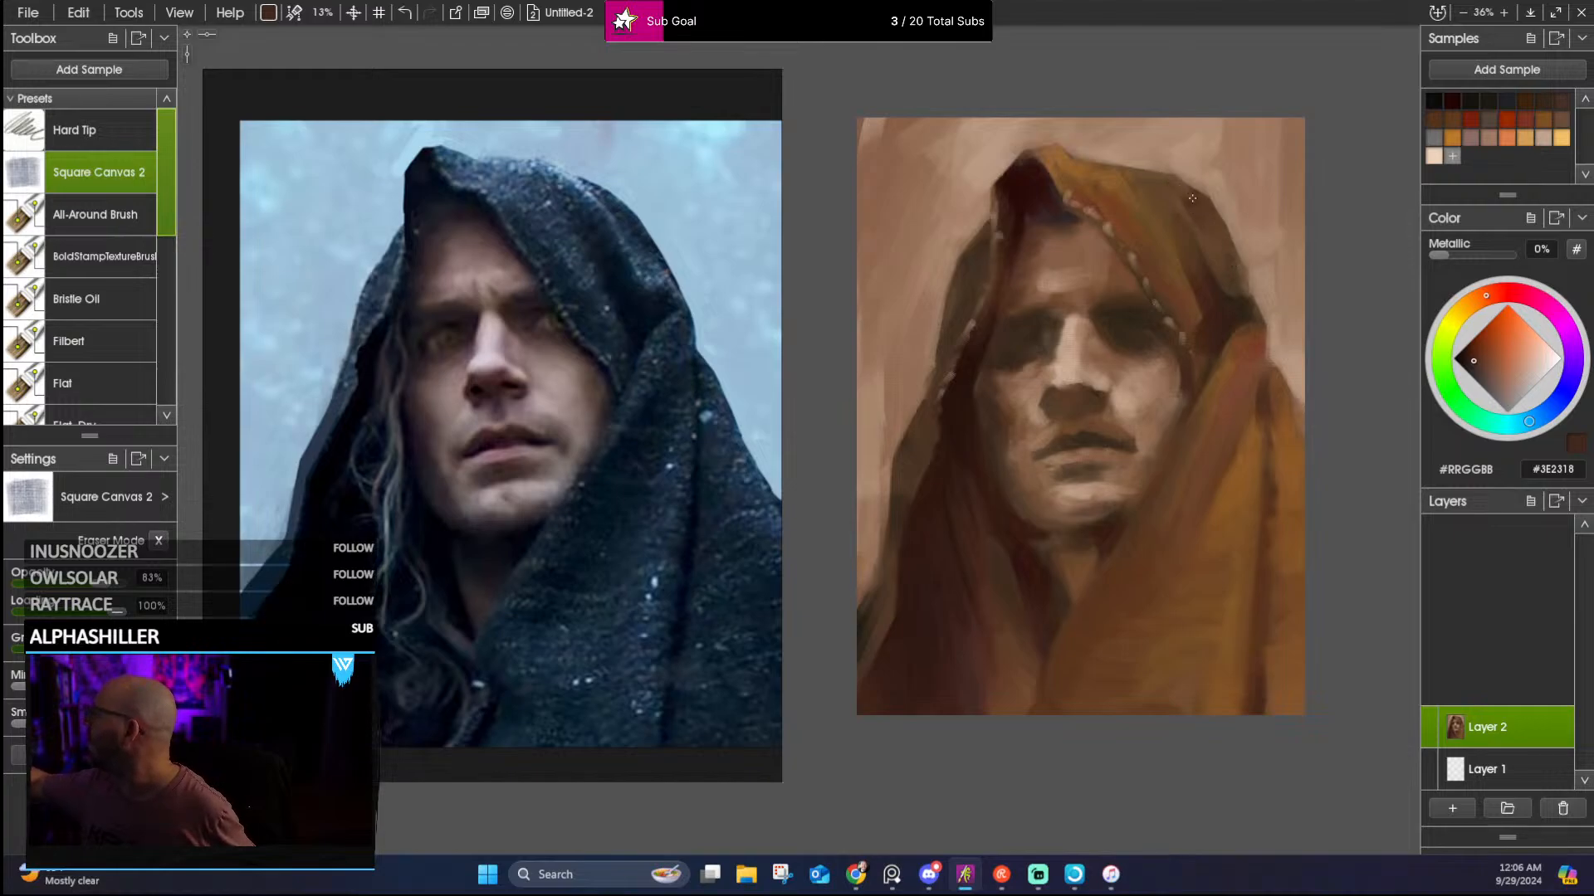
click(1541, 139)
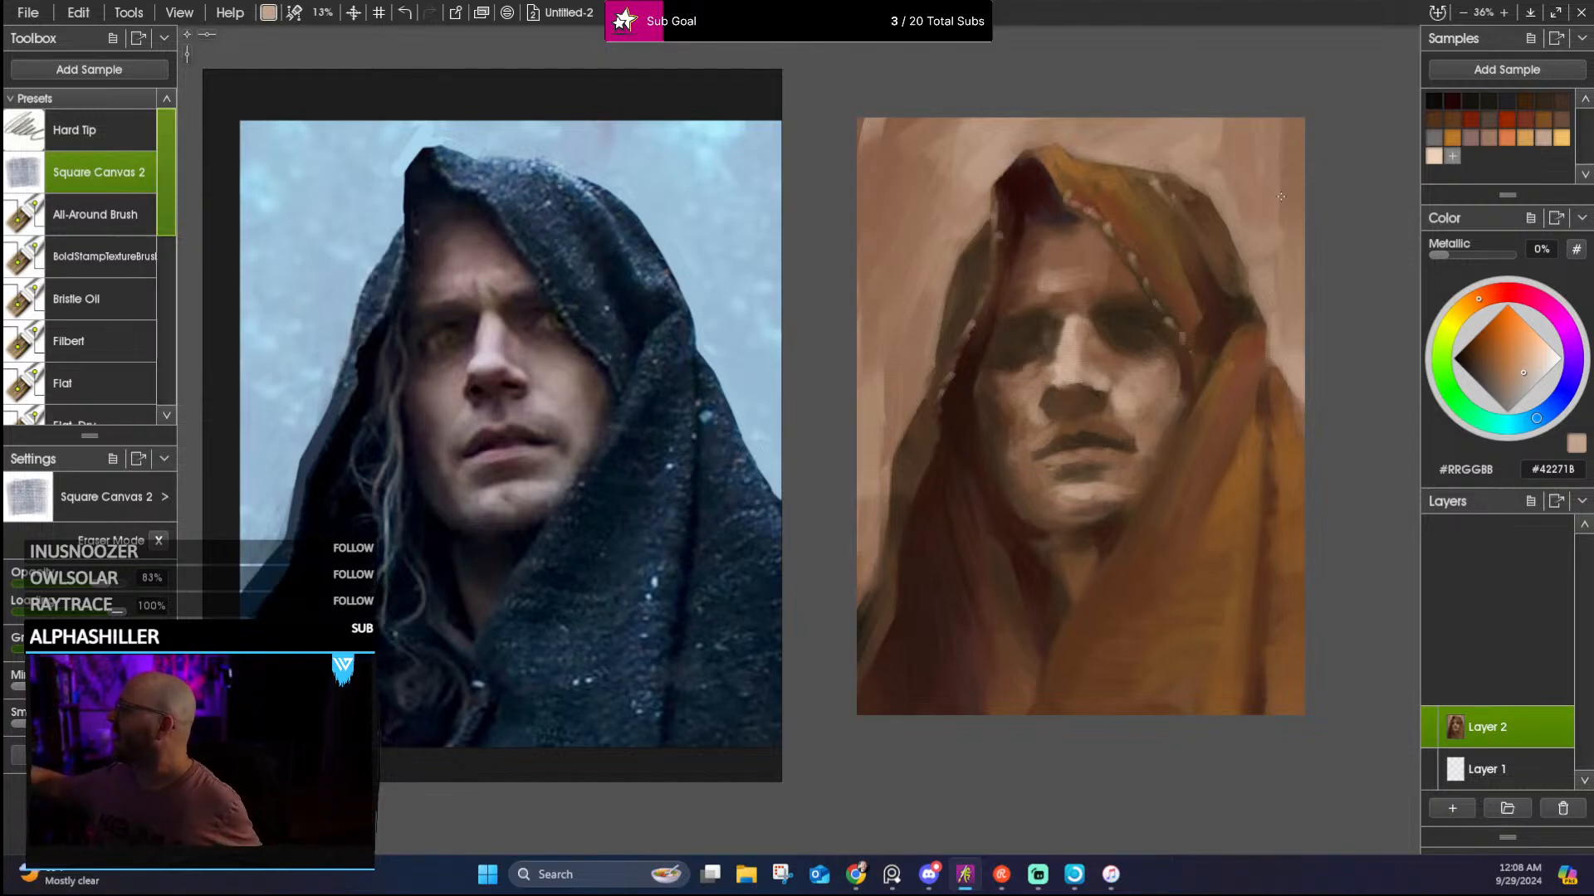
Deepen the shadow between the left cheek and the hood with sampled near-black and dark brown tones at 41% brush size
alt+click(975, 353)
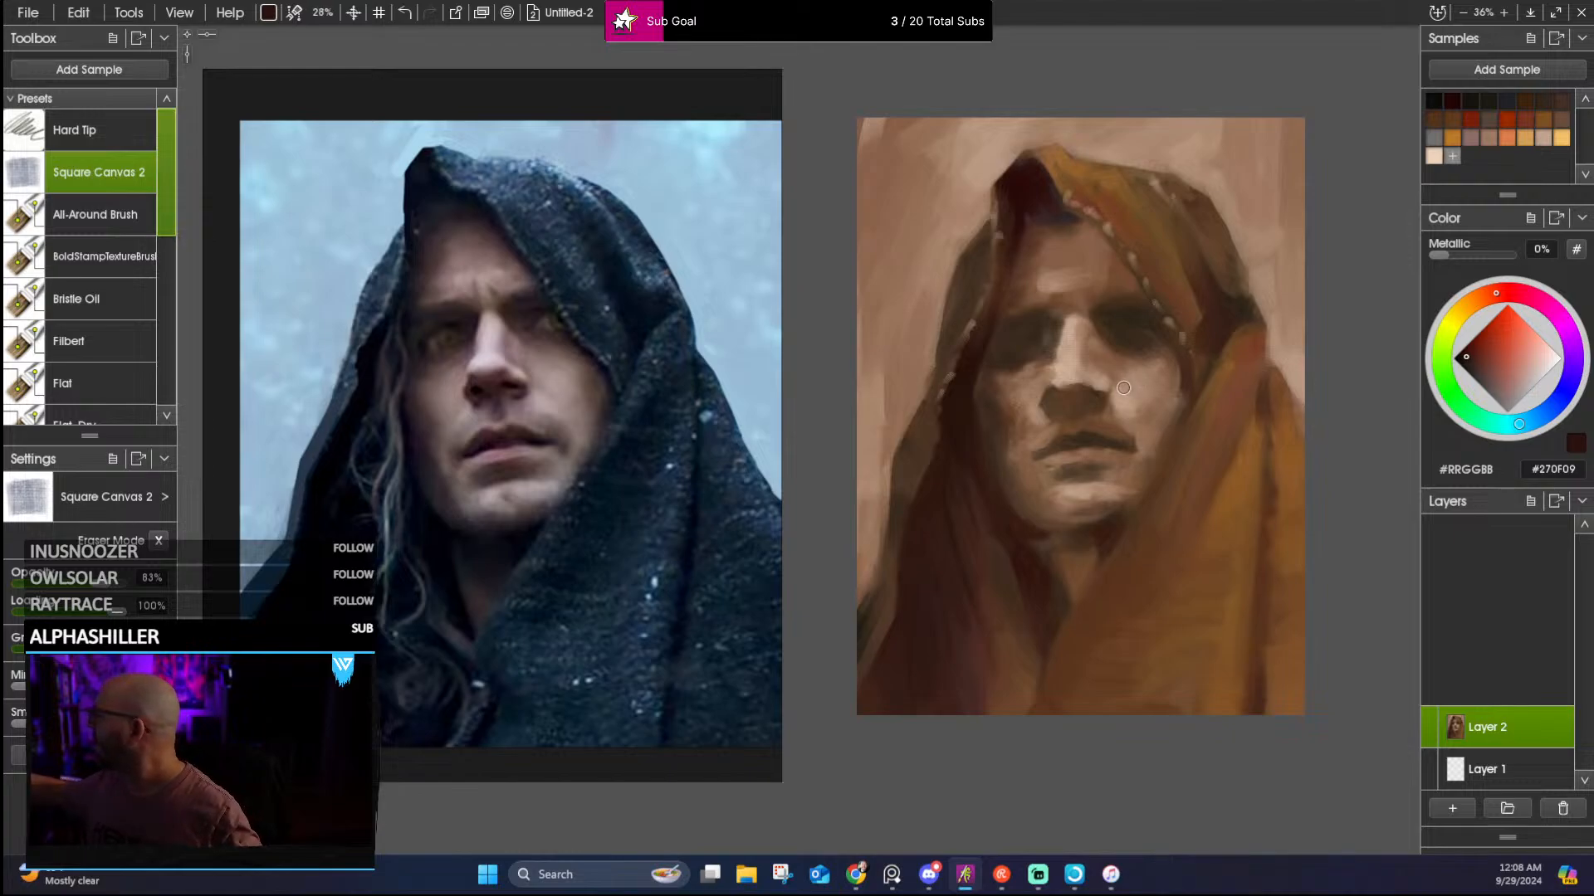
key(])
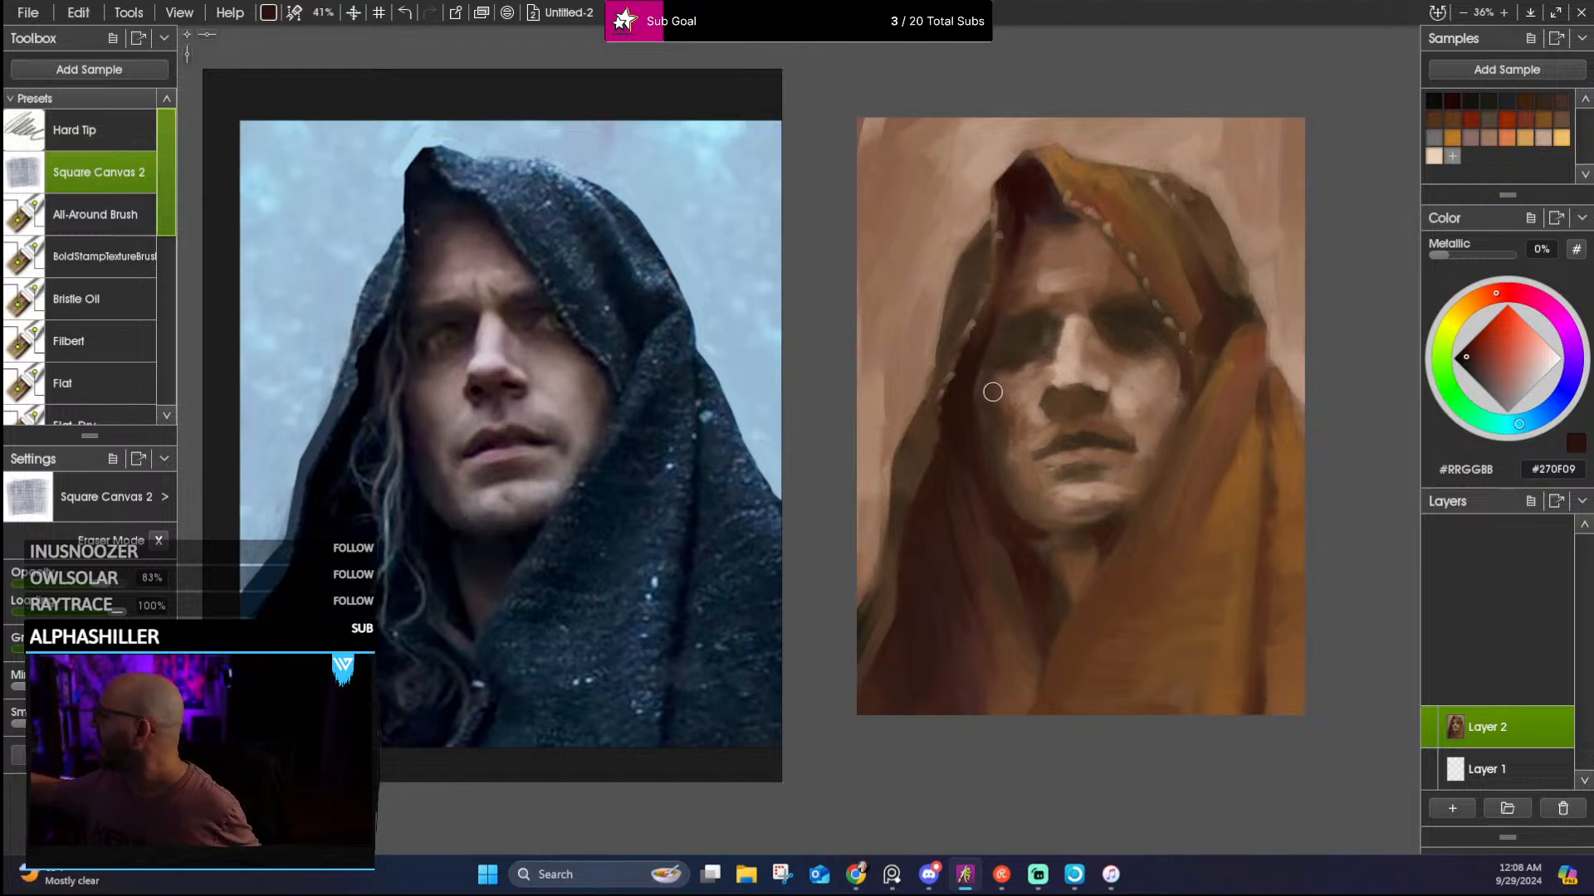
alt+click(982, 385)
alt+click(975, 358)
mouse_move(974, 357)
mouse_down()
mouse_move(991, 432)
mouse_move(988, 410)
mouse_up()
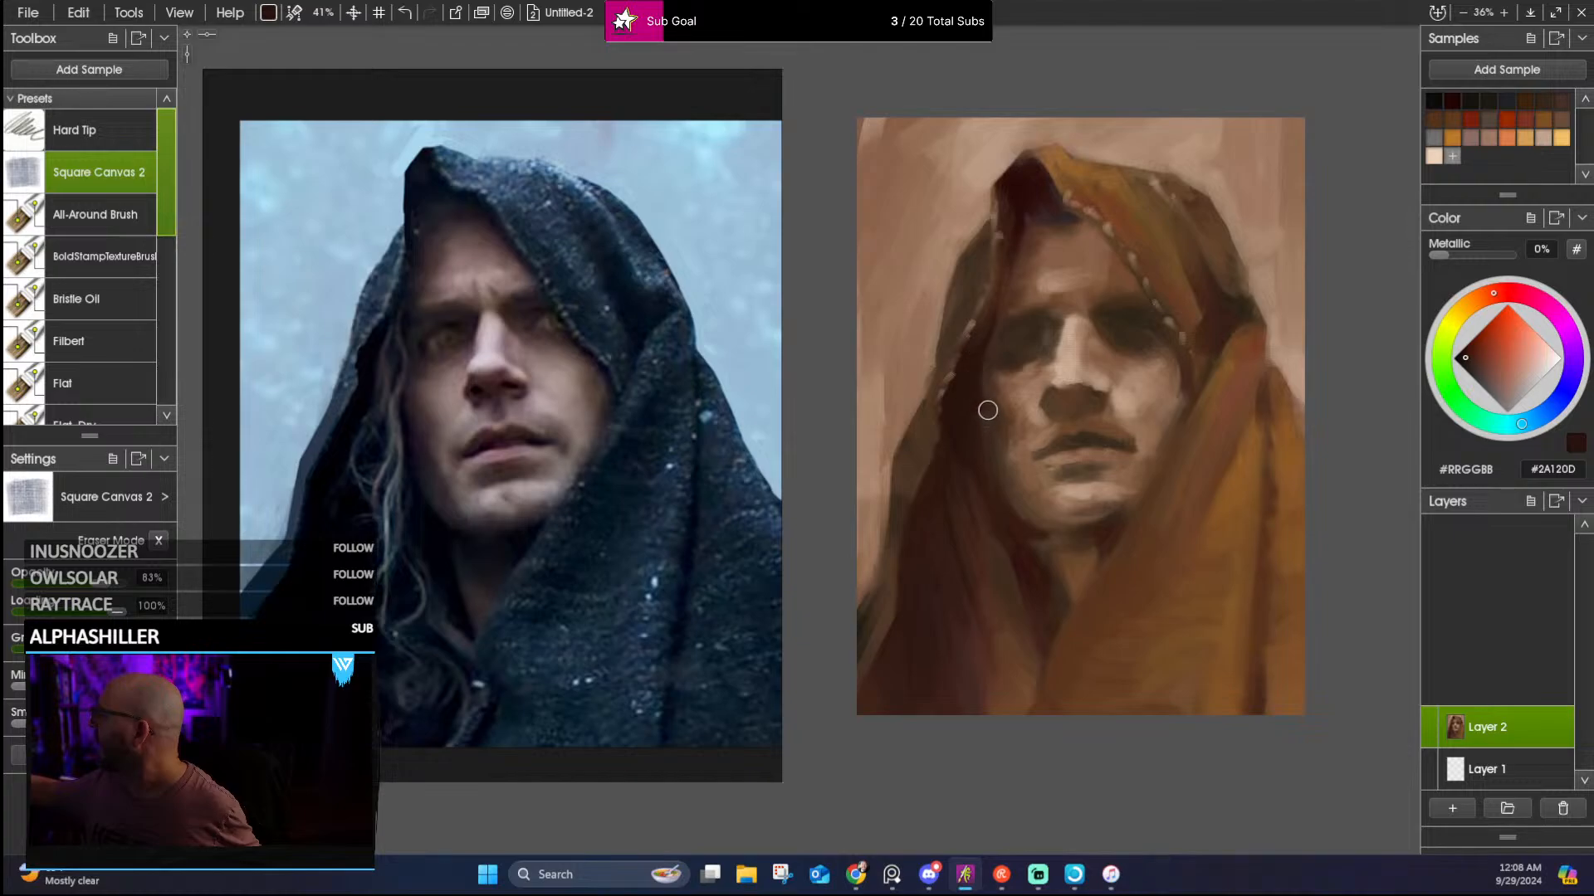
alt+click(994, 413)
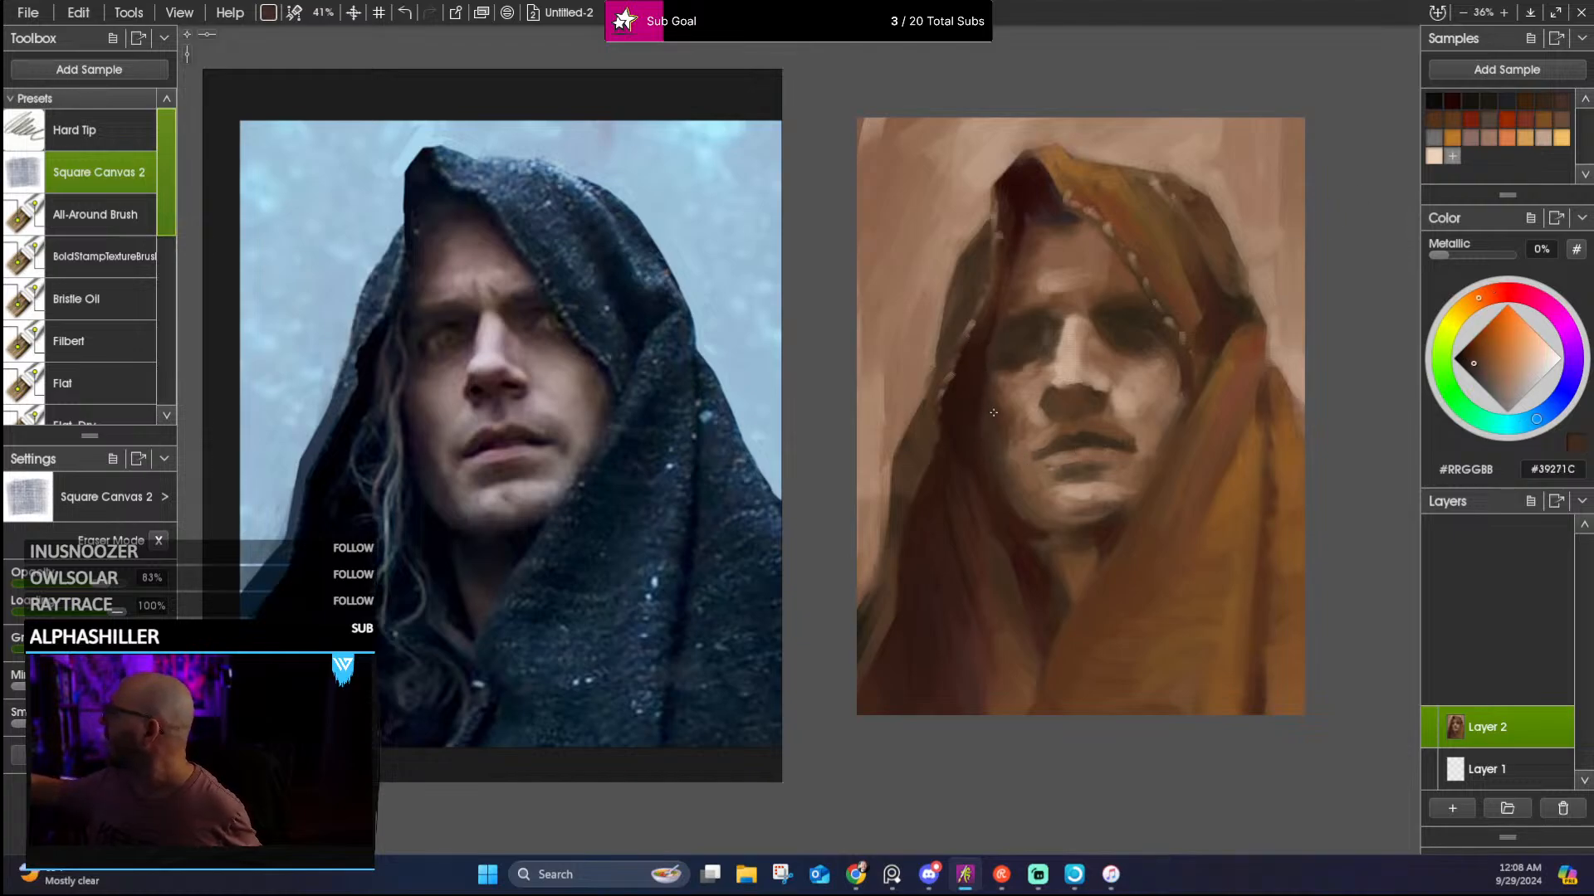
alt+click(993, 413)
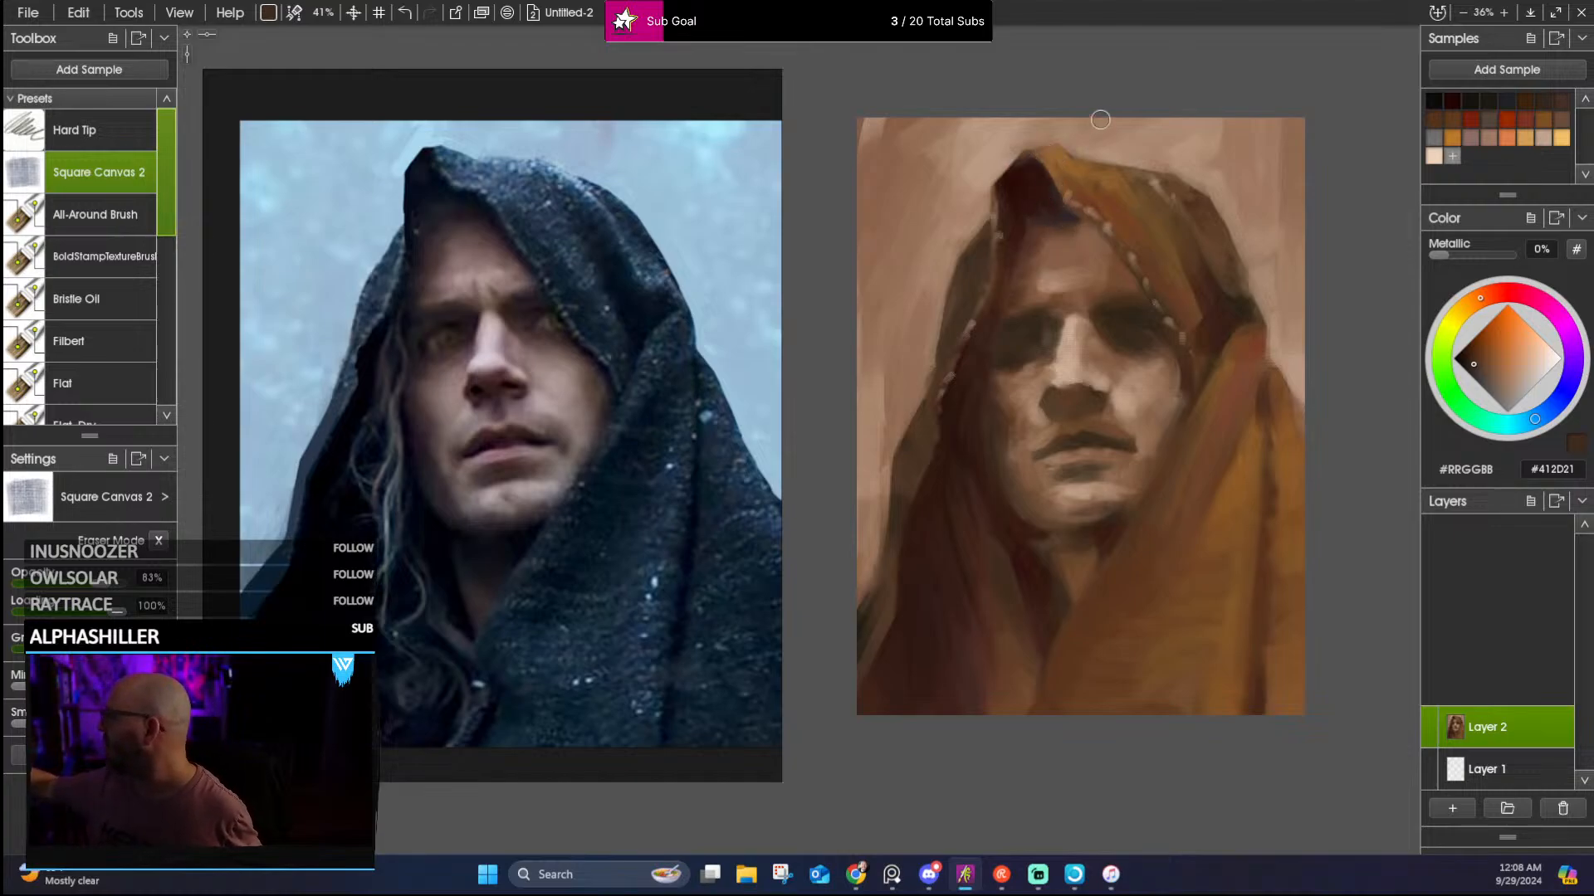
Blend the hood's left inner lining from the peak down to the lower folds with sampled dark reddish browns
alt+click(1006, 175)
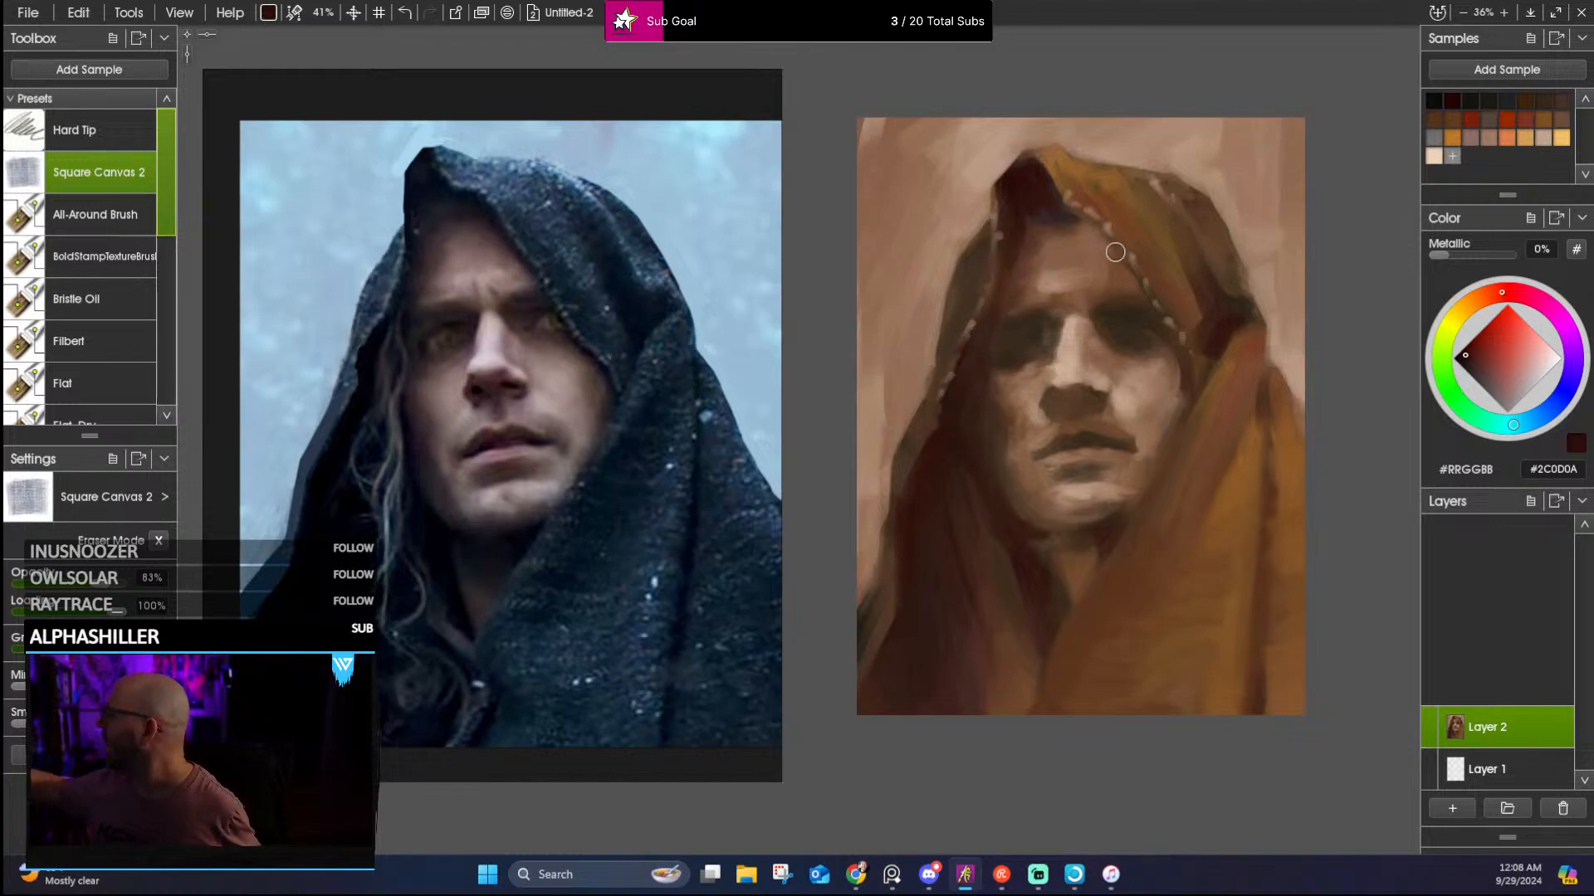
alt+click(974, 414)
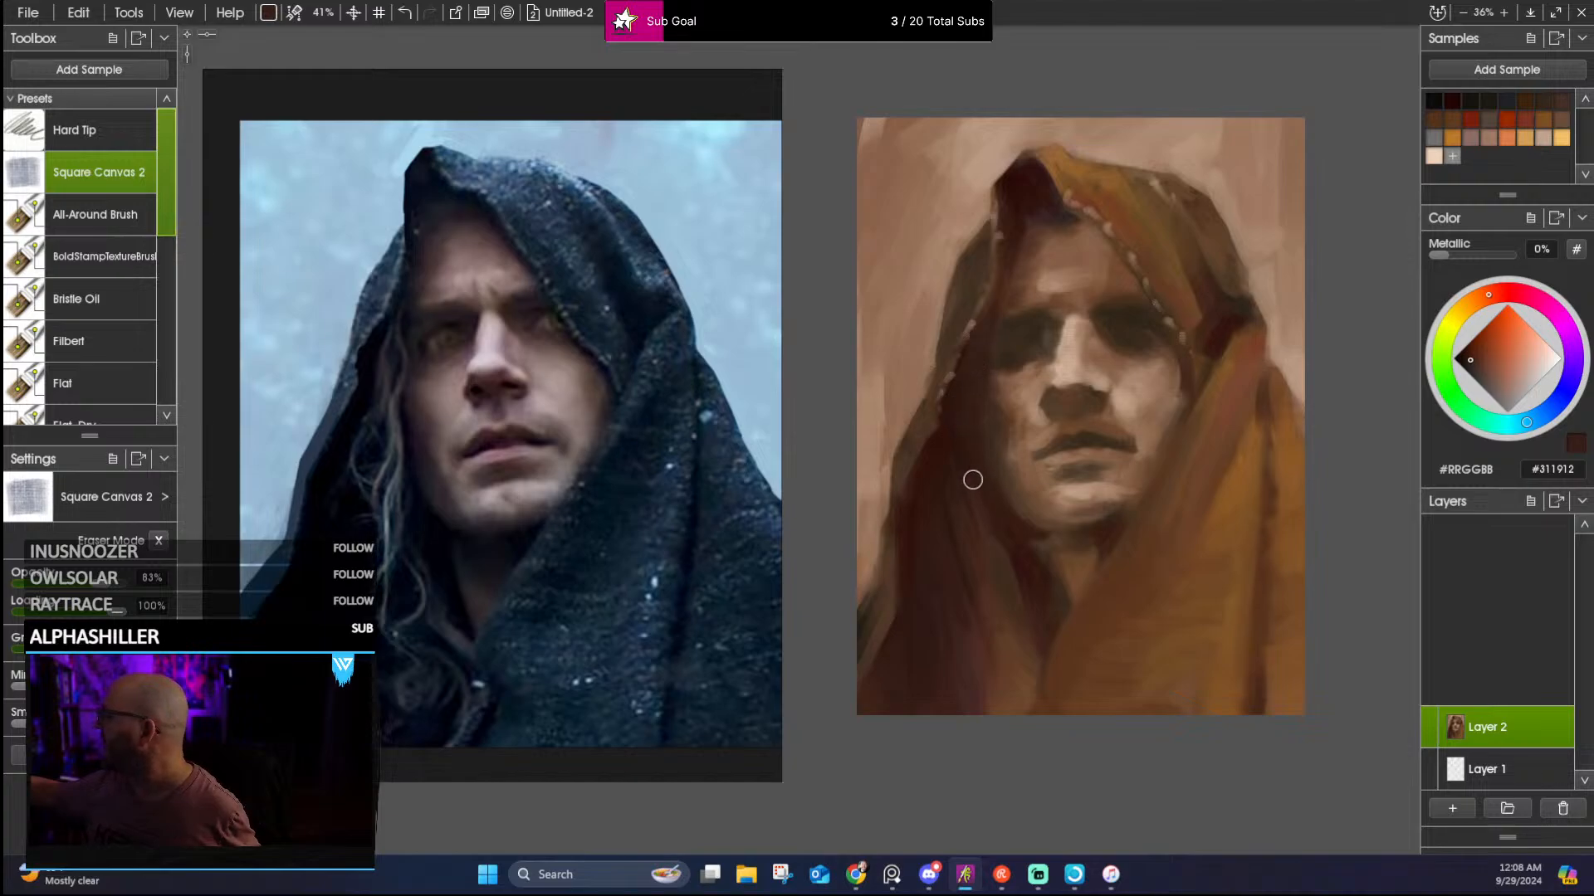
alt+click(946, 430)
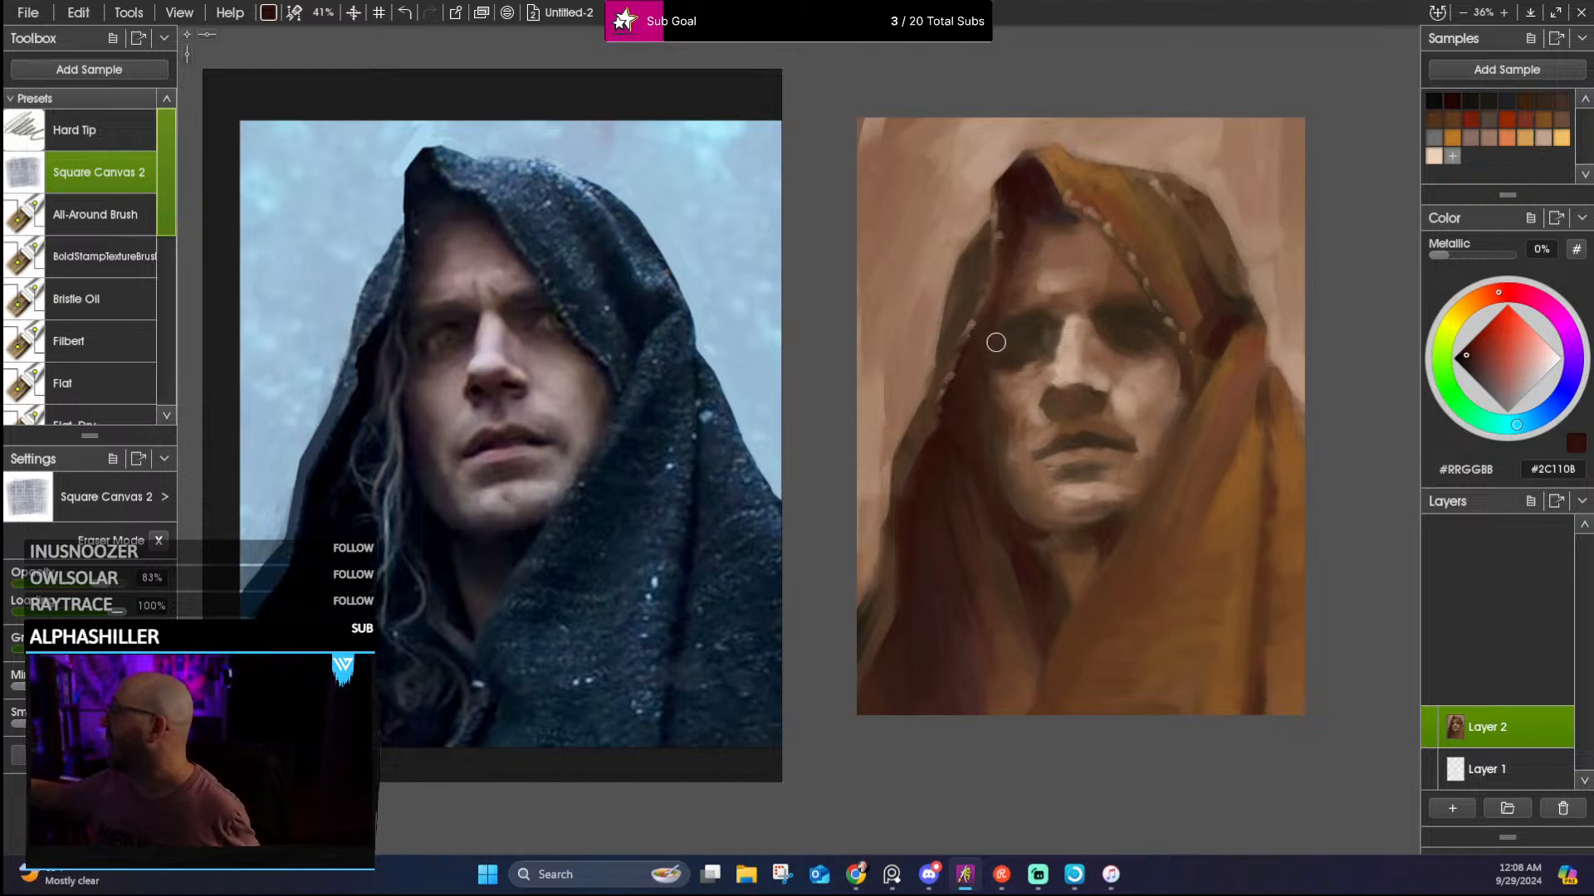
alt+click(984, 371)
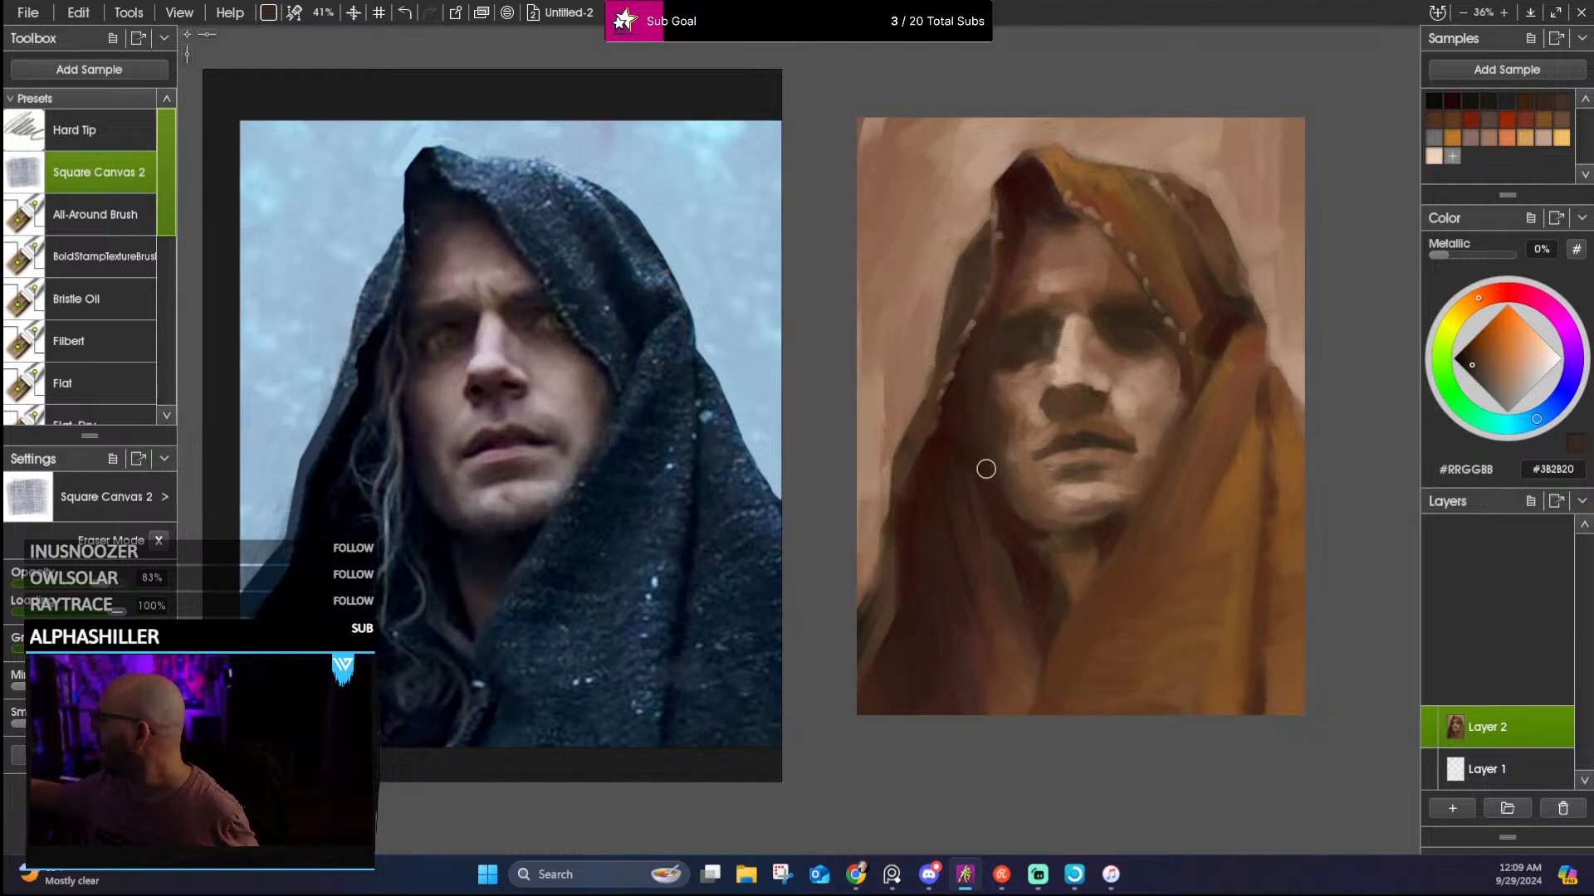
alt+click(938, 461)
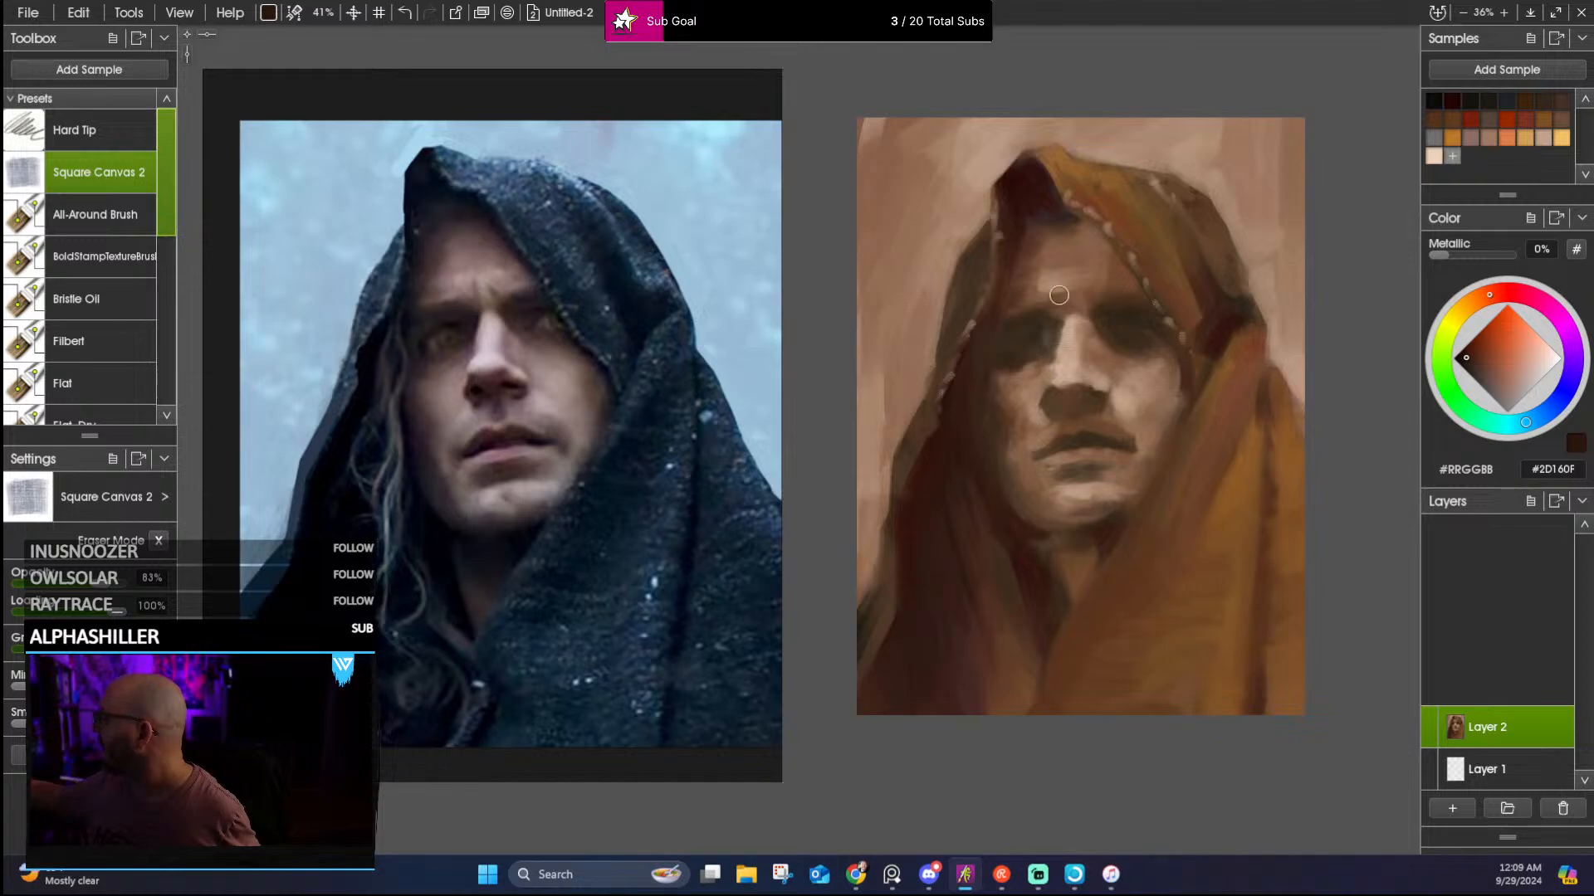
Rework the neck and the shadow under the left jaw with dark and mid-brown tones sampled around the collar
alt+click(1000, 538)
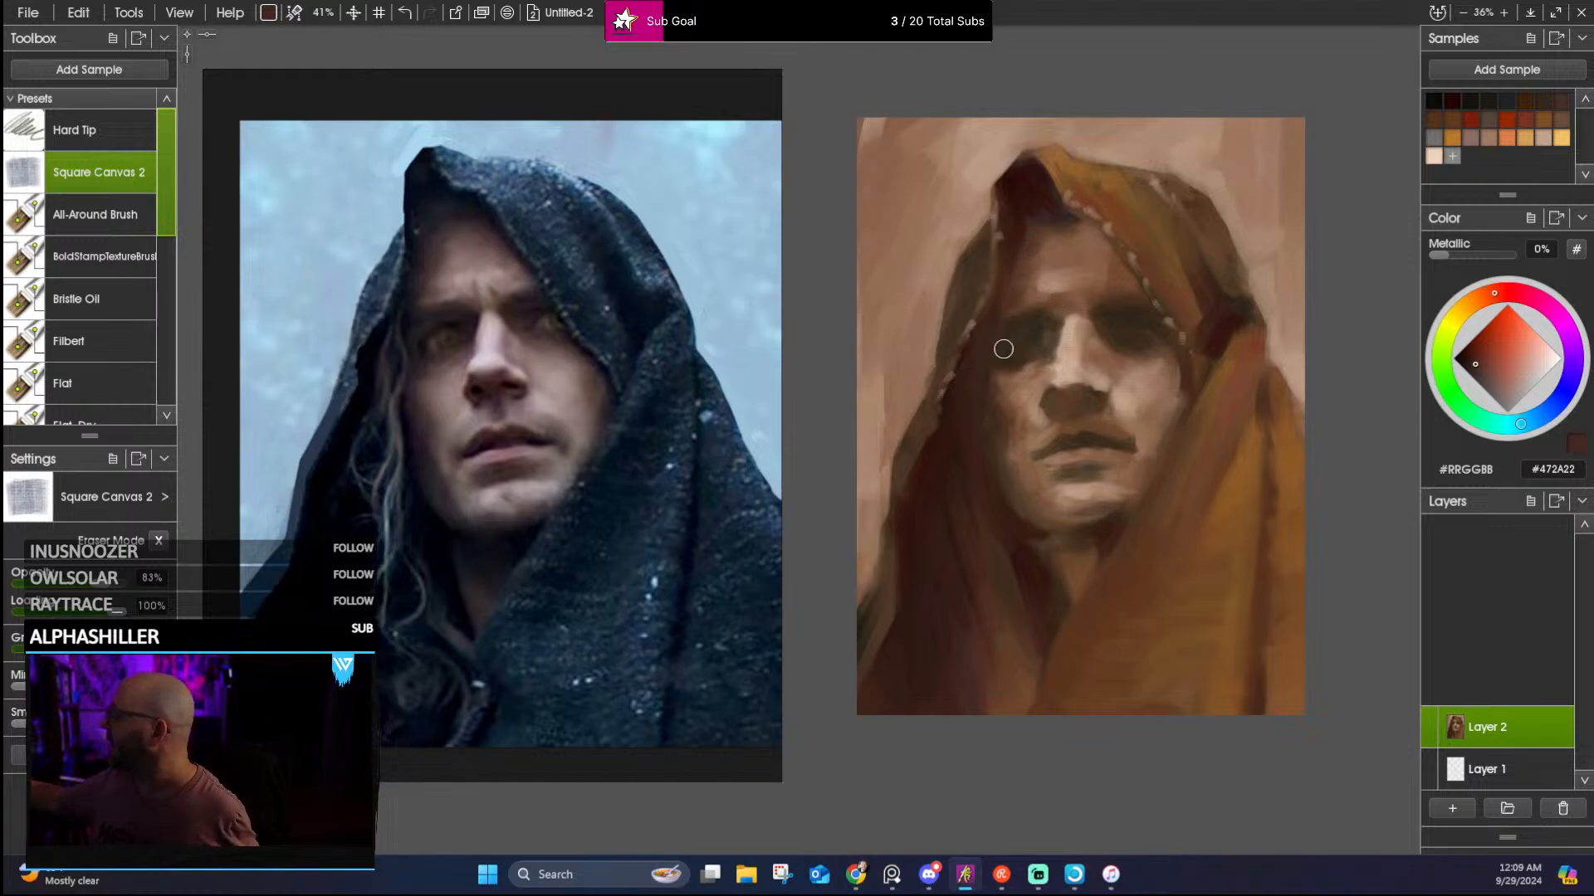
alt+click(1028, 560)
alt+click(1028, 566)
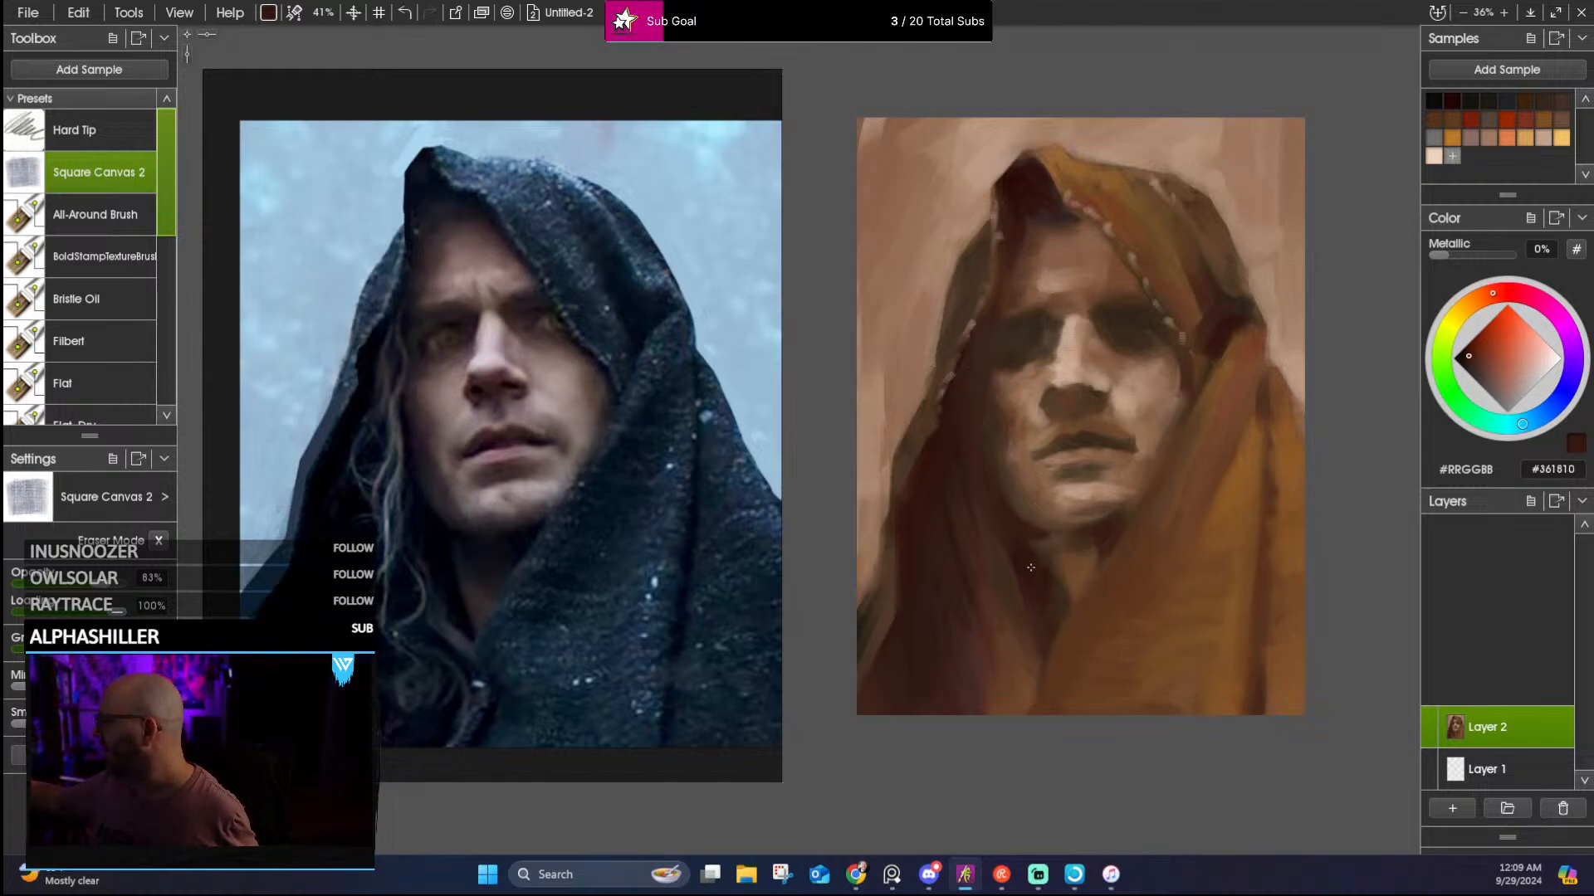
alt+click(1030, 550)
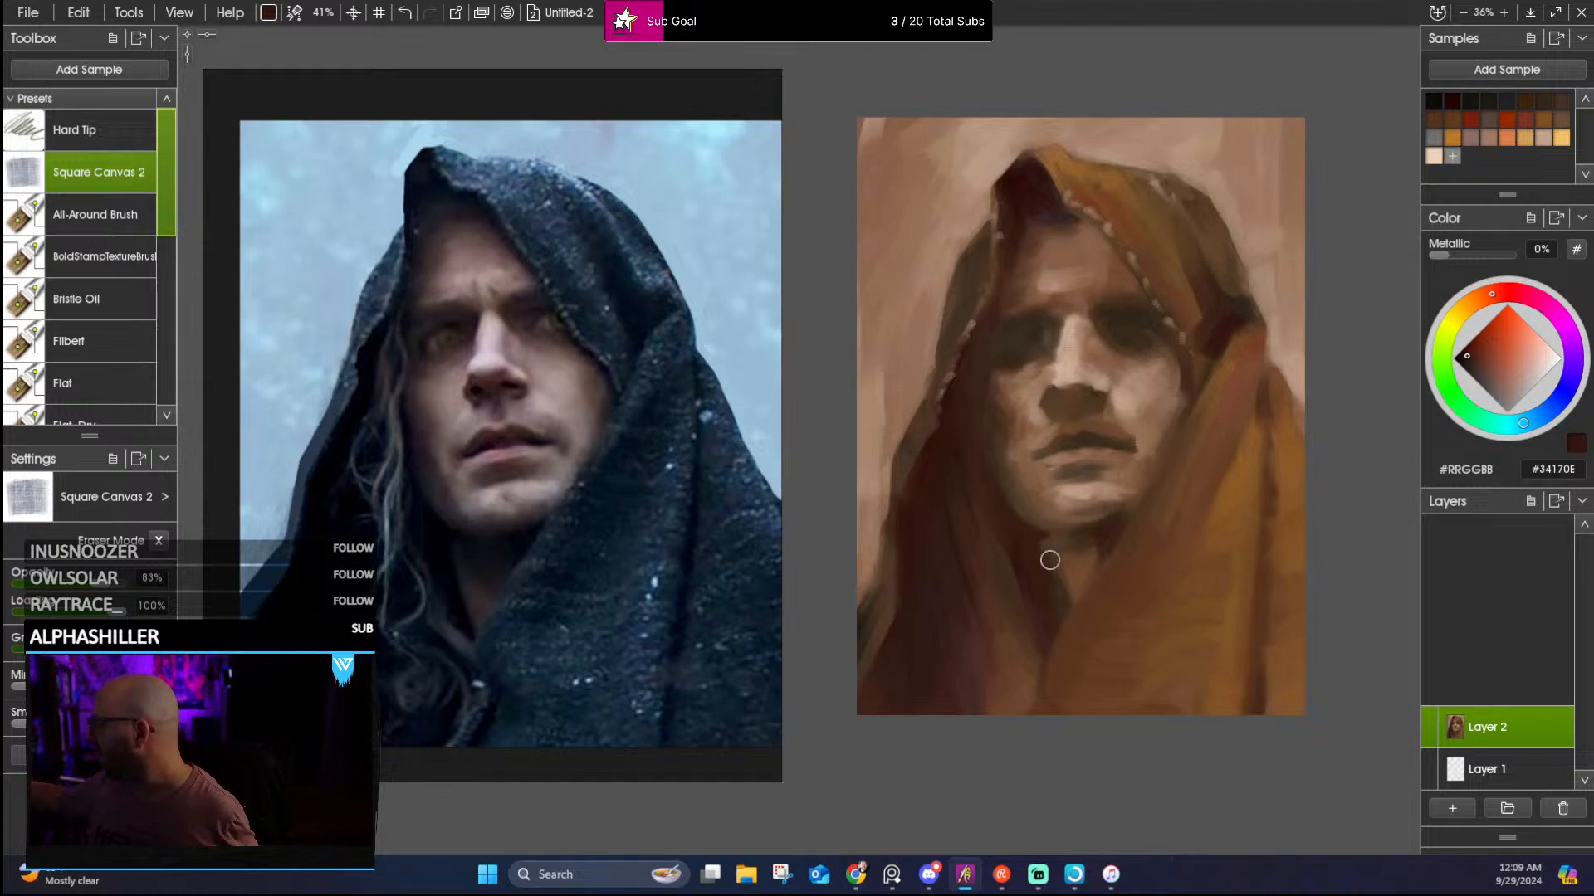
alt+click(1048, 560)
mouse_move(1045, 557)
mouse_down()
mouse_move(1061, 619)
mouse_move(1065, 575)
mouse_up()
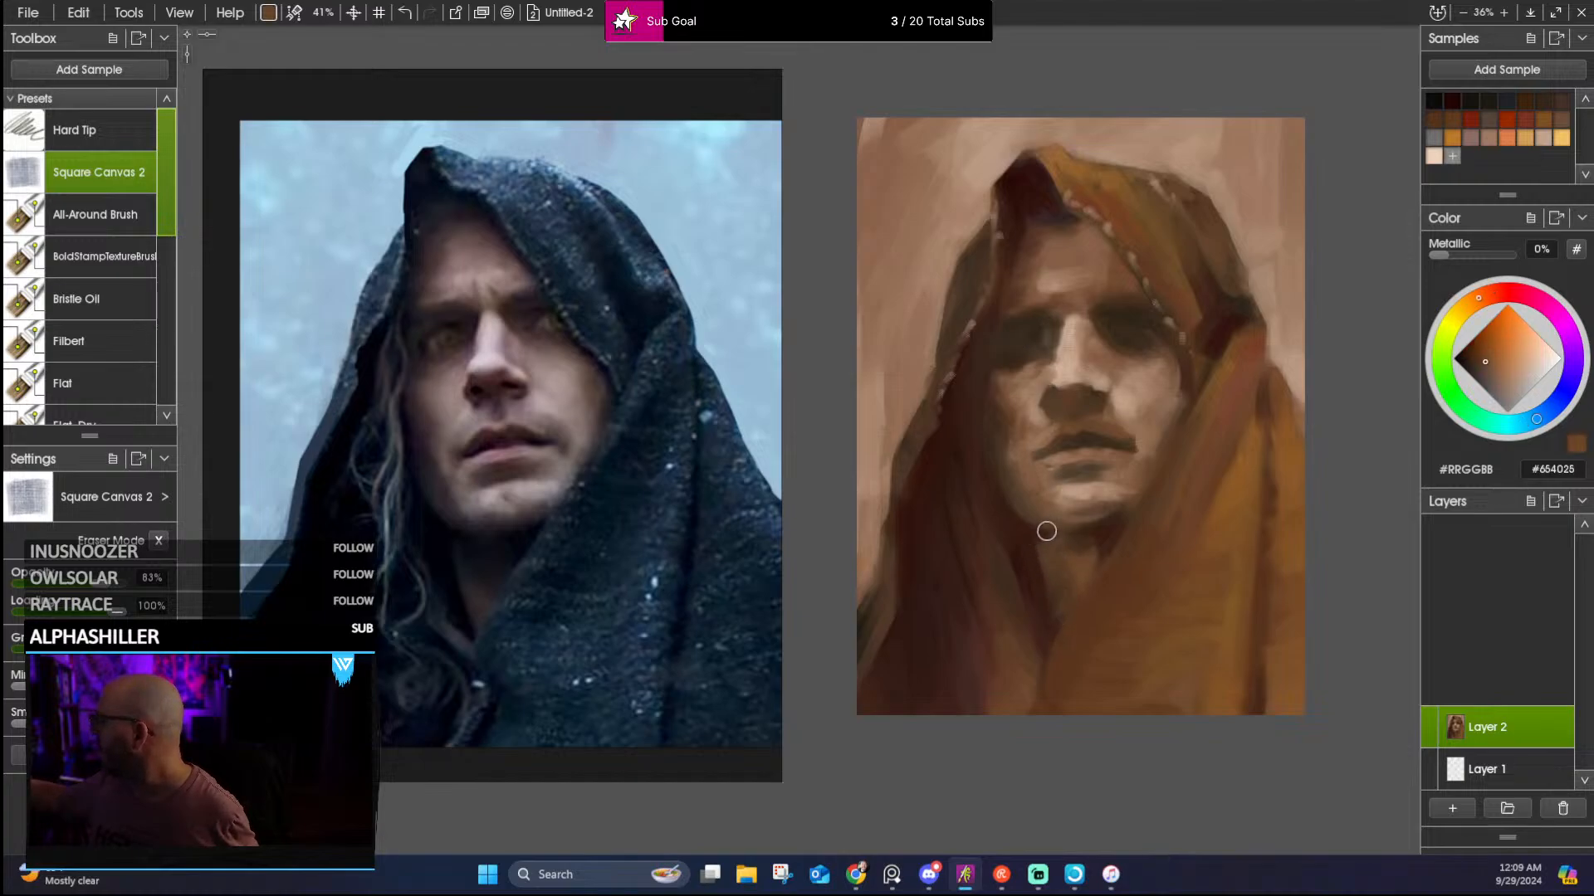
alt+click(1074, 546)
alt+click(1000, 505)
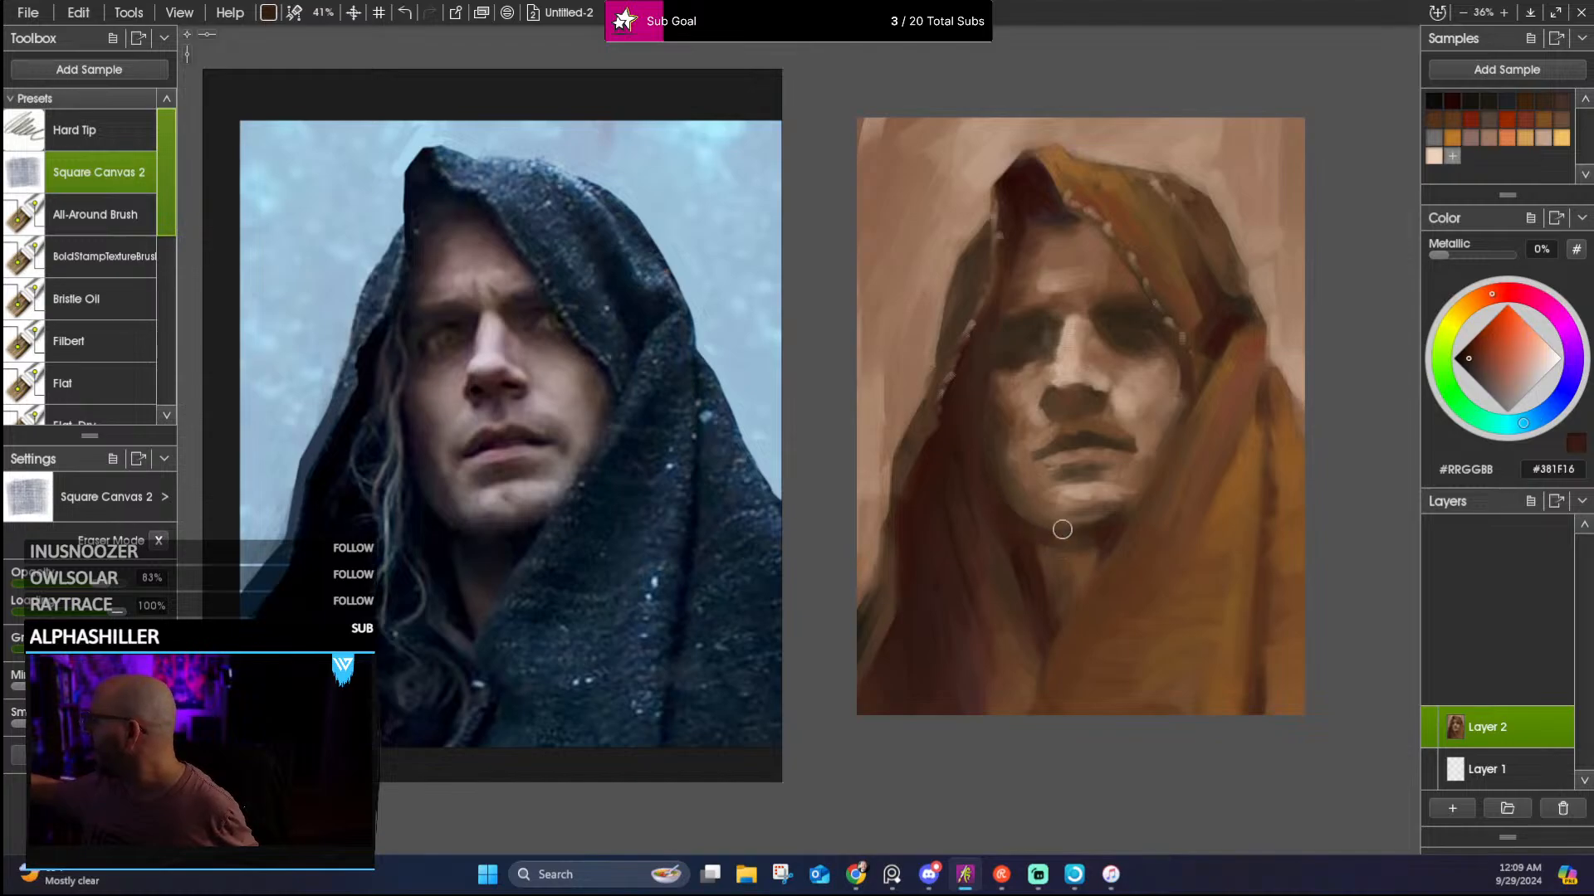
Paint over the upper light dots along the hood's right inner edge with sampled mid-browns at 41% brush size
alt+click(1228, 352)
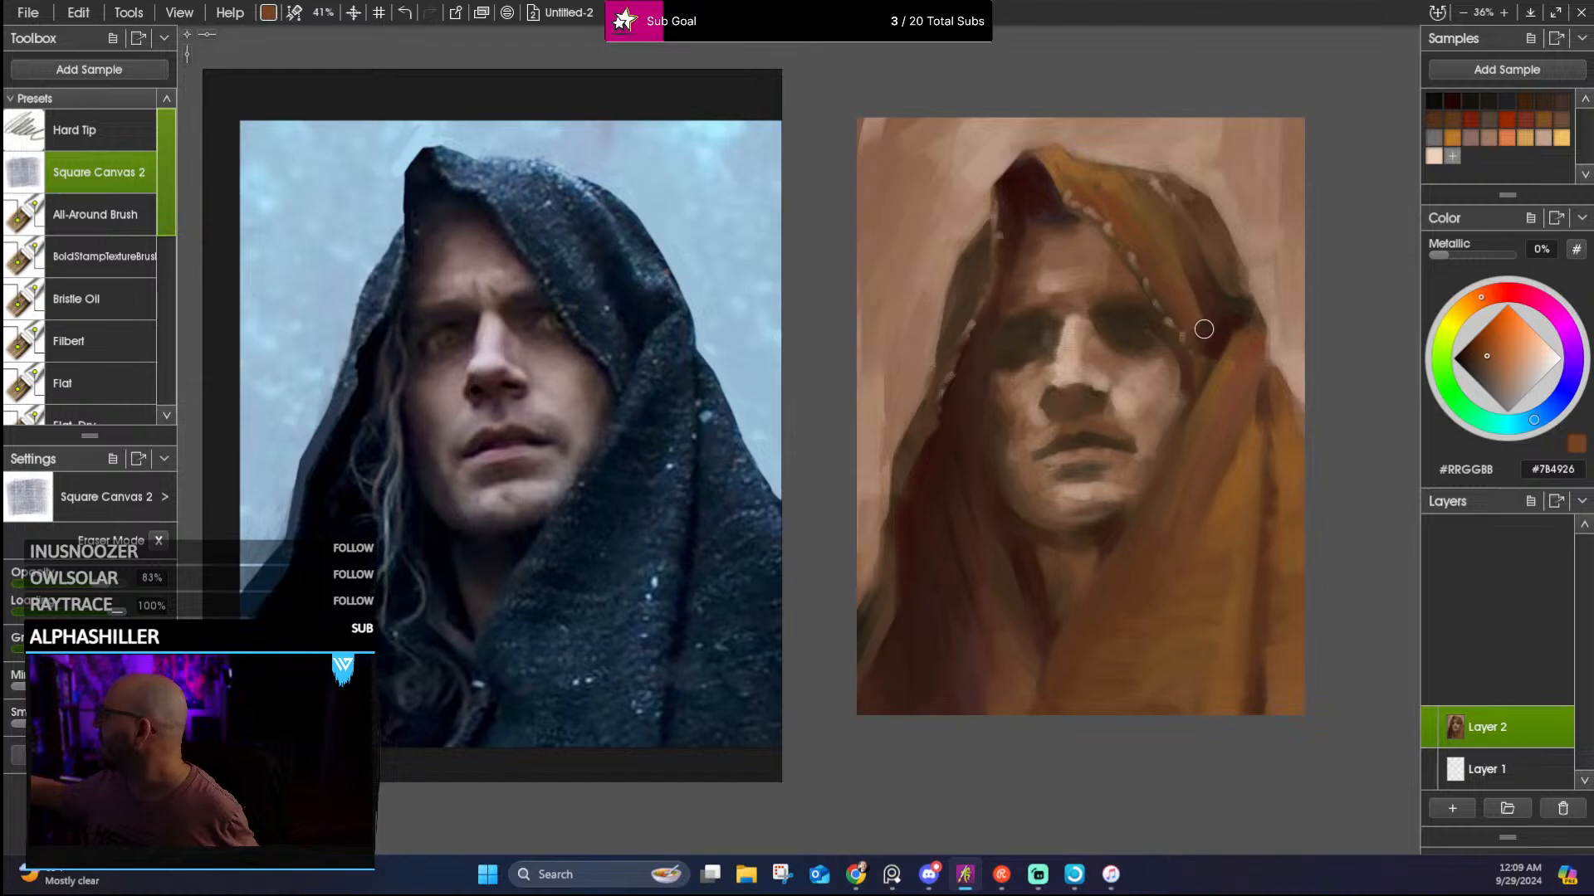
alt+click(1193, 358)
alt+click(1152, 297)
alt+click(1160, 295)
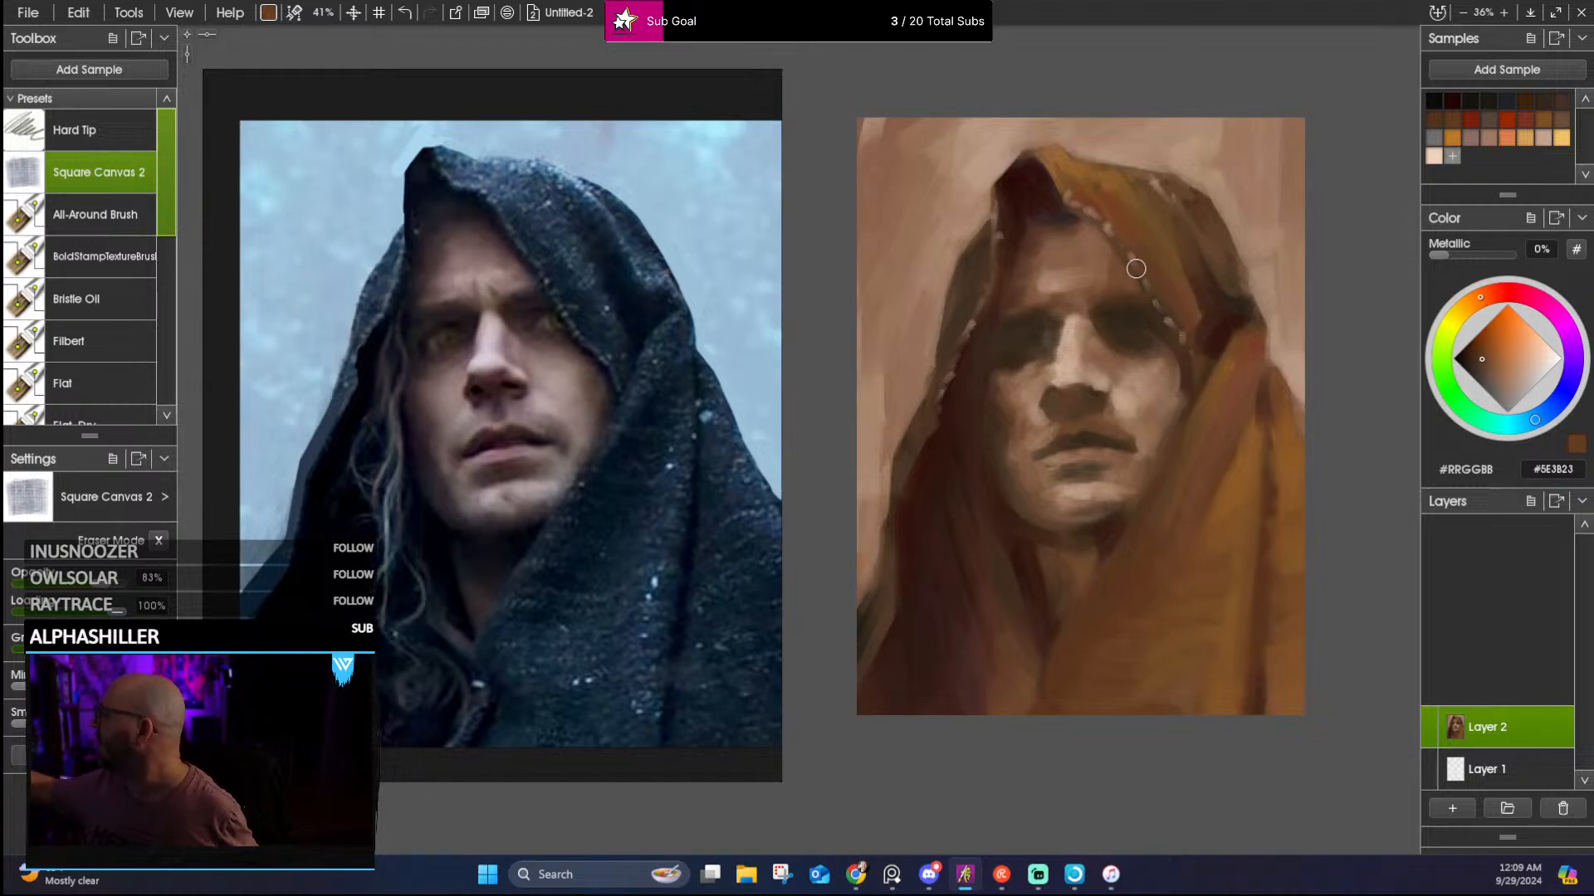
alt+click(1113, 215)
mouse_move(1098, 204)
mouse_down()
mouse_move(1136, 299)
mouse_move(1116, 231)
mouse_up()
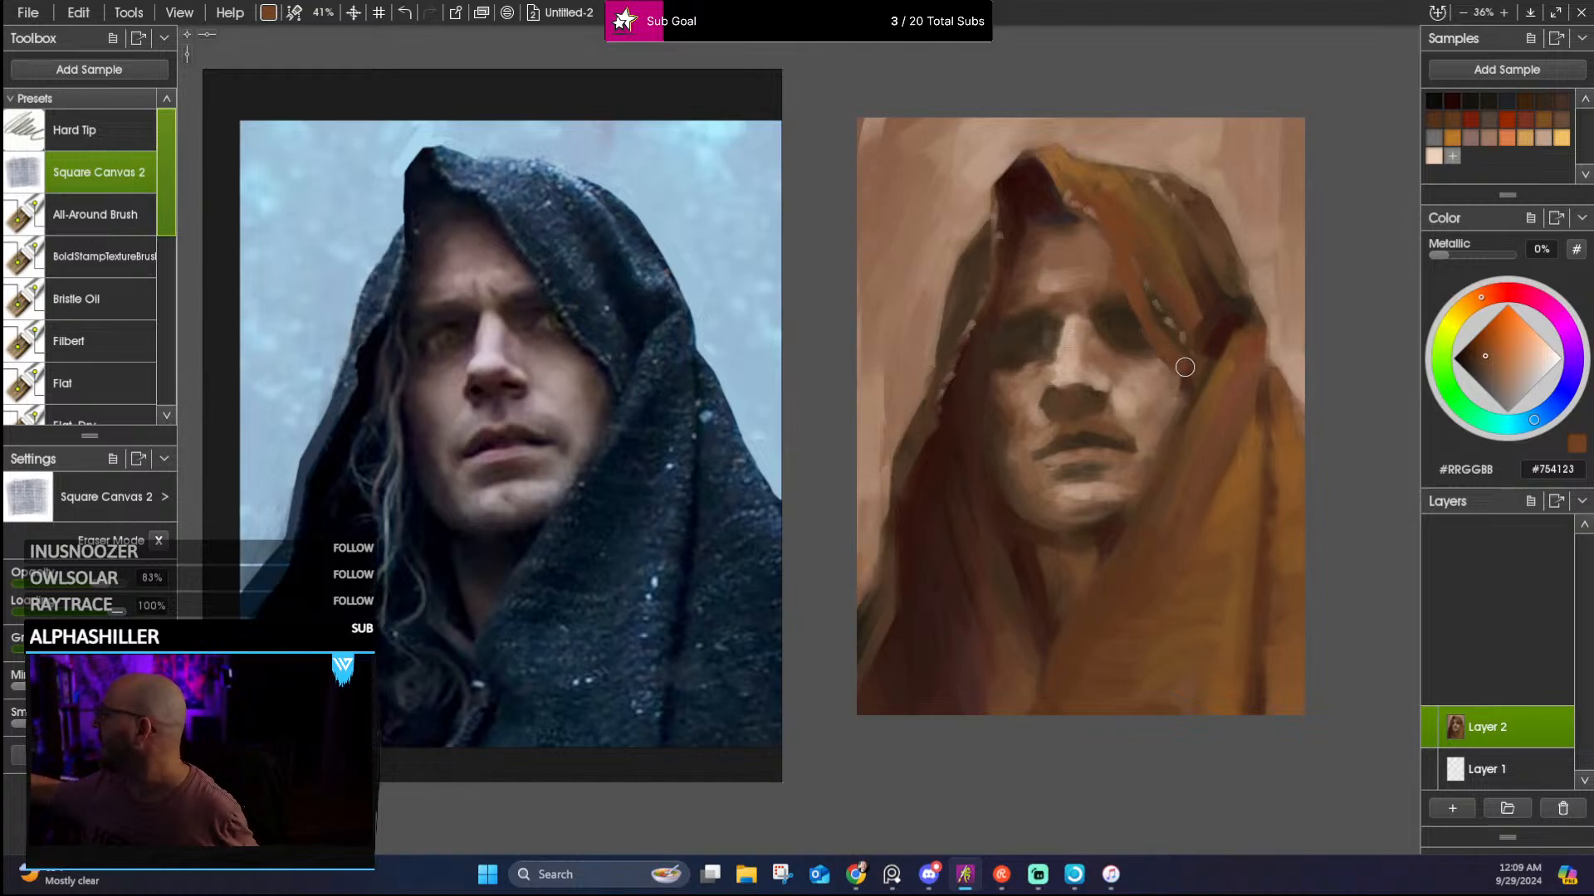
Darken the fold beside the right cheek and cover the remaining dots near the right temple with sampled browns
alt+click(1214, 342)
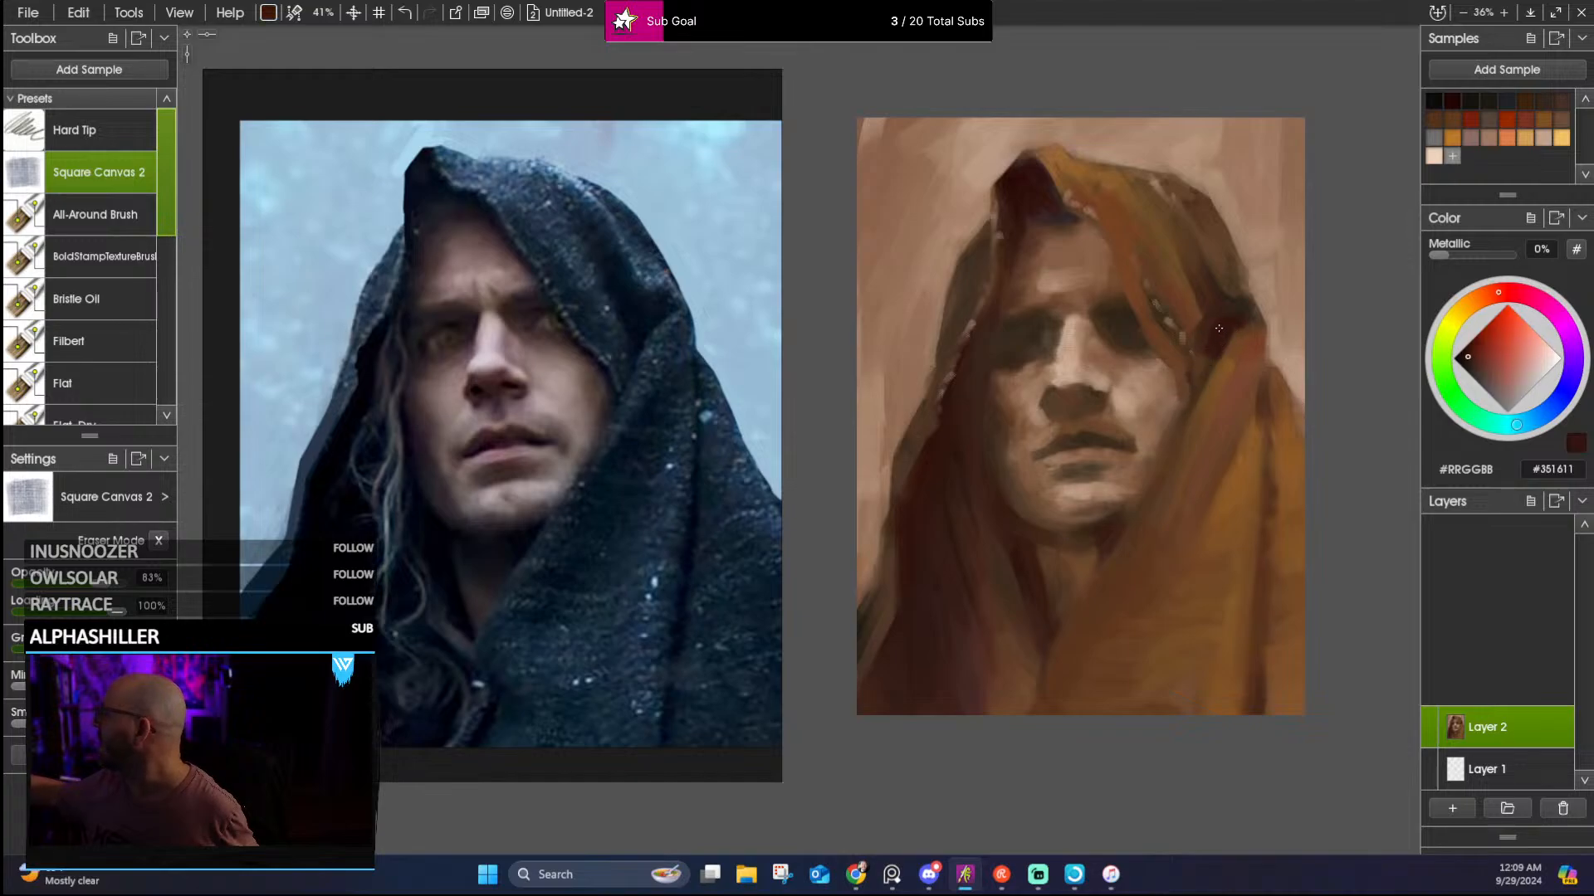
drag(1216, 343, 1181, 416)
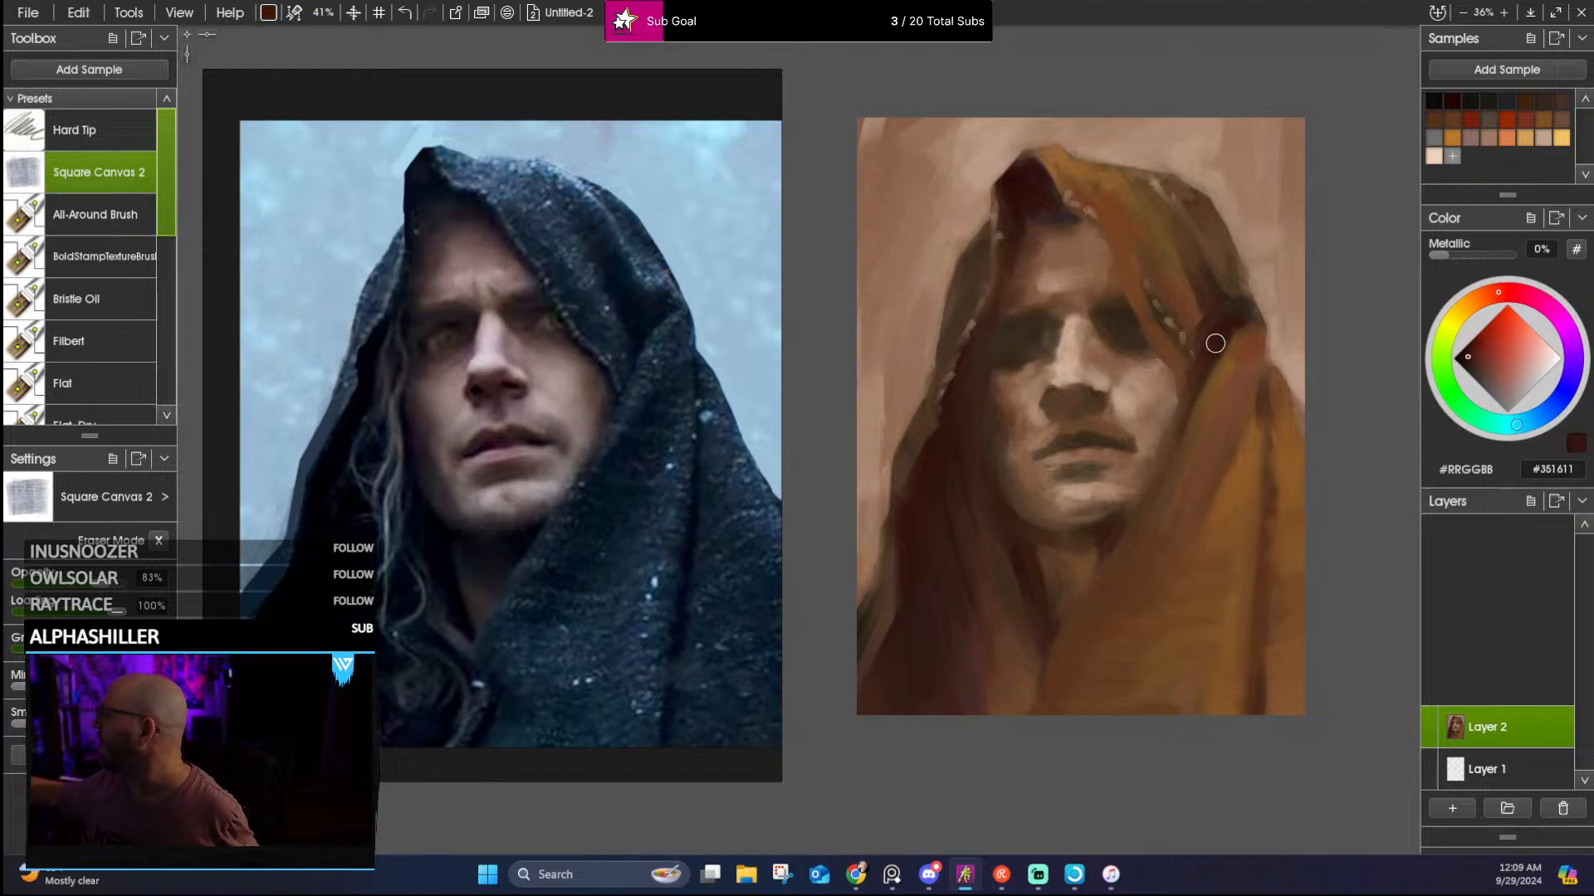
alt+click(1180, 332)
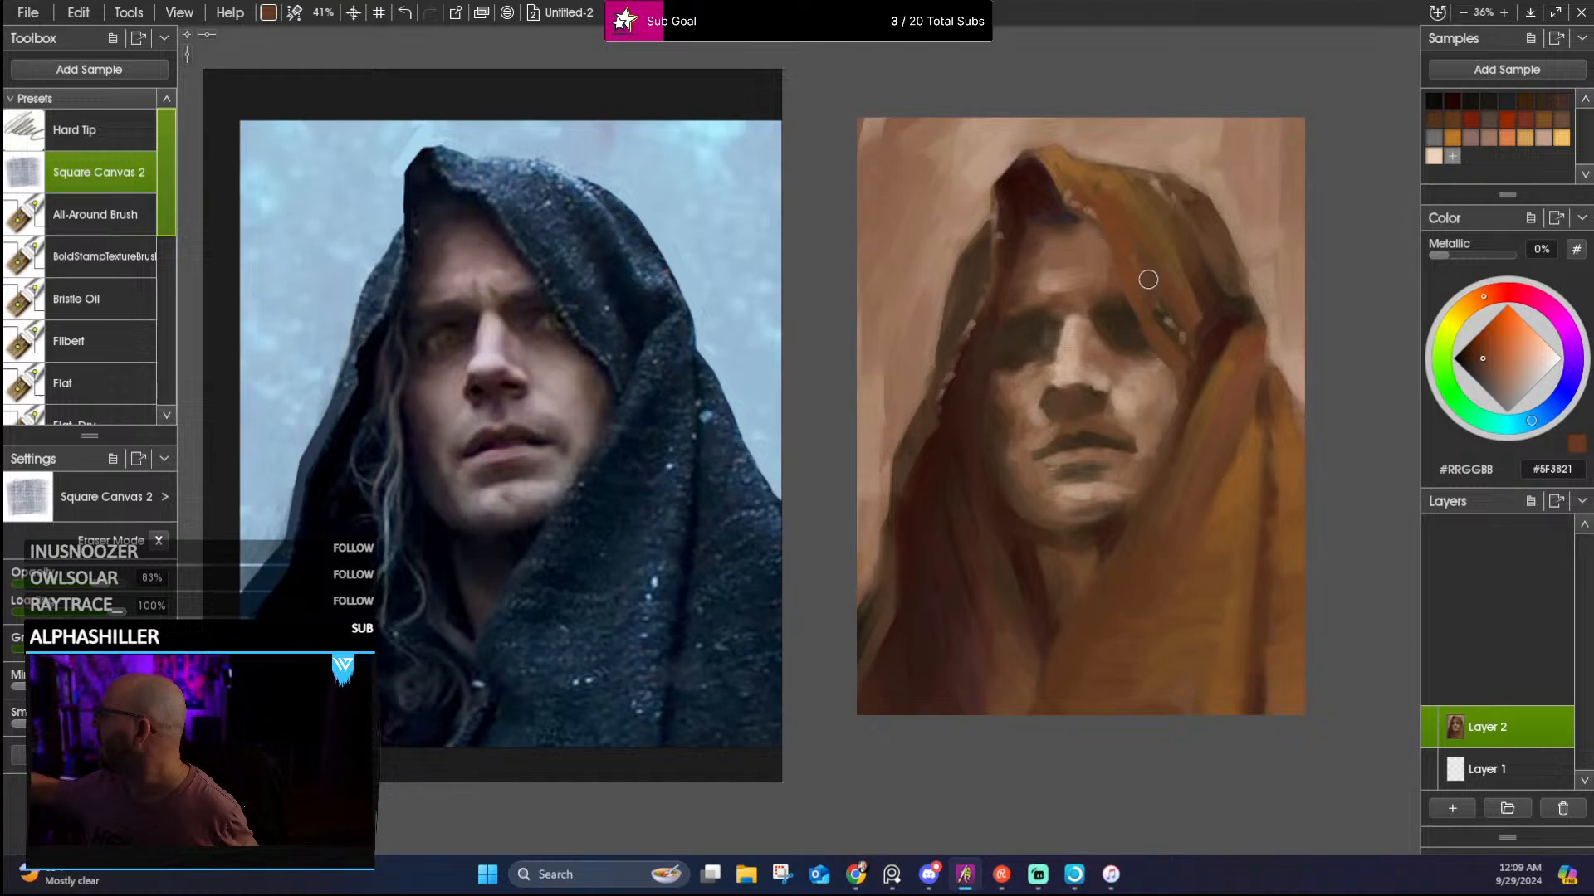
alt+click(1185, 319)
drag(1146, 254, 1184, 359)
drag(1138, 290, 1189, 343)
alt+click(1170, 248)
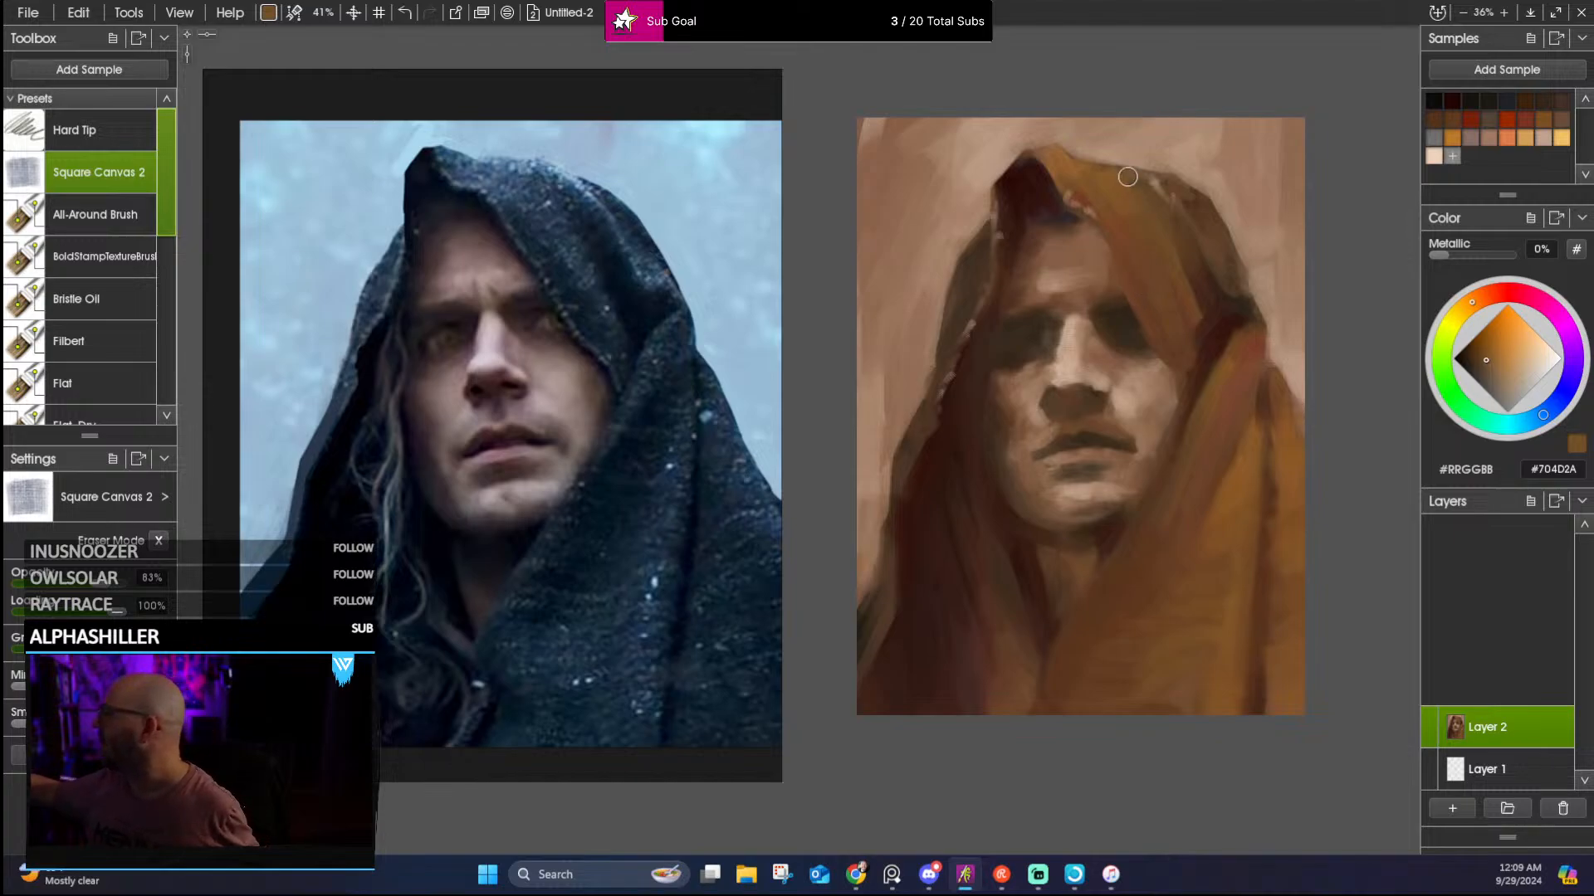
Sharpen the hood's shadow edge beside the right eye and cheek with sampled dark browns, reducing the brush size to 18%
alt+click(1118, 218)
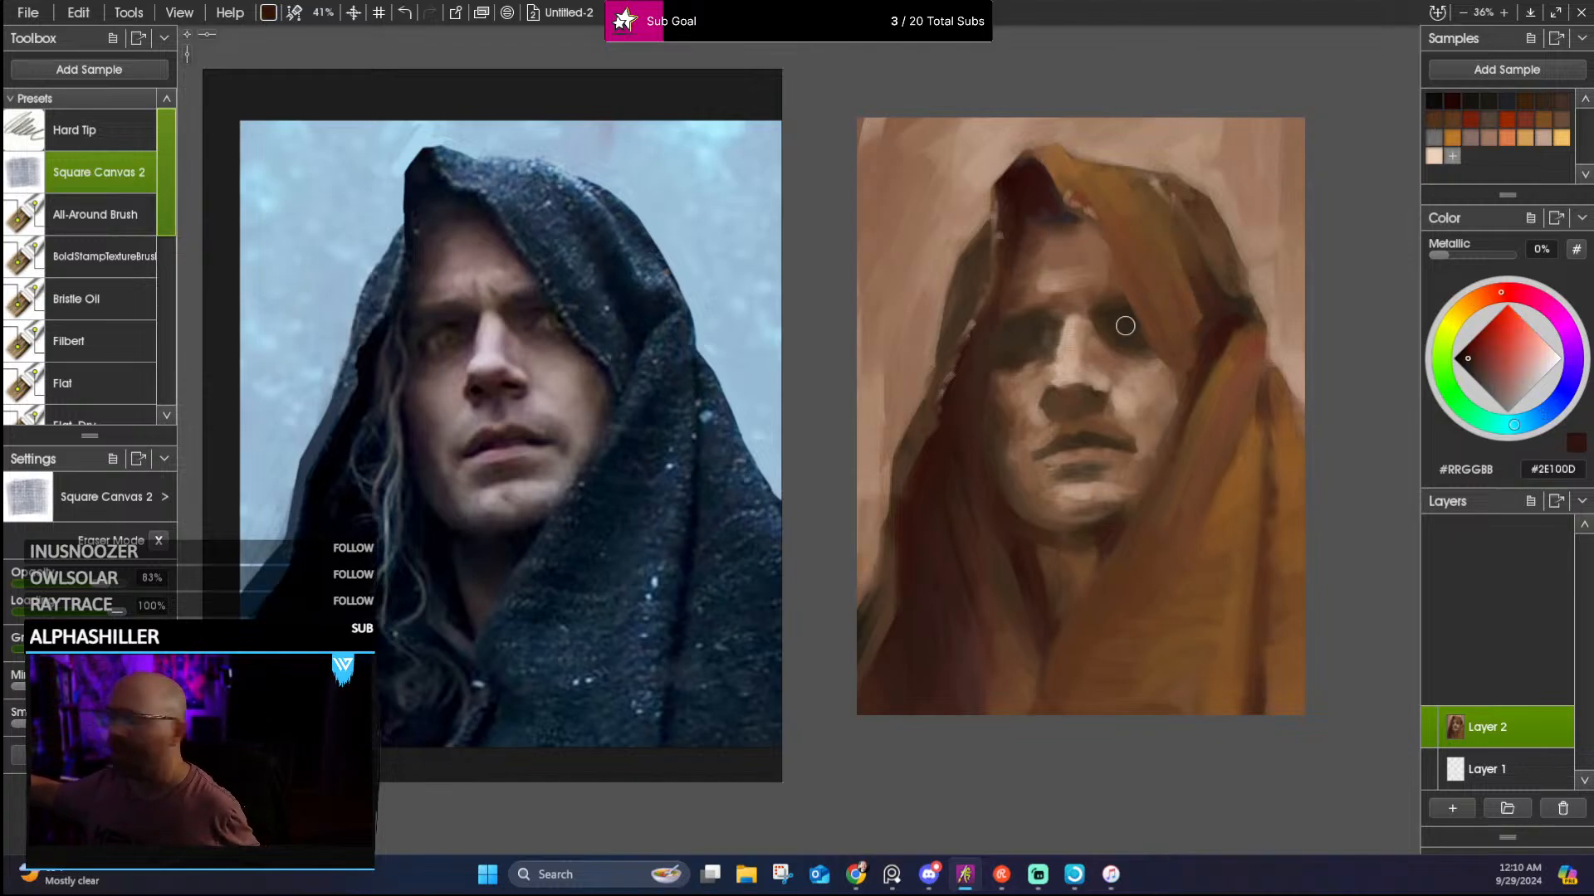
key([)
key([)
key([)
key([)
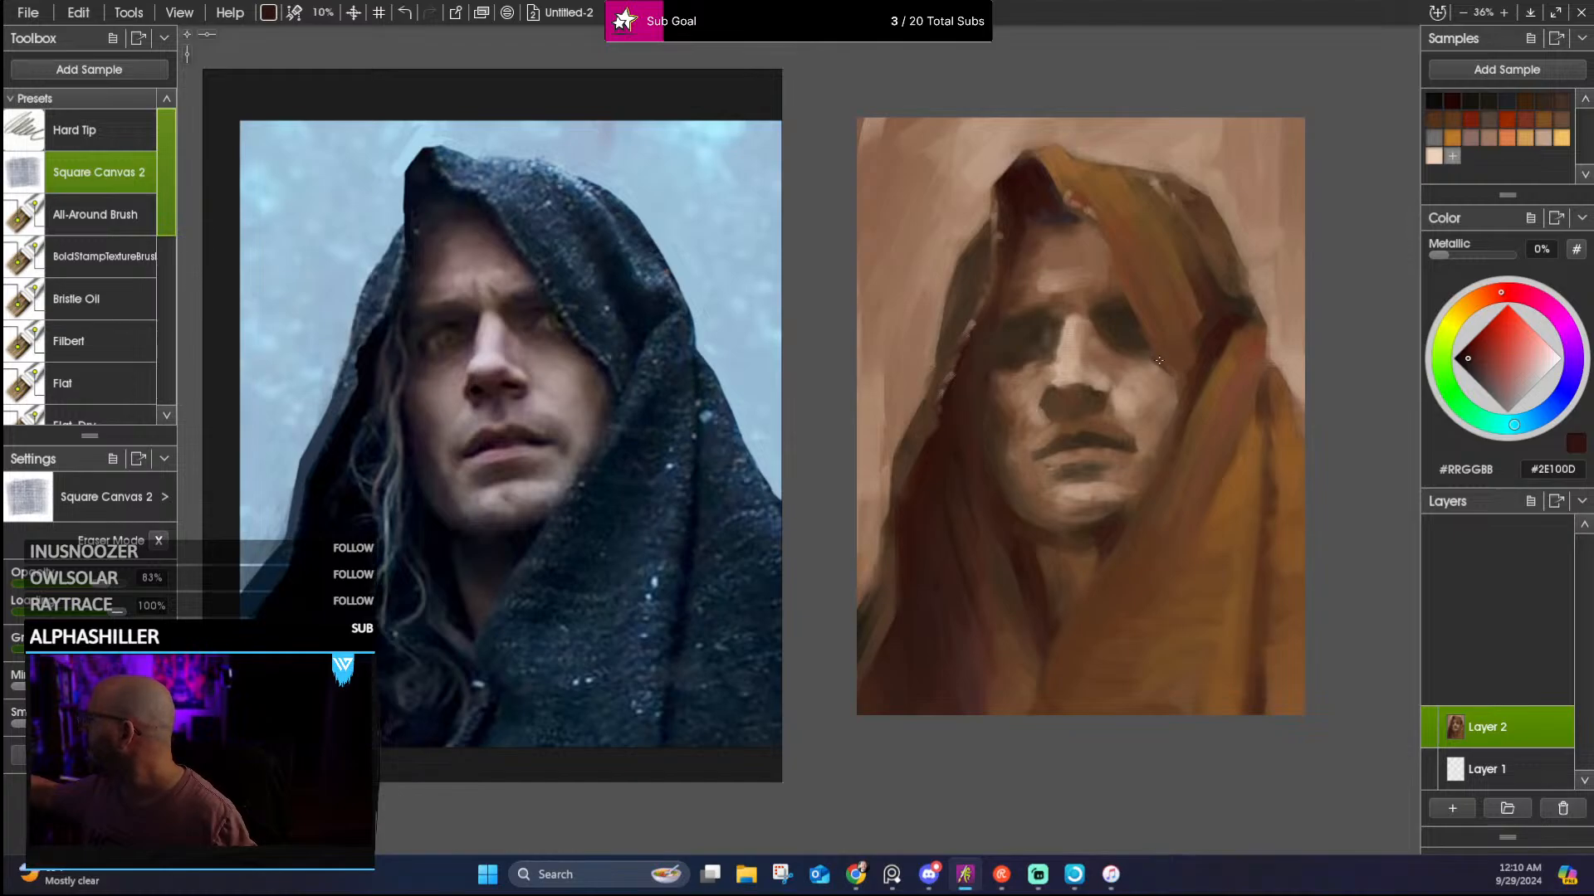
key(bracketright)
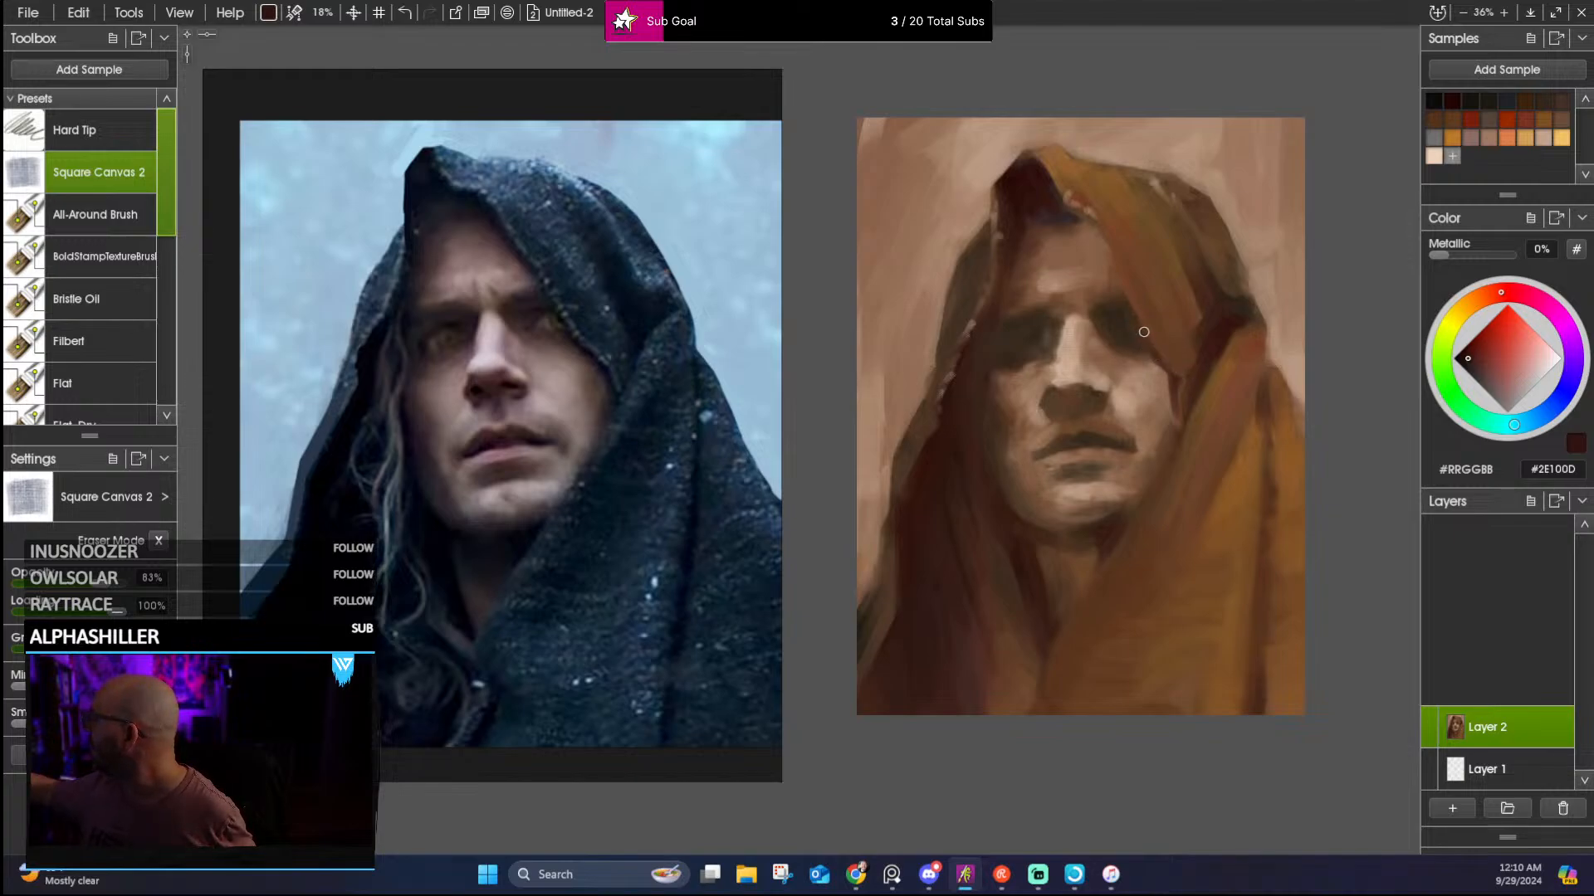
alt+click(1117, 305)
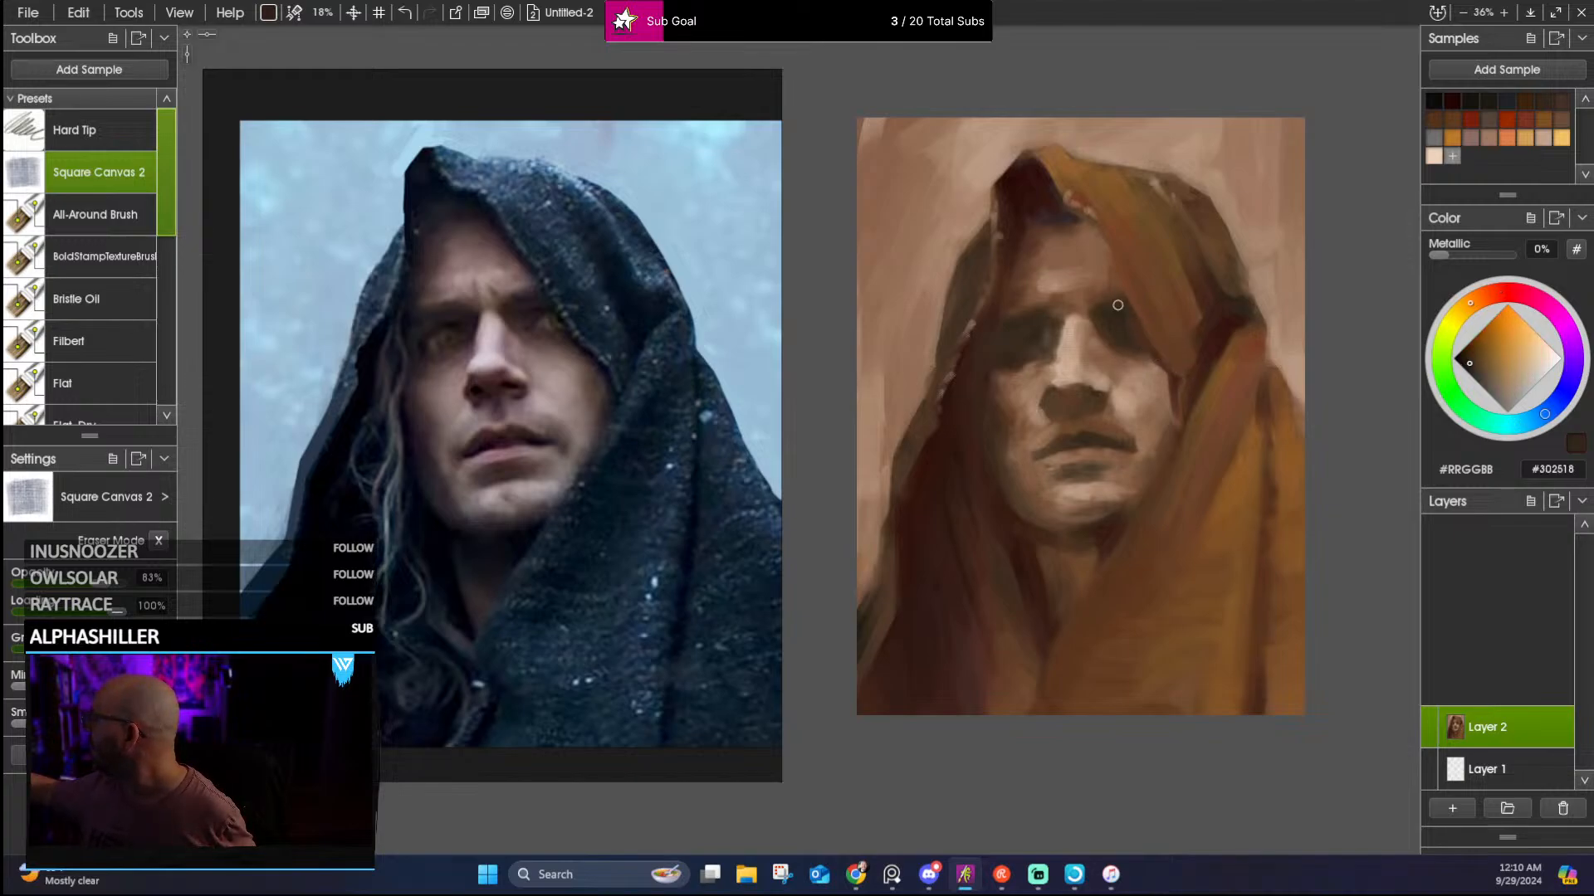
alt+click(1188, 406)
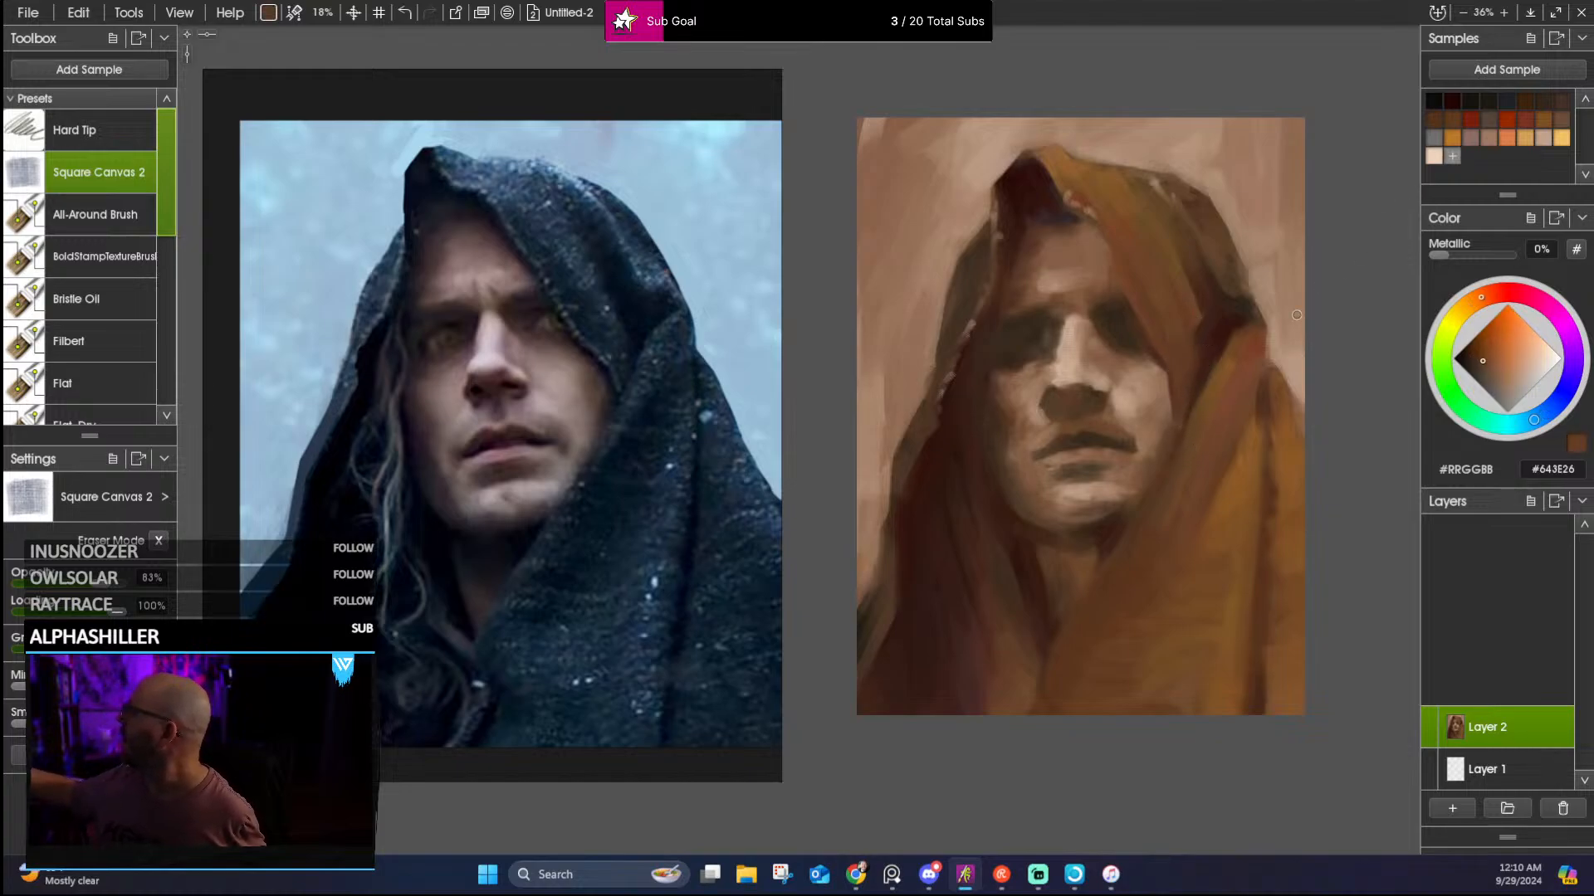
Refine the hood's inner edge along the forehead and right temple, covering the light dots near the peak with sampled browns
alt+click(1126, 331)
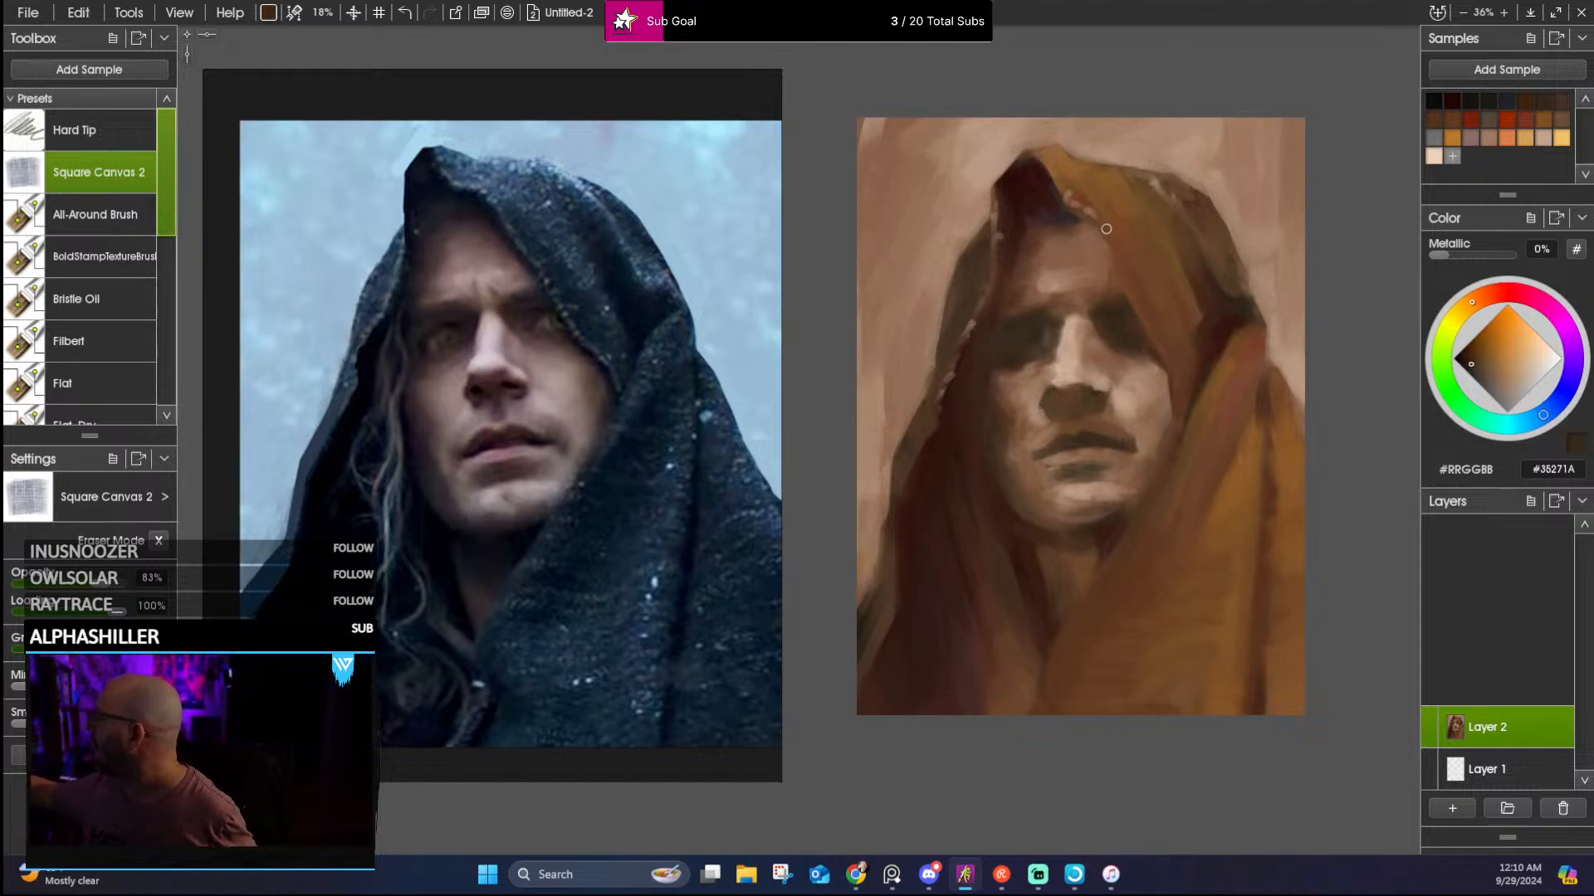
alt+click(1108, 293)
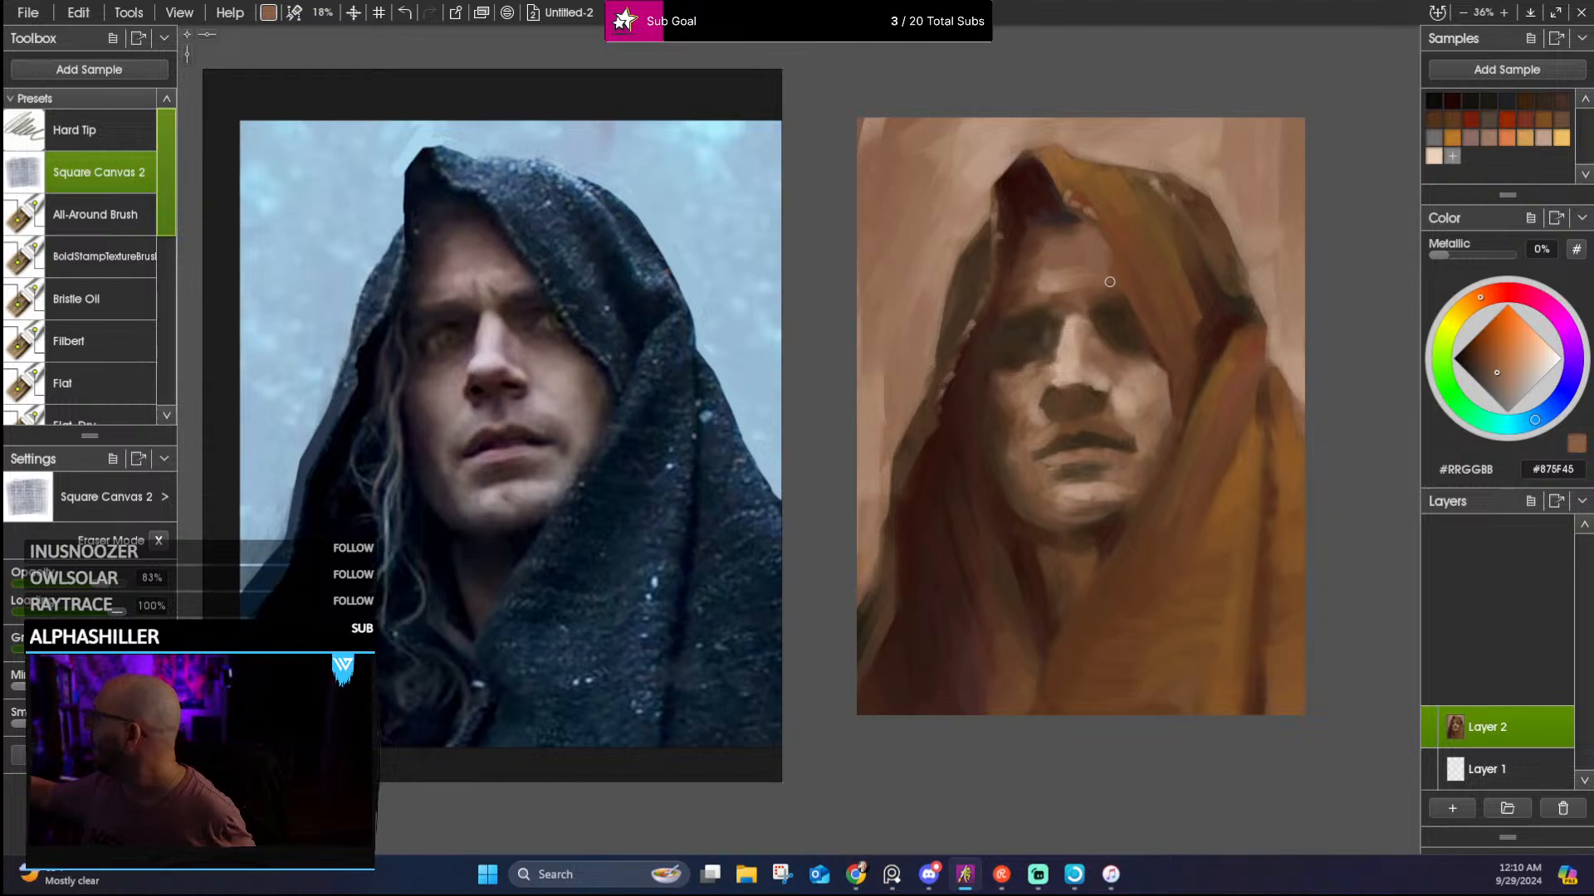
alt+click(1067, 218)
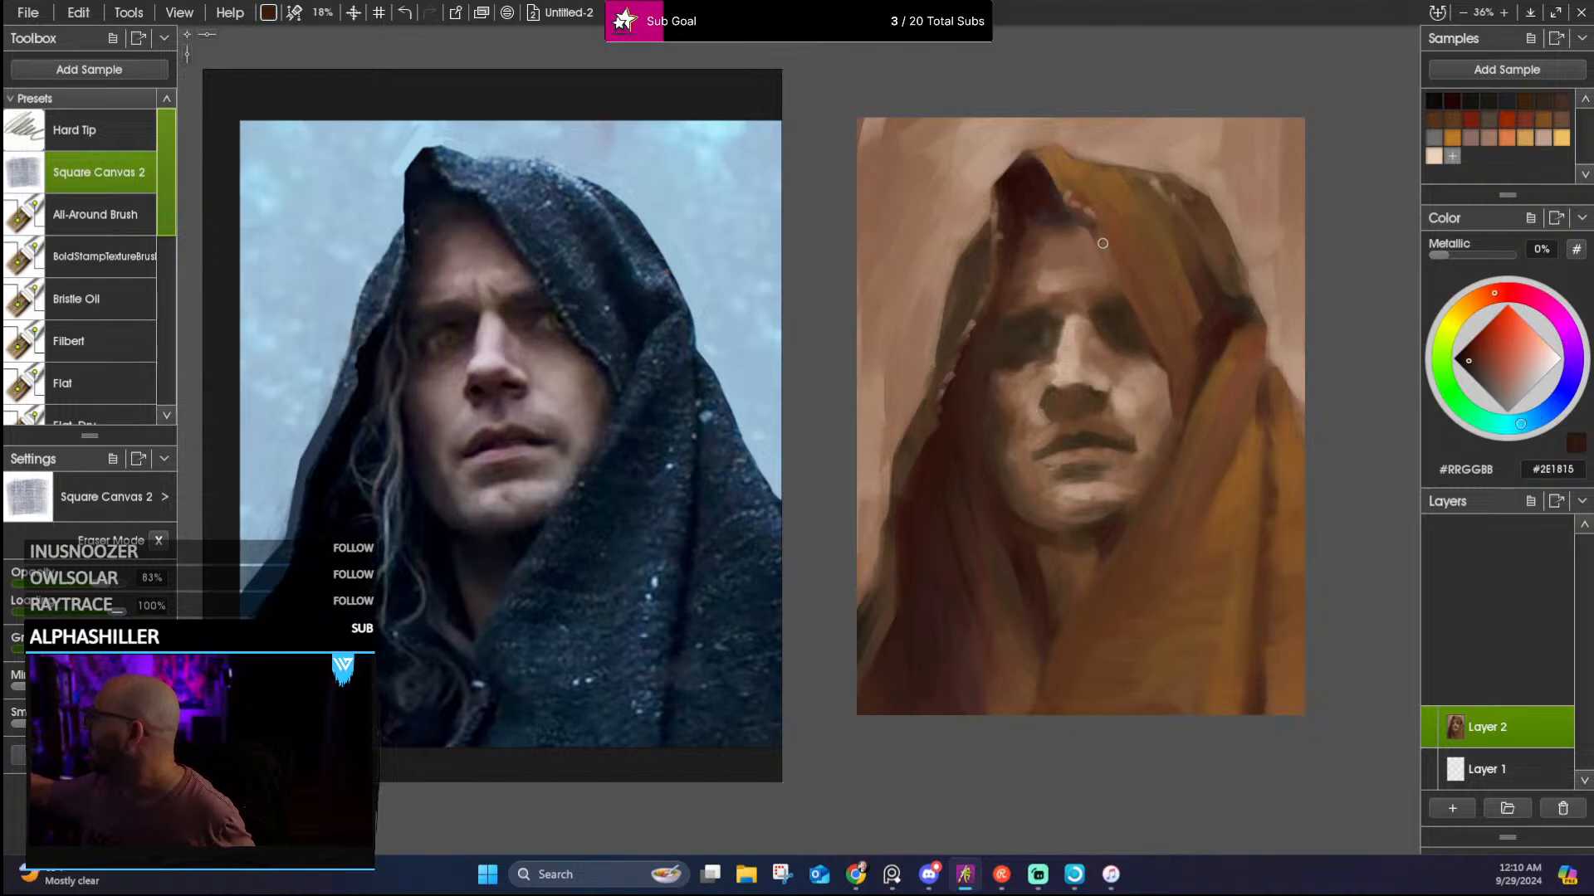
alt+click(1120, 285)
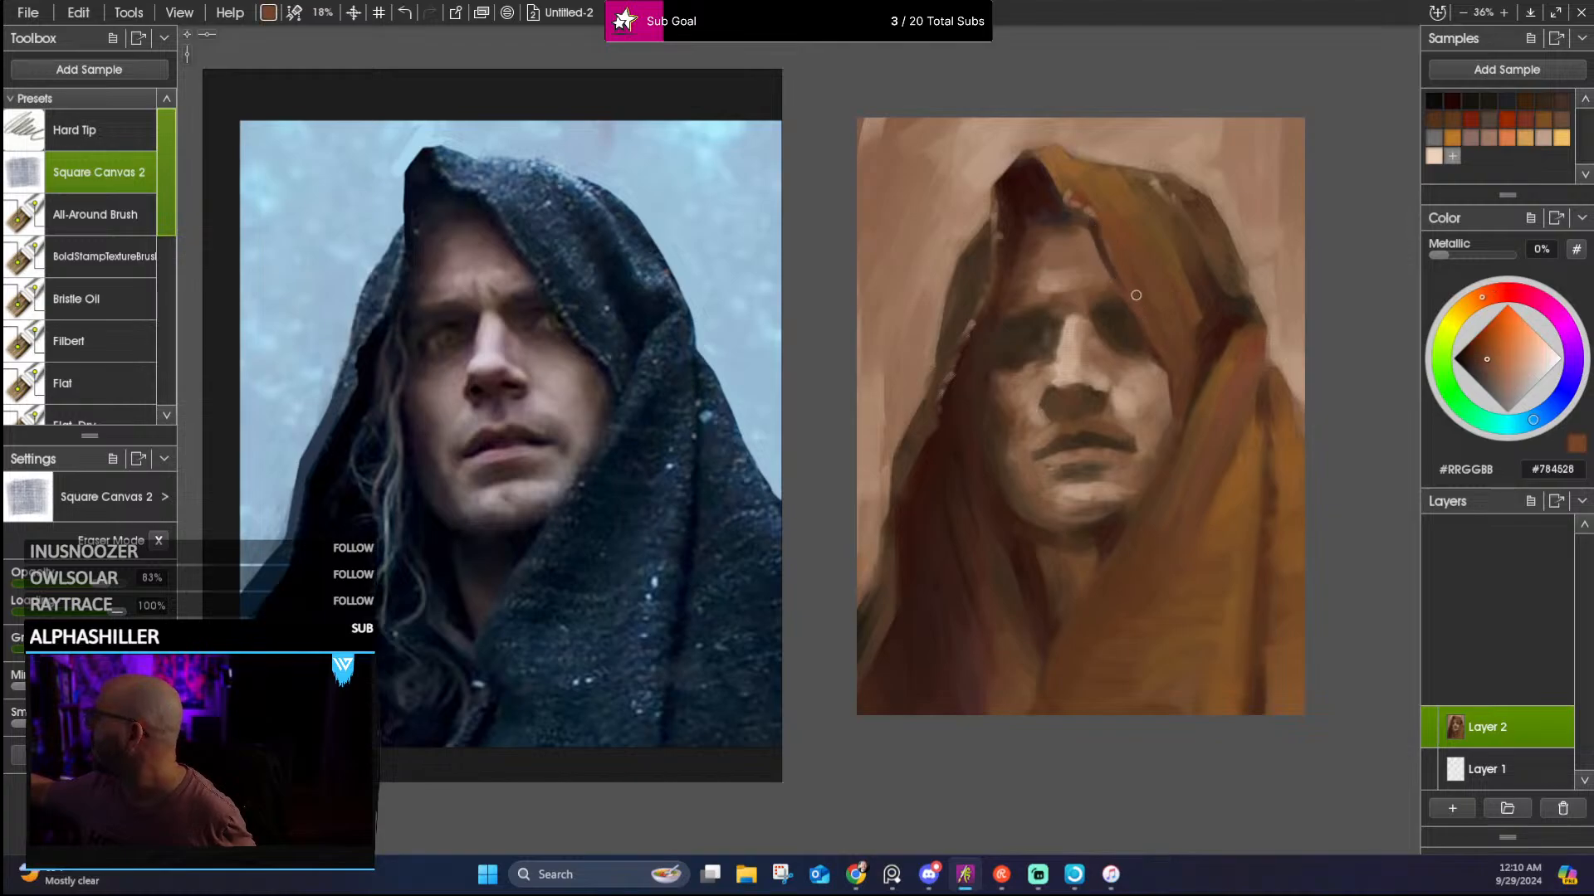
alt+click(1107, 225)
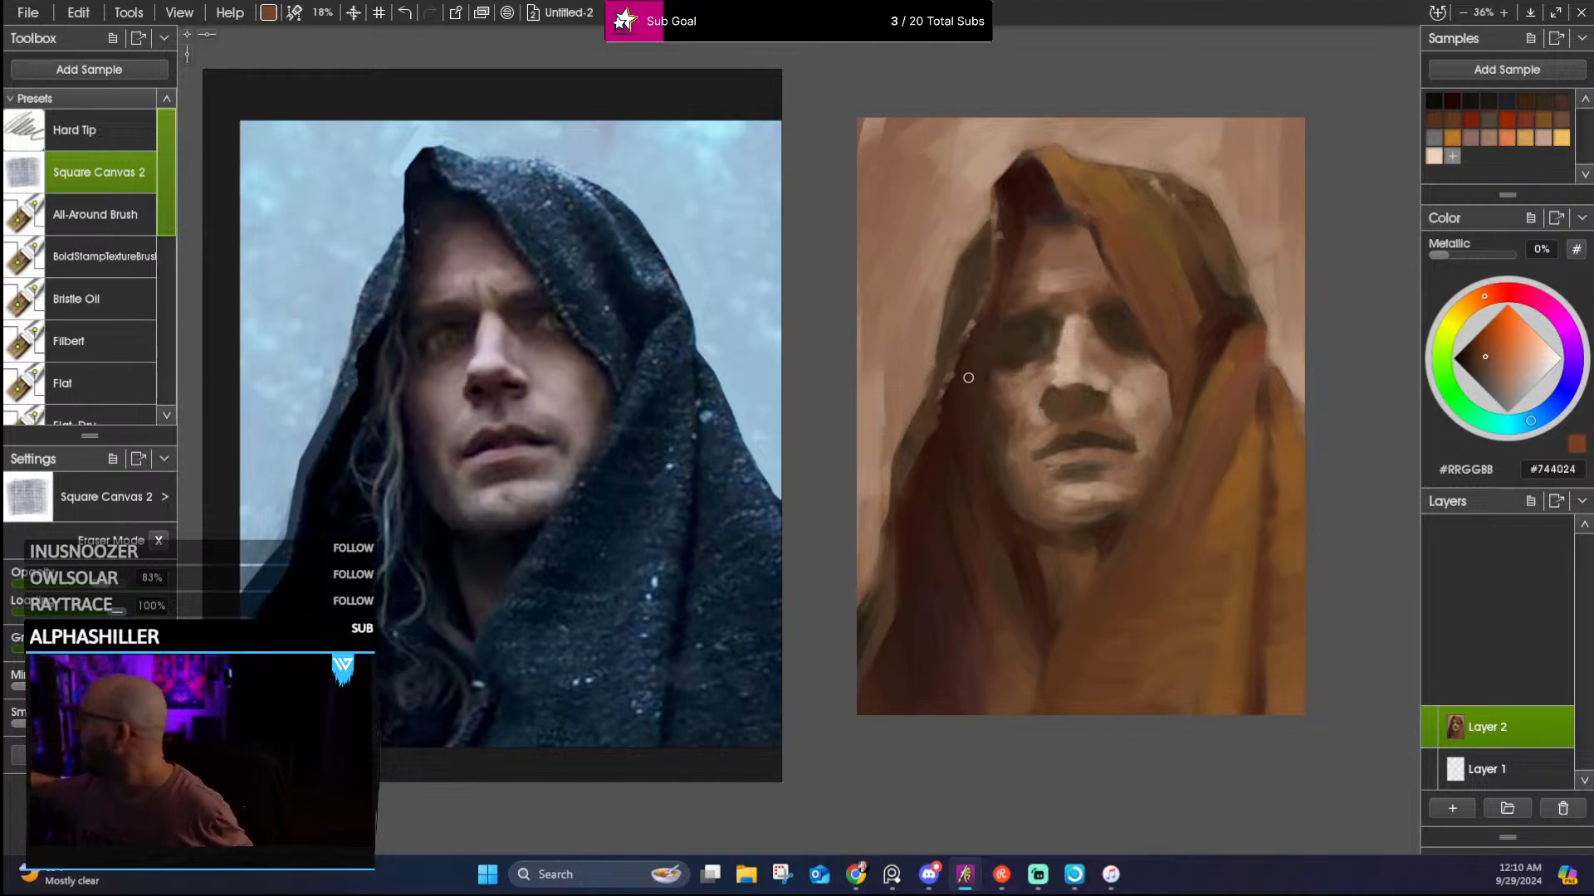
Tone down the light dots on the hood's left edge and blend the left lining with sampled dark reddish browns
alt+click(946, 396)
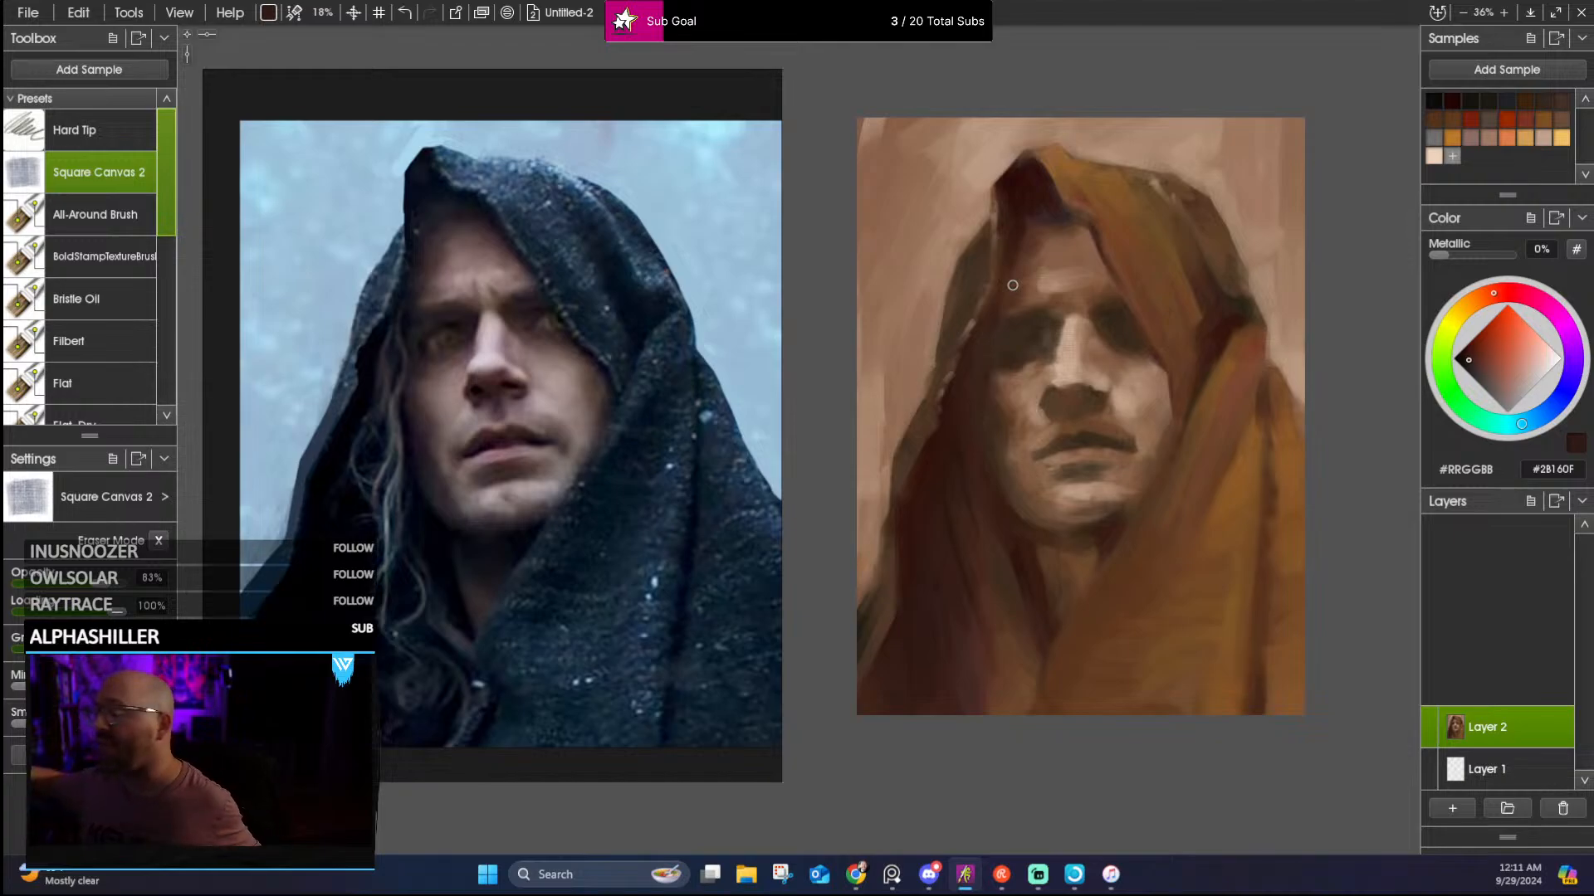
alt+click(924, 461)
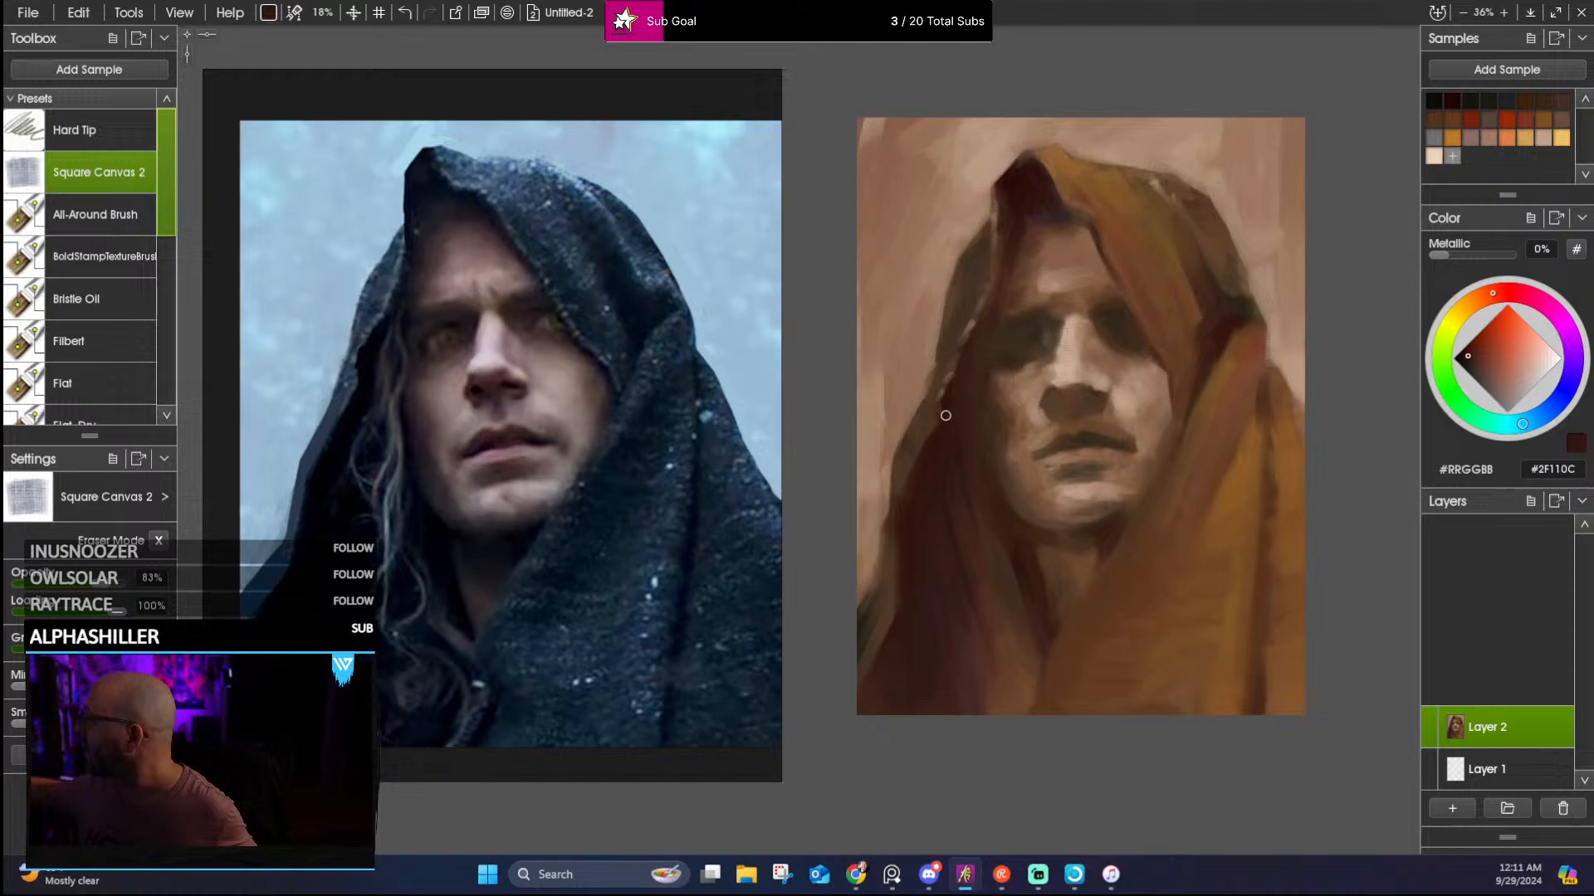
alt+click(924, 462)
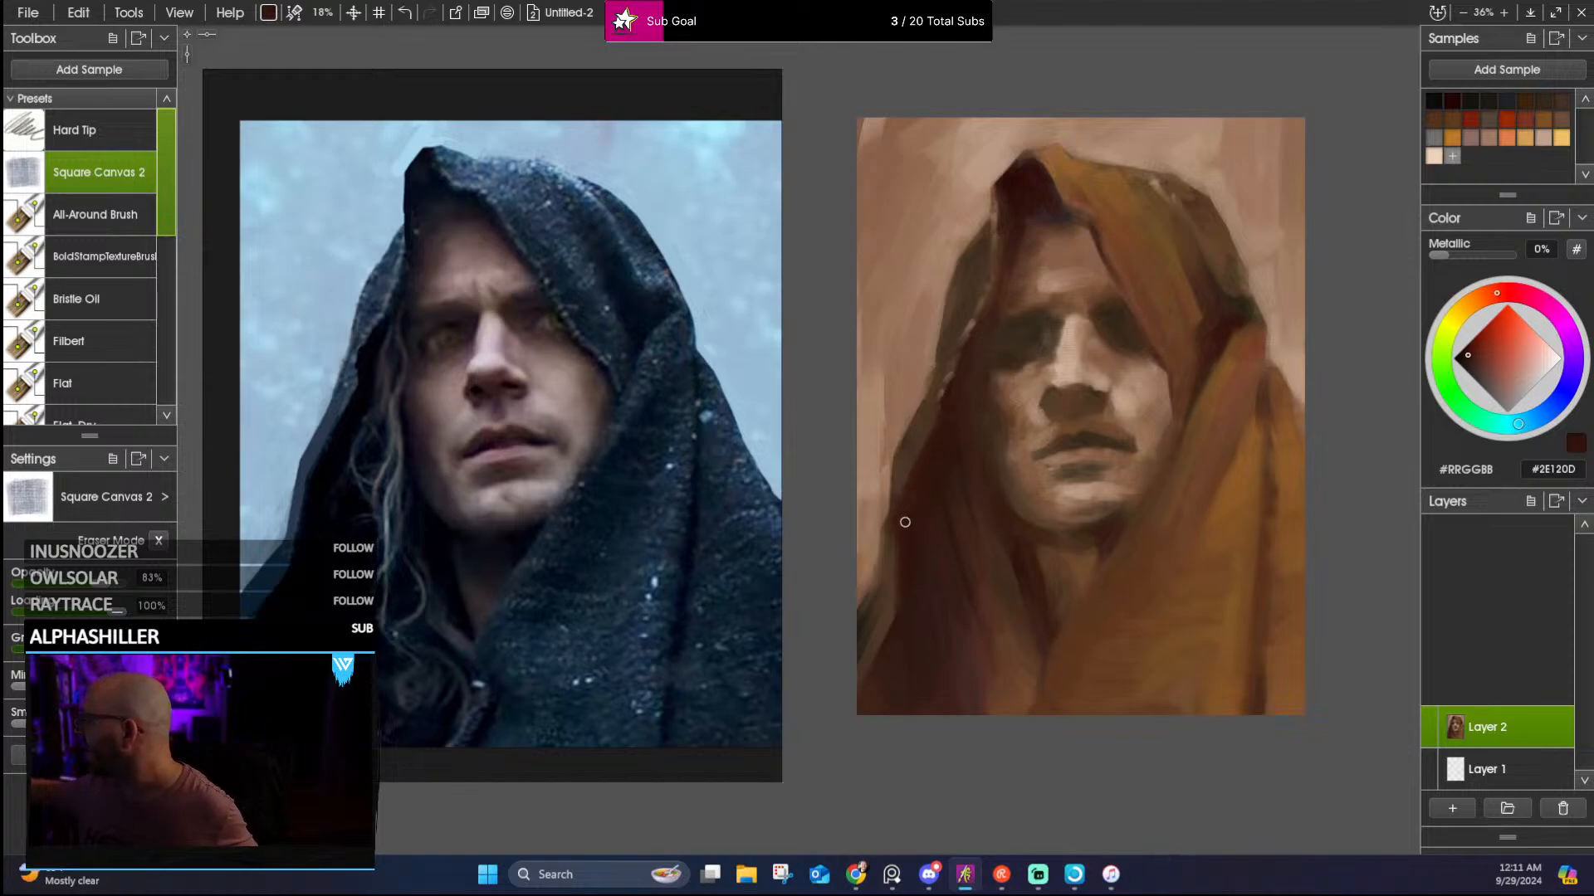
alt+click(899, 614)
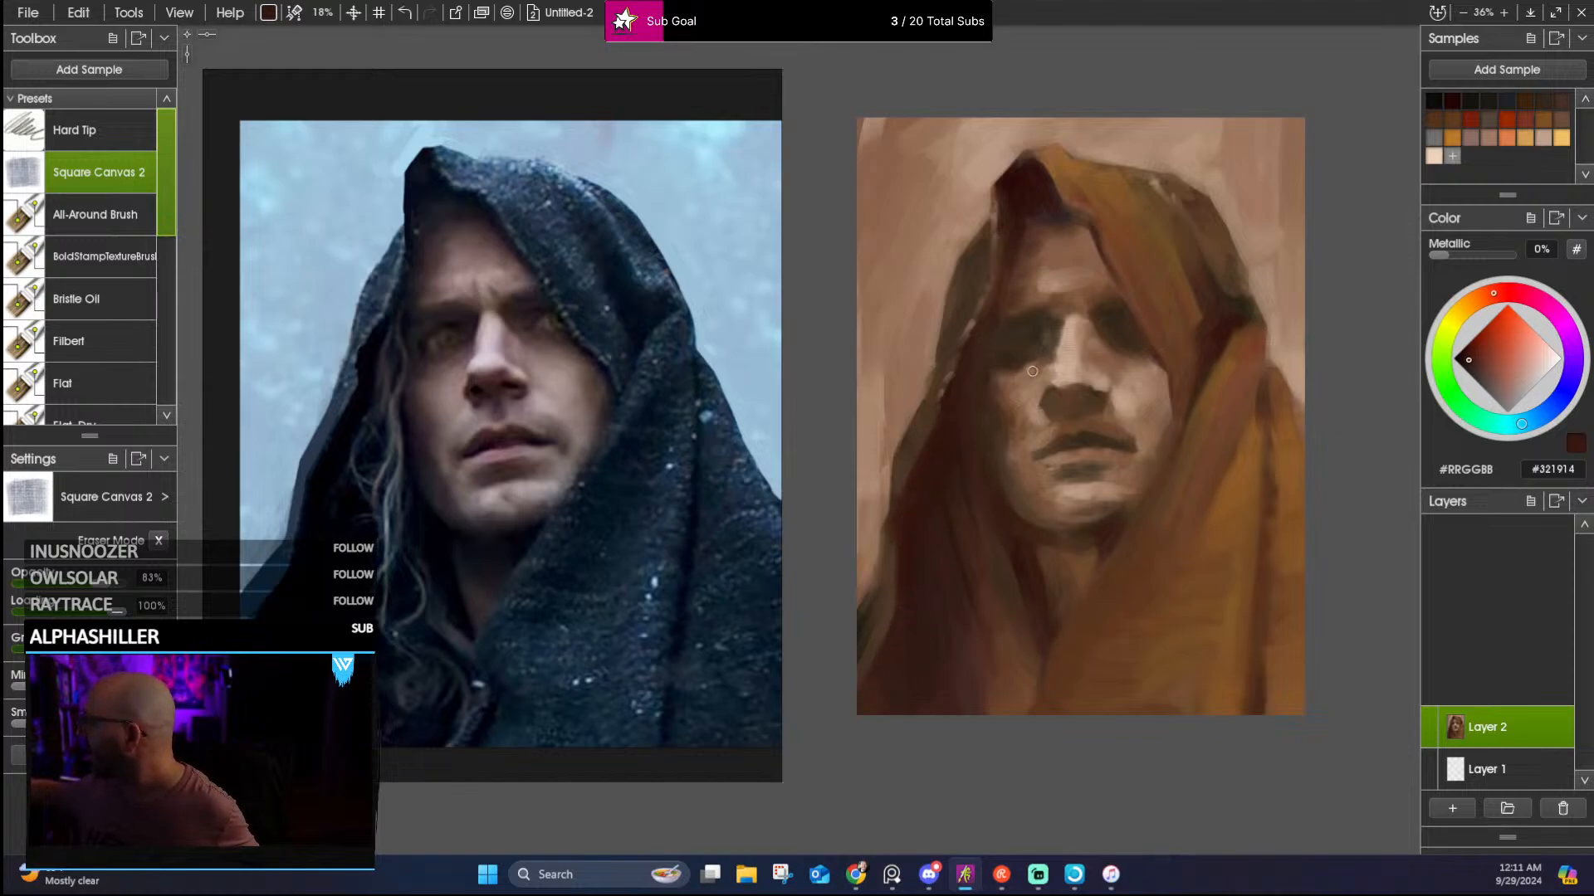
alt+click(1032, 583)
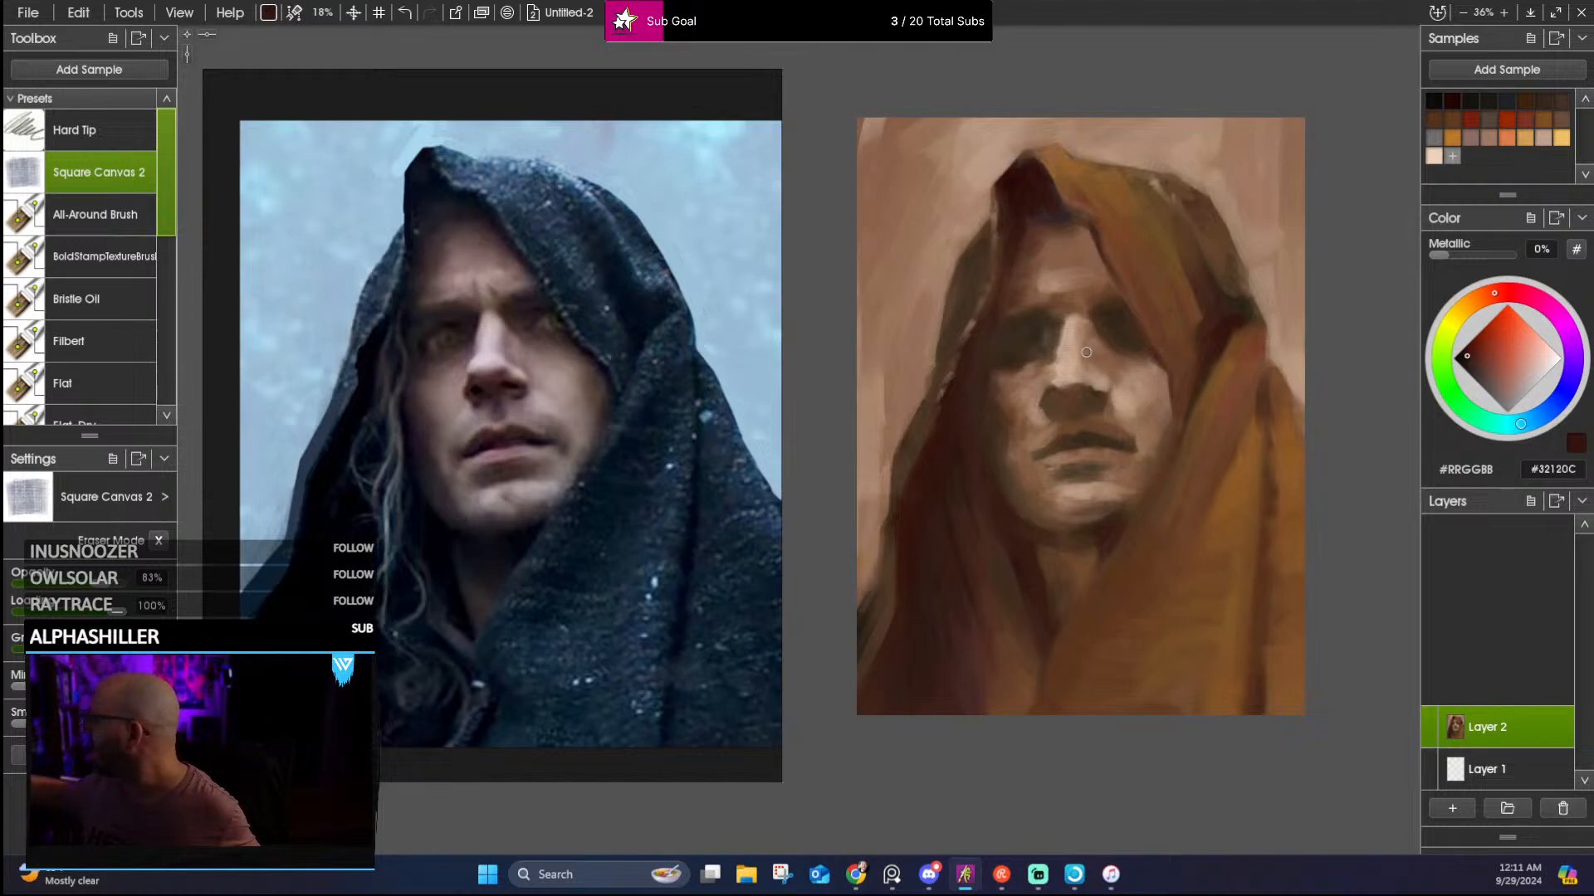
alt+click(1022, 520)
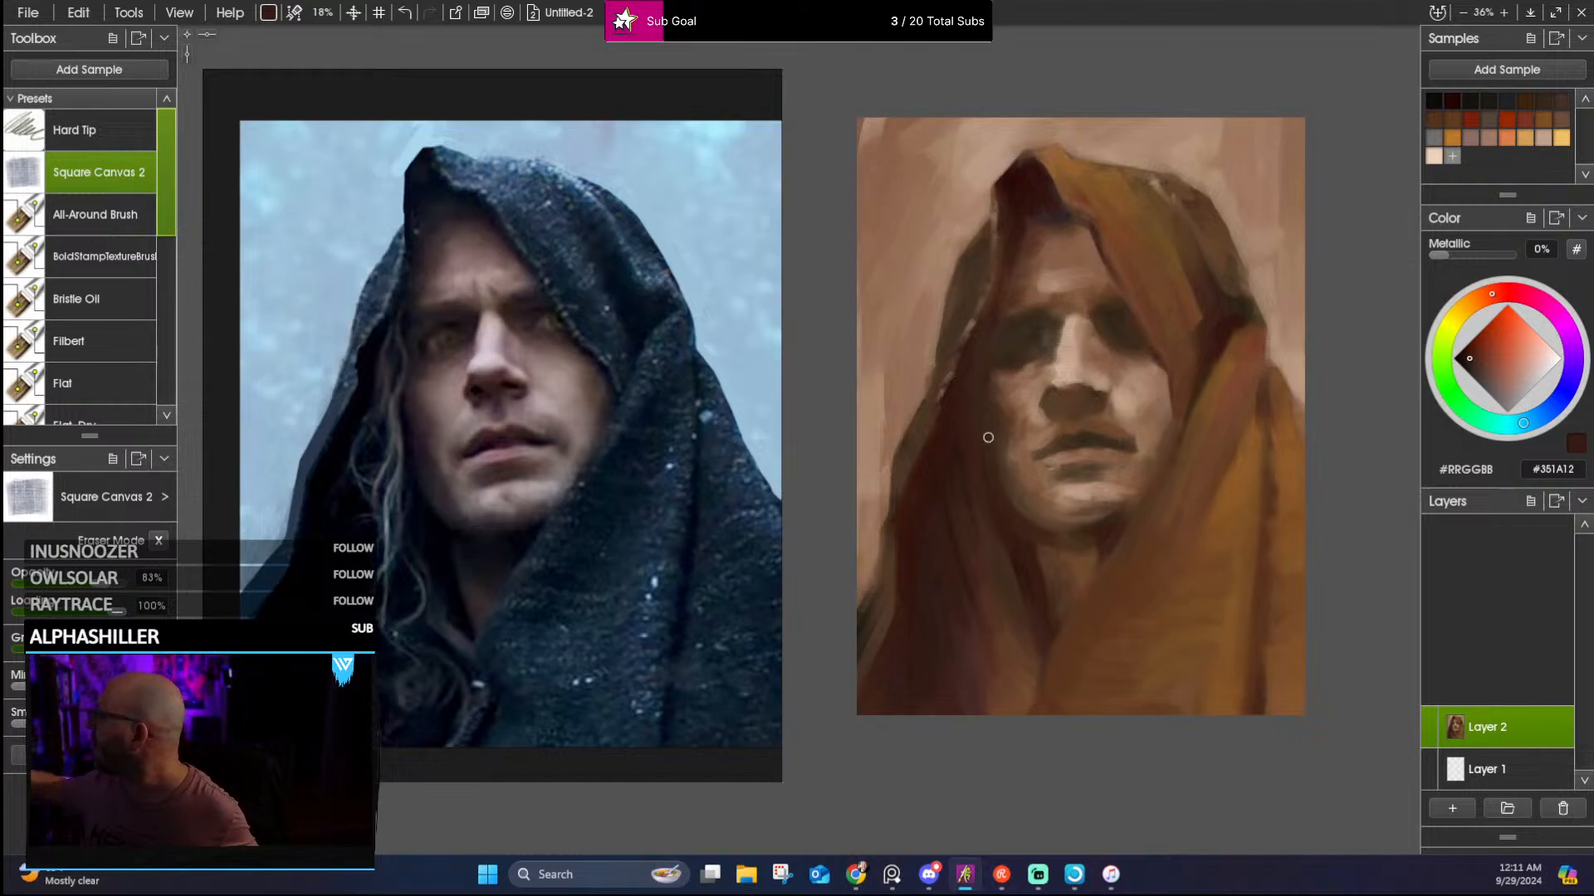
alt+click(950, 412)
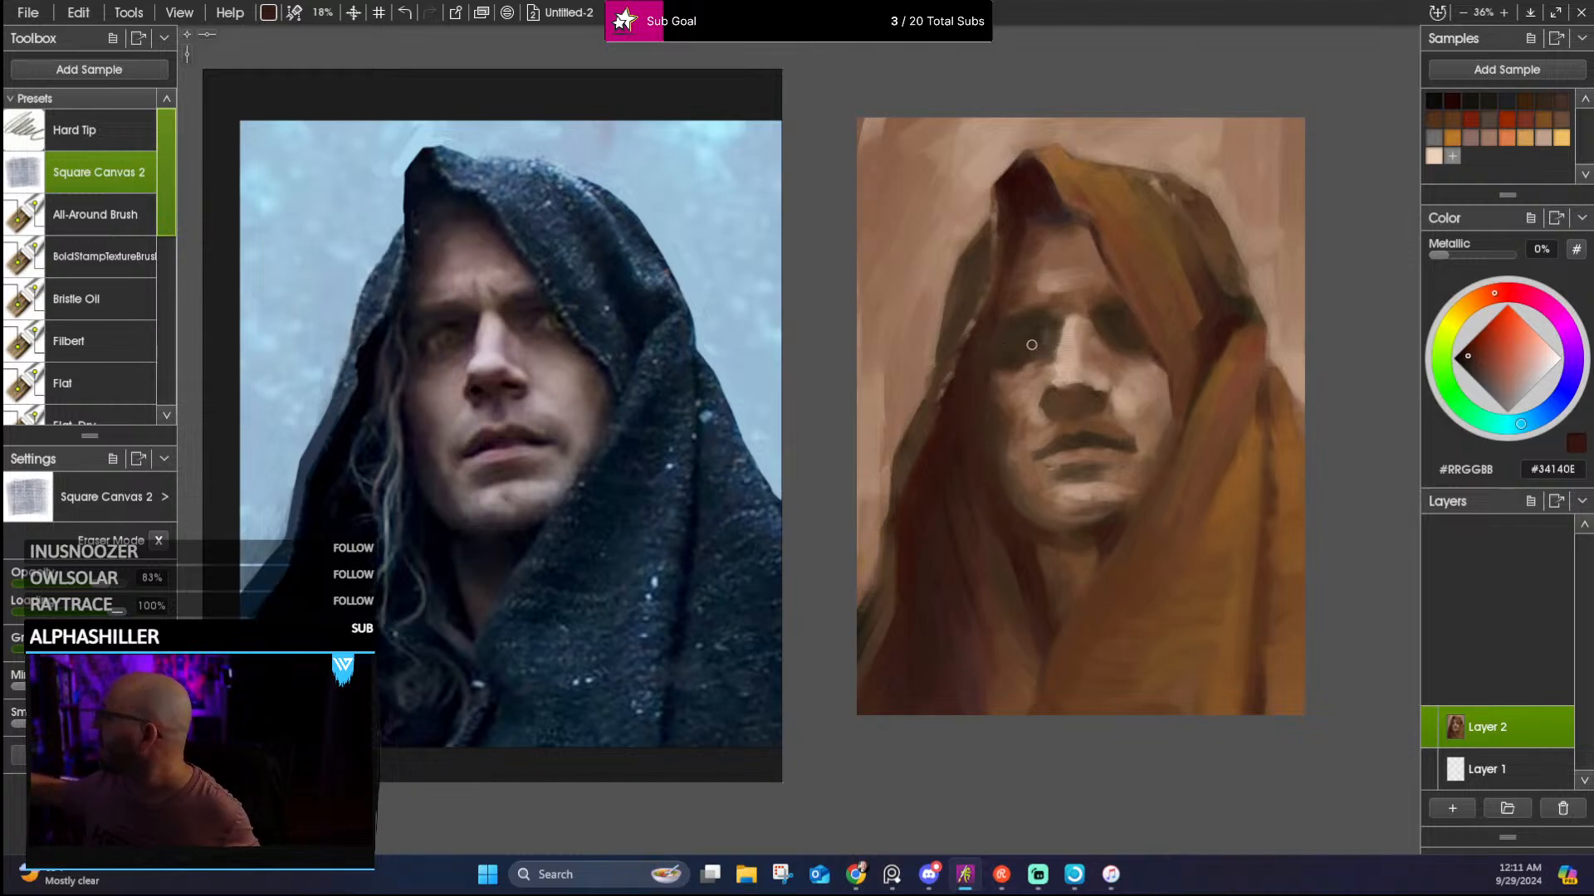
Deepen the shadow under the hood's peak and along the hairline with sampled near-black and dark brown tones
alt+click(1011, 209)
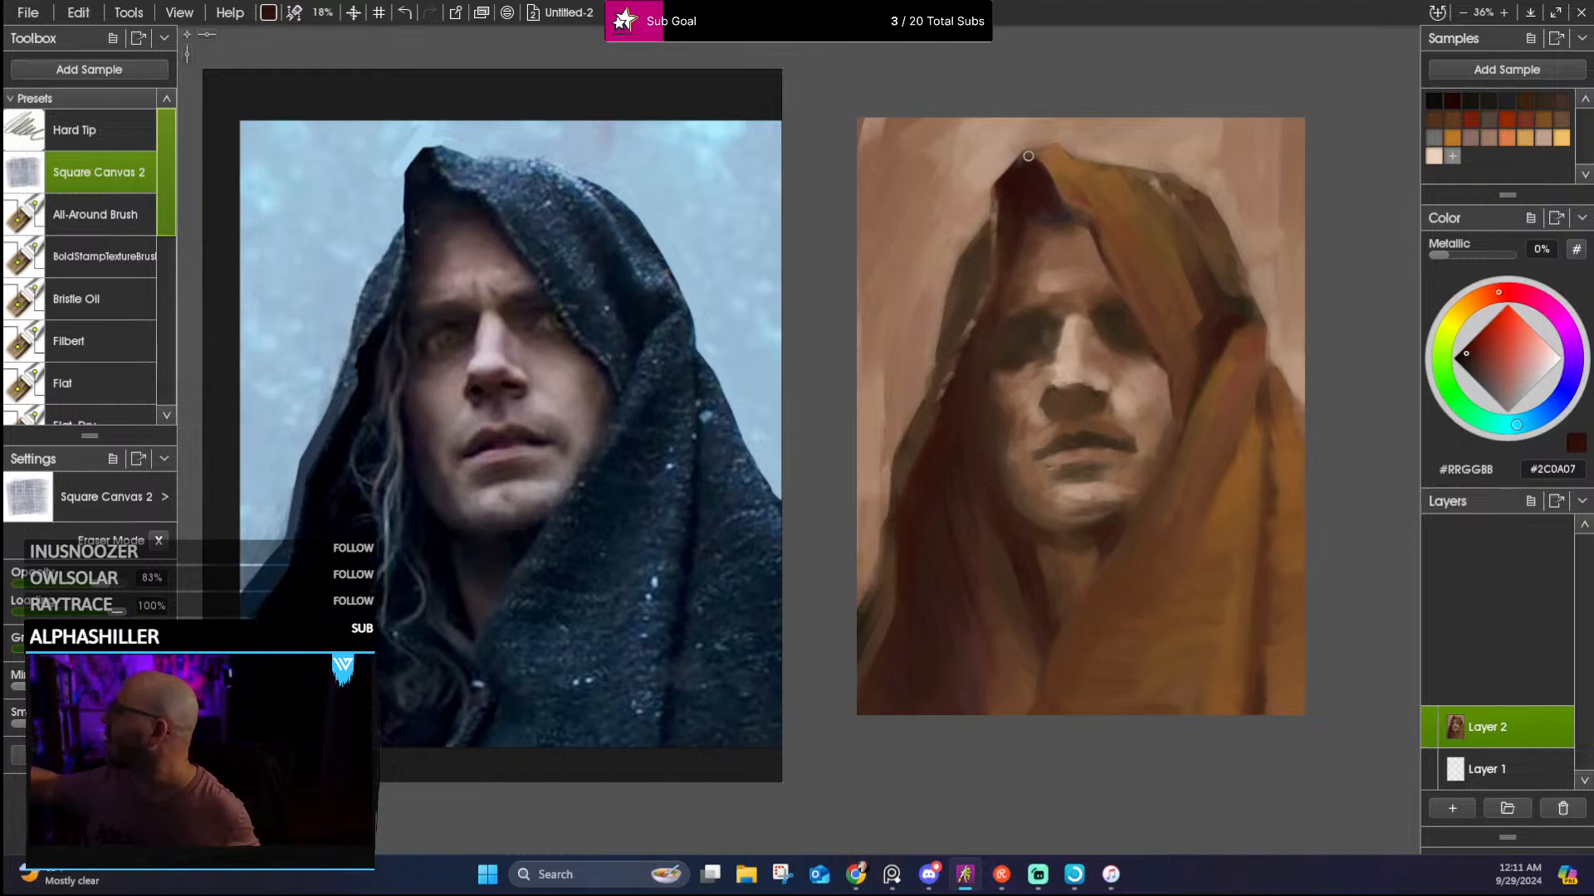
alt+click(1058, 193)
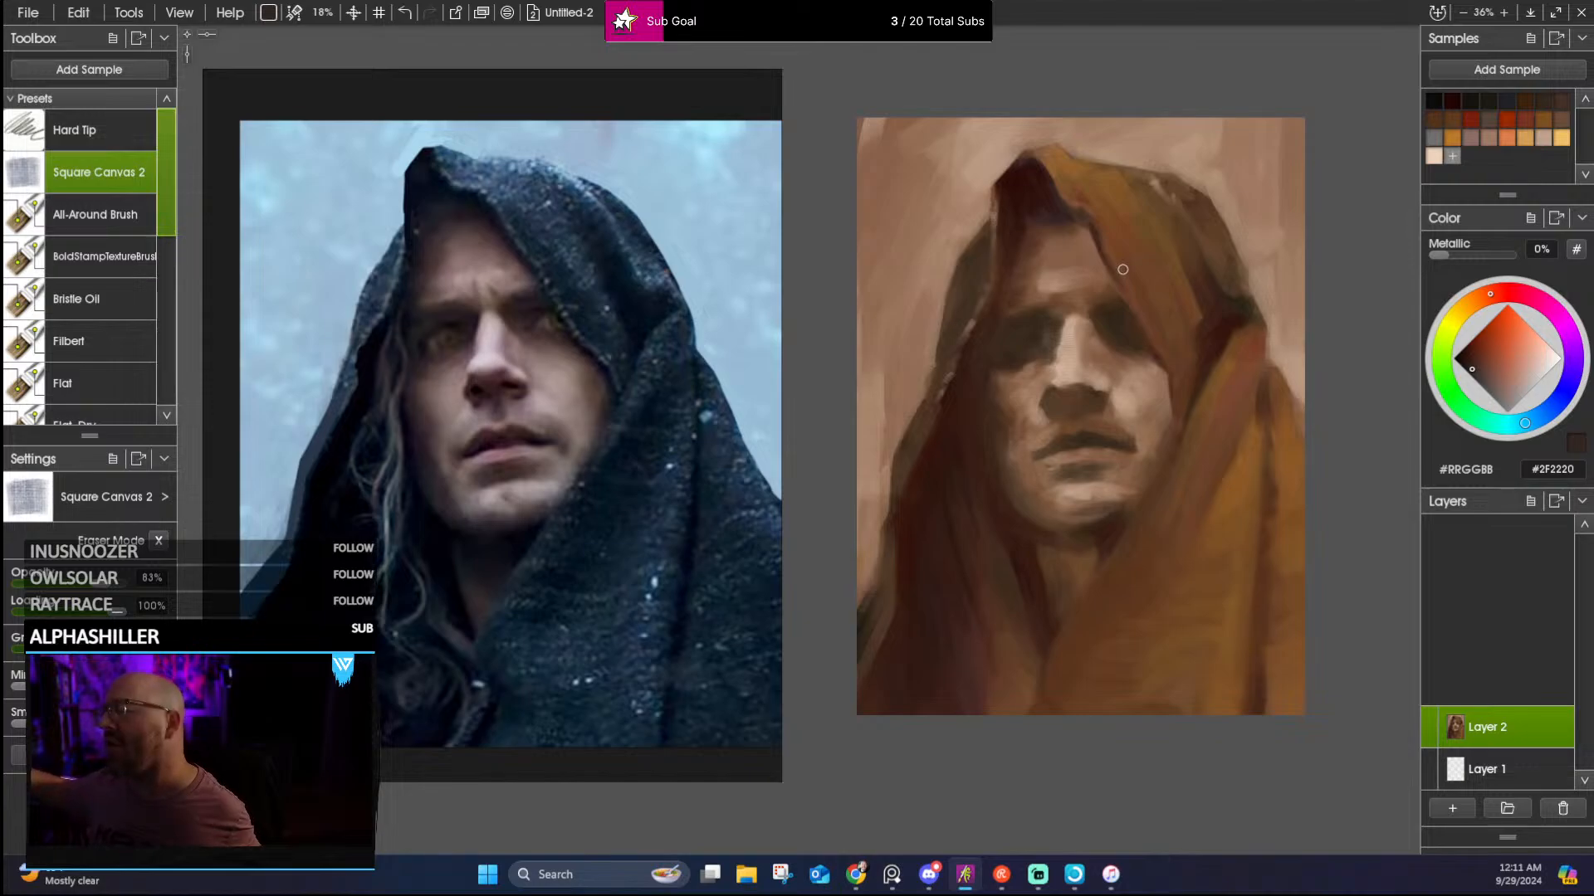
alt+click(1030, 229)
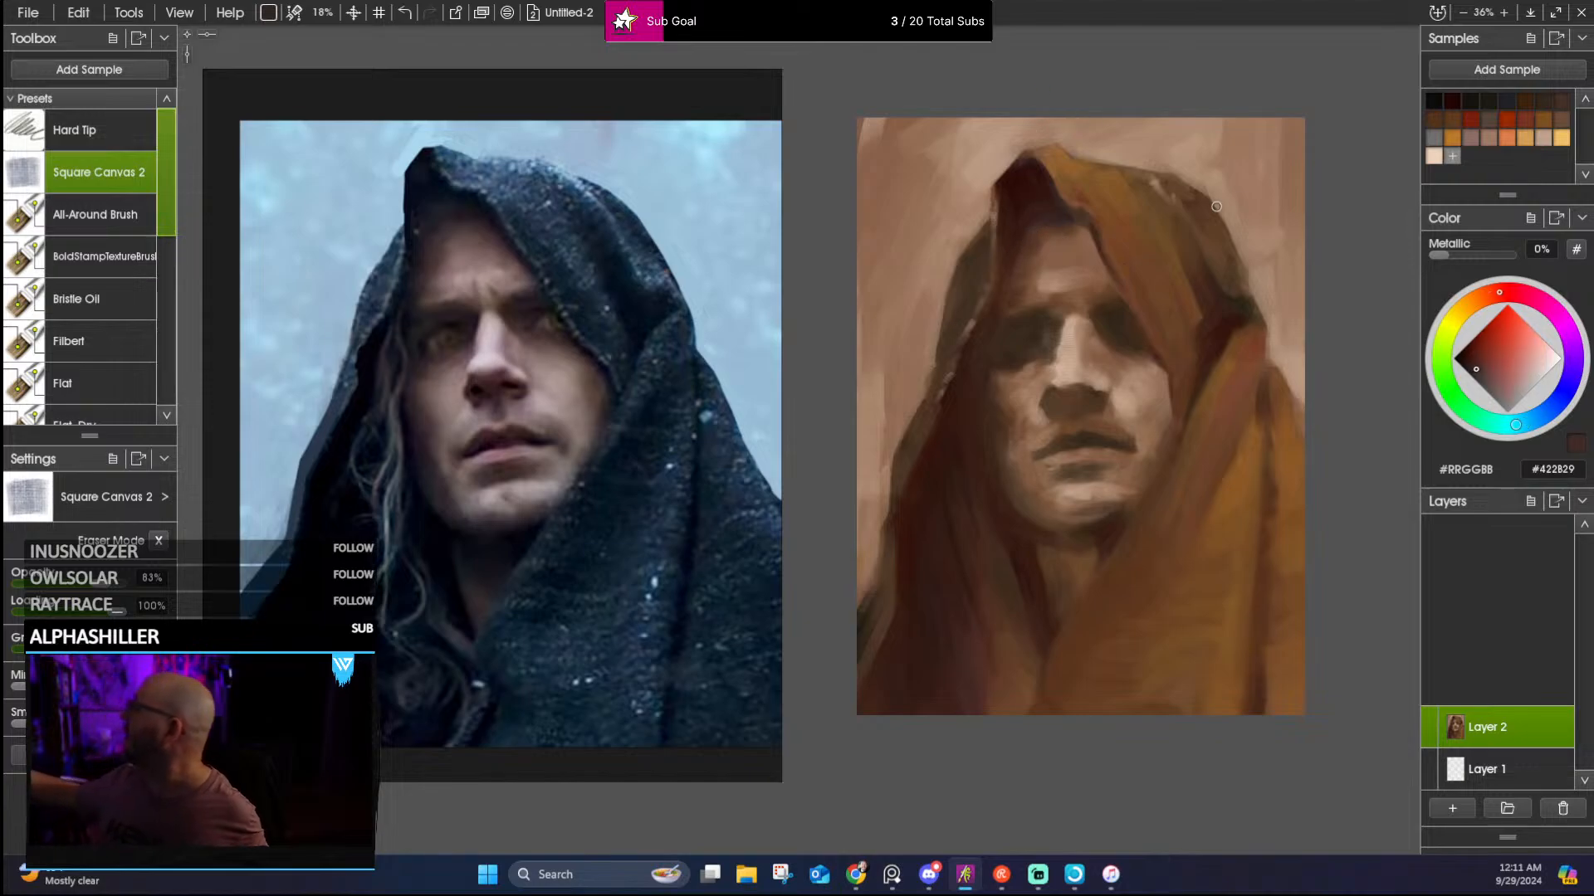
Refine the brow and nose bridge with light skin tones and a muted brown sampled around the inner eye corners
alt+click(1054, 337)
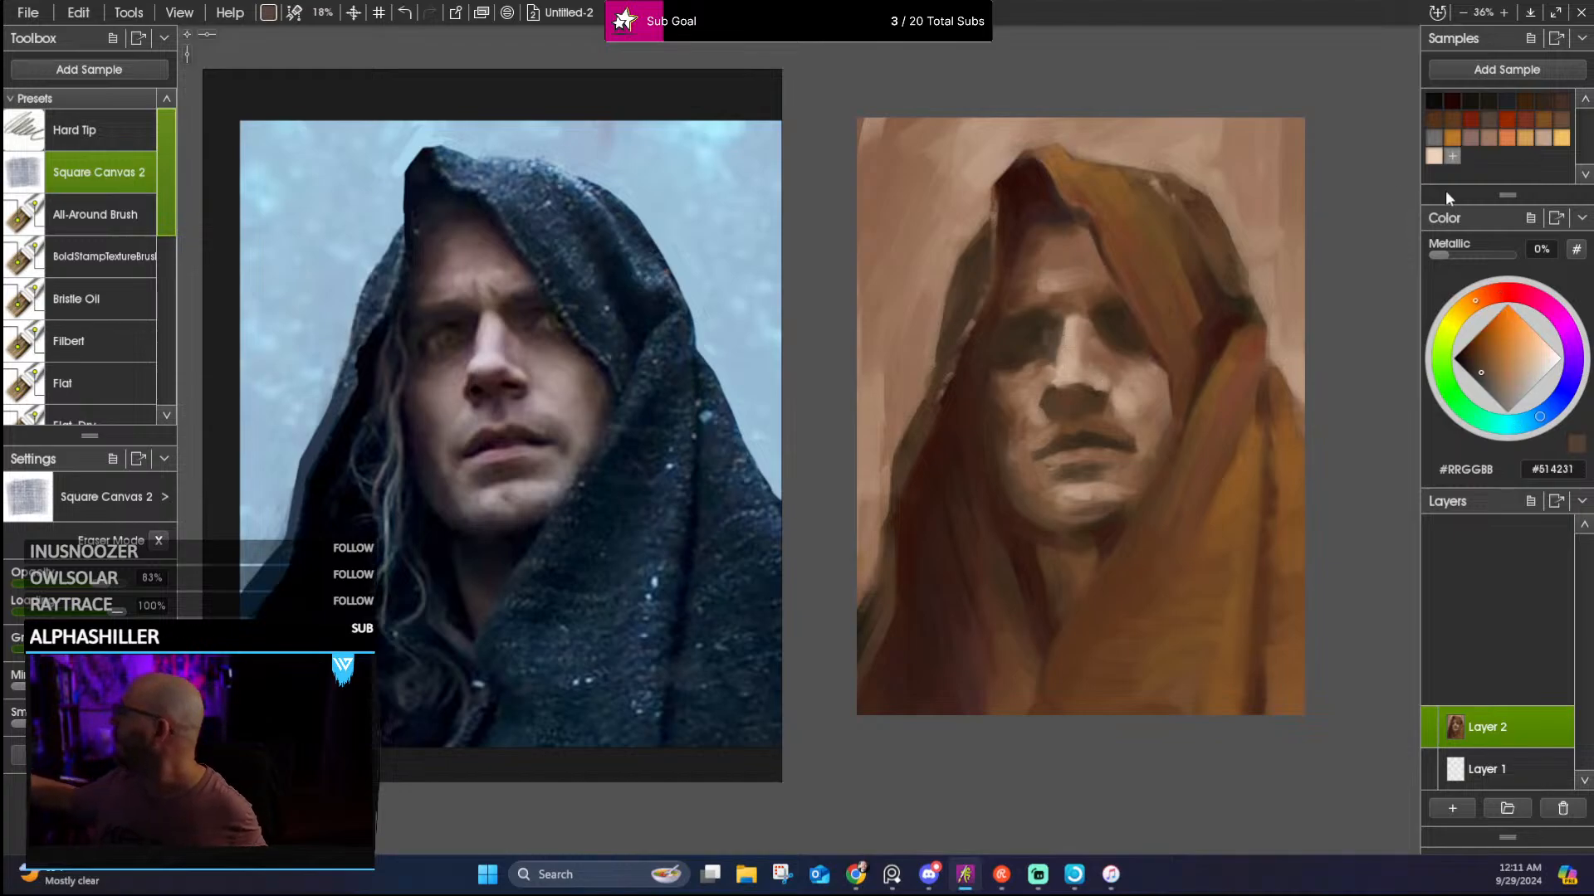
alt+click(1080, 325)
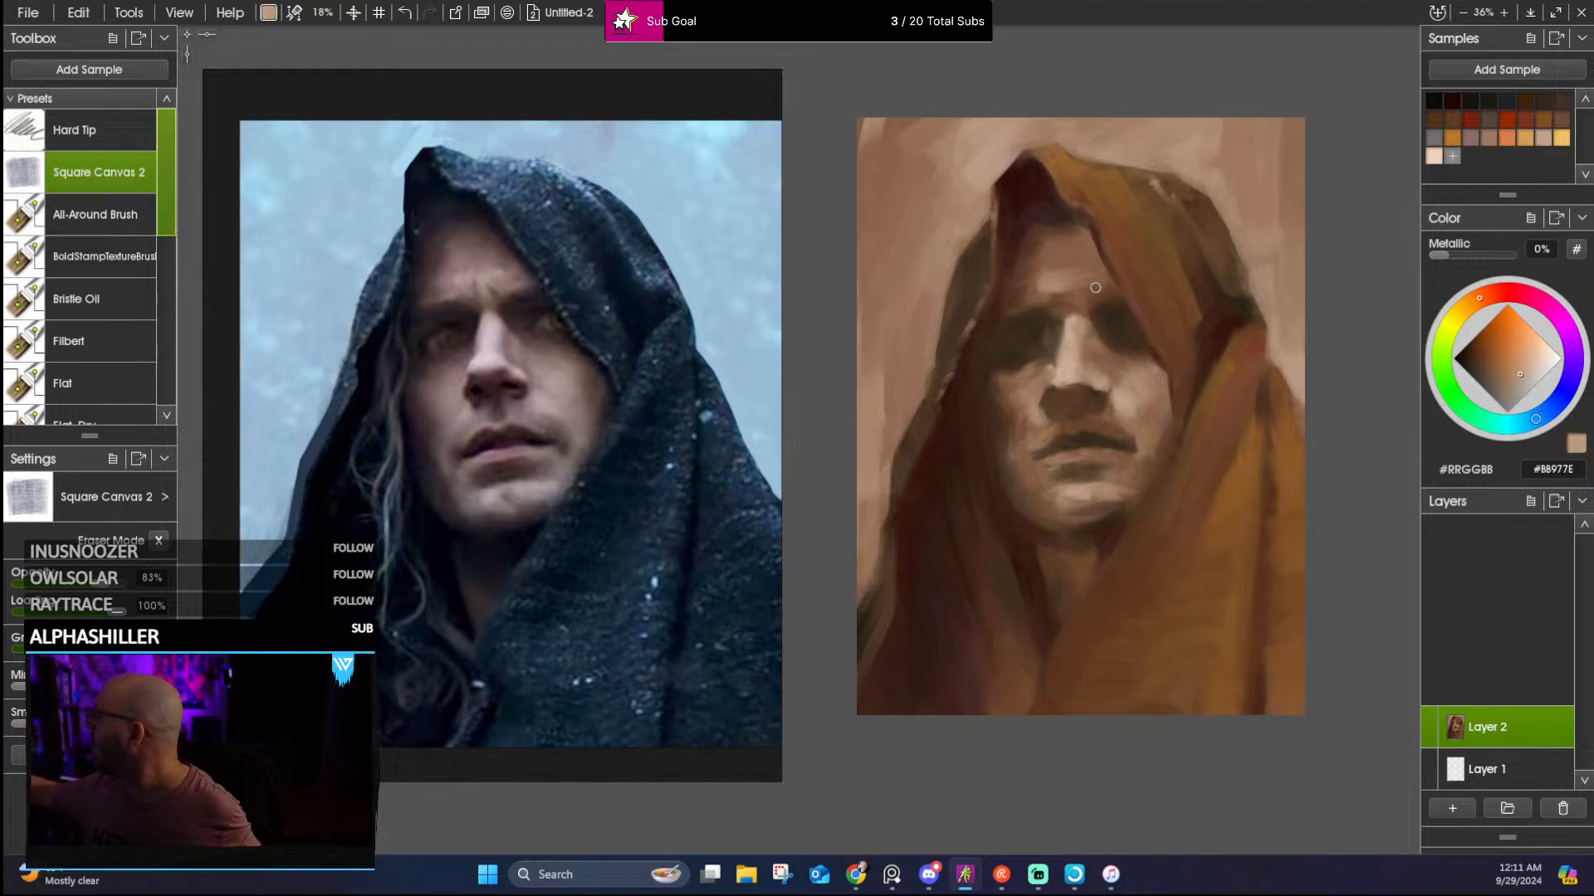
alt+click(1063, 341)
alt+click(1064, 328)
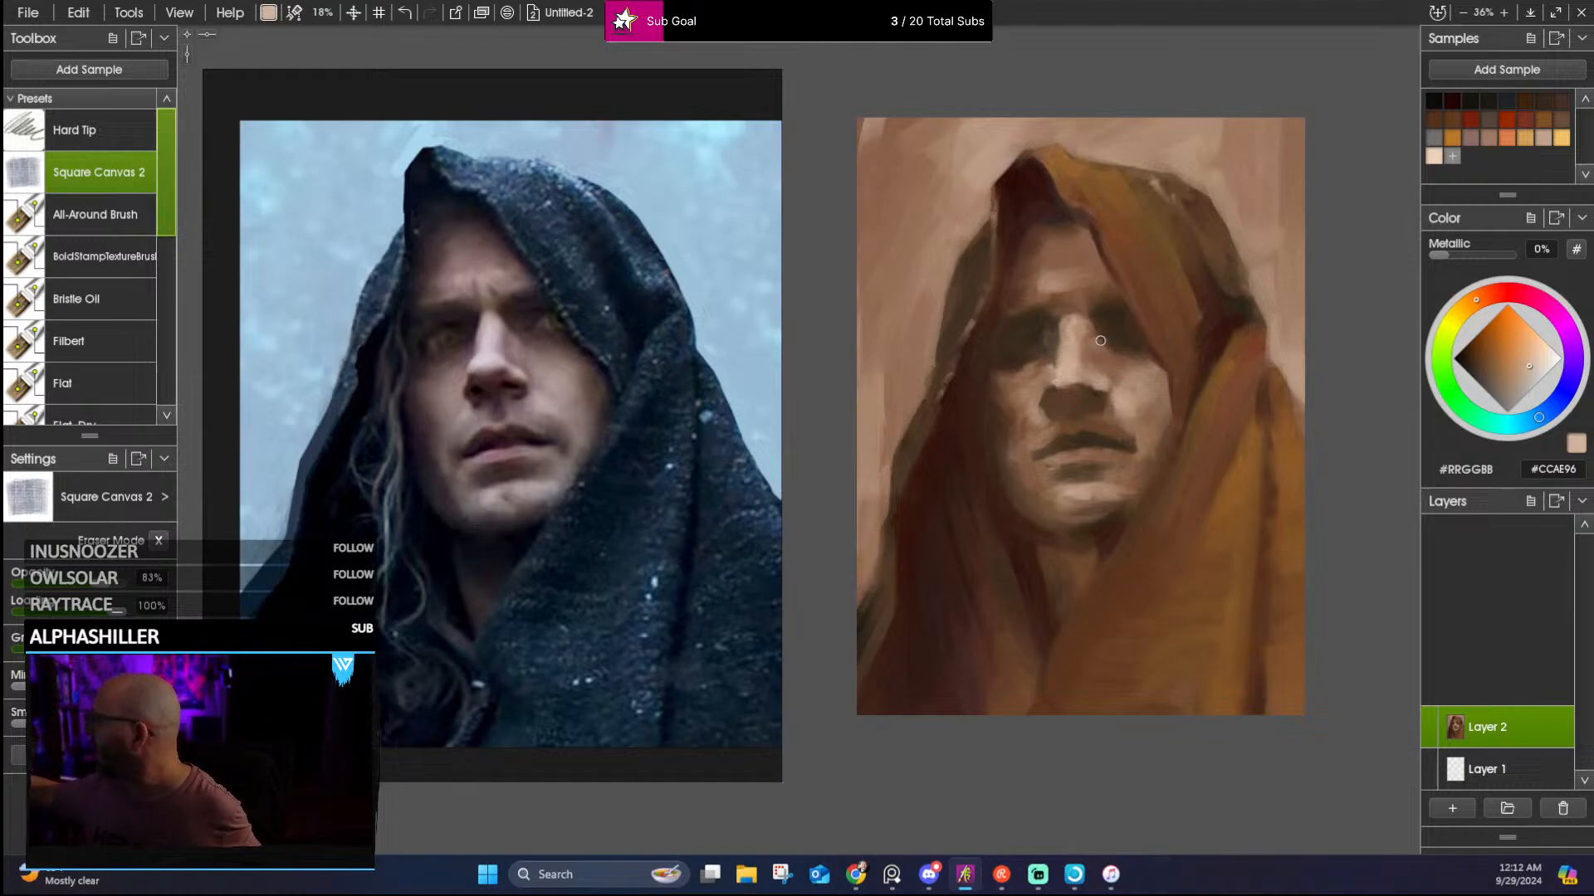
alt+click(1083, 359)
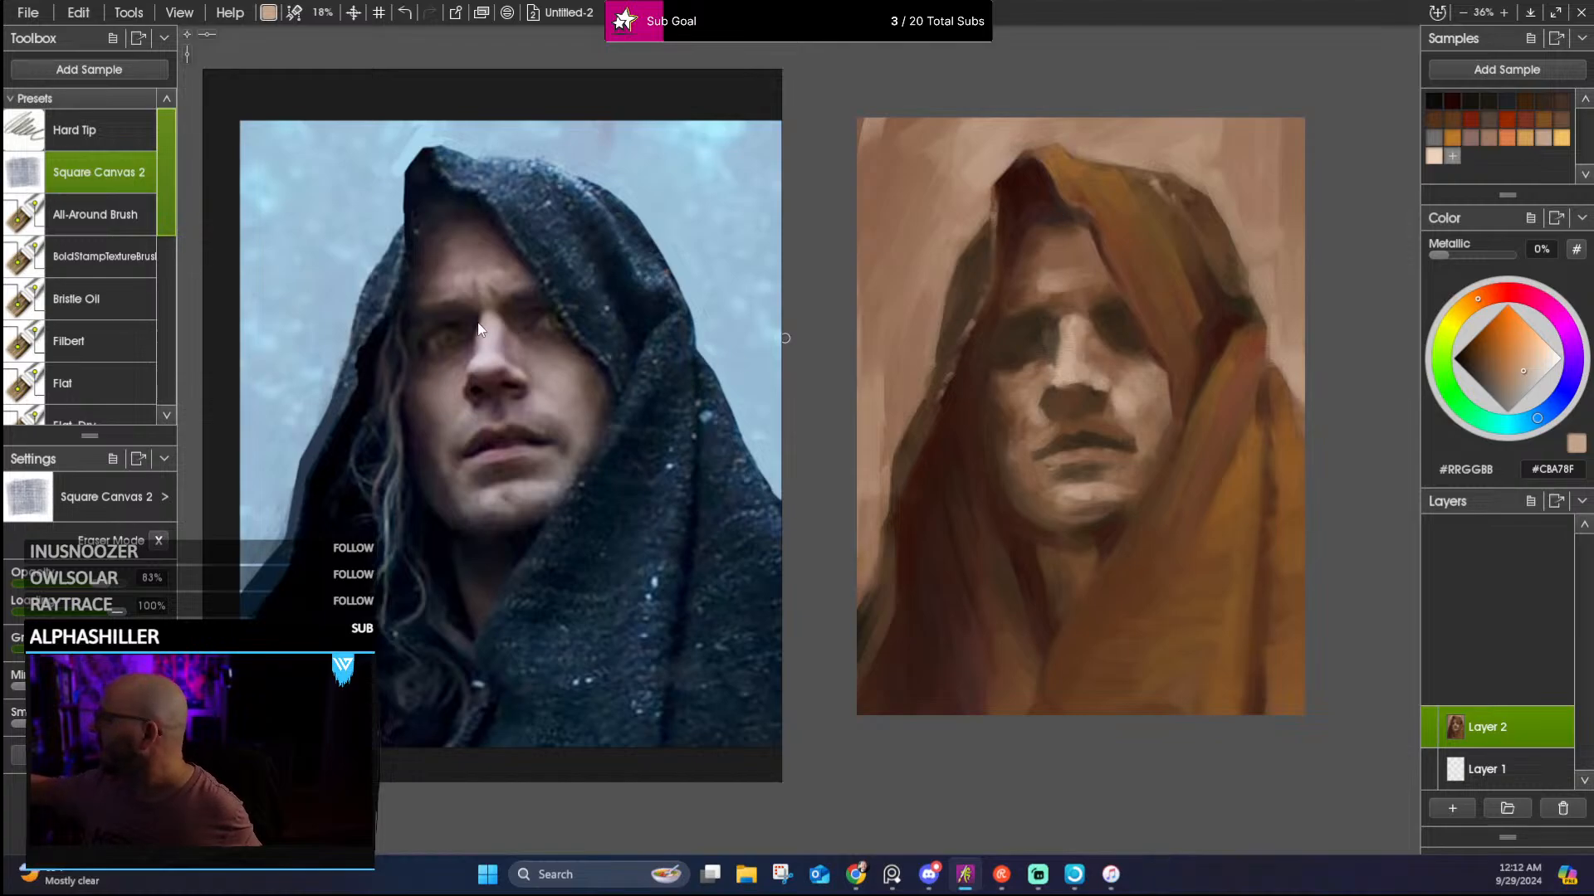
Rework the eye sockets beside the nose bridge with sampled dark browns and a light skin tone
alt+click(1053, 312)
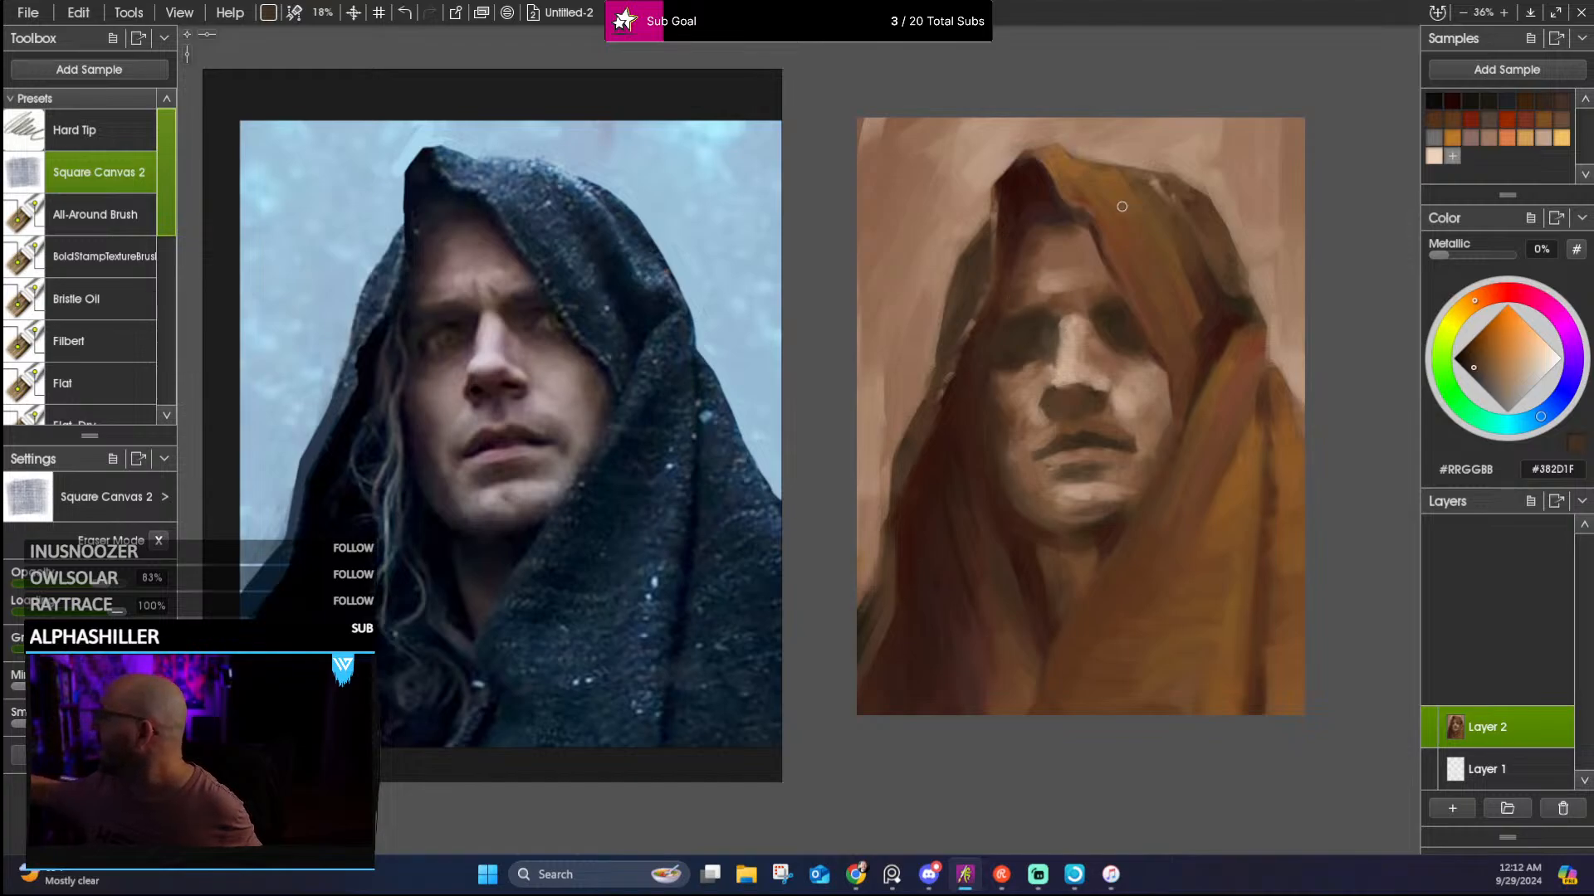
alt+click(1041, 320)
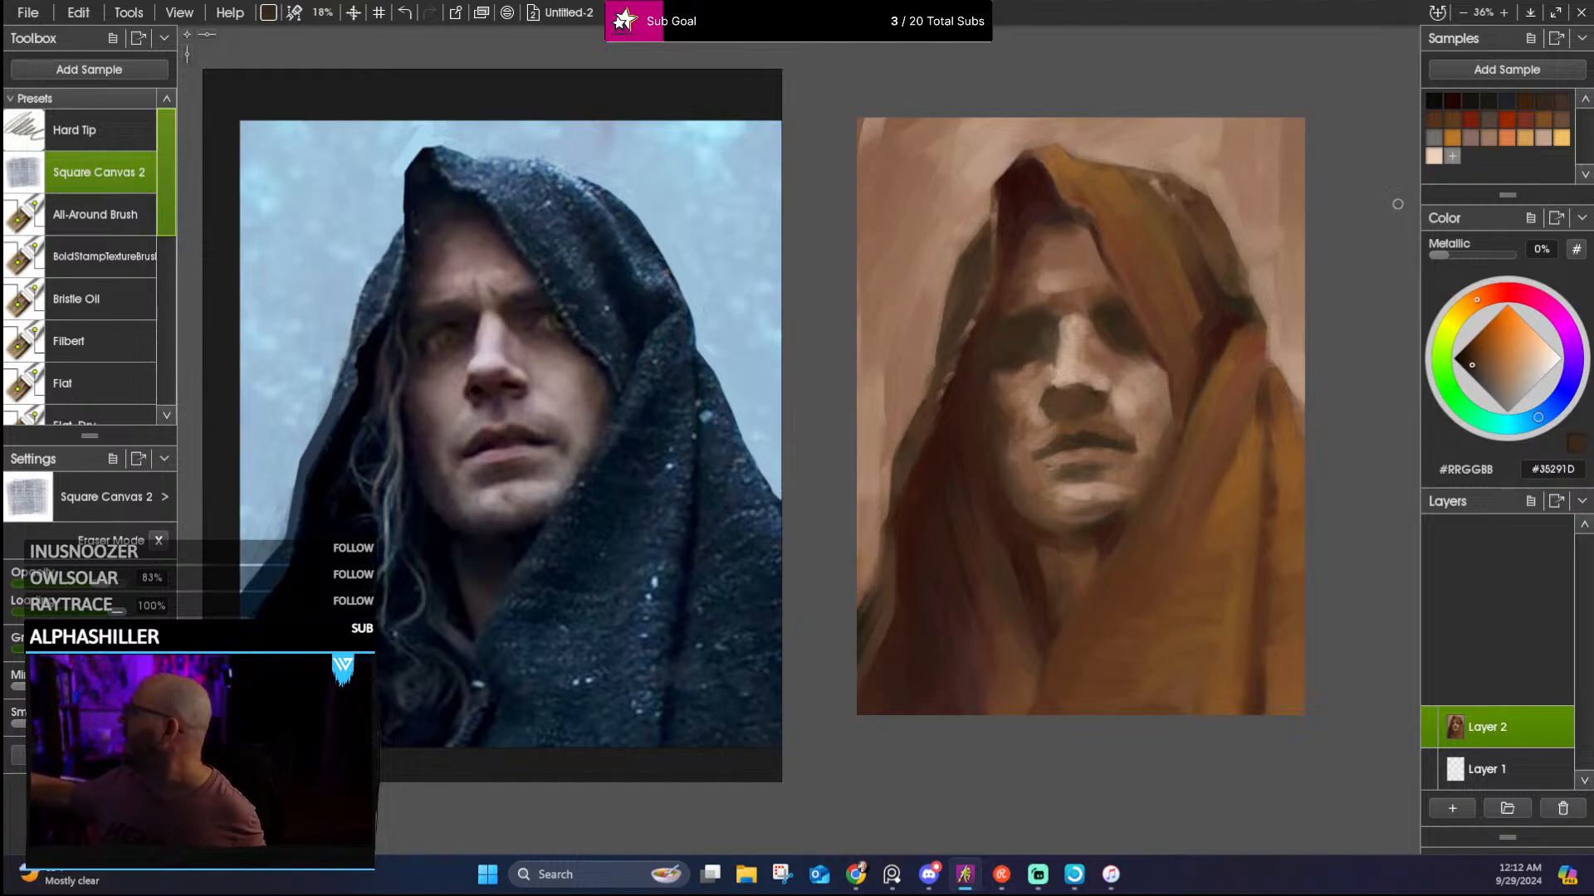
alt+click(1101, 327)
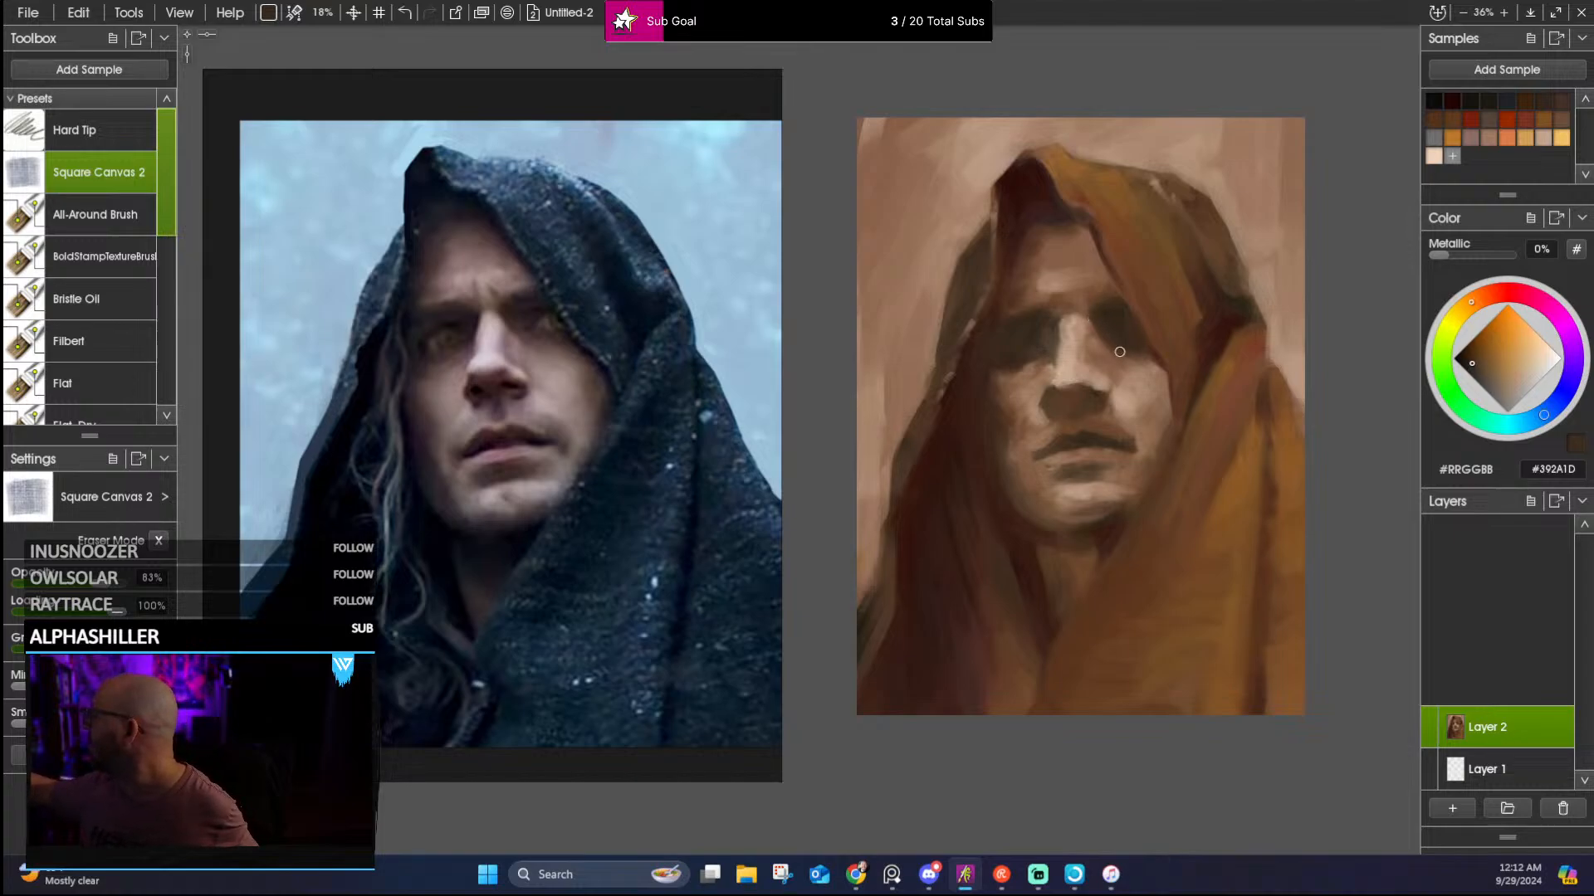
alt+click(1062, 349)
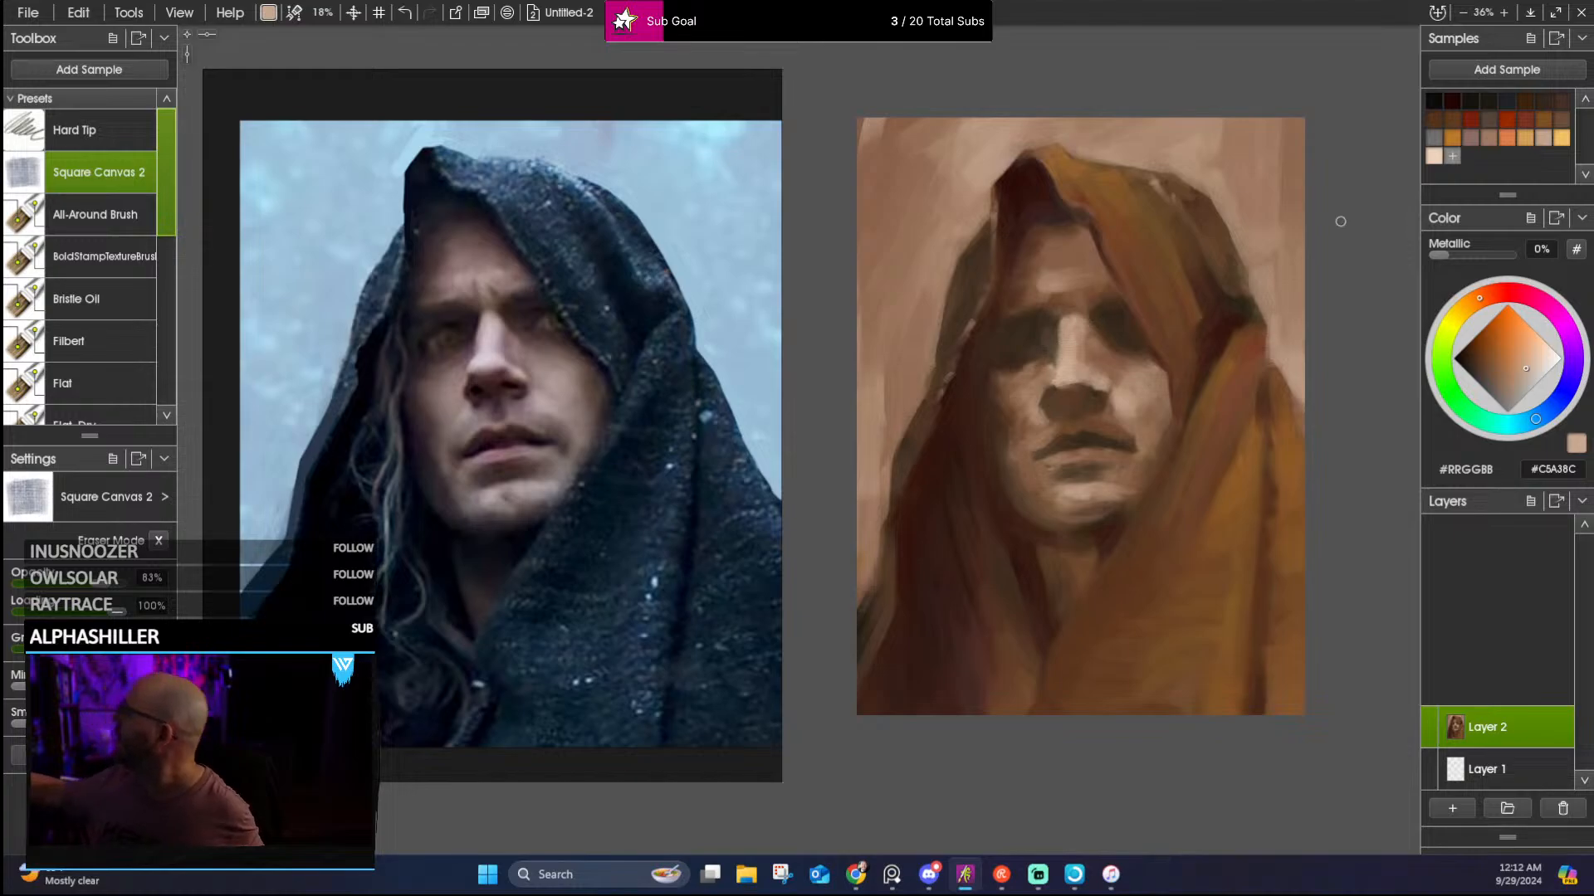
Refine the right side of the nose and its nostril with sampled mid and dark browns
alt+click(1110, 382)
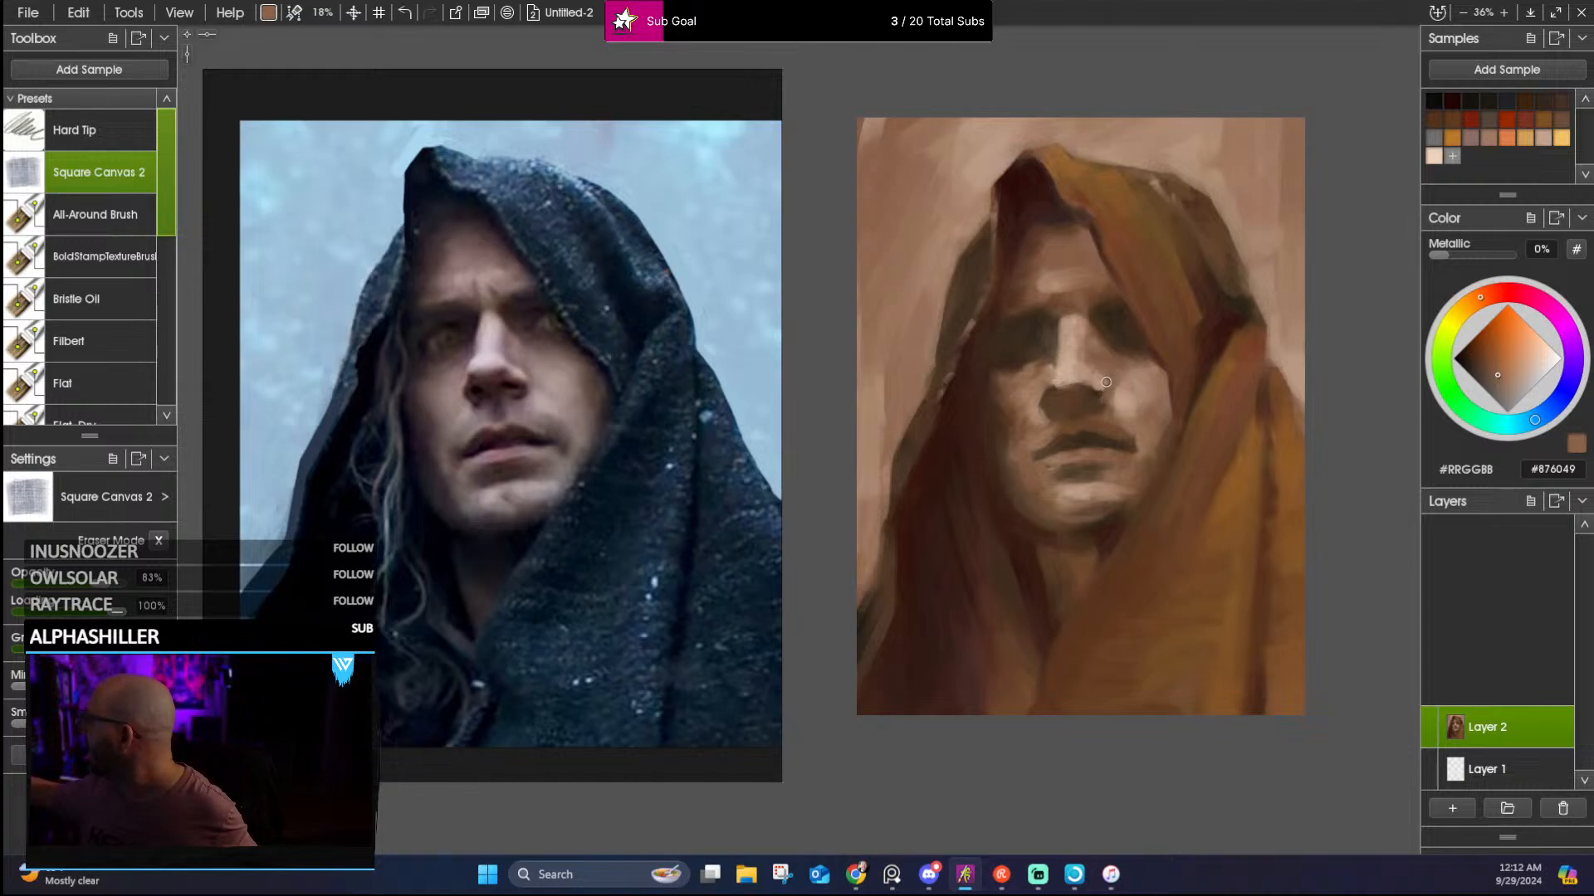
alt+click(1096, 391)
alt+click(1096, 392)
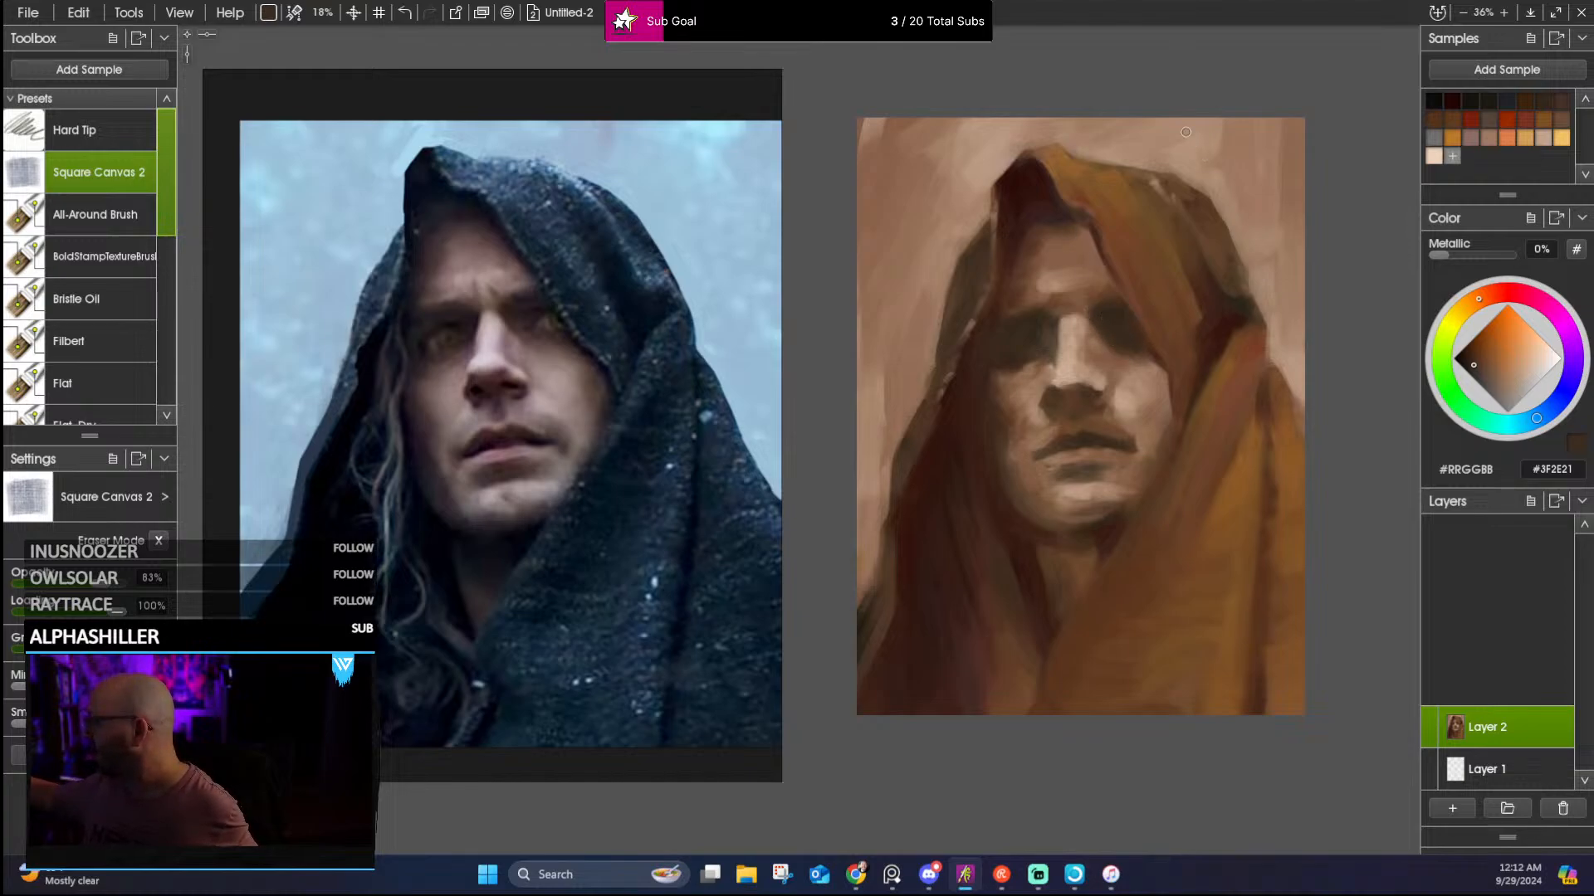
Touch up the shadows around the painted face's cheek, jaw and chin using sampled browns and a dark red swatch
alt+click(1059, 464)
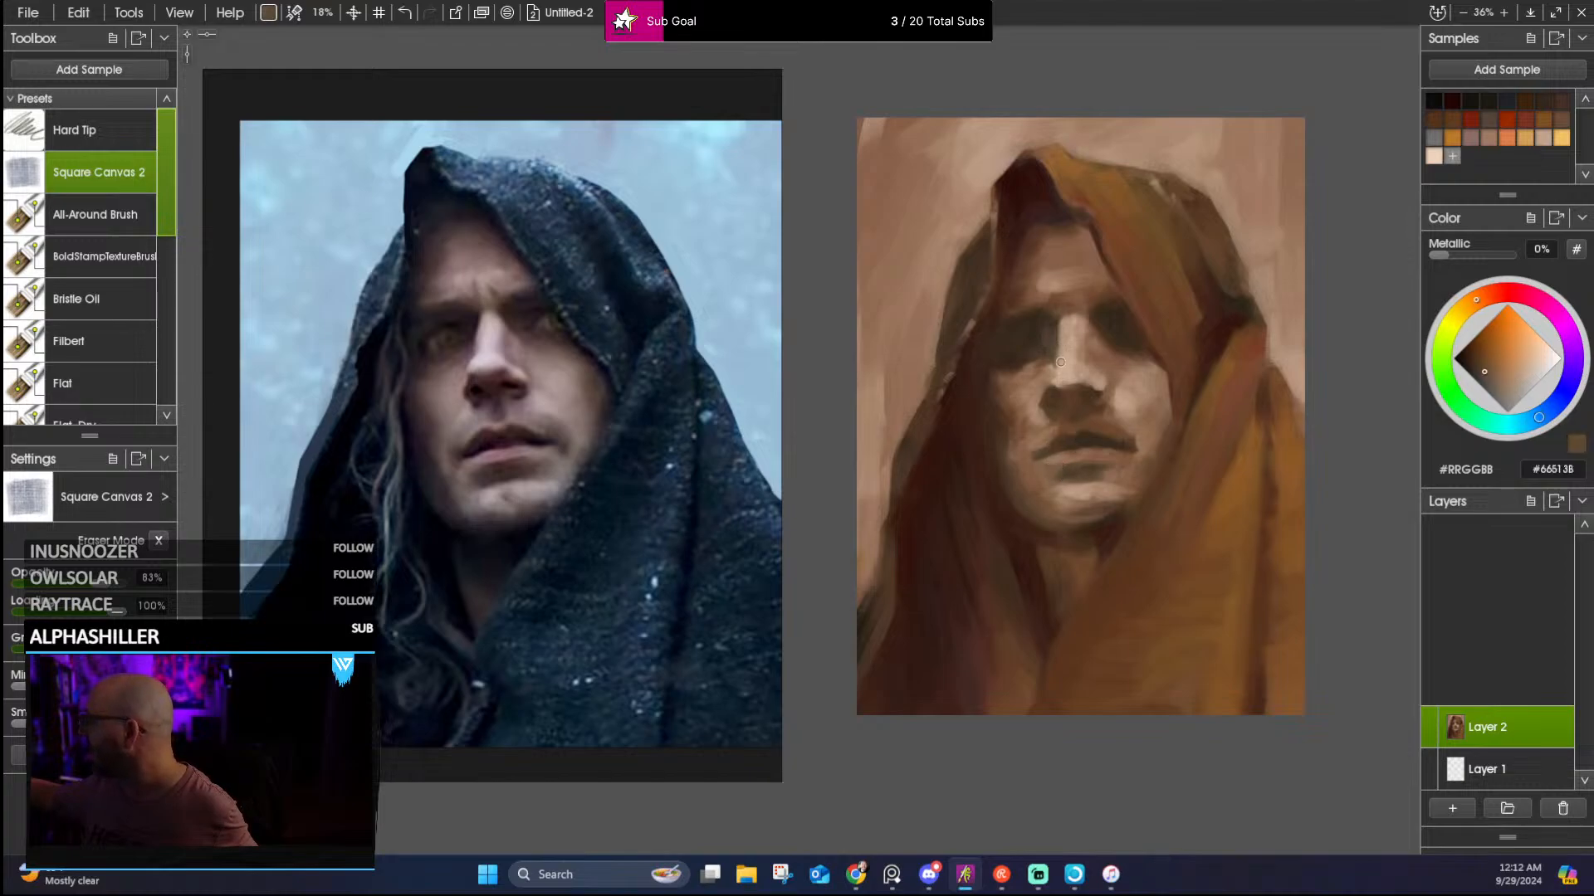
alt+click(1064, 489)
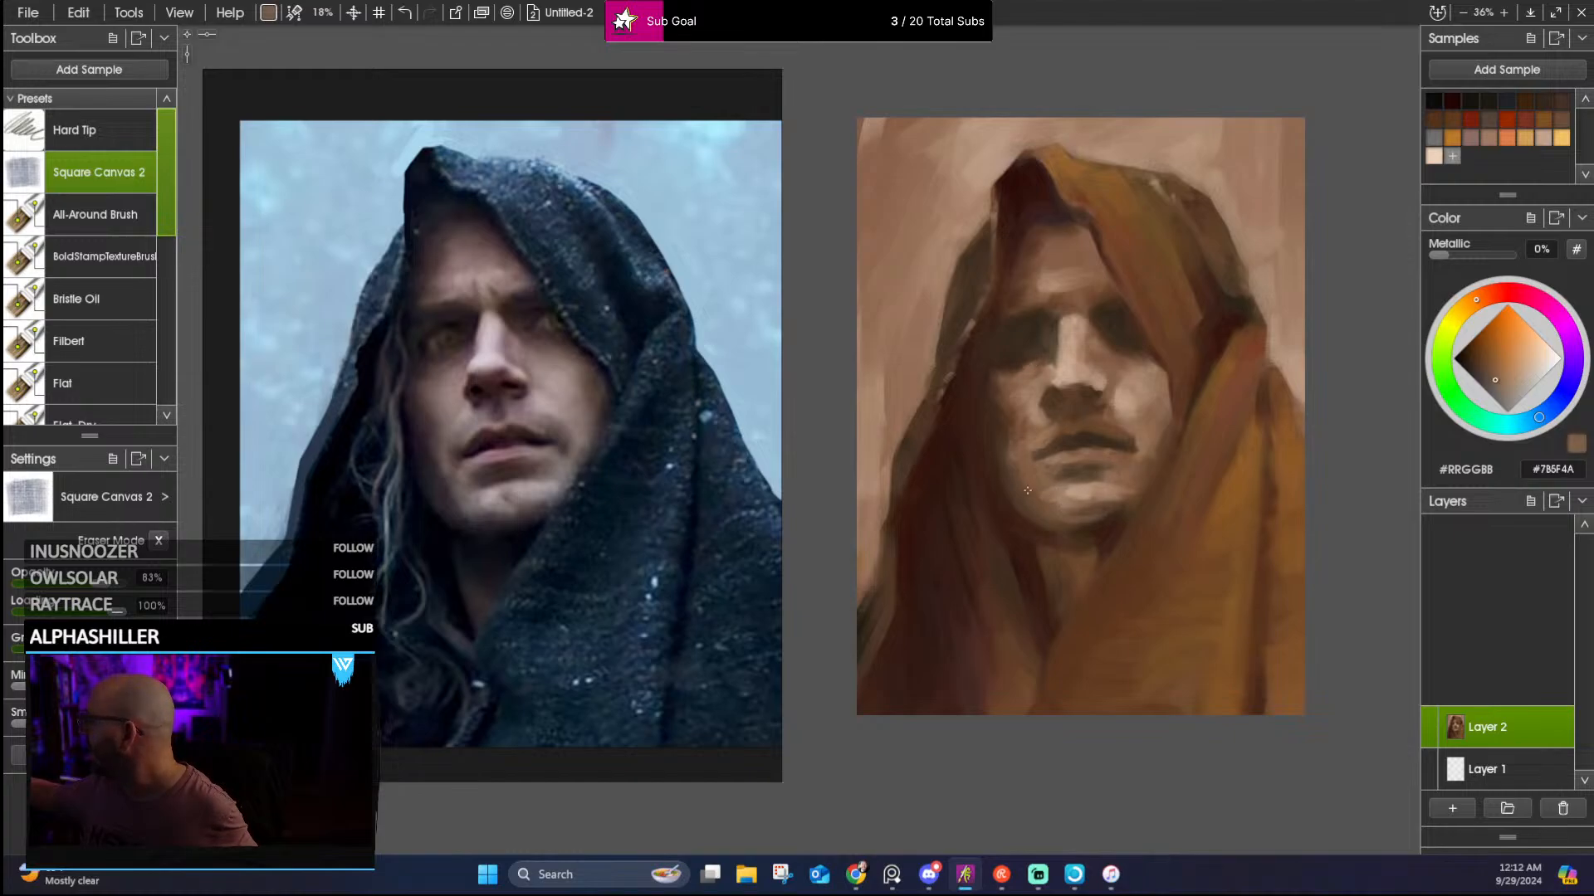
alt+click(1027, 490)
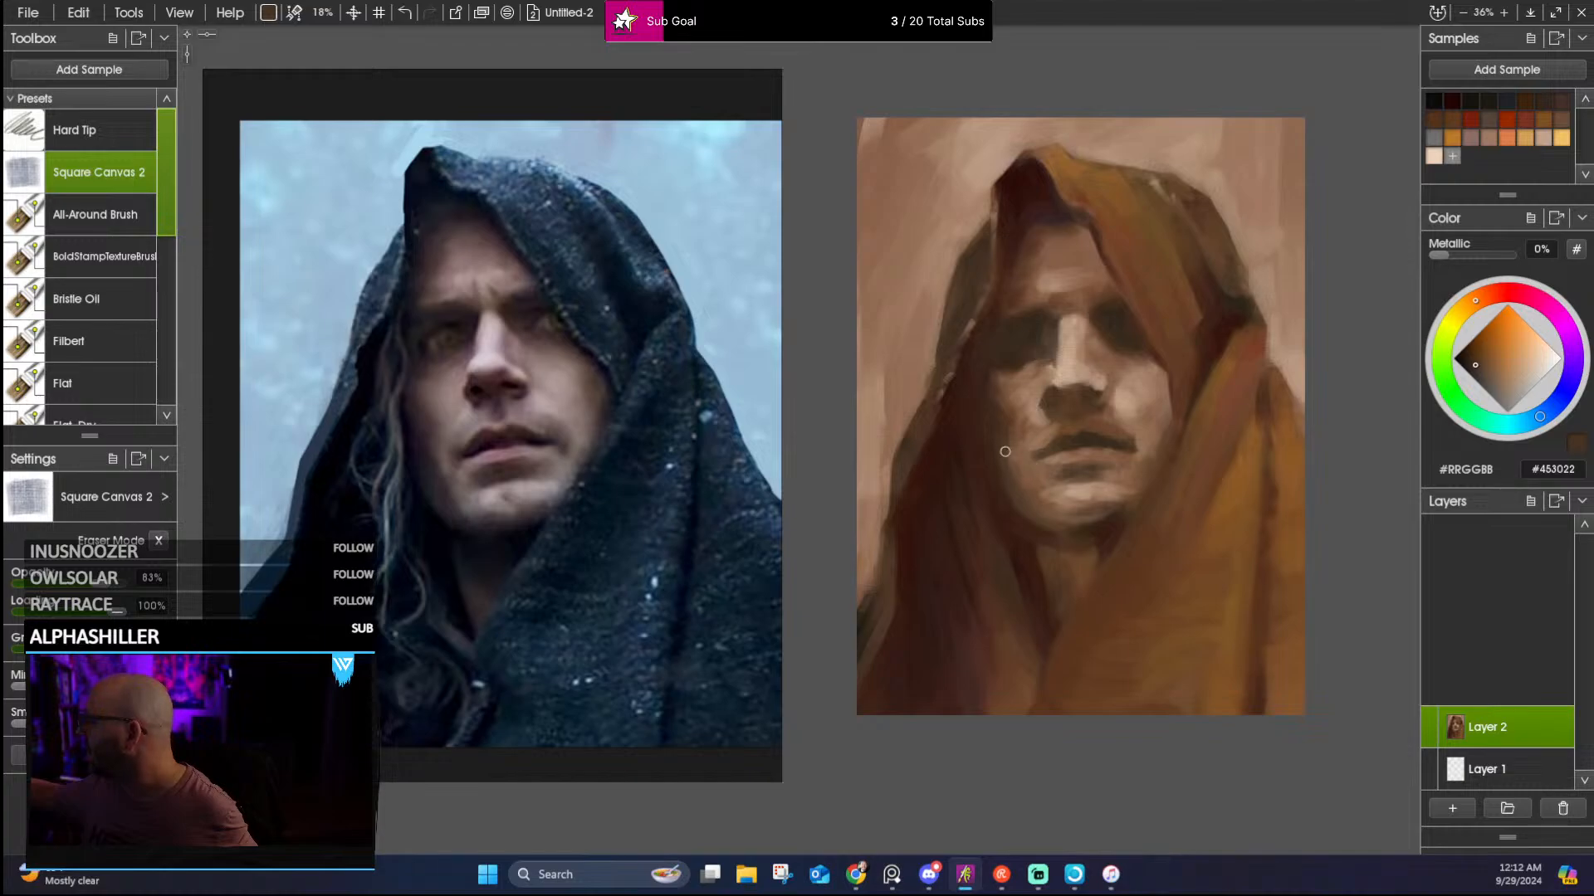
alt+click(1009, 459)
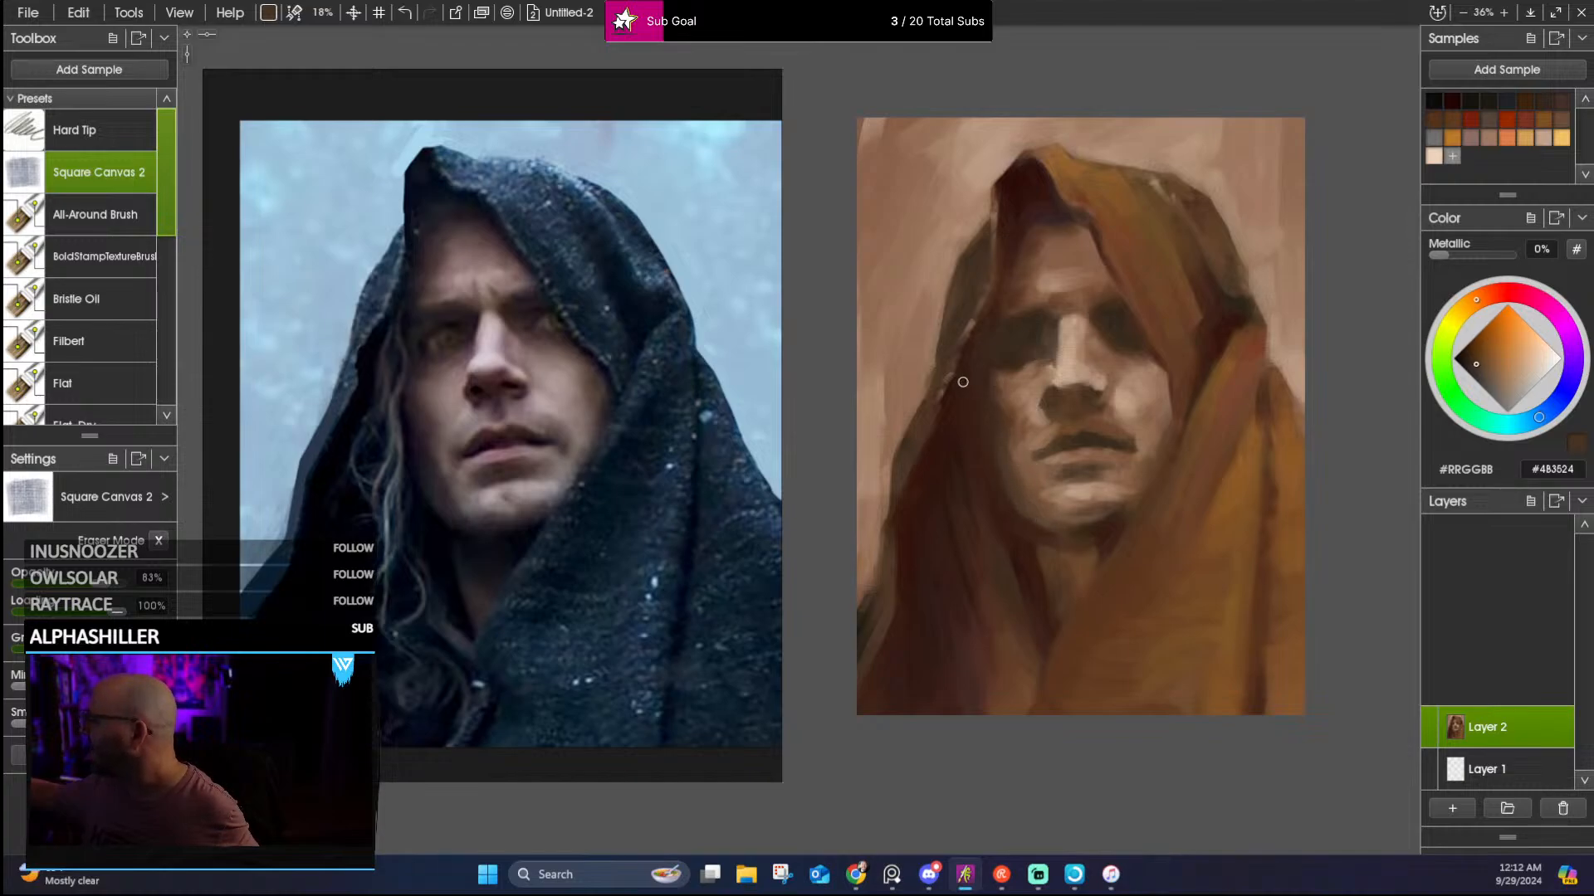
alt+click(1060, 514)
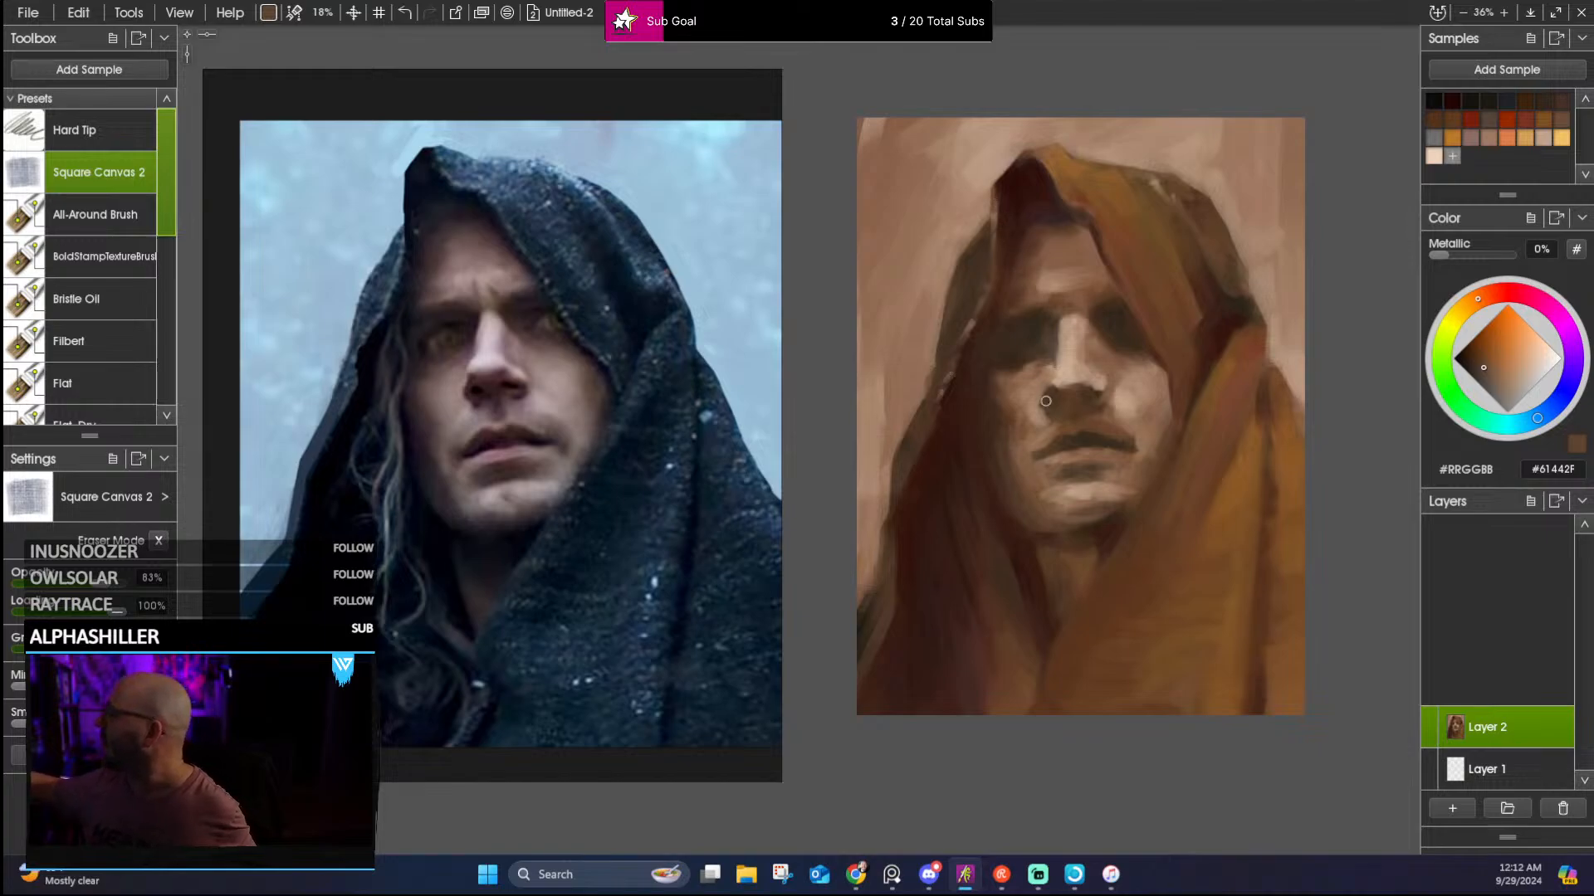
alt+click(998, 412)
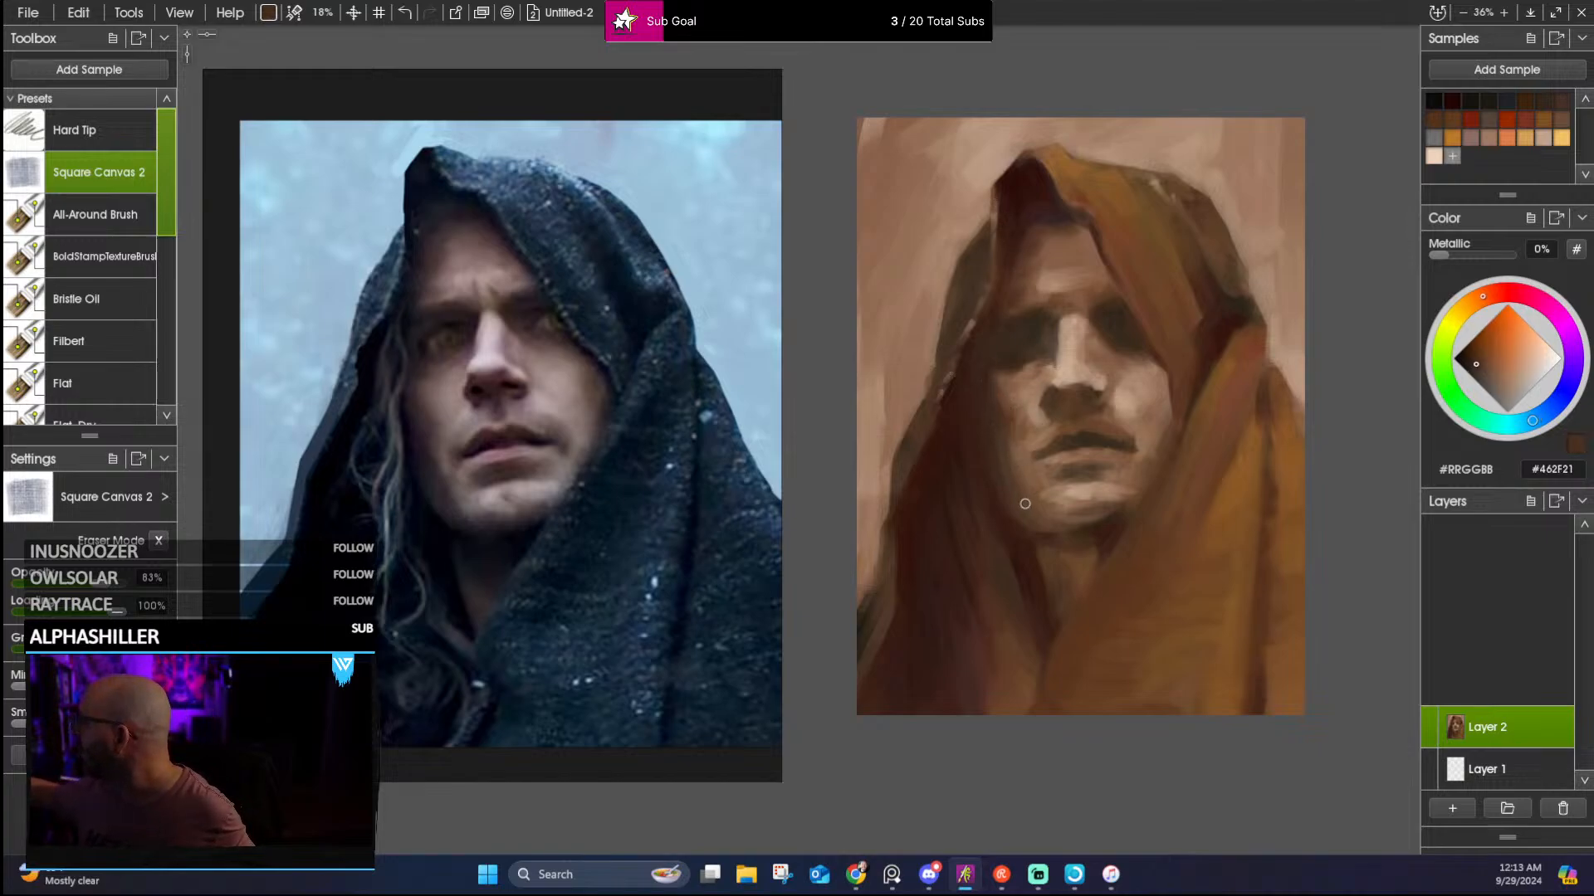
click(1448, 97)
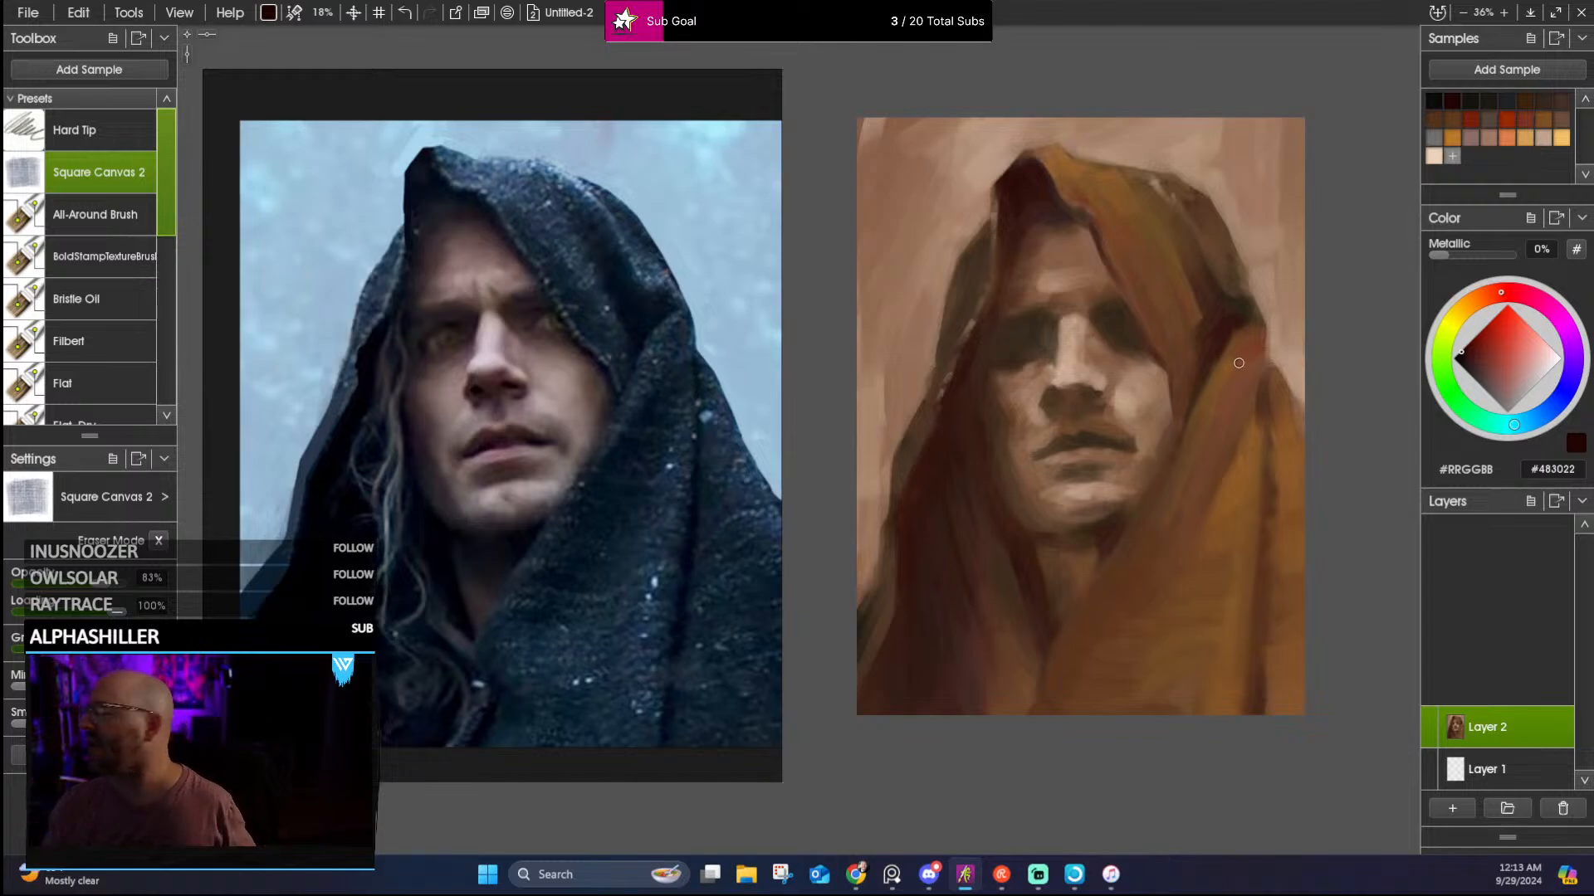
Duplicate Layer 2 and choose the Filbert brush for painting on the copy
right_click(1459, 741)
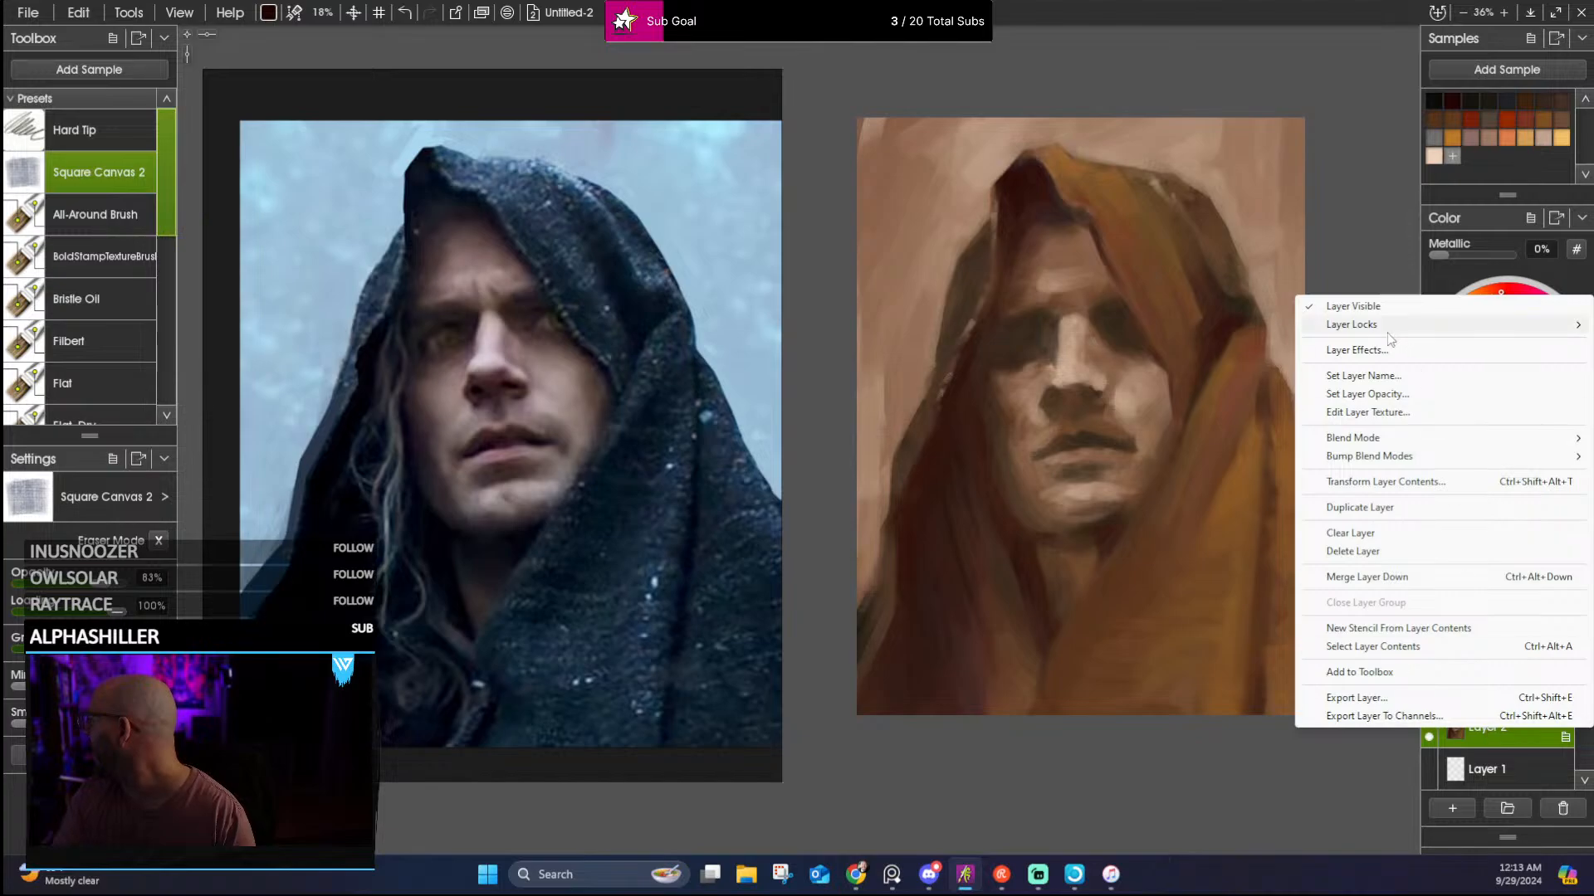
click(1363, 509)
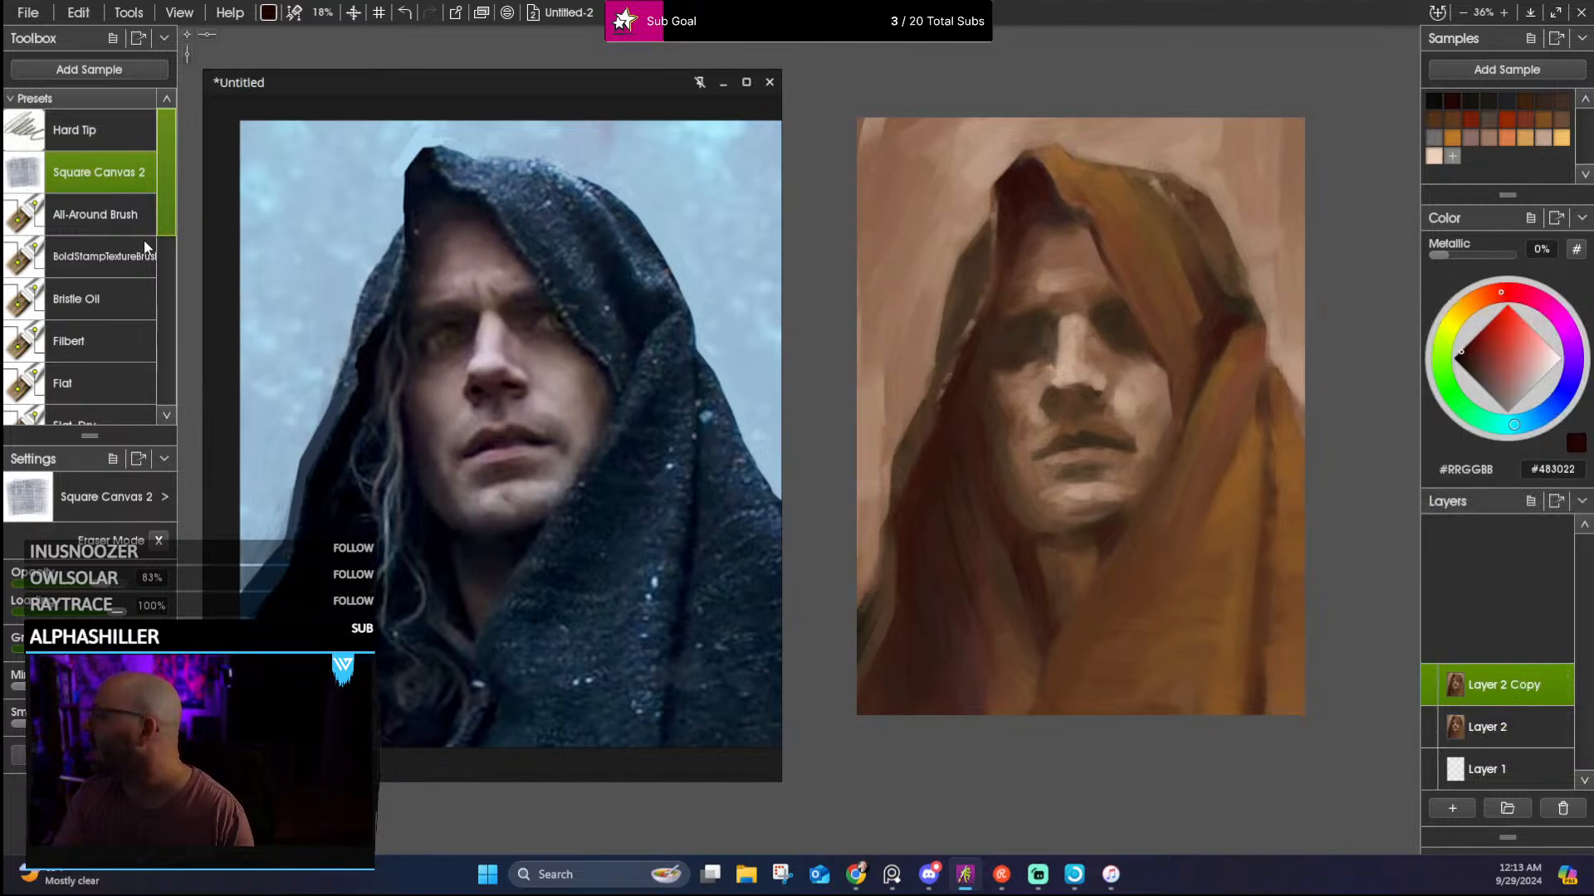
scroll(126, 322, down, 3)
click(93, 266)
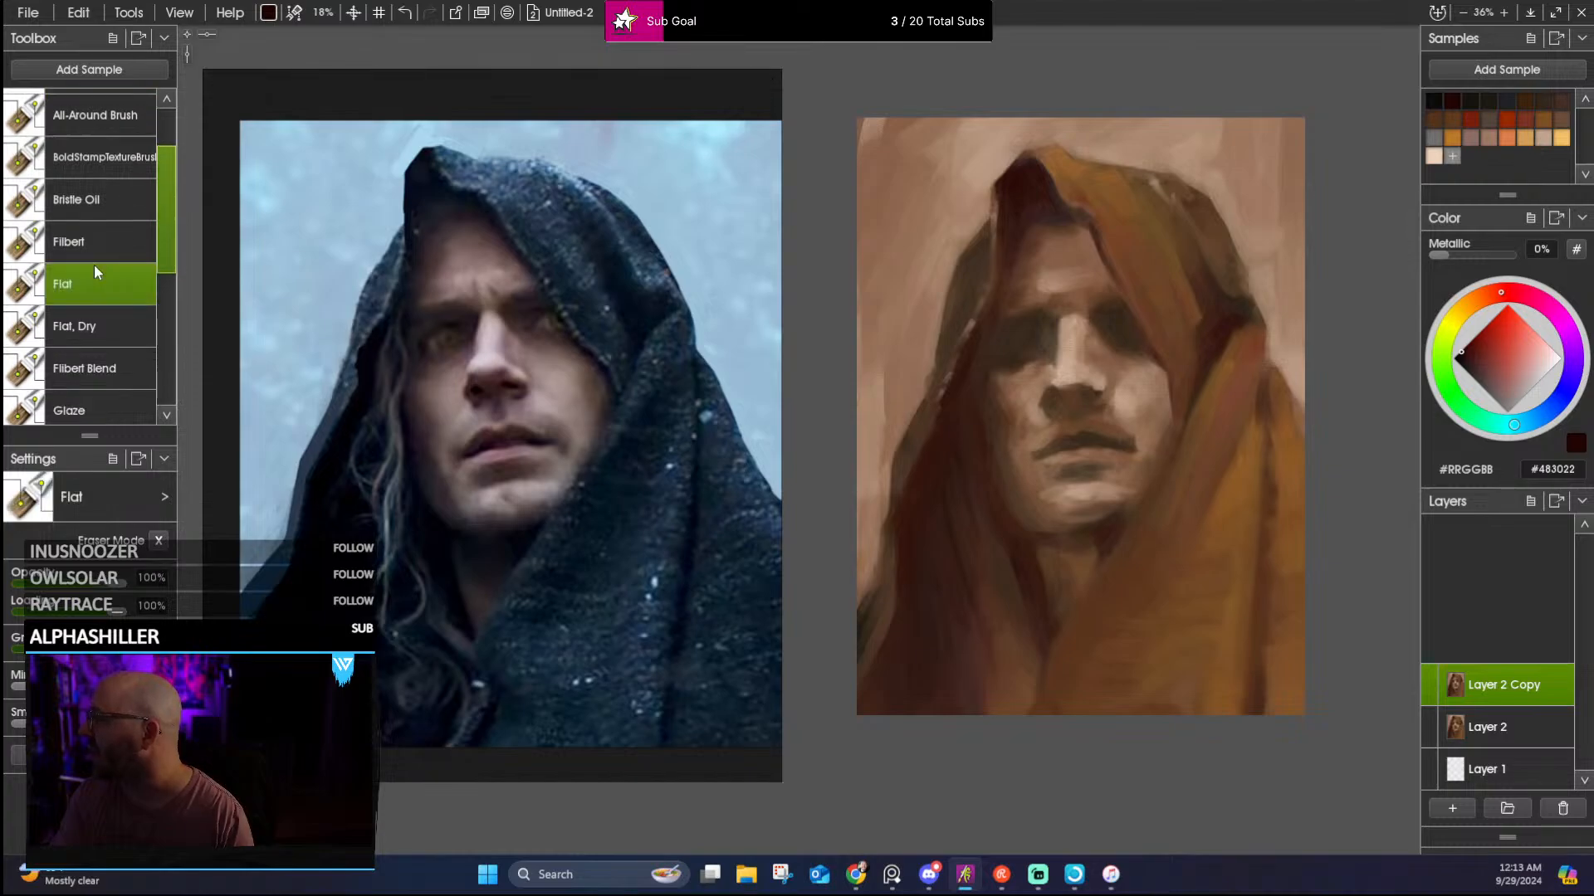
click(103, 234)
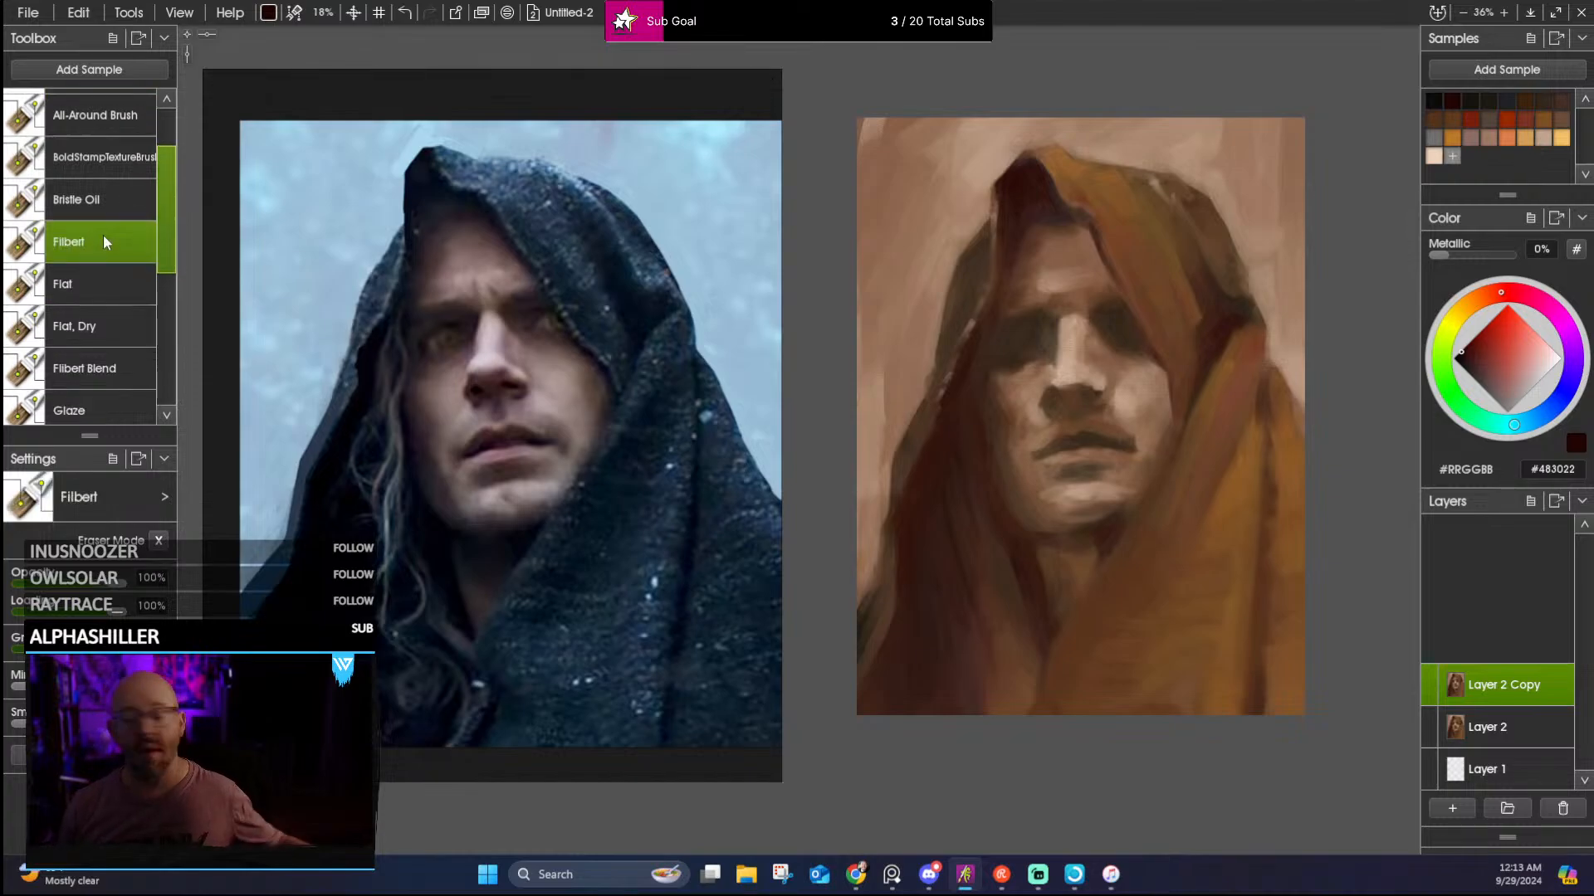
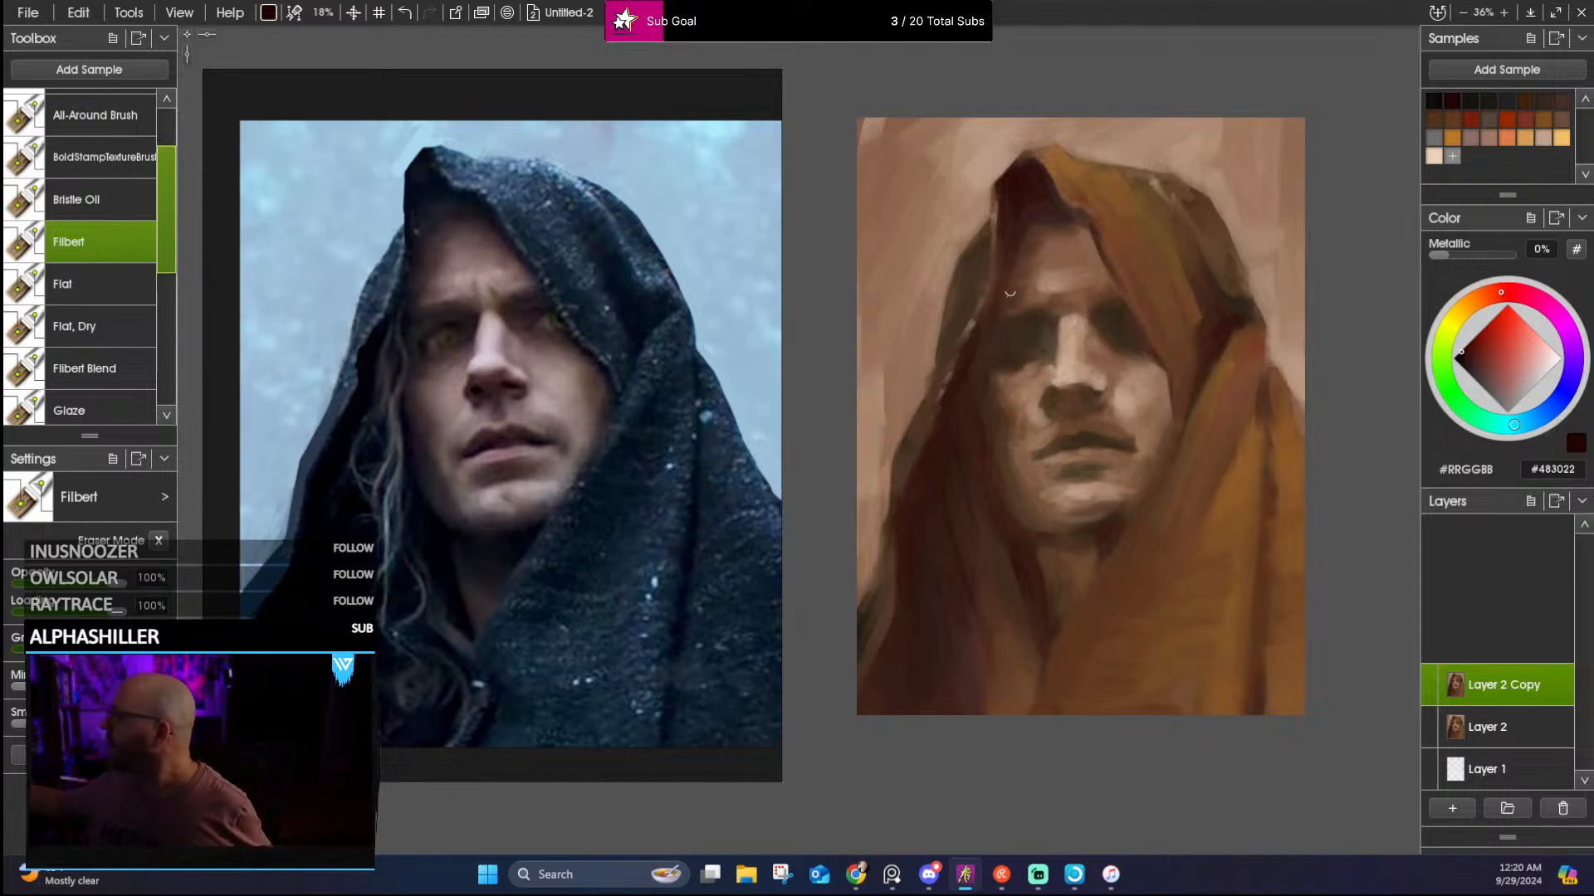
Rework the shadowed eye socket and upper cheek with the Filbert brush at 29%, using browns sampled from the face
alt+click(1013, 382)
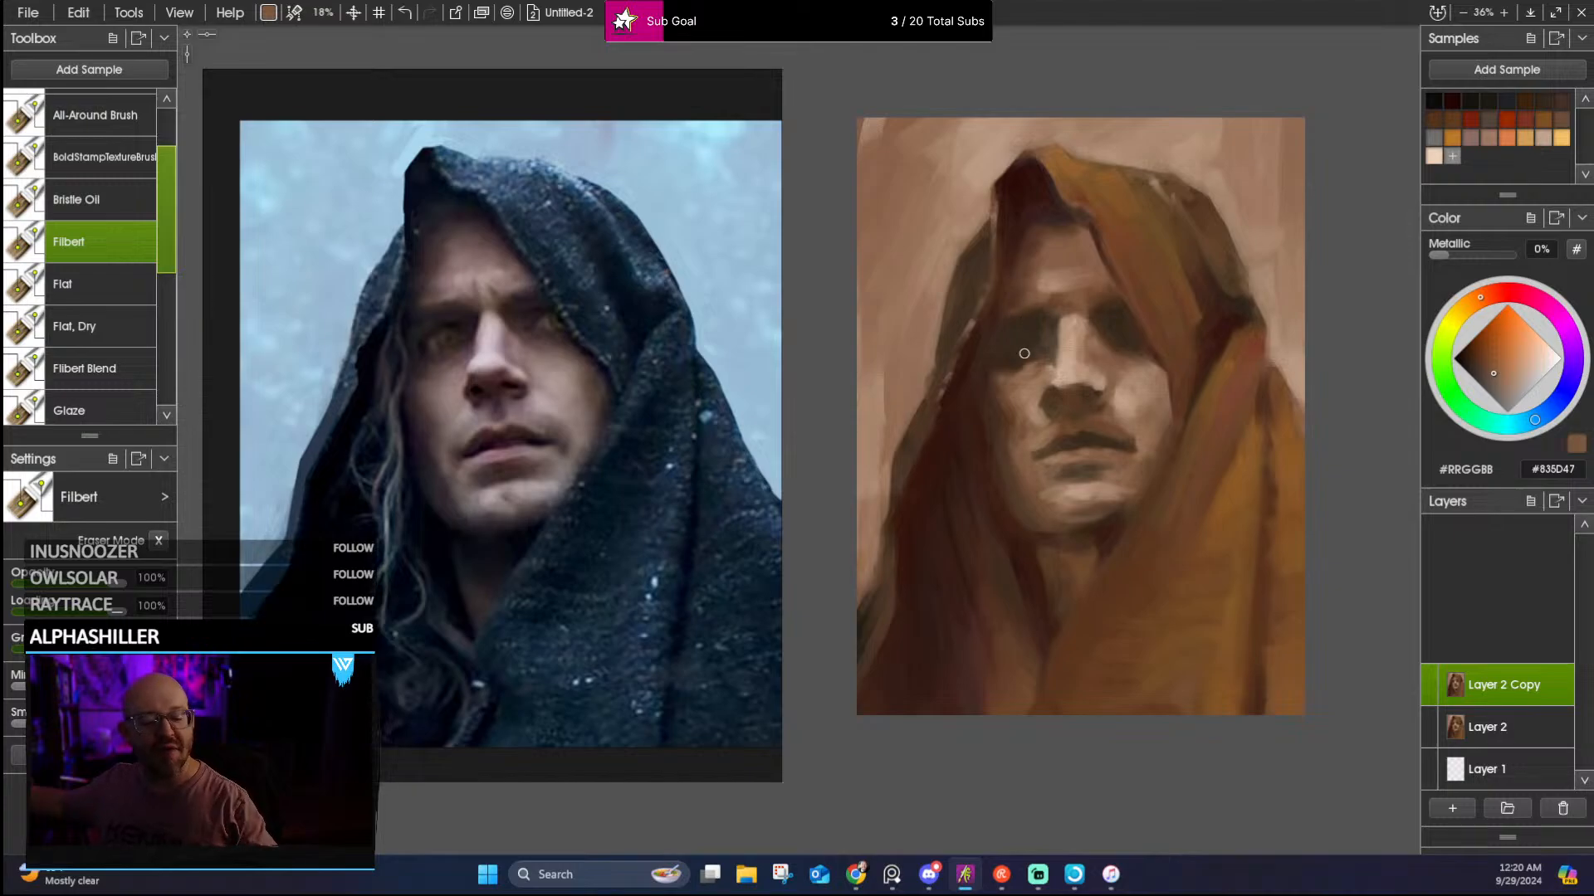
key(])
key(])
key(])
key(])
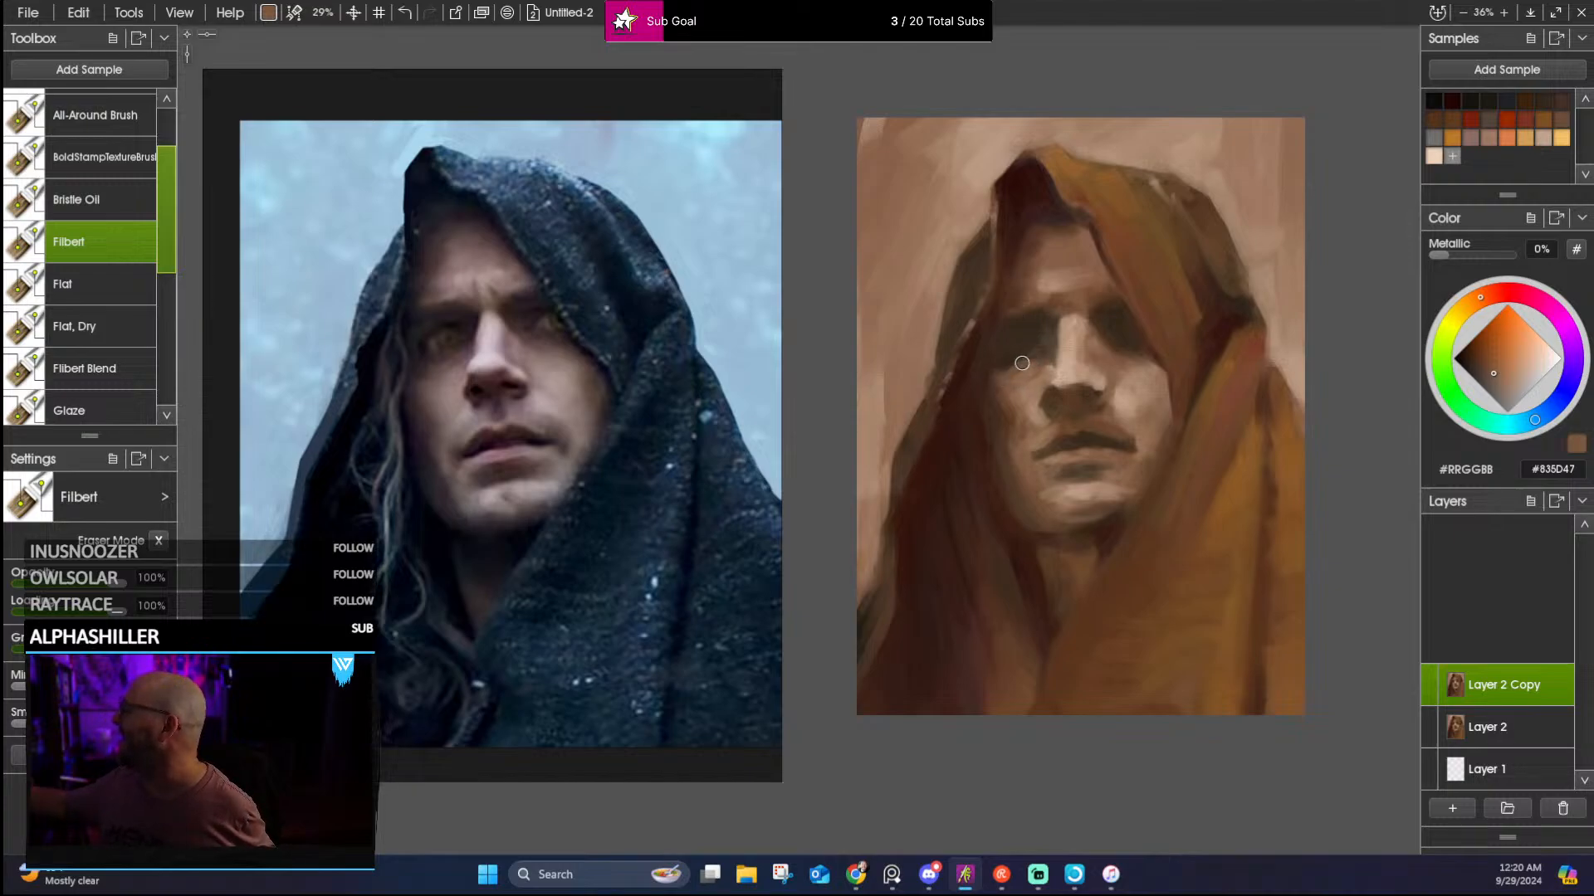
alt+click(1022, 359)
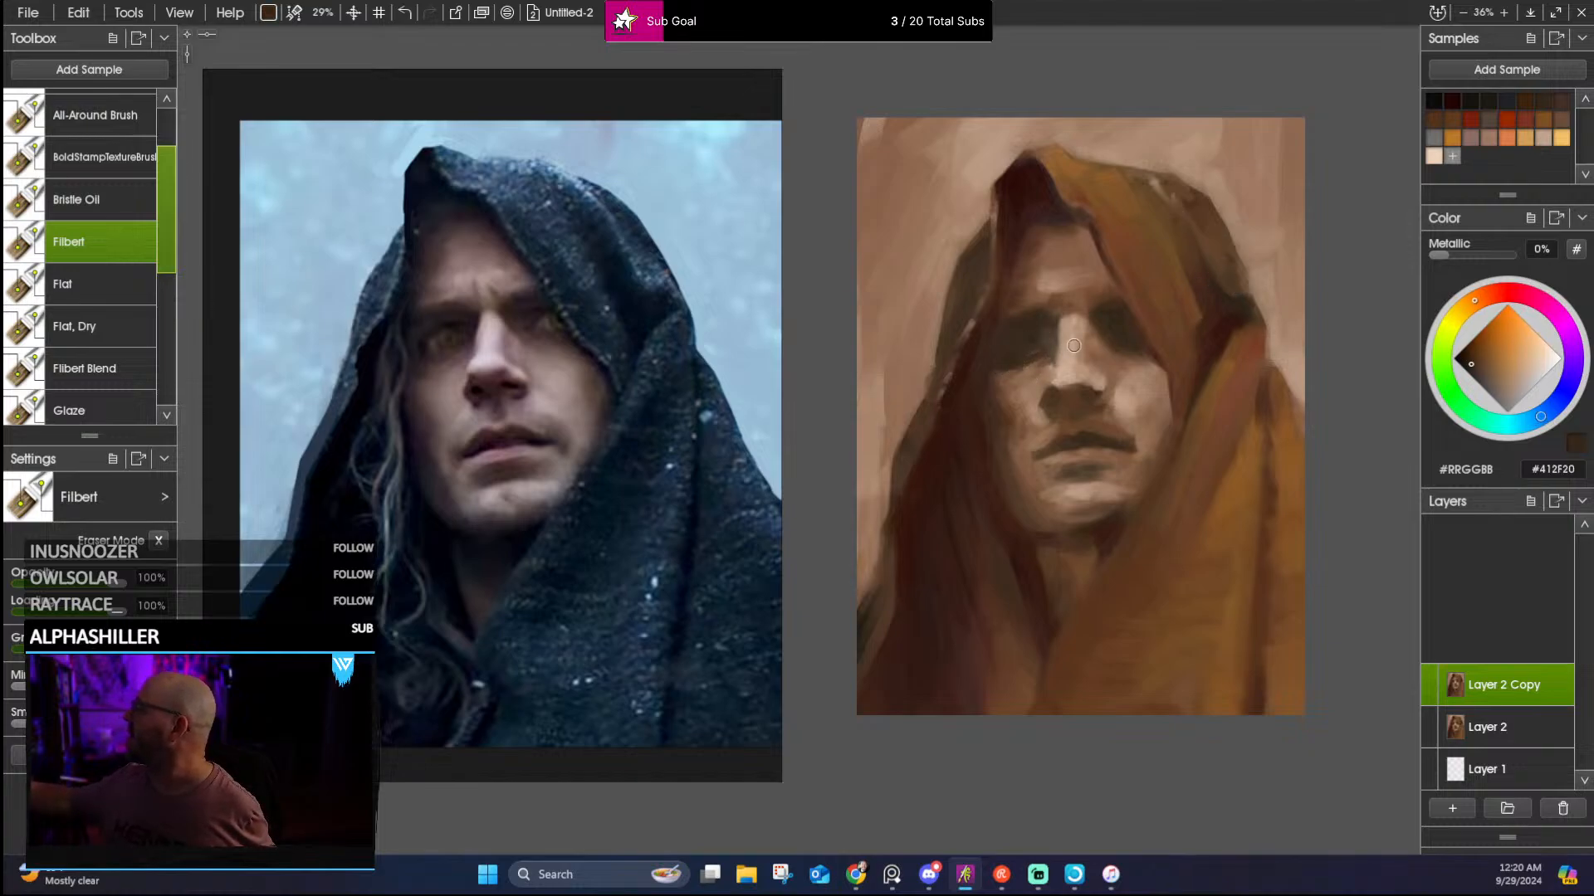
alt+click(1035, 339)
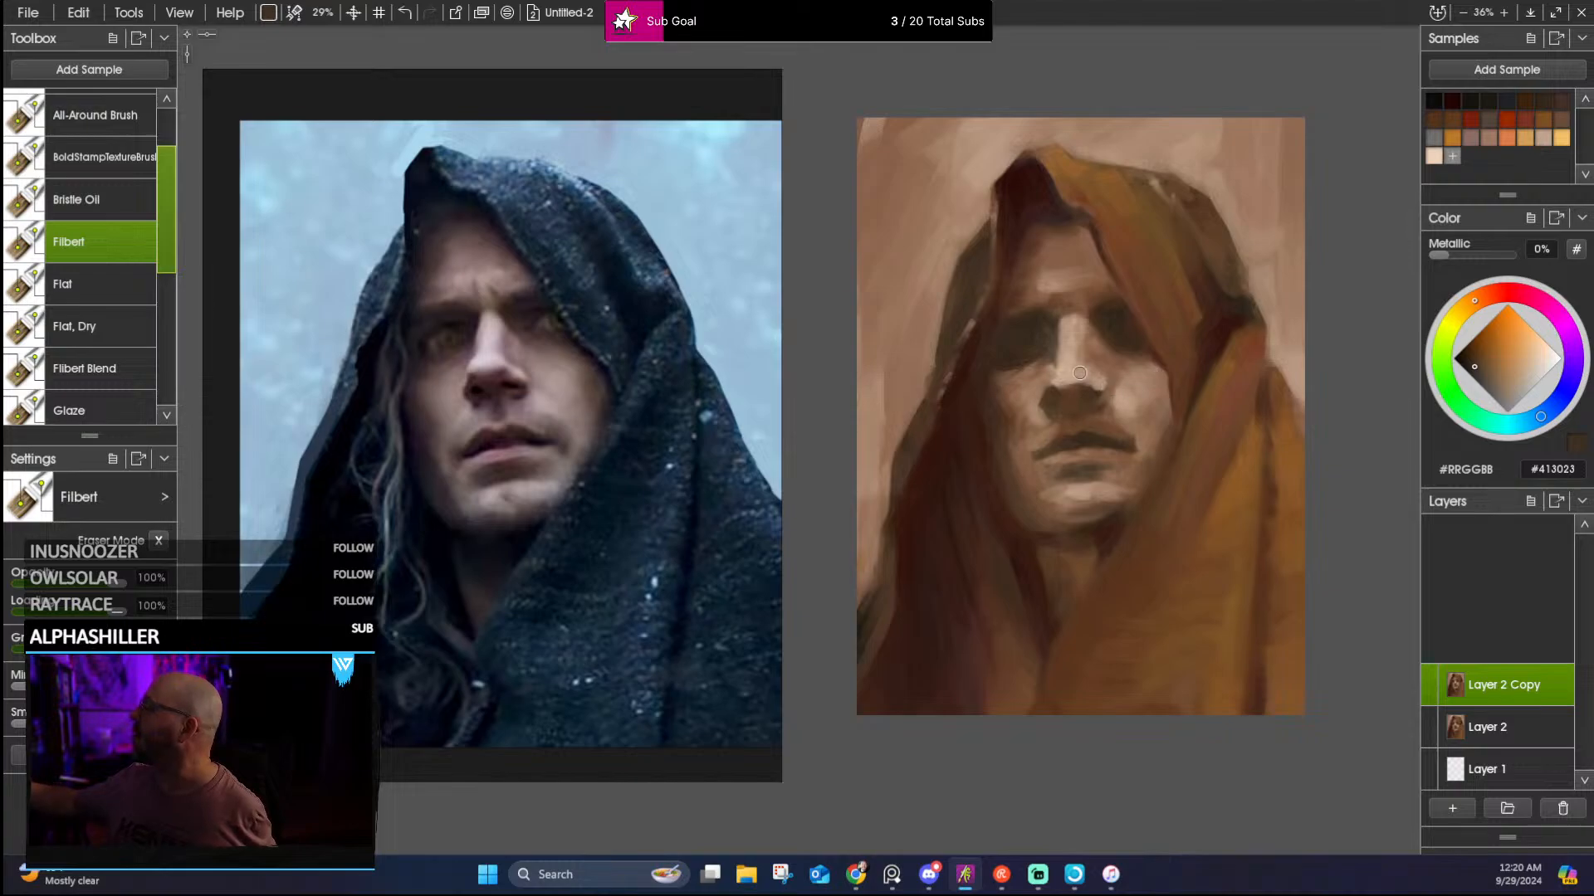
alt+click(1029, 380)
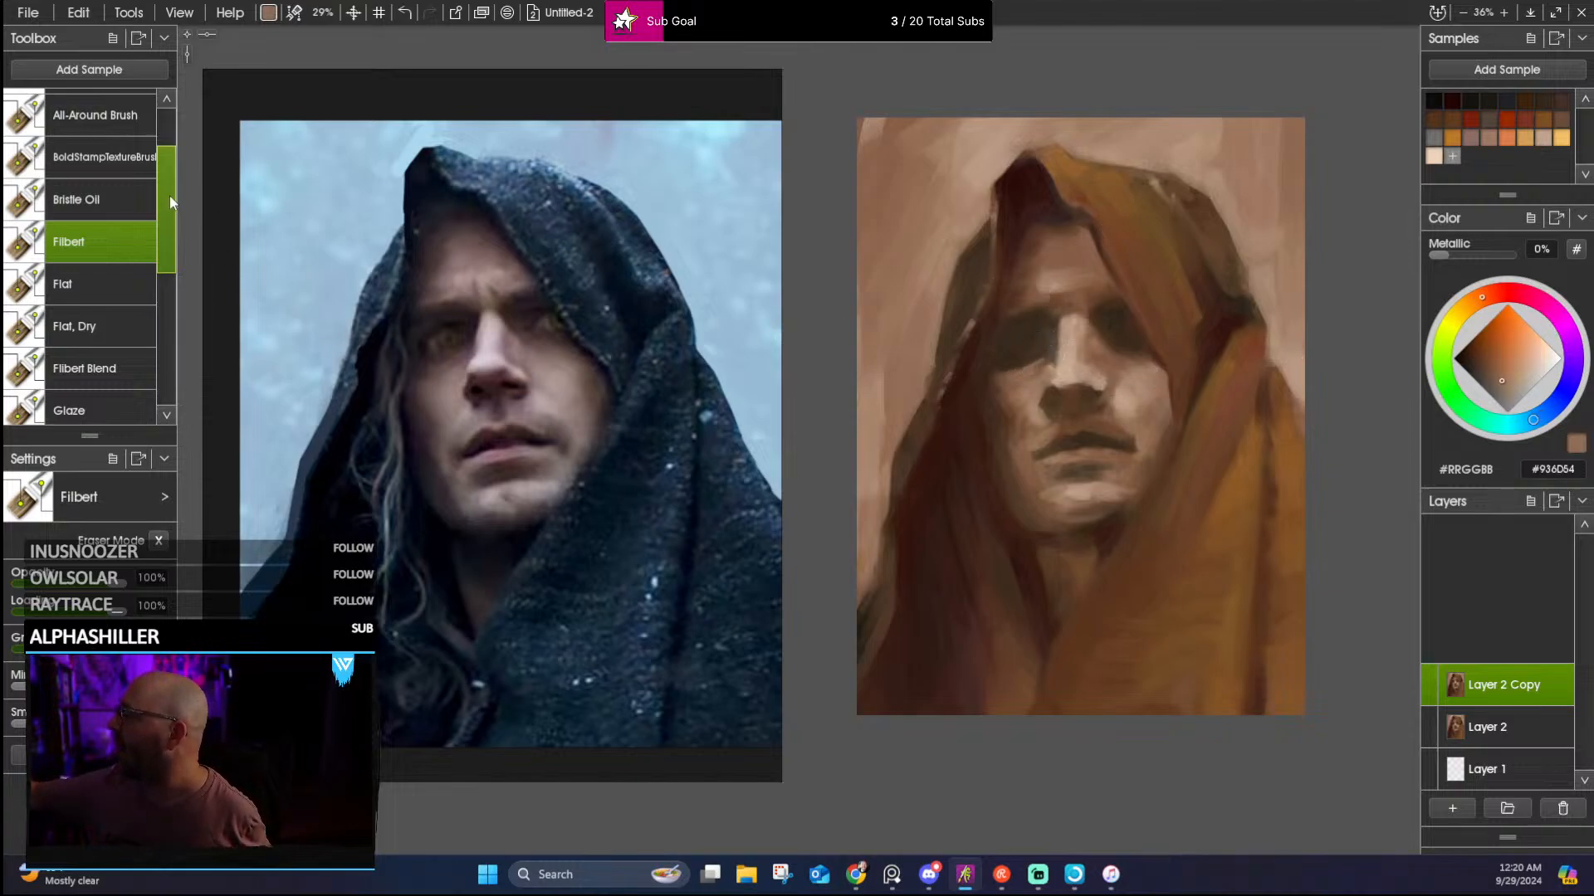
Add lighter skin strokes beneath the shadowed eye with Wes Oil Blender 1, using tones sampled from the cheek
drag(170, 196, 183, 332)
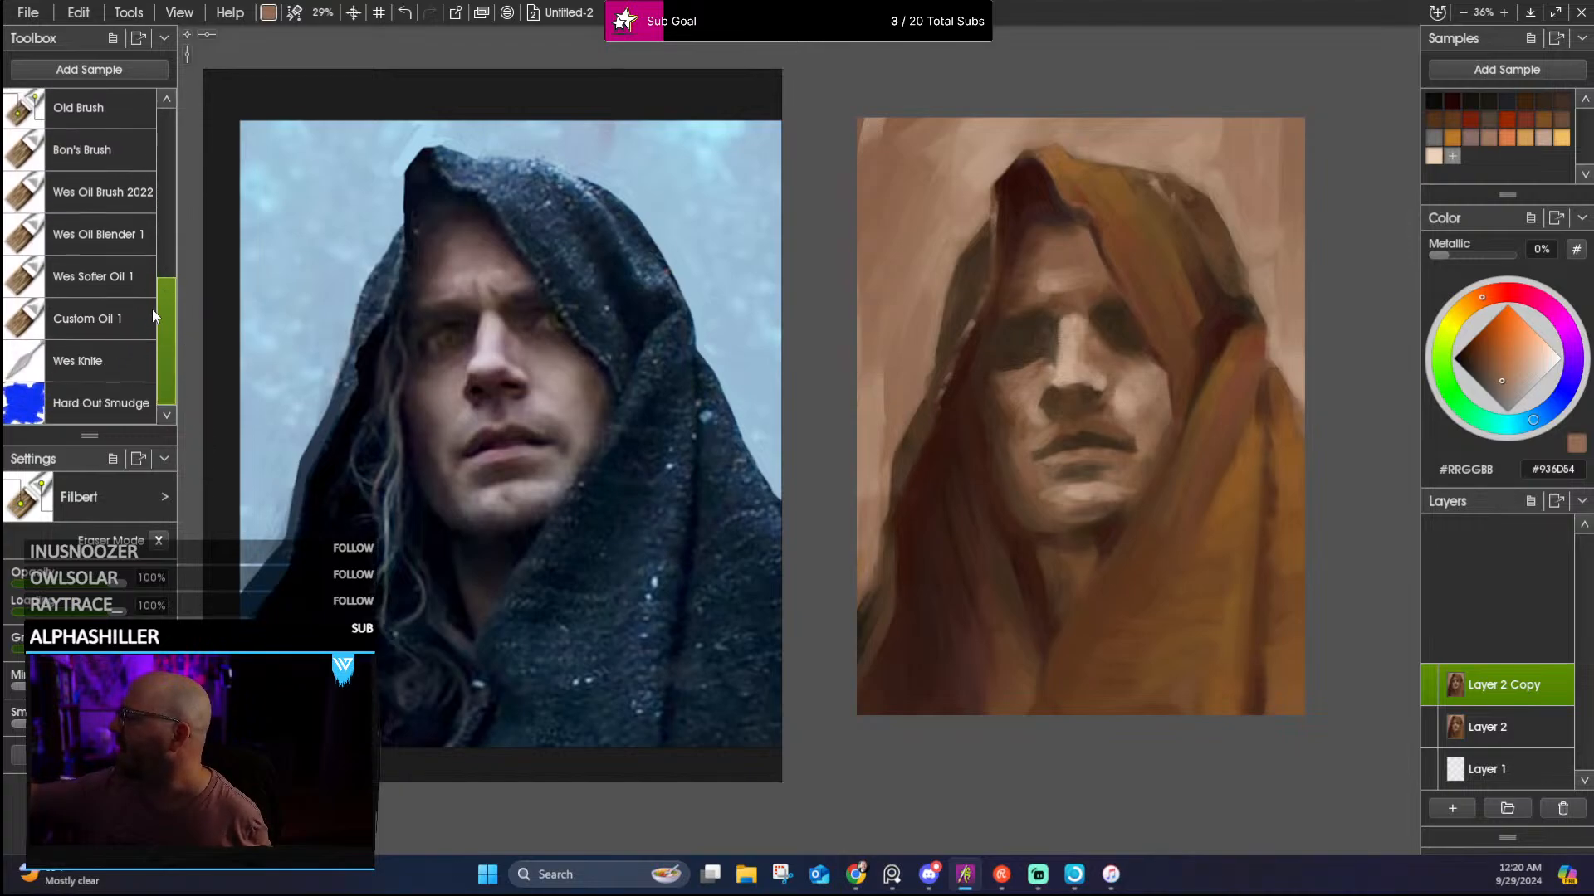
drag(166, 320, 166, 324)
click(141, 276)
click(139, 236)
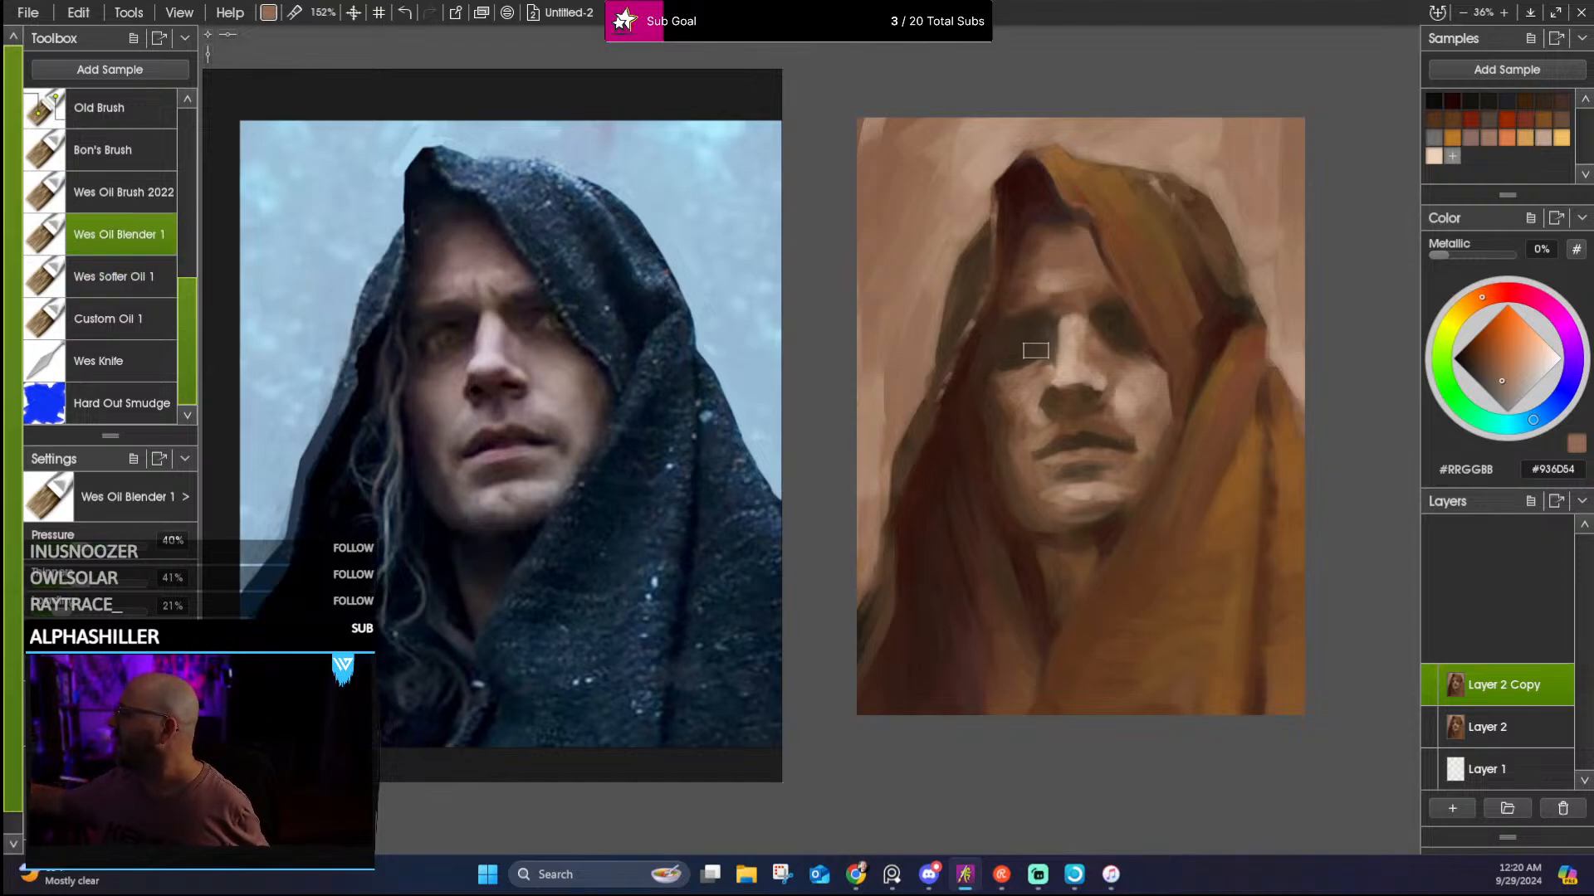
alt+click(1014, 373)
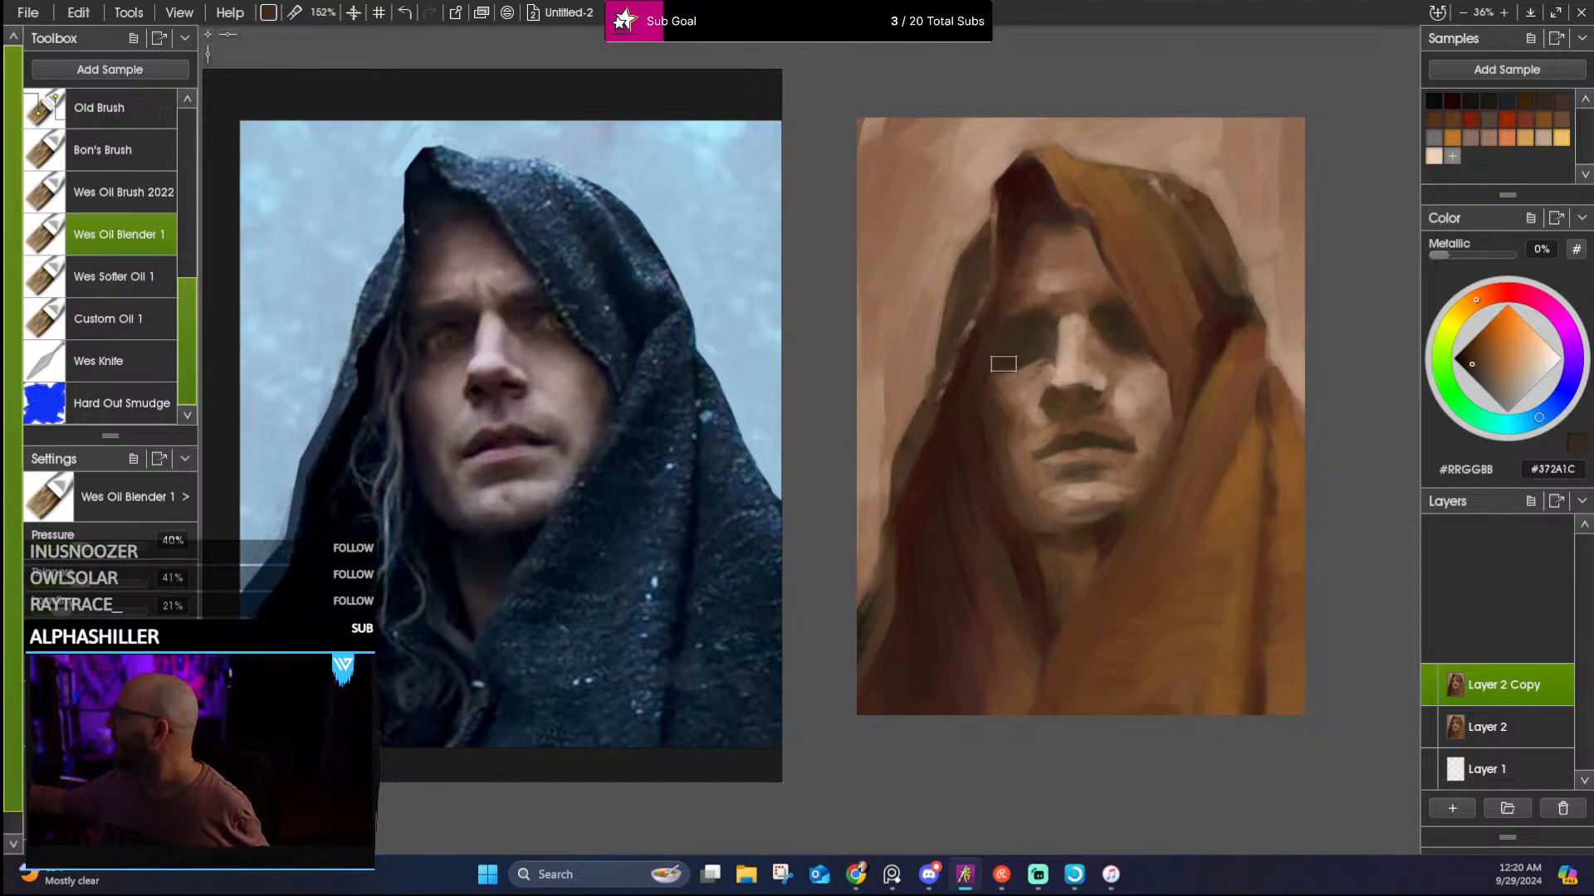
alt+click(1013, 371)
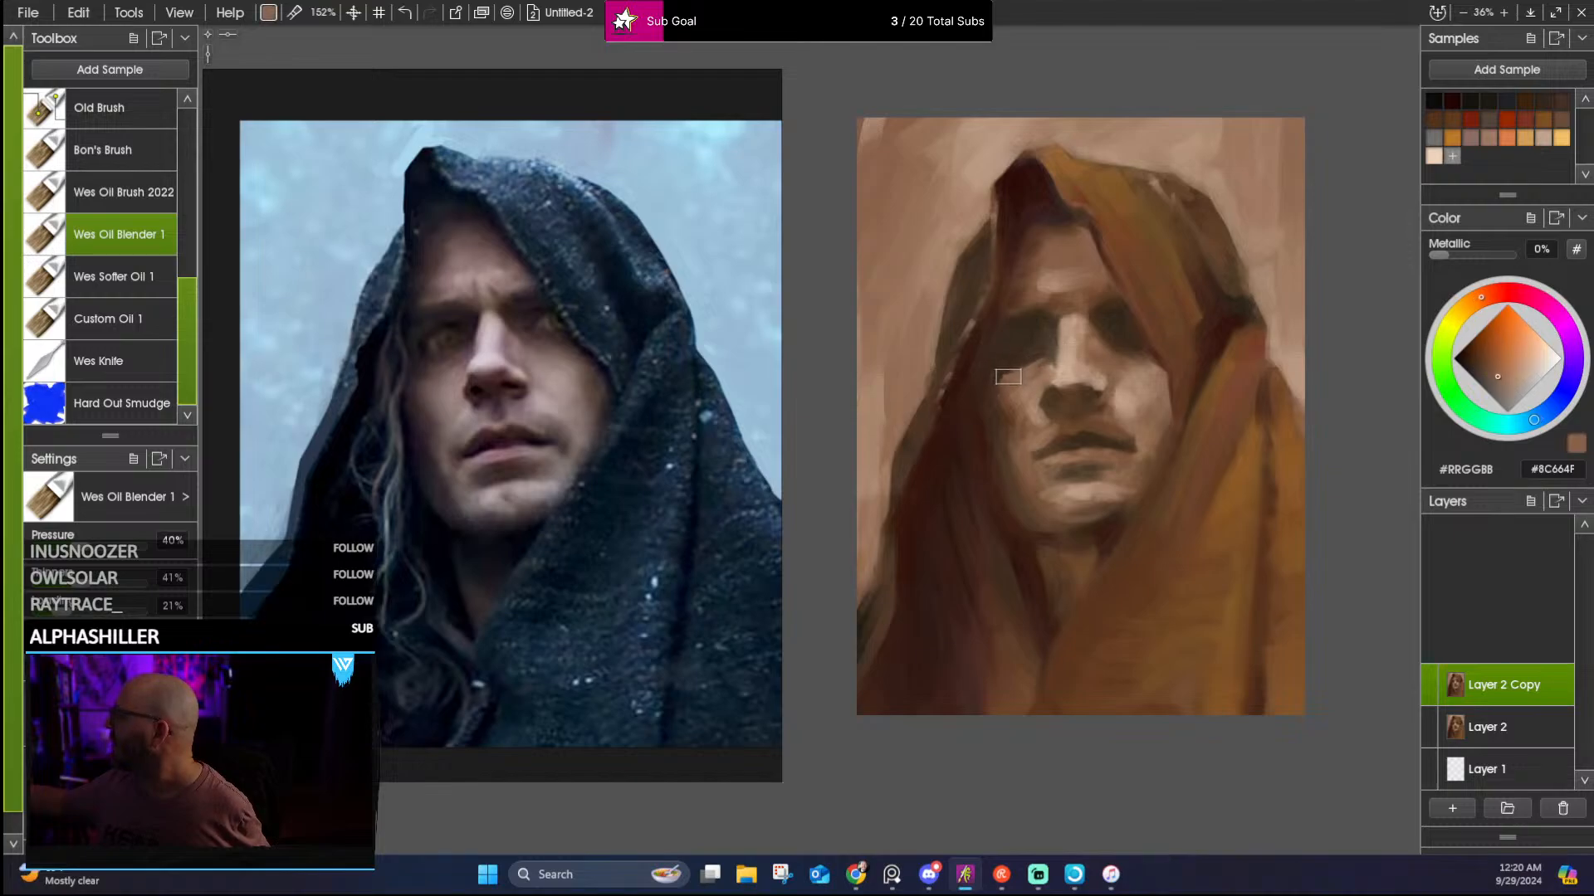
alt+click(1008, 375)
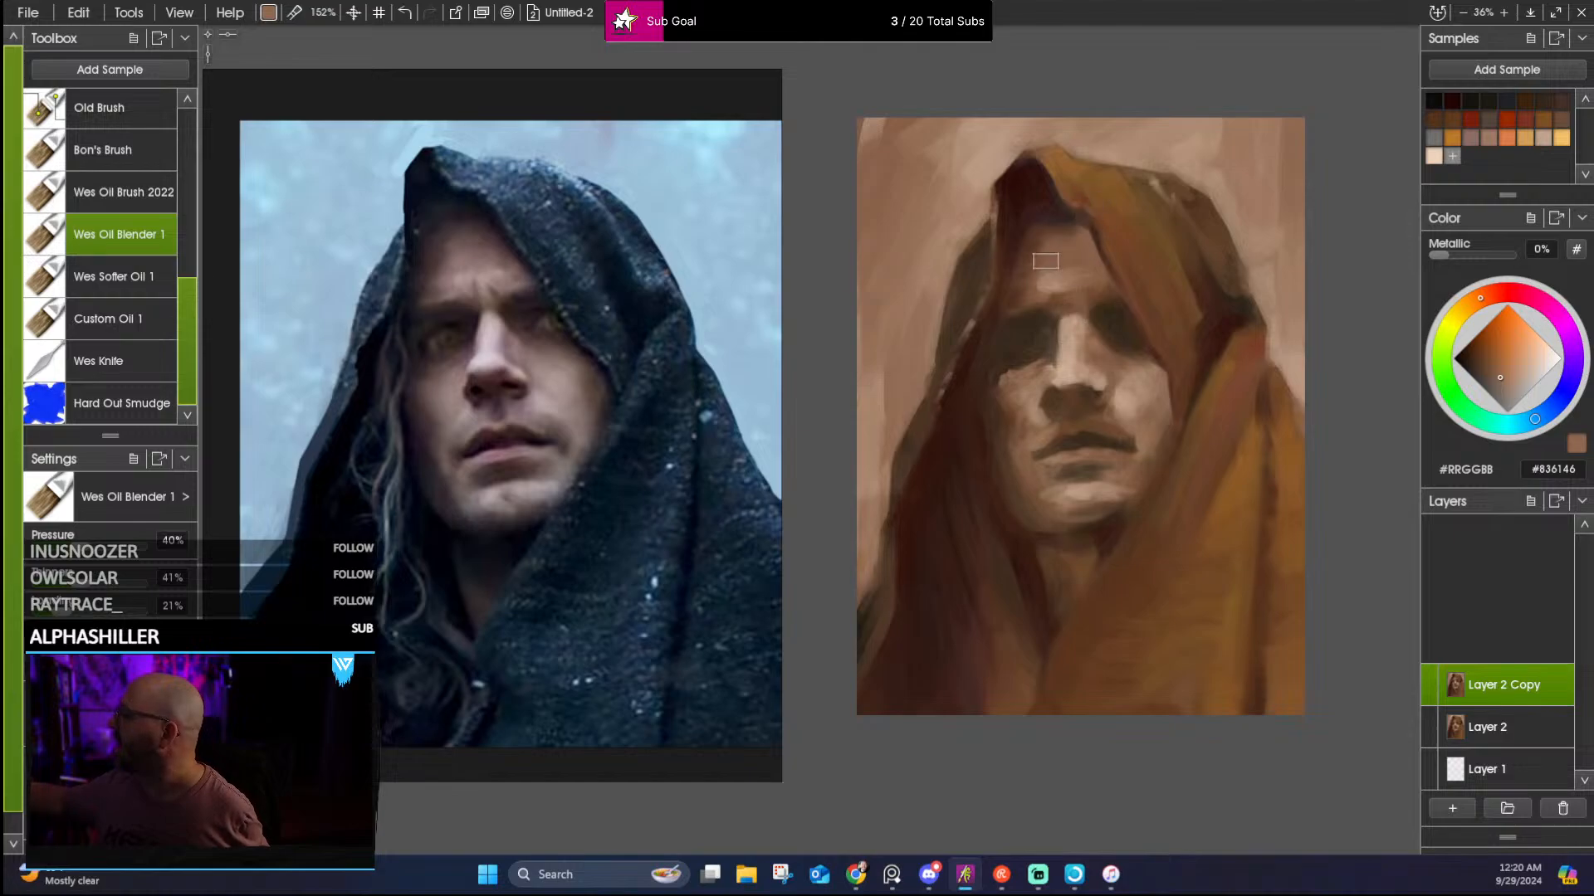
Soften the strokes beneath the shadowed eye with the Hard Out Smudge brush
mouse_move(188, 330)
mouse_down()
mouse_move(188, 239)
mouse_move(189, 330)
mouse_up()
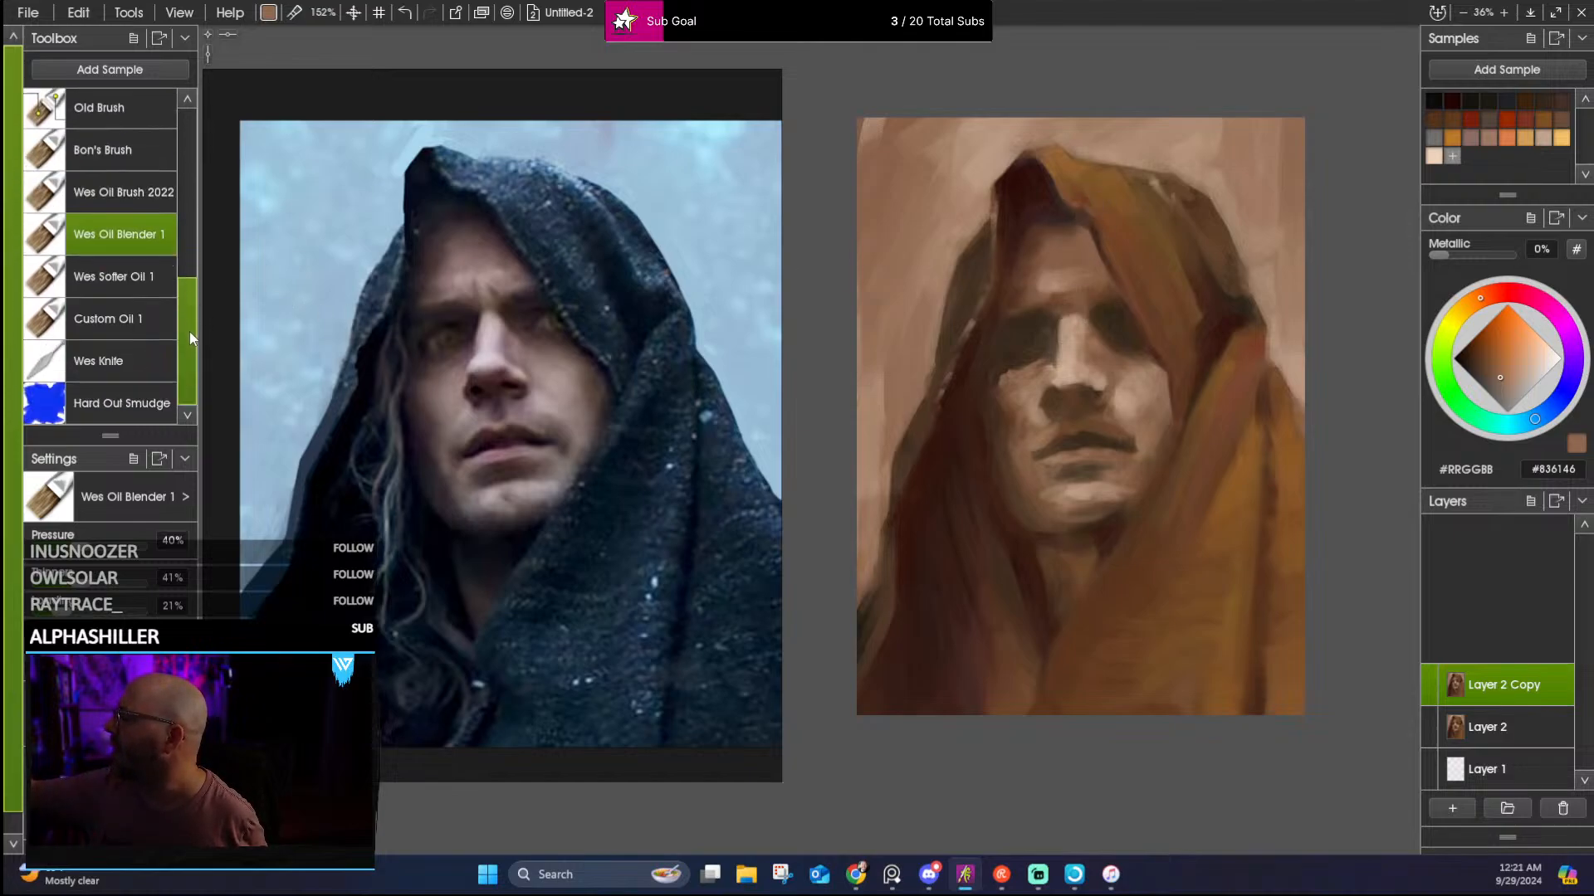
click(141, 405)
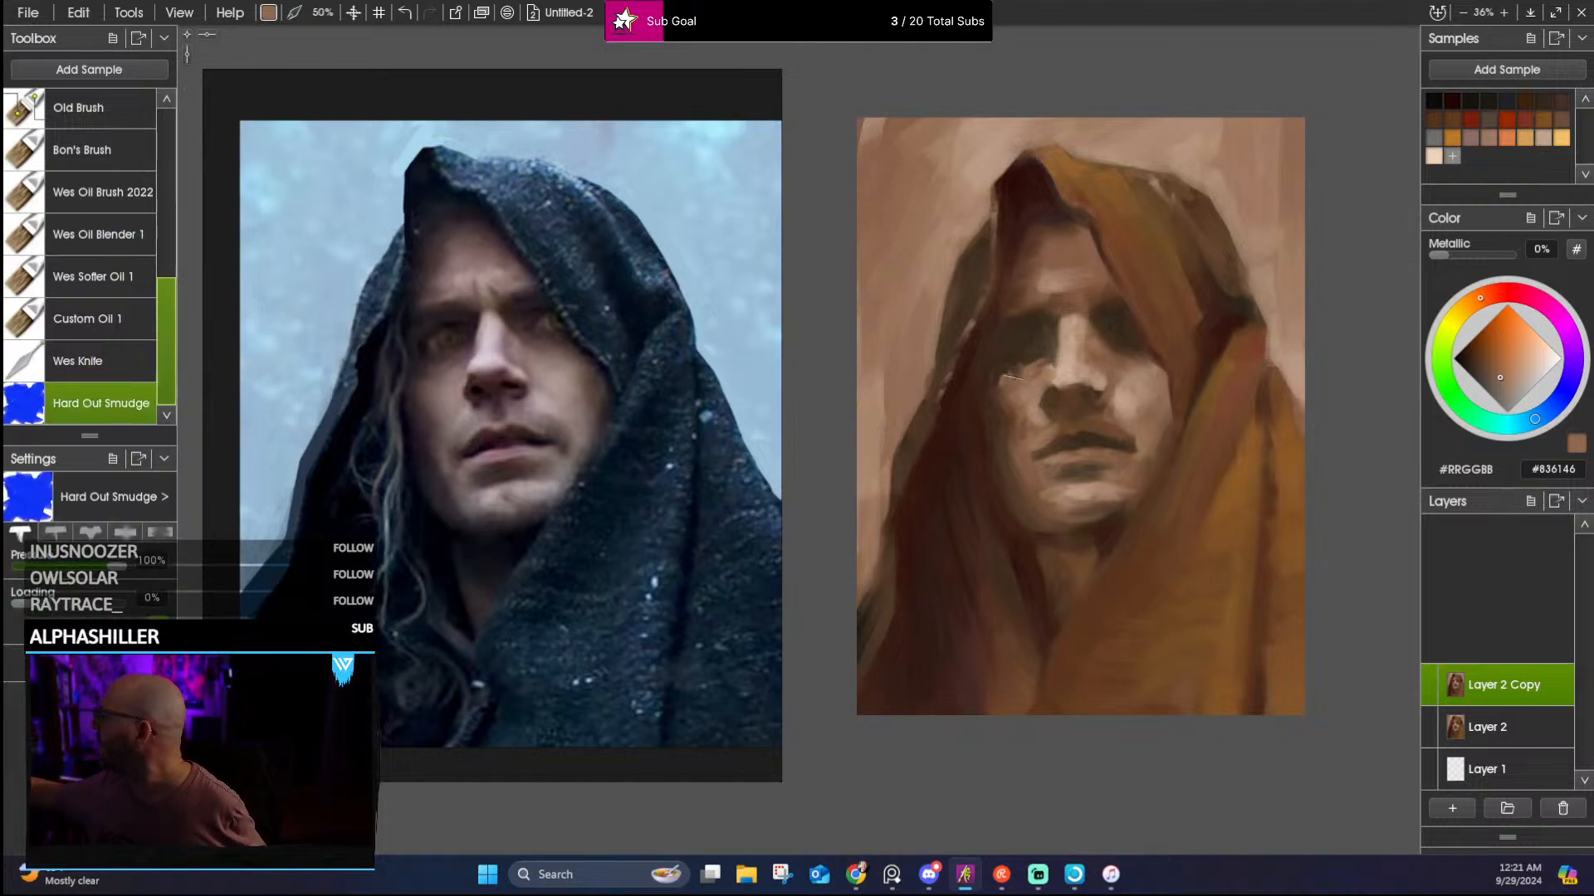
drag(1013, 378, 1045, 362)
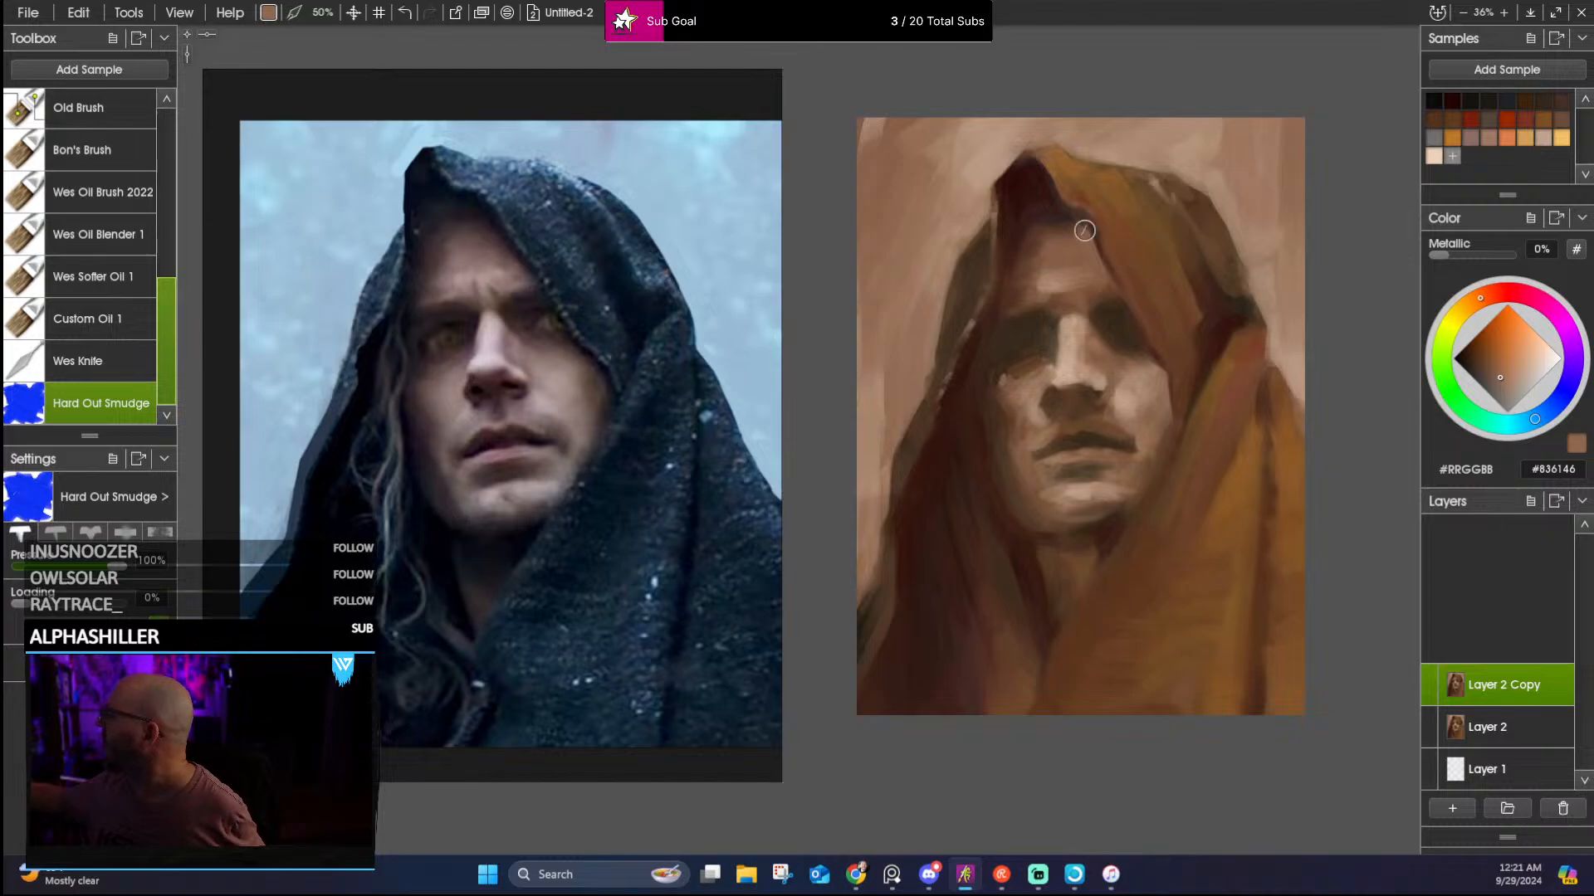
mouse_move(1006, 386)
mouse_down()
mouse_move(1035, 365)
mouse_move(1002, 380)
mouse_up()
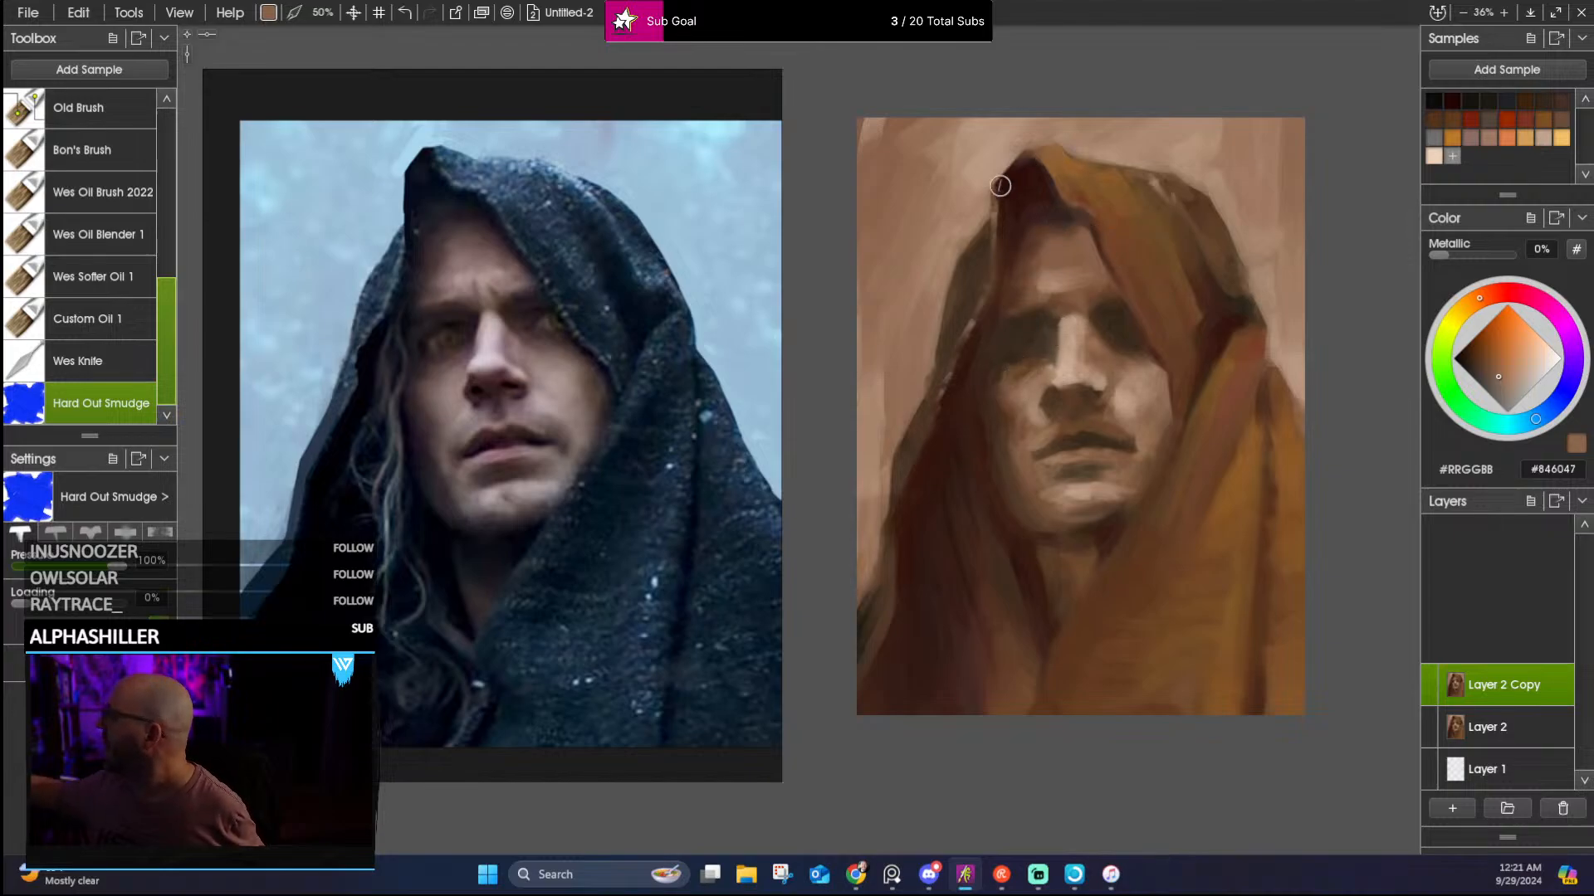
Repaint the background beside the hood's upper-left edge with the Flat brush, using beige tones sampled next to the hood
alt+click(973, 214)
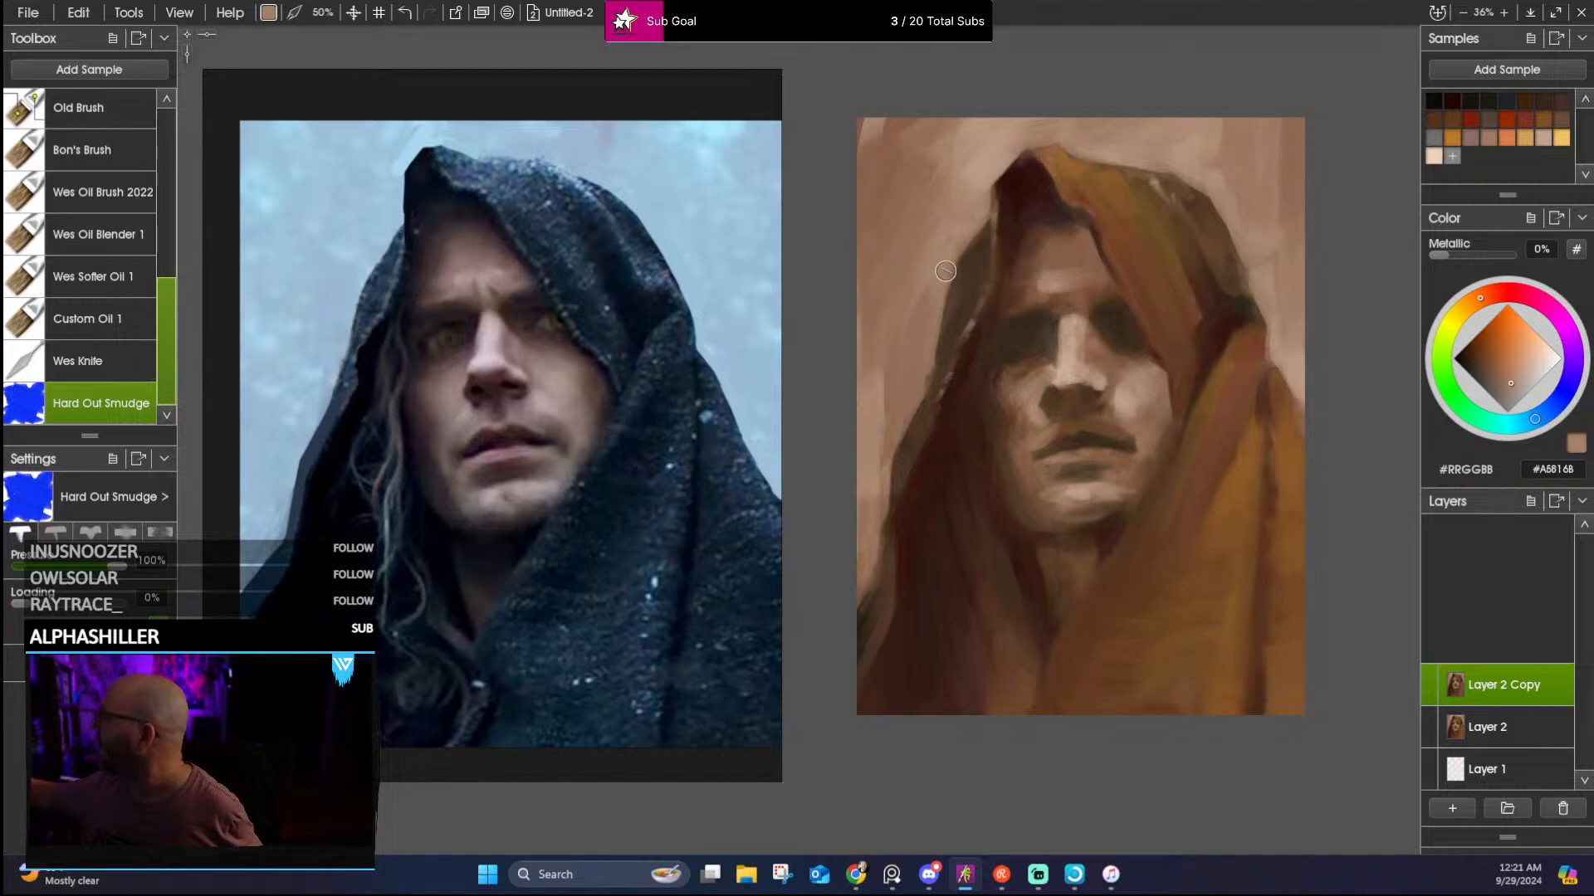
drag(169, 310, 171, 202)
click(133, 166)
click(127, 194)
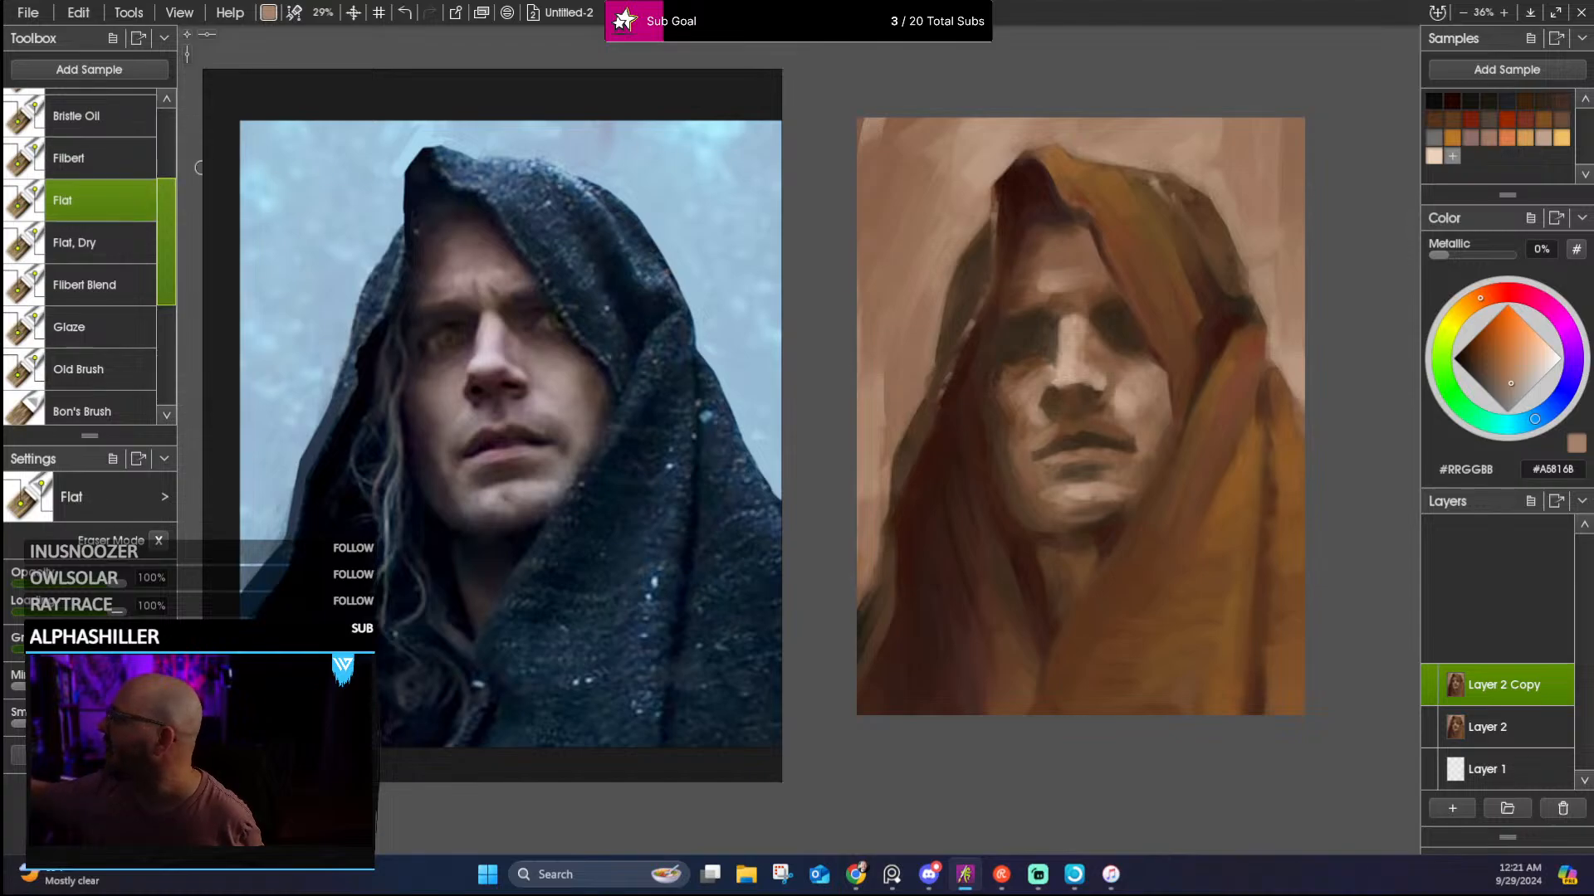
alt+click(982, 217)
alt+click(986, 224)
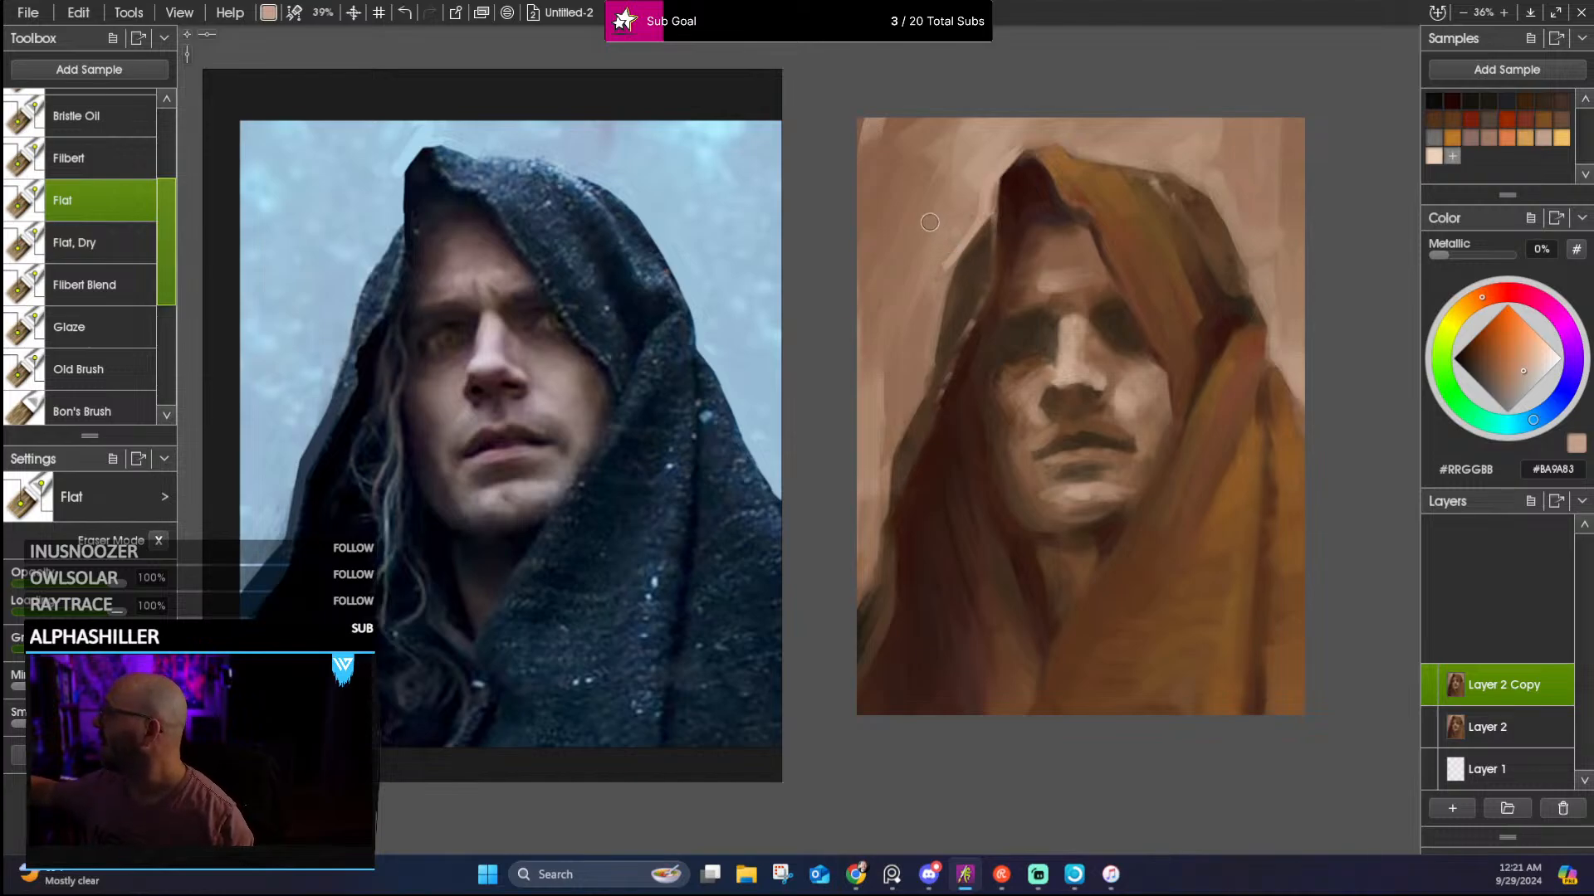
Brush light beige background along both sides of the cloak's outline, enlarging the Flat brush to 50%
mouse_move(942, 287)
mouse_down()
mouse_move(935, 338)
mouse_move(947, 267)
mouse_move(923, 366)
mouse_move(953, 257)
mouse_move(934, 346)
mouse_move(950, 322)
mouse_move(928, 314)
mouse_move(889, 432)
mouse_up()
key(])
key(])
mouse_move(927, 328)
mouse_down()
mouse_move(914, 389)
mouse_move(931, 308)
mouse_move(925, 403)
mouse_move(915, 420)
mouse_move(920, 389)
mouse_move(870, 486)
mouse_up()
mouse_move(913, 403)
mouse_down()
mouse_move(879, 475)
mouse_move(902, 451)
mouse_move(883, 499)
mouse_move(881, 467)
mouse_move(865, 585)
mouse_up()
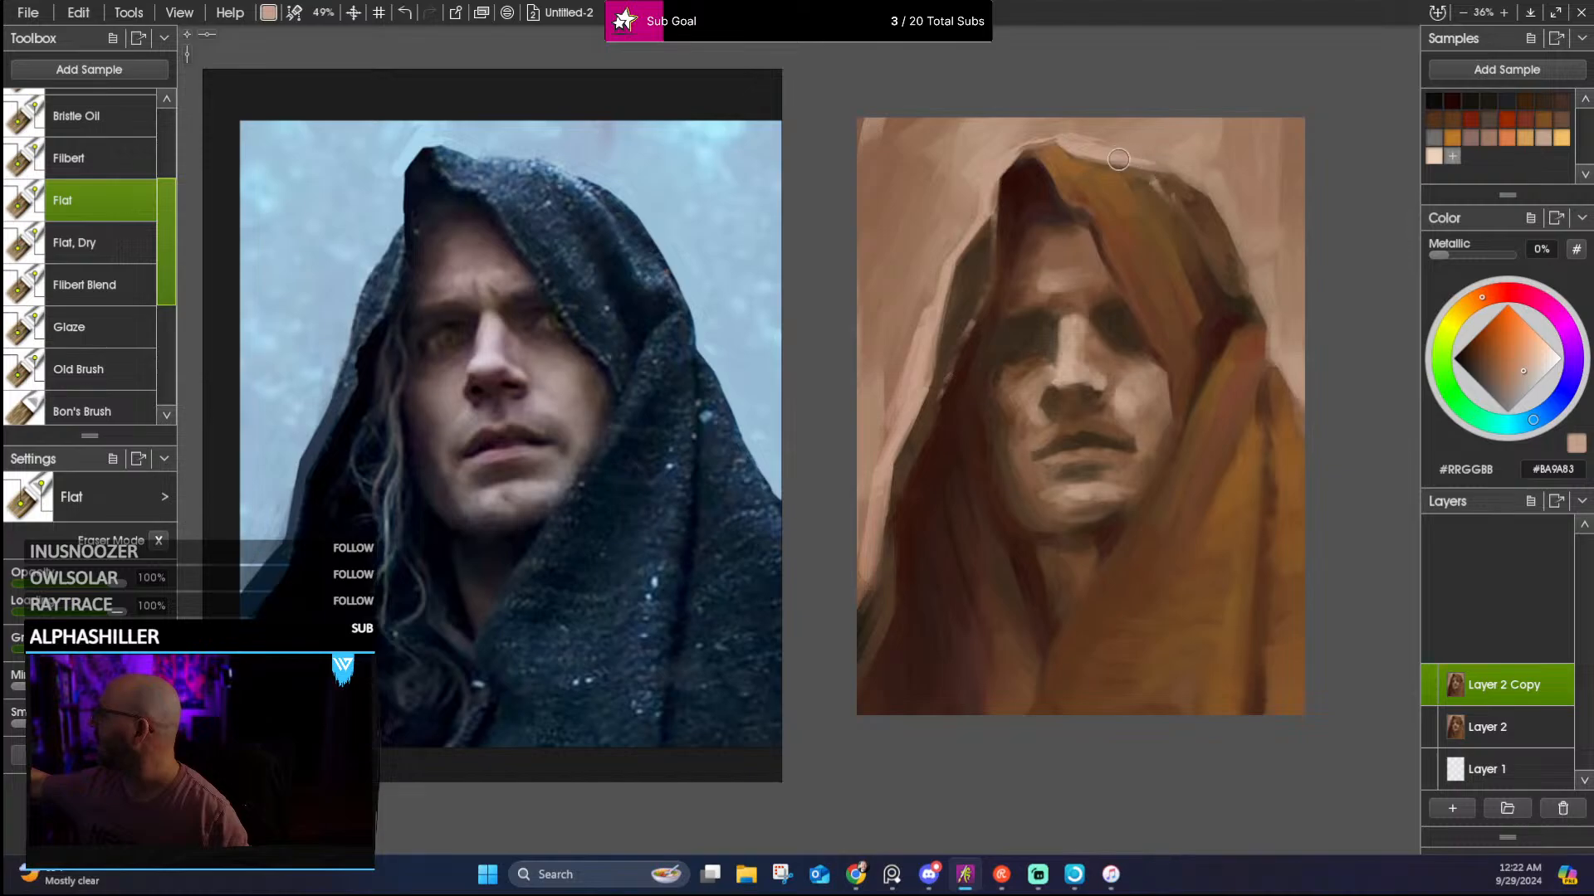
key(])
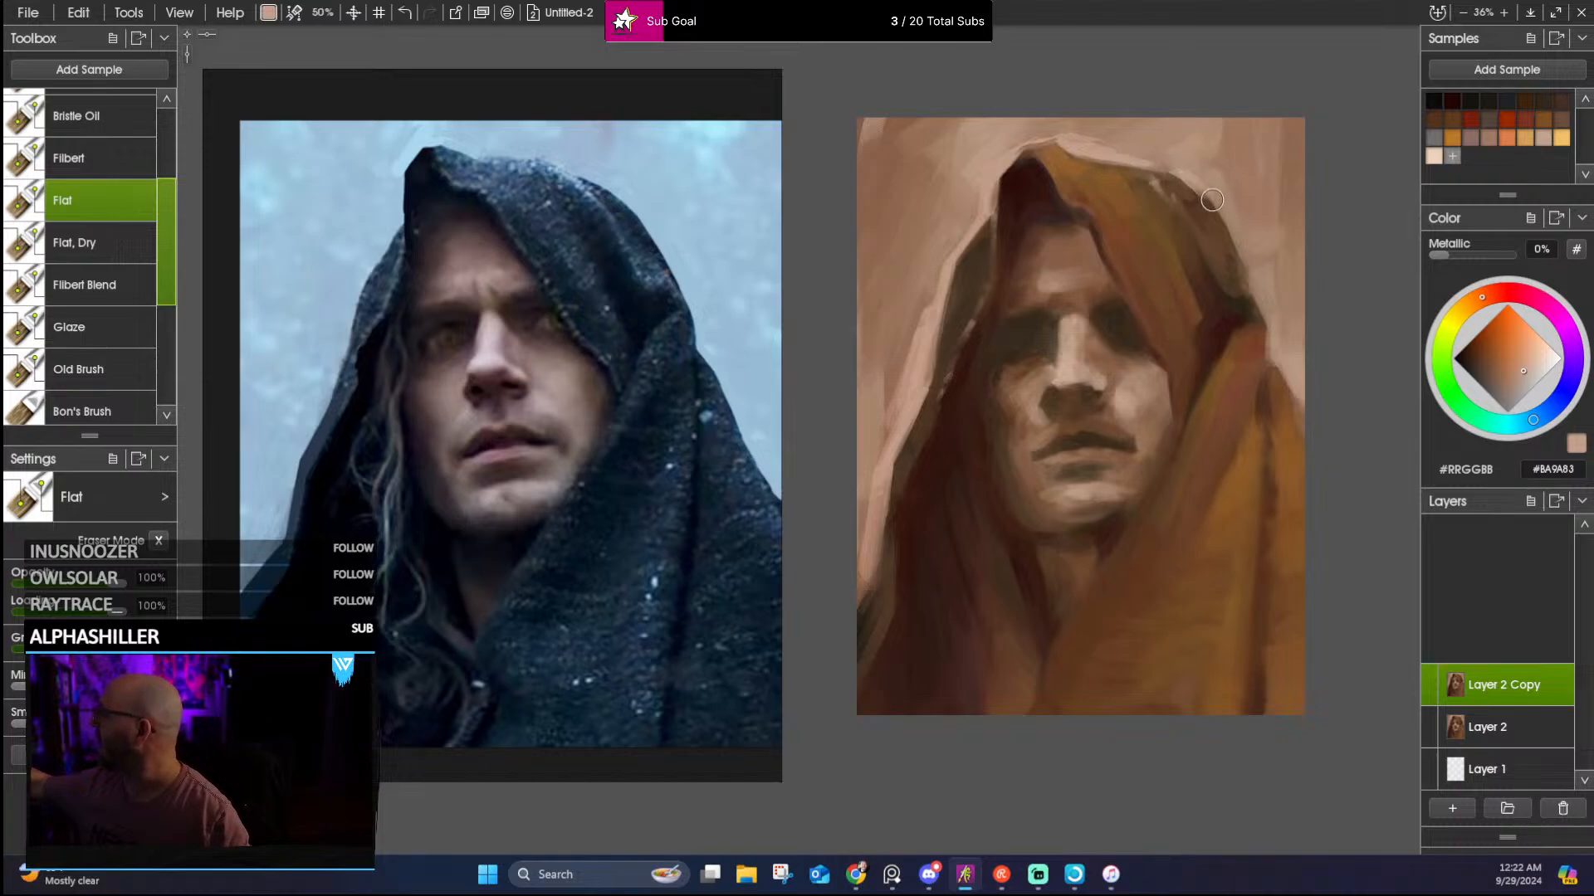
mouse_move(1230, 212)
mouse_down()
mouse_move(1260, 291)
mouse_move(1222, 166)
mouse_move(1288, 290)
mouse_move(1245, 256)
mouse_move(1276, 343)
mouse_up()
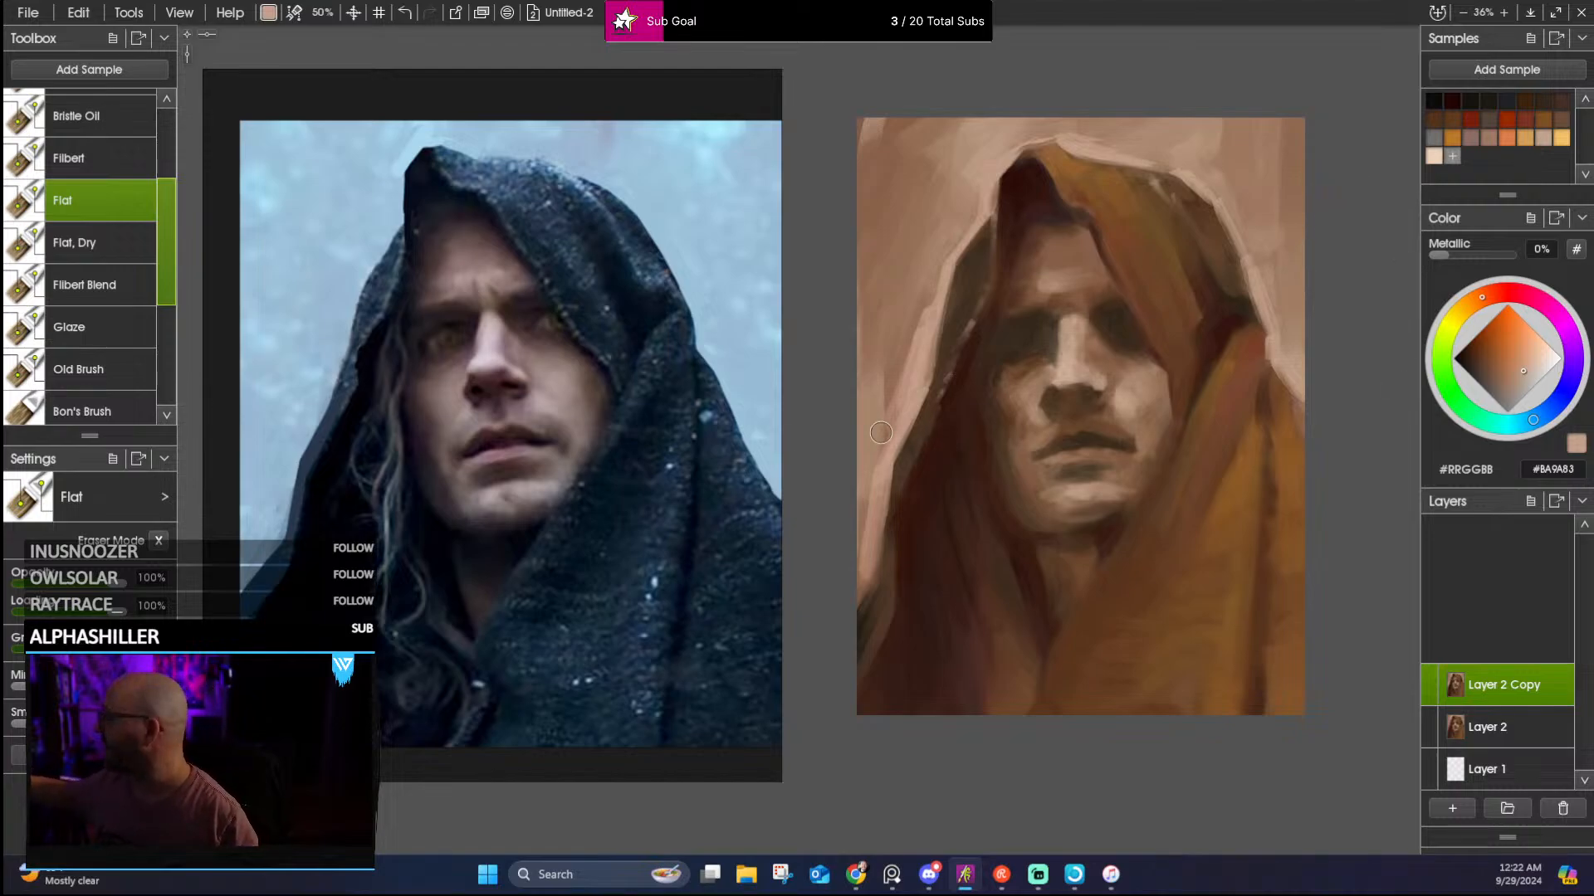
Spread the light beige into the background around the cloak with the Filbert brush, enlarging it to 71%
click(121, 160)
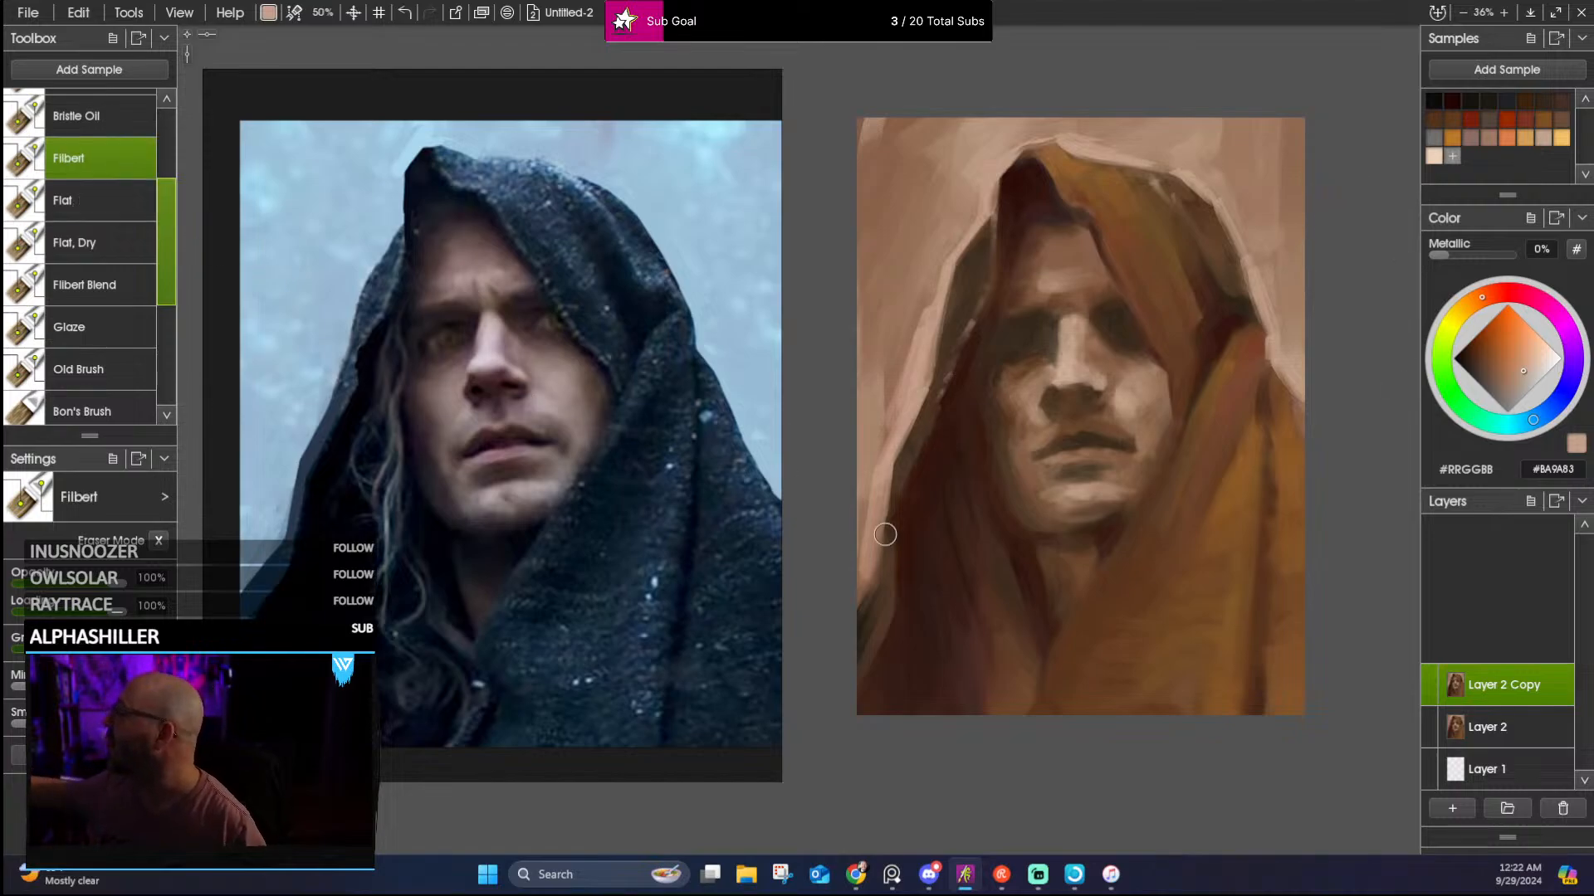
key(bracketright)
key(bracketright)
mouse_move(875, 449)
mouse_down()
mouse_move(861, 560)
mouse_move(867, 405)
mouse_move(882, 456)
mouse_move(935, 316)
mouse_move(871, 464)
mouse_move(888, 428)
mouse_up()
key(bracketright)
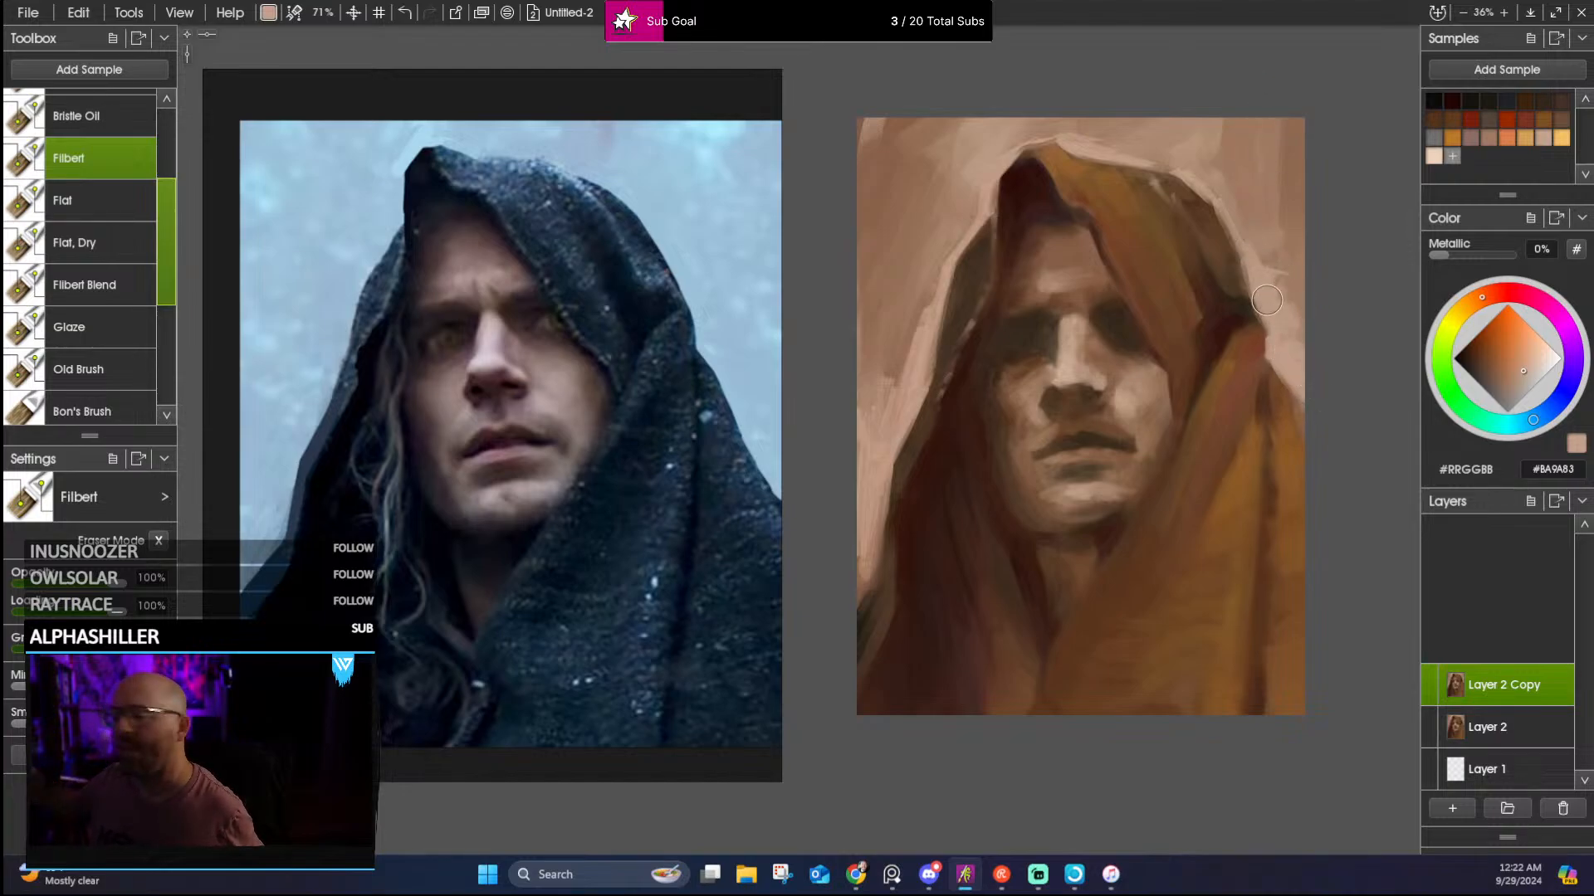
mouse_move(428, 84)
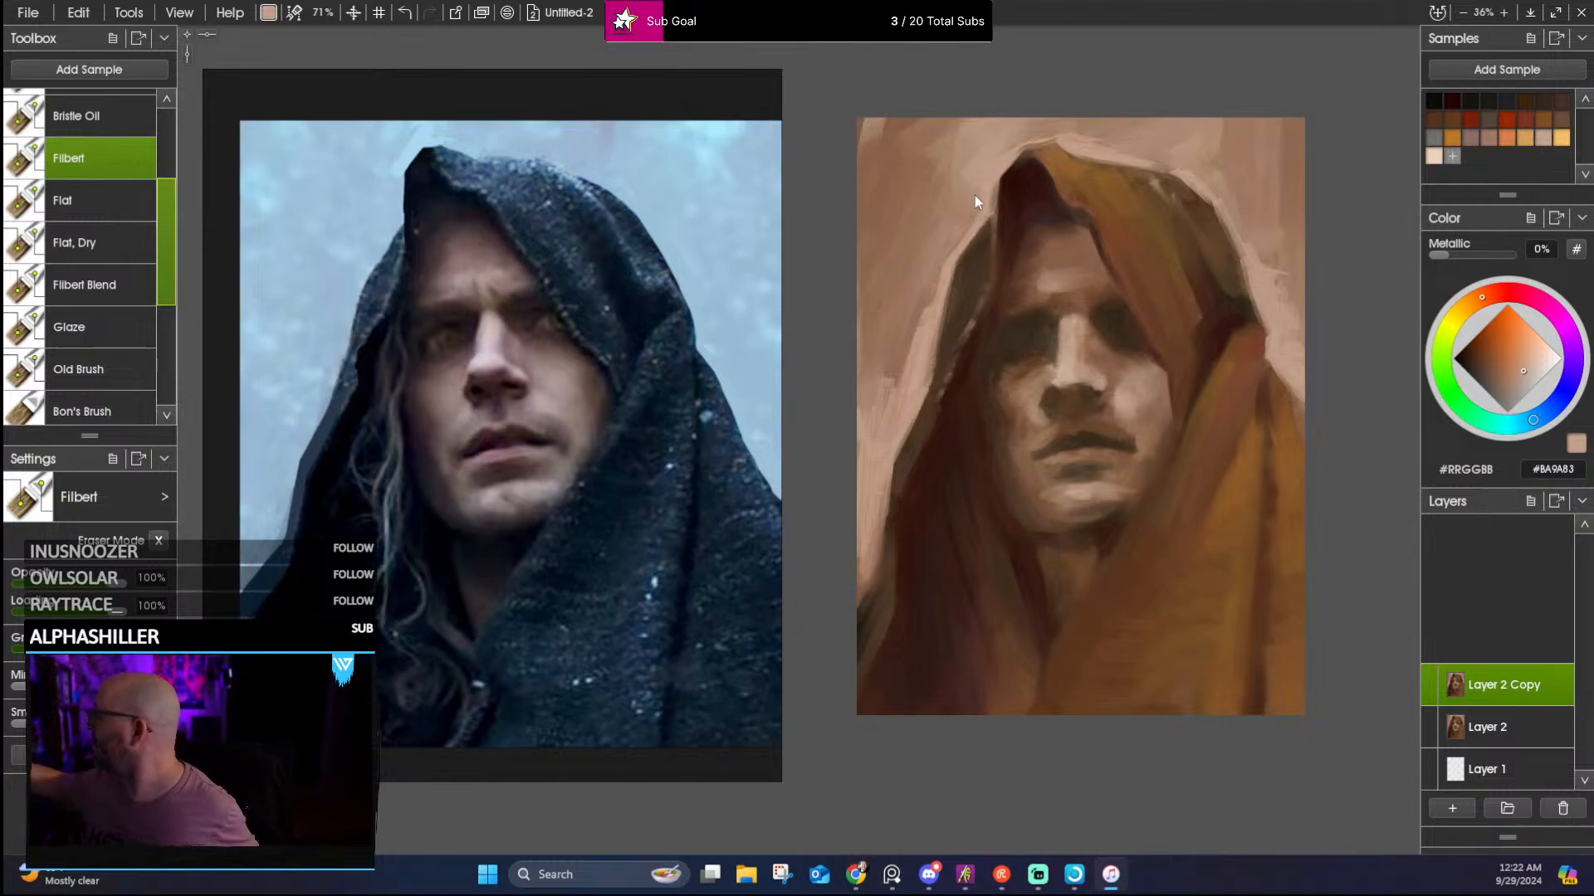
Refine the hood's outer edge and adjoining background with the Filbert brush, using beige and brown tones sampled from the painting
click(936, 286)
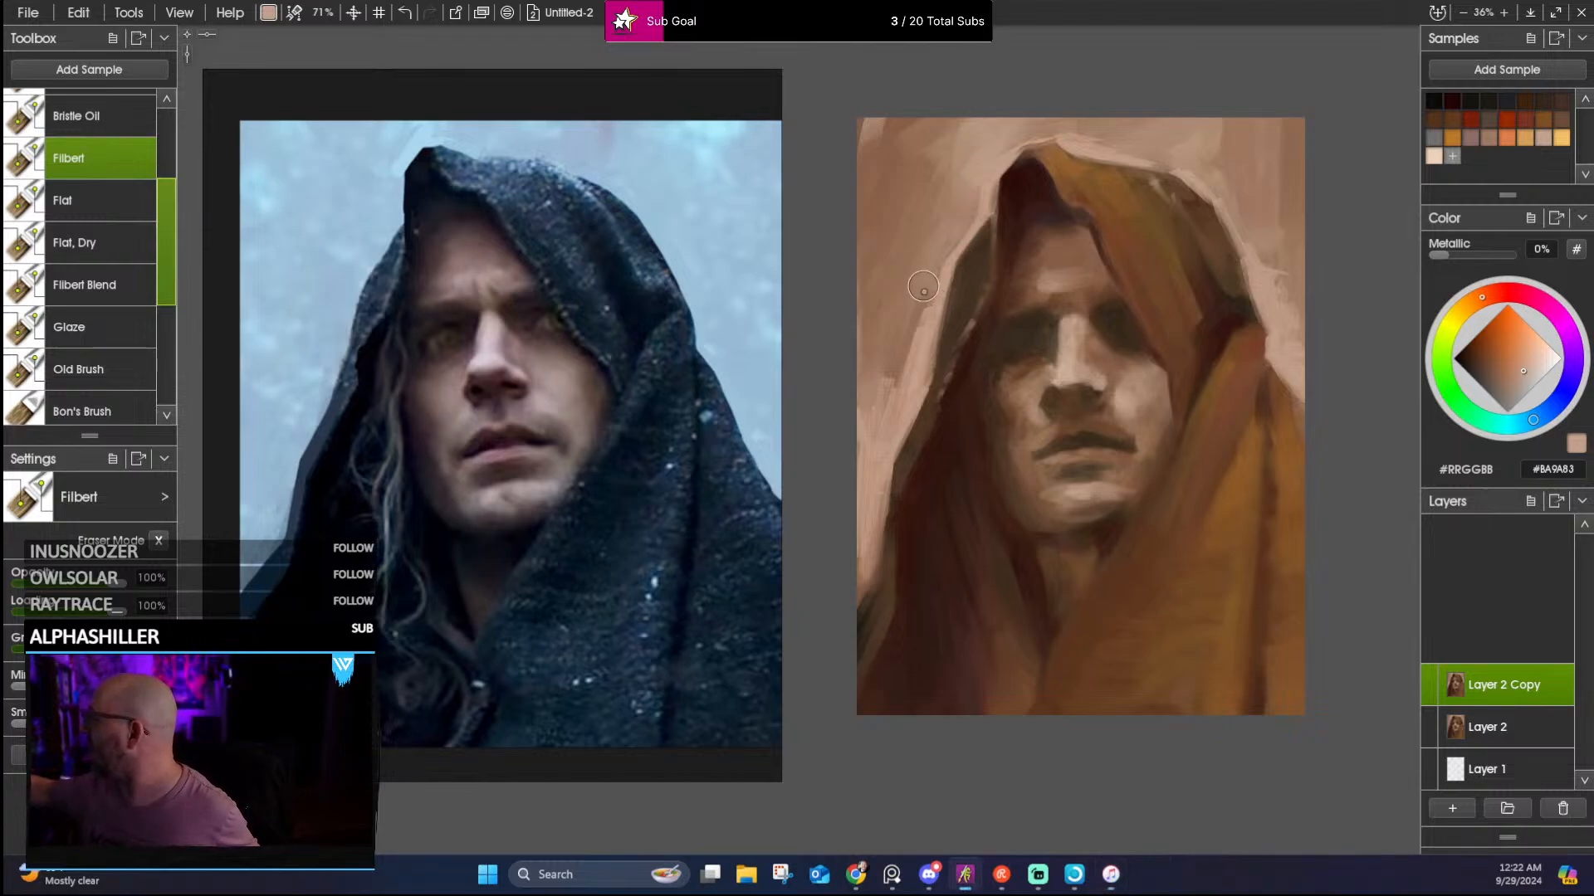
alt+click(935, 304)
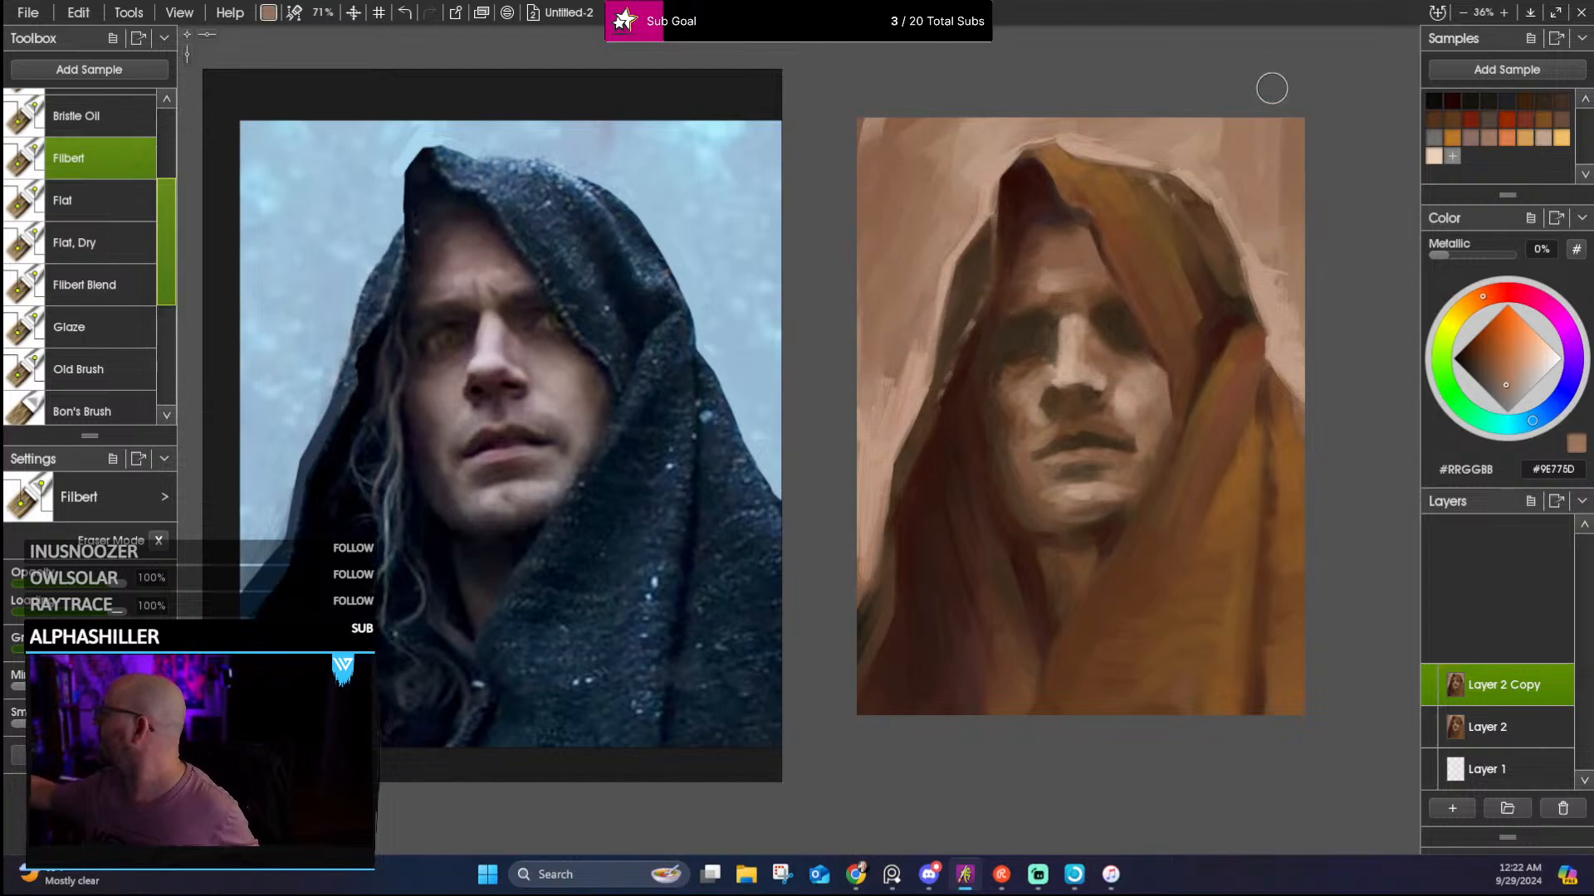
alt+click(1261, 277)
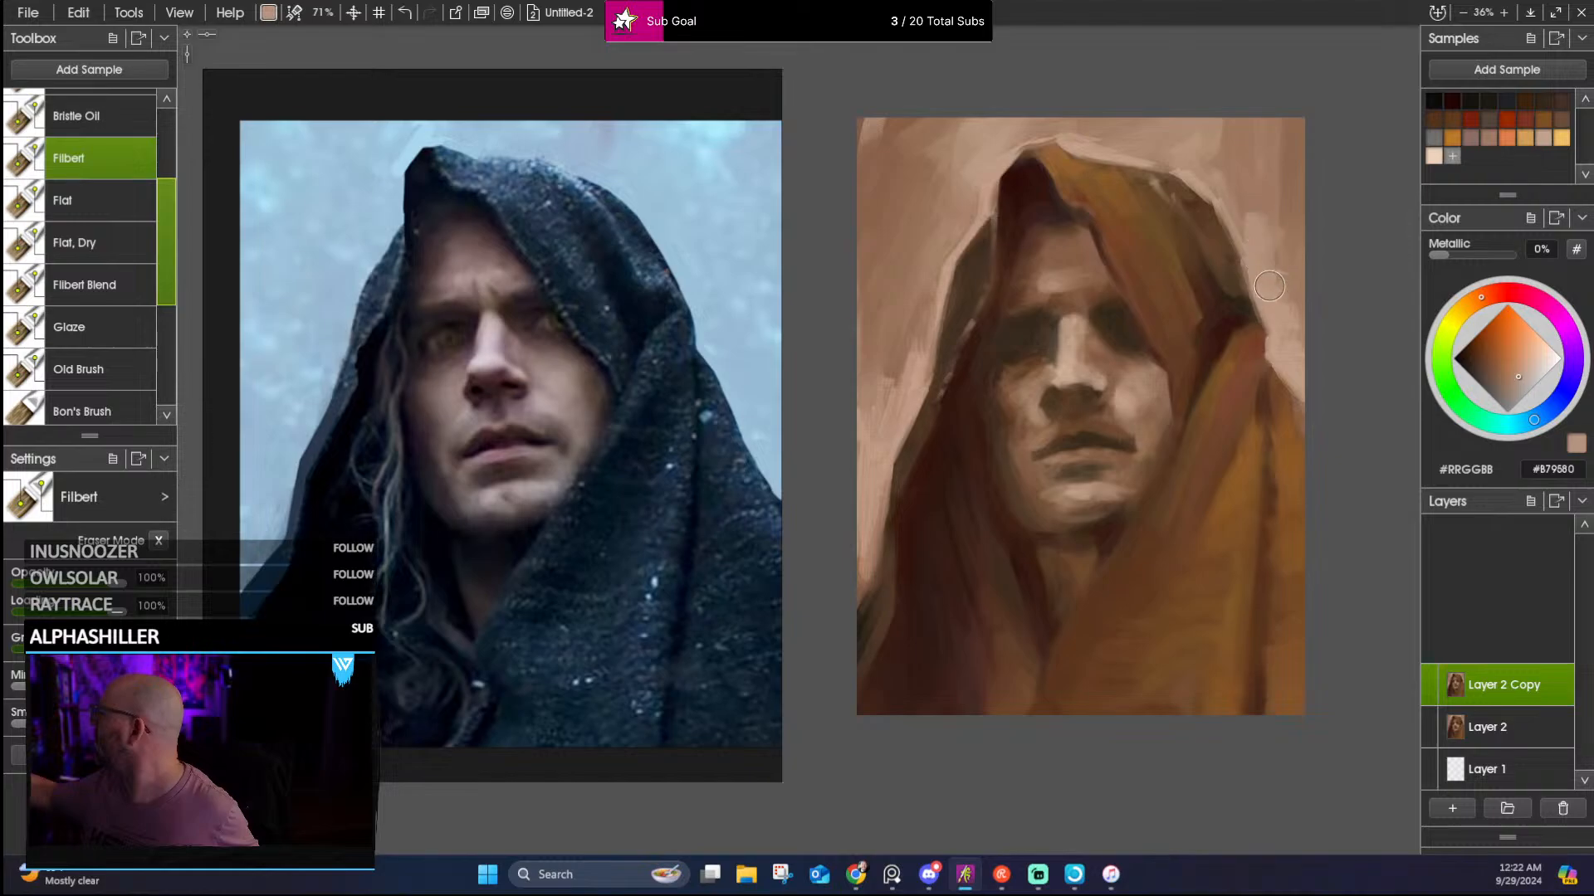
alt+click(1141, 199)
mouse_move(1101, 175)
mouse_down()
mouse_move(1083, 199)
mouse_move(1108, 170)
mouse_move(1091, 162)
mouse_up()
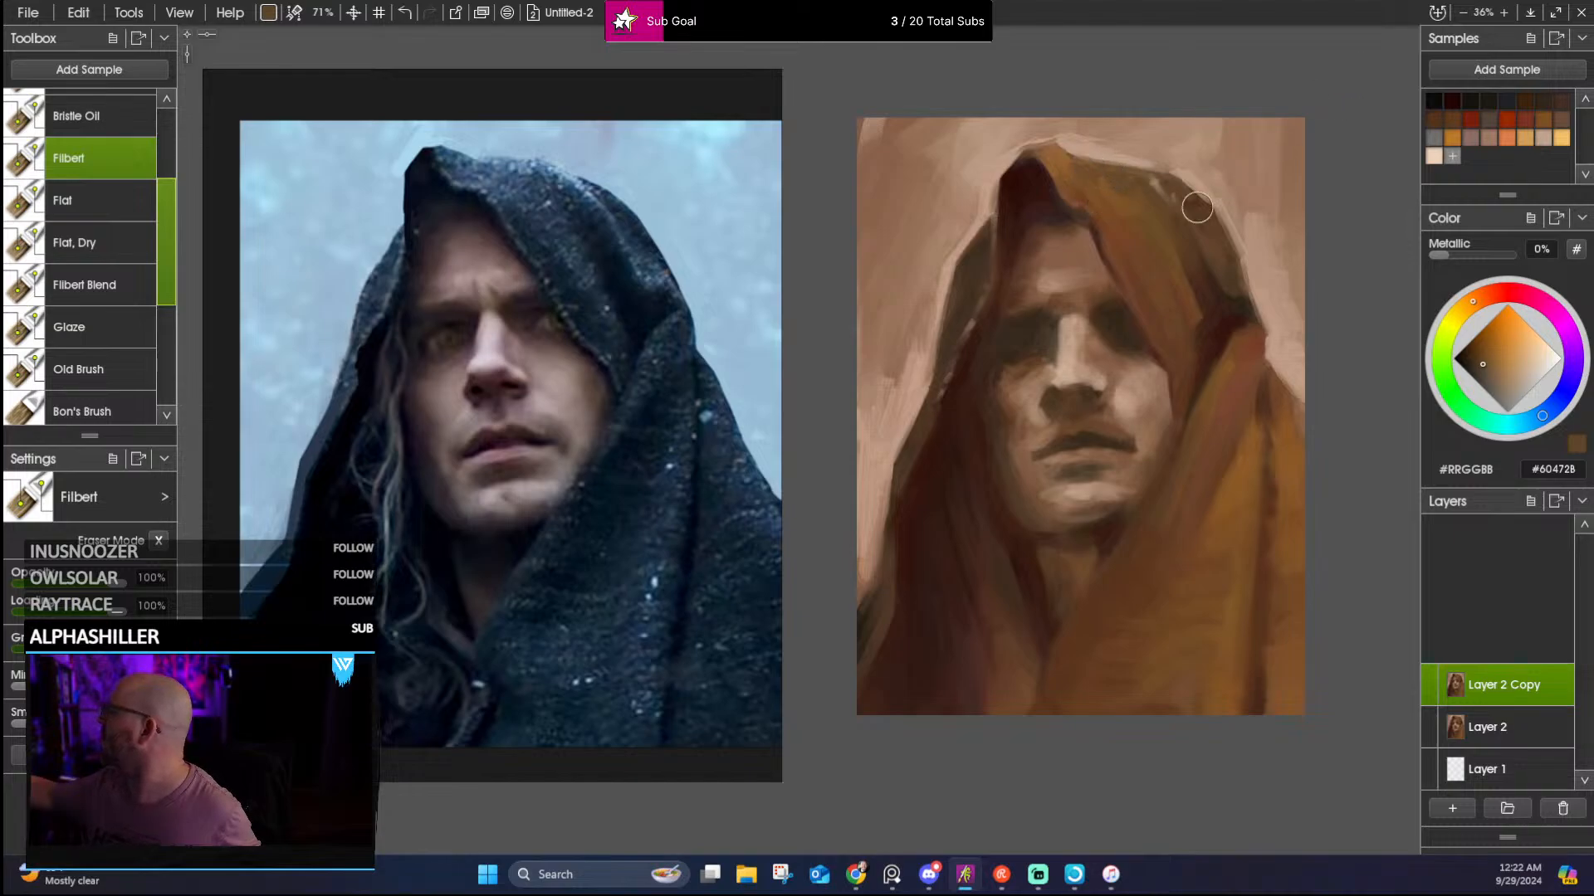
alt+click(1091, 137)
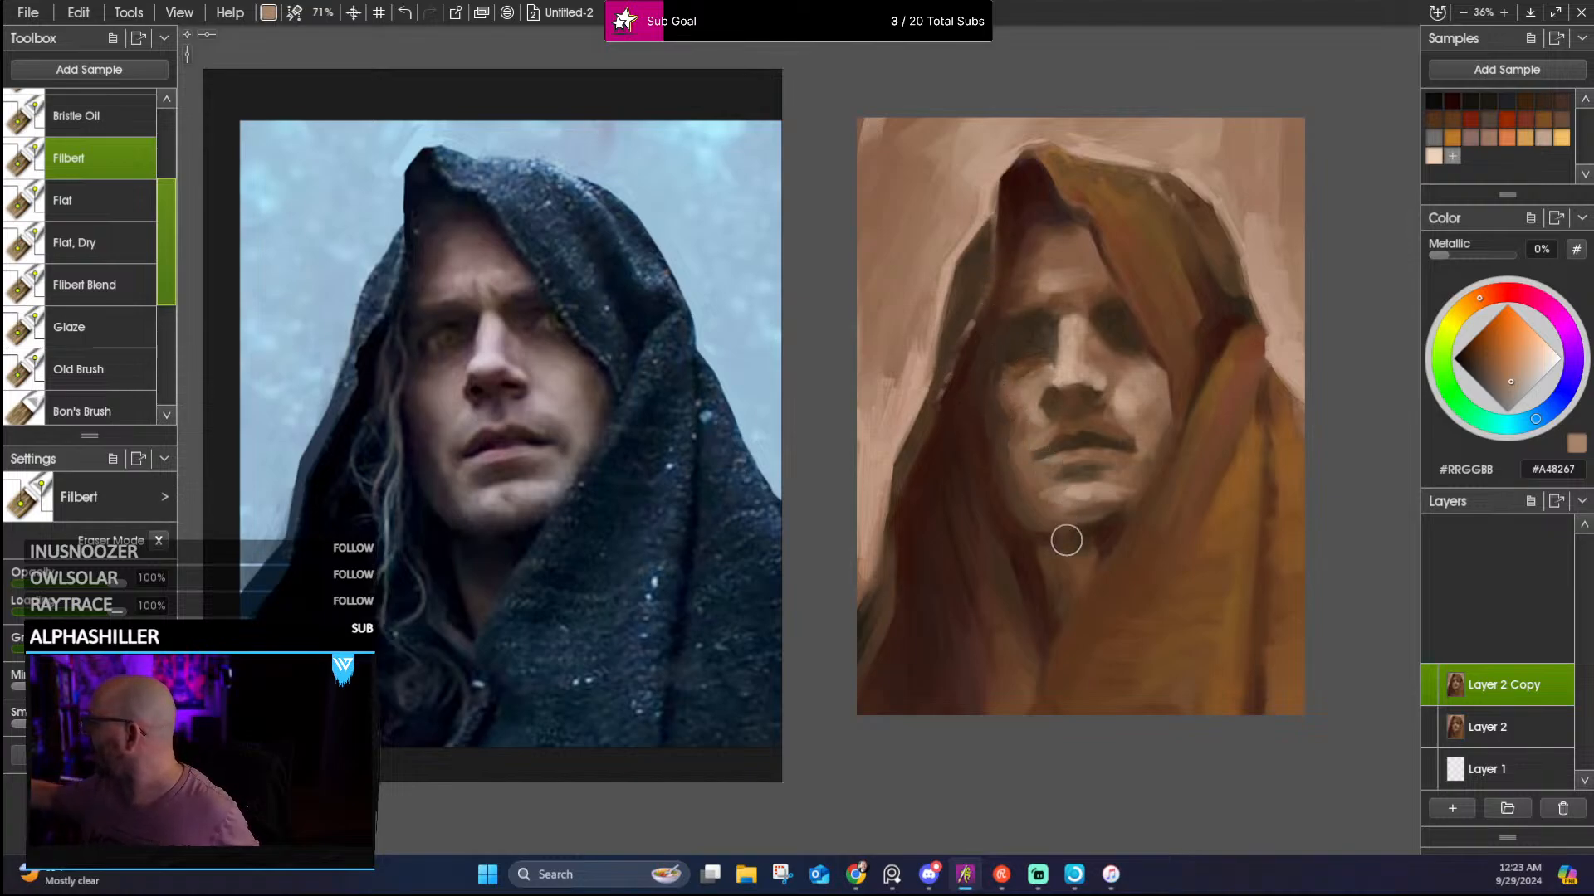
Darken the hood's inner edge beside the lit cheek and the shoulder fold with sampled browns, reducing the Filbert brush to 50%
alt+click(1017, 566)
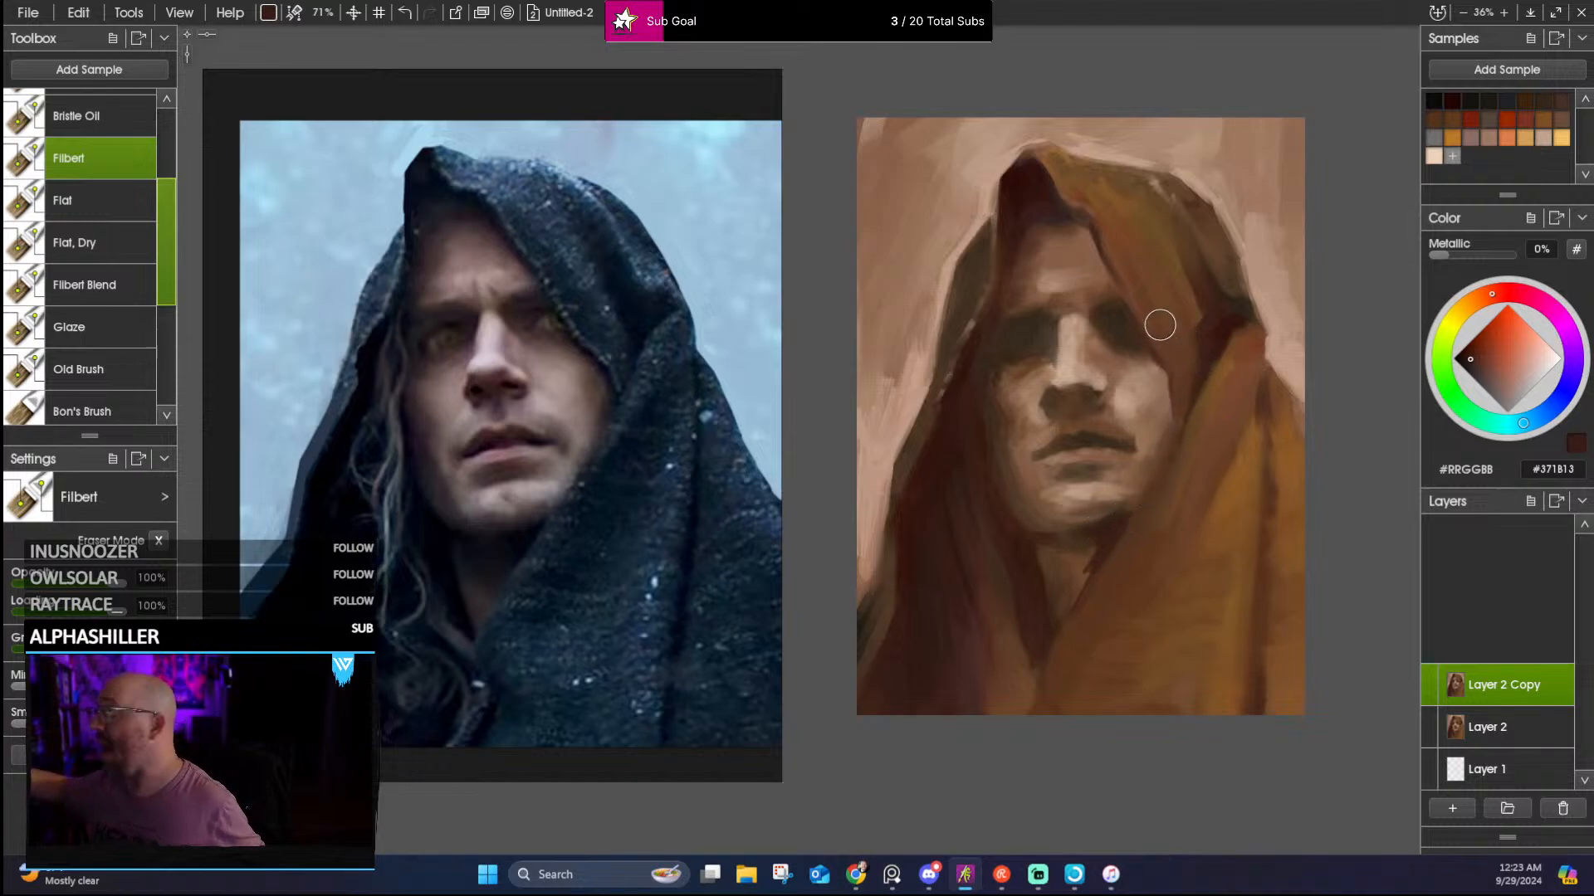
key(bracketleft)
key(bracketleft)
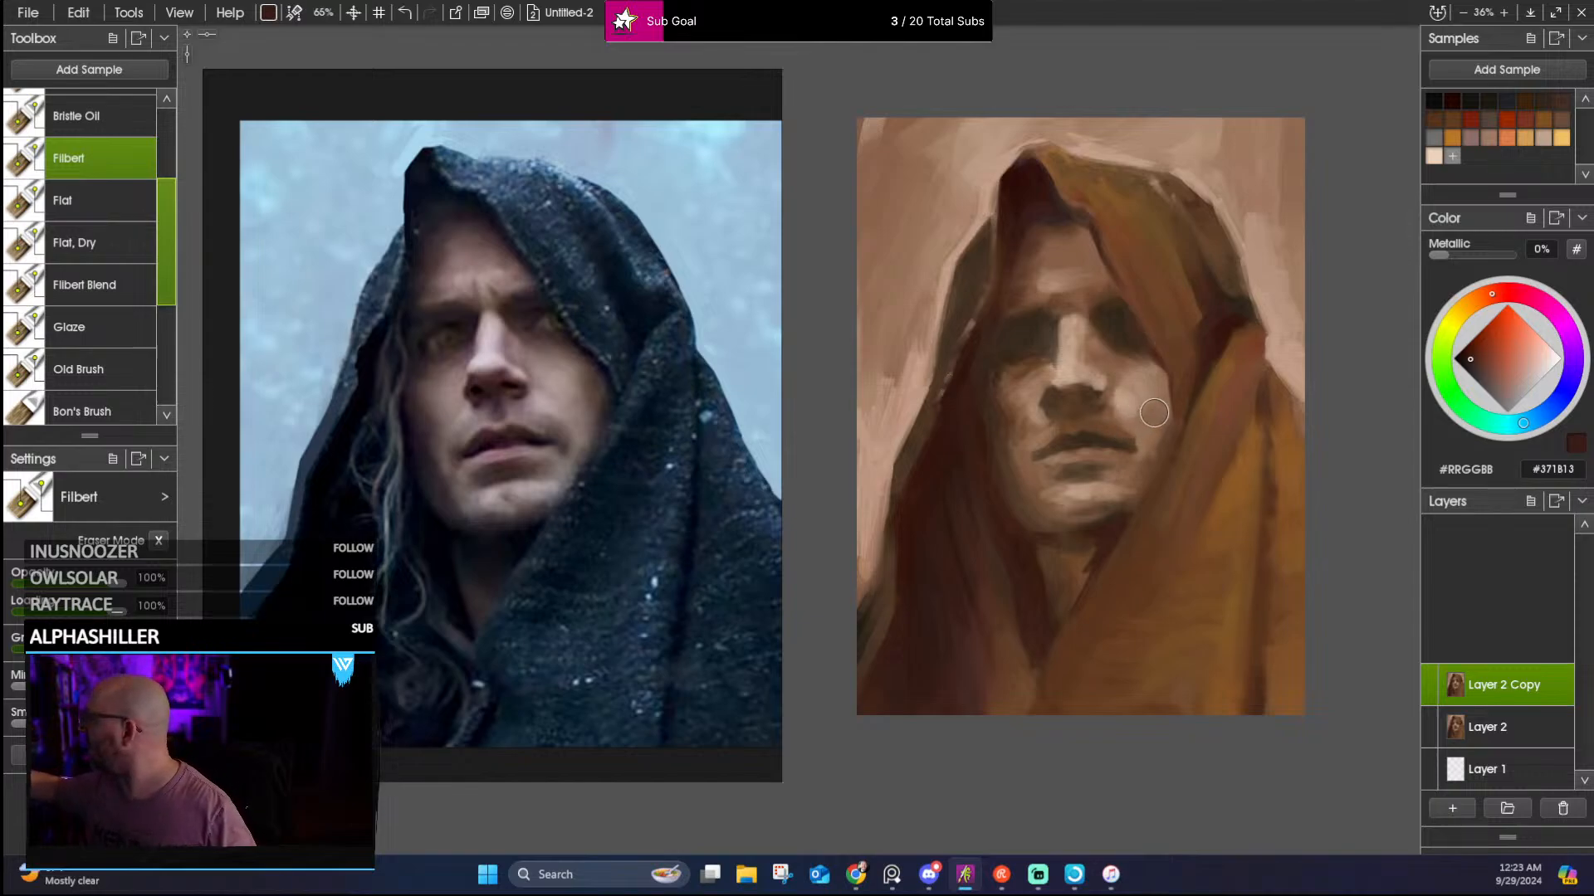
key(bracketleft)
drag(1174, 440, 1173, 453)
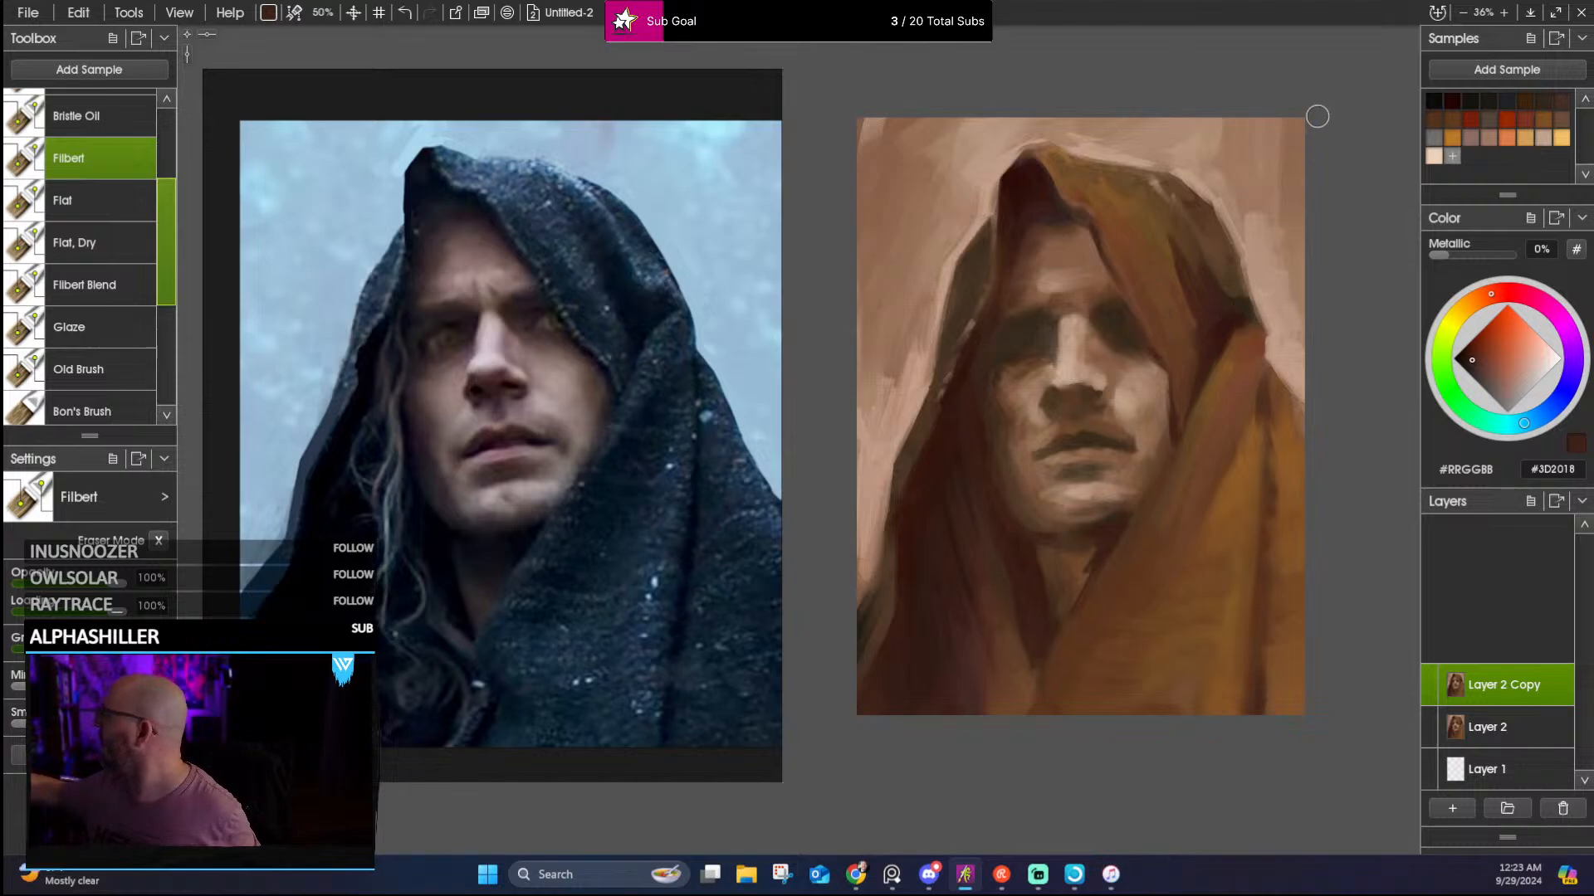
alt+click(1250, 338)
drag(1249, 338, 1229, 365)
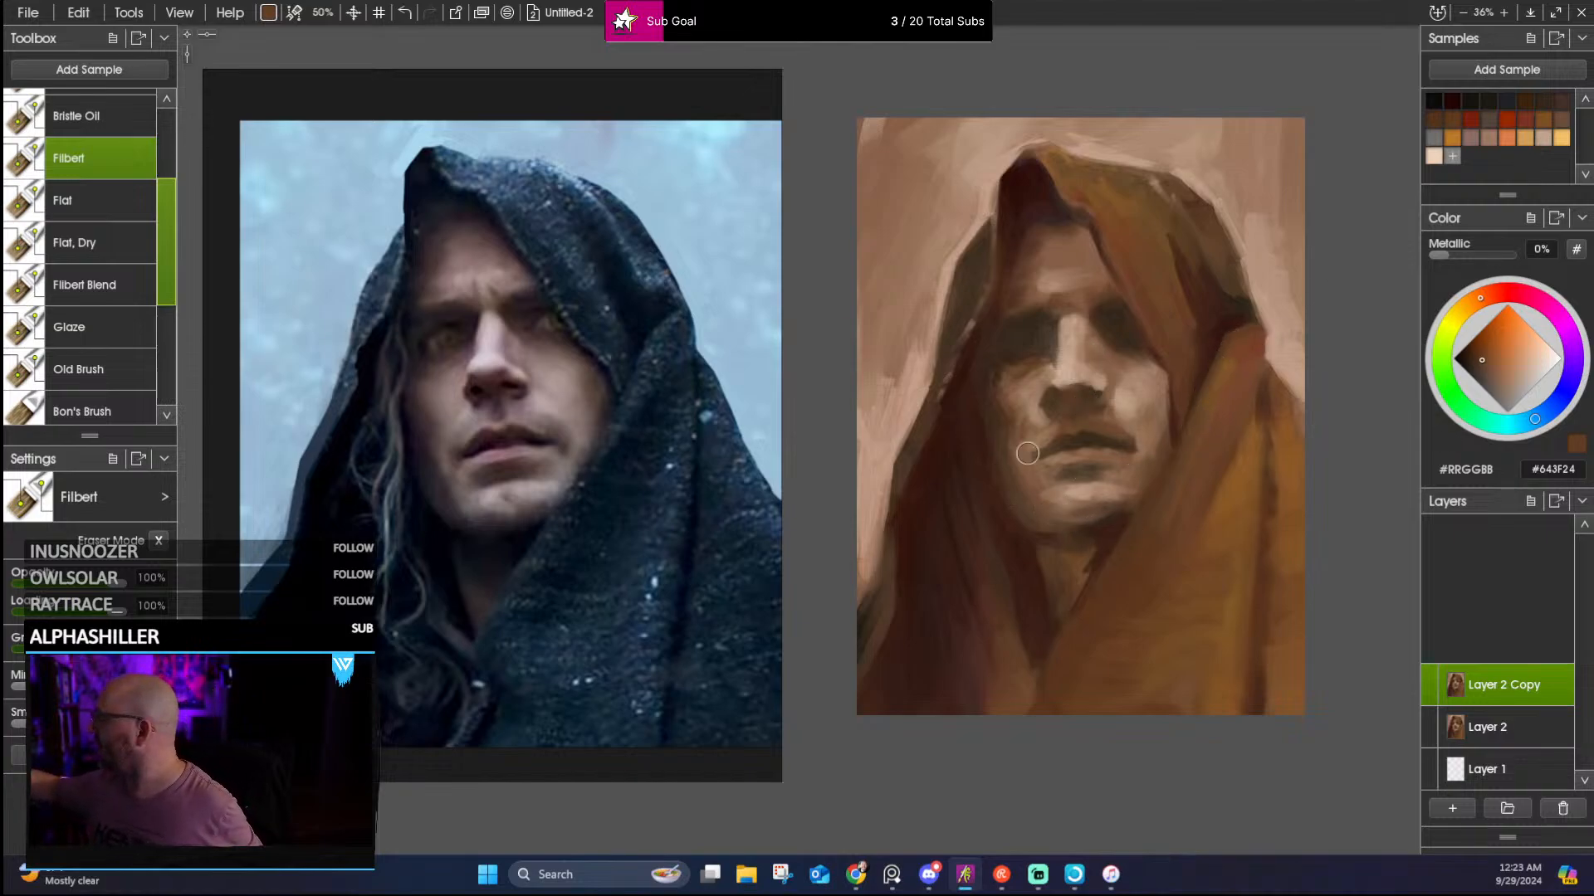
Shade the jaw's shadow side, the hood's dark inner edge and the cloak beside the neck with sampled browns
alt+click(1071, 523)
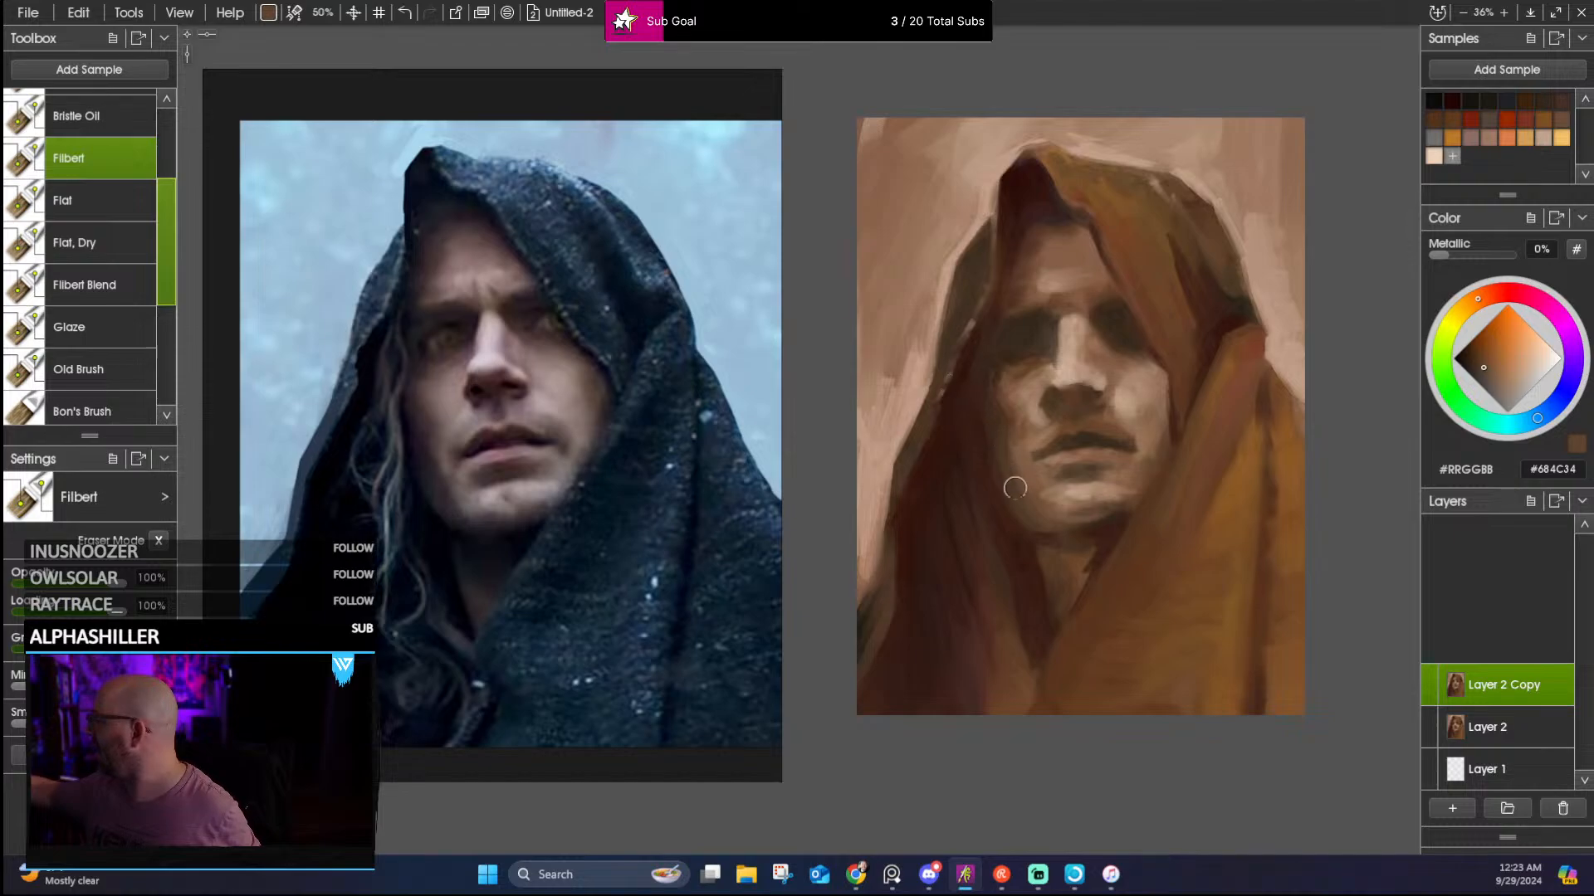
alt+click(1004, 531)
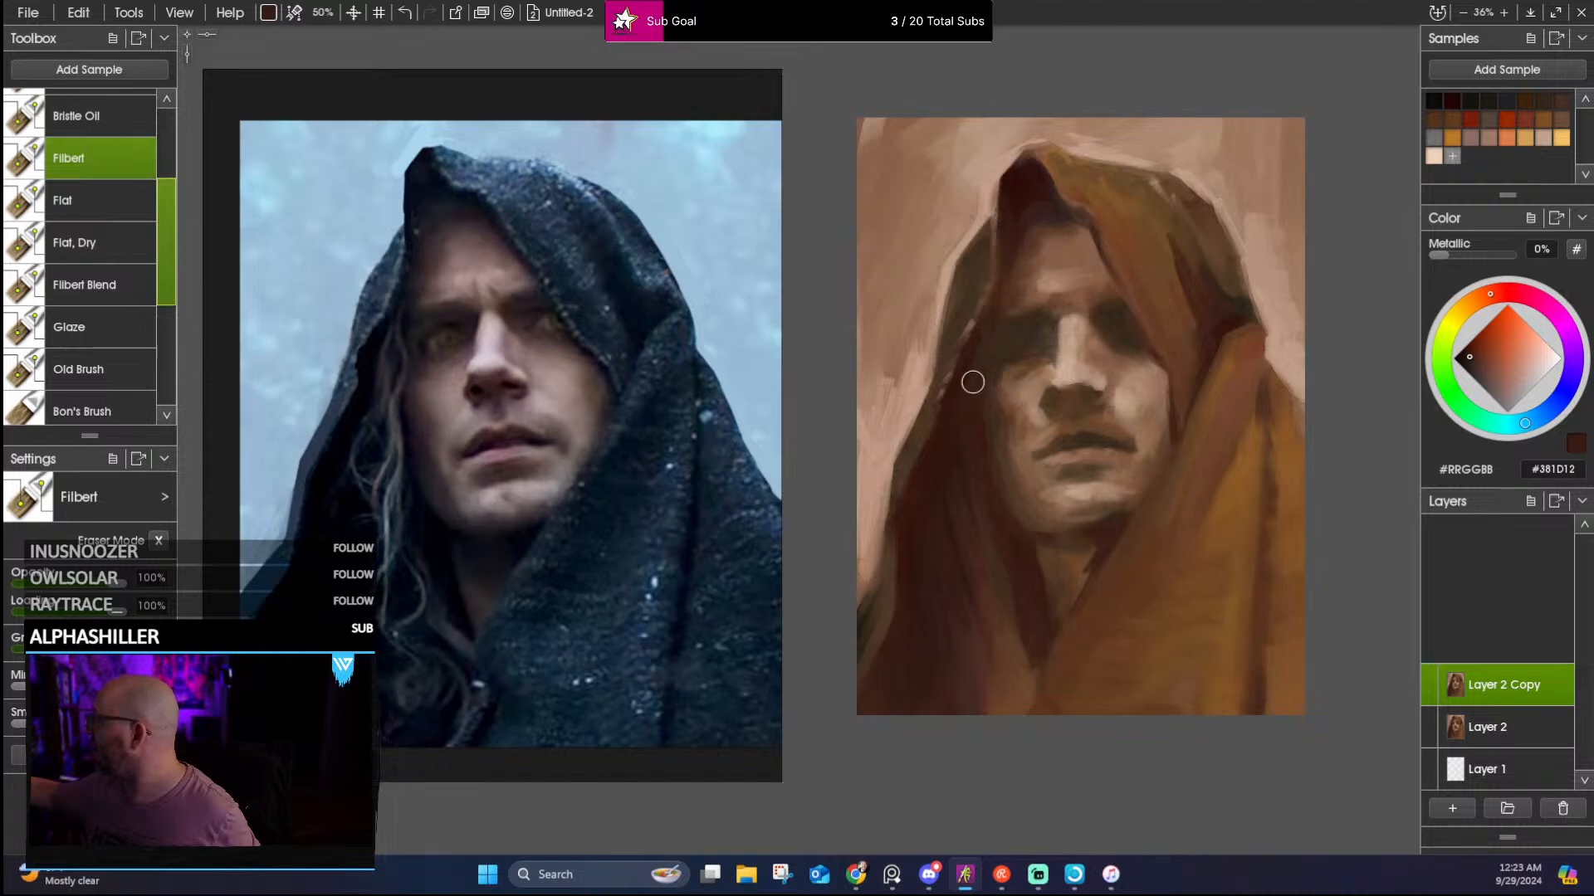
alt+click(1005, 233)
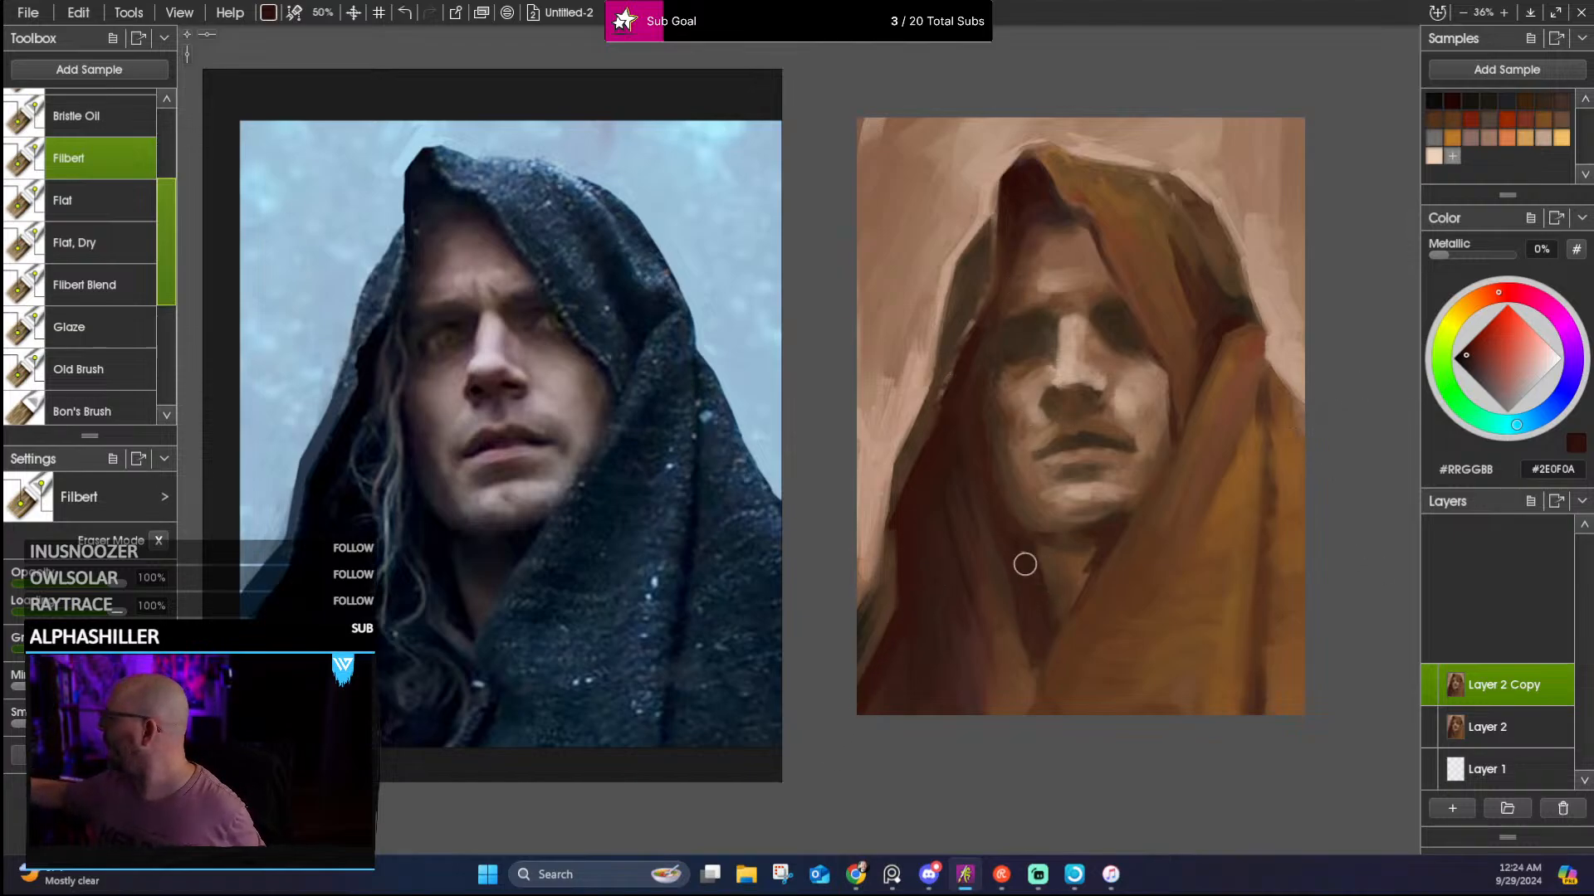
alt+click(1020, 669)
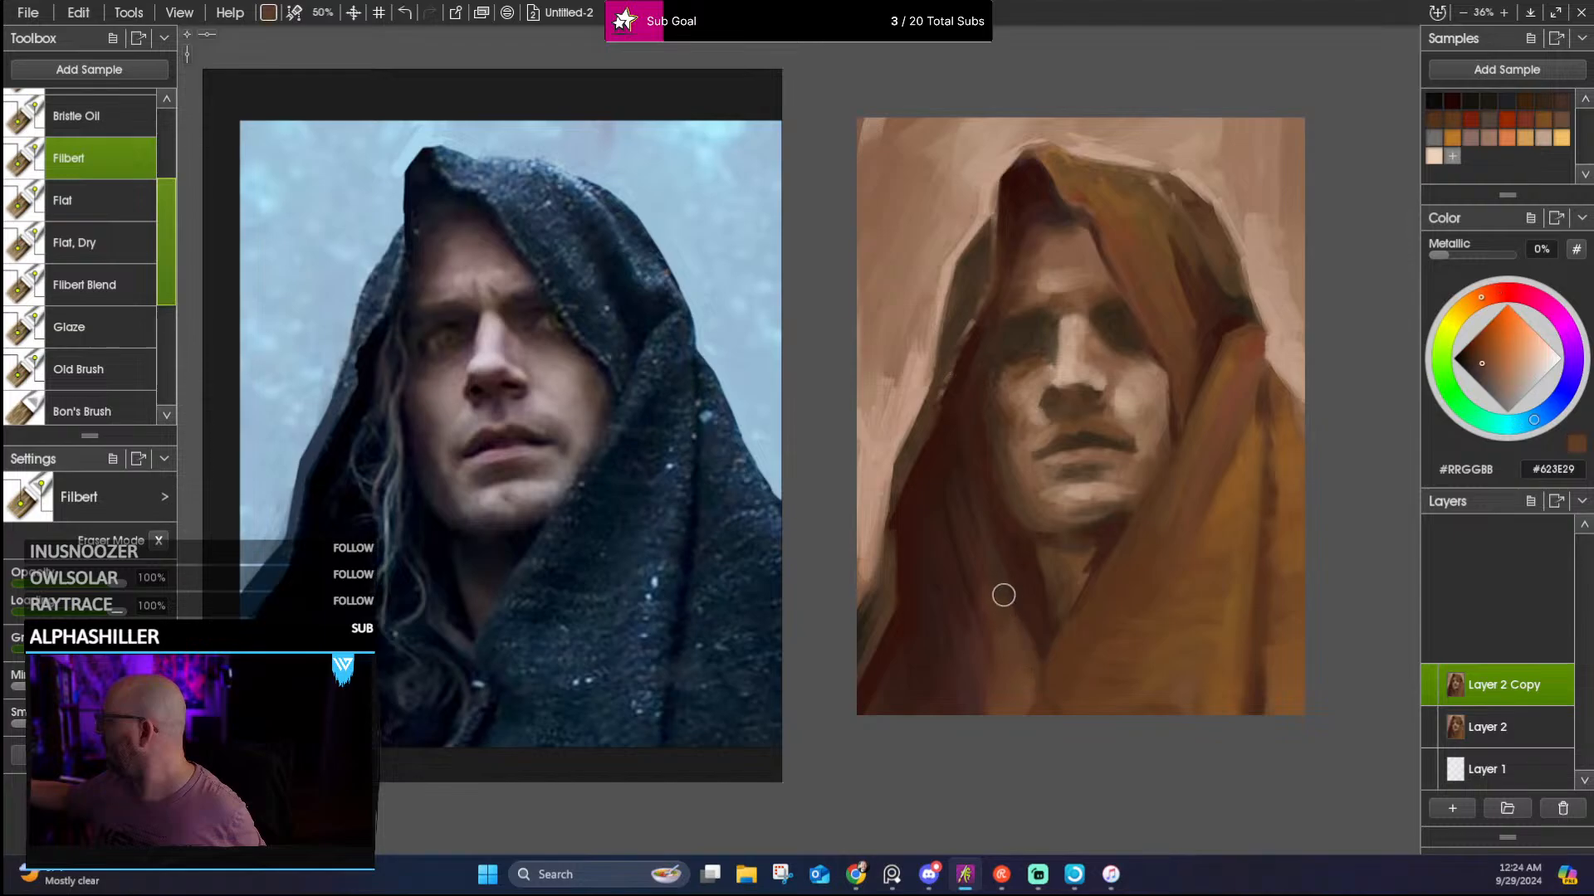
alt+click(1020, 576)
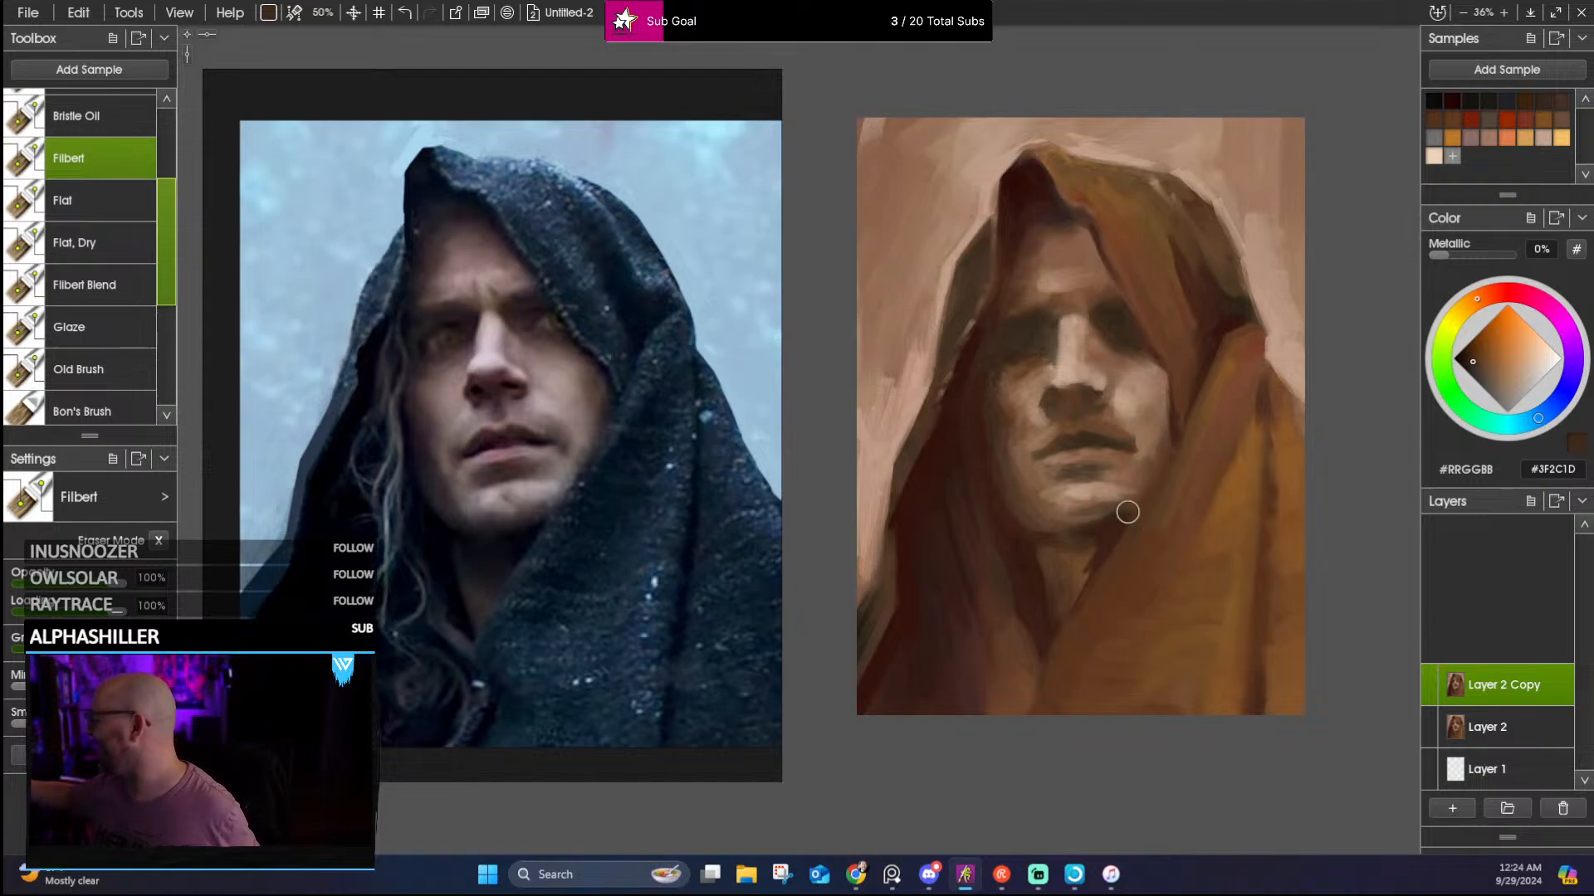
Darken the neck beneath the chin with the Flat, Dry brush, using dark browns sampled around the collar
click(125, 253)
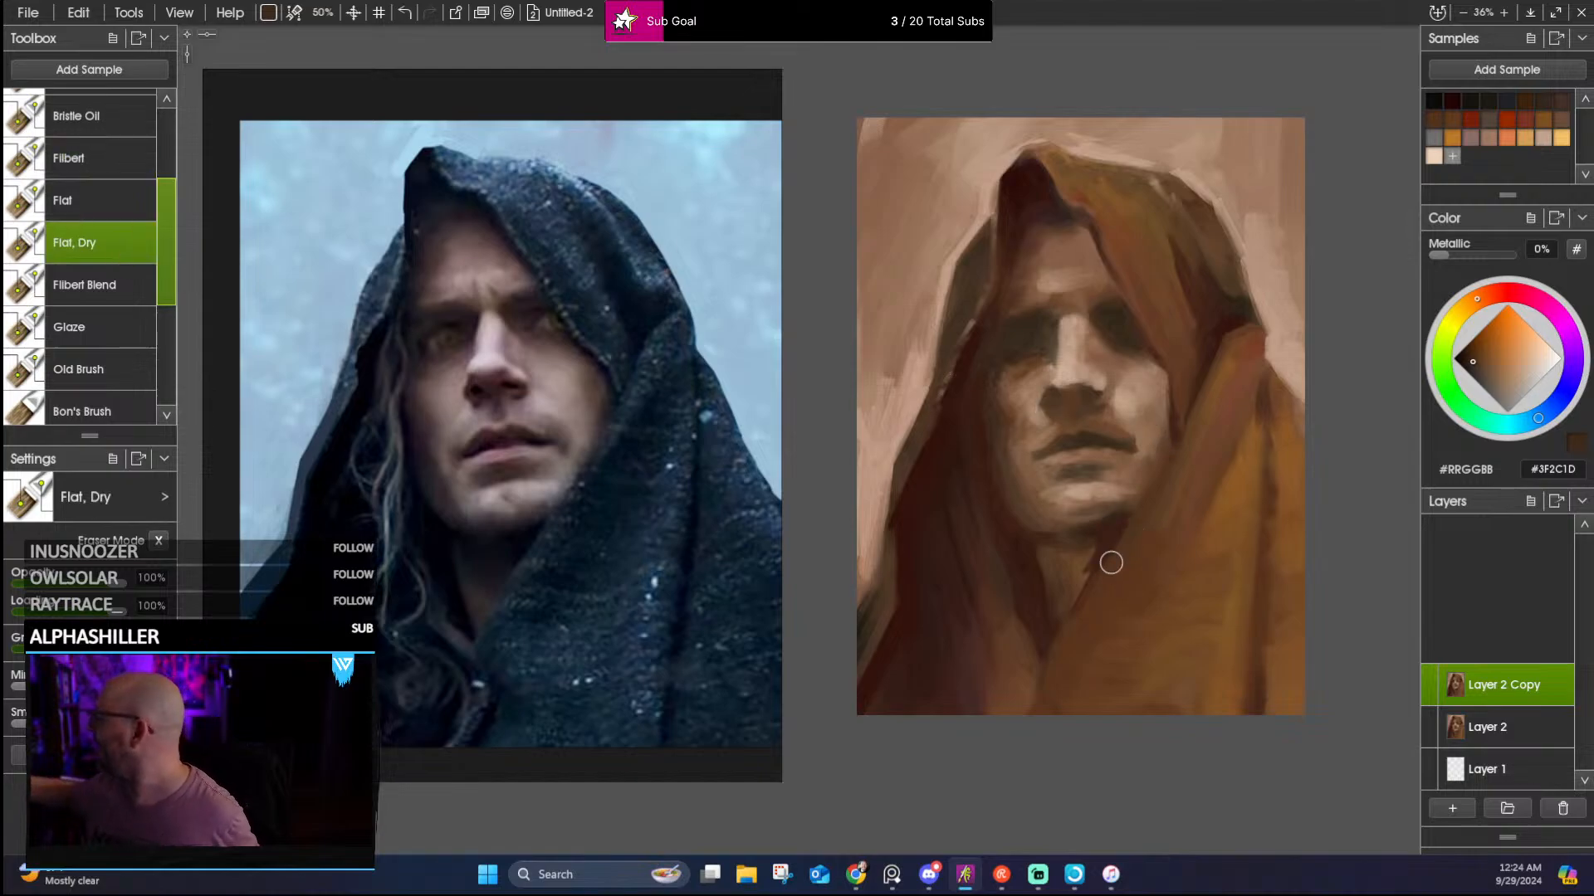
alt+click(1092, 546)
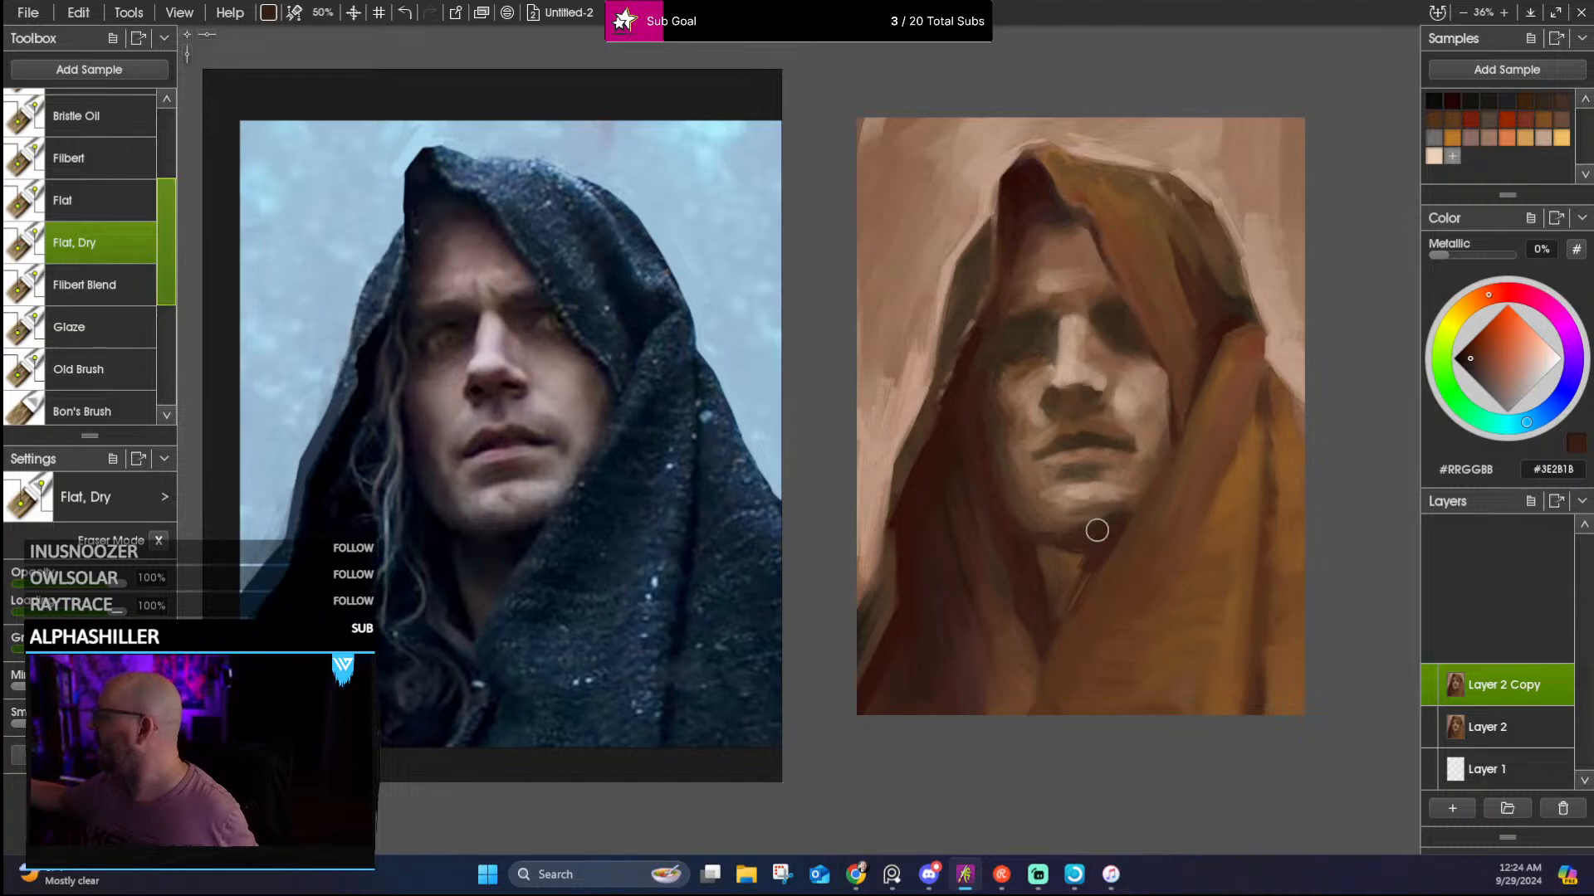
alt+click(1044, 584)
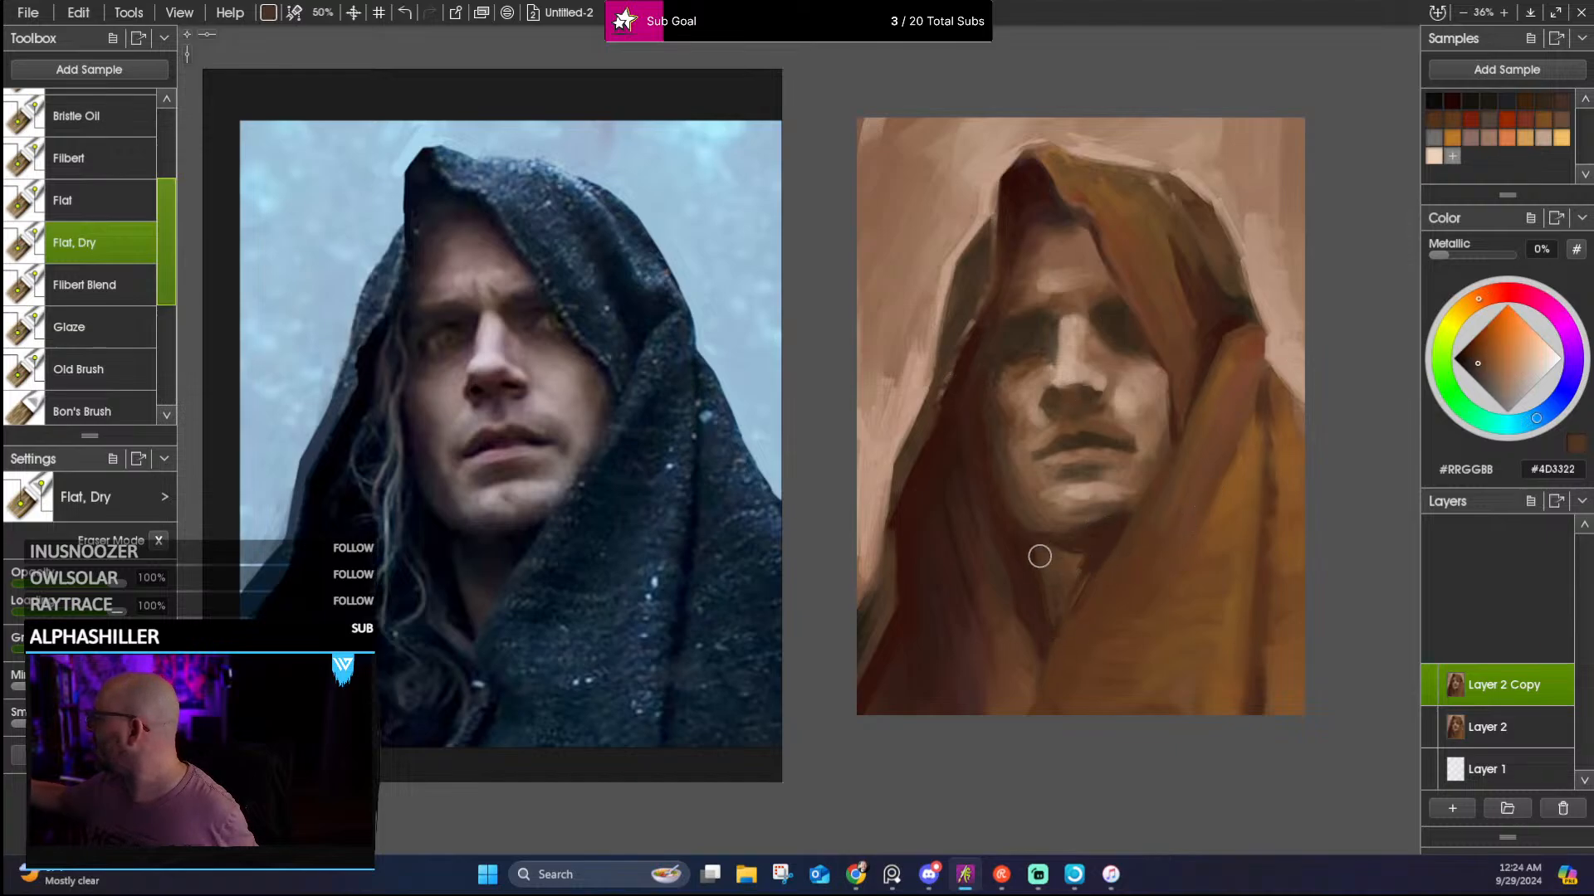
alt+click(1038, 584)
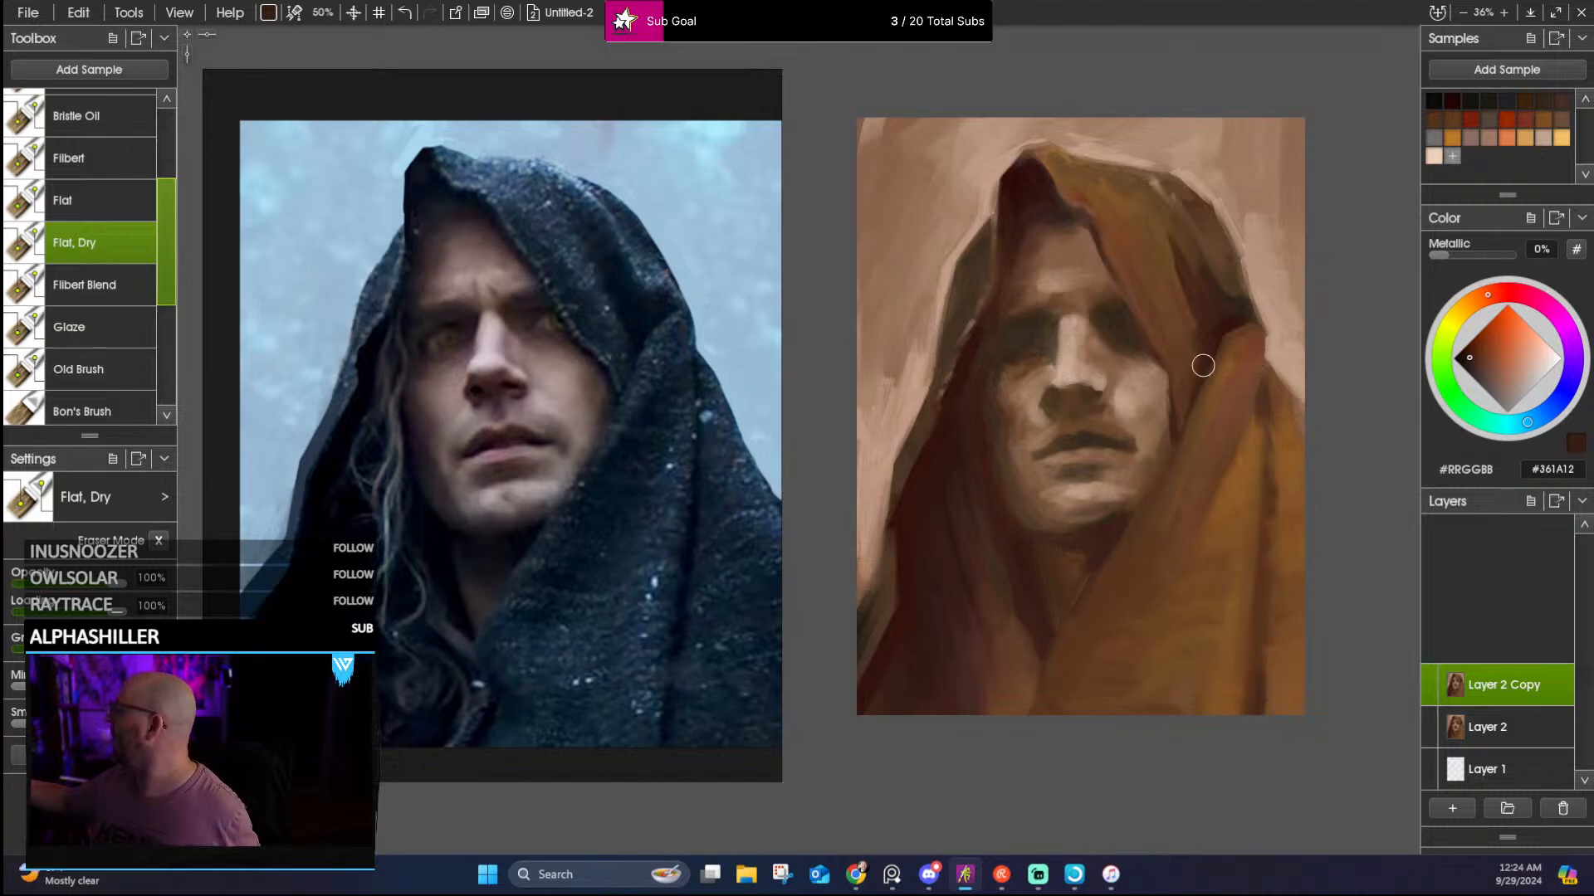
alt+click(1059, 555)
mouse_move(1060, 555)
mouse_down()
mouse_move(1102, 565)
mouse_move(1069, 597)
mouse_up()
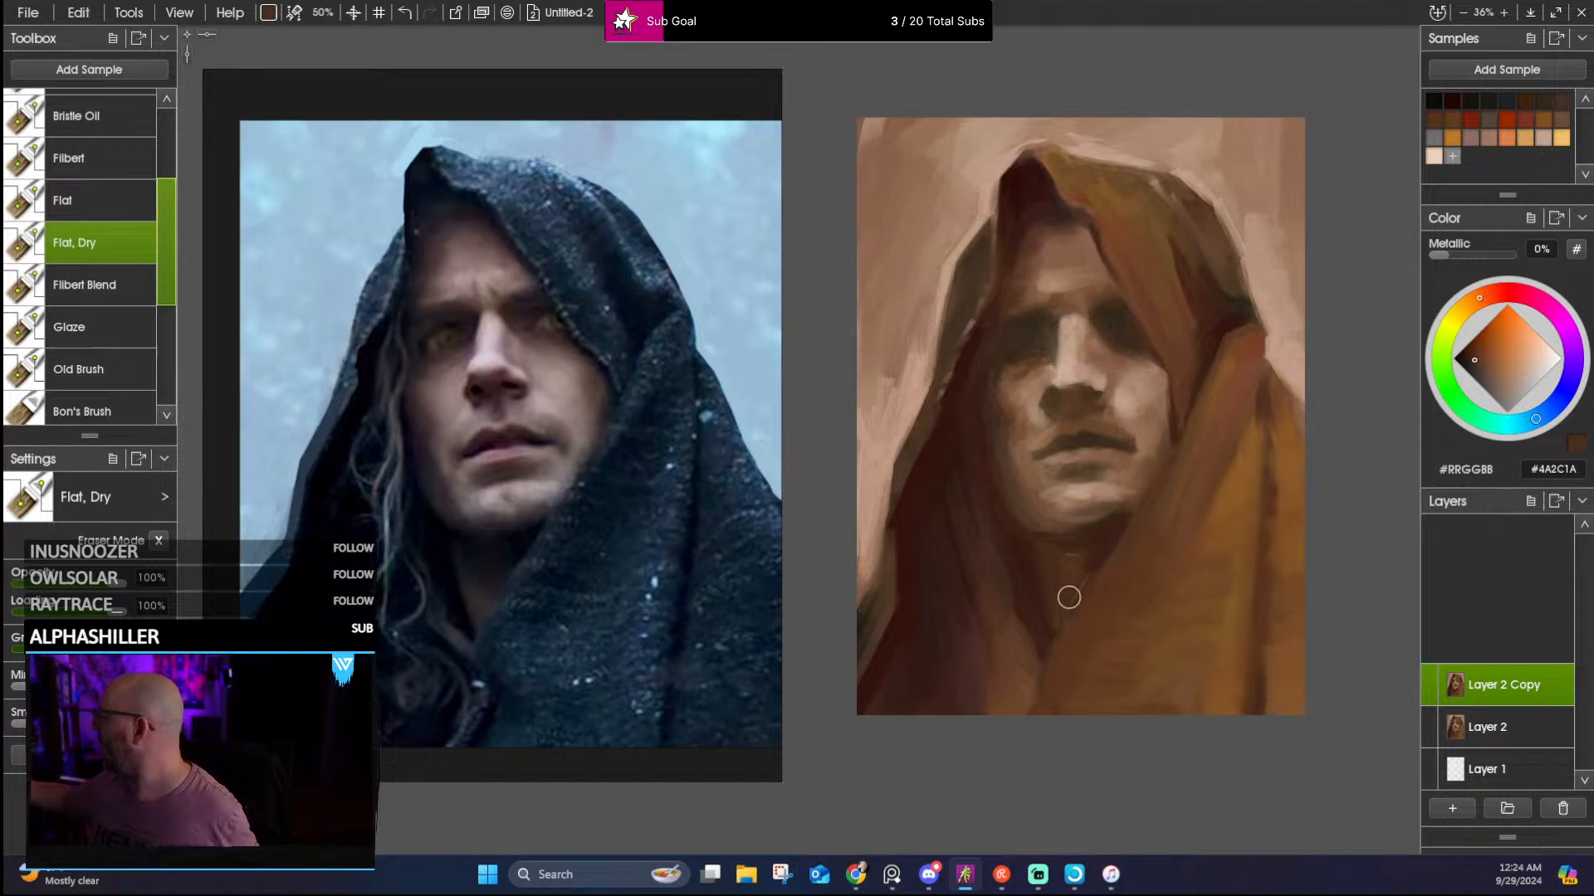
Glaze dark brown sampled under the chin over the neck and jaw shadow with the Glaze brush
scroll(167, 264, down, 1)
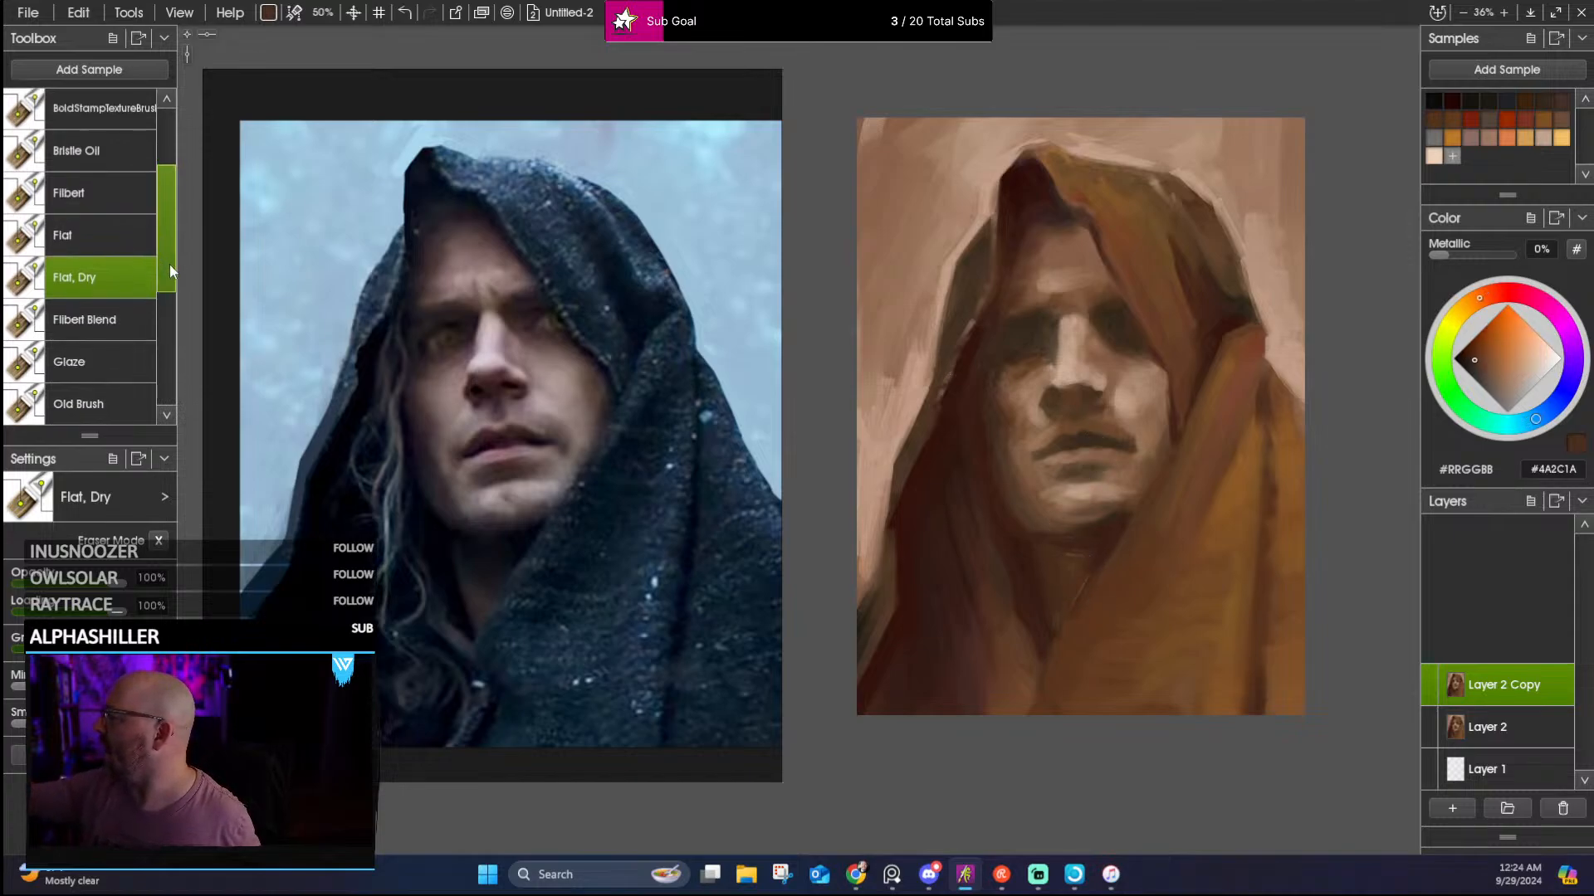
click(121, 281)
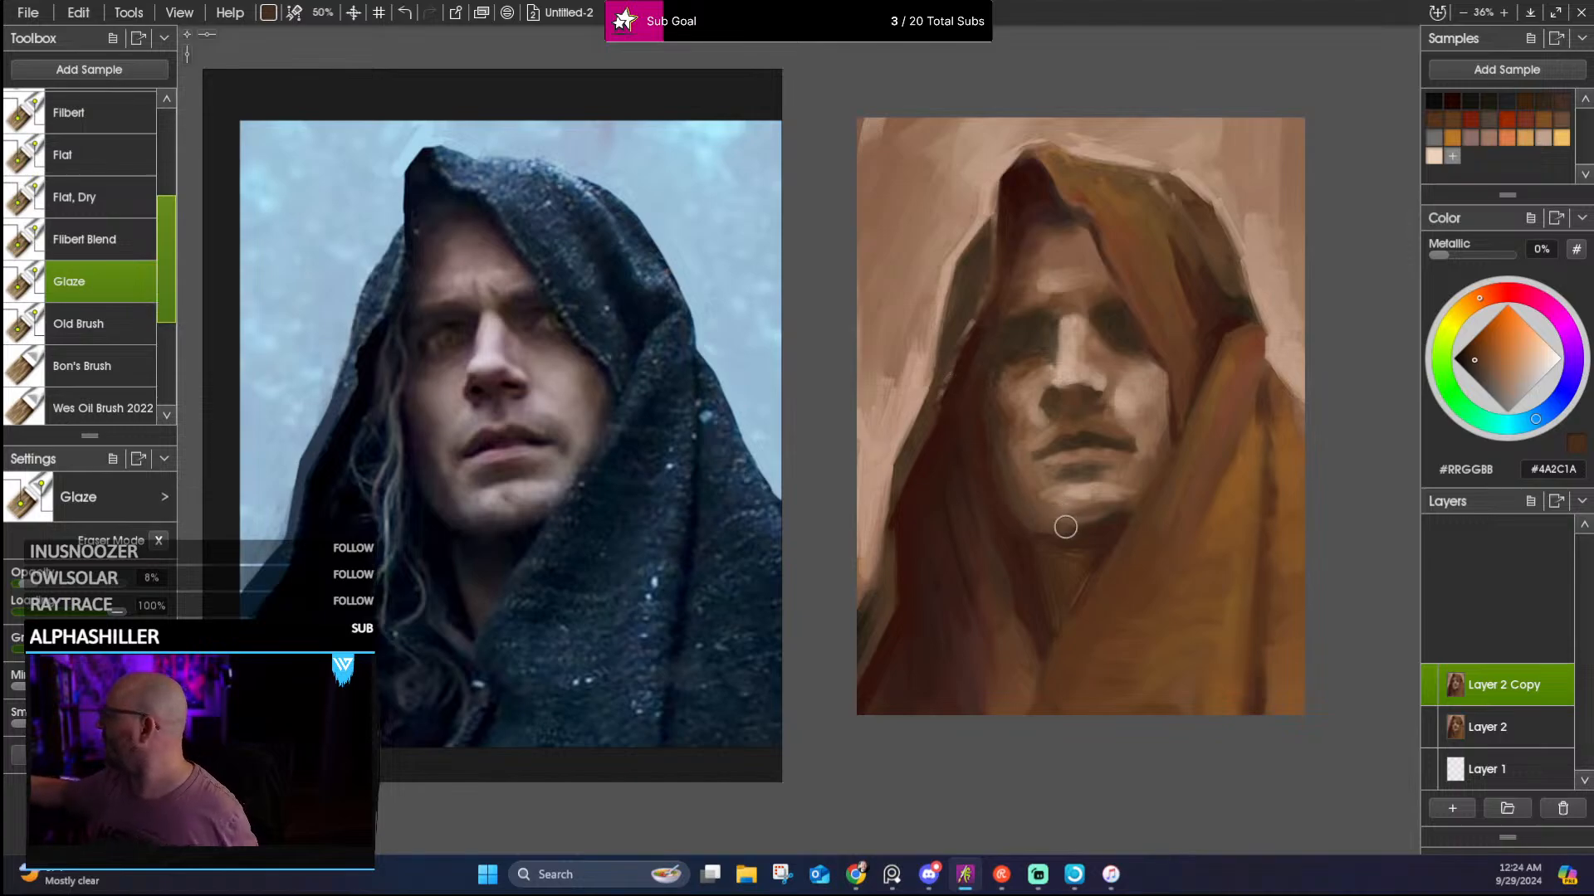
alt+click(1092, 549)
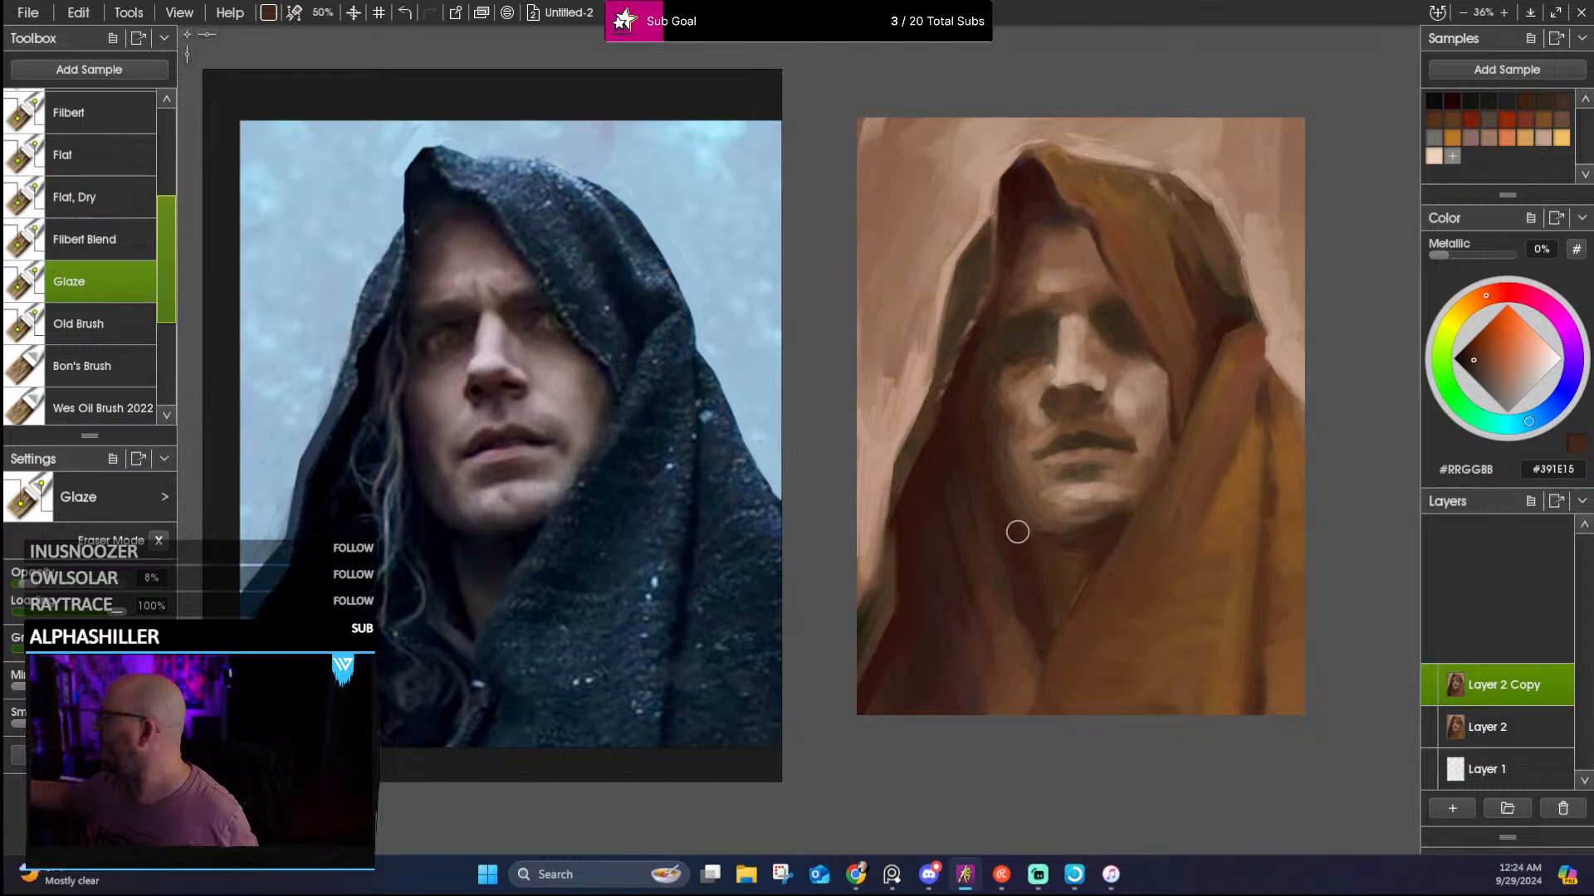
Blend the neck shadow into the cloak's collar with the Filbert Blend brush, using browns sampled from that area
click(114, 231)
alt+click(1043, 578)
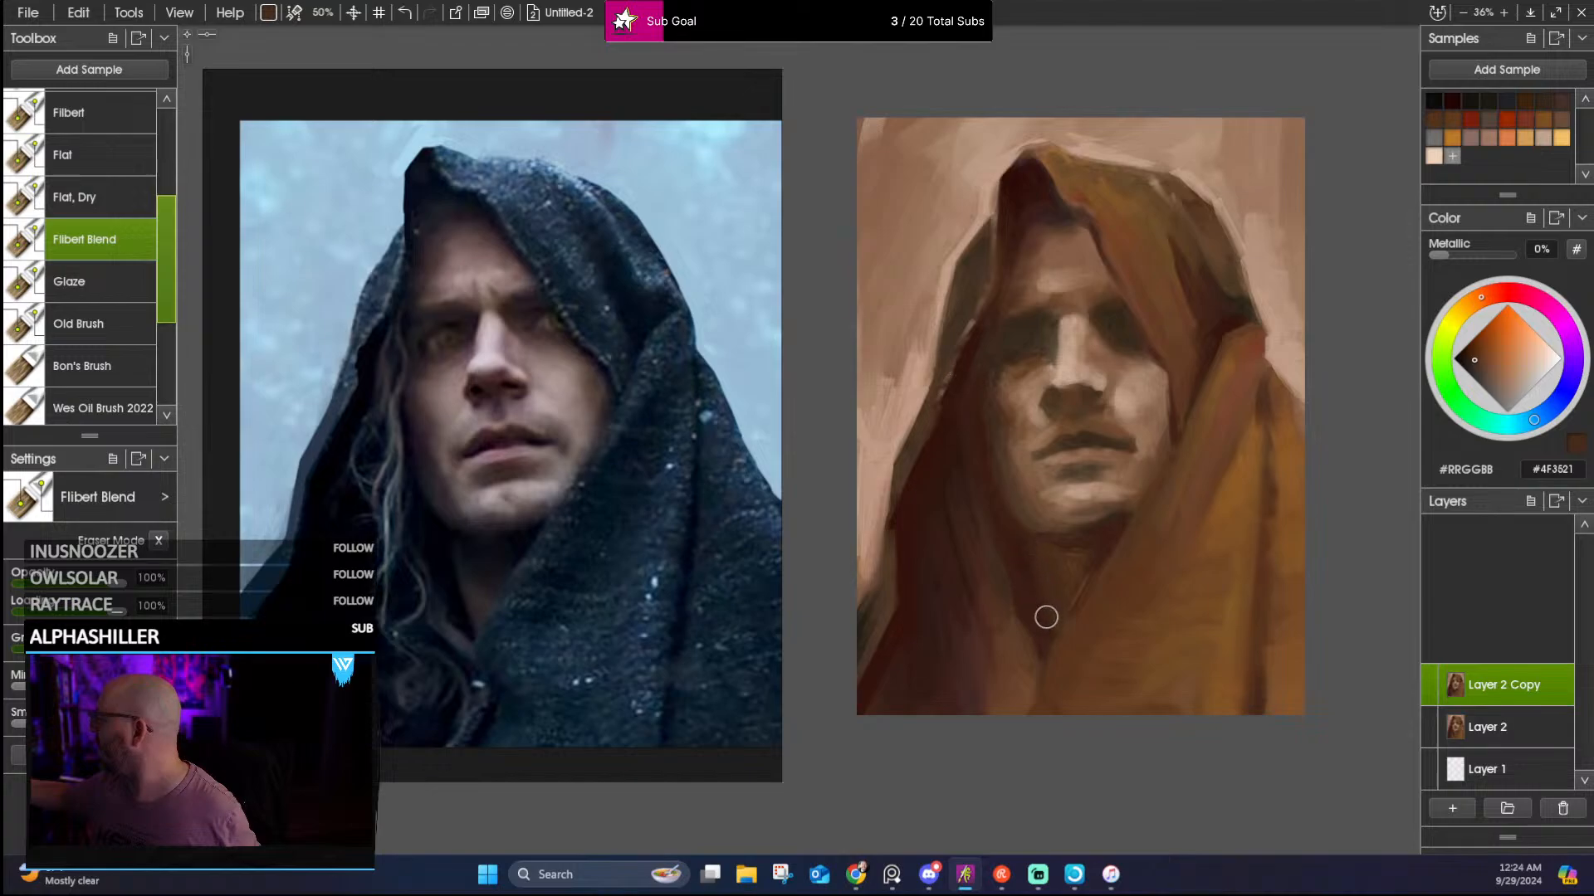
alt+click(1079, 553)
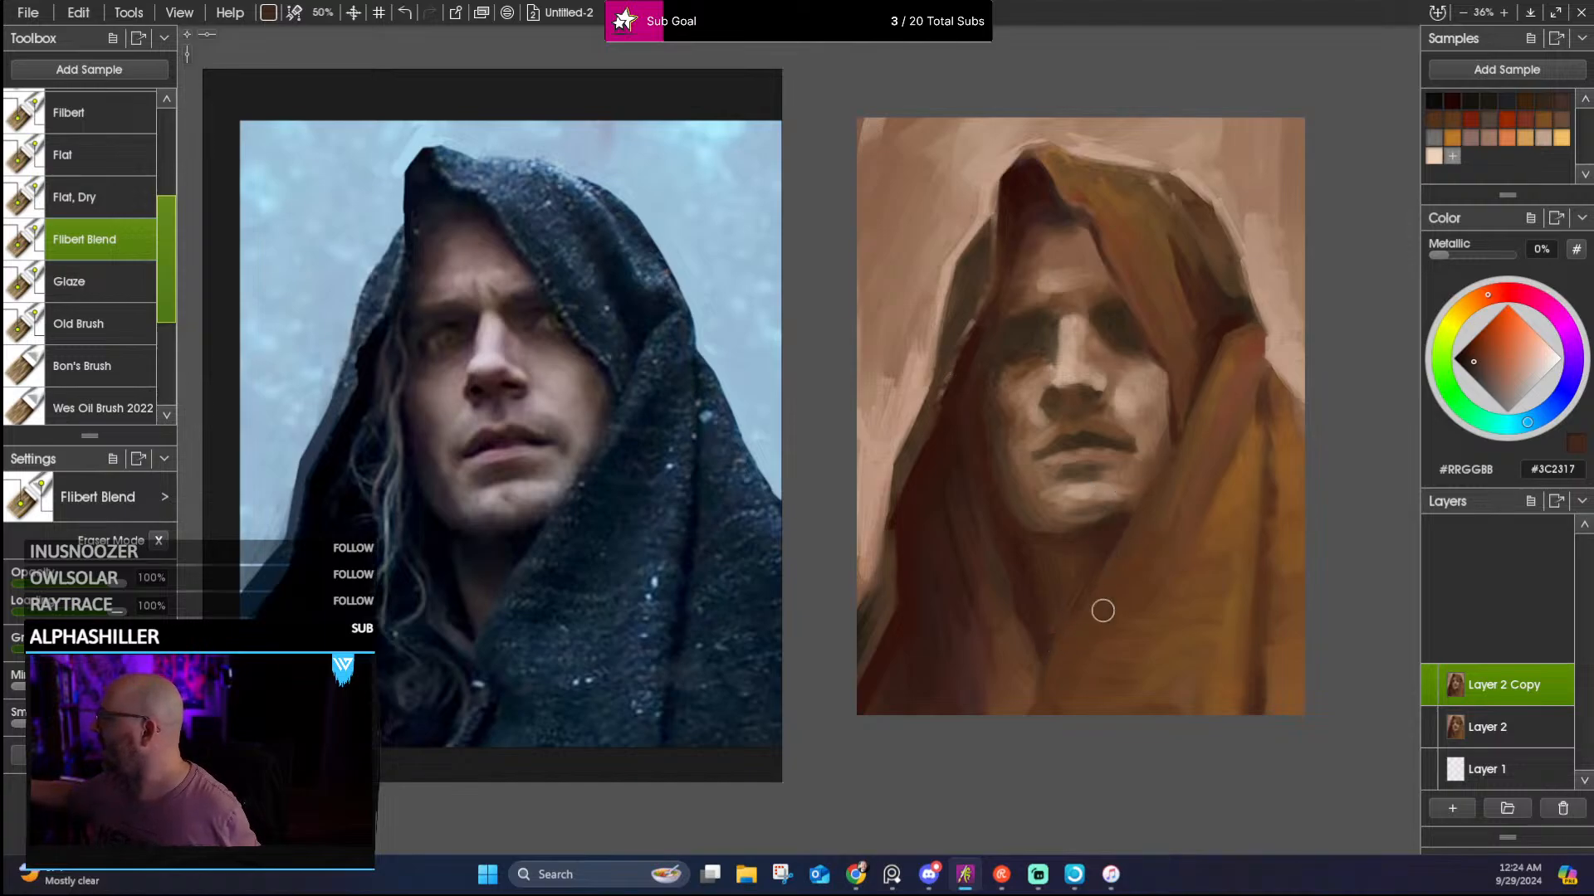
alt+click(1041, 641)
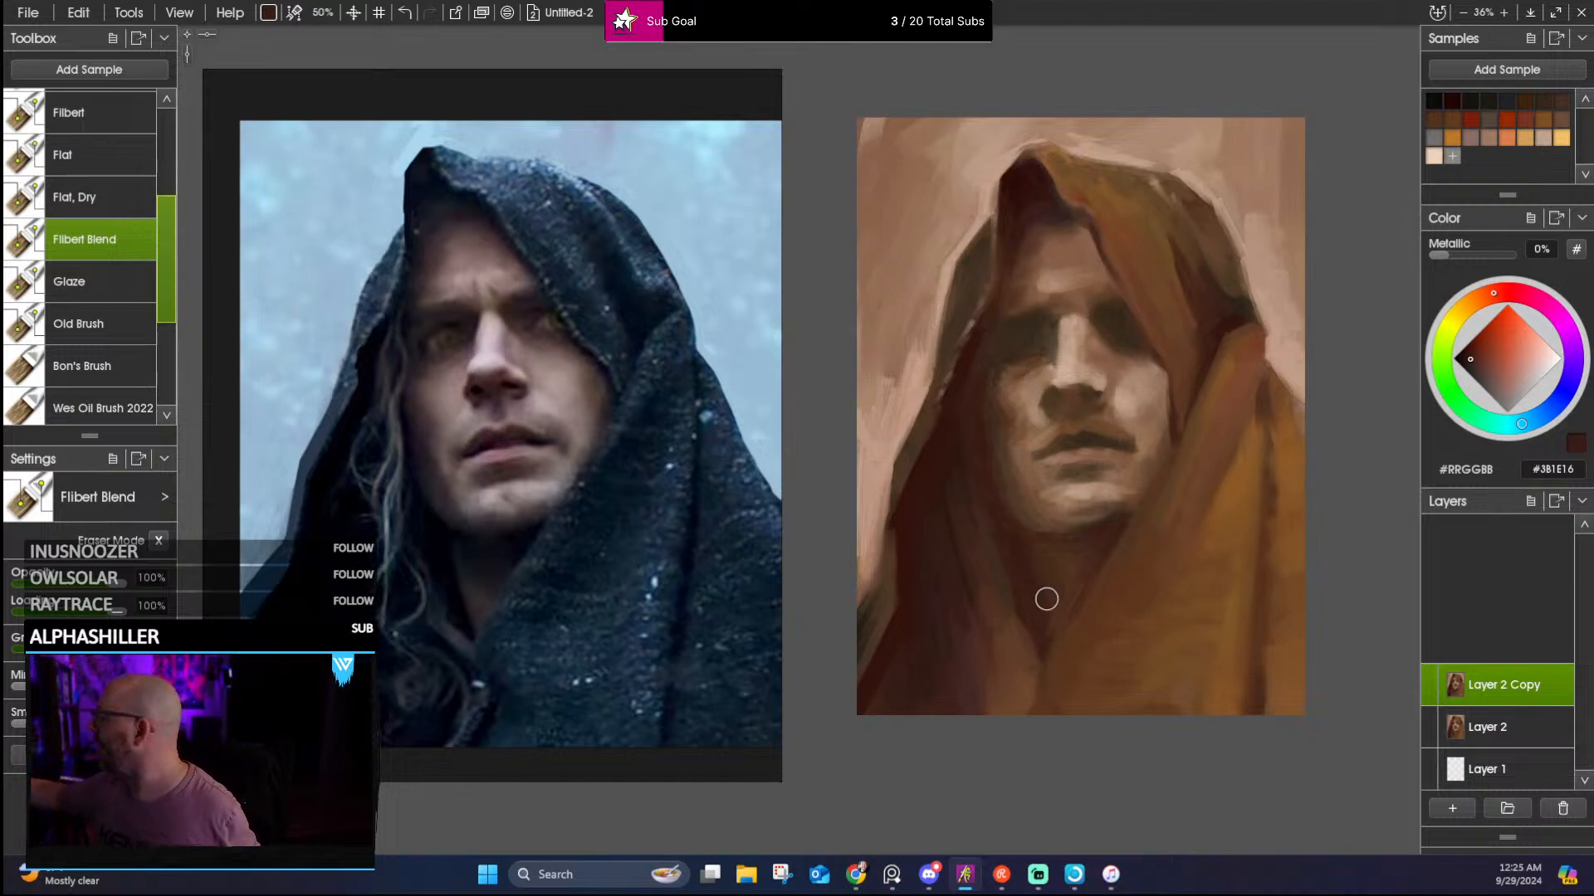
alt+click(1016, 563)
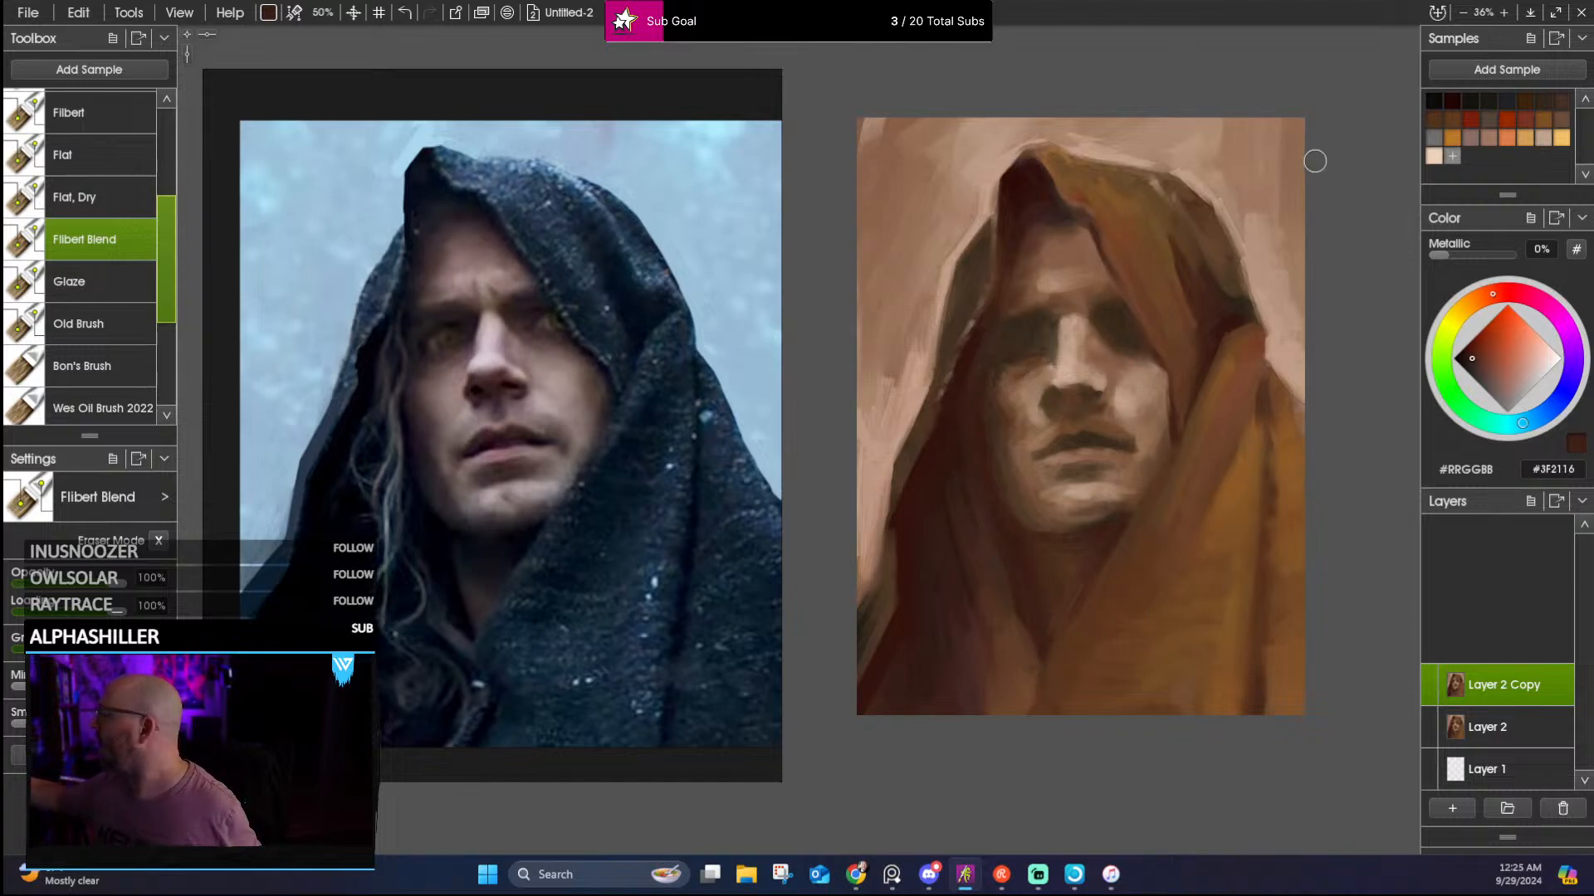
Blend the hood's outer edges into the background with the Filbert Blend brush, using beige sampled on both sides
alt+click(1253, 247)
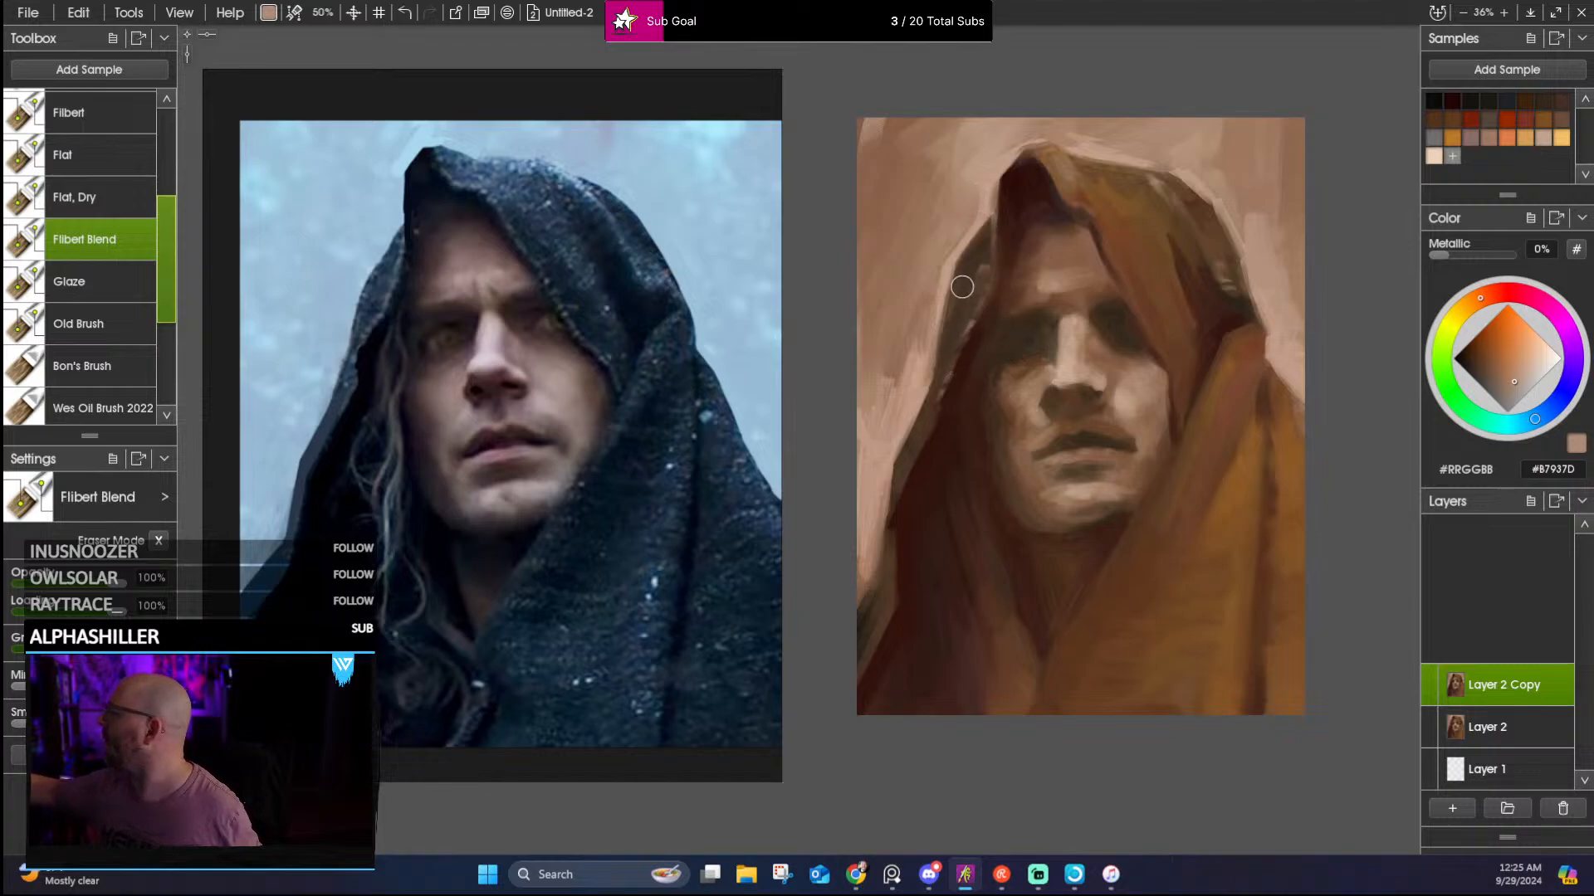
alt+click(946, 267)
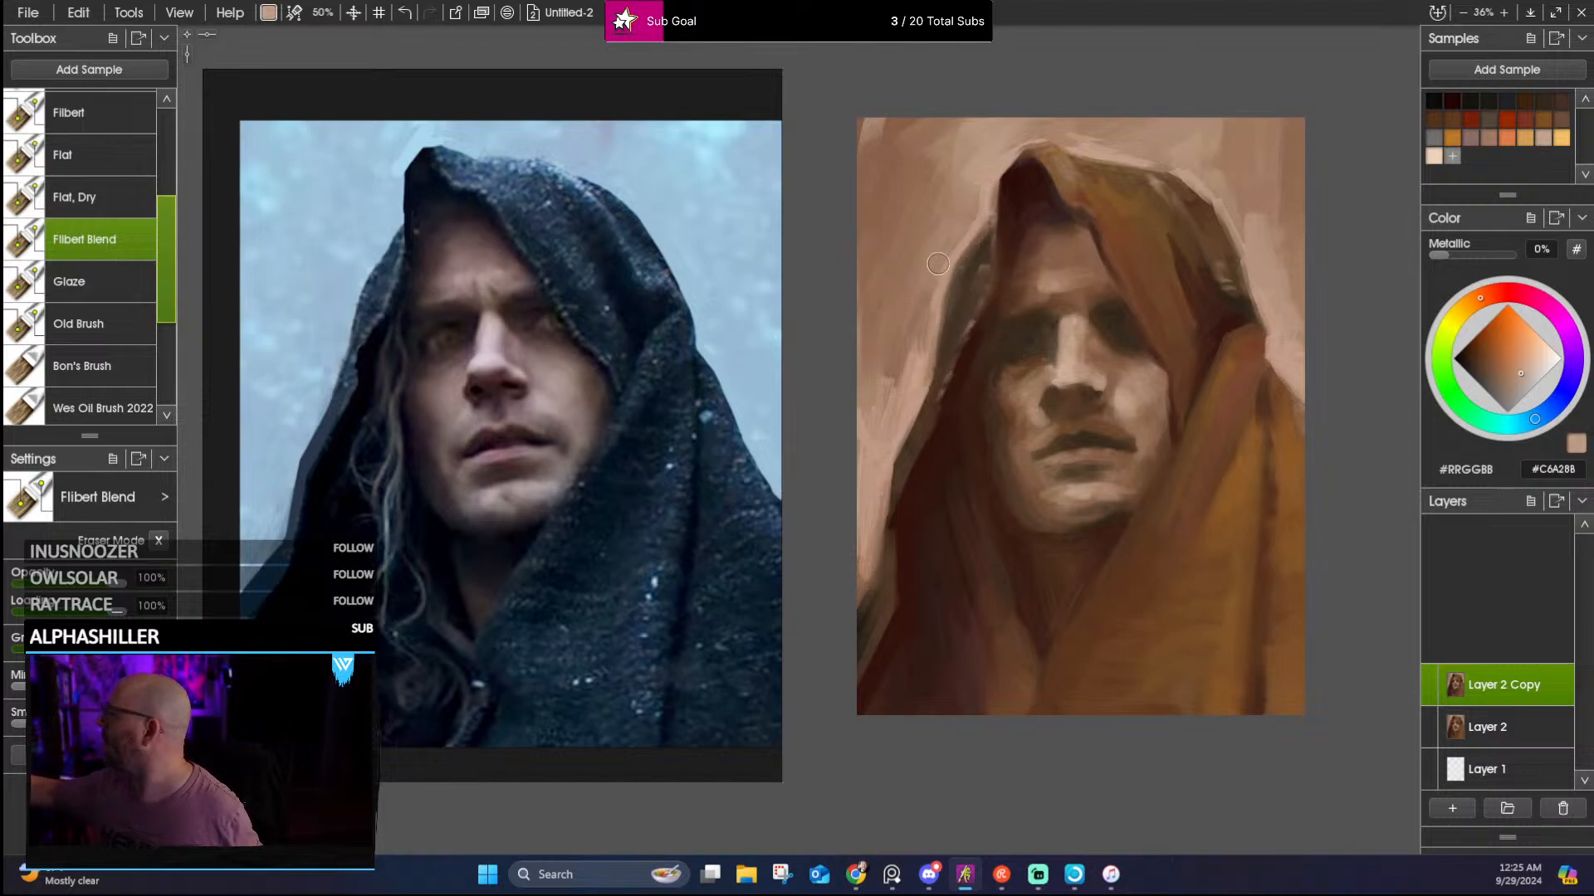
Redefine both outer edges of the hood with Wes Oil Brush 2022 in sampled dark brown and beige, reducing its size to 121% and 51%
scroll(168, 296, down, 2)
scroll(168, 295, up, 2)
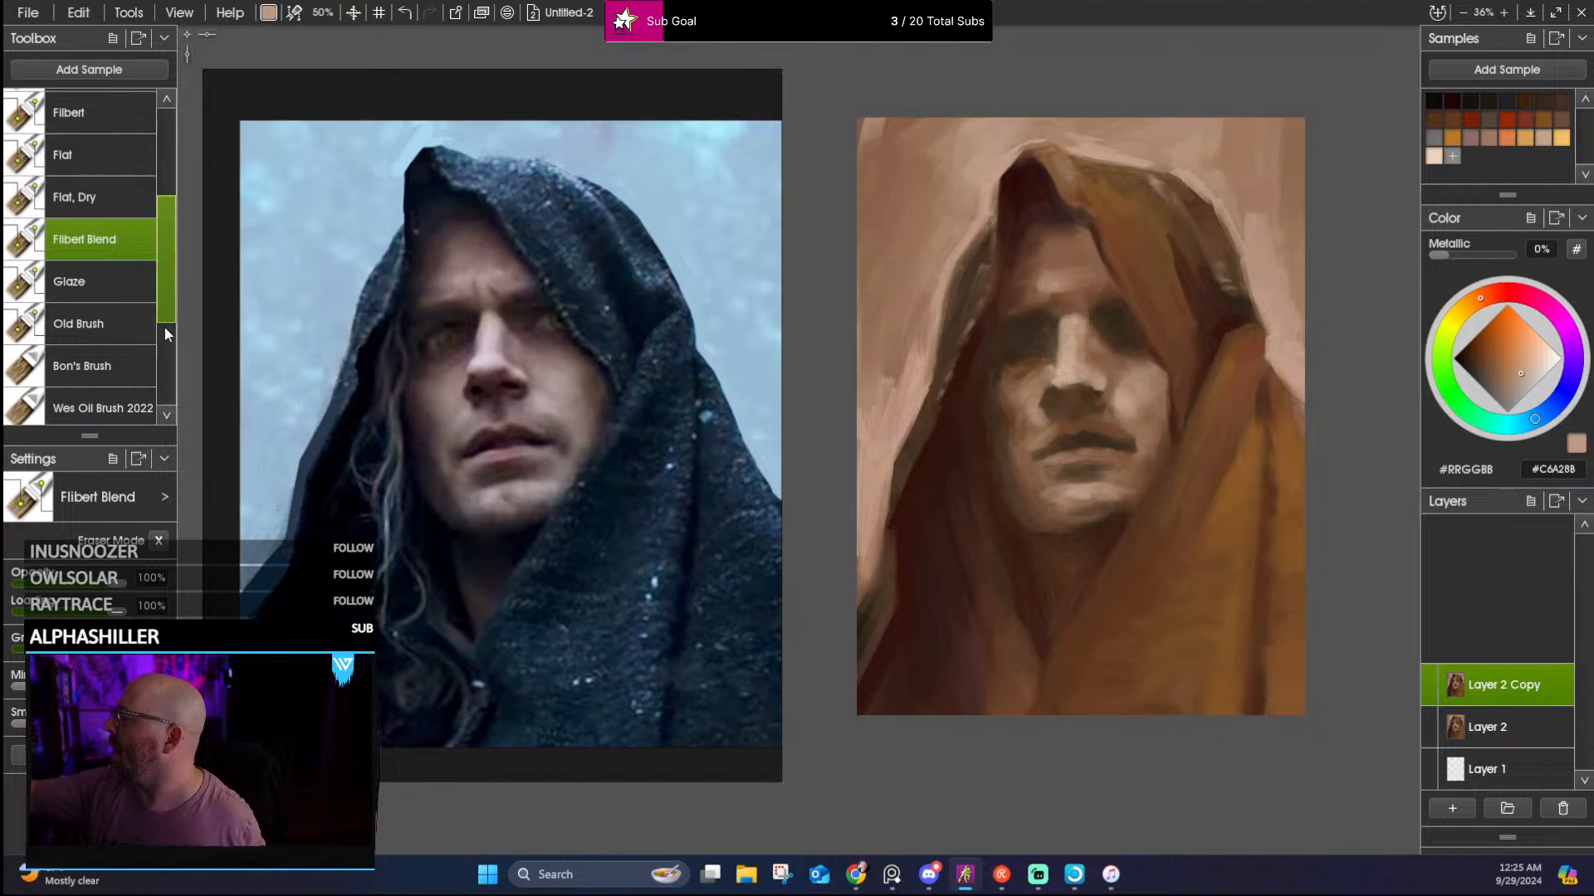
scroll(164, 327, down, 3)
click(133, 302)
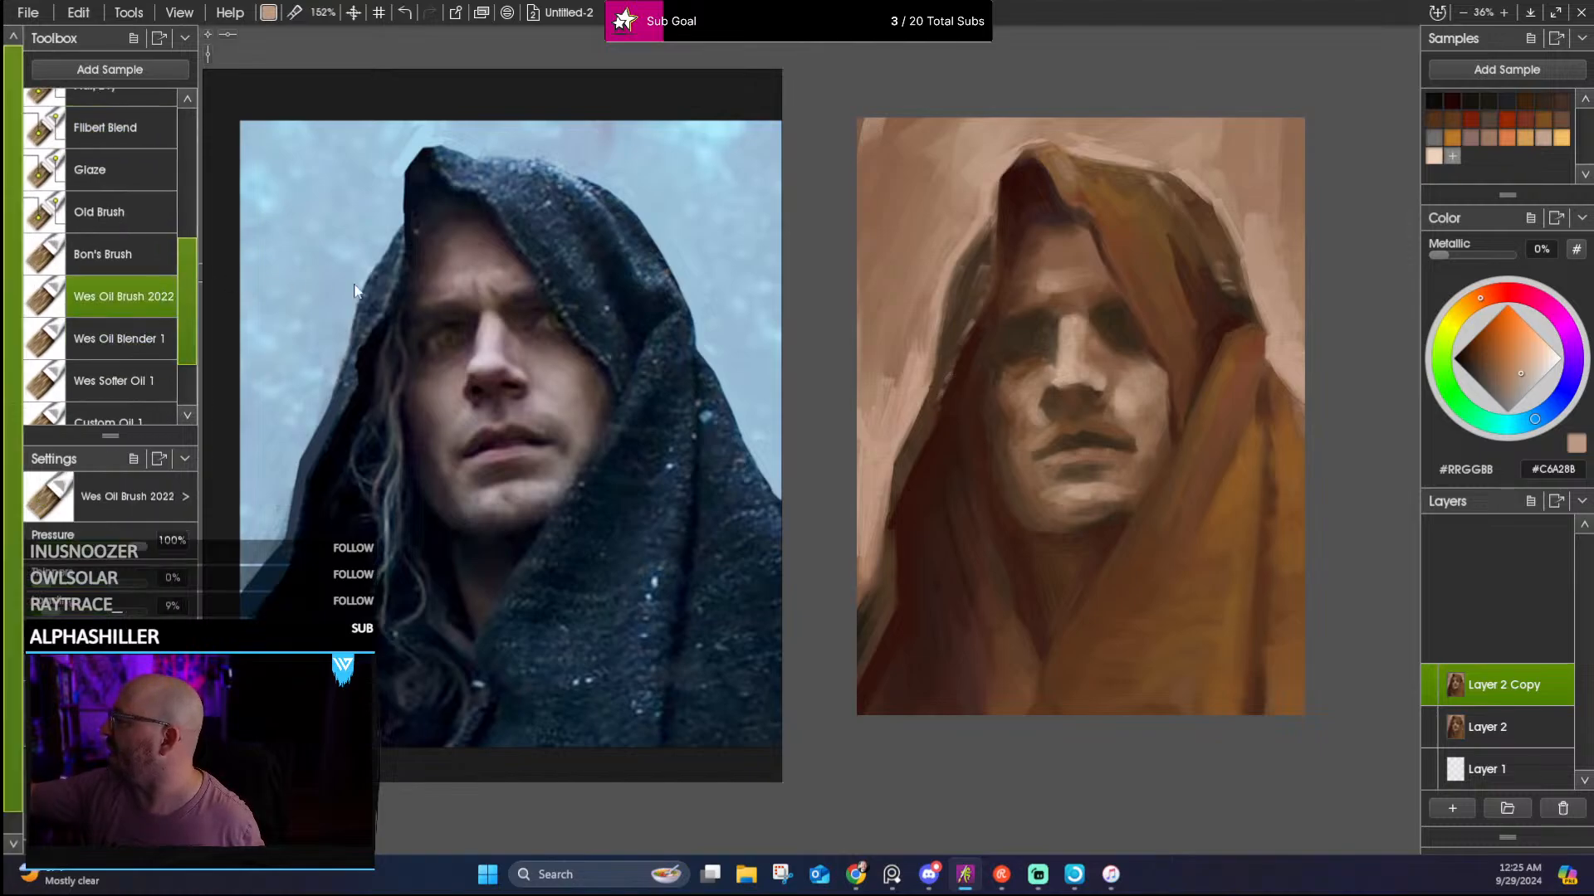
key(bracketleft)
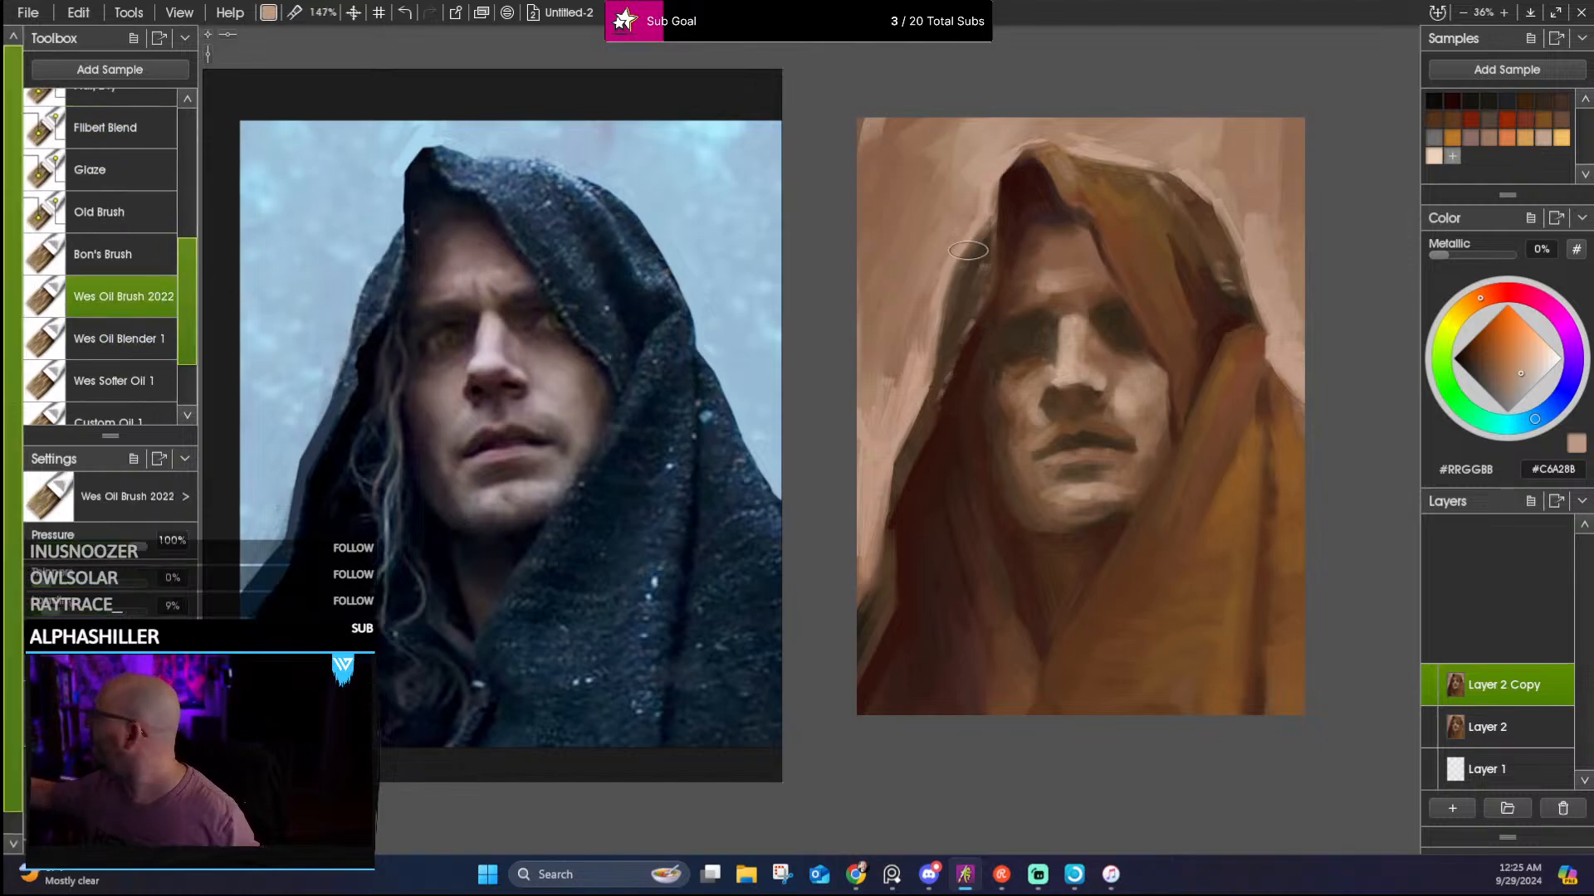
key(bracketleft)
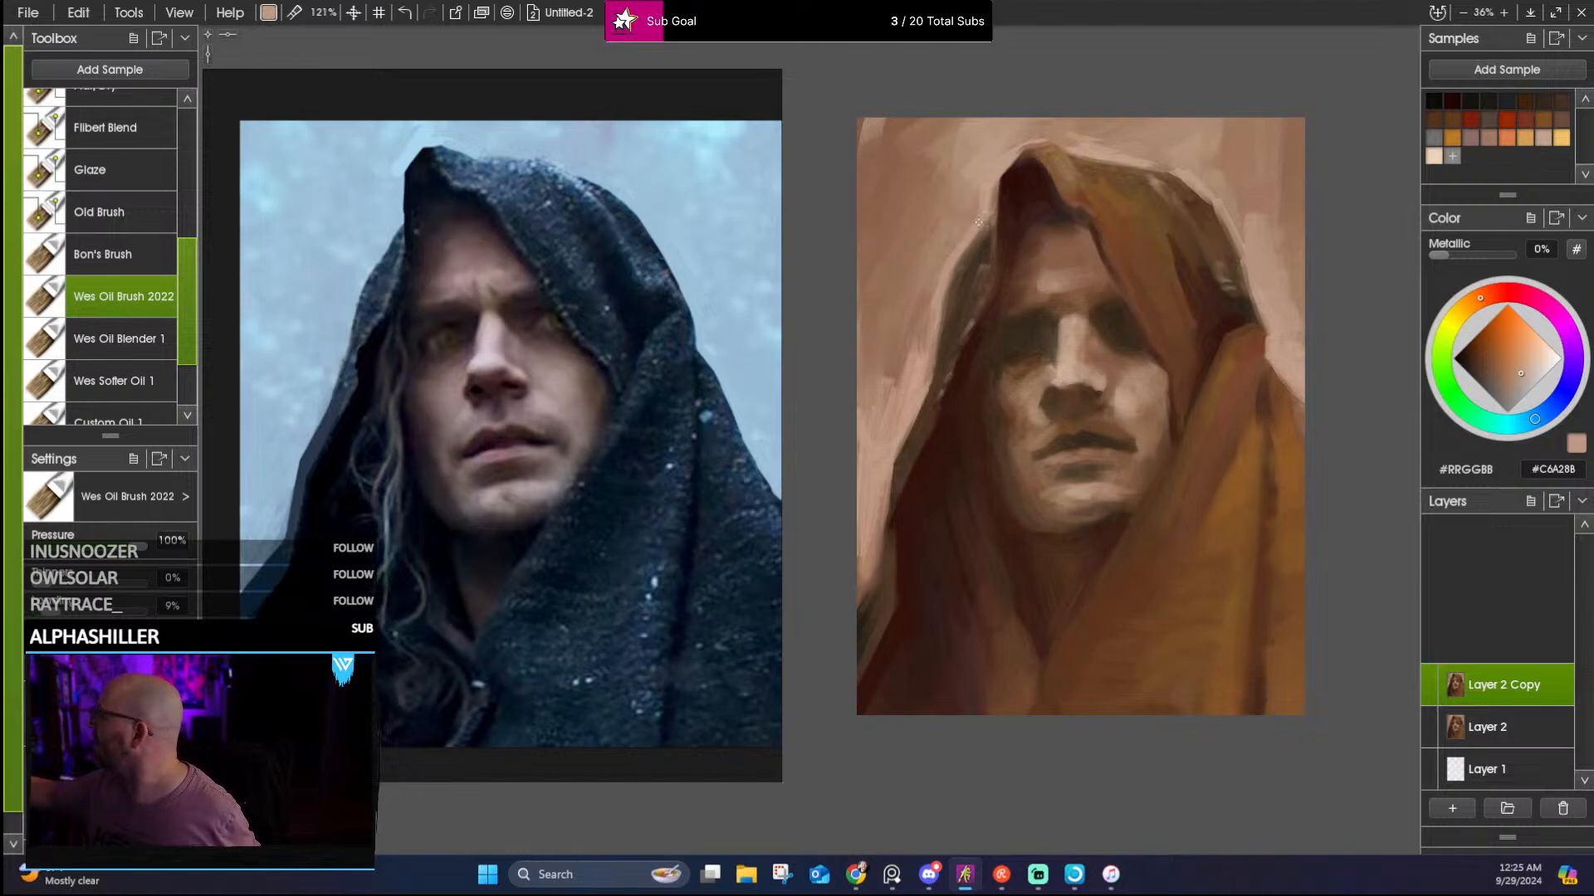
alt+click(978, 260)
drag(990, 243, 957, 322)
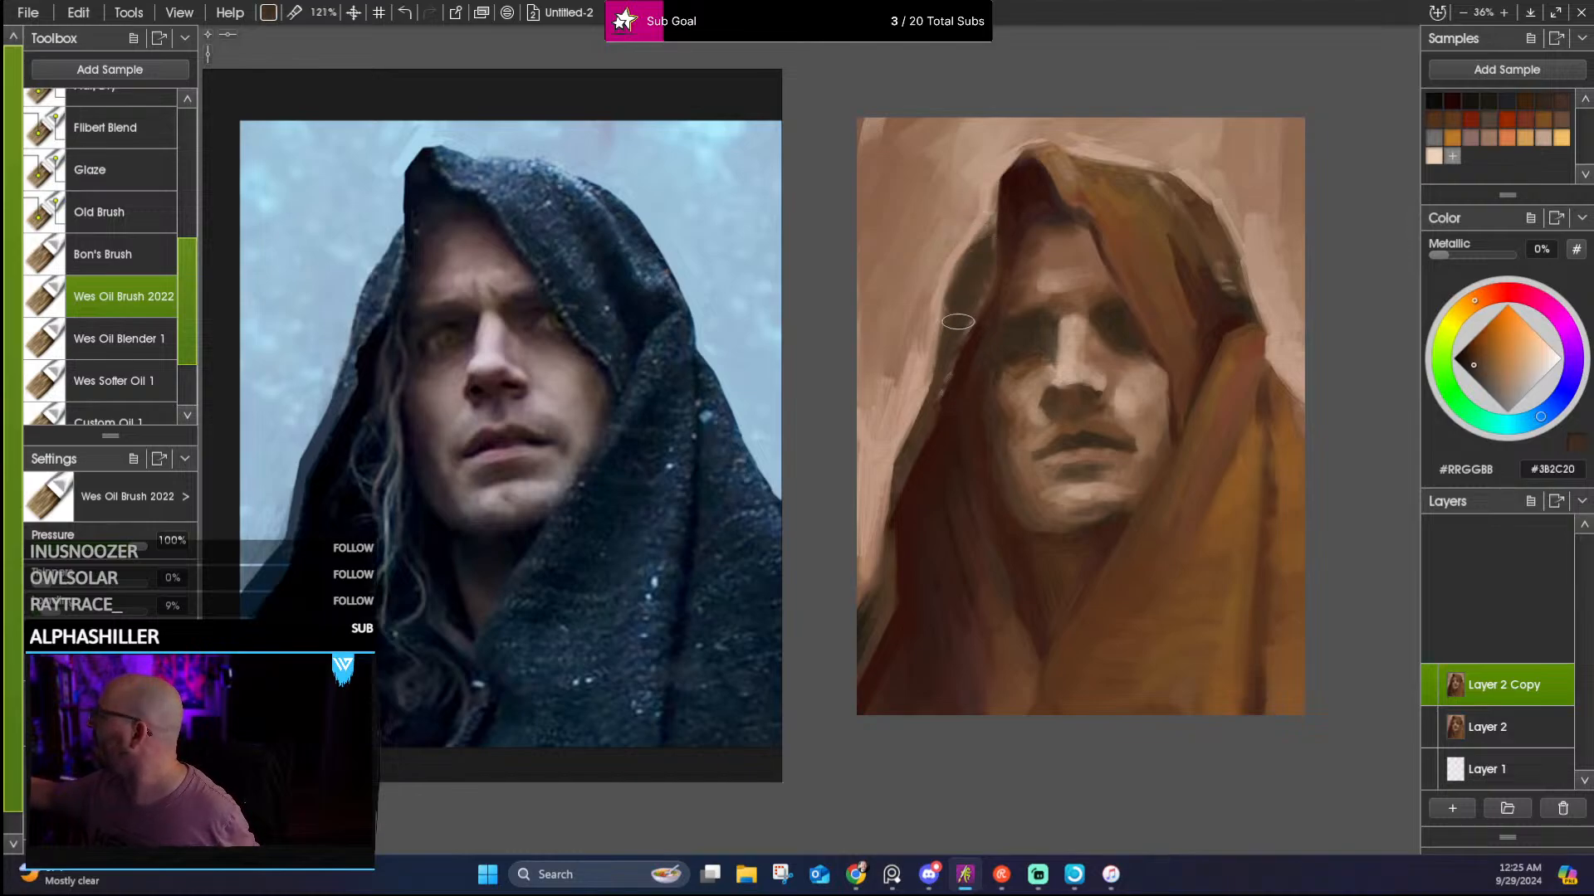
alt+click(982, 233)
drag(981, 234, 934, 328)
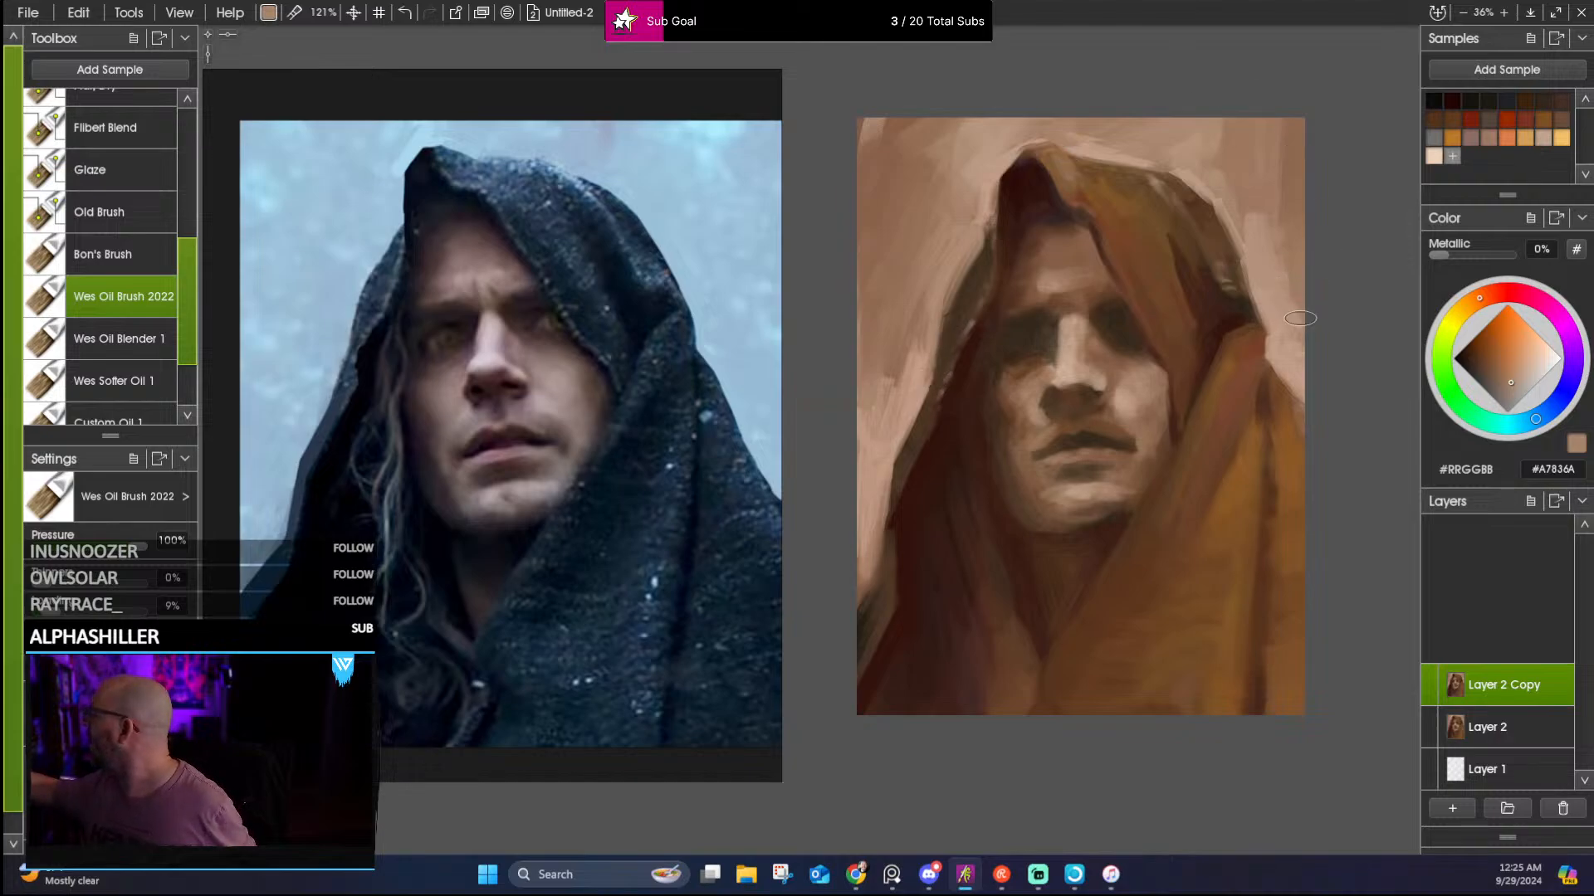
alt+click(1234, 290)
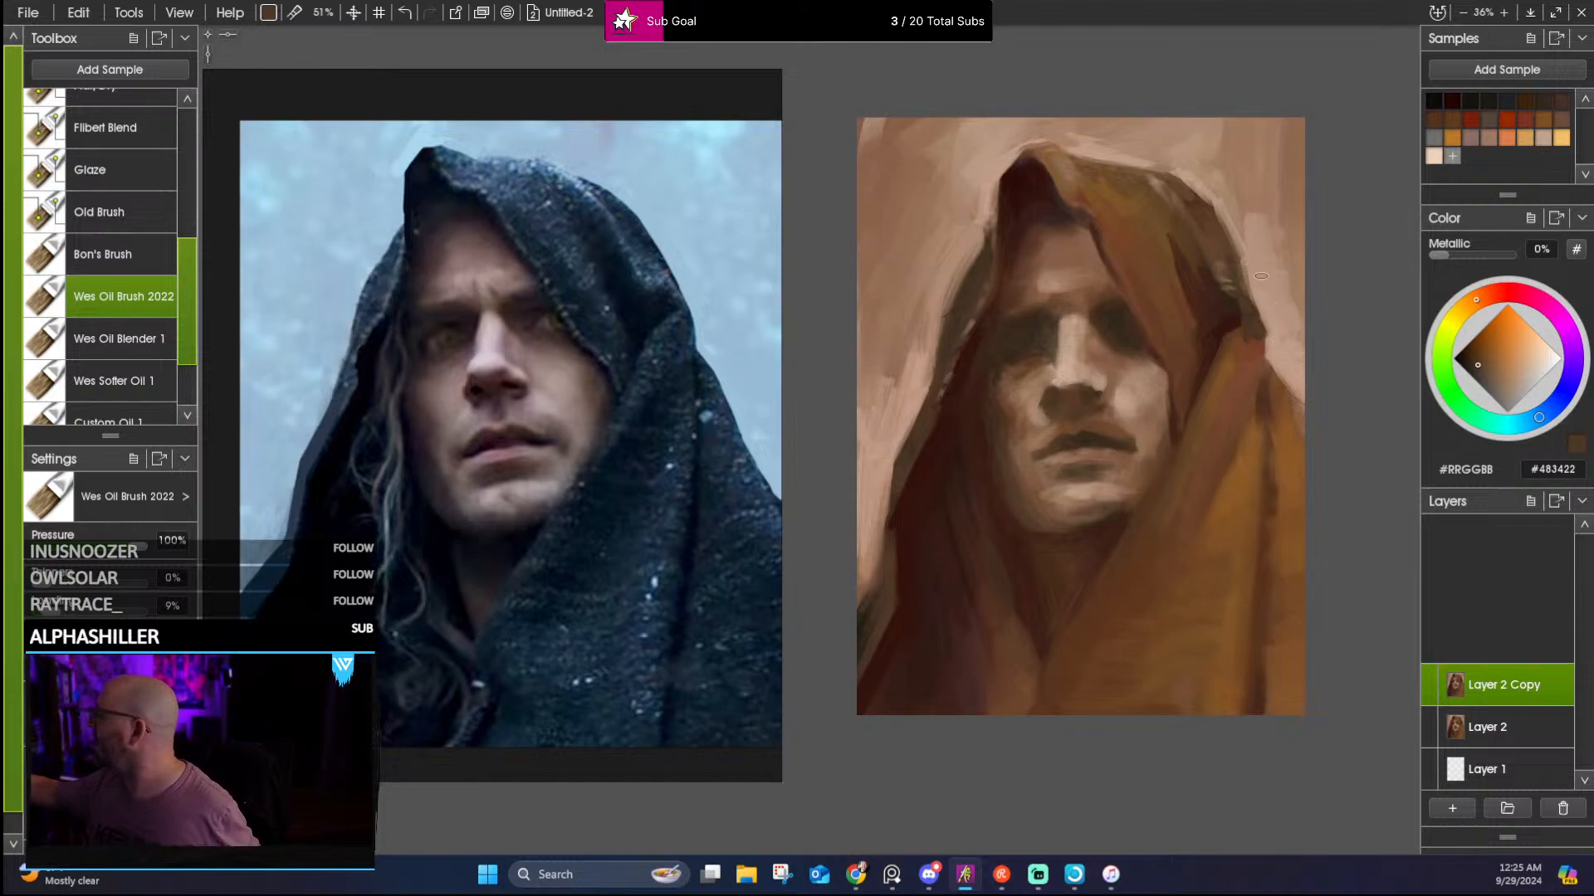
Rework the cloak's fold at the right shoulder with Wes Oil Brush 2022, using browns and ochre sampled from the surrounding fabric
alt+click(1238, 332)
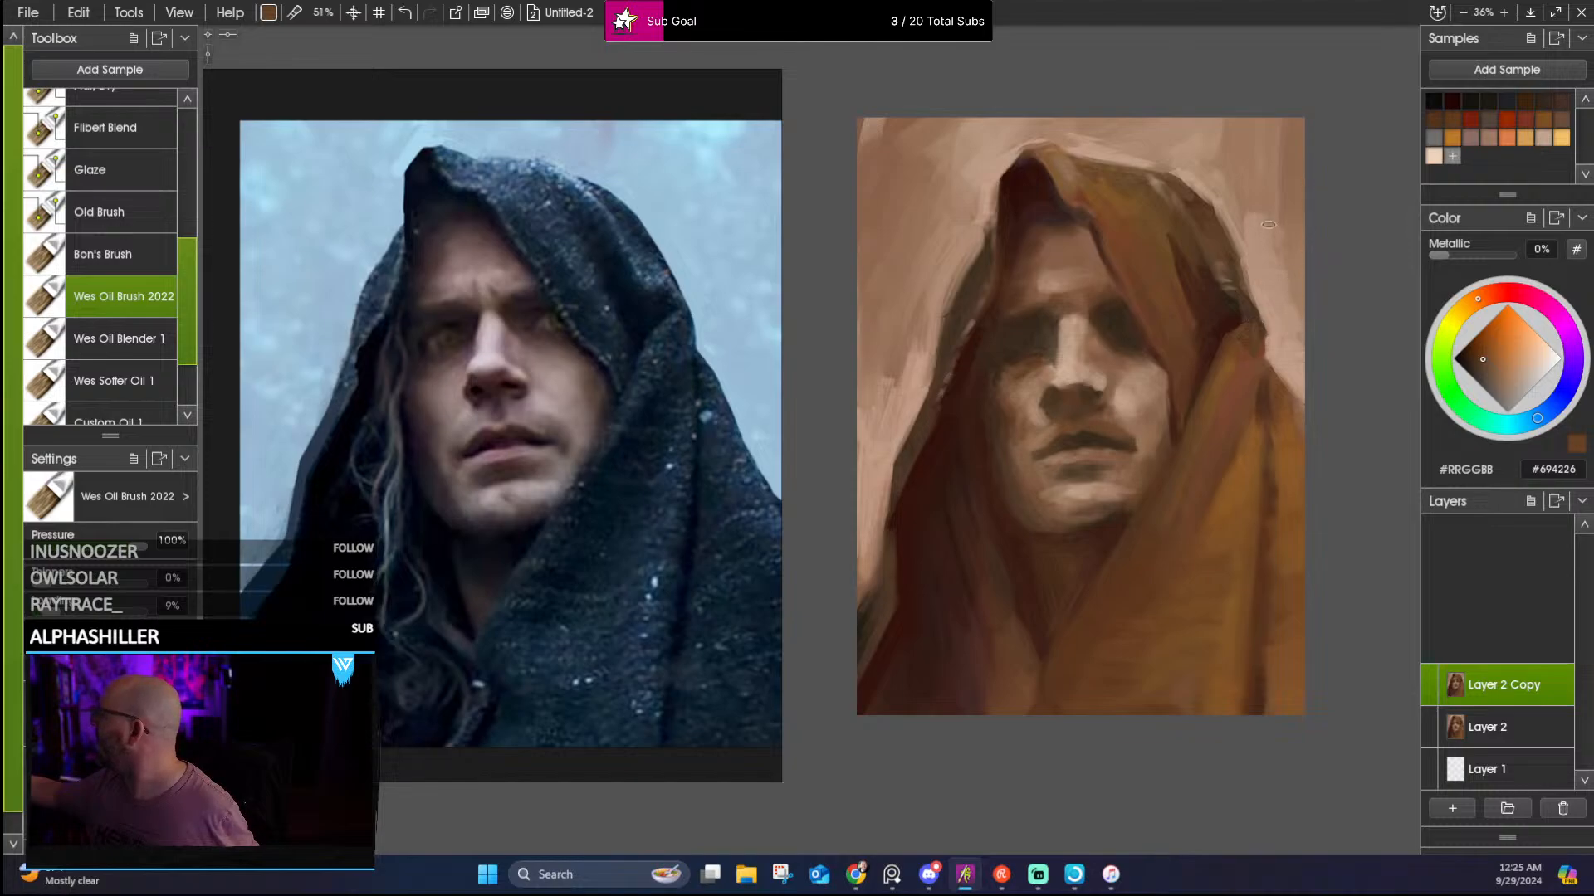
alt+click(1239, 417)
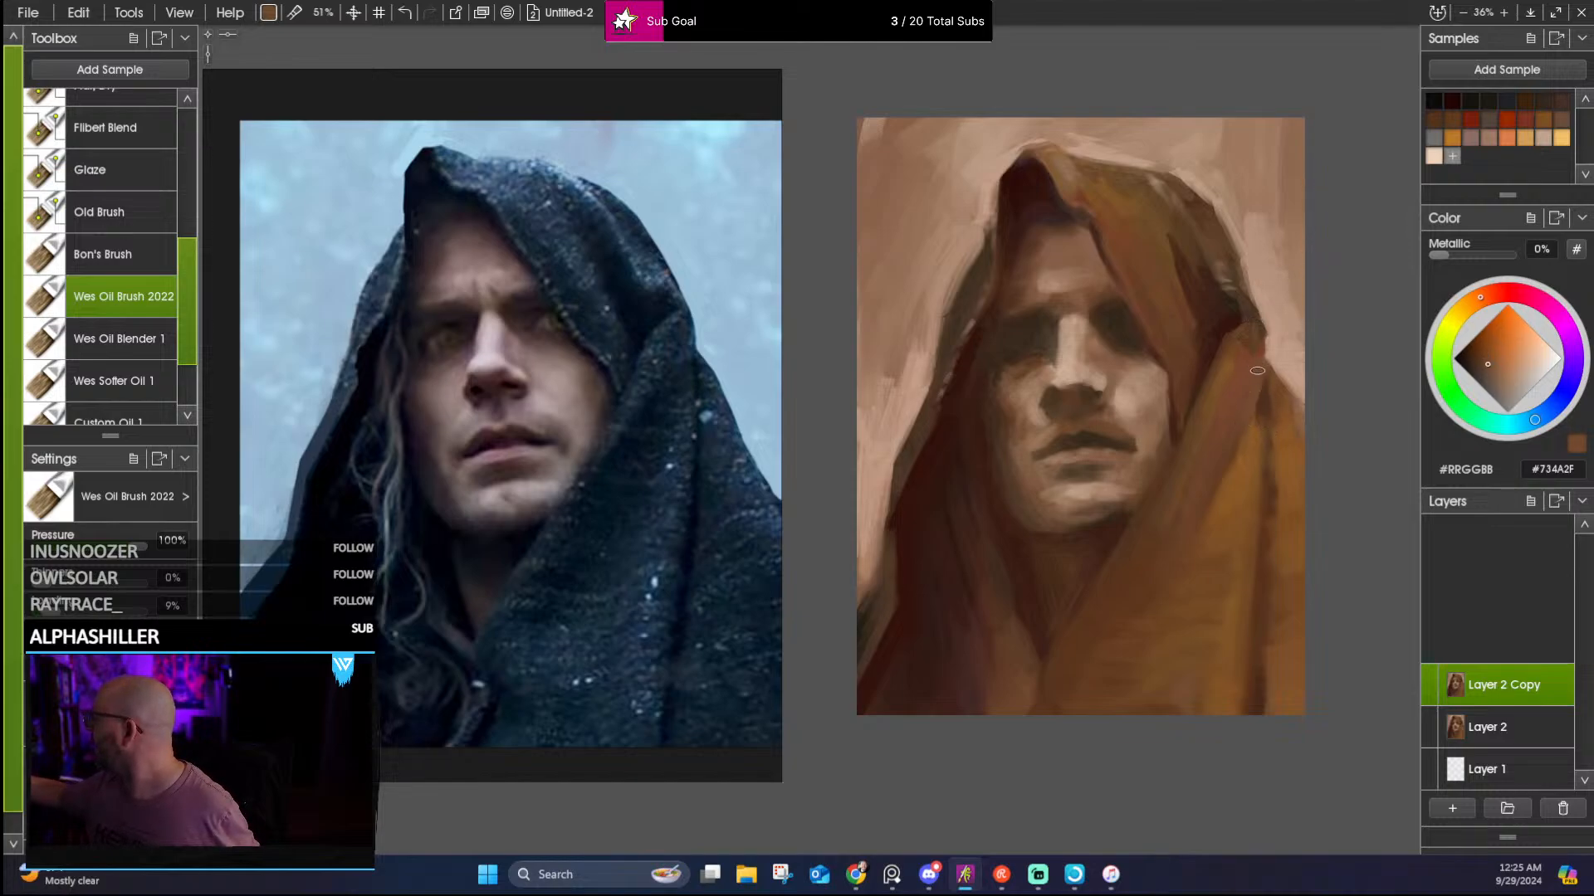
mouse_move(1257, 370)
mouse_down()
mouse_move(1253, 440)
mouse_move(1260, 396)
mouse_up()
alt+click(1254, 472)
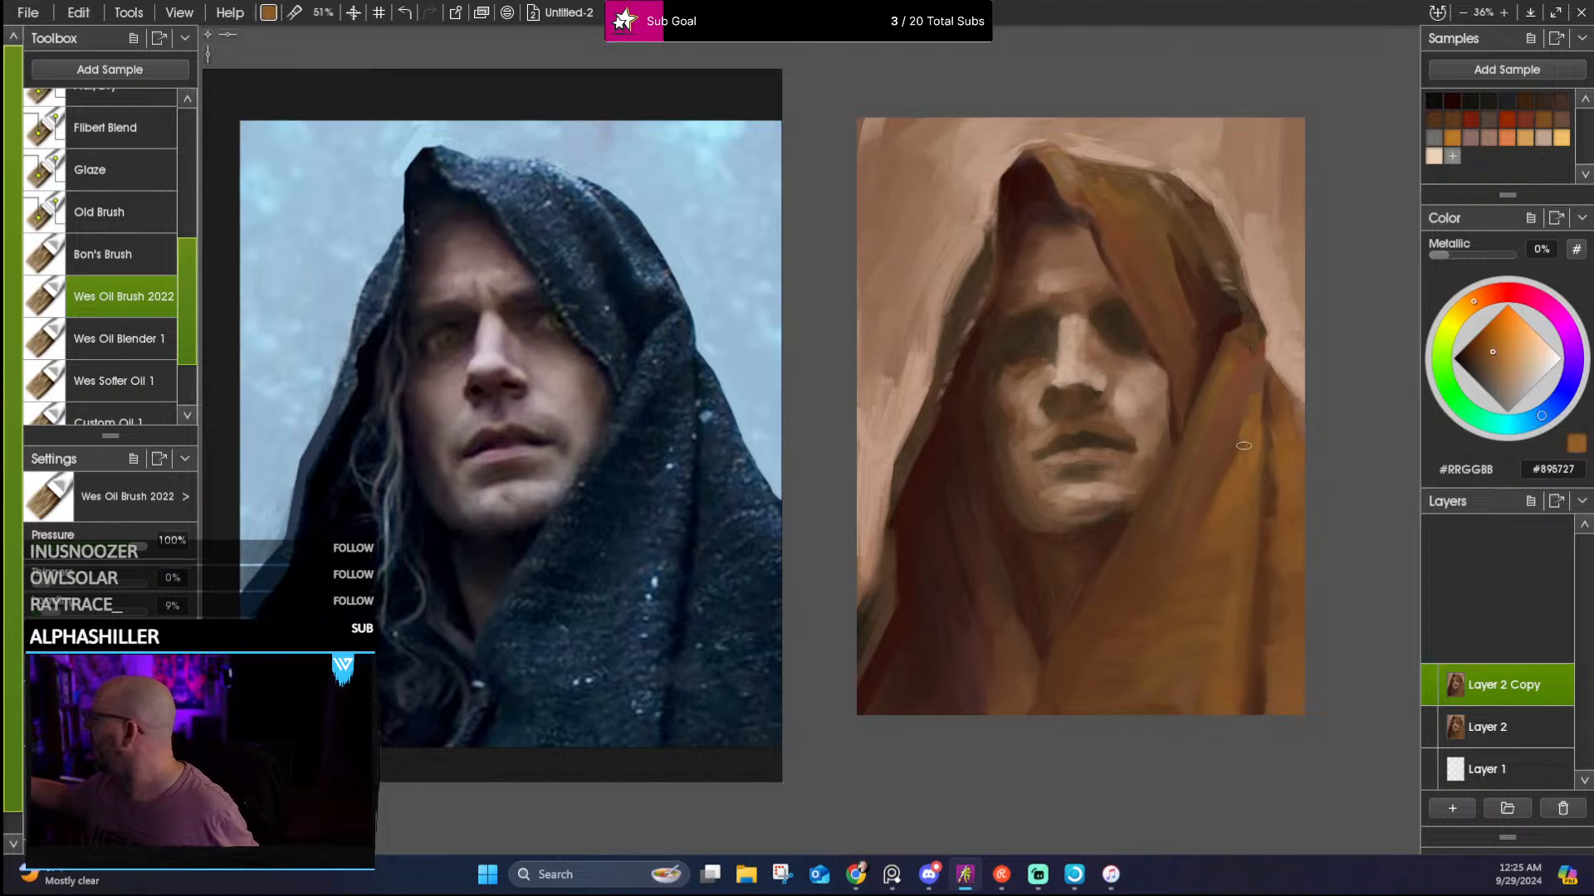
alt+click(1260, 409)
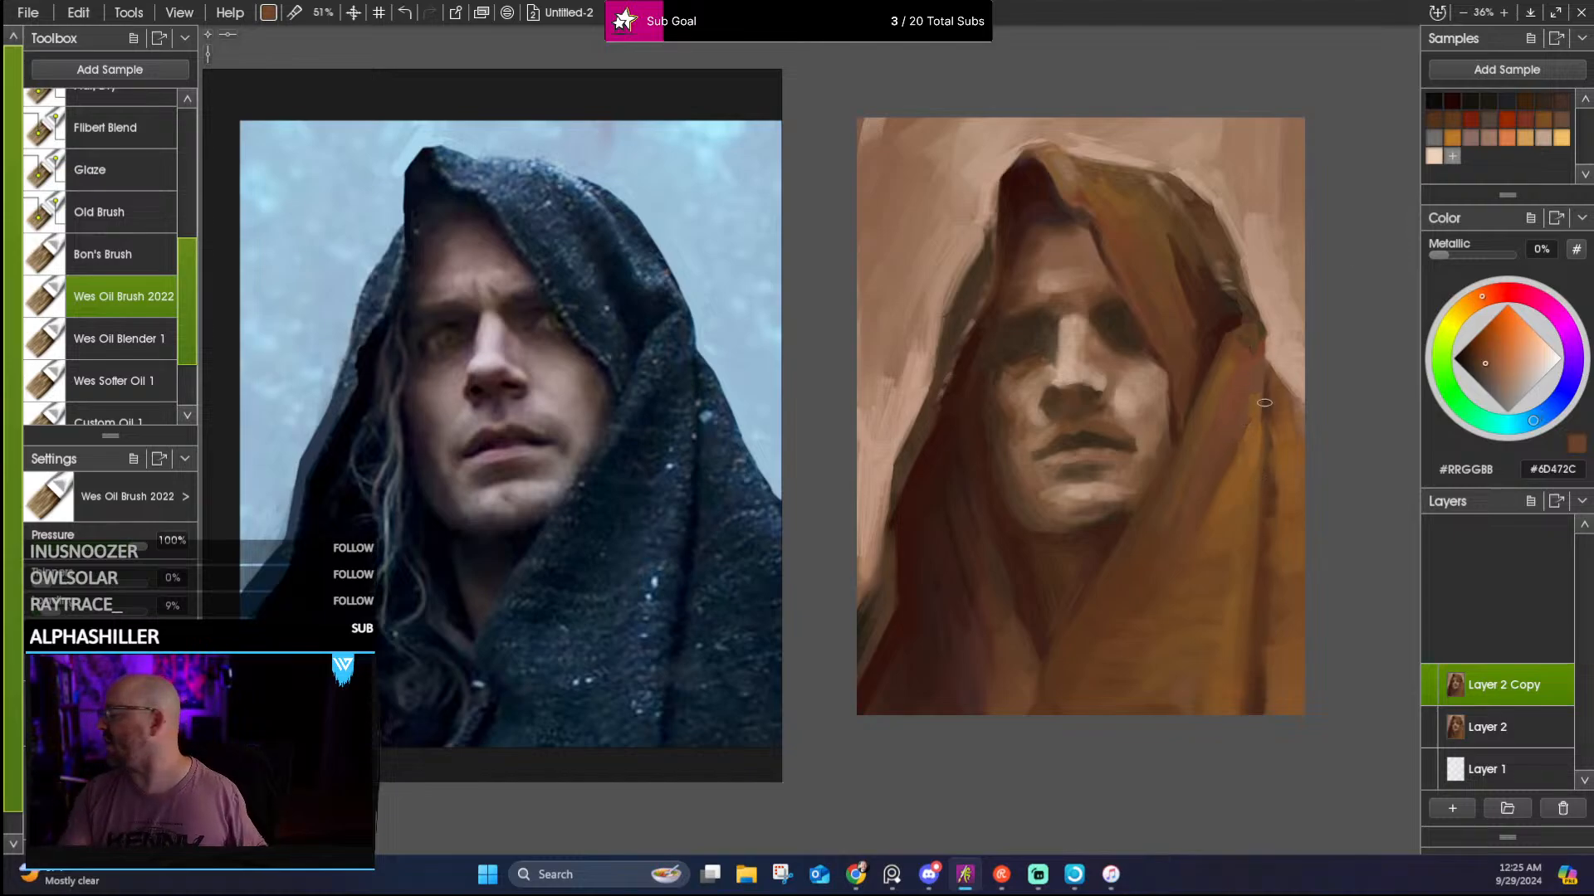
scroll(1263, 403, up, 6)
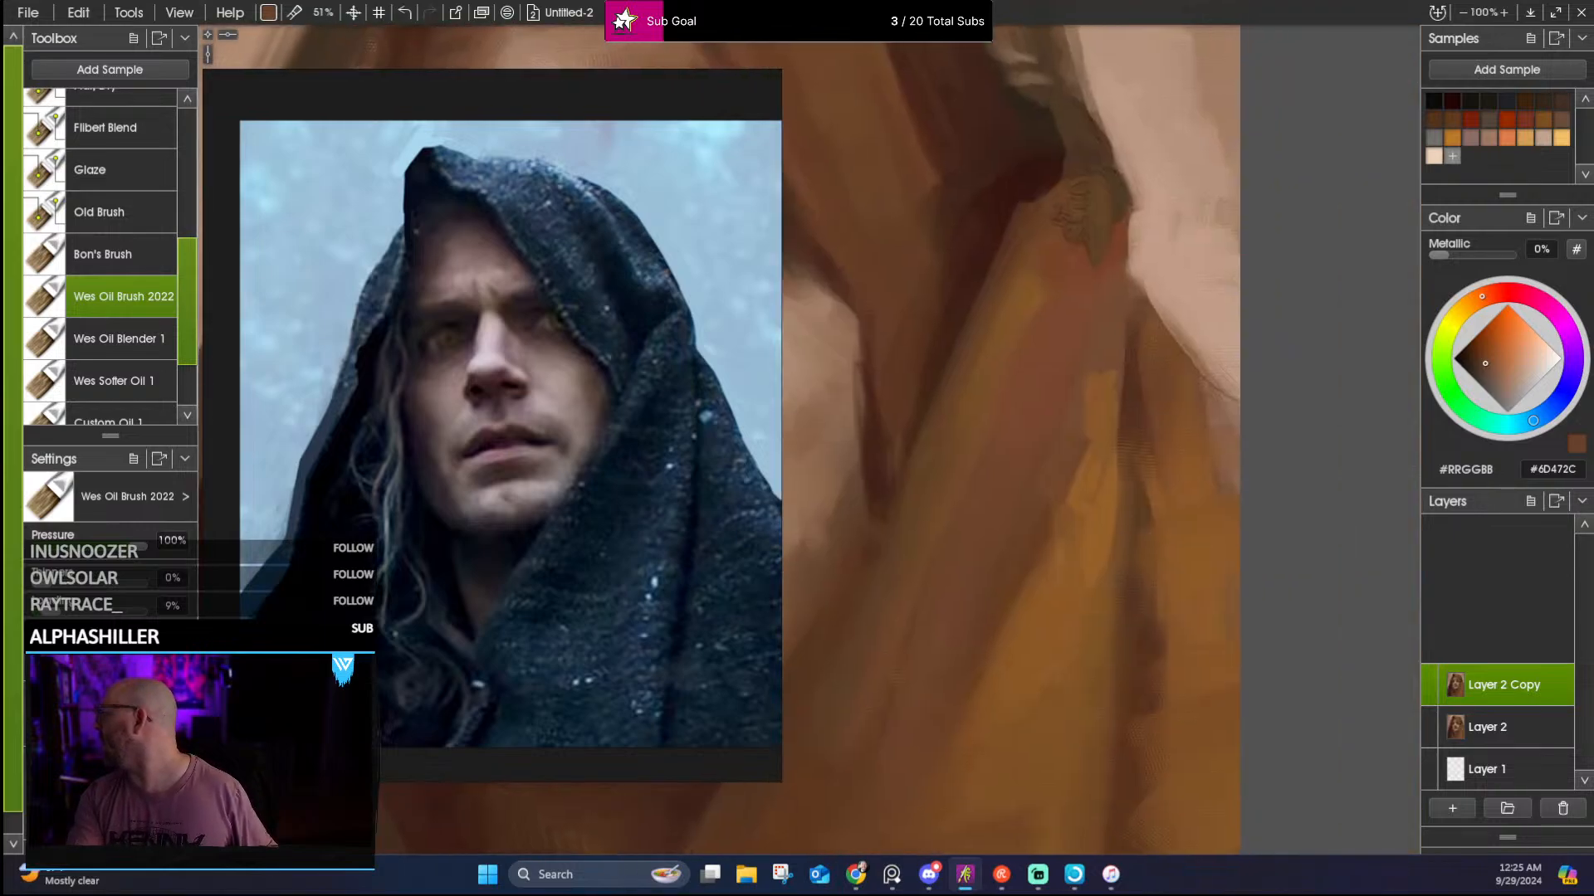
scroll(1120, 391, up, 1)
scroll(1007, 402, up, 1)
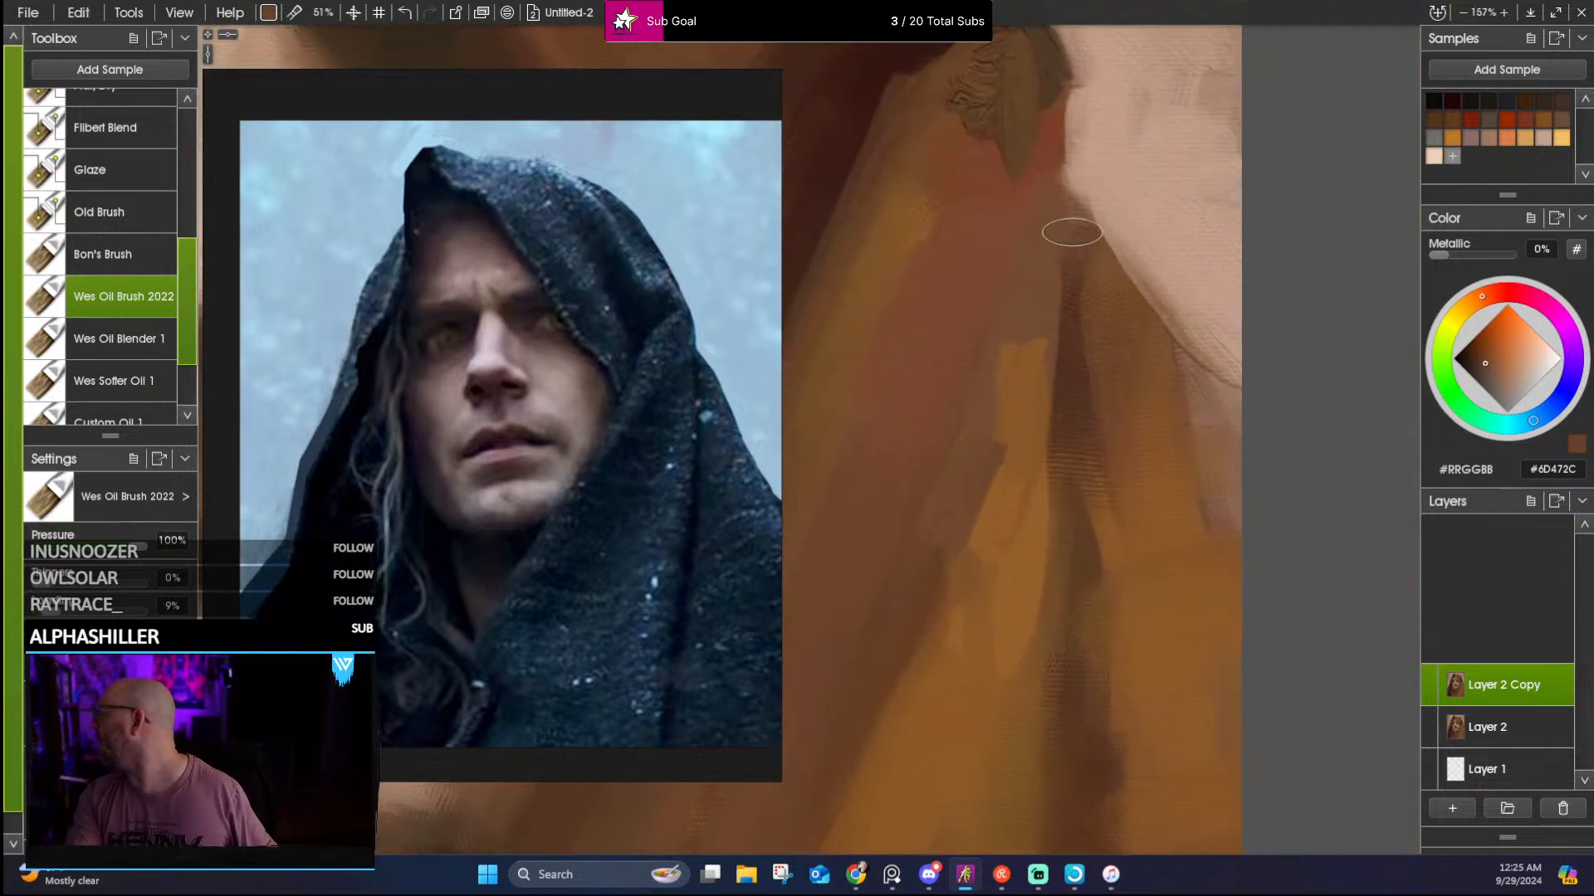
scroll(1072, 232, up, 2)
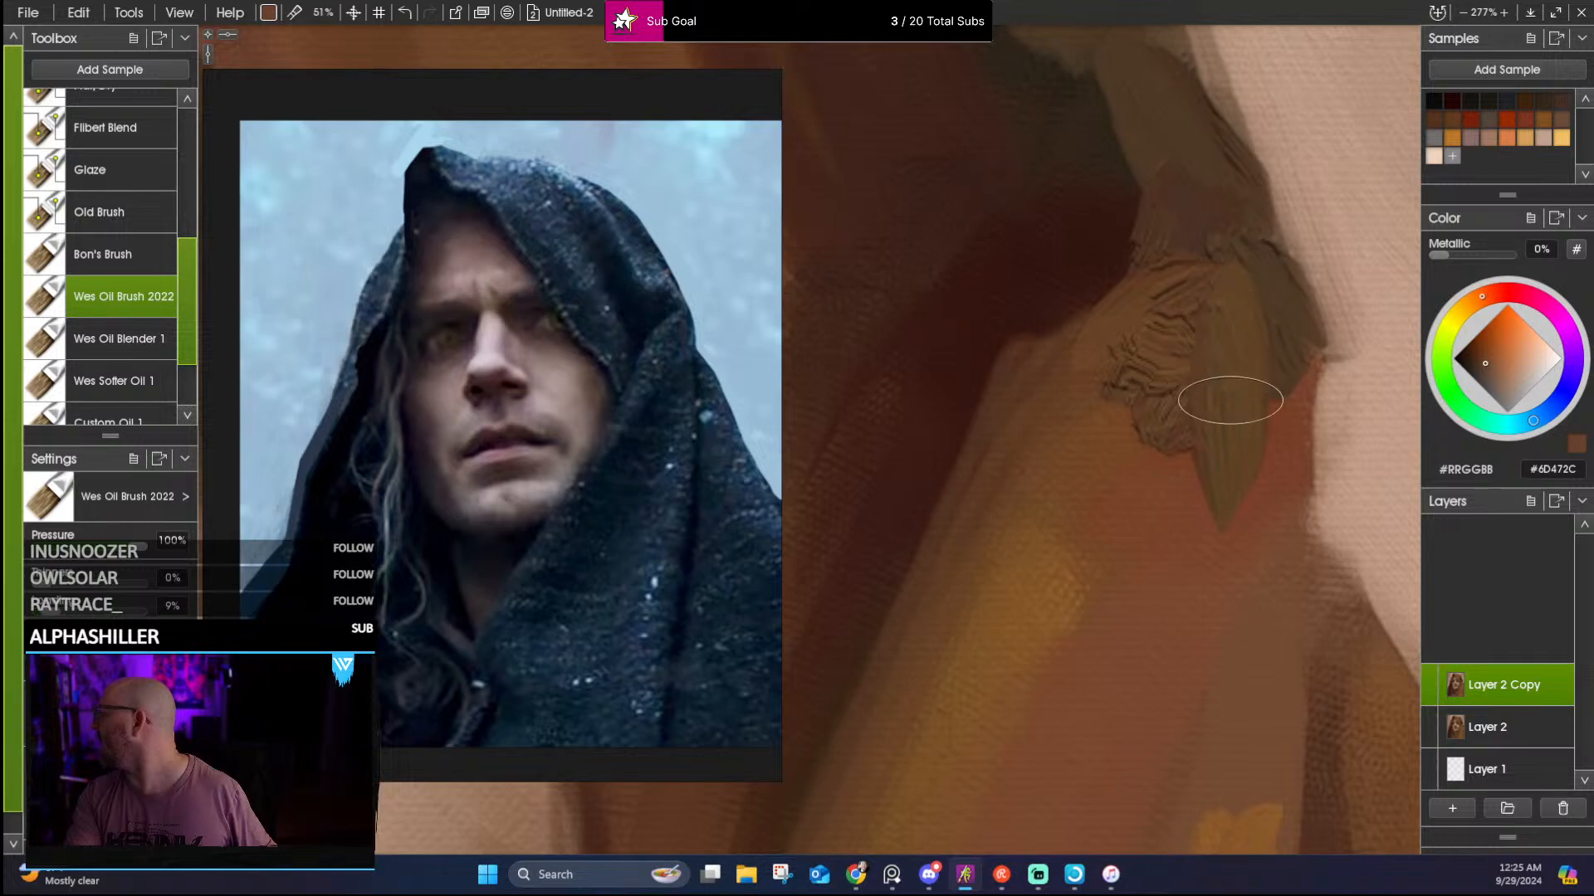
scroll(1231, 332, down, 5)
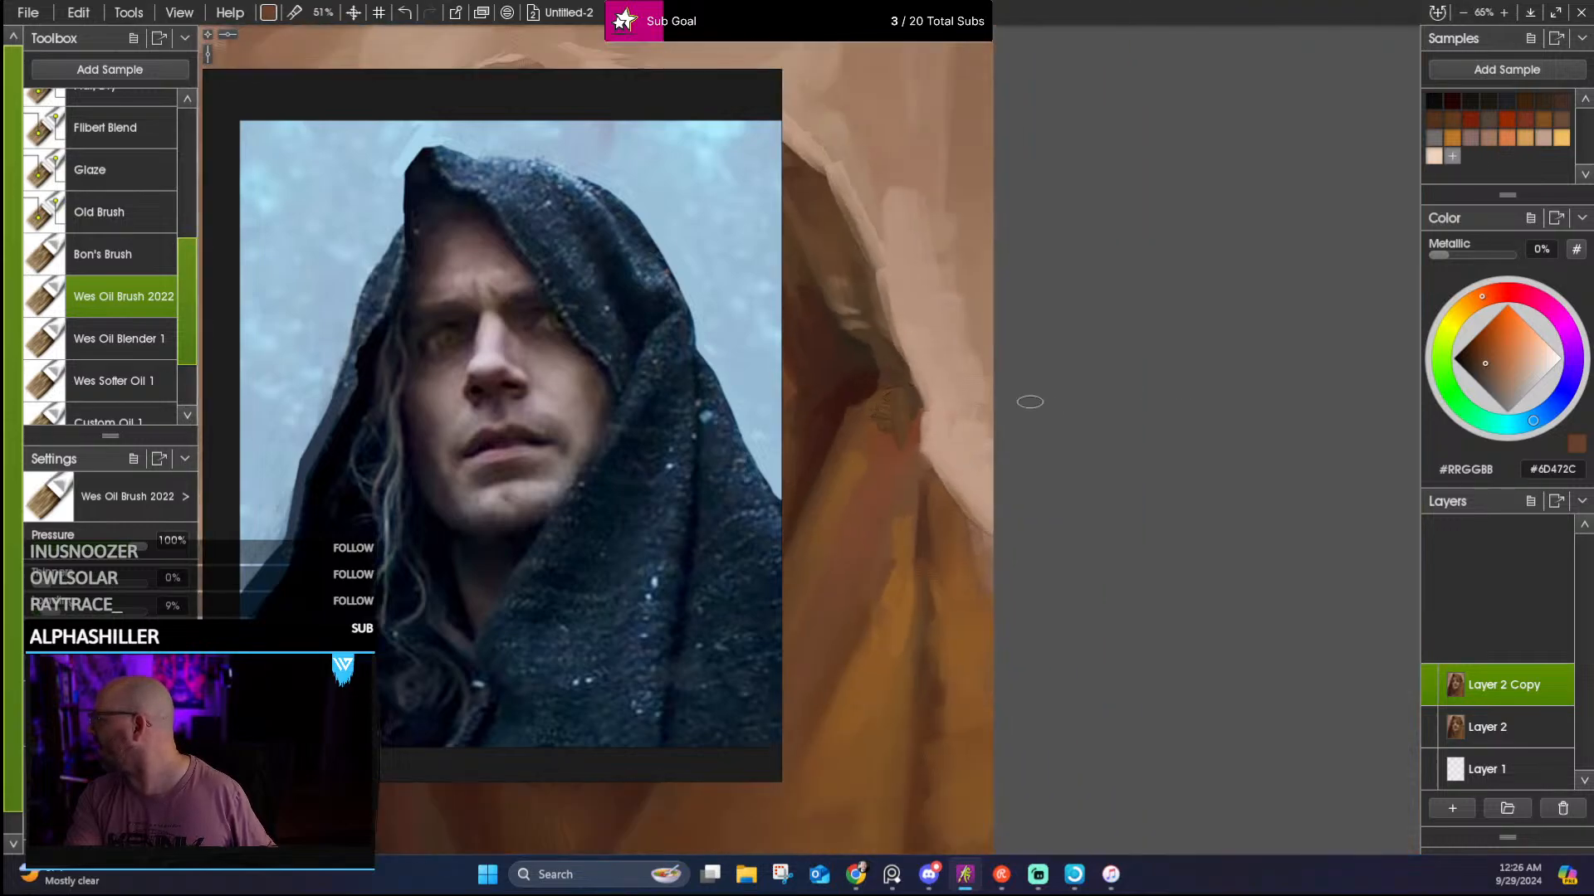
scroll(1232, 338, down, 2)
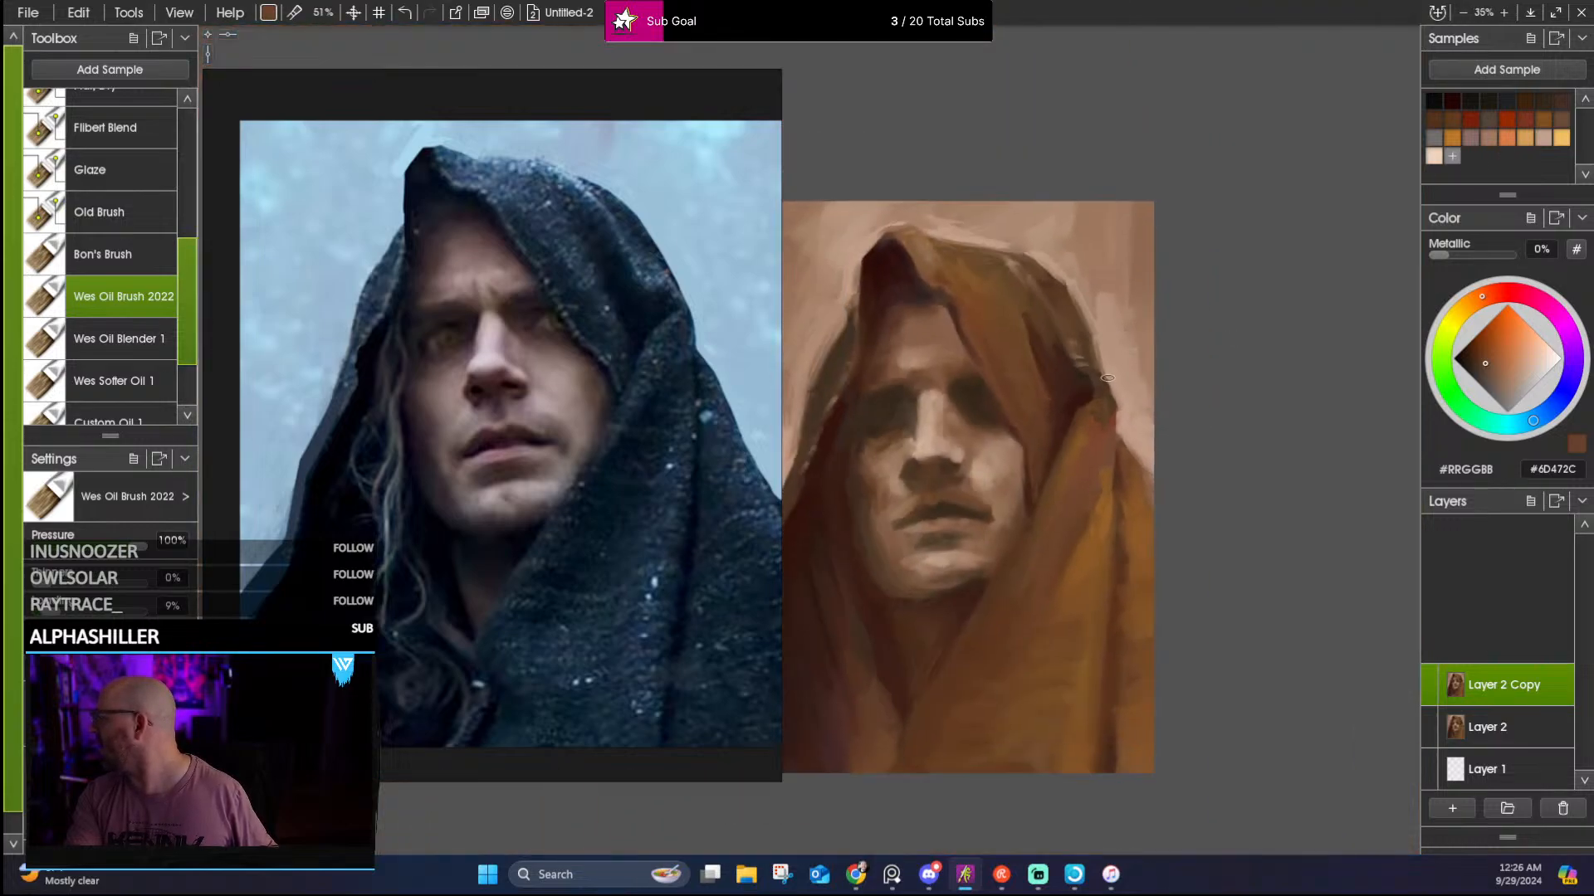
Deepen the shadow inside the hood's peak above the forehead with dark reddish browns sampled from that area
drag(958, 356, 993, 361)
scroll(1000, 362, up, 1)
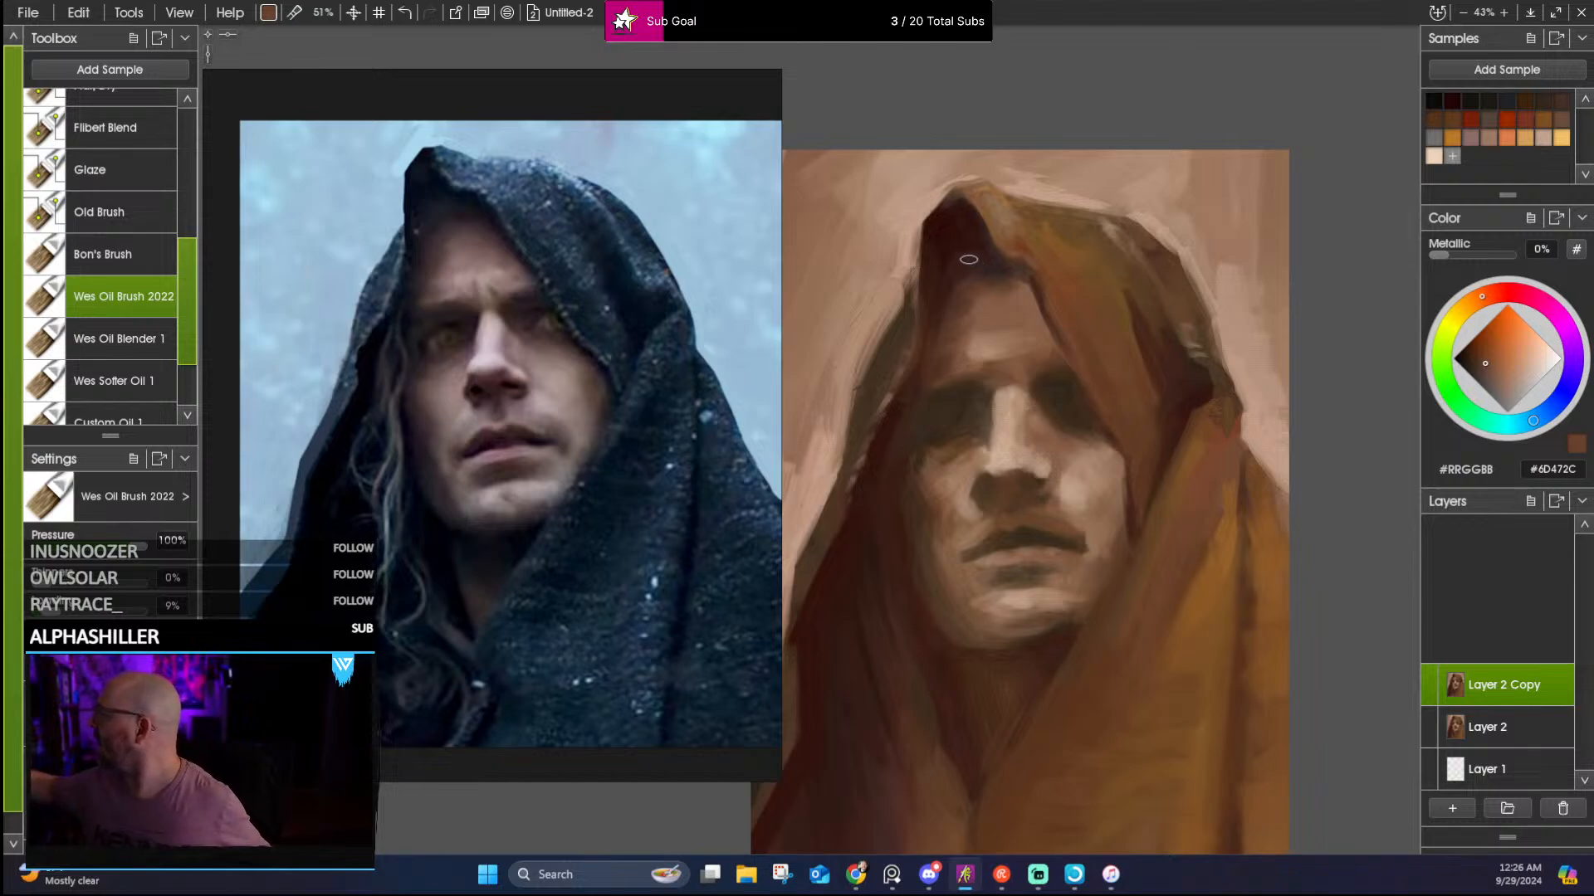
alt+click(951, 206)
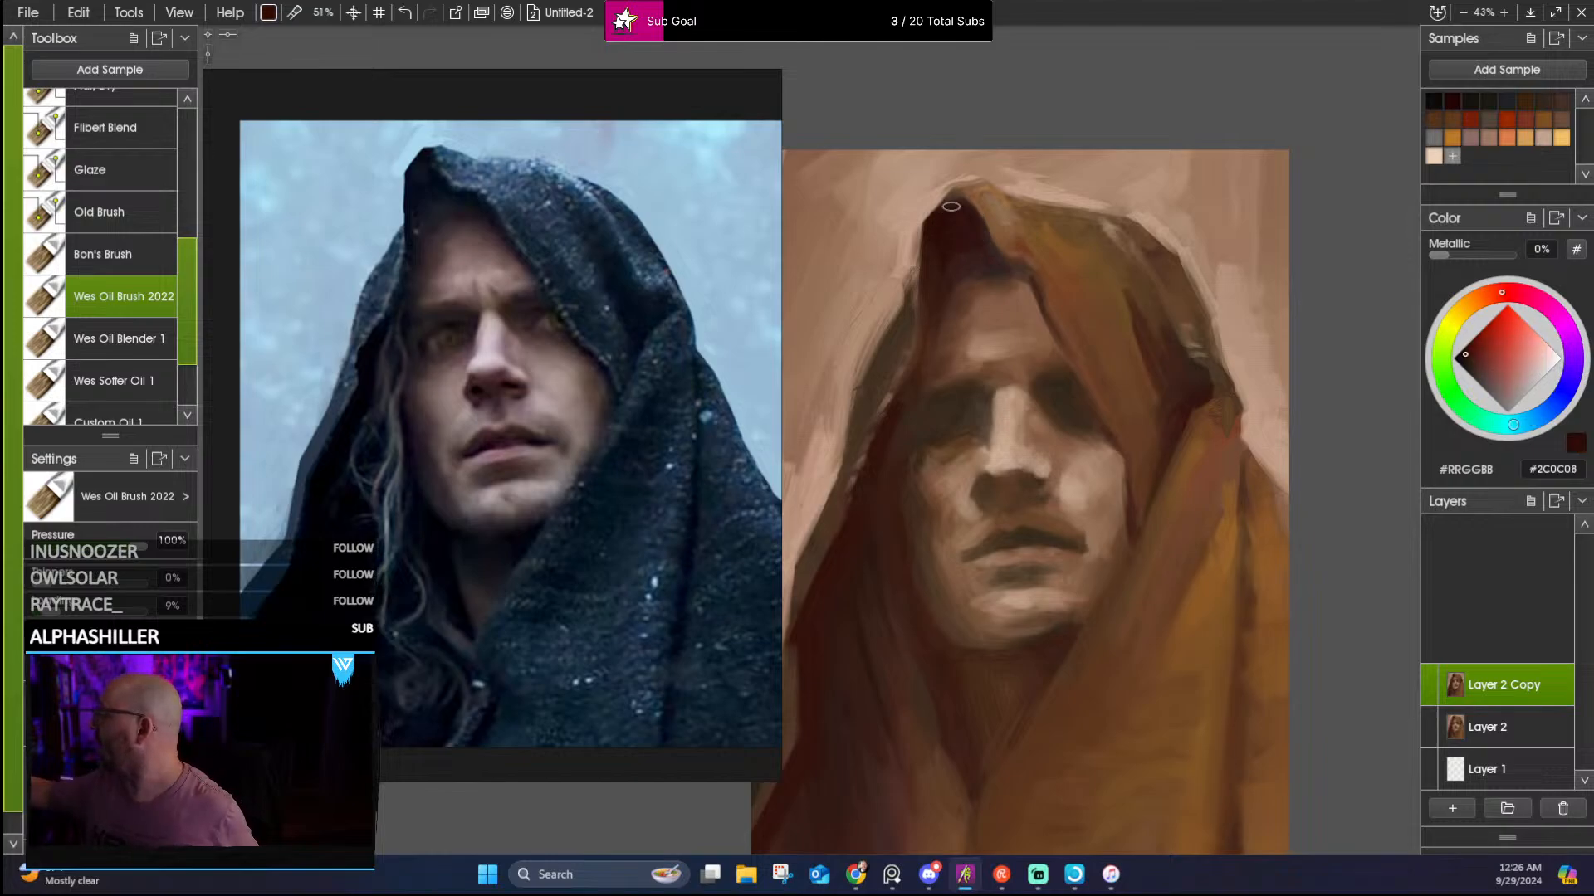
drag(939, 214, 946, 209)
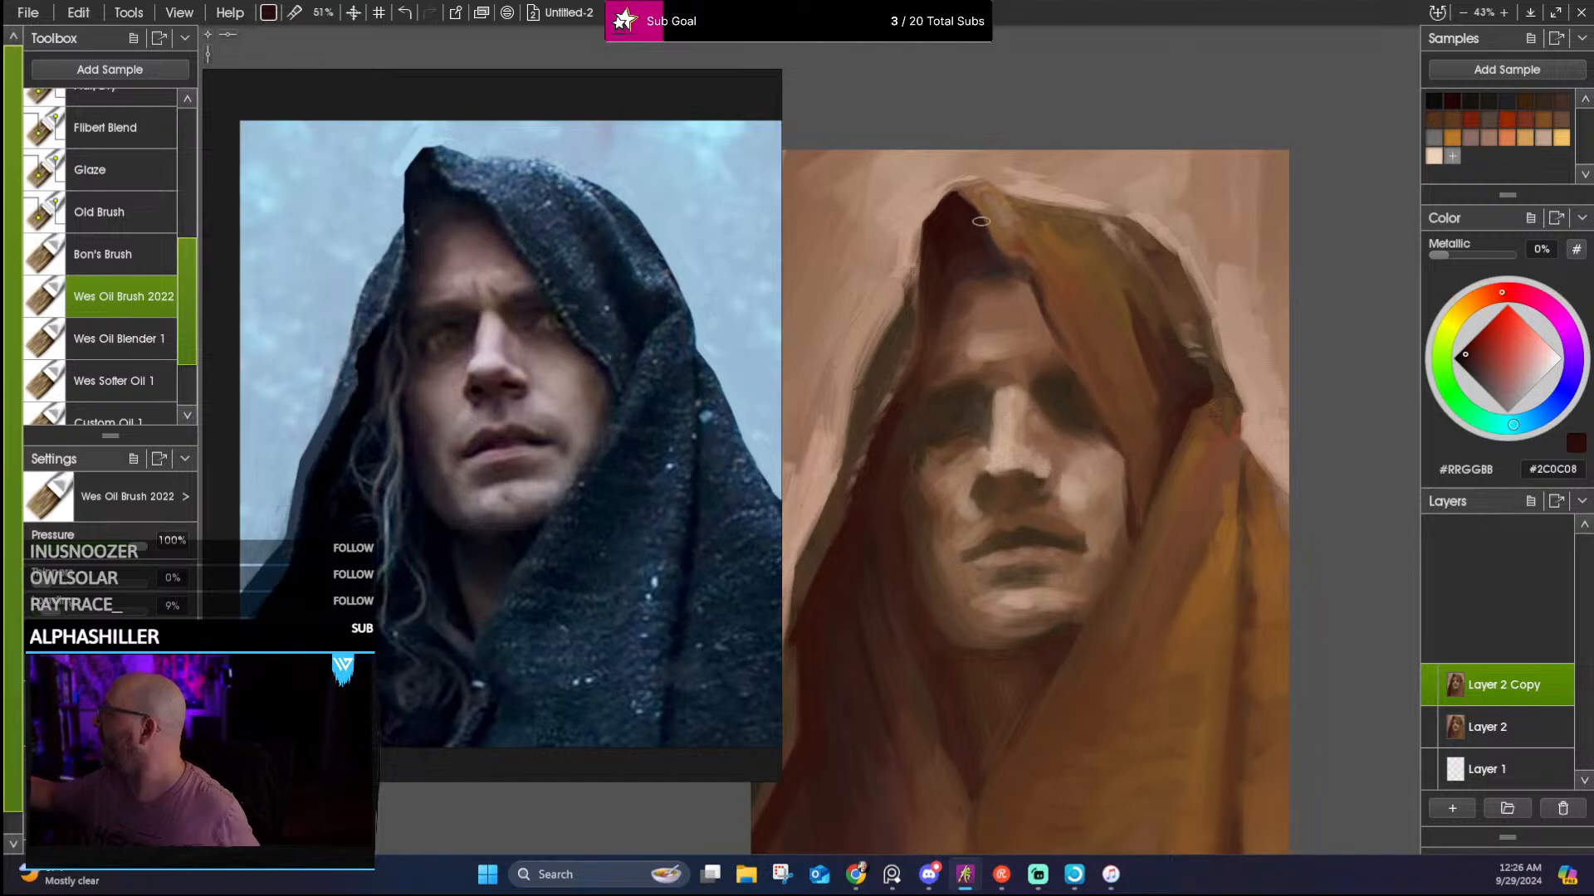
drag(980, 221, 1004, 281)
alt+click(974, 262)
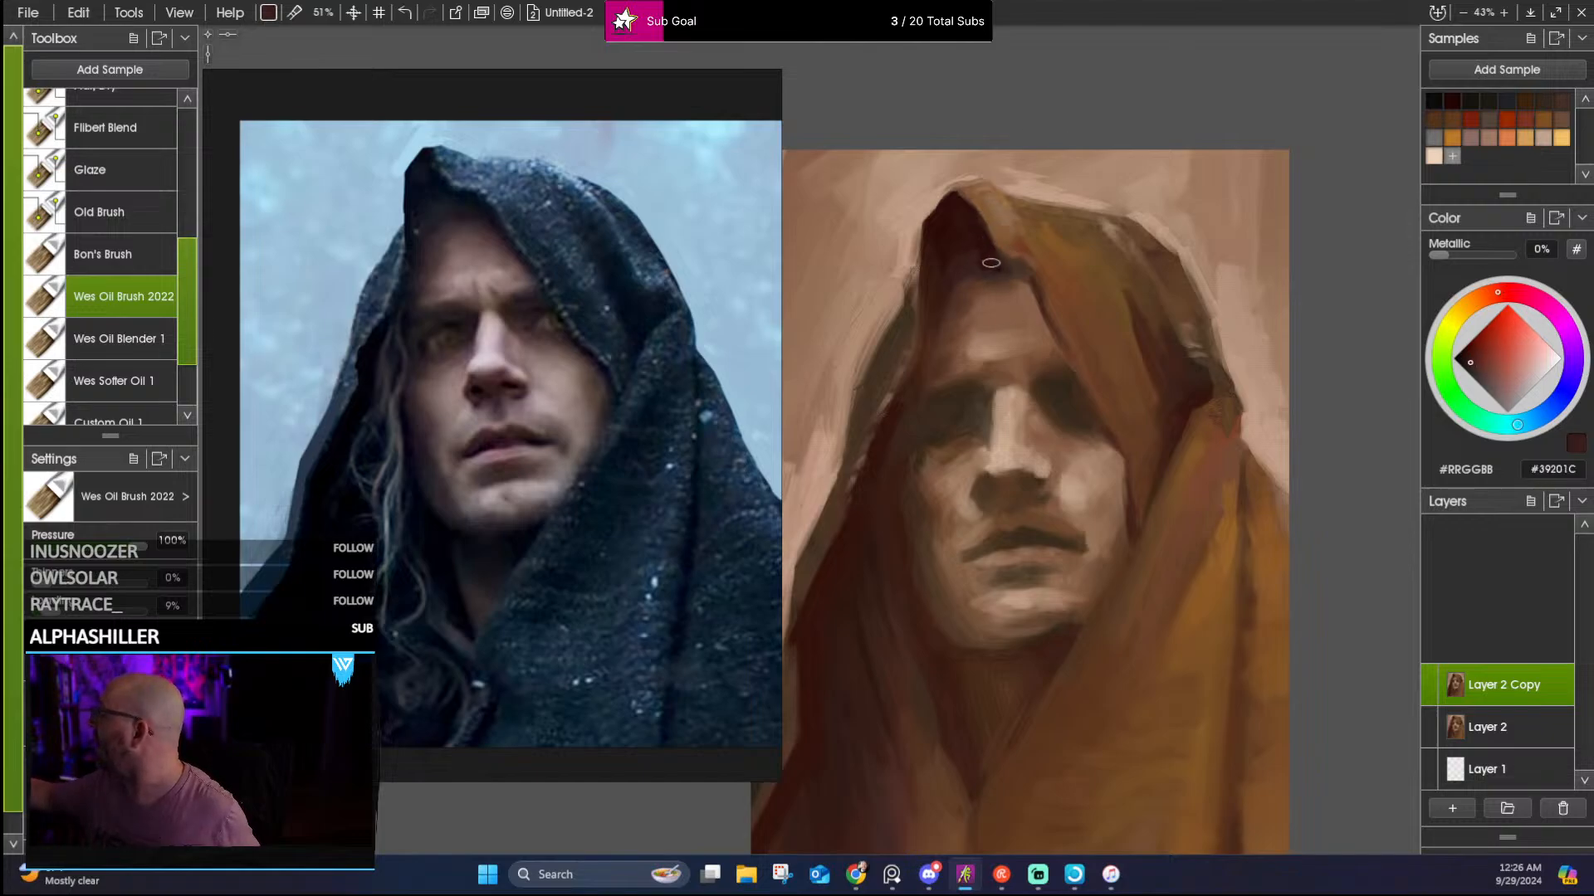
alt+click(962, 273)
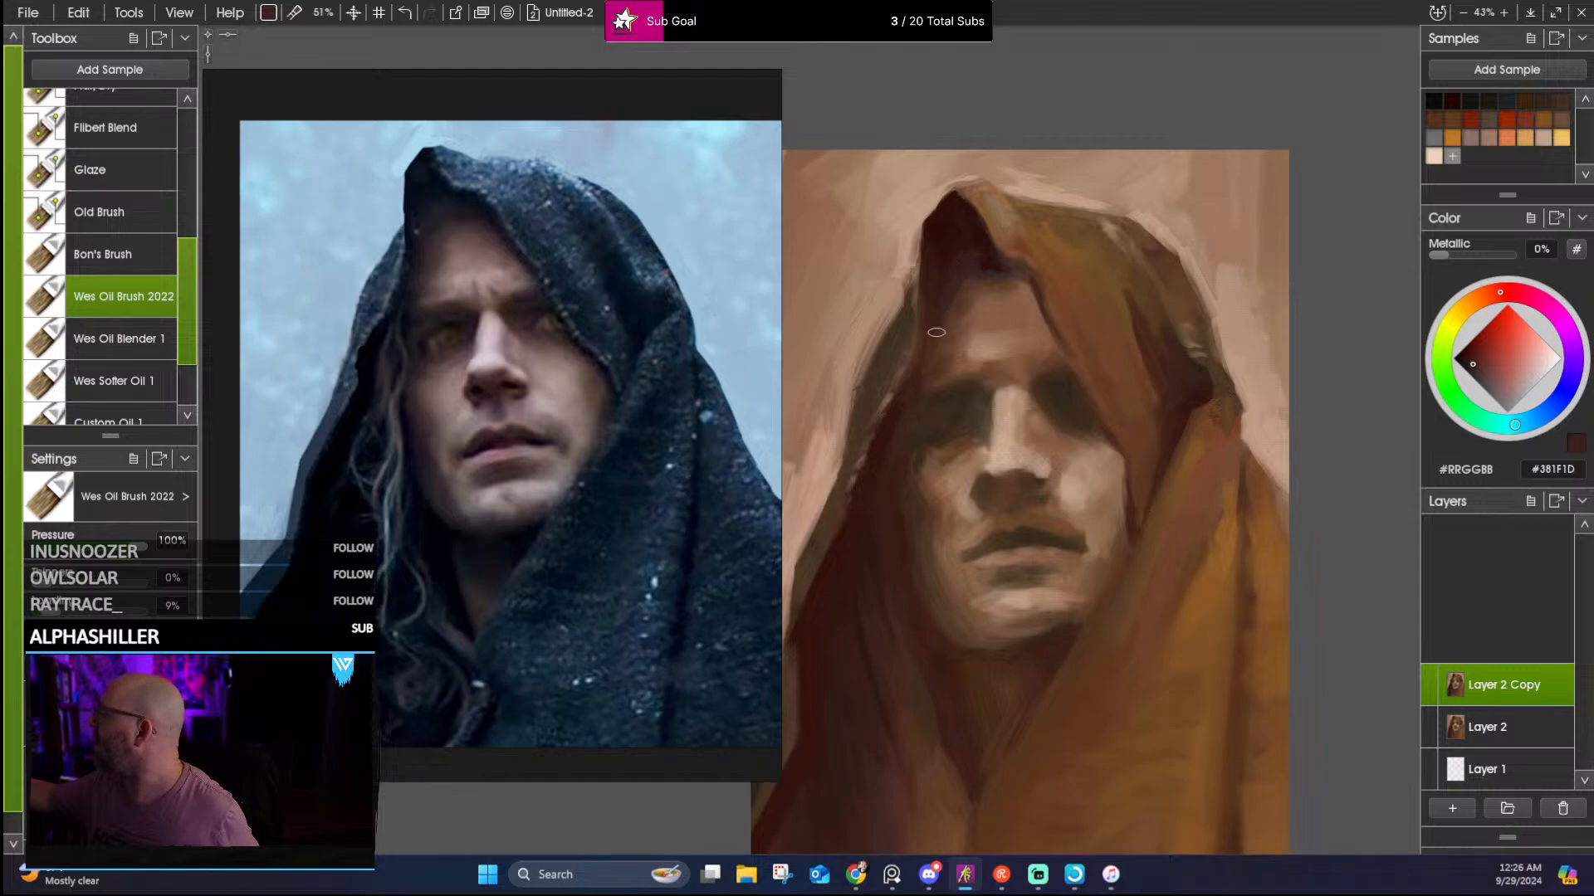
alt+click(946, 219)
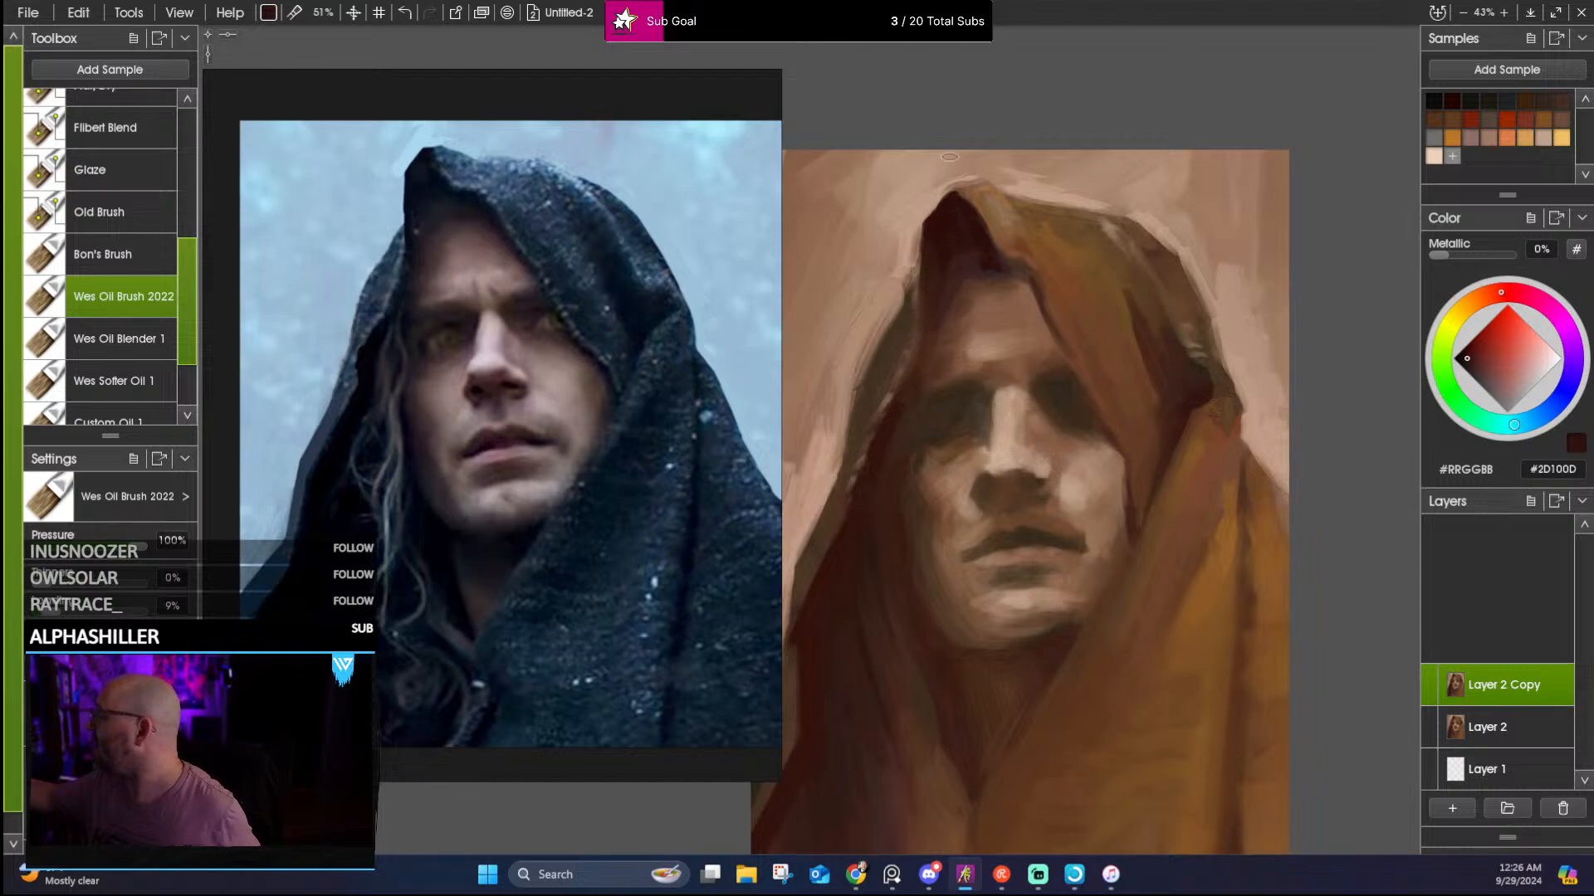
Paint a dark accent along the hood's inner edge beside the right cheek, using dark red-brown sampled from the left side of the hood
alt+click(890, 418)
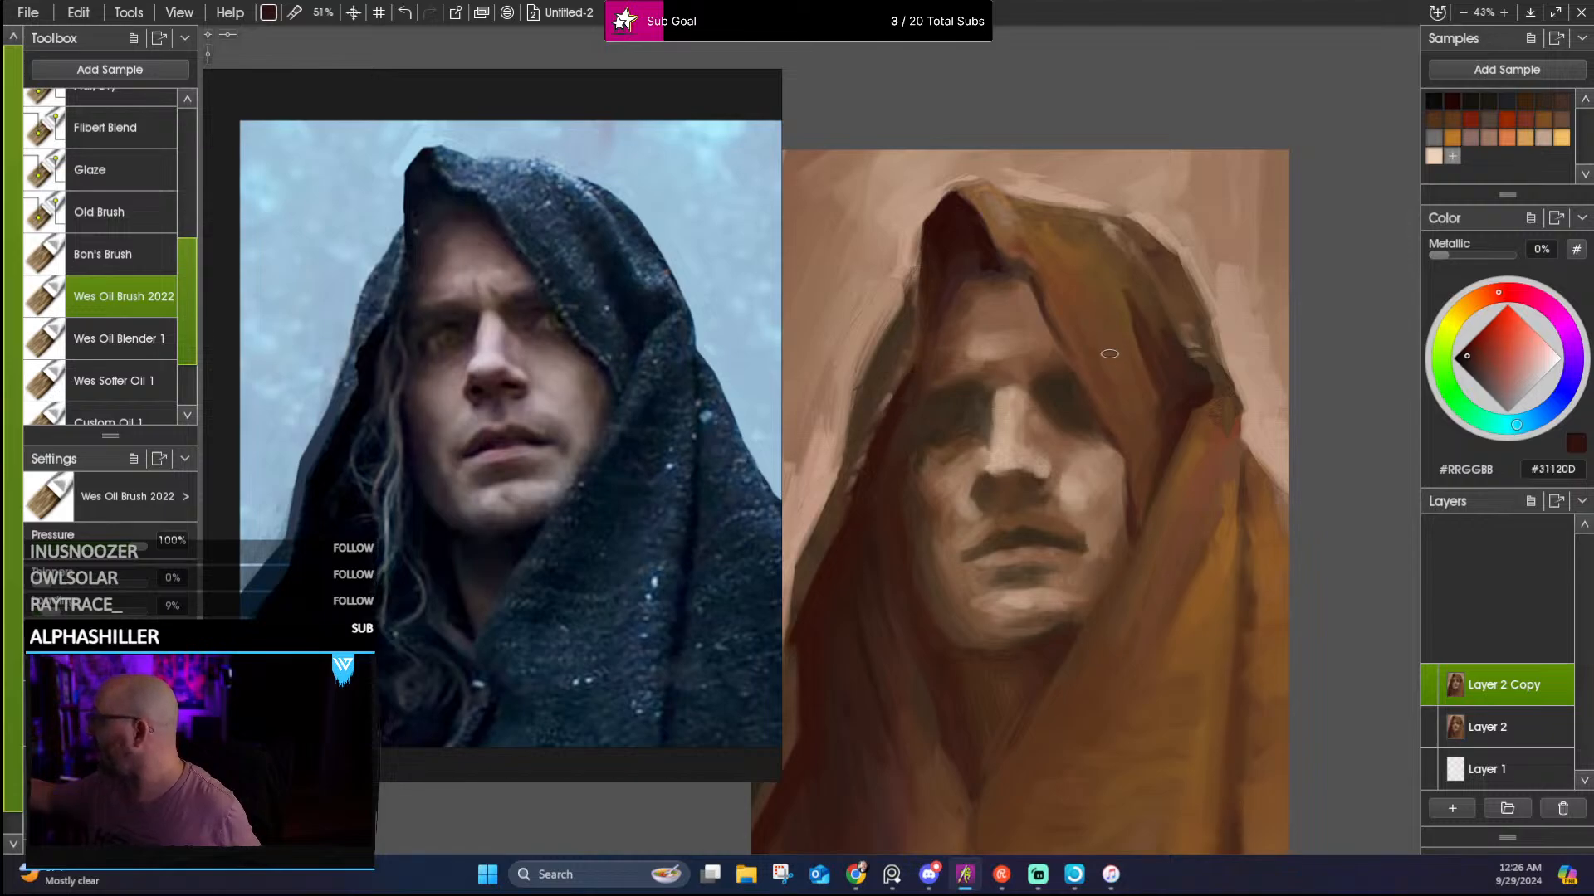
drag(1107, 432, 1129, 467)
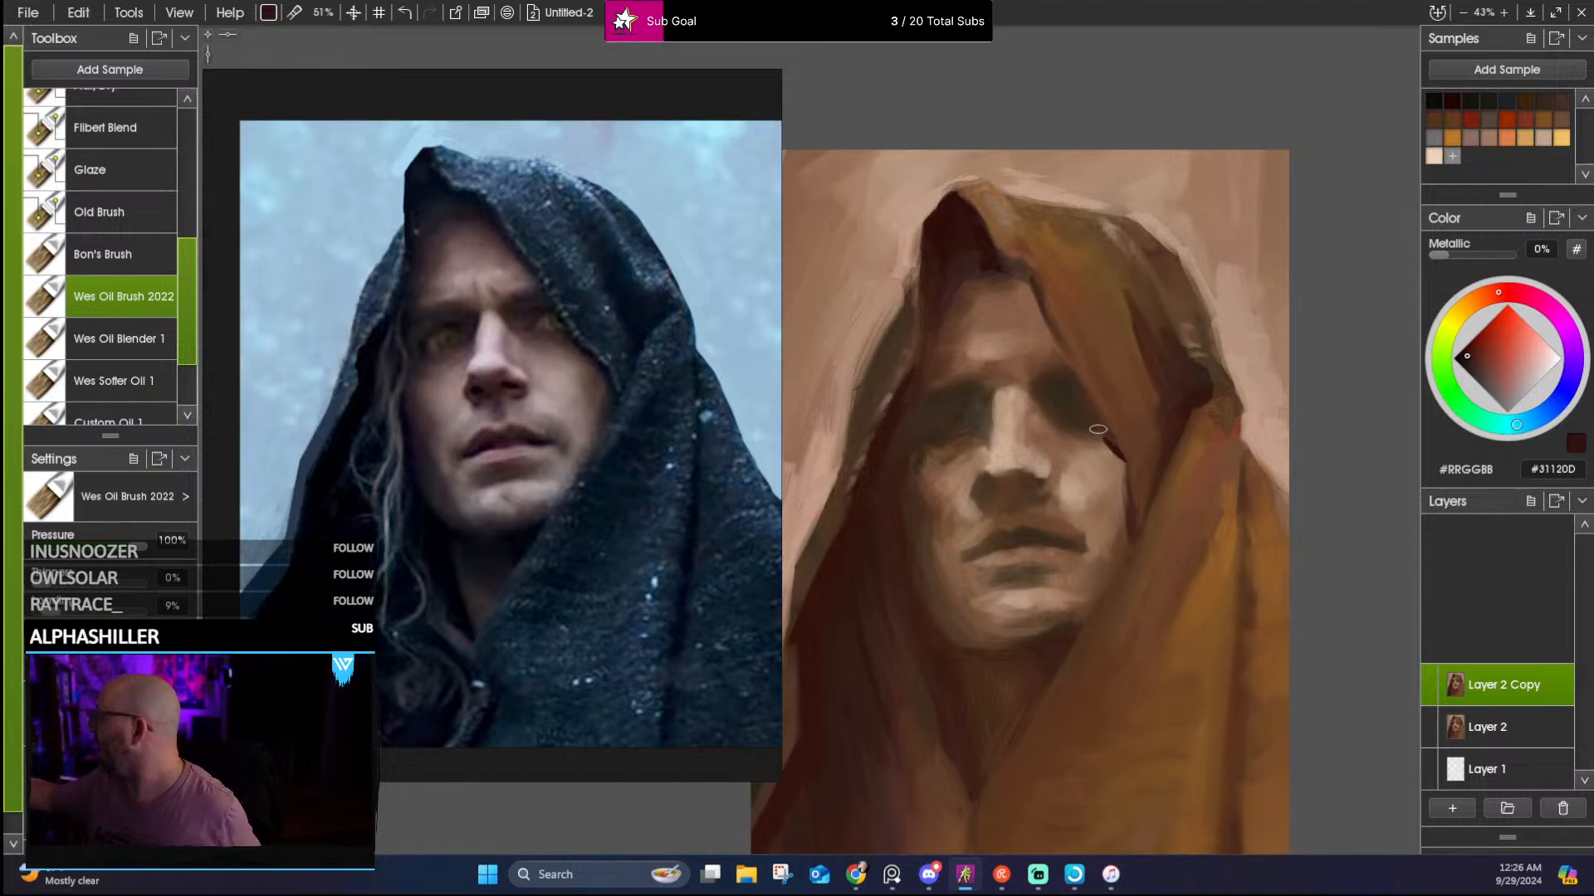
alt+click(1135, 523)
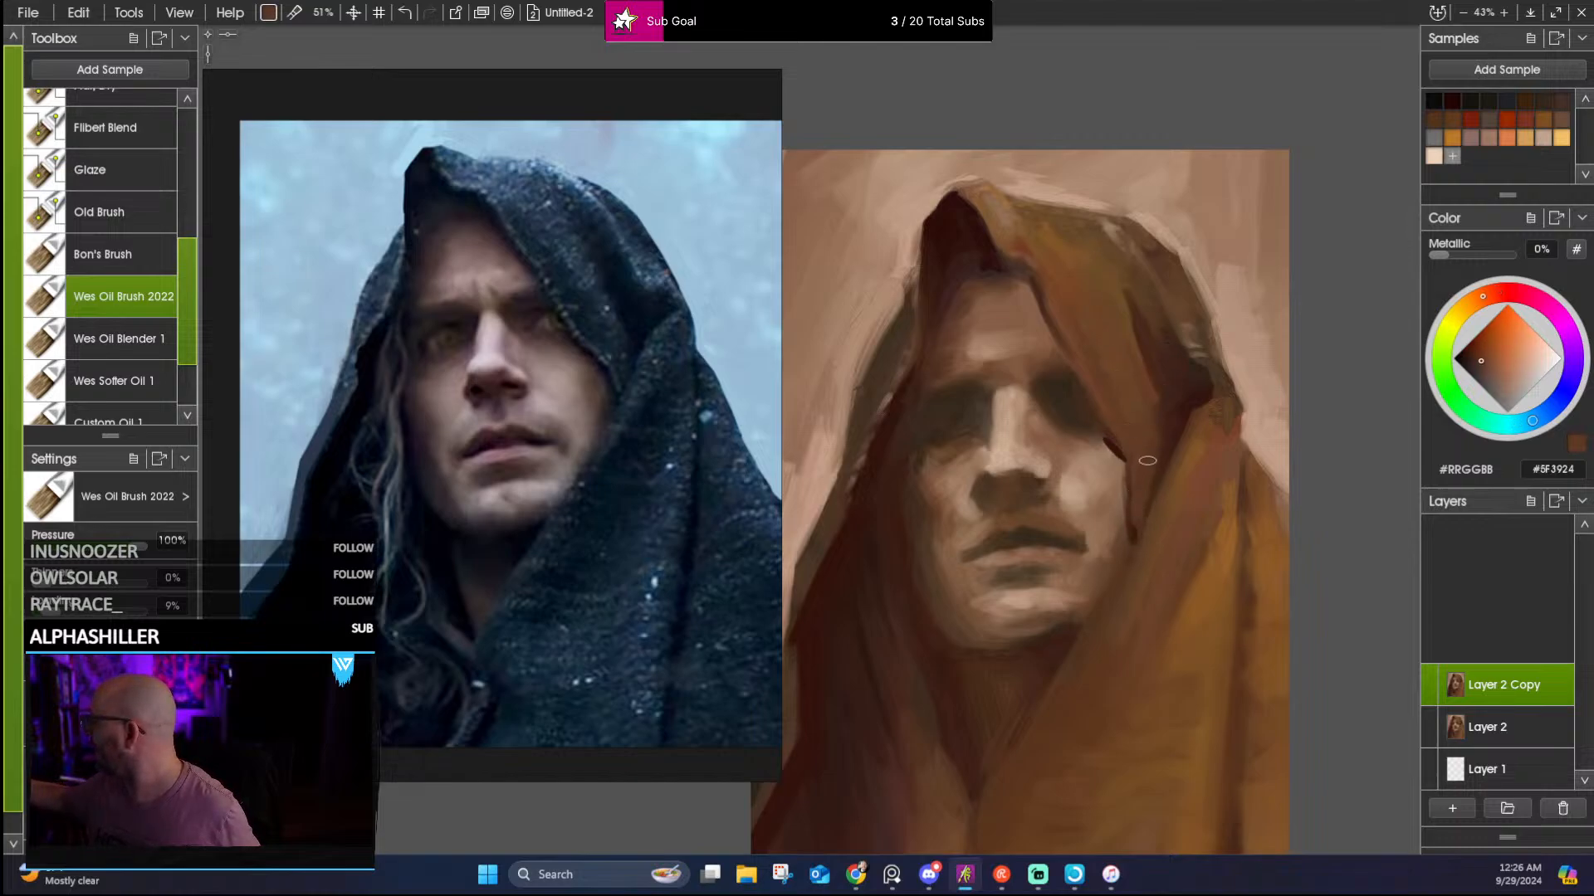
Paint a dark shadow stroke down the left side of the neck below the jaw, using the #2D100D brown sampled inside the hood
drag(1070, 586, 1120, 424)
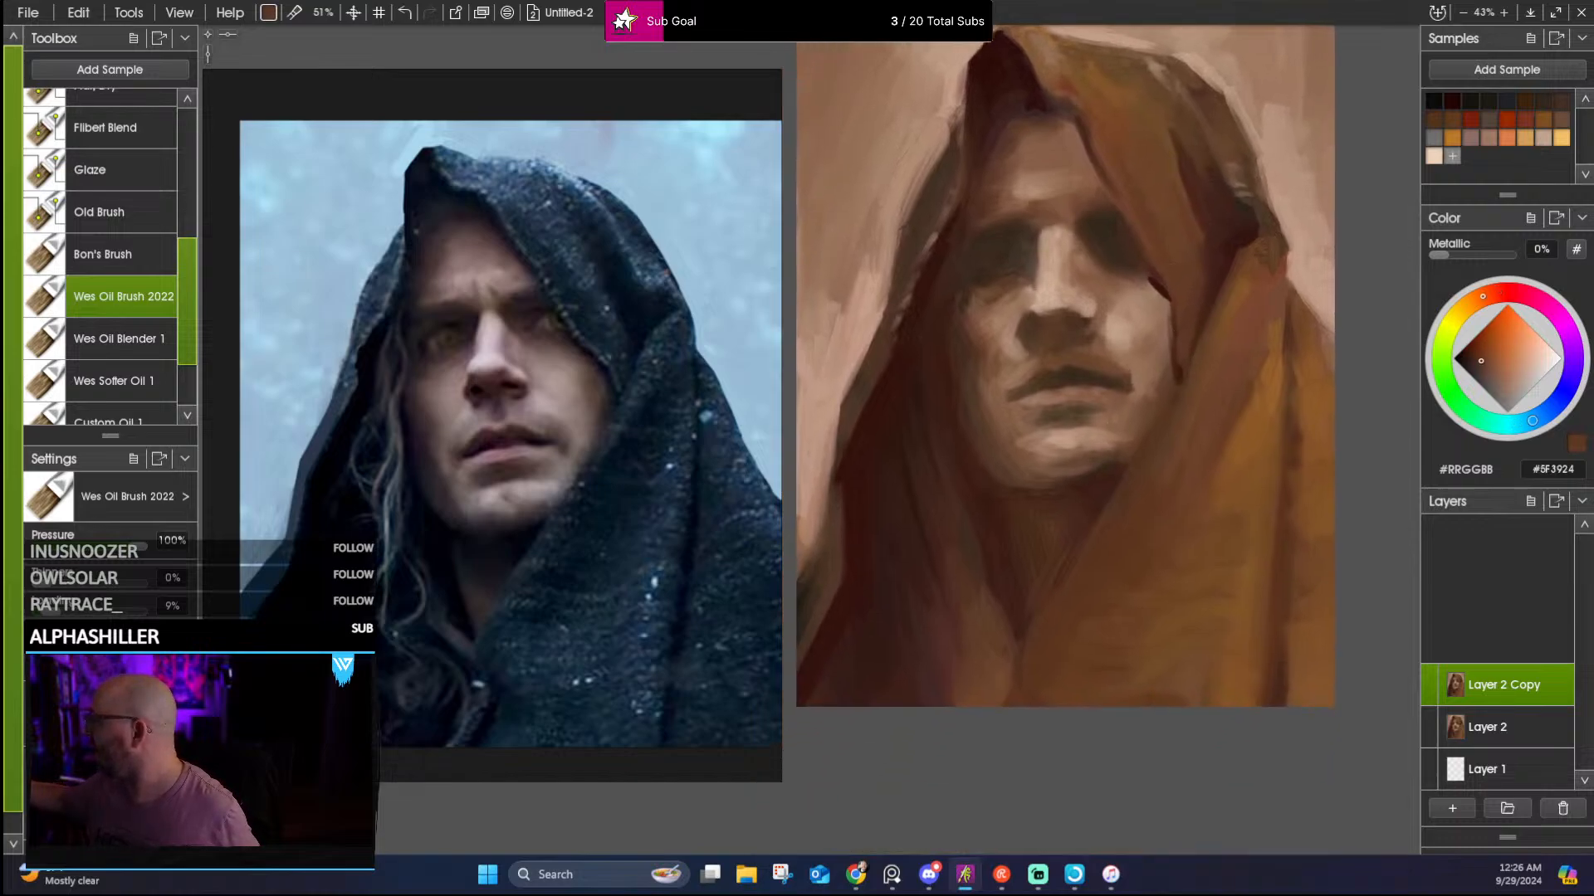
alt+click(1029, 97)
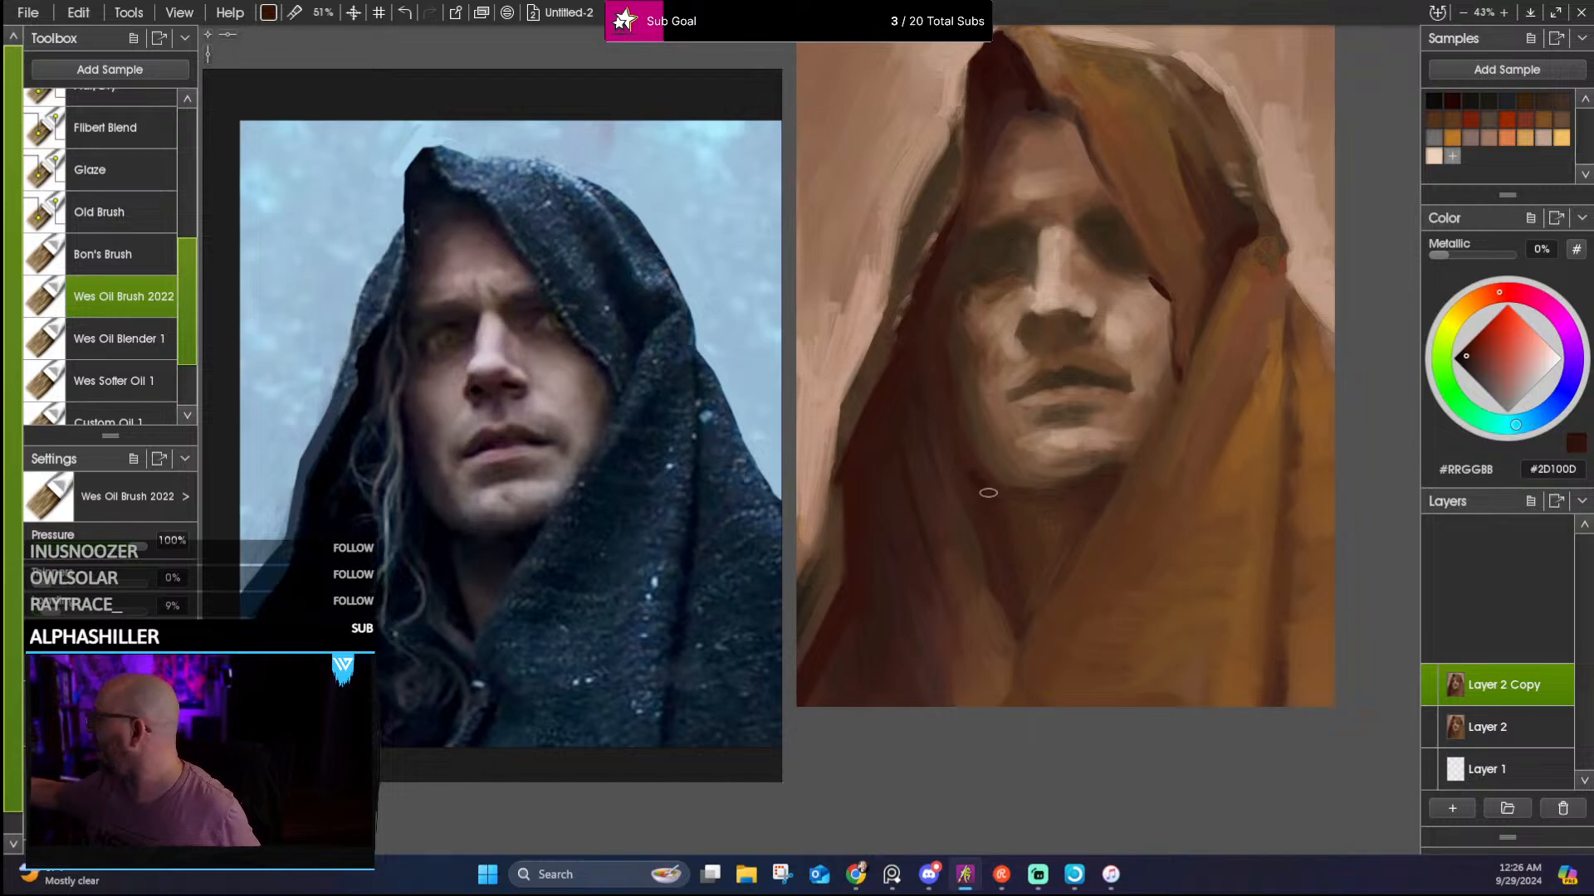
drag(990, 506, 1002, 576)
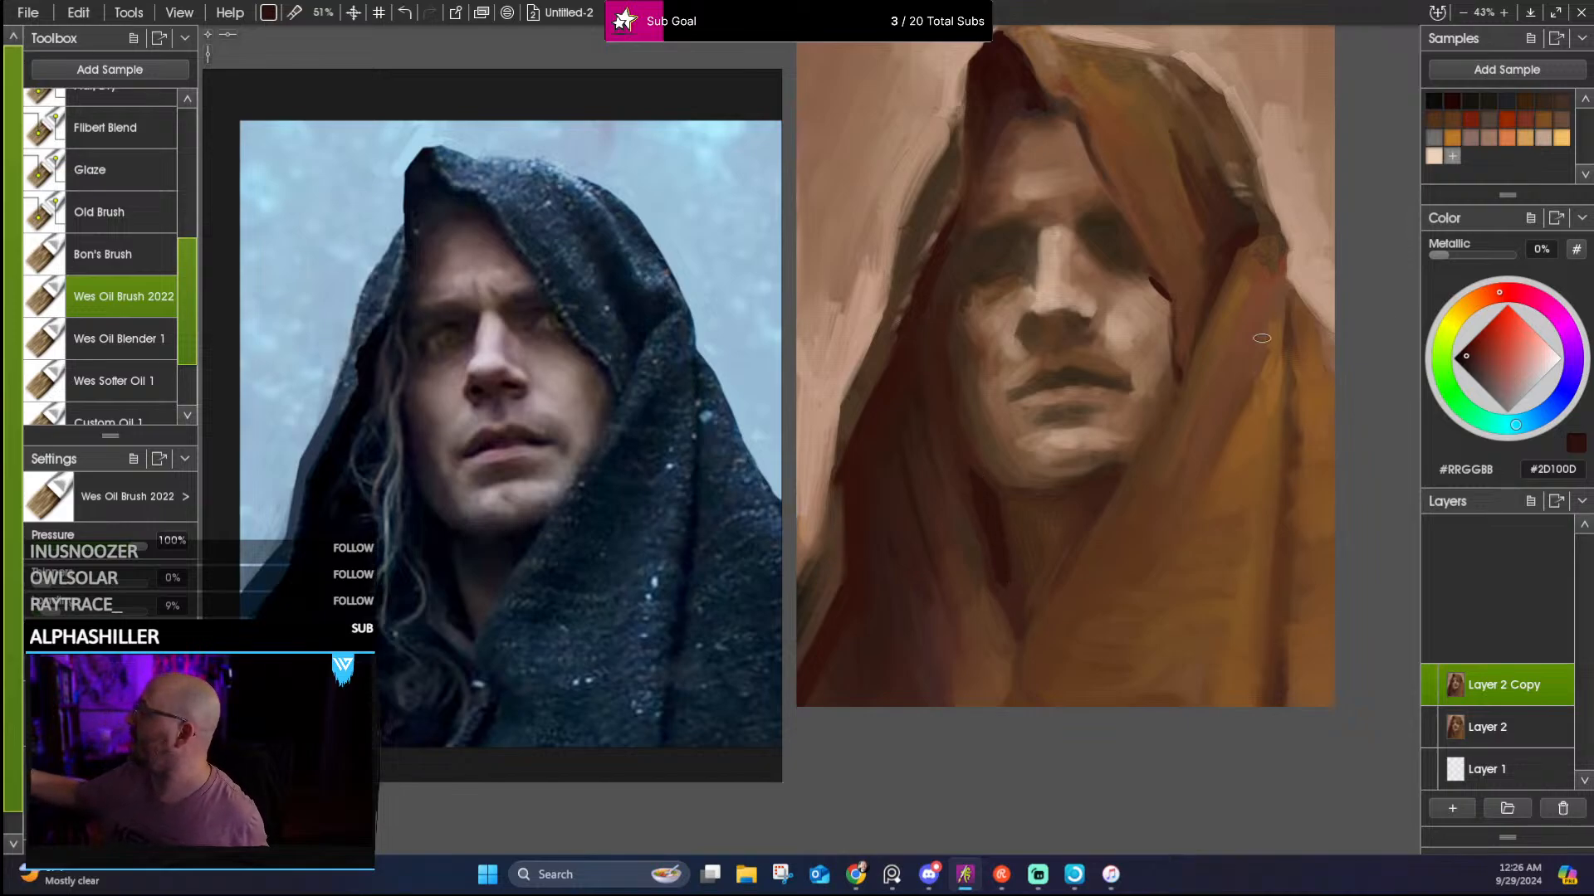
Restate the lower part of the cloak's left outer edge with browns sampled along that edge
drag(1001, 507, 1076, 440)
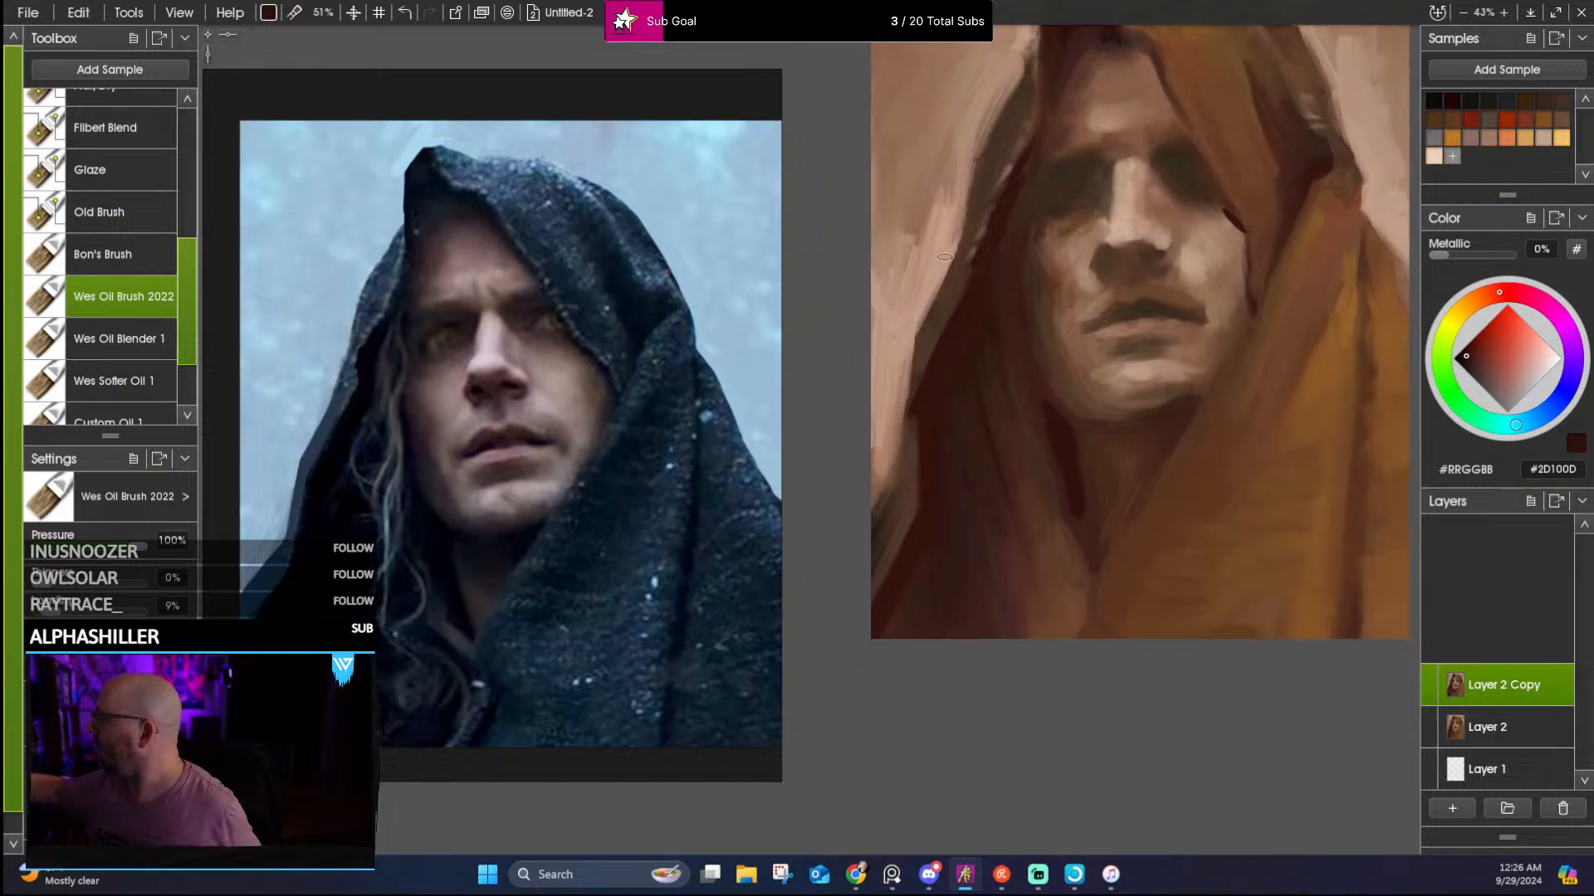
alt+click(928, 342)
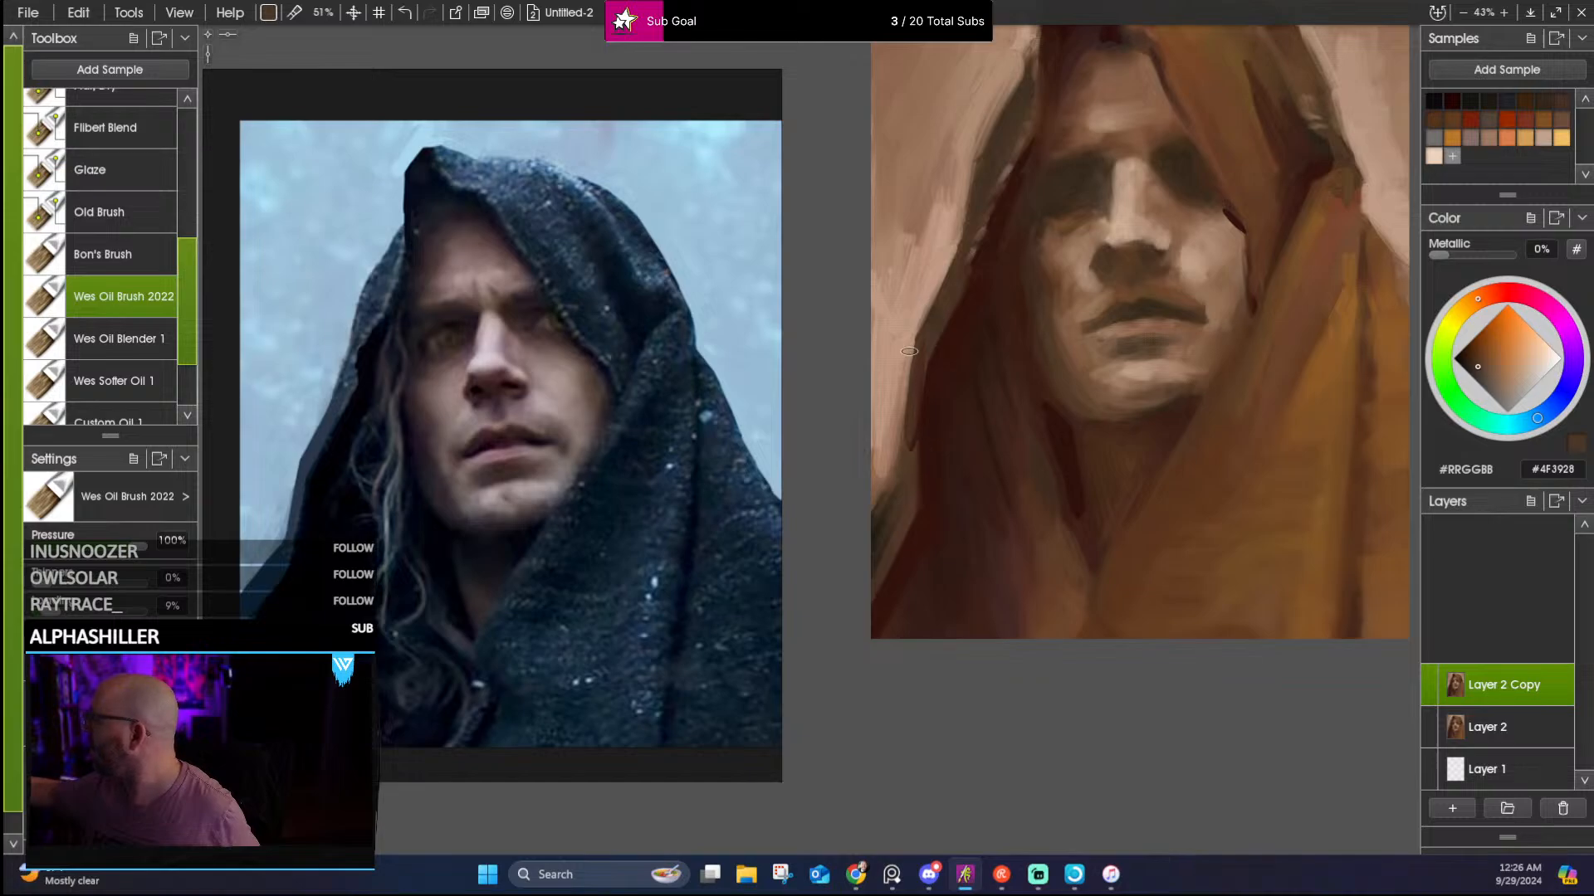
alt+click(913, 429)
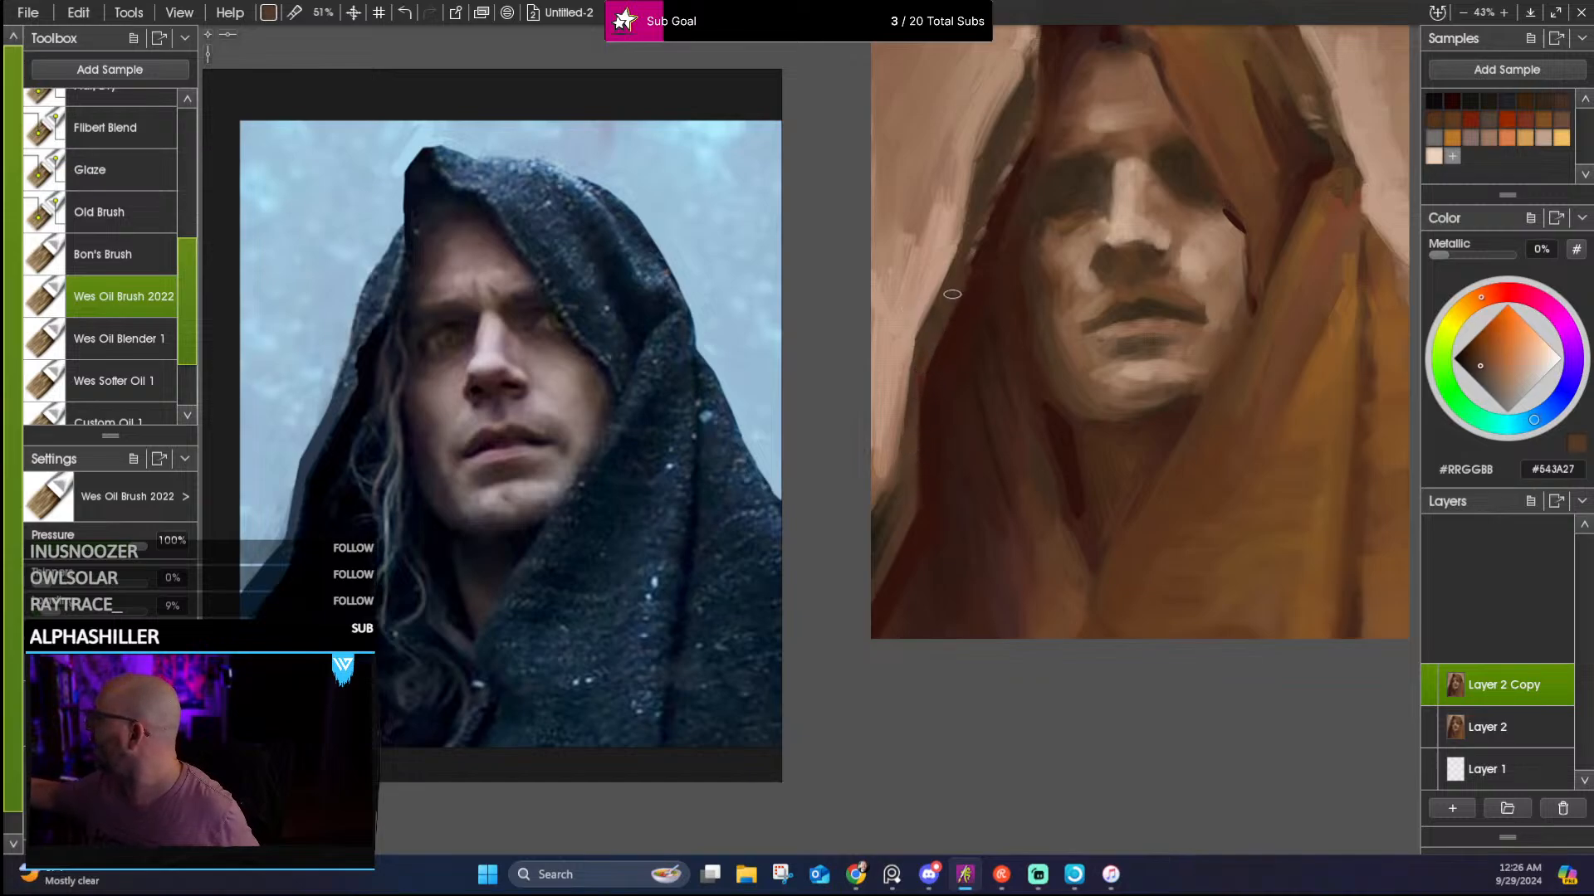
Refine the hood's upper left contour against the background, alternating sampled background beige and dark hood brown
drag(1016, 379, 964, 434)
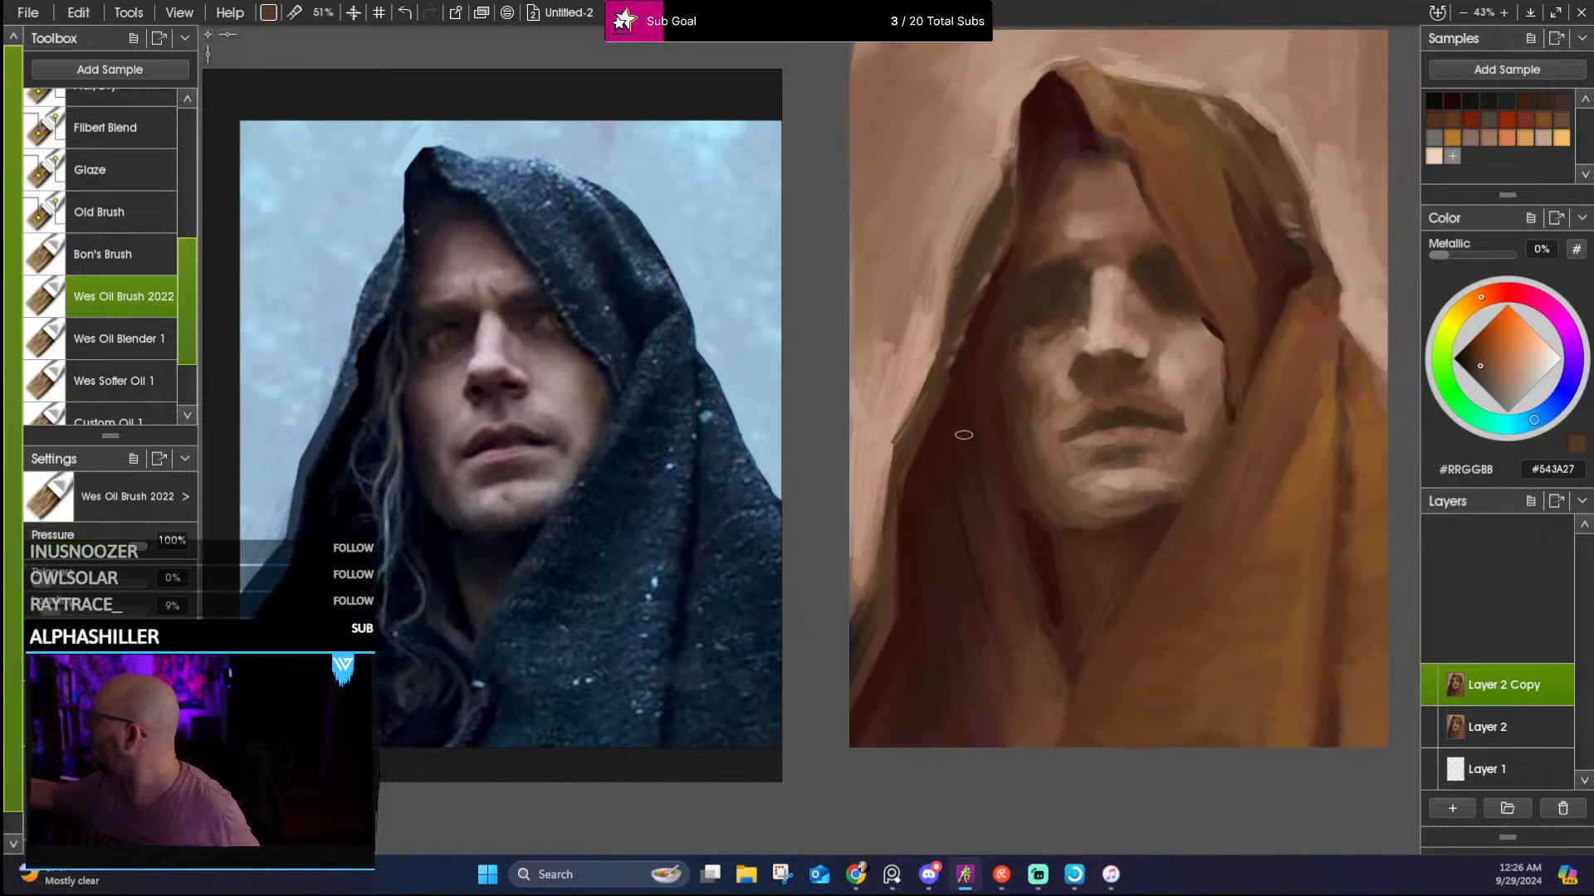
alt+click(927, 355)
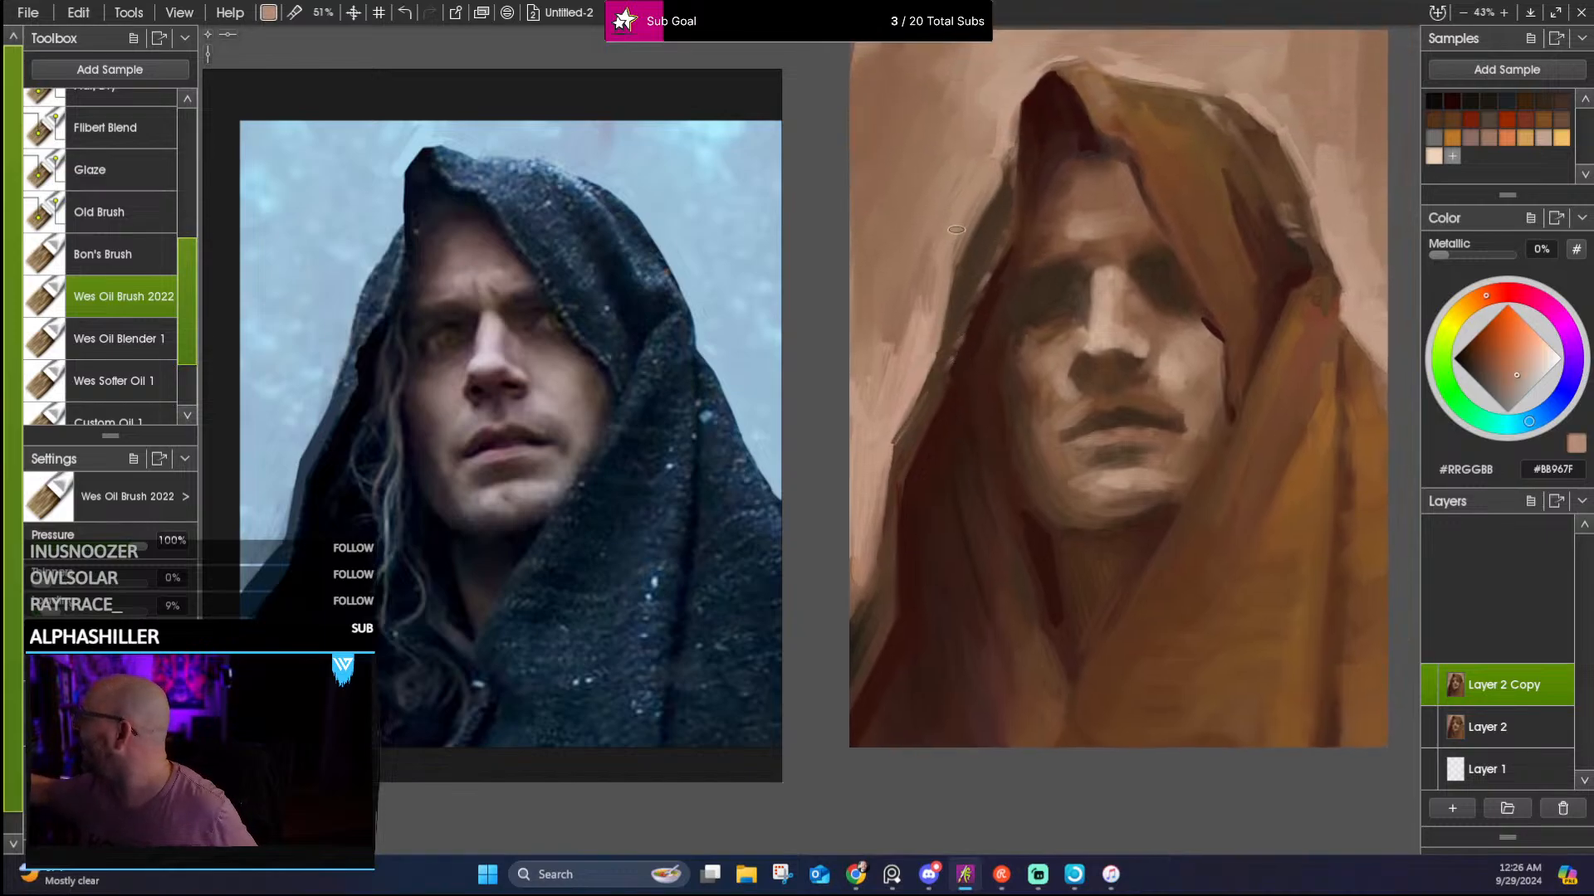
drag(988, 259, 946, 366)
alt+click(941, 371)
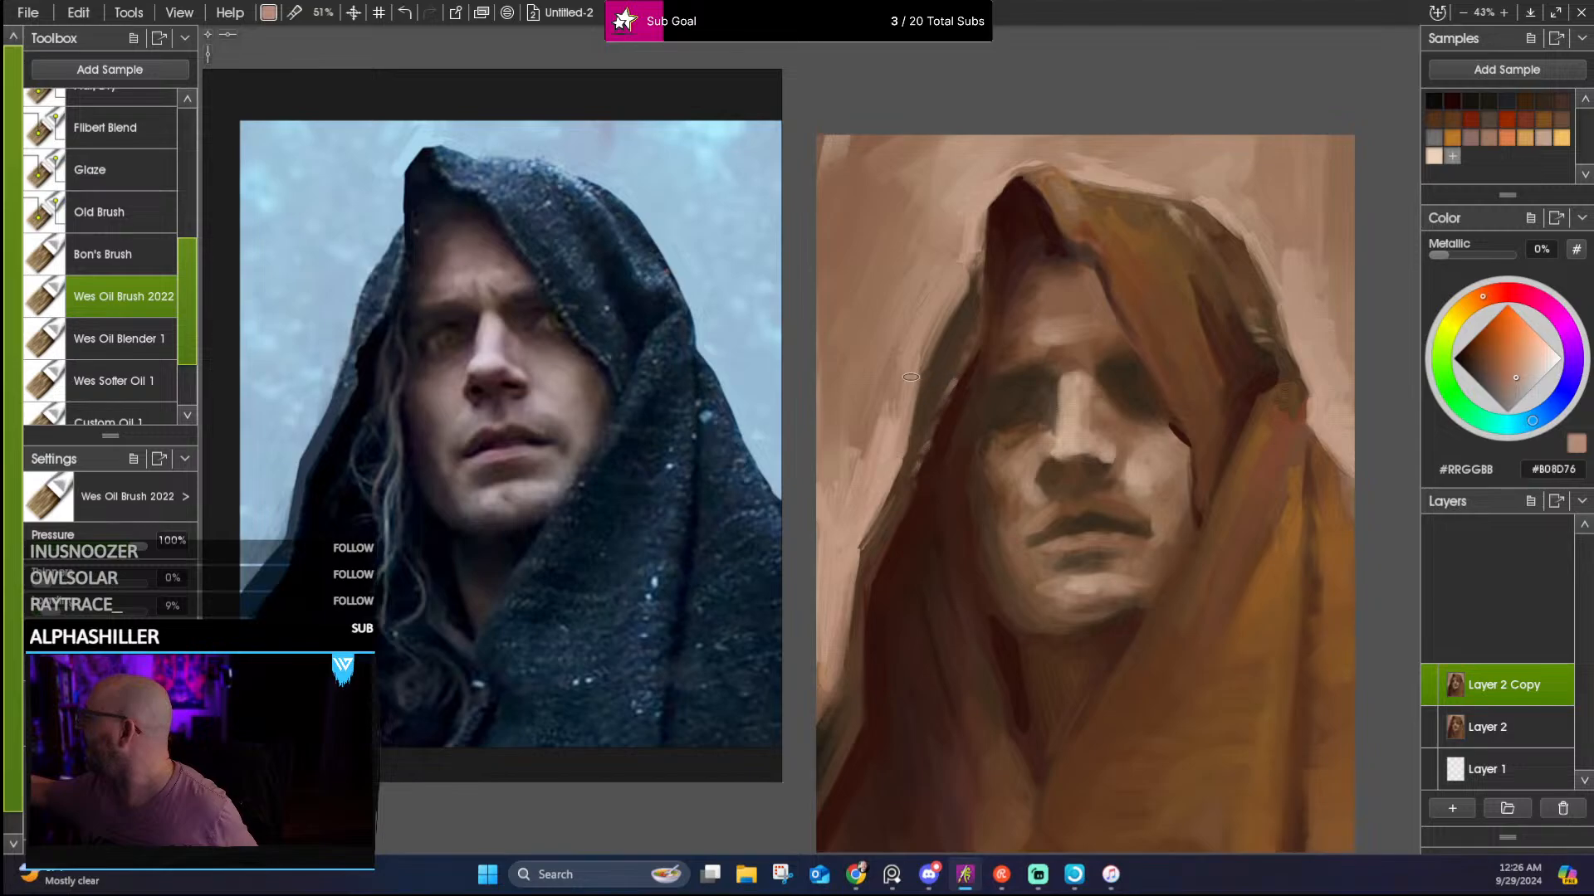
alt+click(946, 291)
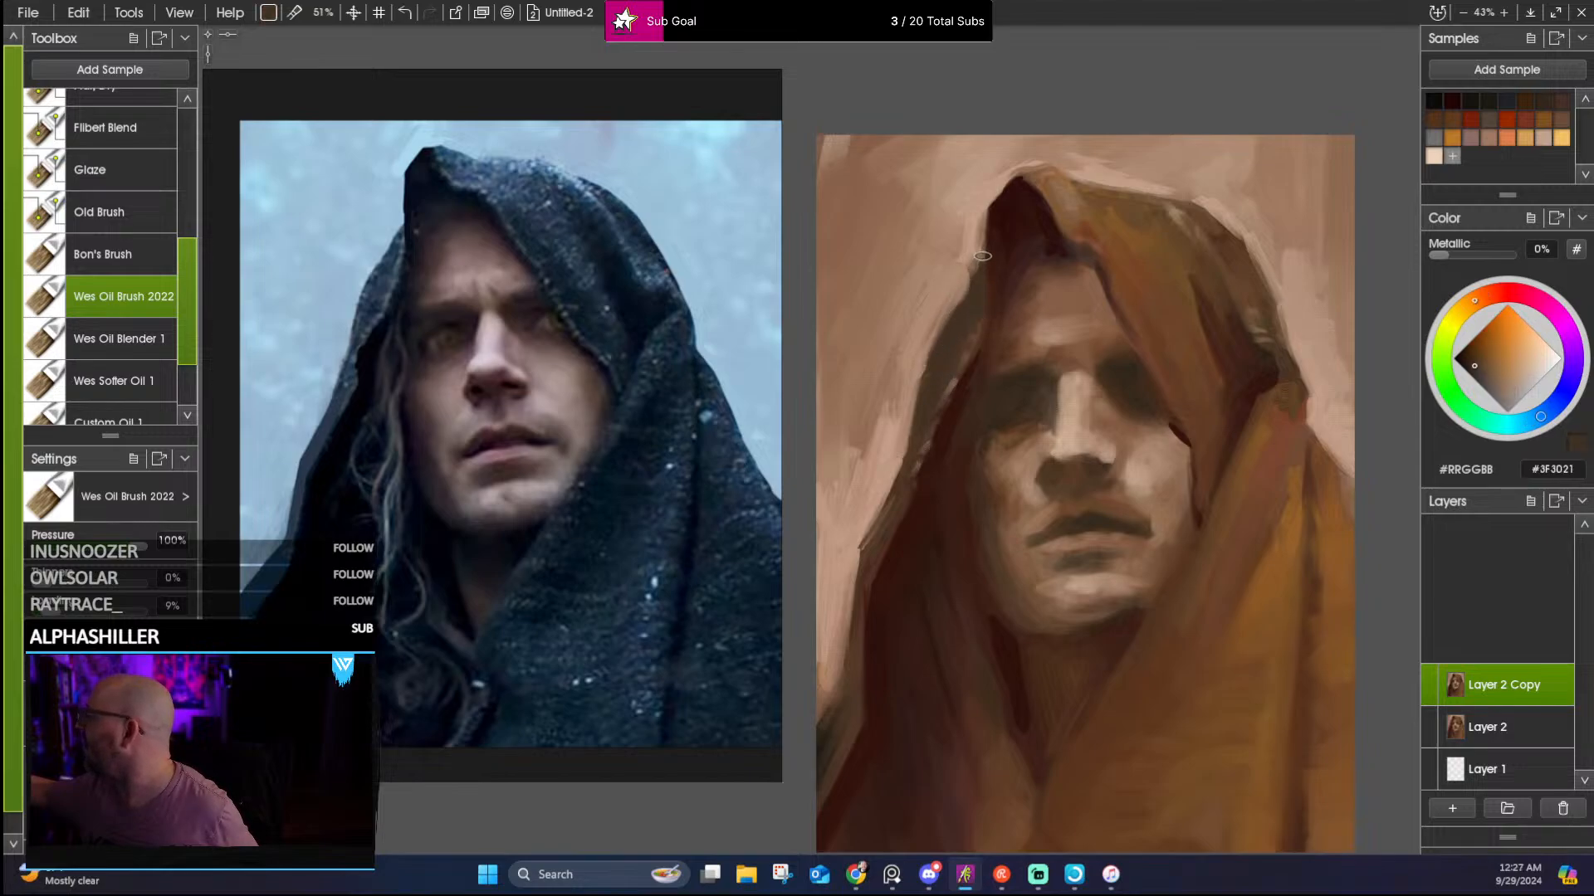
alt+click(971, 276)
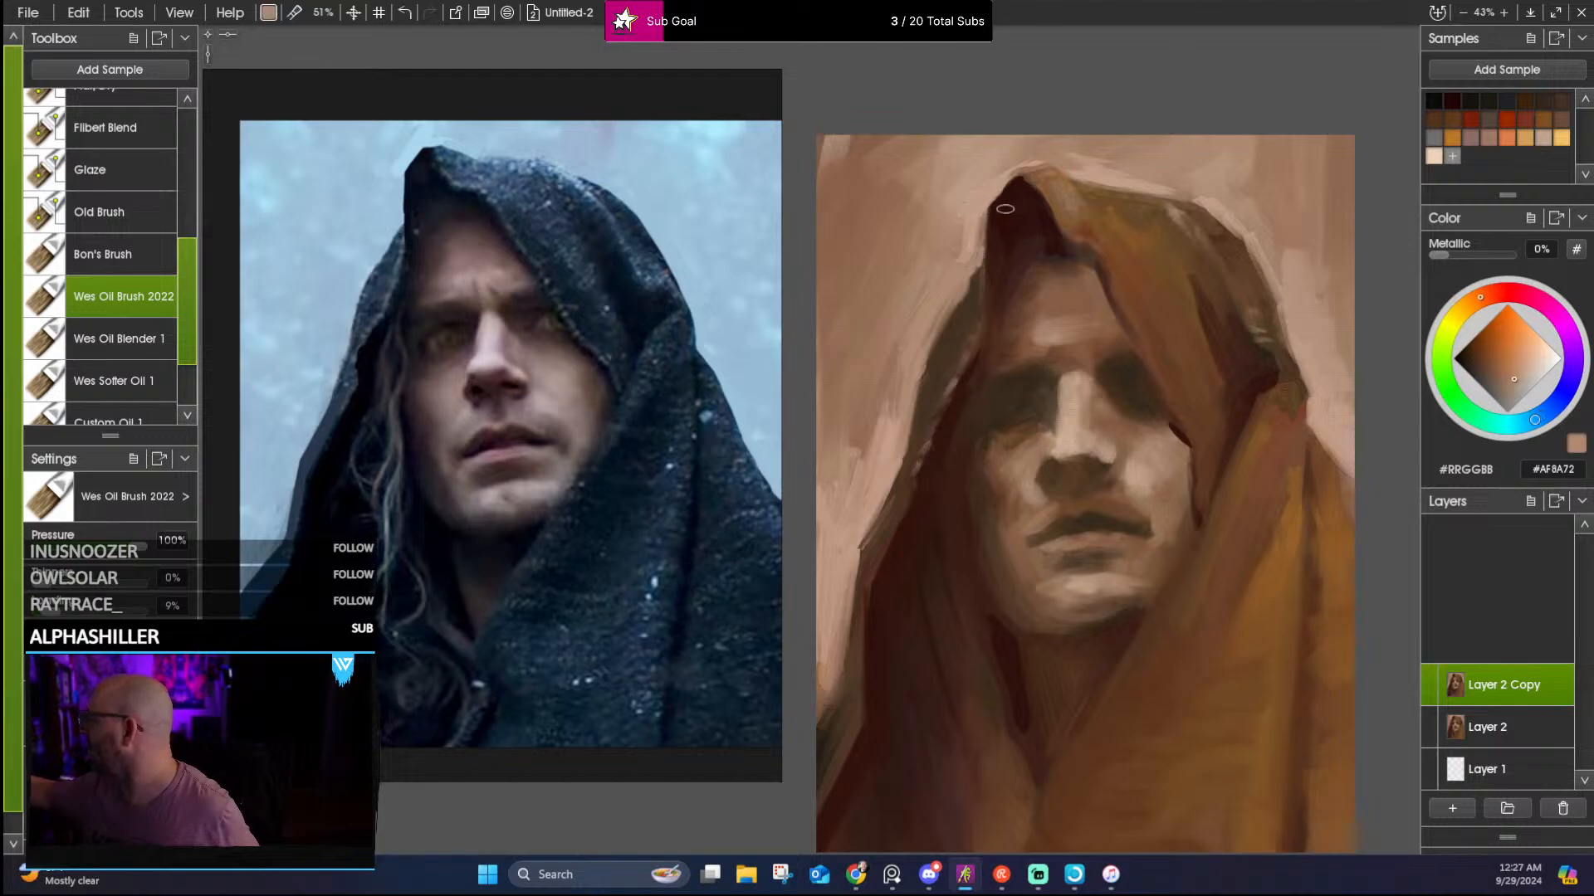
Refine the hood's inner edge from its peak to the right cheek with the Wes Softer Oil 1 brush, using light and dark browns sampled nearby
drag(1104, 279, 1054, 395)
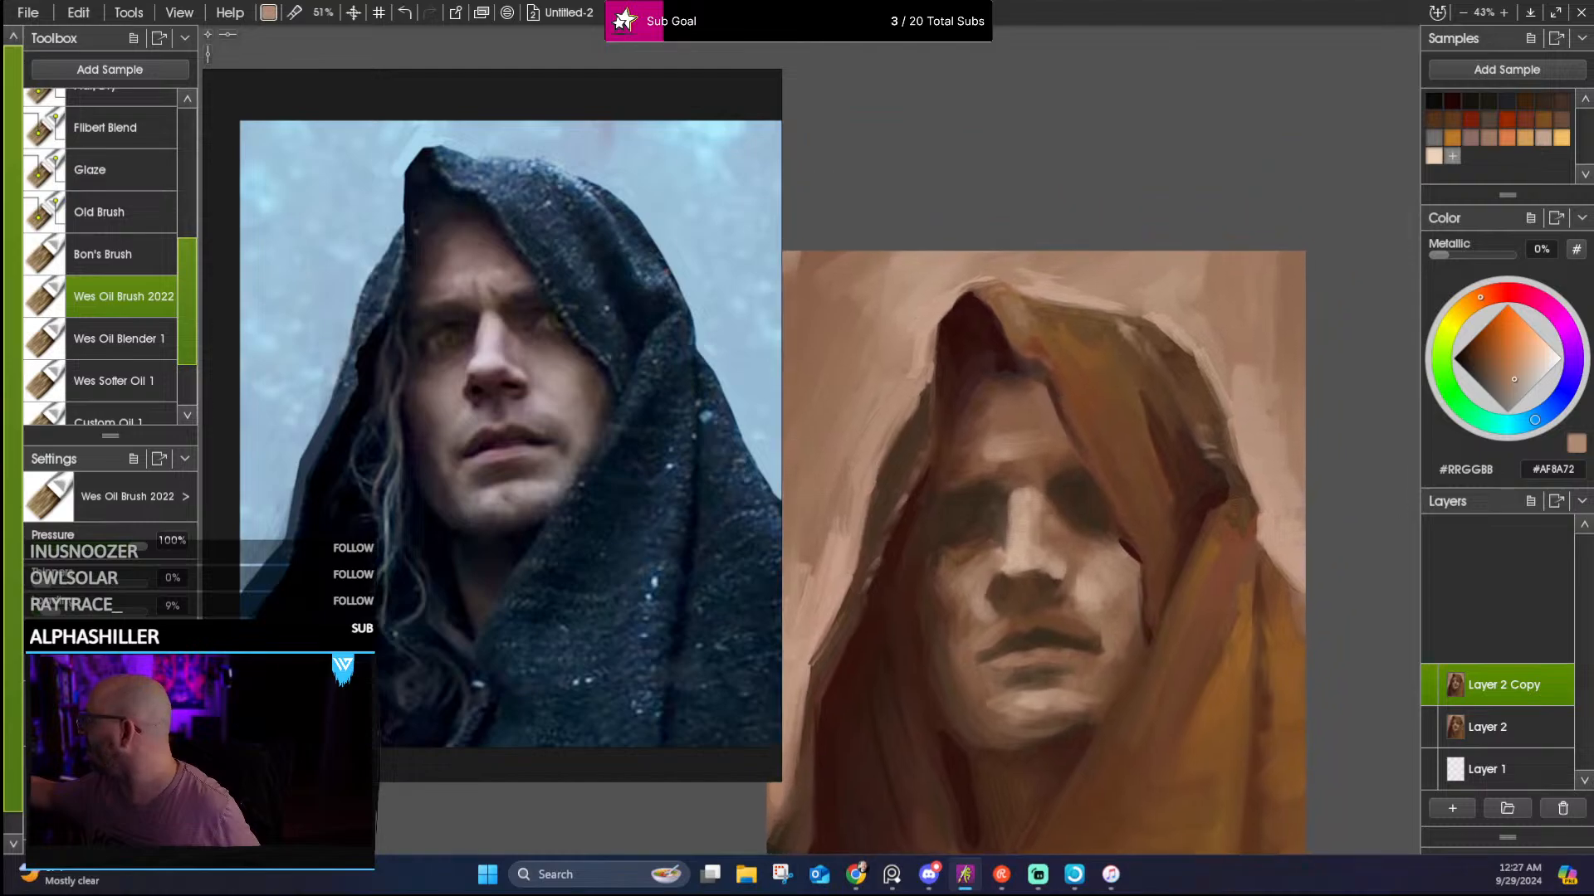
alt+click(1016, 313)
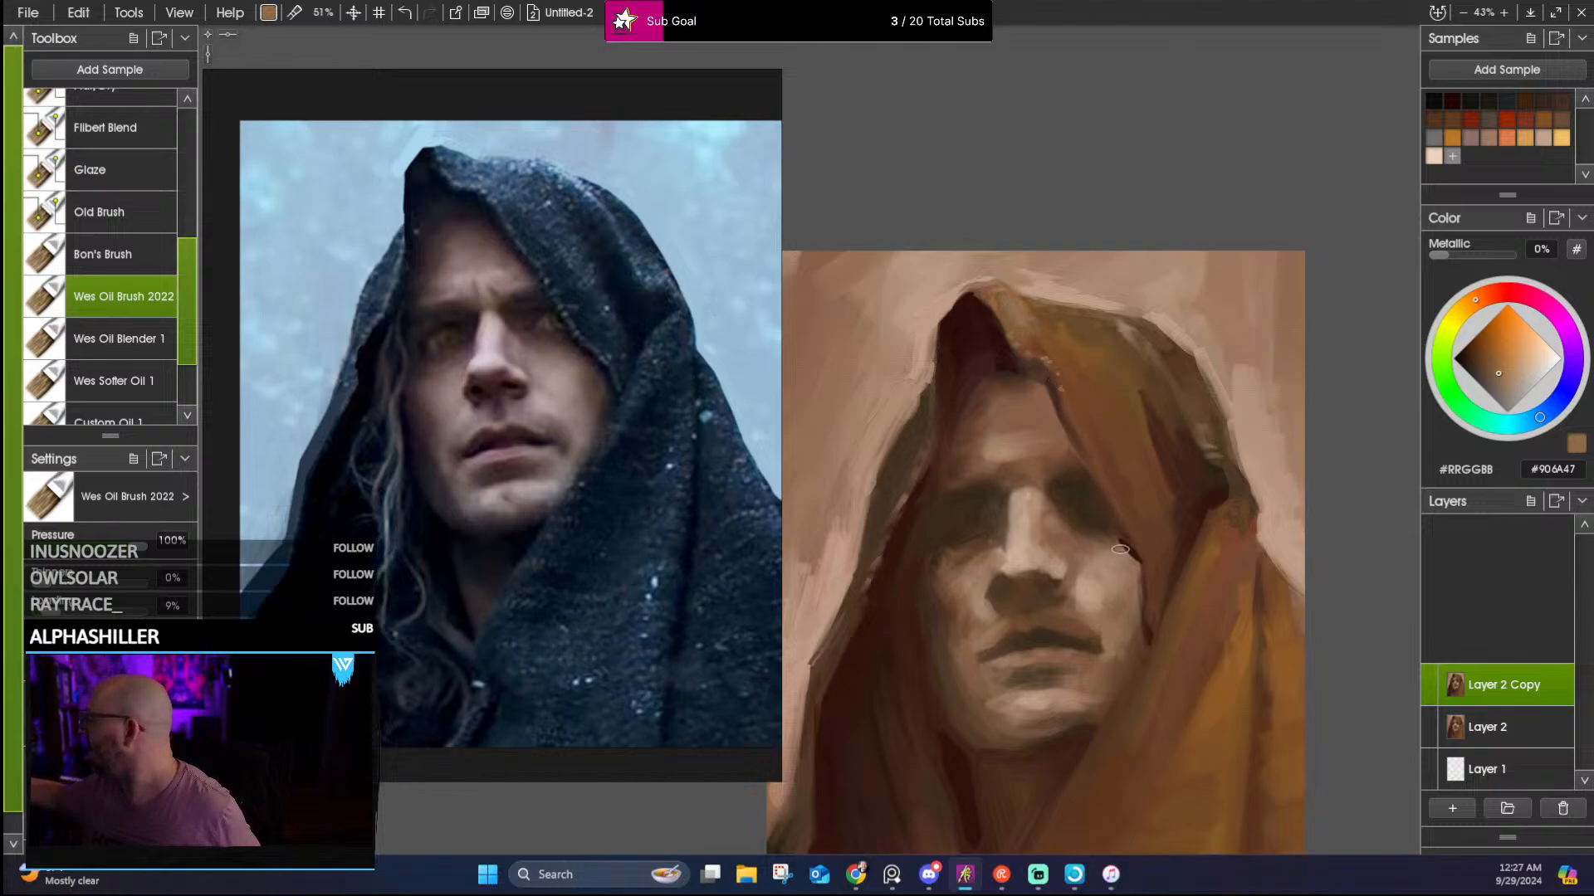
click(150, 380)
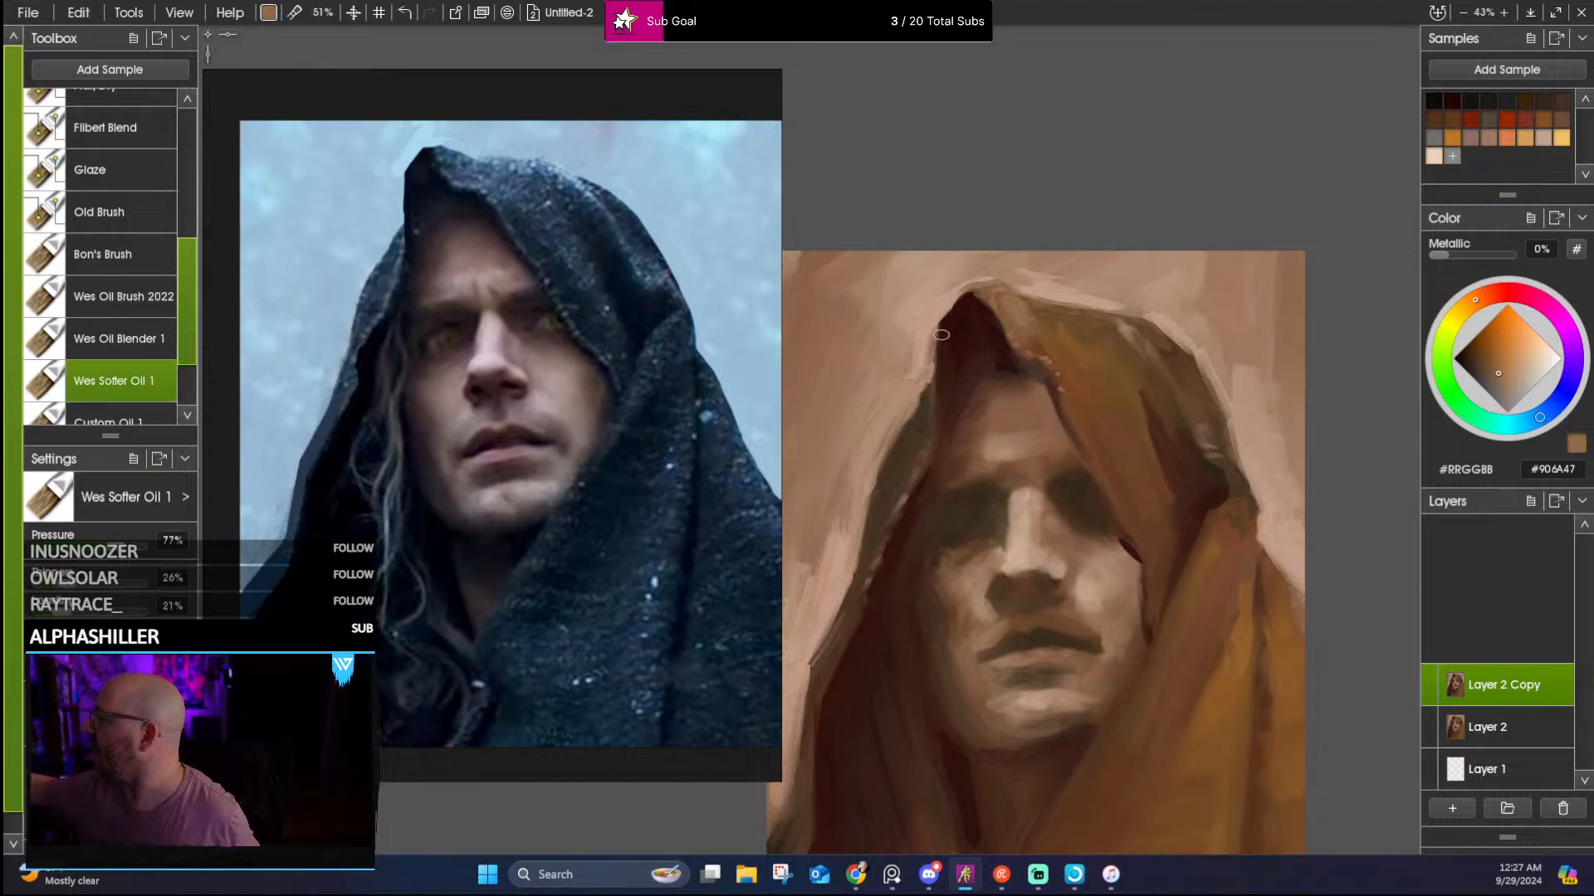
alt+click(1113, 538)
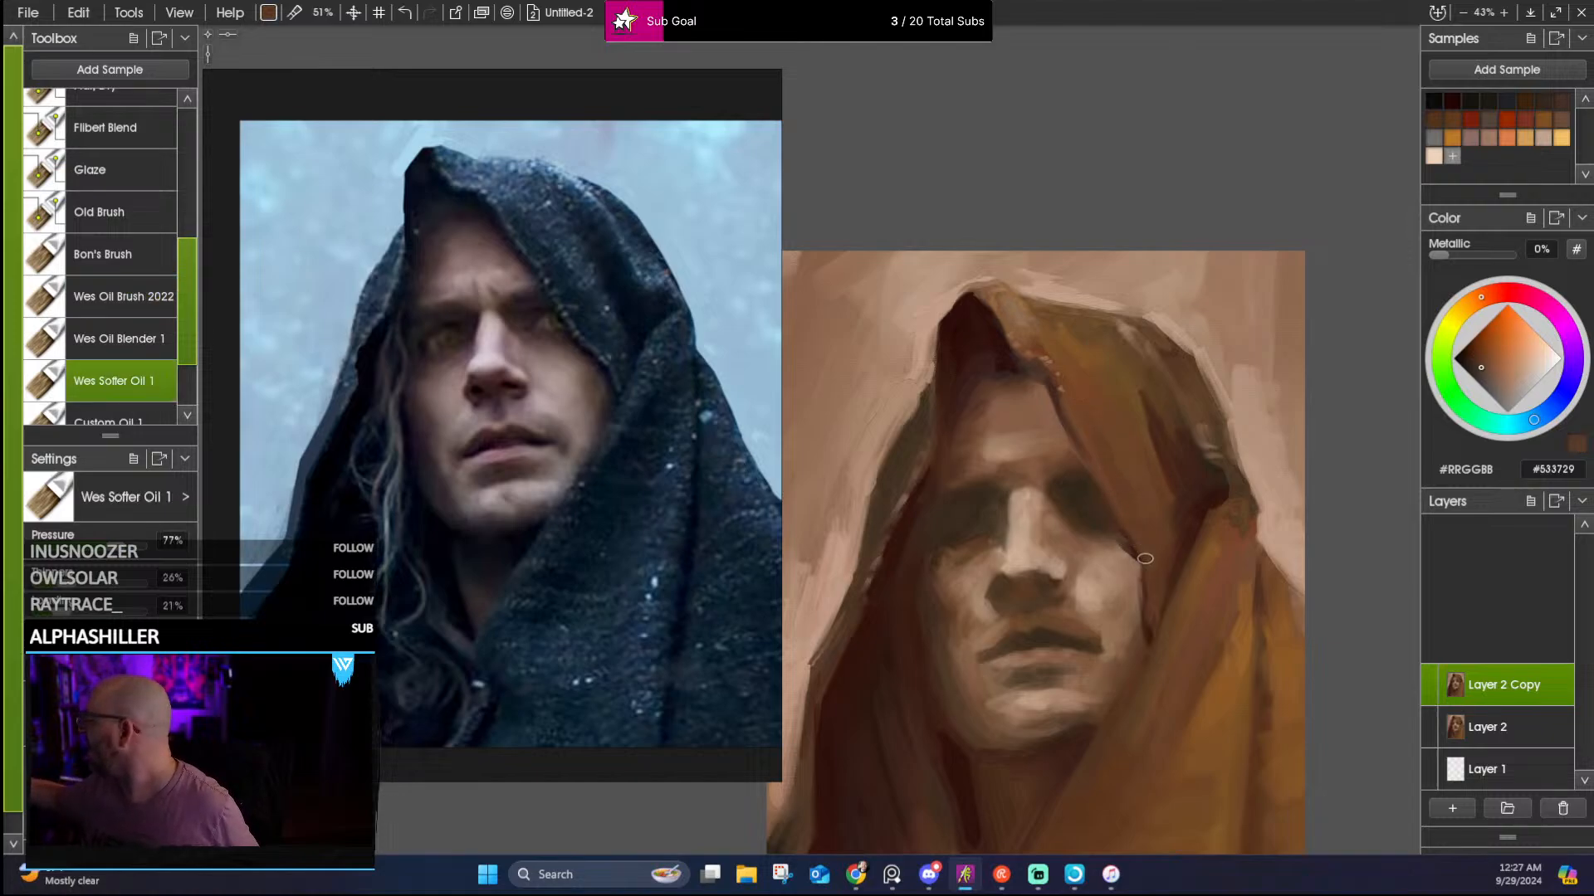
alt+click(1142, 563)
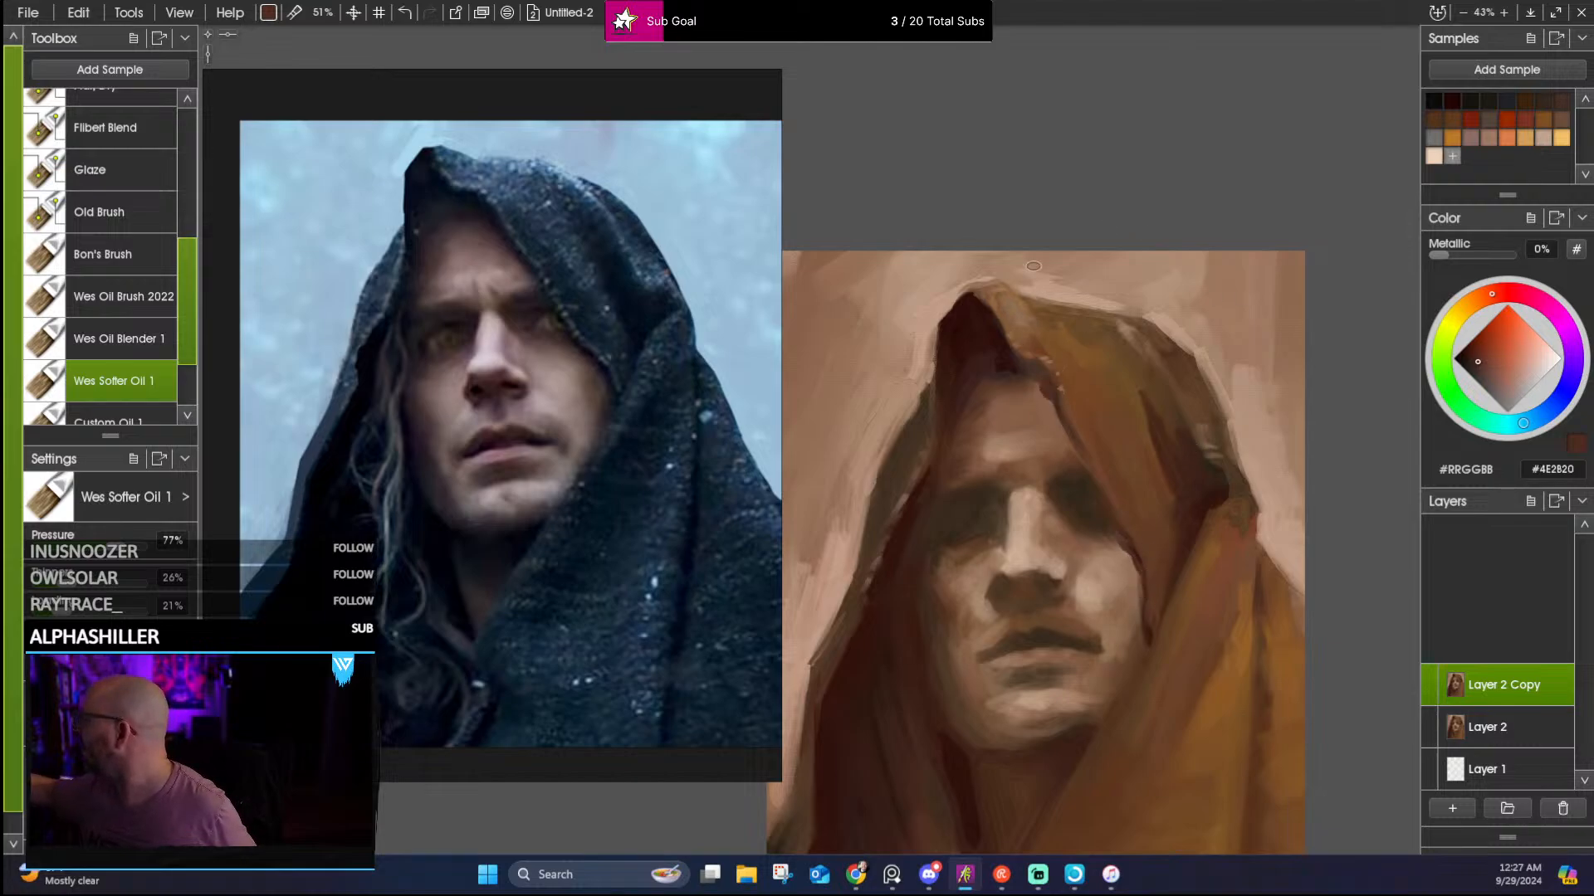
alt+click(1014, 357)
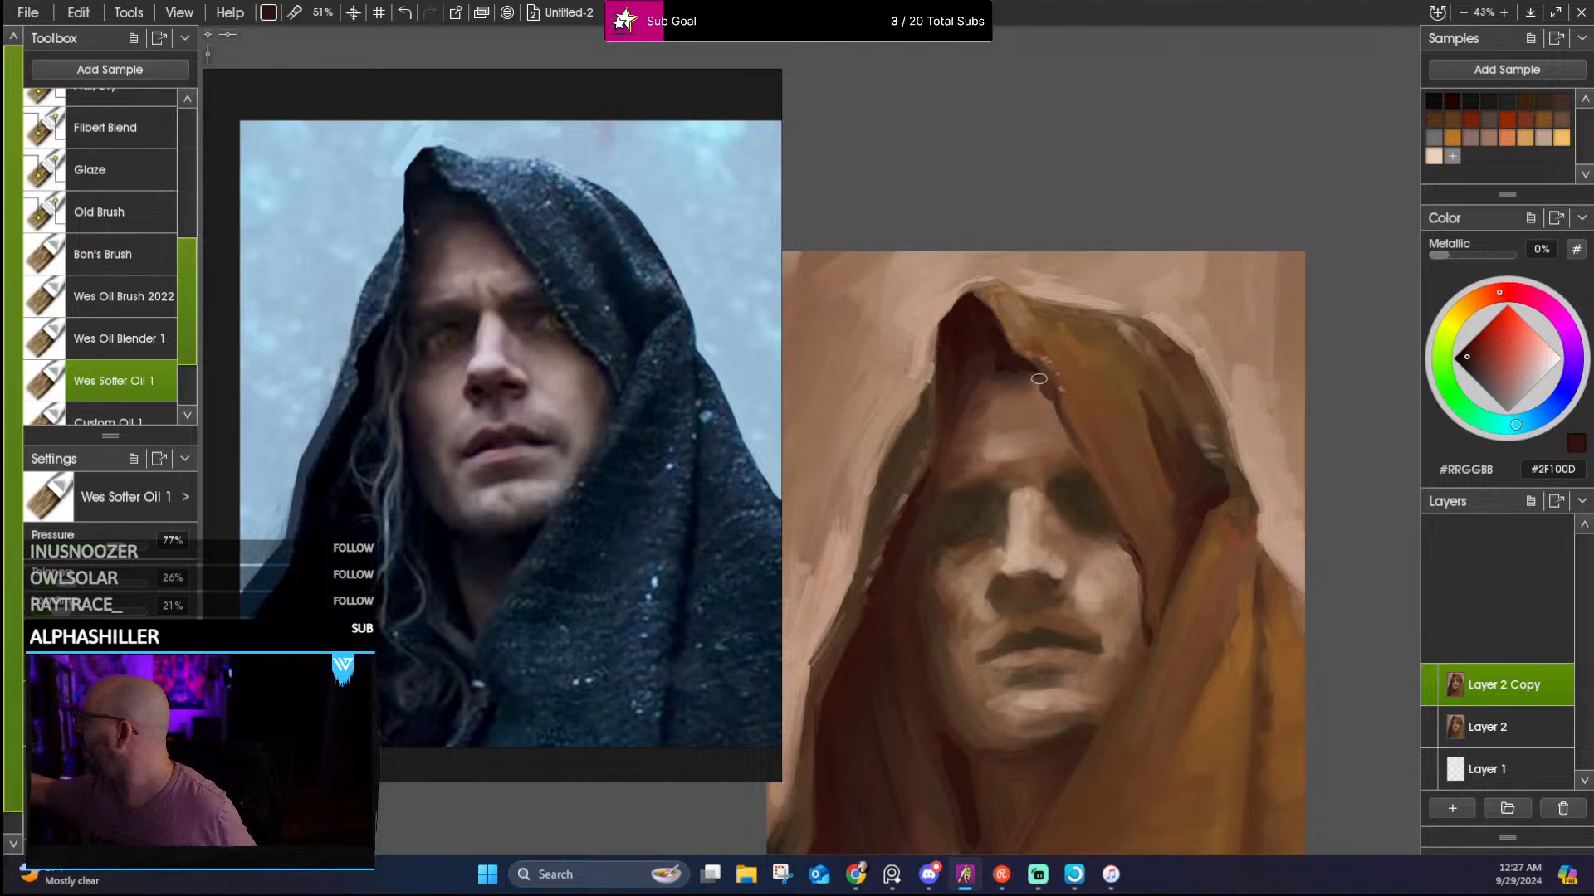
alt+click(1011, 332)
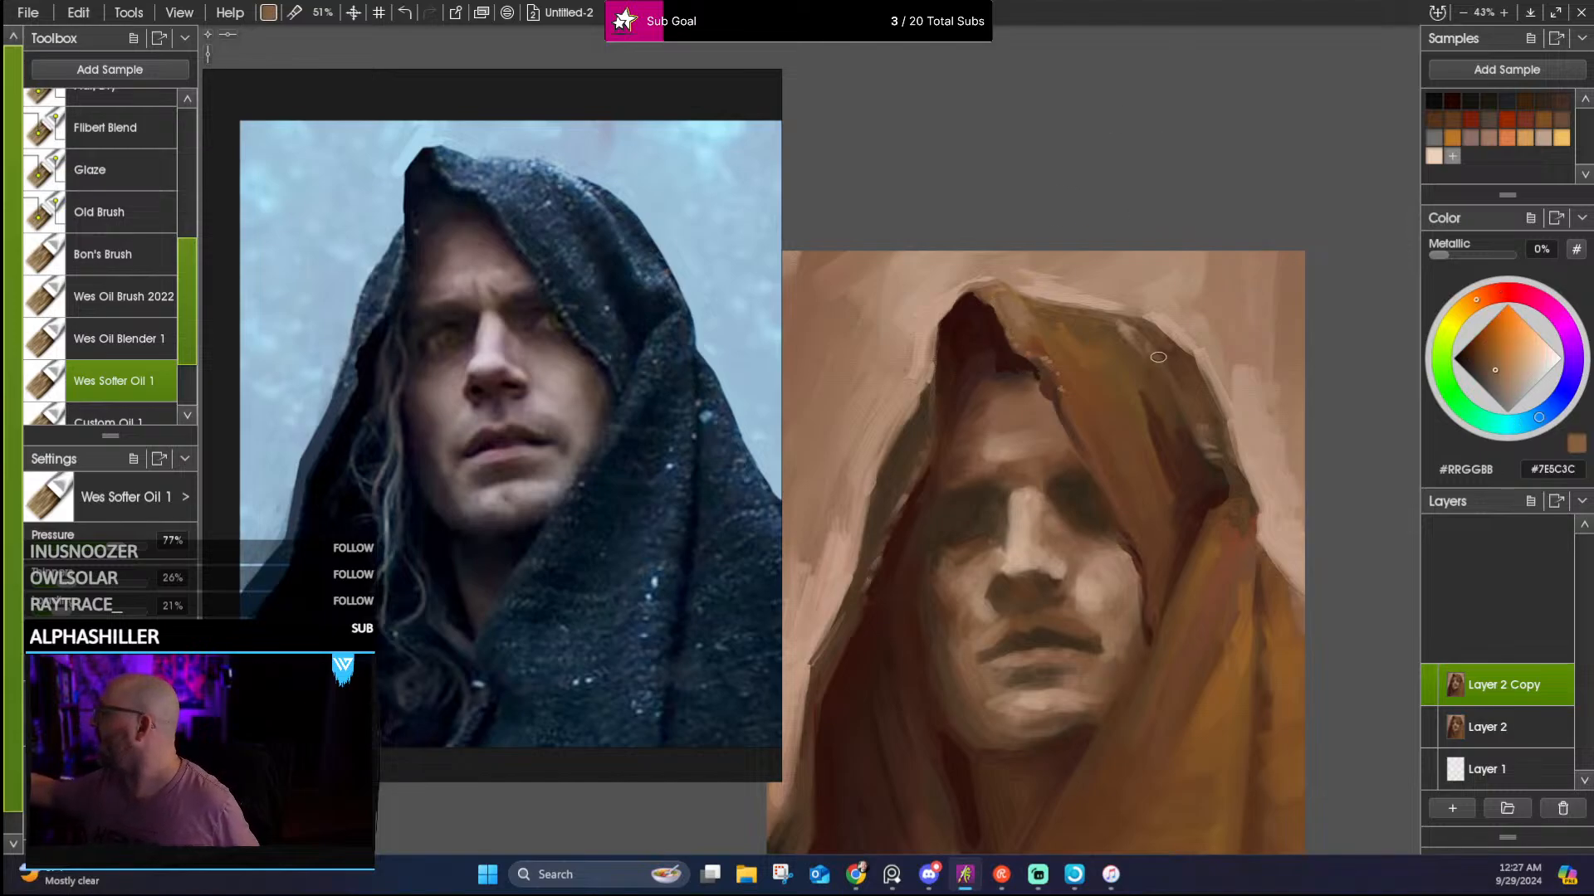
Rework the hood's upper right outer contour and the shadow inside it with sampled browns #987961, #513324 and #41261C
alt+click(1129, 324)
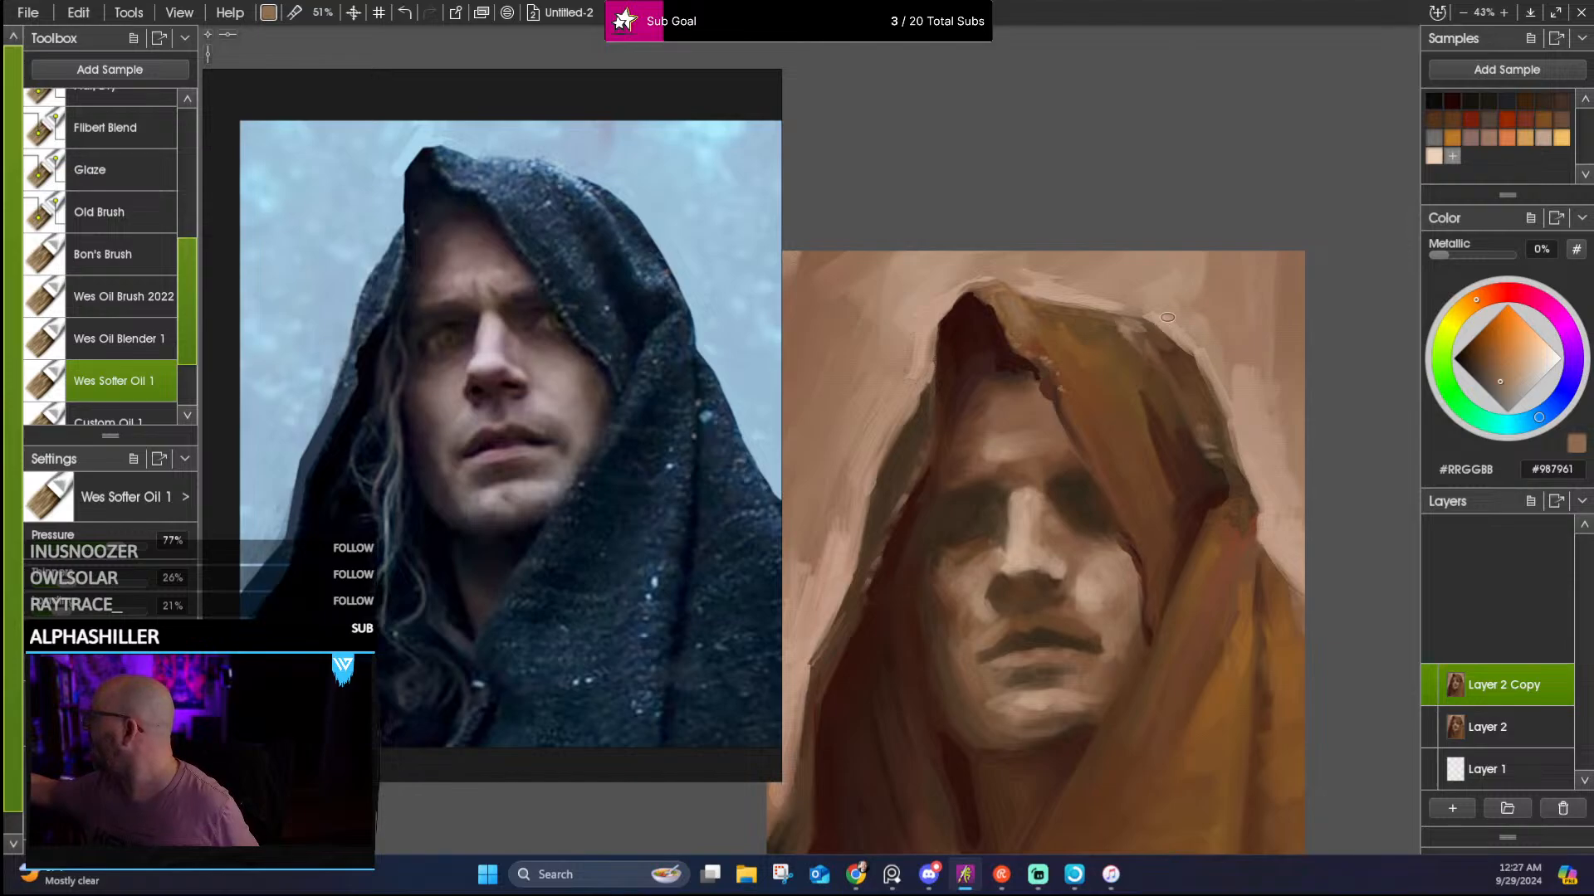
alt+click(1178, 365)
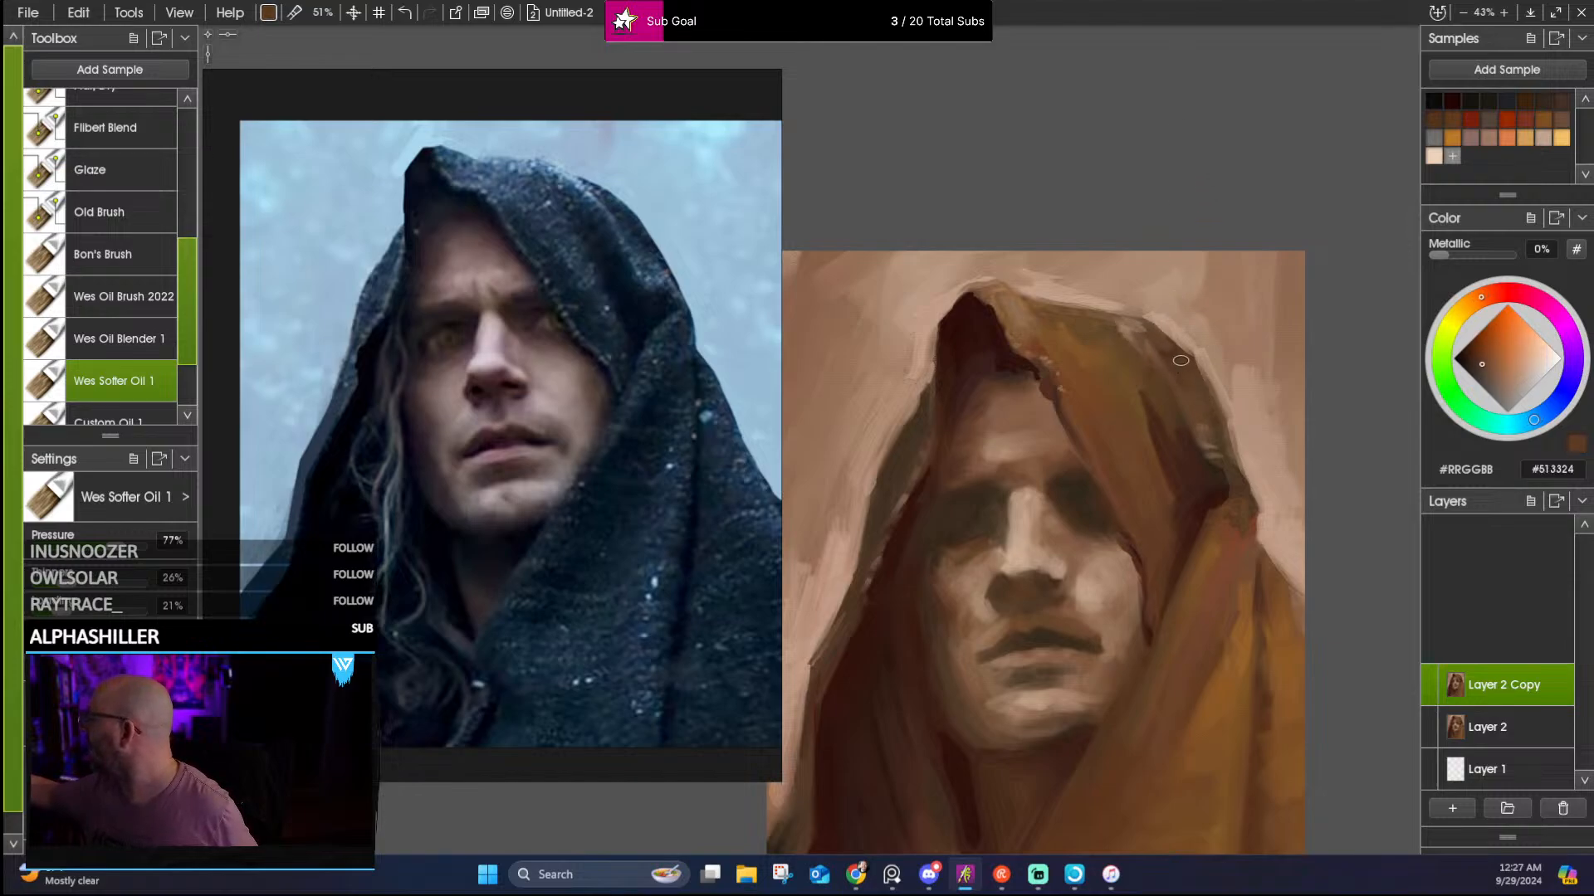
alt+click(1171, 440)
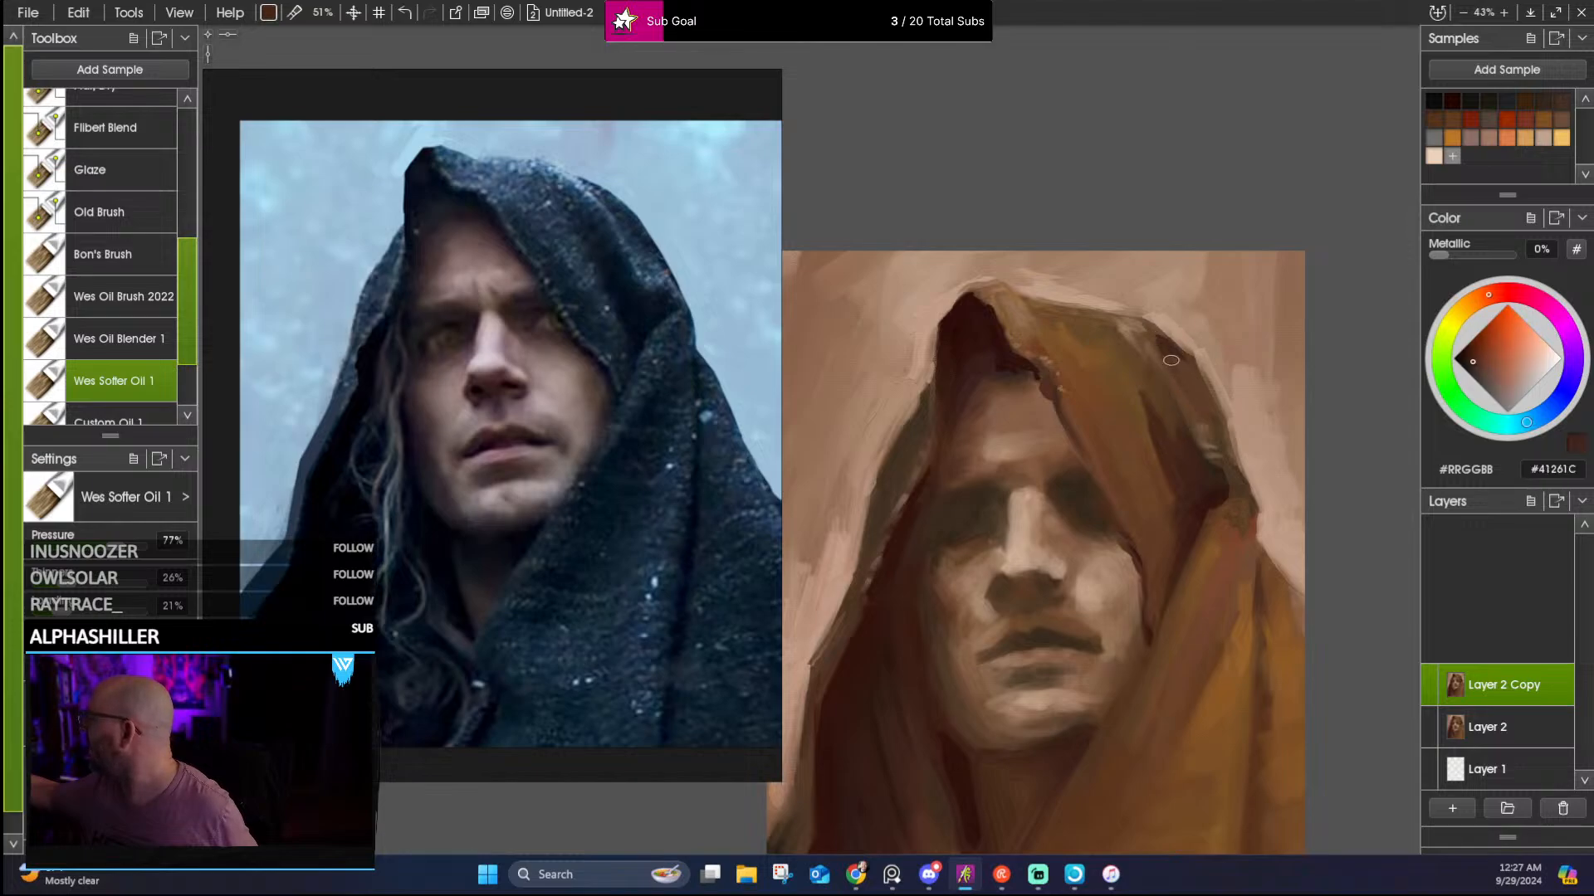
Darken the hood's inner rim beside the face, and add light #74523C accents along that rim and the hood's left edge
drag(1148, 380, 1130, 320)
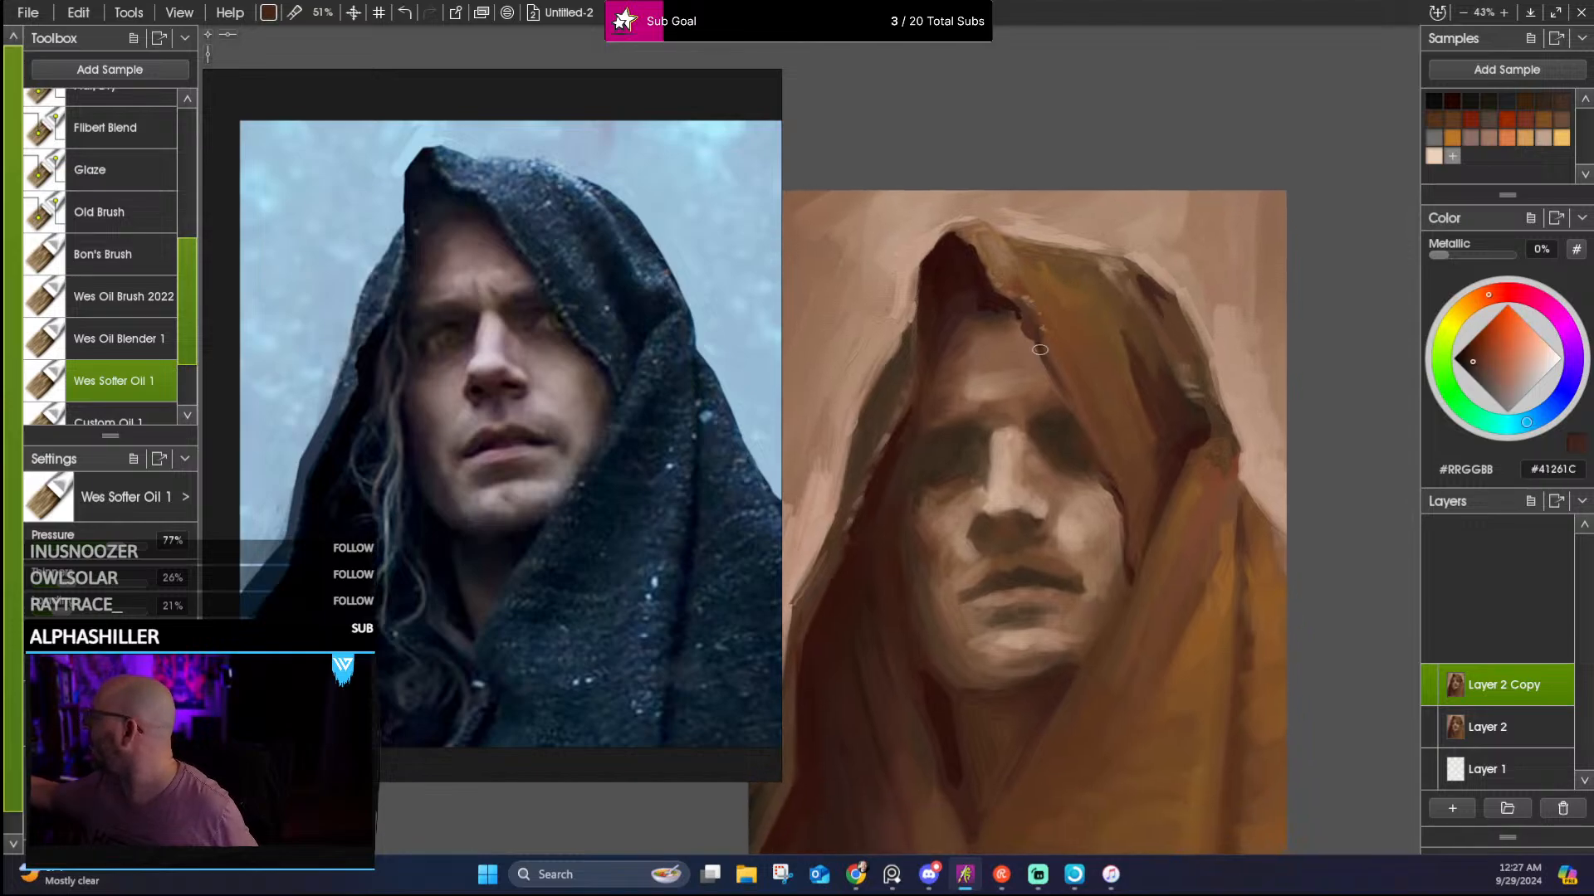
alt+click(999, 254)
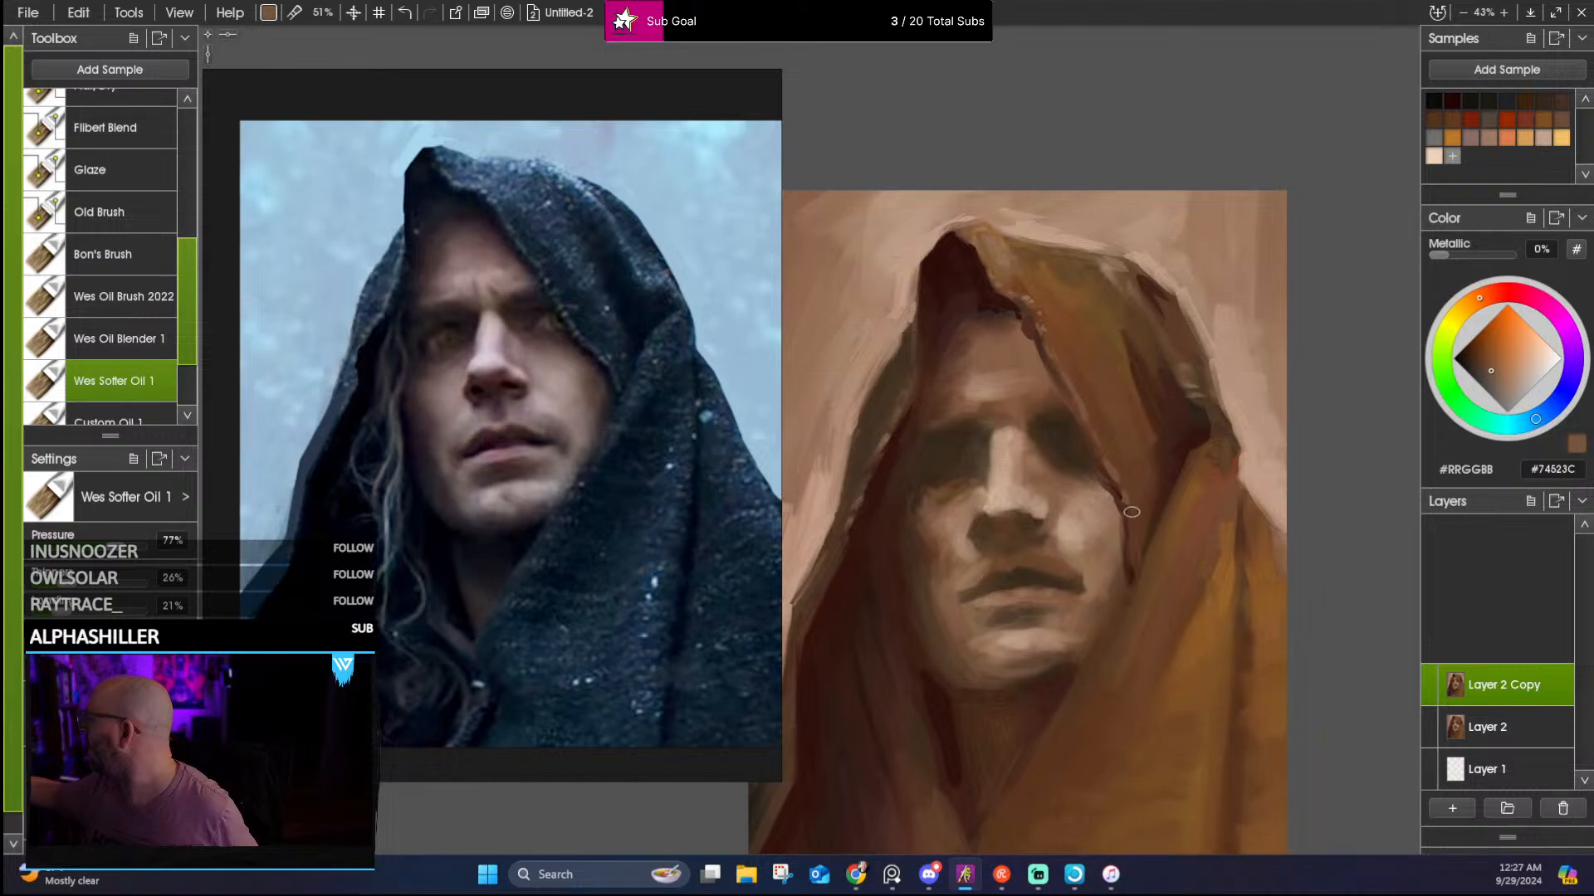
drag(938, 398, 1032, 313)
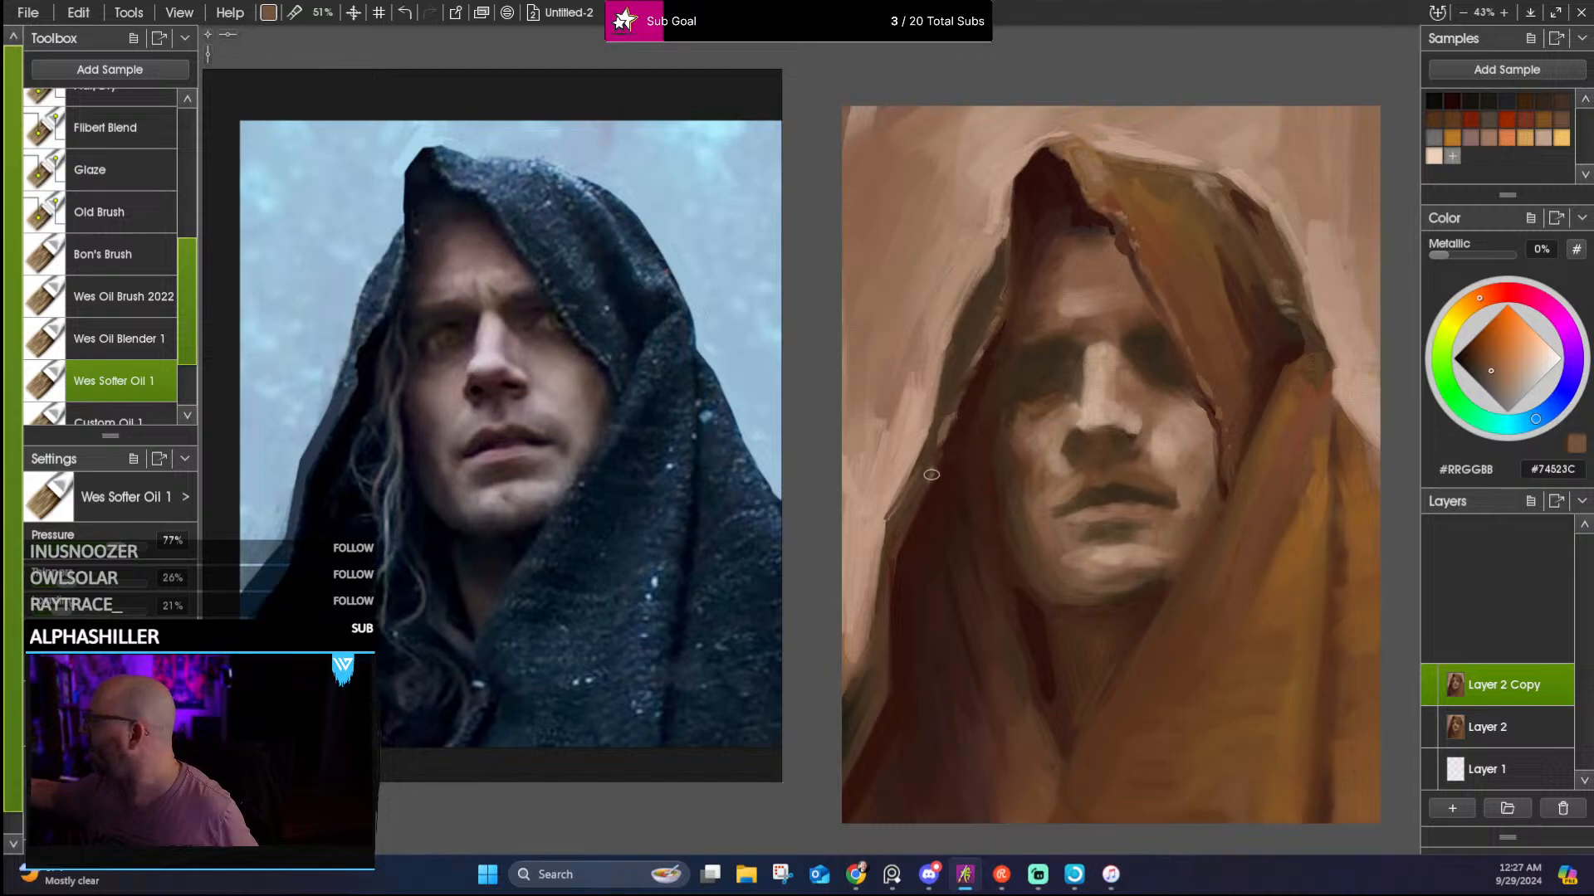
drag(931, 474, 956, 431)
Deepen the V-shaped shadow at the base of the neck with the #2E110D brown sampled there
drag(1052, 499, 1041, 374)
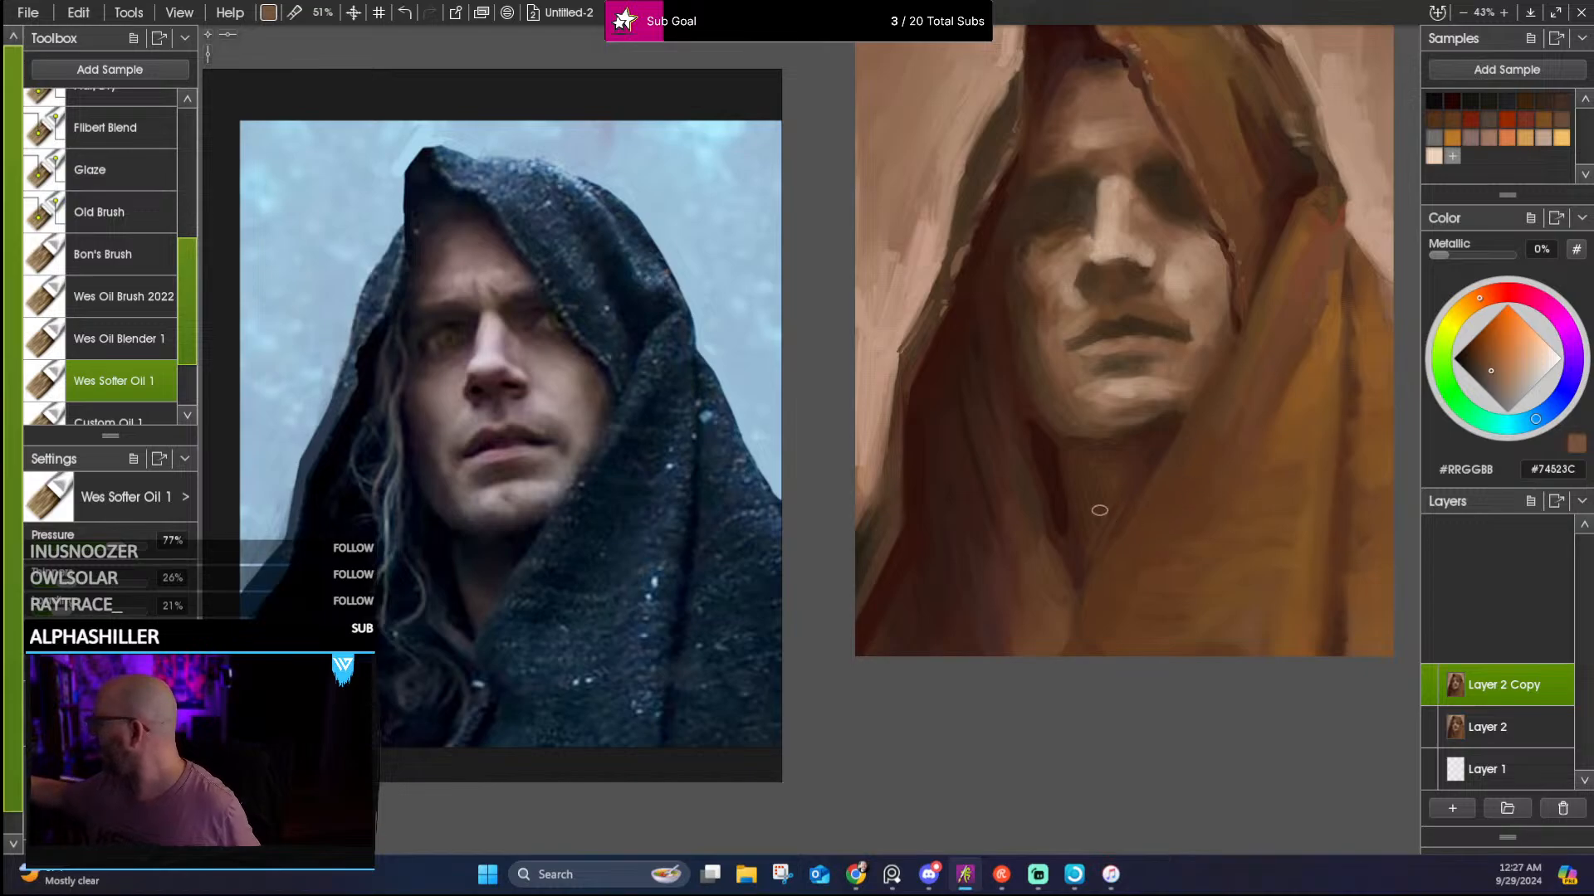
alt+click(1063, 536)
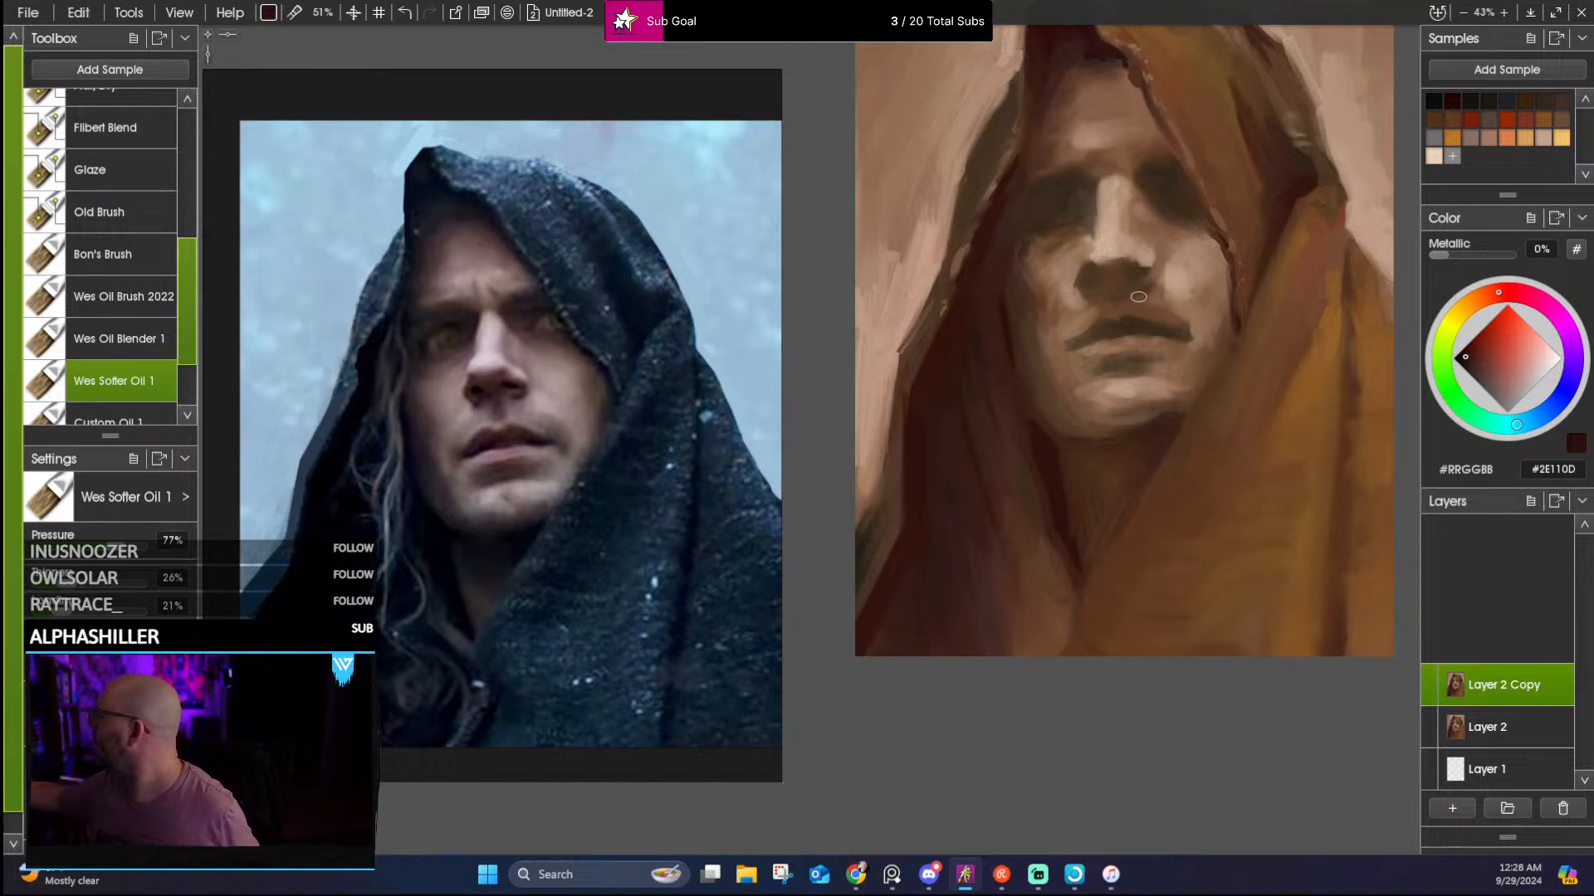
Refine the shading around the mouth and under the nose with mid browns #523D2A, #644428 and #7F5B43 sampled from the face
alt+click(1092, 330)
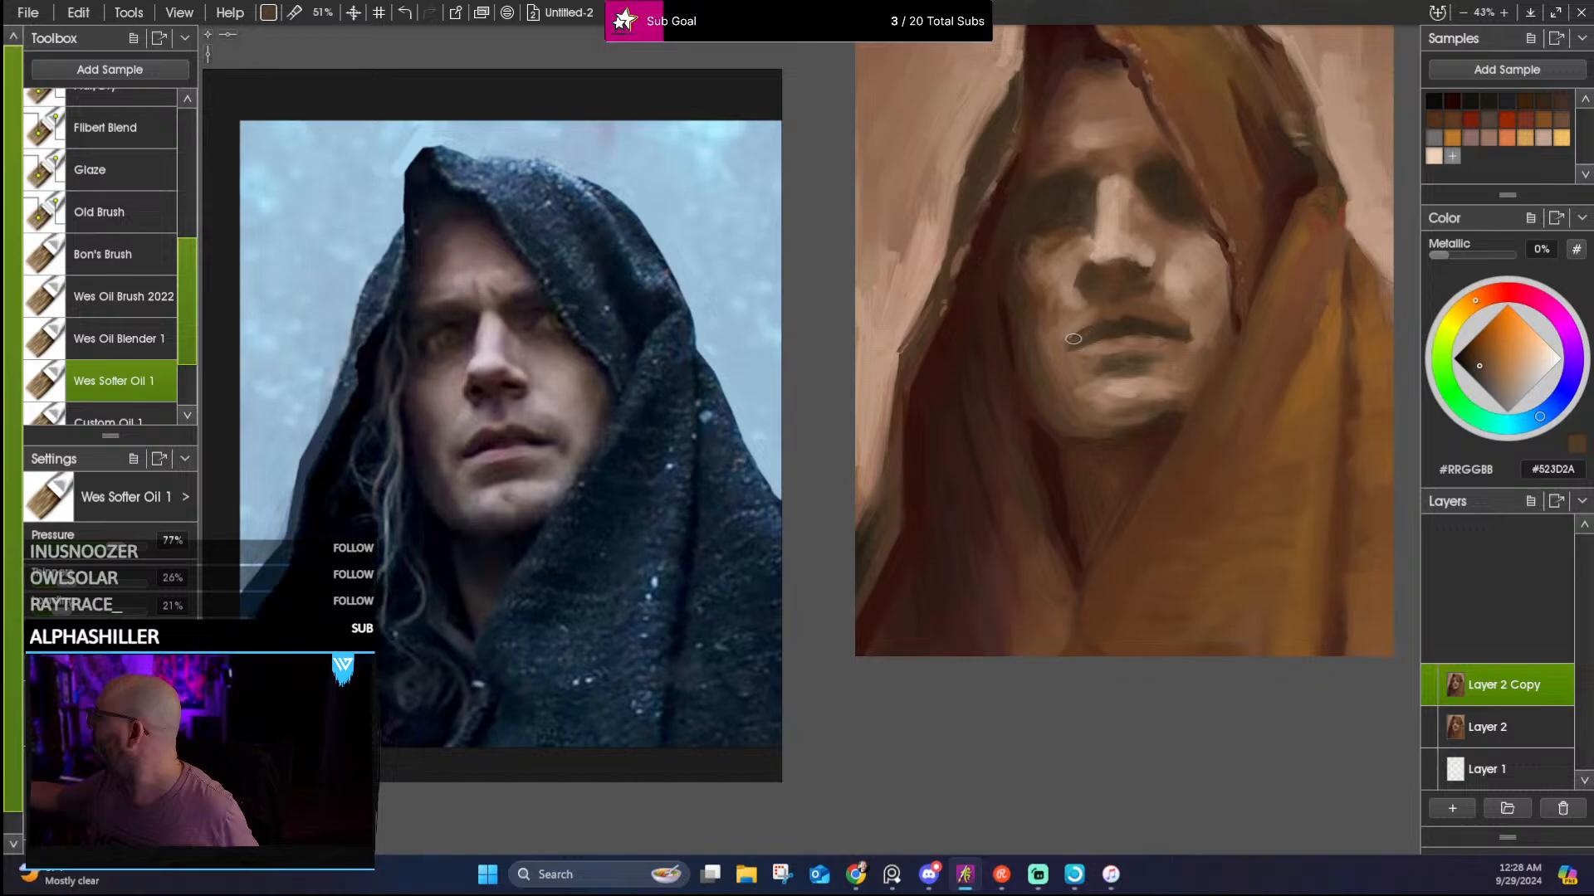
drag(1178, 354, 1065, 439)
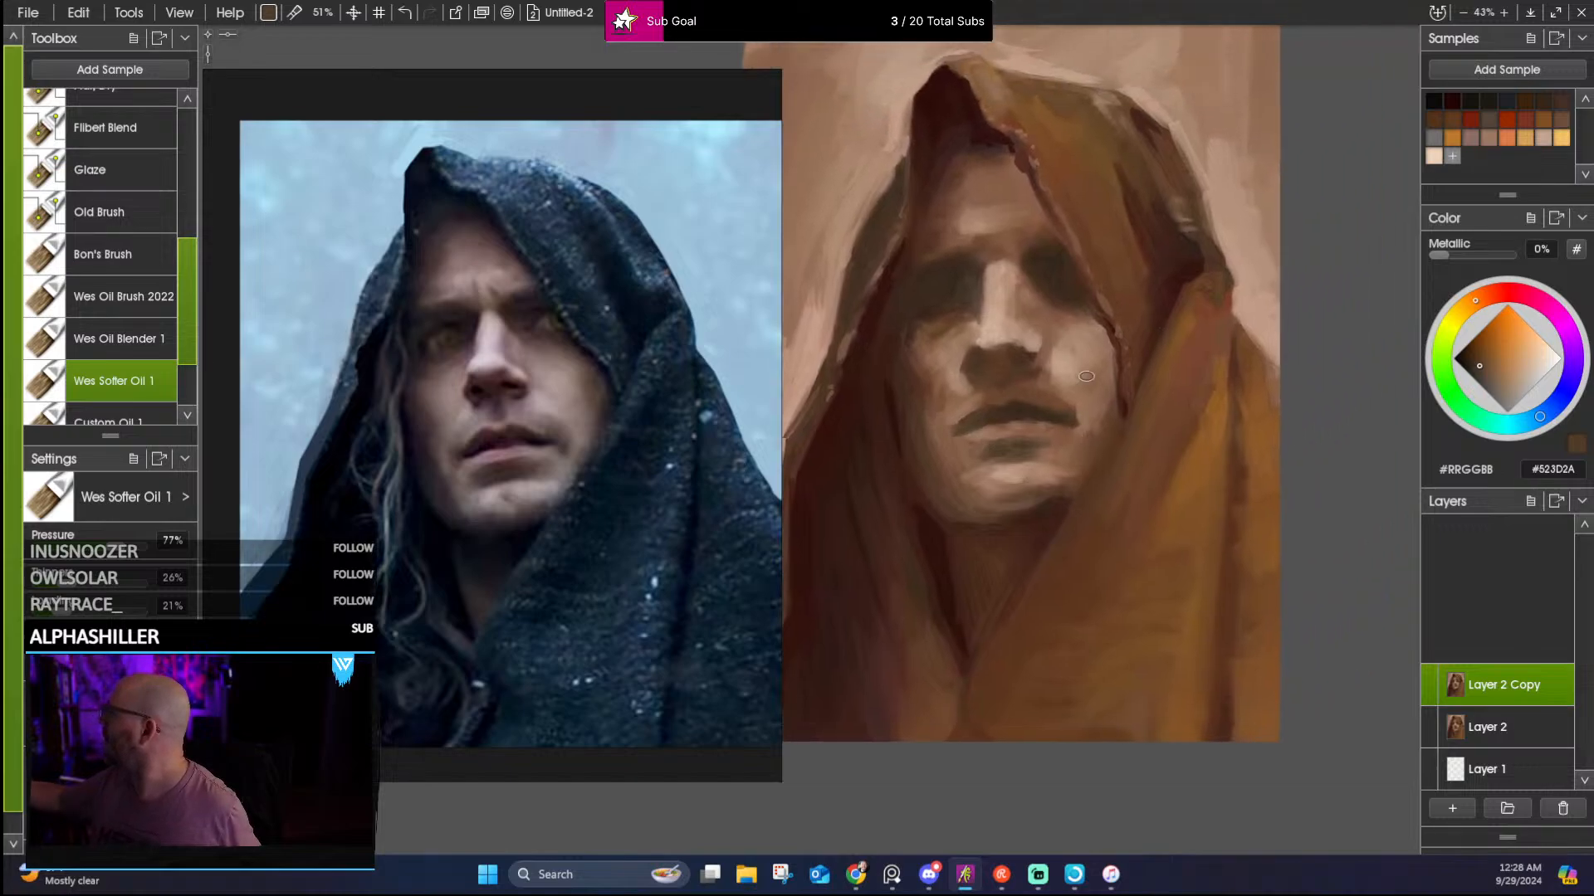
alt+click(1018, 392)
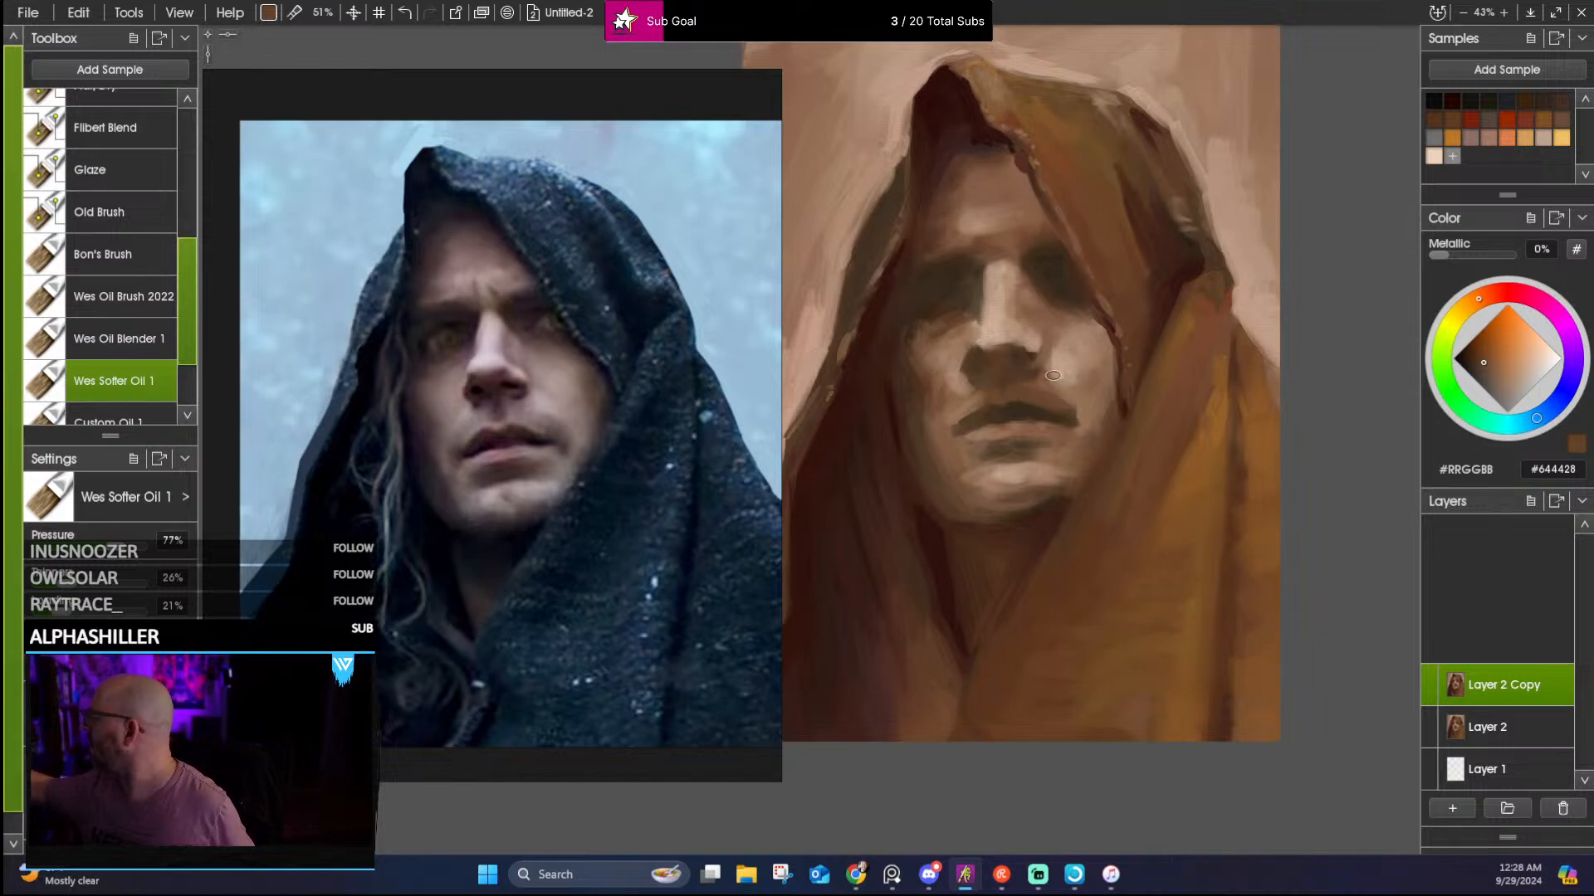
alt+click(968, 373)
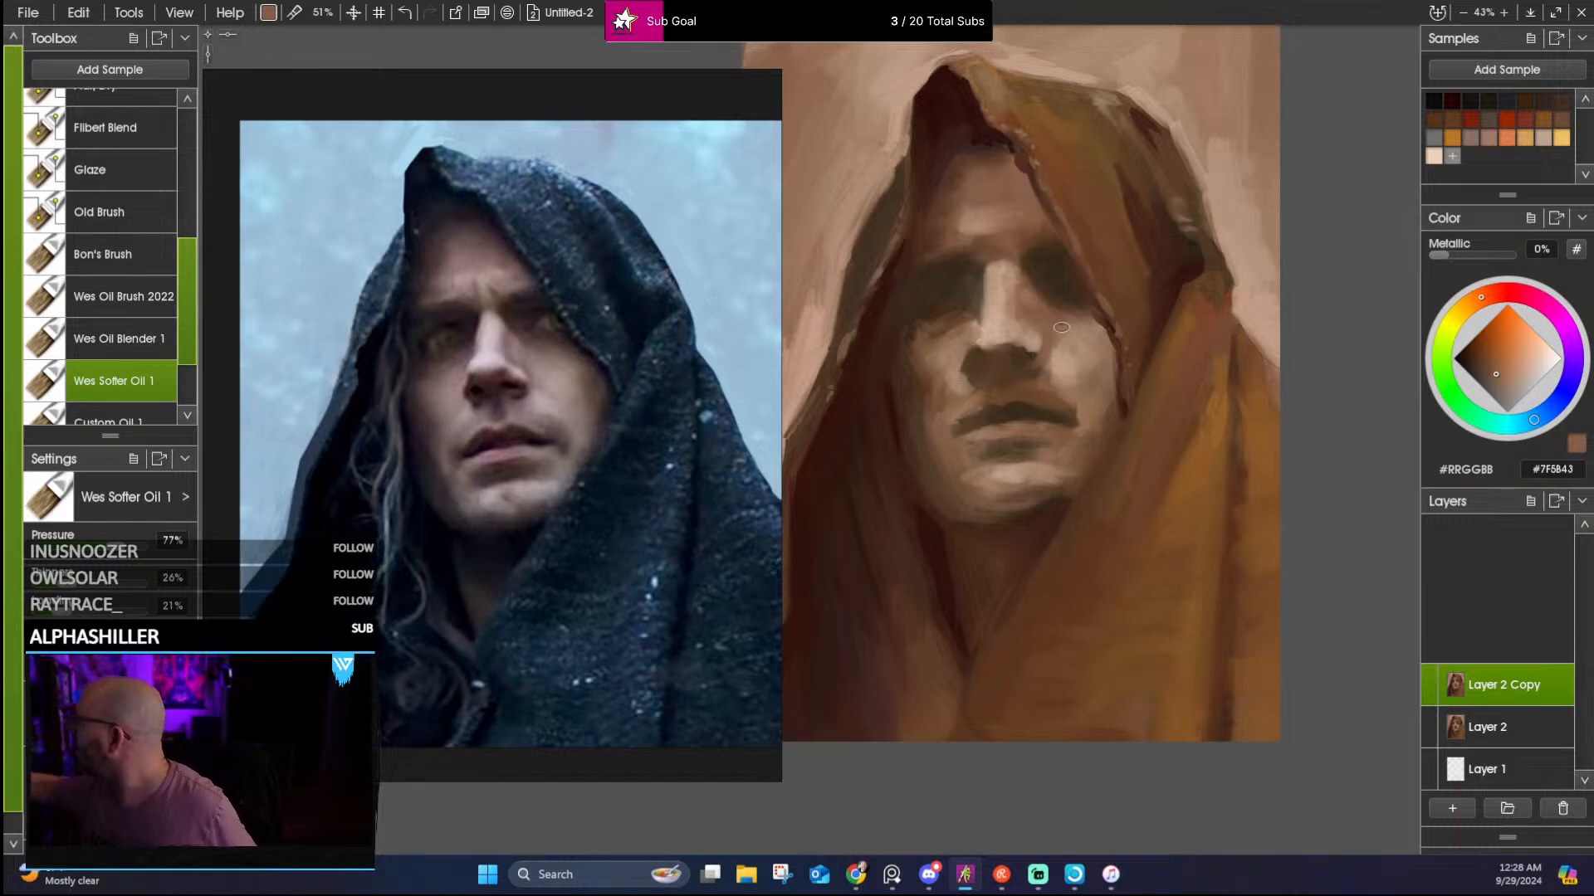
Define the upper lip and the dark line between the lips, alternating sampled skin tone #947058 with dark browns #402E1D and #3A2C1F
alt+click(991, 412)
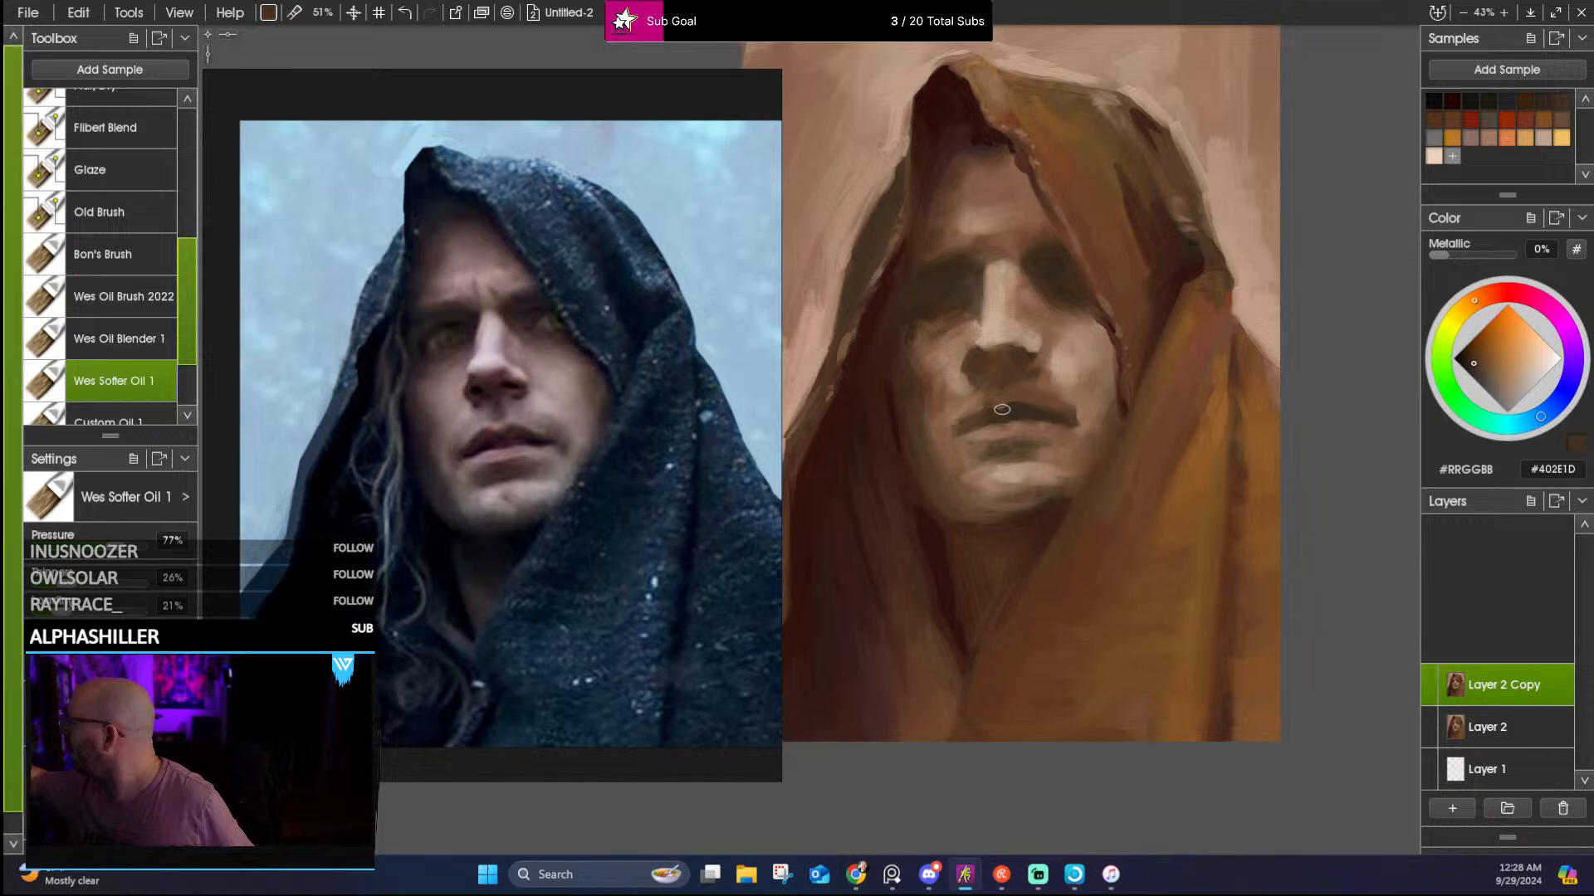
alt+click(931, 358)
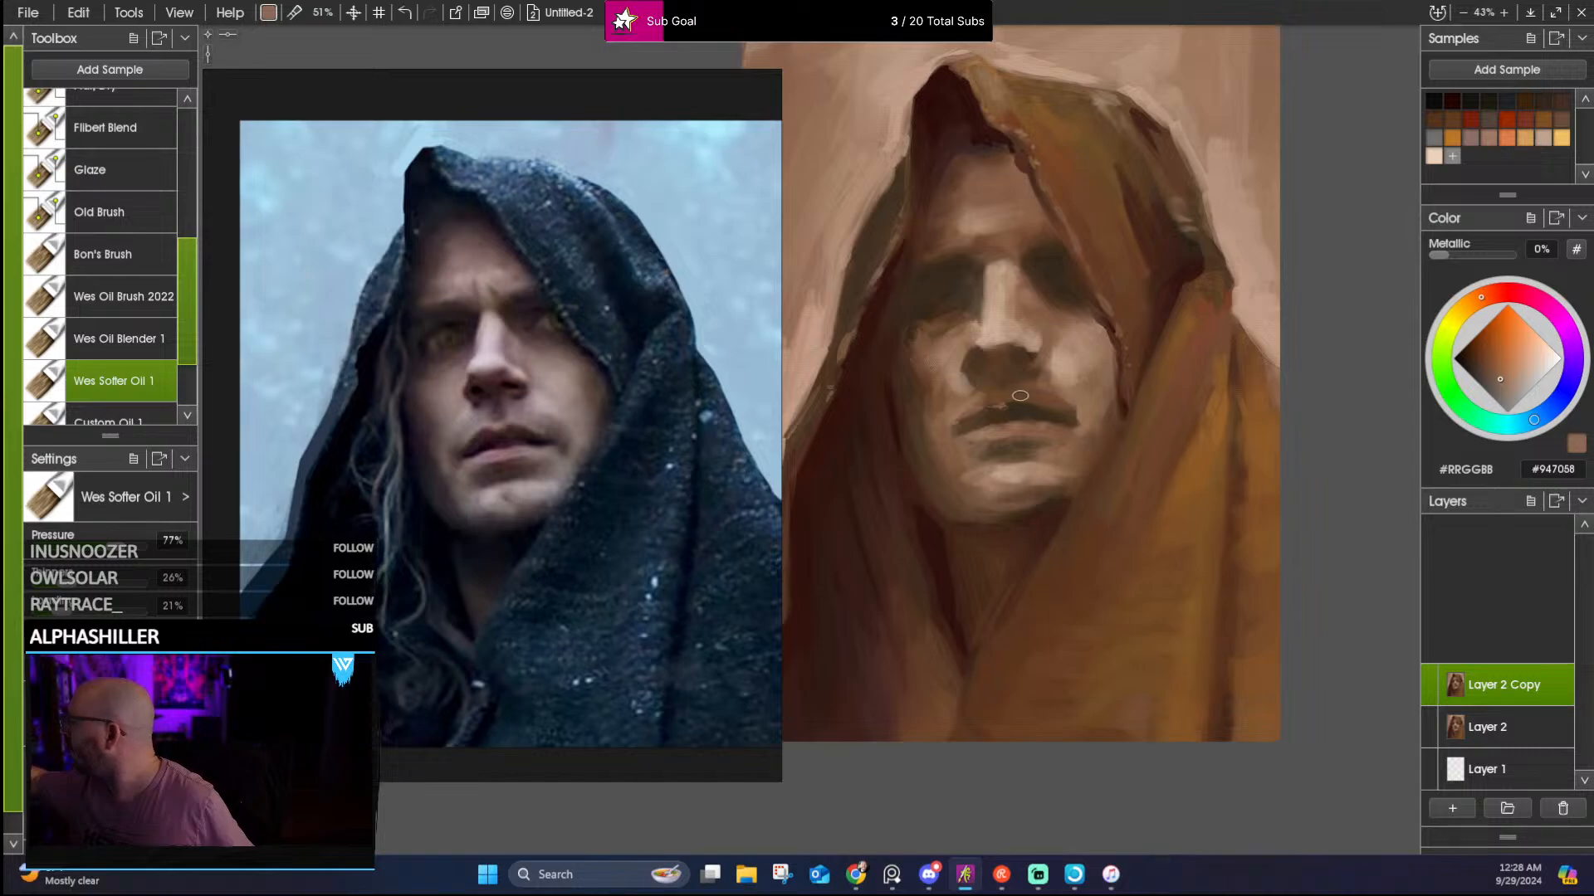
drag(1018, 404, 1057, 411)
alt+click(1036, 406)
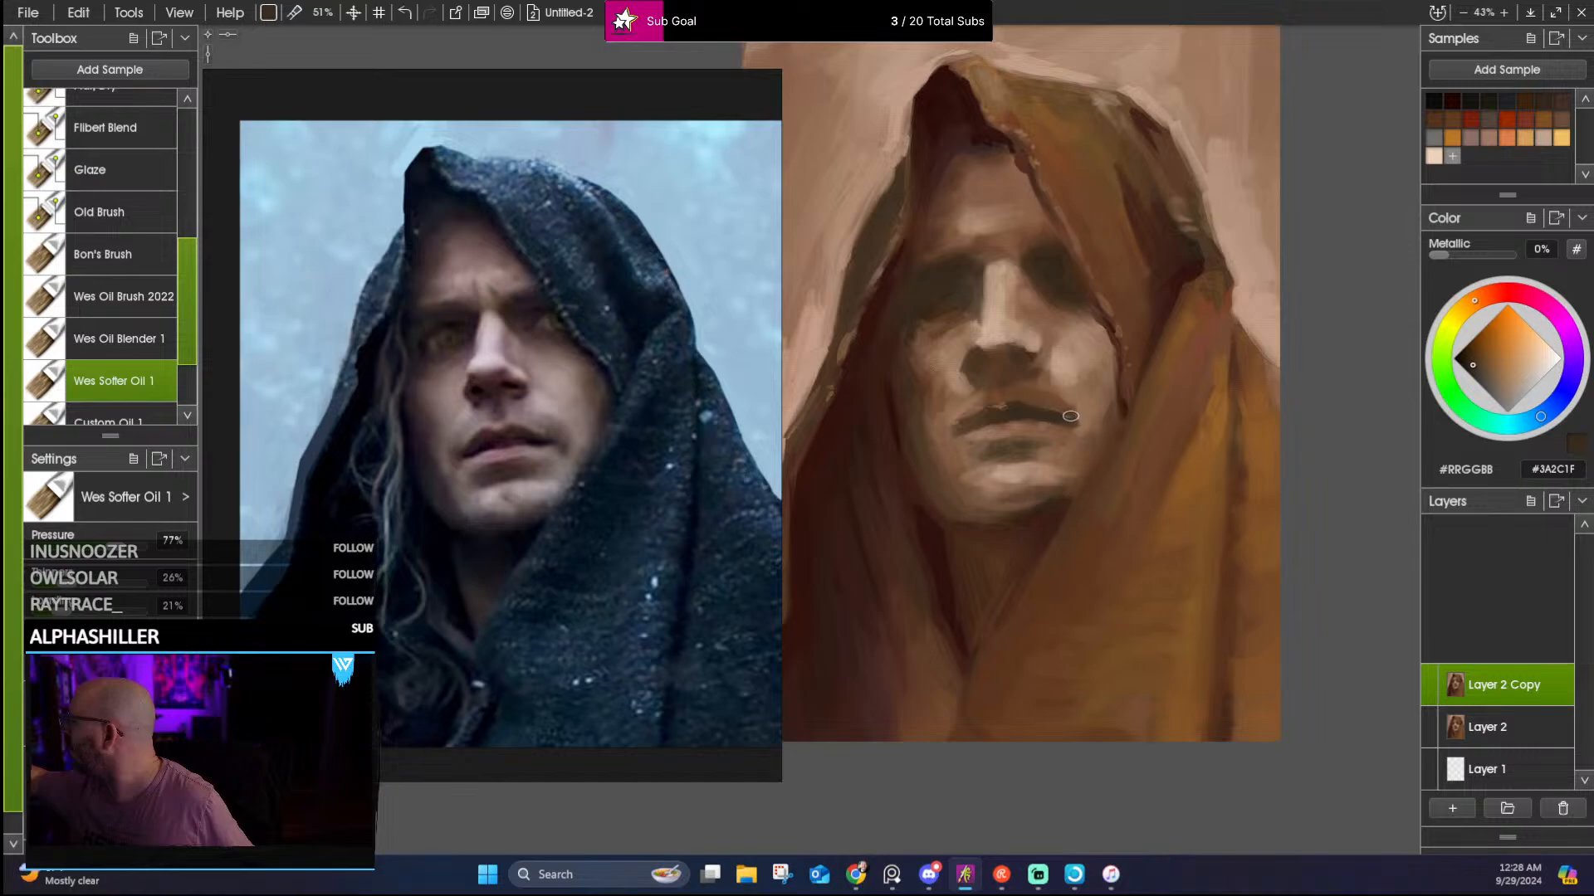
alt+click(1044, 403)
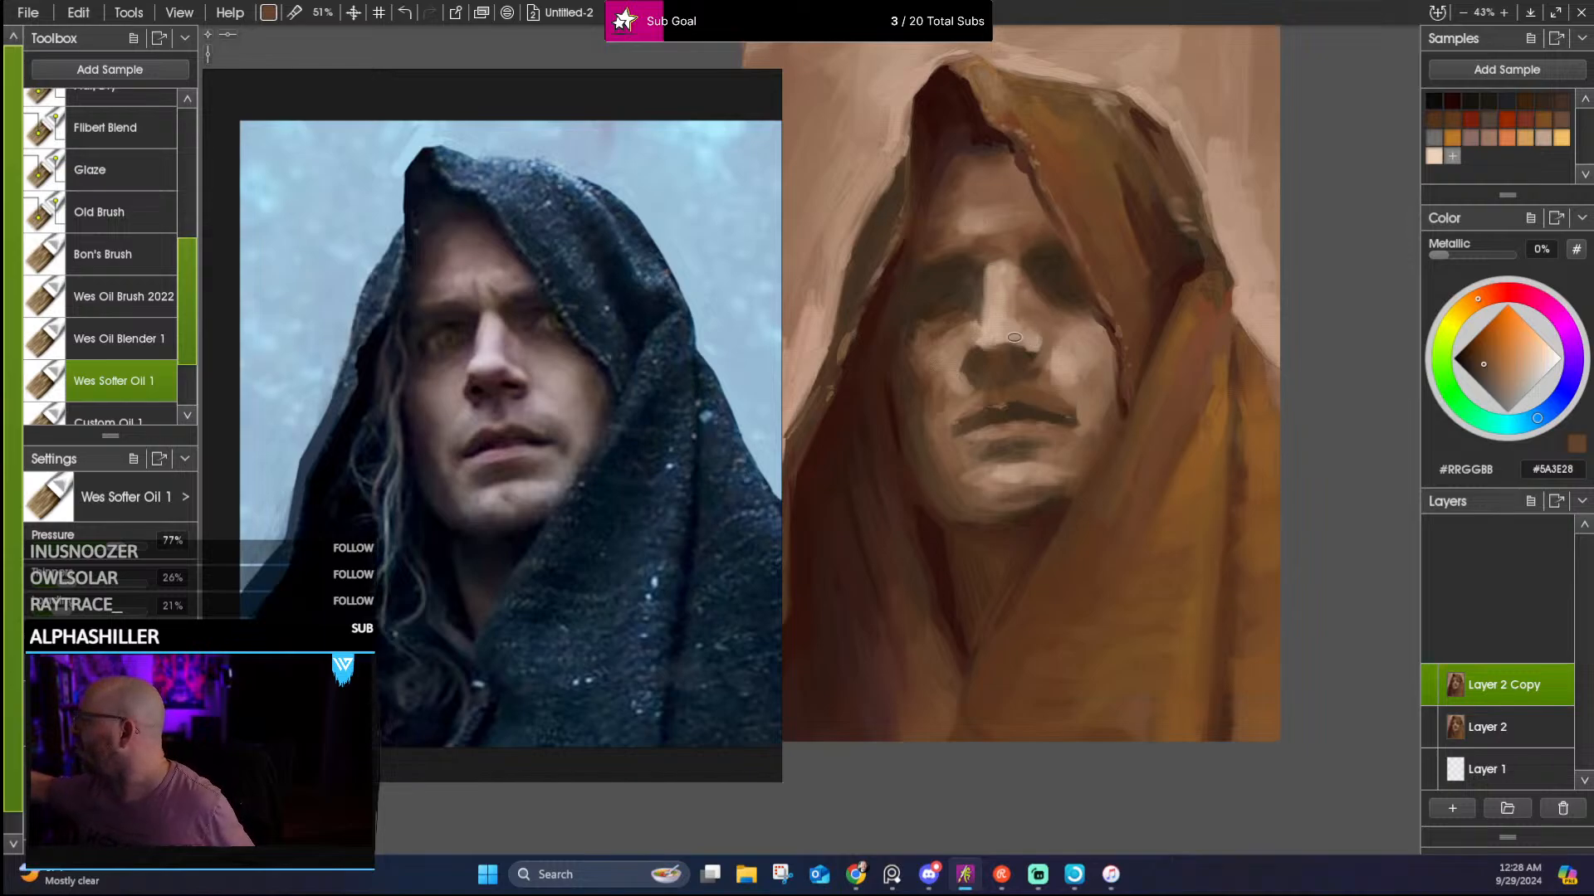
Define the nostrils and the left wing of the nose with dark browns #2E120C and #4B3724 and sampled skin tone #A37F64
alt+click(938, 281)
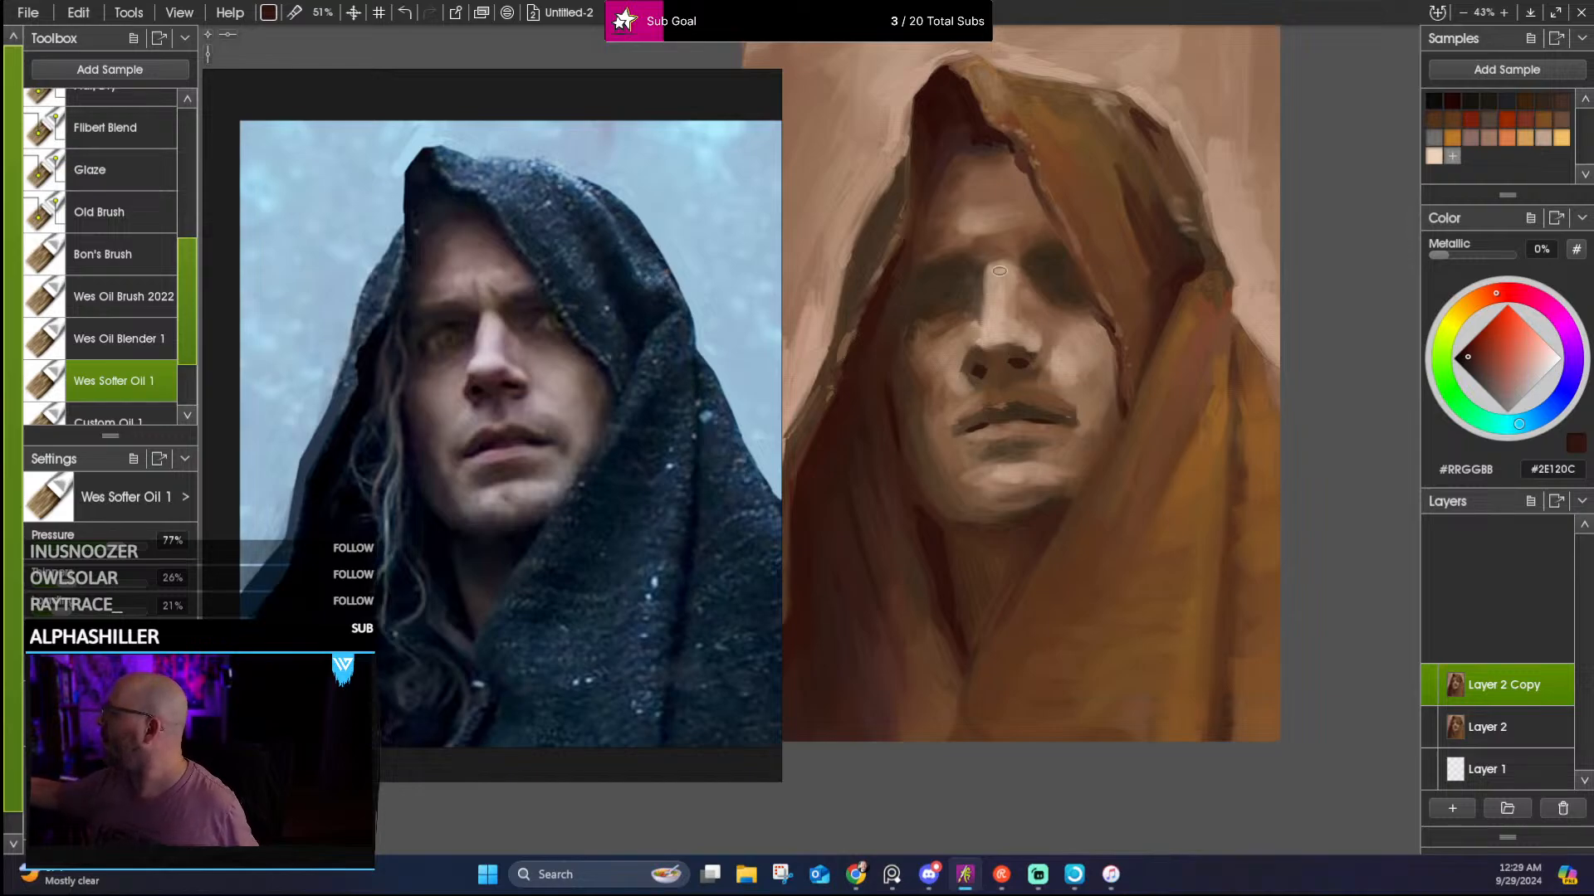
alt+click(974, 357)
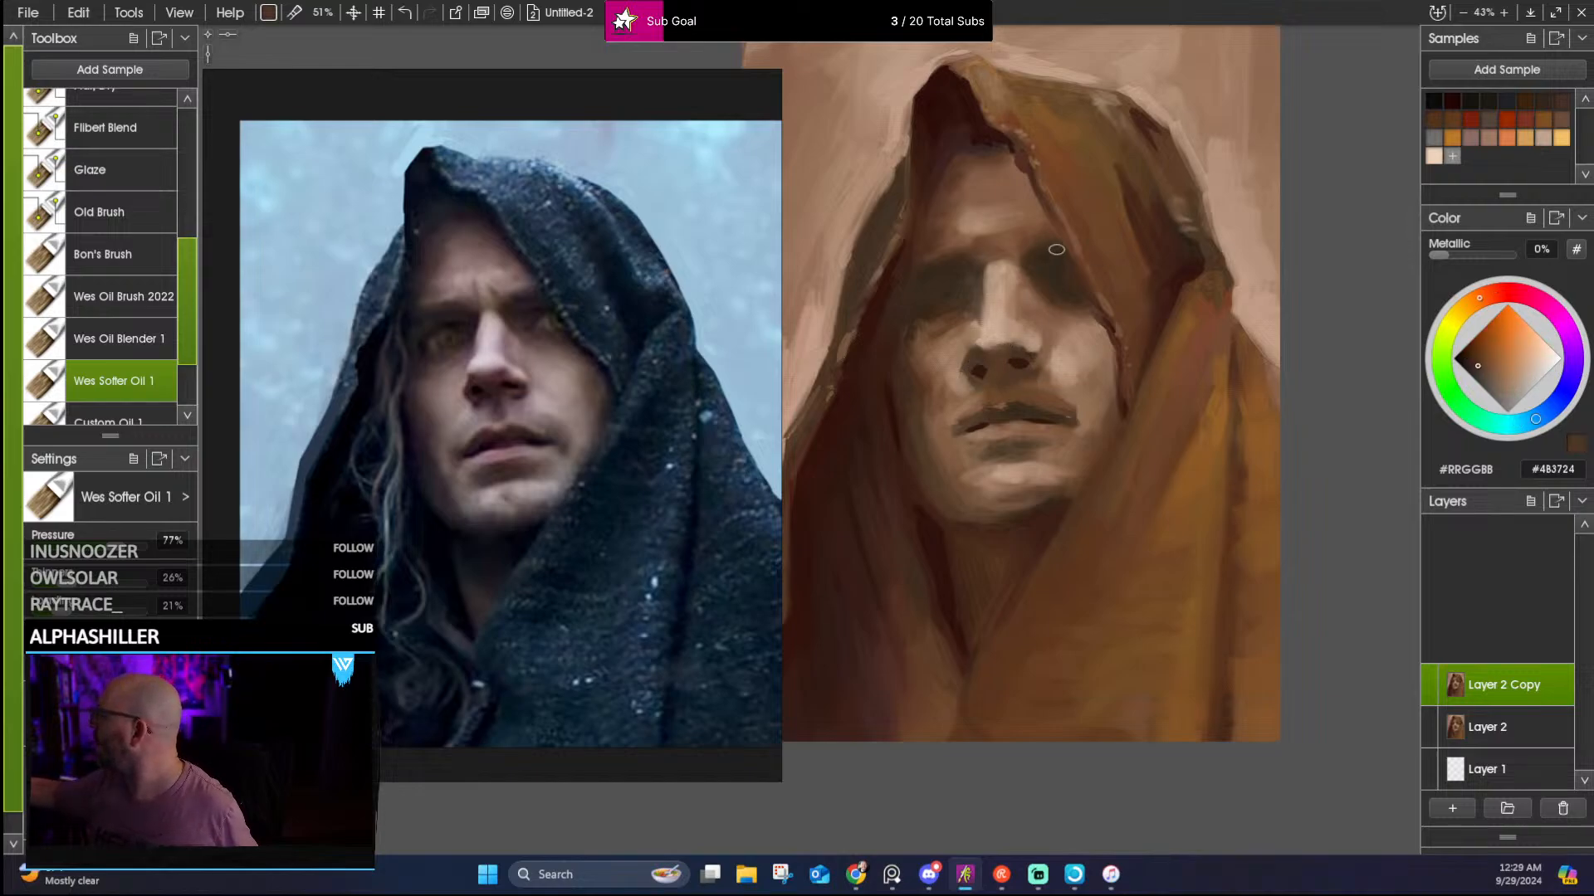
alt+click(962, 363)
alt+click(957, 355)
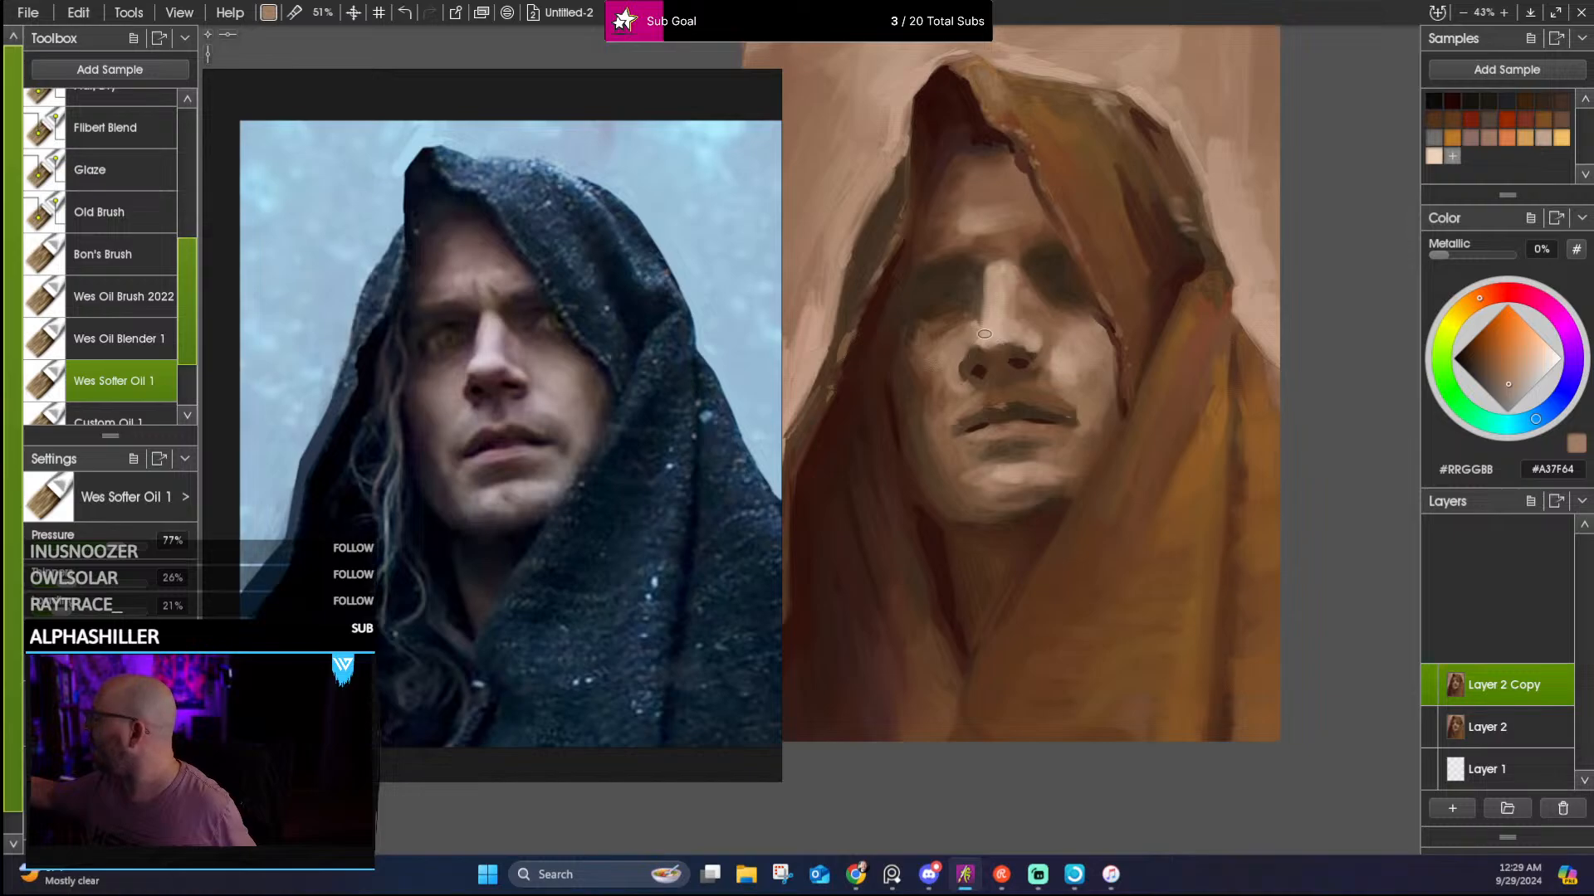
Sharpen the light plane of the nose from tip to bridge with sampled tones #D1B39D, #9B775D and #BF9E85
alt+click(999, 338)
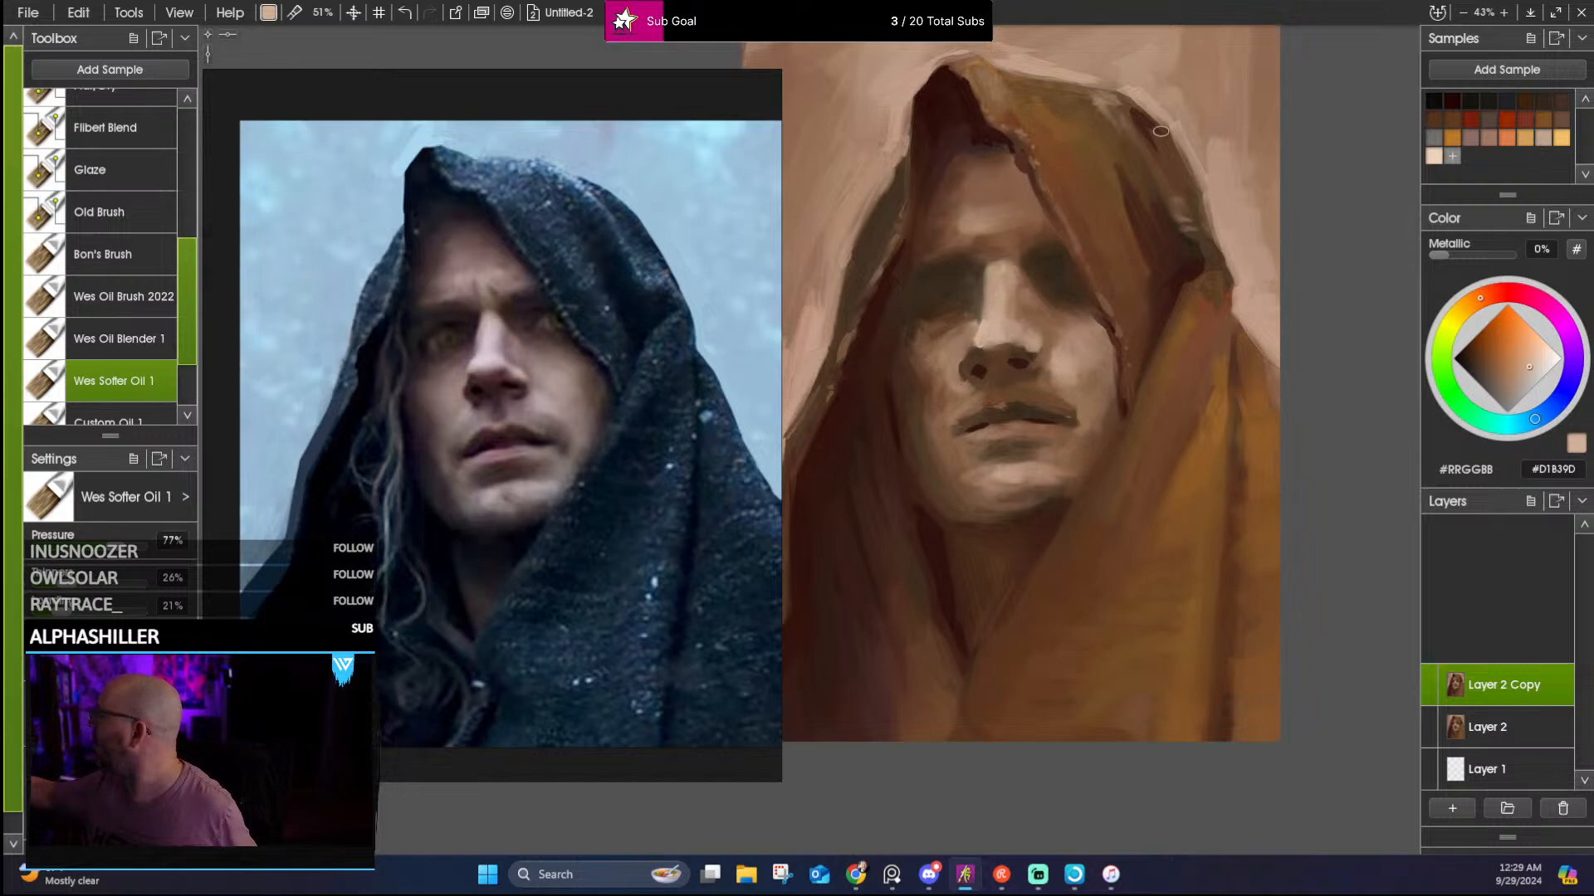
alt+click(973, 340)
alt+click(969, 342)
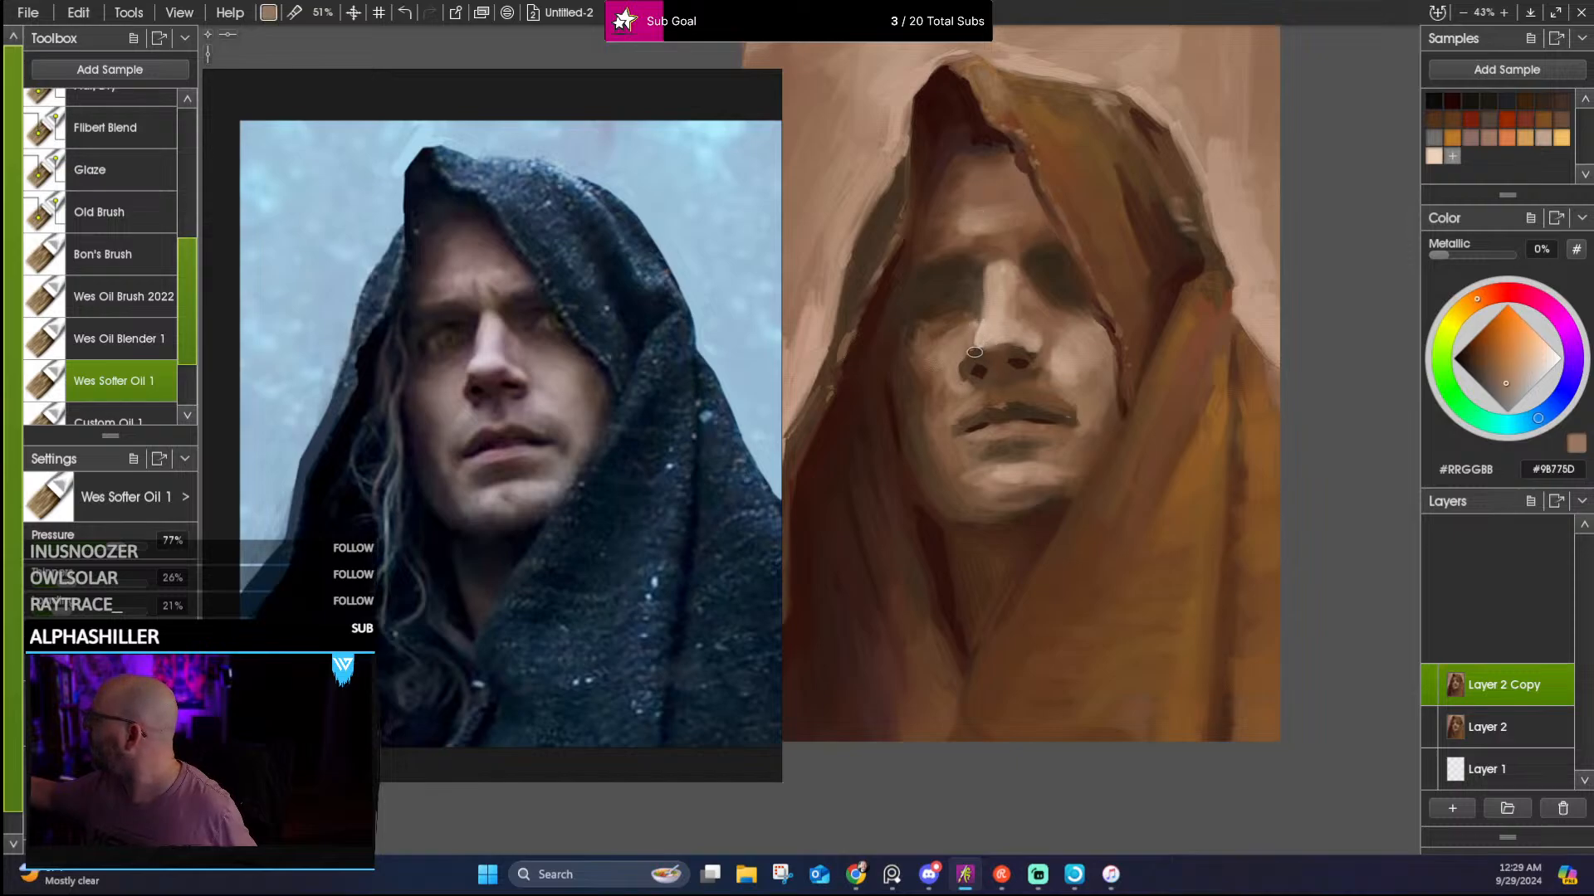
alt+click(994, 334)
alt+click(994, 273)
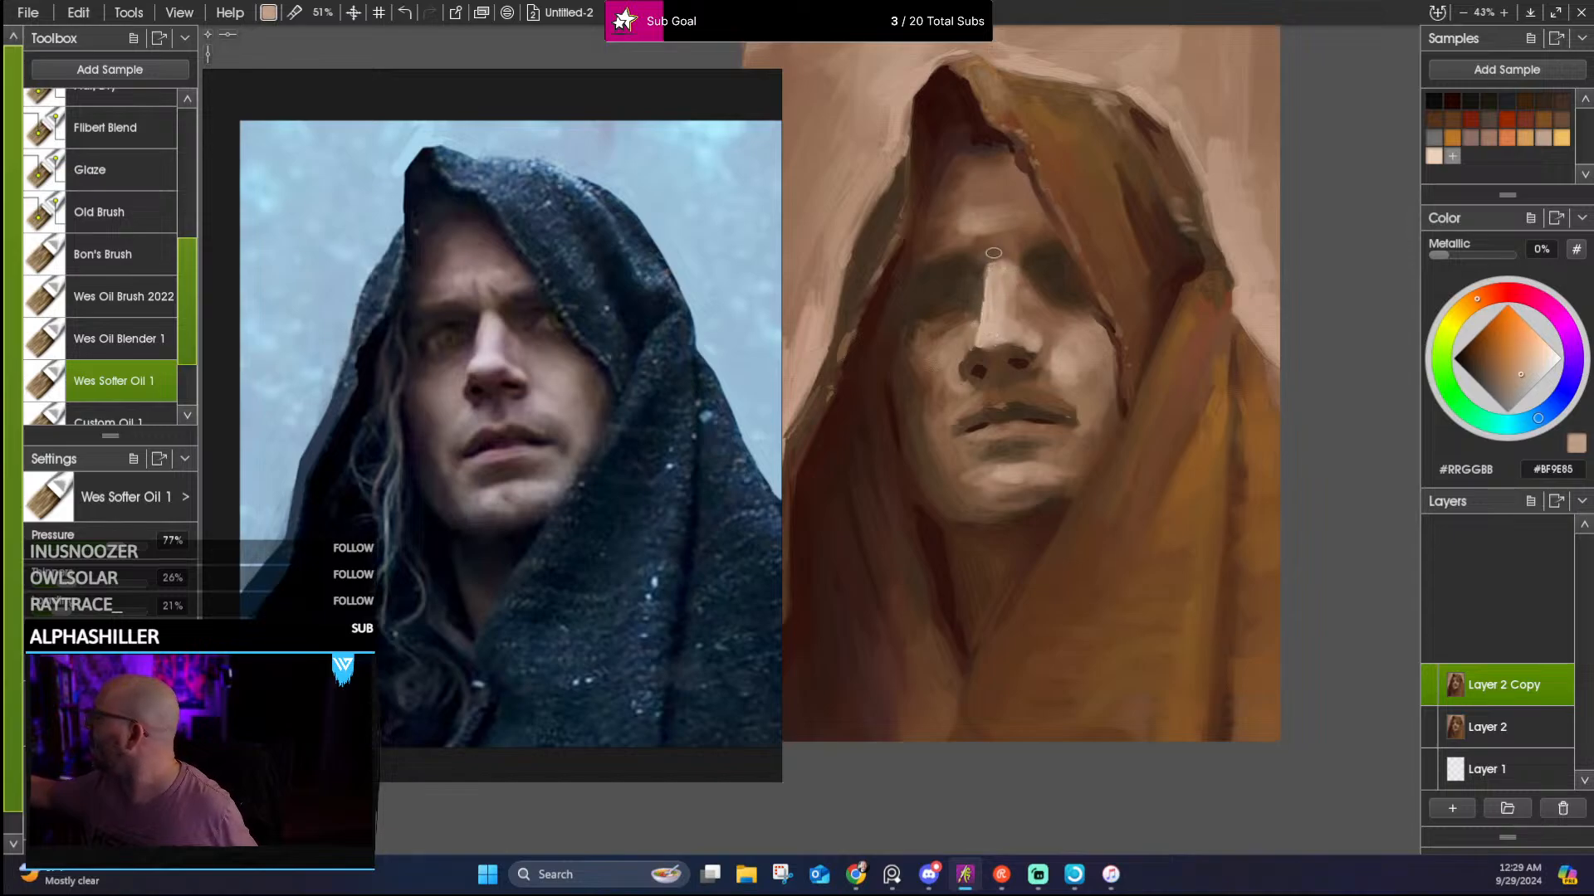
Shape the planes between the eyebrows above the nose bridge with sampled skin browns #9C775E and #7C5539
alt+click(983, 254)
alt+click(996, 224)
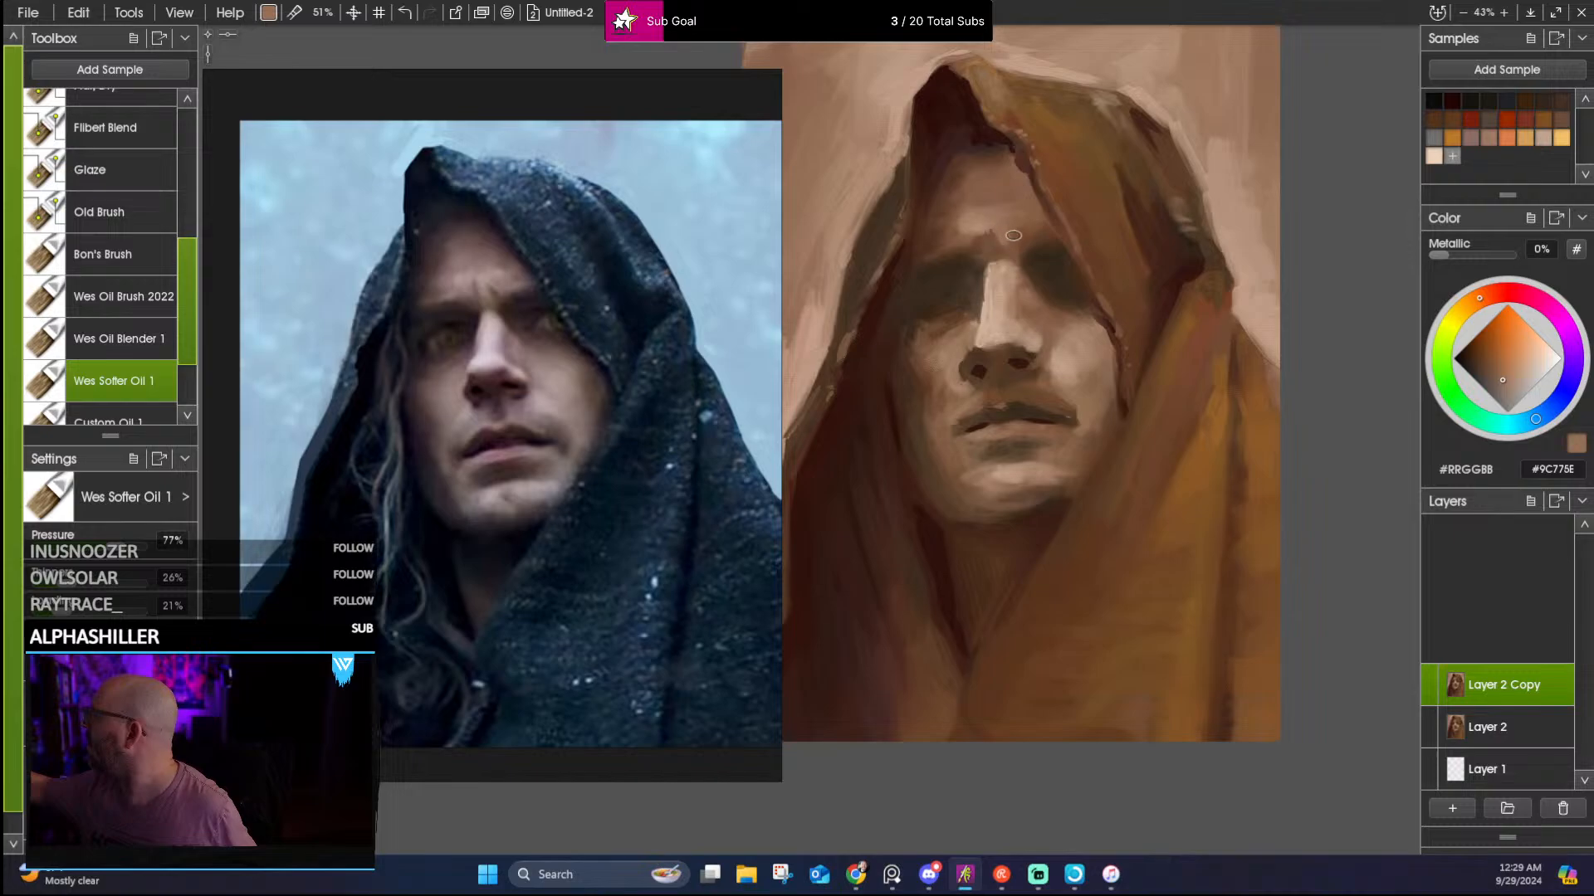
alt+click(1013, 245)
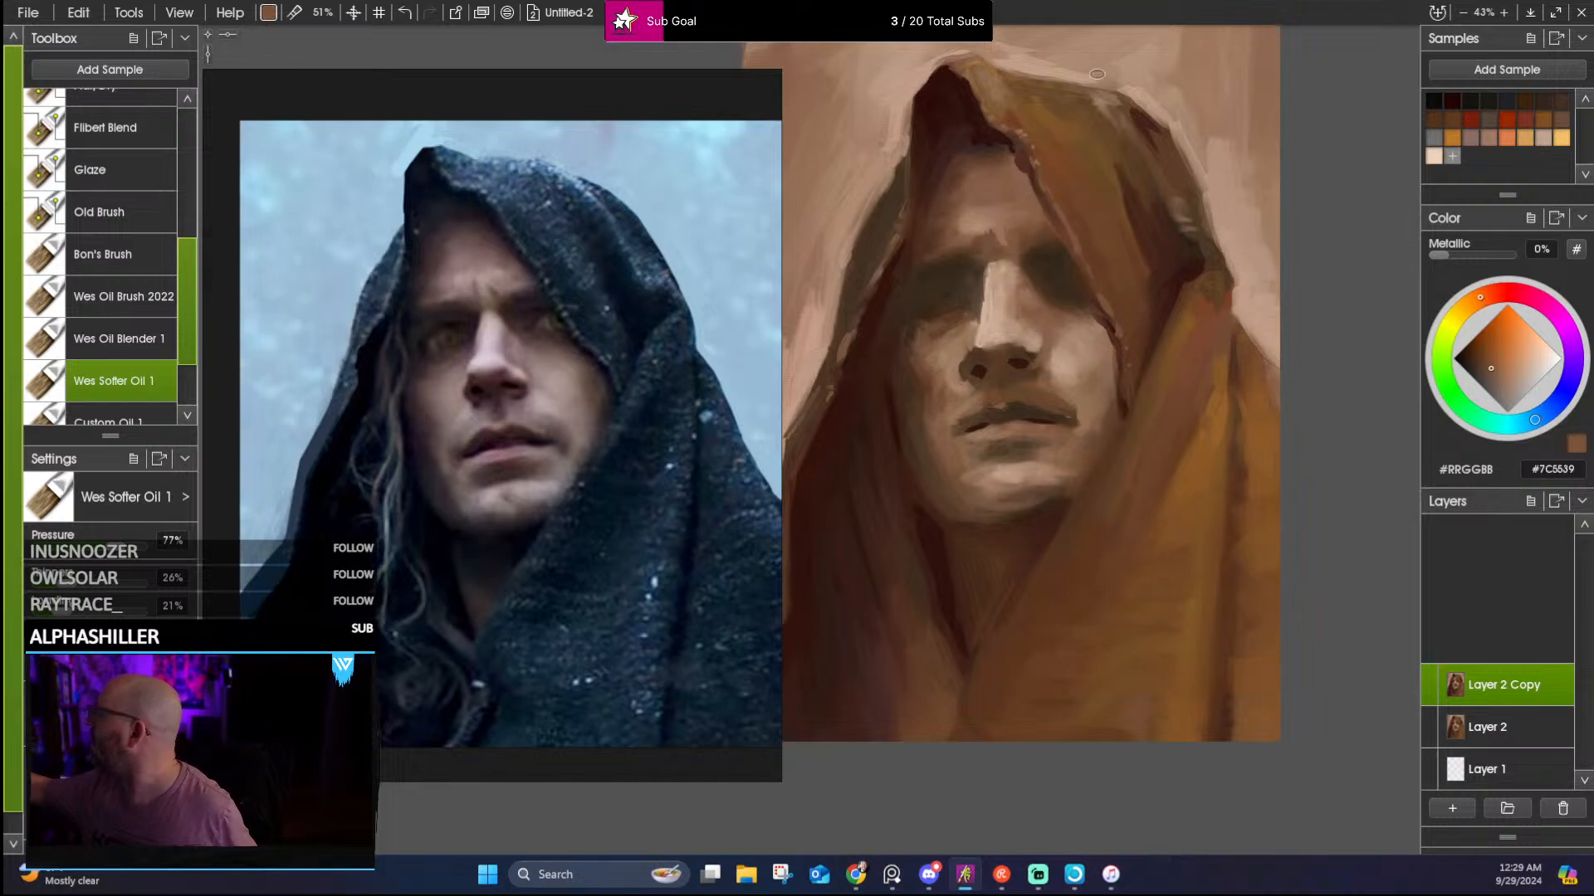
With the Square Canvas 2 brush, refine the planes between the eyebrows using sampled skin tones #9D7A62, #775137 and #6D4C37
click(100, 212)
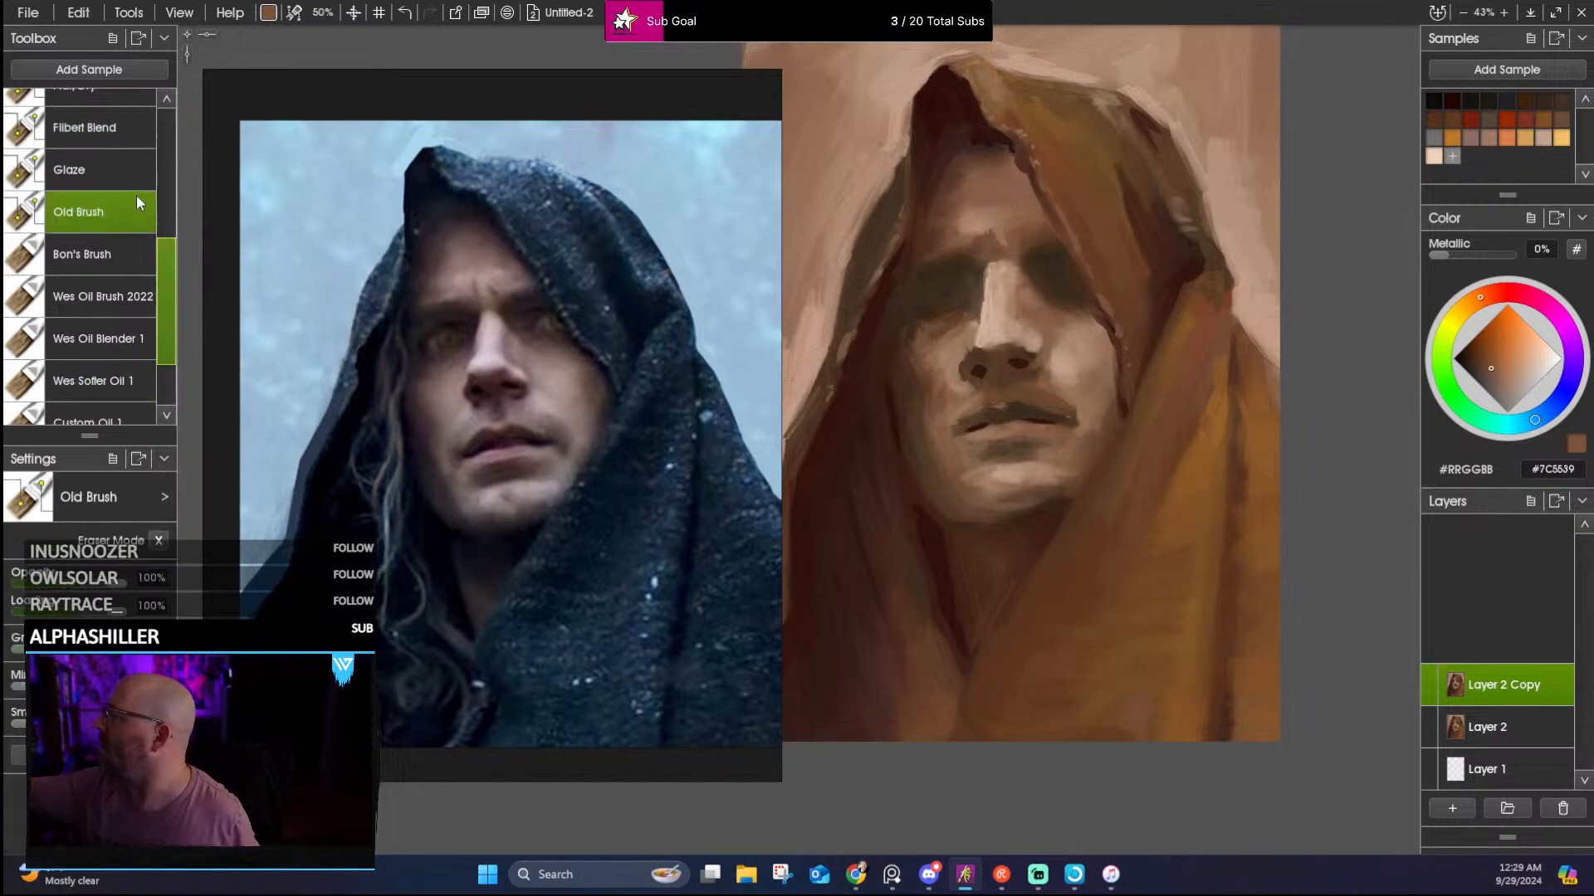
alt+click(996, 240)
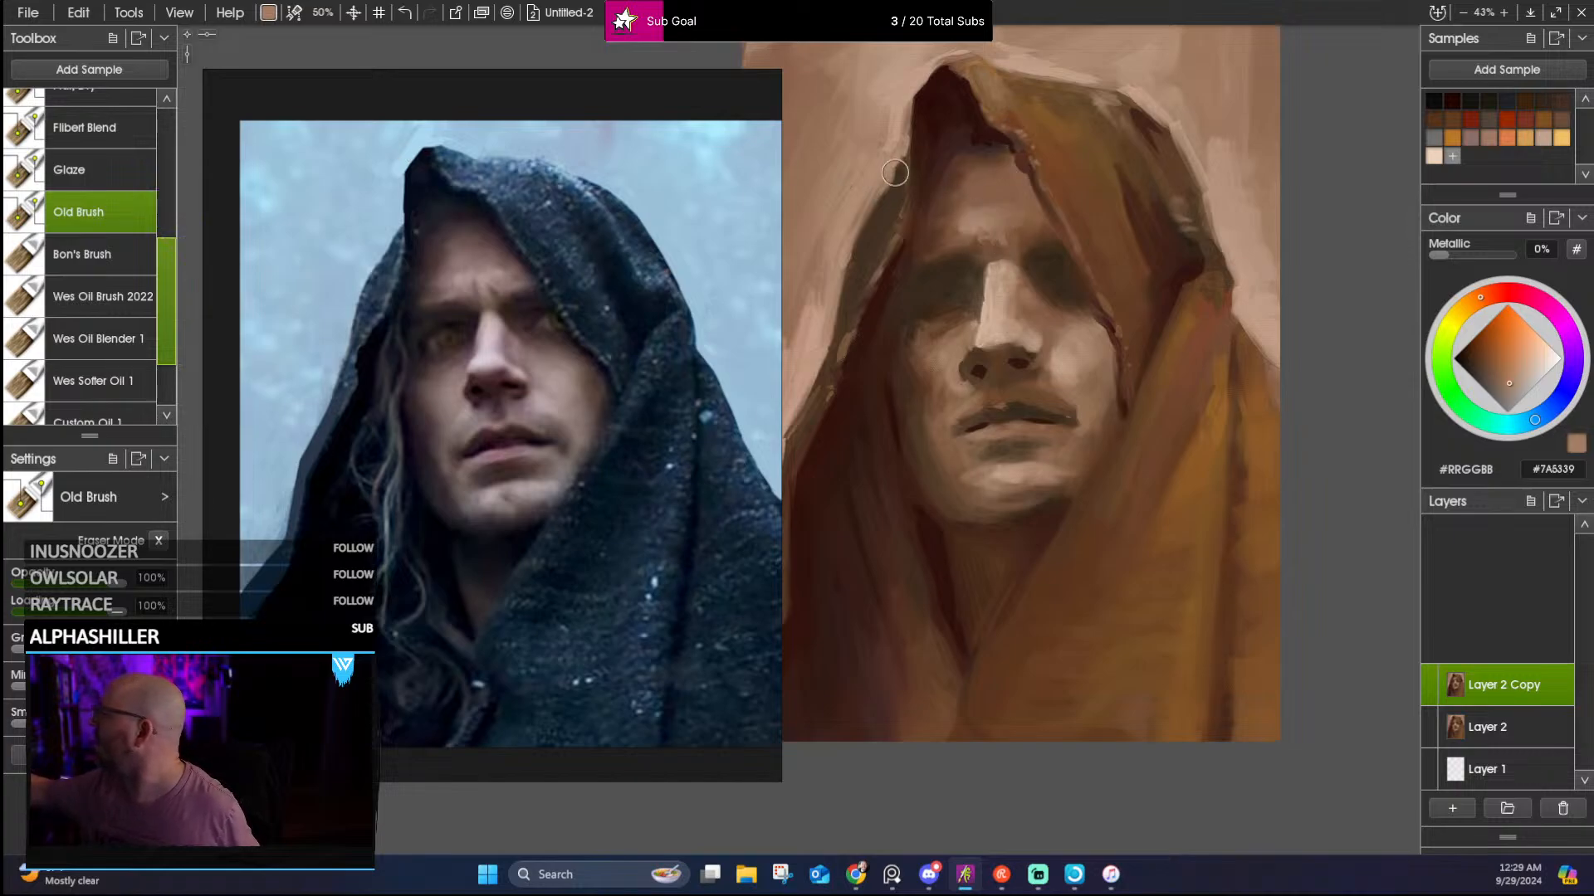
mouse_move(166, 259)
mouse_down()
mouse_move(178, 122)
mouse_move(173, 149)
mouse_up()
click(116, 135)
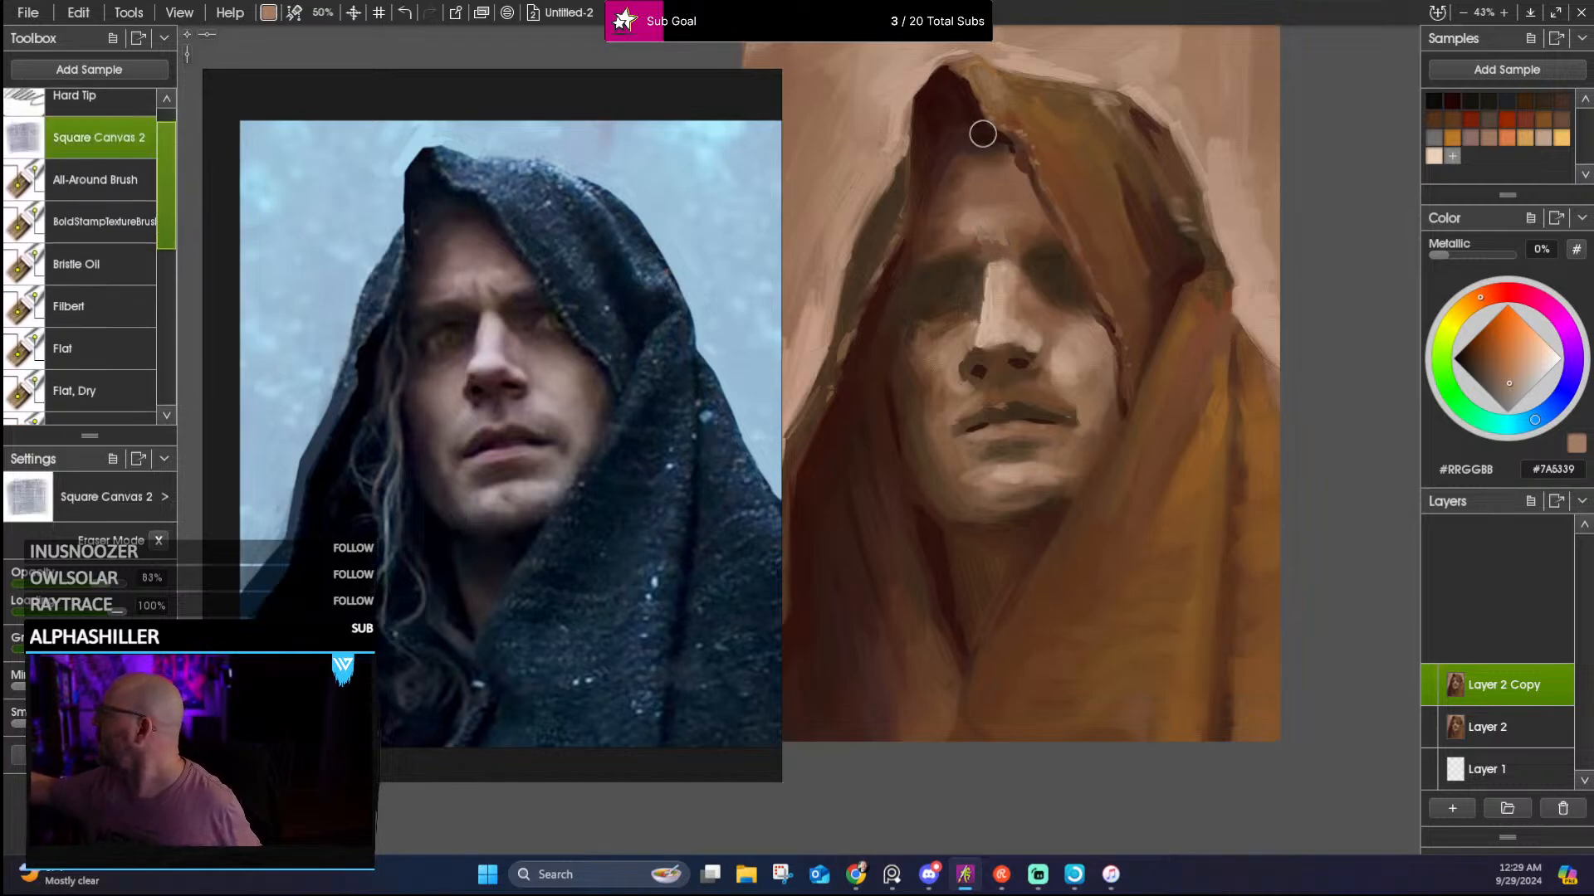
alt+click(985, 238)
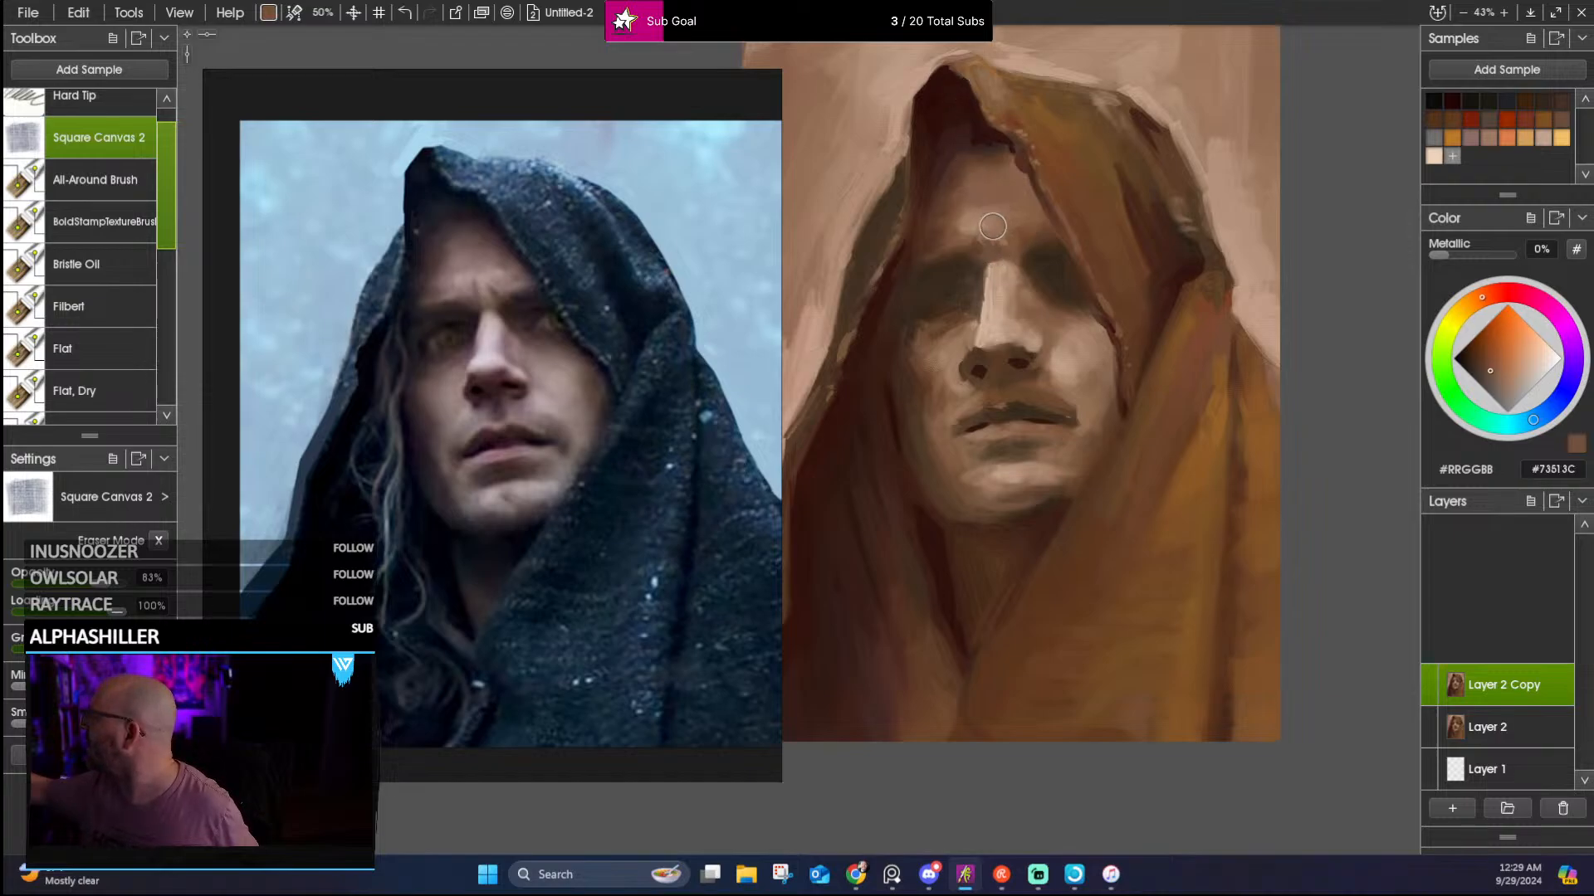
alt+click(981, 239)
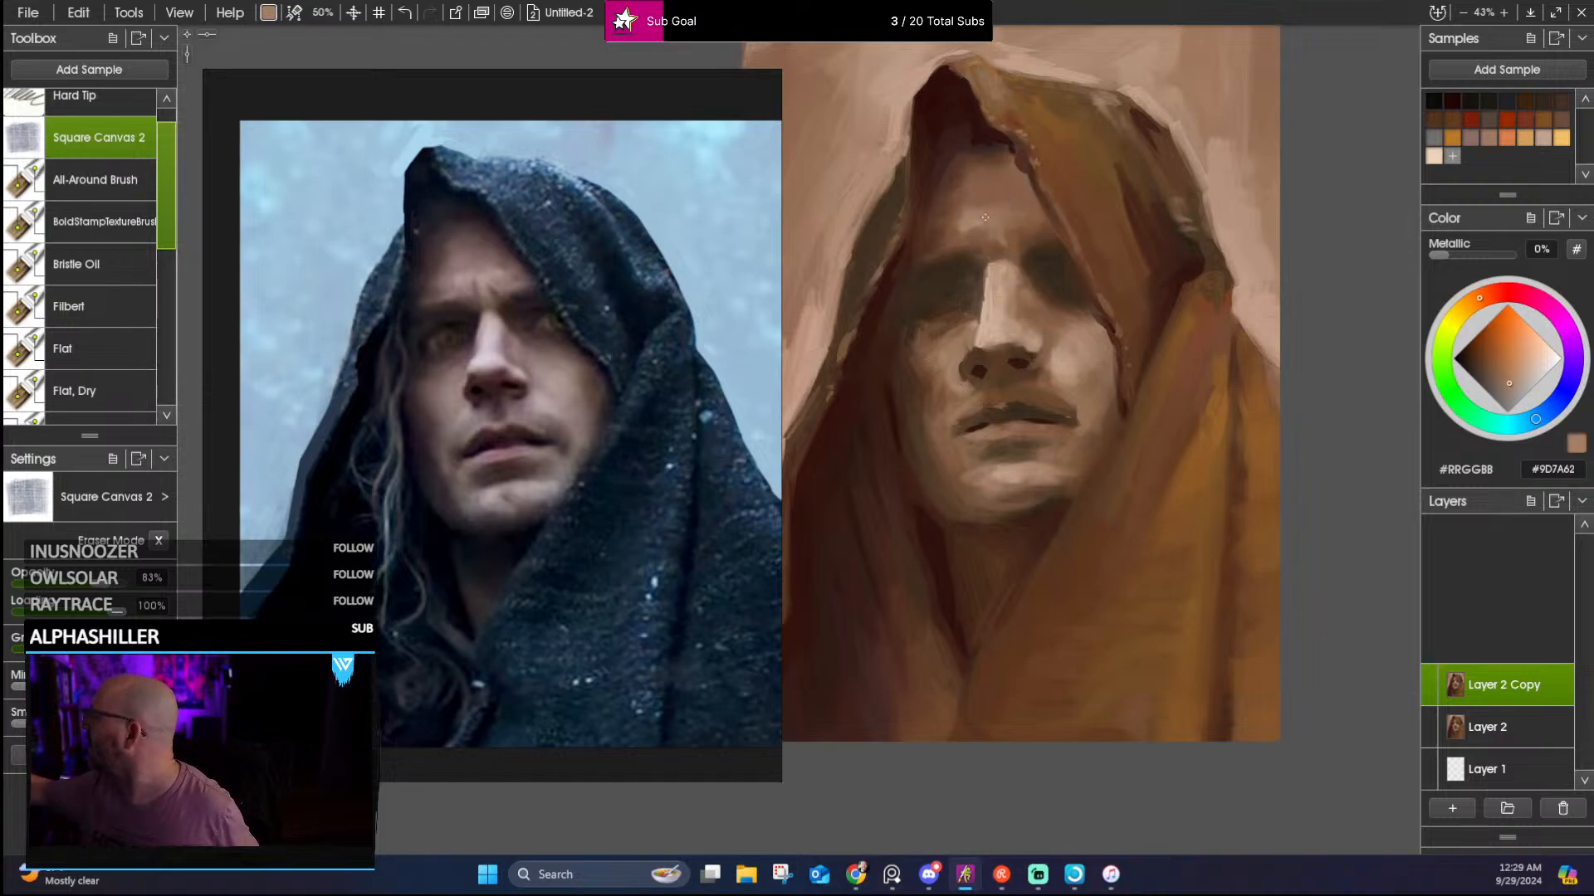
alt+click(1025, 257)
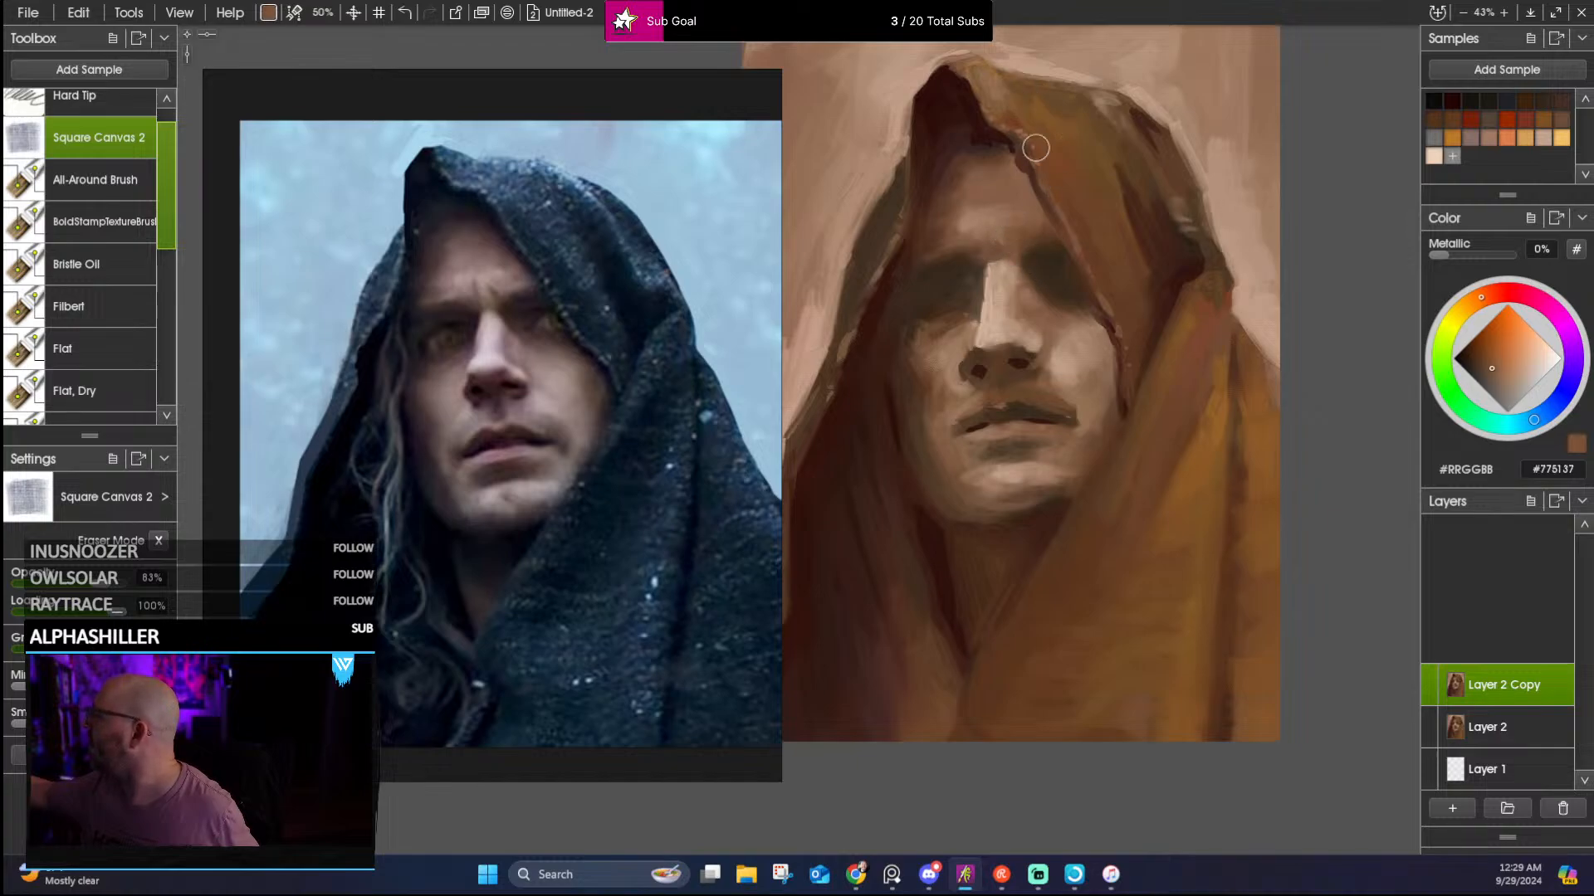
alt+click(989, 260)
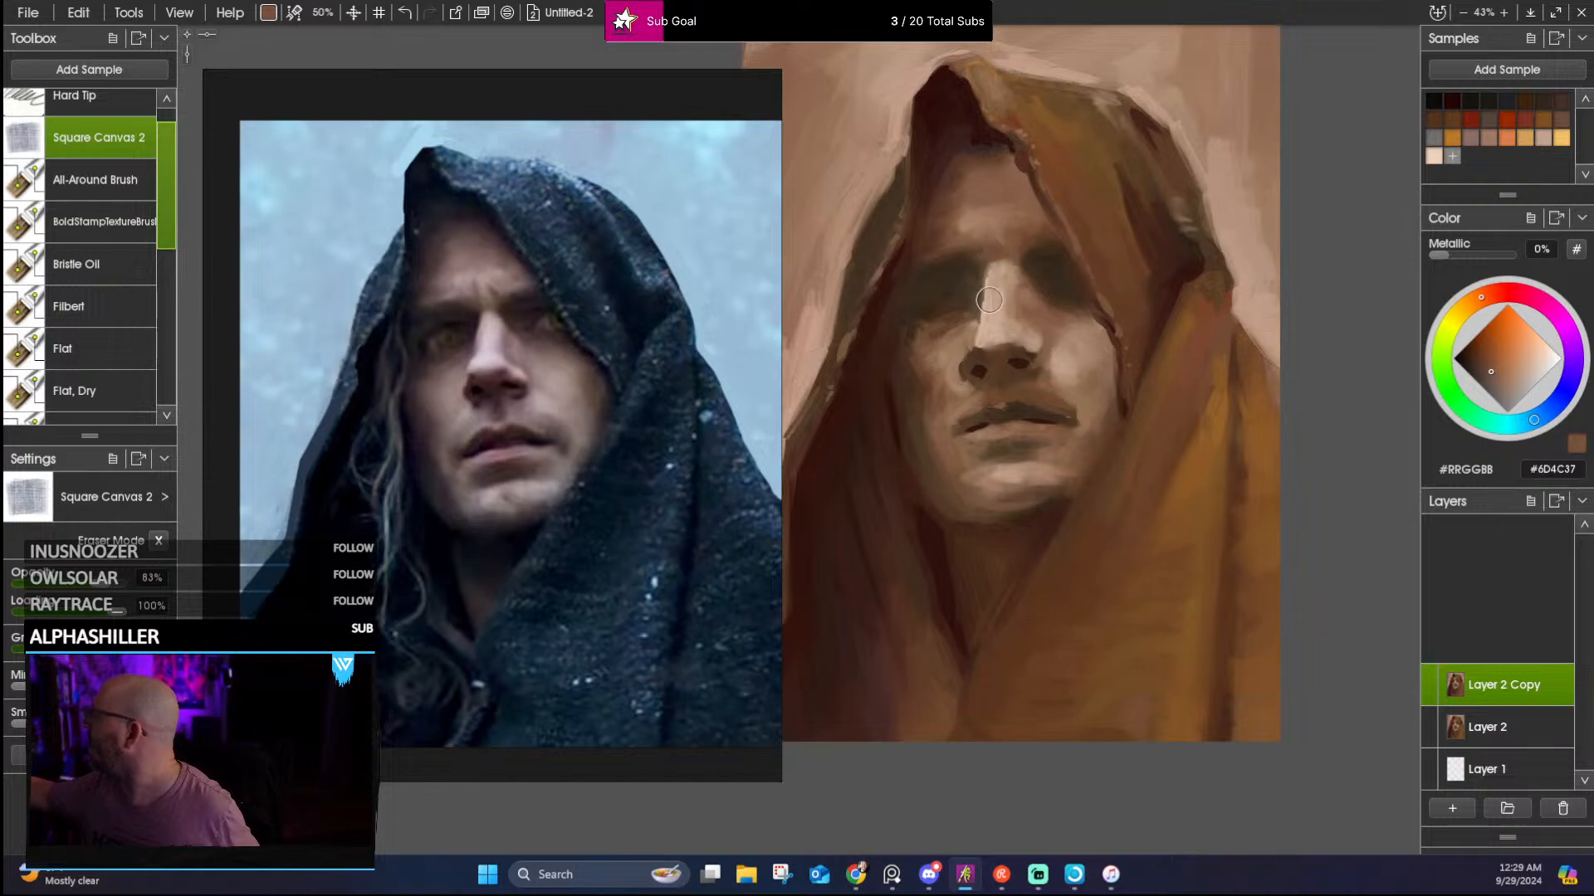
Soften the nose bridge and its side planes with sampled light tones and shadow browns such as #926E52, #8A674C and #574637
alt+click(990, 282)
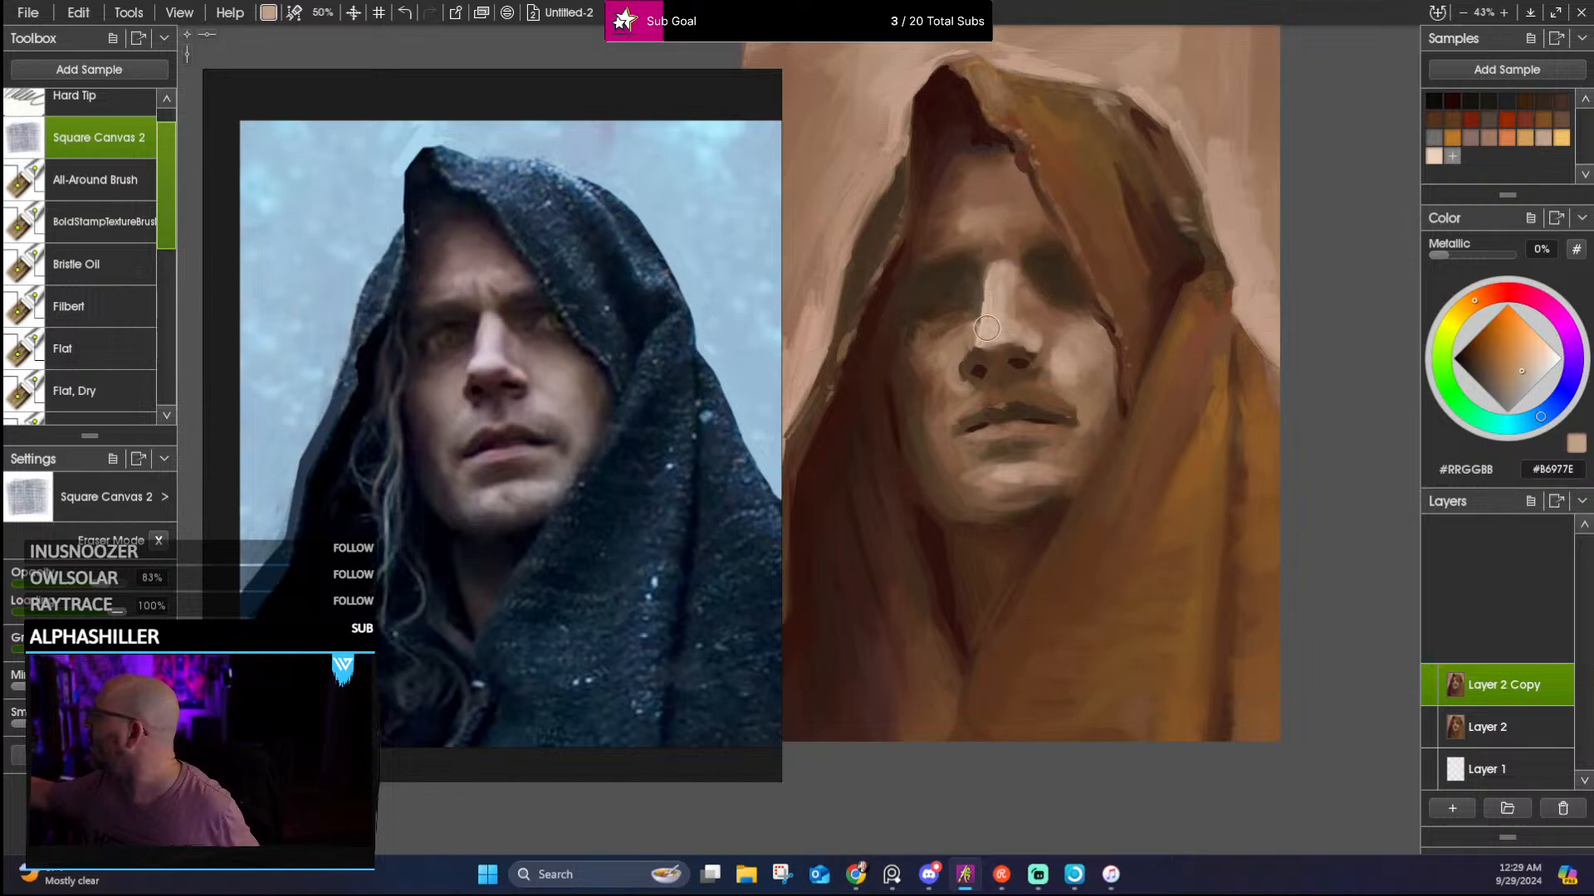
alt+click(985, 322)
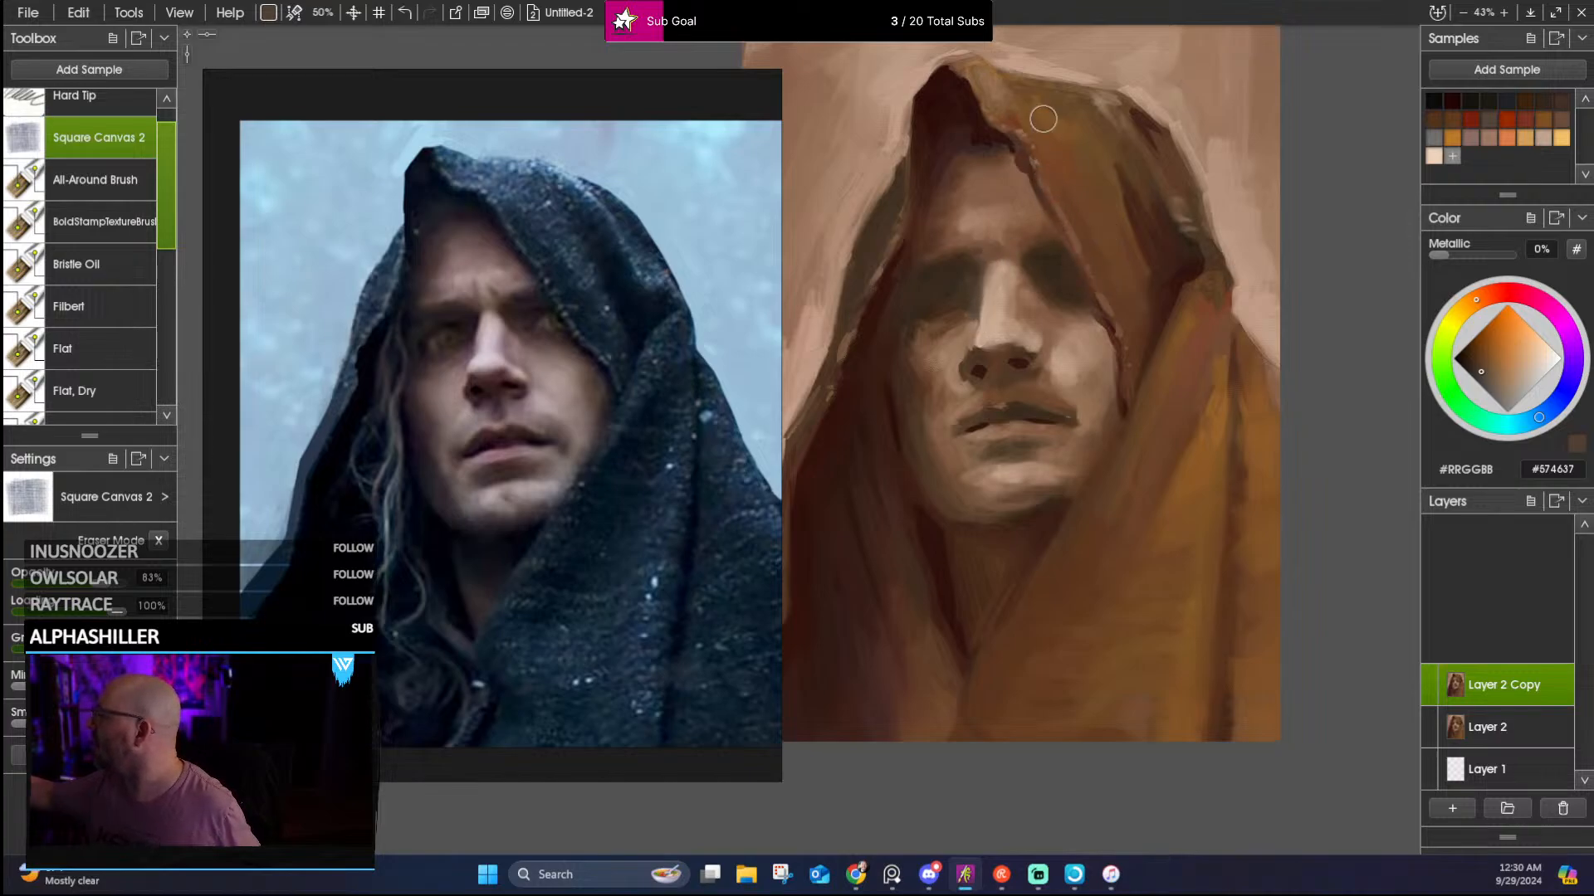
alt+click(1032, 307)
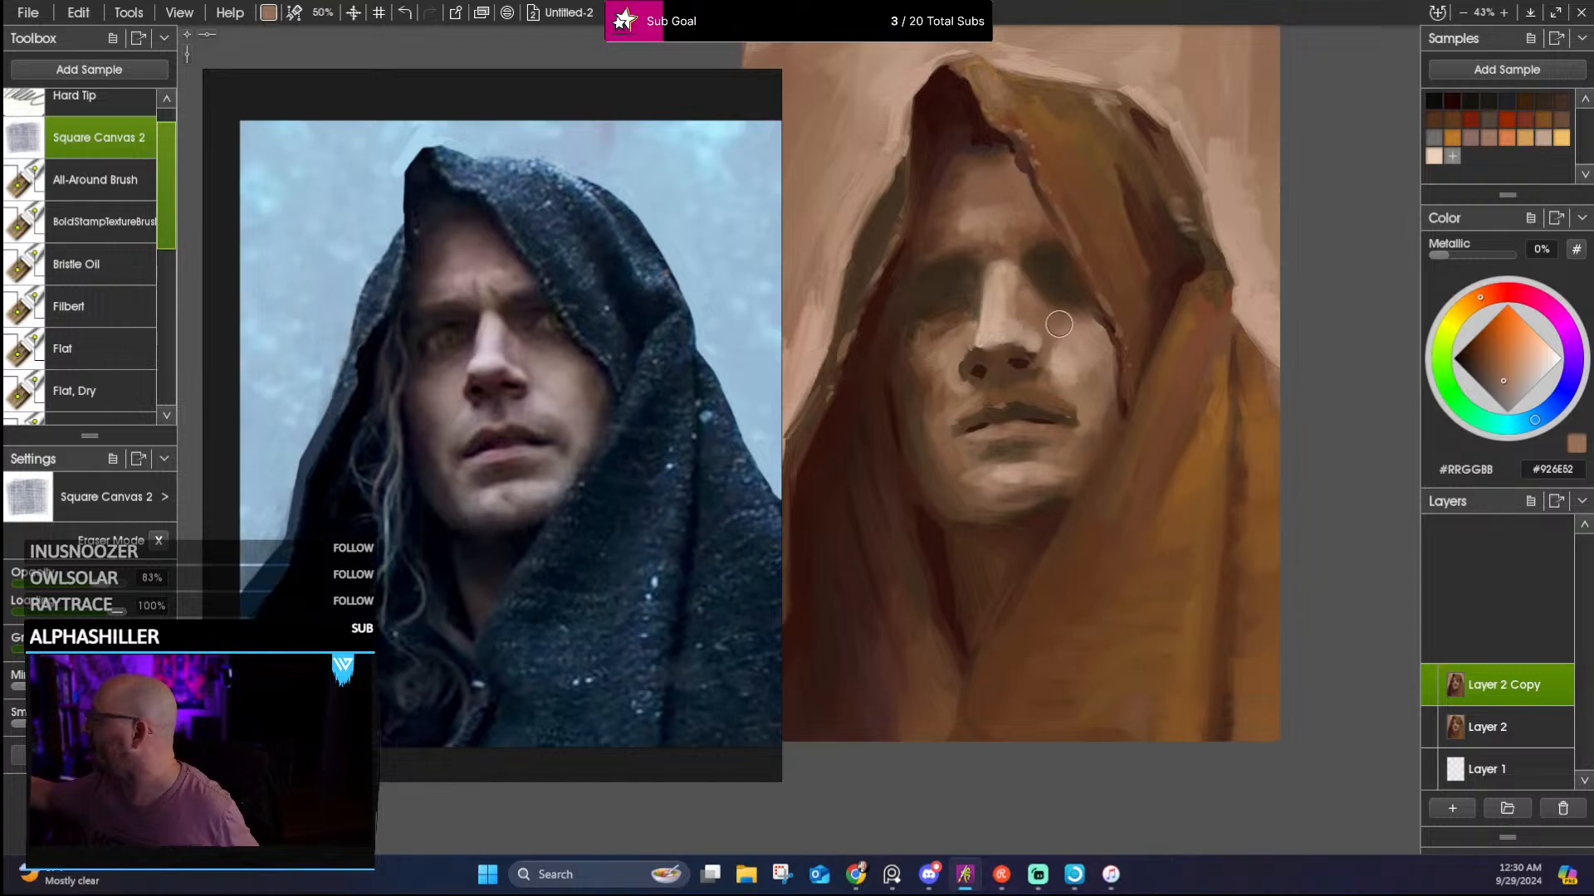
alt+click(1044, 333)
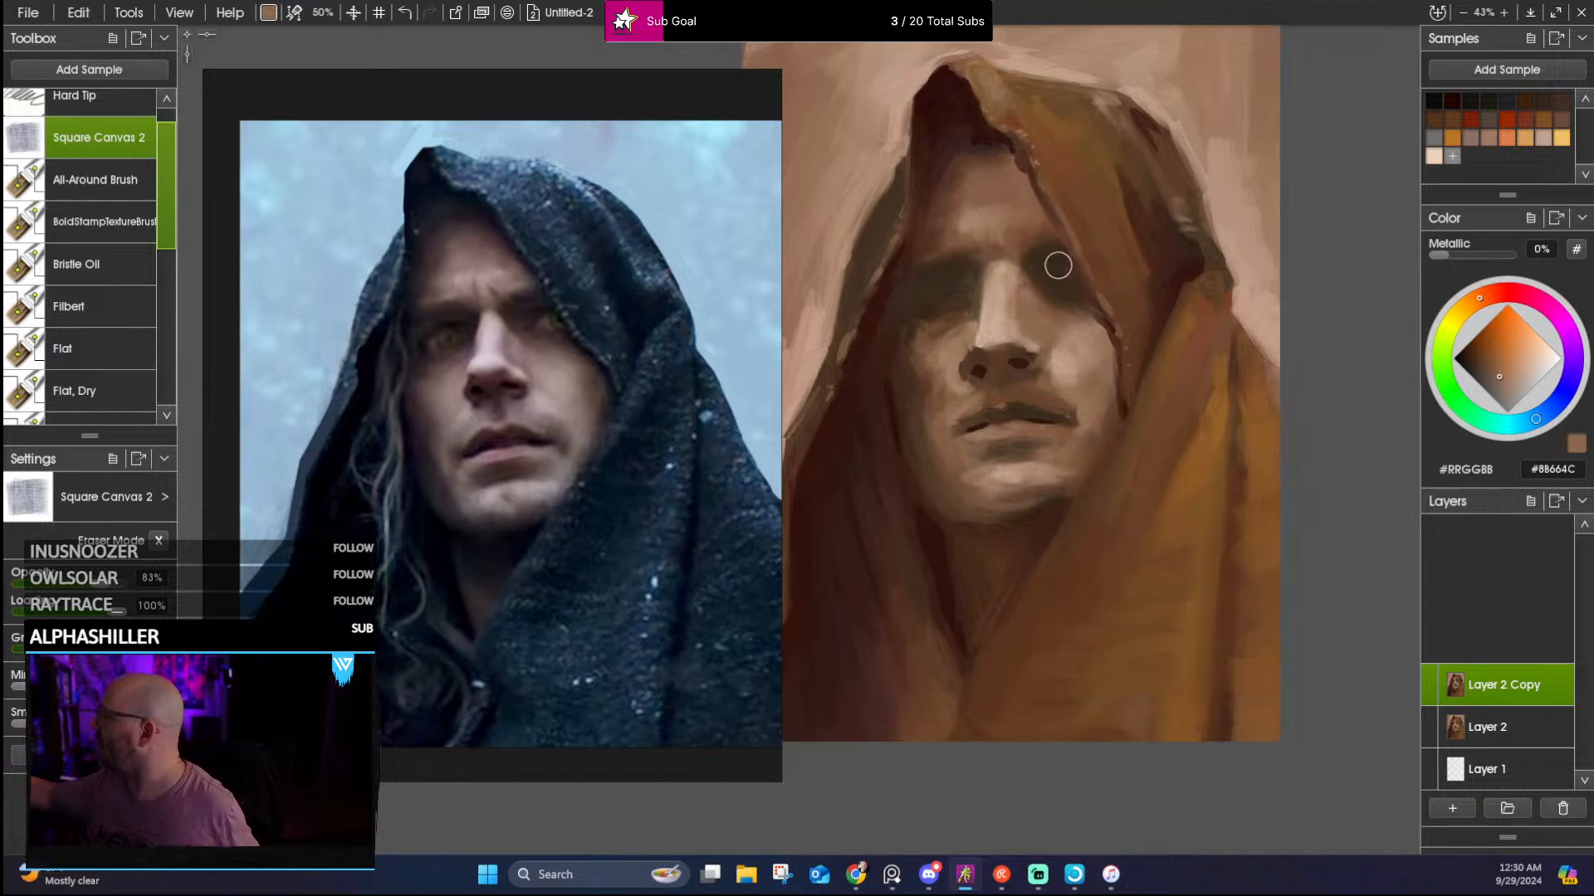
alt+click(1030, 310)
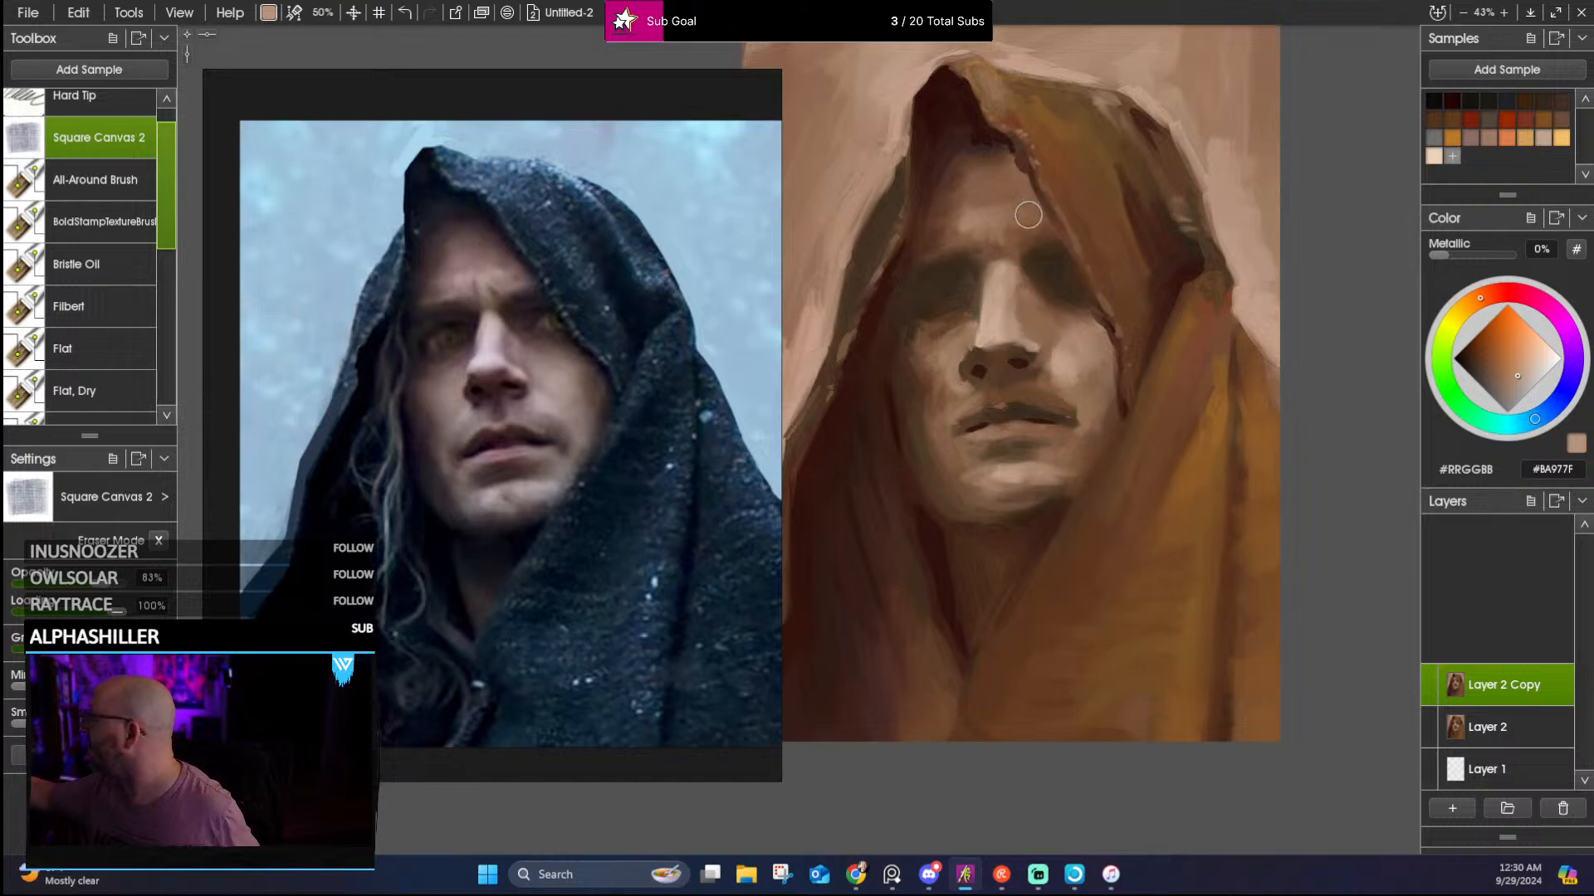
alt+click(998, 329)
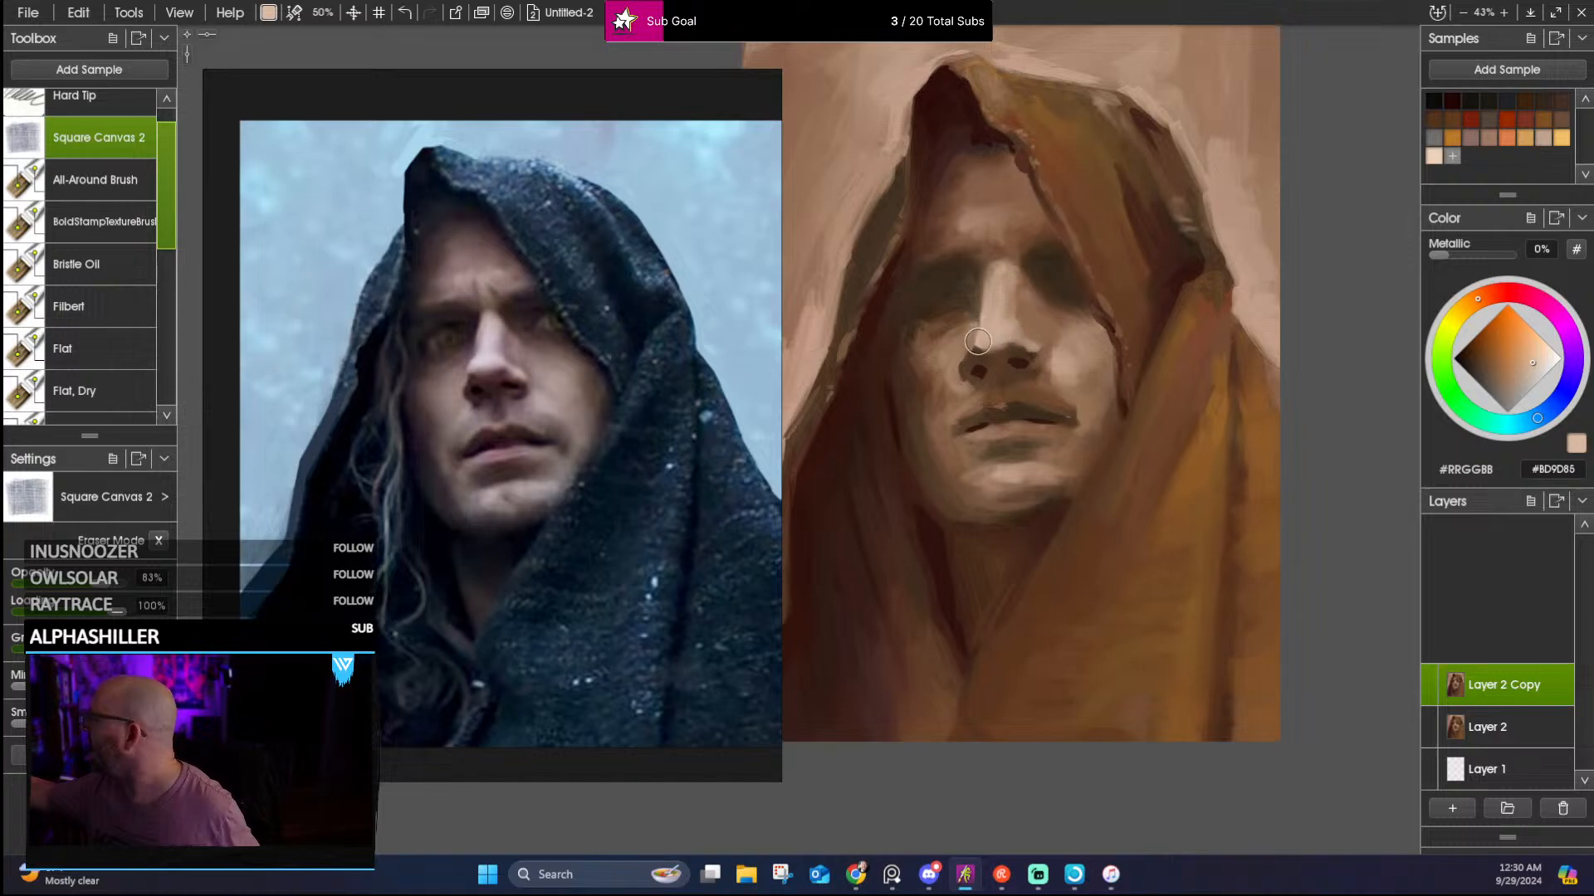
alt+click(1038, 338)
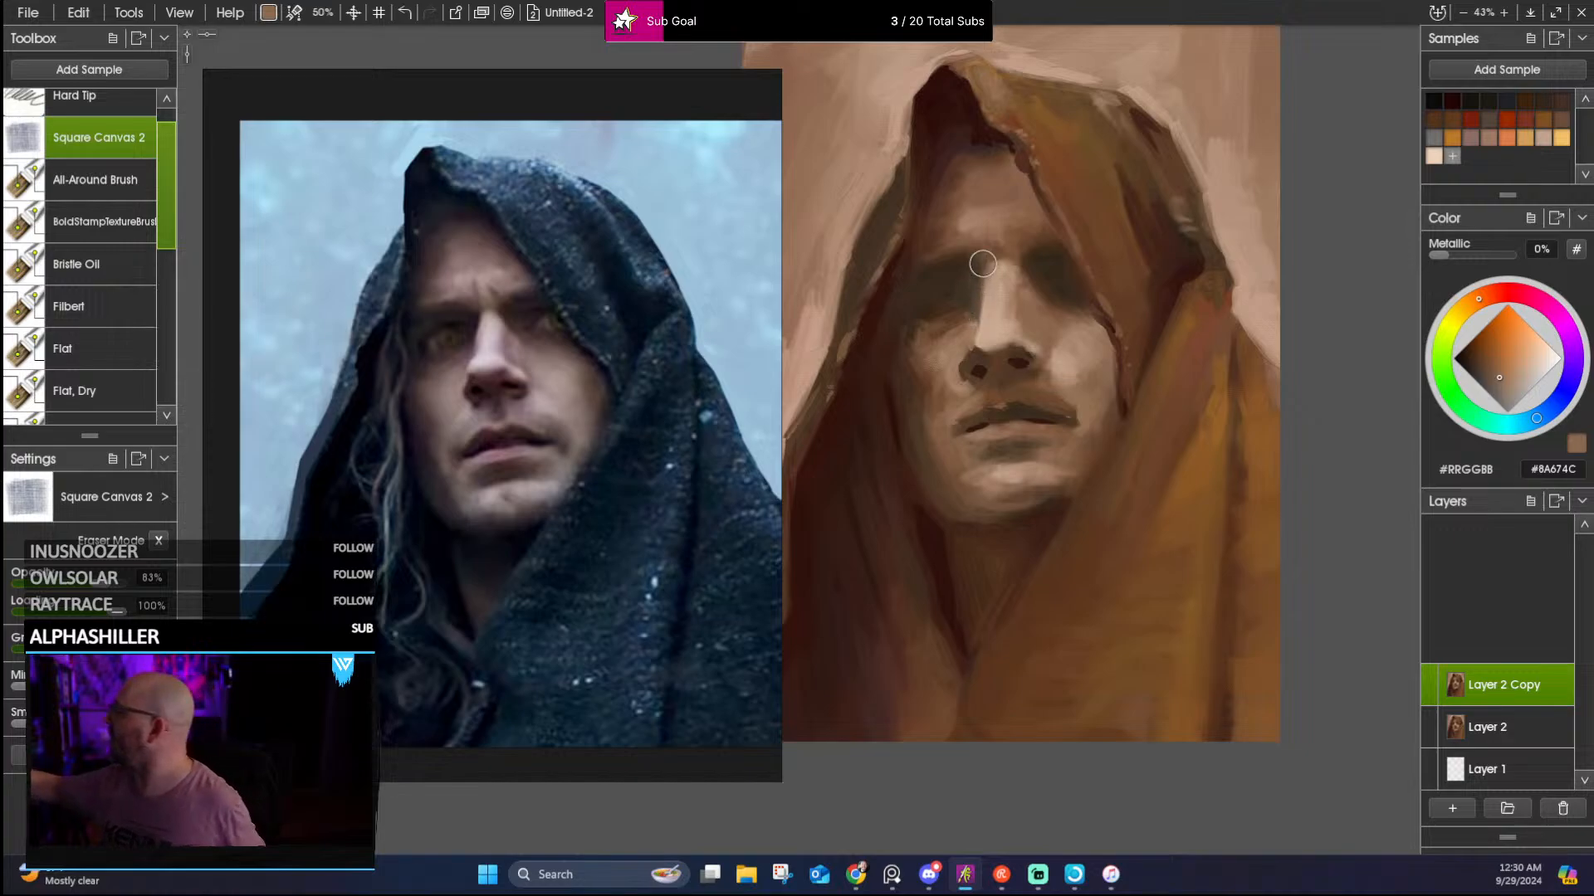
Deepen and reshape both eye sockets and the adjoining upper cheek with sampled browns #4D3725, #392D21, #3C2C1C and #372B1C
alt+click(967, 363)
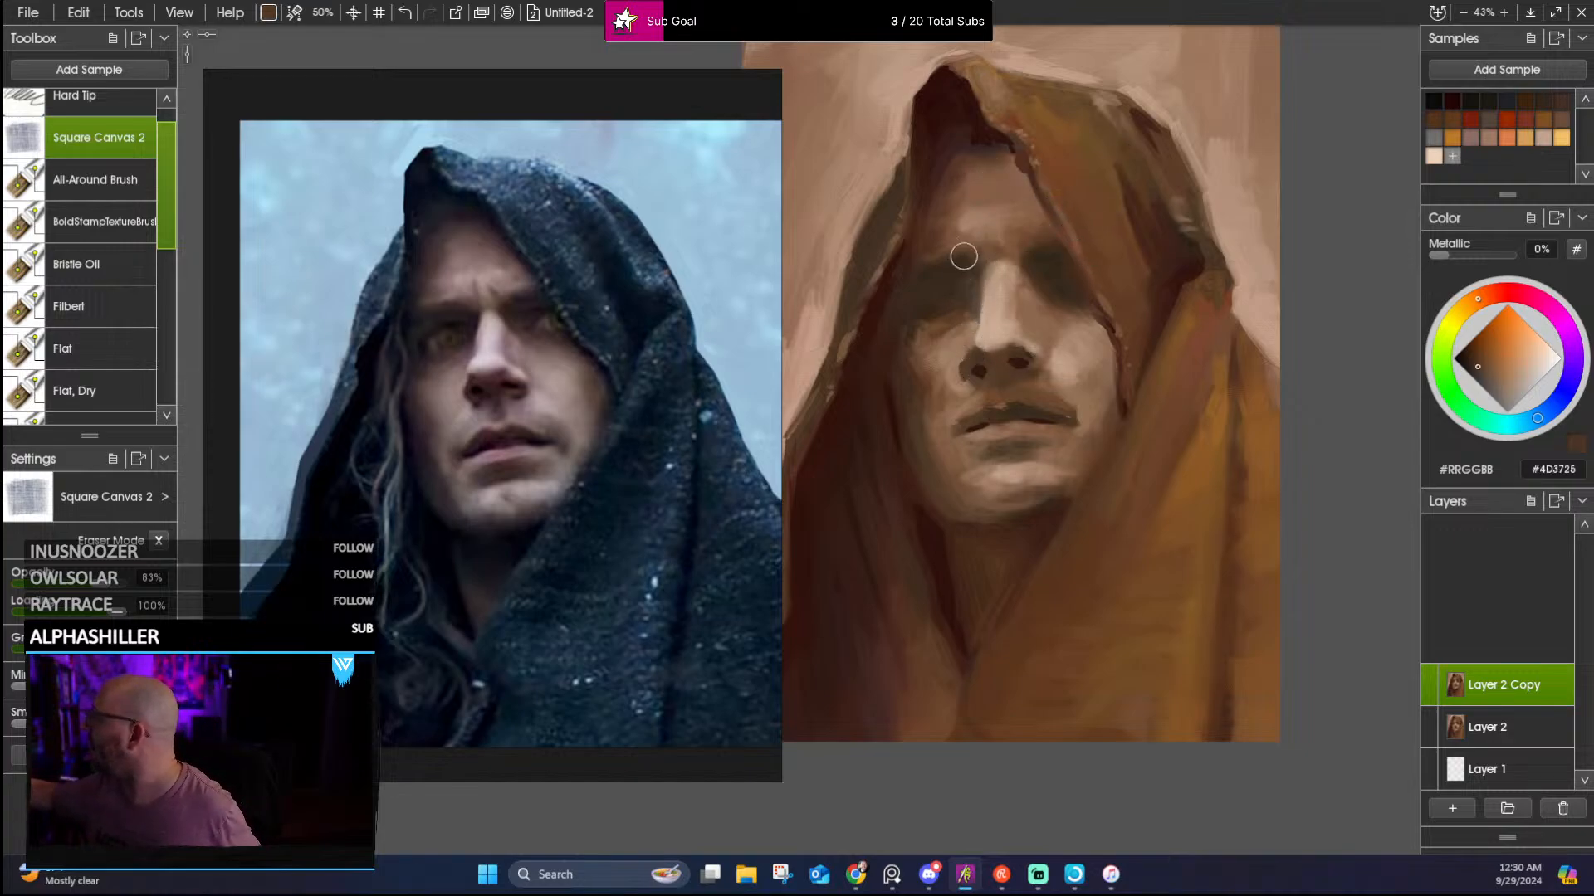
alt+click(945, 287)
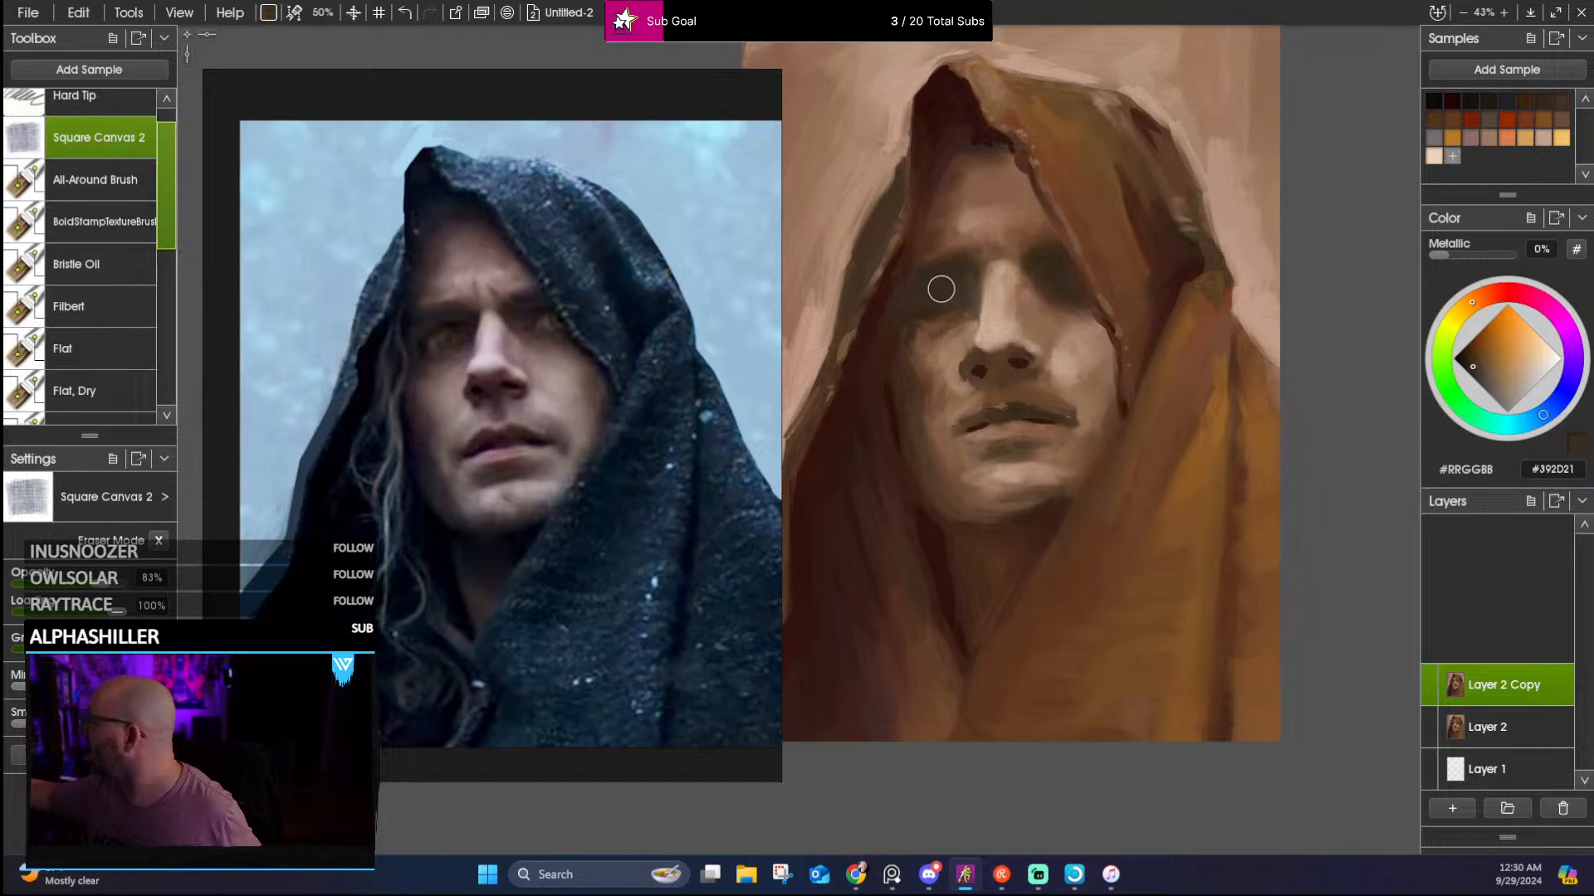
alt+click(921, 341)
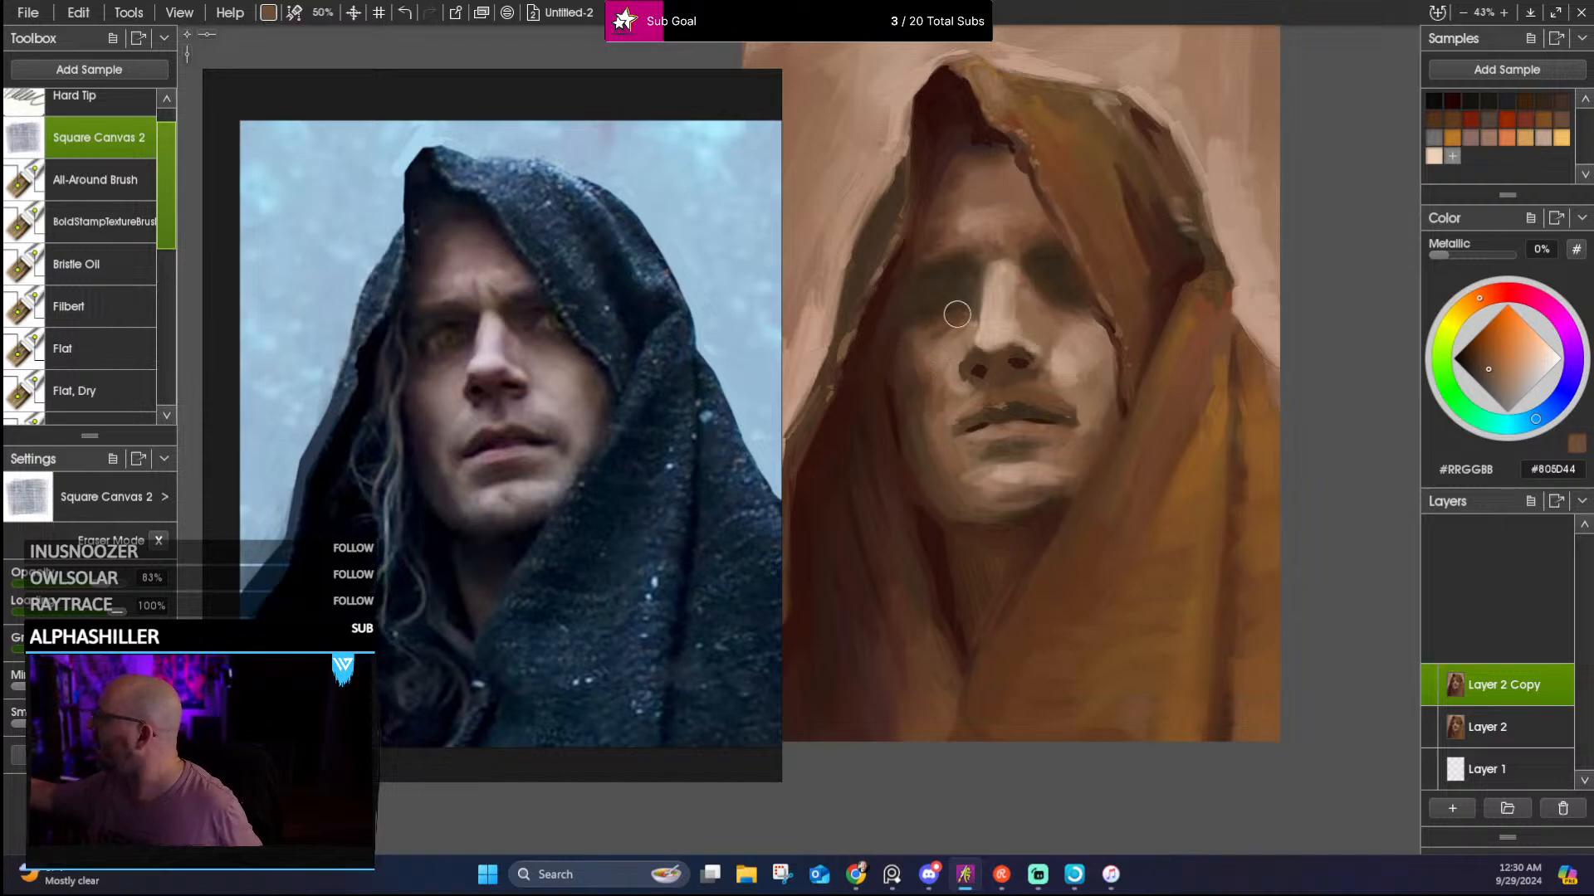
alt+click(920, 353)
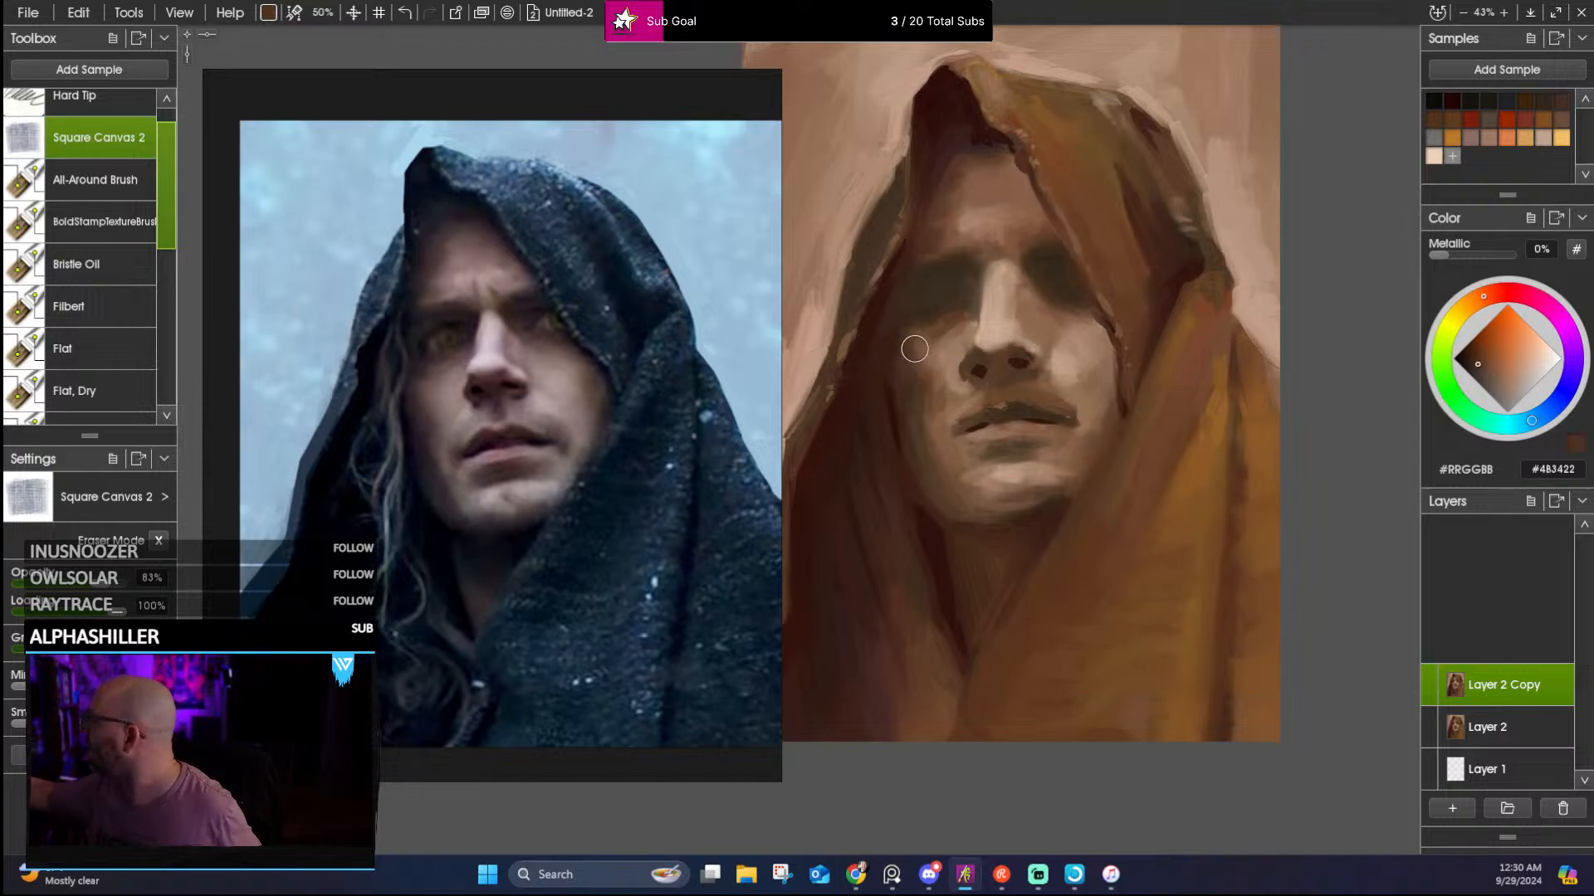
alt+click(909, 315)
alt+click(1038, 281)
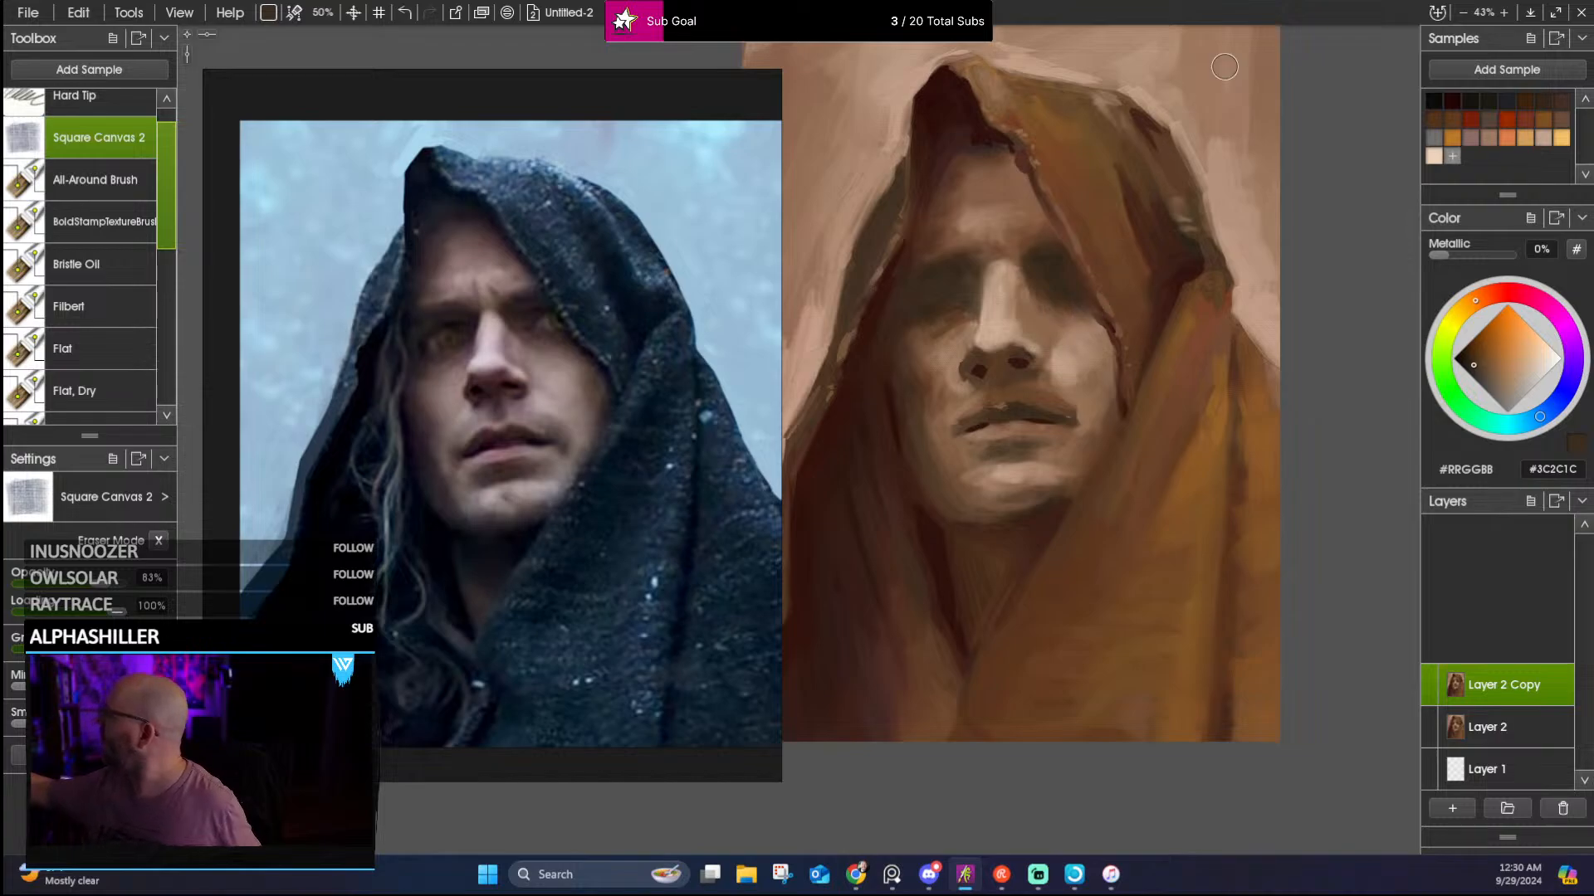
alt+click(1045, 269)
alt+click(1048, 271)
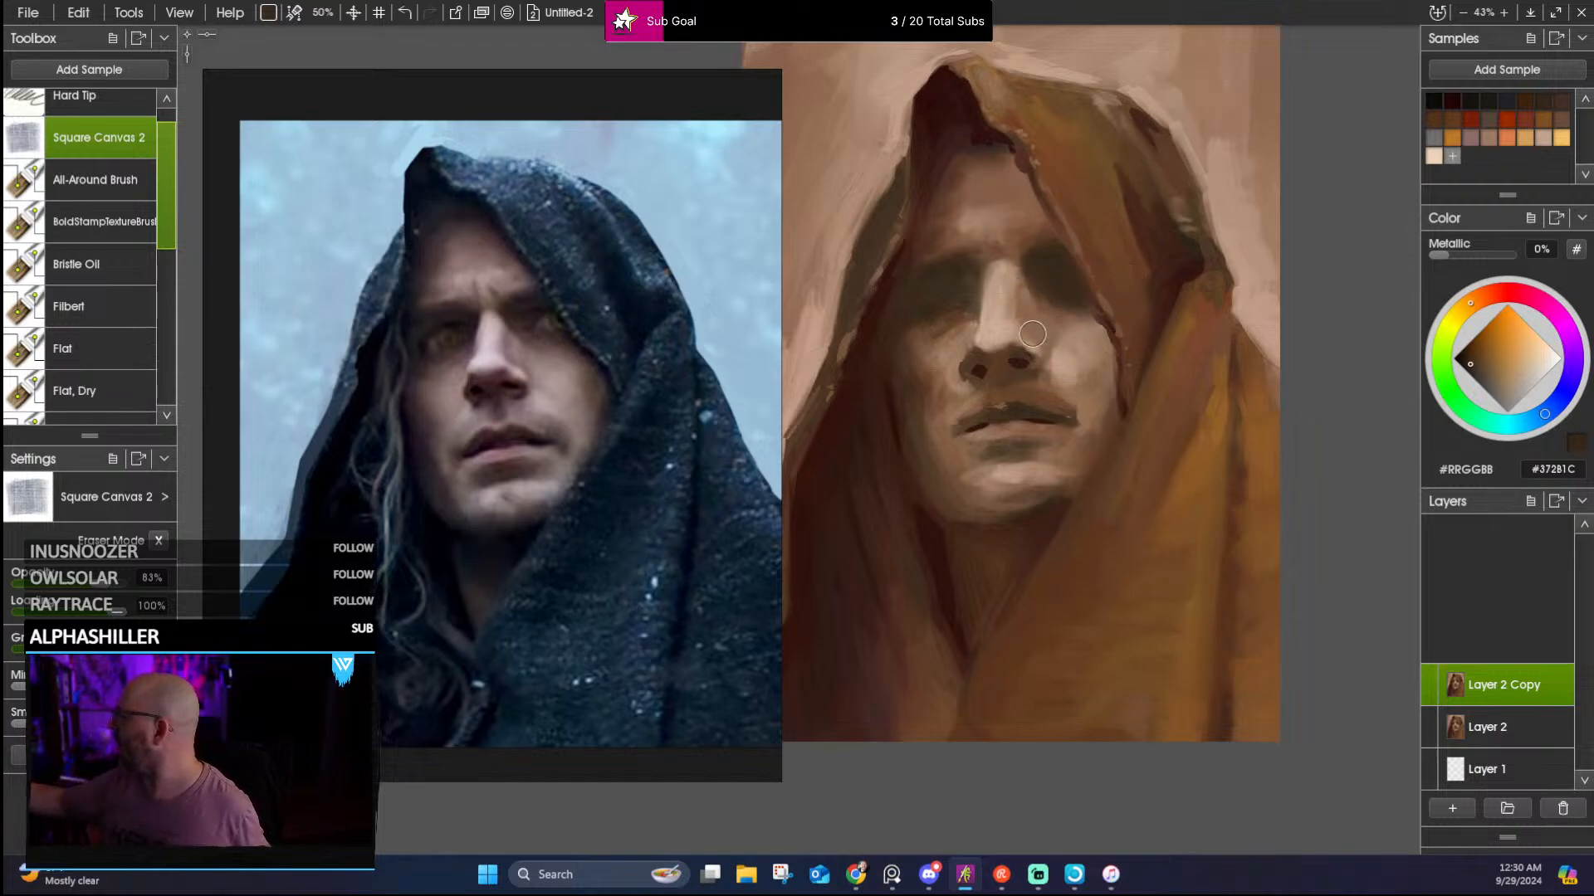
Block in the lids inside both dark eye sockets with sampled browns #6C4E37, #422F21 and #513928
alt+click(914, 343)
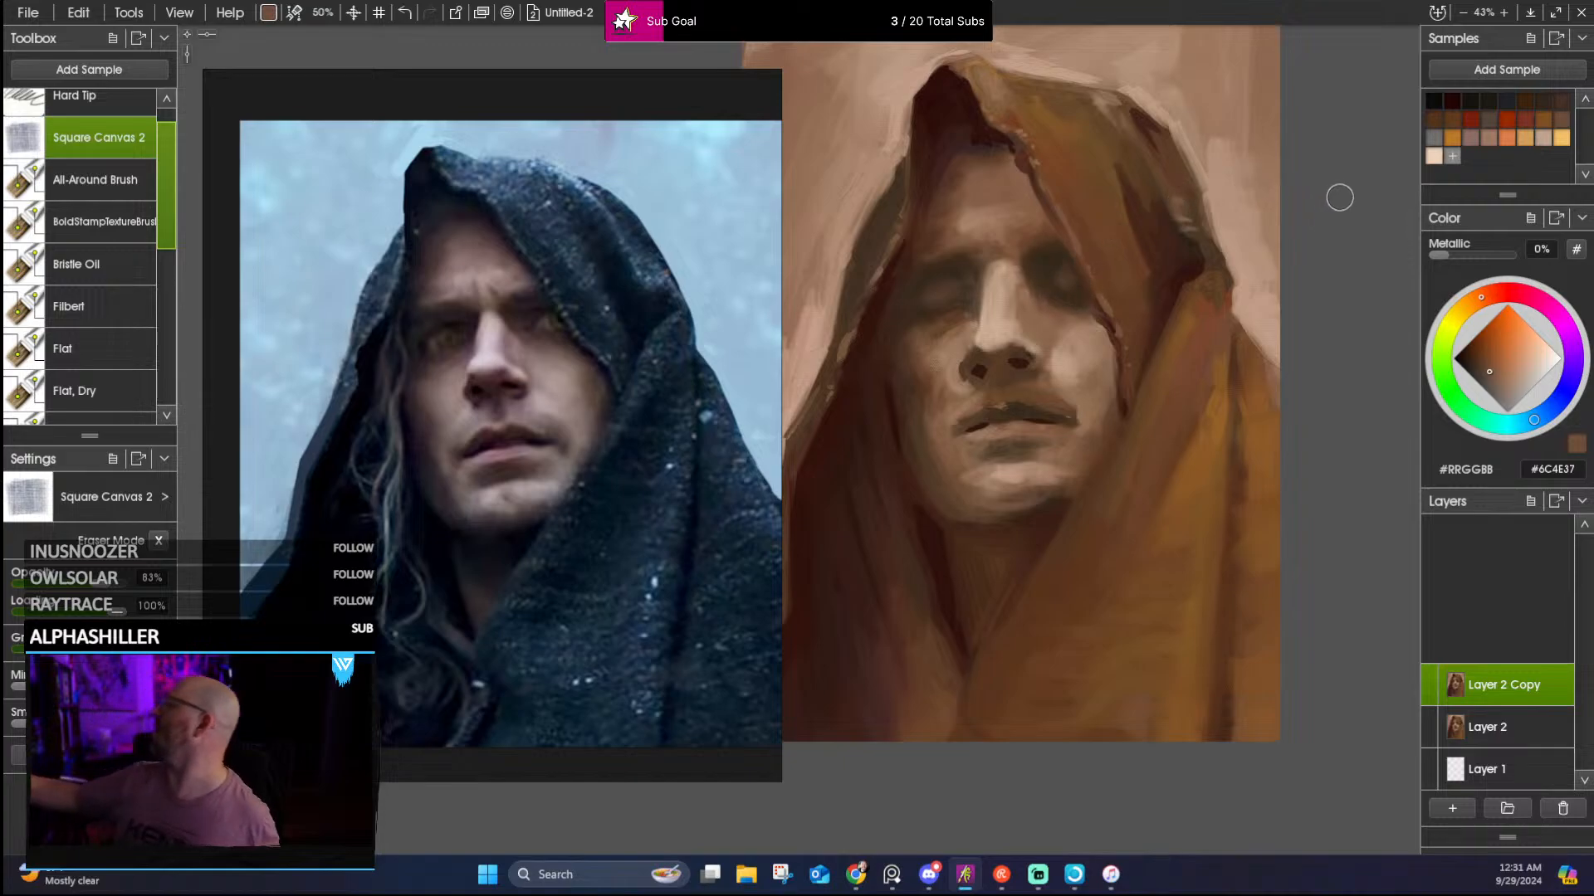
alt+click(1058, 295)
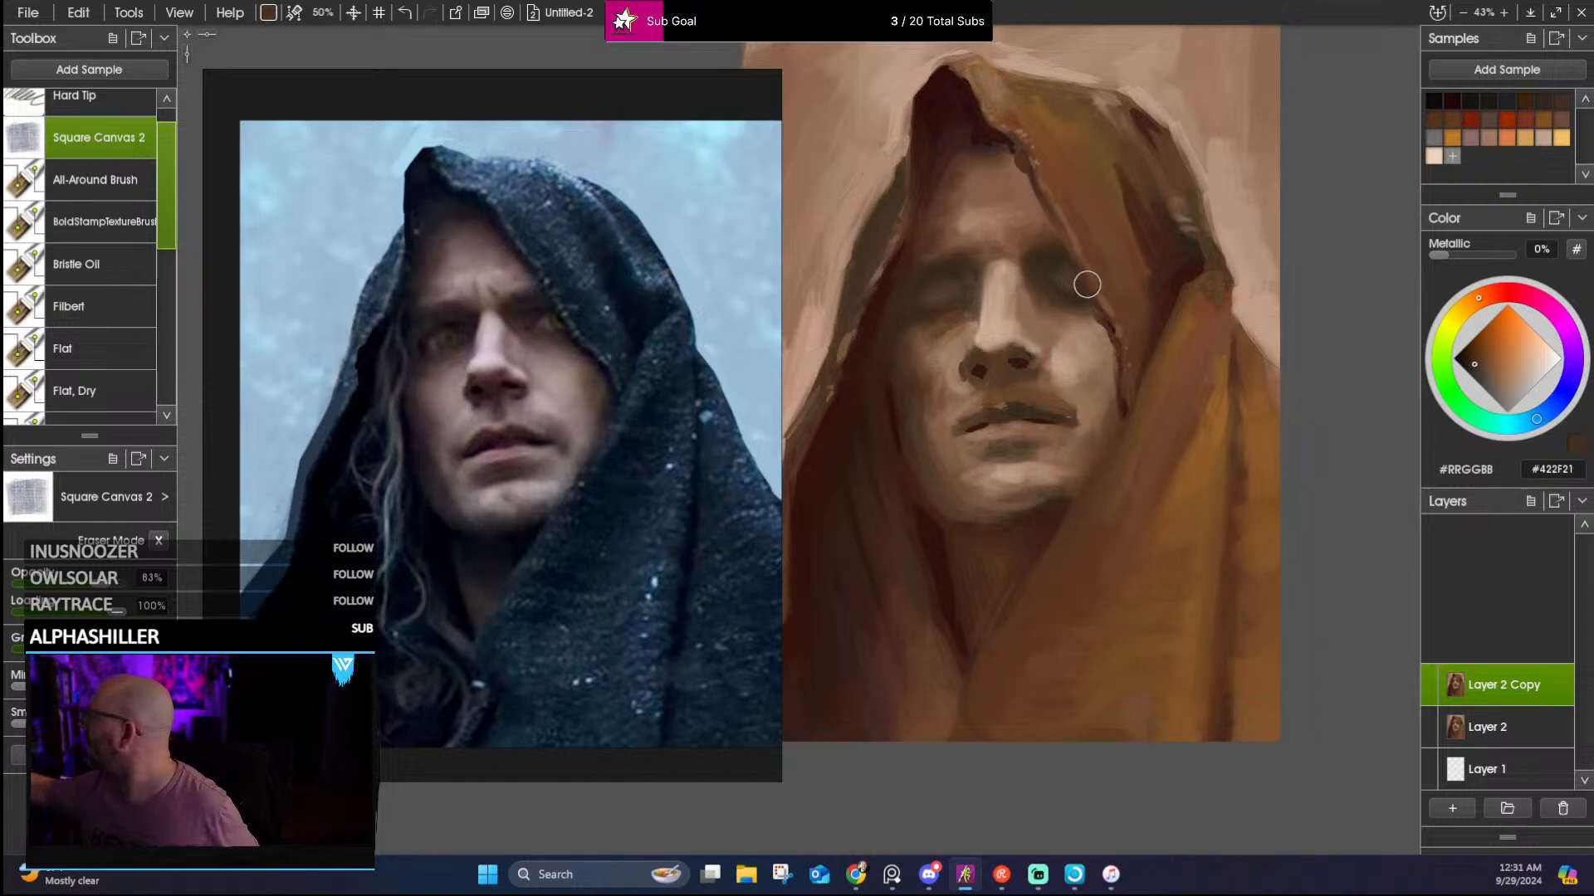
alt+click(1062, 272)
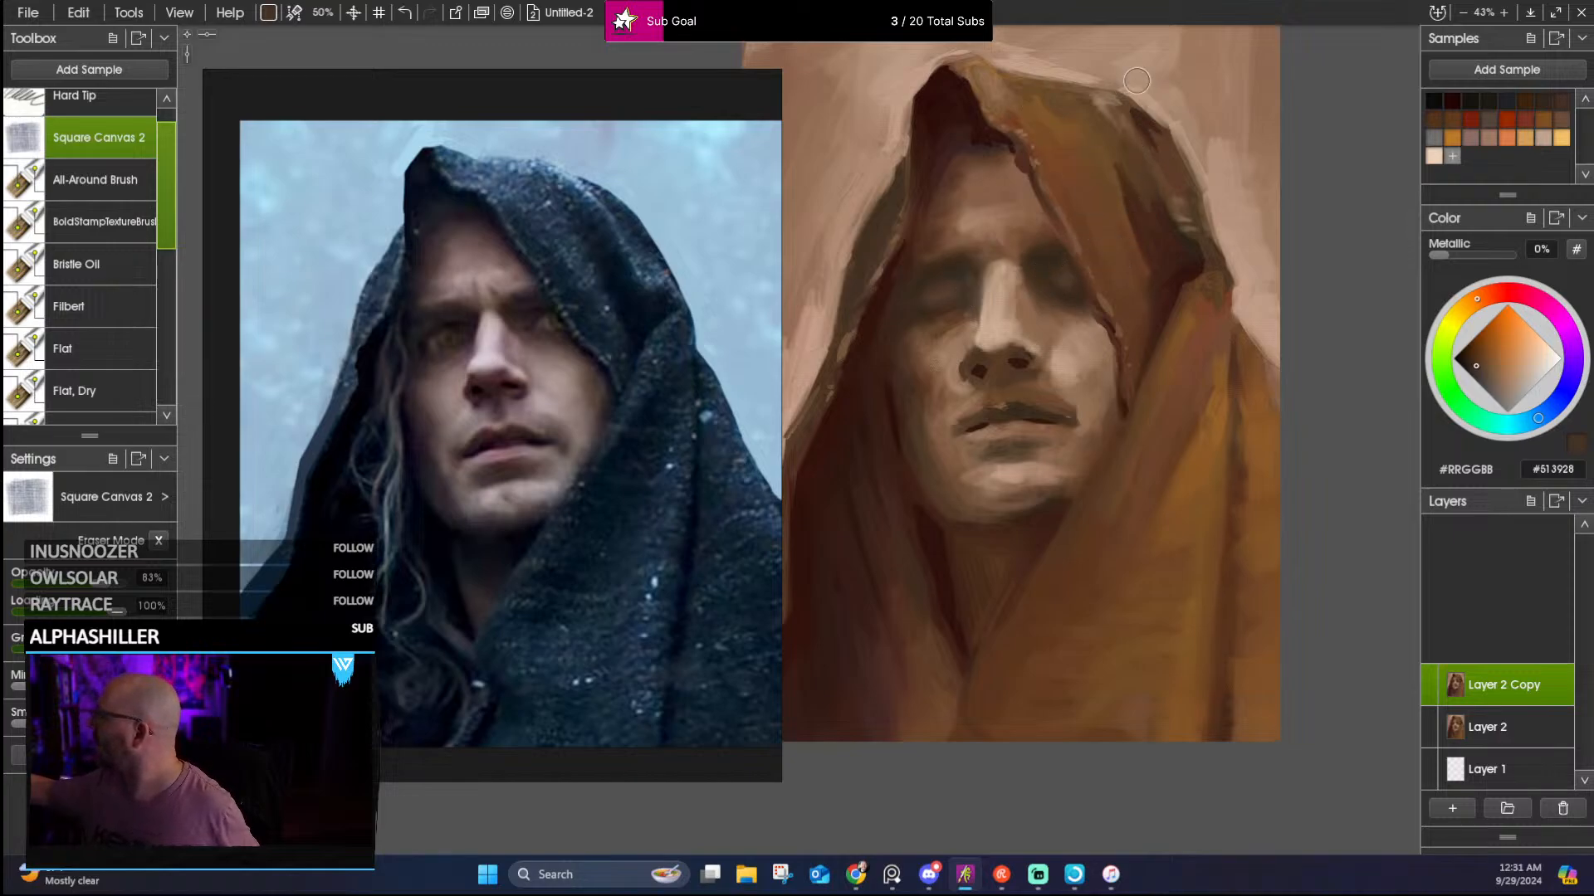
Reduce the brush size to 26% and define the eye on the hood's shadow side with browns #34271C, #31130C and #553B2B
alt+click(935, 283)
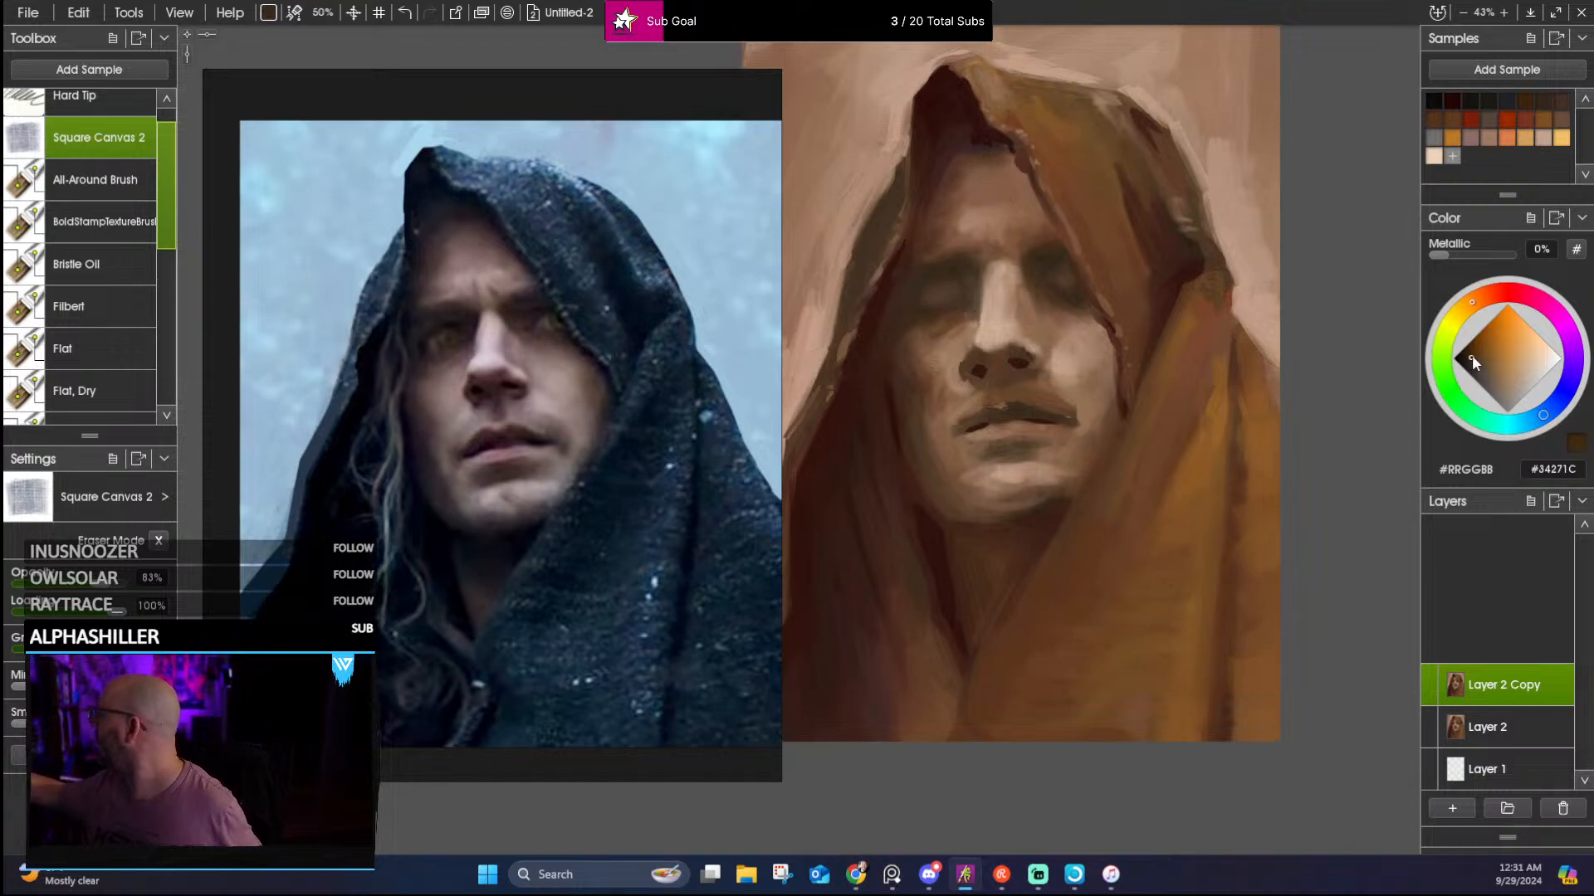
key([)
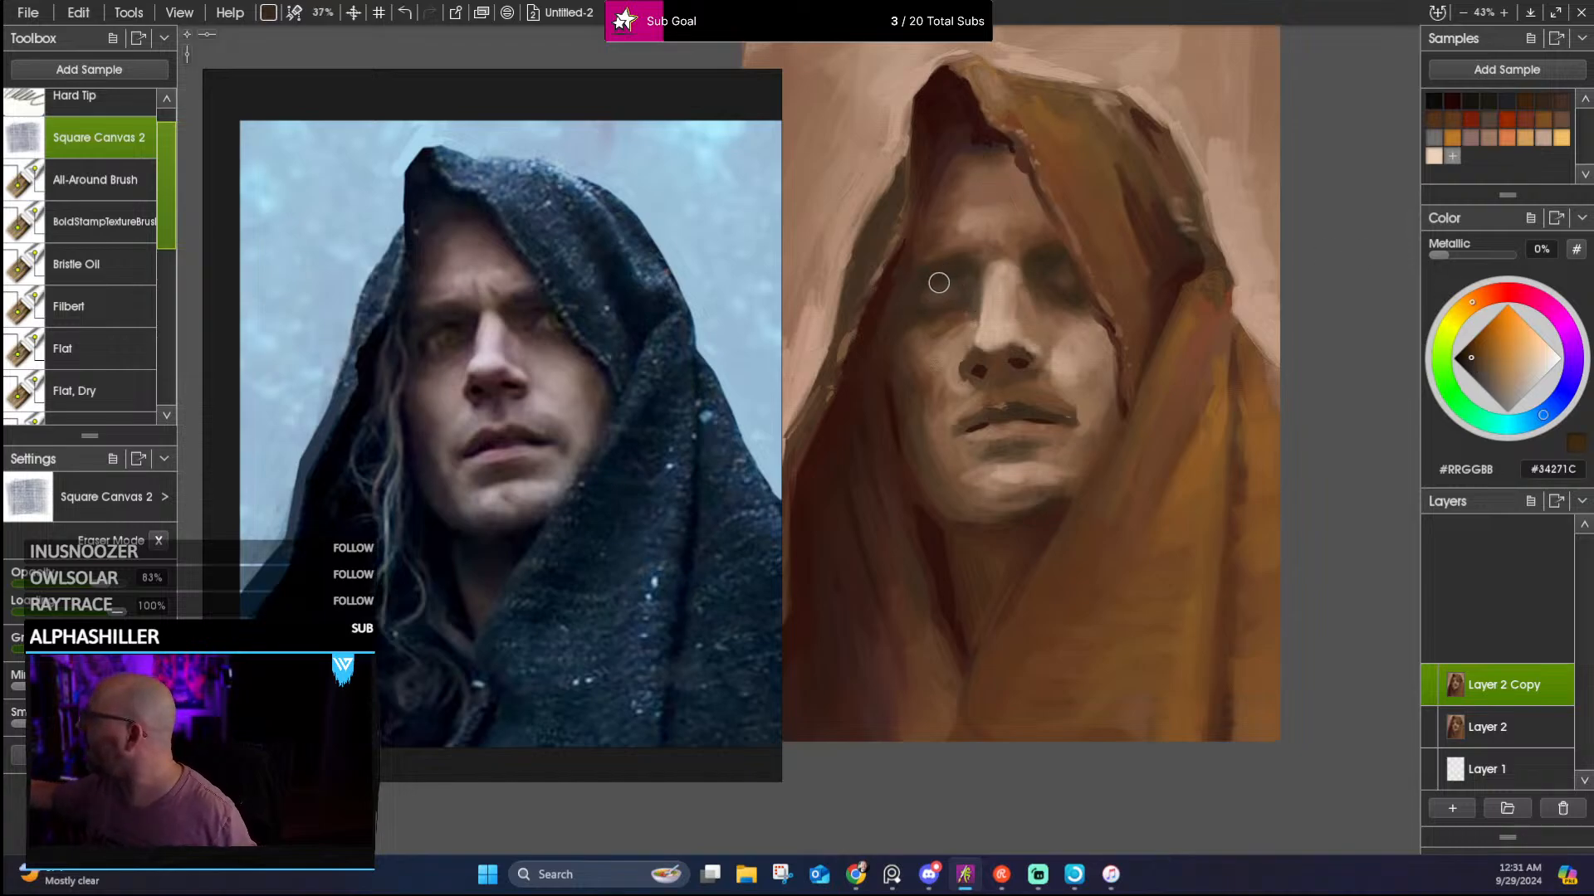
key([)
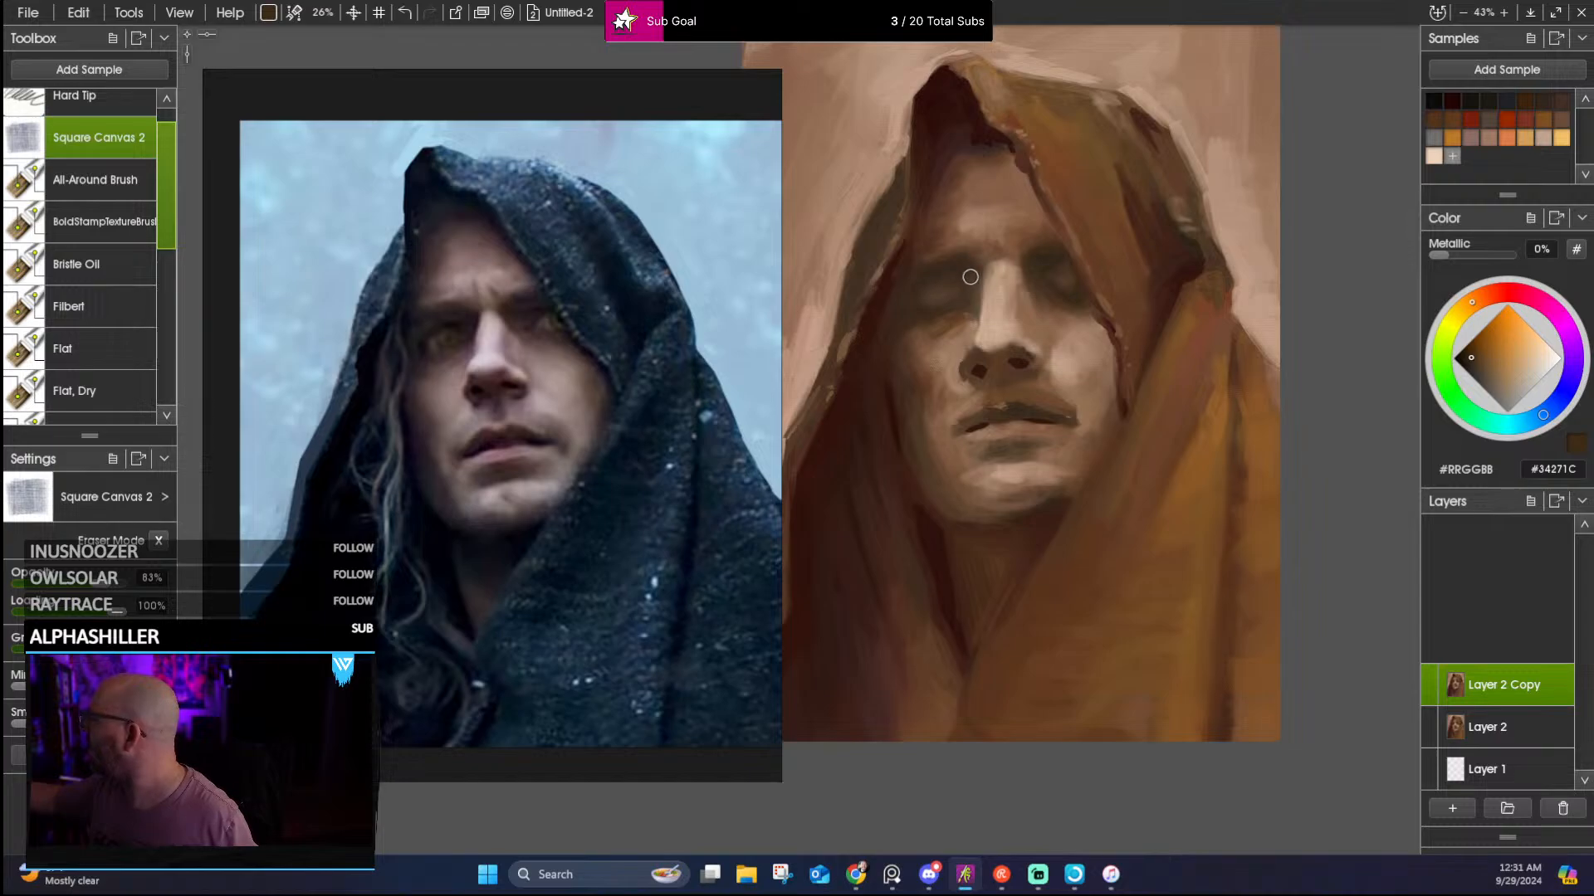
alt+click(951, 282)
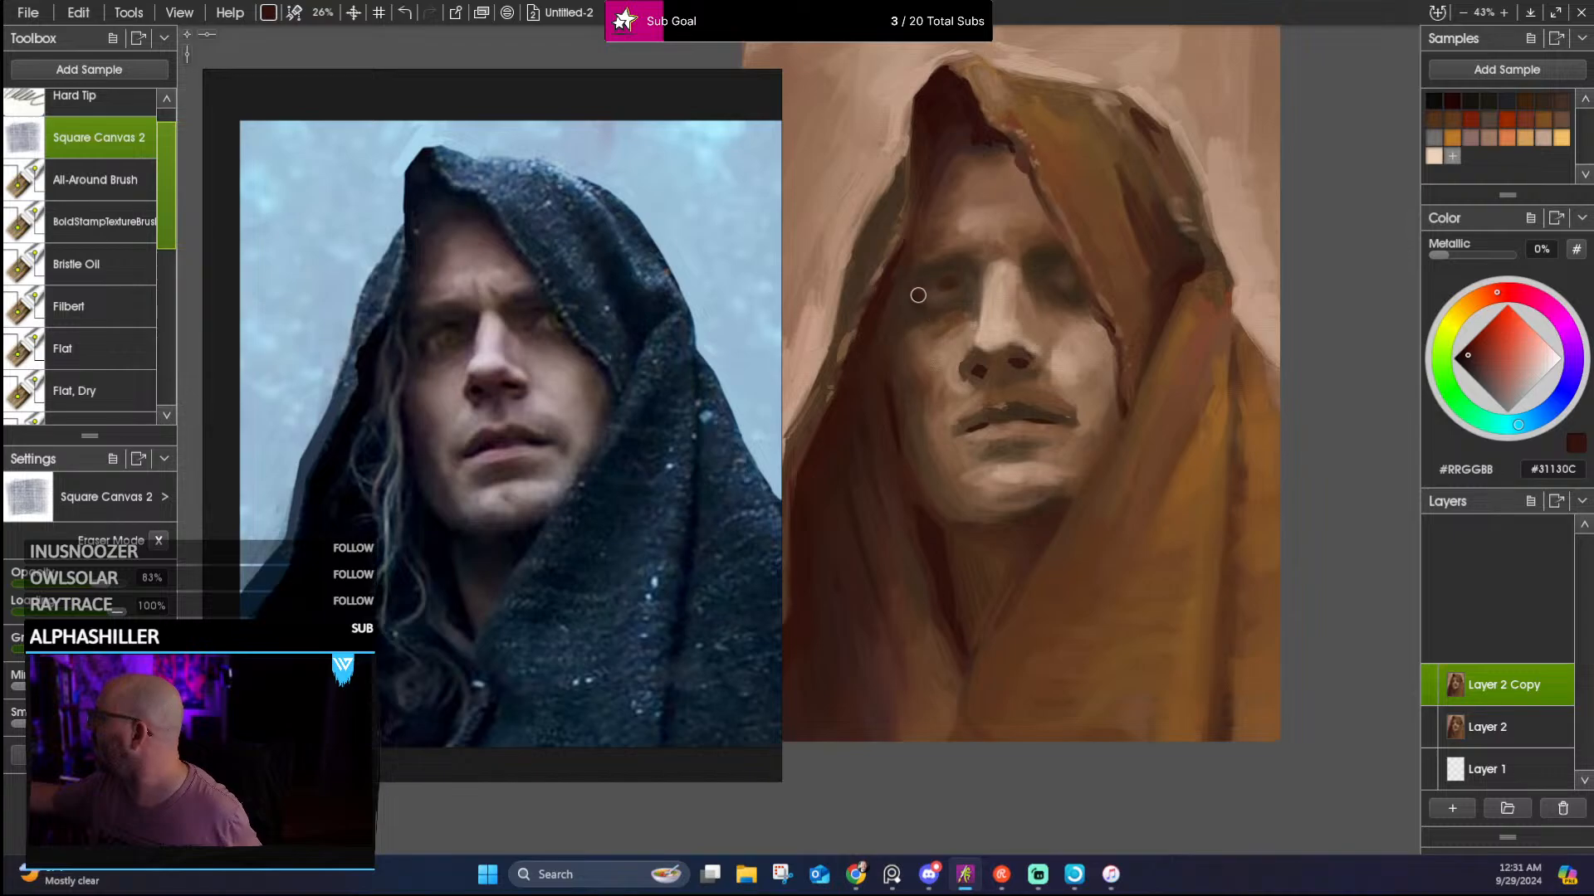
alt+click(932, 296)
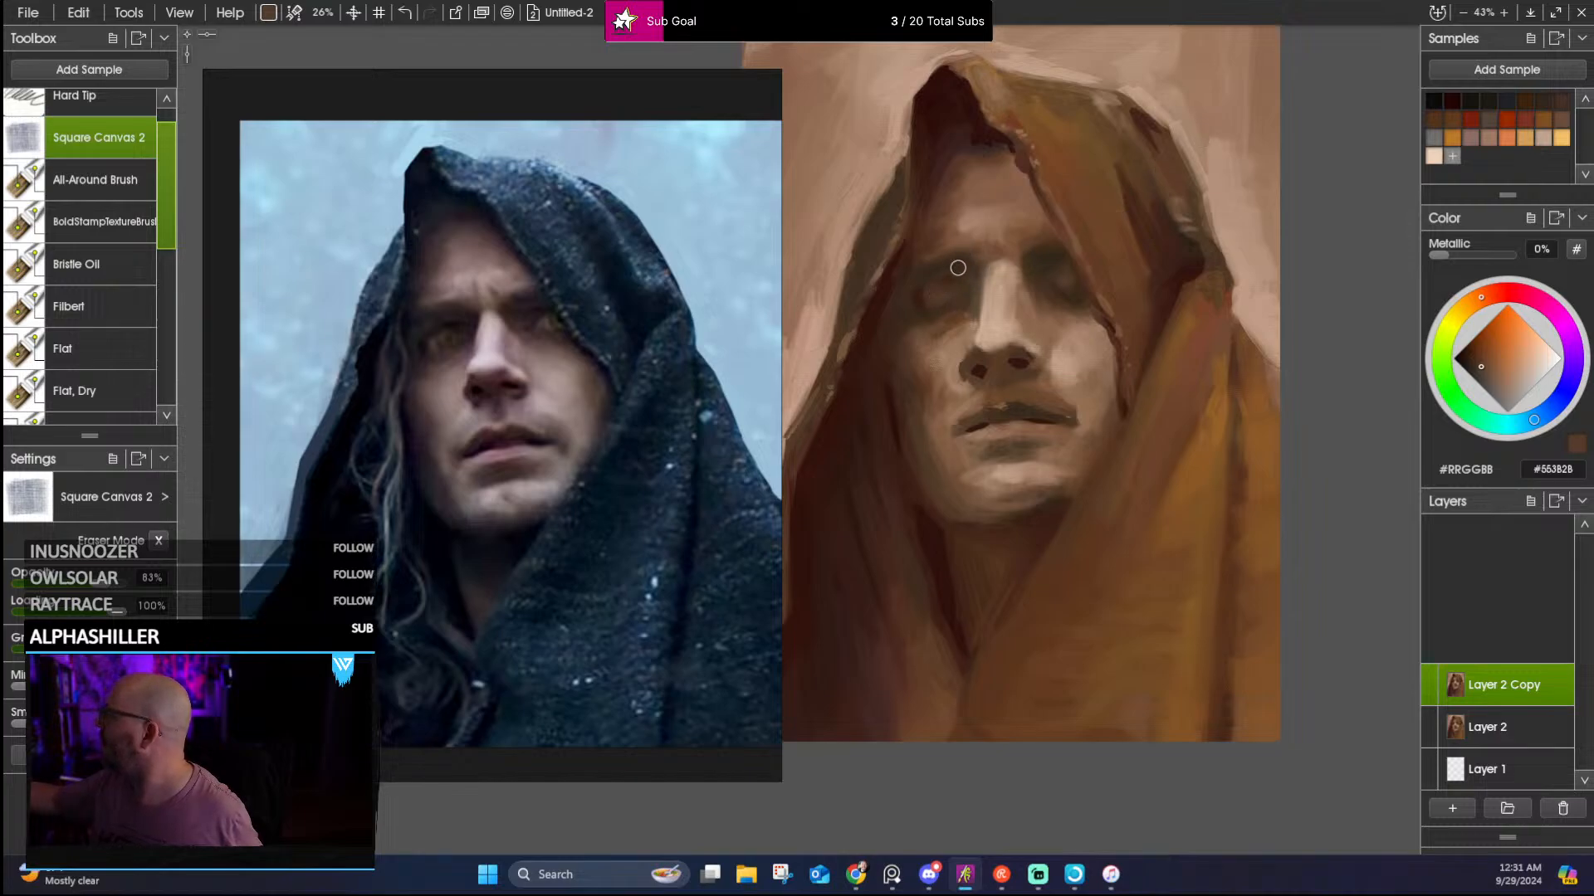
alt+click(910, 286)
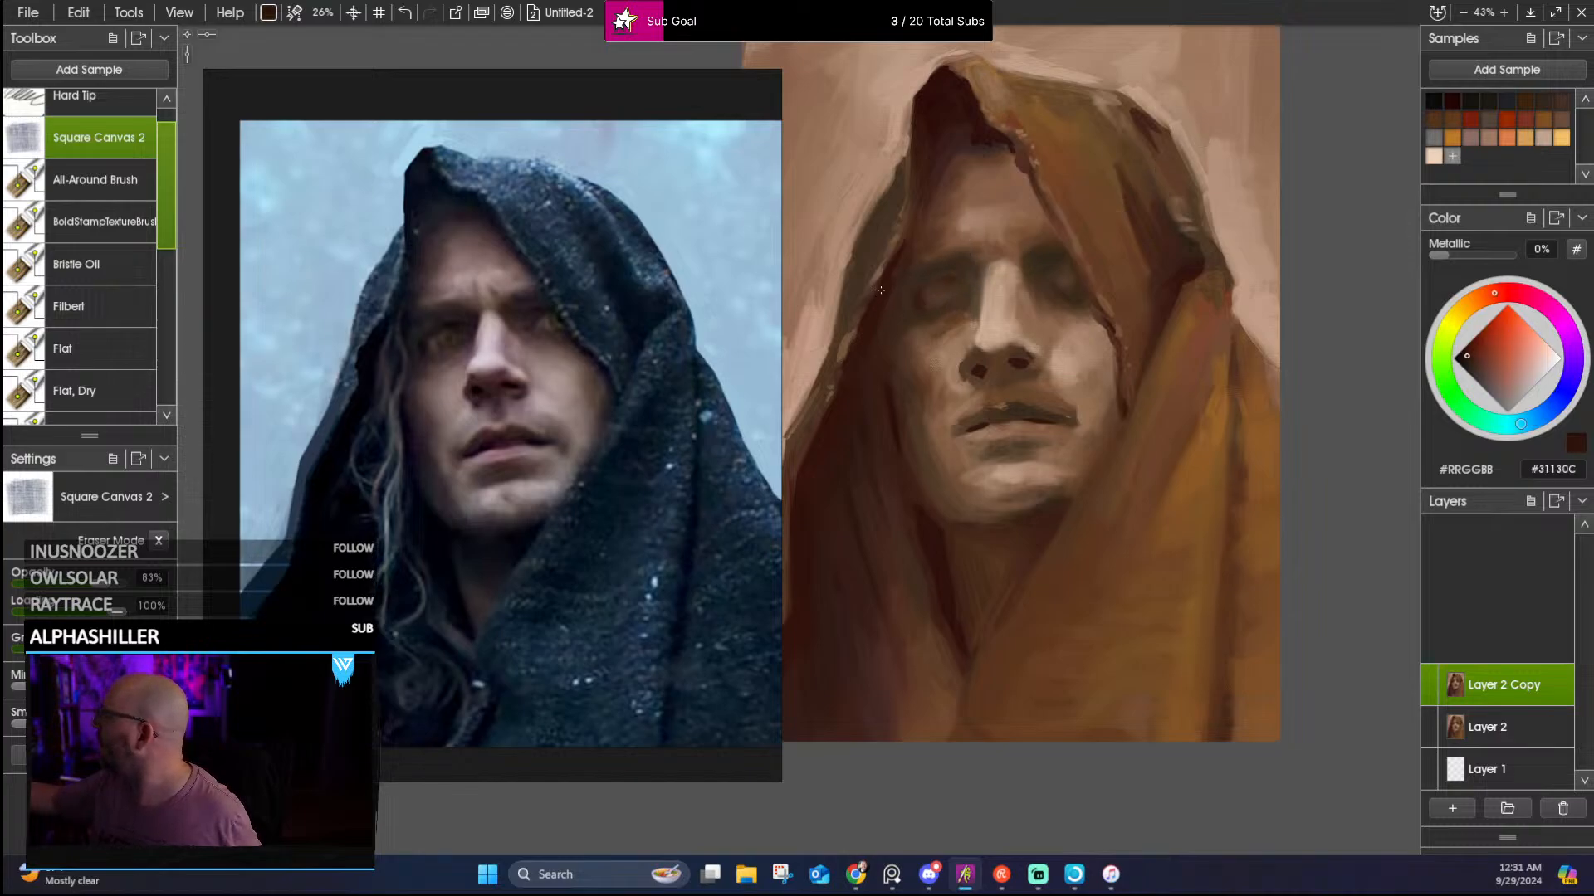
Refine the lit-side eye and darken the brows of both eyes with sampled browns #59402E, #41291A, #32130D, #3C2218 and #361A11
alt+click(1065, 274)
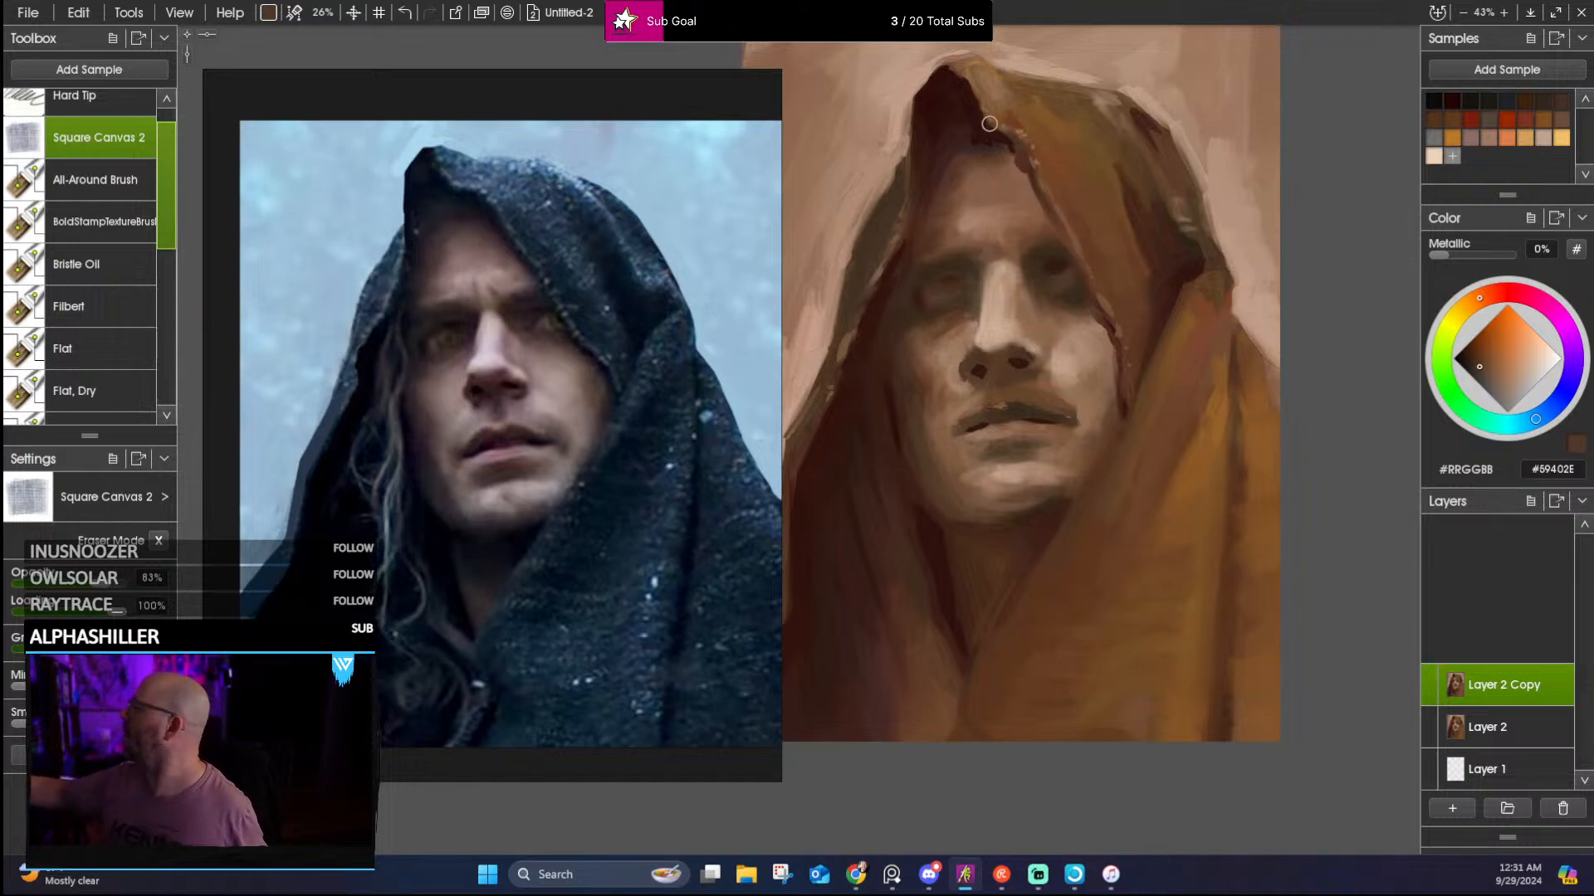
alt+click(972, 284)
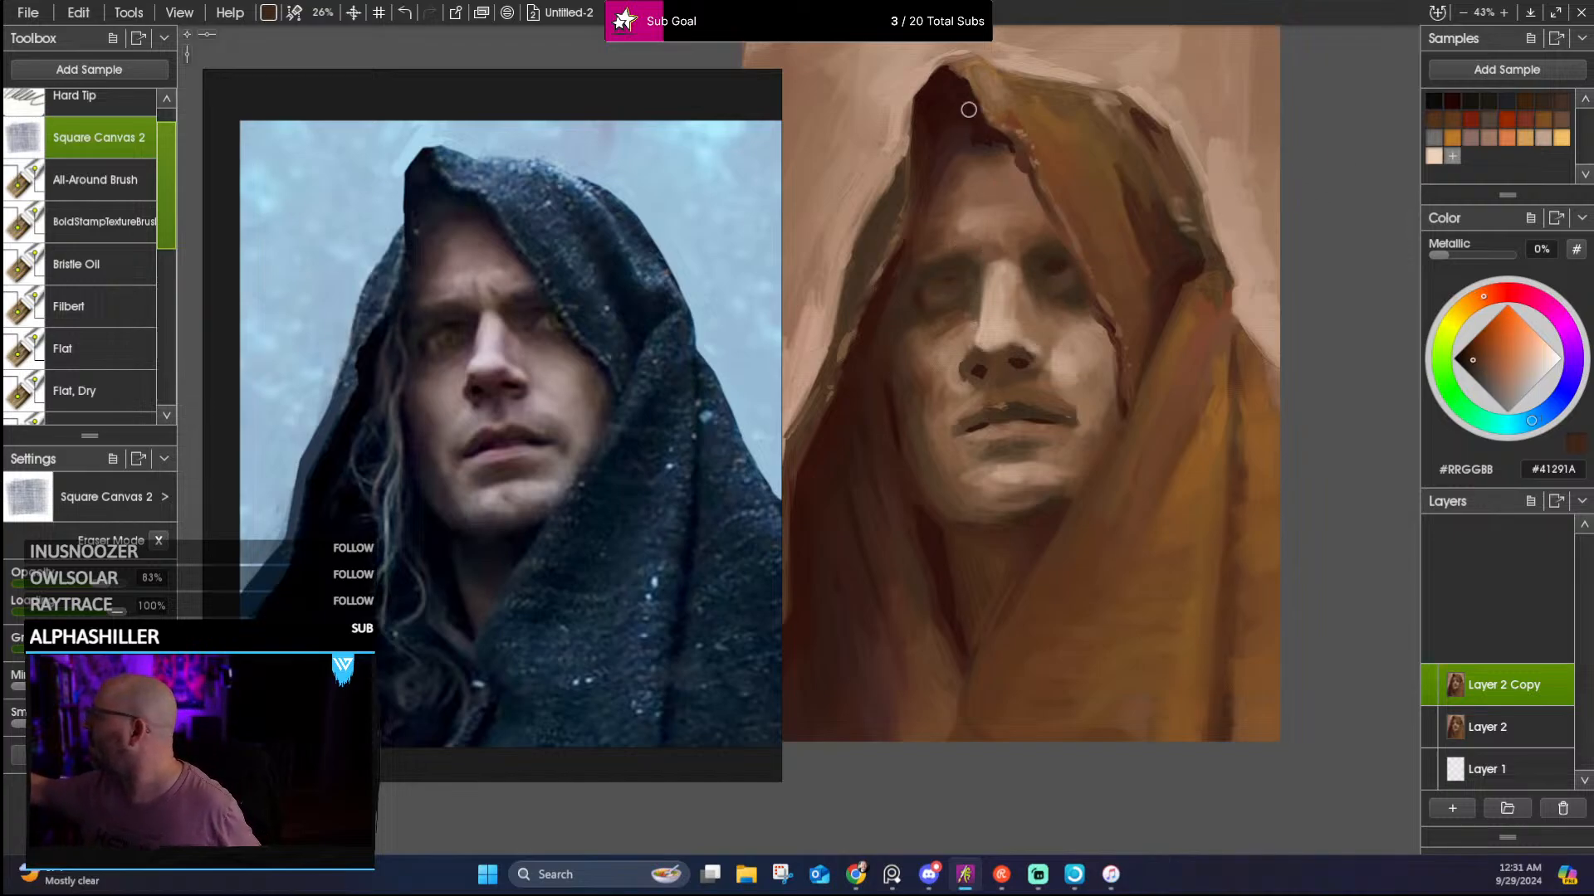
alt+click(904, 269)
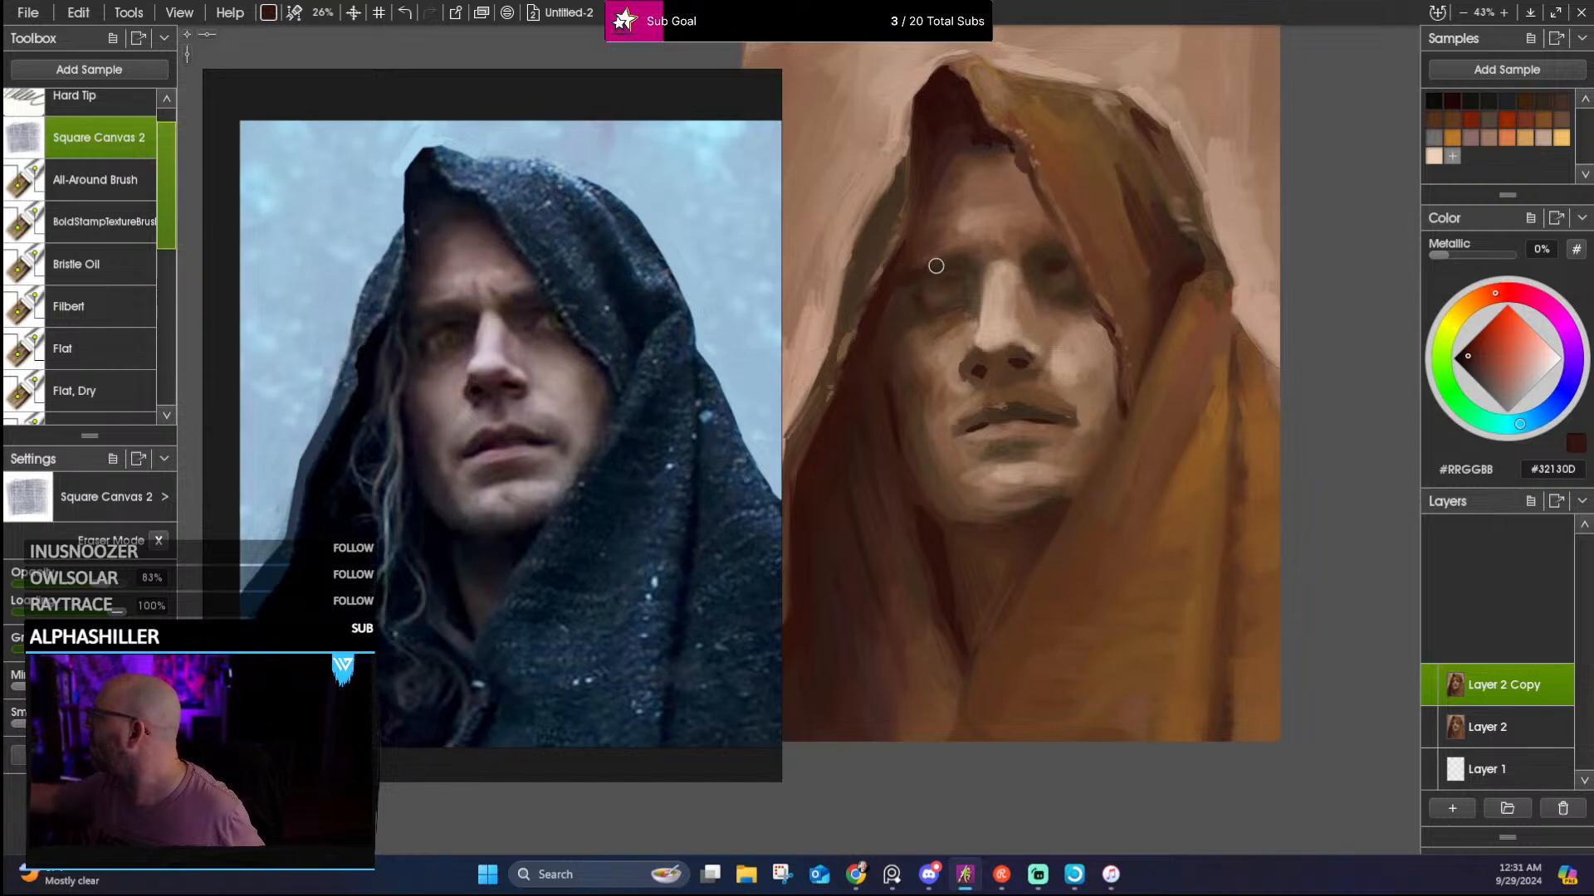
alt+click(907, 270)
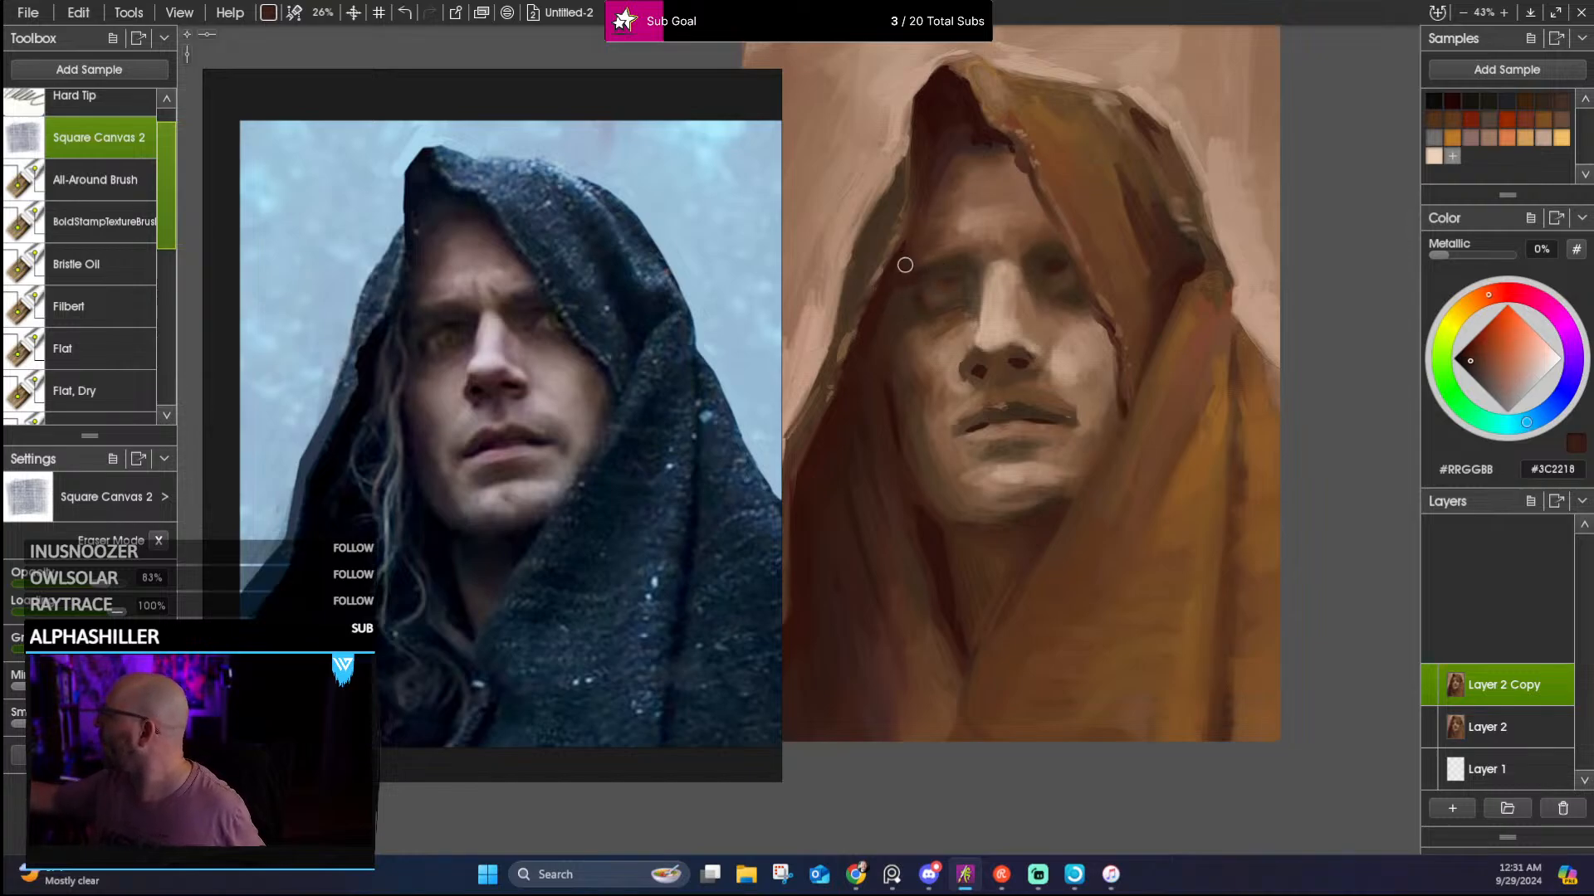
alt+click(1041, 259)
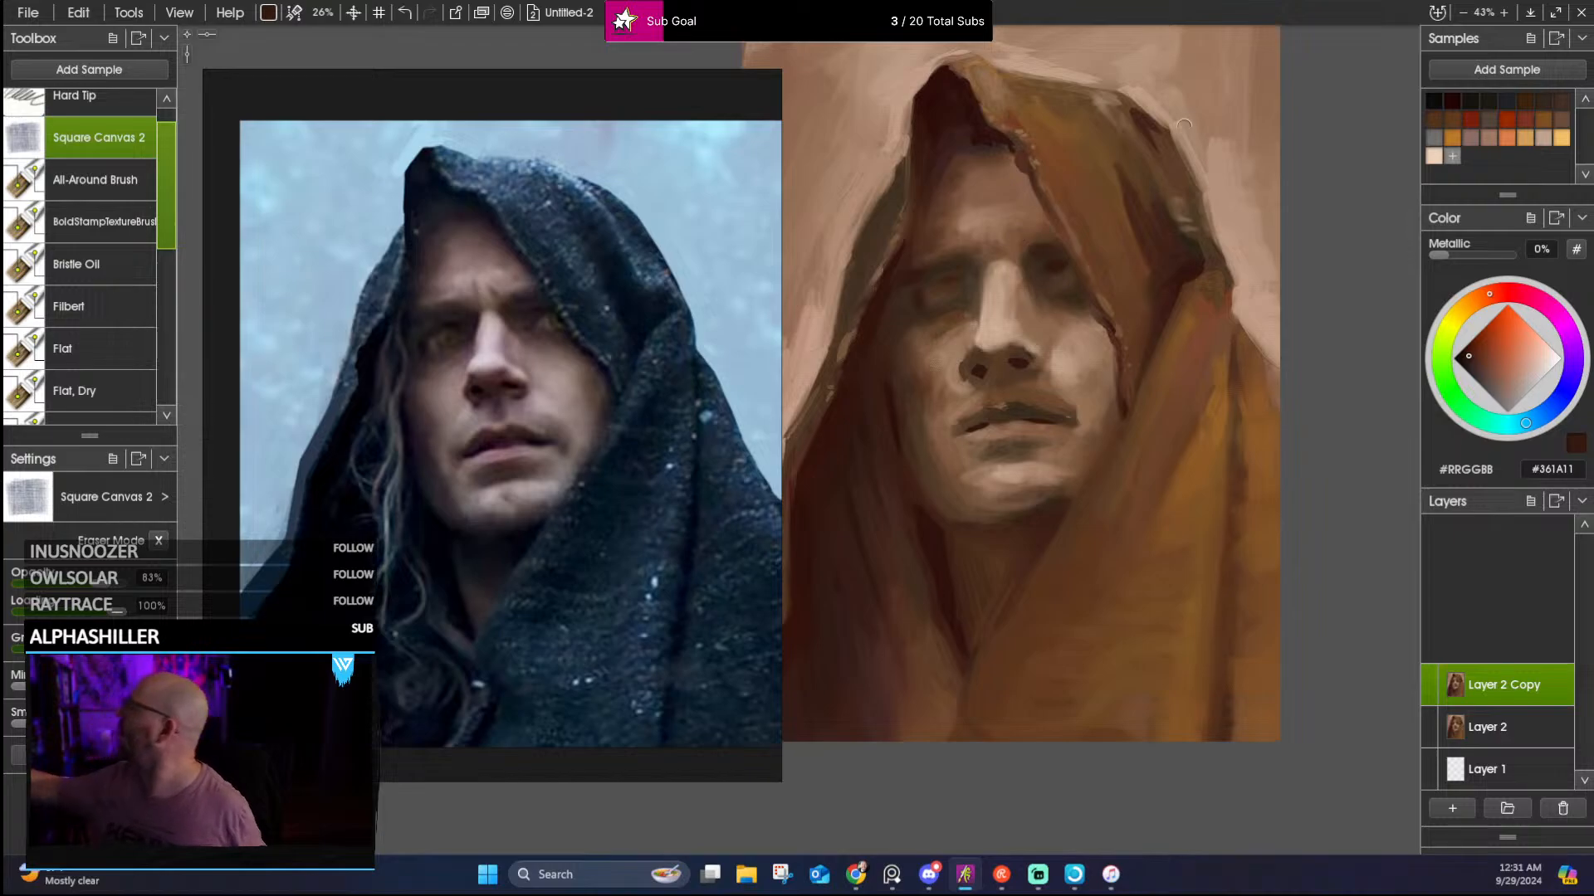
alt+click(1060, 271)
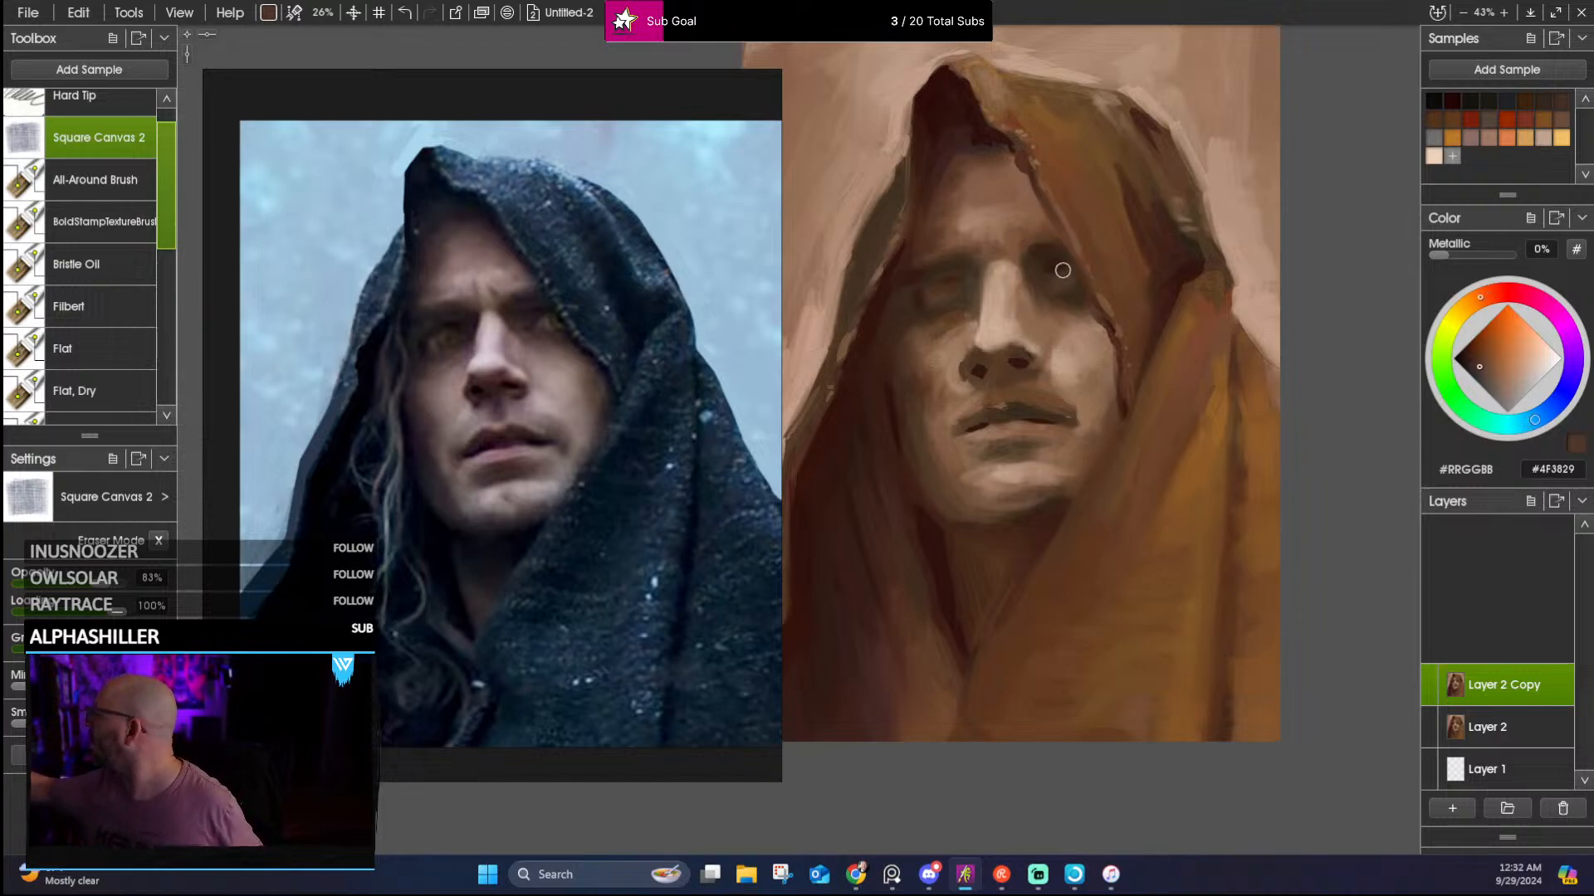
Model the eye nearest the draped hood fold and its nose-side corner with sampled tones #40281D, #9C745A, #402F20 and #463323
alt+click(1052, 270)
alt+click(1059, 264)
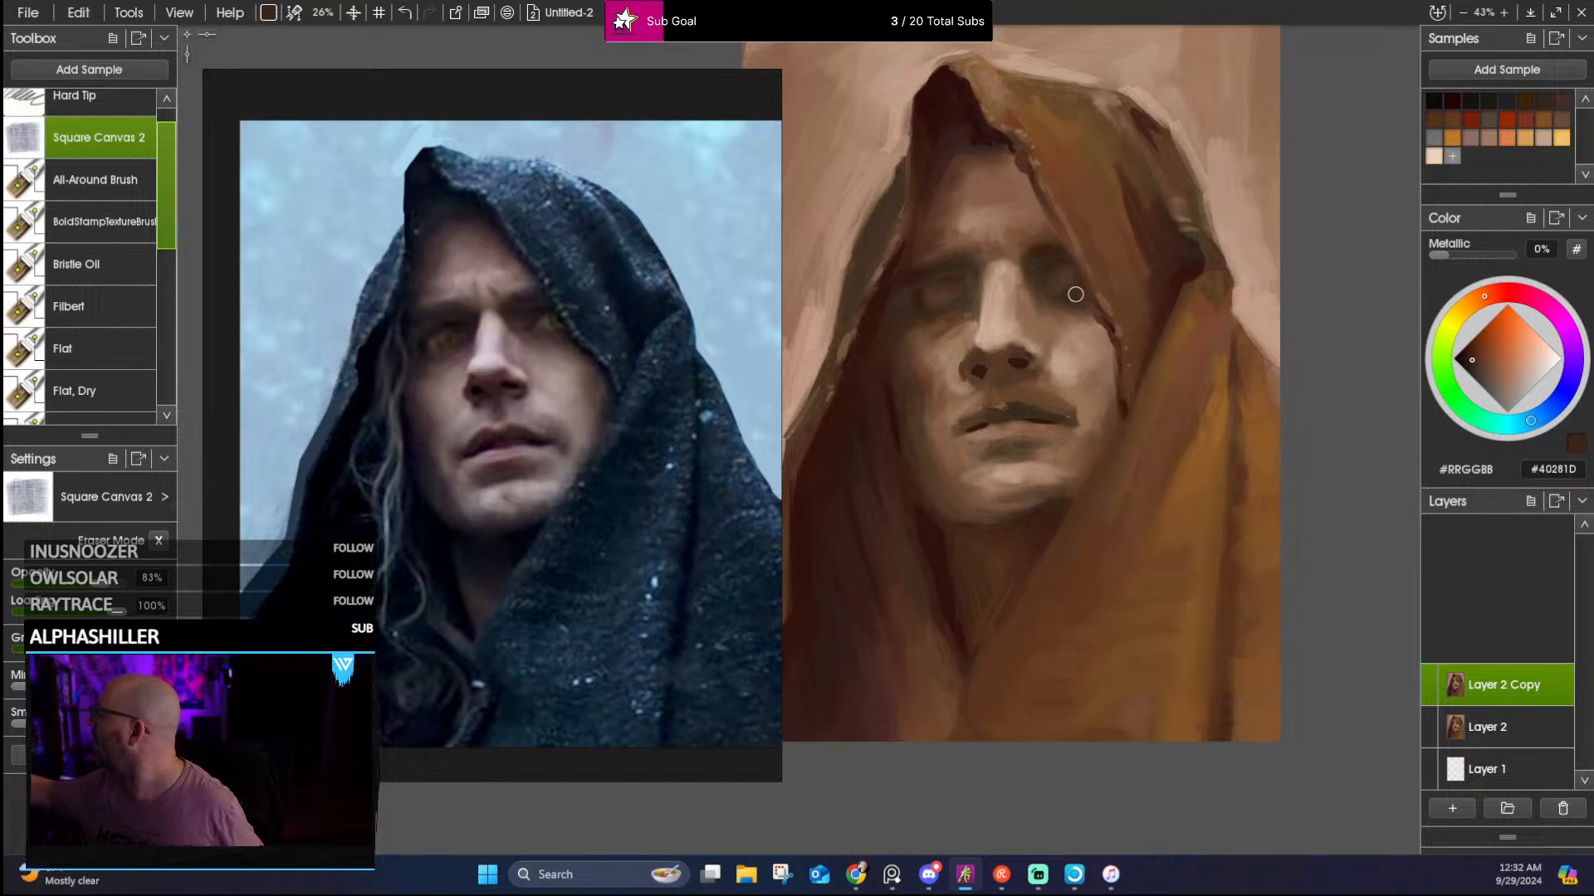
alt+click(1018, 280)
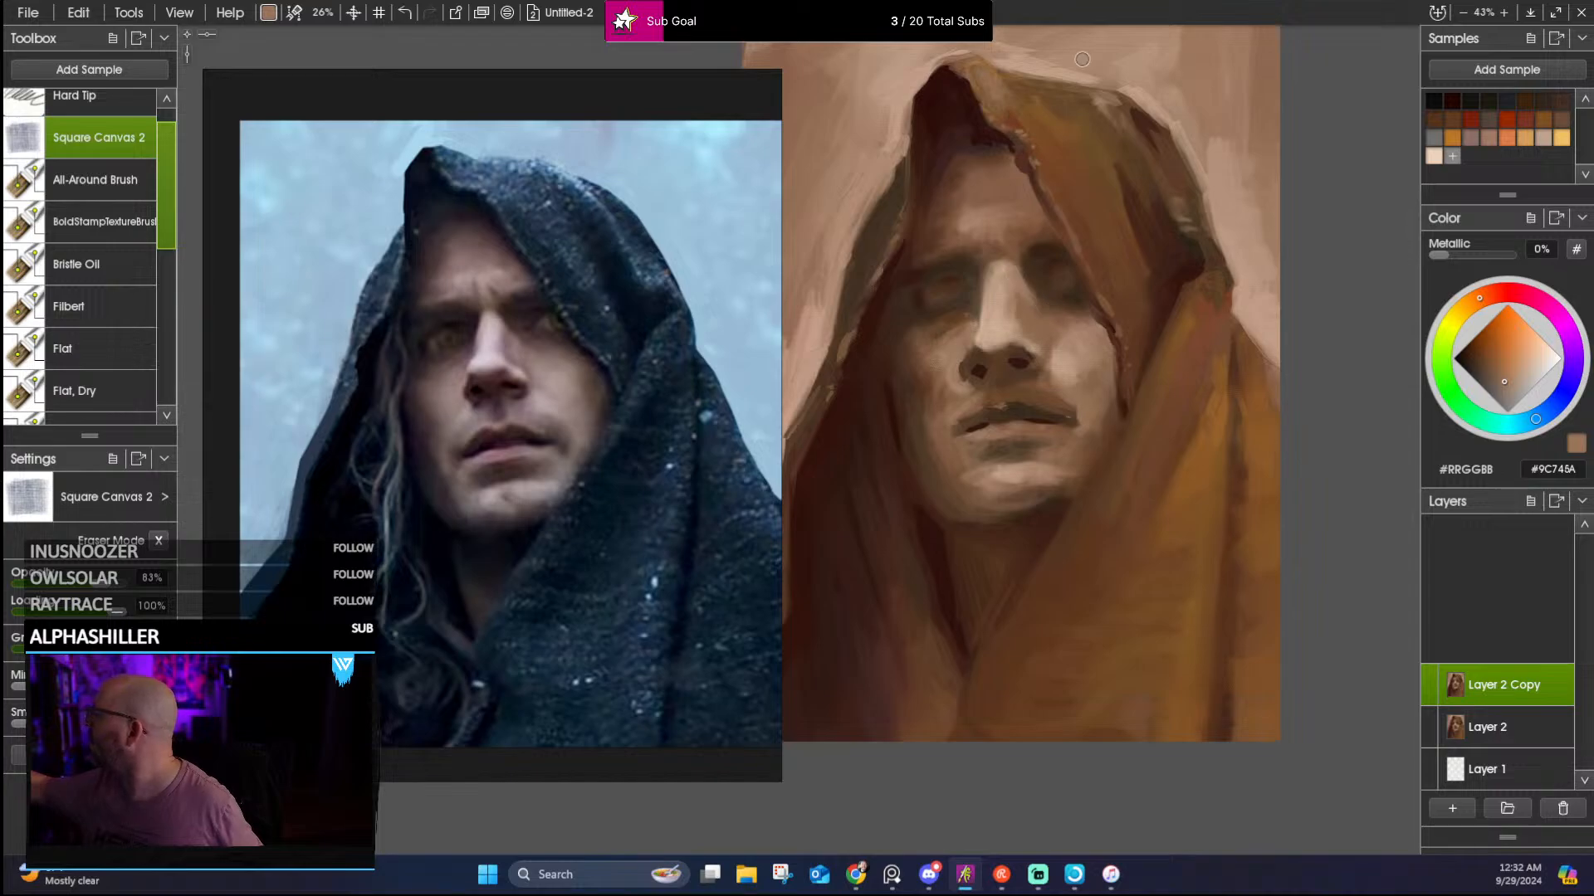
alt+click(1039, 287)
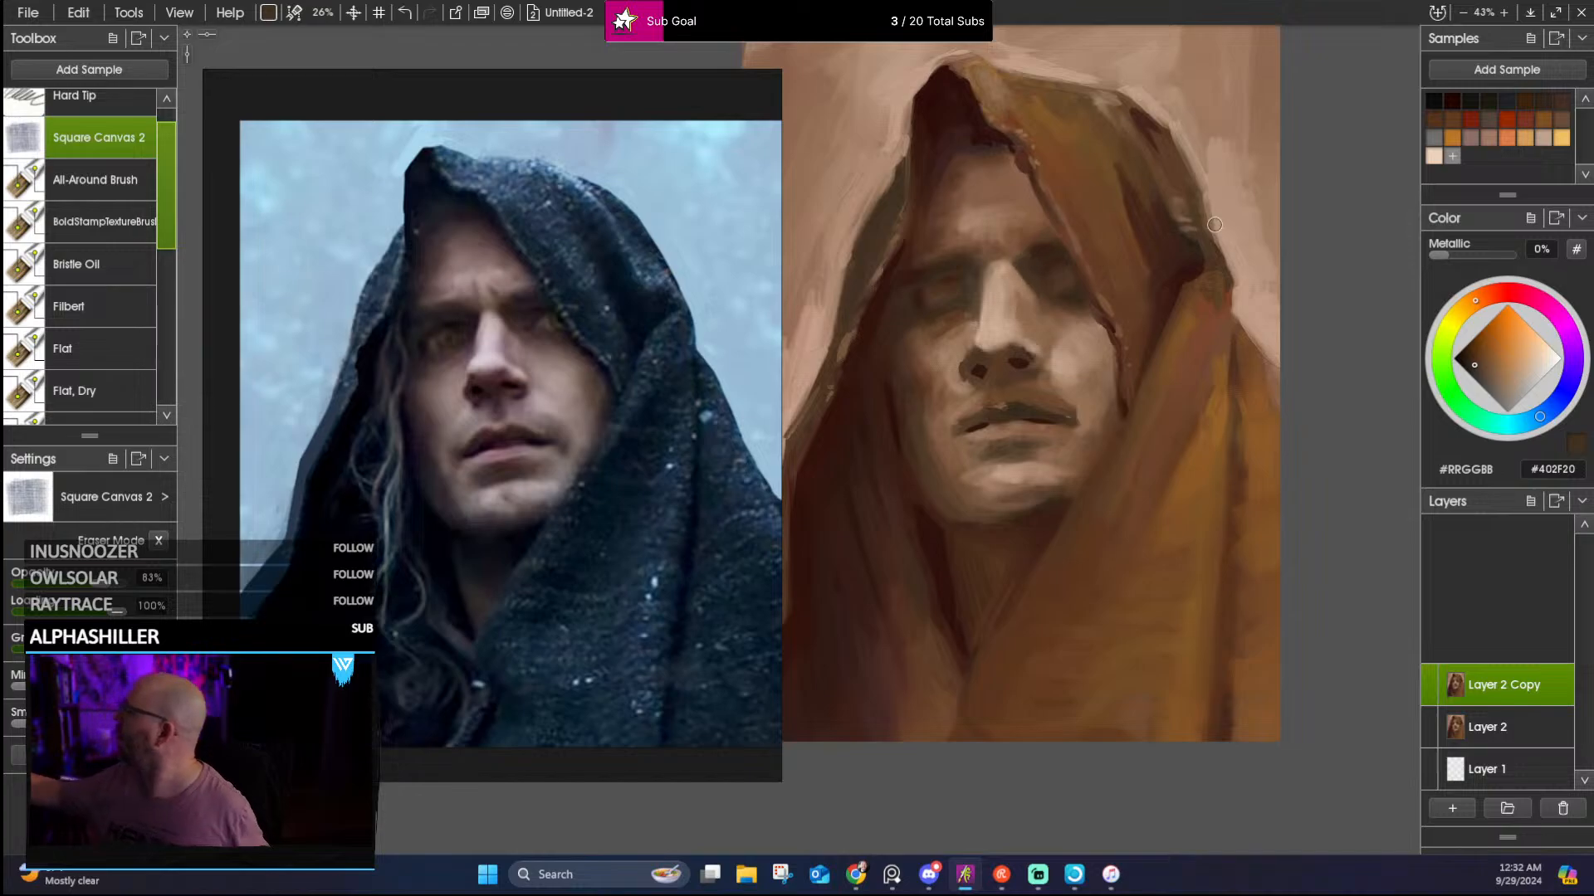
alt+click(1033, 290)
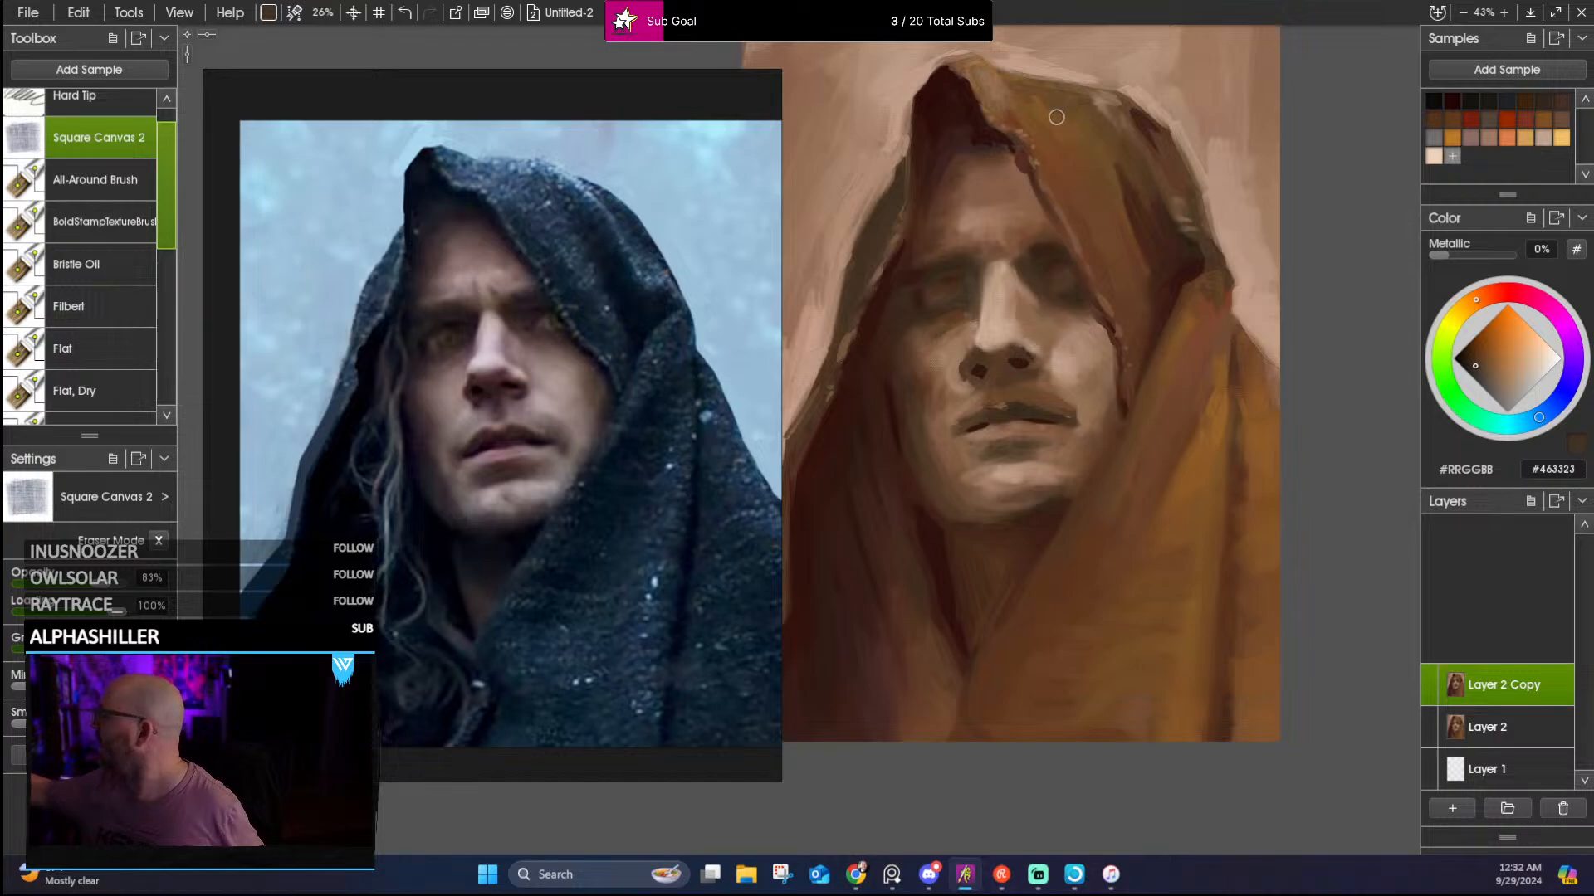
alt+click(1047, 309)
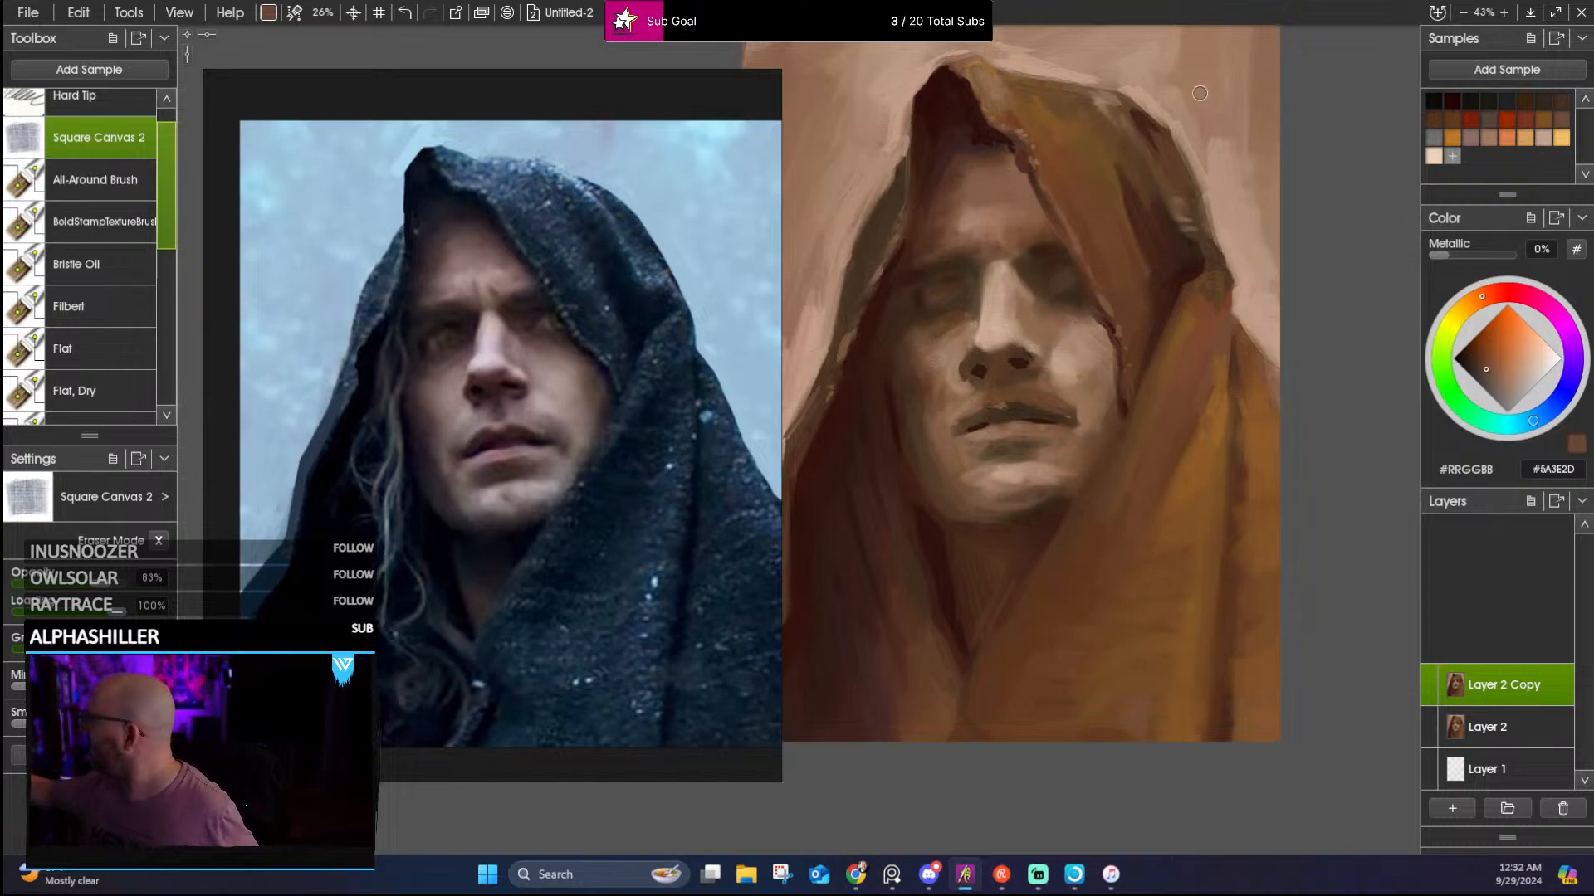
Darken the lids and sockets of both eyes with sampled browns #4D3425, #41281C, #352A1C and #37291C
alt+click(926, 291)
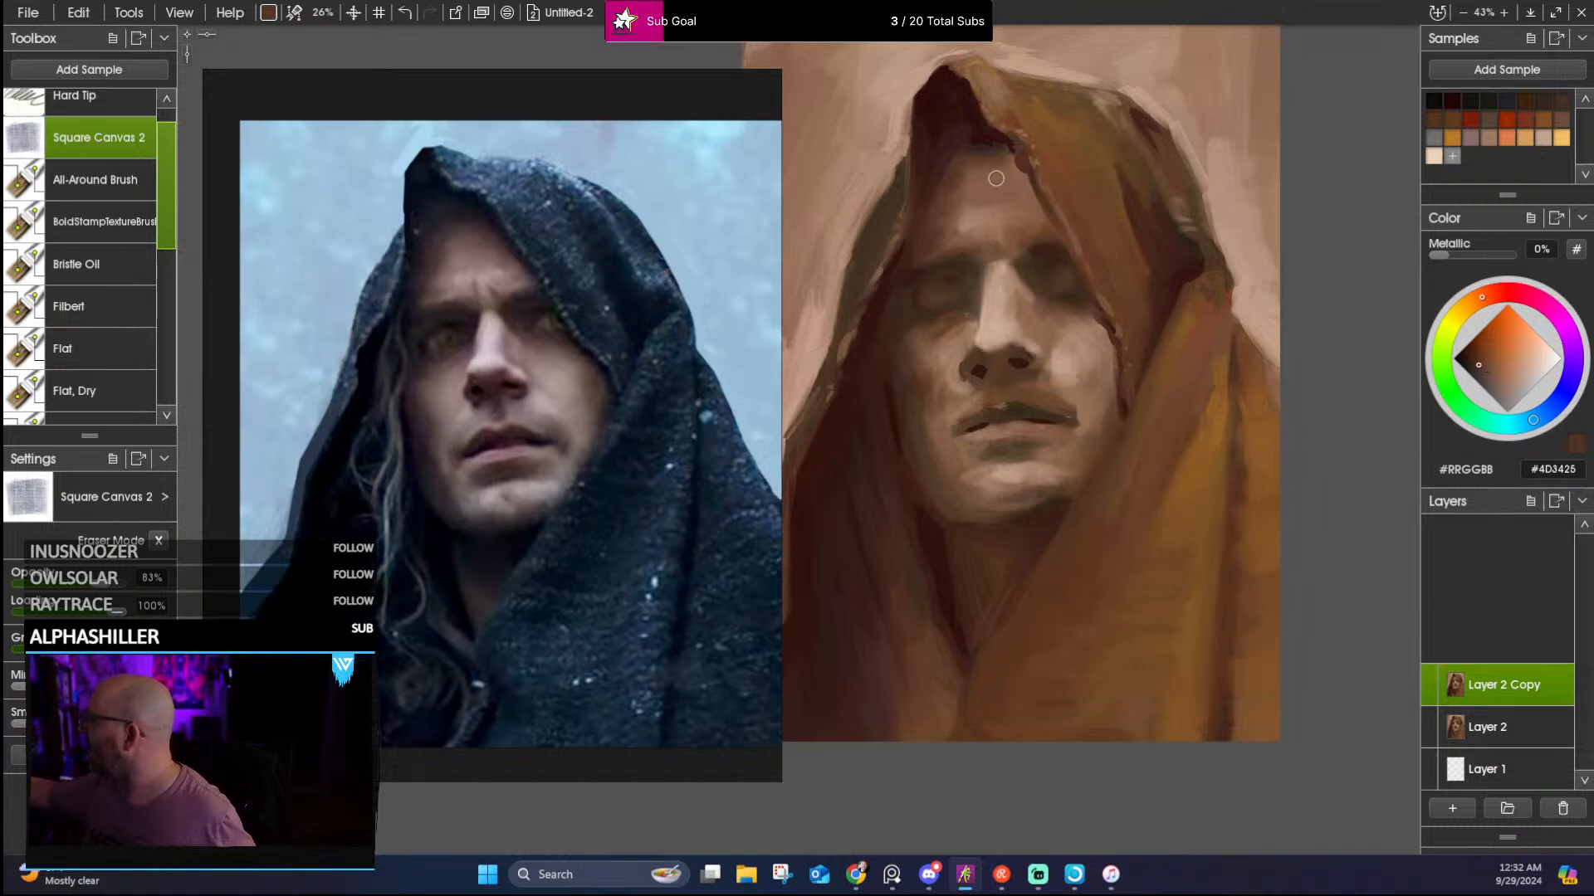
alt+click(933, 295)
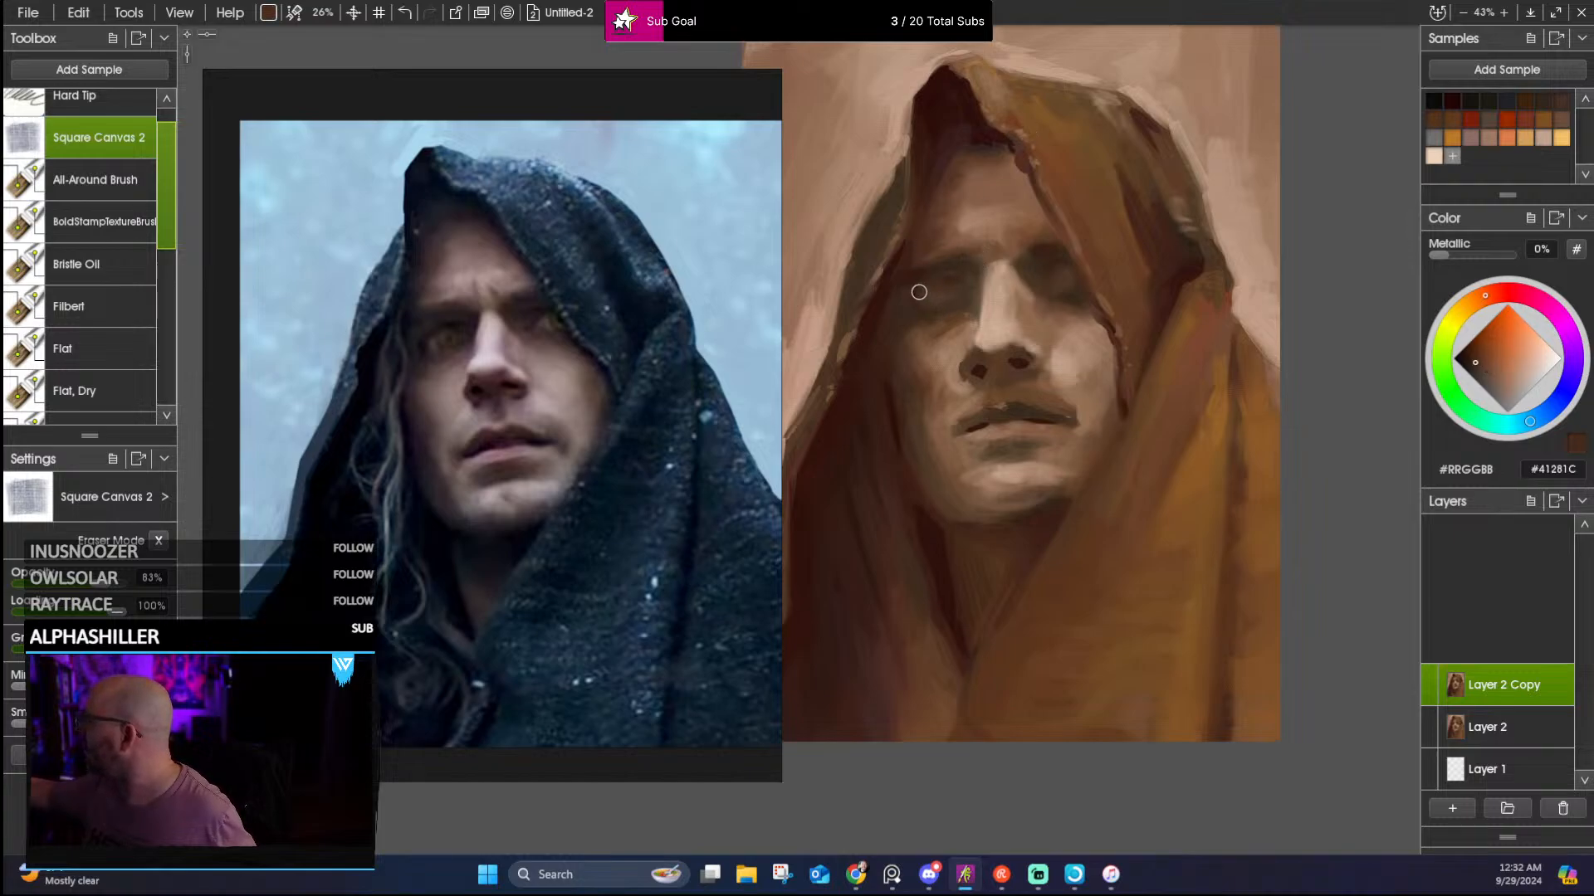
alt+click(1068, 300)
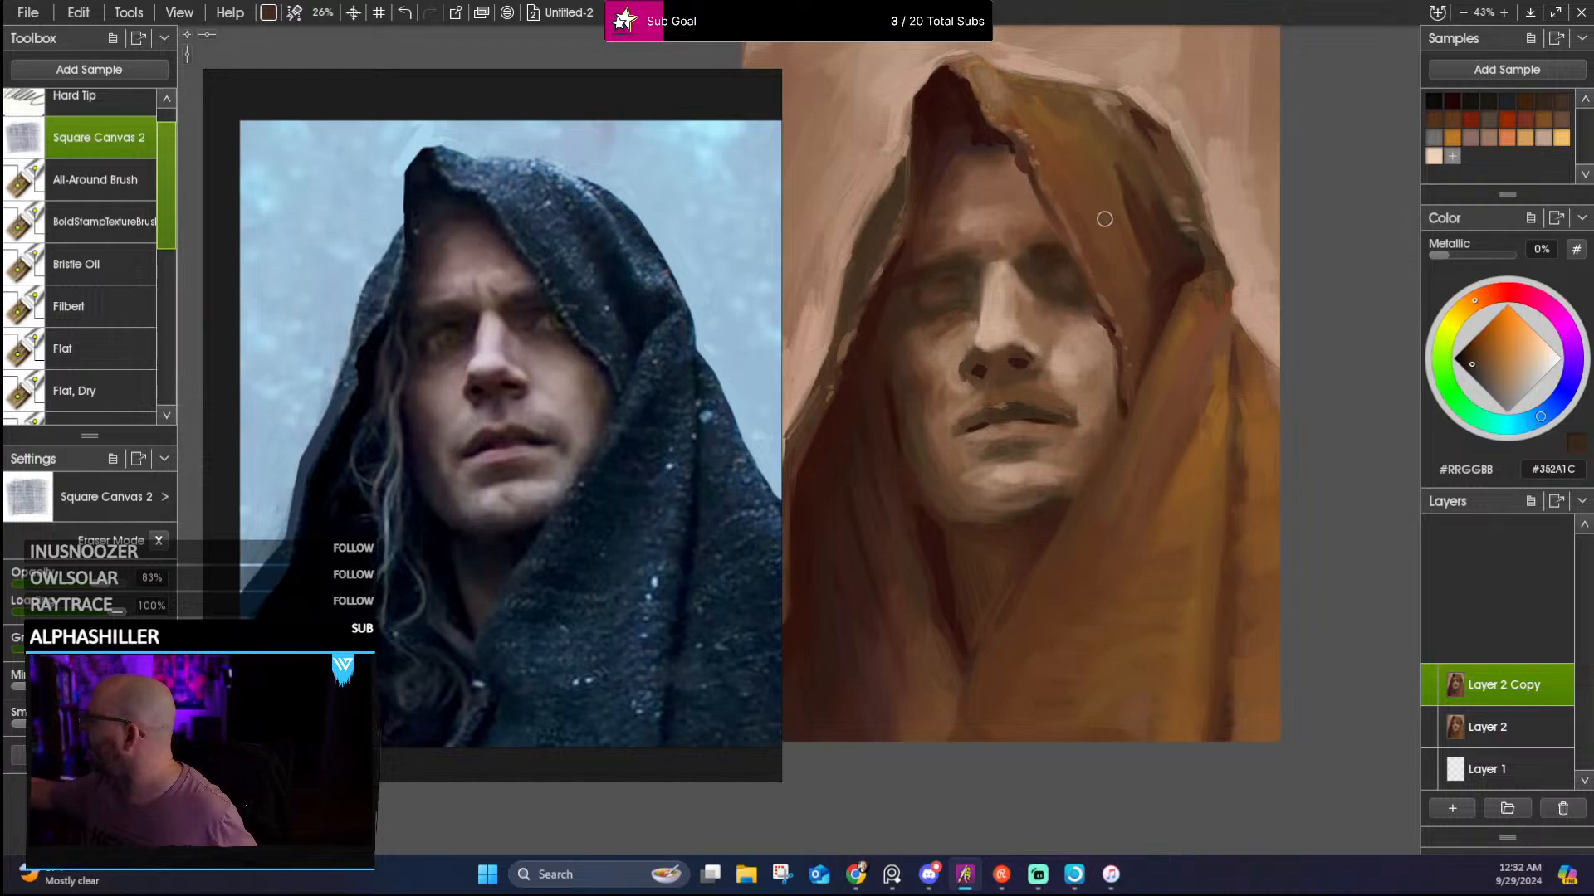
alt+click(971, 264)
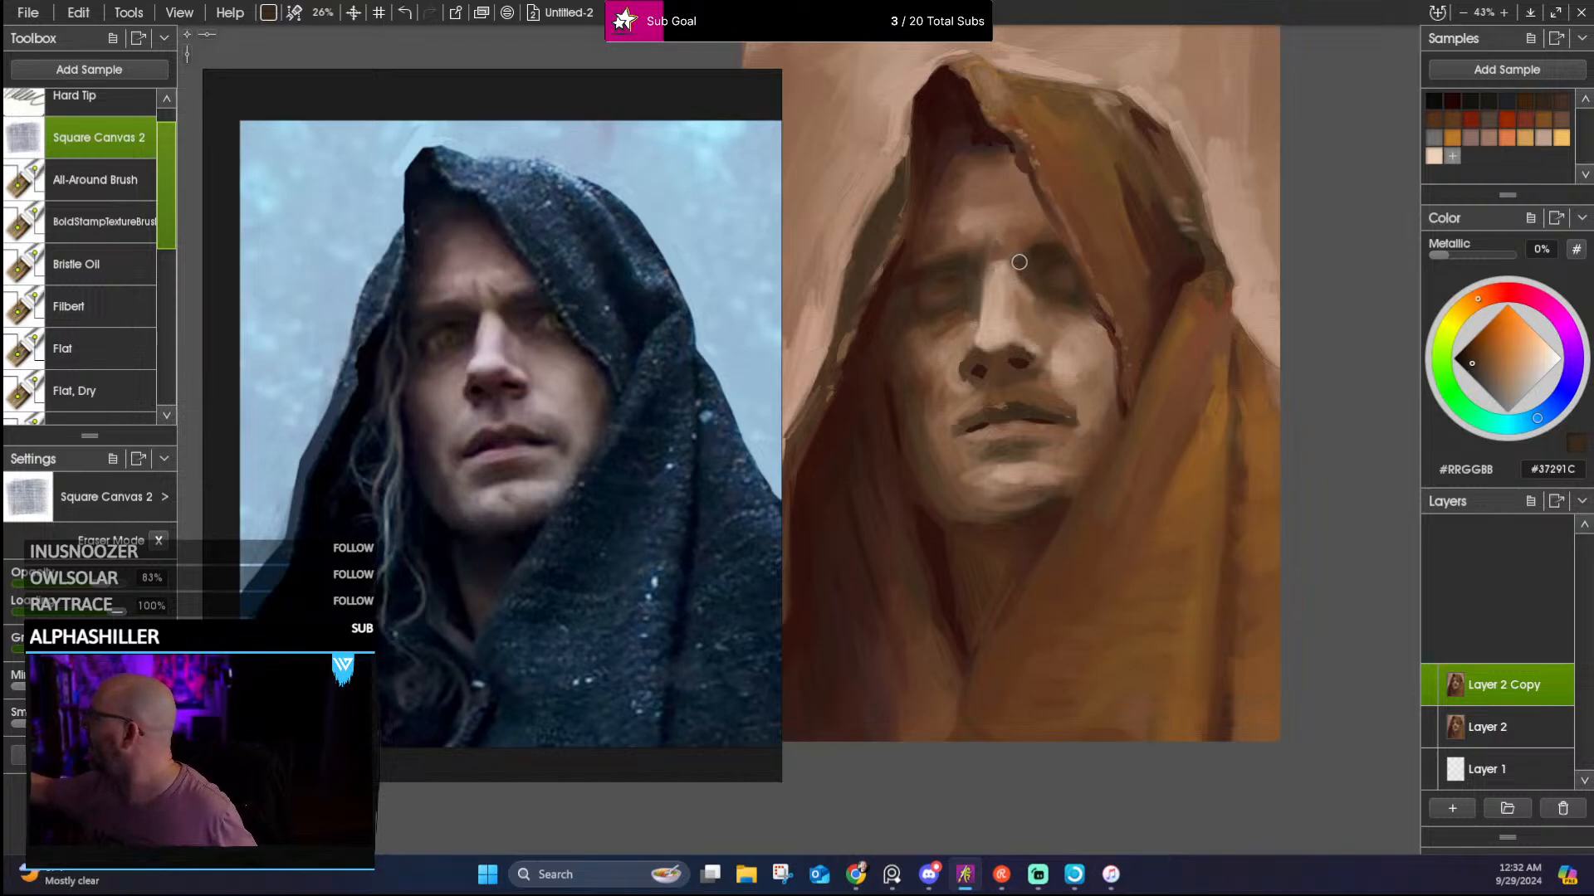
Refine the nose bridge and the area under the shadow-side eye with sampled tones #724F39, #C3A48B, #876148, #694C36 and #694A2C
alt+click(1005, 259)
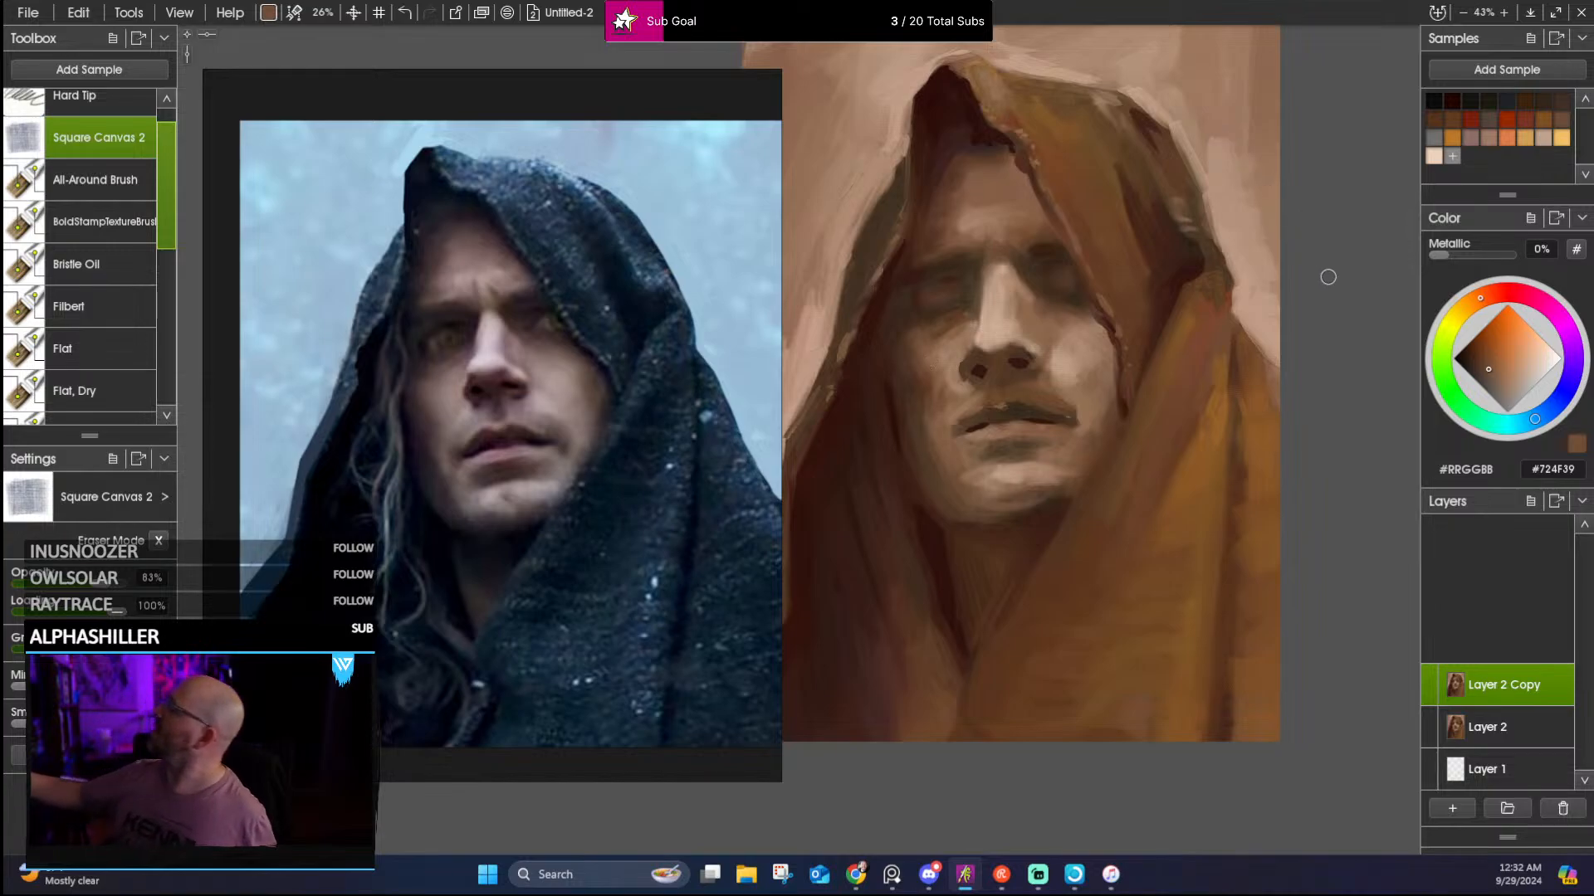
alt+click(987, 332)
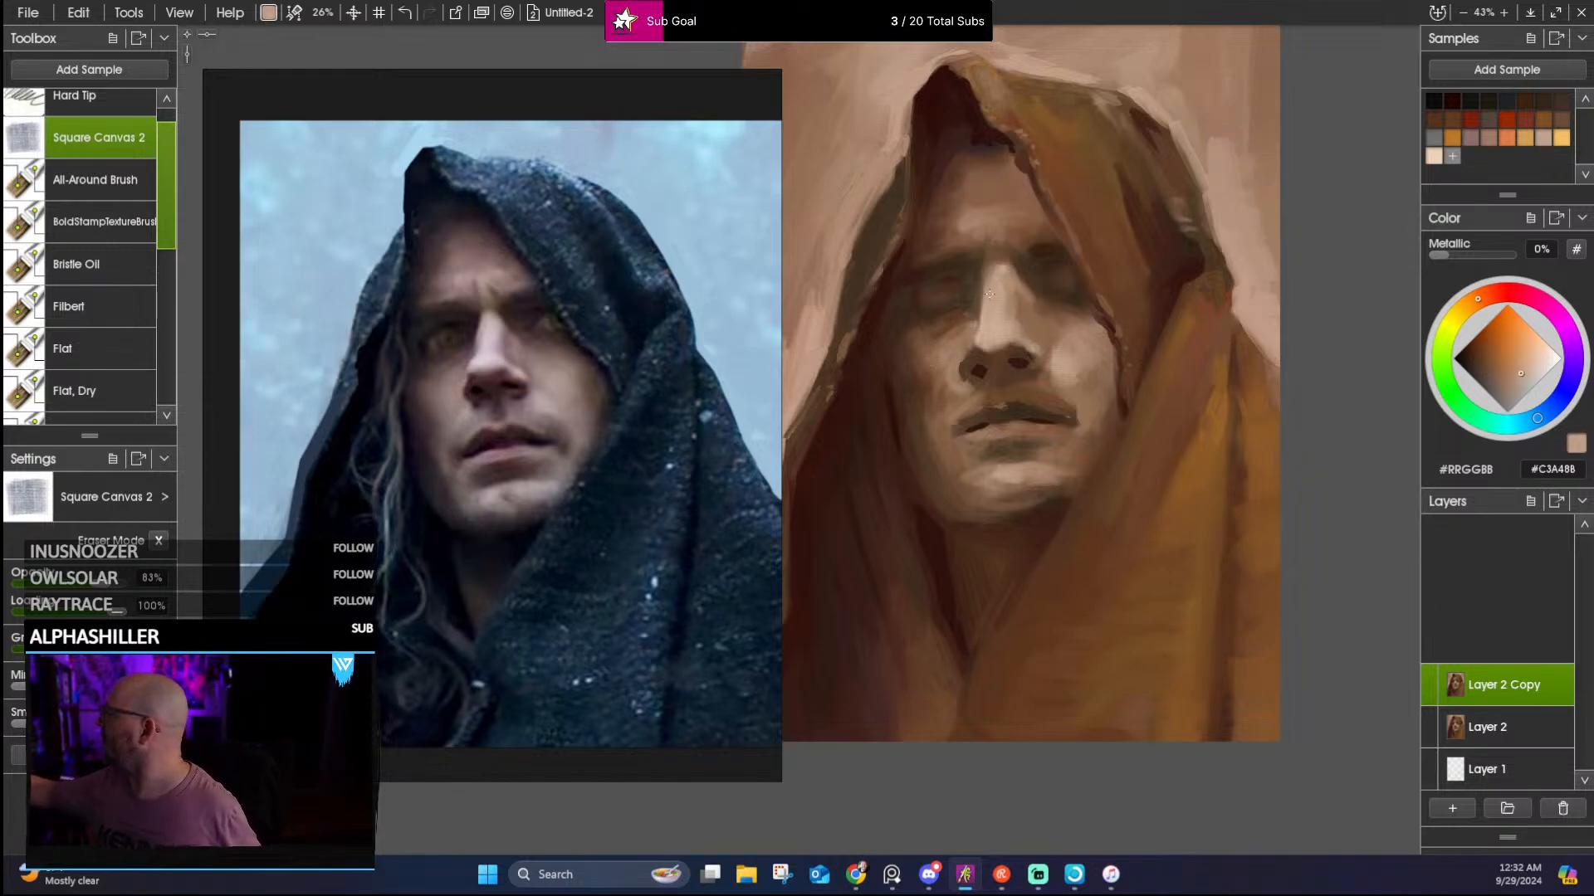
alt+click(958, 341)
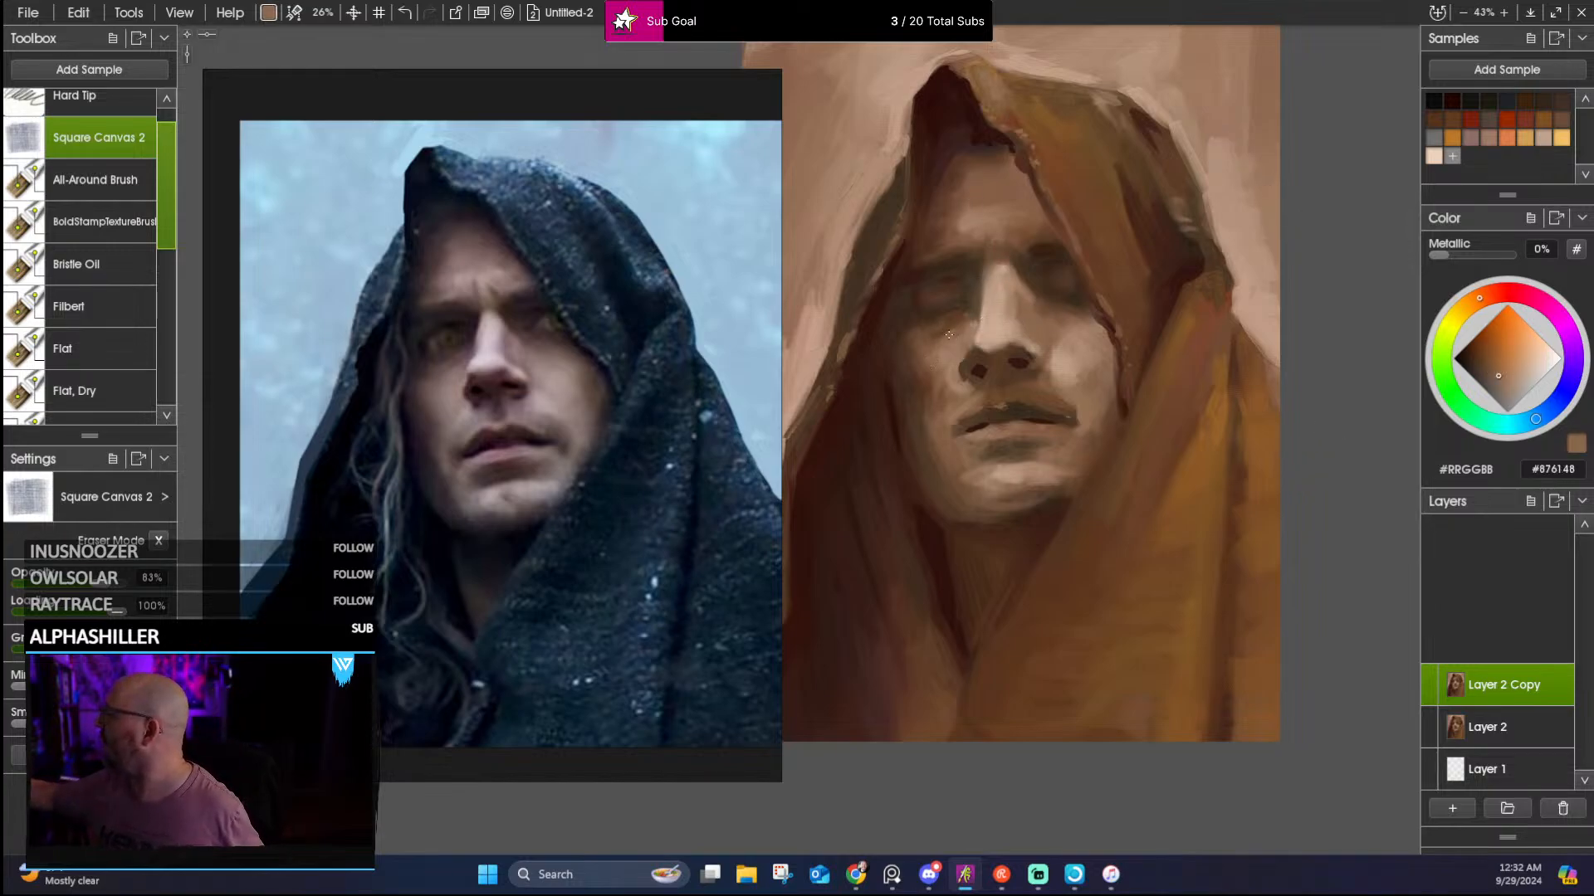
alt+click(960, 317)
alt+click(975, 296)
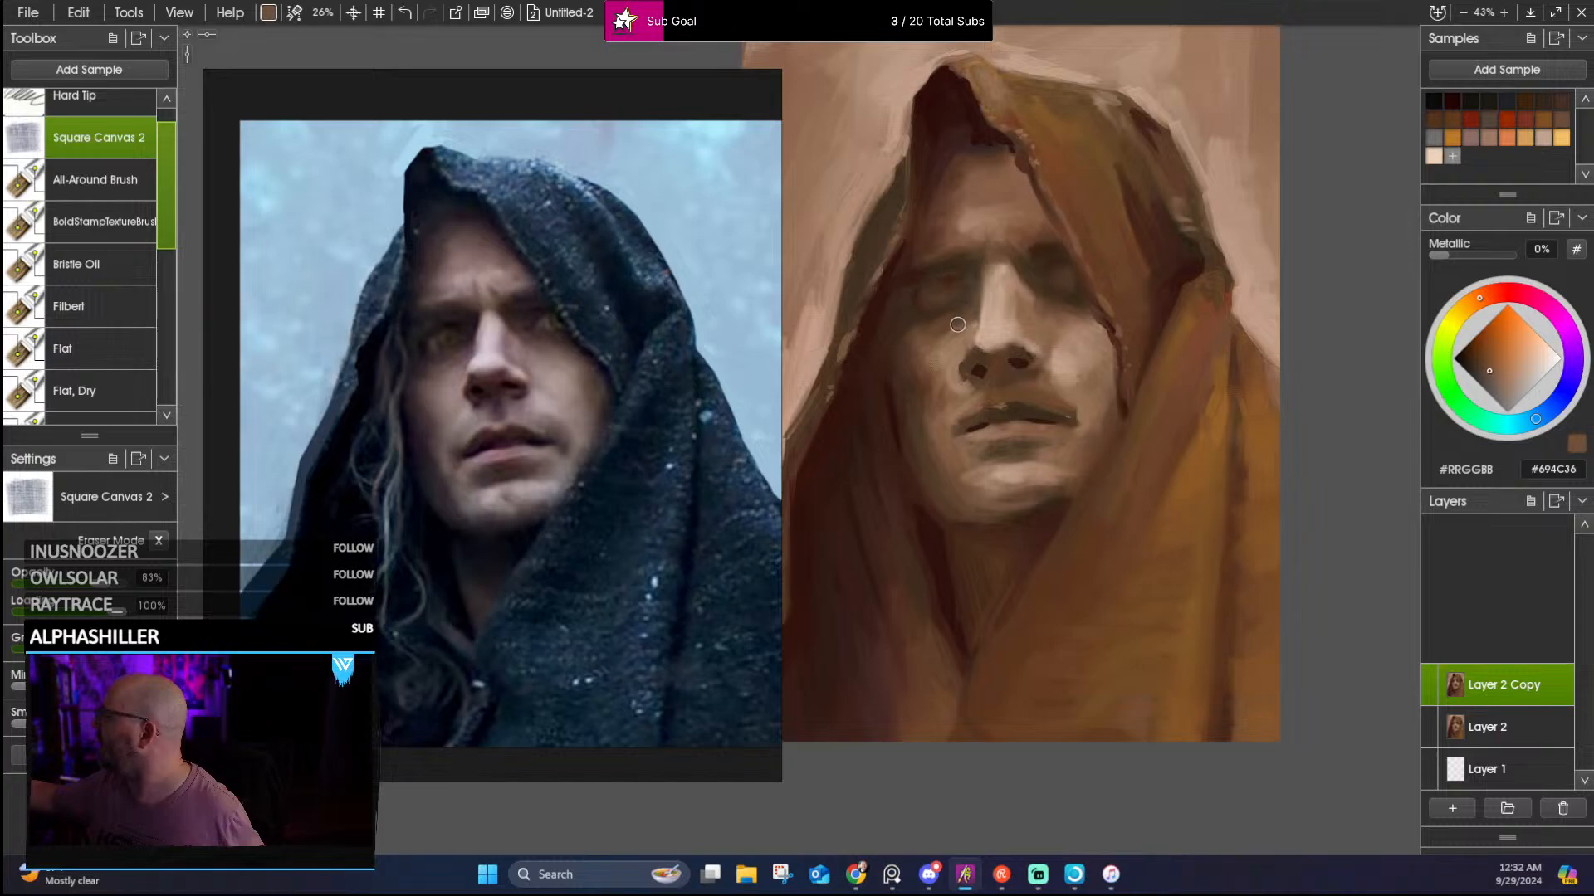
alt+click(961, 325)
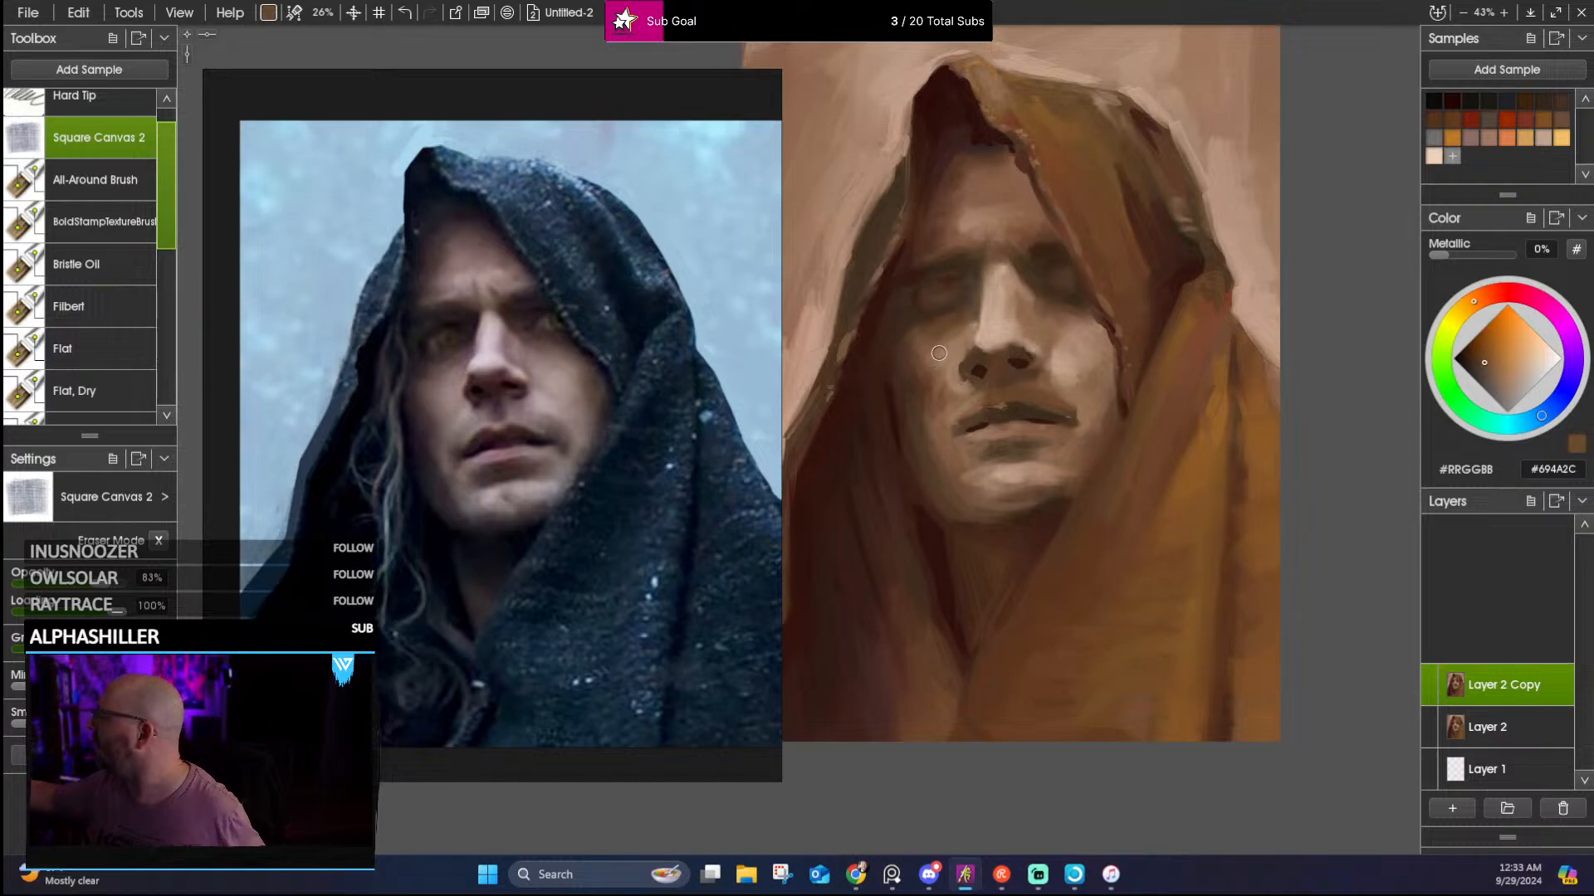
Shape the shadow-side cheek and its edge against the hood with sampled tones #A17F66, #463021, #2F1410 and #38160E
alt+click(940, 357)
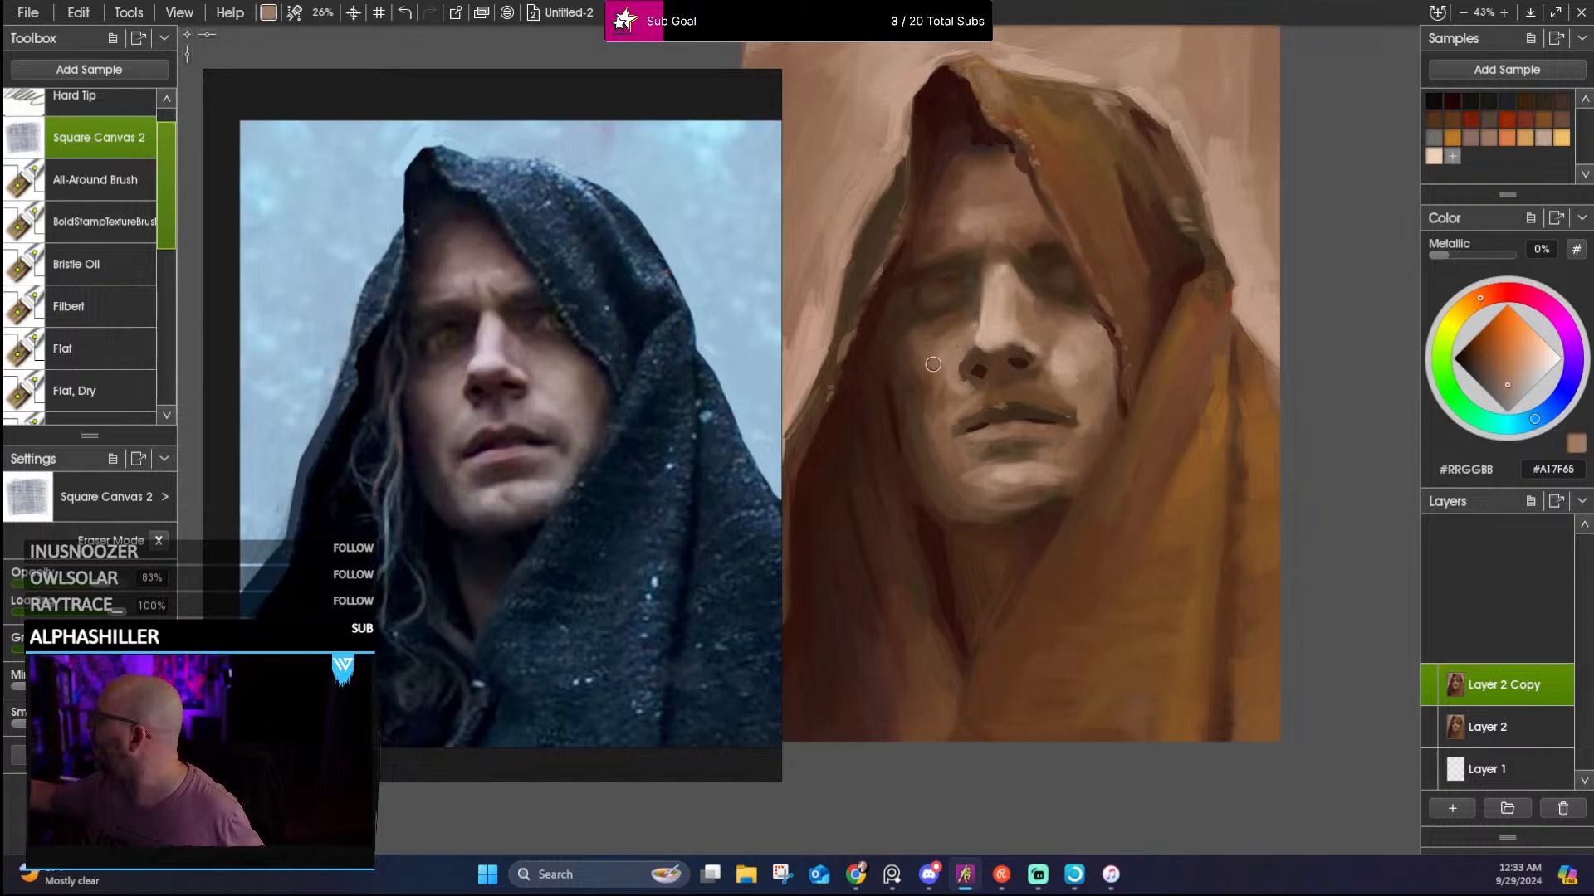
alt+click(918, 402)
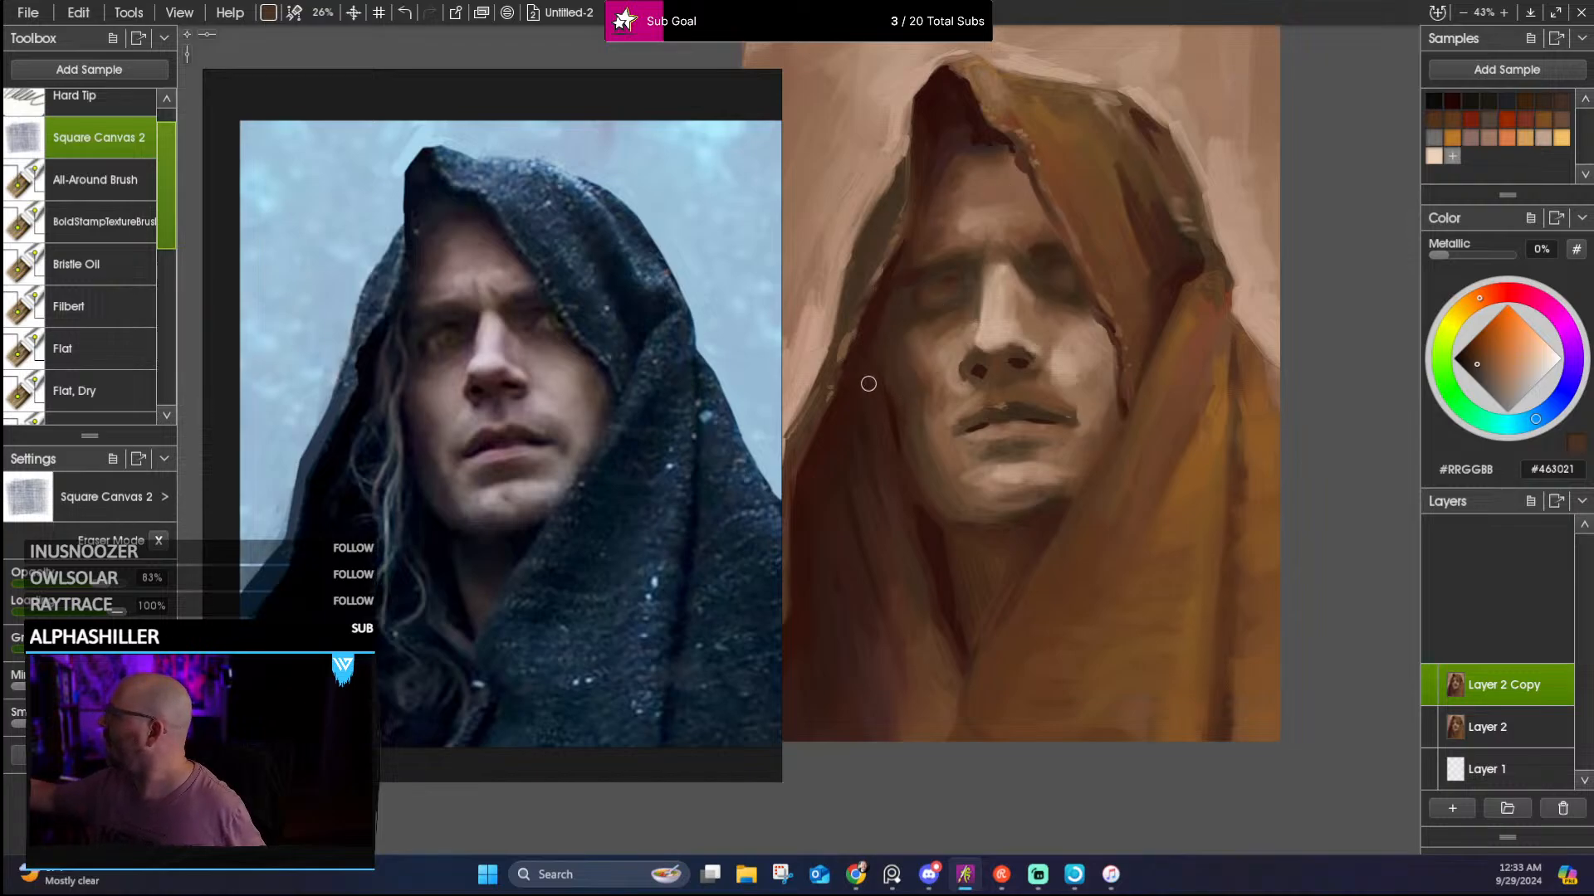
alt+click(885, 342)
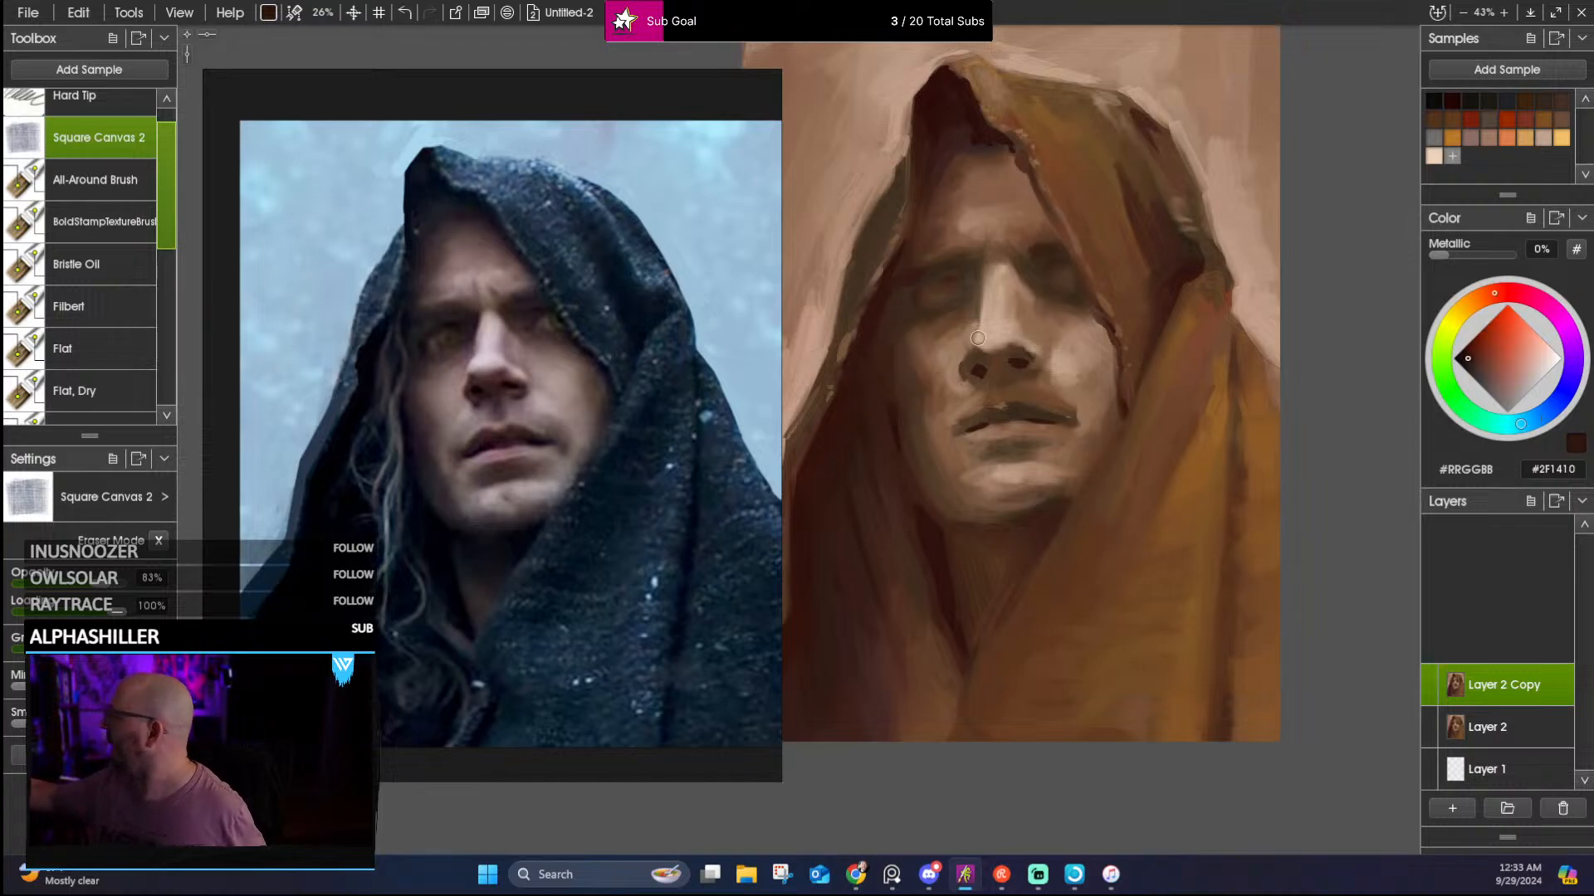
alt+click(892, 283)
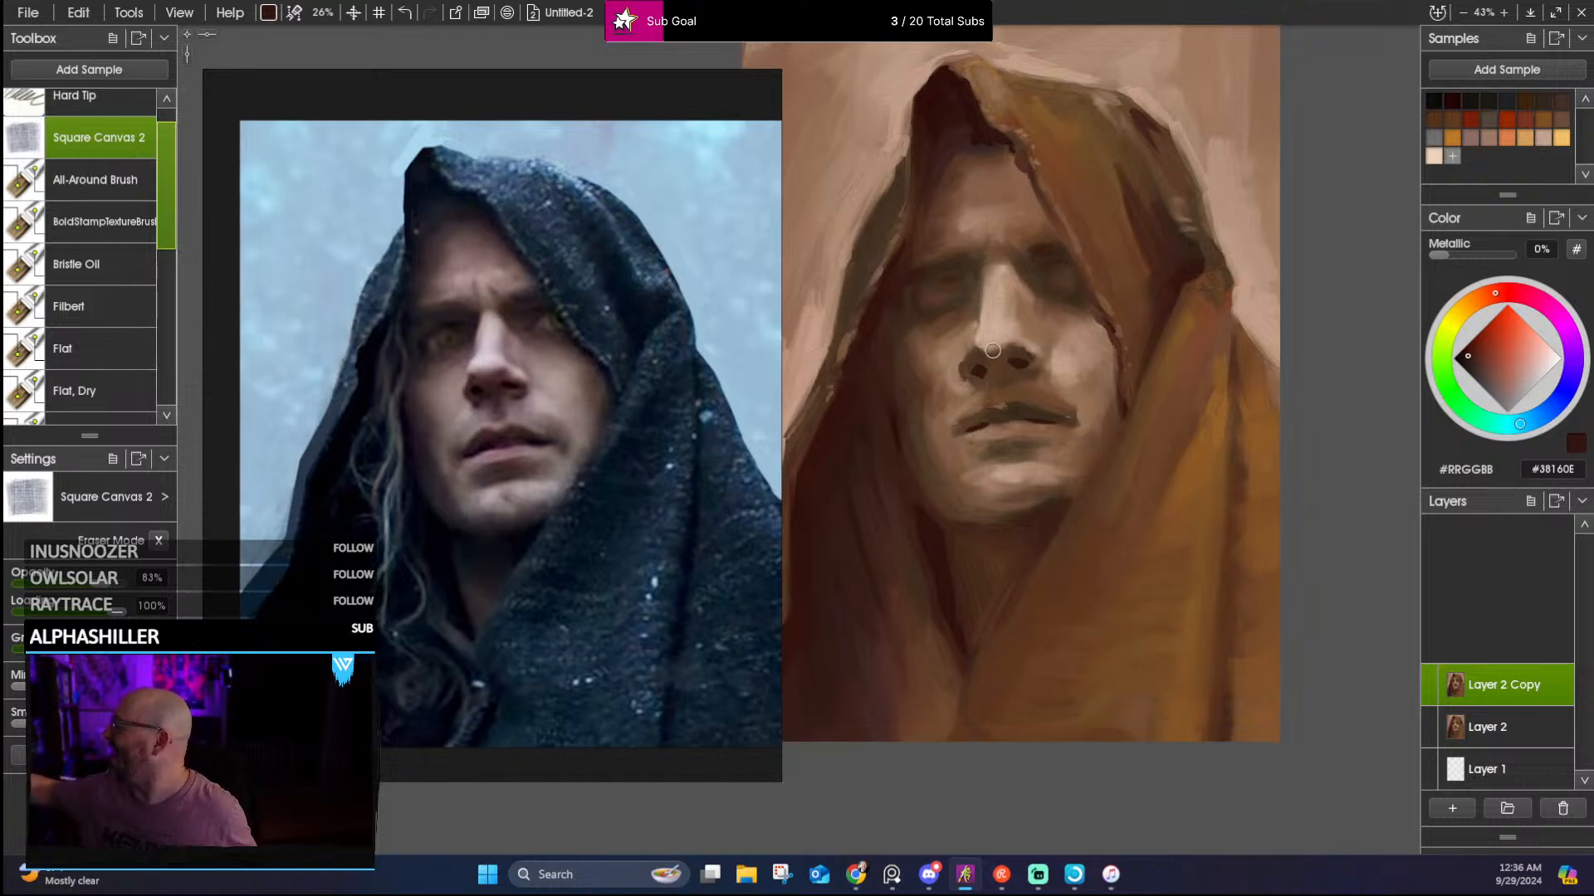
Refine the nostril, the side of the nose bridge and the shadow beneath the nose with sampled tones #443122, #8F6B52 and #5A3C25
alt+click(972, 367)
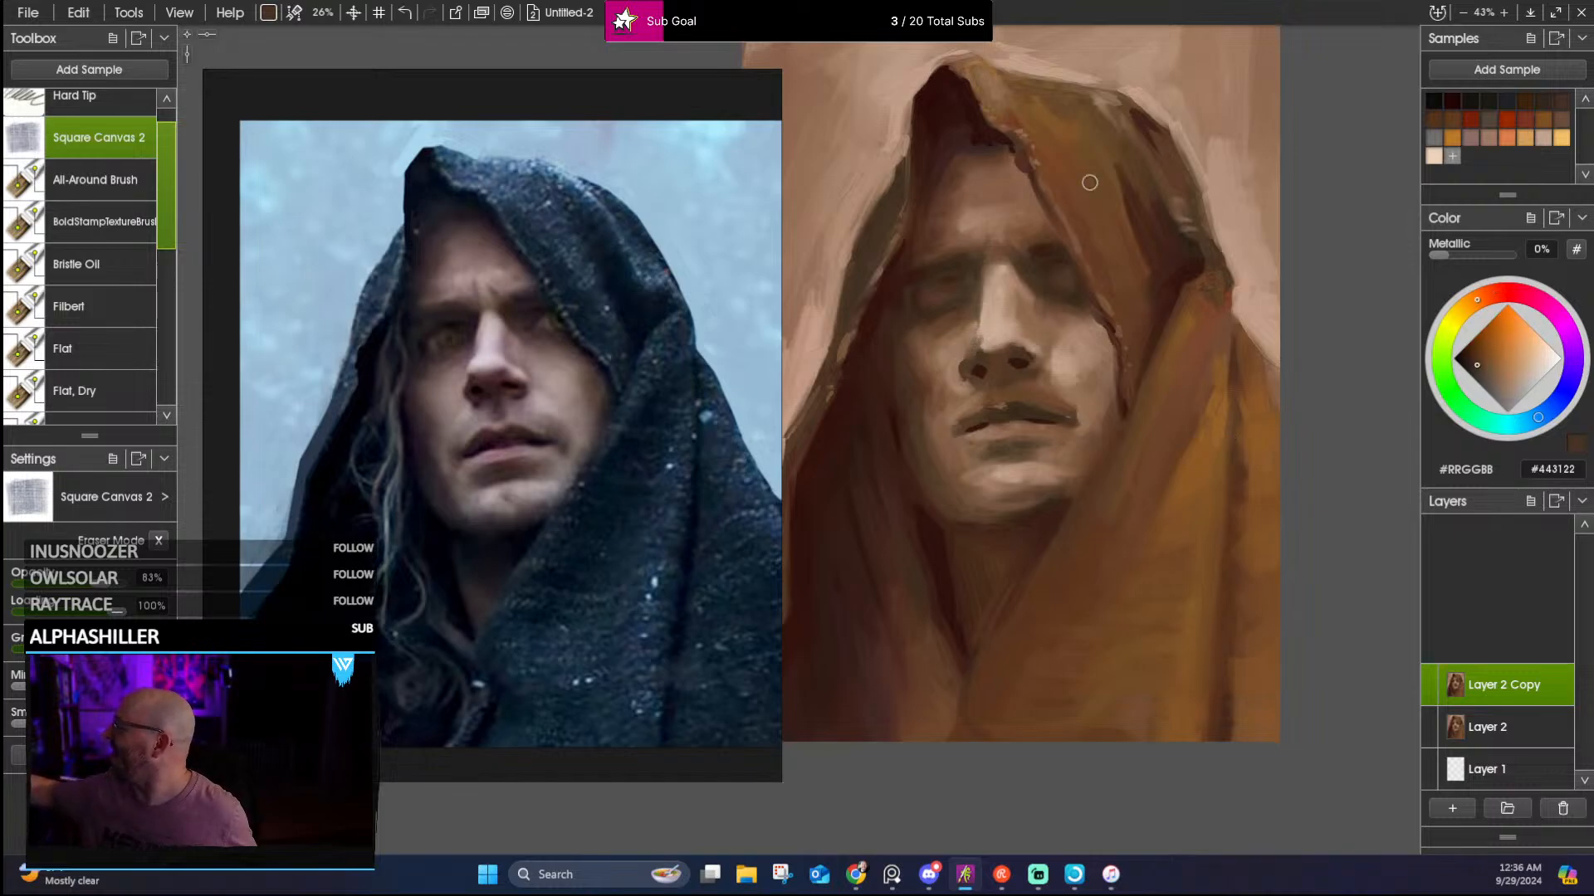
alt+click(1027, 294)
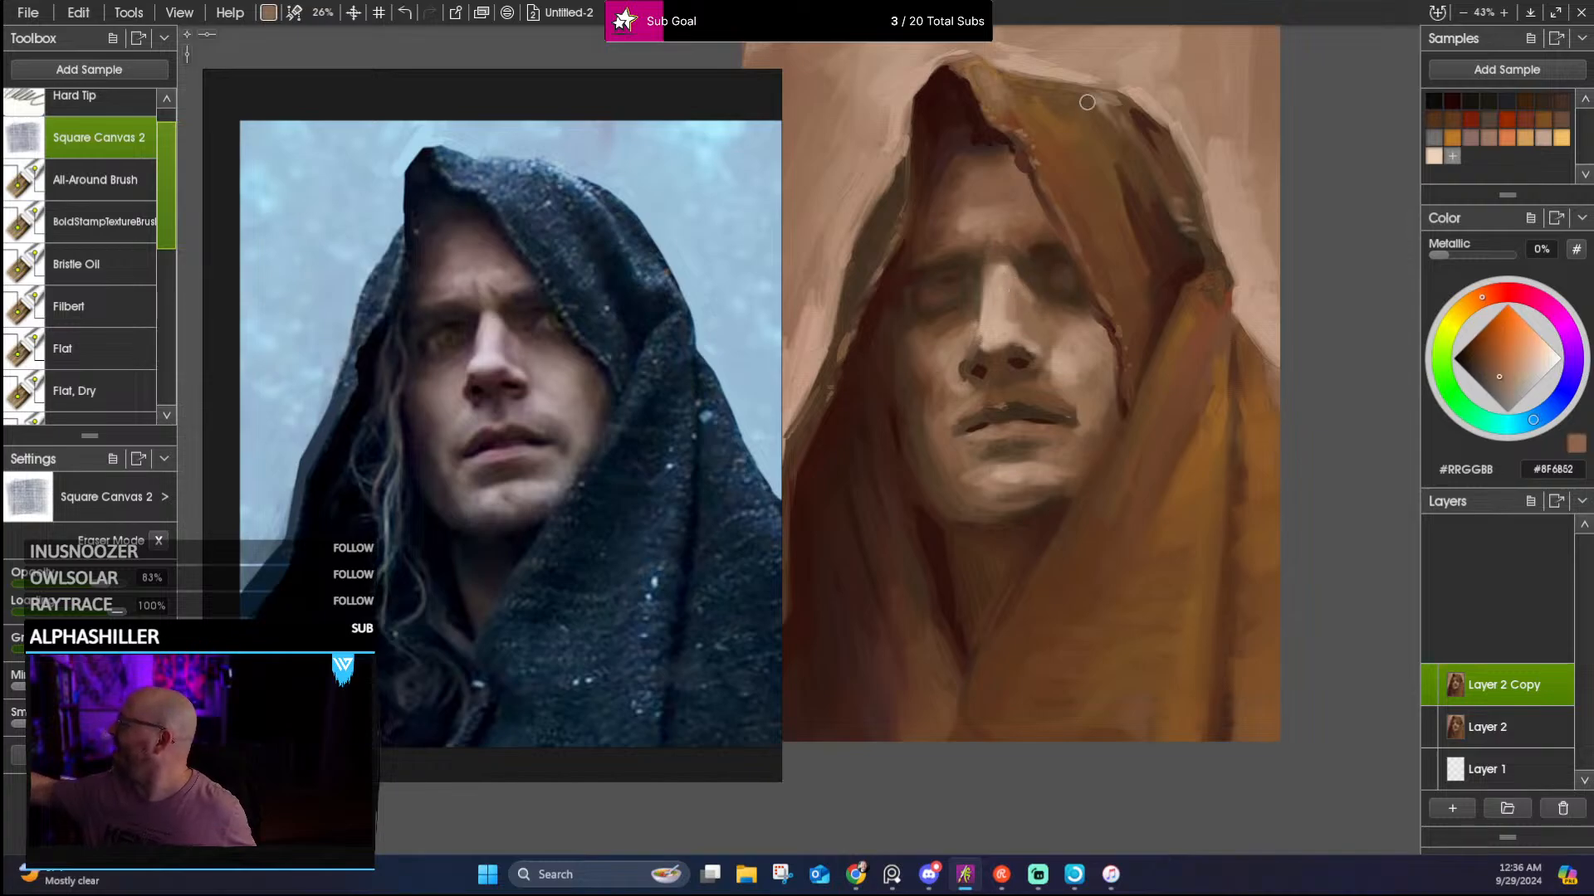
alt+click(1034, 290)
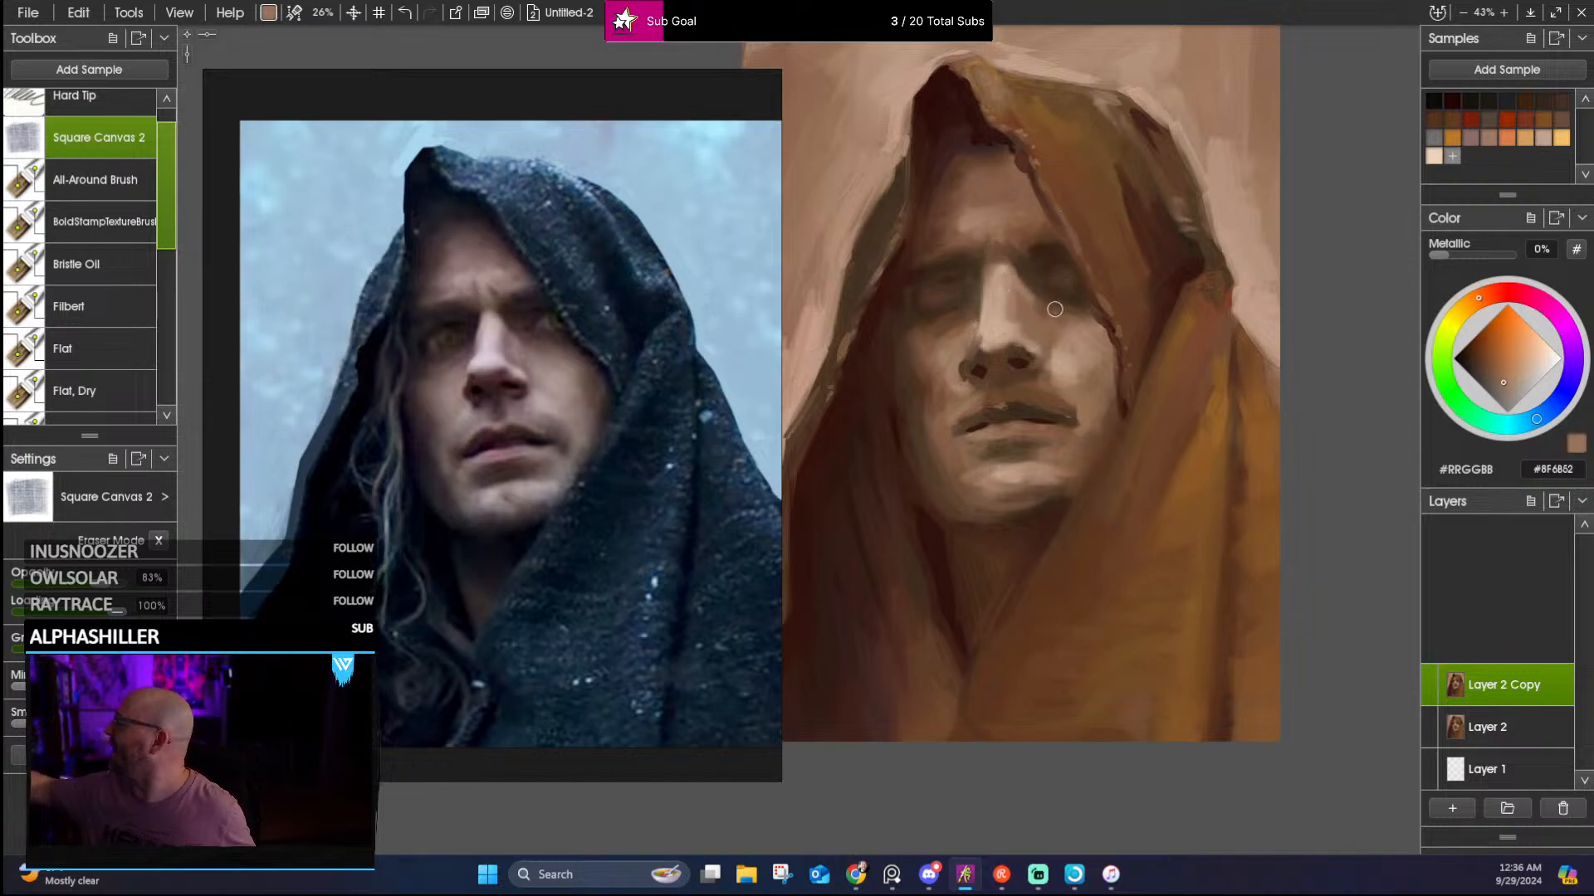
alt+click(994, 374)
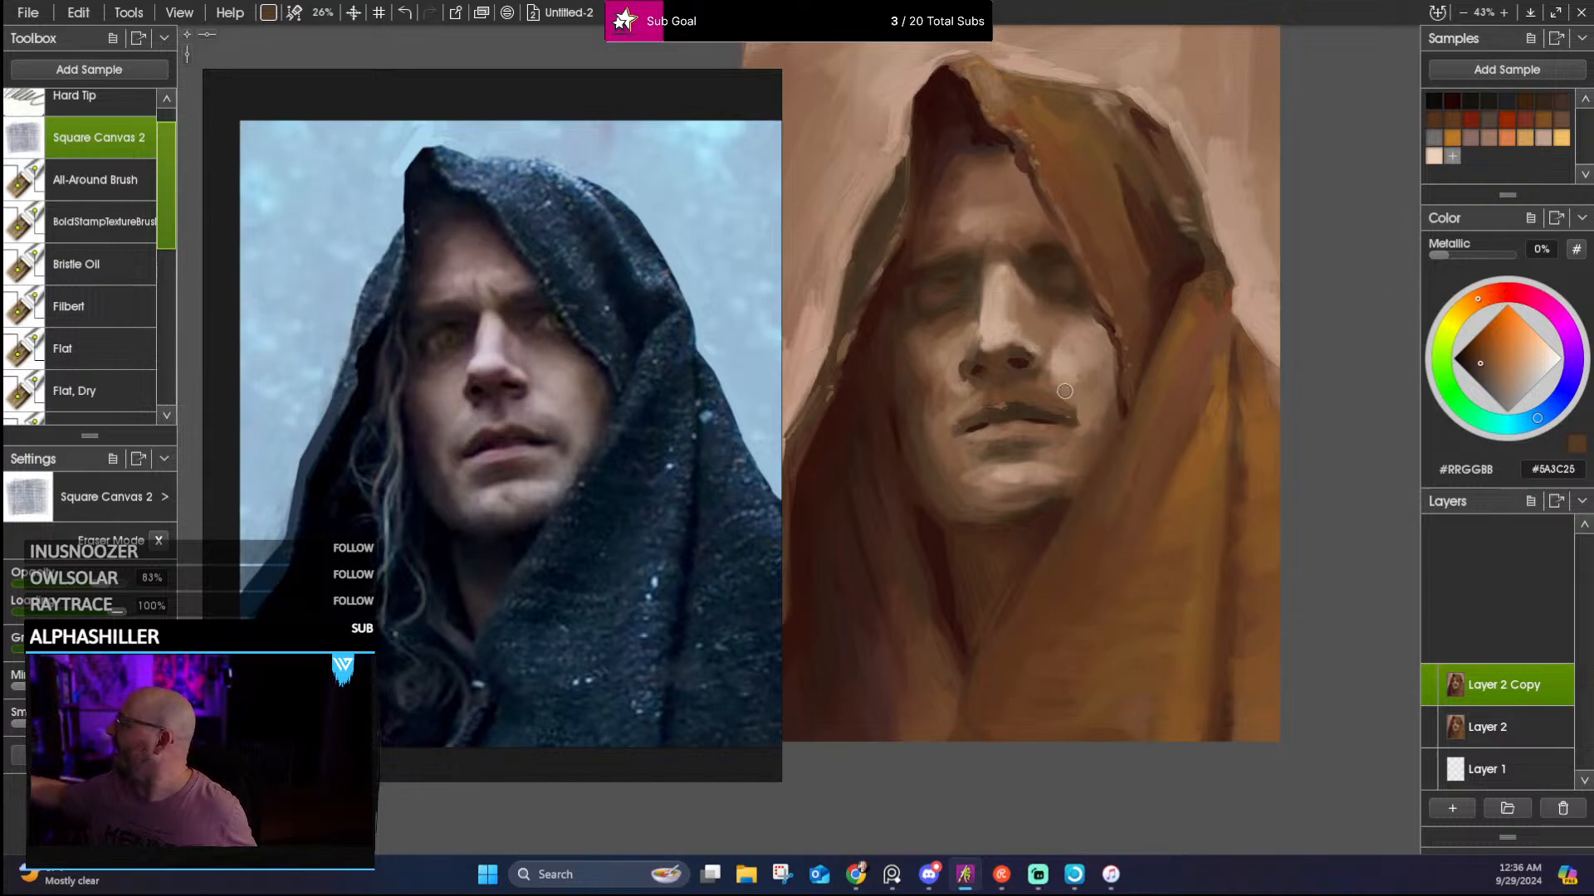
Tint the lower lip with a reddish-brown saved swatch and soften its edge with the sampled skin tone #906D52
click(1540, 118)
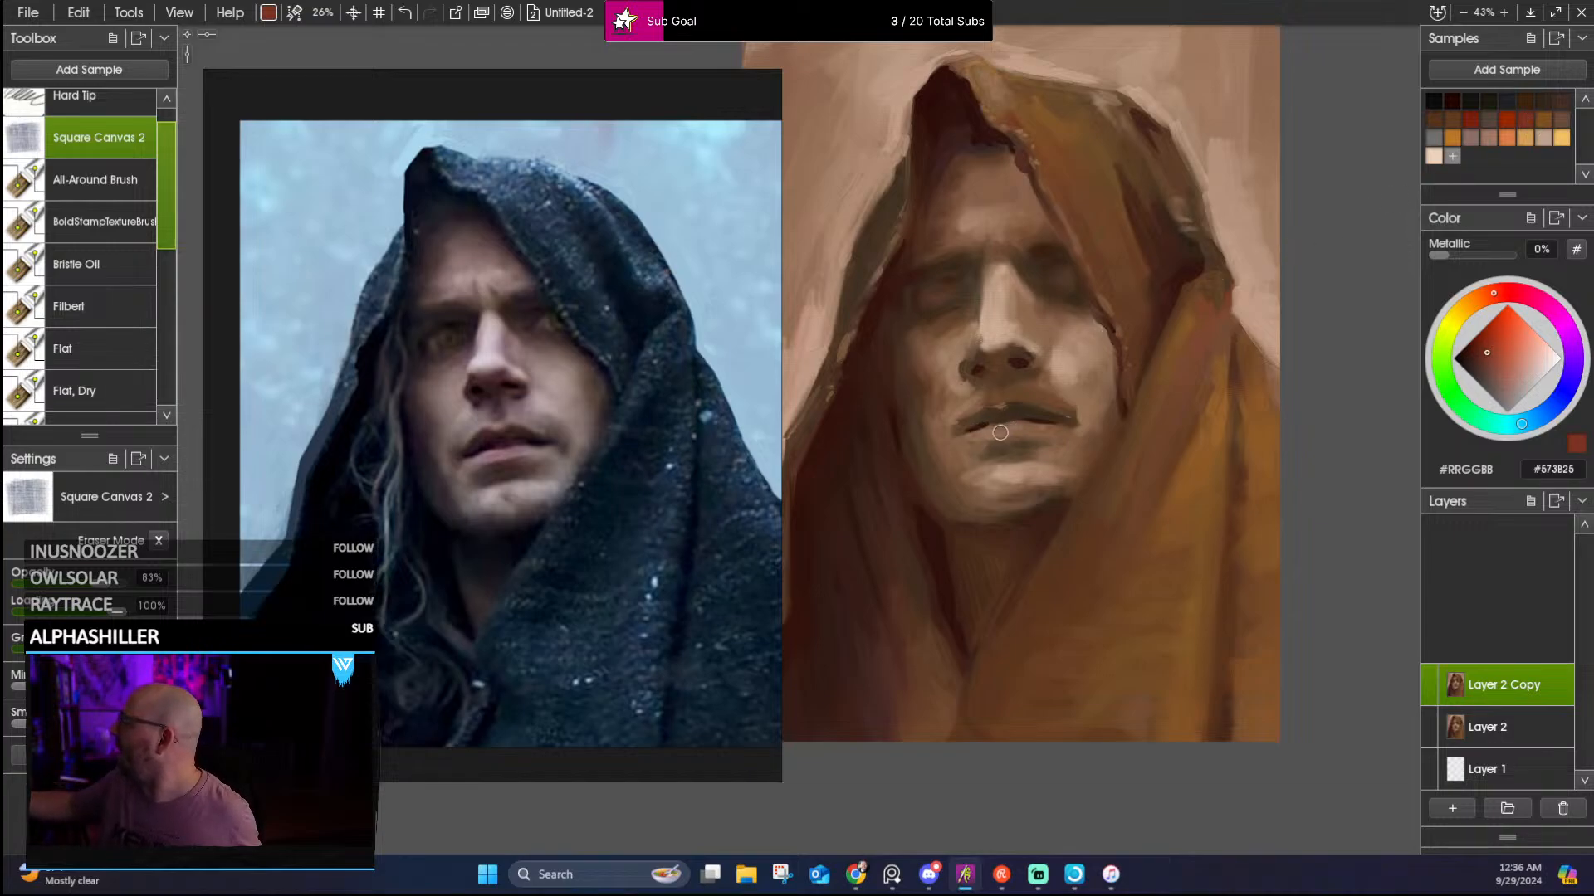
mouse_move(986, 433)
mouse_down()
mouse_move(1064, 426)
mouse_move(979, 437)
mouse_move(1039, 431)
mouse_up()
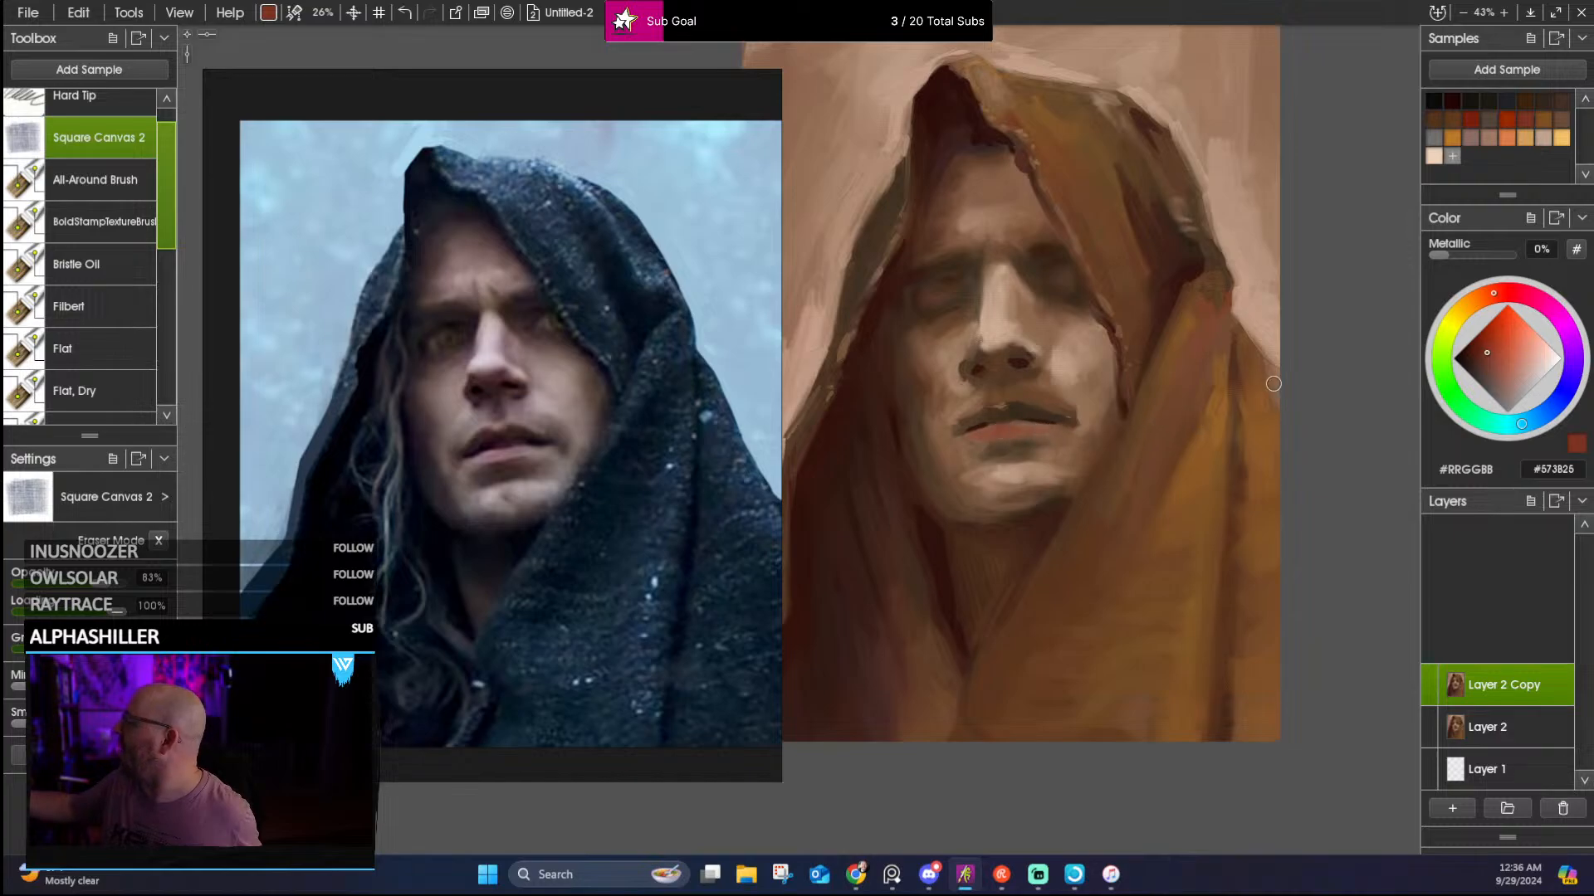
alt+click(1067, 379)
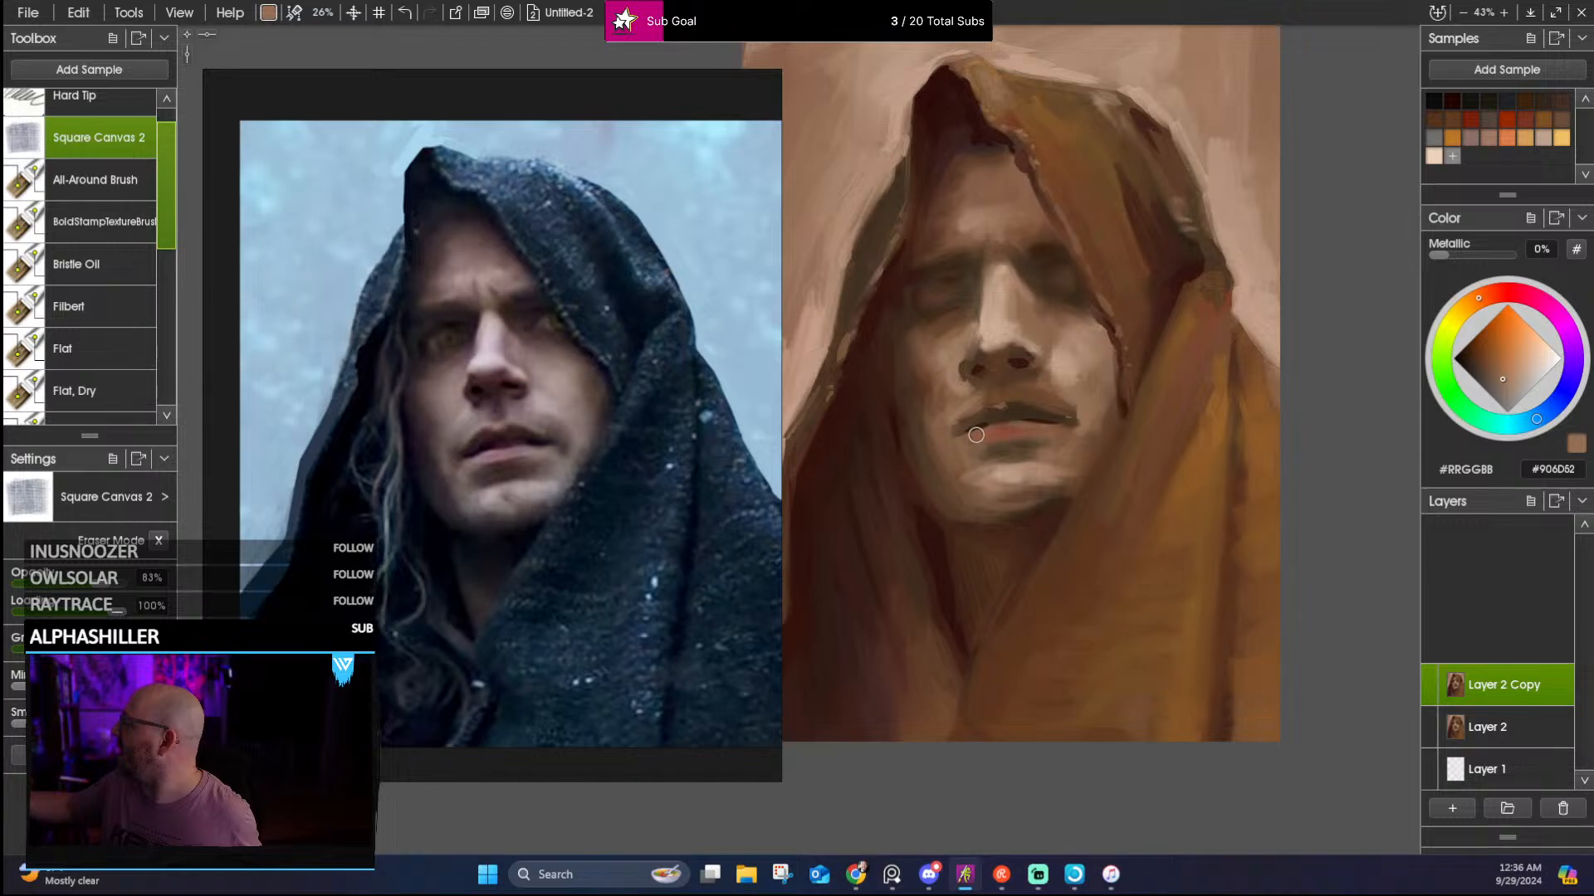
mouse_move(976, 434)
mouse_down()
mouse_move(1041, 432)
mouse_move(1014, 432)
mouse_up()
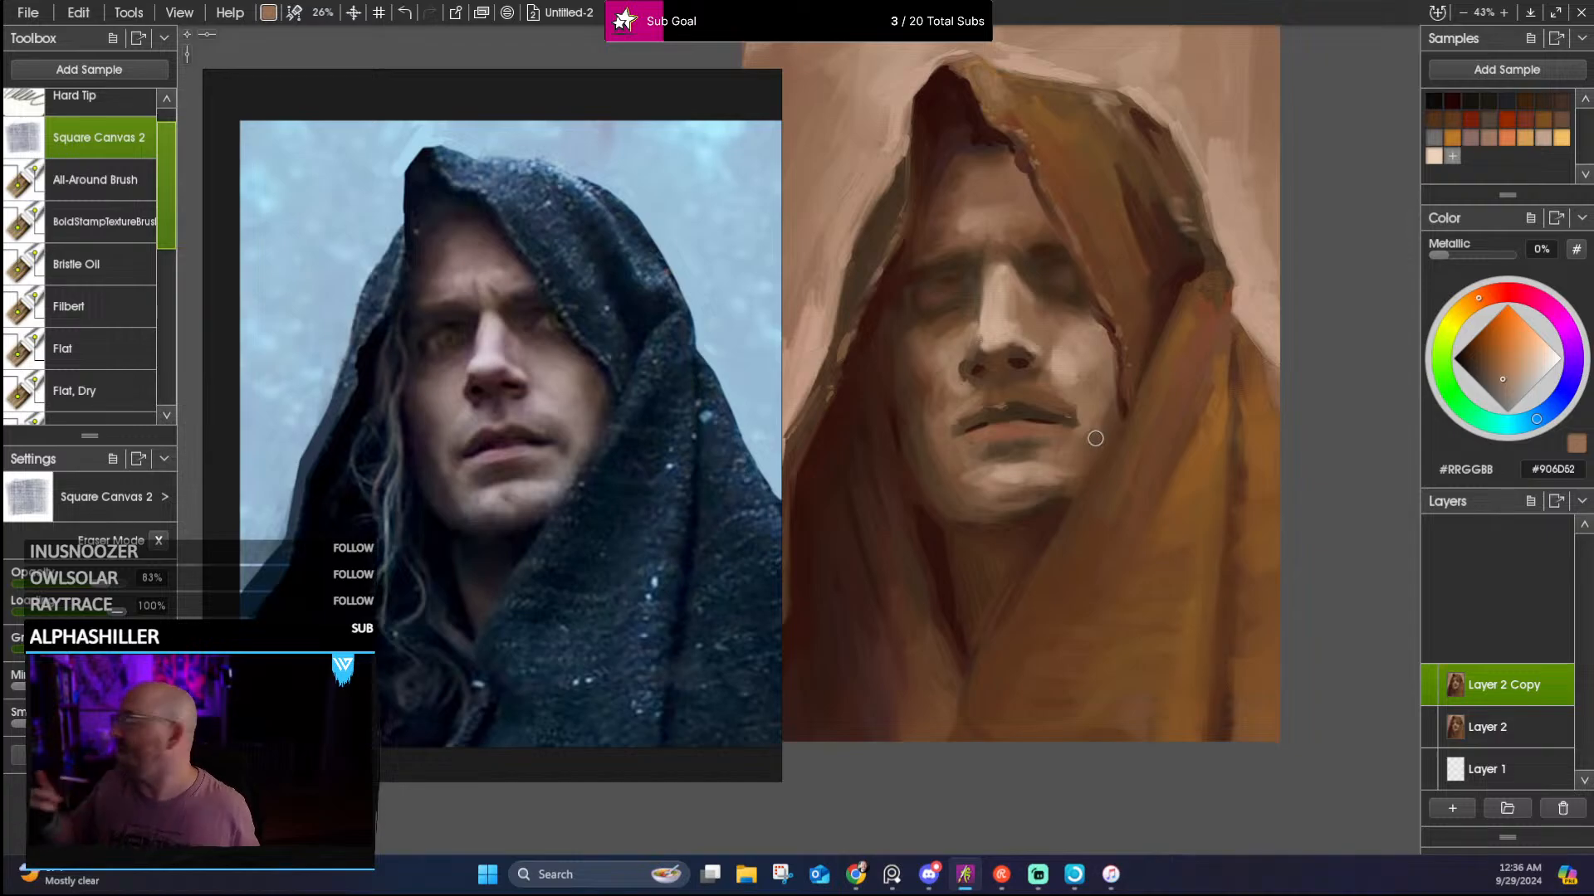
Deepen the shadow from the neck up along the jaw with sampled #2C100C, #32120D, #30120E, #3C1D12, #422D1C and #4D3324, and sample chin highlight #B6967E
alt+click(936, 581)
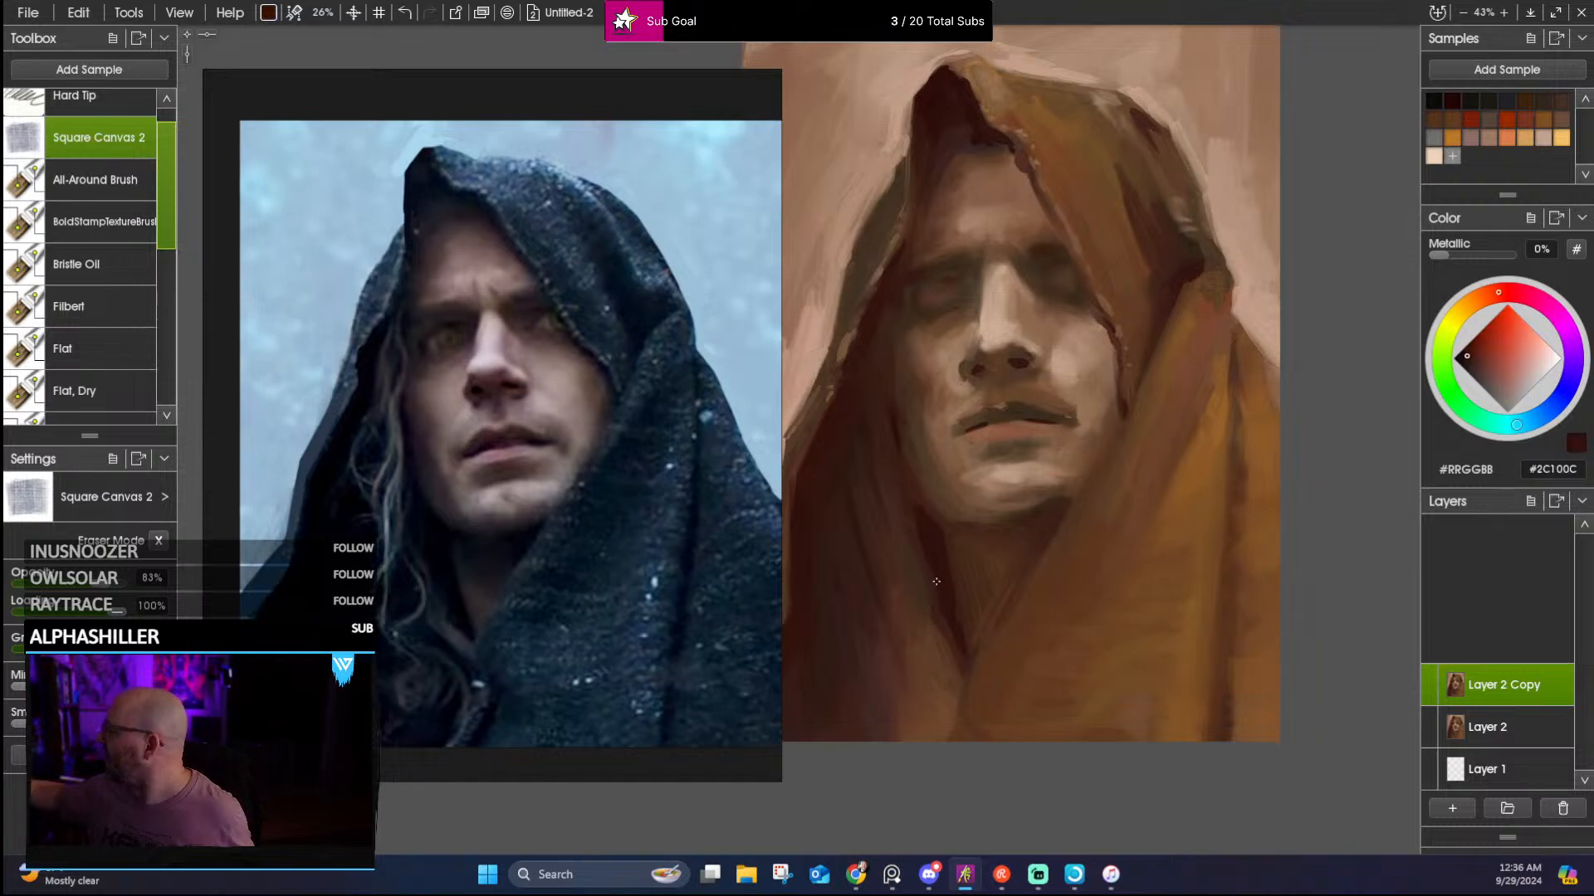
alt+click(936, 581)
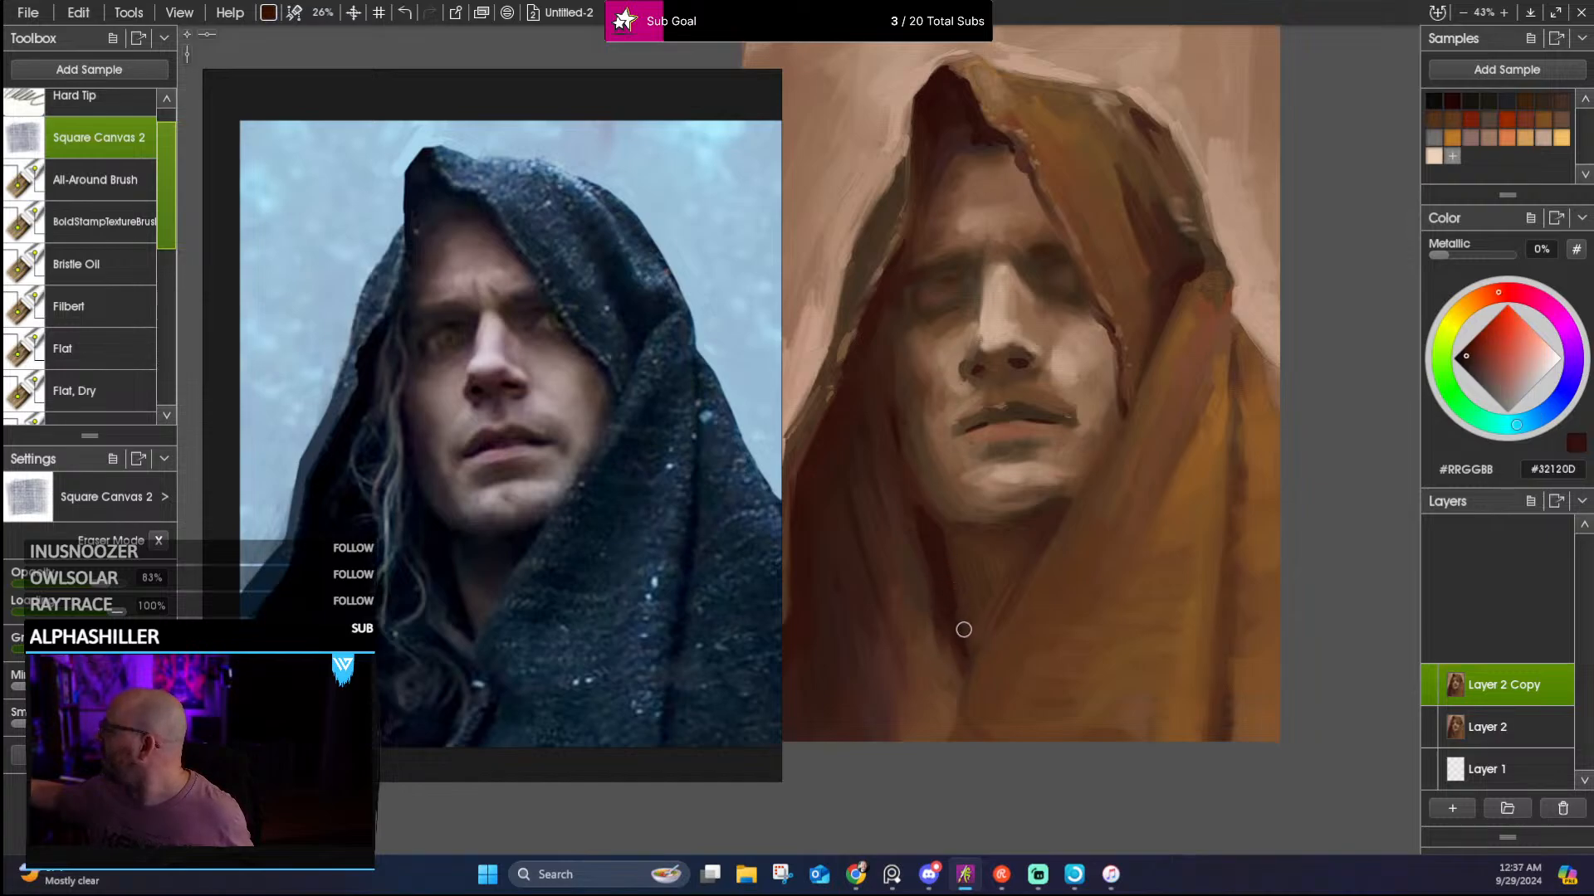
alt+click(926, 518)
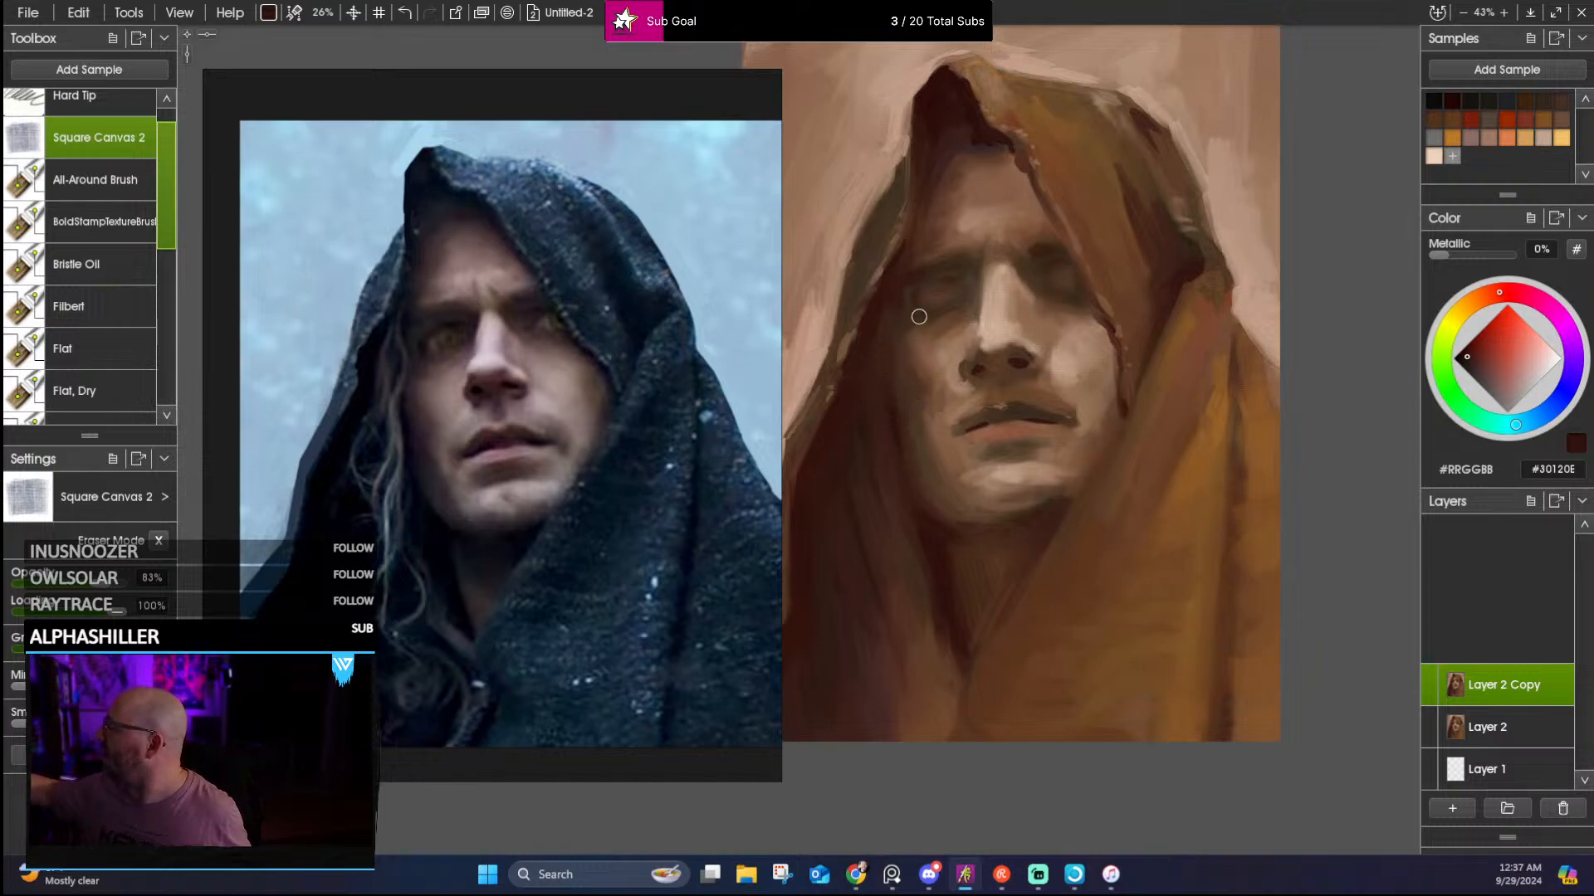
alt+click(905, 386)
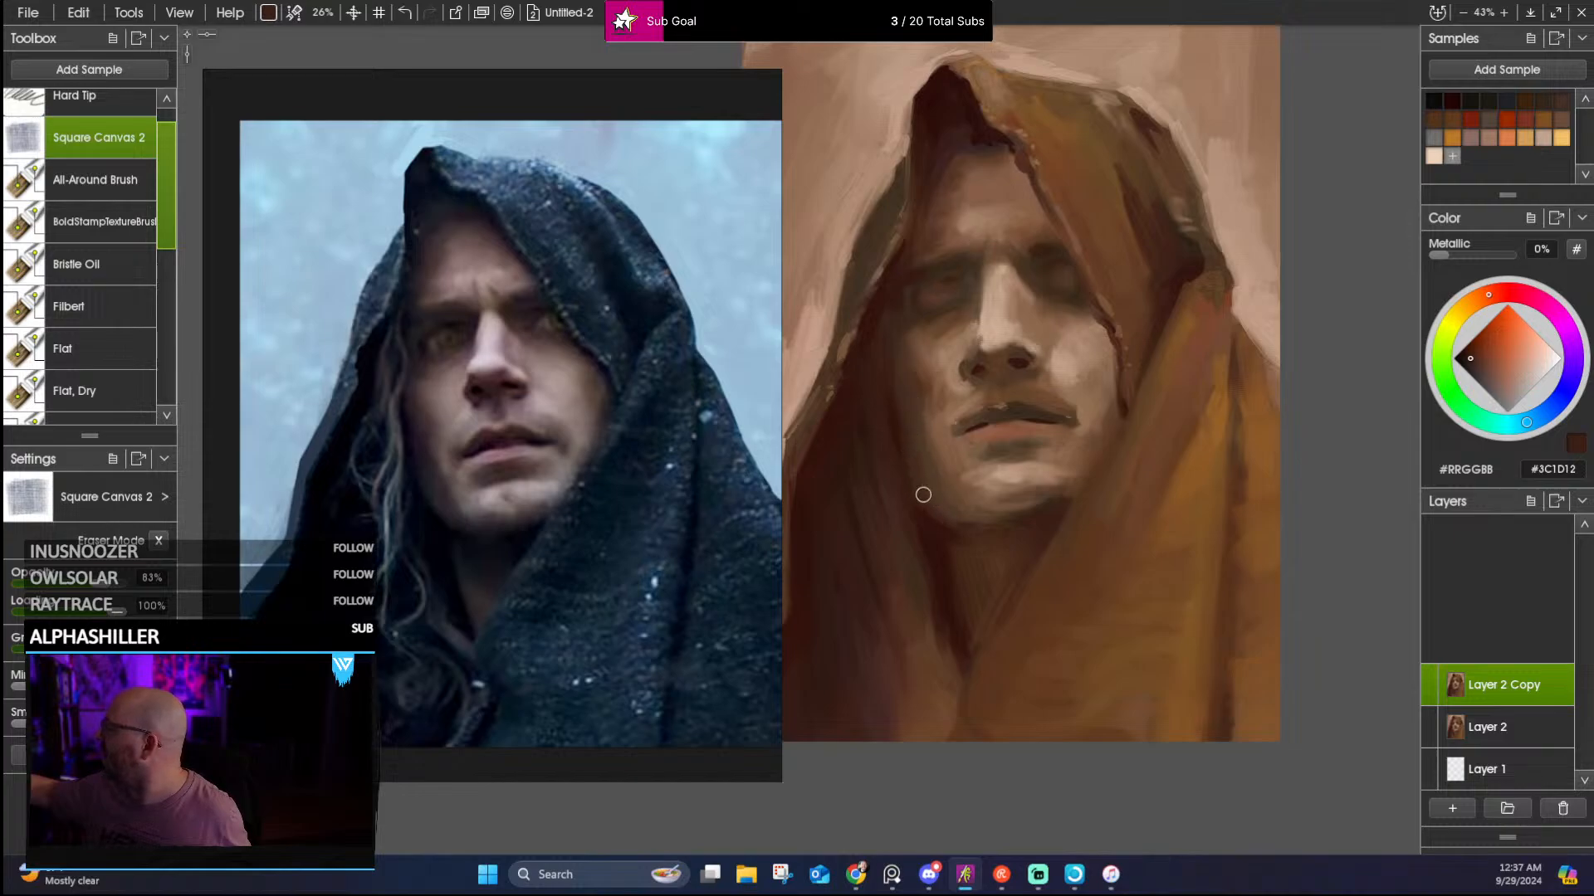
alt+click(916, 453)
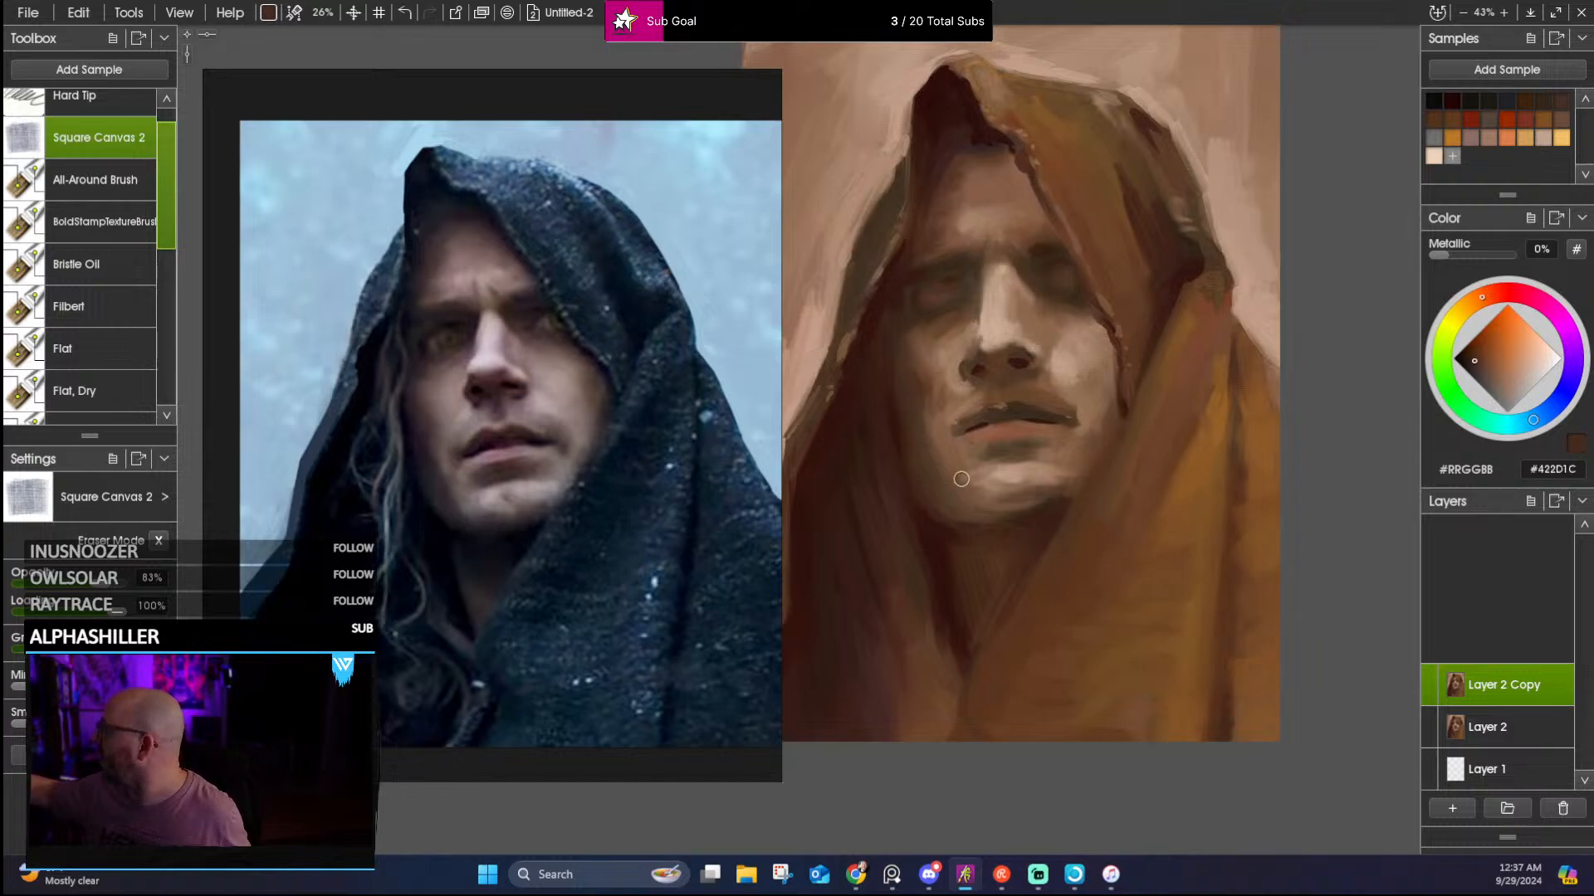
alt+click(919, 496)
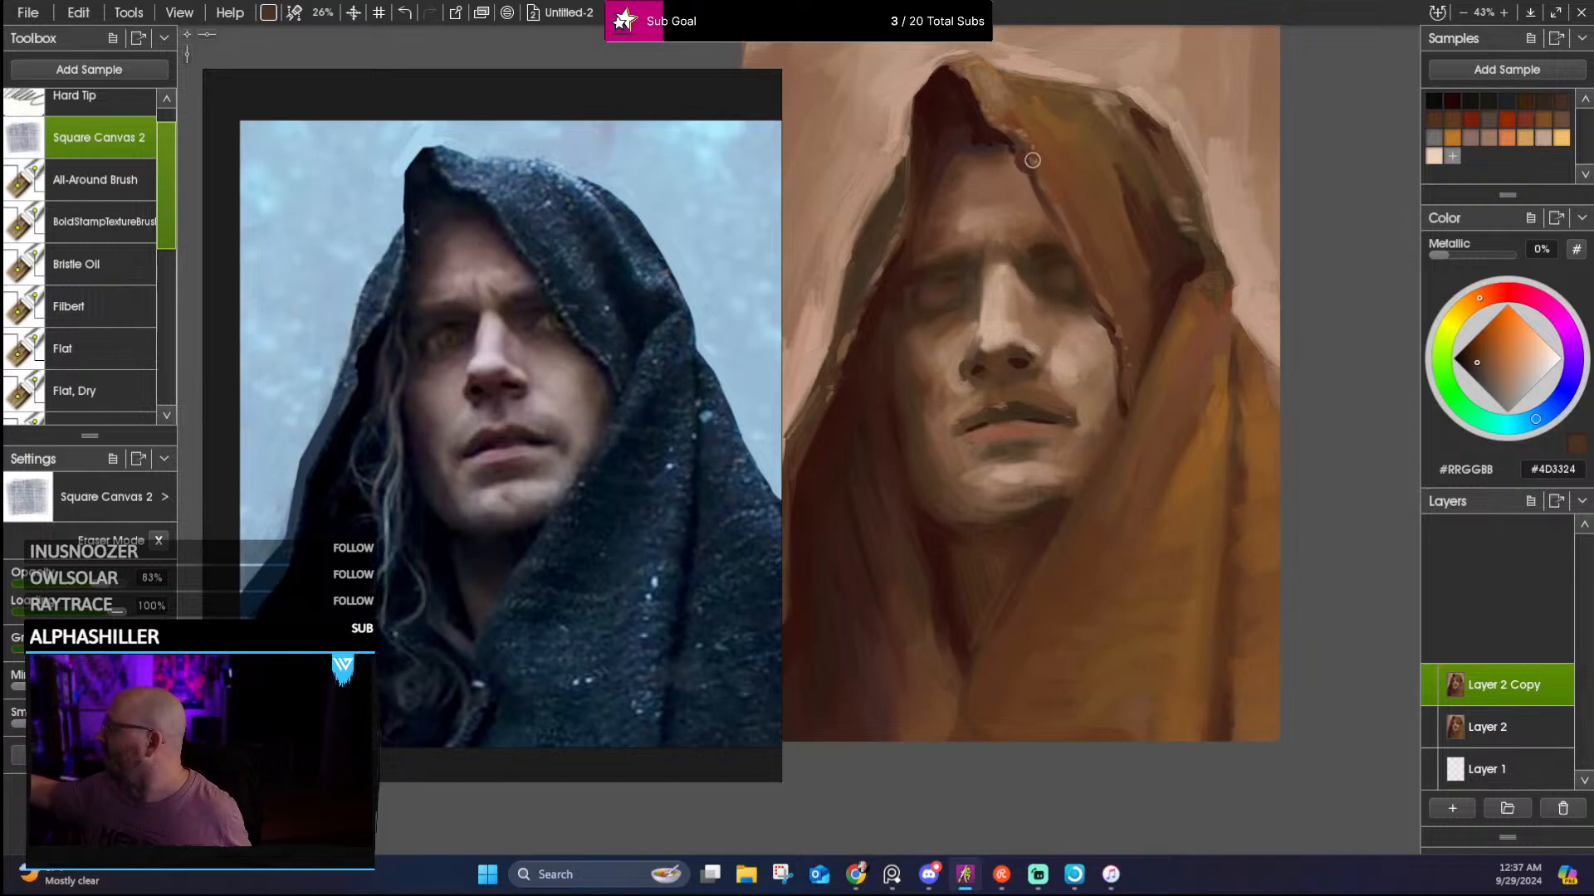
alt+click(1004, 471)
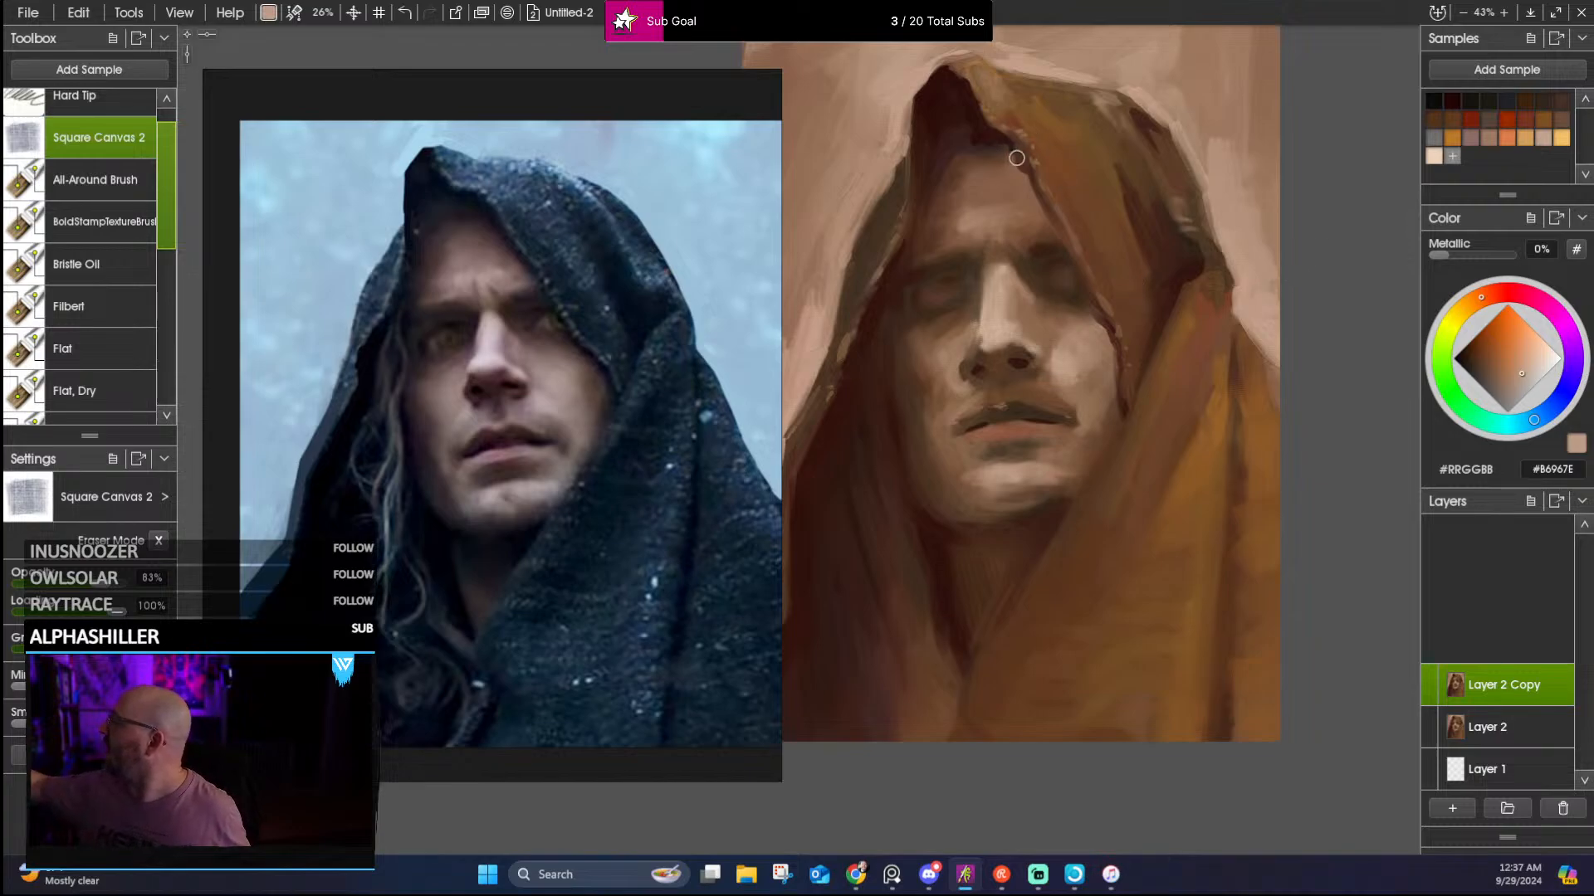
Darken the hood's inner edge above the forehead with sampled dark browns #321410 and #2B0E0C
drag(1008, 155, 1027, 203)
alt+click(1027, 195)
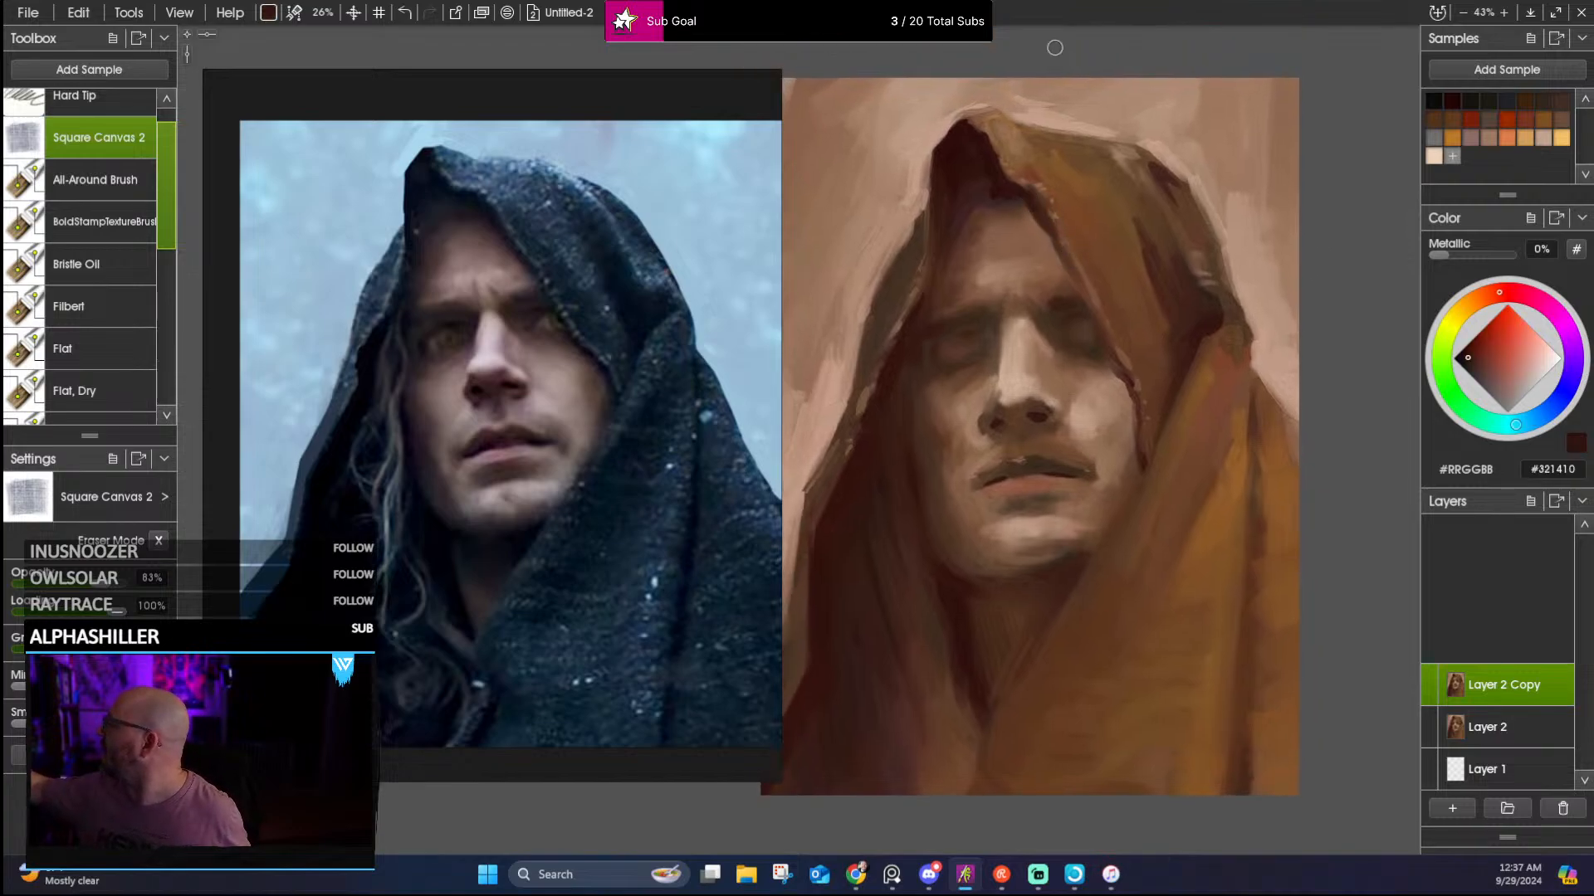
alt+click(998, 187)
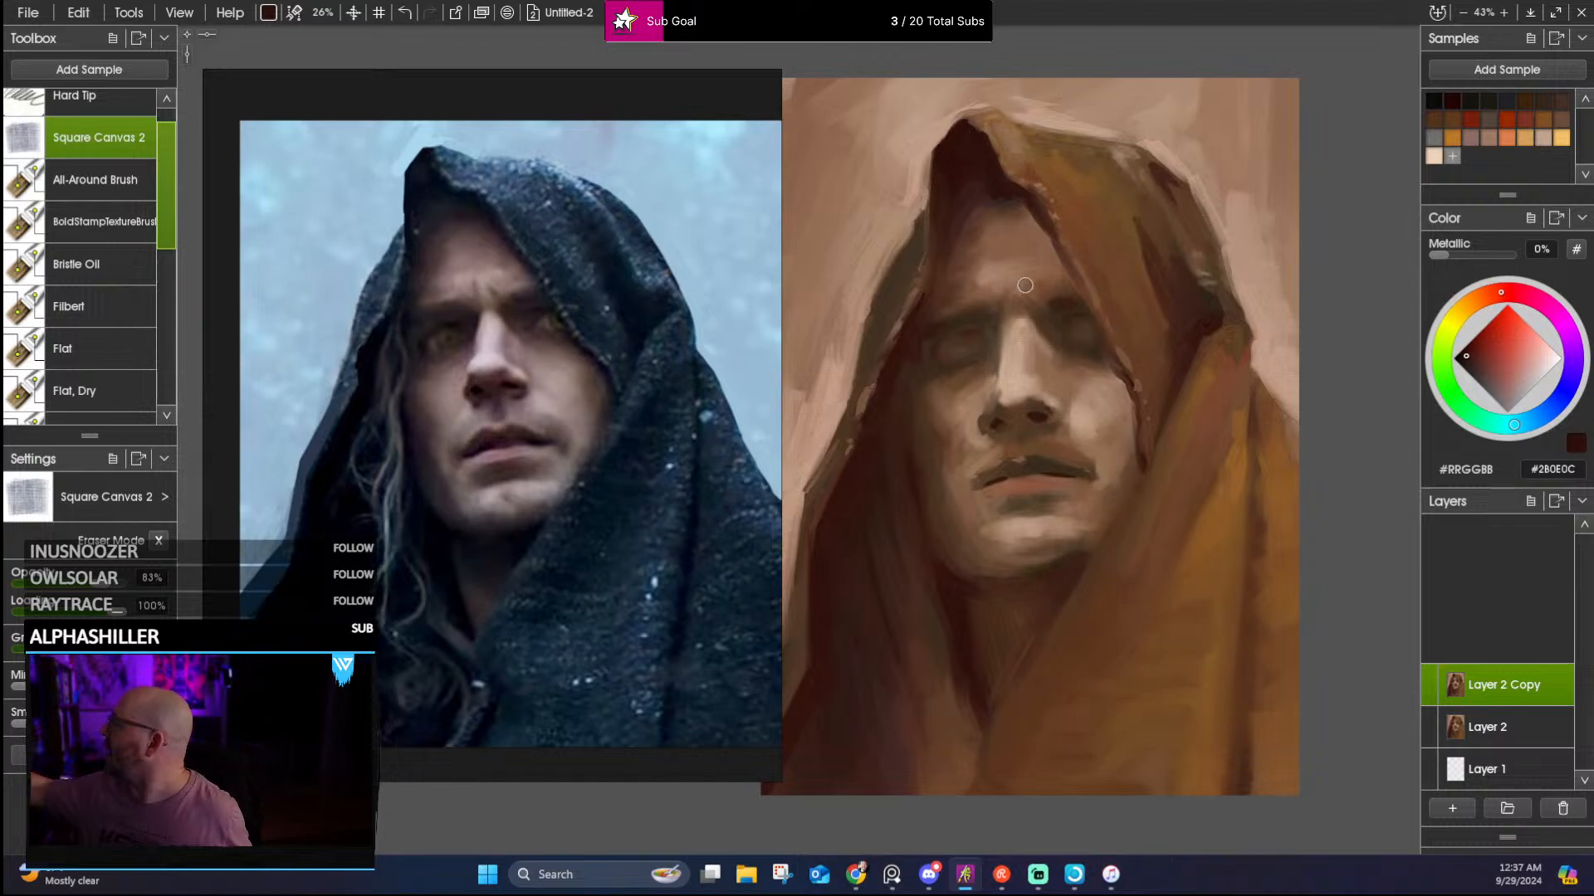
Rework the background left of the hood with Wes Oil Brush 2022 at 78% size, sampling browns including #8F664D and #9B765C
drag(1025, 285, 1126, 313)
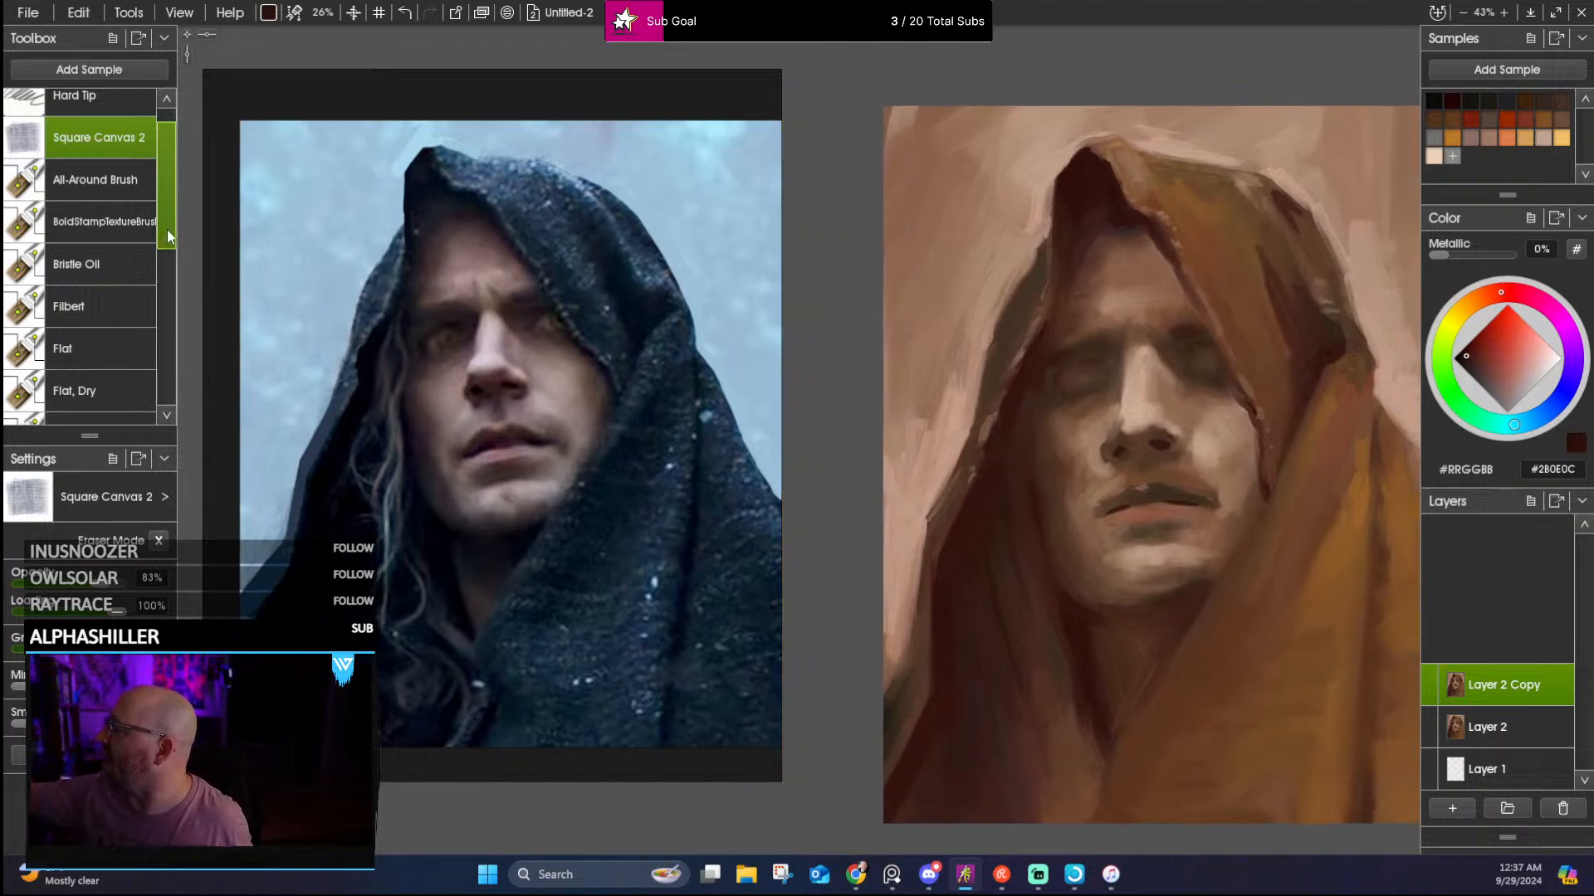
drag(169, 237, 171, 323)
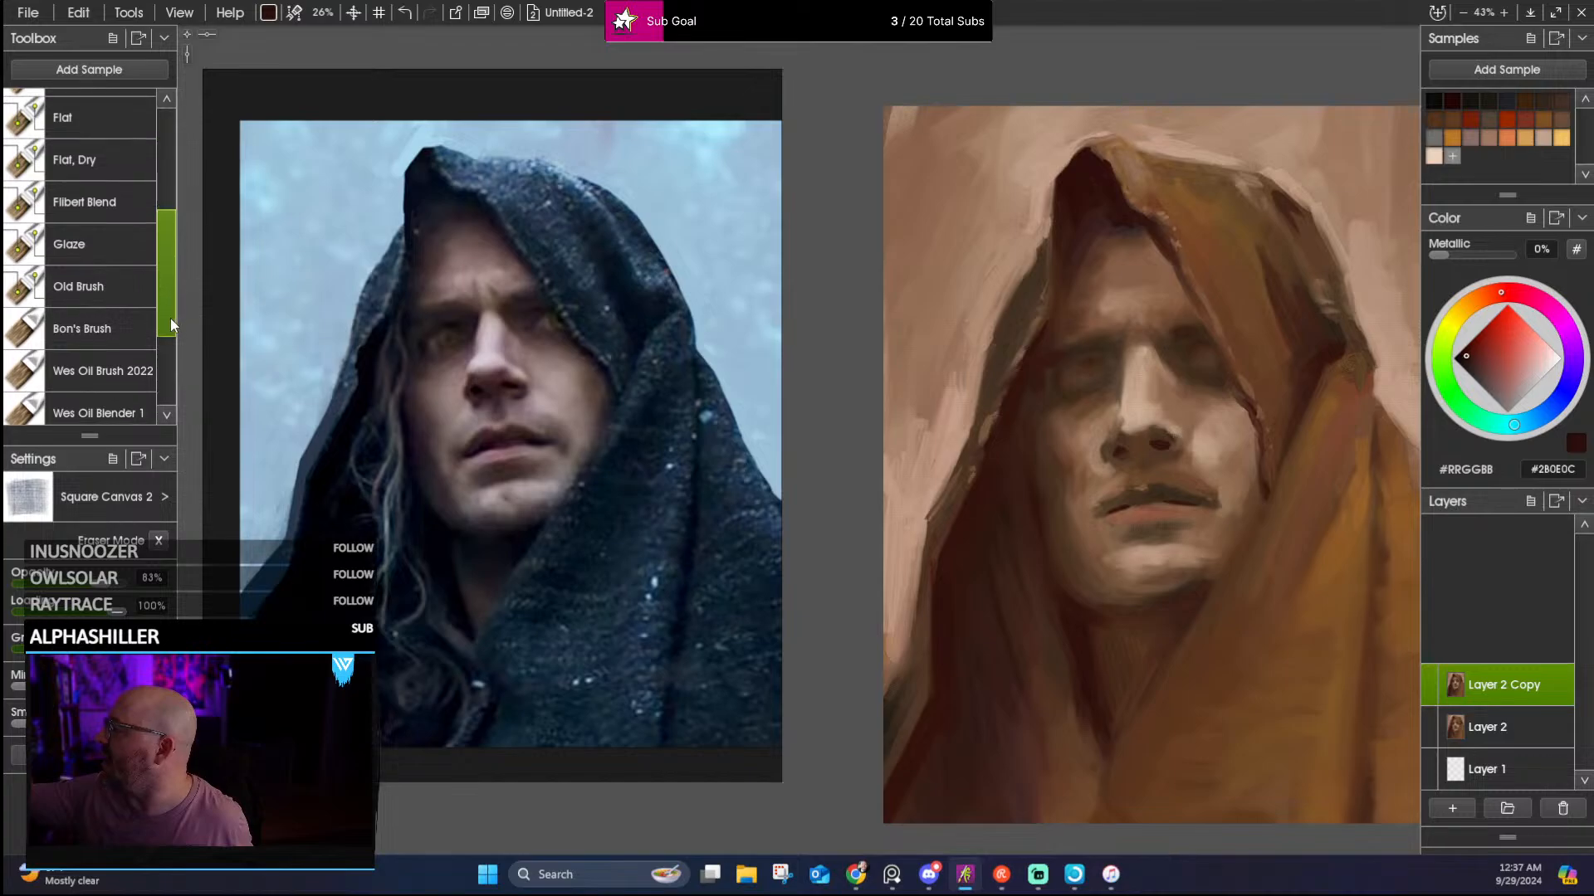
click(135, 373)
alt+click(943, 176)
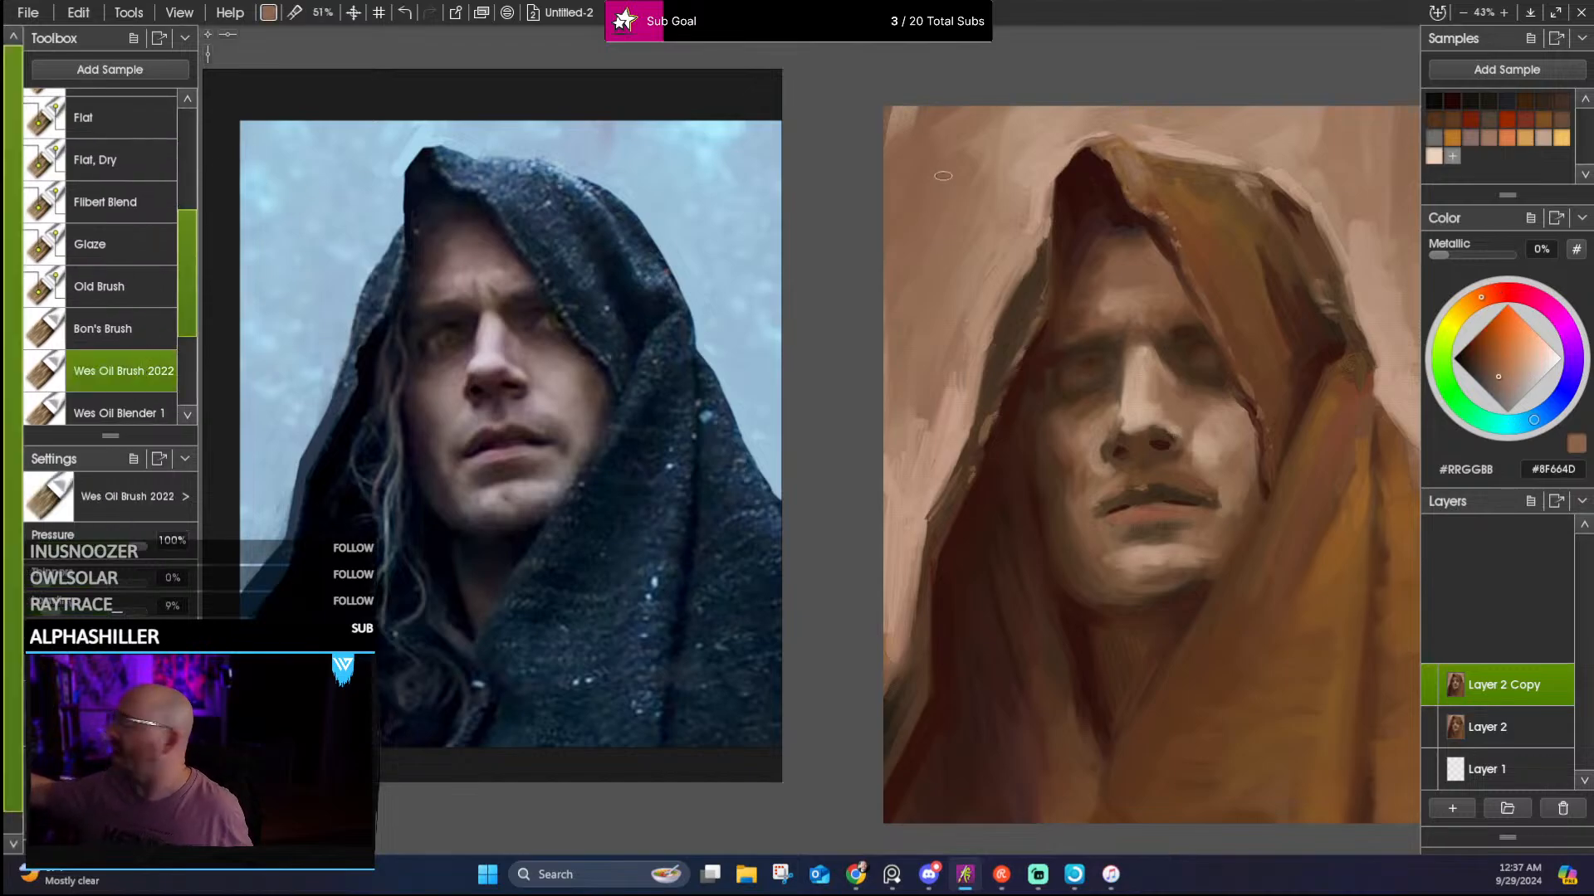
shift+drag(942, 176, 958, 259)
alt+click(987, 207)
drag(982, 199, 952, 282)
mouse_move(942, 263)
mouse_down()
mouse_move(945, 223)
mouse_move(927, 222)
mouse_move(916, 290)
mouse_move(944, 276)
mouse_move(967, 224)
mouse_up()
alt+click(920, 245)
alt+click(959, 281)
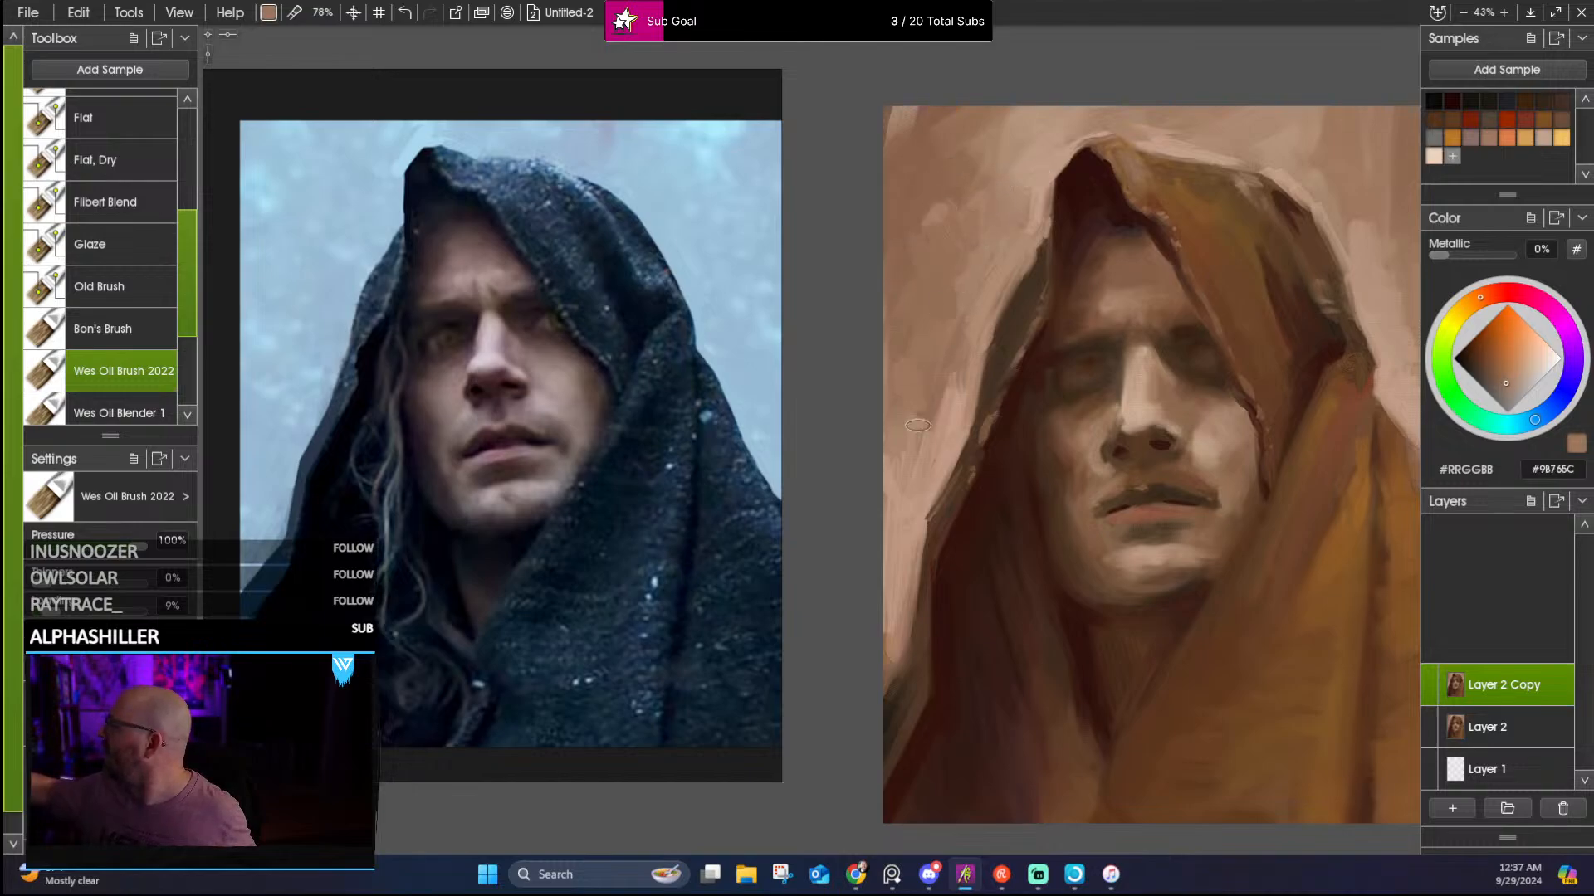
Lay textured light strokes along the hood's upper right outline and brown strokes down the right background, sampling tones including #AC8971
drag(1278, 140, 1128, 251)
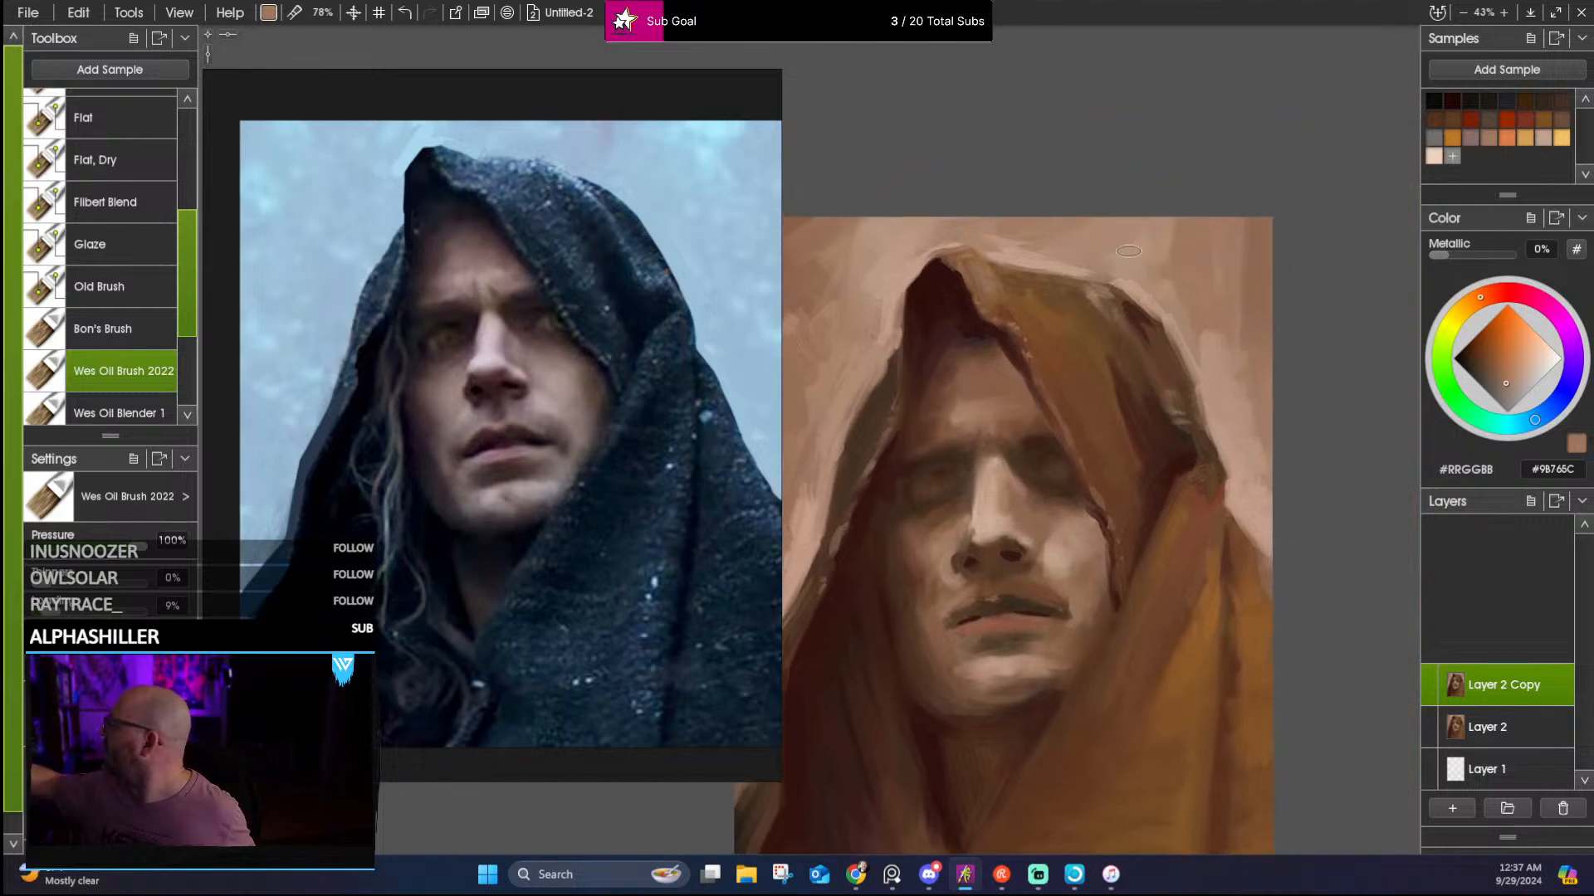
alt+click(1068, 235)
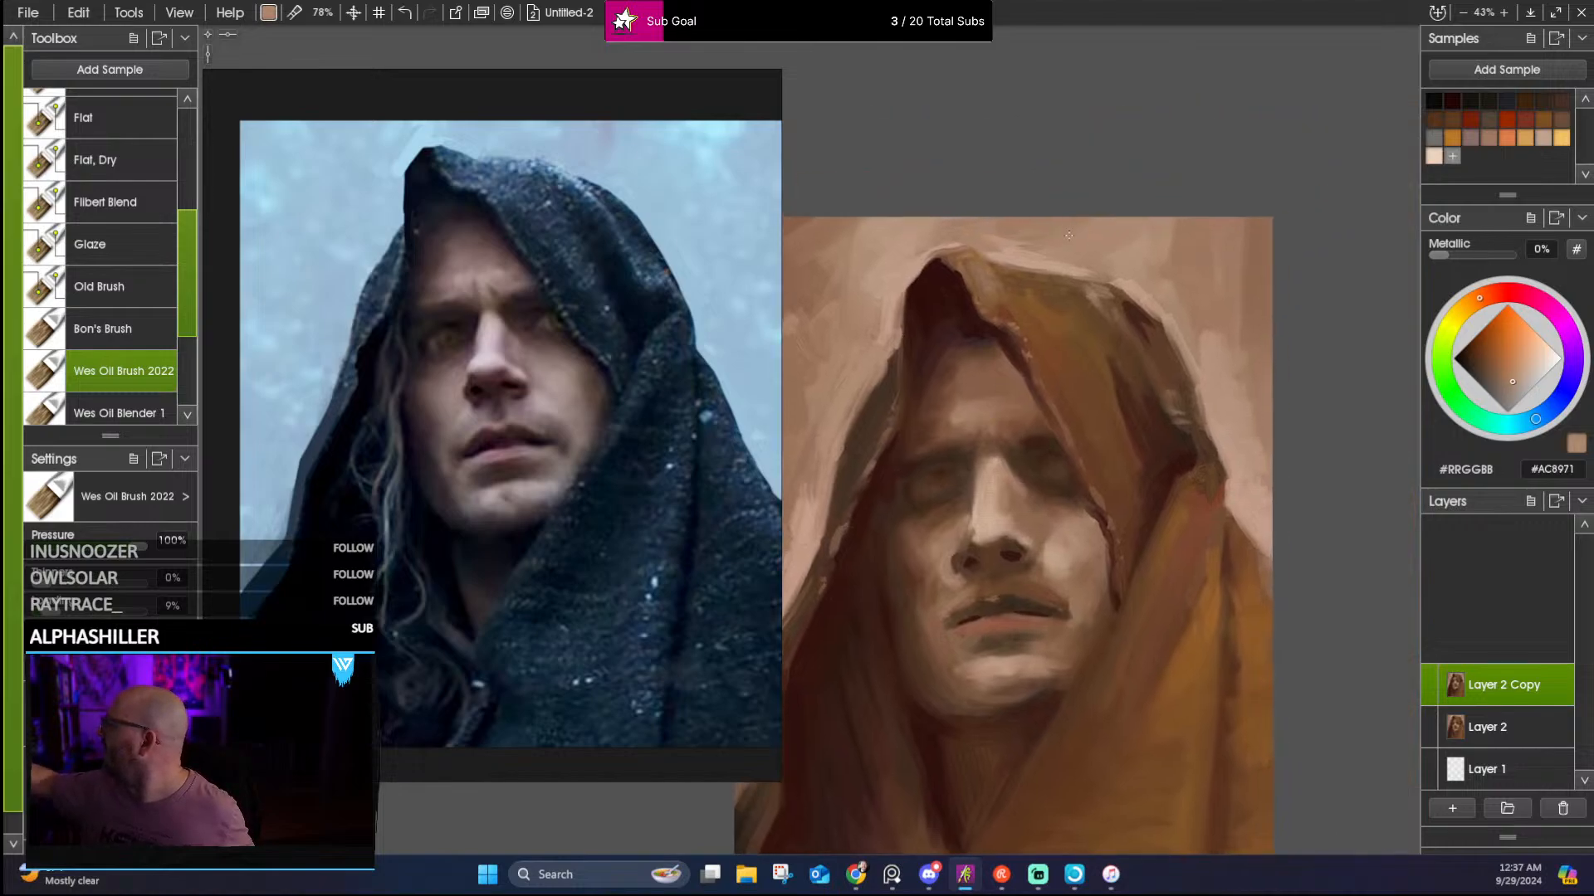
alt+click(1097, 266)
alt+click(1165, 307)
mouse_move(1188, 333)
mouse_down()
mouse_move(1035, 255)
mouse_move(1137, 271)
mouse_move(1061, 263)
mouse_move(1122, 274)
mouse_move(1093, 226)
mouse_move(1098, 261)
mouse_move(1000, 246)
mouse_move(1005, 260)
mouse_move(963, 224)
mouse_move(986, 248)
mouse_move(1083, 253)
mouse_move(1005, 239)
mouse_move(1048, 231)
mouse_move(1049, 259)
mouse_move(1188, 285)
mouse_up()
alt+click(1035, 254)
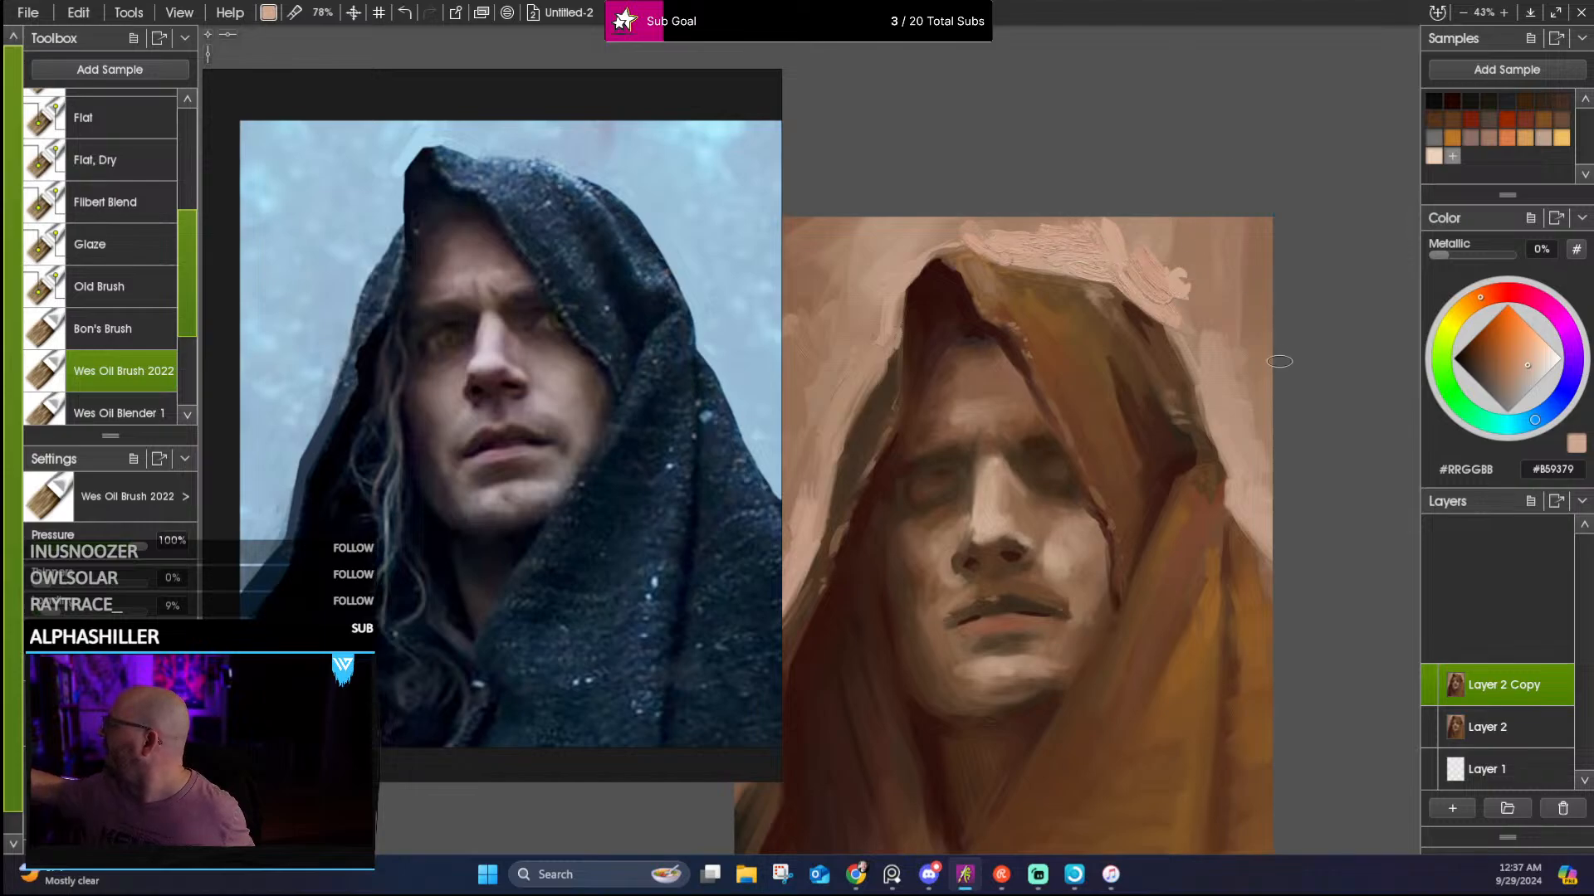
alt+click(1252, 356)
mouse_move(1217, 351)
mouse_down()
mouse_move(1255, 419)
mouse_move(1208, 388)
mouse_move(1251, 477)
mouse_move(1239, 521)
mouse_move(1245, 478)
mouse_up()
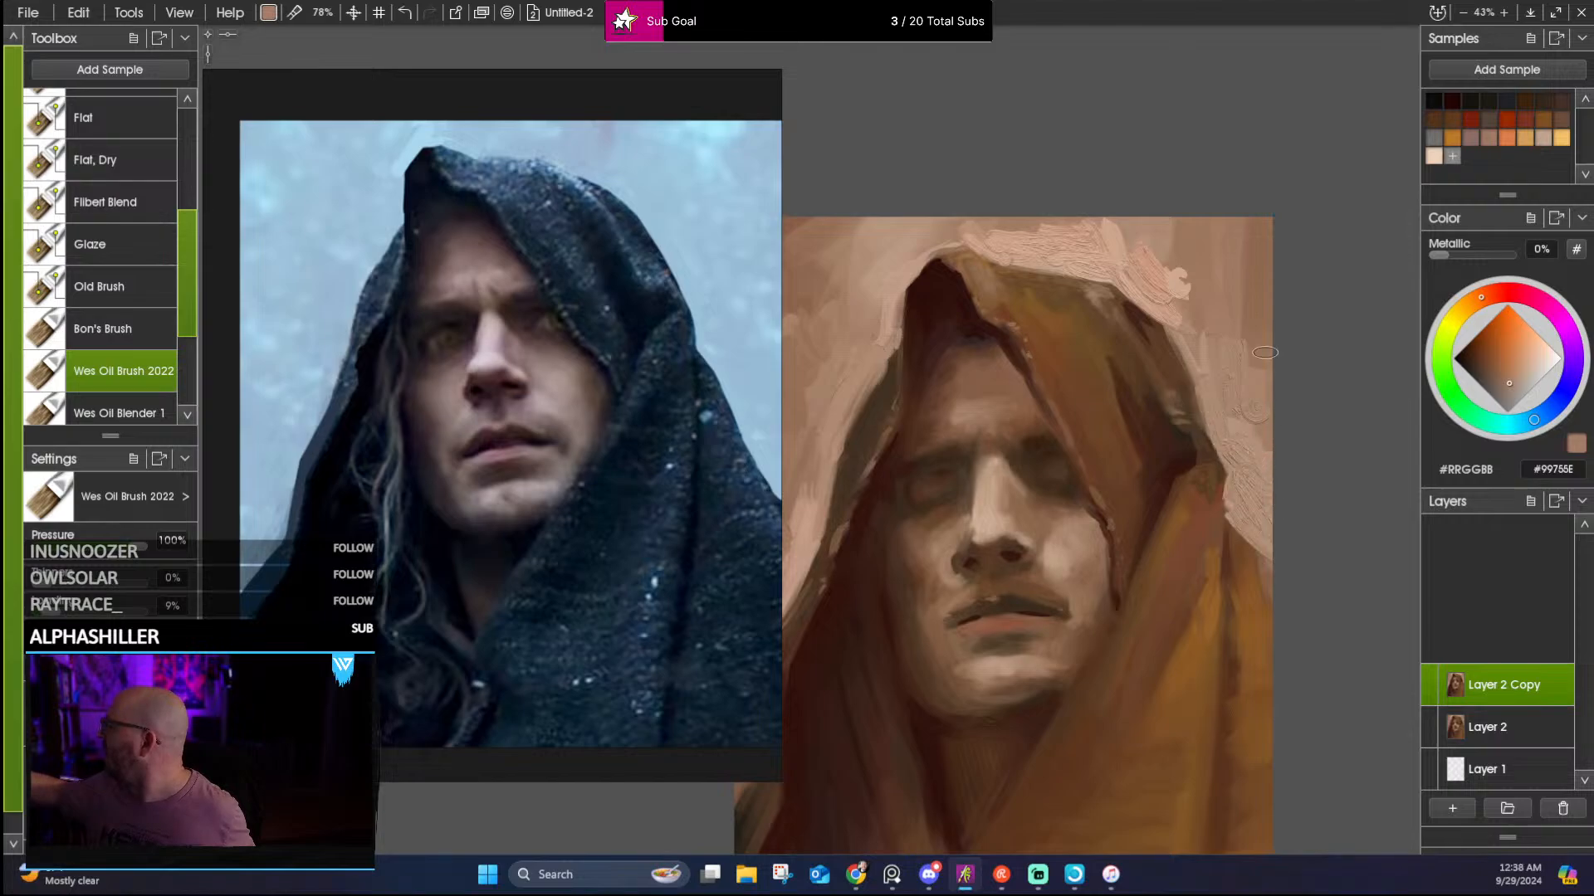
mouse_move(1255, 228)
mouse_down()
mouse_move(1234, 373)
mouse_move(1225, 292)
mouse_move(1203, 347)
mouse_move(1186, 274)
mouse_up()
Blend the background above and to both sides of the hood's peak with Bon's Brush and sampled background tones
click(152, 319)
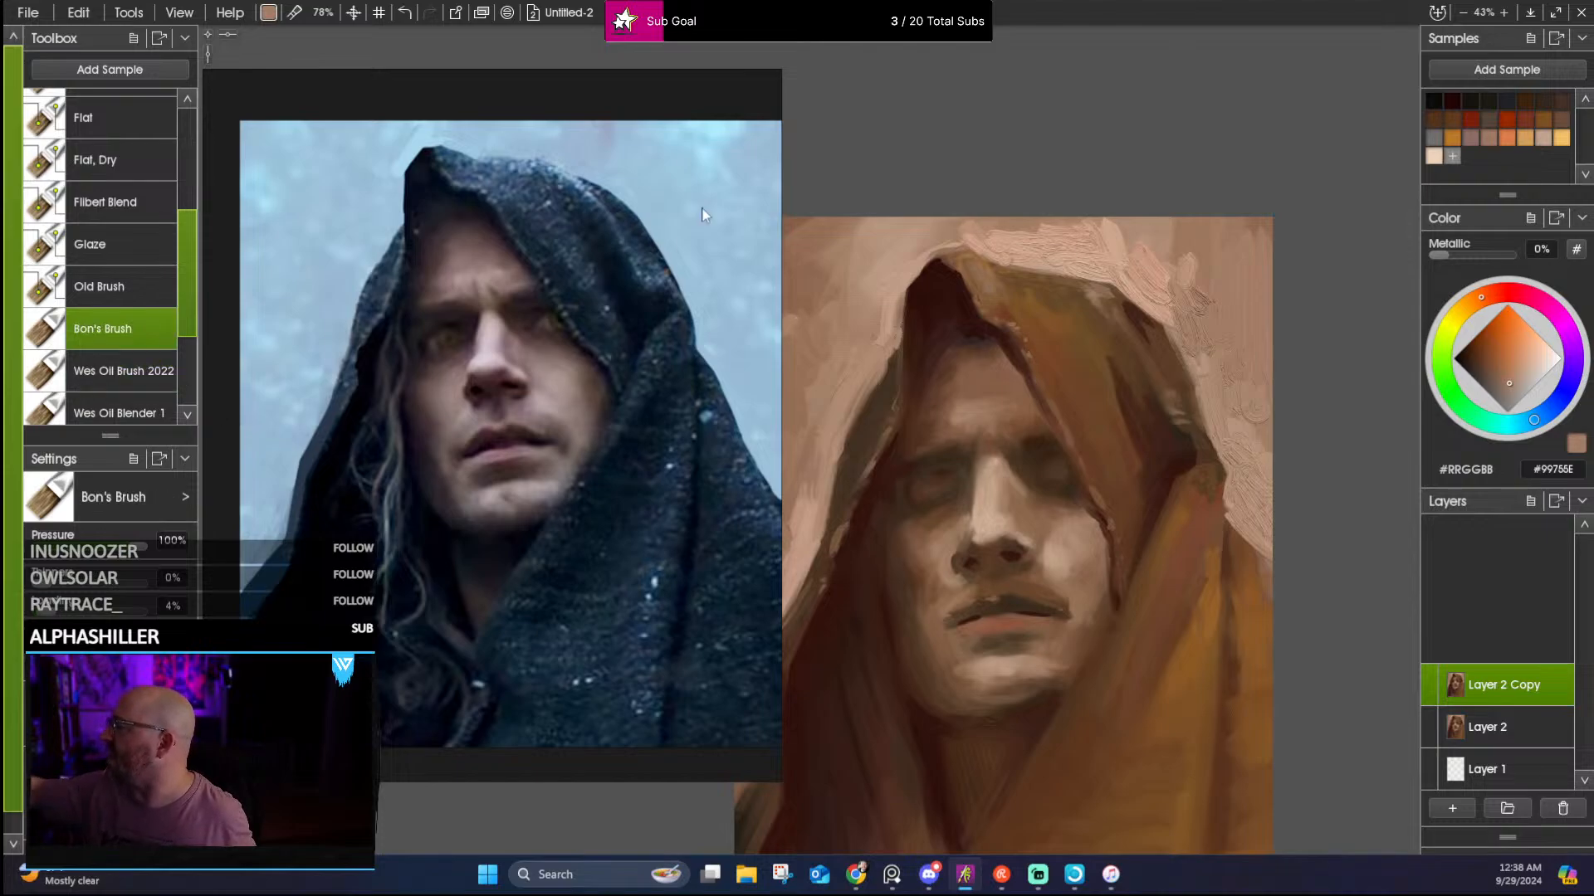
alt+click(1167, 244)
mouse_move(1144, 254)
mouse_down()
mouse_move(1229, 224)
mouse_move(1258, 261)
mouse_move(1235, 210)
mouse_up()
drag(1083, 203, 1265, 147)
alt+click(998, 176)
mouse_move(980, 218)
mouse_down()
mouse_move(972, 258)
mouse_move(1049, 270)
mouse_move(923, 297)
mouse_up()
alt+click(973, 291)
alt+click(968, 392)
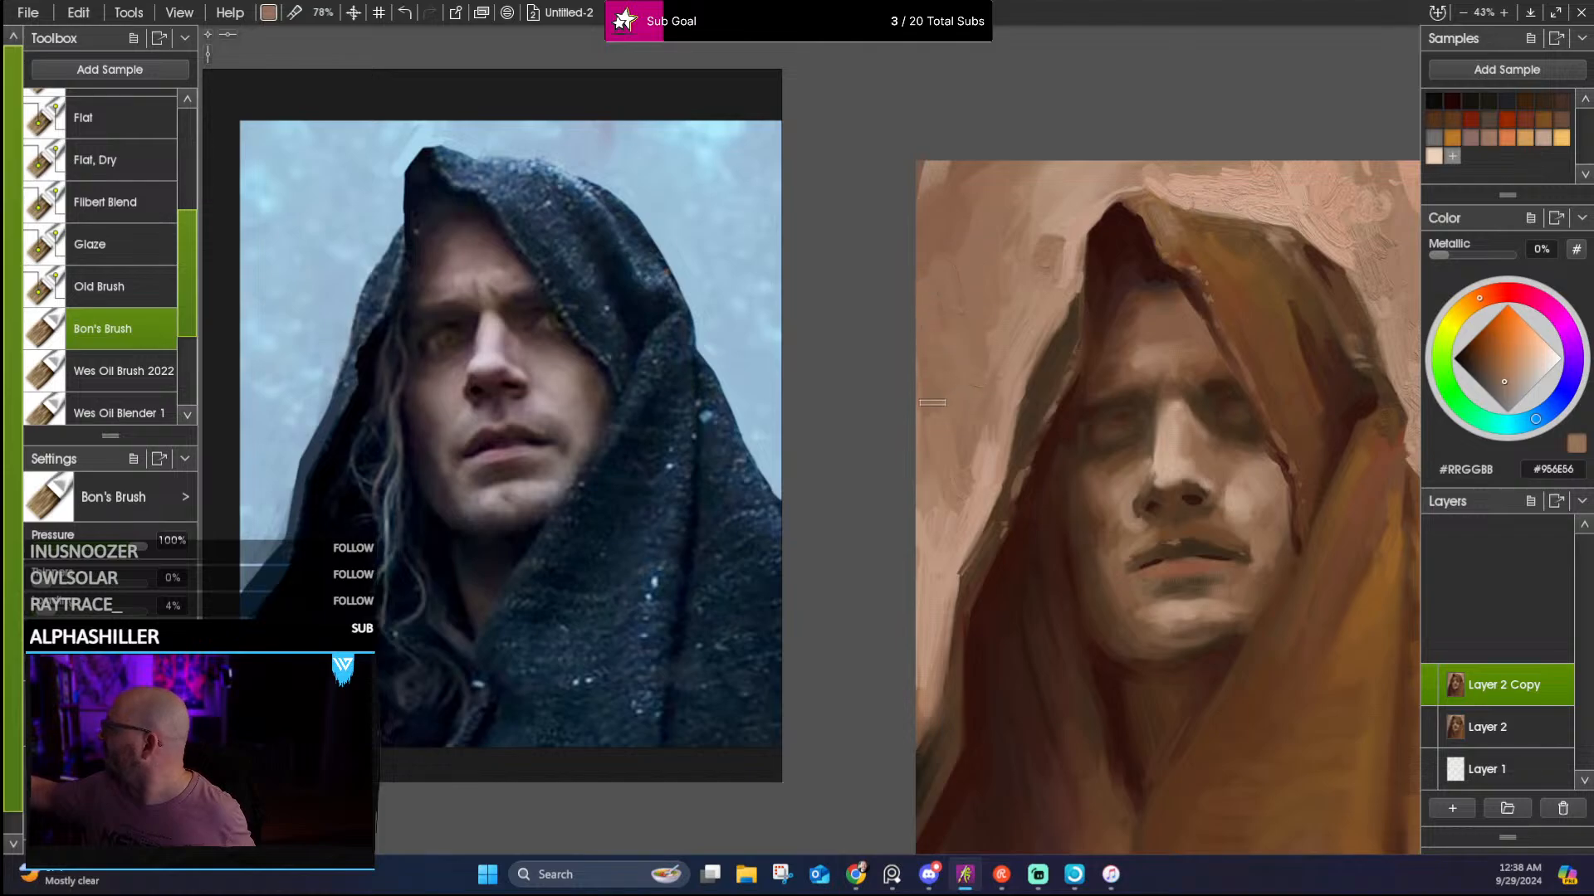
Lighten the left background beside the hood's sloping edge with strokes of sampled #B39078 and neighbouring tones
alt+click(945, 528)
drag(918, 533, 915, 465)
drag(945, 526, 986, 419)
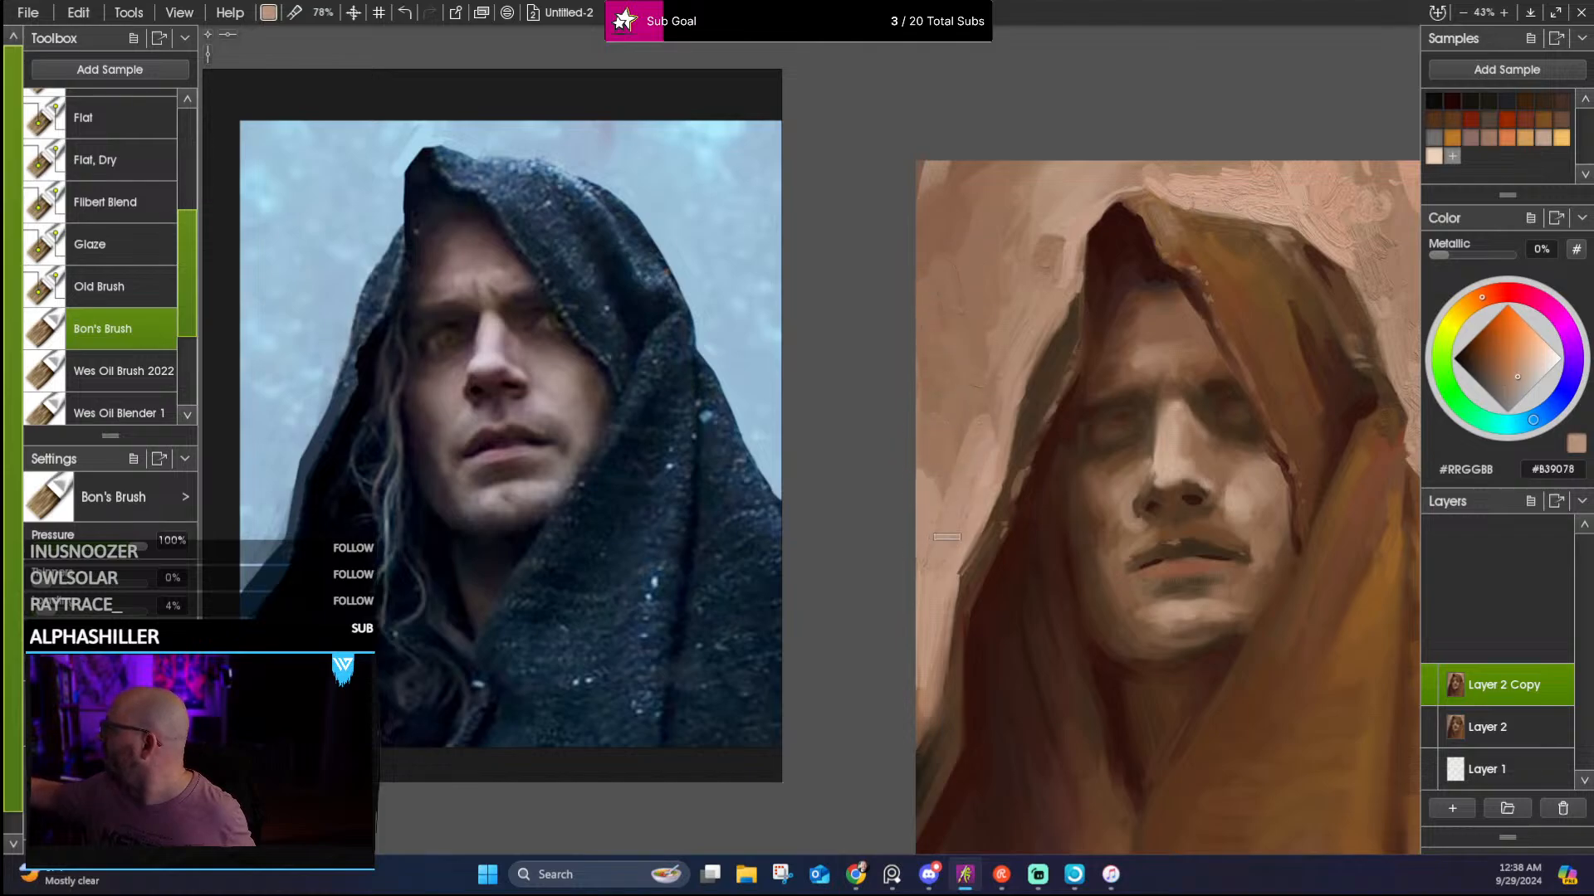
mouse_move(973, 476)
mouse_down()
mouse_move(951, 401)
mouse_move(1017, 341)
mouse_move(1002, 349)
mouse_move(987, 324)
mouse_up()
alt+click(1009, 339)
alt+click(1059, 229)
Darken the upper left background with sampled #835E47 and #876149, and work #9A745C into the canvas's left edge
alt+click(1058, 273)
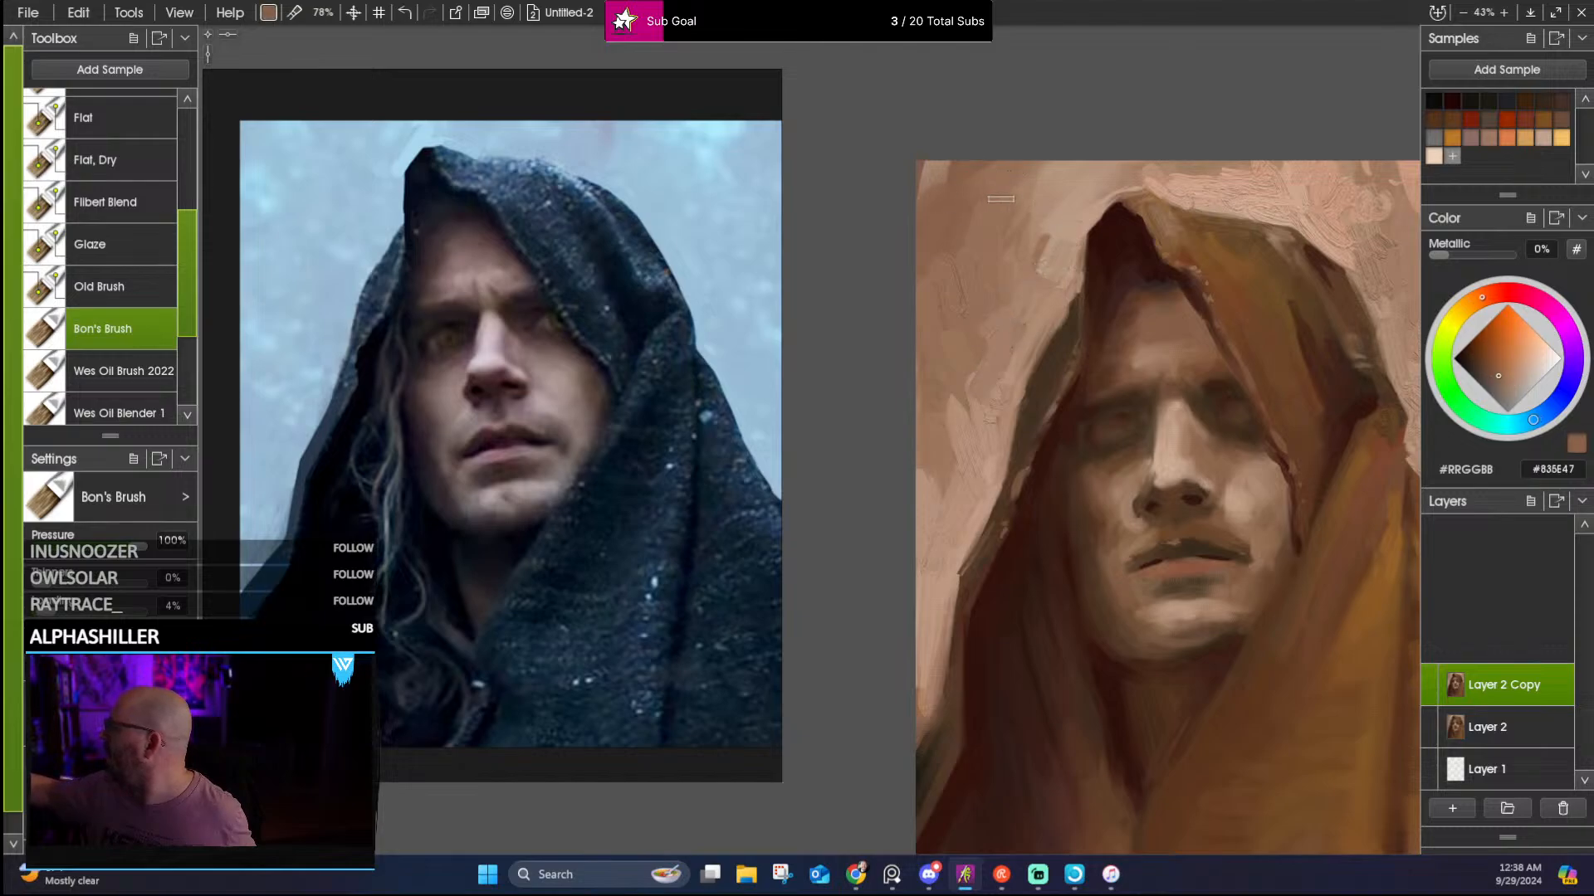
drag(976, 192, 963, 232)
mouse_move(955, 222)
mouse_down()
mouse_move(926, 273)
mouse_move(933, 261)
mouse_up()
alt+click(951, 235)
drag(968, 221, 984, 191)
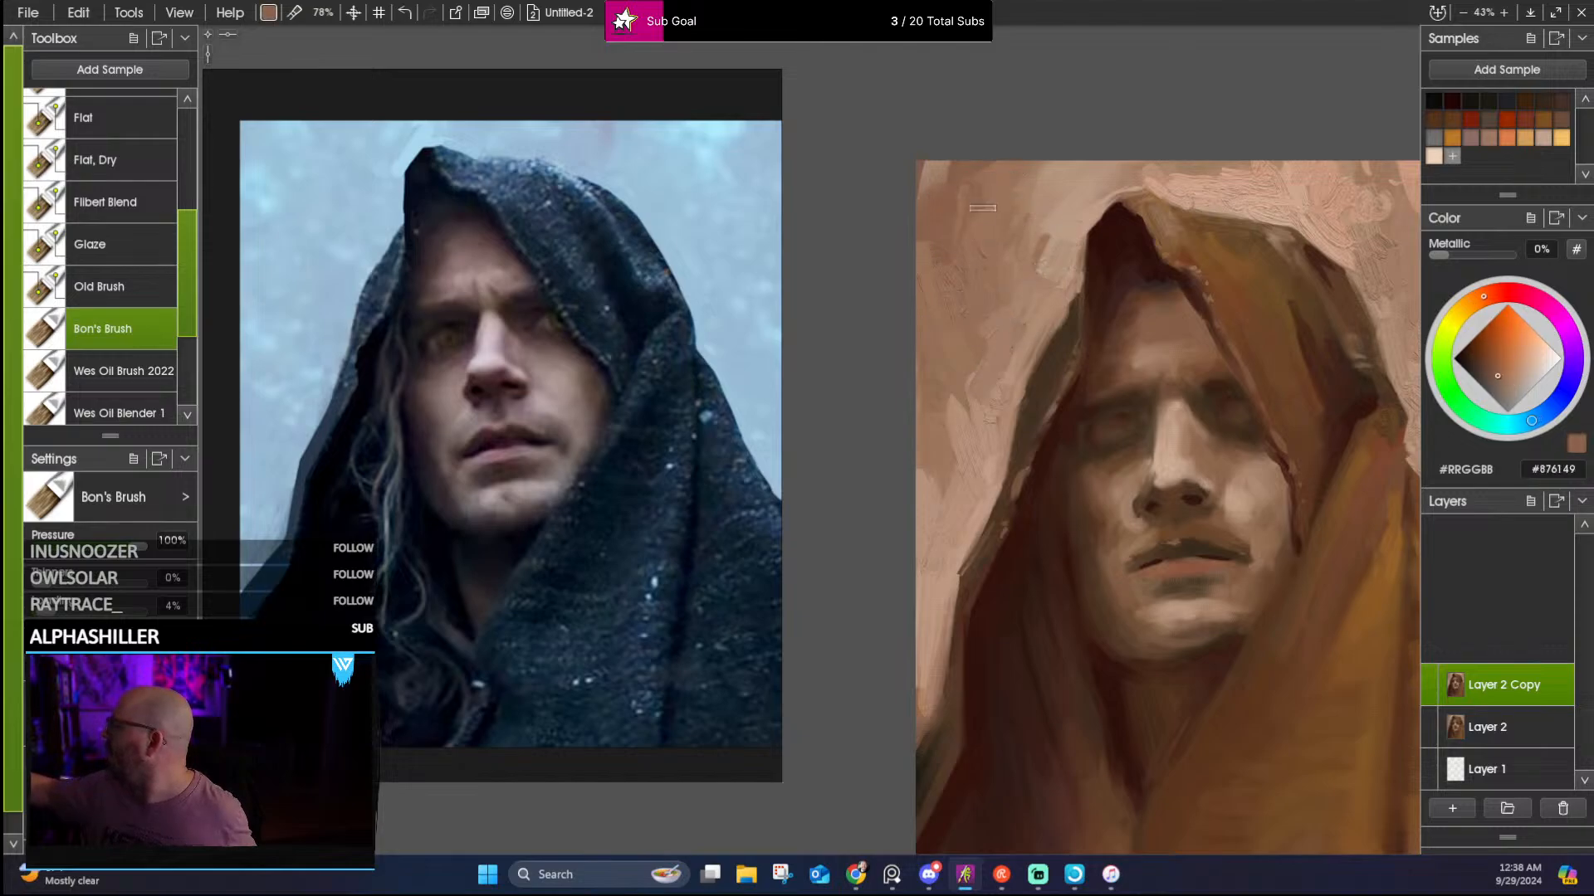
mouse_move(1176, 374)
mouse_down()
mouse_move(1008, 378)
mouse_move(1145, 348)
mouse_up()
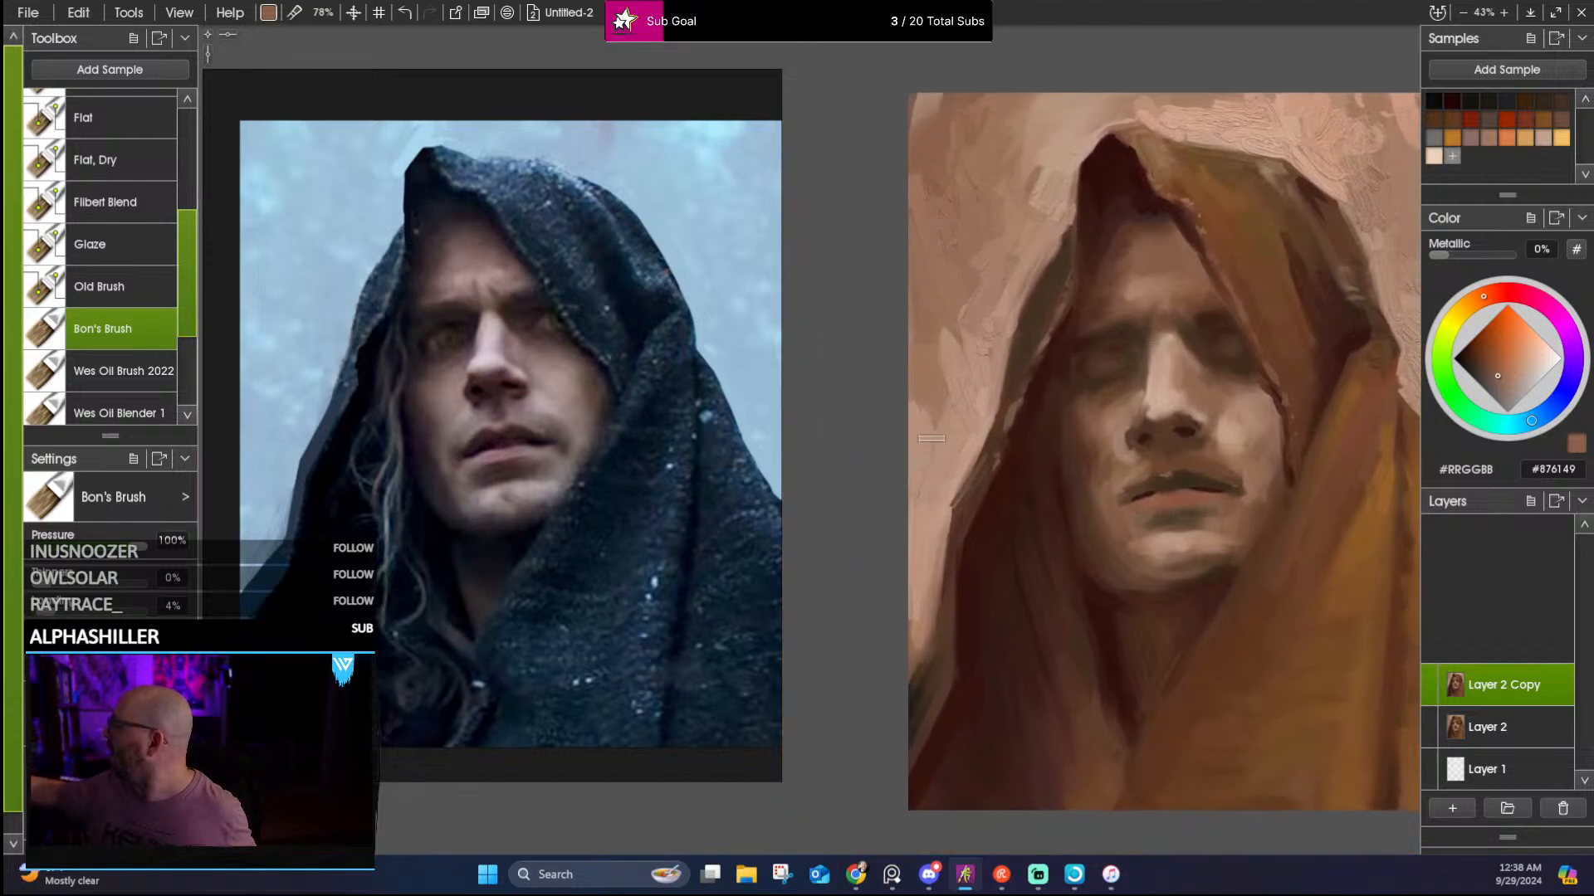
alt+click(972, 390)
alt+click(933, 378)
drag(927, 405, 917, 464)
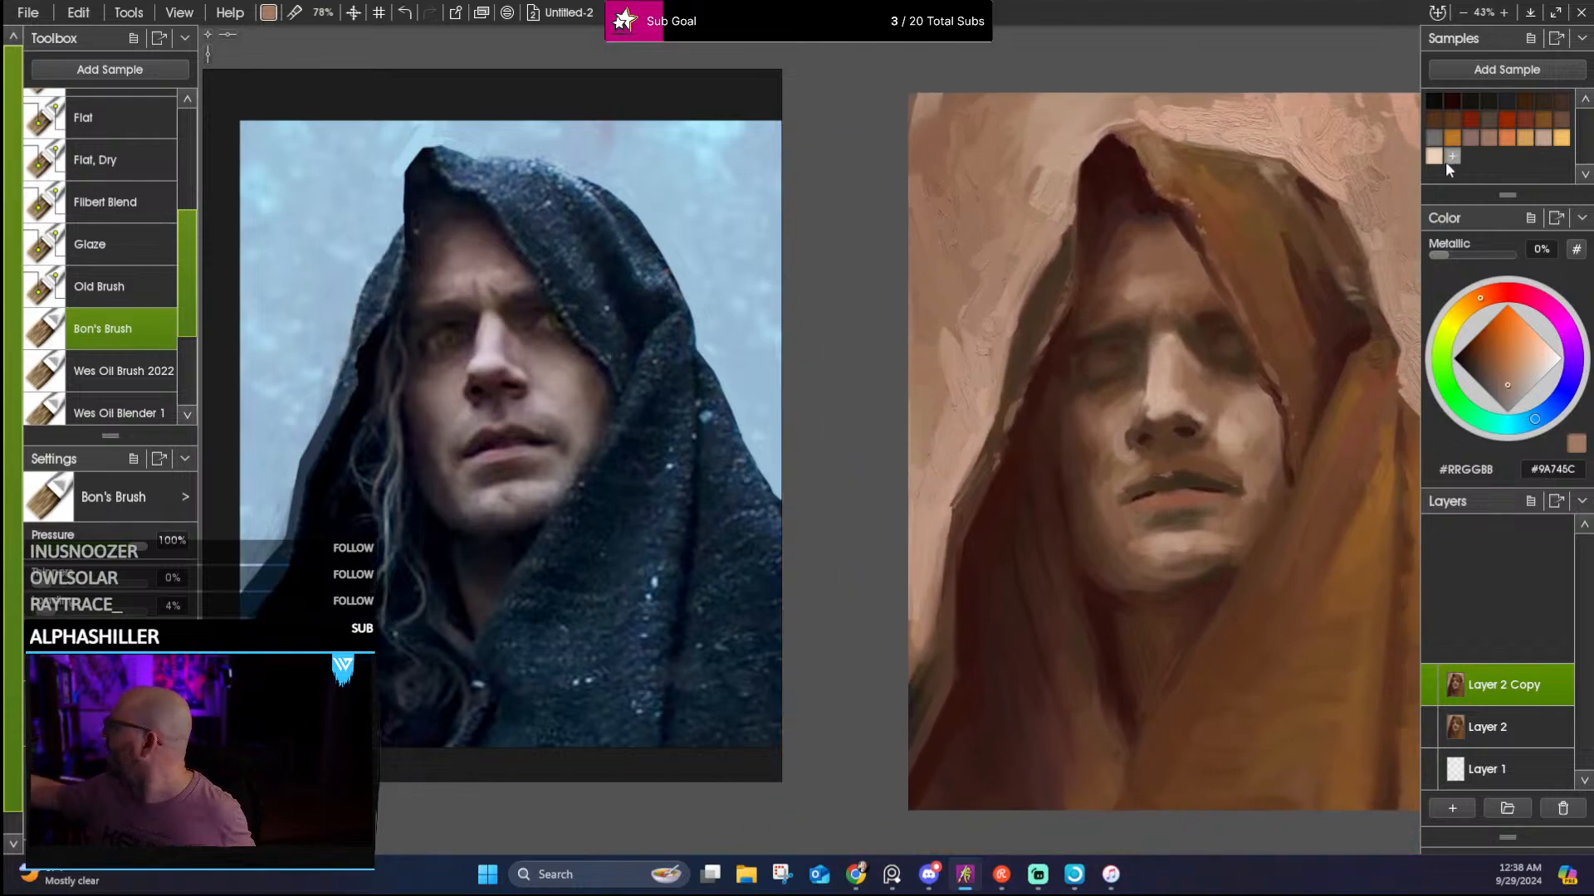
Add highlights in the background along the hood's left and right outer edges with the pale cream saved swatch
click(1434, 156)
mouse_move(1075, 406)
mouse_down()
mouse_move(1017, 496)
mouse_move(944, 452)
mouse_up()
drag(961, 387, 972, 371)
drag(1278, 384, 1159, 363)
drag(1231, 469, 1264, 476)
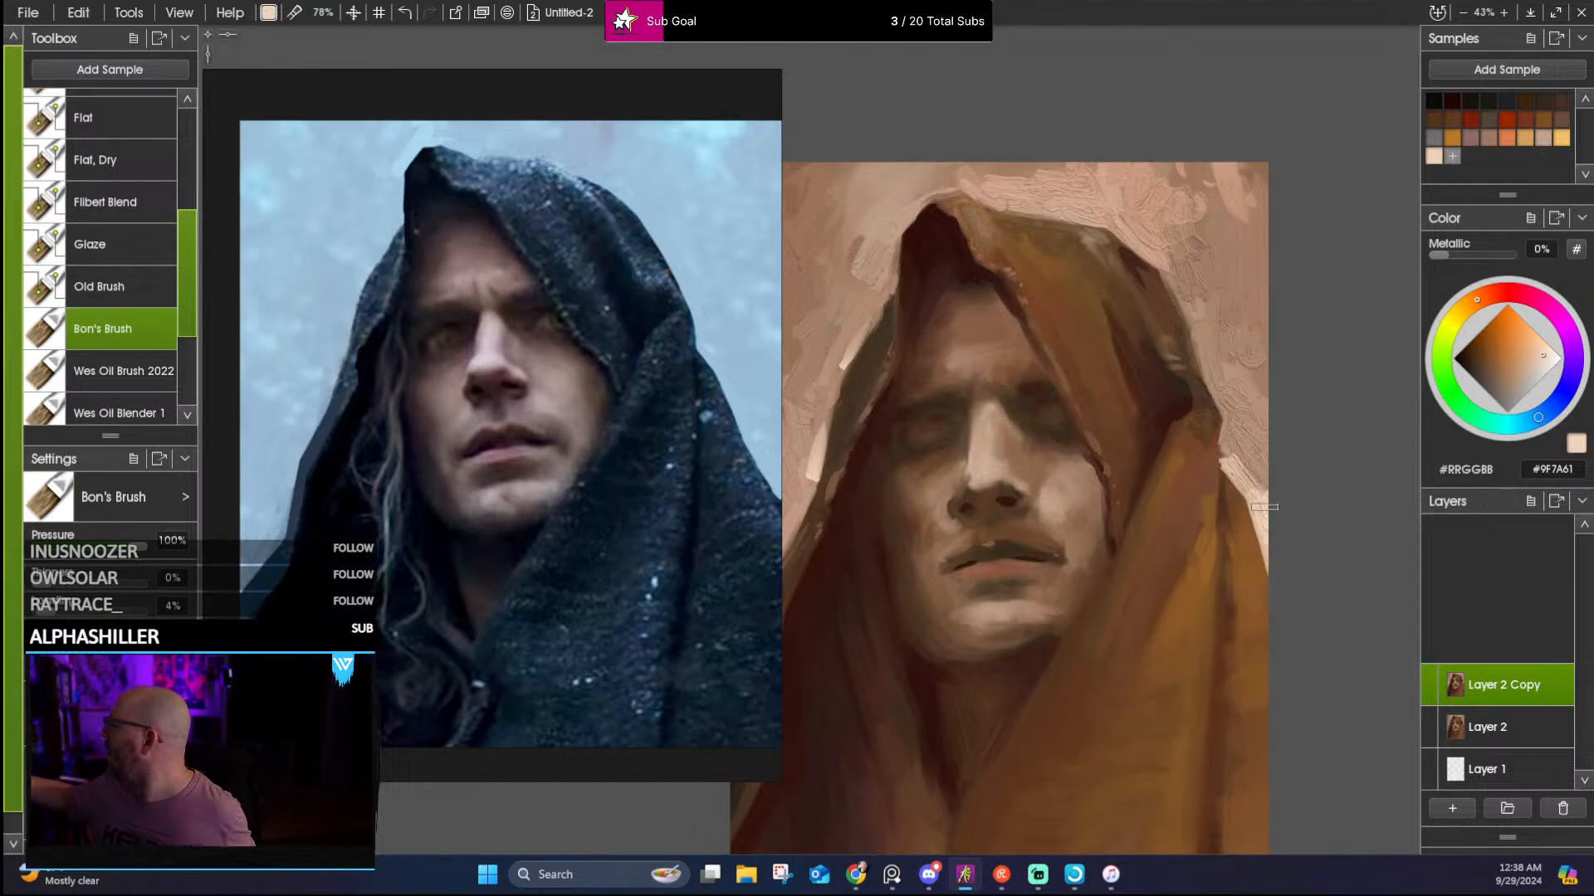
drag(1257, 498, 1356, 388)
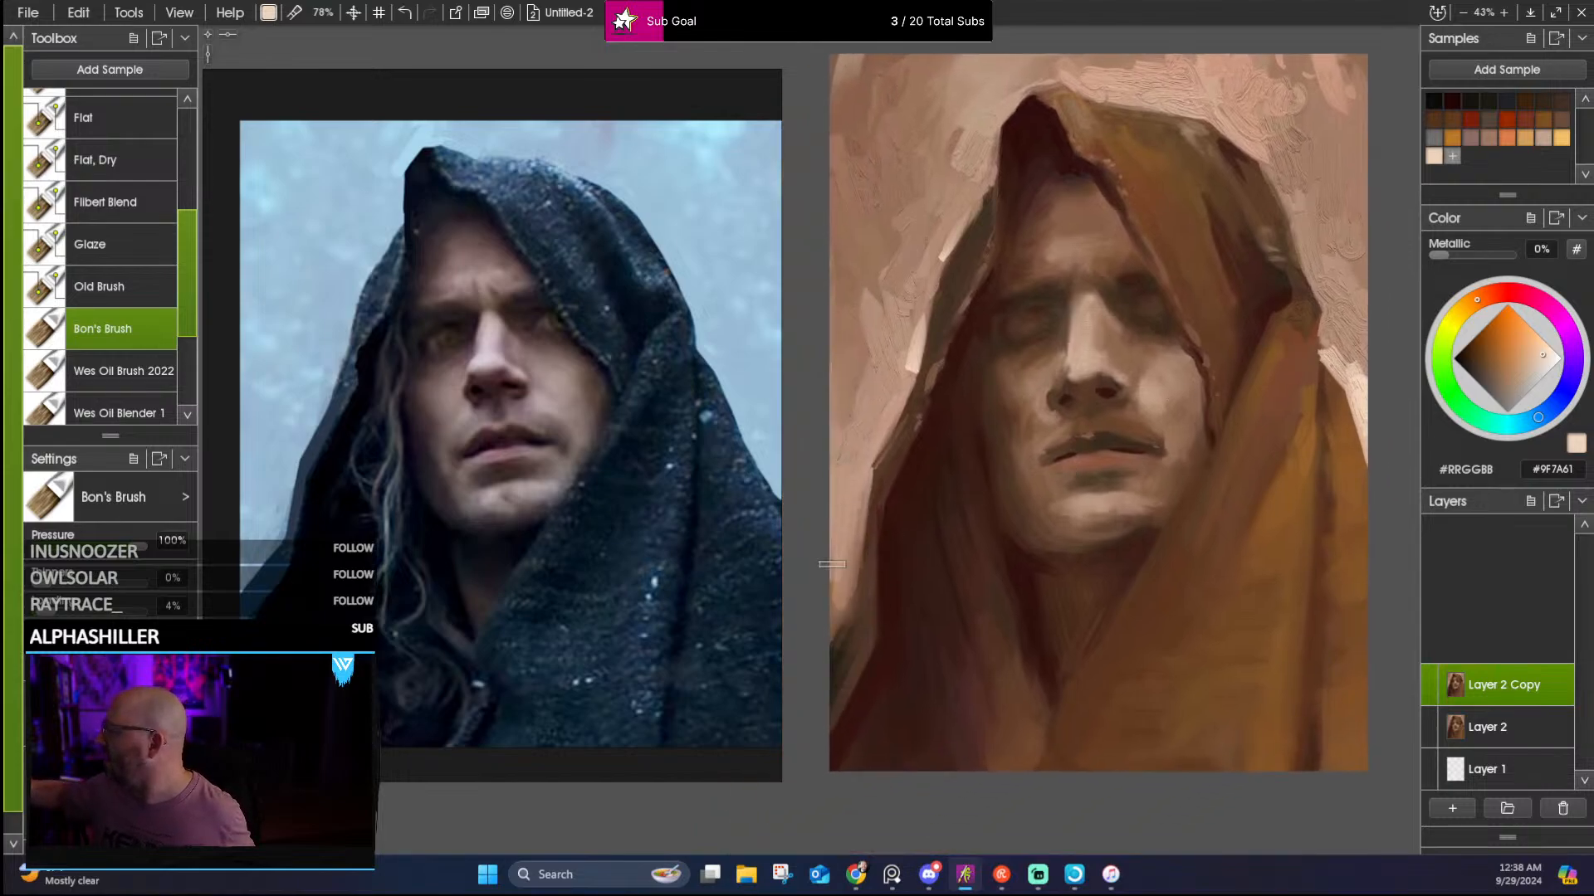
drag(849, 581, 857, 507)
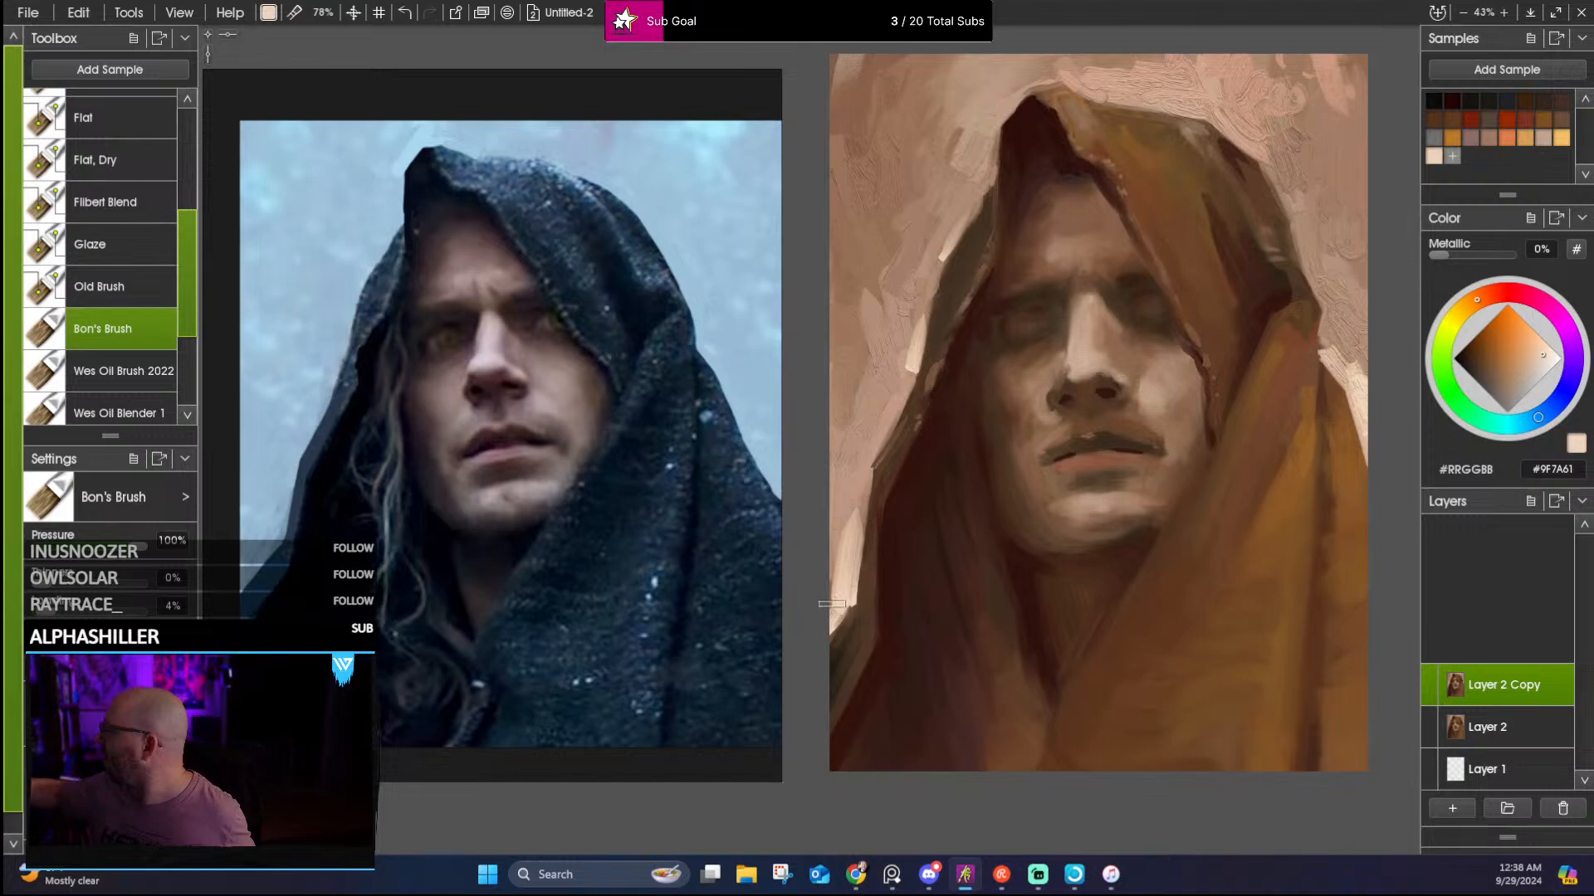
drag(831, 604, 834, 503)
drag(1246, 424, 1183, 524)
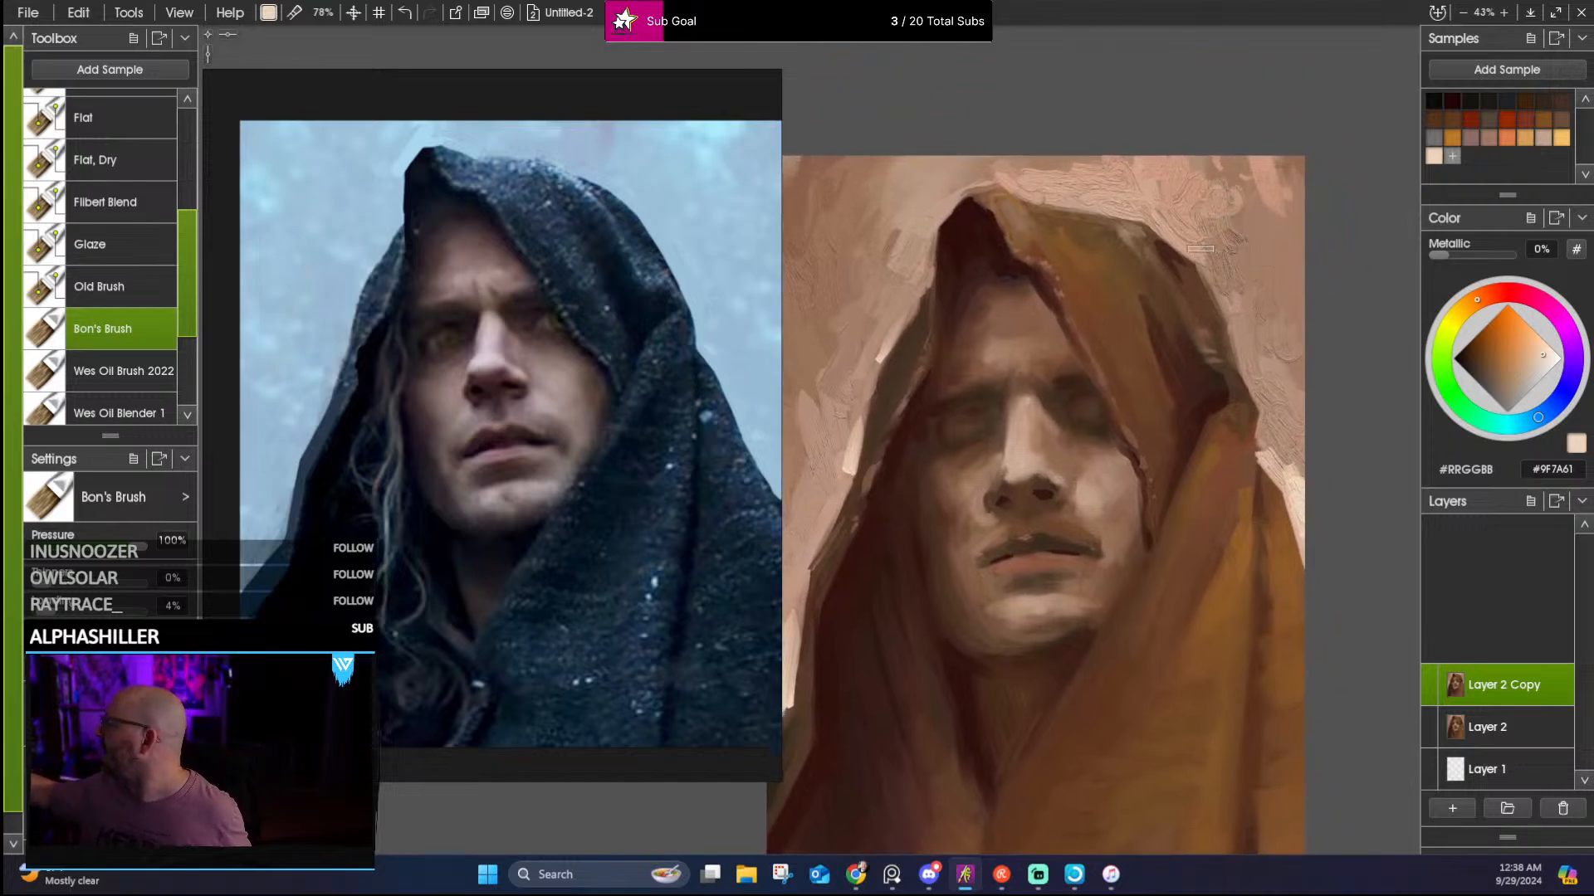
Reshape the hood's right outer edge and fold at 57% brush size with sampled #634026, #32130E, #623D23 and #674632
alt+click(1205, 282)
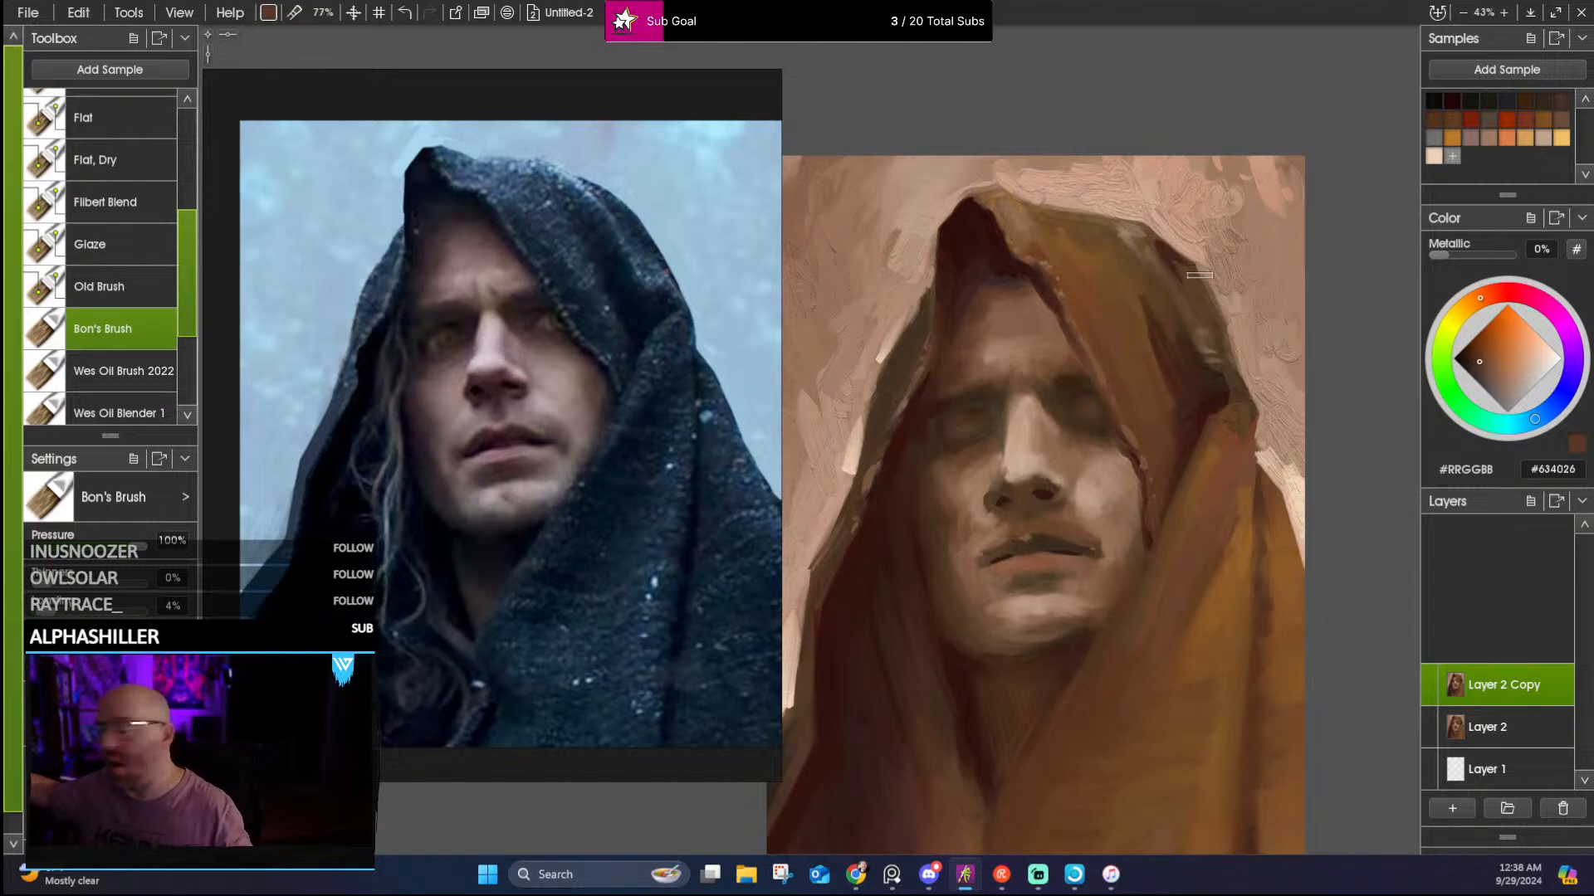
mouse_move(1199, 275)
shift+mouse_down()
mouse_move(1179, 272)
mouse_move(1241, 333)
mouse_move(1252, 389)
shift+mouse_up()
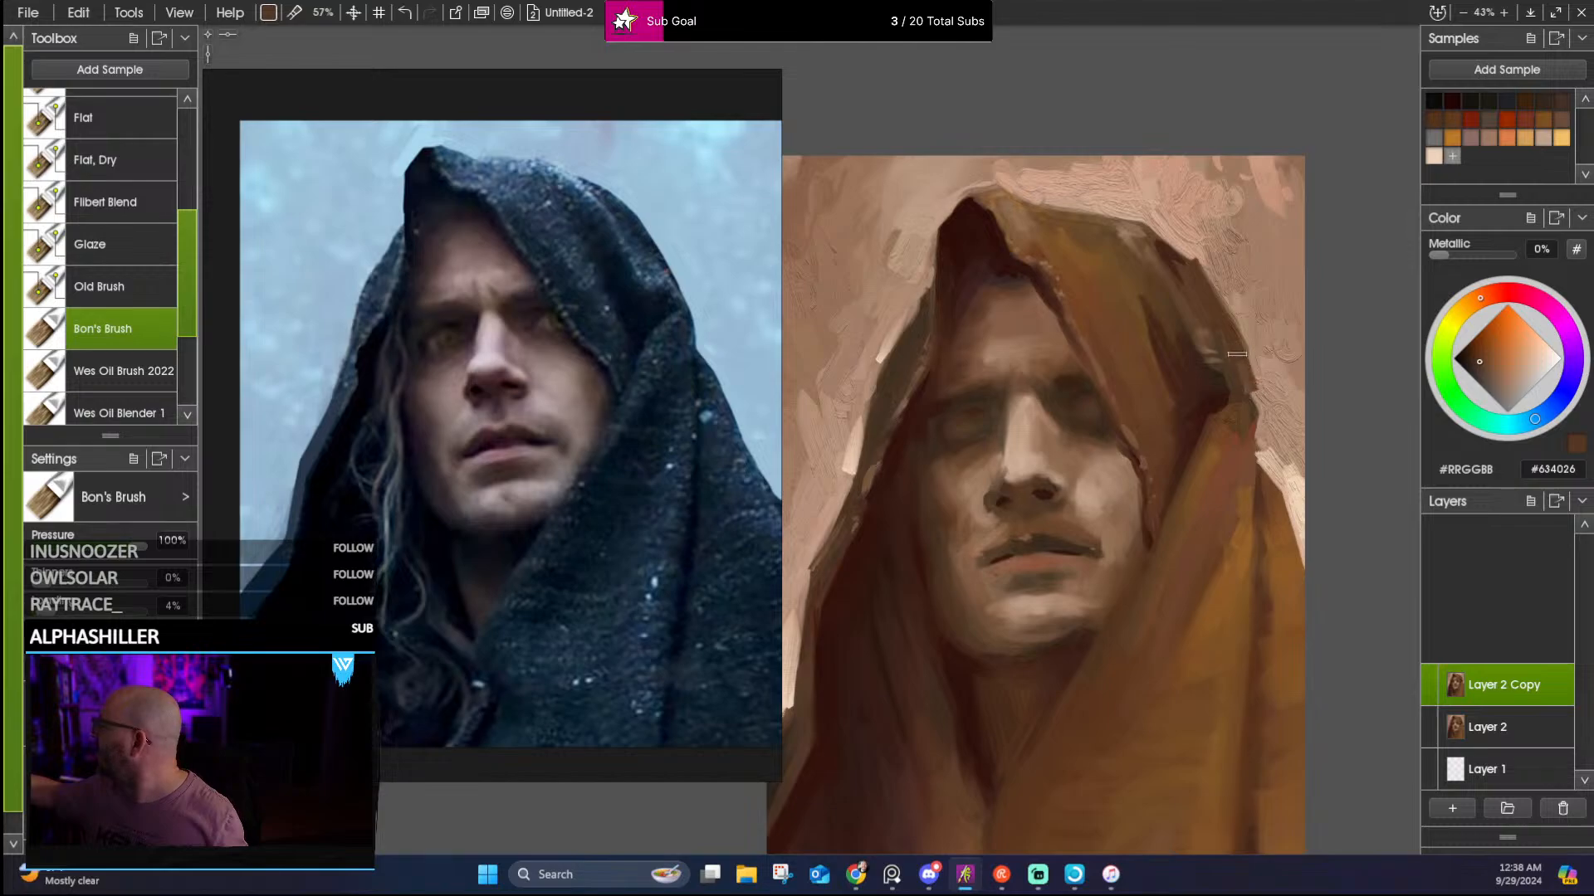
alt+click(1218, 405)
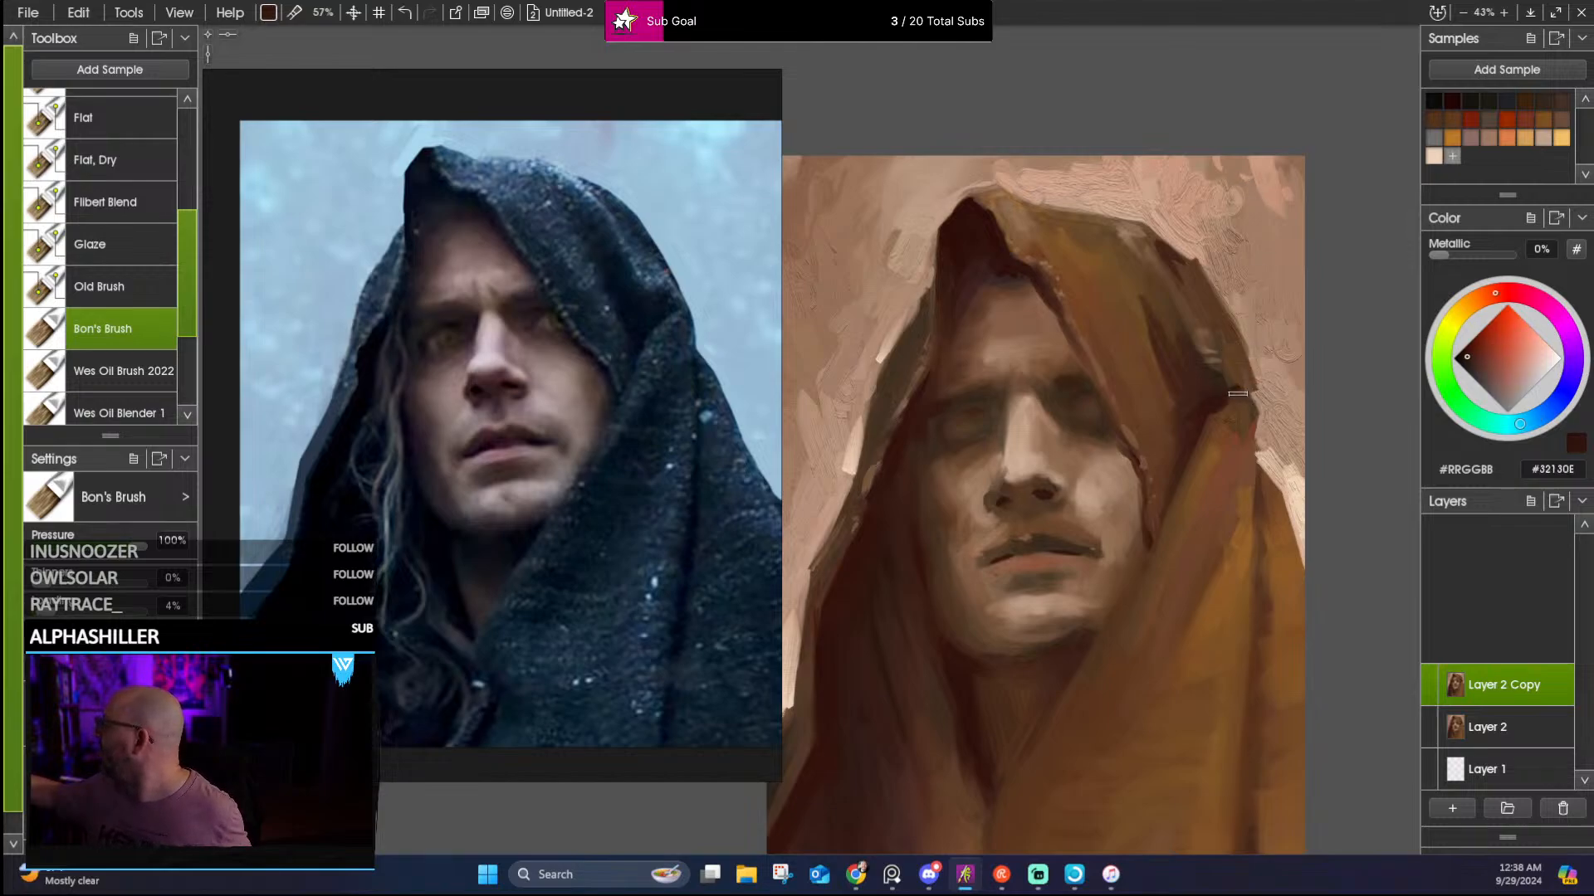
alt+click(1232, 430)
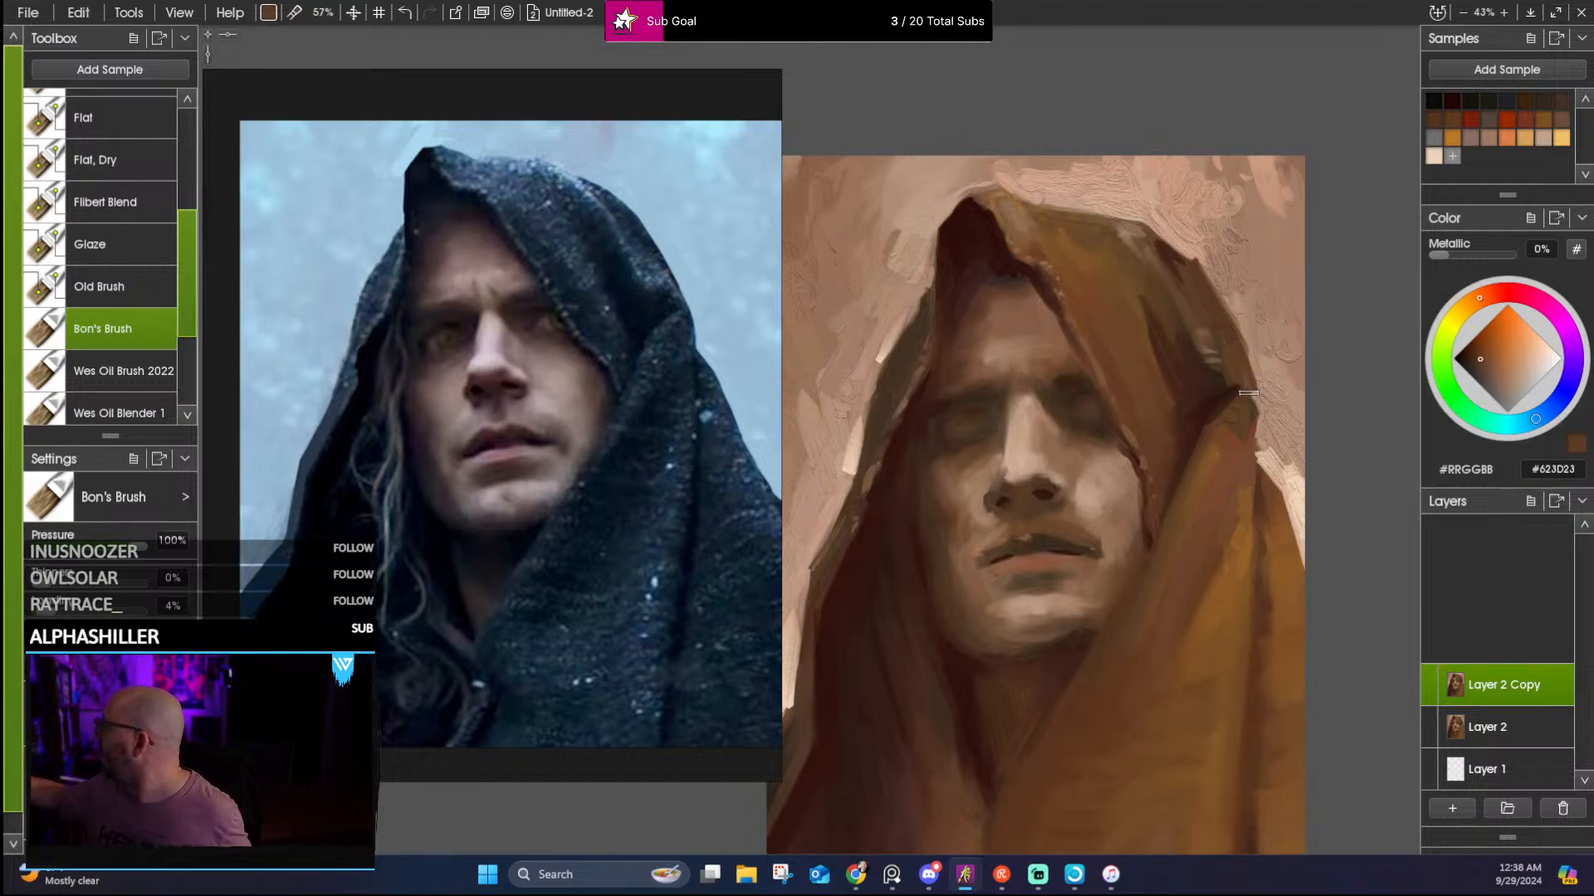
alt+click(1245, 382)
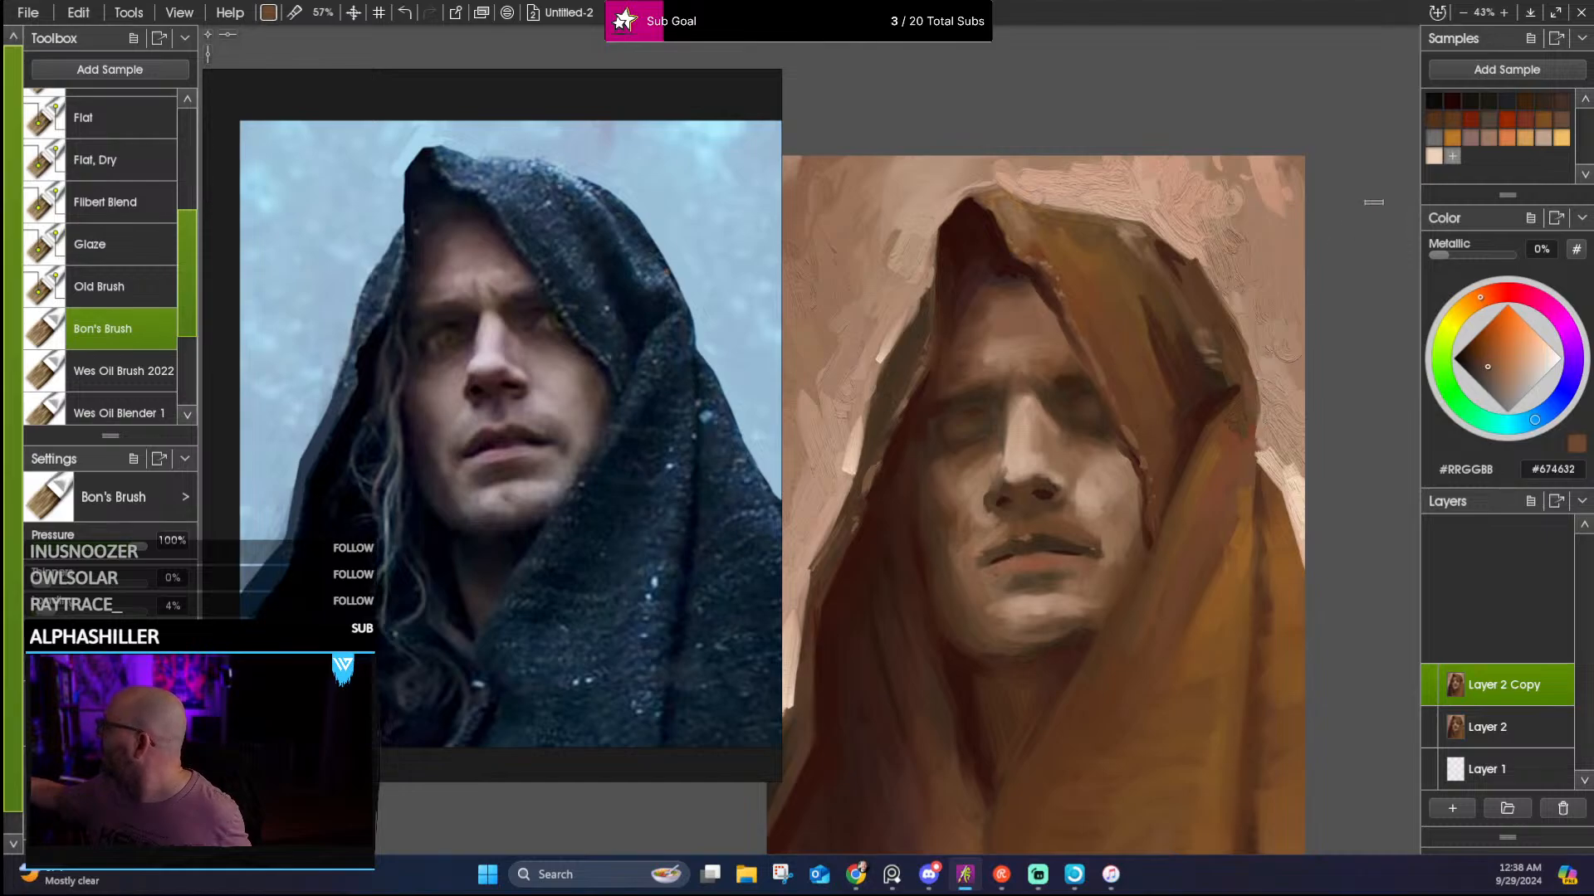
Refine the hood's upper right contour, alternating sampled dark browns #40261B and #5C402D with background tone #C69883
alt+click(1168, 252)
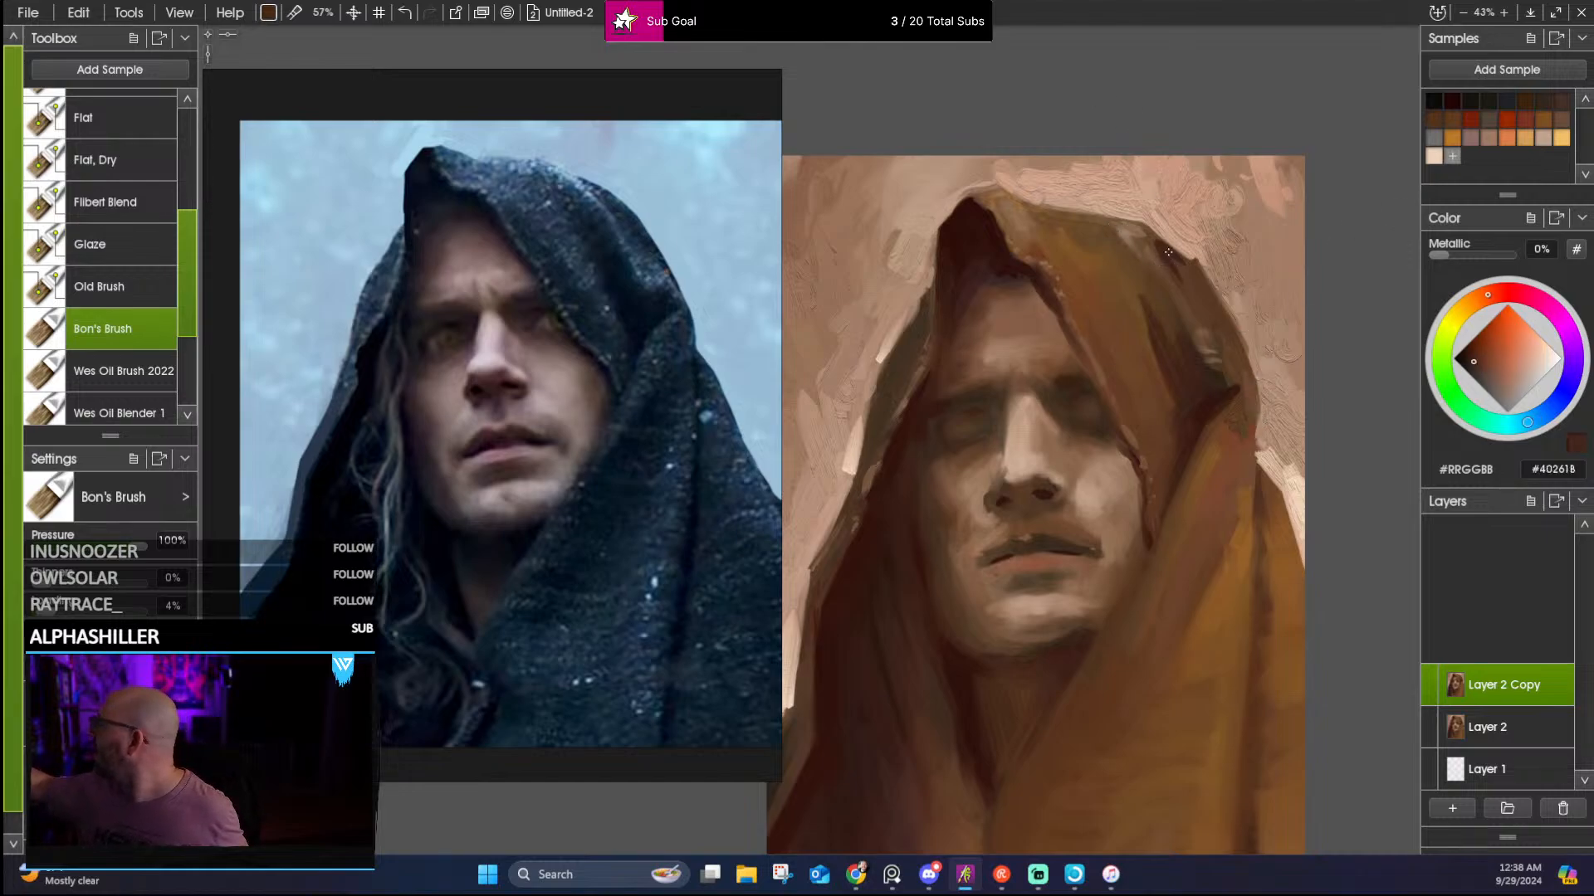
alt+click(1166, 249)
alt+click(1189, 247)
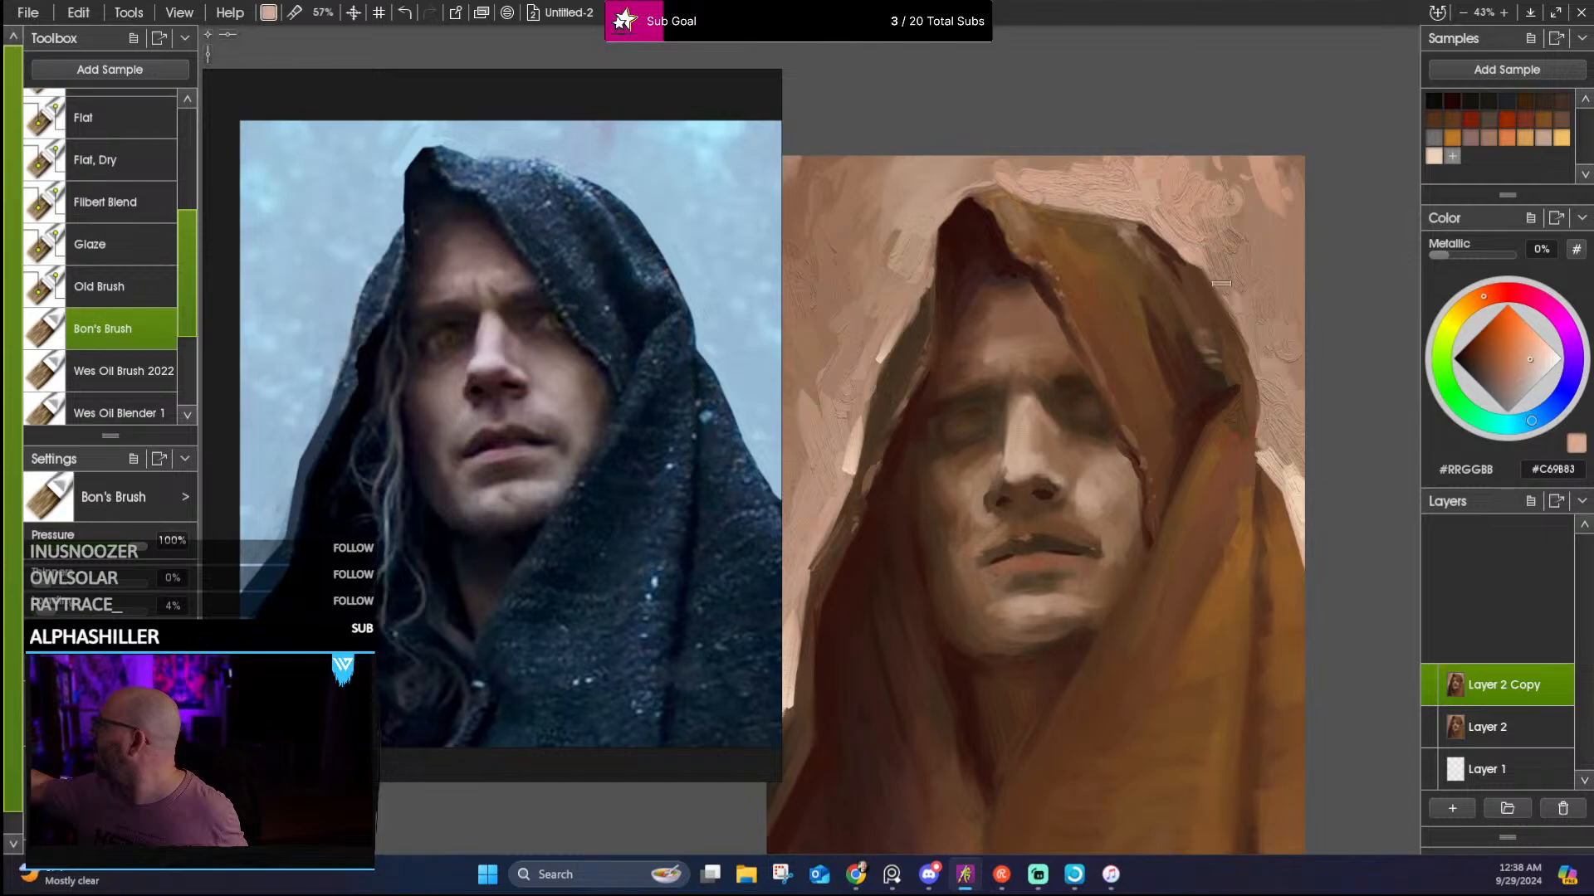
alt+click(1166, 248)
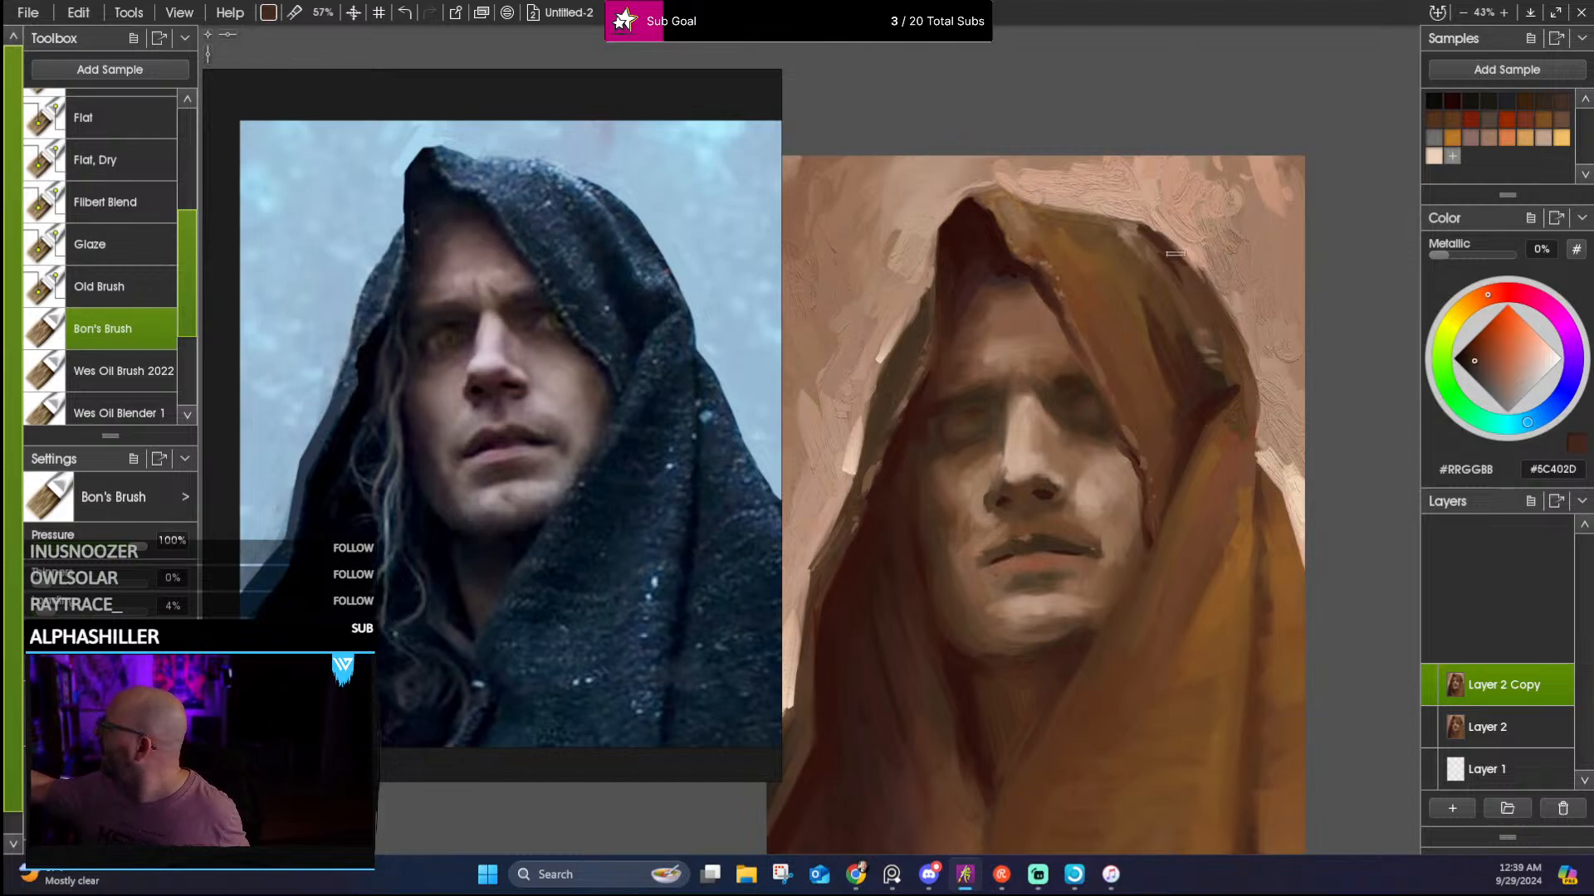
Clean up the background around the hood's peak with sampled #C7A087 and brighten its left outer edge with #EBCBB2
drag(1230, 200, 1309, 211)
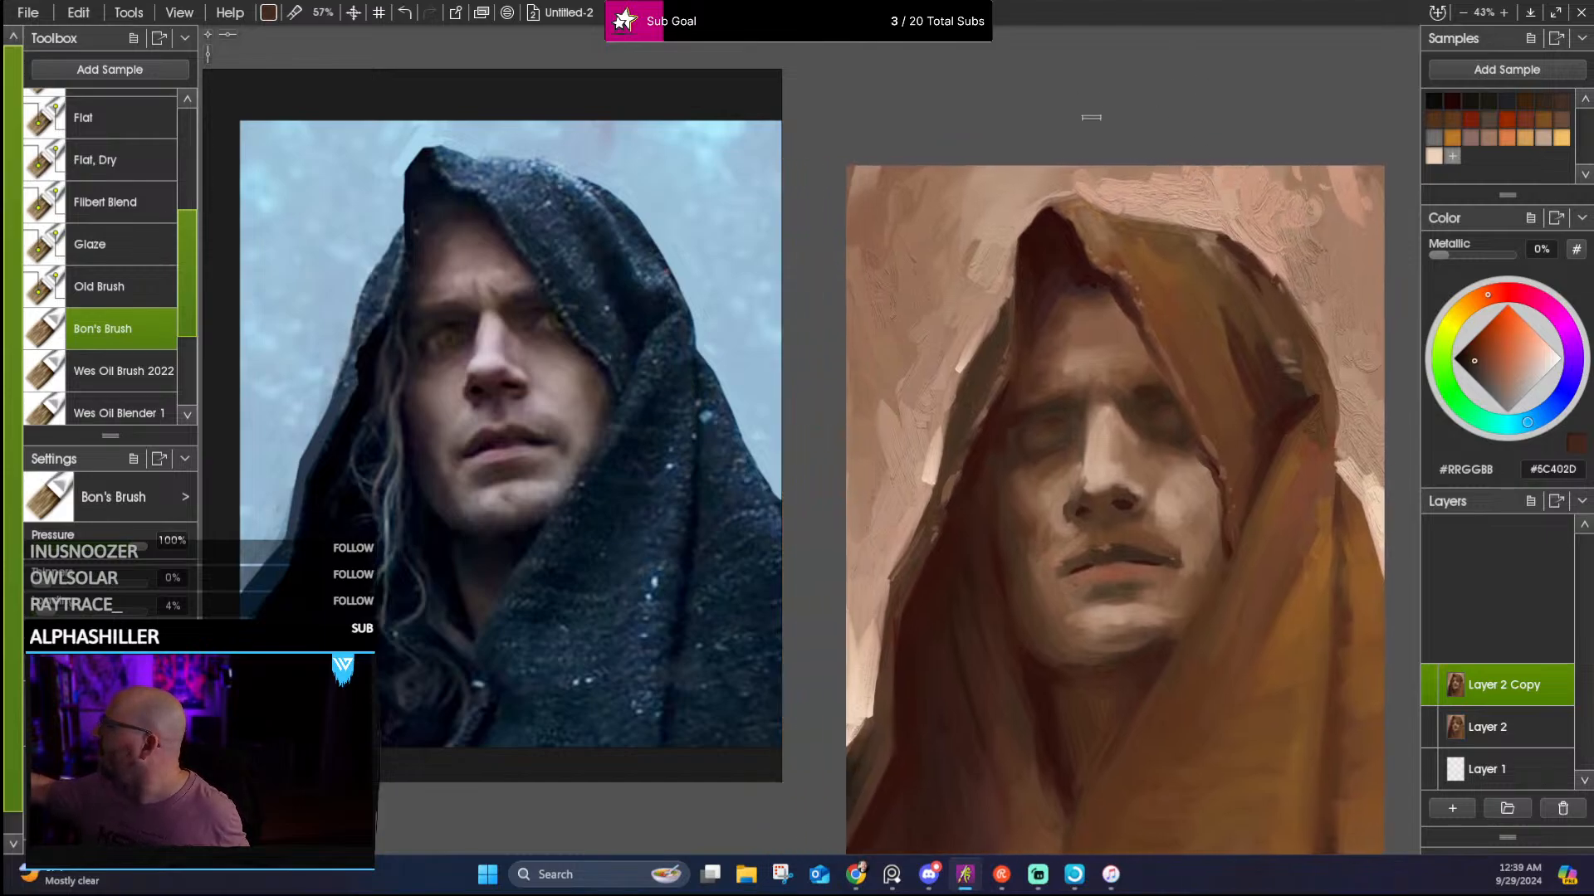
alt+click(1082, 188)
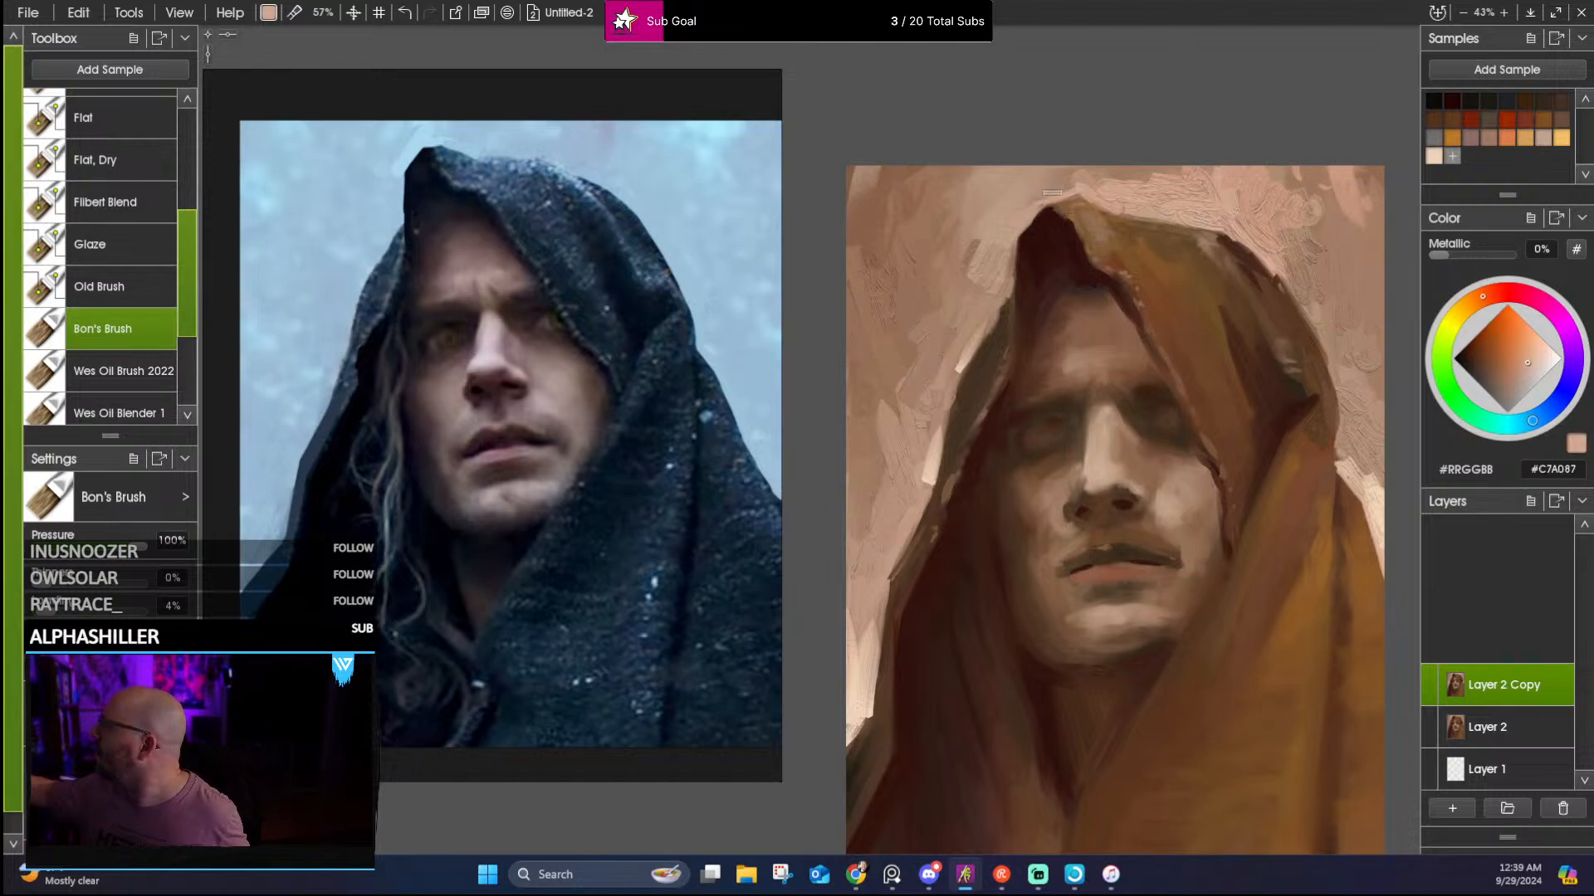
drag(1047, 199, 1029, 221)
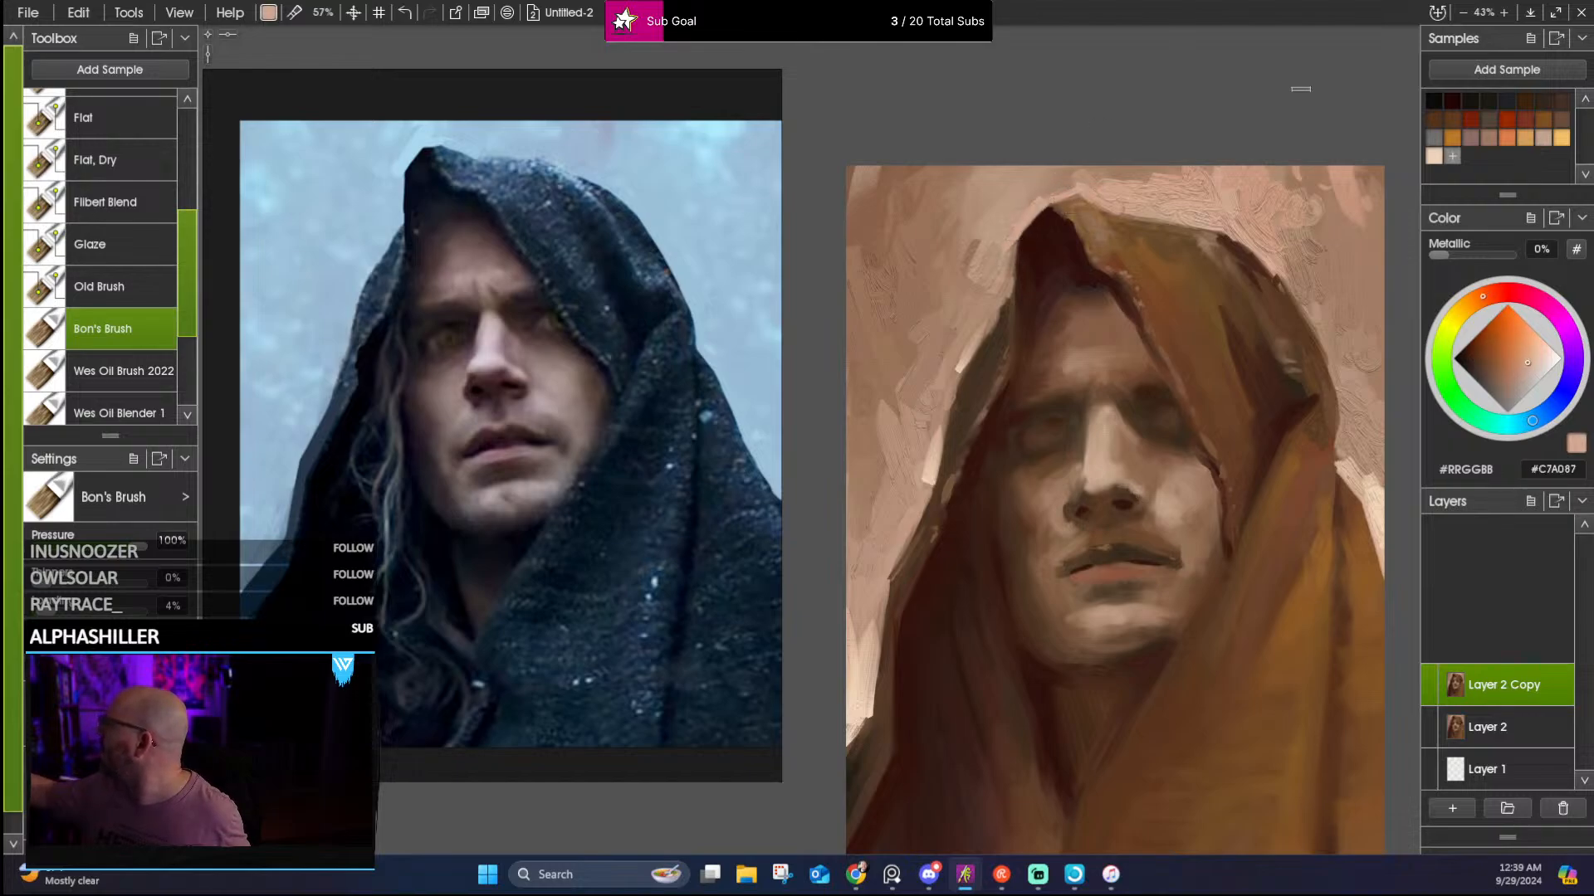
alt+click(928, 484)
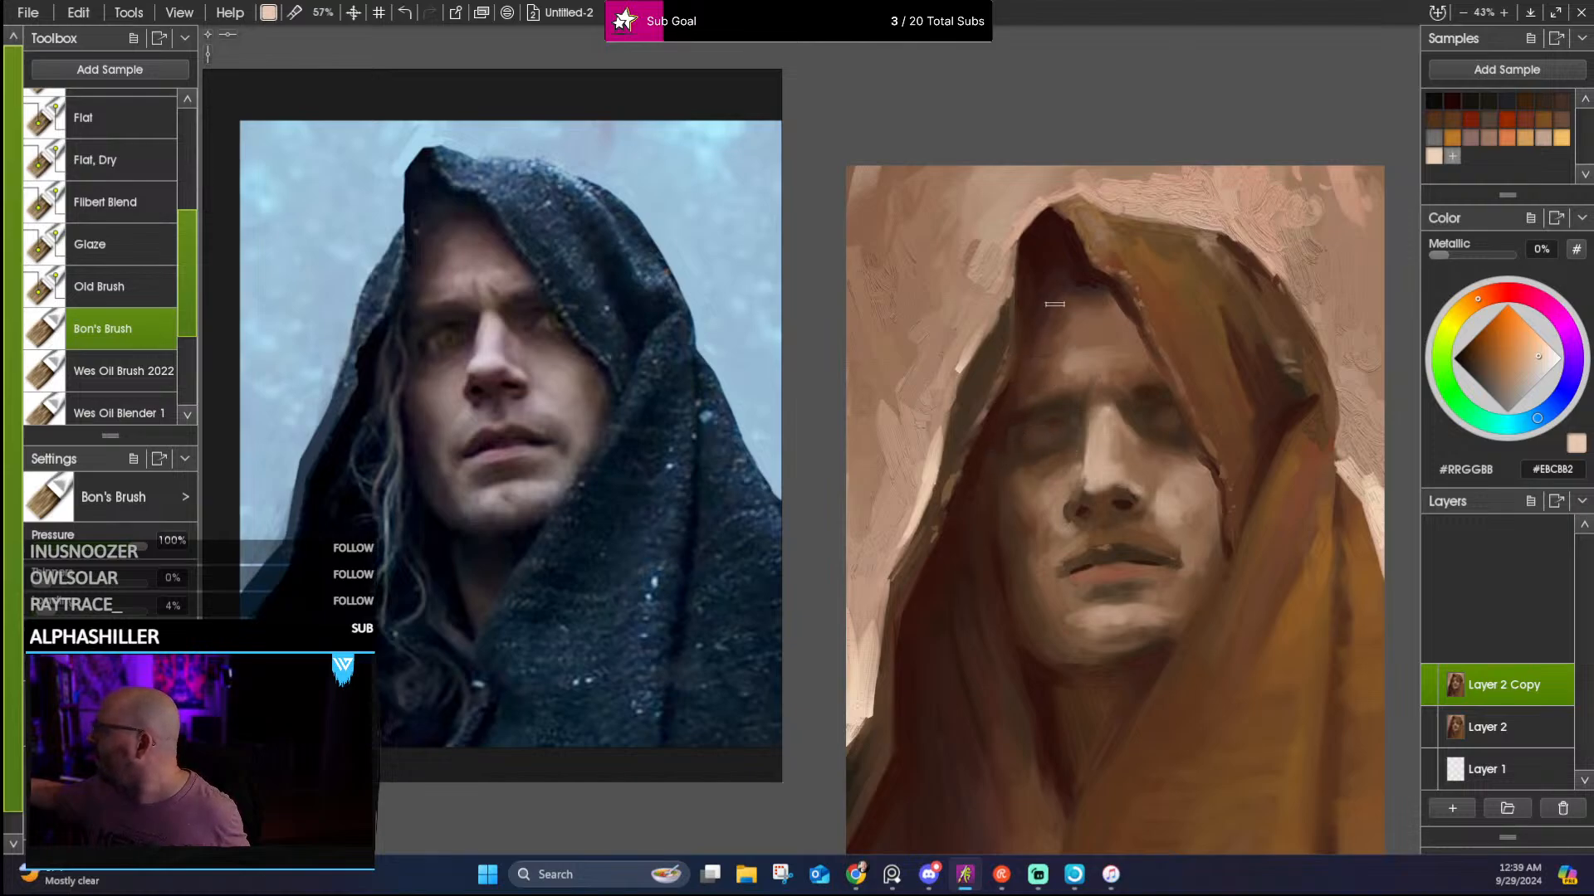
scroll(1054, 304, down, 2)
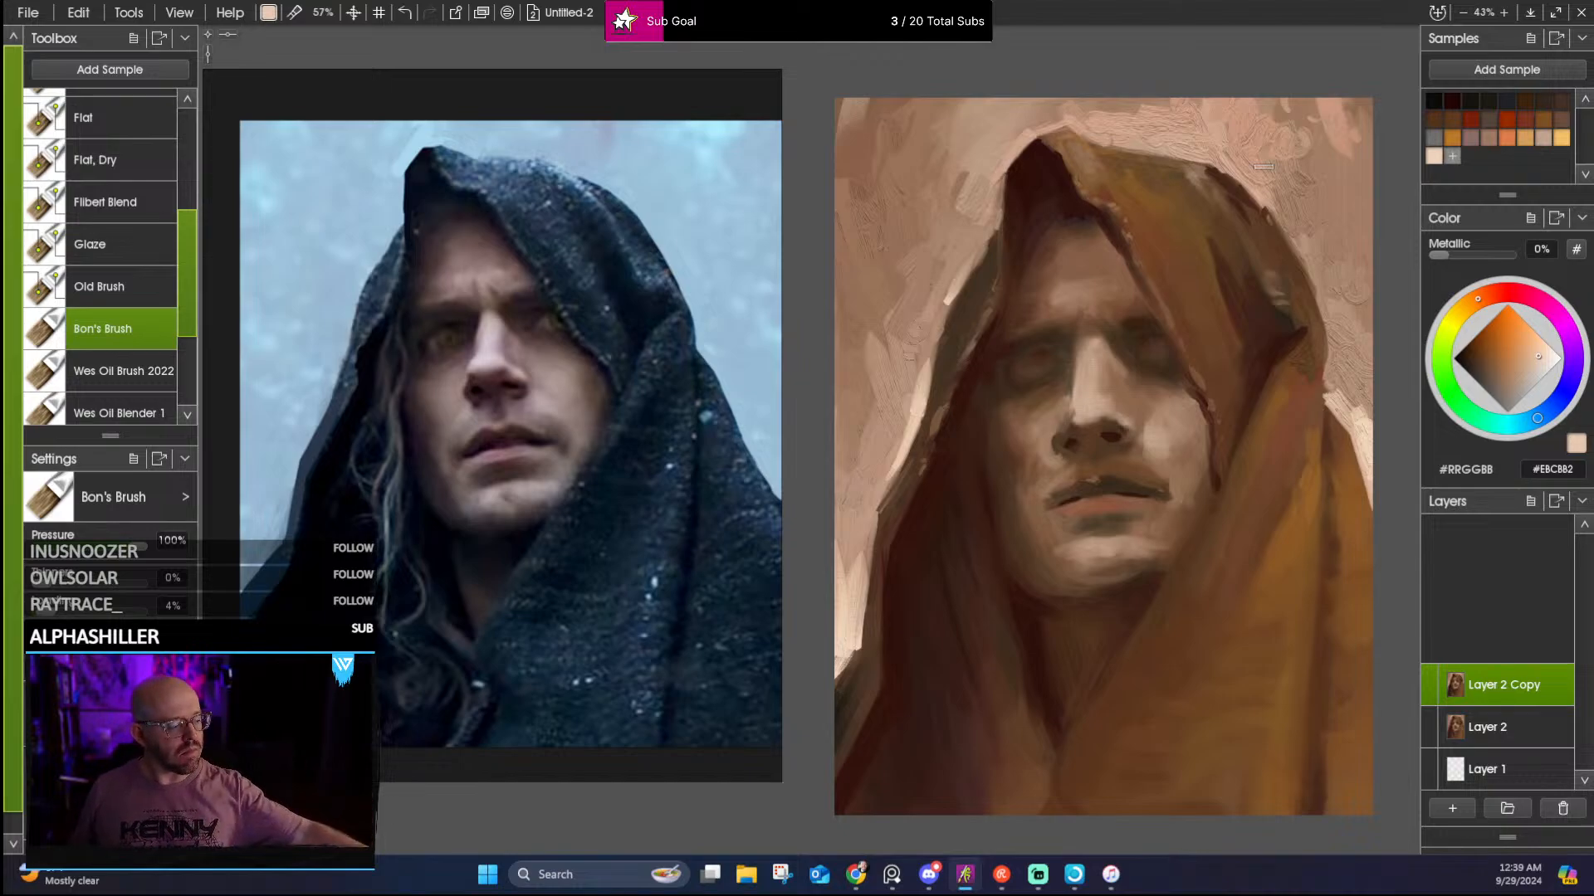
Paint long hair strands down the left side of the face, from temple to chest, with Bon's Brush in sampled #A7836B
alt+click(1063, 297)
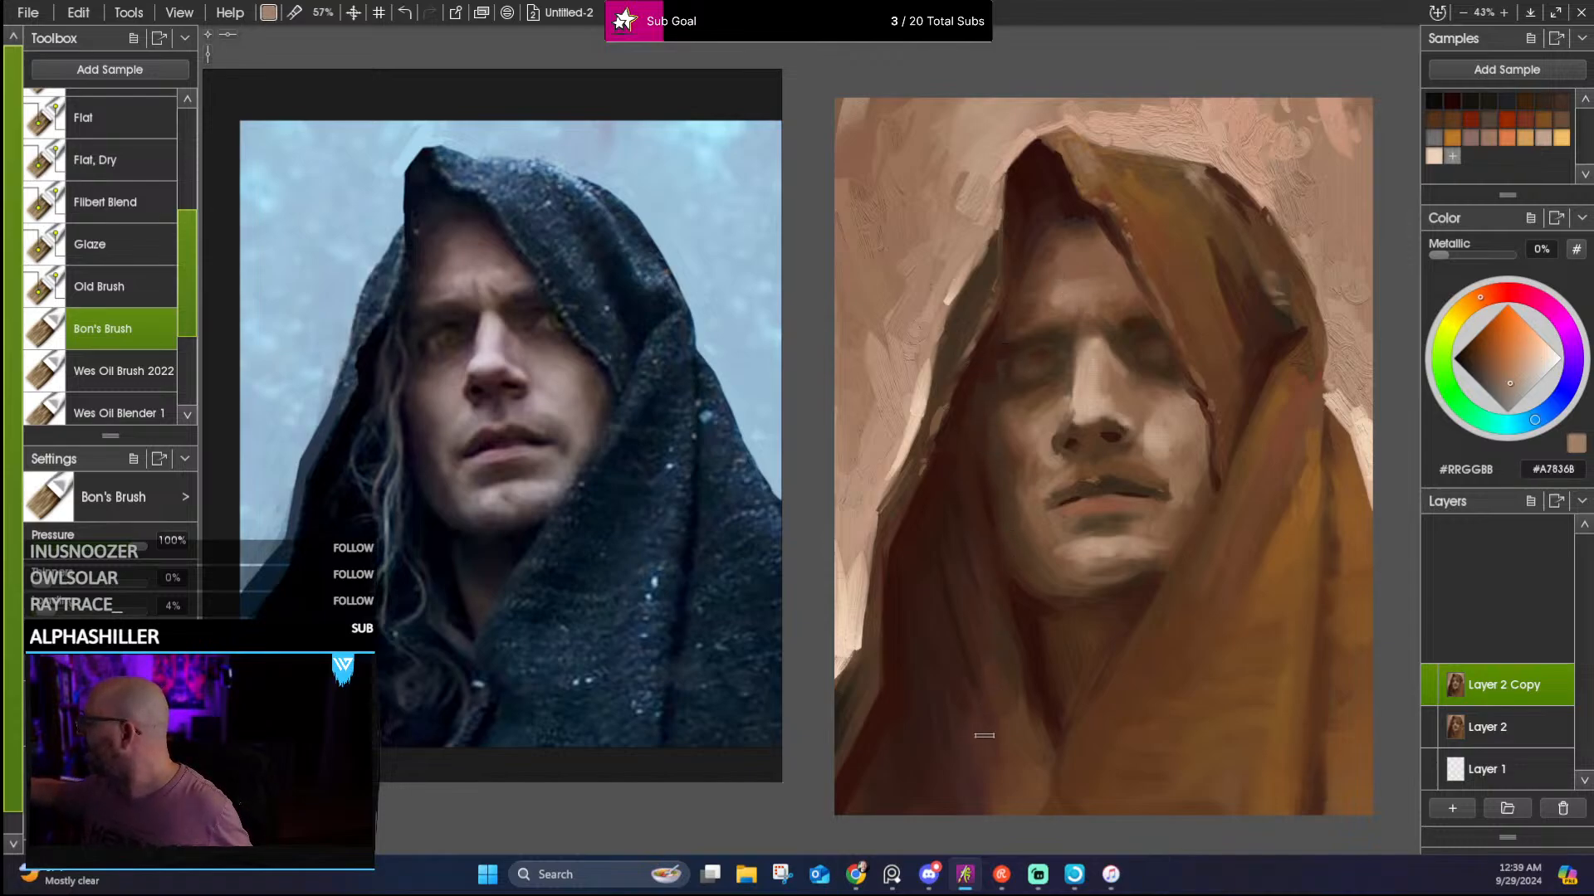
mouse_move(1010, 743)
mouse_down()
mouse_move(1003, 548)
mouse_move(978, 694)
mouse_up()
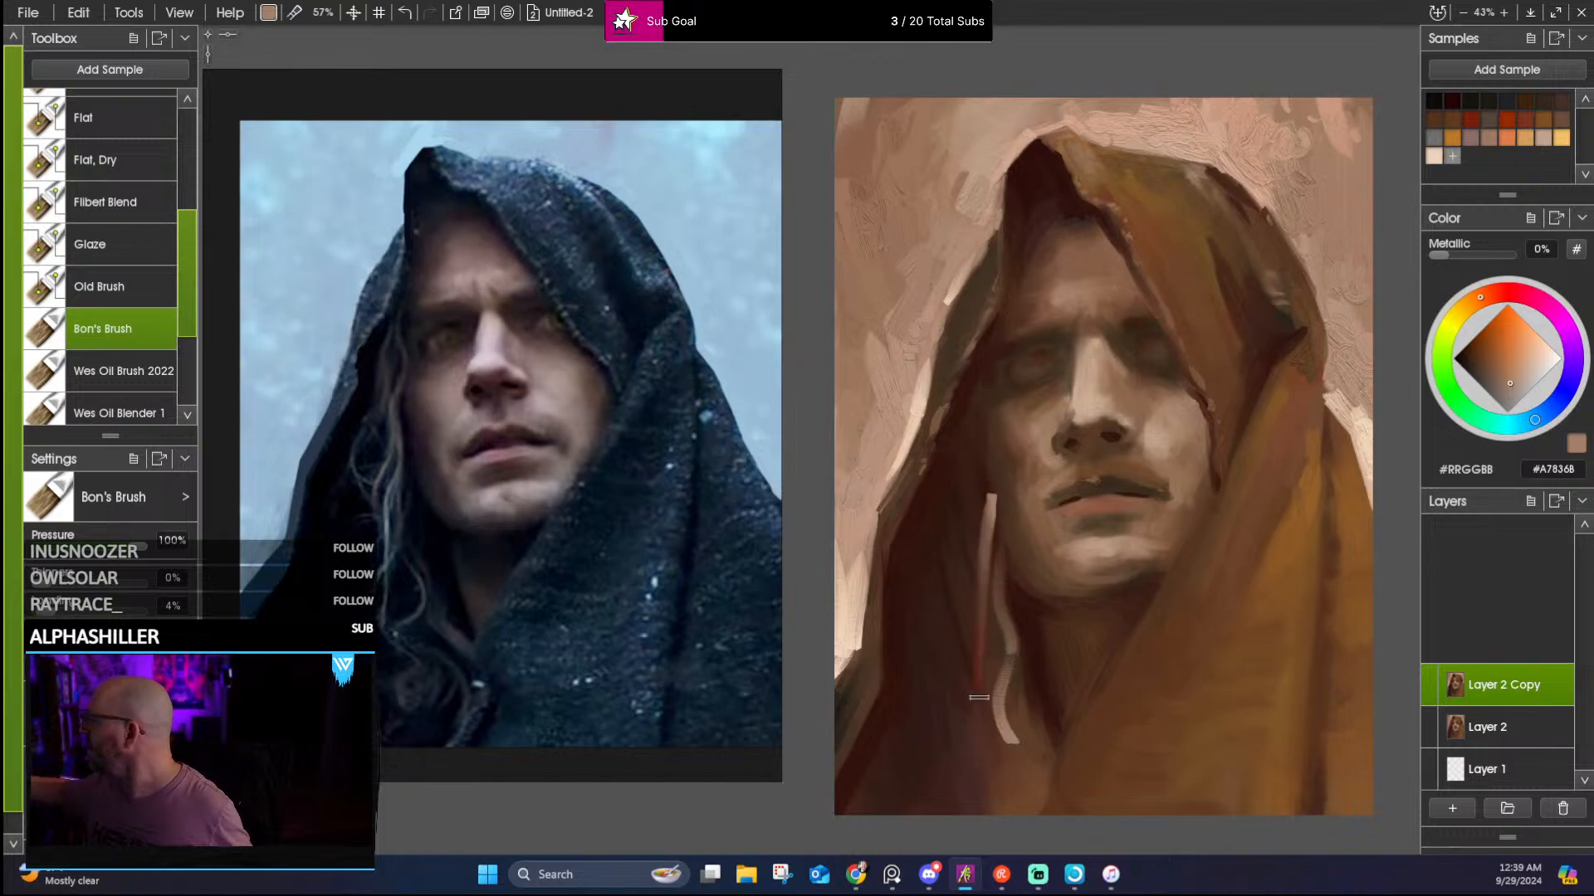
drag(988, 516, 993, 390)
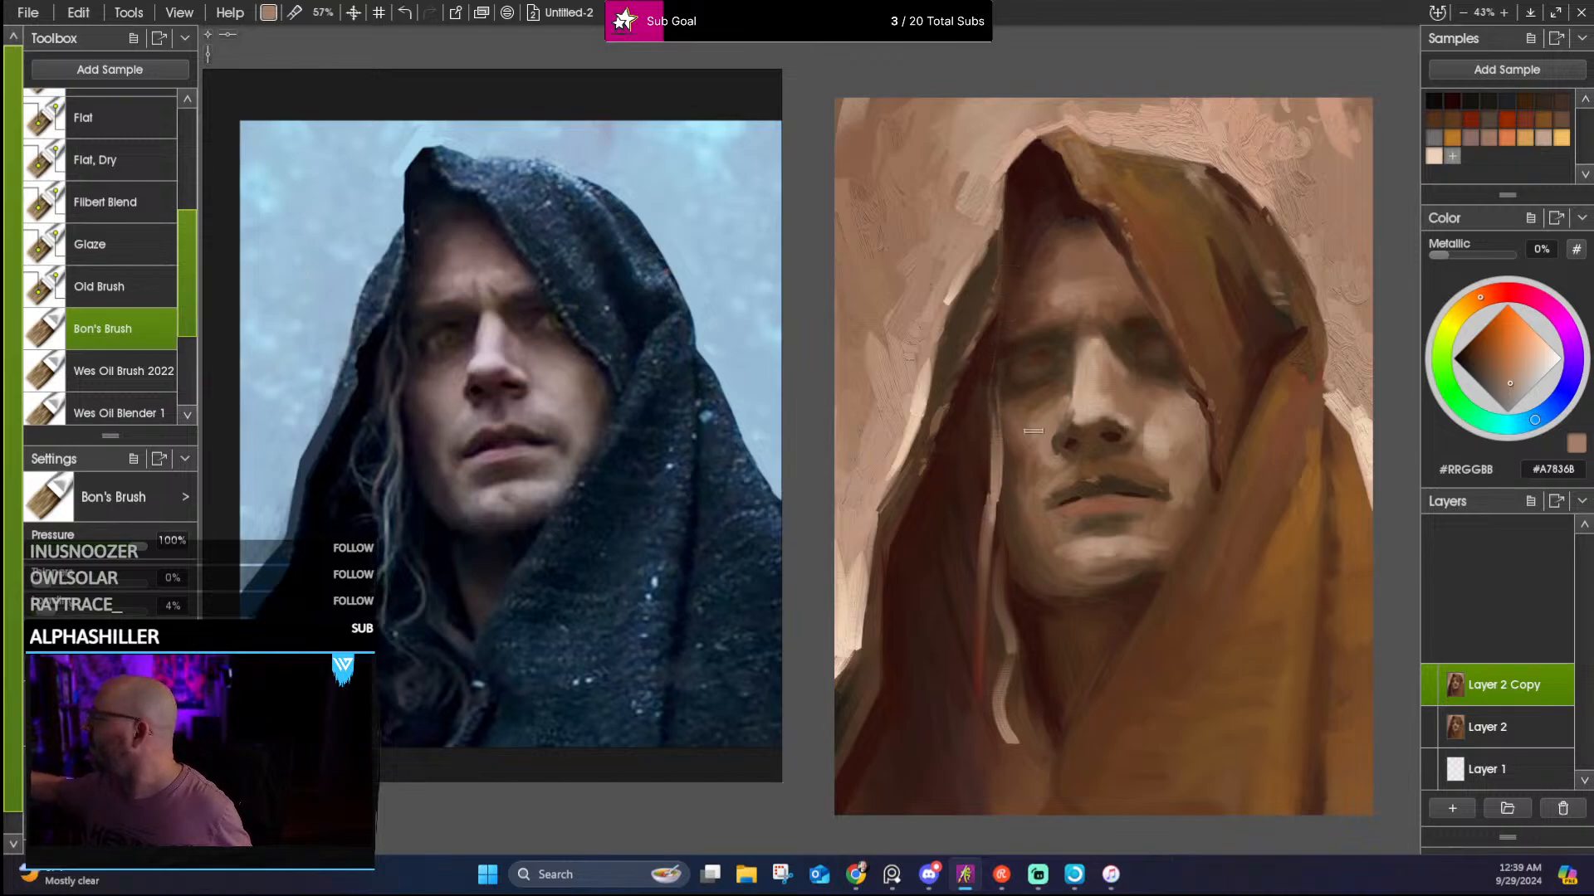
drag(997, 335, 983, 498)
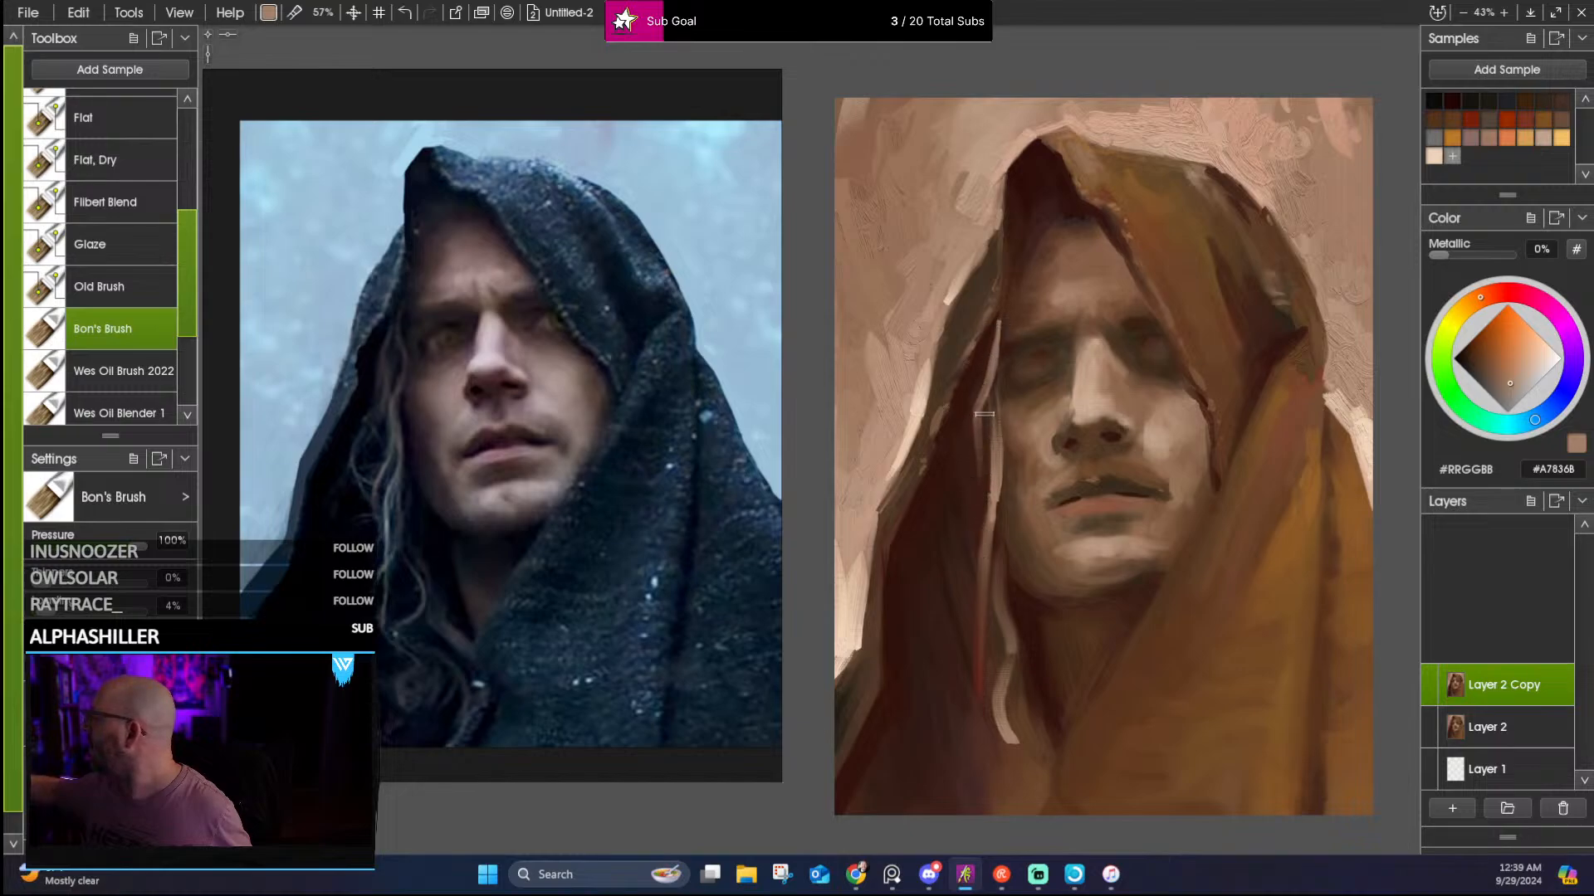
drag(984, 415, 980, 523)
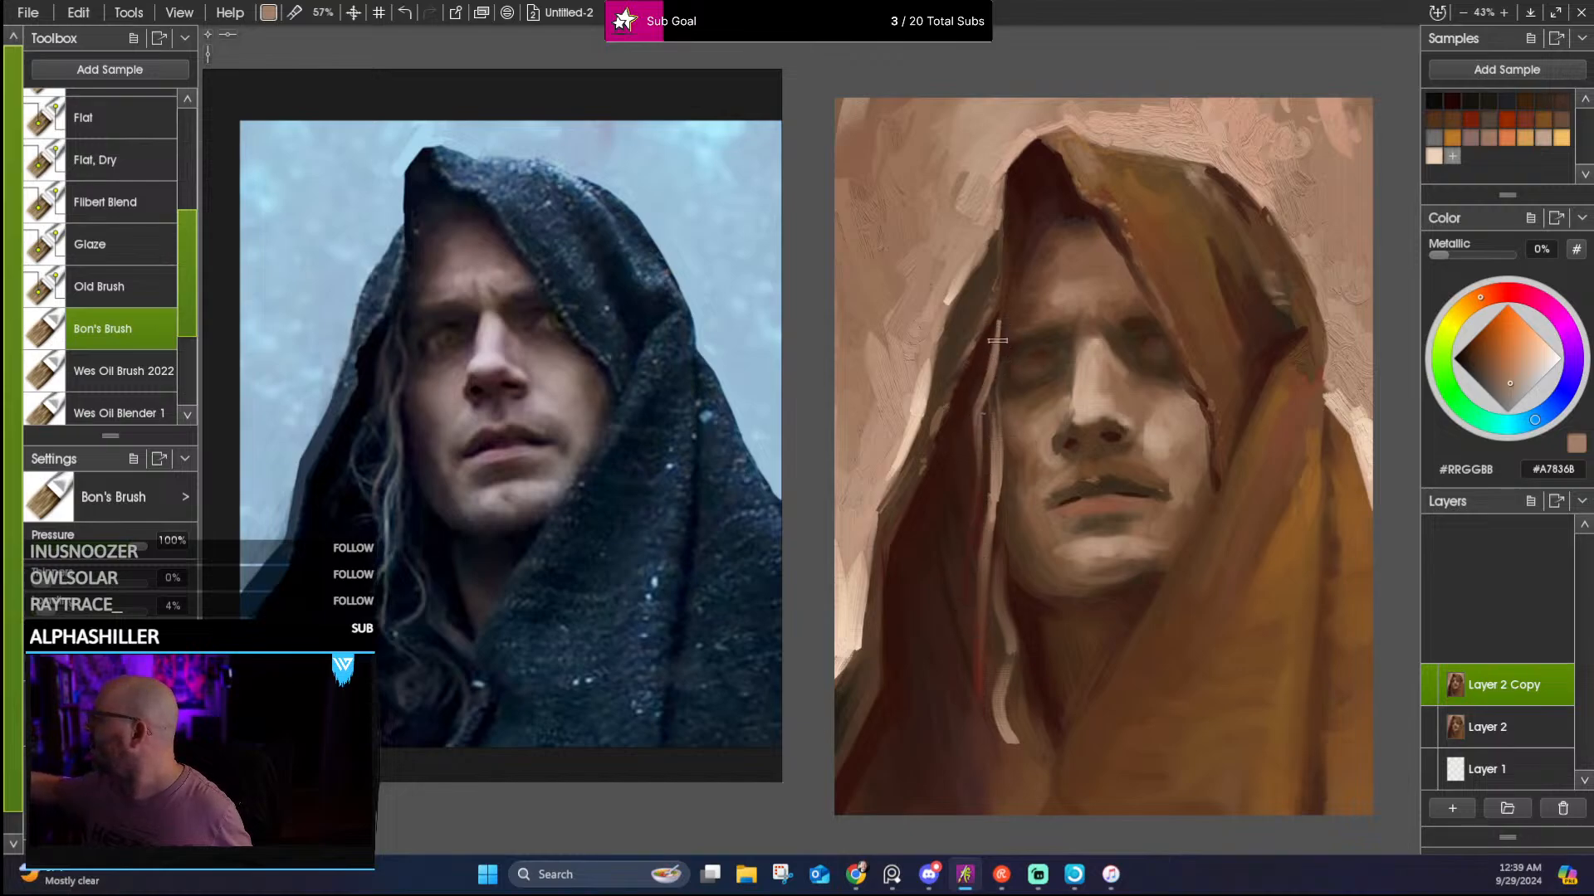
drag(995, 341, 1003, 284)
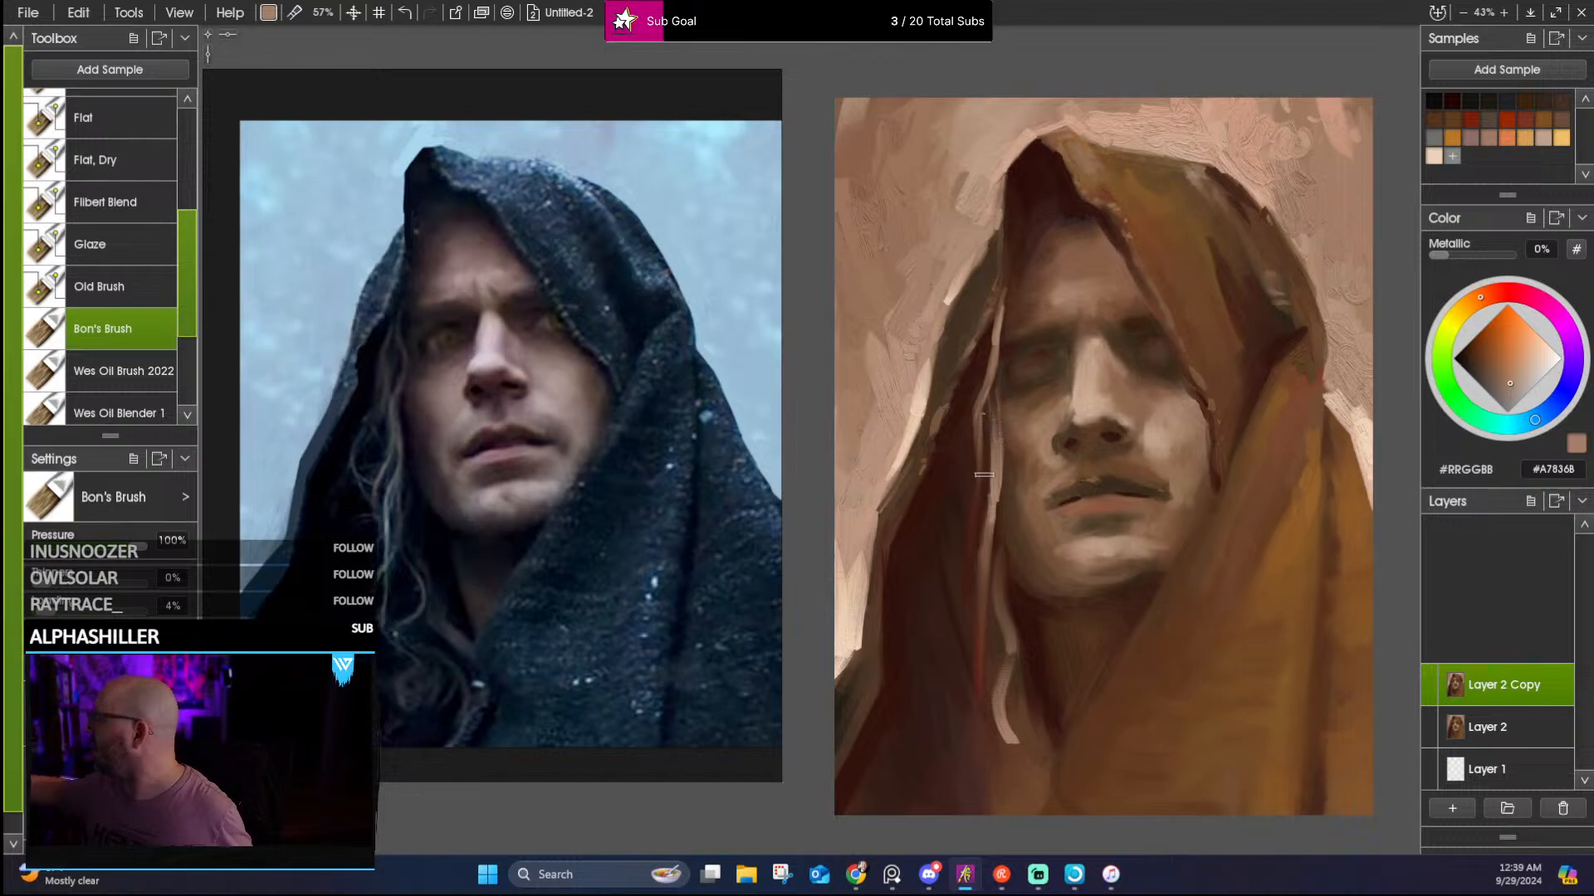
Add short curling strands beside the long hair lock at cheek and jaw level, plus a forked tip at its lower end
drag(957, 528, 960, 579)
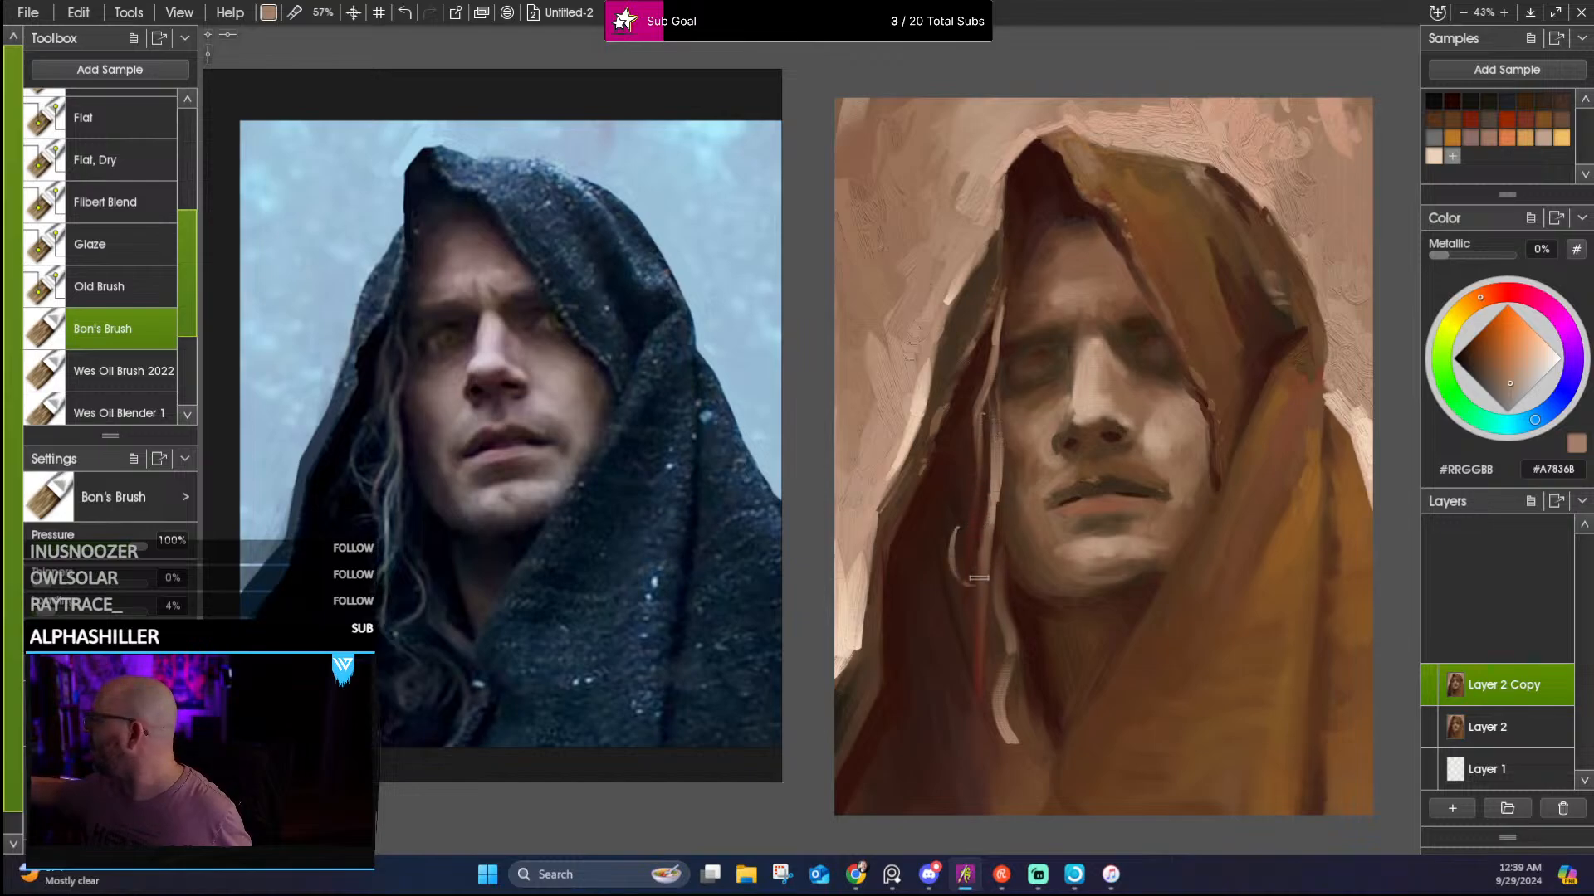
mouse_move(950, 492)
mouse_down()
mouse_move(966, 523)
mouse_move(987, 415)
mouse_move(974, 485)
mouse_up()
drag(994, 426, 993, 384)
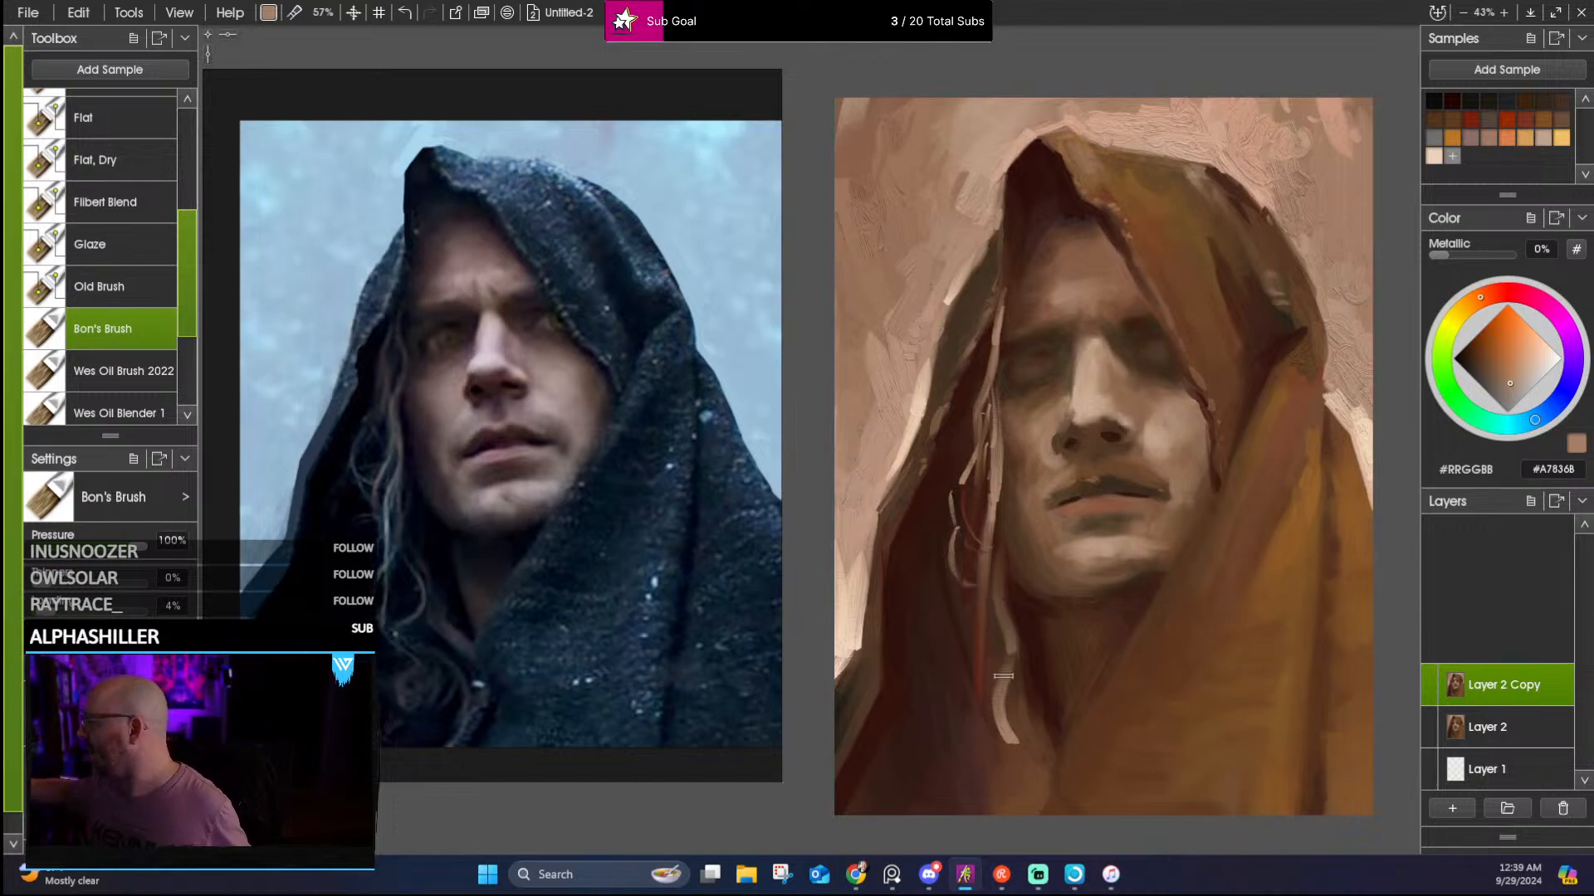
drag(994, 737, 984, 688)
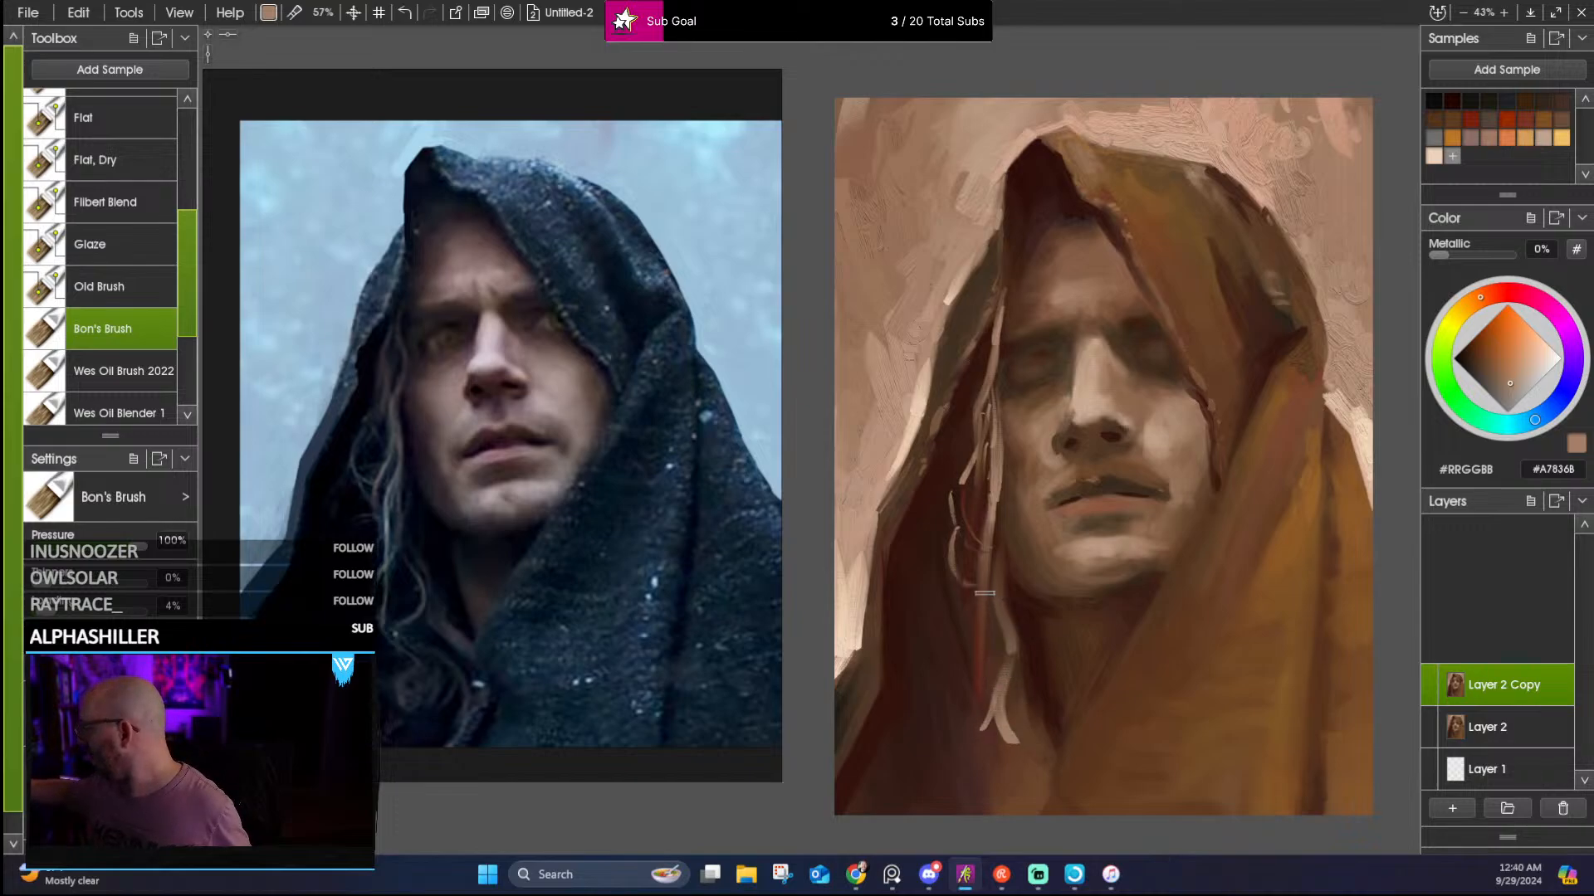
mouse_move(996, 635)
mouse_down()
mouse_move(980, 485)
mouse_move(957, 497)
mouse_move(979, 450)
mouse_up()
Thin and break up the hair strands from temple to jaw using Old Brush at 26% size with sampled dark brown #35251A
click(117, 282)
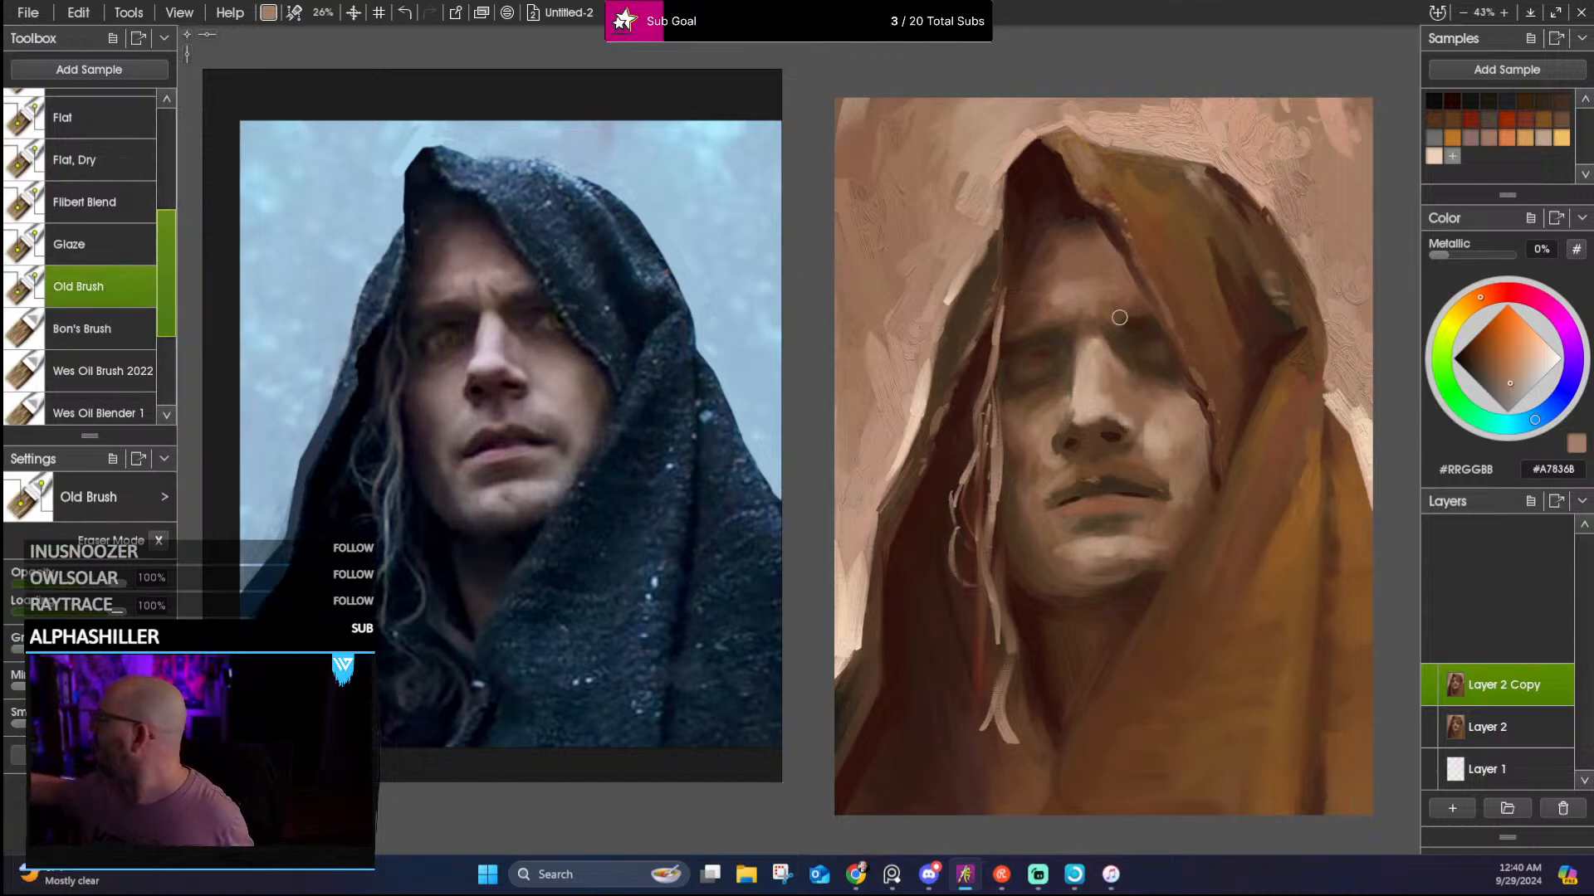
alt+click(1027, 342)
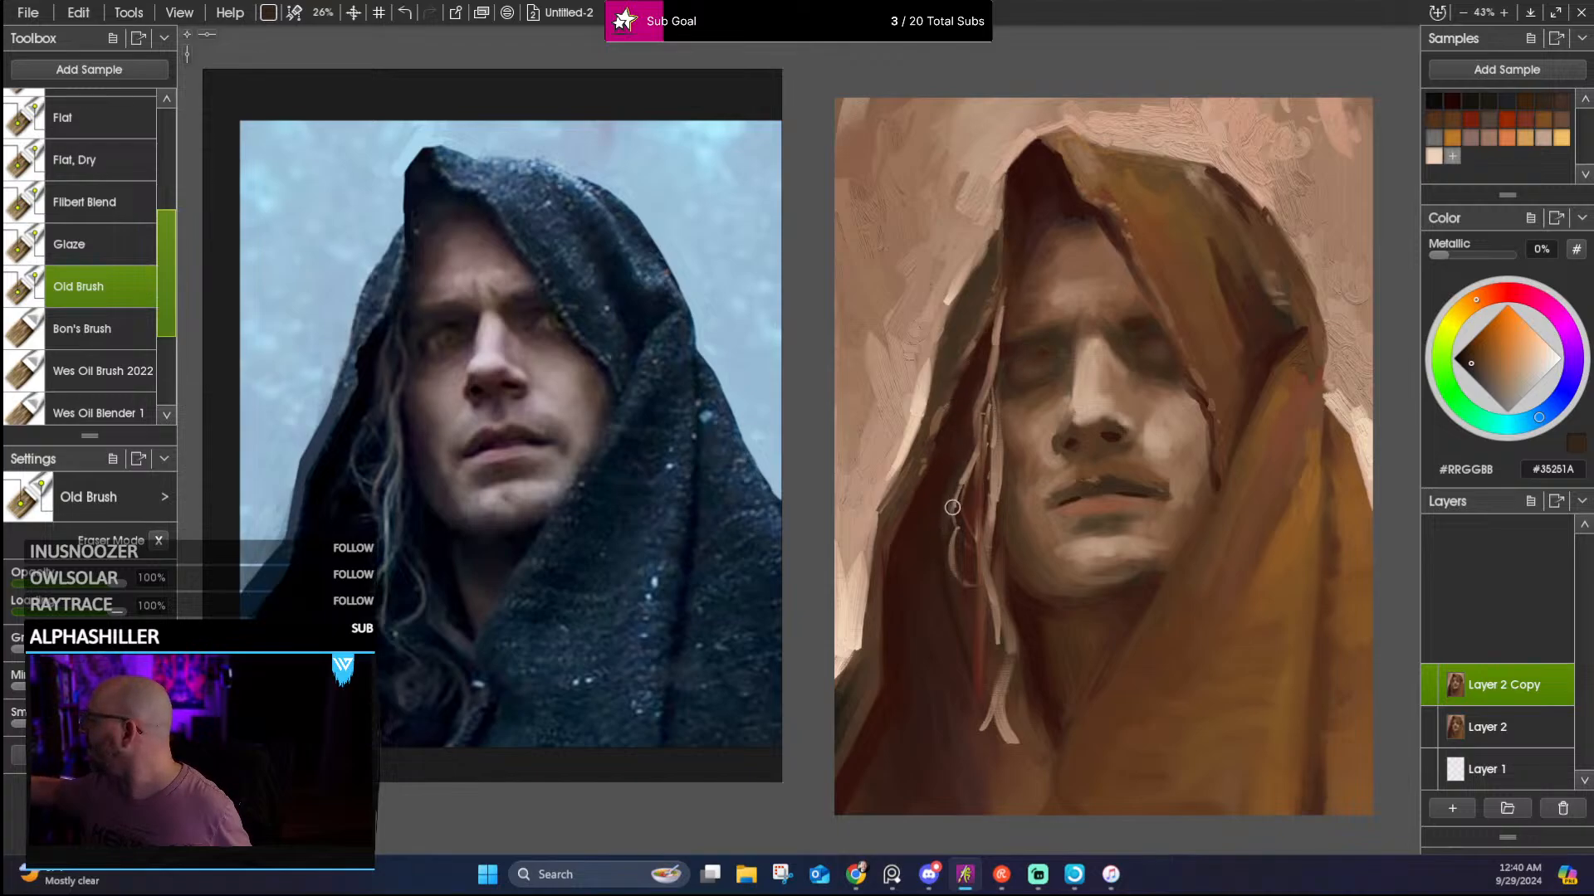
drag(951, 508, 973, 455)
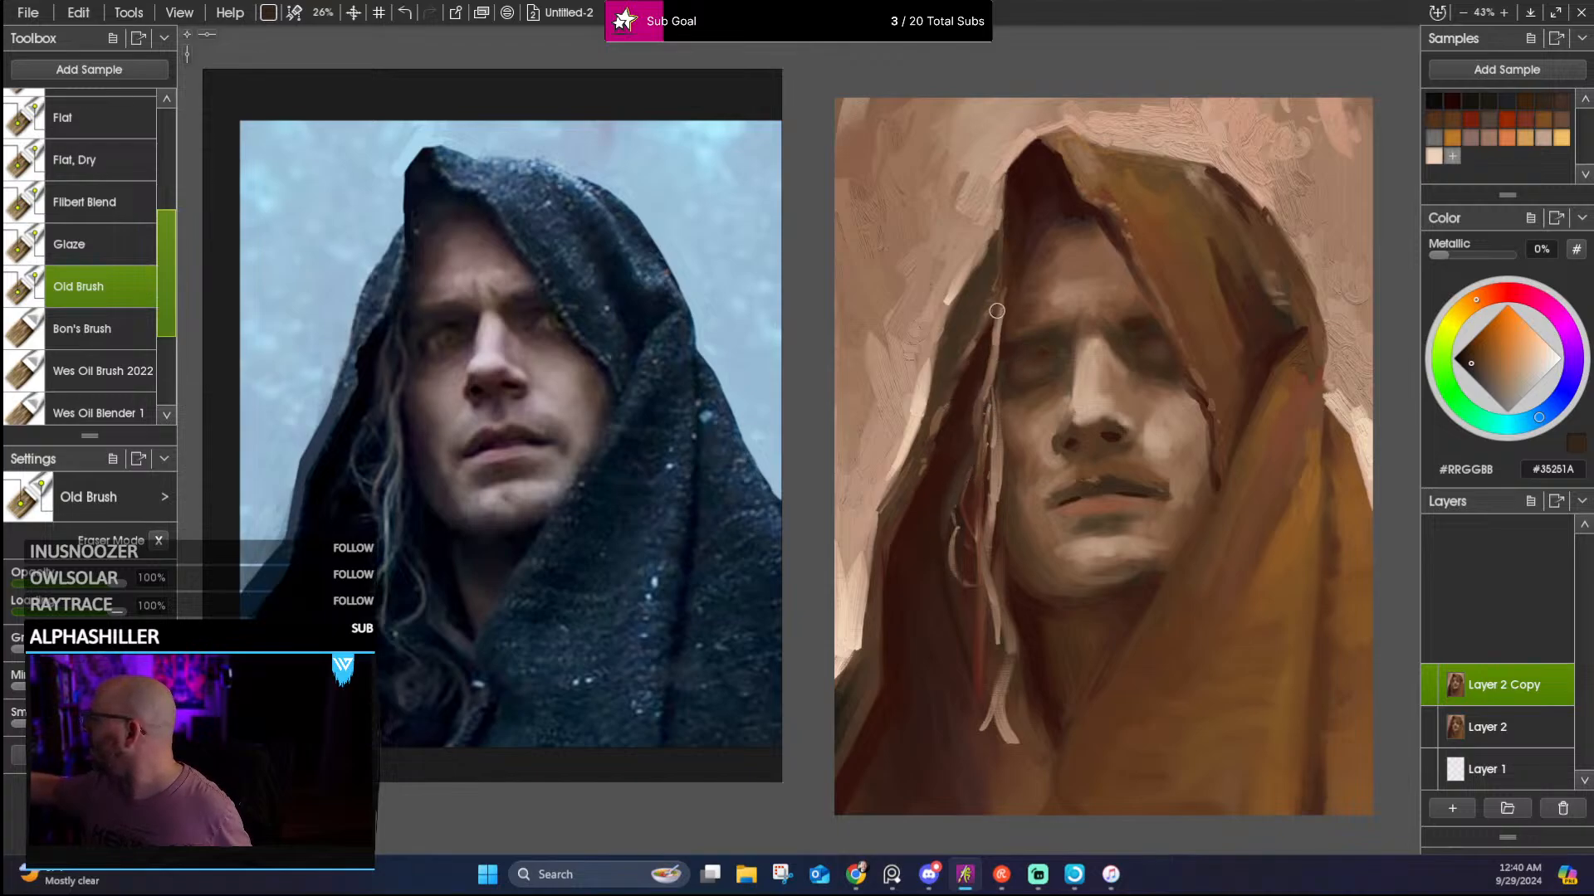
mouse_move(997, 310)
mouse_down()
mouse_move(1006, 372)
mouse_move(990, 370)
mouse_move(1006, 281)
mouse_up()
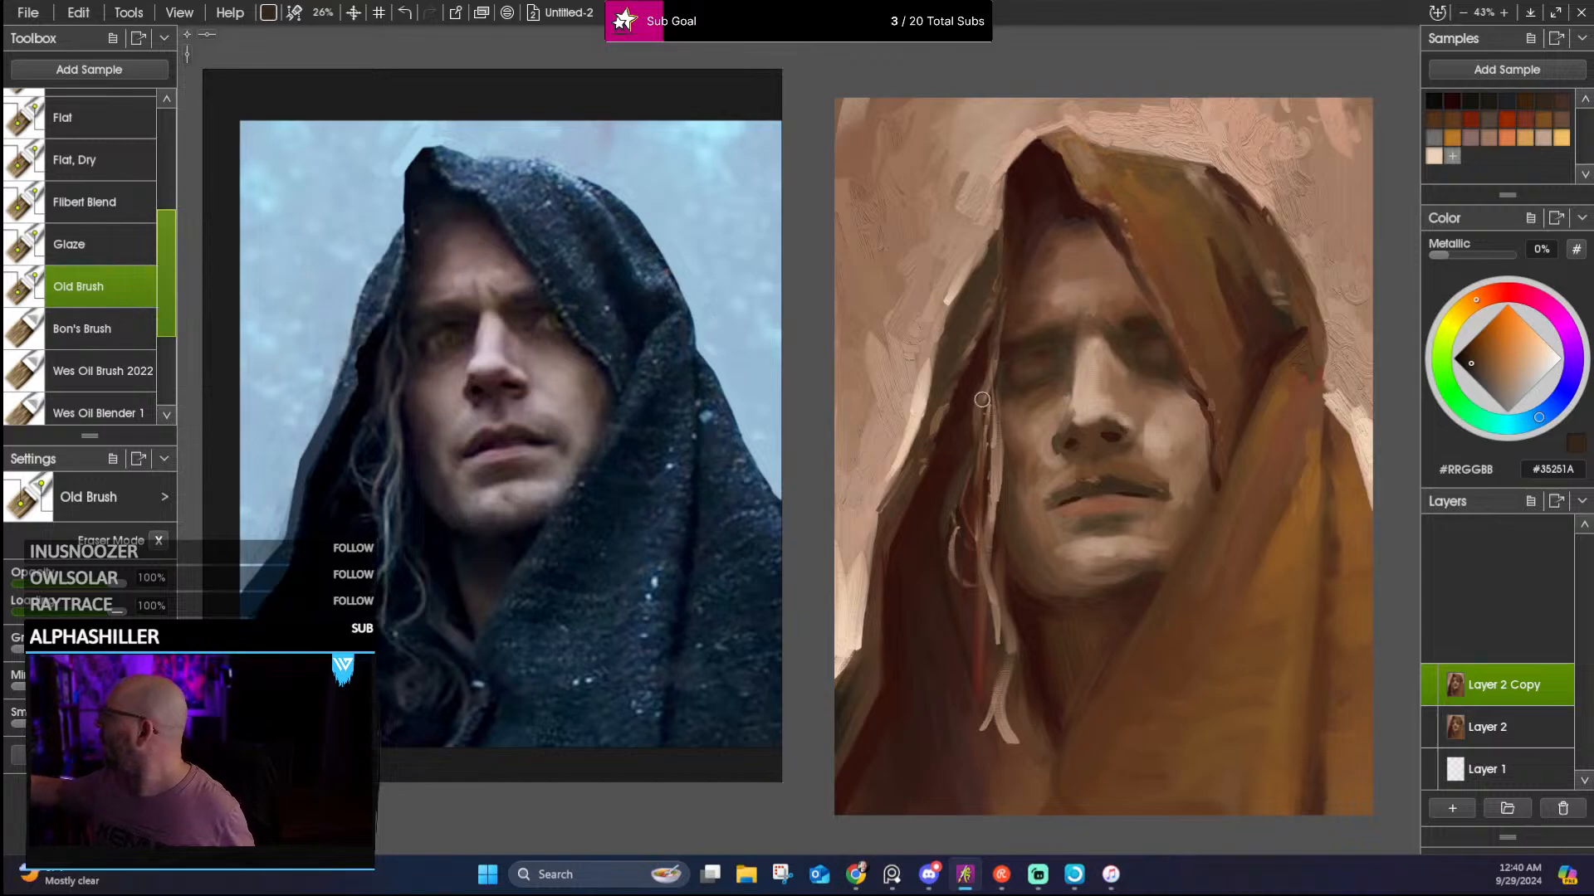
drag(994, 410, 996, 364)
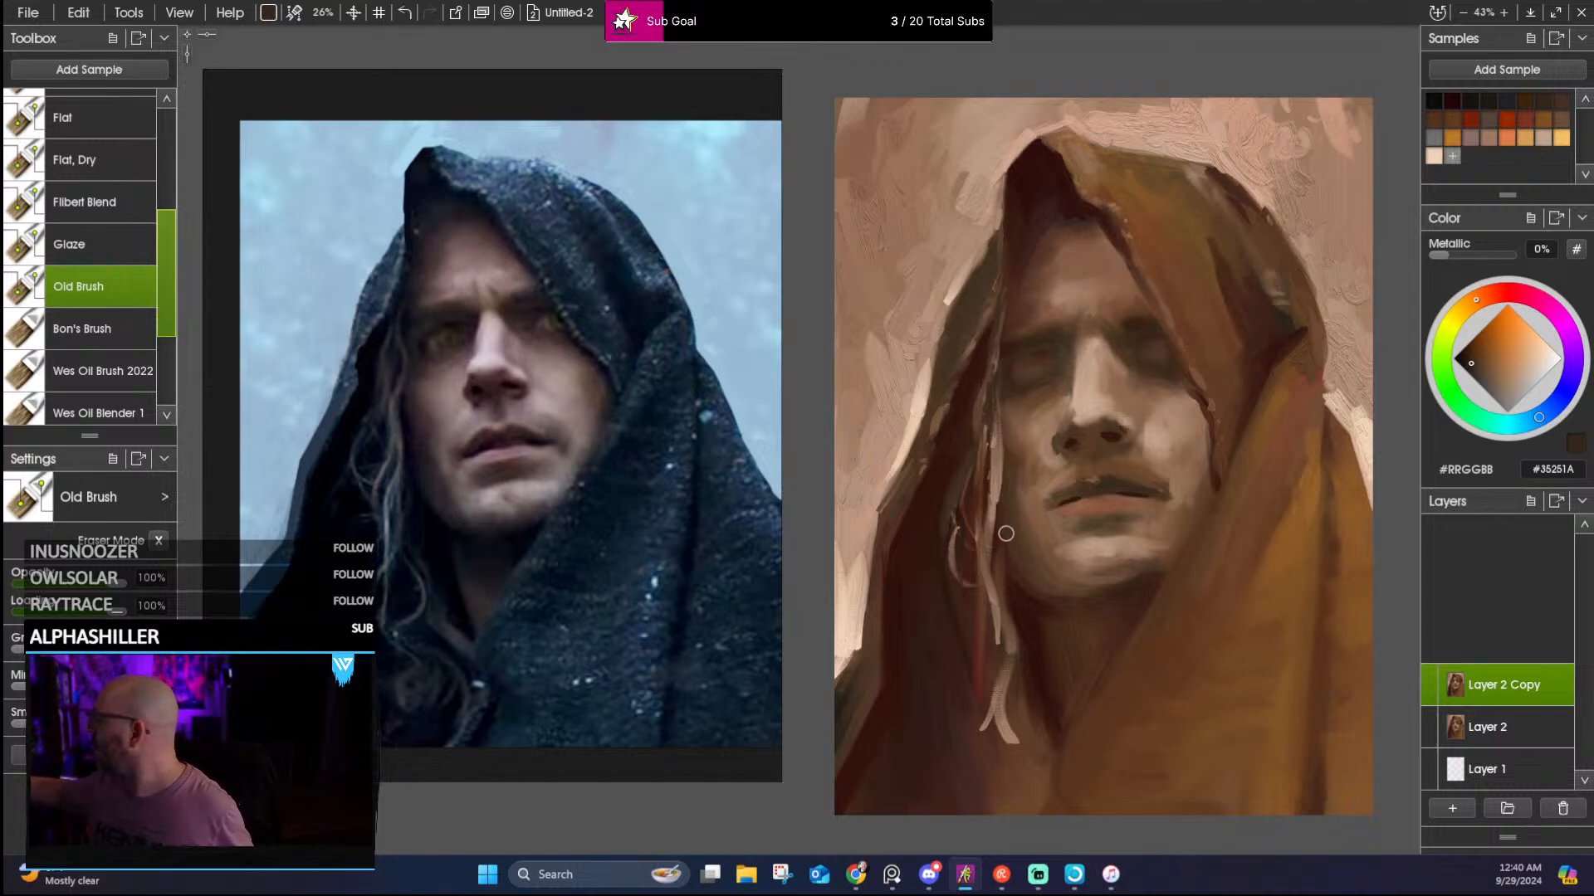
drag(1006, 534, 987, 408)
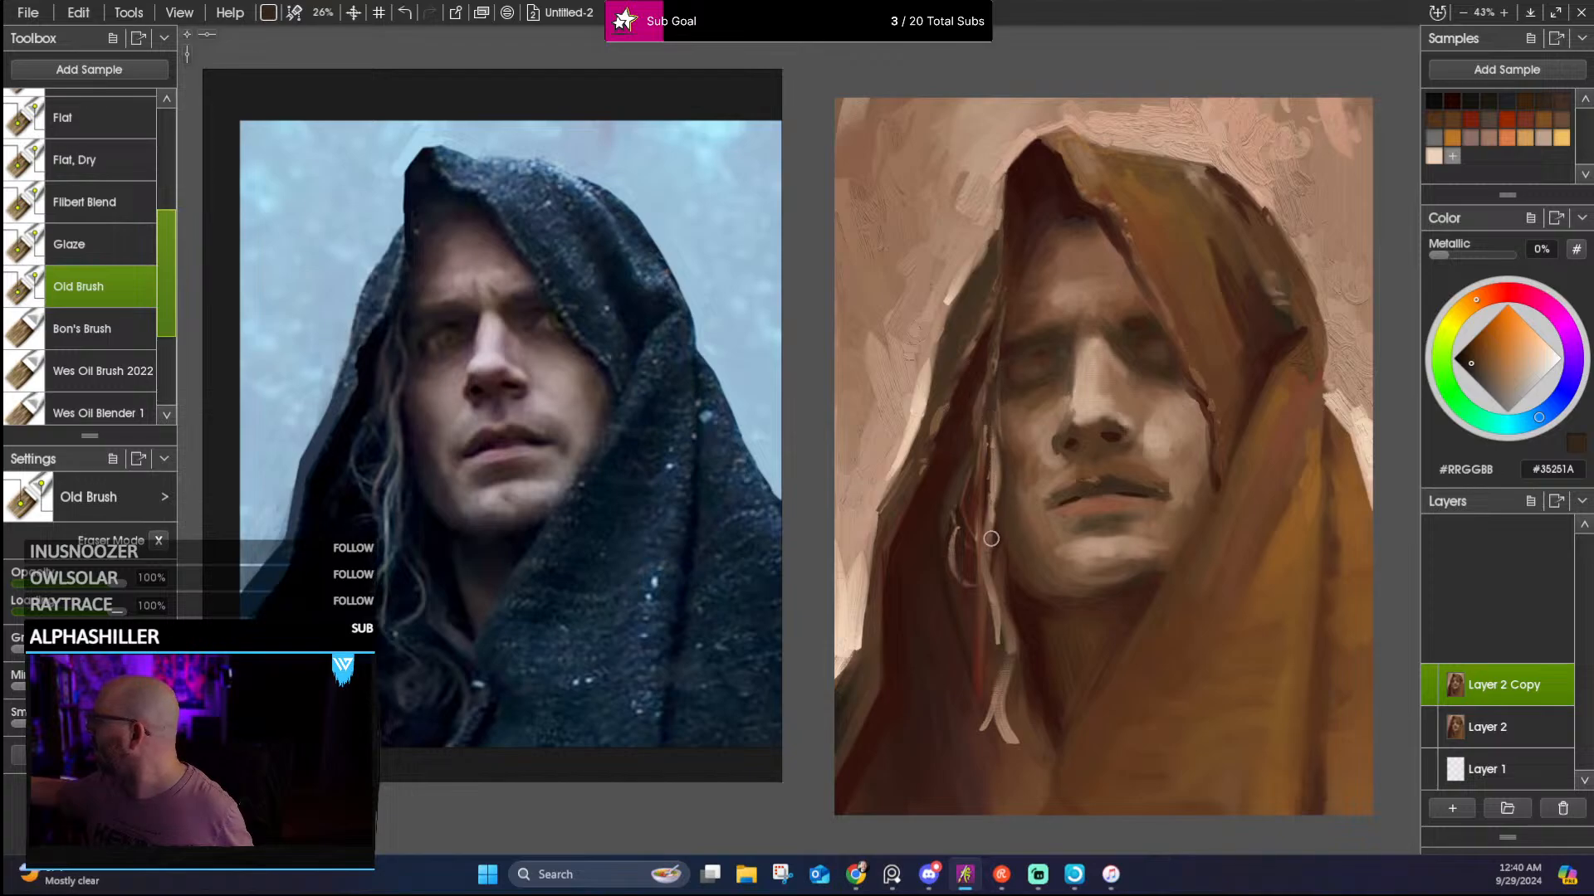
Redefine the upper hair strands with sampled #A07D66, and carve gaps around the cheek-level curl with #301B14 and #40261D
alt+click(996, 452)
drag(1000, 350, 982, 471)
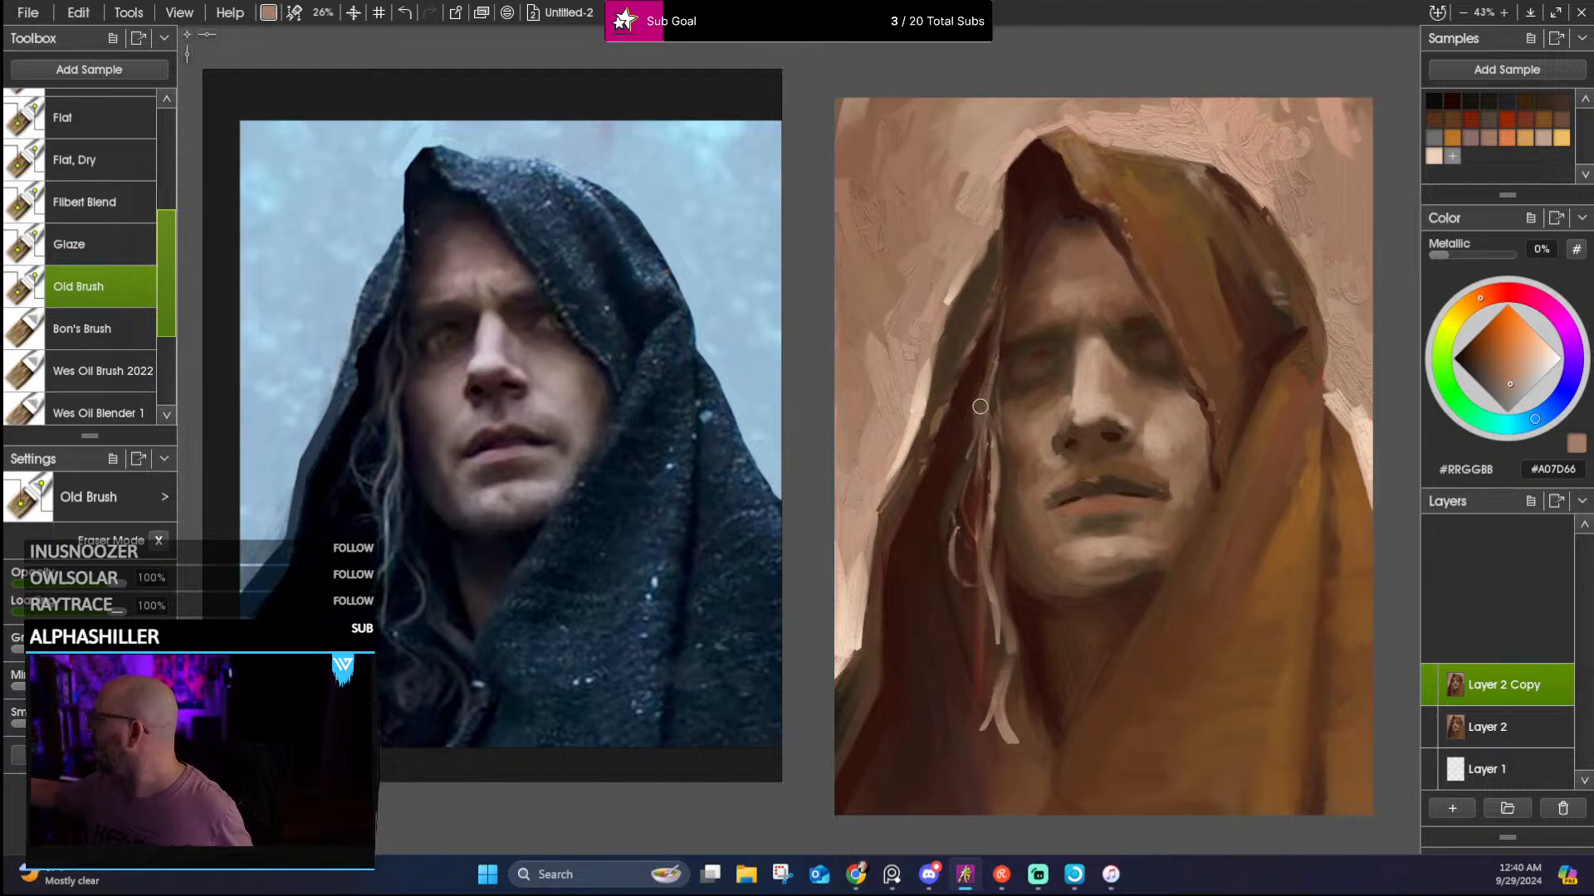
alt+click(966, 544)
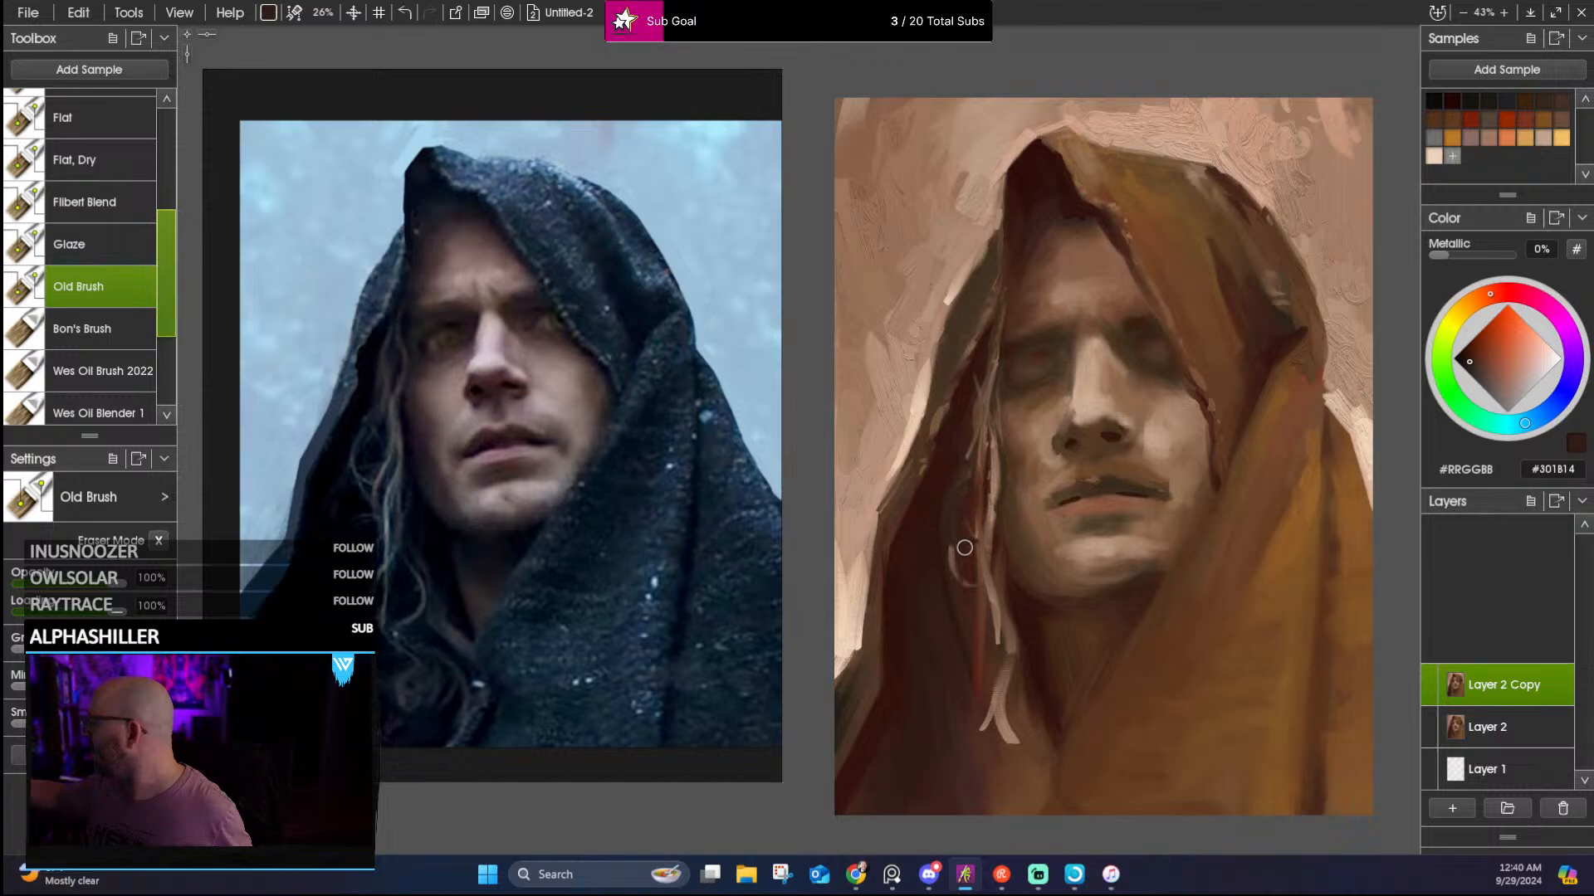
alt+click(953, 571)
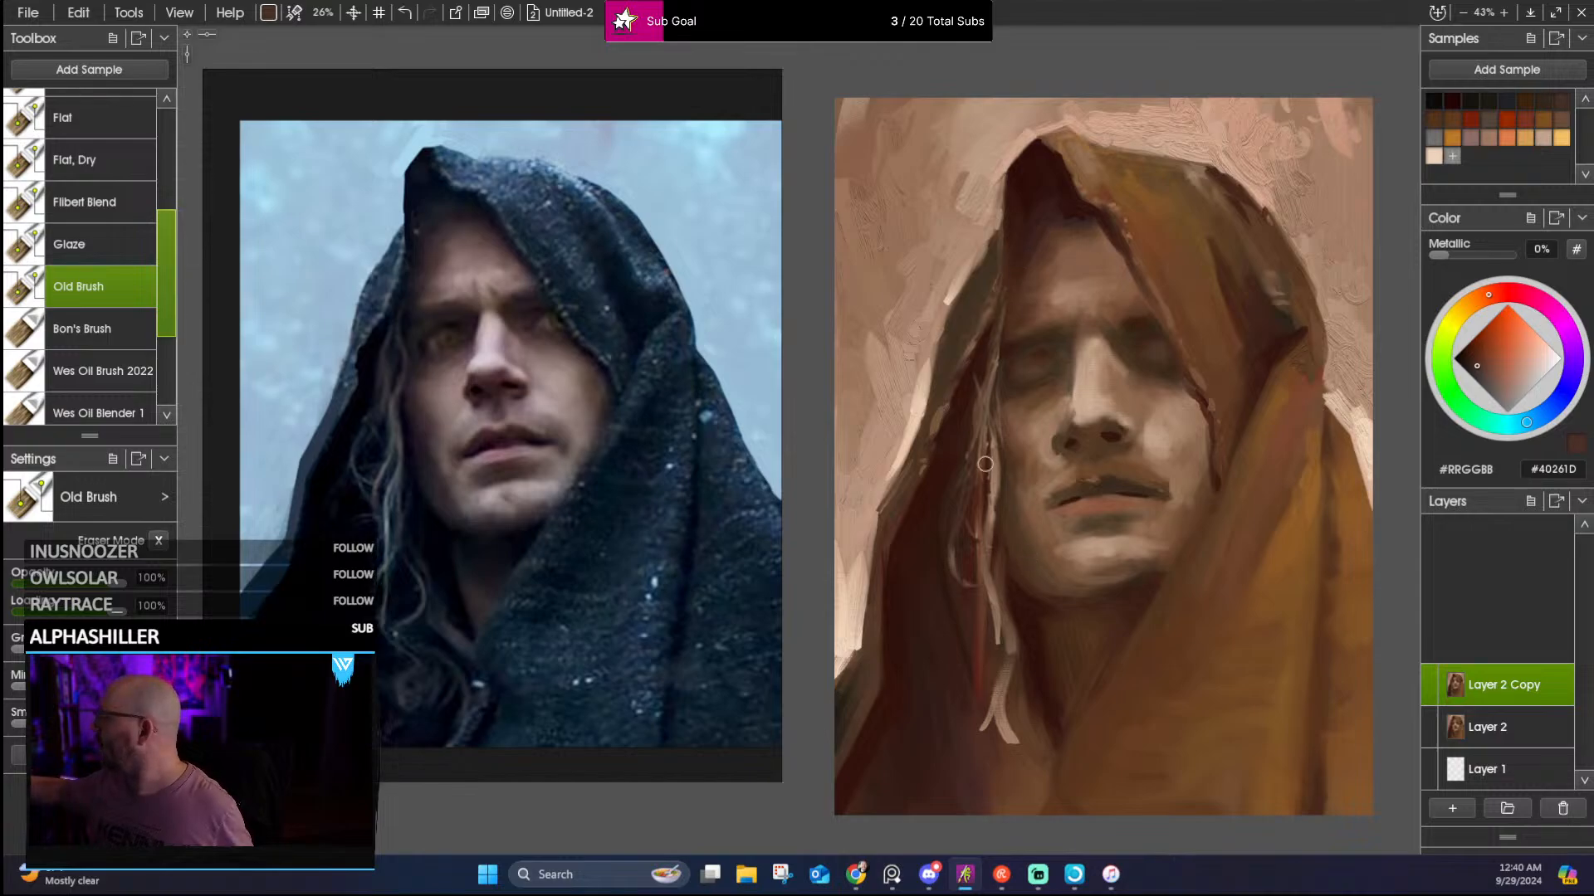
Extend the lower hair strands into fine curling wisps over the chest with sampled #94725C
alt+click(1000, 629)
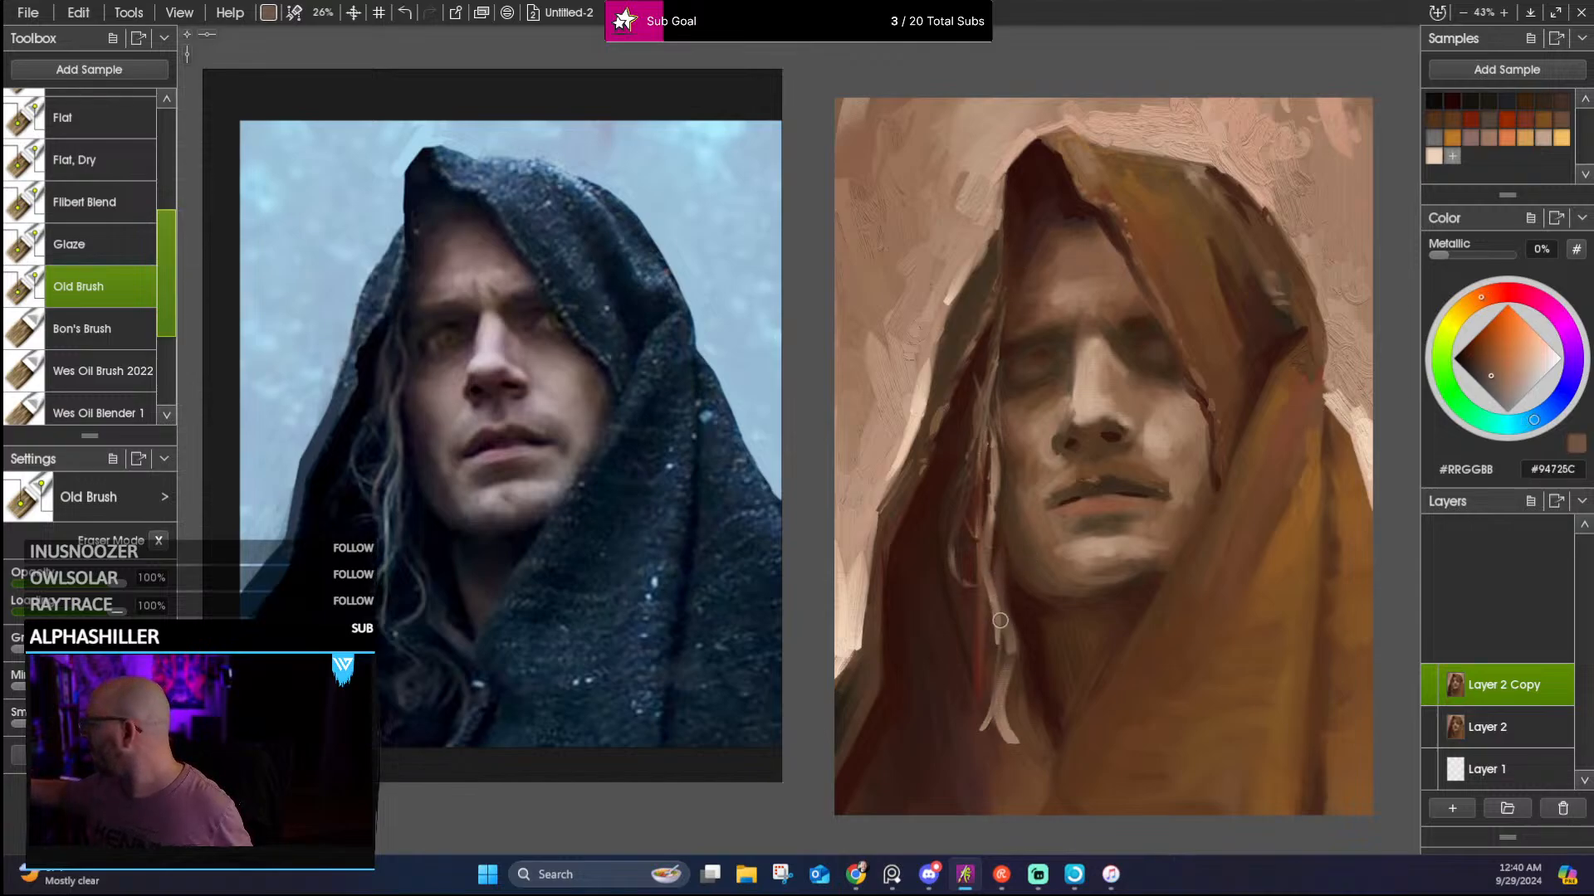
drag(1000, 622, 994, 693)
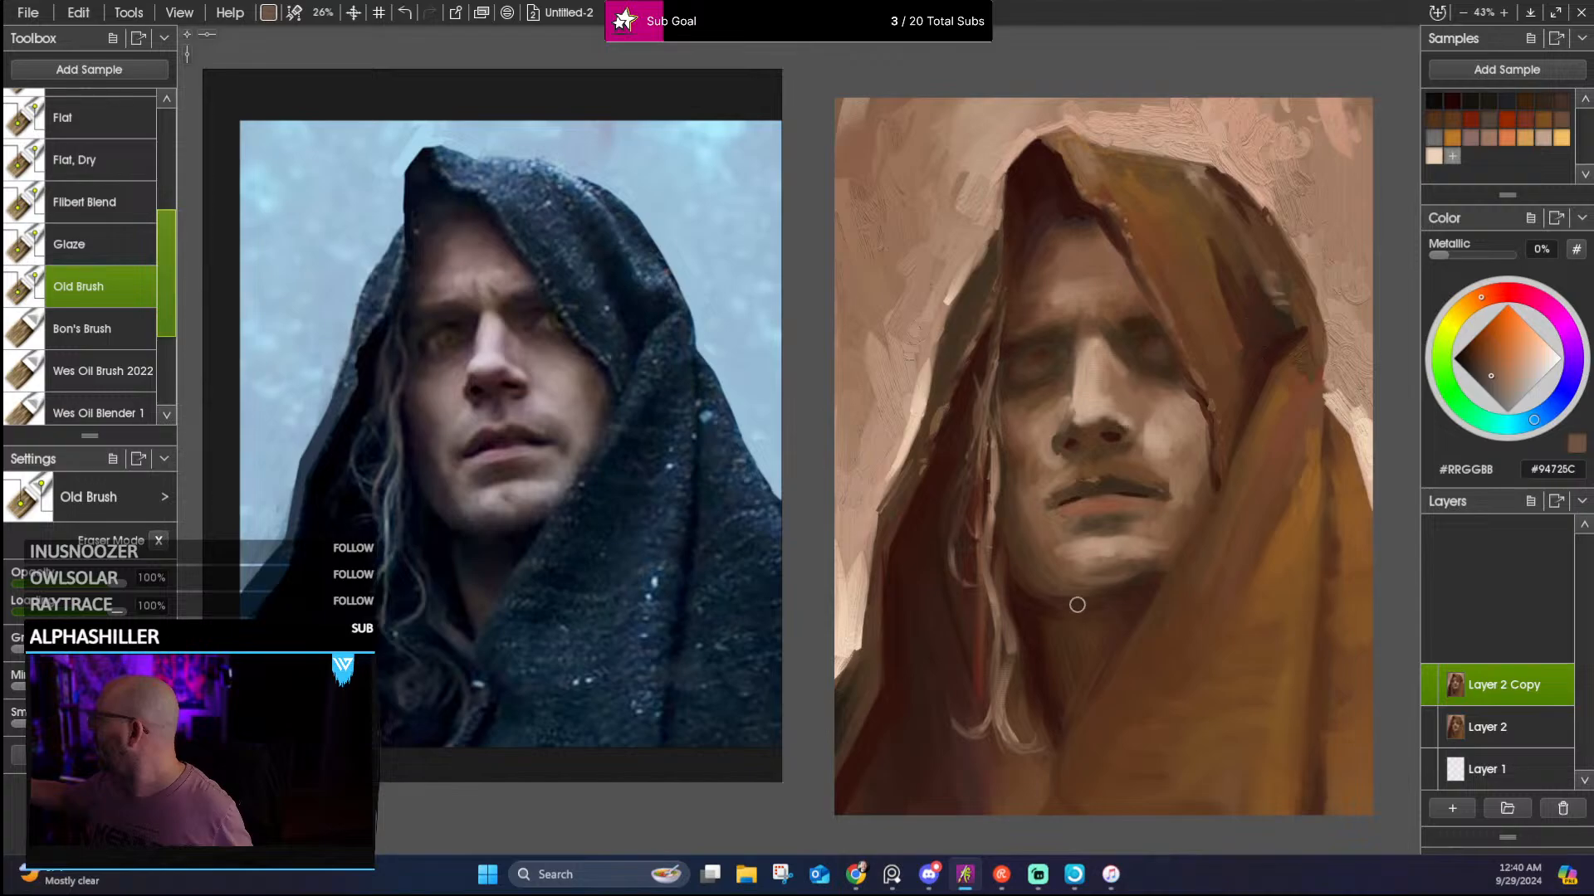
scroll(1014, 566, down, 1)
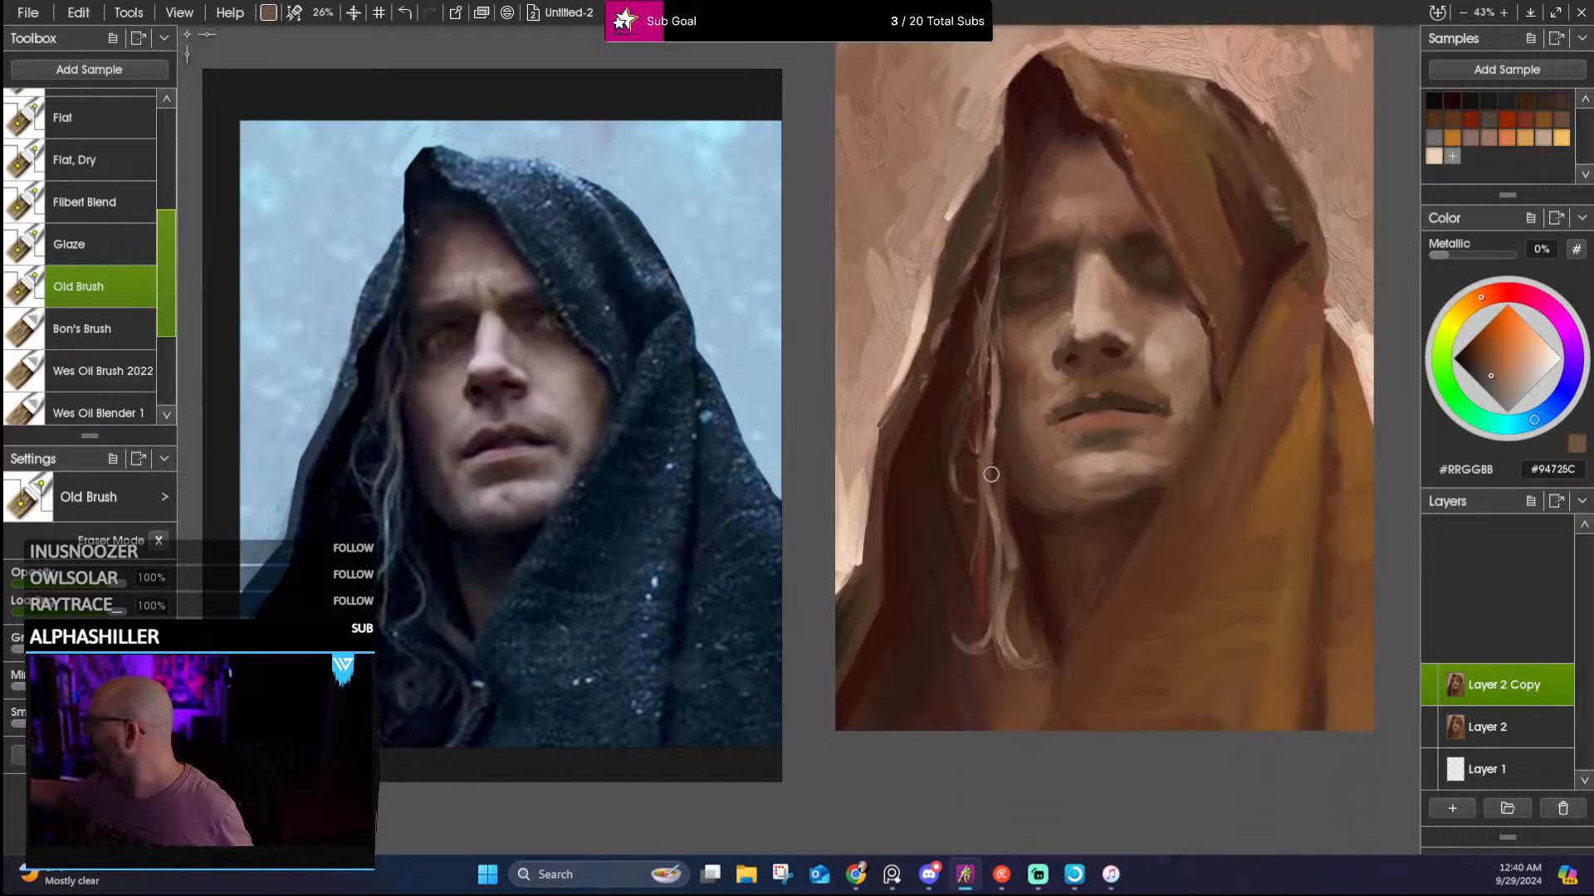
mouse_move(978, 548)
mouse_down()
mouse_move(976, 622)
mouse_move(974, 550)
mouse_up()
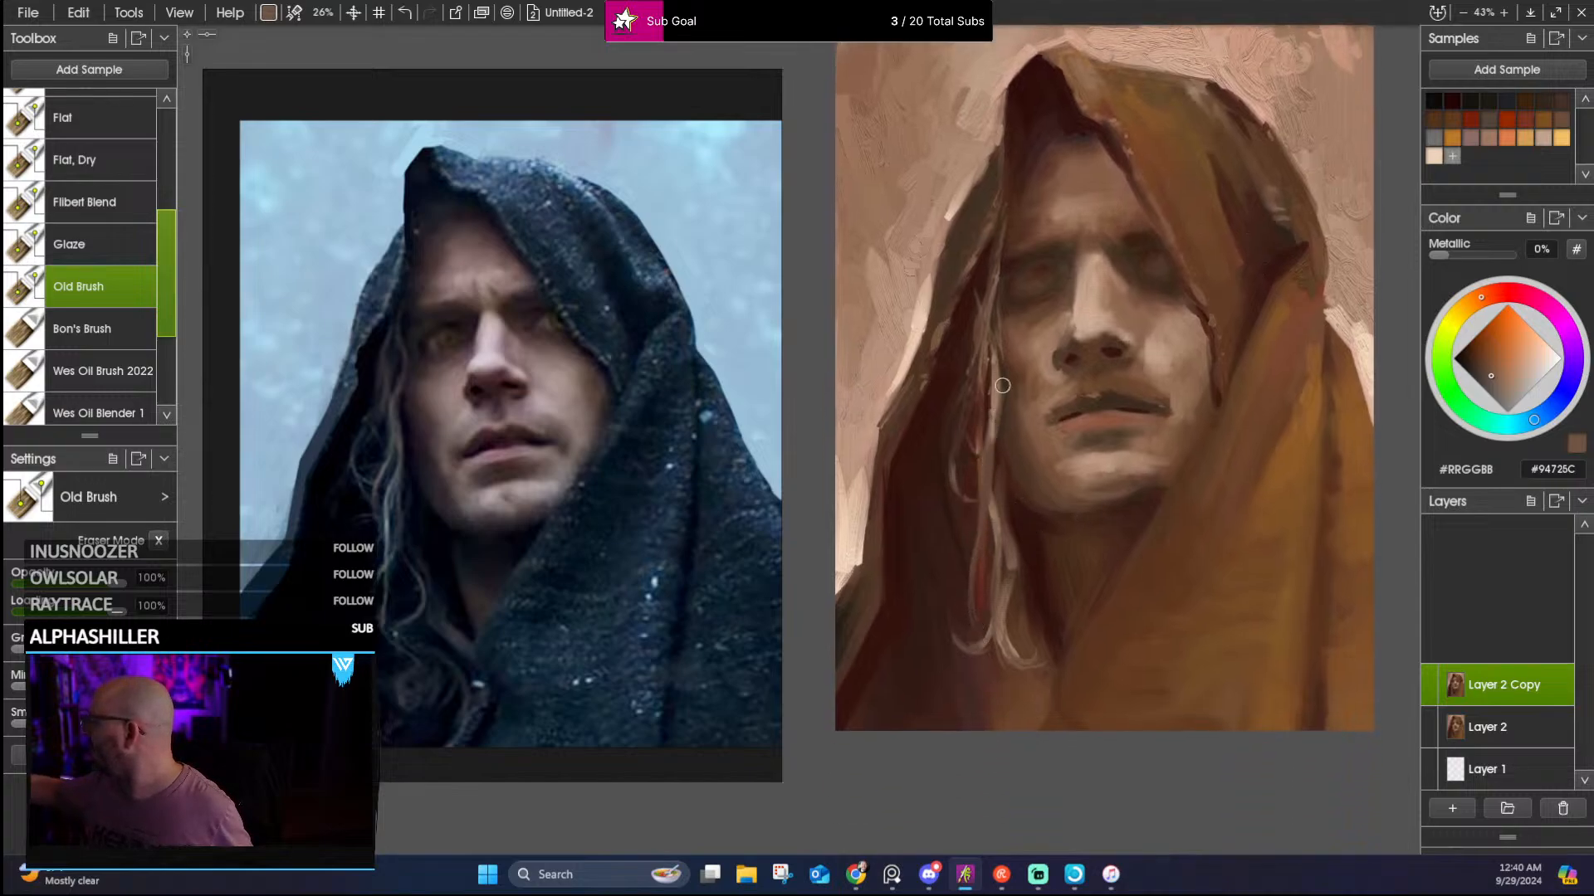
Refine the mid-length hair strands beside the cheek with a sampled dark brown, light #A8836A and mid-tone #83614D
alt+click(1002, 417)
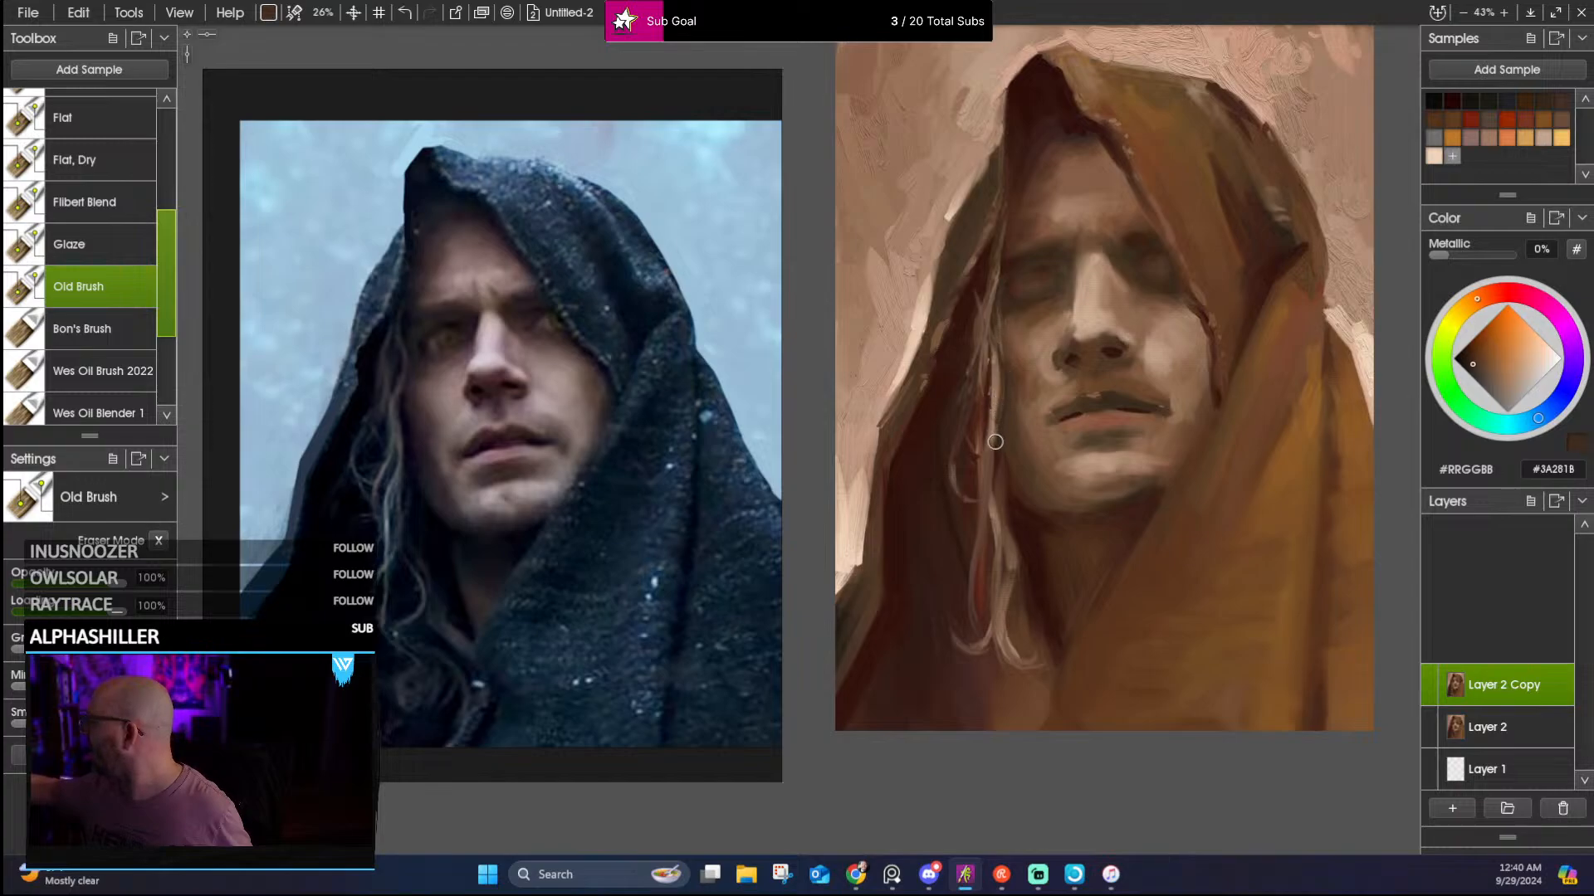
alt+click(991, 411)
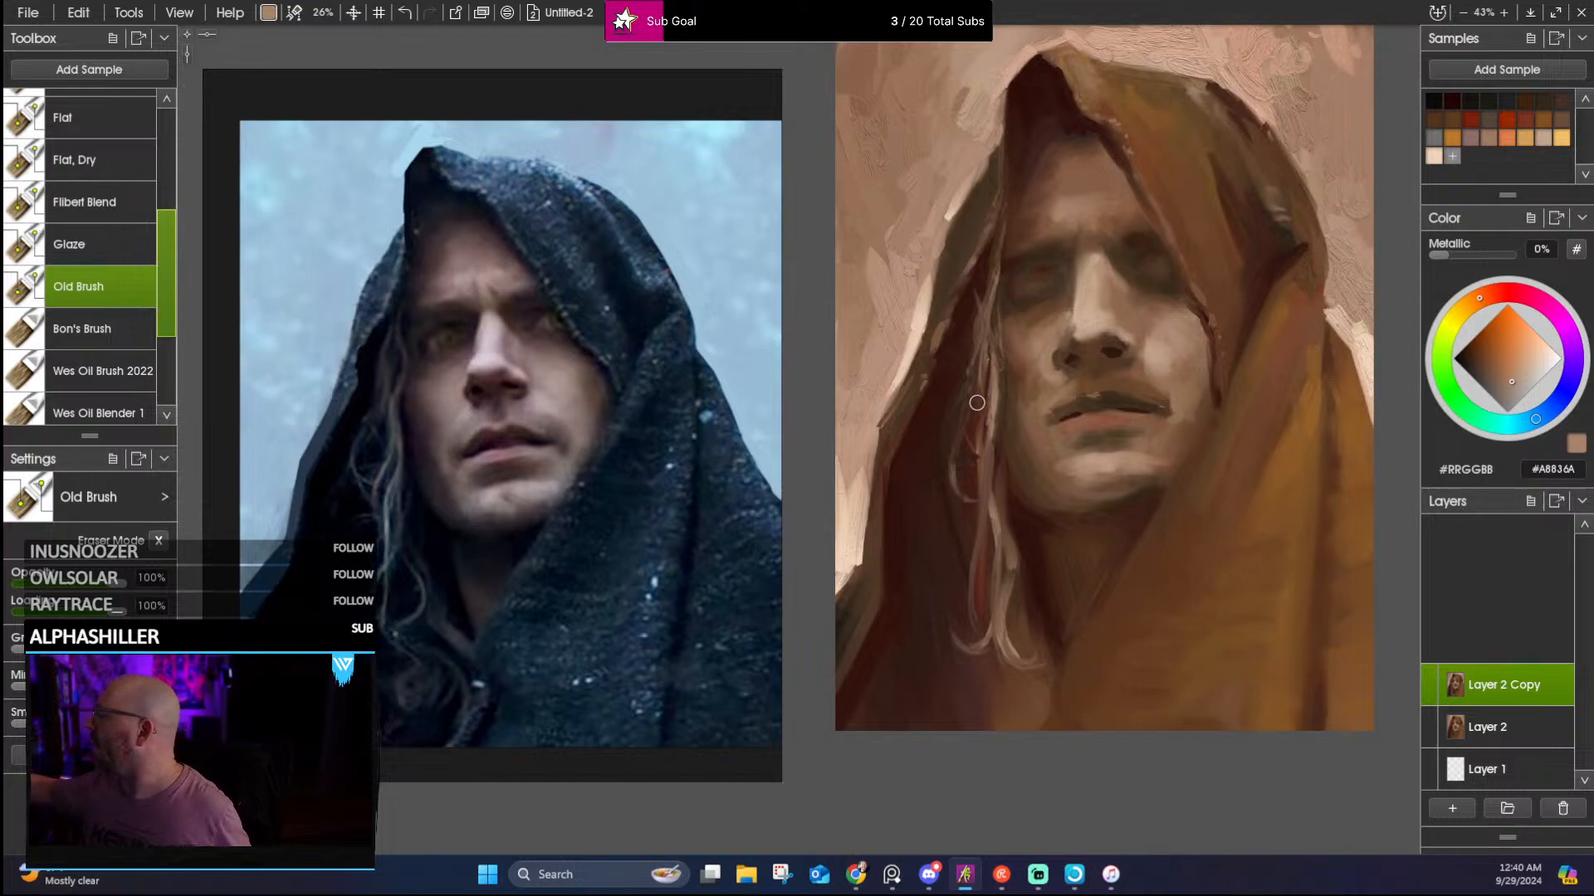
alt+click(987, 299)
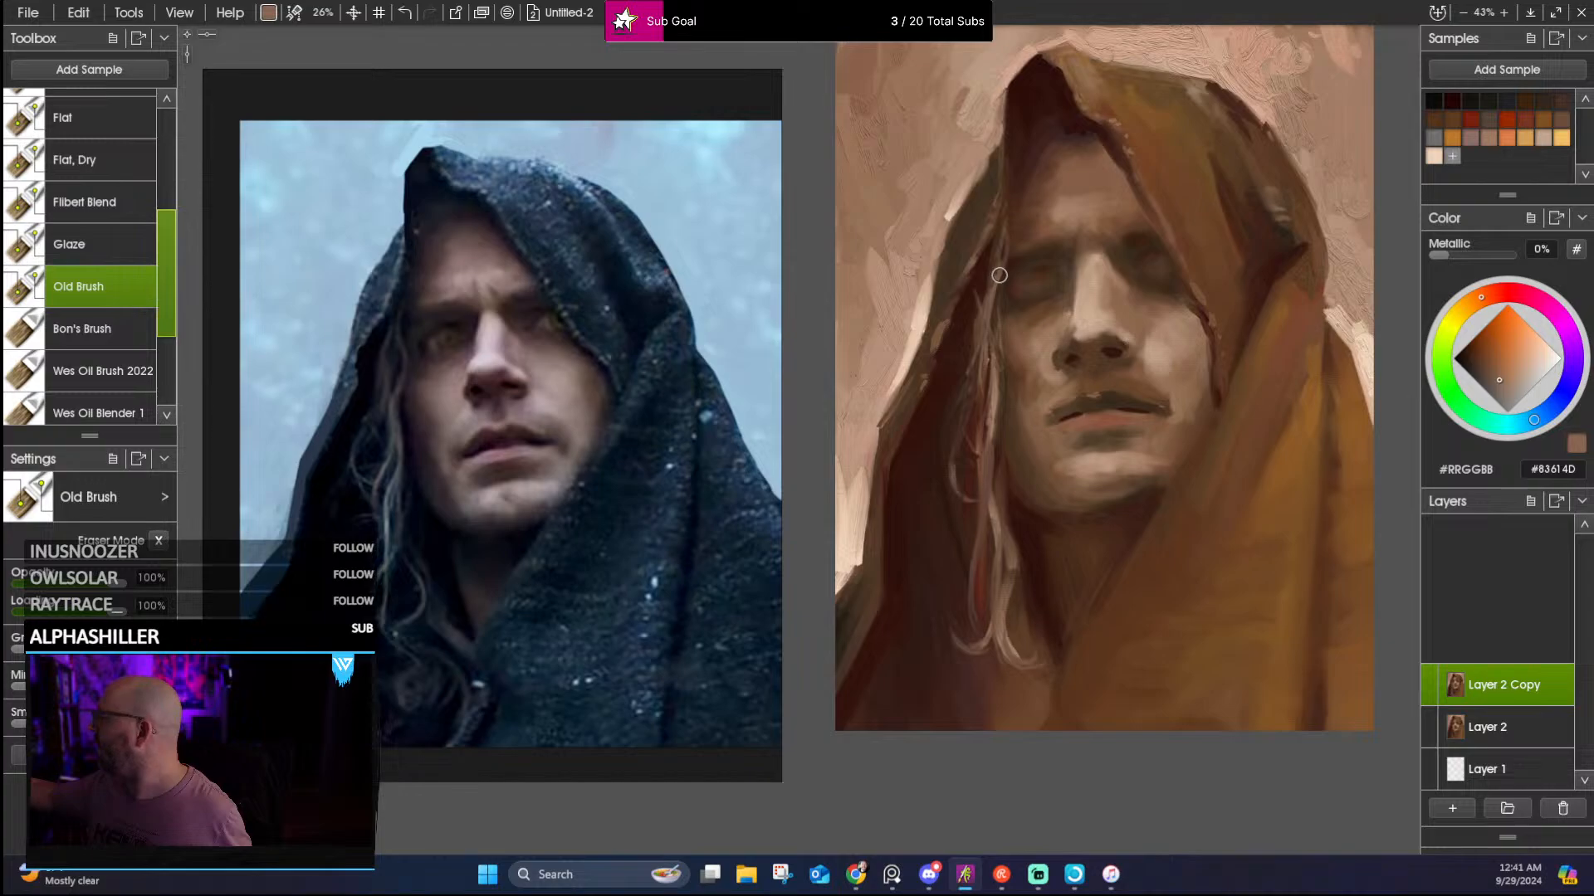
Paint an outer strand along the hood's inner edge at the temple with sampled #9C7962, and trim the curls with #362319
alt+click(994, 381)
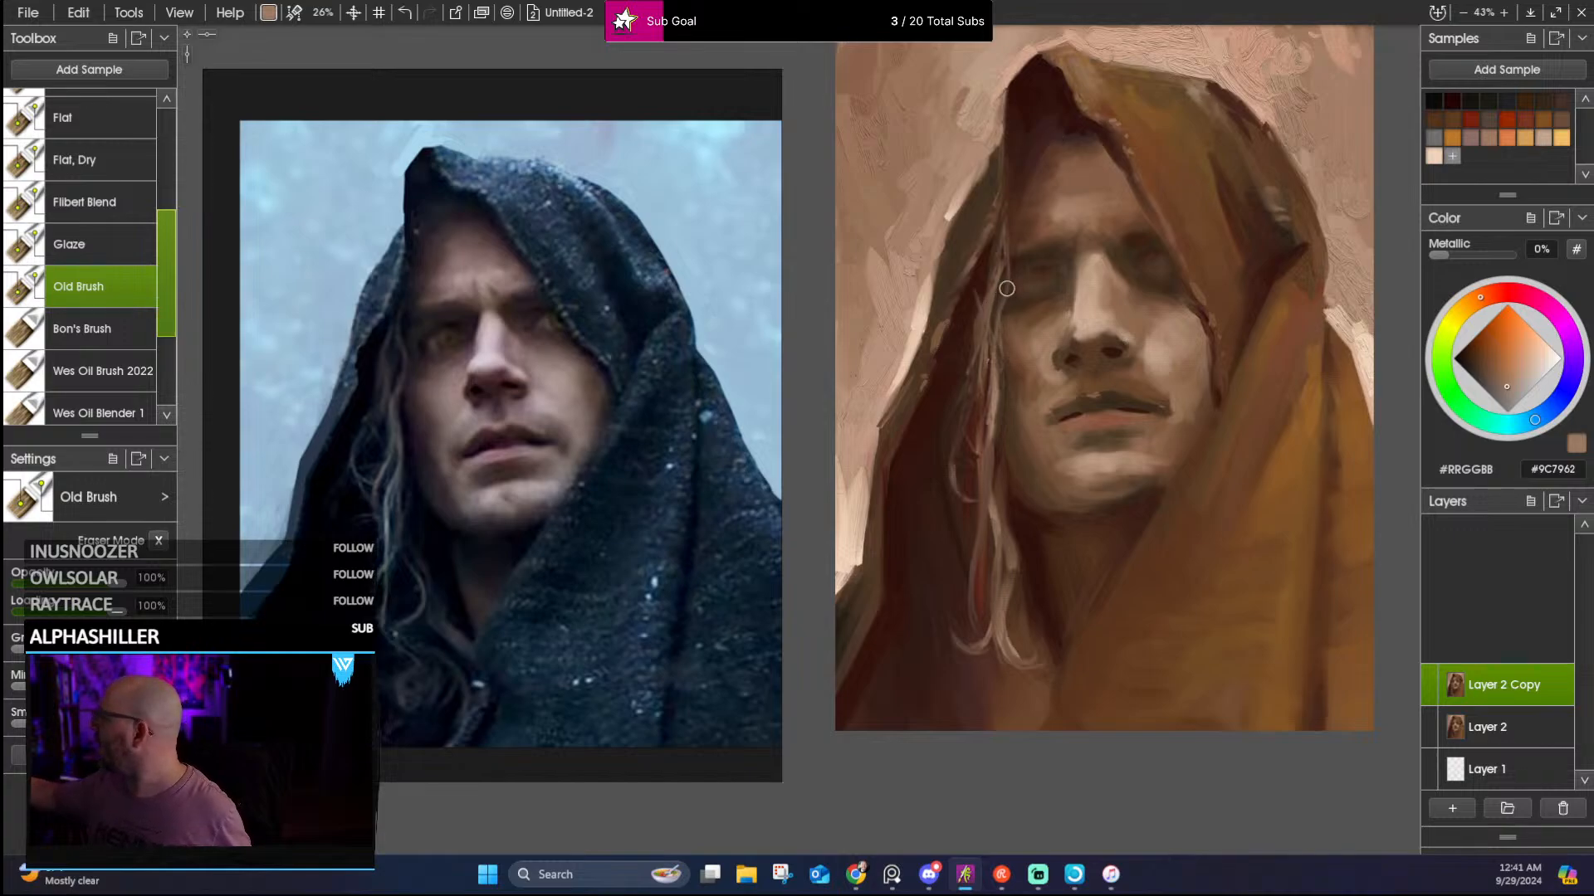
drag(975, 301, 1002, 234)
alt+click(956, 392)
drag(973, 374, 969, 274)
drag(971, 420, 960, 493)
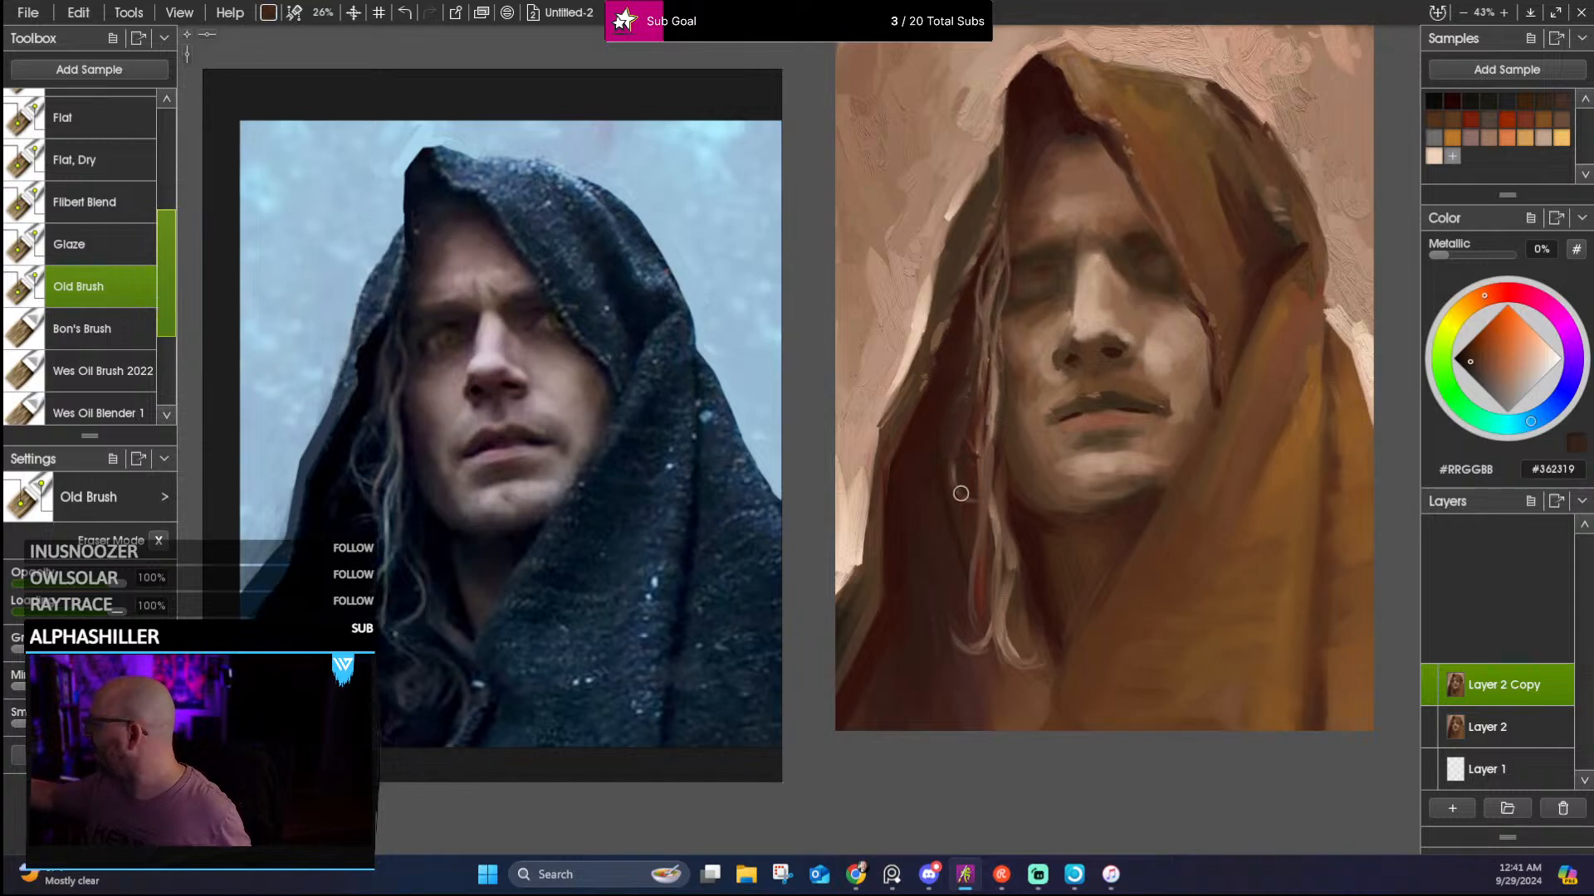
Build depth in the wavy hair lock beside the cheek, alternating sampled #704937, #8E6955, #34150E, #785747 and #785A45
alt+click(986, 361)
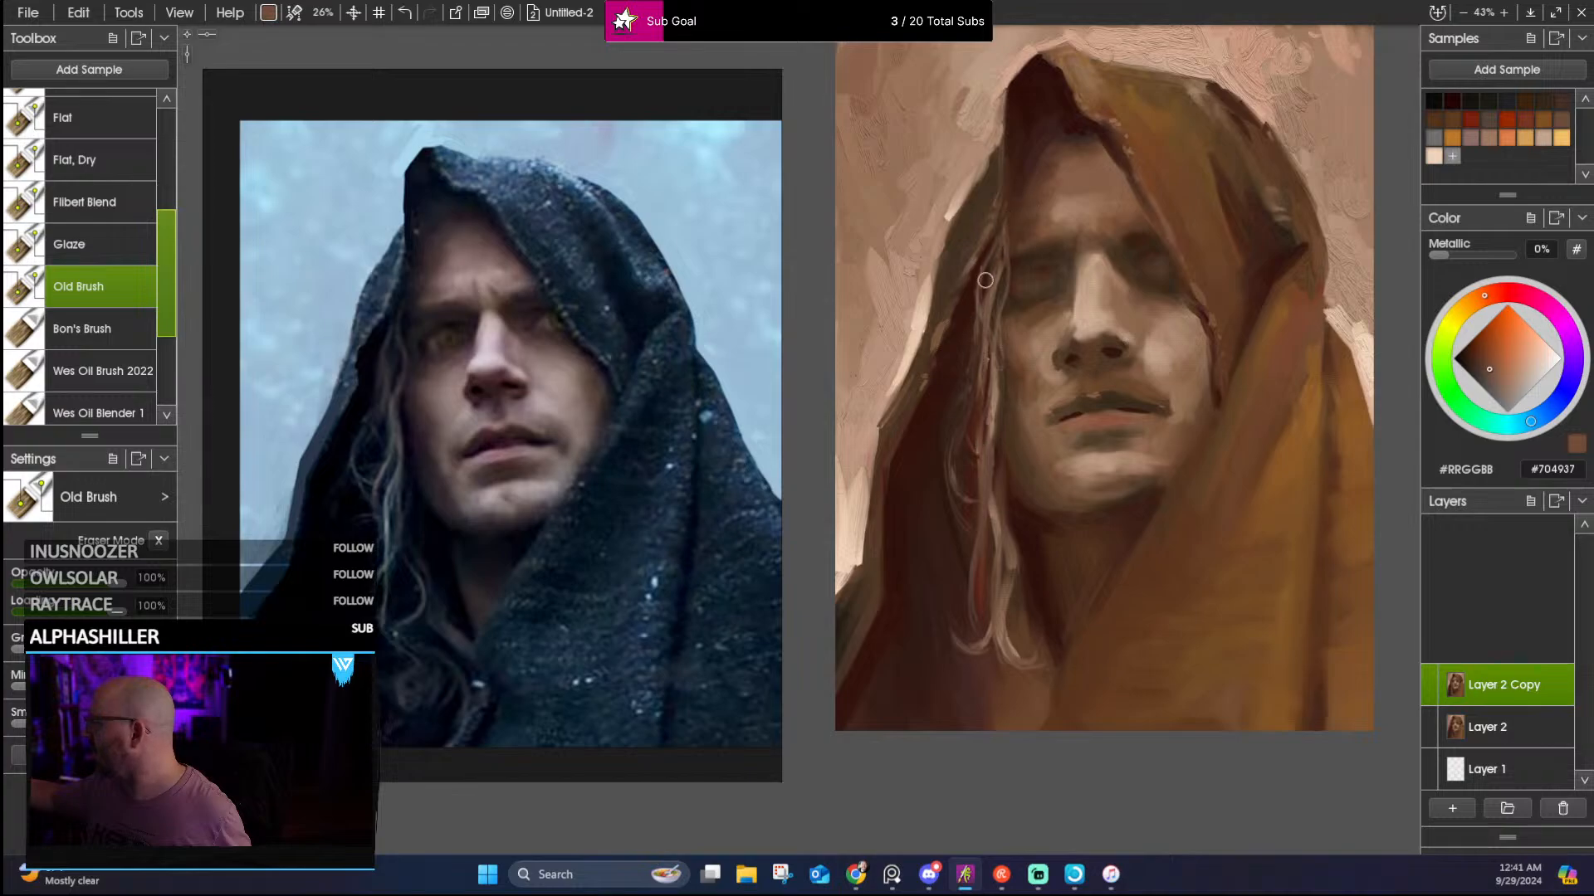
alt+click(989, 432)
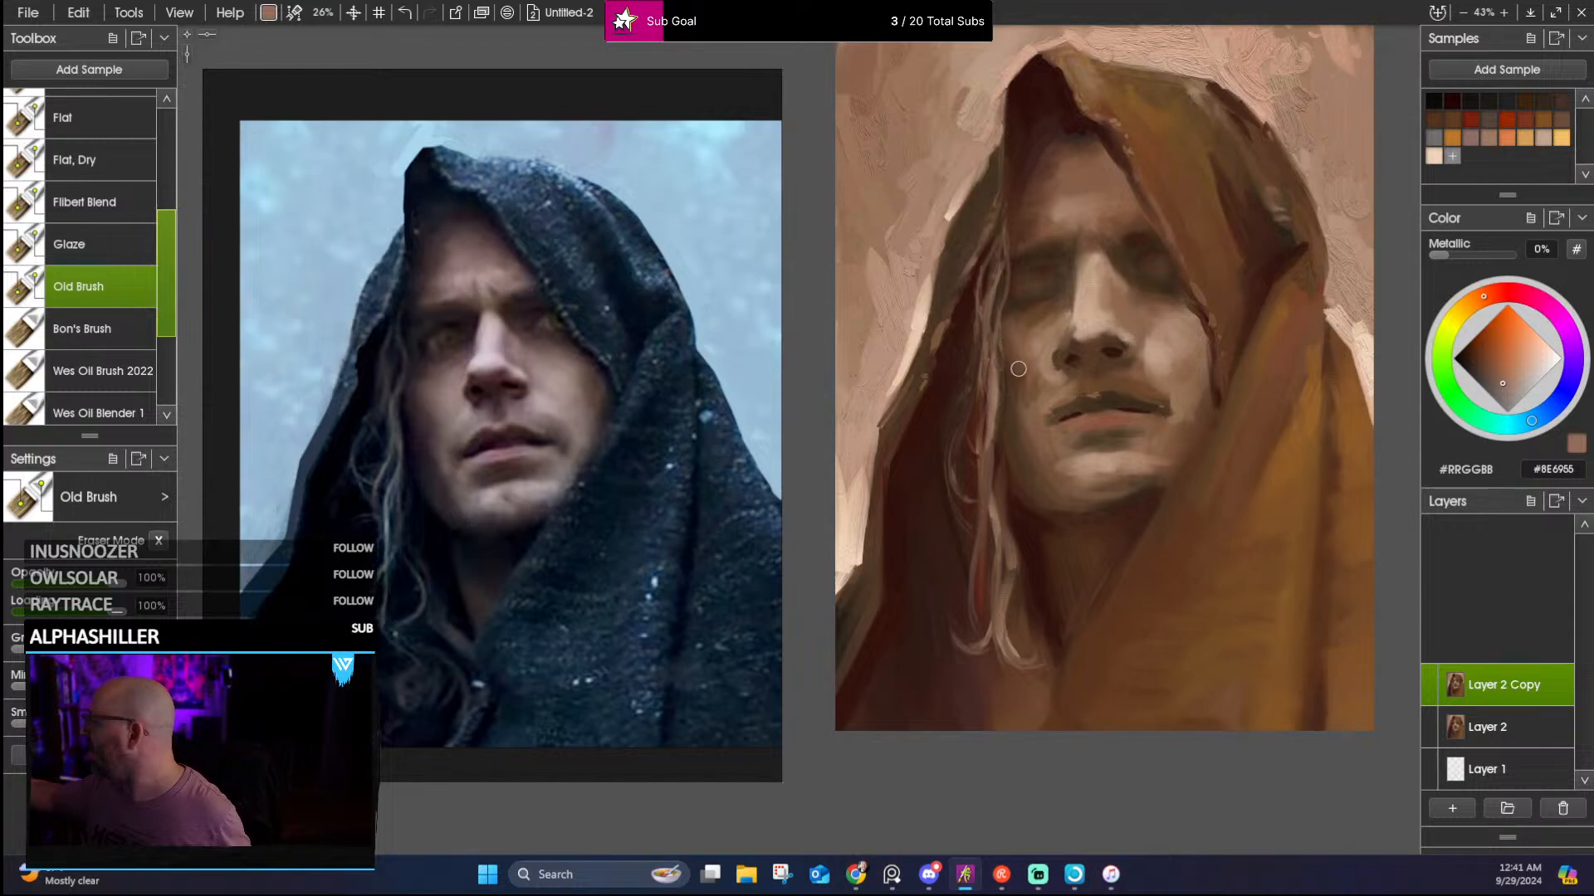
alt+click(1003, 390)
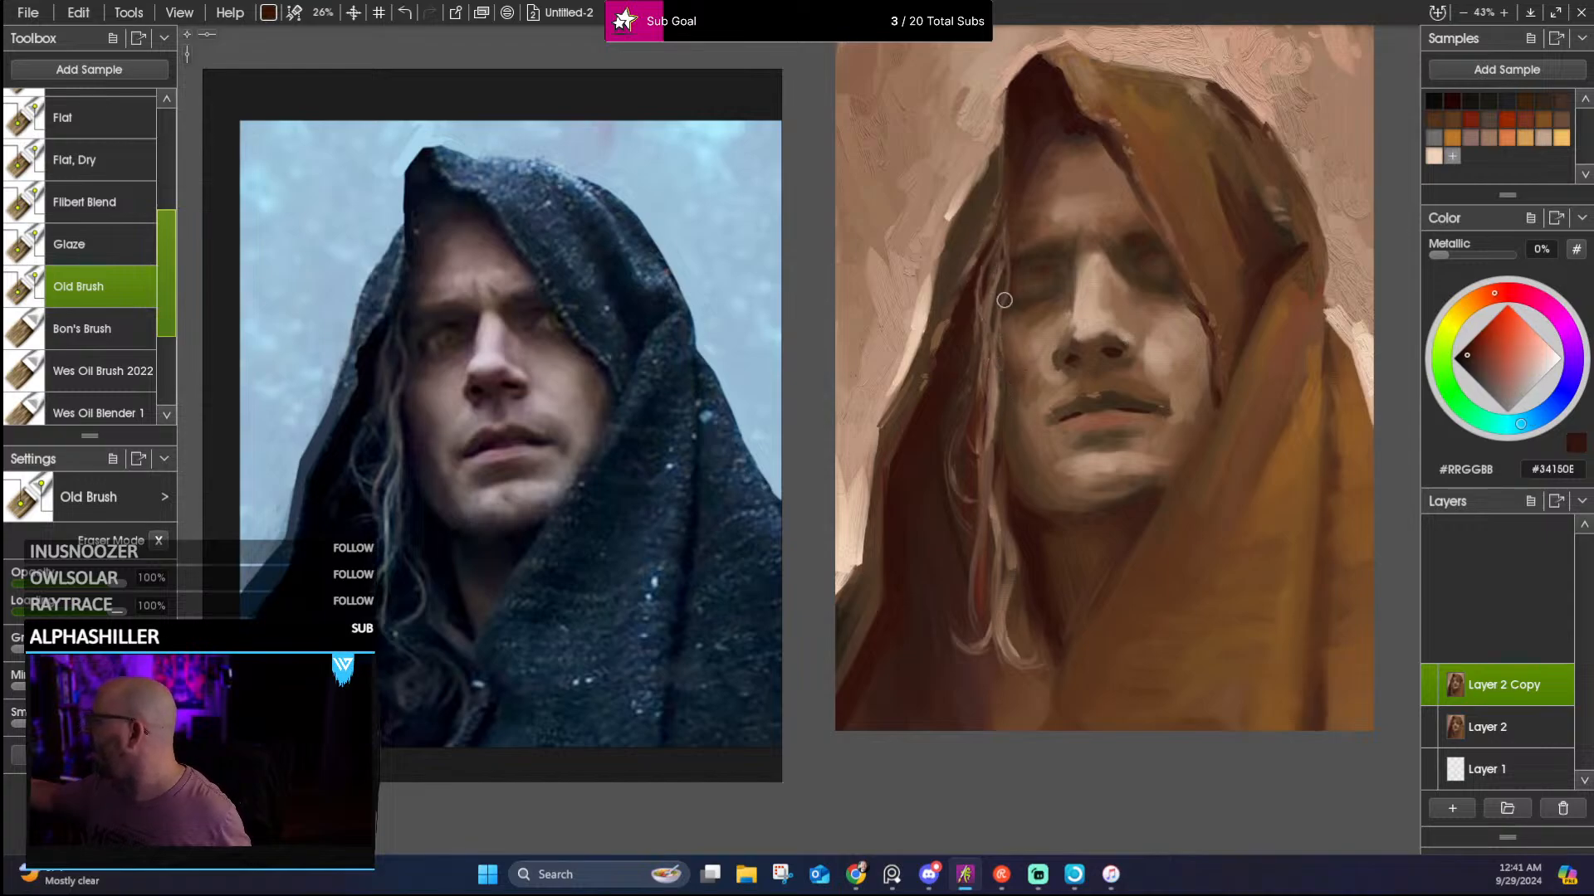
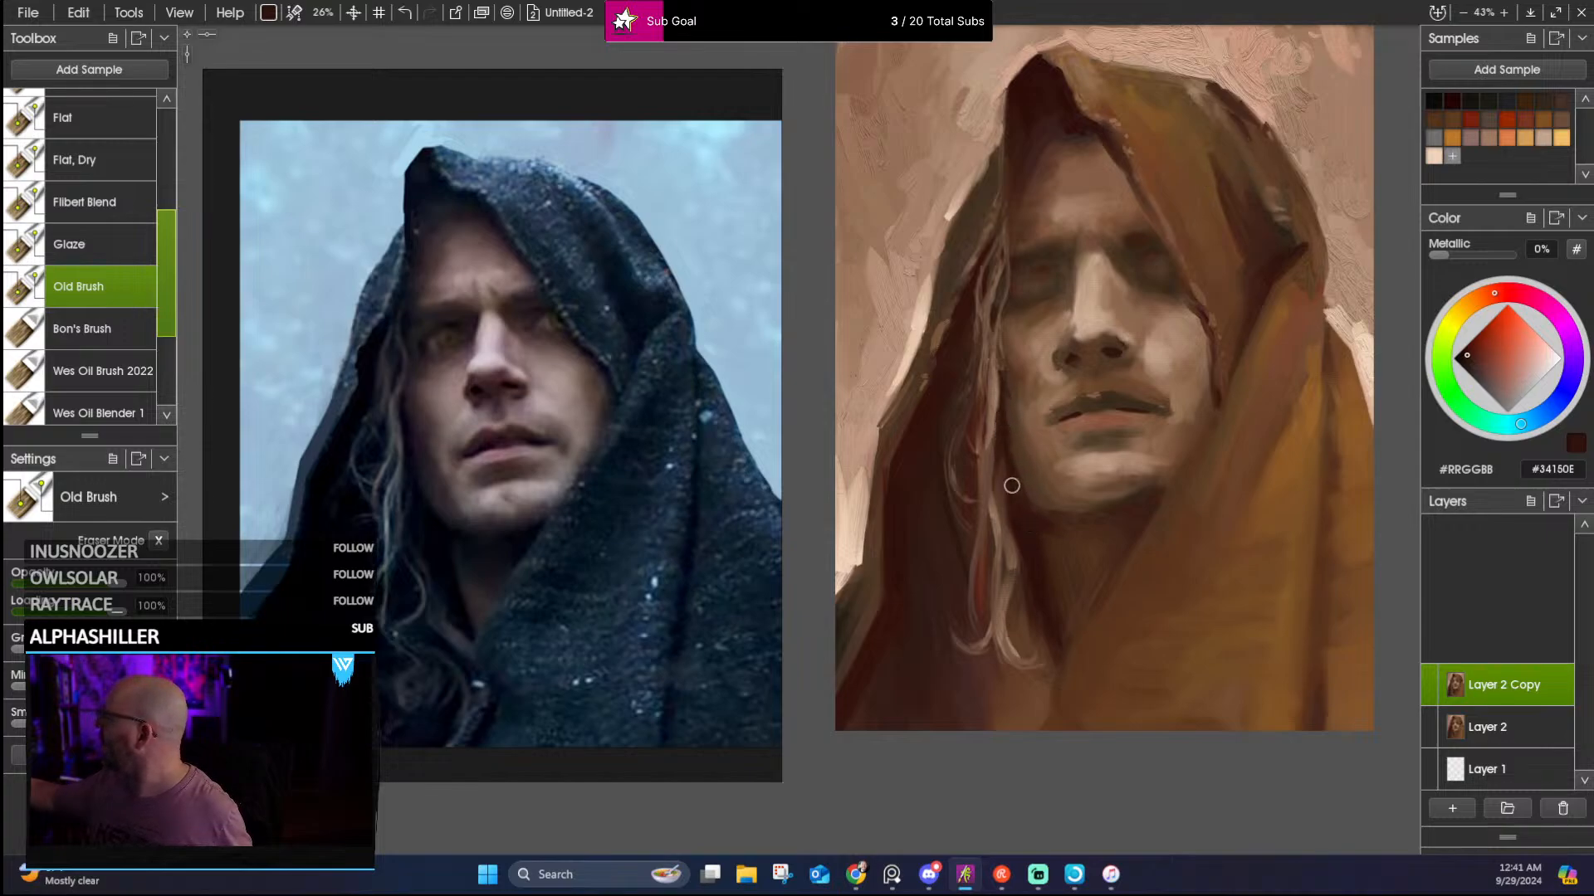
alt+click(1002, 382)
alt+click(990, 377)
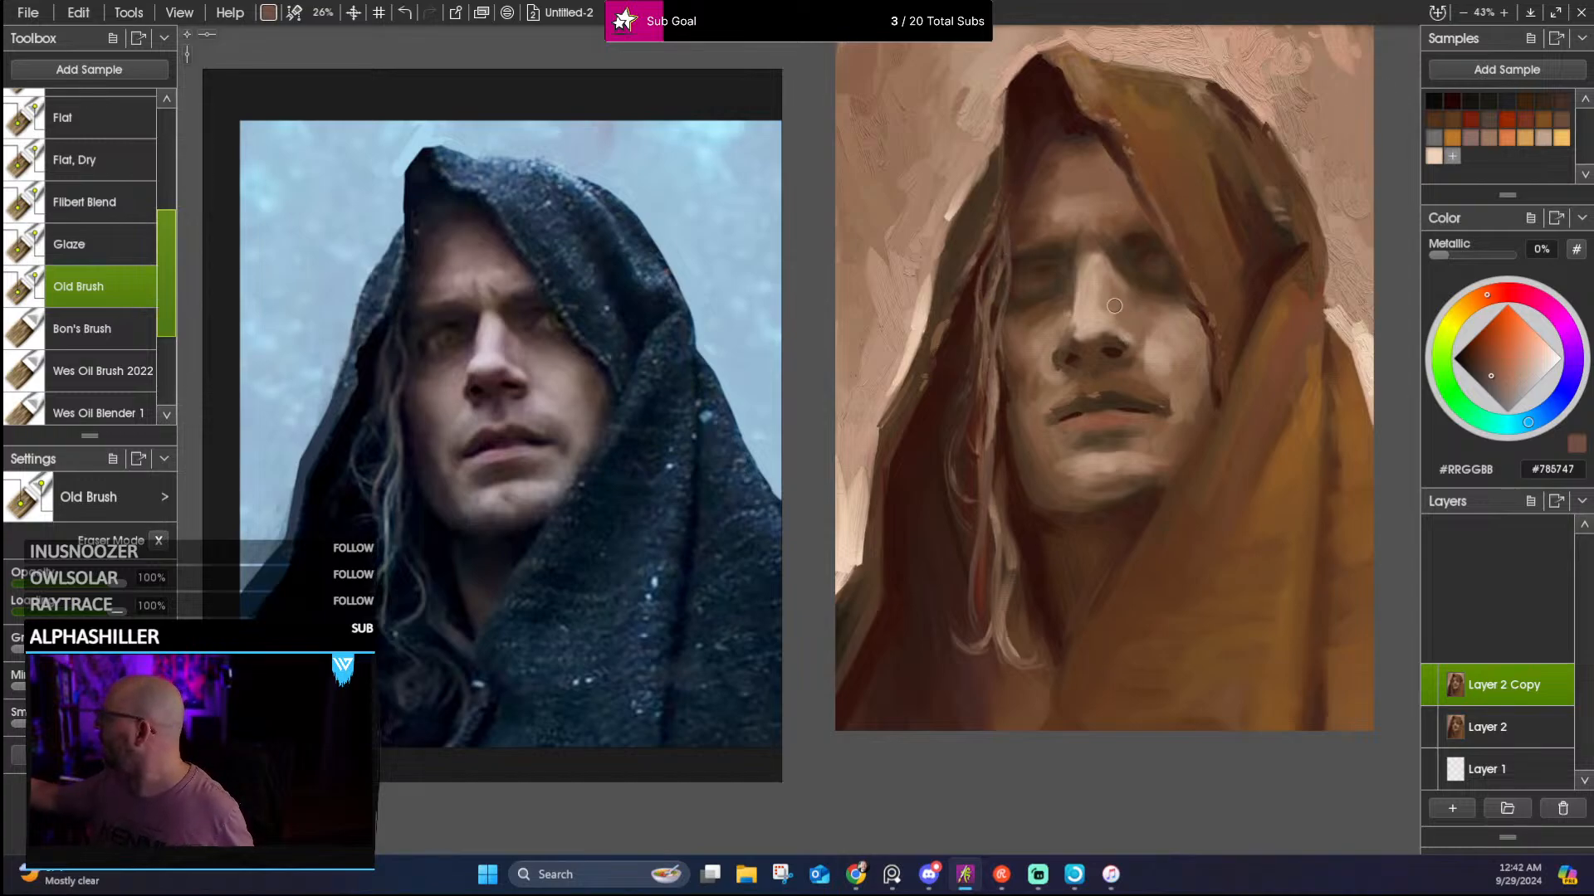
alt+click(960, 404)
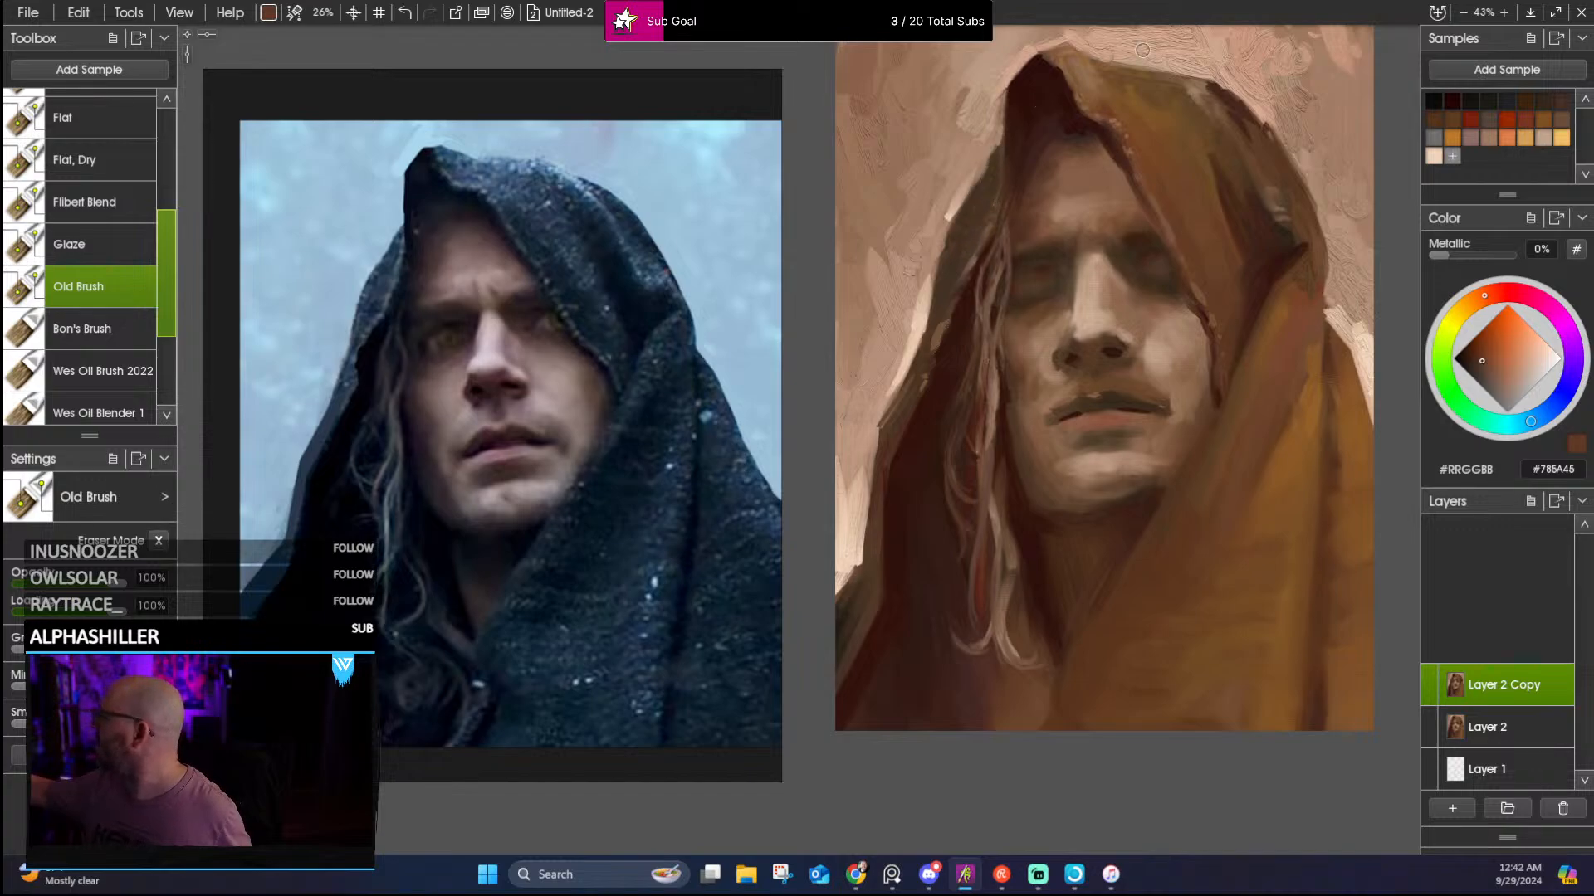
Add textured flecks along the hood's crest with sampled #9F8067 and #937457, and deepen its side fold with dark #3C1E15
drag(1266, 248, 1135, 341)
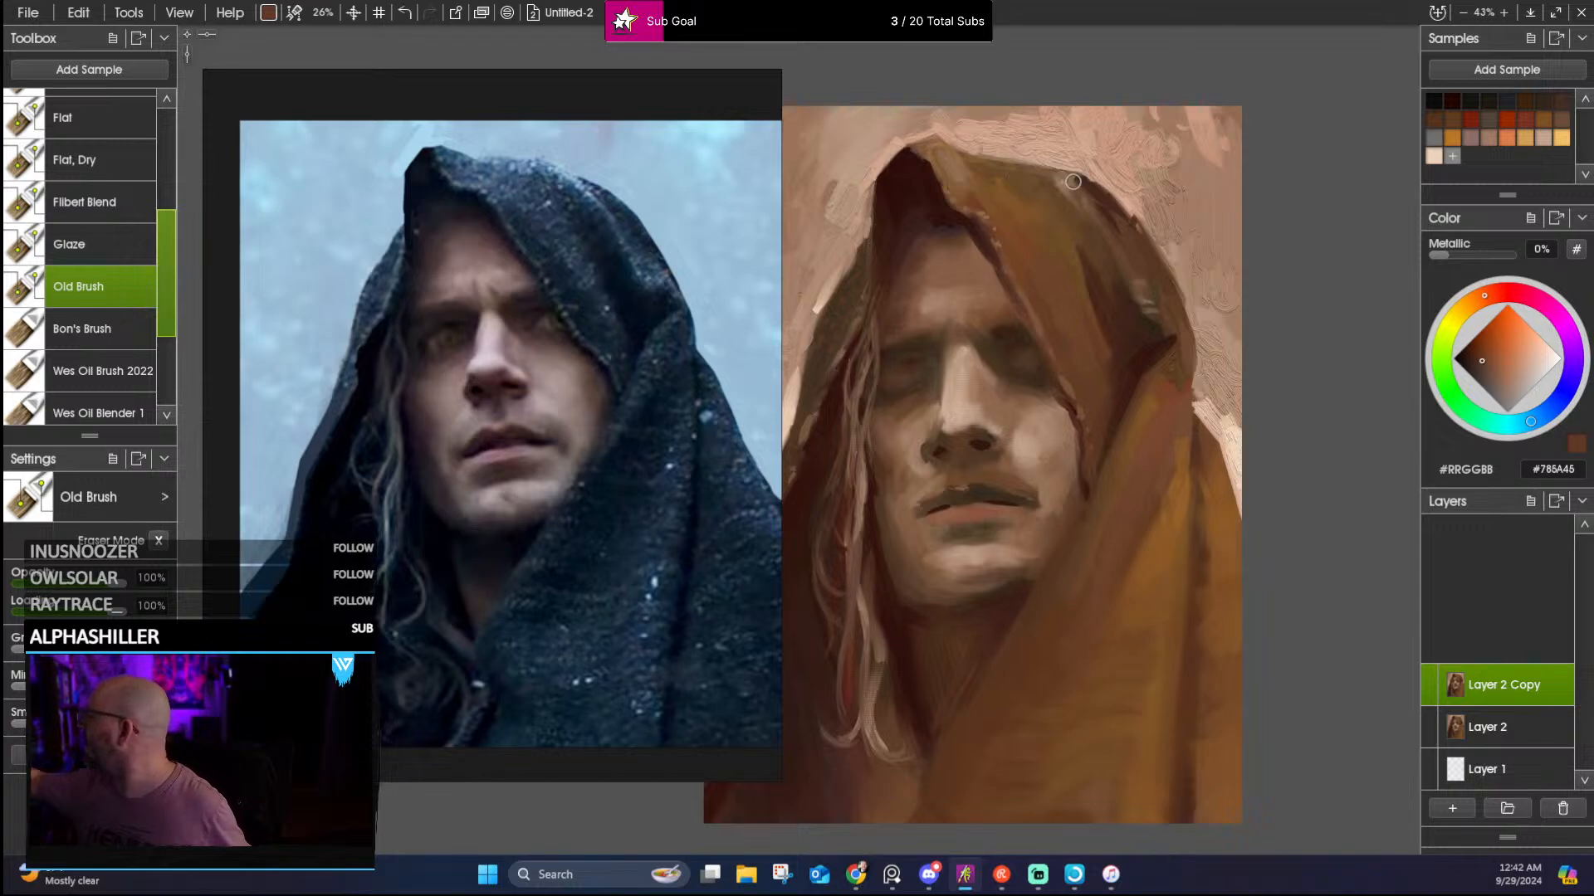
alt+click(1009, 185)
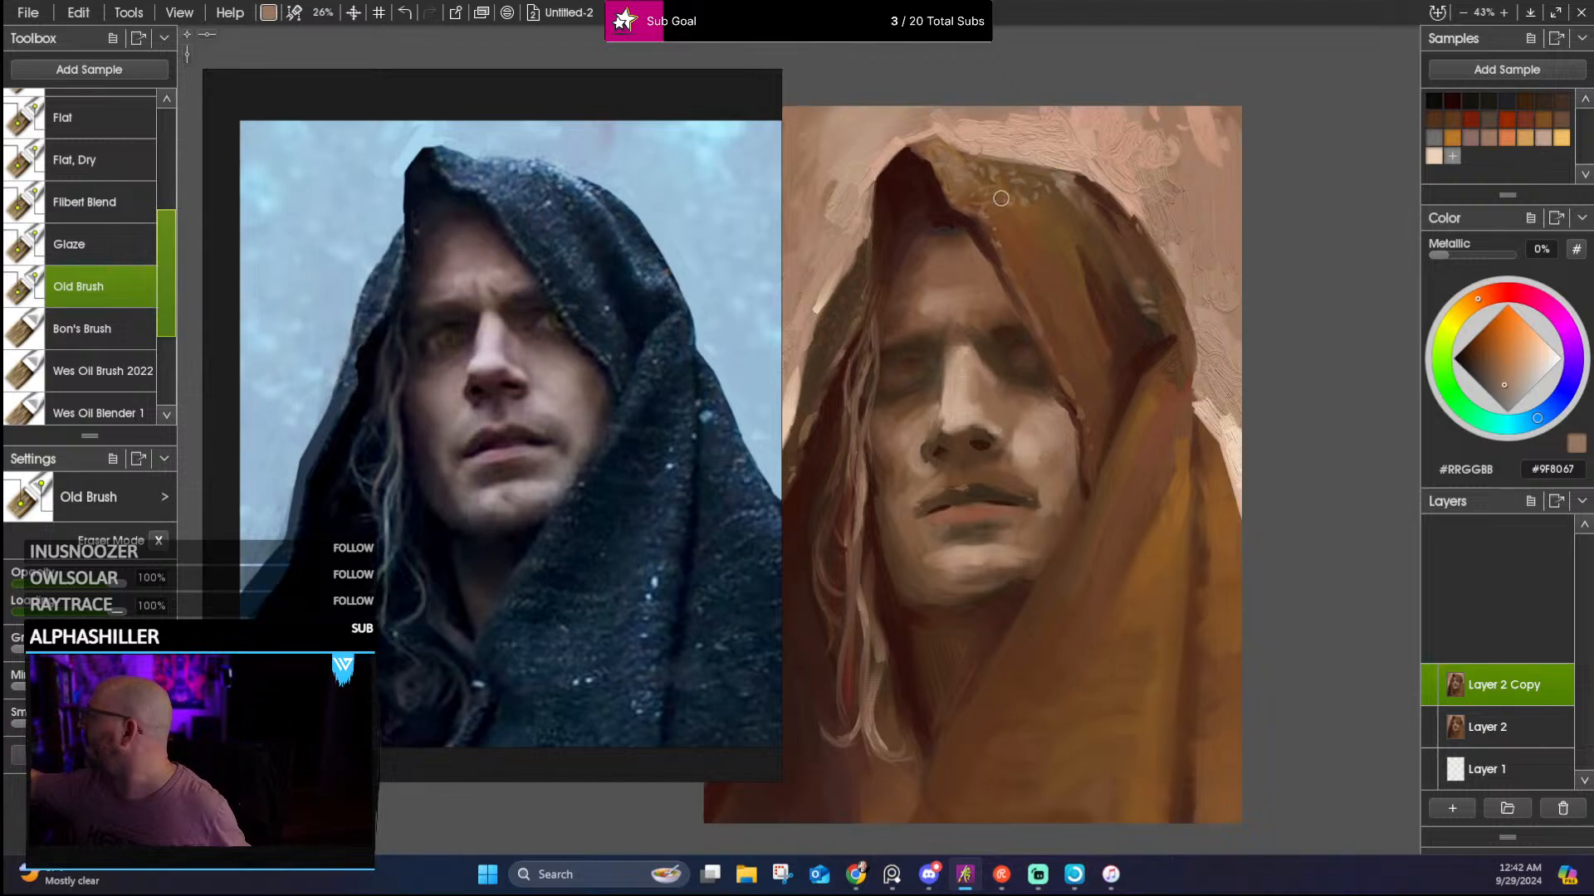
alt+click(1121, 373)
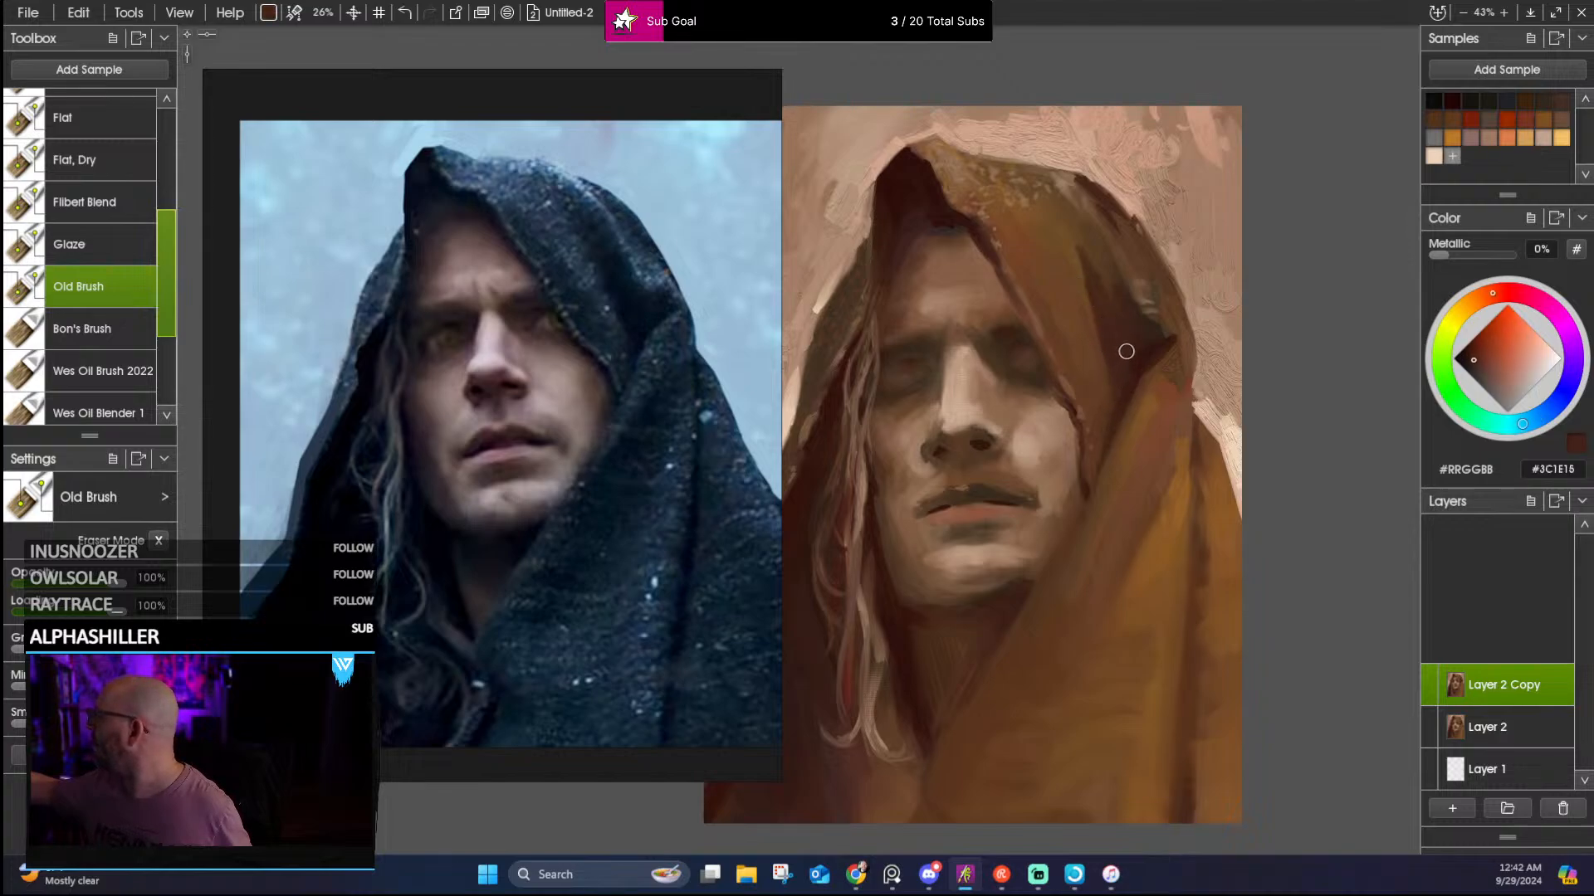
mouse_move(1126, 351)
mouse_down()
mouse_move(1143, 353)
mouse_move(1146, 329)
mouse_up()
drag(1097, 238, 1132, 300)
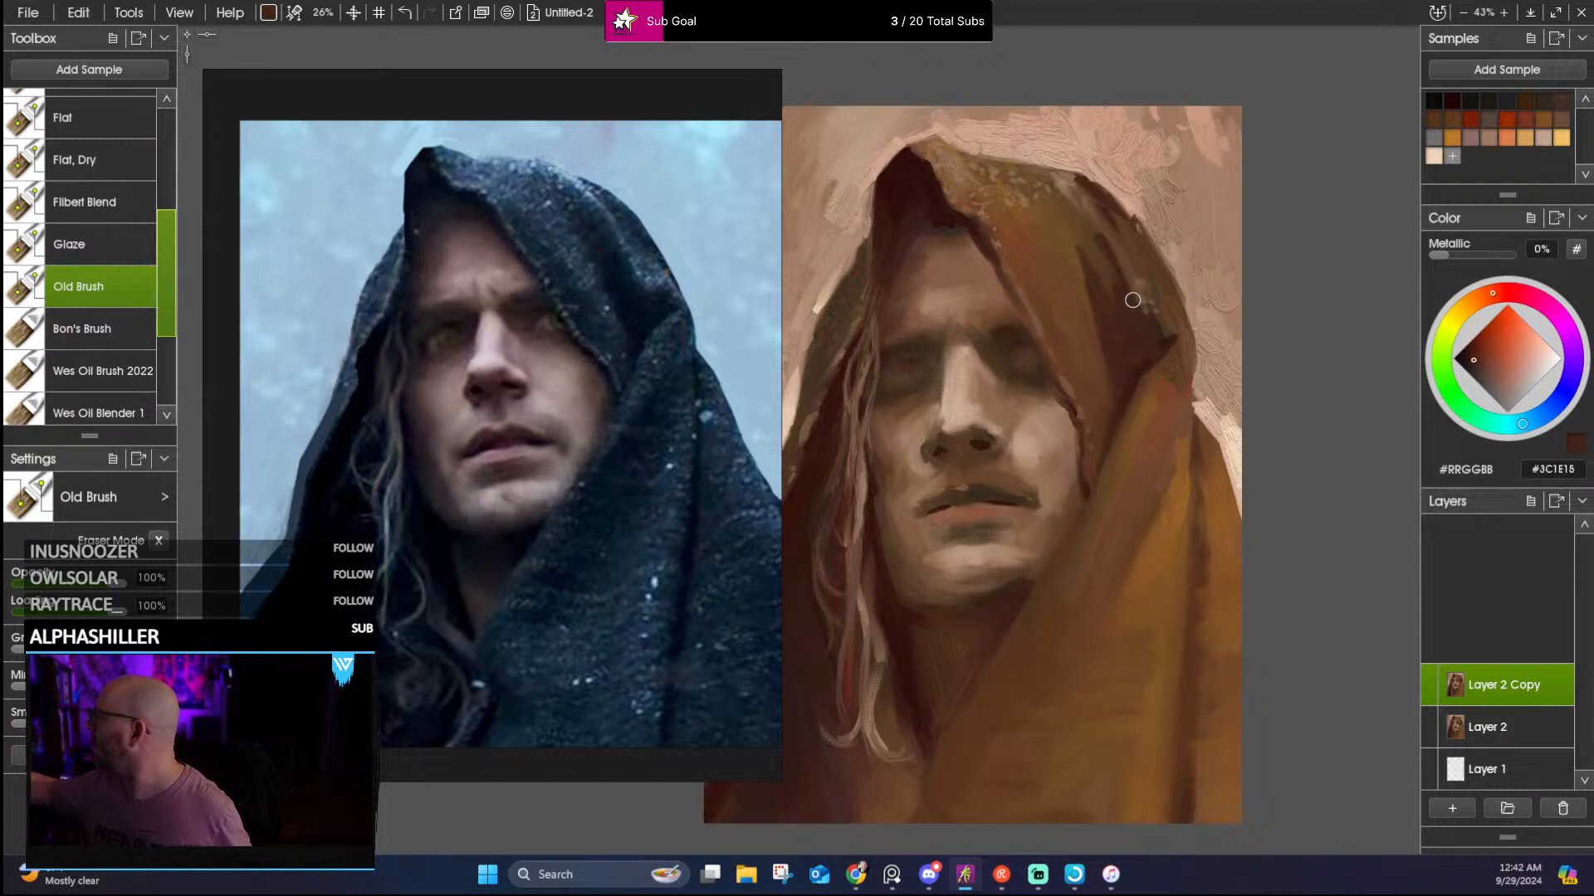
alt+click(1083, 193)
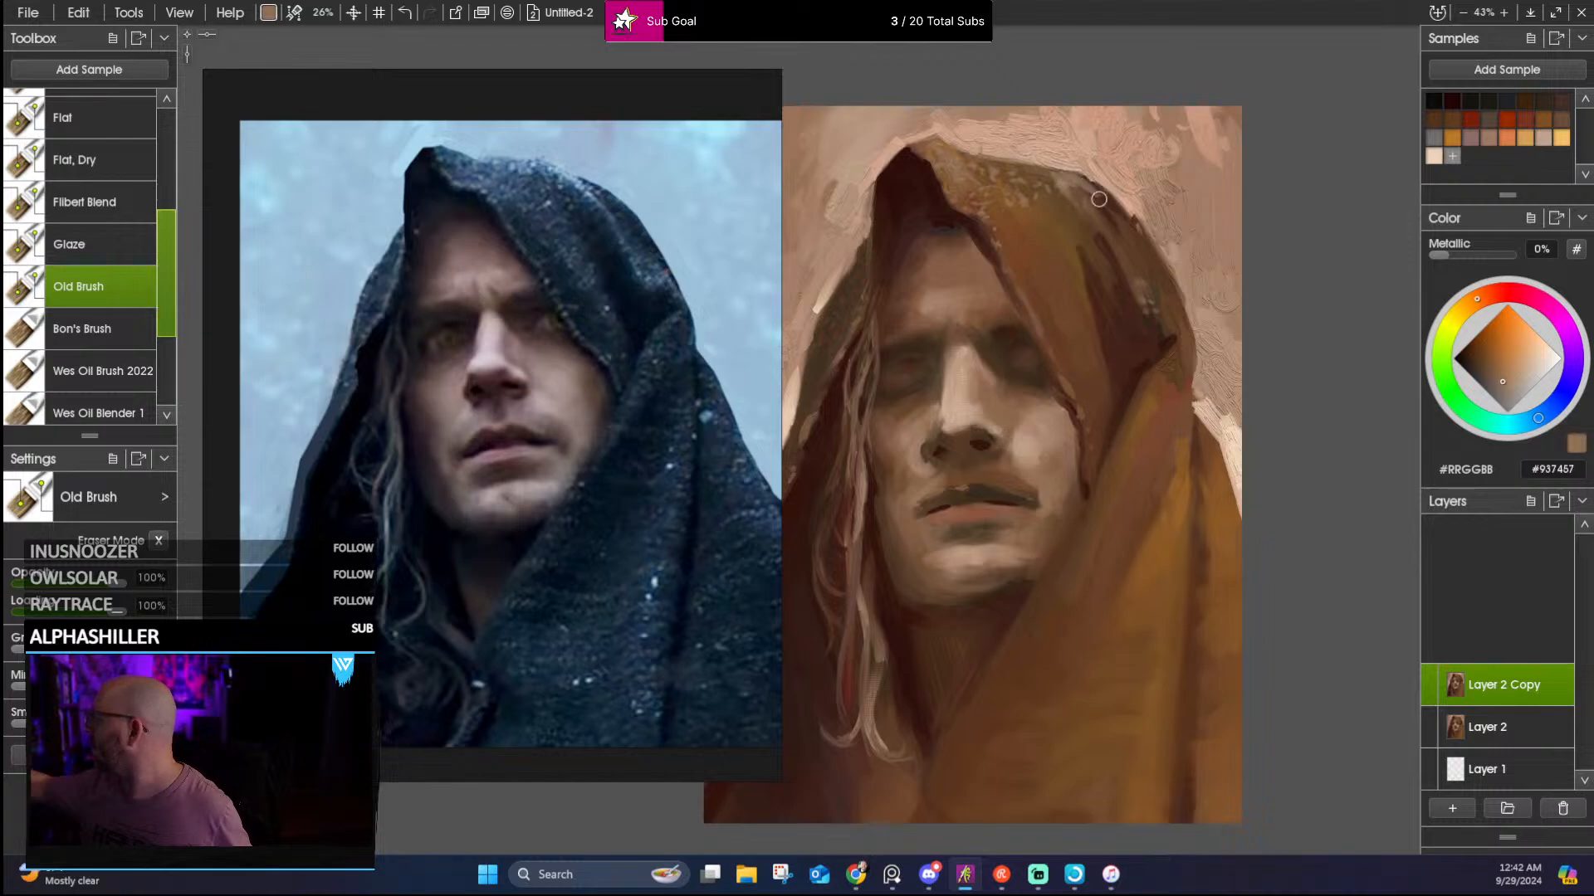
drag(1088, 186, 1130, 250)
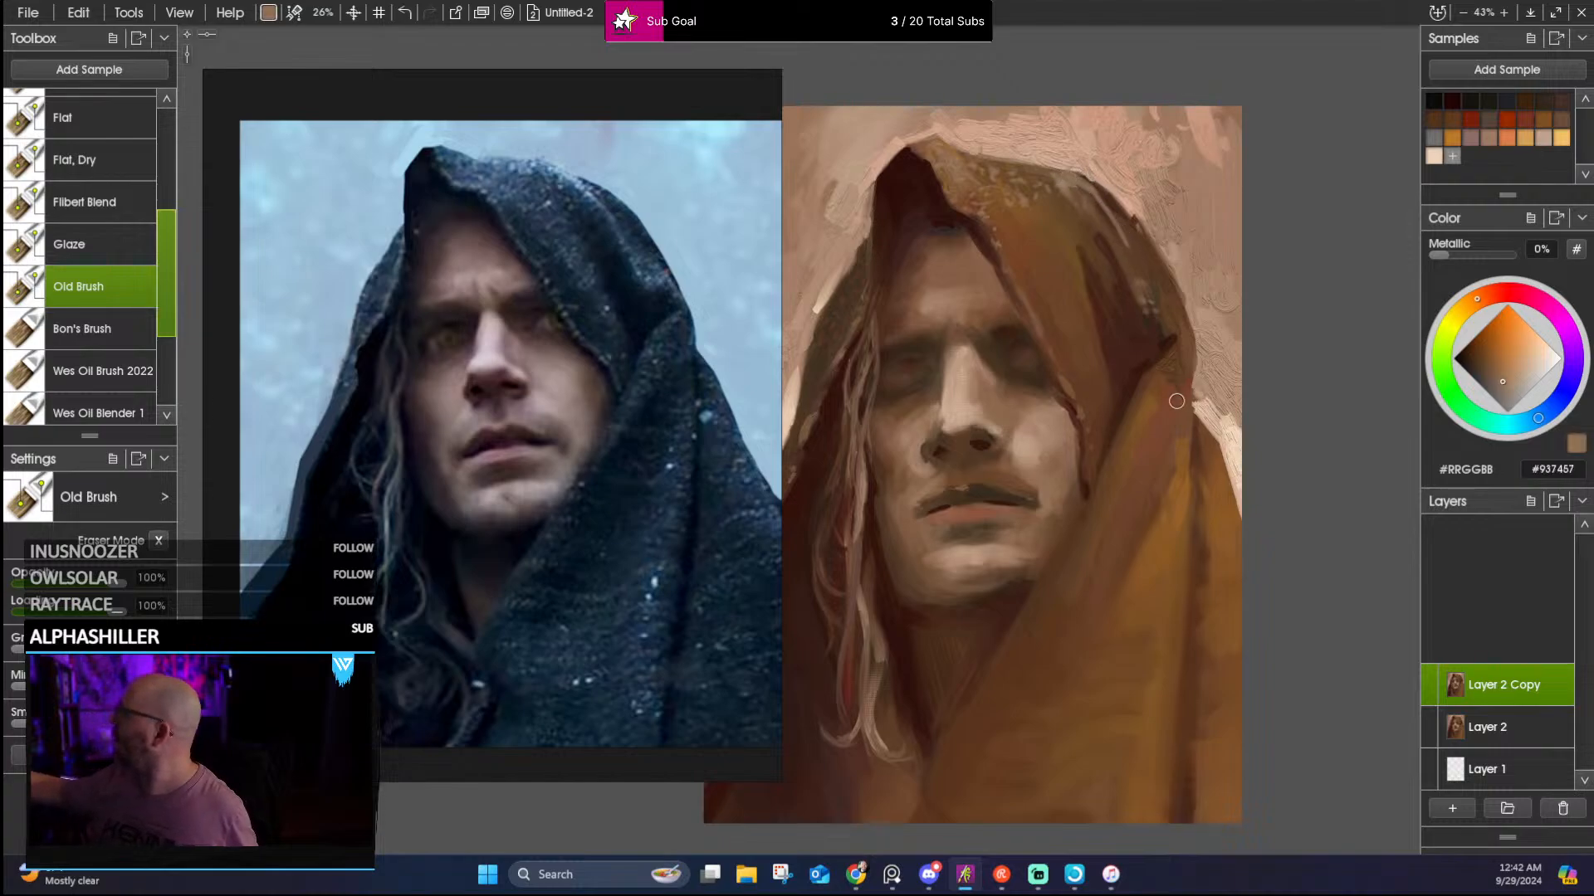
Refine the long cloth folds over the shoulder with sampled #845728, #533220 and dark #442518
scroll(1176, 401, down, 2)
alt+click(1180, 376)
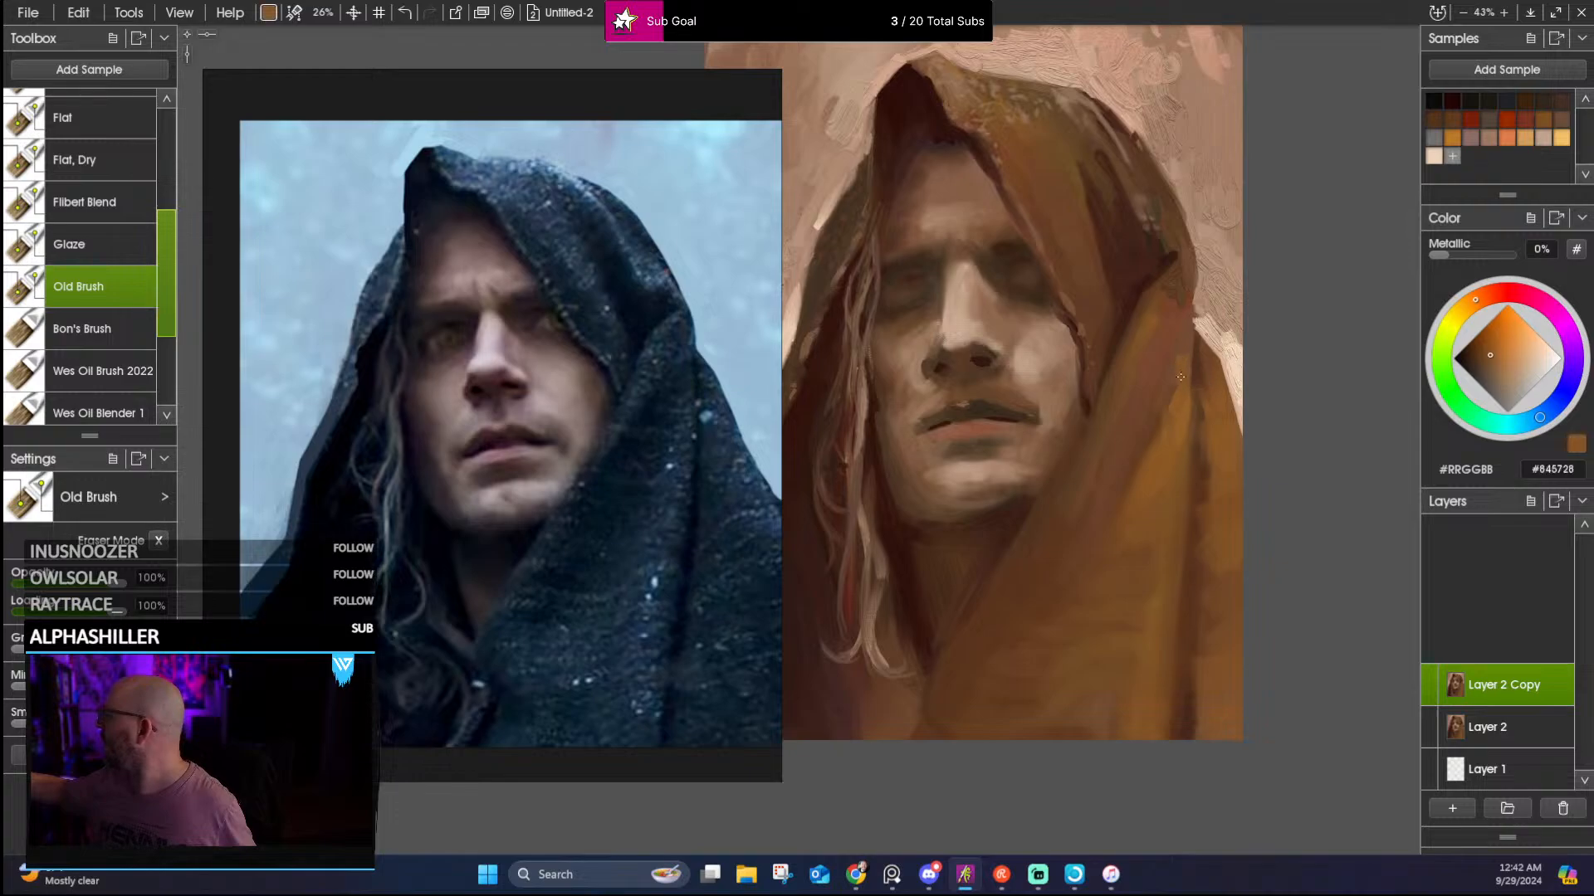
alt+click(1222, 377)
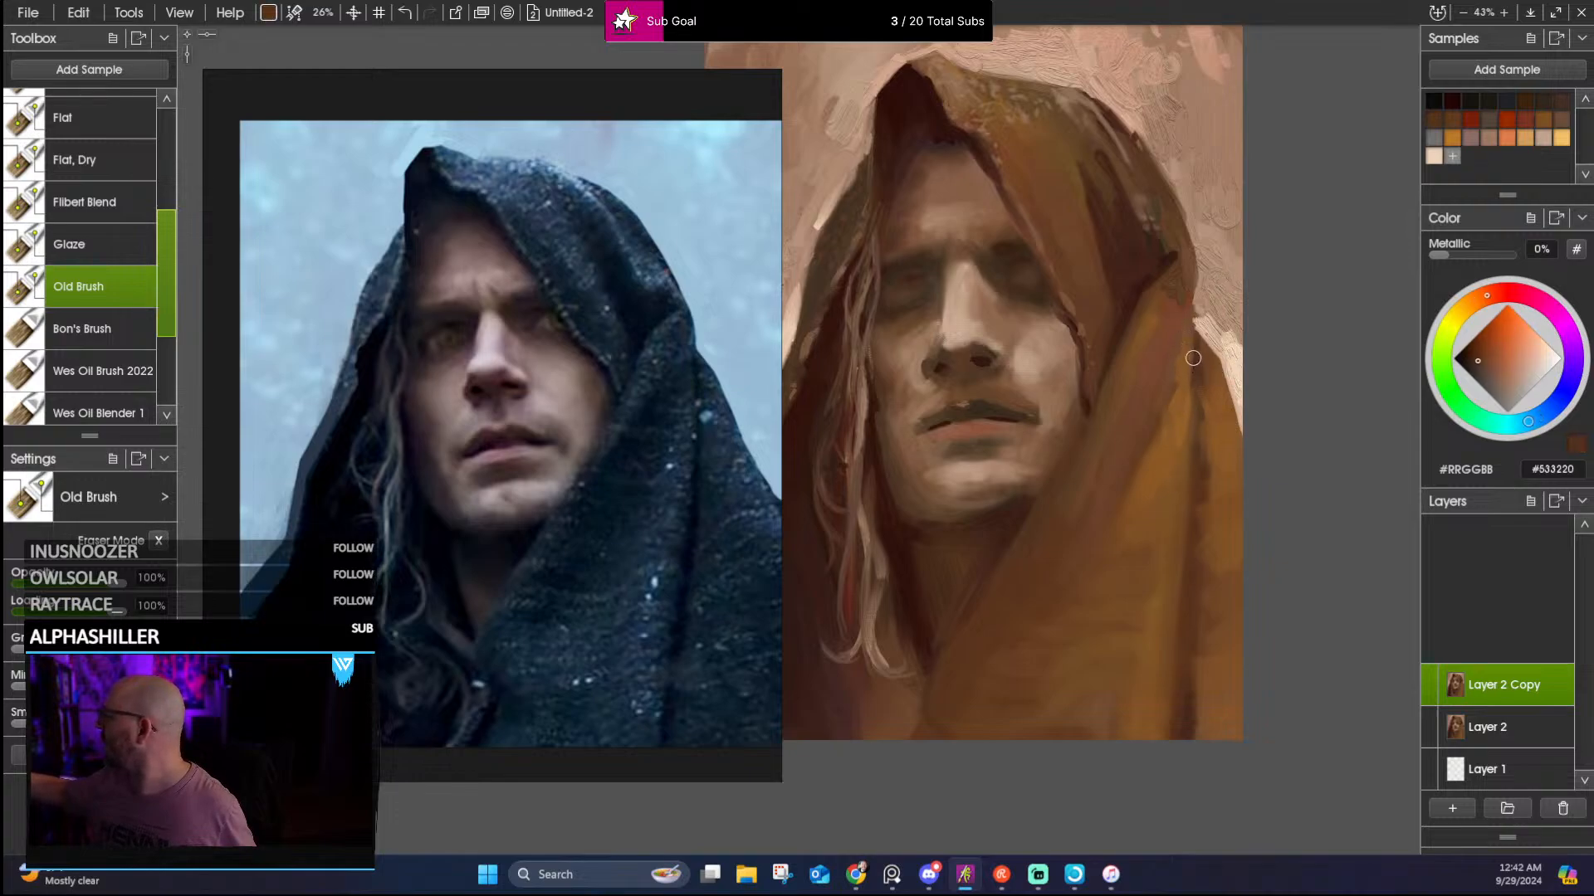
alt+click(1197, 643)
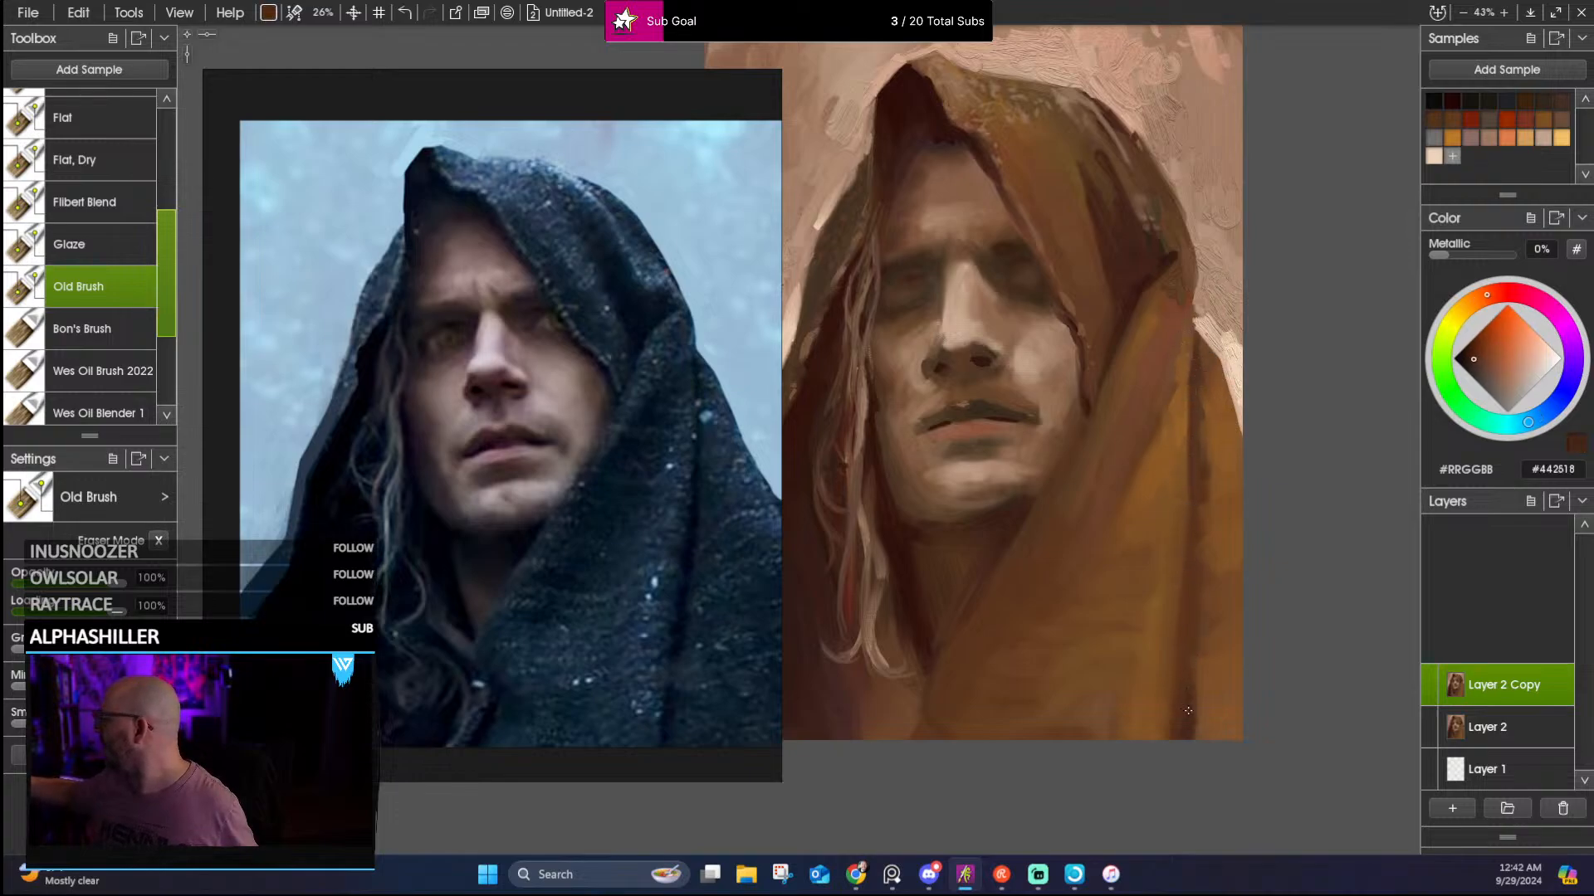
drag(1170, 745, 1180, 523)
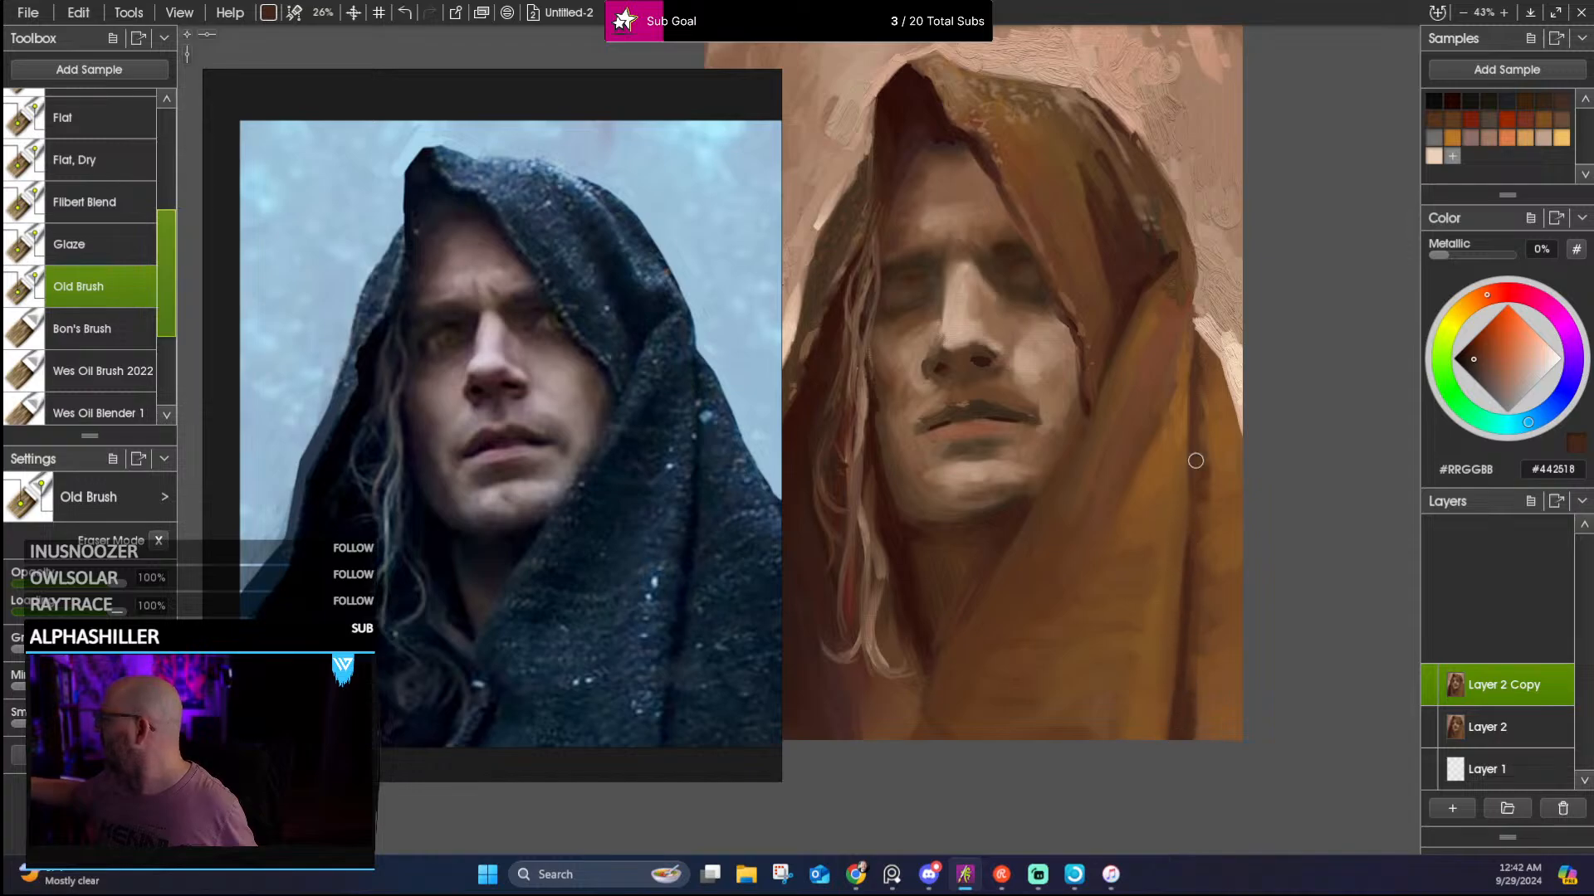
Darken the shadow where the neck meets the draped cloth with sampled #31130D
drag(1026, 544, 1131, 445)
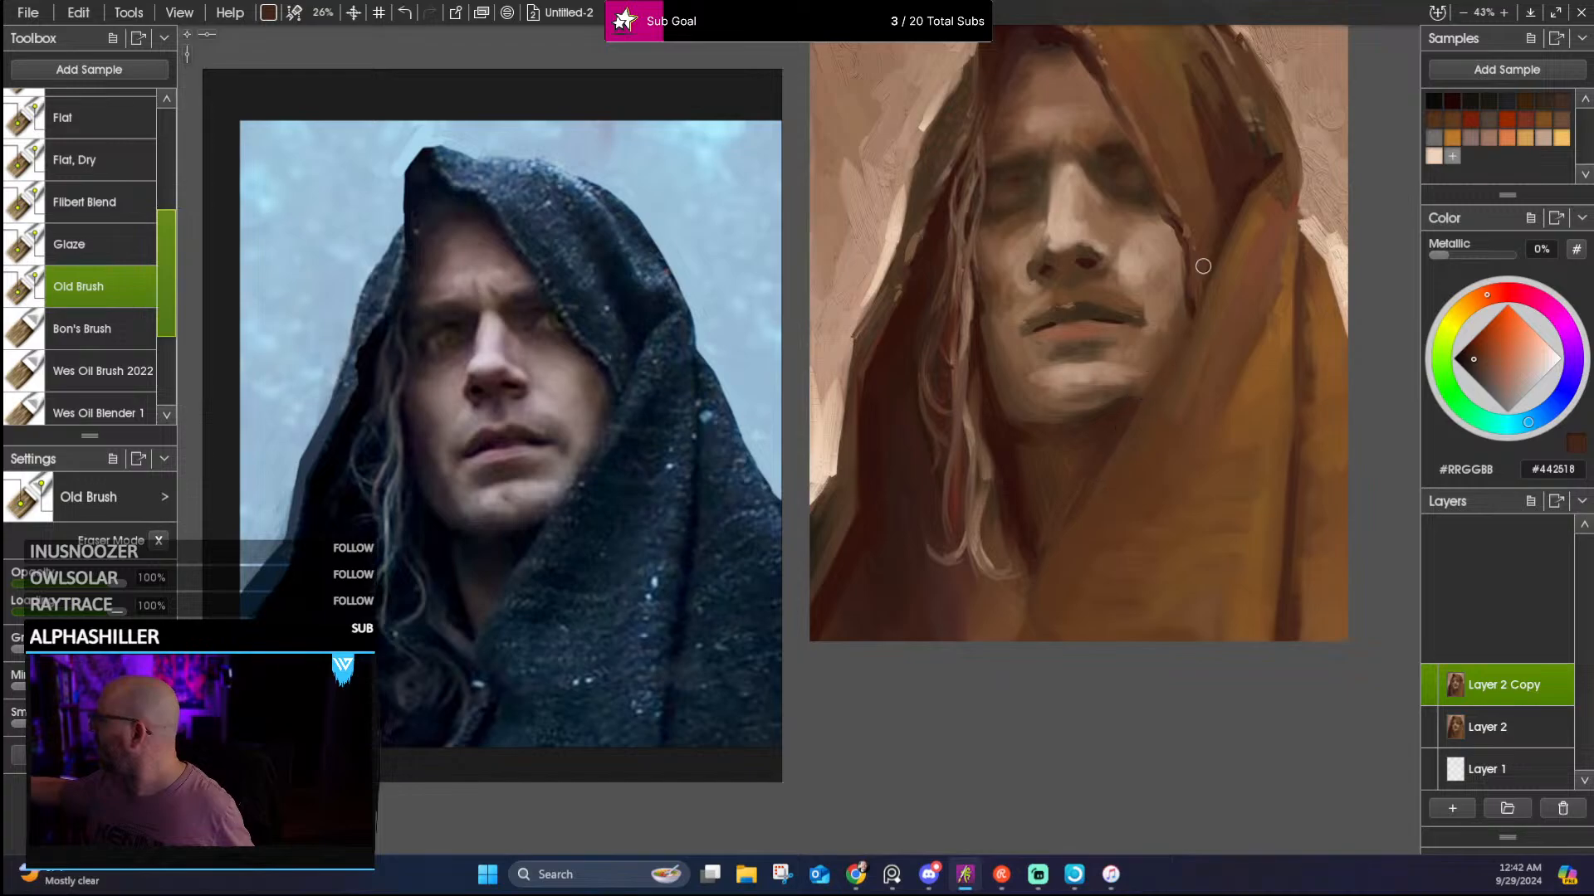
alt+click(992, 422)
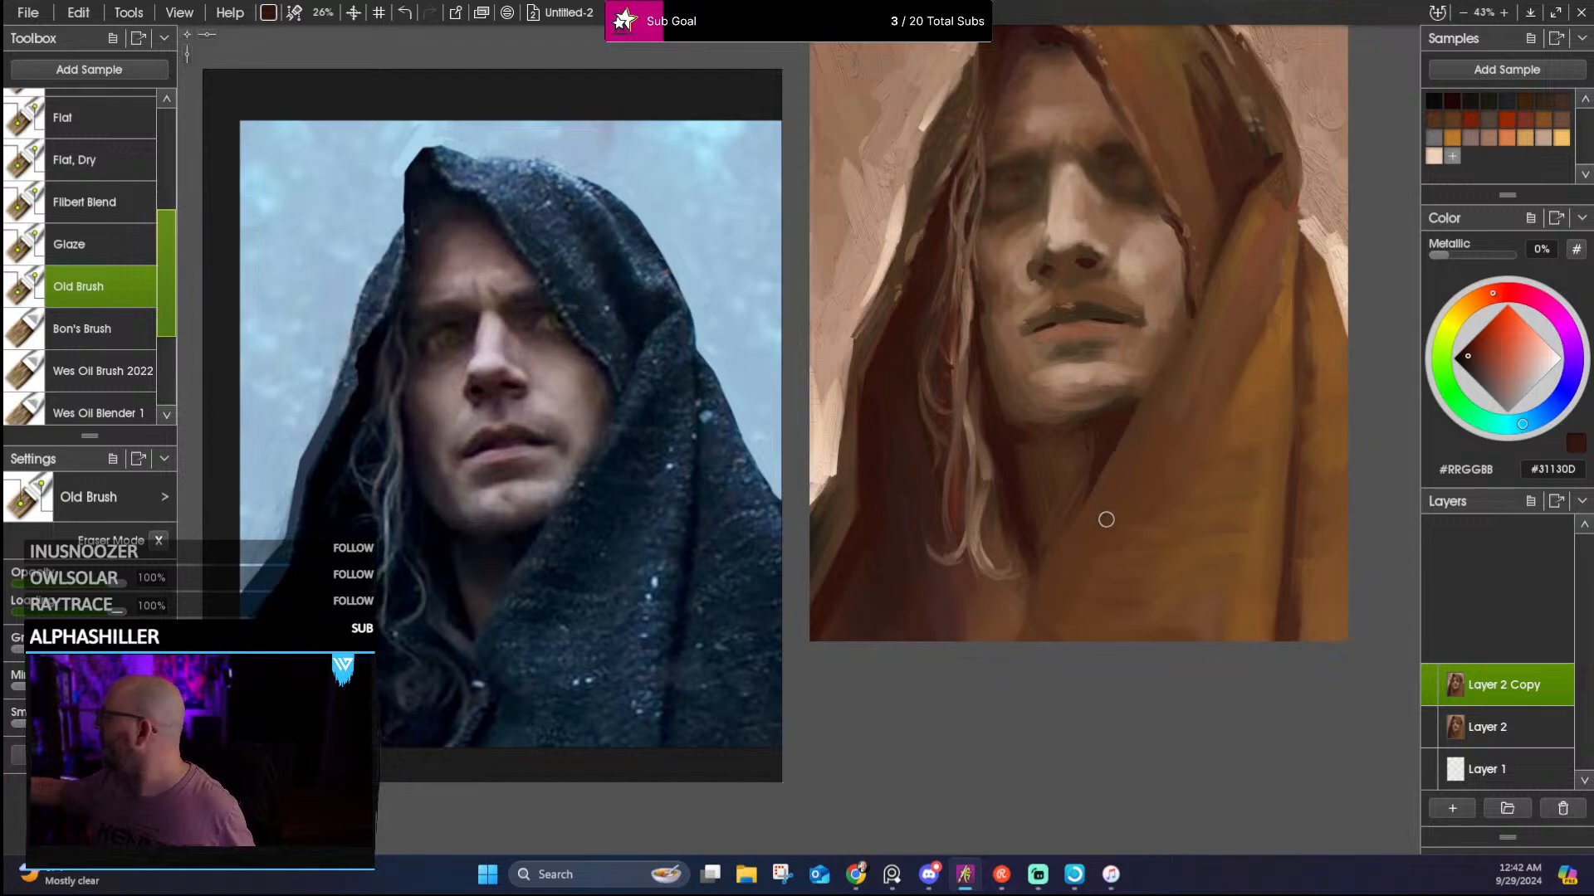
drag(1107, 445, 1092, 546)
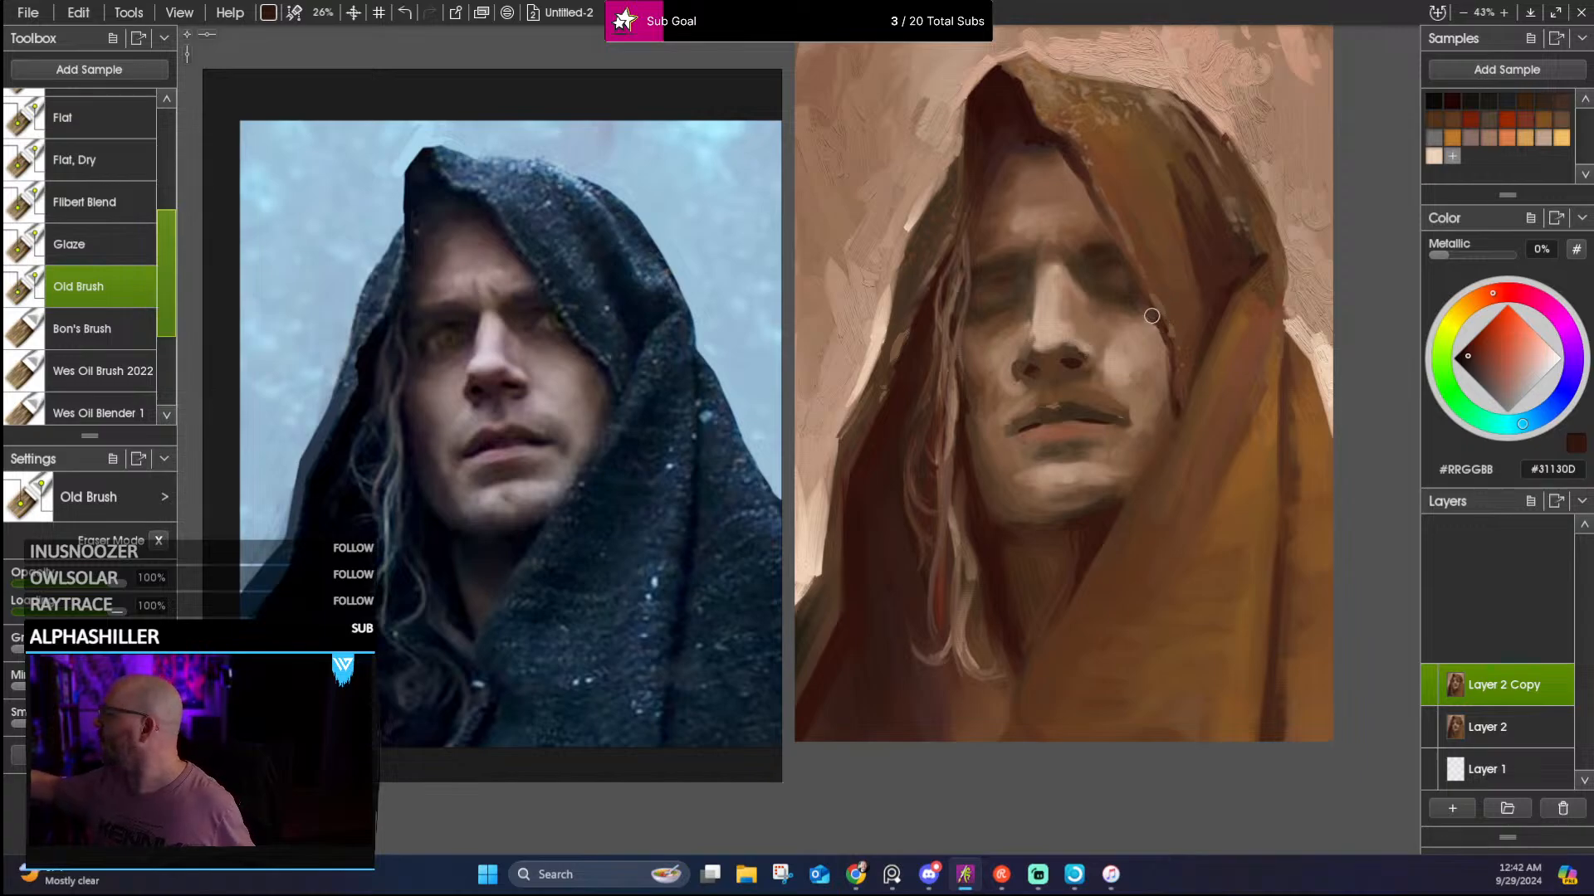
Refine the shadowed cheek beside the hood and the mouth corner with sampled #5F3F27, #48311E, #714D31 and #66452E
alt+click(1159, 436)
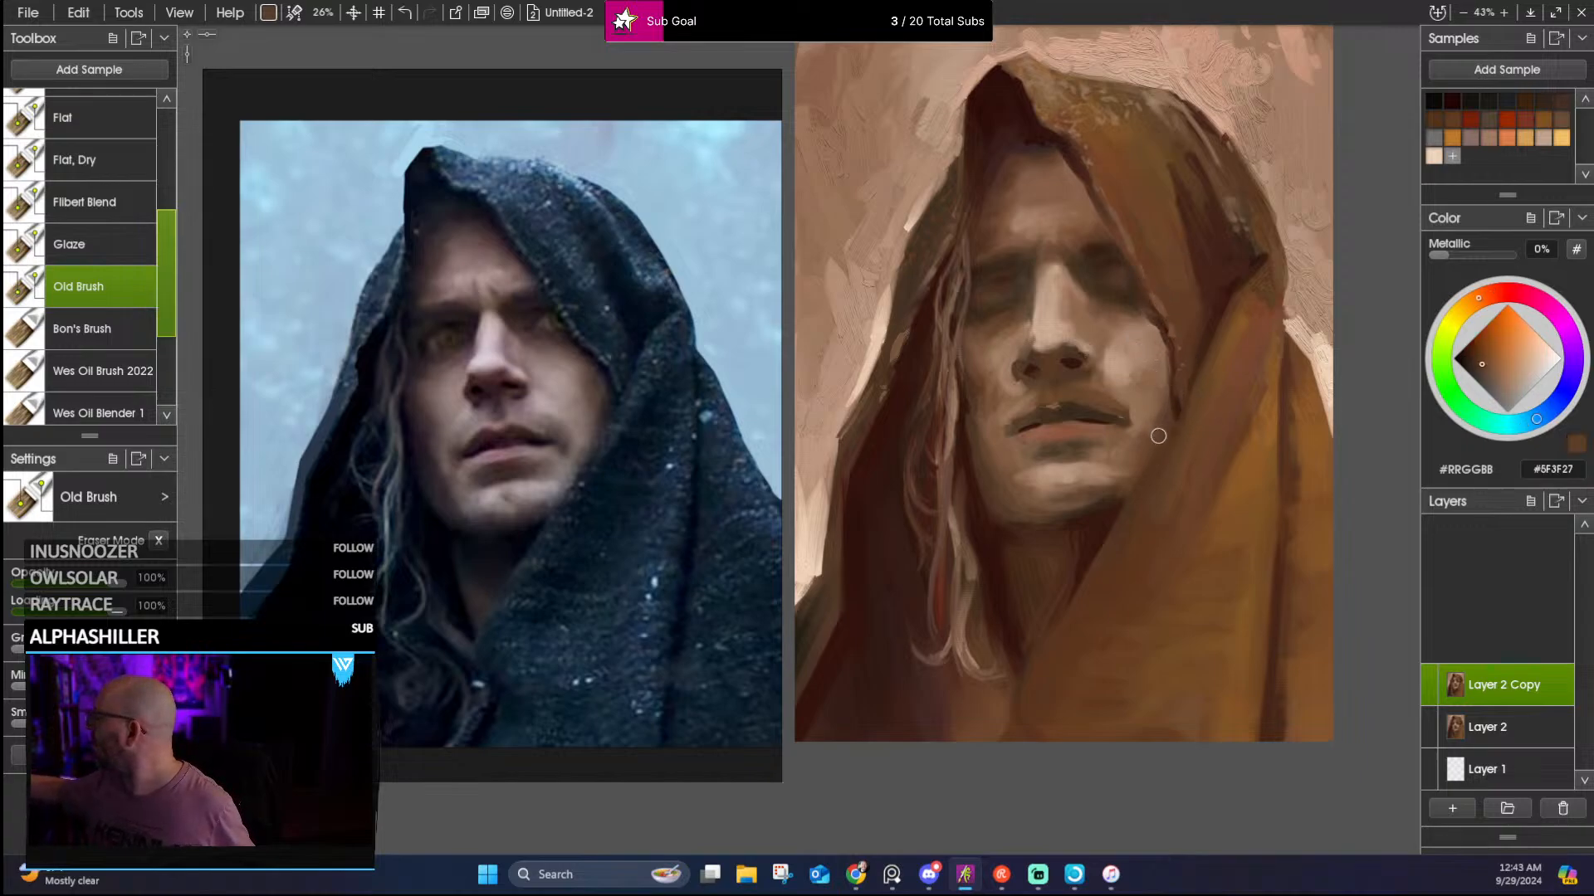
alt+click(1126, 503)
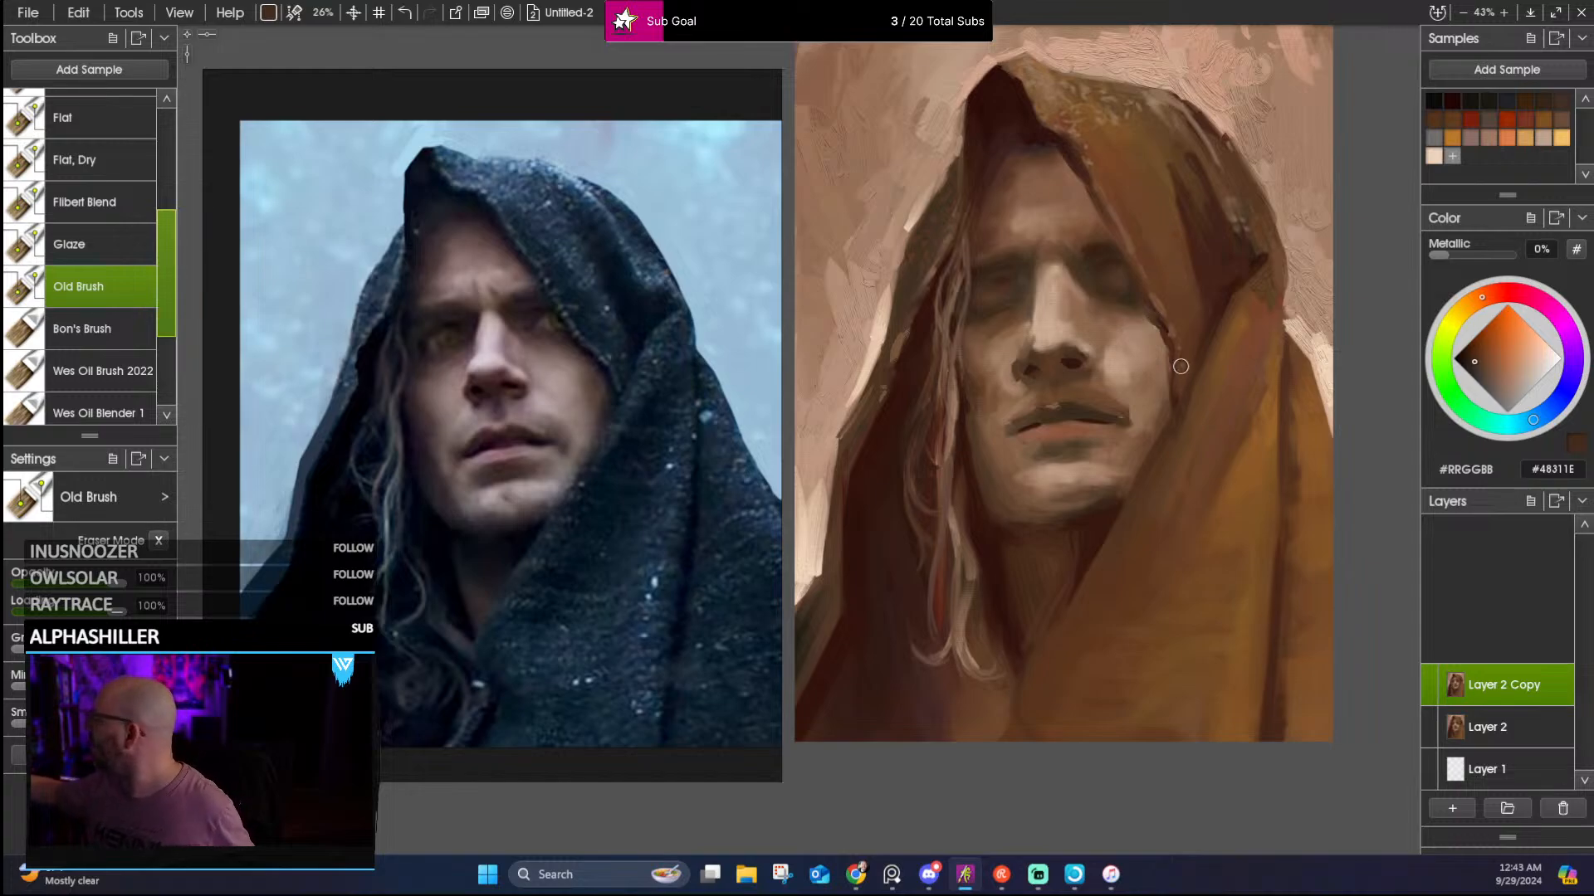
alt+click(1125, 414)
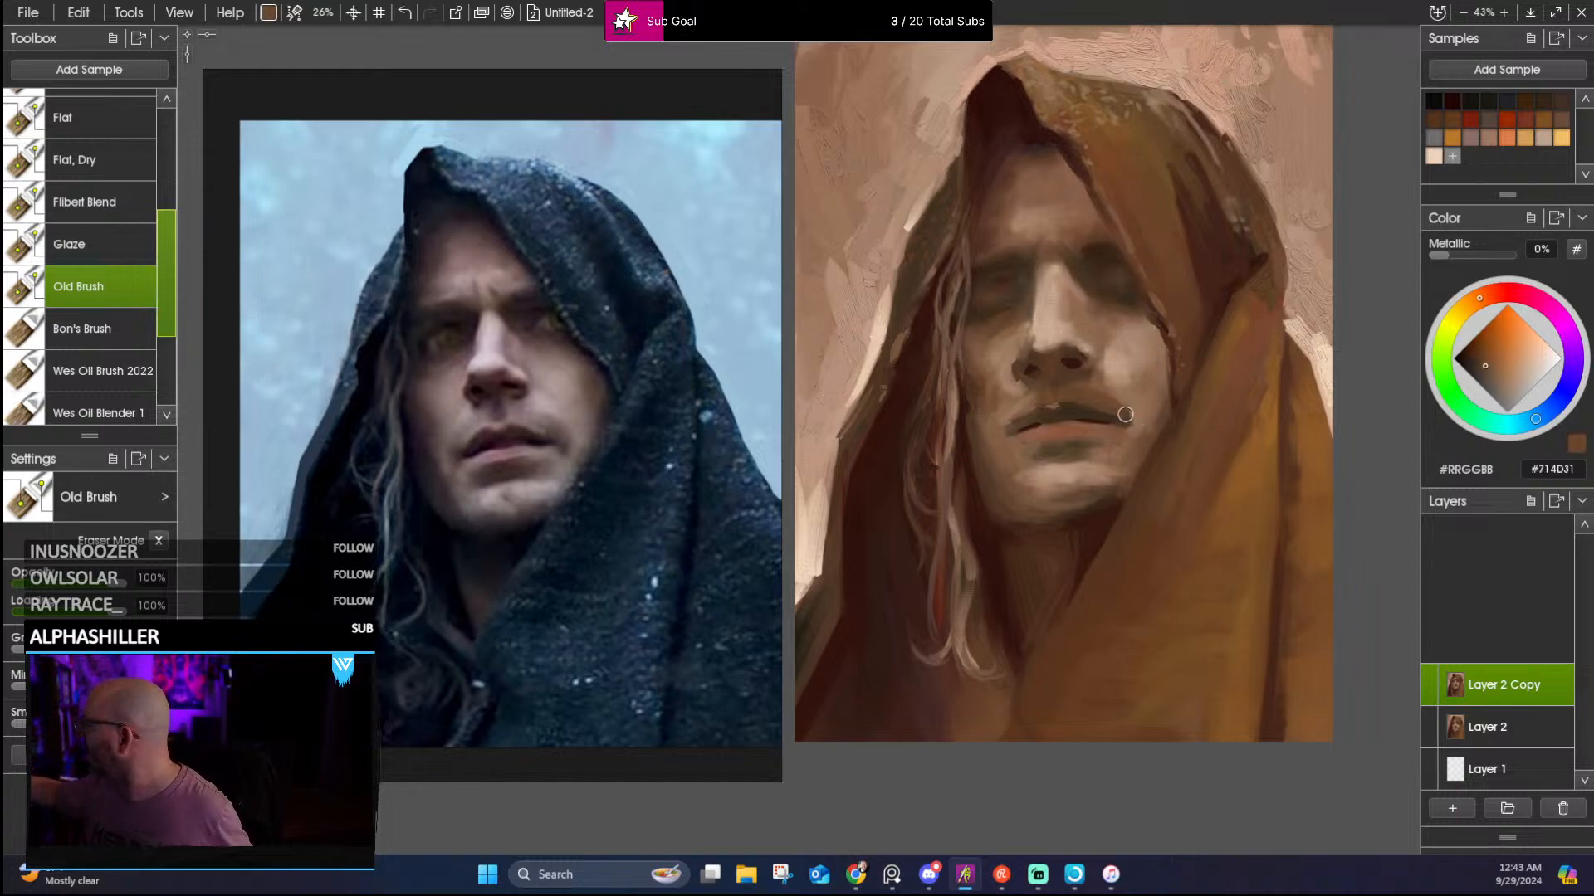
alt+click(1120, 423)
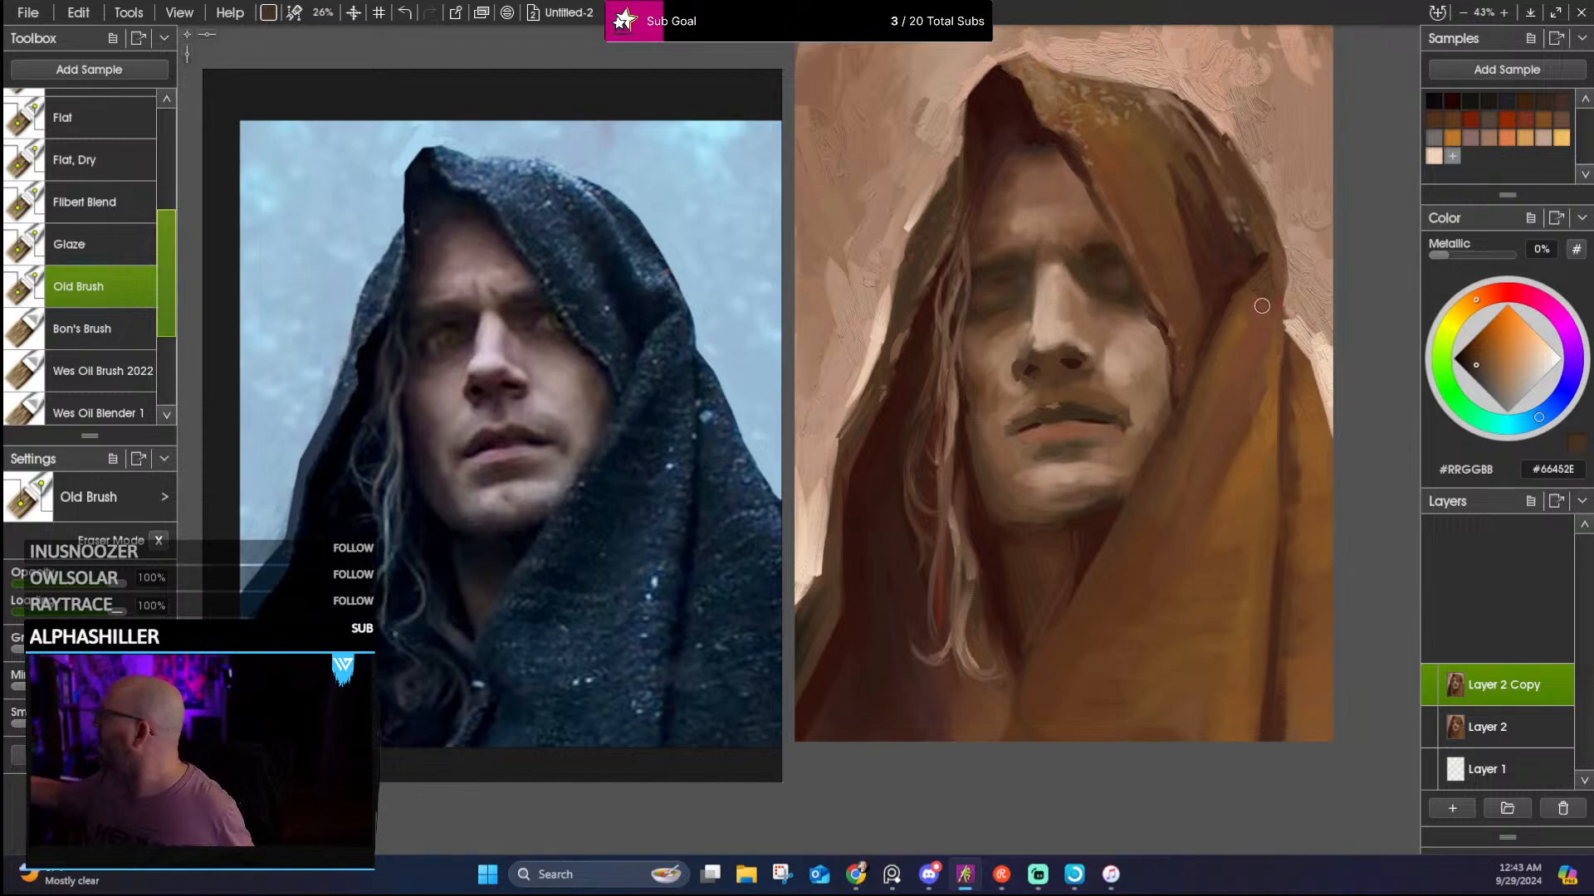
Deepen the shadow inside the hood's peak above the forehead with sampled #2E100D and #3B1E1A
drag(1124, 326, 1101, 416)
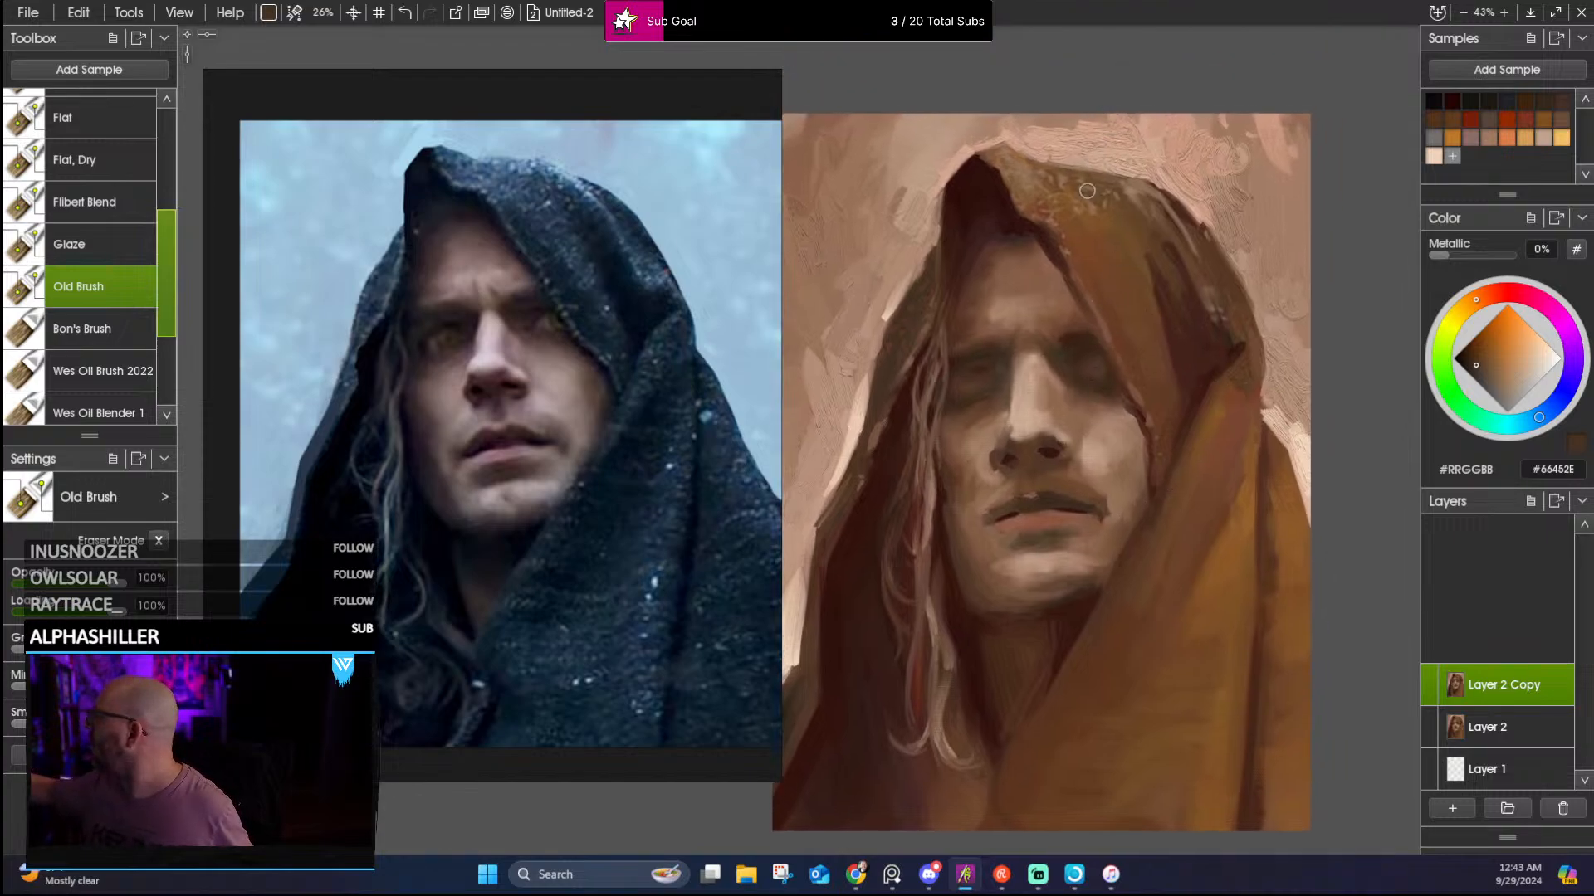
alt+click(1050, 244)
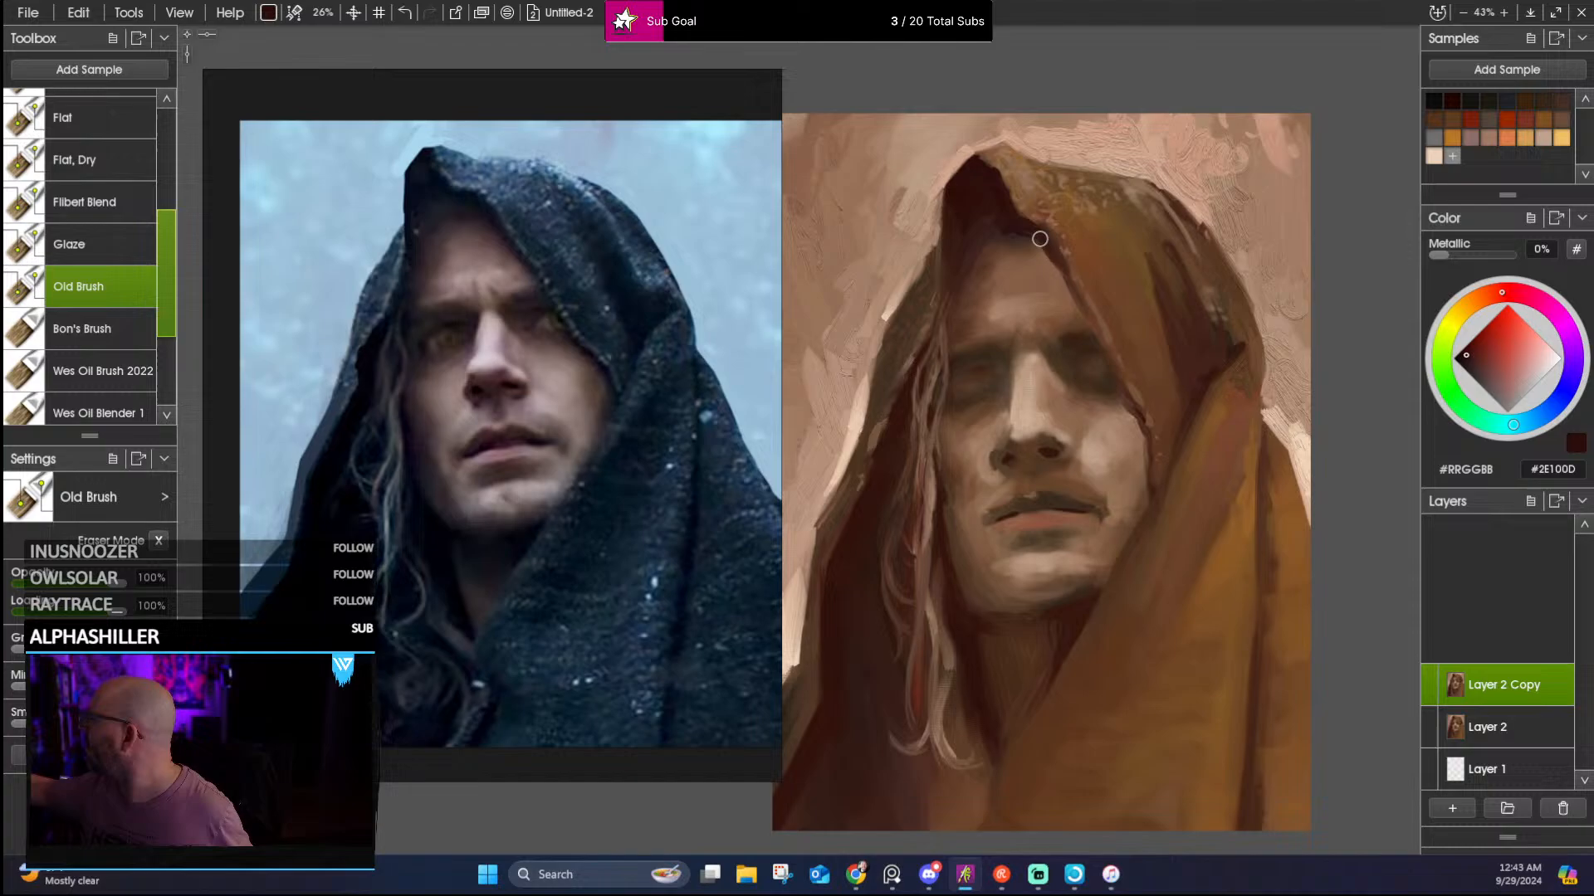
alt+click(975, 247)
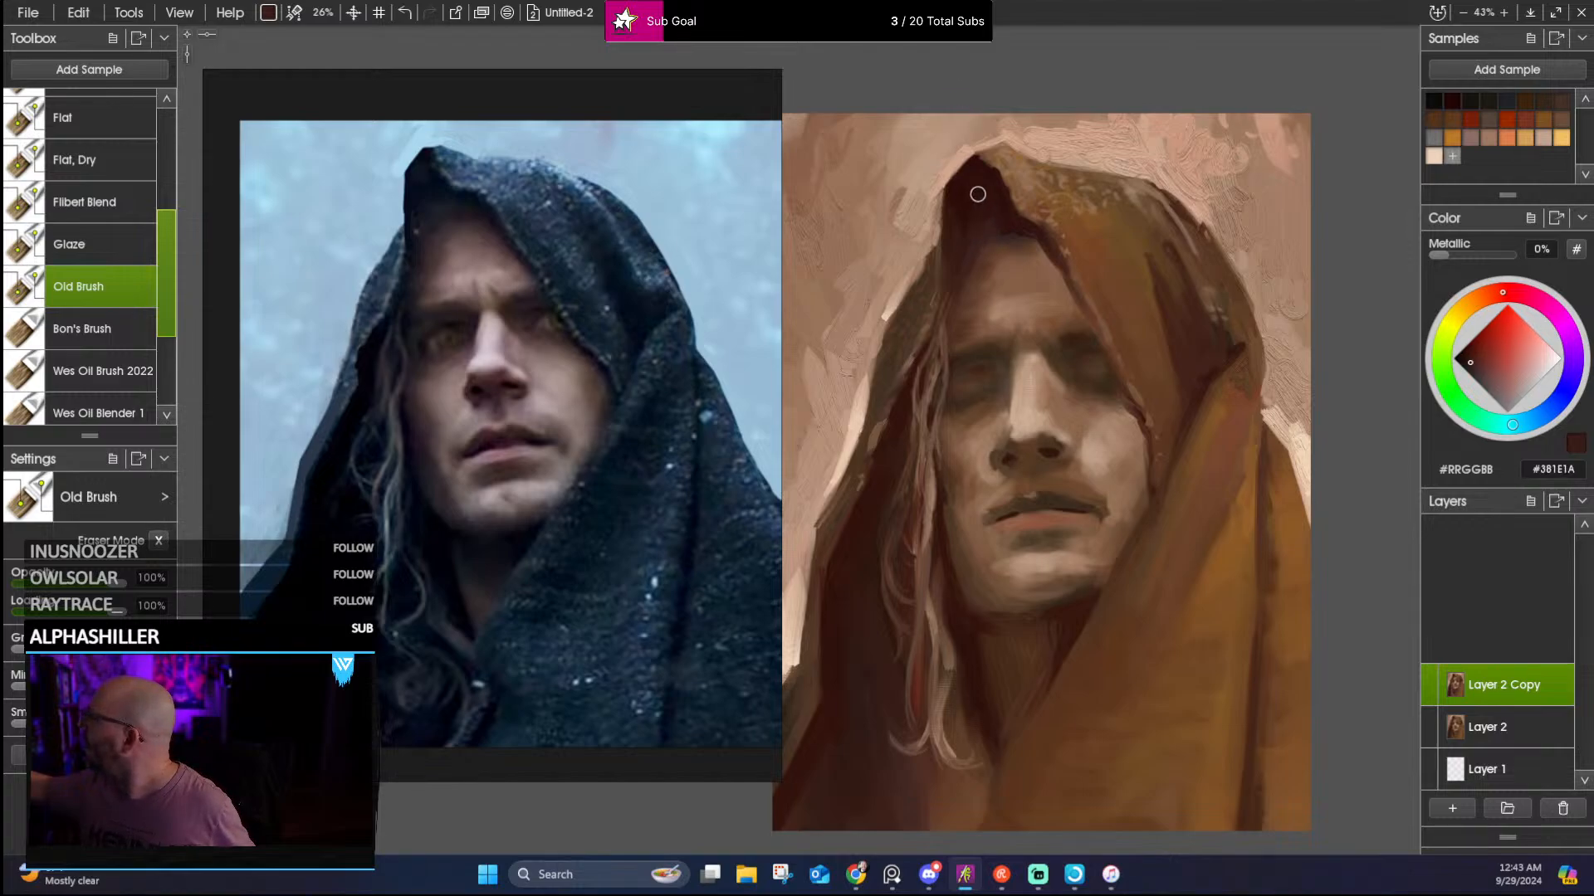
Clean up the hood's outer edge on the hair side by painting sampled background #CAAB94 along it
alt+click(892, 303)
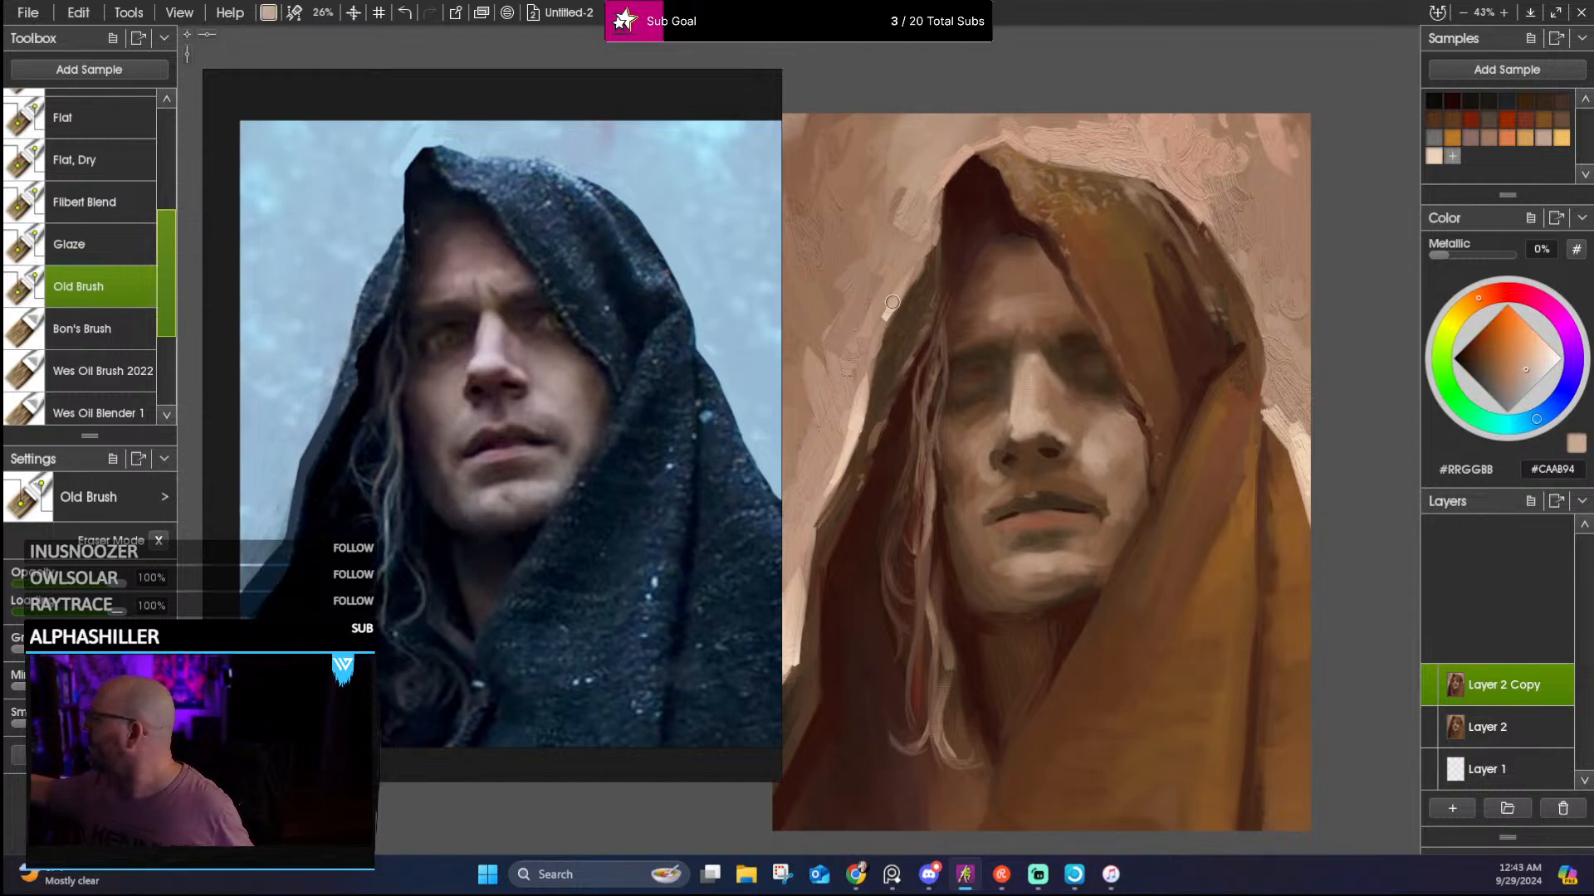
drag(895, 307, 922, 255)
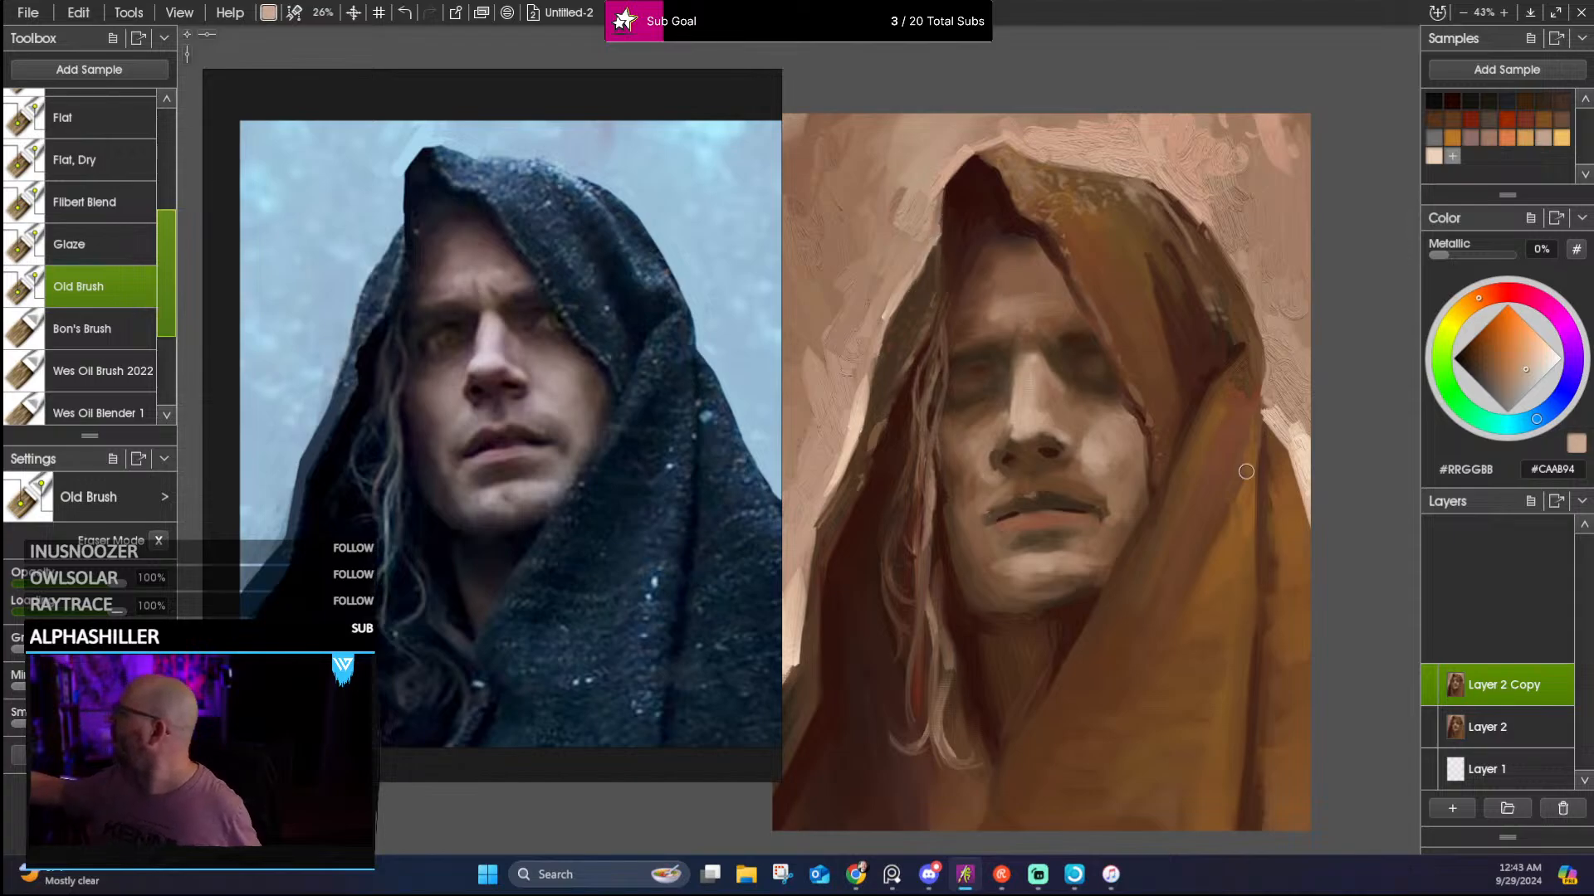
drag(1245, 472, 1256, 382)
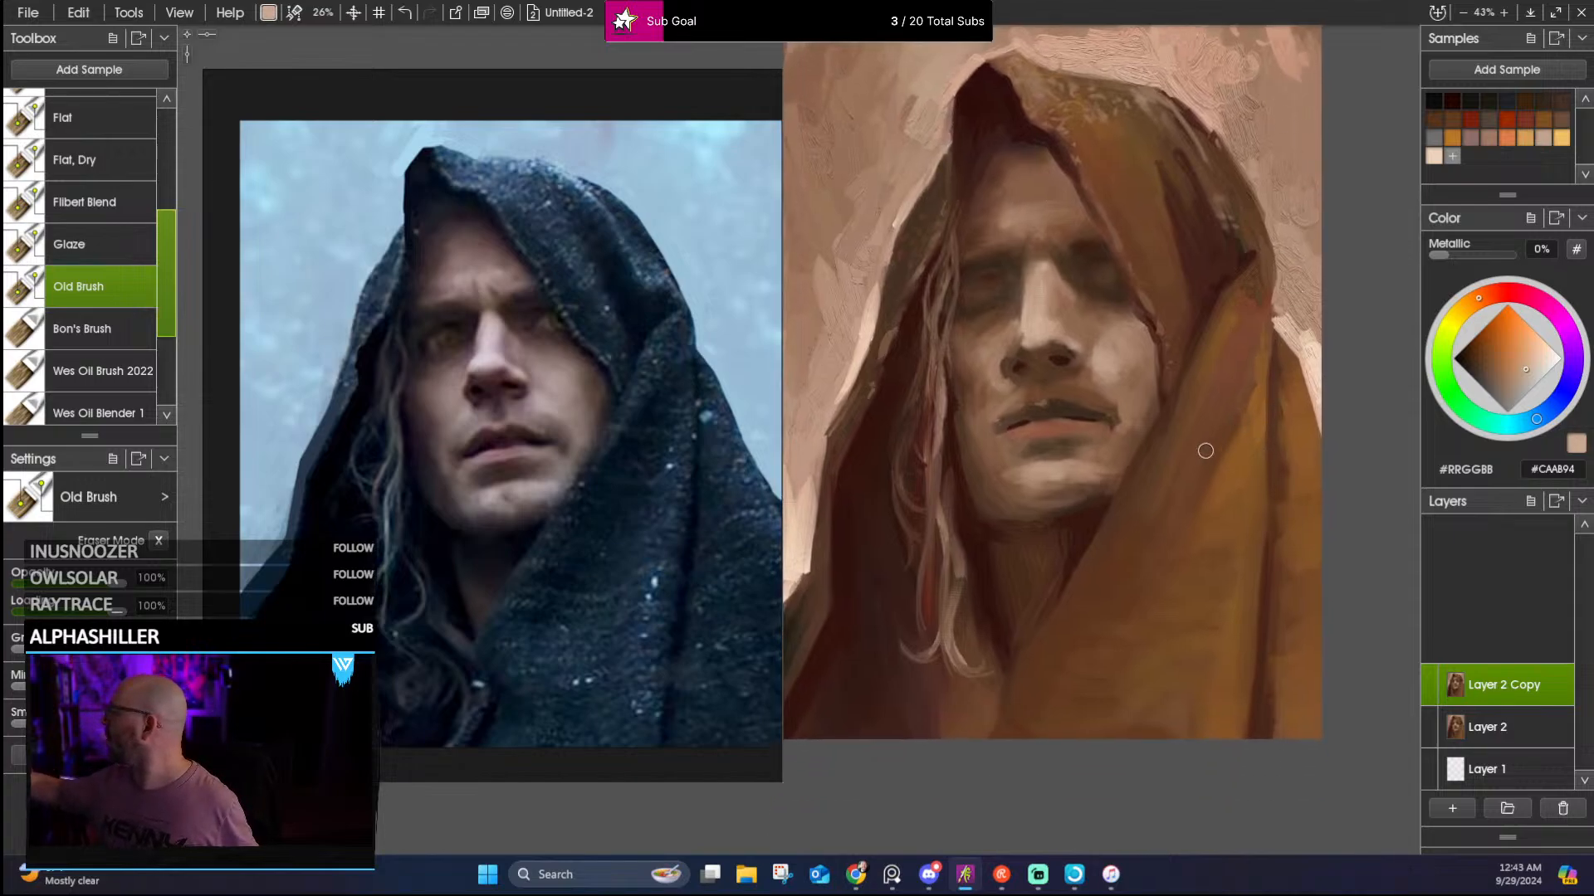
drag(1205, 450, 1285, 398)
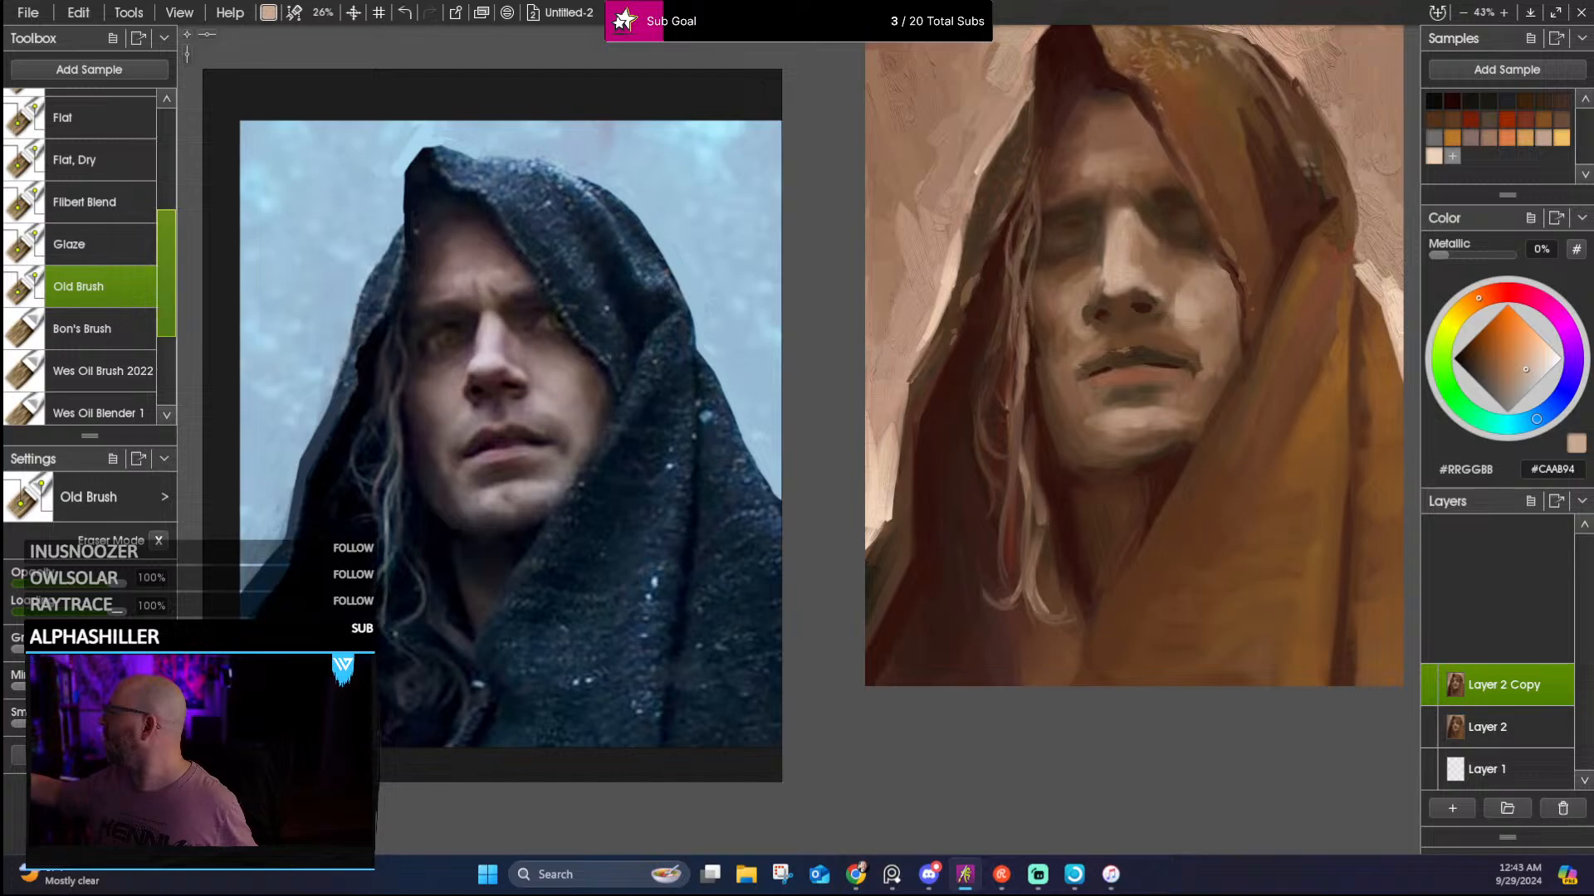
Touch up the shadowed neck with sampled #573E2B and add texture to the hood's crest with sampled #886548
alt+click(887, 532)
drag(1213, 470, 1172, 419)
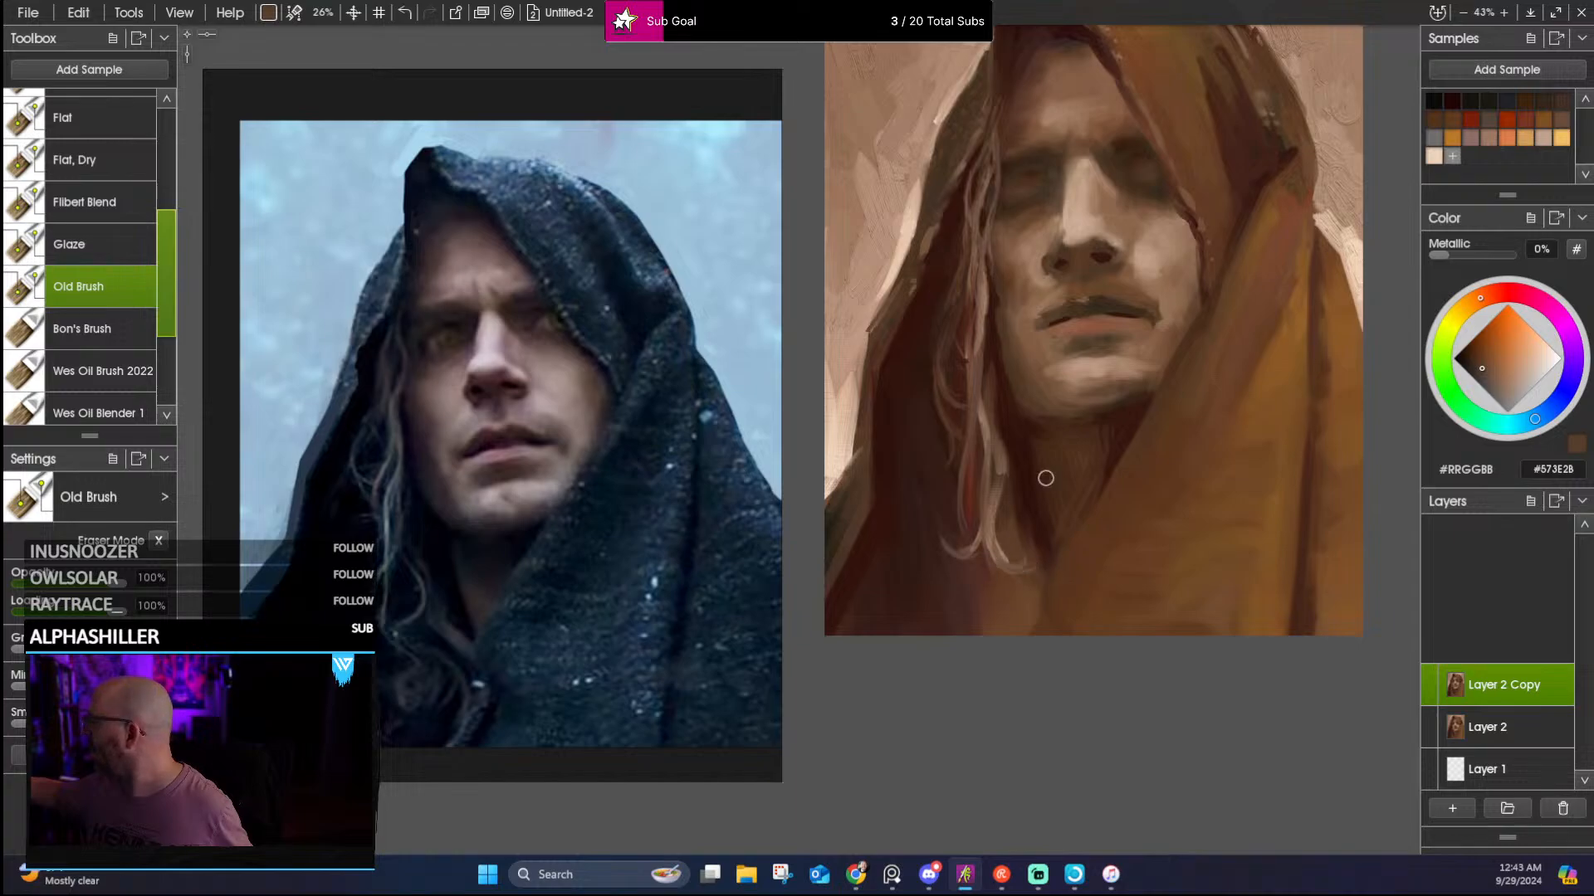
drag(1063, 423, 1075, 535)
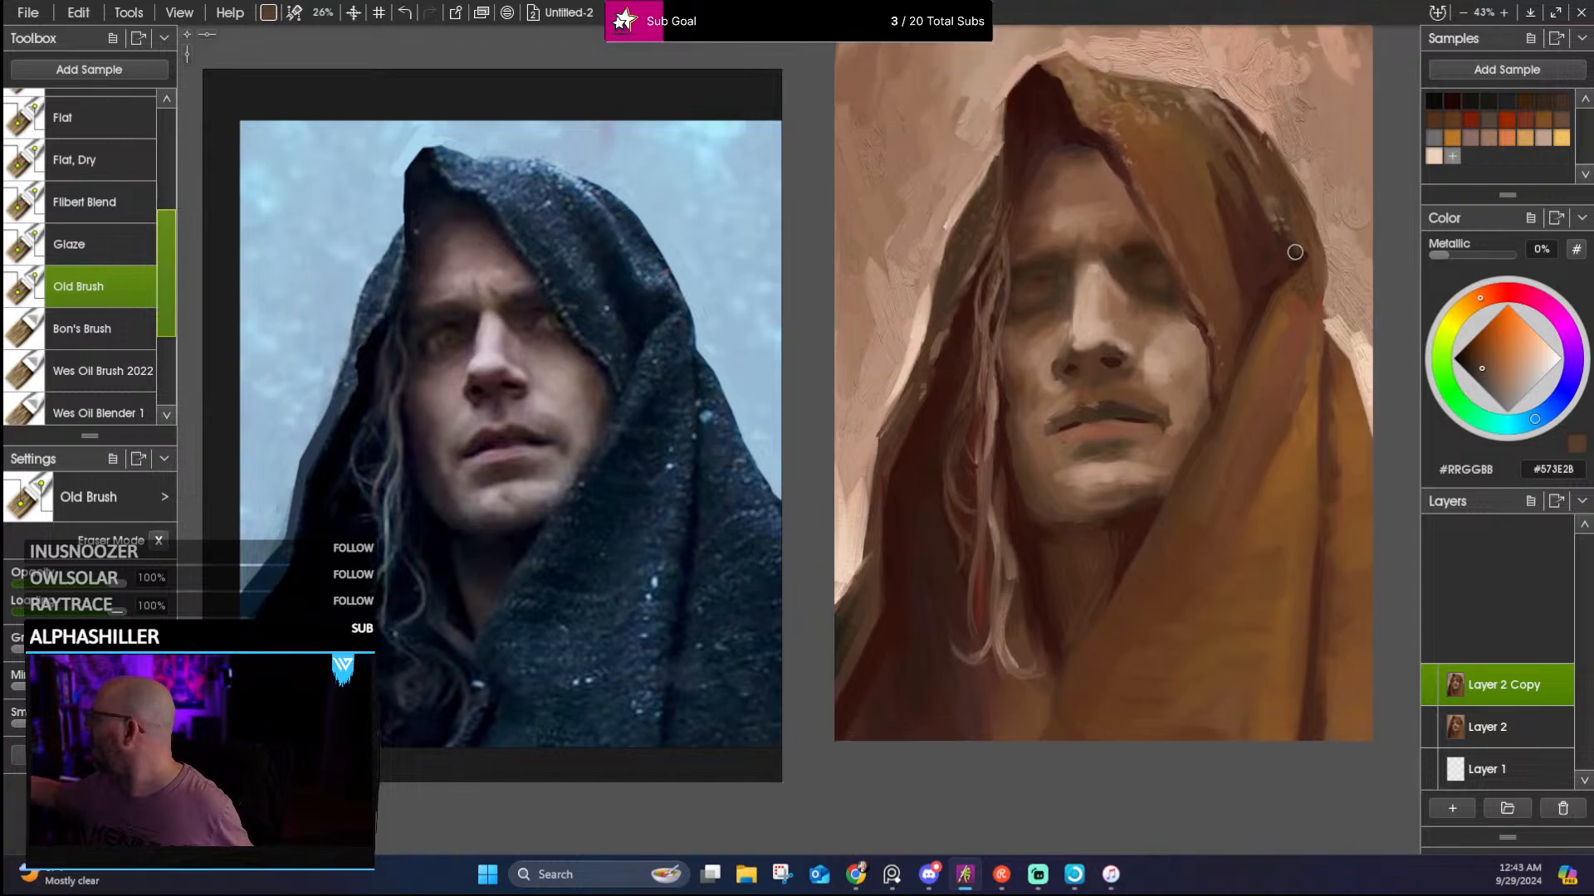
drag(1294, 253, 1180, 394)
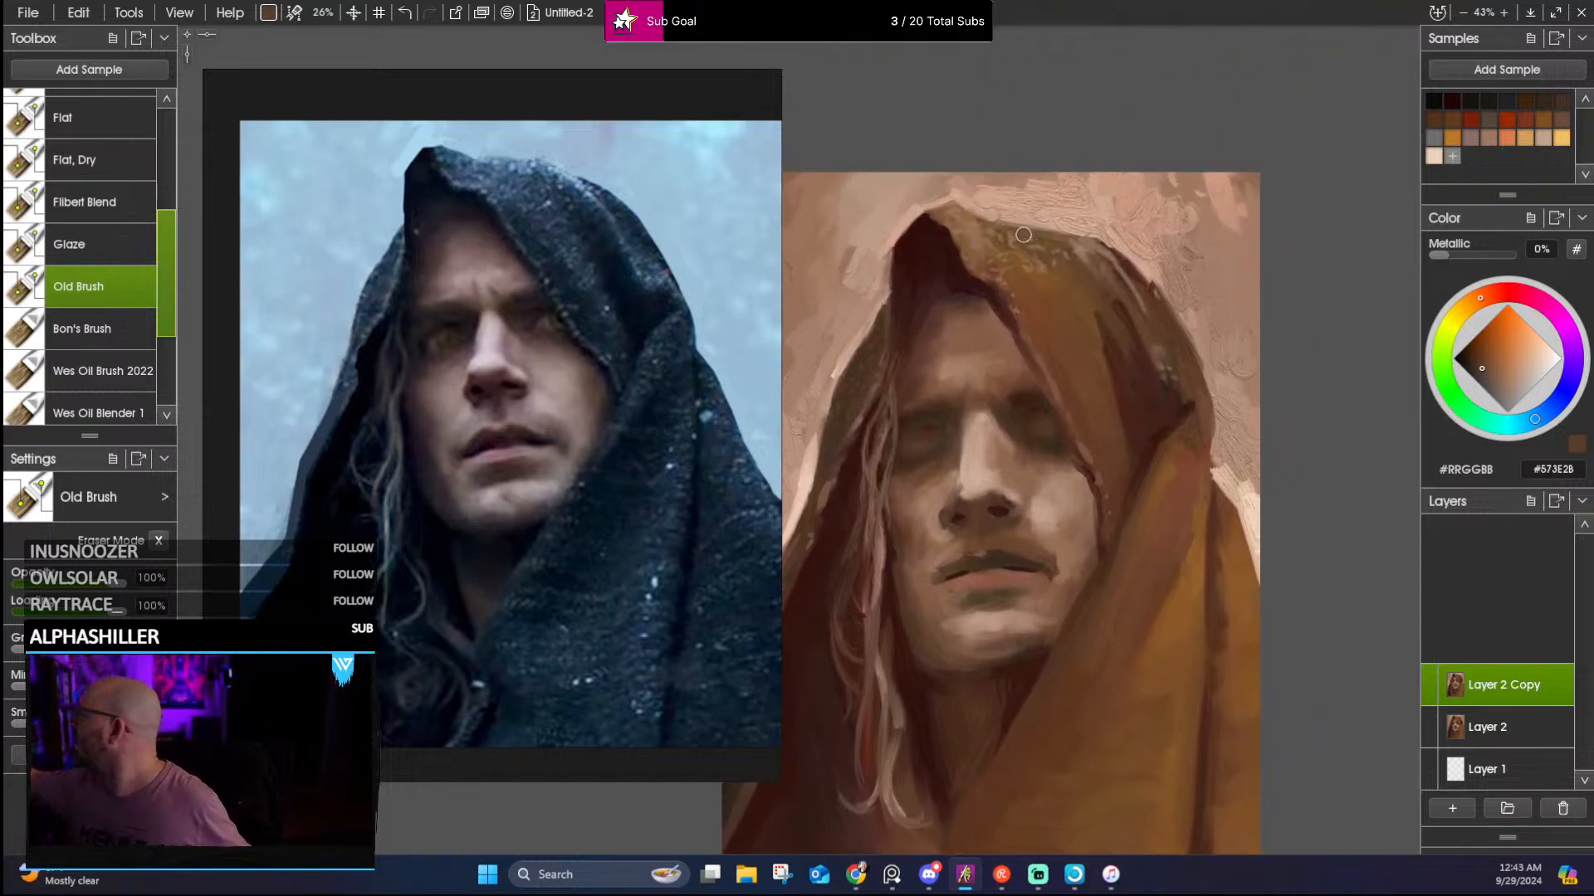
alt+click(974, 224)
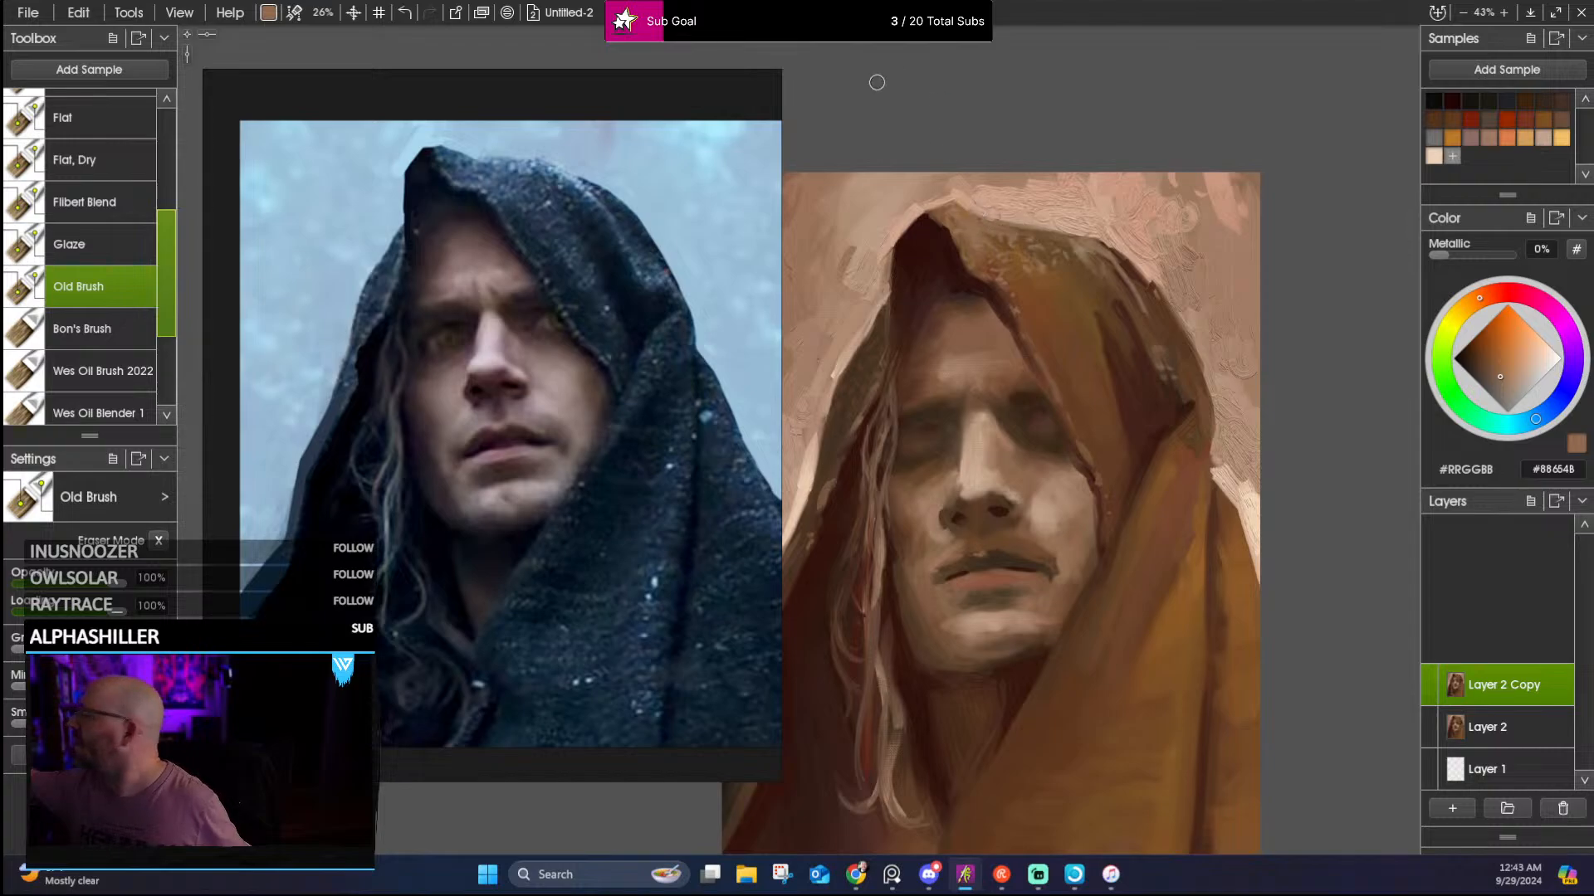
Use the Square Canvas 2 brush to texture the background along the hood's outer edge with sampled #A47E66, #A7836C and #EACBAD
drag(176, 261, 172, 128)
click(141, 172)
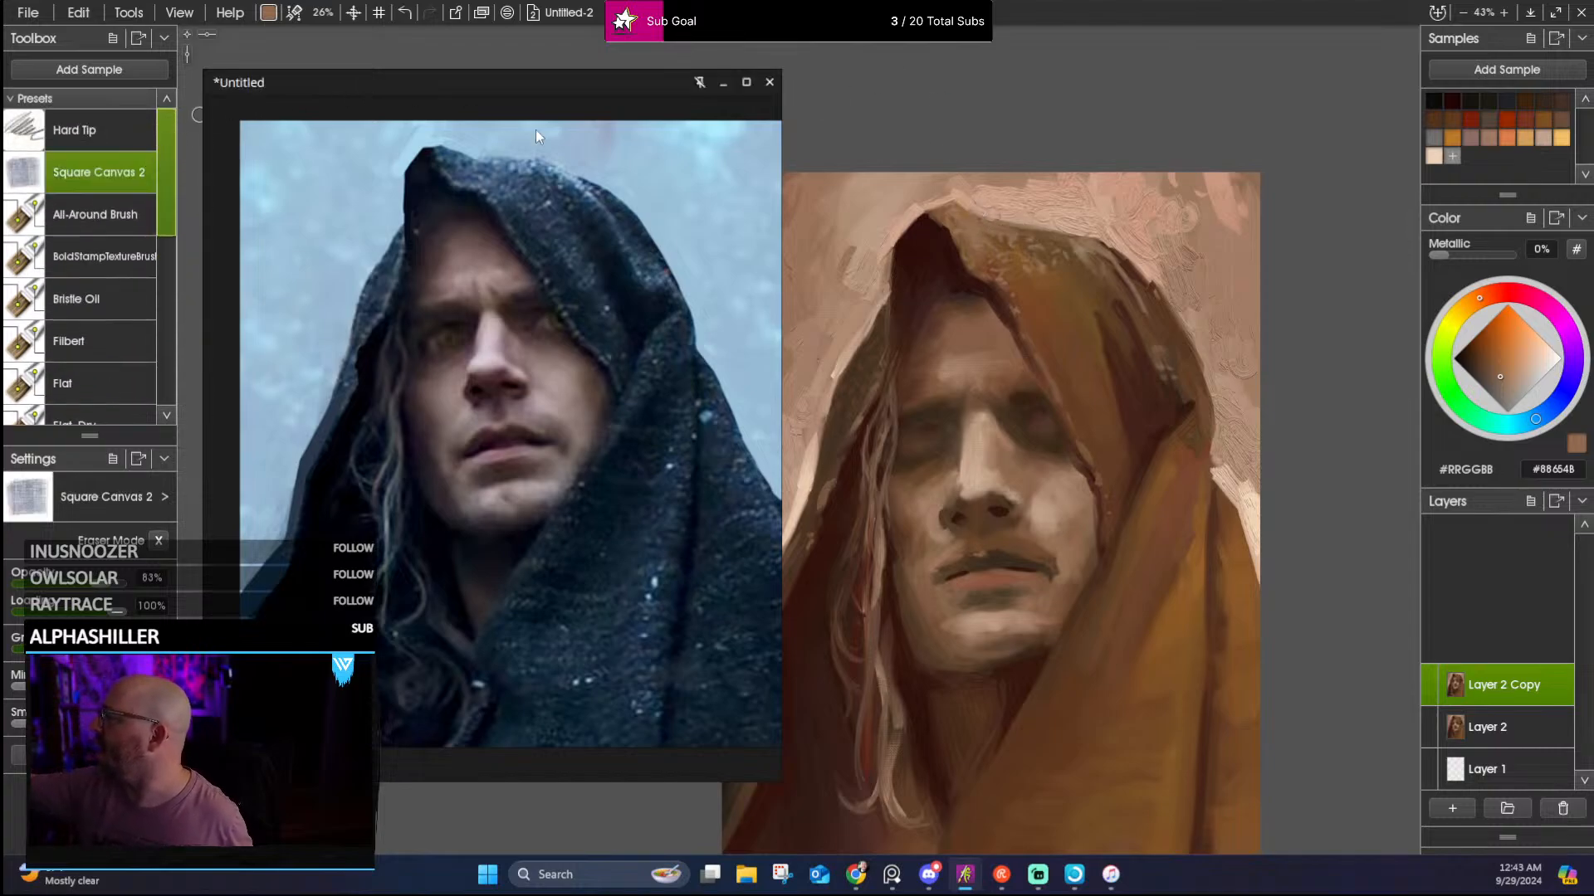
alt+click(996, 188)
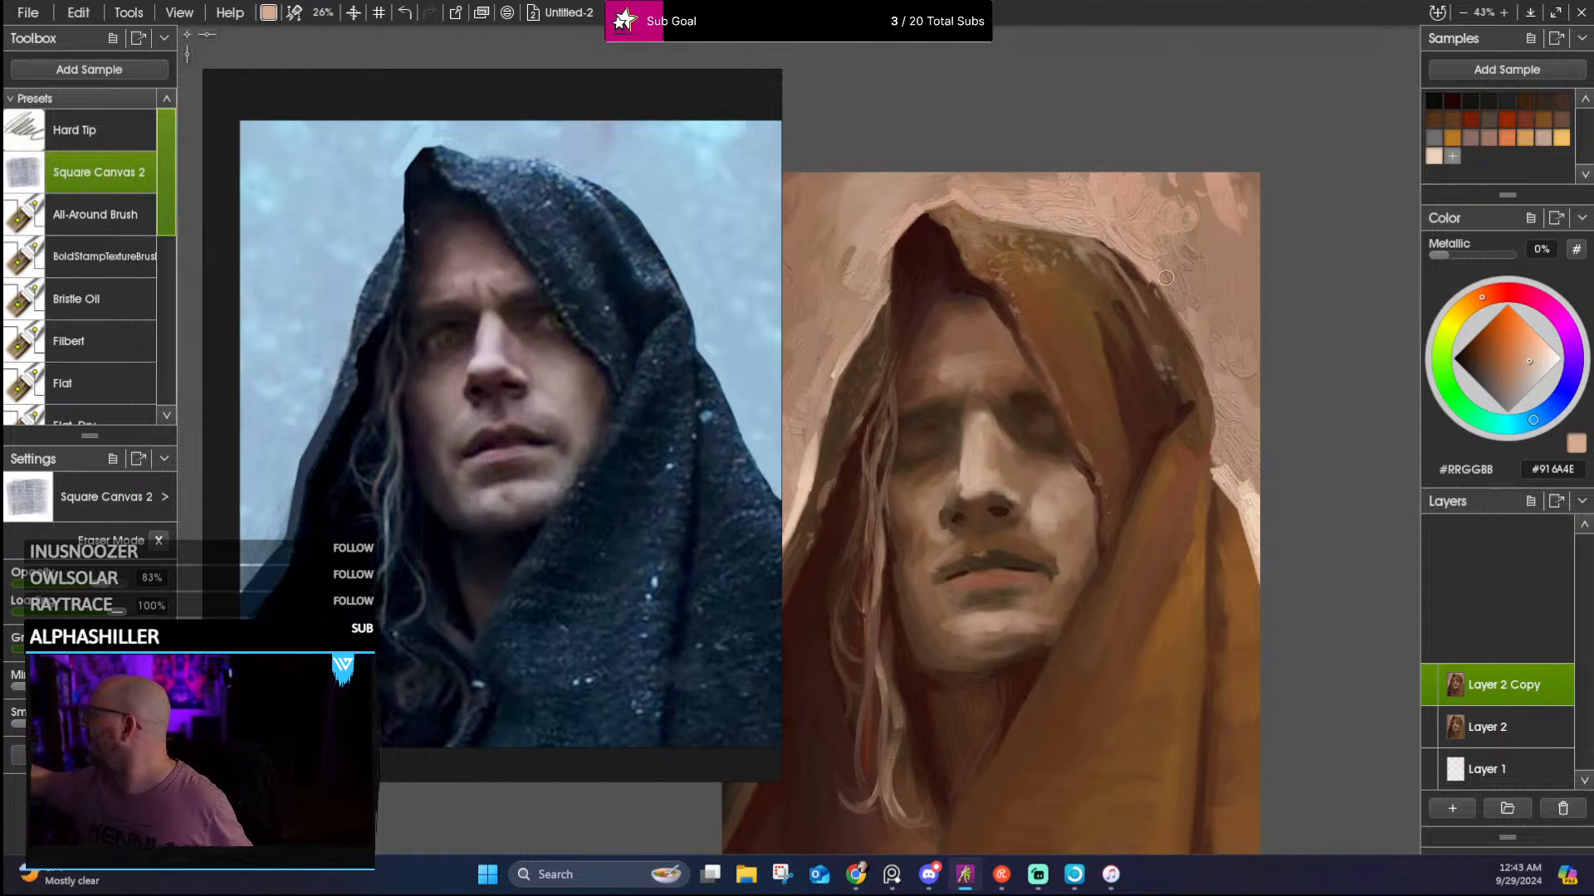
alt+click(1212, 281)
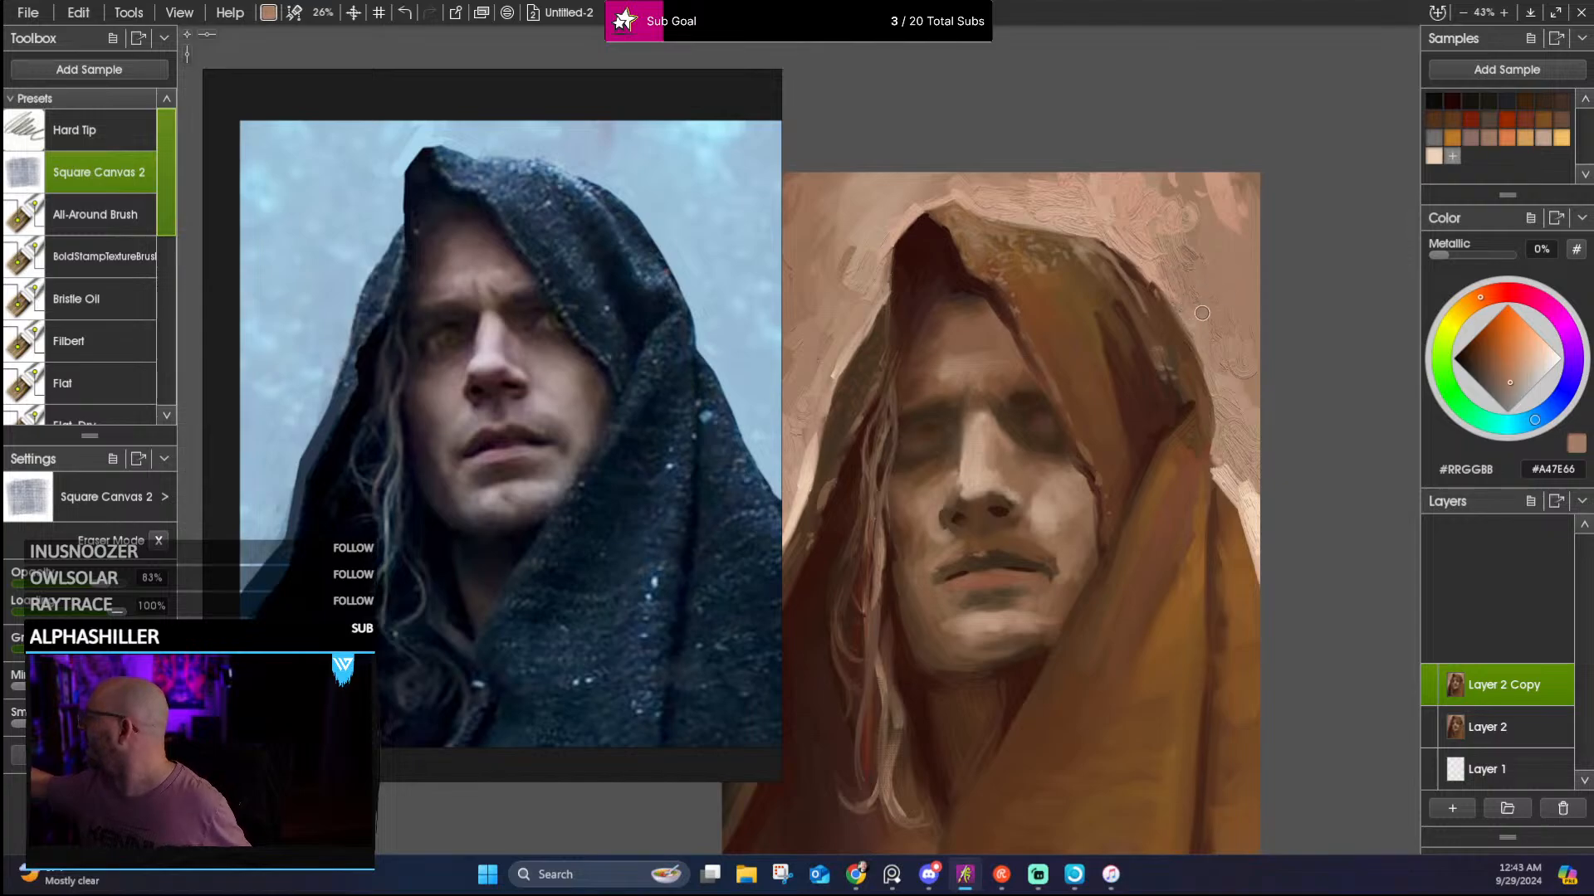
alt+click(1214, 356)
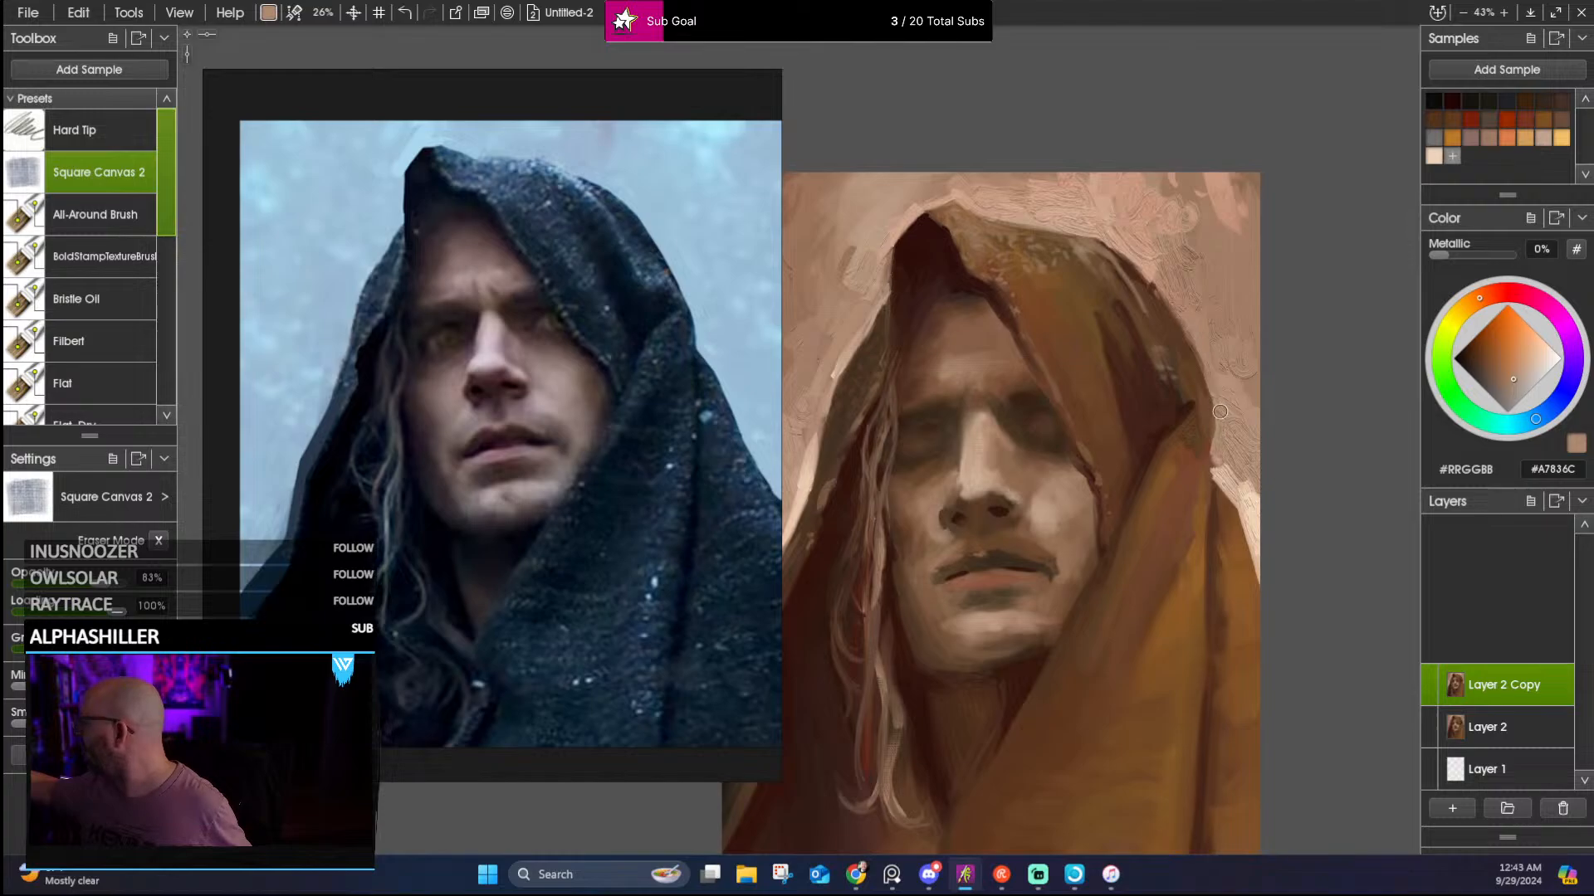
alt+click(1220, 453)
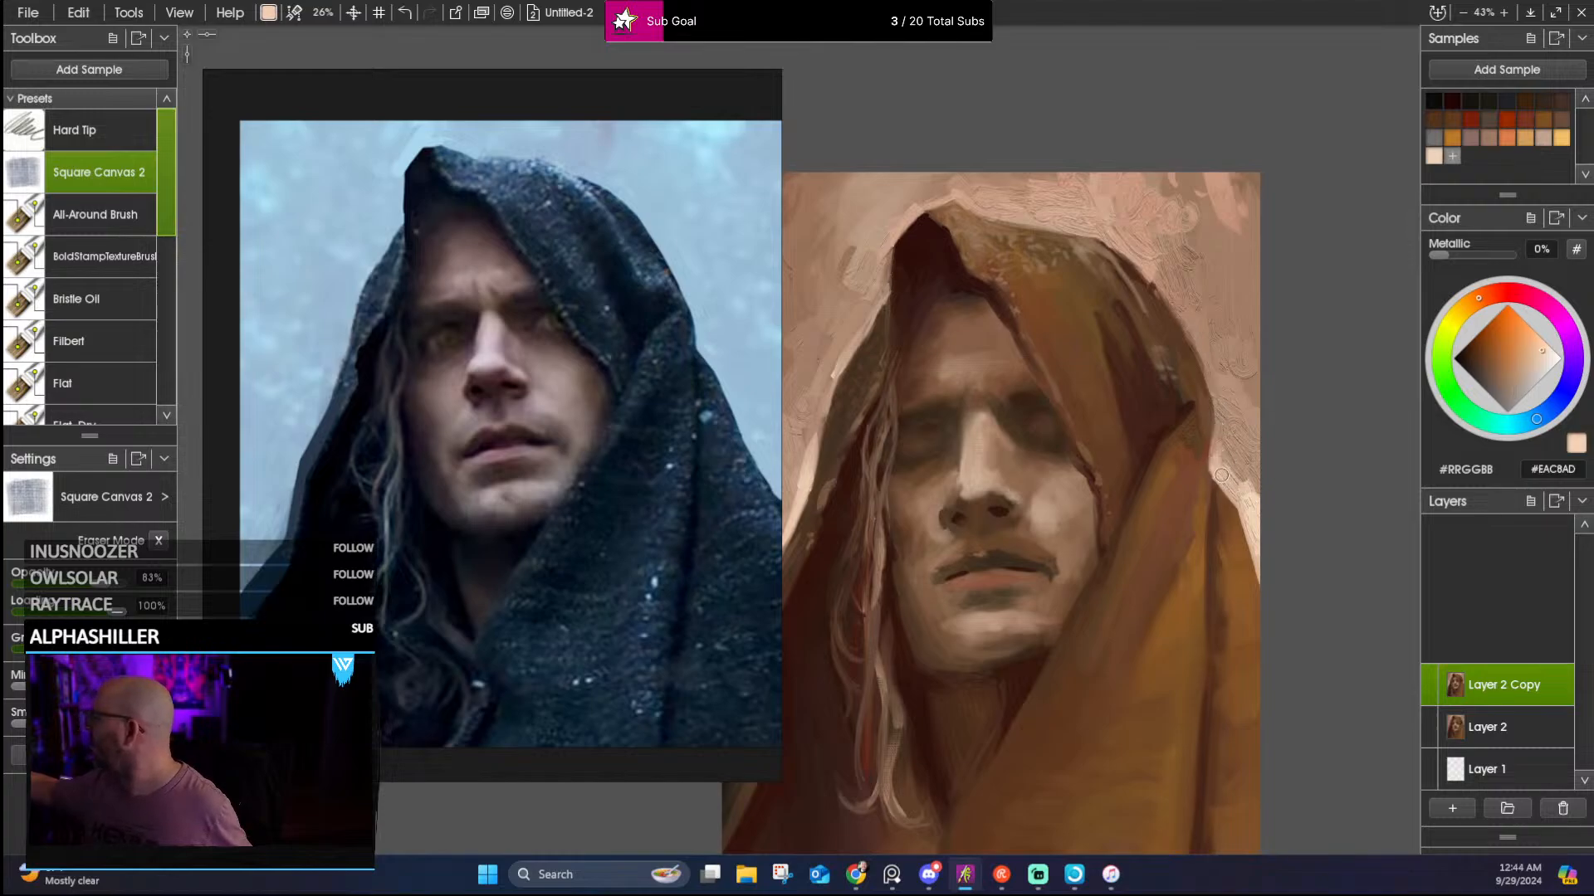
Enlarge the brush to 38% and texture the background along the hood's hair-side edge with sampled #D9B89C, #D1AA92 and #D9B99E
drag(1088, 382, 1216, 303)
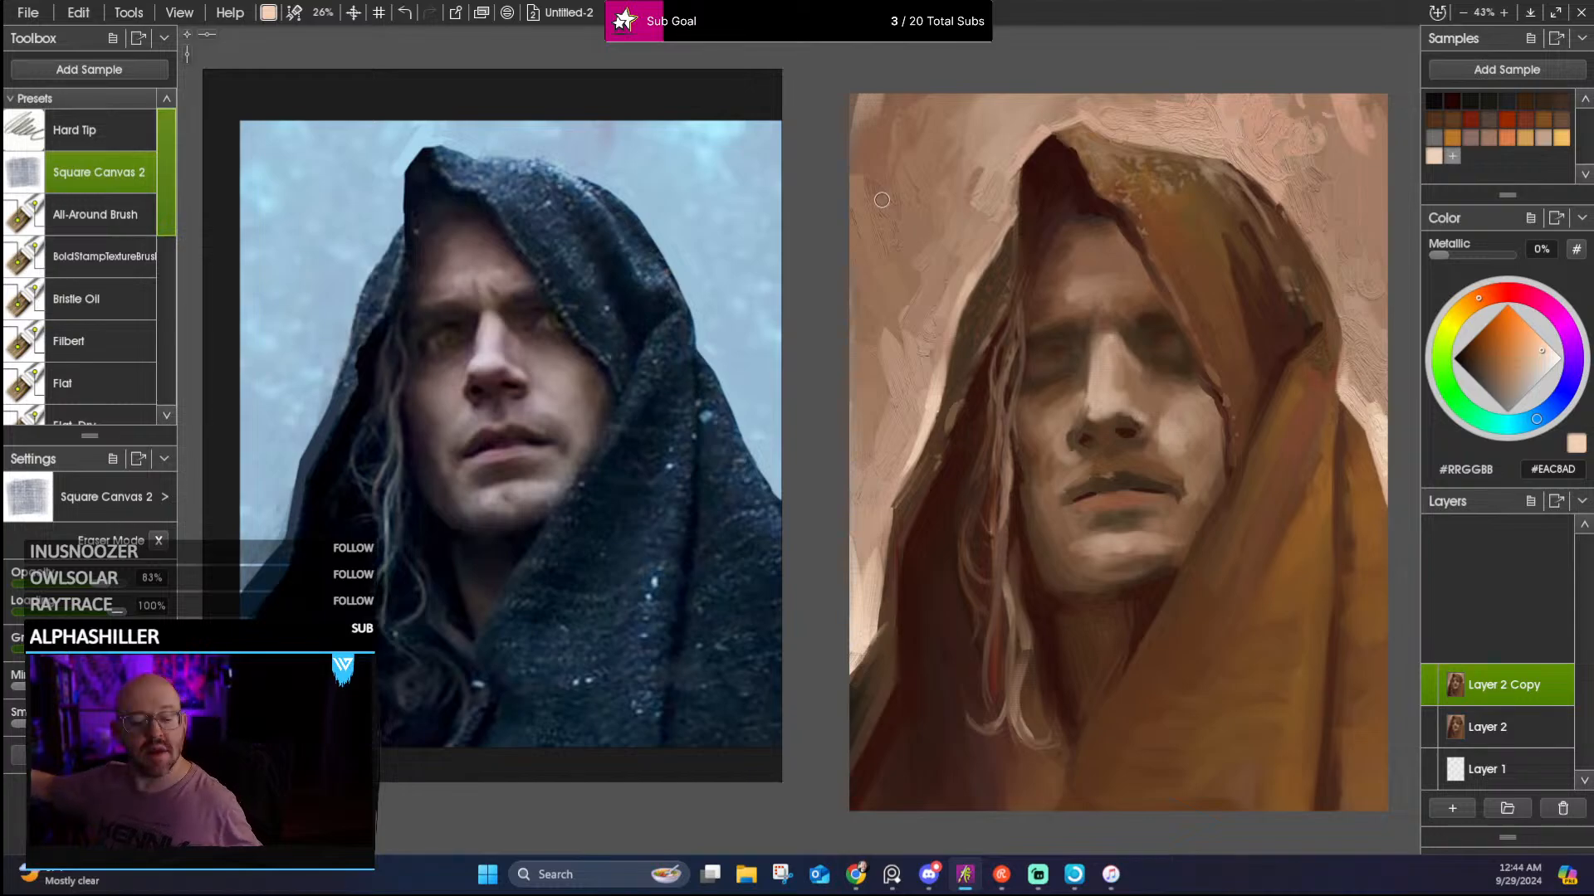
key(bracketright)
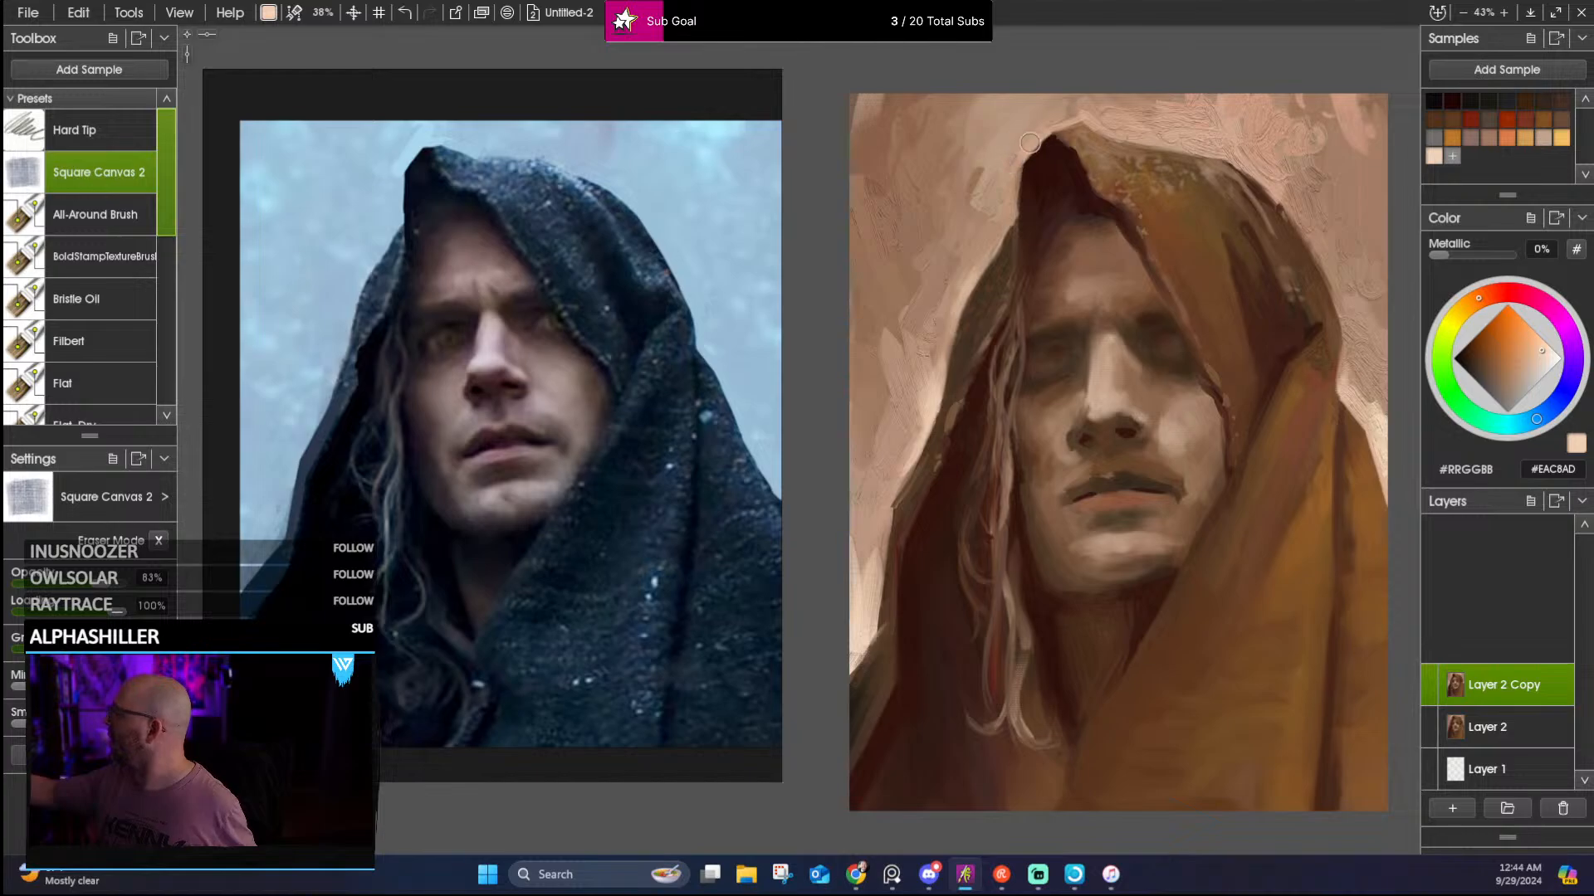
alt+click(863, 561)
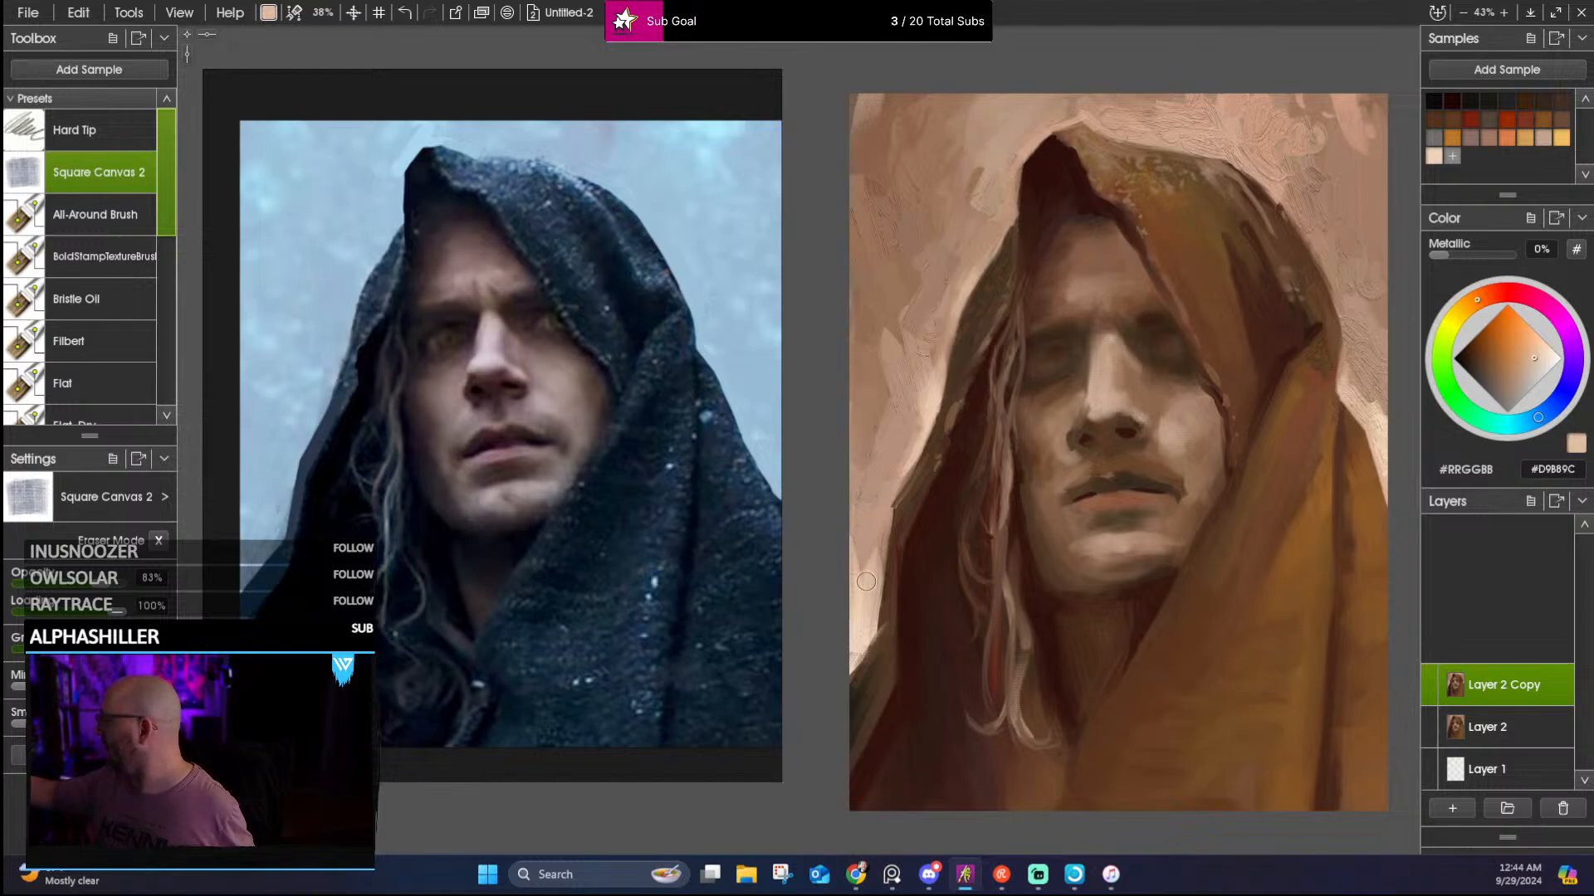
alt+click(895, 430)
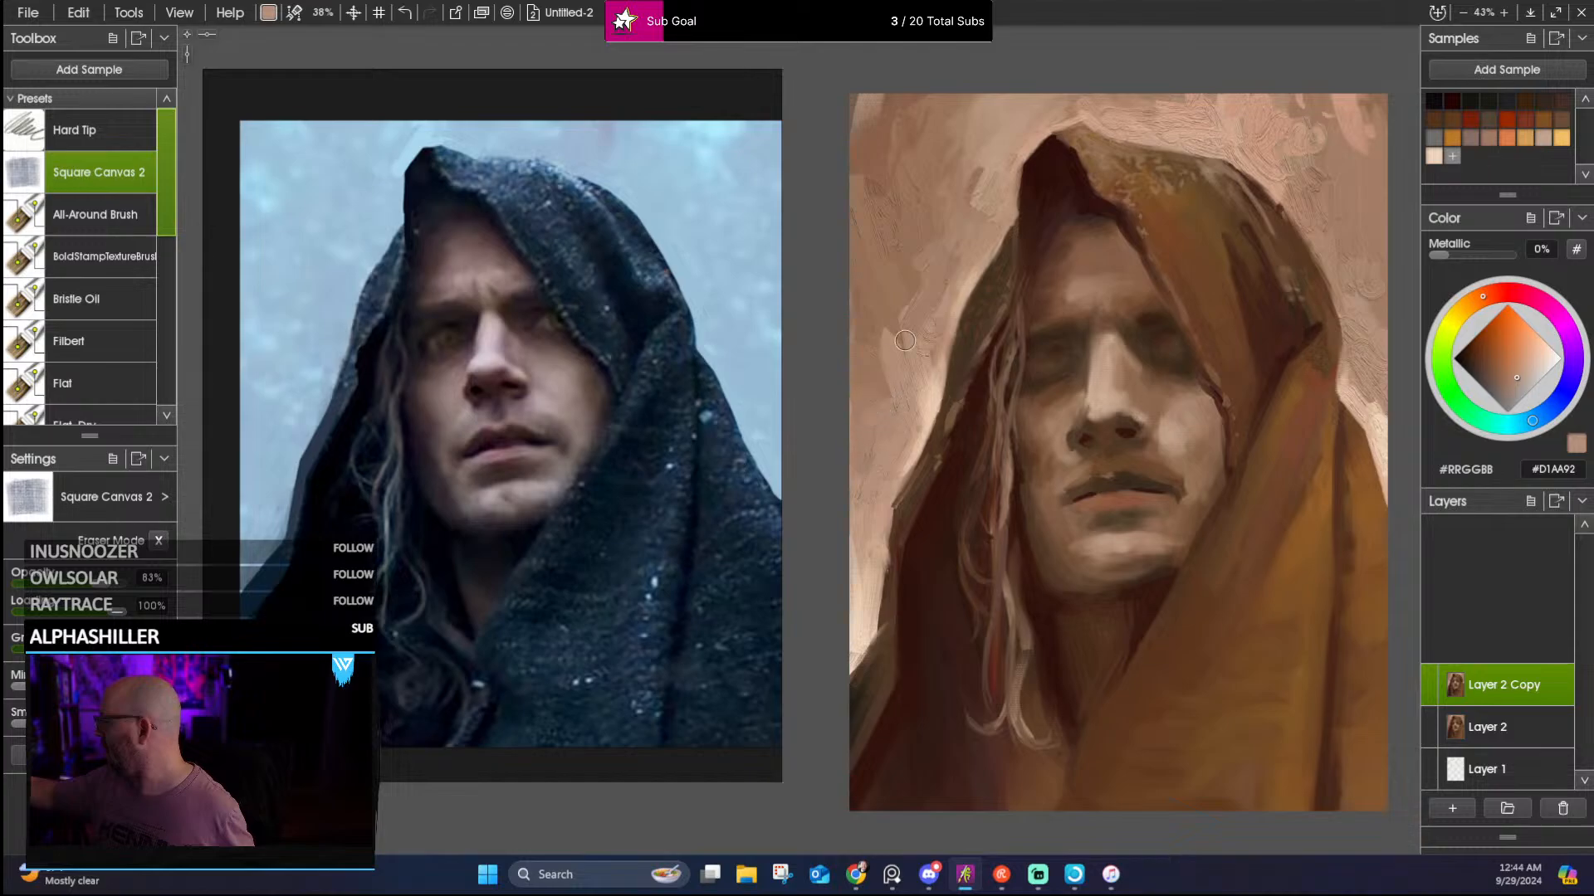
alt+click(923, 396)
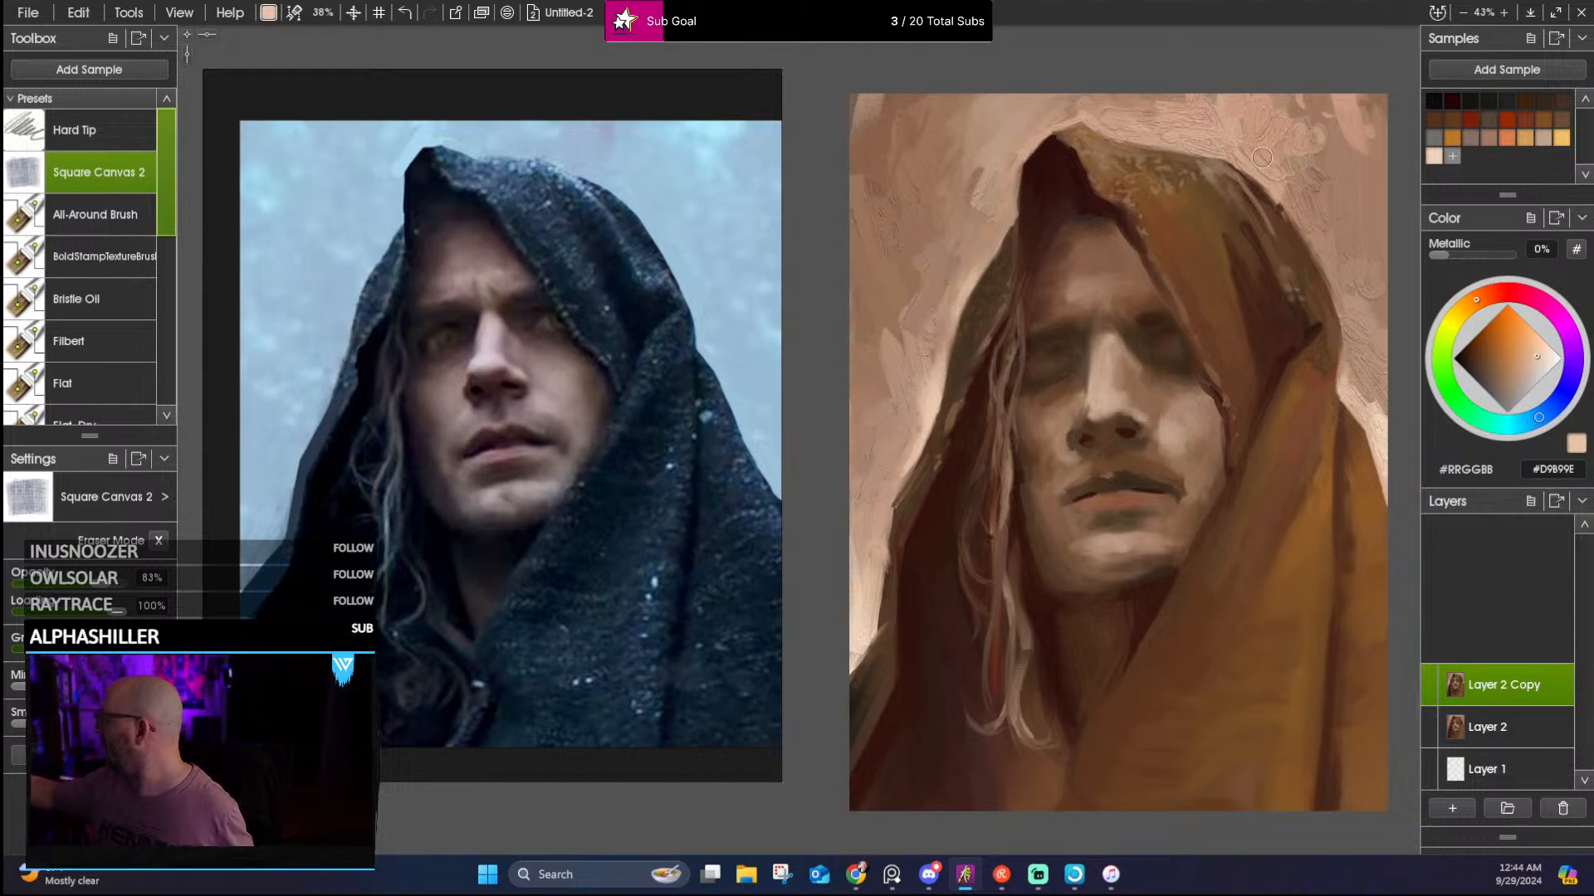
Darken and soften the hood's outer edge on the side away from the hair with sampled #46281C
drag(1356, 399, 1208, 417)
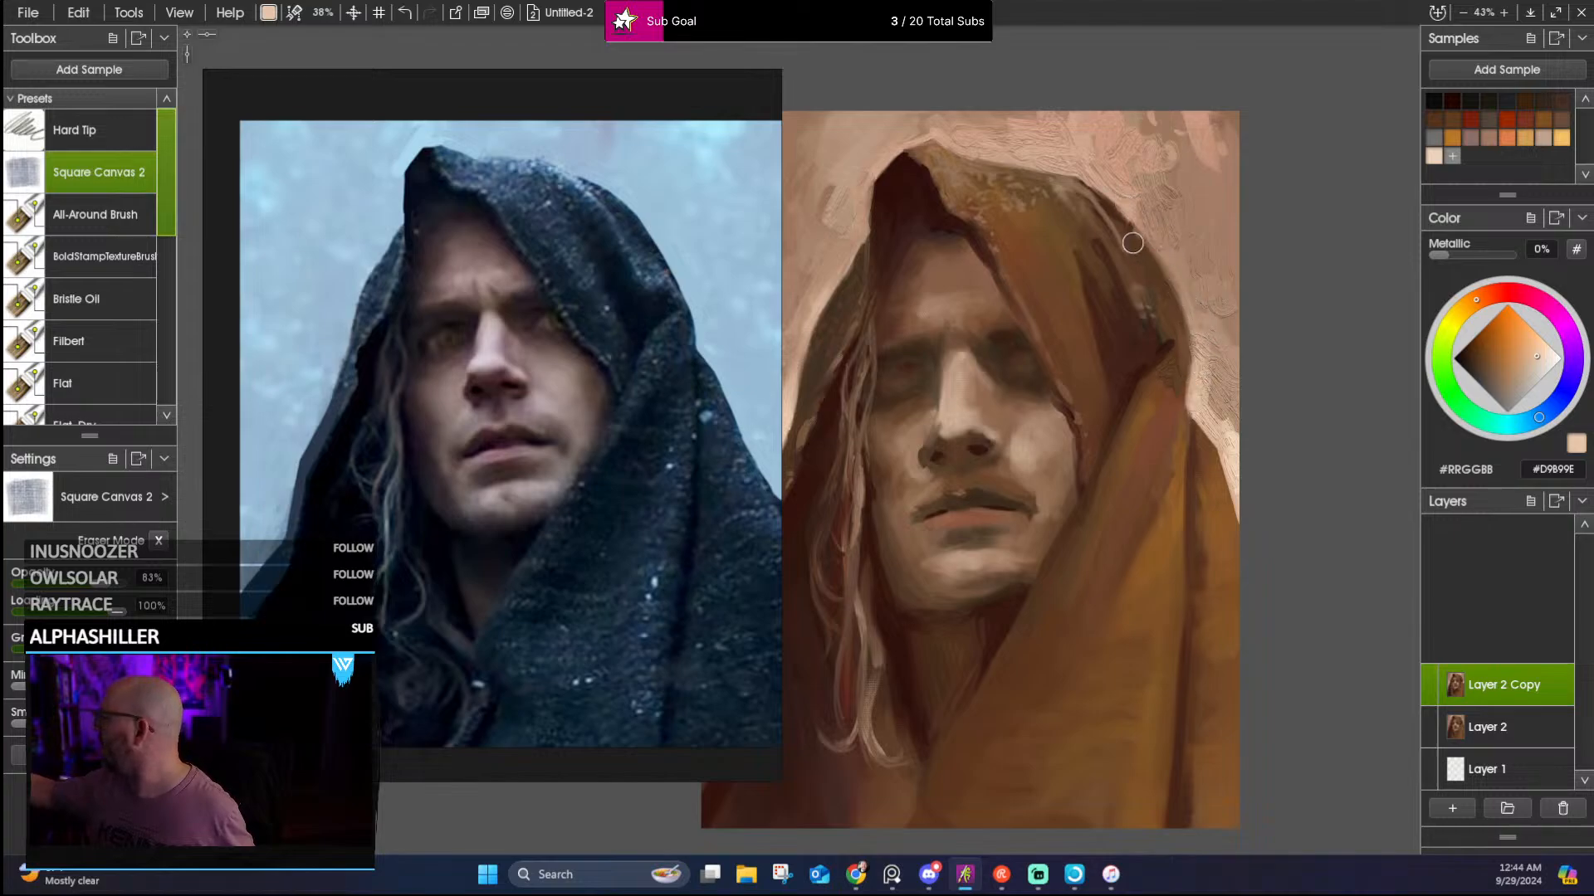
alt+click(1118, 218)
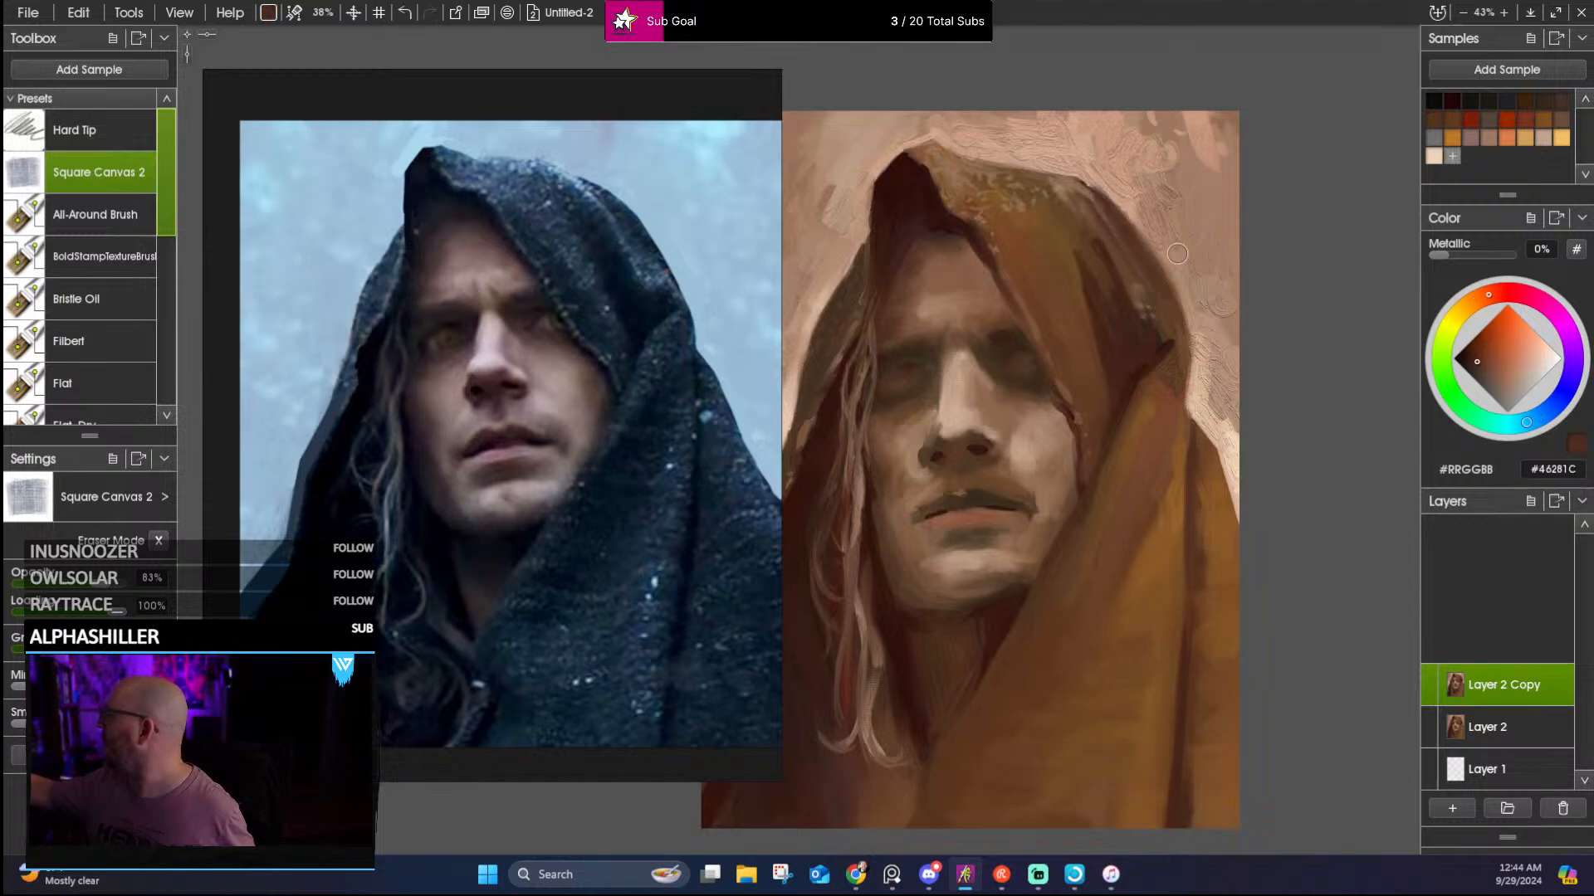
drag(1079, 218, 1161, 284)
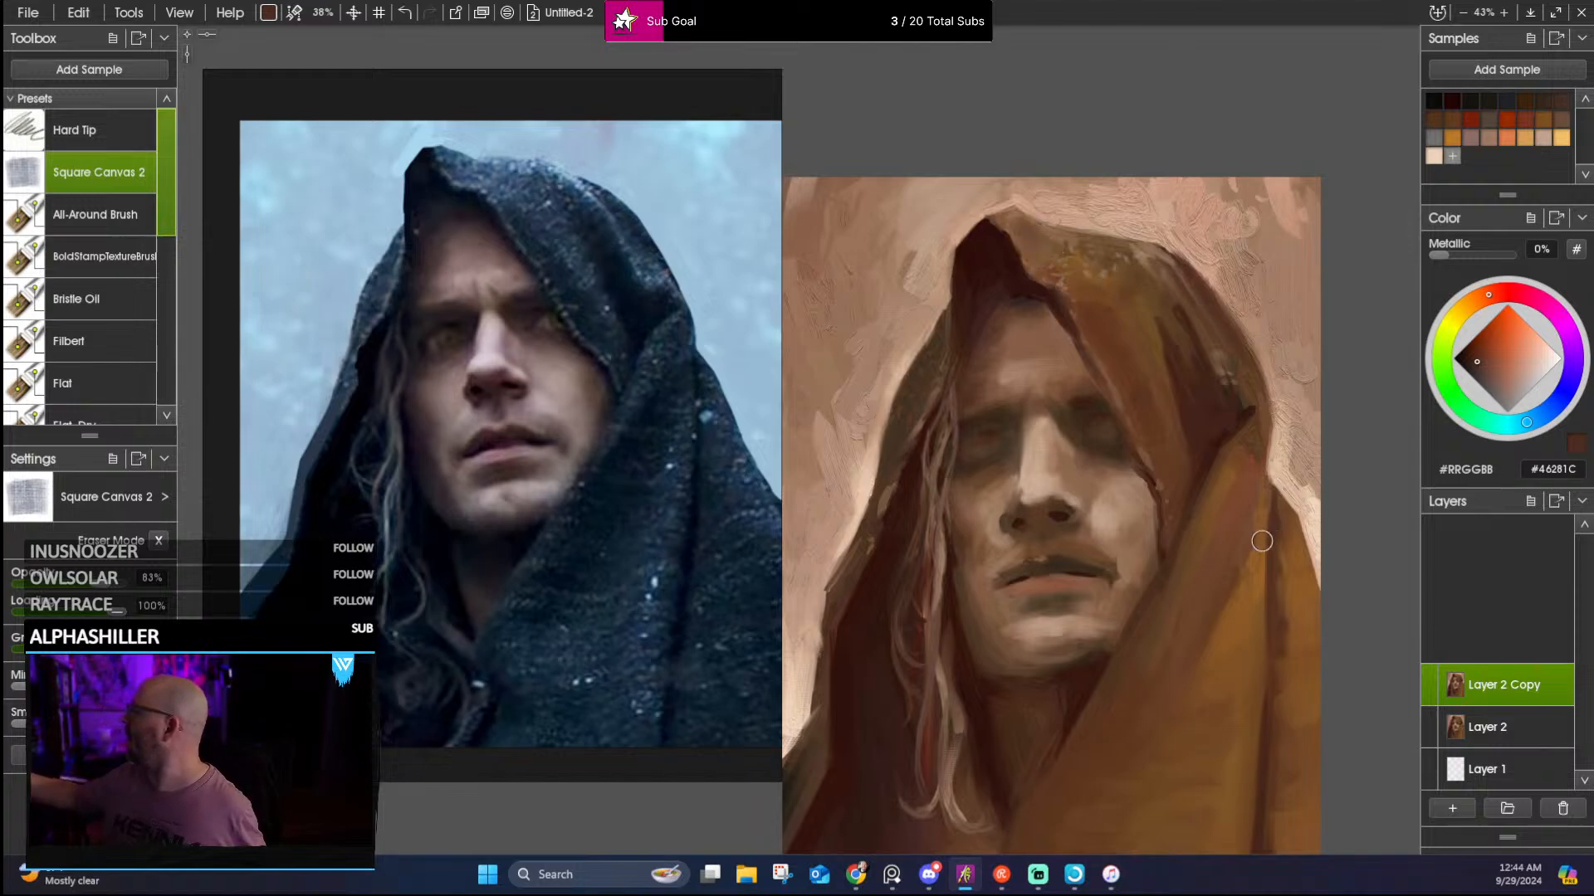
drag(1262, 540, 1234, 429)
Refine the hood's upper contour with sampled #724D31 and work sampled #895726 into the large drape fold
alt+click(1065, 110)
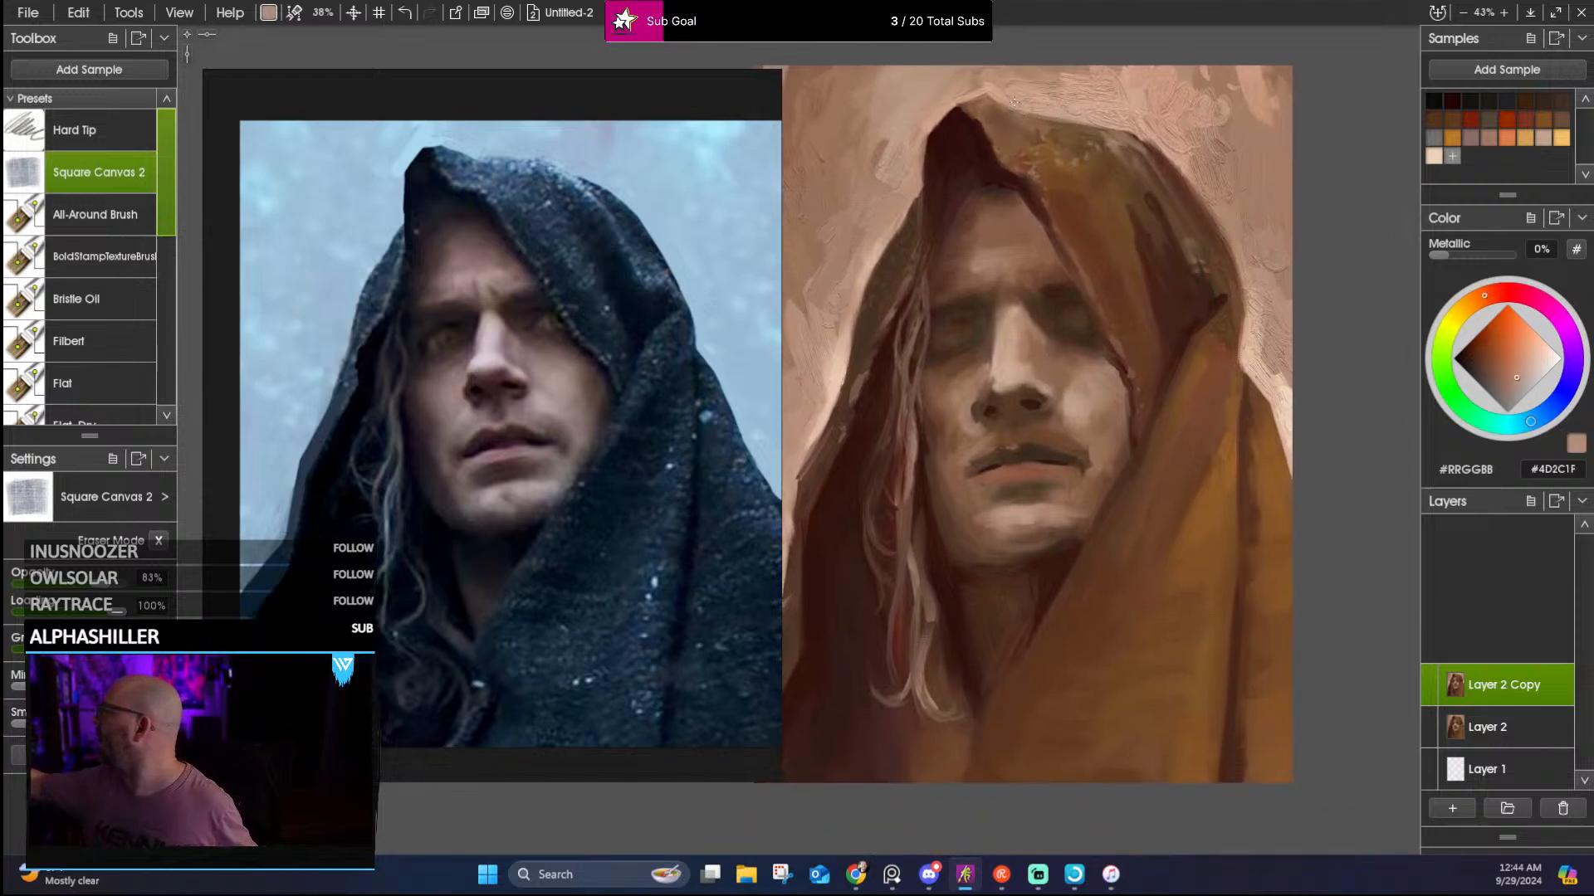
alt+click(1056, 125)
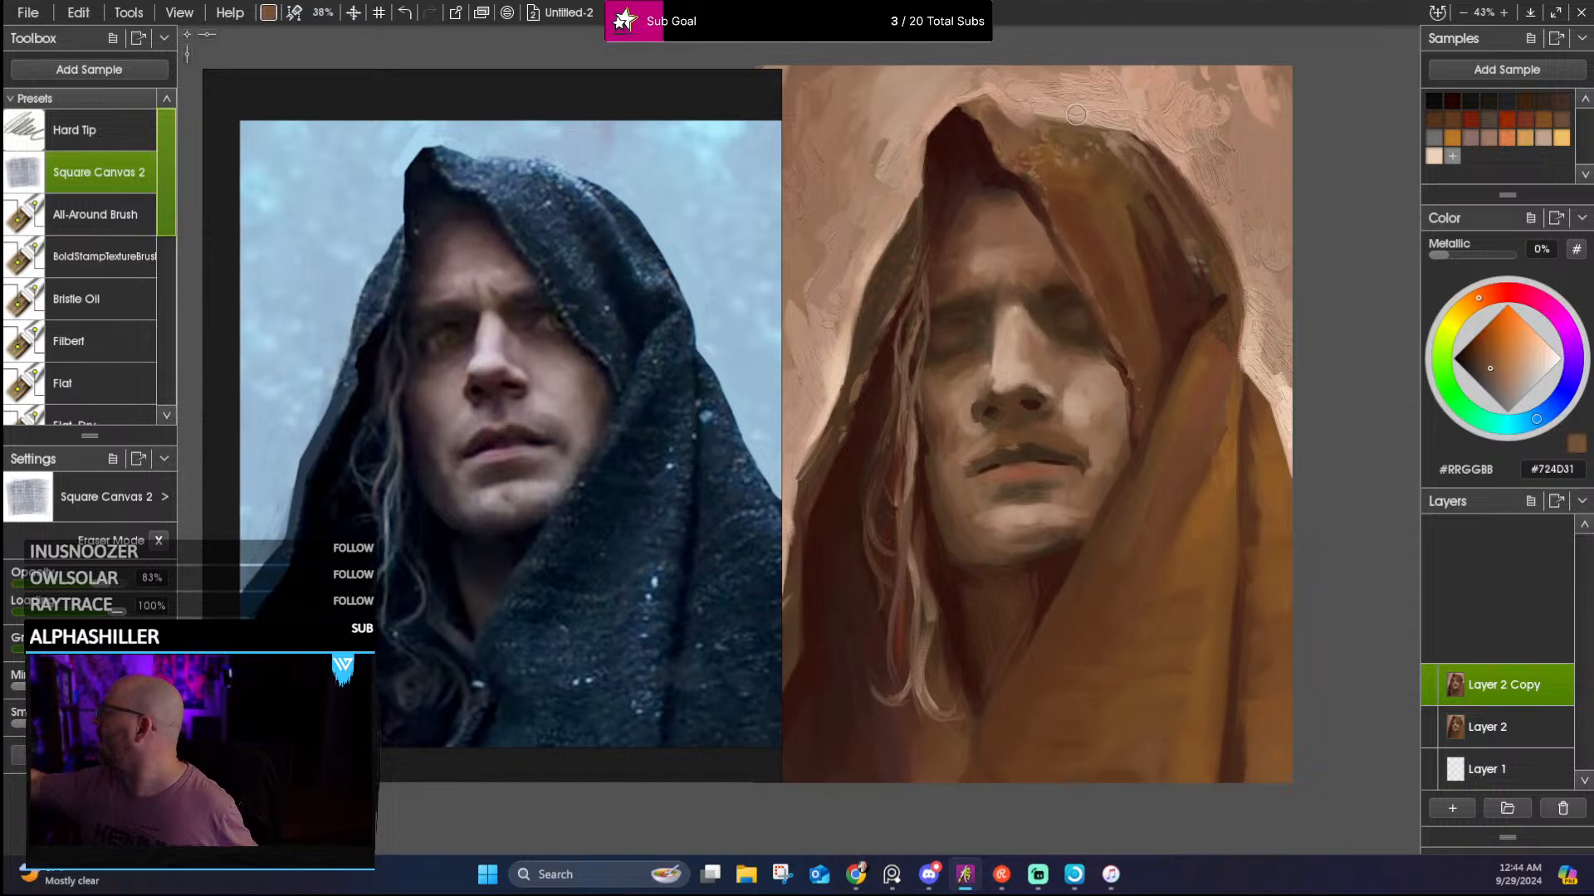
drag(1210, 410, 1217, 327)
alt+click(1212, 430)
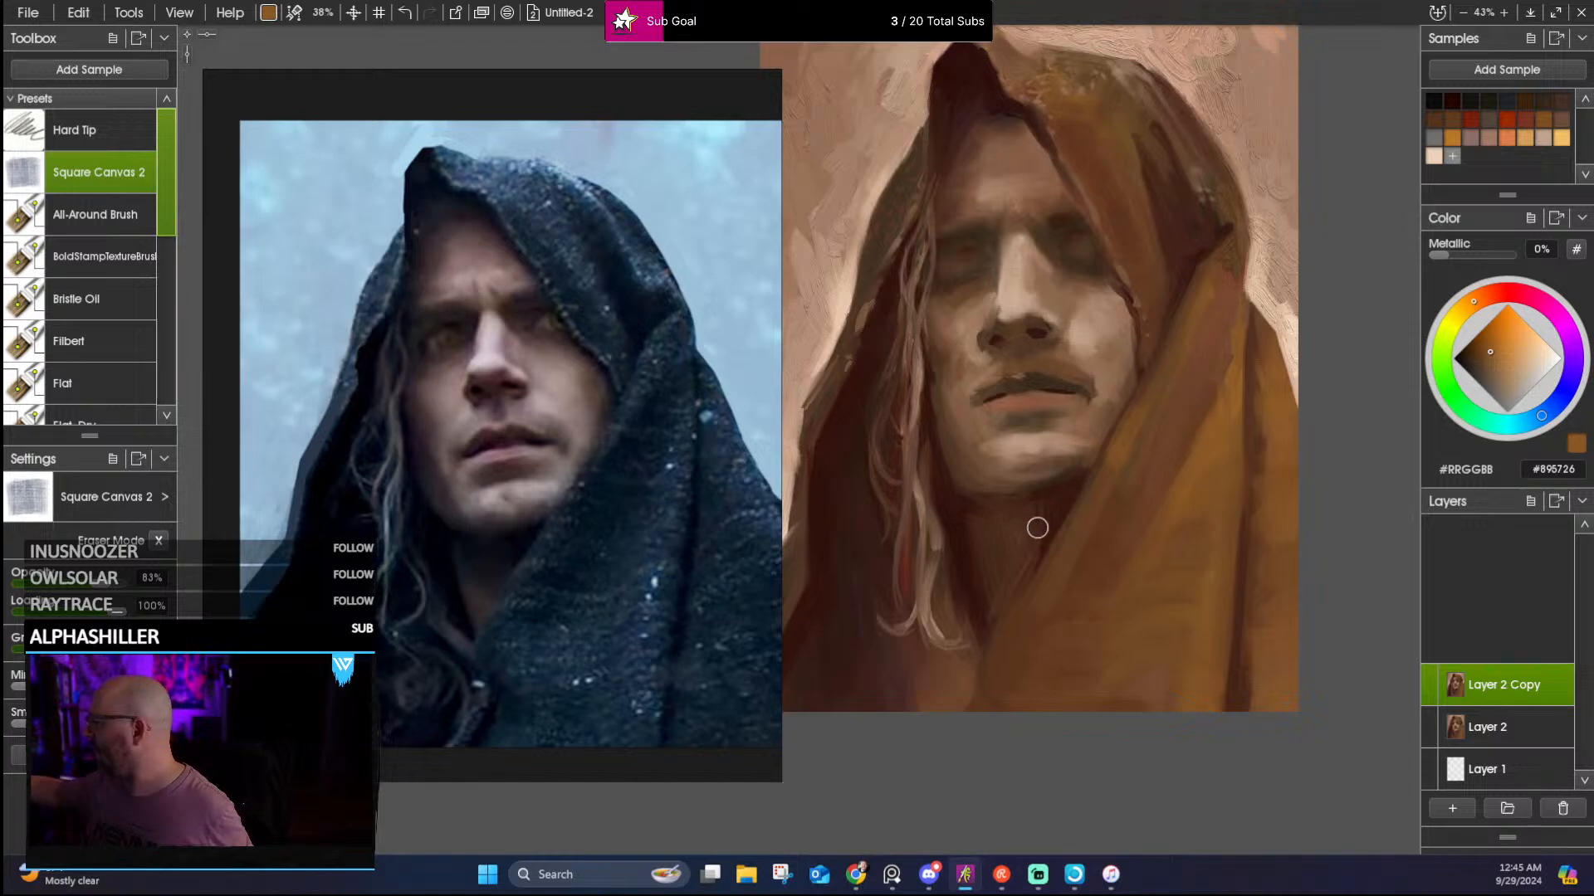
Rework the shadows on the neck and hair-side jaw with sampled #30120D, #513926, #553723 and #65422C
alt+click(955, 519)
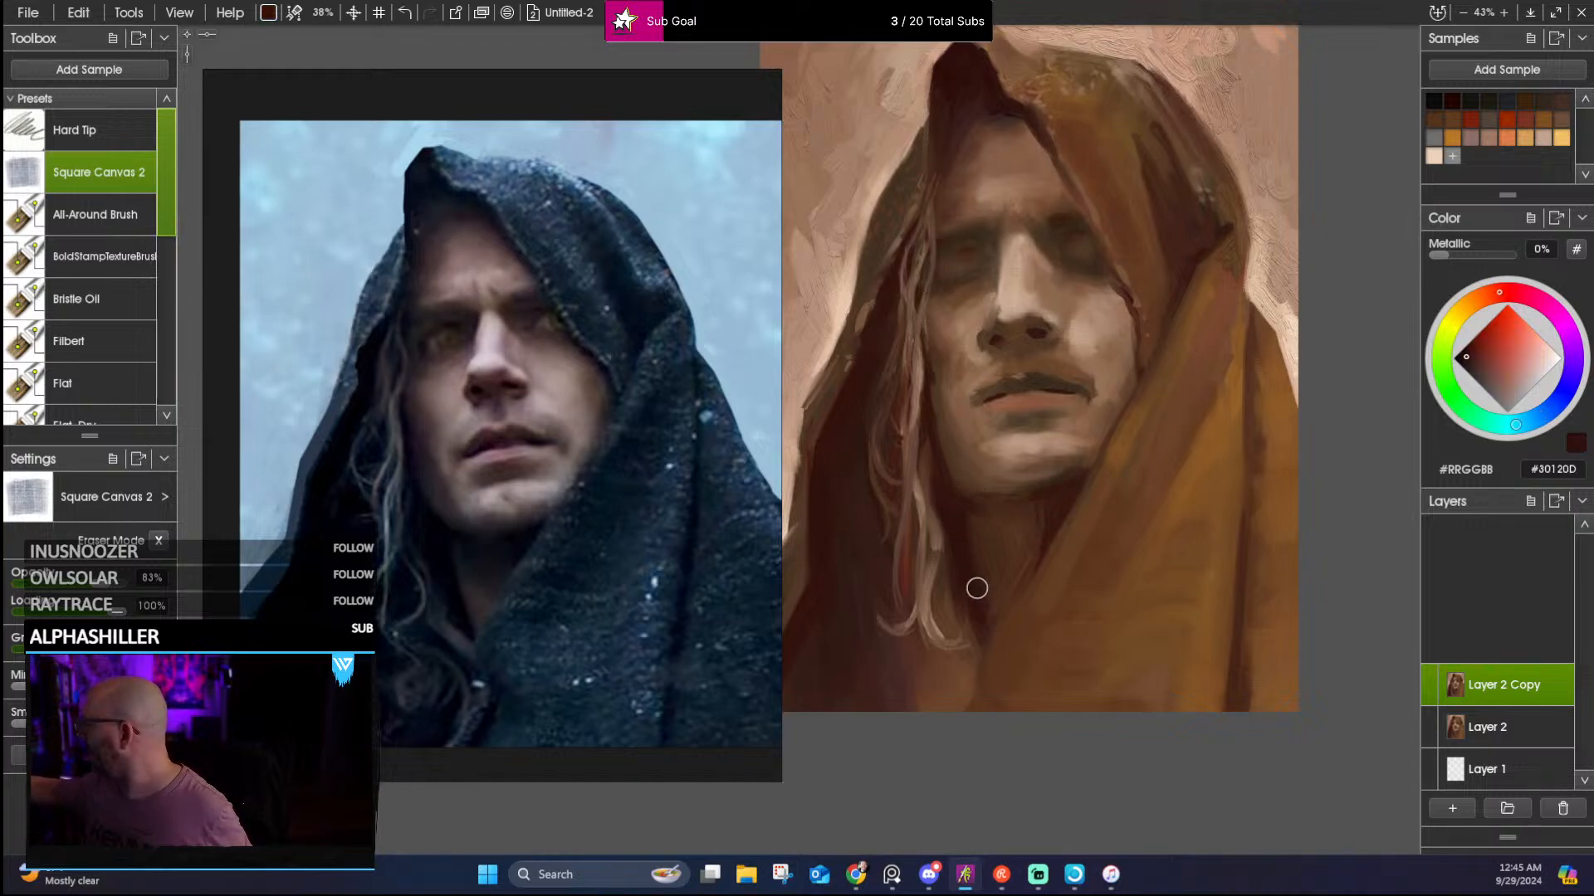
alt+click(944, 423)
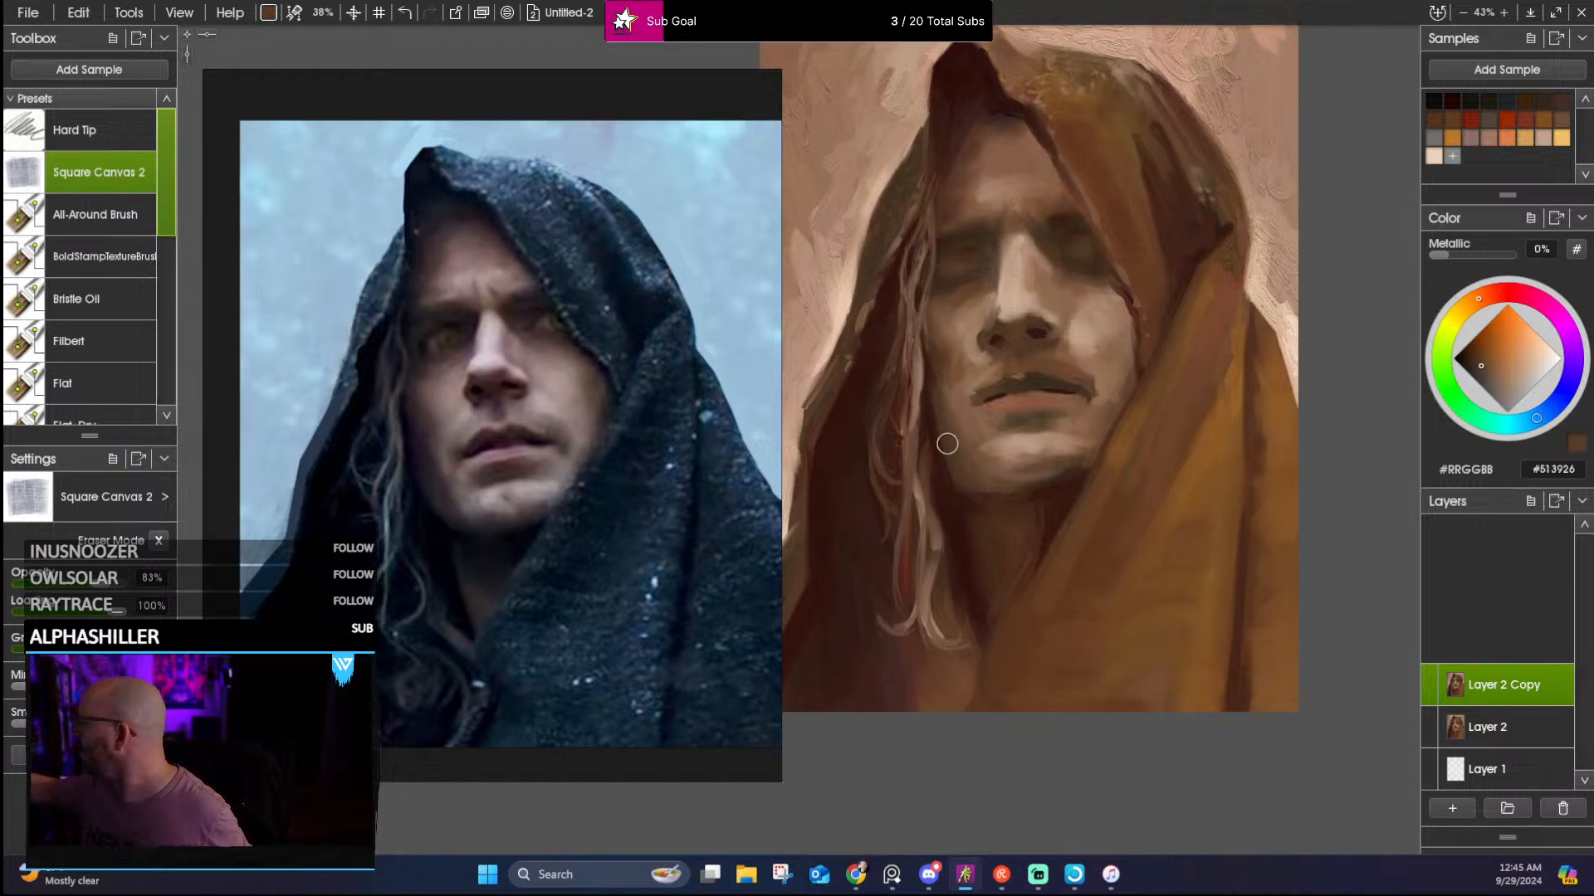
alt+click(945, 370)
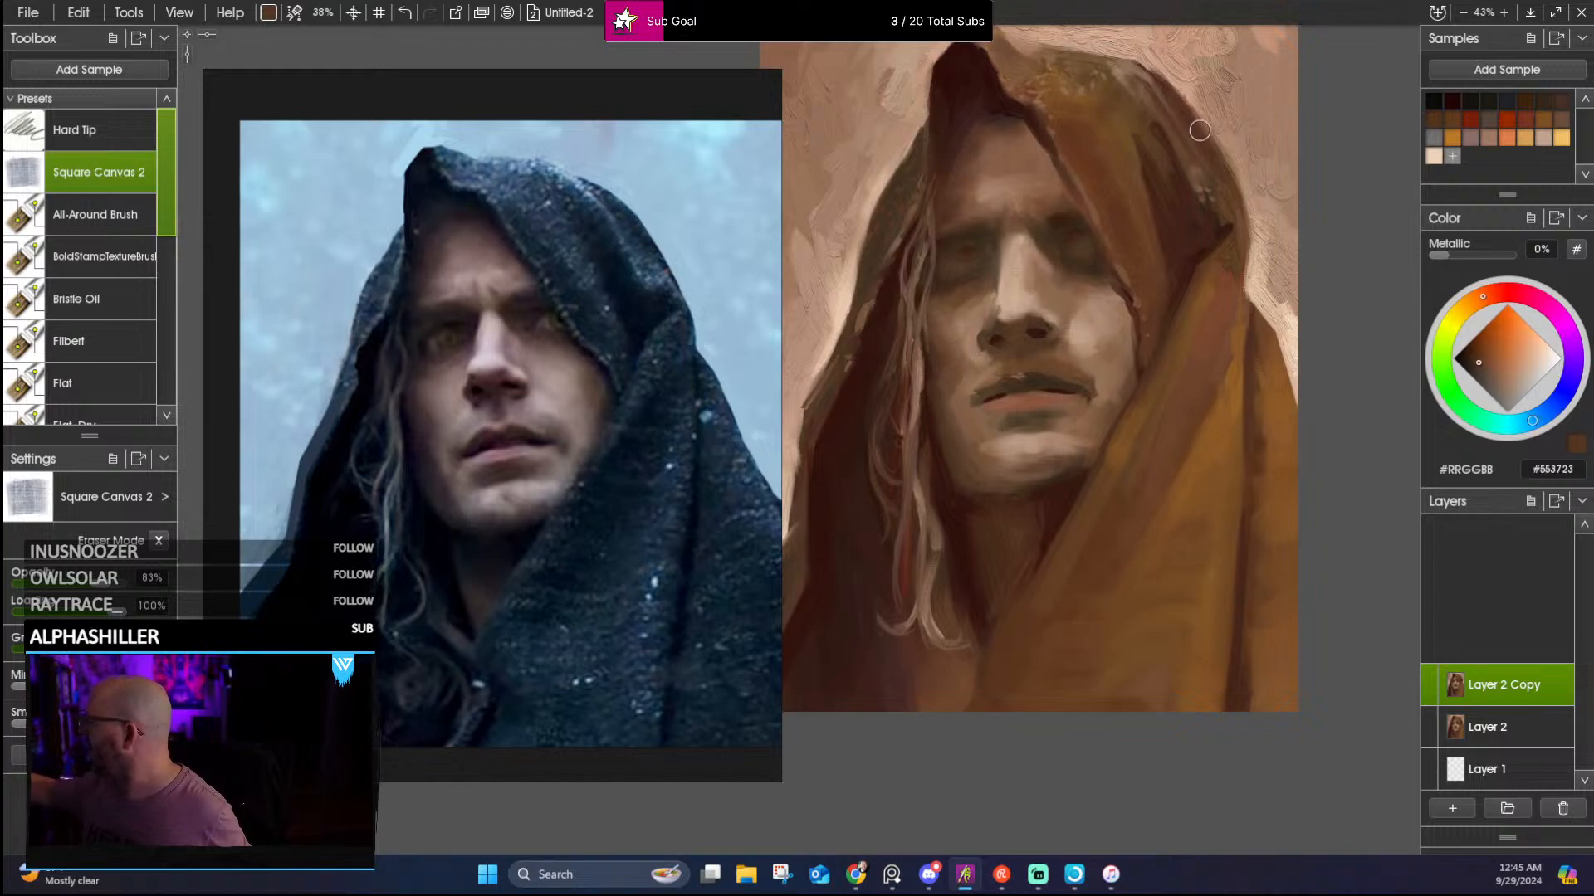
drag(976, 399, 986, 426)
alt+click(949, 403)
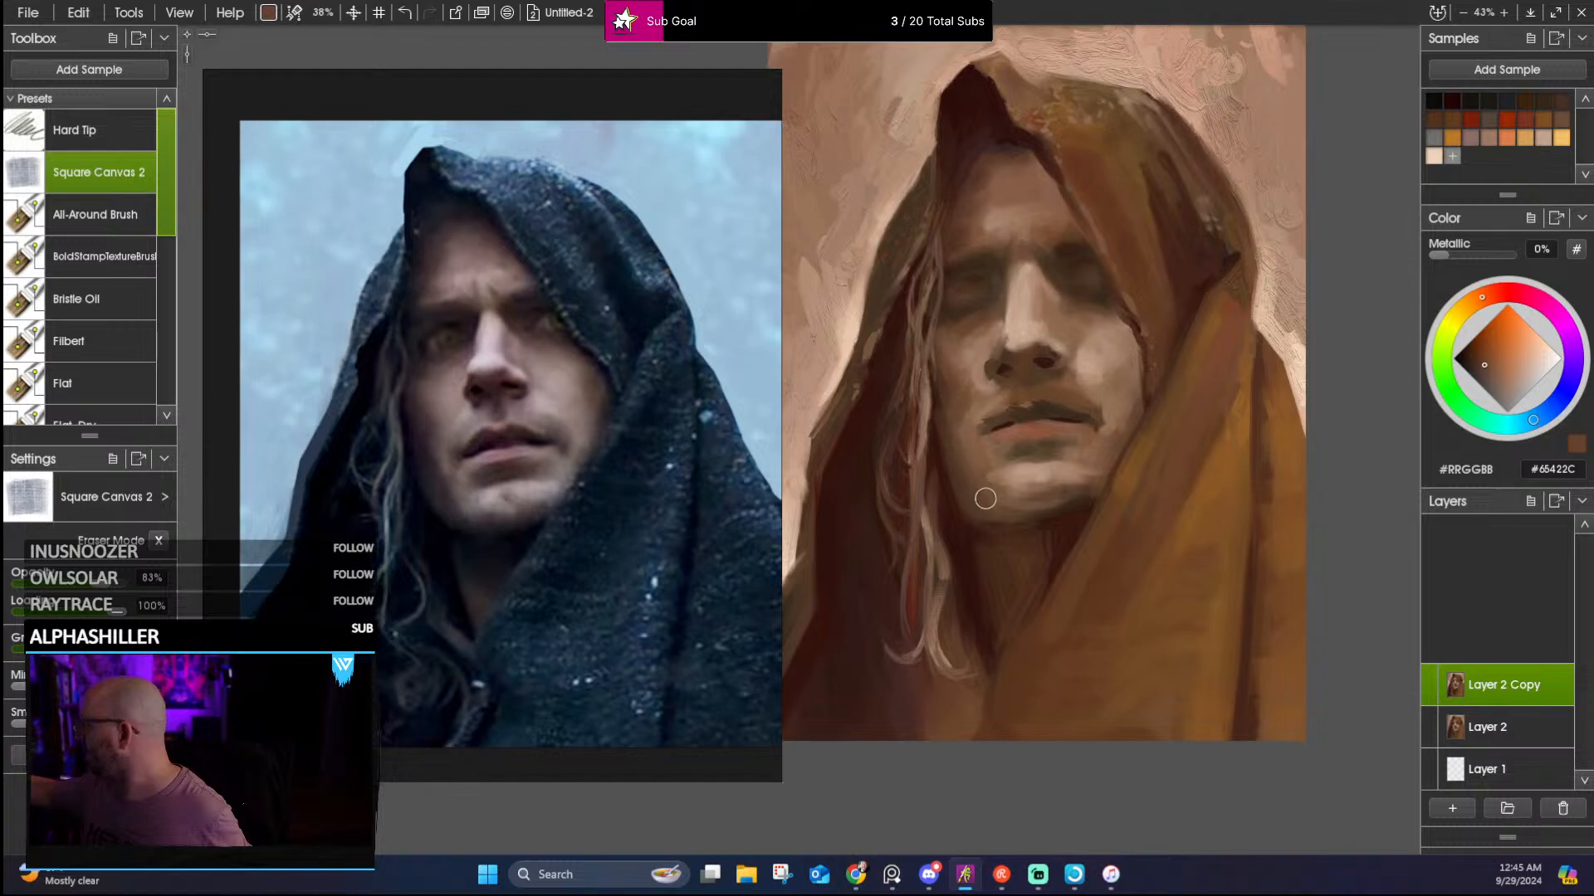
Model the chin, its underside and the area below the lip with sampled #54412D, #A6816A, #6F503B, #3F2E20 and #A07A62
alt+click(1026, 459)
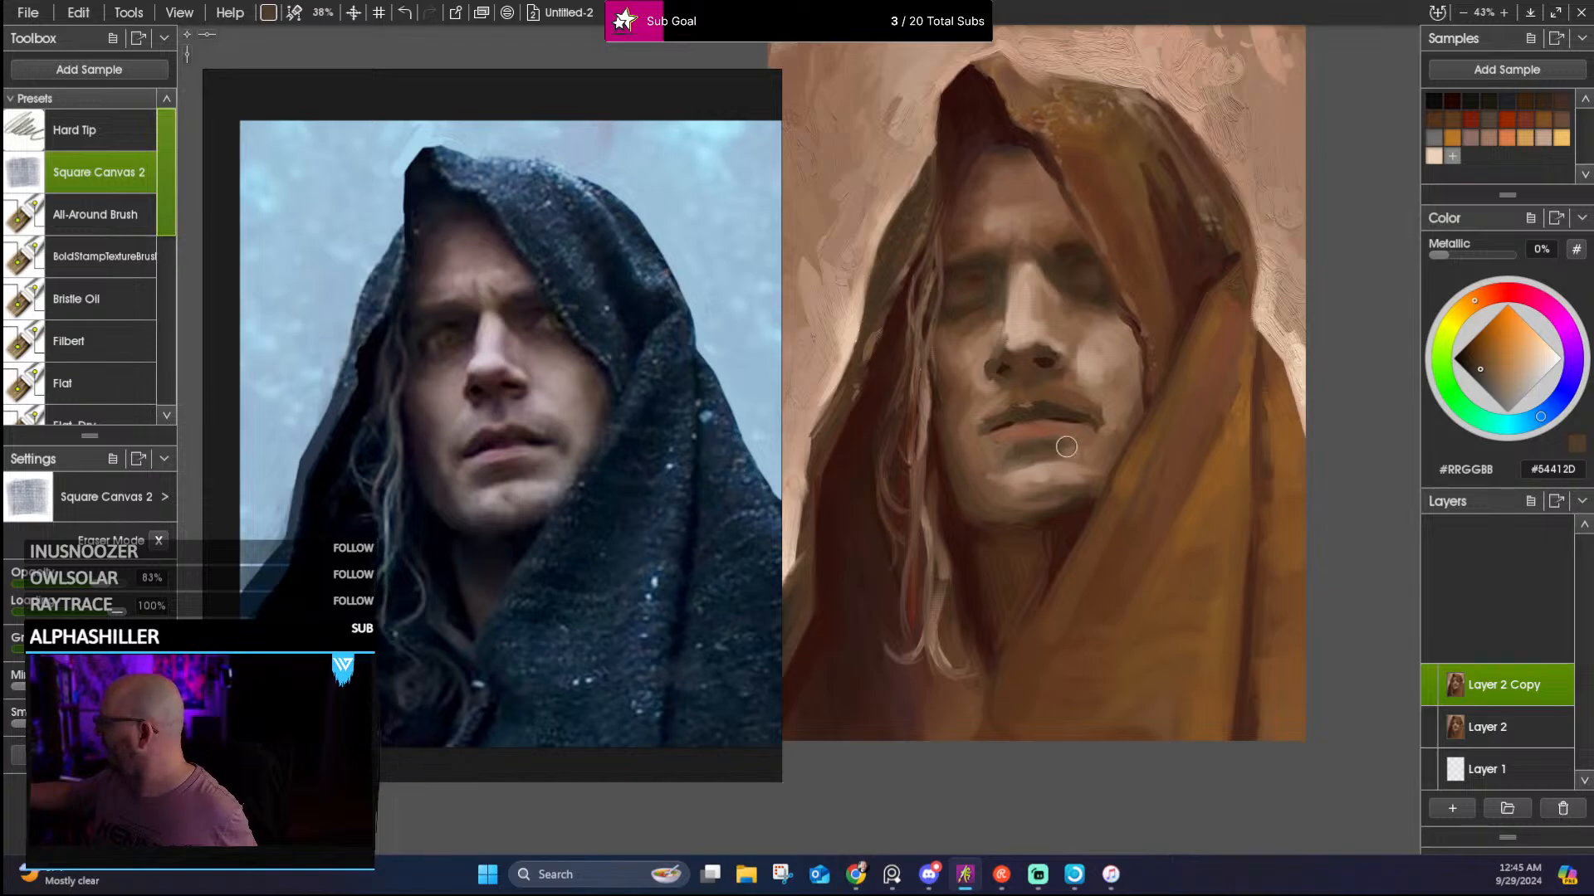
alt+click(1088, 488)
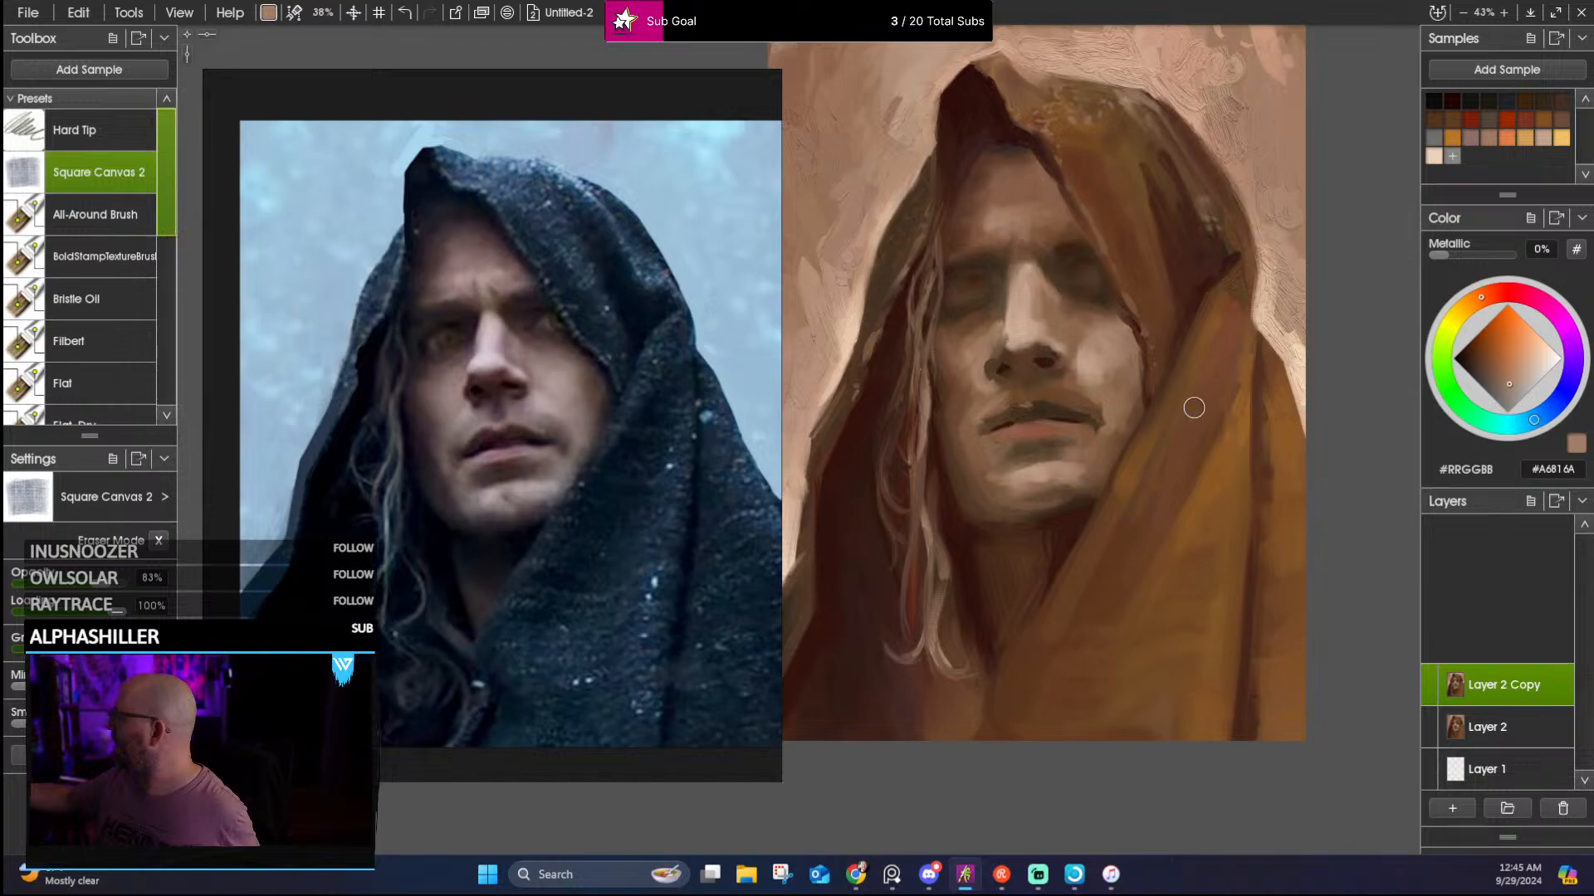
alt+click(1045, 492)
alt+click(1048, 493)
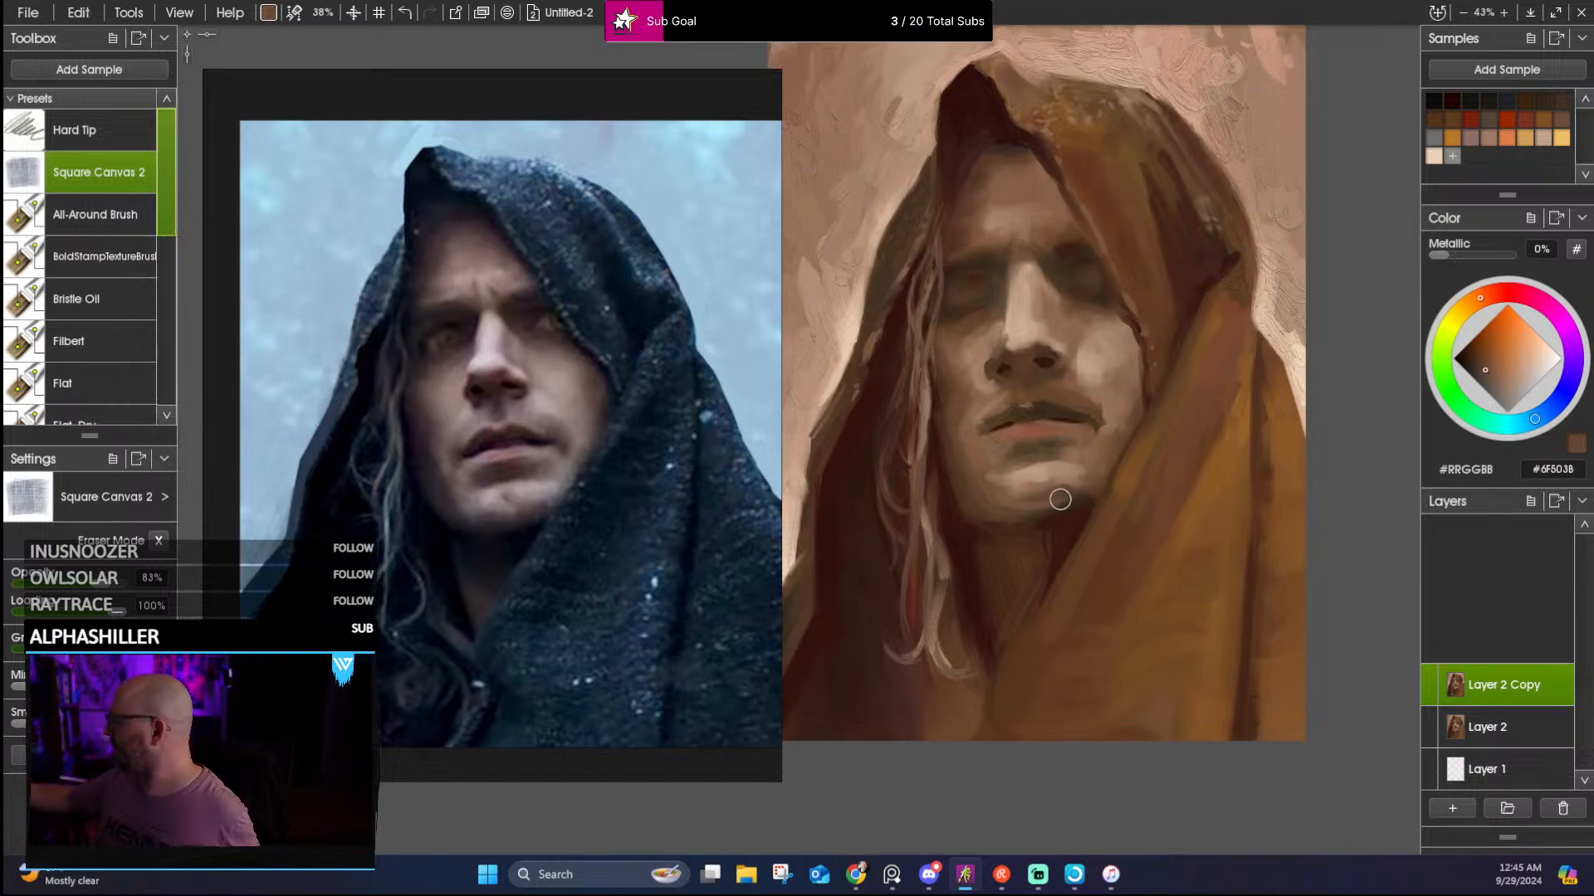
alt+click(1073, 501)
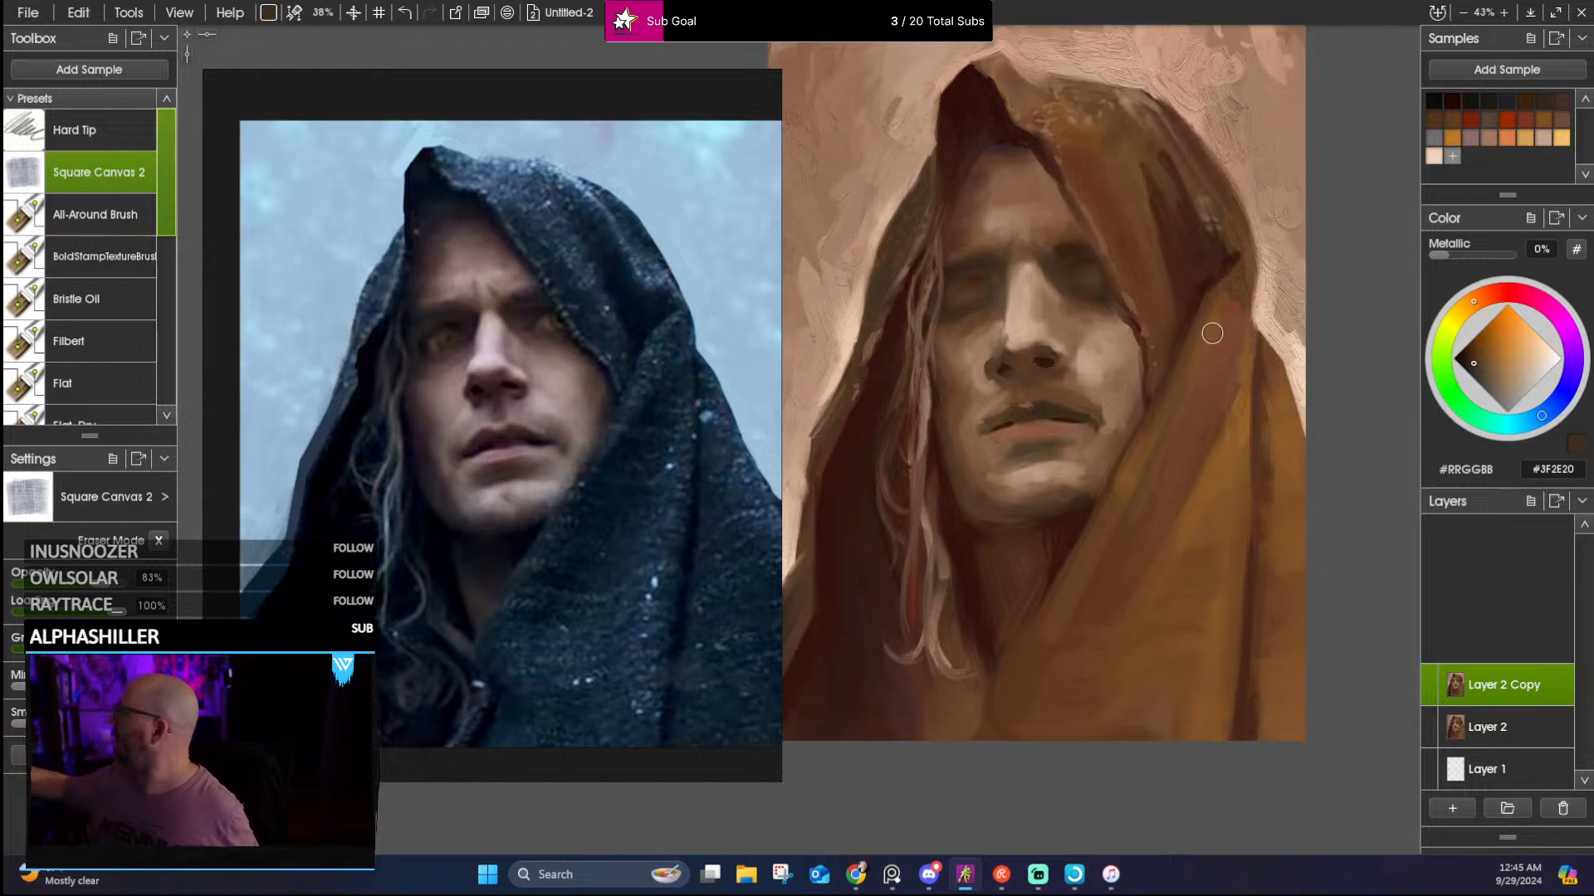
alt+click(1009, 486)
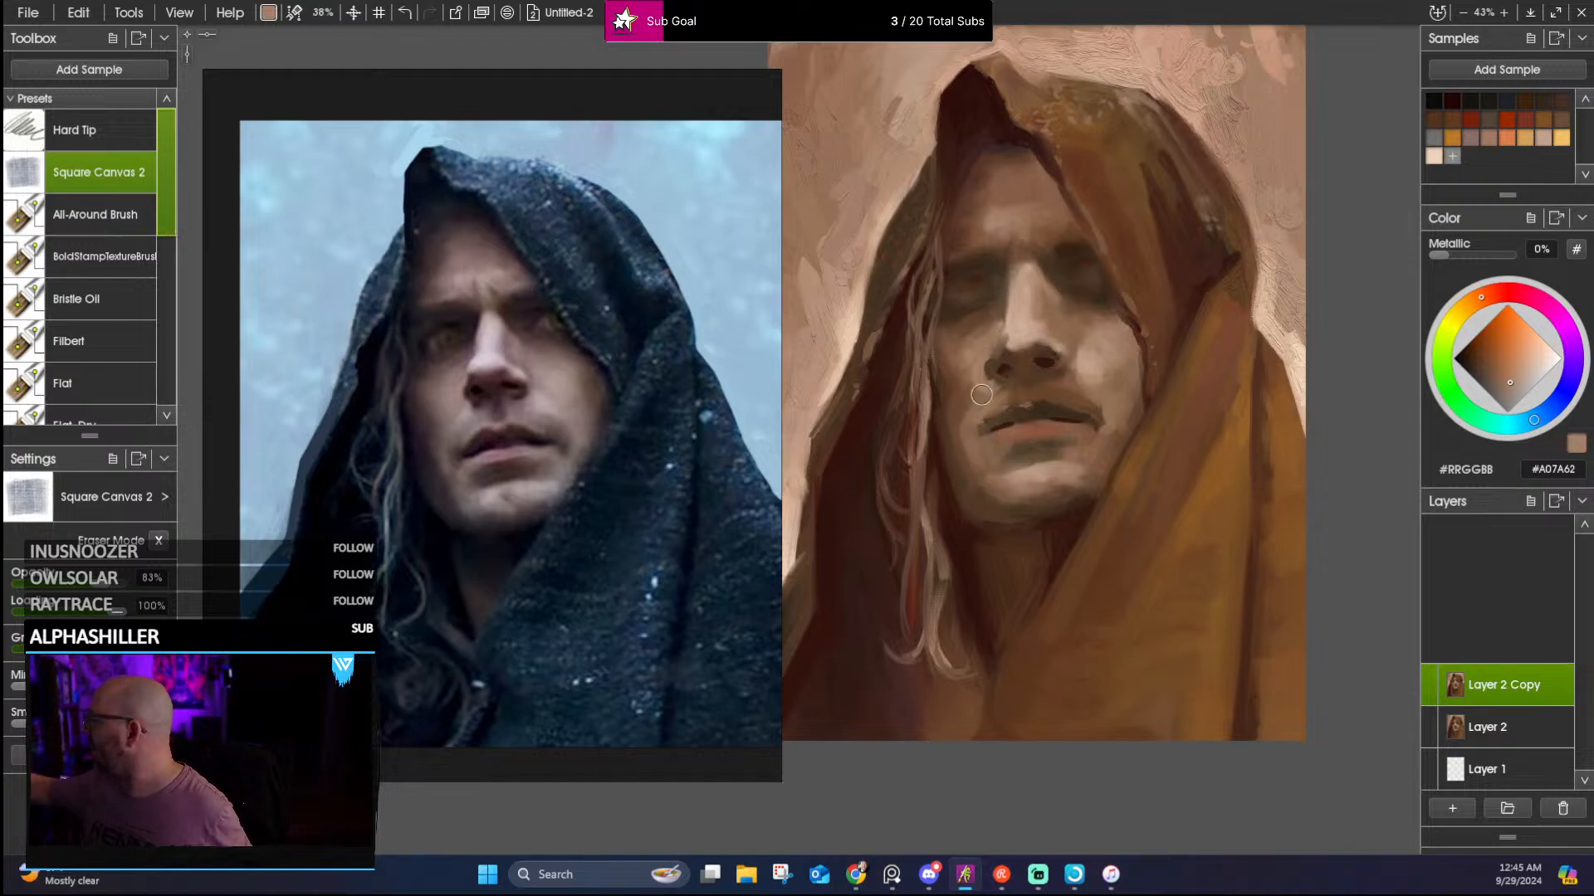
Blend the cheeks and the area beside the mouth with sampled #6A4831, #937154, #825C41, #C9A98F and #B5947B
alt+click(965, 416)
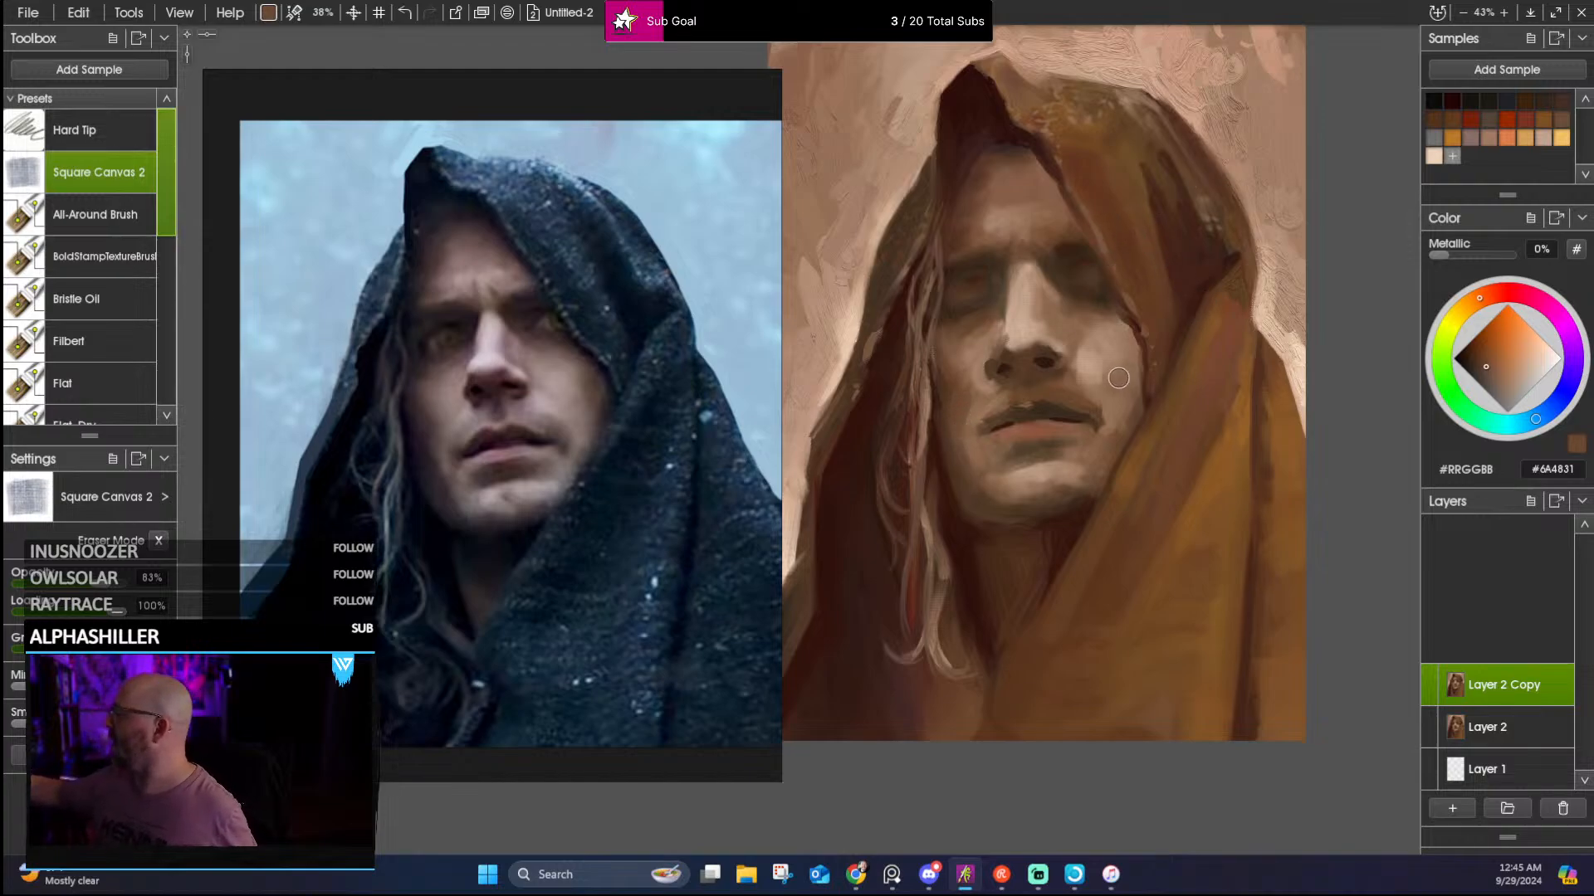
alt+click(1099, 426)
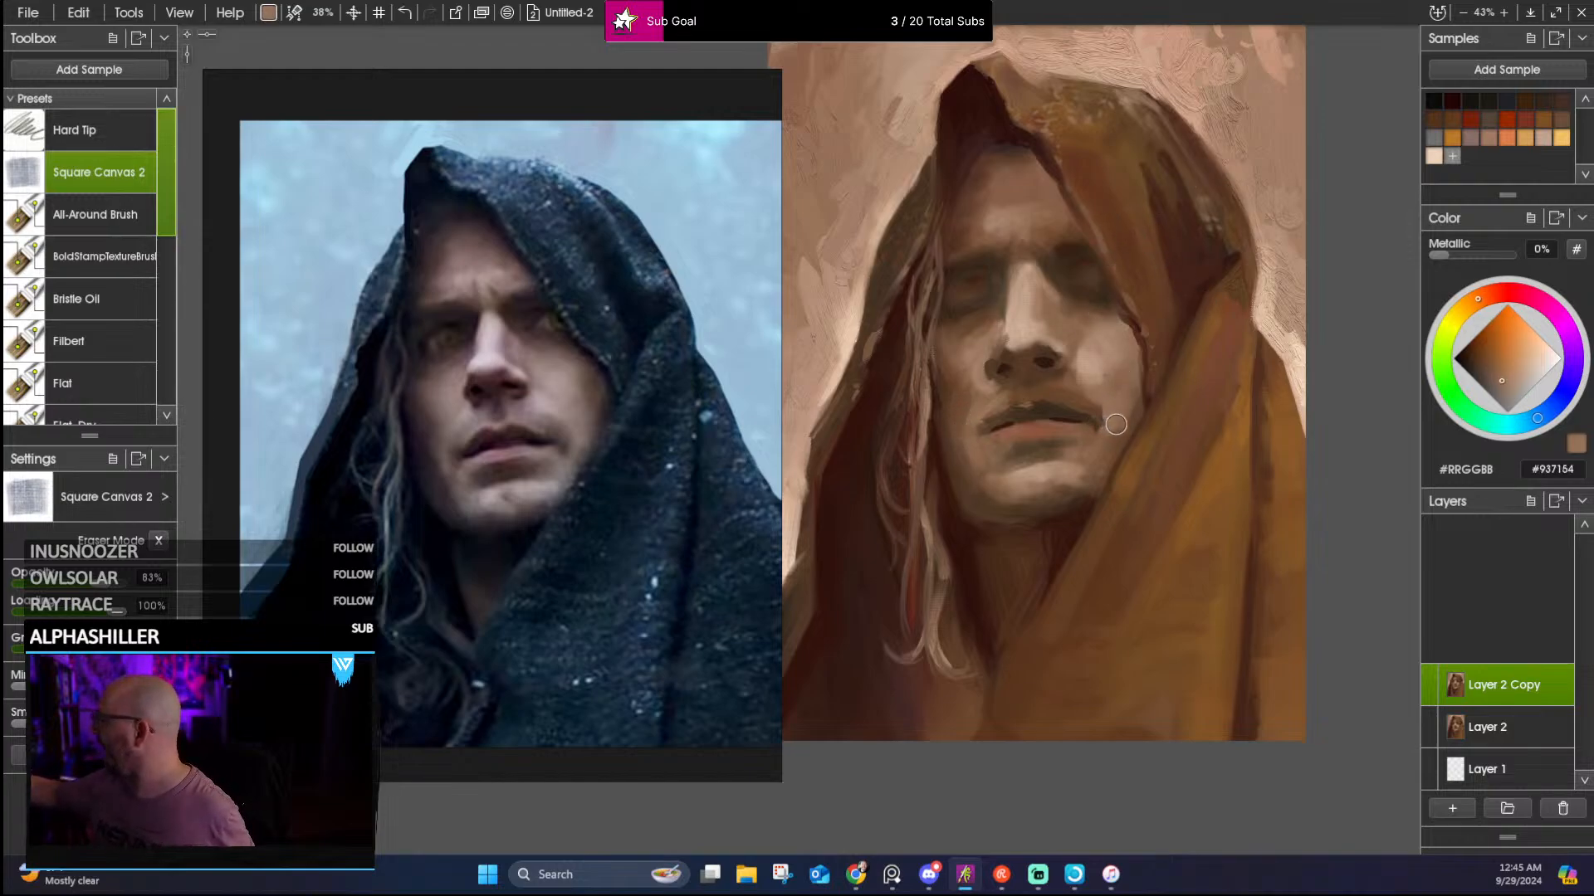
alt+click(1114, 419)
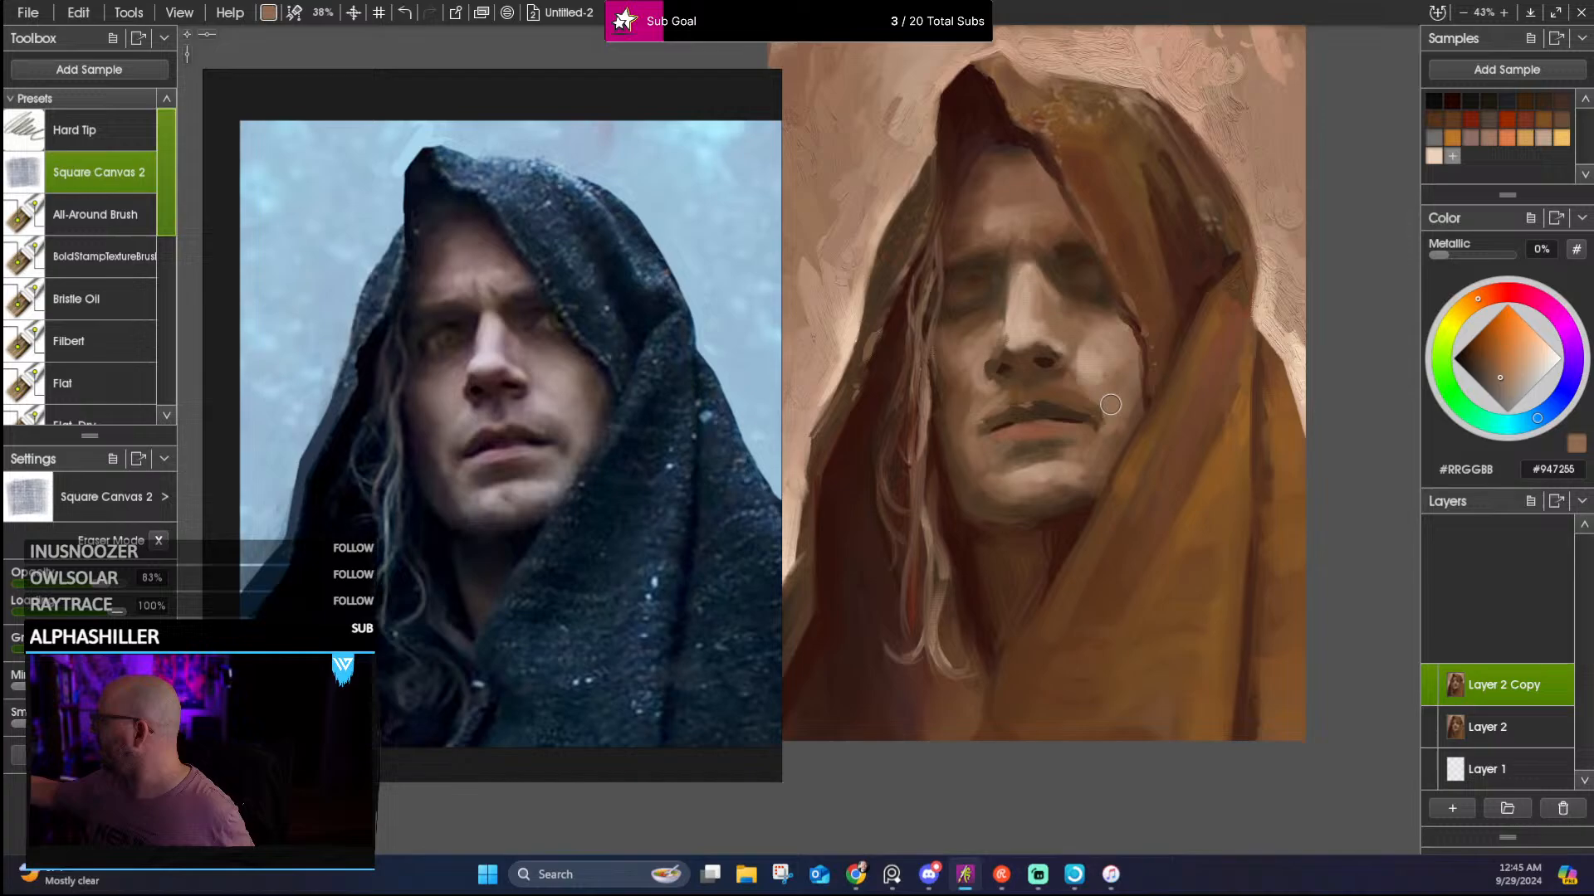
alt+click(1076, 369)
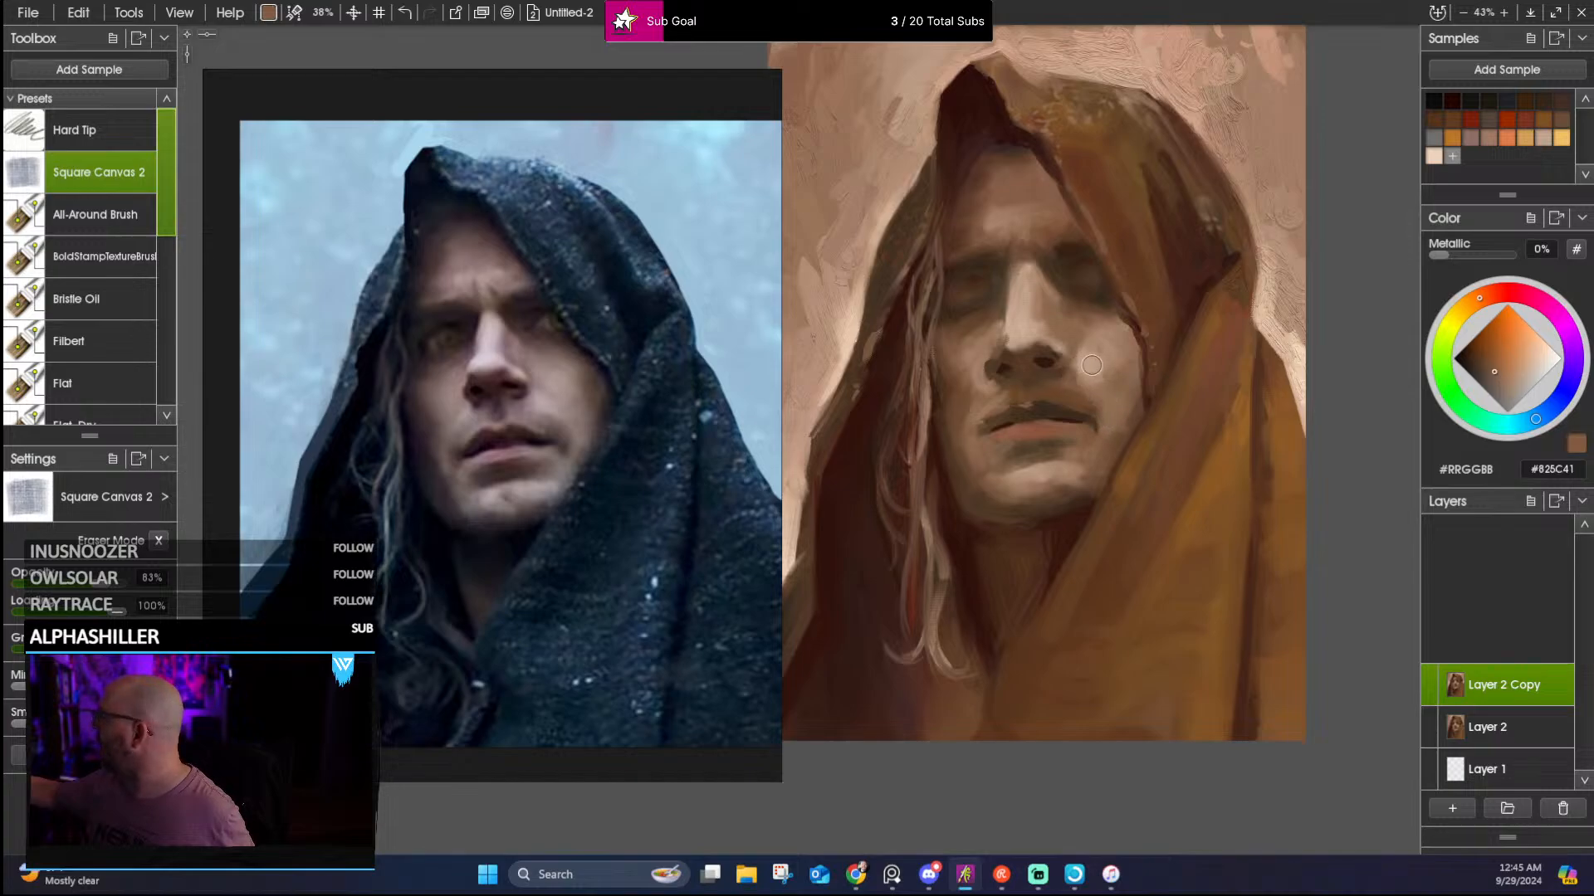
alt+click(1091, 365)
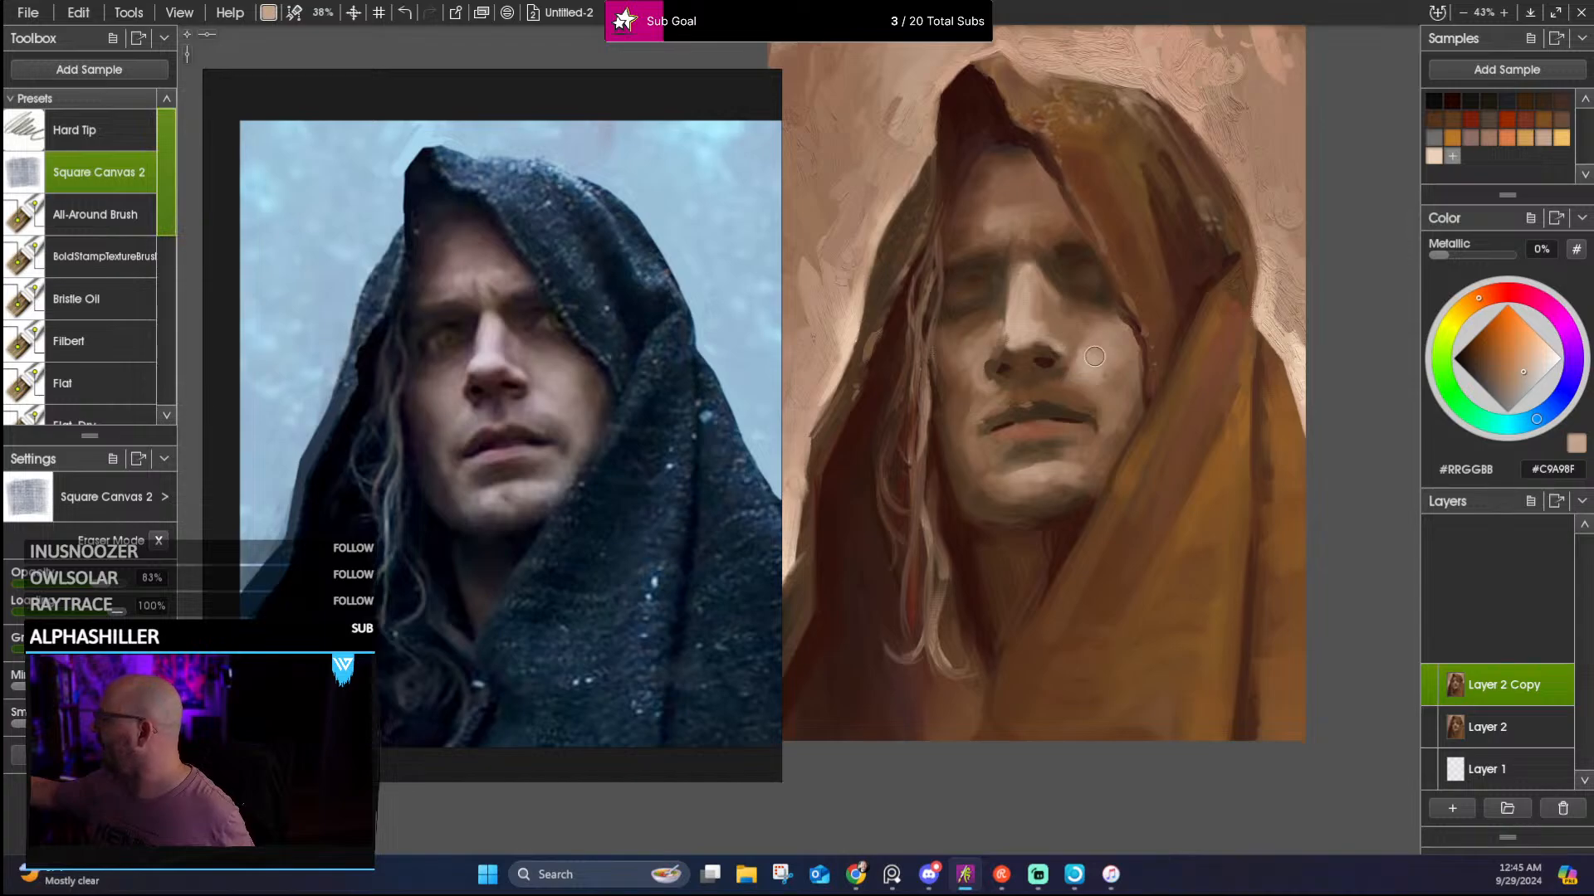
alt+click(1087, 351)
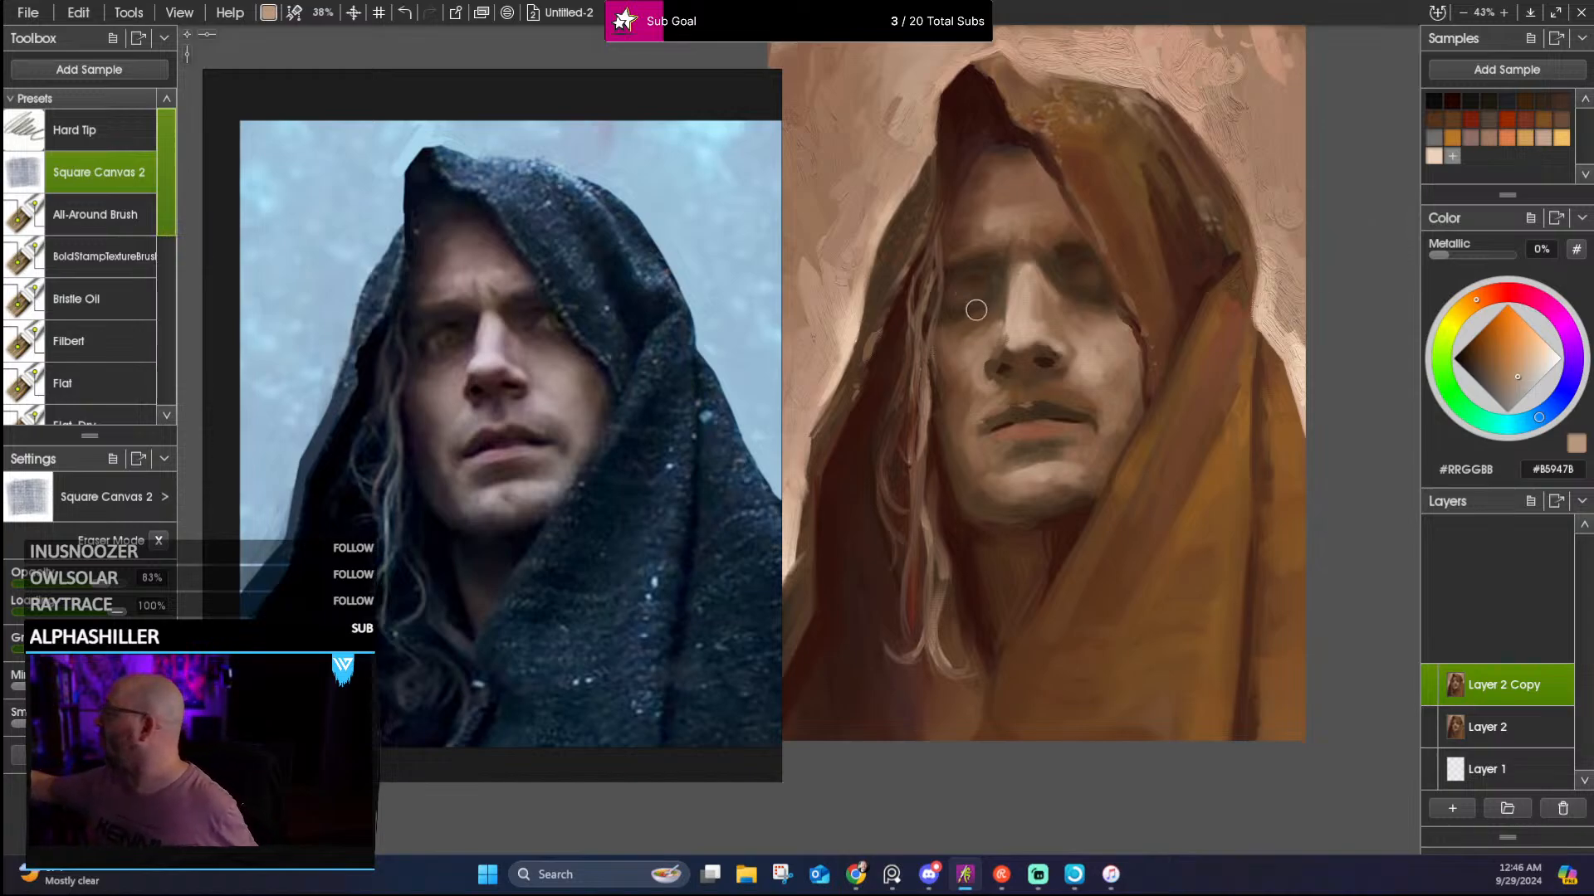
Brighten the nose highlights with #ECDDD0, lightened from sampled #D1B29C, using the brush at about 33%
alt+click(1016, 335)
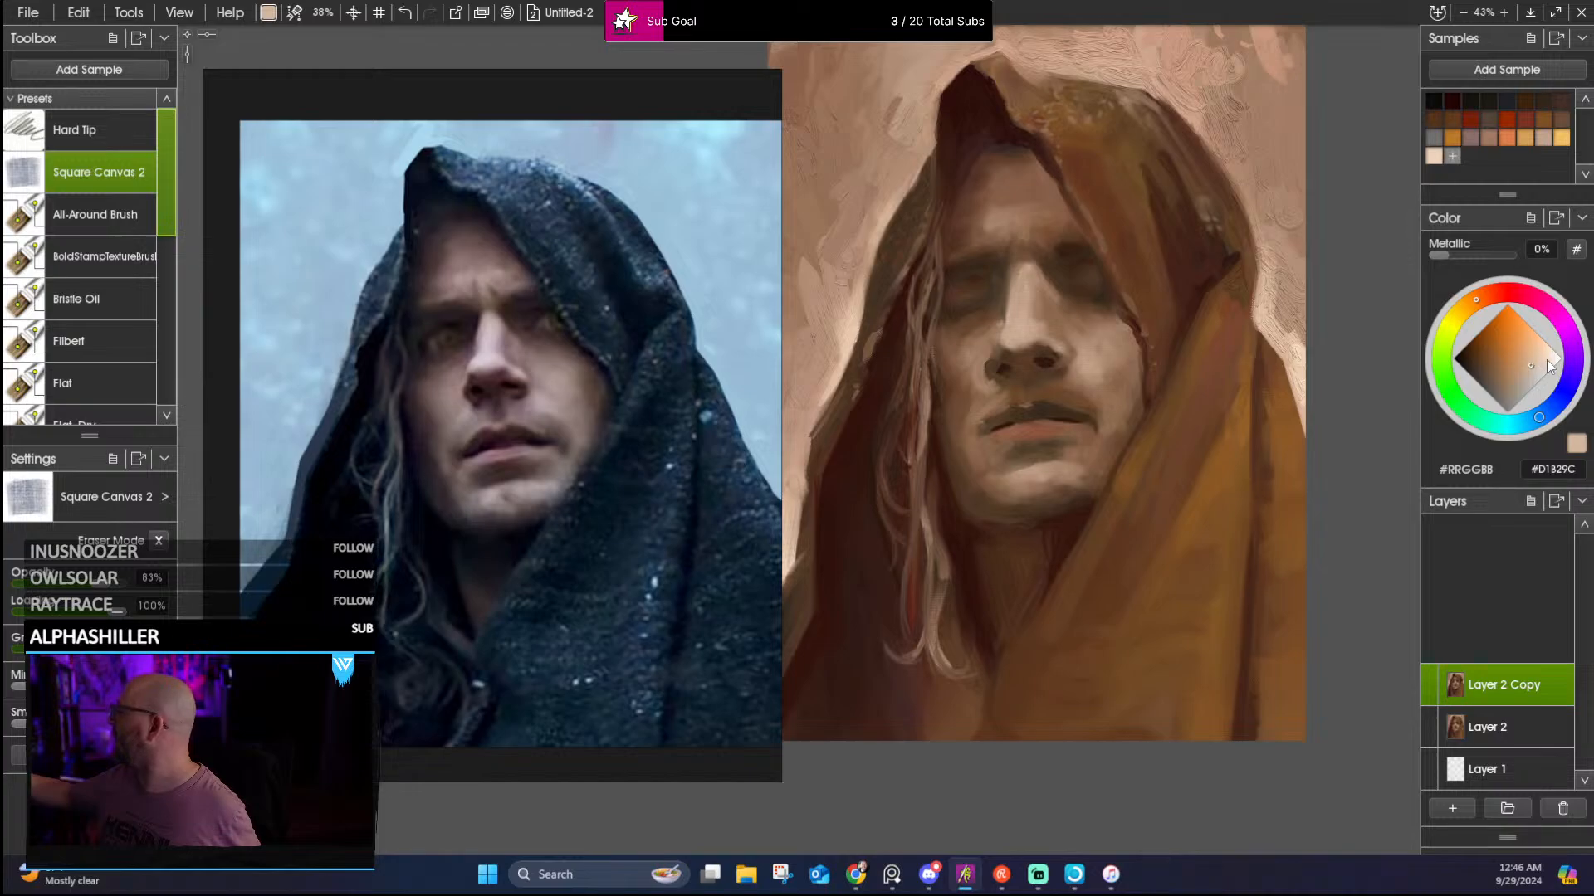
click(1542, 354)
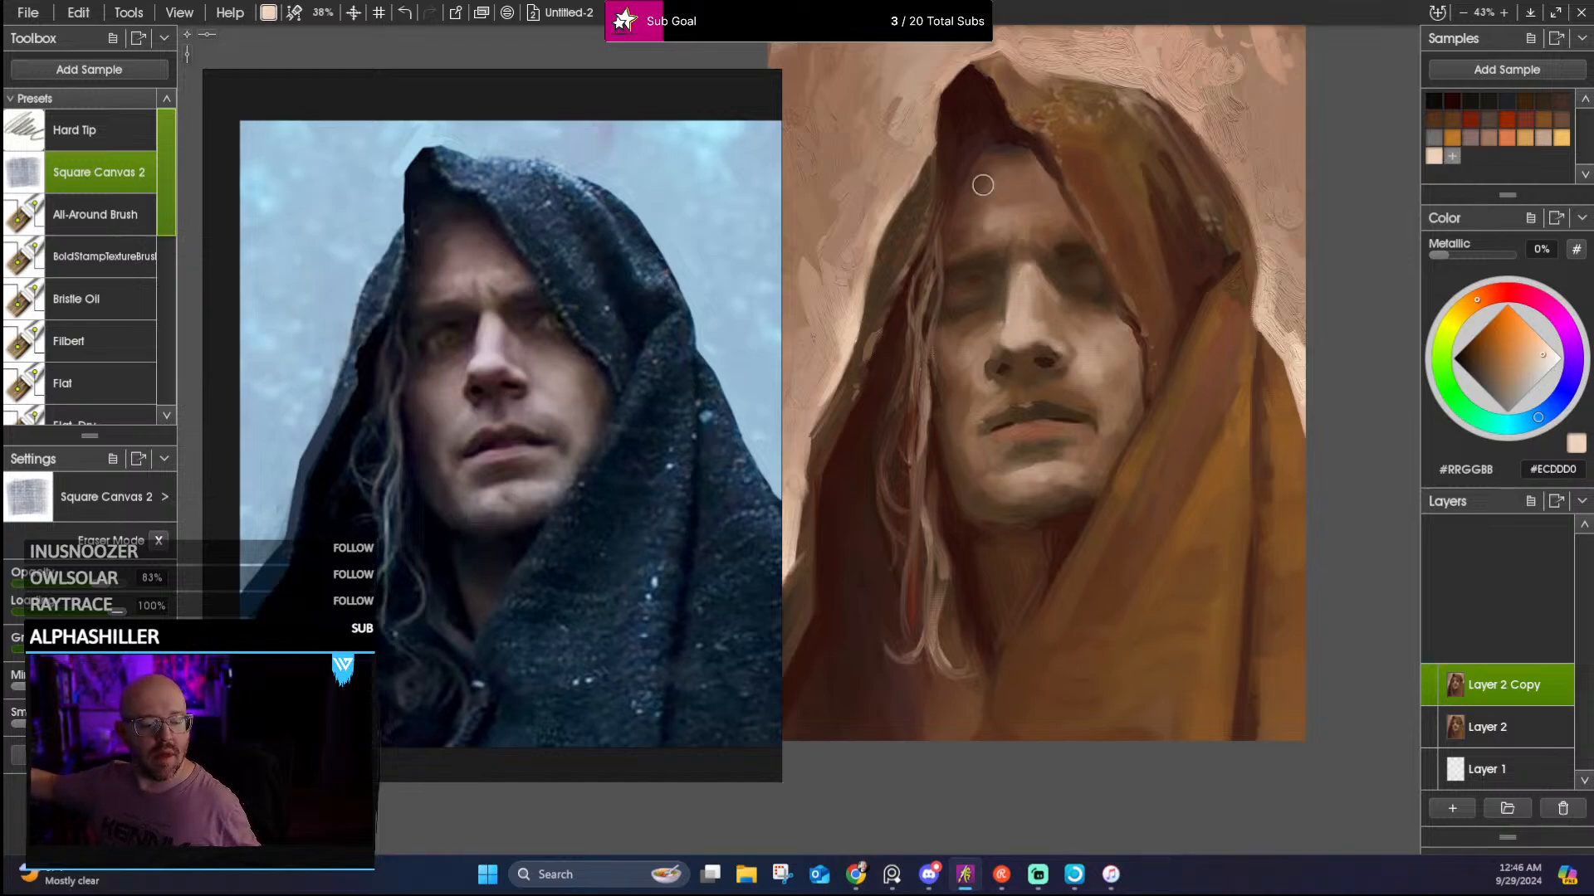
key([)
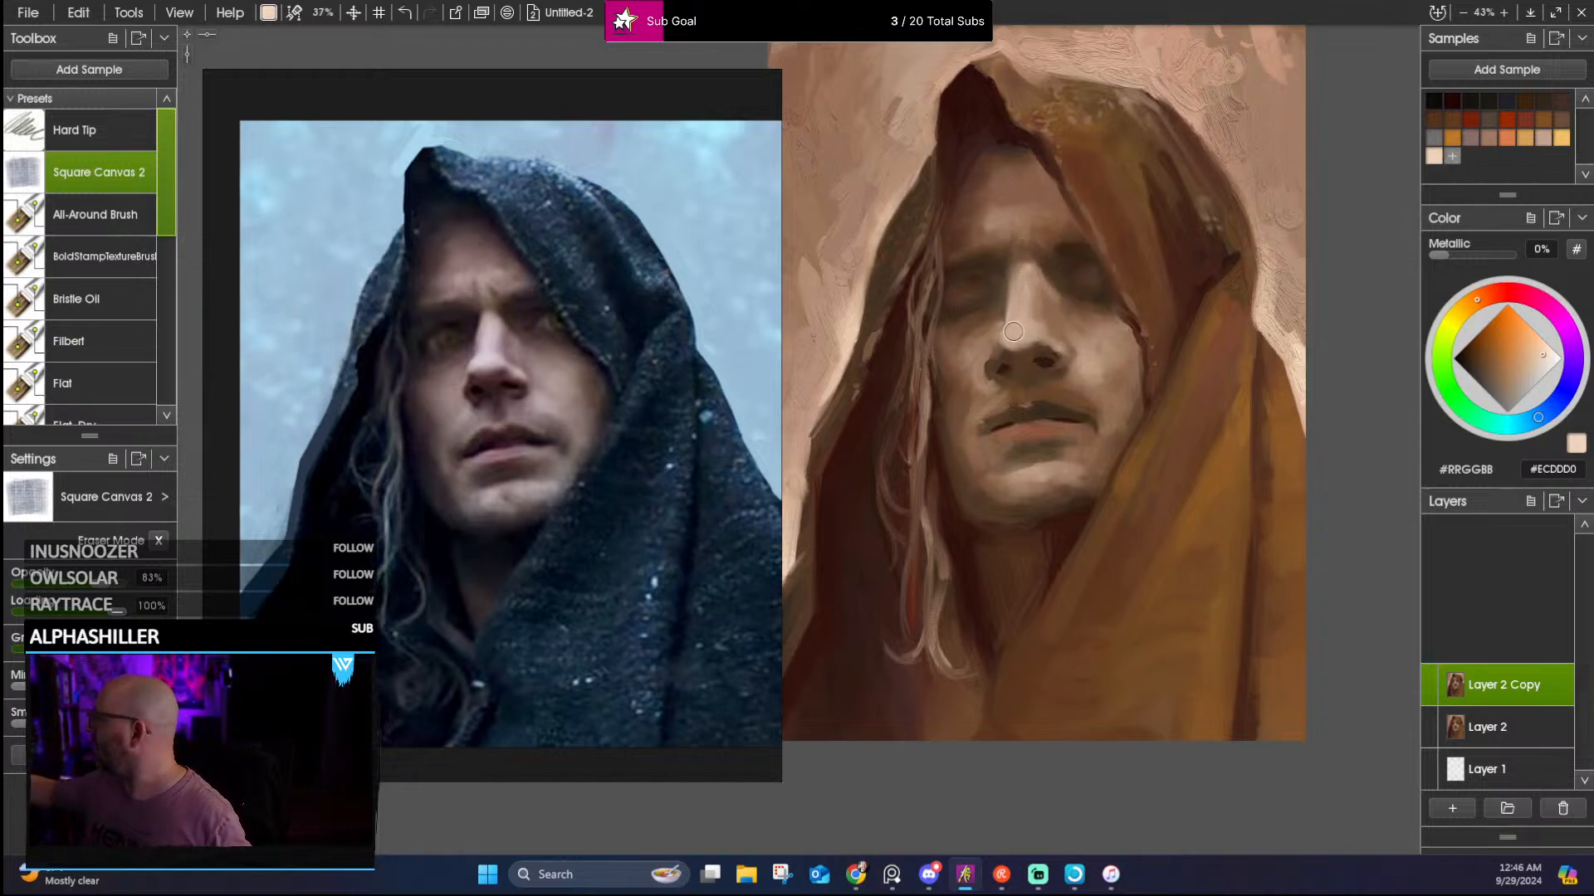
key(bracketright)
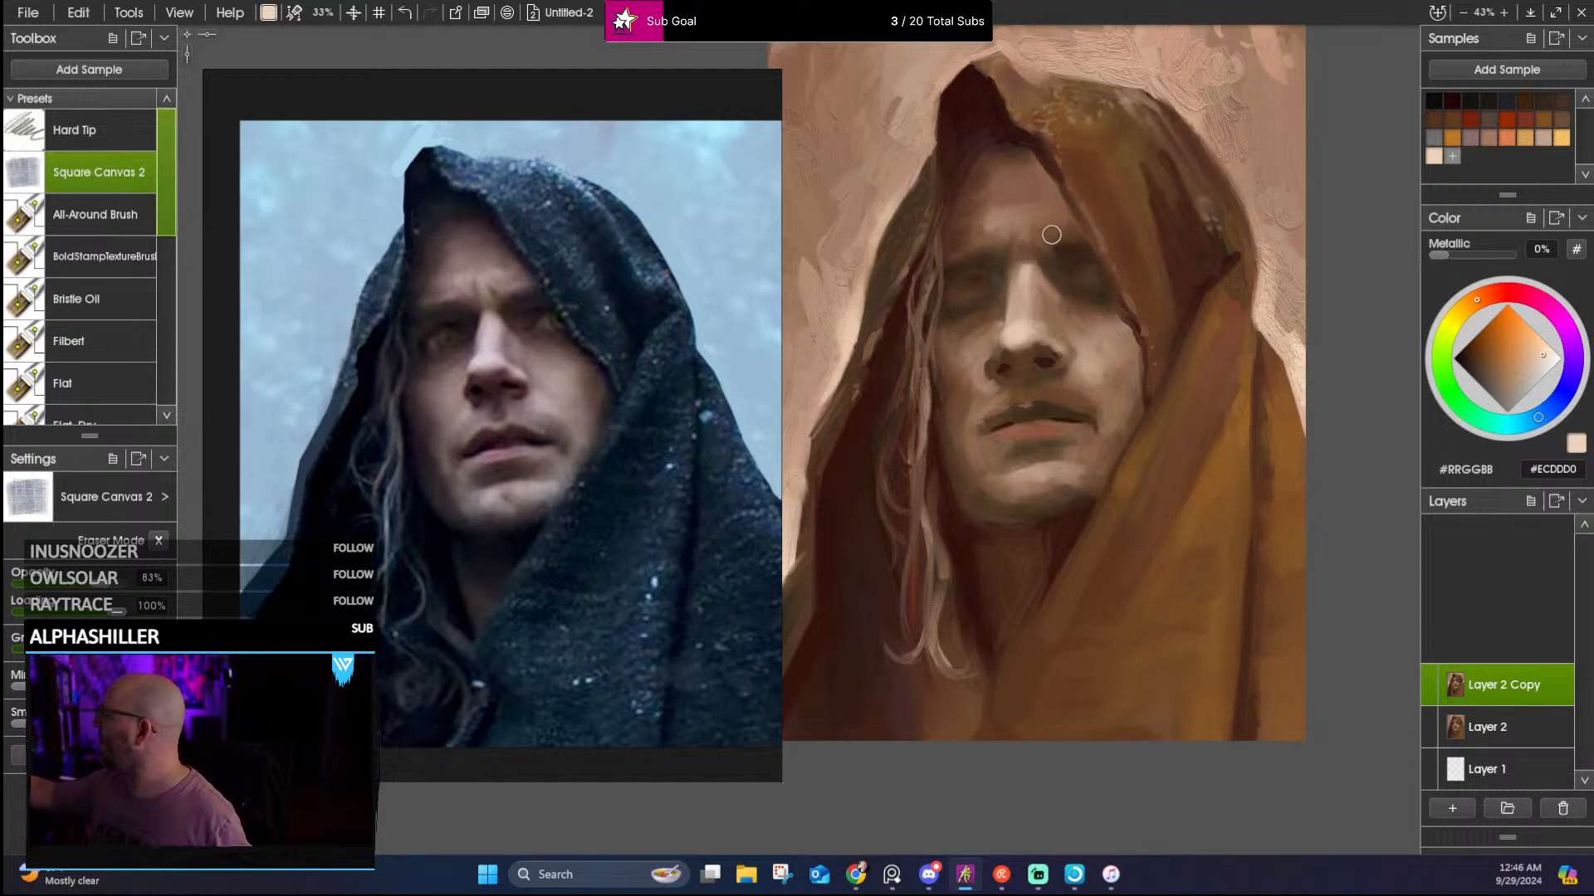
key(bracketright)
Blend the forehead and its hair-side shadow with sampled #AA856E, #704E37, #8A644B, #583727 and #3C221F
alt+click(996, 221)
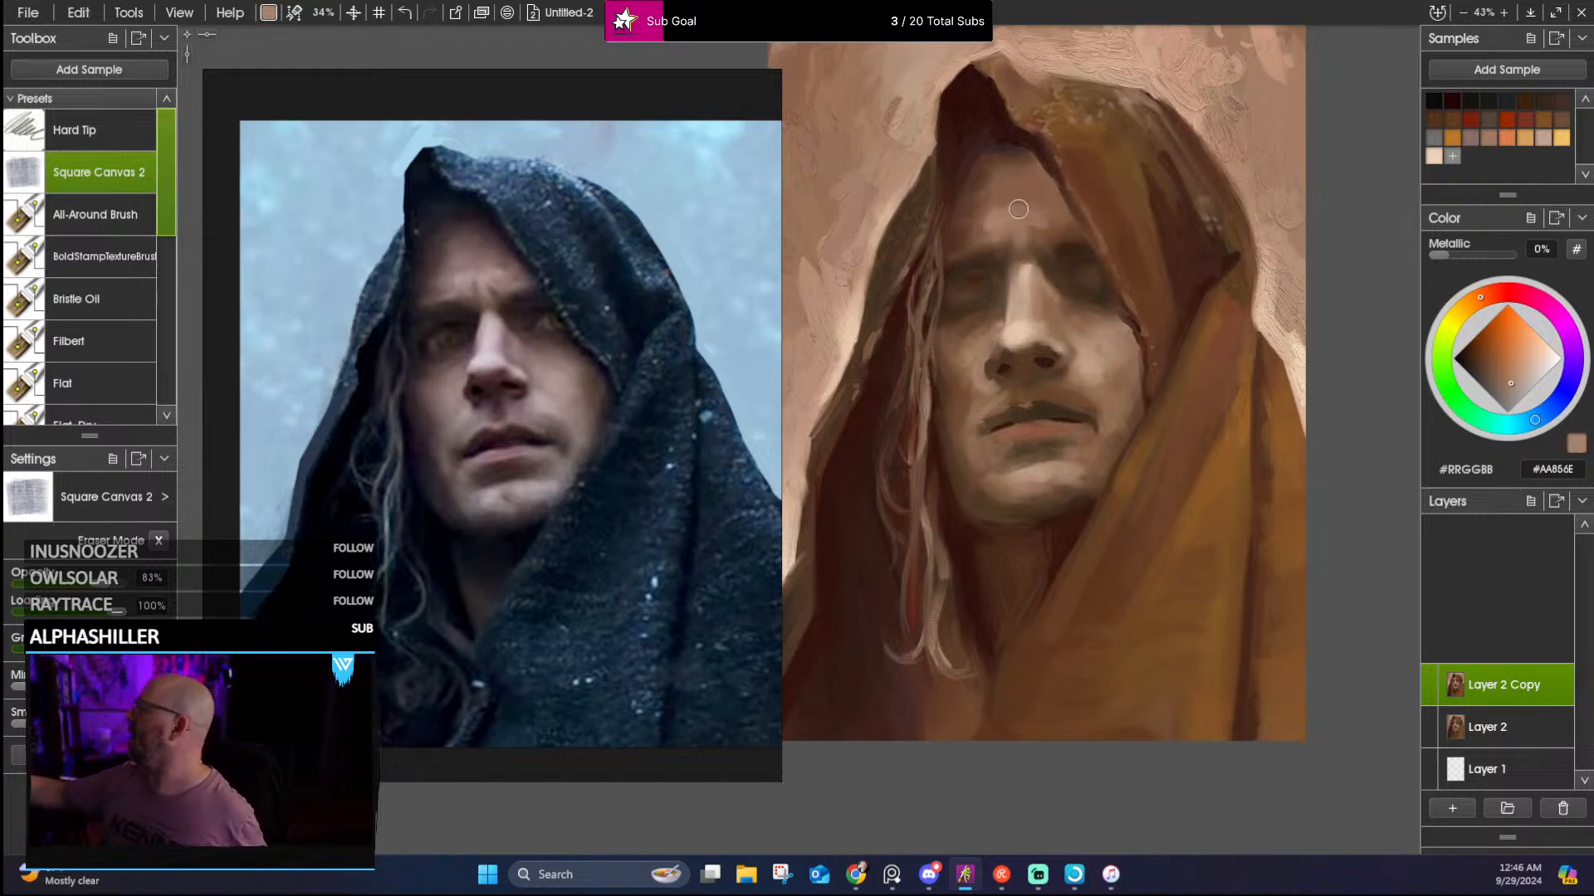
alt+click(967, 224)
alt+click(970, 217)
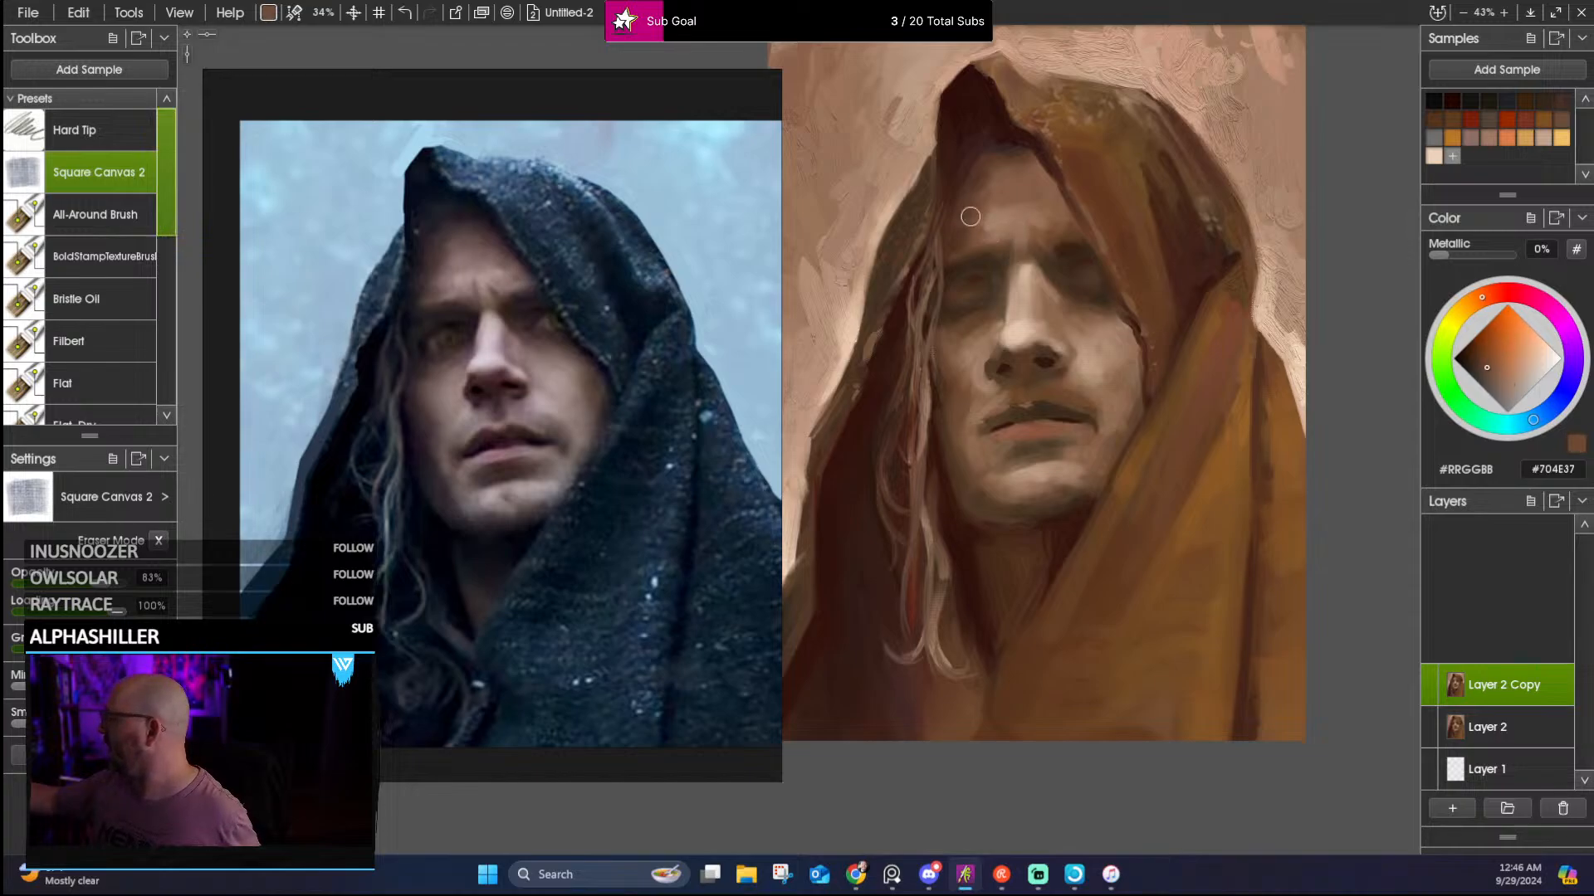
alt+click(1003, 197)
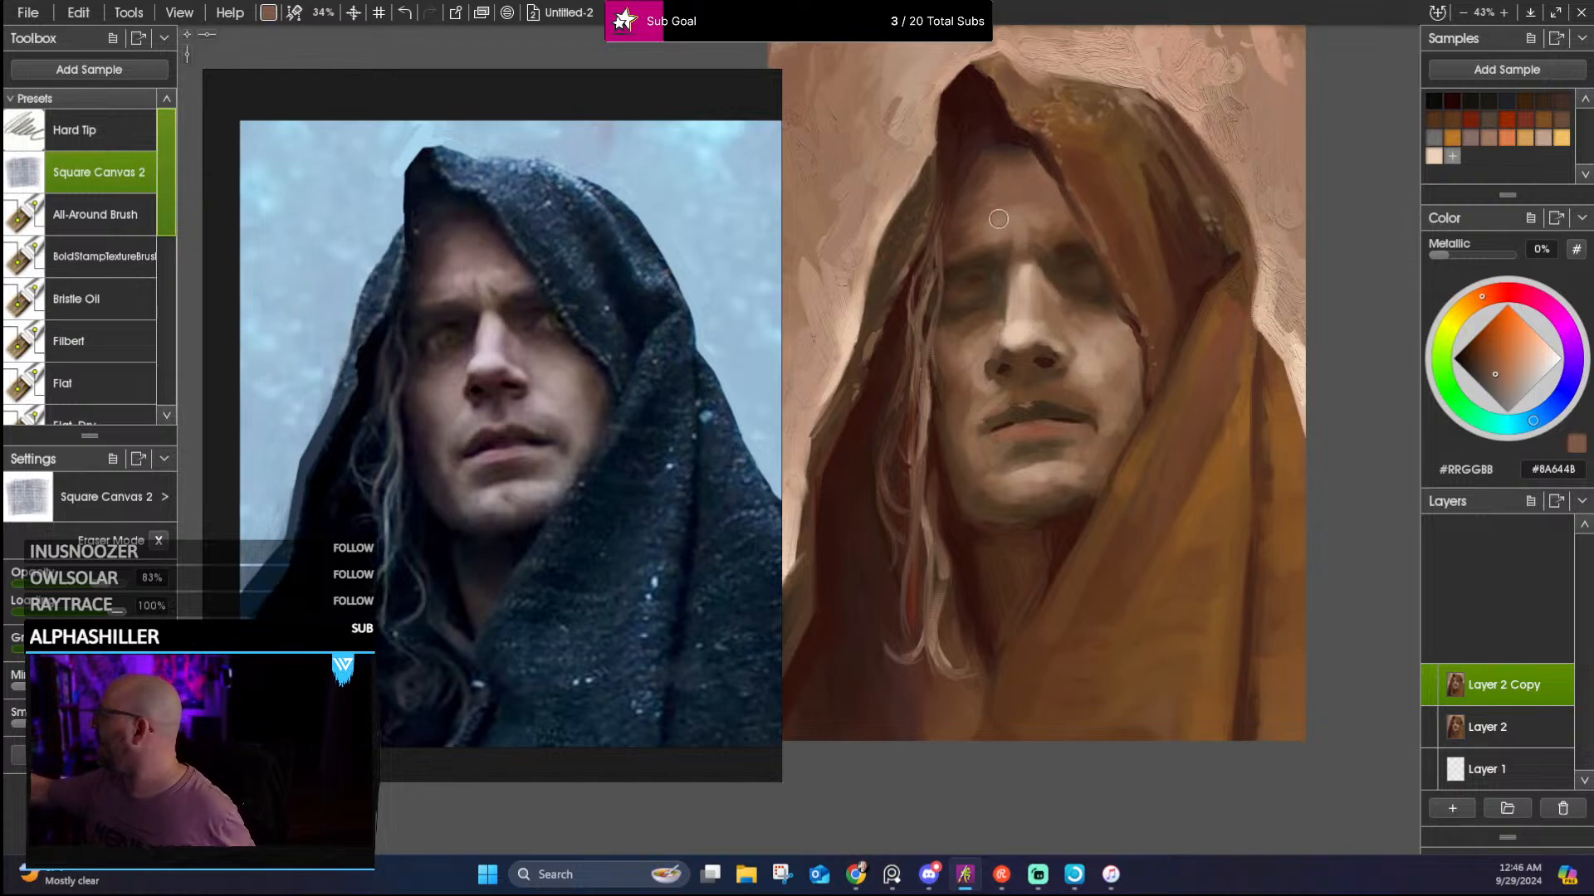
alt+click(976, 240)
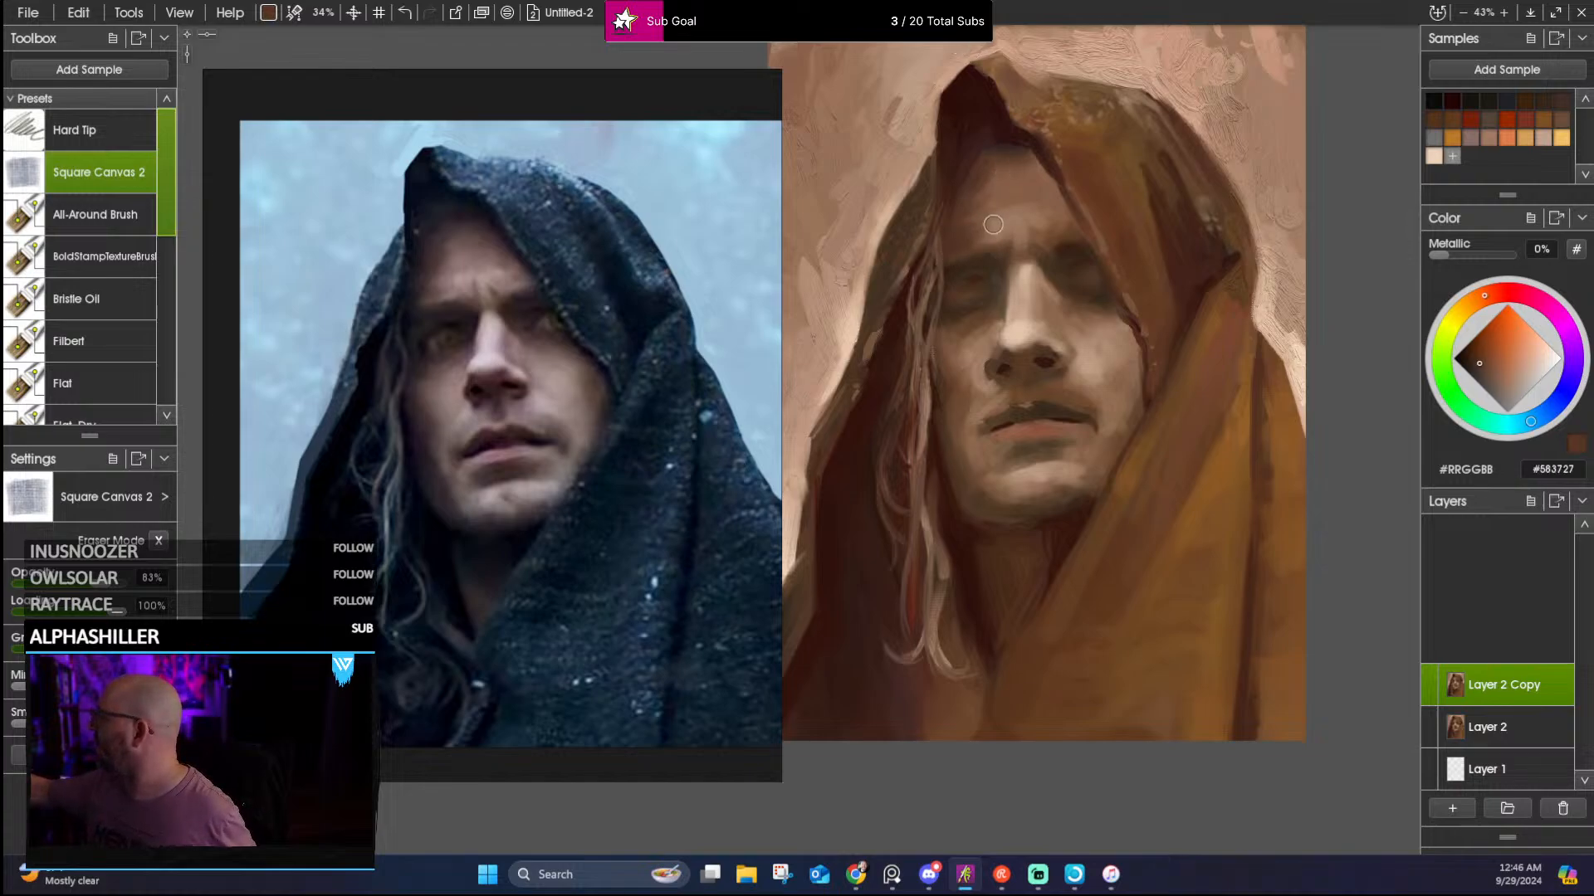
alt+click(955, 201)
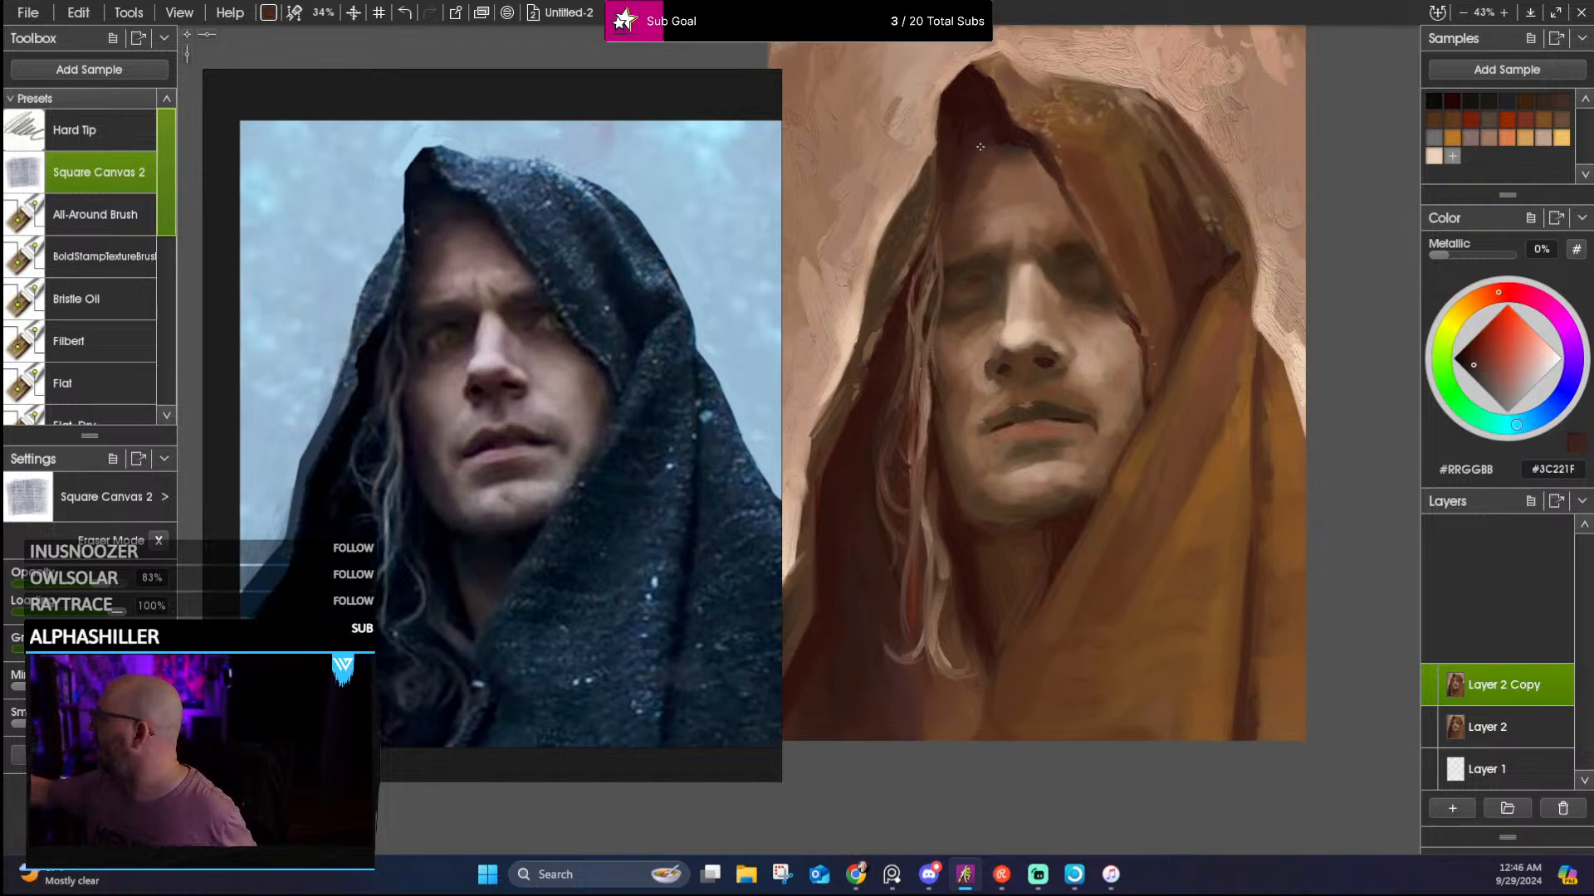
Refine the hood's peak and its edge against the background with sampled #321511, #764F39 and #C7A891
alt+click(988, 116)
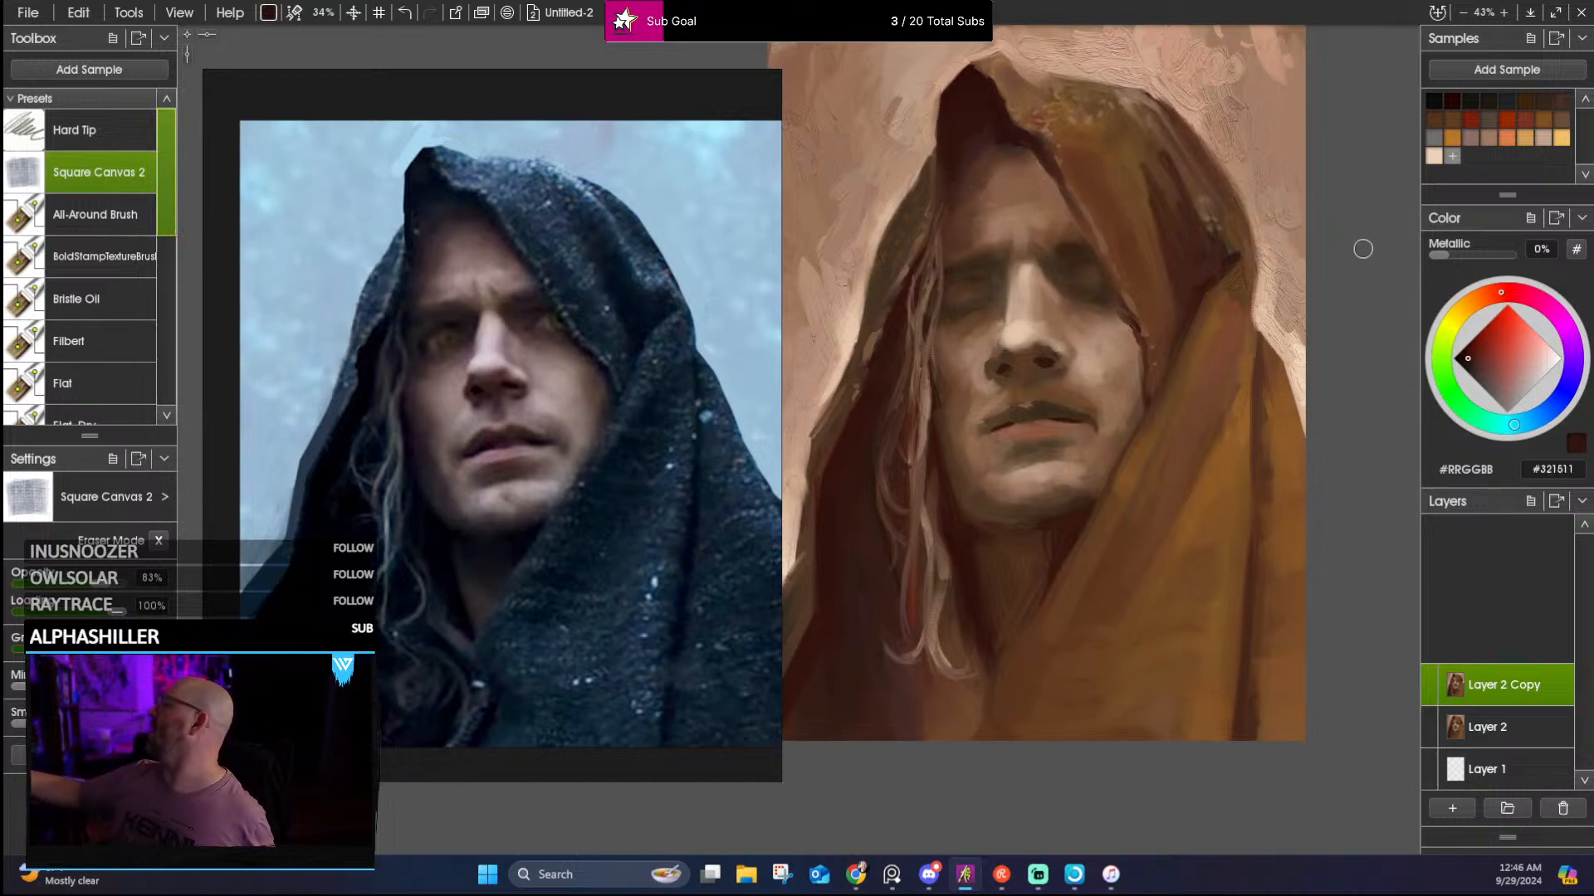
drag(1071, 171, 1076, 274)
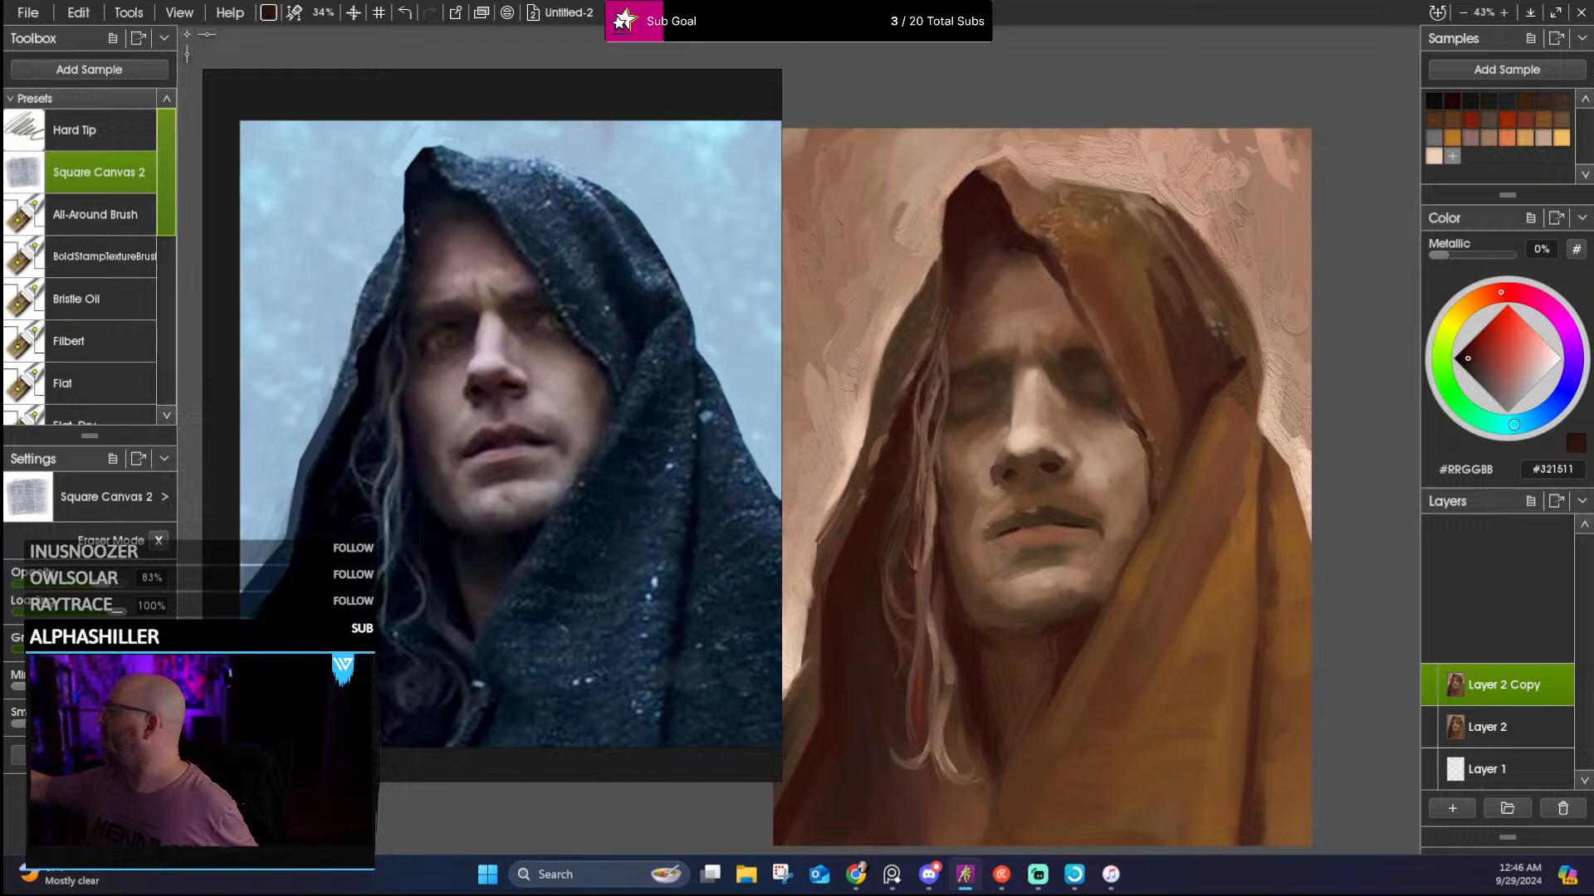
alt+click(987, 178)
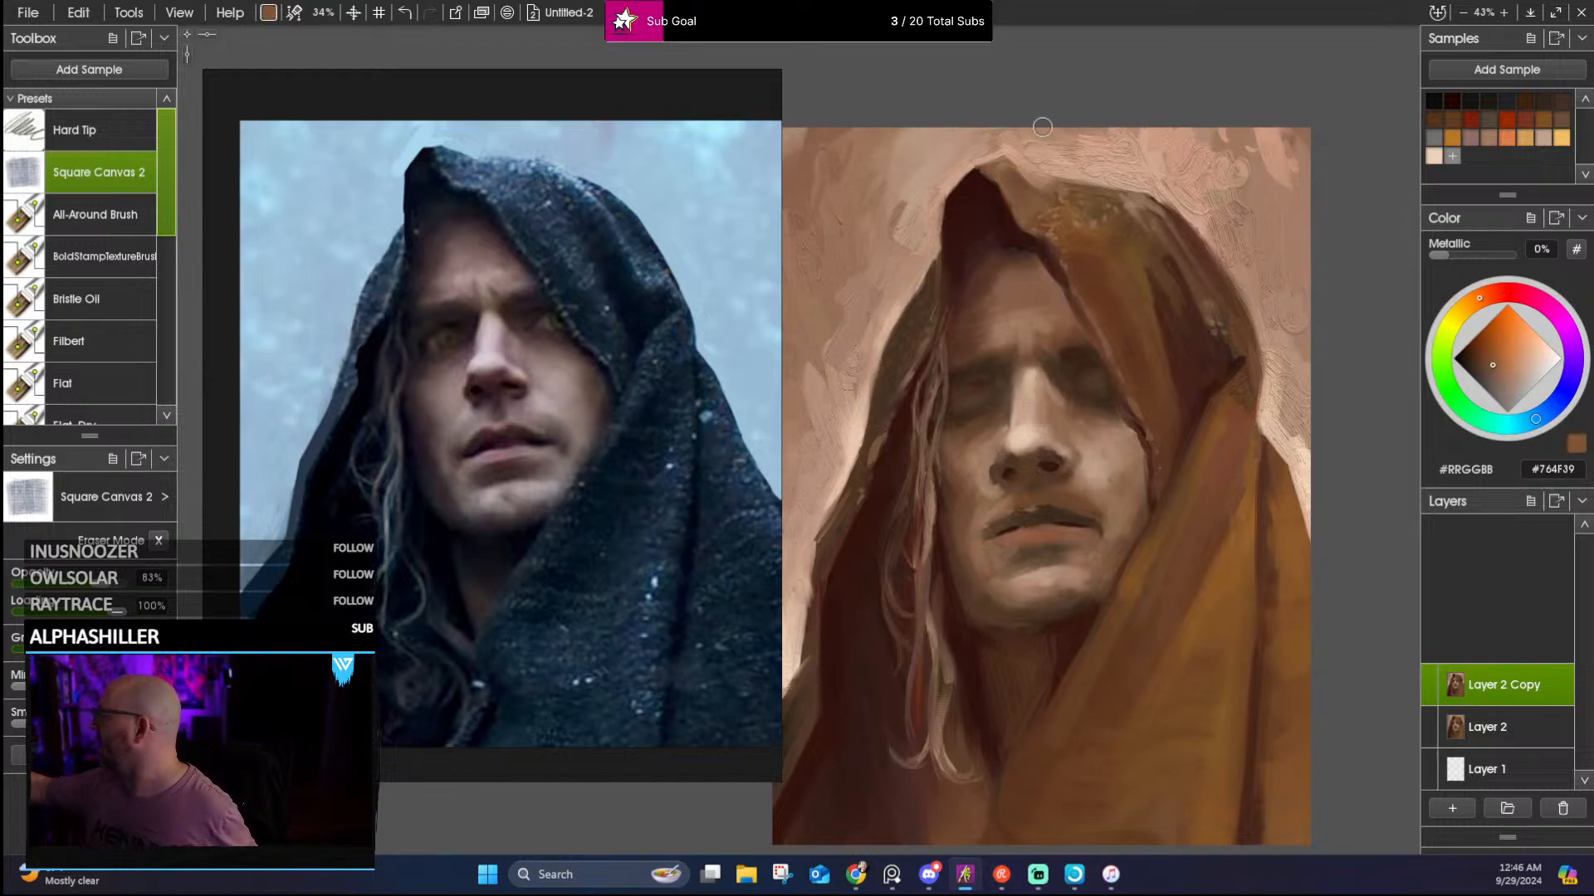
alt+click(863, 387)
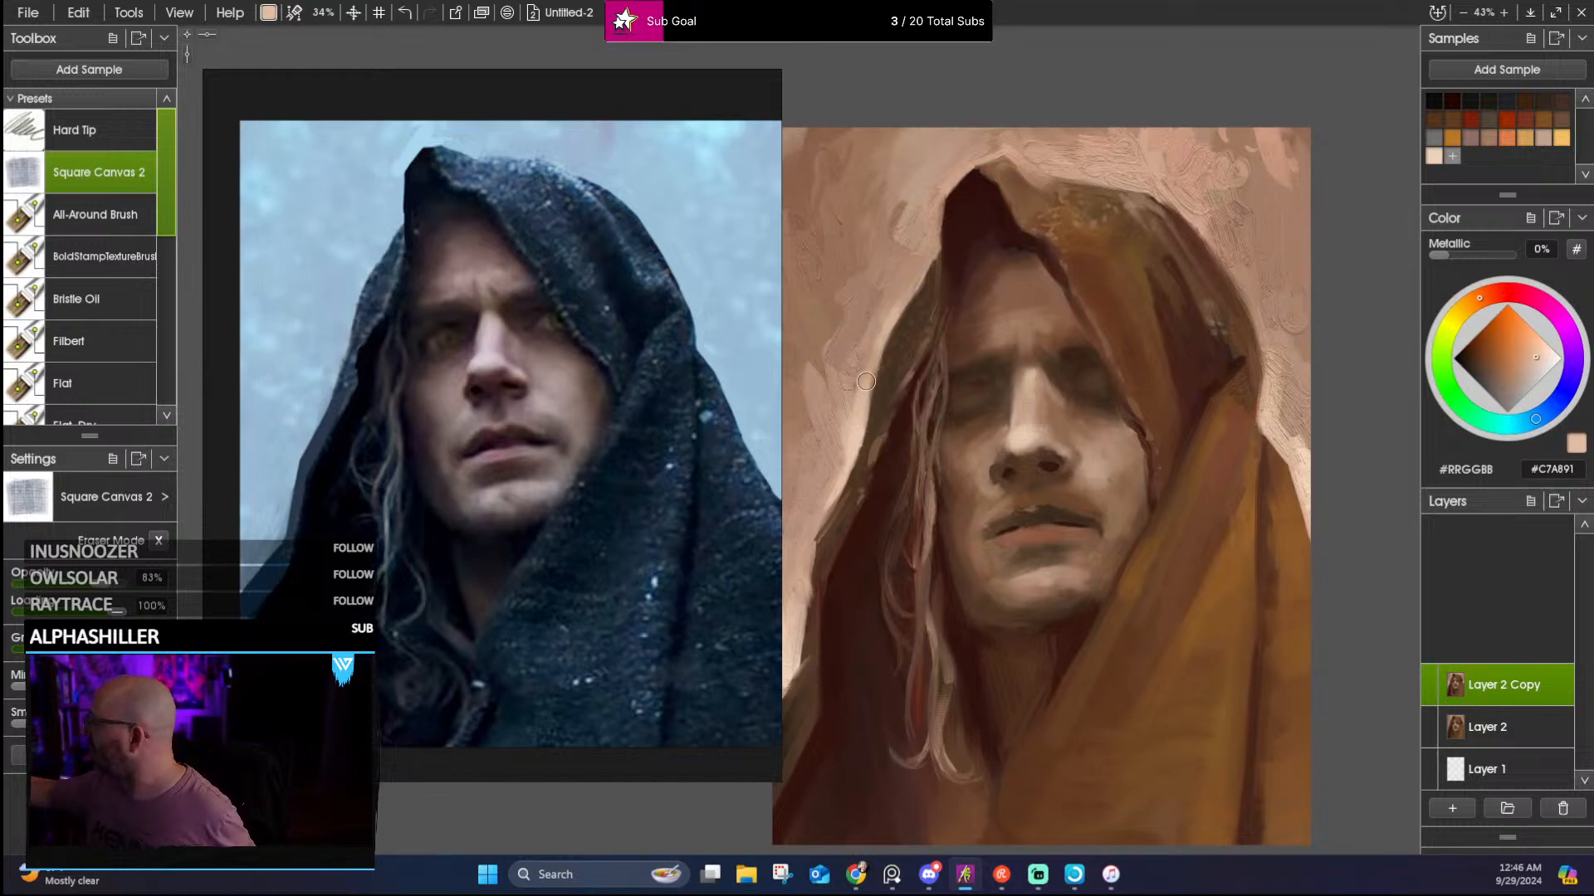
Deepen the shadows and folds on the upper hood beside the face with sampled #443223, #43261B and #48291C
alt+click(931, 284)
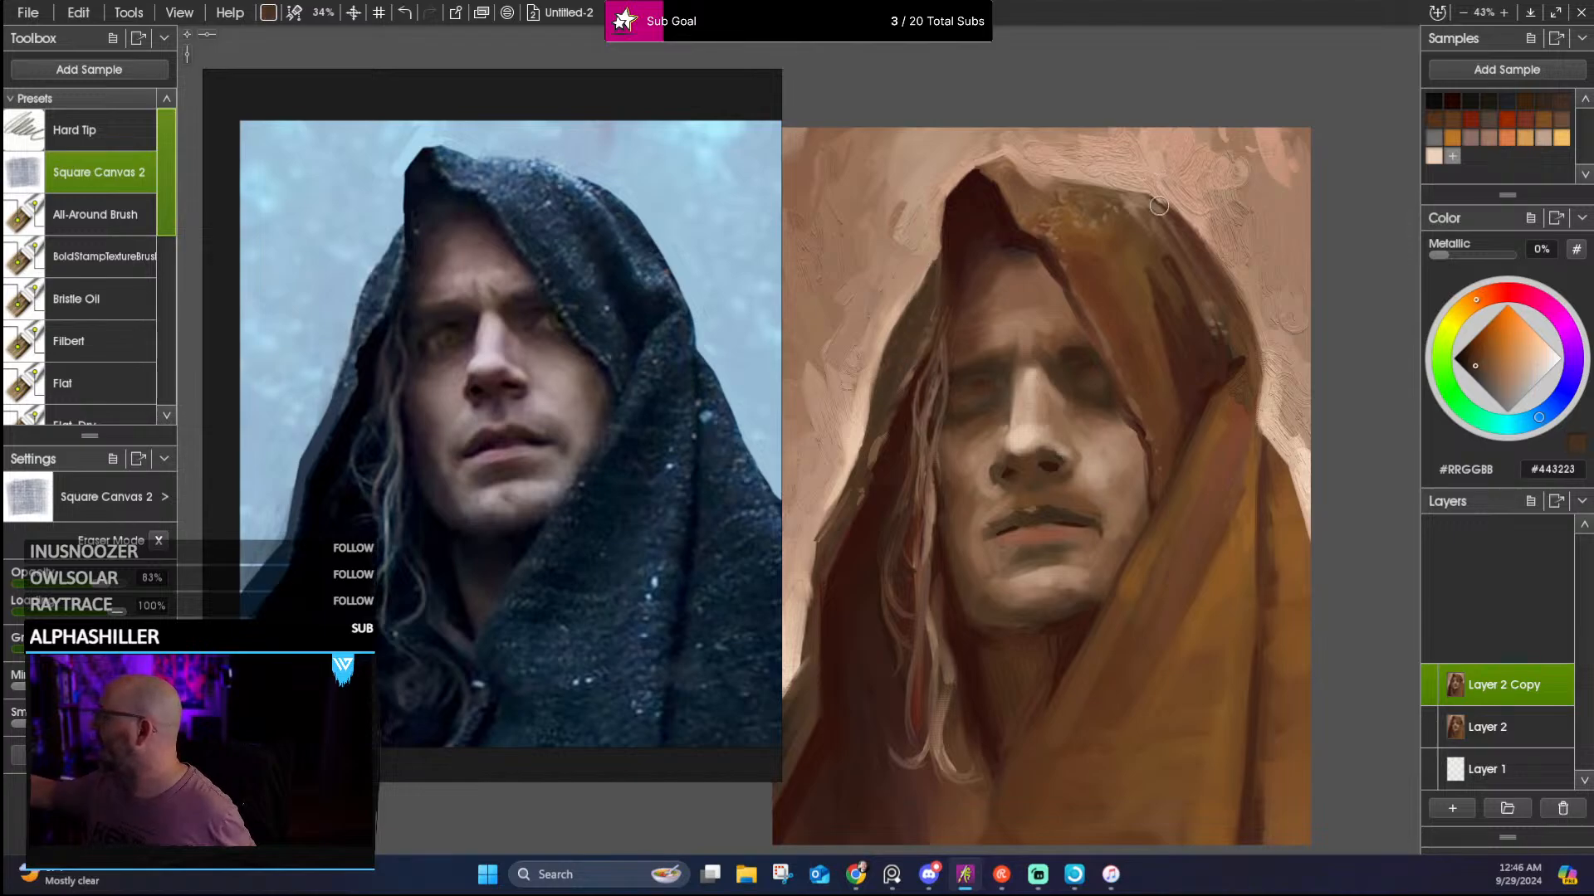
alt+click(1170, 340)
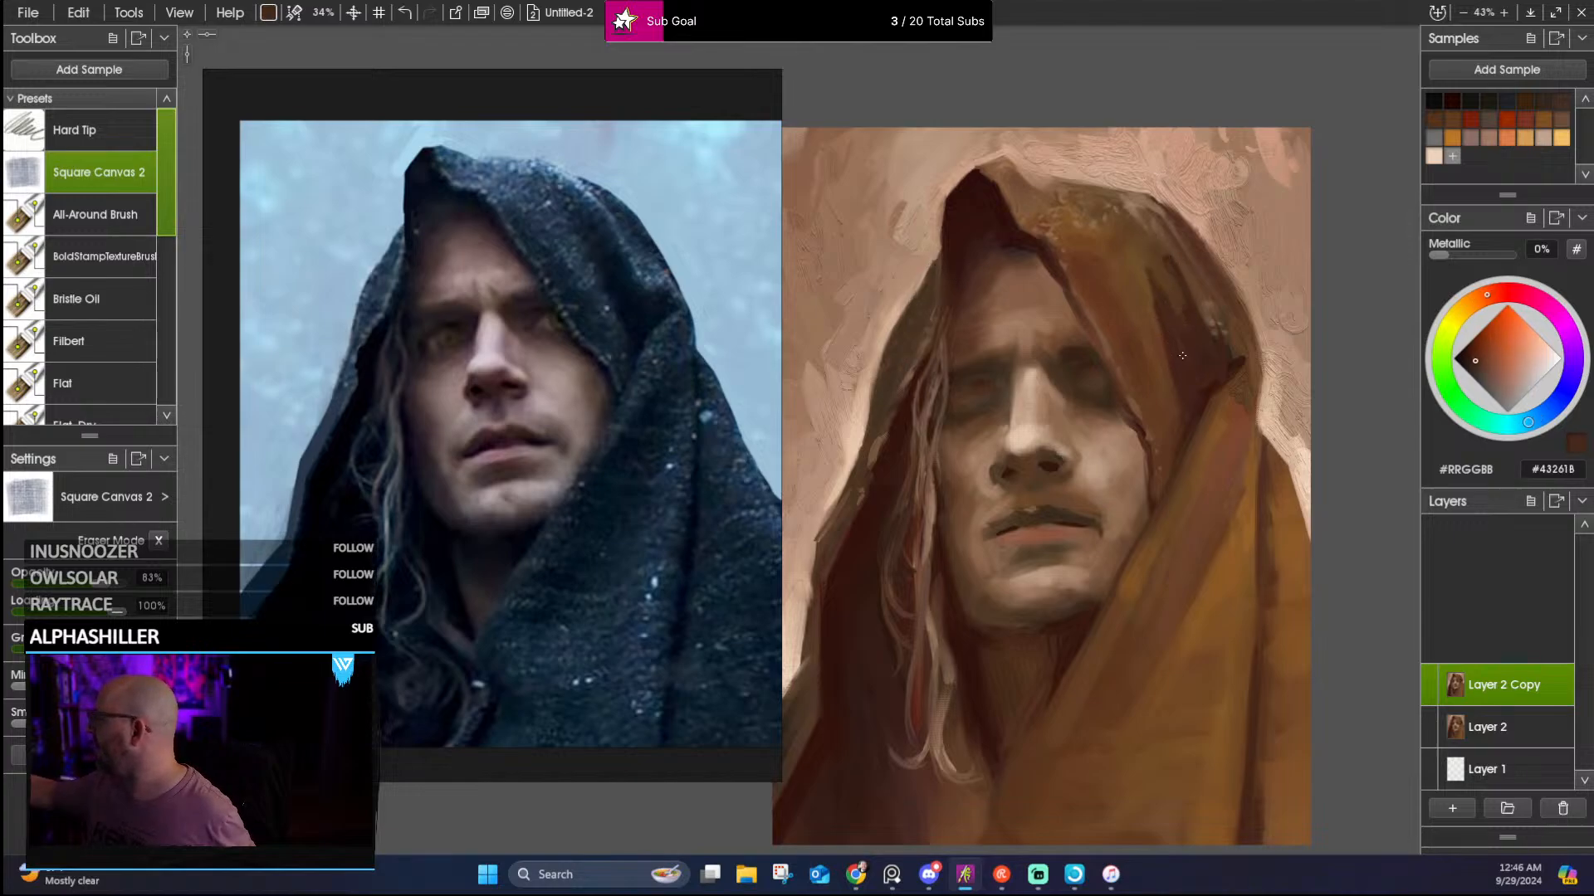
alt+click(1182, 355)
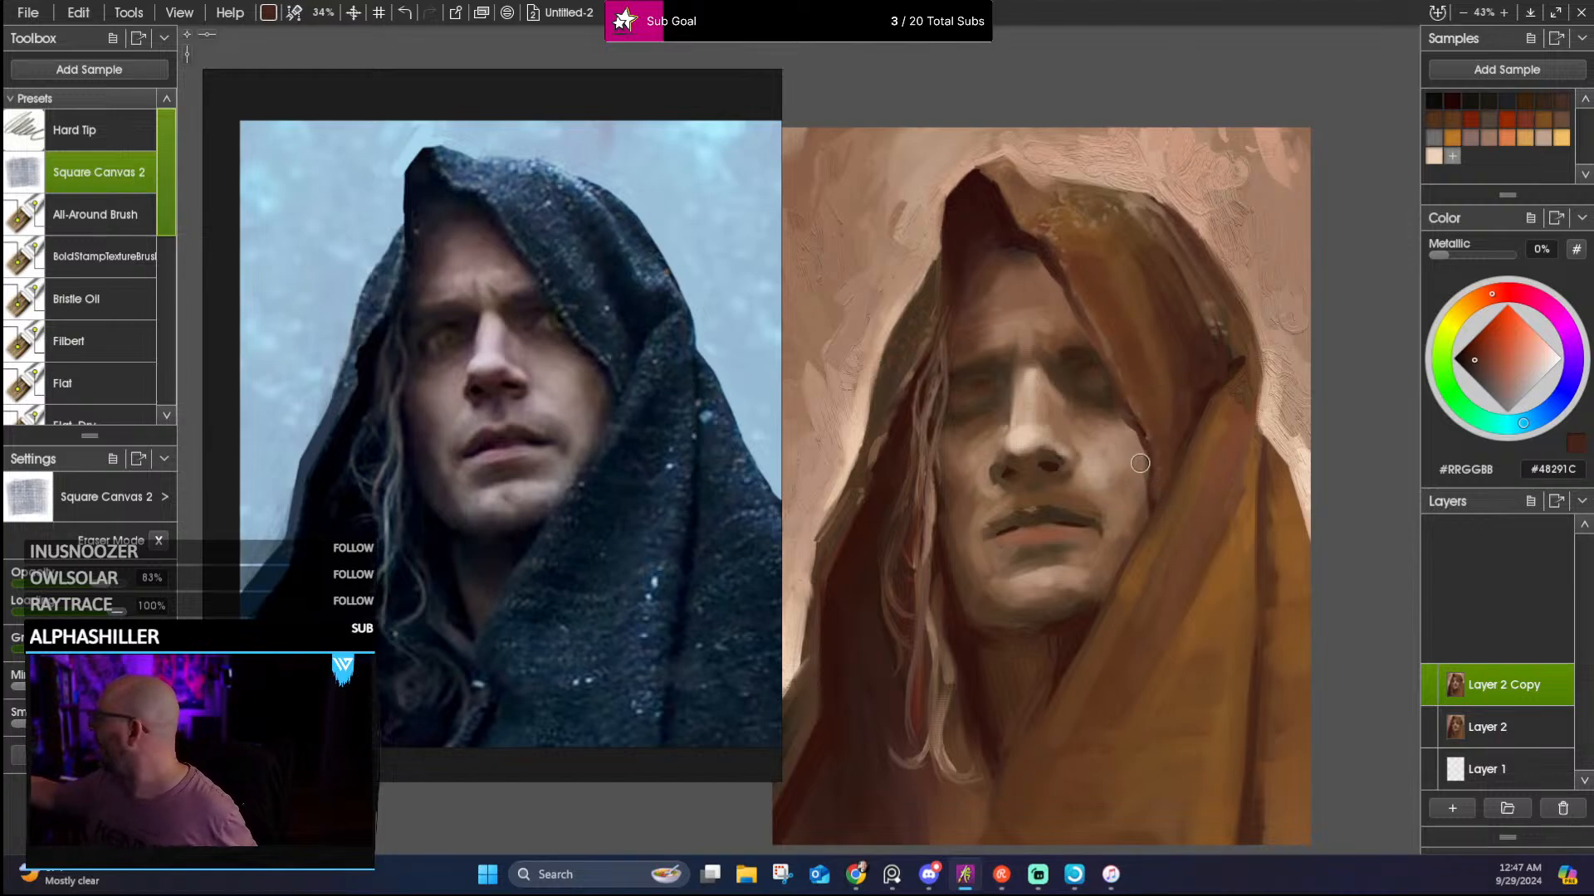
Shade the hood-side cheek and both eye sockets with sampled #62452E, #402F21, #362618 and #543C2B
alt+click(1140, 489)
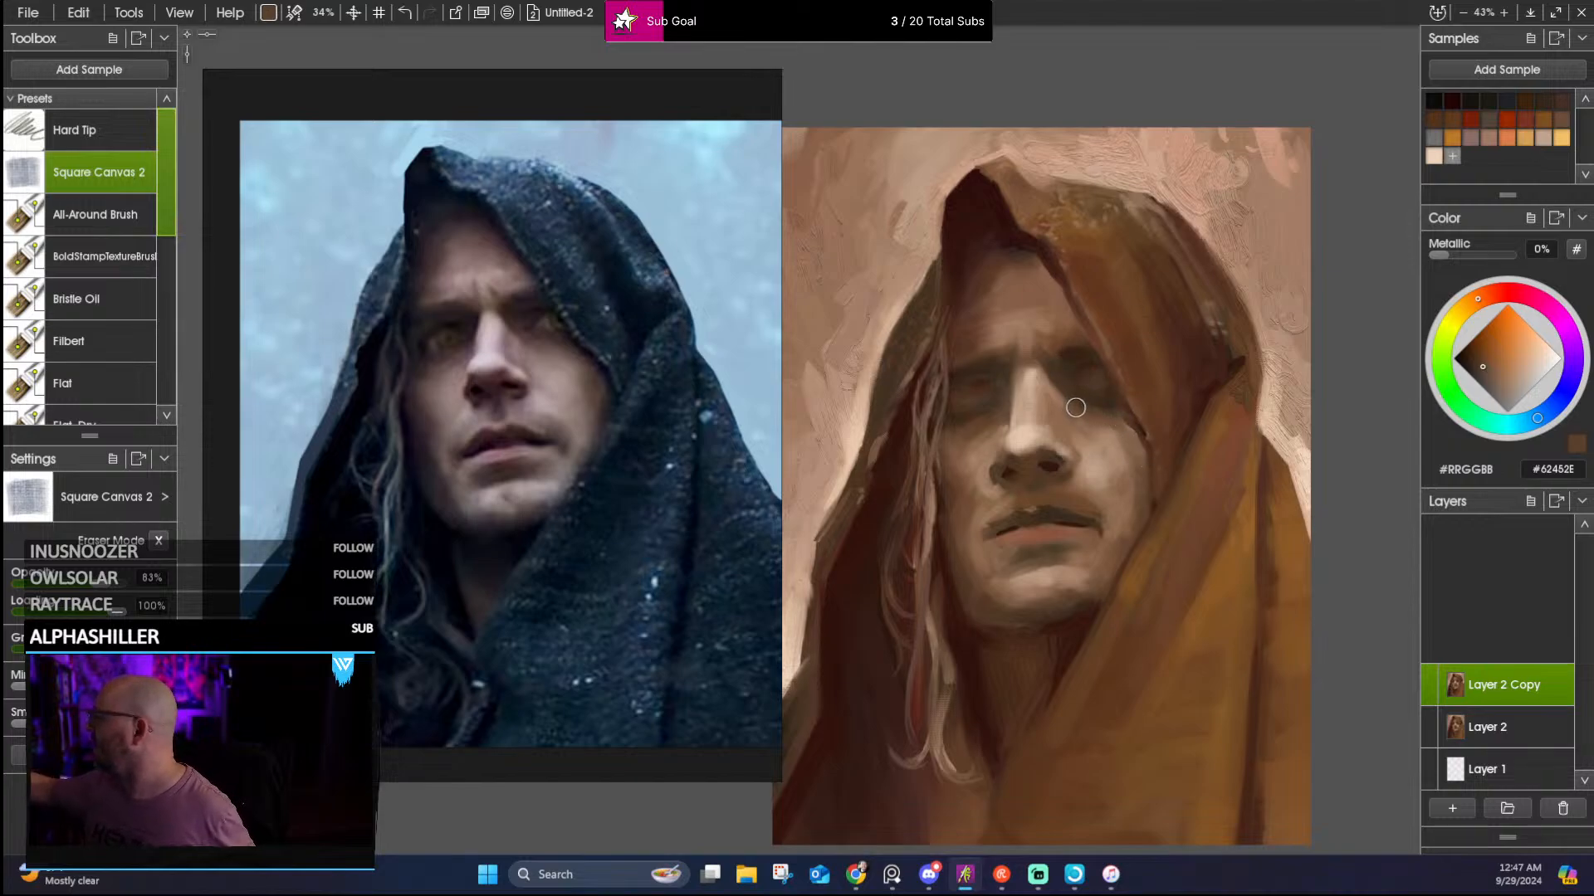
alt+click(1059, 361)
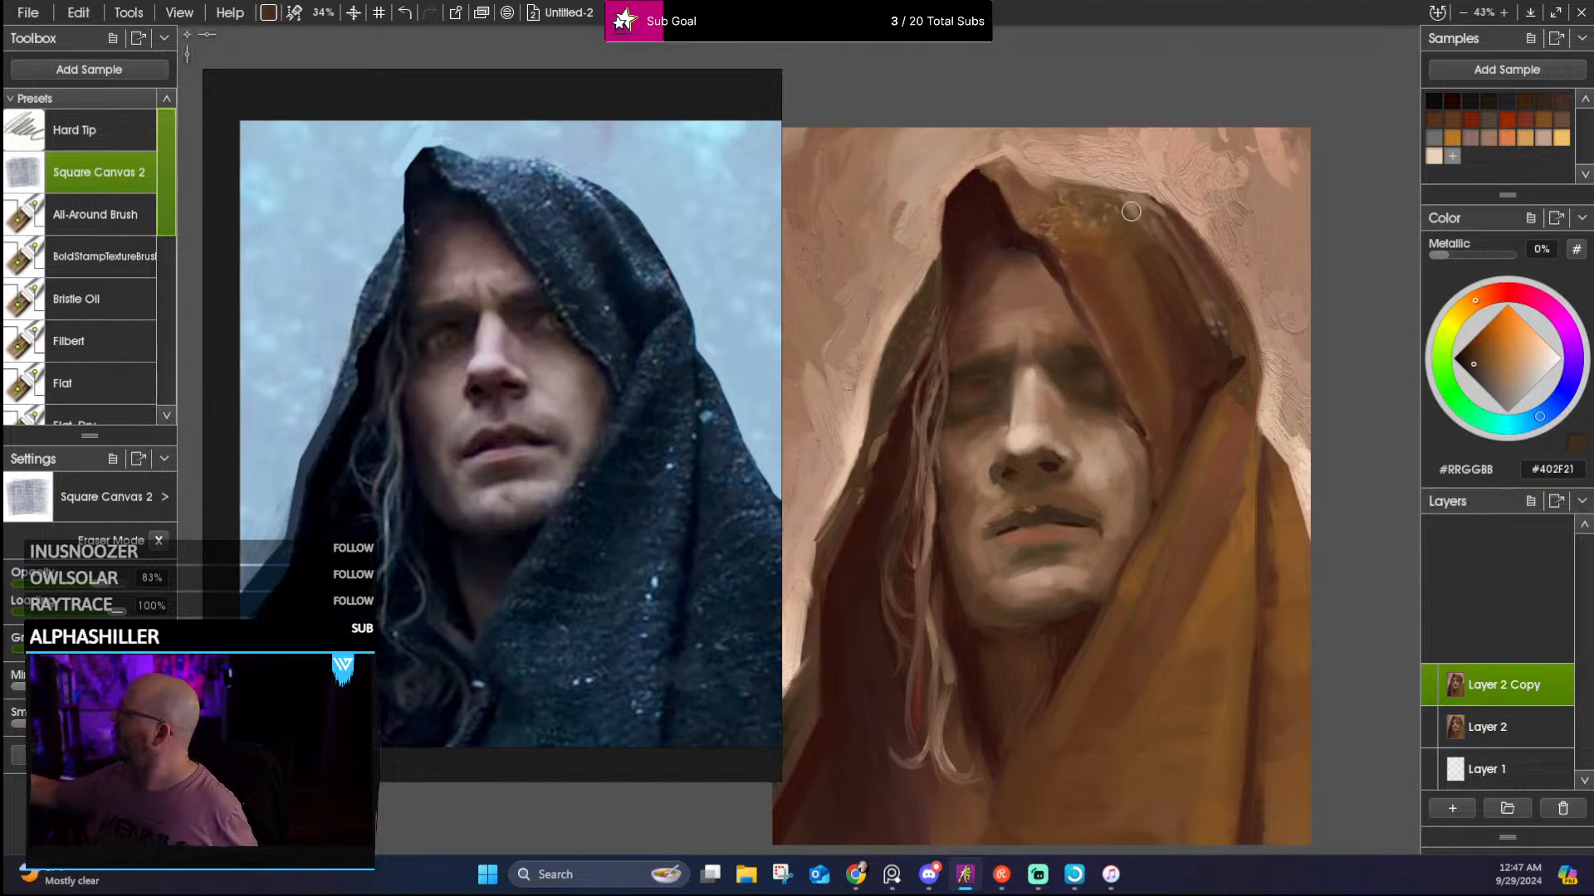
alt+click(967, 419)
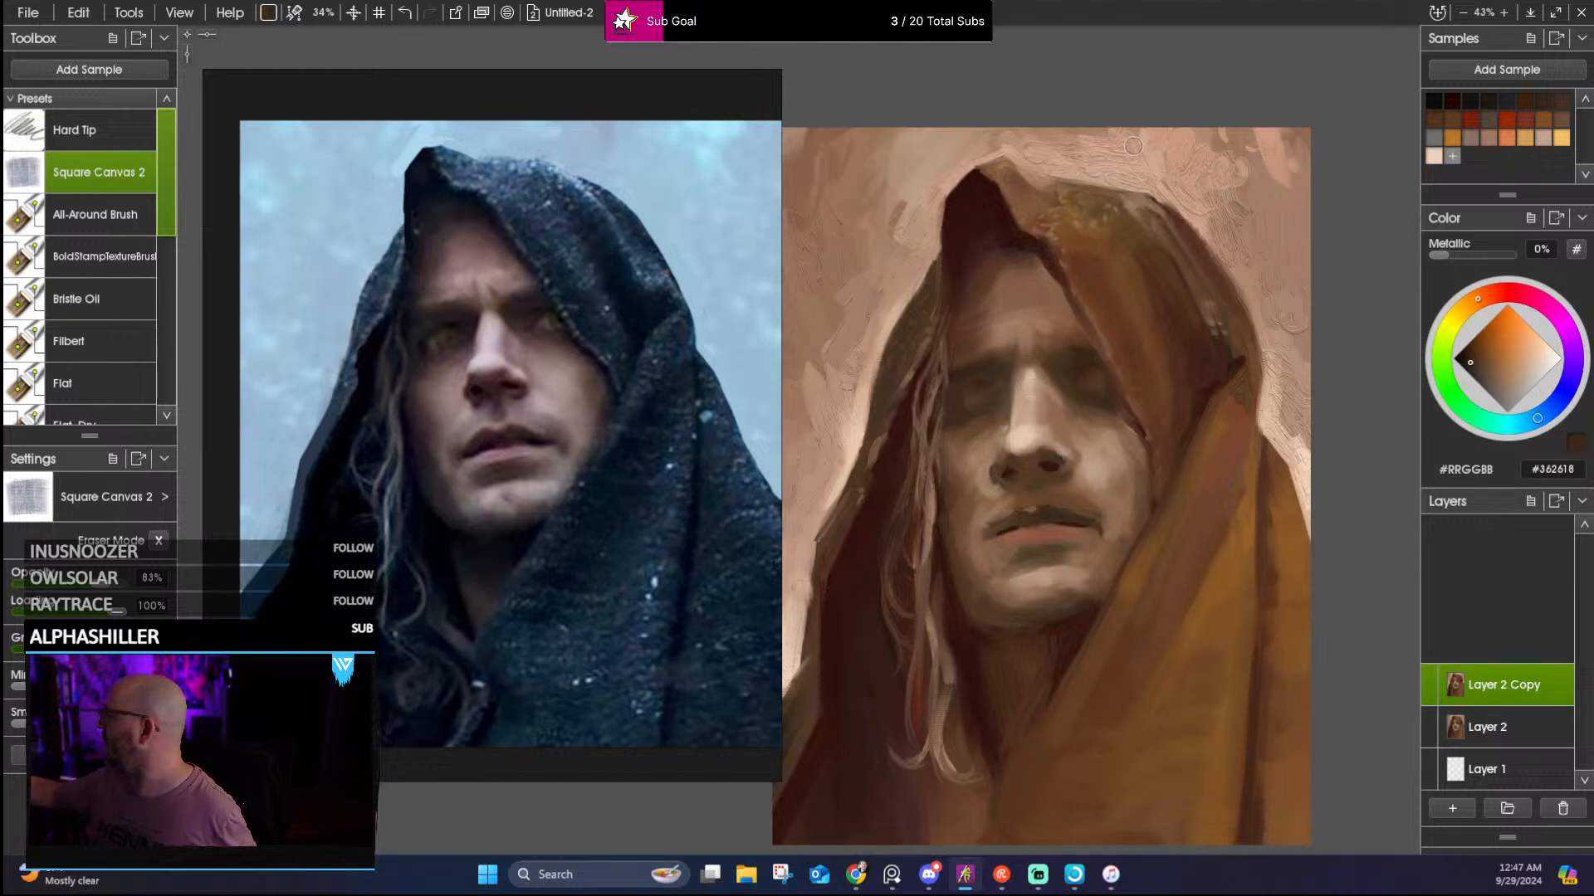
alt+click(972, 399)
alt+click(972, 399)
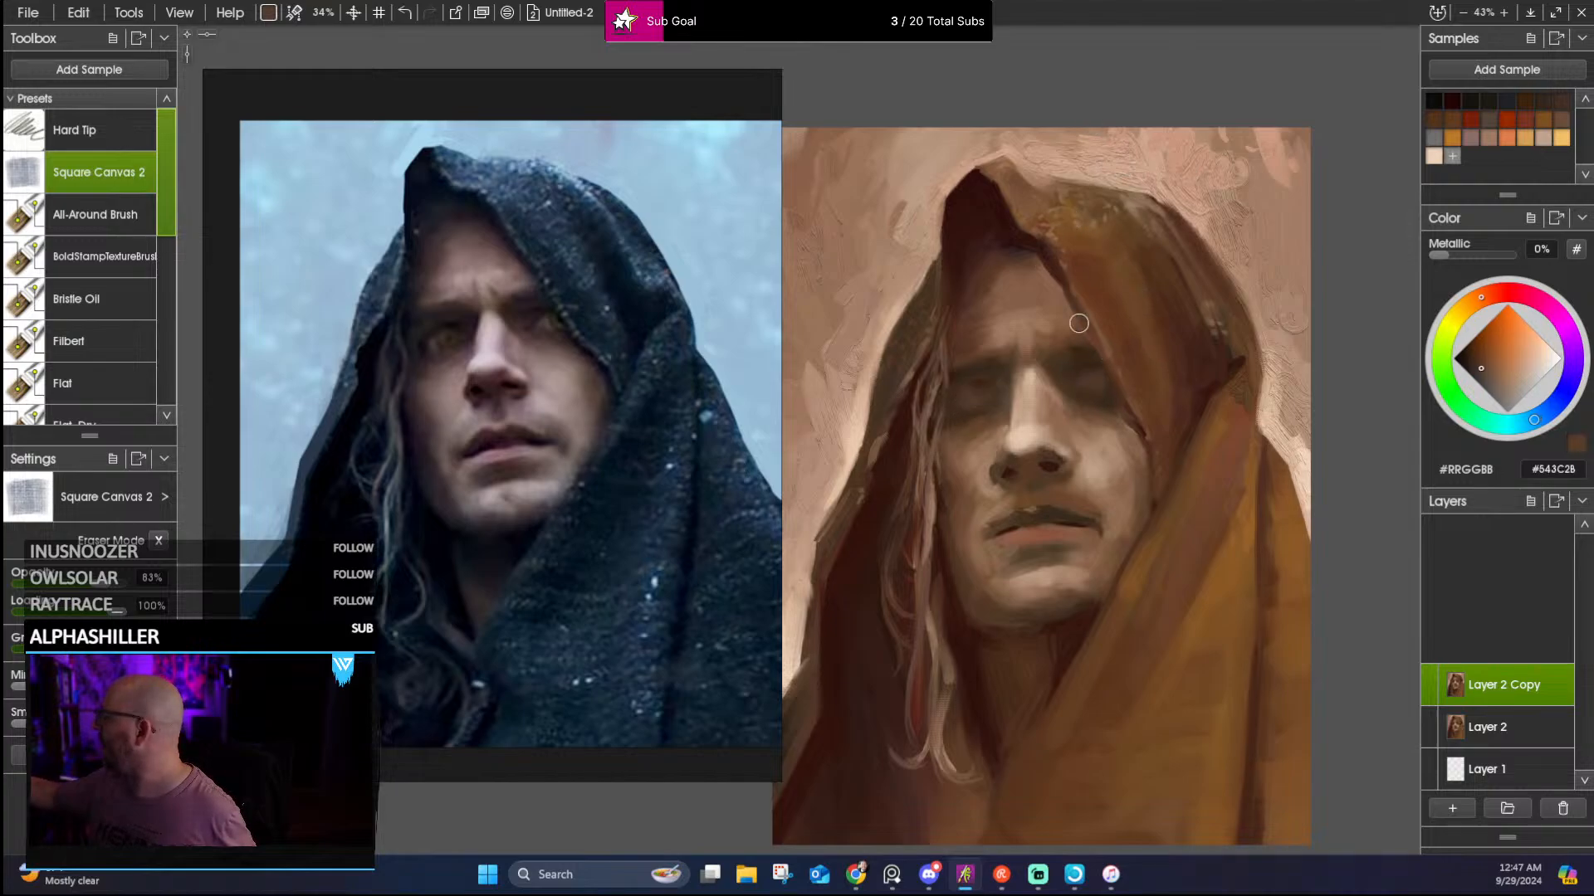
Refine the shading around the painted nose and nostrils with skin and dark brown tones sampled from the eye socket and nose
alt+click(951, 377)
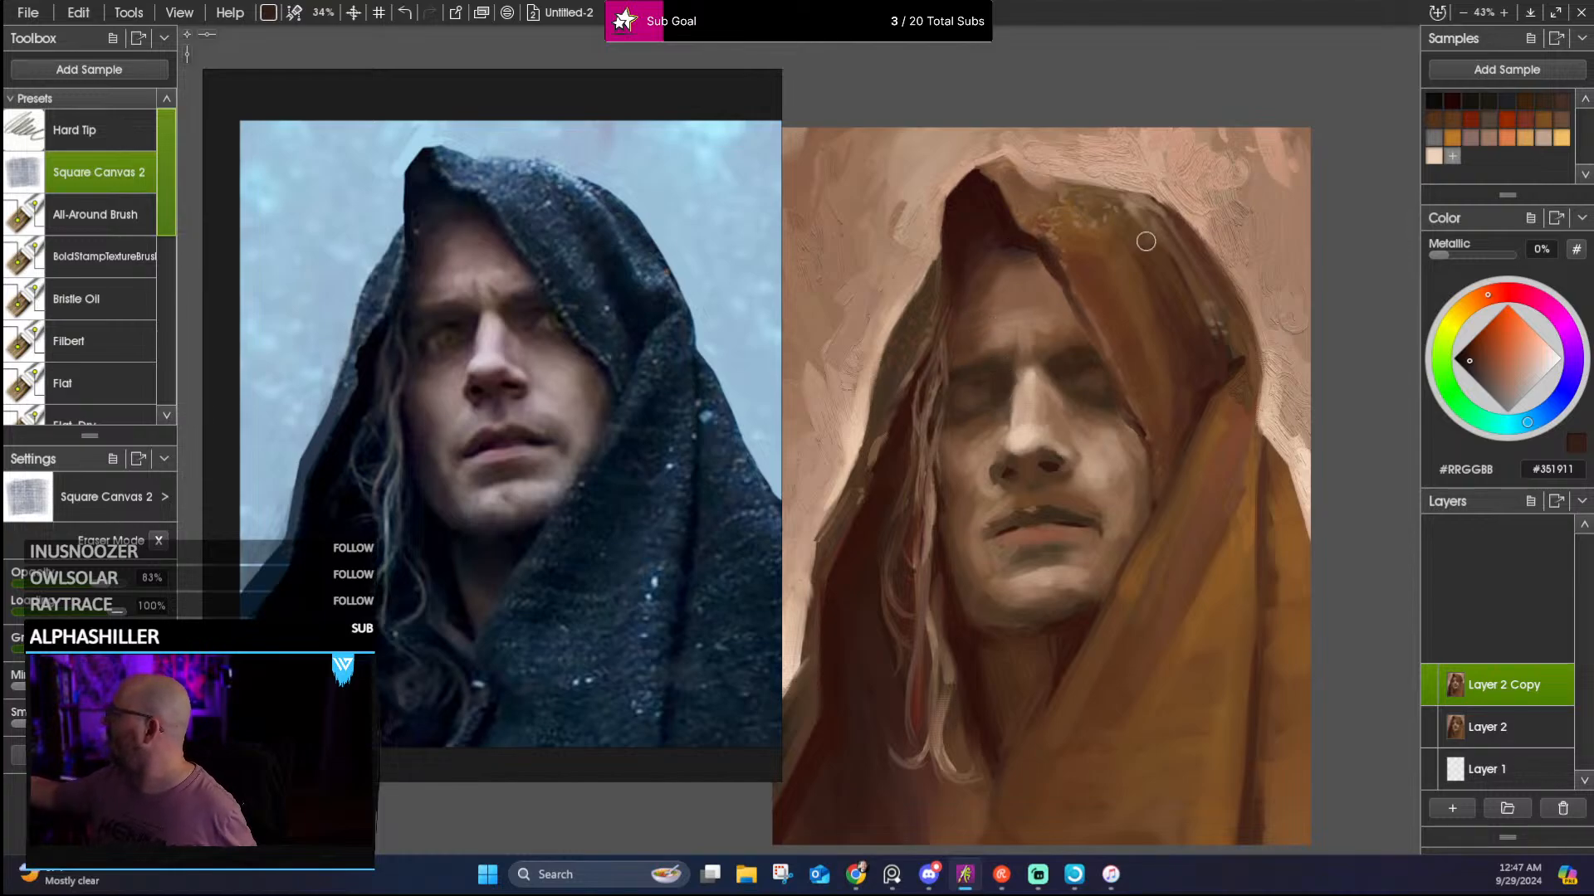
alt+click(1021, 372)
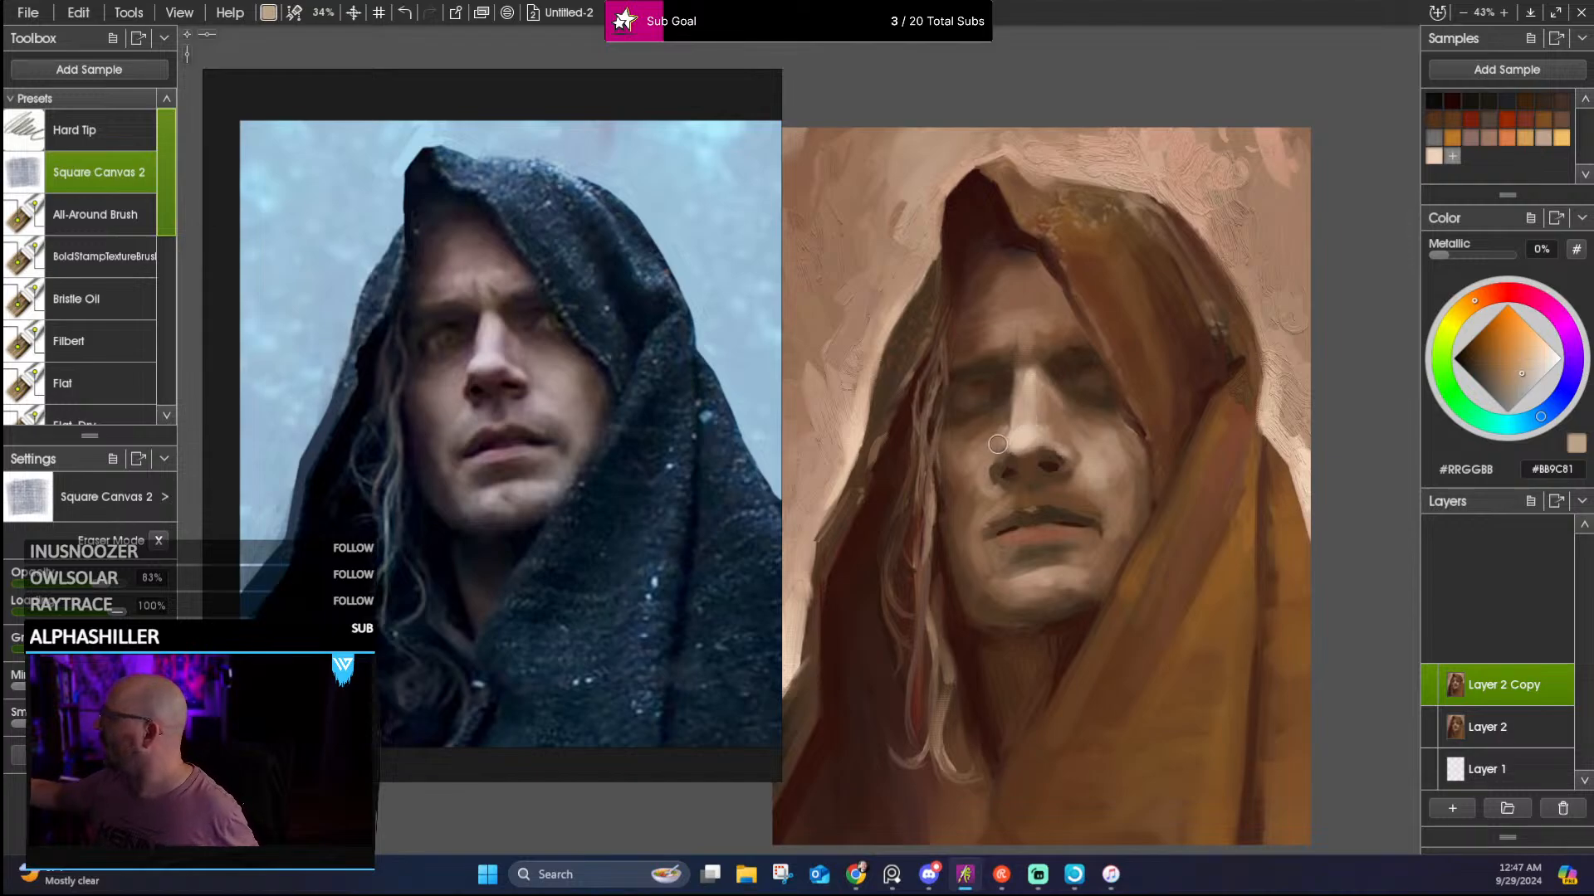
alt+click(1009, 465)
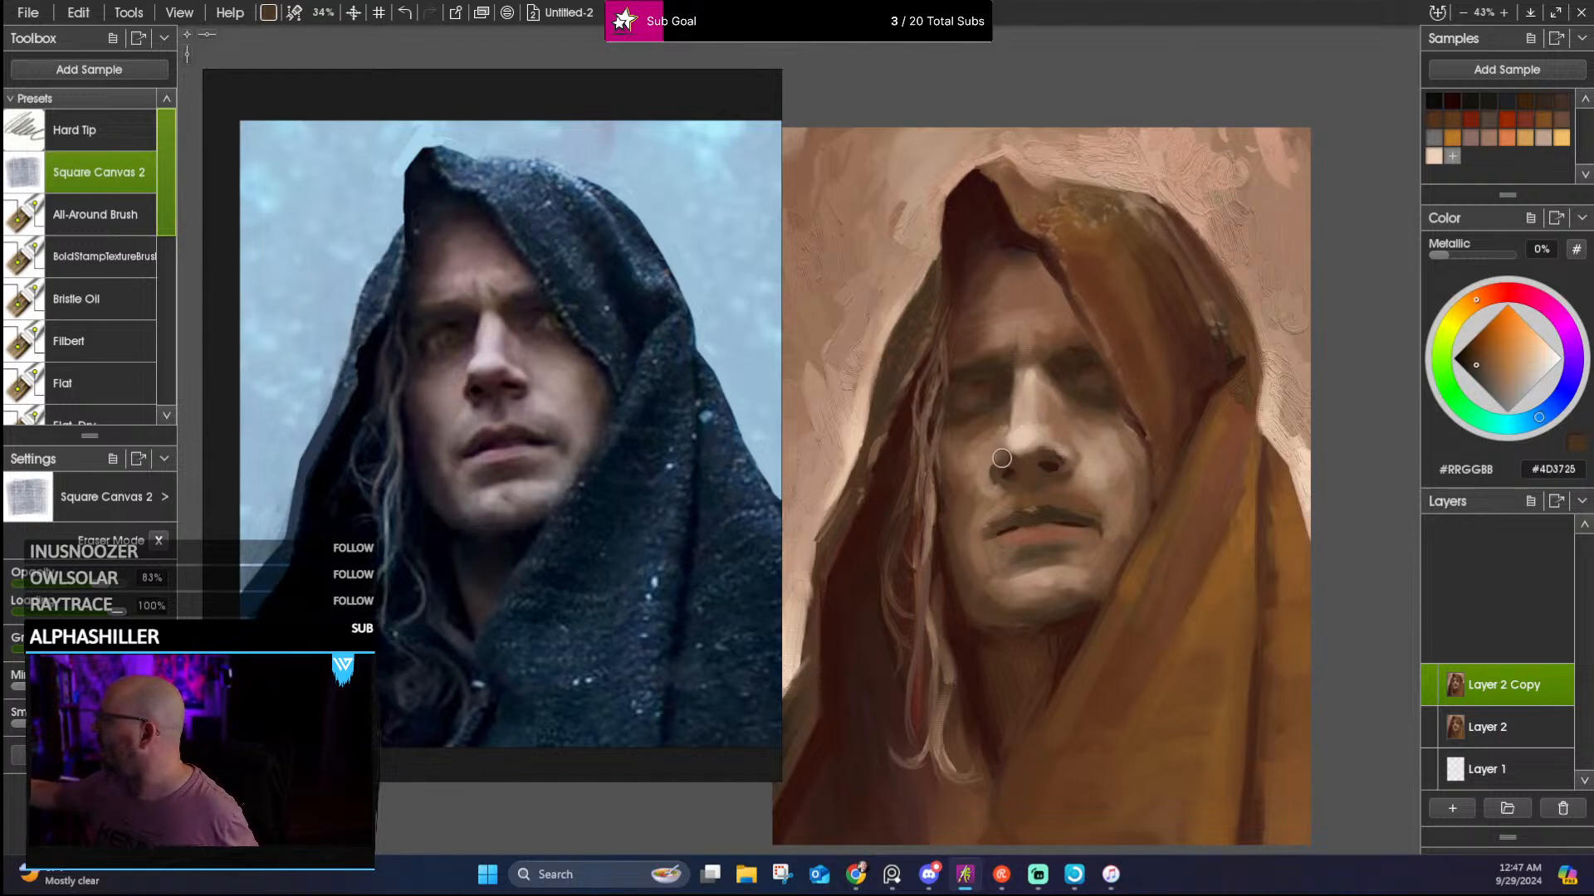
alt+click(1003, 469)
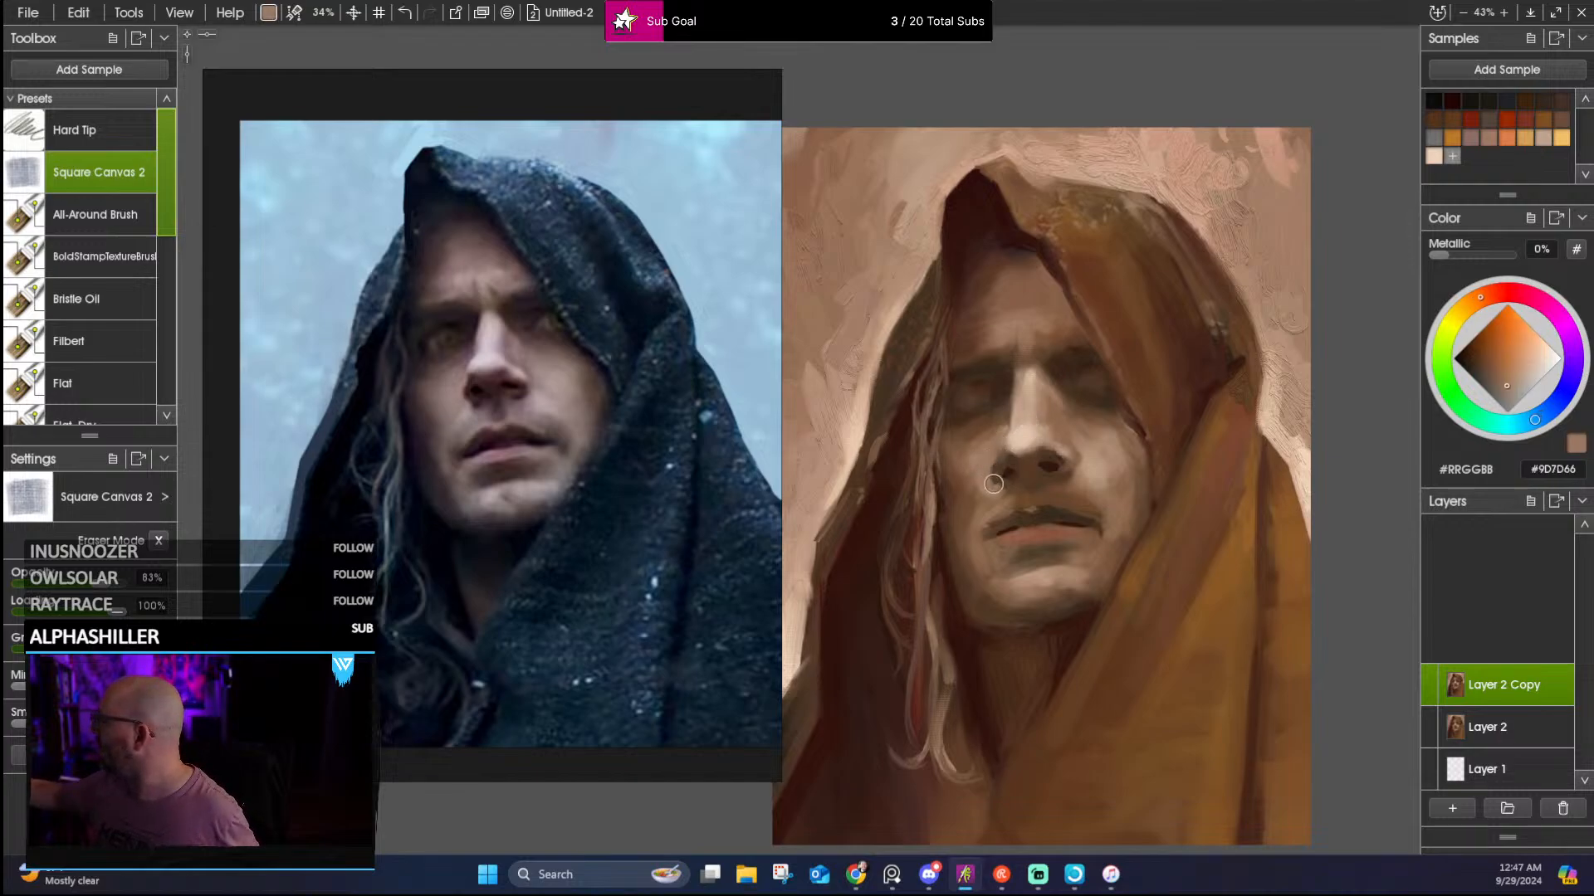
alt+click(1002, 477)
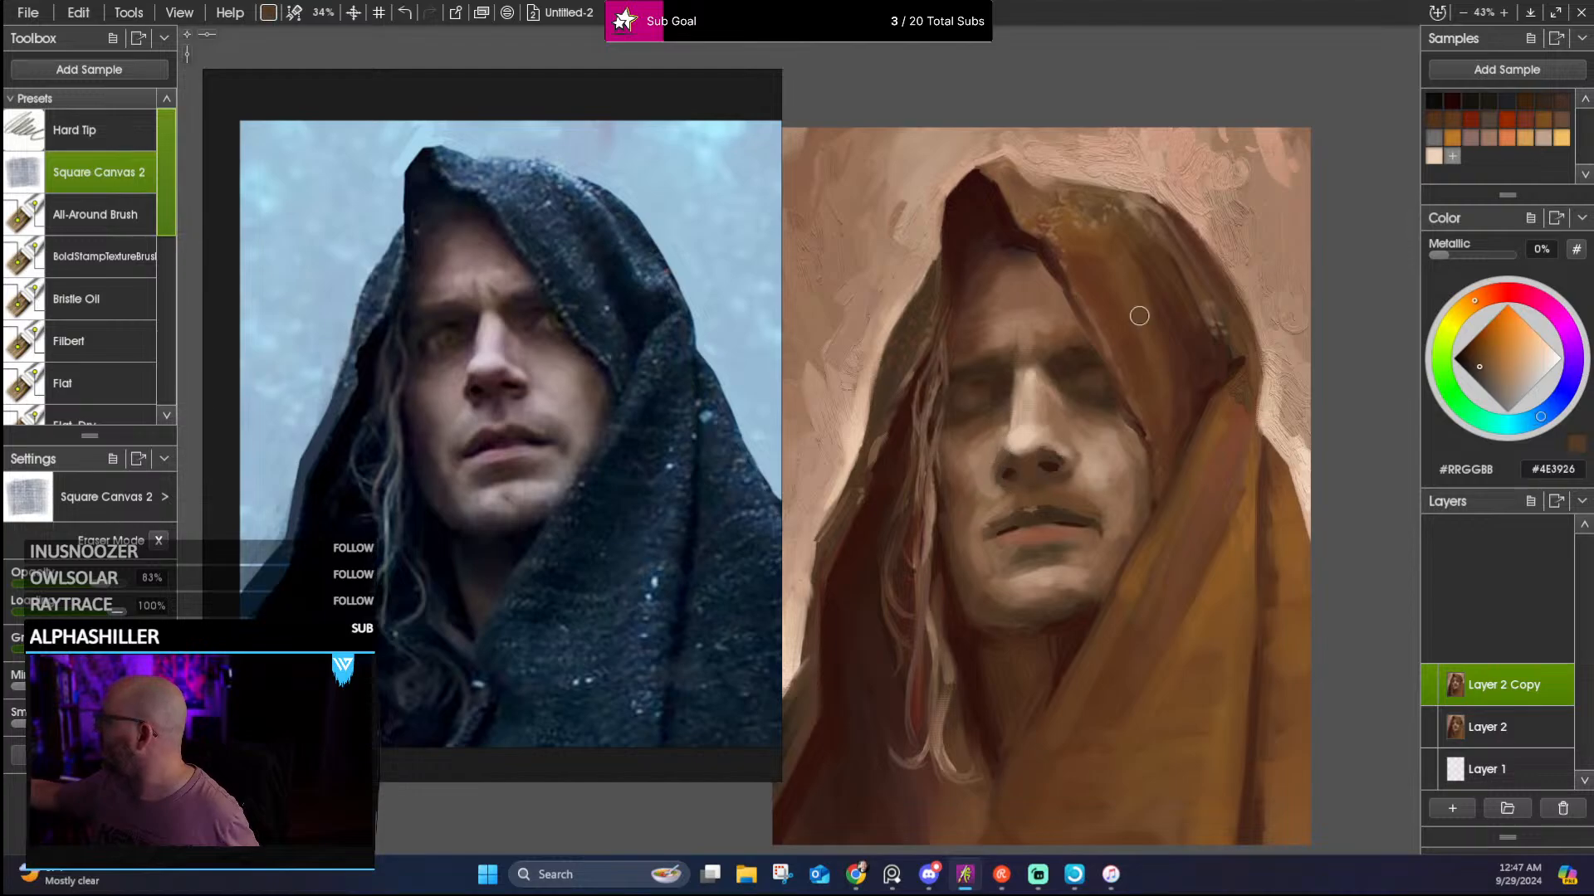
alt+click(1064, 462)
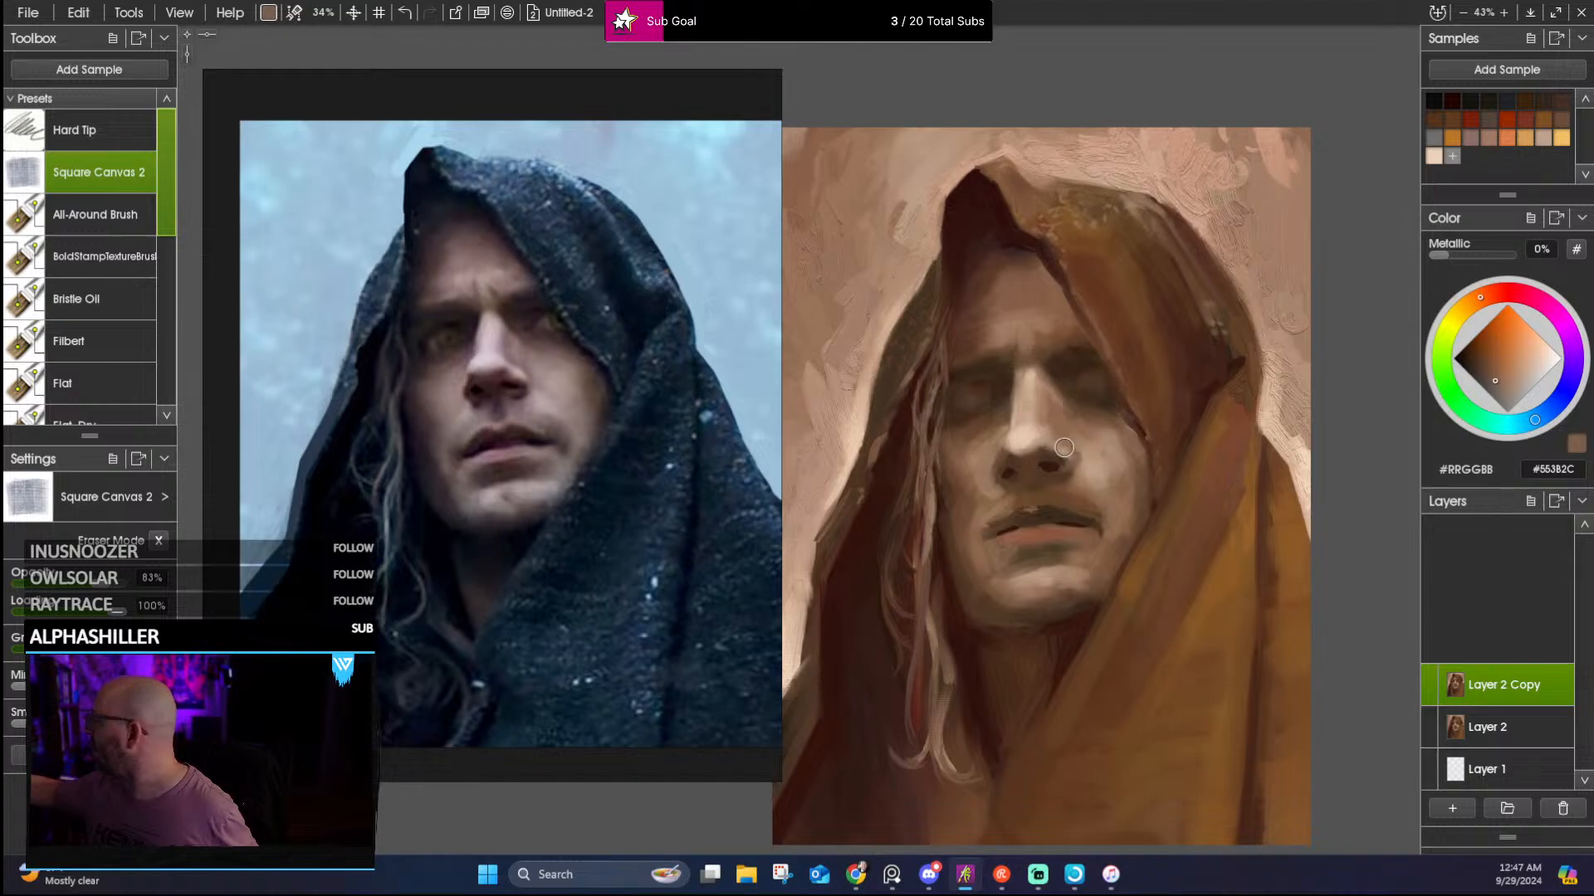
alt+click(1063, 449)
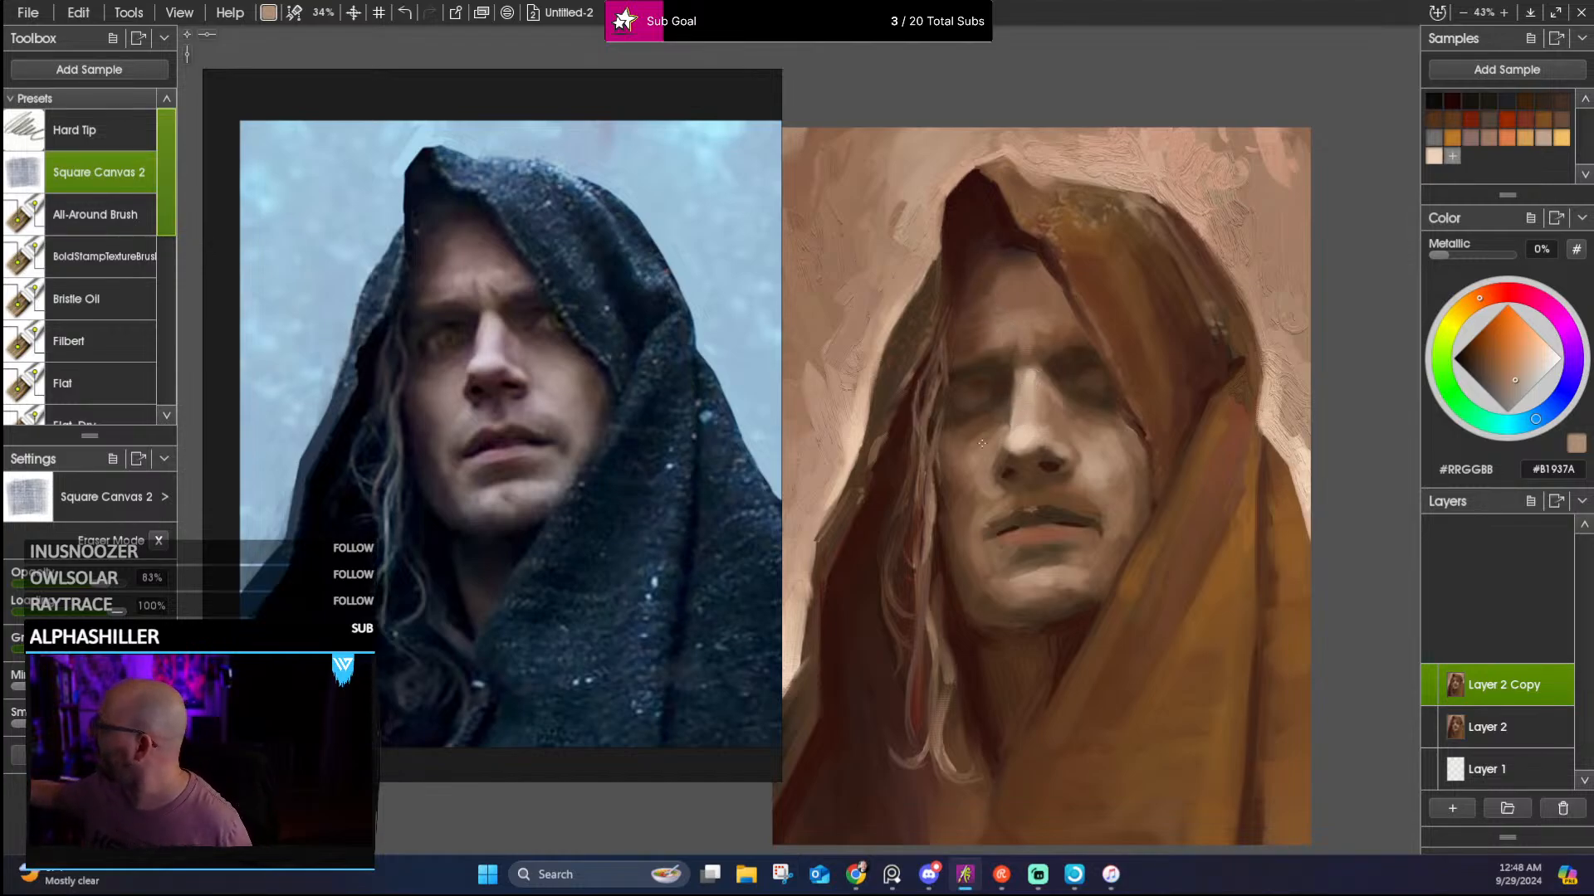
Blend the cheek and under-eye area beside the hair strands with mid and light skin tones sampled from the face
alt+click(982, 443)
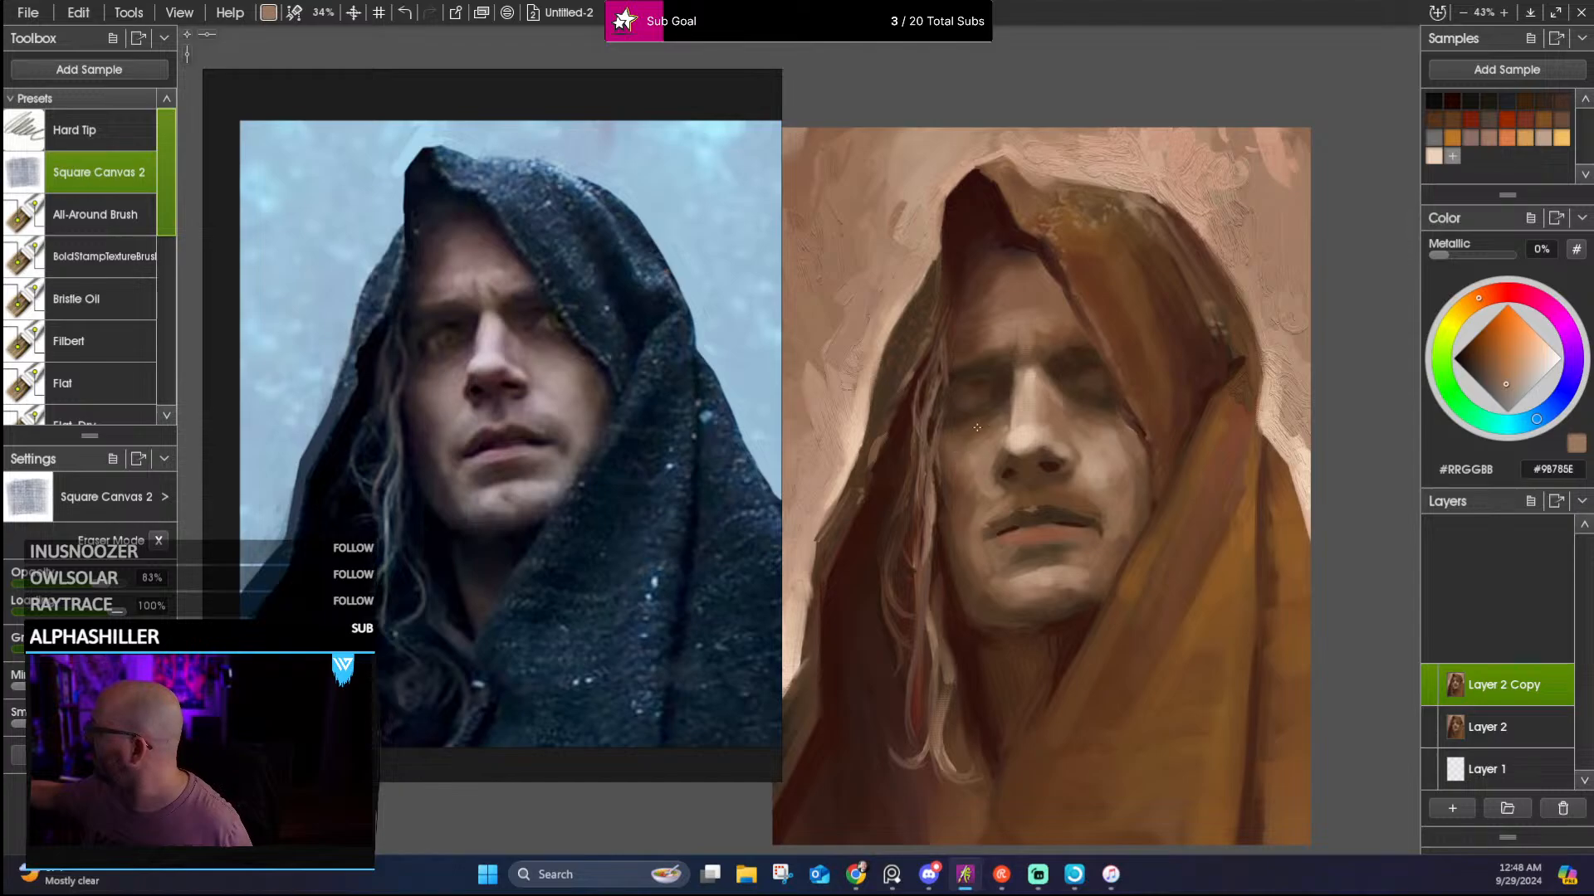
alt+click(977, 427)
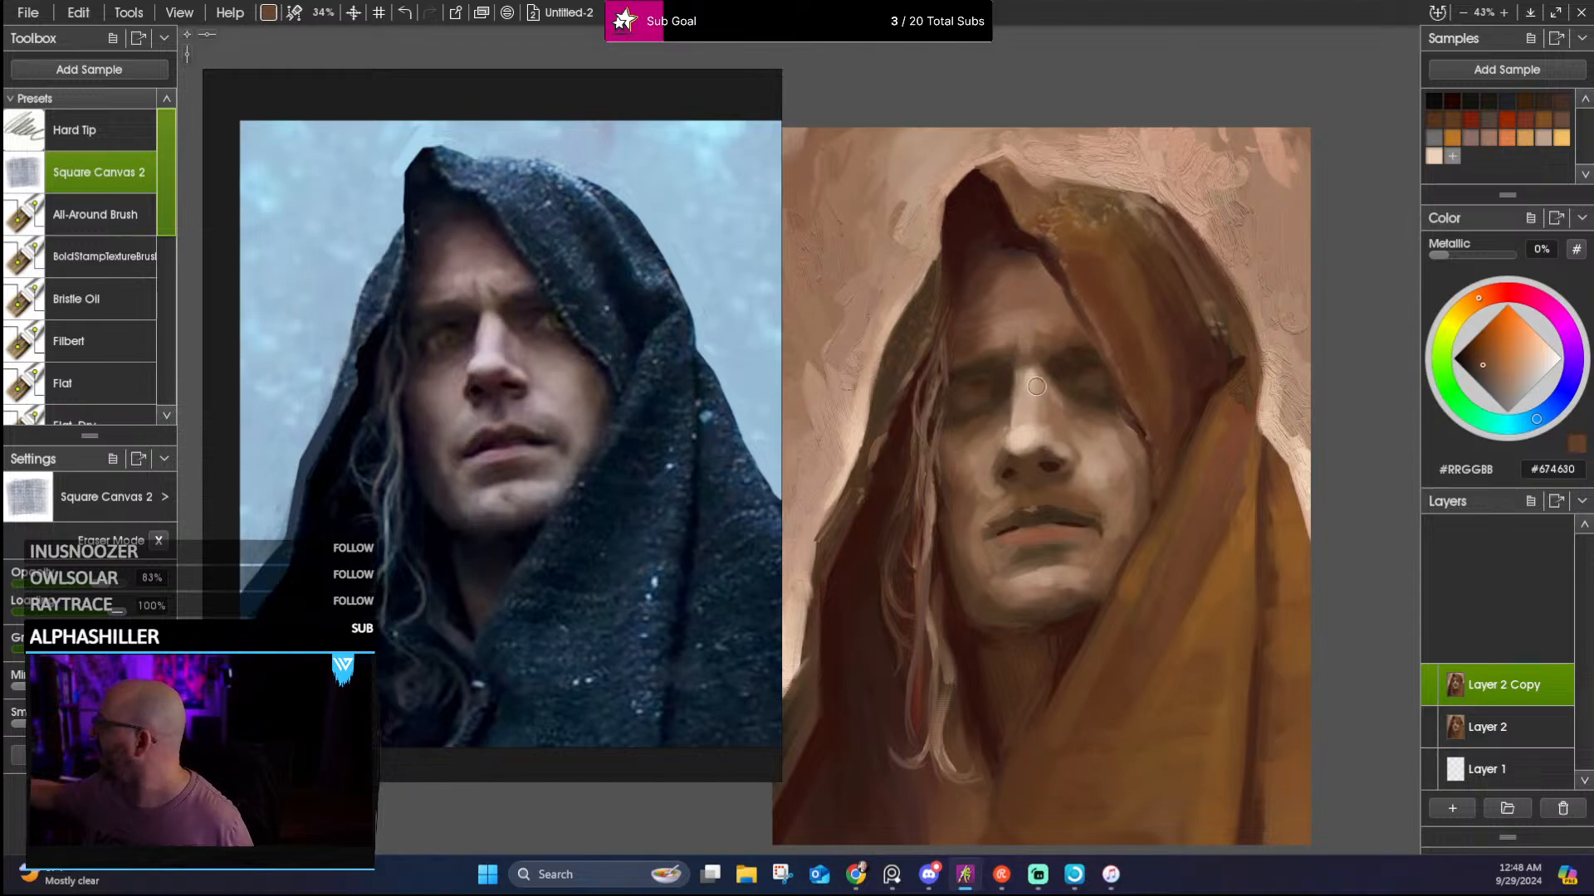
alt+click(1020, 434)
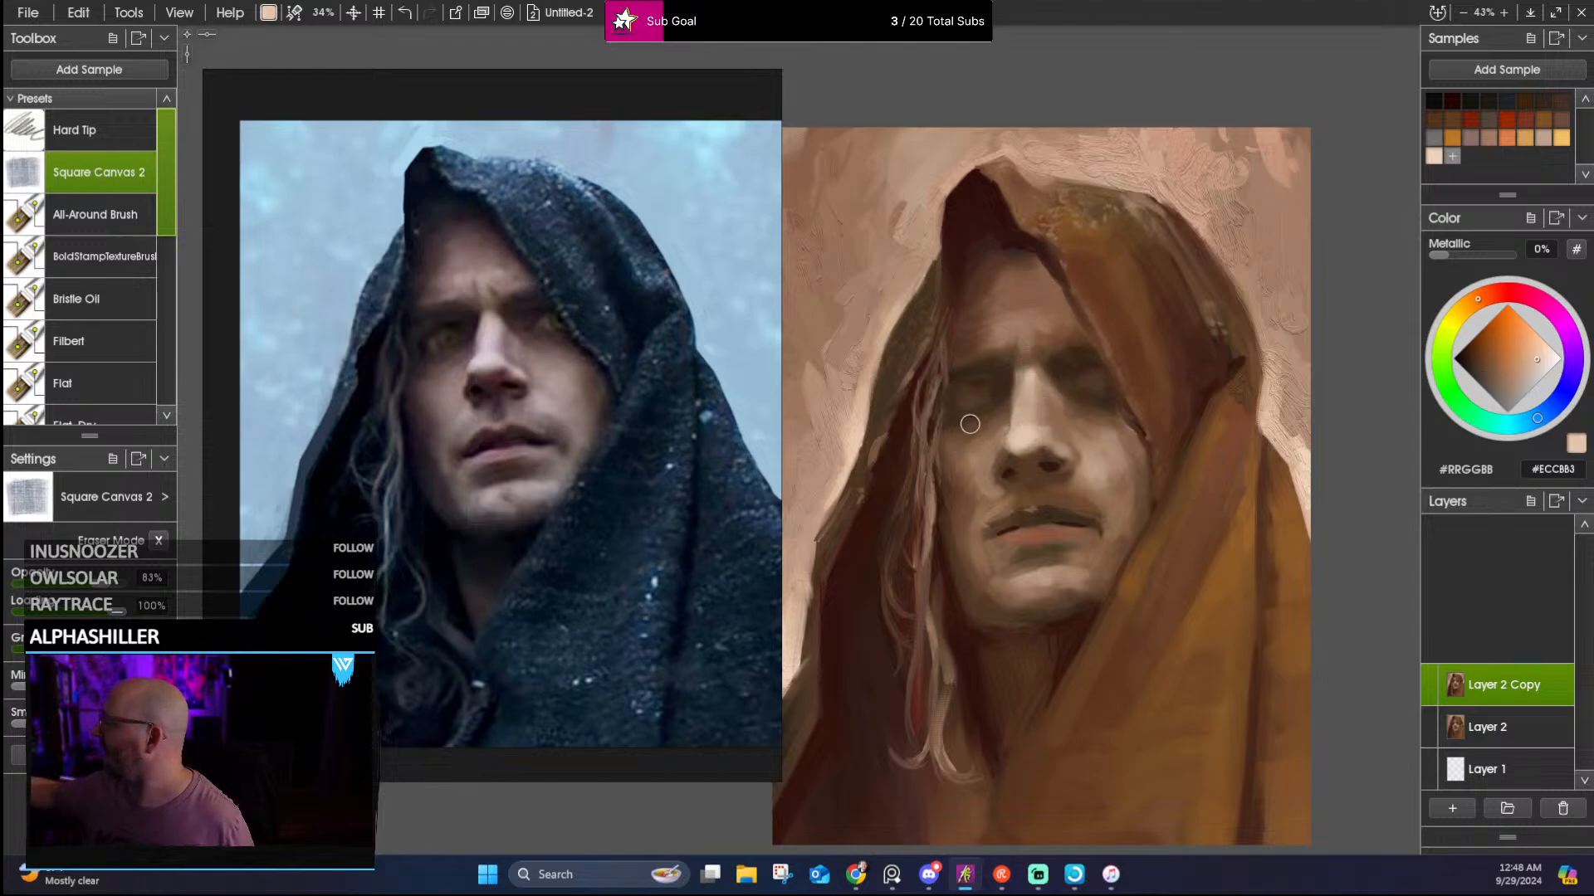
alt+click(978, 448)
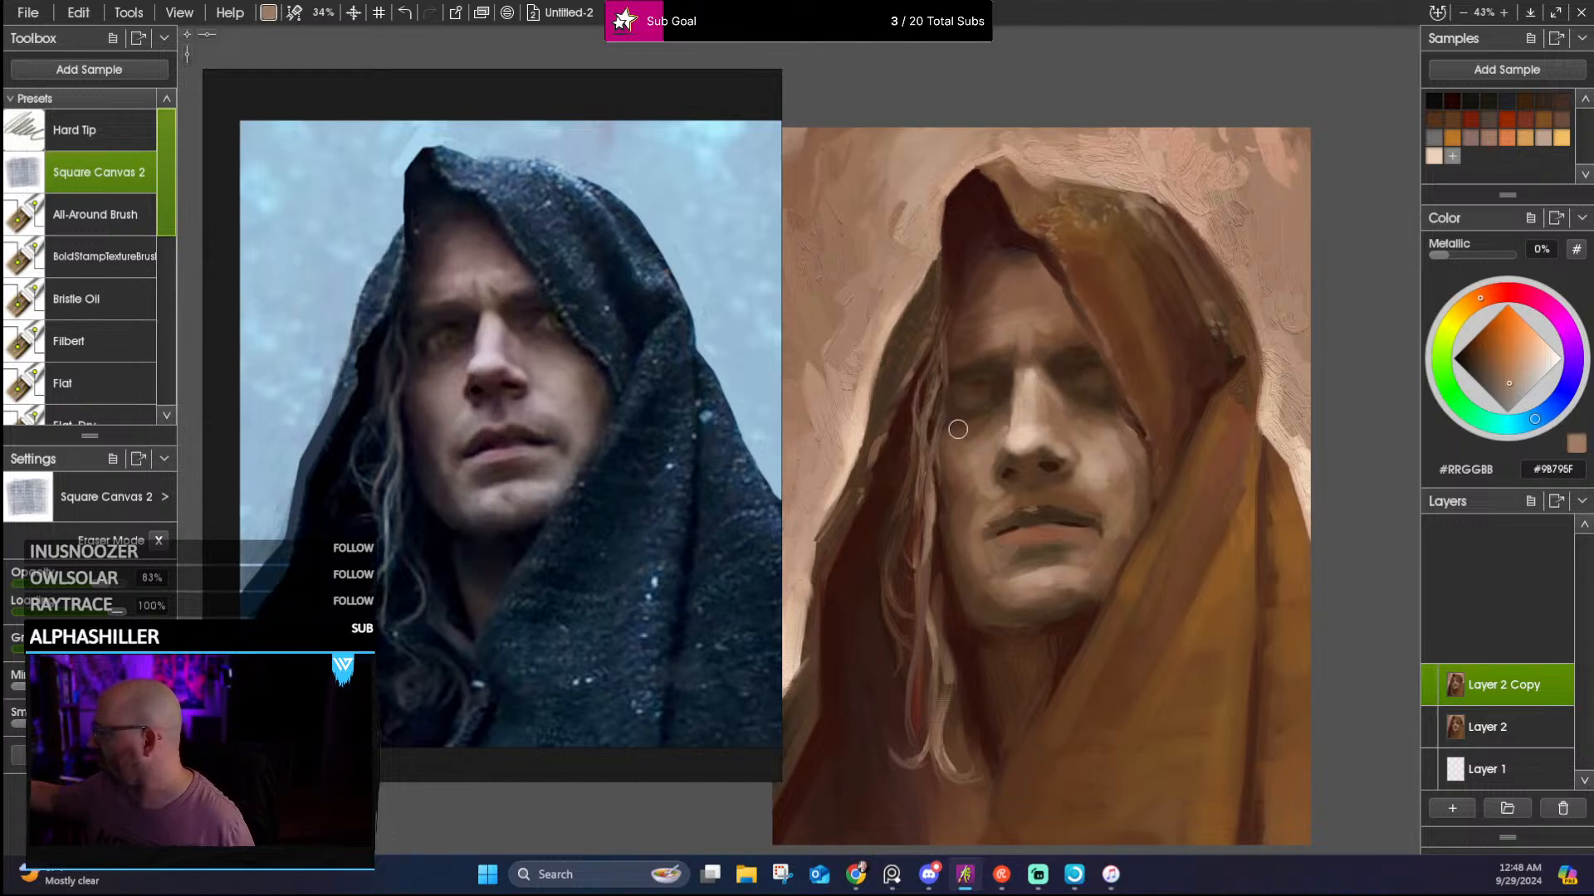
alt+click(951, 422)
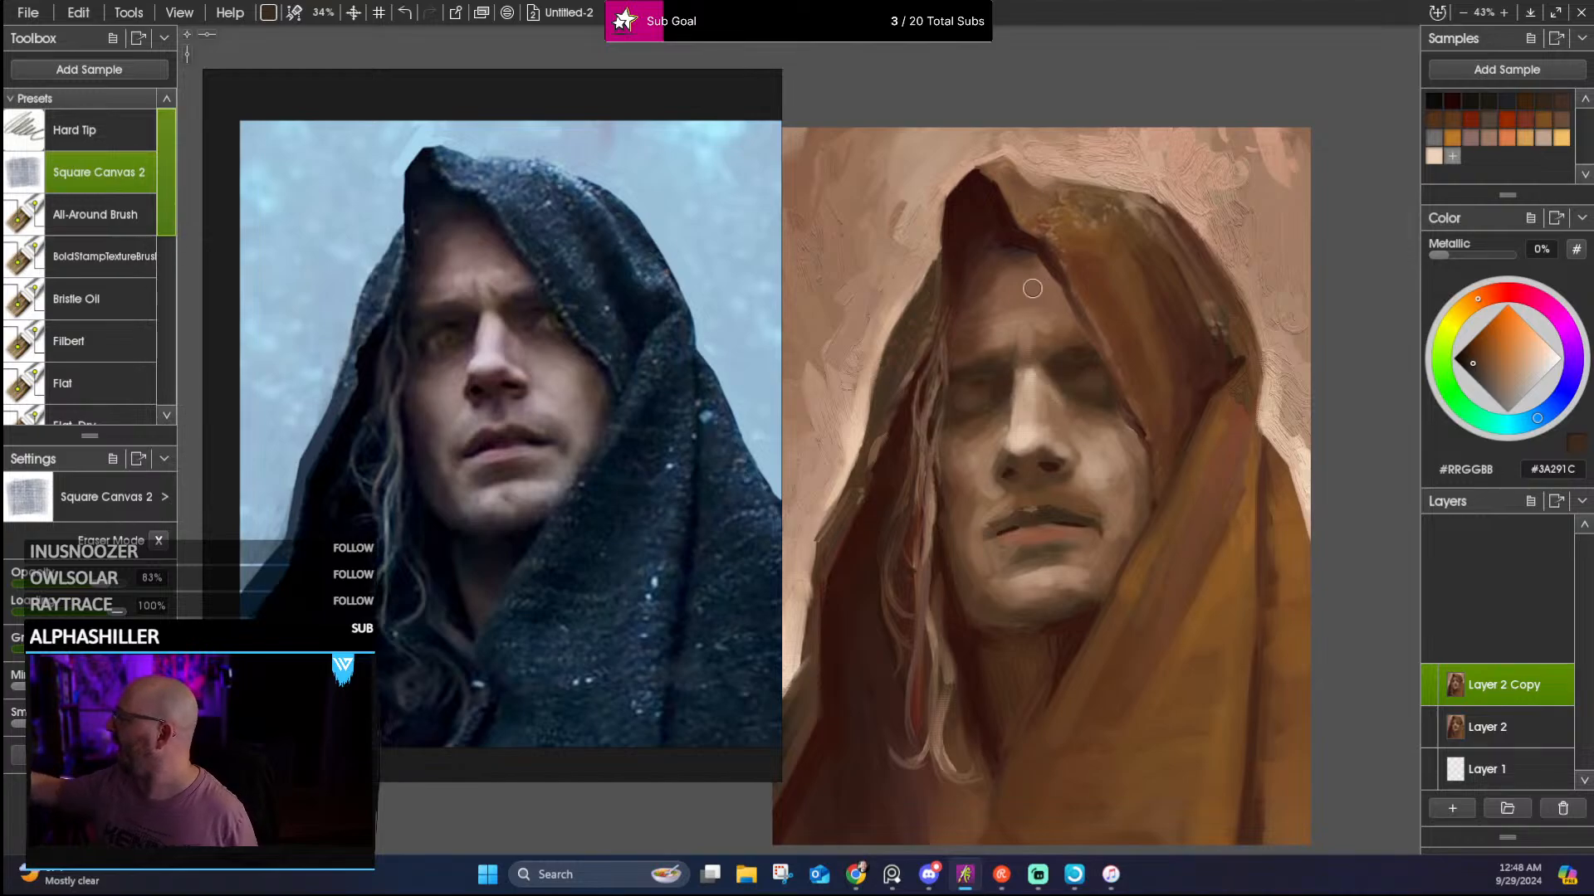
Rework the forehead and its shadow beneath the hood with browns sampled from the eye socket, forehead and hood edge
alt+click(950, 374)
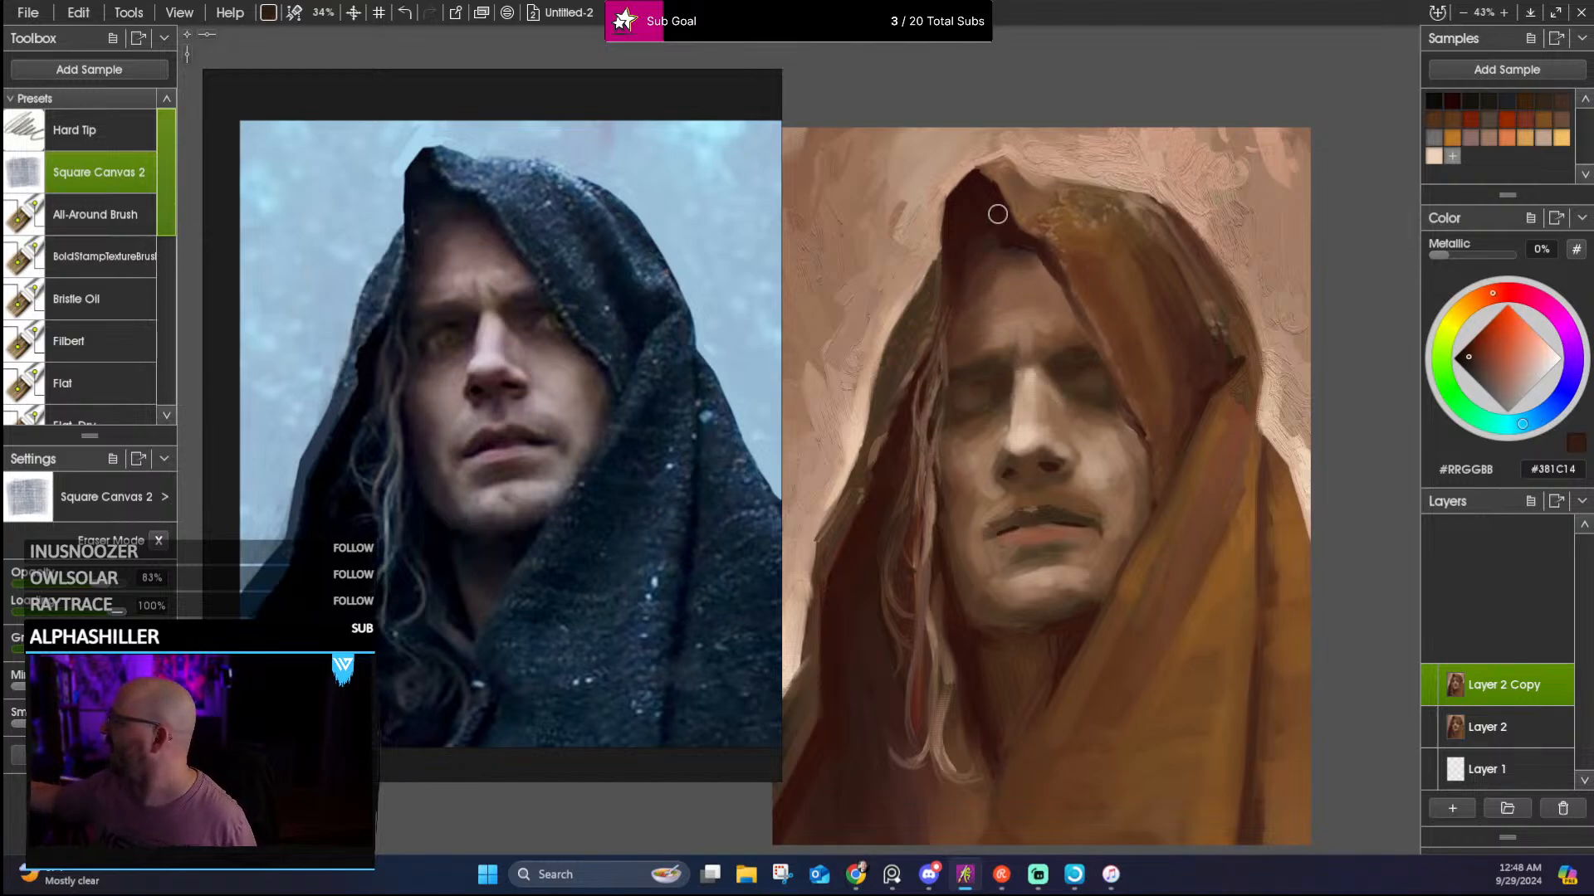
alt+click(973, 292)
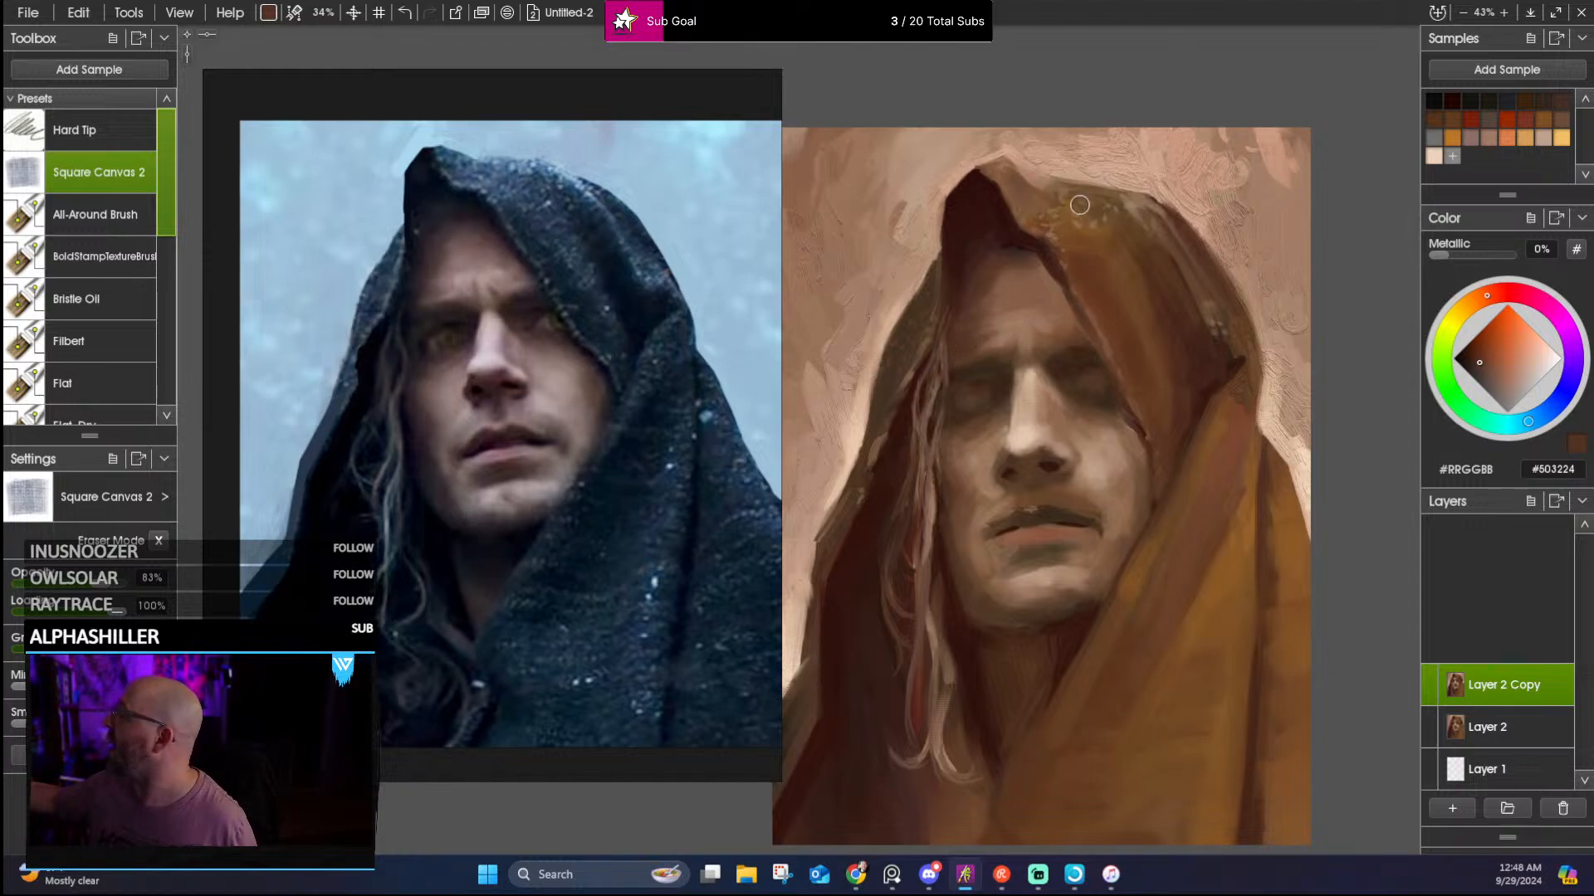
alt+click(1020, 303)
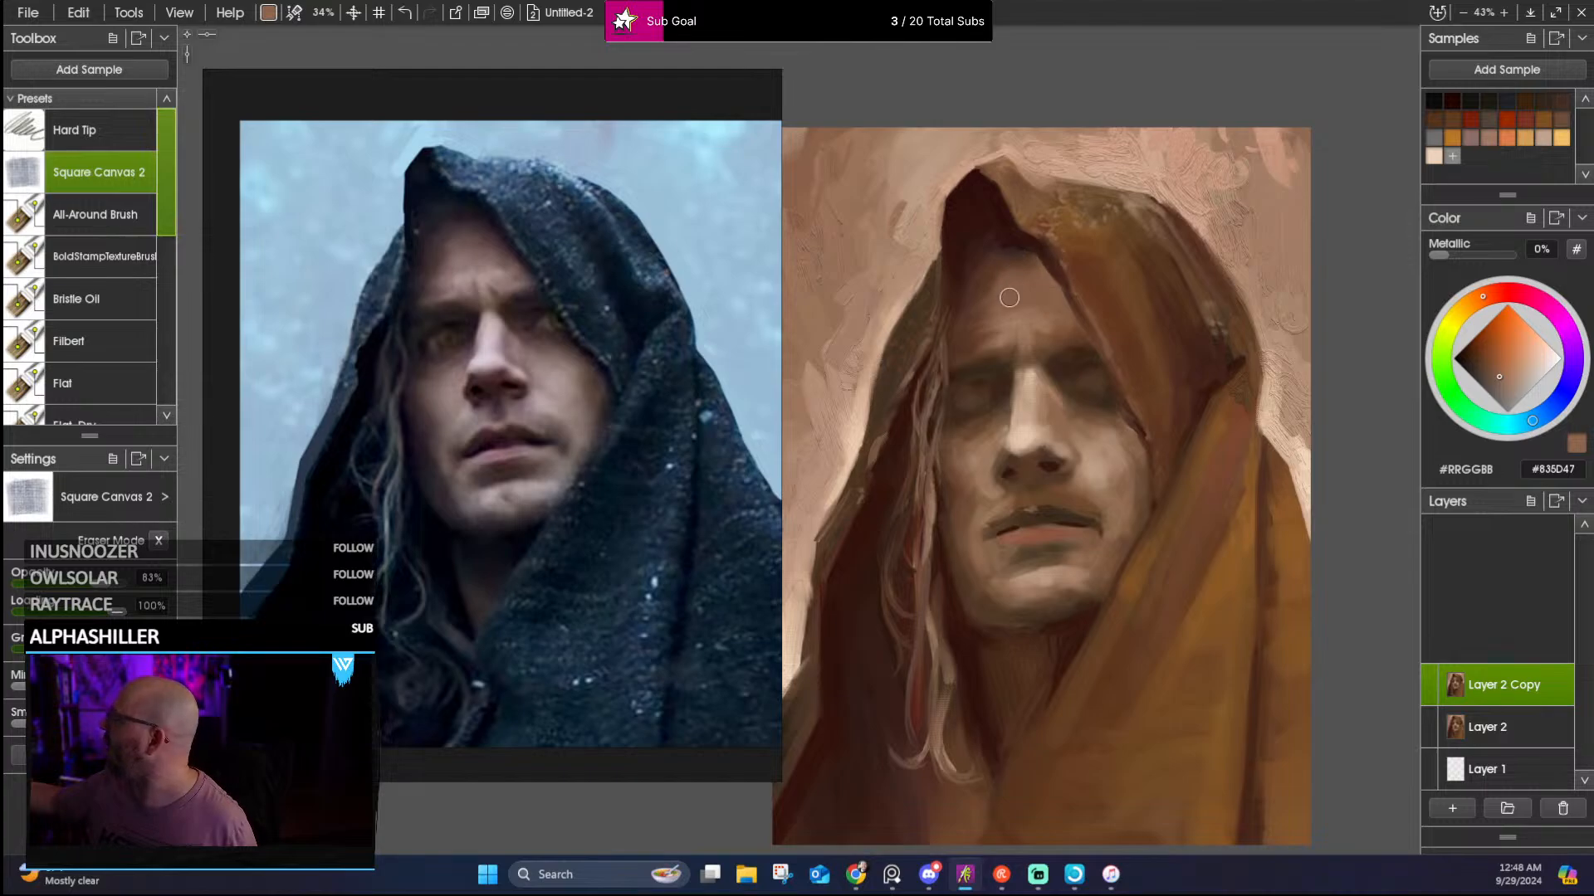
alt+click(1010, 245)
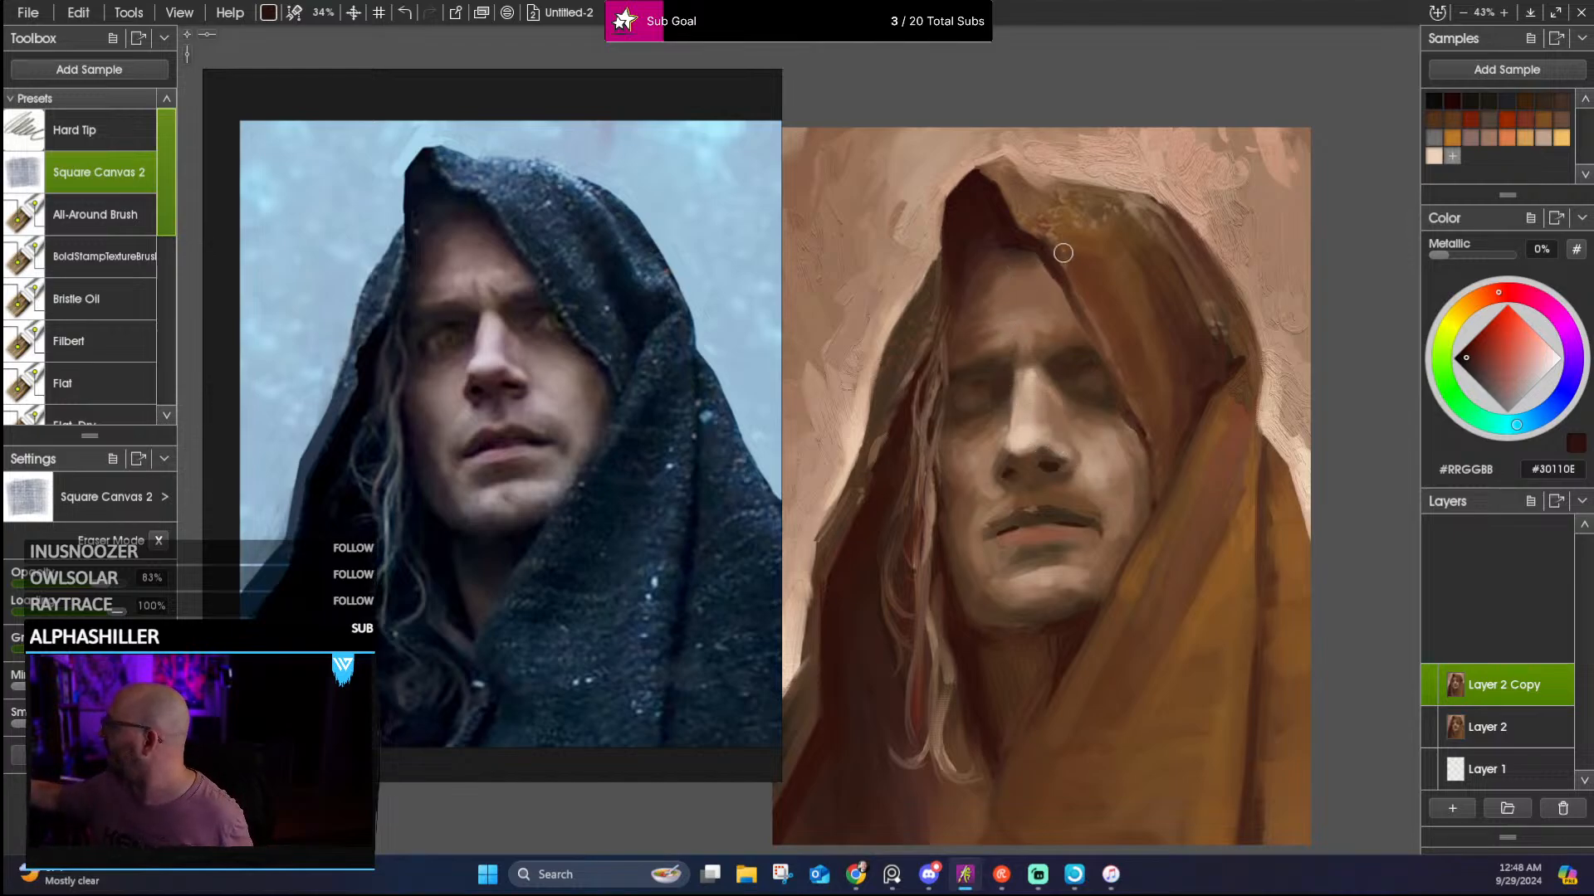
Deepen the shadows under the nose with dark browns sampled from the face and hood, reducing the brush size to 20%
alt+click(1033, 483)
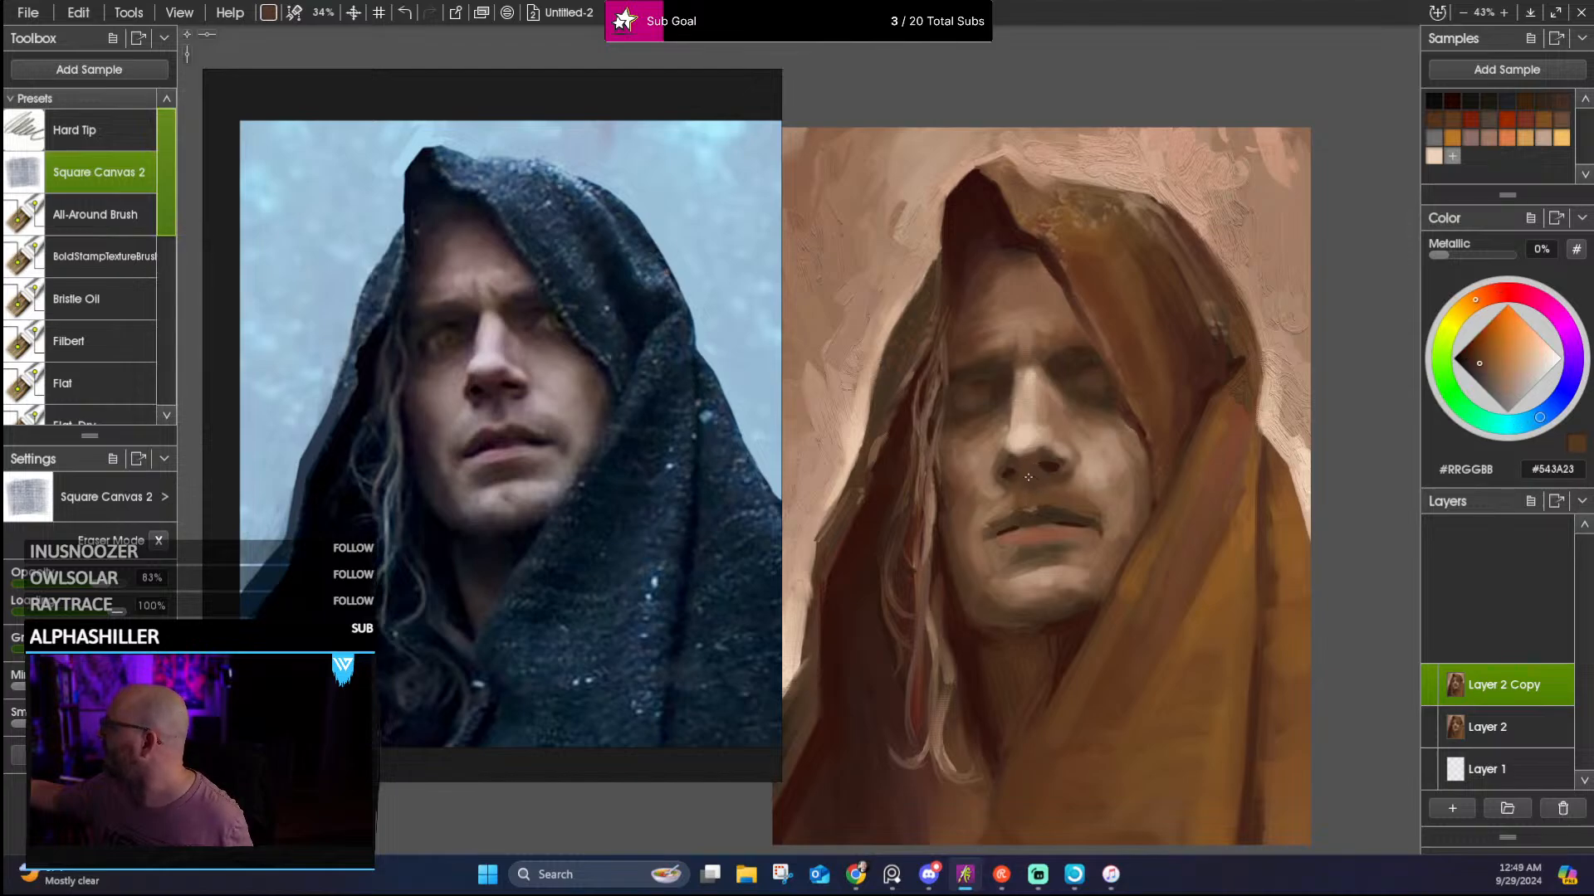
alt+click(1003, 382)
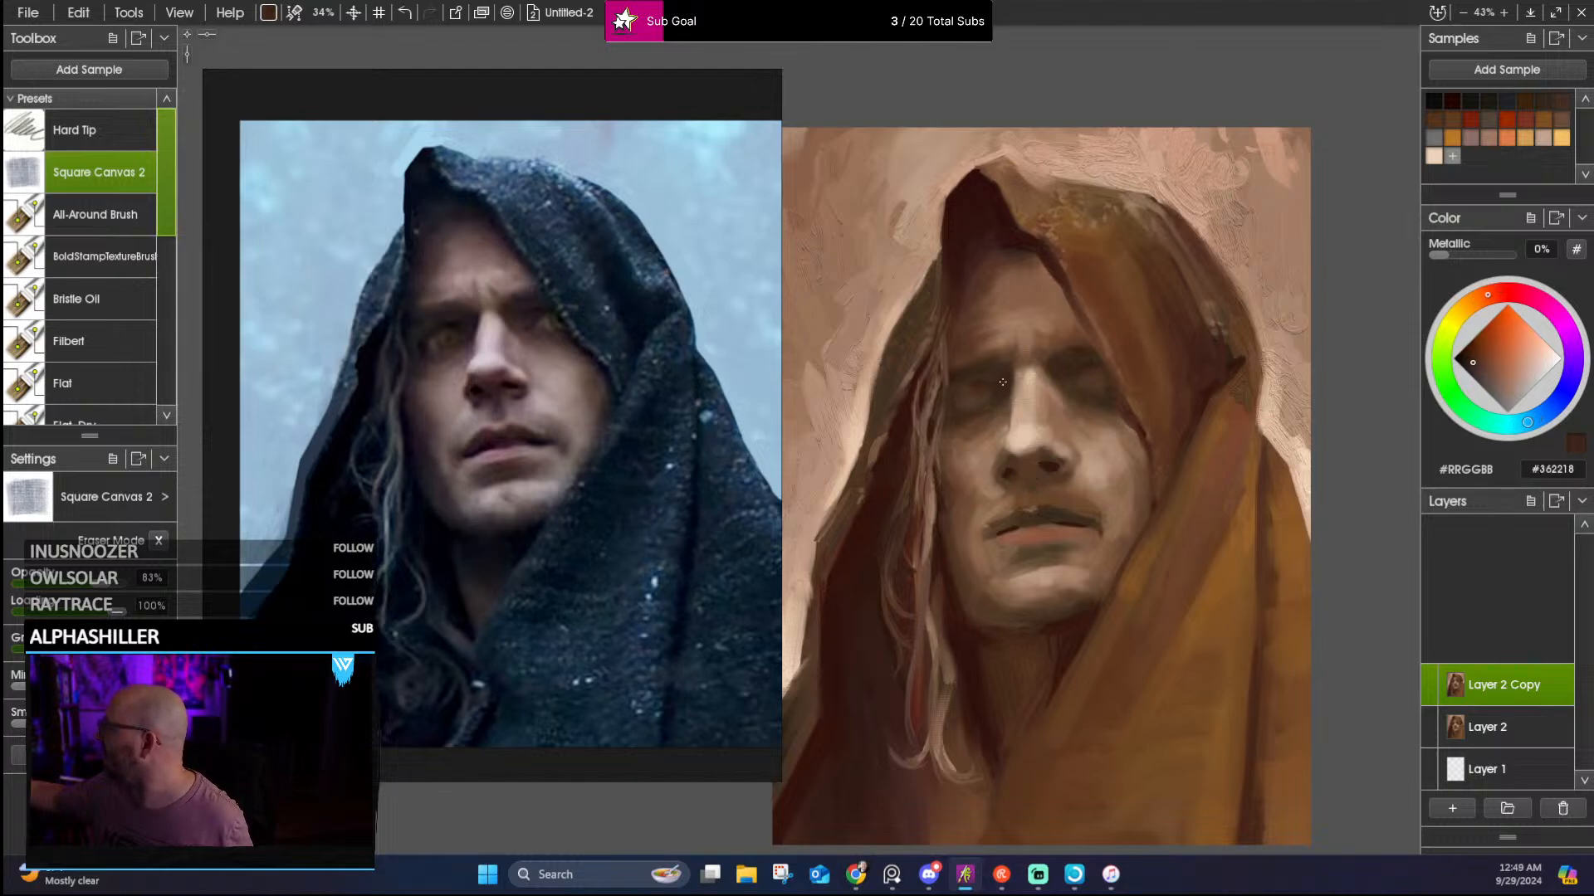
alt+click(900, 440)
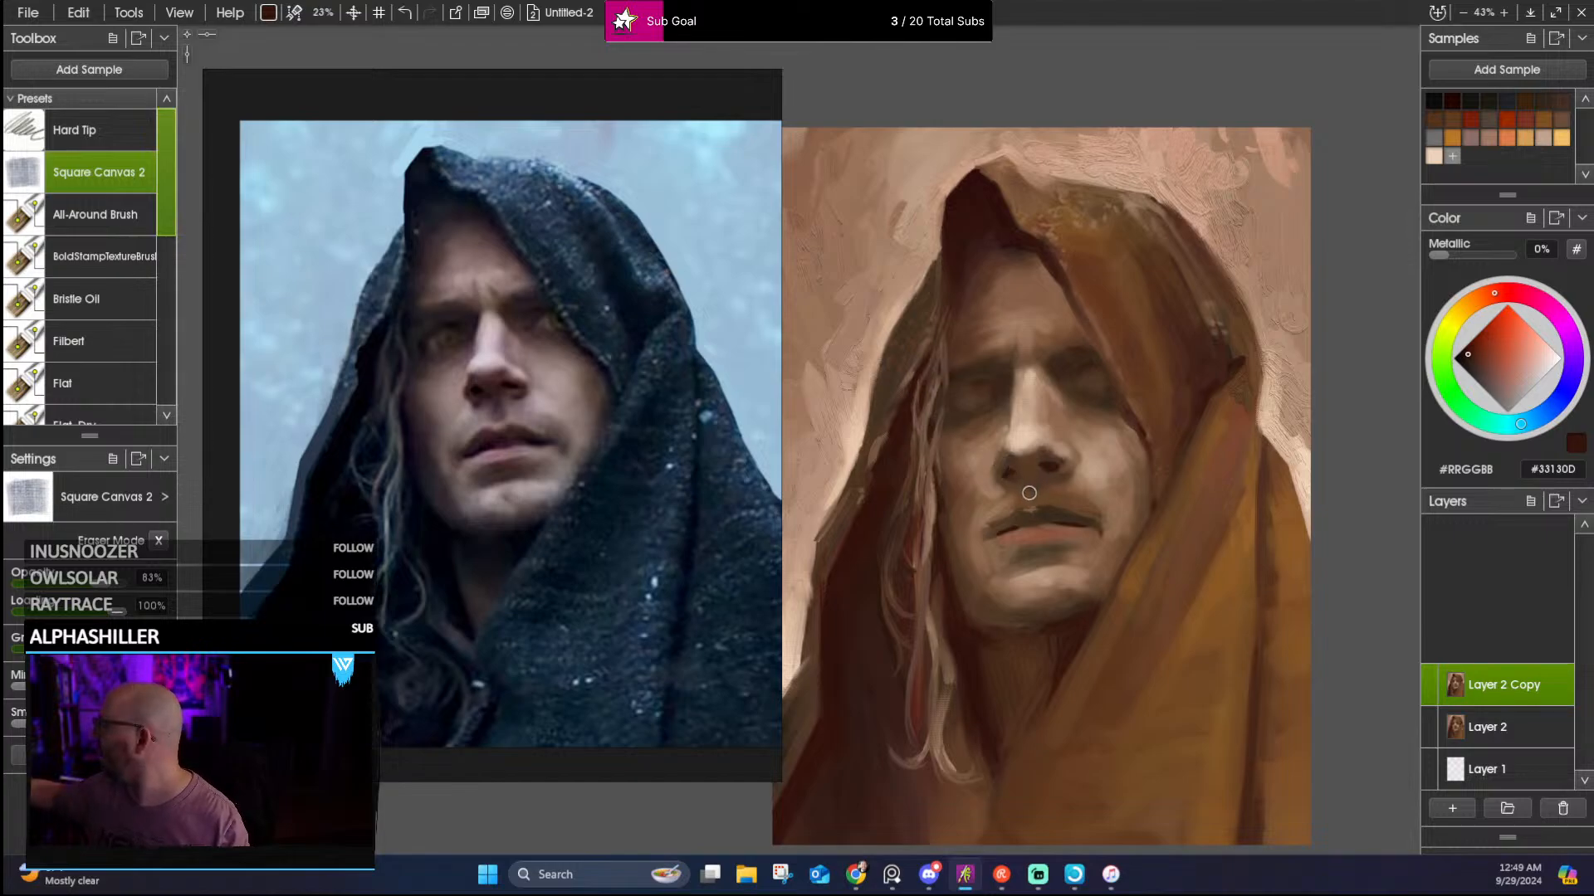
key([)
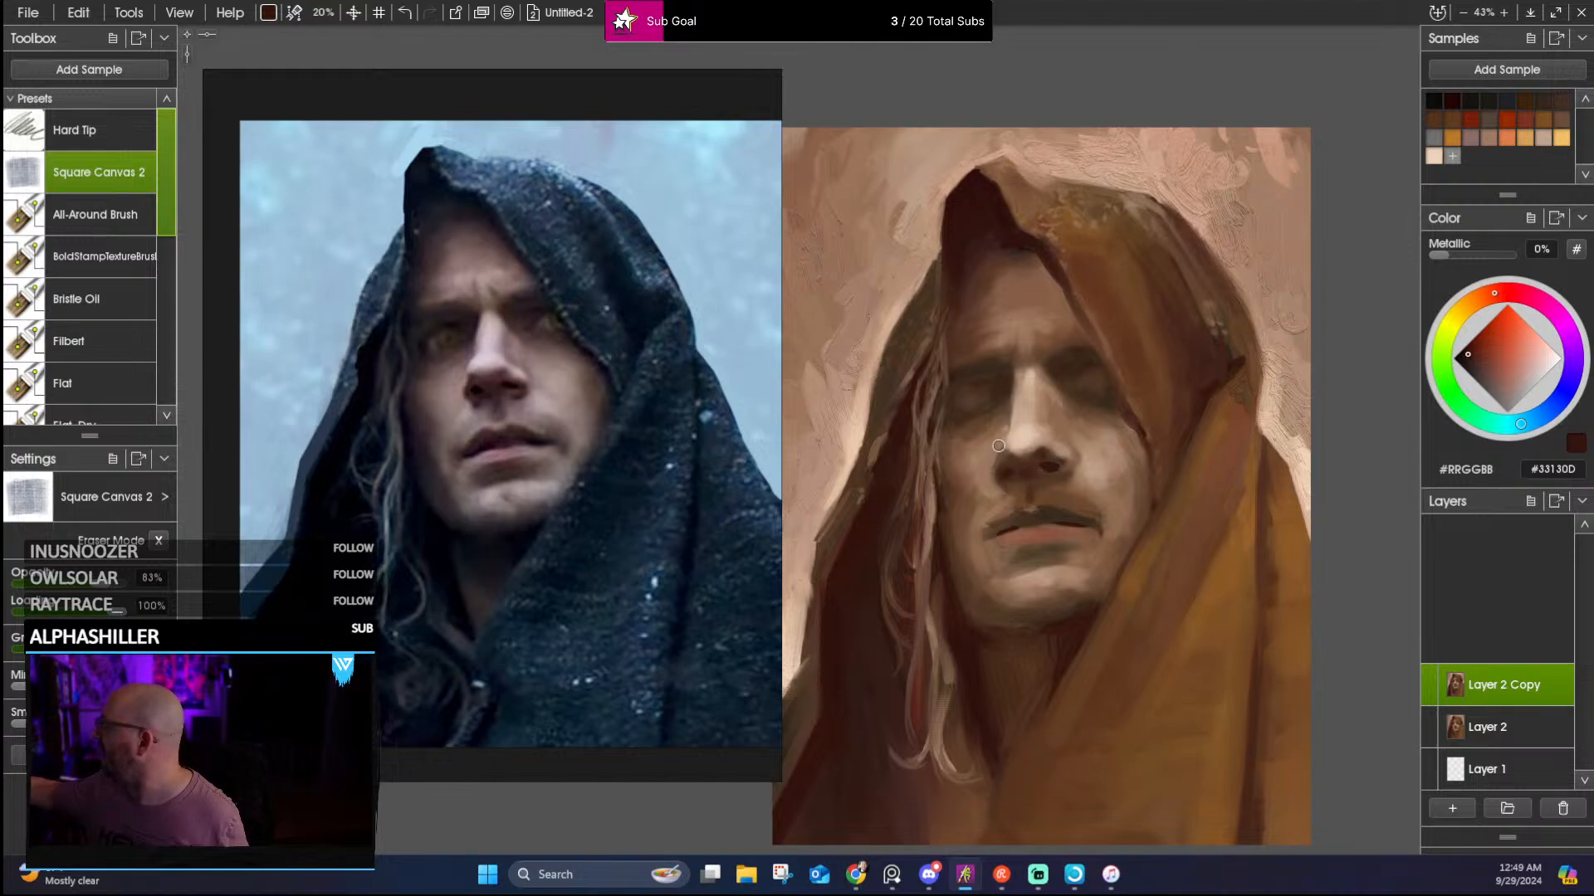
Model the light planes of the nose and the cheek next to it with pale and mid skin tones sampled from the face
alt+click(1019, 422)
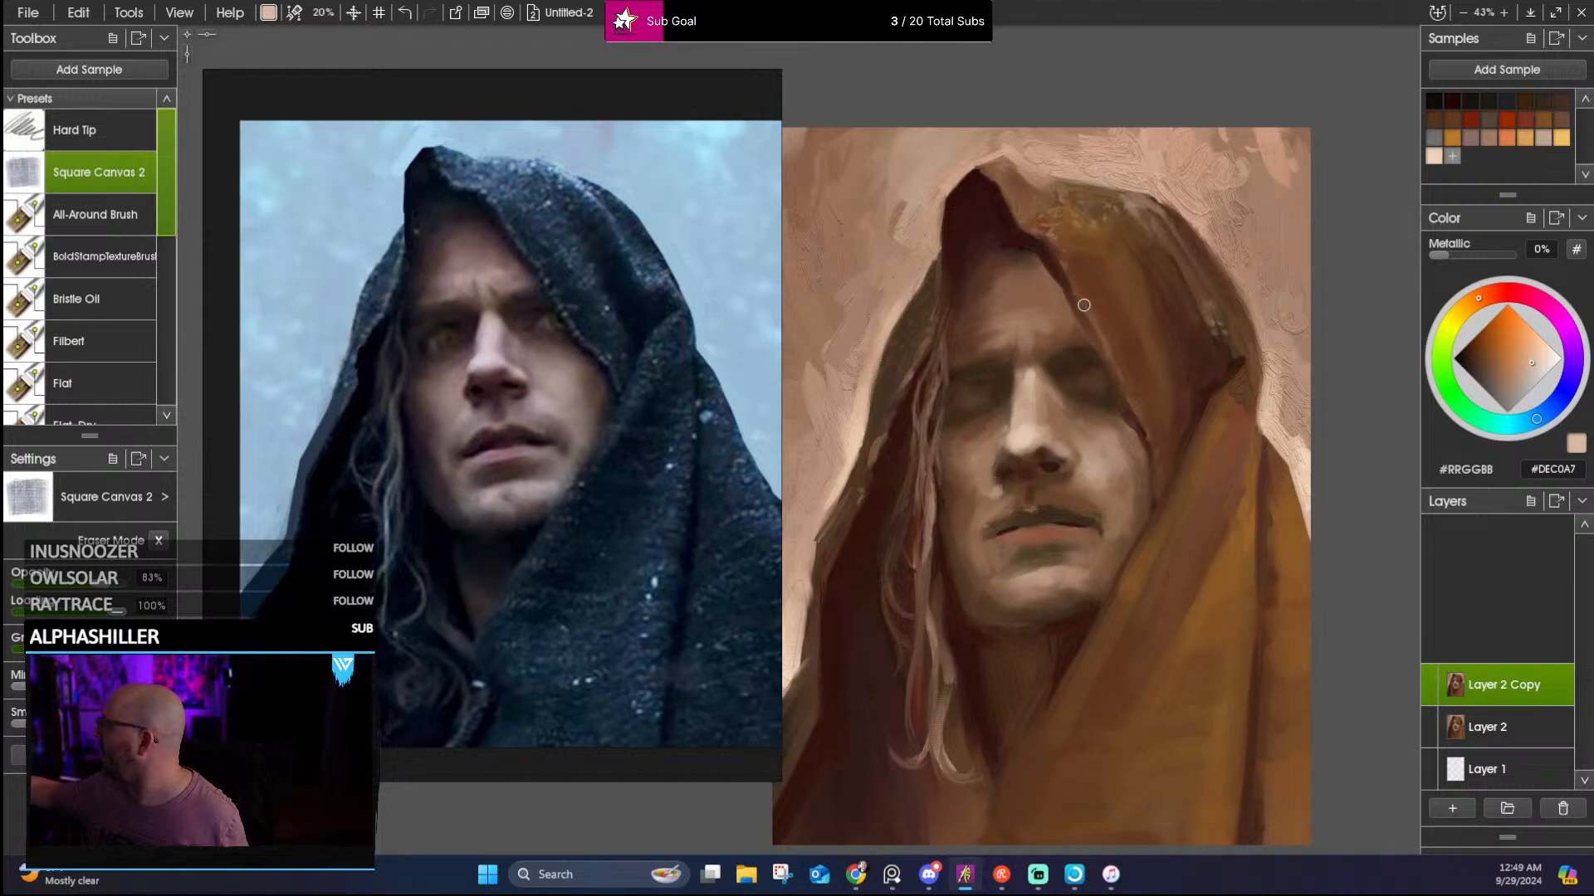
alt+click(993, 498)
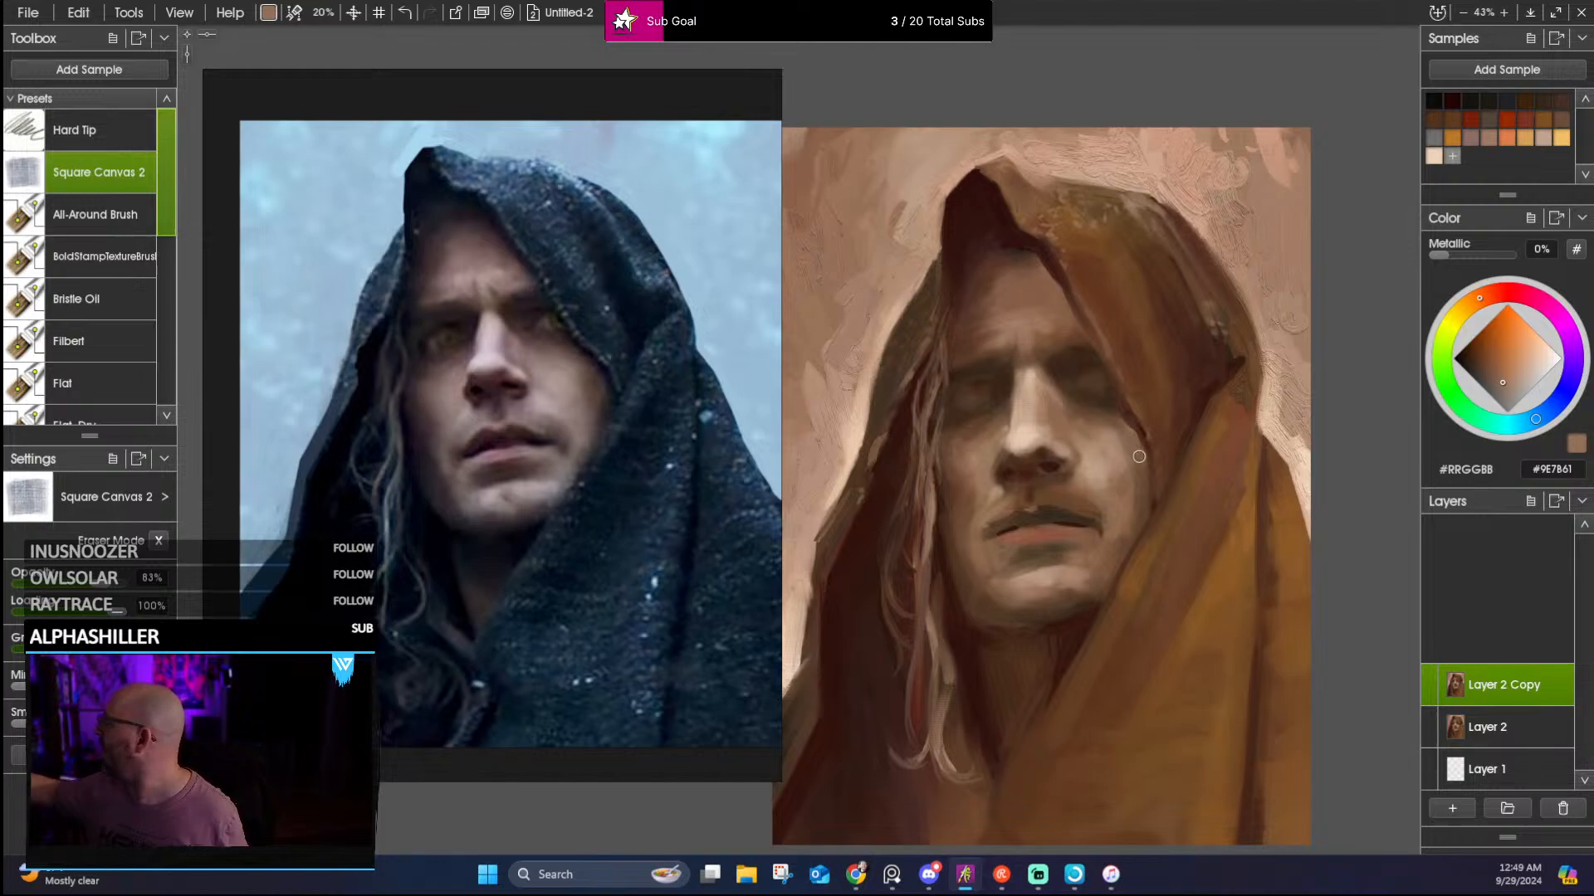
alt+click(1064, 454)
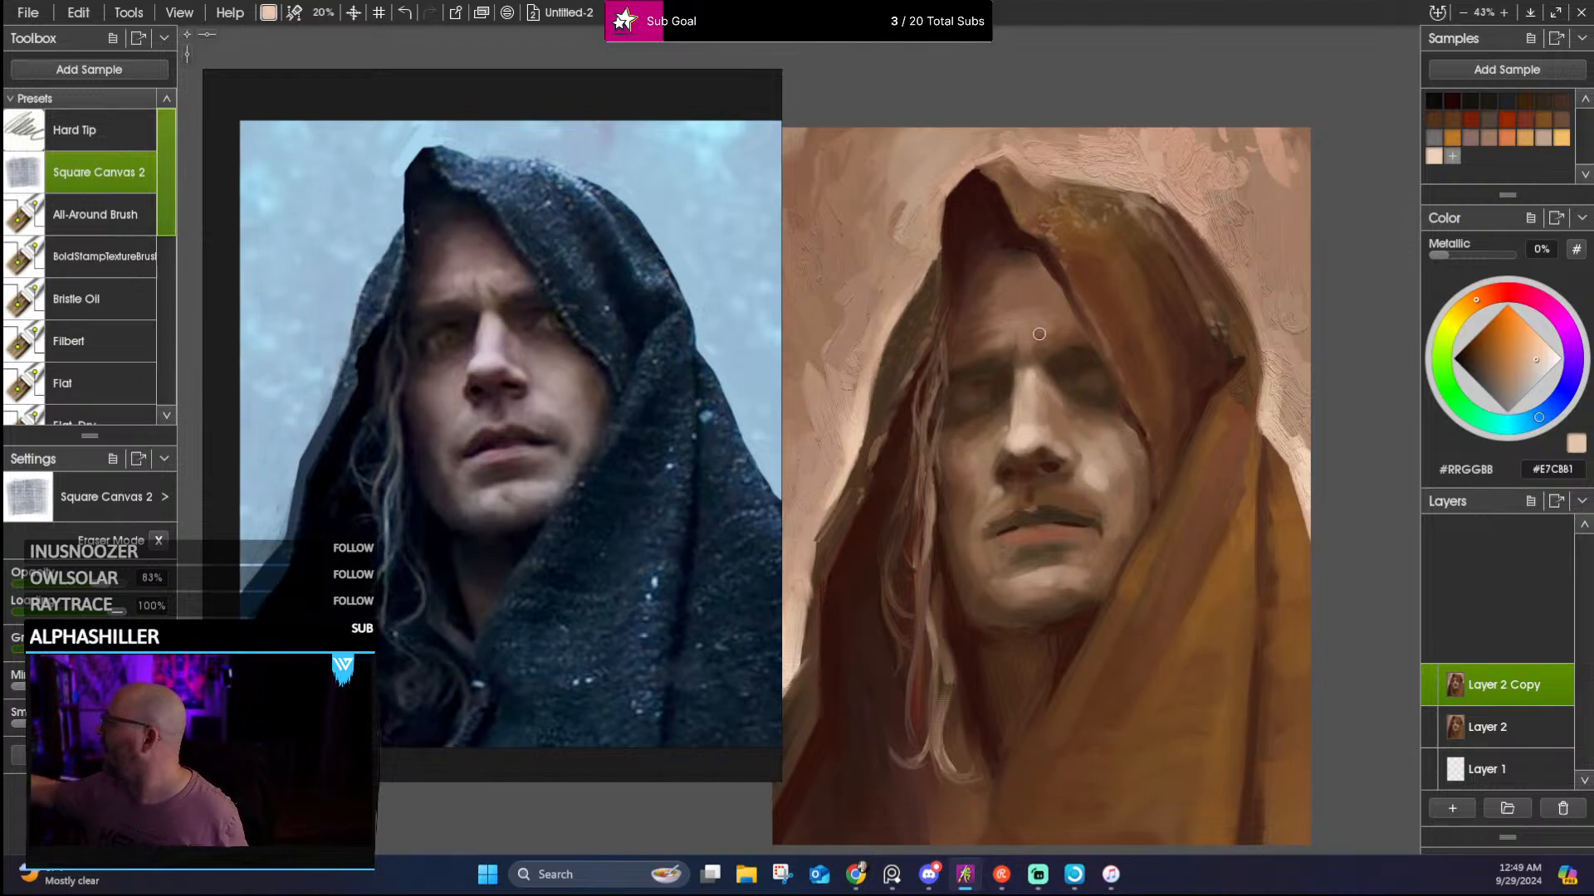
alt+click(1098, 458)
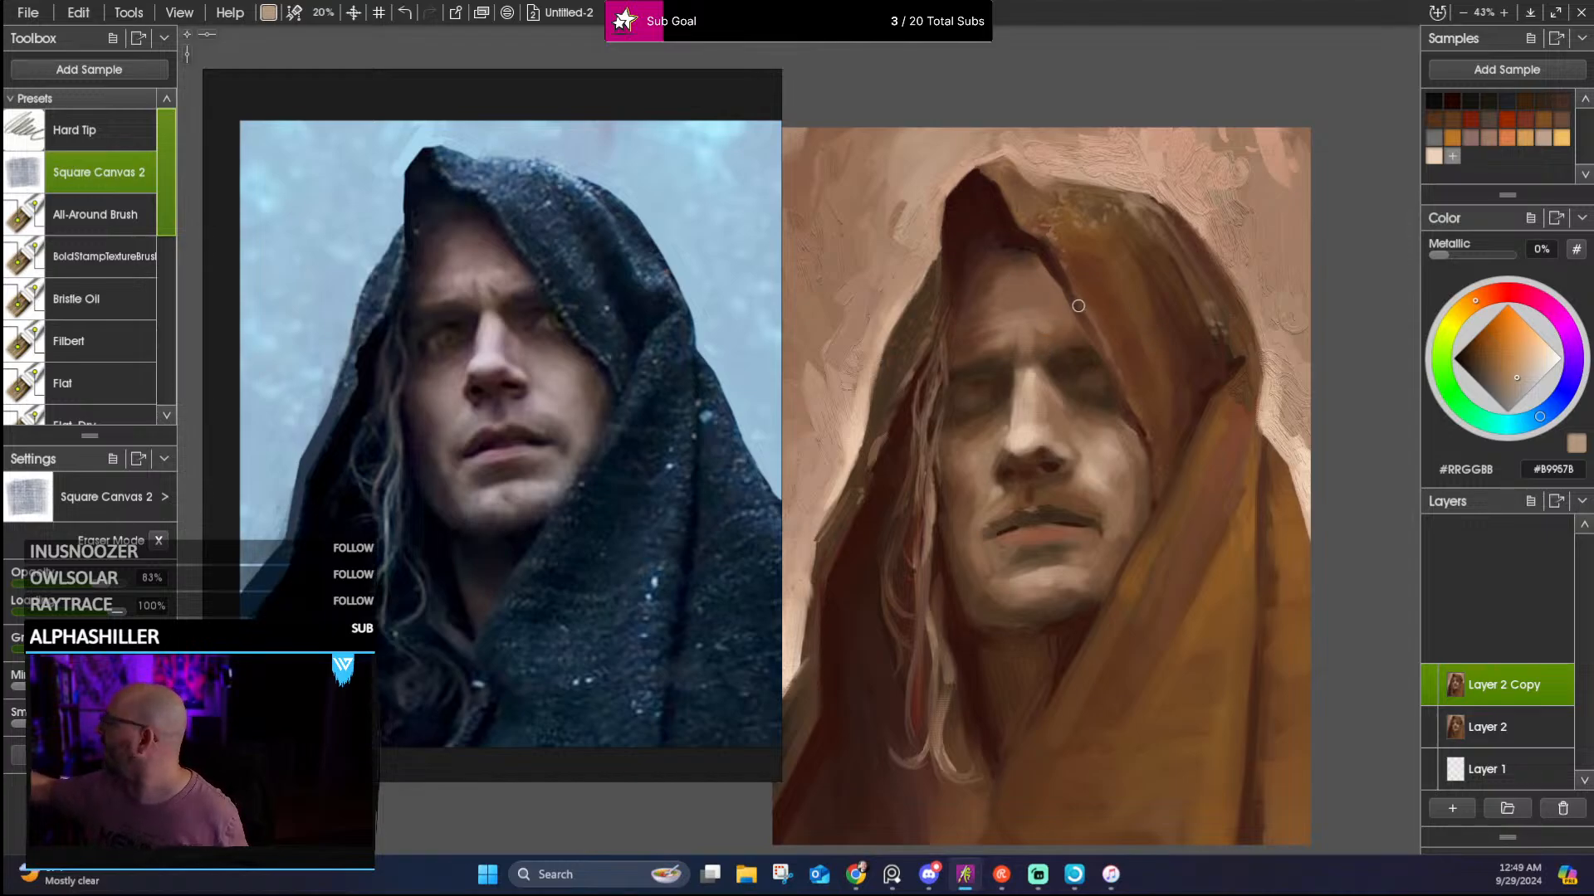
Refine the brow and forehead beside the hood edge with dark and mid skin tones sampled from the brow and forehead
alt+click(1070, 354)
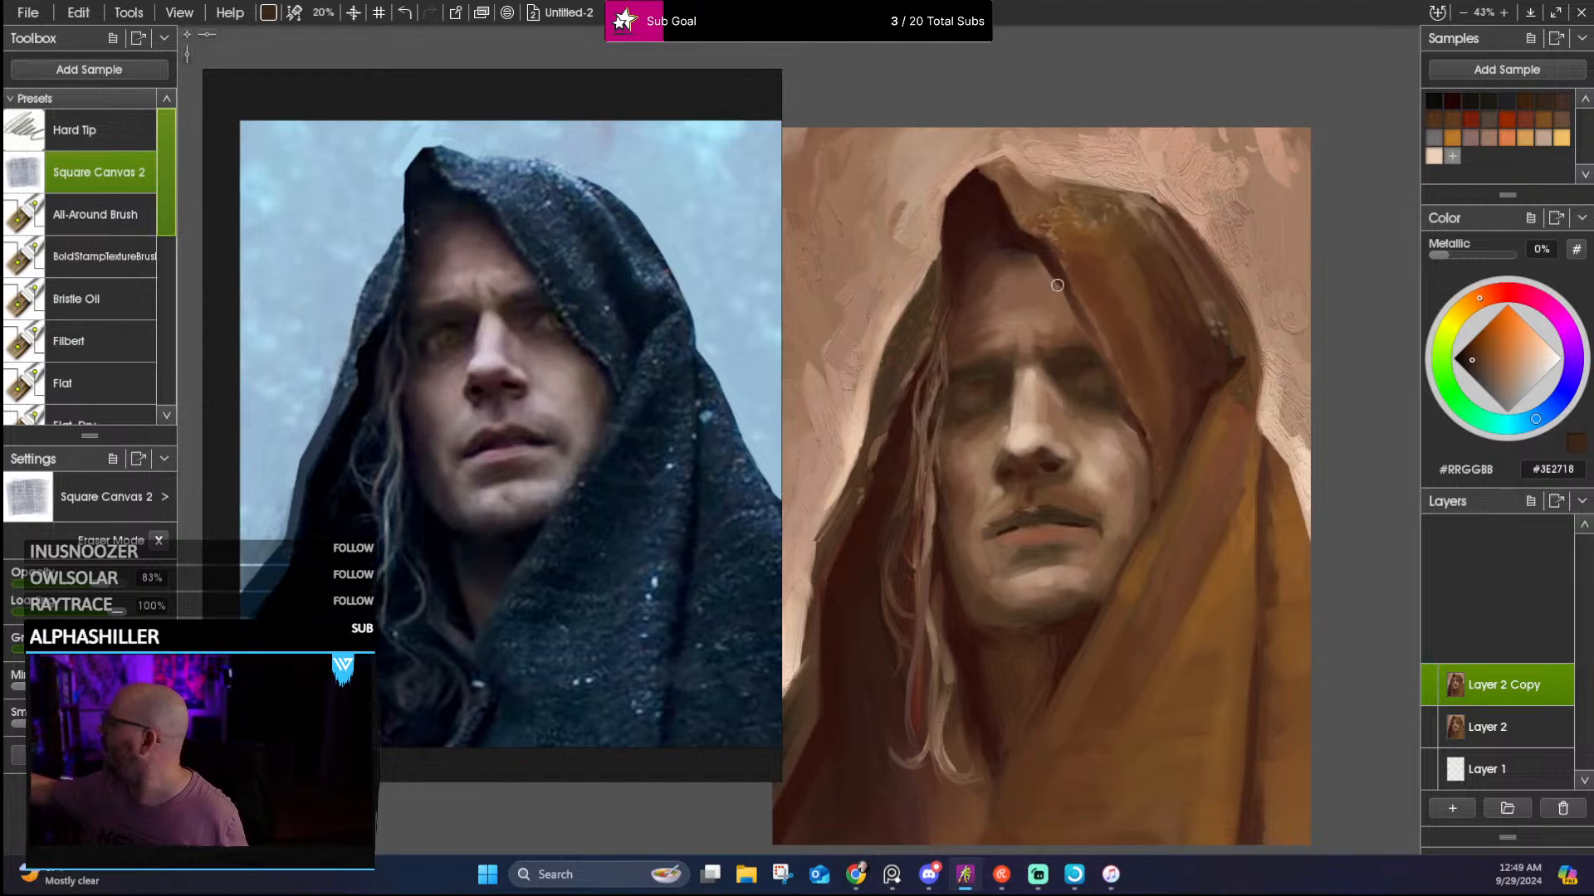
alt+click(1030, 356)
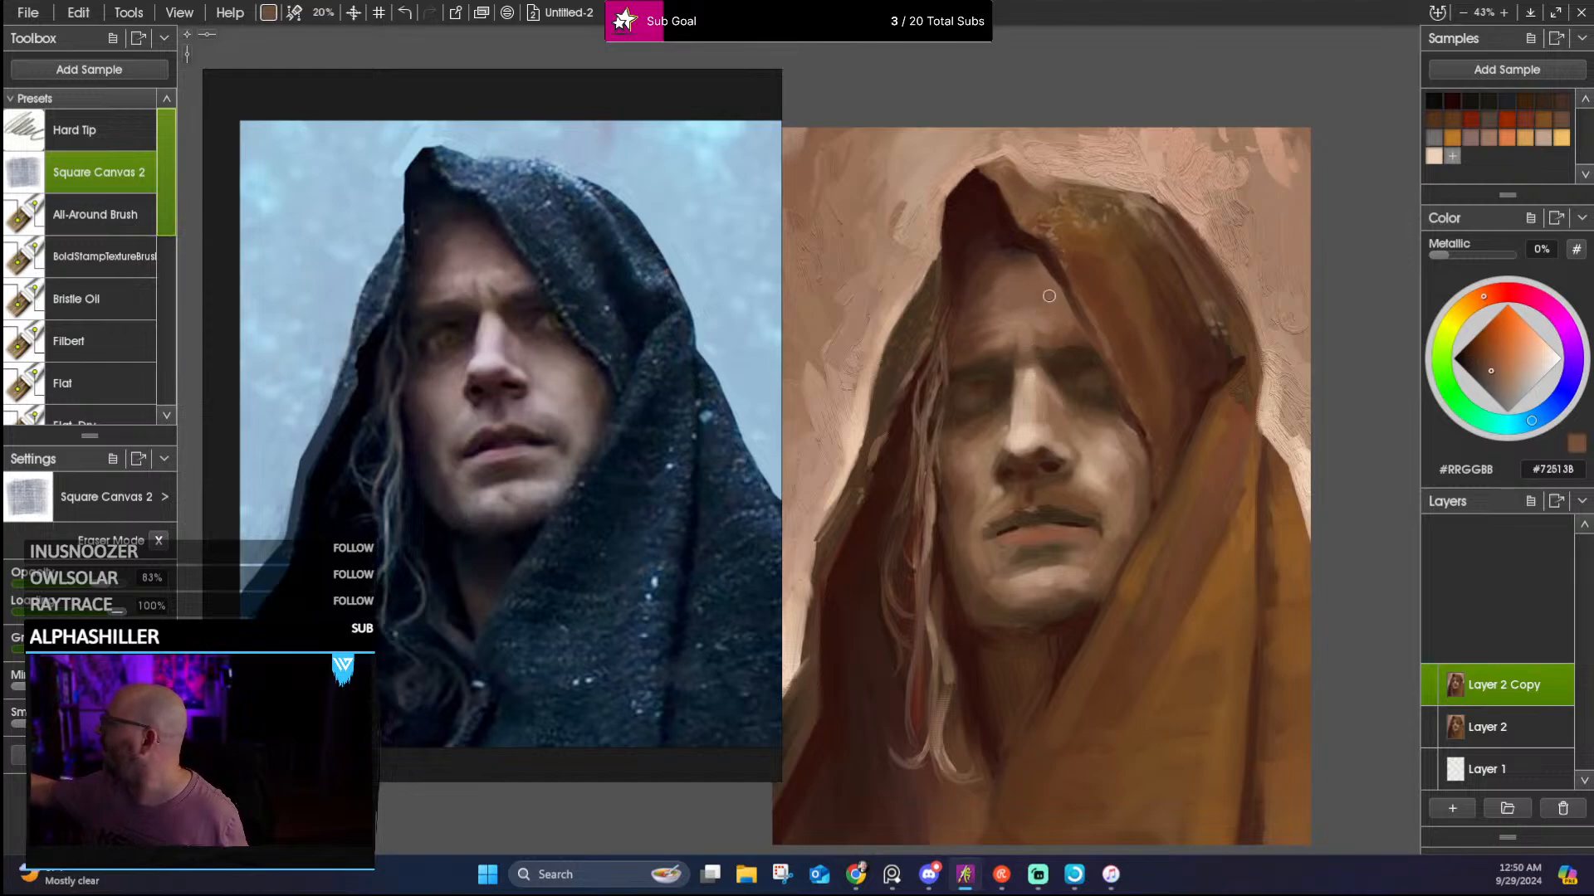
alt+click(1036, 326)
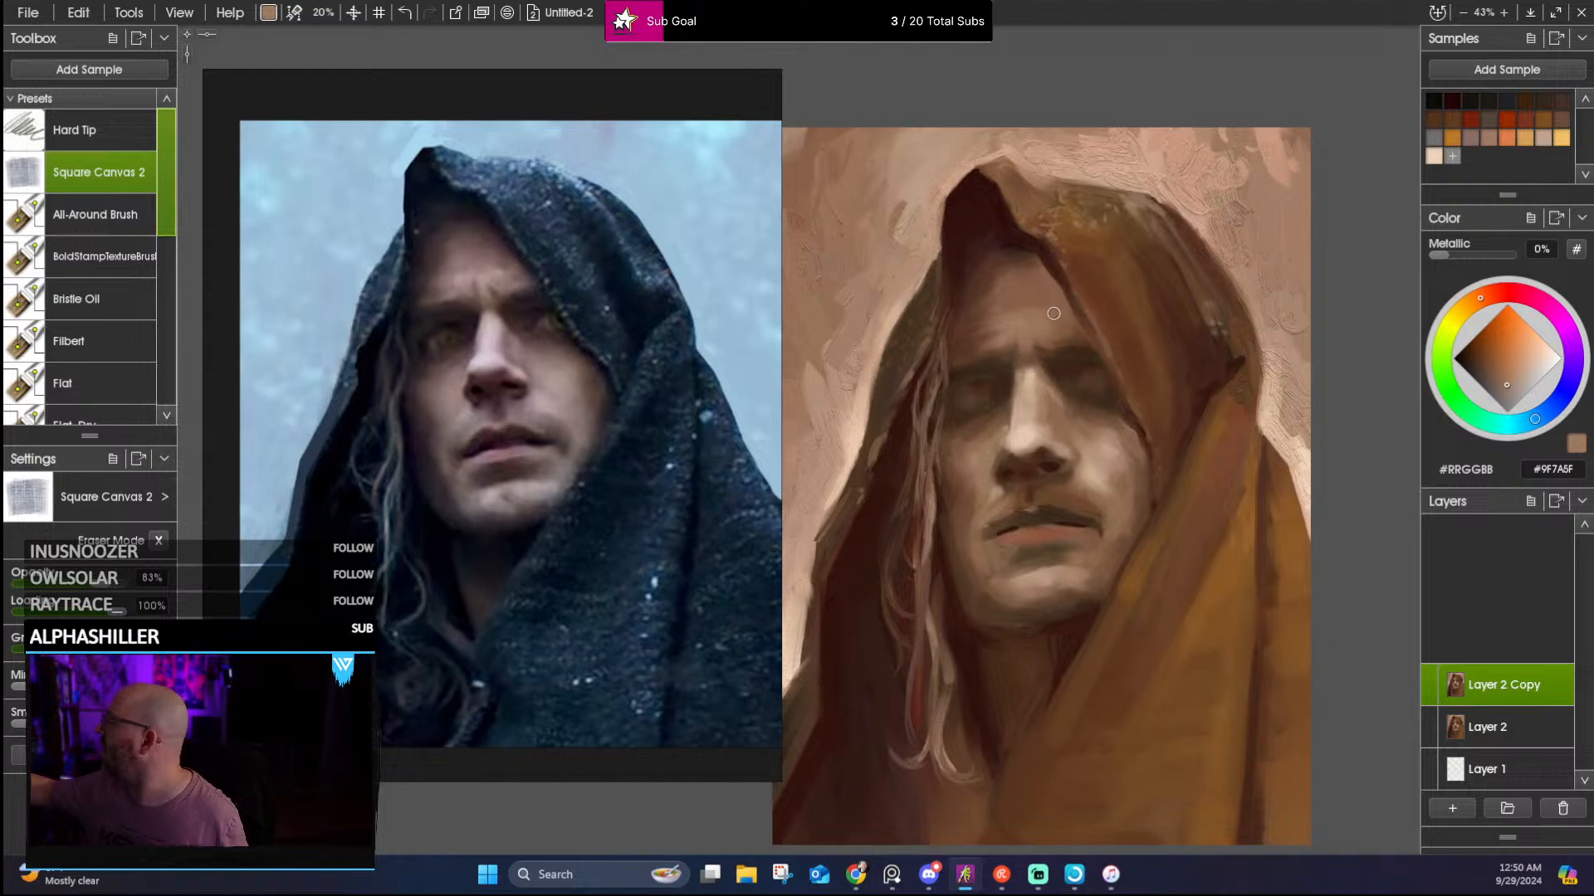
alt+click(991, 272)
Repaint the inner edge, folds and crown of the hood with dark red-brown and orange-brown tones sampled from the fabric
alt+click(1046, 259)
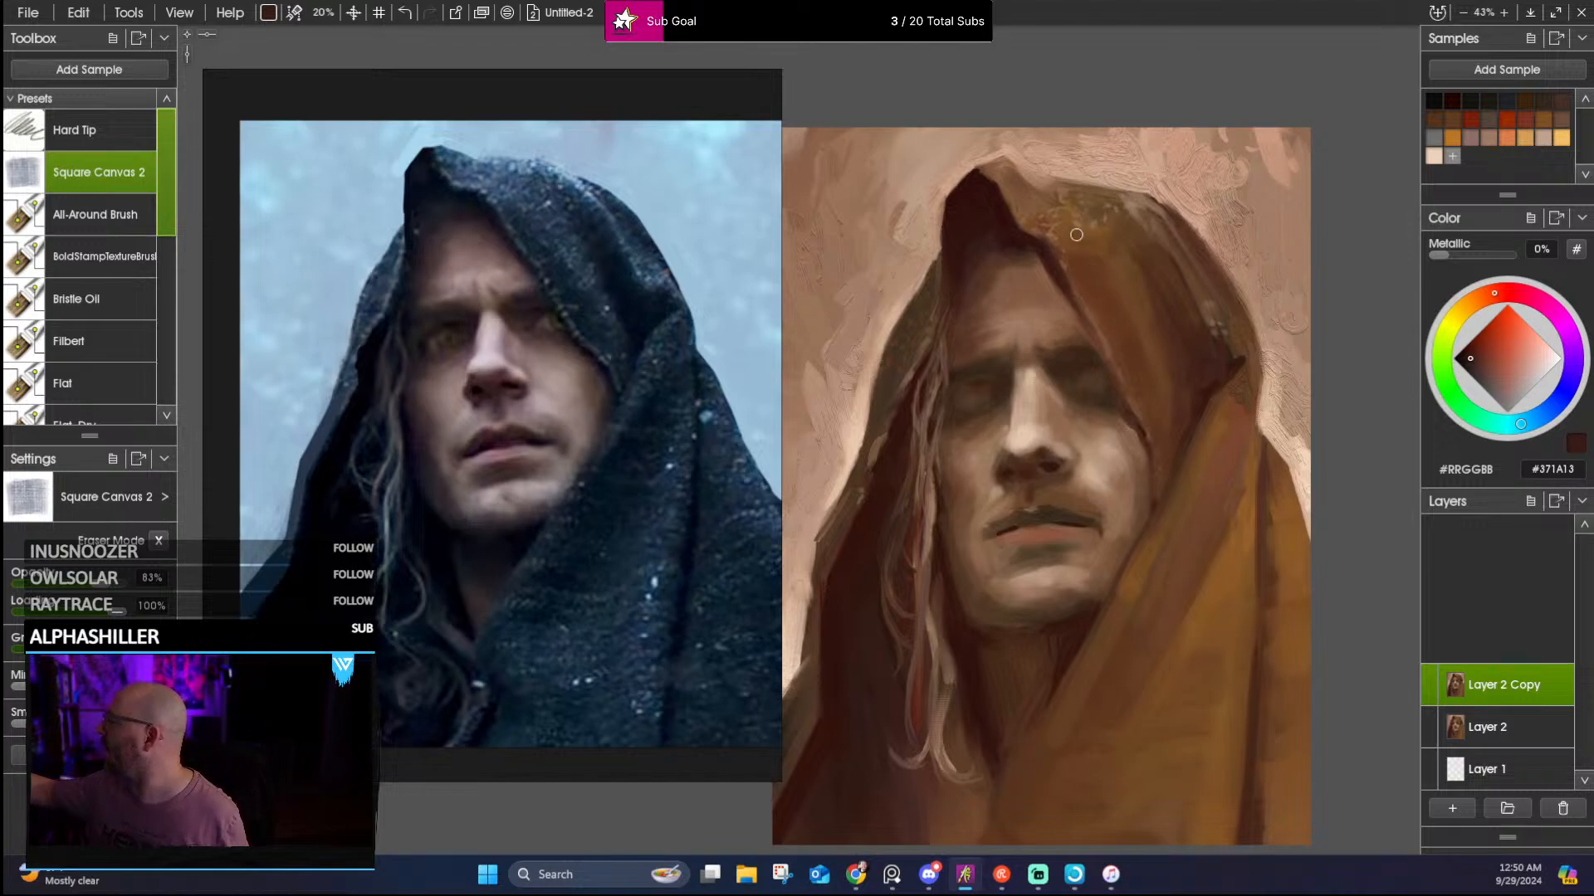
alt+click(1094, 268)
alt+click(1104, 265)
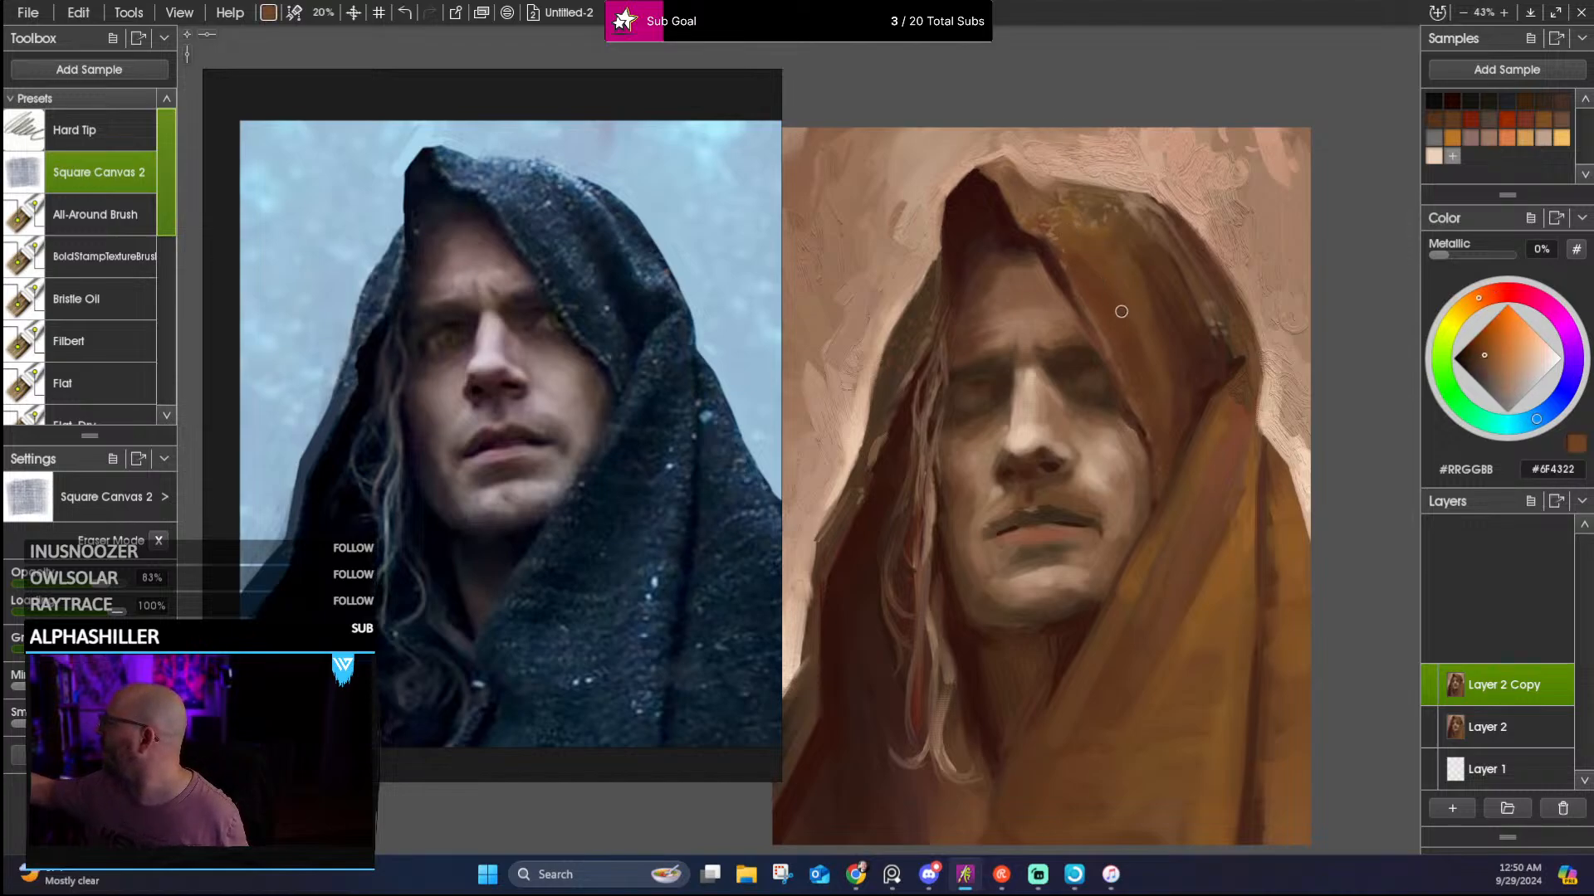
alt+click(1205, 370)
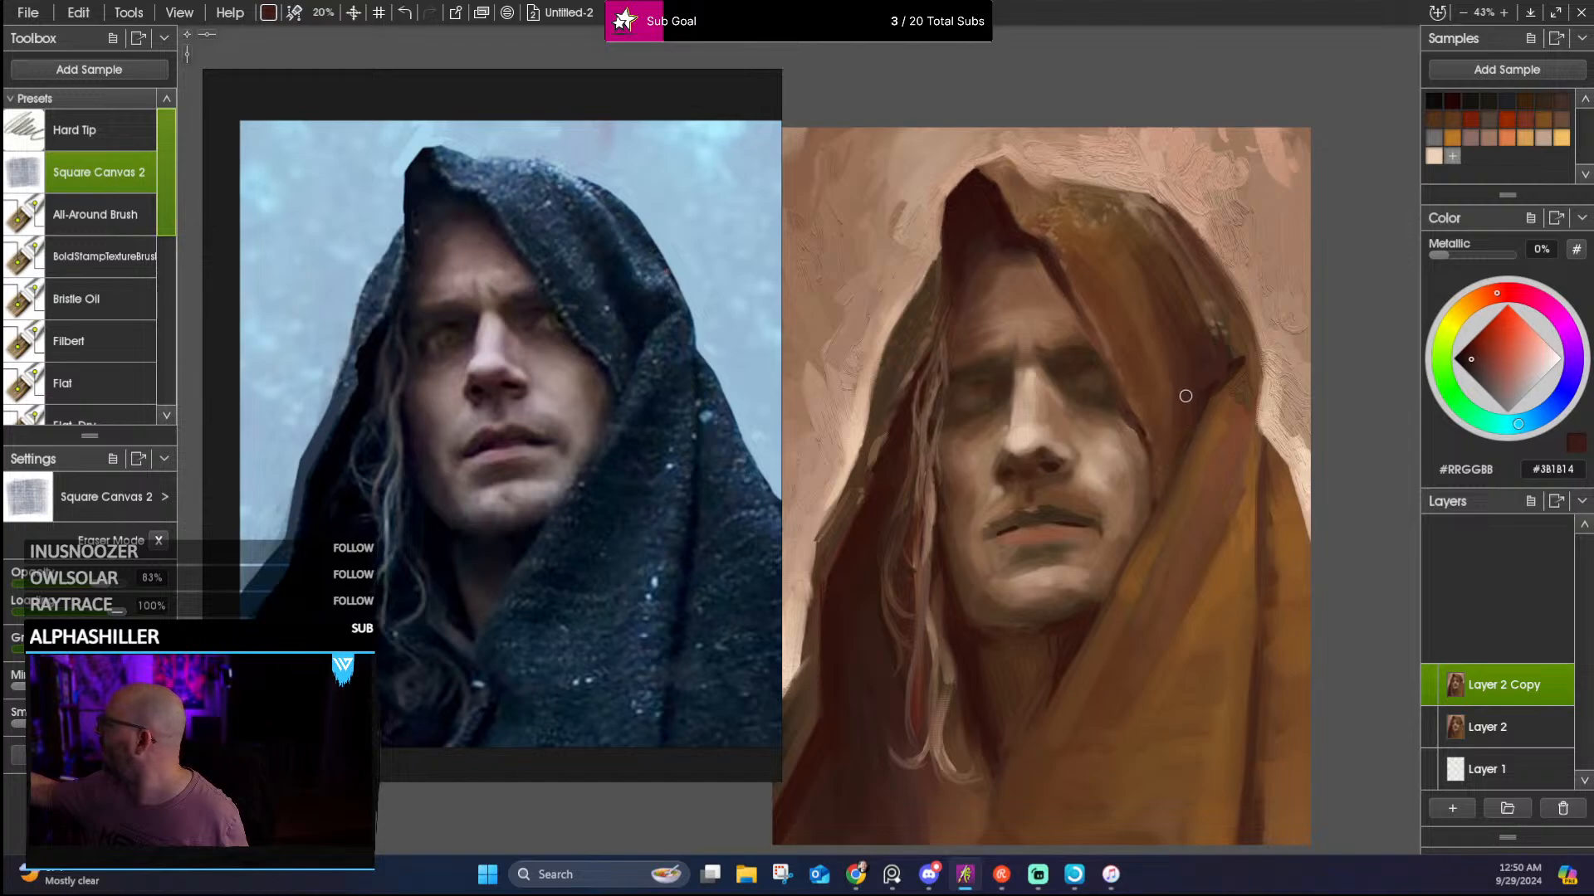
alt+click(1202, 403)
alt+click(1122, 205)
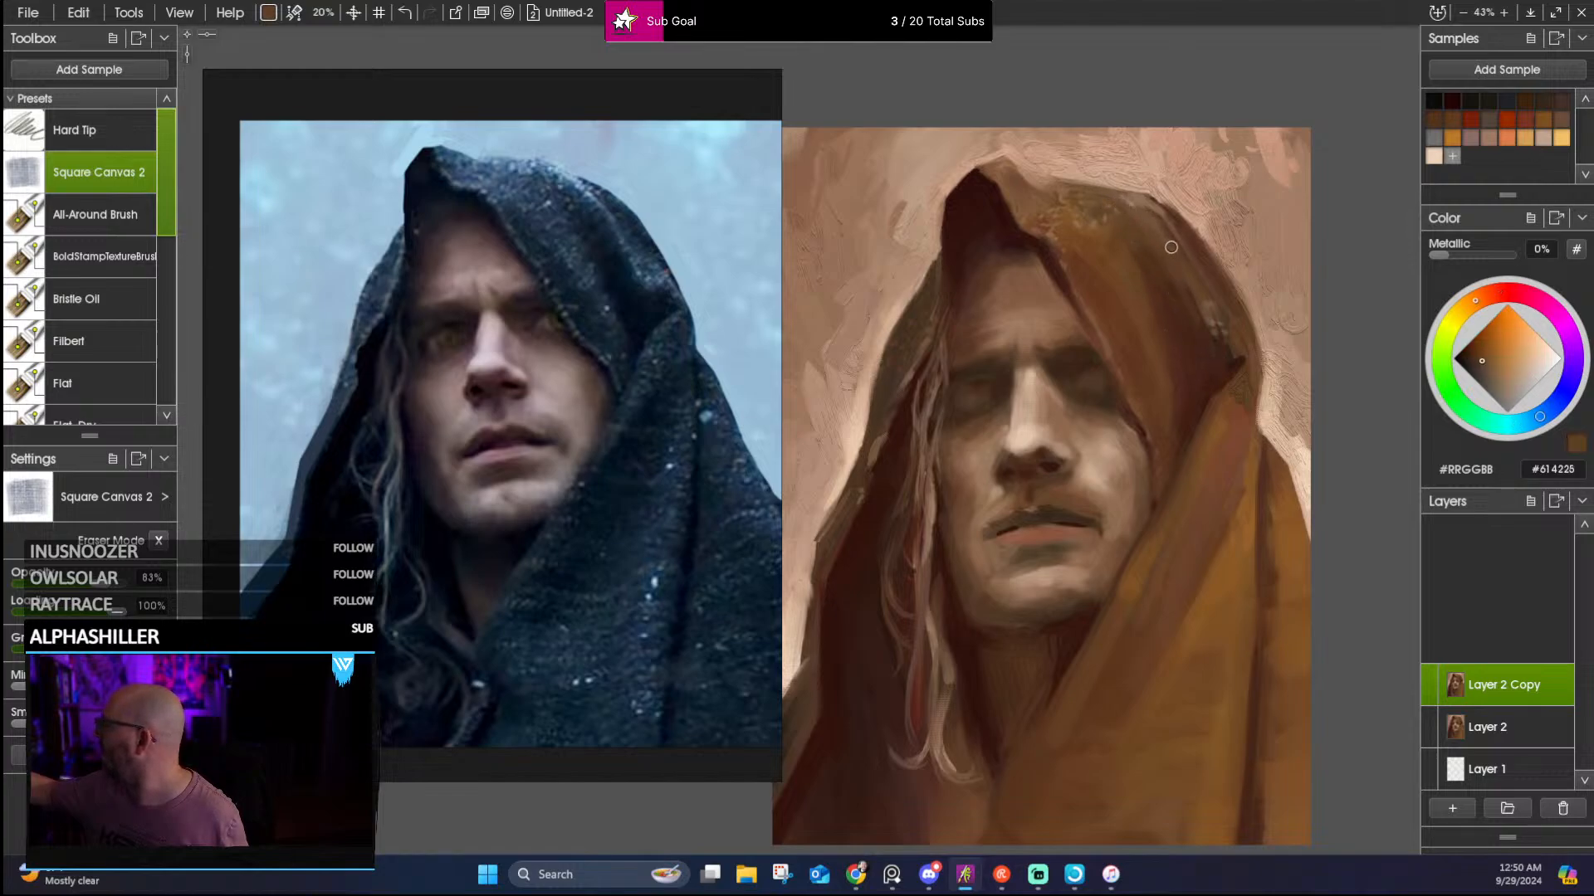
alt+click(1048, 191)
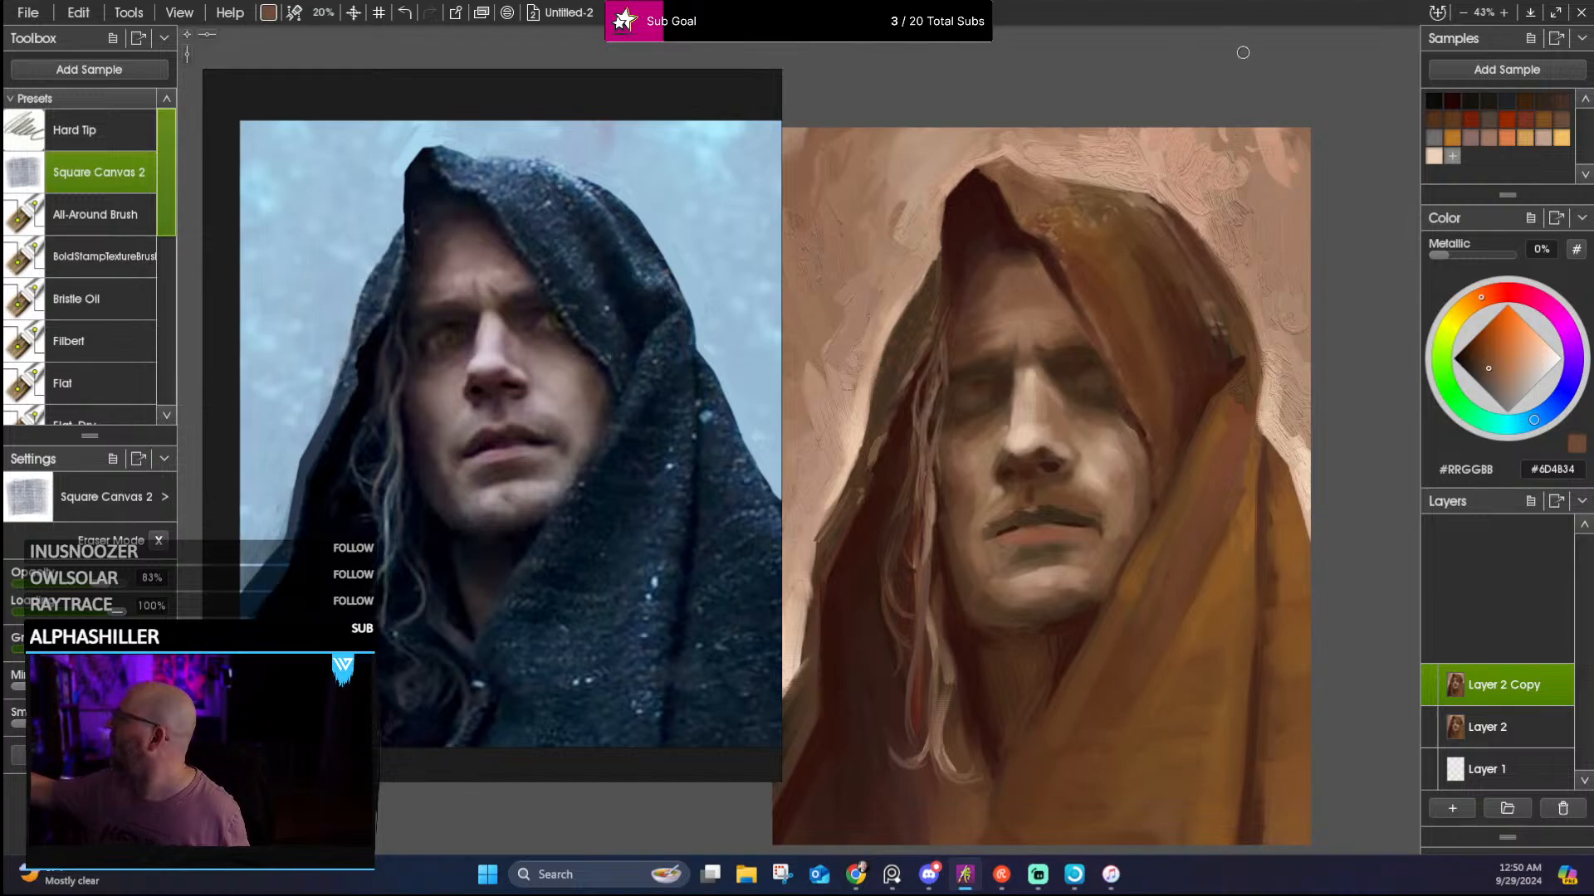
Paint the lower cloak folds with the brown #6C442C sampled from the fabric beside the neck
drag(1201, 475, 1149, 382)
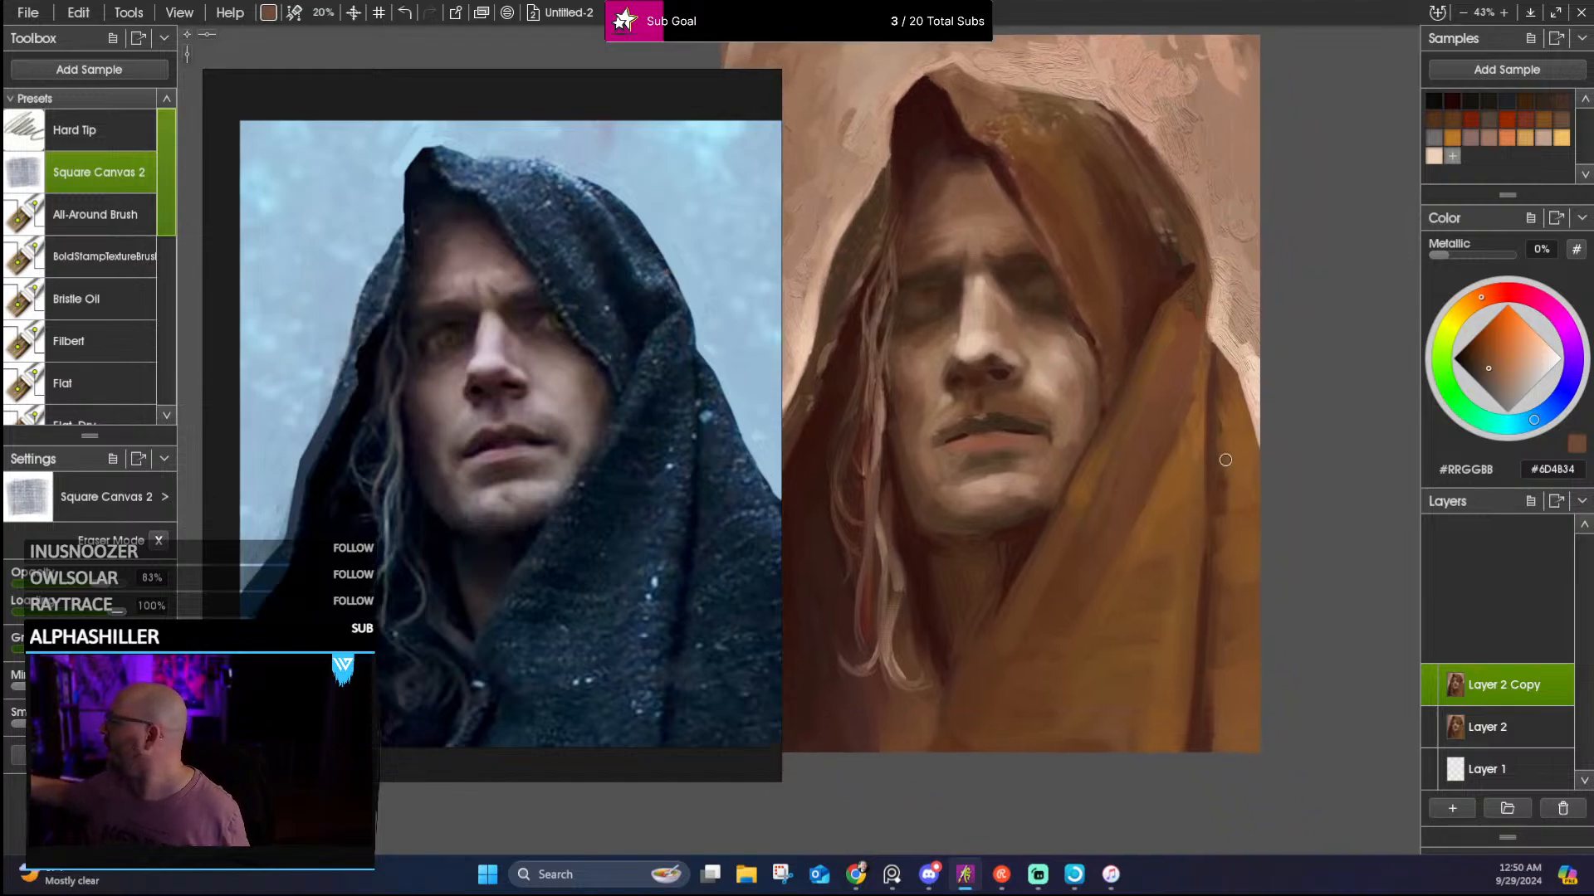
alt+click(1143, 505)
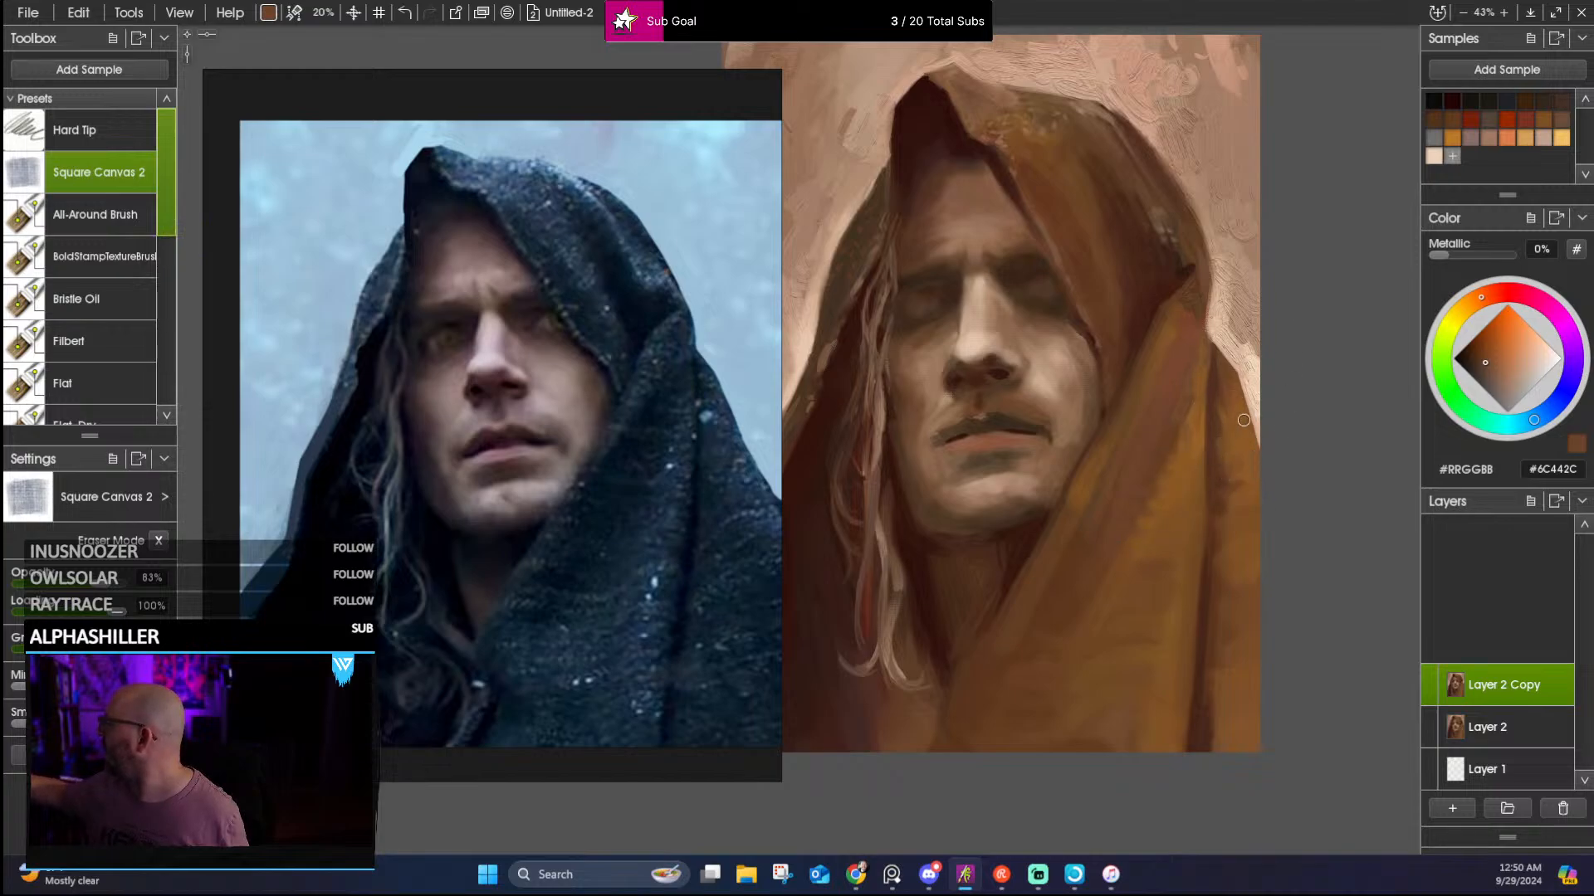
scroll(1220, 500, down, 3)
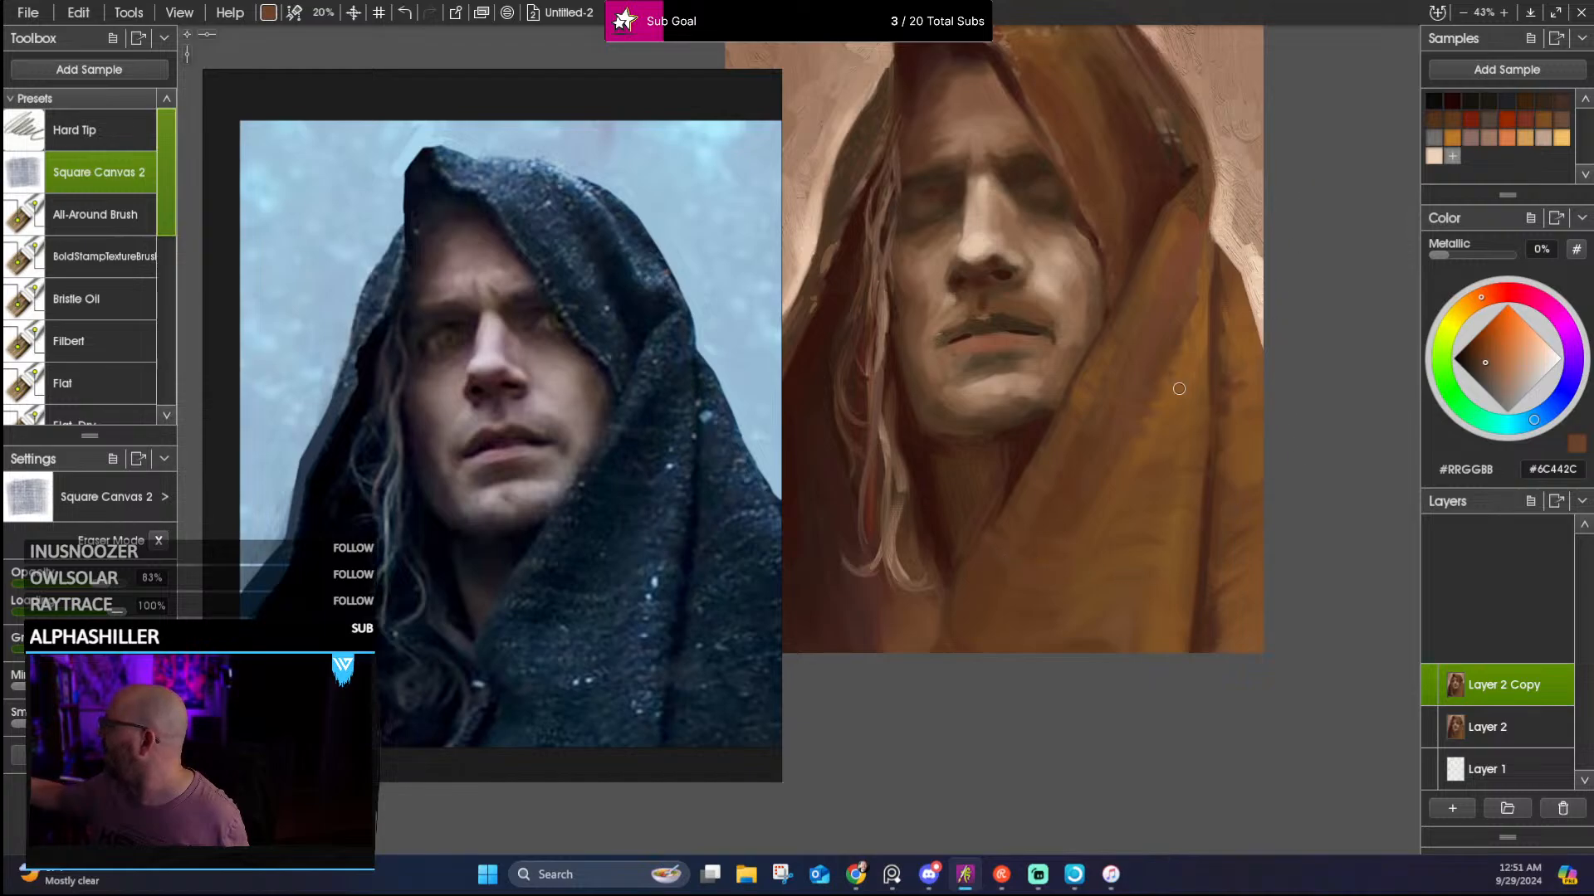
Blend the upper cloak fold beside the face with the browns #6B432A, #83562F and #734128 sampled from the fabric
alt+click(1127, 412)
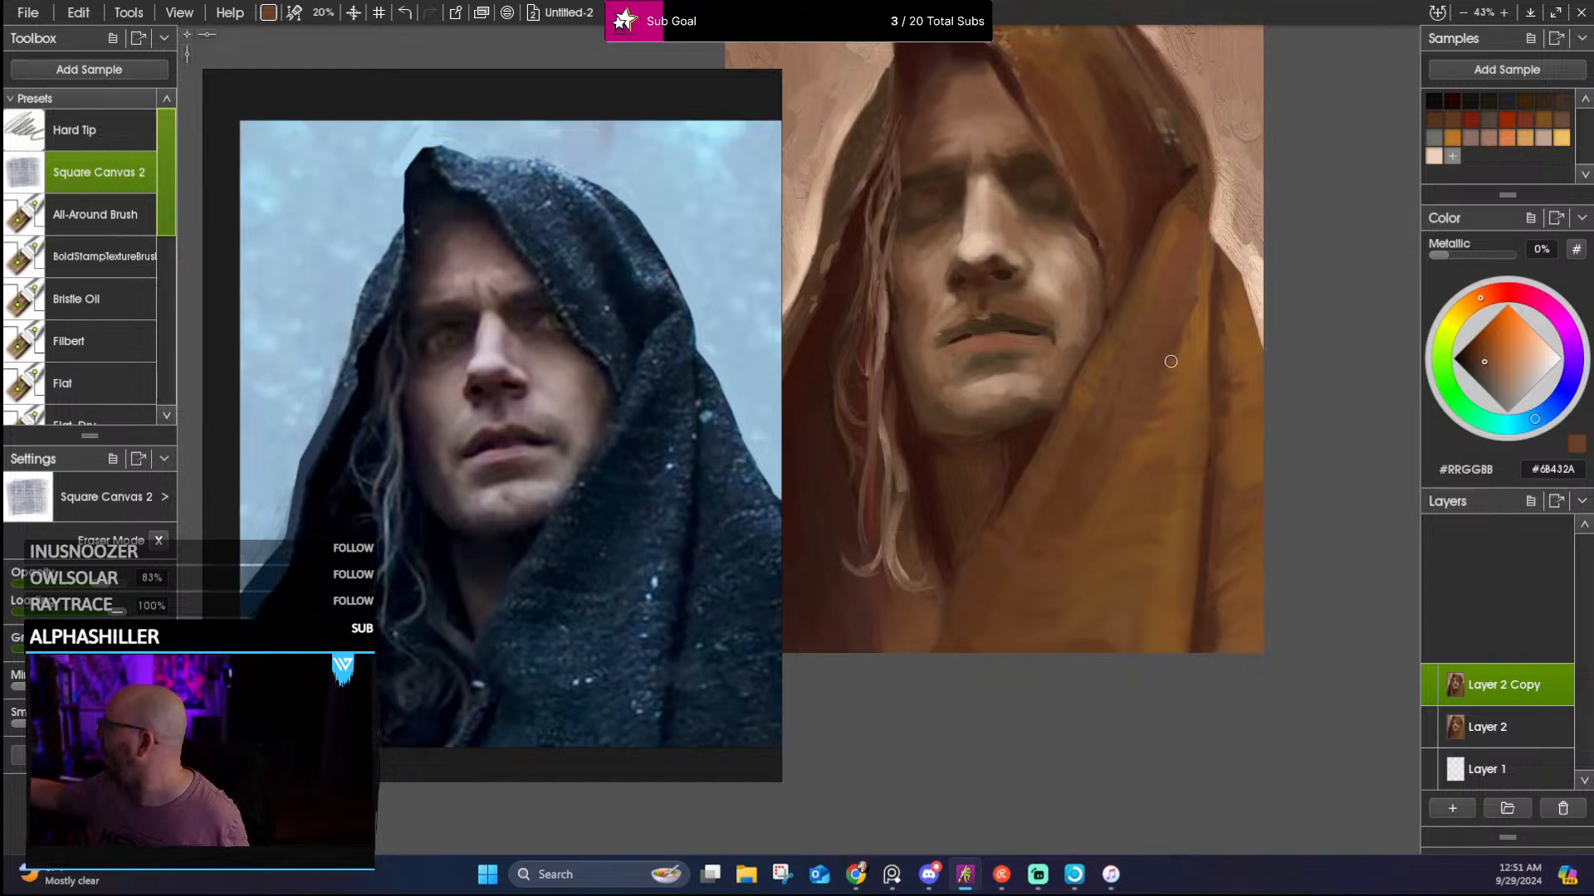
alt+click(1196, 278)
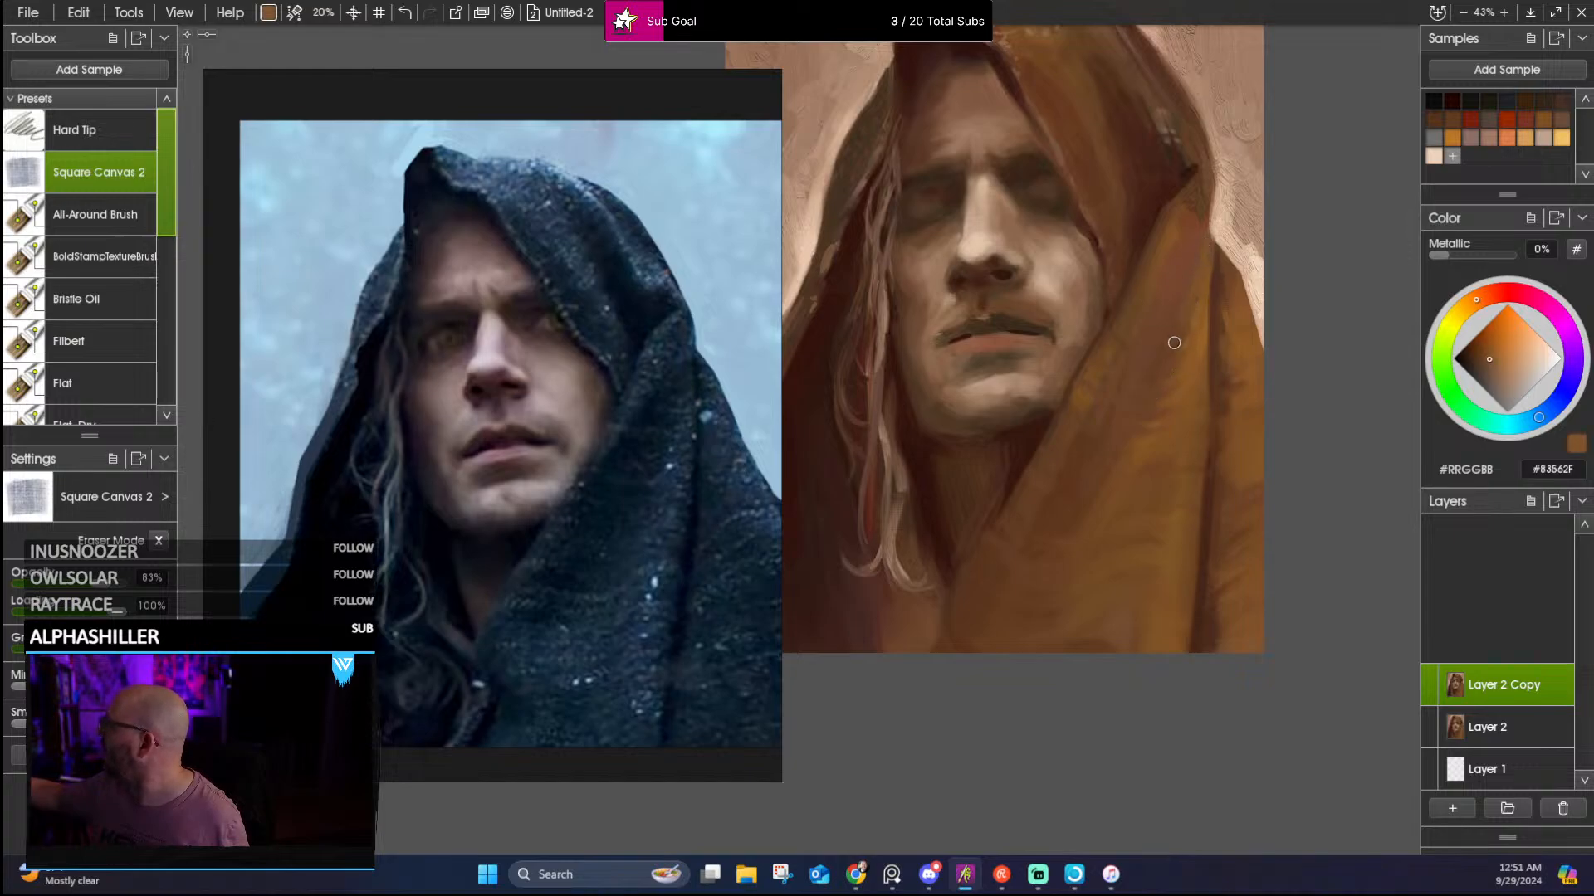
alt+click(1185, 221)
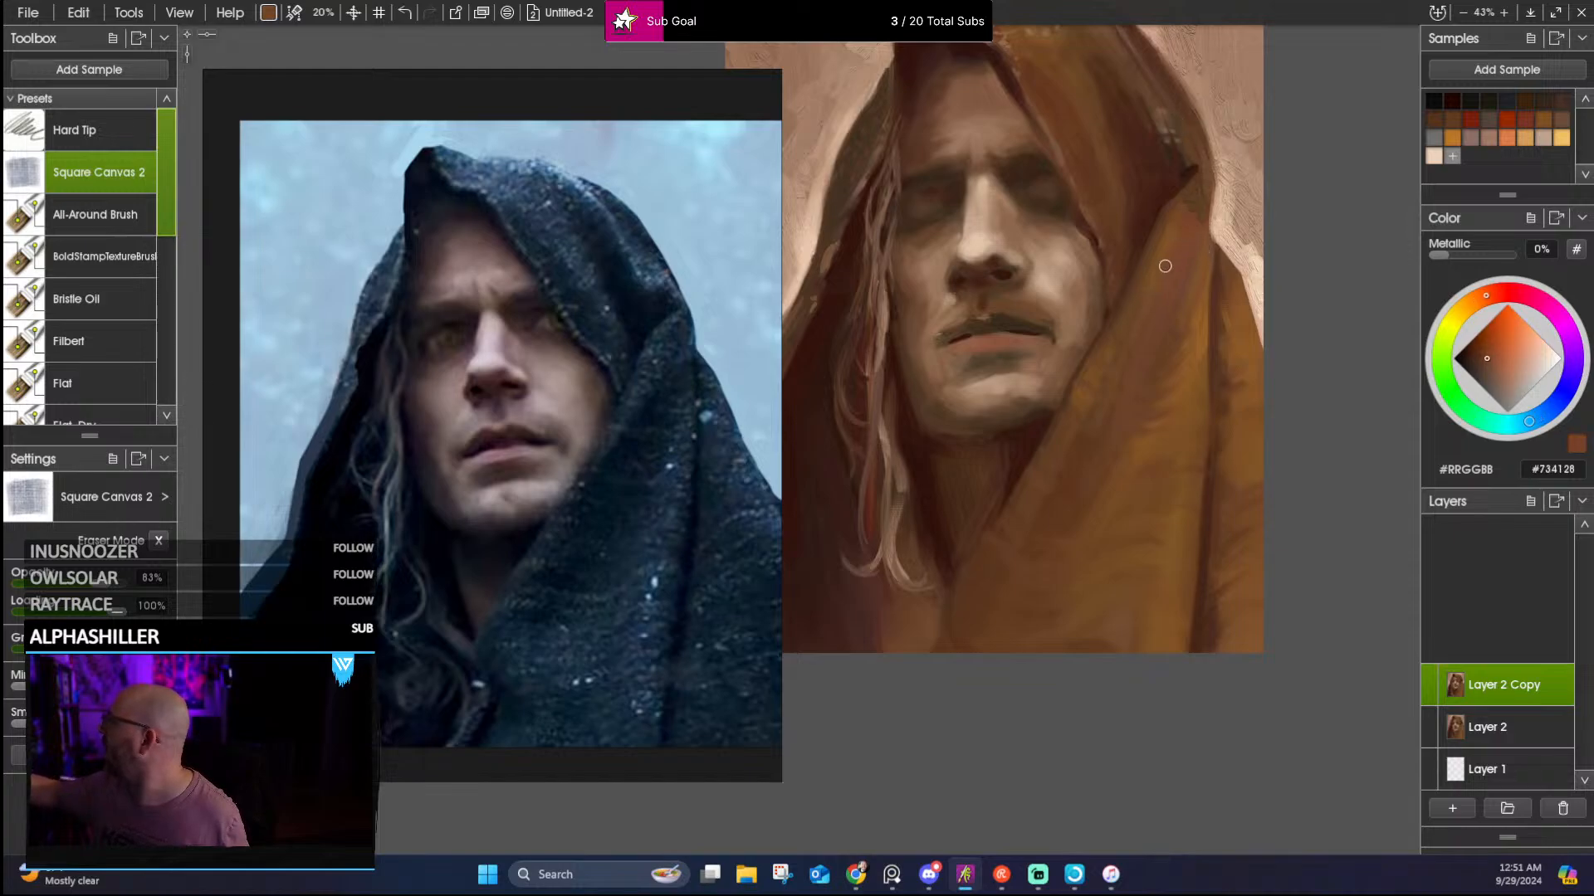
Rework the neck shadow and the jawline against the cloak with sampled dark browns such as #371A12, #4F321F and #583823
drag(1198, 225, 1259, 292)
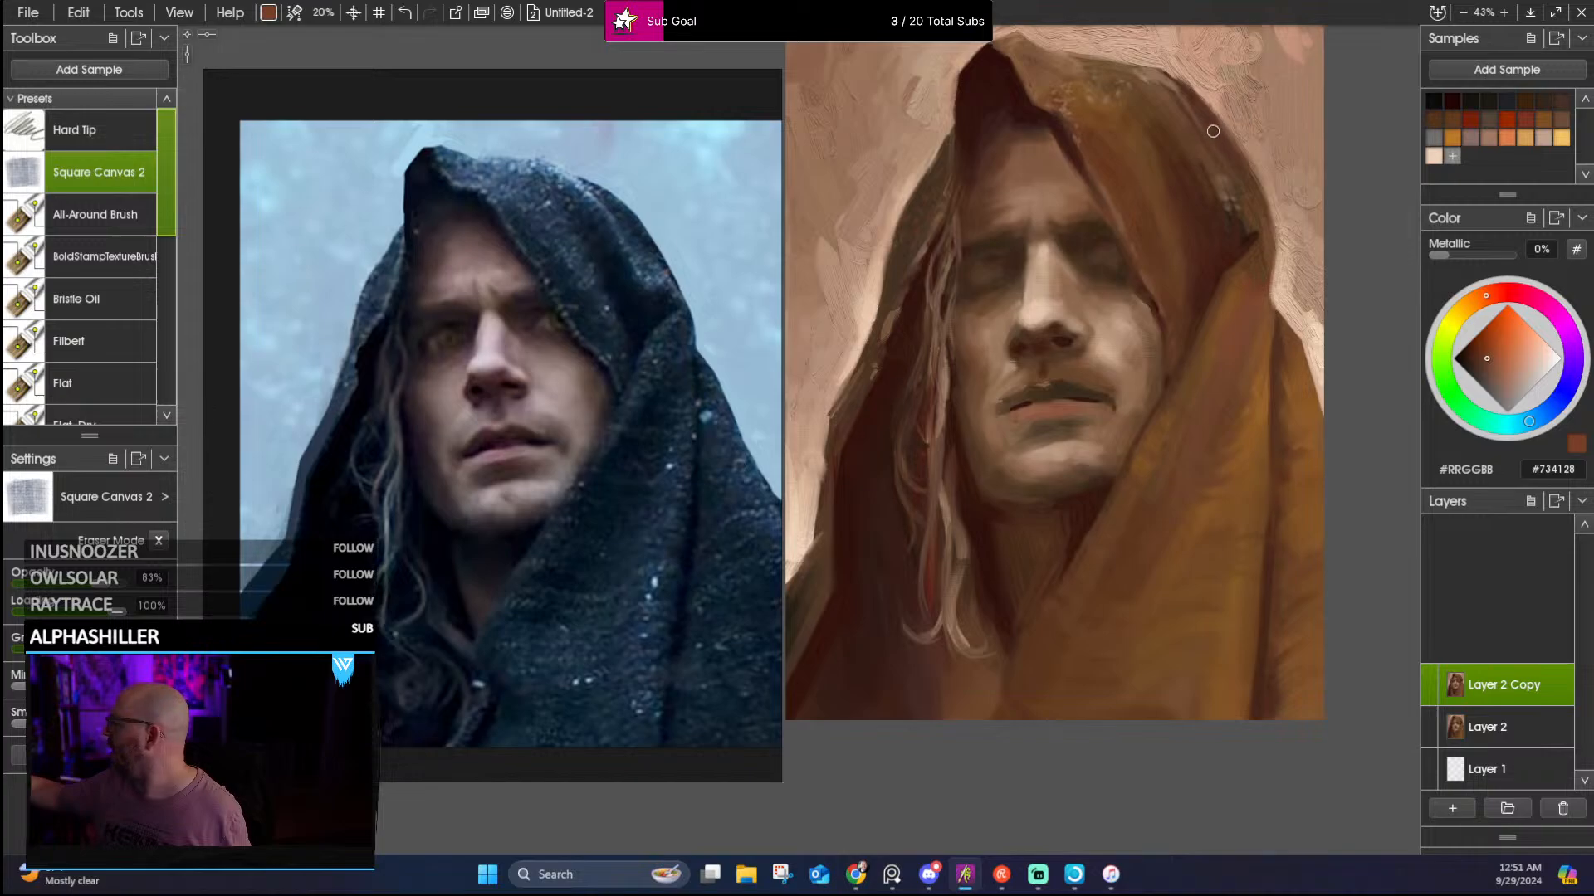
alt+click(1084, 595)
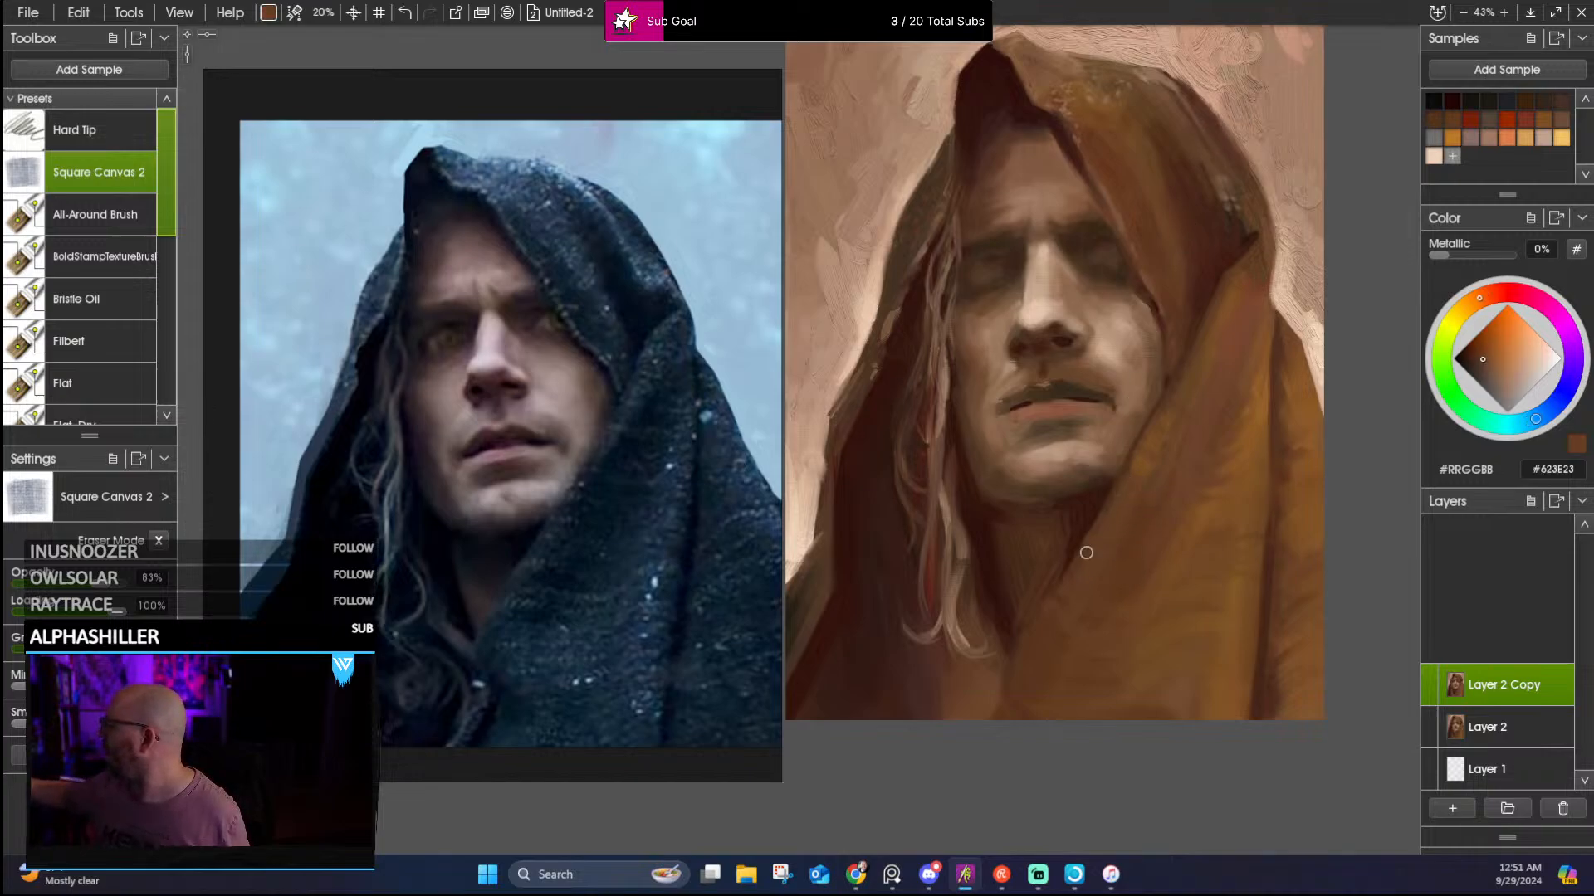
alt+click(1067, 508)
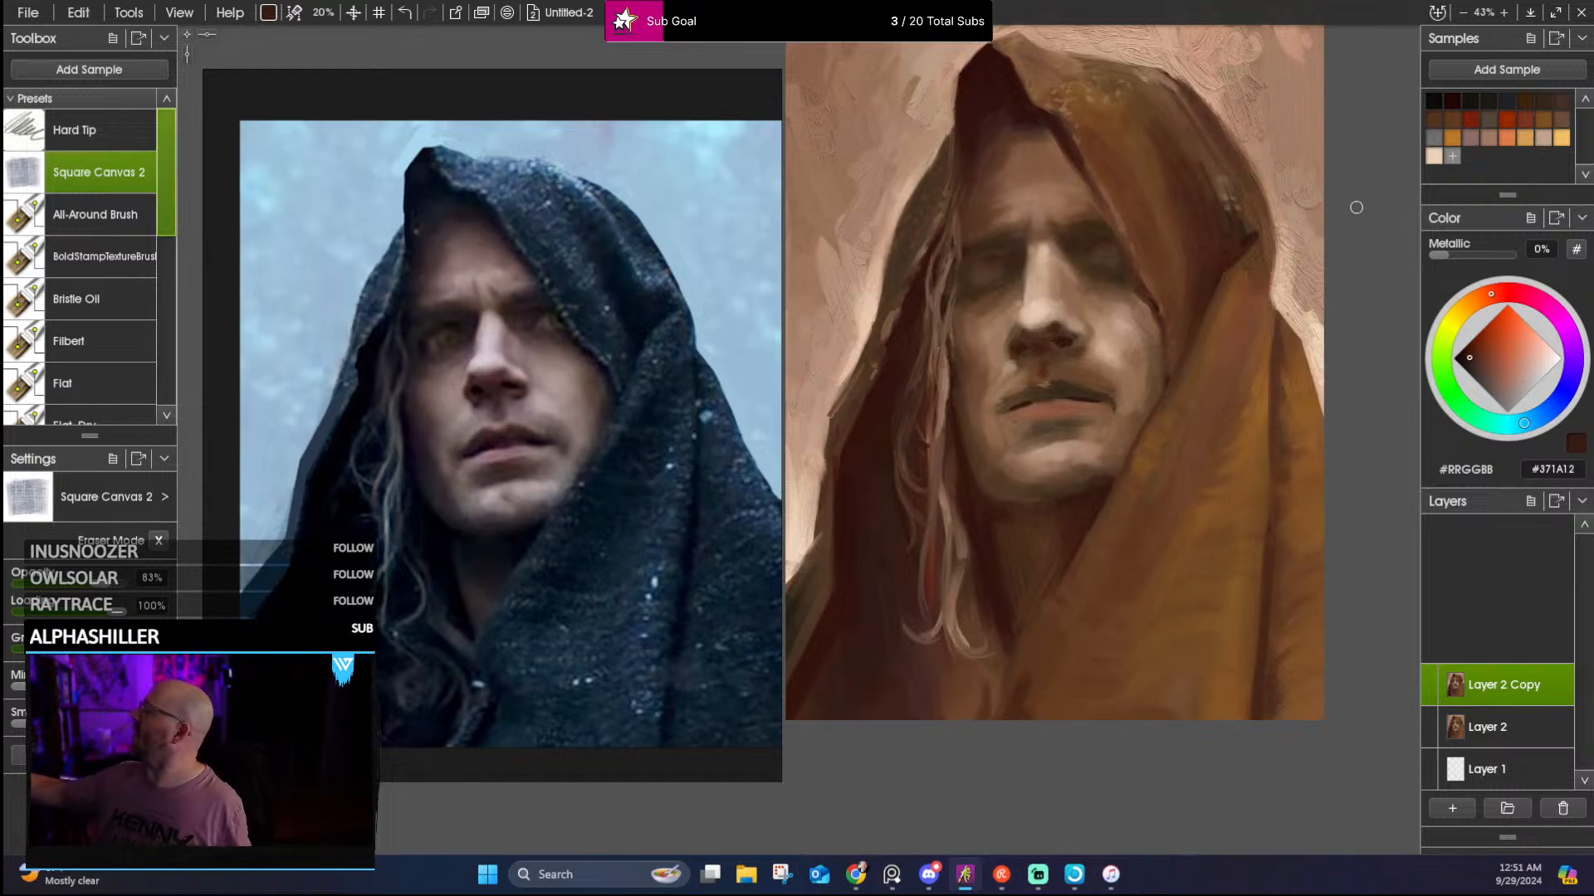
alt+click(1133, 459)
alt+click(1133, 450)
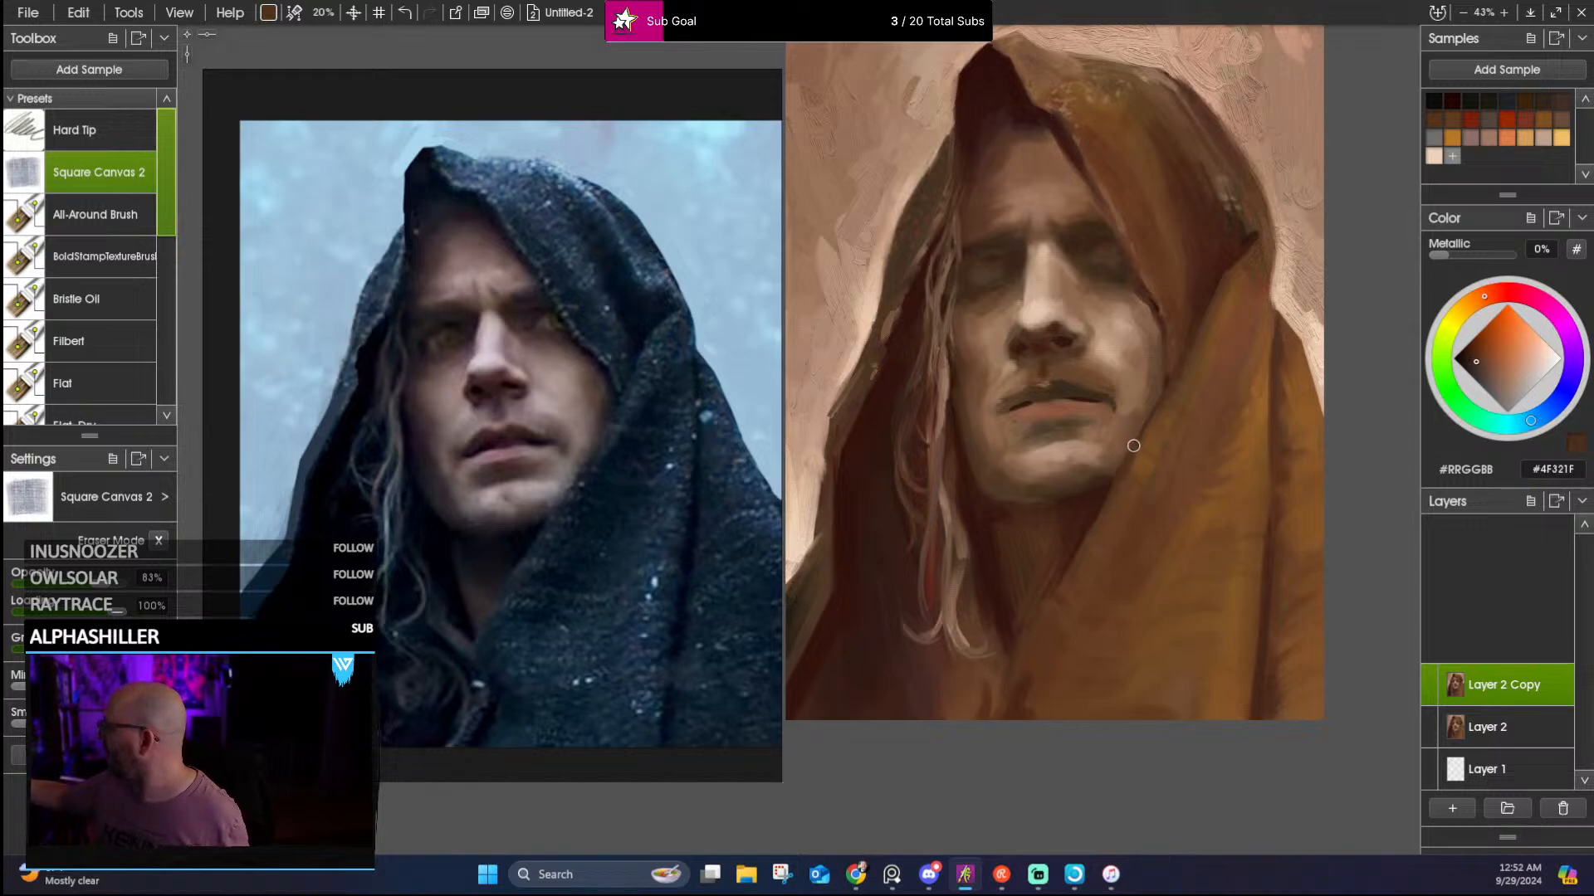
alt+click(1115, 490)
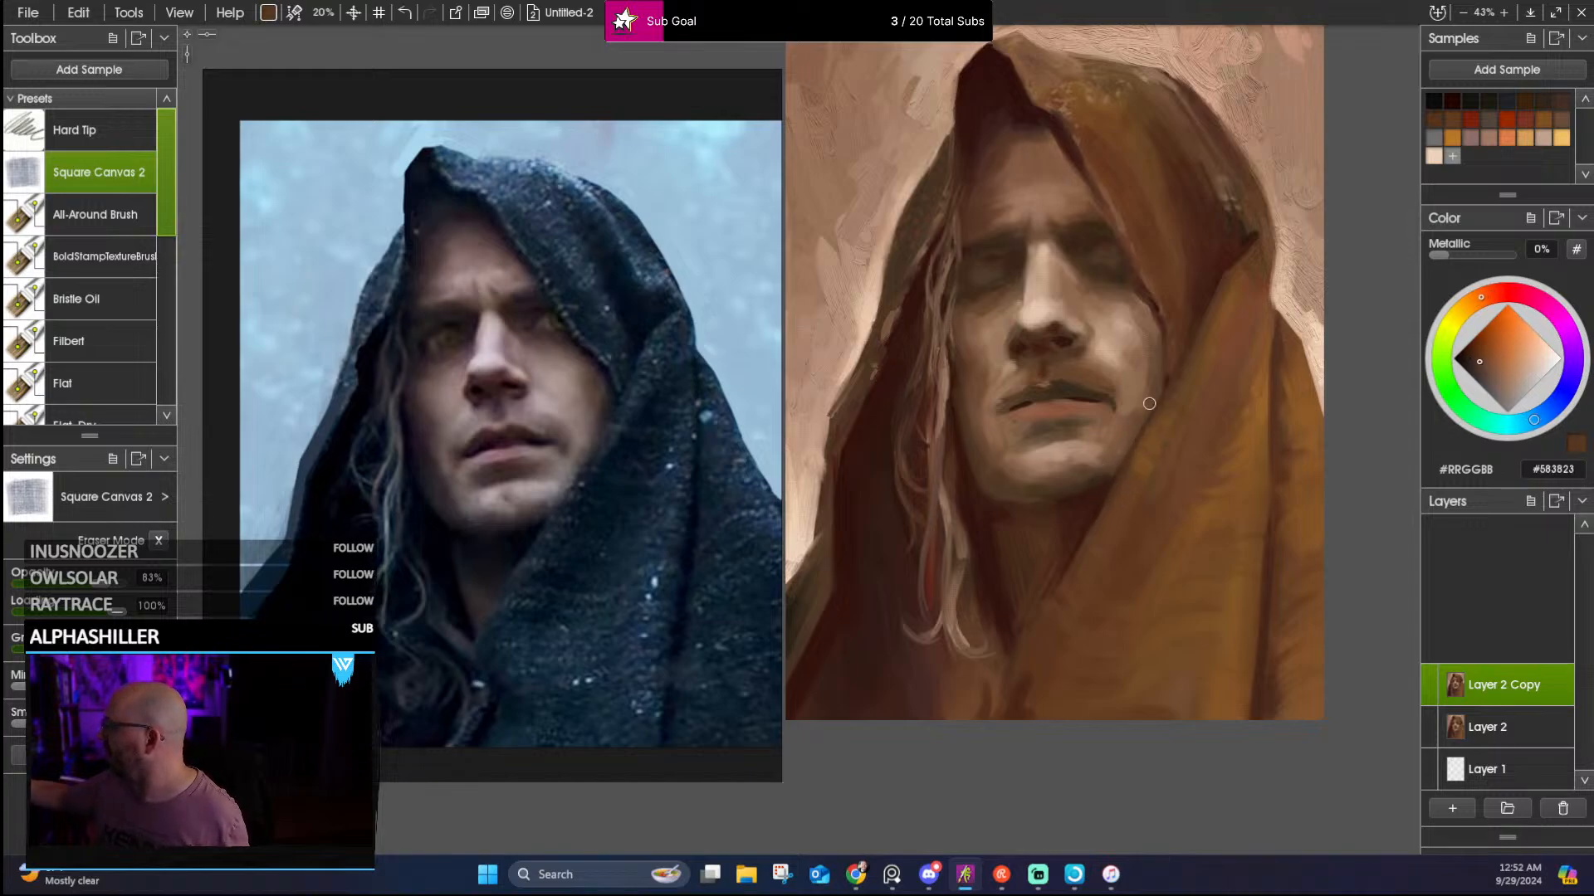
alt+click(1133, 469)
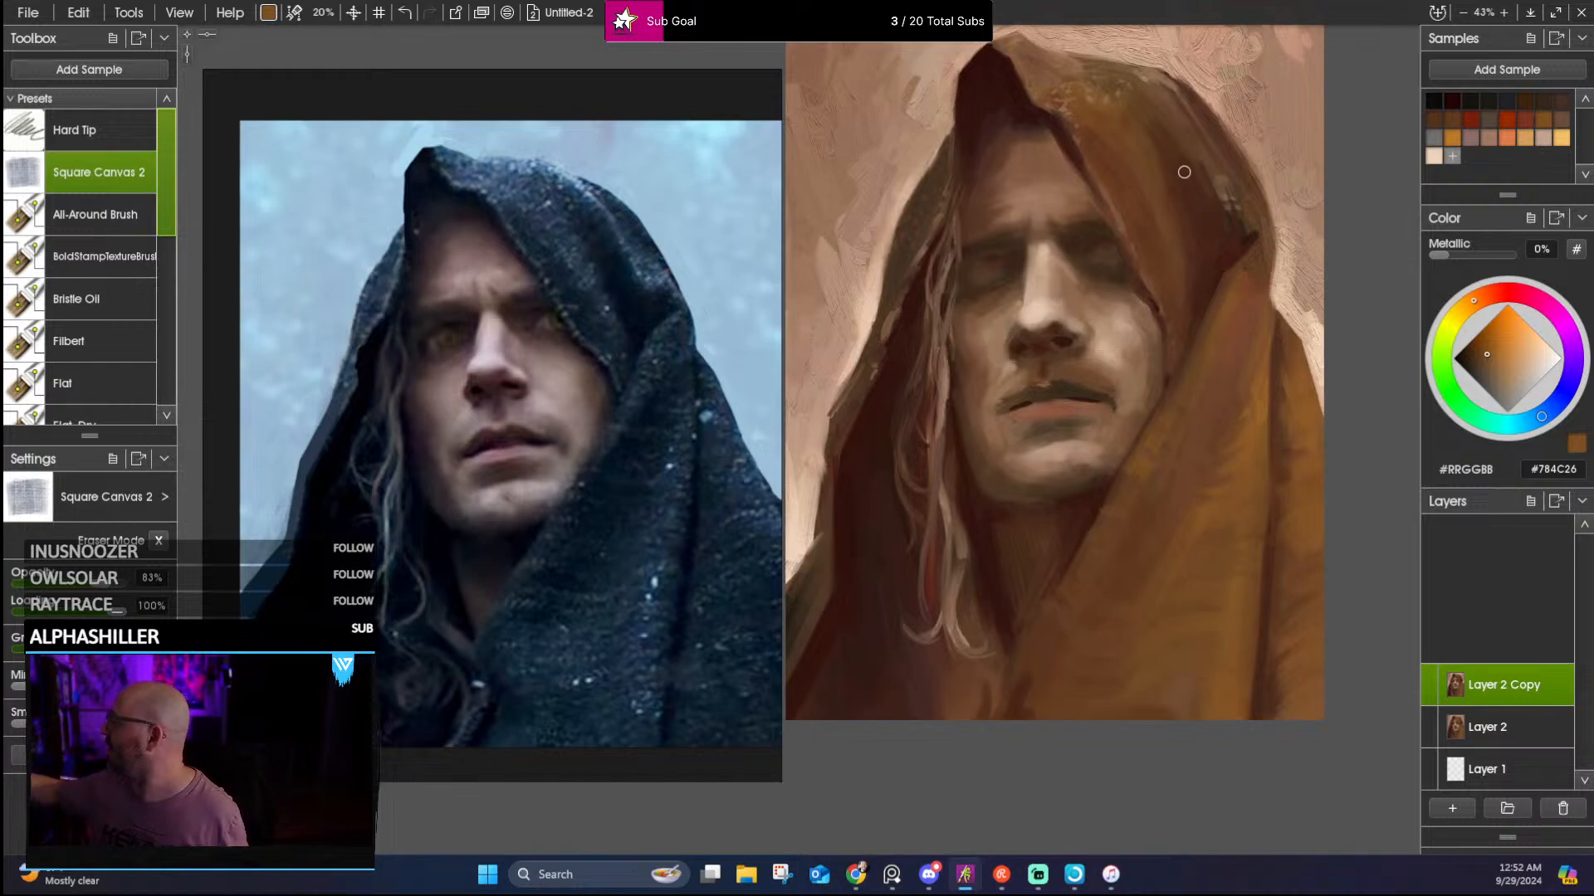
Paint the dark crease where the hood meets the cloak fold with sampled red-browns #633C23, #401D13, #49291B, #40221A and #6B3E24
alt+click(1233, 272)
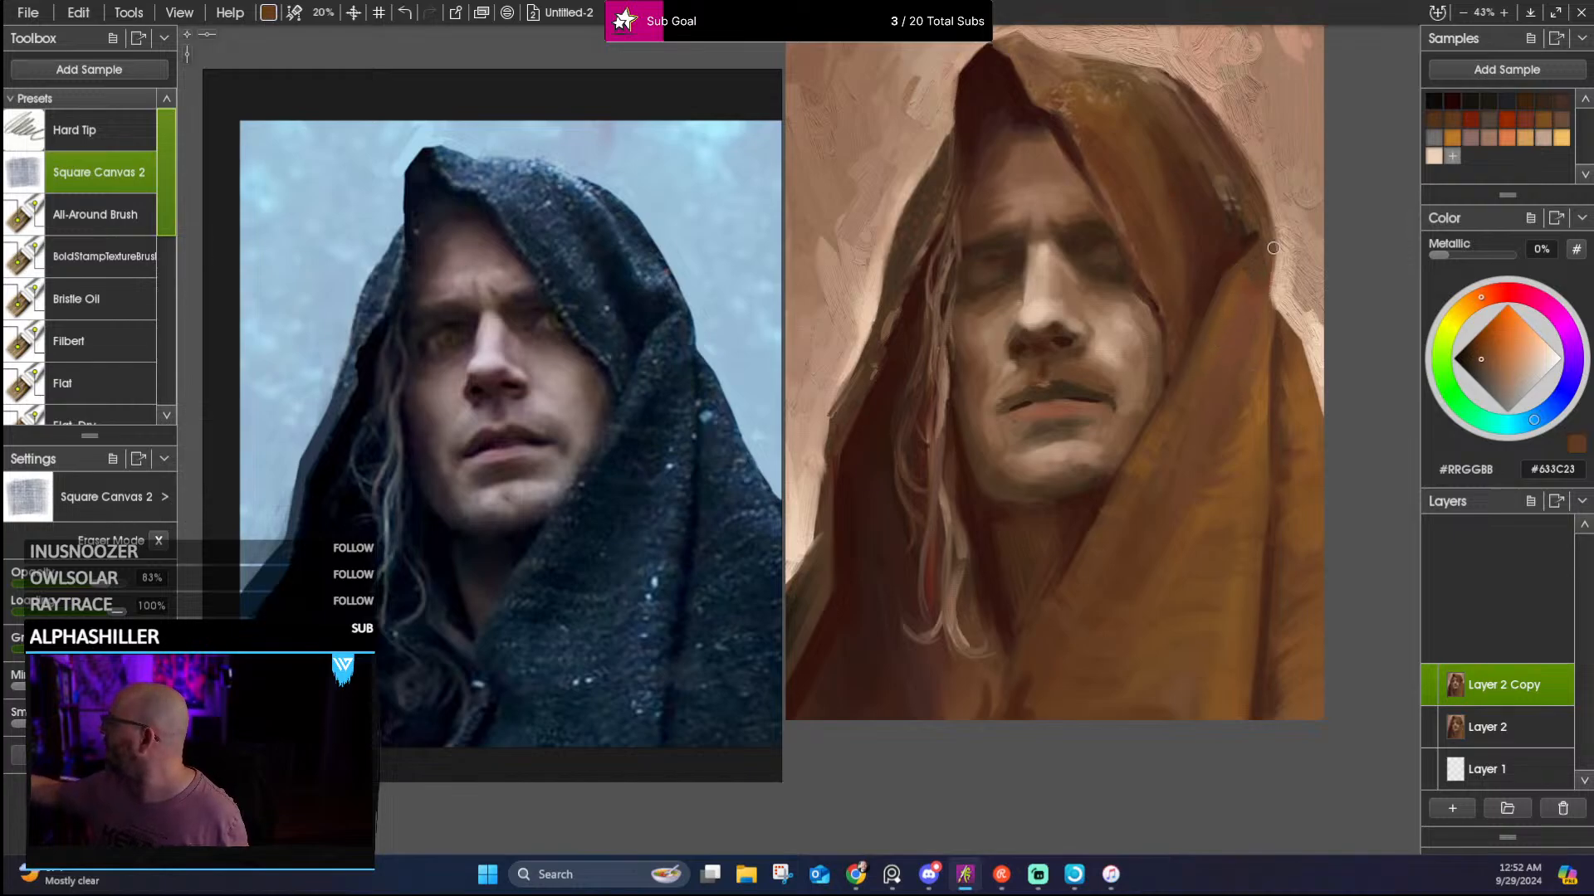
alt+click(1255, 246)
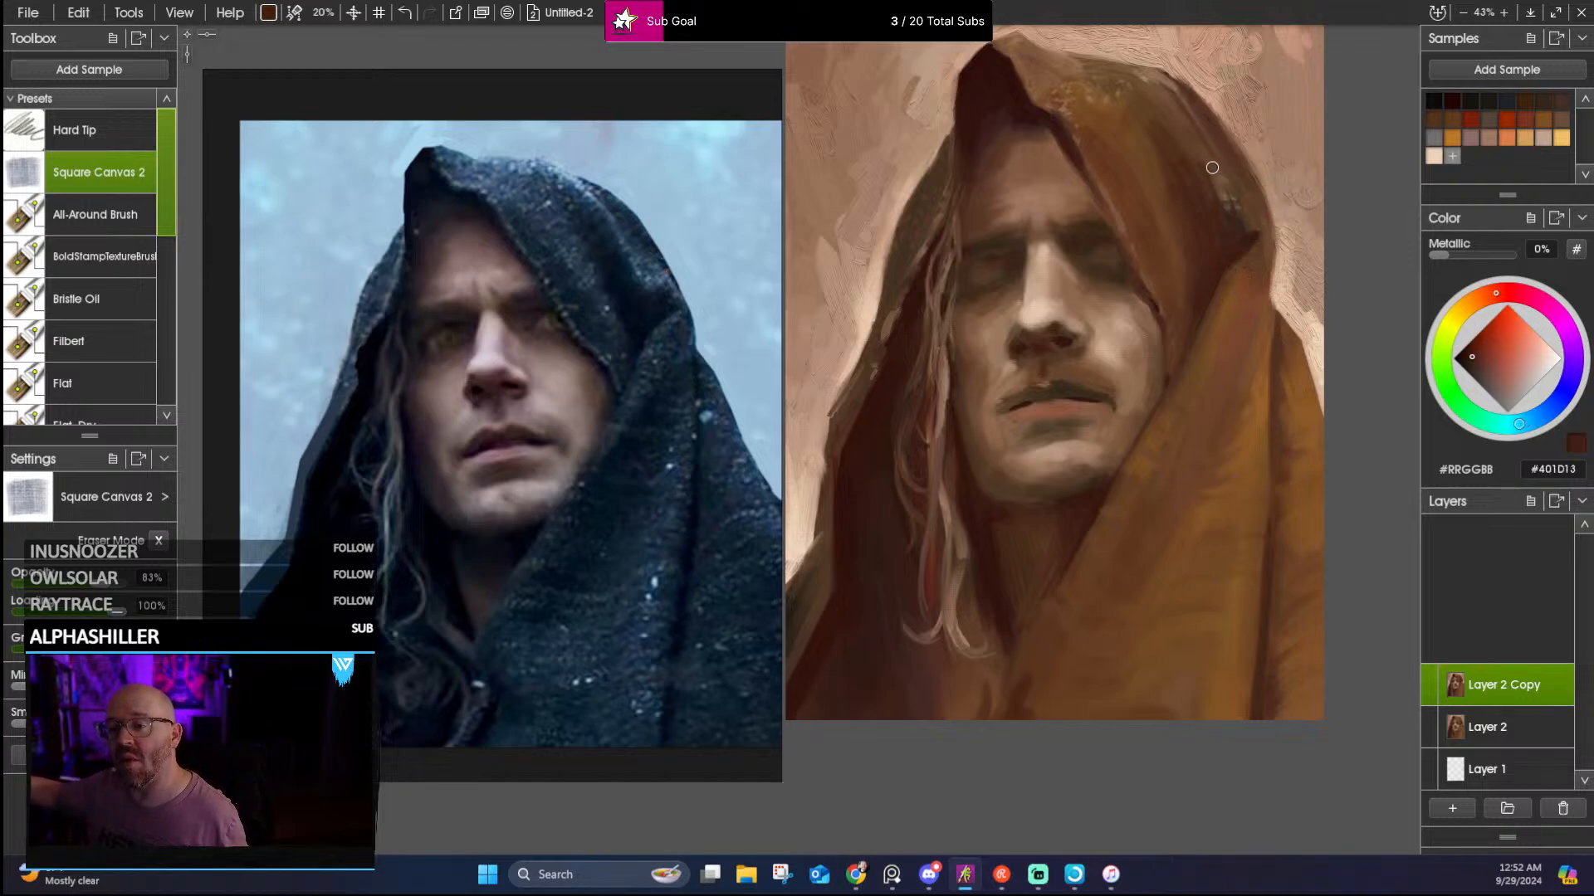
drag(1239, 176, 1201, 284)
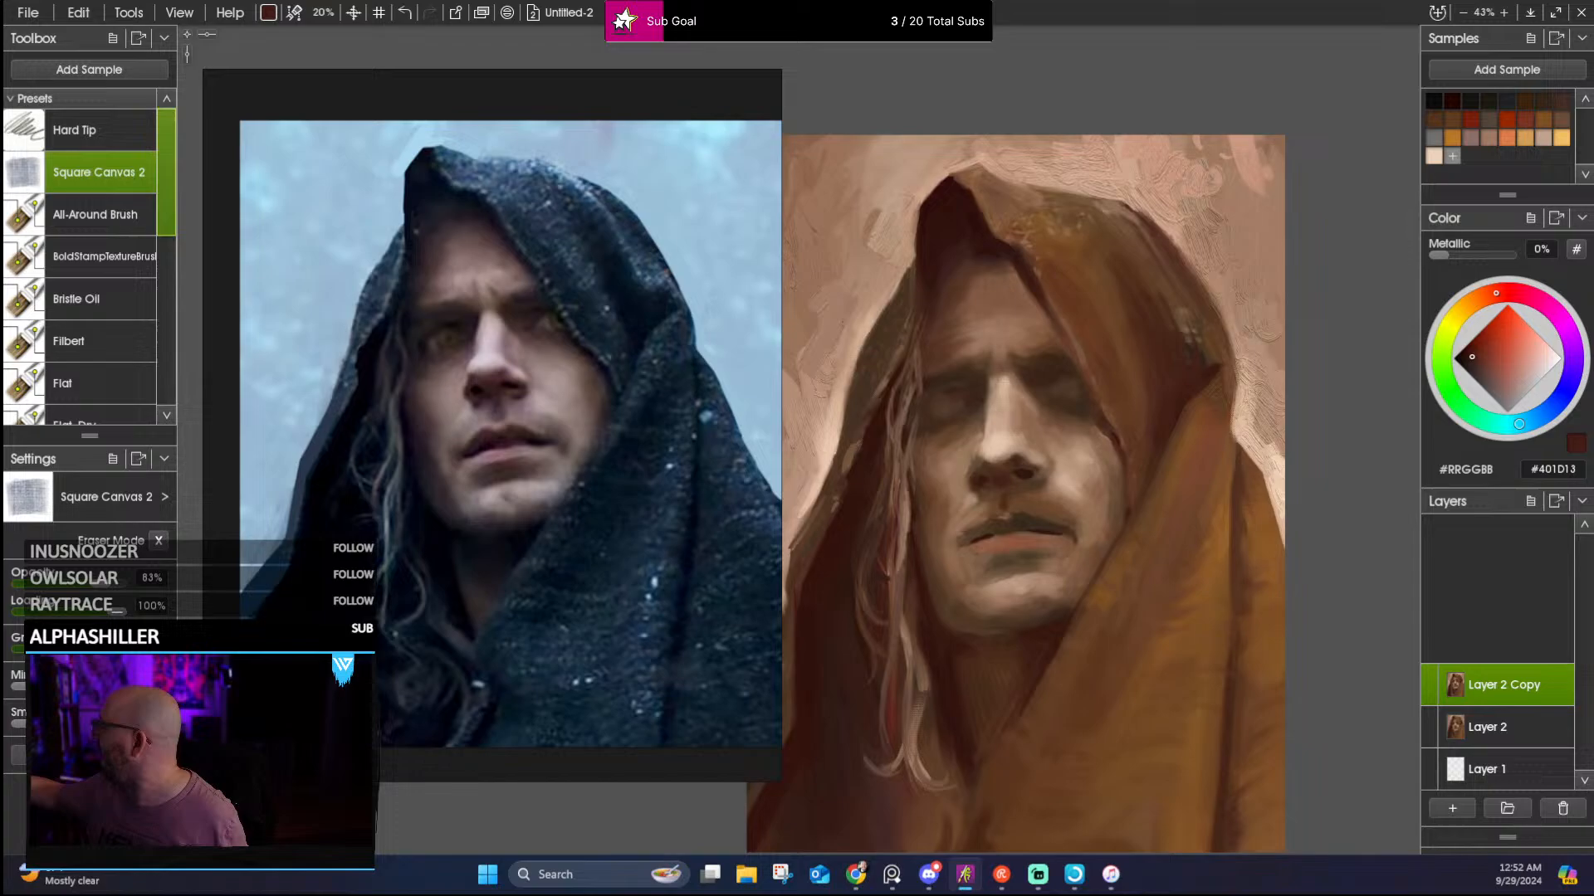
alt+click(1179, 345)
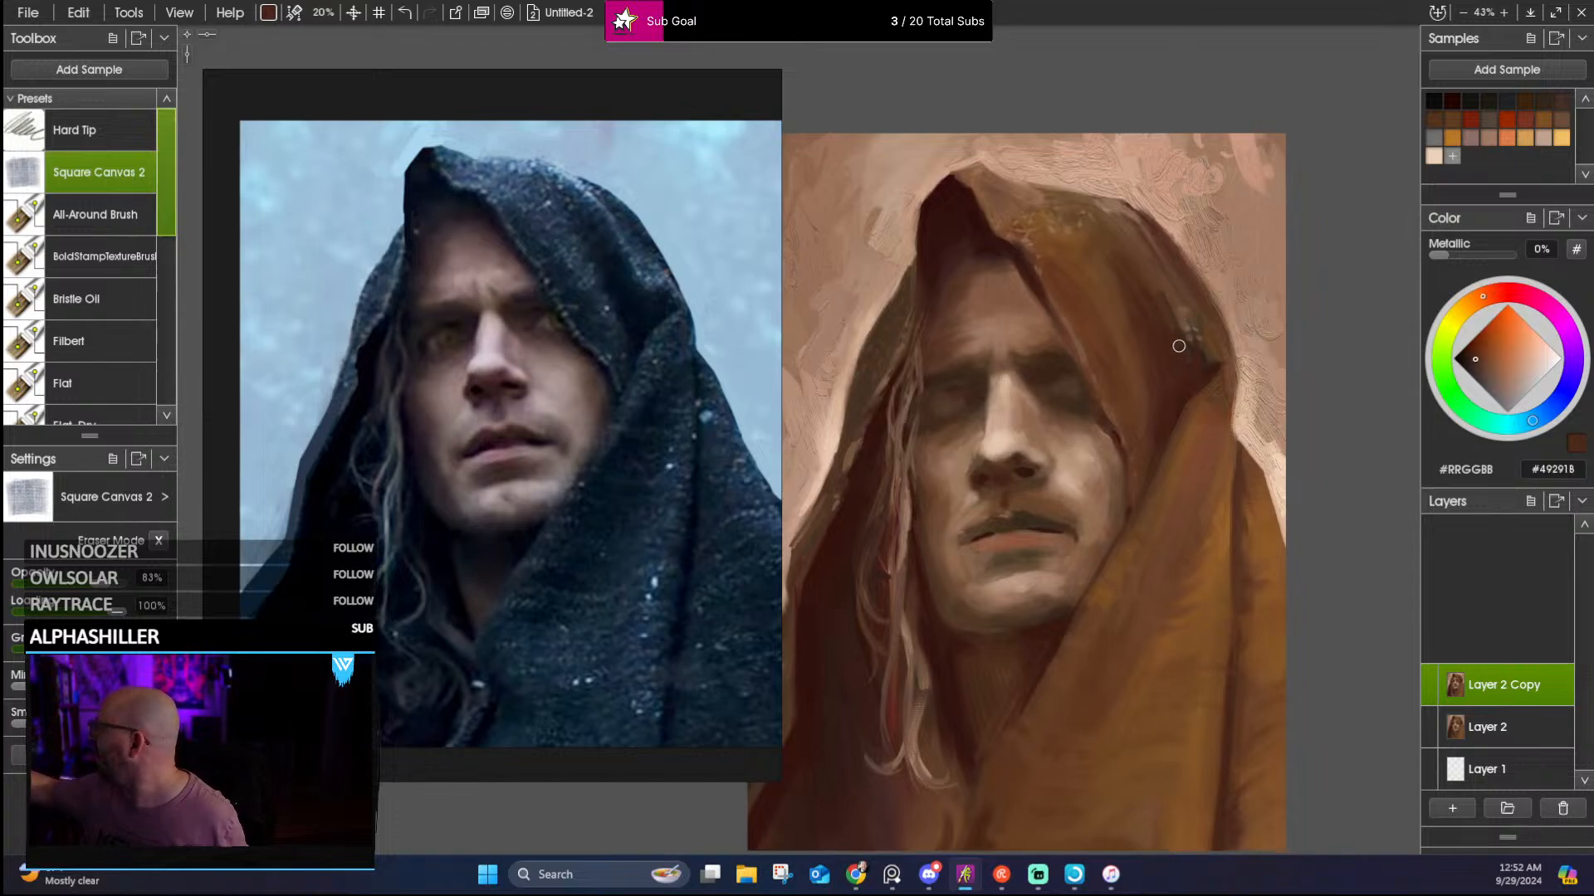
alt+click(1195, 373)
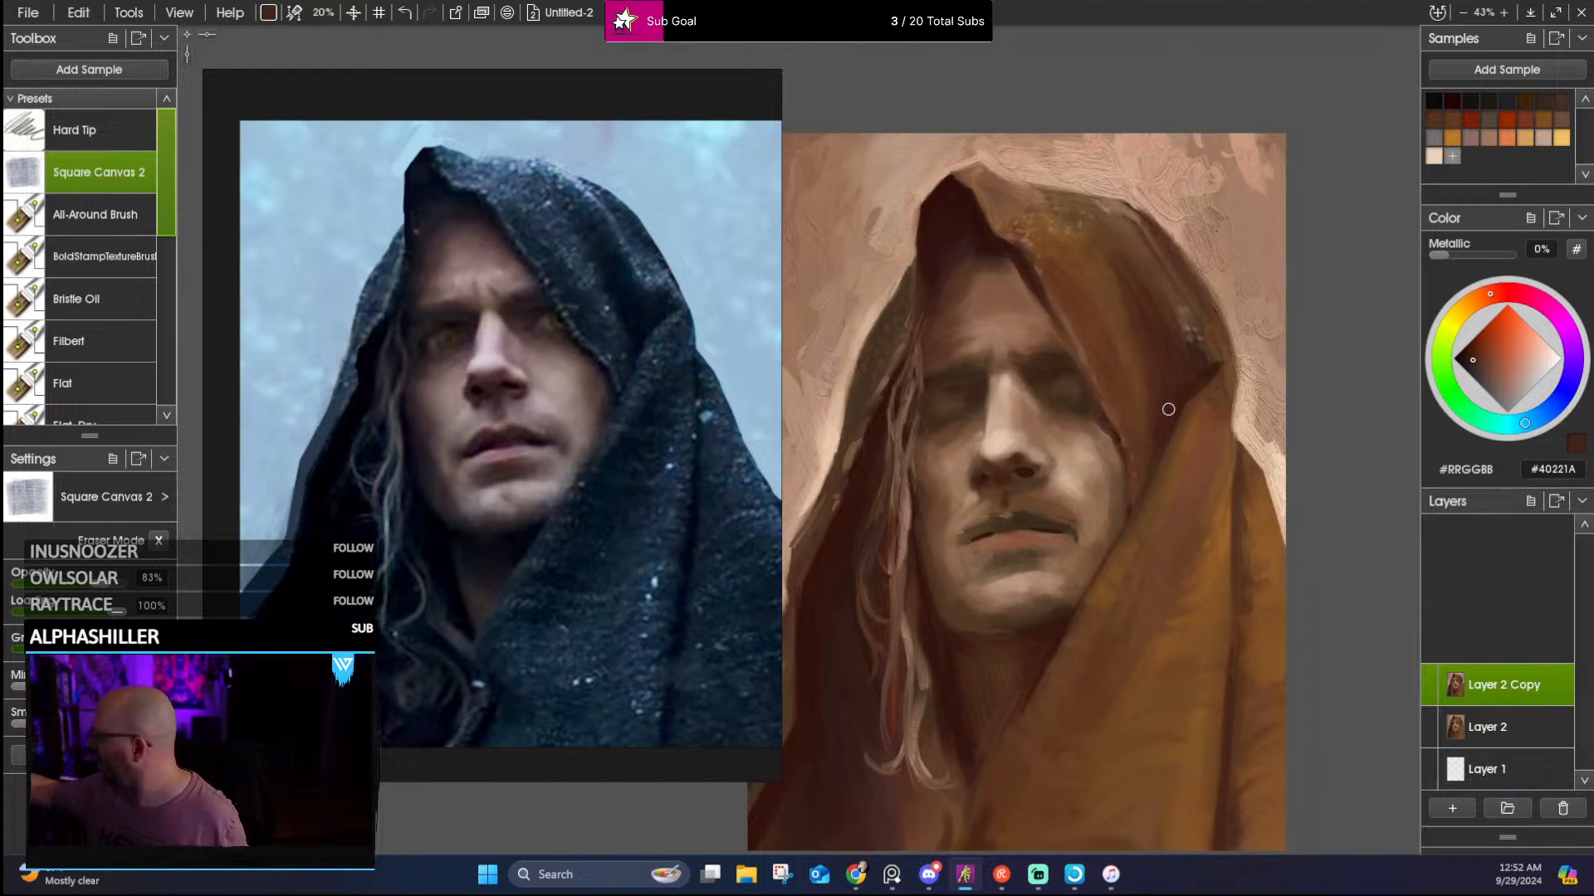
alt+click(1166, 406)
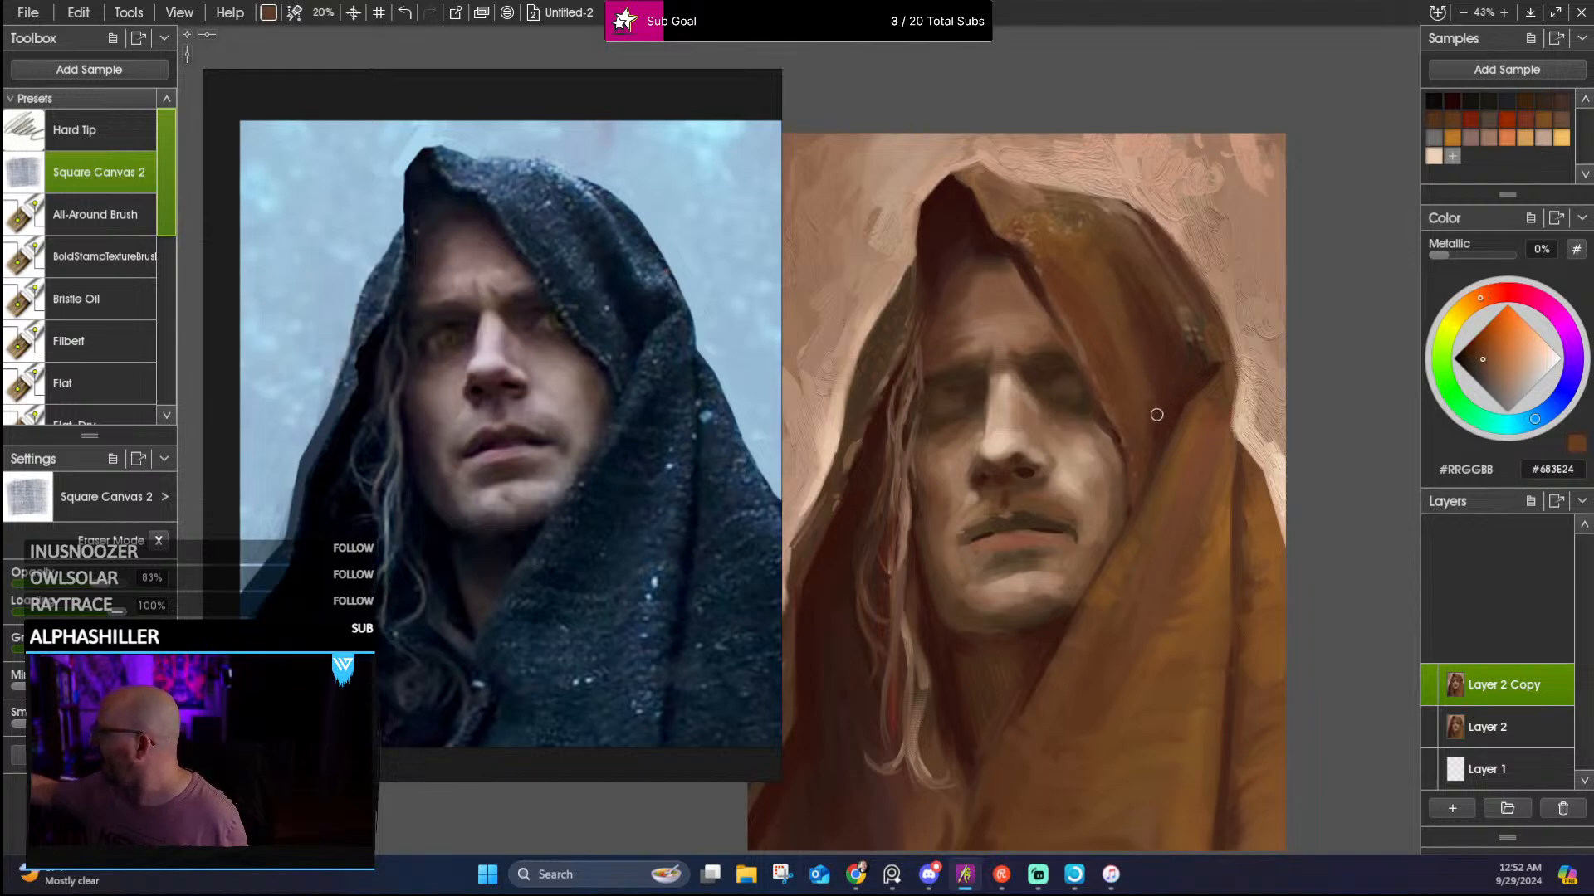
Refine the hood's inner edge from the cheek up to the forehead with sampled mid browns #755032, #8D684E and #785539
alt+click(1113, 414)
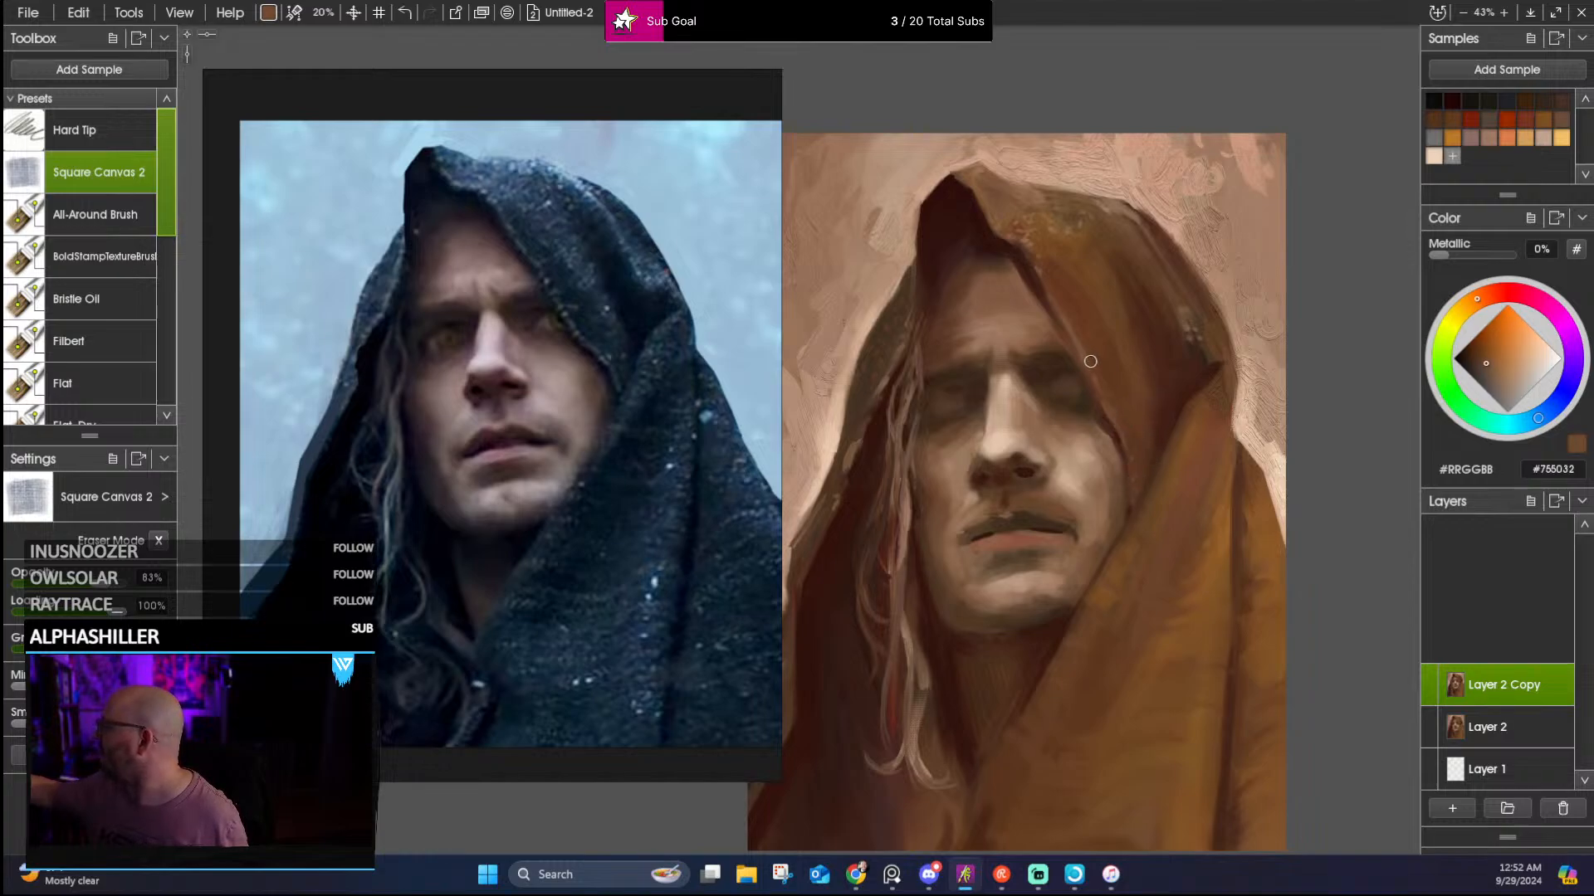
alt+click(1066, 326)
alt+click(1033, 239)
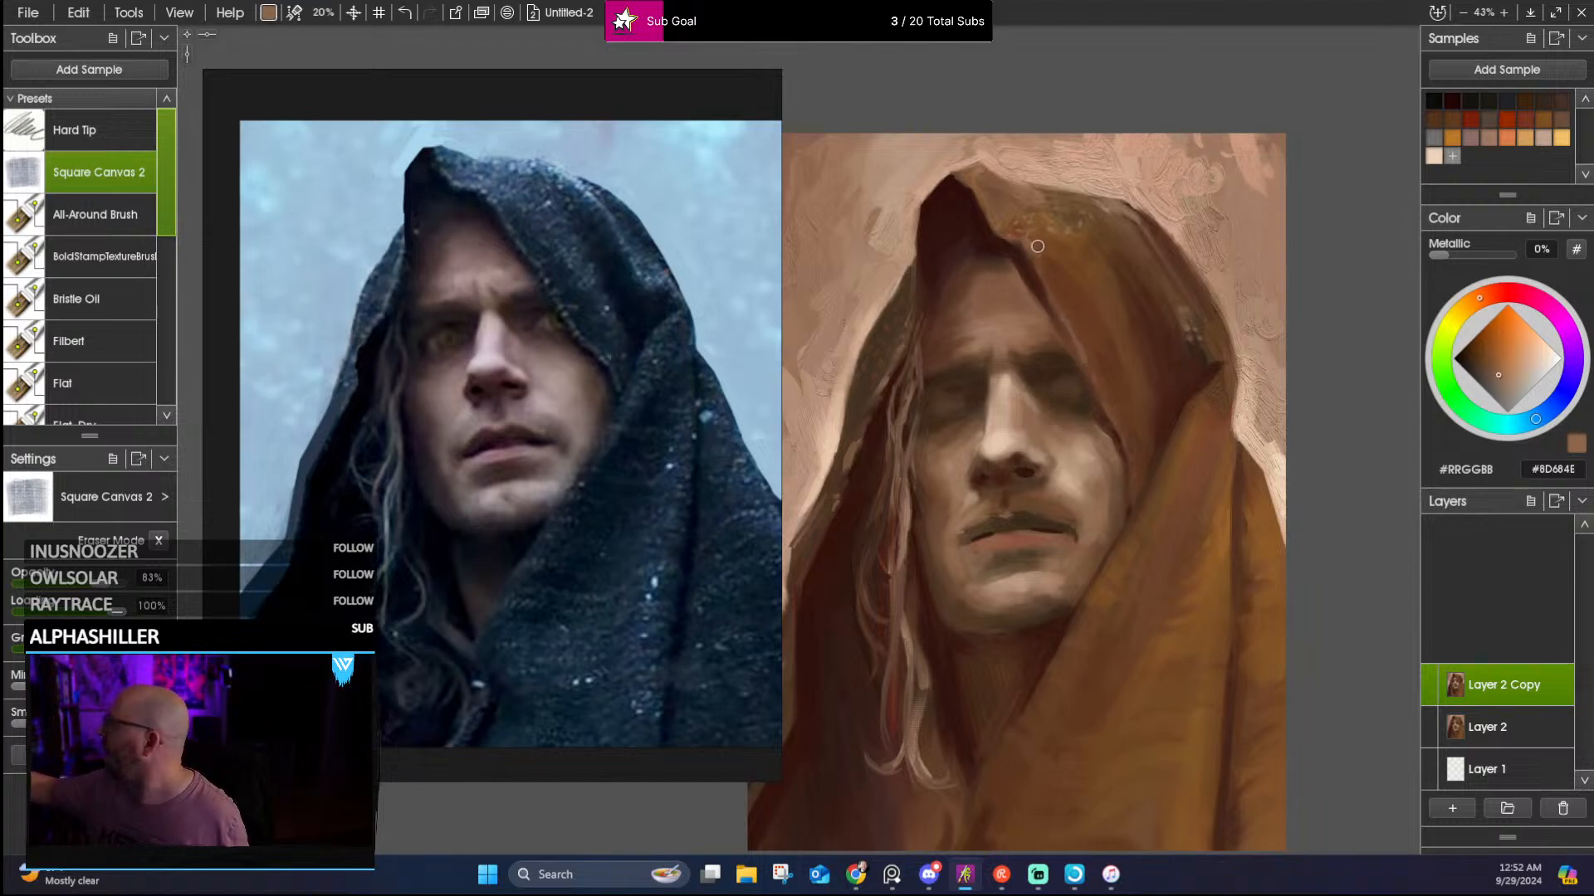
alt+click(1033, 238)
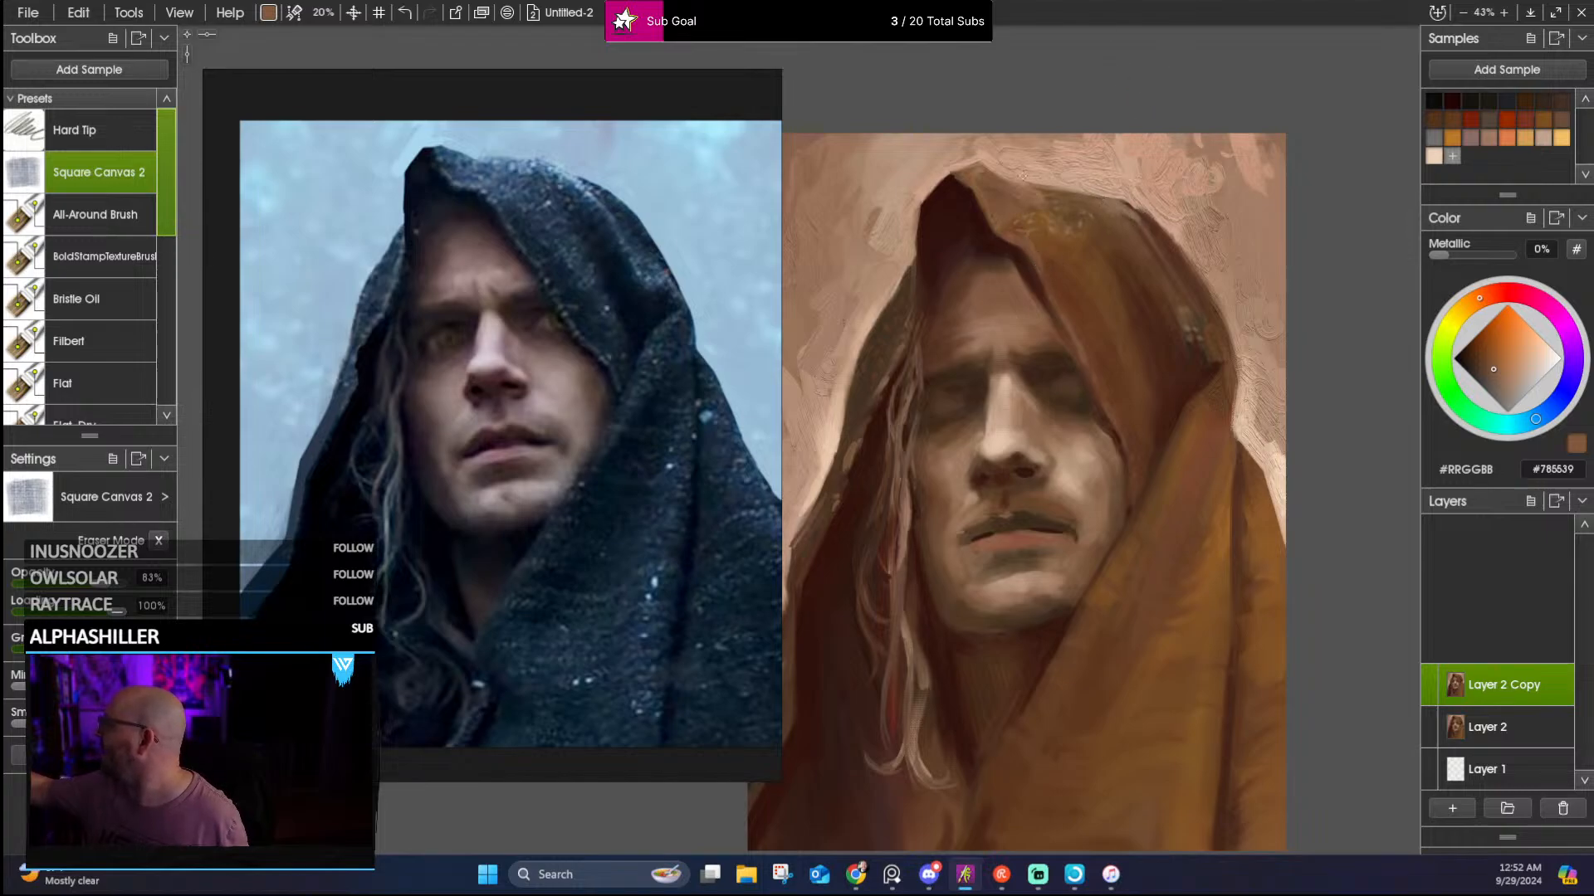
Reshape the hood crown's outer contour with the background tones #D7AA8E and #C29881 and the fabric browns #553224 and #7A563A
alt+click(1126, 208)
drag(1095, 202, 1153, 248)
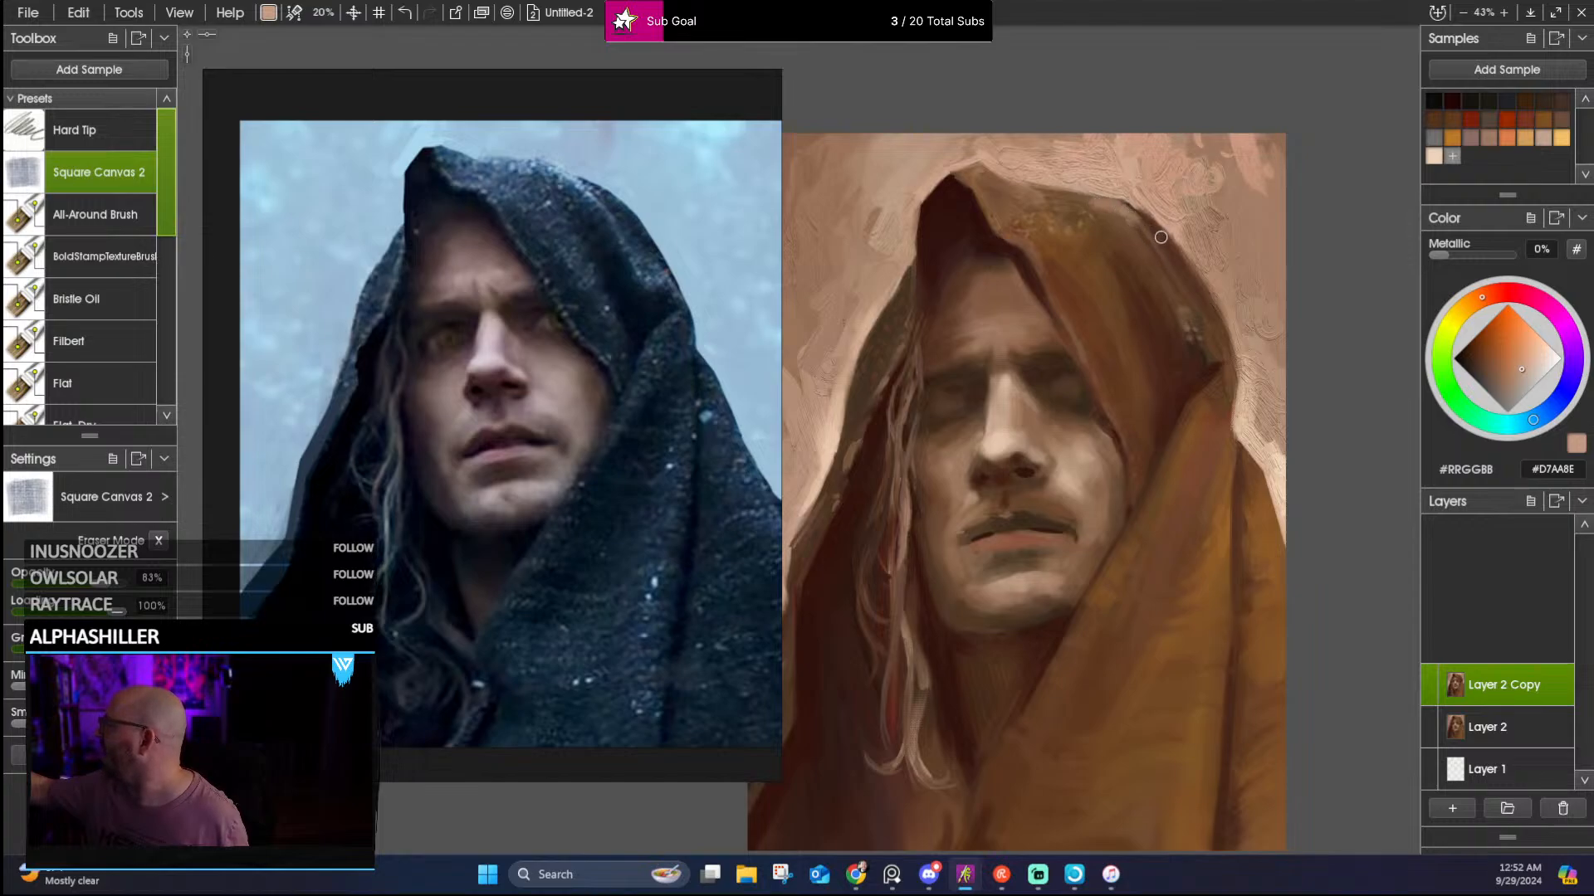
alt+click(1161, 238)
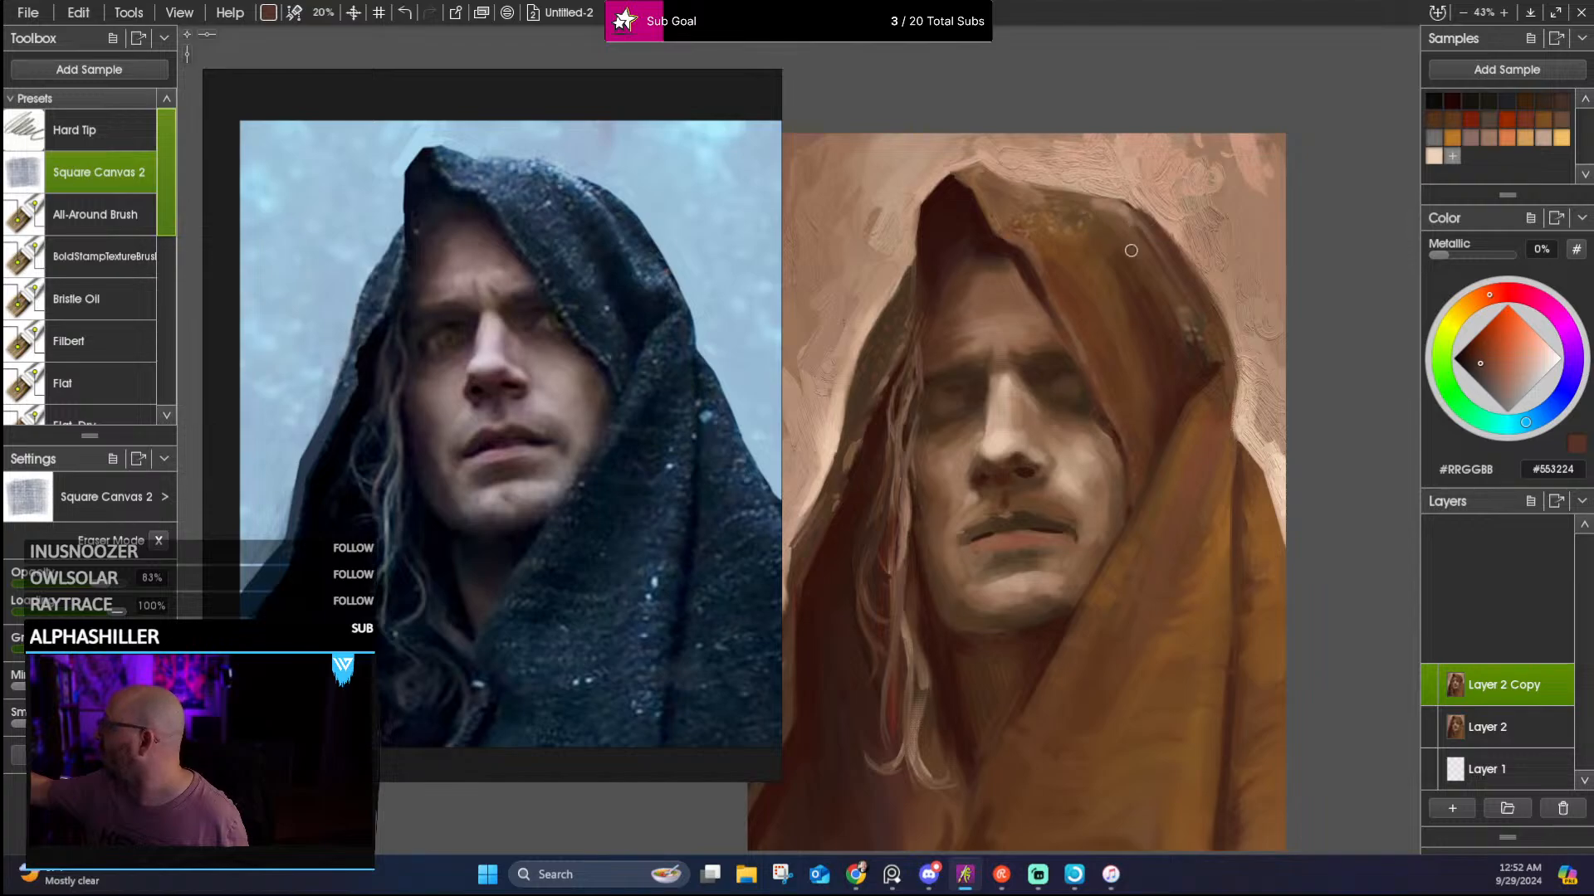
alt+click(1124, 232)
alt+click(1104, 209)
alt+click(1089, 205)
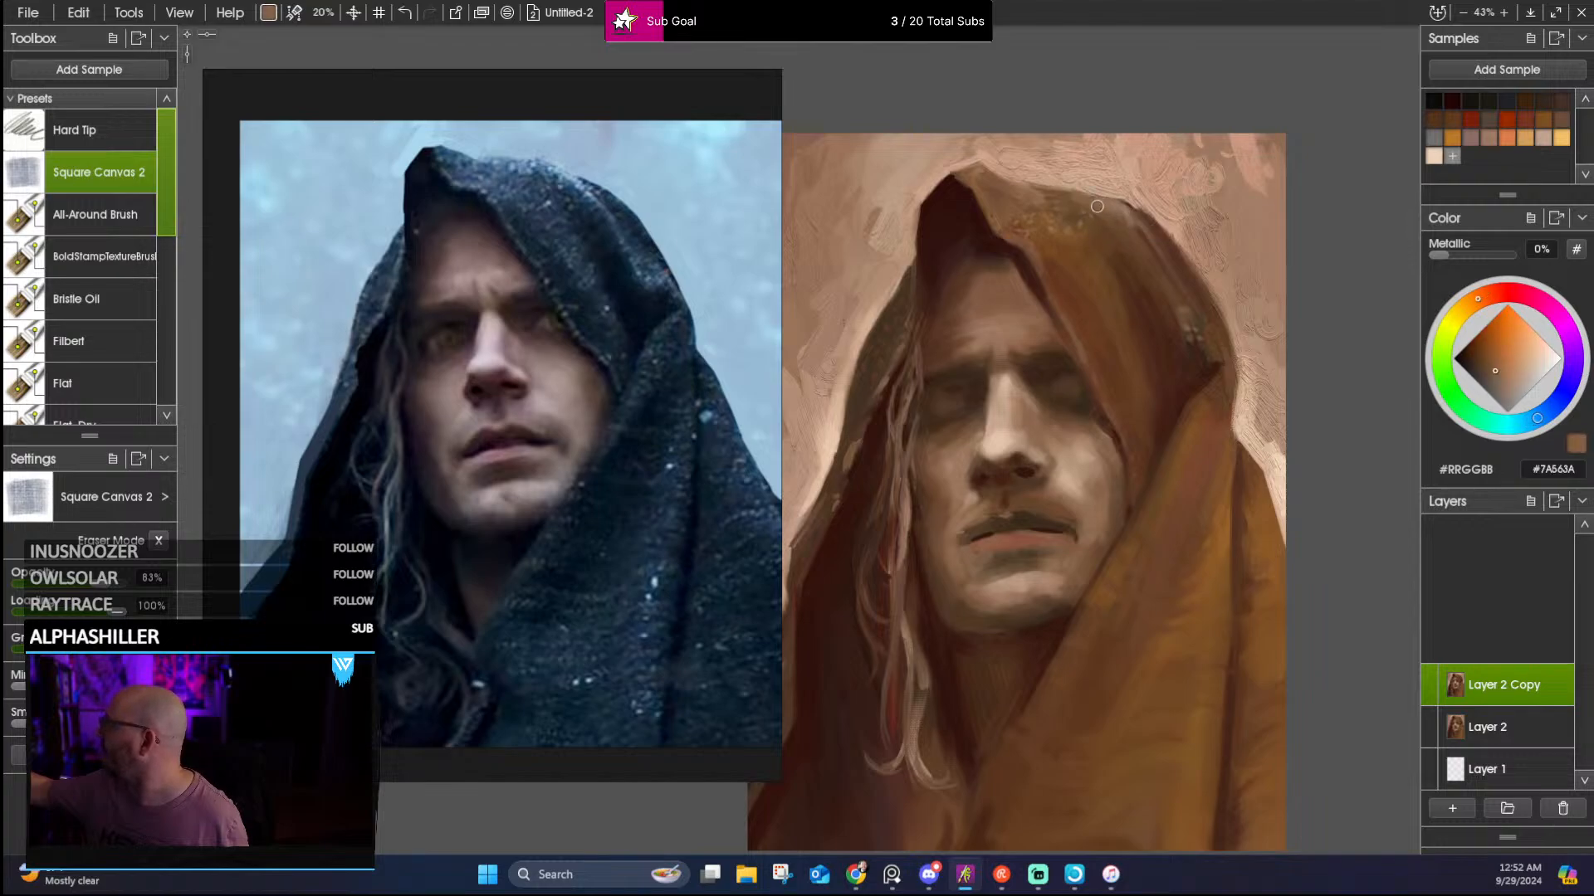
alt+click(974, 158)
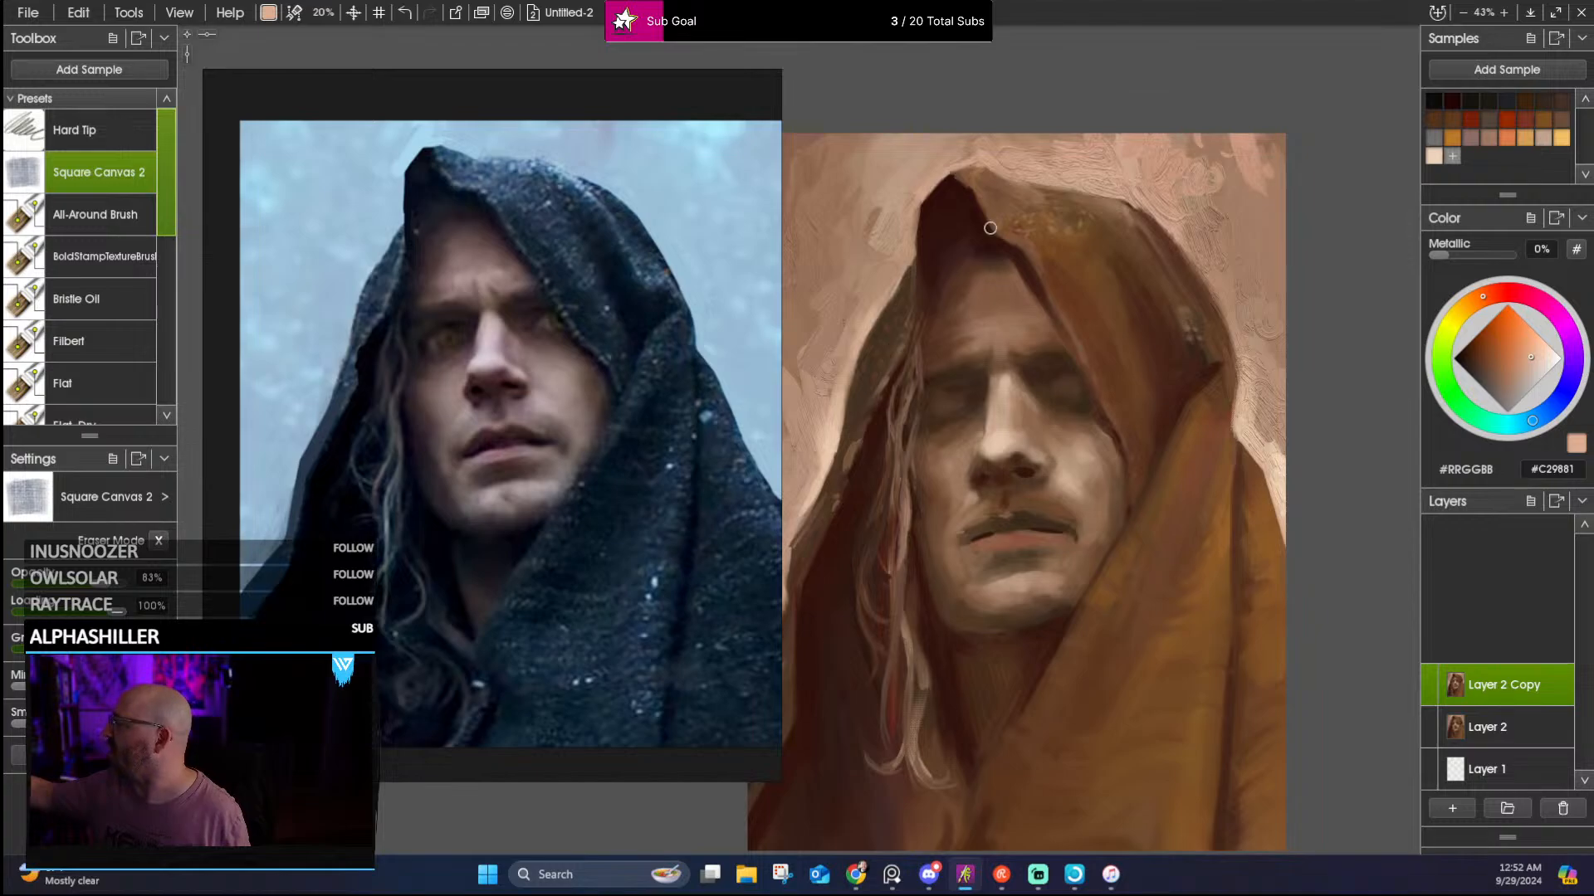
Refine the cloak's outer edge on the hair side with #523828 and #493626, and the neck shadow with #37180F and #351A13
drag(952, 293, 1062, 194)
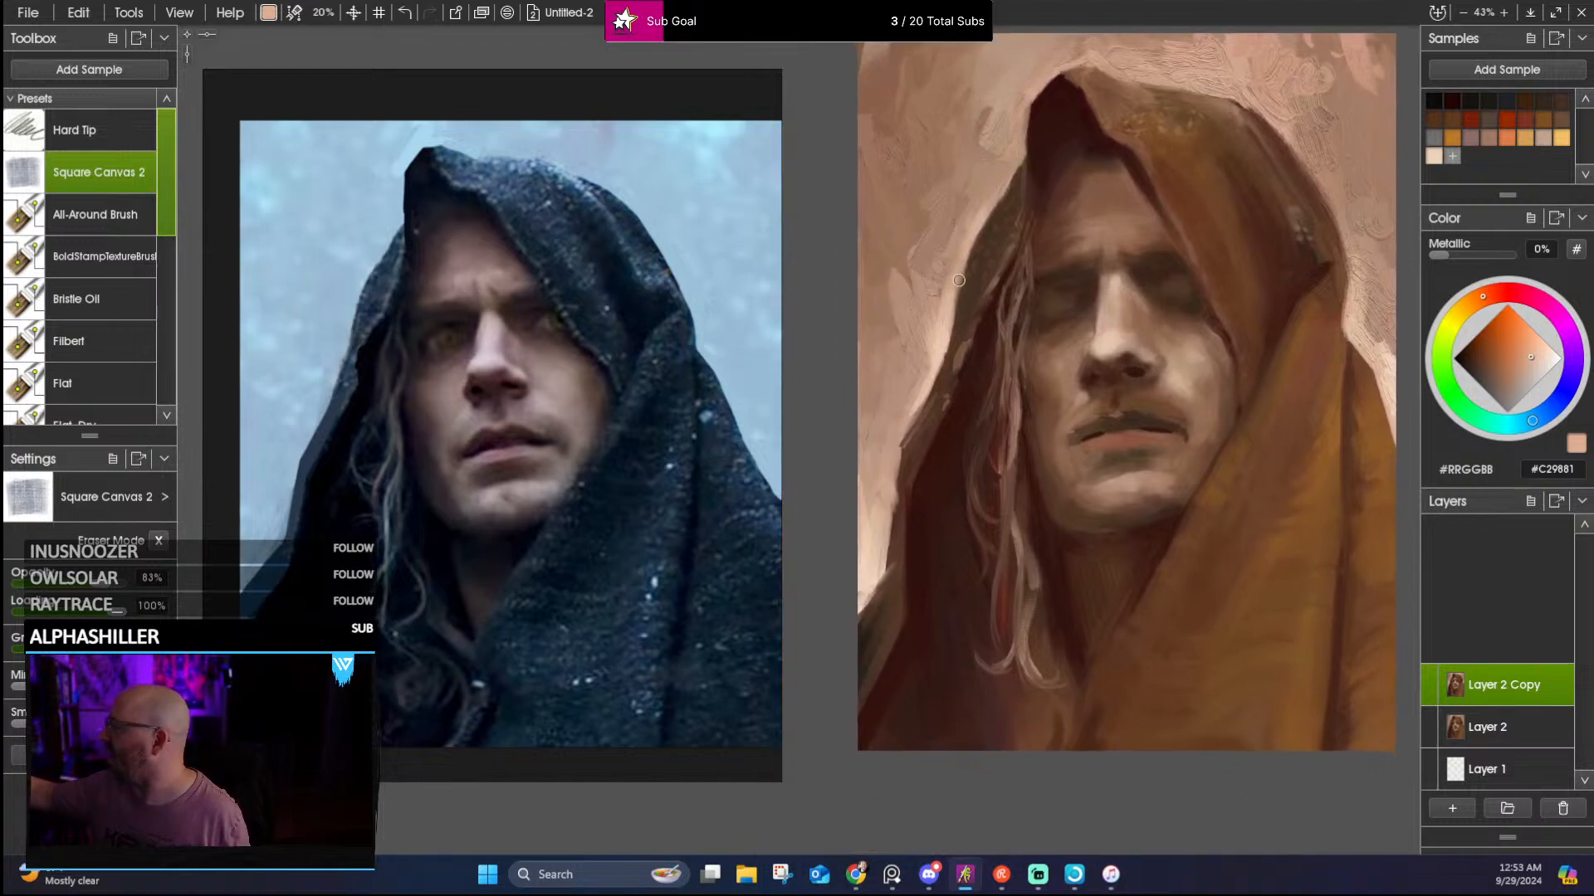
alt+click(899, 468)
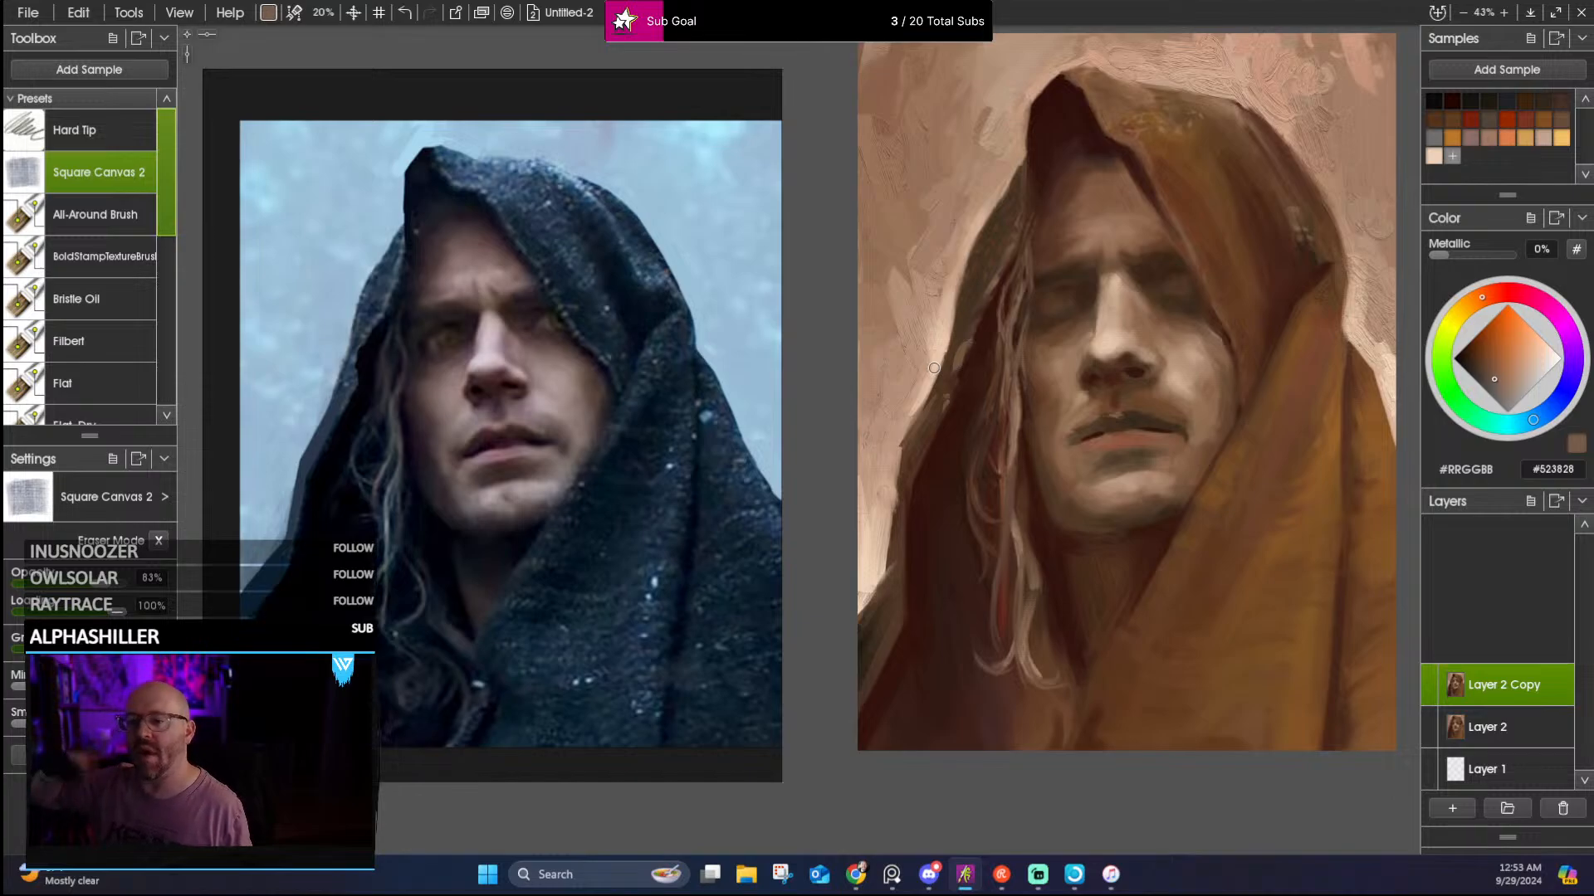
alt+click(887, 584)
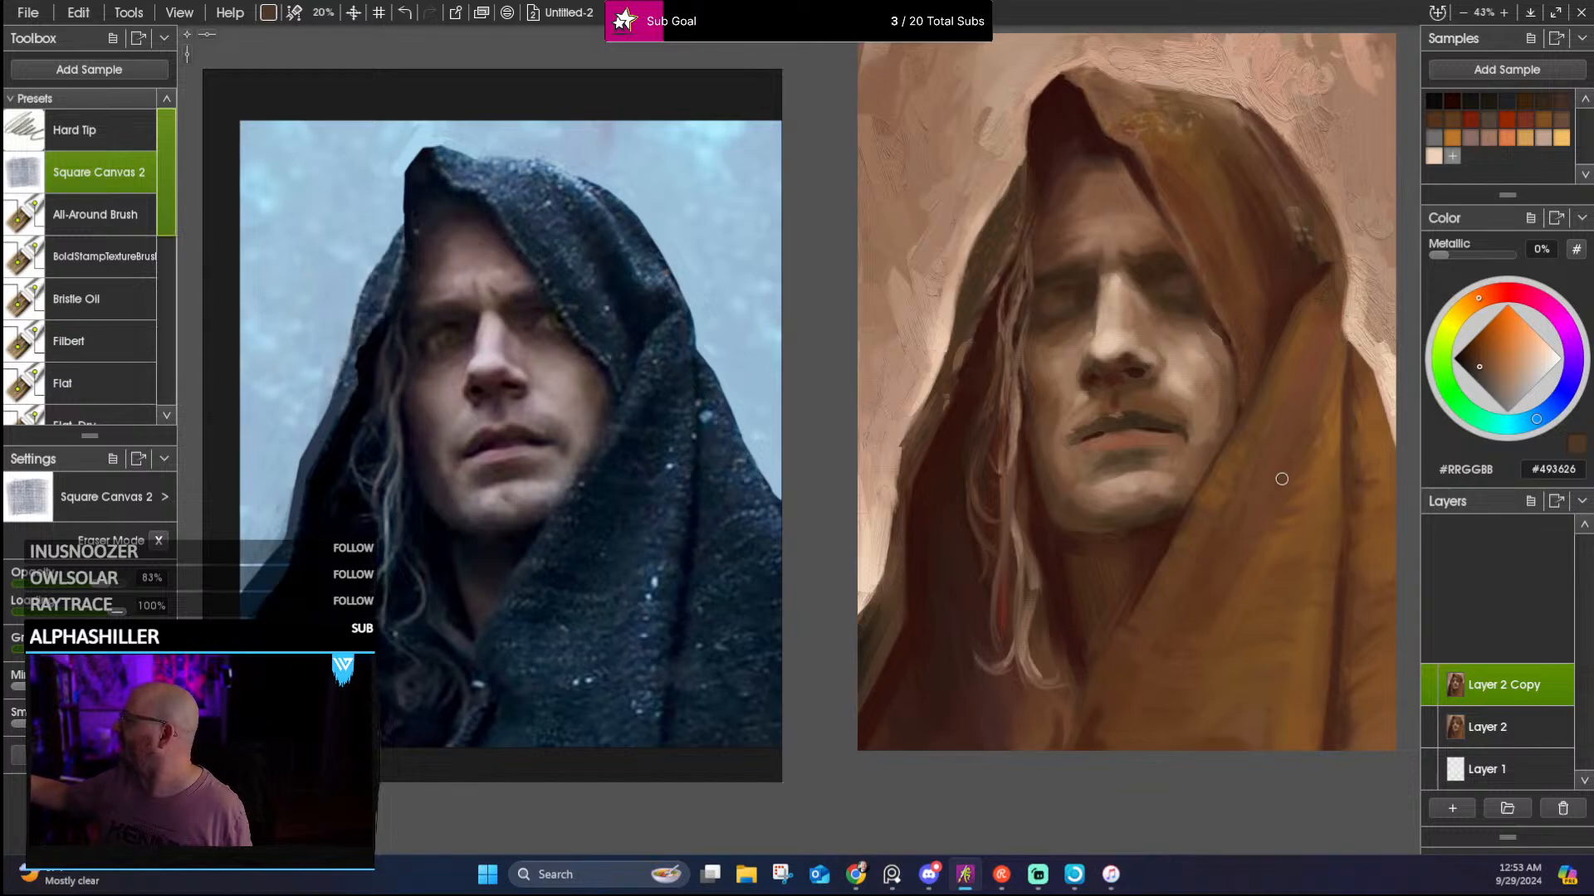
alt+click(1165, 538)
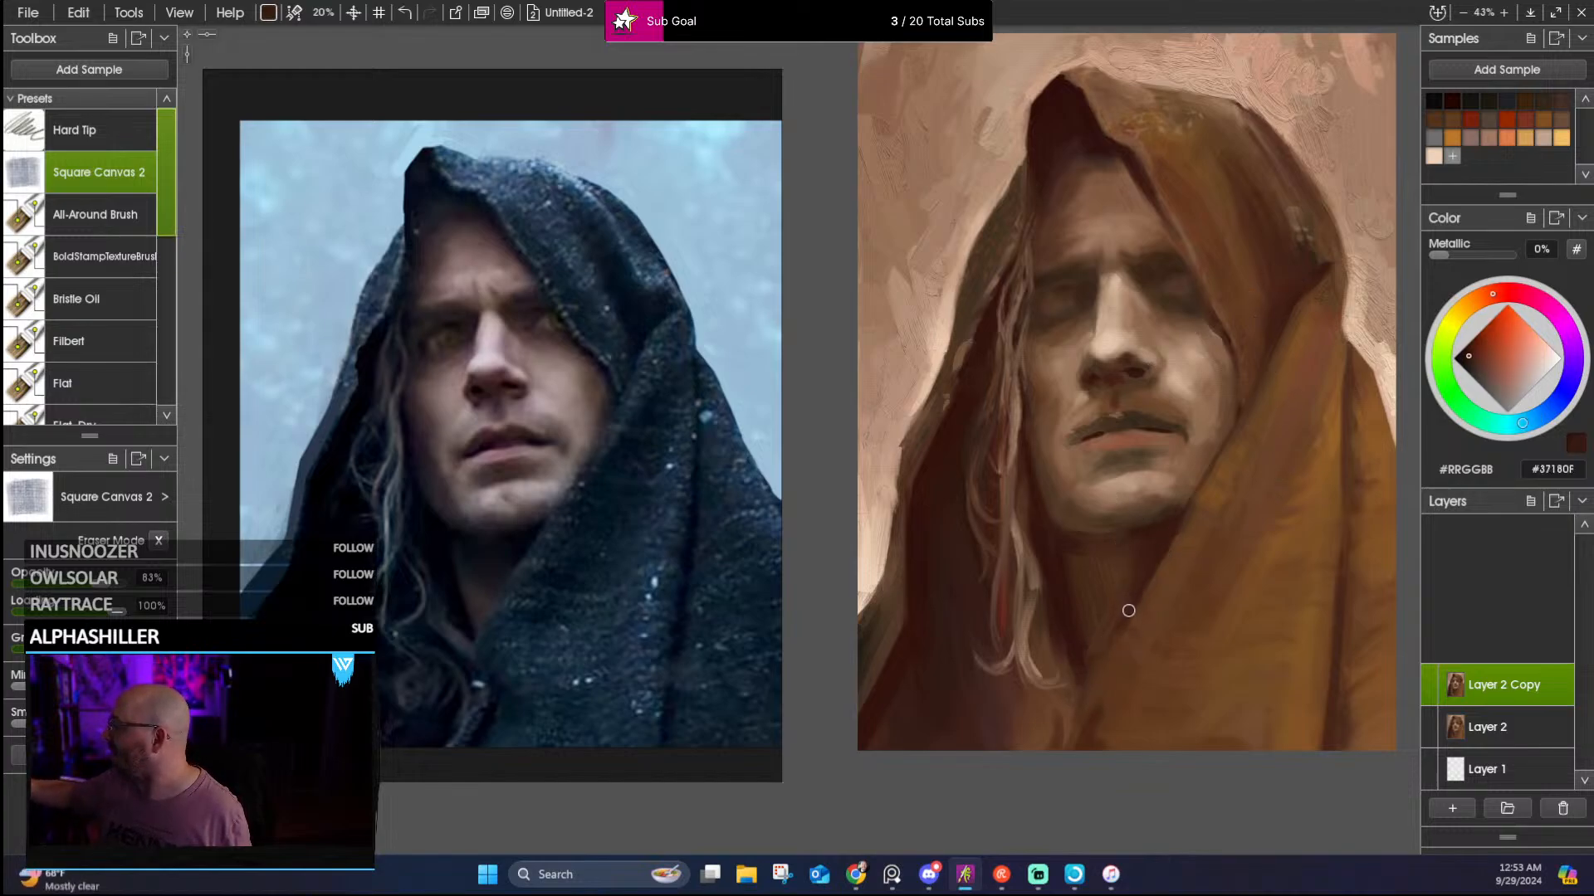
alt+click(1052, 630)
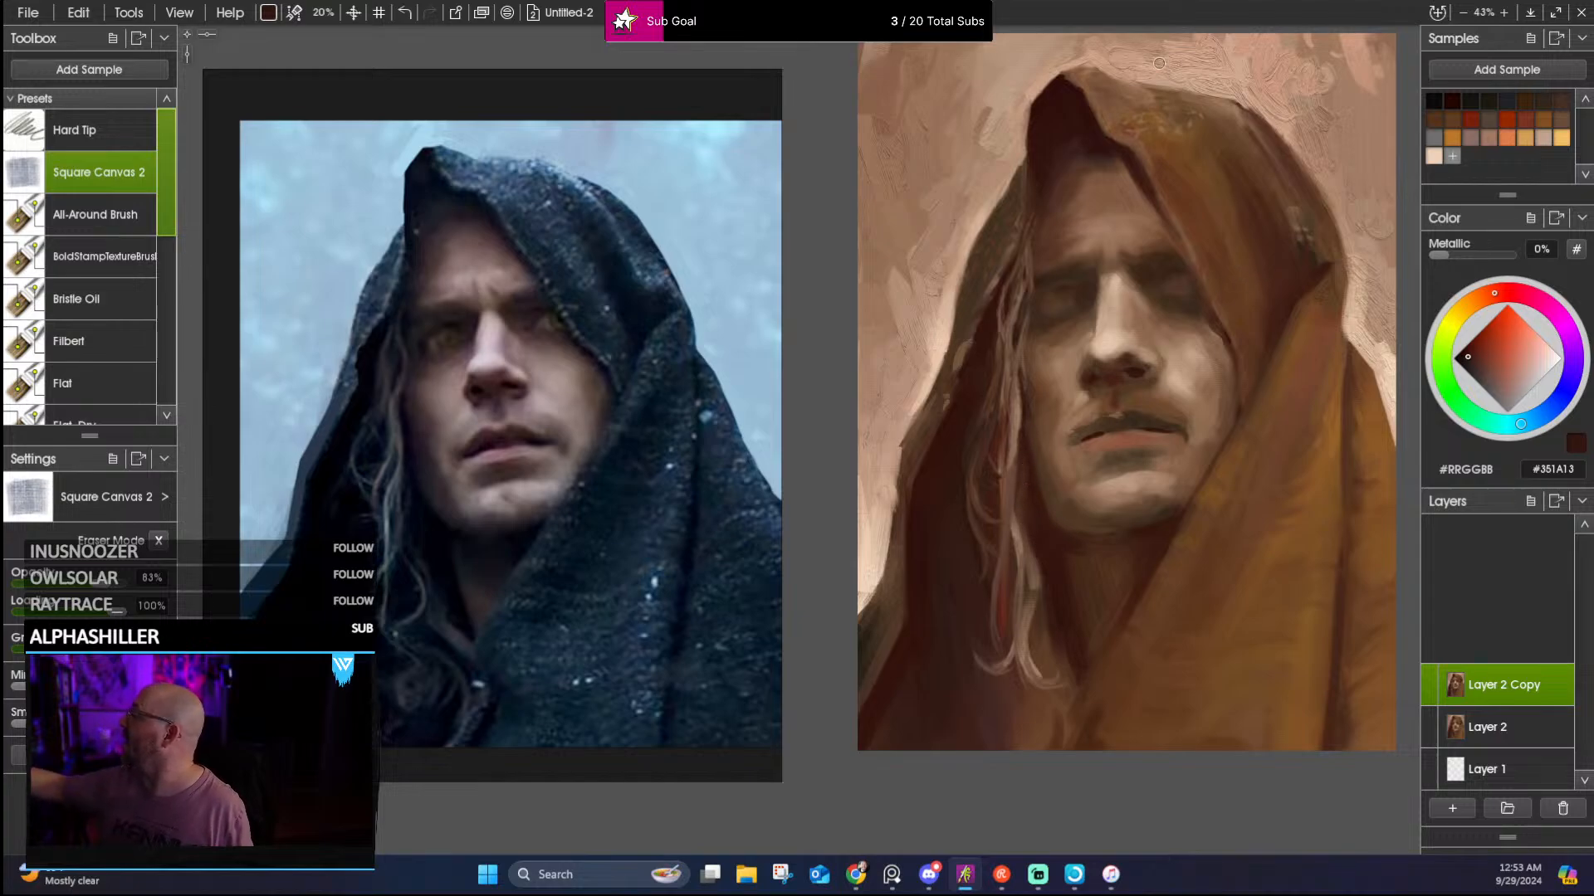
Blend the forehead into the hood's shadow with sampled tones #543325, #7D5540 and #9E785E and the dark brown #39201E
drag(1161, 219, 1160, 286)
alt+click(1083, 280)
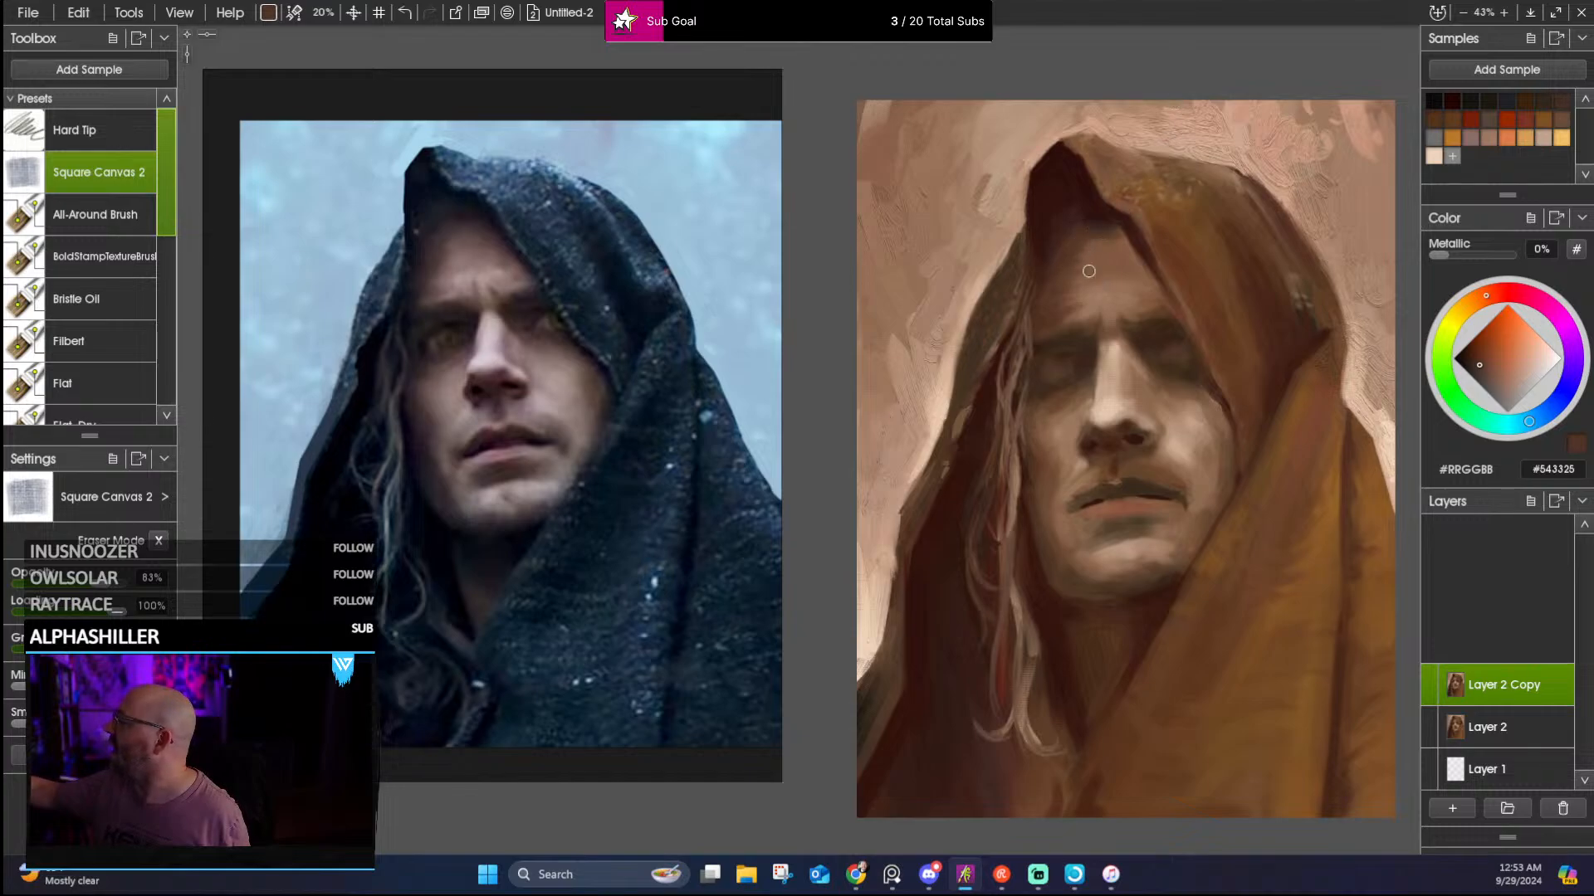
alt+click(1087, 259)
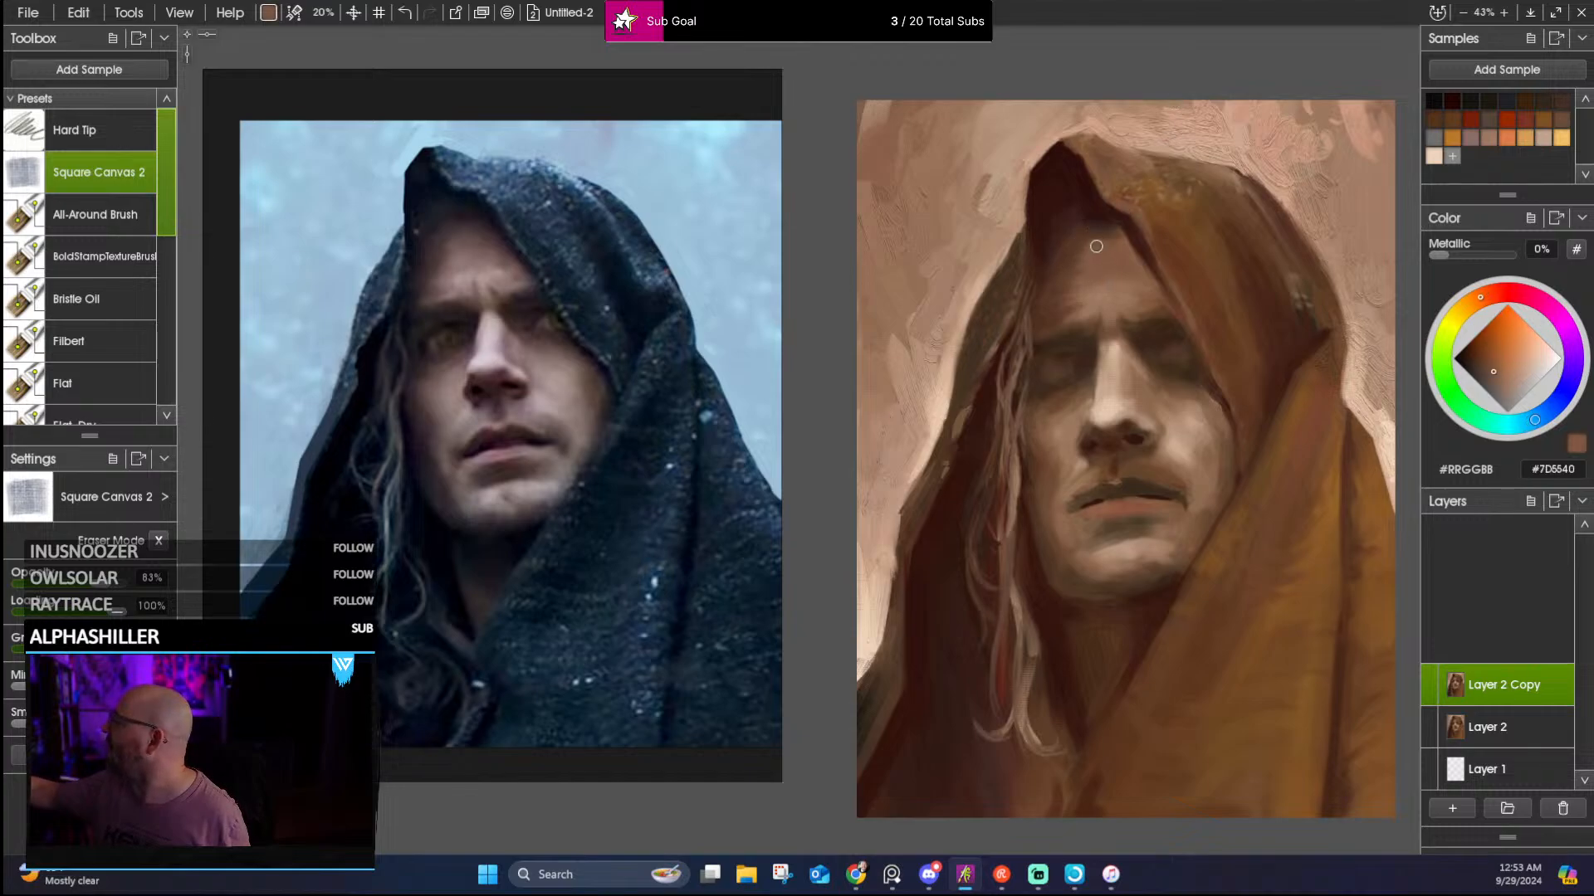
alt+click(1090, 303)
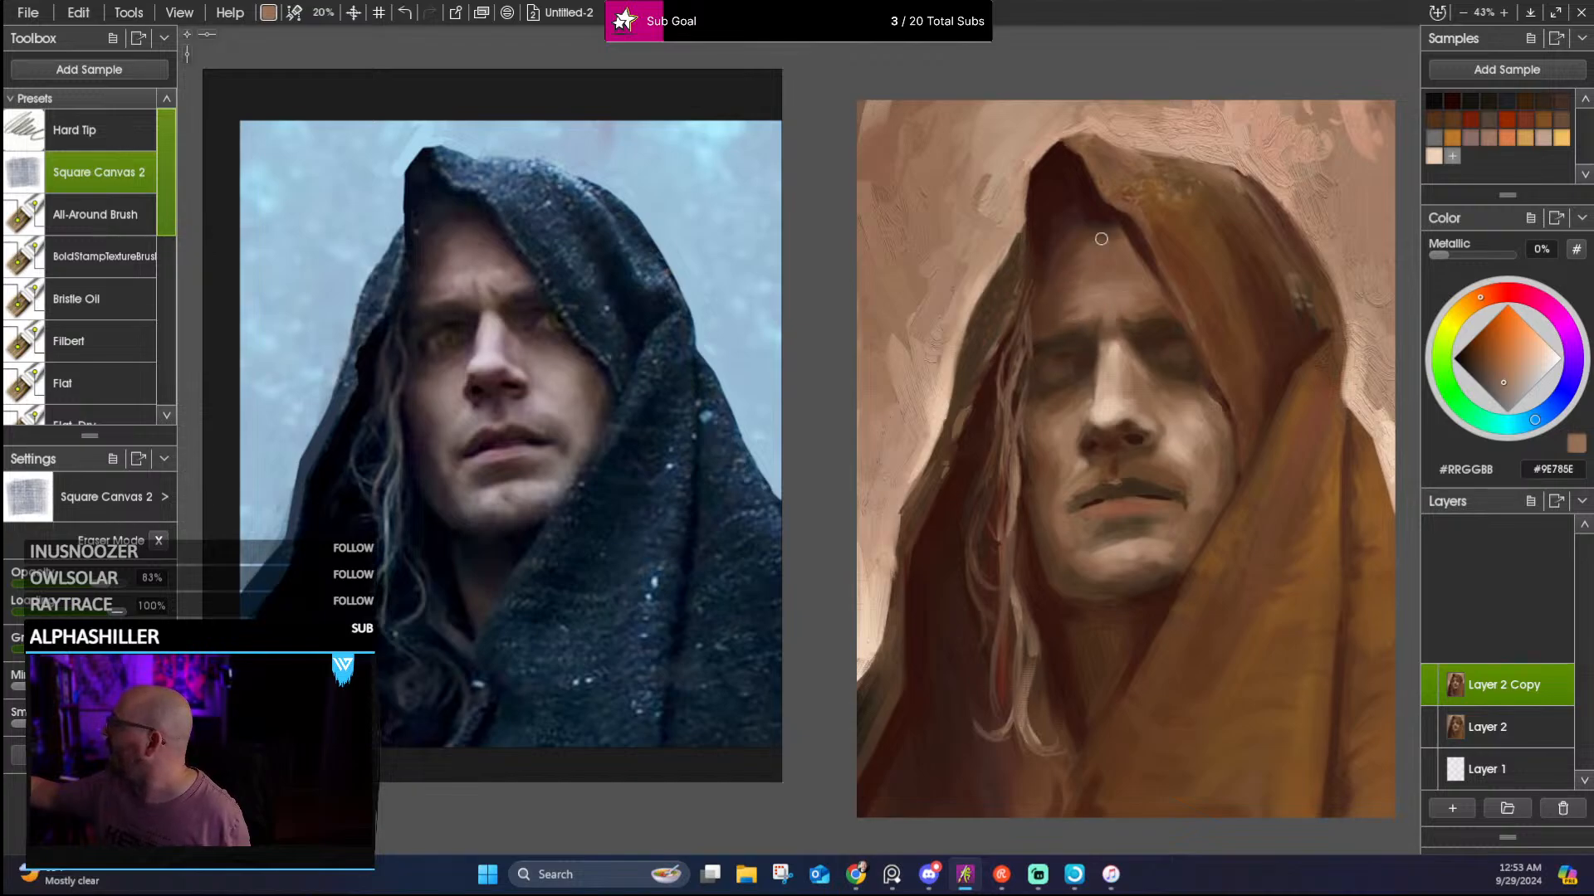
alt+click(1062, 251)
alt+click(1065, 234)
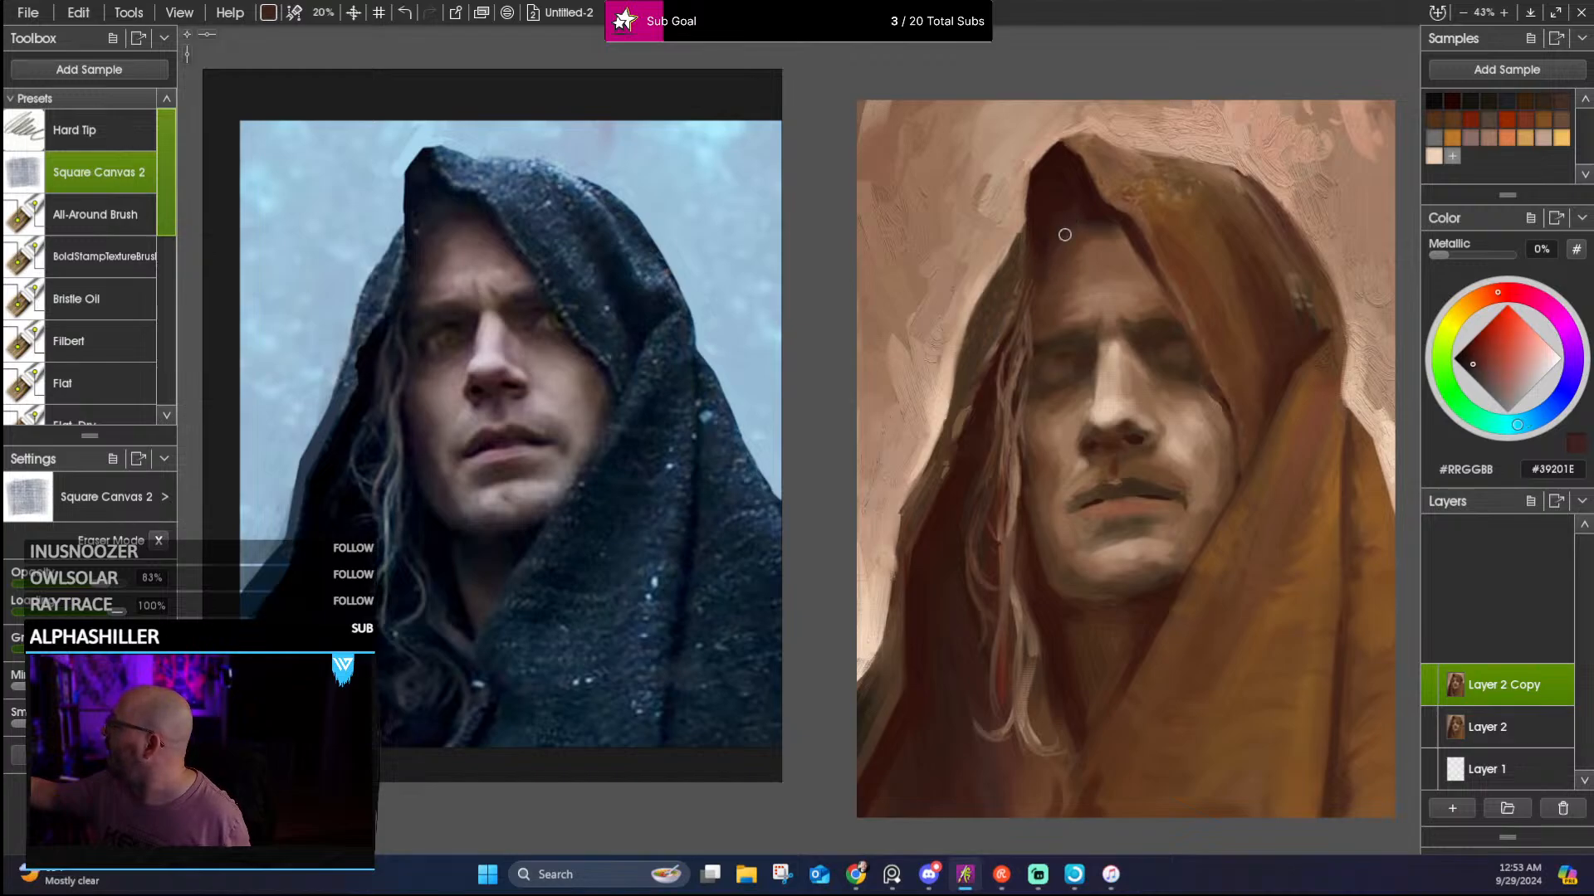
alt+click(1072, 208)
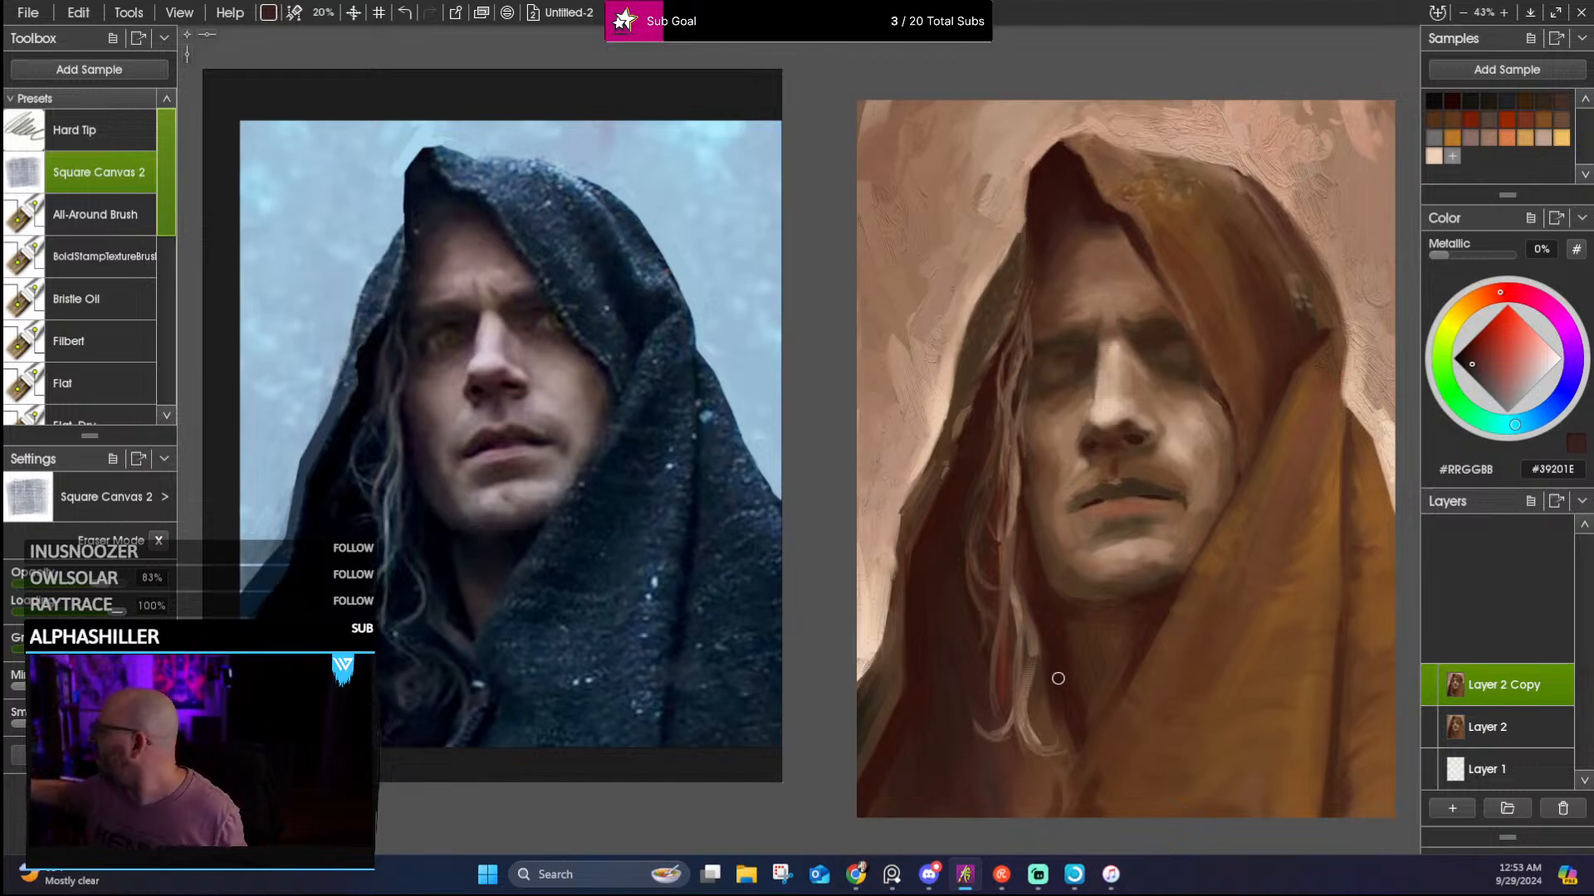
Refine the lower hair strands and the shadows around them with the sampled browns #735643, #4A3021 and #3B231C
alt+click(1025, 677)
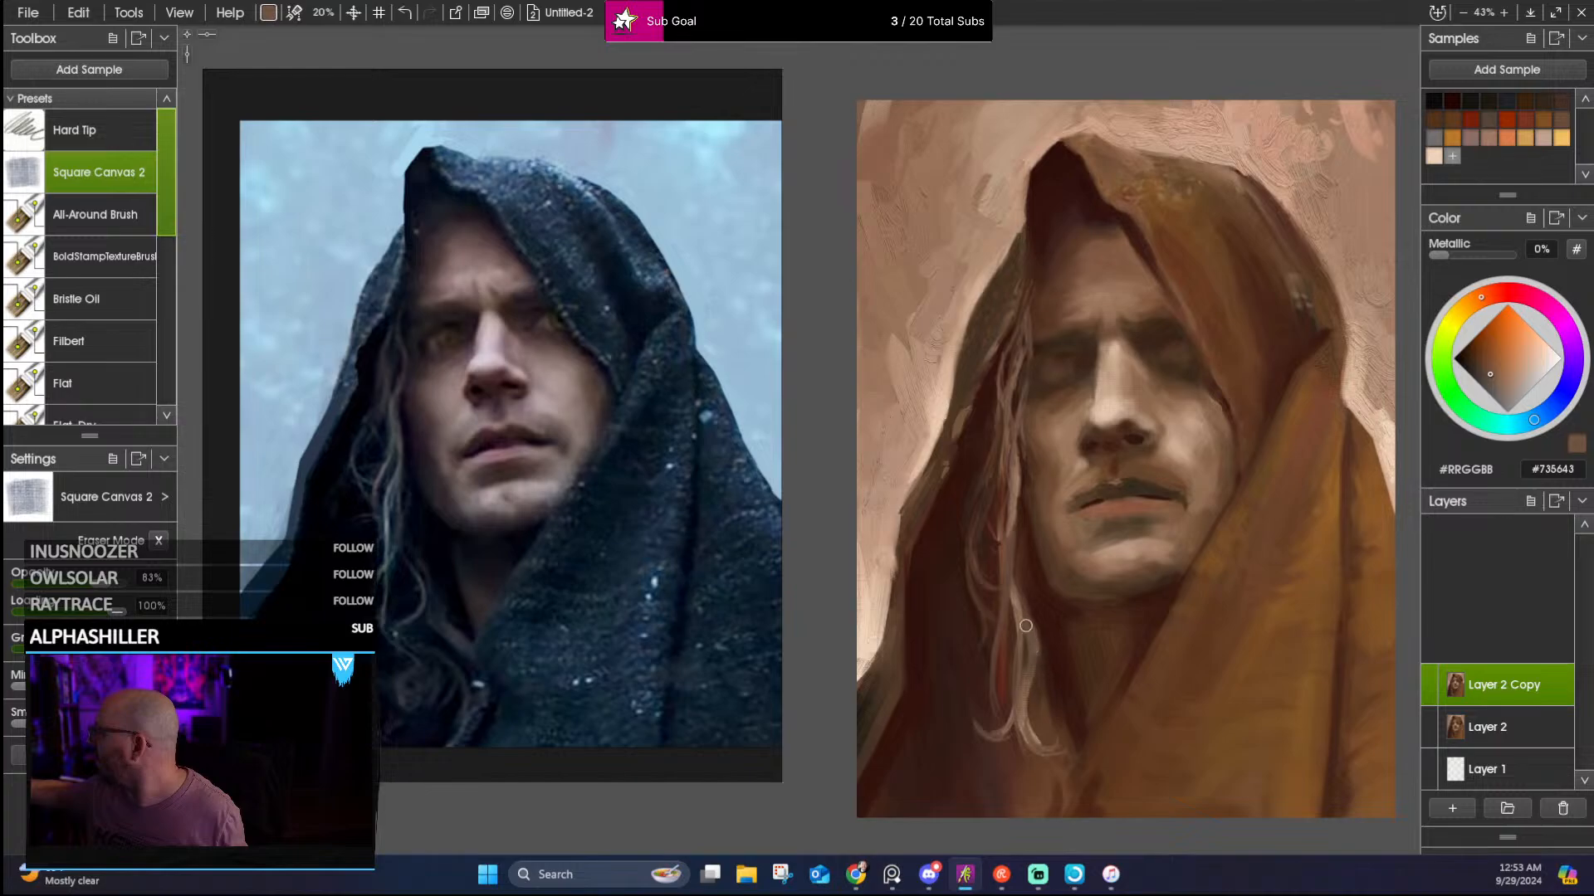
alt+click(1034, 698)
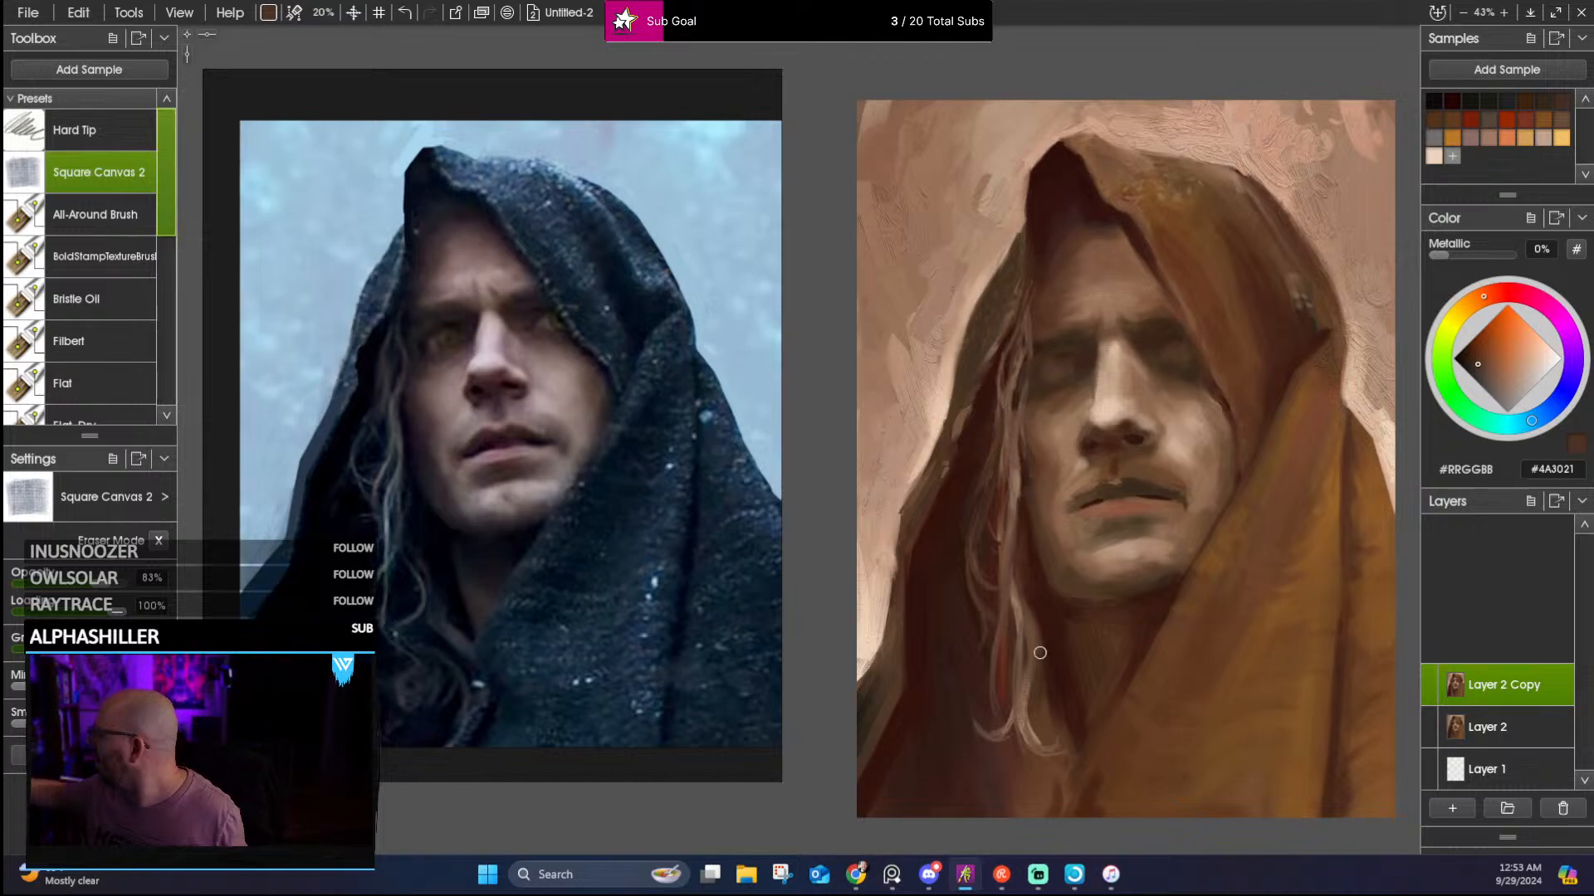
alt+click(976, 714)
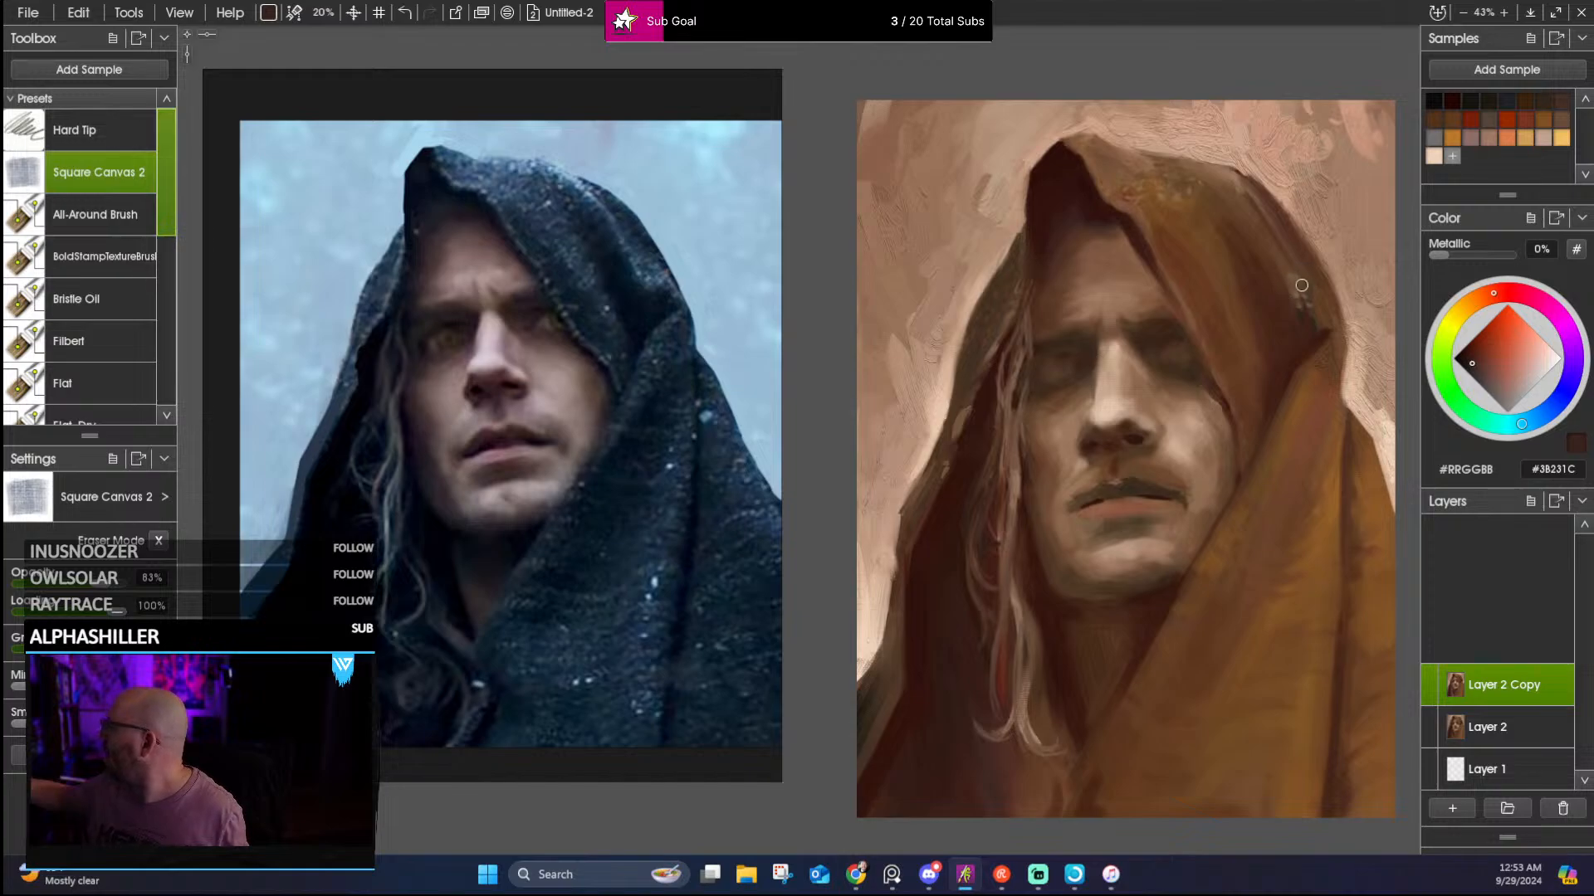
Refine the hood's side folds and the cloak's shoulder fold with sampled browns #74533A, #401E14 and #593A22
alt+click(968, 417)
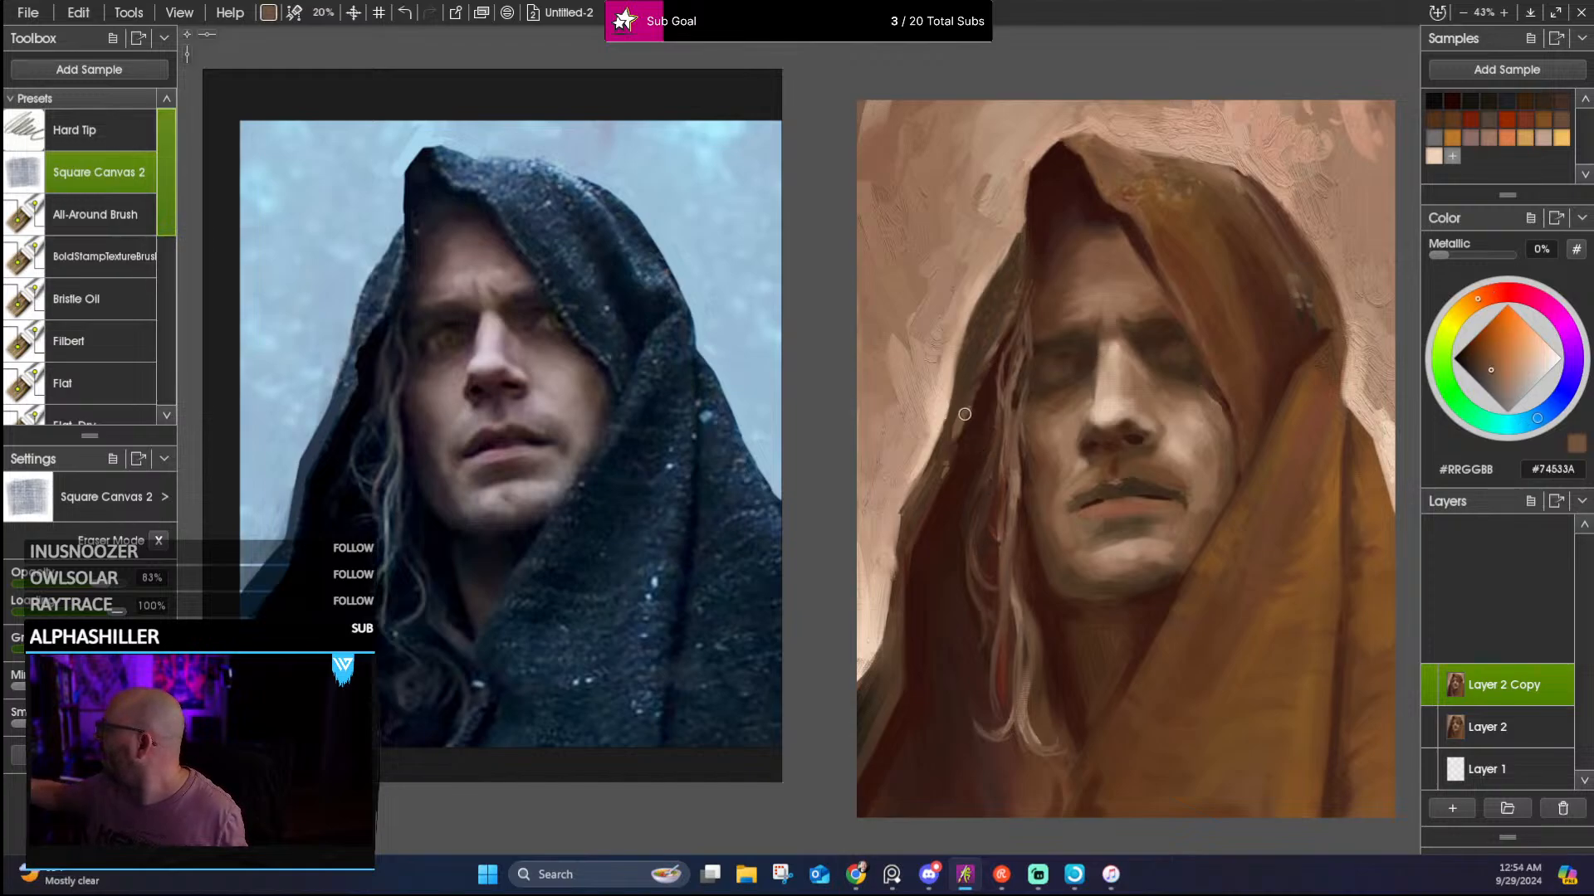
drag(1270, 337, 1146, 380)
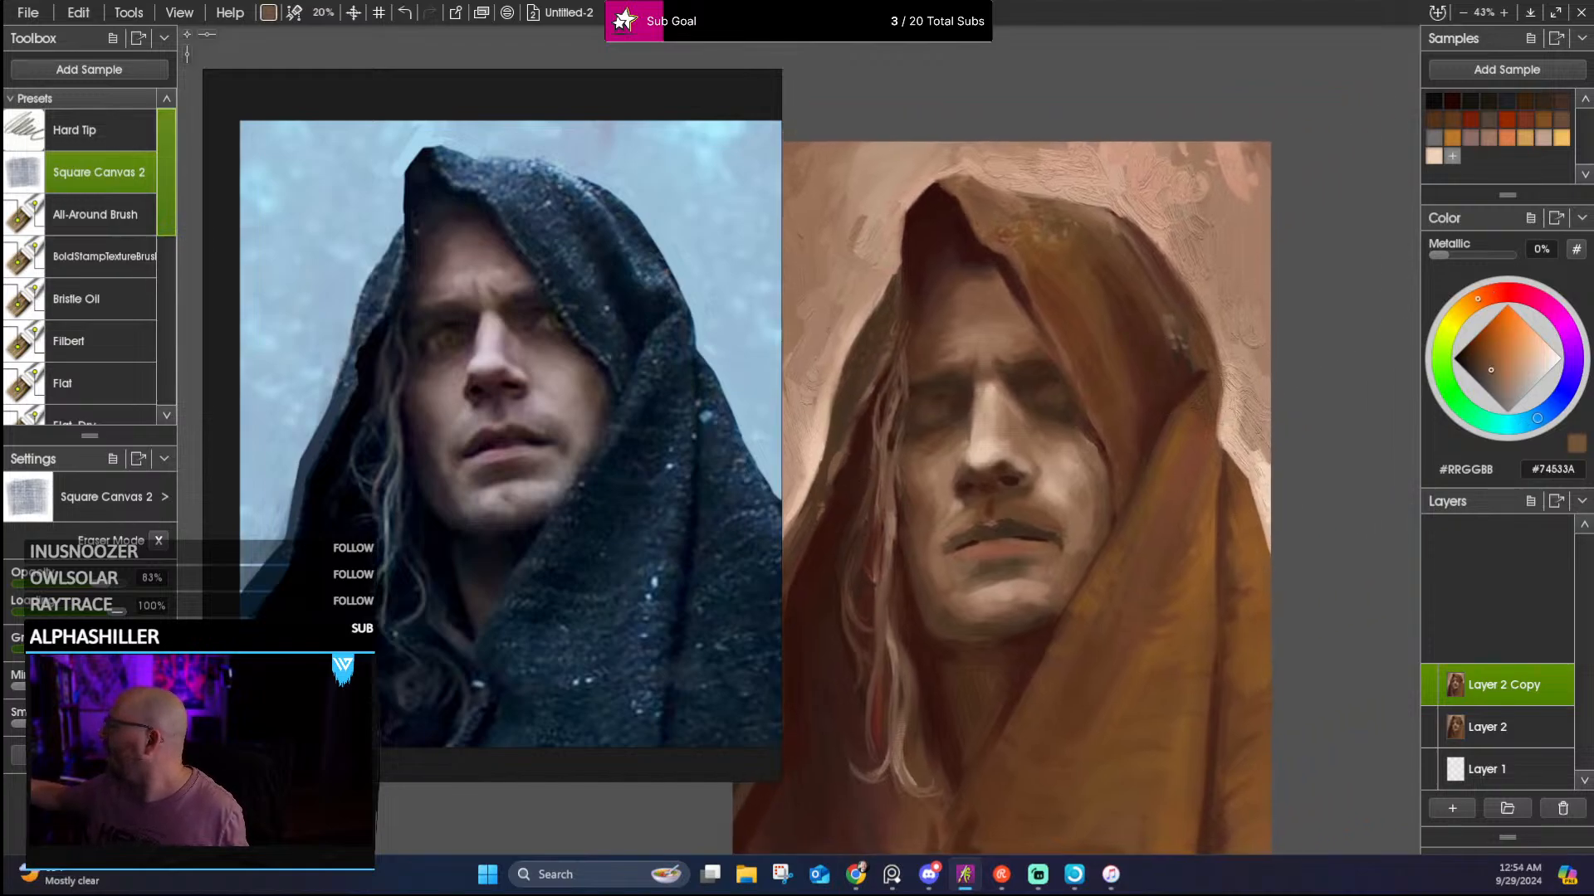
alt+click(1149, 425)
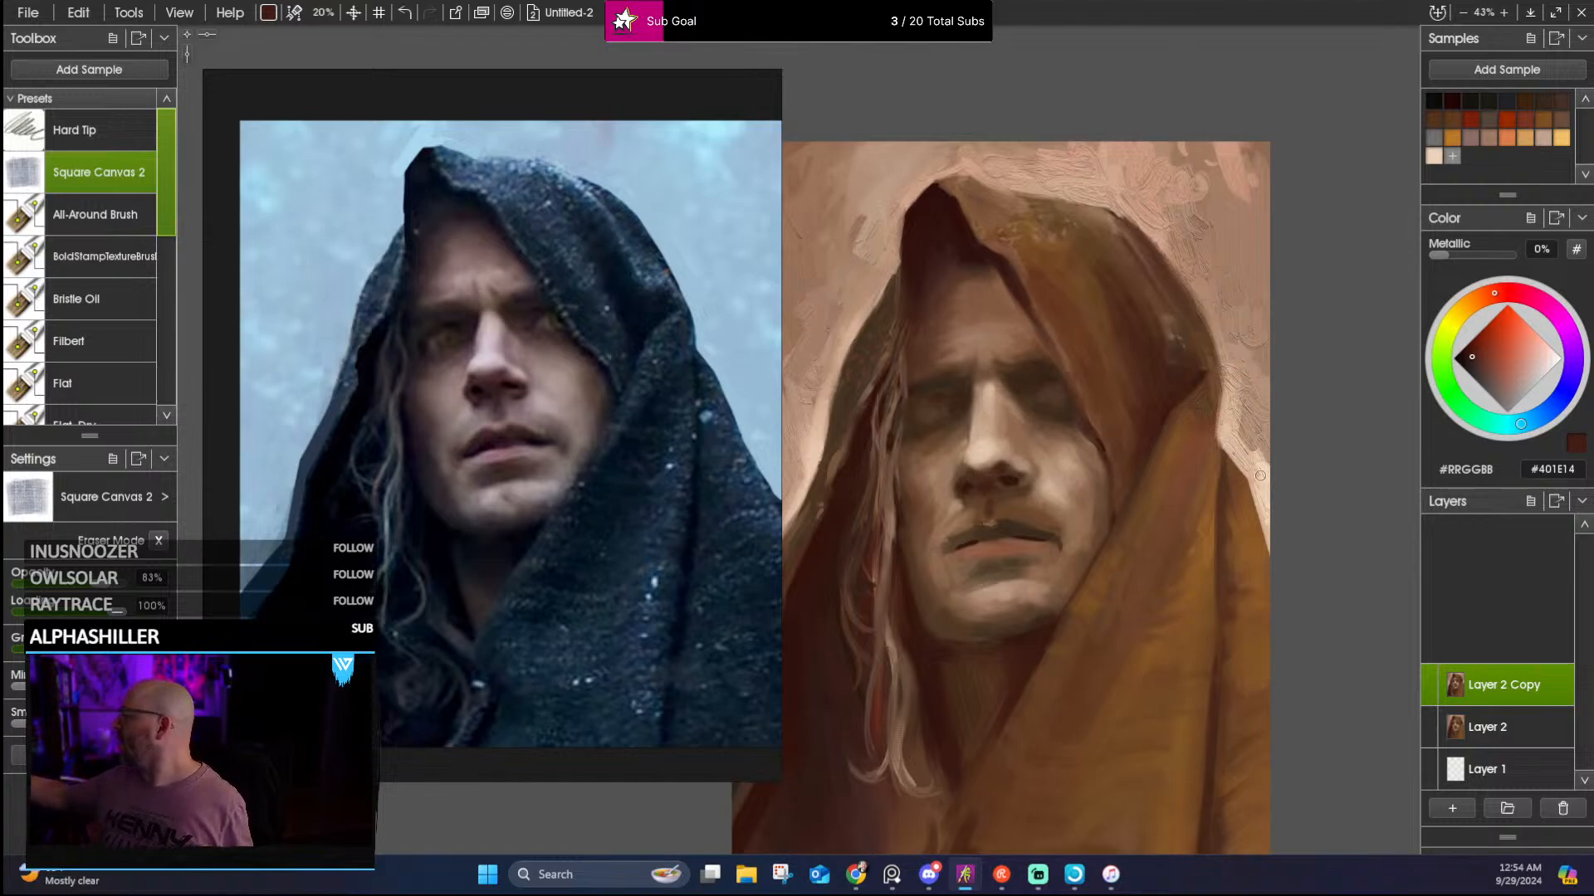
alt+click(1227, 535)
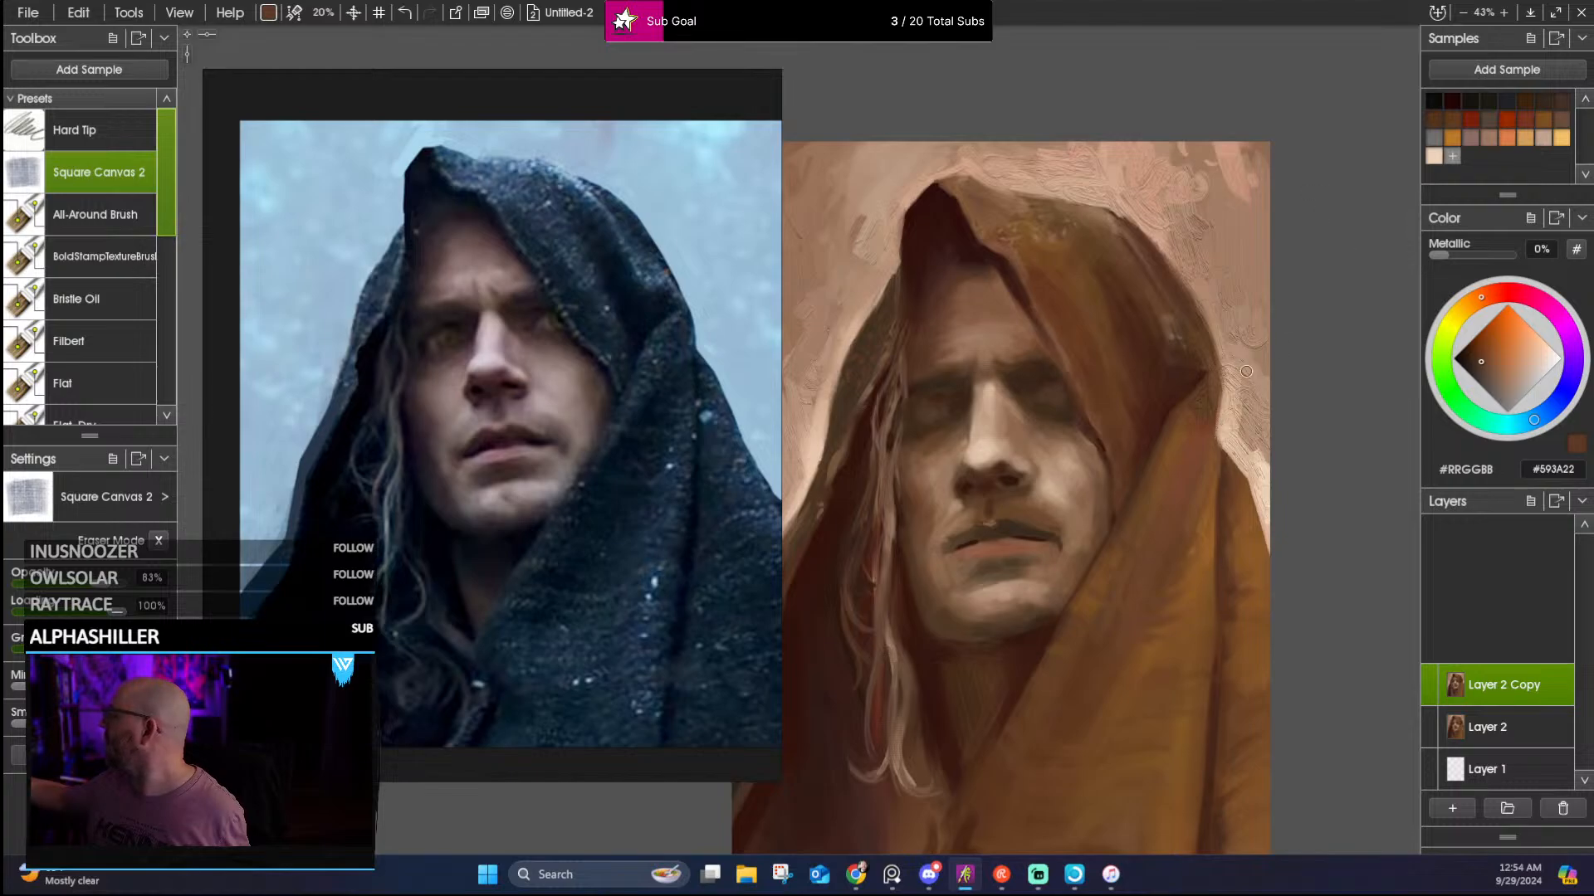
Switch to the Wes Knife and rework the background around the hood's peak with sampled tans #AD876E, #B69279 and #C19980
alt+click(1245, 318)
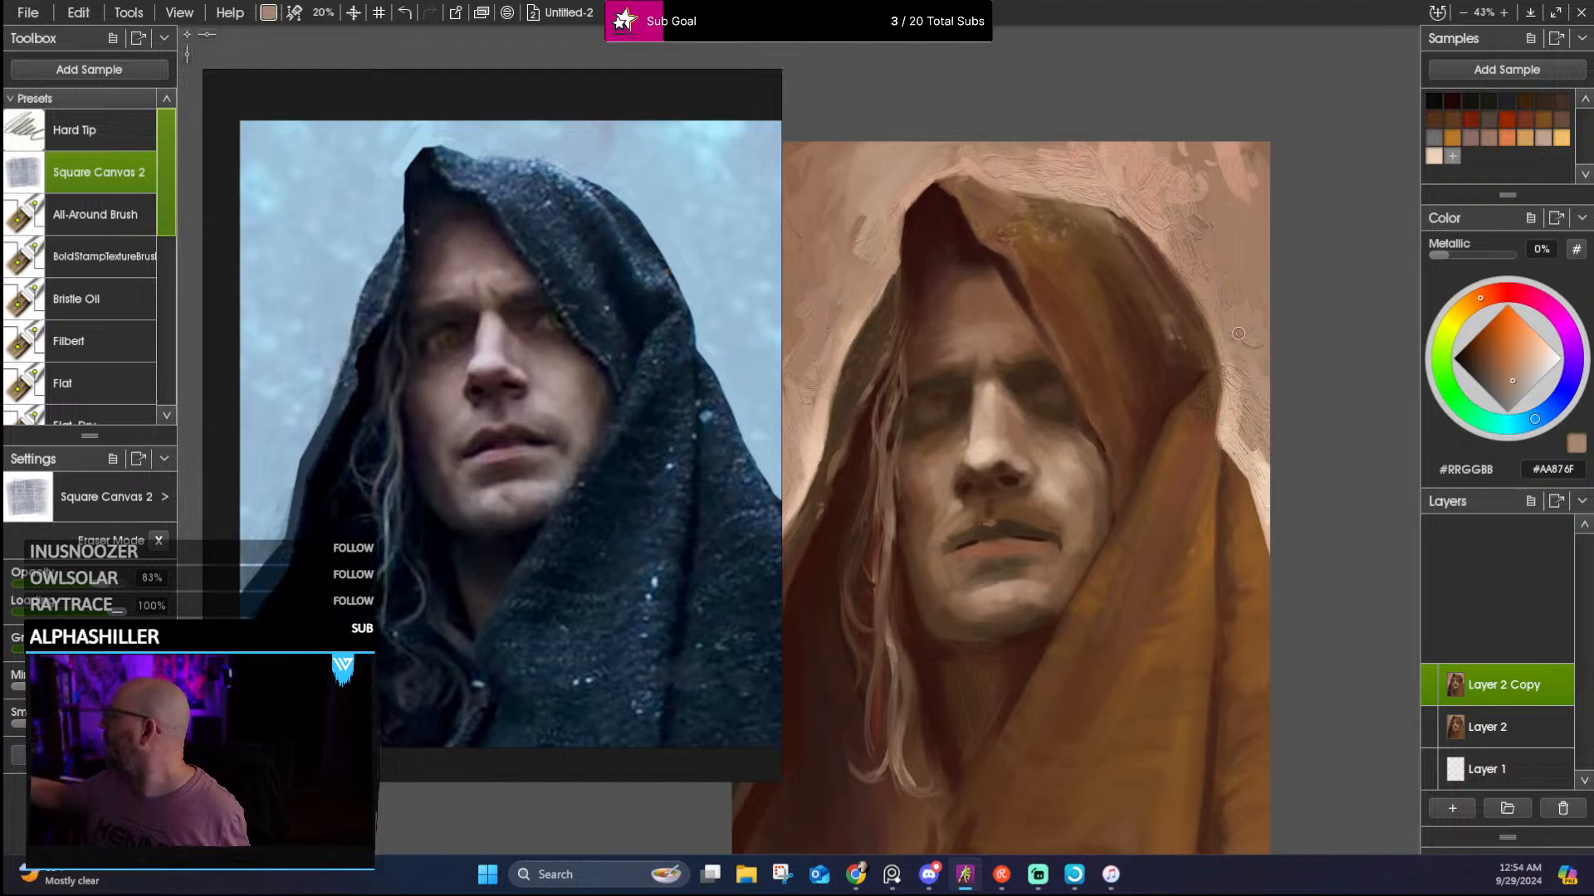
drag(168, 214, 166, 384)
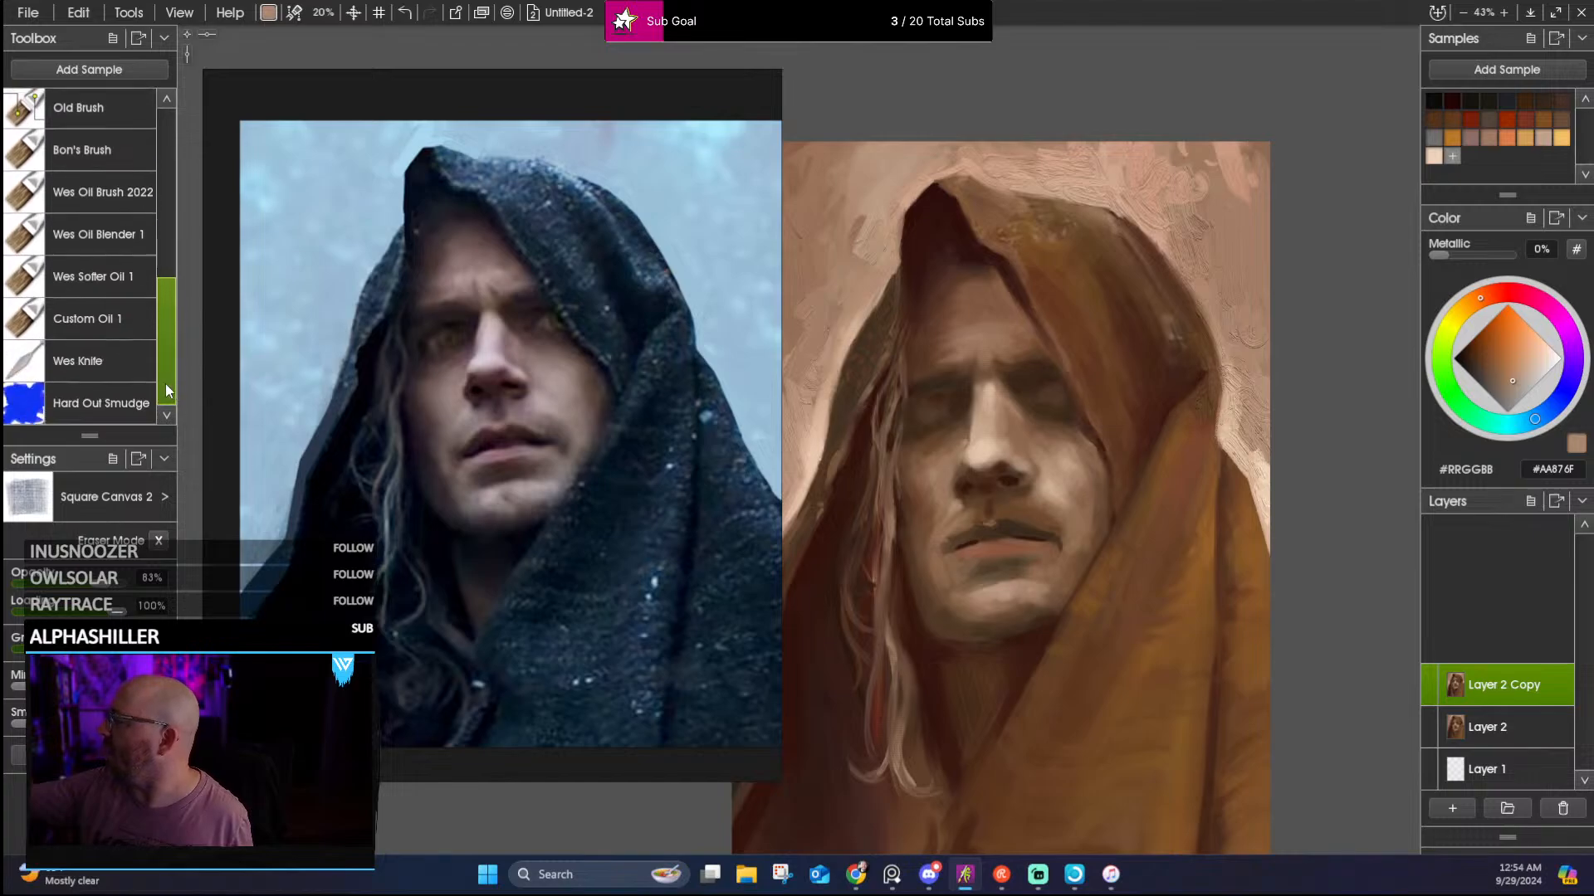
click(95, 361)
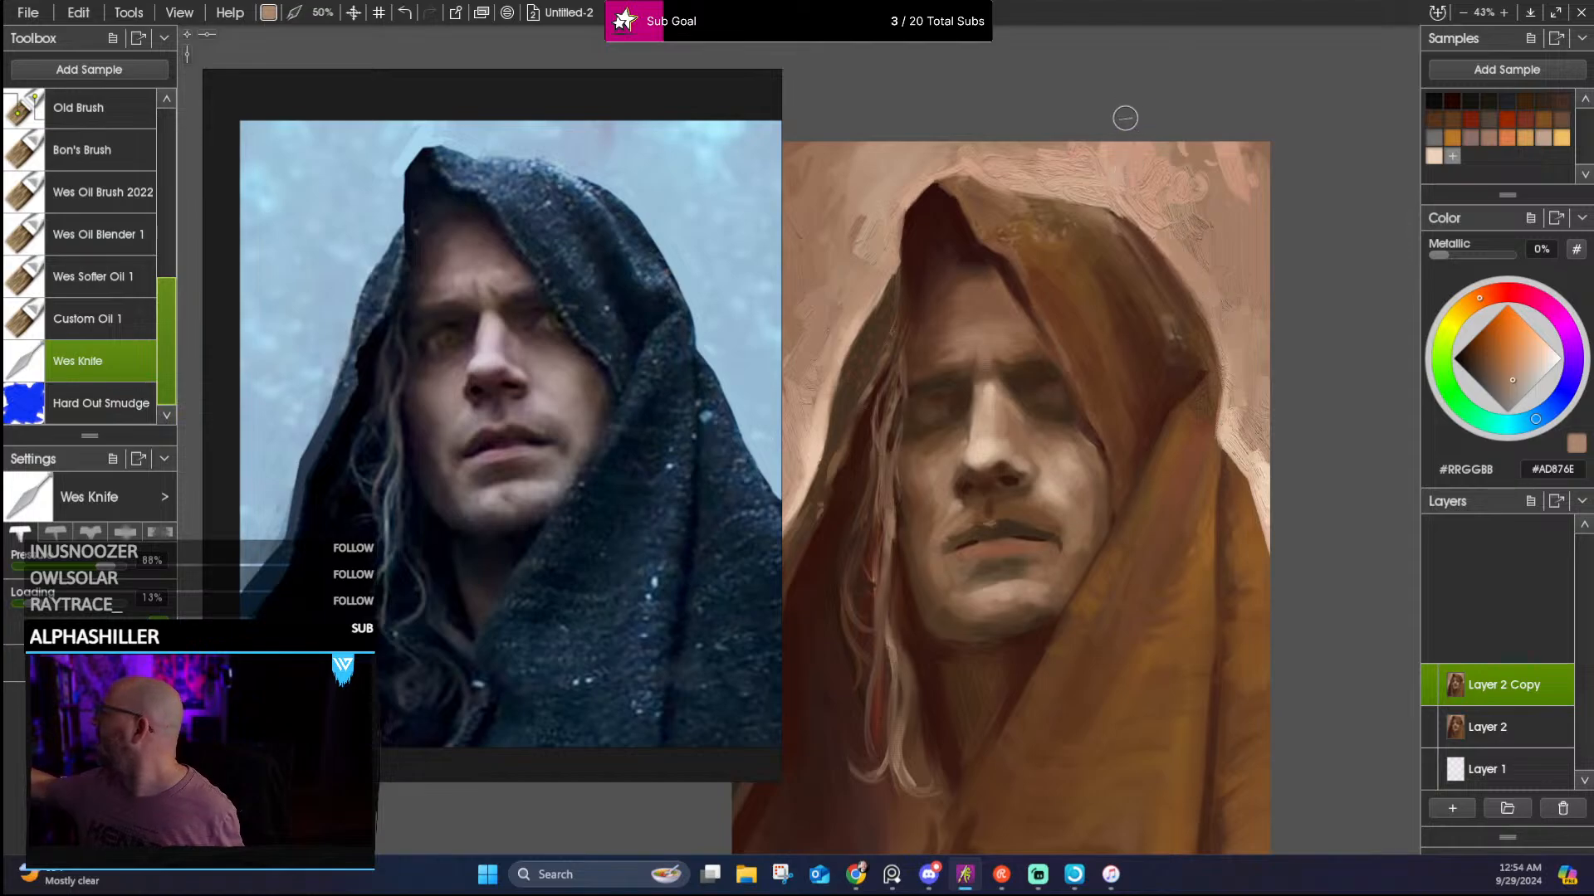
drag(1099, 272, 1156, 362)
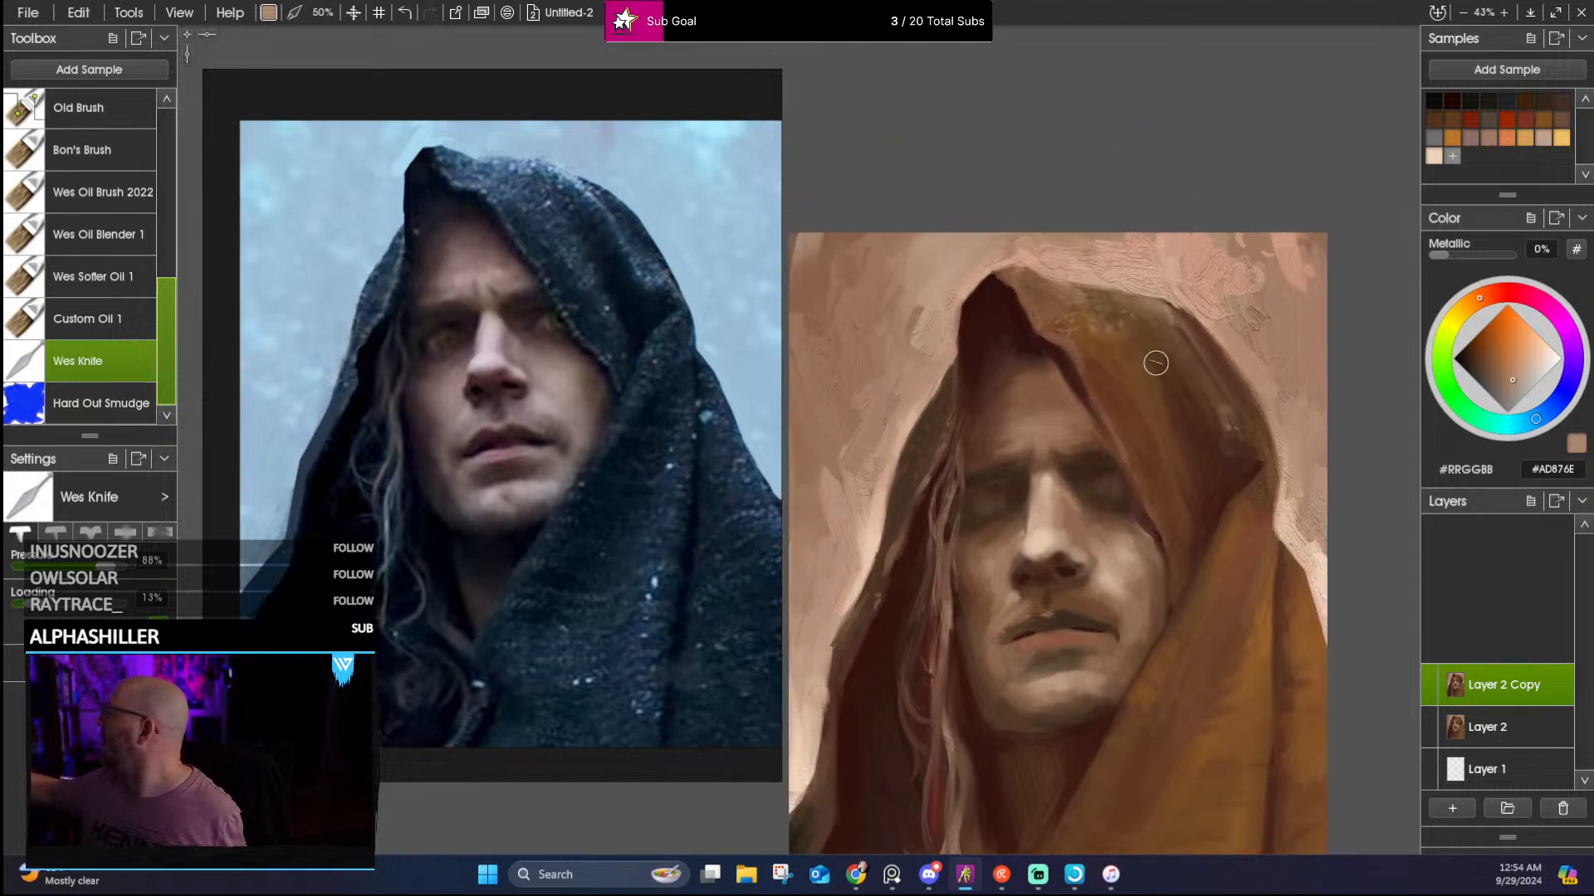
alt+click(1090, 269)
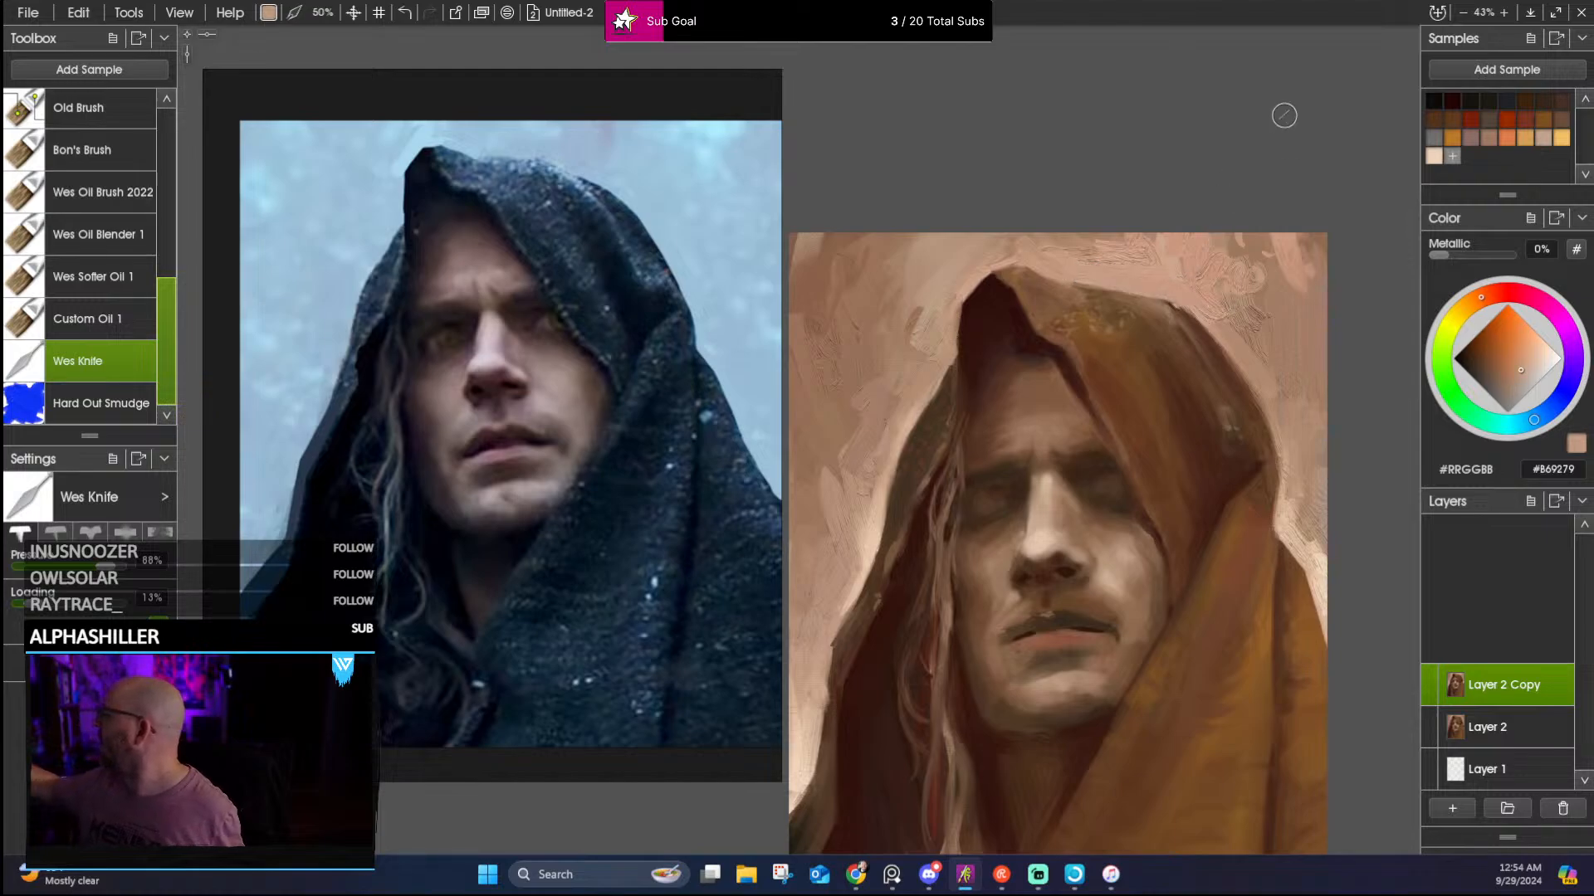
alt+click(948, 346)
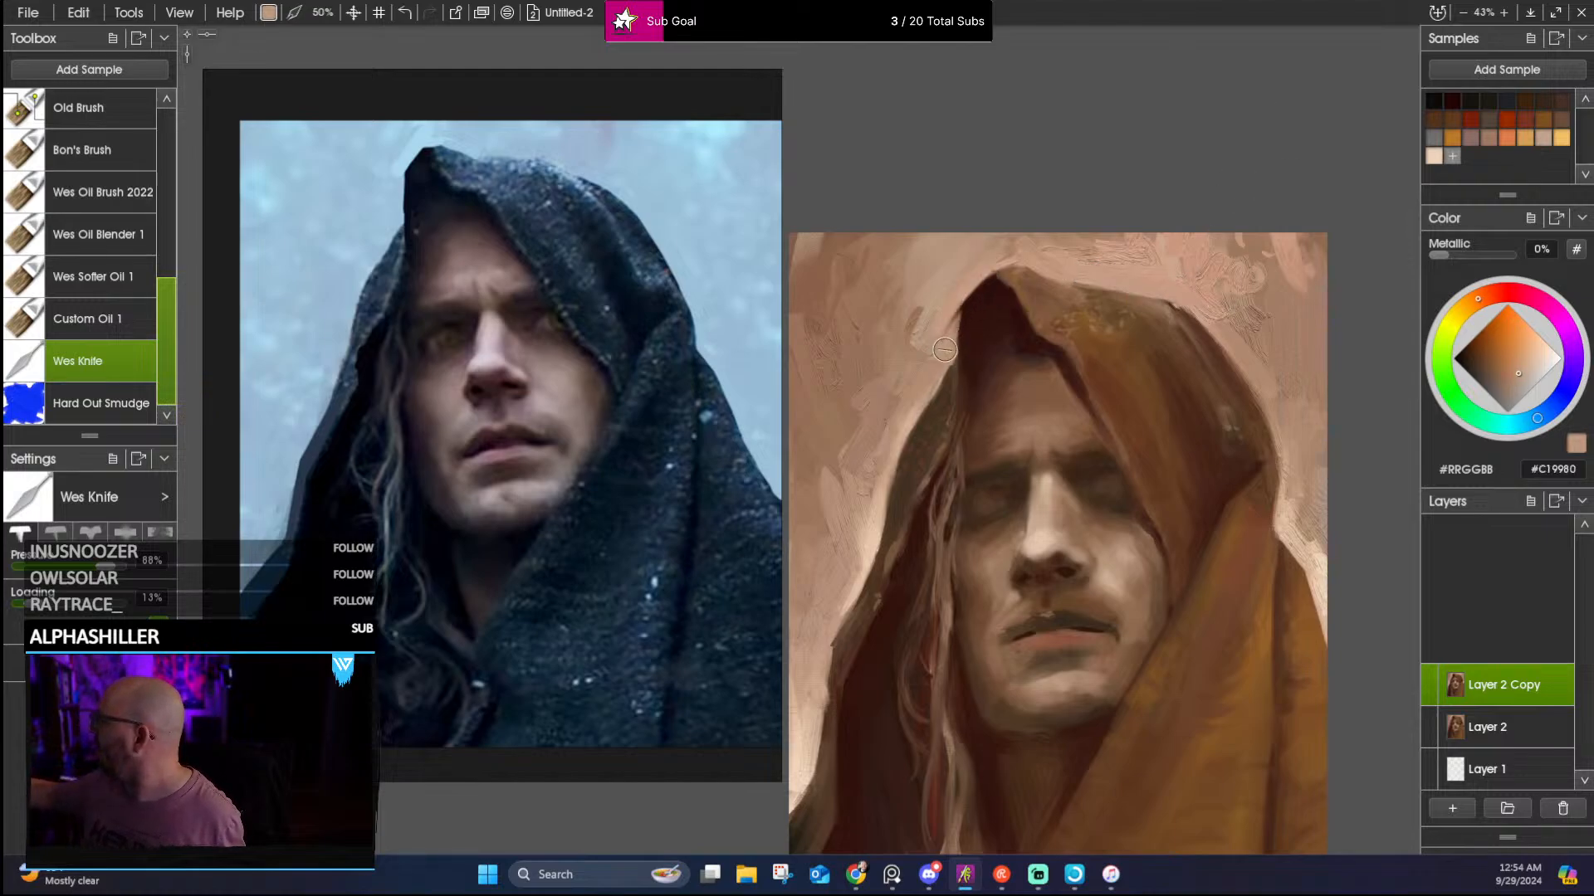
Clean up the background along the cloak's hair-side edge with the knife, using sampled tones #BC987B, #DEBFA6 and #CBA28B
drag(950, 376, 1044, 300)
alt+click(1030, 290)
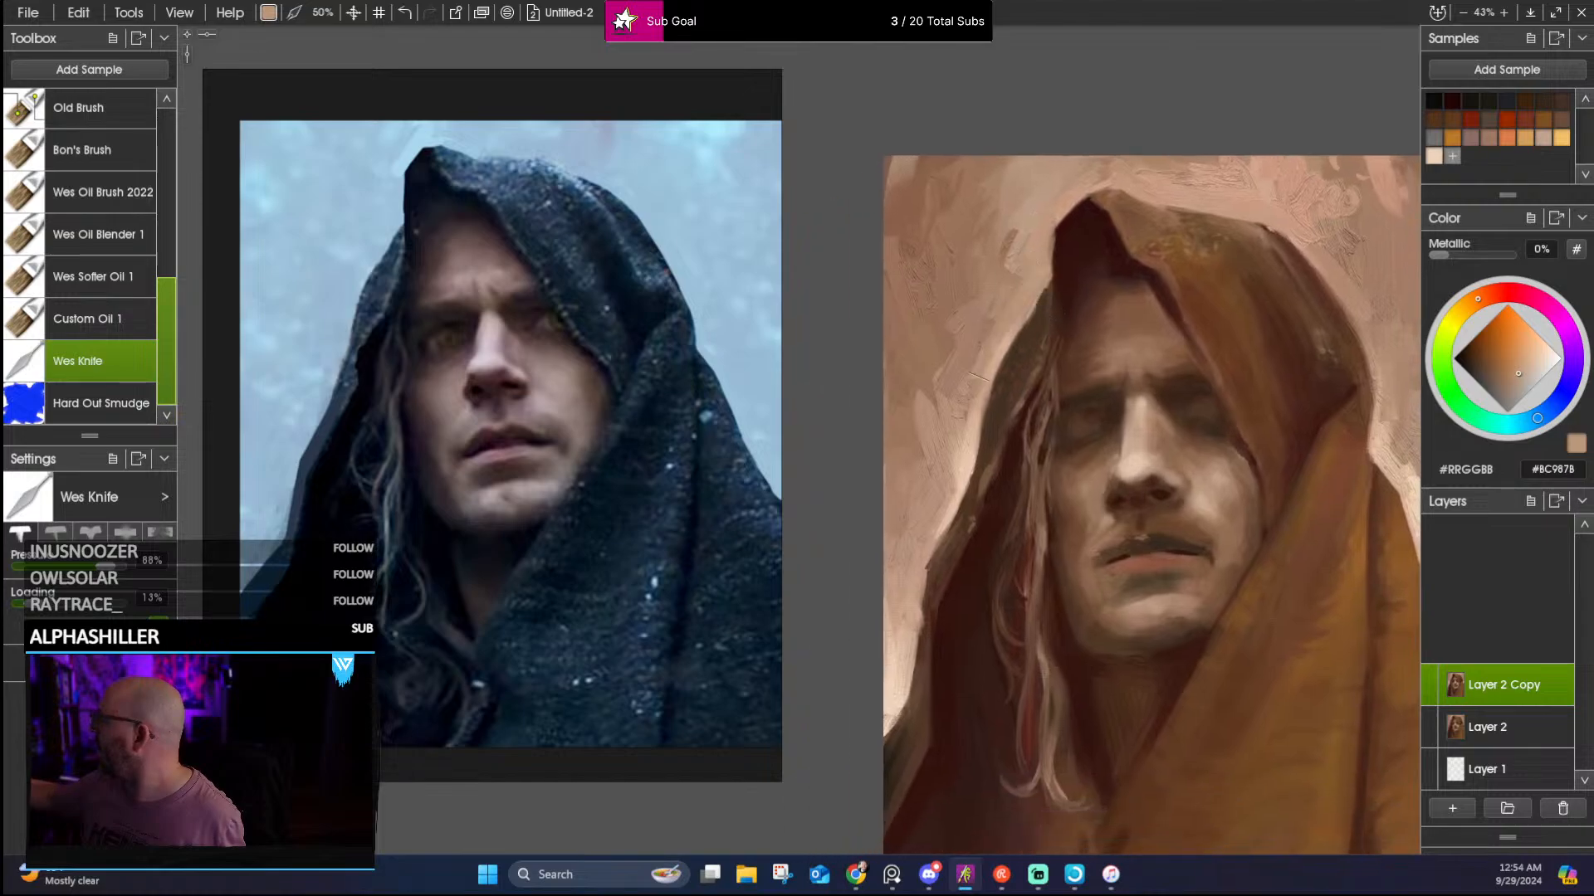
alt+click(966, 426)
drag(966, 424, 992, 328)
alt+click(970, 472)
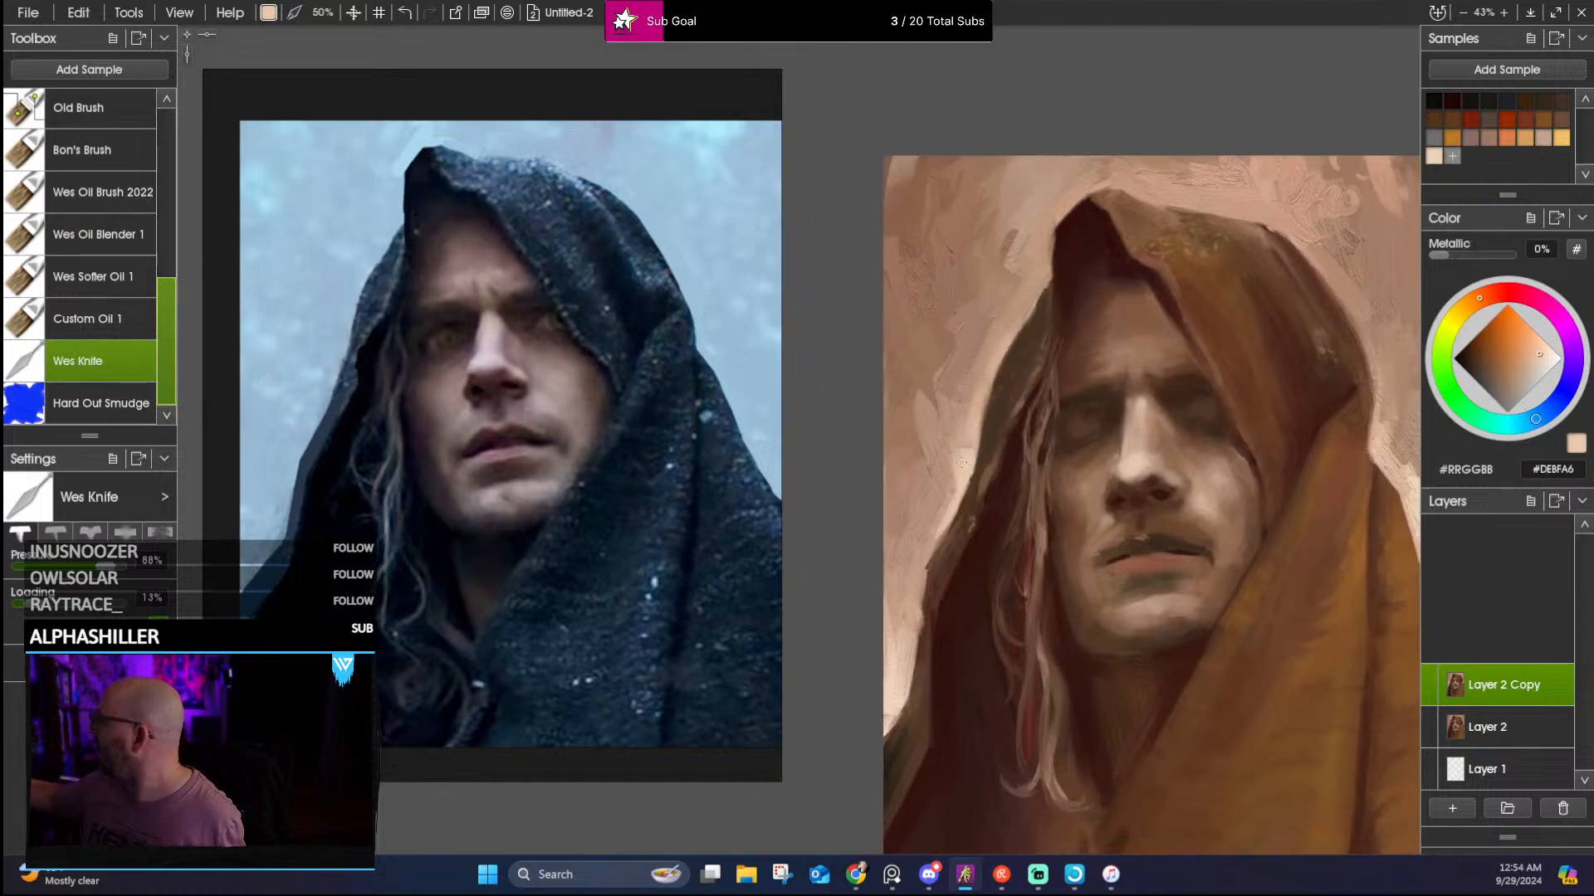
mouse_move(968, 466)
mouse_down()
mouse_move(945, 522)
mouse_move(973, 386)
mouse_up()
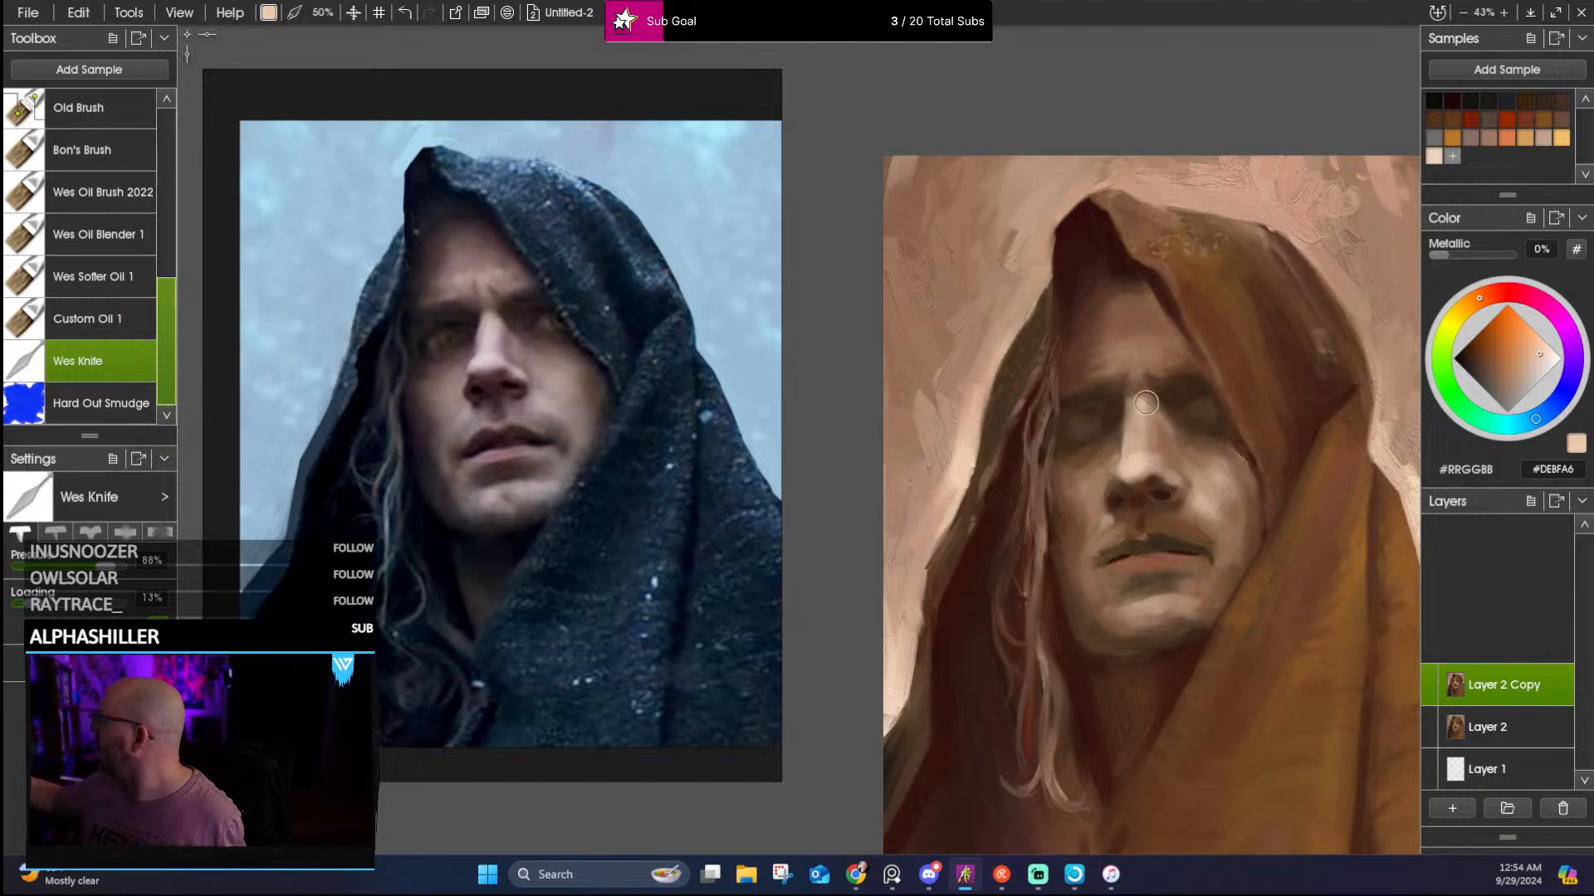
drag(1040, 450, 1042, 340)
mouse_move(898, 540)
mouse_down()
mouse_move(920, 452)
mouse_move(912, 483)
mouse_up()
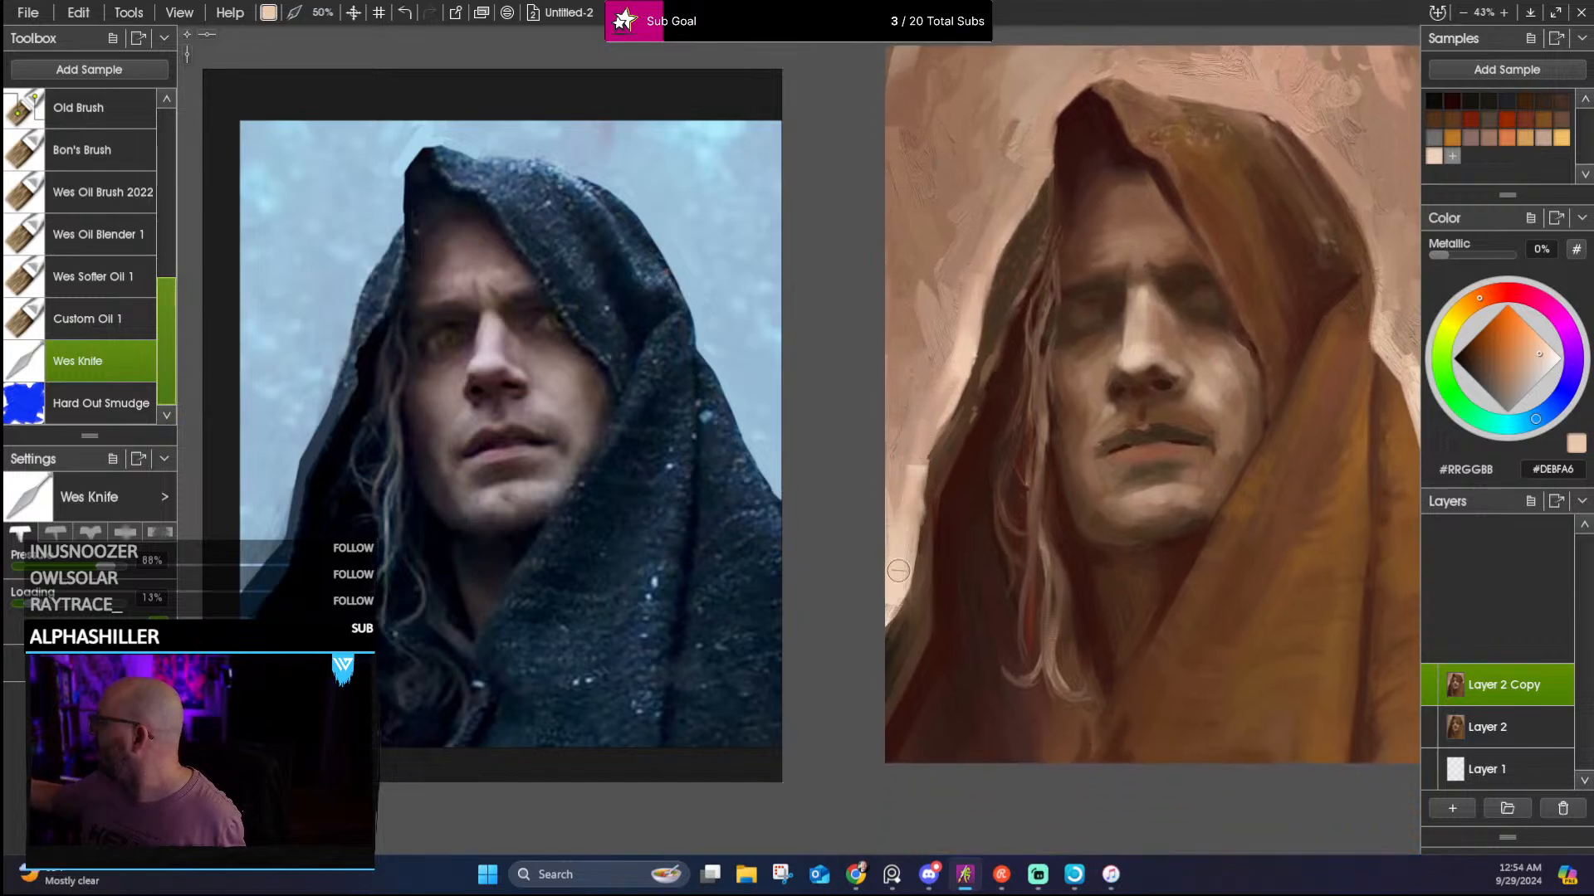
alt+click(927, 454)
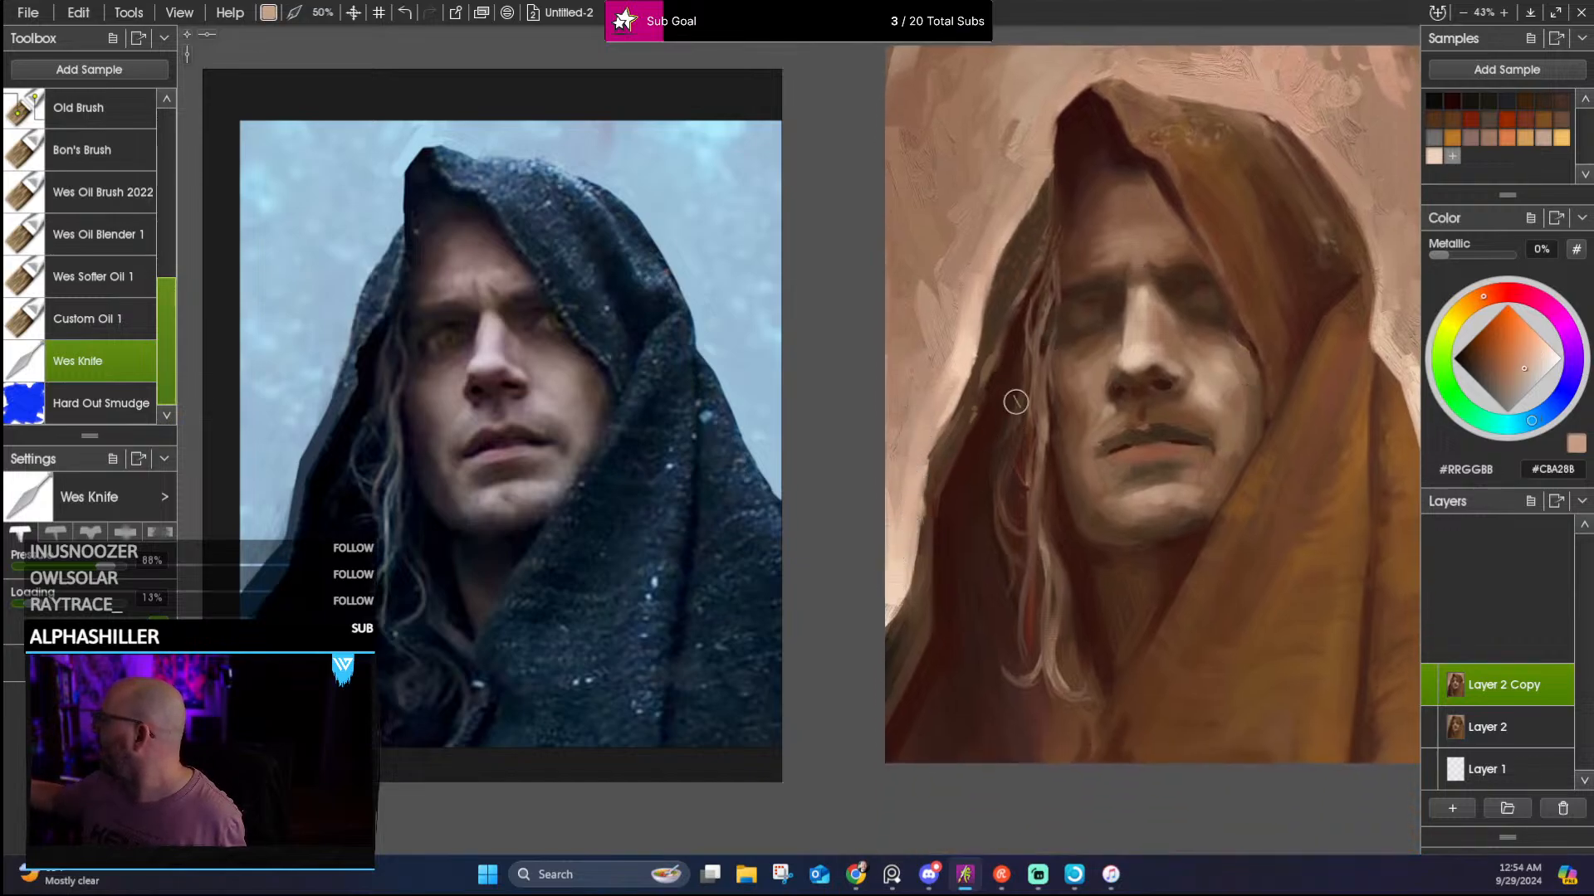
Repaint the background beside the cloak's far shoulder with the sampled light tan #D9B498
drag(1261, 427, 1039, 390)
alt+click(1169, 317)
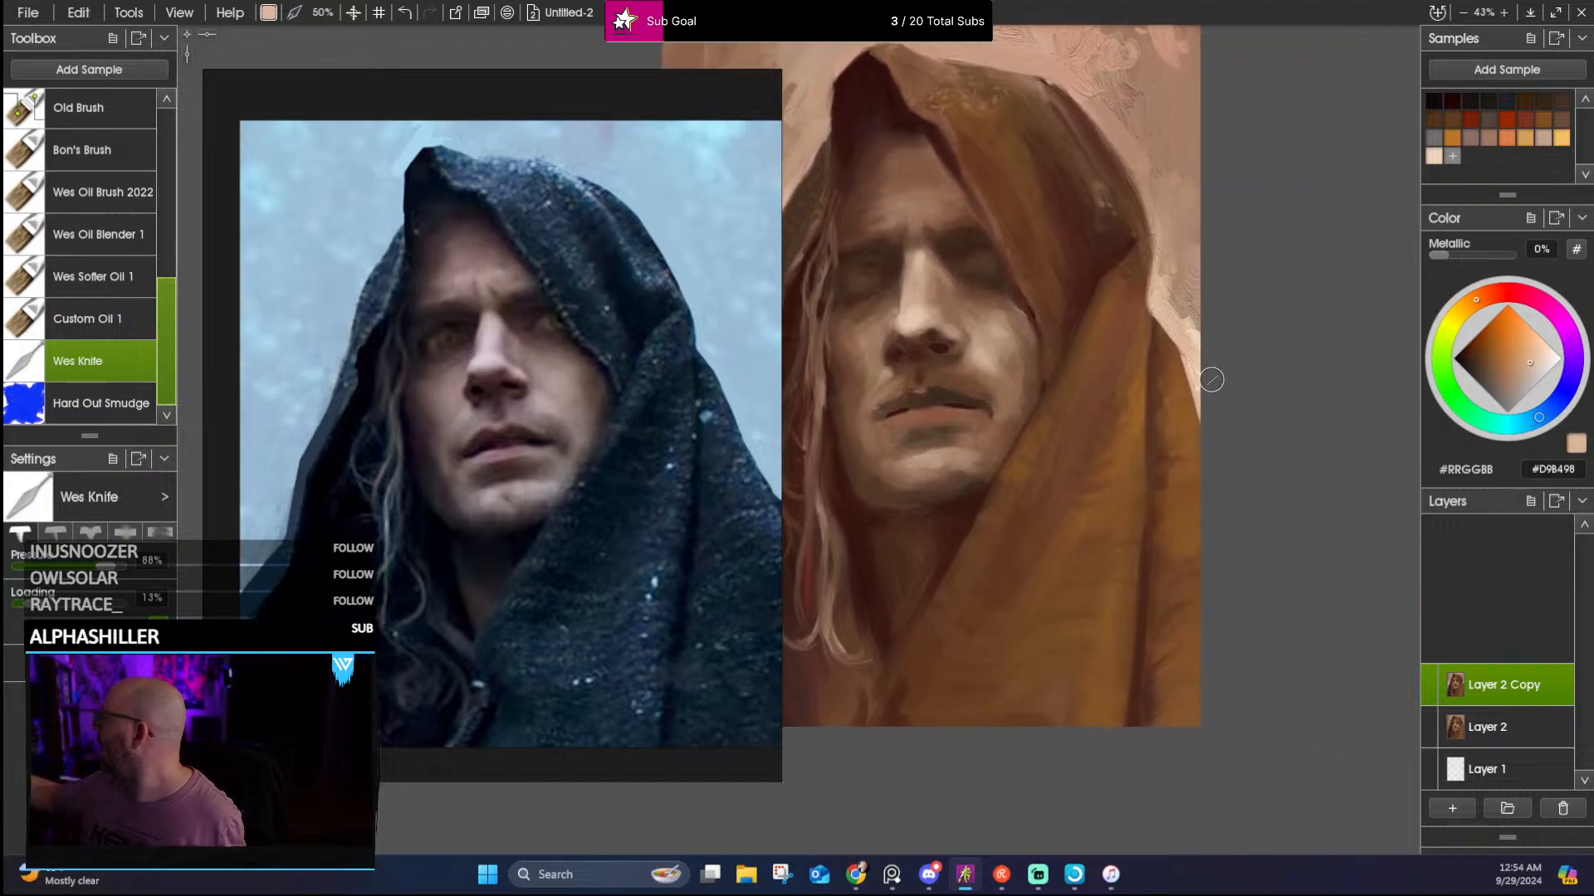
mouse_move(1195, 339)
mouse_down()
mouse_move(1183, 221)
mouse_move(1273, 266)
mouse_up()
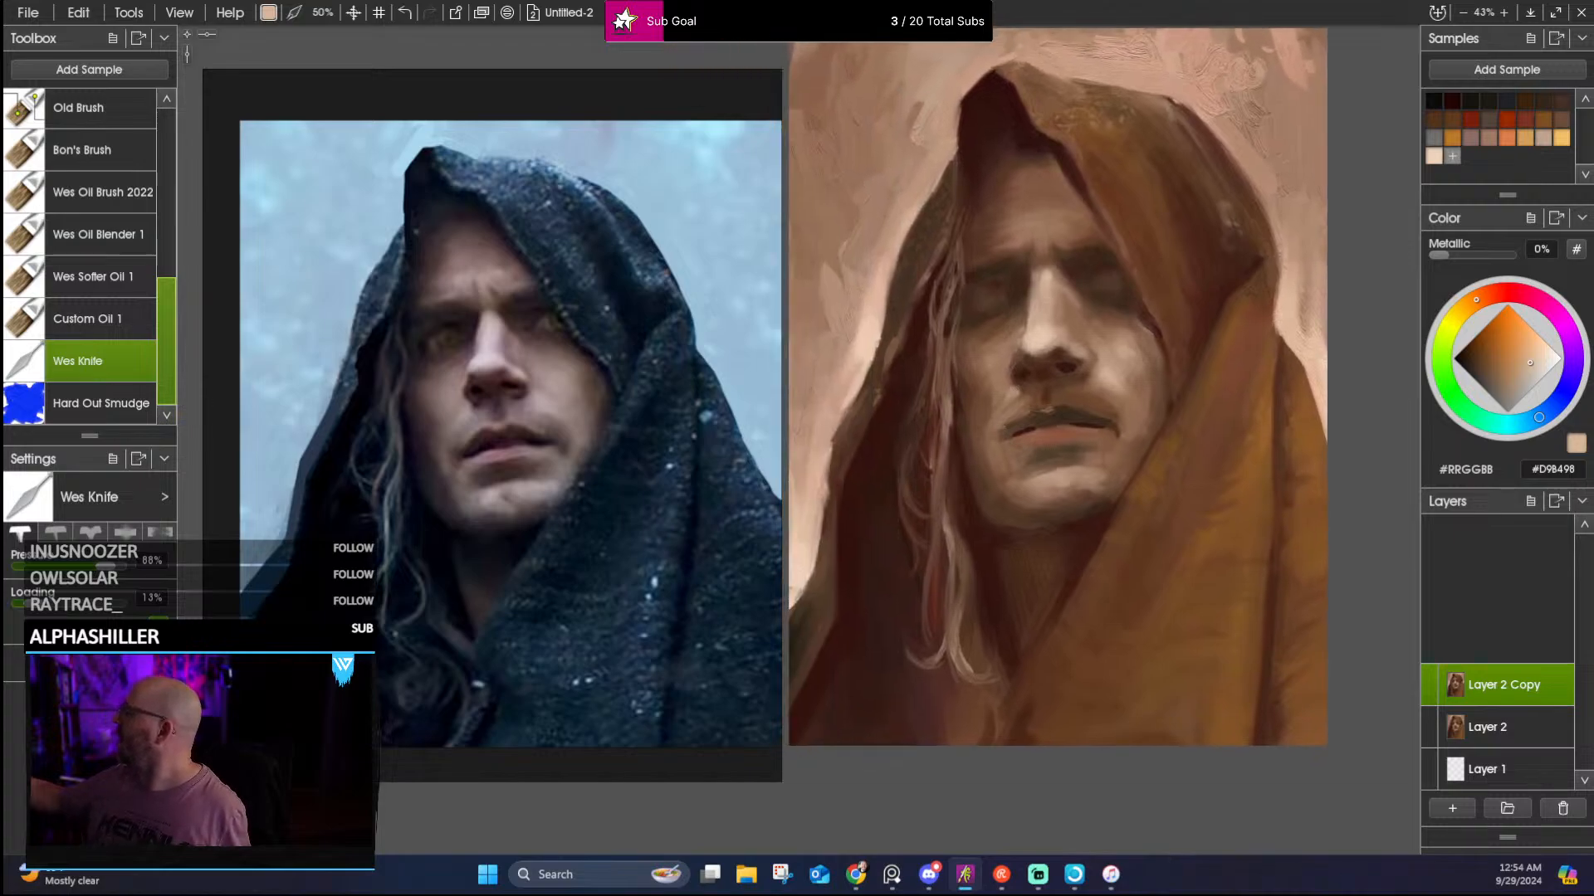
Blend the hood's draped side folds with the knife, using sampled browns #7C4827, #754624 and #4A291E
drag(1051, 304, 1114, 372)
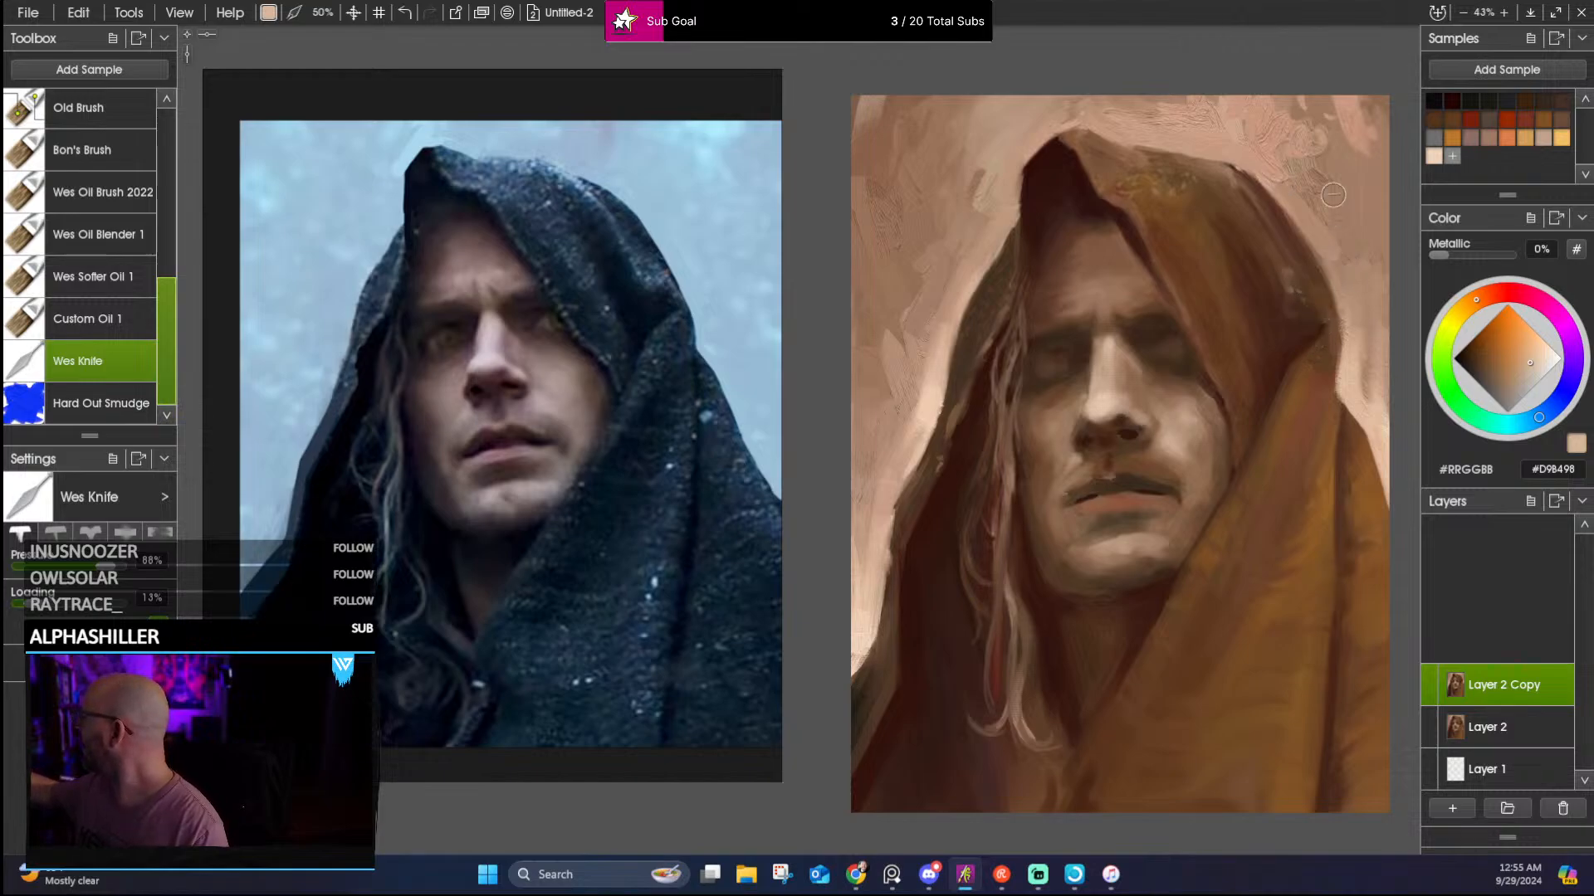
alt+click(1309, 377)
alt+click(1308, 377)
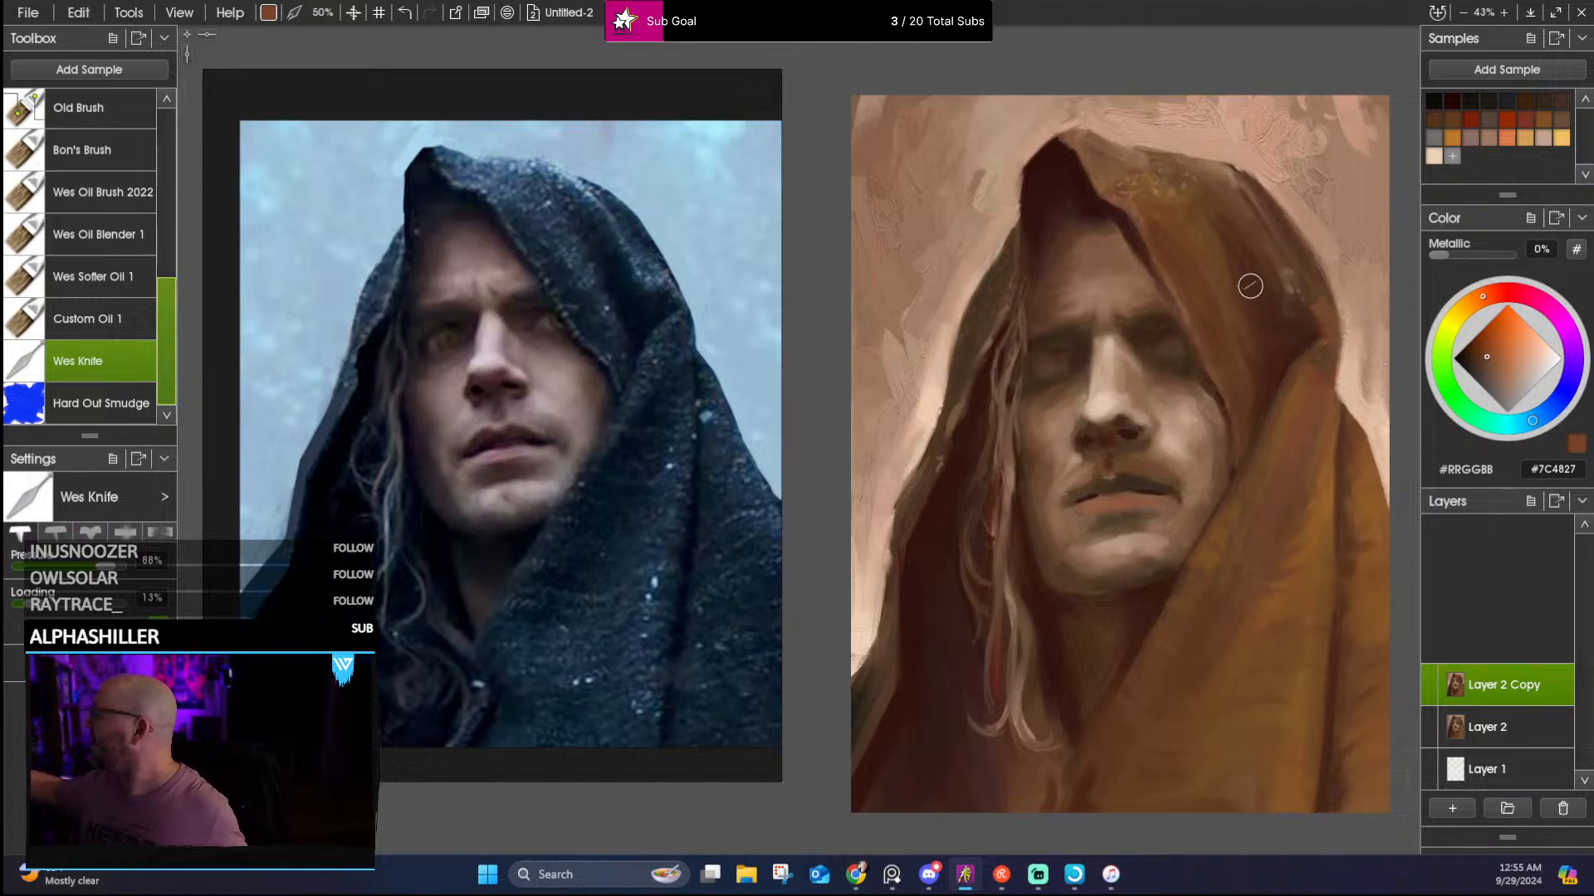
alt+click(1240, 327)
alt+click(1214, 290)
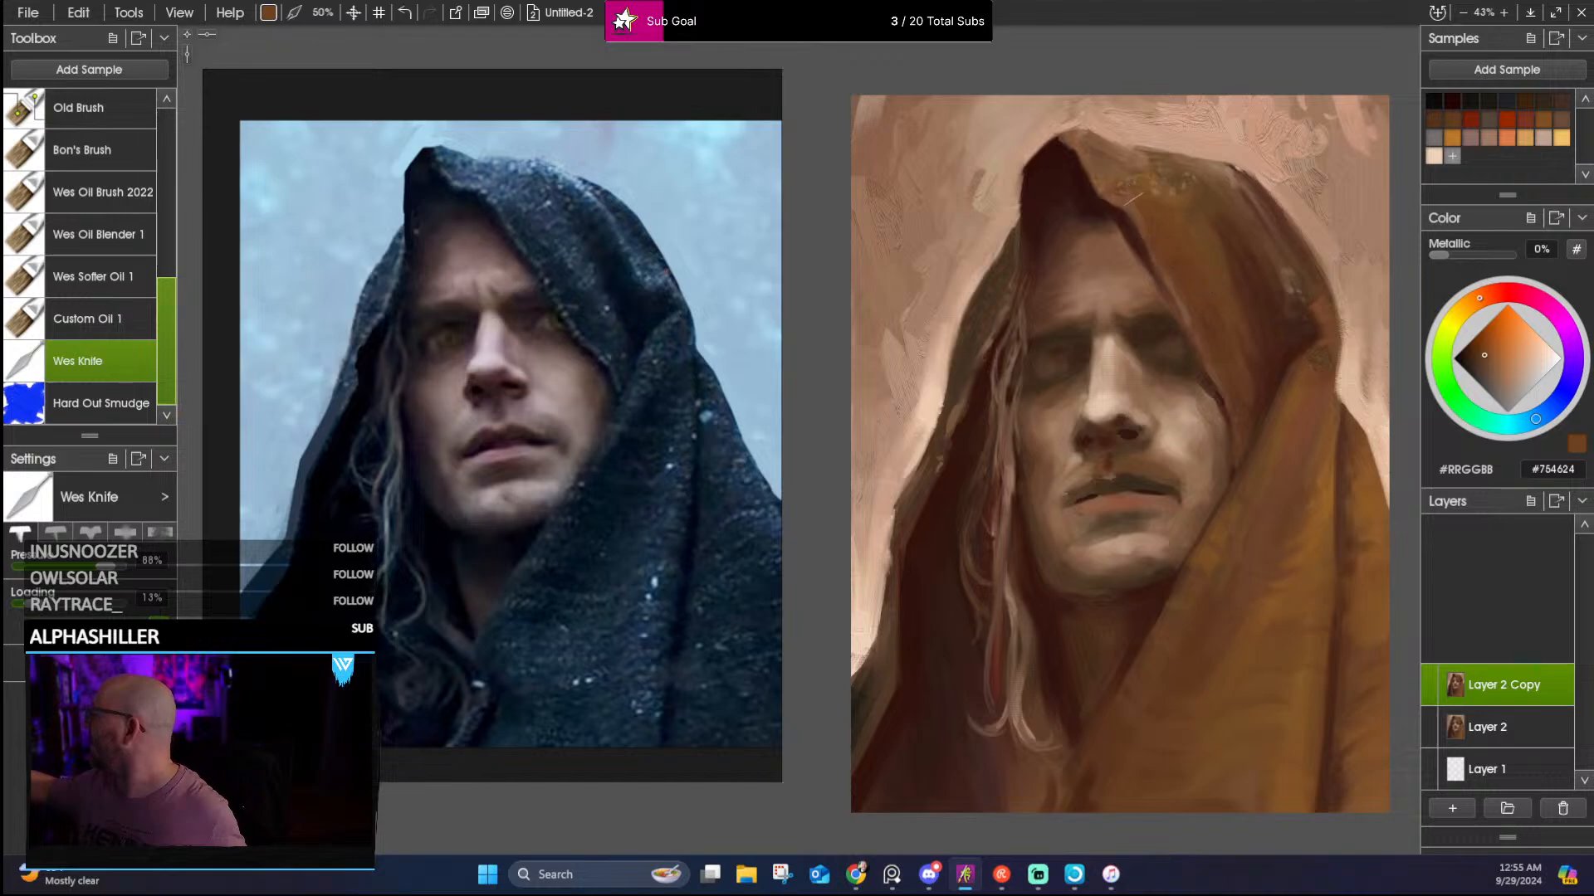
alt+click(1265, 309)
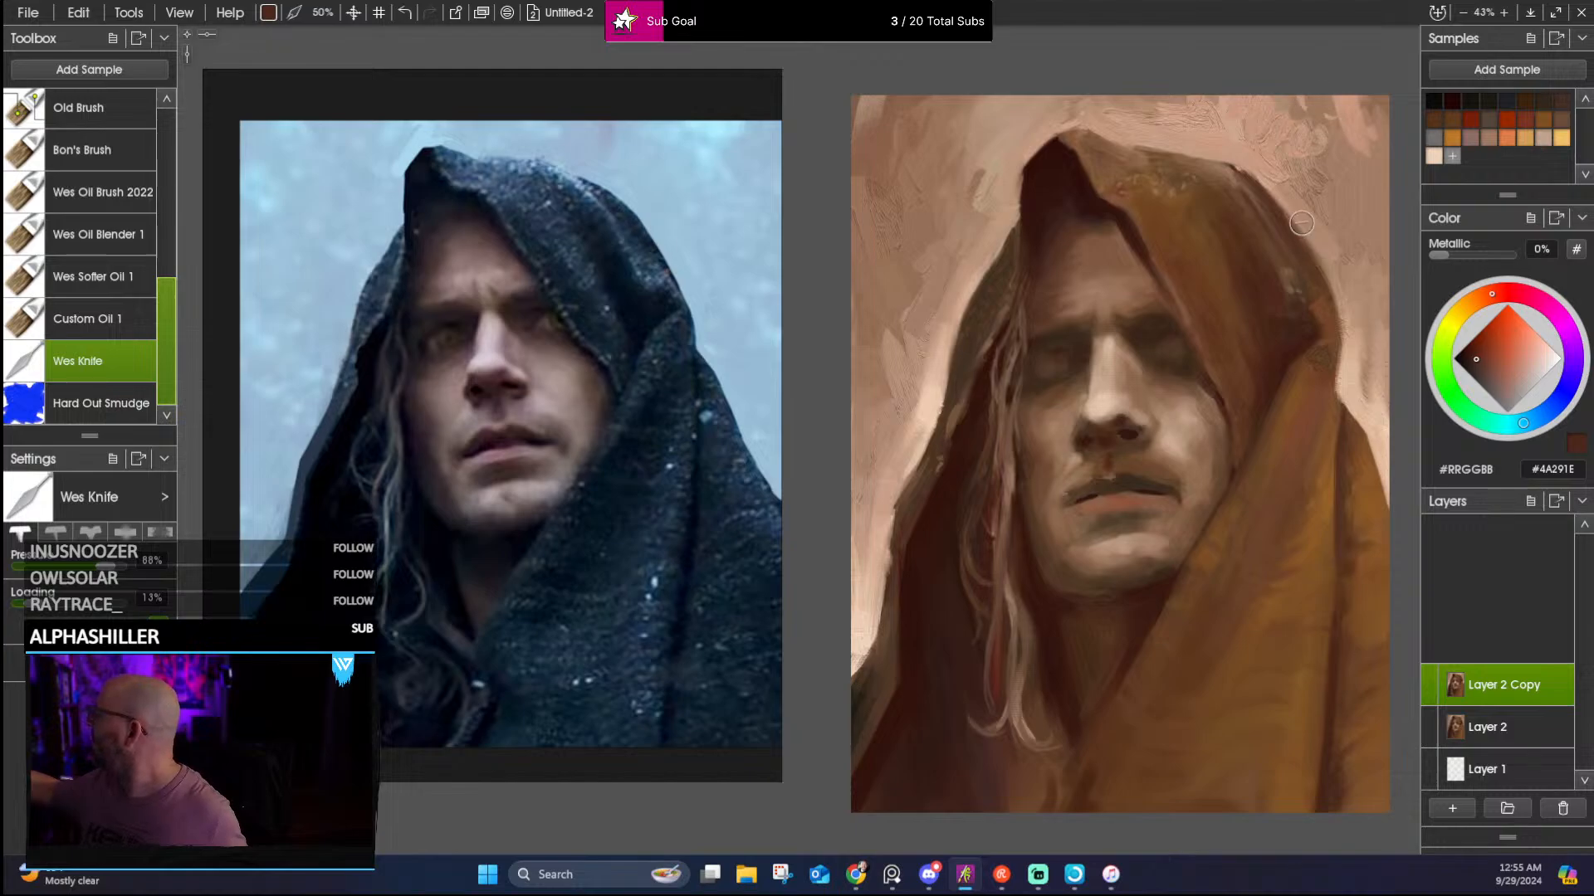
Deepen the vertical fold shadows in the orange cloak below the hood with sampled dark browns #421C13 and #442418
drag(1274, 214, 1231, 110)
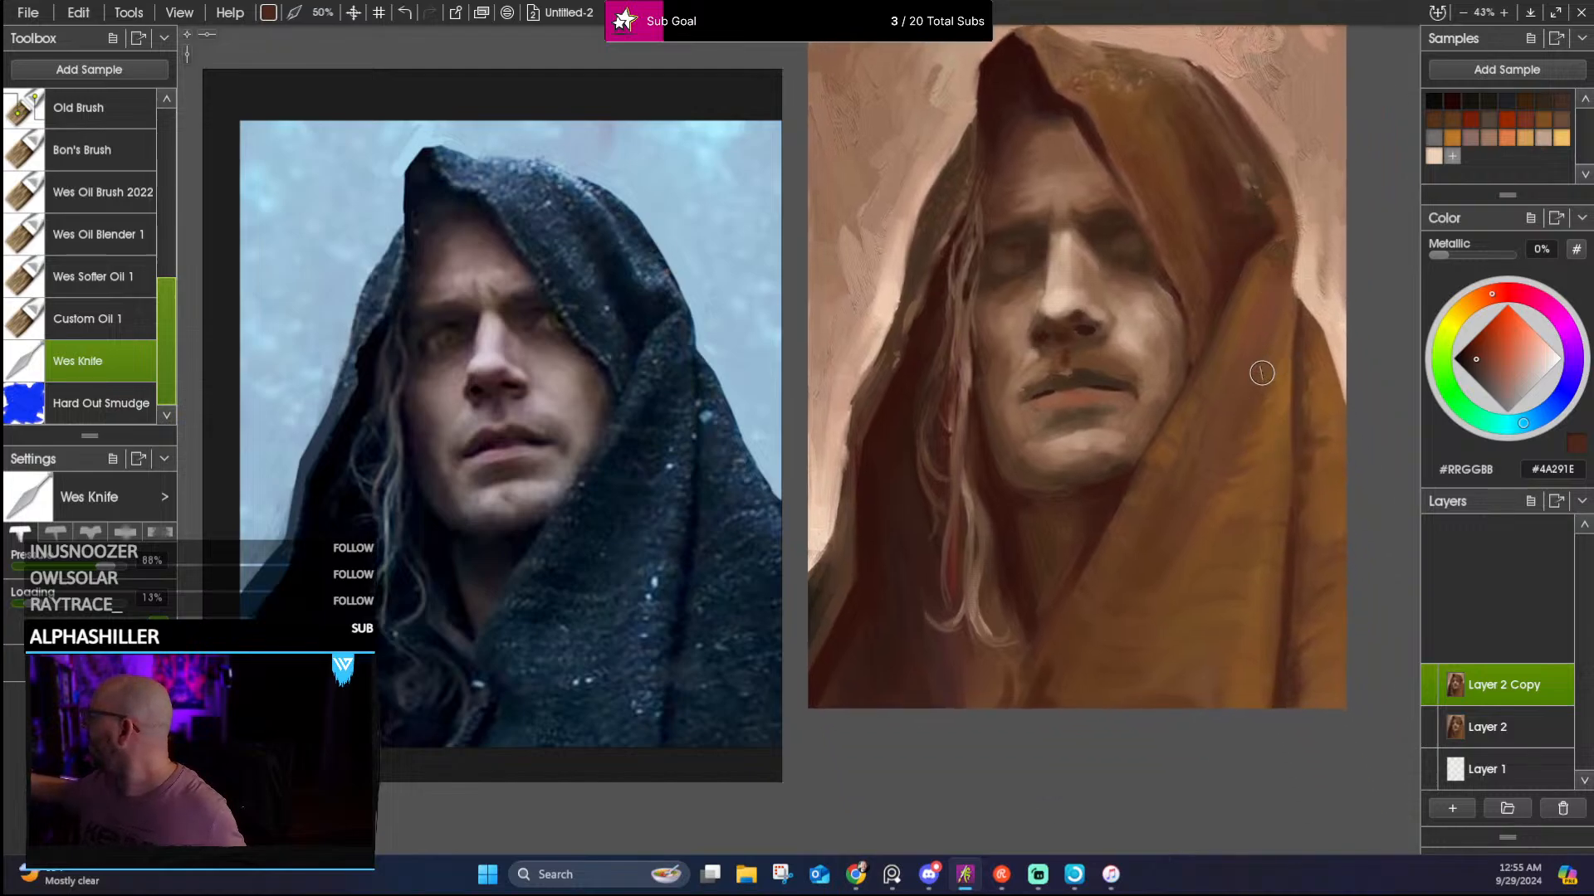
alt+click(1261, 285)
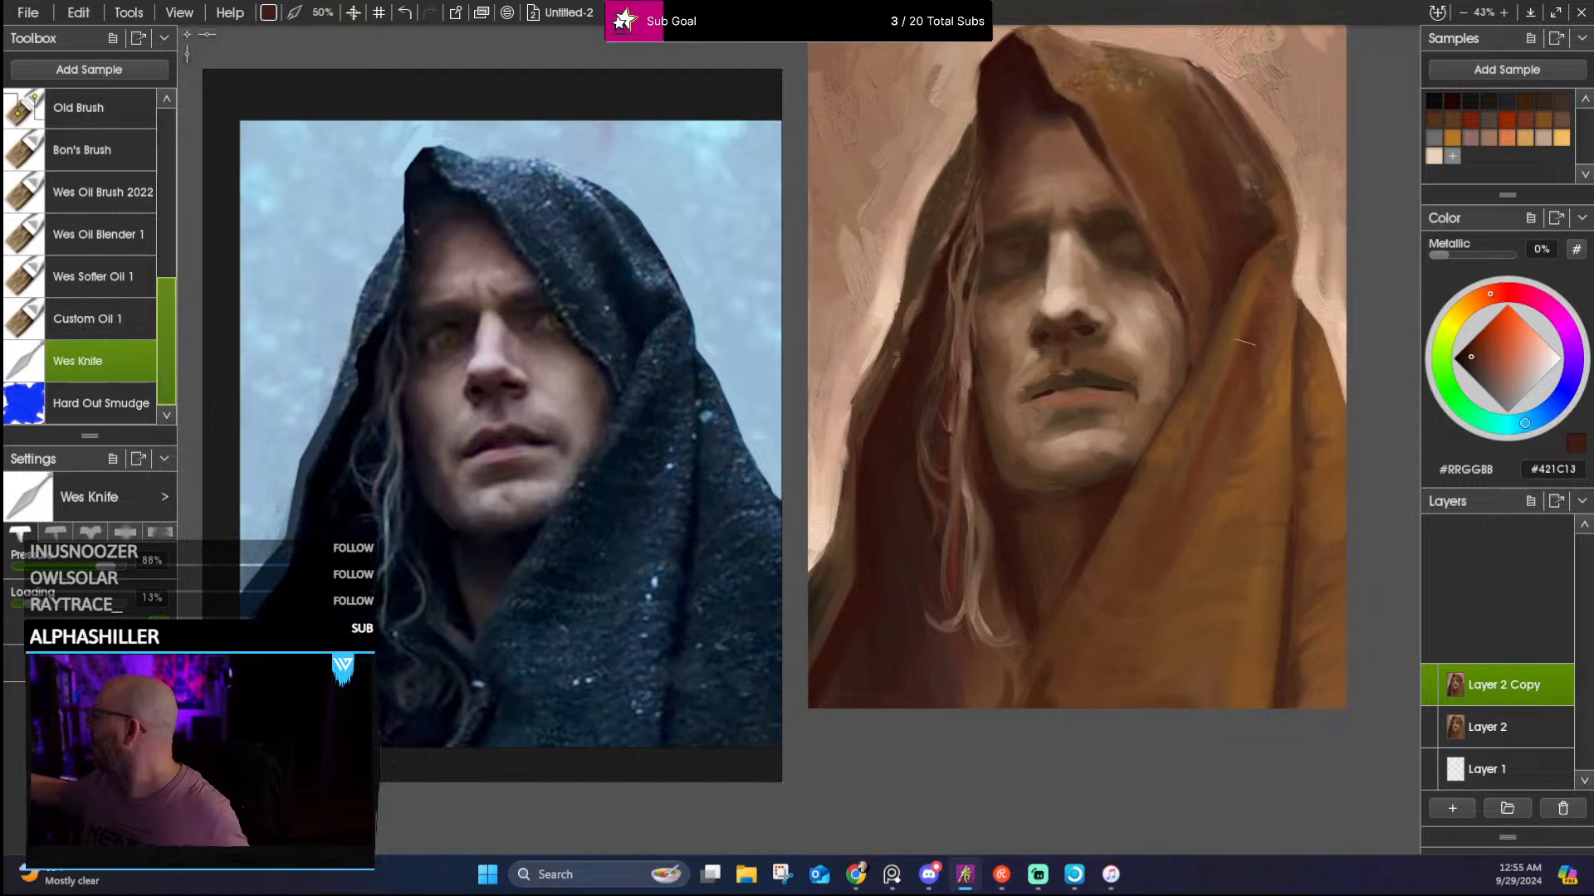
drag(1226, 478, 1248, 266)
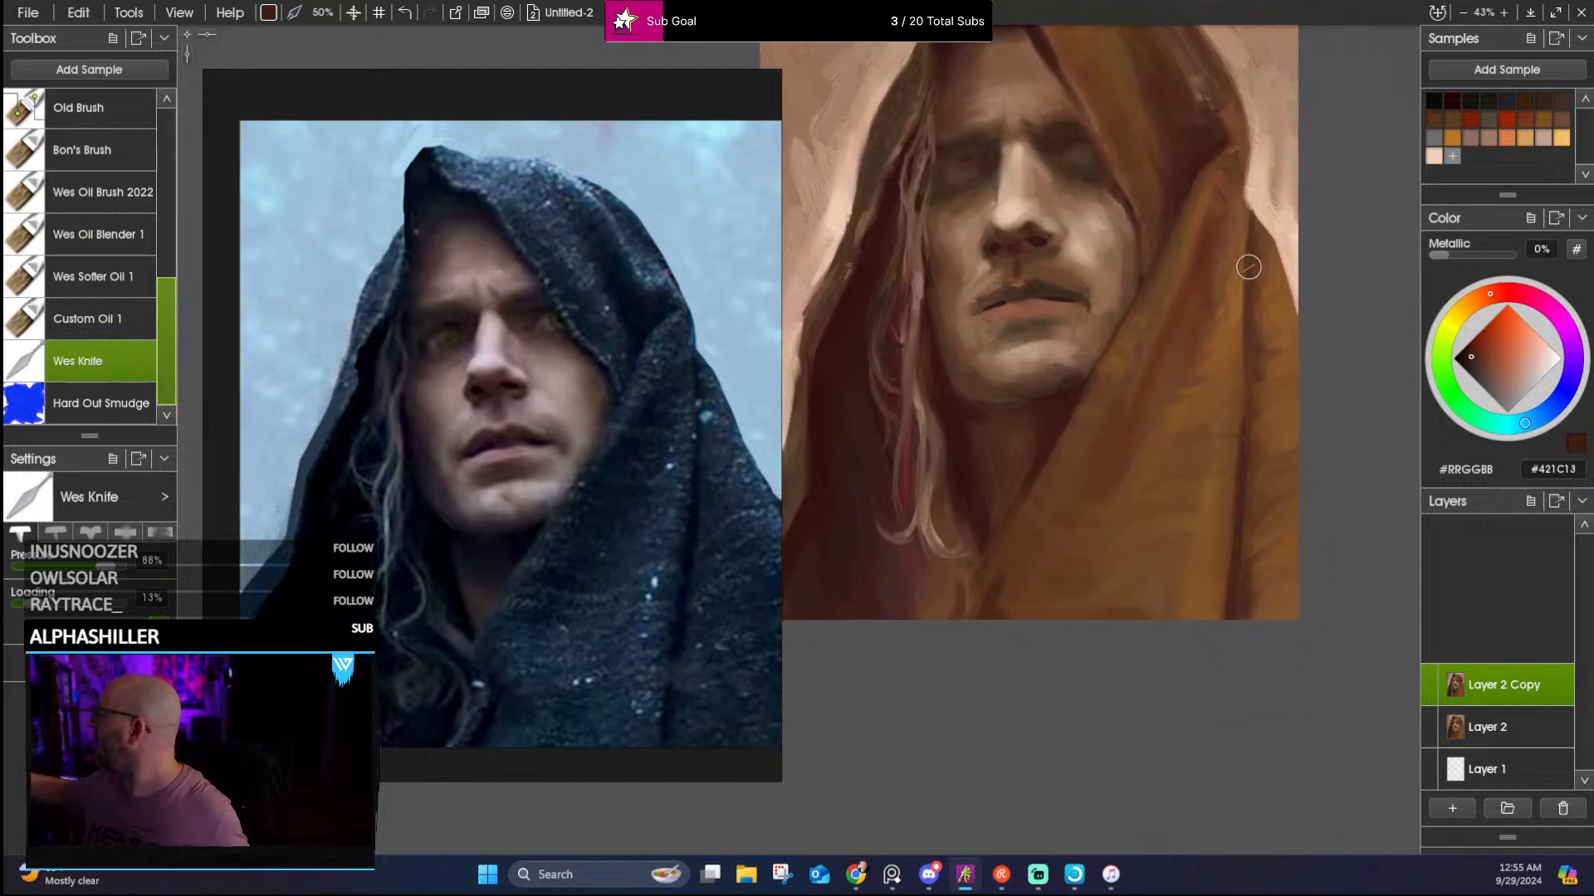
alt+click(1249, 459)
alt+click(1238, 564)
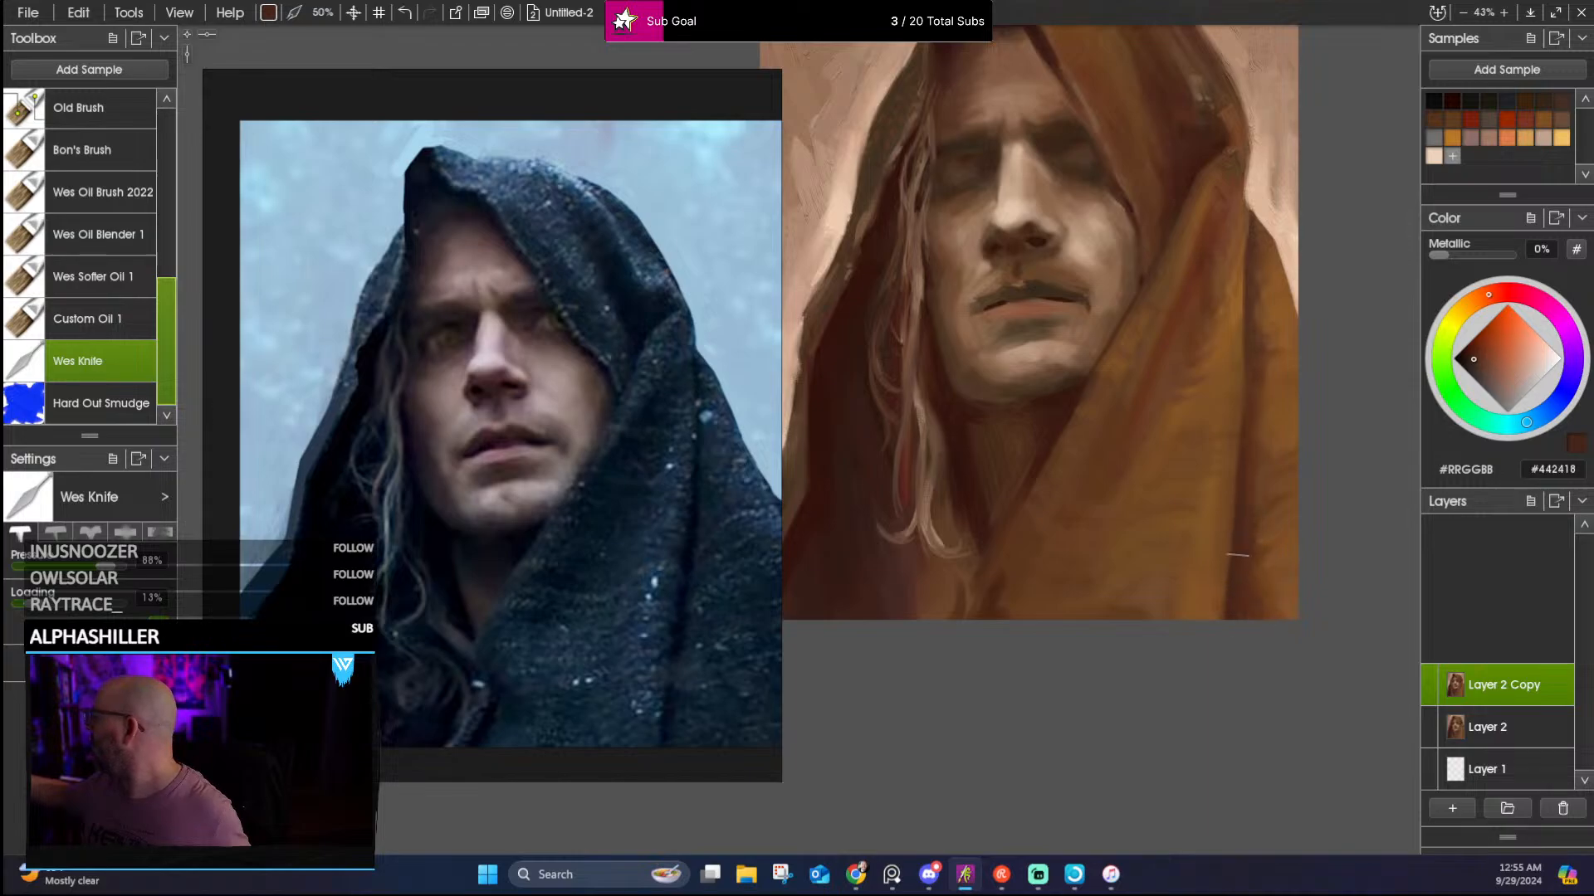
Darken the cloak's shadow around the lower hair strands with #32110C, trimming the curled hair ends
drag(1181, 448, 1245, 381)
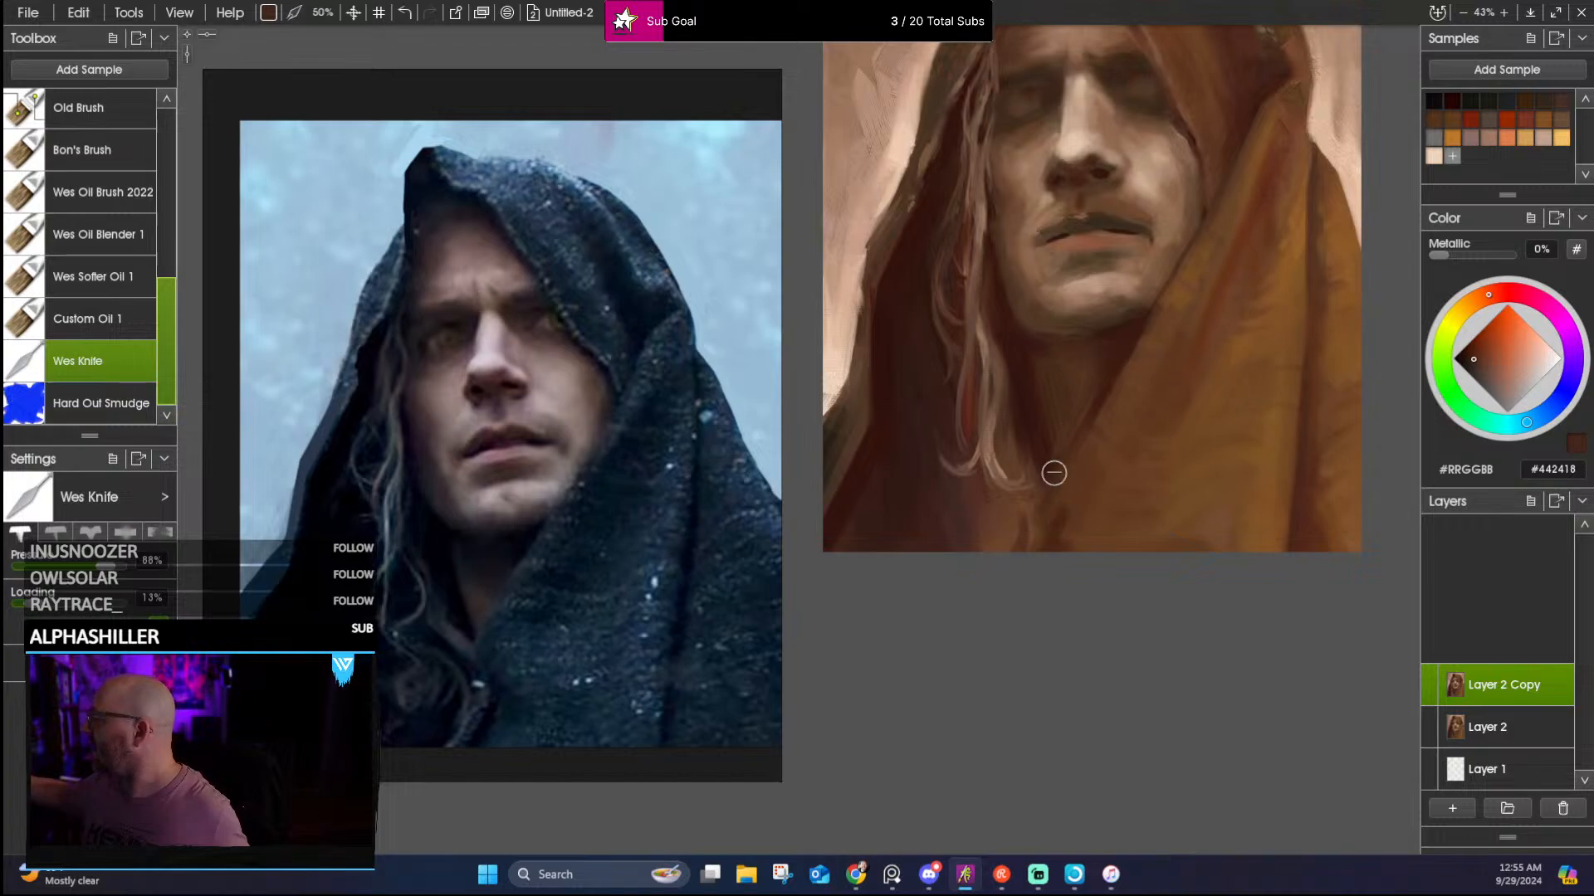
alt+click(884, 462)
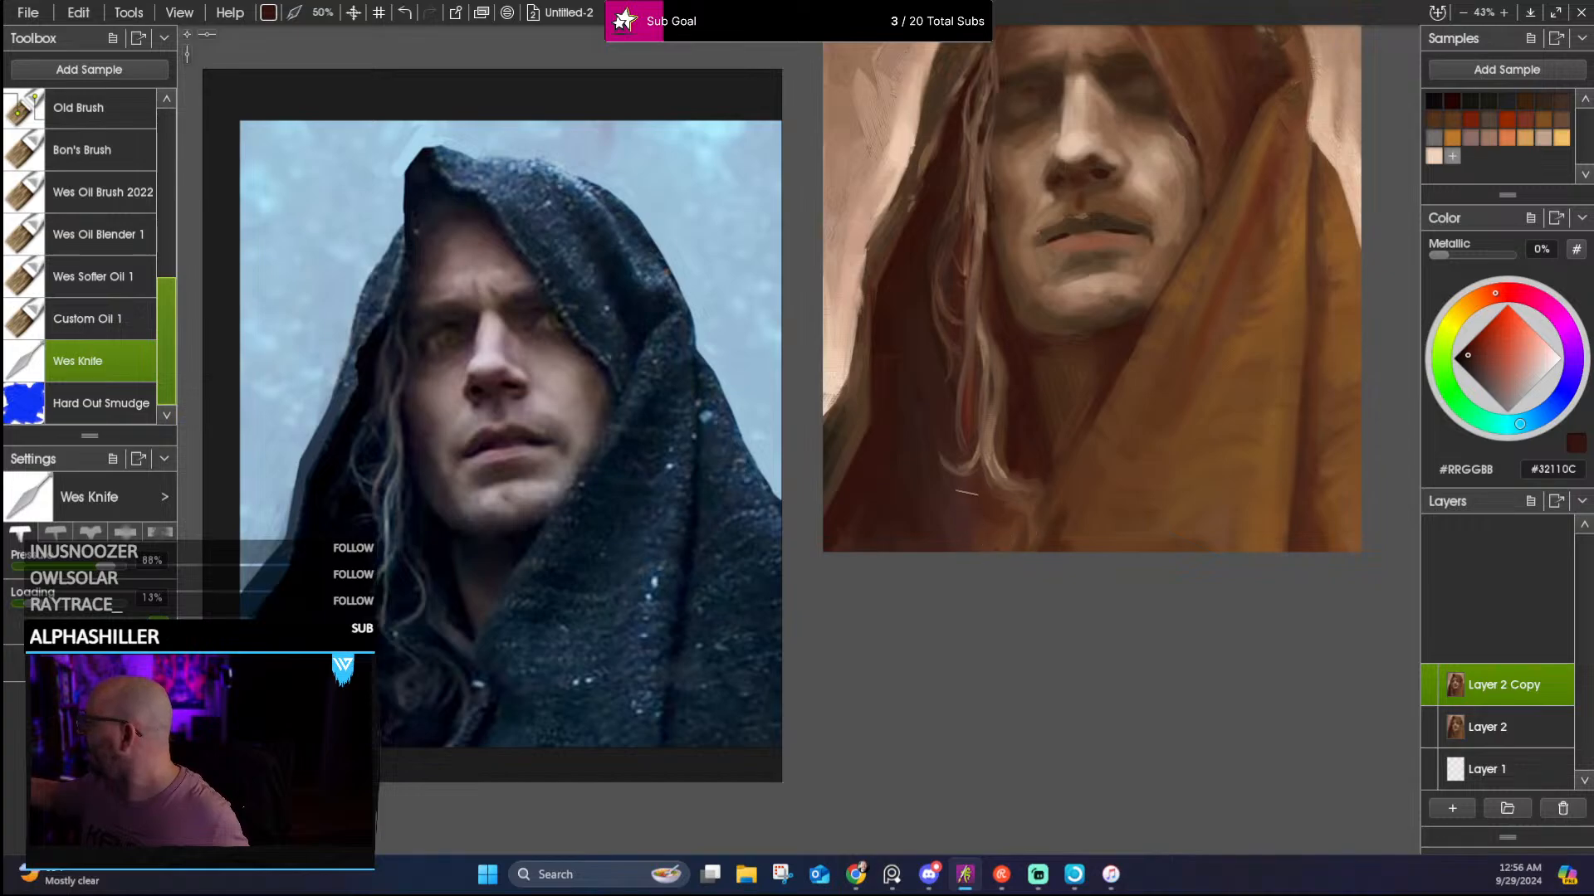
mouse_move(987, 561)
mouse_down()
mouse_move(987, 518)
mouse_move(1029, 488)
mouse_move(1019, 540)
mouse_up()
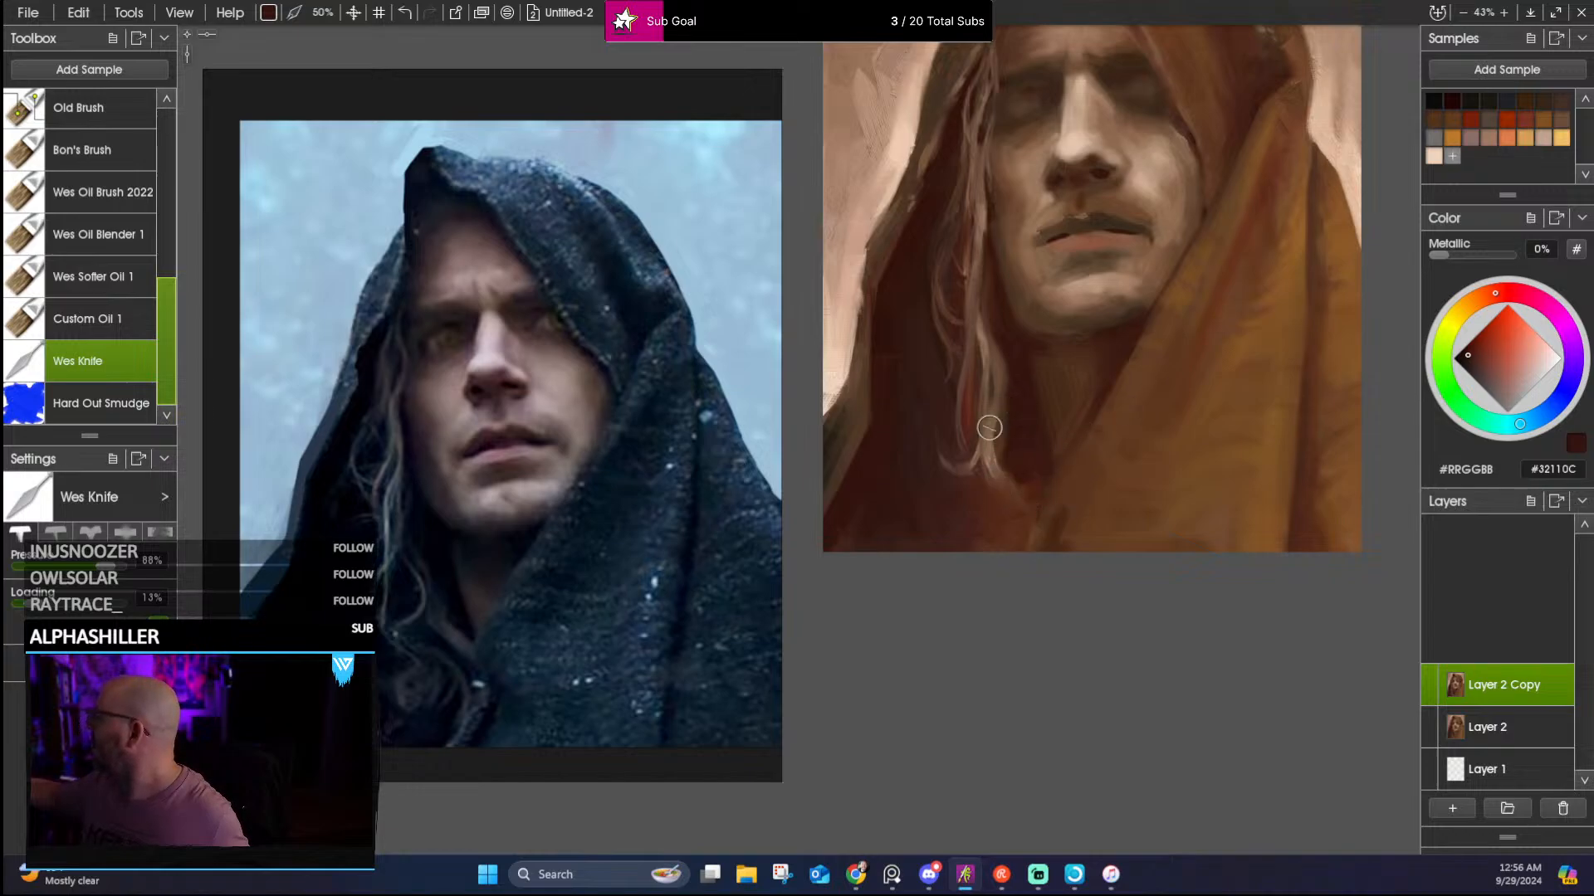
drag(941, 416, 901, 434)
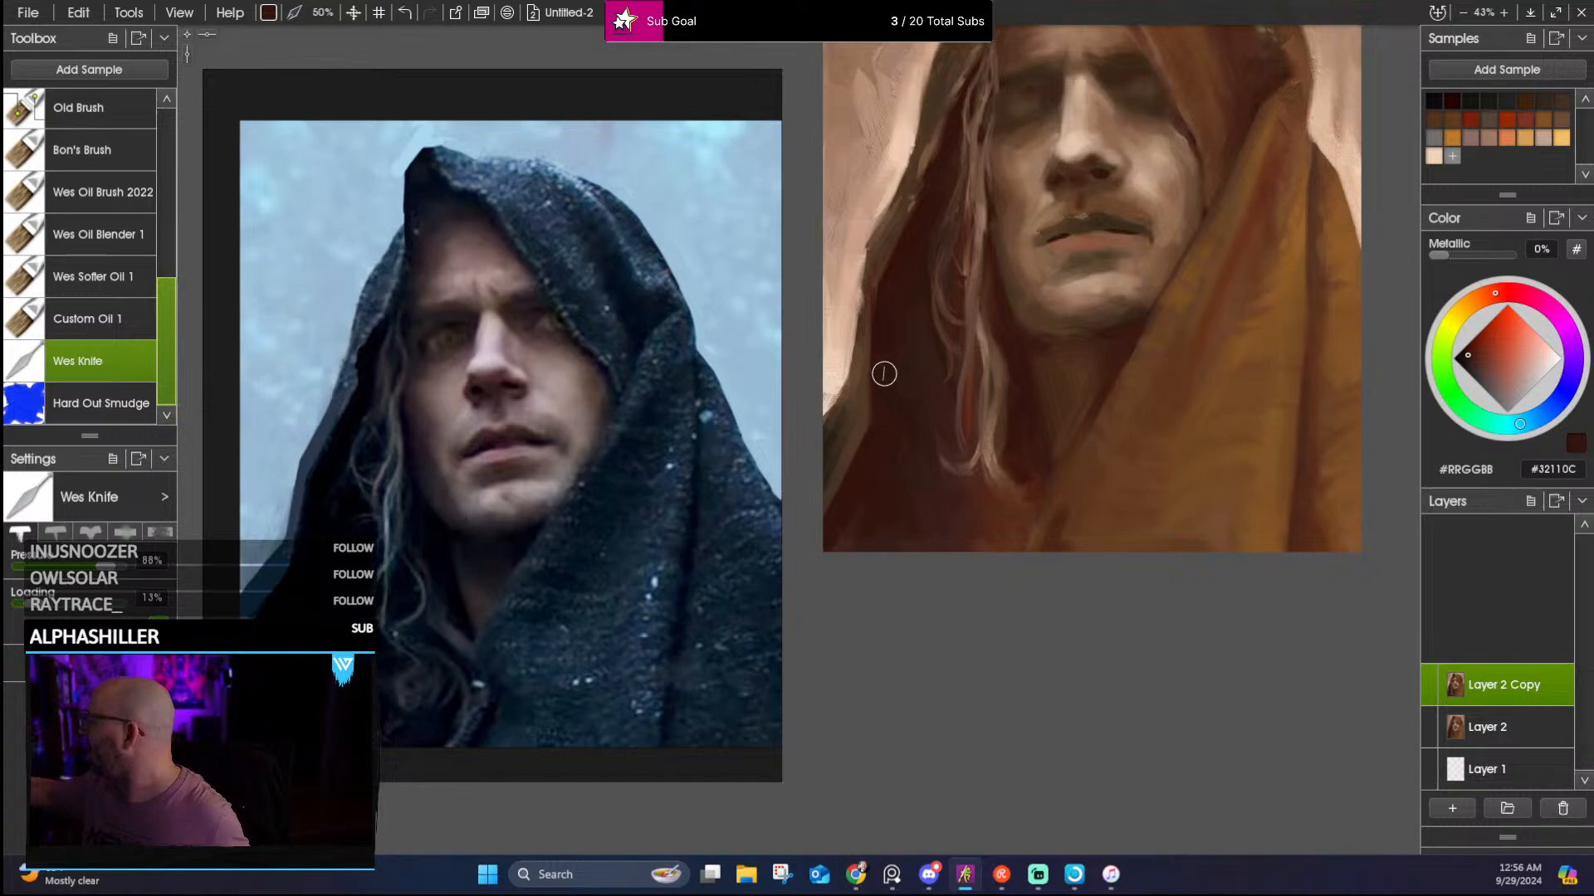
drag(916, 329, 894, 332)
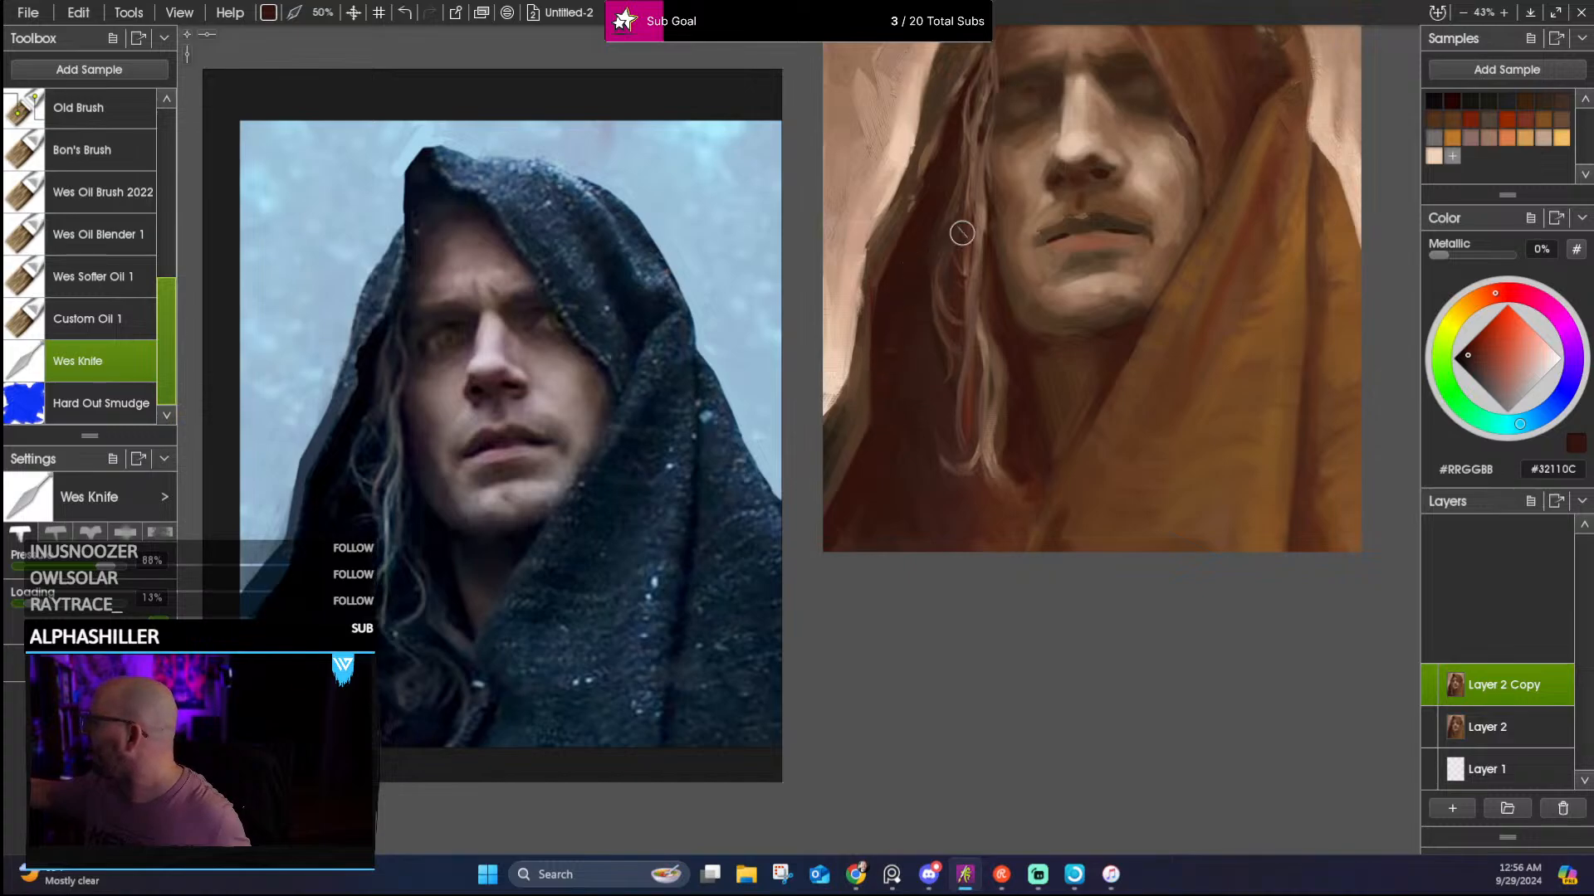
Rework the neck shadow under the jaw and beside the hair with sampled dark browns #462B1A, #4C2E19 and #37150D
drag(962, 233, 957, 400)
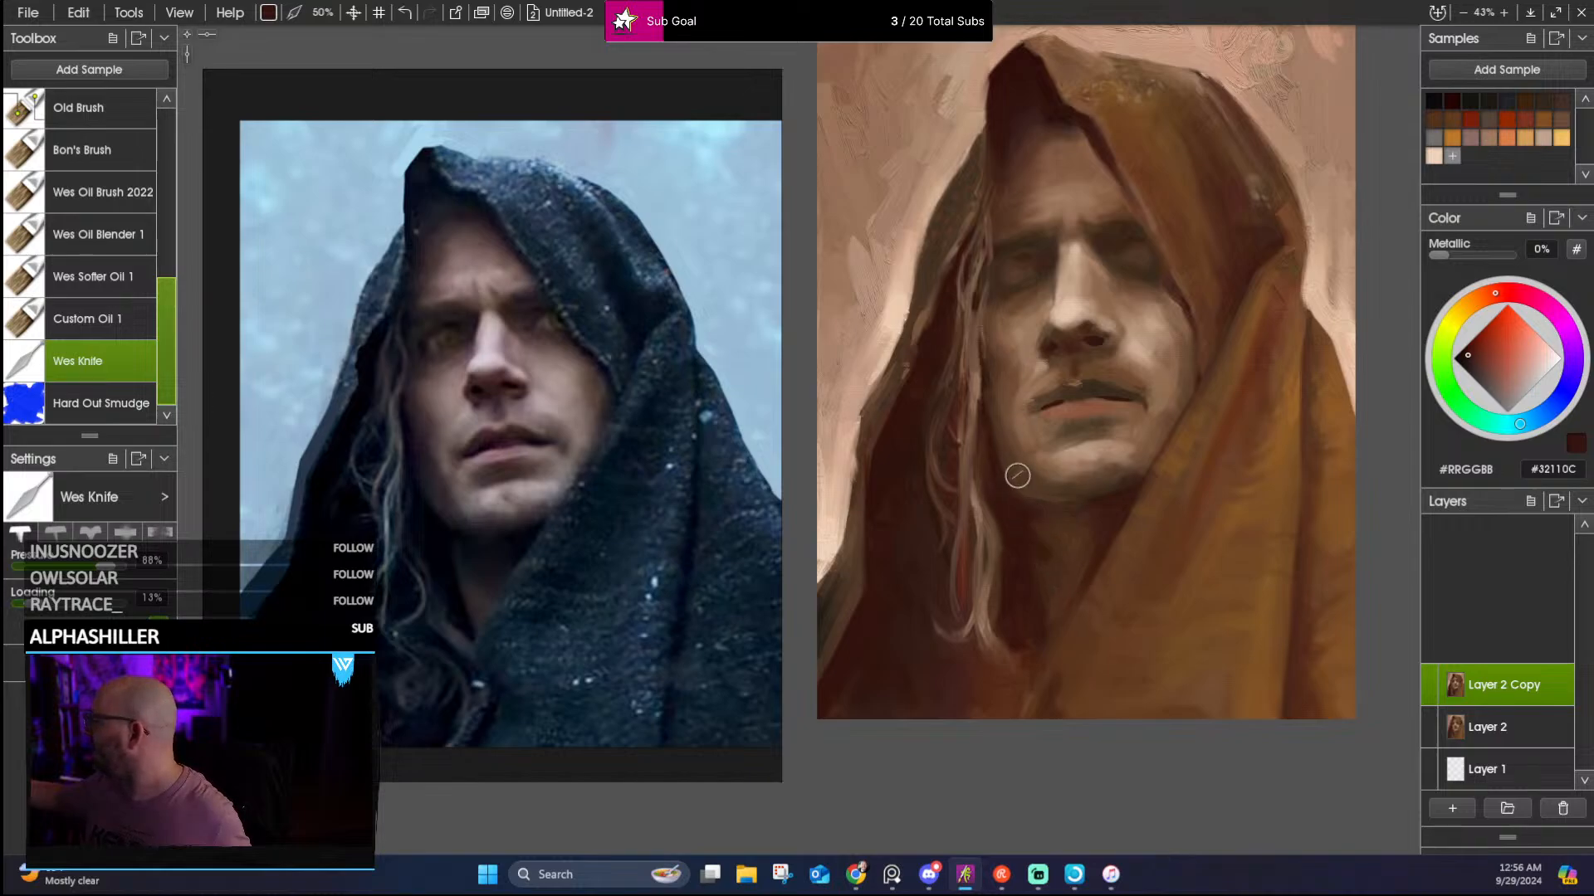
alt+click(1047, 531)
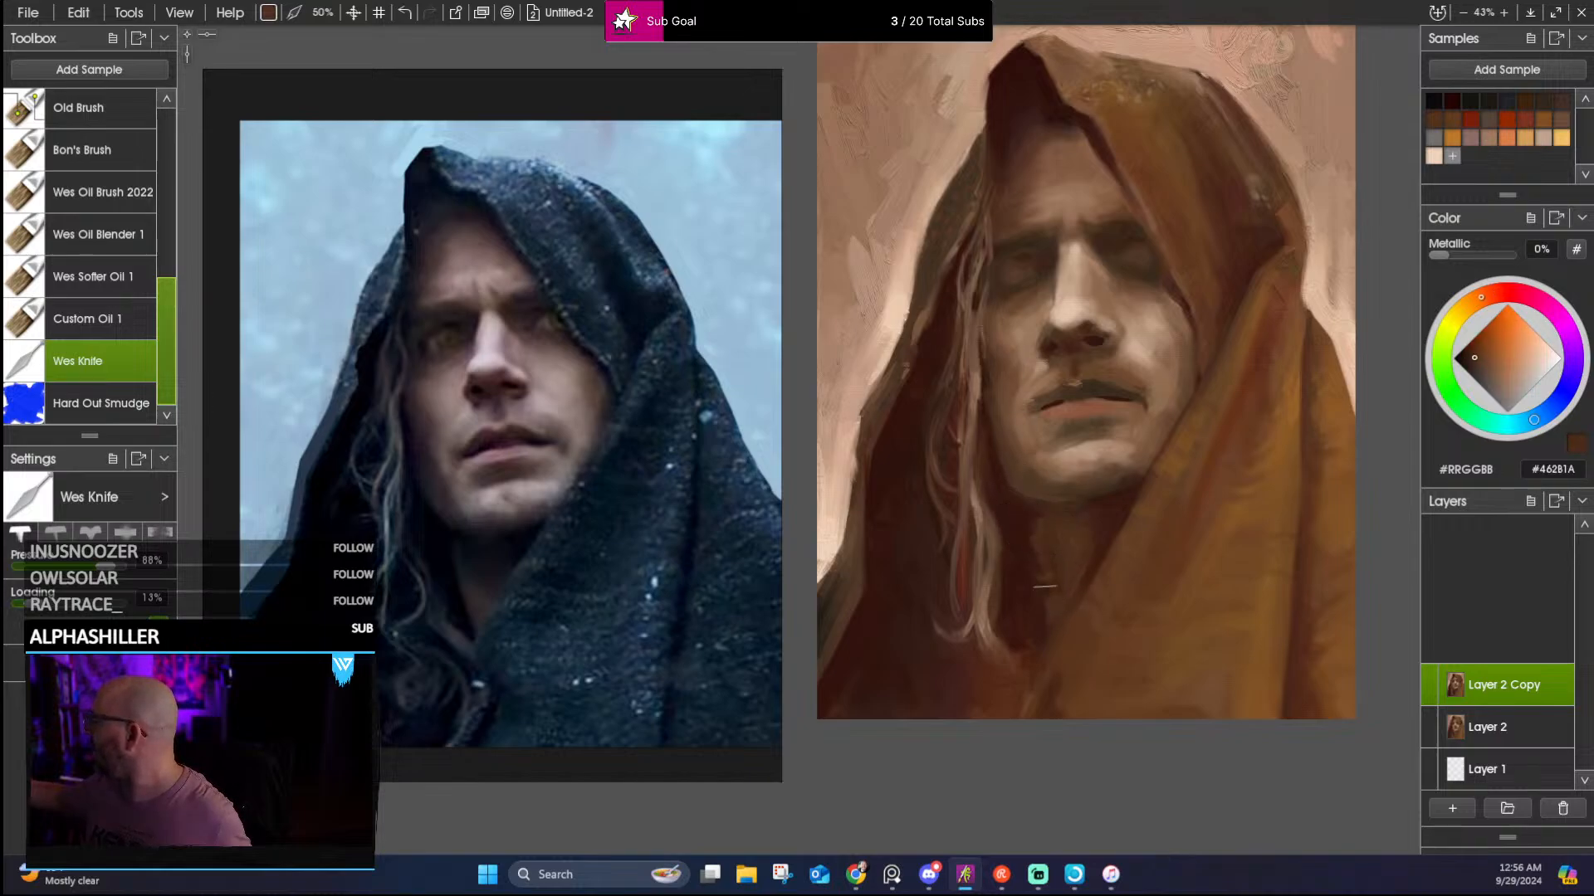
alt+click(1025, 525)
alt+click(1053, 534)
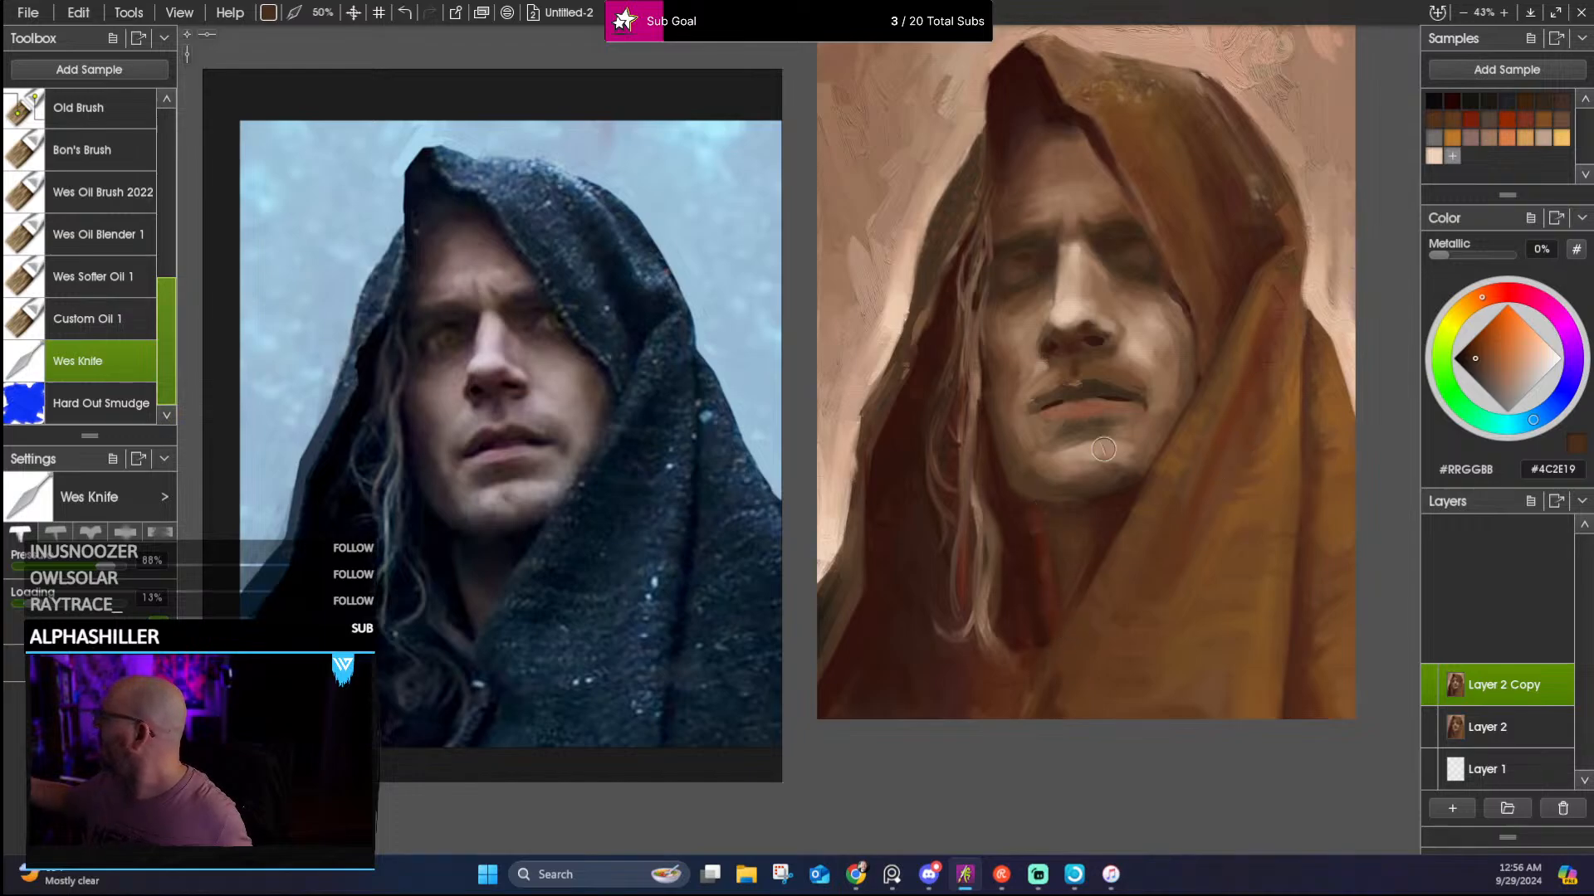
alt+click(1006, 503)
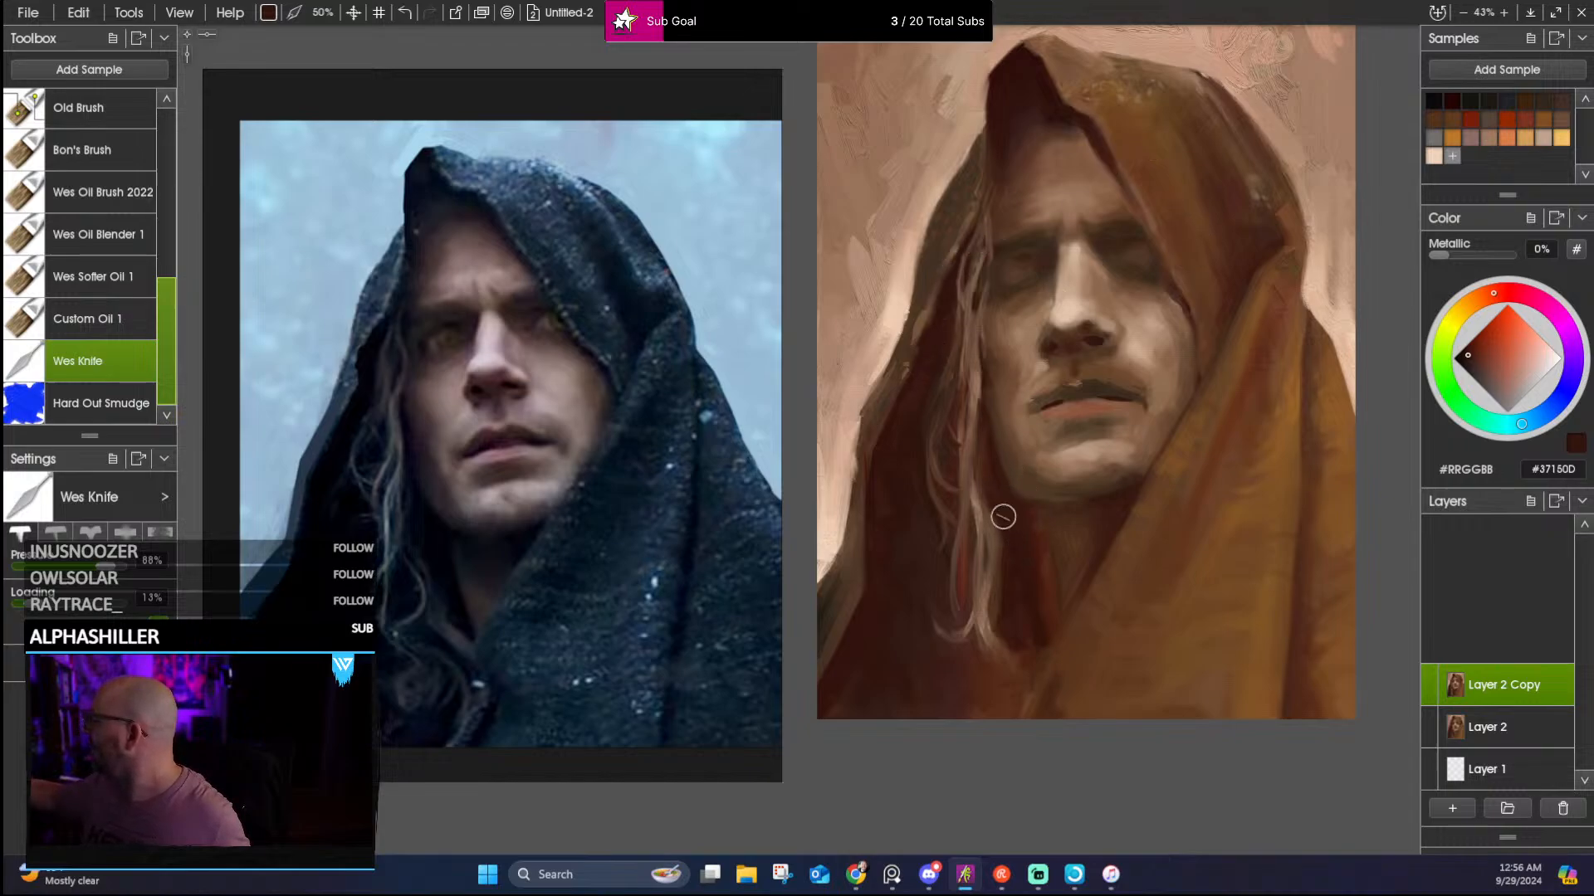
drag(940, 538, 972, 455)
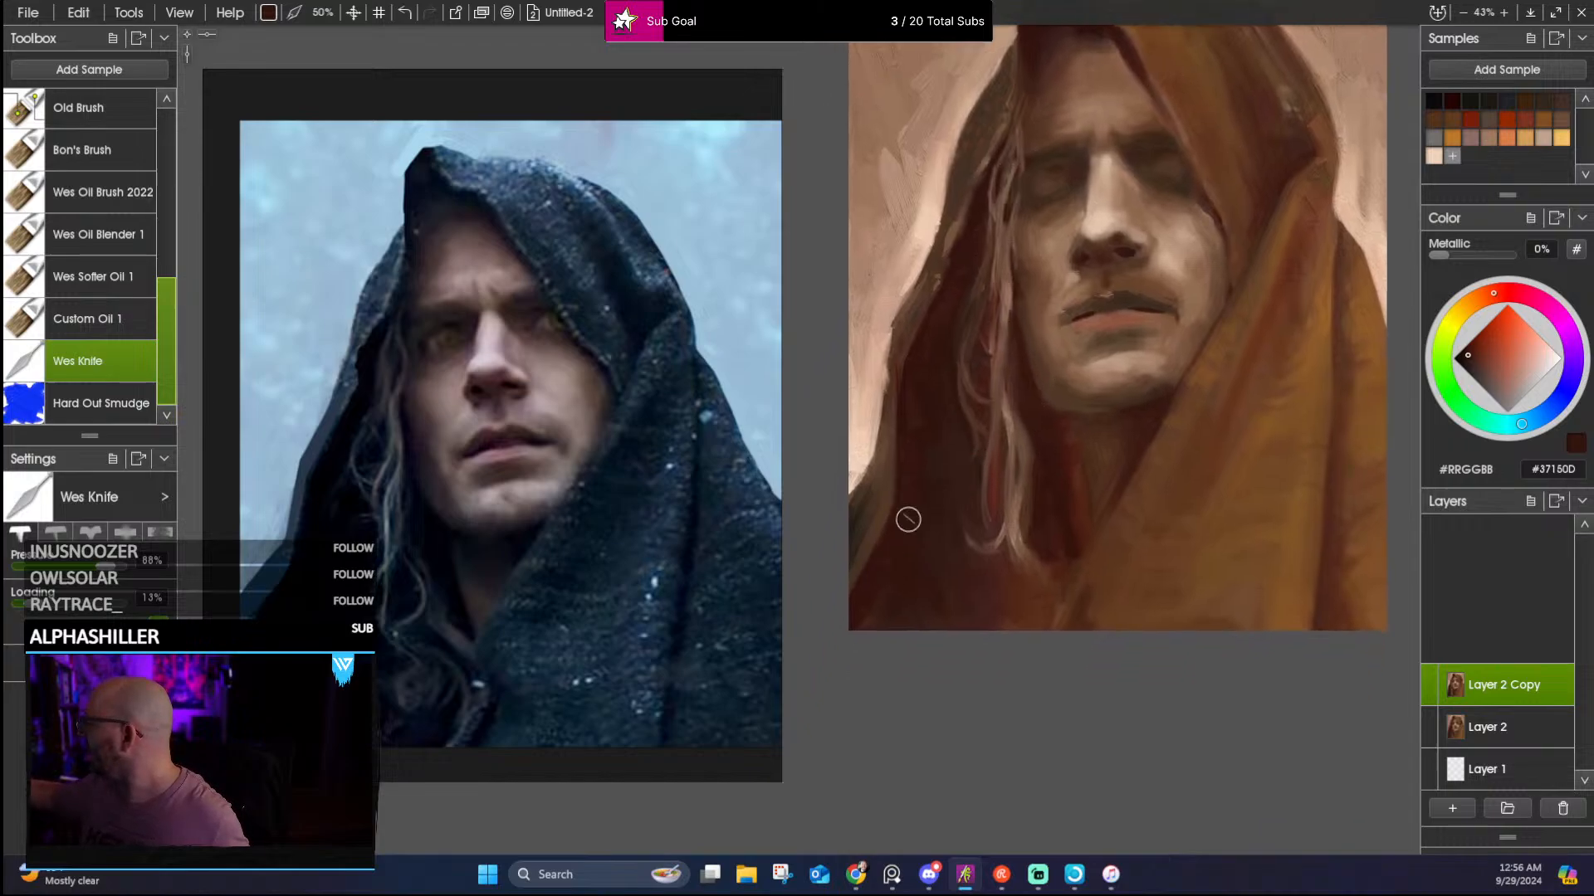
Touch up the background beside the hood's peak with #BC987C and the cheek shading with sampled browns #533422 and #866249
drag(1172, 376, 1158, 479)
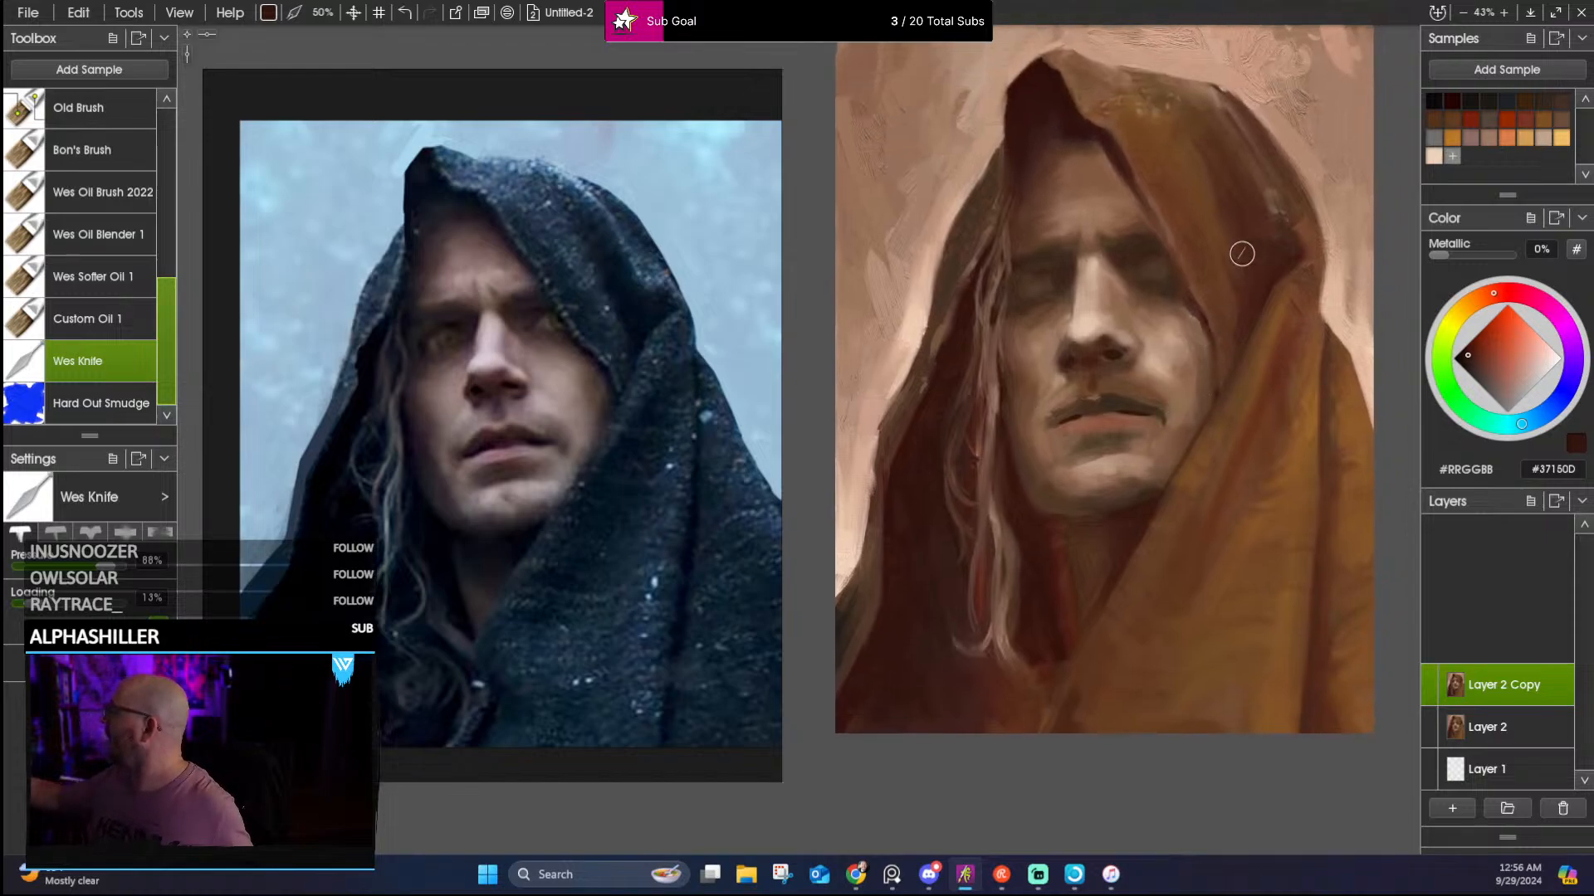
drag(1057, 103, 1047, 149)
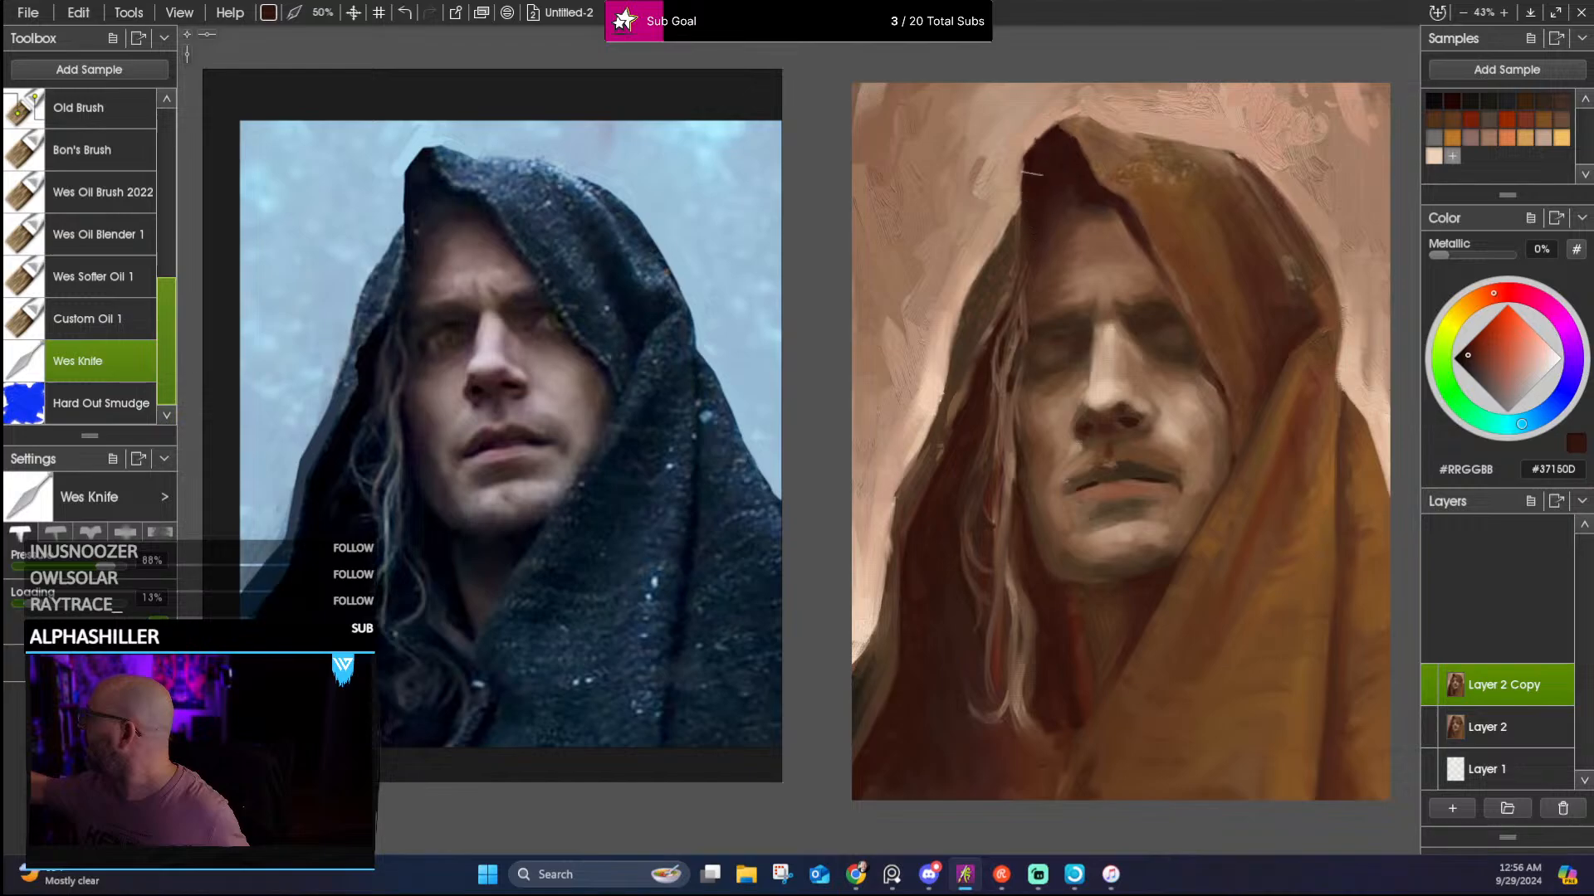
alt+click(1018, 147)
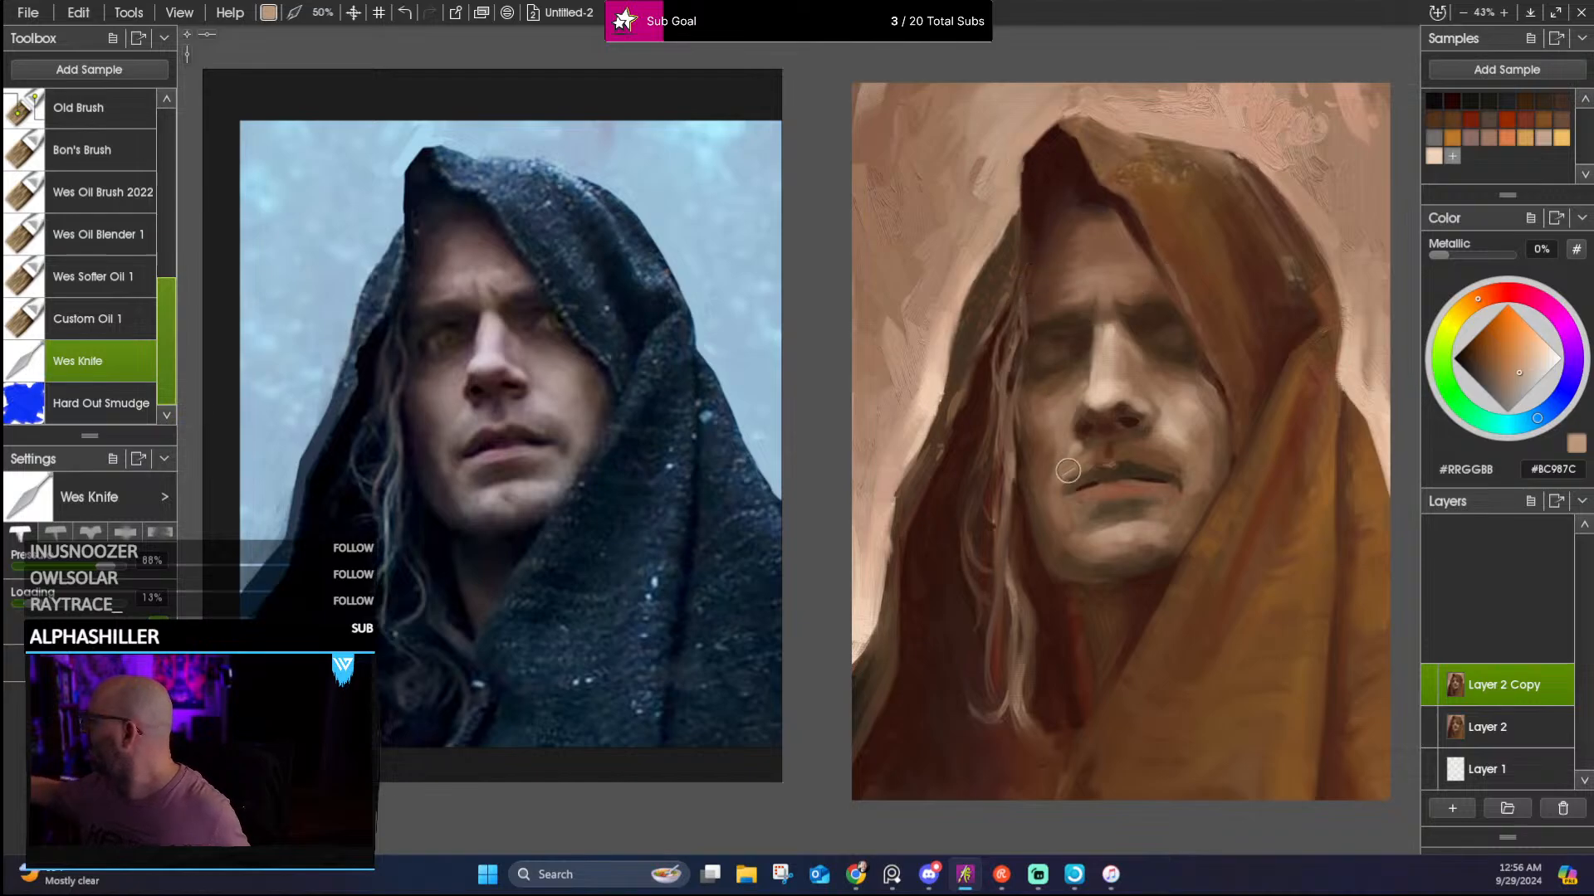
alt+click(1032, 453)
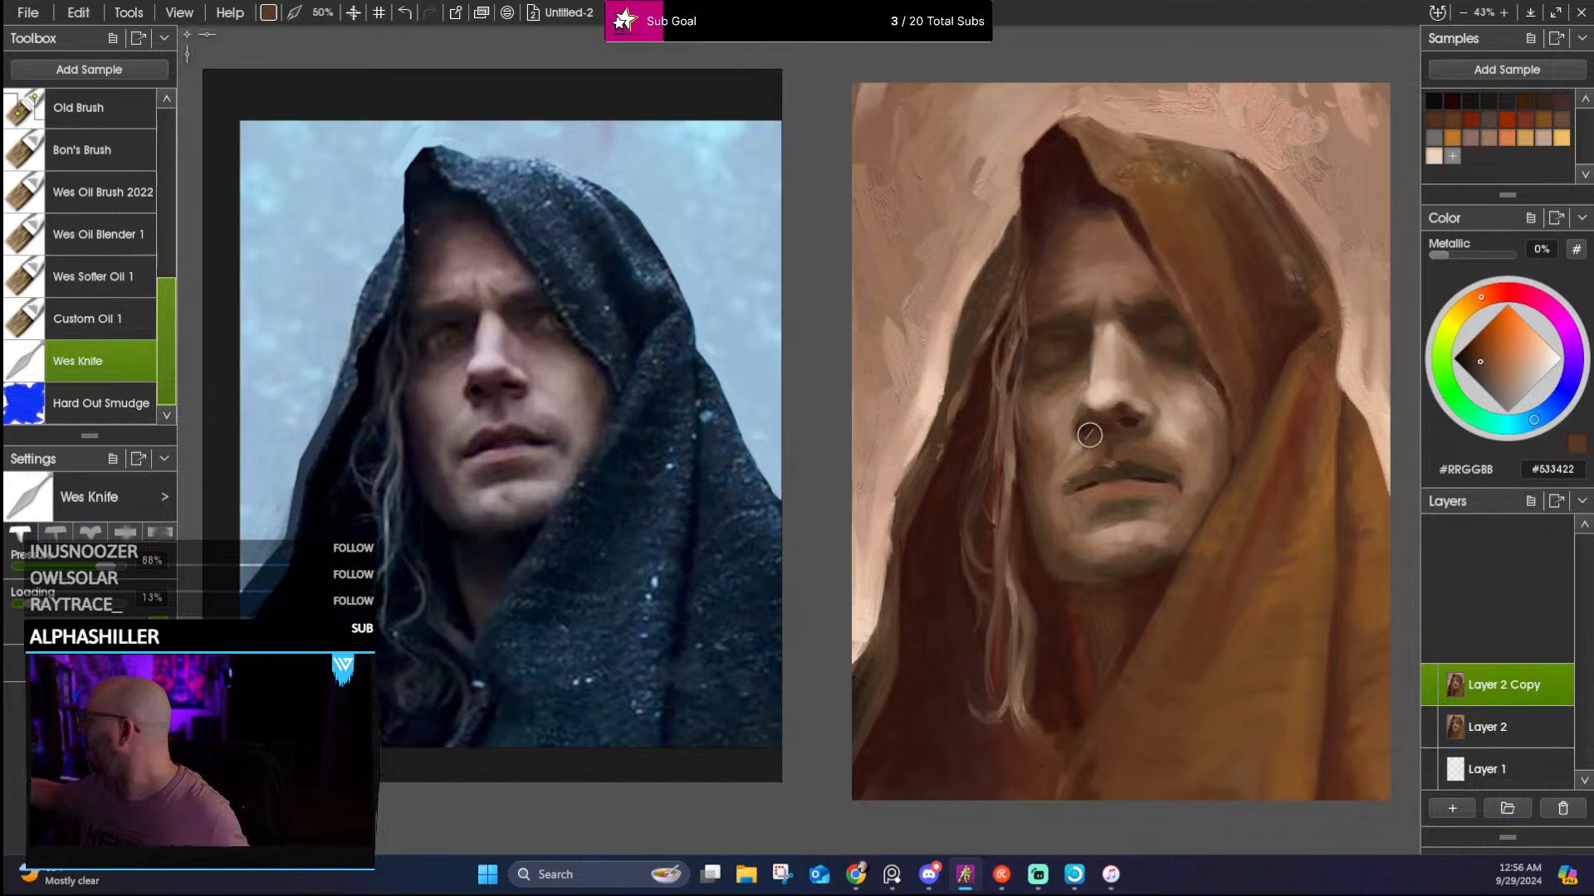
alt+click(1043, 410)
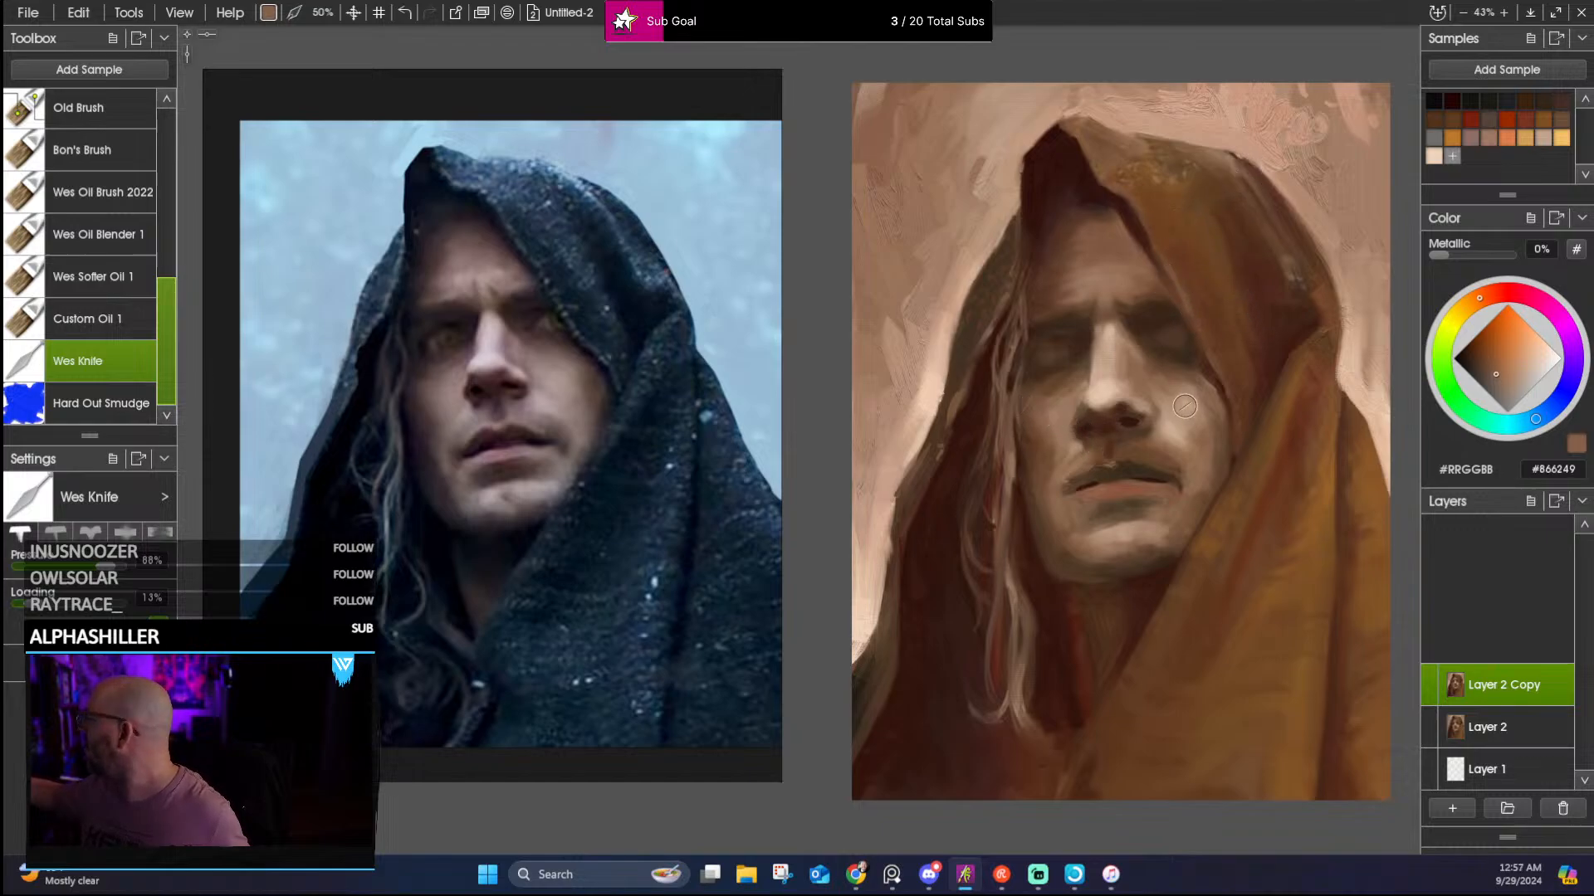
alt+click(1149, 368)
alt+click(1156, 377)
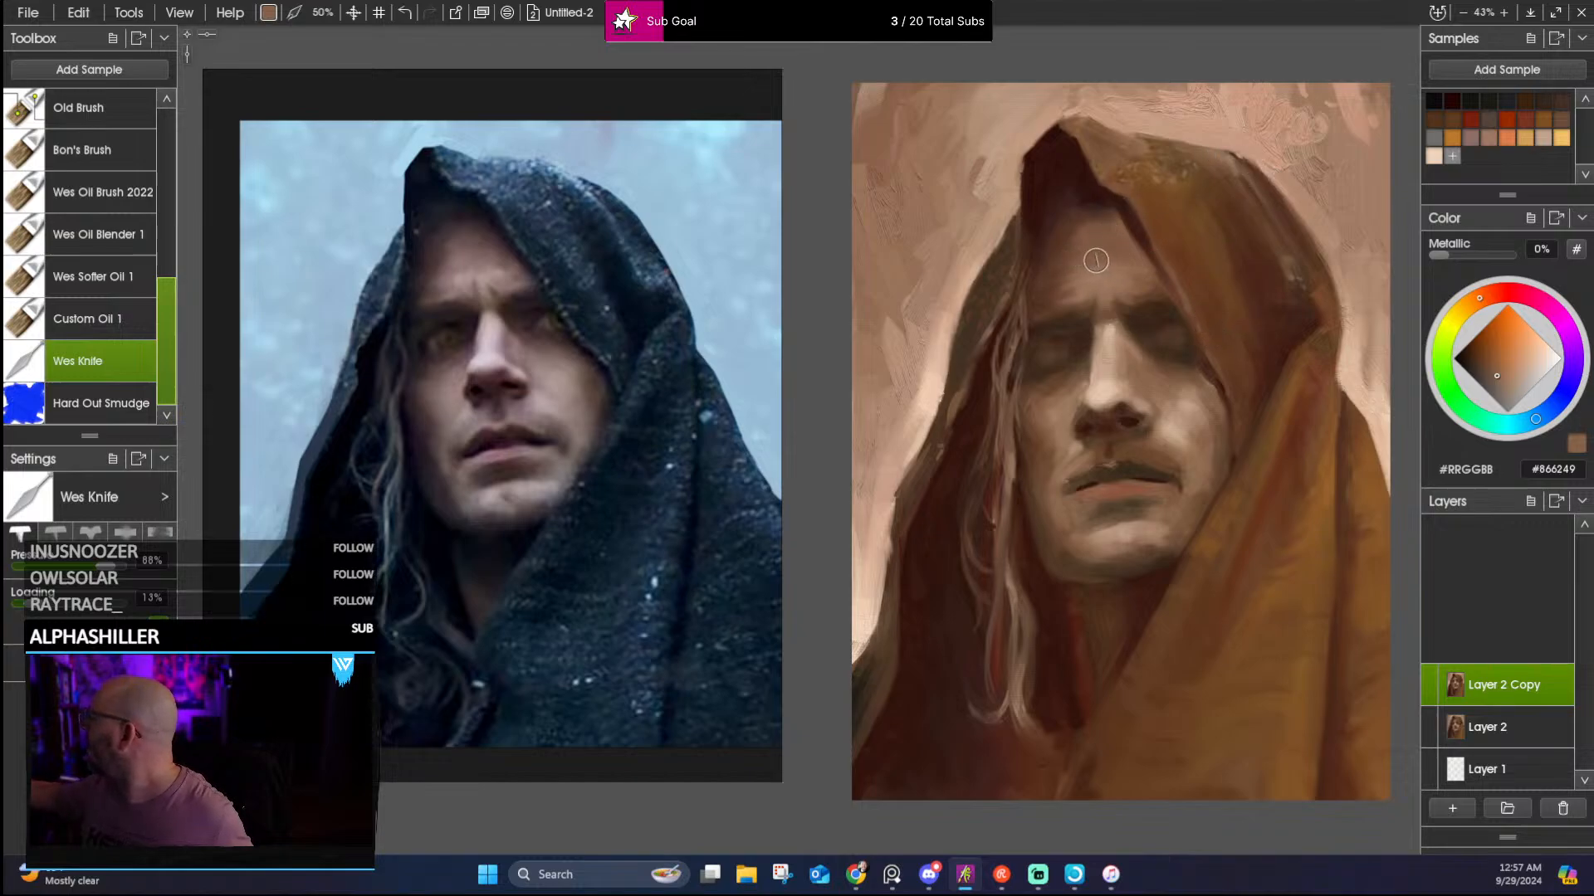
Refine the forehead shading, the shadow under the hood's peak and the hood's outer edge with sampled #5E3D2B, #371D19 and #4E3625
alt+click(1059, 255)
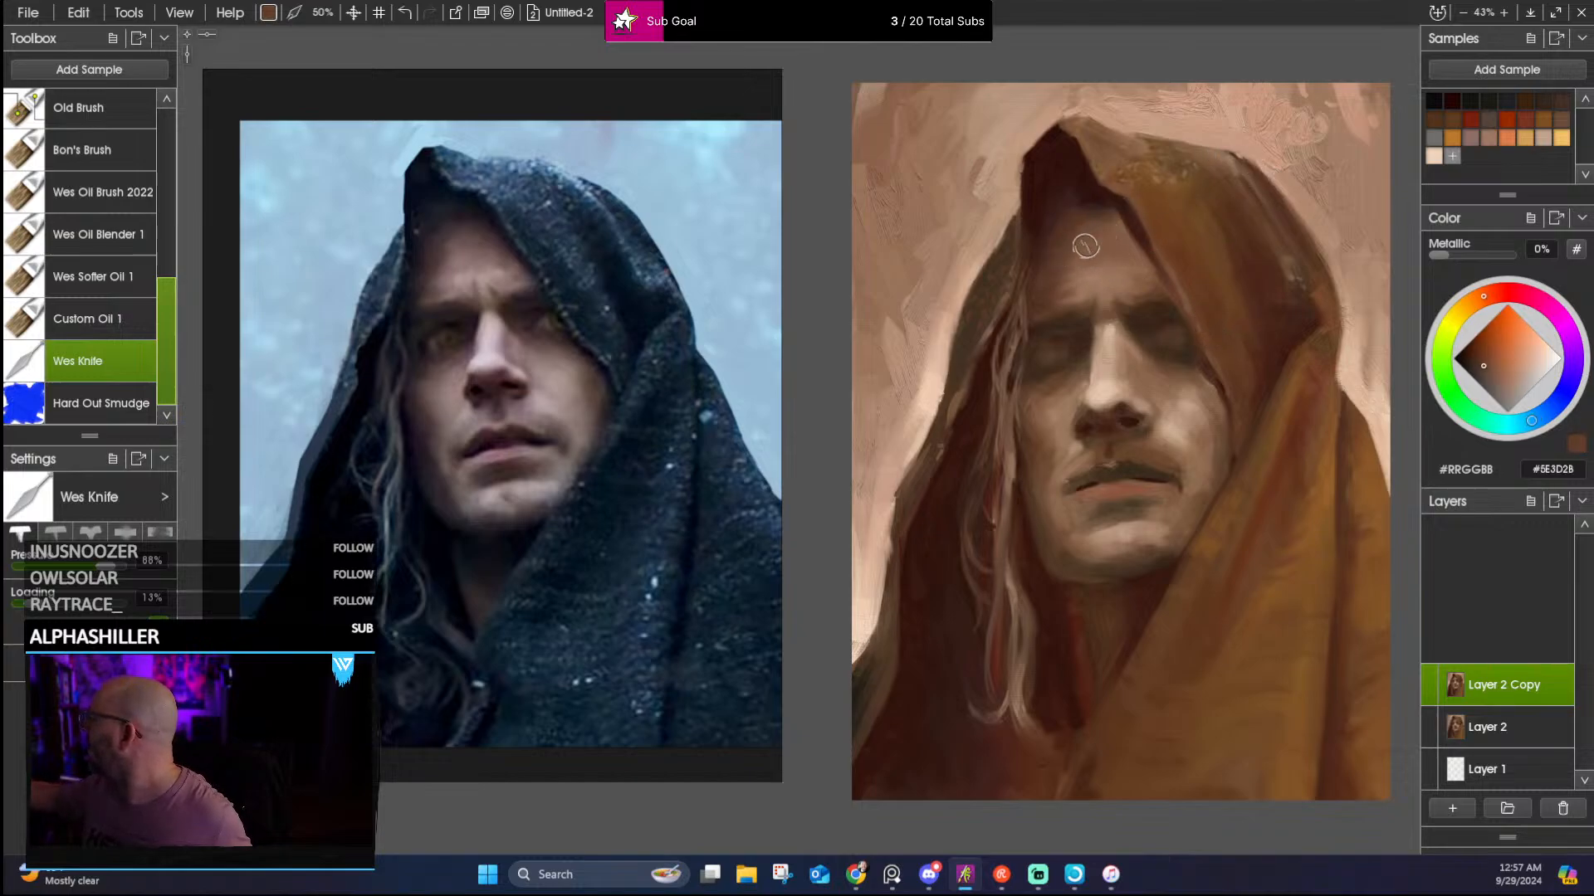
alt+click(1065, 195)
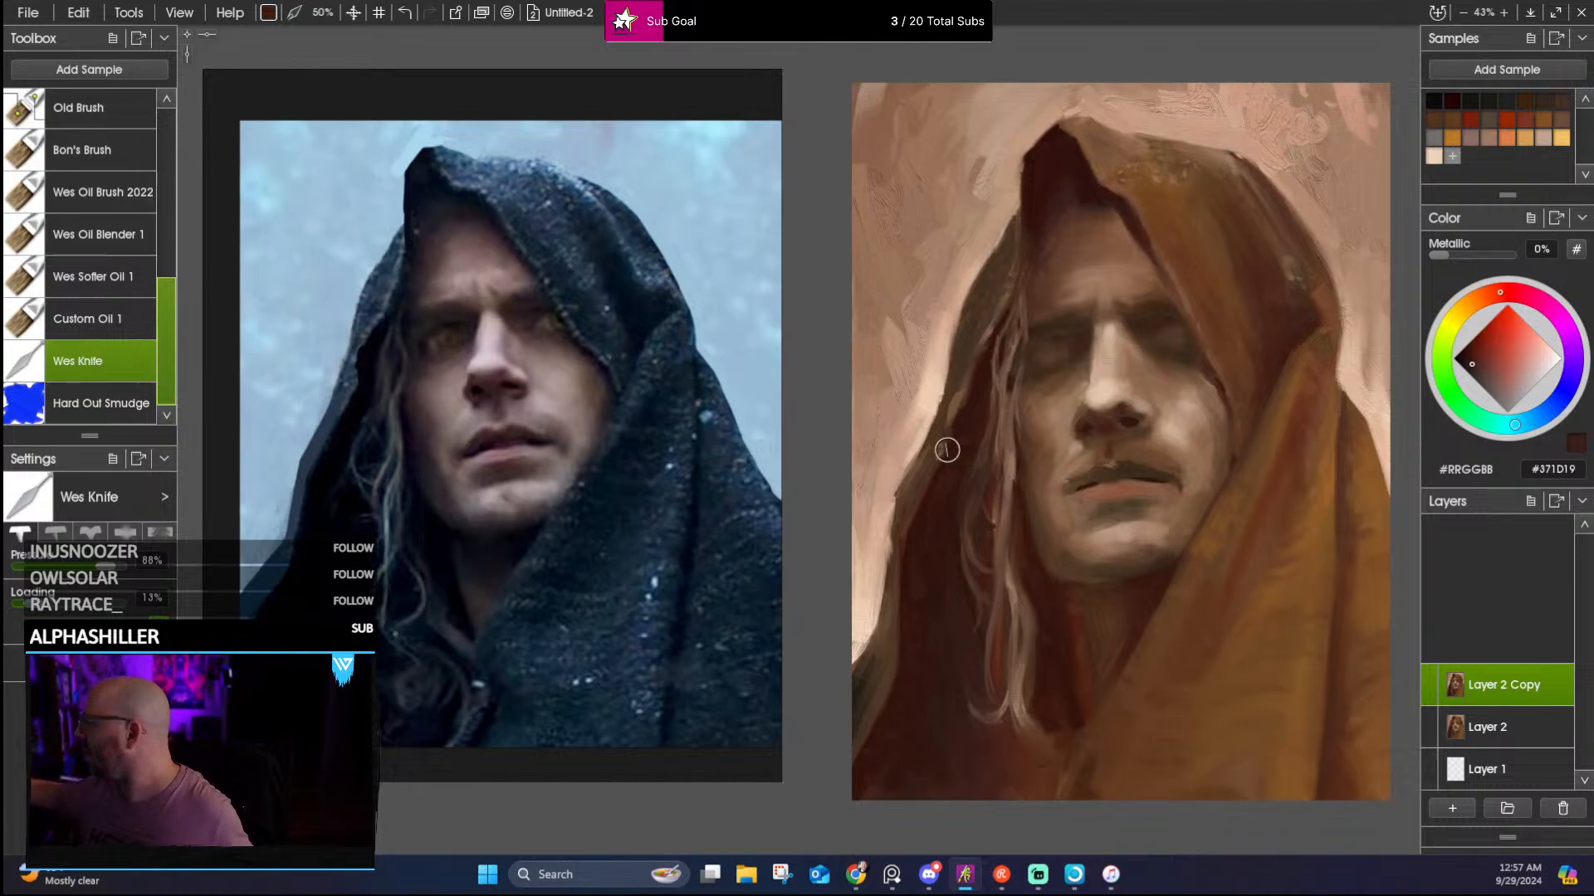
alt+click(912, 492)
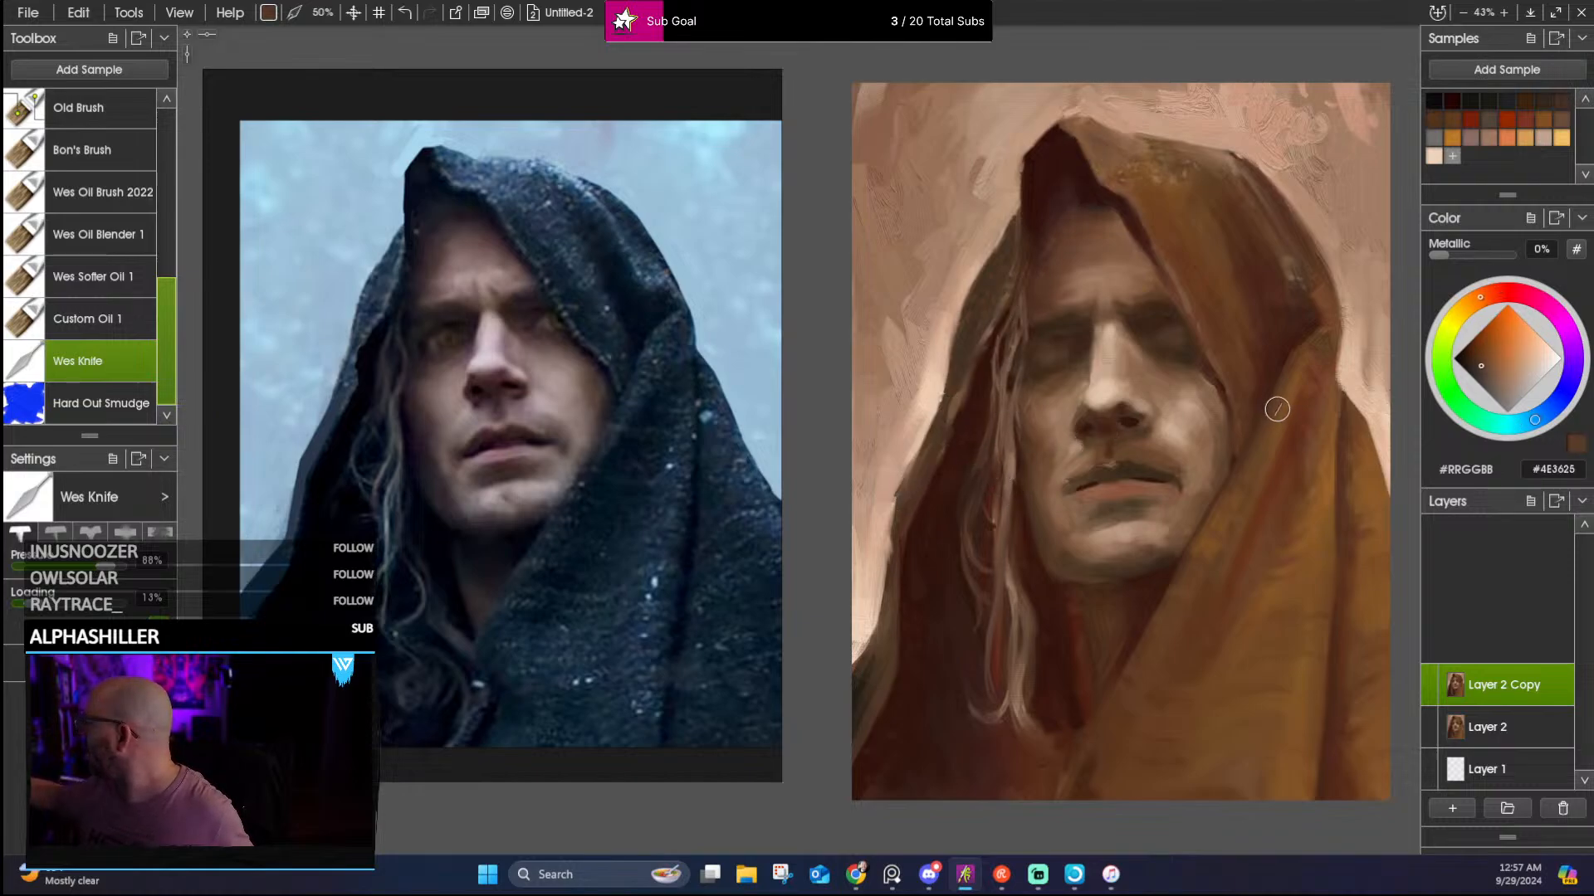
Rework the outer fold of the orange cloak at the shoulder with sampled browns #704629 and #5B301B
drag(1277, 408, 1240, 365)
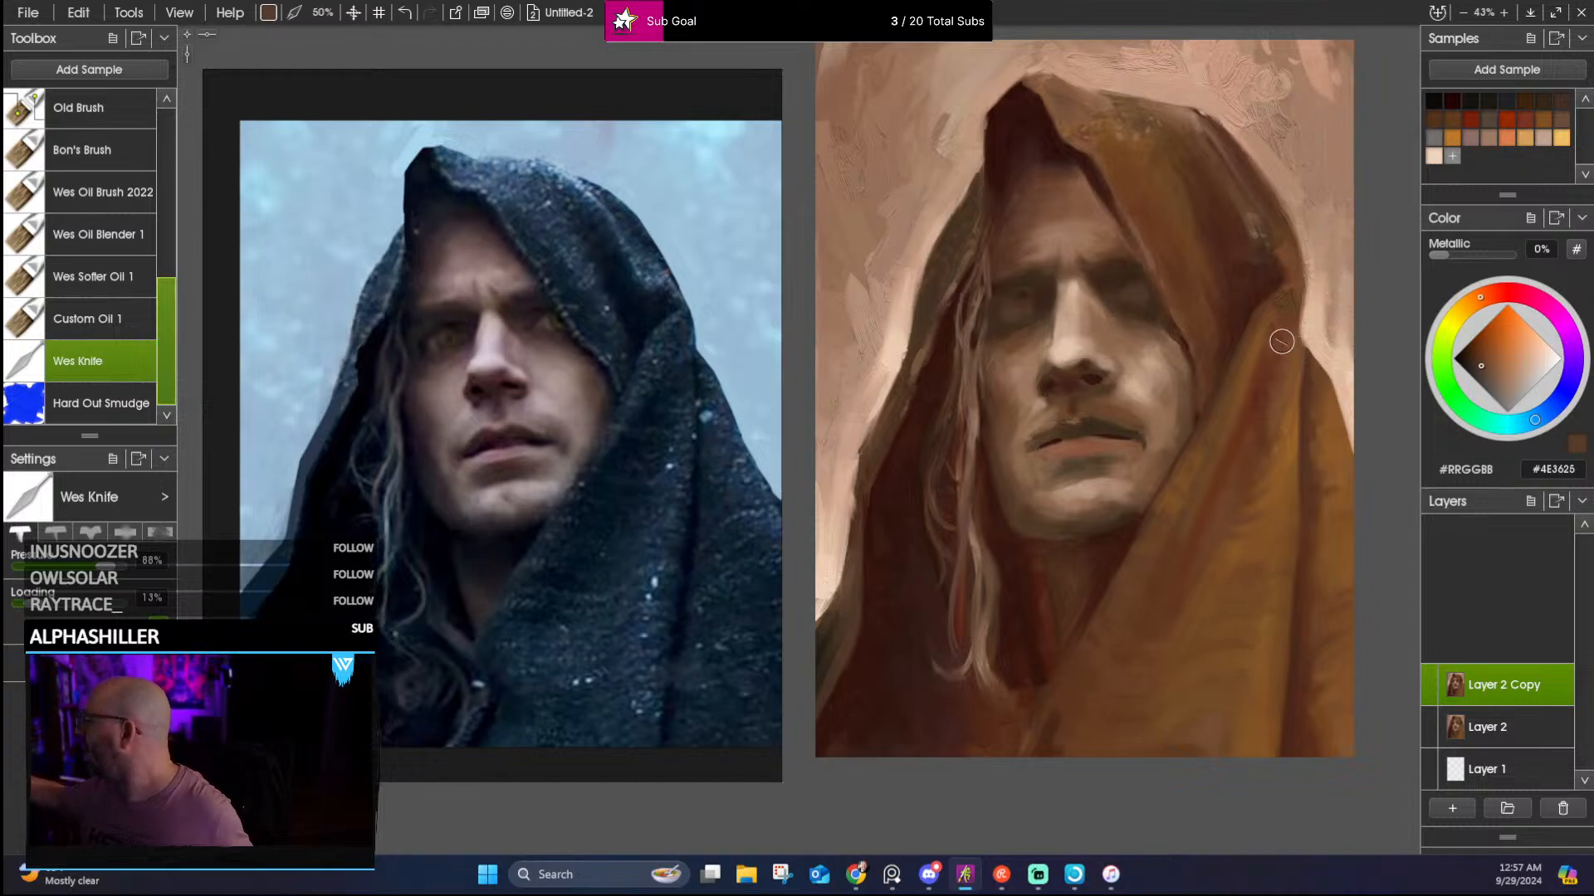
alt+click(1323, 399)
drag(1392, 373, 1315, 290)
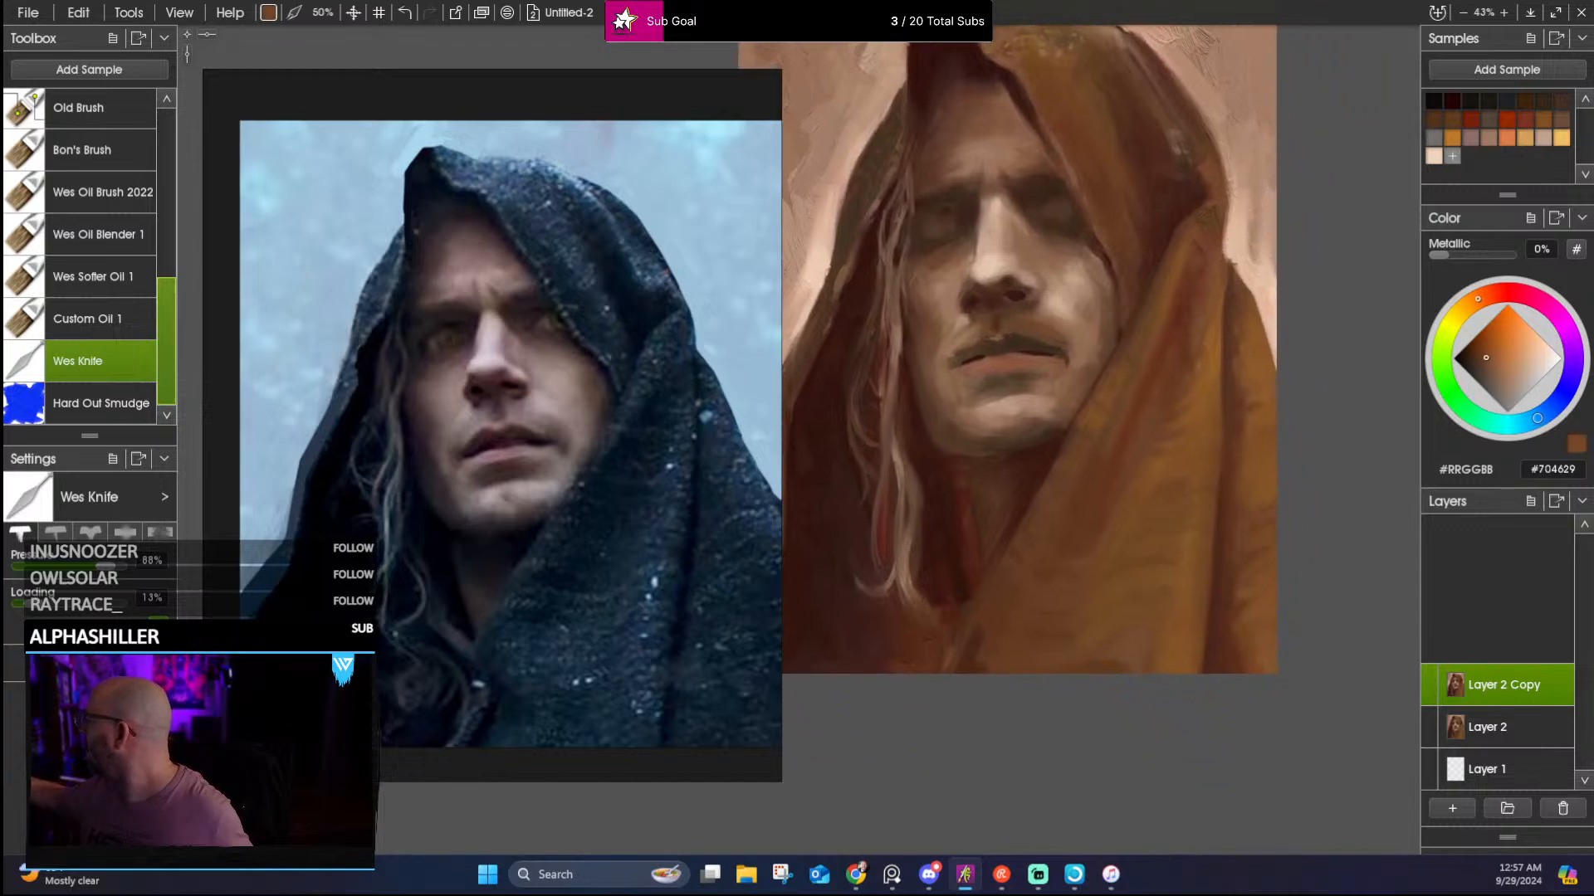
alt+click(1253, 469)
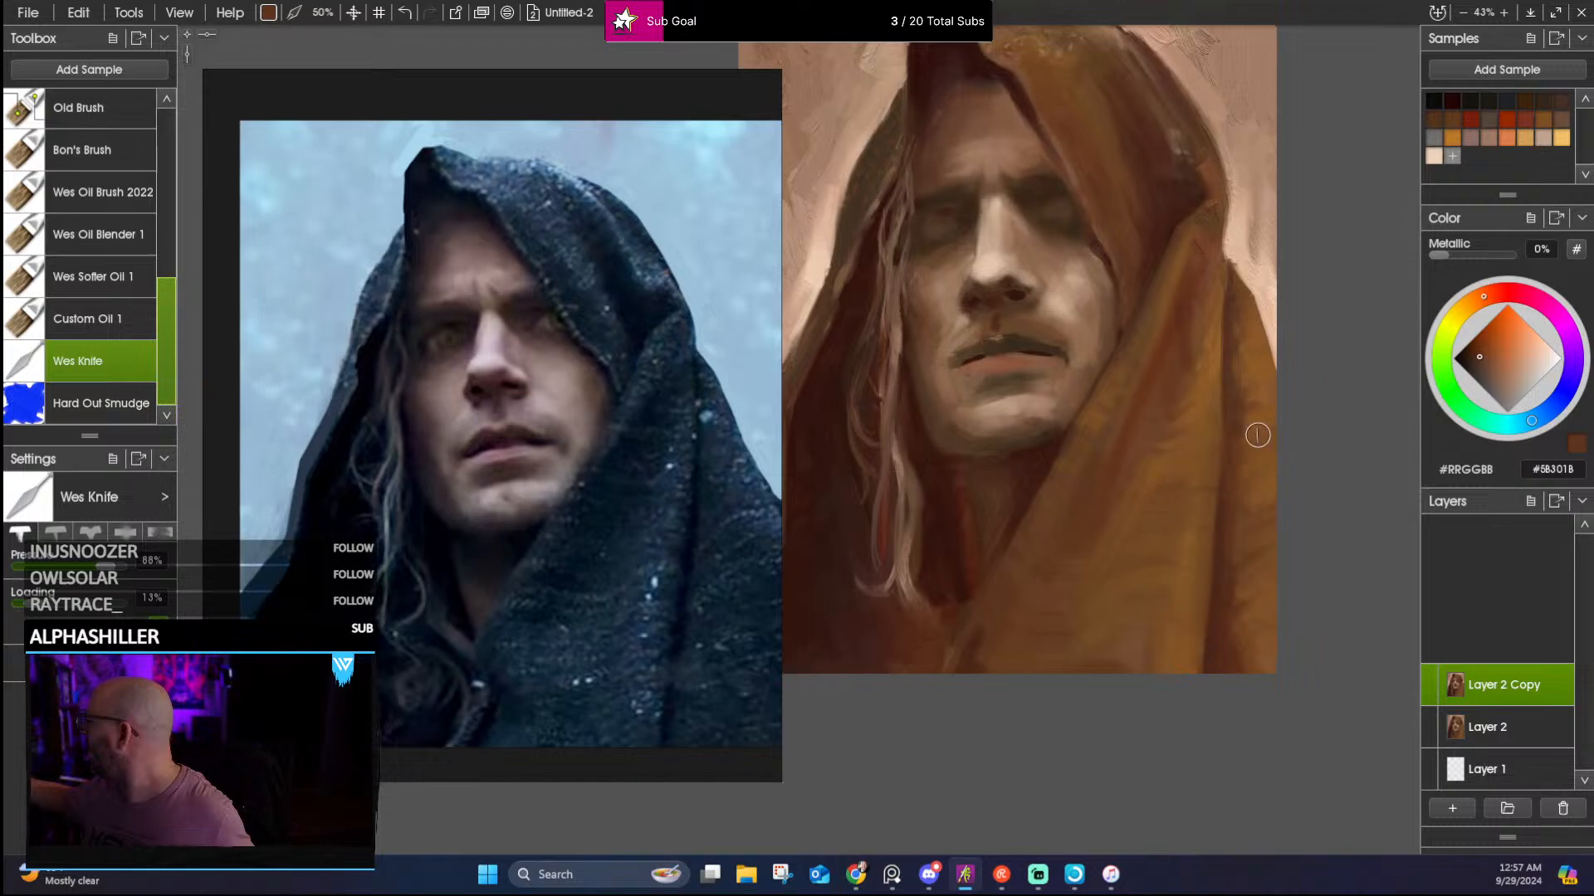
drag(1259, 432, 1311, 504)
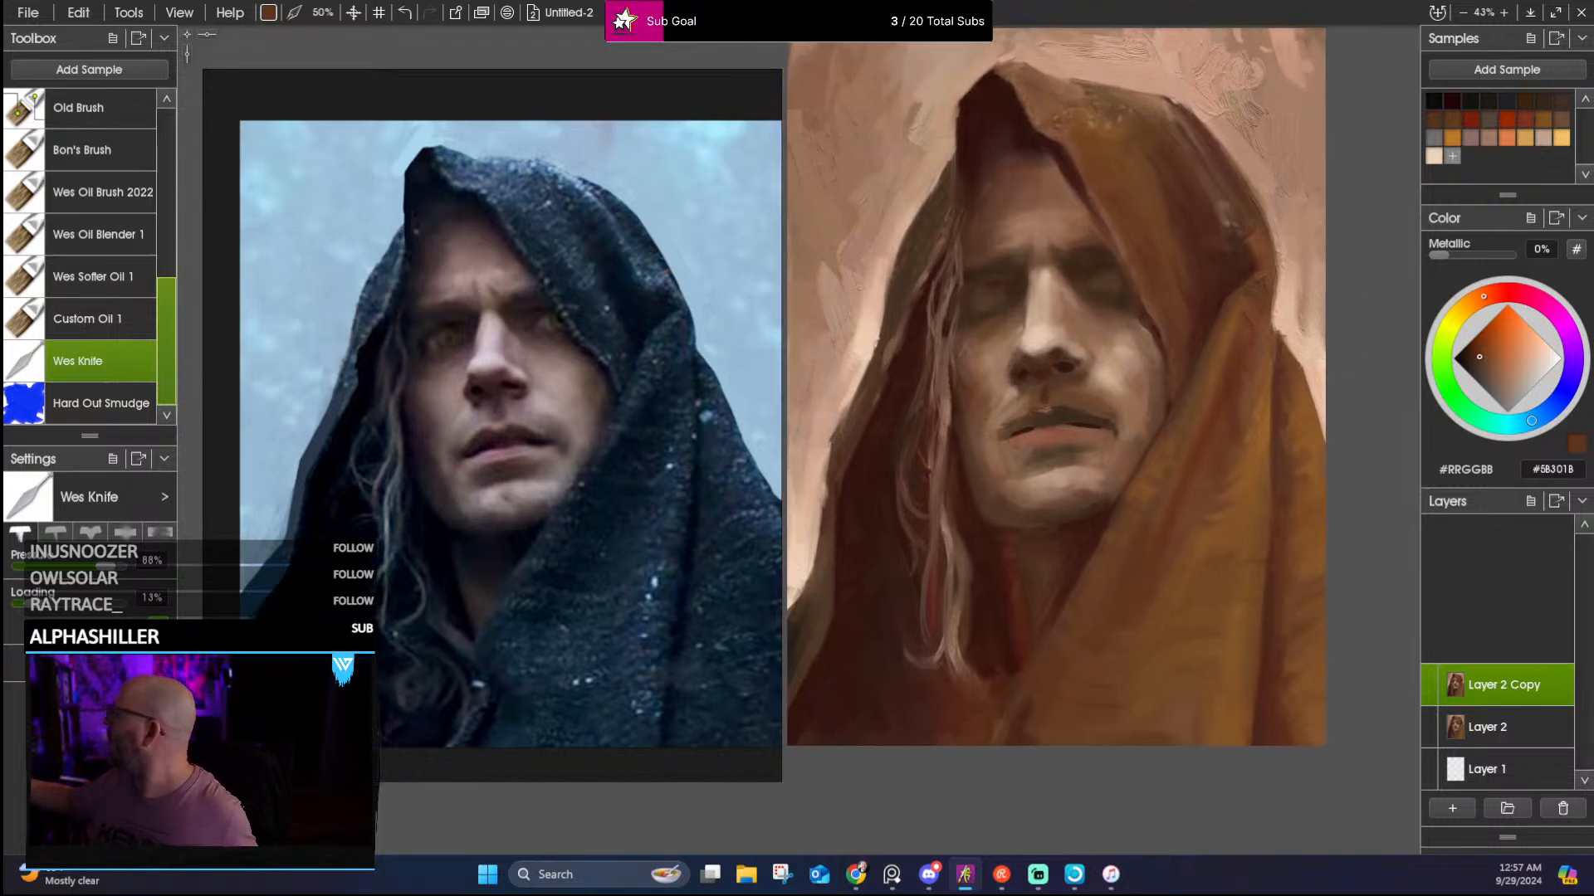
drag(1318, 383, 1398, 361)
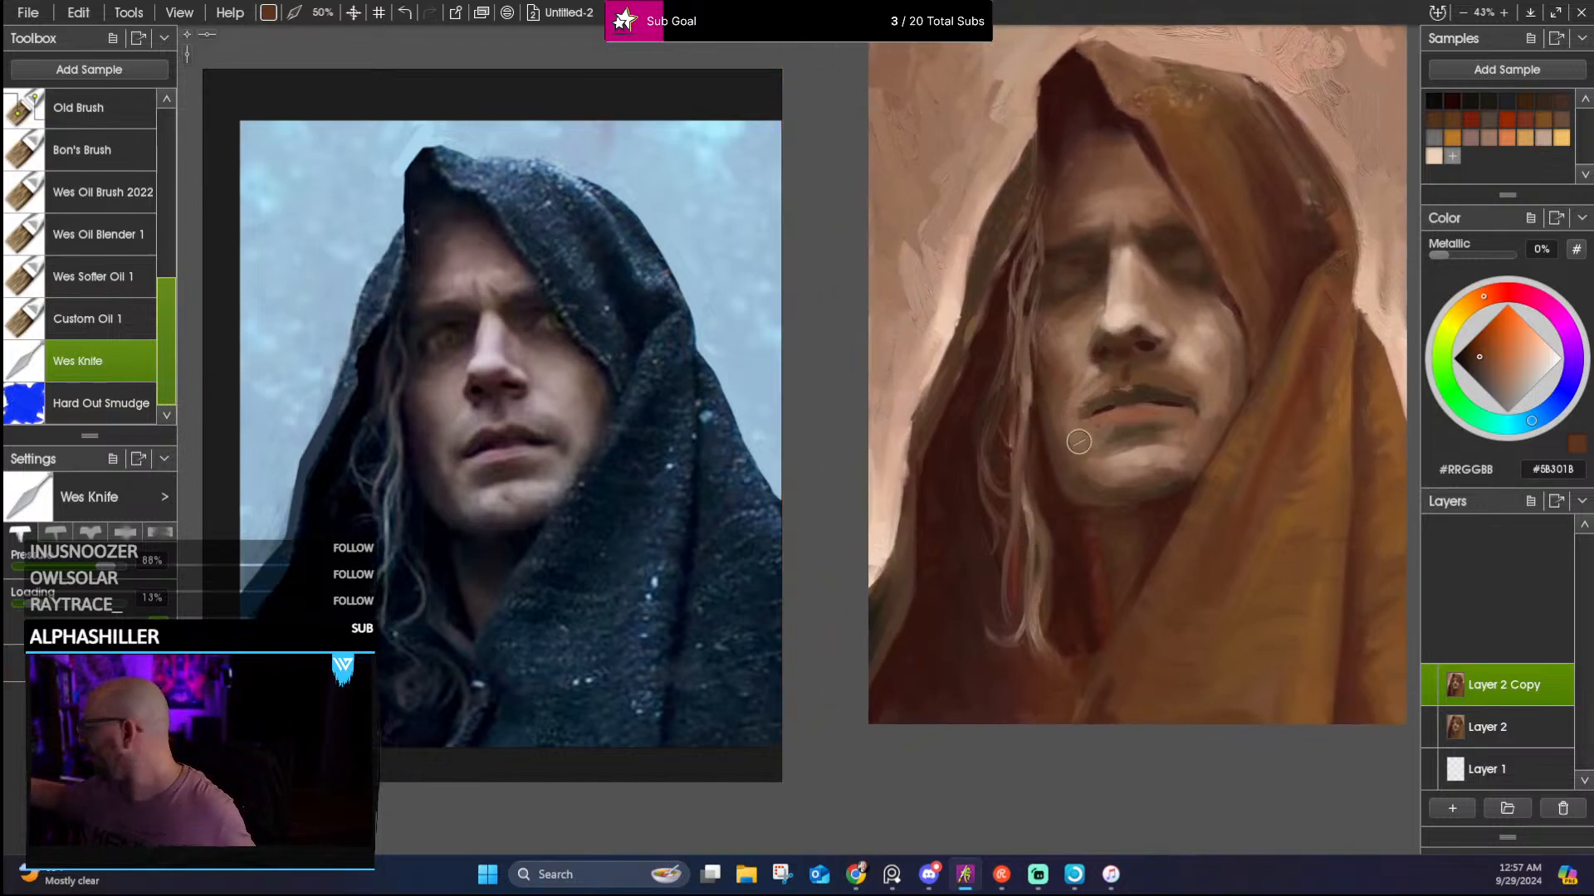
Soften the neck and cloak shadow beside the curled hair ends with sampled #38170E, #623B27 and #36130F
alt+click(1087, 631)
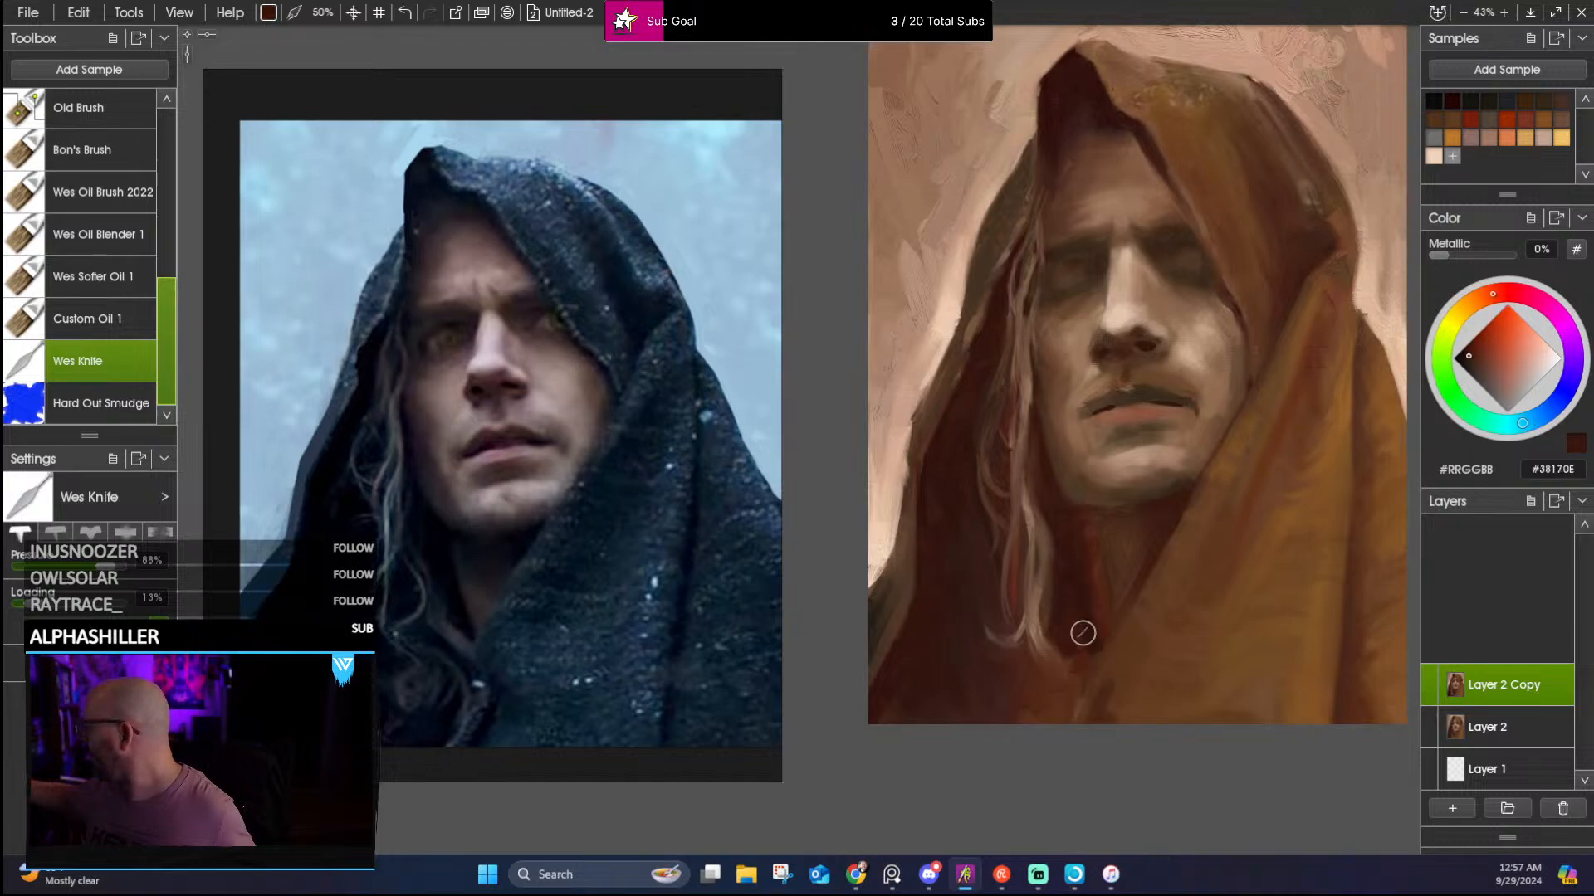
alt+click(1053, 657)
alt+click(1083, 663)
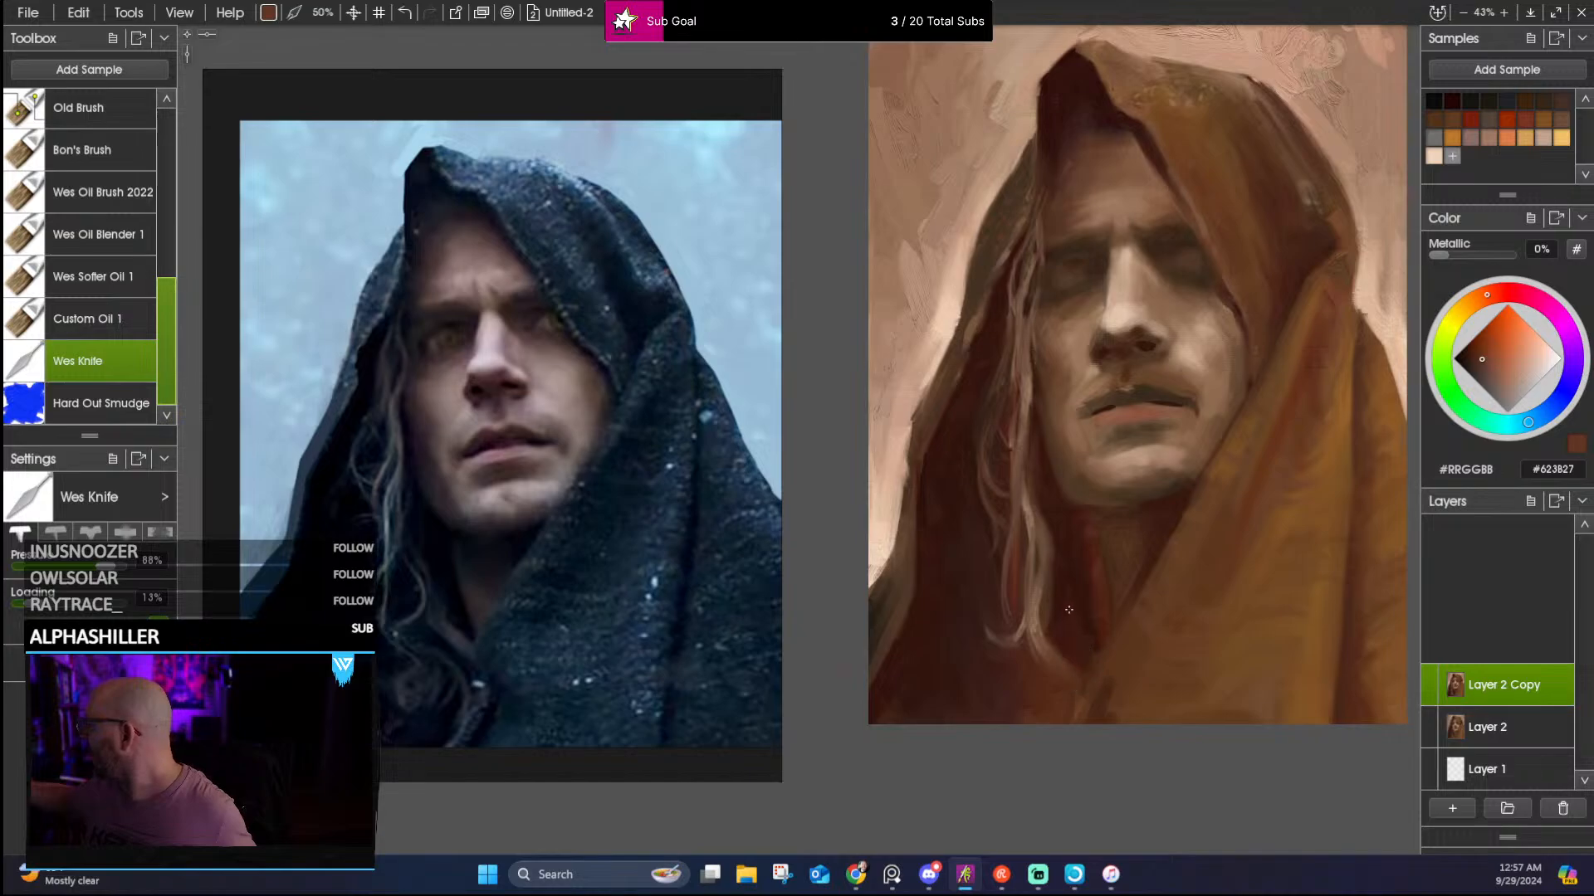
alt+click(1050, 706)
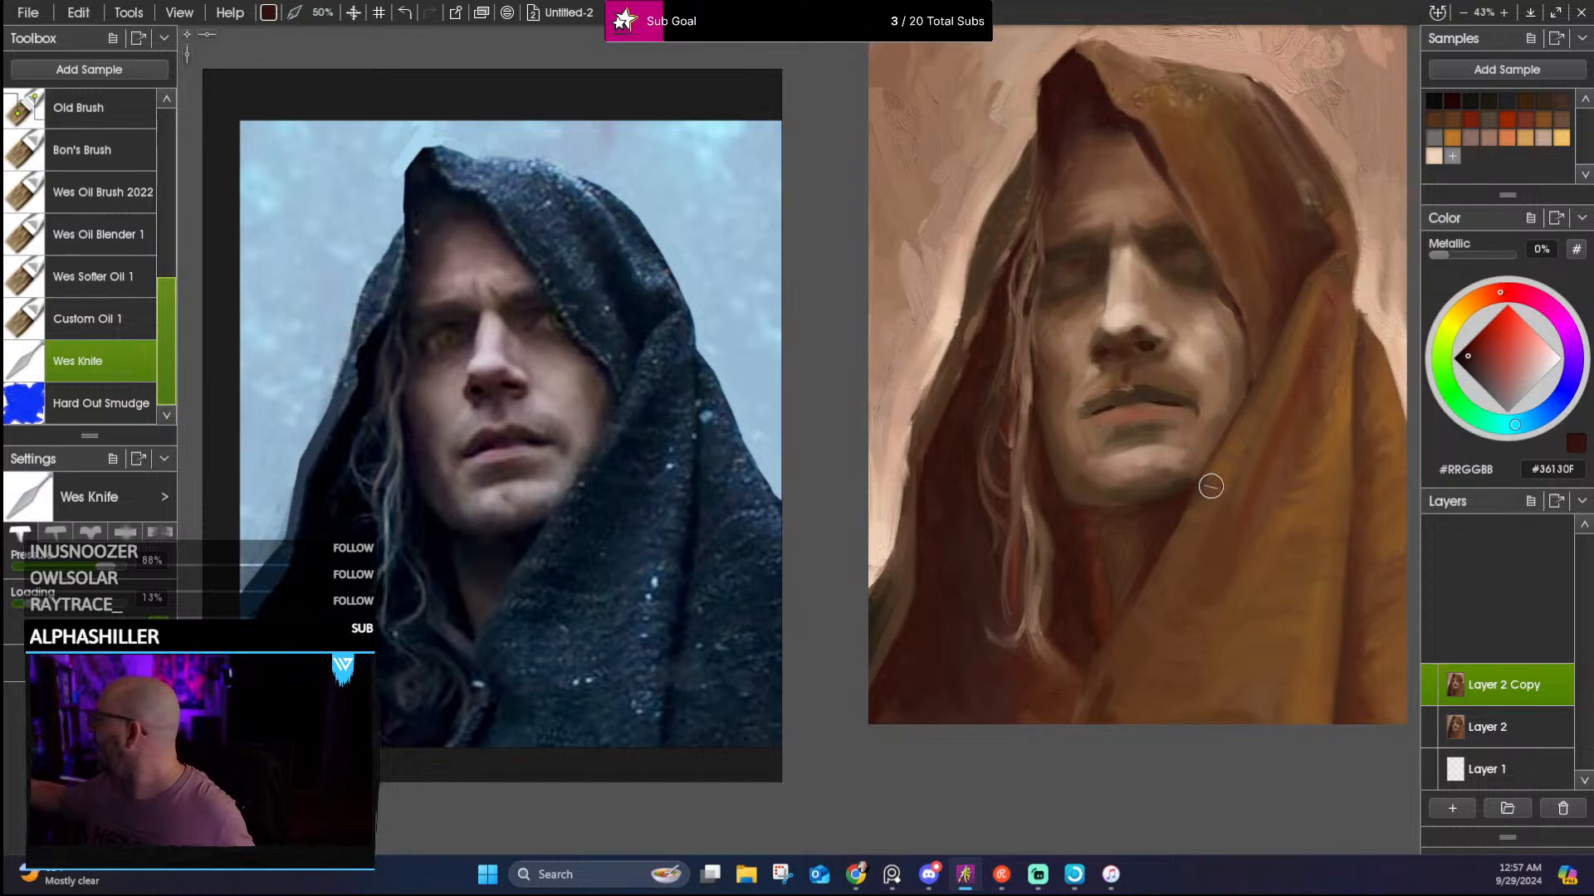
Blend the jaw, far cheek and brow area using sampled browns #4B3626, #805B41 and #79563E and light tones #DCC1A9 and #E1C4AB
alt+click(1177, 477)
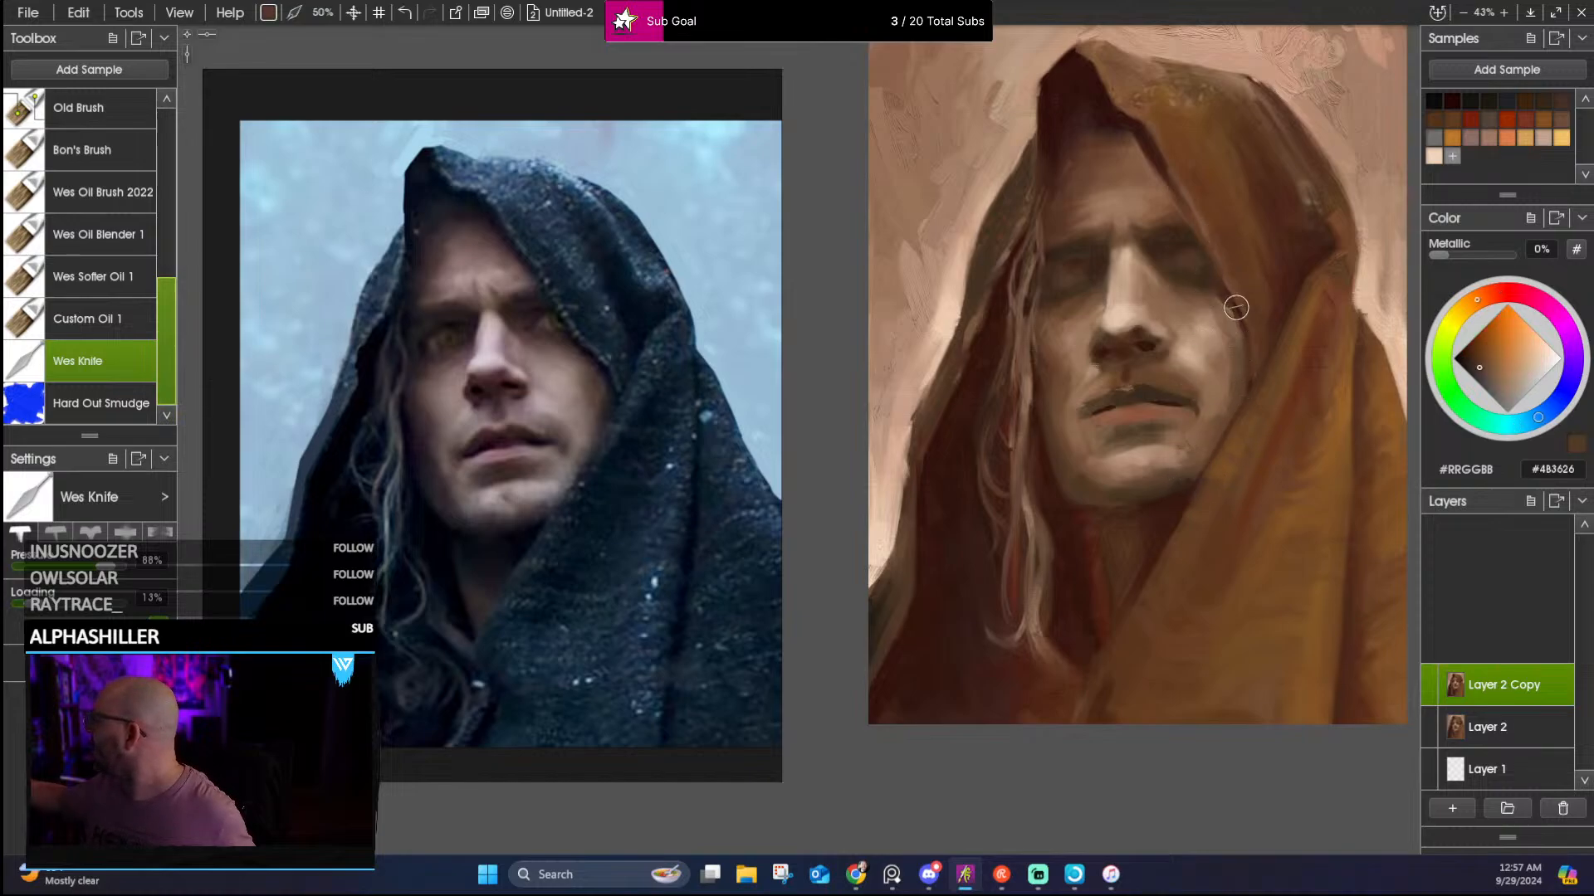
alt+click(1206, 451)
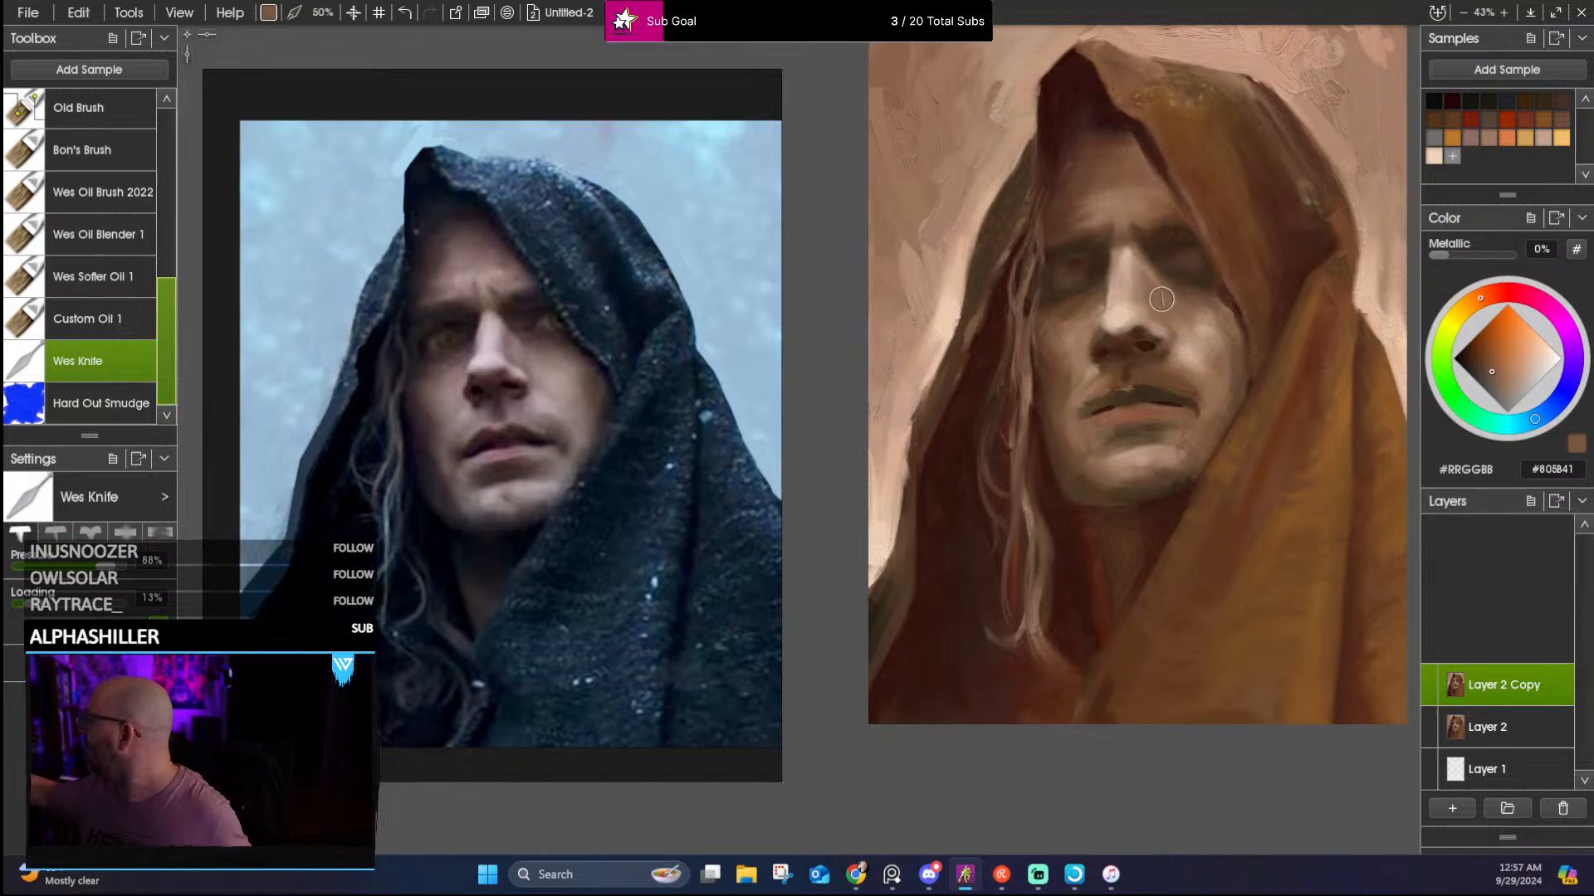
alt+click(1193, 299)
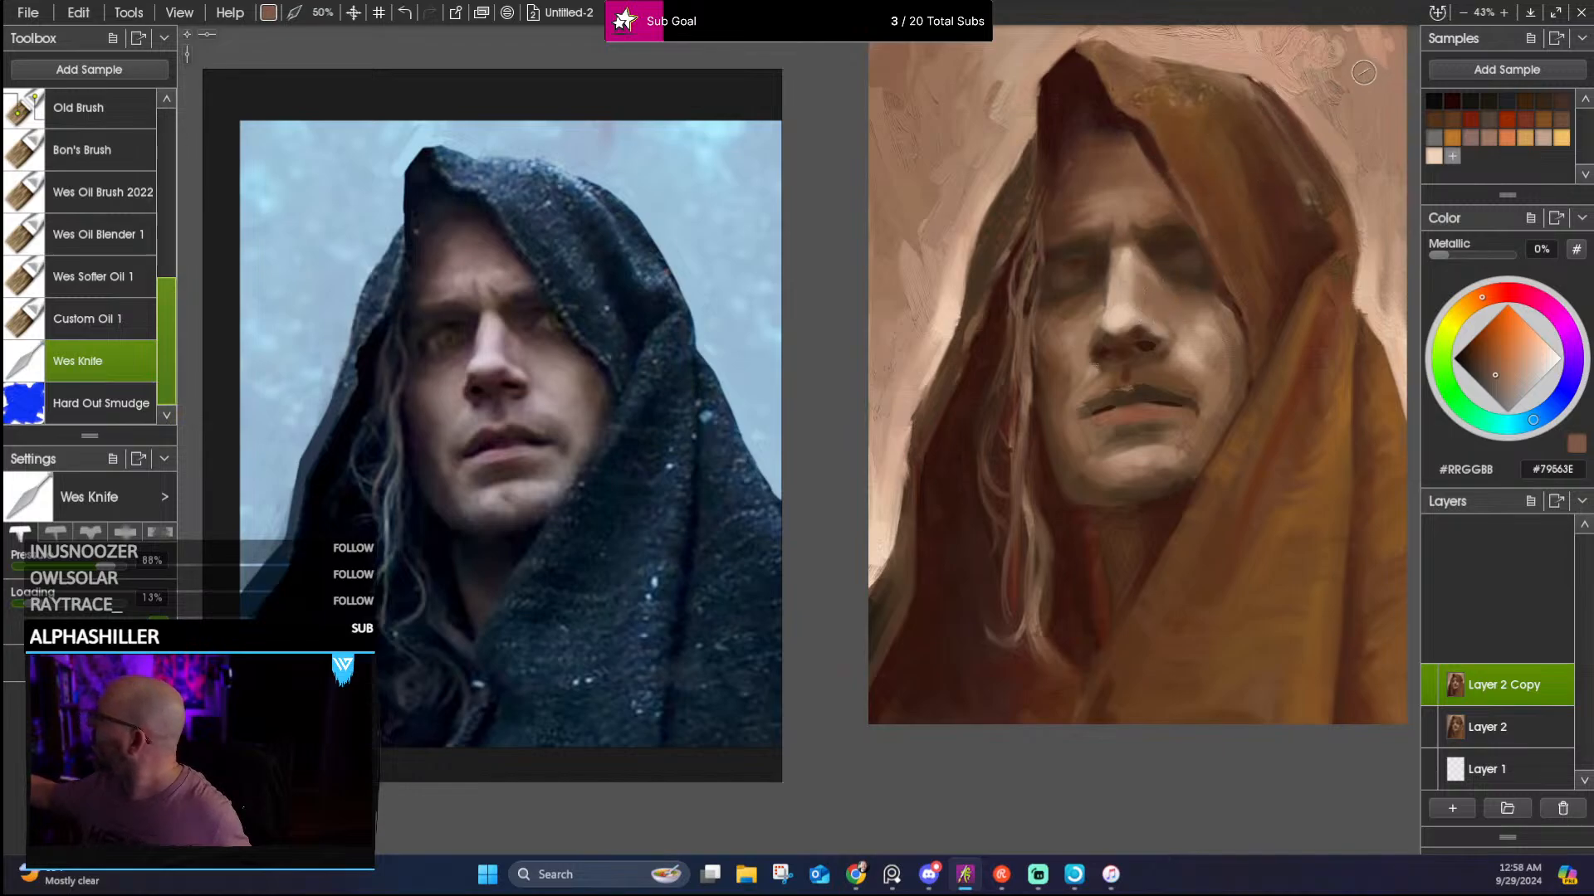
alt+click(1118, 249)
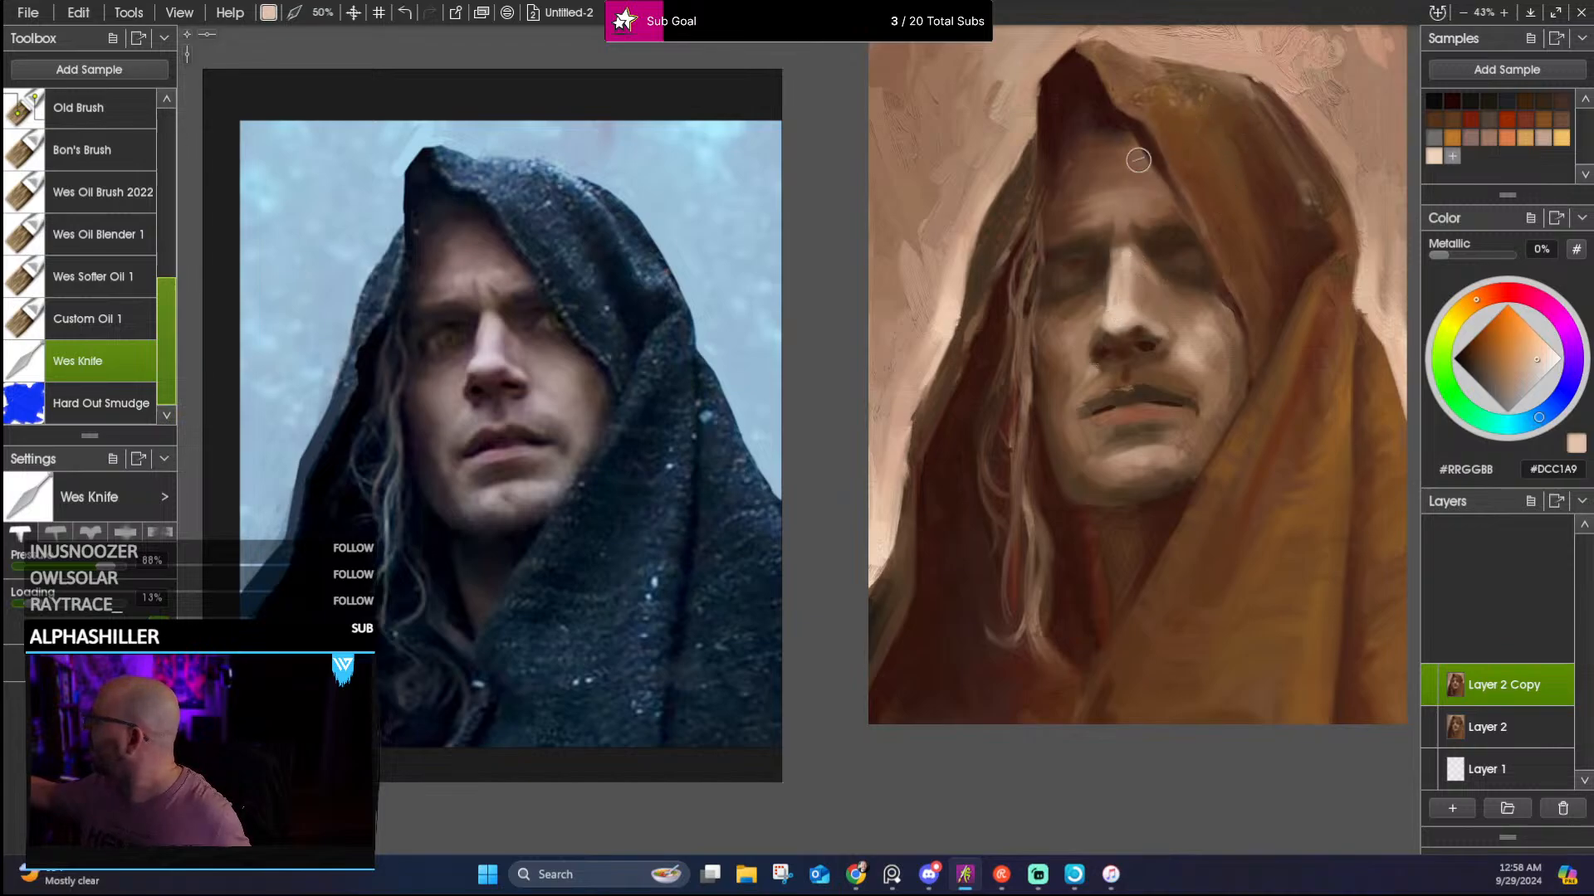
alt+click(1120, 247)
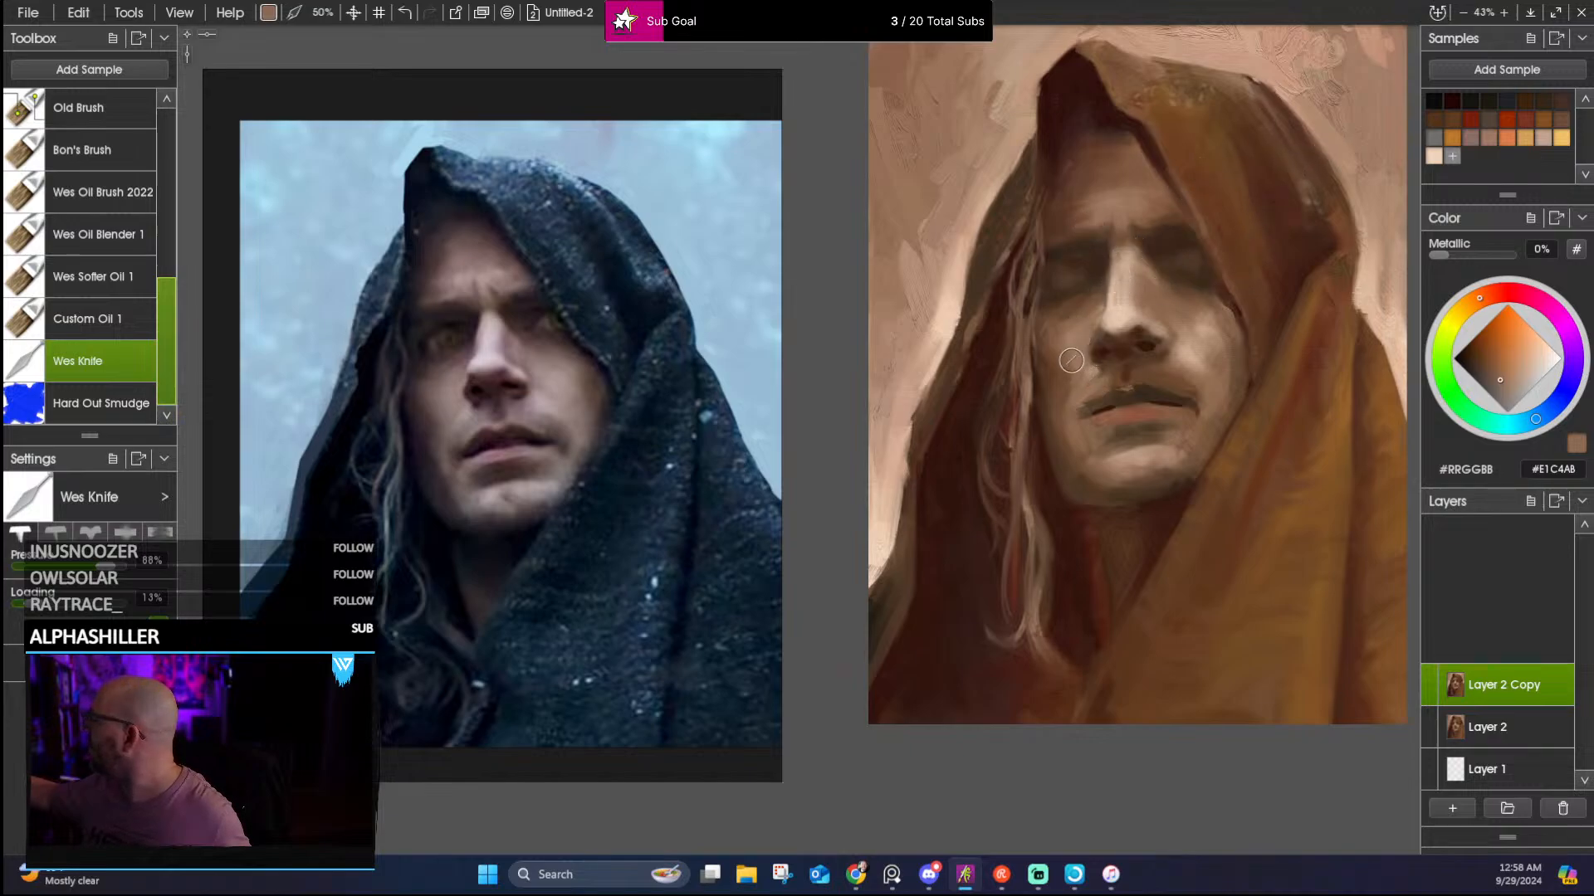
Adjust the cheek edge beside the hair strands with #5F402A and the hood's inner shadow with #33150F
alt+click(1059, 336)
alt+click(1033, 346)
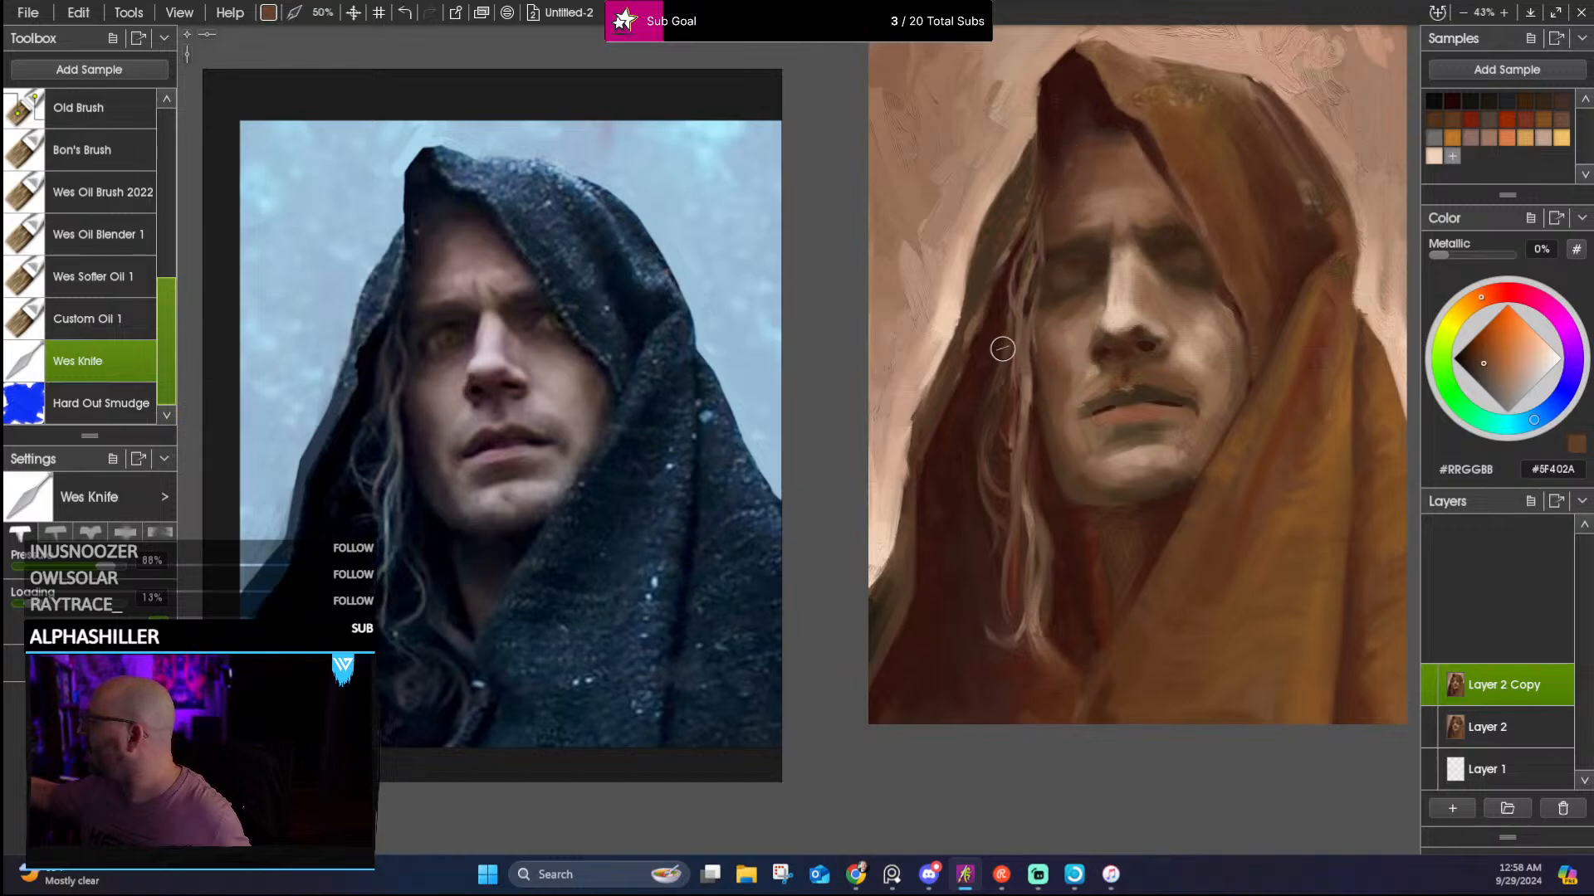
alt+click(991, 323)
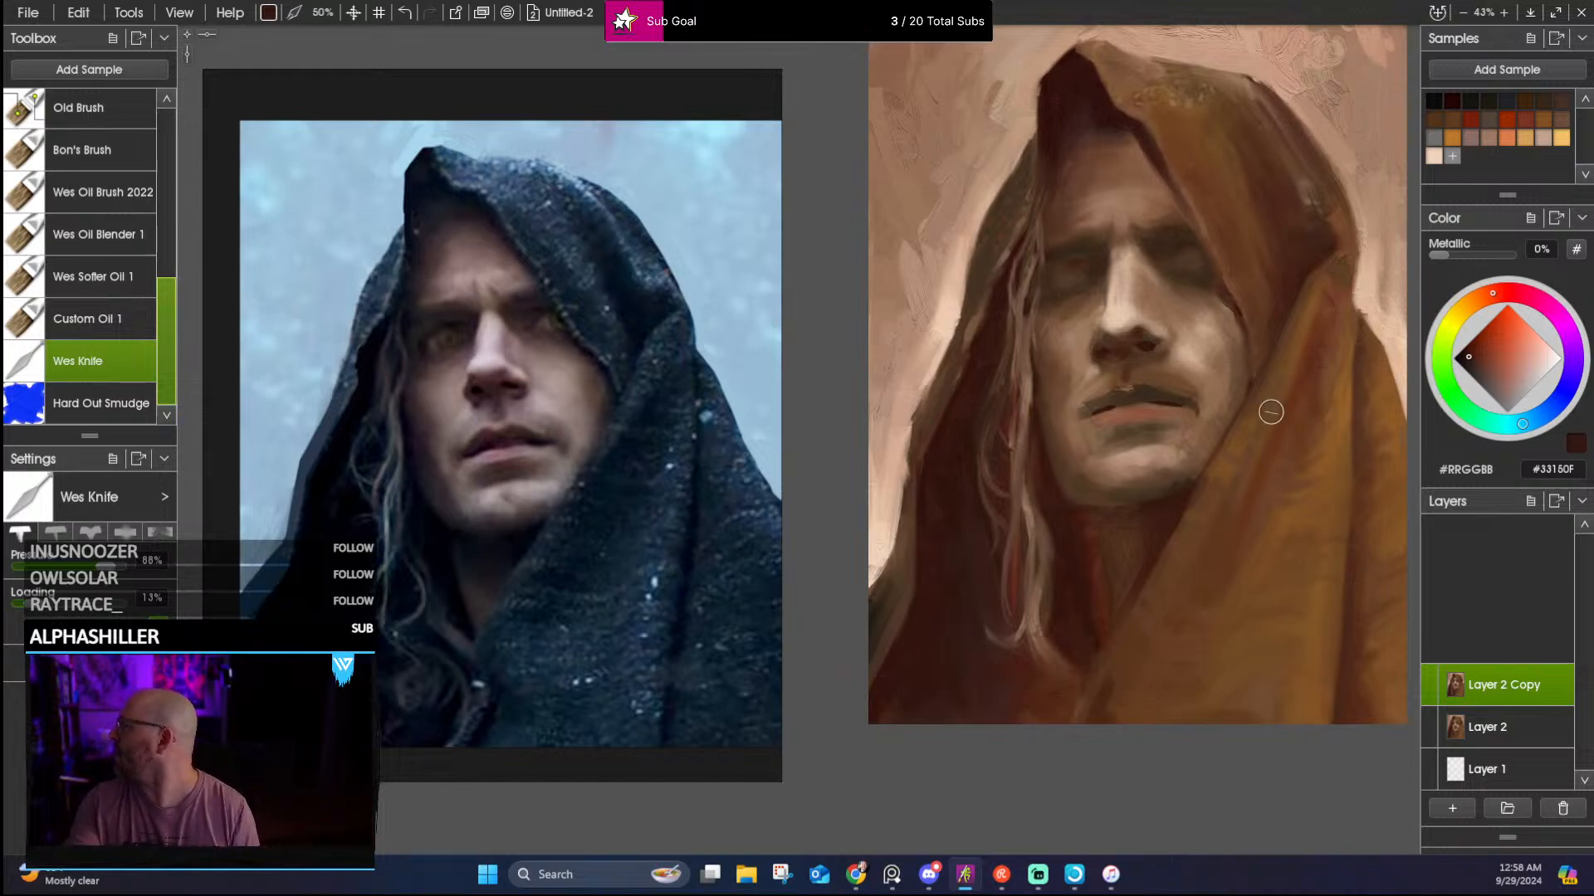
Compare the whole painting with the reference photo and examine the brushwork along the hood's outer edge up close
scroll(1258, 431, down, 1)
scroll(1258, 428, up, 1)
scroll(1295, 199, up, 1)
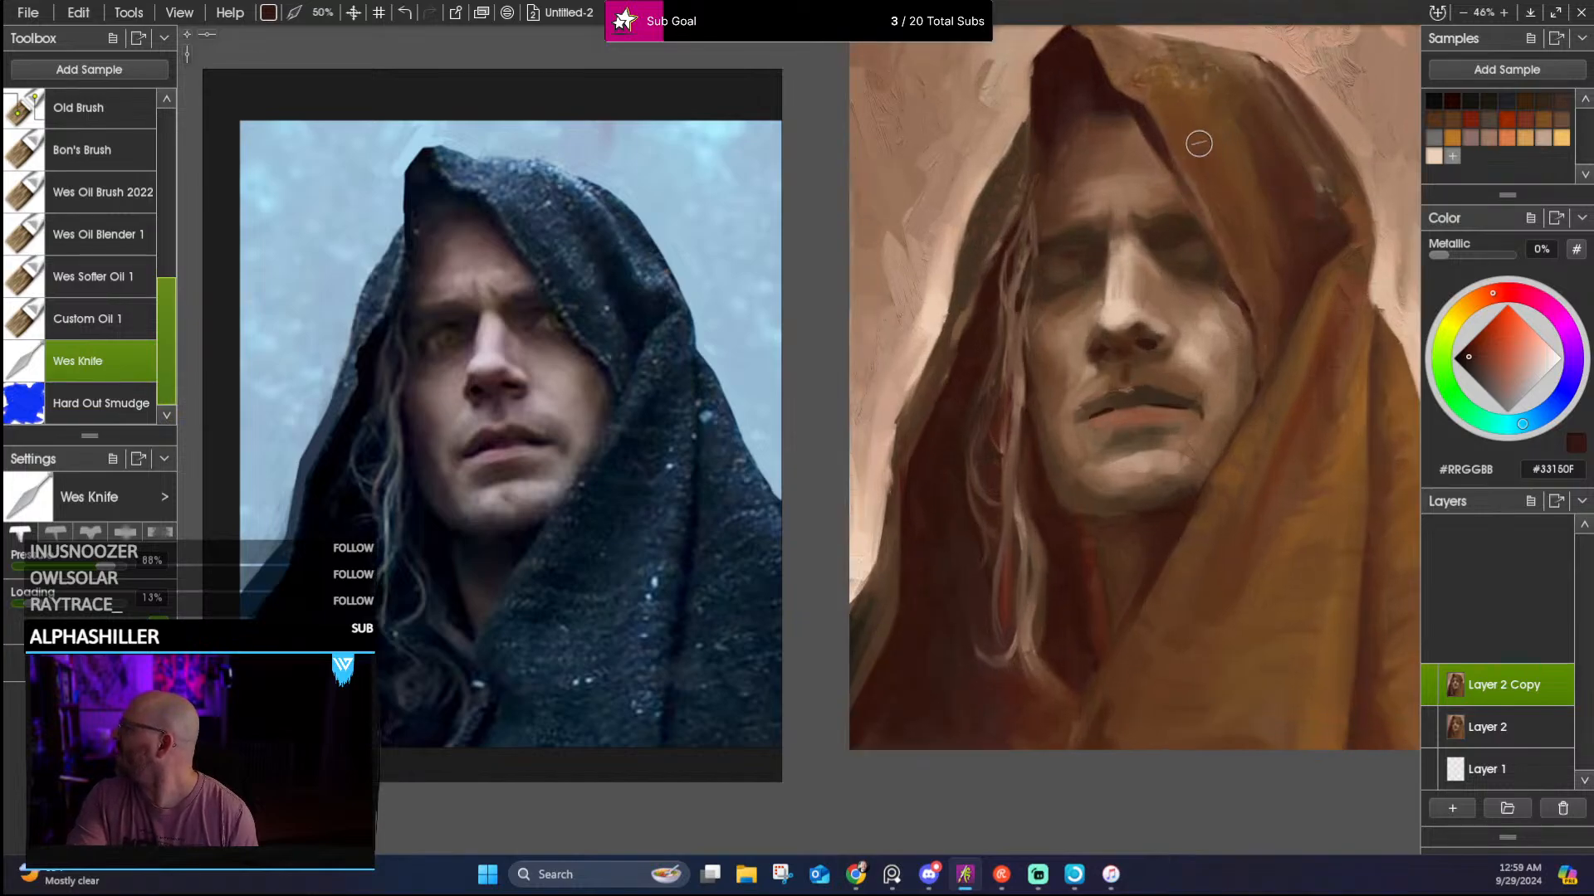
scroll(1196, 302, down, 1)
scroll(1196, 301, down, 1)
scroll(1196, 302, up, 2)
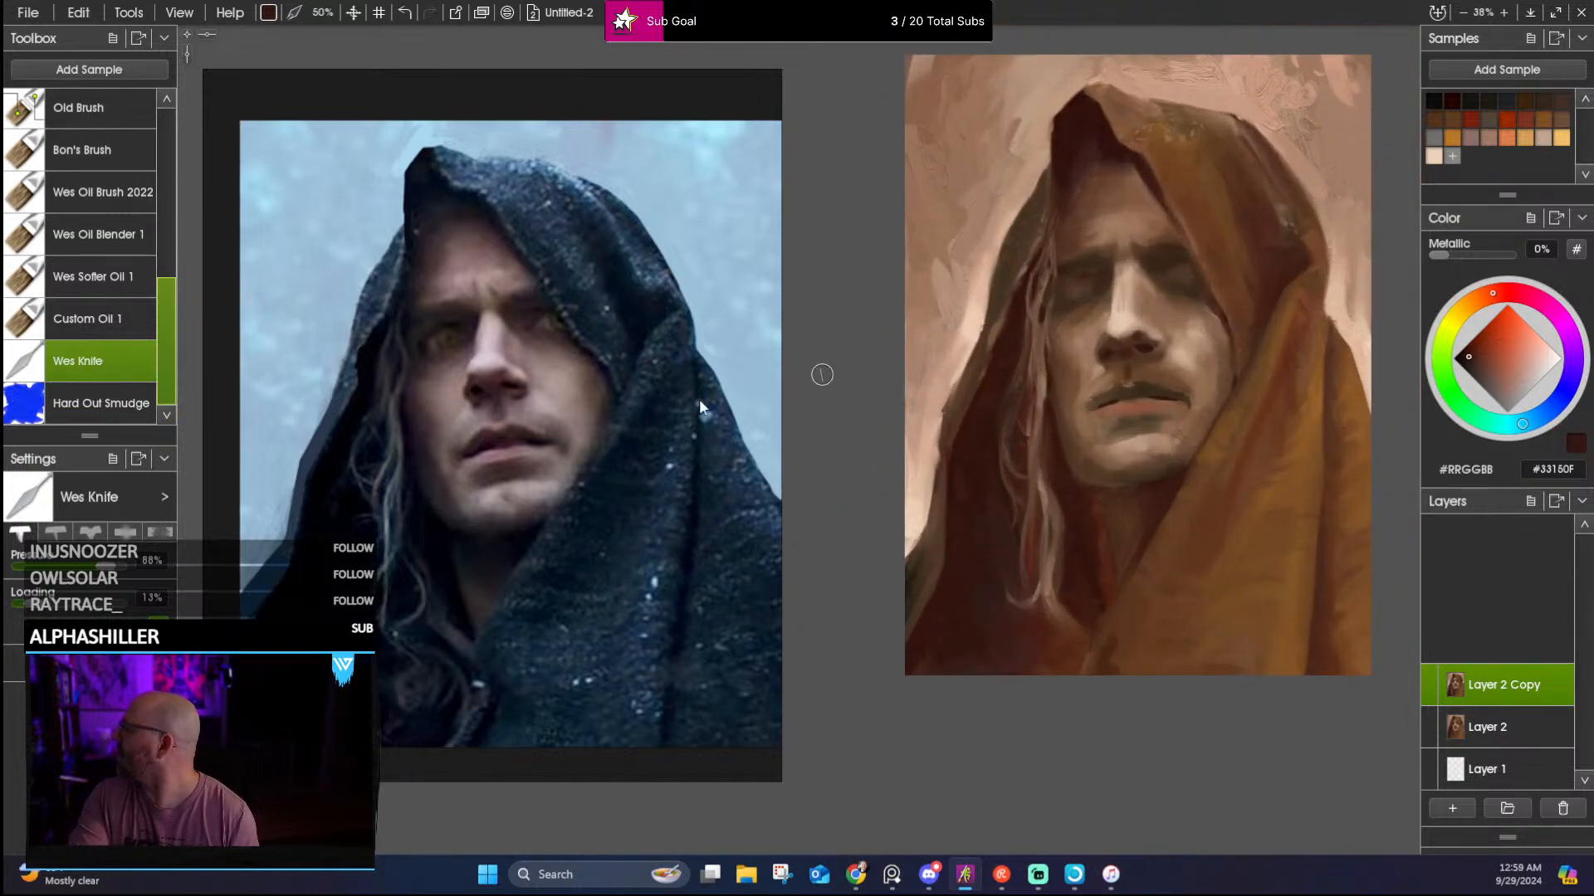
scroll(629, 391, down, 3)
scroll(629, 389, up, 4)
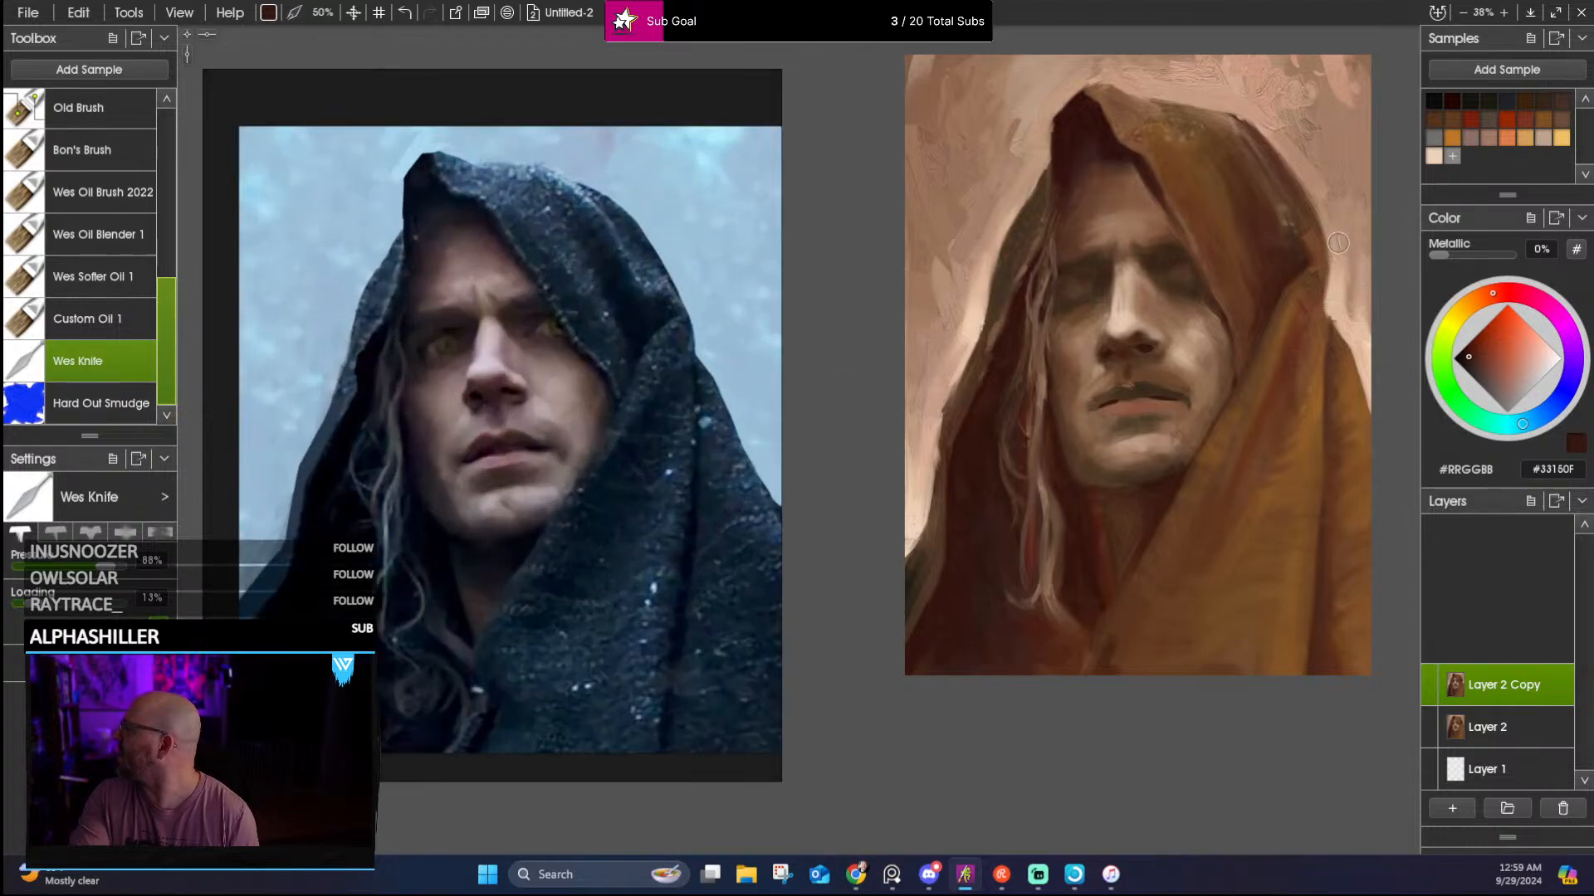
scroll(1213, 219, up, 1)
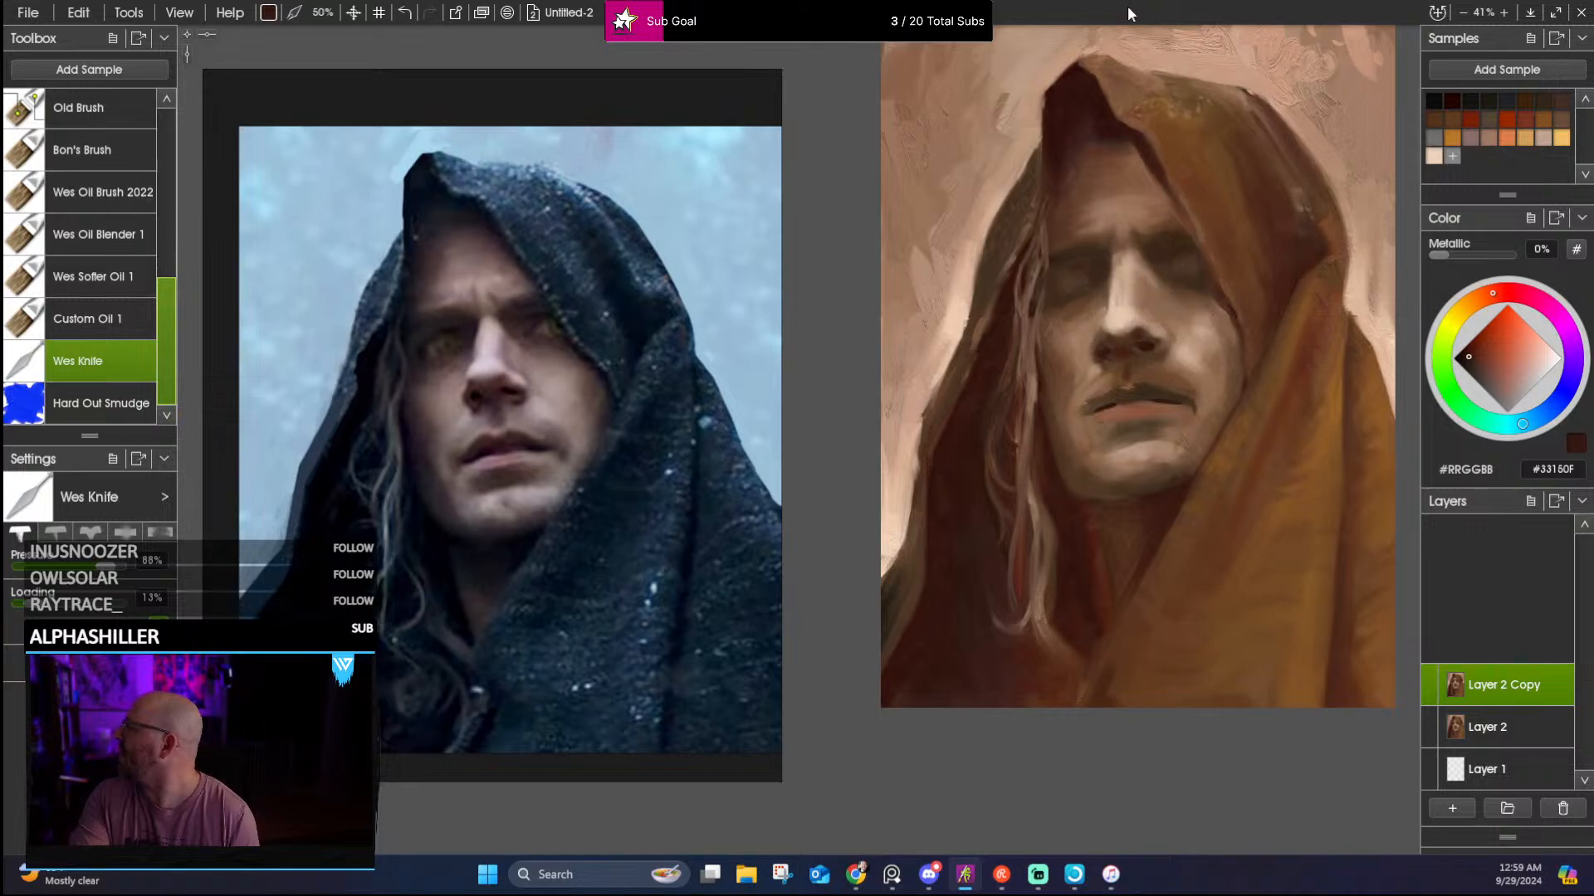
scroll(1209, 326, down, 2)
scroll(1203, 317, up, 3)
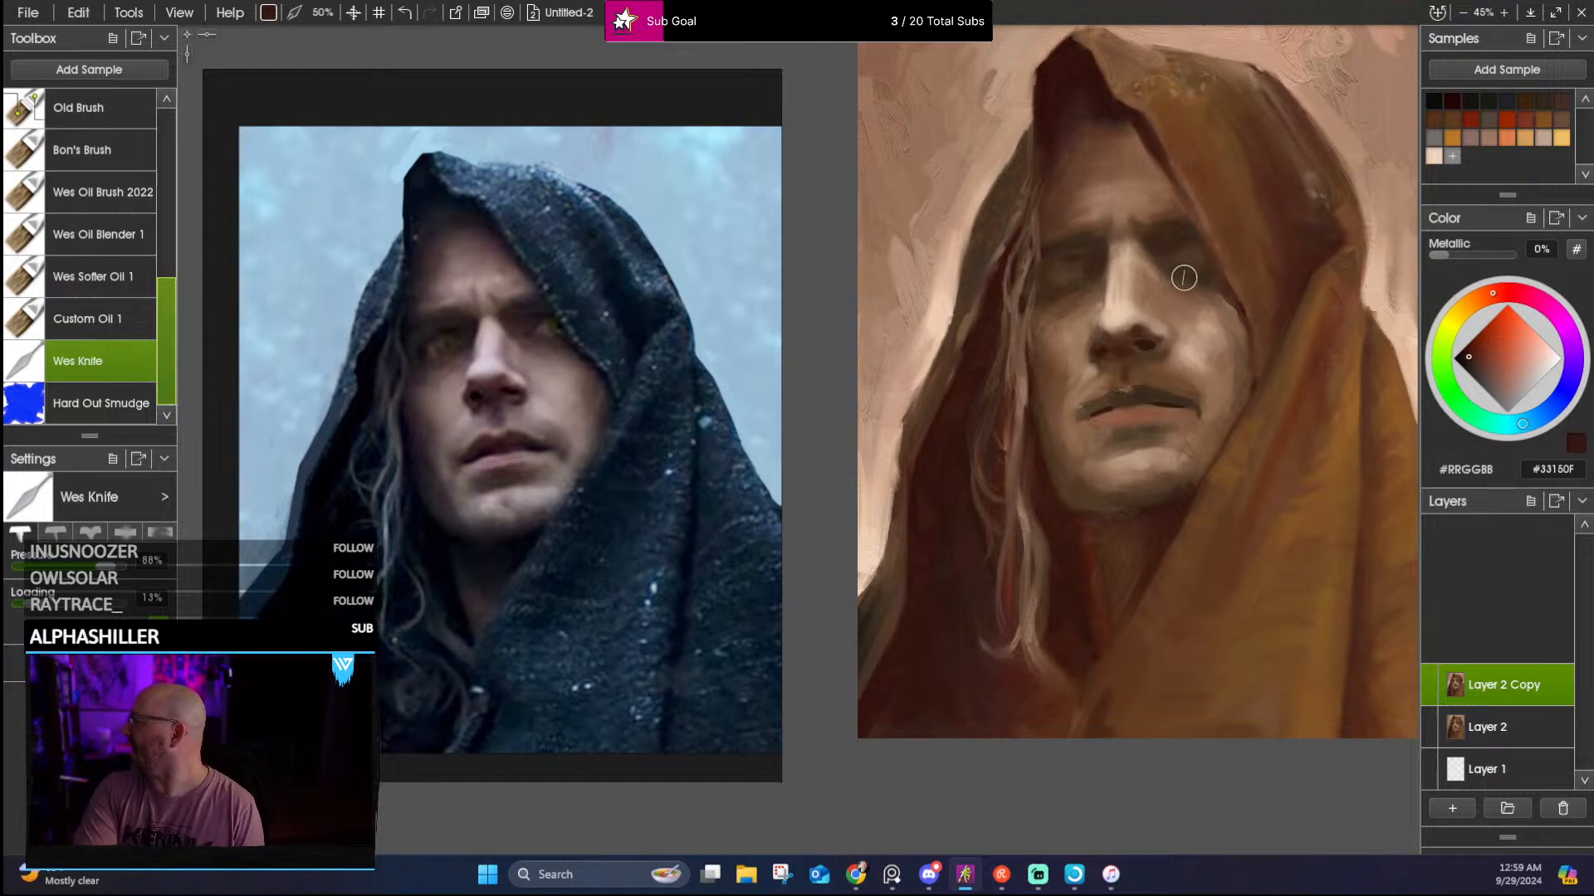
scroll(112, 149, up, 10)
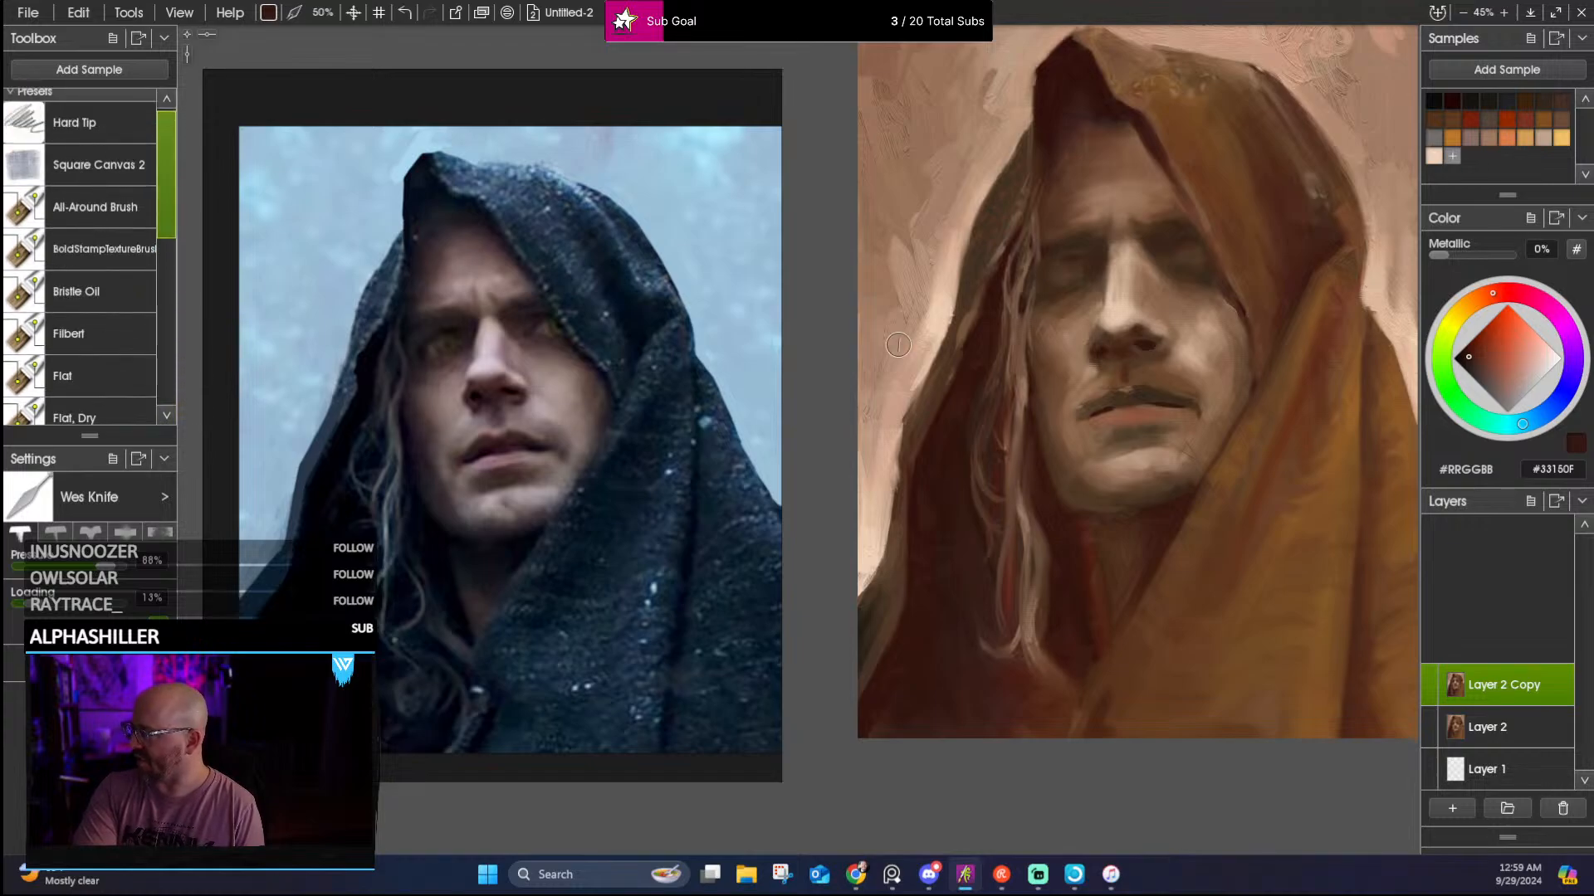
scroll(898, 344, up, 5)
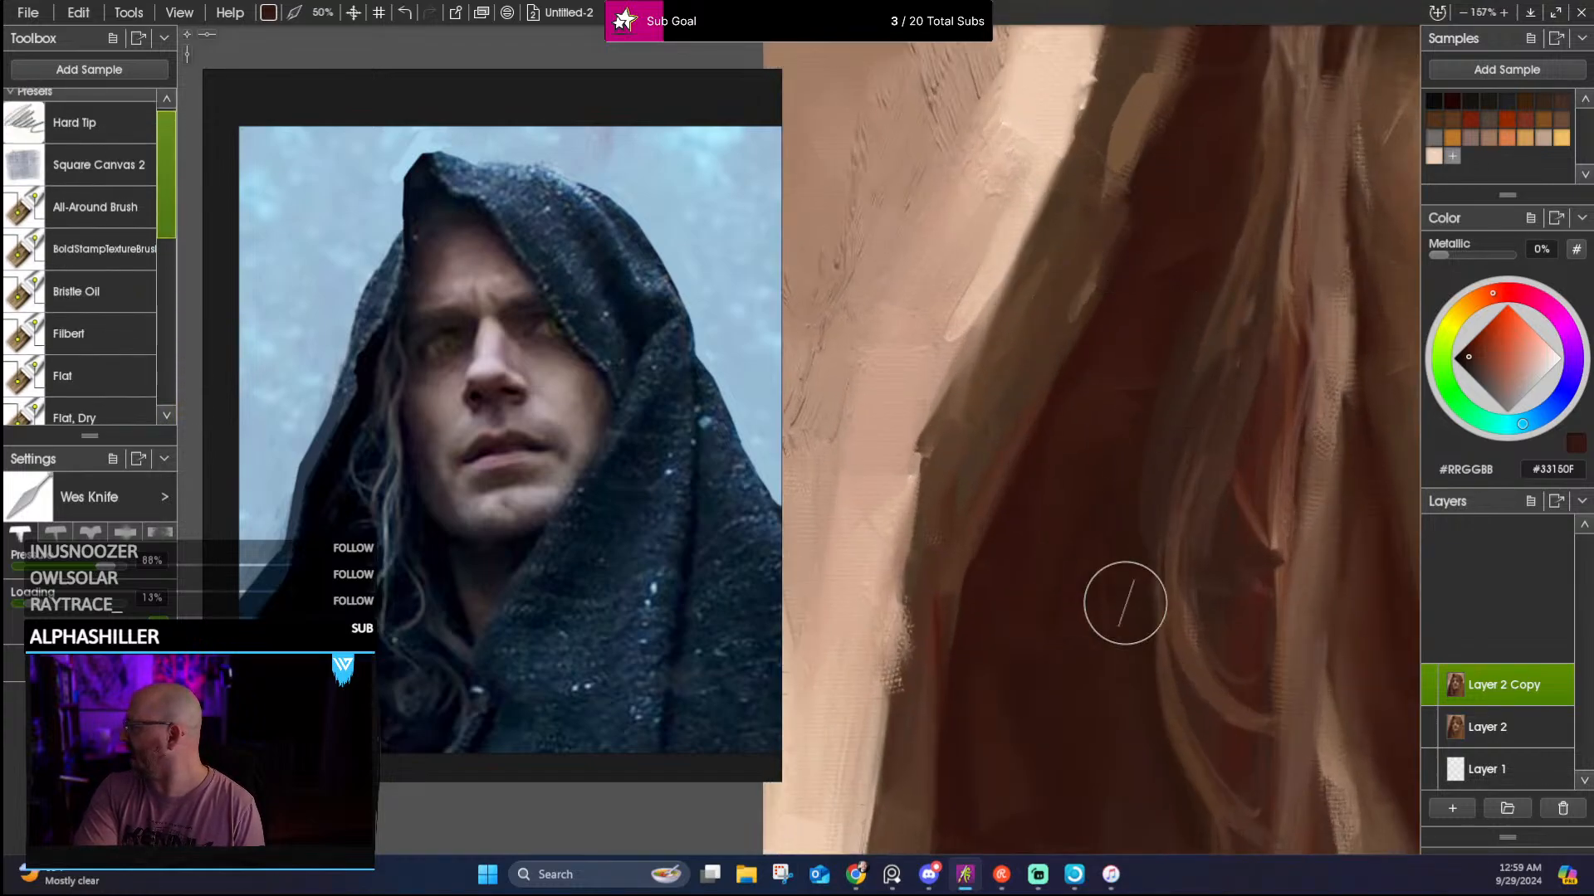
scroll(913, 664, up, 3)
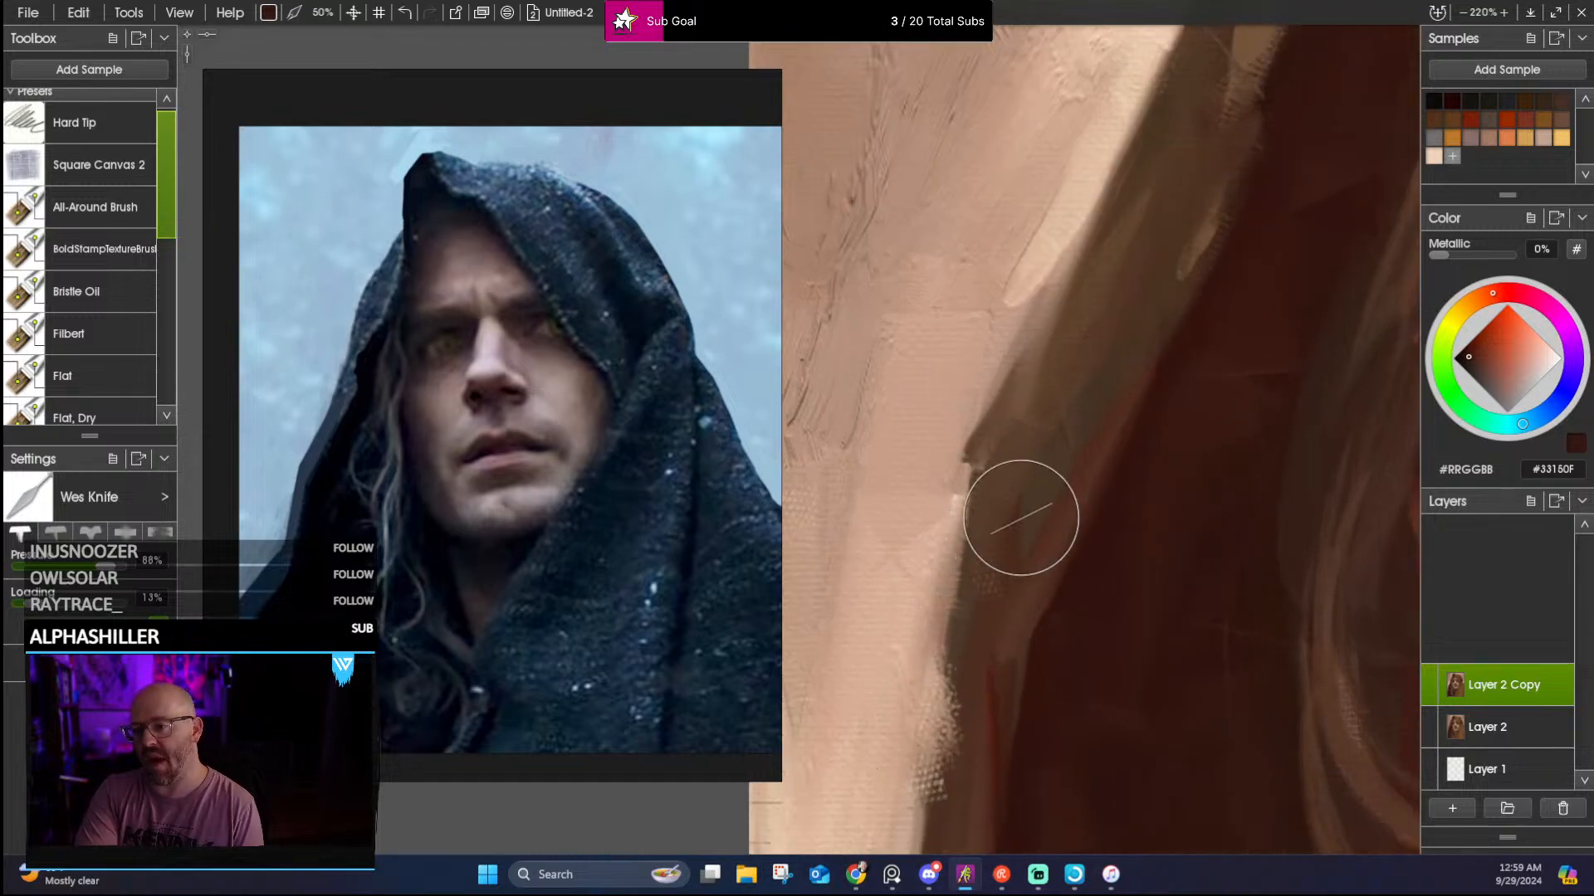
scroll(1025, 507, down, 10)
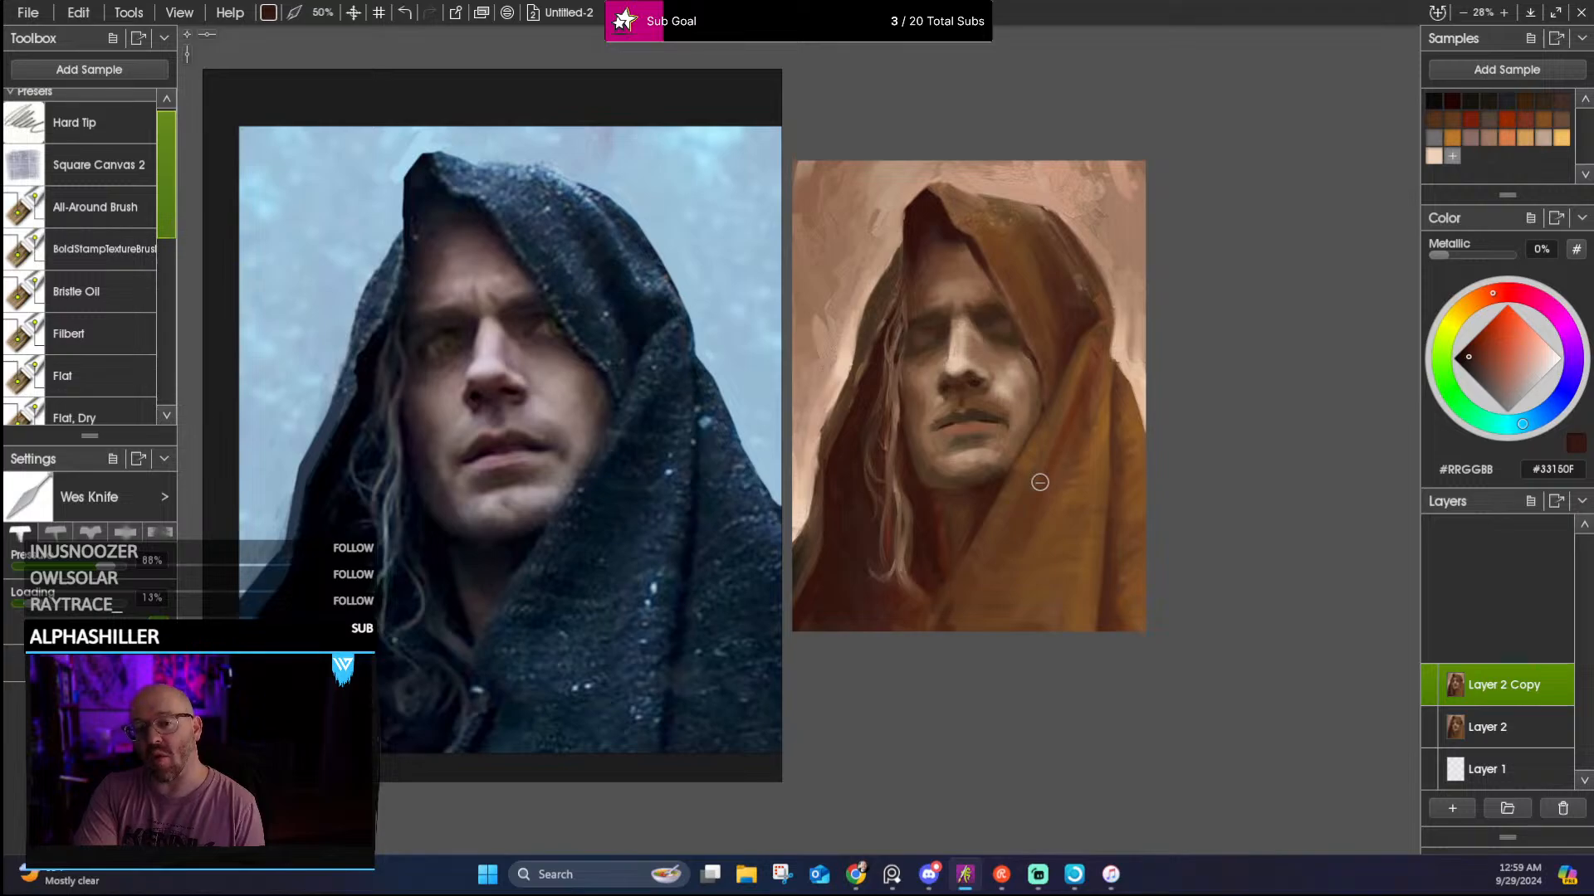
scroll(1039, 482, up, 1)
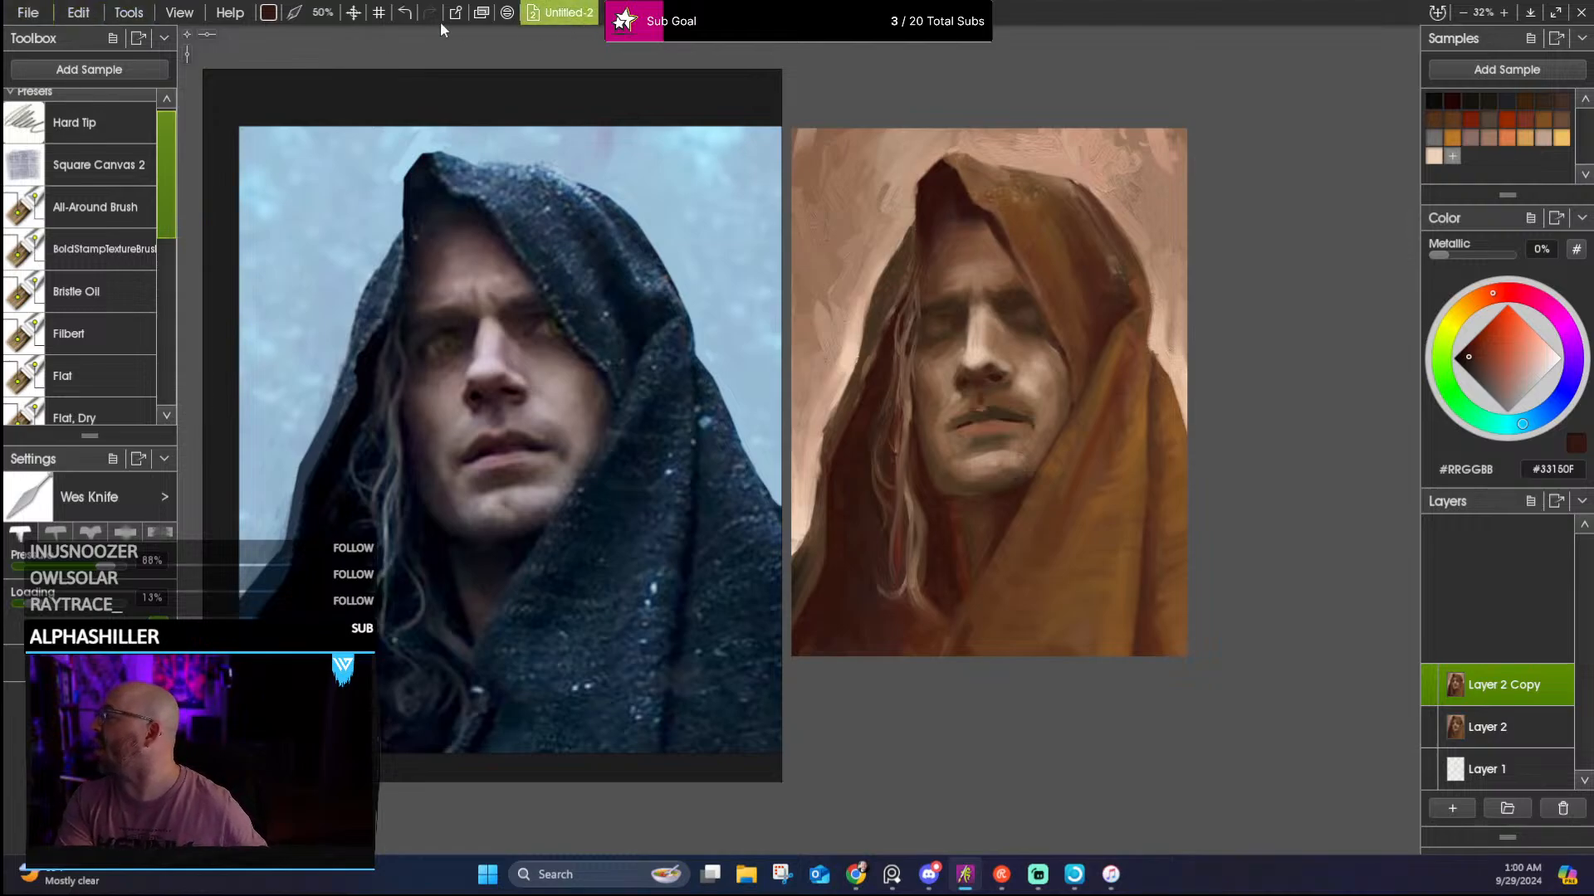
Save the painting and export it as the image file WitcherSketch1-WIP.png
click(29, 12)
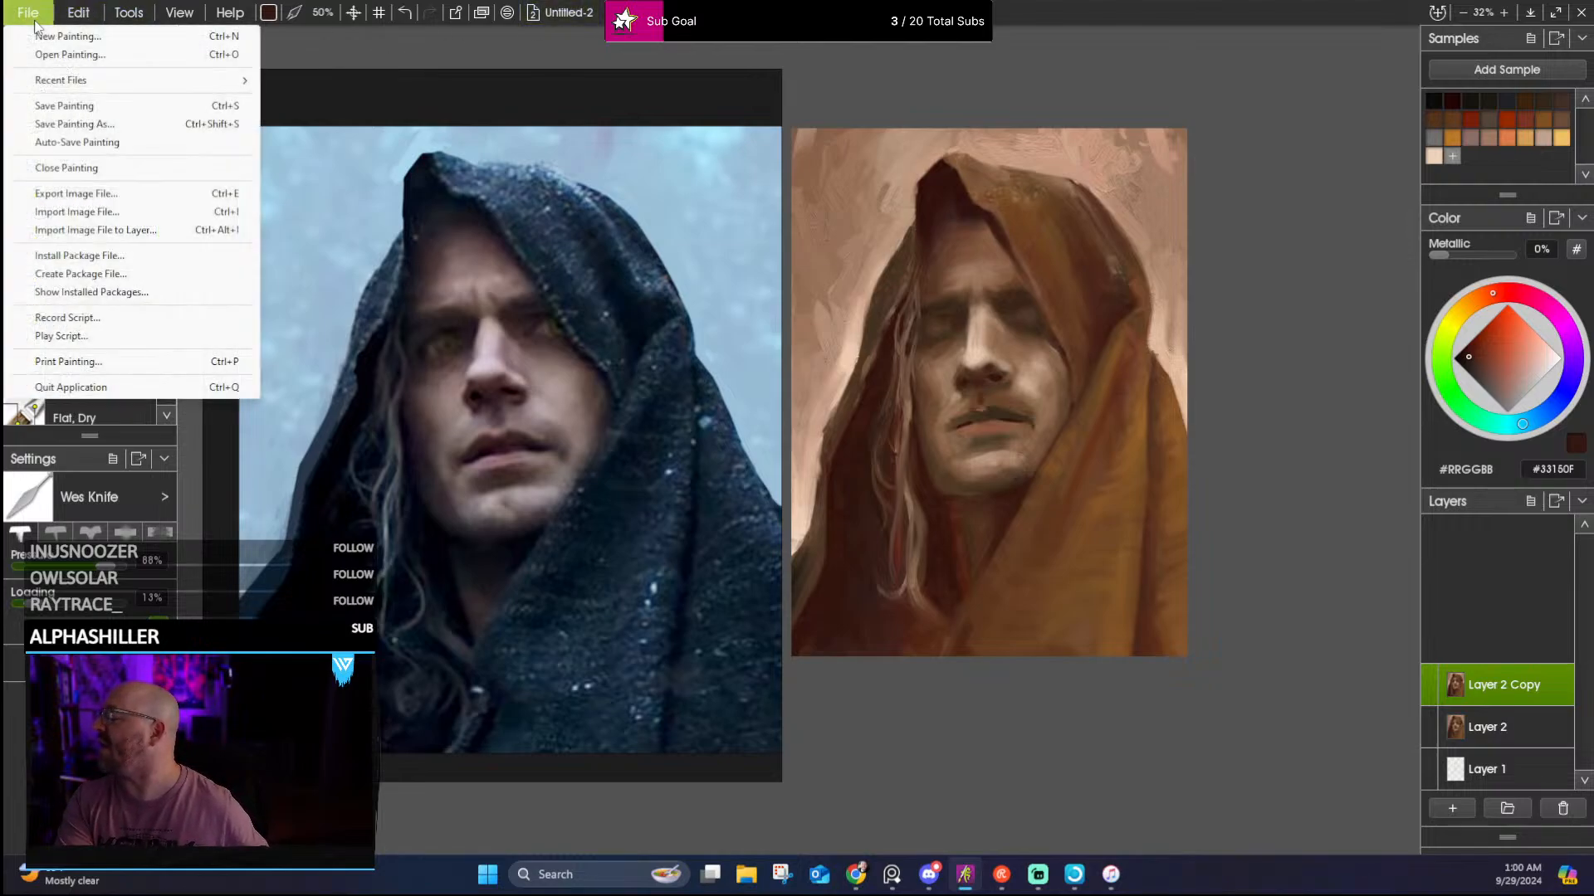
click(62, 103)
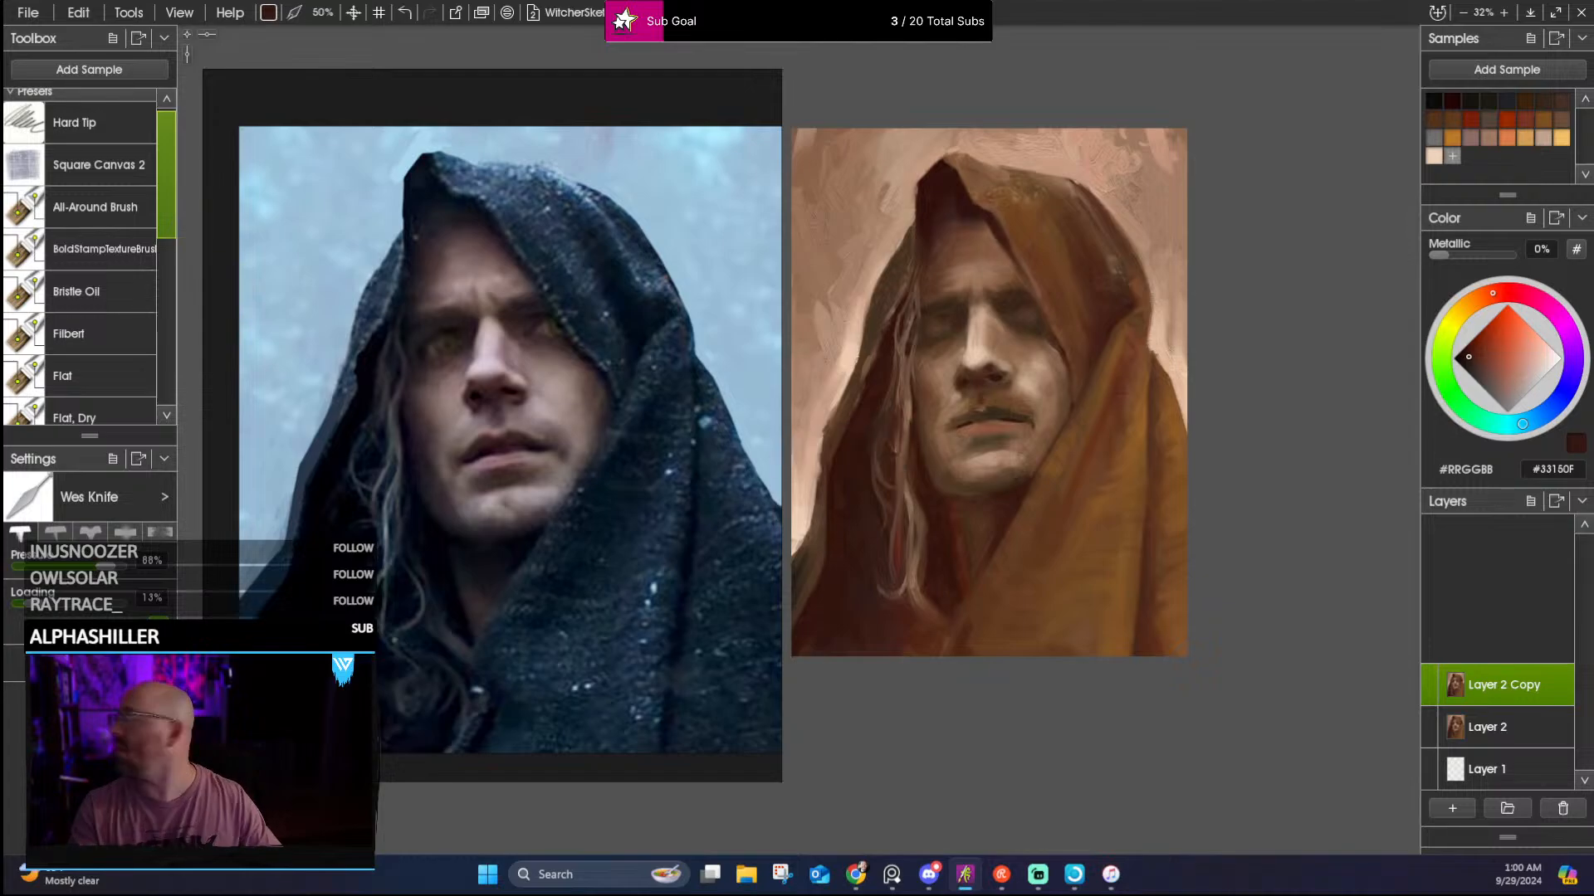
click(28, 12)
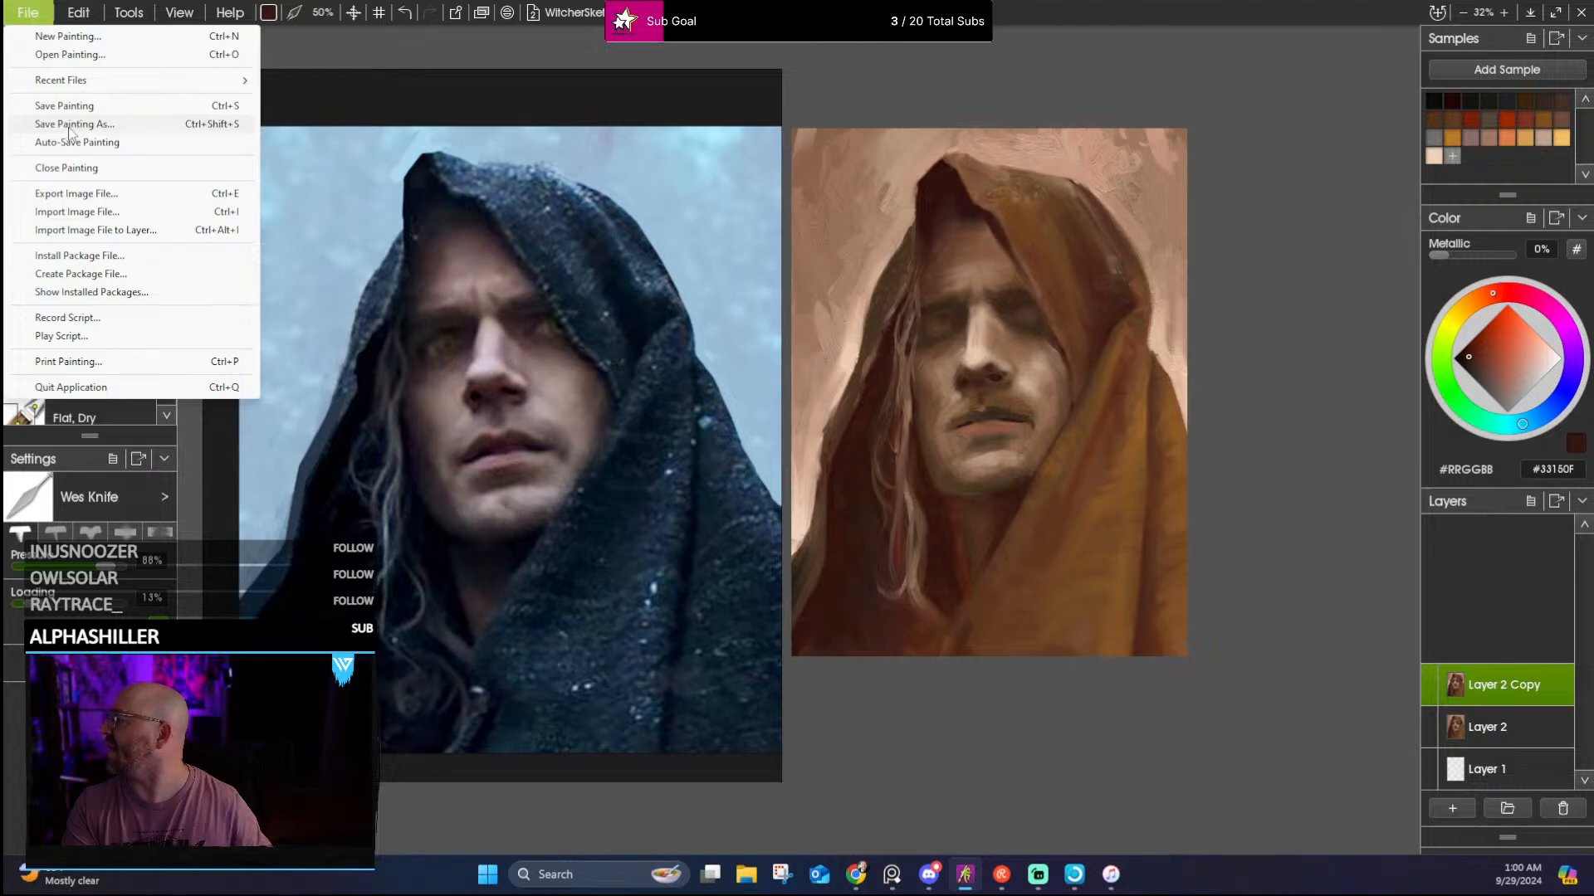
click(81, 199)
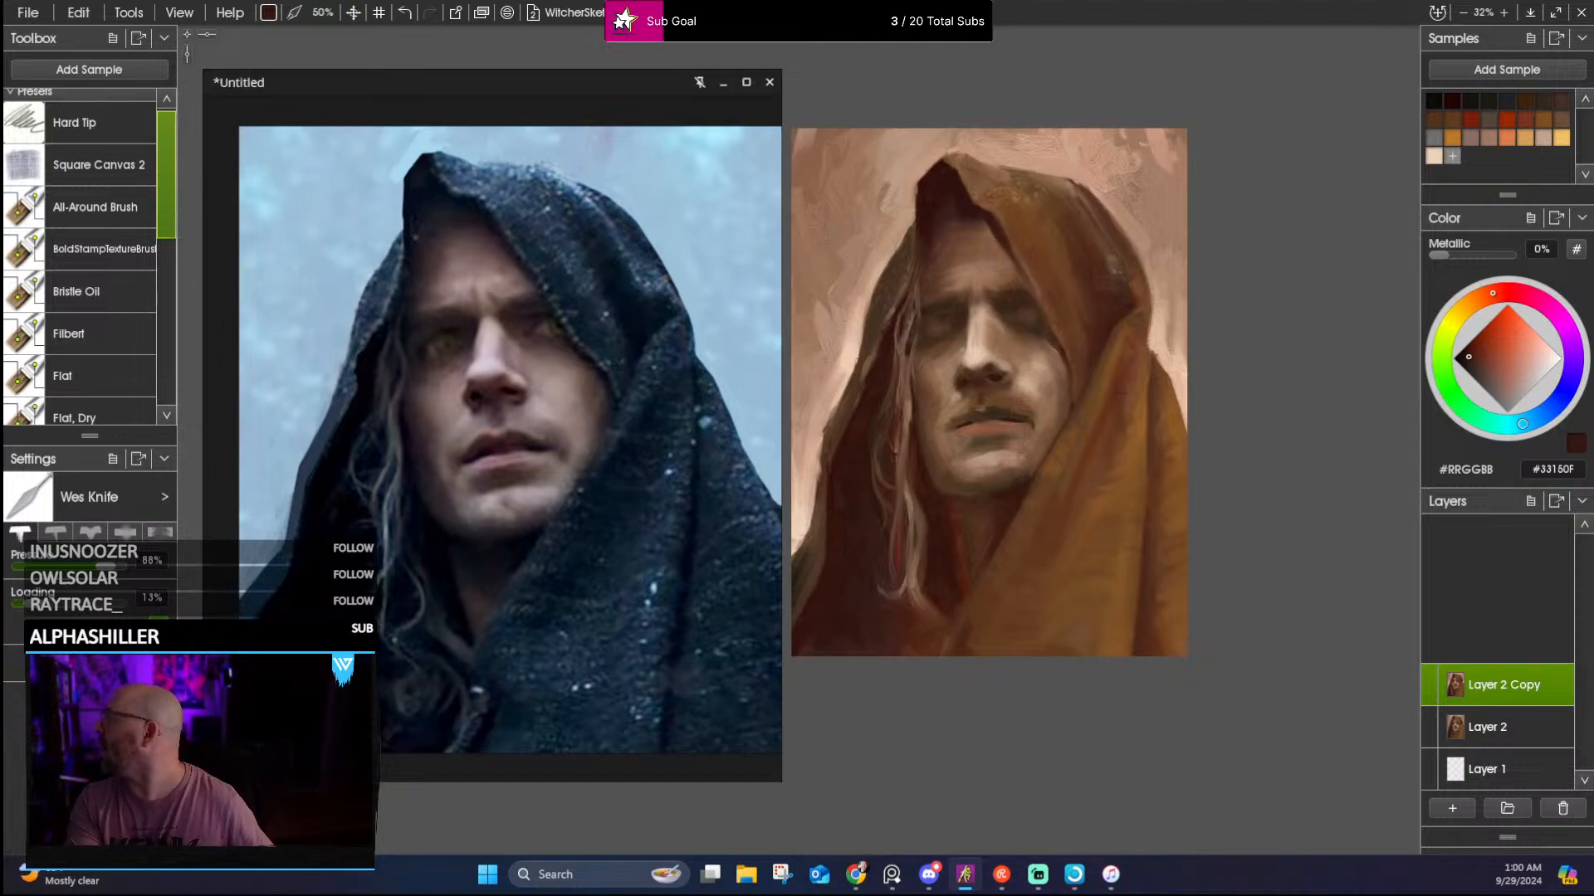
Quit the painting program, start Photoshop CS6 and open the exported image WitcherSketch1-WIP.png
click(1585, 16)
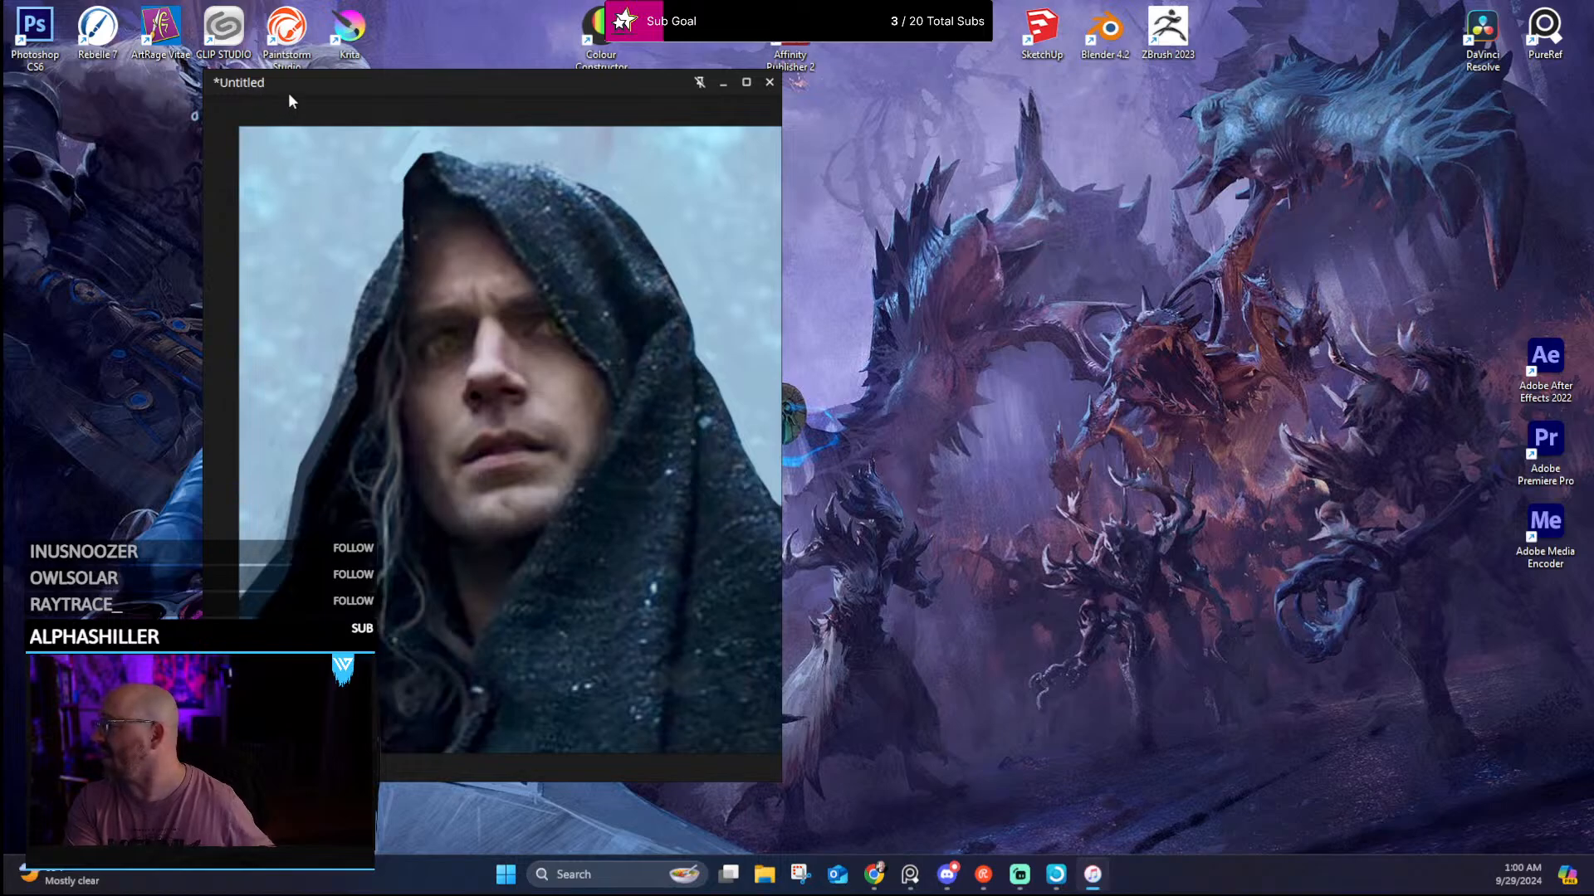
click(97, 157)
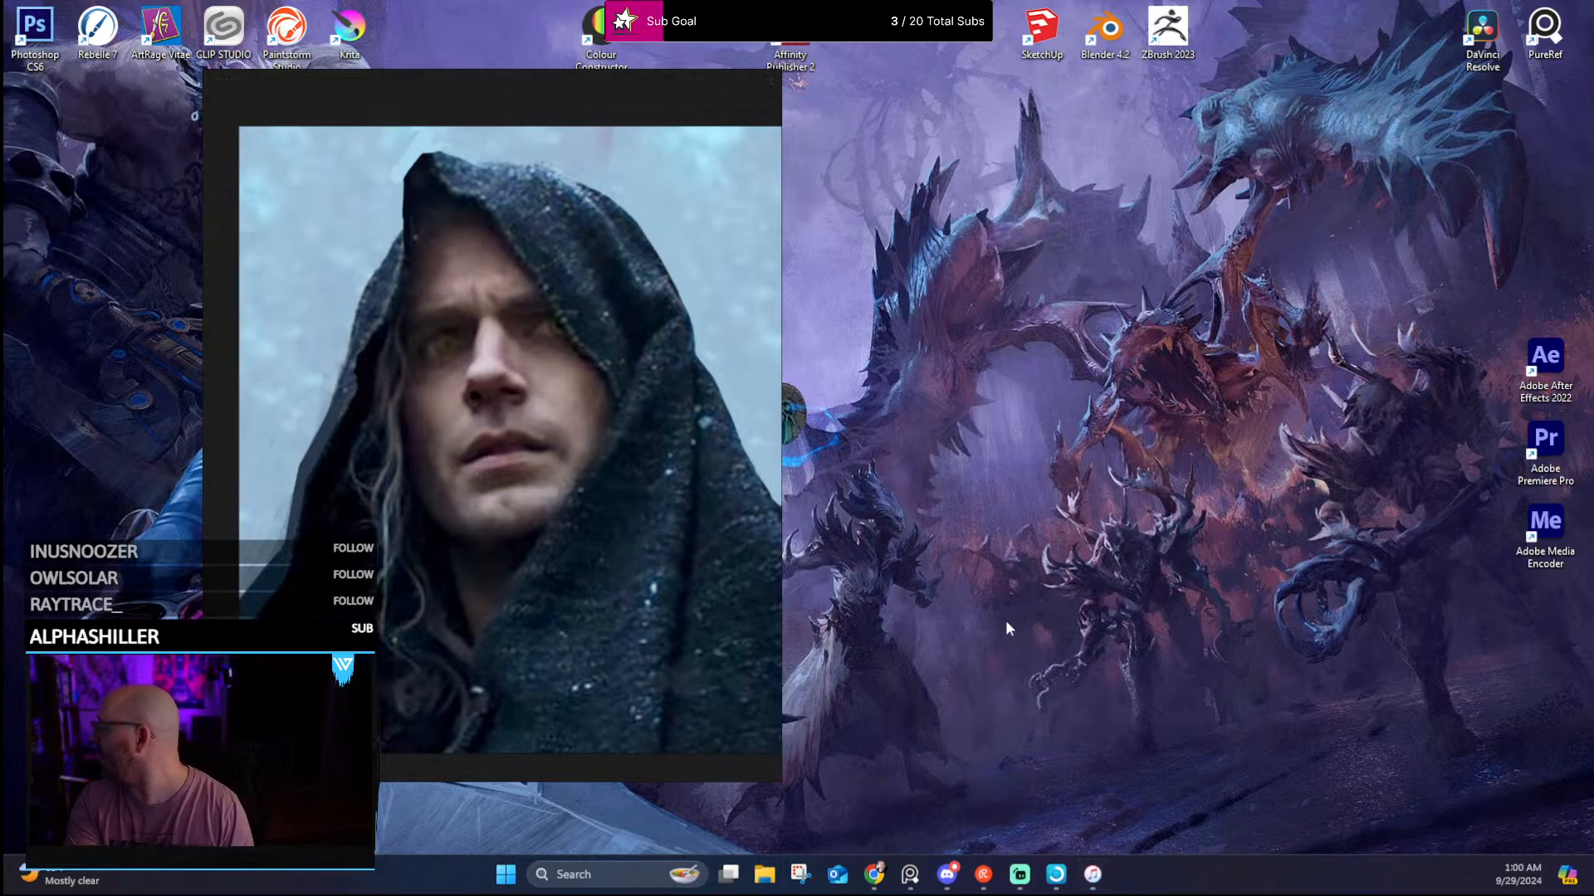
double_click(53, 45)
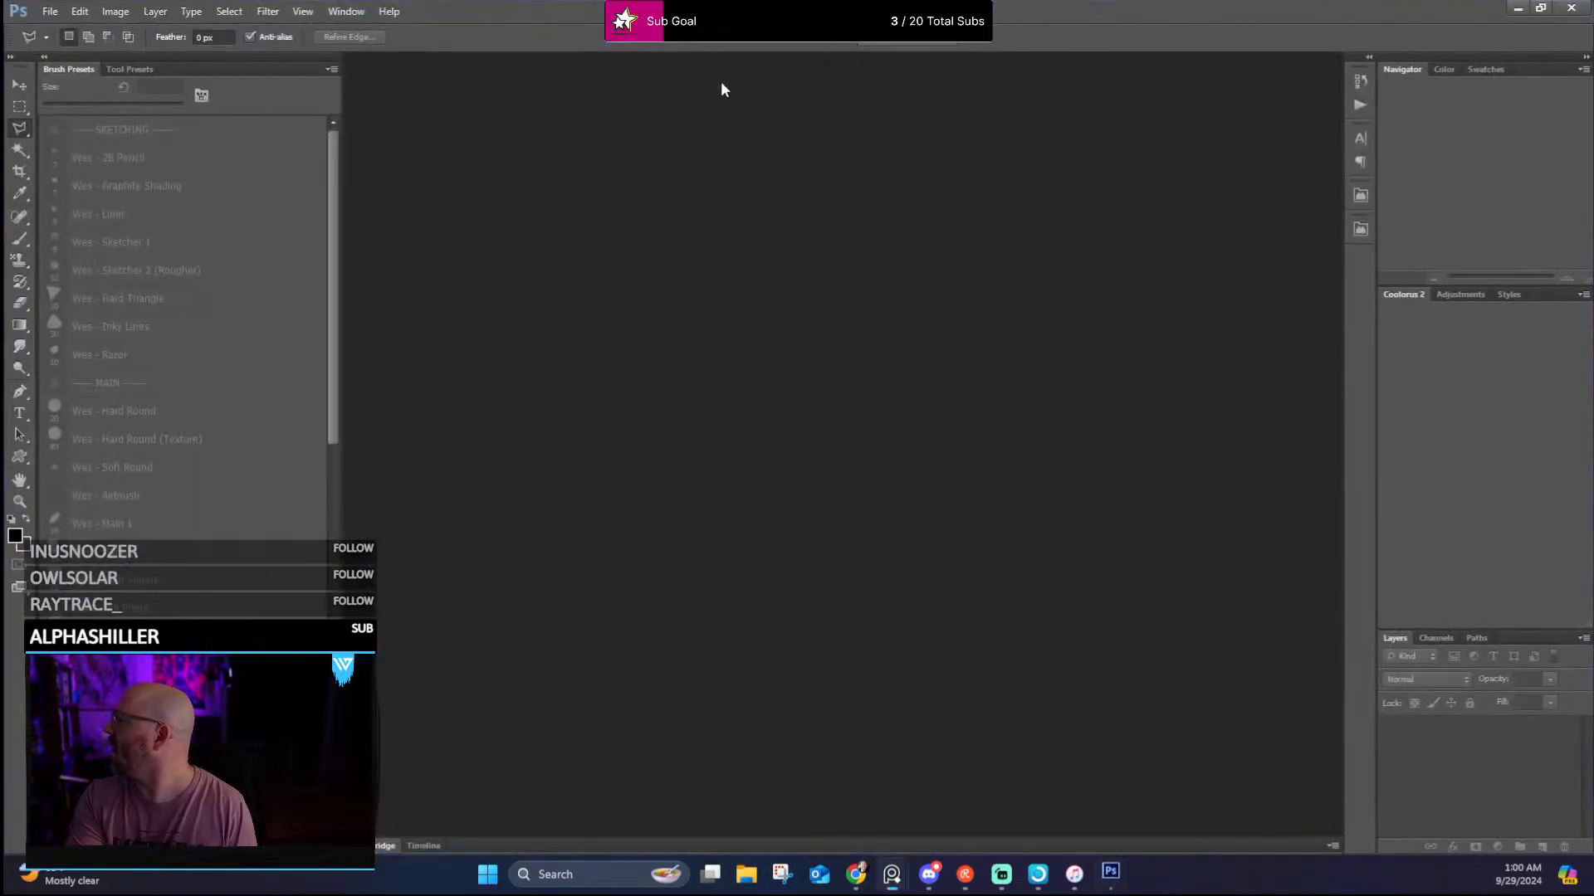
click(50, 11)
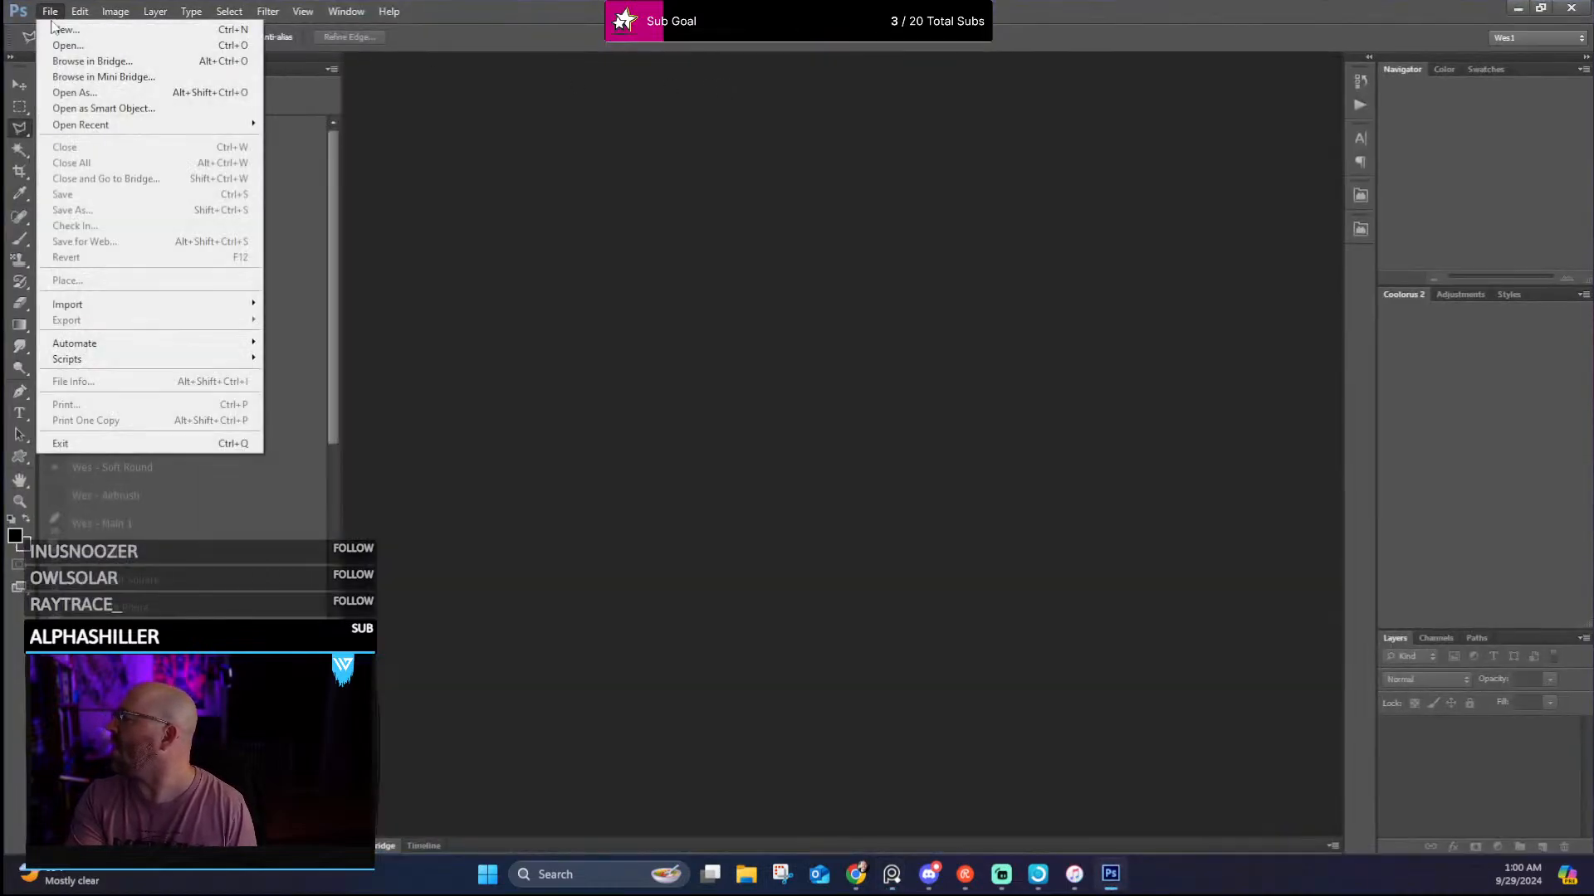
click(65, 46)
drag(757, 178, 0, 174)
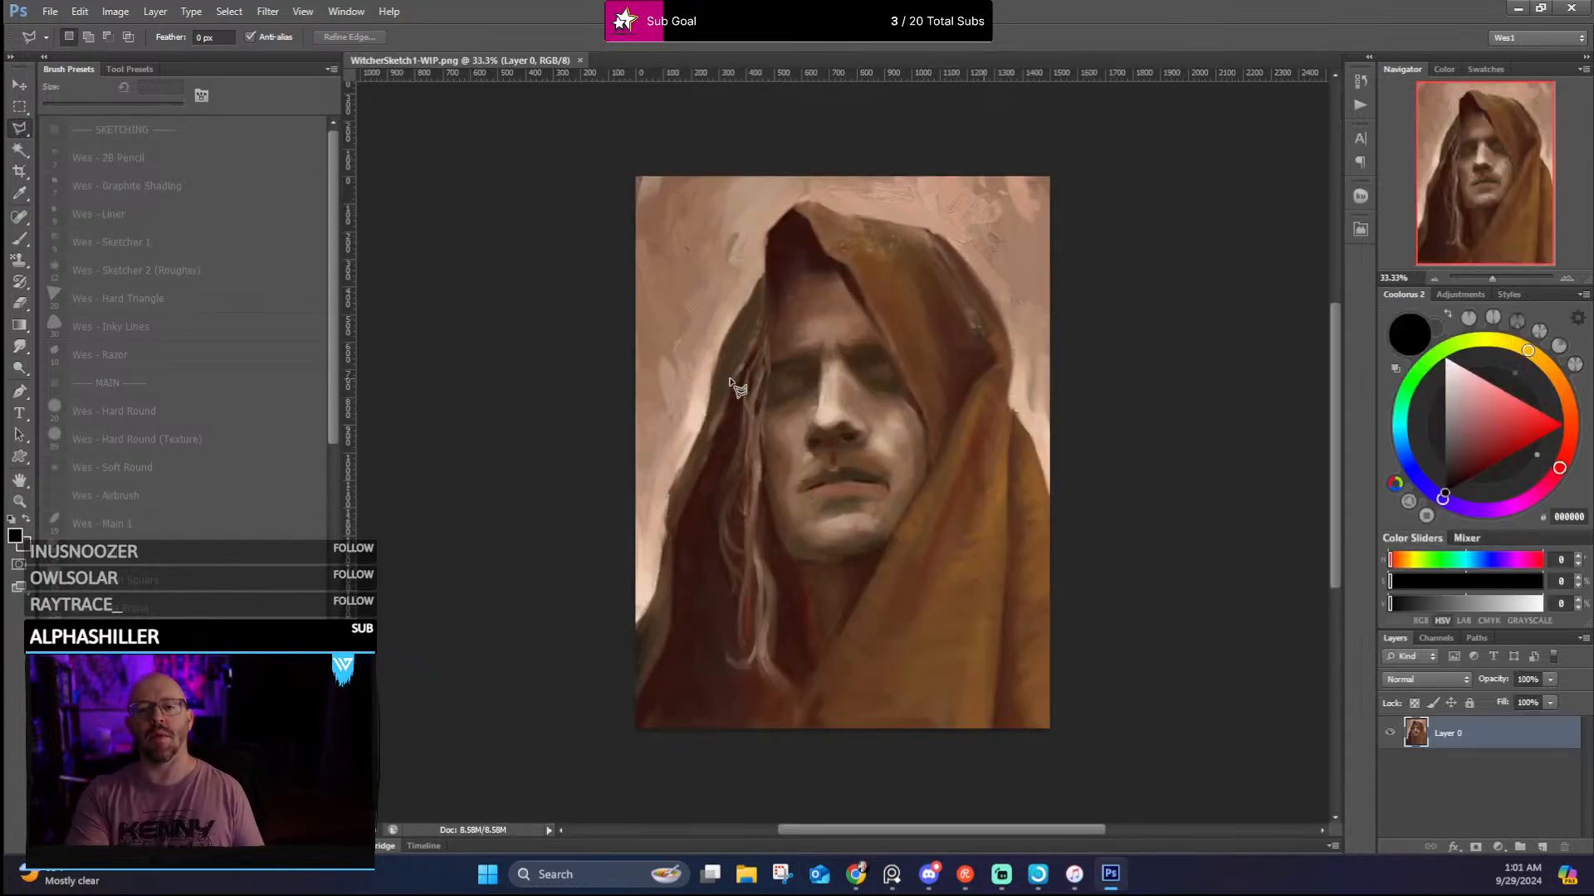
Examine the painted face and the thick brush texture in the background beside the hood at close range
scroll(812, 353, up, 1)
scroll(812, 353, up, 1)
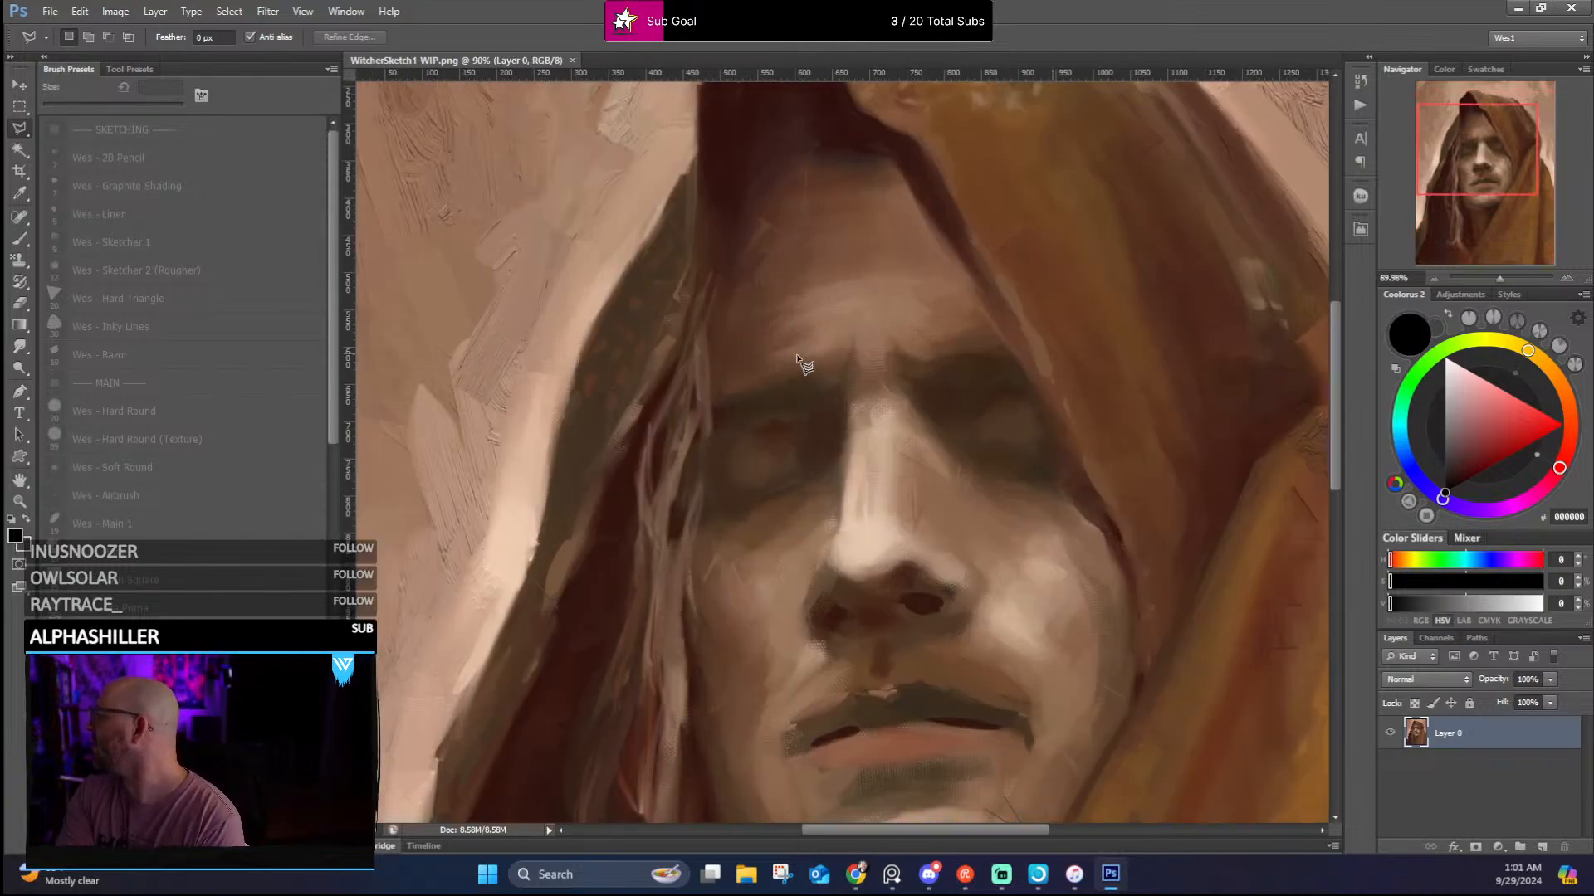
scroll(604, 419, up, 2)
scroll(604, 419, down, 1)
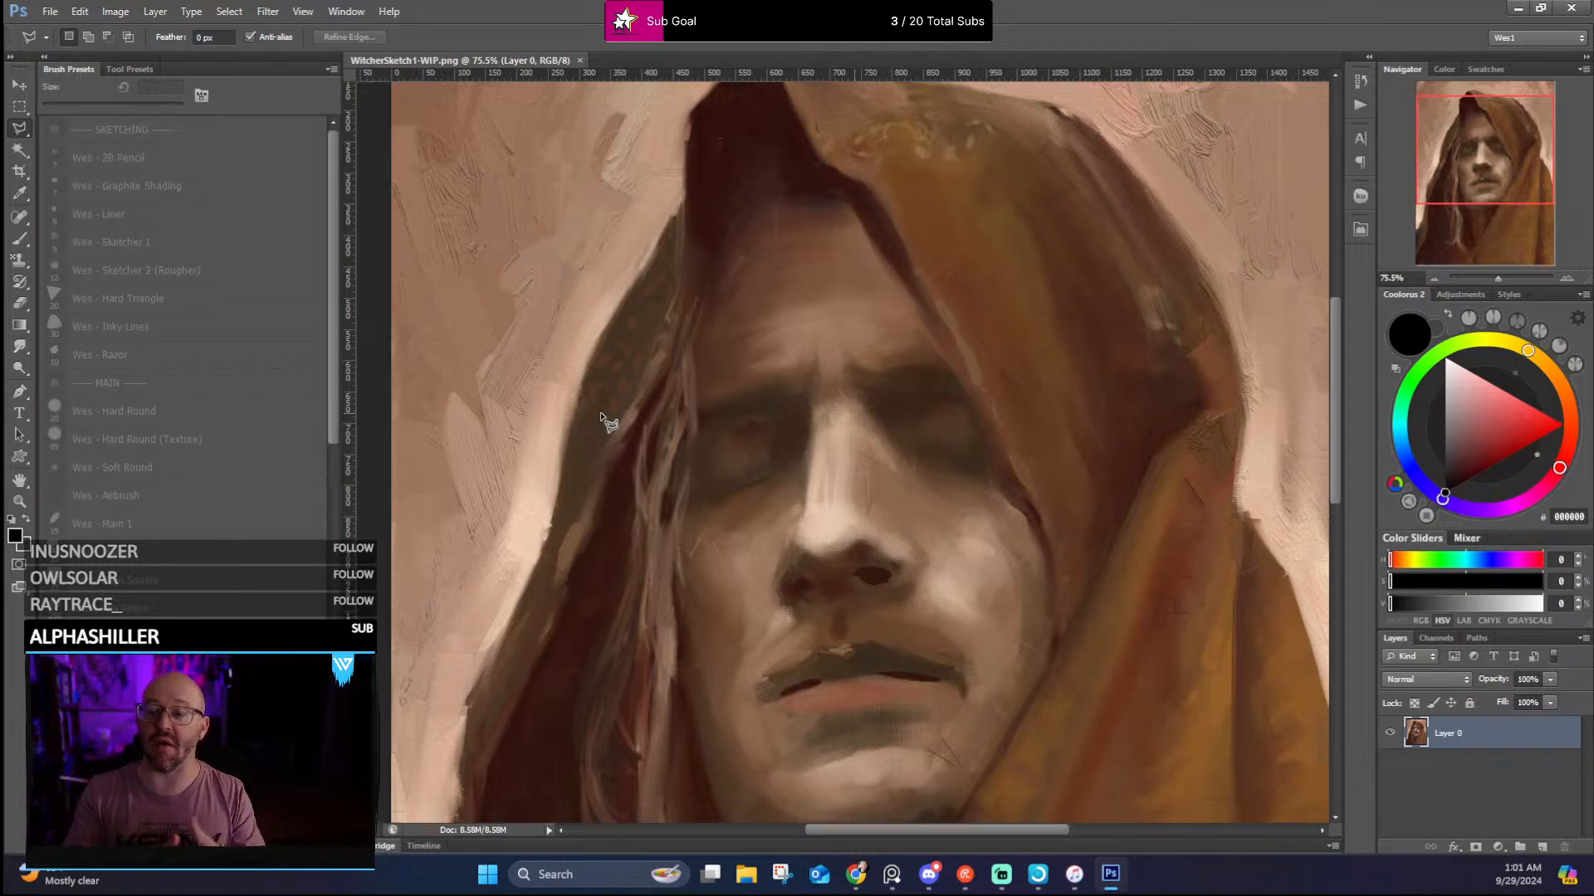
scroll(1263, 668, up, 3)
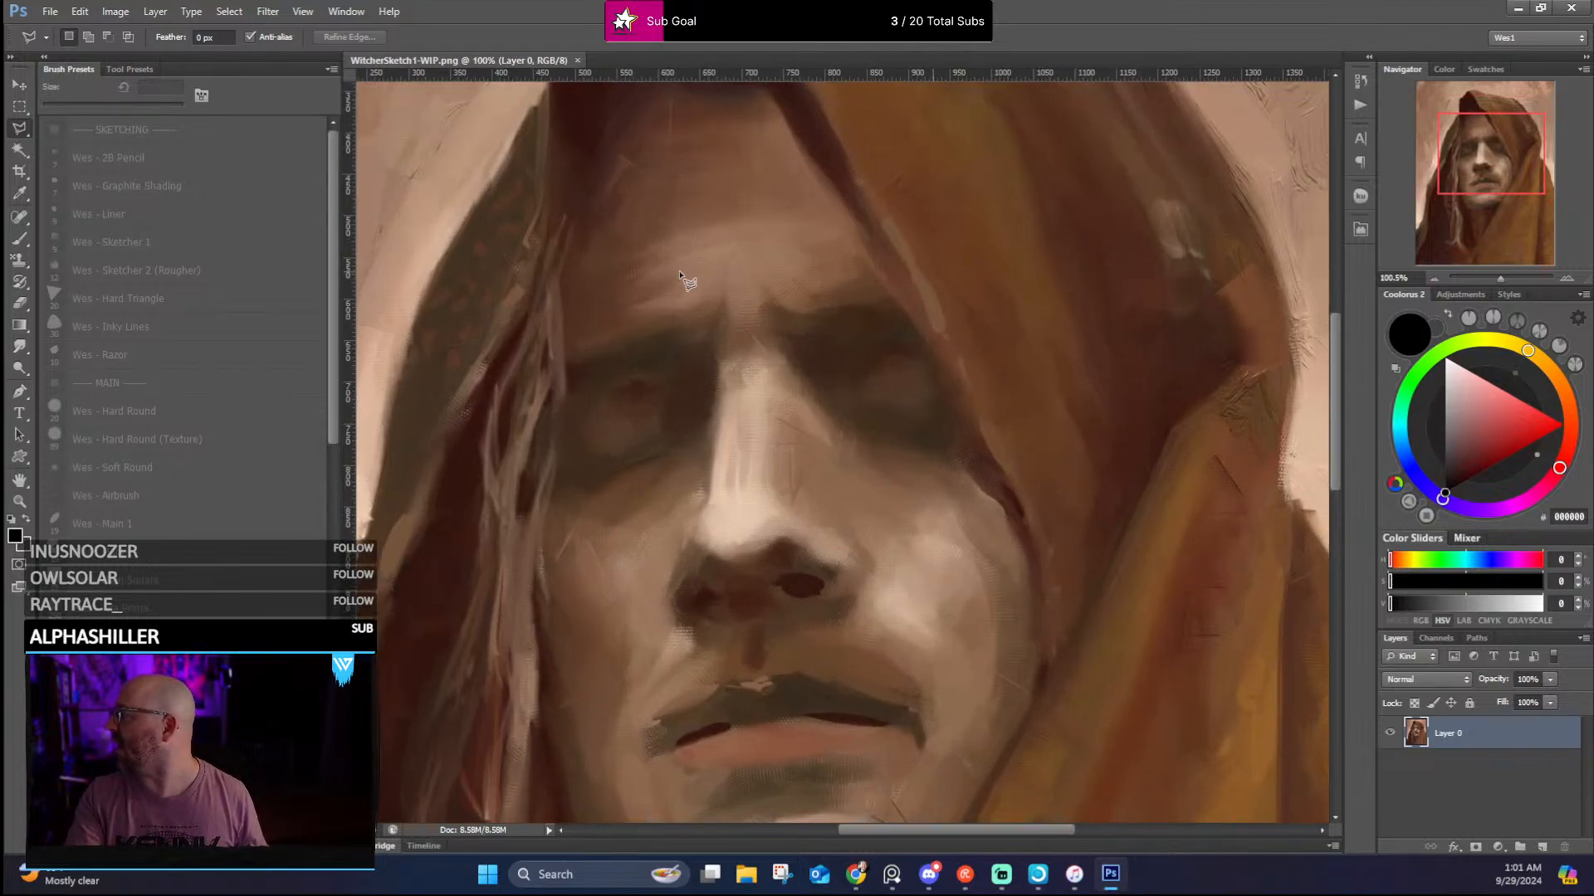
drag(687, 274, 1175, 519)
mouse_move(362, 191)
mouse_down()
mouse_move(1089, 431)
mouse_move(544, 316)
mouse_up()
scroll(1038, 411, up, 3)
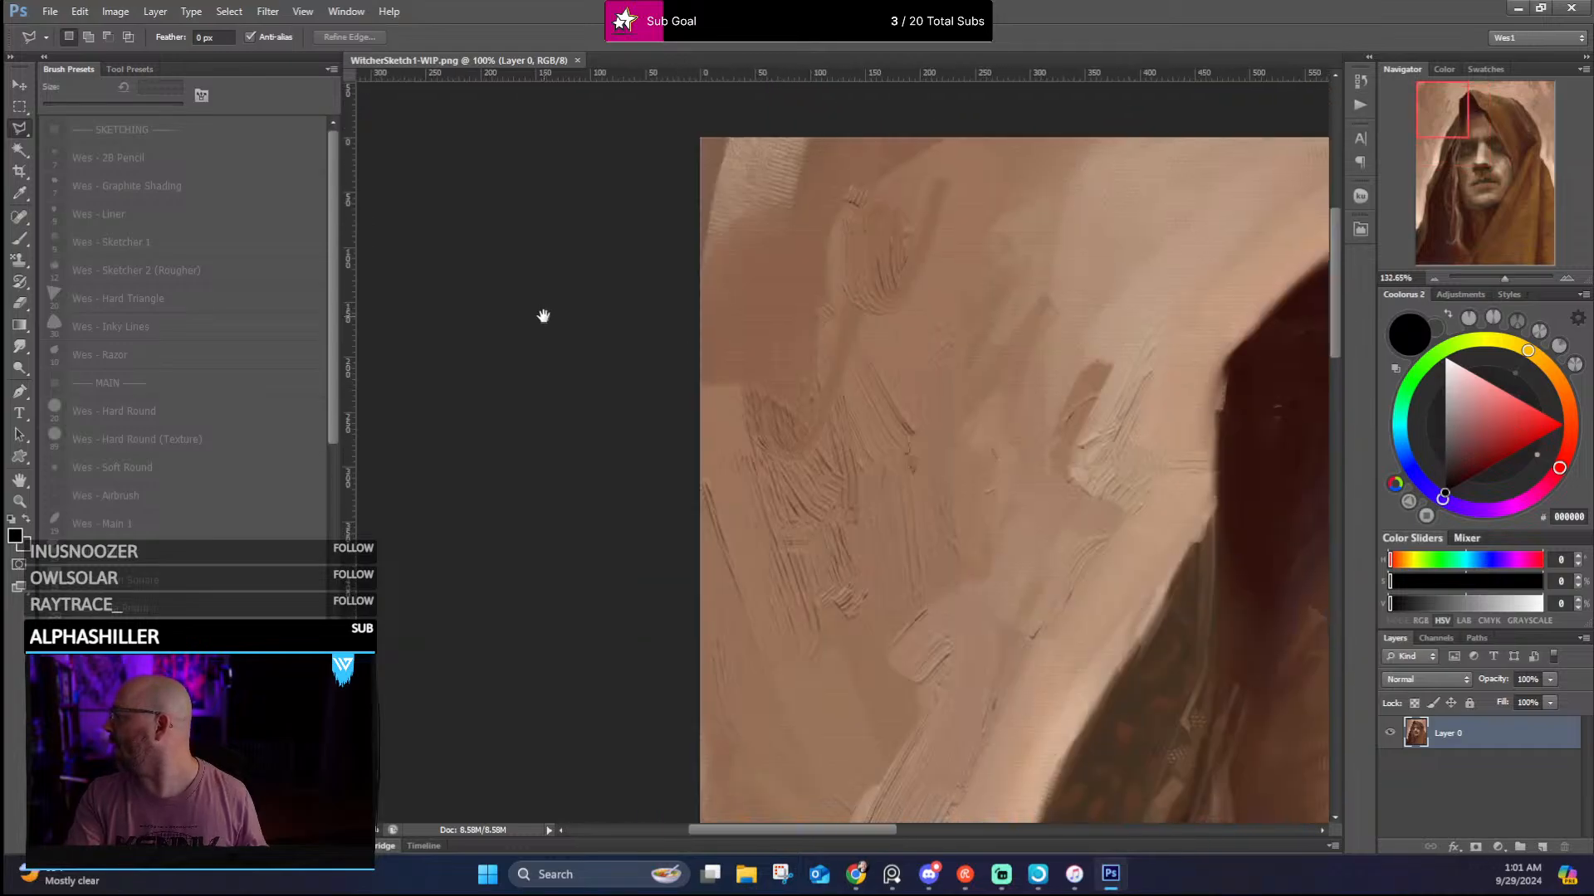
scroll(741, 397, up, 5)
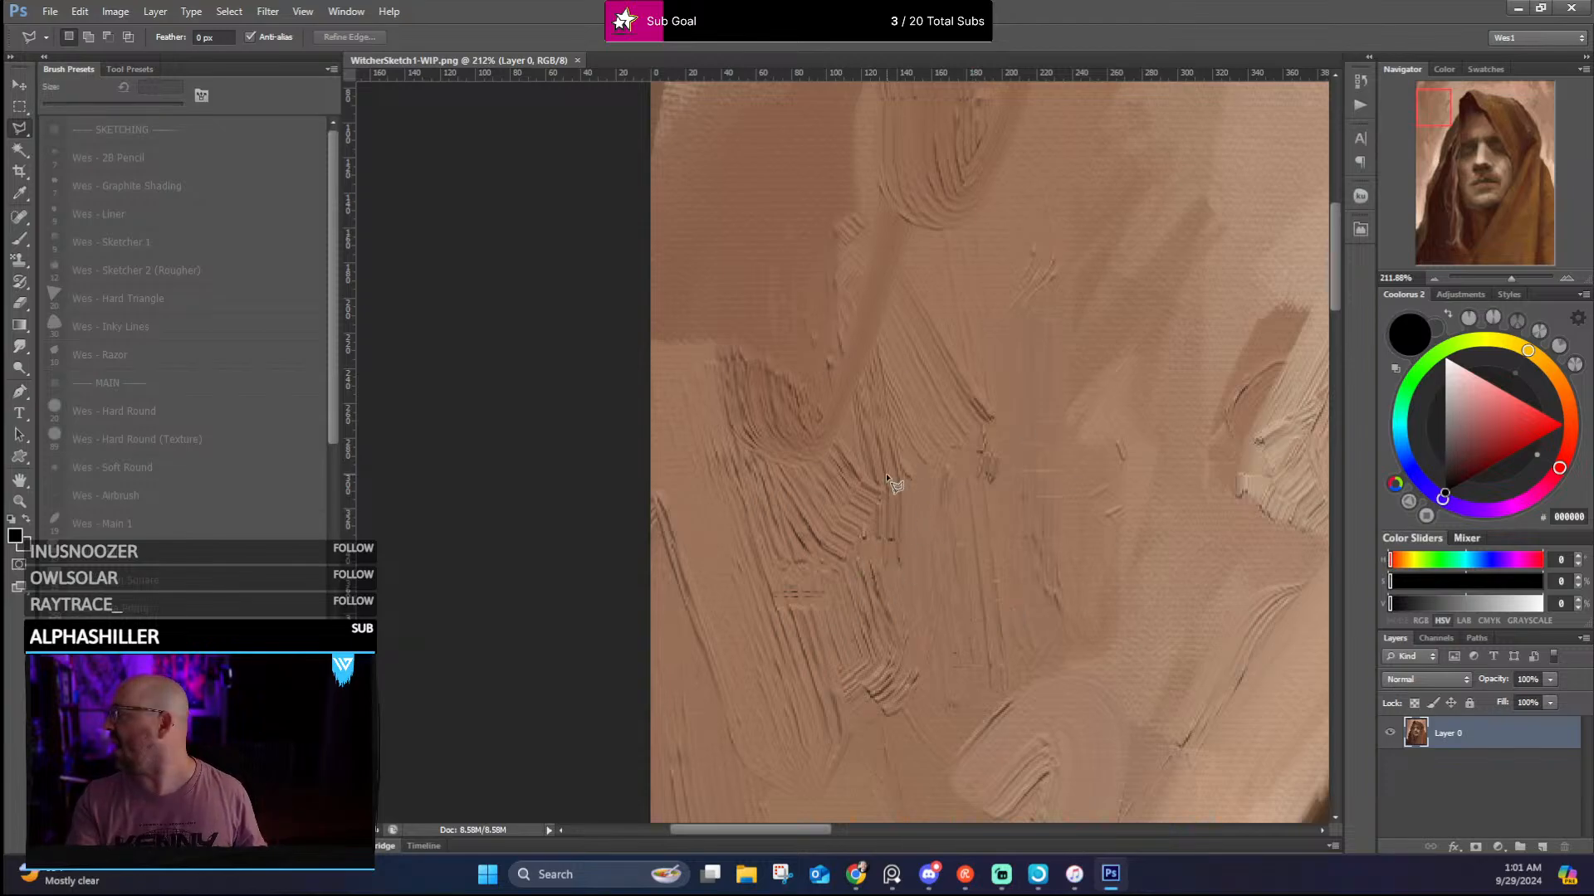
scroll(855, 448, up, 3)
scroll(797, 349, up, 4)
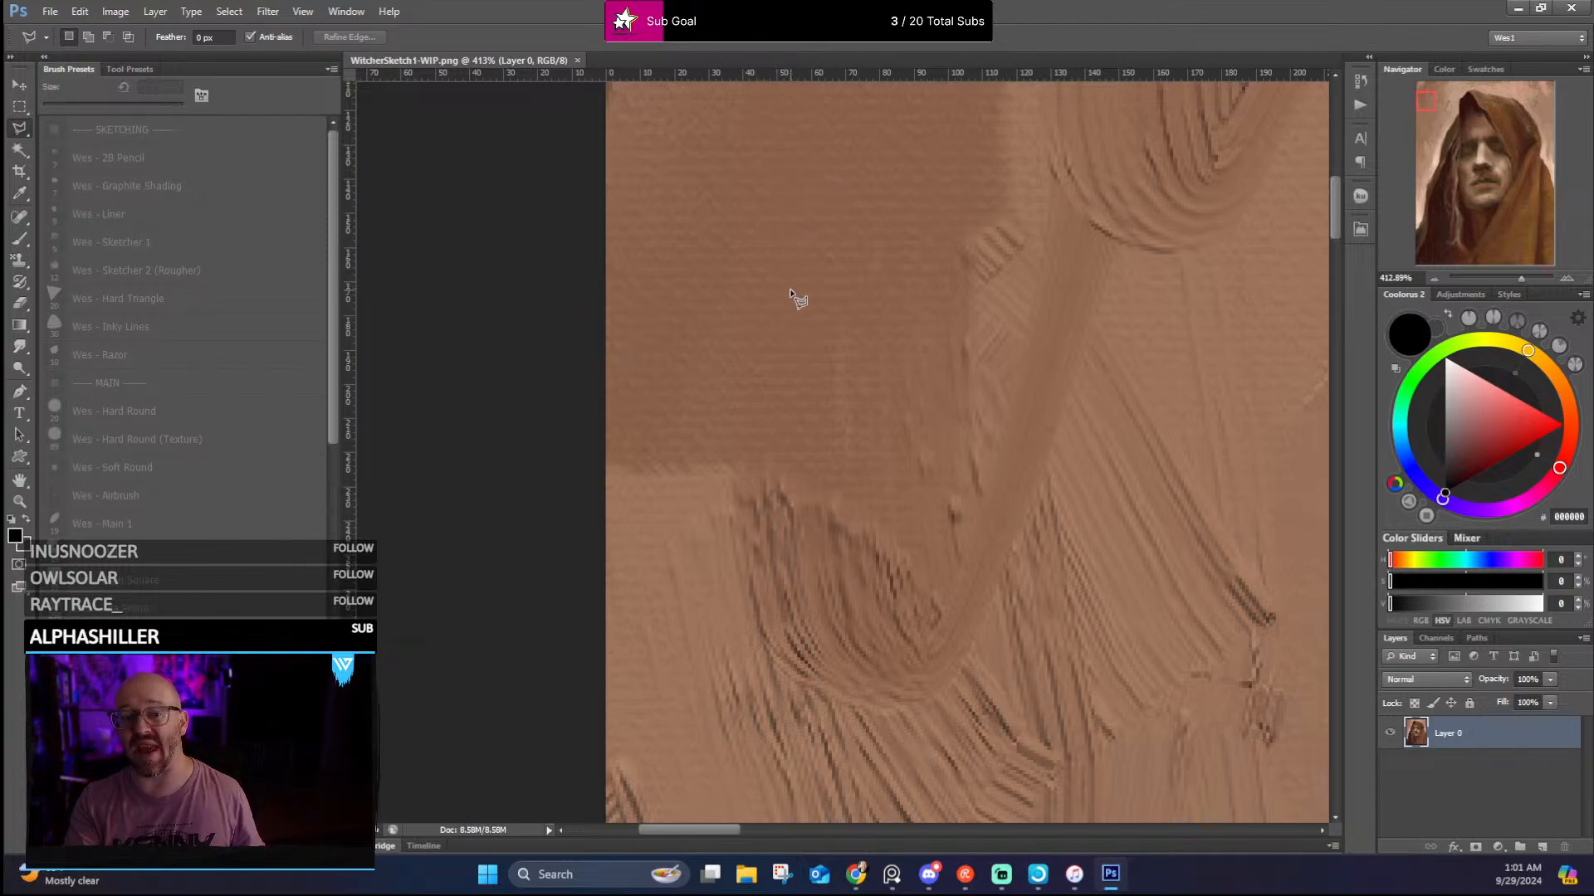
scroll(809, 300, down, 3)
scroll(809, 301, down, 3)
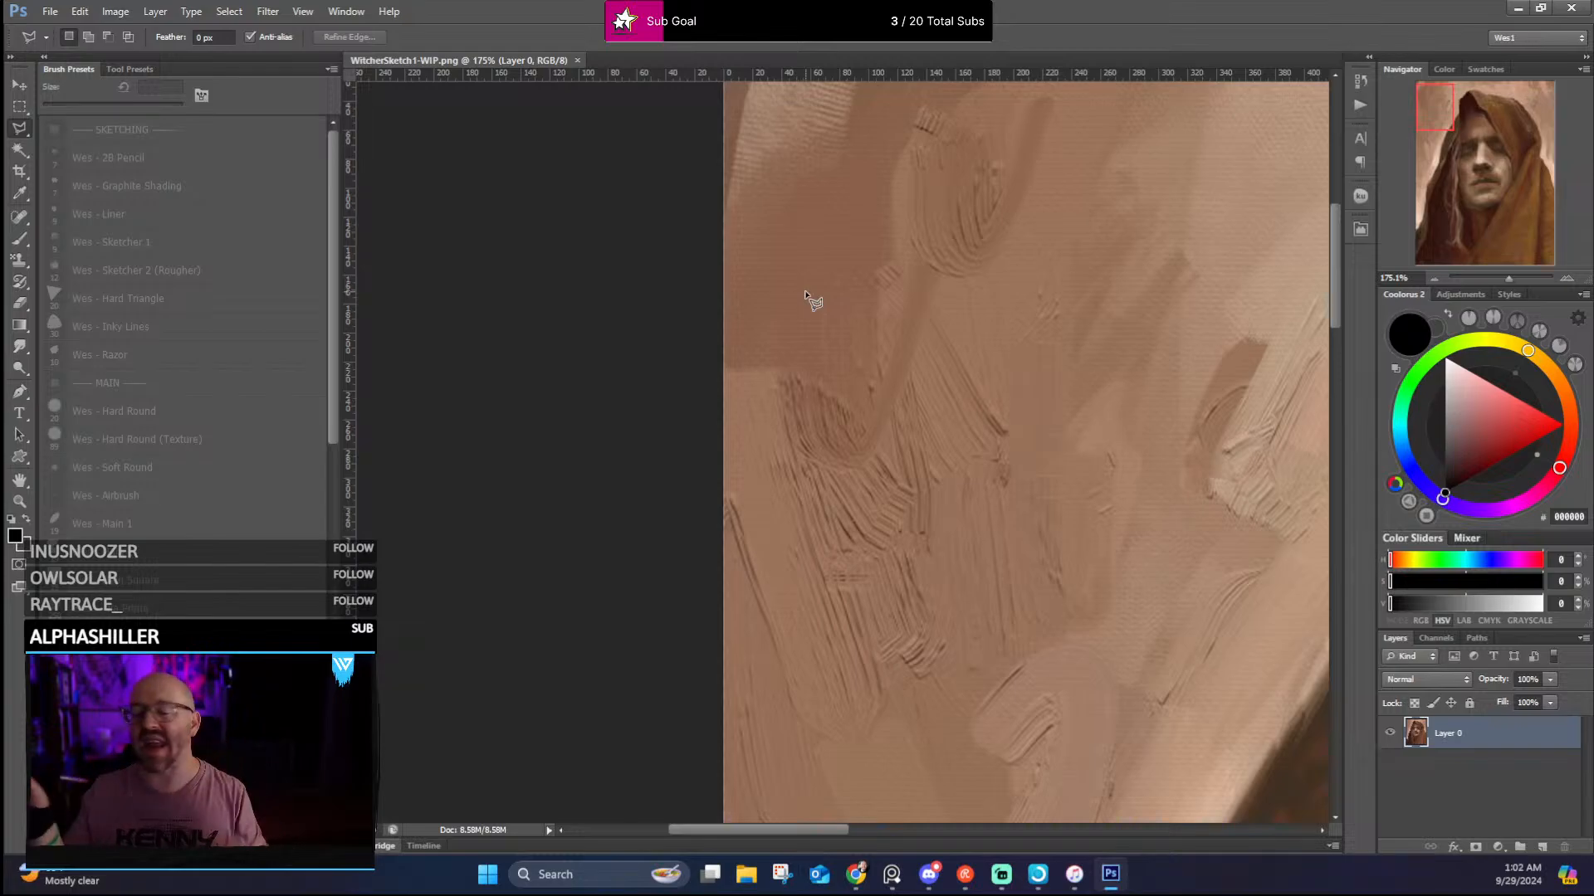
scroll(1003, 355, up, 1)
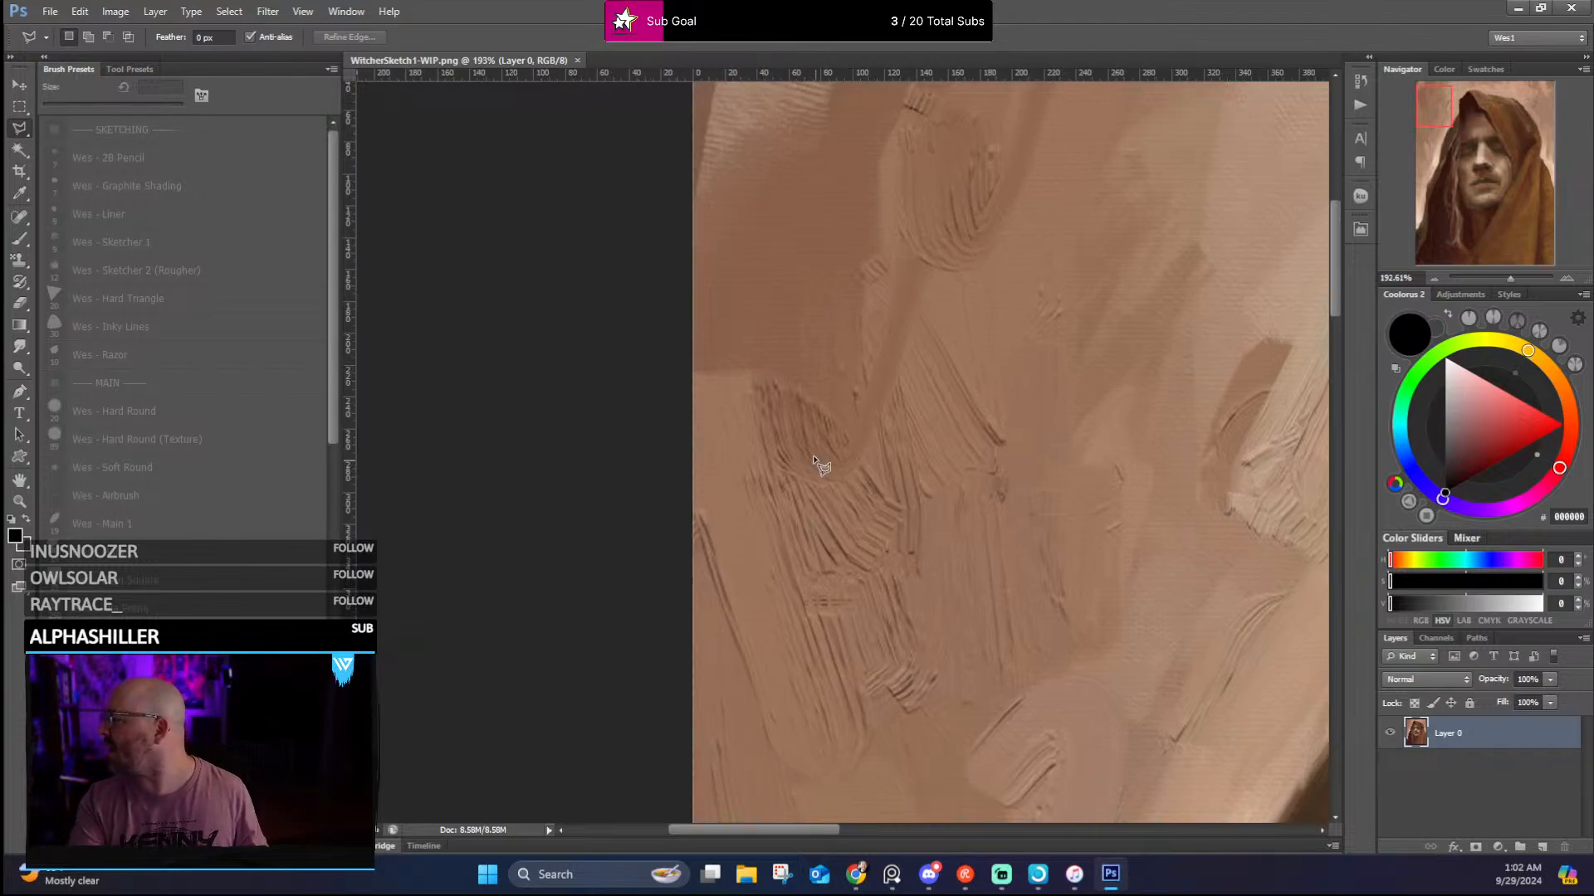
scroll(823, 558, down, 1)
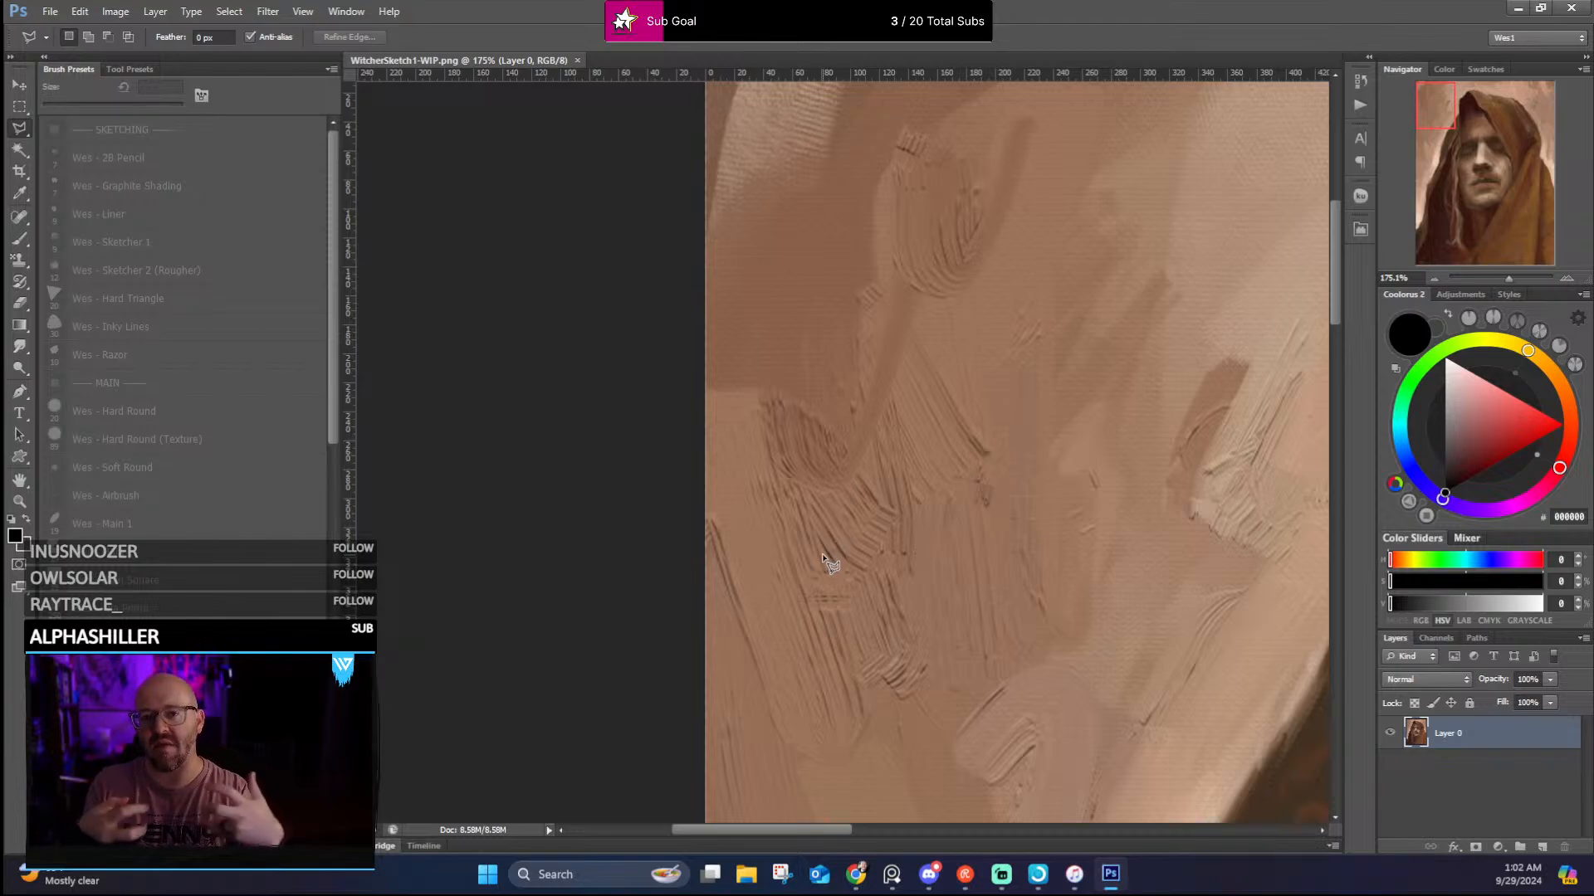
scroll(812, 504, down, 10)
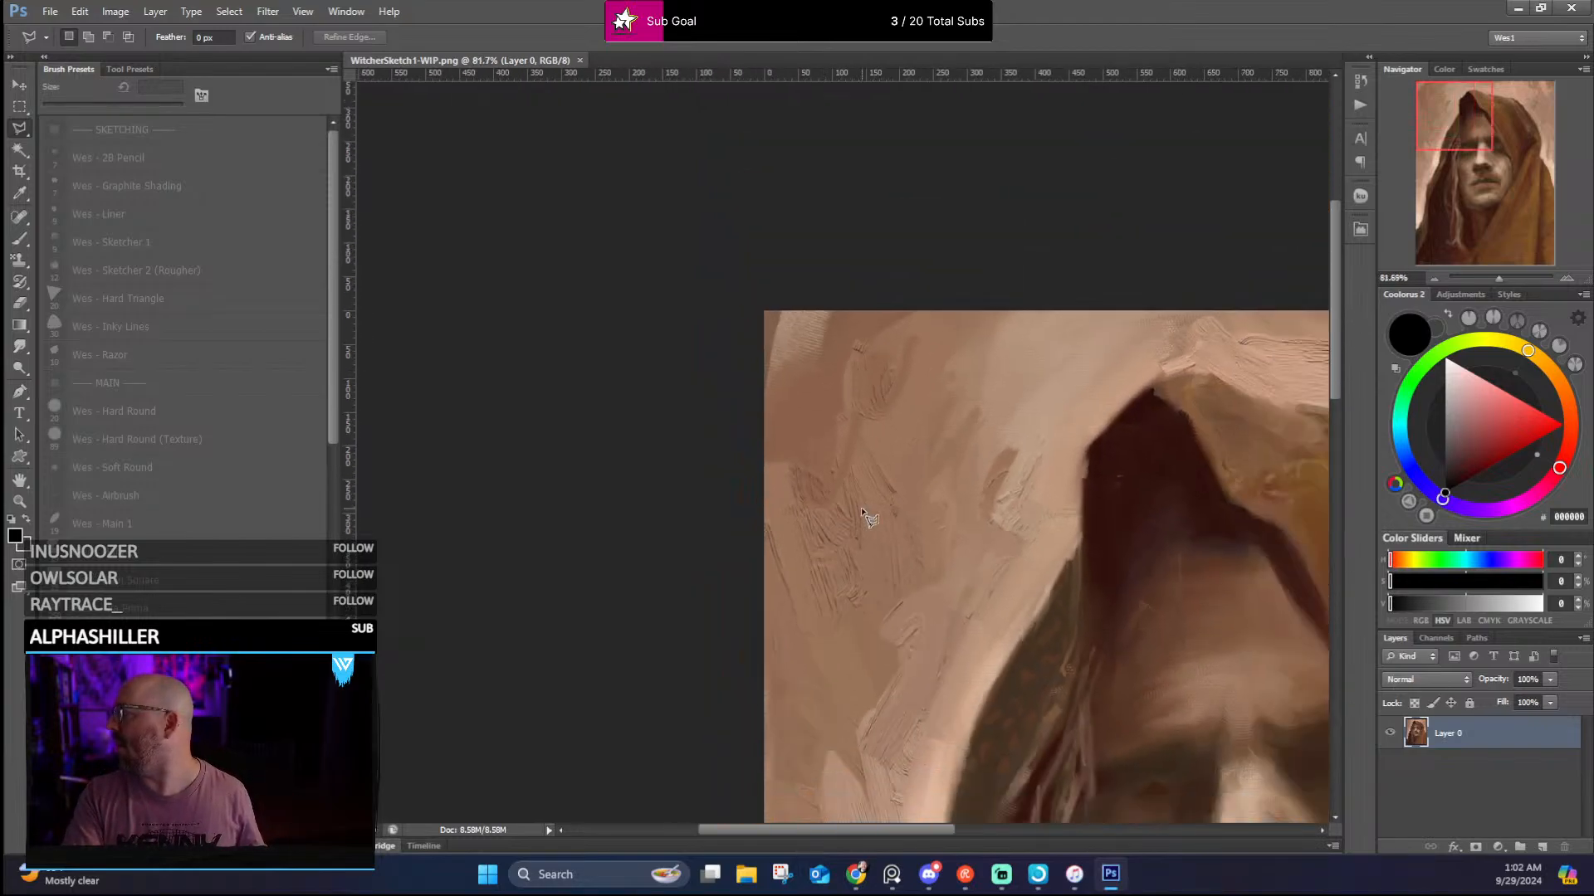
Inspect the hood, forehead, nose and mouth for areas that still need refinement
drag(992, 516, 679, 388)
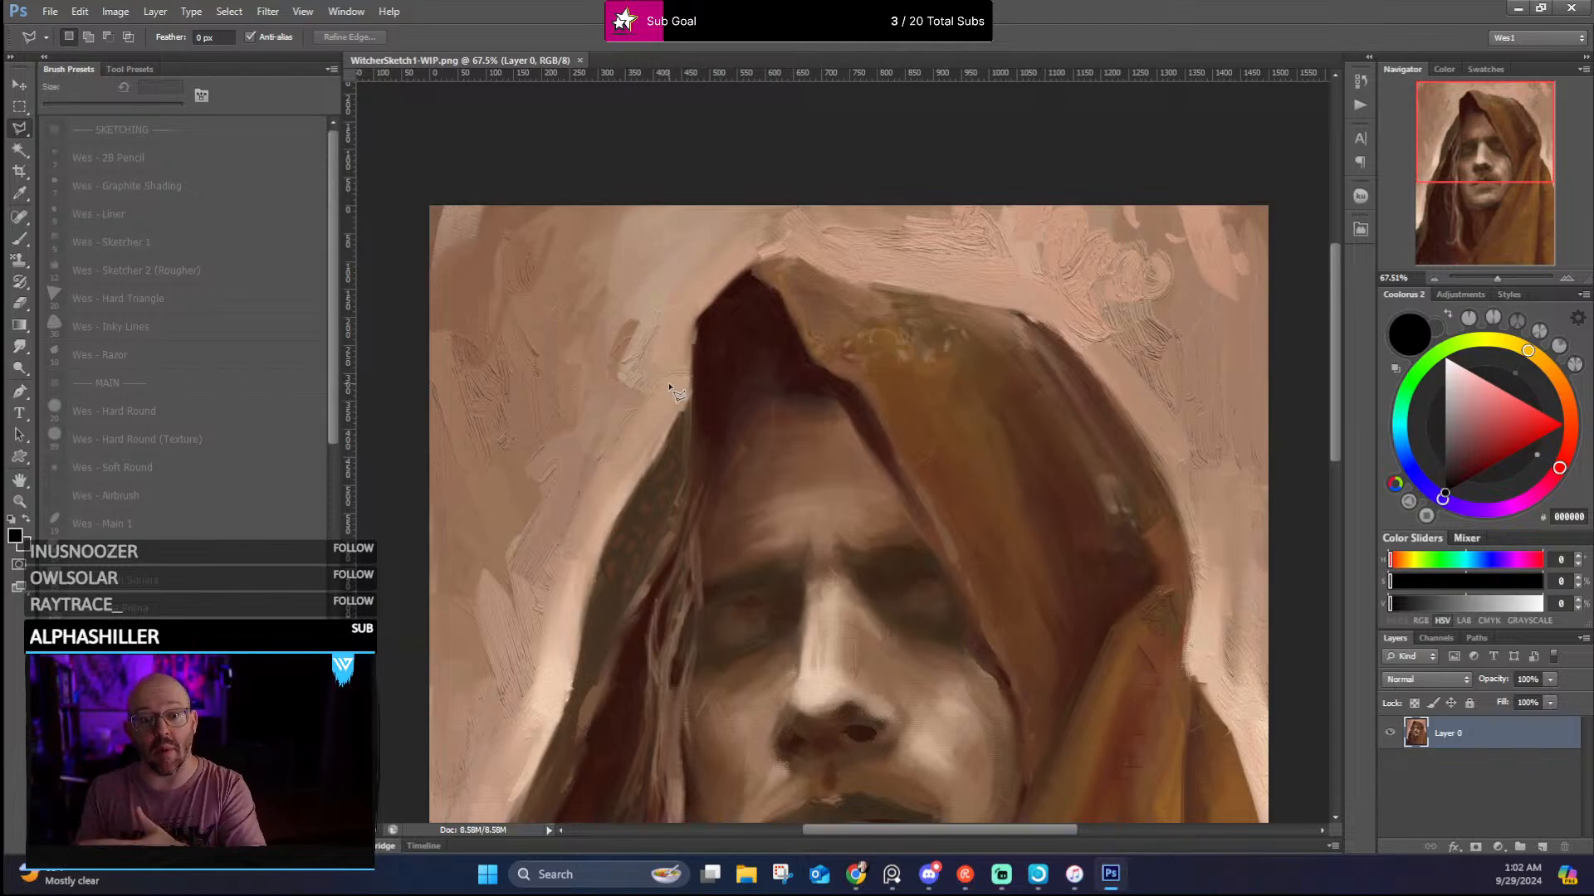
scroll(814, 465, up, 4)
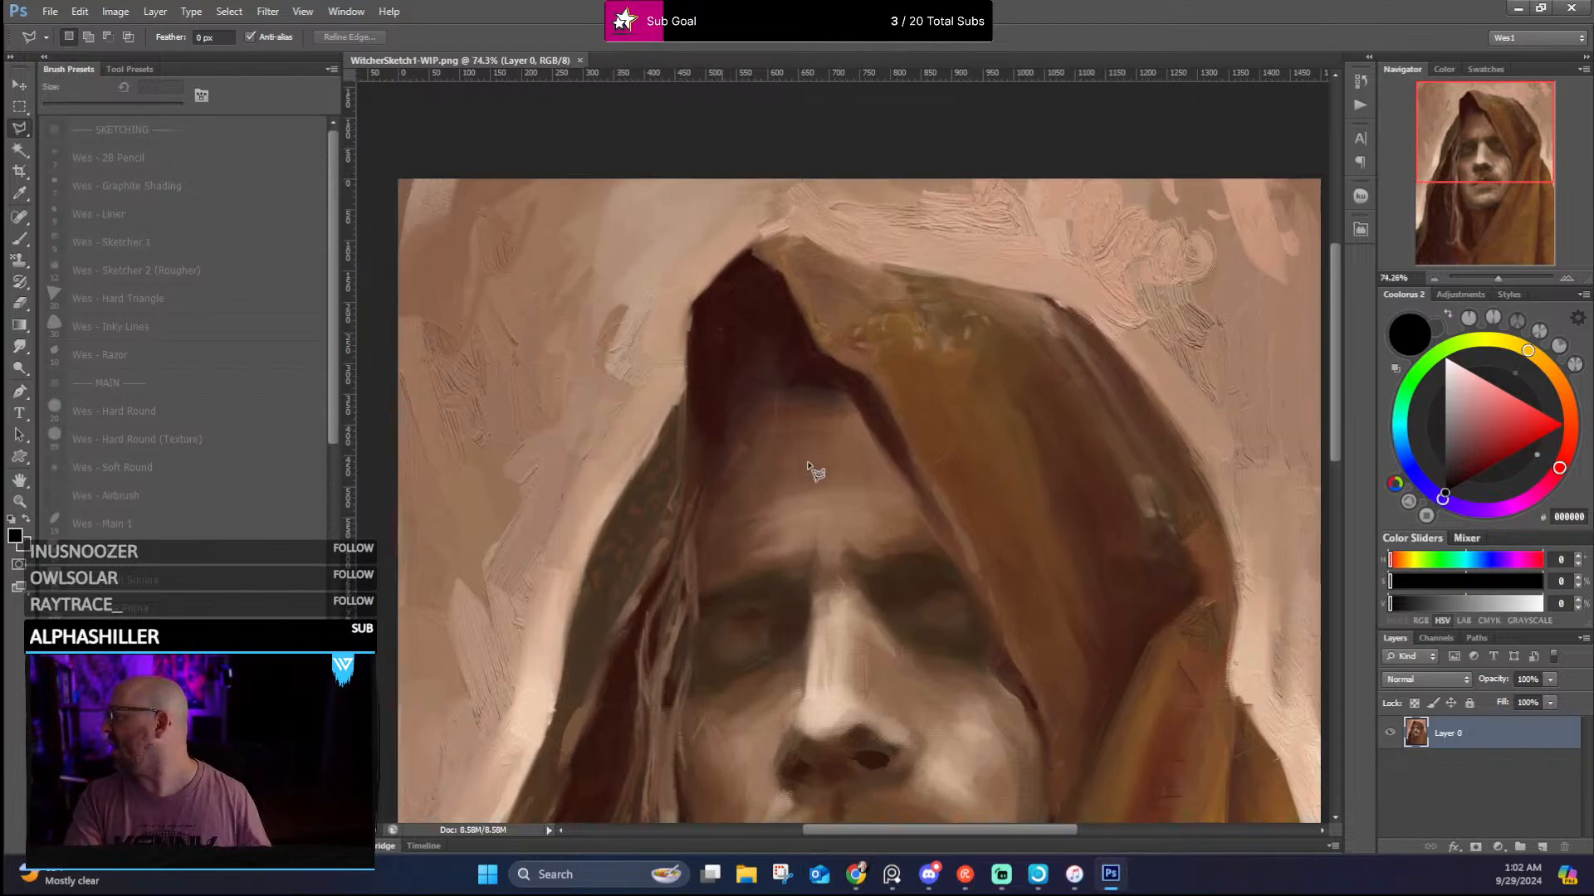
scroll(722, 490, down, 2)
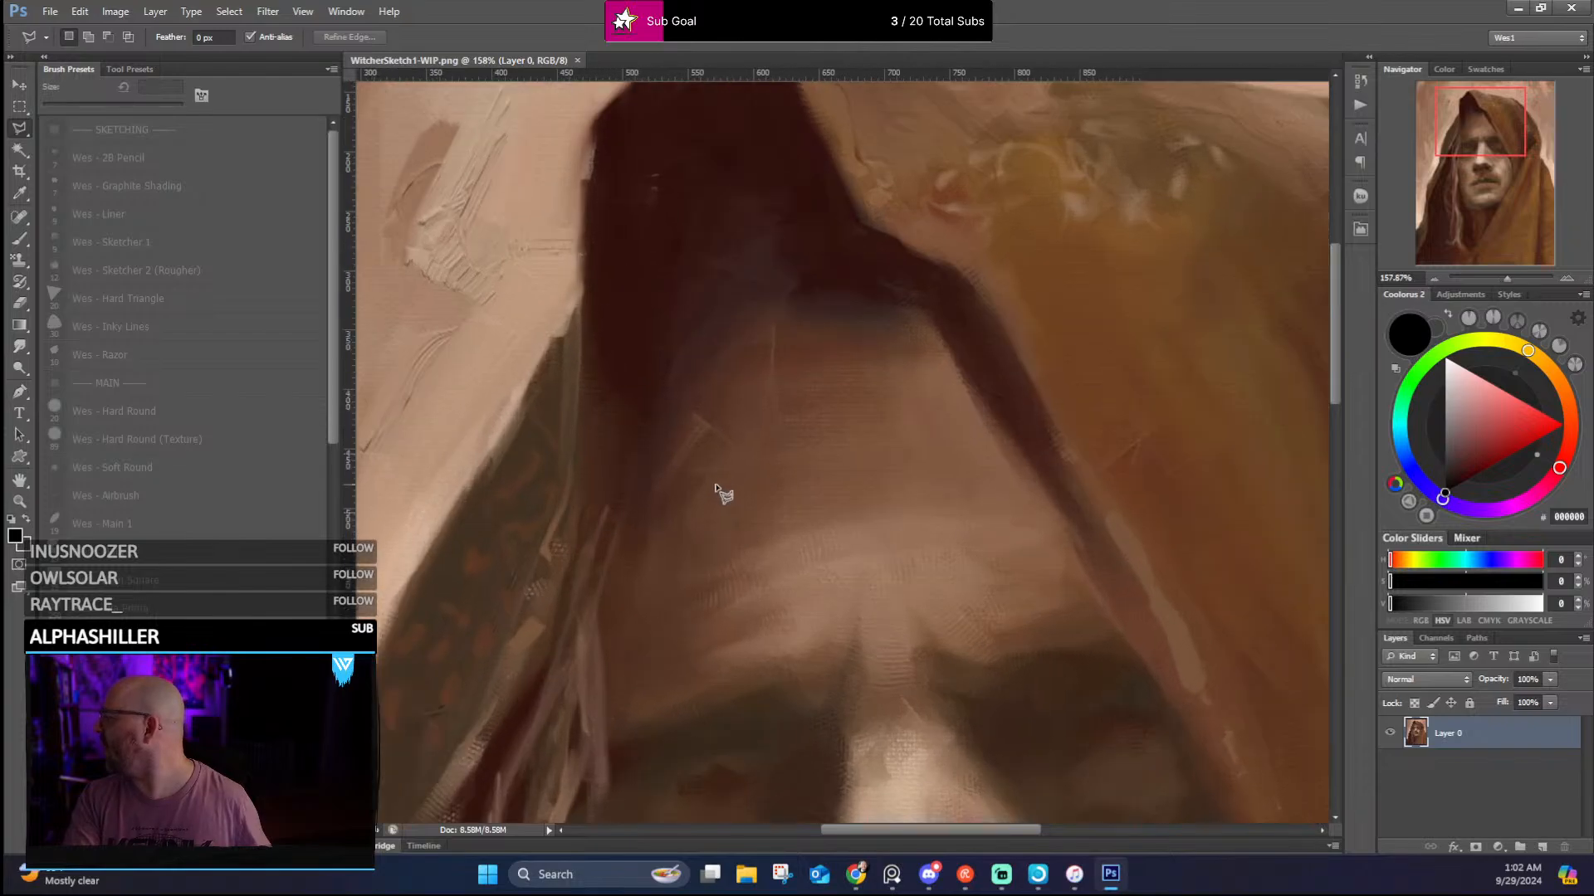
drag(722, 509, 677, 379)
scroll(677, 380, down, 3)
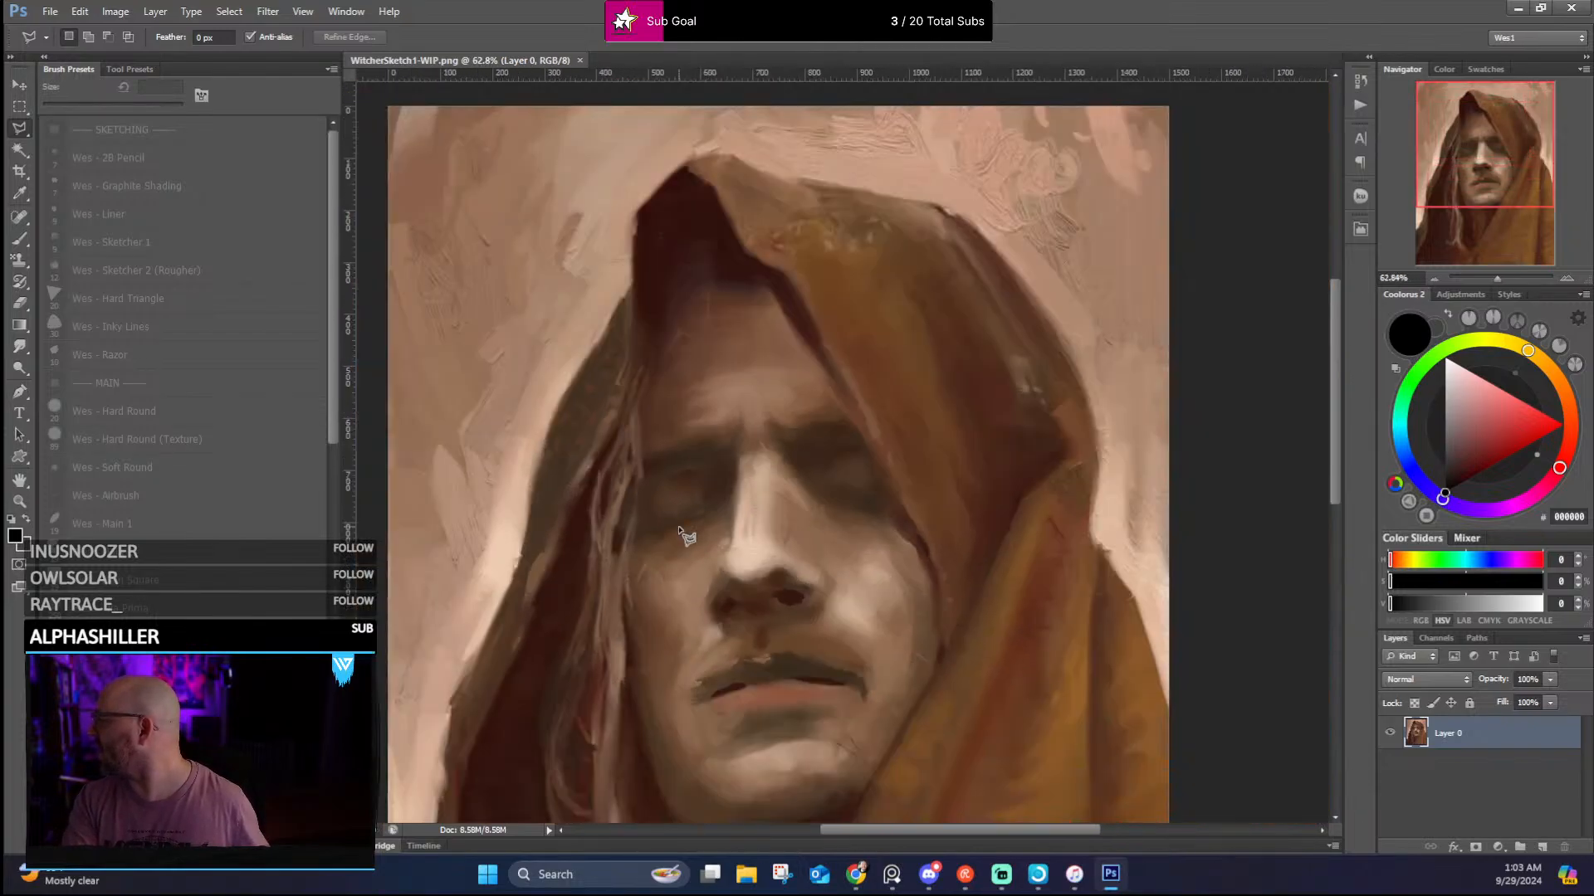
scroll(687, 462, up, 3)
scroll(731, 616, down, 3)
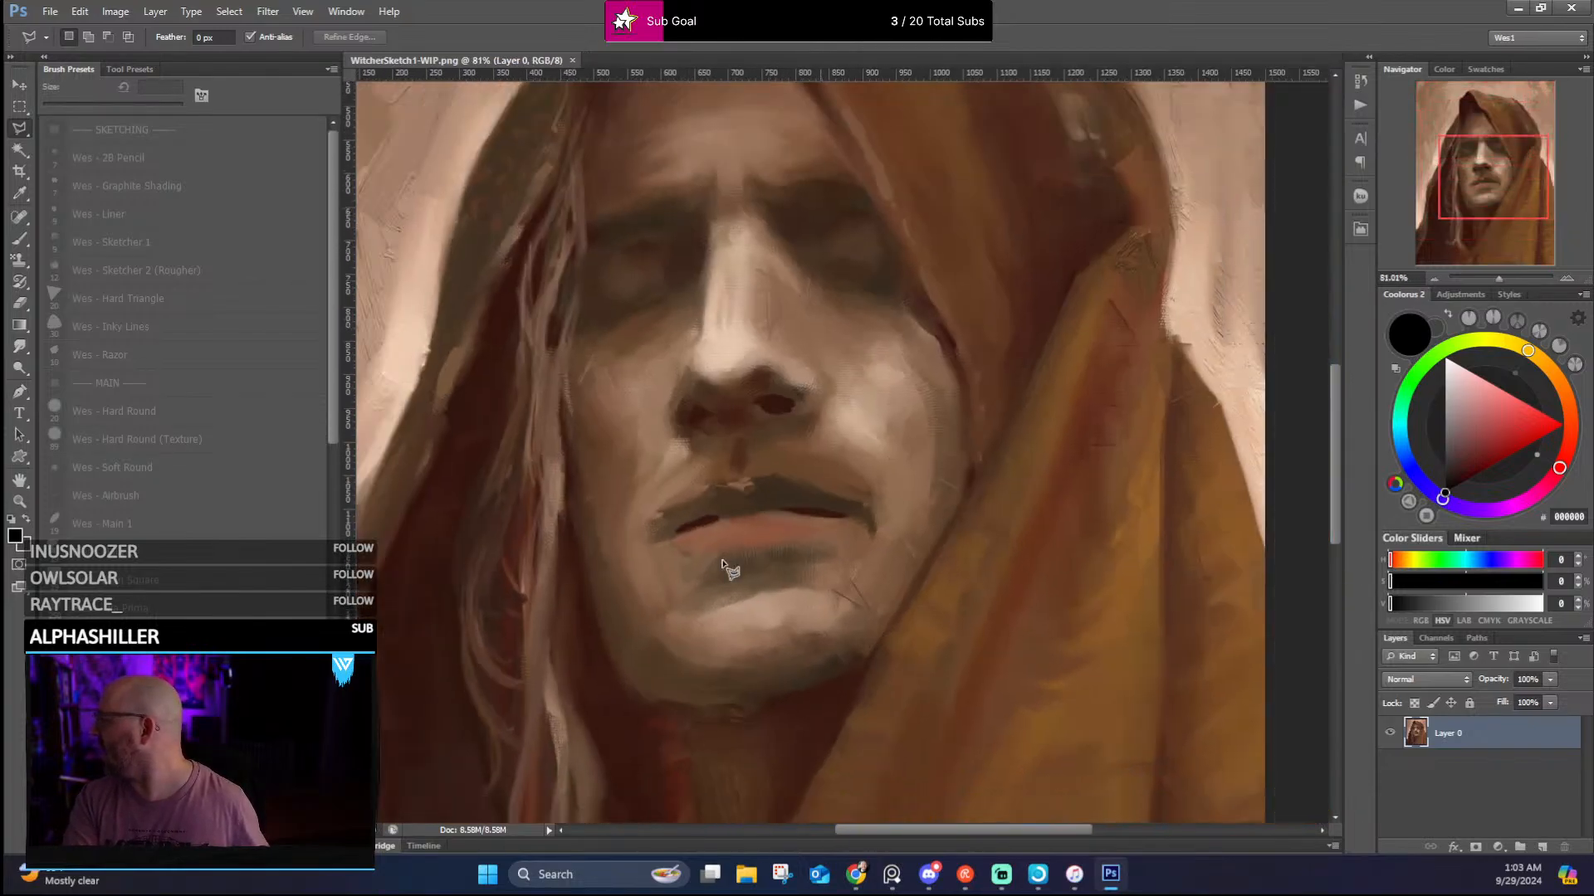
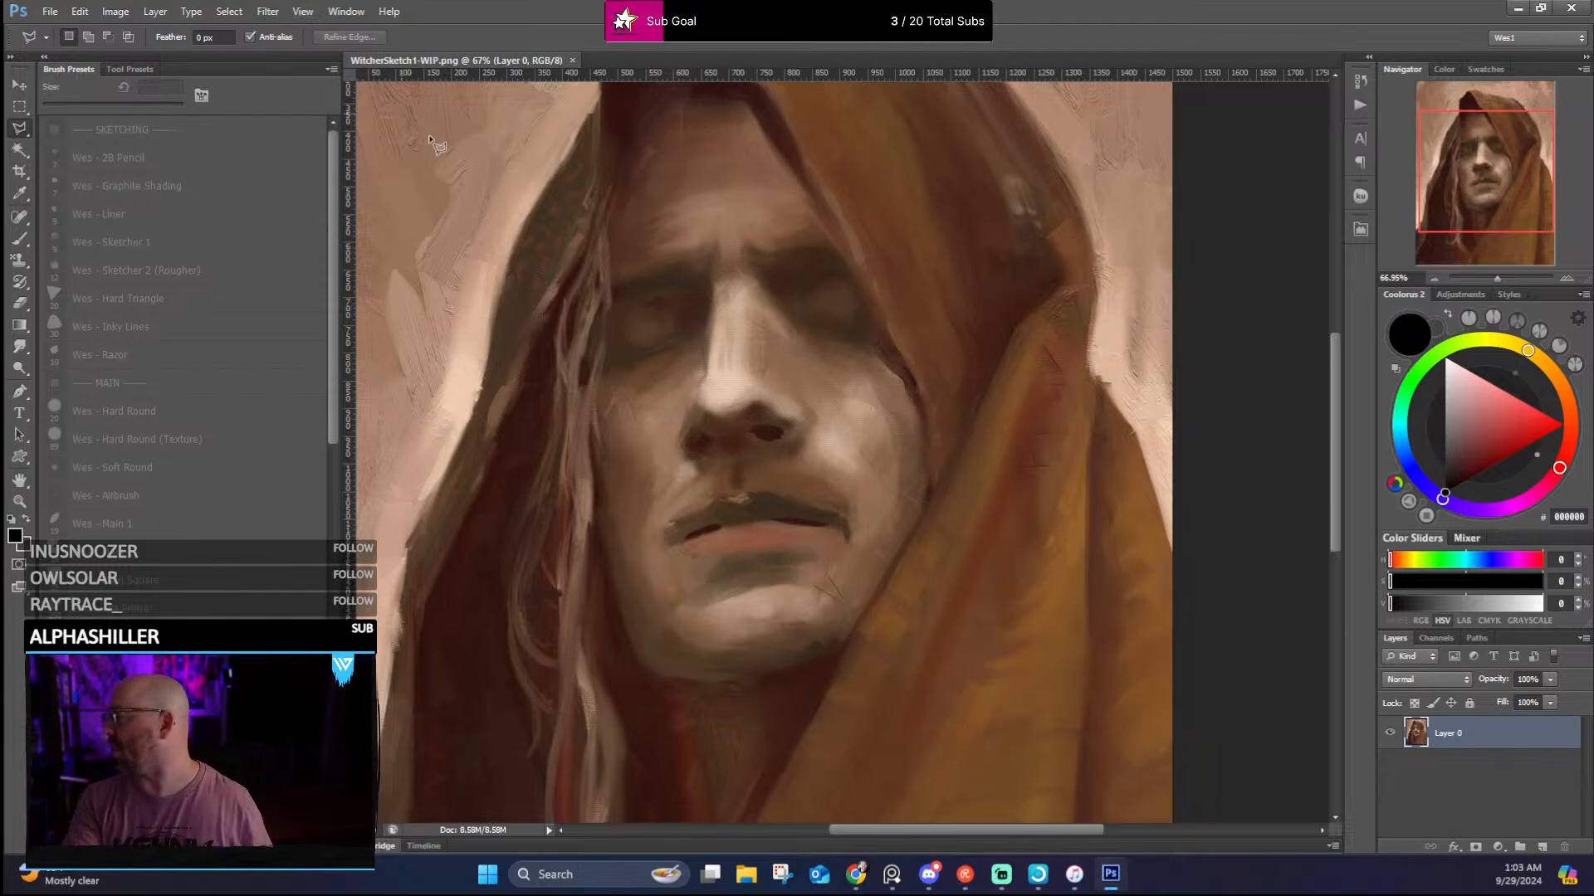
drag(767, 341, 814, 440)
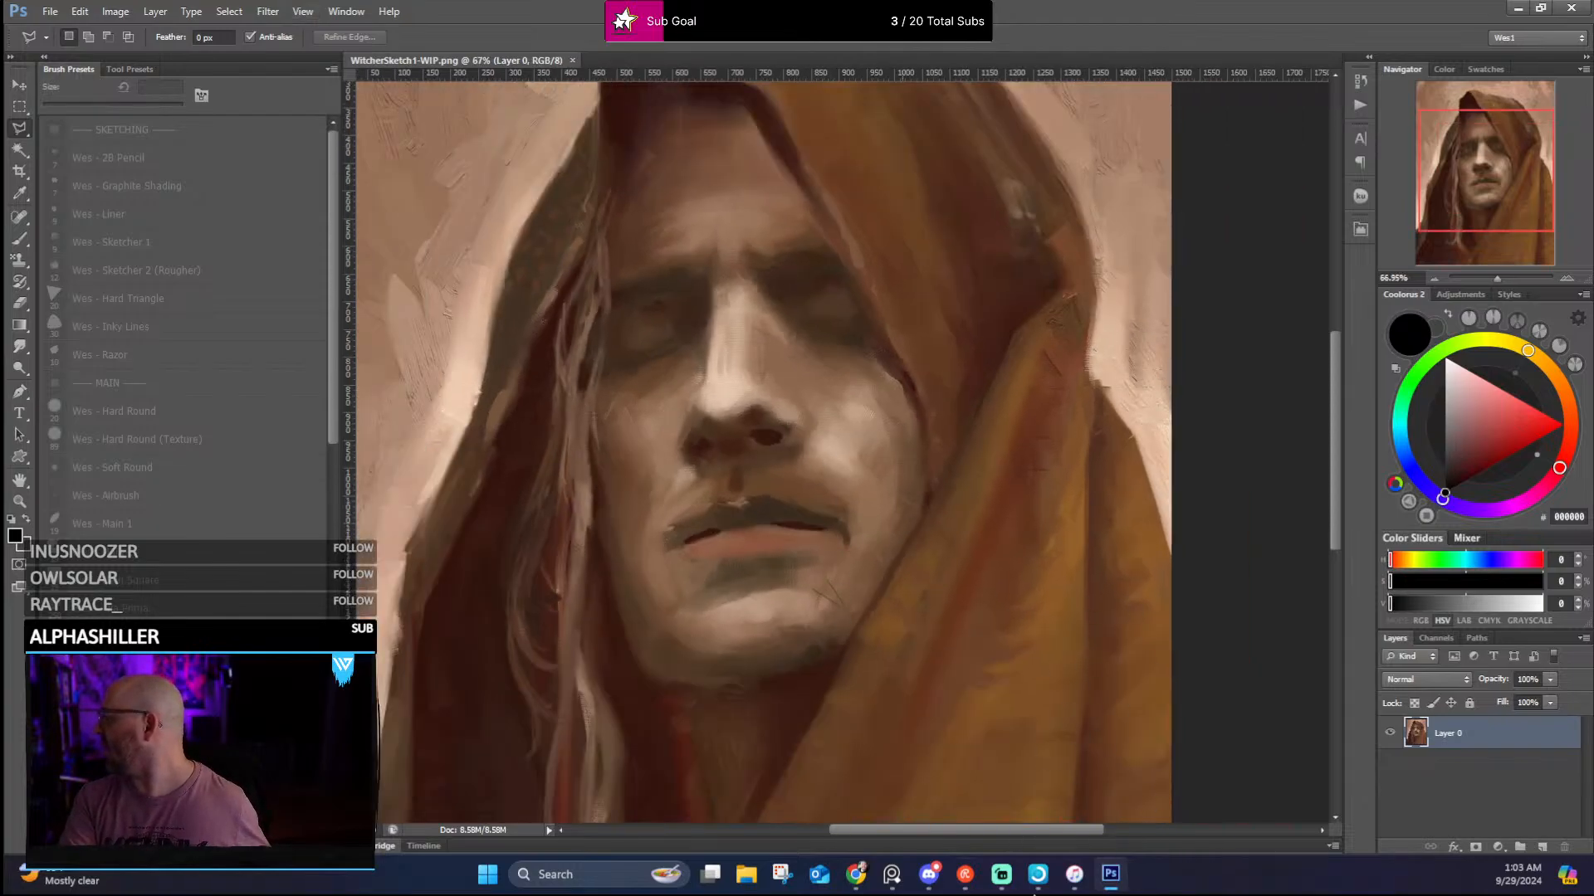
Switch to the Brush tool and check the portrait's face and cloak
key(b)
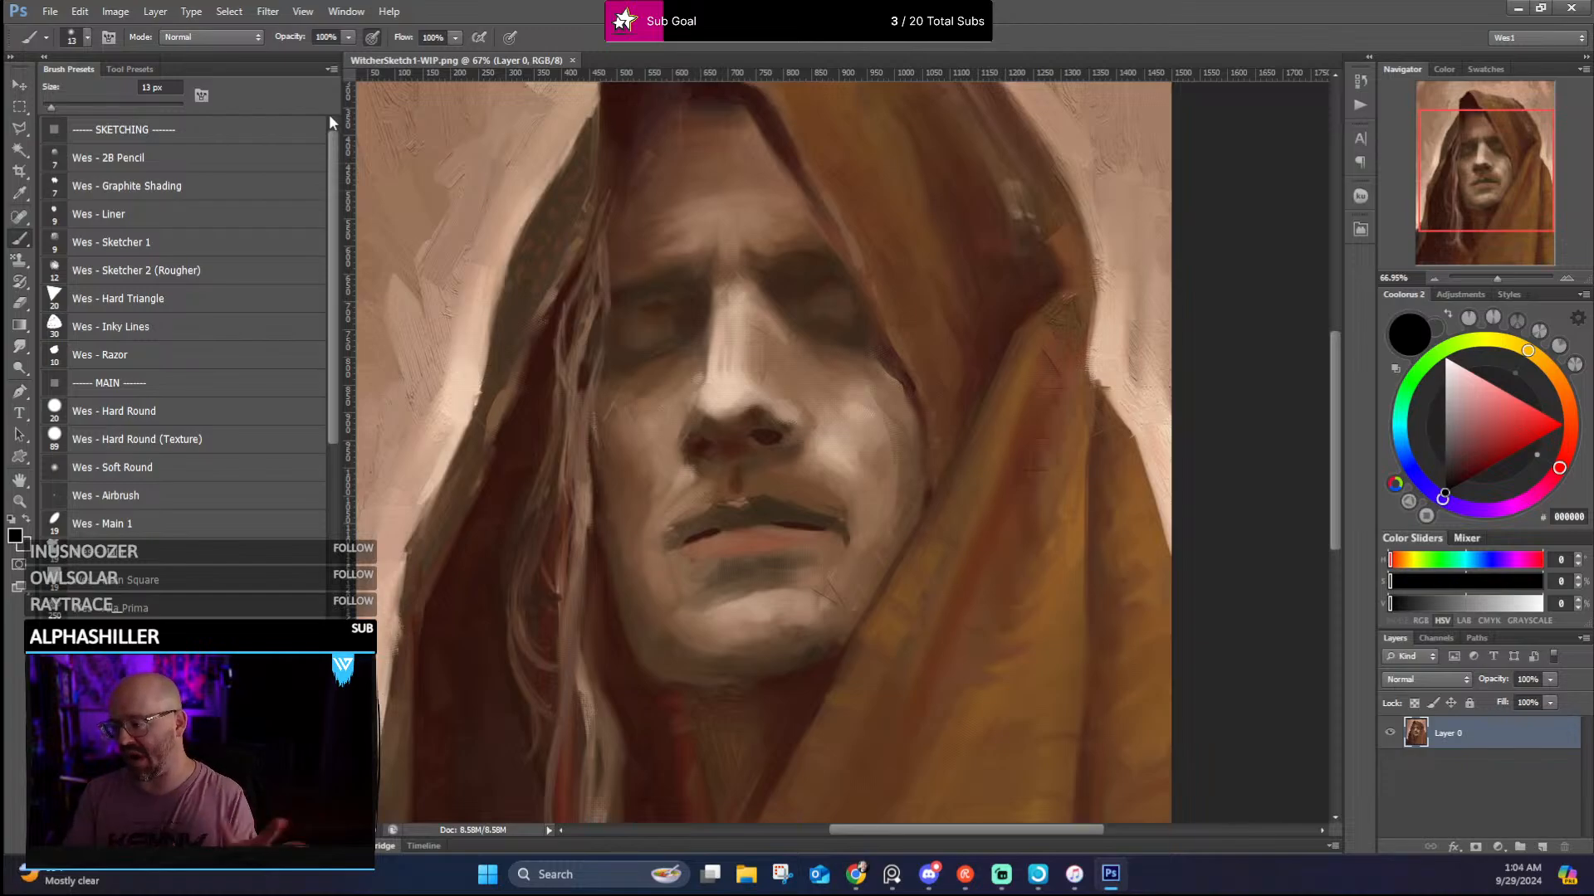
scroll(596, 233, up, 3)
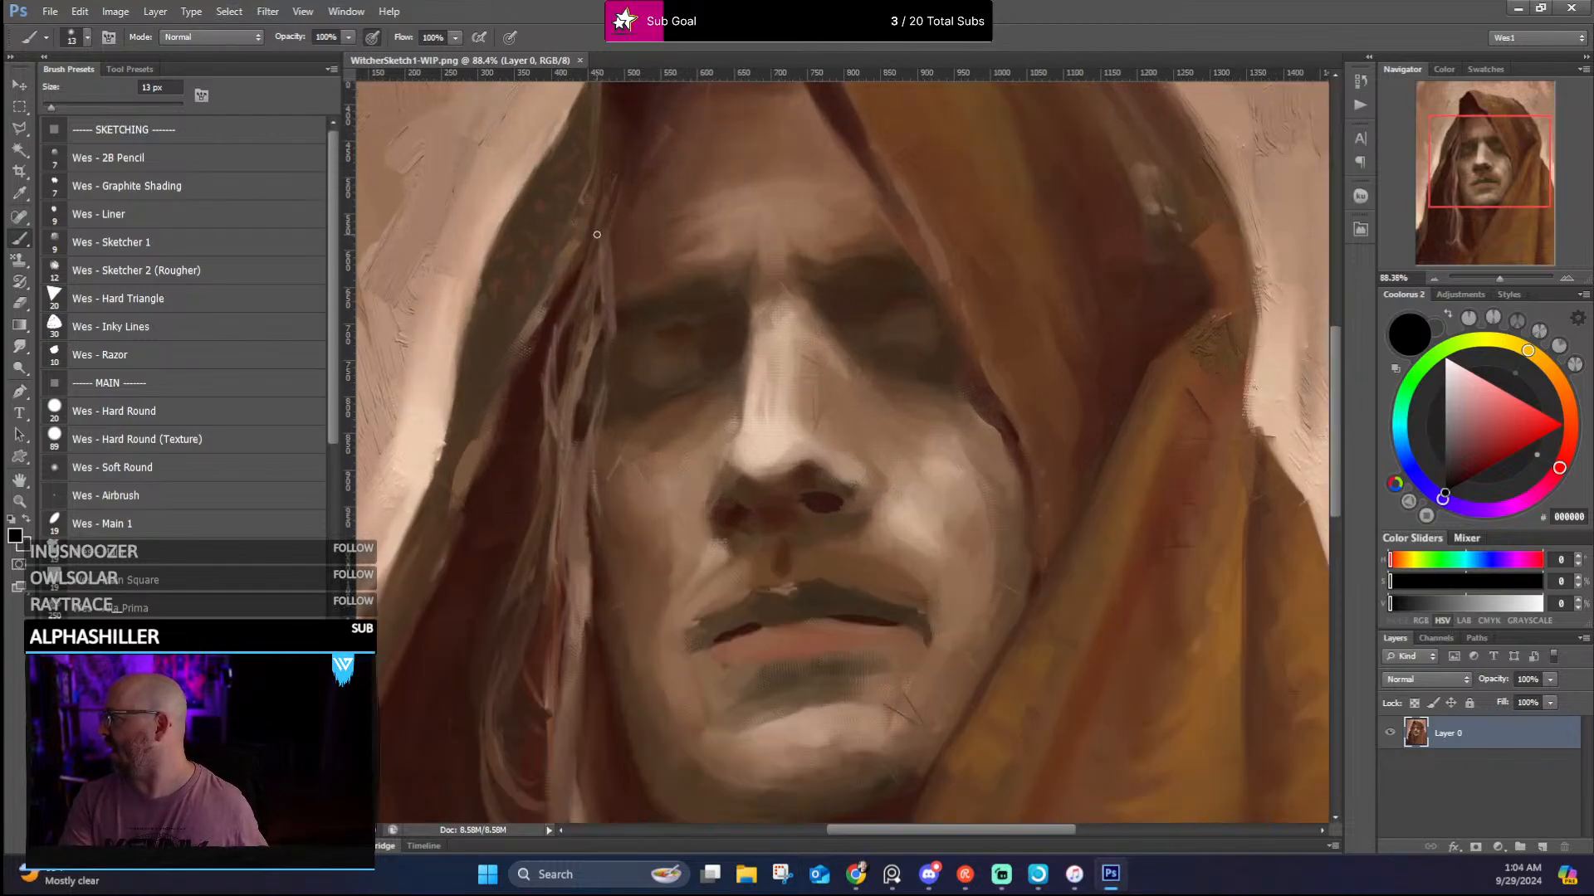
scroll(596, 234, down, 5)
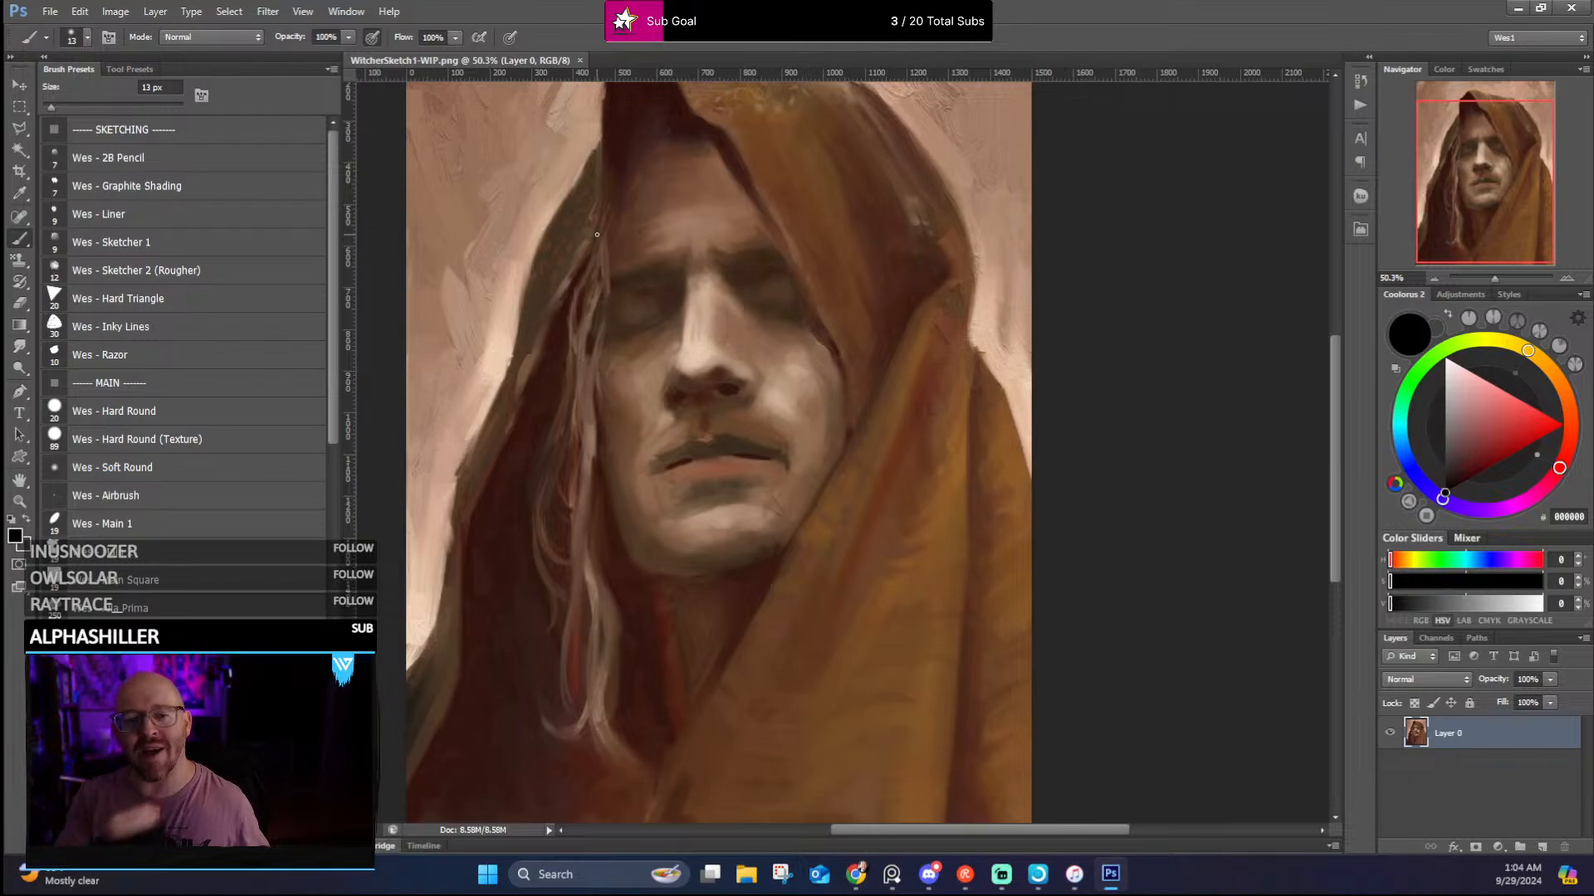
scroll(713, 487, up, 2)
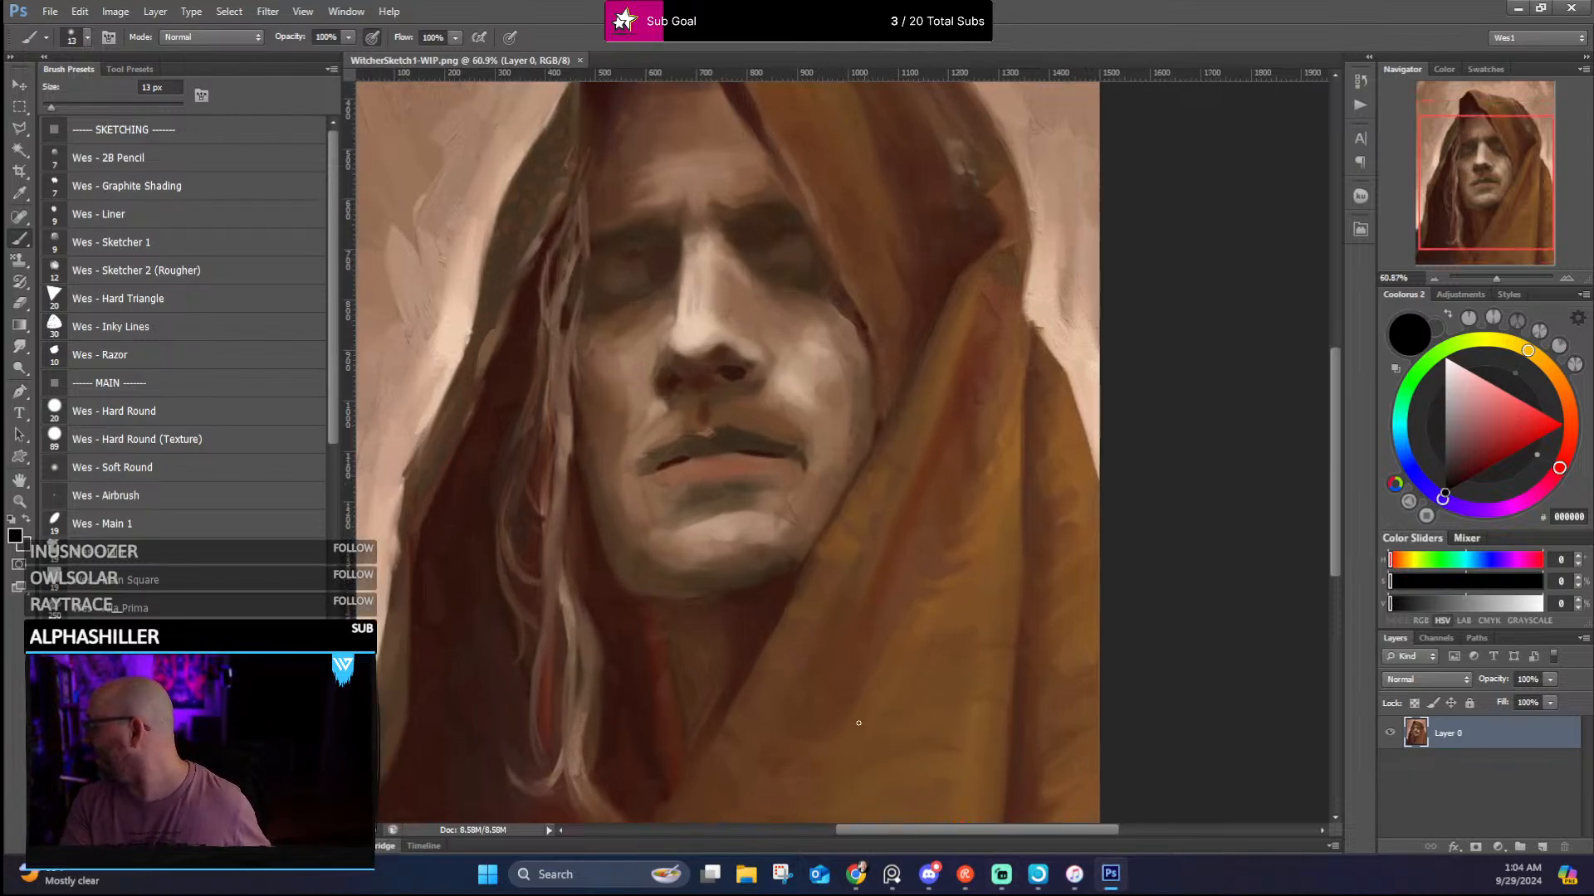
Bring the reference photo to the front and fit the whole painting beside it for comparison
mouse_move(887, 872)
click(958, 780)
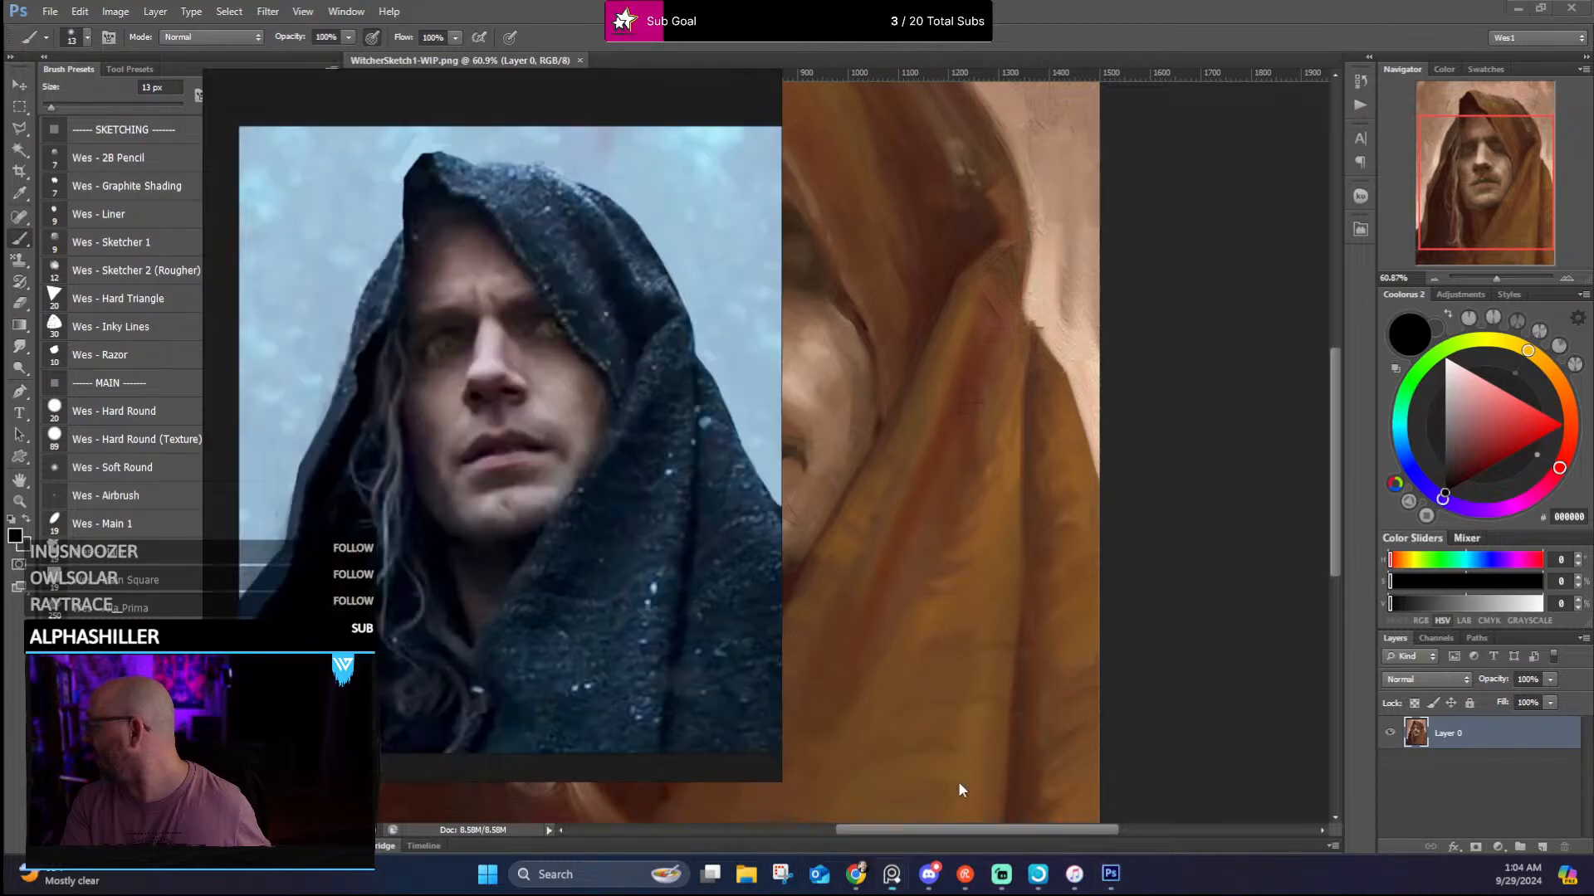
scroll(590, 375, up, 3)
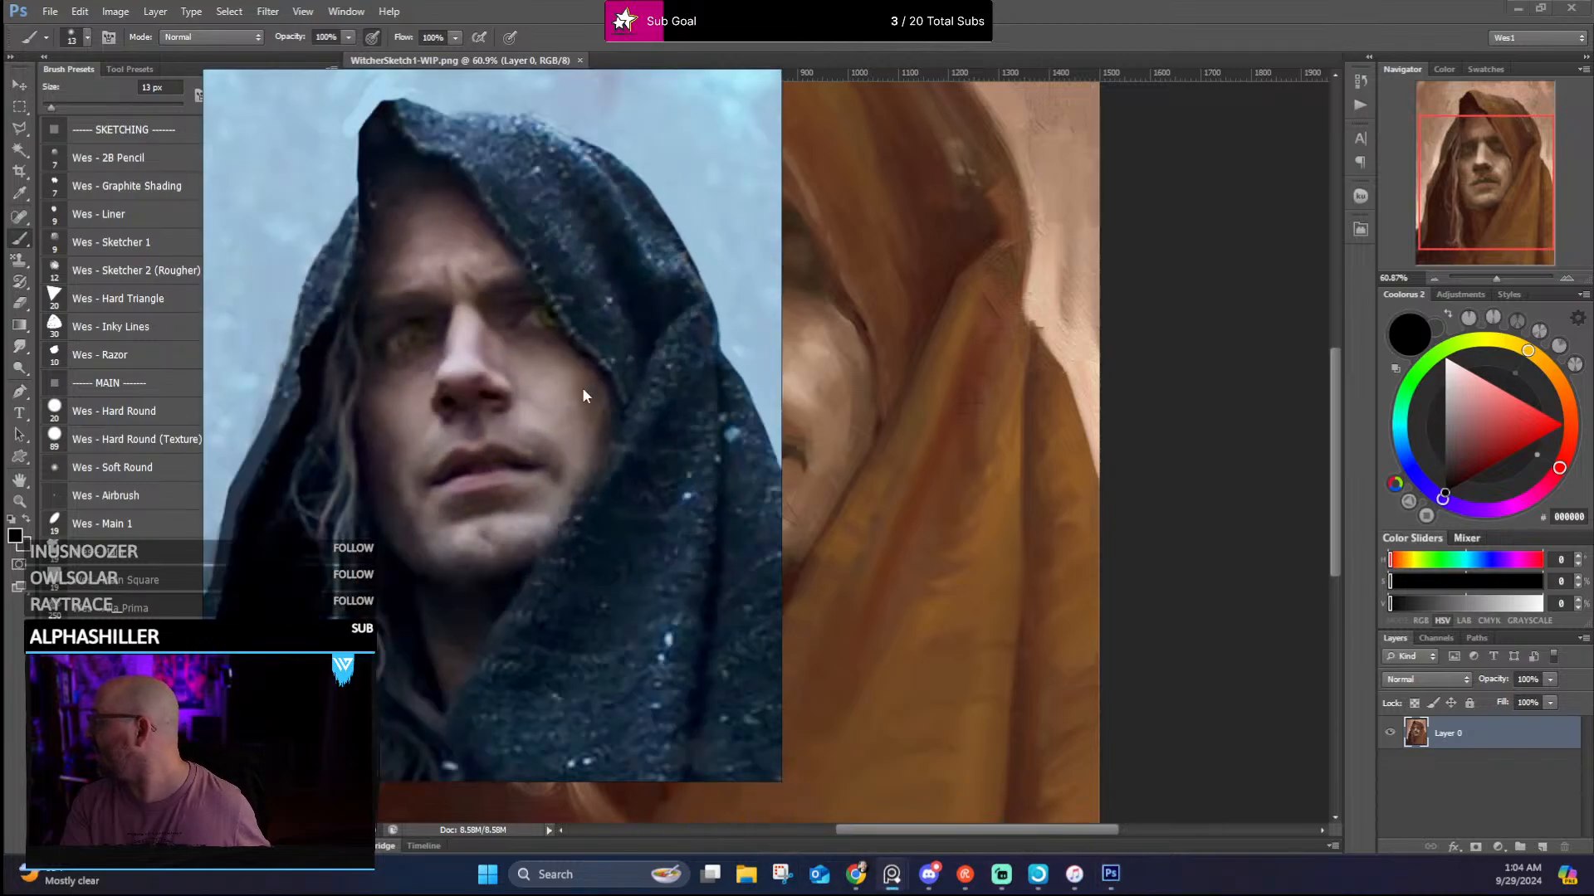
click(927, 399)
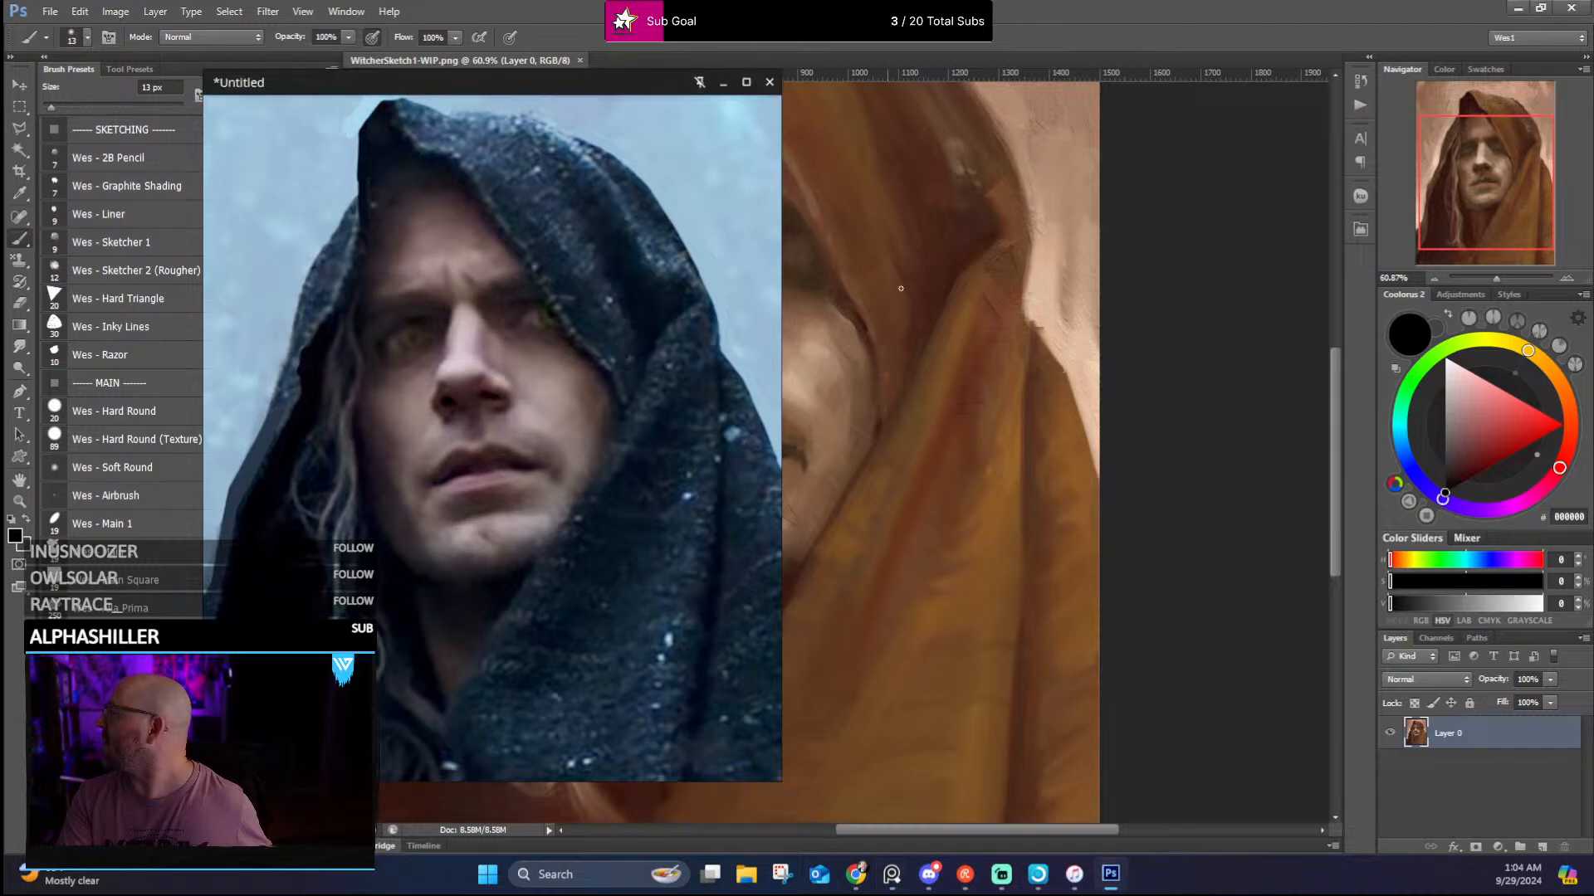
drag(926, 399, 1234, 456)
scroll(1207, 450, down, 4)
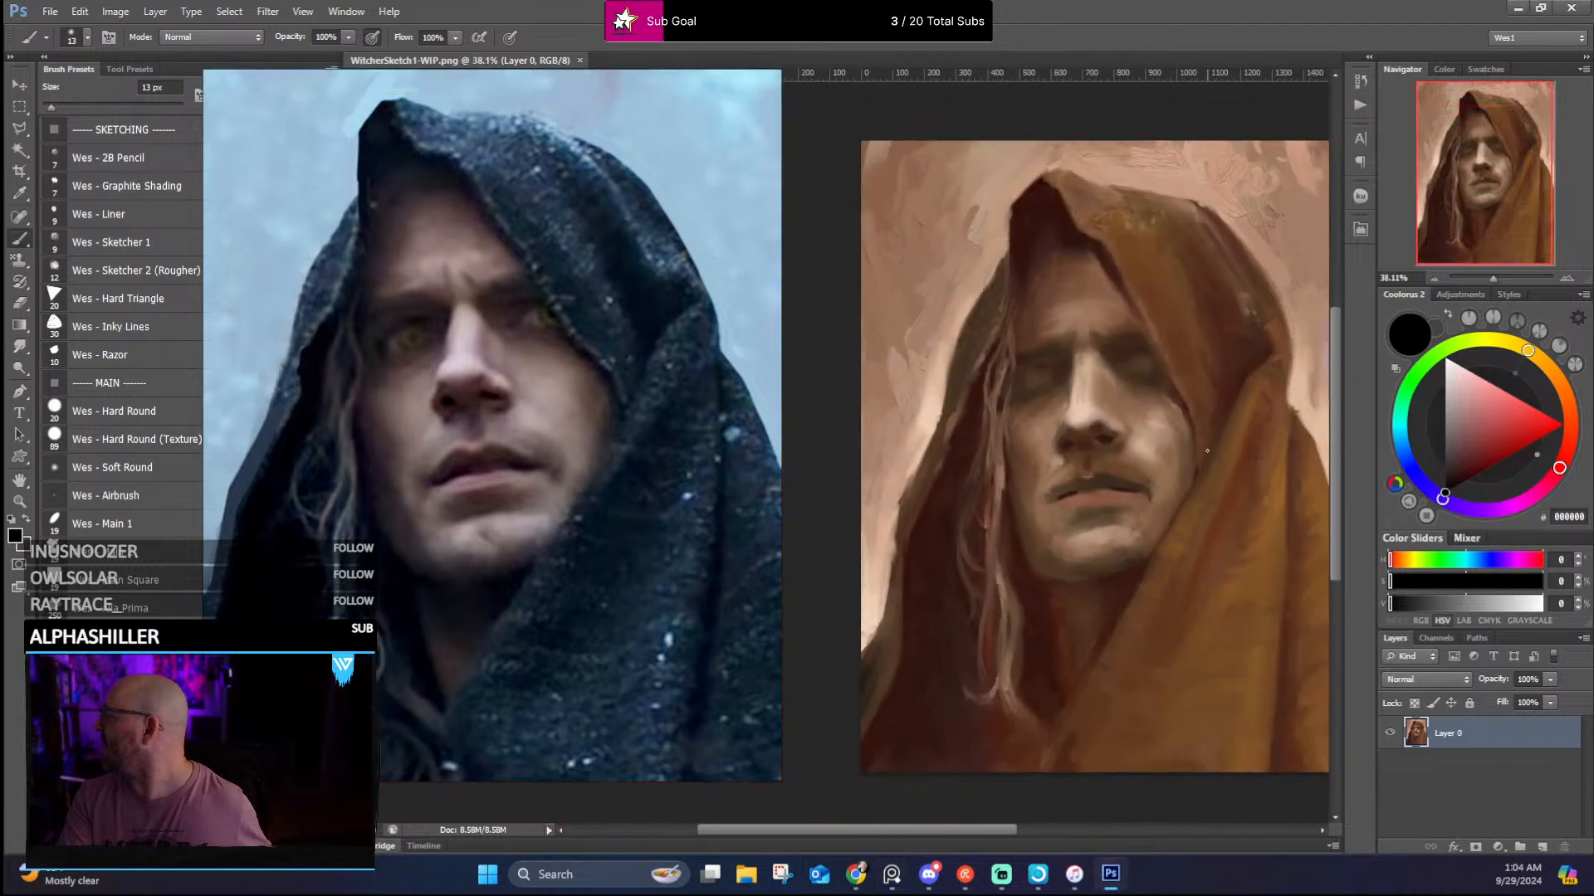
scroll(457, 302, down, 2)
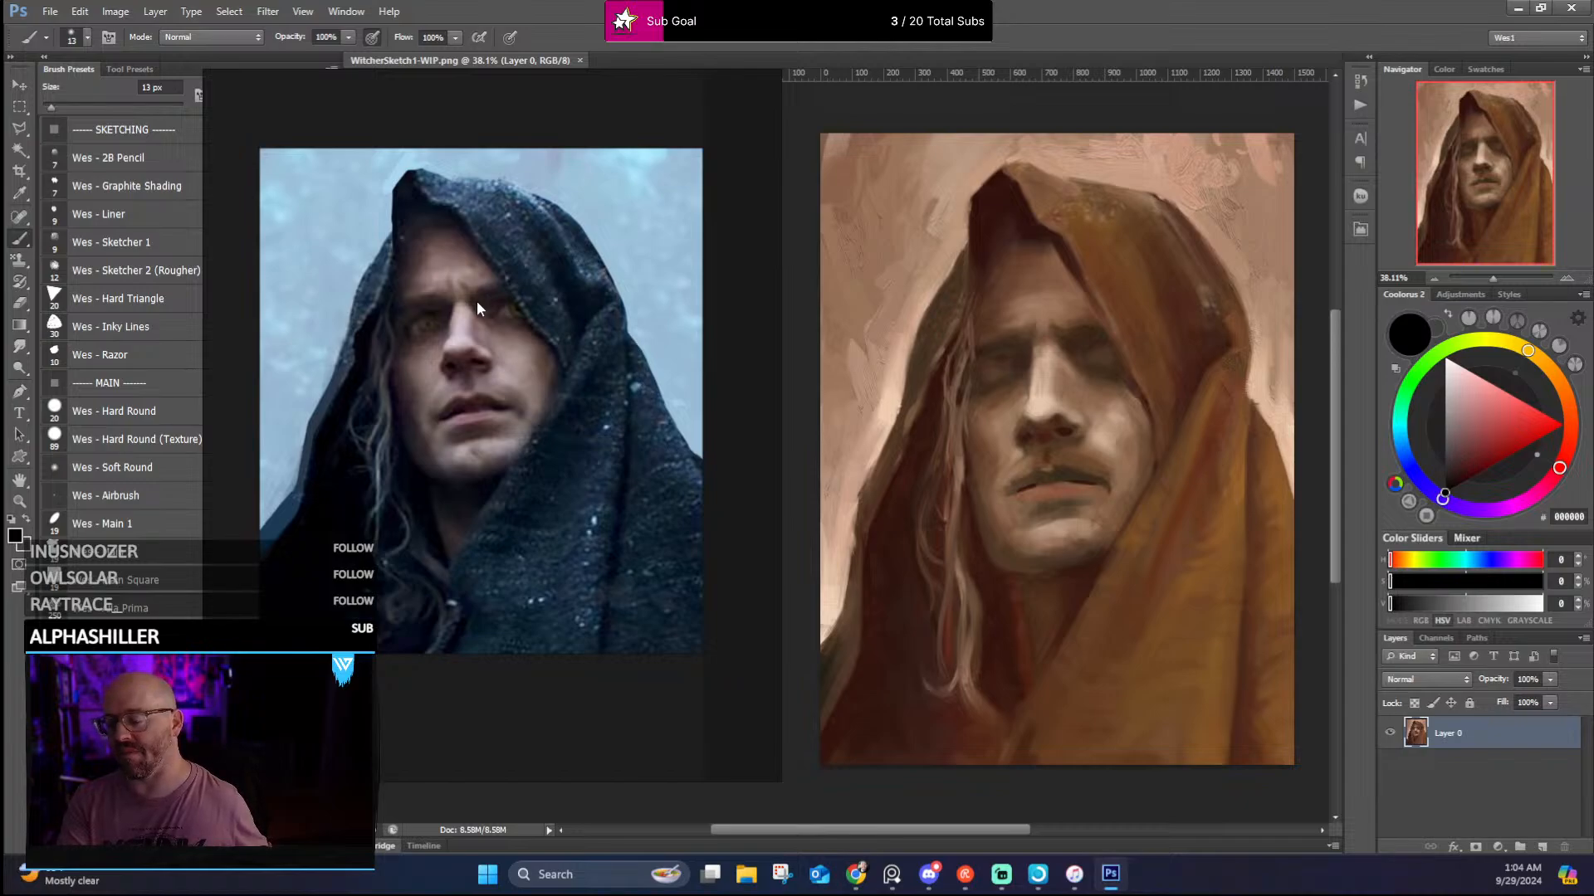
Compare the reference photo with the blue-green painted study of the hooded man, checking the study's face up close
scroll(477, 300, up, 3)
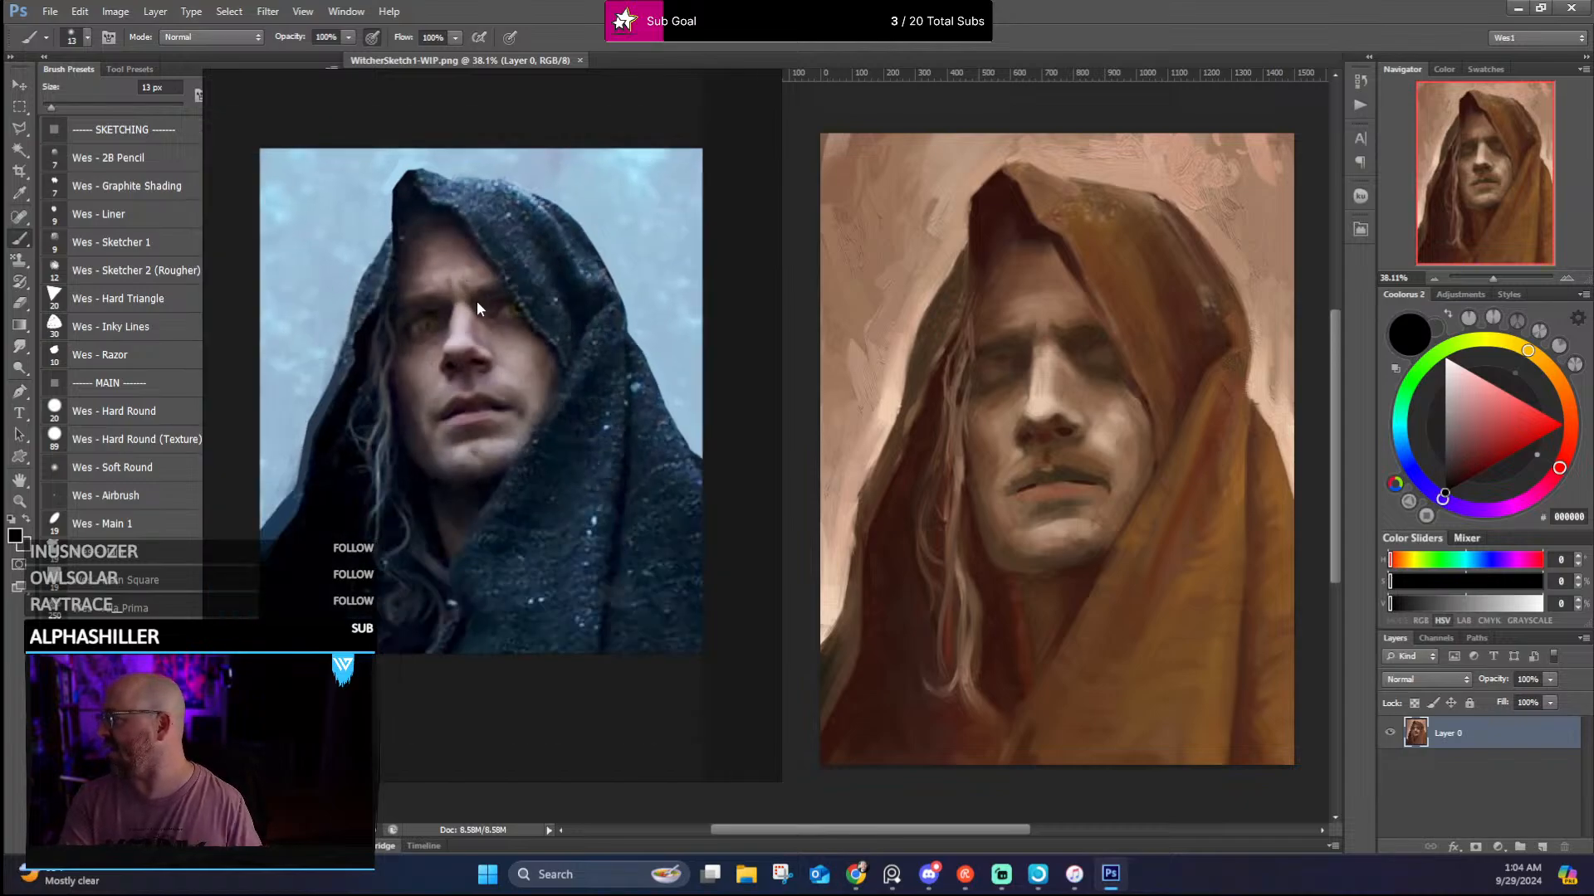
scroll(490, 327, down, 2)
scroll(491, 327, up, 1)
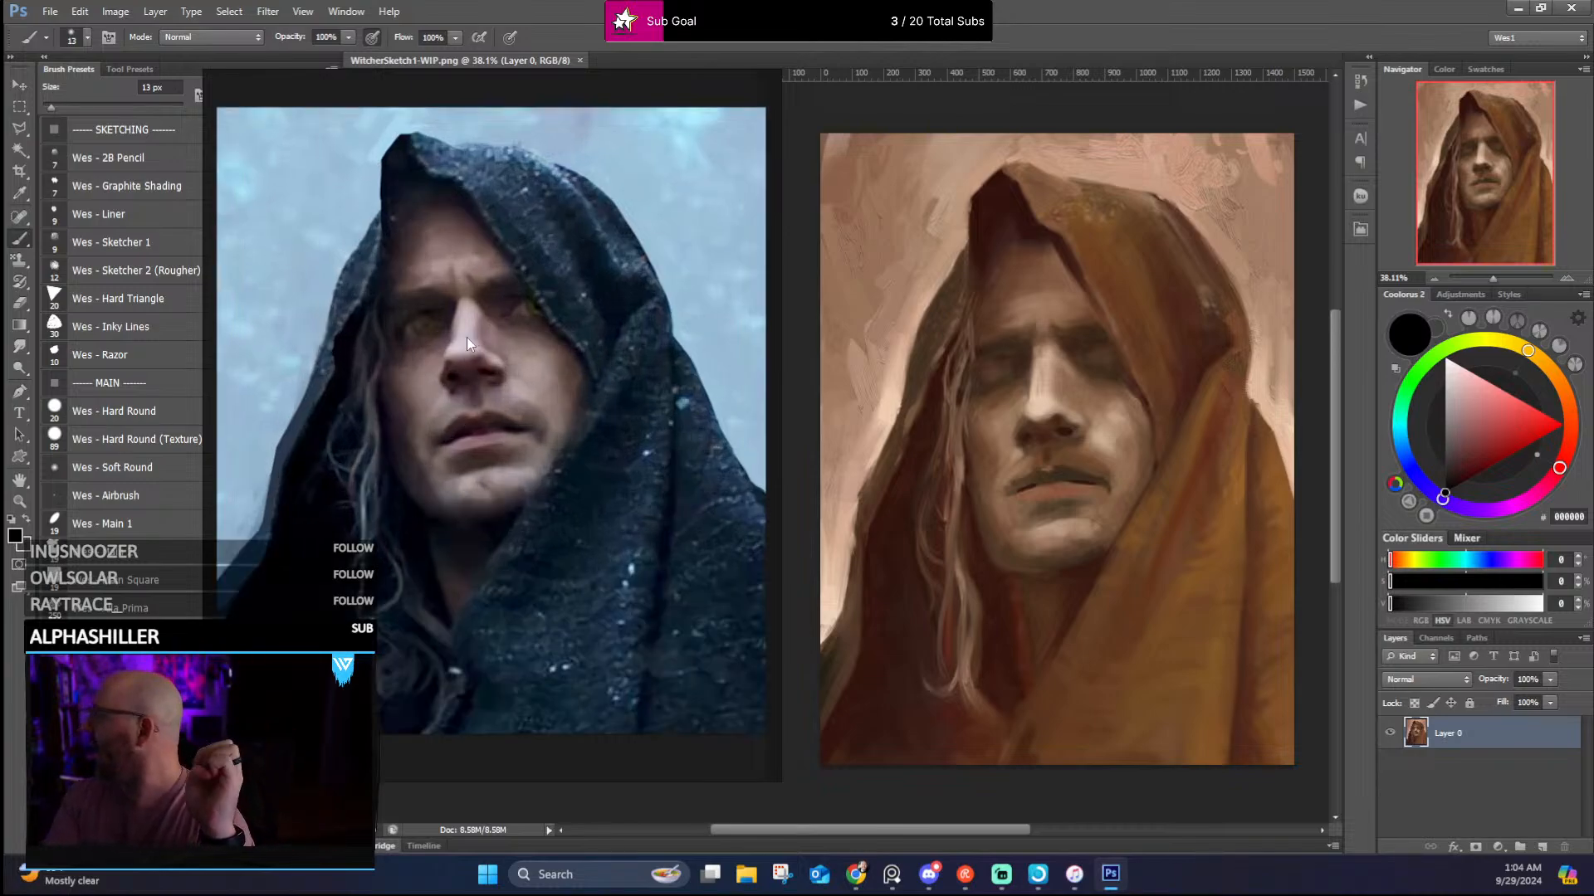
scroll(466, 337, up, 1)
scroll(466, 337, down, 1)
scroll(467, 337, down, 4)
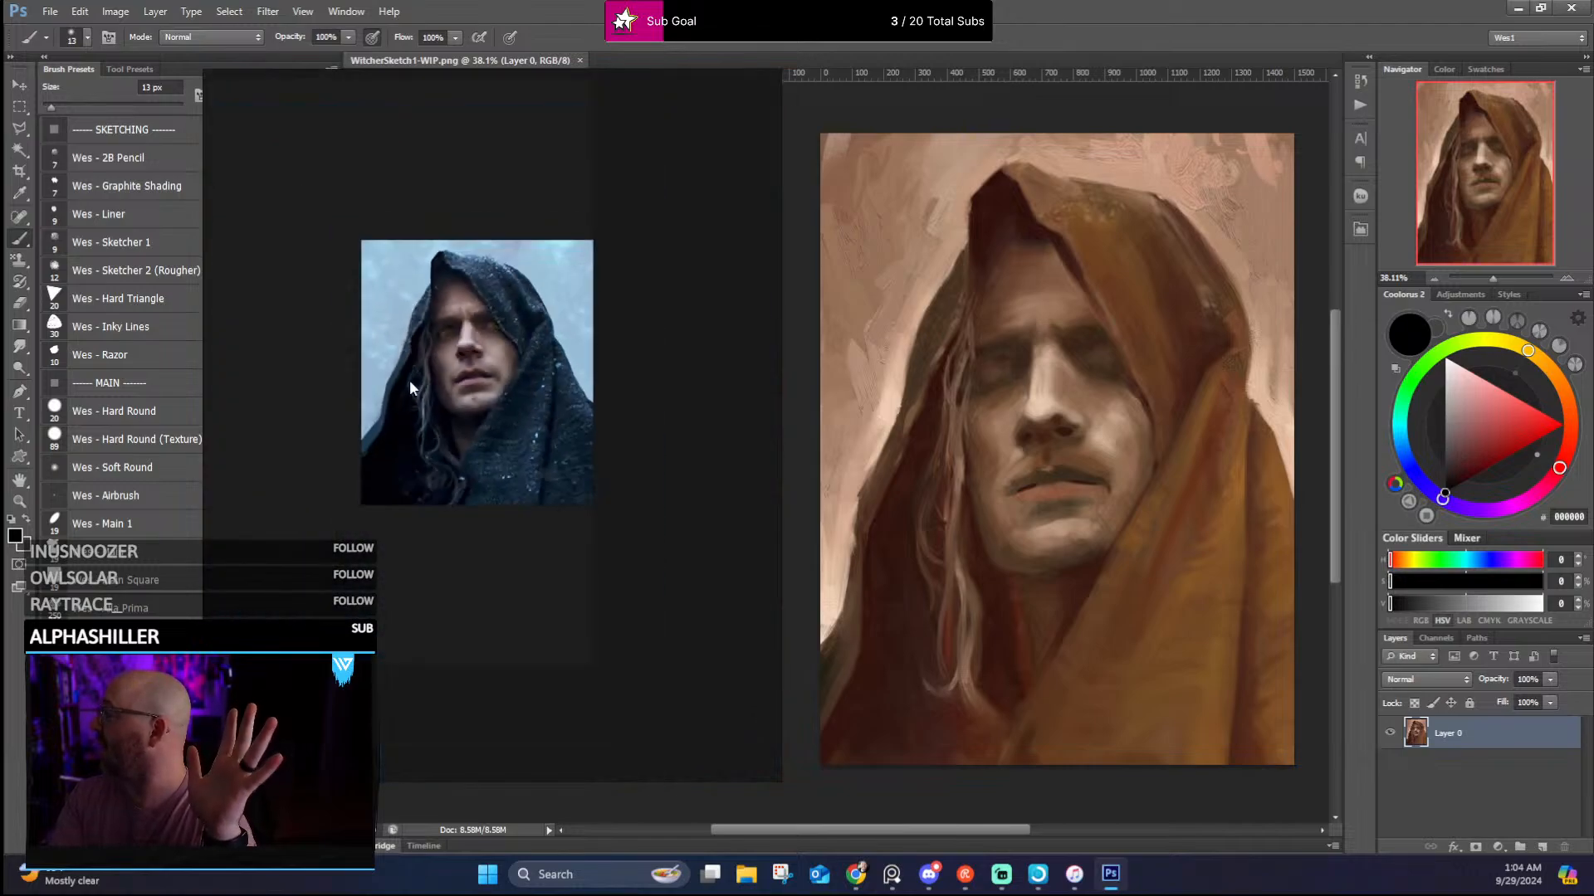
drag(410, 380, 854, 465)
drag(482, 410, 756, 405)
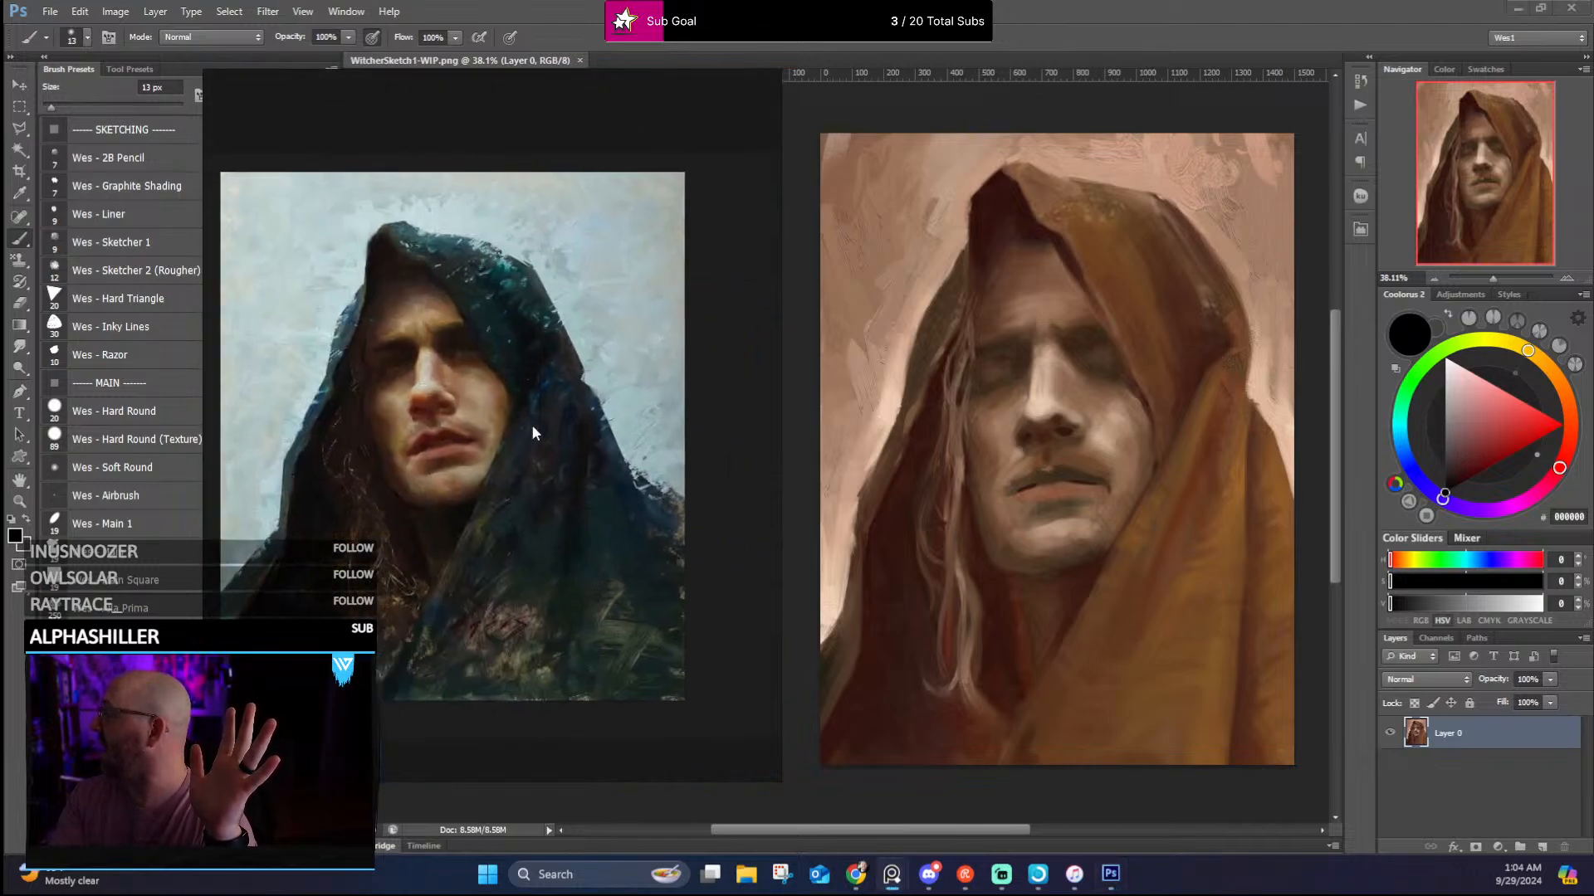
scroll(530, 428, up, 4)
drag(523, 425, 639, 442)
scroll(545, 320, up, 2)
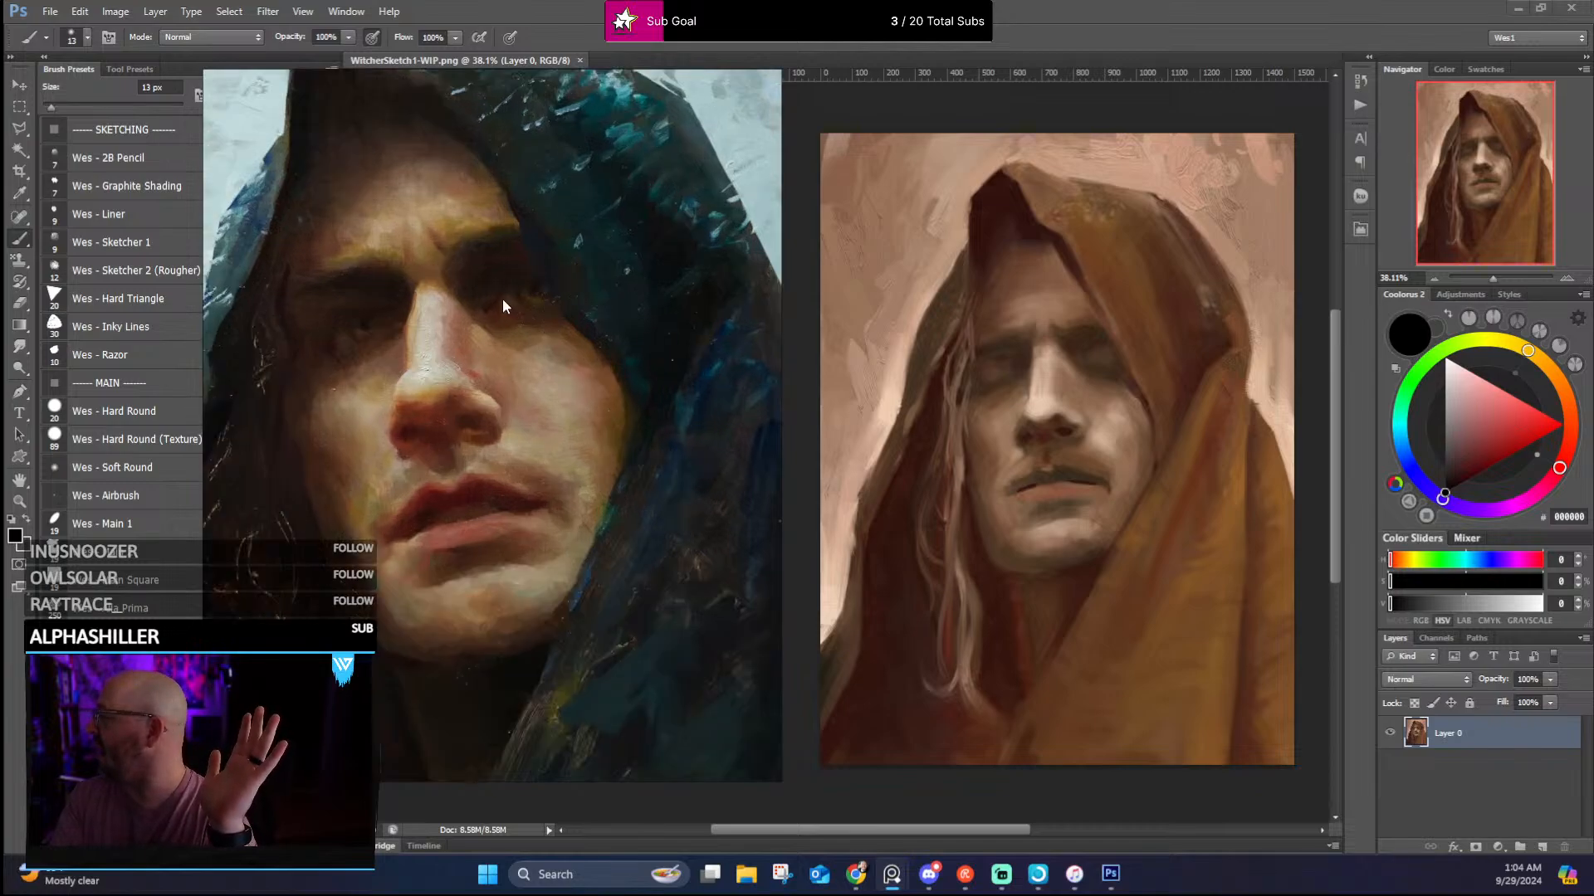
scroll(521, 400, down, 5)
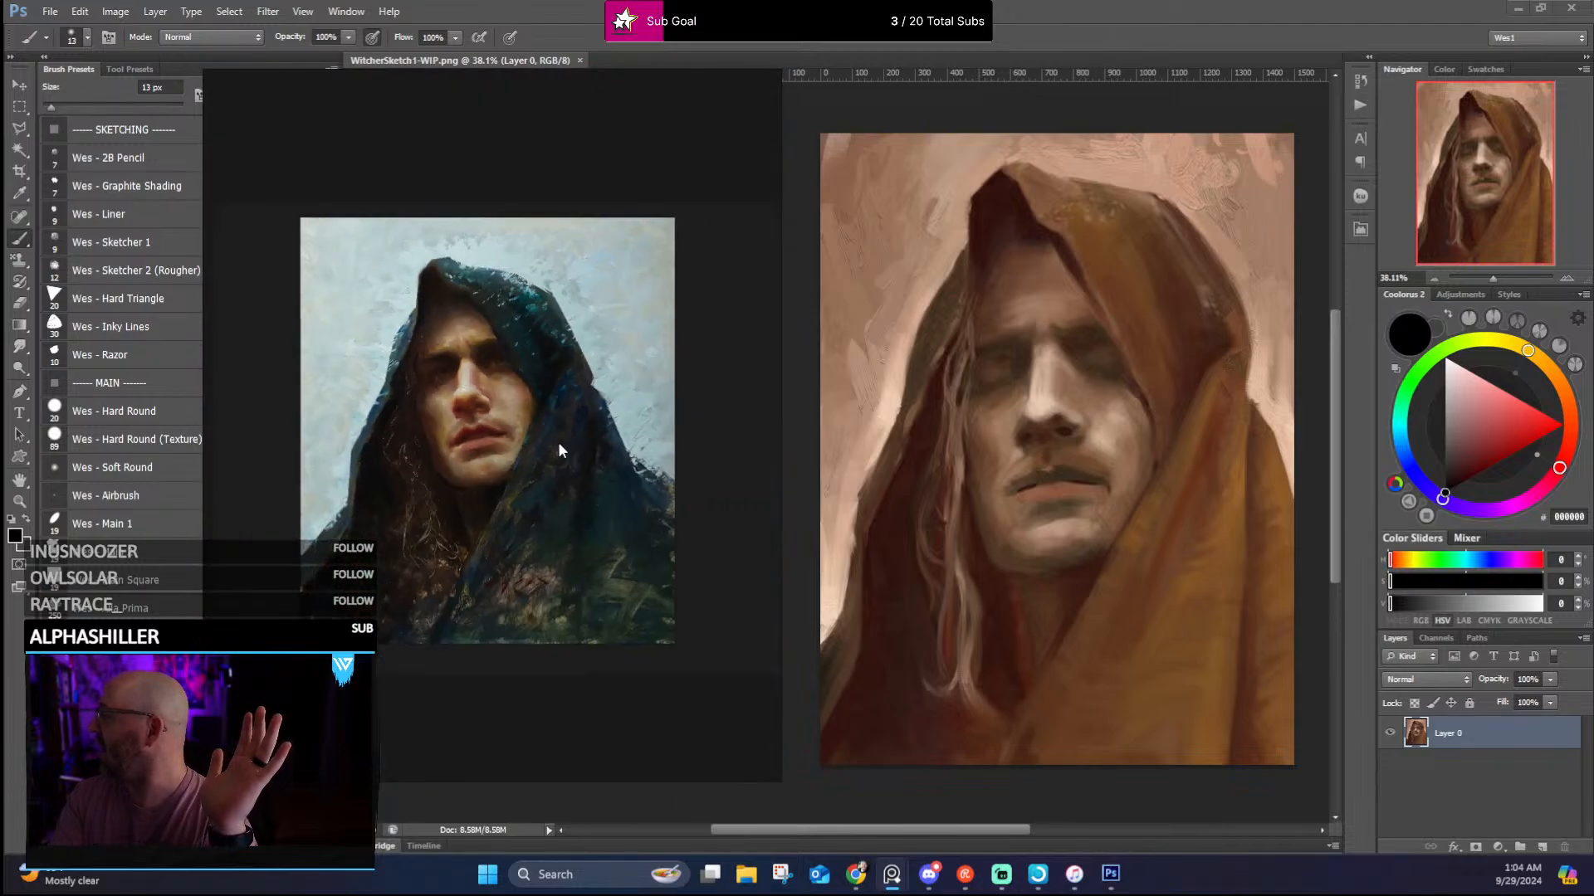
Maximize the reference board and study the eyes, nose and mouth in the photo at close range
mouse_move(558, 444)
mouse_down()
mouse_move(569, 435)
mouse_move(482, 446)
mouse_move(285, 410)
mouse_move(466, 415)
mouse_move(403, 422)
mouse_up()
scroll(541, 382, up, 6)
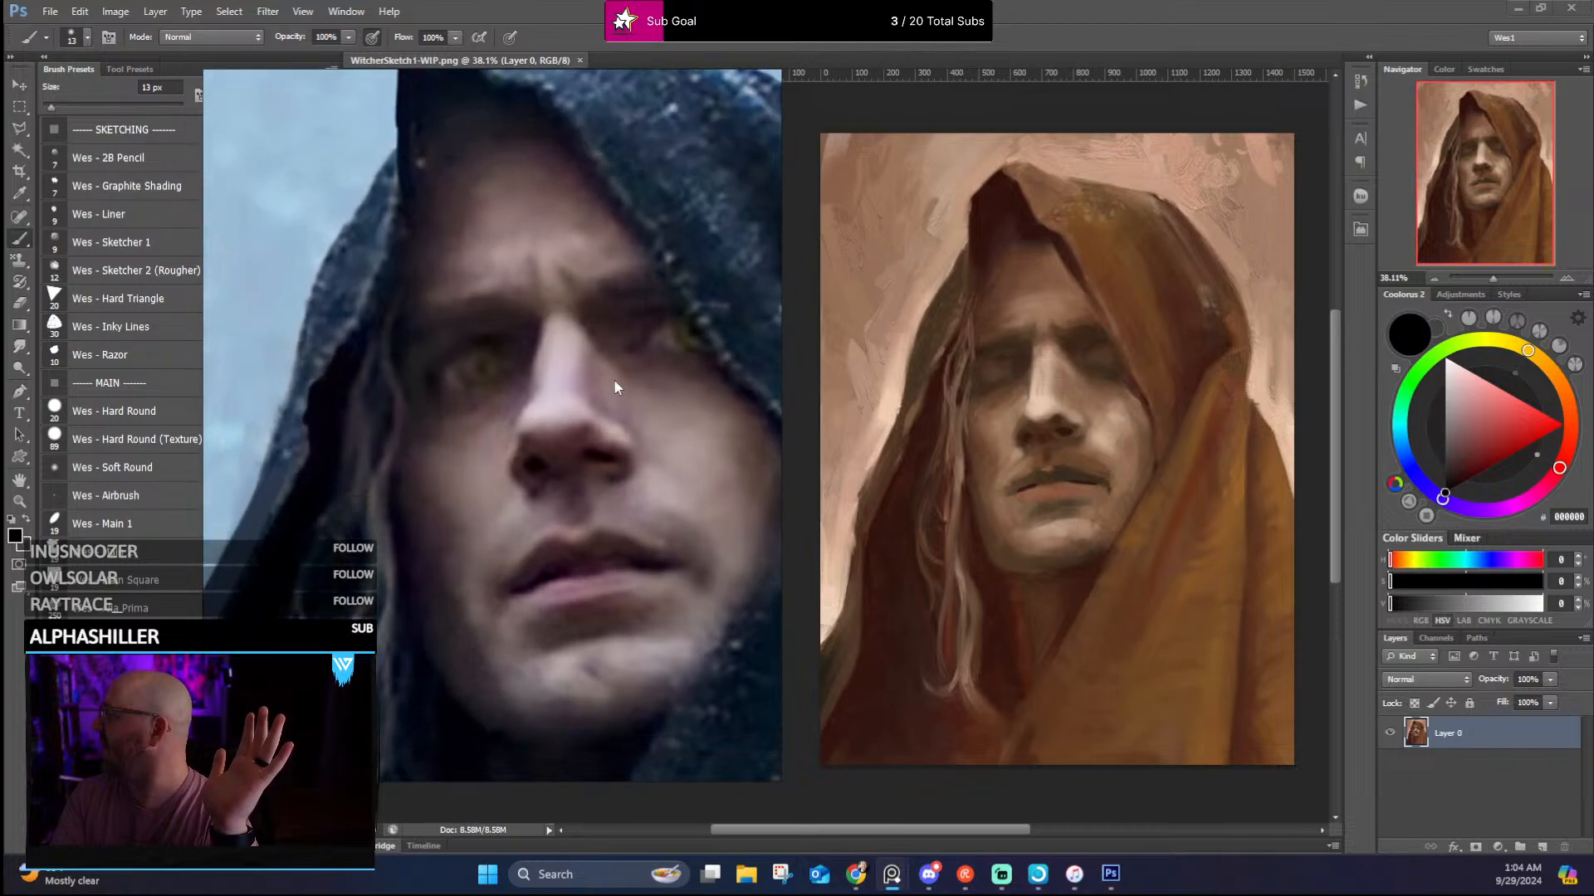
click(746, 83)
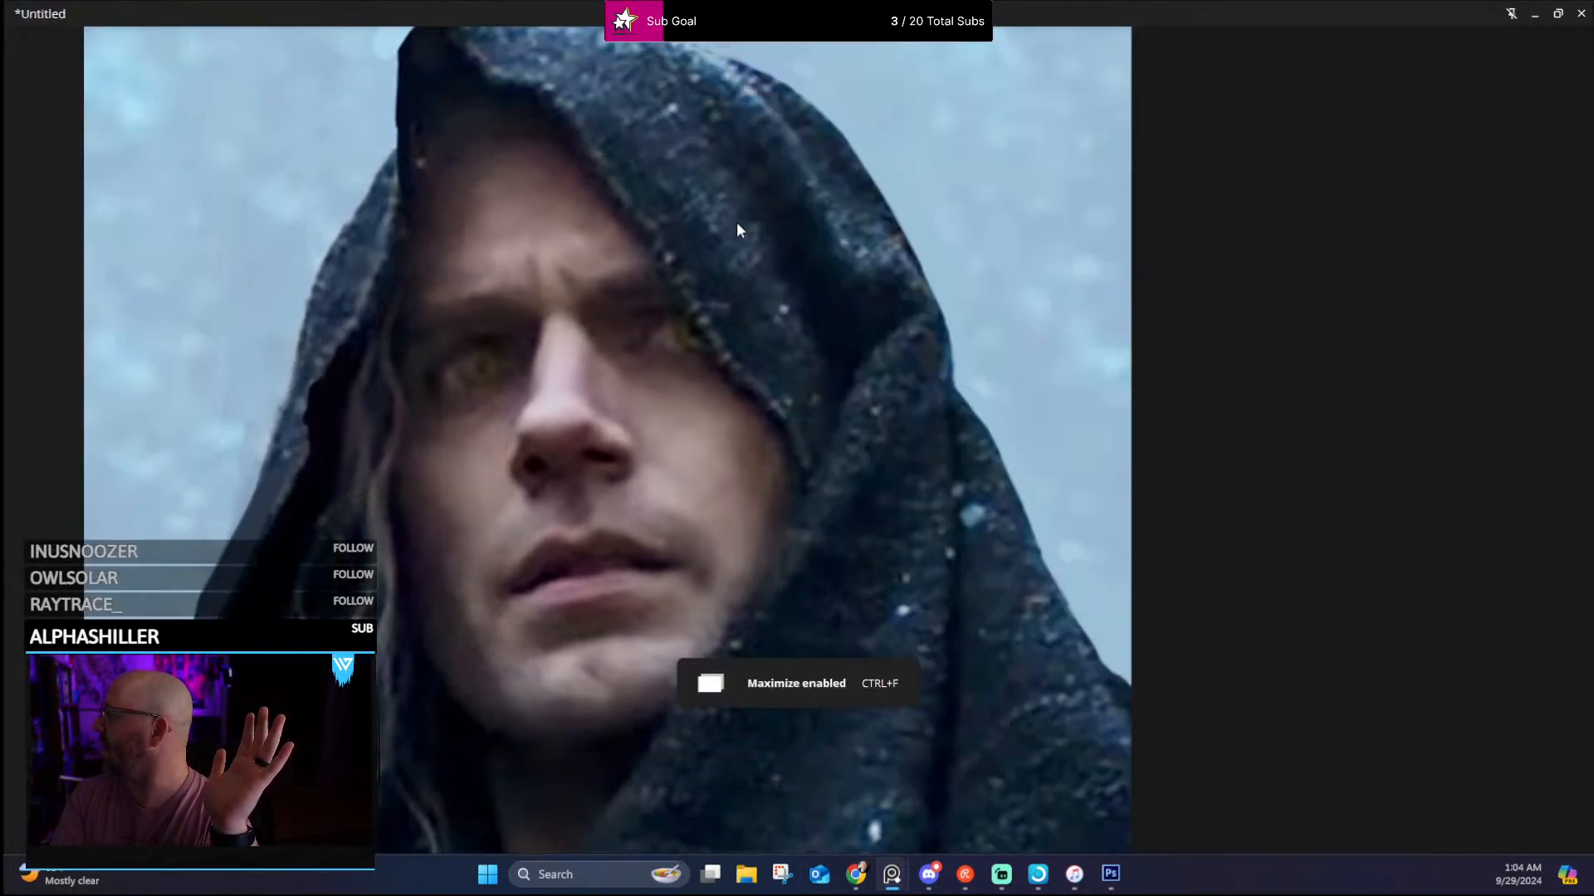
scroll(564, 430, down, 2)
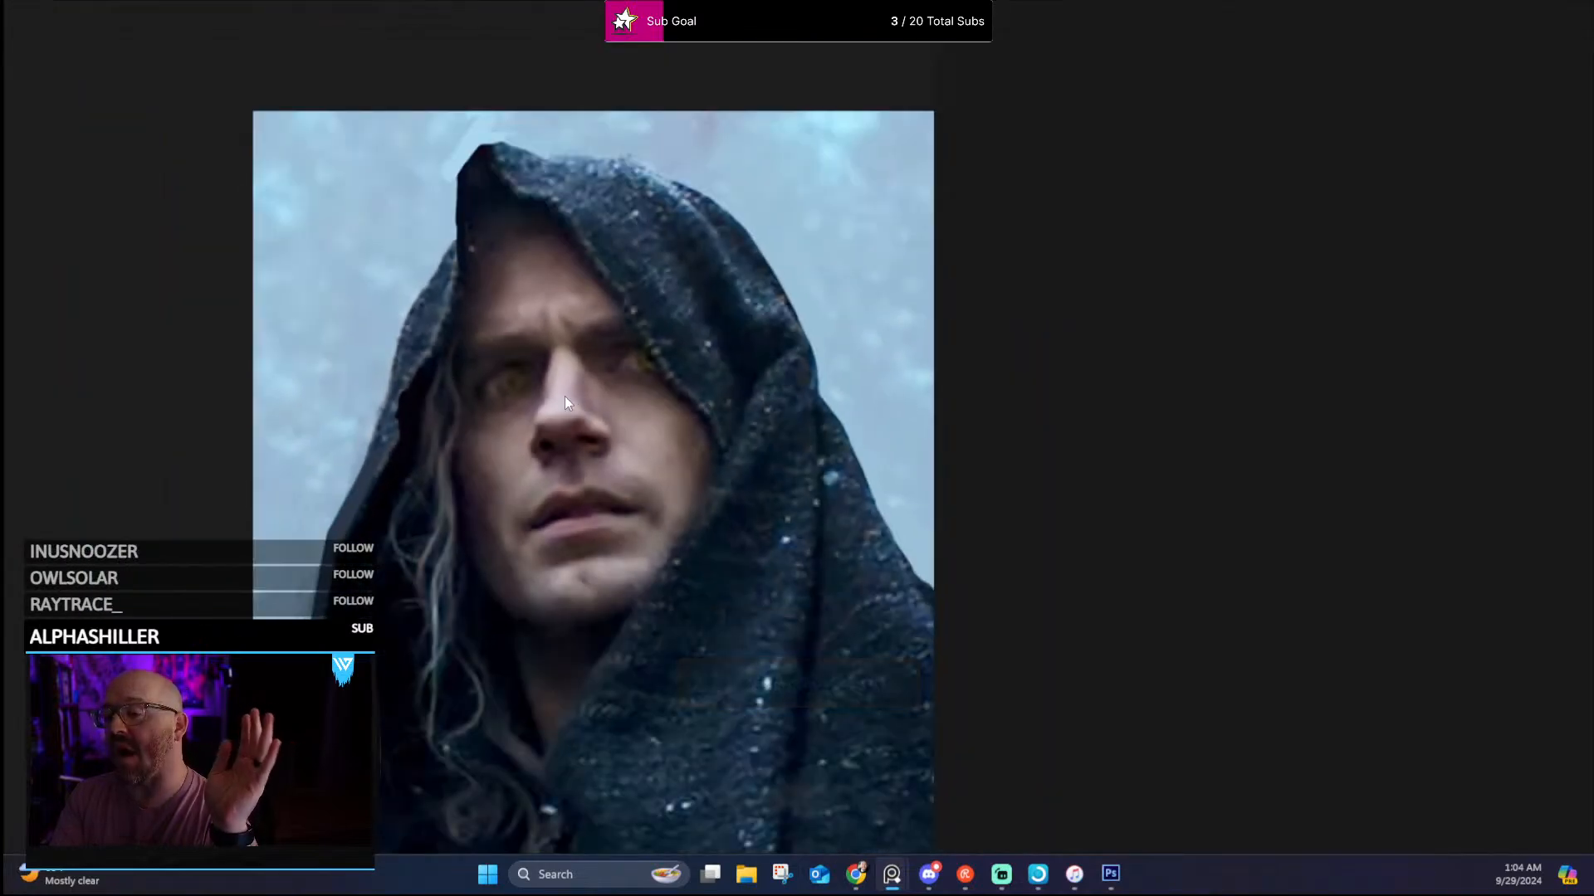
drag(555, 409, 880, 392)
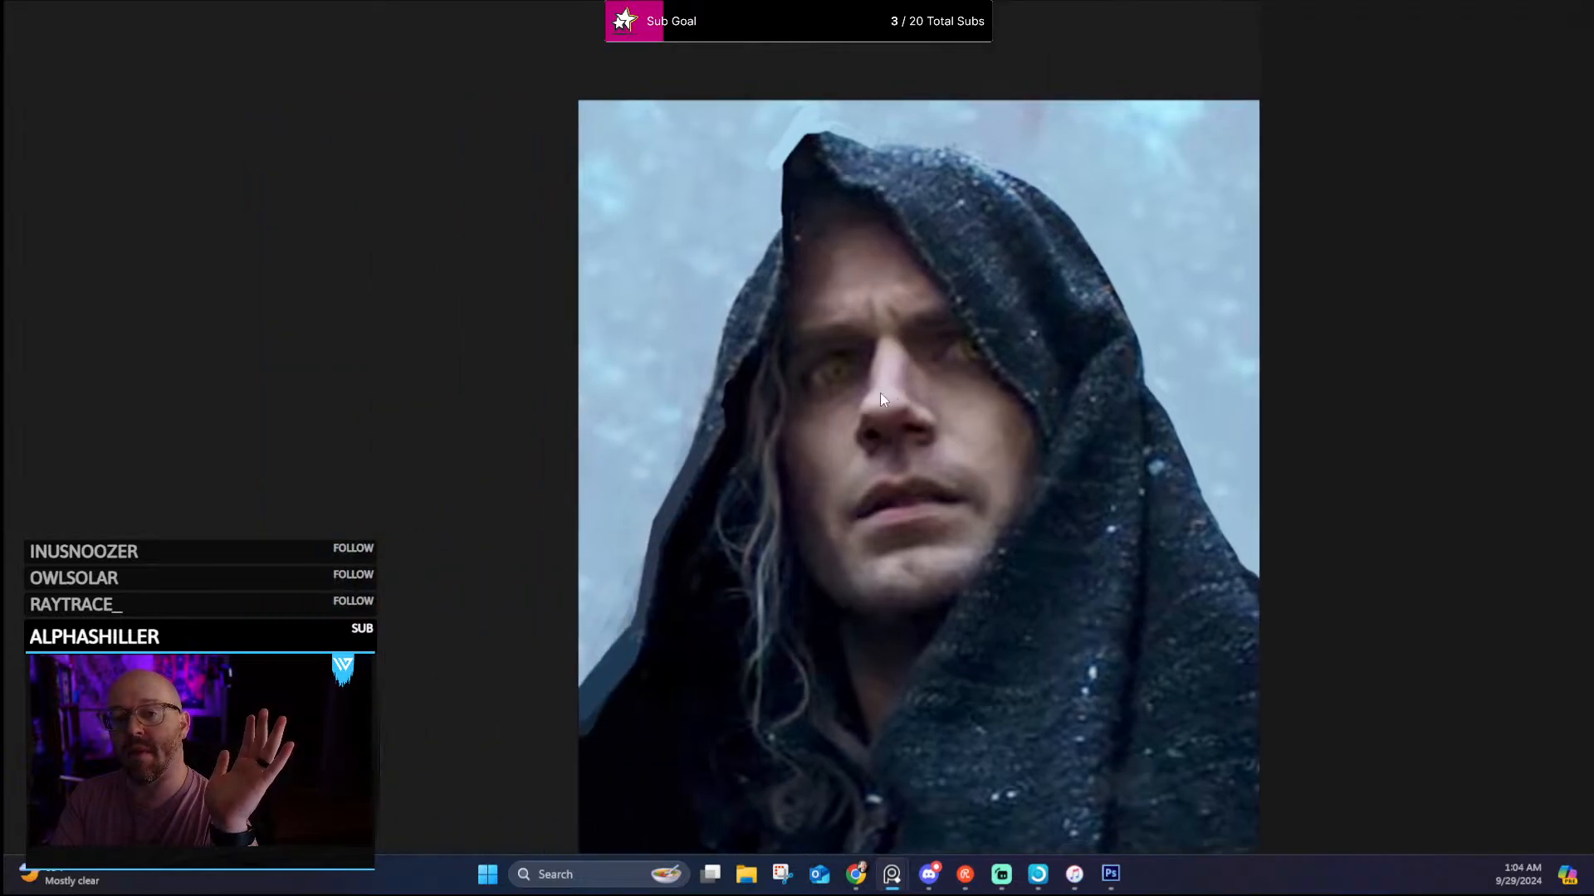
scroll(992, 471, up, 1)
scroll(992, 471, up, 1)
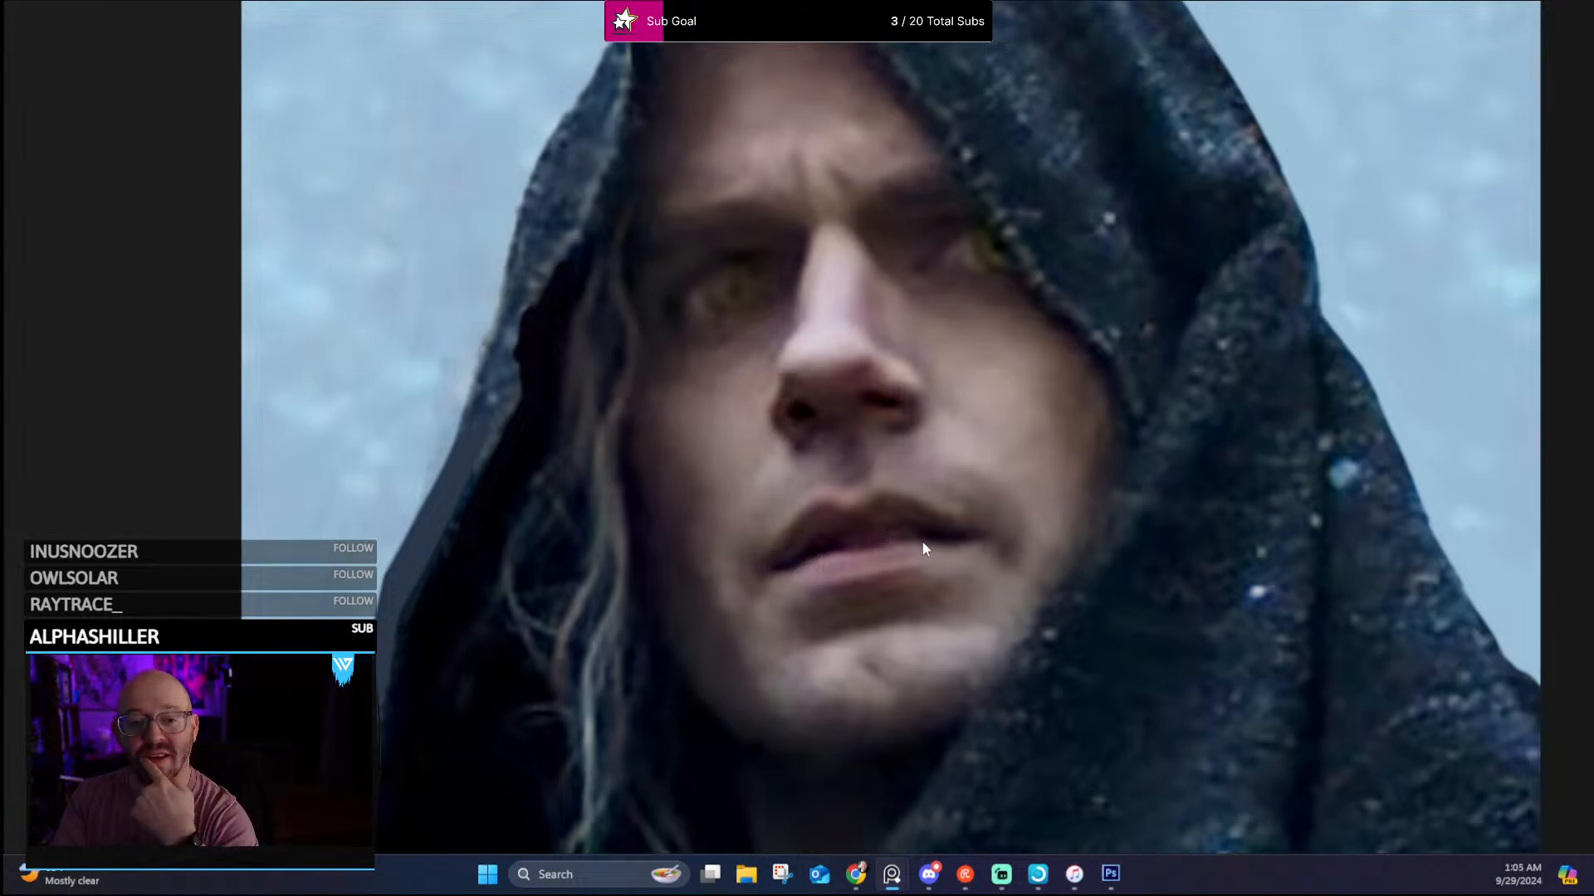
Compare how the lips, chin and surrounding shadows are handled in the painted study and in the reference photo
drag(744, 548, 1270, 470)
scroll(580, 504, down, 3)
drag(481, 518, 938, 420)
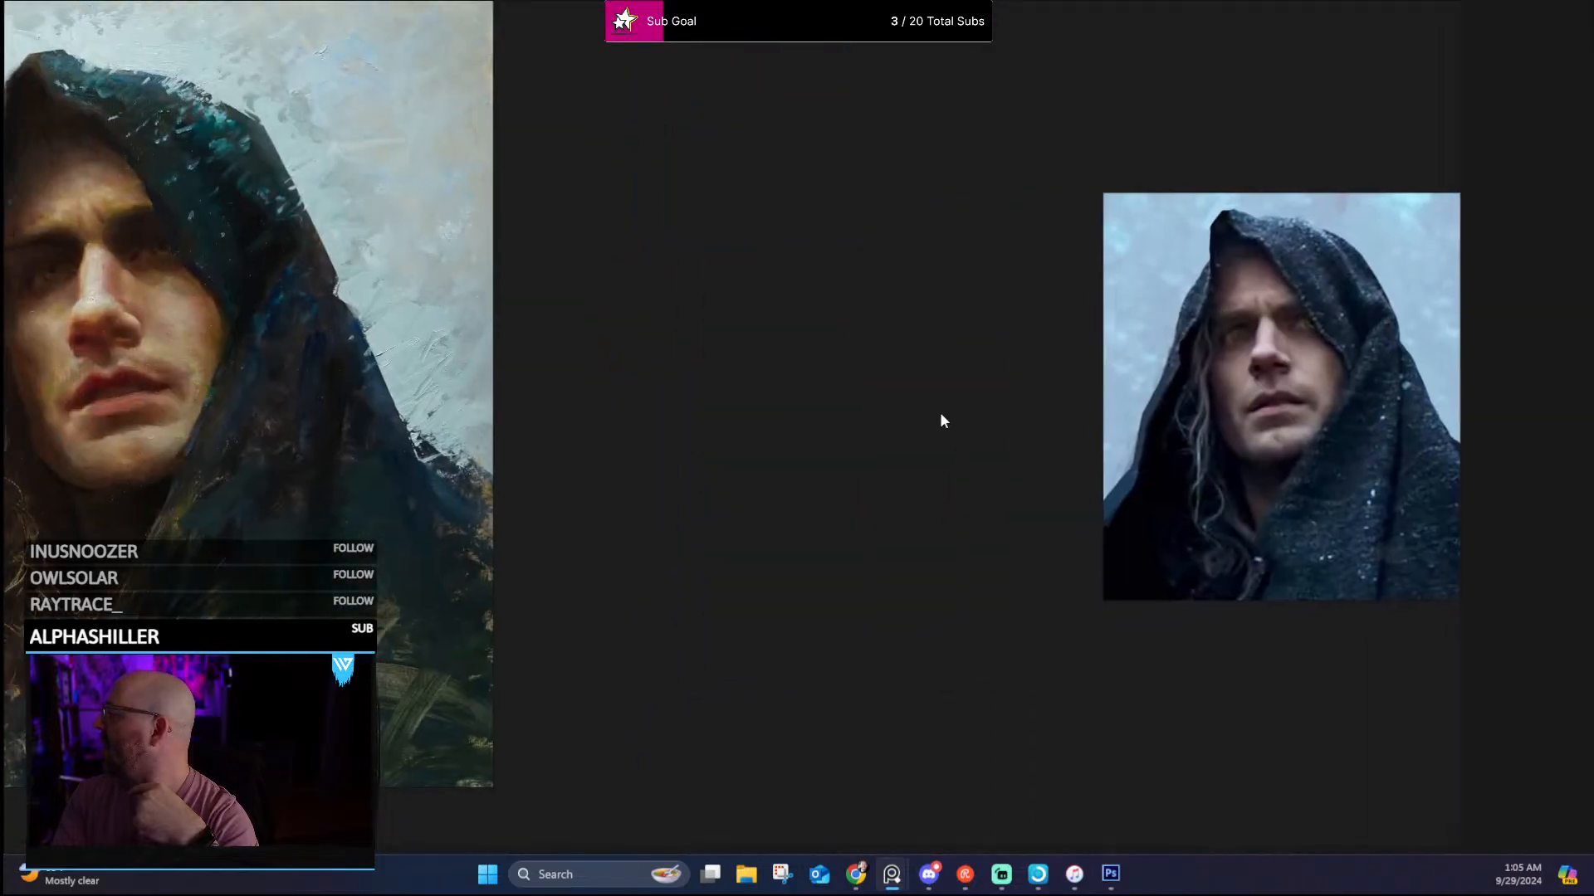
drag(282, 333, 495, 299)
scroll(594, 376, up, 6)
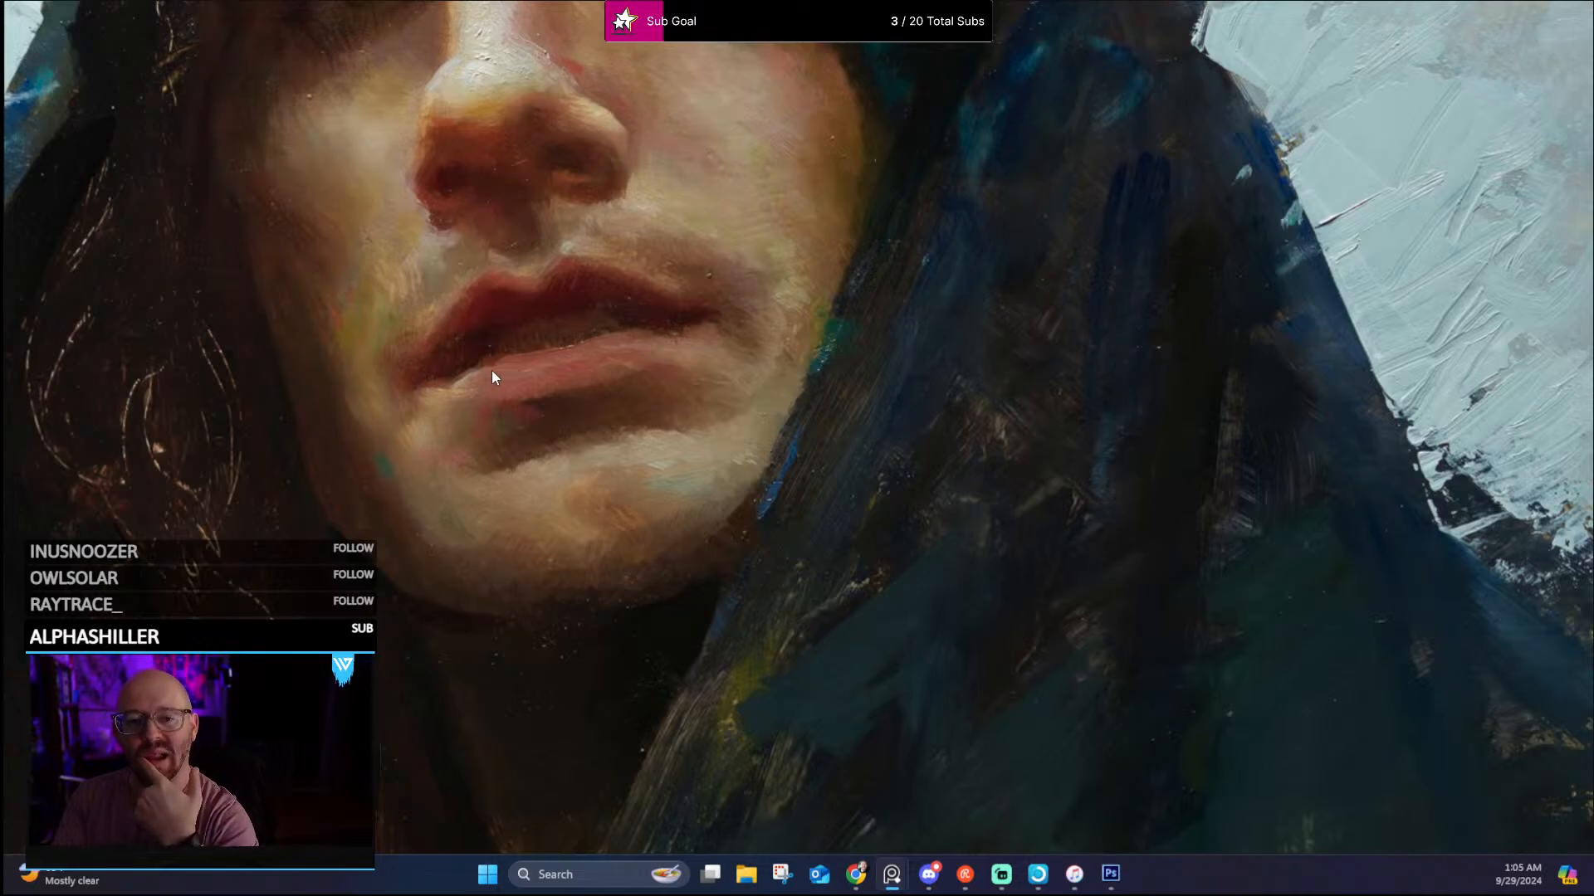
scroll(494, 386, down, 6)
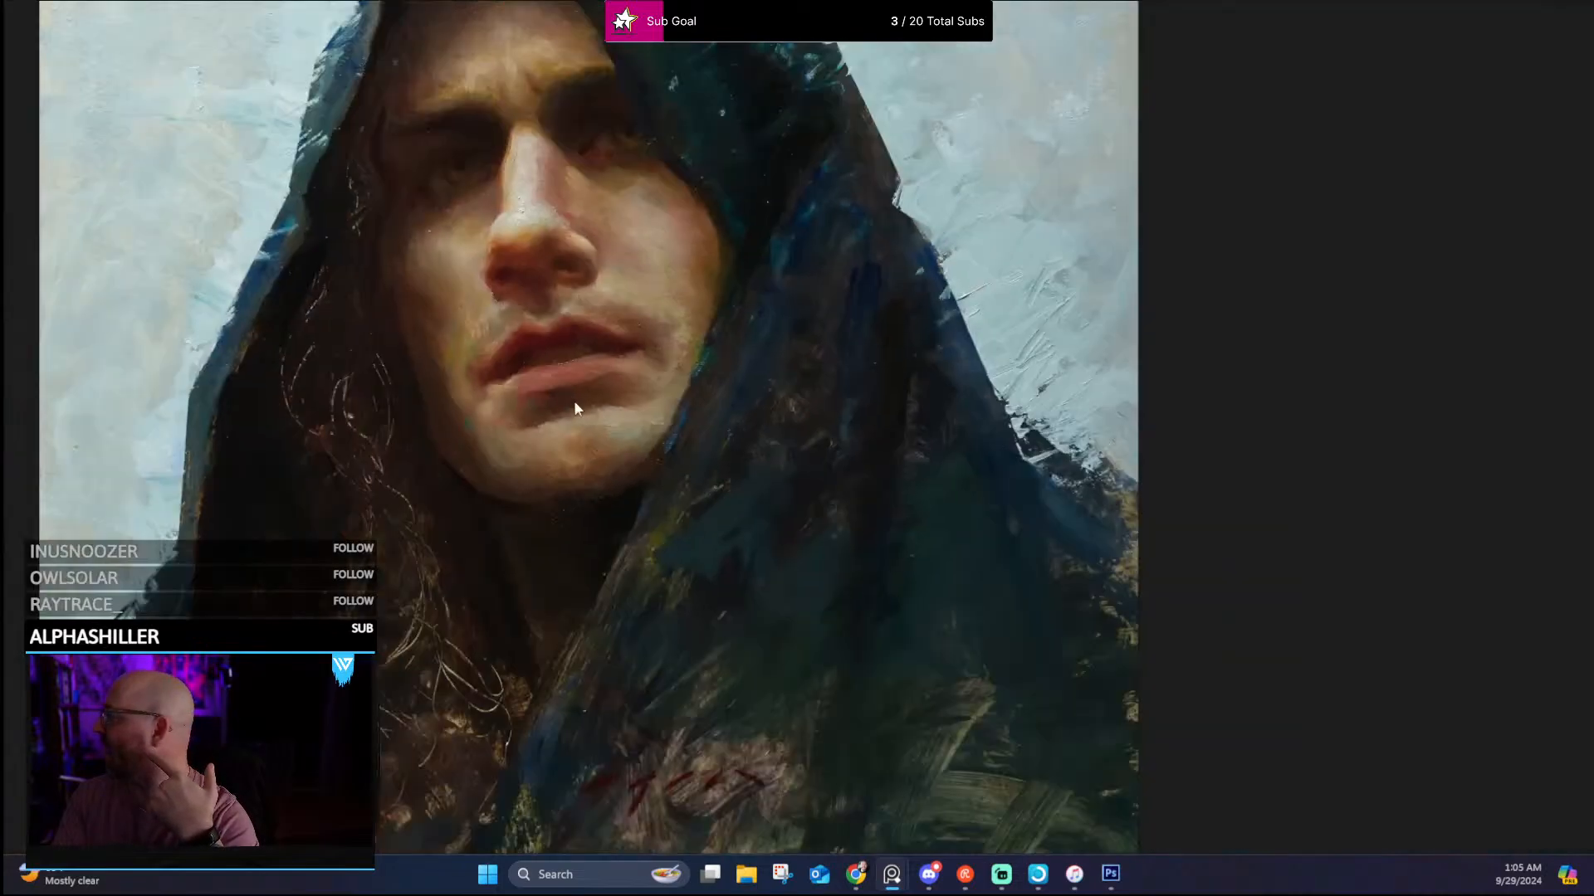
drag(1259, 540, 811, 355)
scroll(810, 355, up, 5)
scroll(853, 321, up, 3)
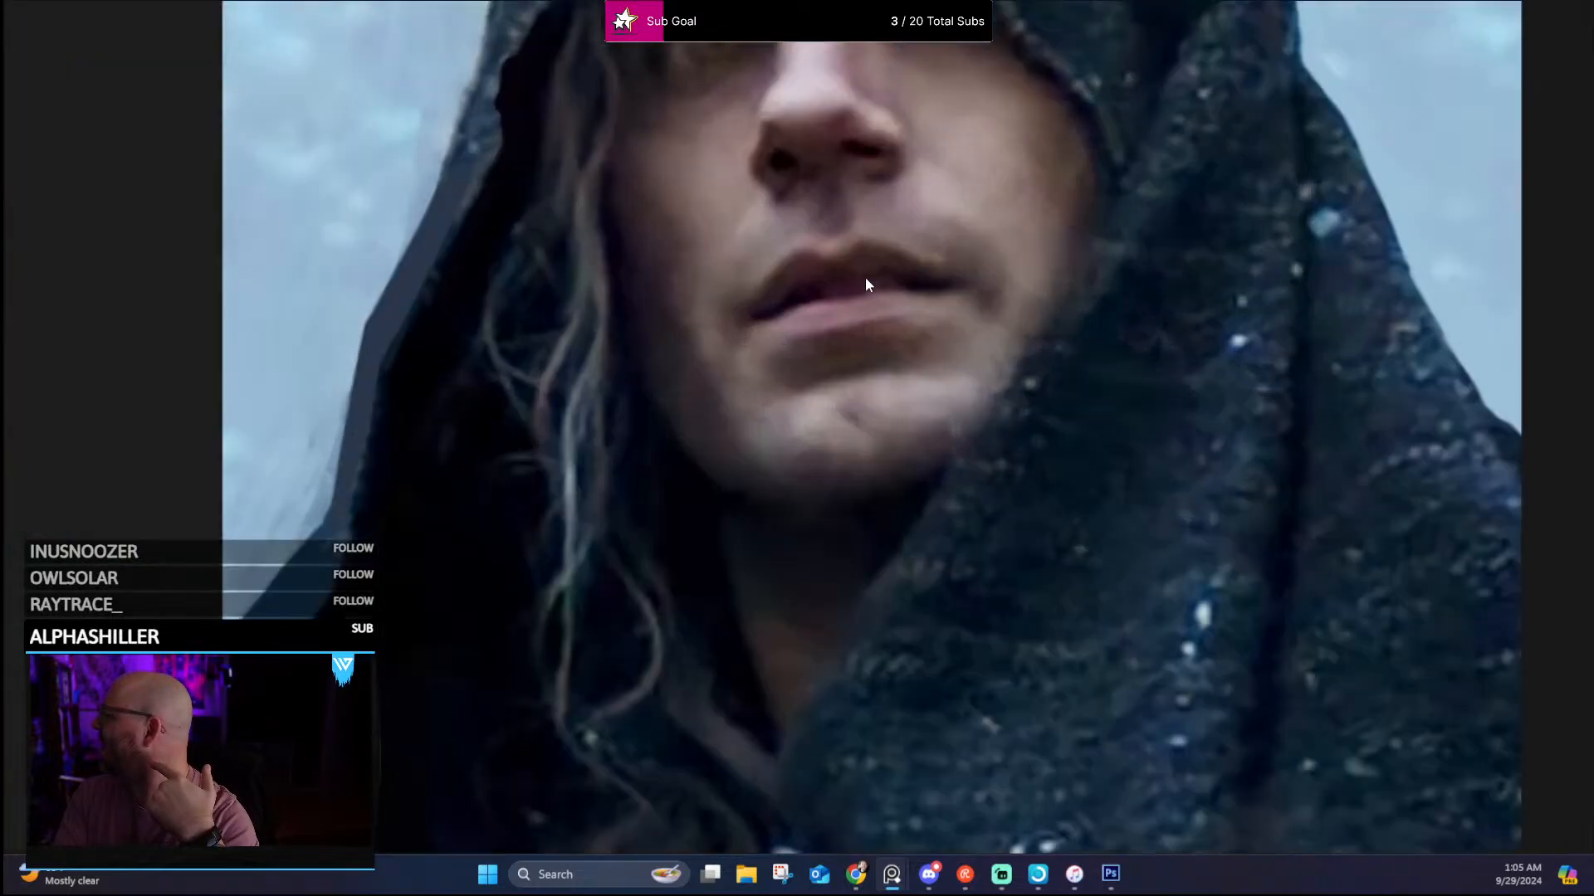
scroll(835, 287, down, 6)
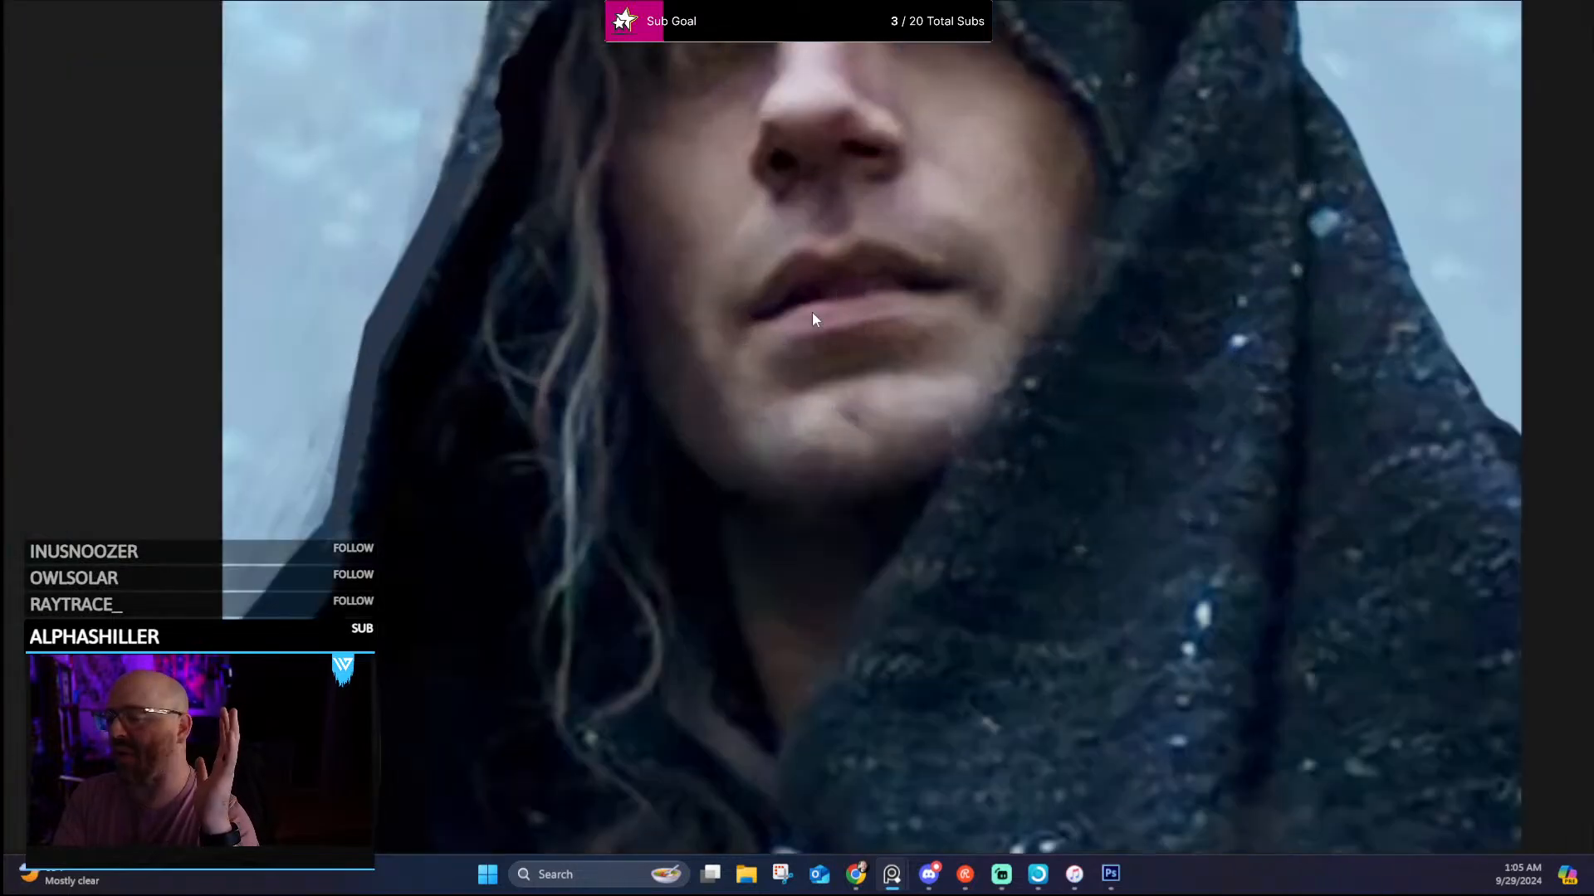
Examine the painted study's facial lighting and colour shifts, both close up and in the whole composition
drag(604, 356, 1006, 436)
scroll(350, 365, down, 1)
drag(350, 364, 659, 347)
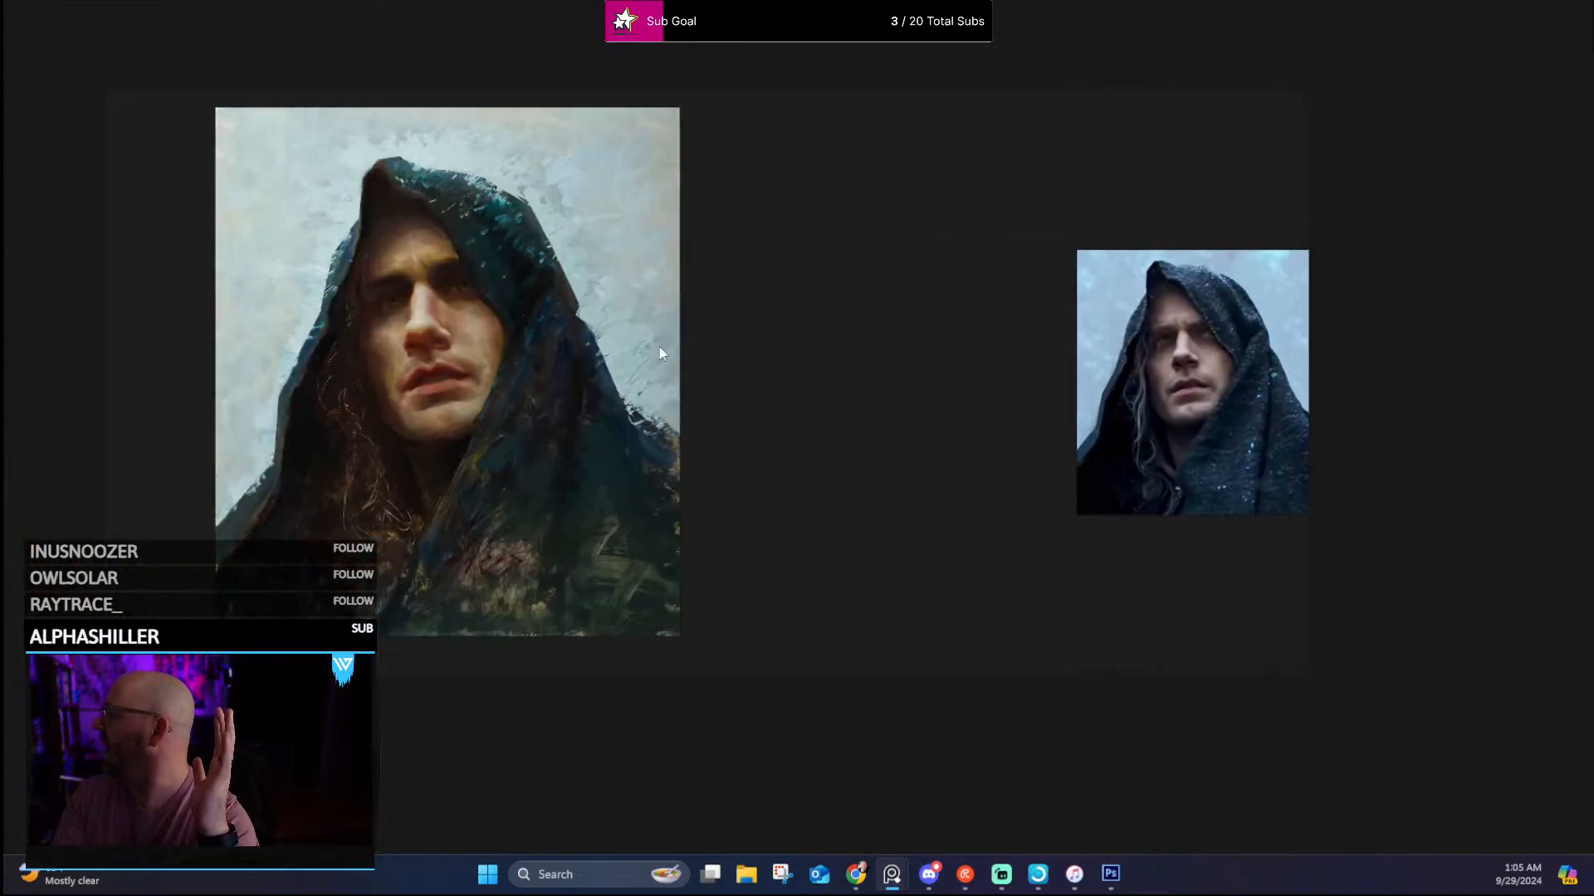
scroll(426, 335, up, 6)
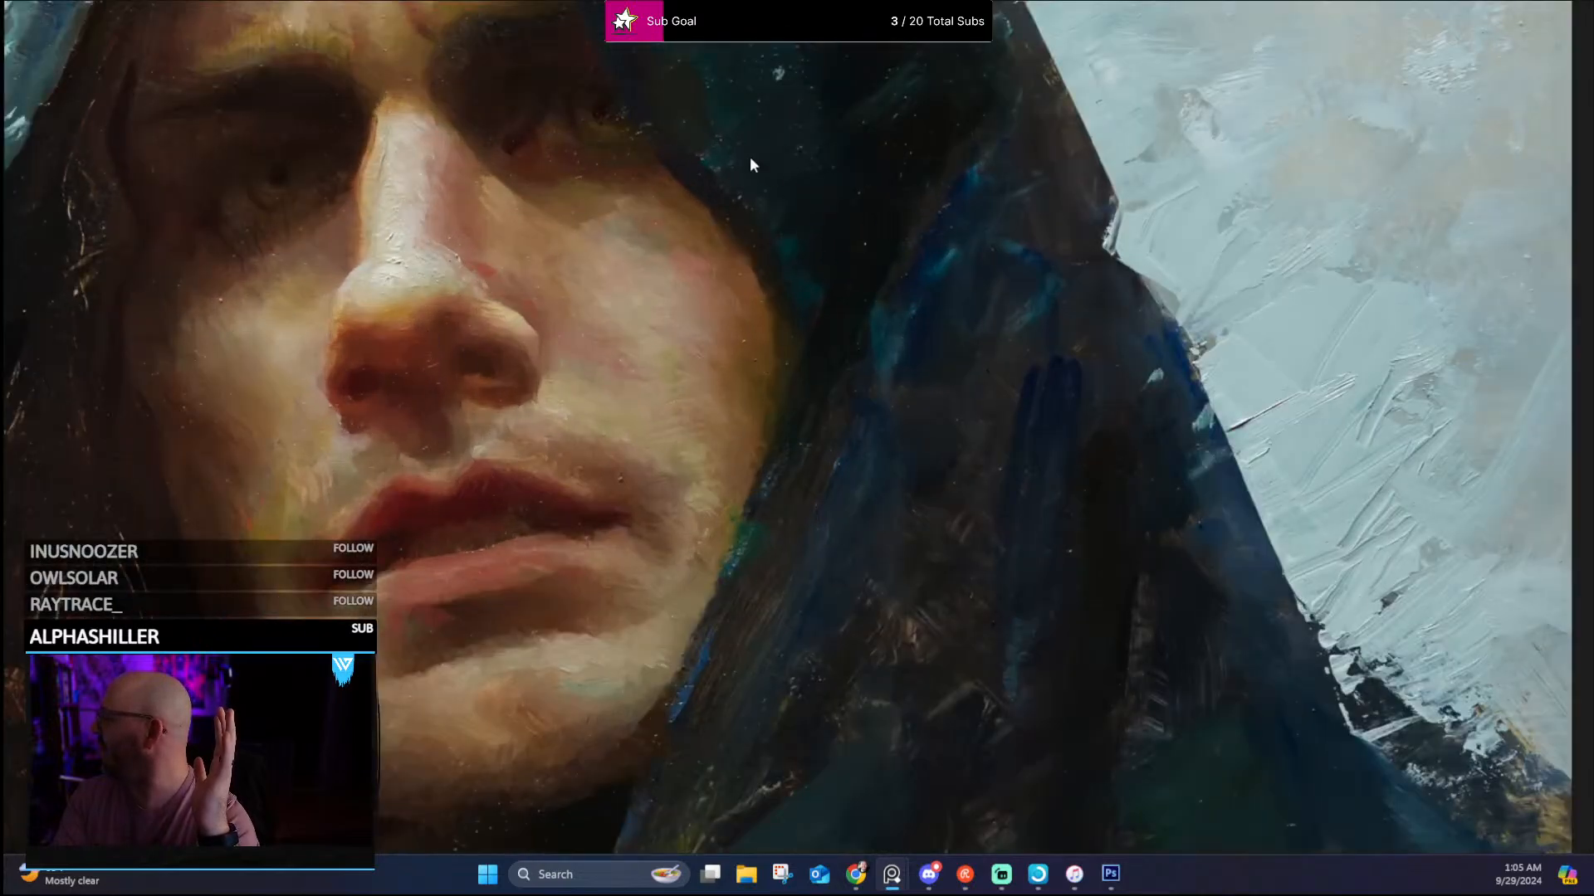
scroll(750, 166, down, 2)
scroll(770, 255, up, 2)
scroll(644, 476, down, 4)
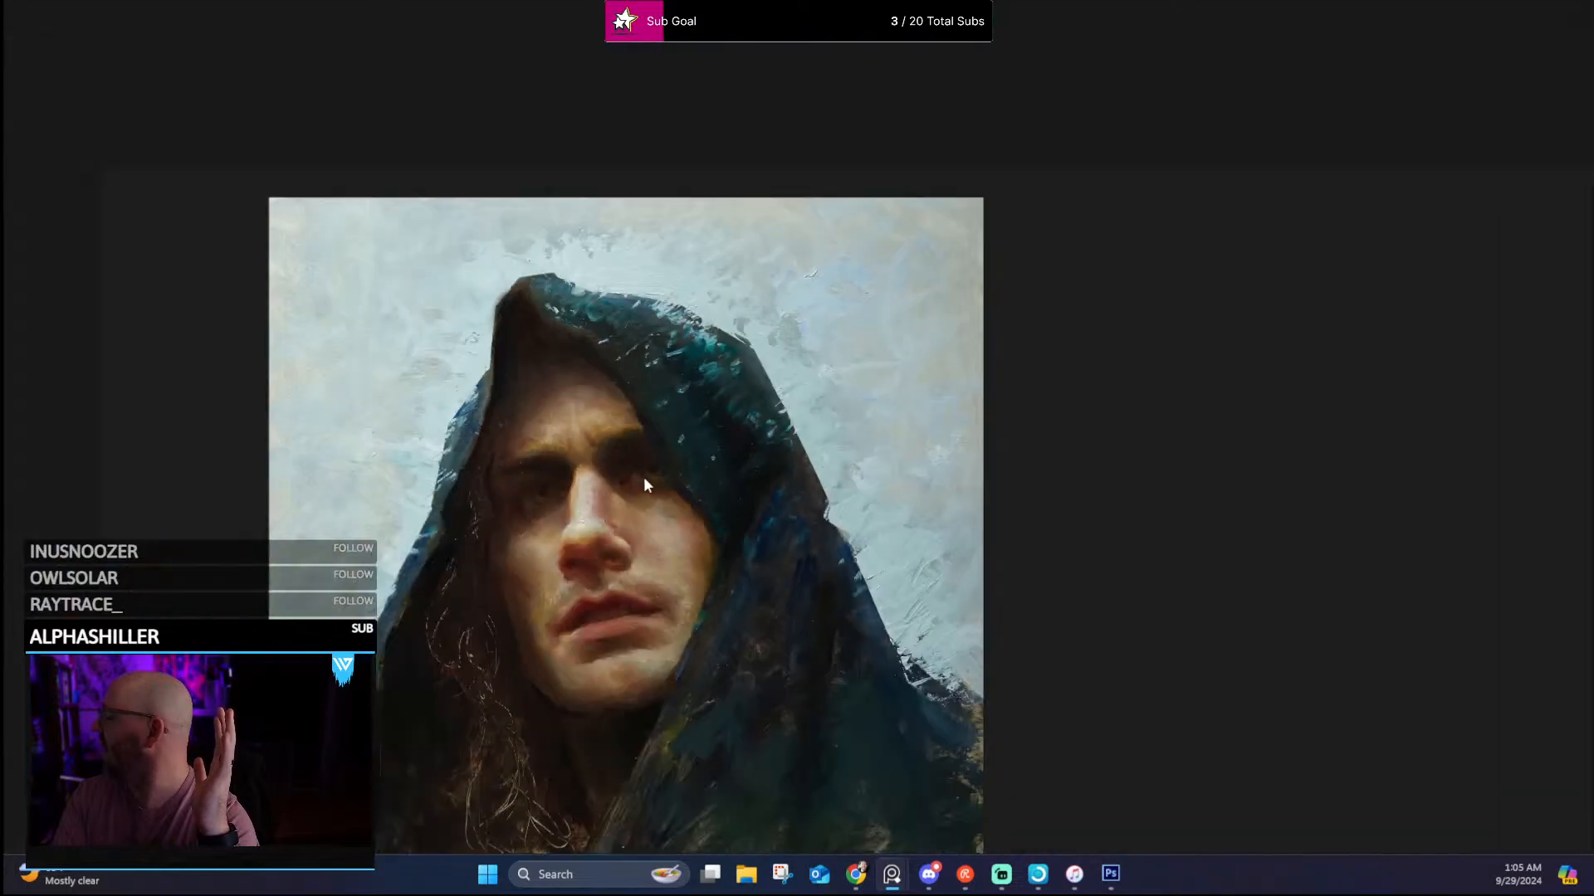
scroll(644, 476, down, 1)
drag(666, 395, 525, 395)
scroll(508, 417, up, 3)
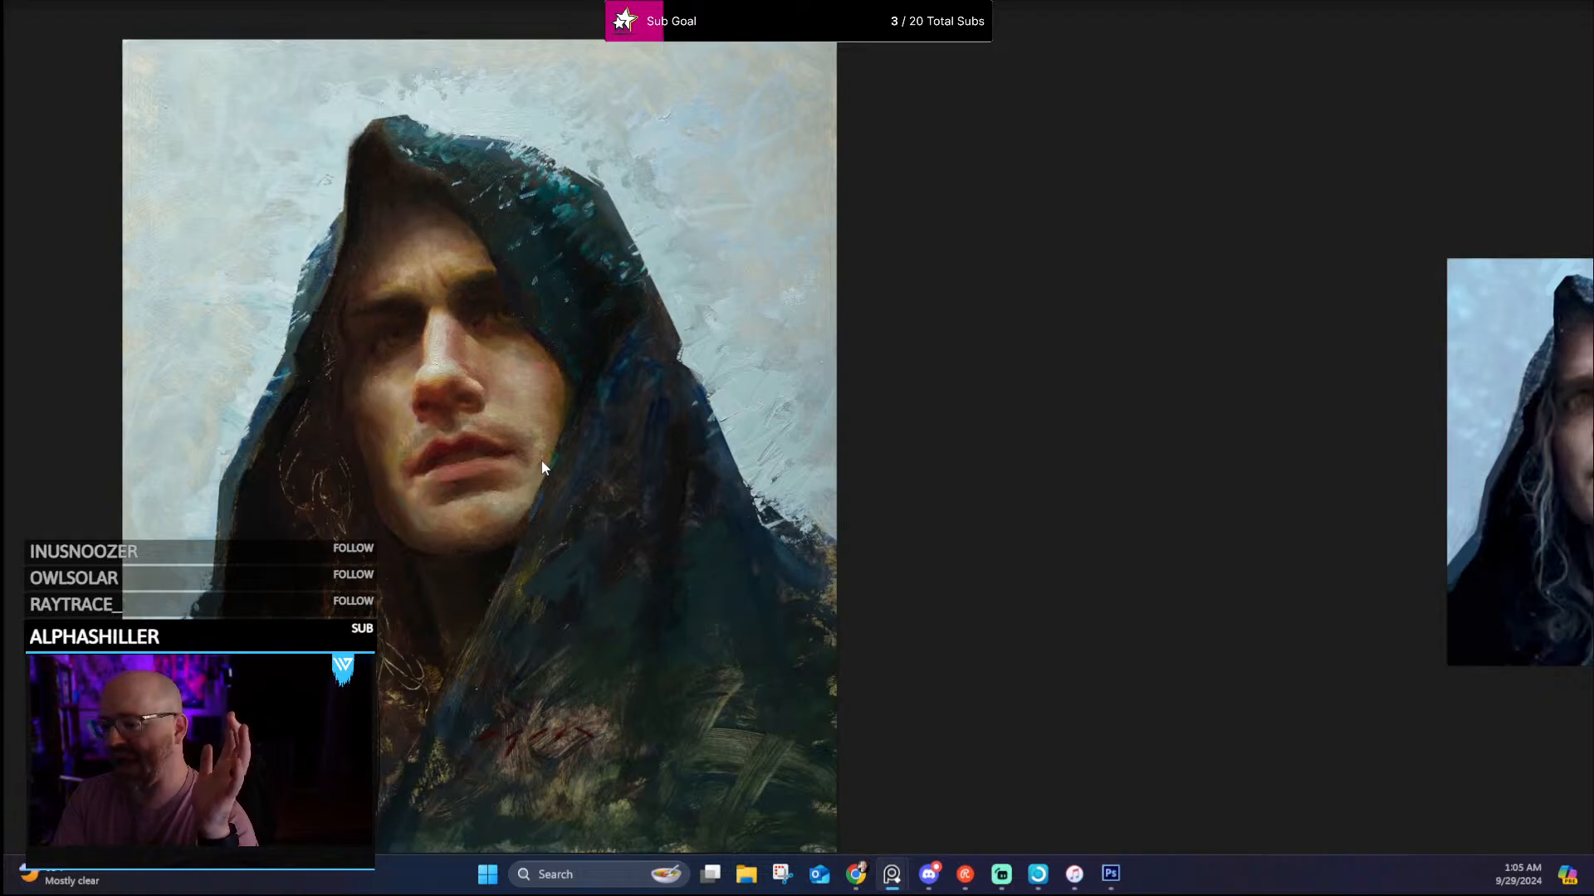
Inspect the painted study's cloak brushwork, fine hair strands and thick background texture beside the hood
scroll(487, 506, up, 4)
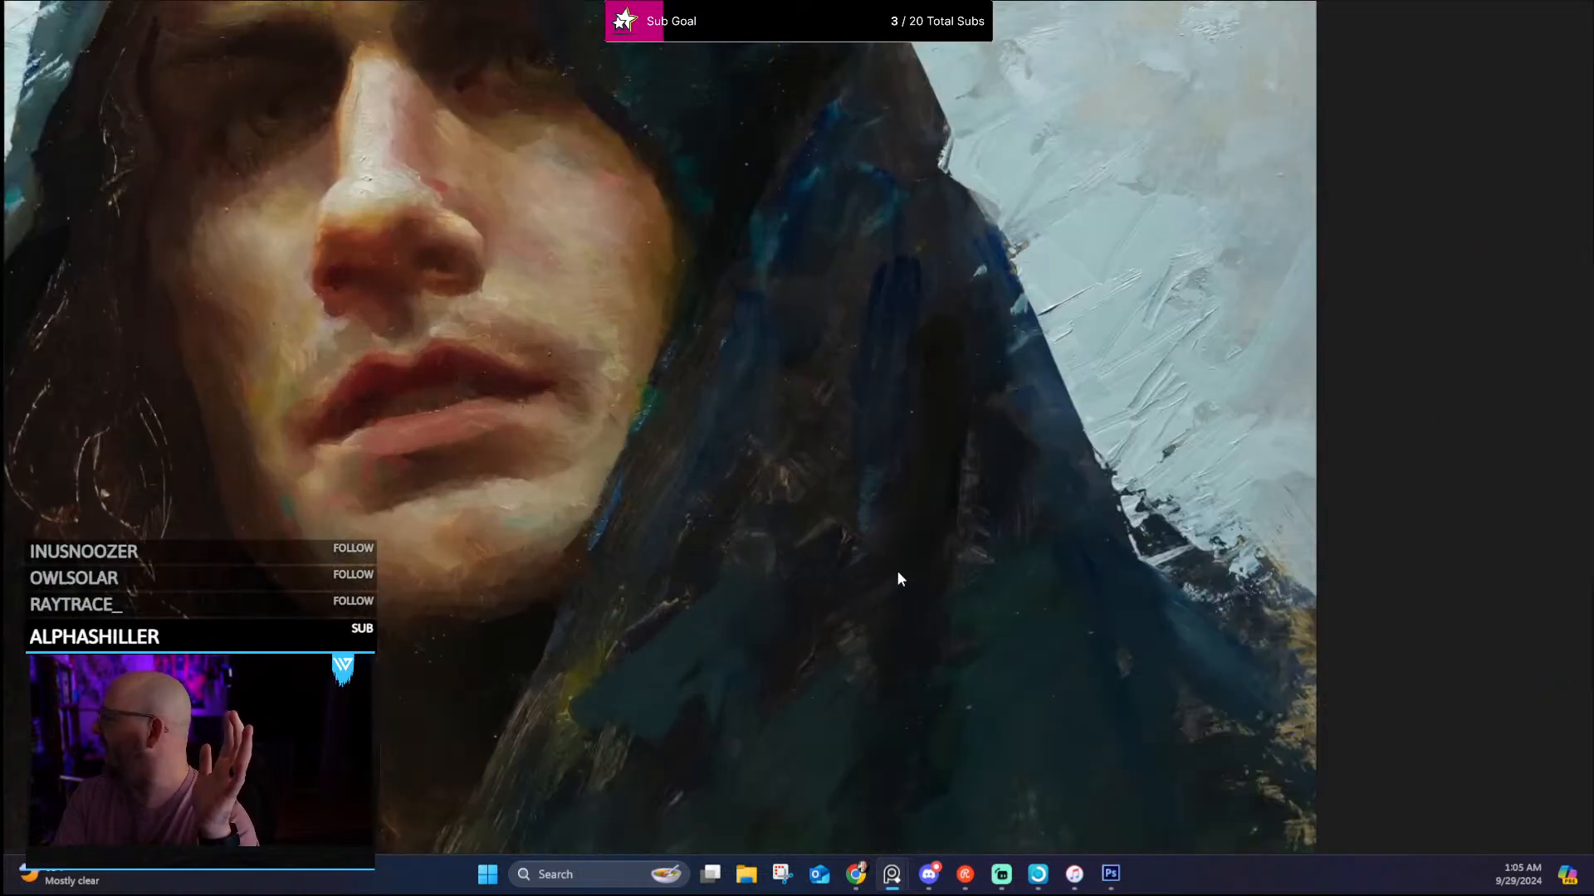
mouse_move(898, 579)
mouse_down()
mouse_move(747, 350)
mouse_move(648, 301)
mouse_up()
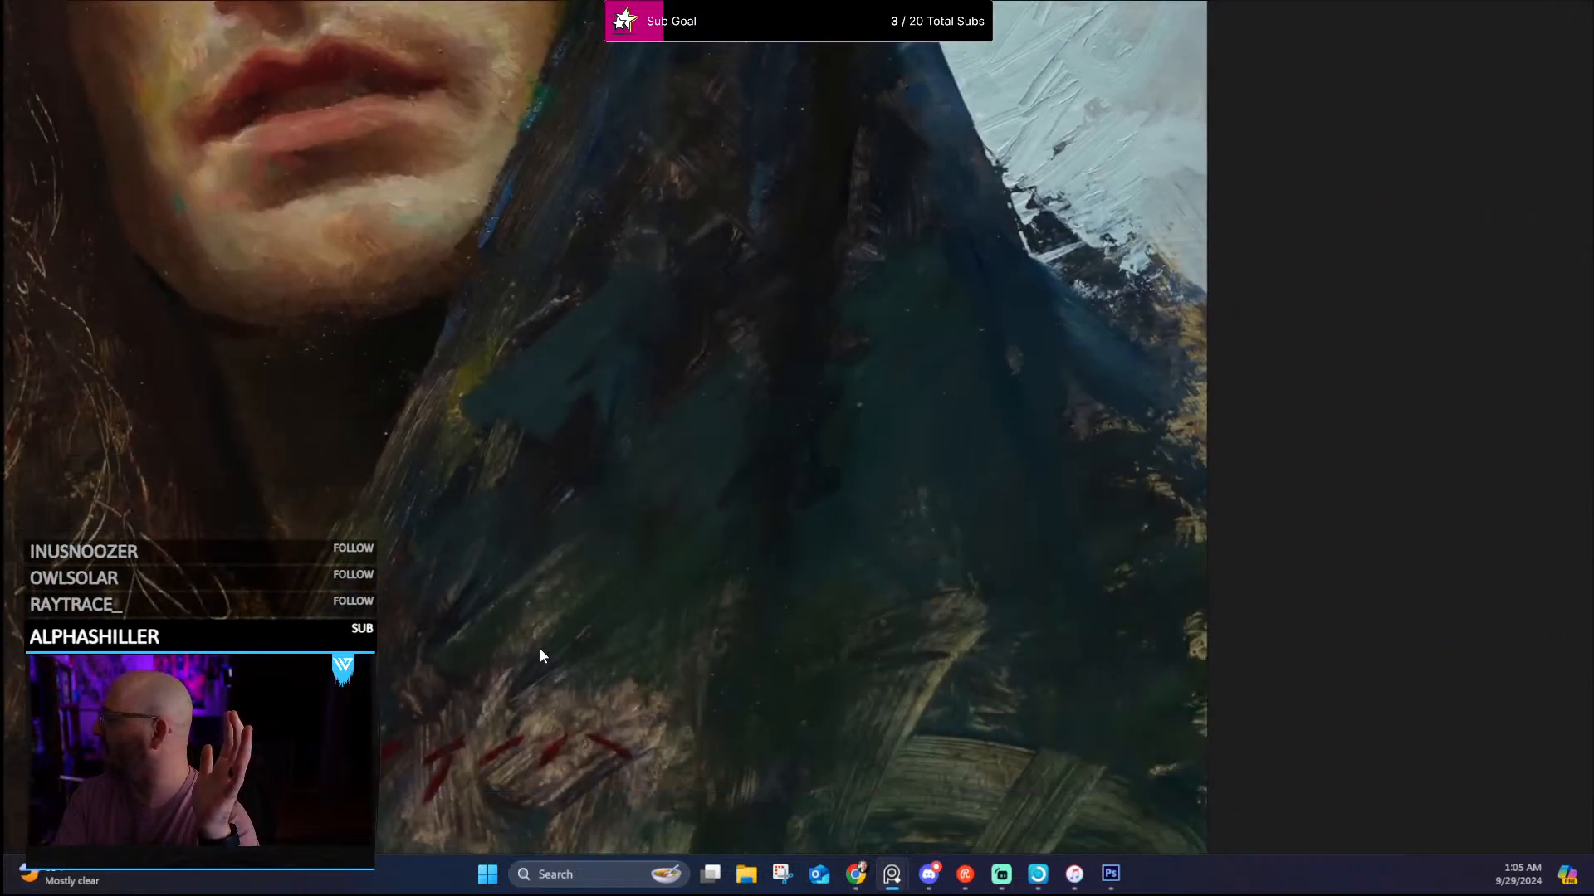
mouse_move(609, 574)
mouse_down()
mouse_move(591, 469)
mouse_move(530, 334)
mouse_up()
drag(448, 453, 1056, 653)
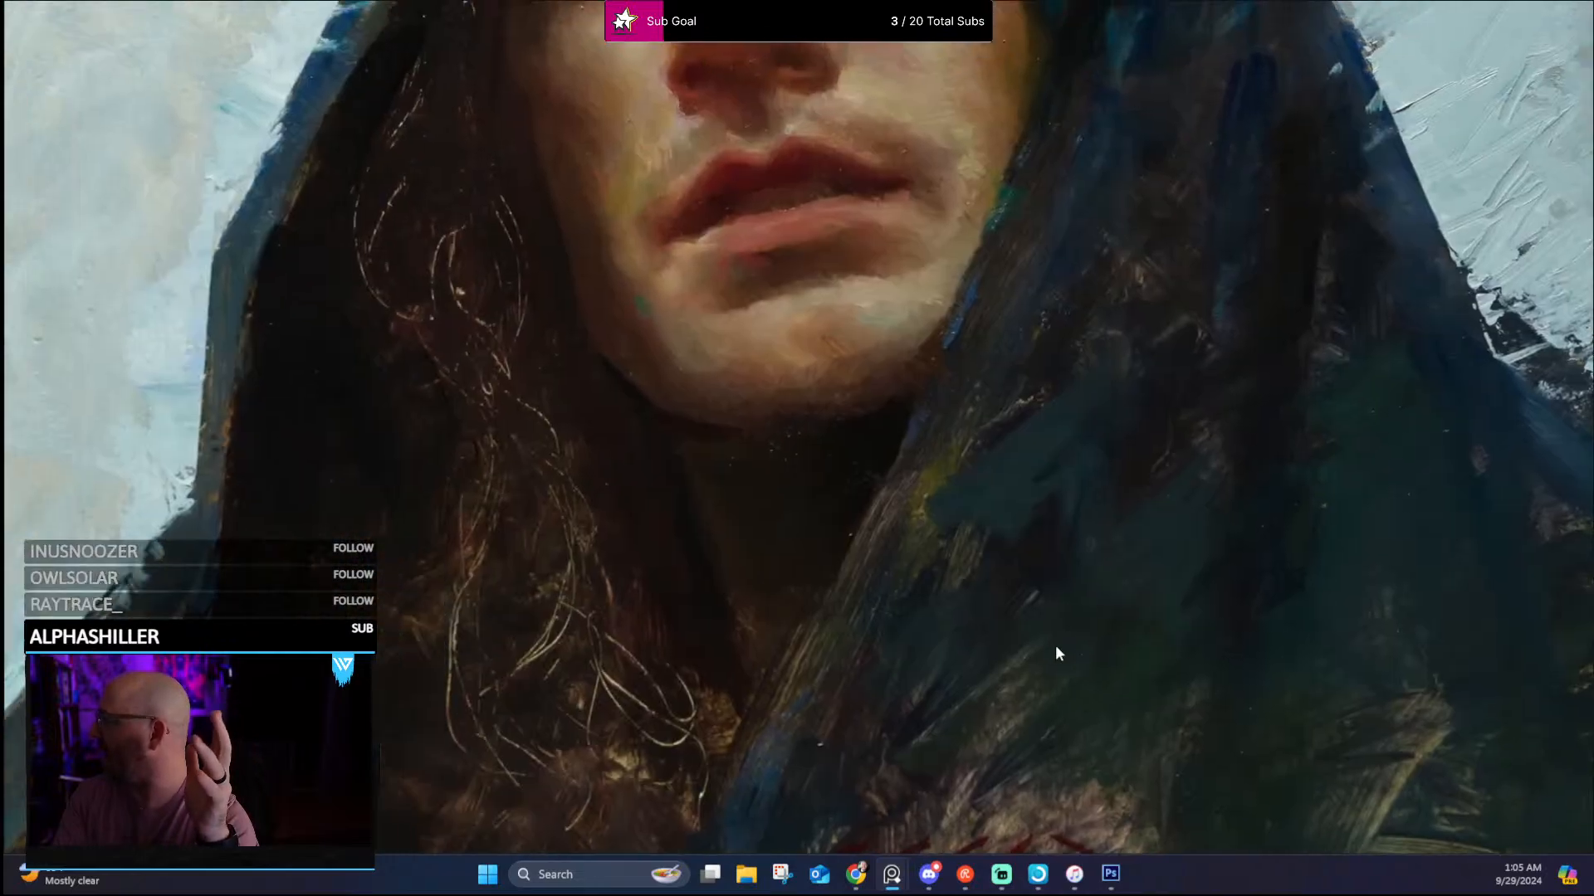
drag(529, 373, 346, 590)
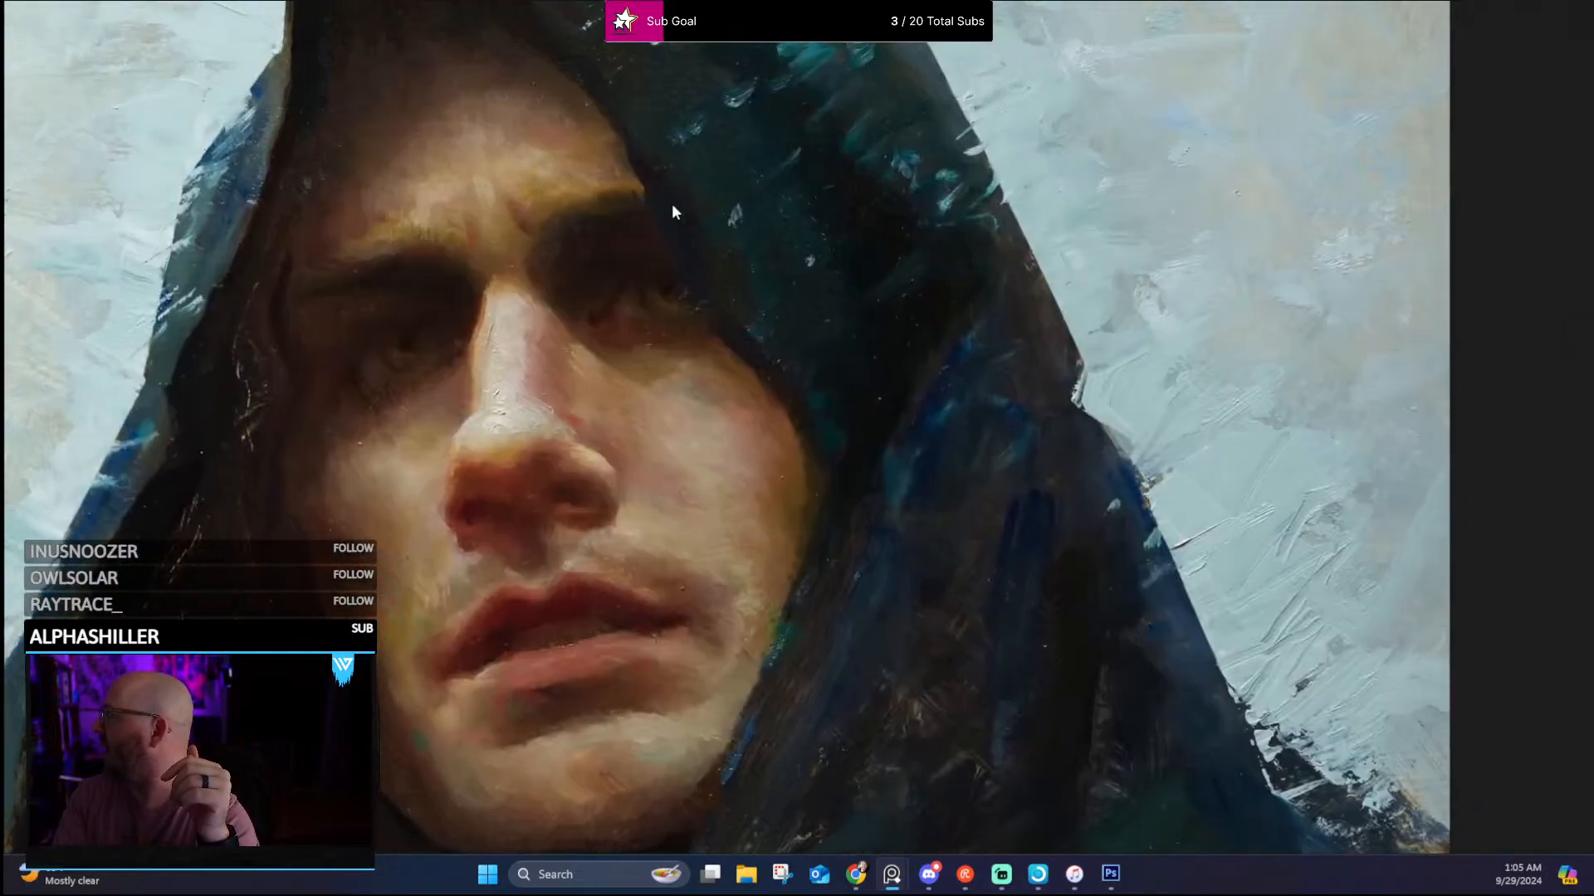
drag(672, 205, 364, 551)
scroll(760, 203, up, 2)
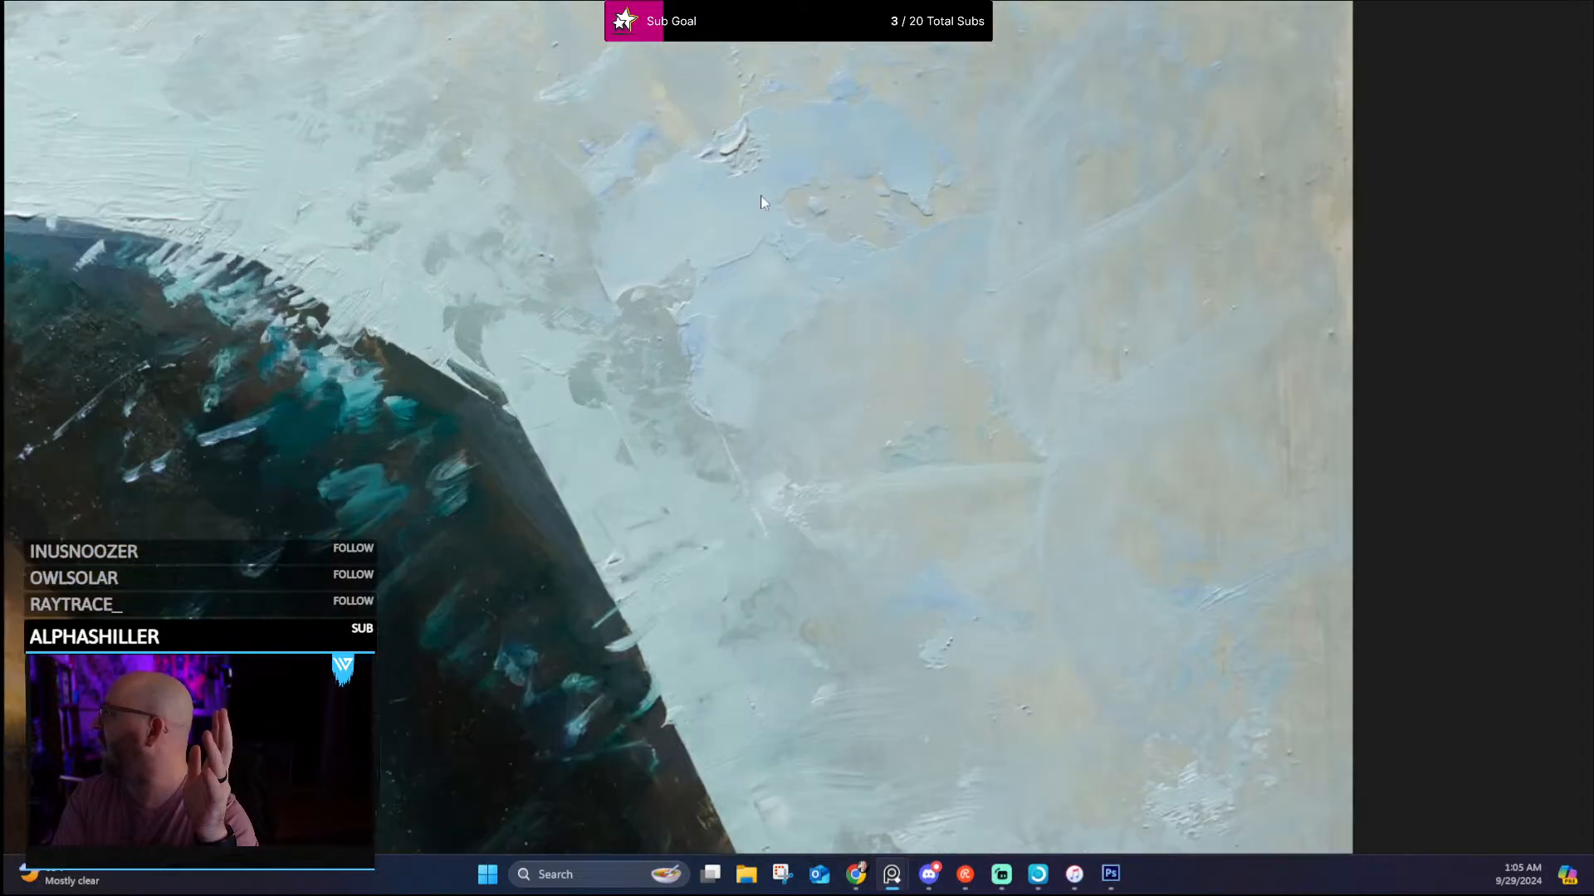
scroll(528, 391, down, 3)
drag(528, 391, 810, 375)
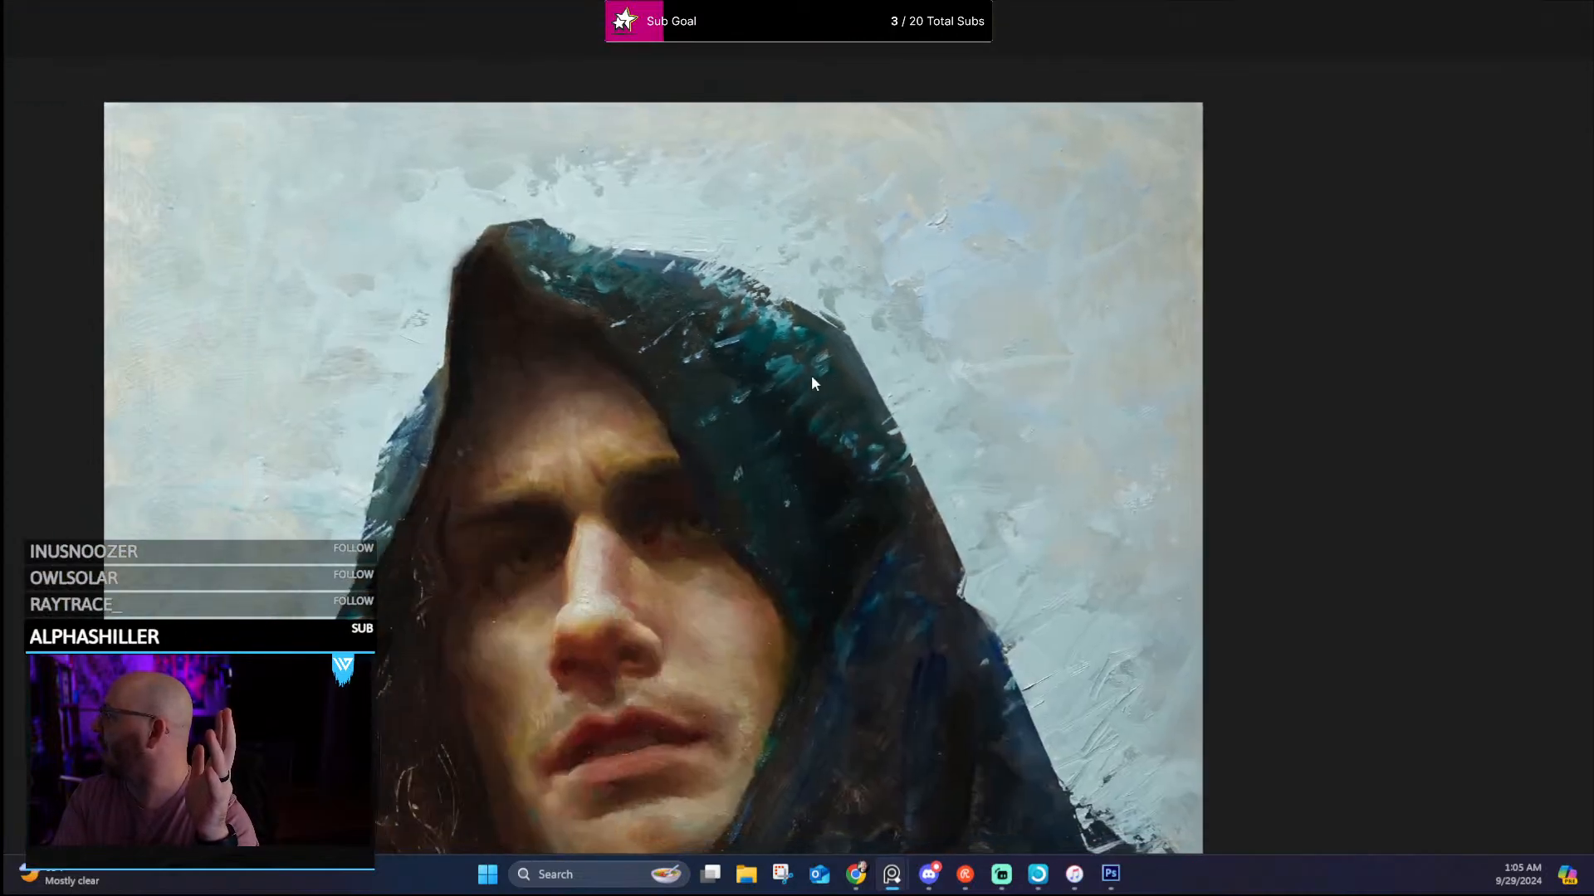
Review the painted study's lower cloak and overall composition, and compare them with the reference photo
drag(795, 506, 704, 370)
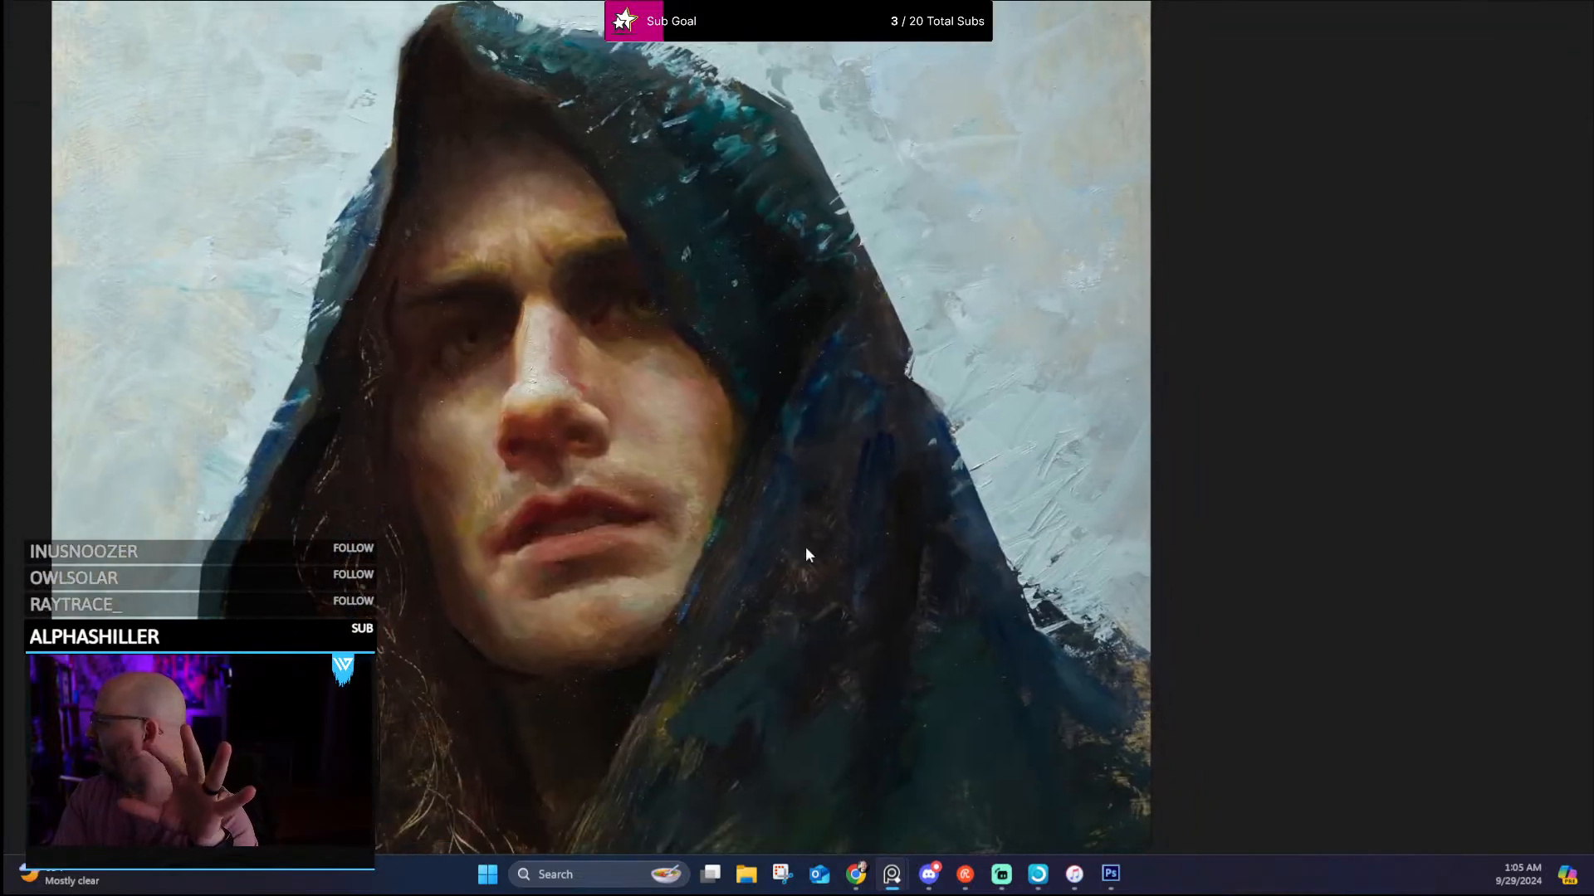
drag(805, 559, 758, 381)
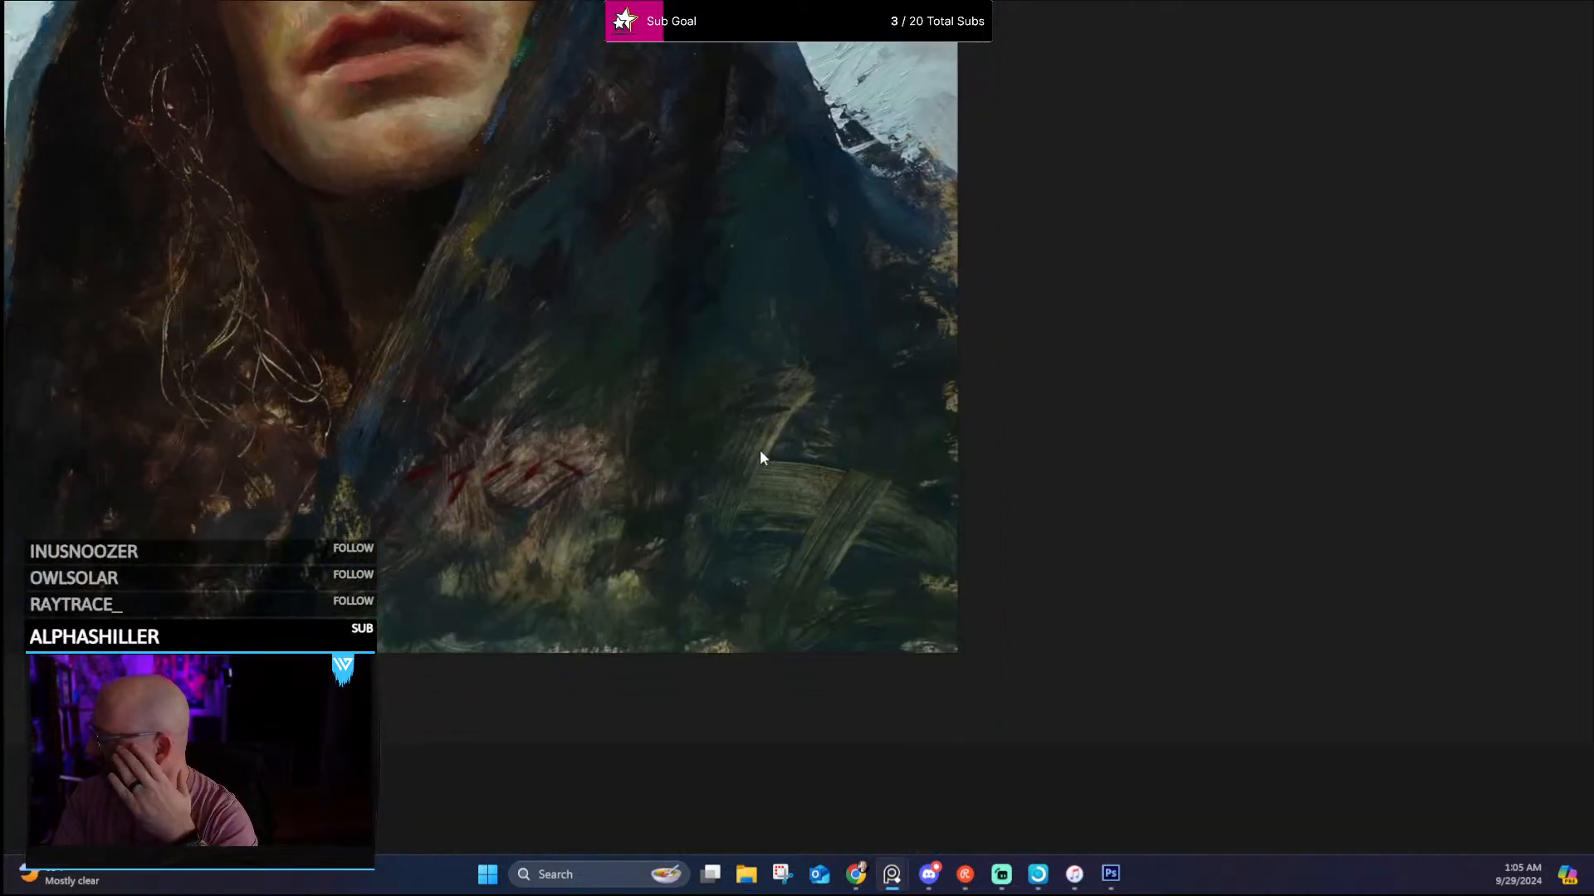
scroll(759, 450, down, 2)
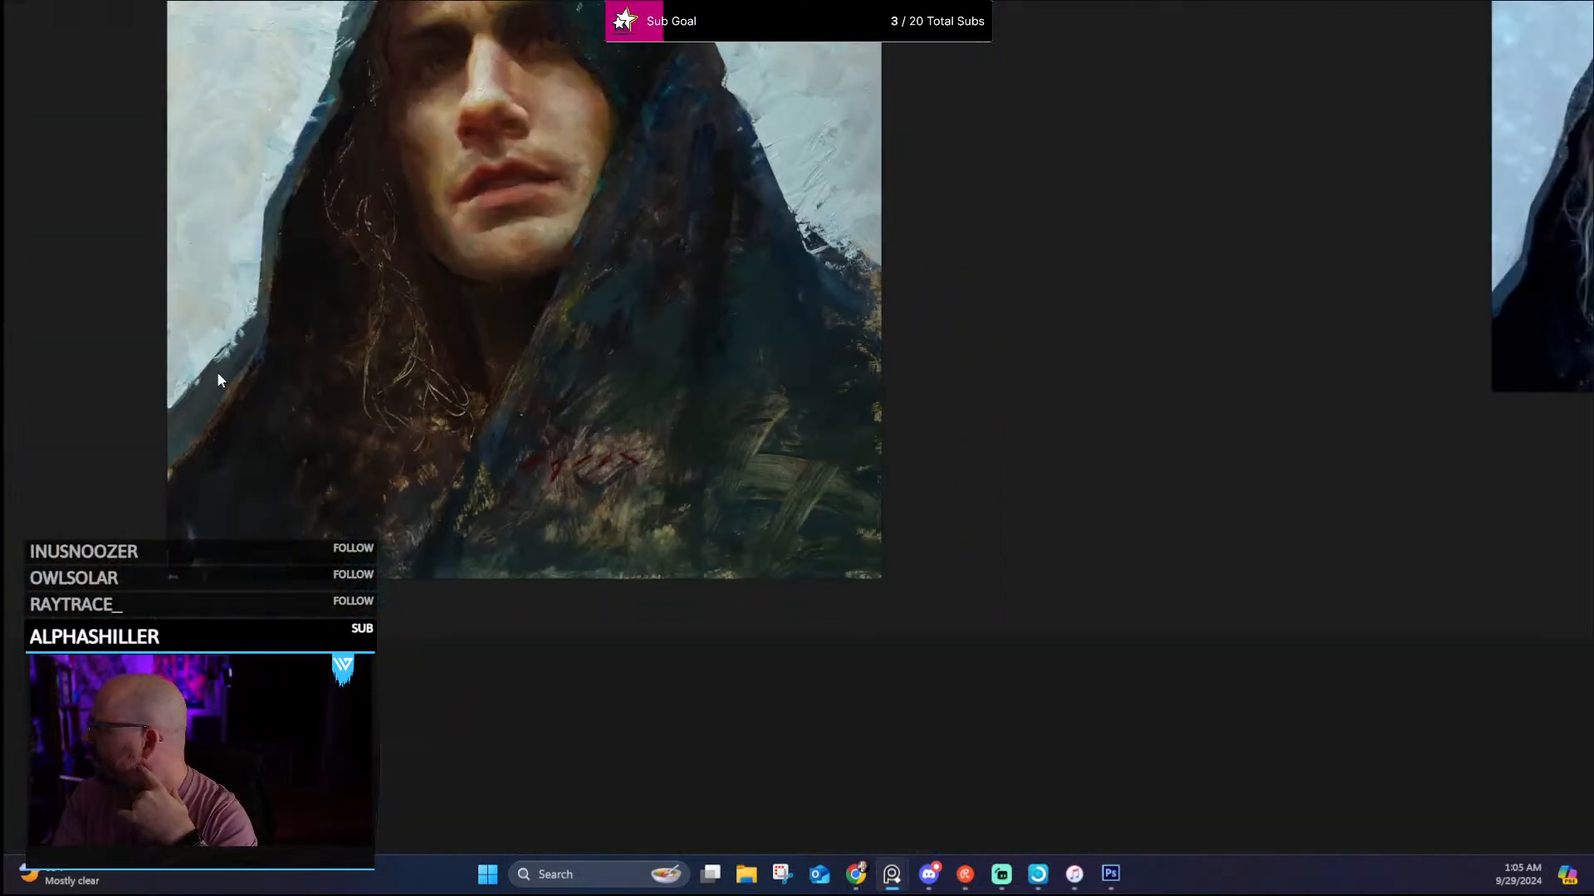
scroll(218, 379, up, 4)
scroll(893, 331, down, 6)
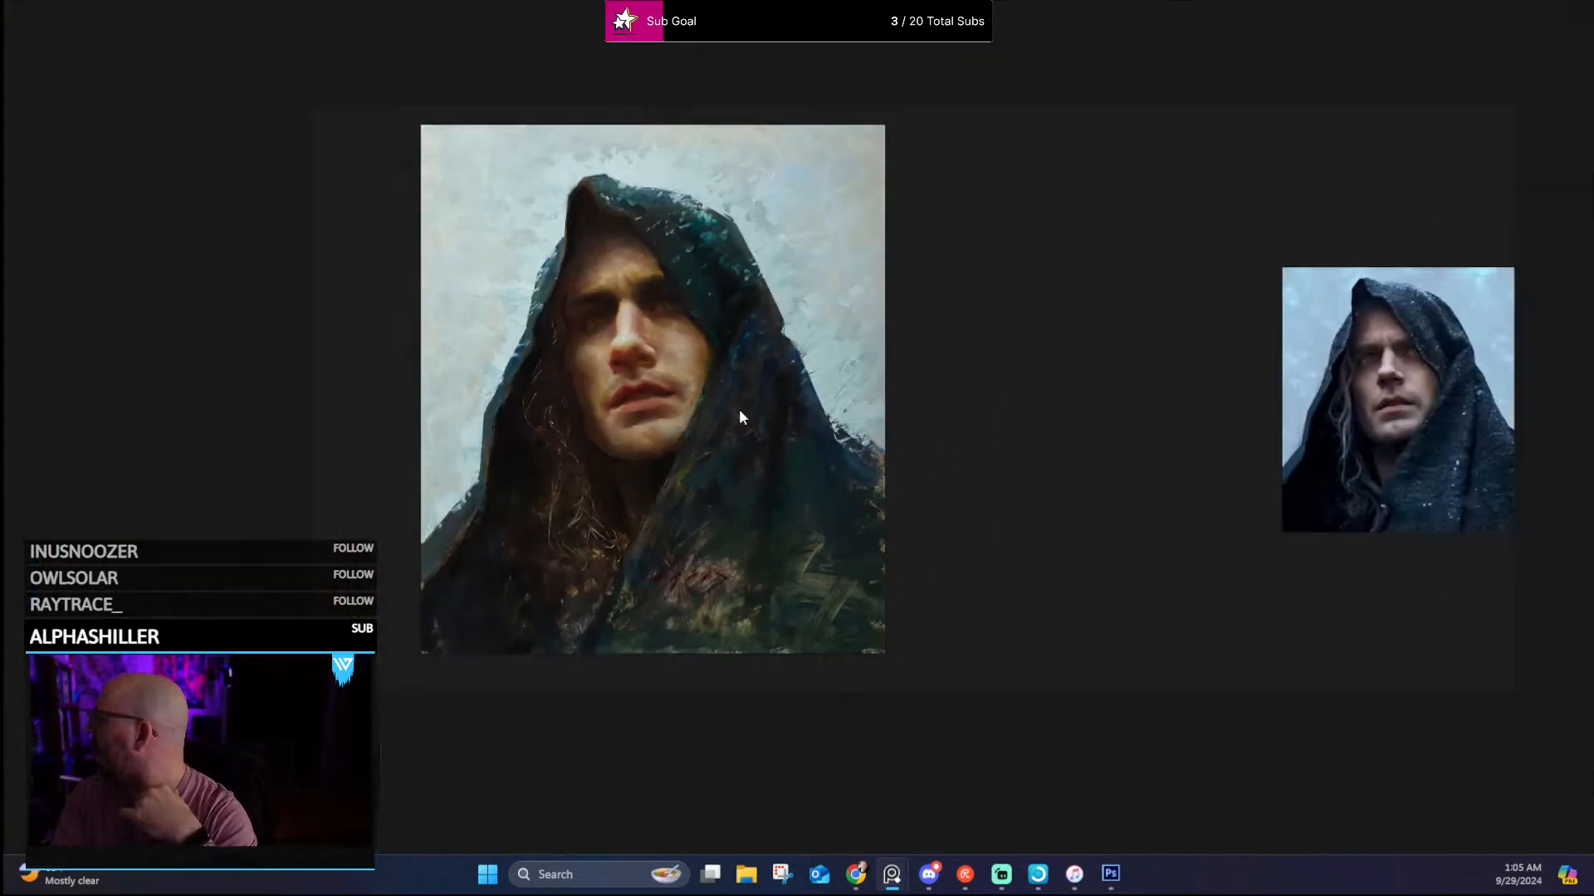
mouse_move(739, 409)
mouse_down()
mouse_move(448, 429)
mouse_move(326, 411)
mouse_up()
scroll(257, 292, up, 3)
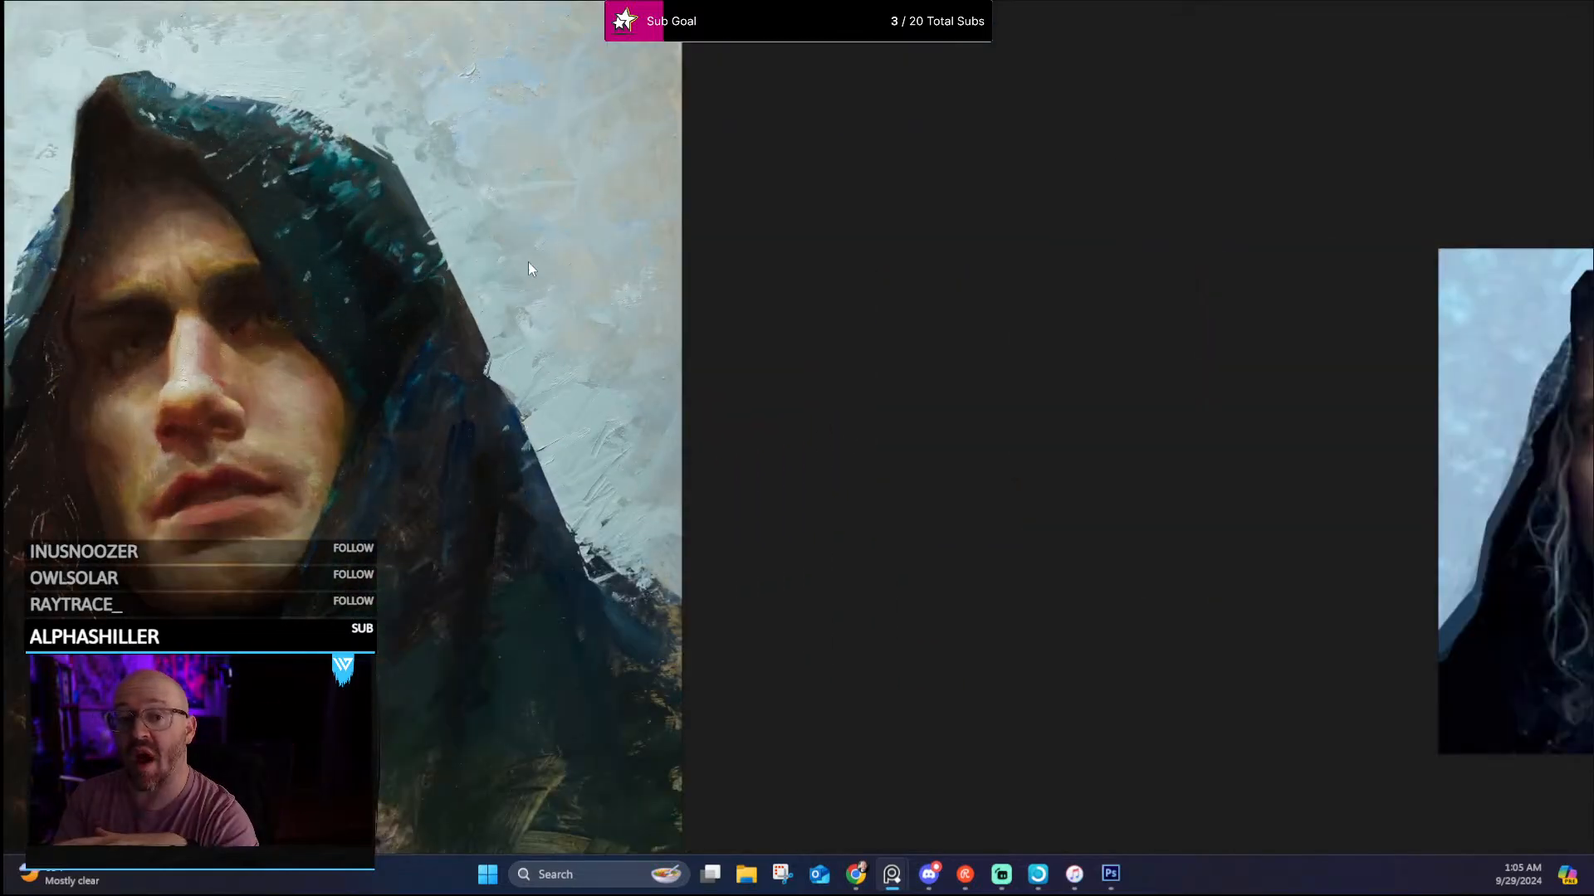
scroll(528, 261, down, 3)
drag(957, 395, 545, 373)
scroll(435, 357, up, 4)
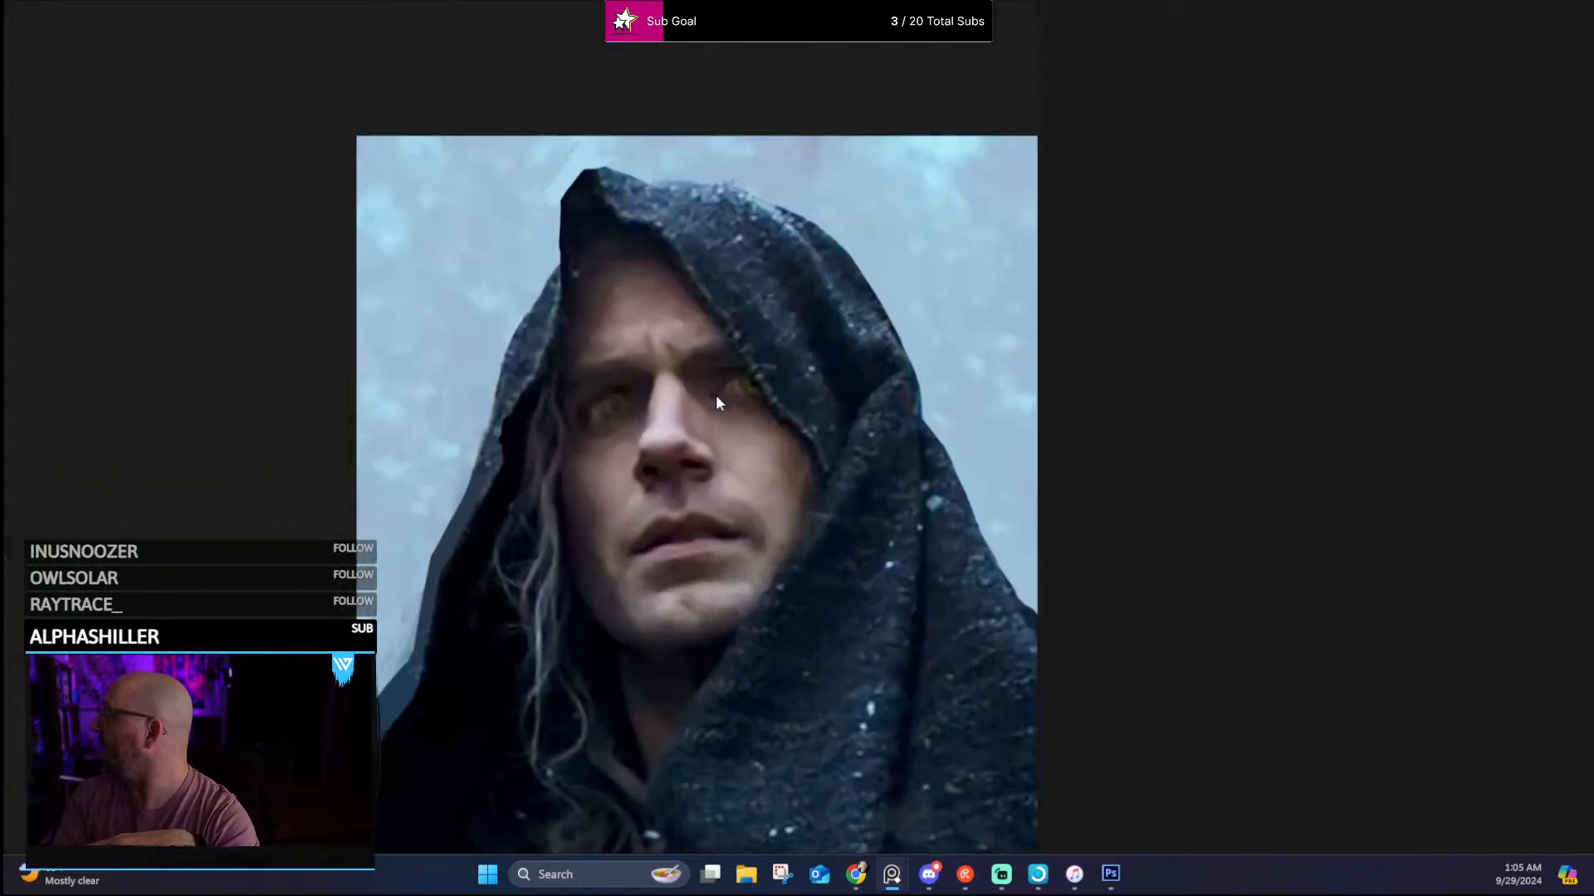
scroll(715, 395, down, 3)
Restore the reference board to its smaller window and frame the photo's hooded face beside the warm-toned portrait
click(1547, 21)
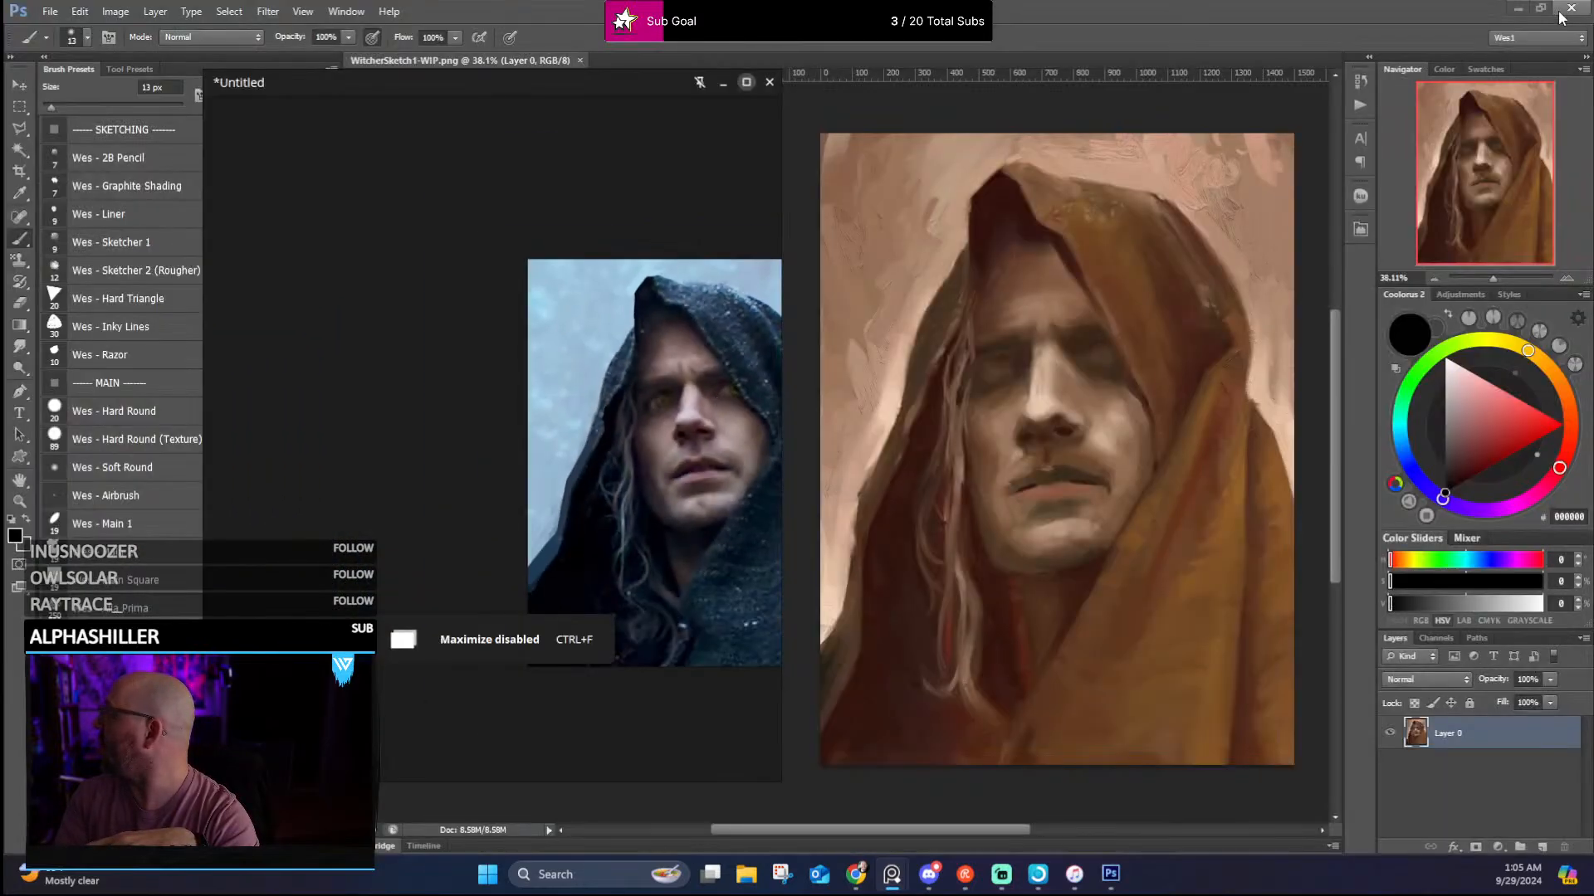
scroll(629, 412, up, 4)
drag(629, 411, 316, 391)
scroll(315, 391, down, 2)
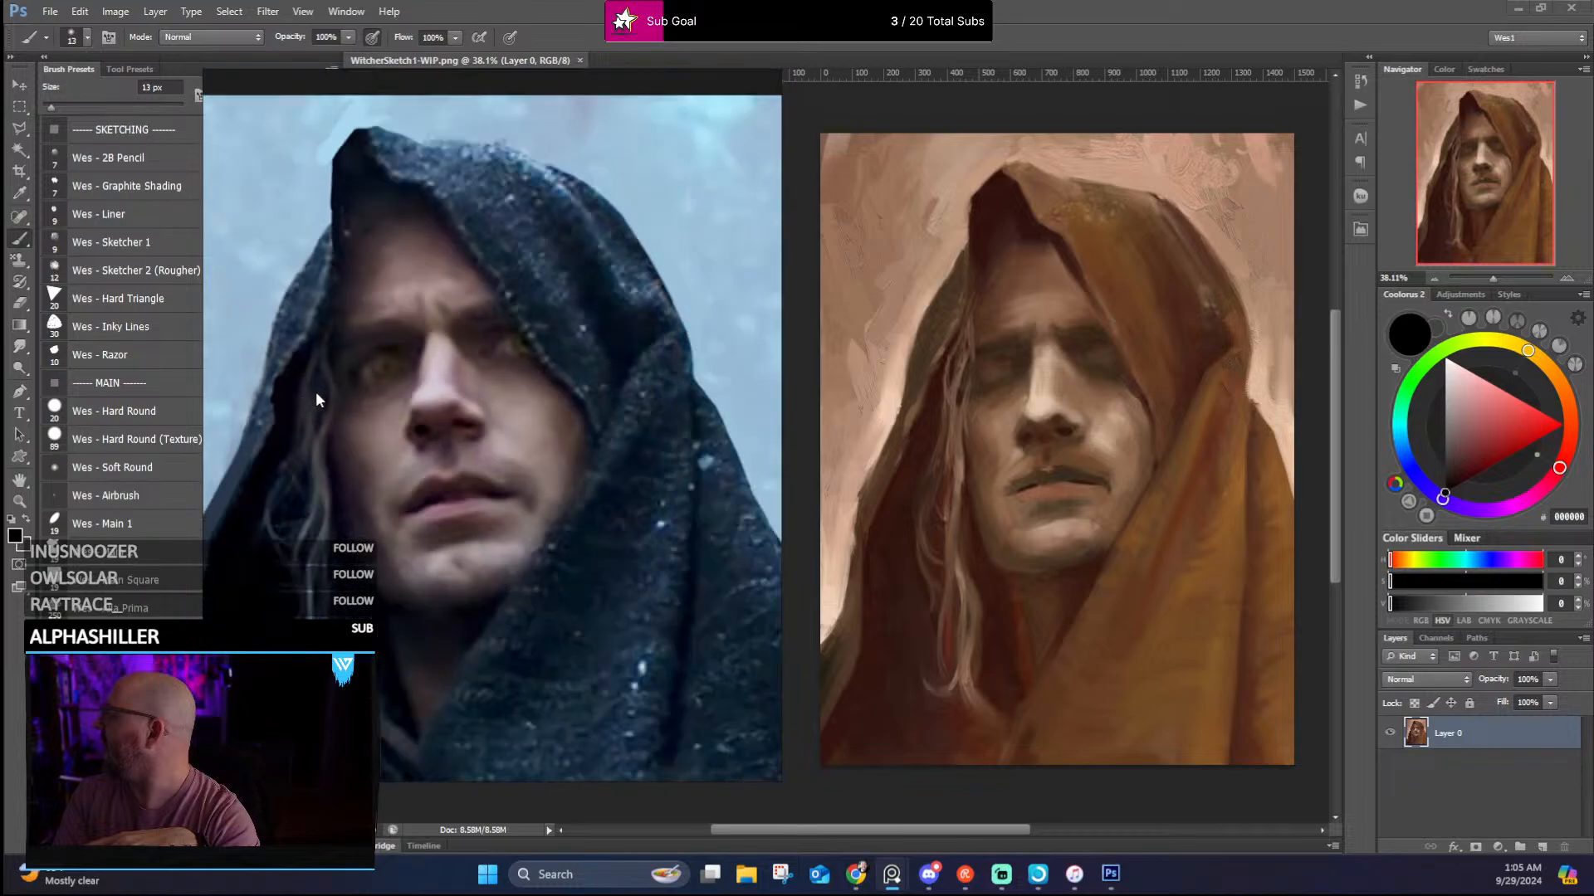
scroll(327, 388, up, 2)
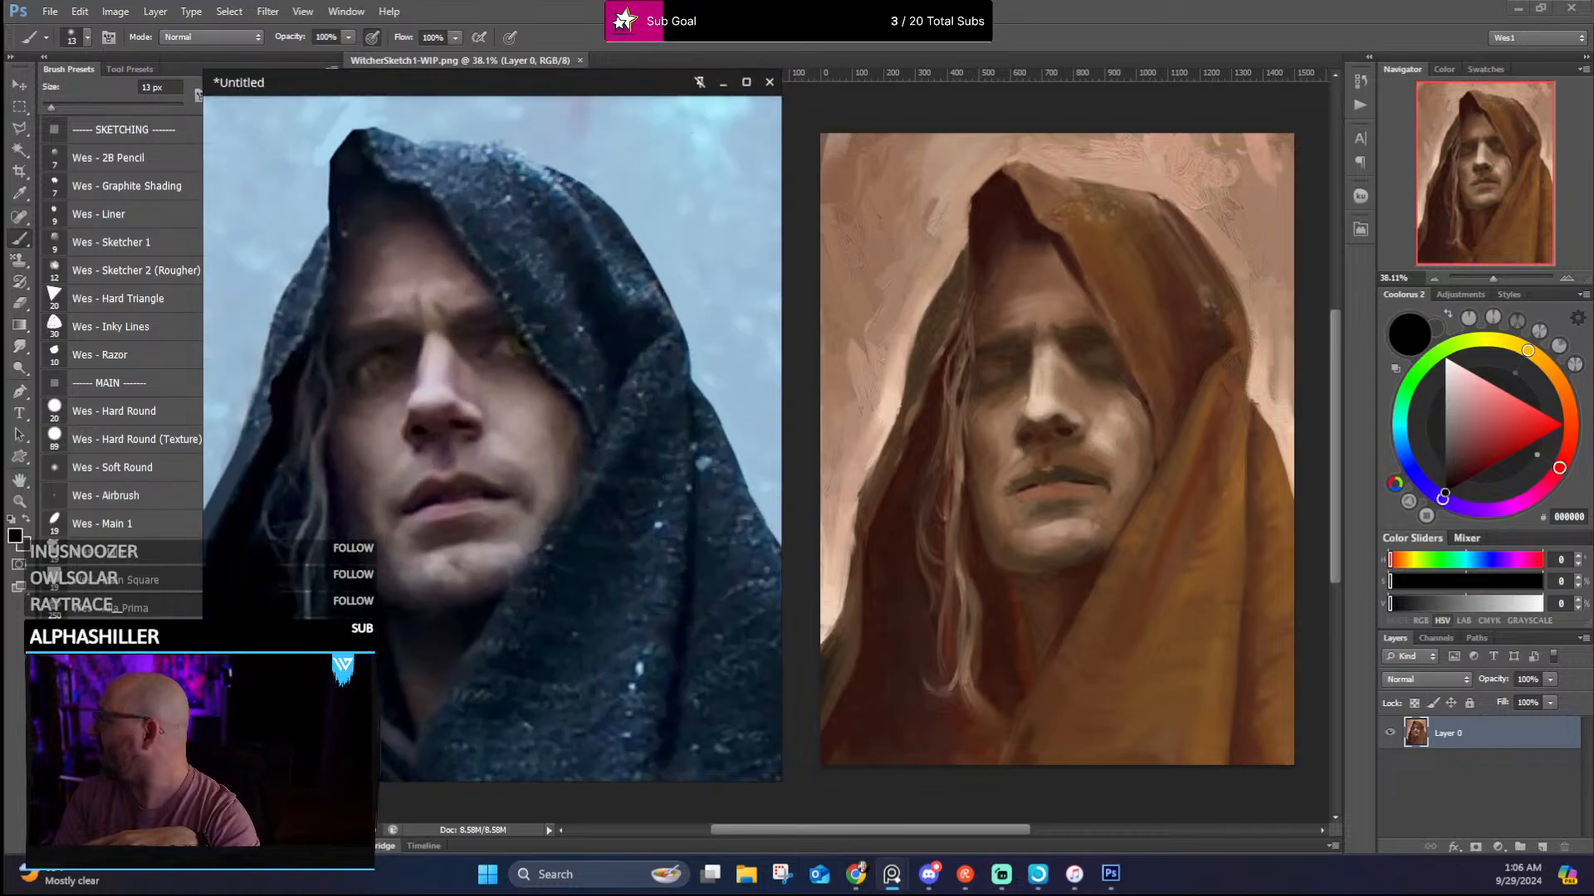
Add a Gradient Map adjustment layer above the portrait and minimise the reference board
click(1309, 719)
click(1497, 843)
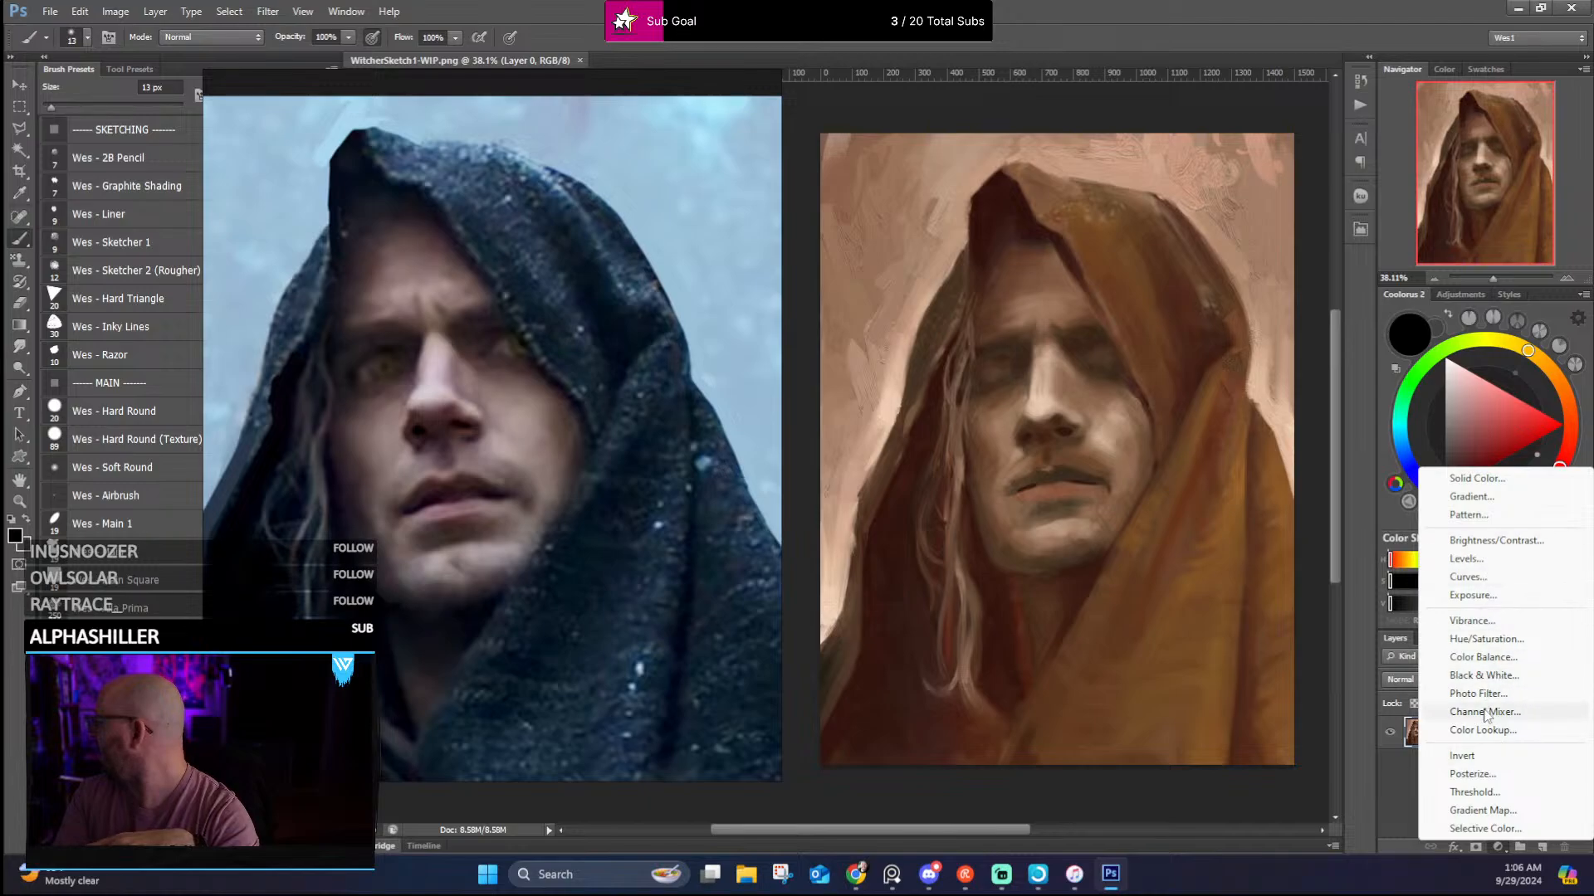
click(1482, 810)
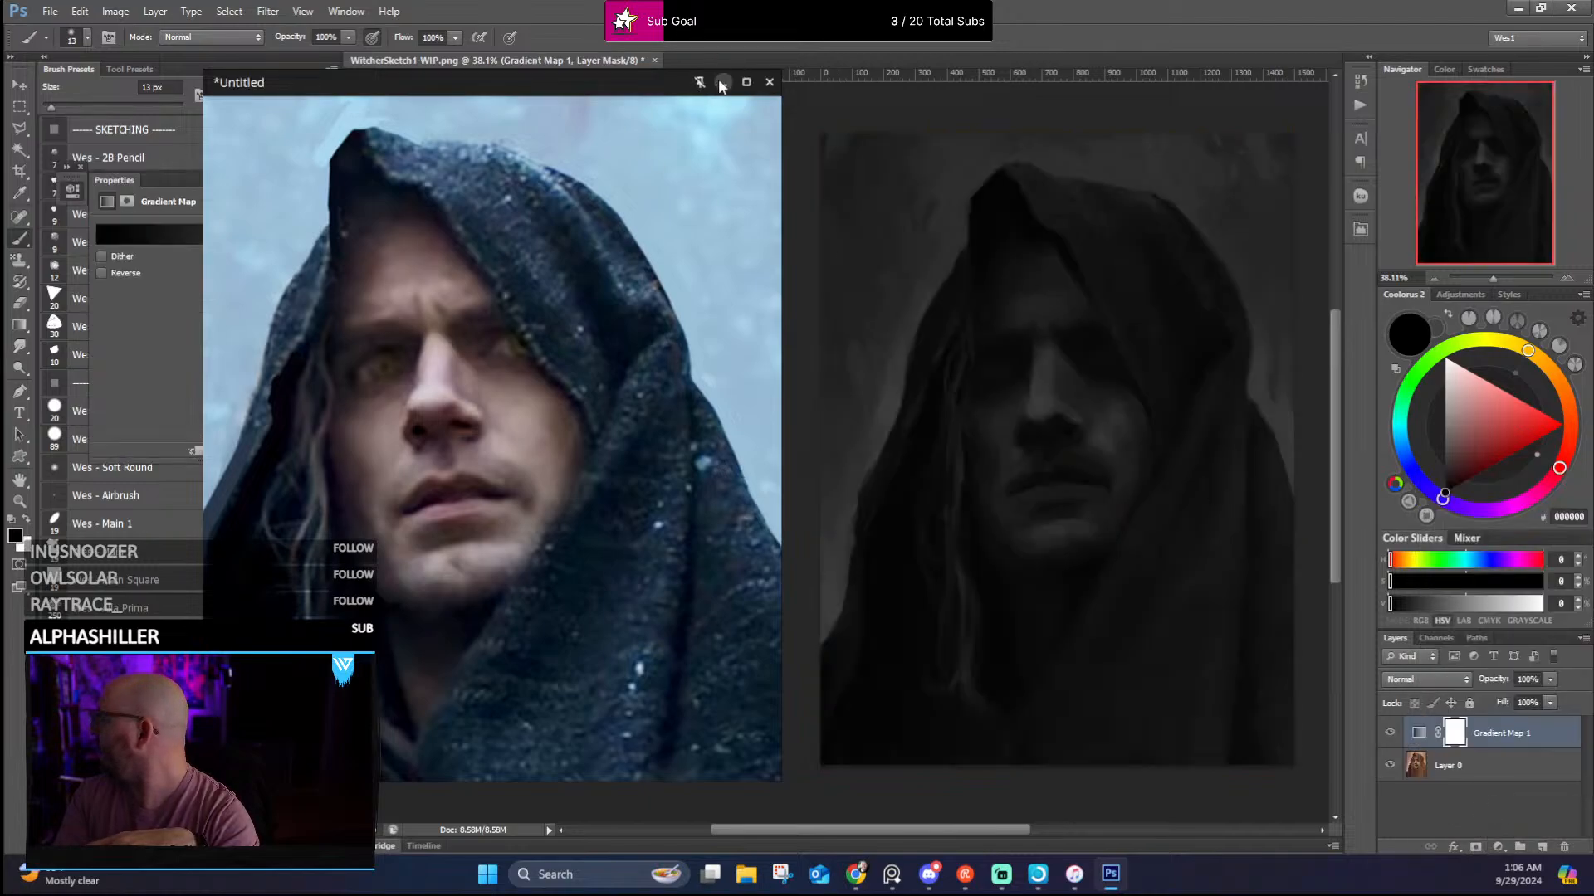
click(722, 83)
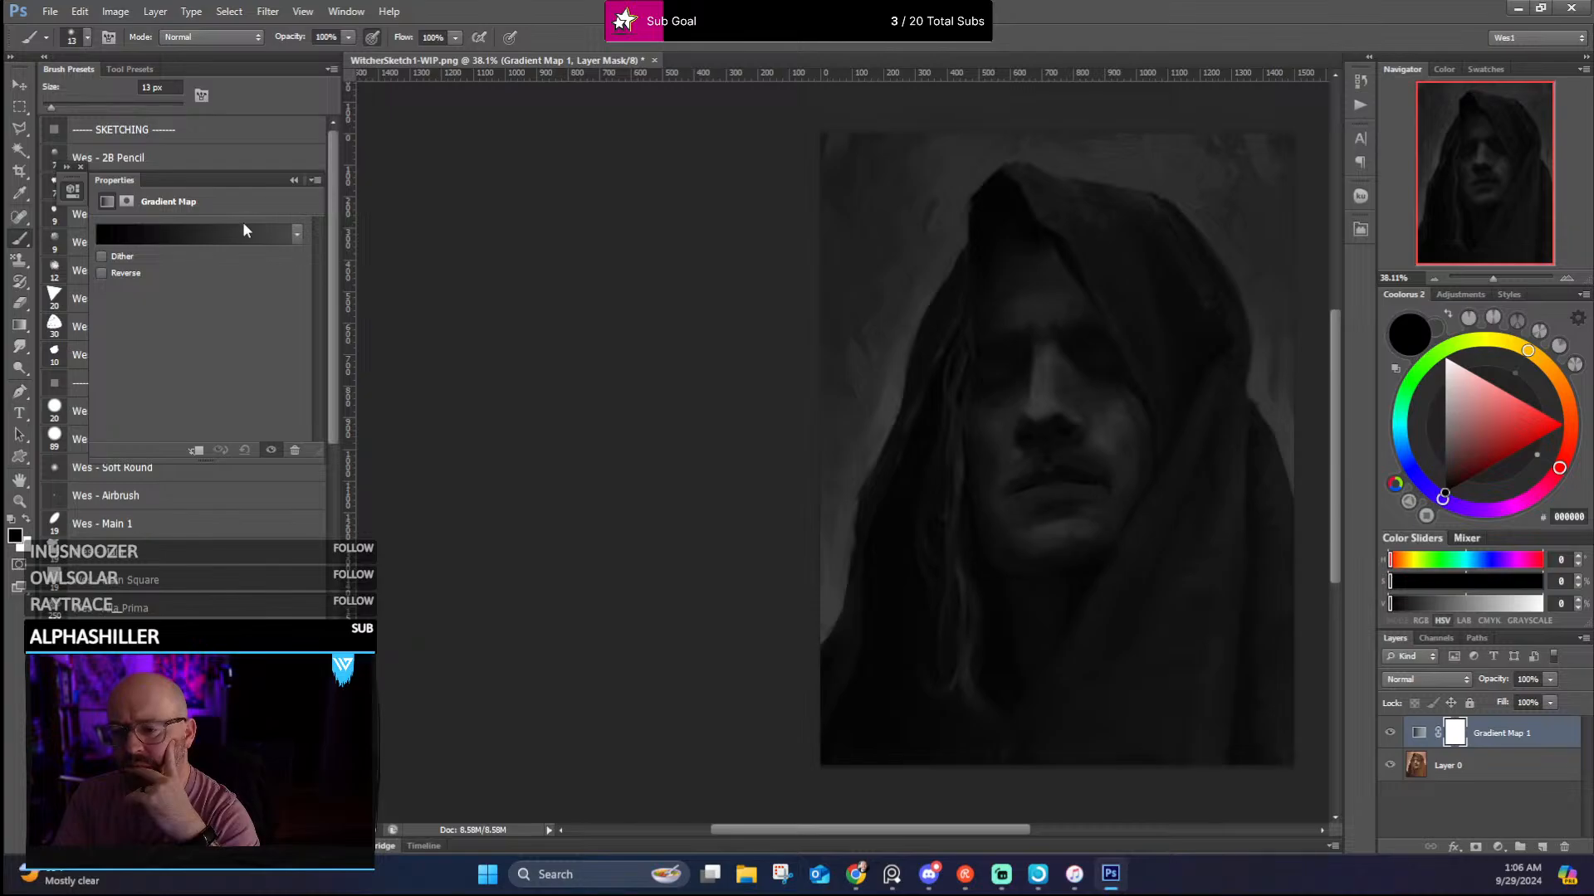
Try recolouring the portrait with other gradient map presets, including a blue-to-teal gradient and the Cold Steel gradient
click(298, 236)
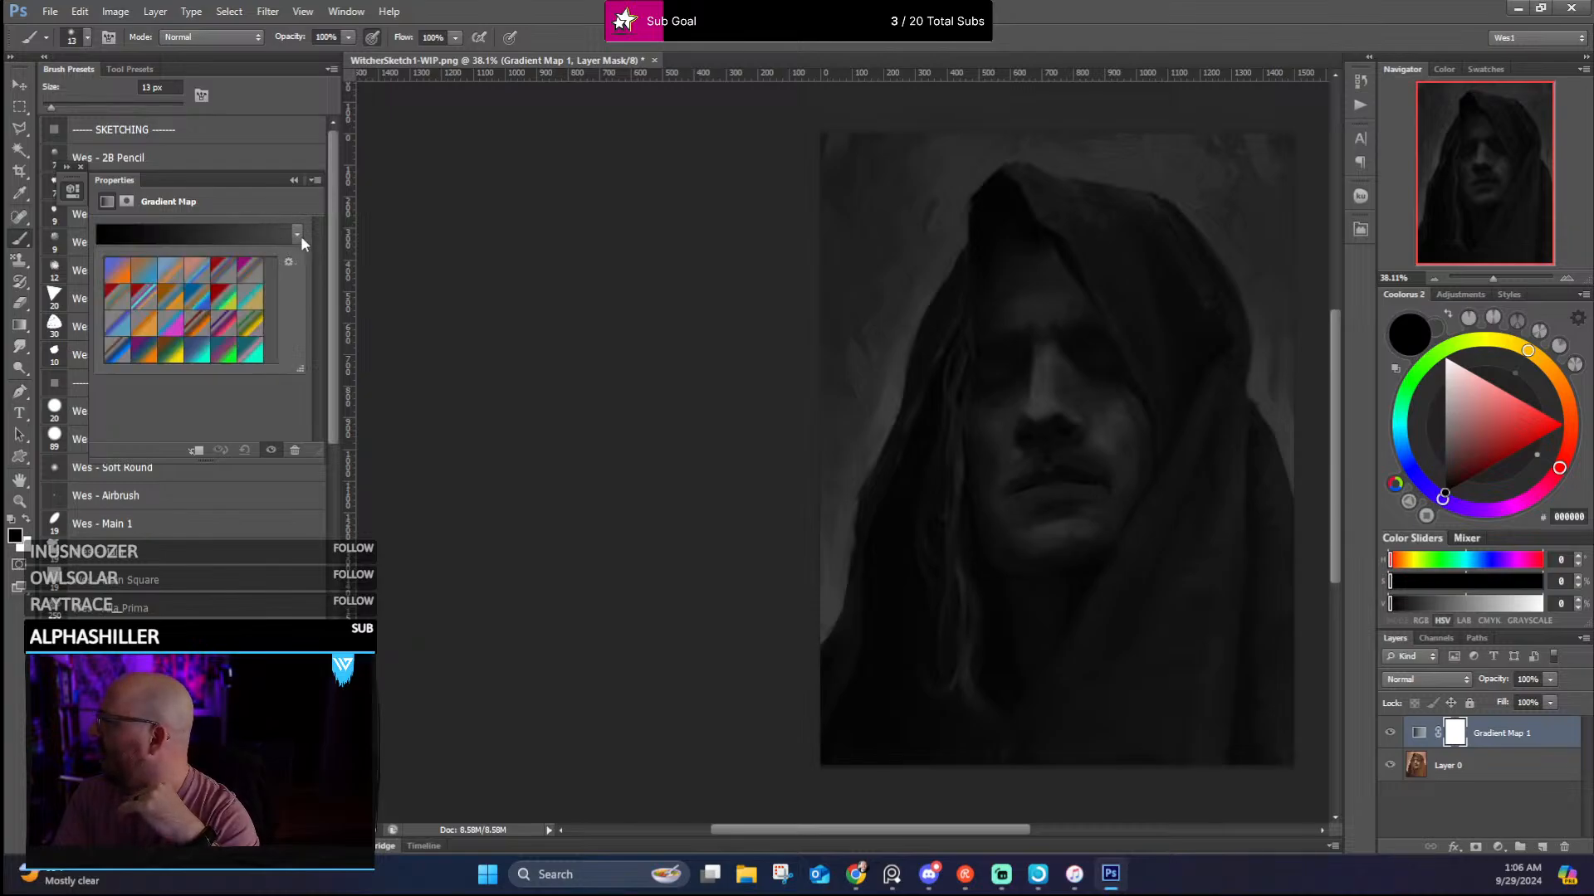
scroll(207, 307, down, 2)
click(210, 294)
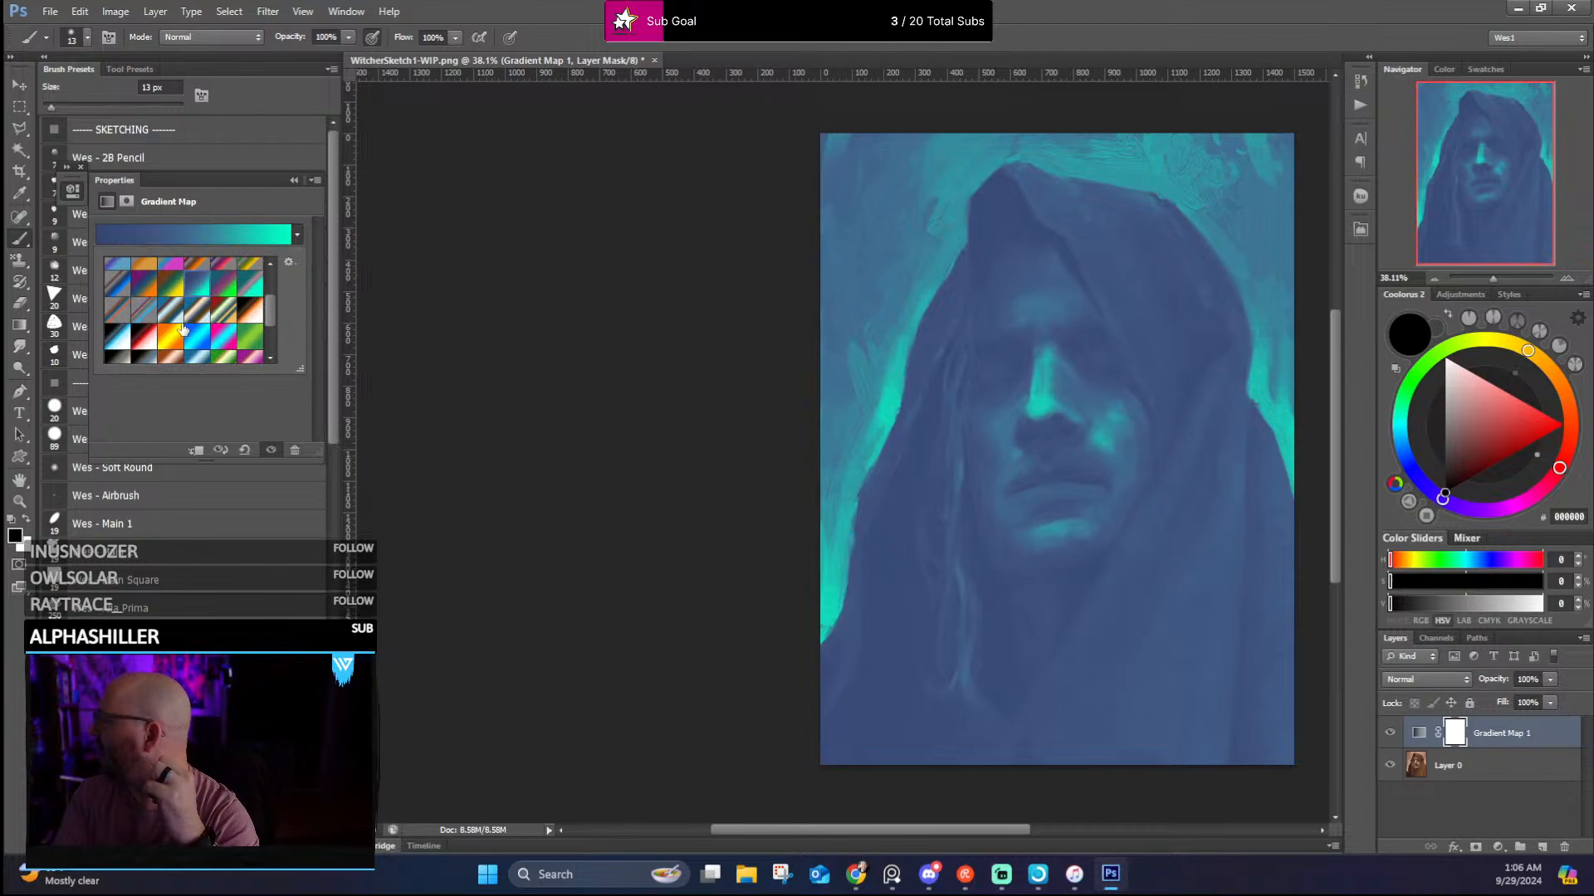
click(113, 344)
scroll(195, 323, down, 2)
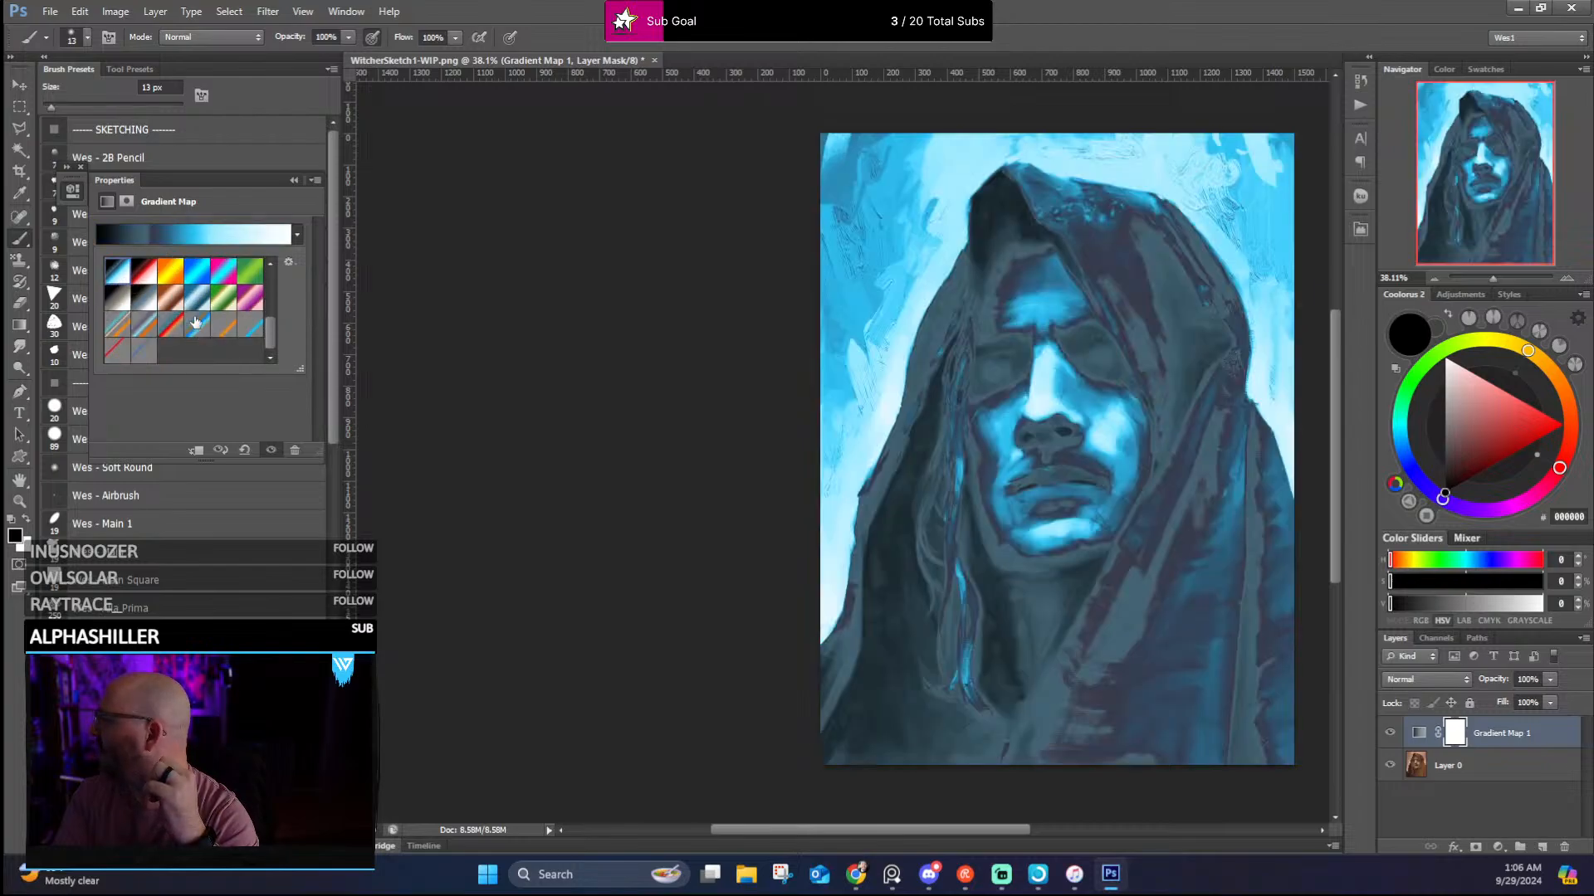
Set the Gradient Map layer's blend mode to Color
click(1434, 680)
click(1435, 680)
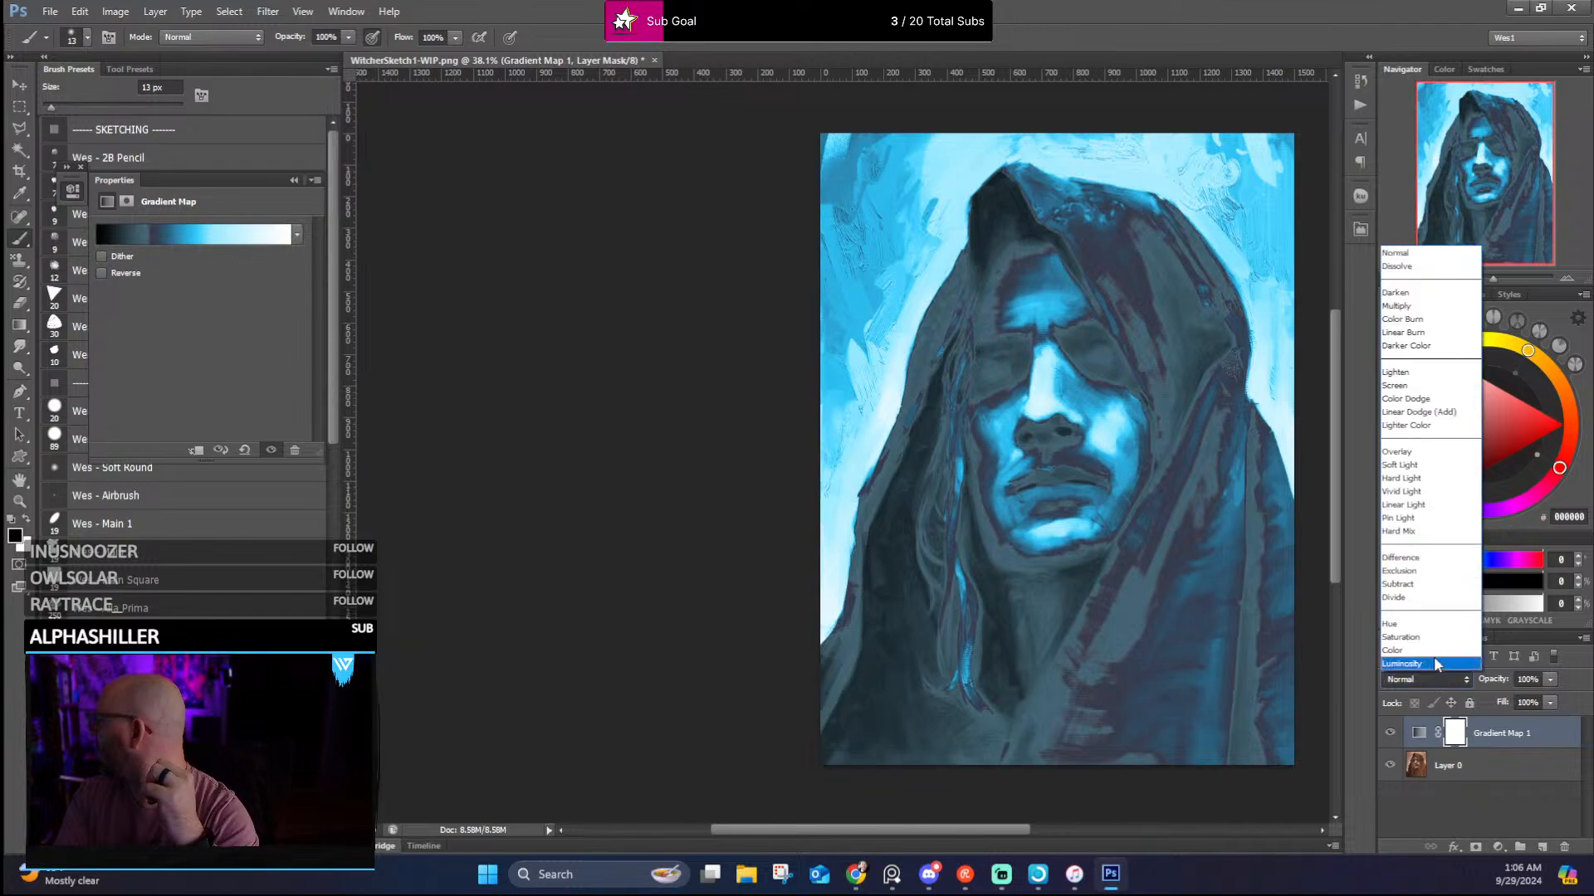
click(1411, 650)
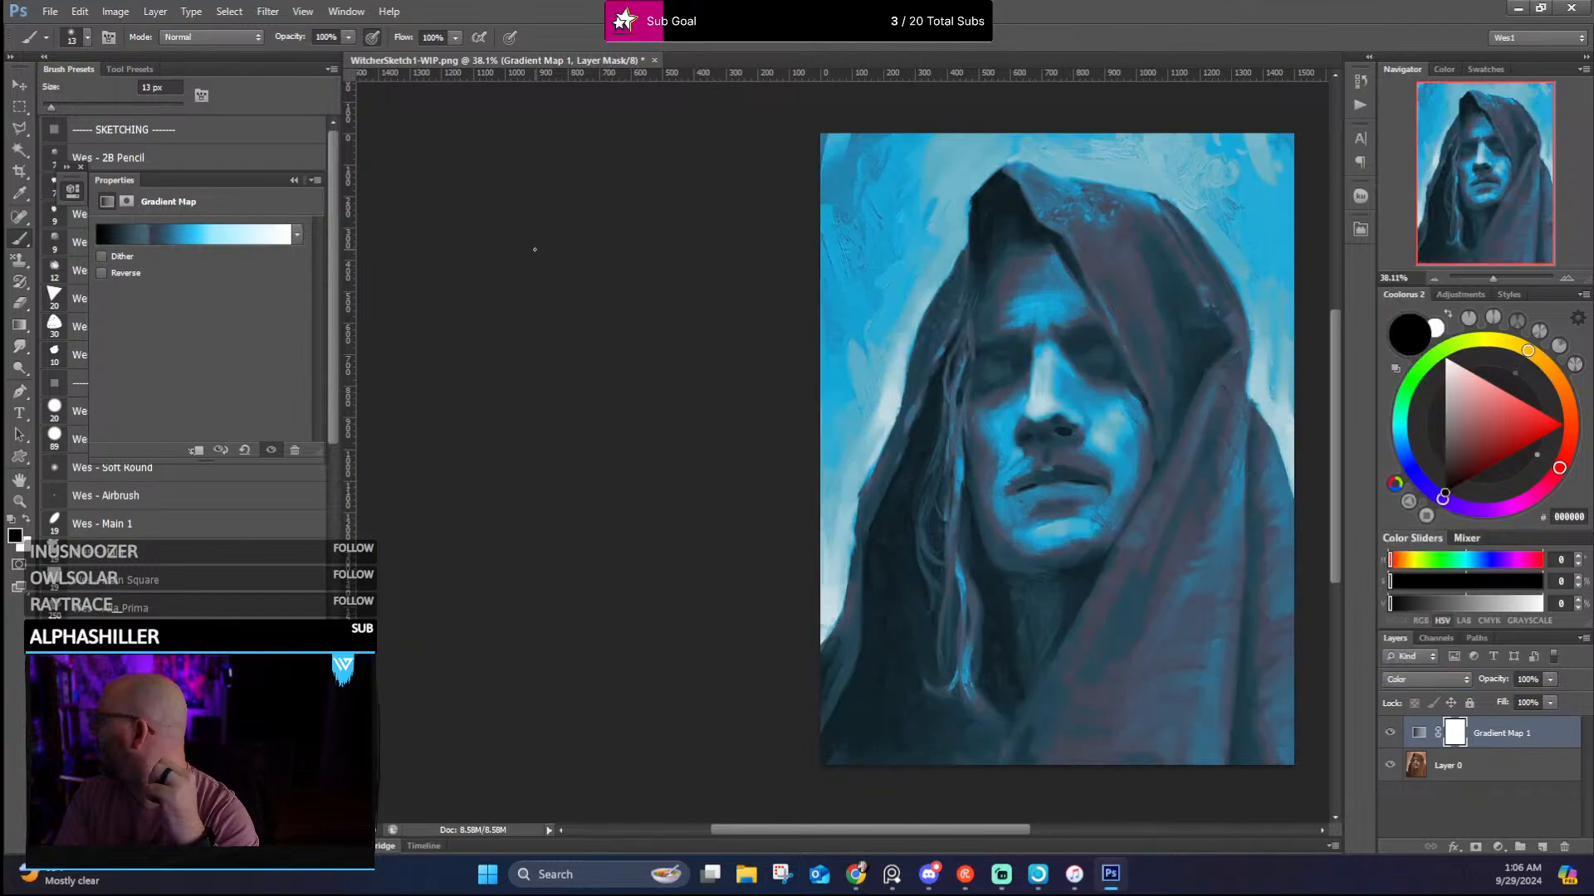
Try the Sound of Hooves preset on the gradient map in the Gradient Editor
click(287, 235)
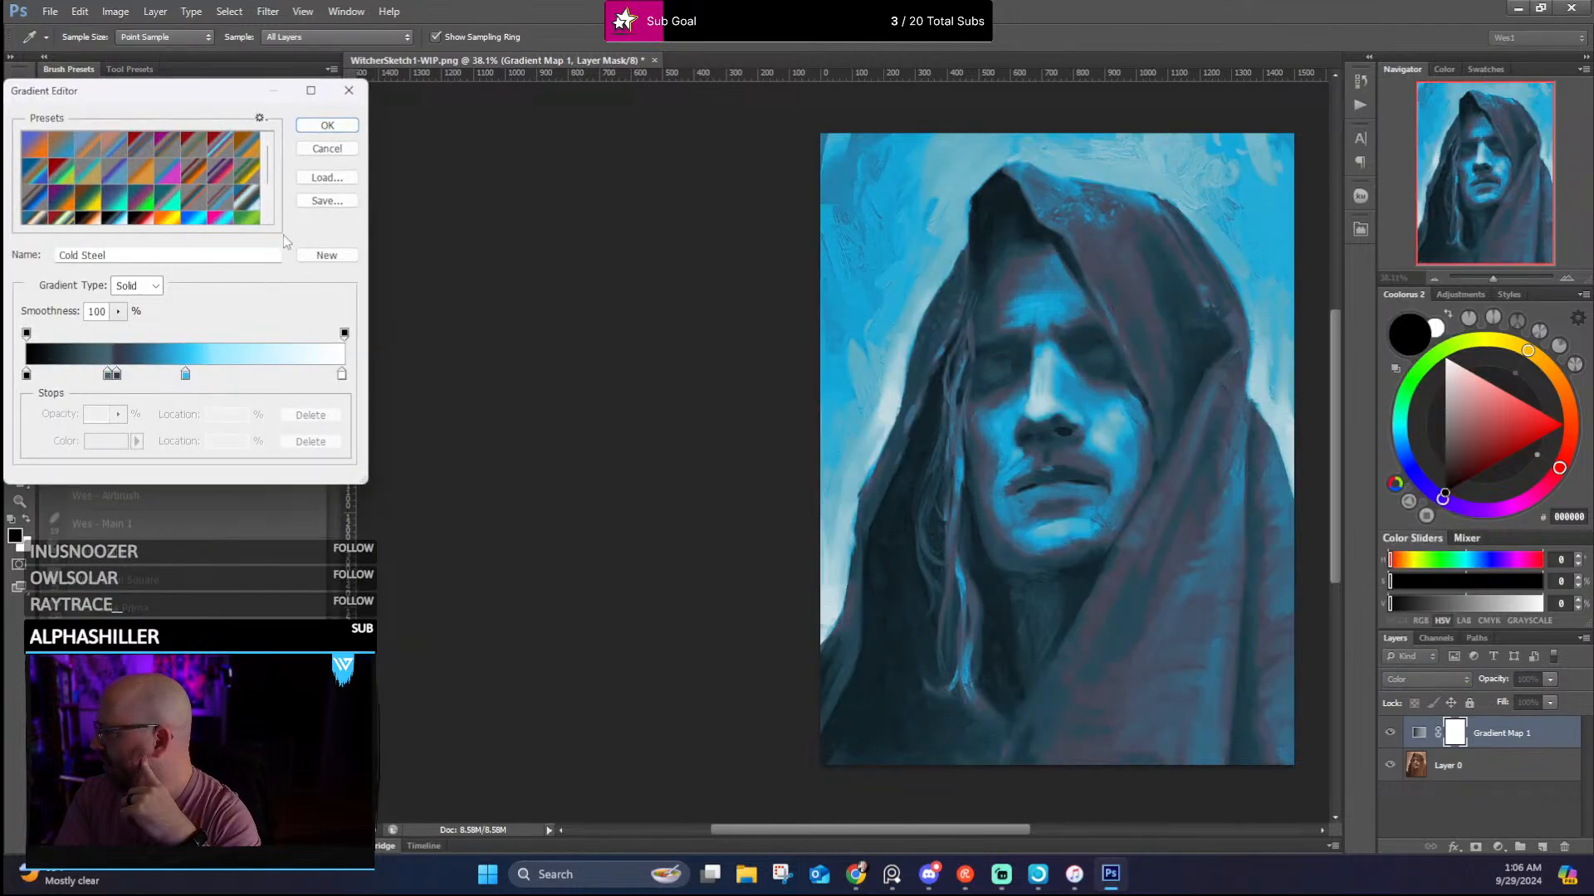
scroll(164, 199, down, 1)
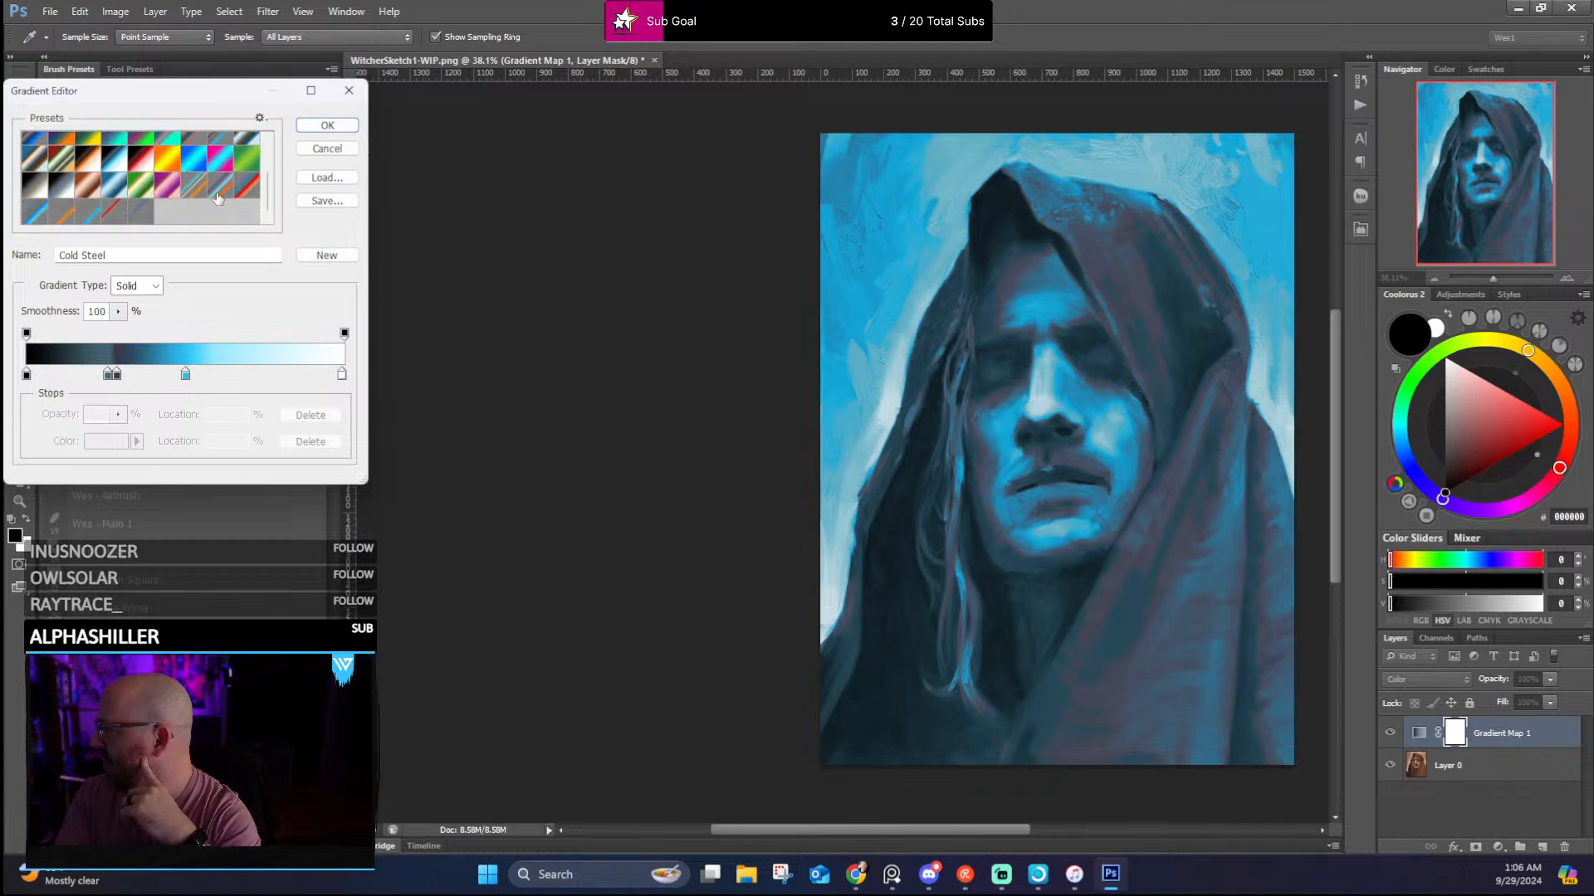
click(218, 194)
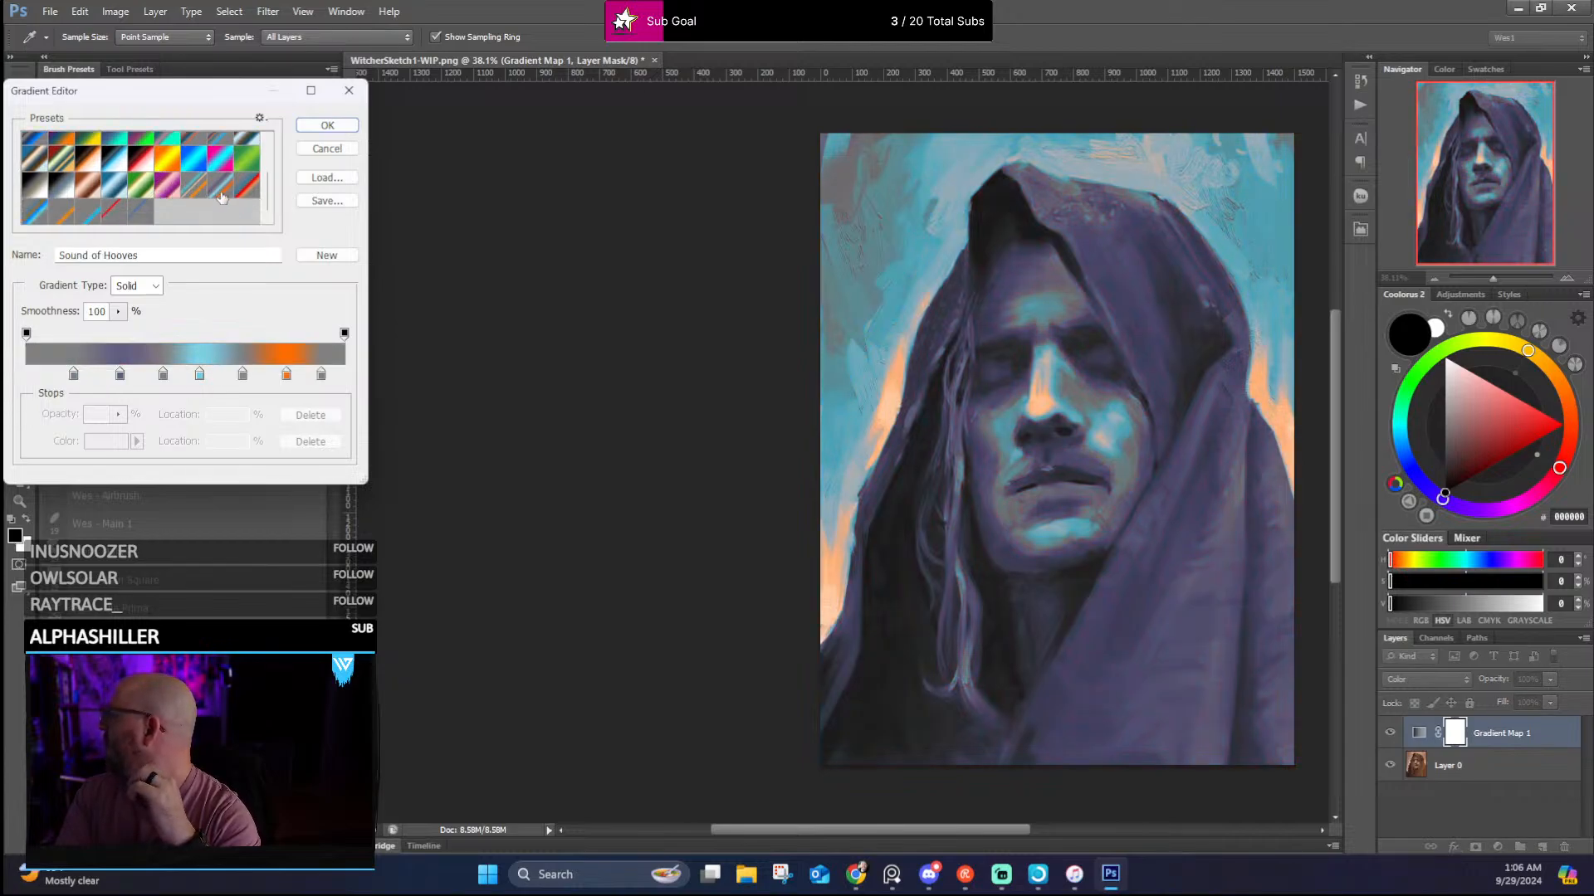
scroll(158, 194, up, 3)
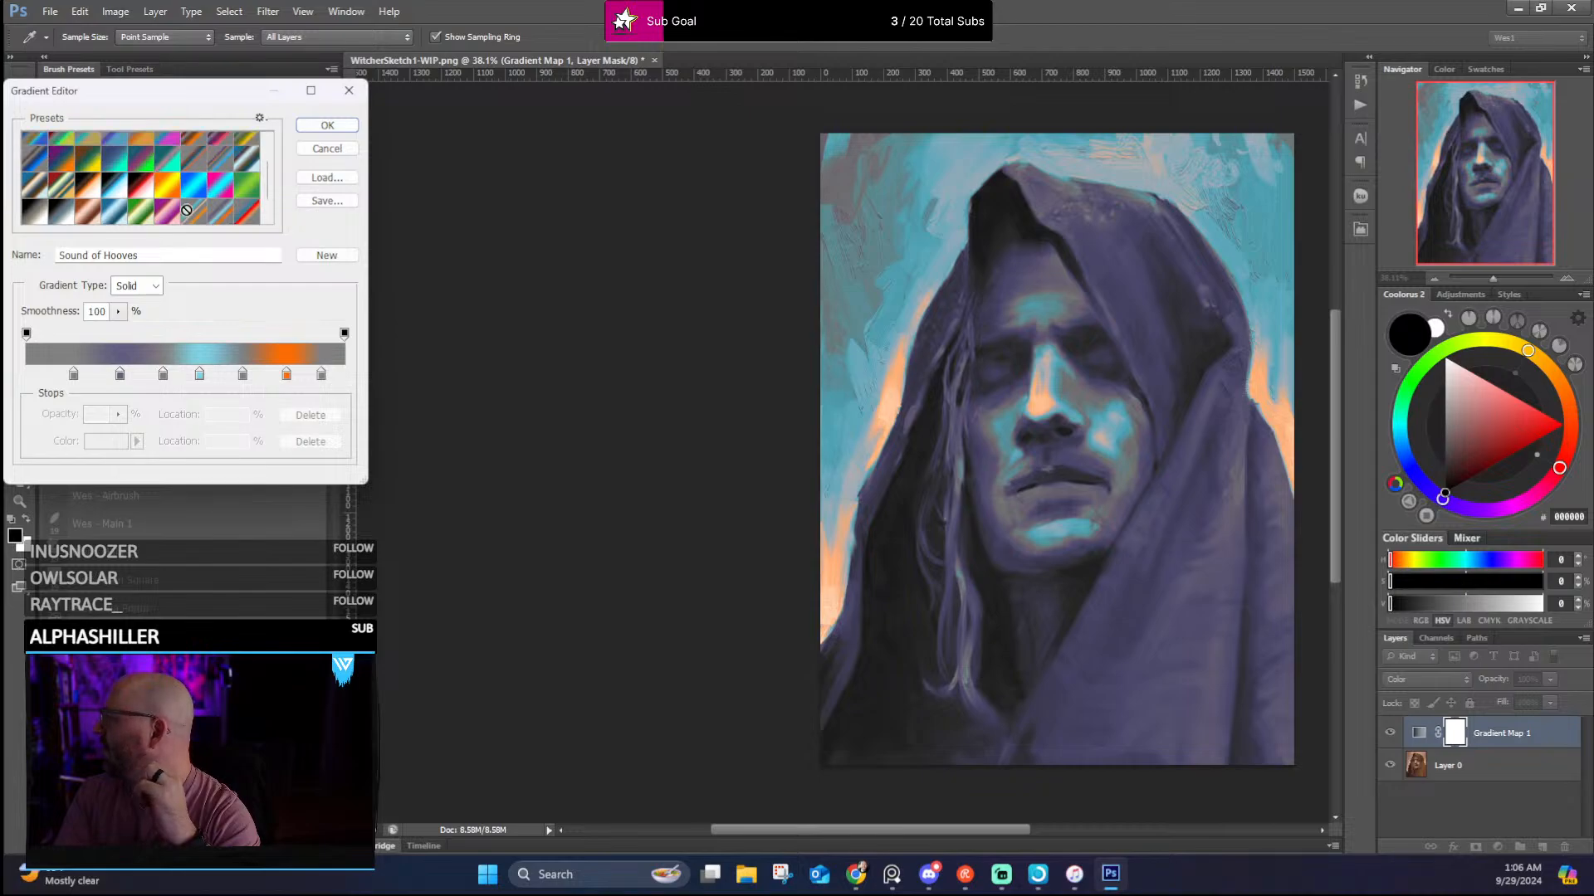
Load the GradientMaps Vol1 preset set and apply the Blue-Selenium 1 gradient to the gradient map
click(261, 118)
click(431, 574)
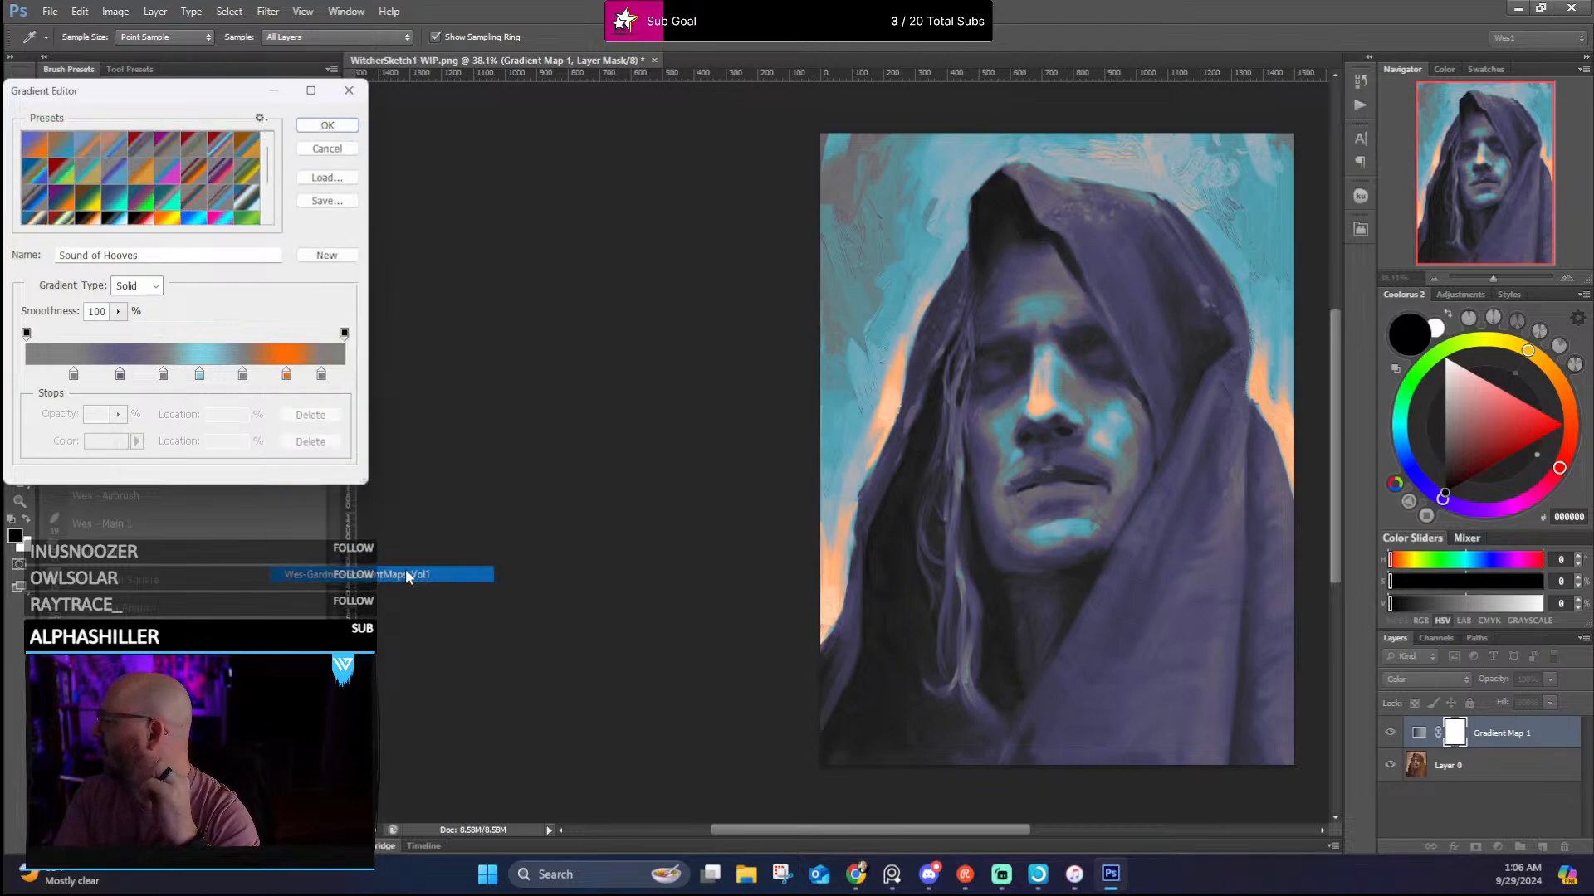
click(725, 329)
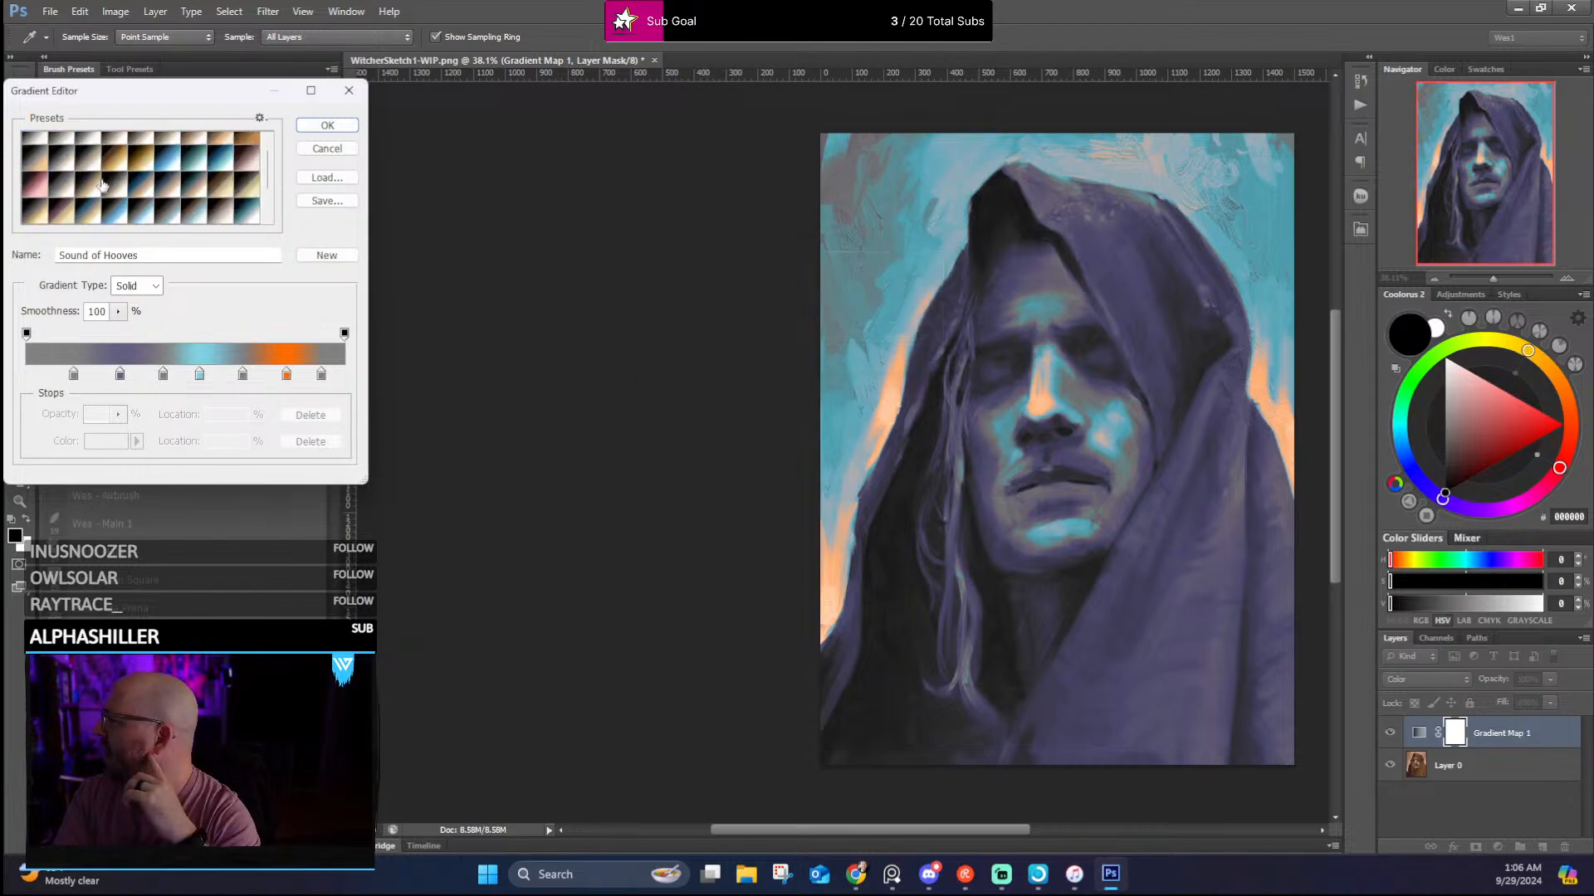
click(117, 210)
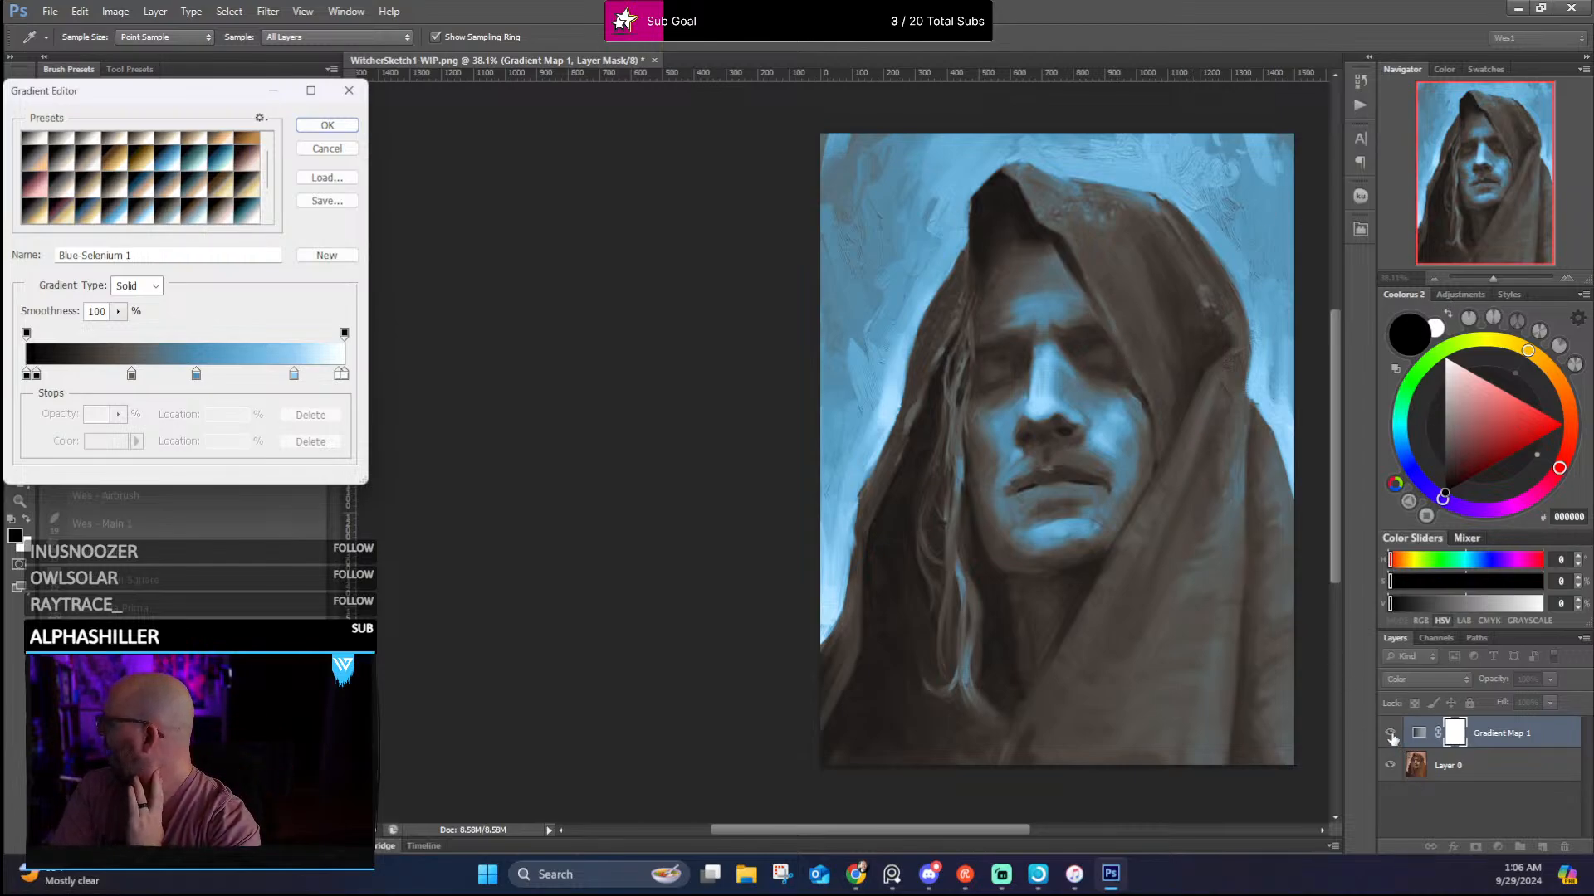
click(327, 125)
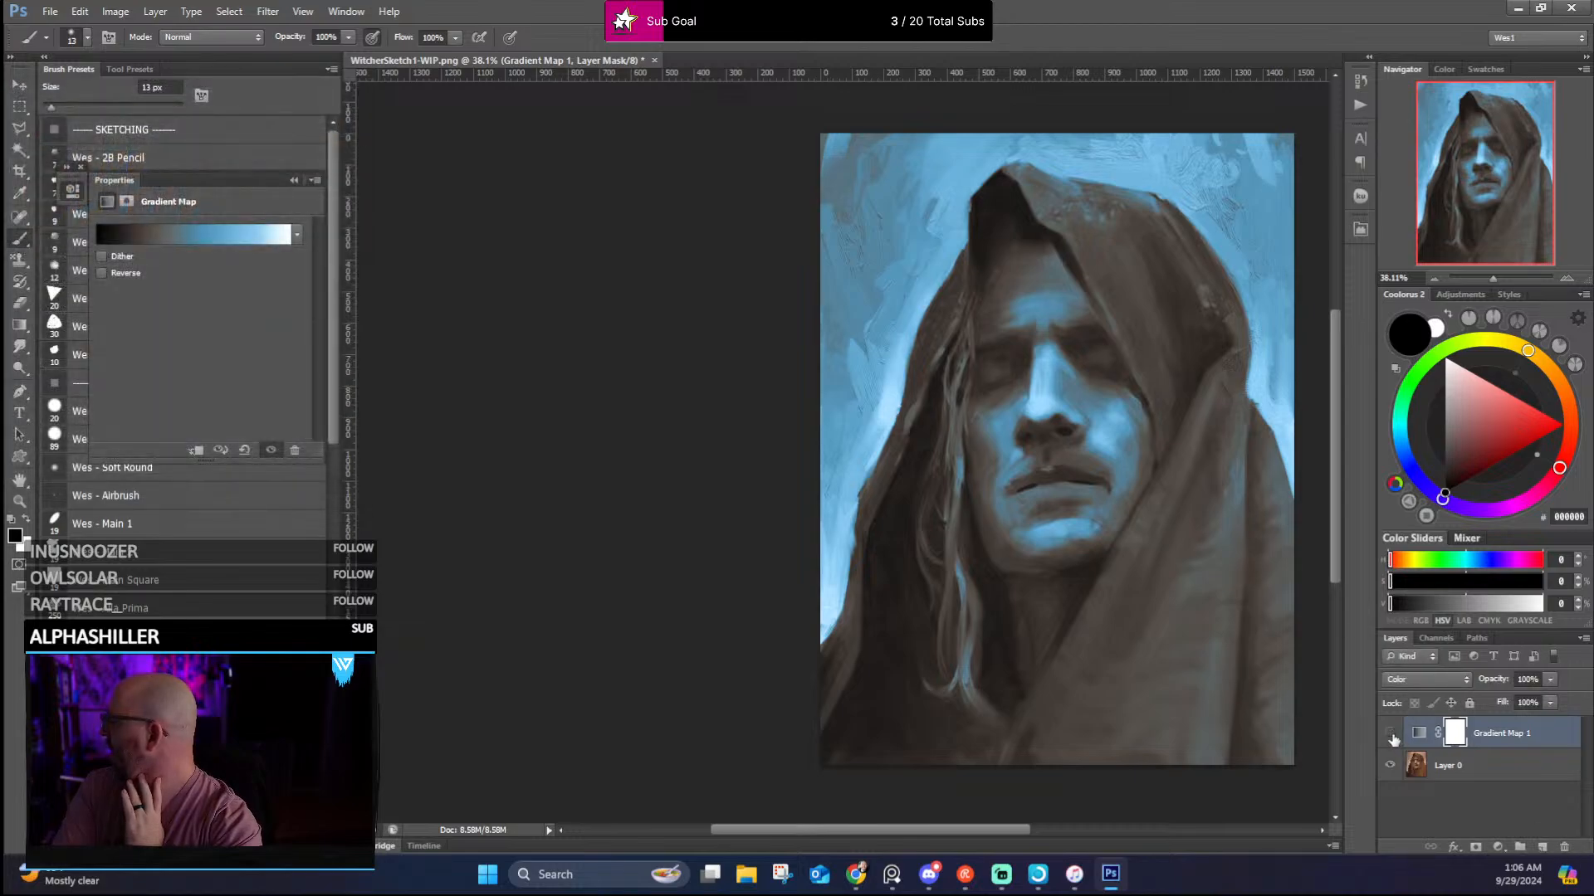
Compare the portrait with and without the gradient map by toggling the layer's visibility, leaving it visible
click(1390, 733)
click(1390, 734)
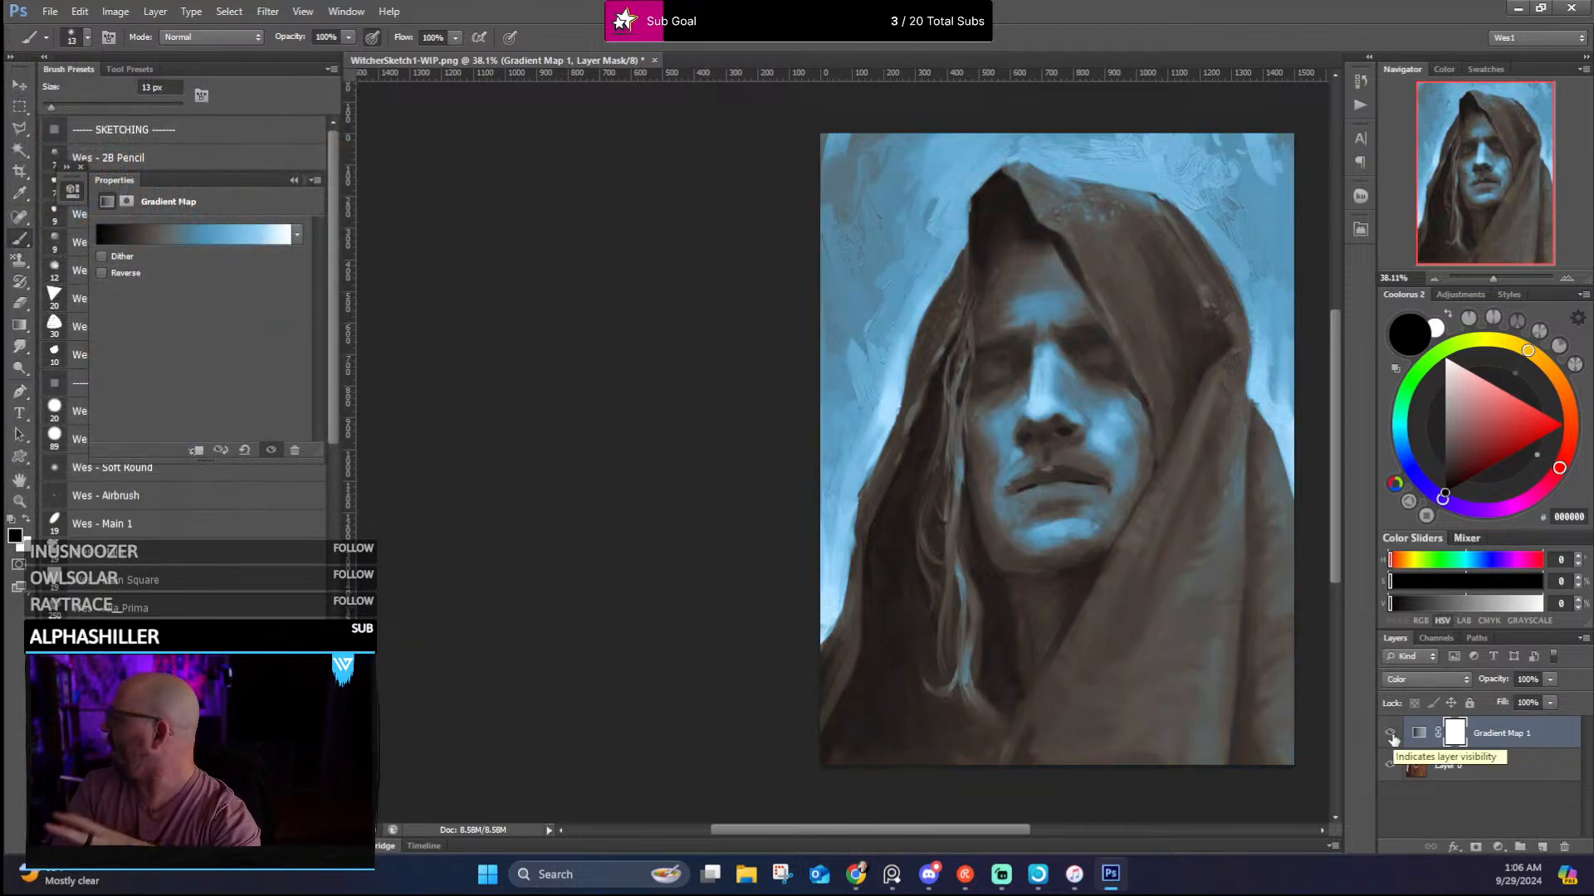
scroll(1237, 583, up, 3)
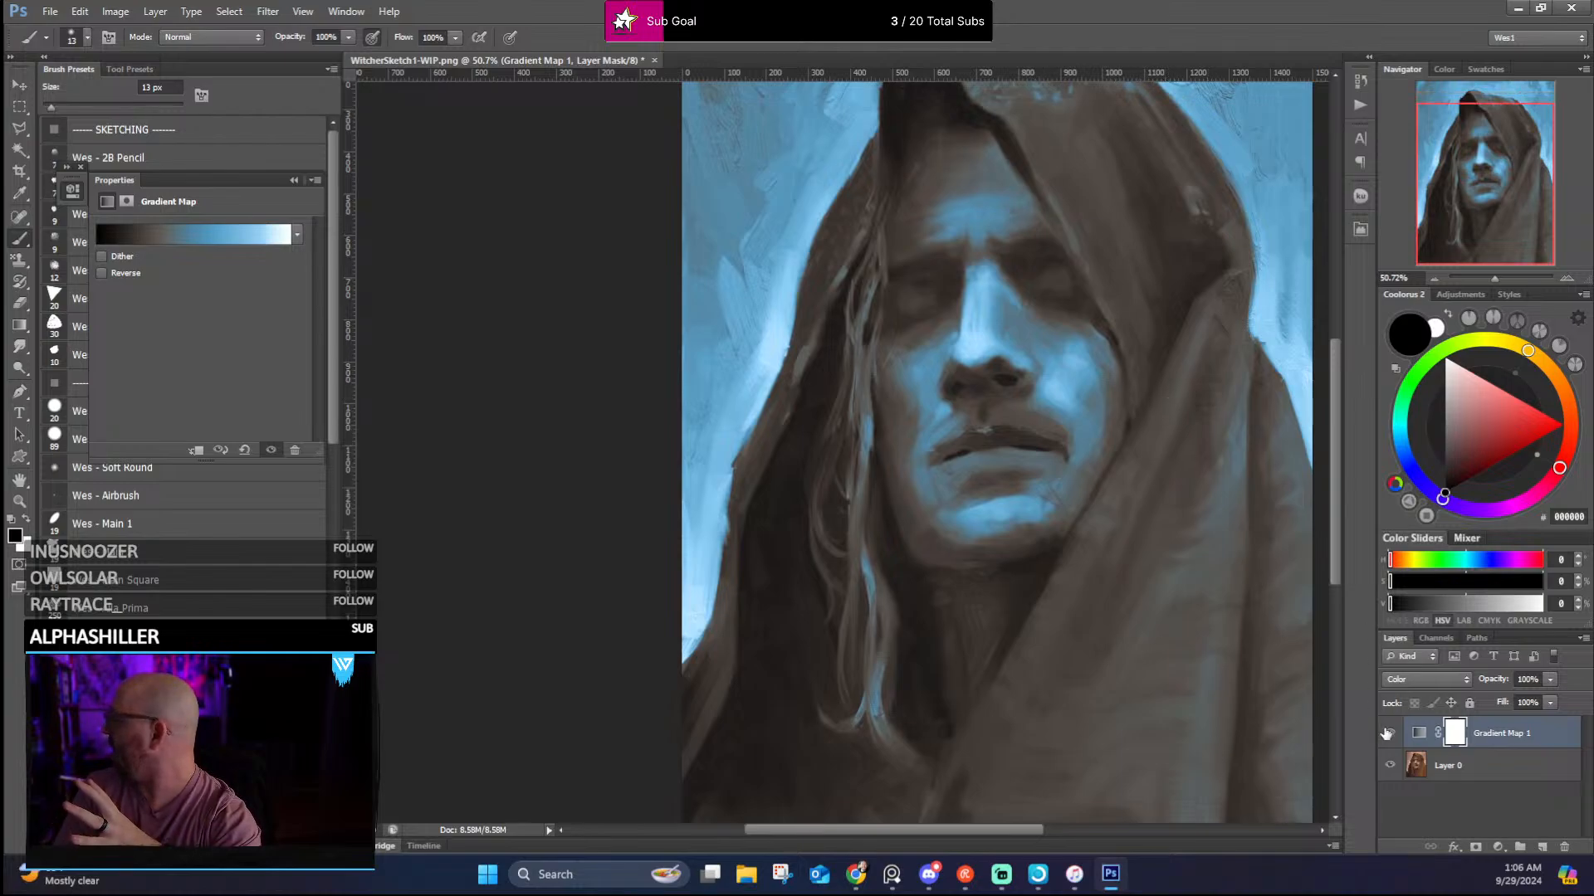
click(1390, 734)
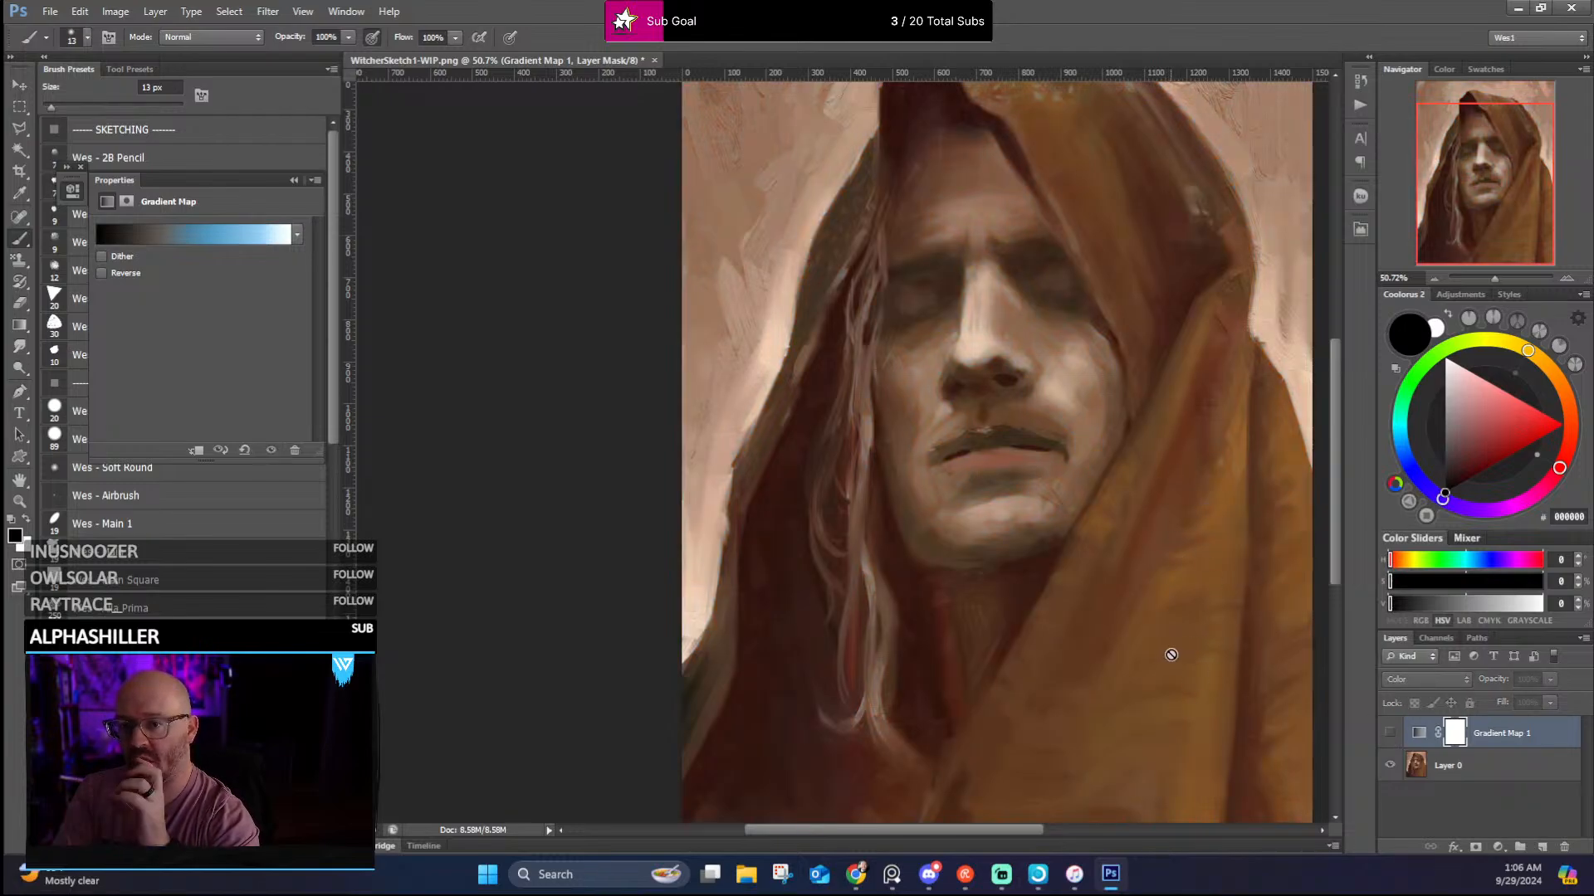
click(1391, 734)
click(1392, 734)
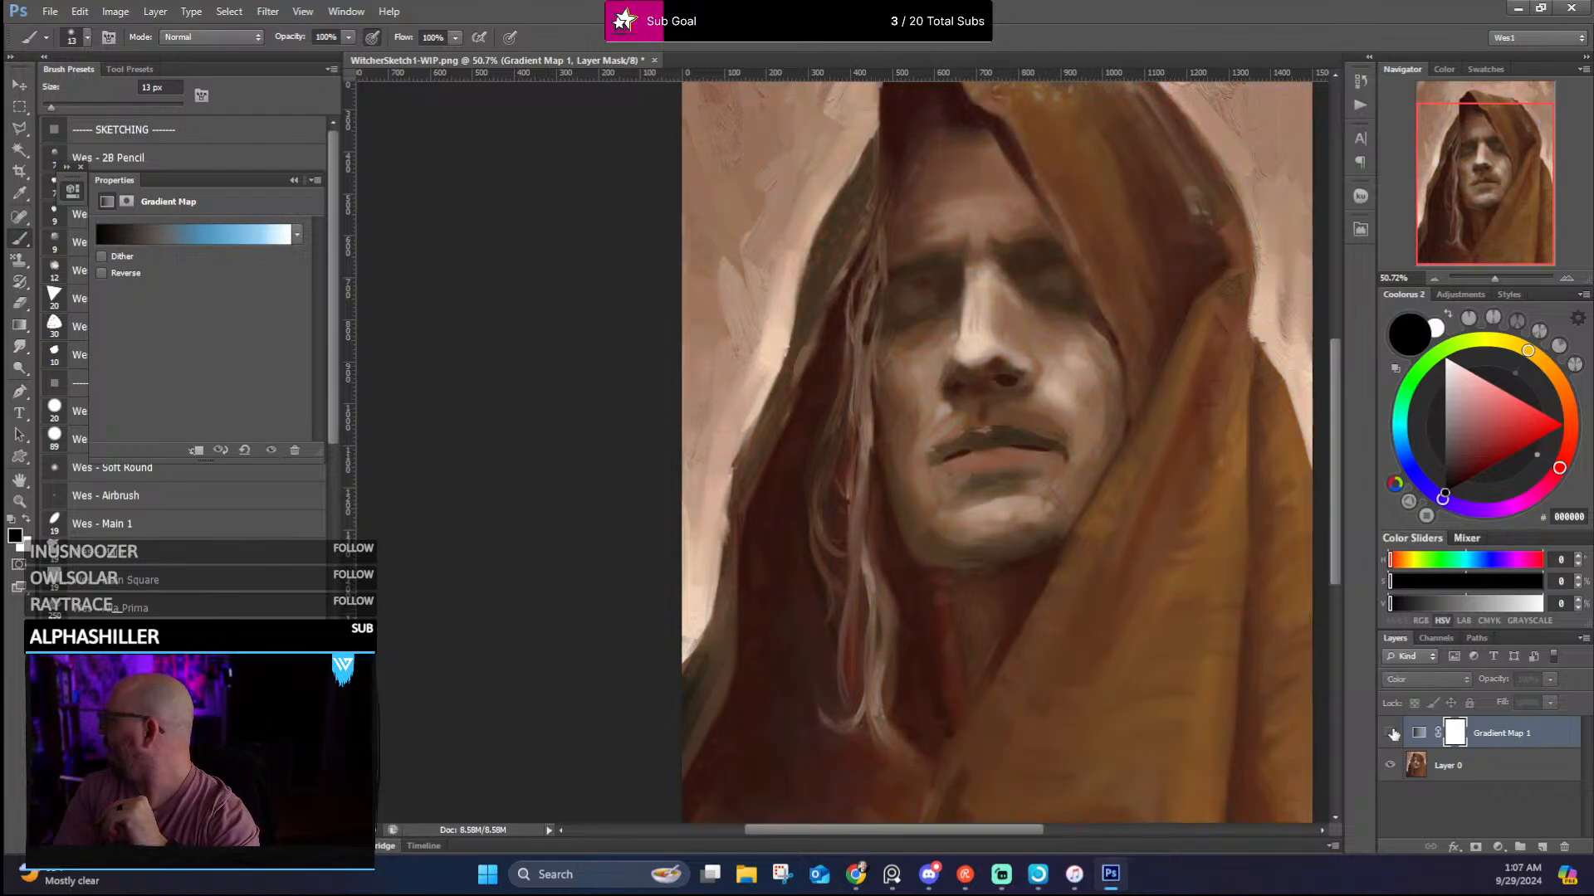
click(1392, 734)
Try the gradient map layer at lower opacities such as 39%, and restore it to 100%
click(1454, 733)
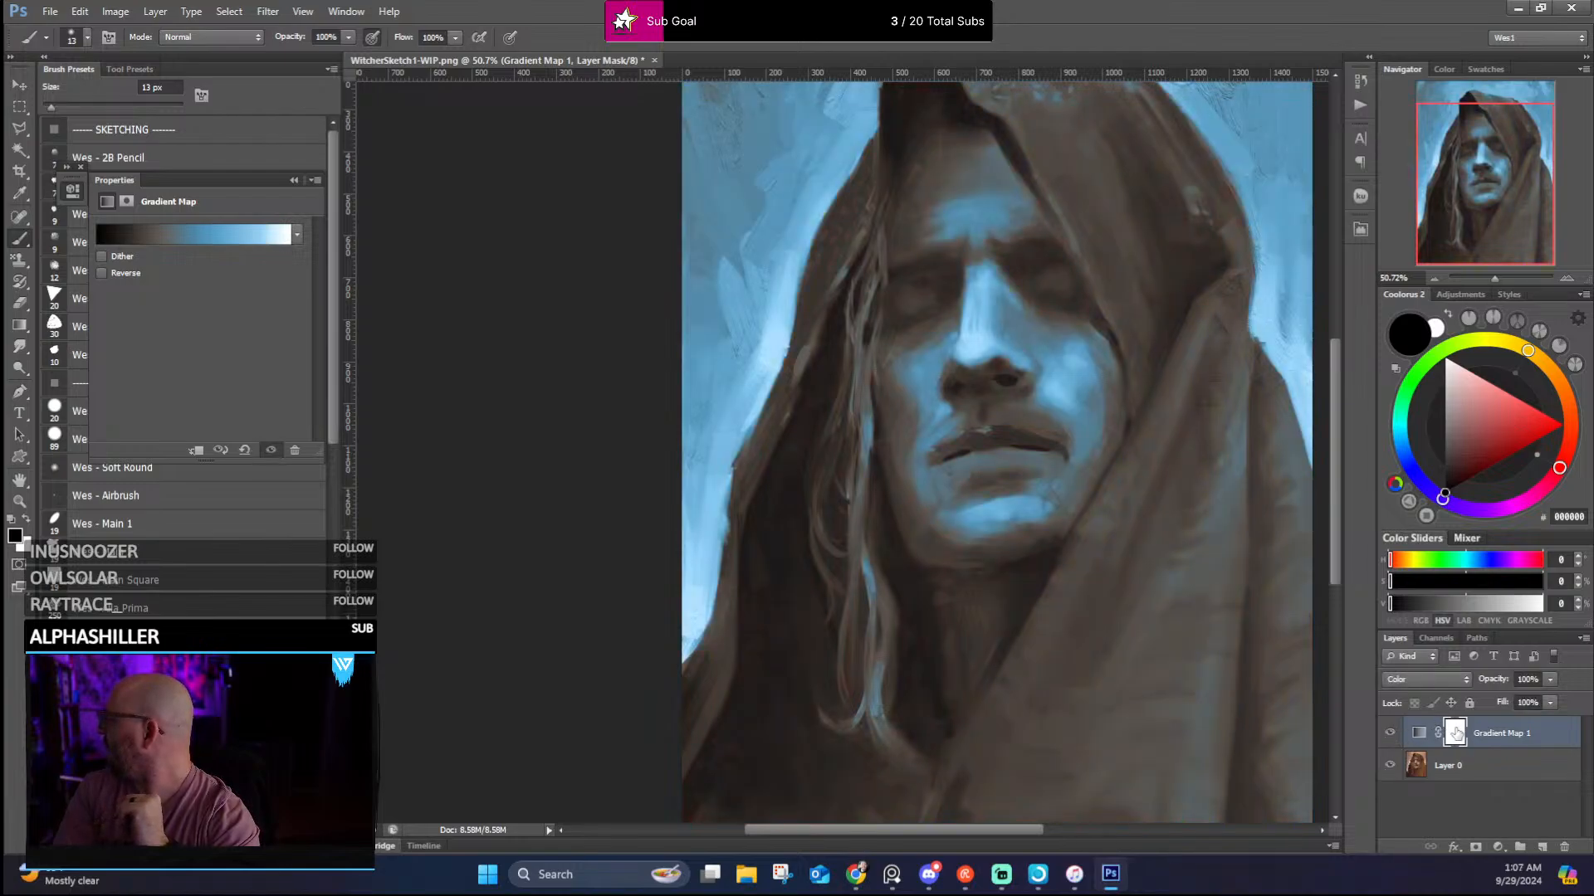
click(1548, 679)
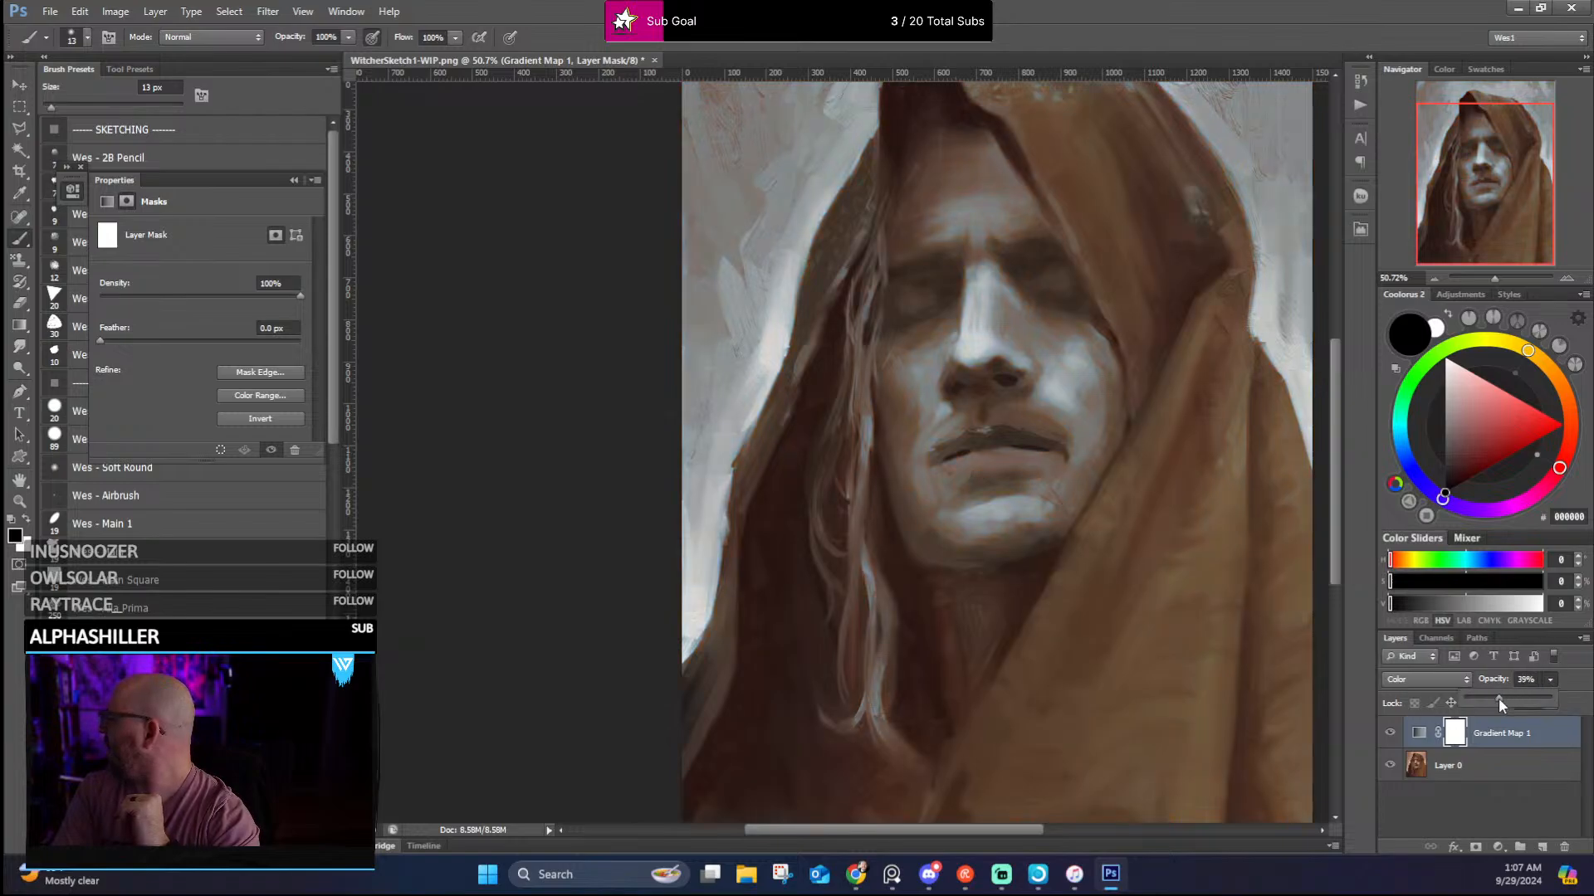
scroll(1195, 519, down, 2)
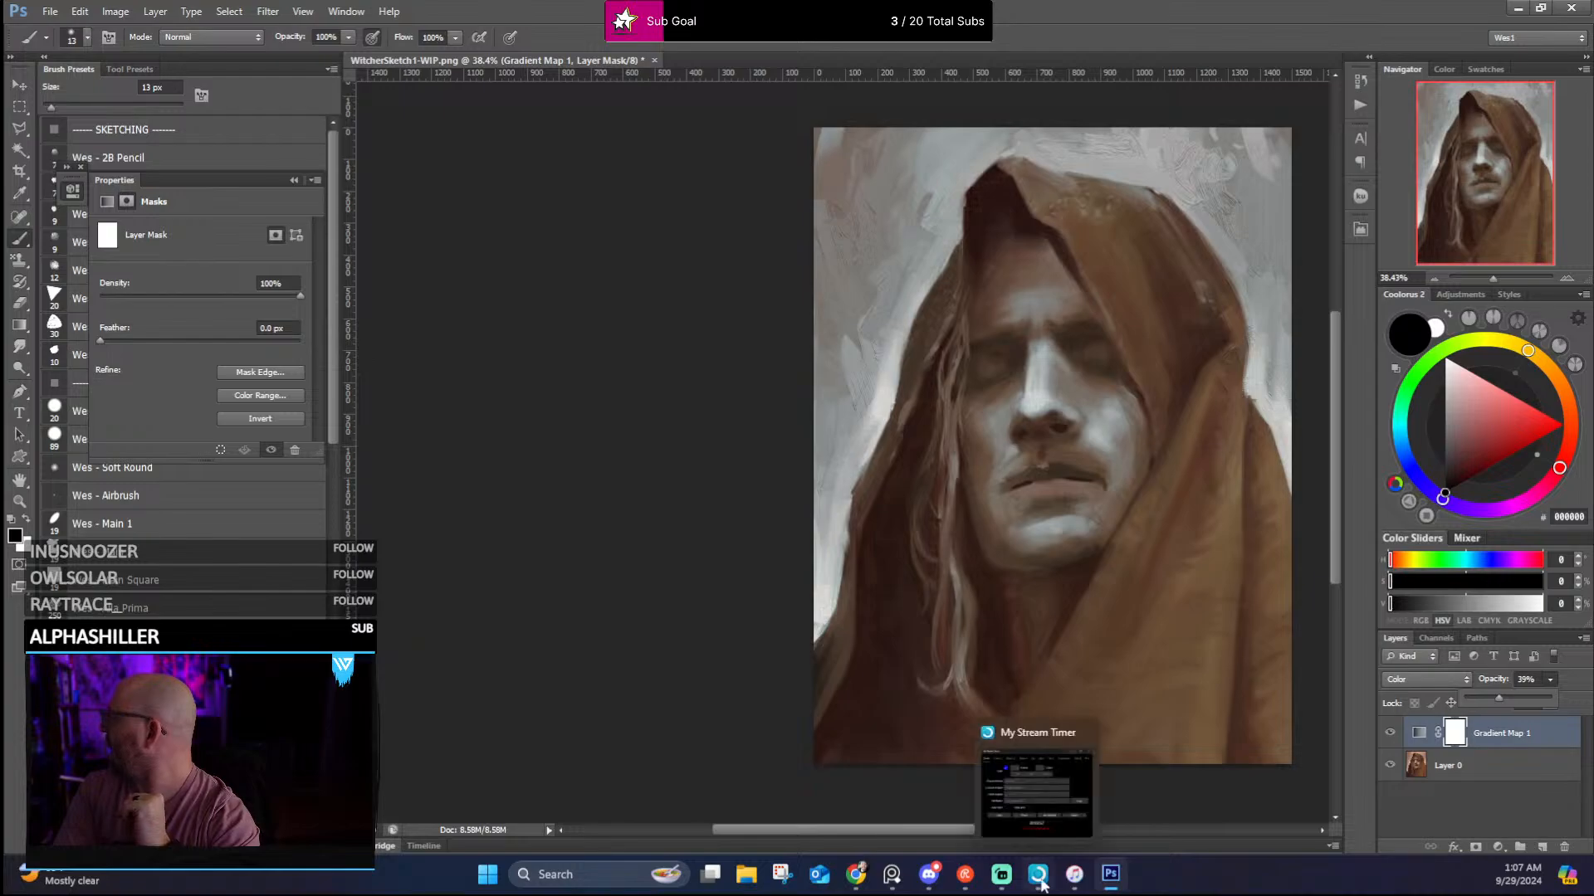
drag(938, 829, 1006, 821)
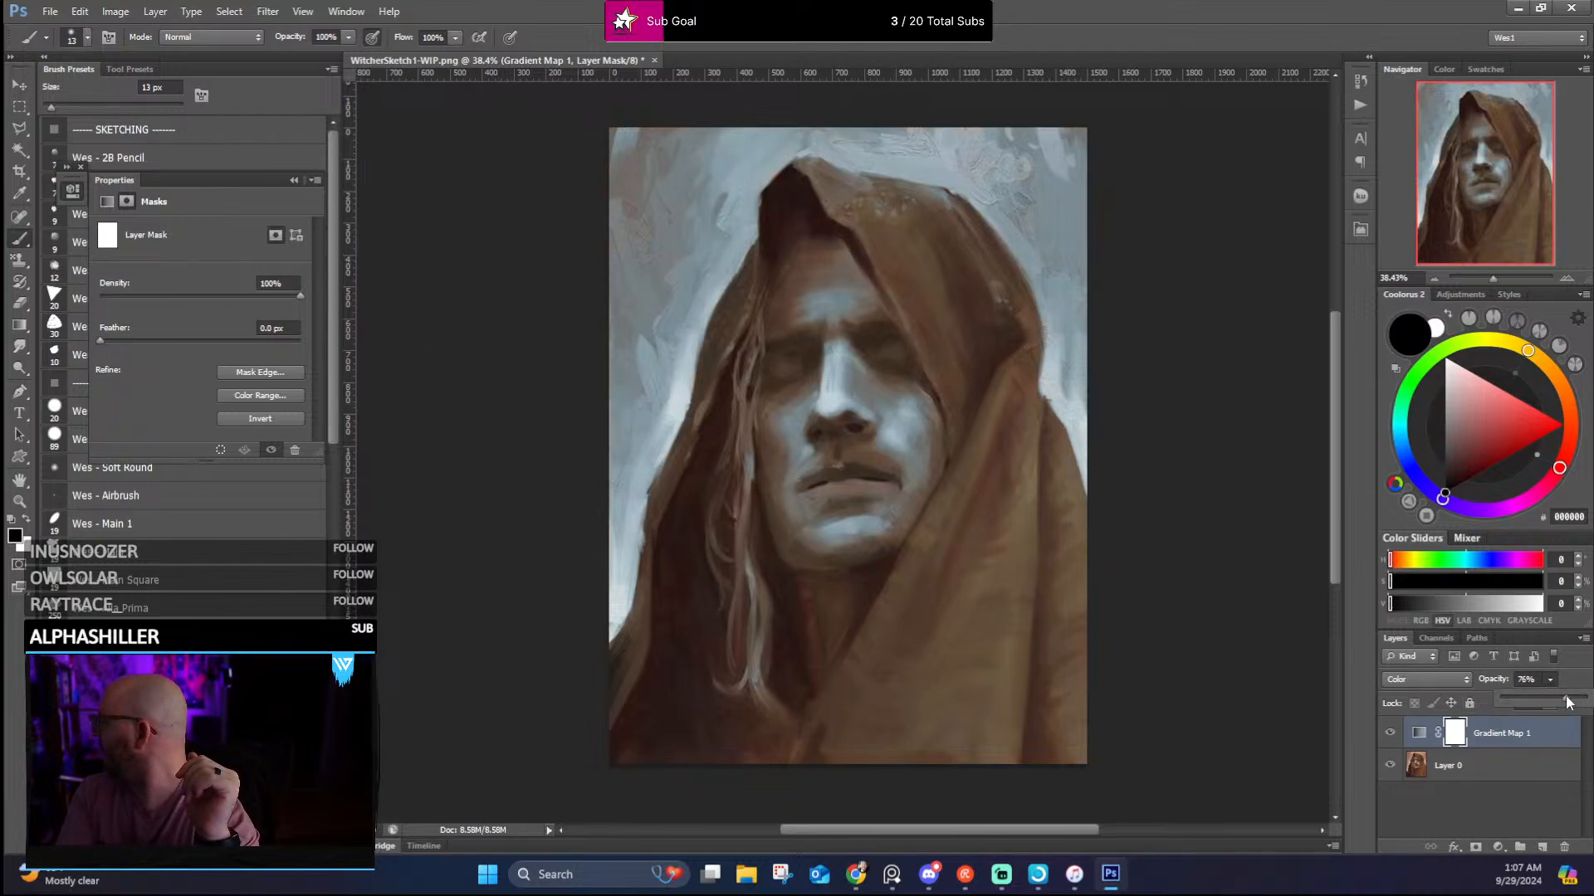
drag(1582, 702, 1590, 704)
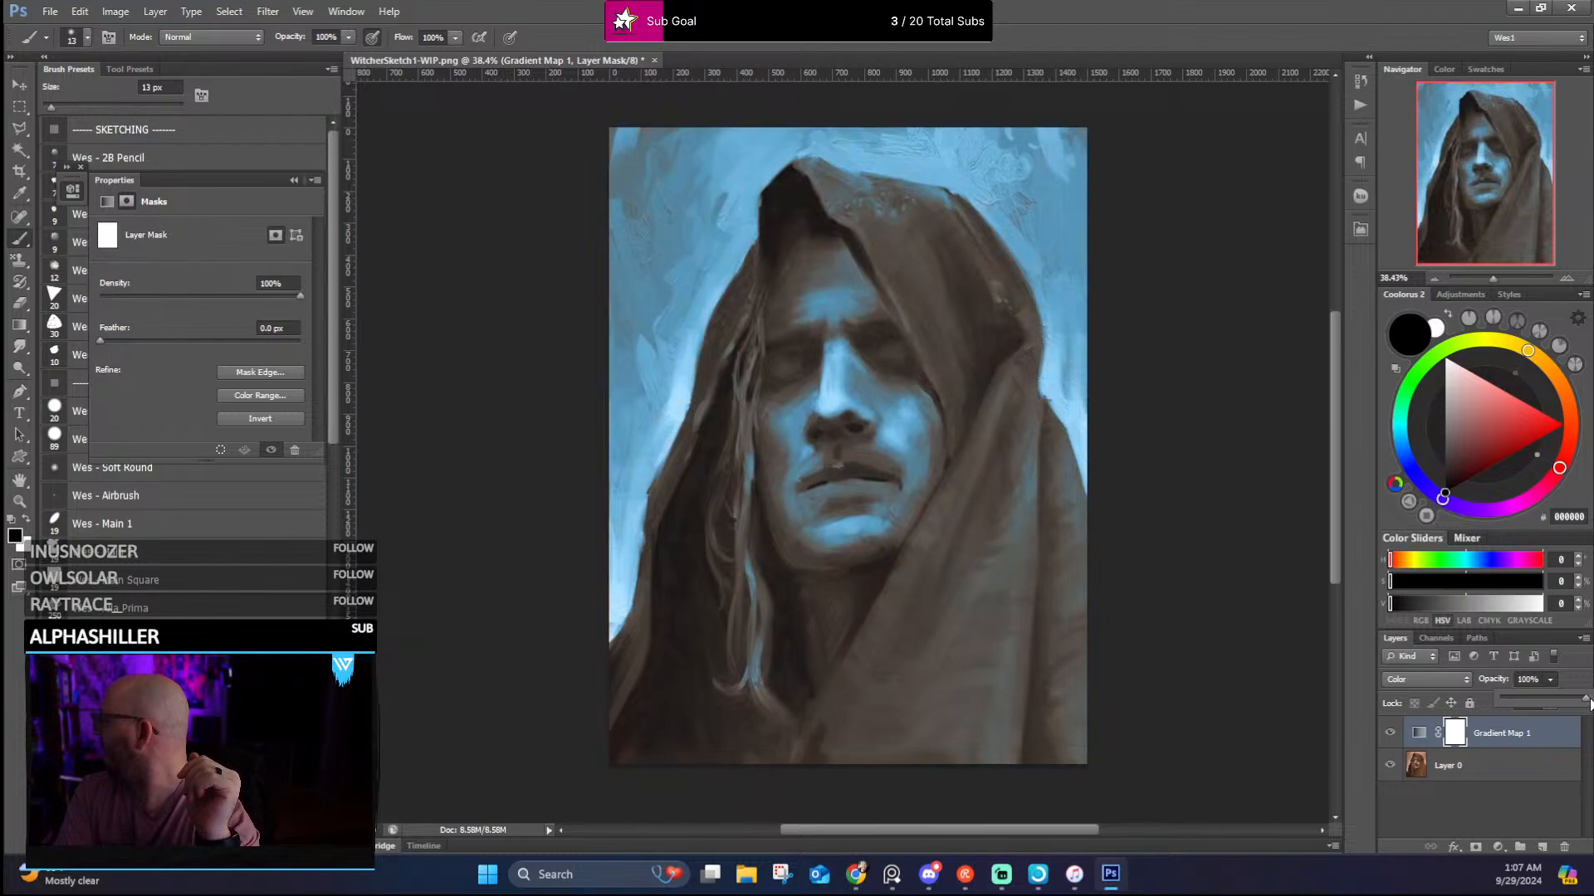
Fill the Gradient Map layer's mask with black at 100% opacity in Normal mode
click(1494, 747)
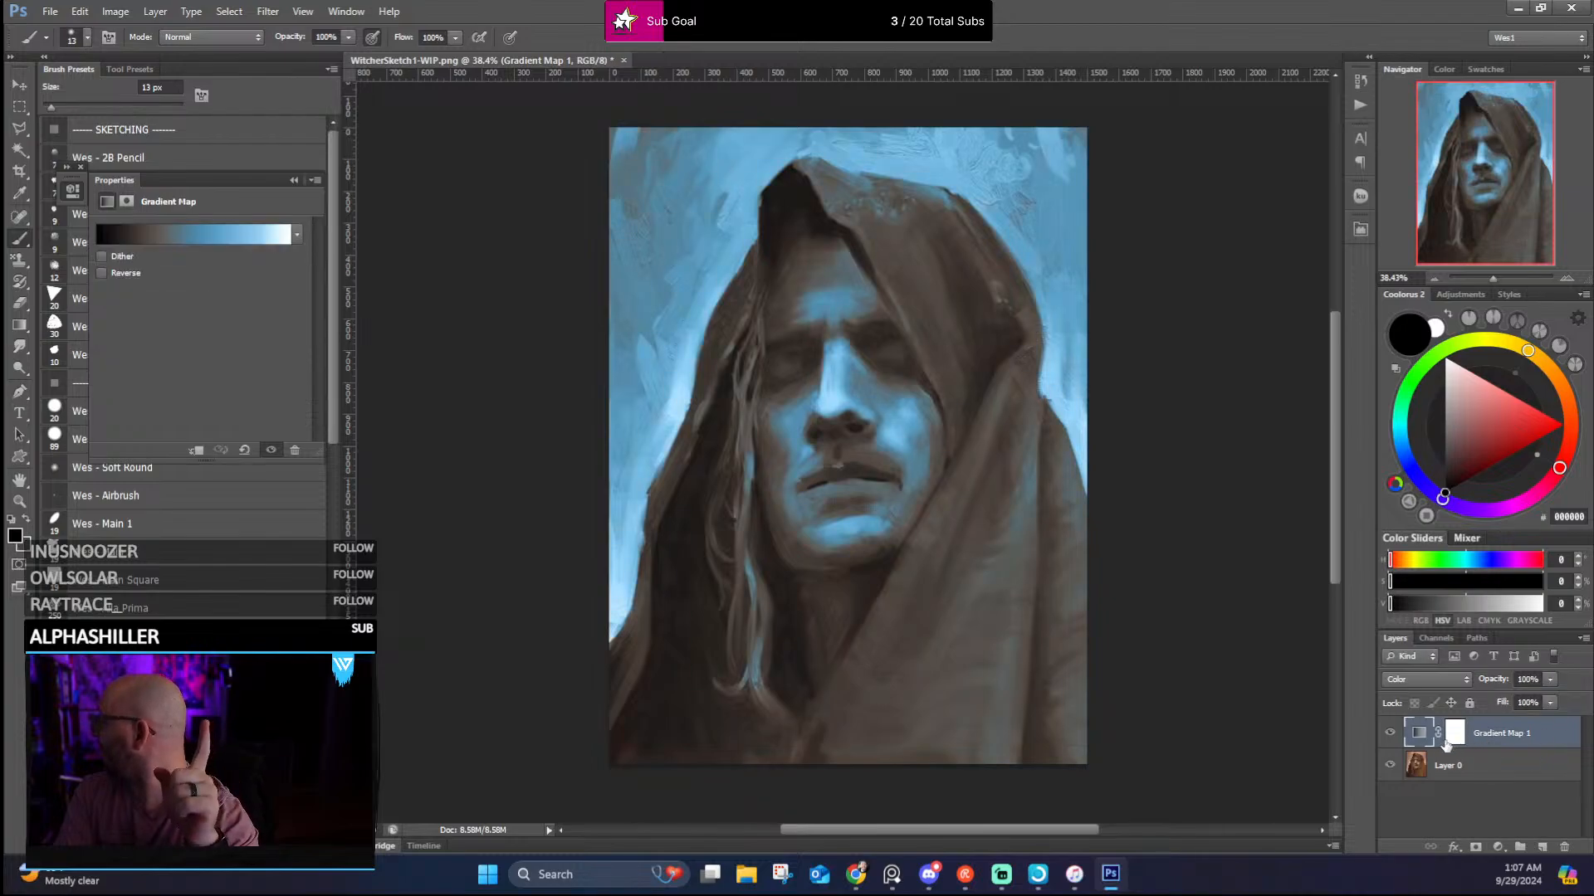
click(1452, 735)
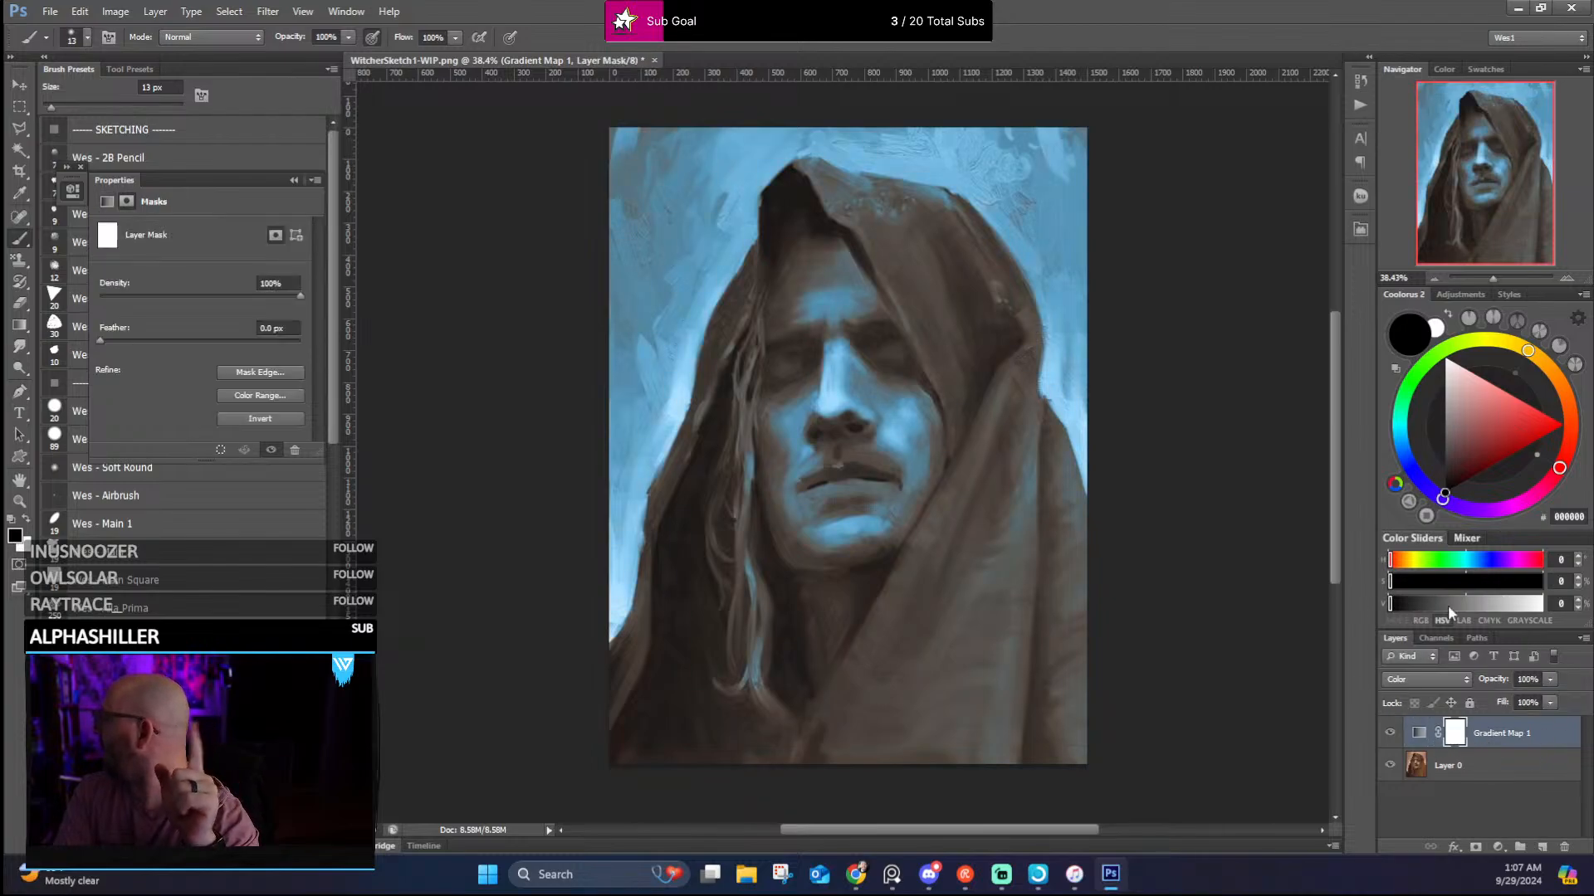
click(79, 11)
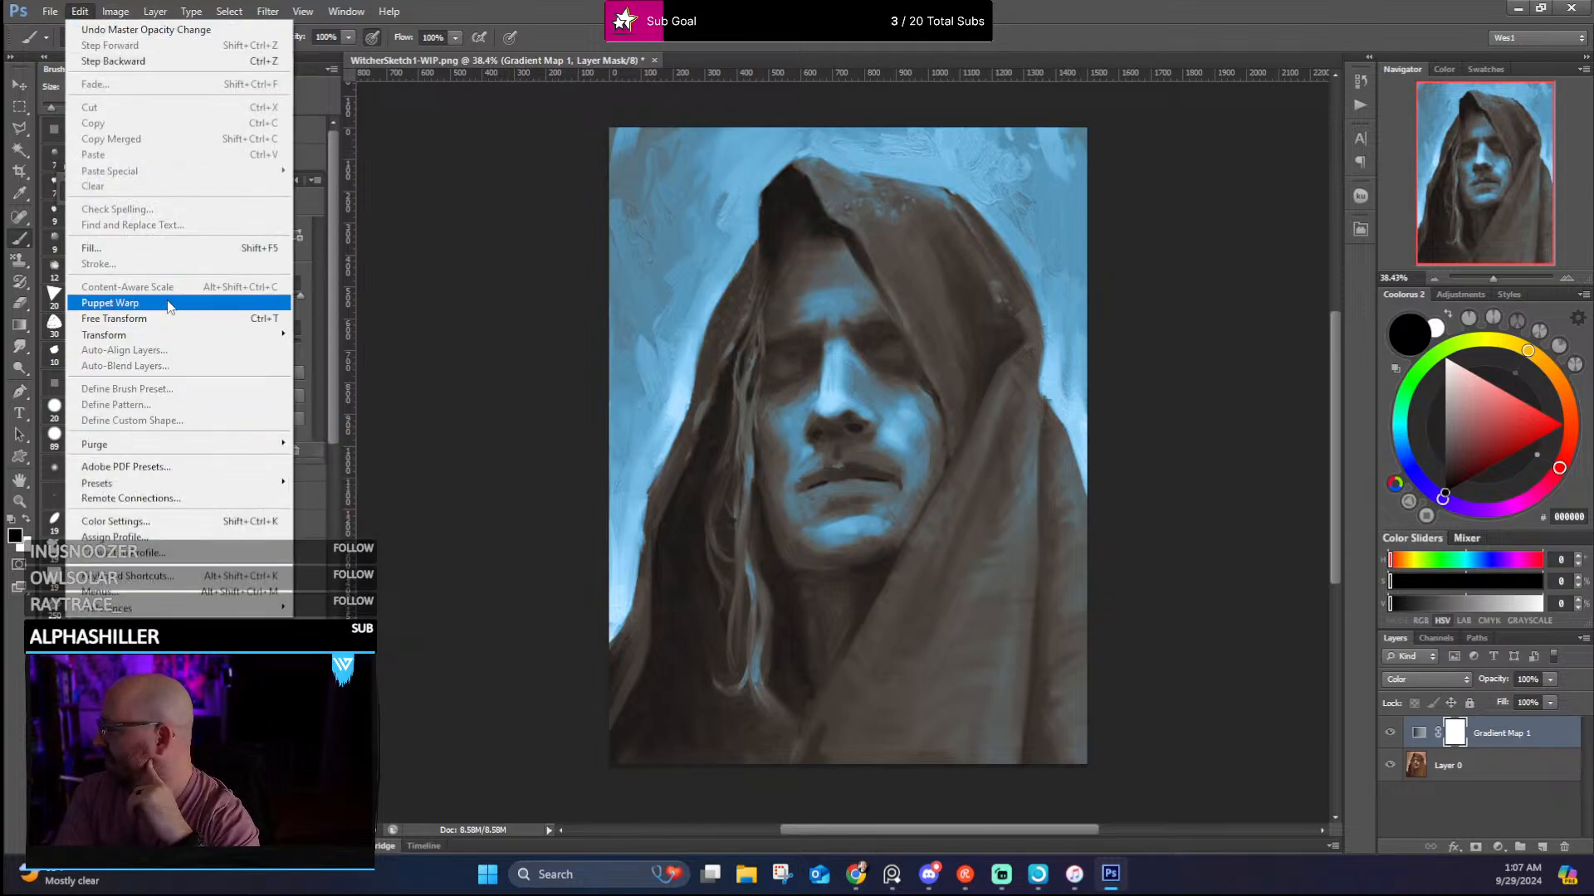
click(146, 249)
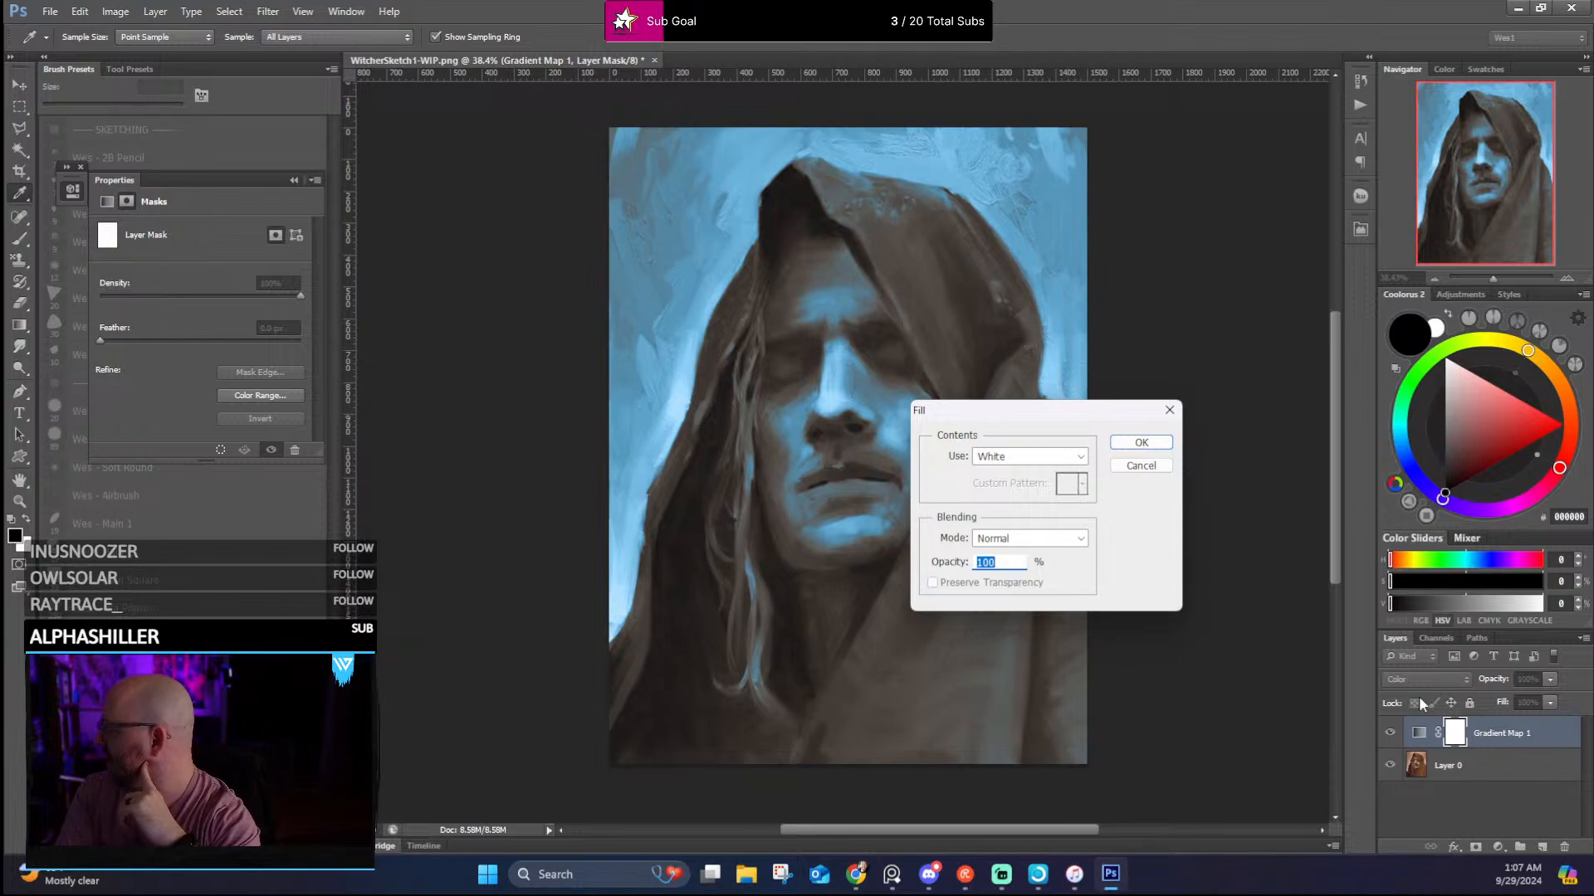
click(998, 455)
click(996, 573)
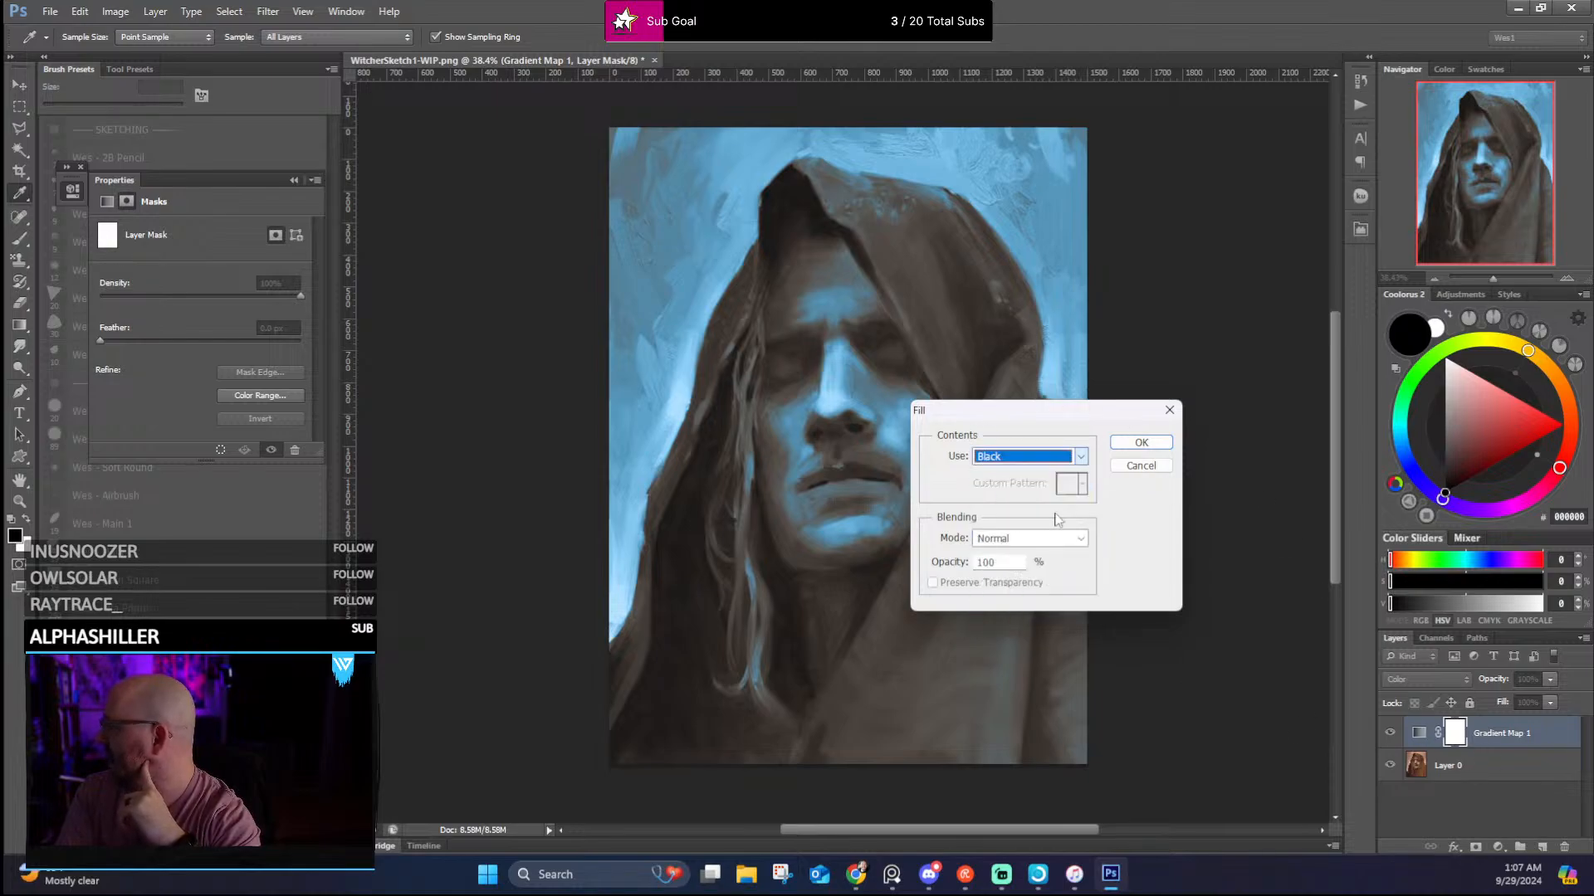
click(1128, 441)
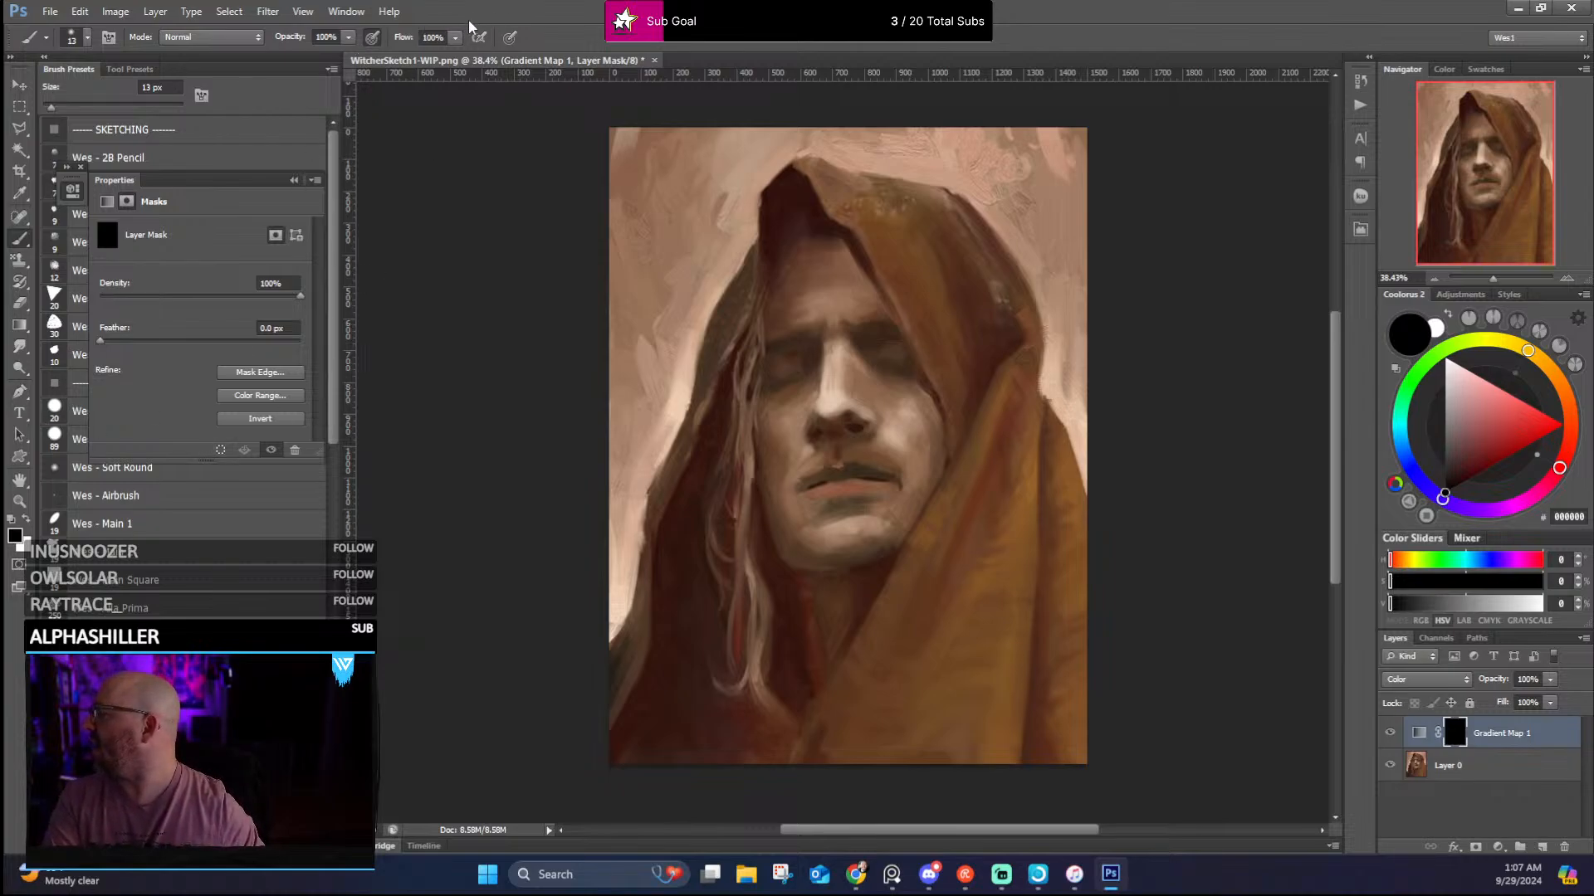
Collapse the mask properties, choose a textured brush from the painting presets and reduce its size to 50 px
click(292, 180)
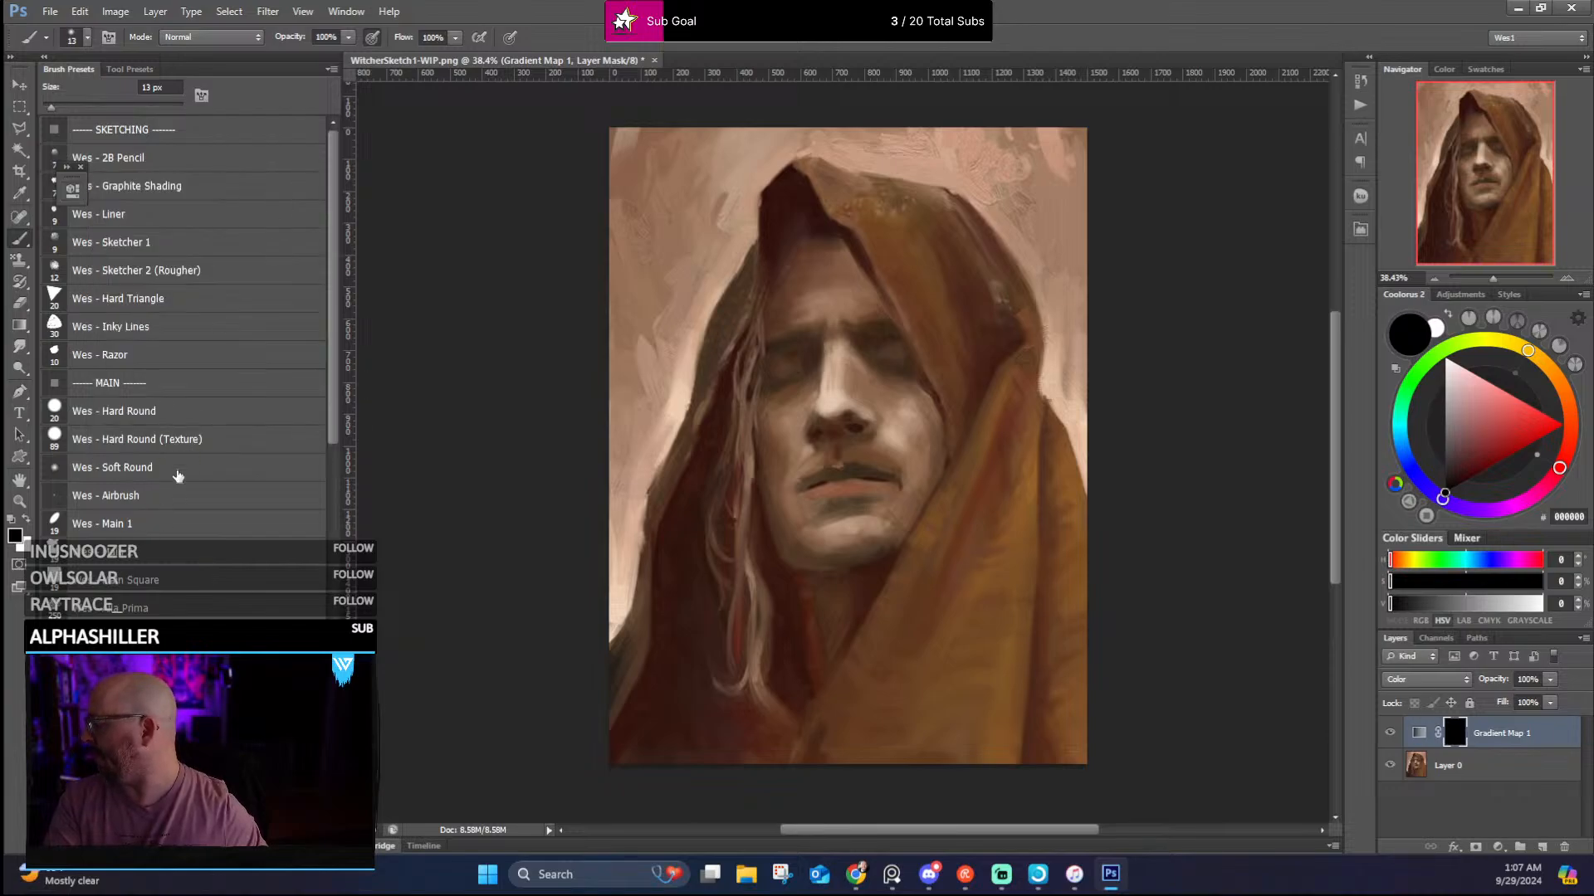
scroll(178, 475, down, 5)
scroll(190, 613, down, 2)
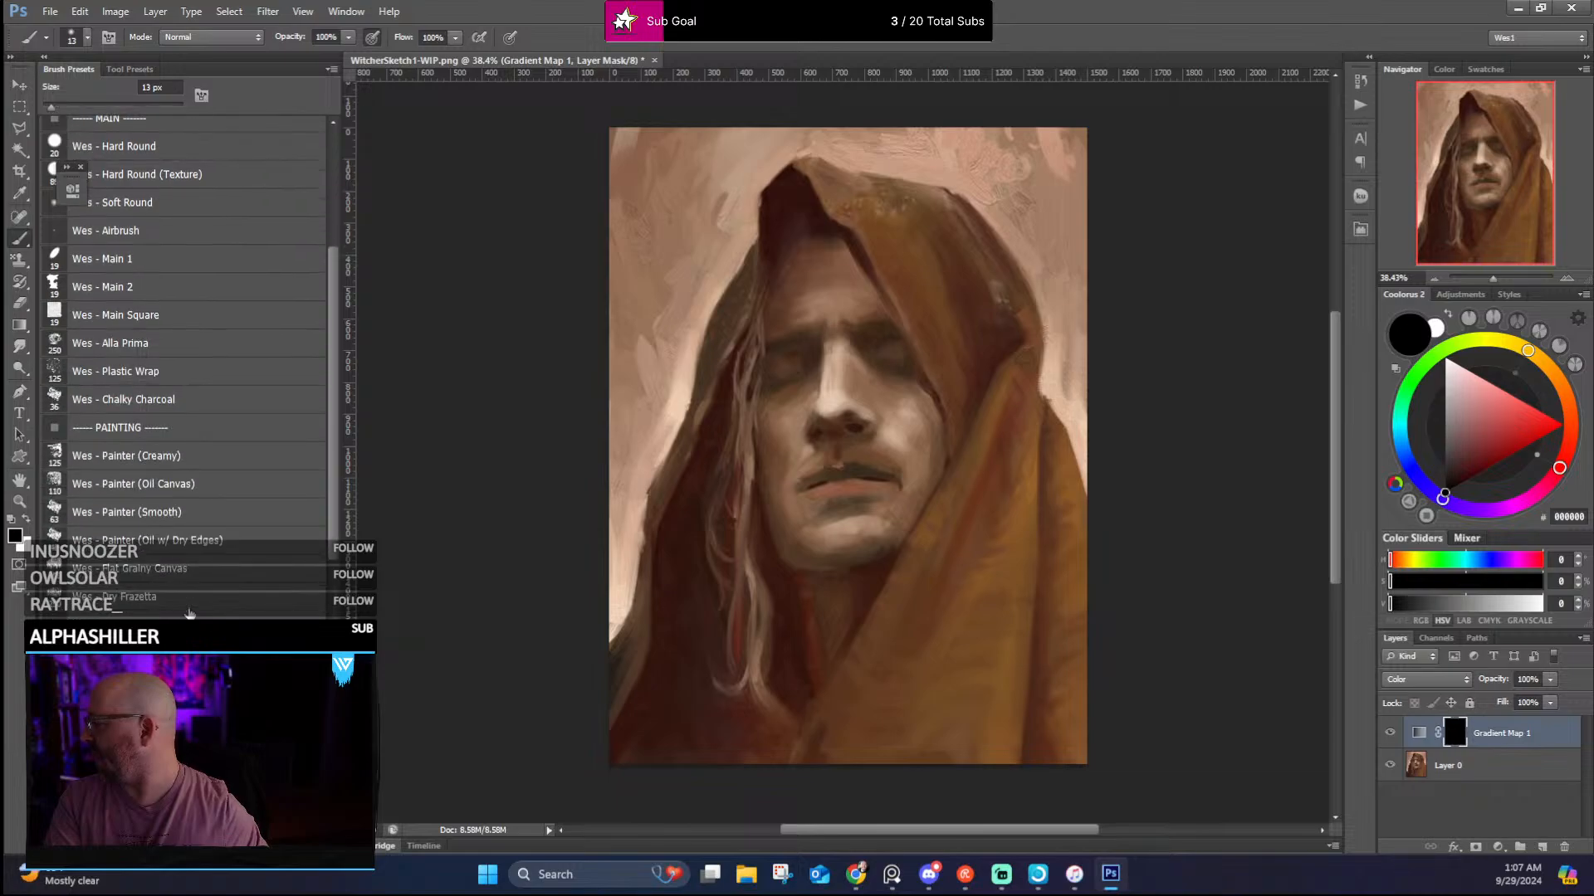
click(190, 614)
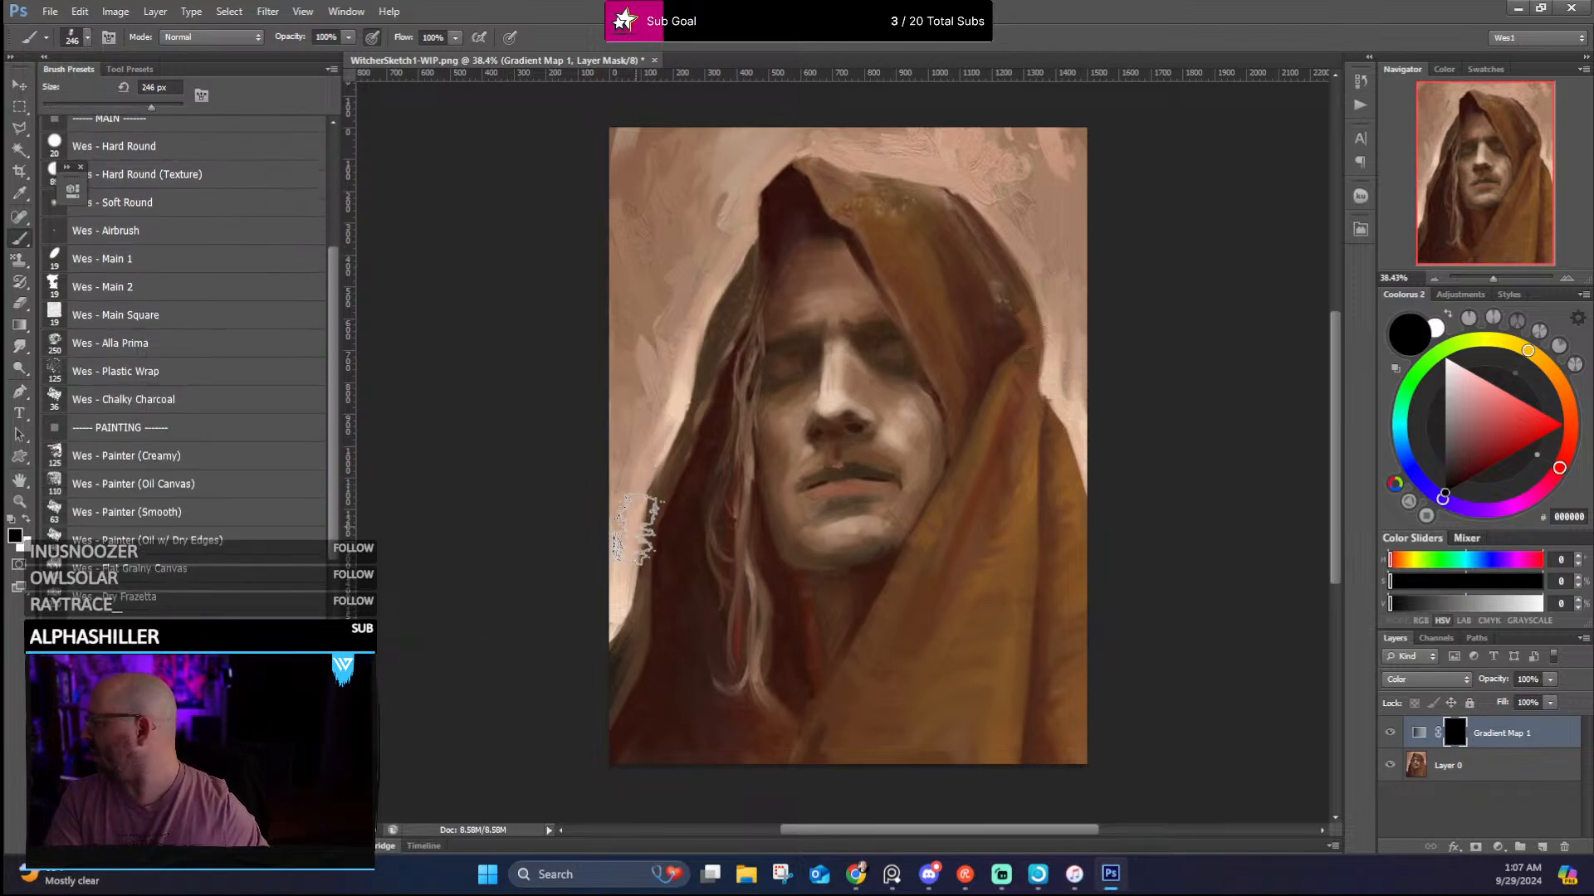
key(bracketleft)
key(bracketleft)
key(bracketleft)
key(bracketleft)
key(bracketleft)
key(bracketleft)
key(bracketleft)
key(bracketleft)
key(bracketleft)
key(bracketleft)
key(bracketleft)
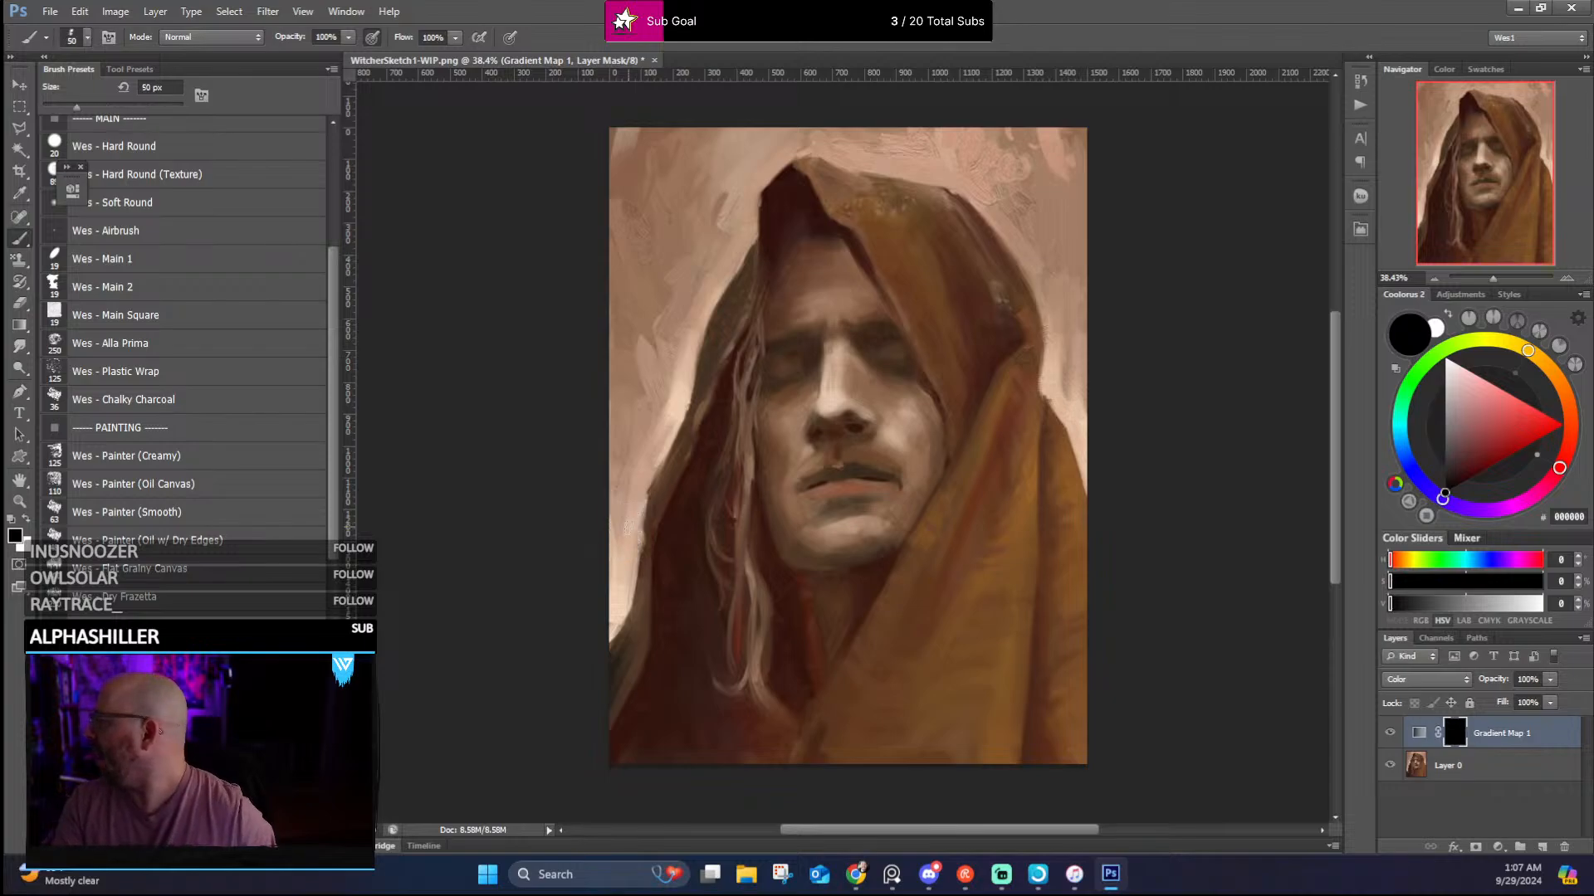
Increase the textured brush's size to 80 px for painting on the gradient map mask
key(bracketright)
key(bracketright)
key(bracketright)
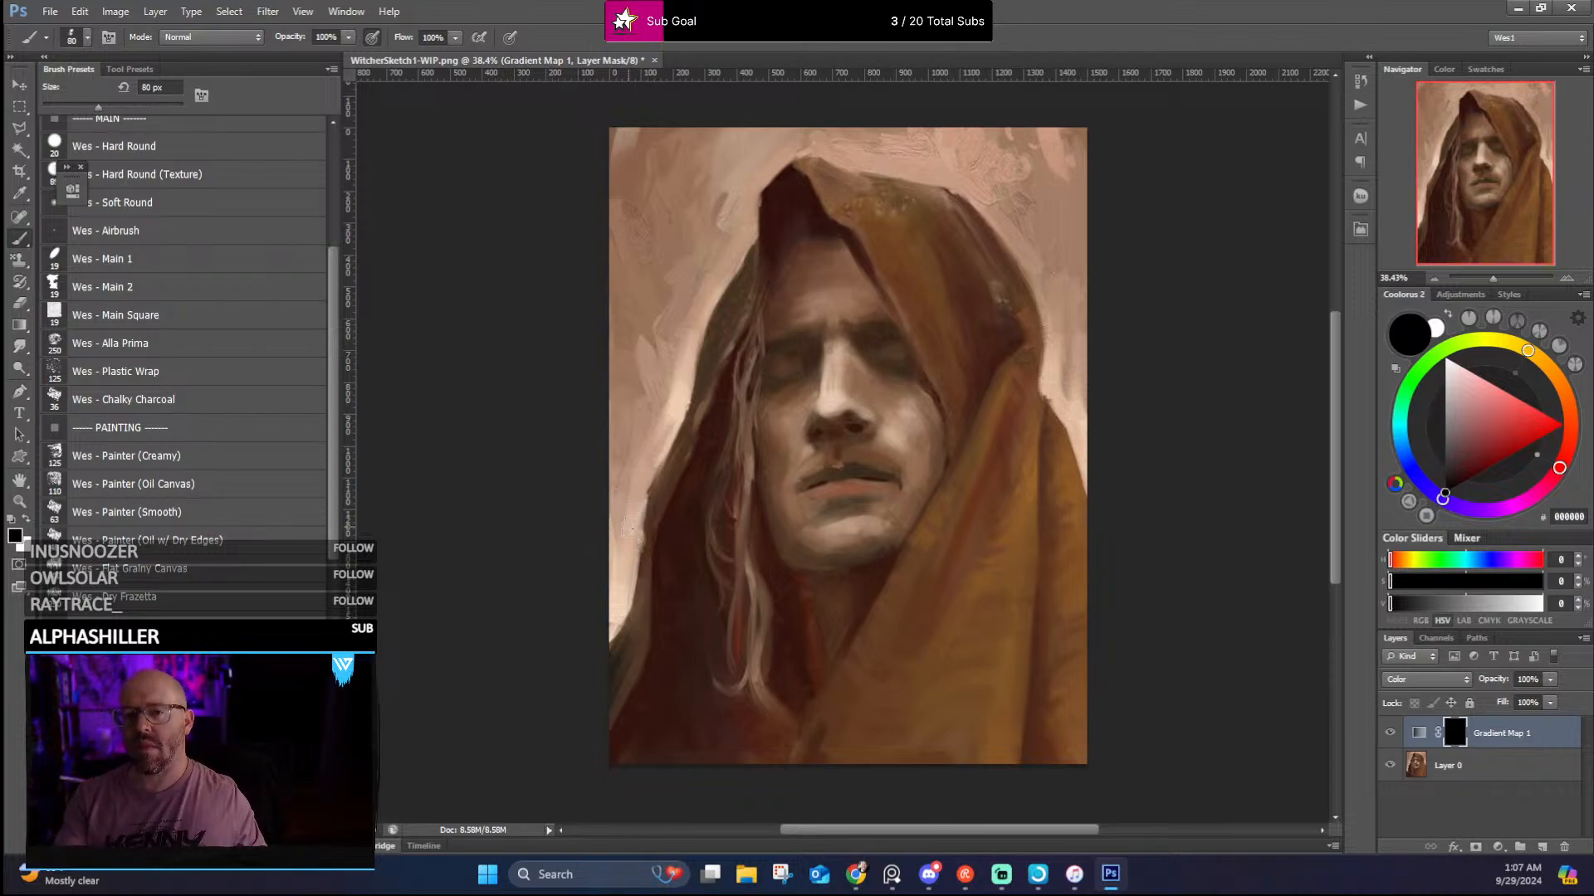
Bring up the blue-hooded photo reference beside the portrait and align its framing to compare their colours
drag(708, 372, 918, 401)
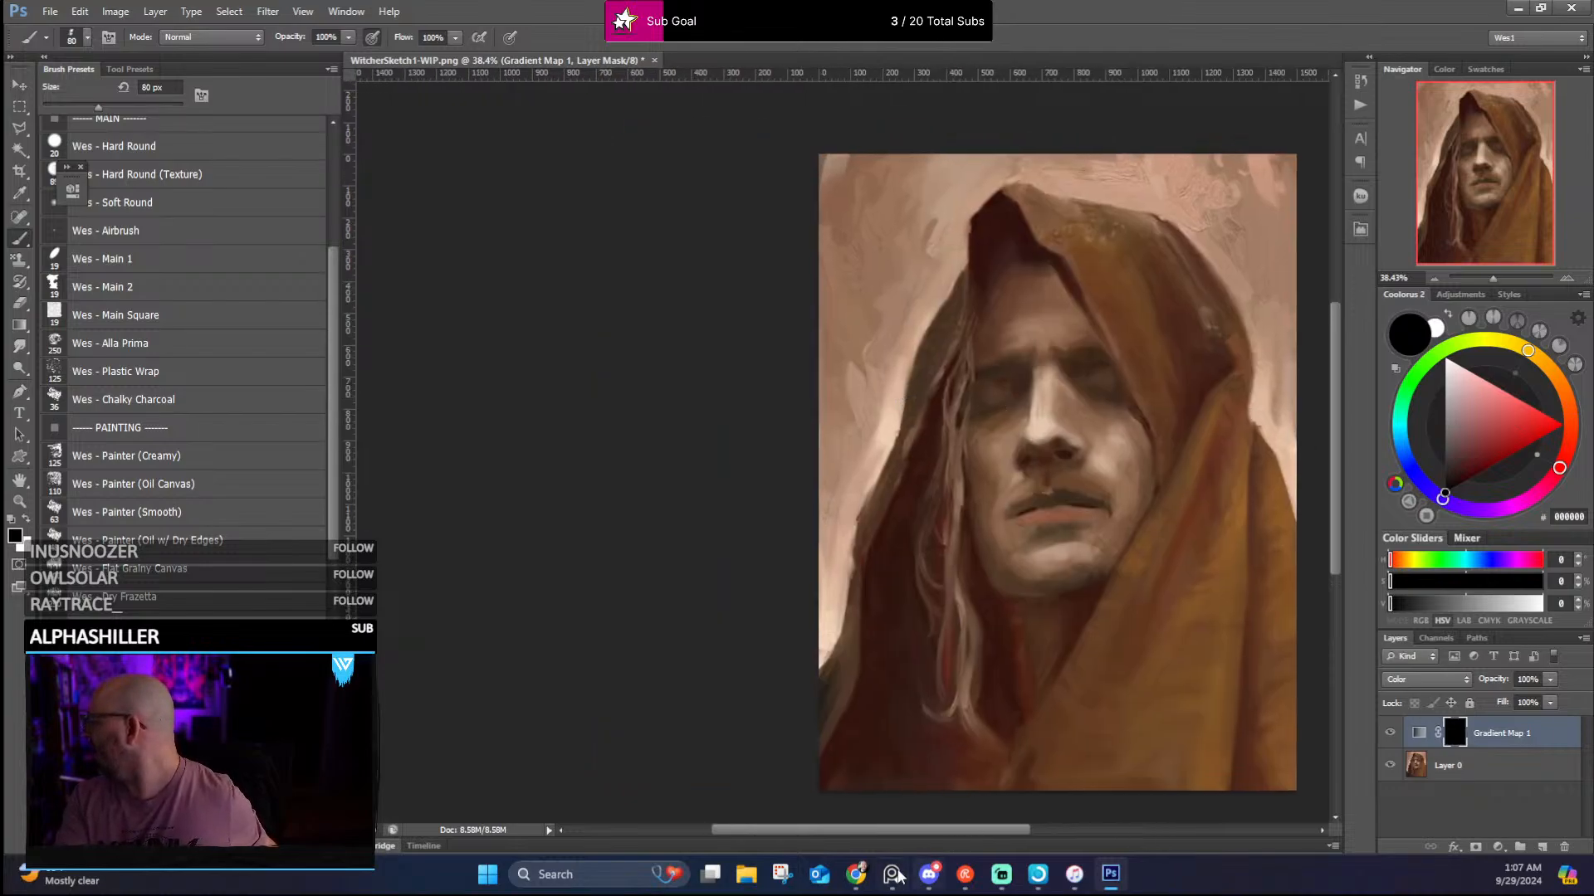
mouse_move(895, 878)
click(999, 727)
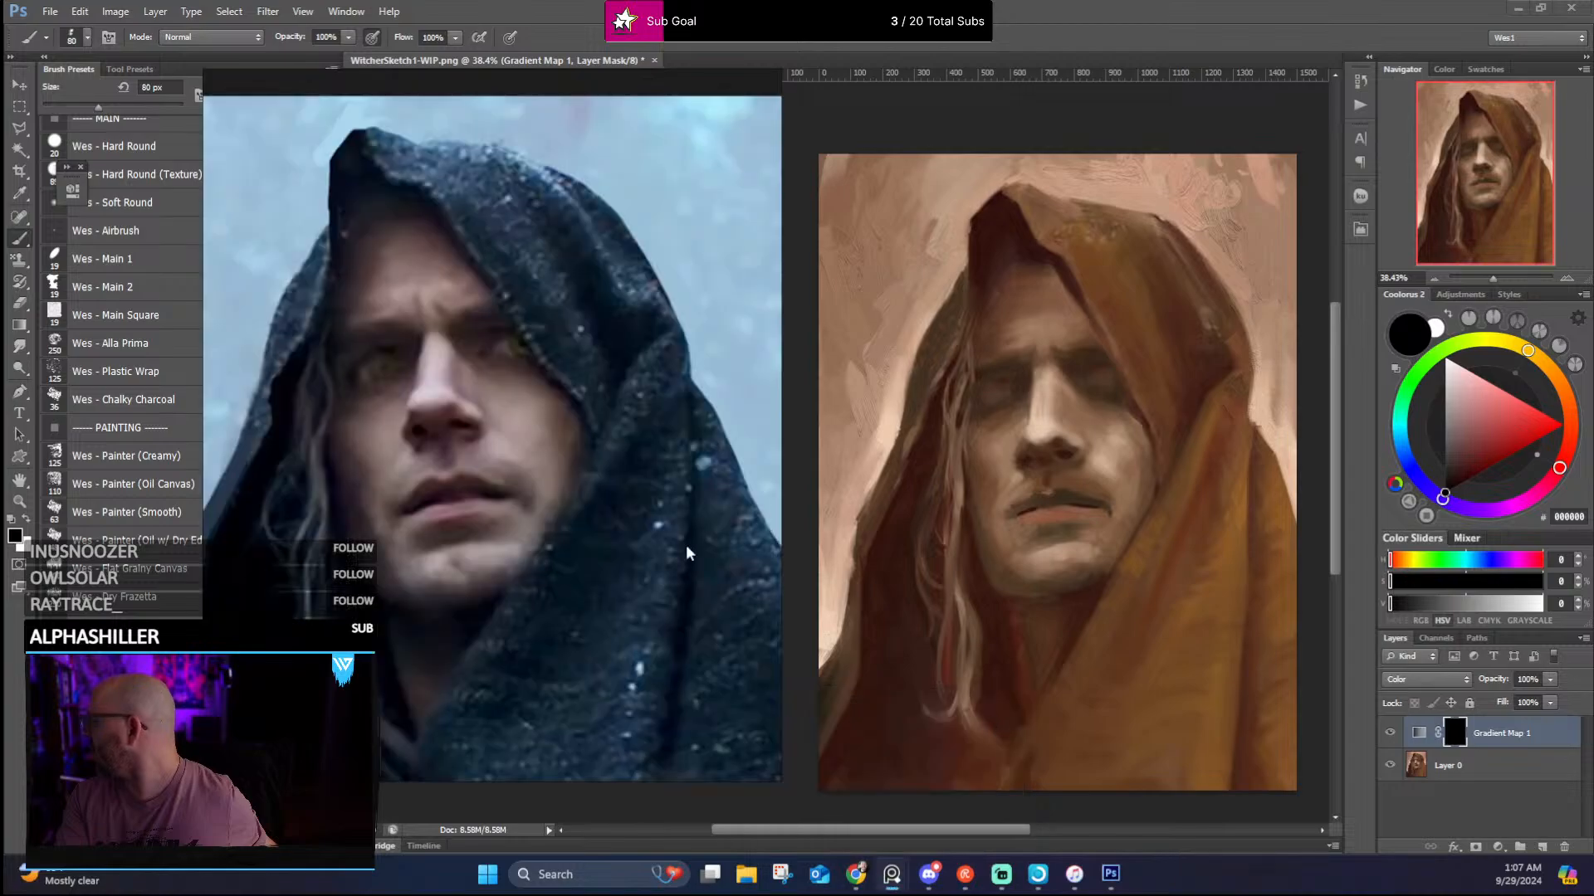
mouse_move(519, 407)
mouse_down()
mouse_move(560, 405)
mouse_move(527, 410)
mouse_up()
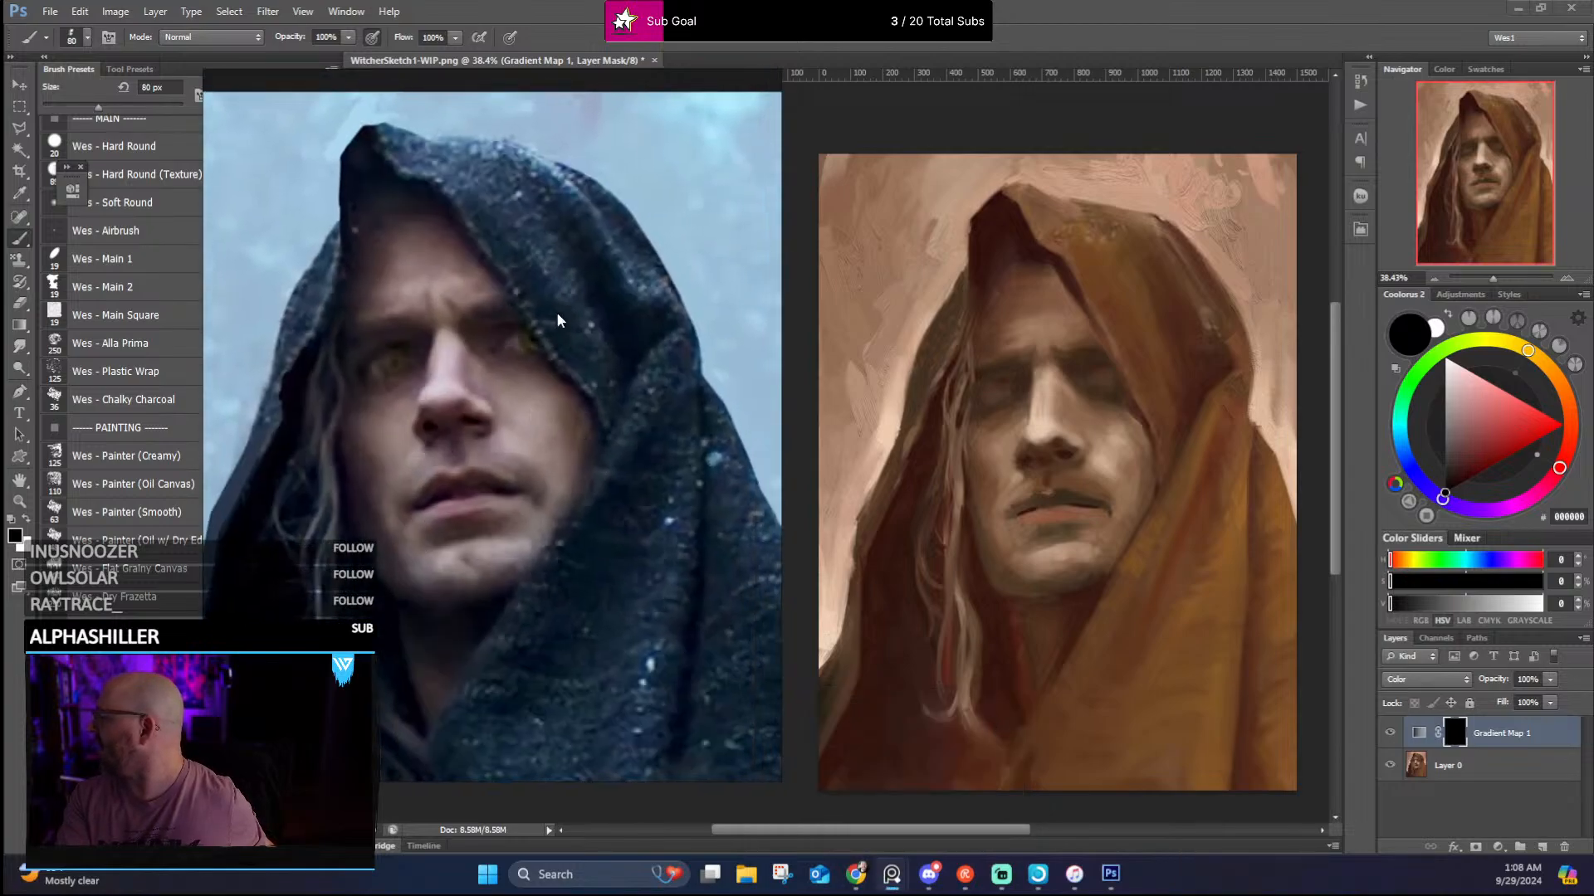
scroll(556, 312, up, 2)
scroll(516, 313, down, 1)
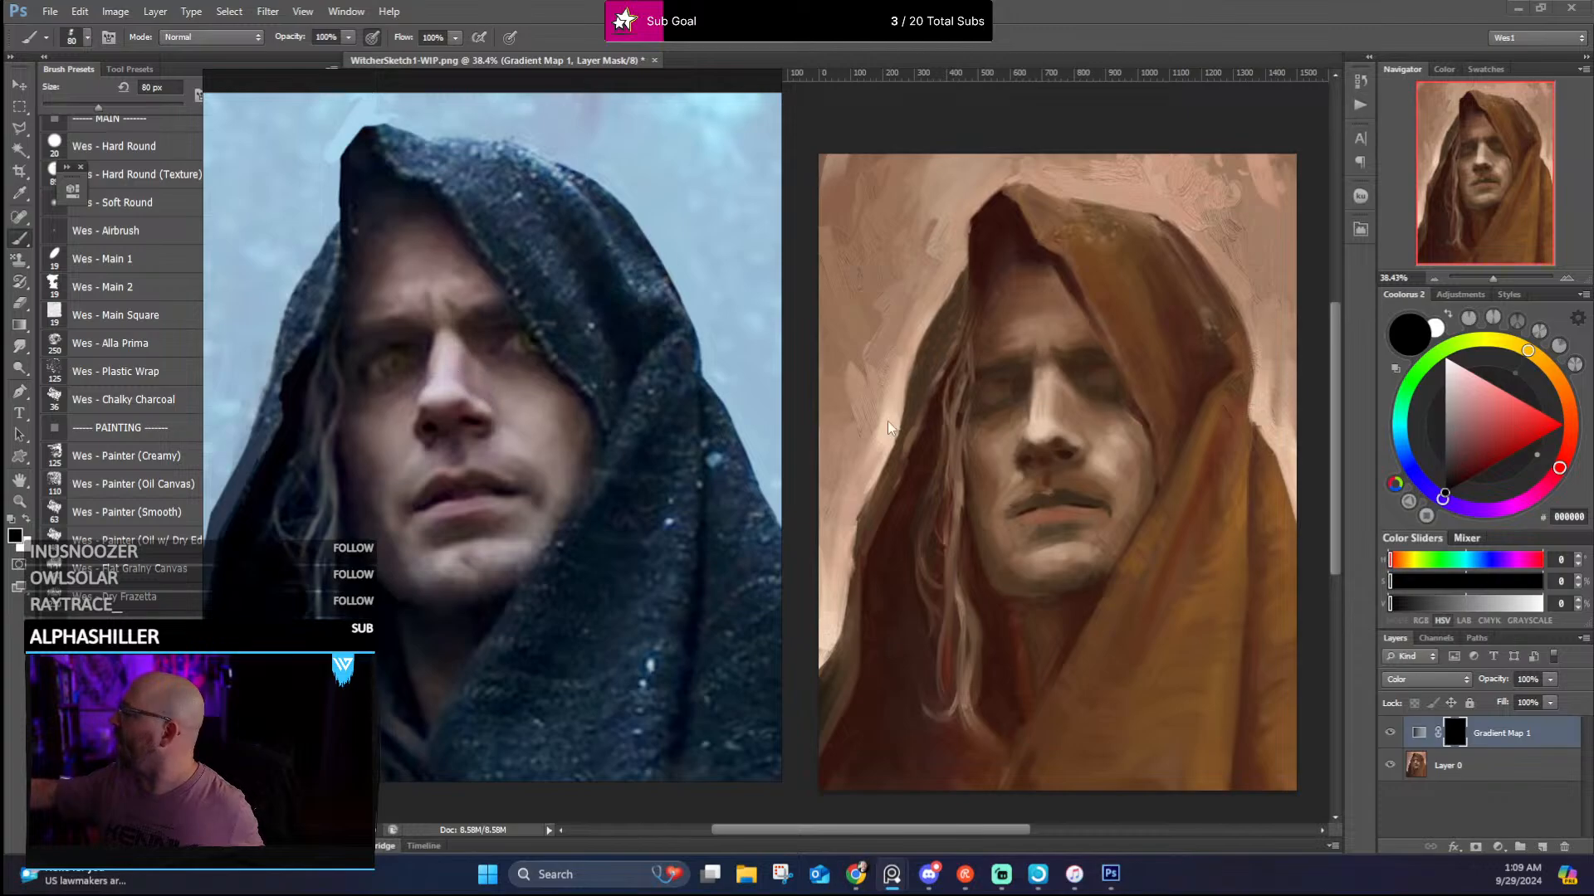
double_click(851, 11)
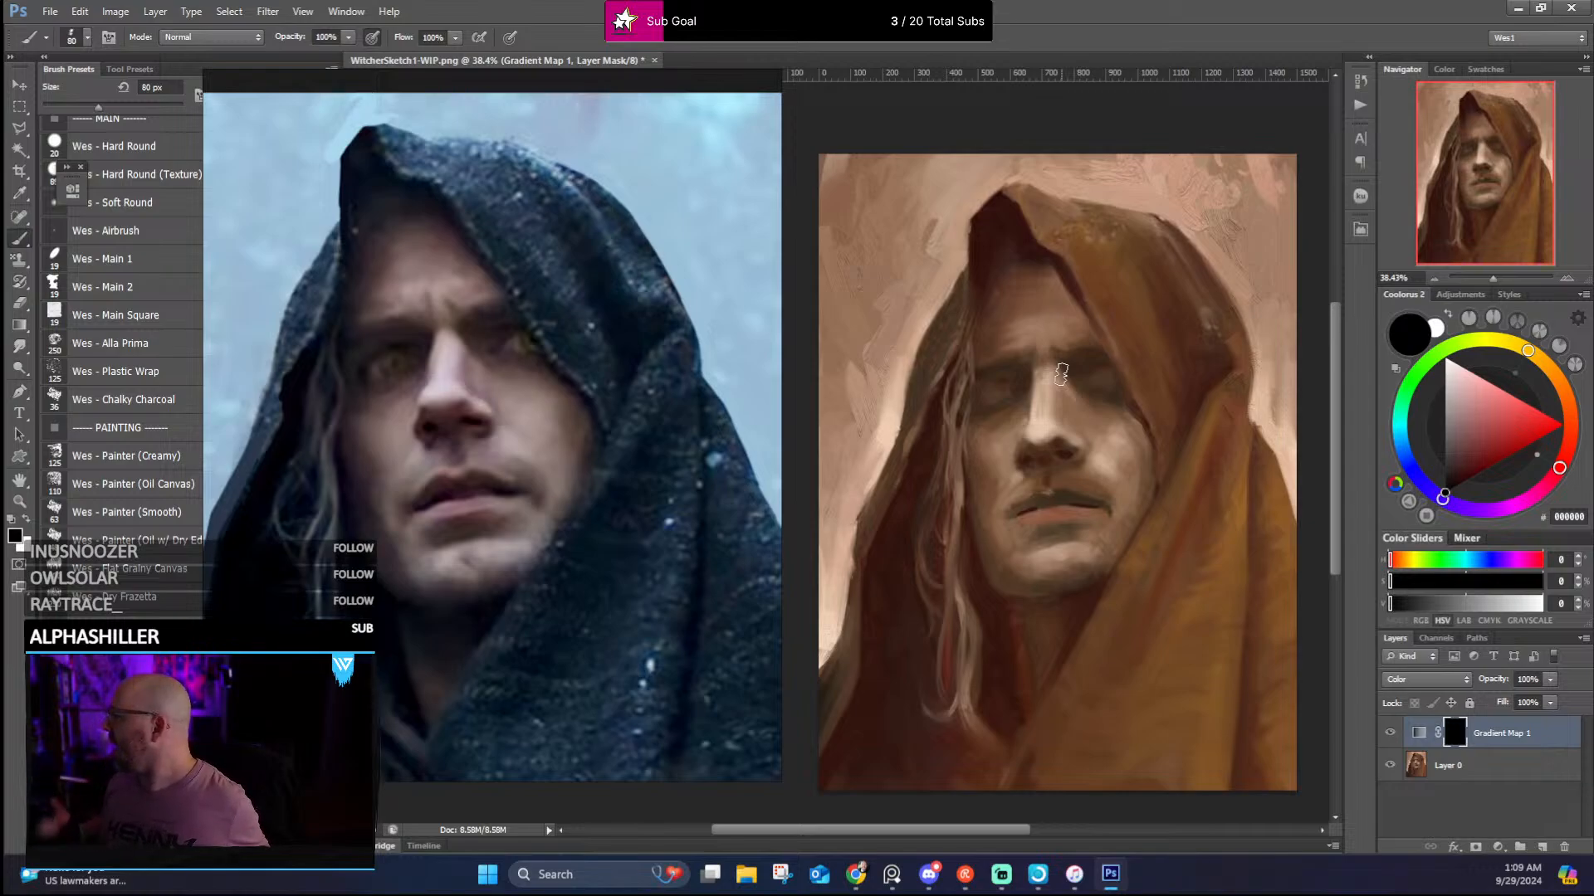
Choose a dark grey, about #363636, and lightly reveal the gradient map's cool tint on the cheek through the mask
drag(1445, 482, 1444, 462)
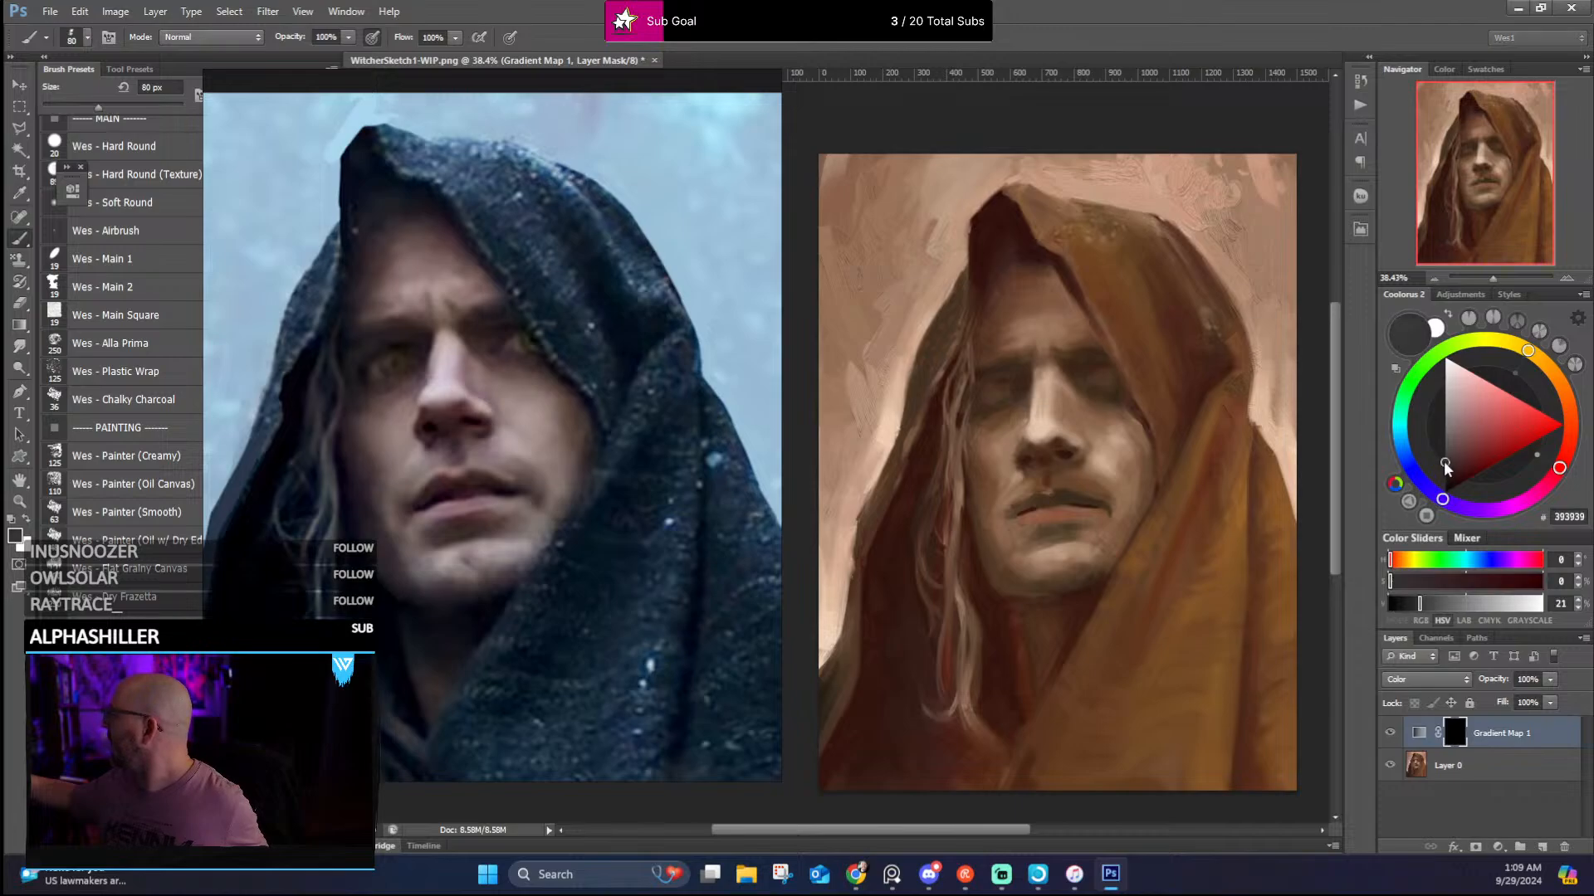
mouse_move(1114, 439)
mouse_down()
mouse_move(1069, 416)
mouse_move(1083, 433)
mouse_move(1054, 389)
mouse_move(1122, 457)
mouse_up()
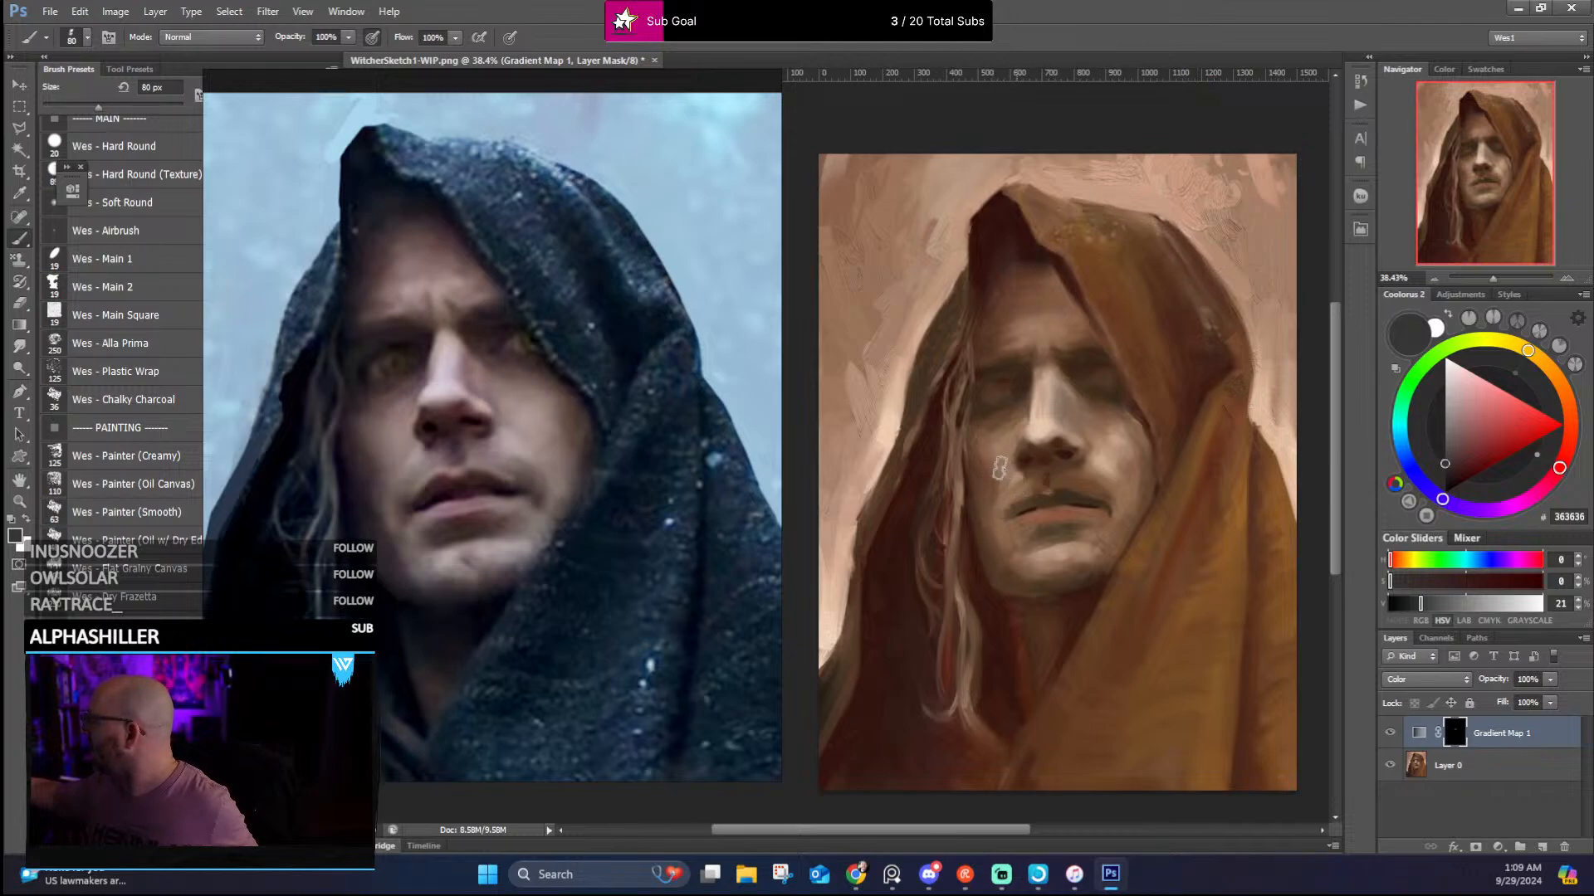
Switch to the Wes - Main 1 brush and enlarge it to 60 px
click(141, 319)
click(124, 259)
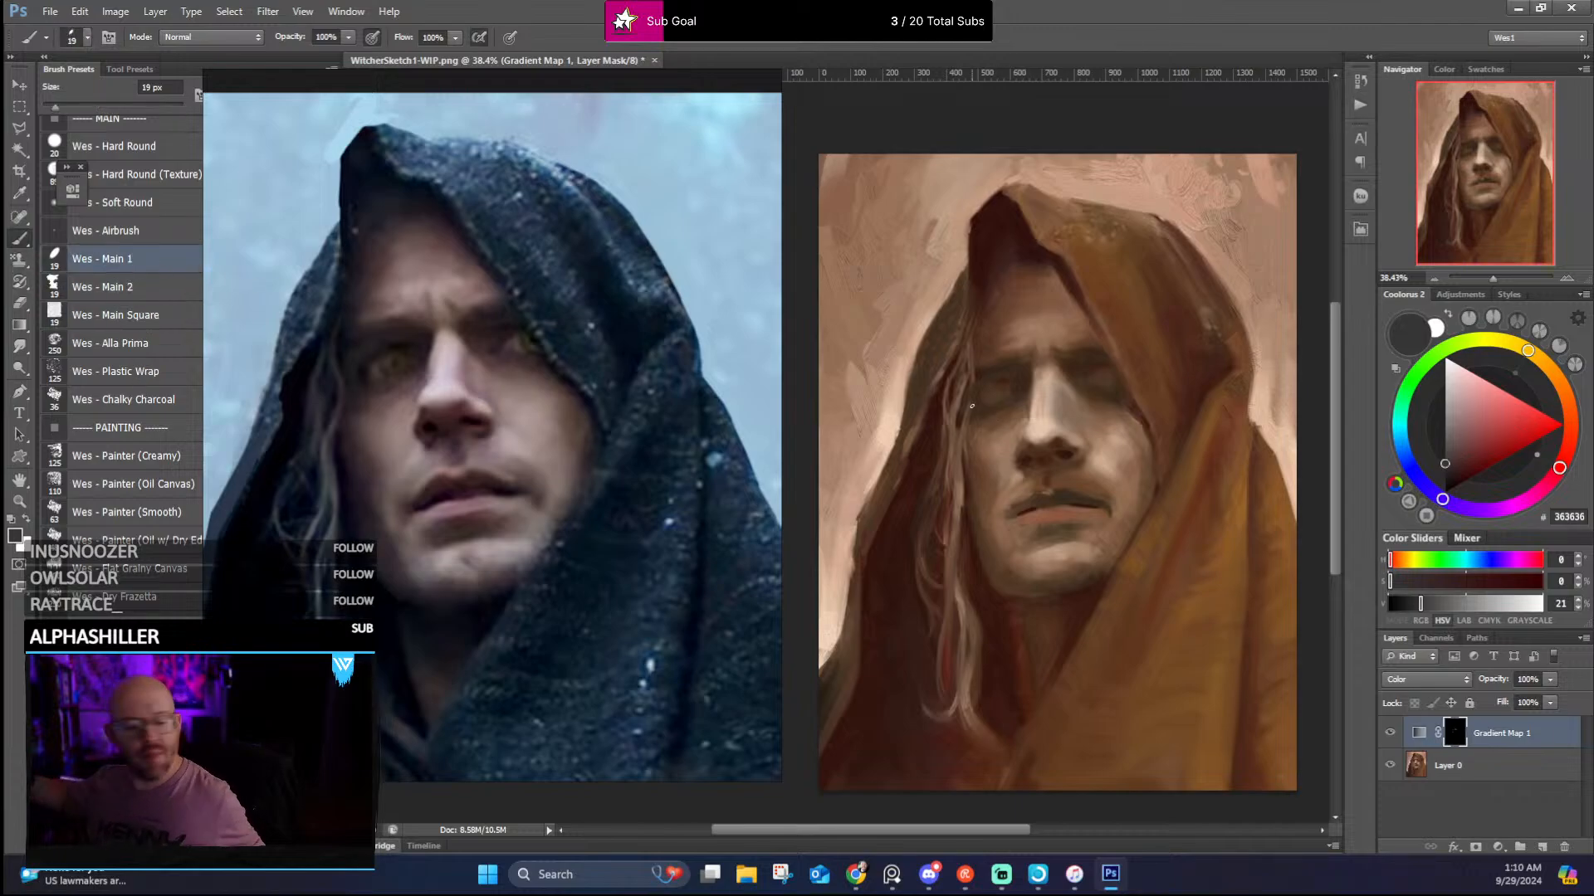
key(bracketright)
key(bracketright)
key(bracketright)
key(bracketright)
key(bracketright)
key(bracketright)
key(bracketright)
key(bracketright)
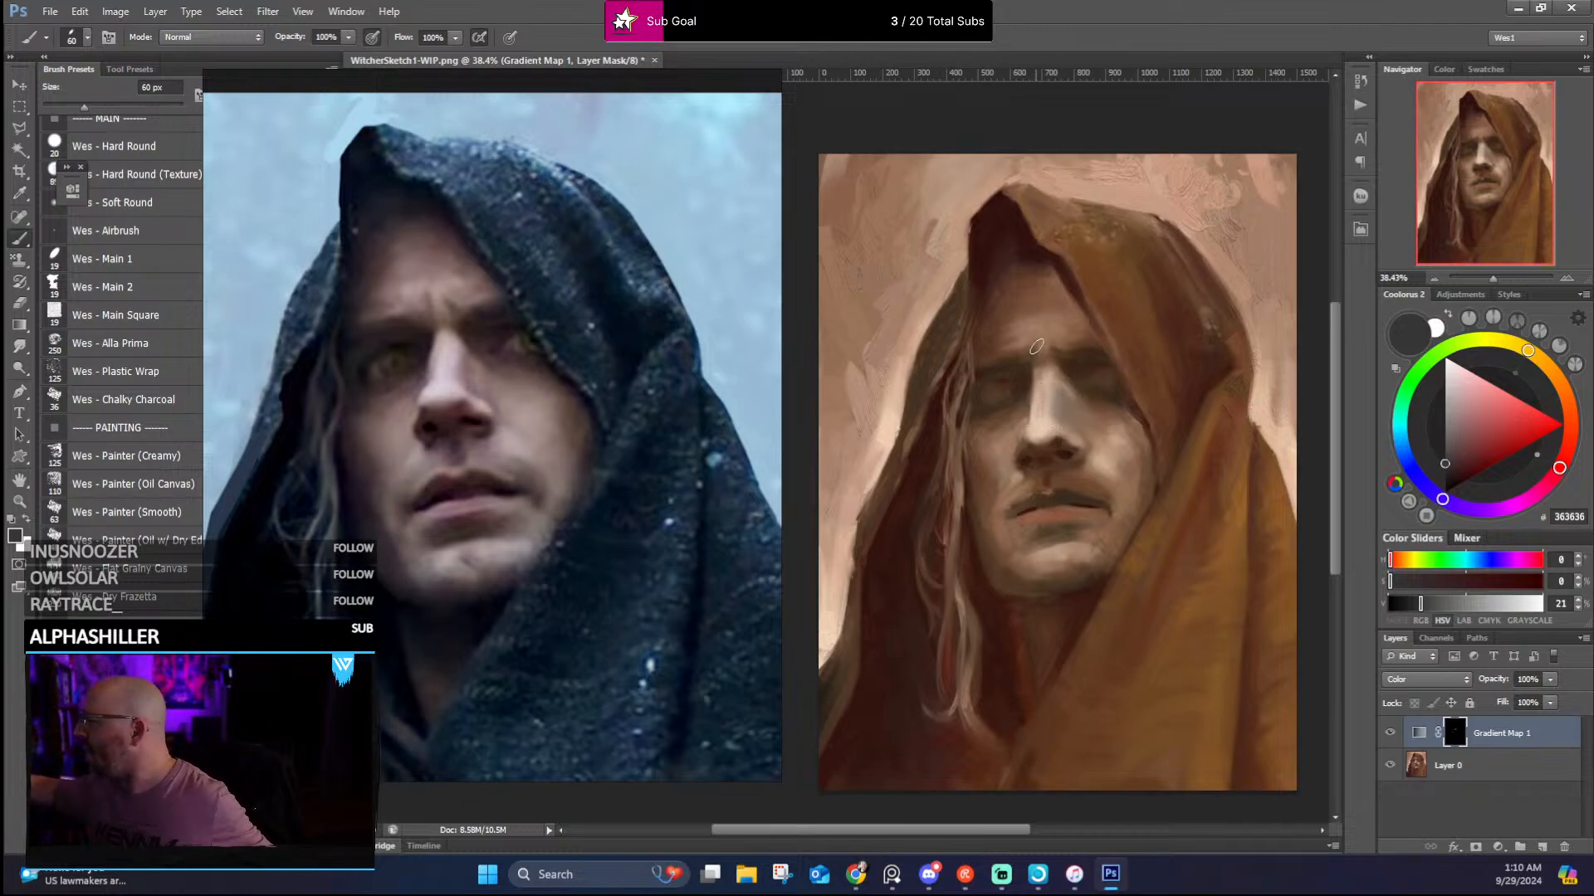
Make black the alternate colour and paint the mask around the eyes and face with black, #363636 and #545454 grey
key(x)
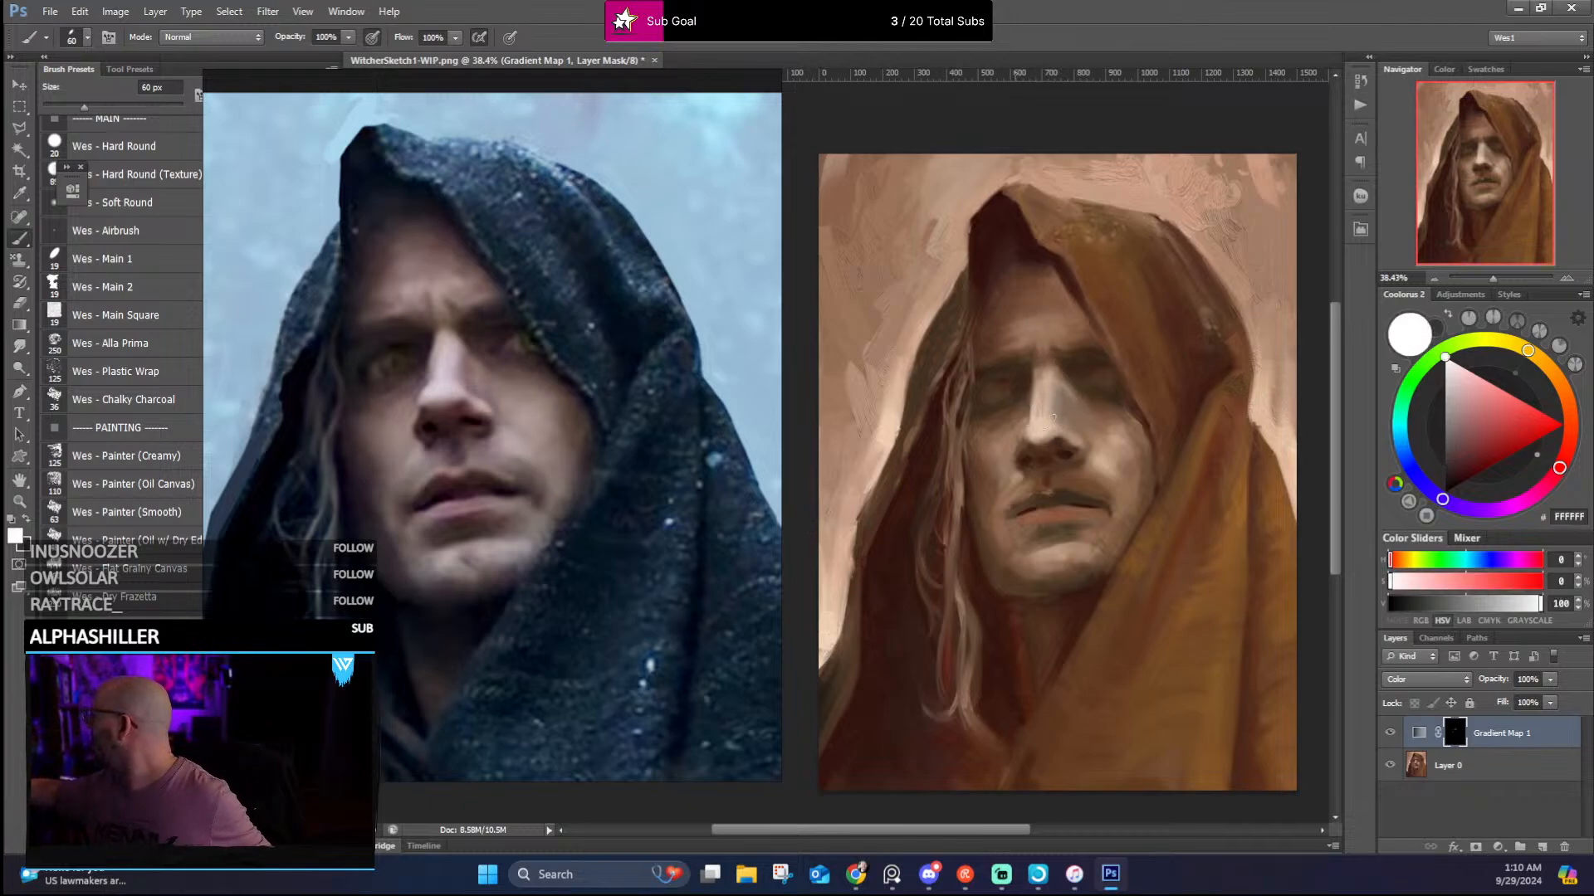
click(1409, 501)
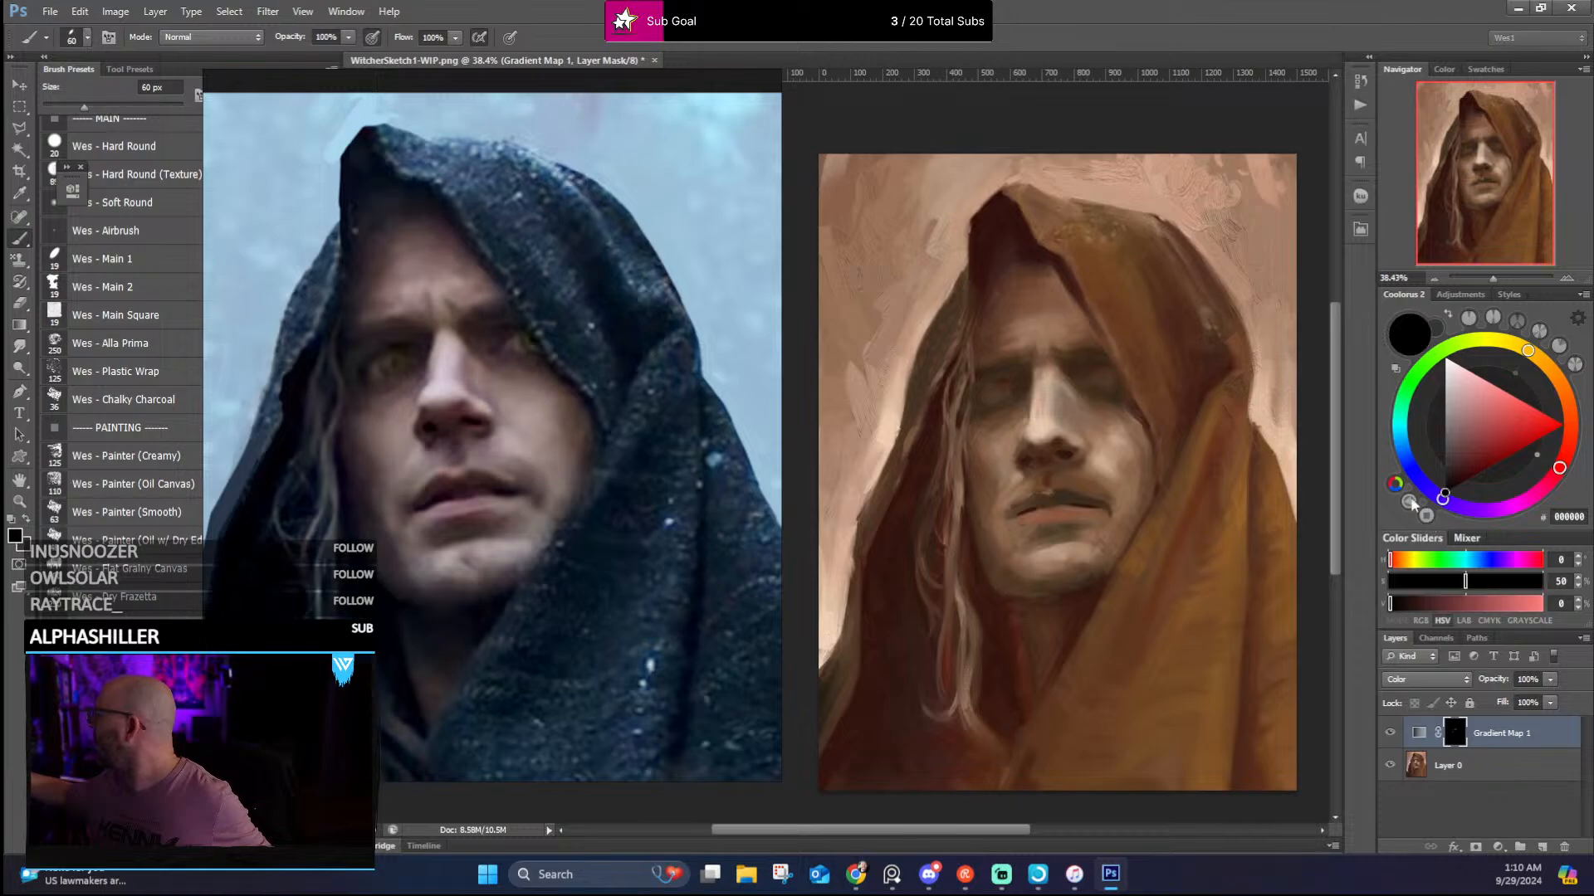
key(x)
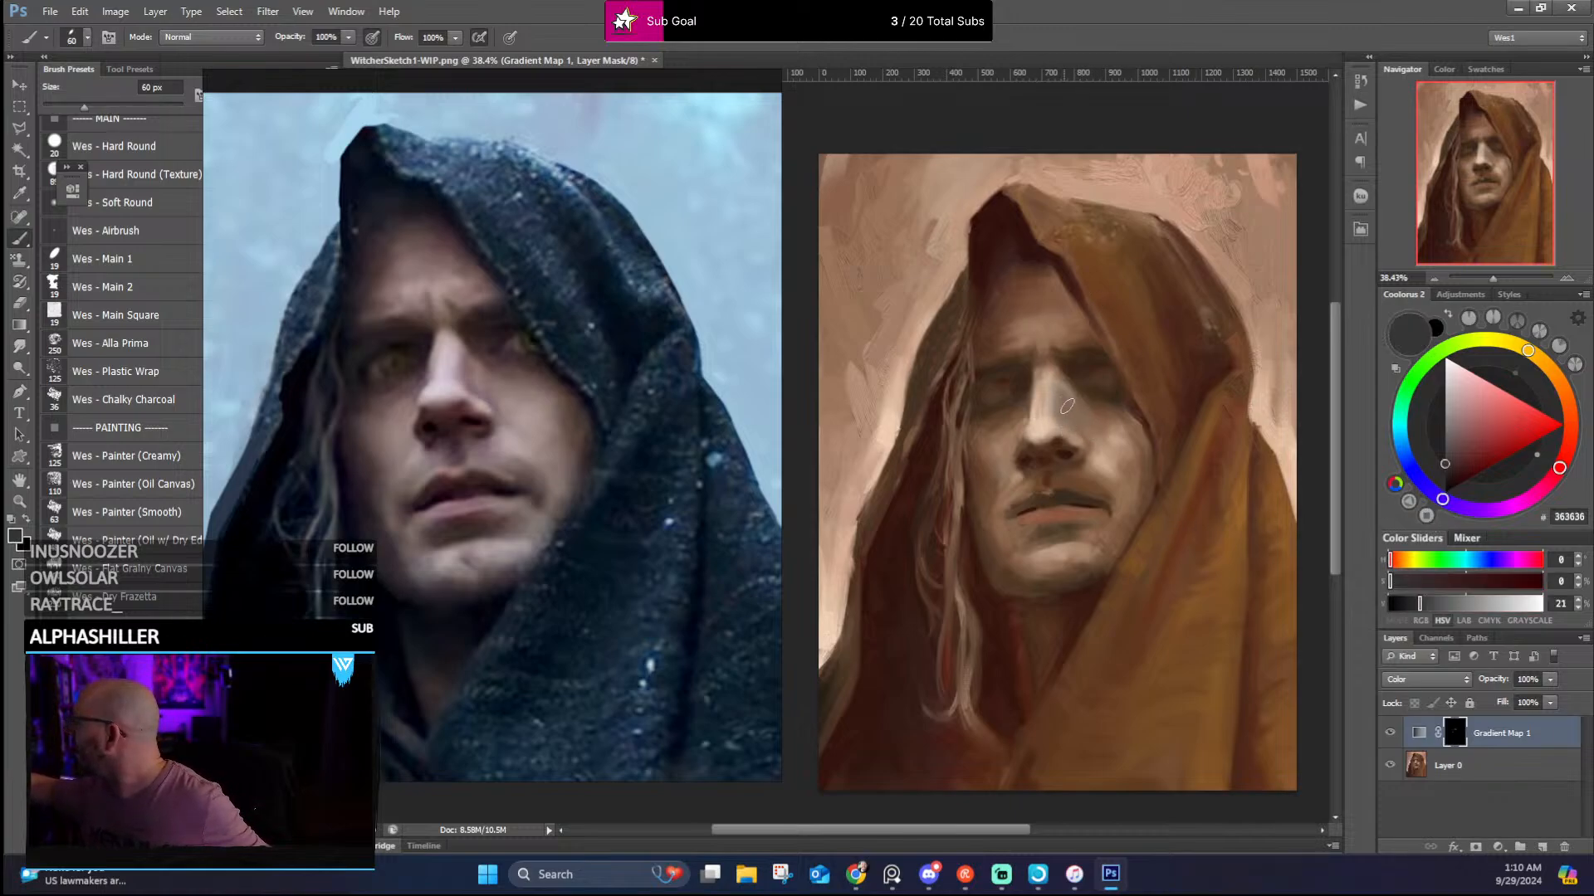
key(x)
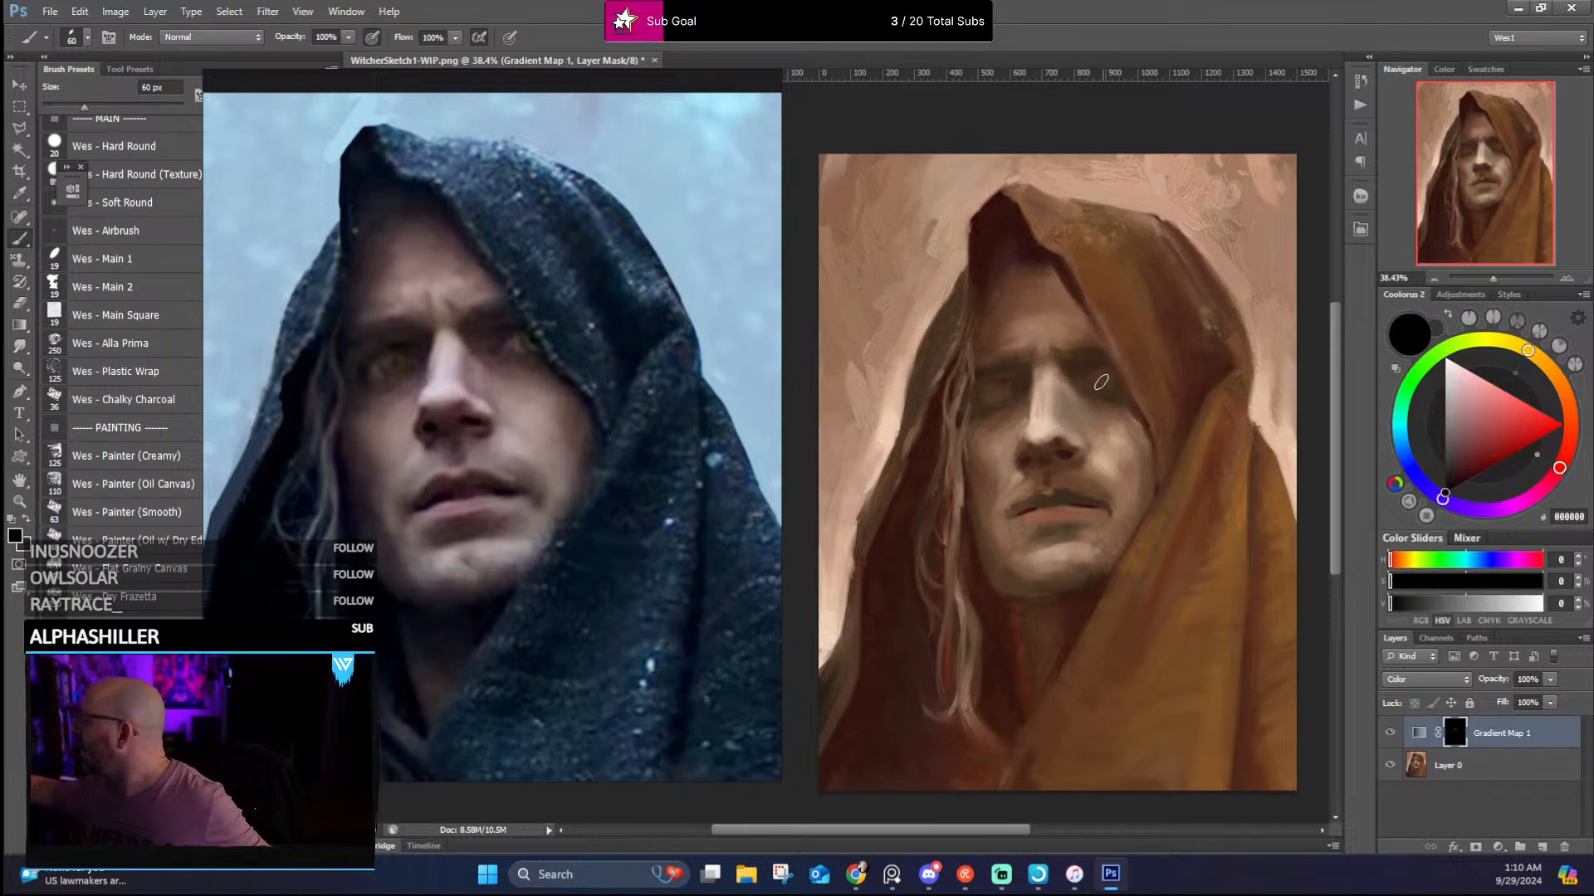
key(x)
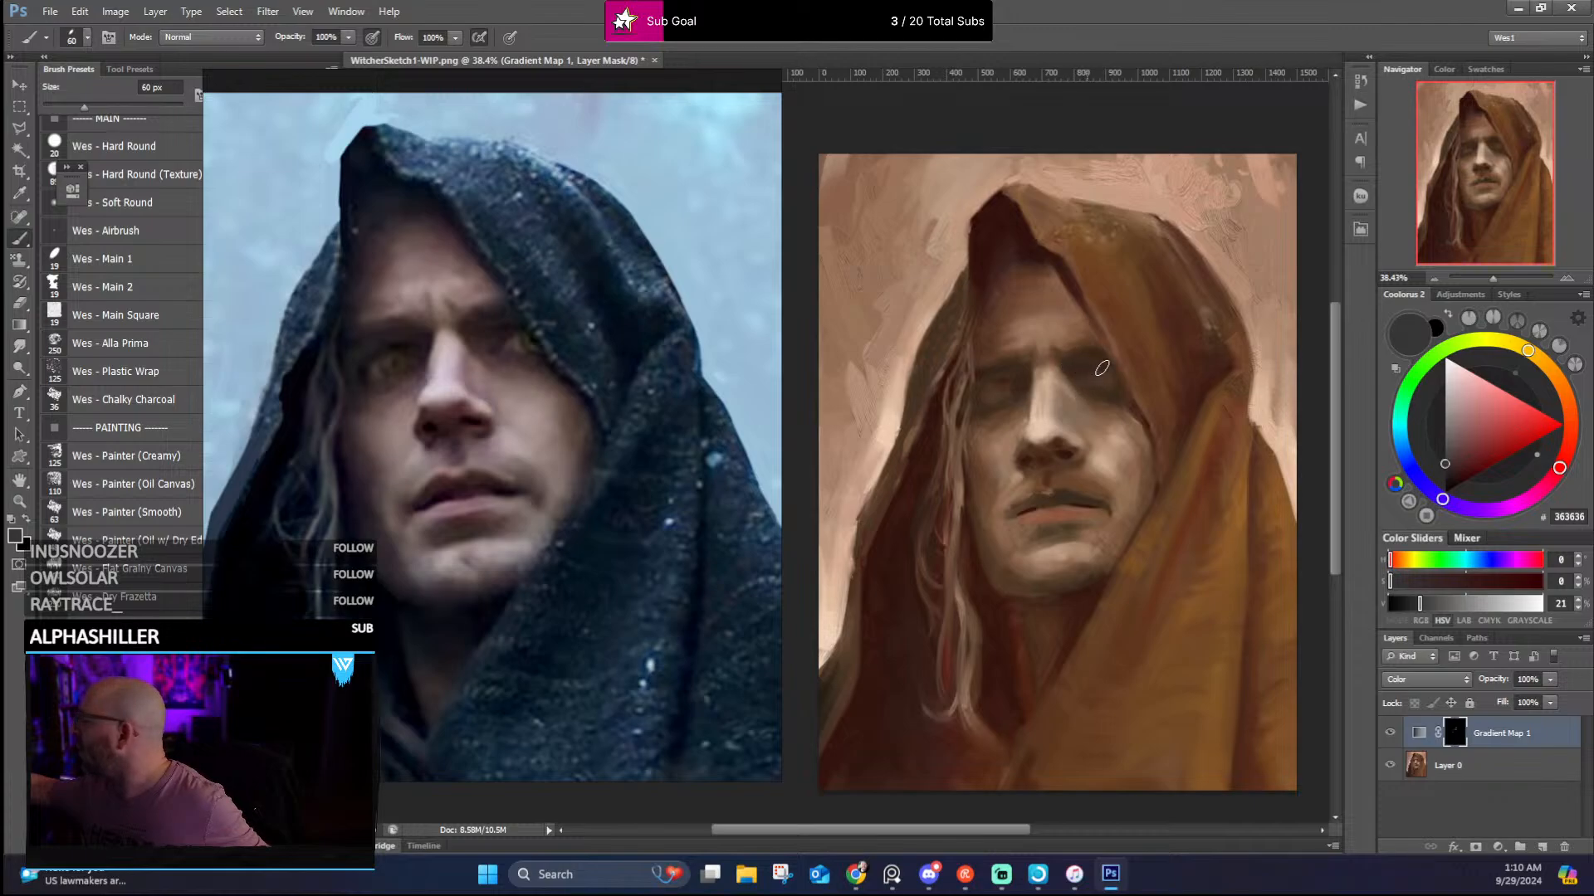
click(1444, 449)
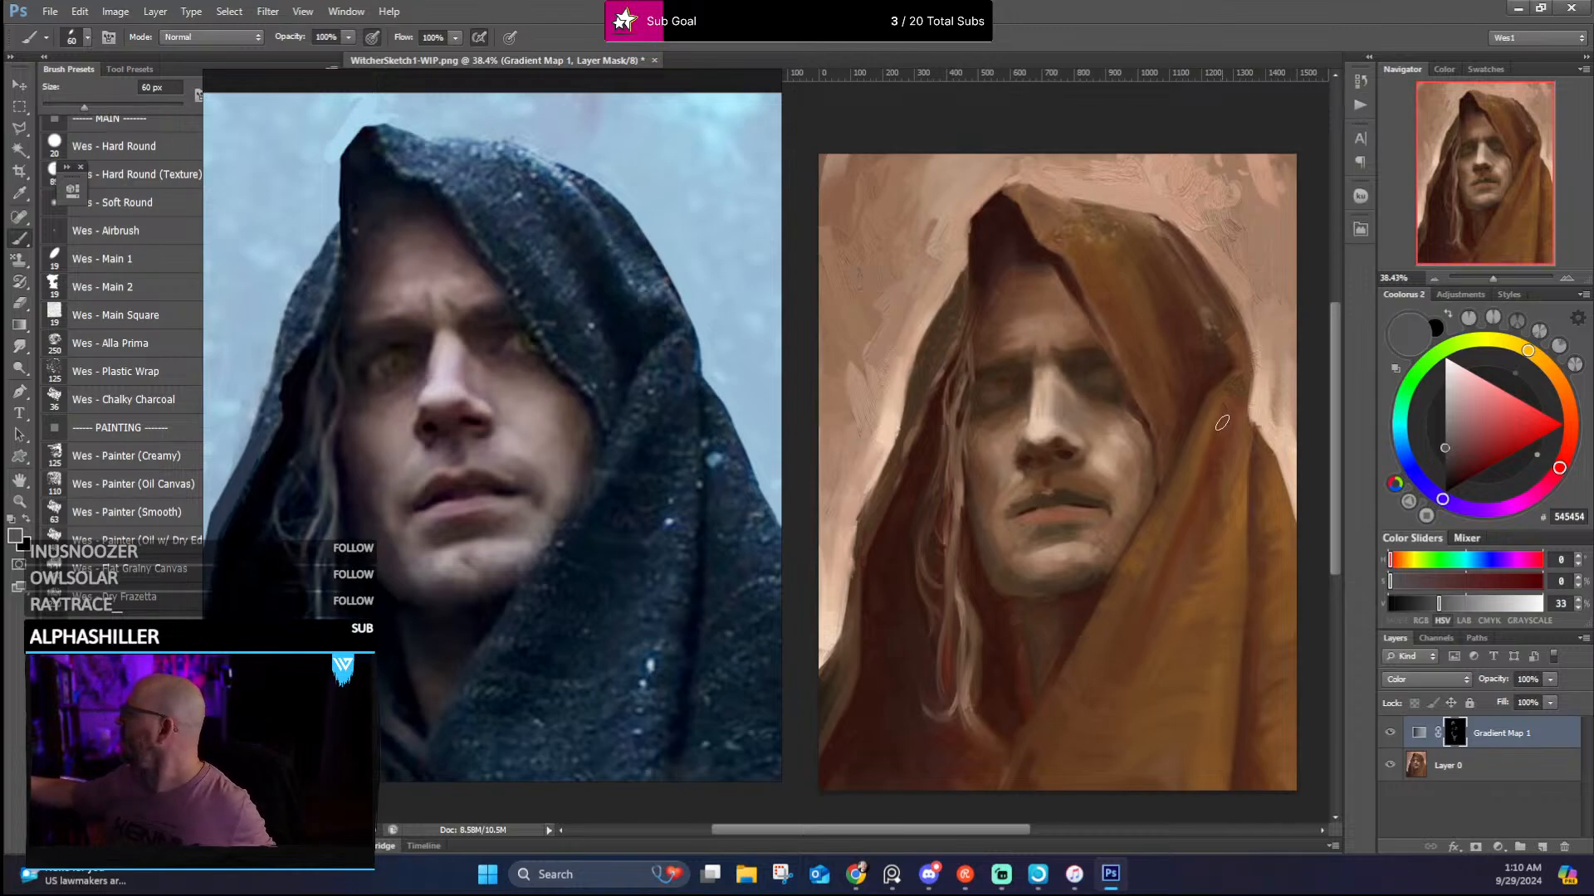
Move the reference window off the canvas and paint the cool tint into the mask beside the upper lip
scroll(1198, 417, up, 5)
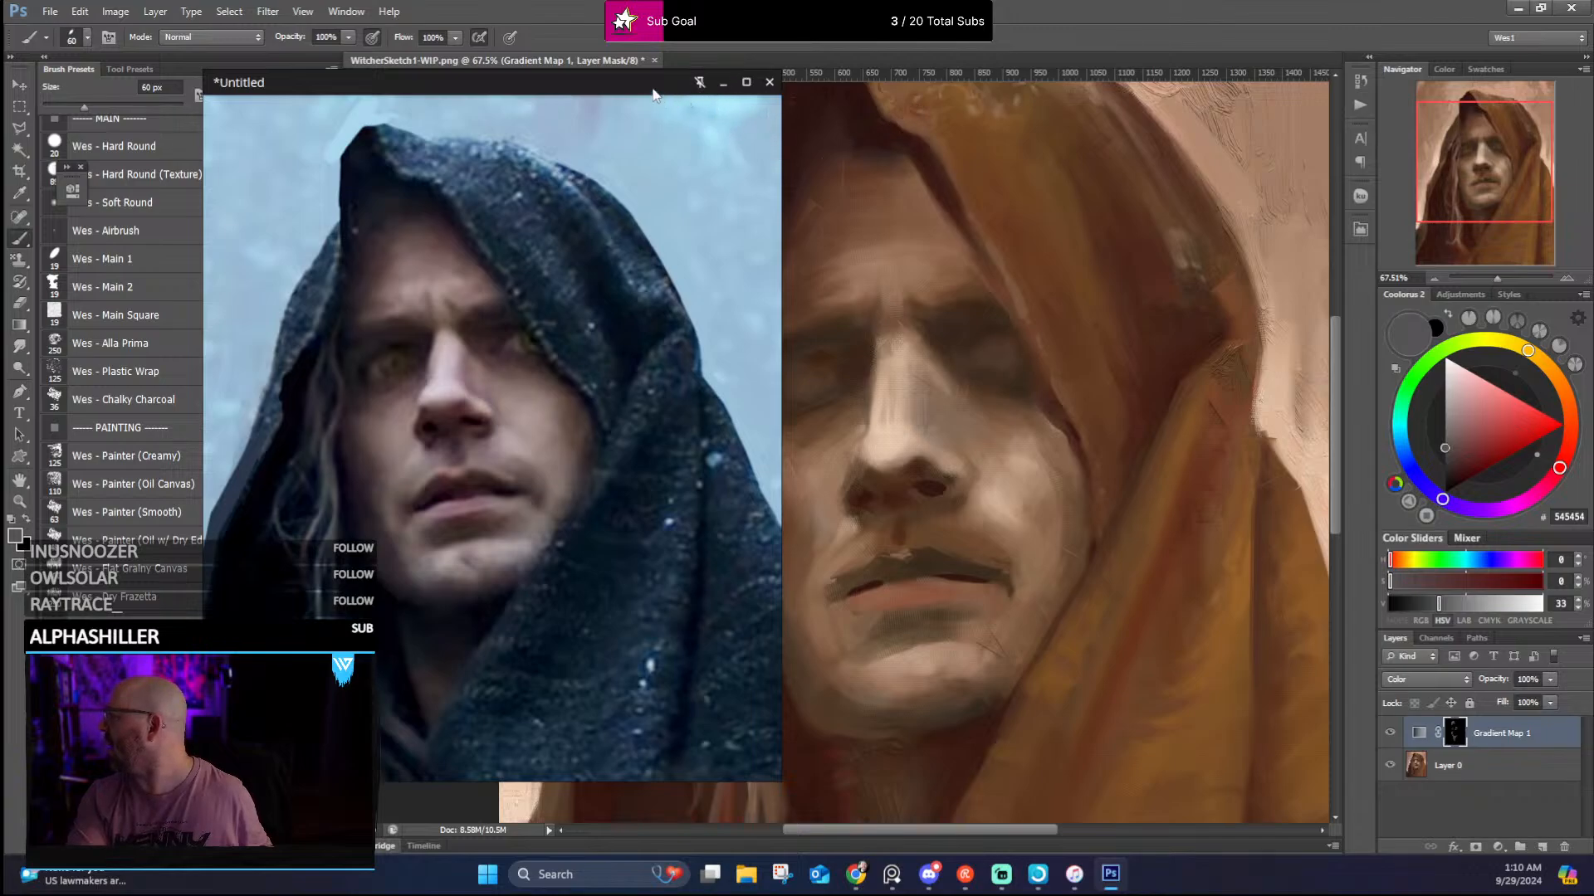
drag(653, 94, 0, 108)
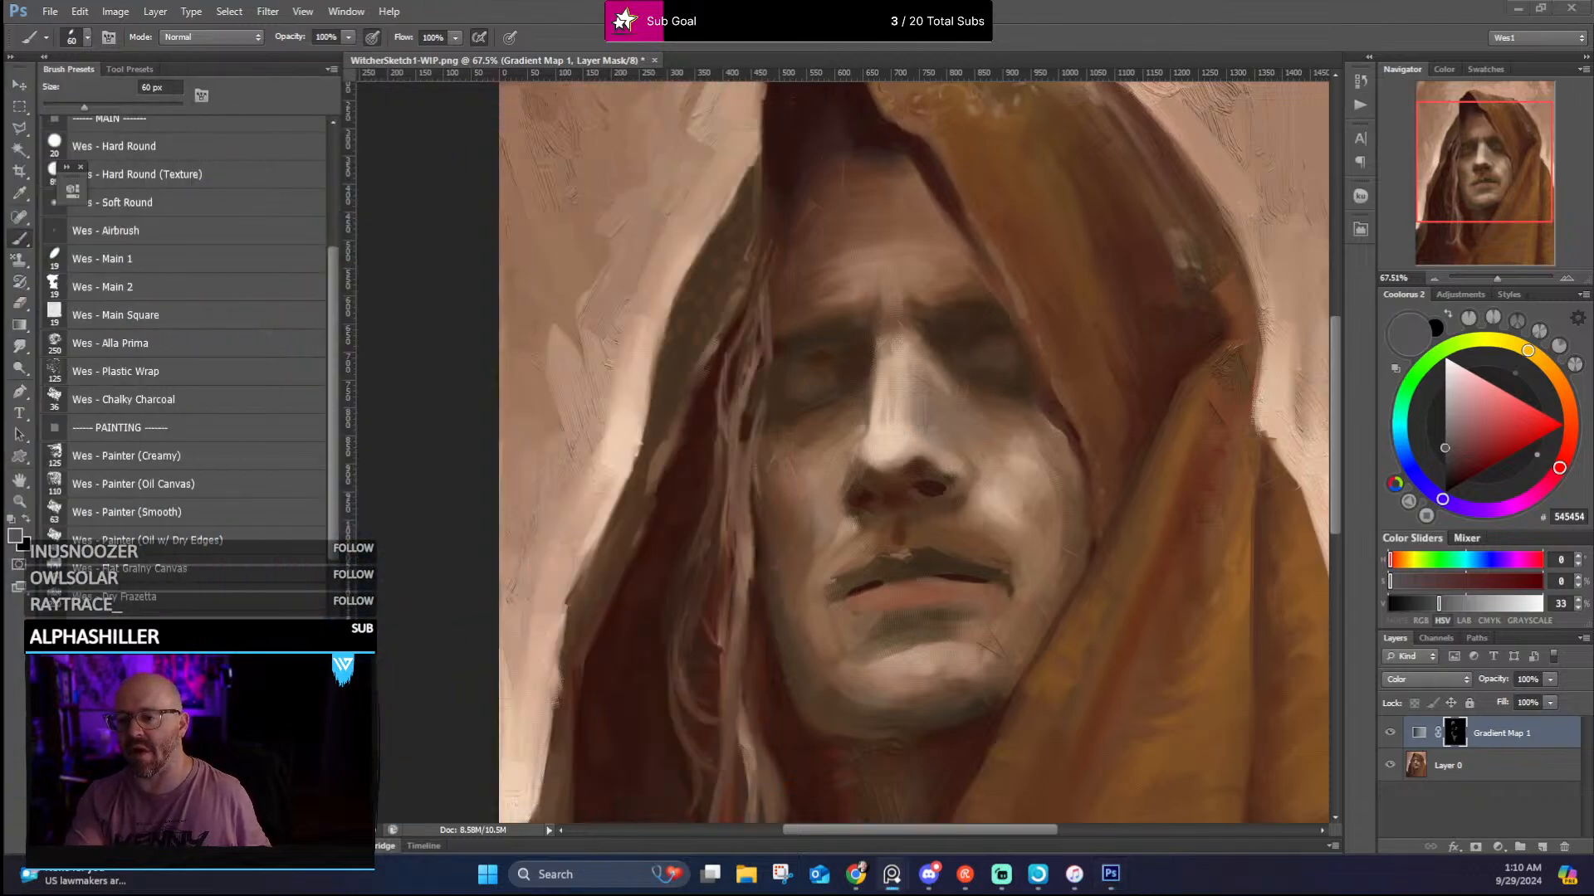
scroll(965, 419, down, 3)
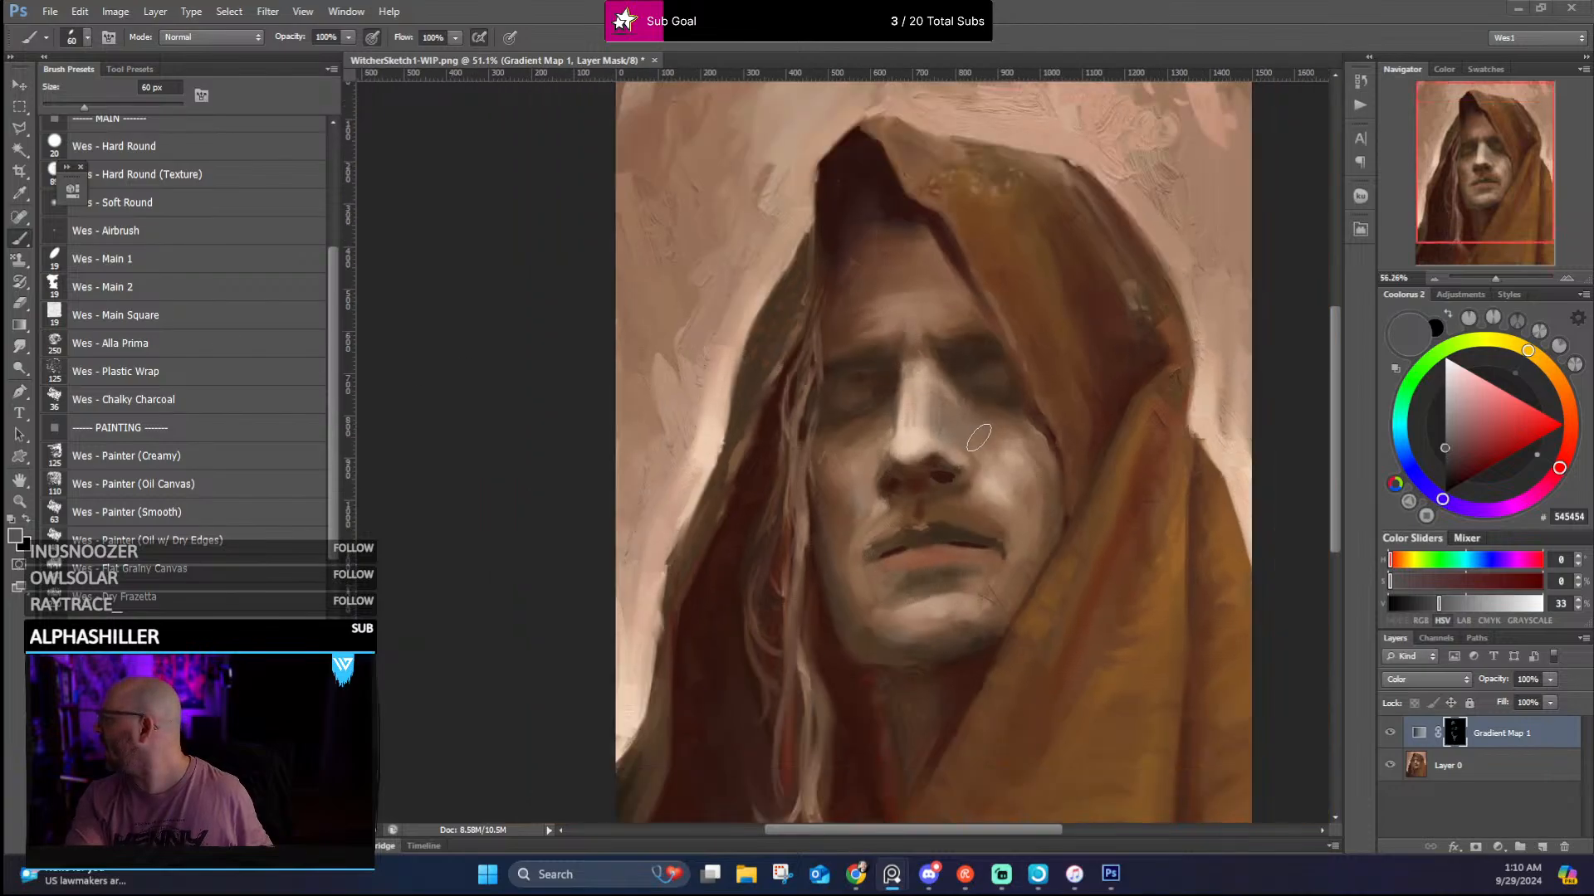
scroll(1005, 314, up, 6)
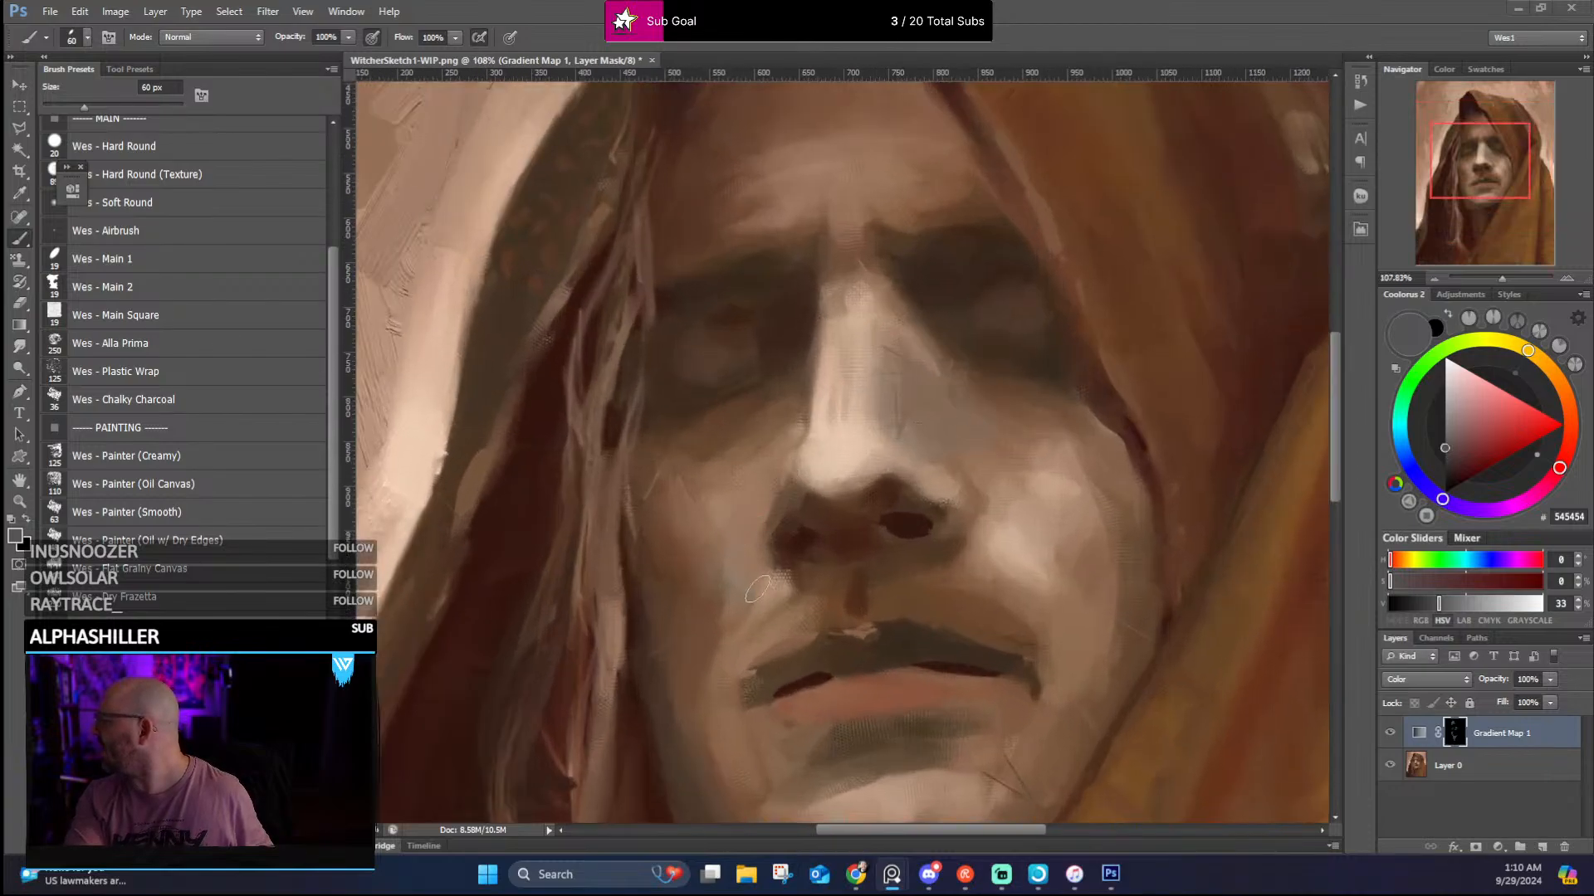
scroll(760, 571, down, 2)
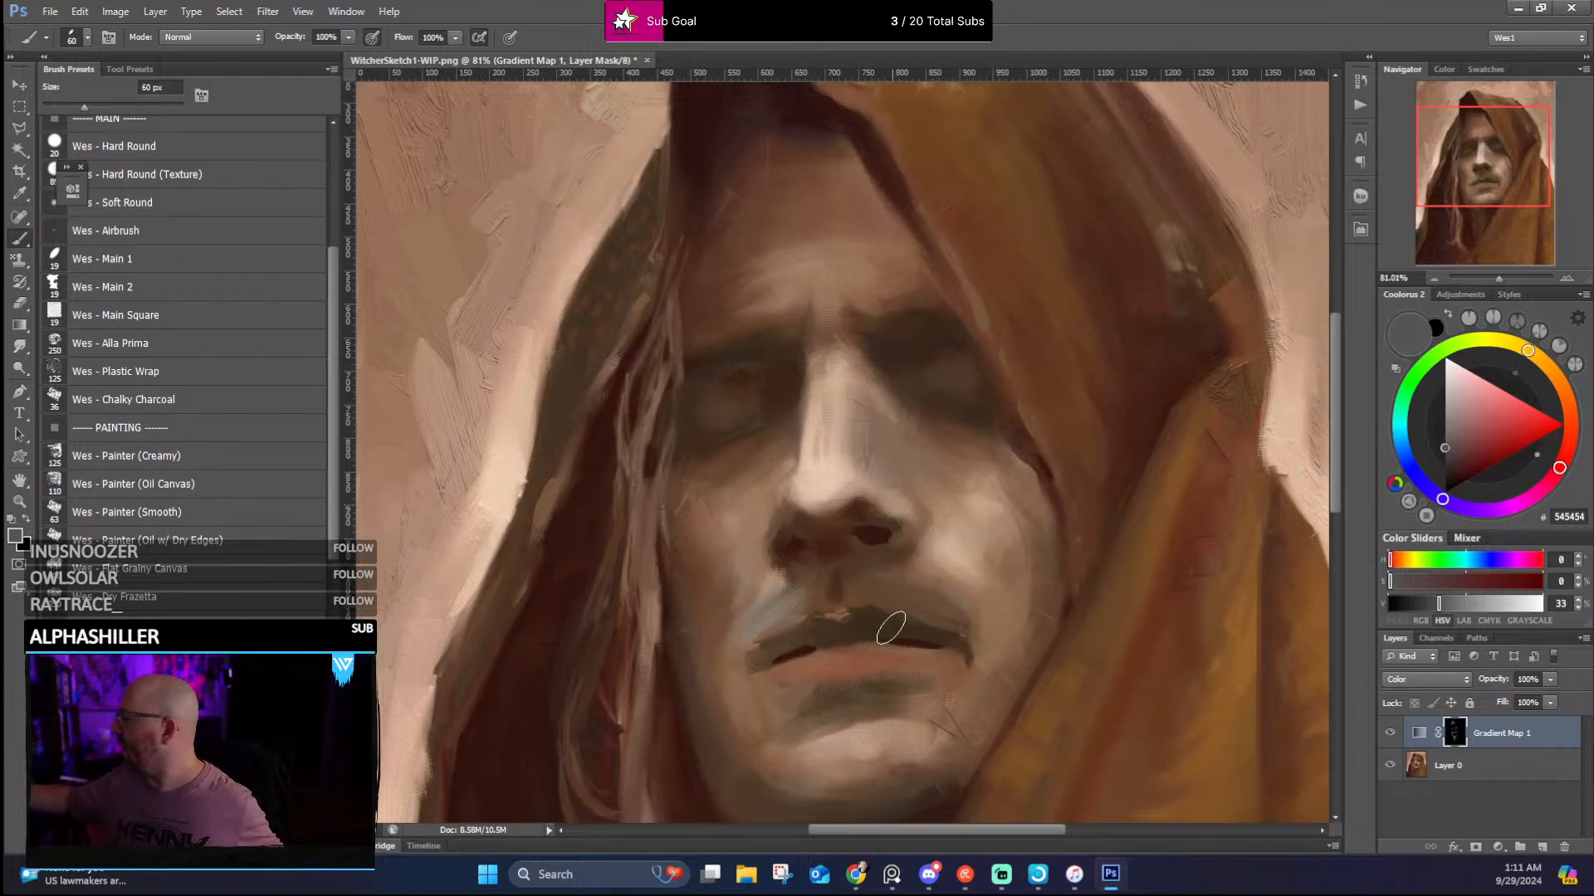
Alternate black and #545454 grey to blend the mask around the mouth and forehead, continuing along the hair-side edge of the hood
key(d)
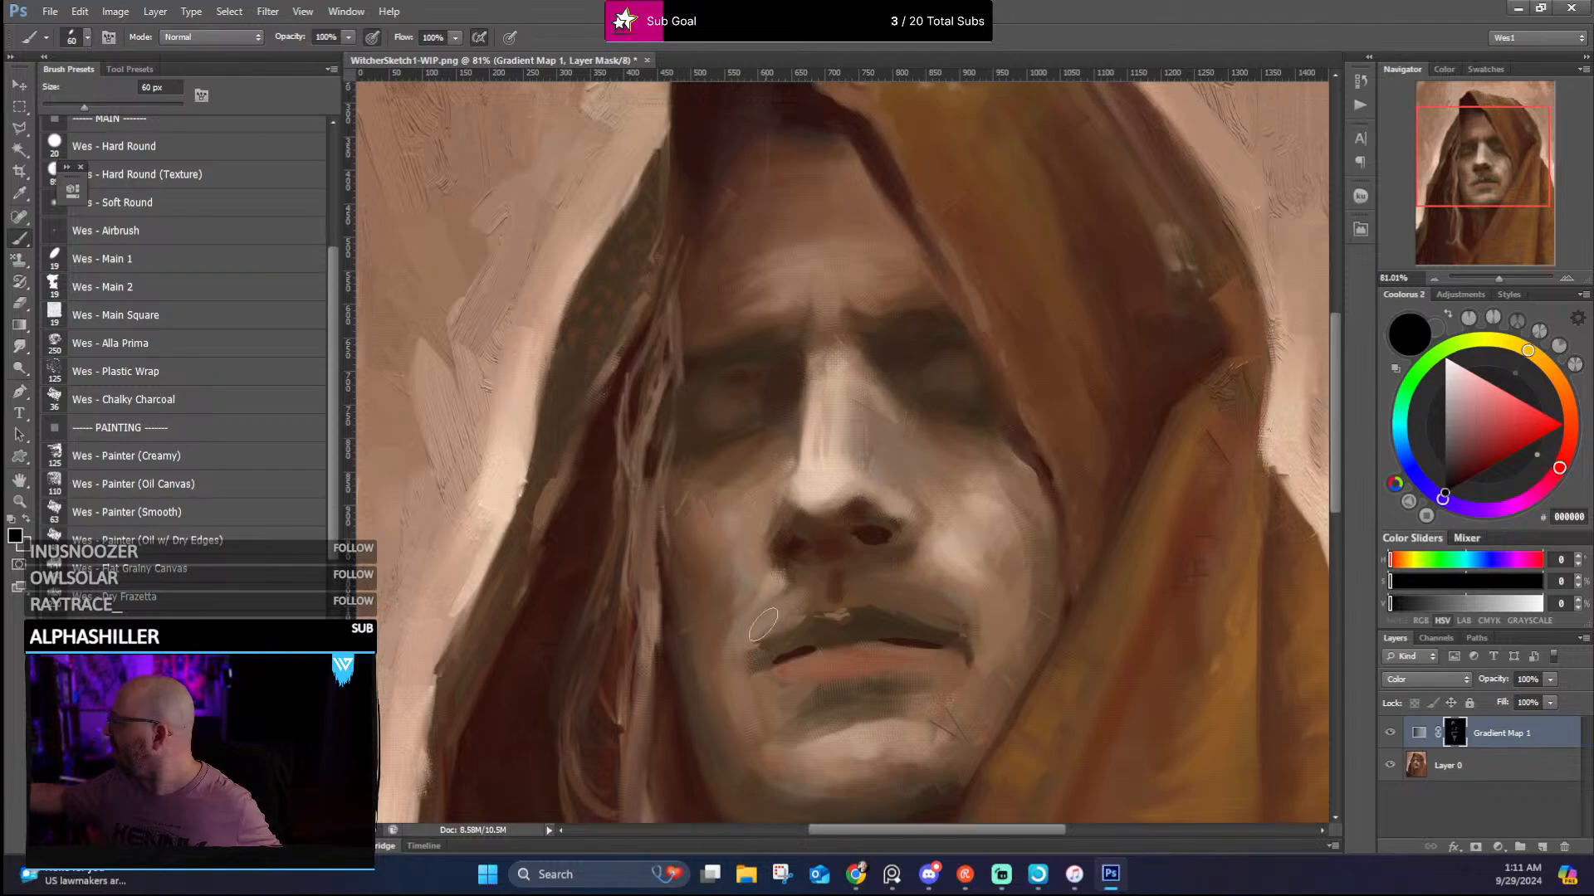
alt+click(762, 567)
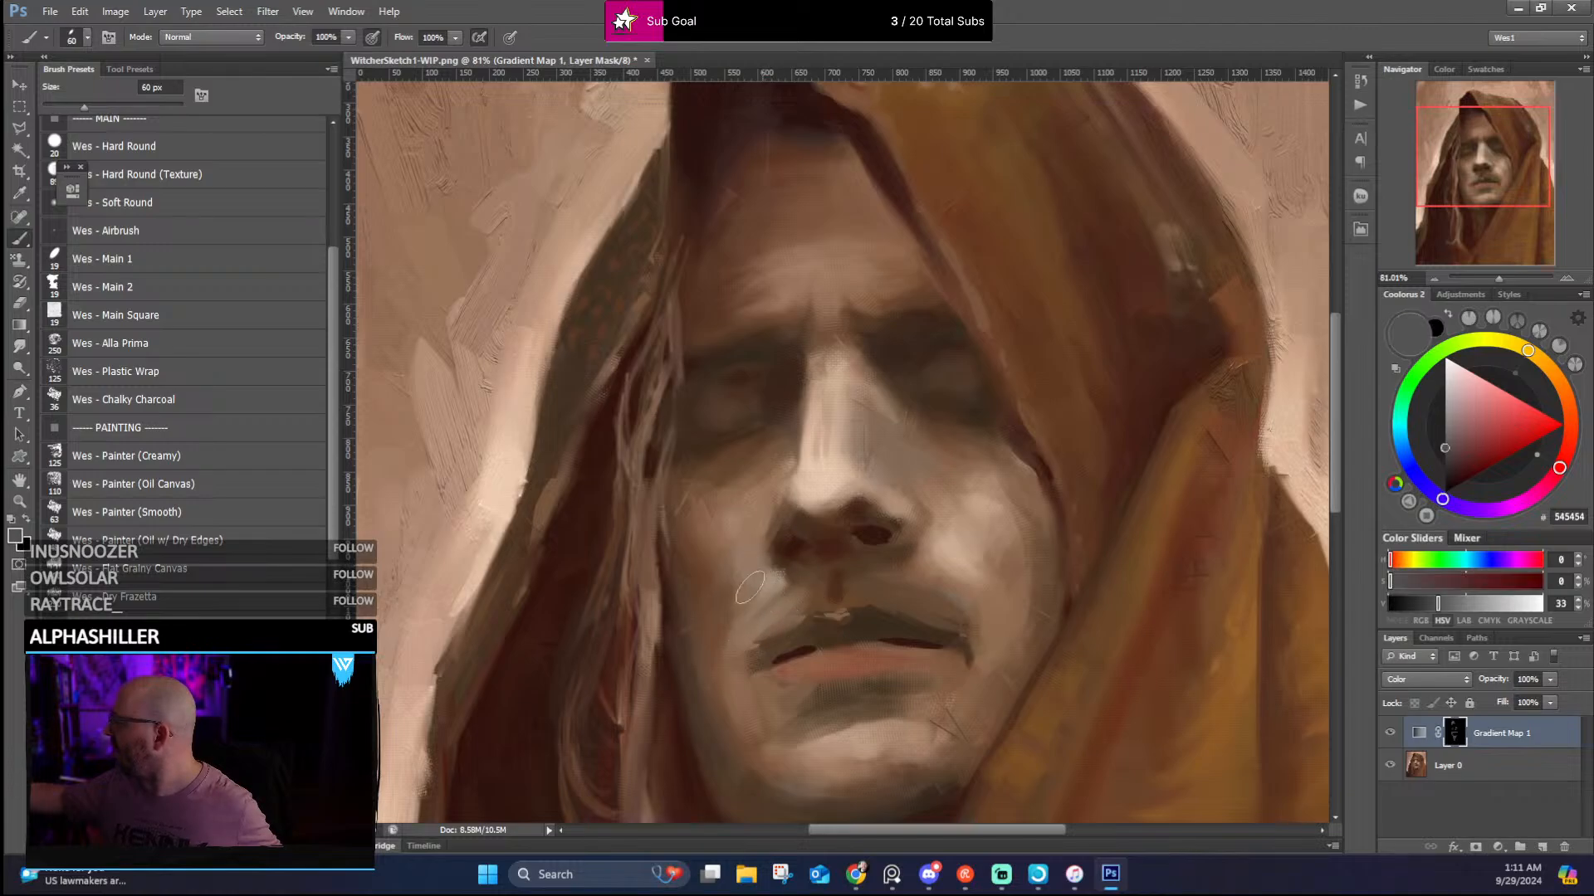
key(d)
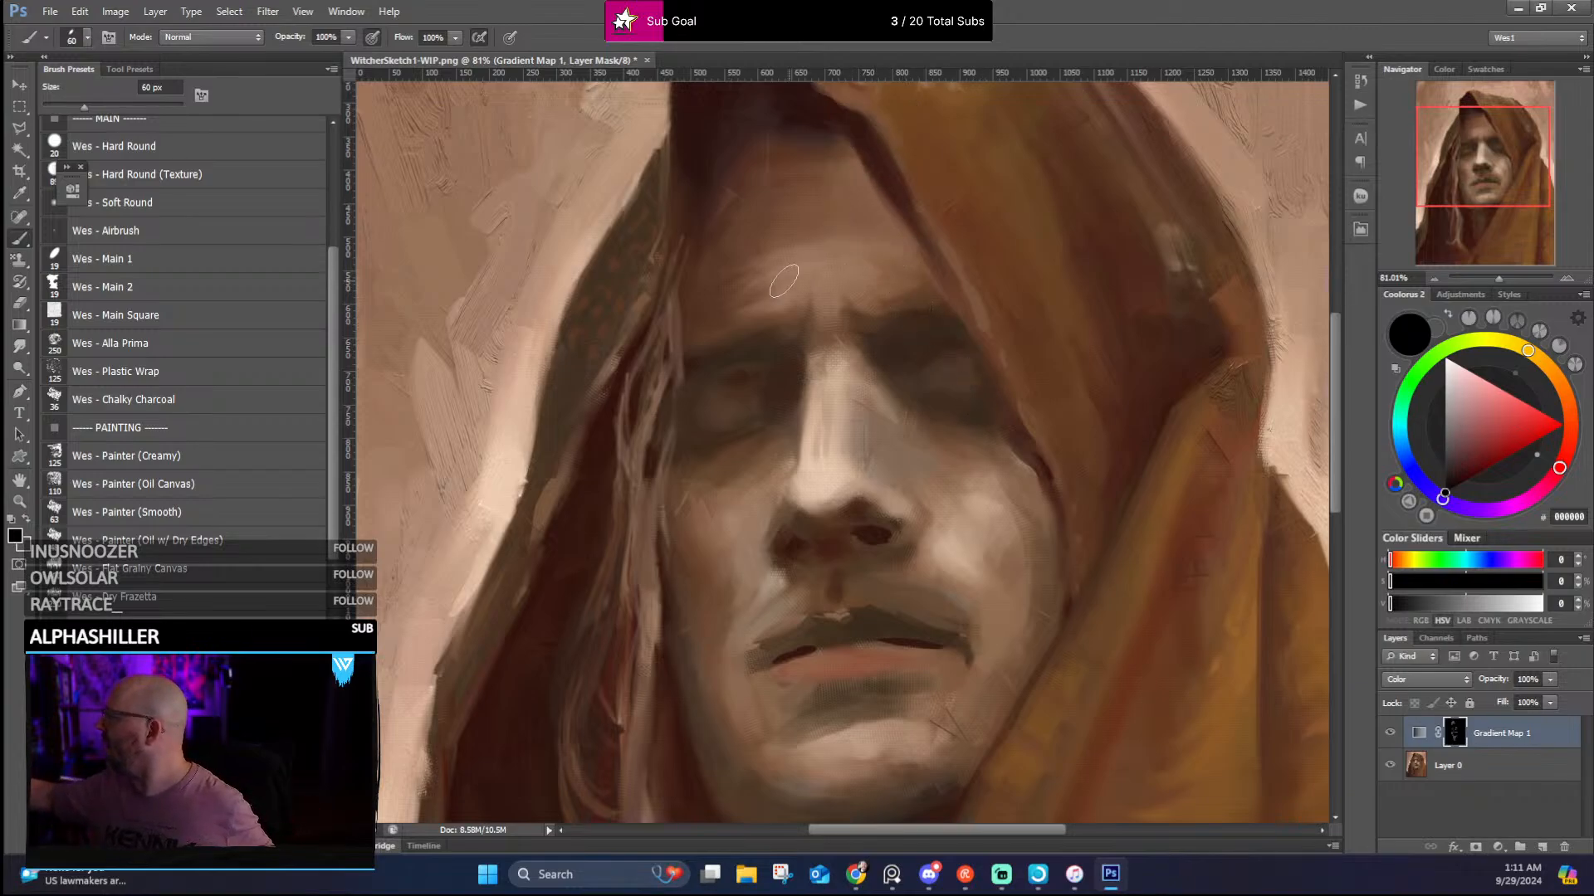
alt+click(714, 292)
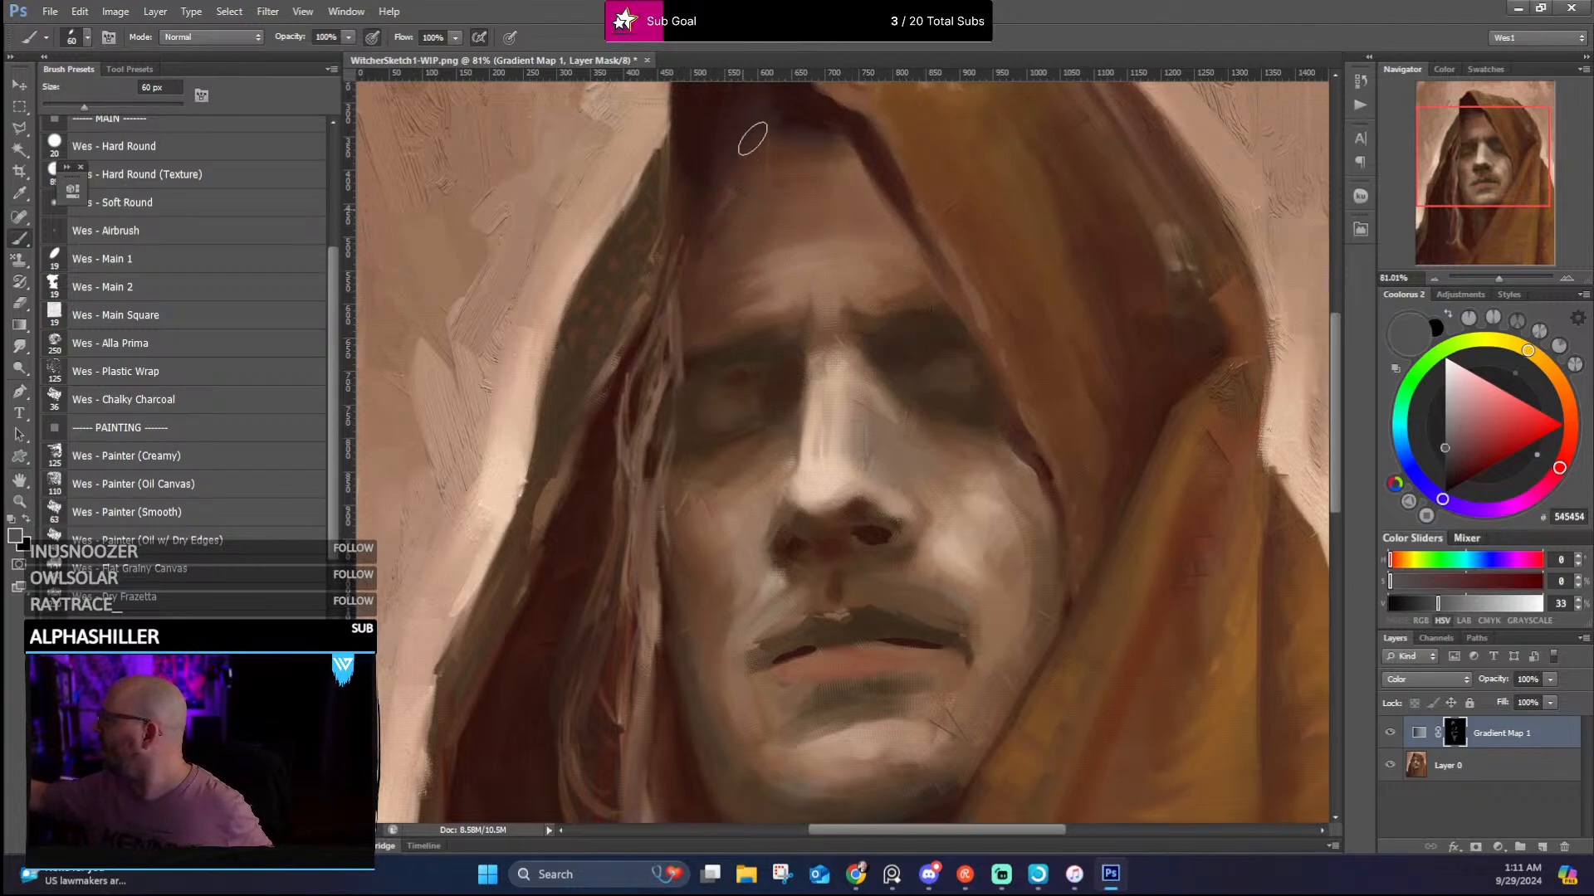
mouse_move(776, 259)
mouse_down()
mouse_move(789, 391)
mouse_move(854, 147)
mouse_up()
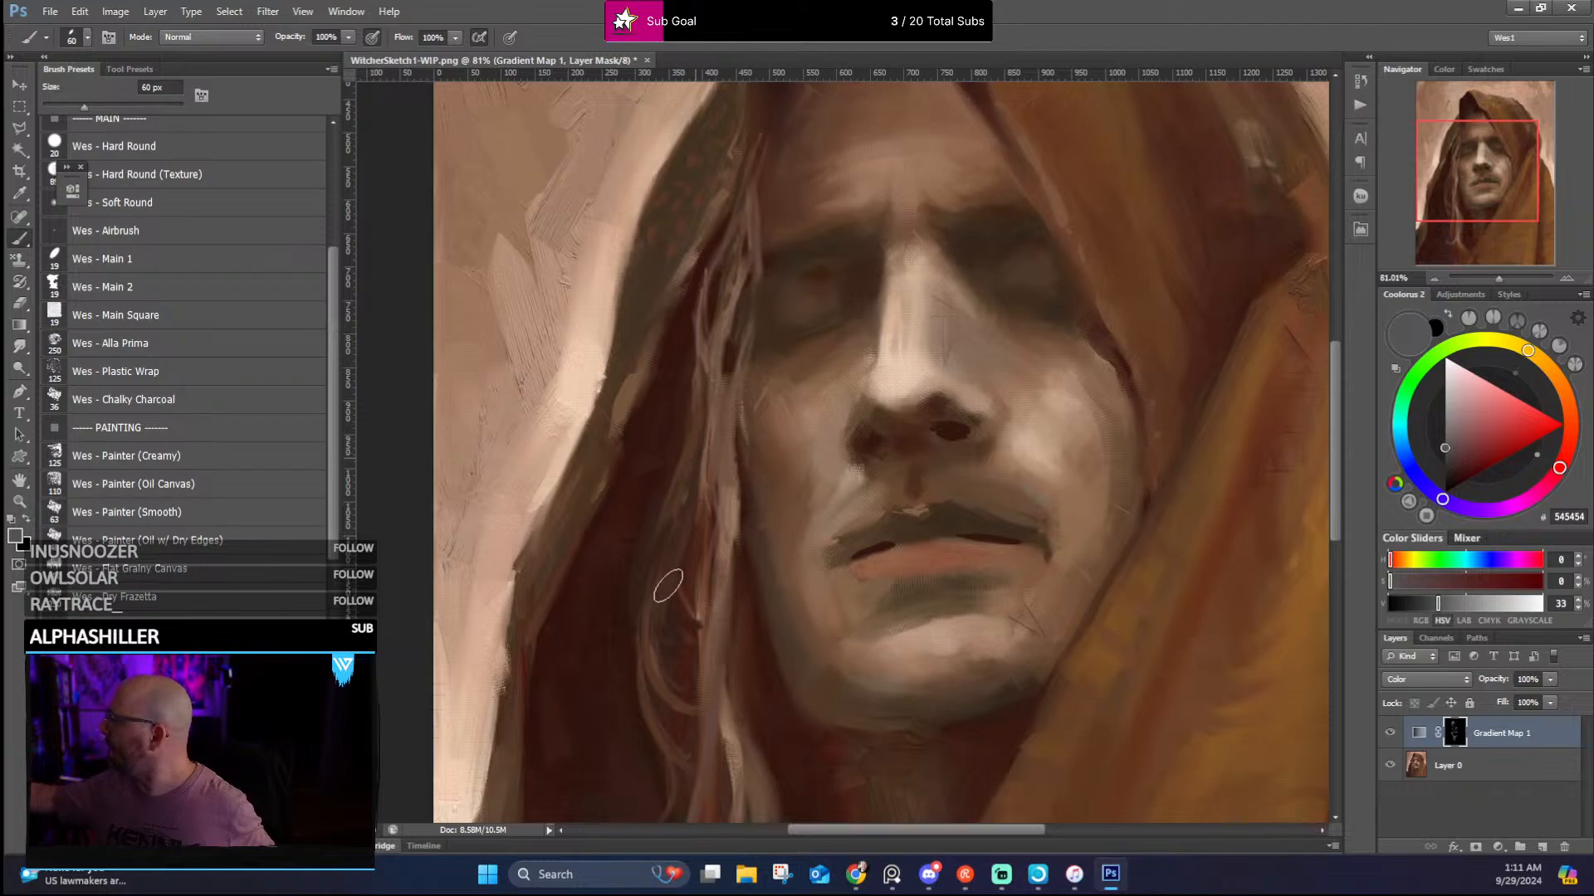
drag(831, 348, 846, 442)
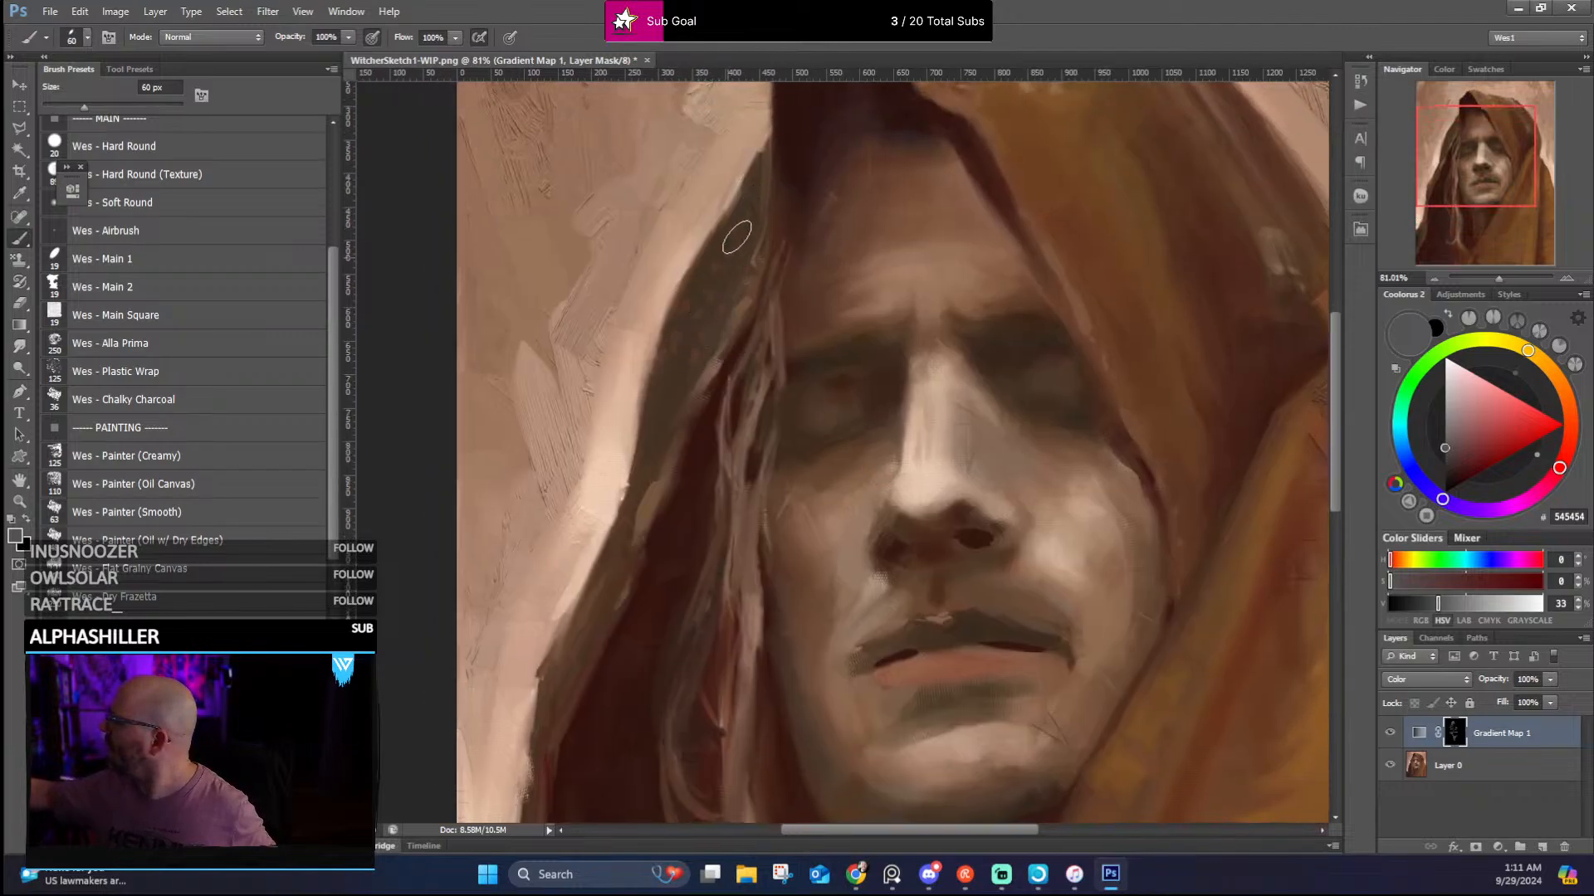
Set the paint colour to light grey #A9A9A9 and reveal the cool tint along the hood's large upper fold
drag(938, 322, 649, 567)
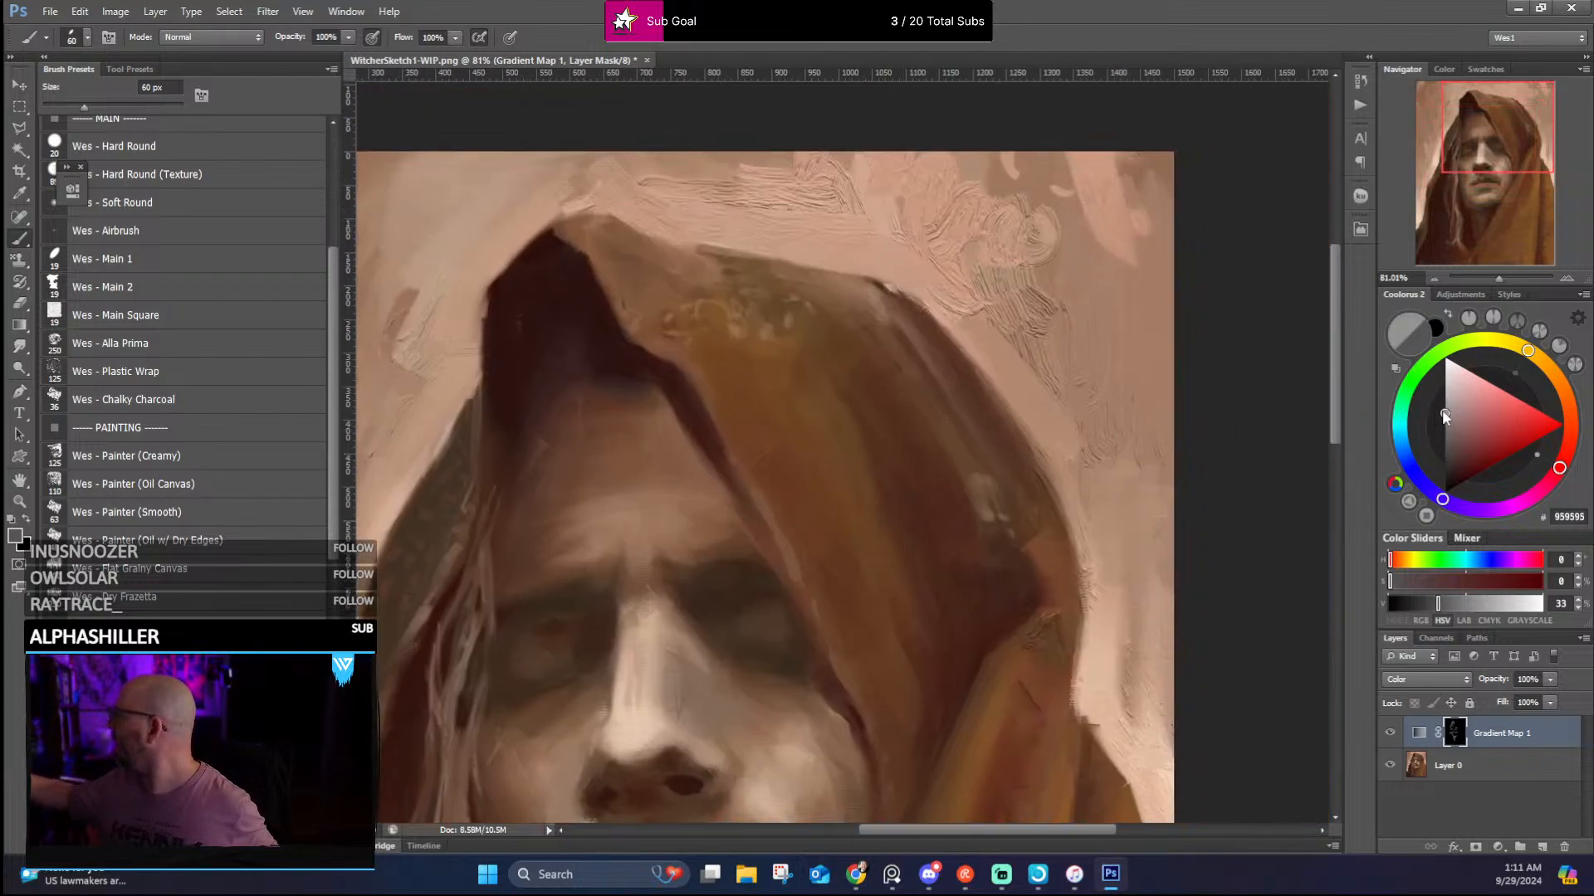
drag(1445, 416, 1445, 403)
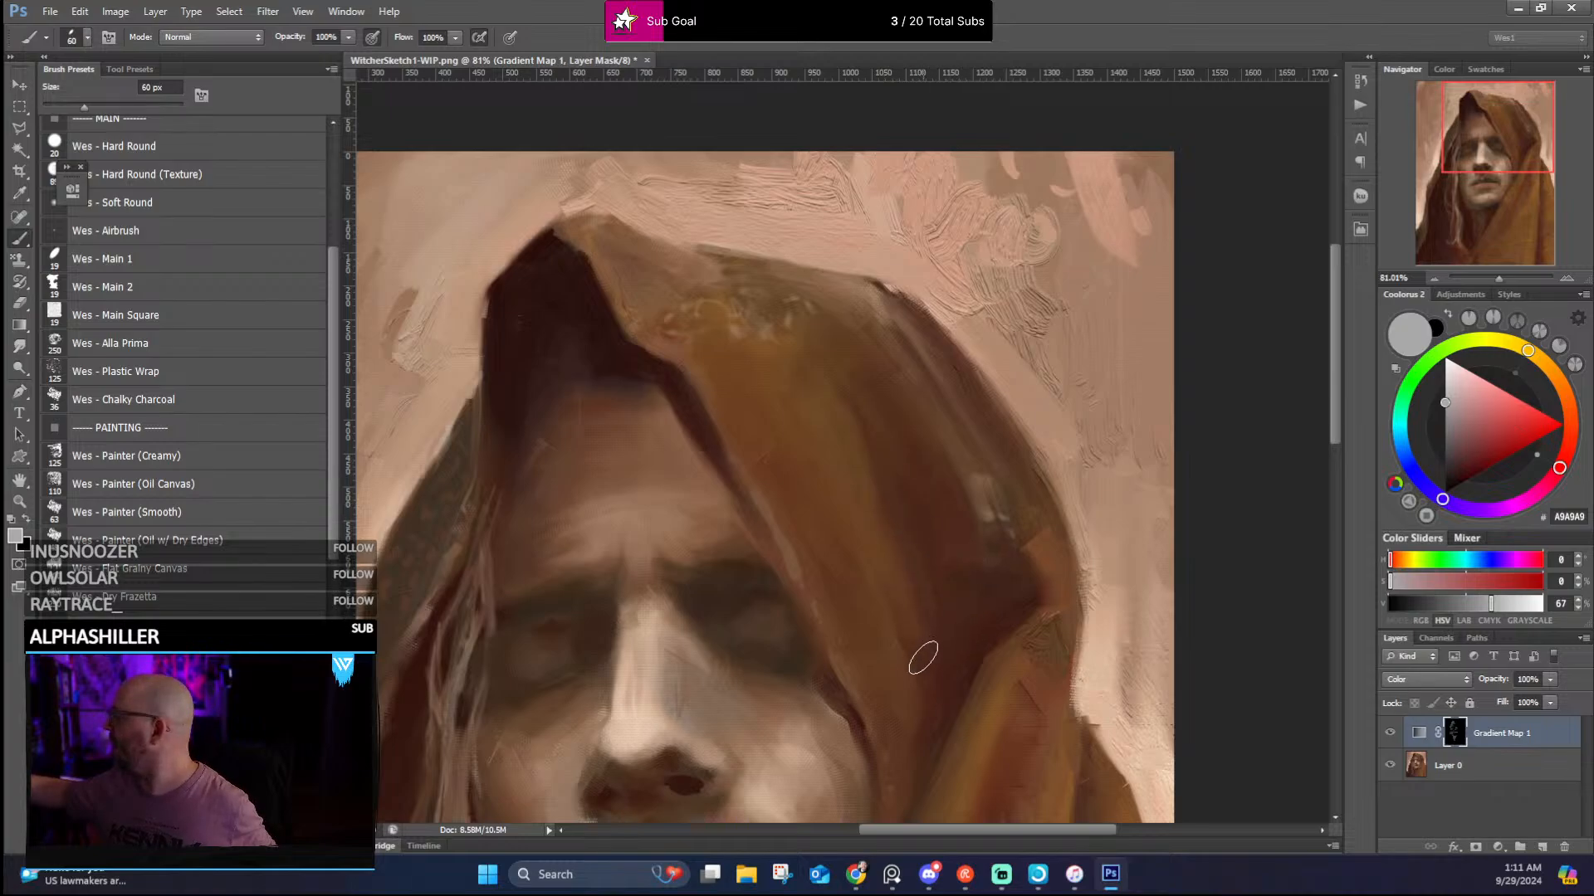
drag(727, 314, 914, 618)
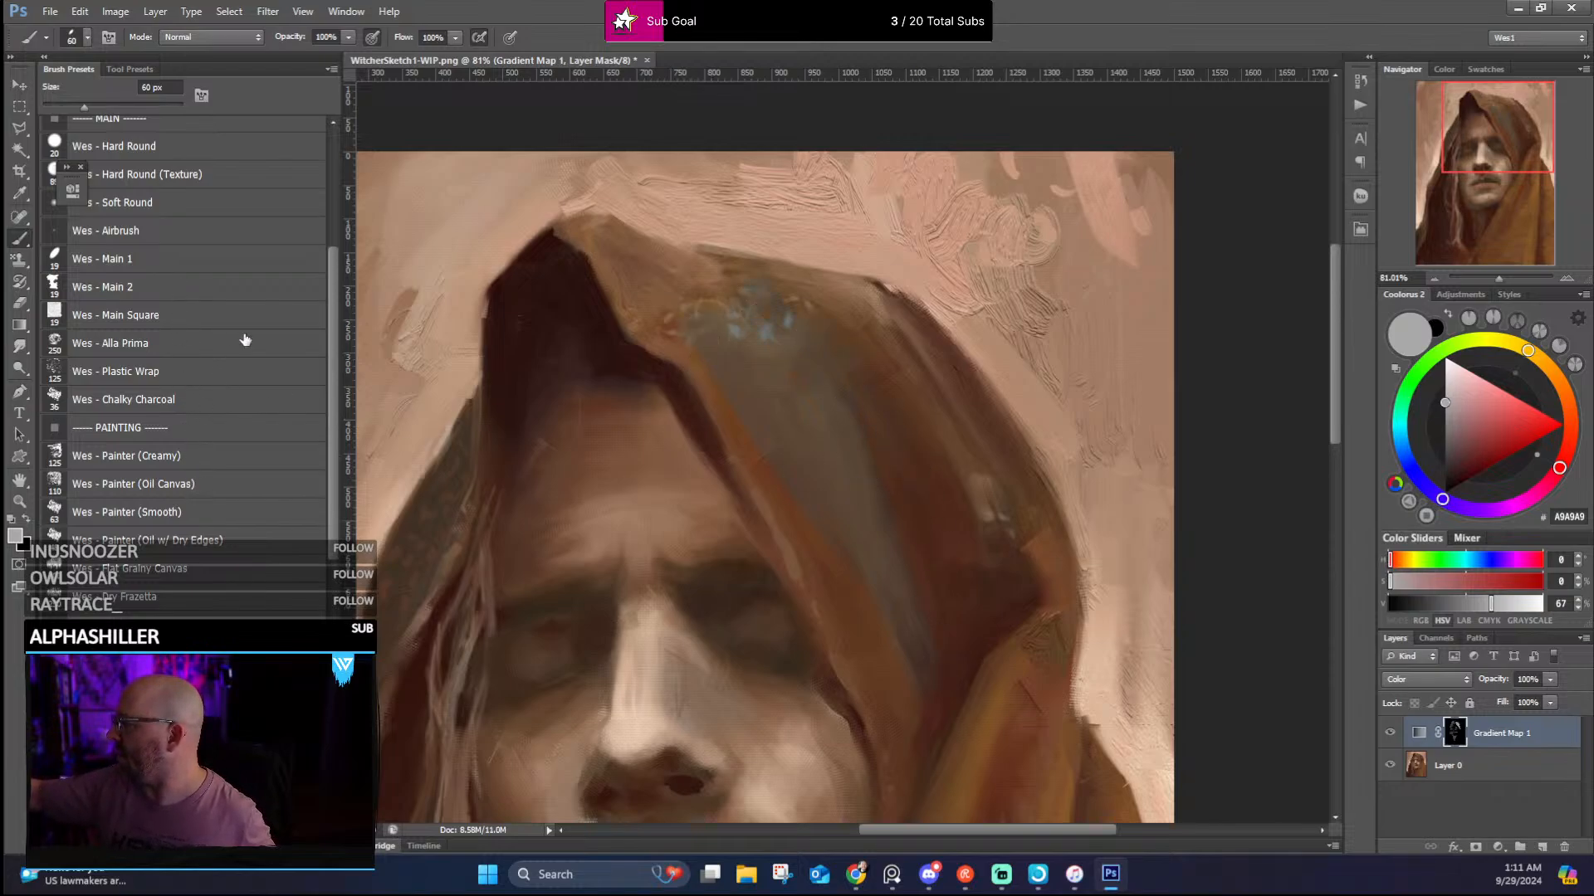
Switch to the Wes - Soft Round brush at 250 px and spread the cool tint softly over the upper hood
scroll(336, 323, up, 4)
click(292, 365)
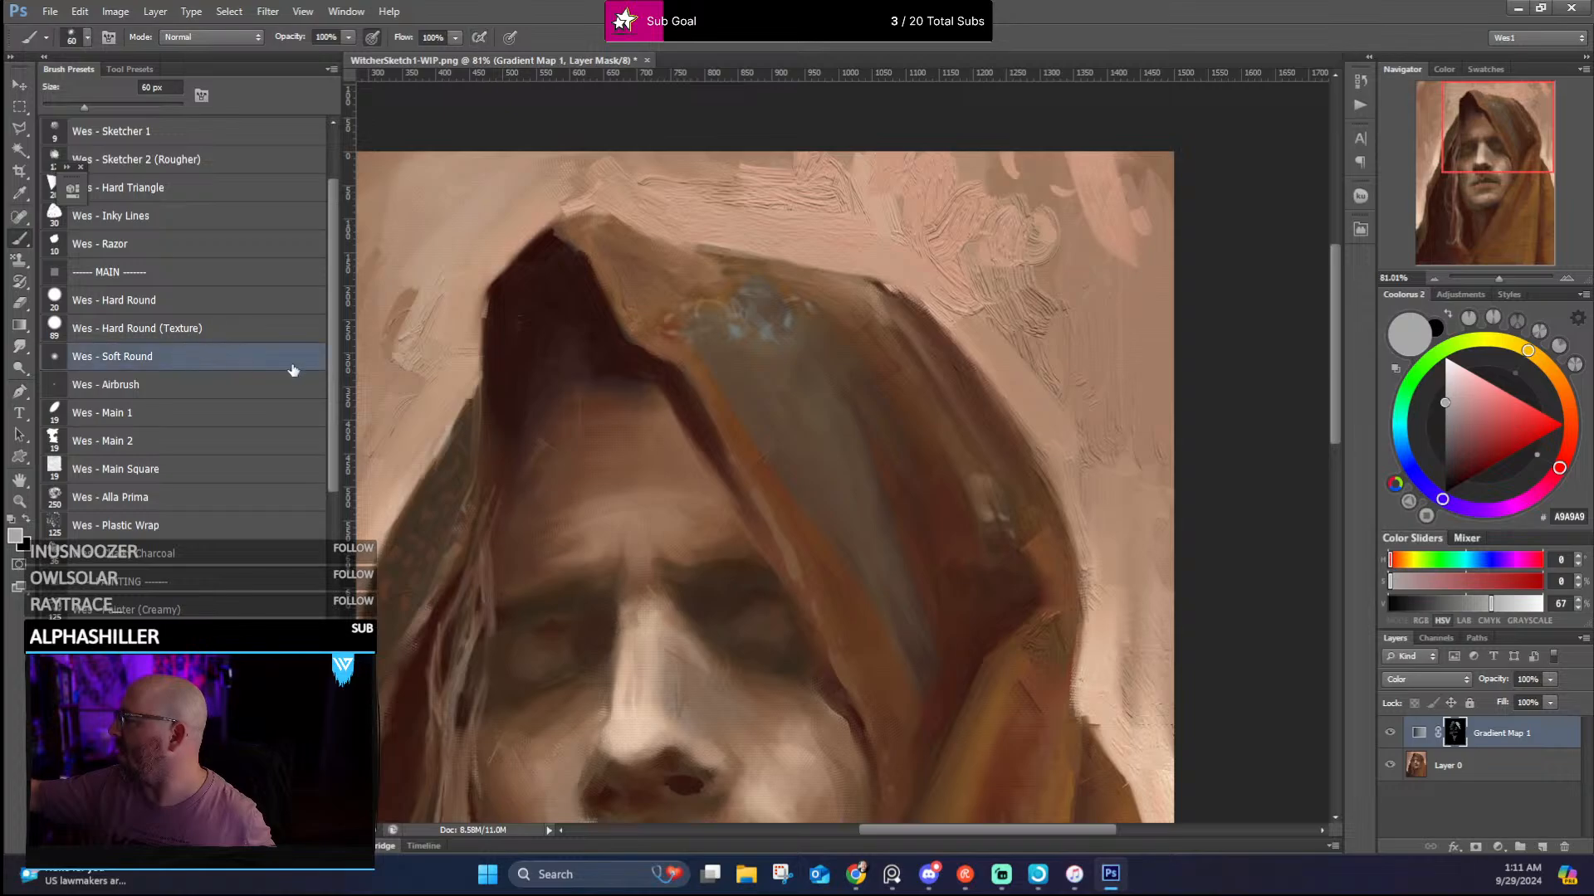
key(bracketright)
key(bracketright)
key(bracketright)
key(bracketright)
key(bracketright)
key(bracketright)
key(bracketright)
key(bracketright)
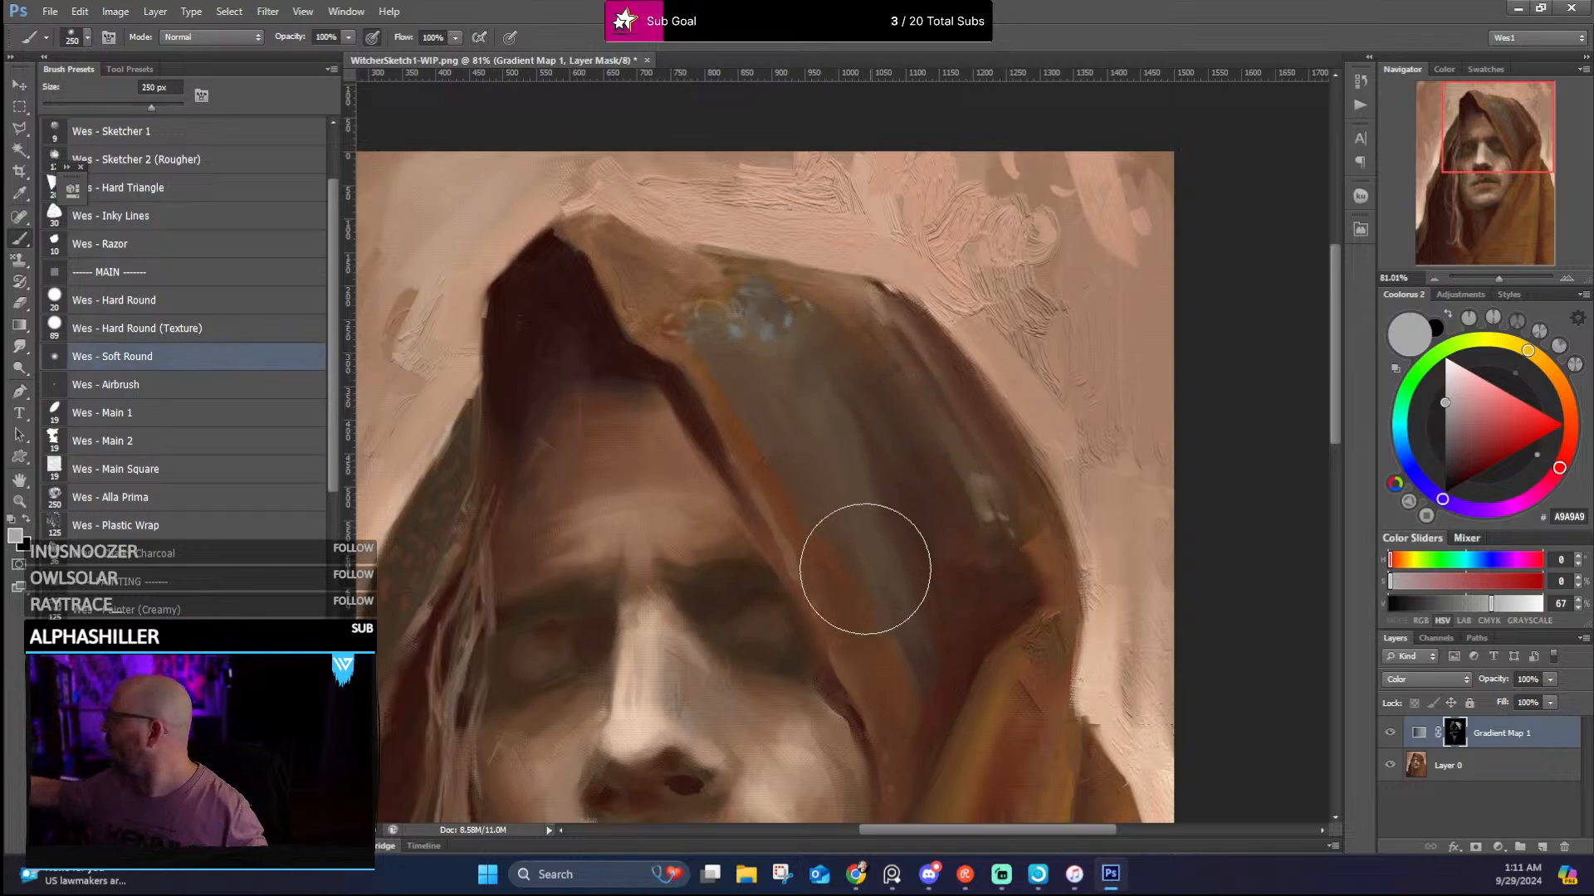
Reduce the brush to 125 px to even out the upper hood's tint, and tone down its blue highlights with #474747 grey
key(bracketleft)
key(bracketleft)
key(bracketleft)
key(bracketleft)
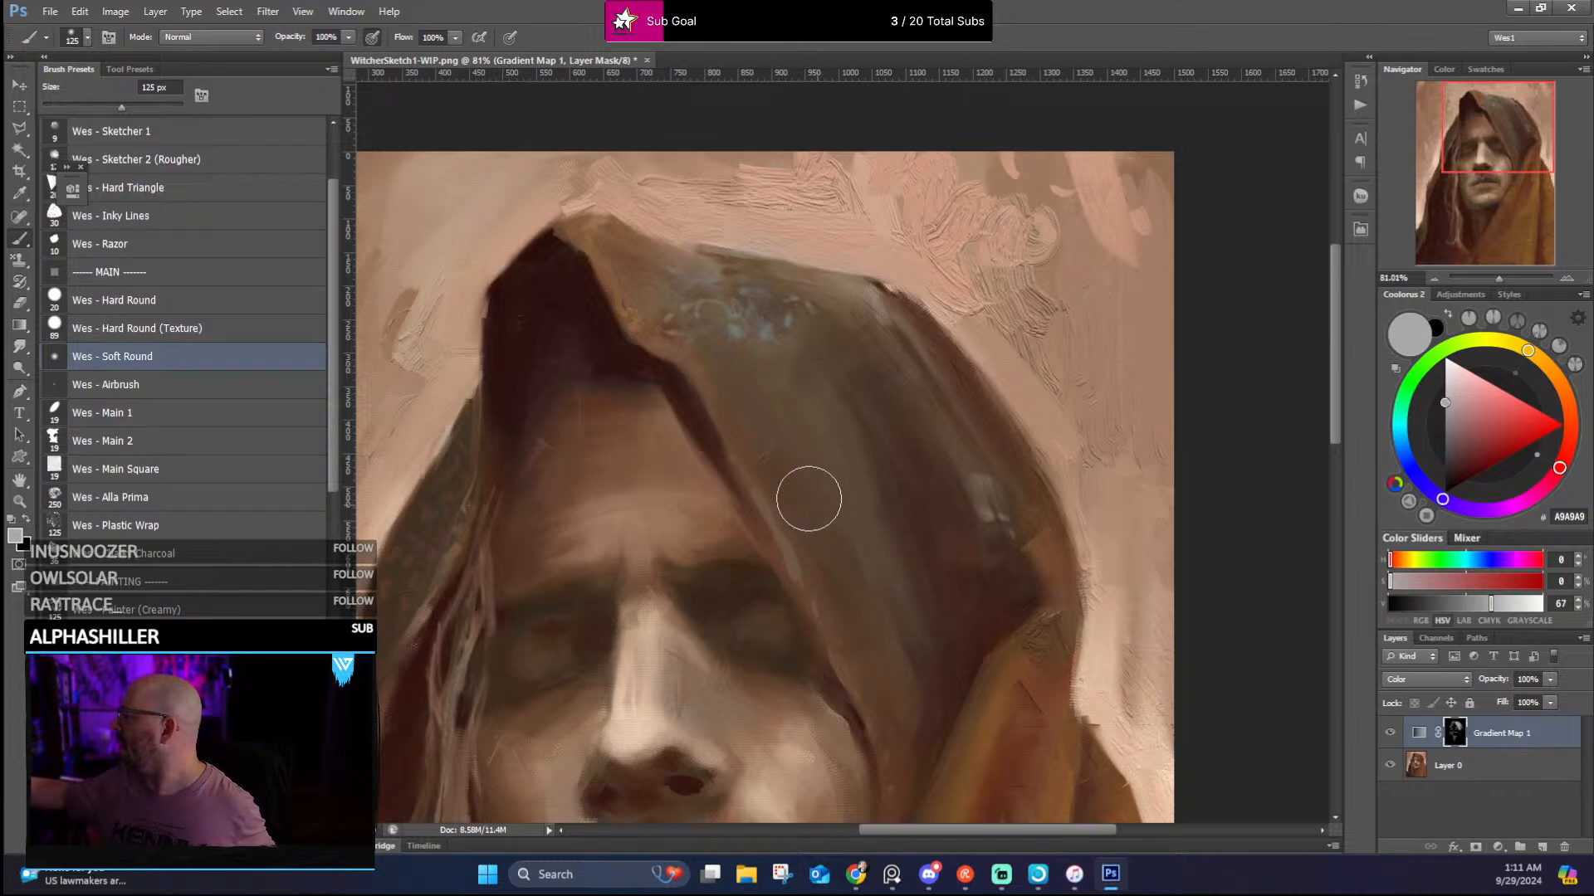
alt+click(988, 507)
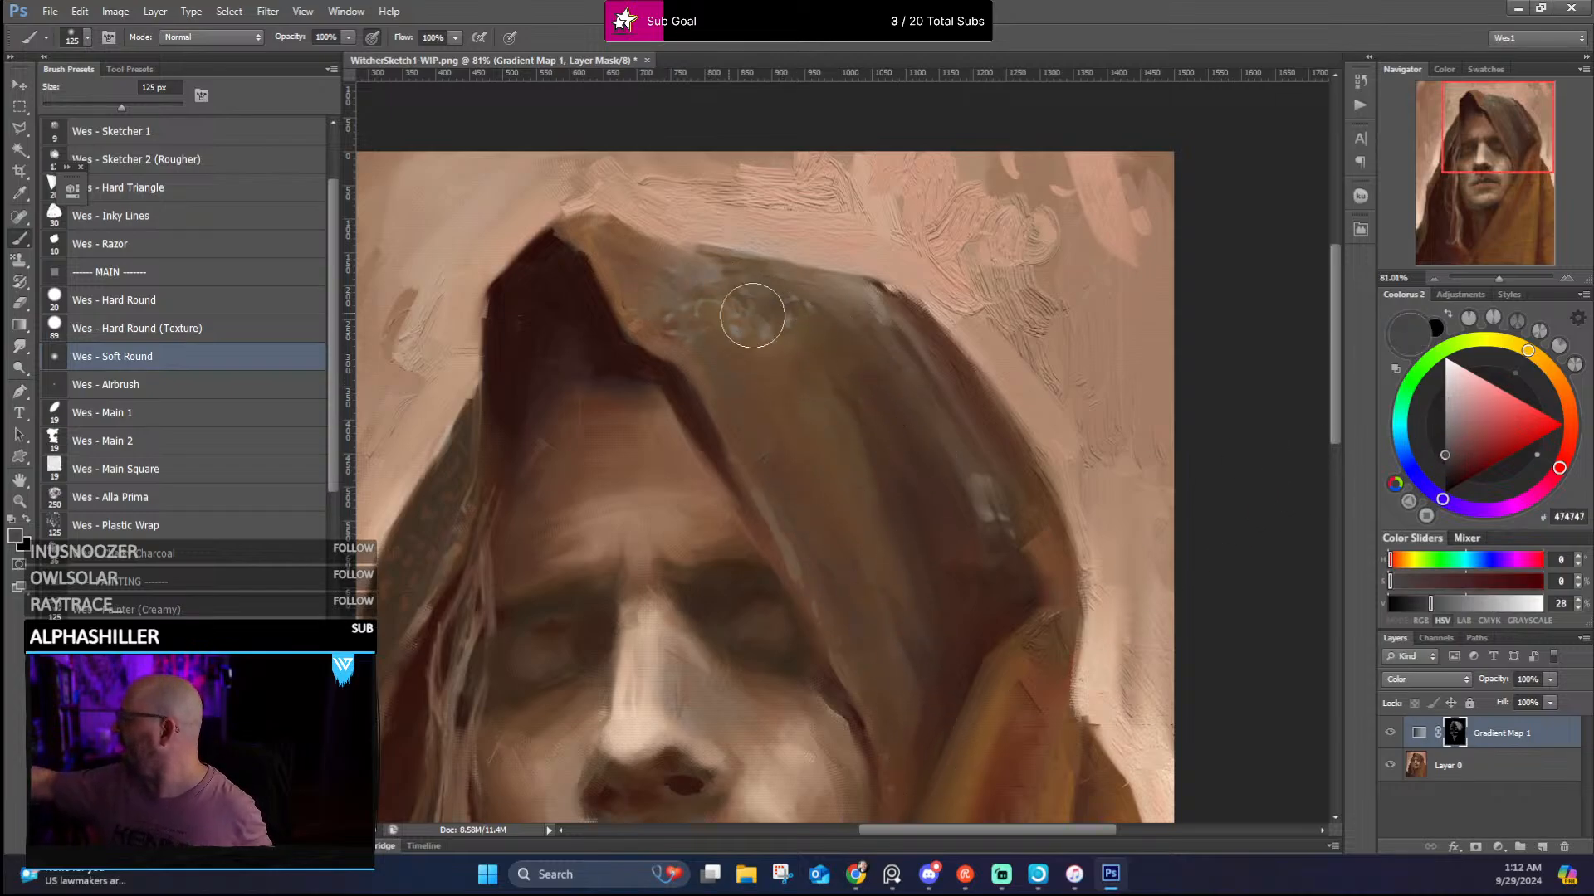
drag(923, 683, 968, 420)
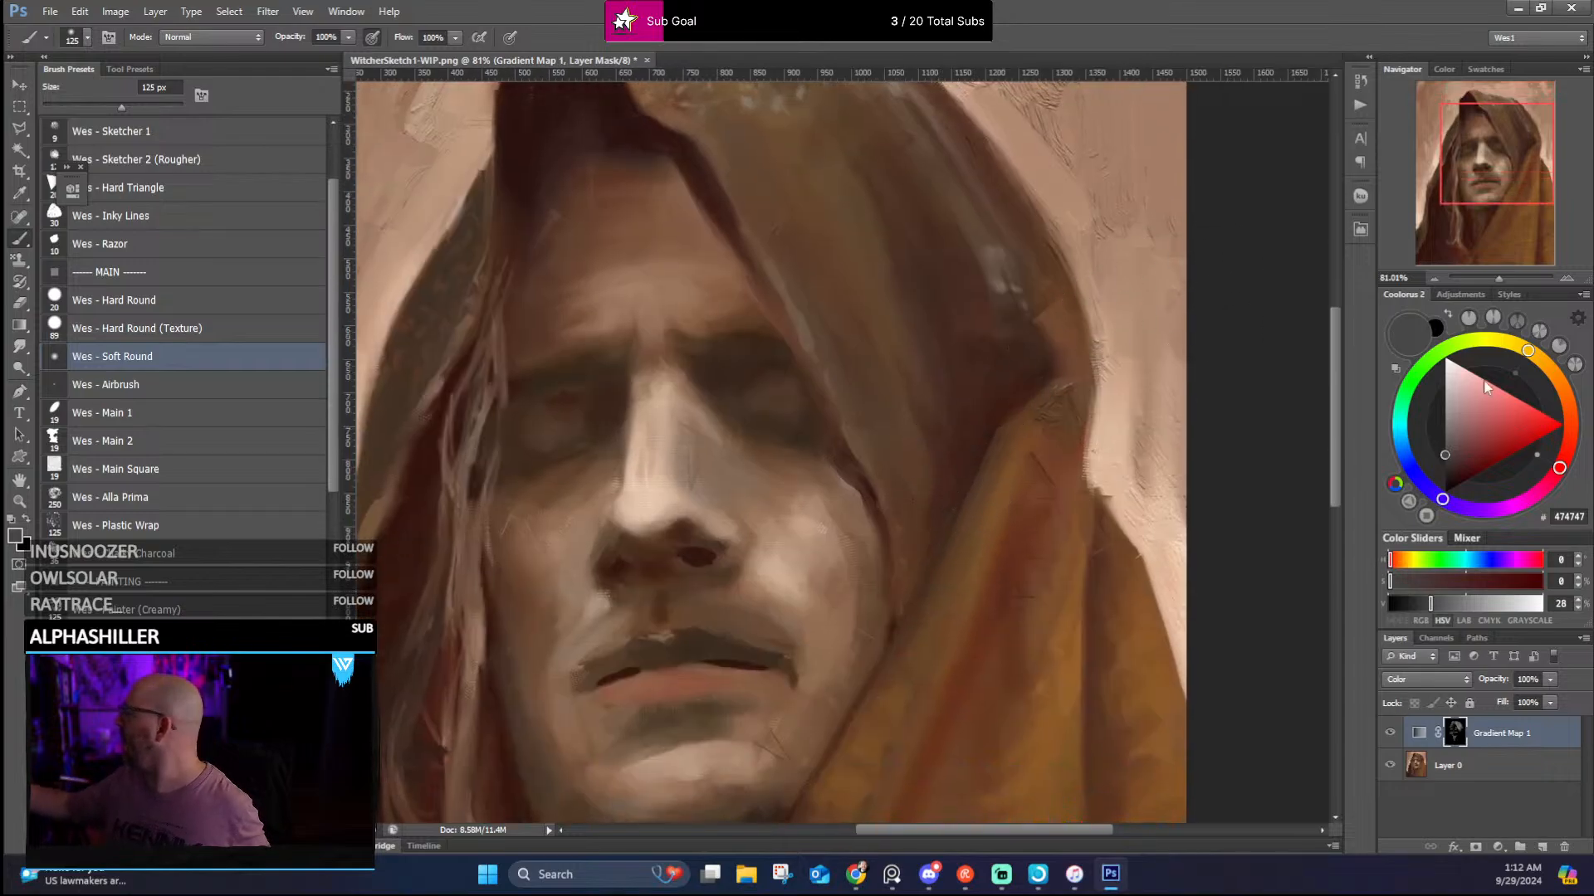
Set the paint colour to light grey #DADADA, try the cool tint along the ochre cloak's long front fold, and paint it back out with black
drag(1483, 381, 1445, 376)
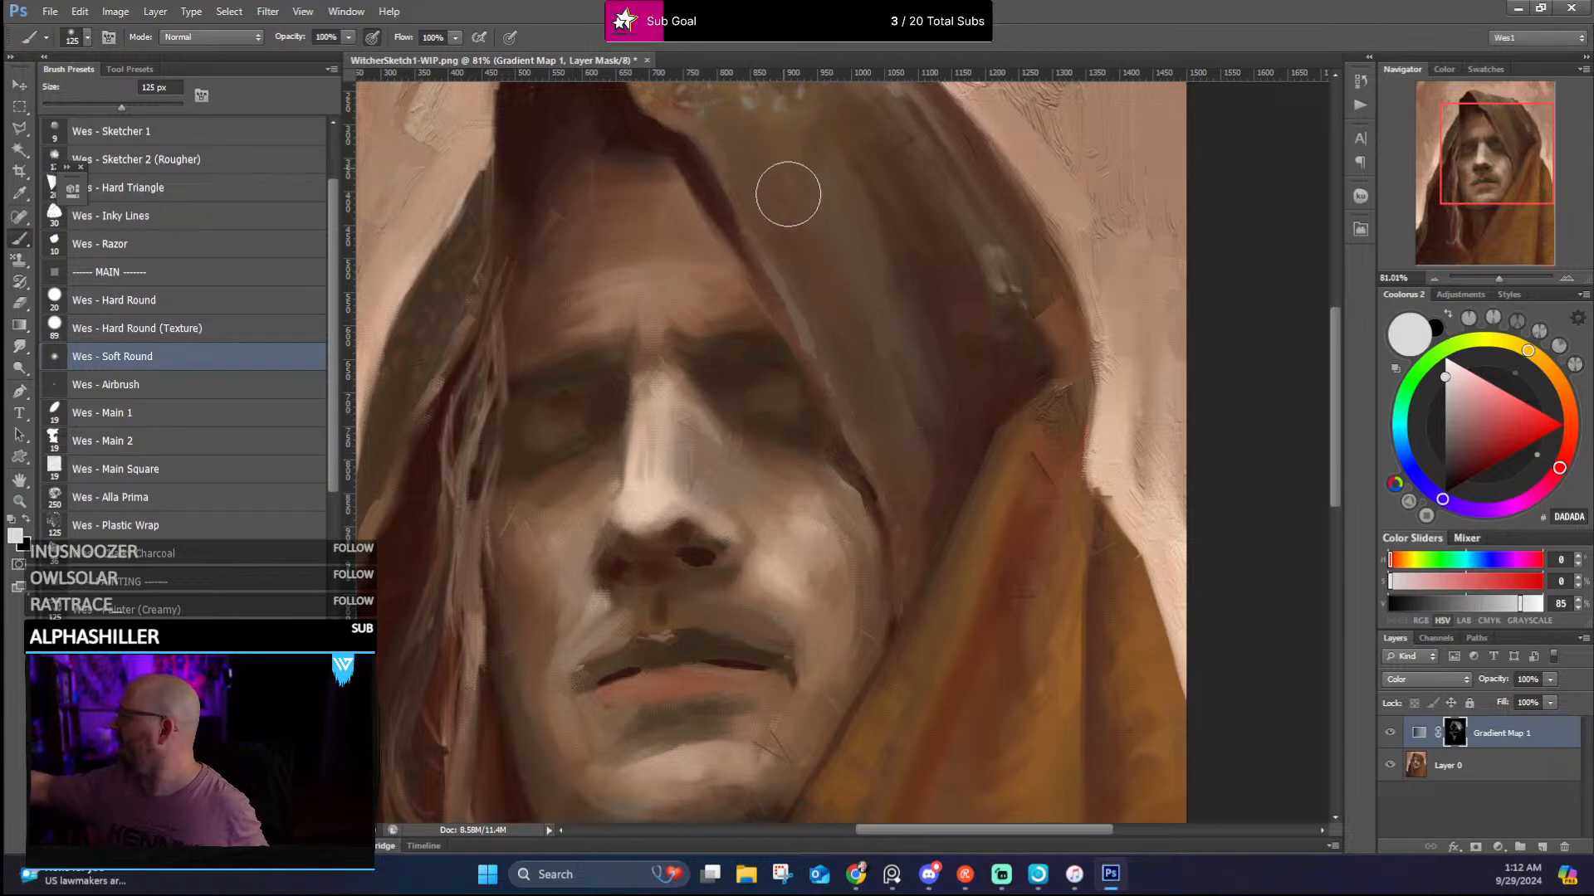
drag(957, 425, 1056, 171)
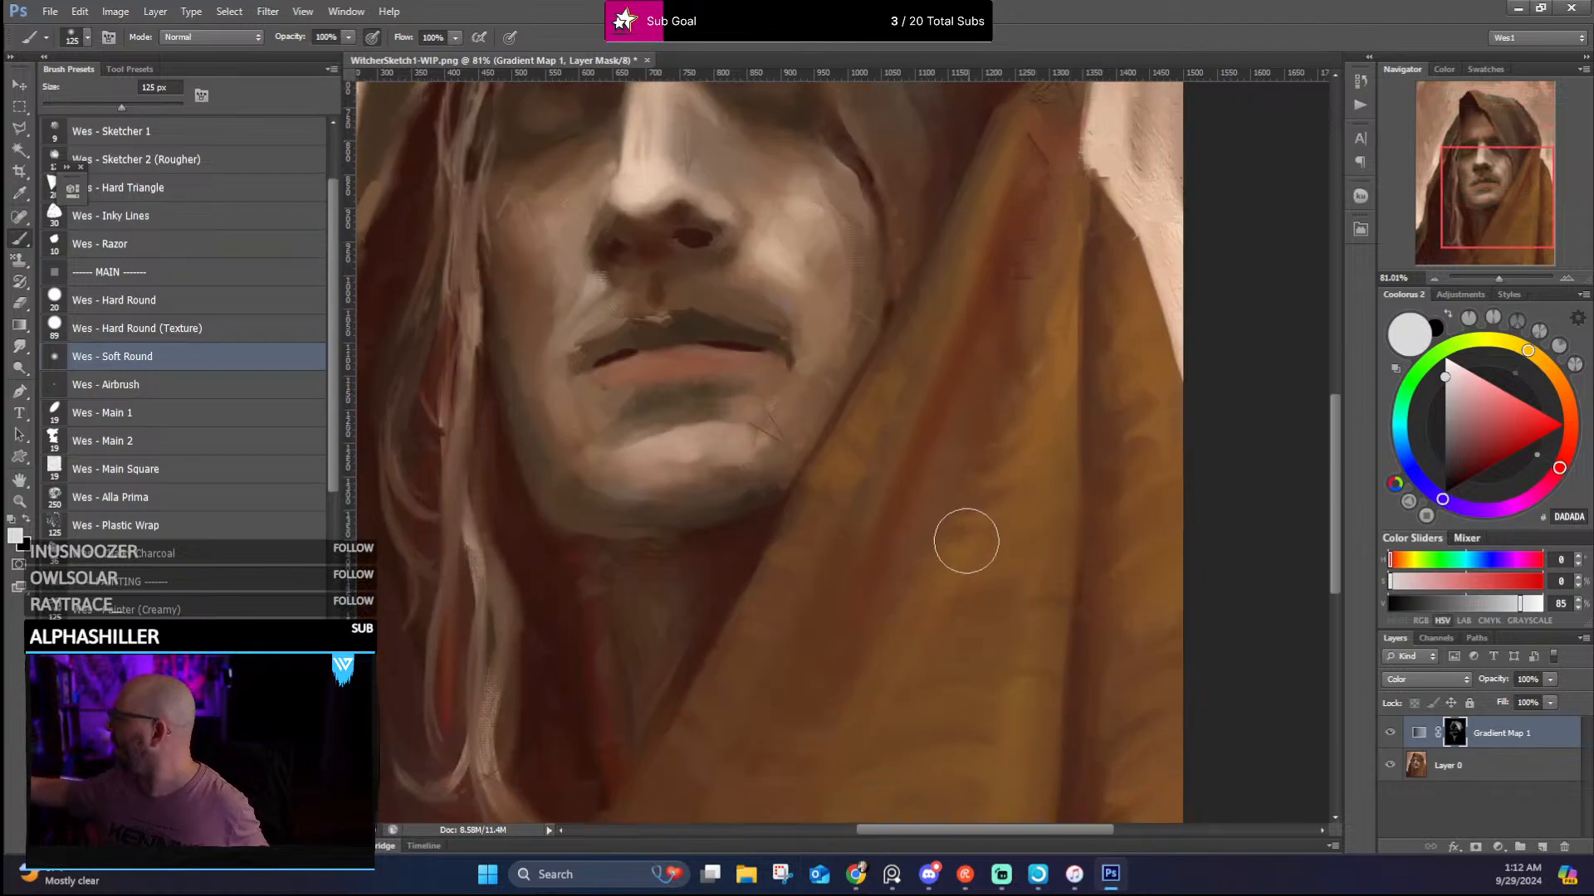
drag(872, 691, 955, 504)
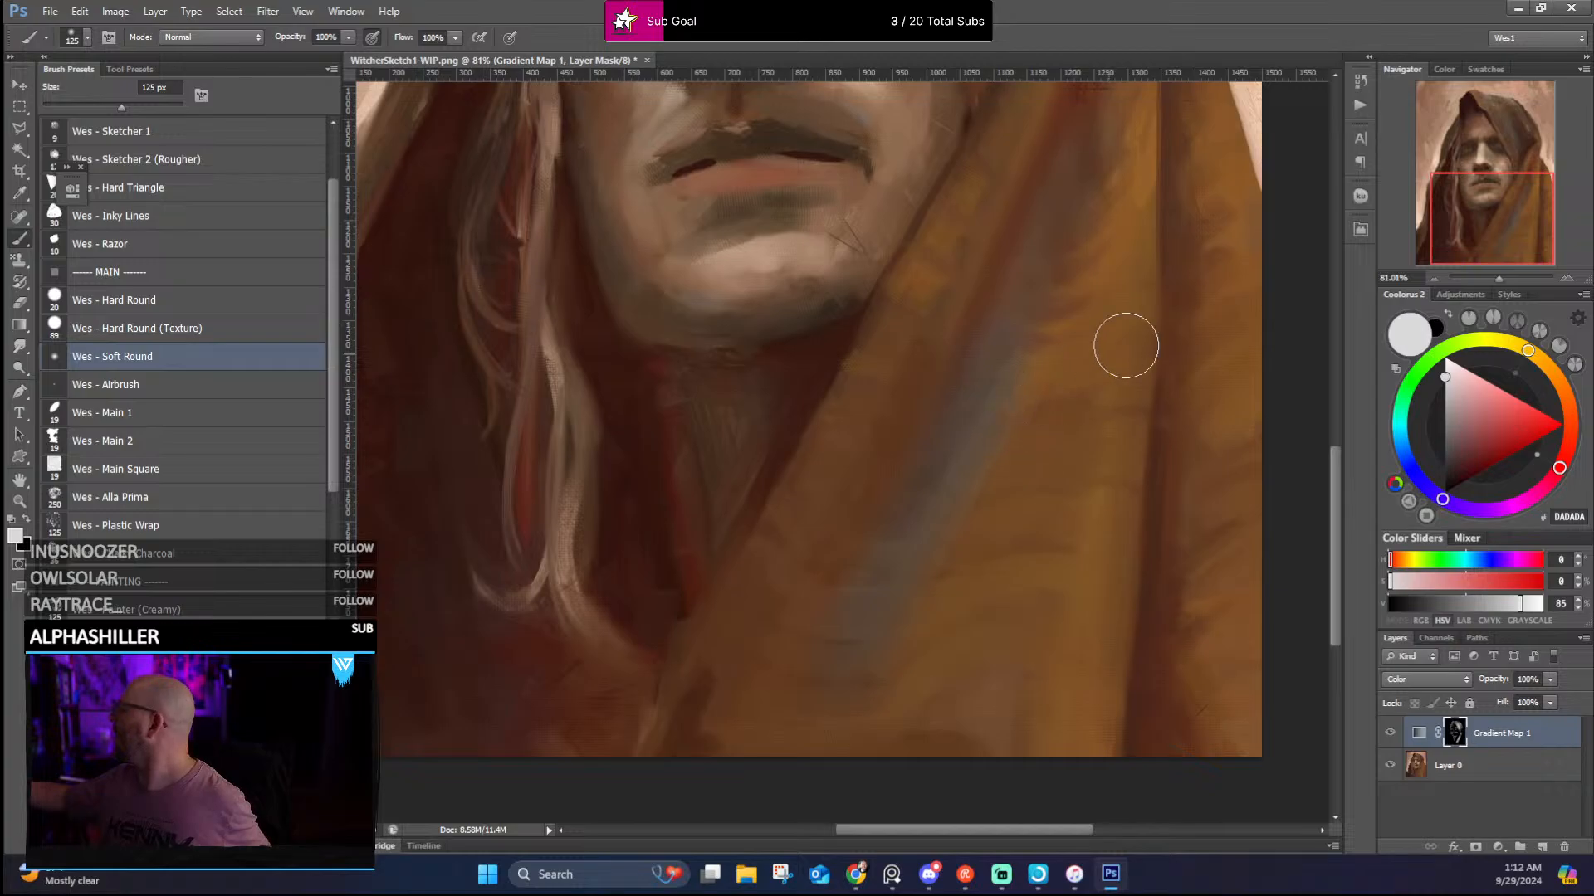
key(x)
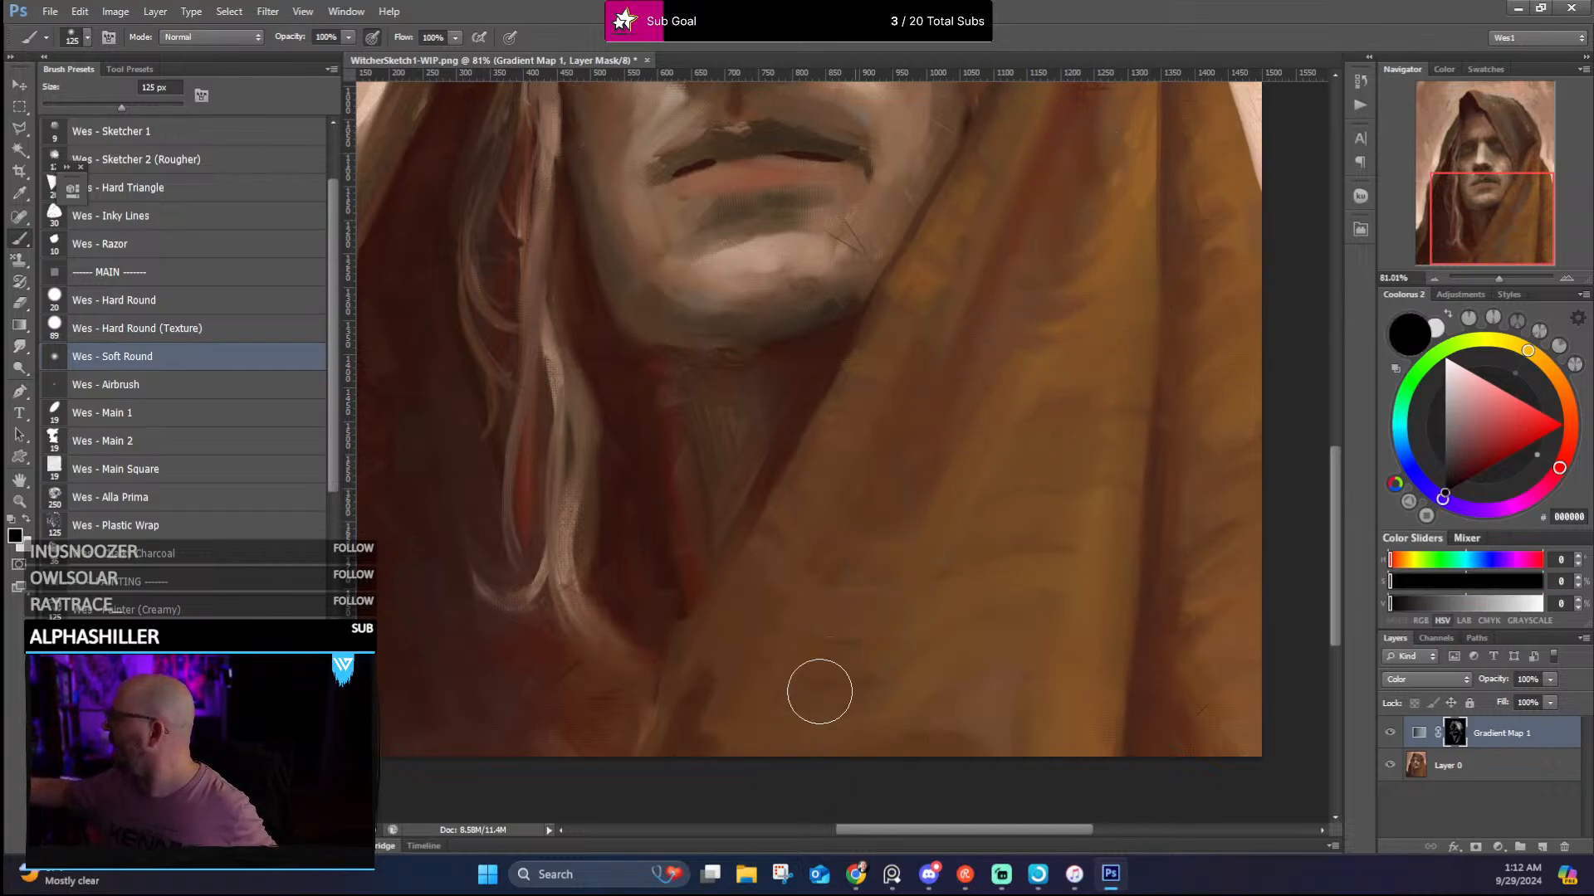
drag(1009, 365, 968, 595)
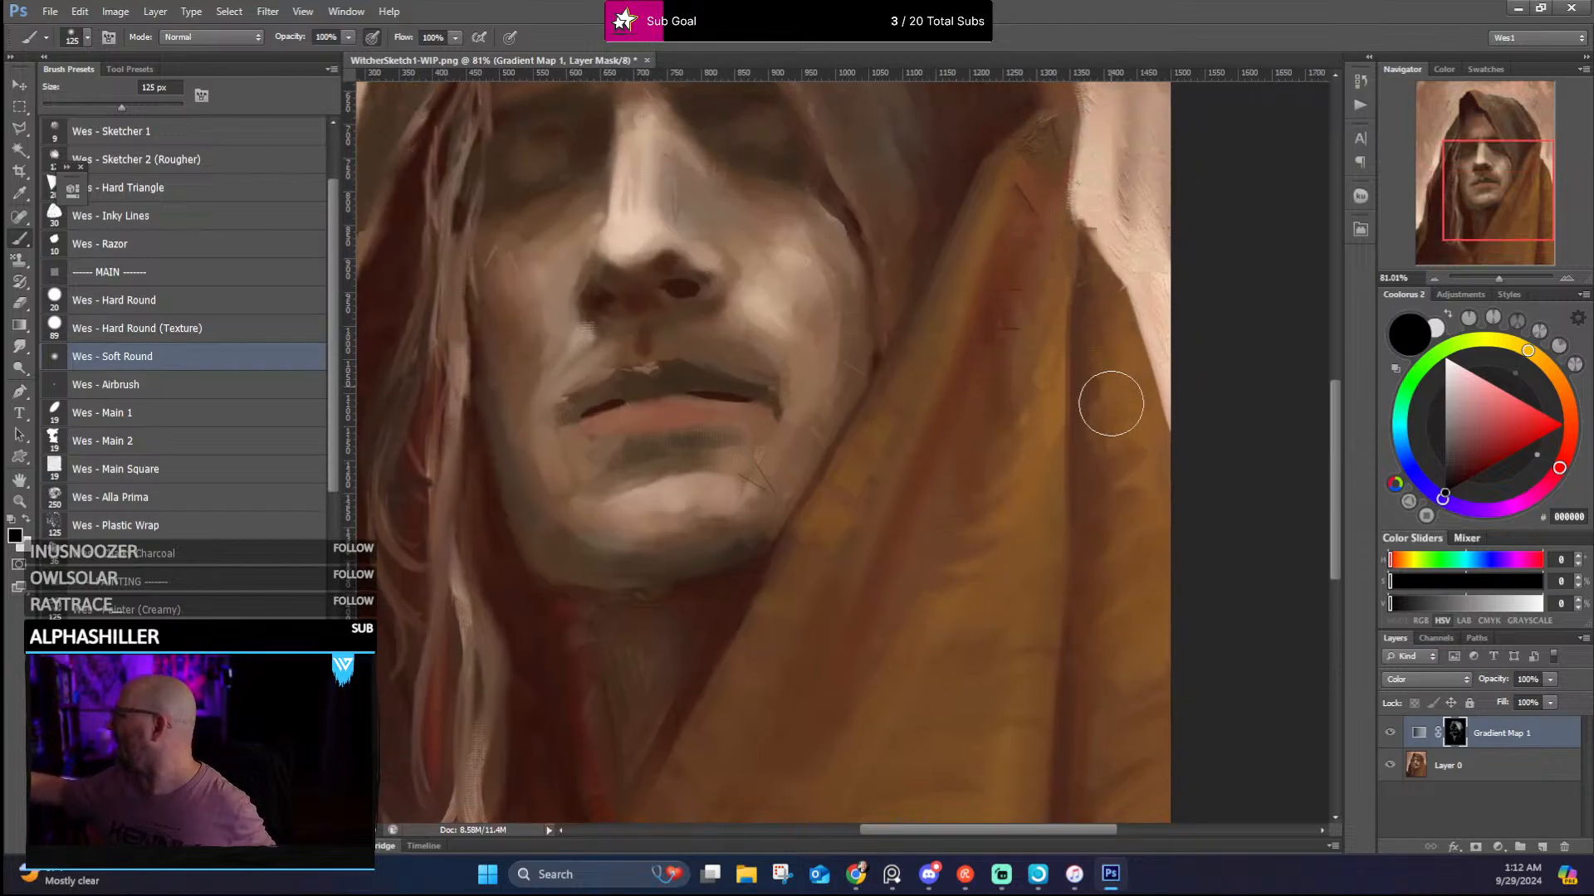
Reveal the cool tint down the cloak's outer shoulder fold with light grey #DADADA and soften it with black
key(x)
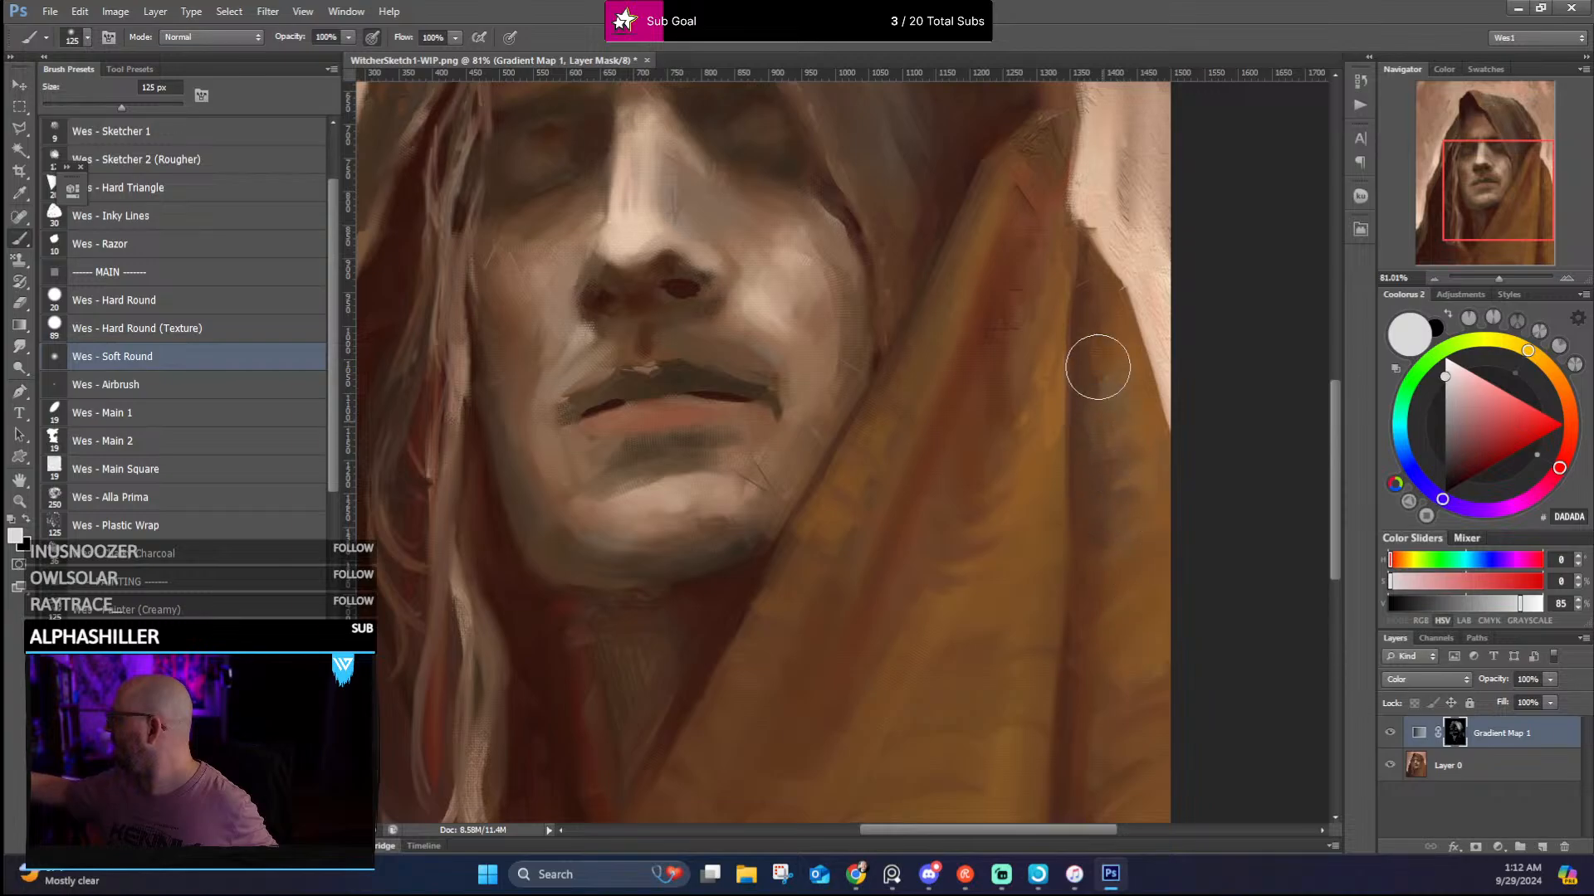
drag(1133, 606, 1076, 416)
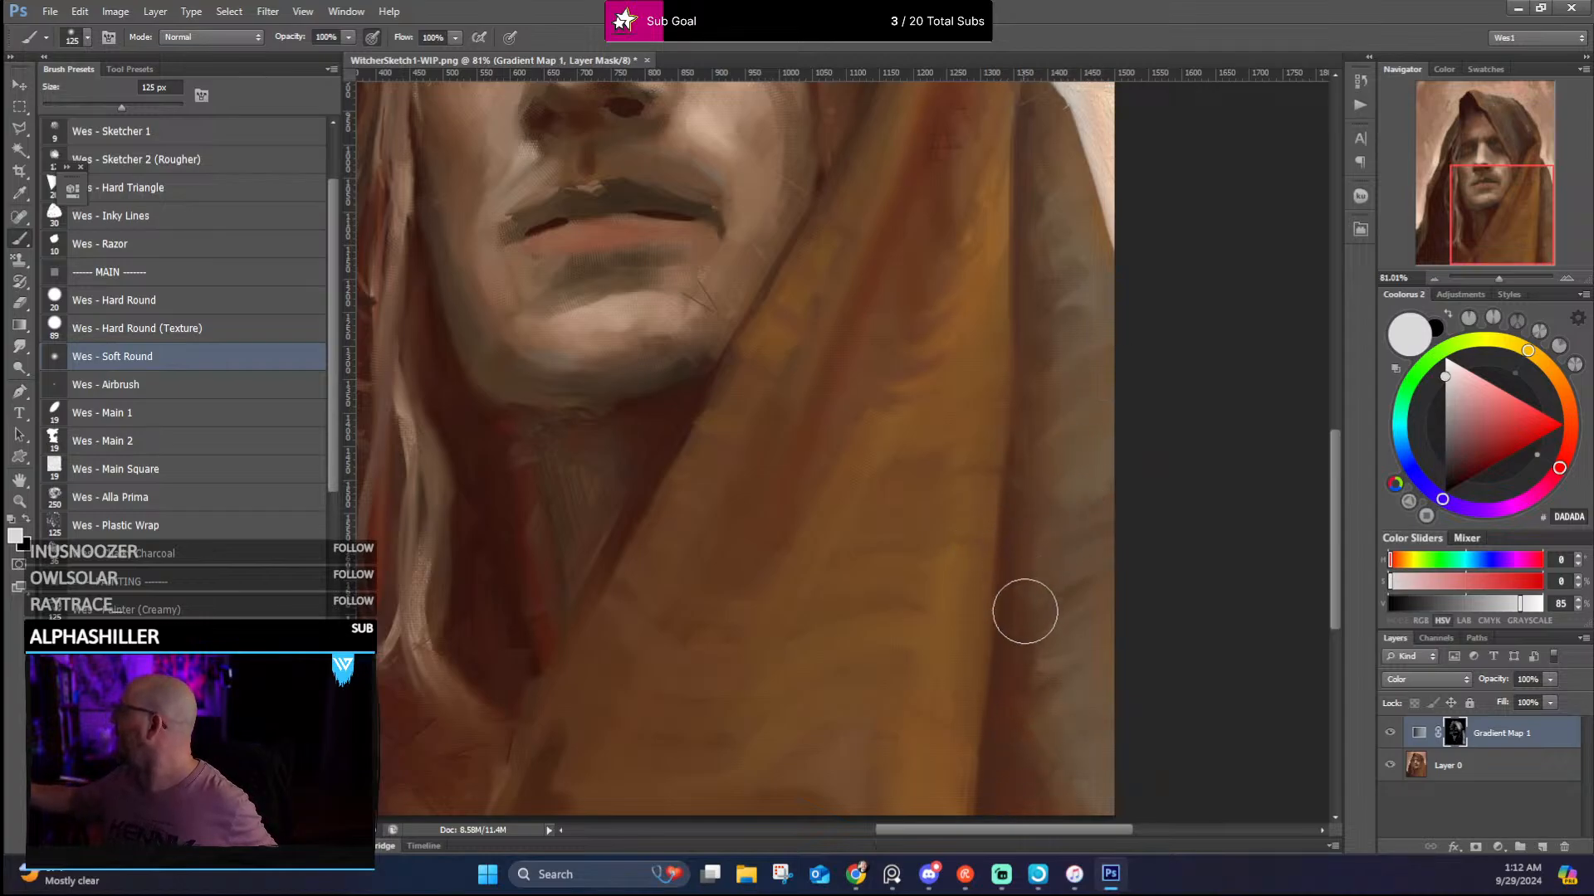
key(x)
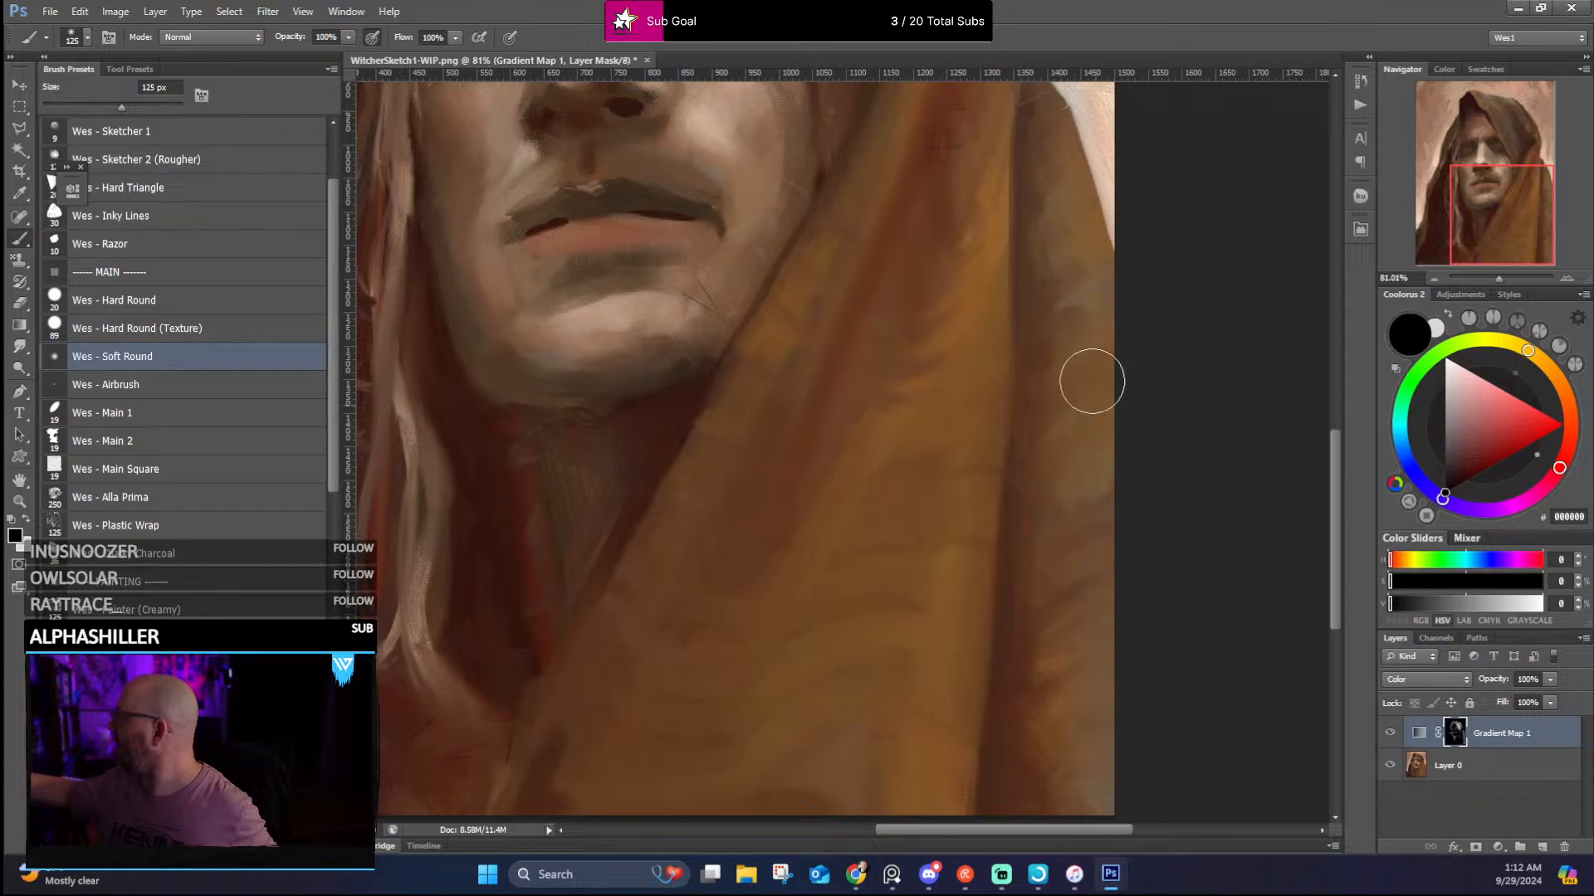
drag(1058, 336, 1153, 523)
Alternate light grey and black on the mask to adjust the cool tint in the shadowed neck below the chin
drag(928, 574, 986, 451)
key(x)
mouse_move(812, 535)
mouse_down()
mouse_move(805, 575)
mouse_move(832, 565)
mouse_move(897, 451)
mouse_move(823, 620)
mouse_move(784, 616)
mouse_up()
key(x)
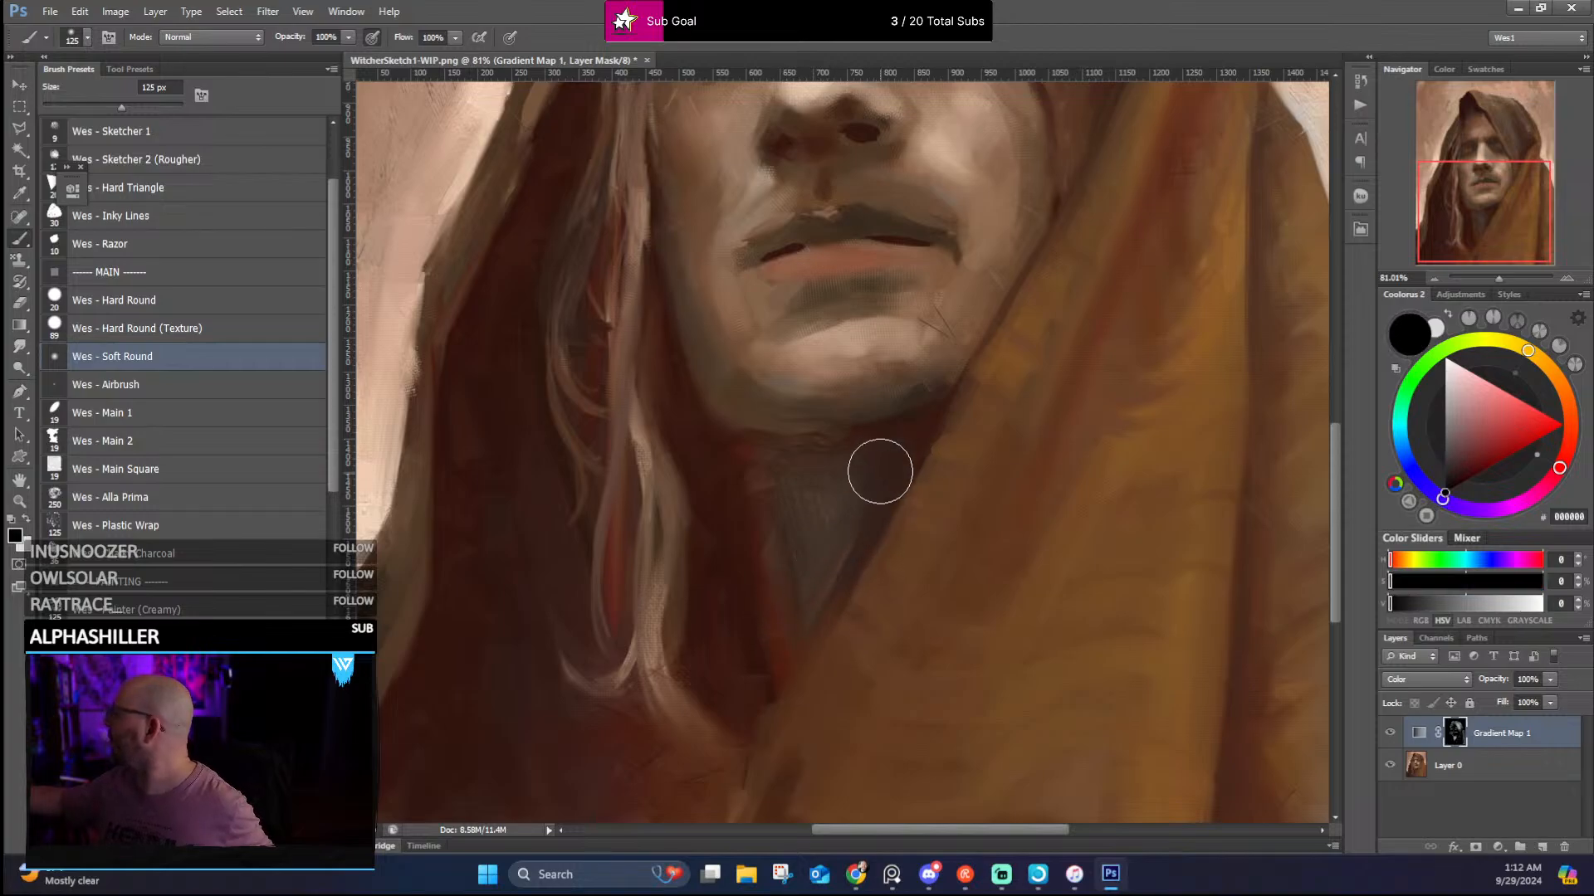
mouse_move(879, 462)
mouse_down()
mouse_move(803, 657)
mouse_move(850, 483)
mouse_move(839, 469)
mouse_move(775, 509)
mouse_move(792, 675)
mouse_up()
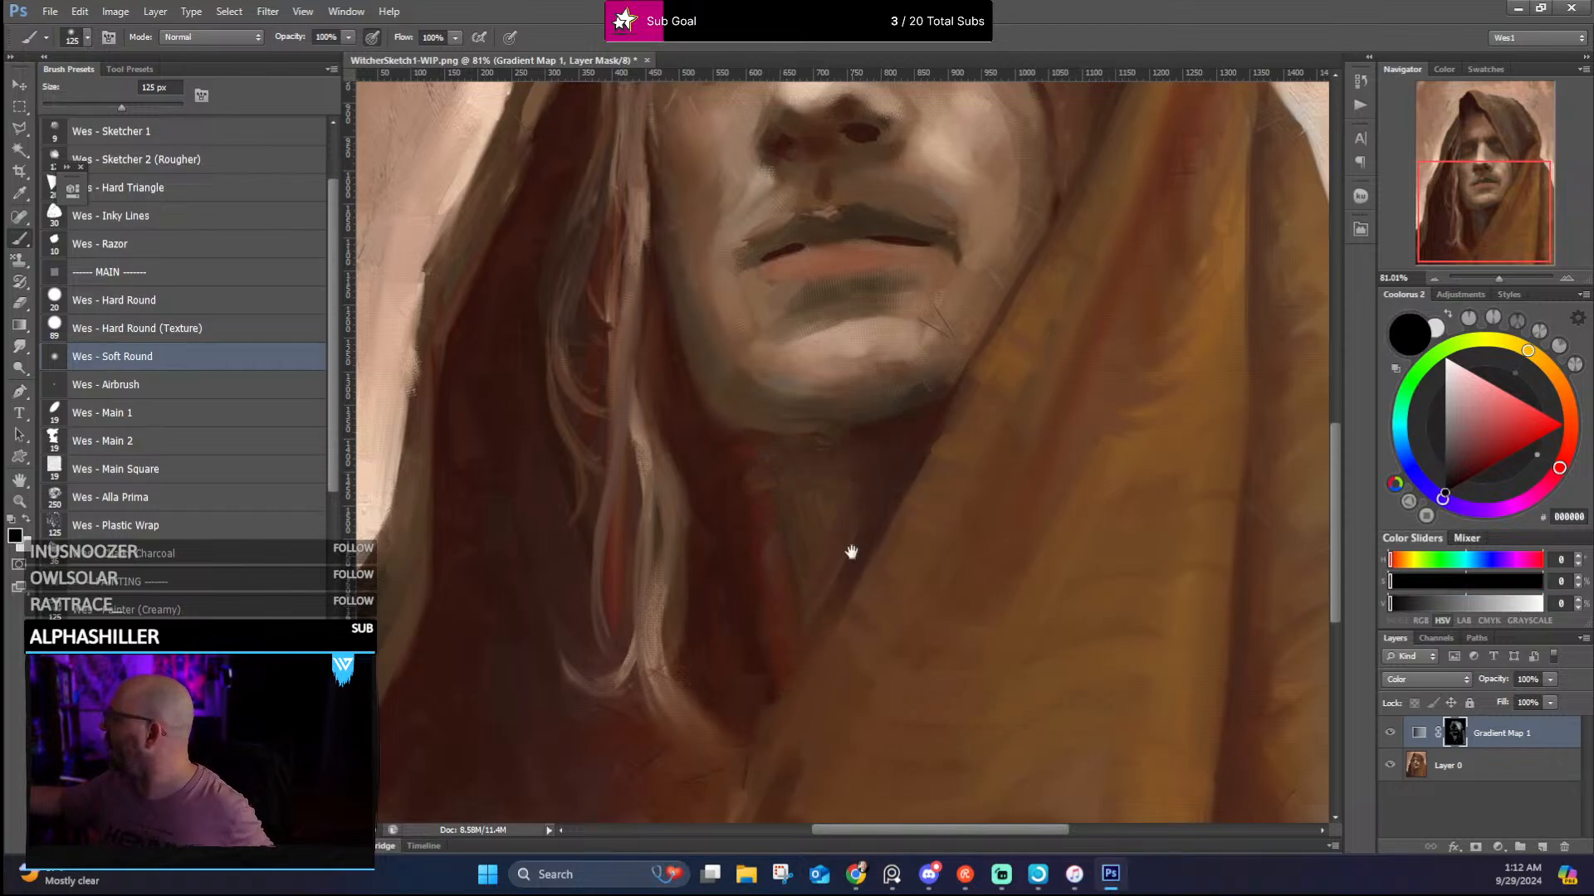
drag(854, 552, 861, 683)
Reveal the cool tint in the background beside the hair-side edge of the hood with light grey #DADADA
key(x)
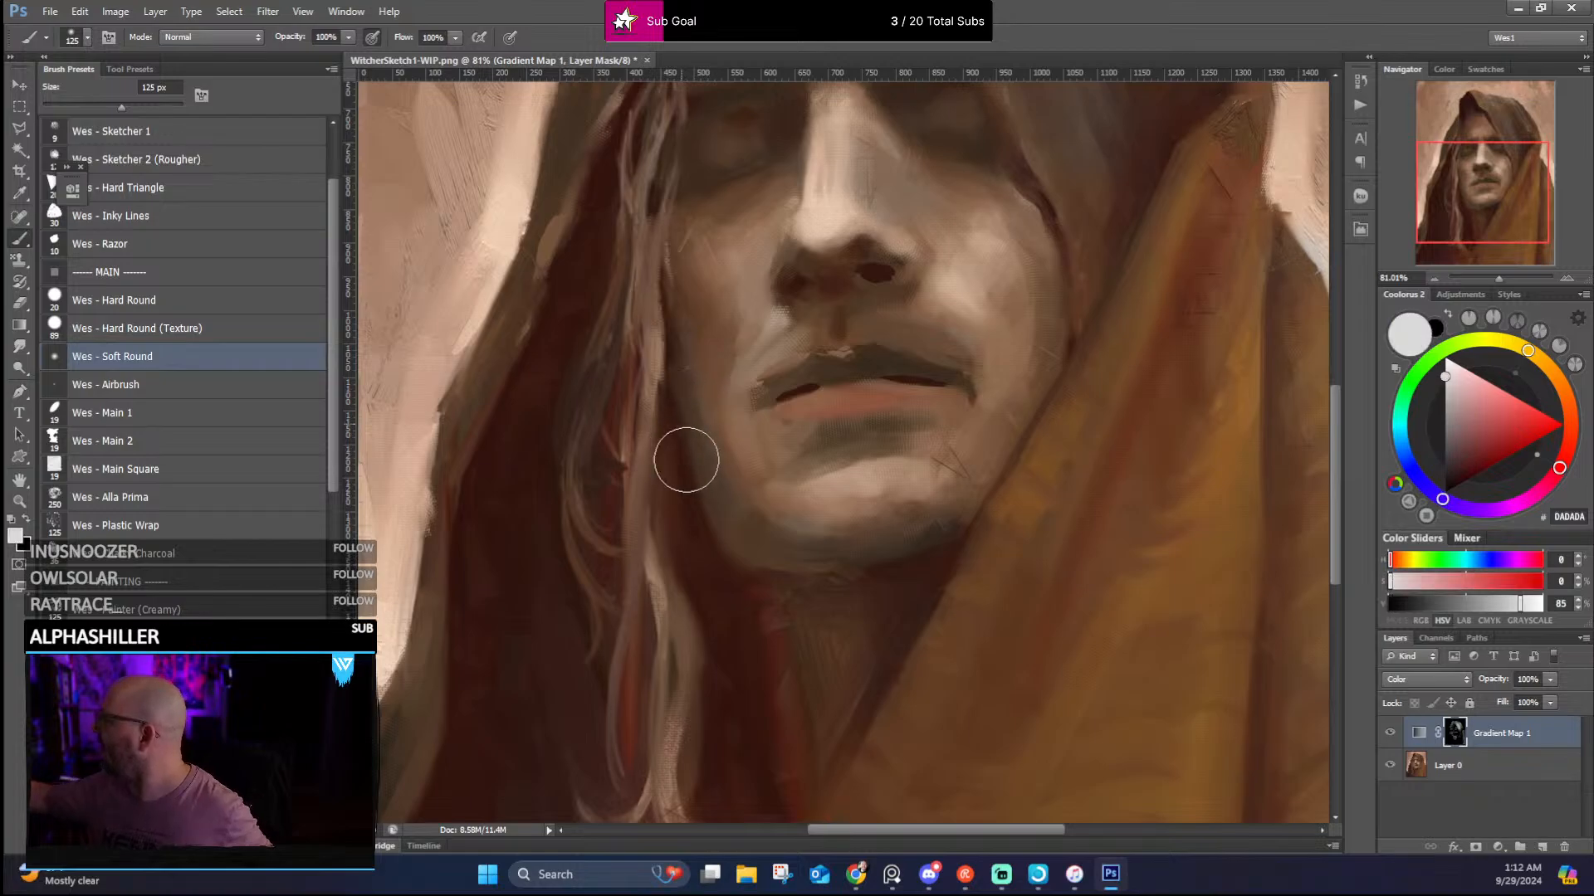
drag(876, 340, 858, 488)
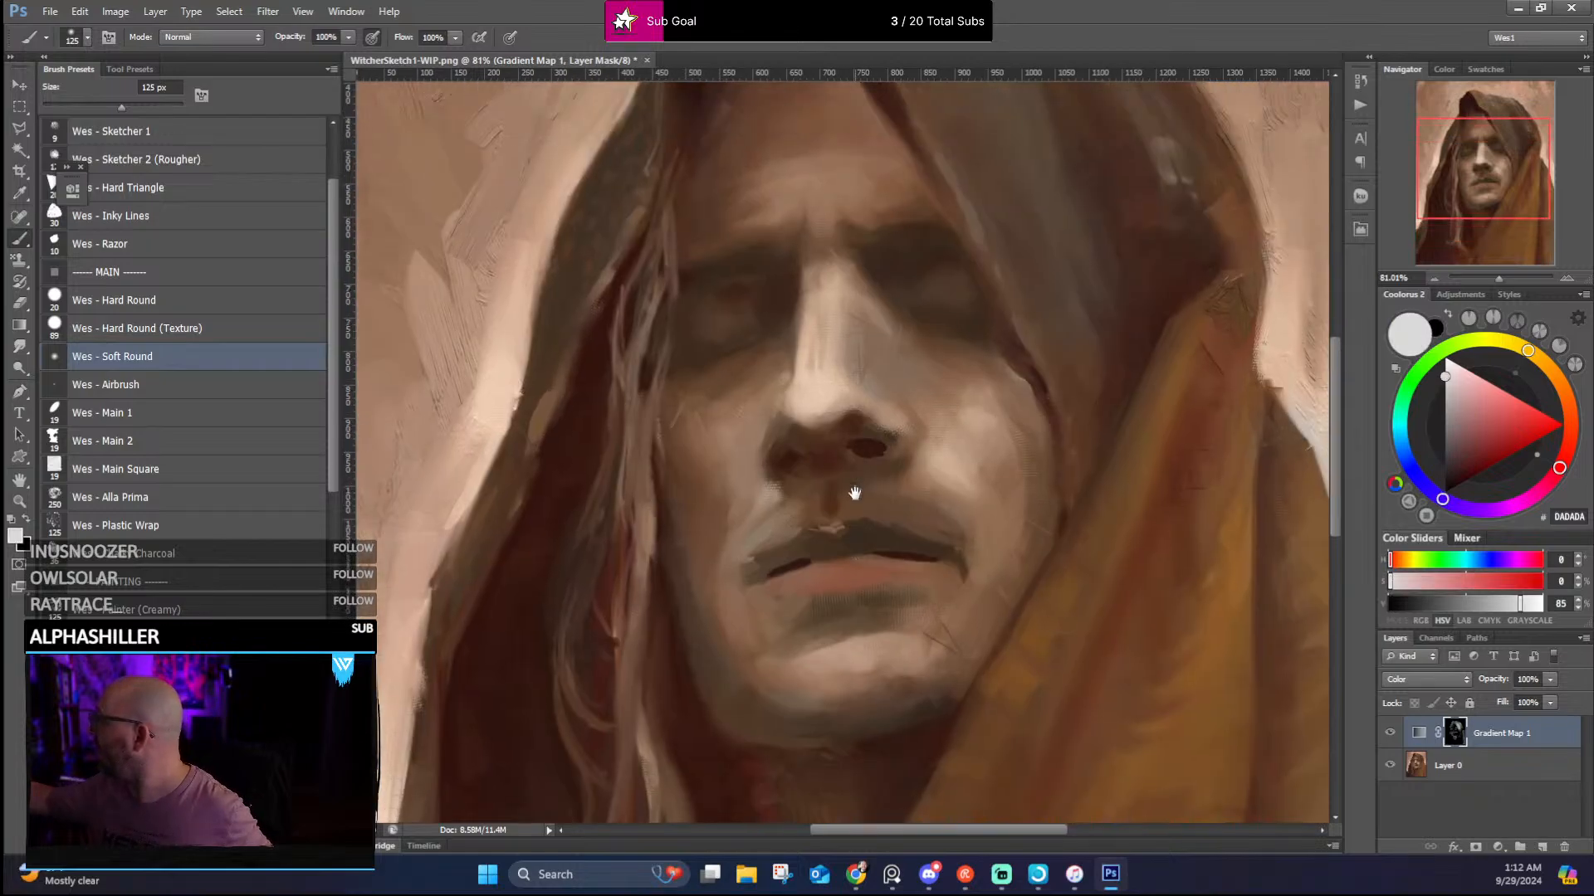
key(x)
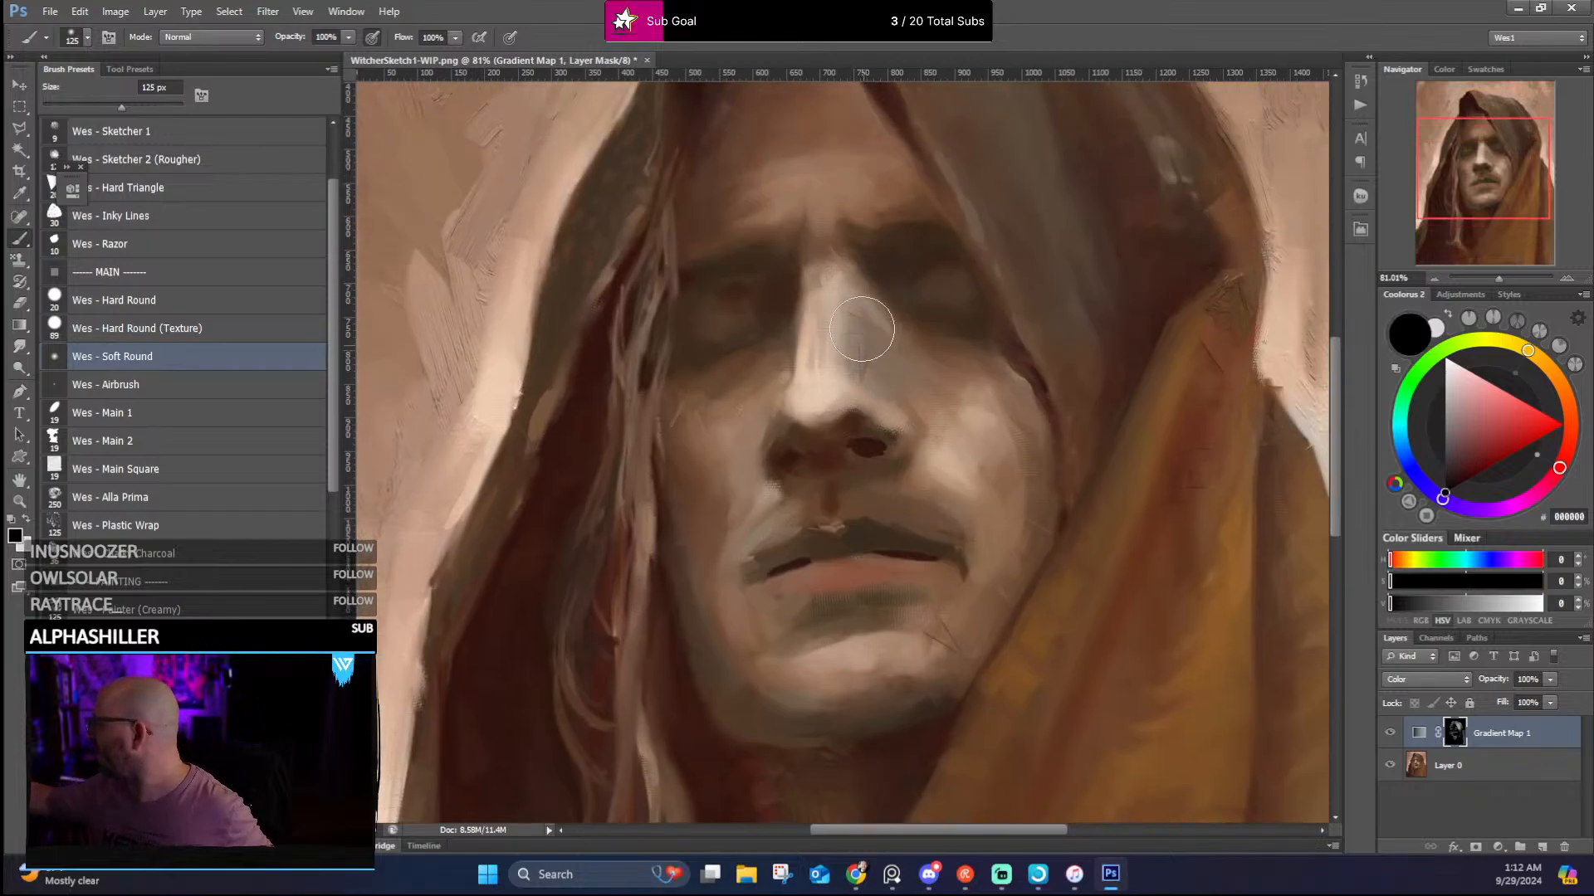
drag(623, 605, 763, 250)
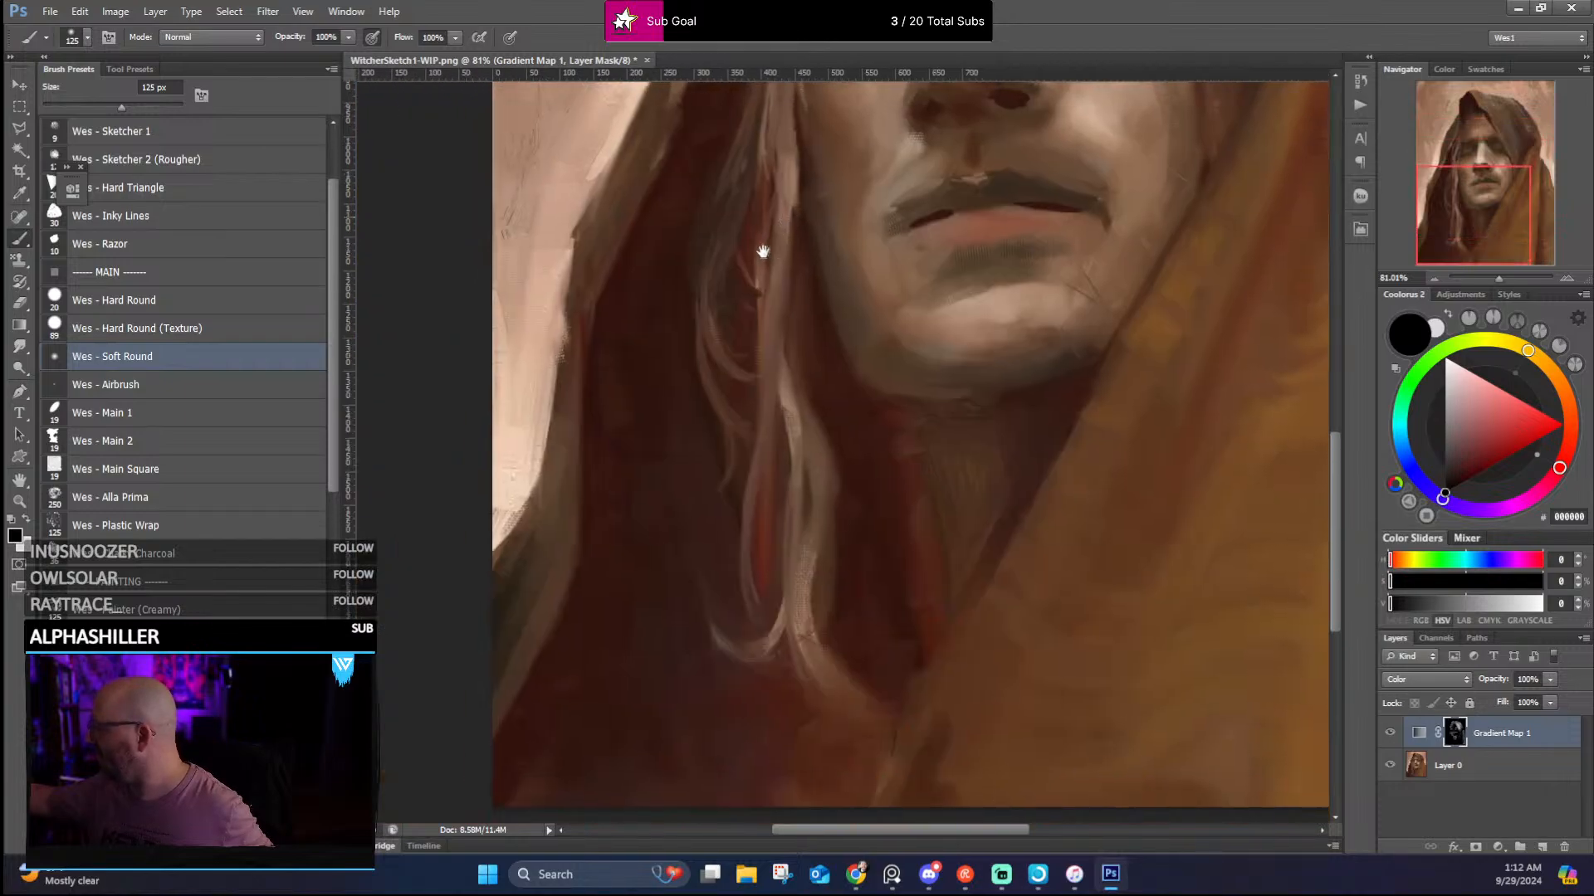
key(x)
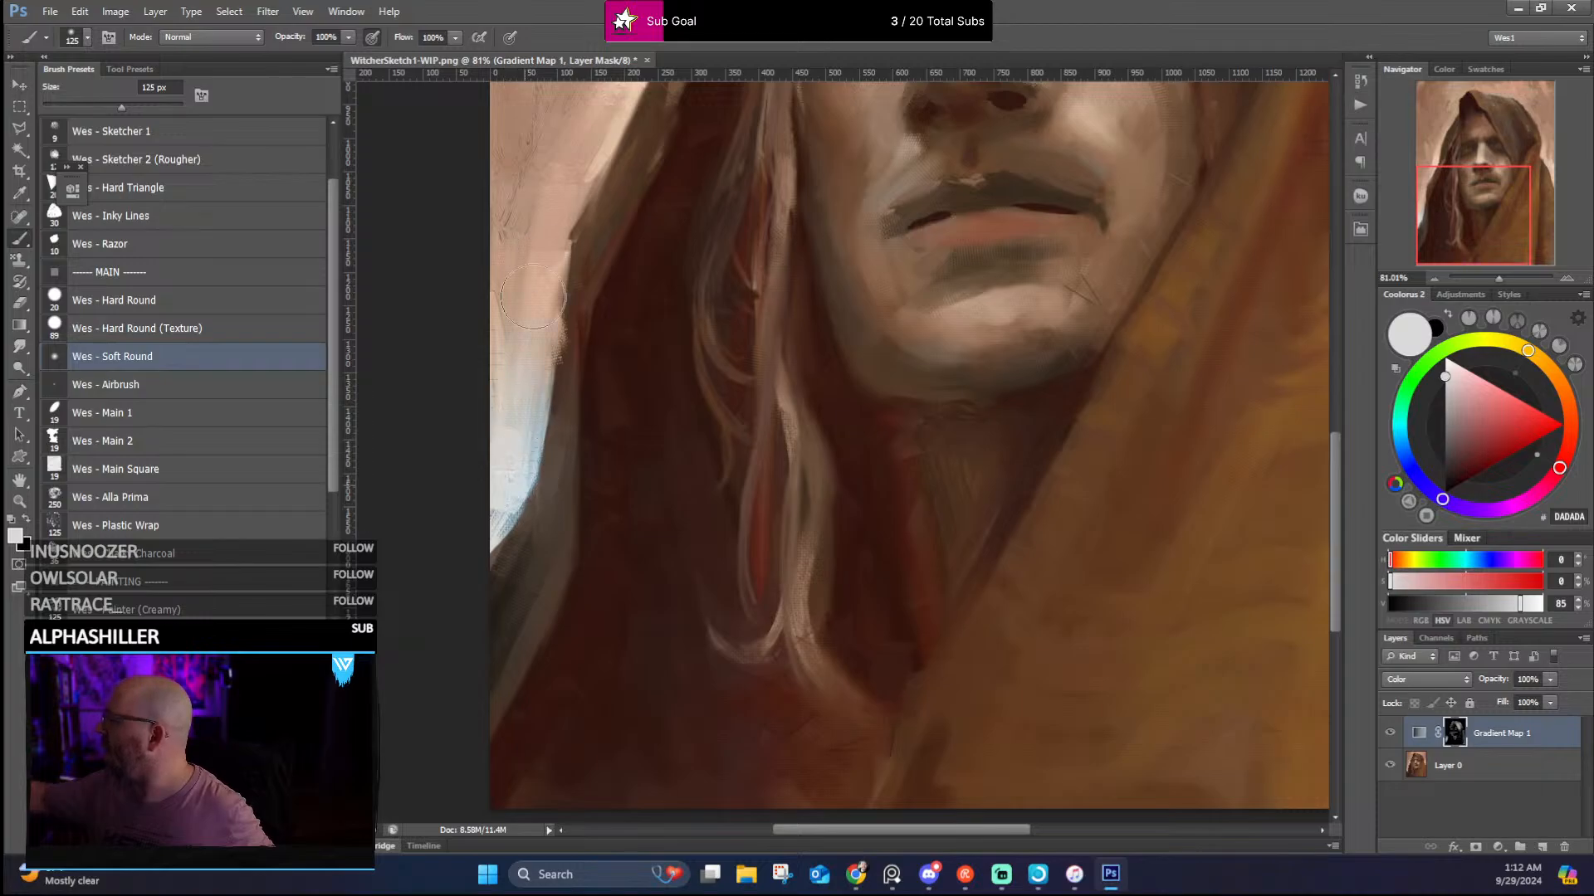
drag(694, 462, 711, 570)
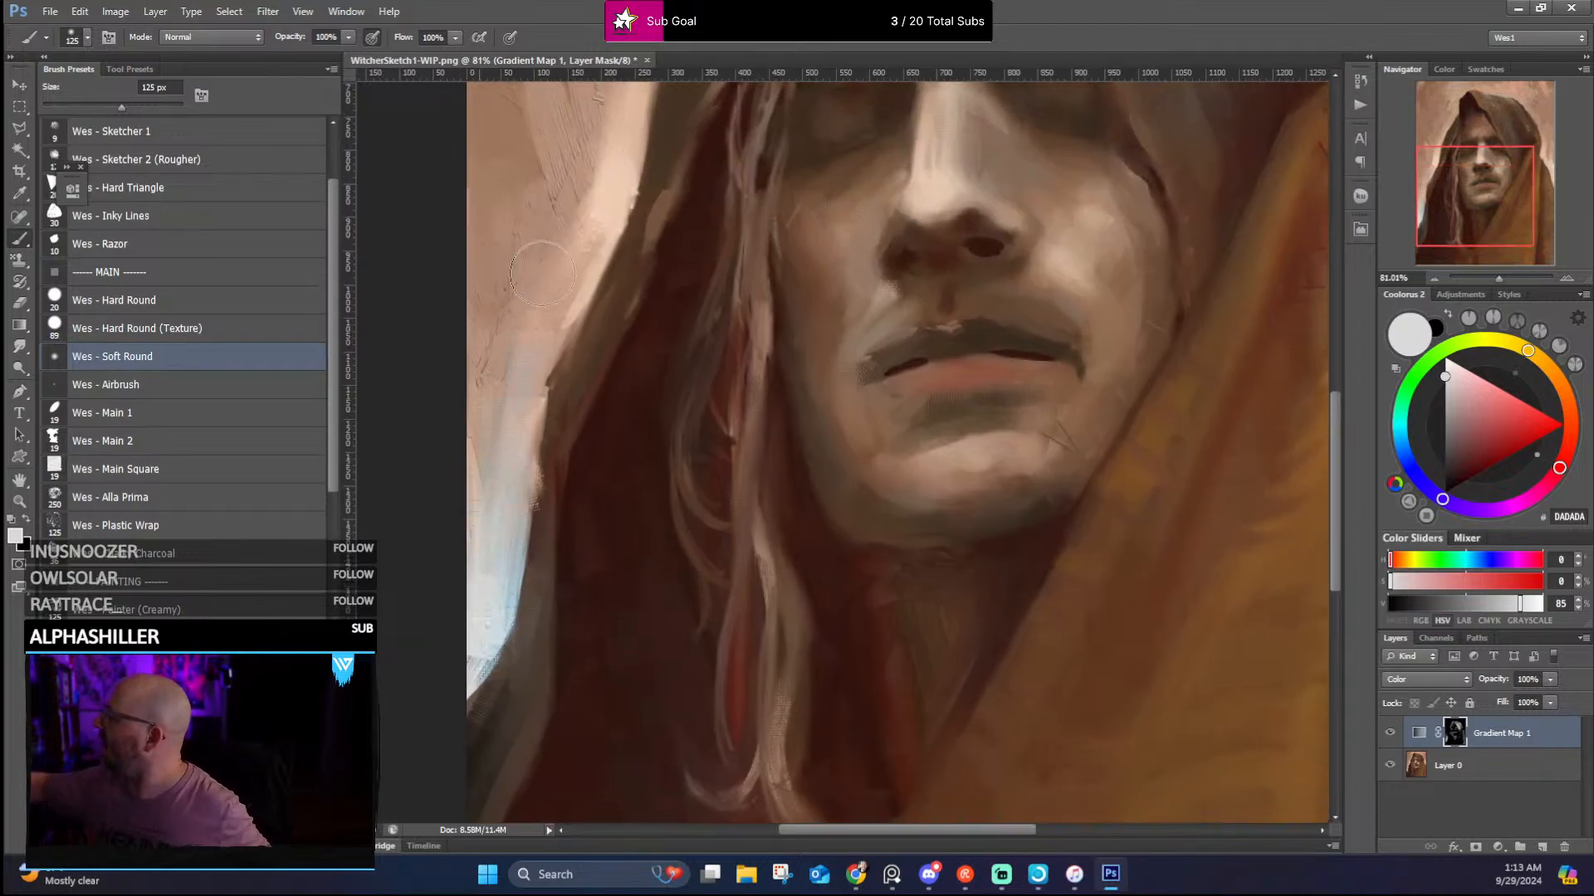
drag(648, 480, 659, 582)
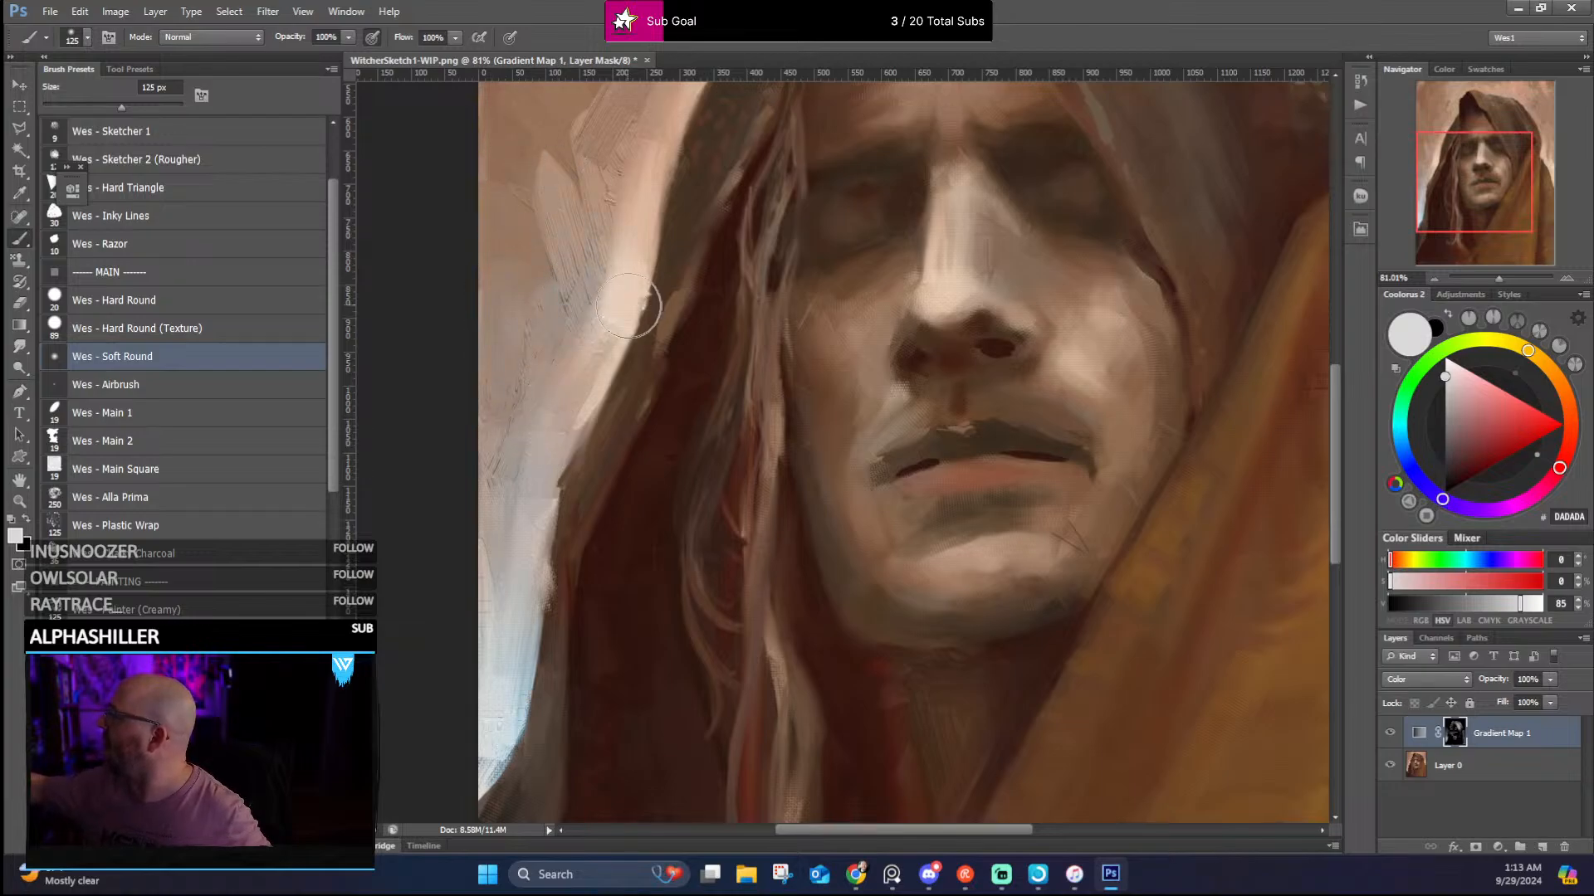
Reveal the cool tint in the pale background beside the ochre cloak's shoulder with the same light grey
drag(789, 339, 274, 344)
drag(954, 365, 902, 336)
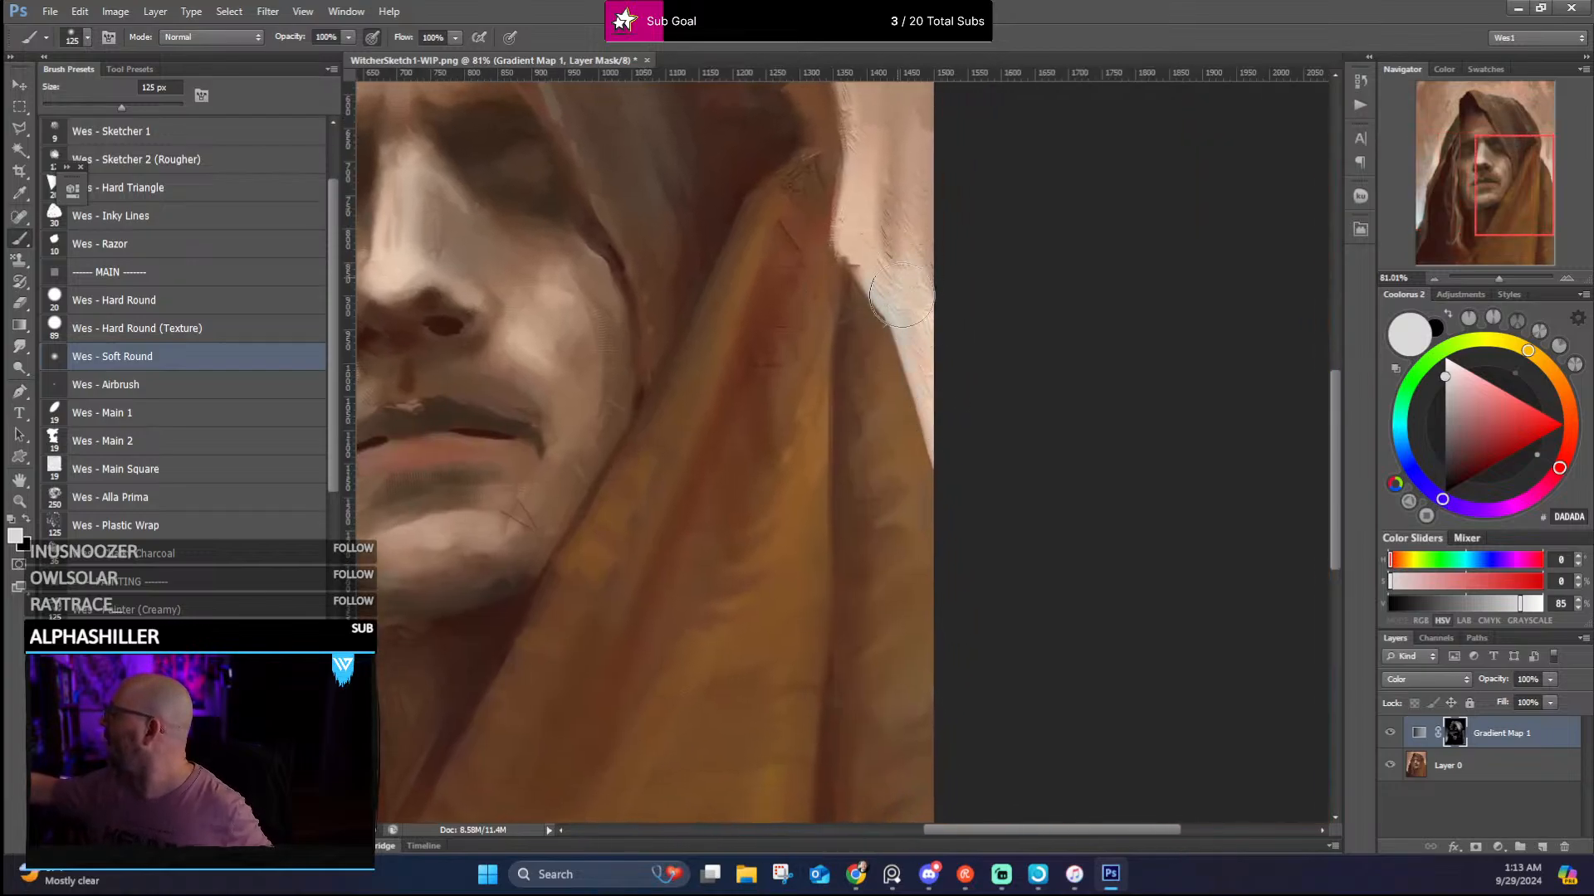
drag(942, 239, 913, 469)
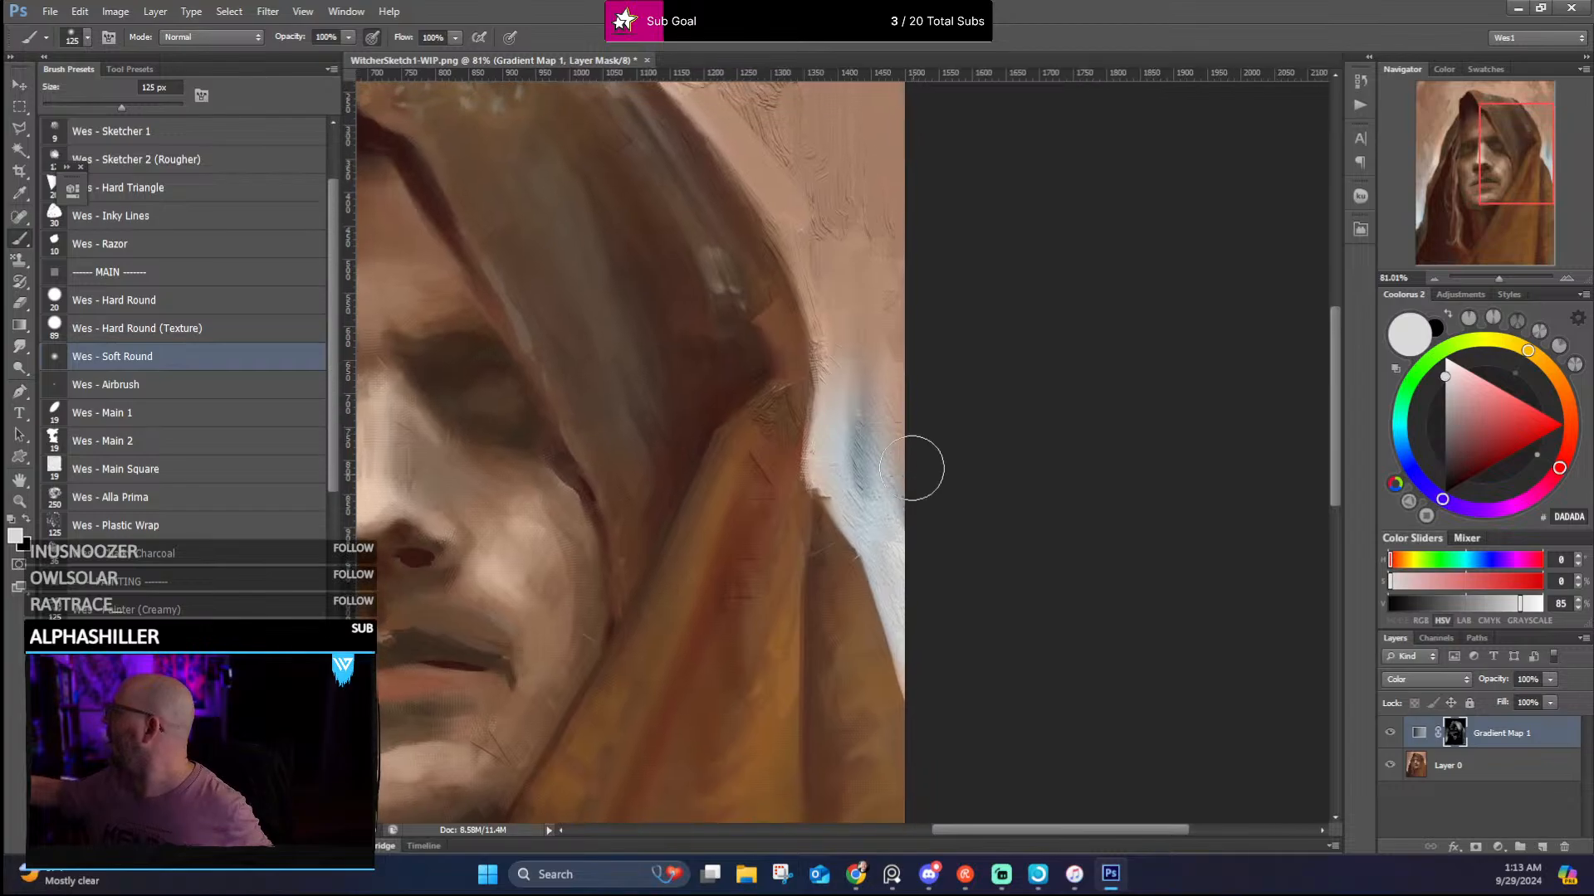
drag(888, 378, 851, 327)
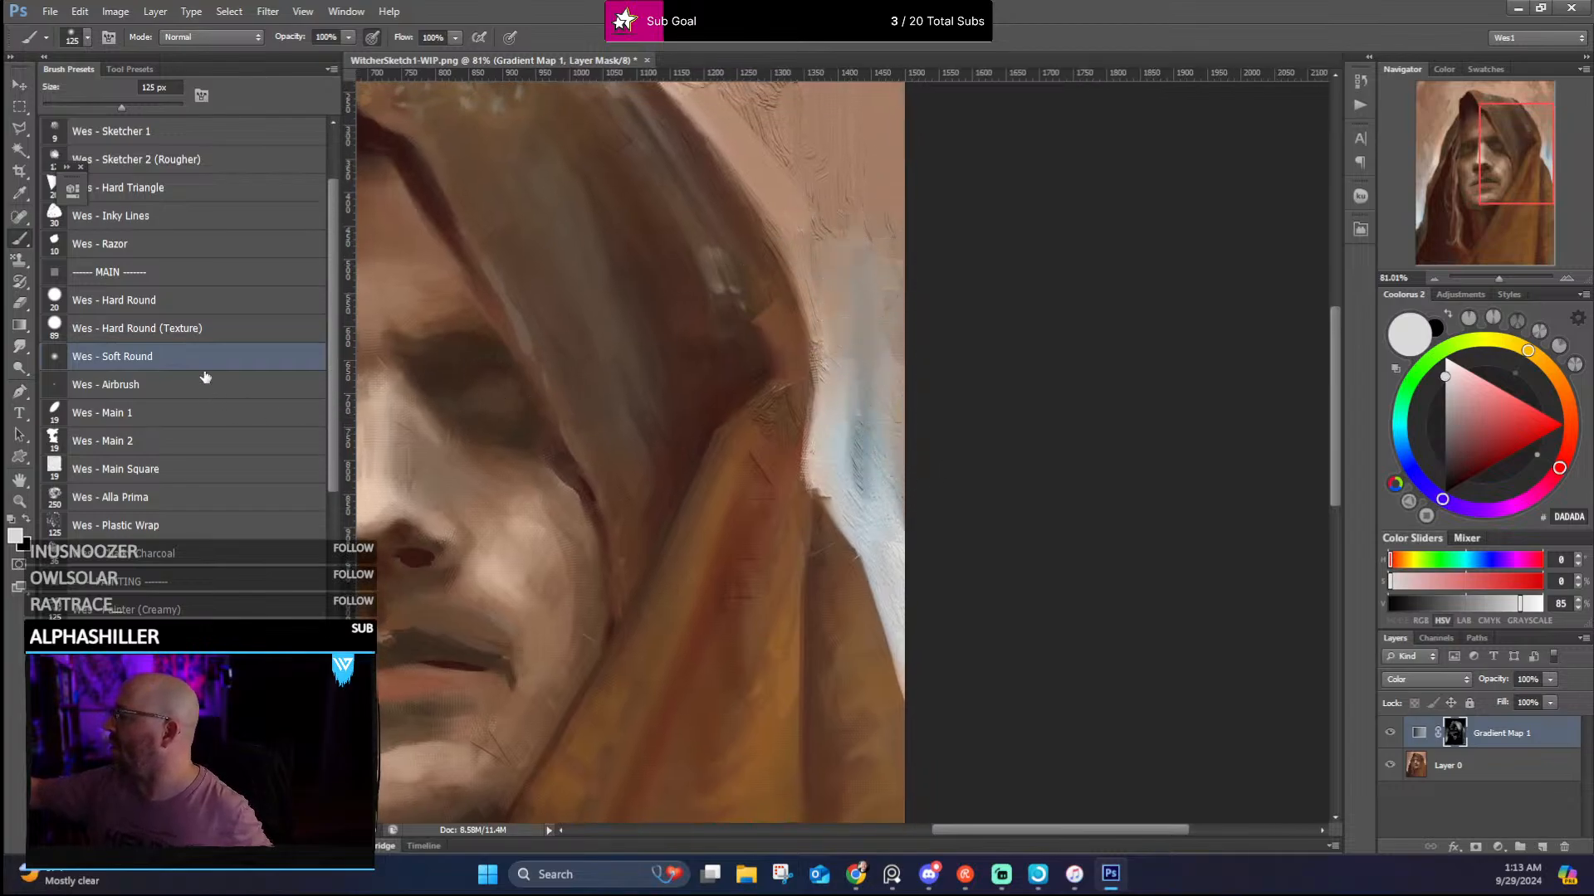
Switch to the Wes - Airbrush brush at 1300 px and spread the cool tint upward through the background above the cloak's shoulder
click(267, 386)
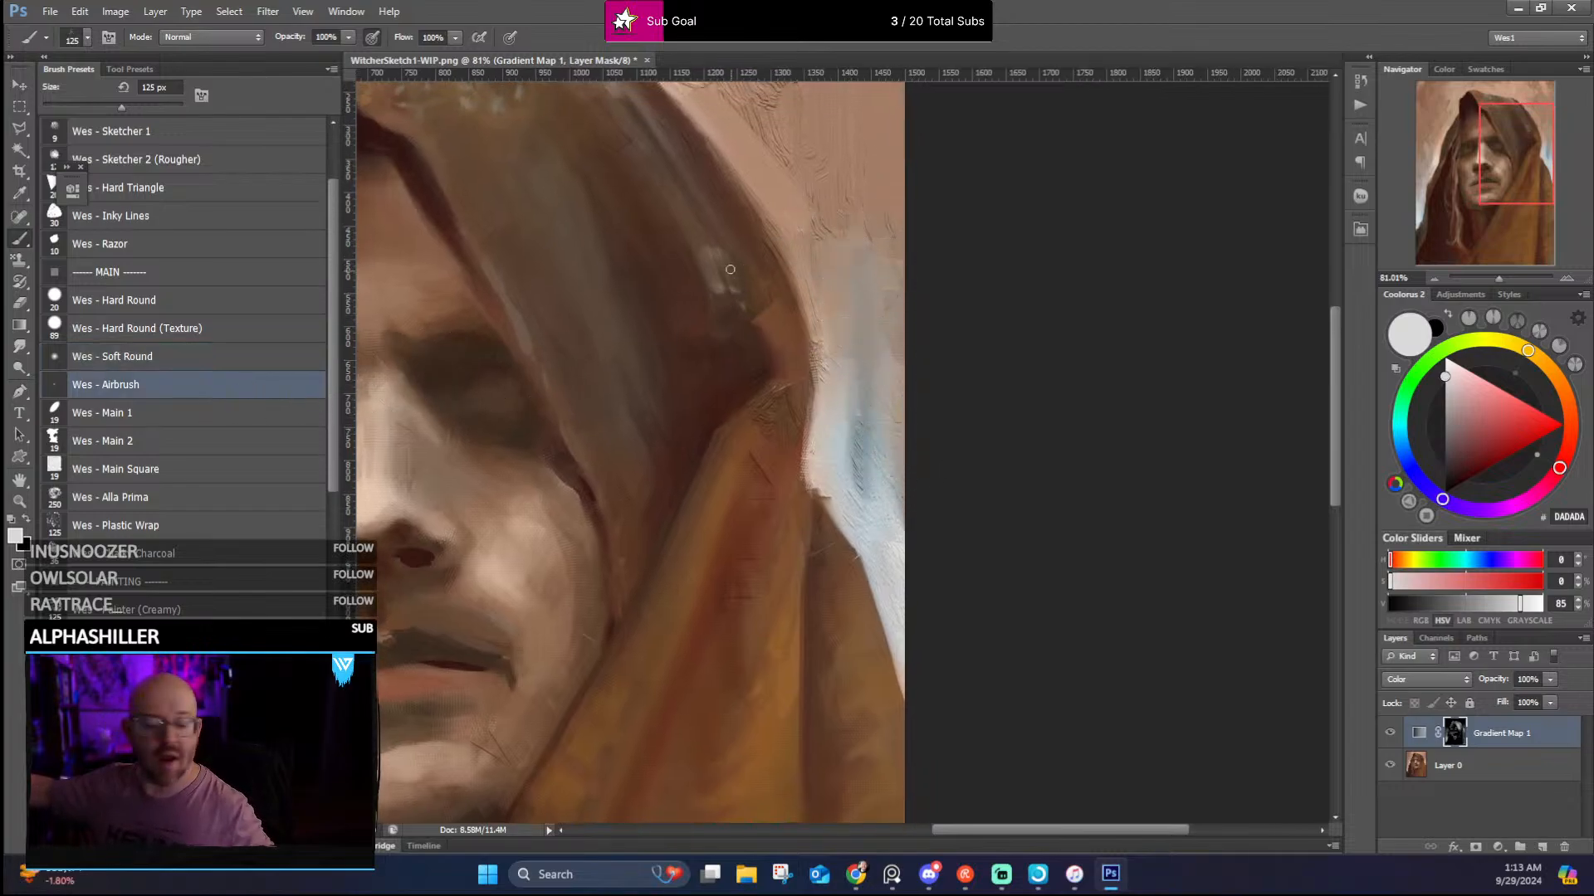
key(bracketright)
key(bracketright)
key(bracketright)
key(bracketright)
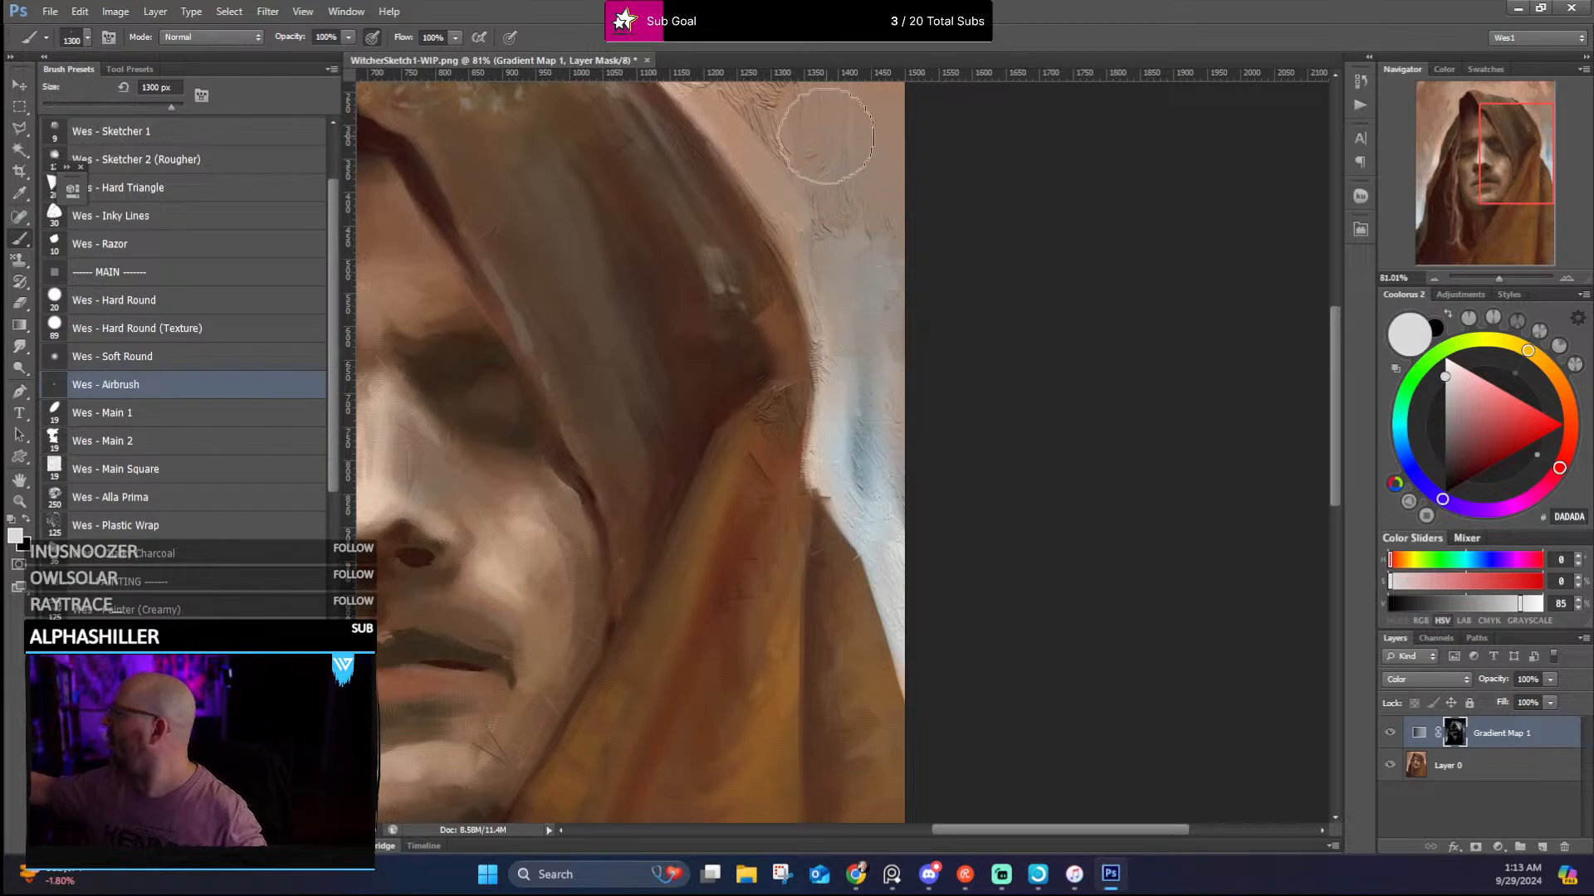
drag(781, 381, 868, 390)
Airbrush the cool tint into the hair-side background, lowering the paint colour to a grey of 32% brightness to blend it upward
drag(531, 368, 814, 359)
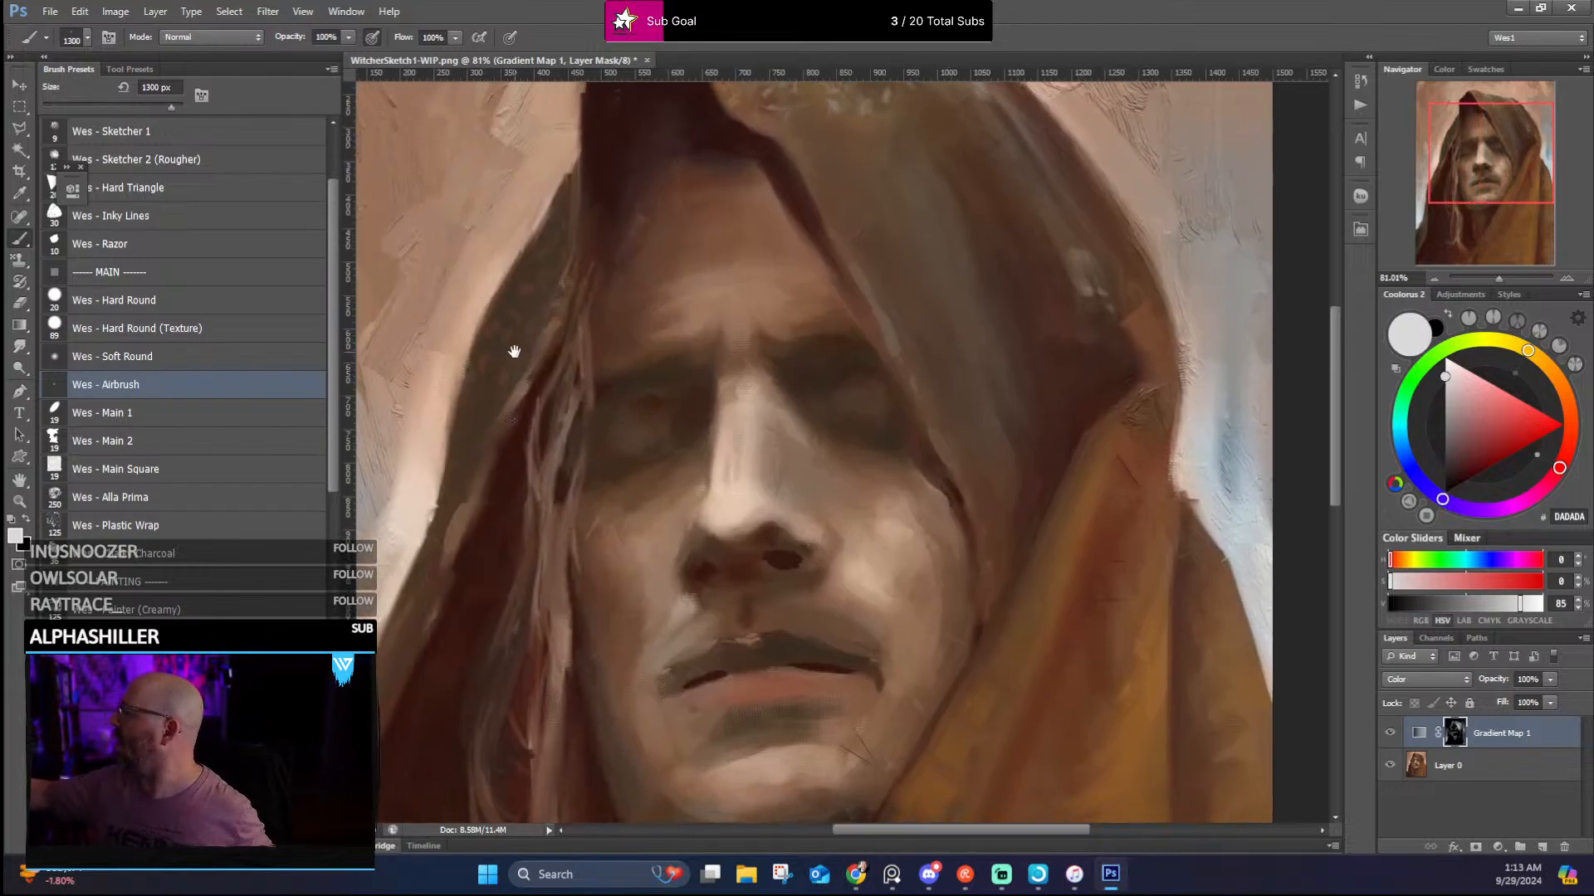
drag(515, 352, 722, 366)
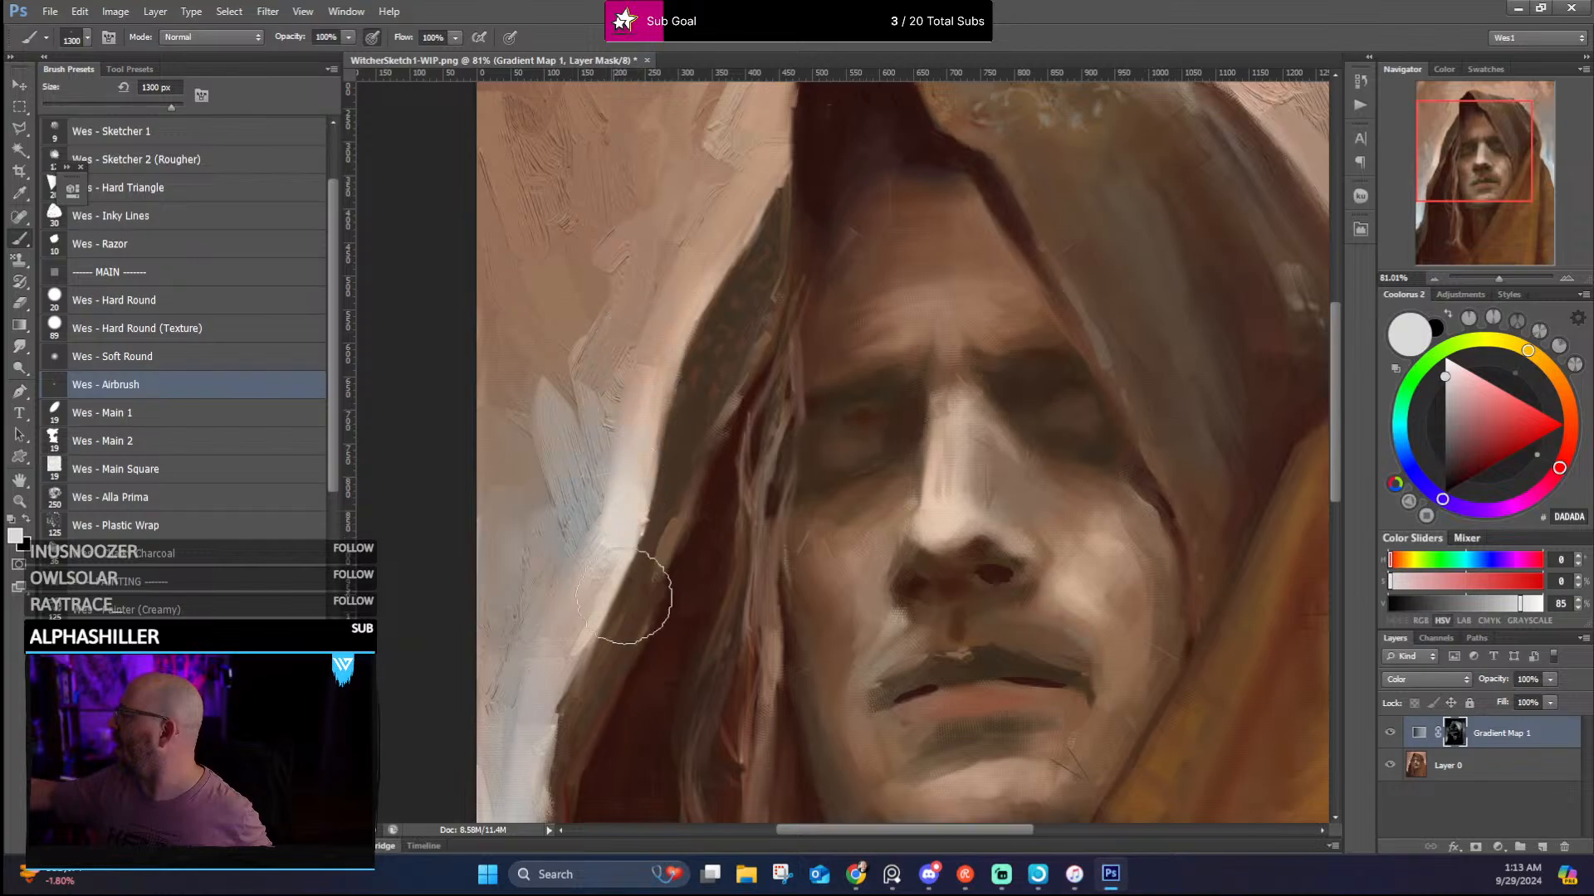
drag(1438, 405, 1445, 449)
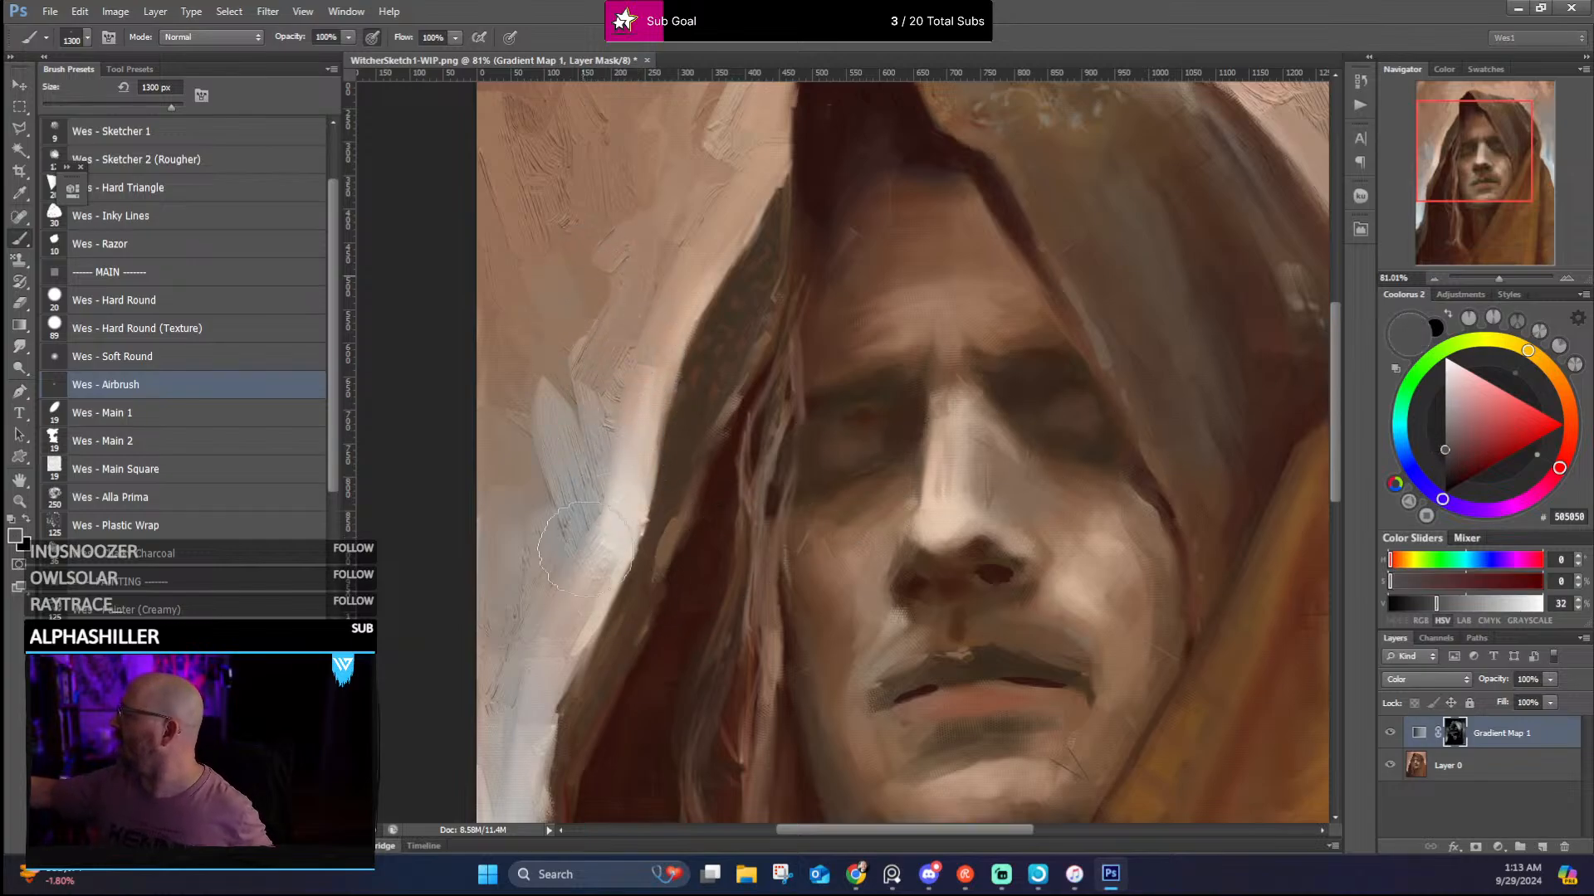
drag(666, 264, 681, 338)
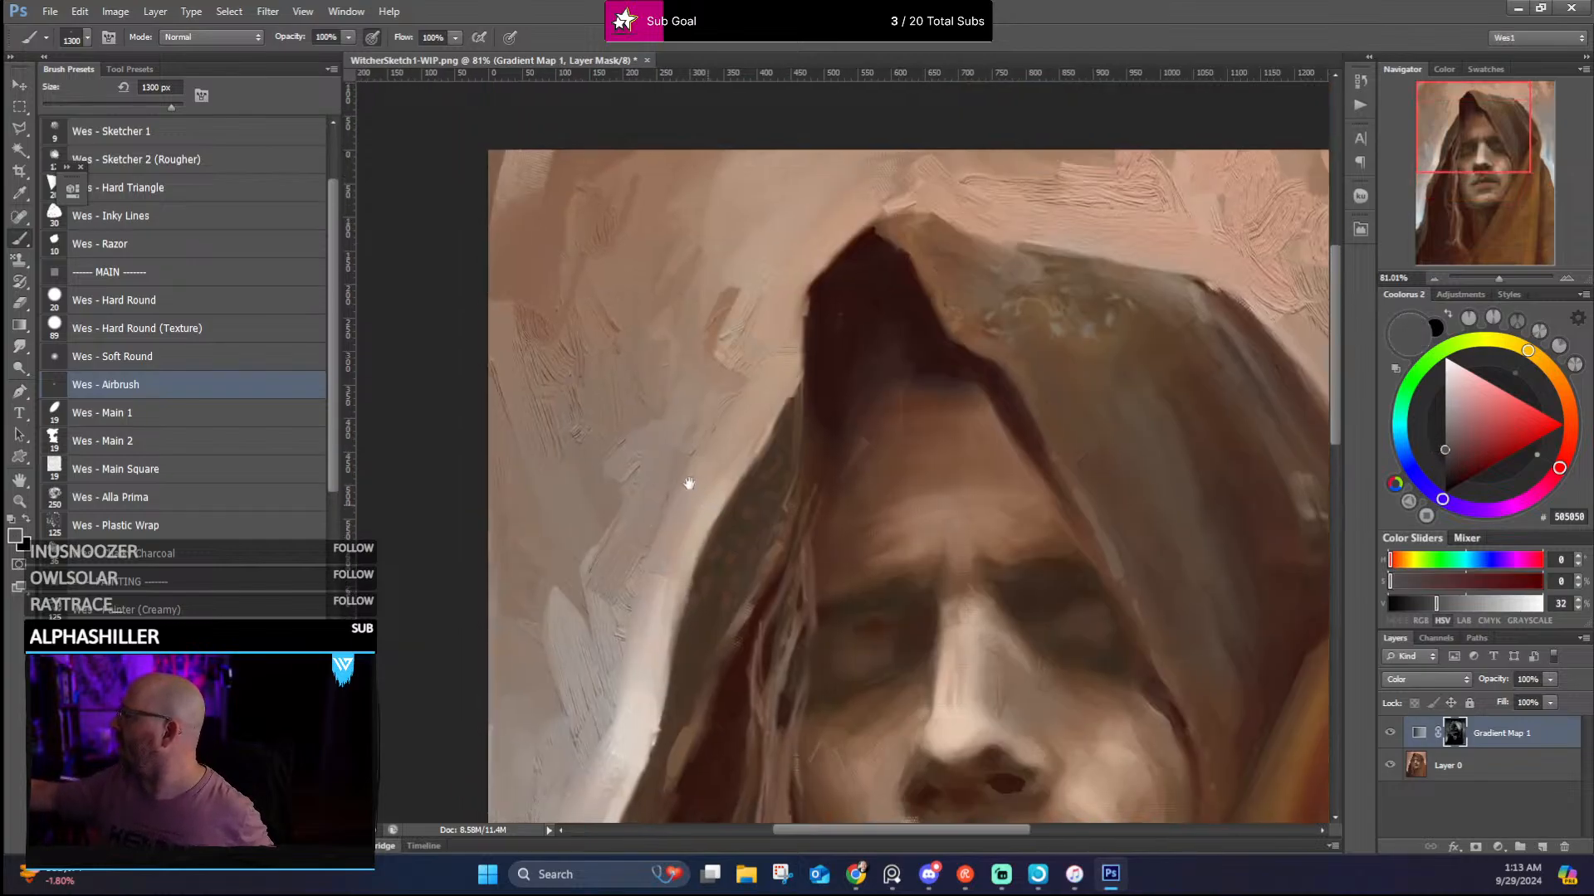
drag(962, 357, 640, 325)
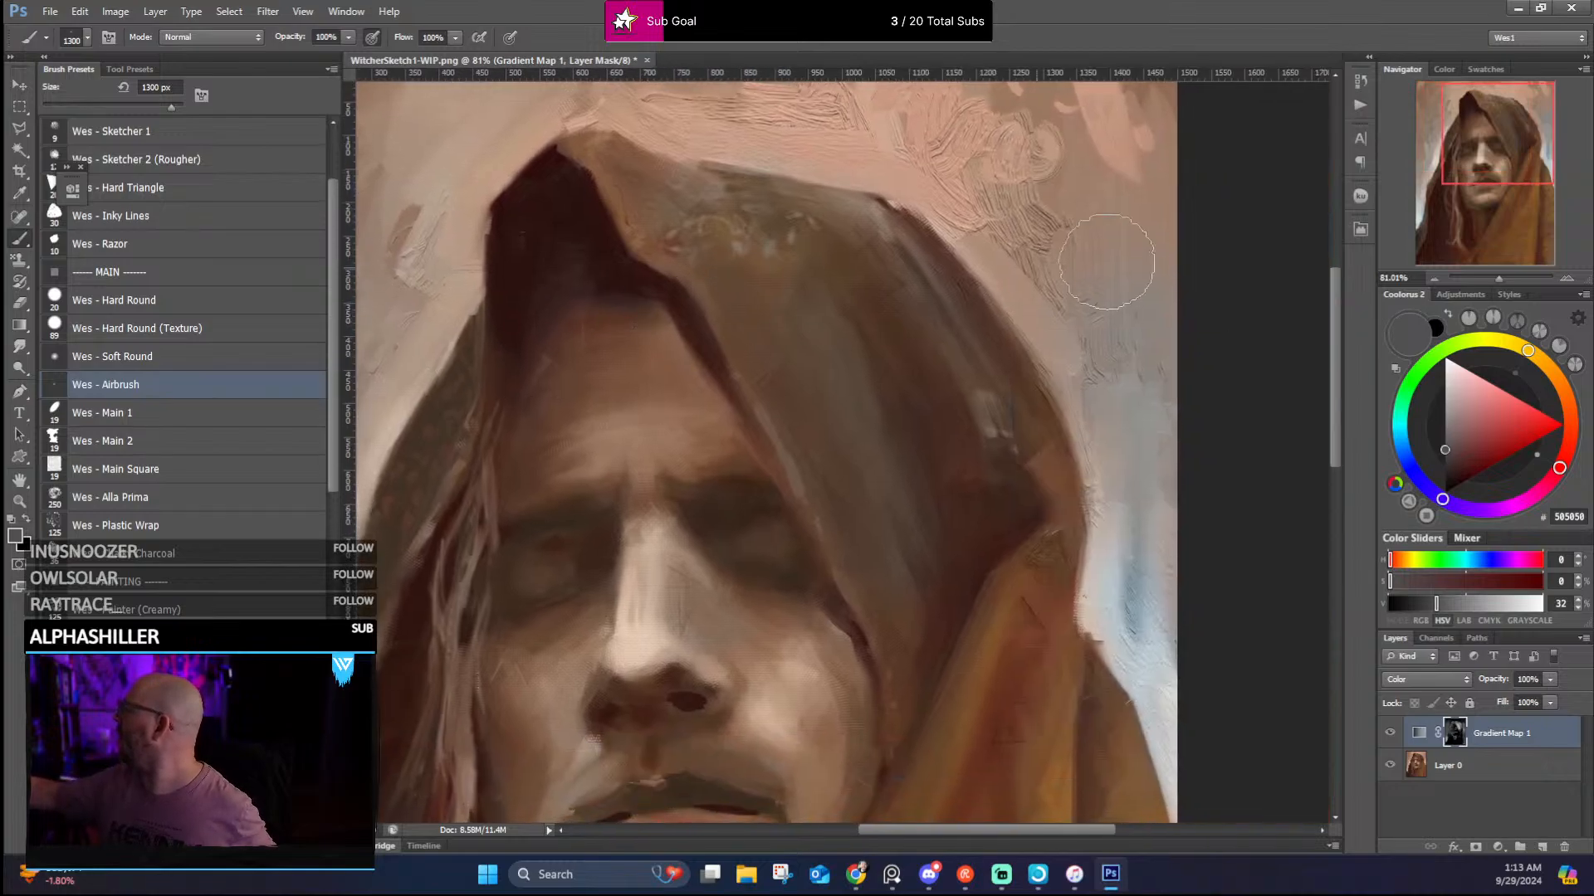
Set the paint colour to near-black #161616 and airbrush down the cool tint in the background on both sides of the hood
drag(1451, 408, 1425, 485)
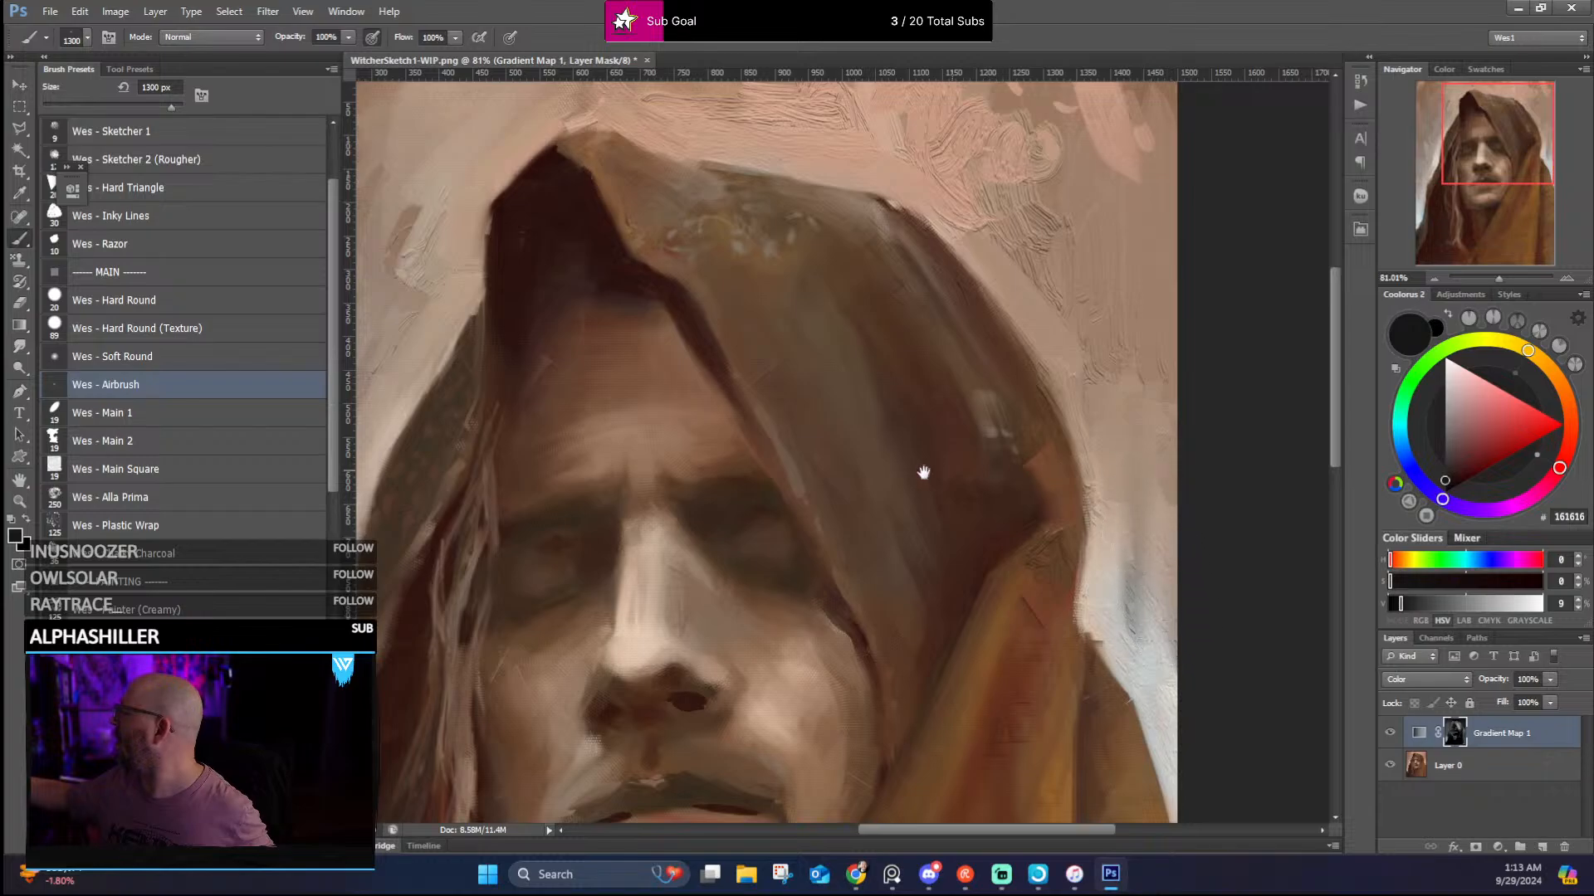
drag(925, 462, 1138, 551)
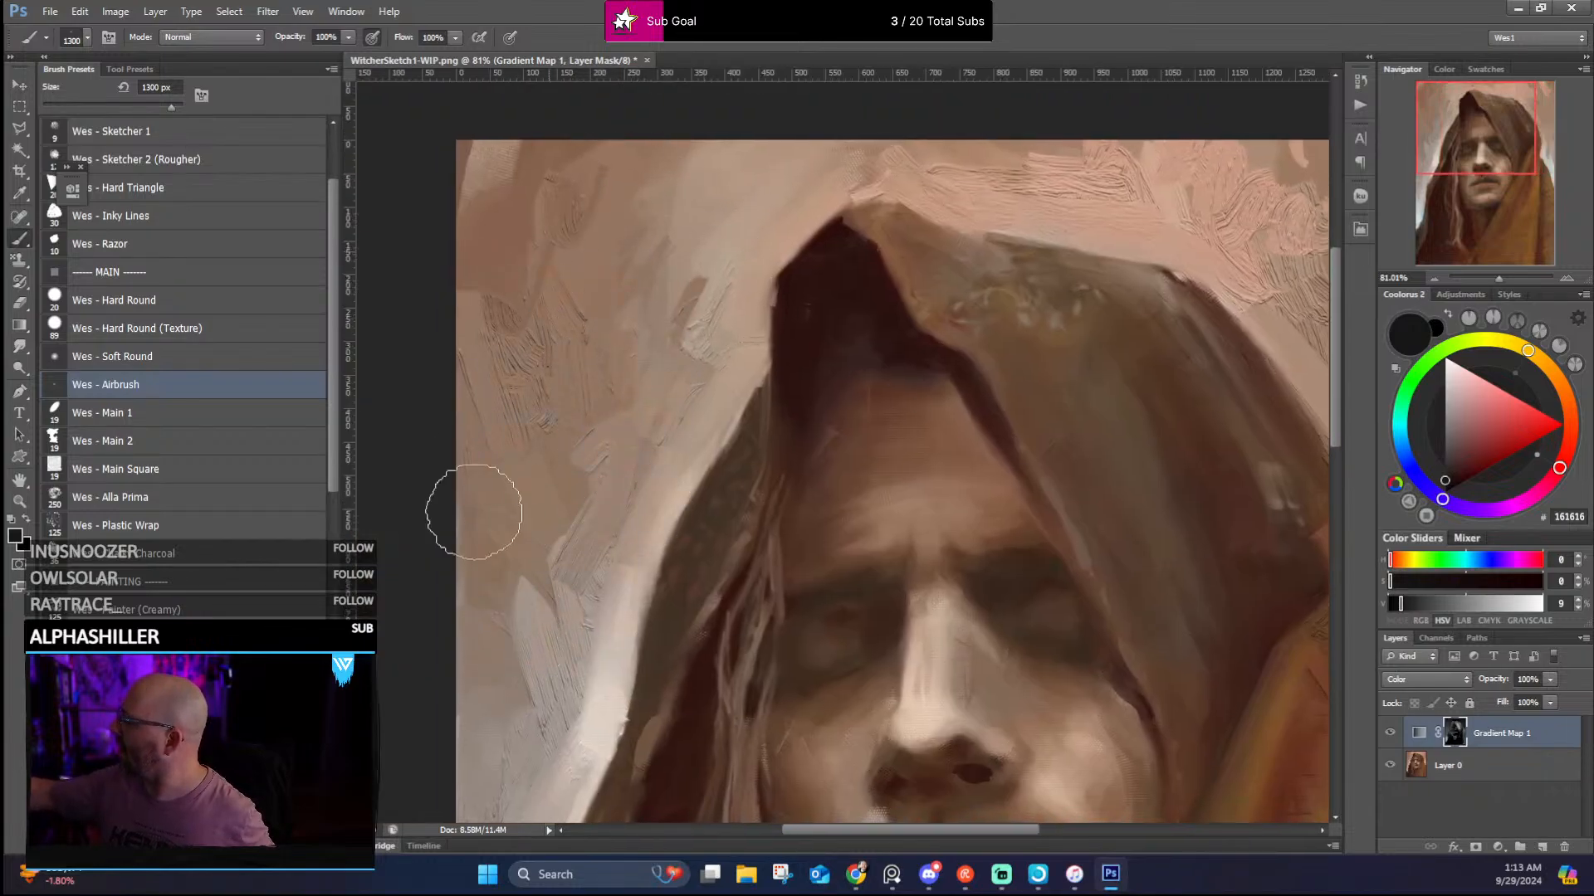
mouse_move(551, 479)
mouse_down()
mouse_move(693, 341)
mouse_move(664, 378)
mouse_up()
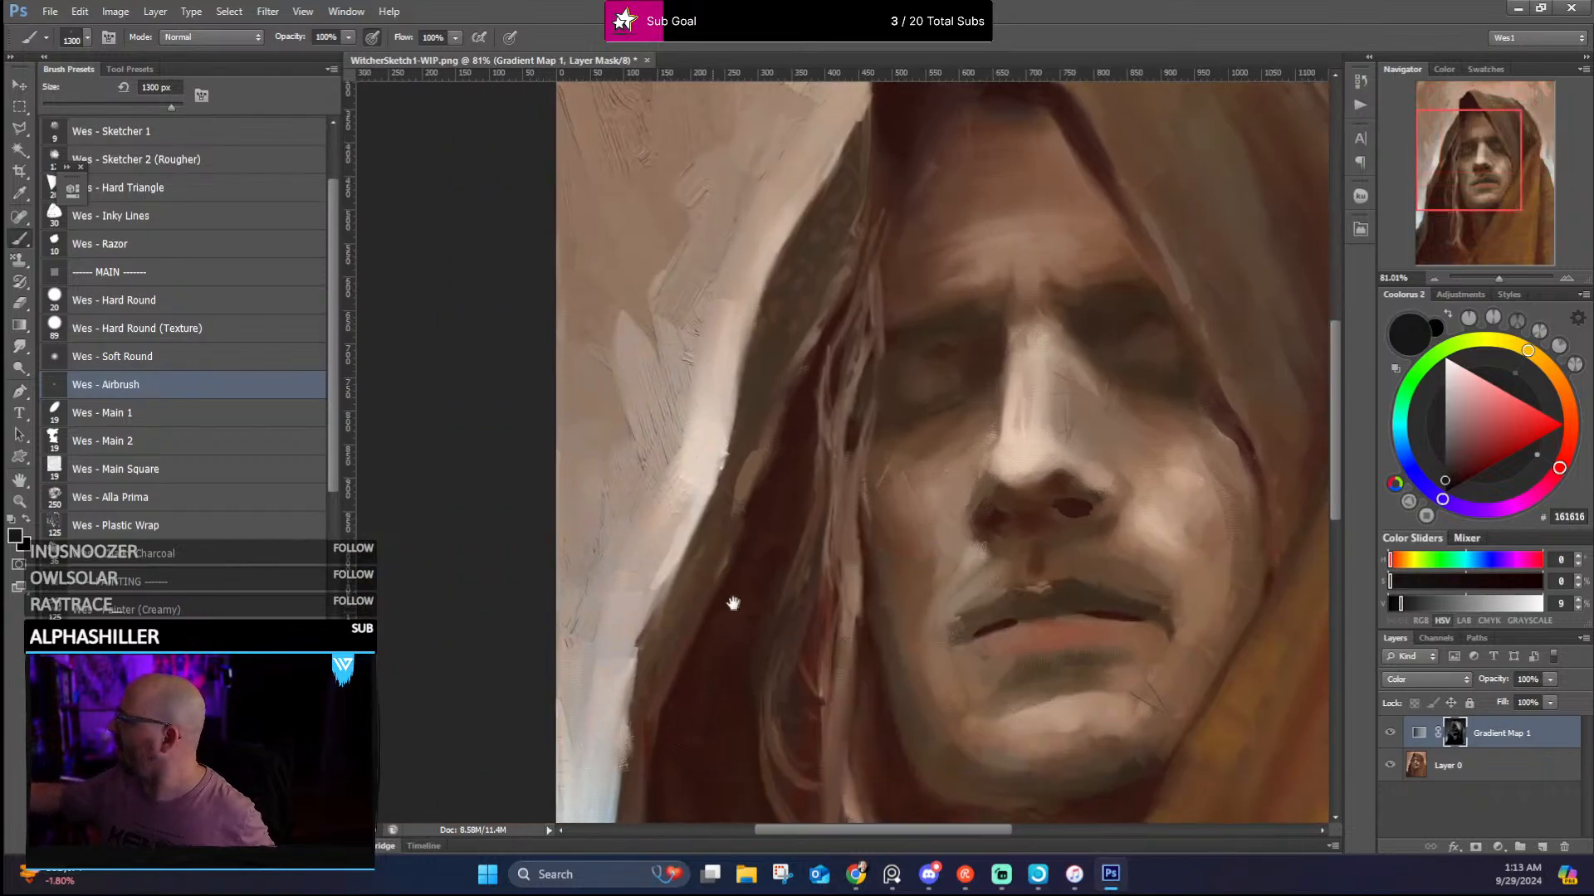
drag(857, 404, 611, 705)
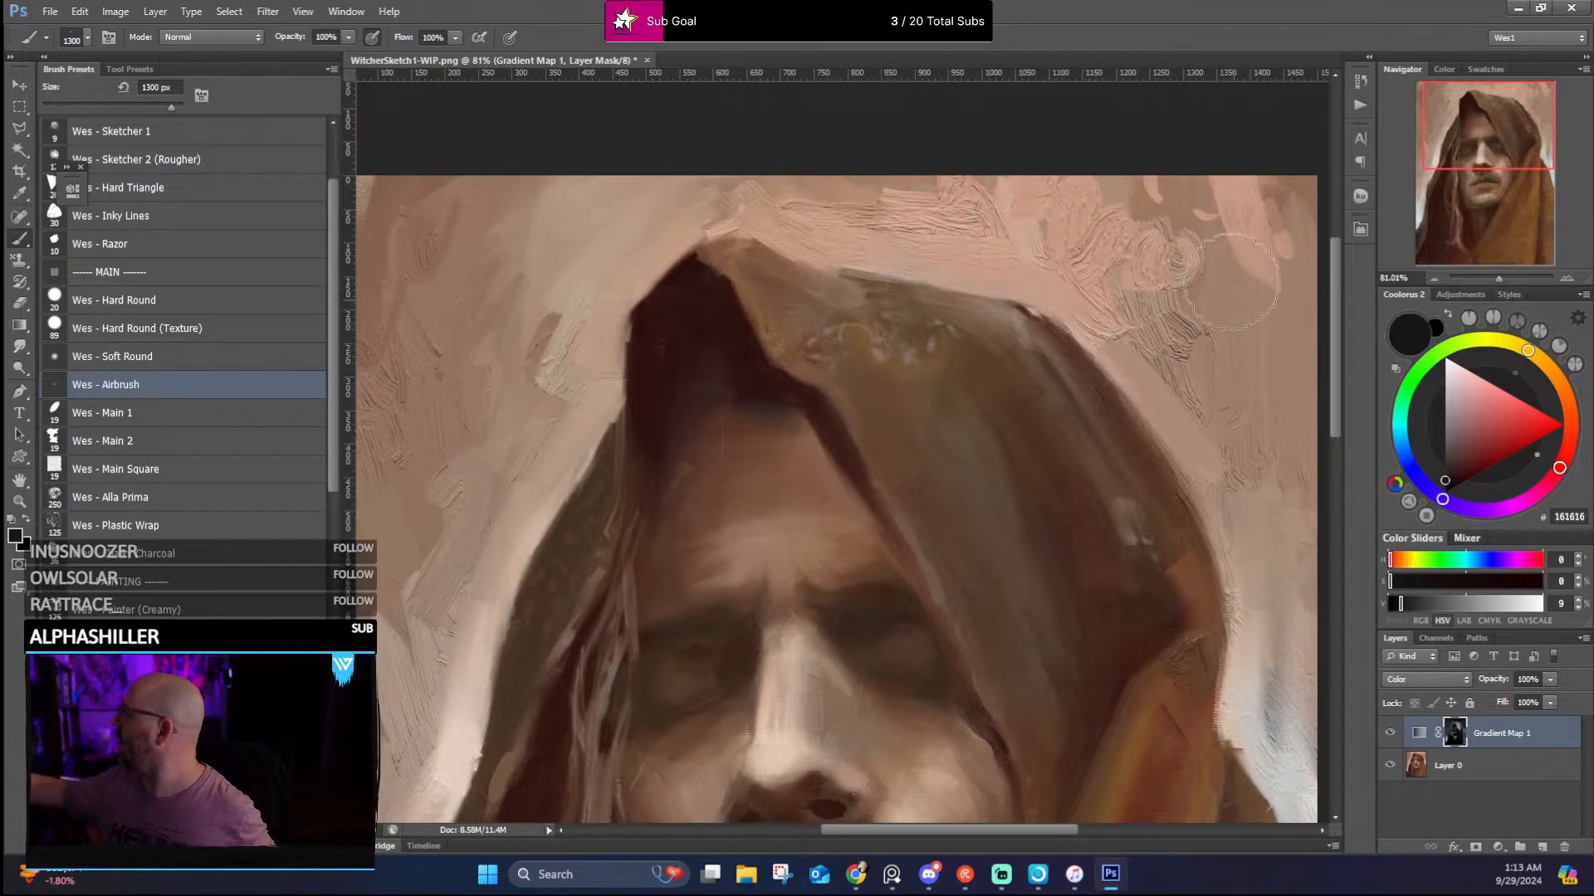
drag(1203, 491, 946, 356)
drag(1057, 479, 1177, 294)
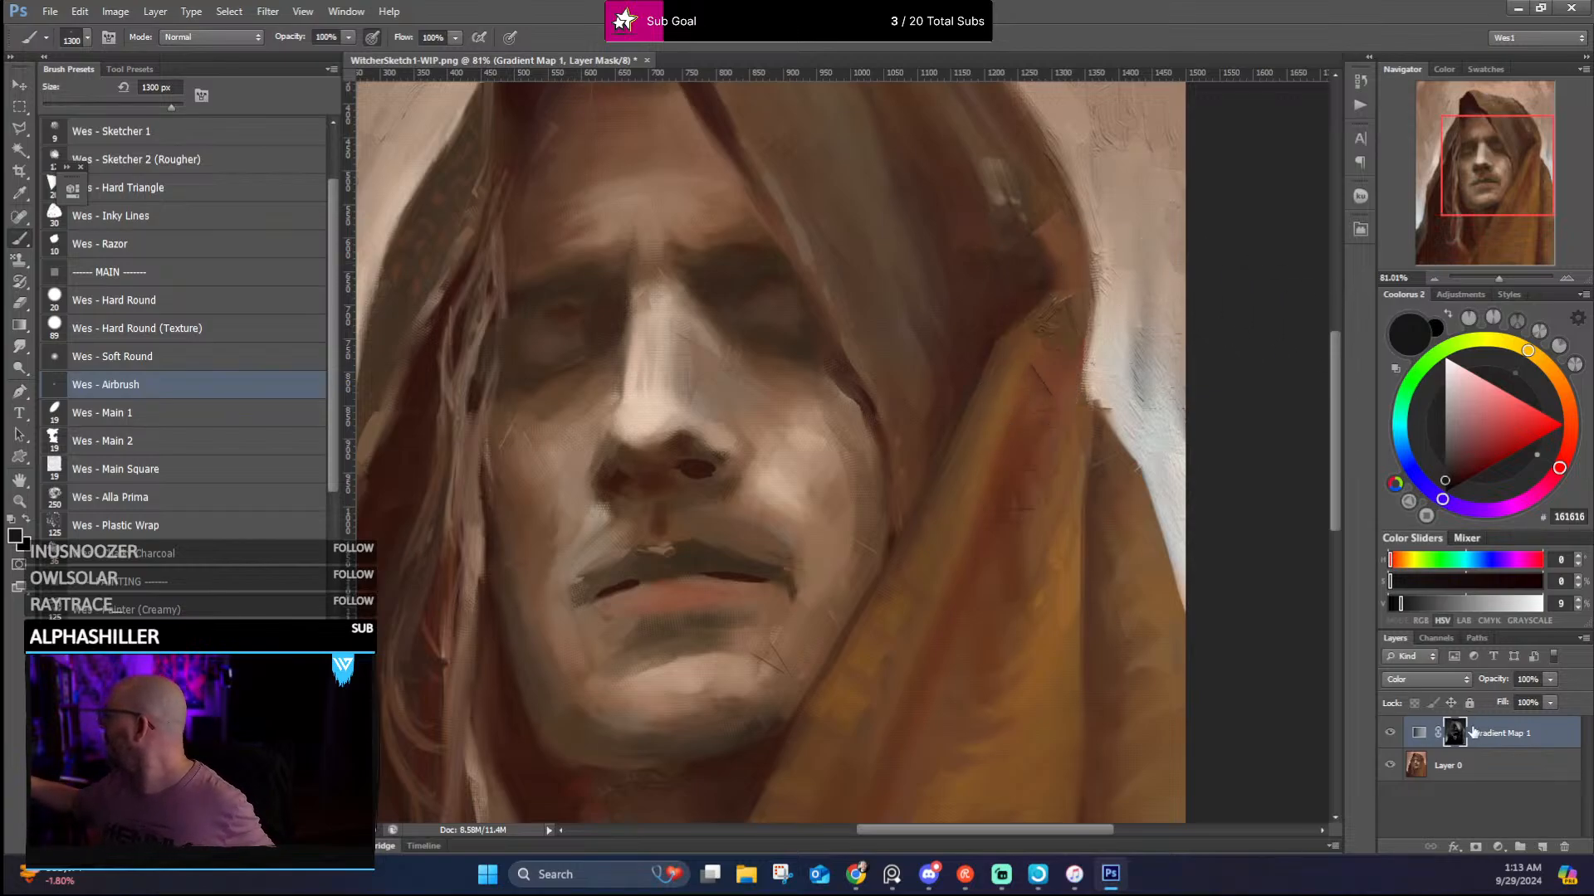
Reveal the cool tint along the long hair strands beside the face with the Wes - Hard Round brush at 20 px and light grey #DBDBDB
drag(782, 570, 1023, 521)
click(166, 300)
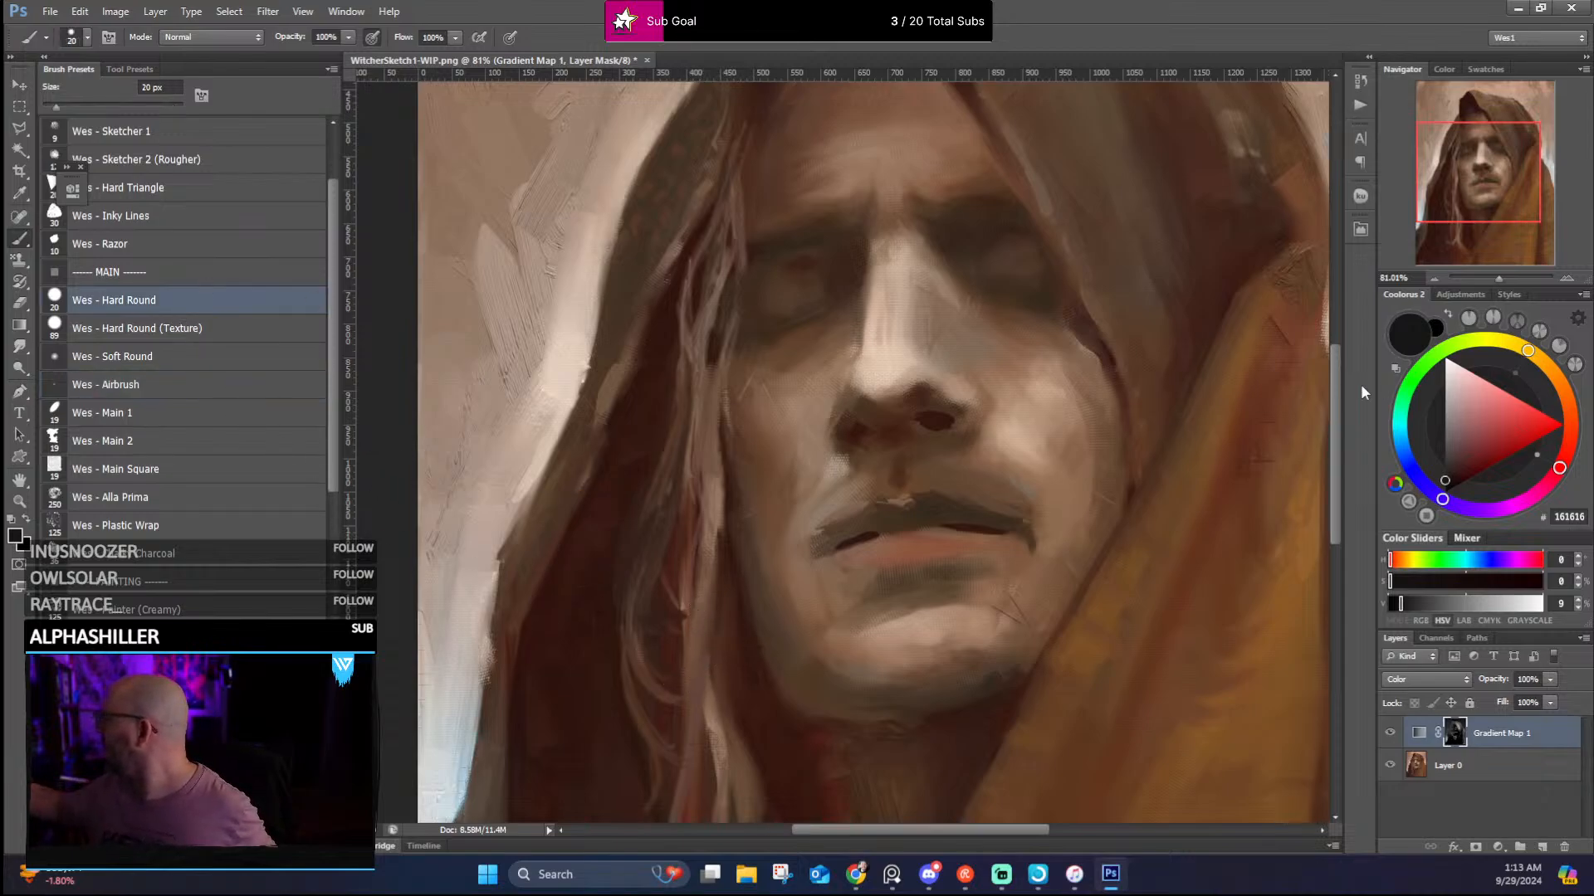
key(d)
drag(1477, 375, 1446, 377)
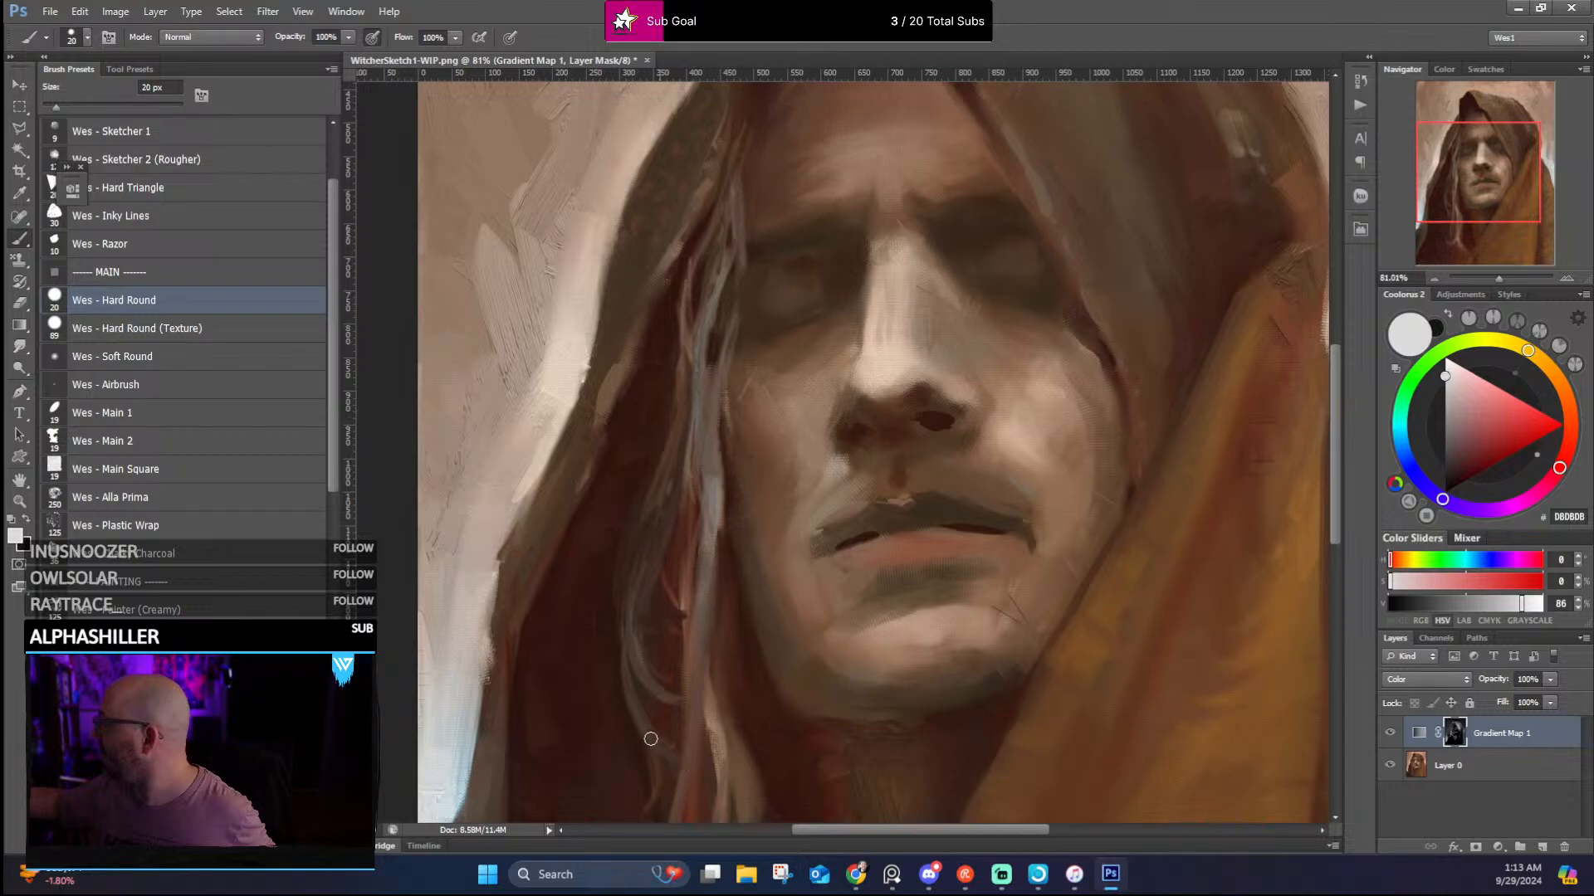
drag(729, 707, 735, 529)
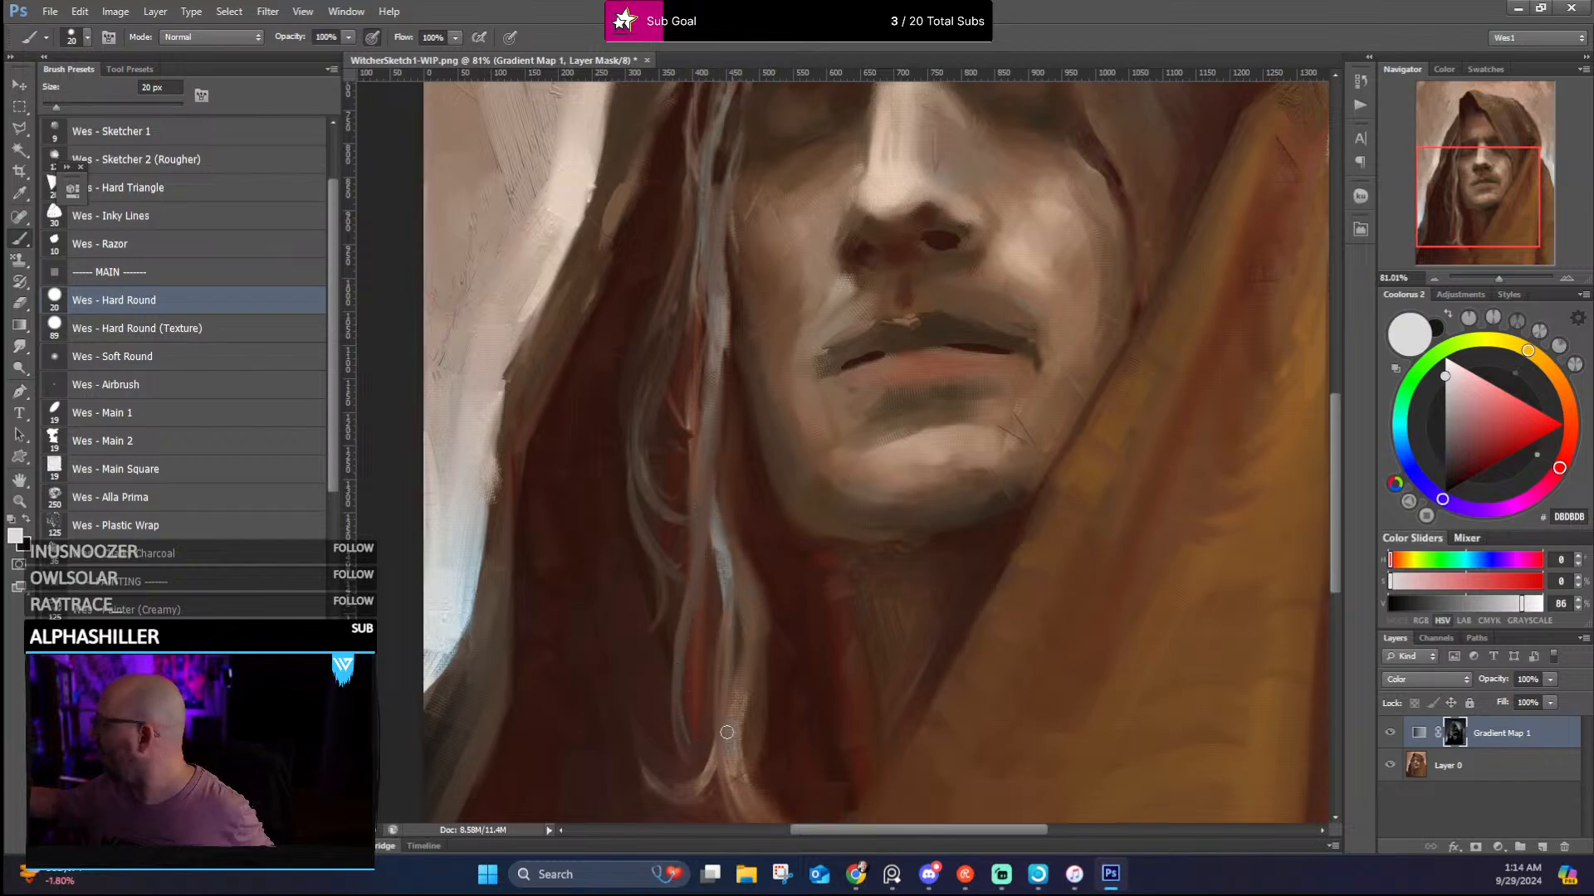
drag(746, 782, 713, 706)
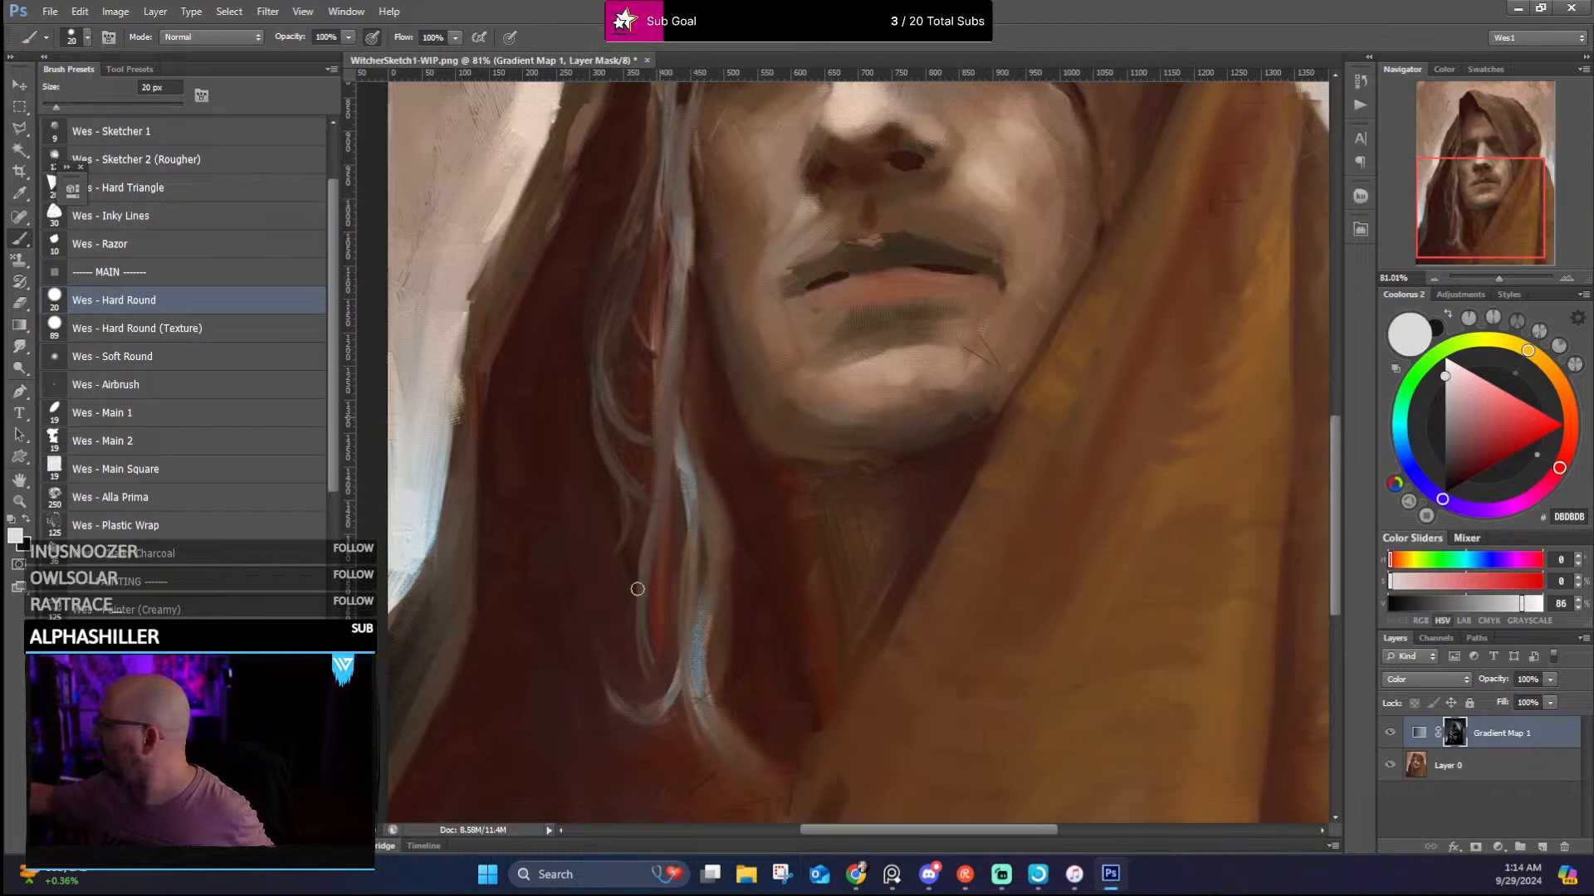
scroll(661, 599, up, 5)
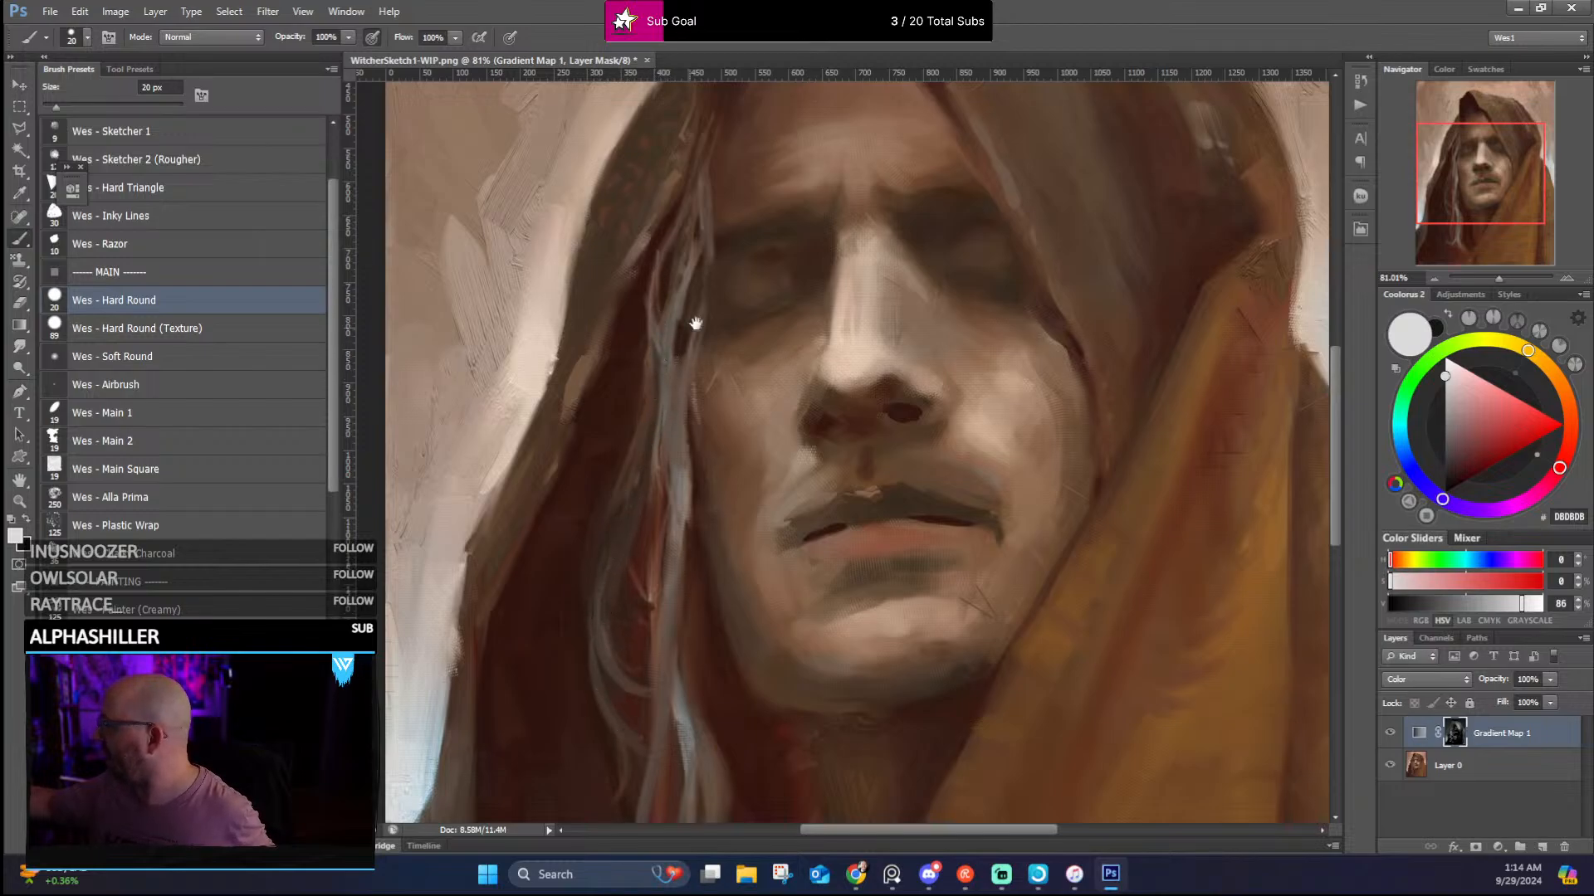
drag(695, 324, 663, 494)
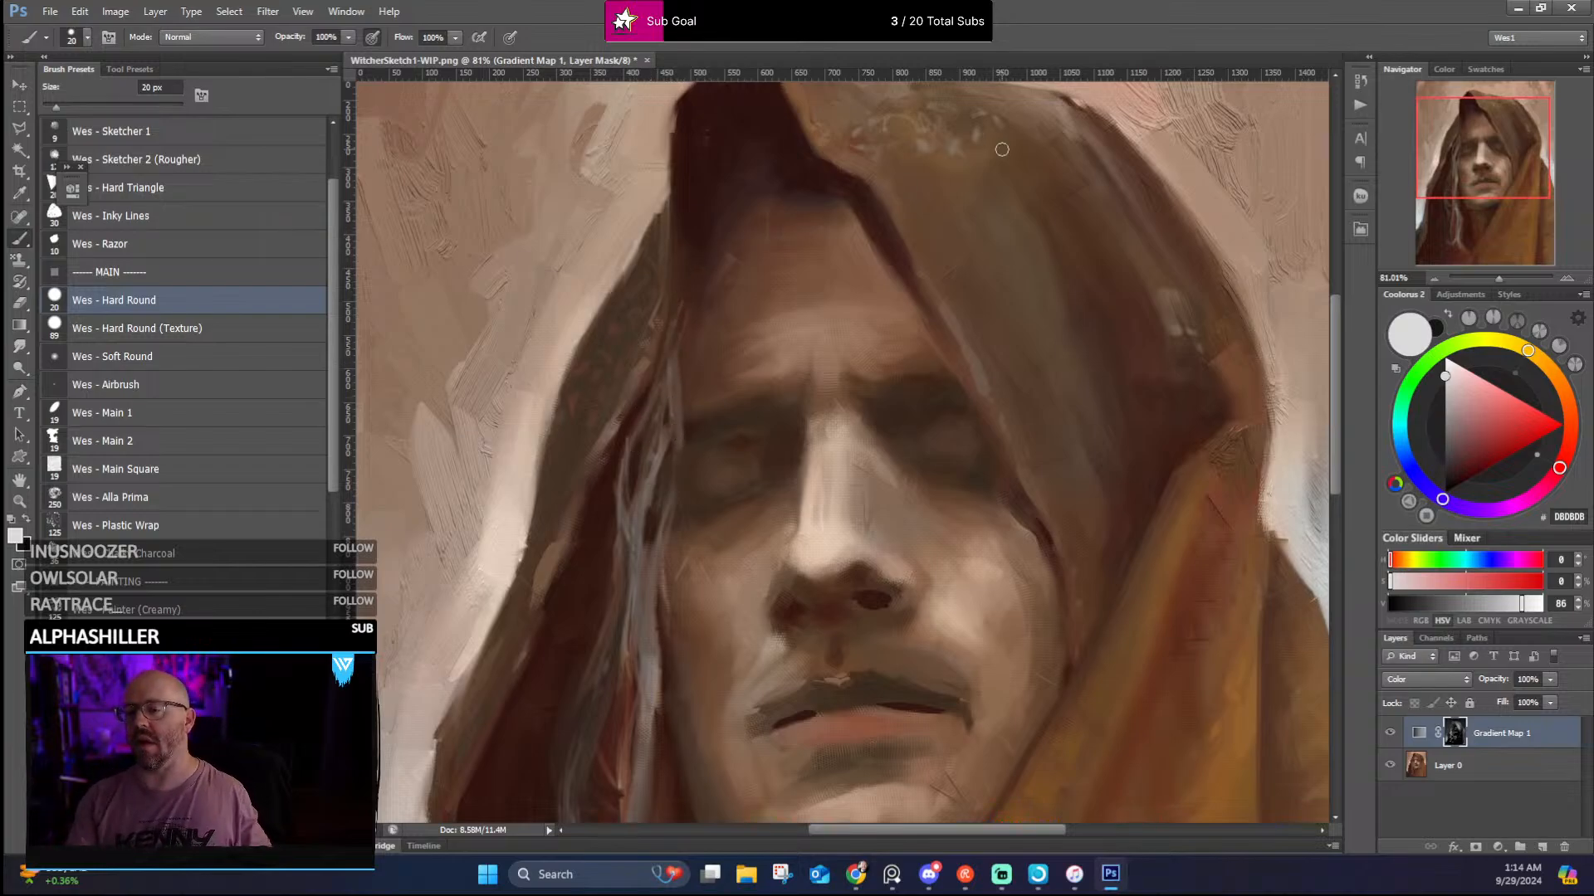
Enlarge the brush to 90 px and touch a subtle cool tint into the face, alternating between greys #4E4E4E and #161616
scroll(972, 403, down, 5)
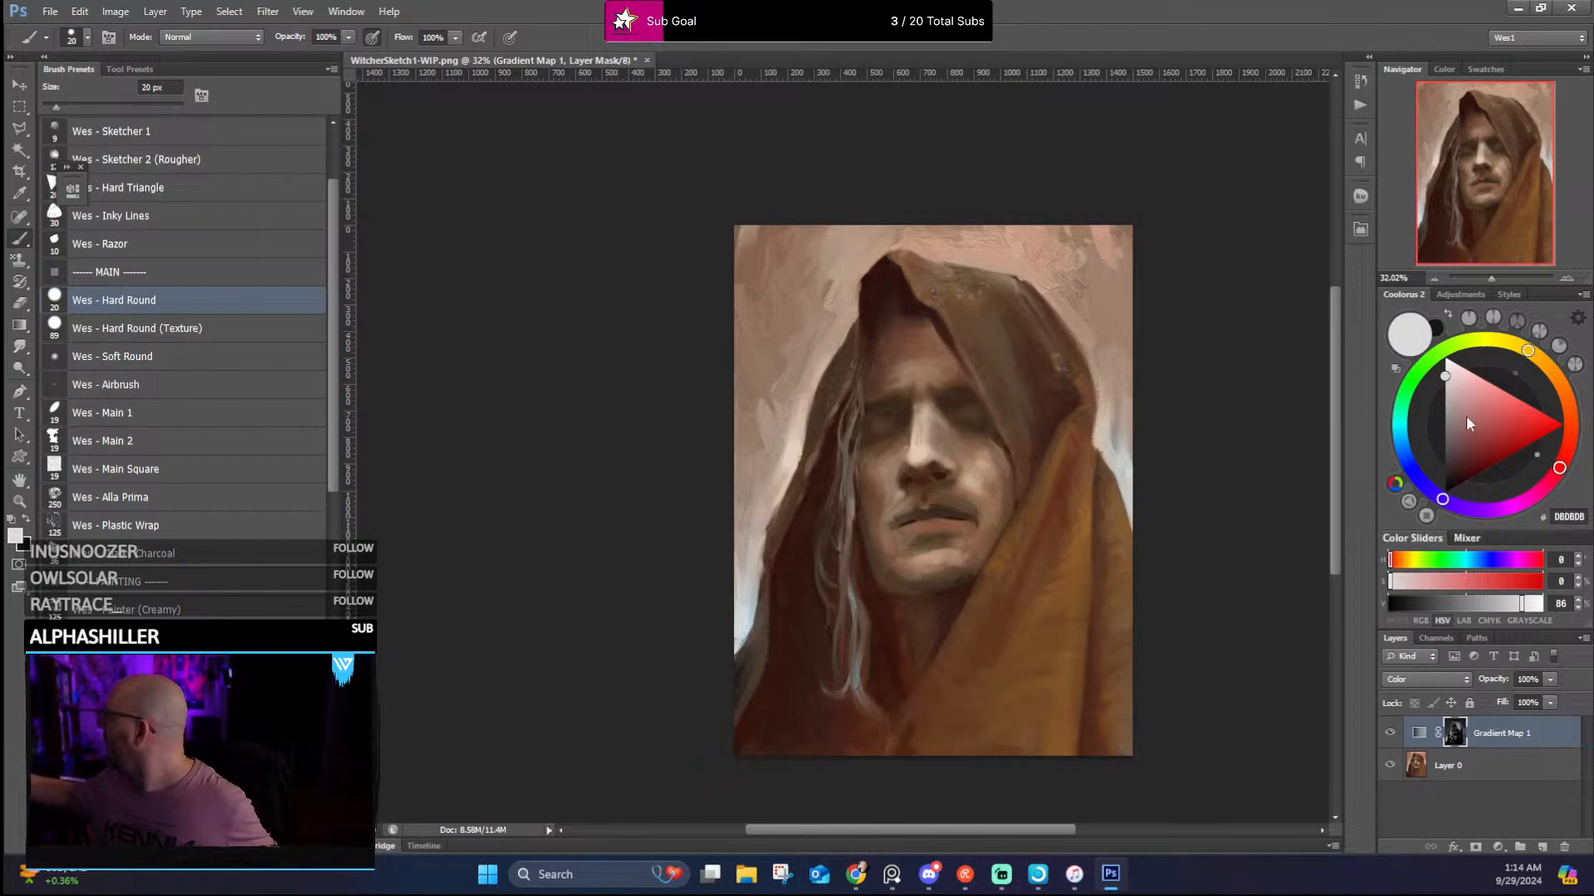
drag(1450, 419, 1443, 451)
key(bracketright)
key(bracketright)
key(bracketright)
key(bracketright)
key(bracketright)
key(bracketright)
key(bracketright)
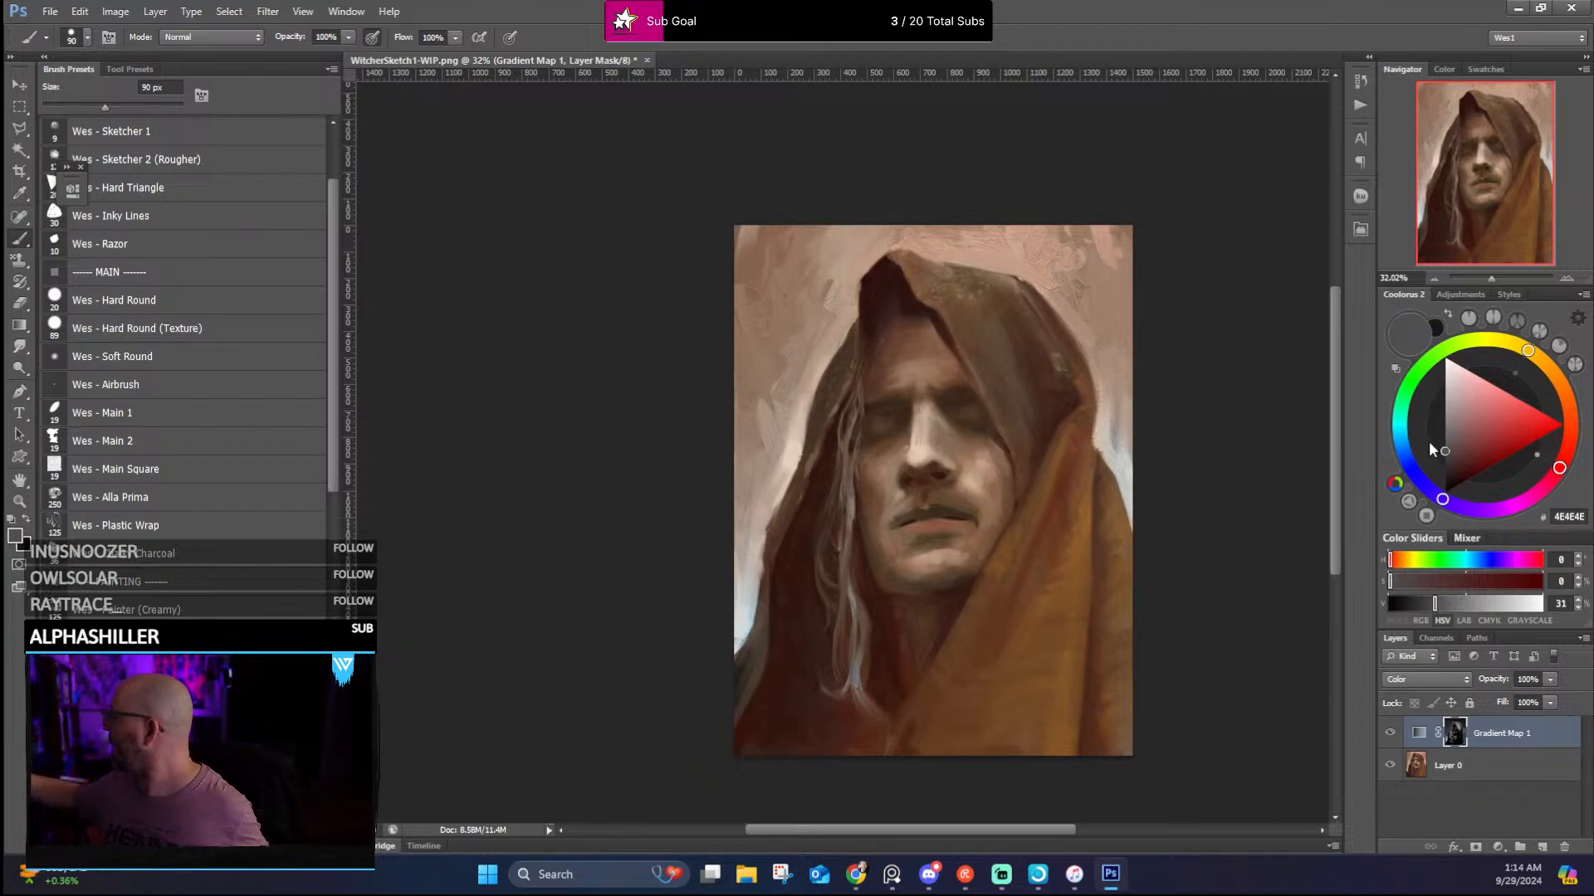
alt+click(961, 461)
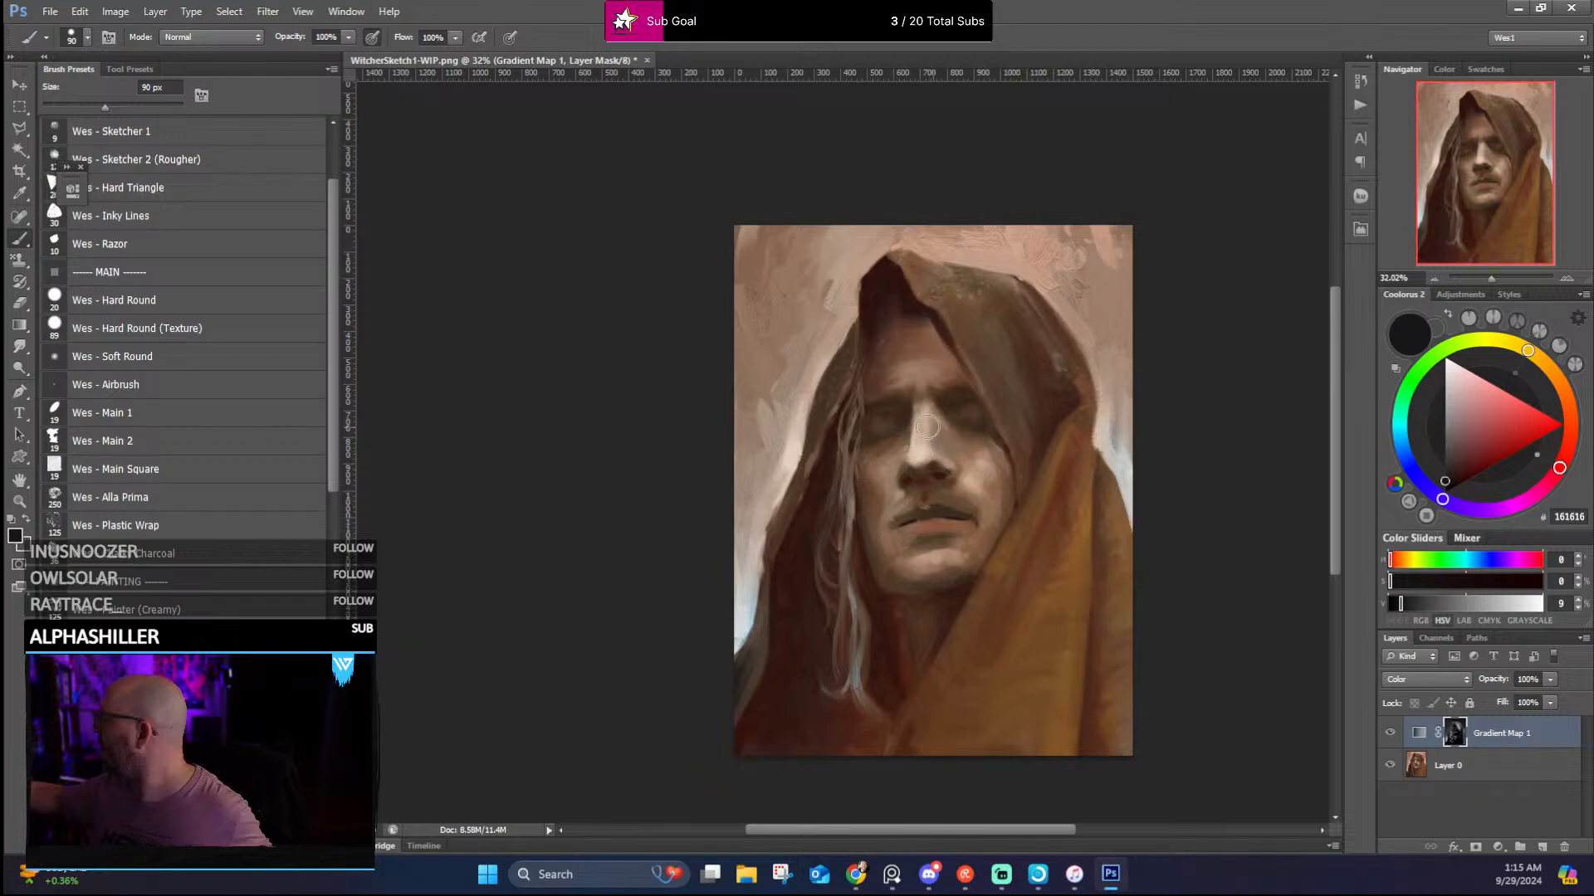
alt+click(946, 442)
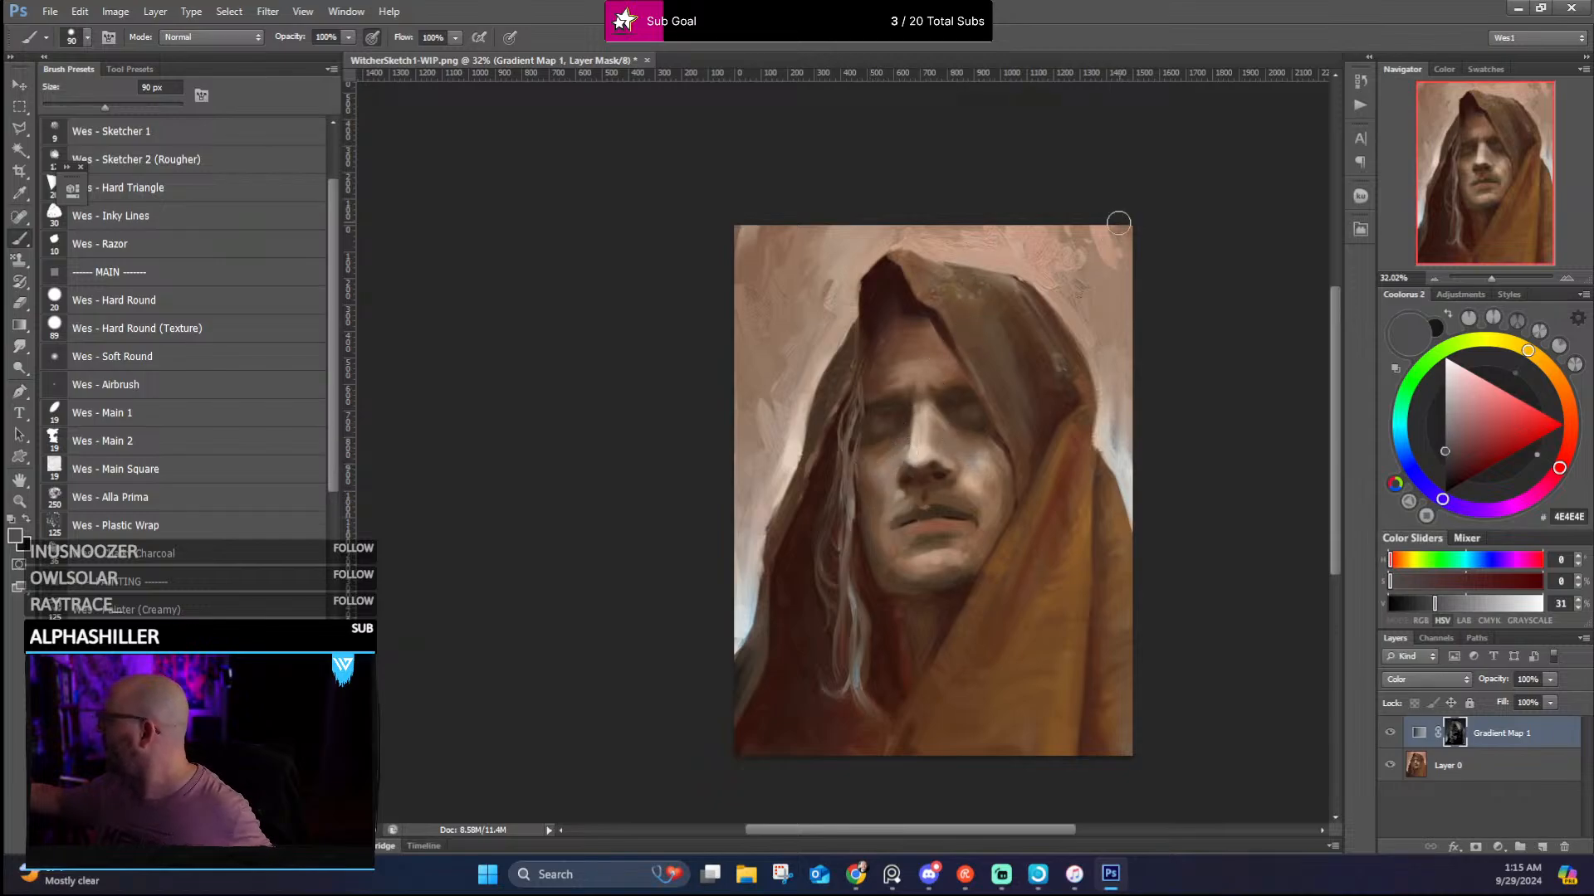
alt+click(920, 341)
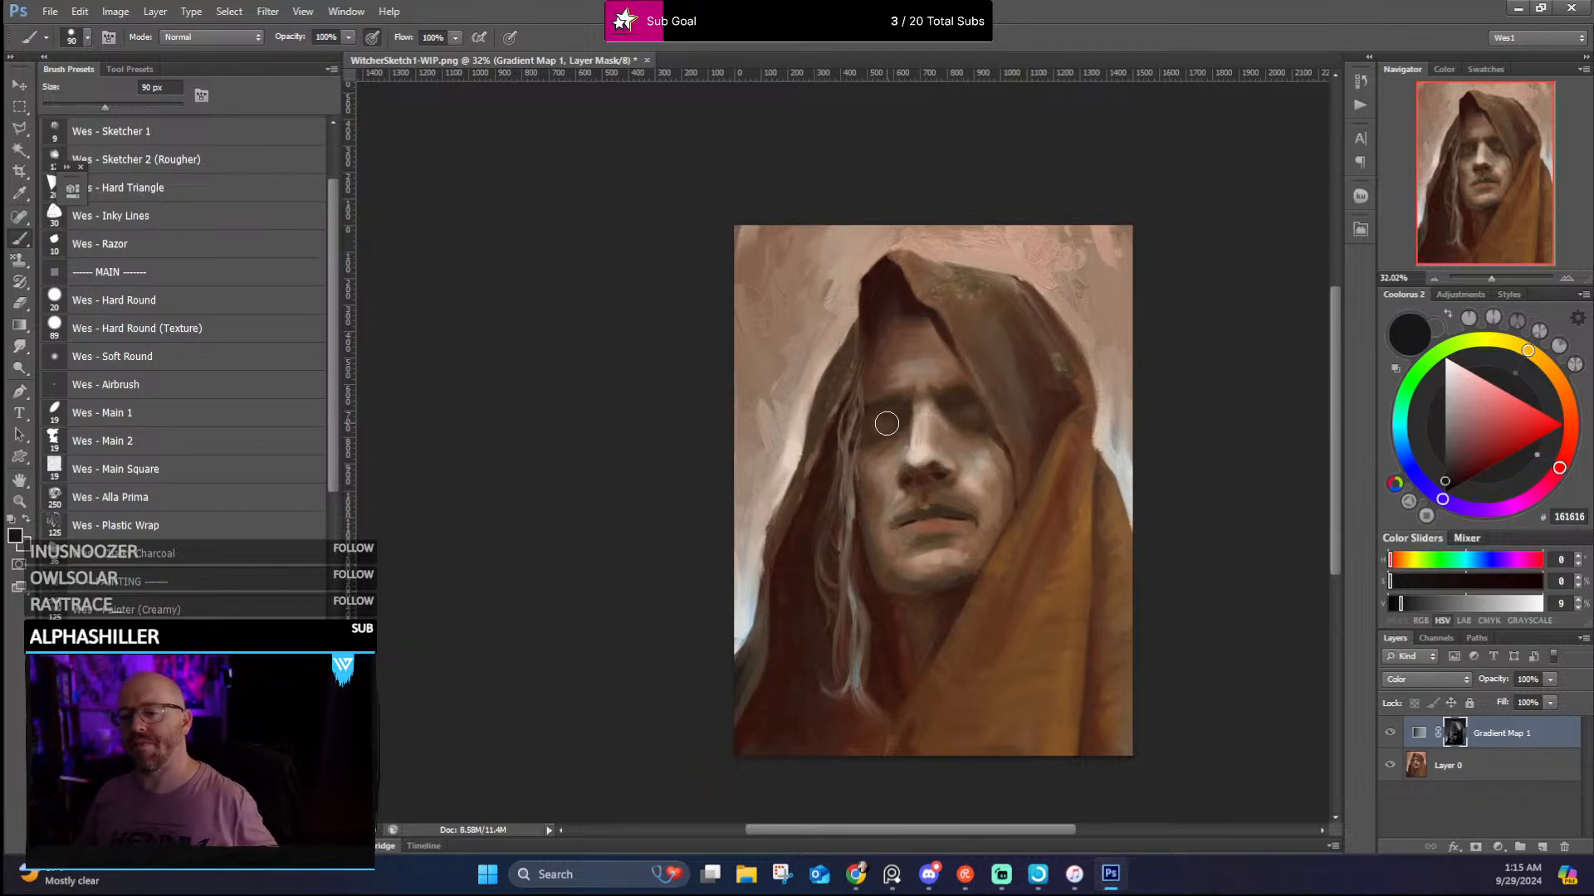
Compare the portrait with and without the gradient map by toggling that layer's visibility, leaving it visible
scroll(1042, 545, down, 3)
scroll(1045, 533, up, 4)
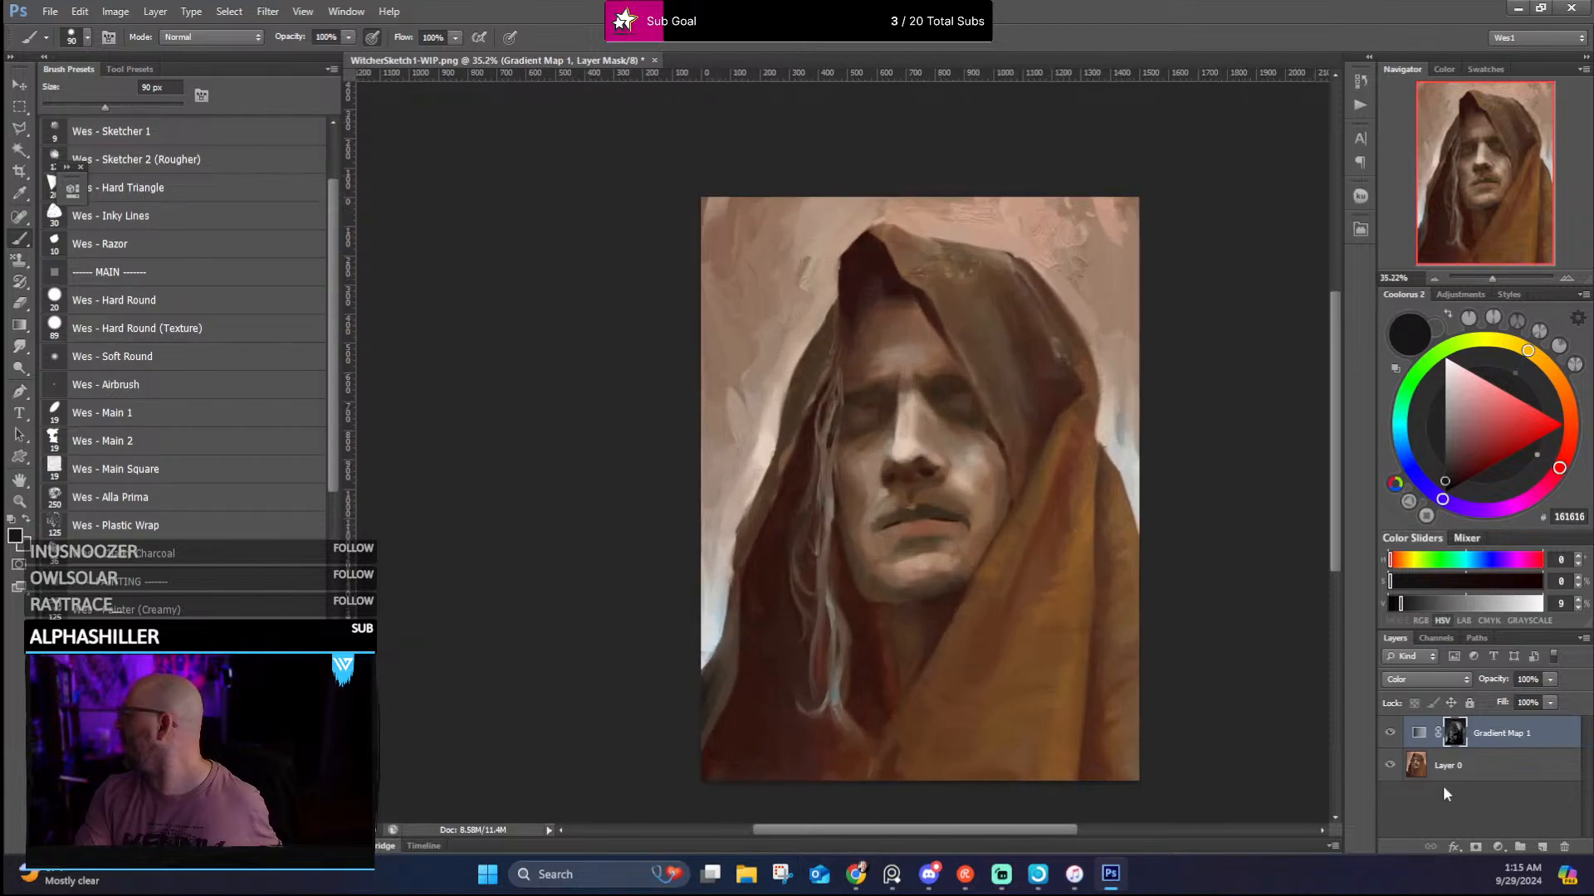
click(1391, 736)
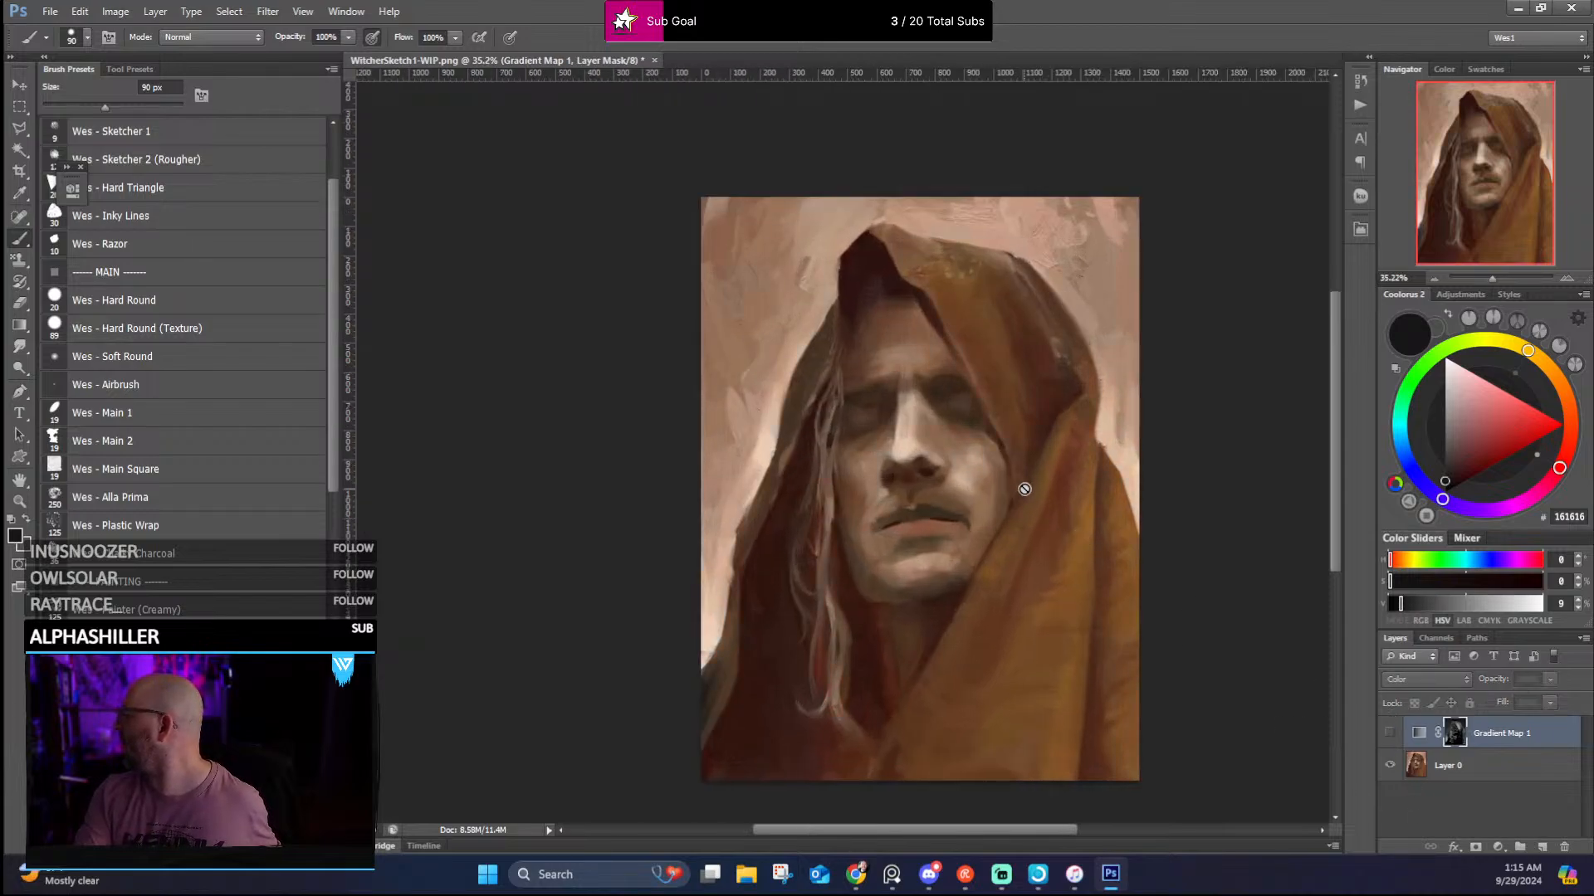
scroll(1013, 482, up, 3)
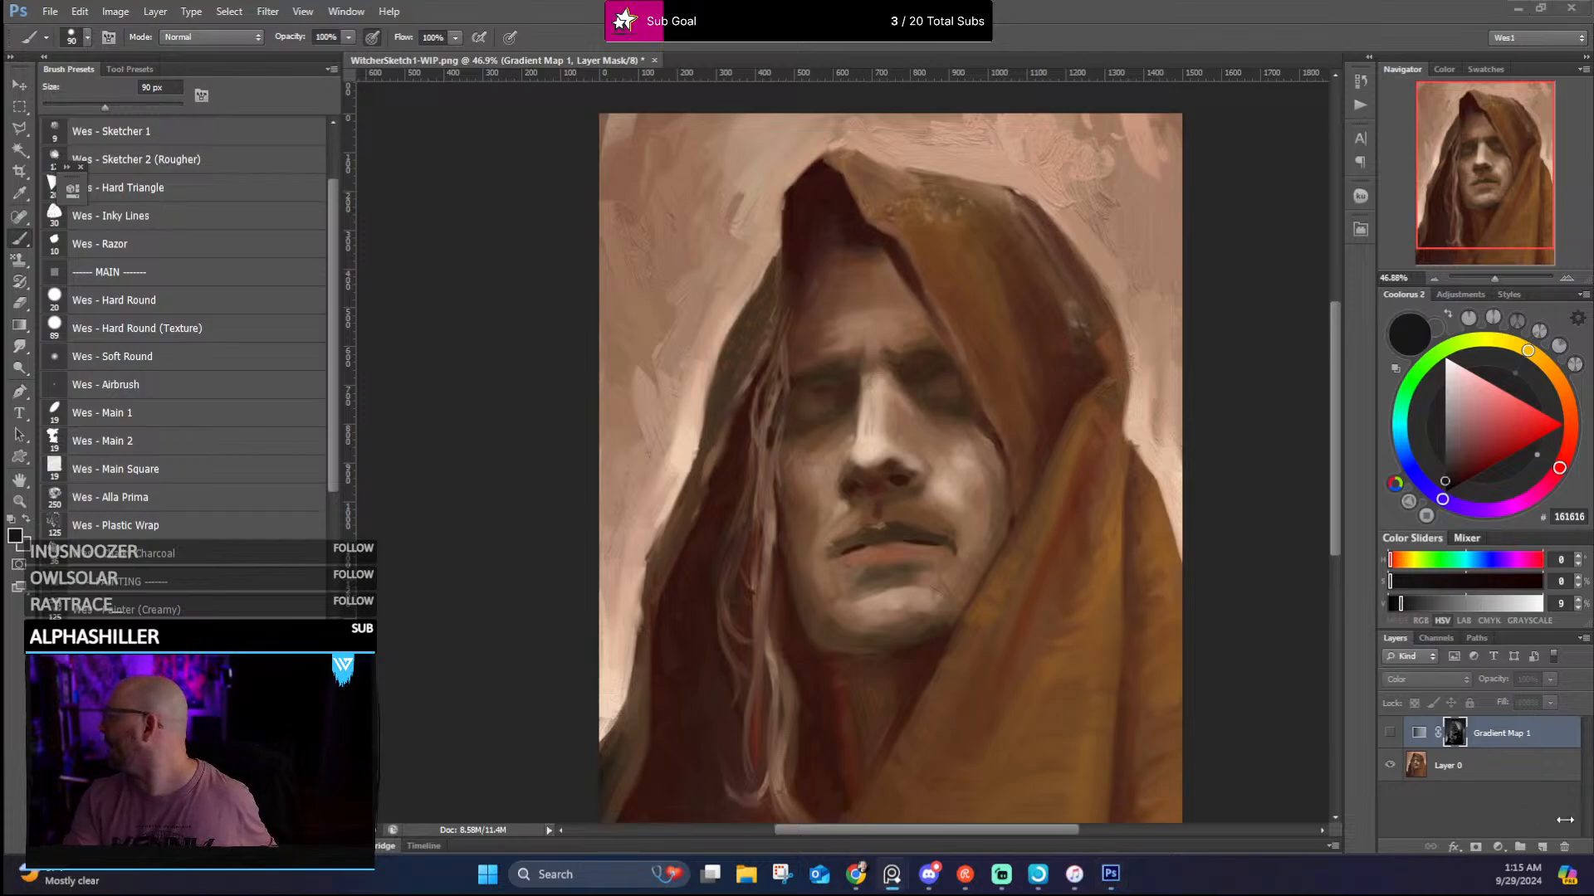
scroll(941, 606, up, 1)
scroll(963, 548, down, 2)
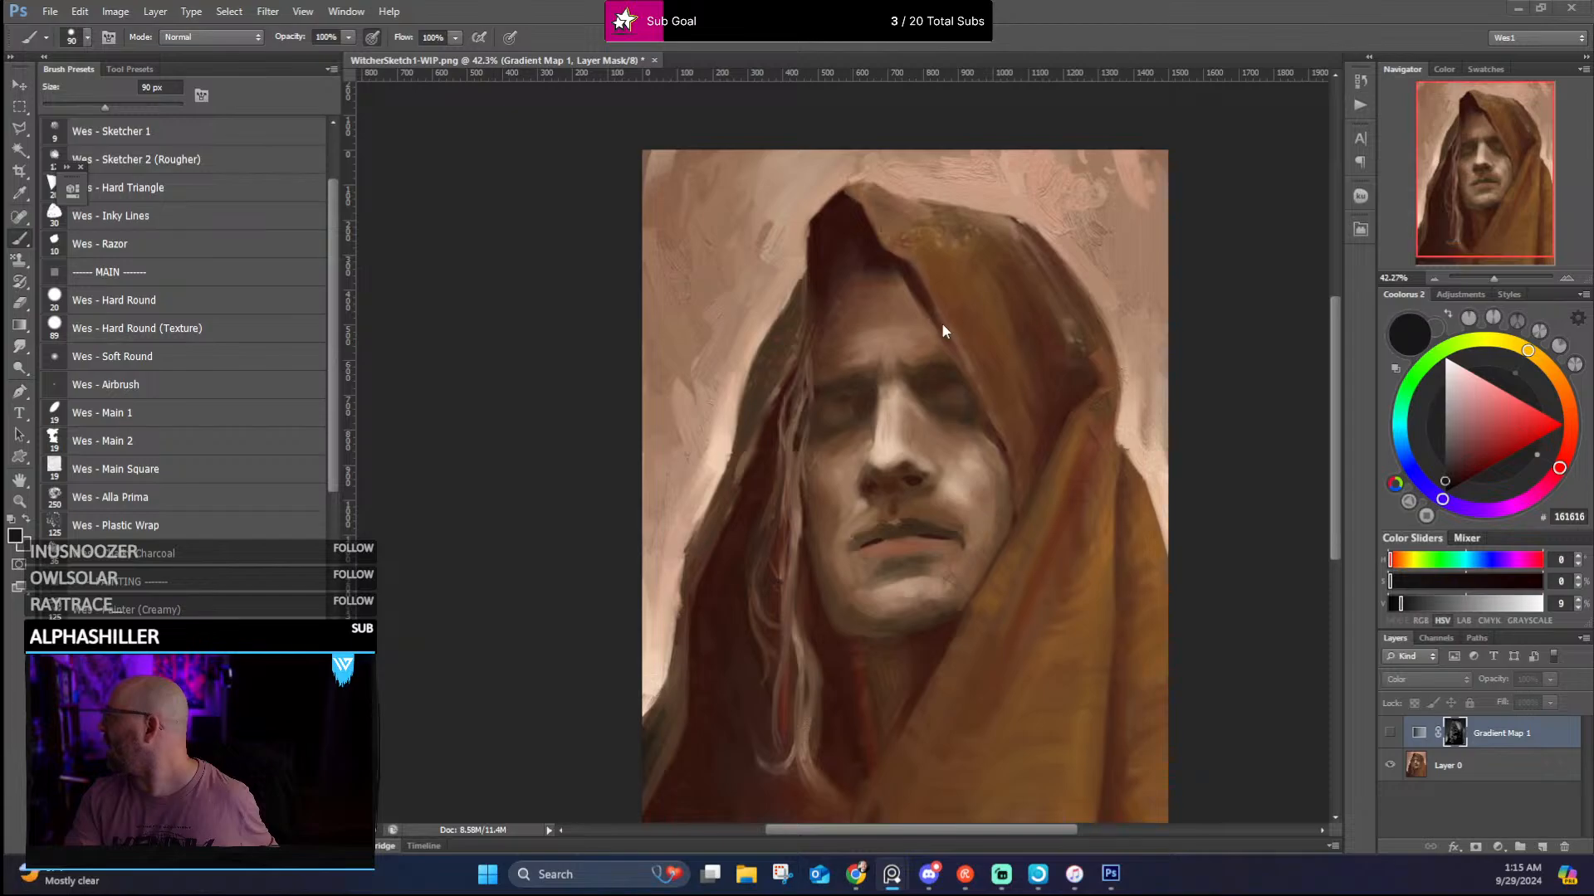
drag(946, 464, 925, 421)
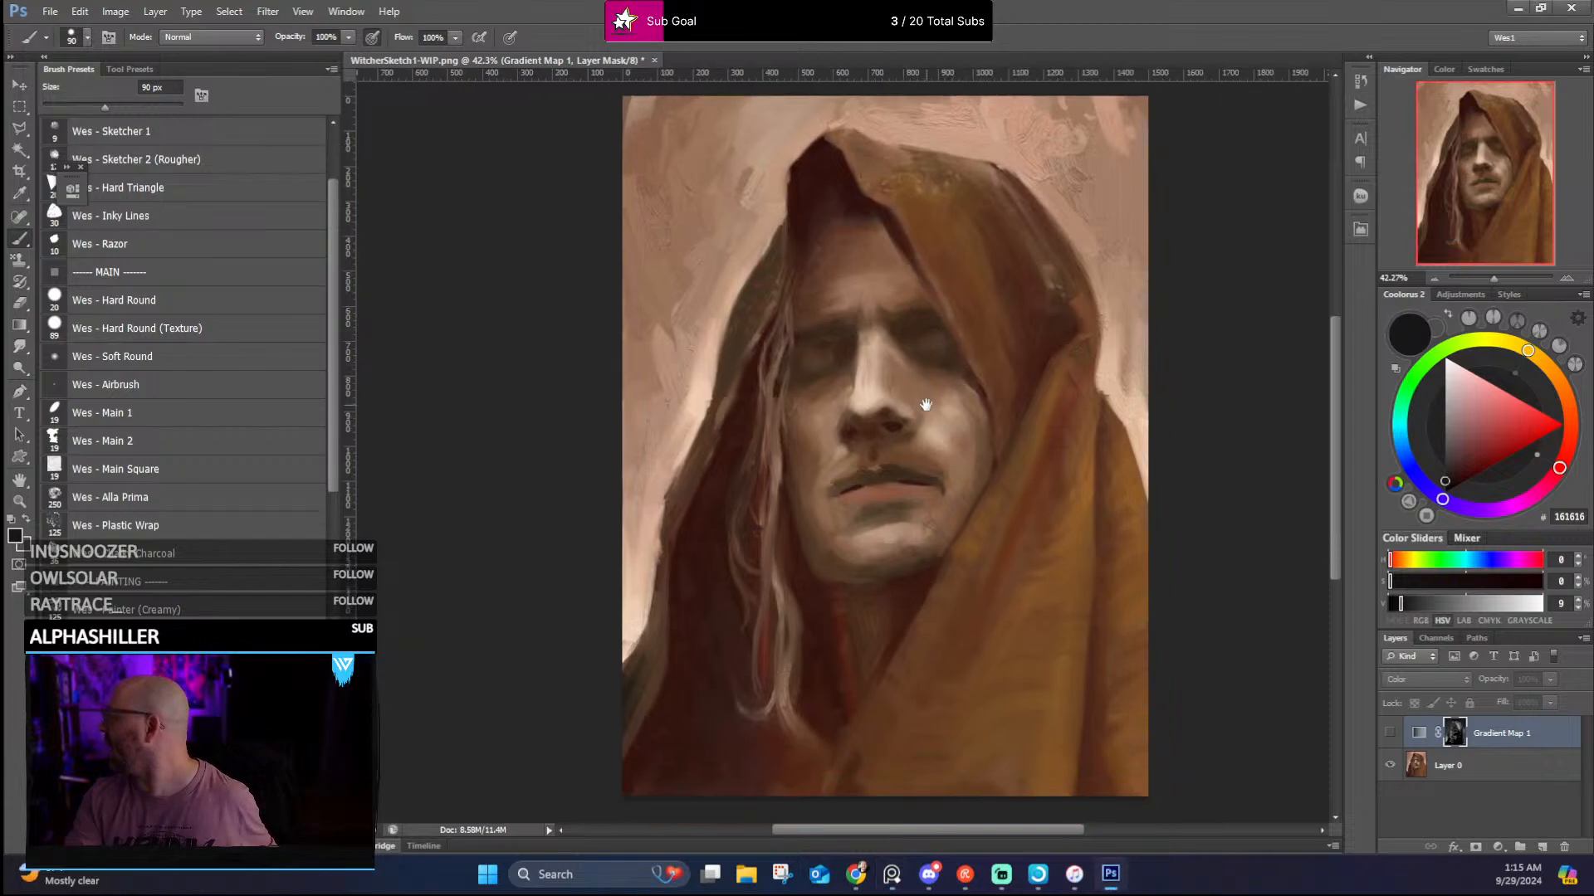
click(1396, 732)
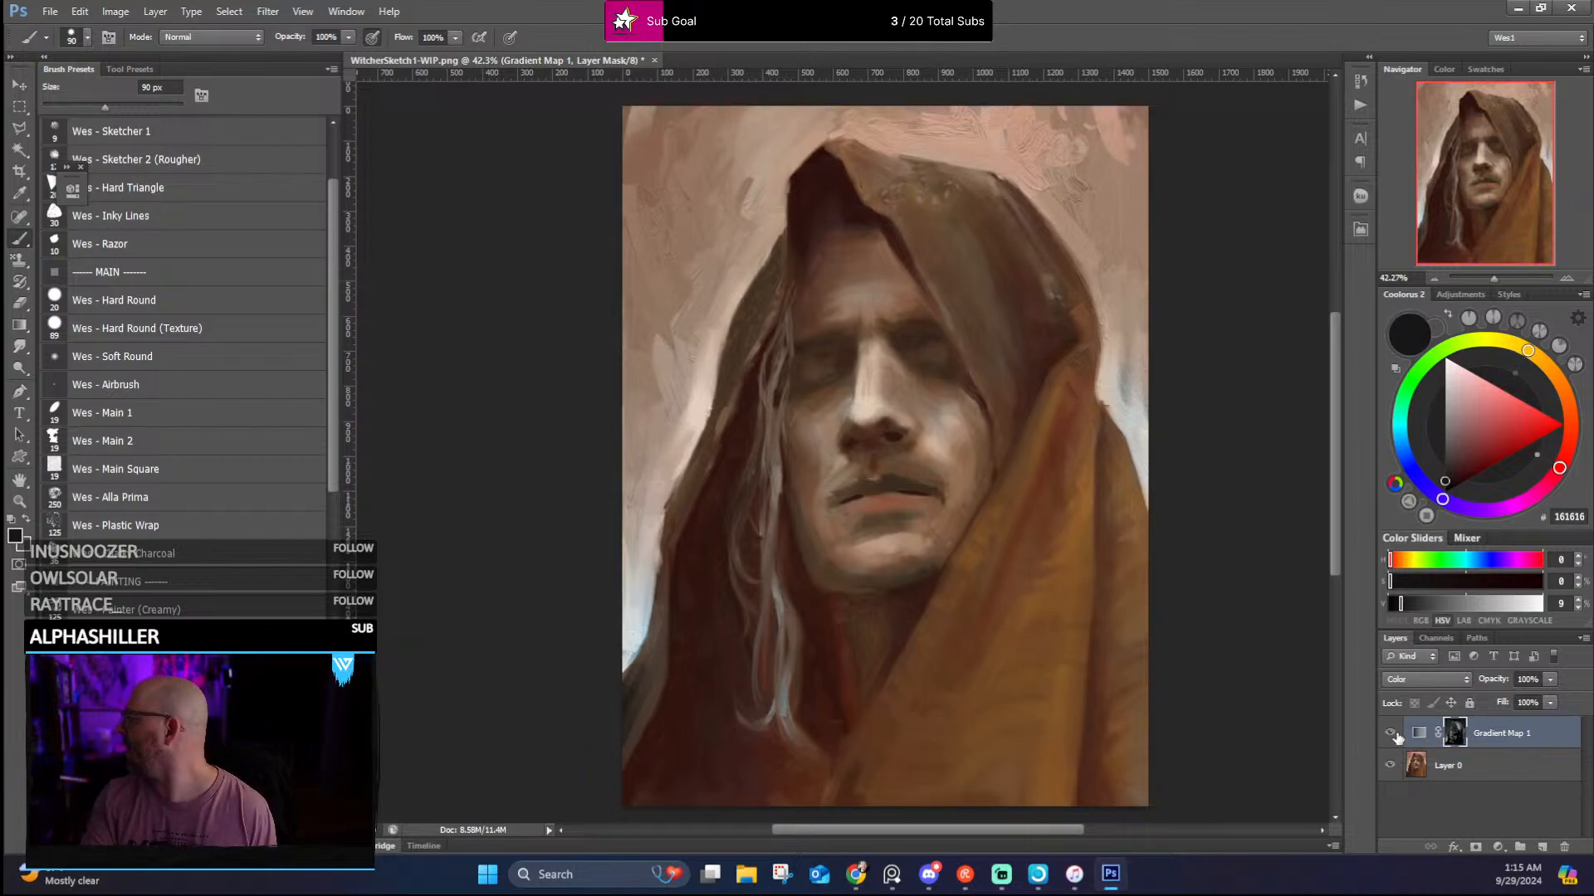
click(1390, 732)
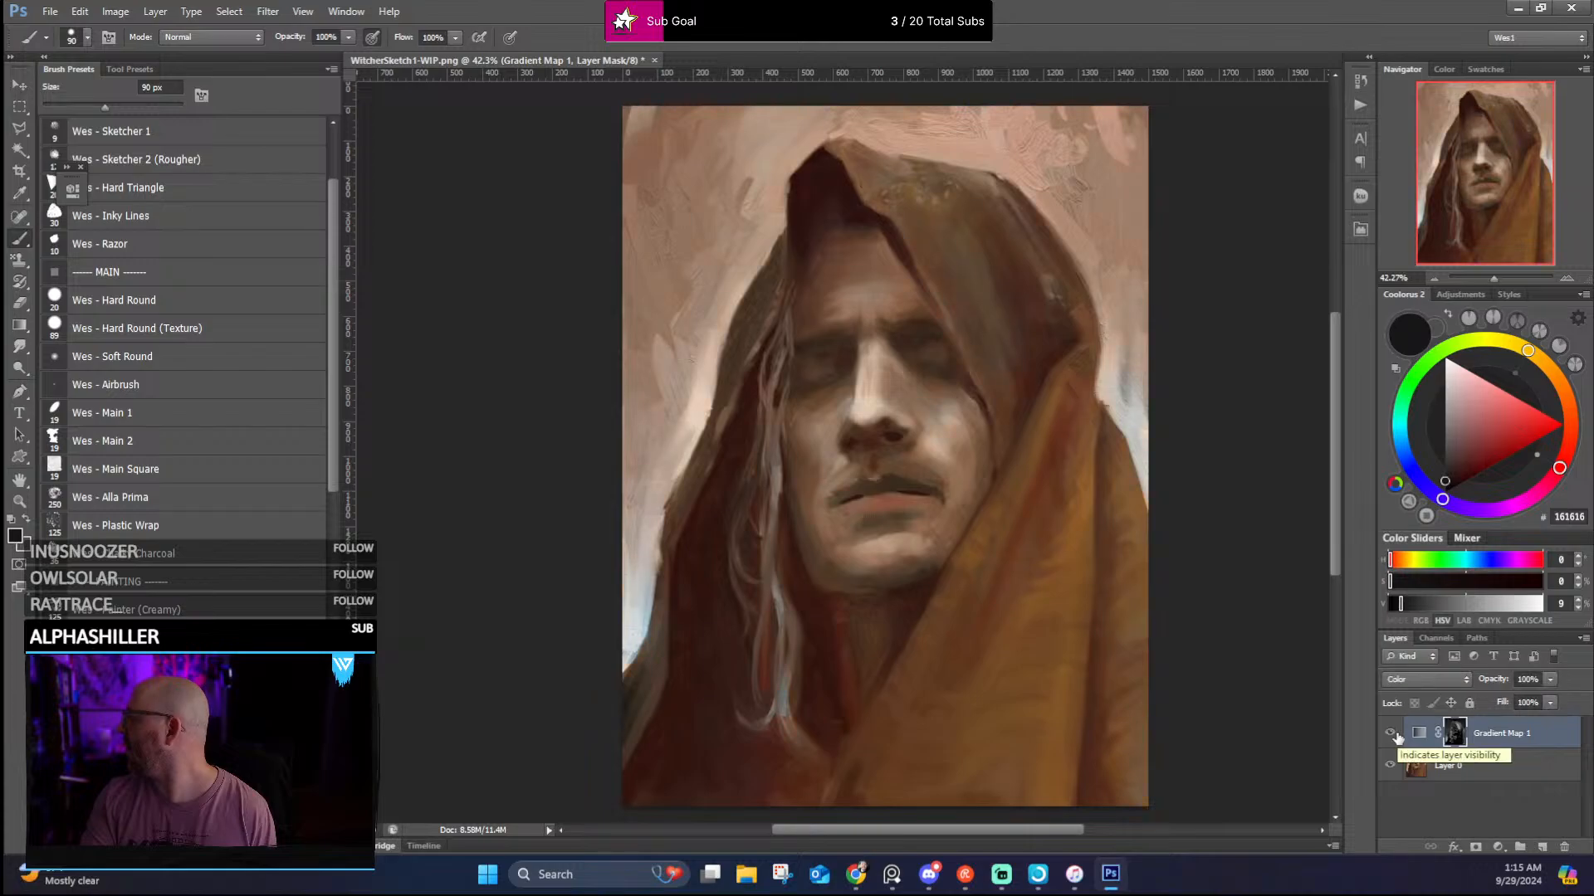
click(1390, 733)
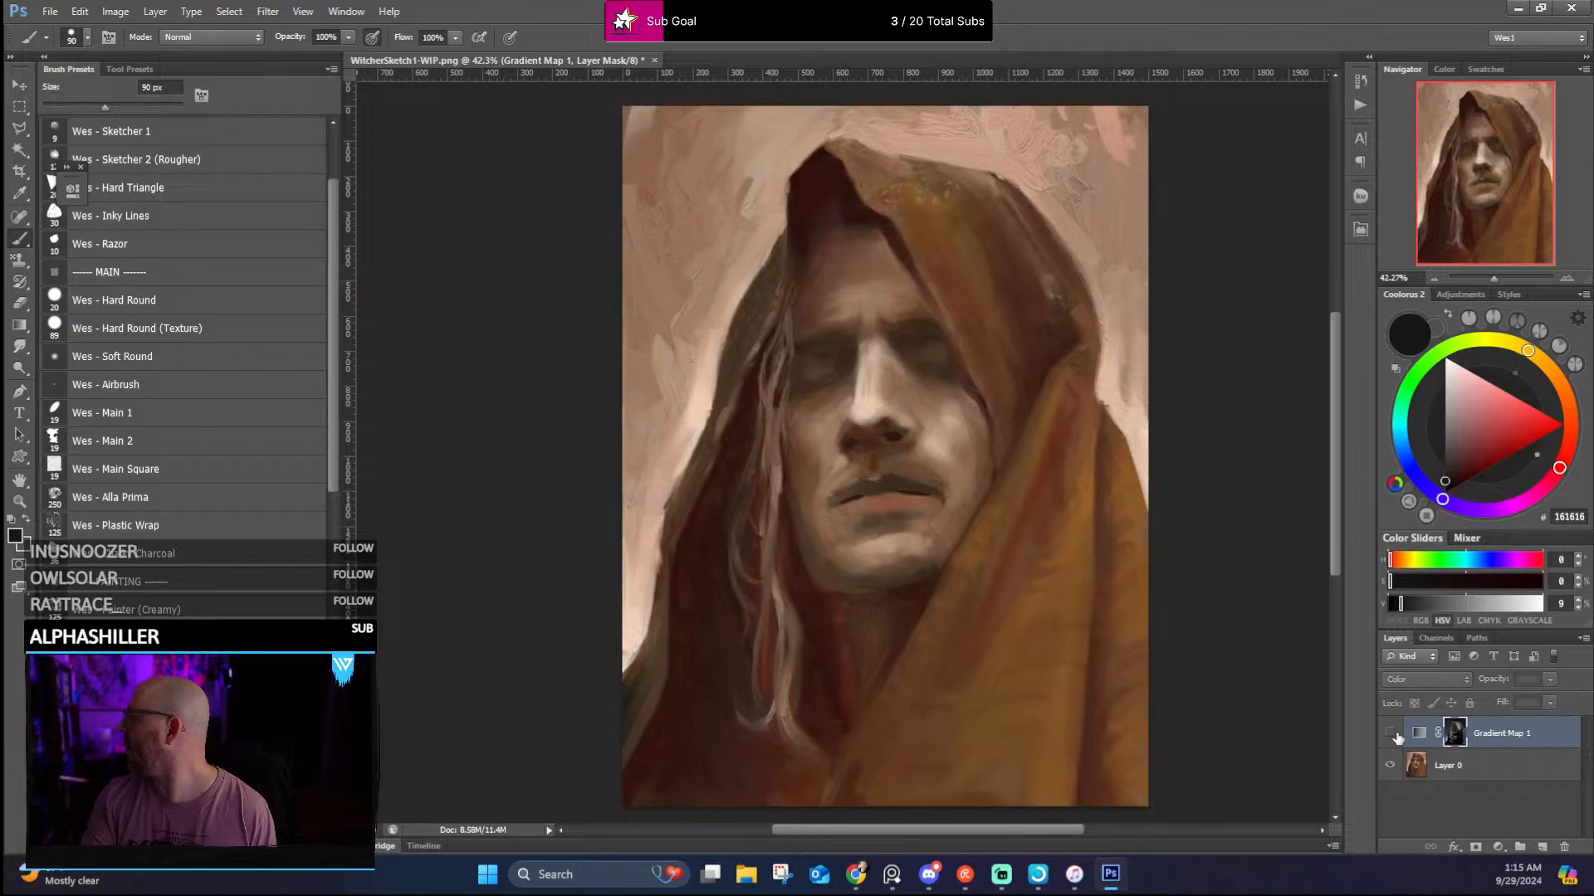
click(1390, 733)
click(1392, 734)
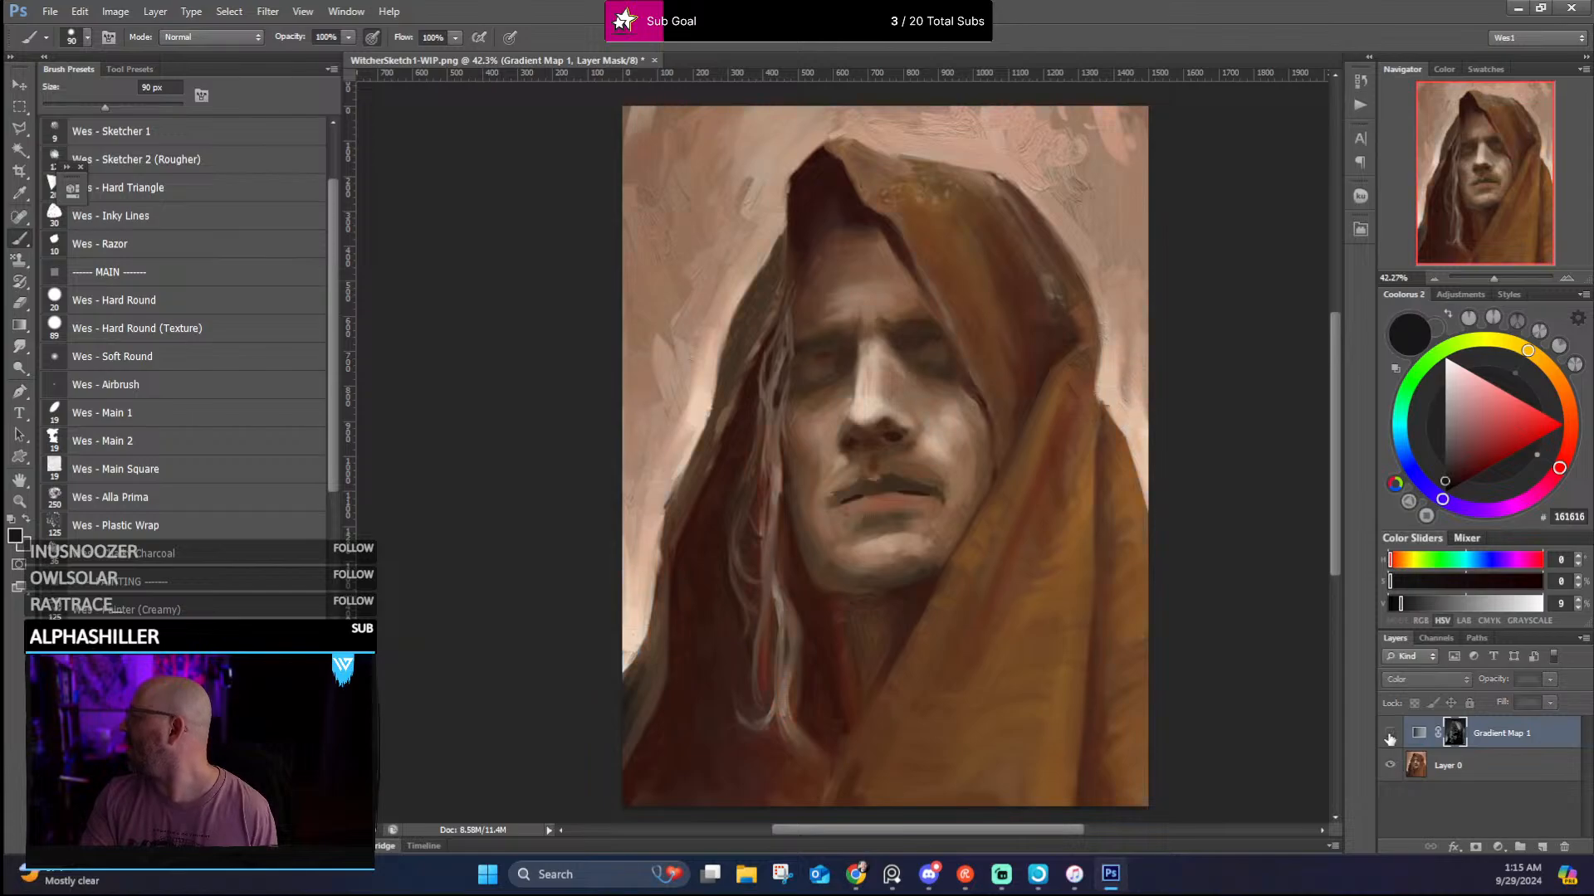
click(1390, 736)
click(1390, 735)
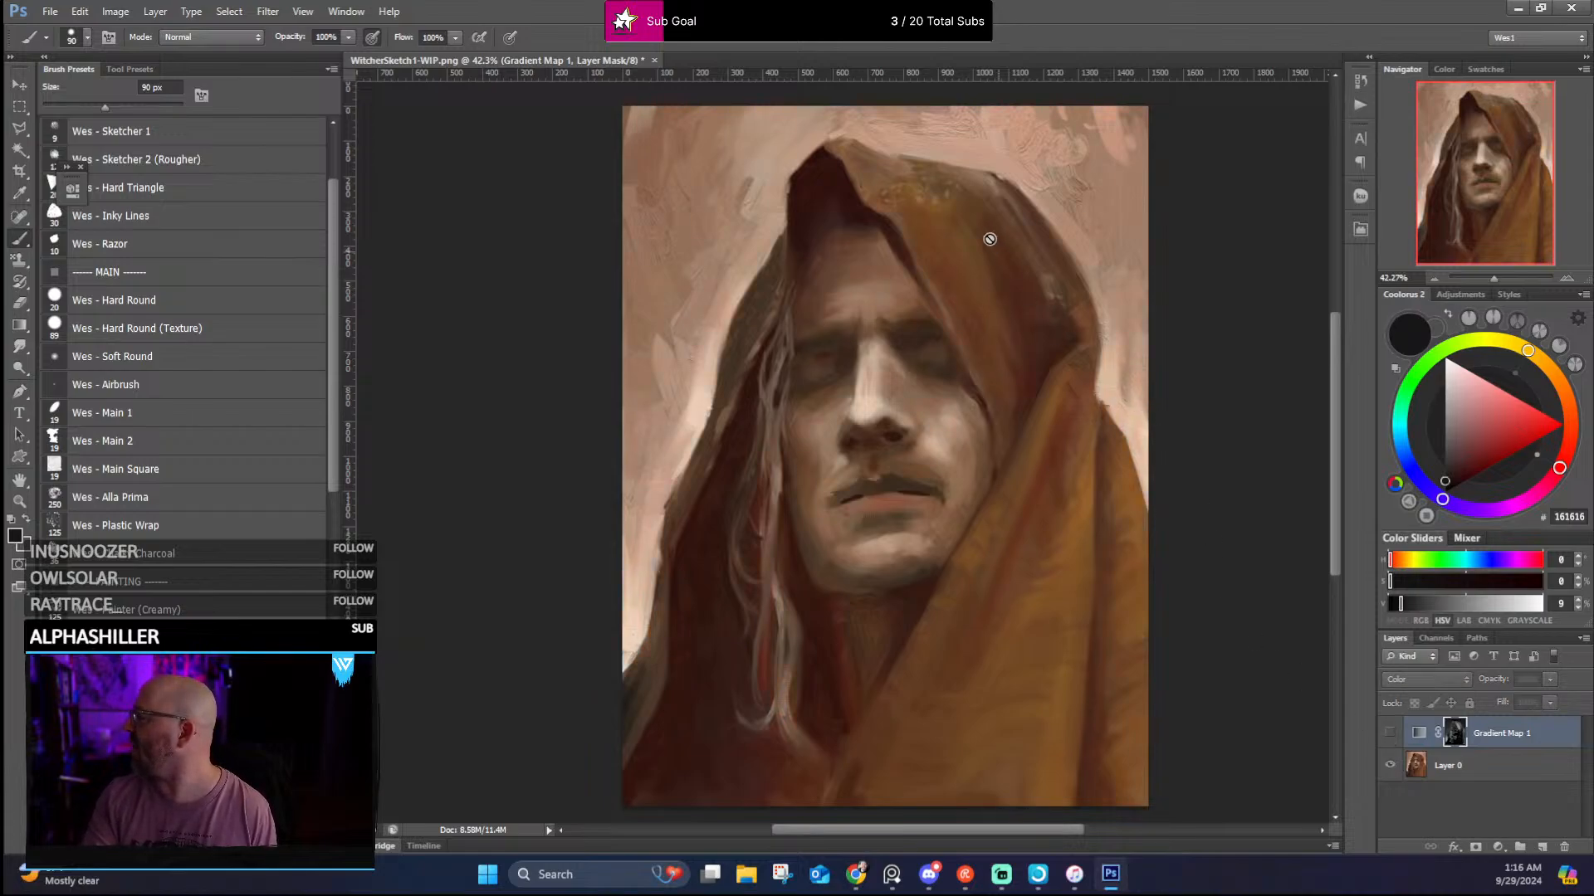
click(1390, 734)
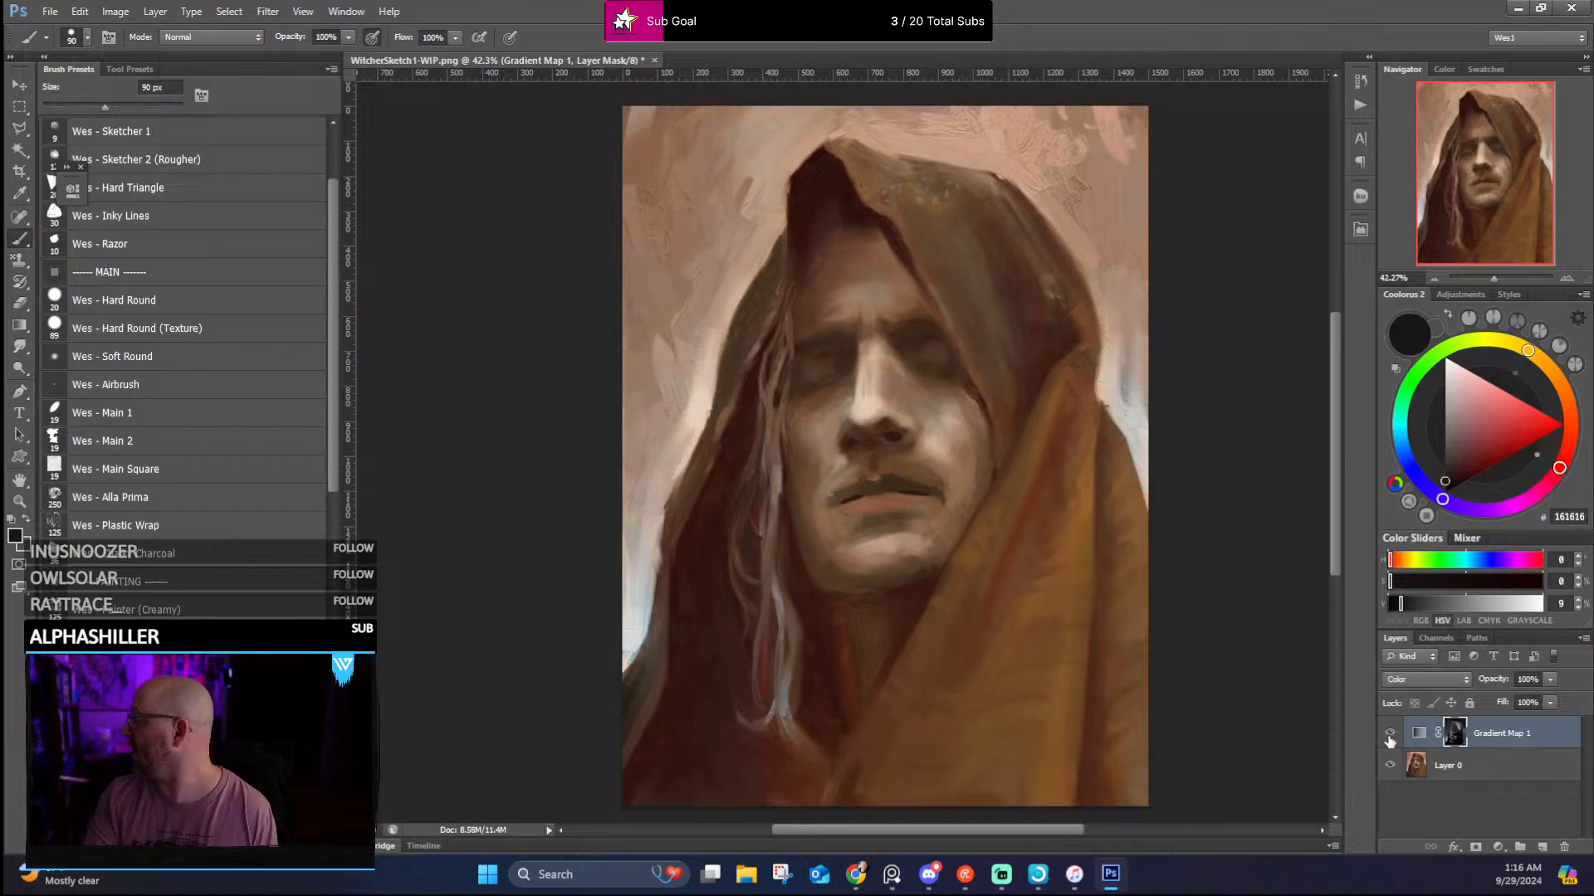
Add a Vibrance adjustment layer above the gradient map and set its vibrance to +50
click(1498, 742)
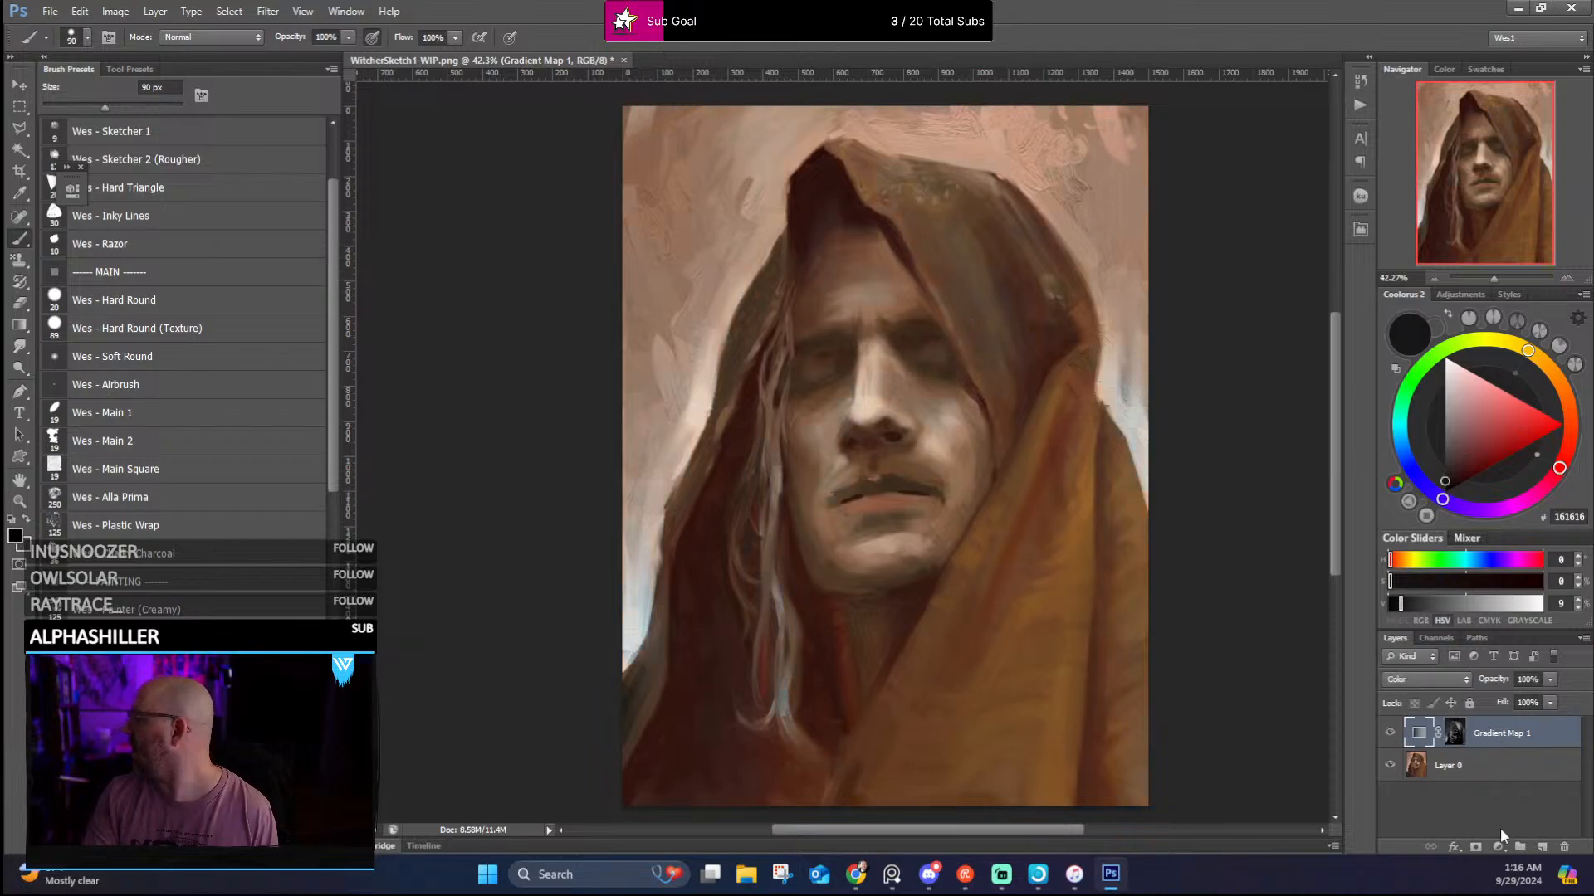
click(1498, 846)
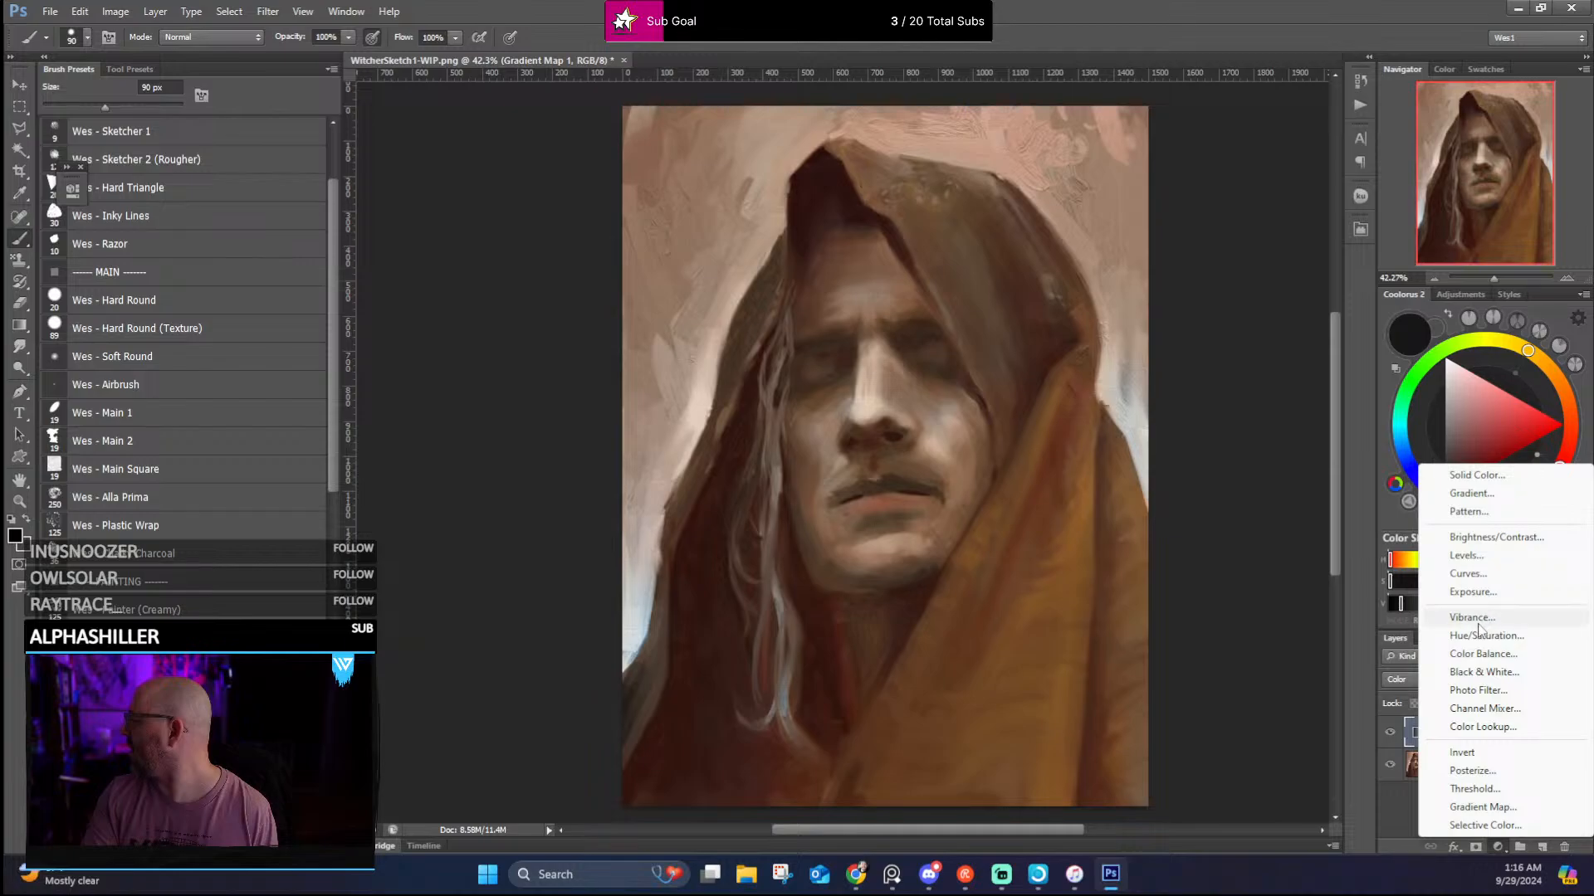
click(1473, 618)
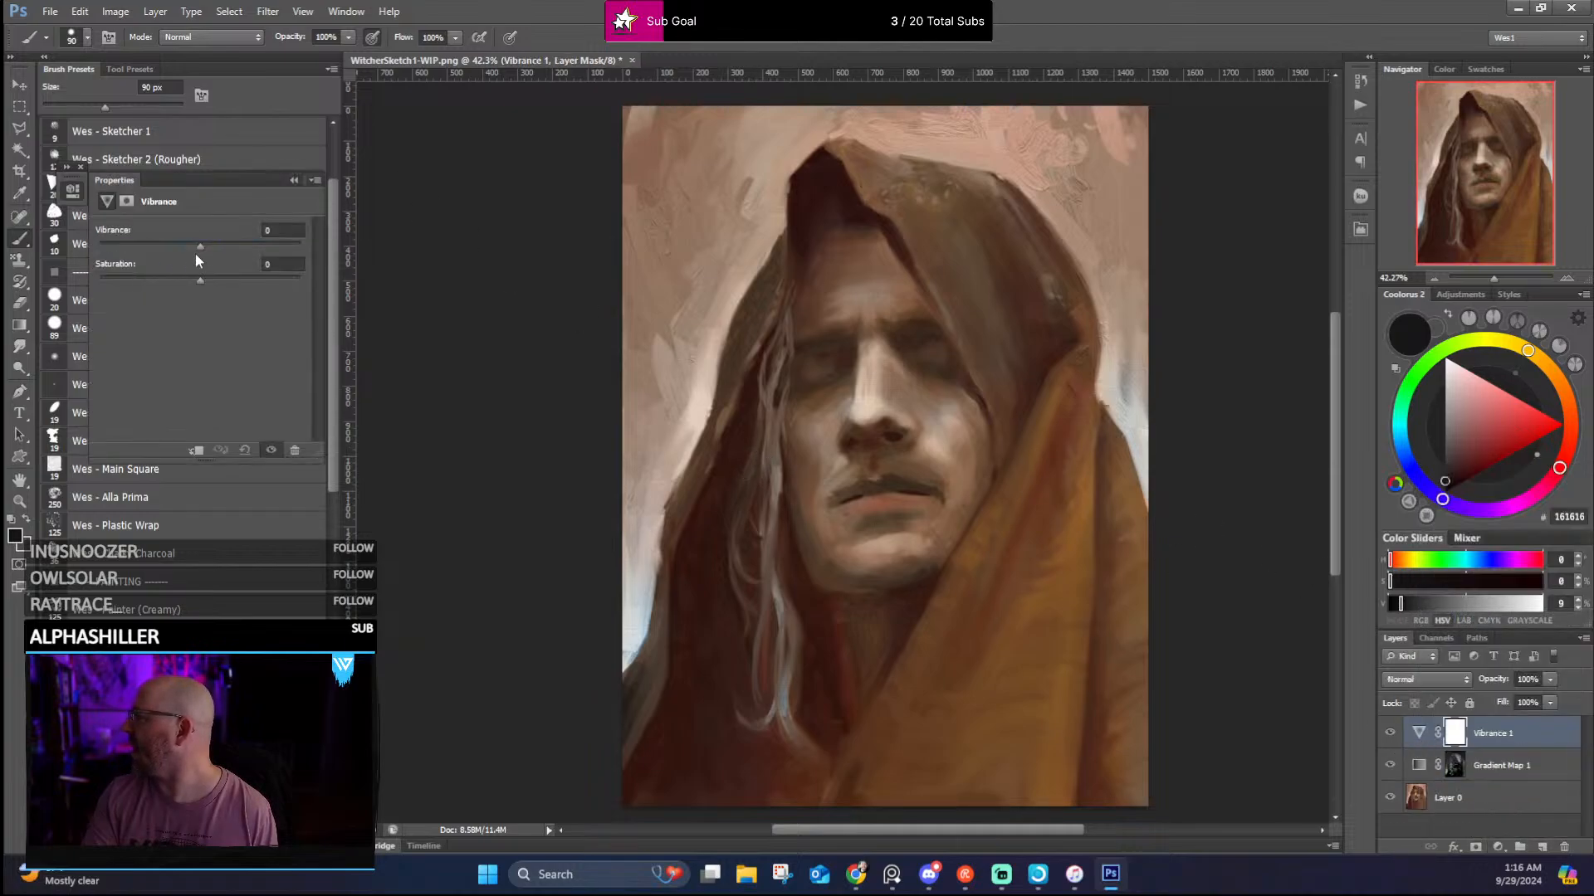
drag(254, 247, 290, 247)
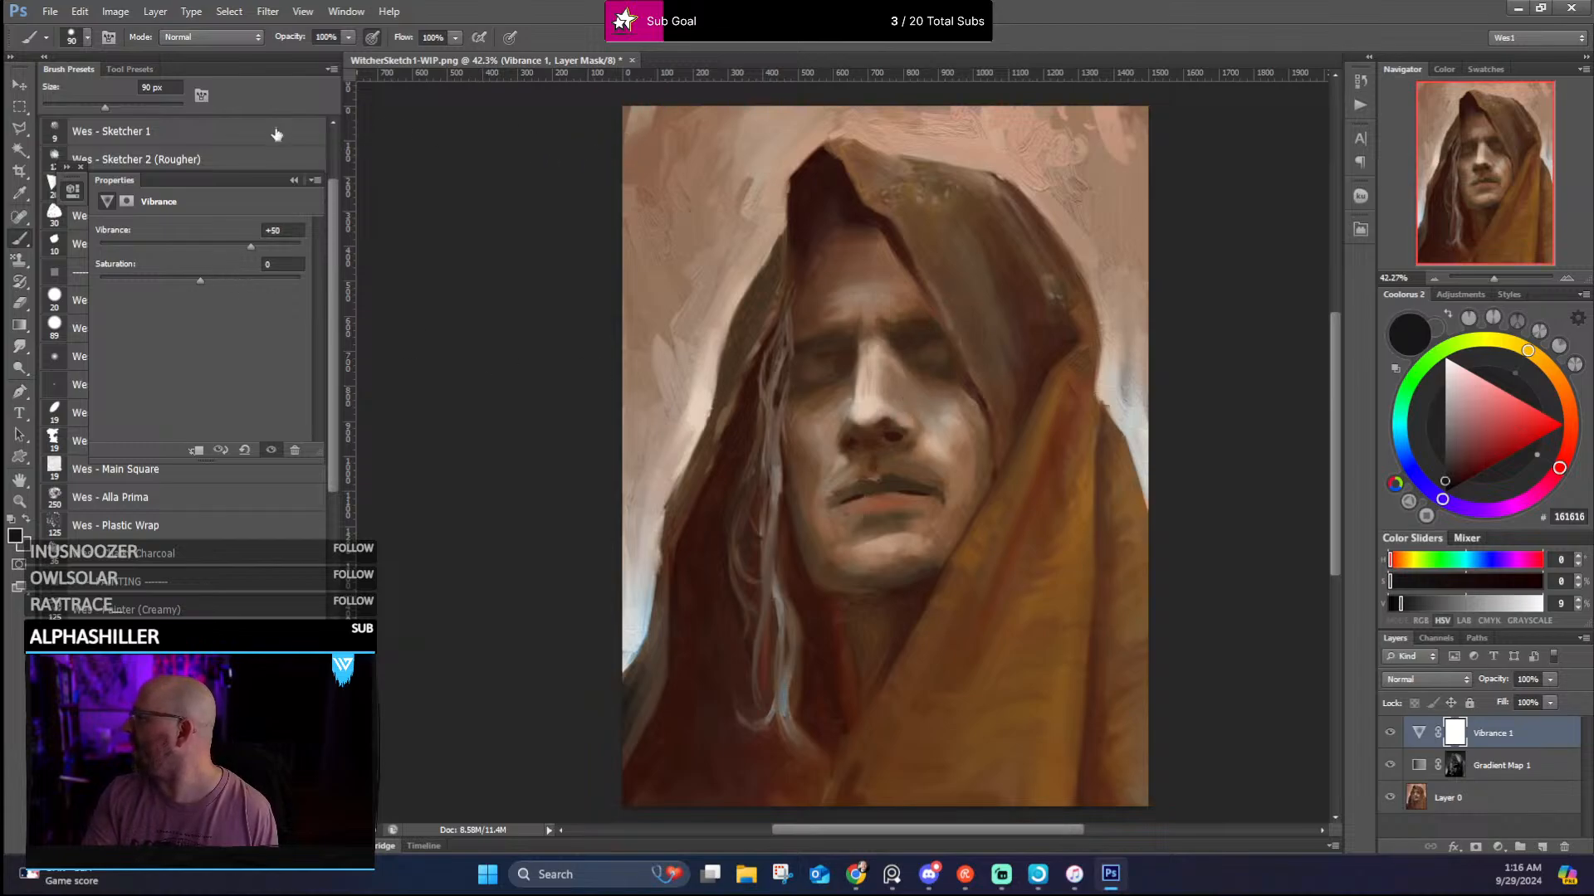
click(294, 181)
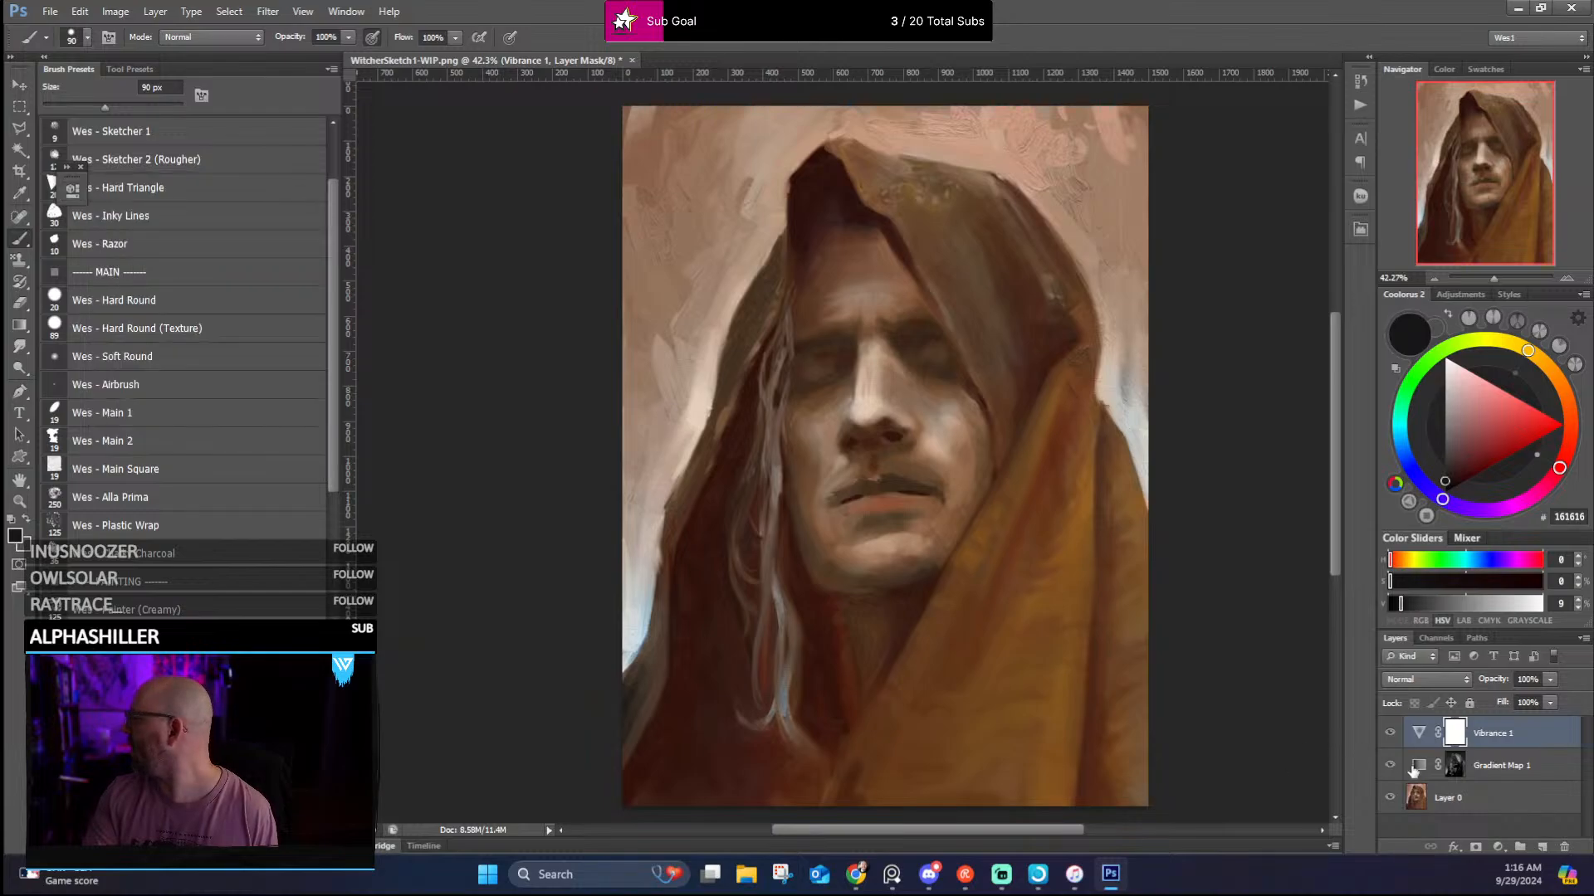
Airbrush down the cool tint over the hood in the gradient map's mask with Wes - Airbrush at 1000 px and near-black #161616
click(1444, 772)
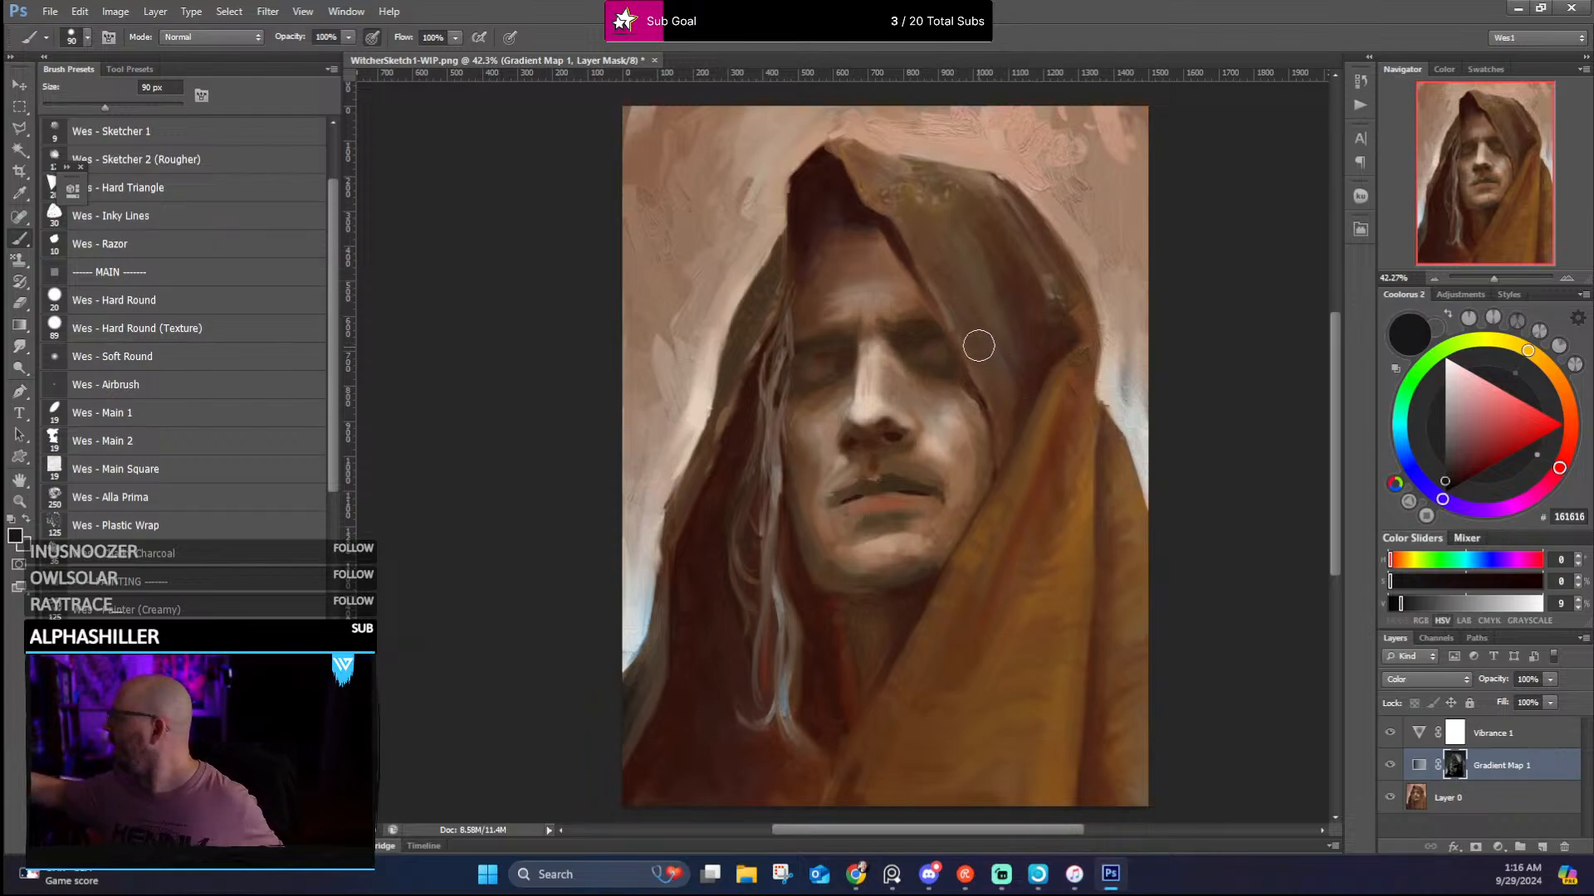
click(173, 389)
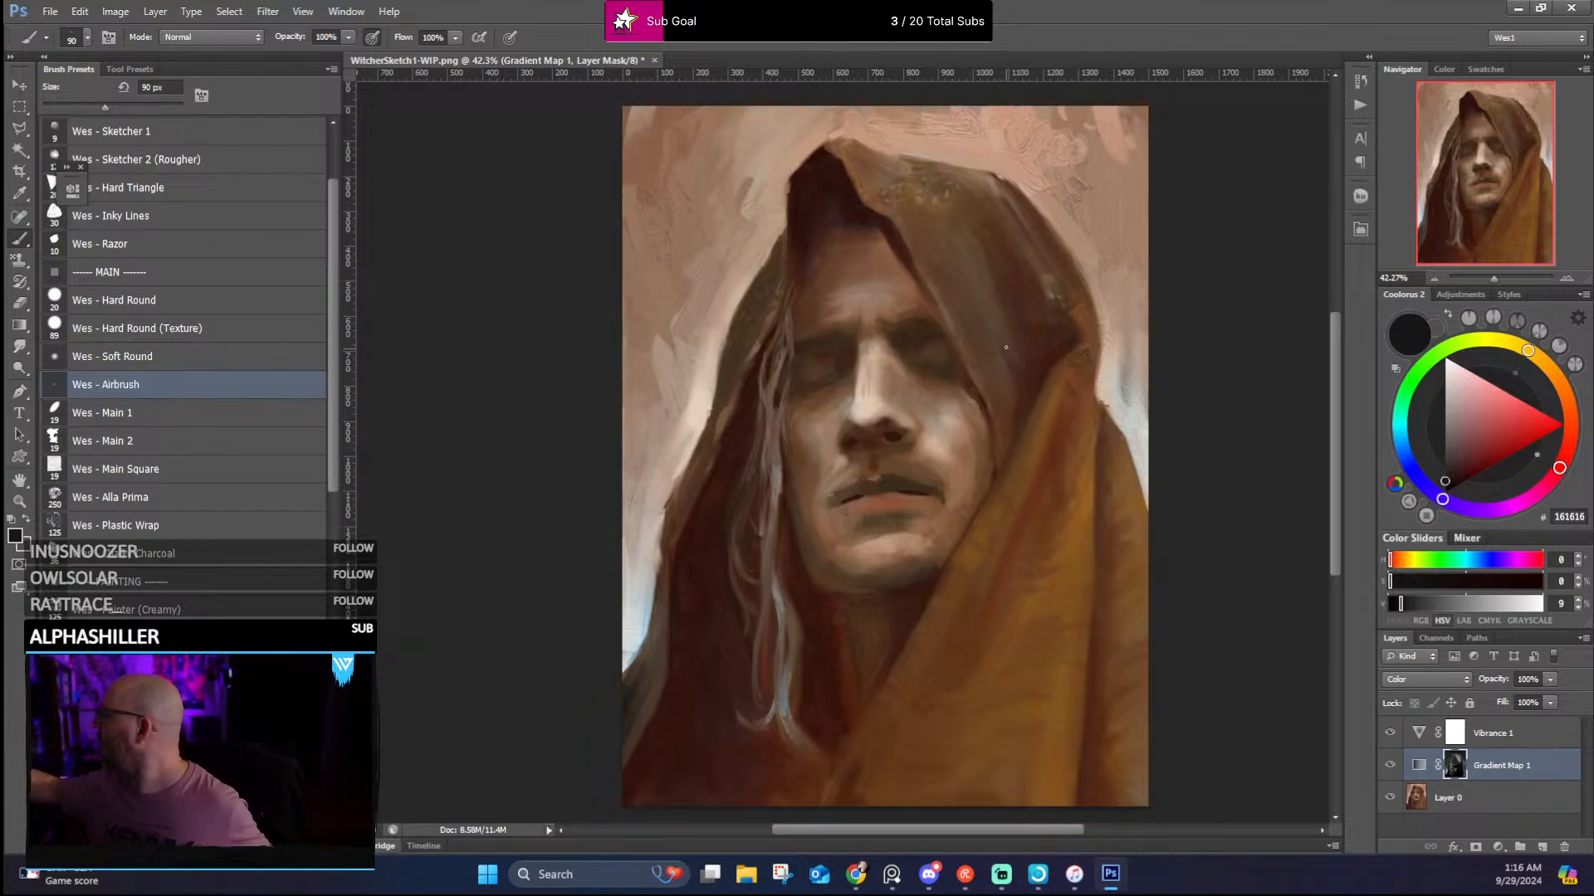
key(bracketright)
key(bracketright)
key(bracketright)
key(bracketright)
key(bracketright)
key(bracketright)
key(bracketright)
key(bracketright)
key(bracketright)
key(bracketright)
key(bracketright)
key(bracketright)
key(bracketright)
key(bracketright)
key(bracketright)
key(bracketright)
key(bracketright)
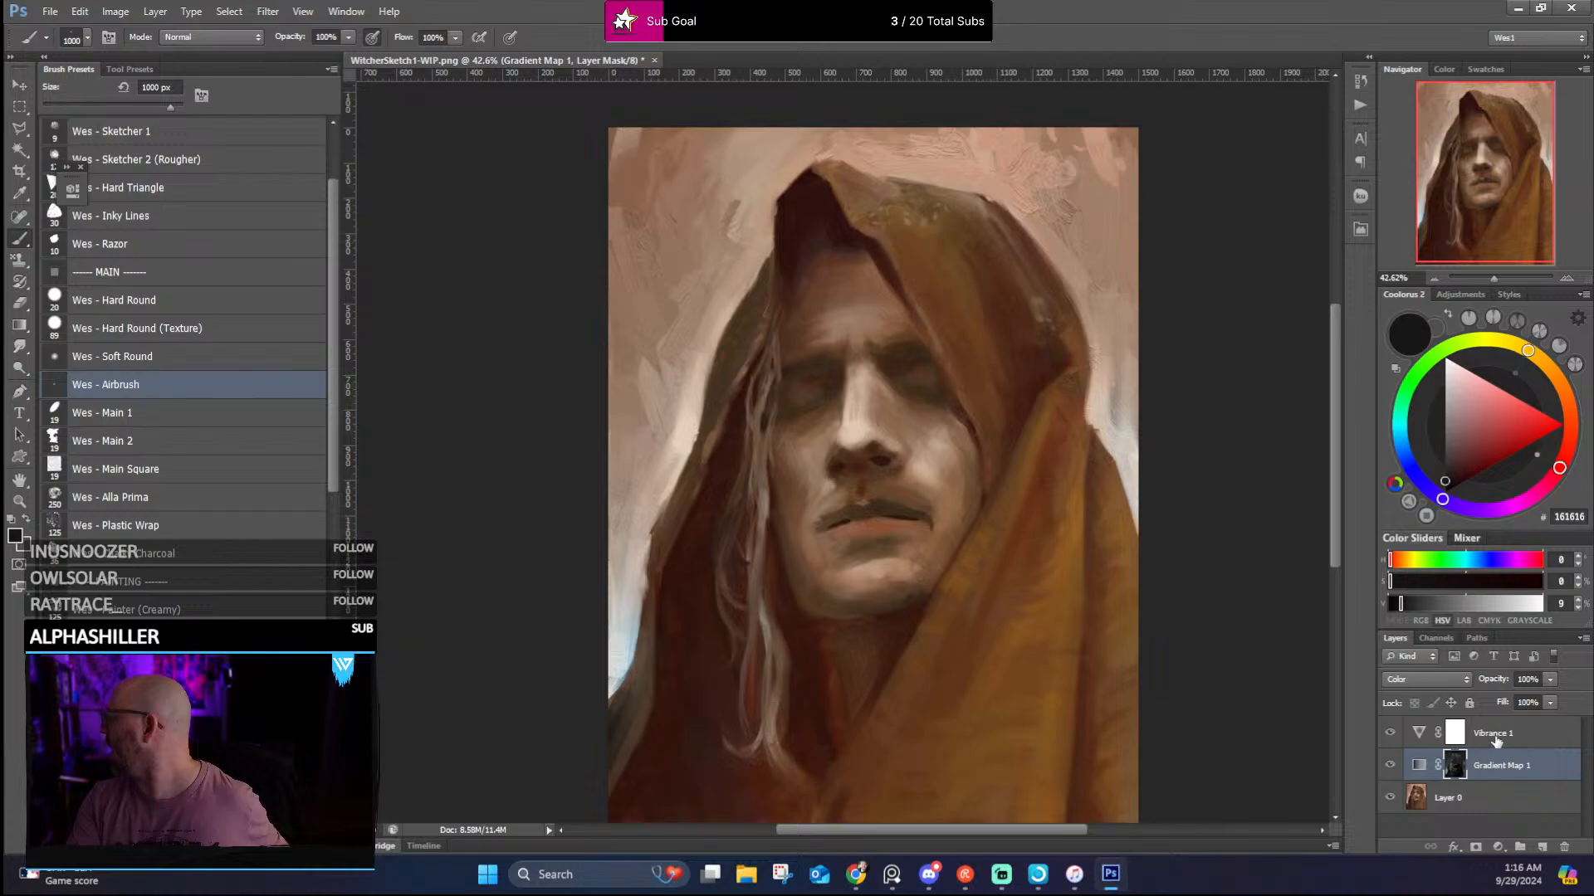
Select the whole canvas with the Vibrance layer active and copy it merged
click(1497, 738)
click(230, 13)
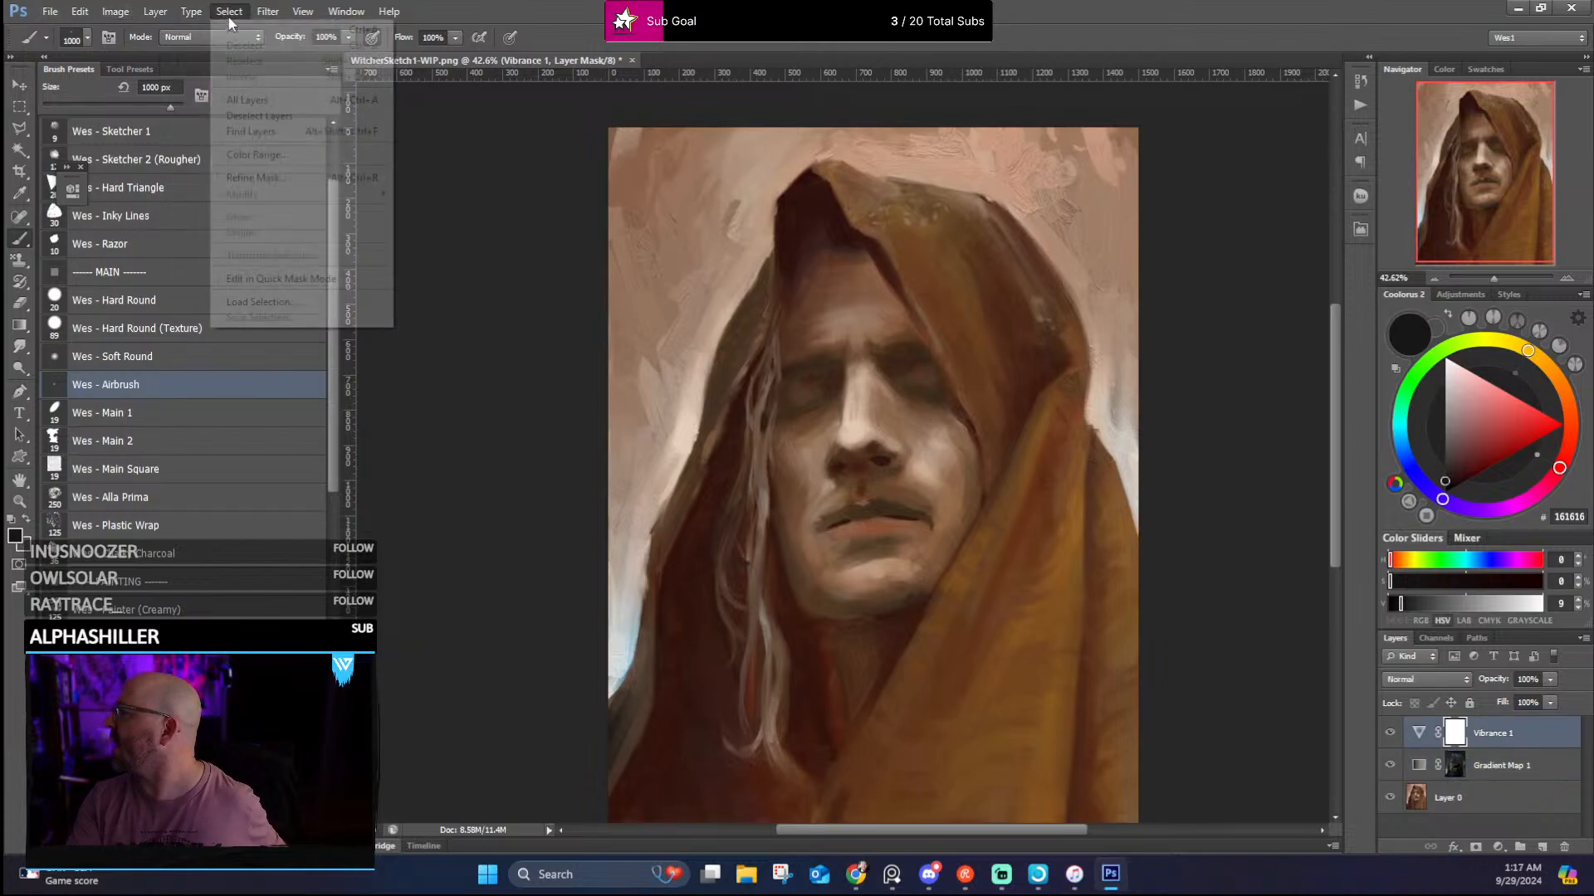
click(239, 29)
click(80, 12)
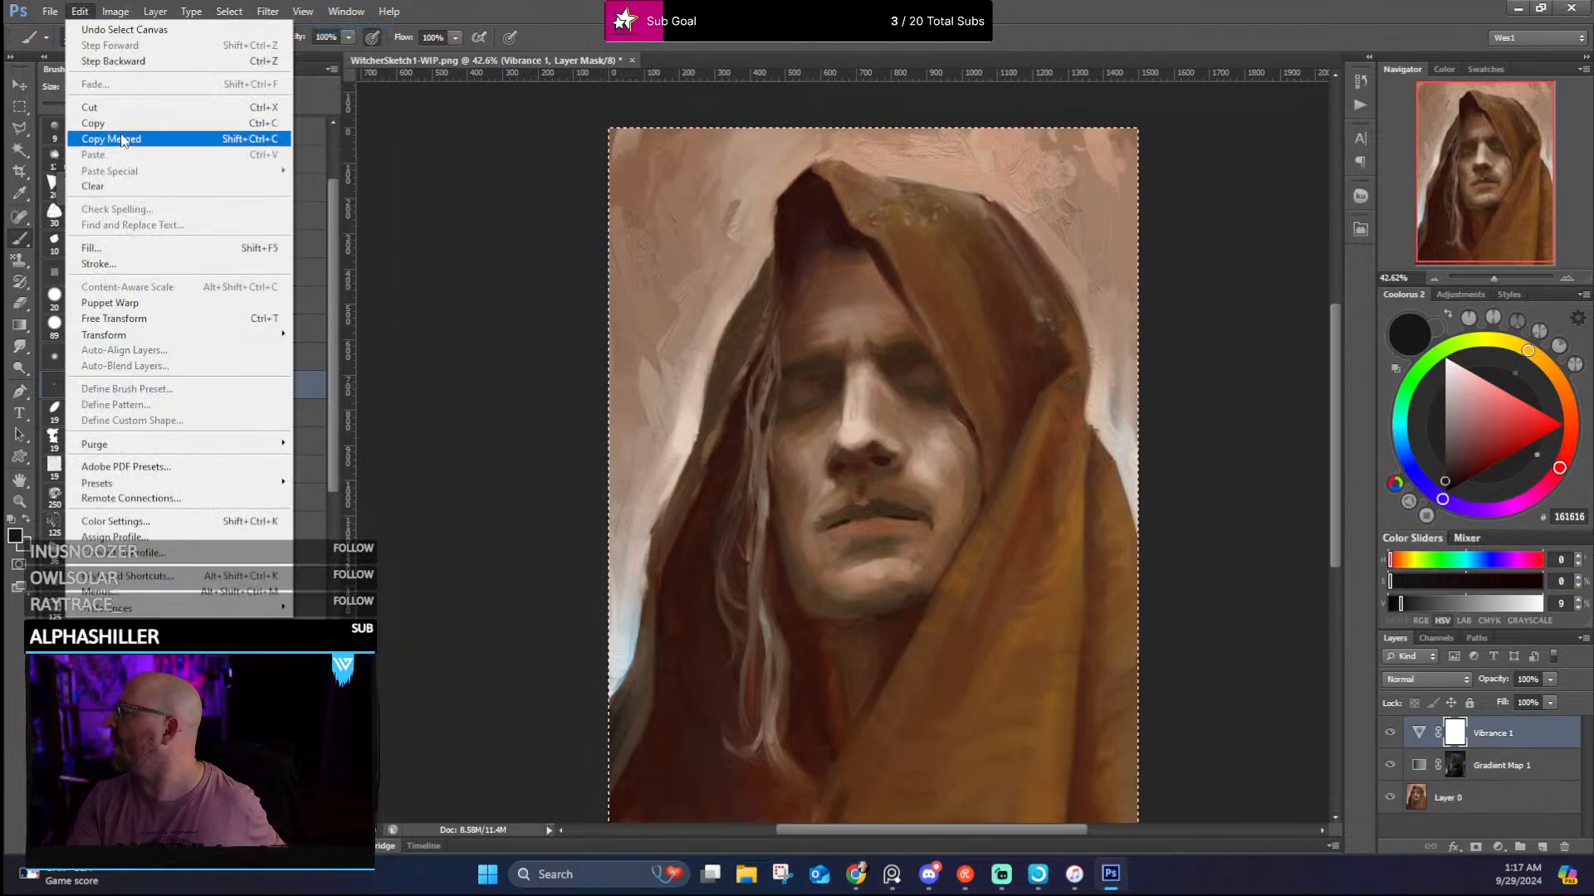
Copy the merged contents of the selected canvas and paste them as a new layer above the Vibrance 1 layer
click(122, 139)
click(80, 11)
click(125, 154)
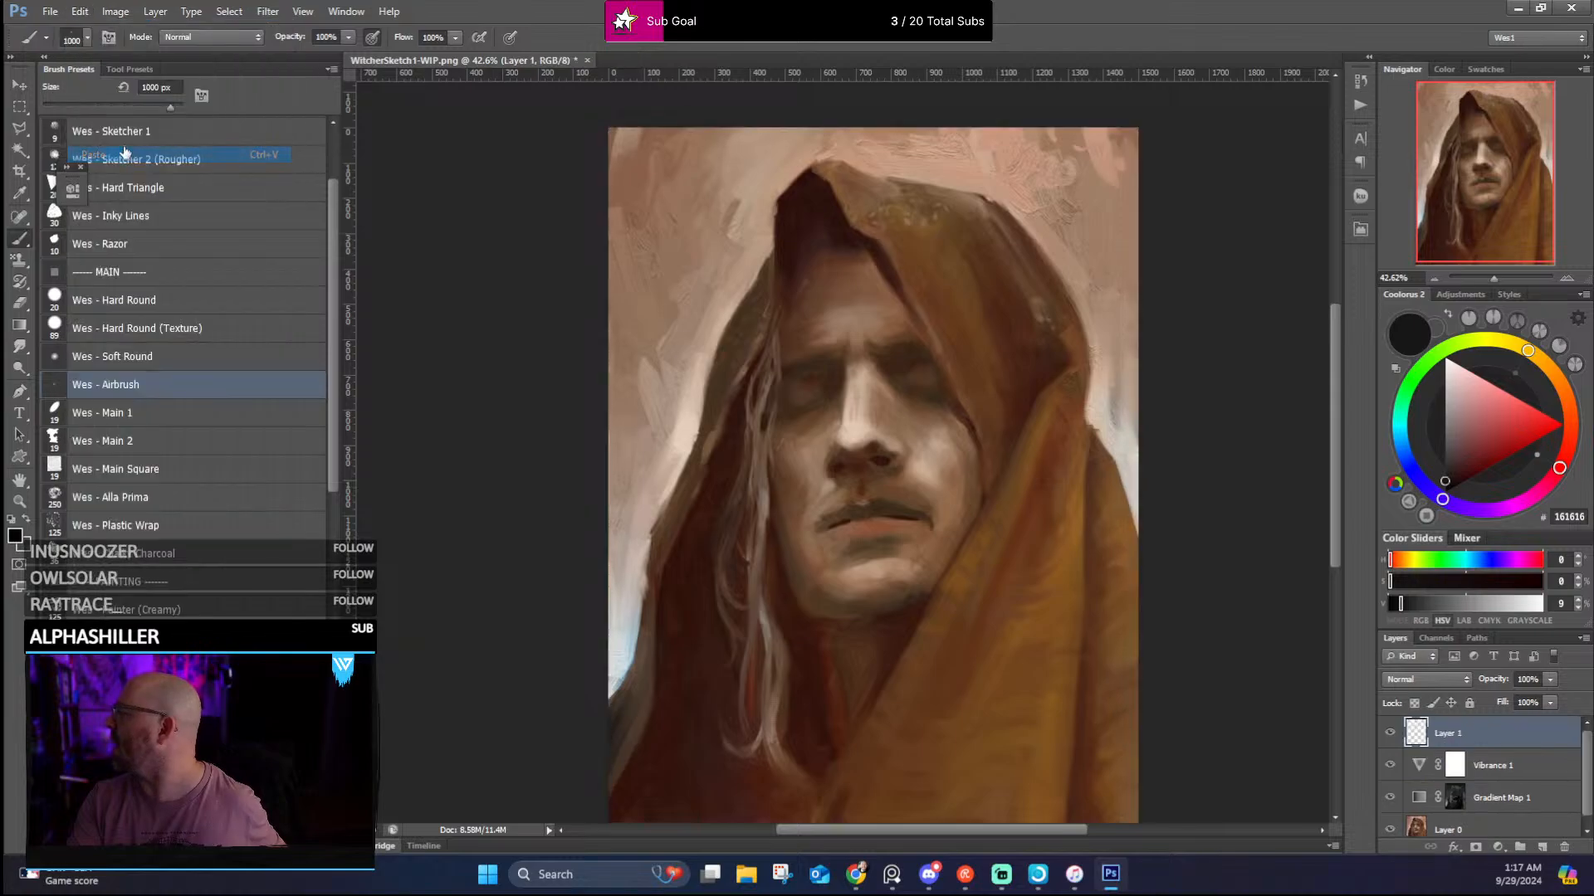
Bring up the reference viewer with the hooded portrait photo beside the painting and enlarge the photo for comparison
scroll(1085, 640, up, 1)
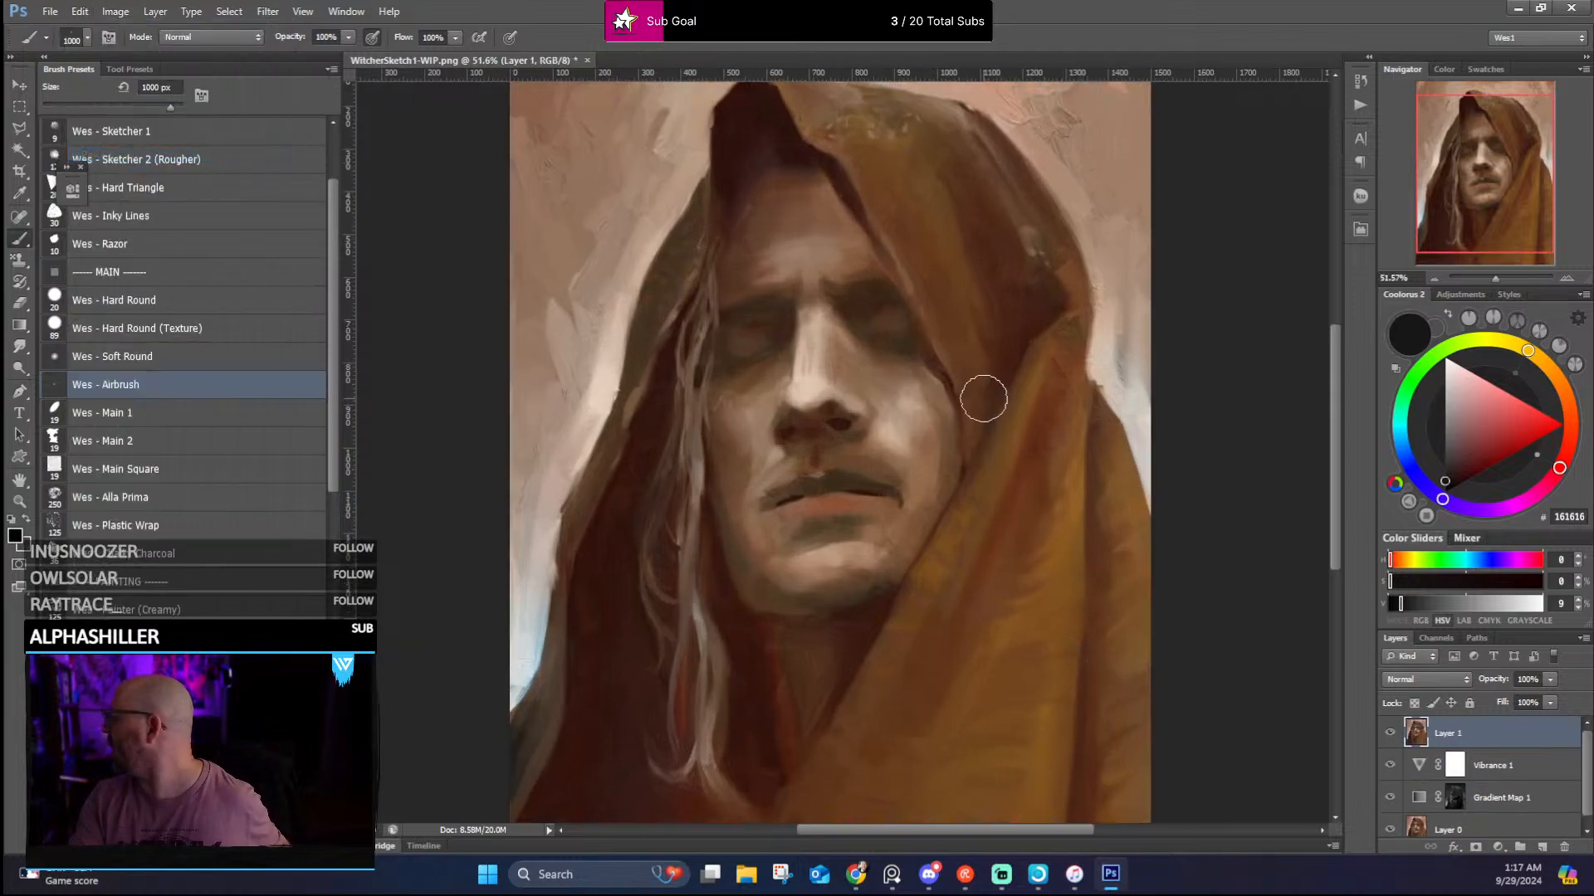
scroll(709, 225, up, 2)
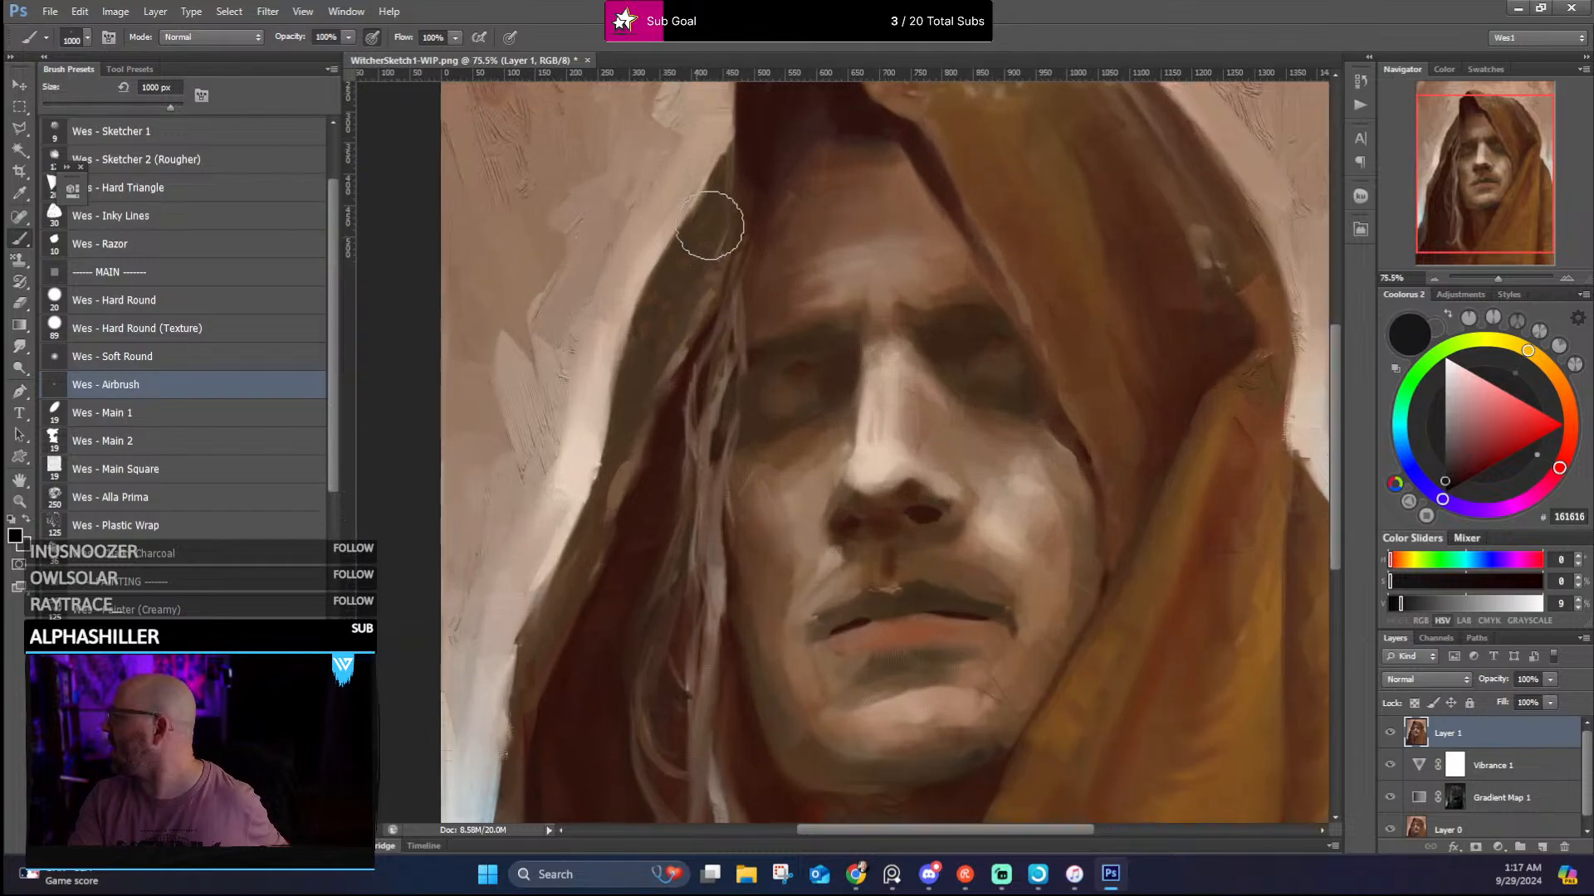
scroll(1013, 437, down, 1)
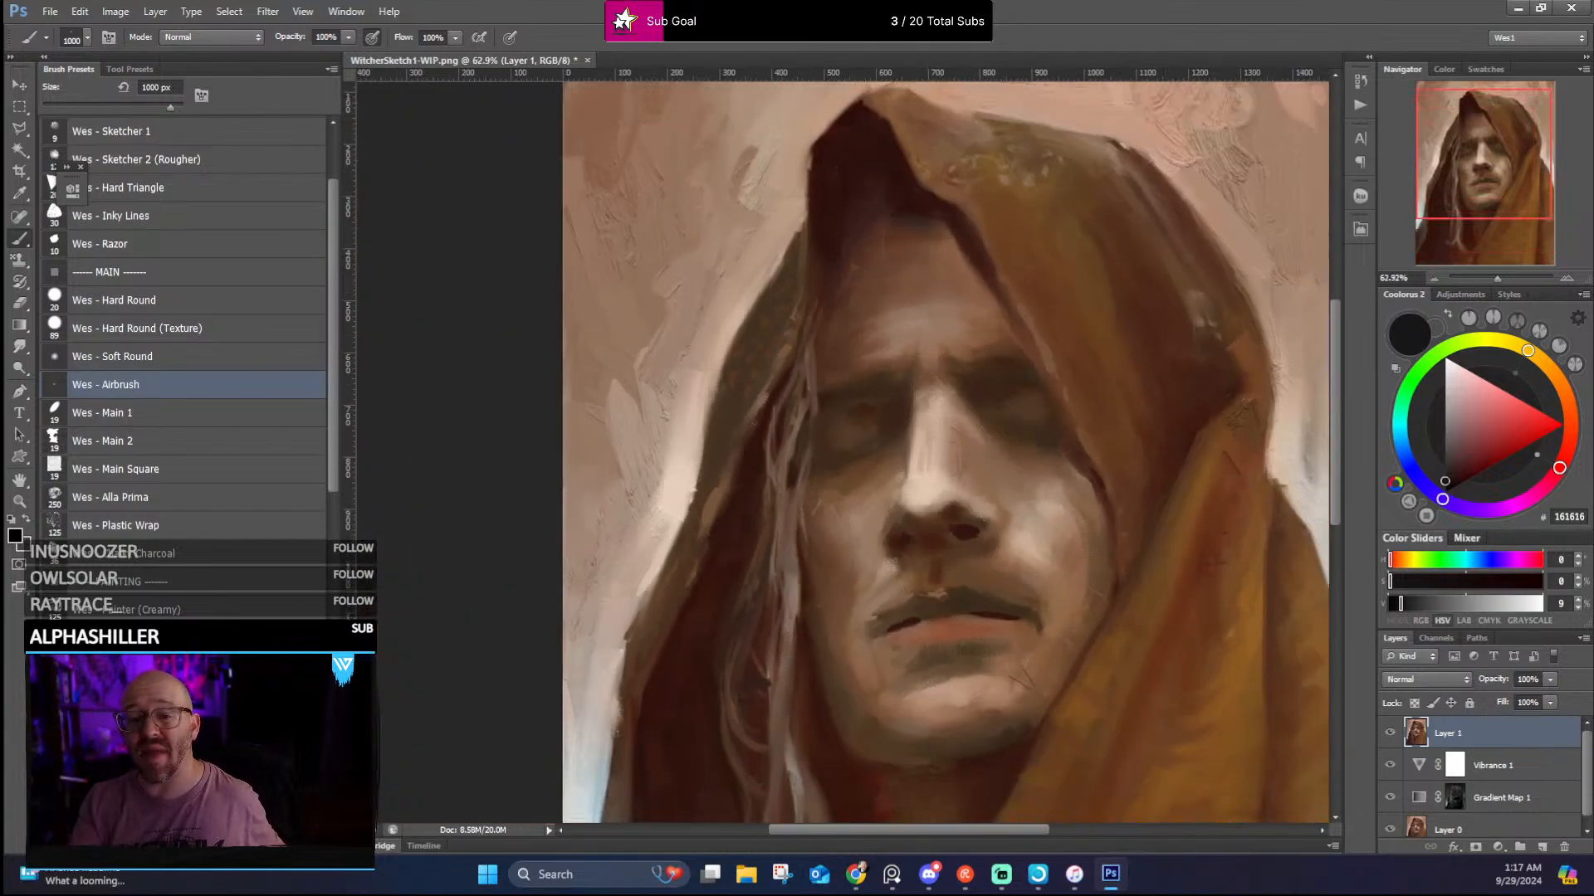
key(alt+Tab)
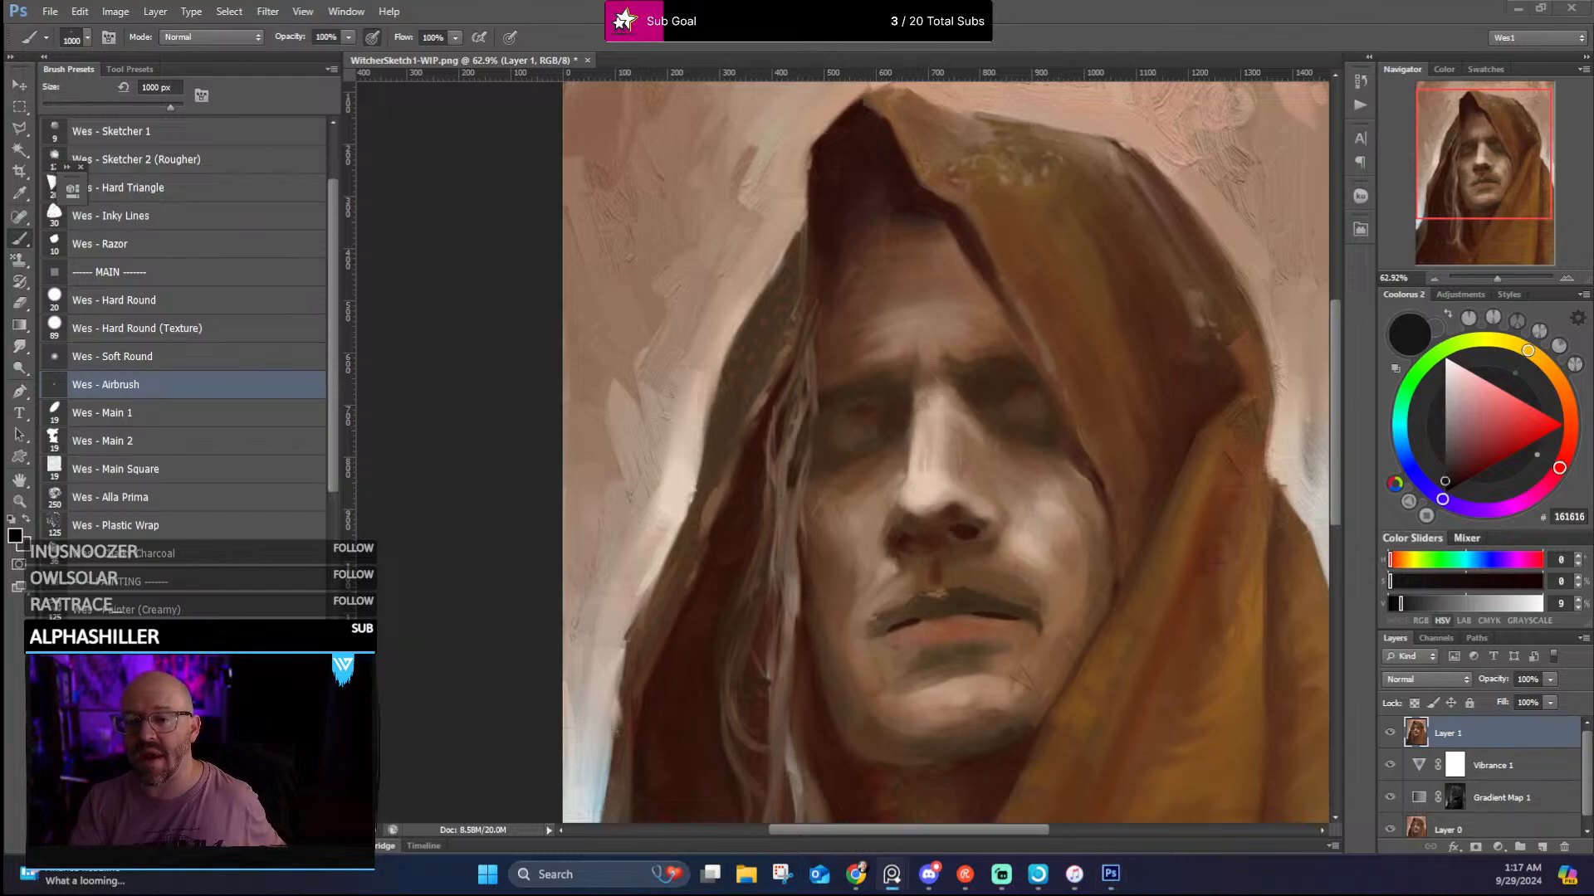
drag(0, 170, 636, 143)
scroll(986, 334, down, 2)
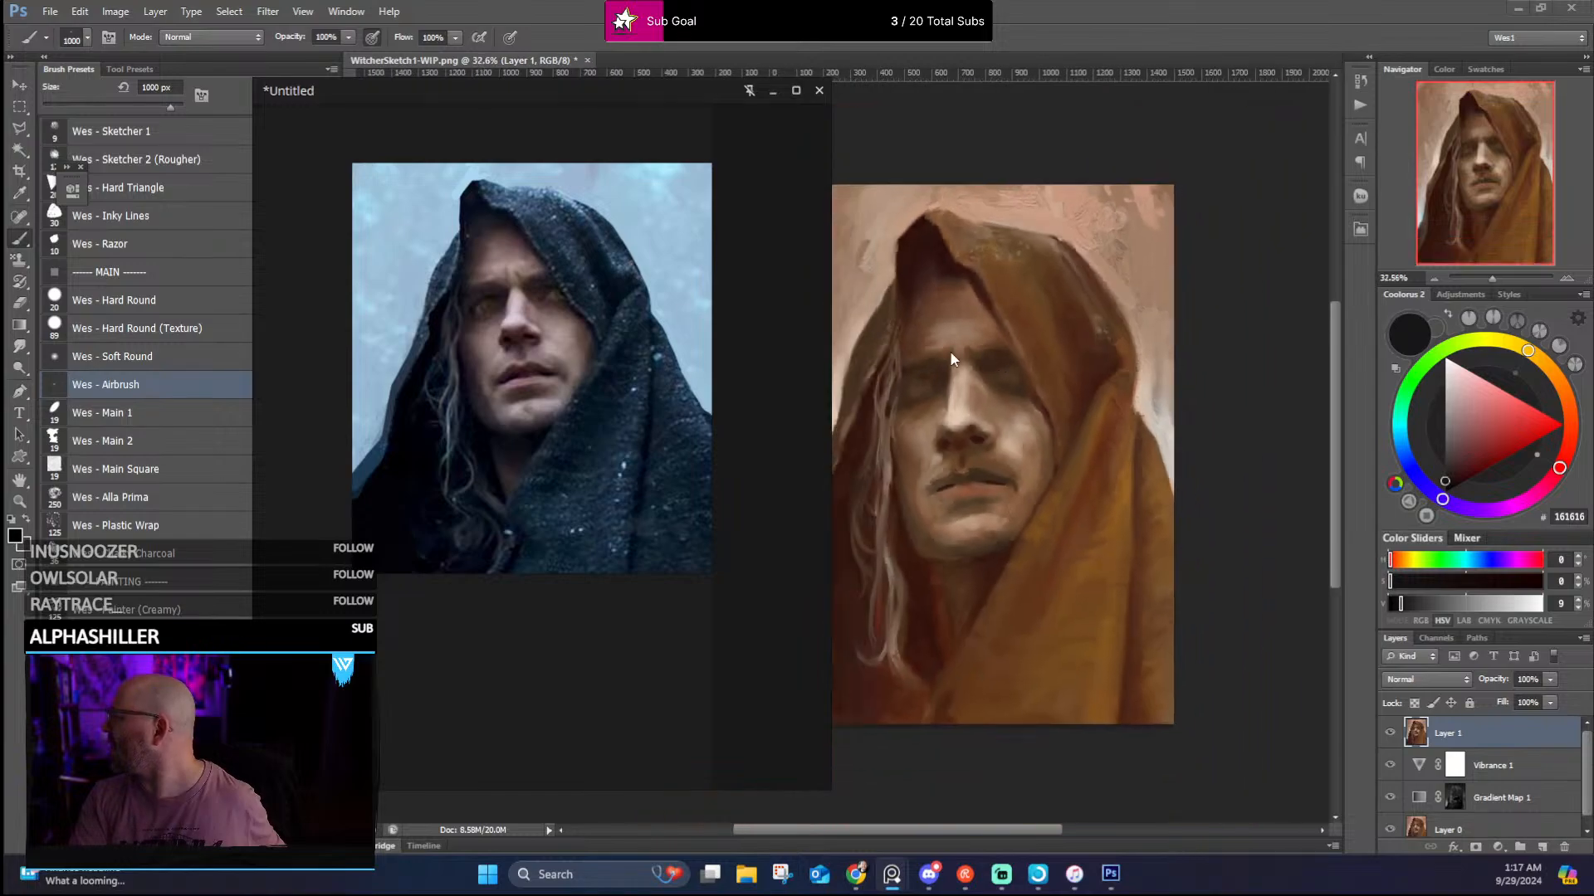
scroll(561, 282, up, 3)
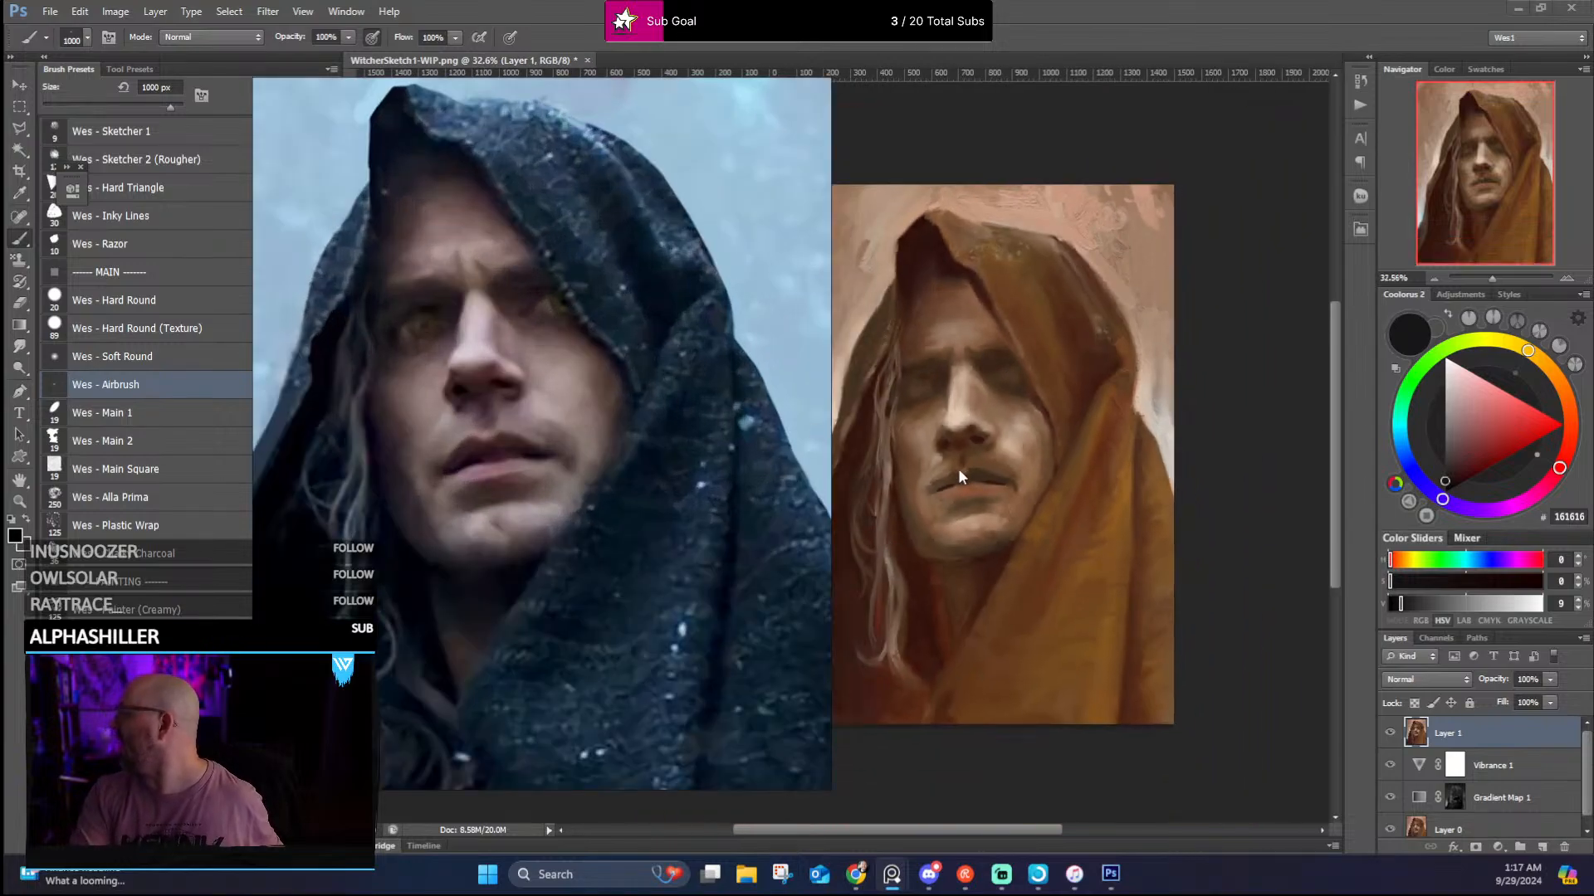
Examine the brushwork around the painted mouth, chin and jaw against the reference photo
scroll(910, 512, up, 4)
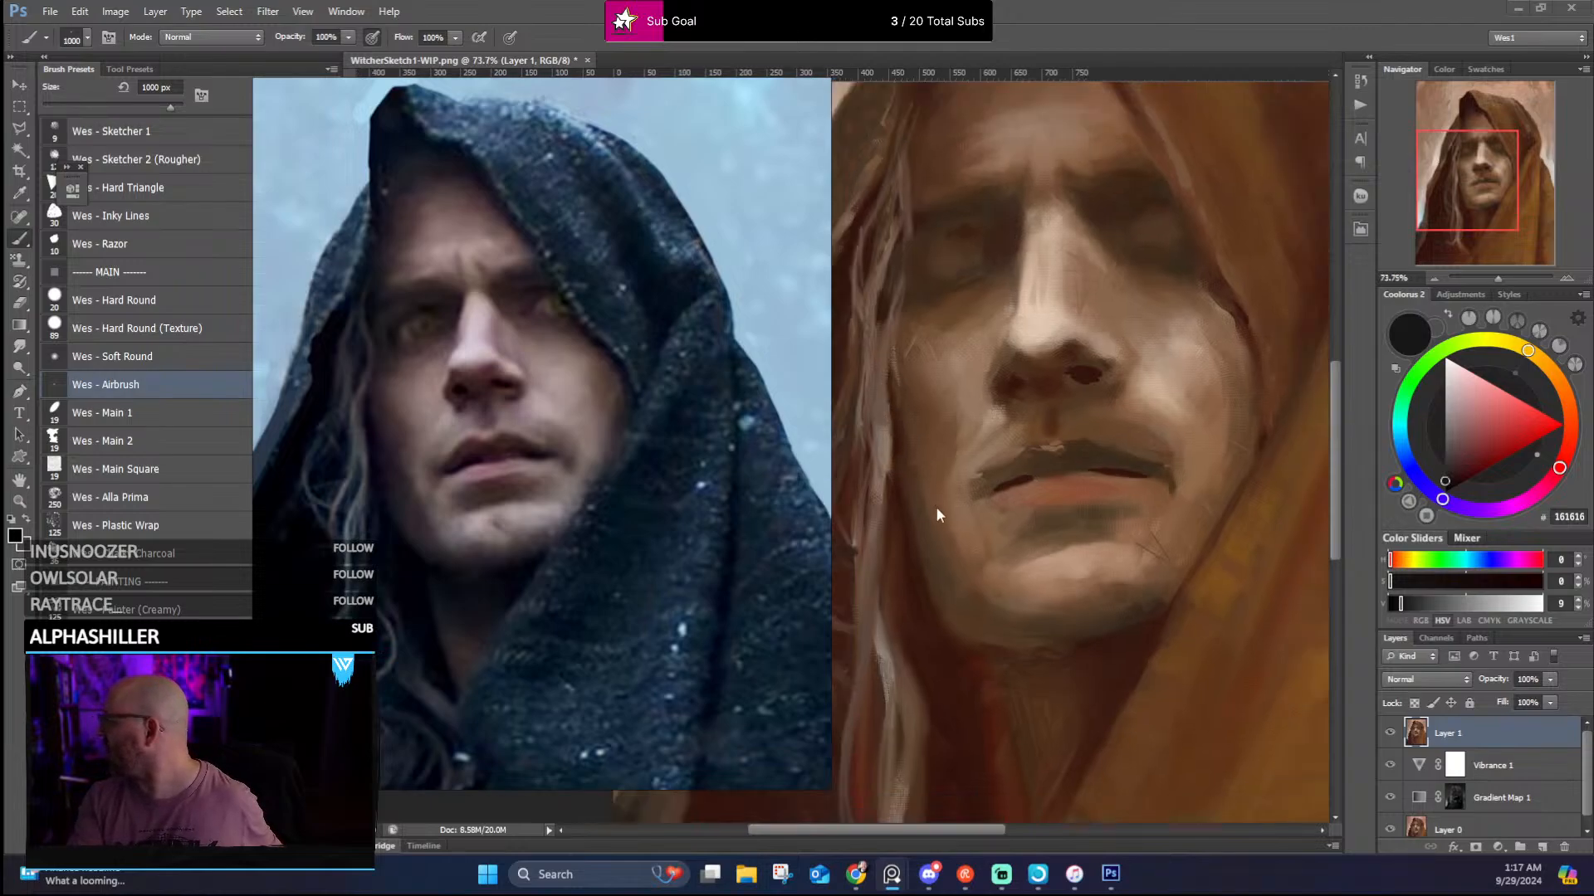
scroll(935, 506, down, 3)
scroll(1157, 584, up, 5)
scroll(1079, 530, up, 1)
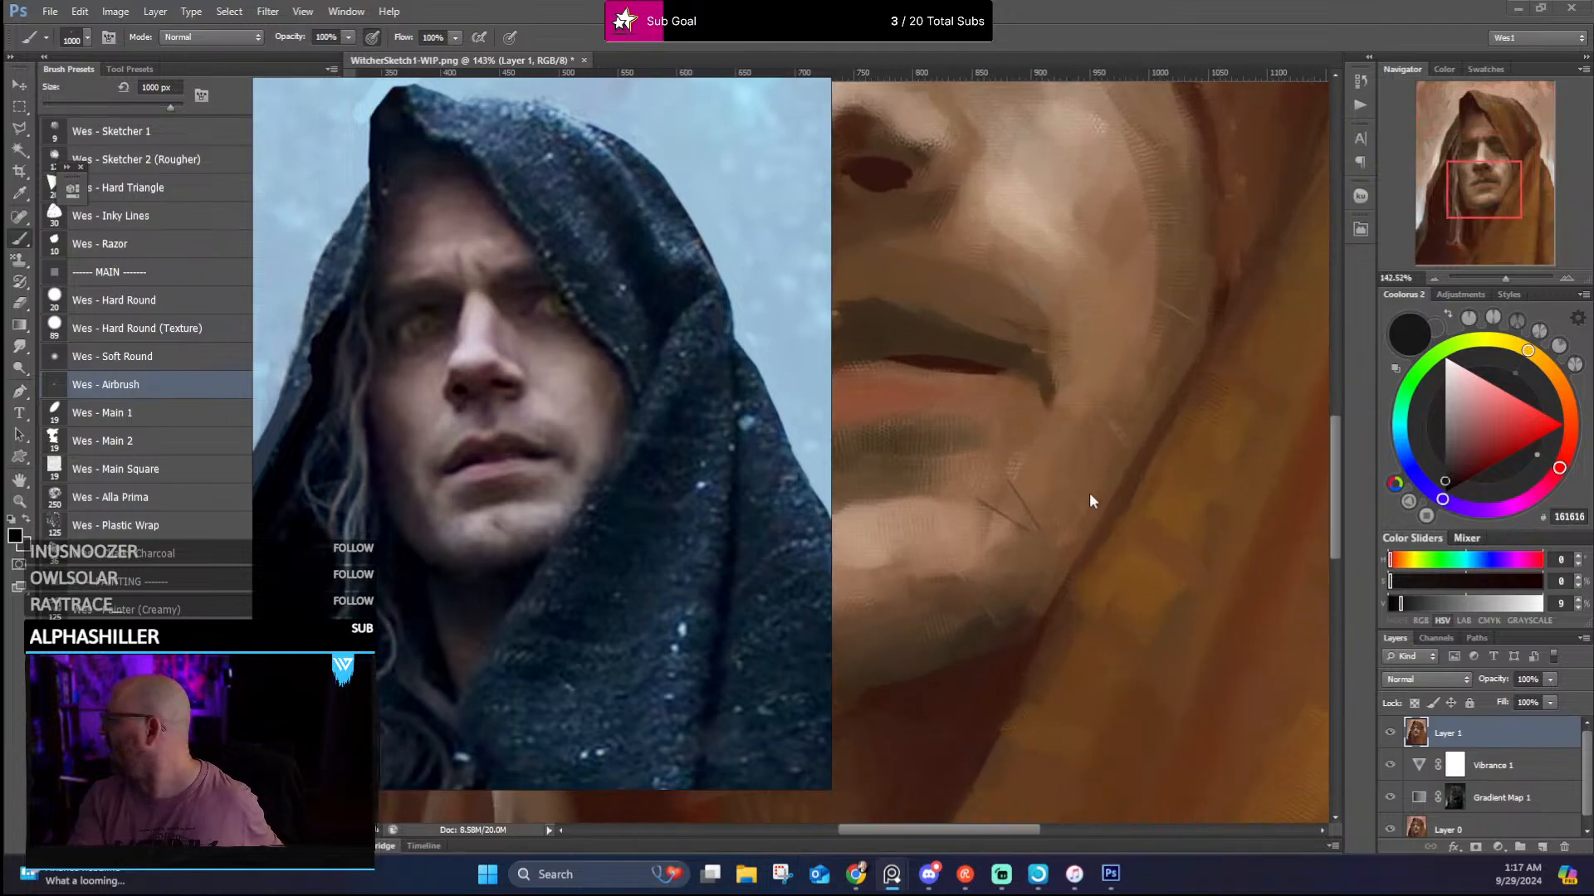
scroll(1079, 481, up, 3)
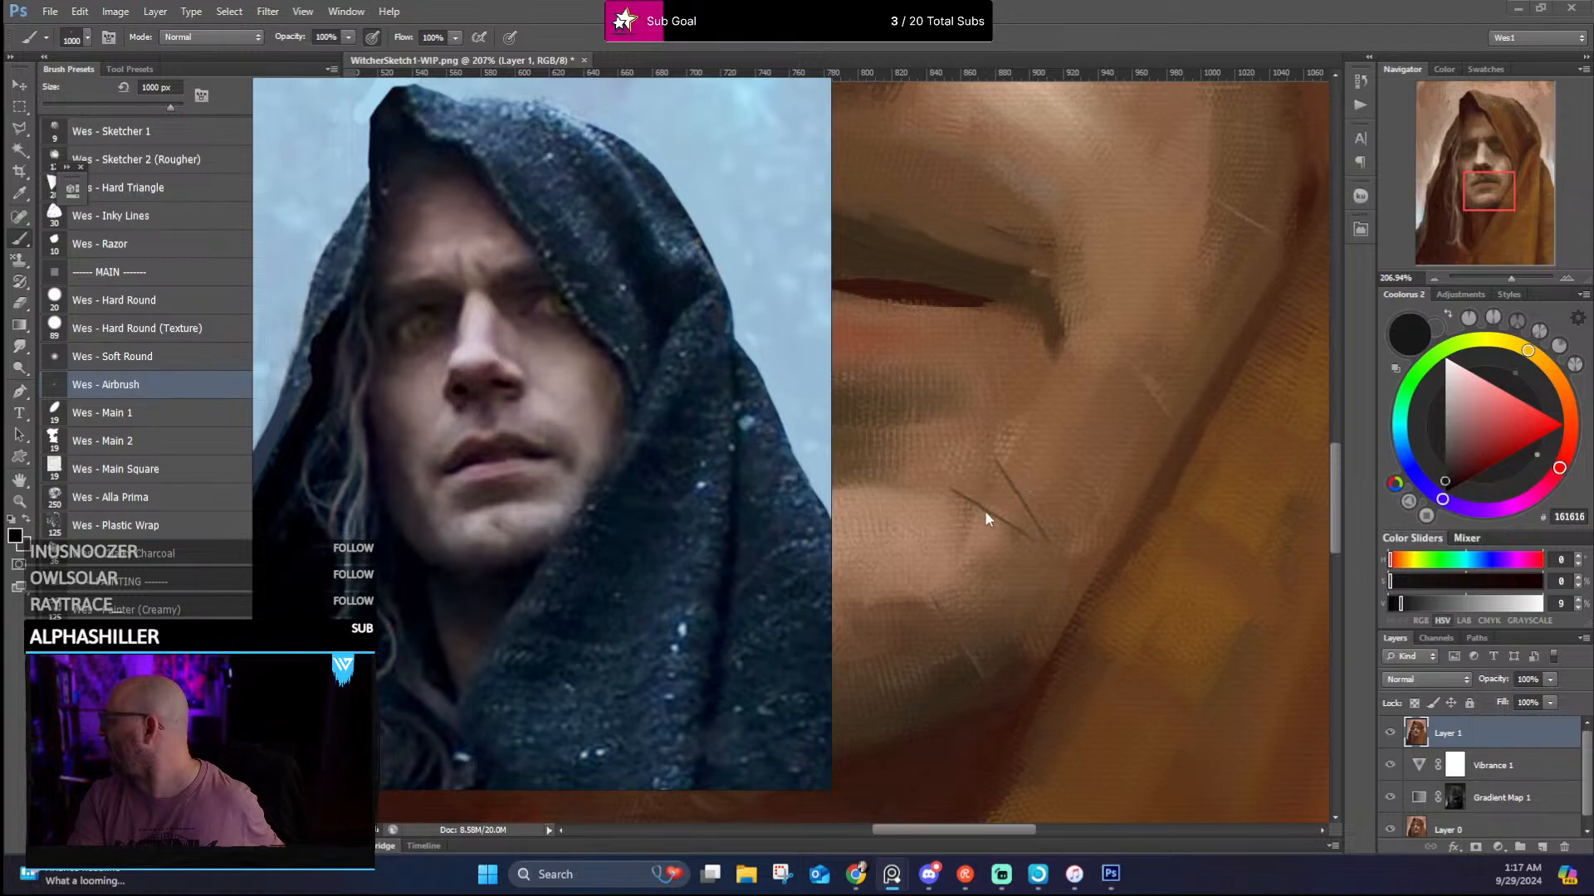
scroll(985, 645, up, 2)
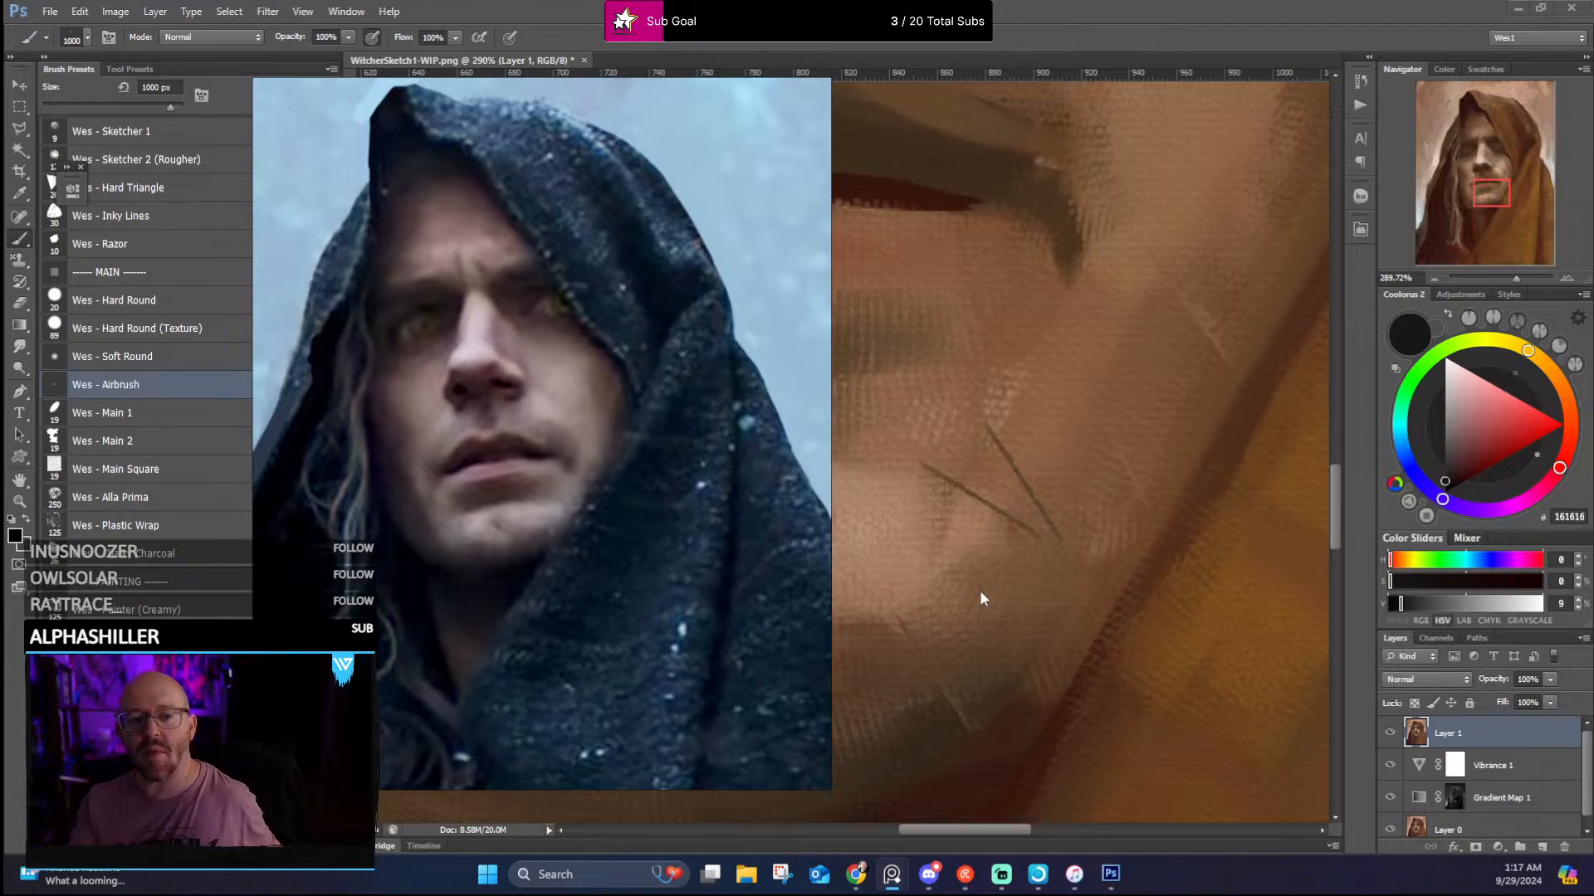
scroll(588, 577, down, 1)
scroll(1004, 383, down, 2)
scroll(996, 296, down, 4)
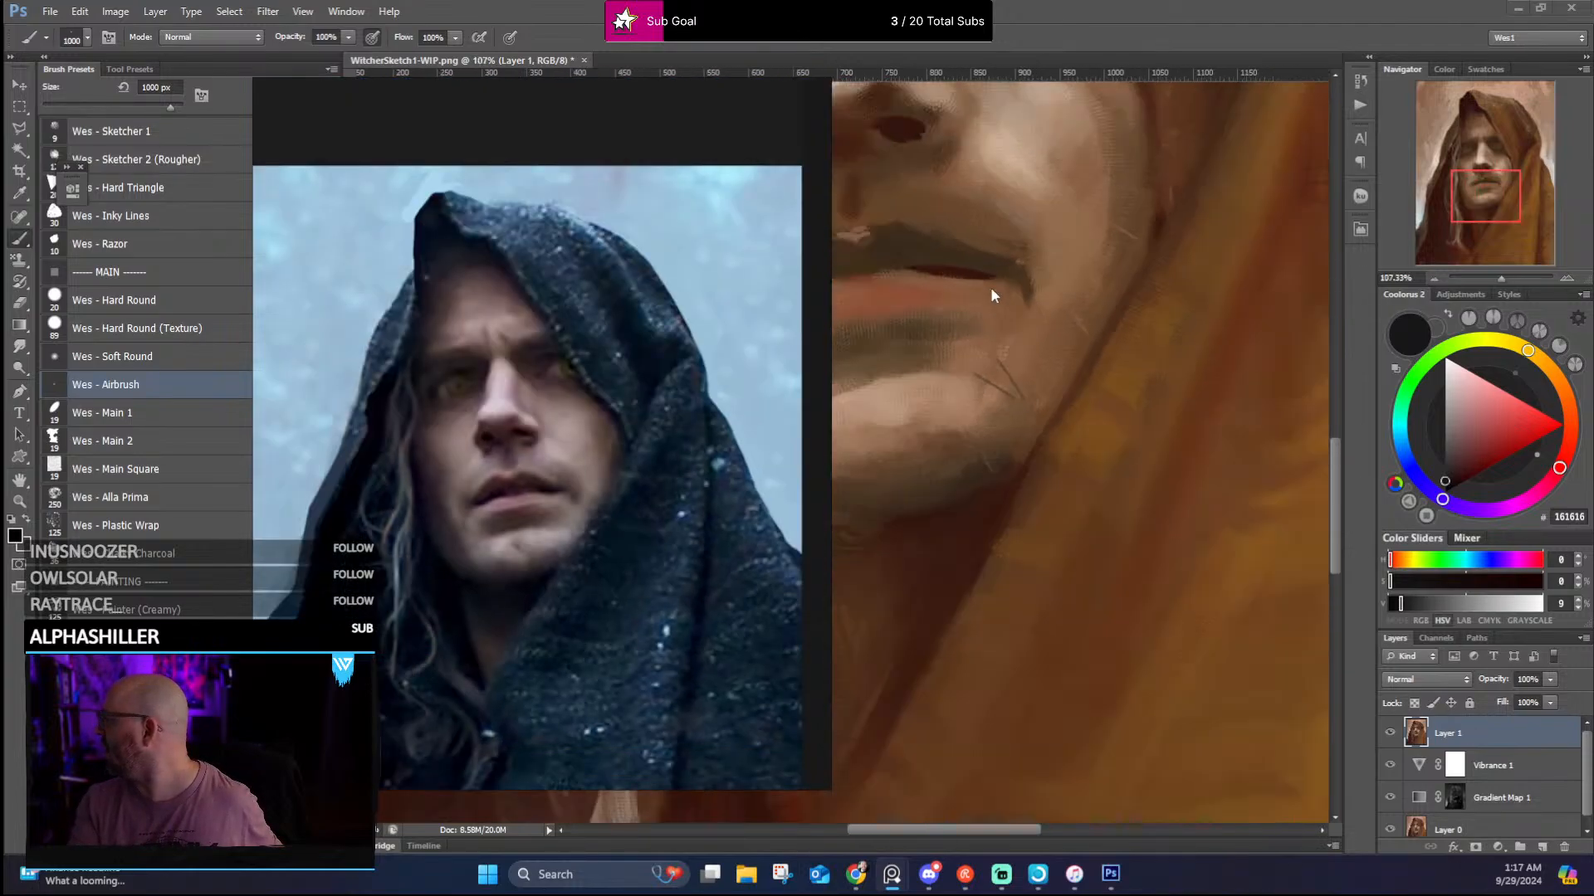
Fit the portrait photo in the reference window and shrink that window so it frames the face and hood
click(1024, 337)
click(771, 441)
double_click(771, 442)
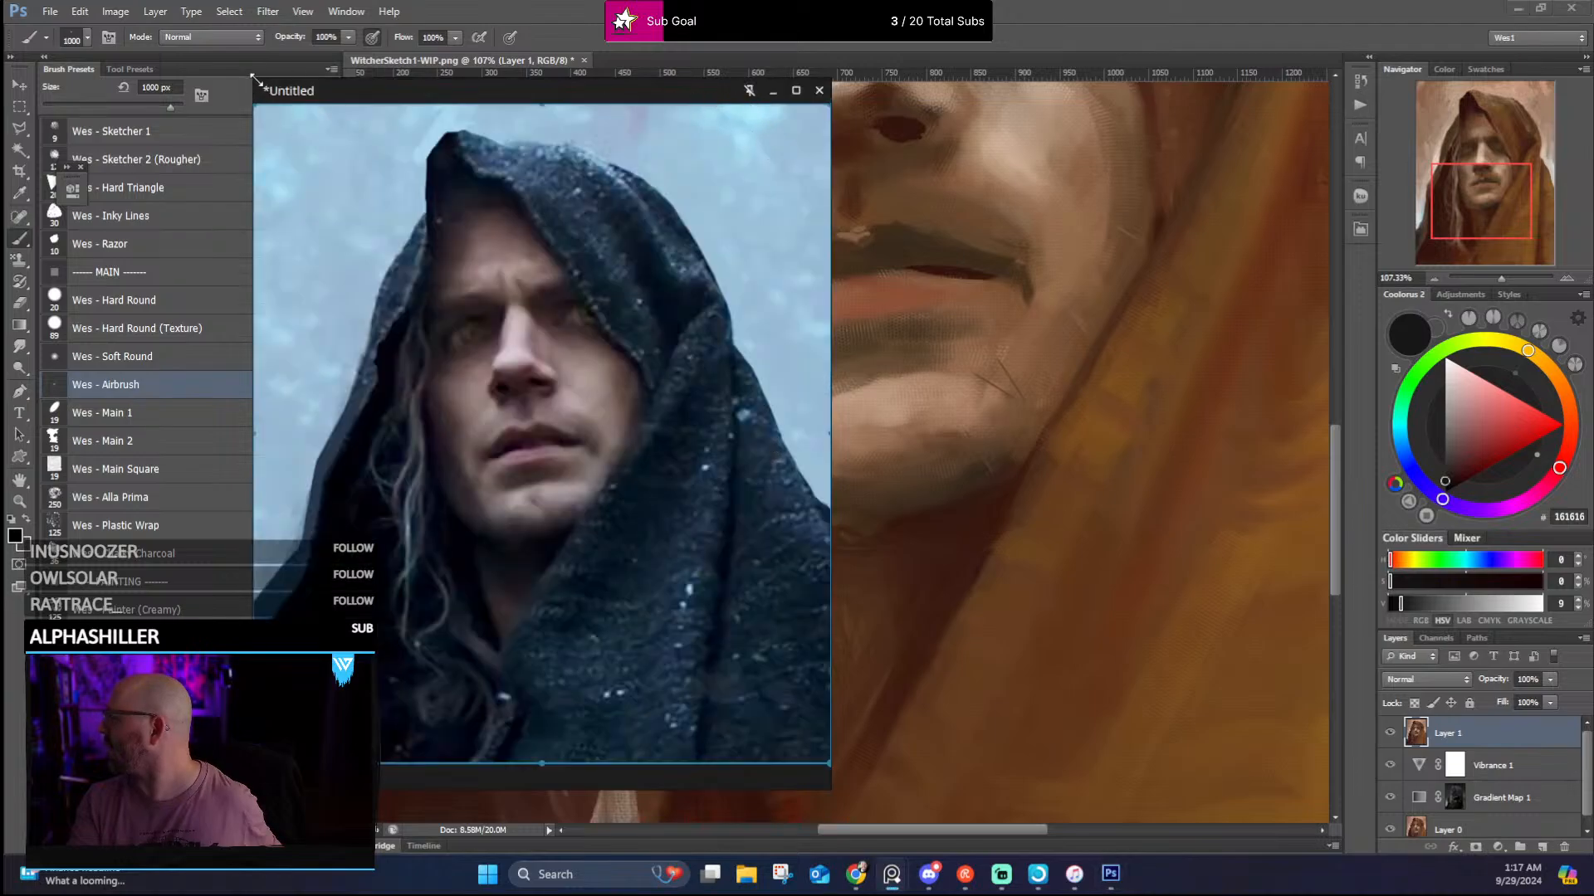
drag(253, 83, 386, 170)
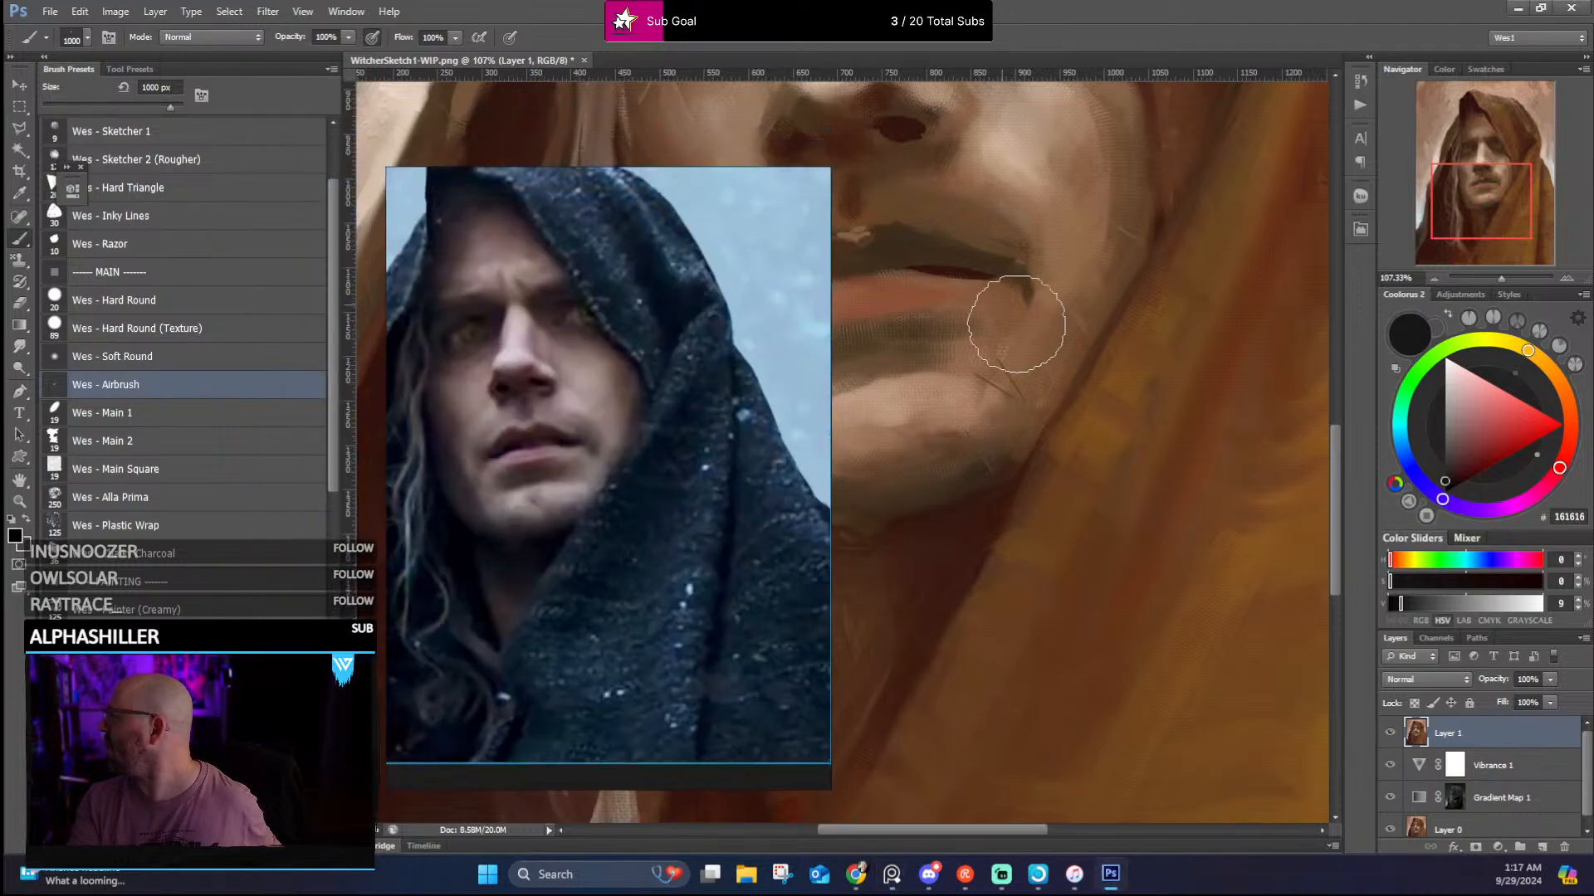
Choose the Wes - Main 1 brush at 19 px and paint the line between the lips in dark brown sampled from the mouth
scroll(1057, 365, down, 4)
scroll(1069, 393, down, 2)
drag(1055, 379, 1117, 517)
scroll(1114, 421, up, 1)
scroll(1115, 420, up, 1)
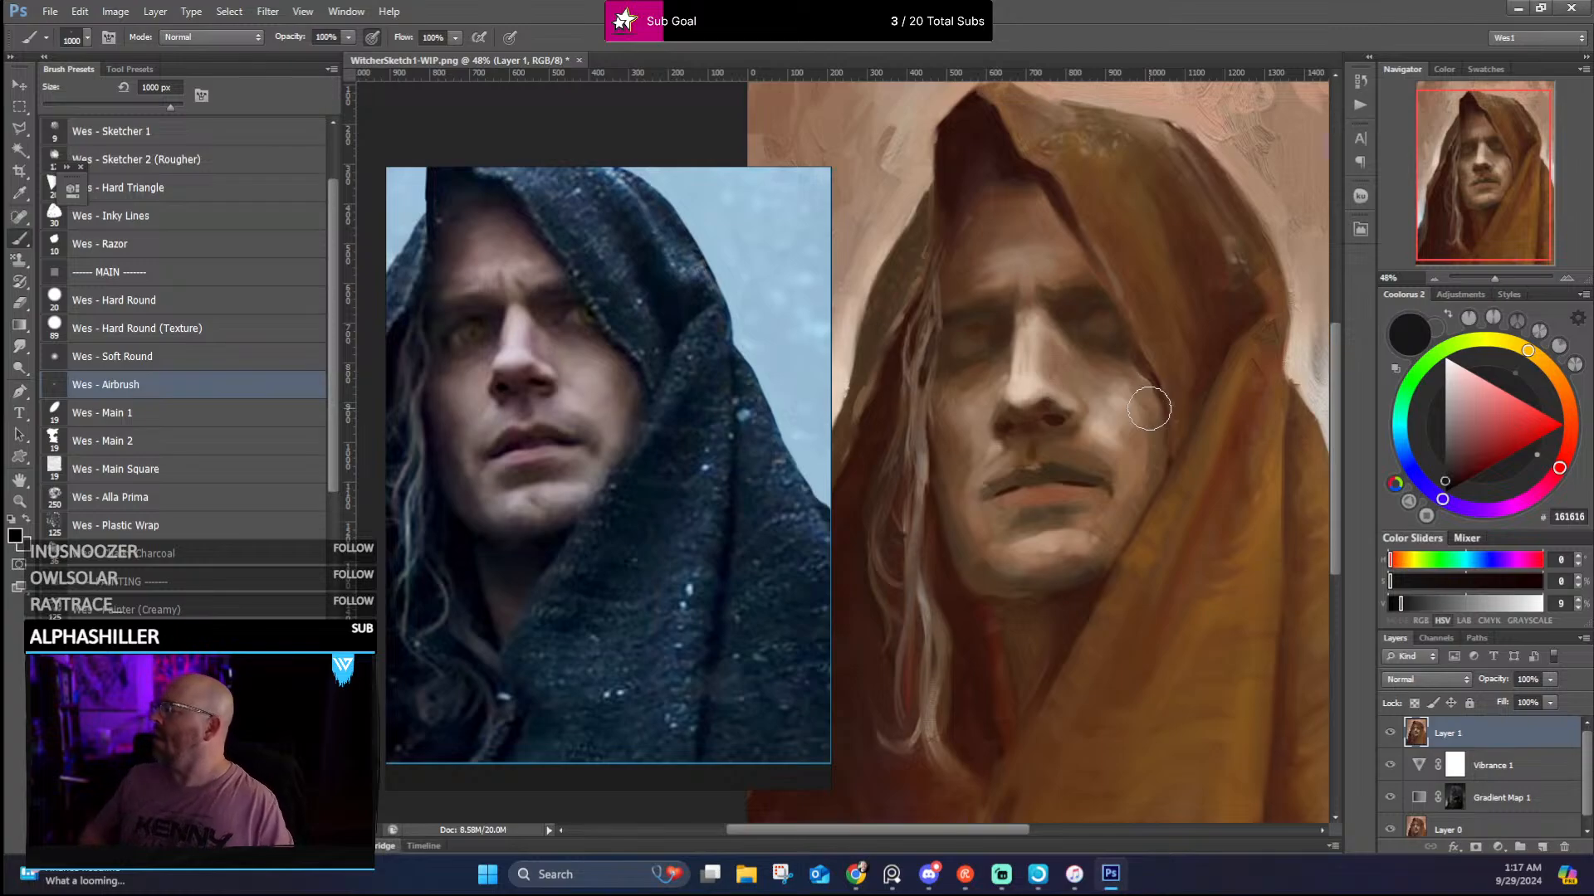
click(208, 413)
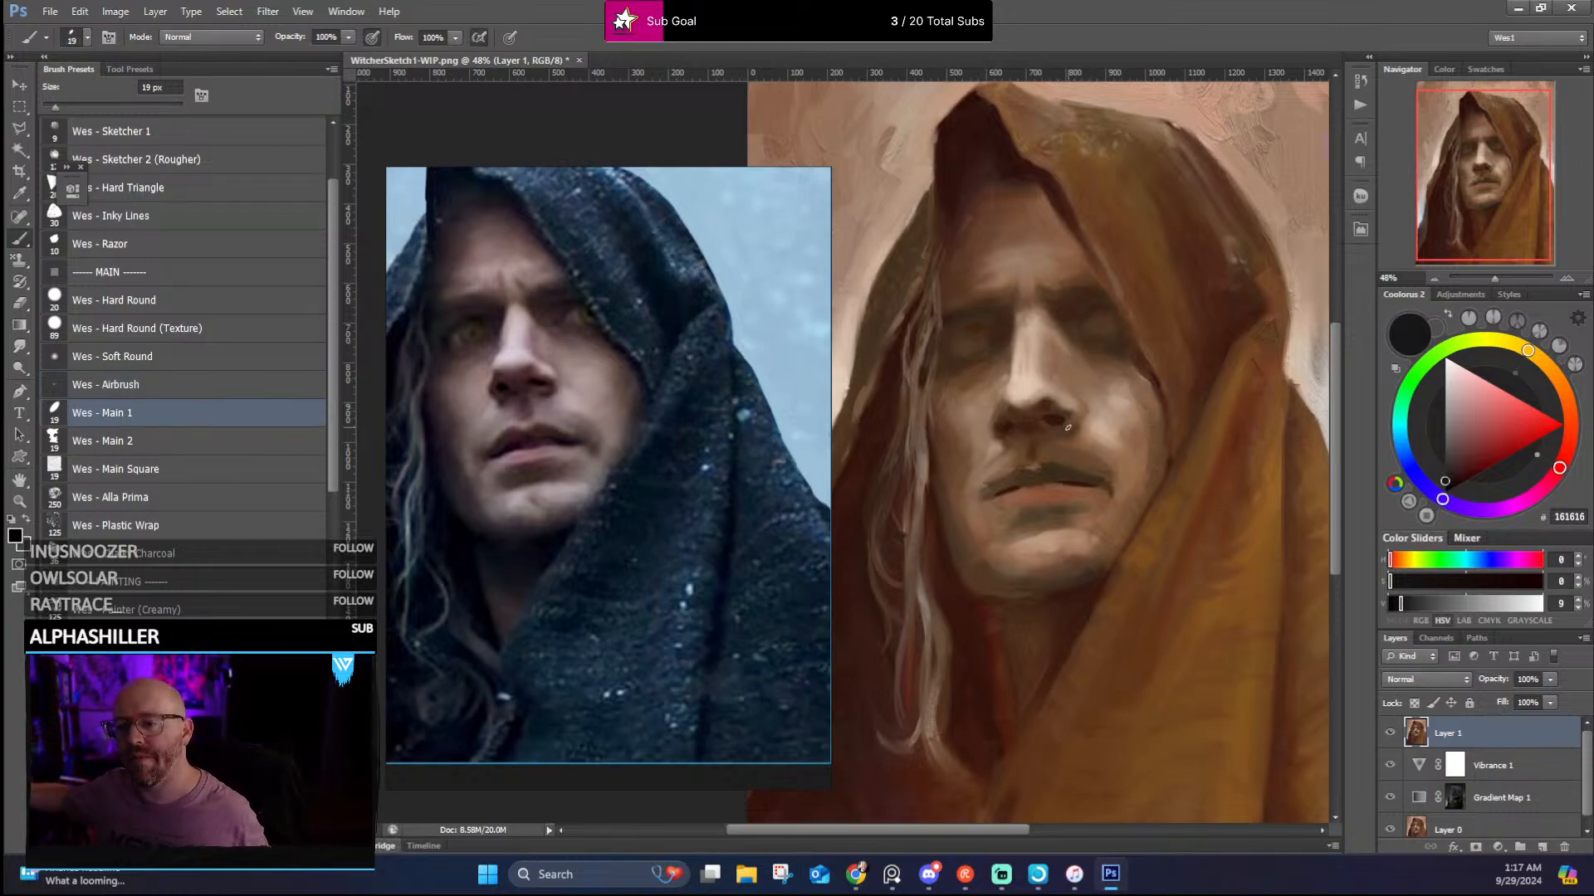
alt+click(1001, 496)
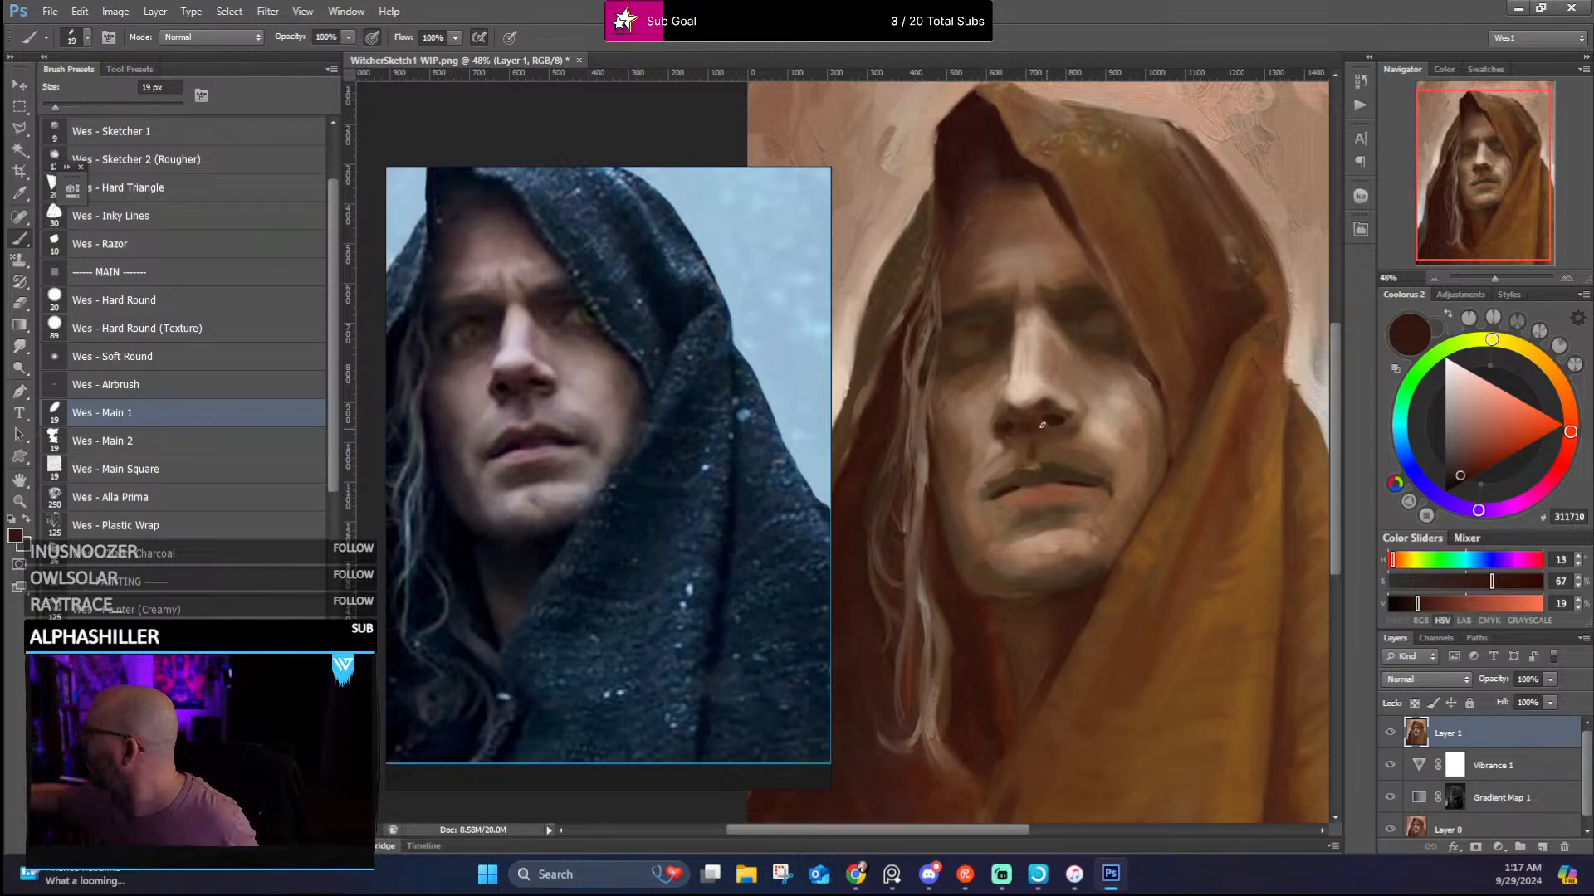
drag(1035, 489, 1011, 485)
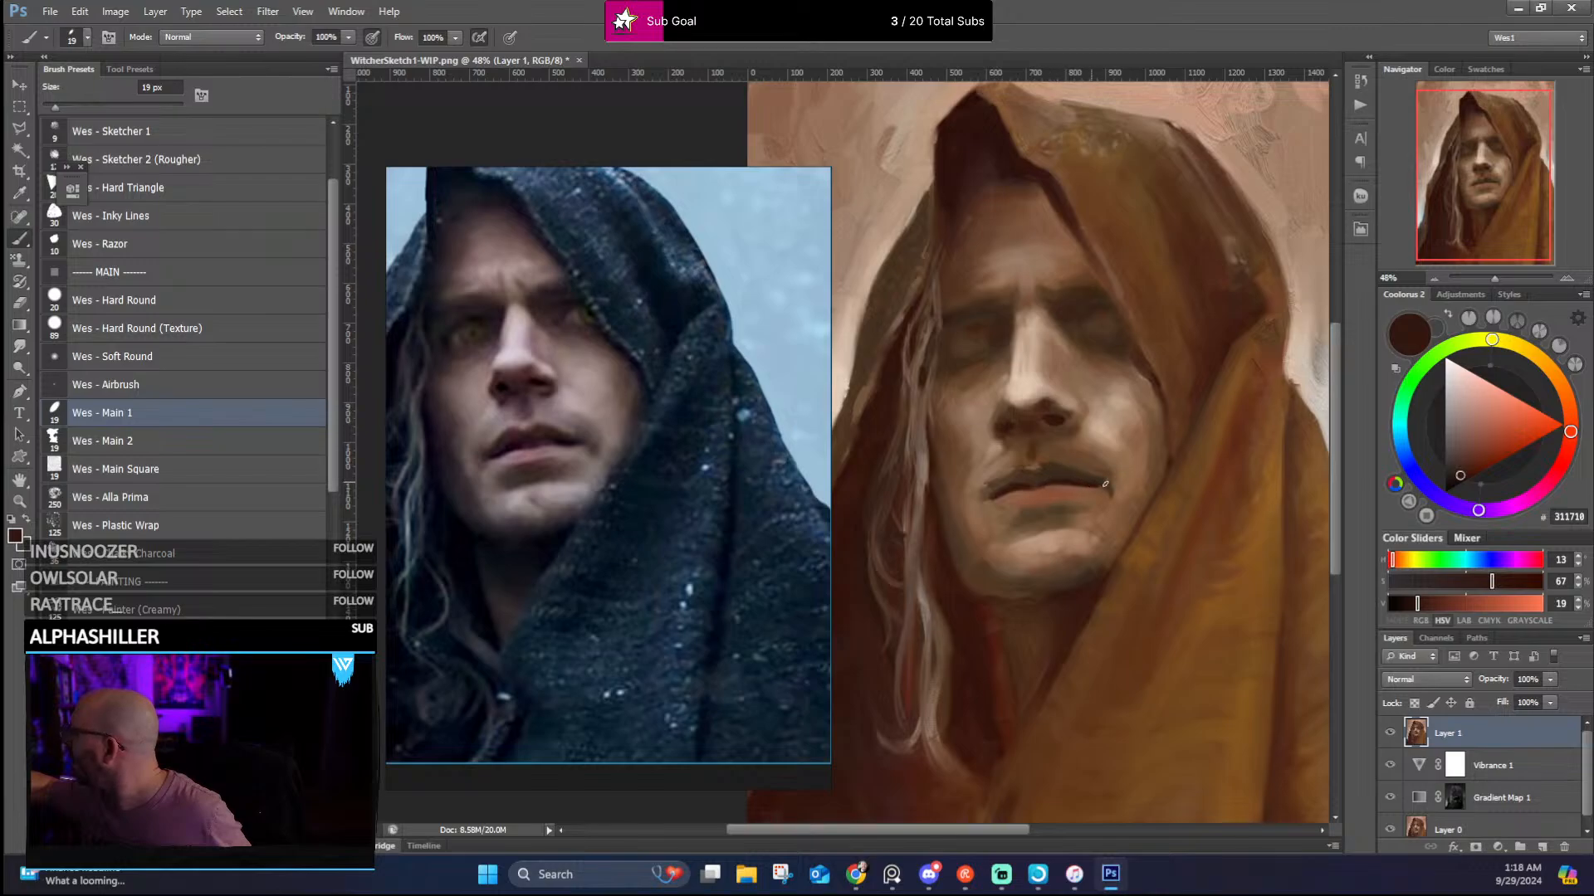
Rework the corner of the mouth nearer the ochre cloth fold with brown tones sampled from the surrounding skin
alt+click(1038, 463)
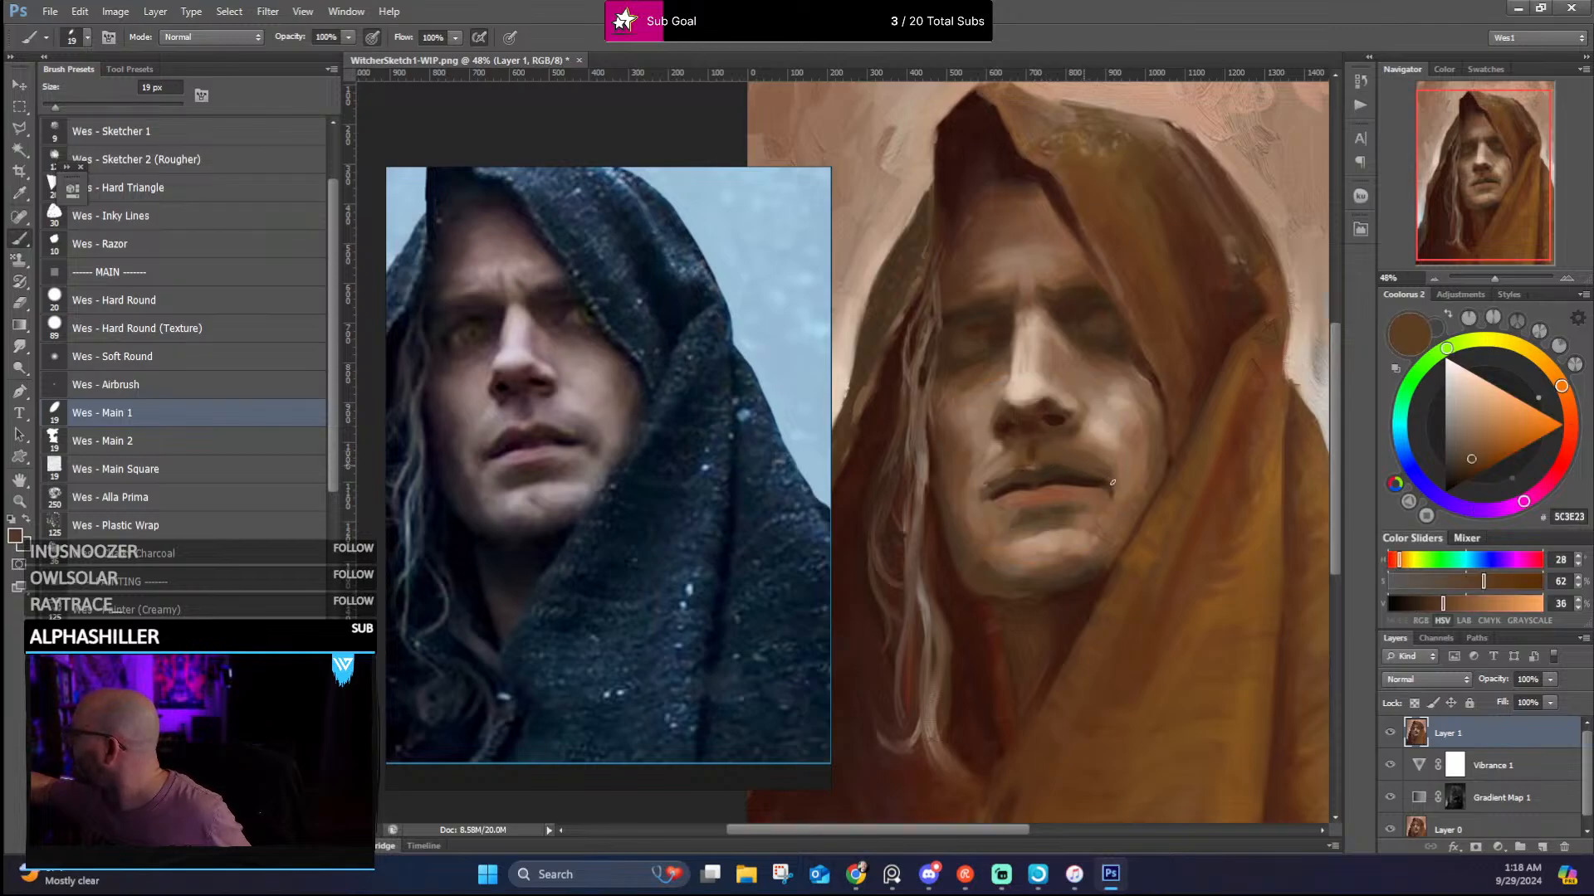
alt+click(1087, 452)
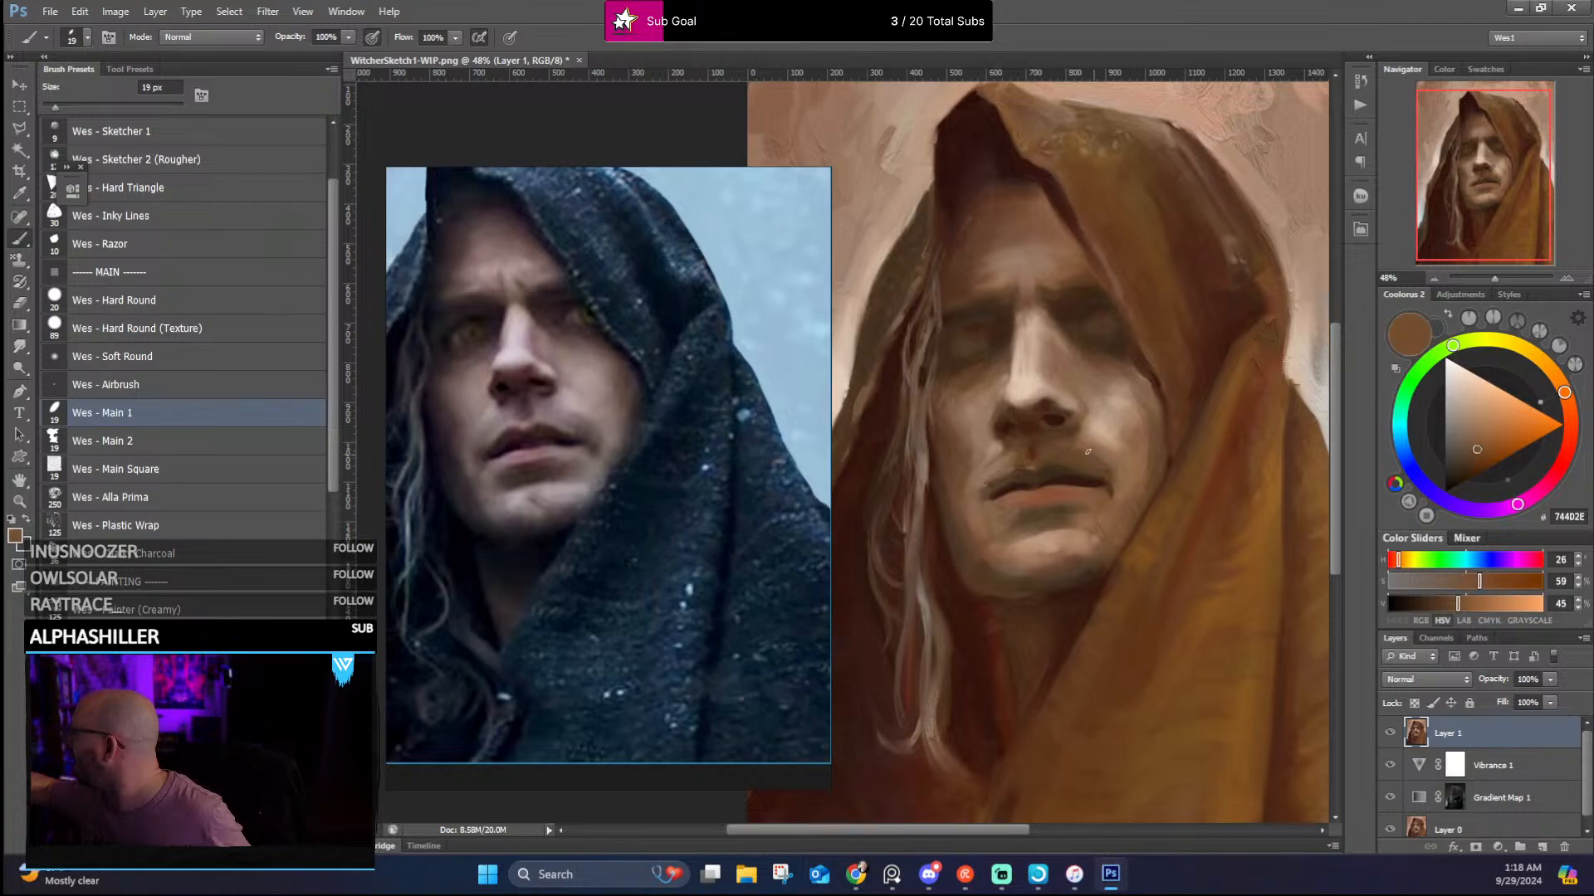
alt+click(1113, 485)
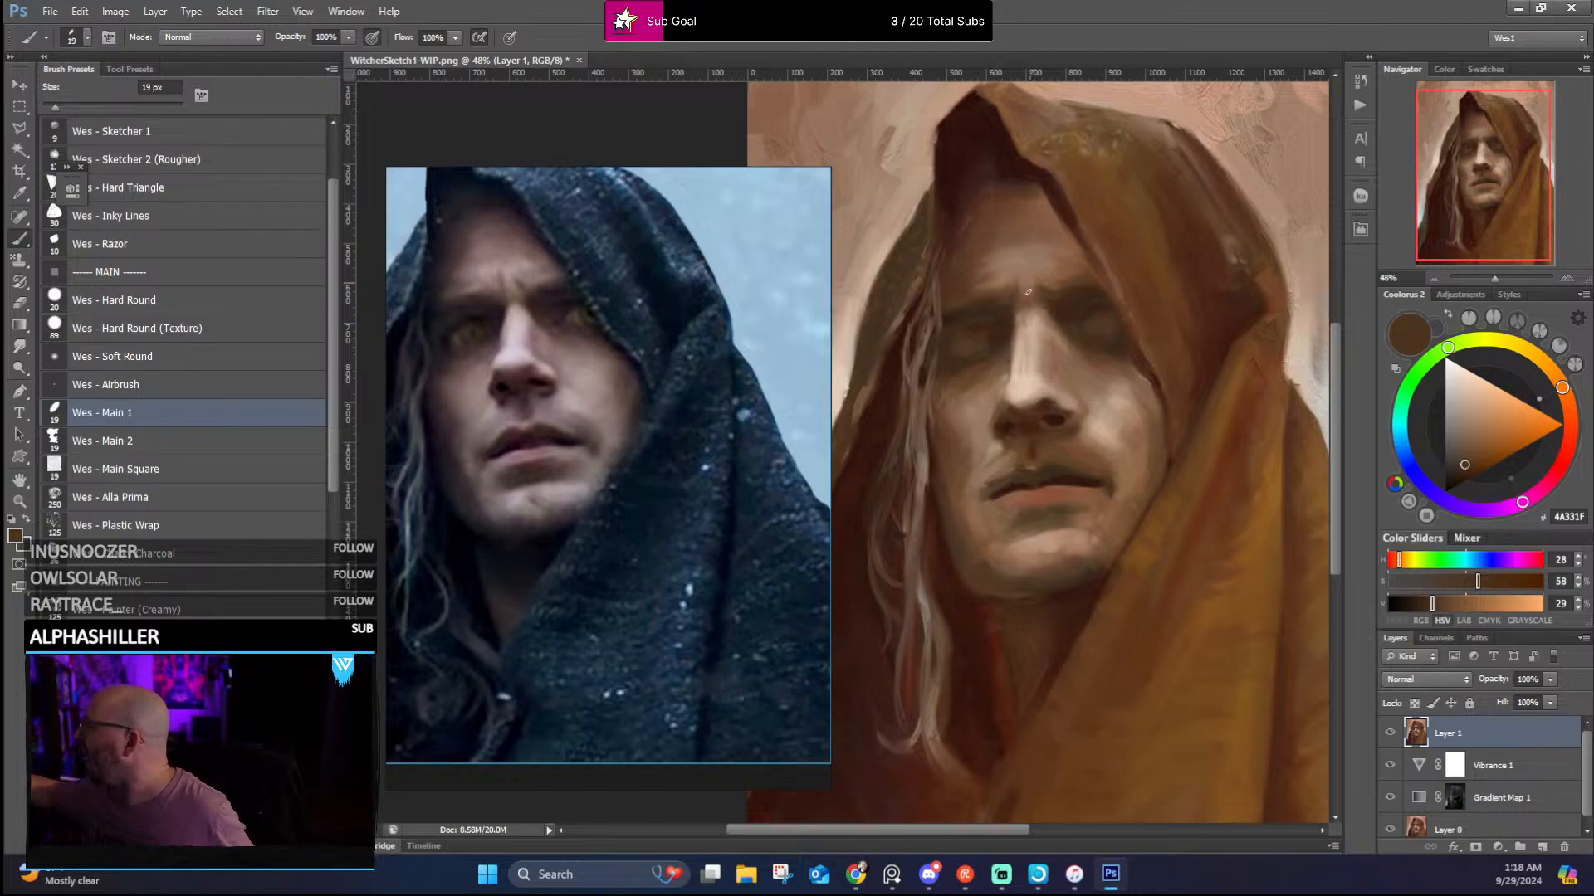
Soften and reshape the mouth corner nearer the hair strands, blending sampled mid-brown skin tones into the cheek and upper lip
alt+click(989, 488)
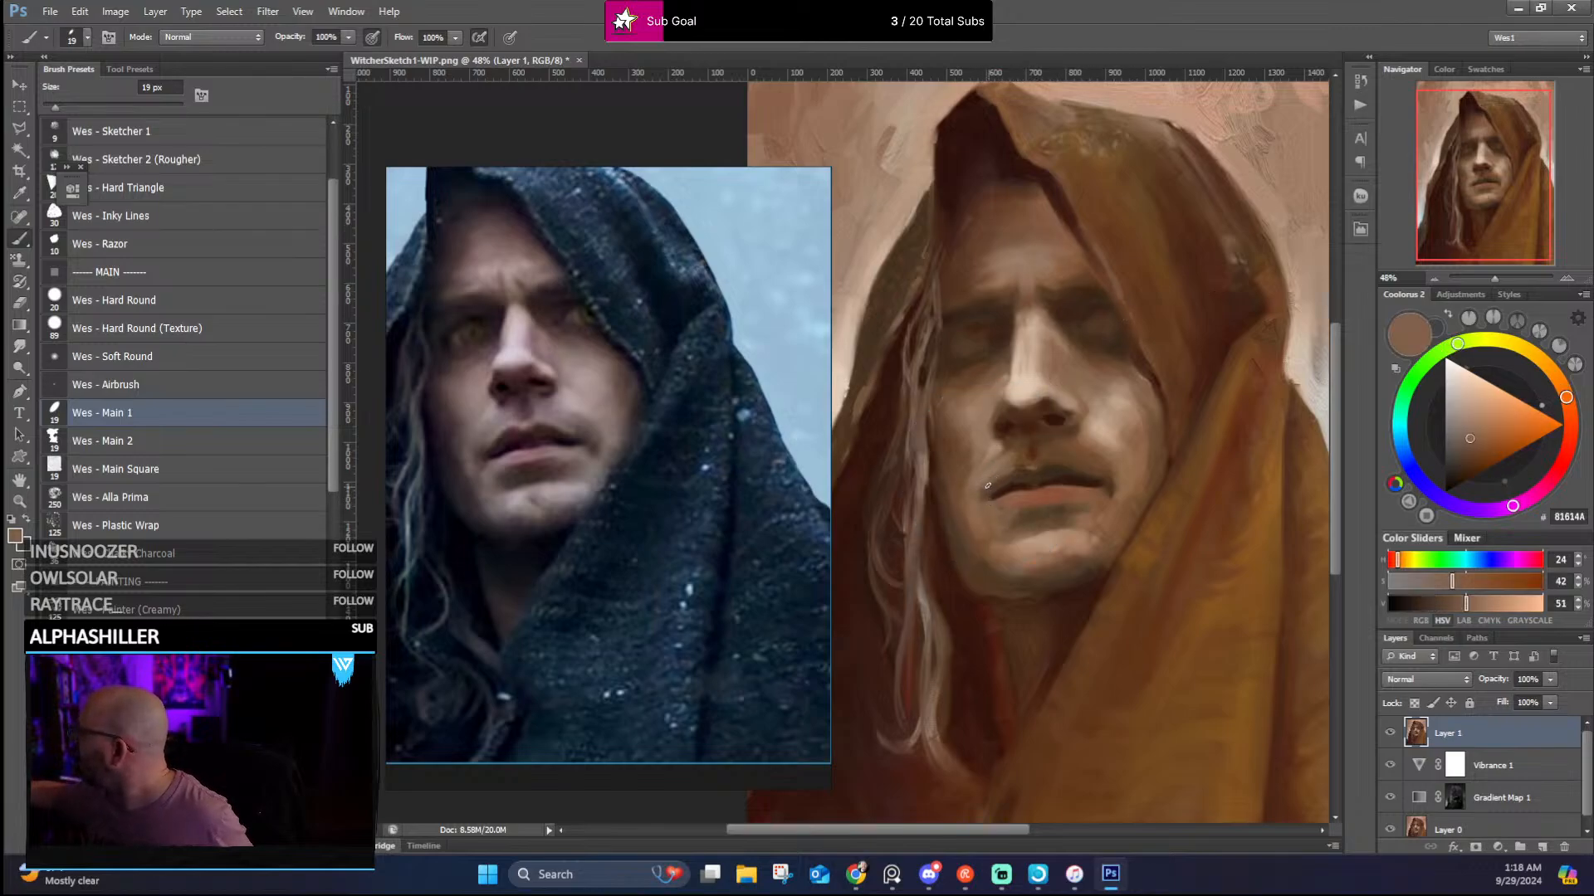
alt+click(995, 478)
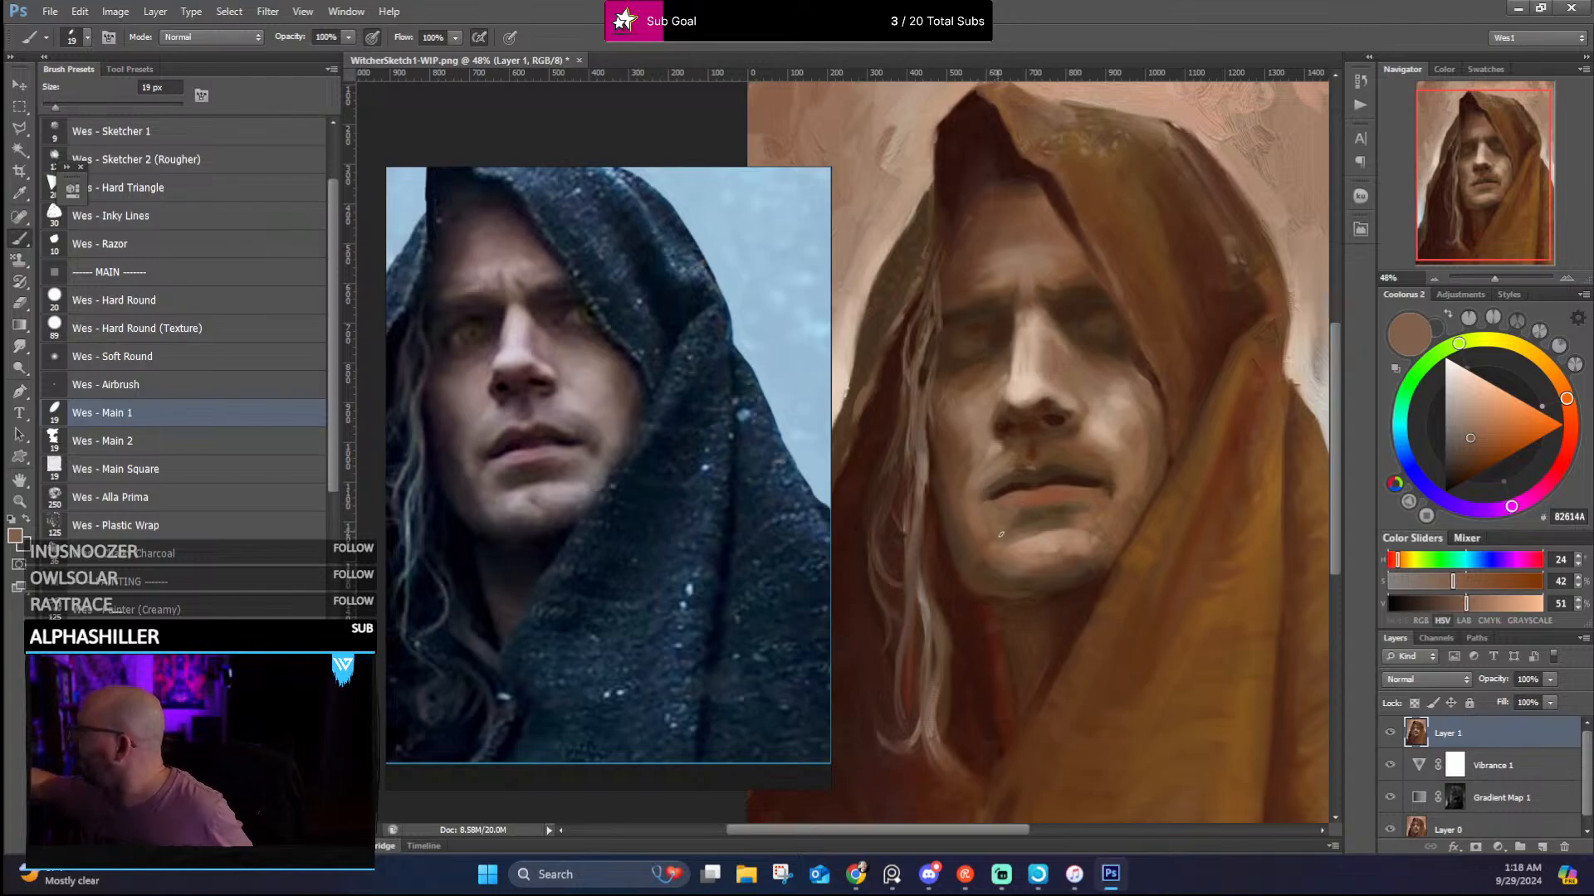
alt+click(993, 511)
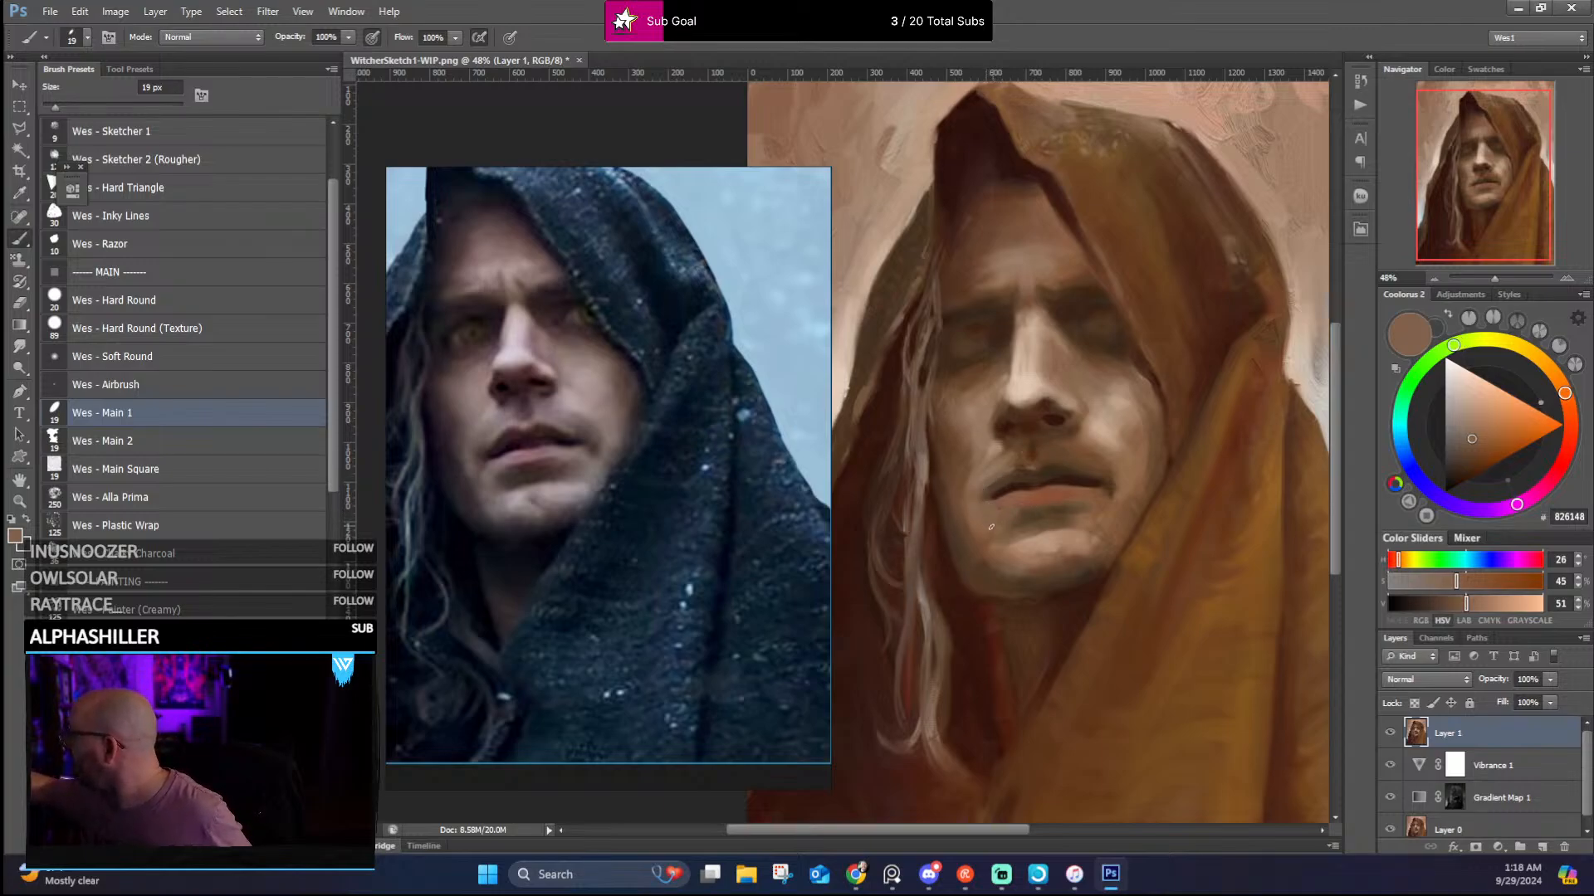
alt+click(985, 499)
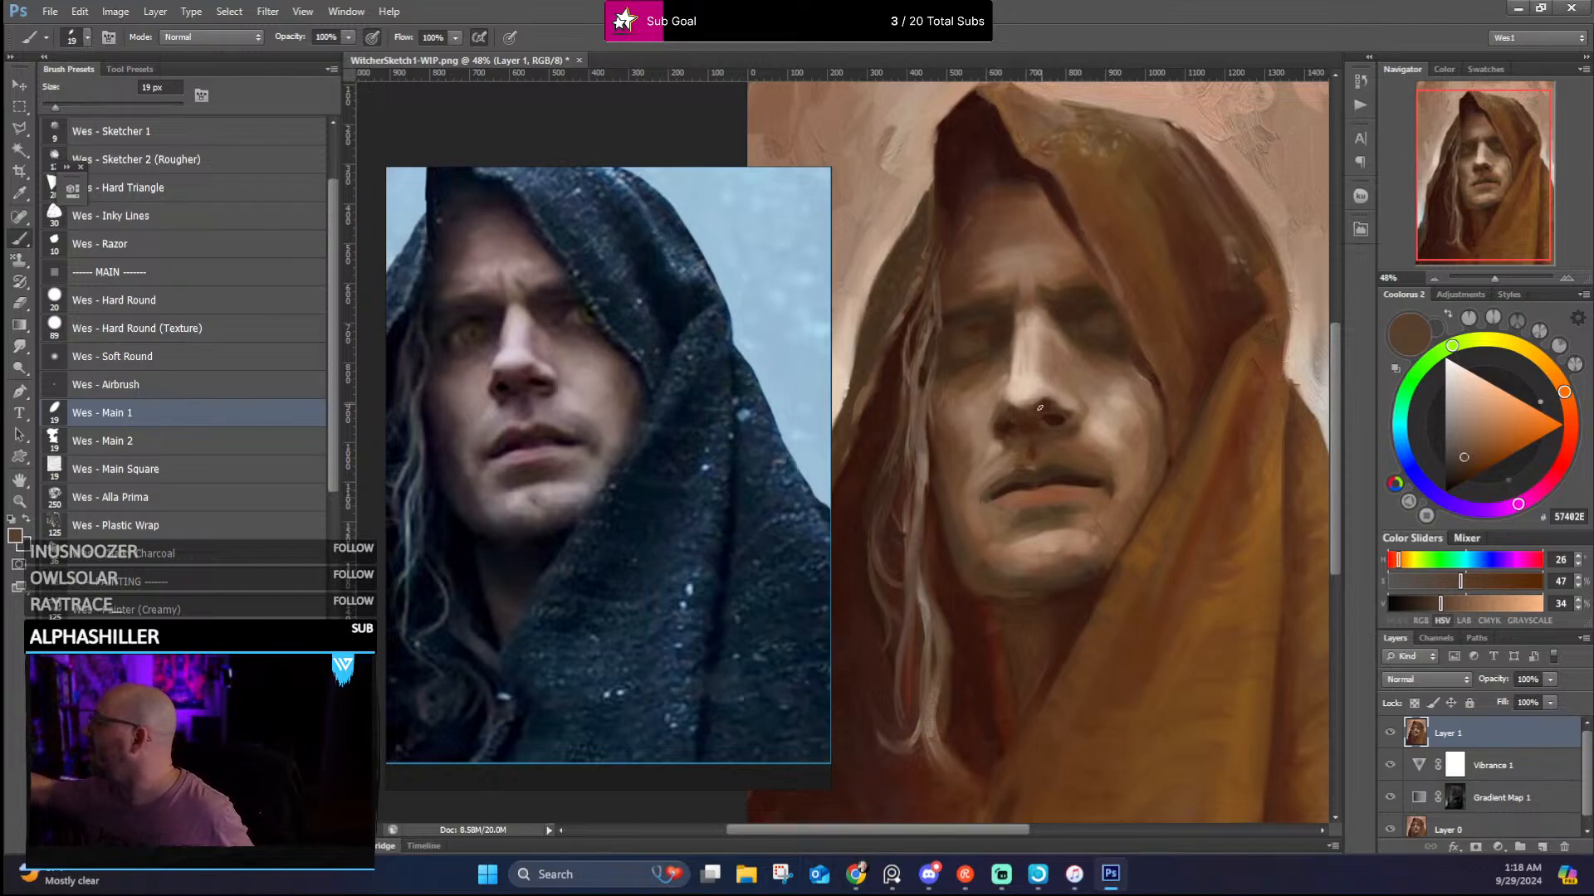
alt+click(983, 491)
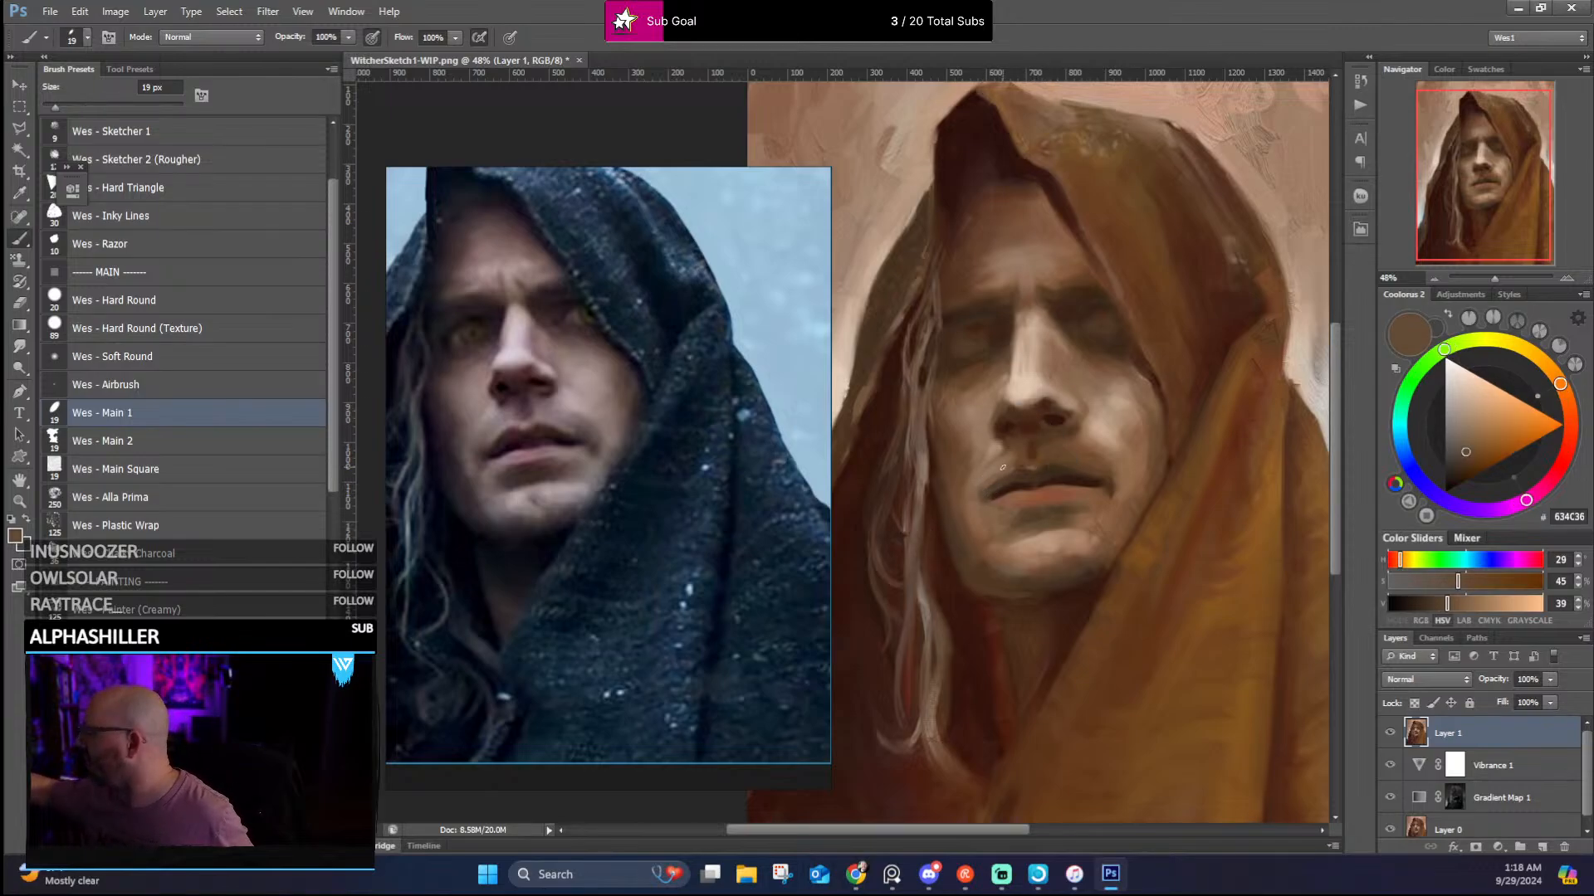
alt+click(996, 468)
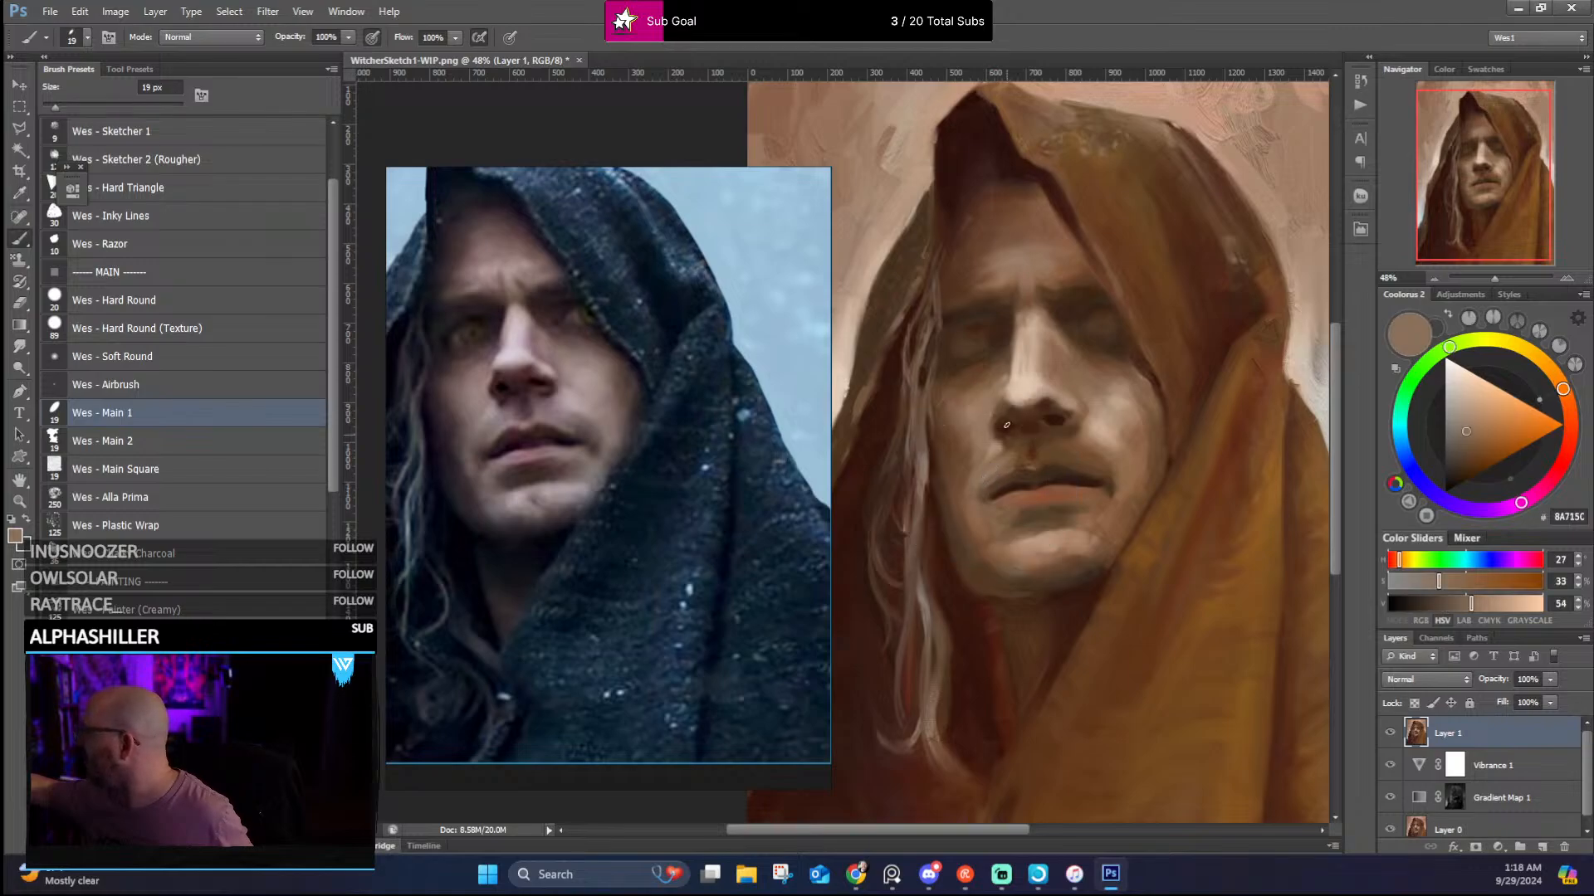
alt+click(992, 472)
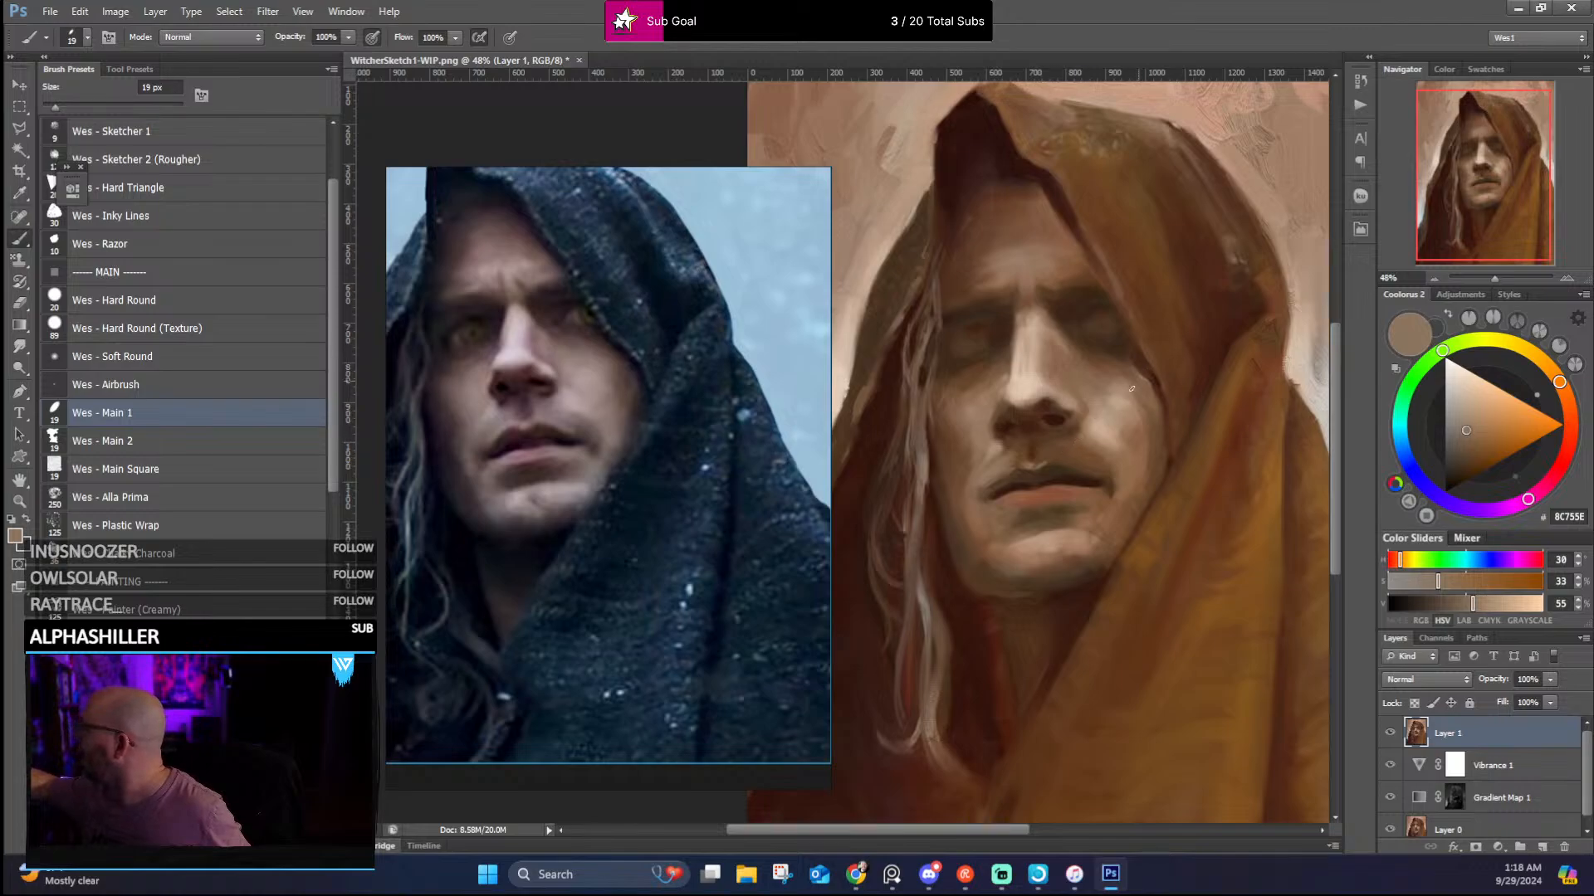
Refine the upper lip's edge and the area under the nose with sampled darker browns and a lighter skin tone
alt+click(1074, 467)
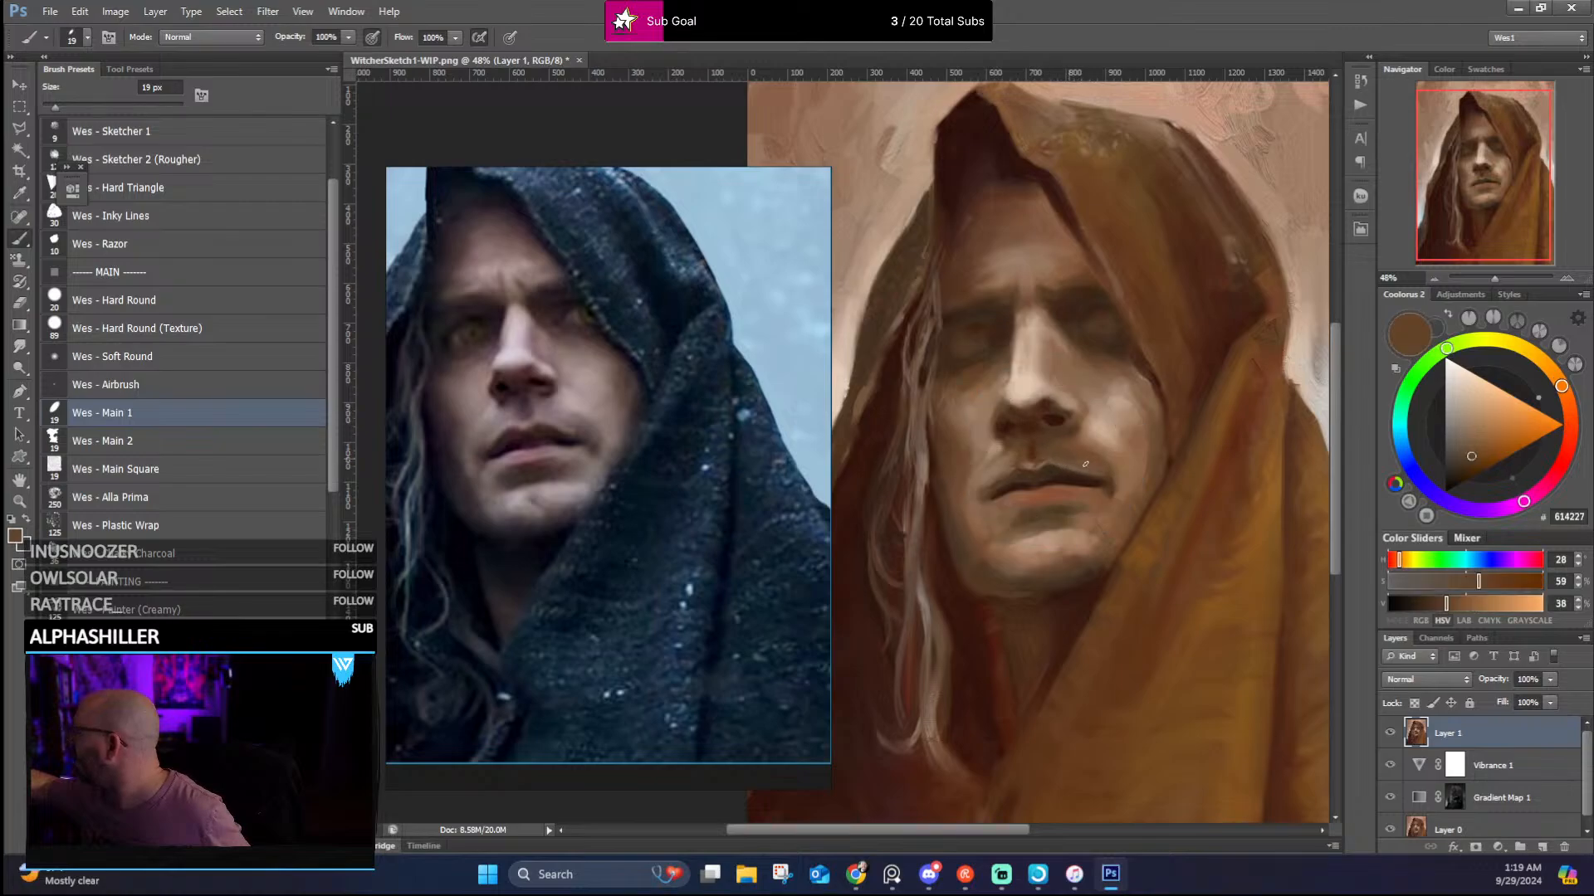
alt+click(1019, 470)
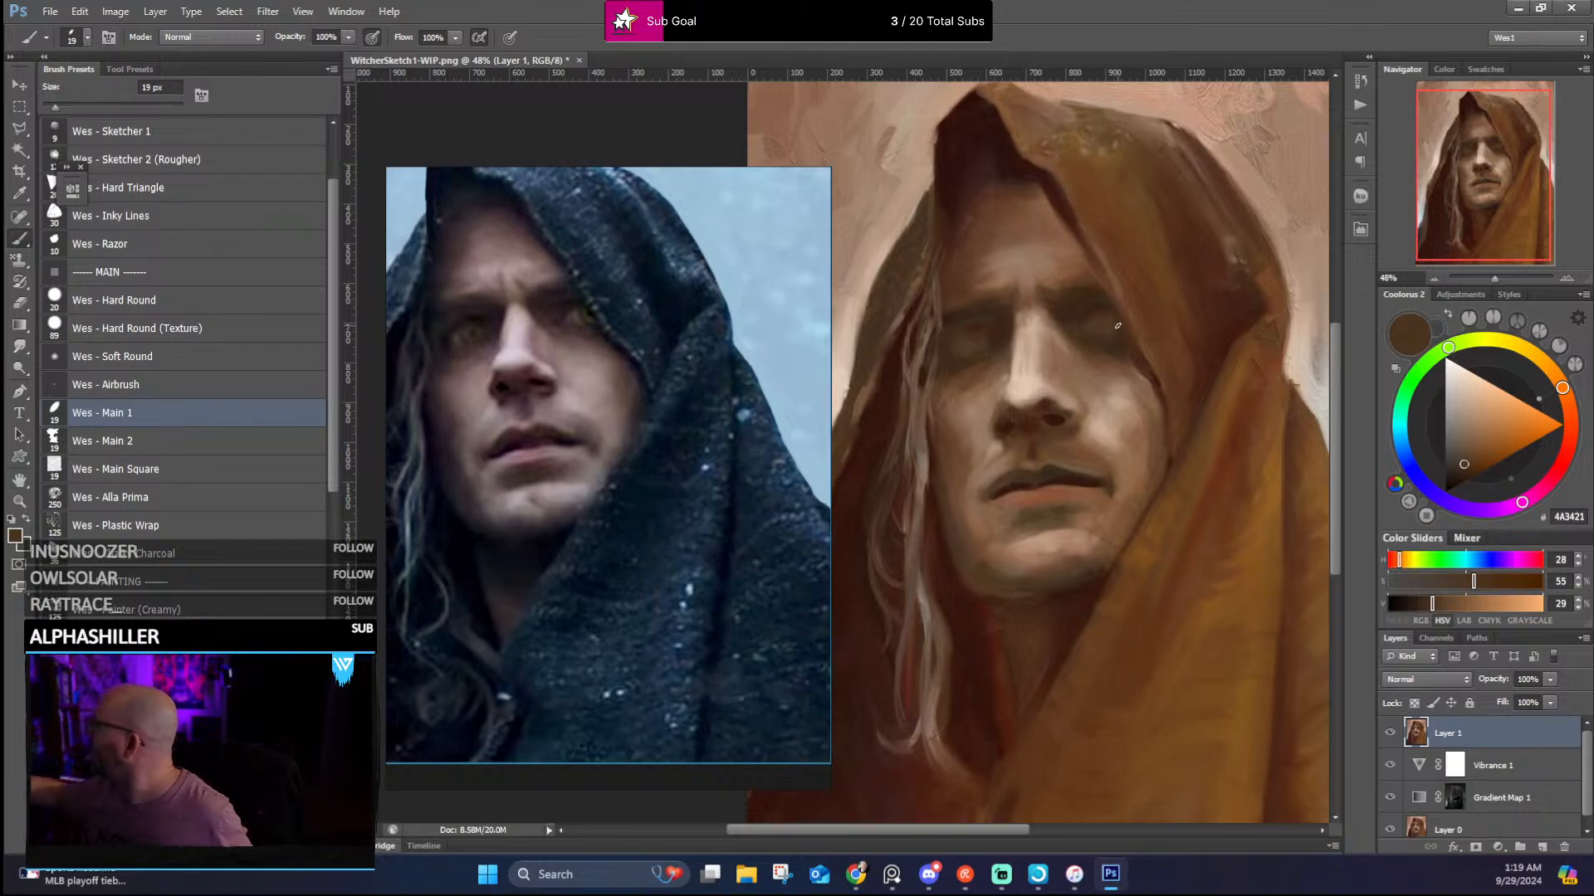
alt+click(1001, 472)
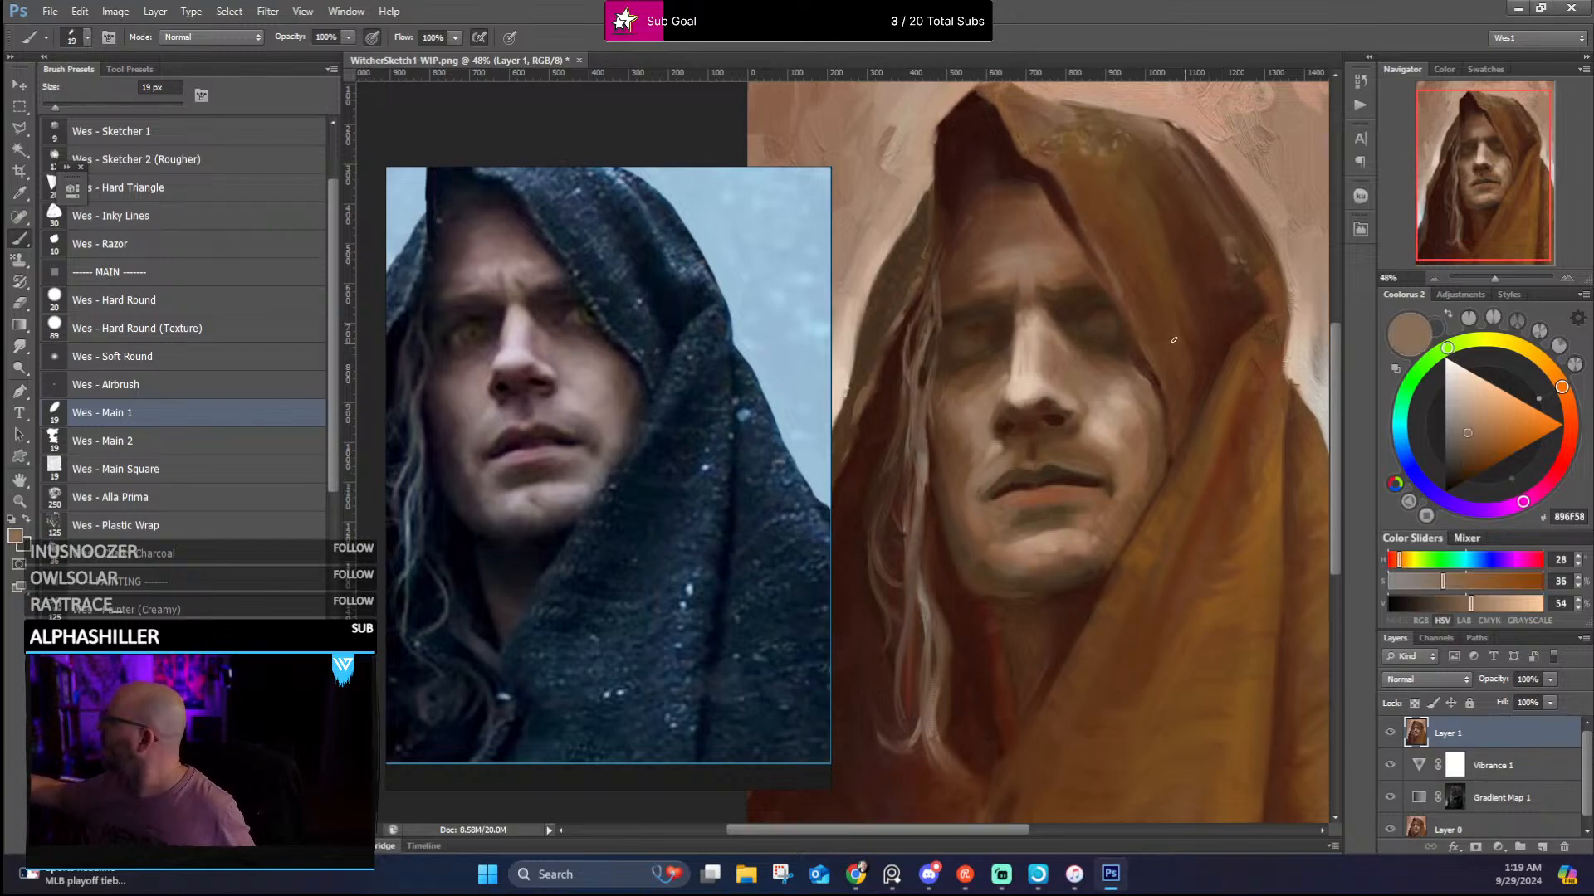
Enlarge the brush to 30 px and refine the nose tip and nostril with sampled dark brown and light skin tones
alt+click(967, 496)
key(bracketright)
key(bracketright)
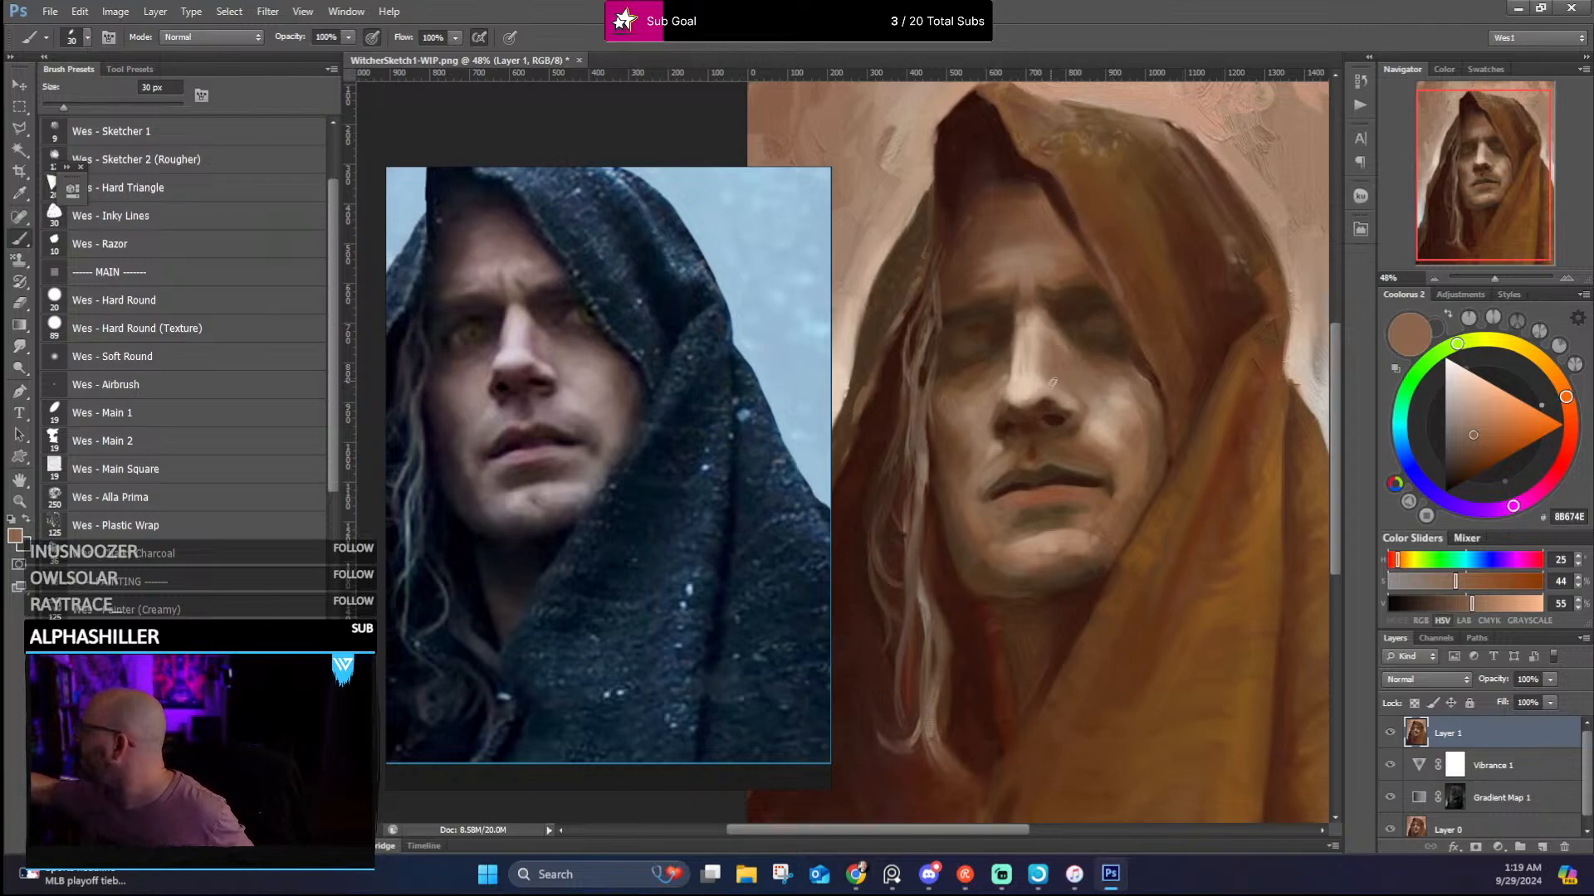
alt+click(1047, 399)
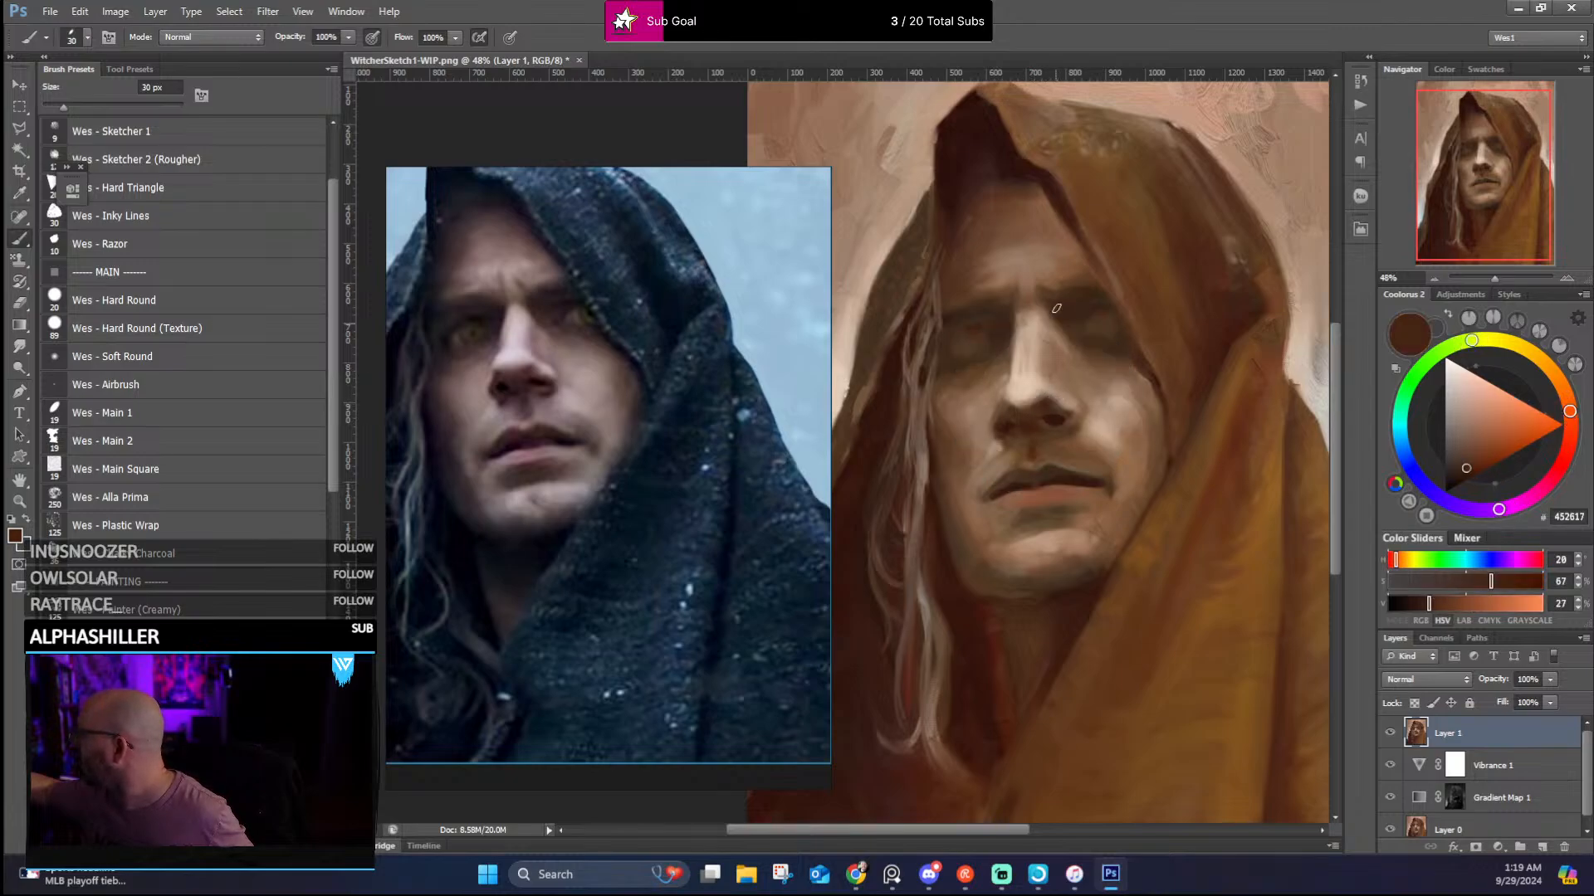
alt+click(1049, 378)
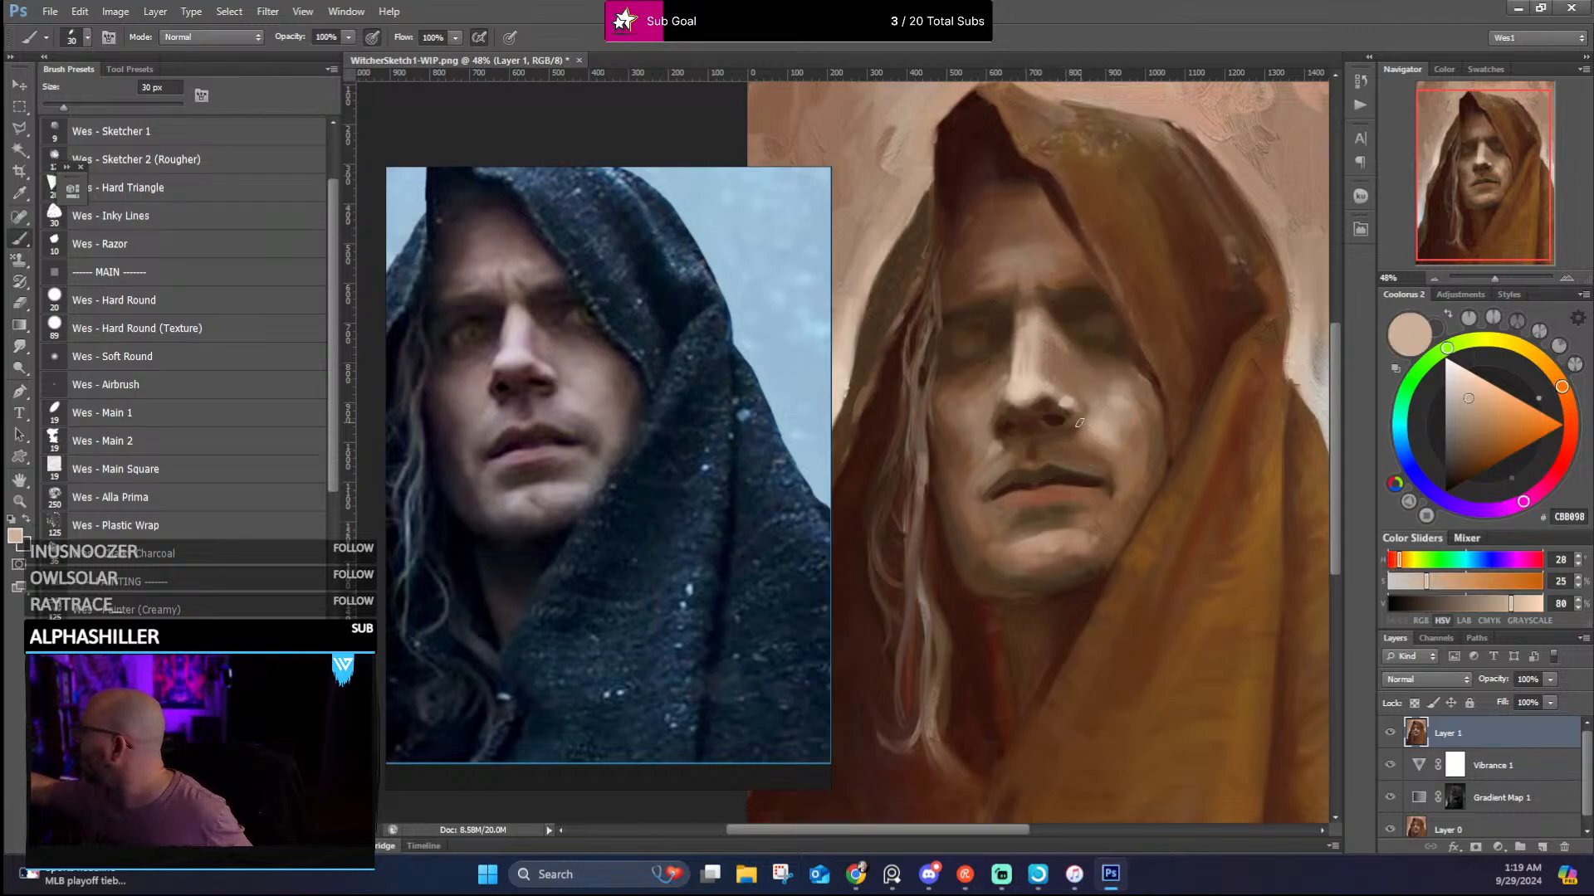
alt+click(1068, 414)
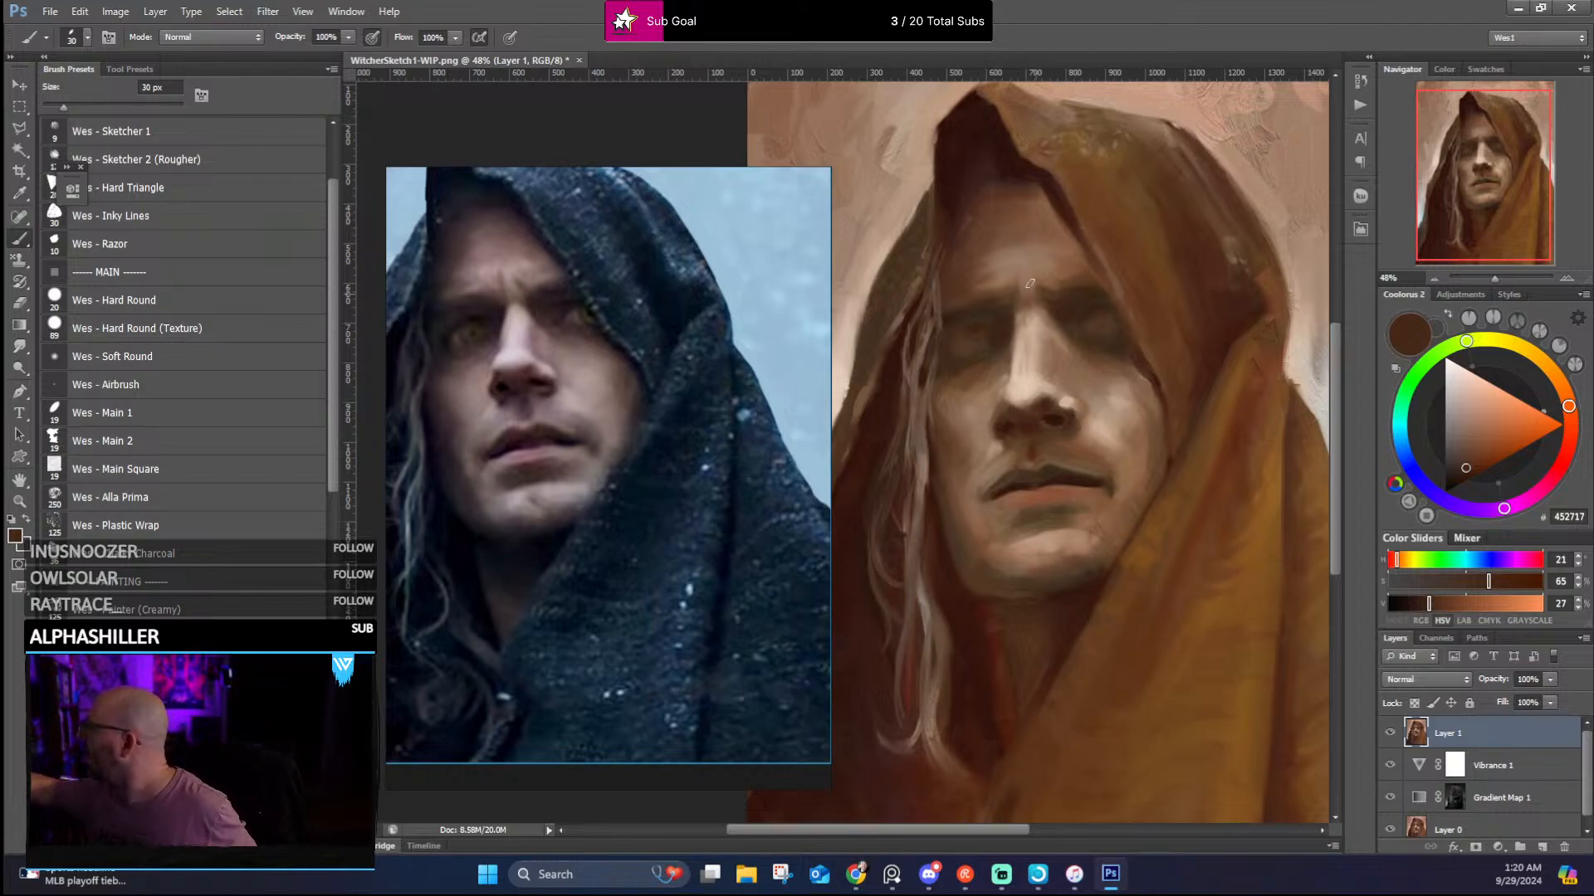
Reduce the brush to 15 px and refine the hood's shadow edge beside the cheek and temple with sampled browns
alt+click(1031, 396)
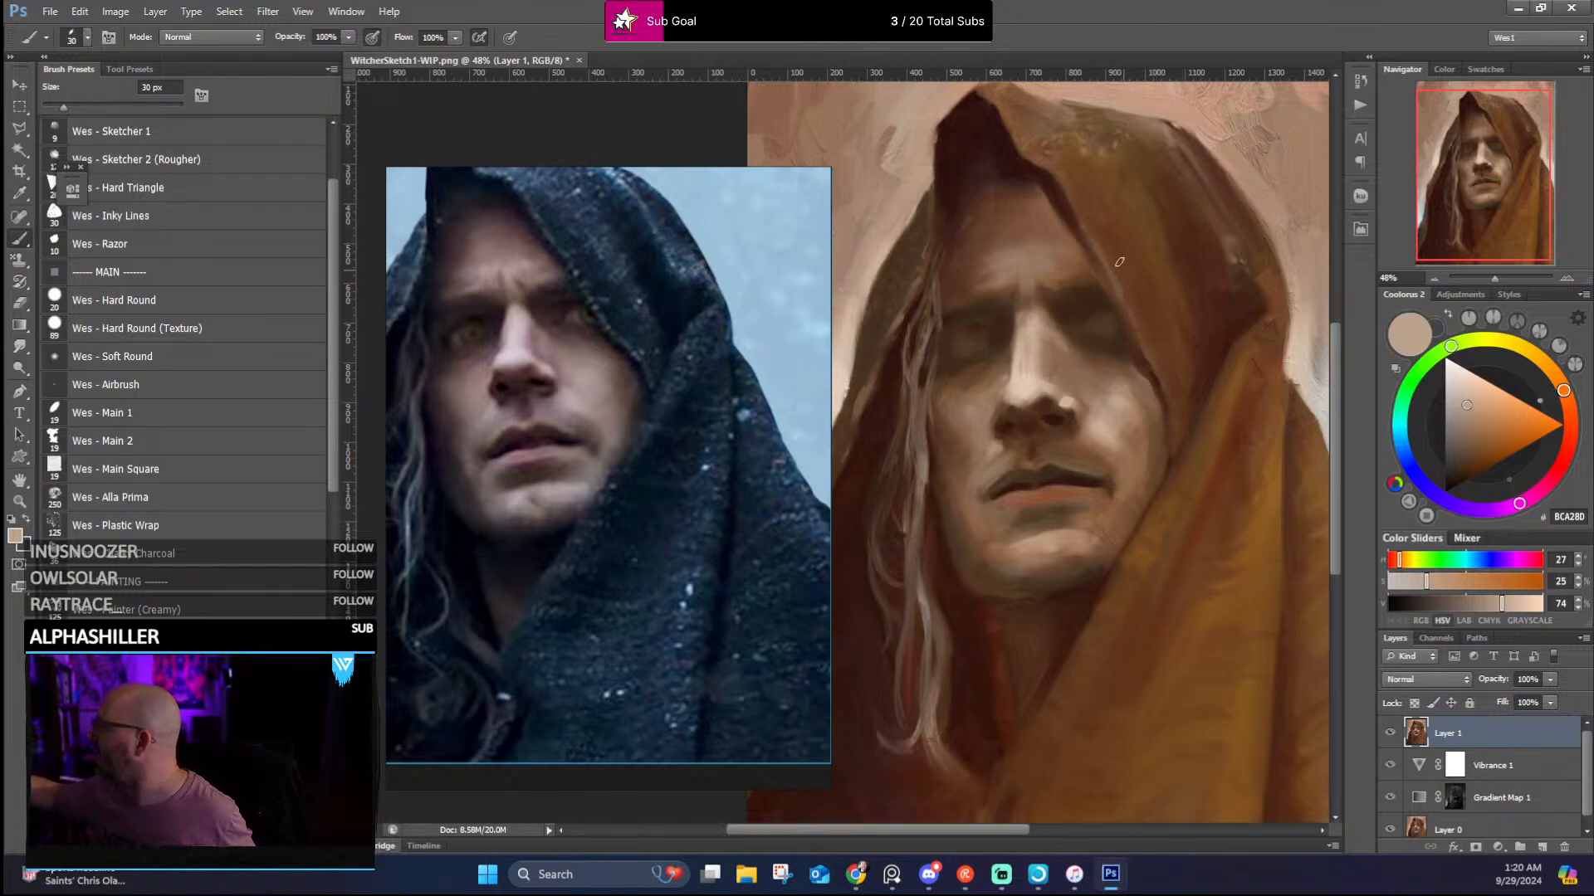
alt+click(1152, 363)
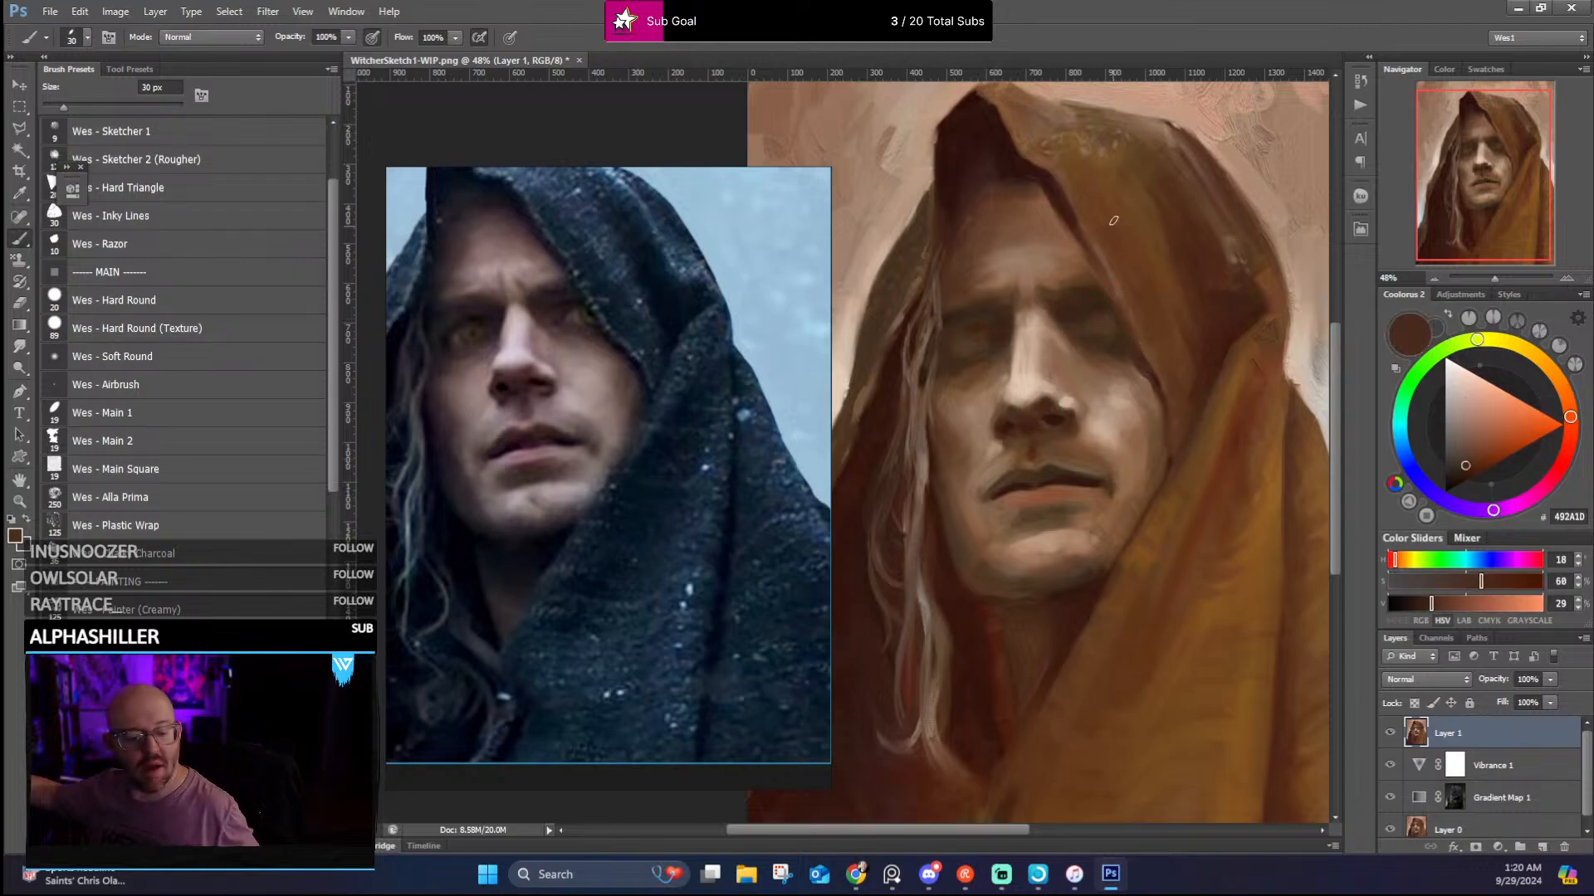
key(bracketleft)
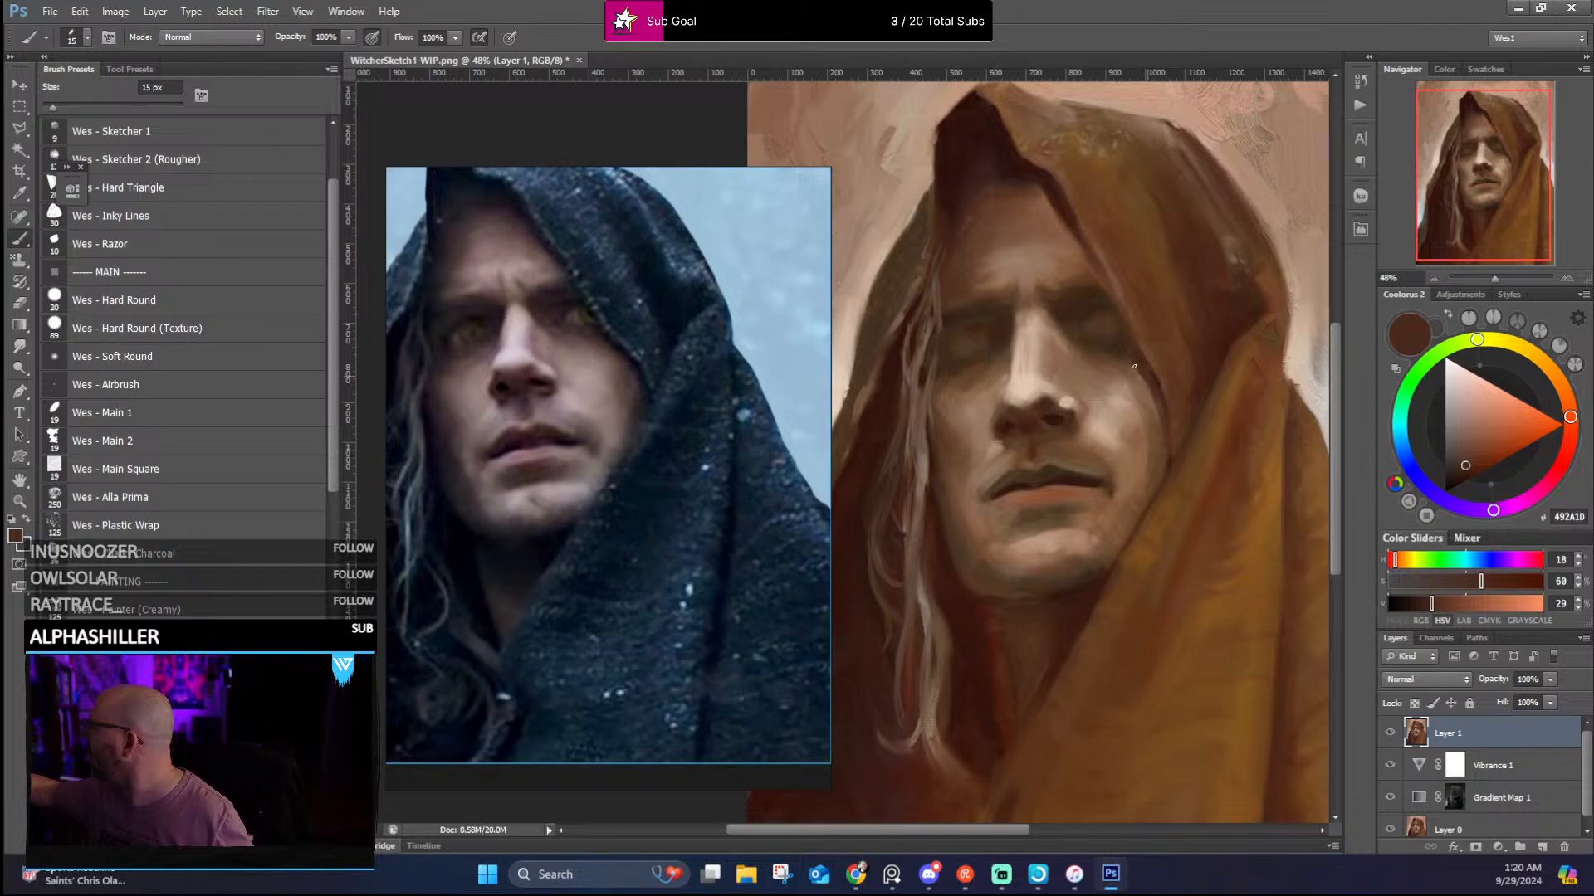
alt+click(1079, 266)
alt+click(1079, 274)
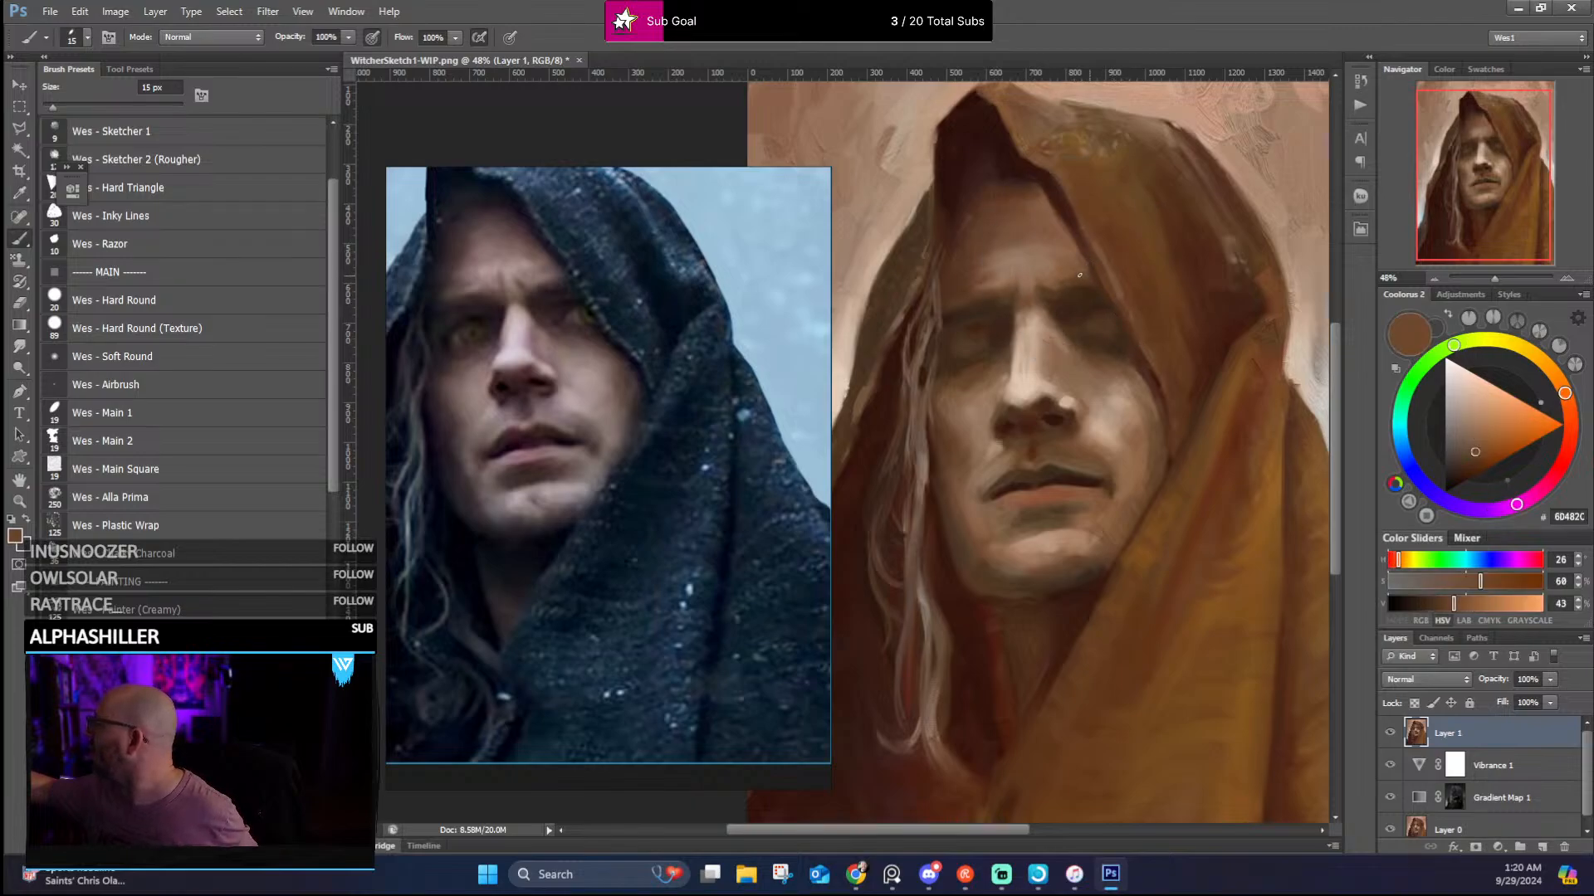
alt+click(1081, 251)
alt+click(1114, 300)
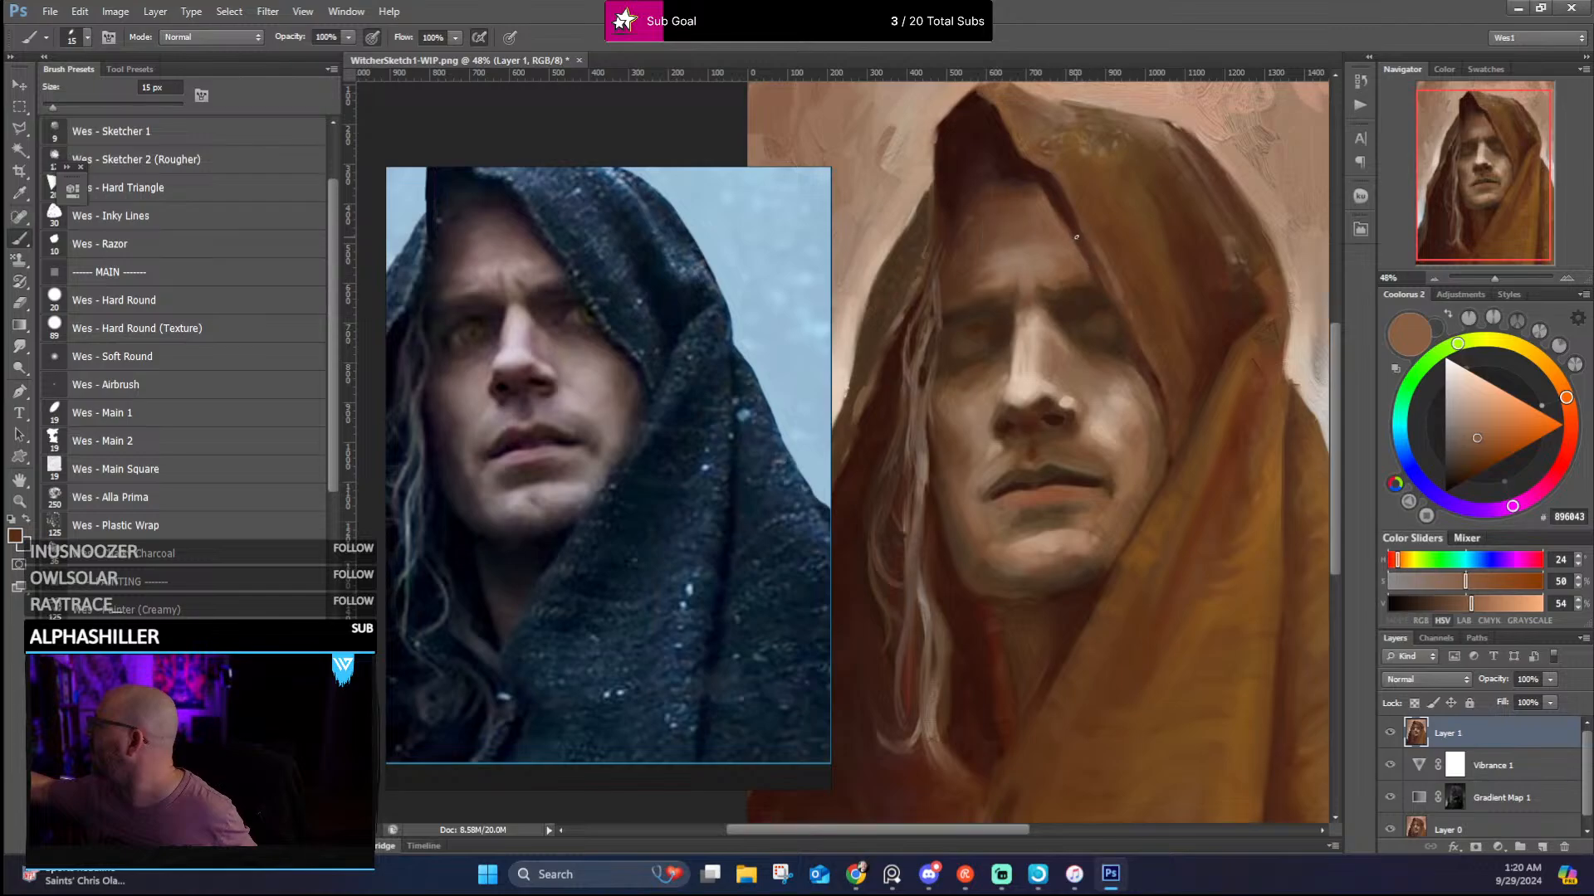
Define the hood's inner shadow line along the forehead, alternating sampled dark red-brown and mid-brown skin tones
alt+click(1152, 378)
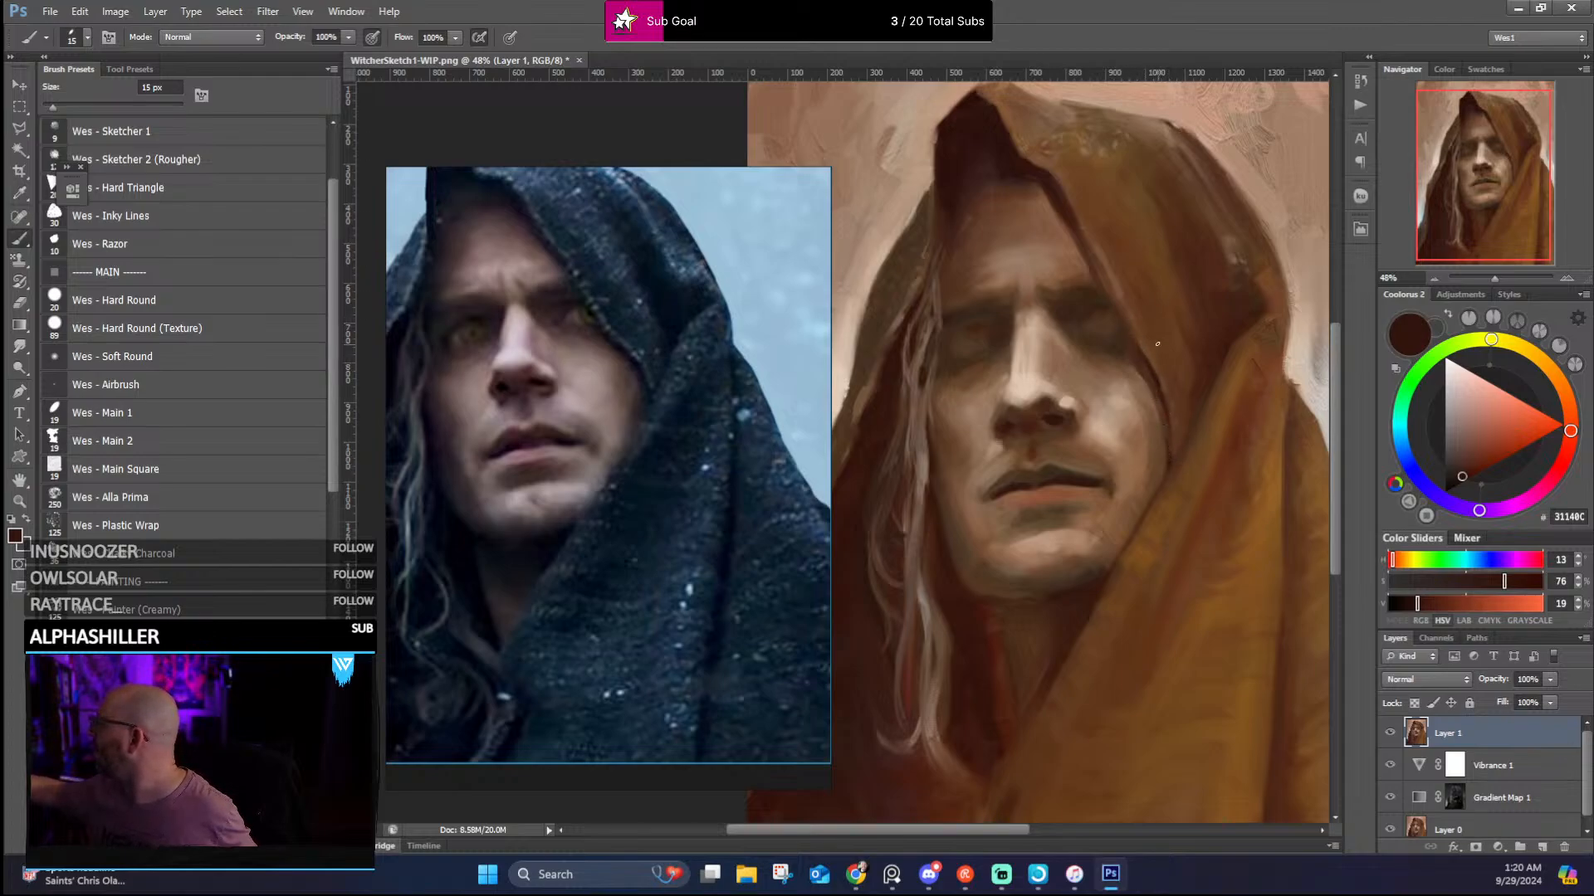
alt+click(1056, 198)
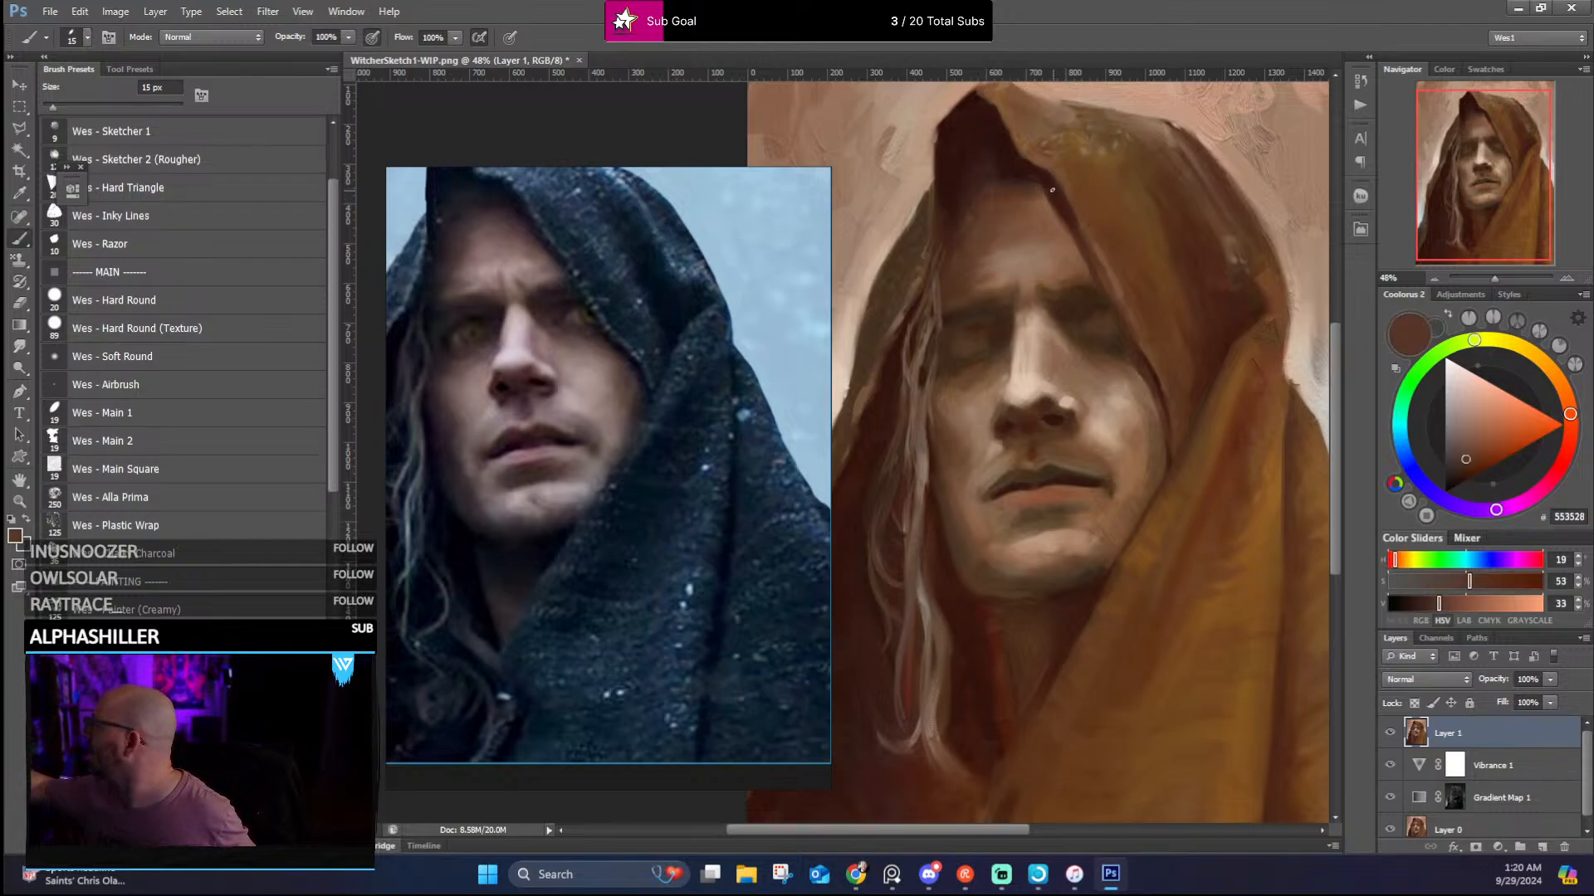
alt+click(1070, 236)
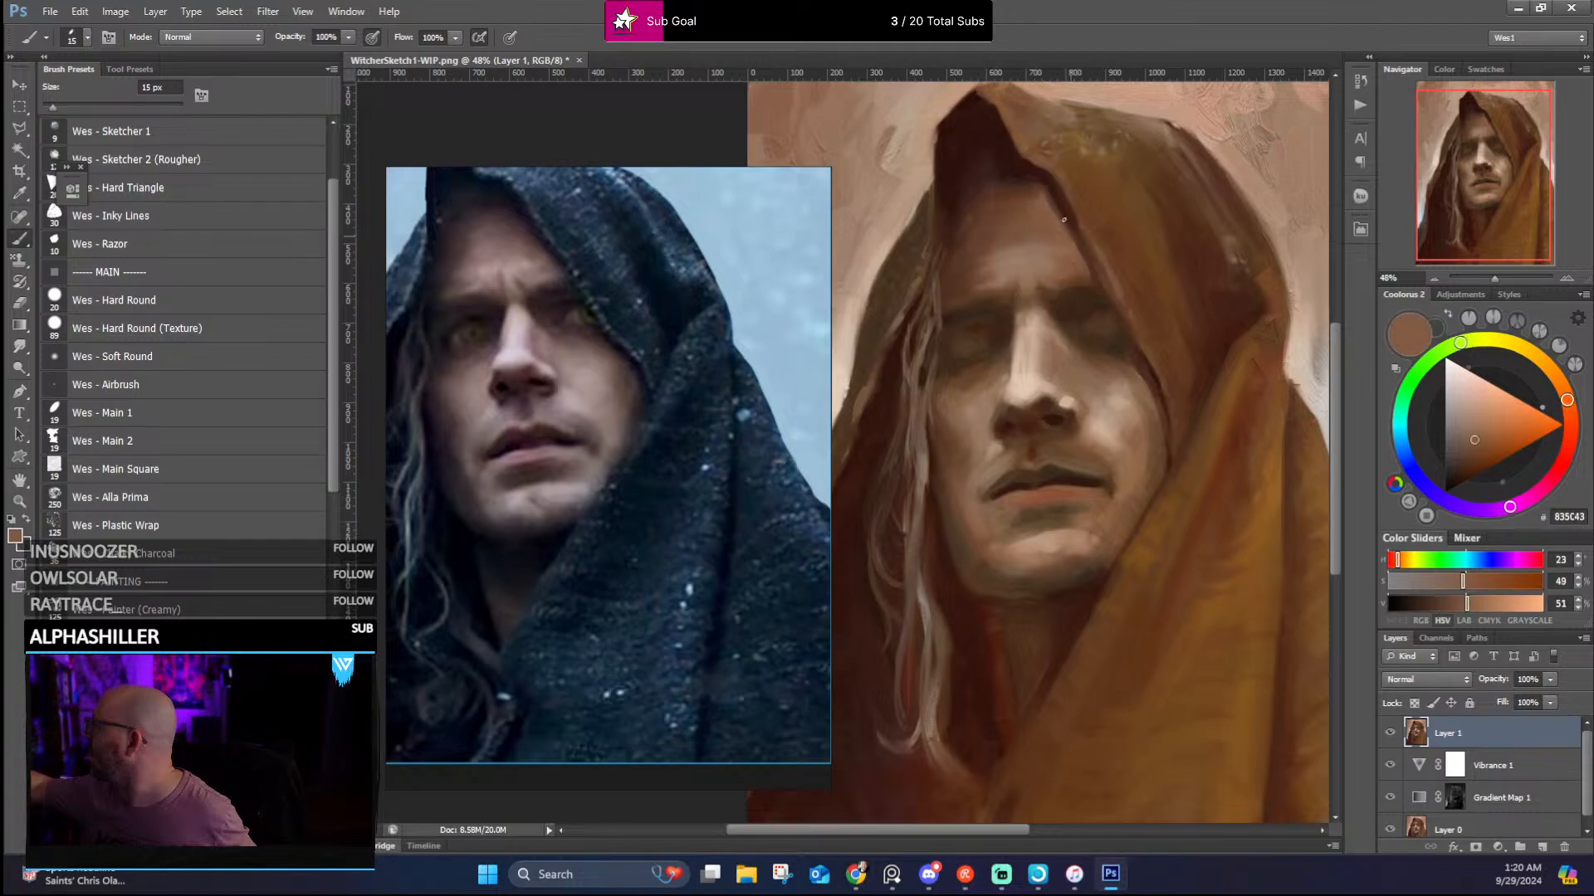
alt+click(1045, 204)
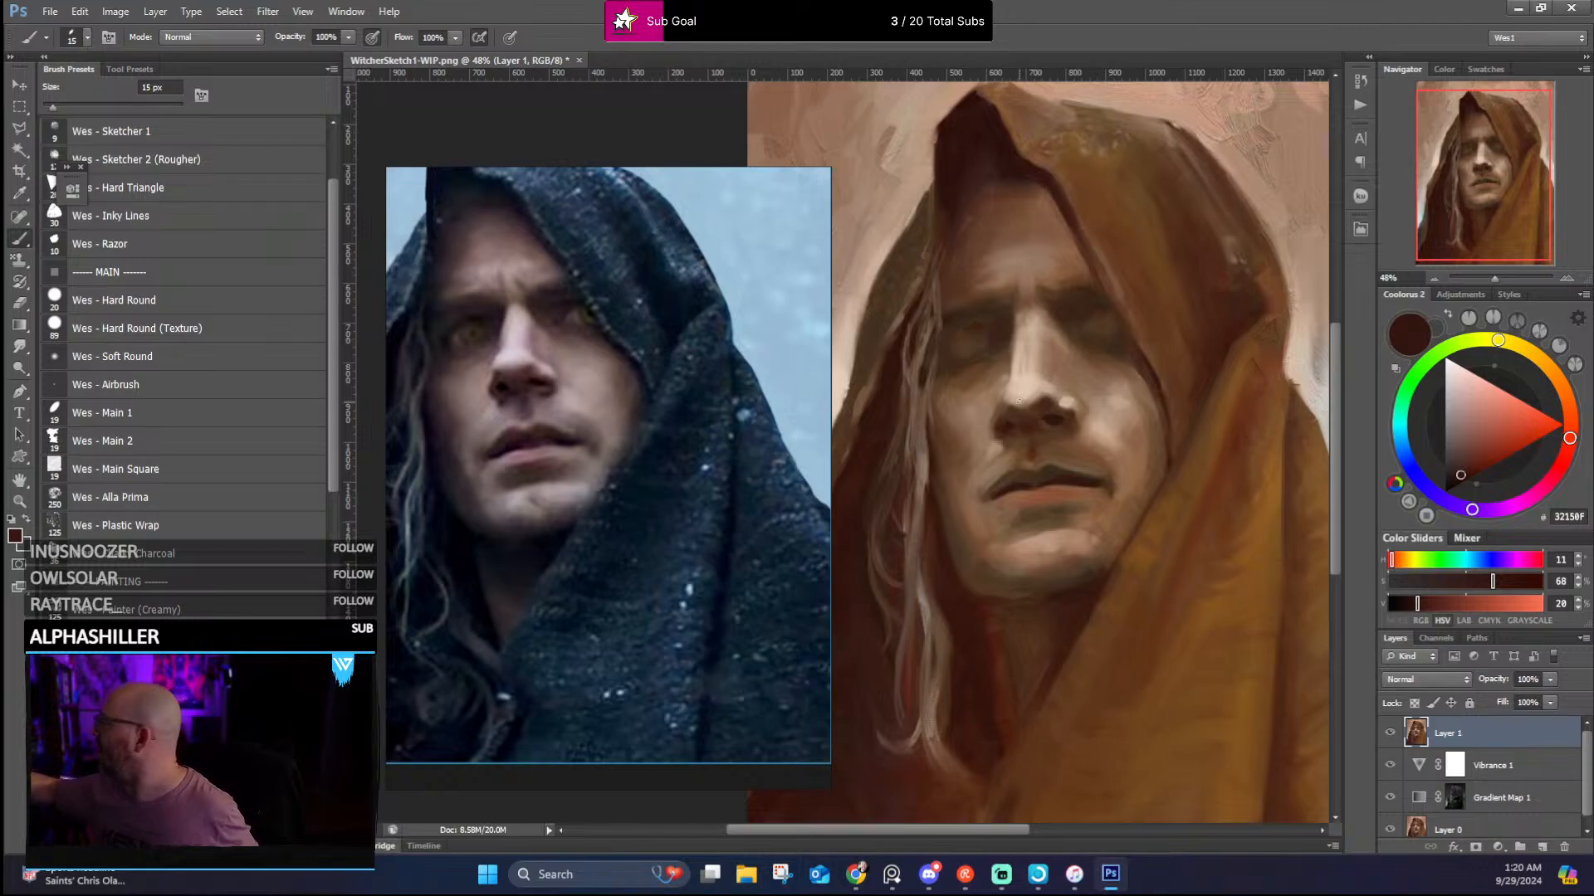
Reshape the nose tip and the nostril wing nearer the hair strands with sampled light skin and brown tones
alt+click(1011, 386)
alt+click(1010, 386)
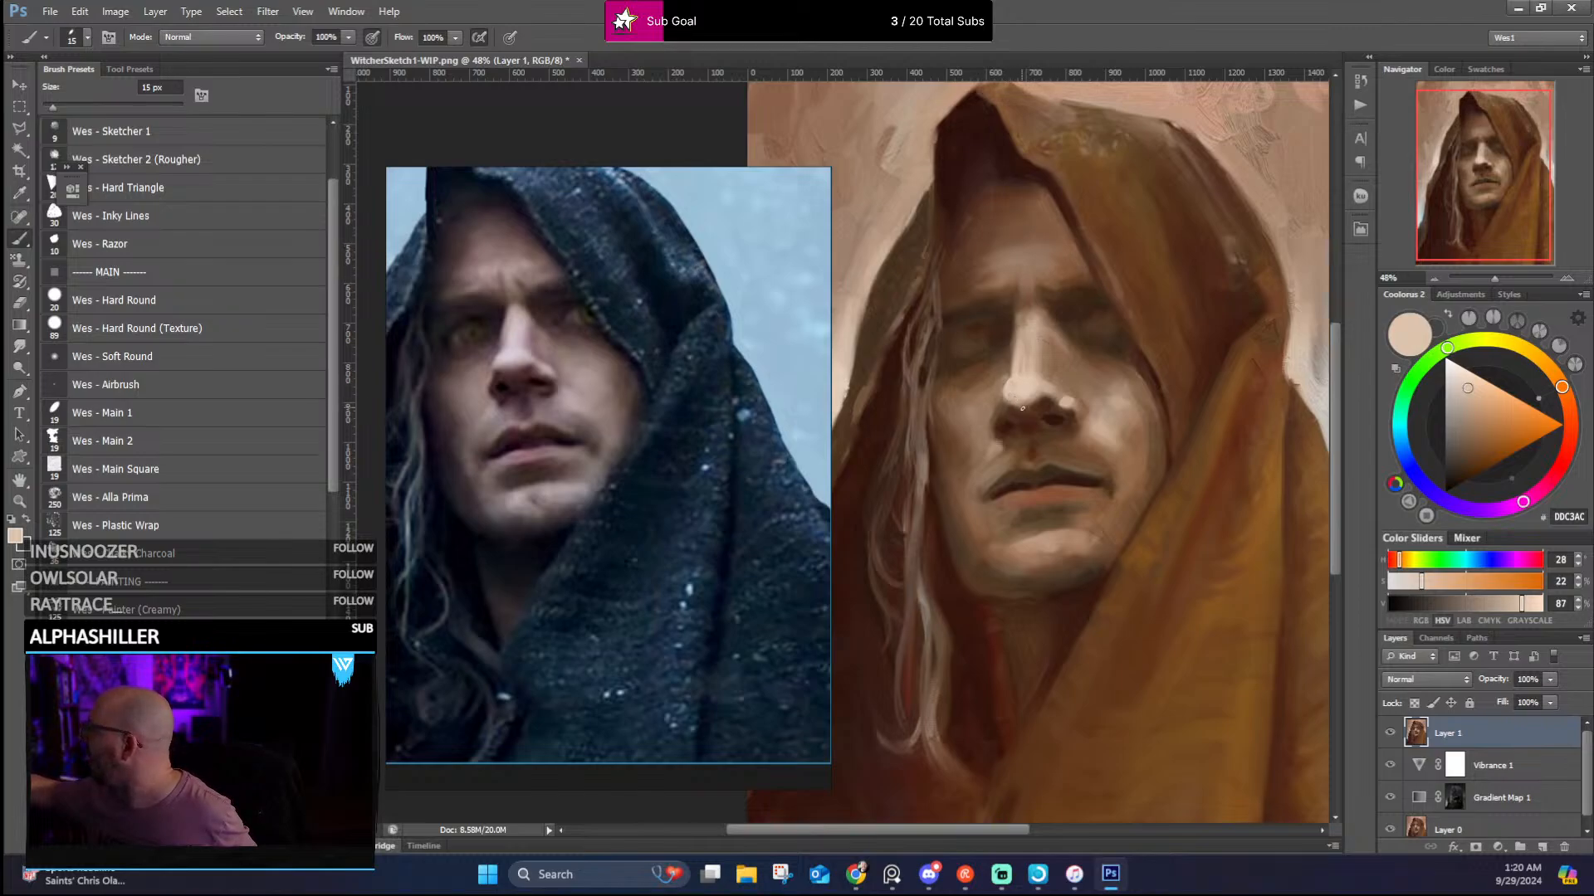
alt+click(1008, 406)
alt+click(1005, 400)
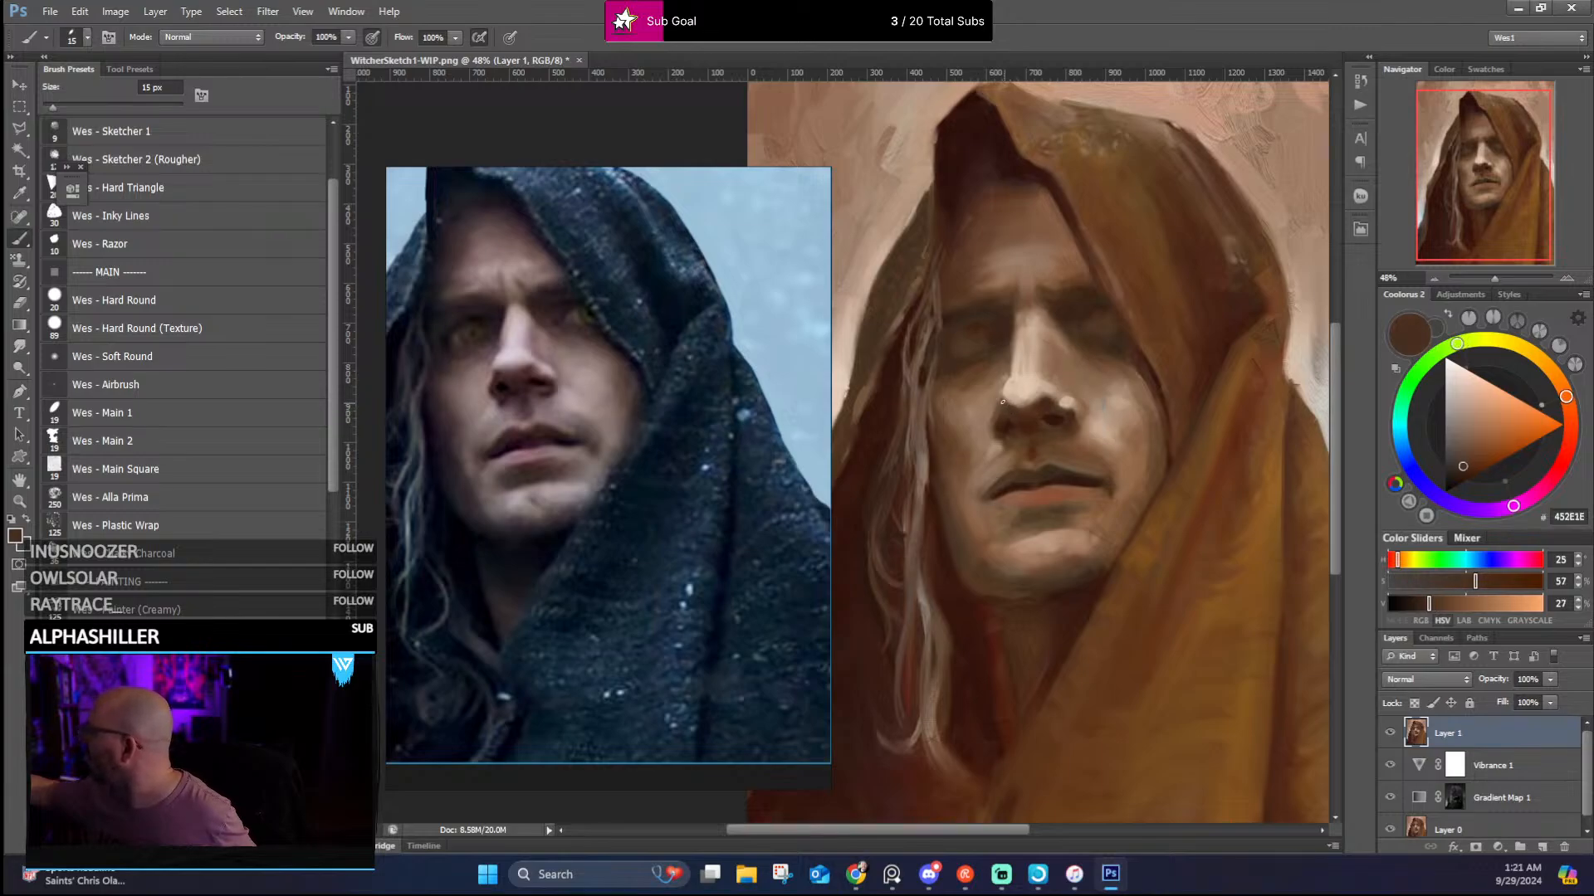
alt+click(997, 407)
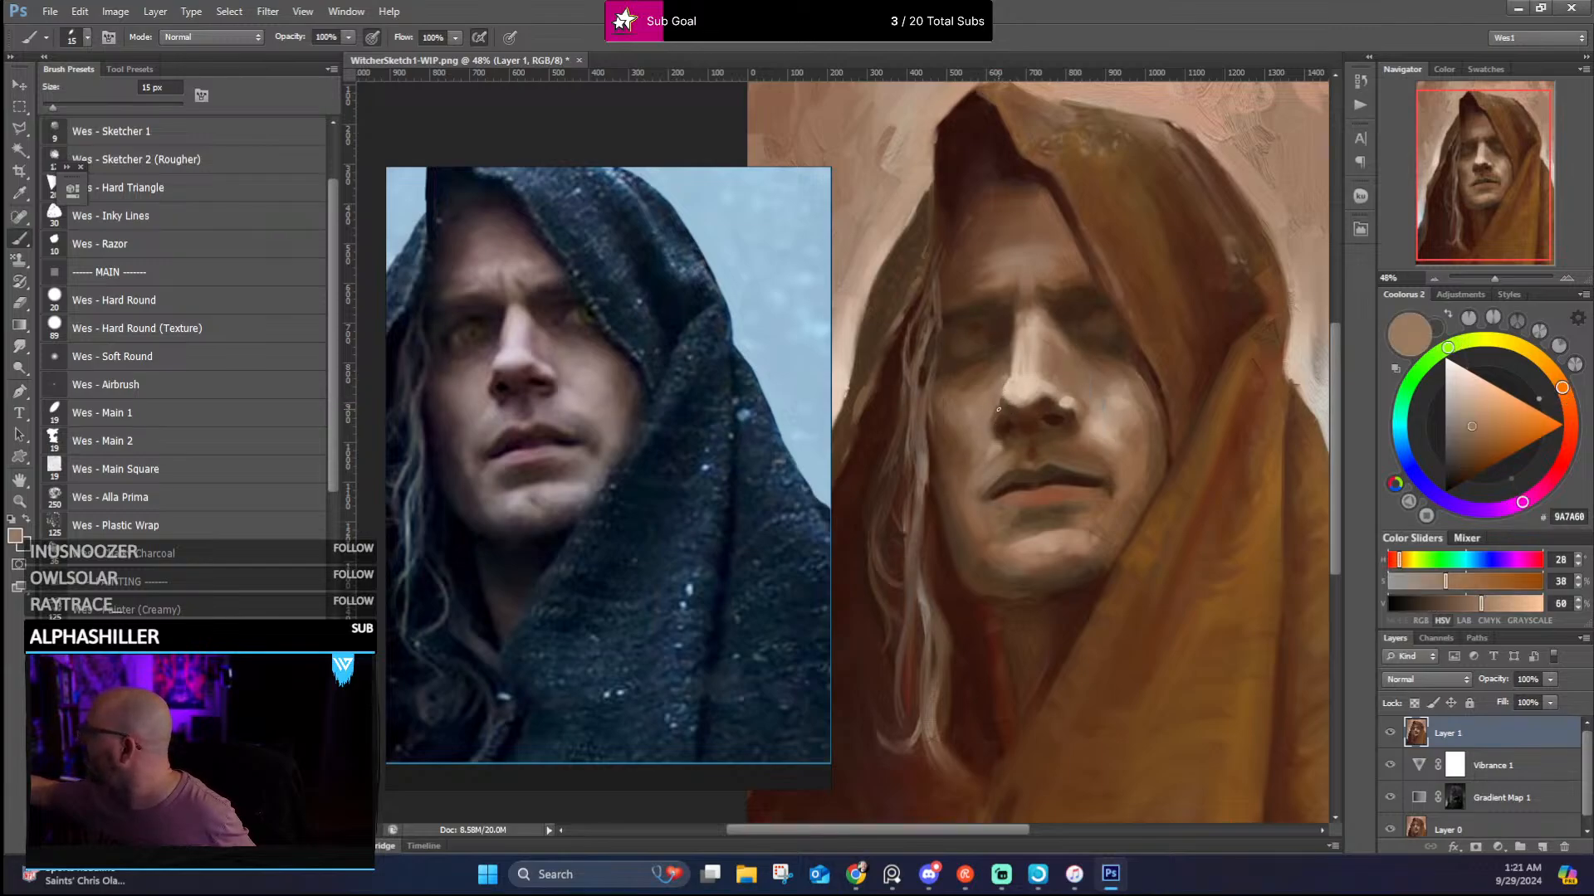
drag(994, 426, 994, 430)
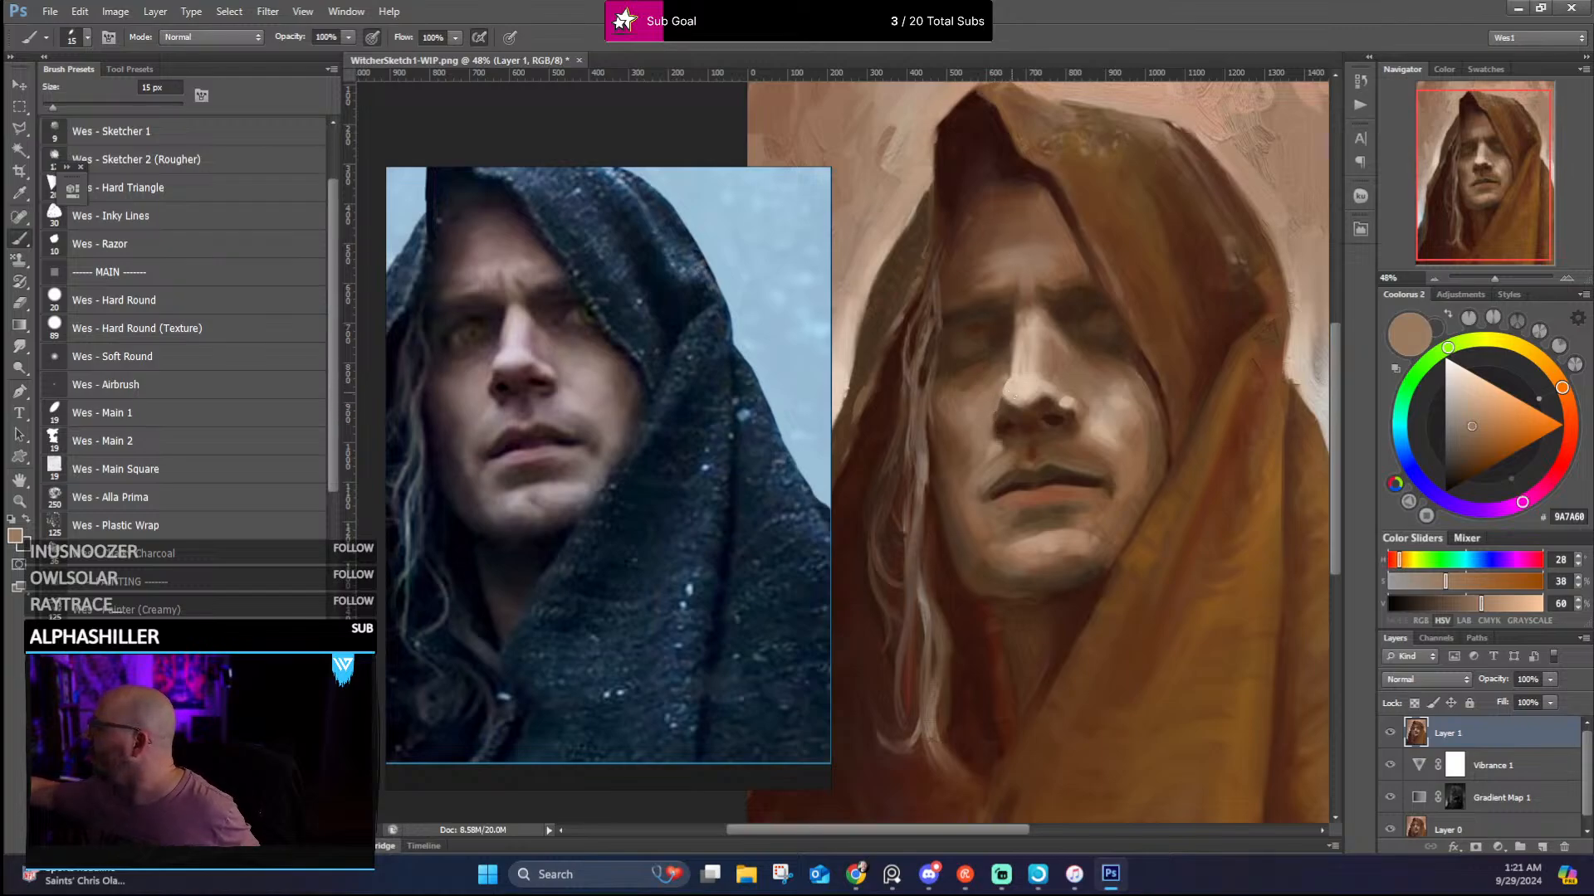
alt+click(1000, 412)
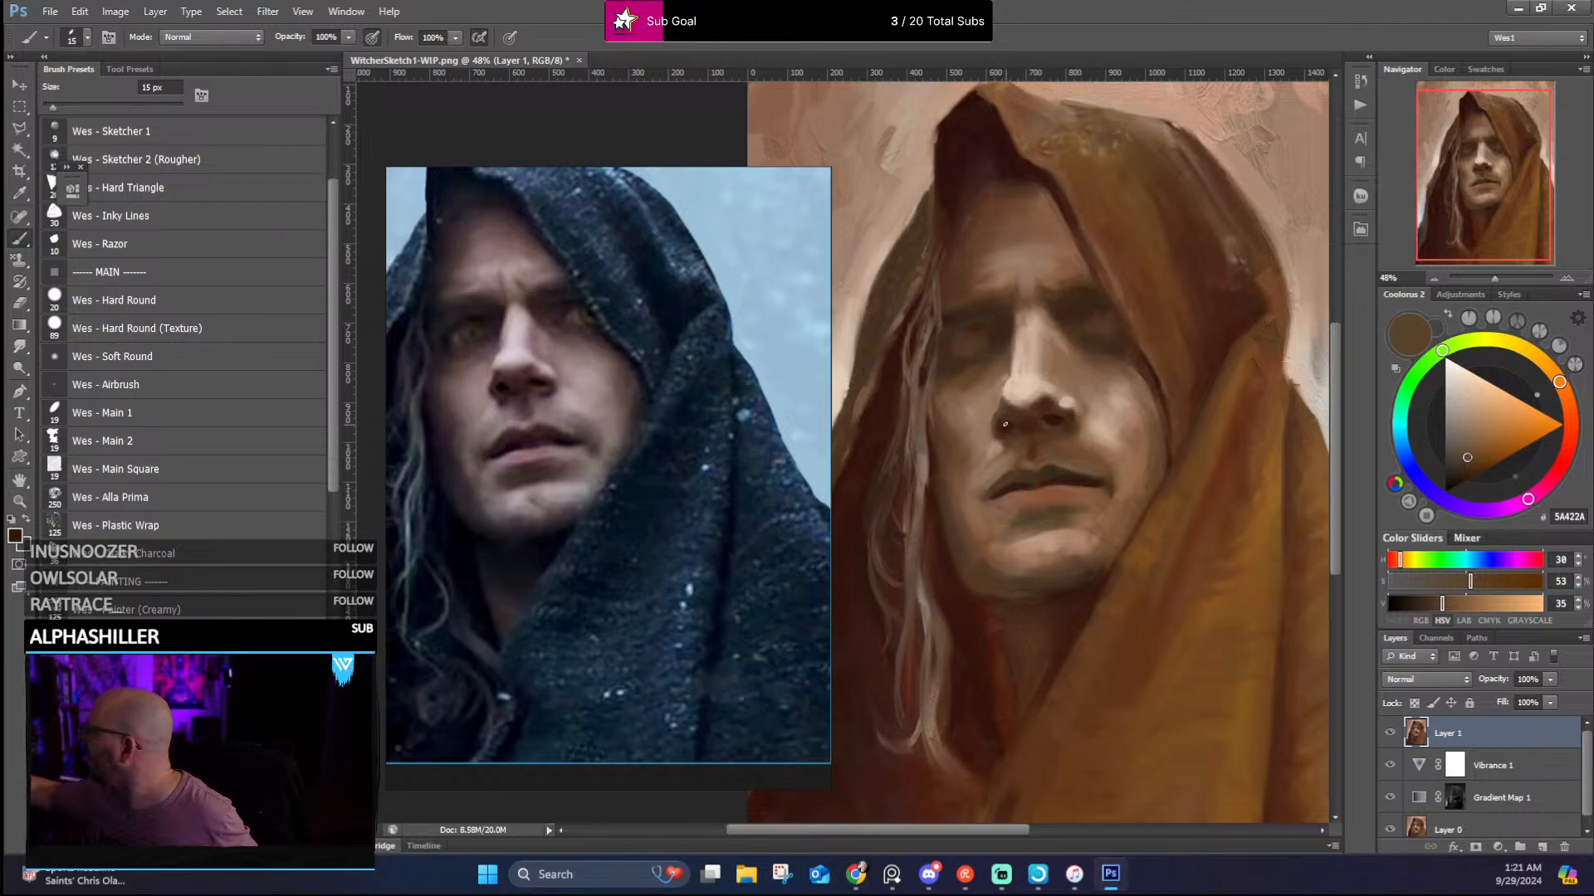
alt+click(1005, 425)
Refine the underside of the nose and the shadow above the upper lip with sampled dark and mid browns
alt+click(1059, 412)
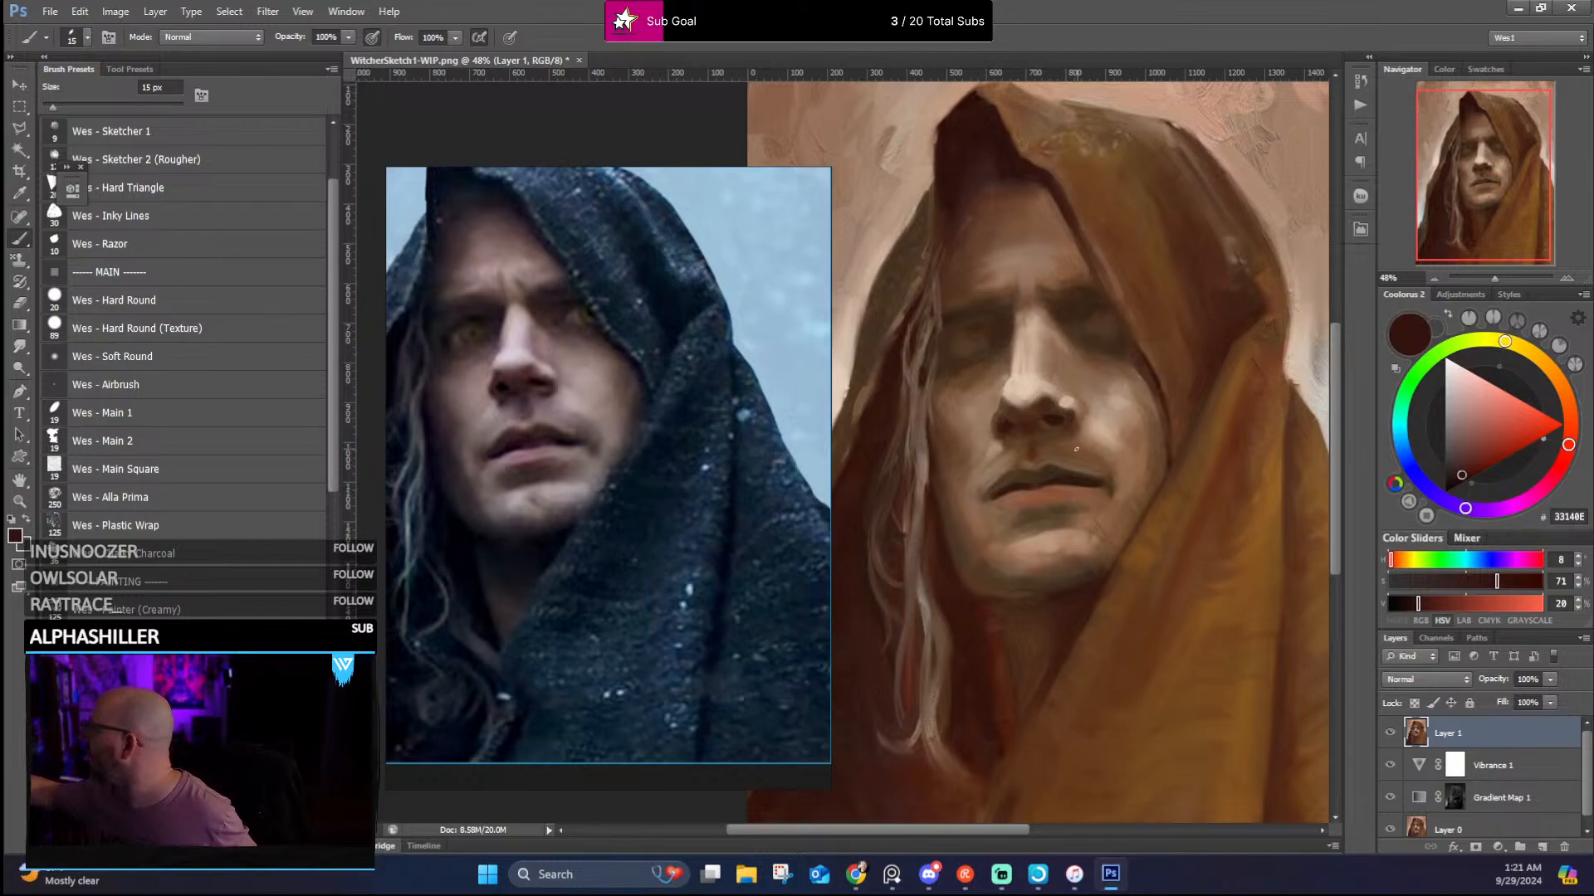
alt+click(1076, 436)
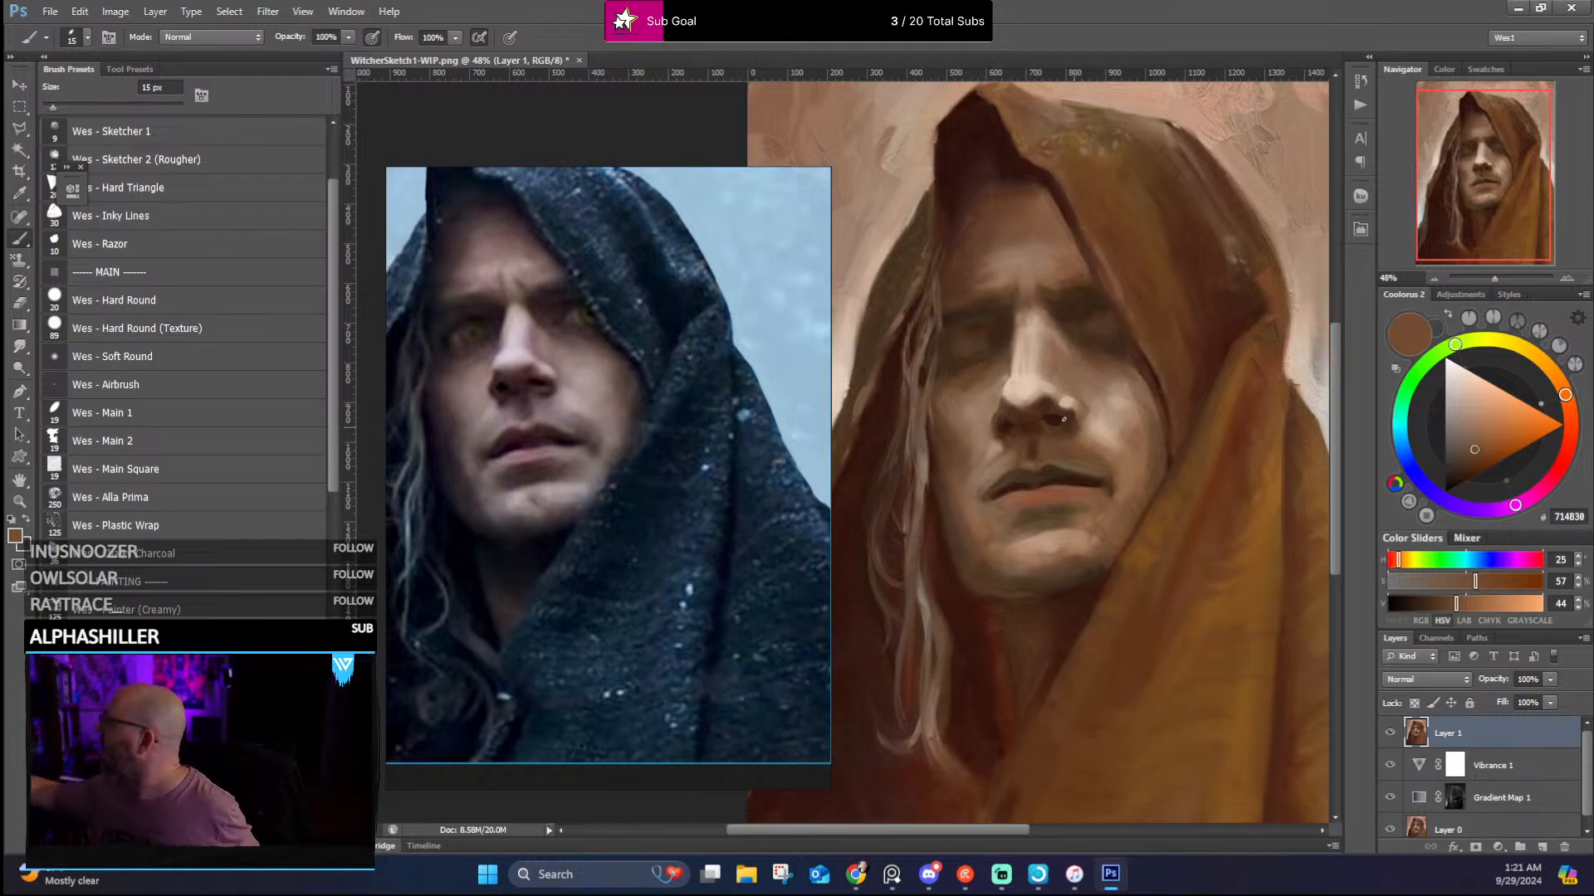
alt+click(1027, 454)
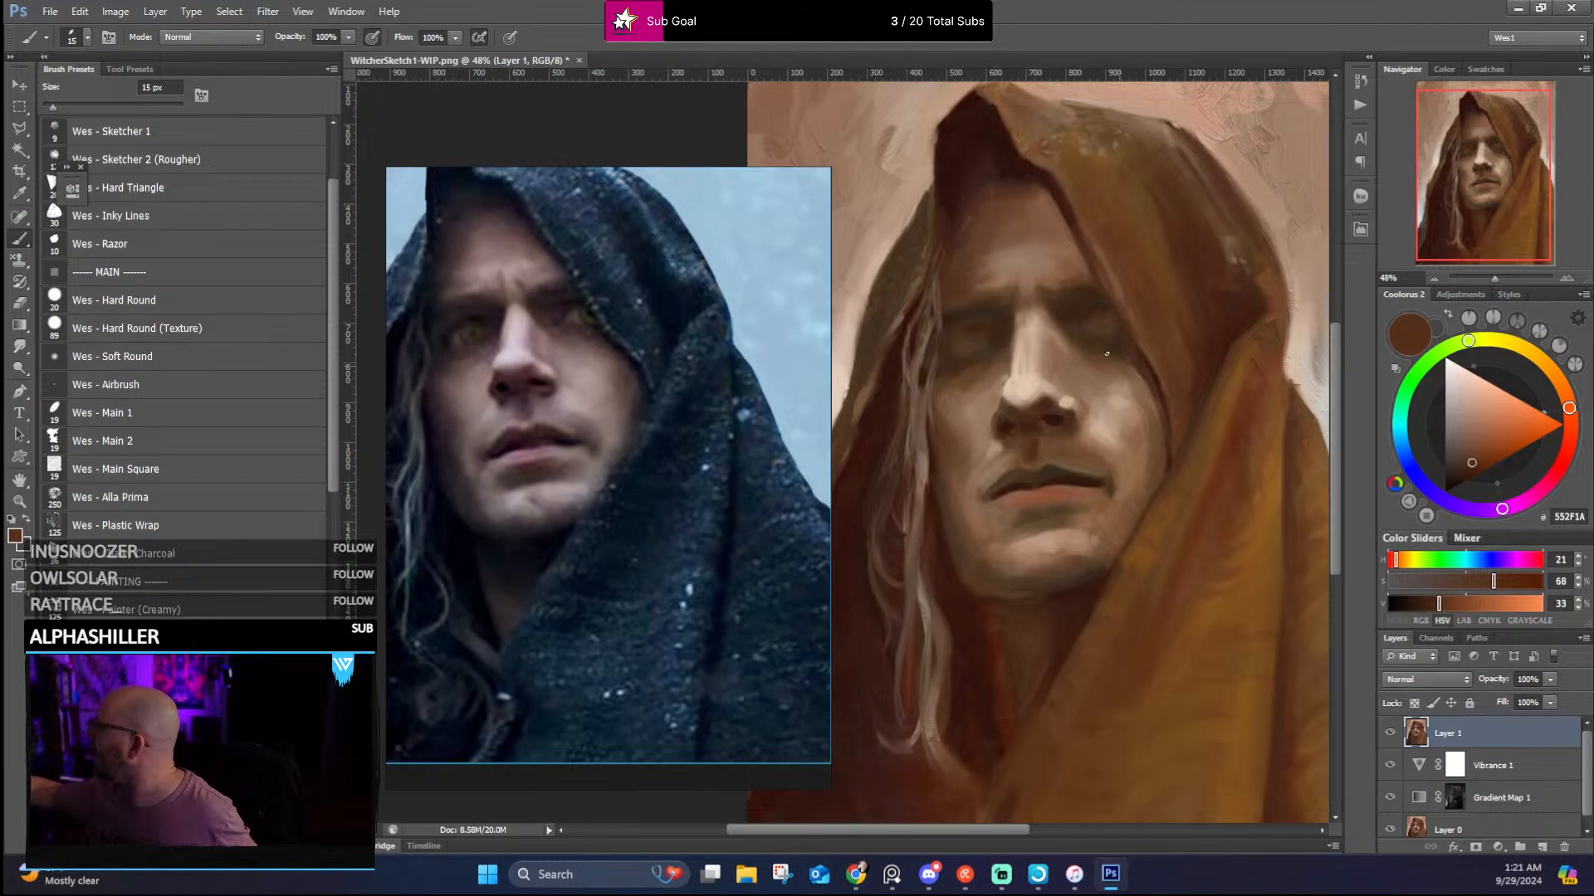
alt+click(1025, 409)
drag(1026, 415, 1018, 424)
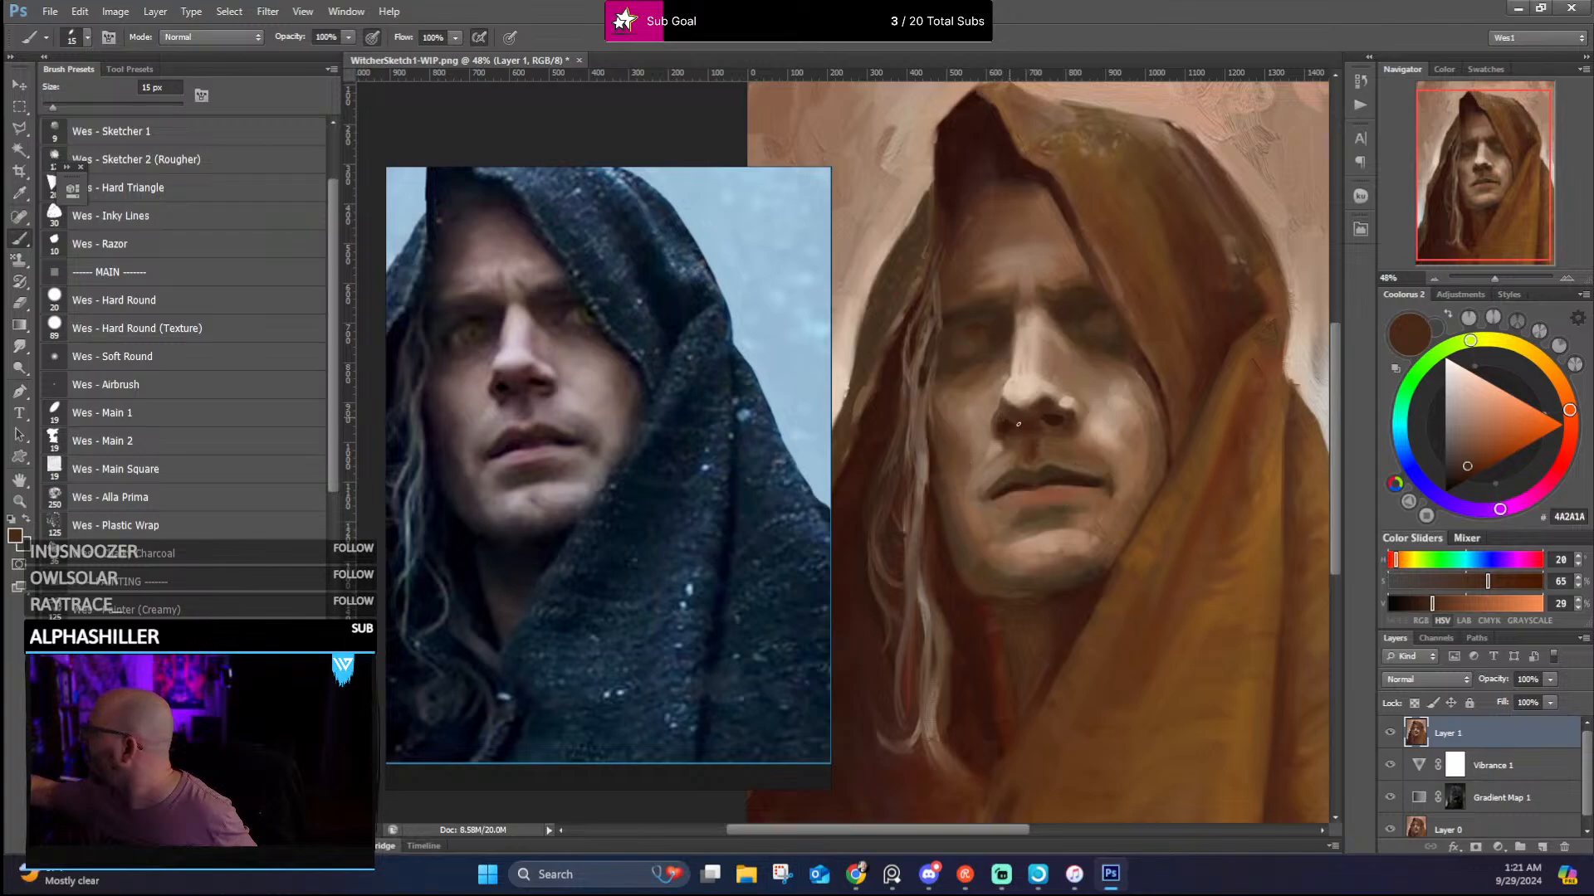
alt+click(1010, 435)
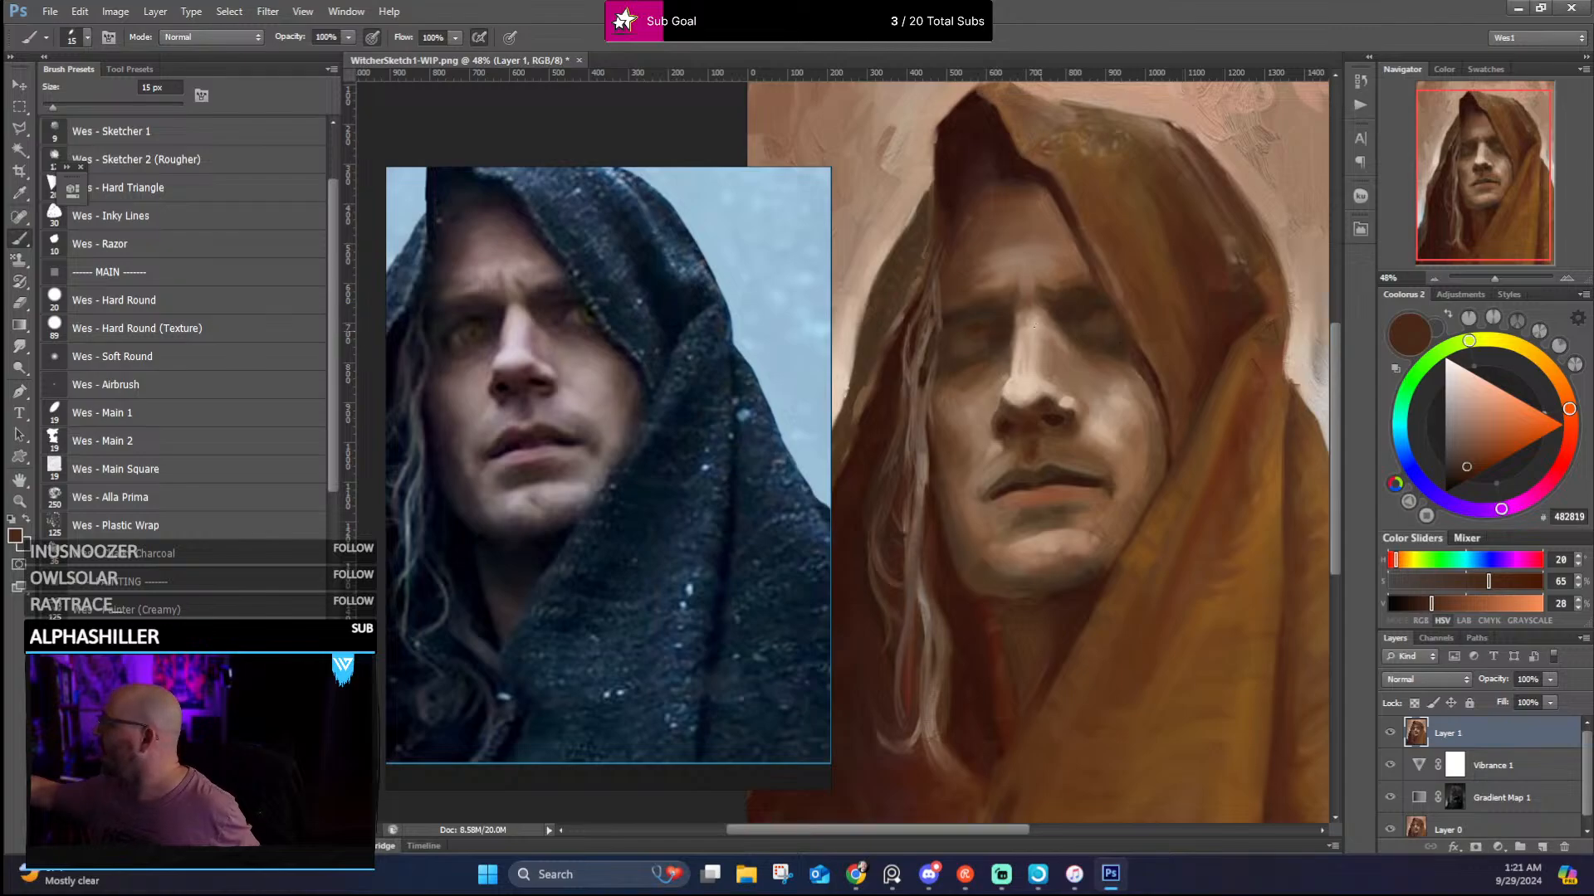
alt+click(1053, 424)
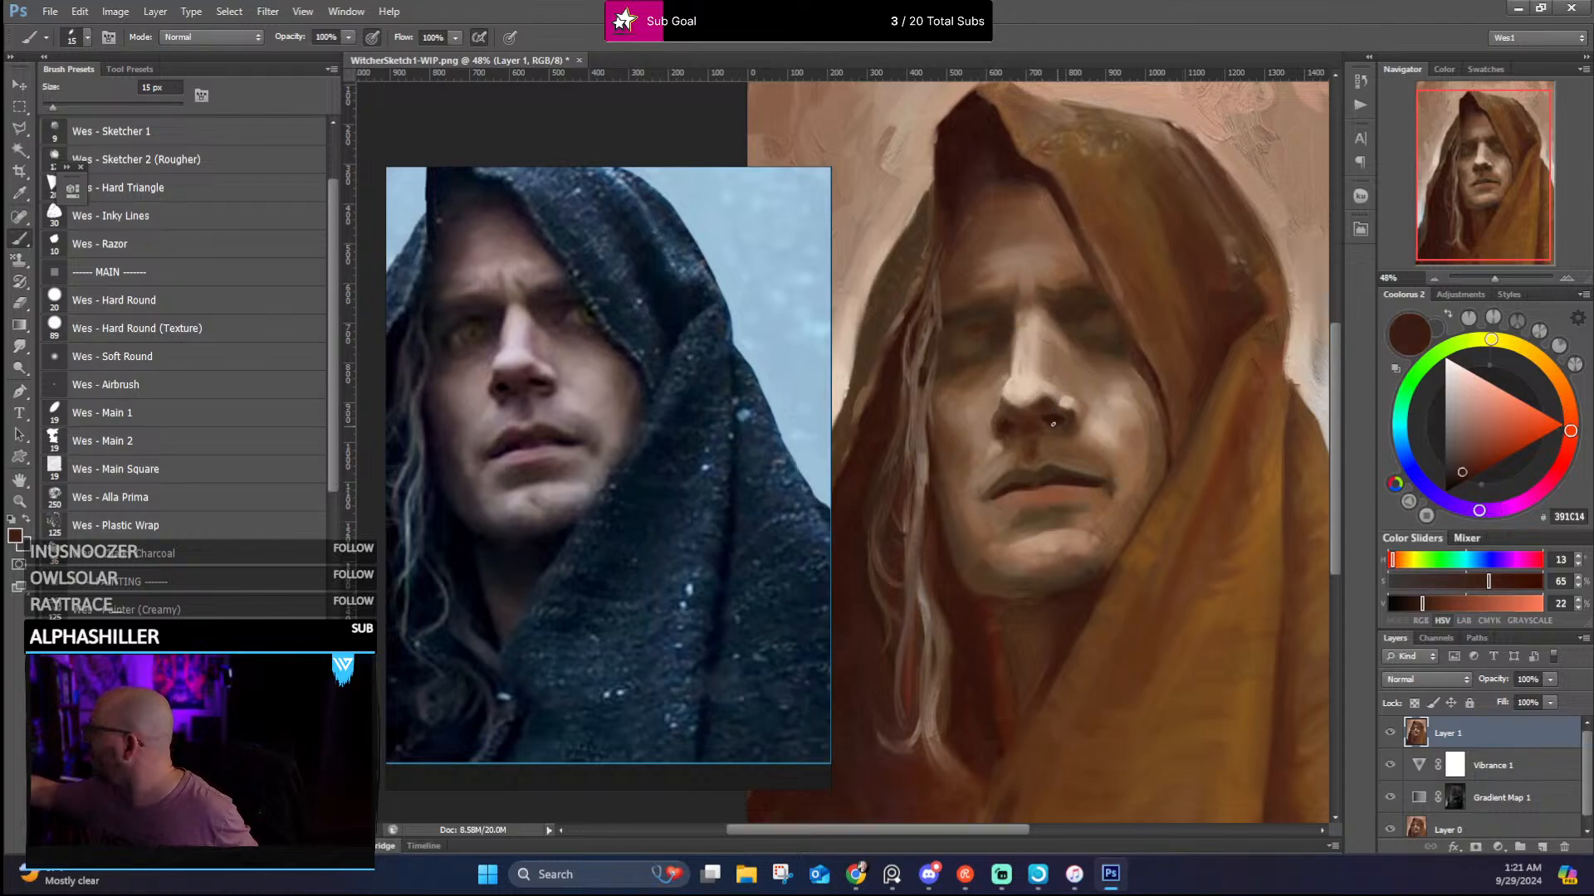
Darken the nostril nearer the ochre cloth and soften its wing into the cheek with sampled skin tones
alt+click(1054, 422)
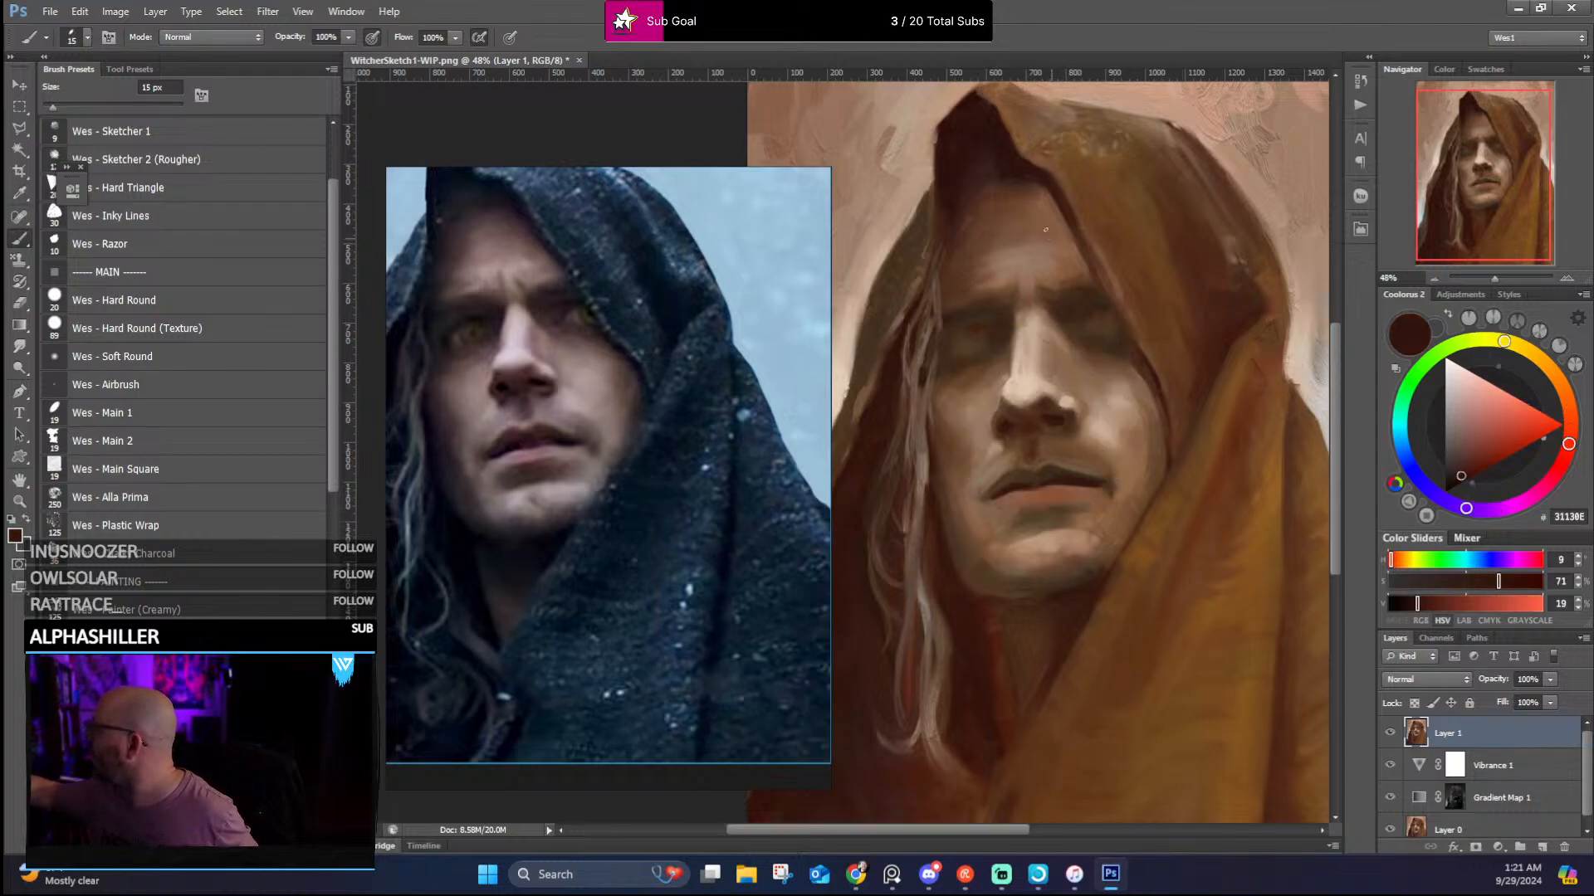
alt+click(1067, 412)
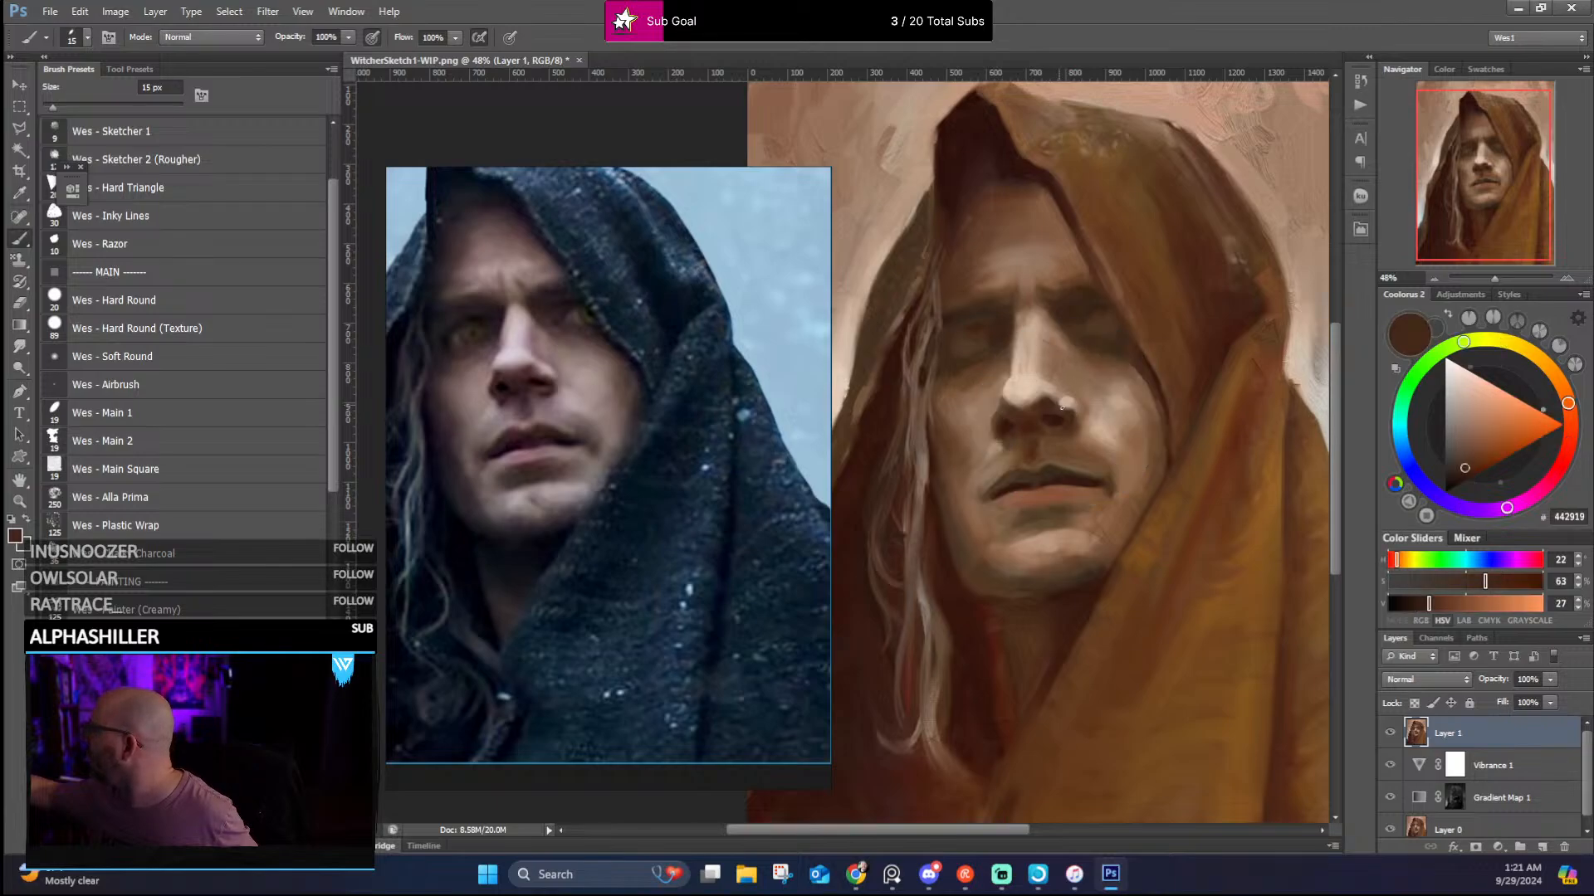
alt+click(1066, 391)
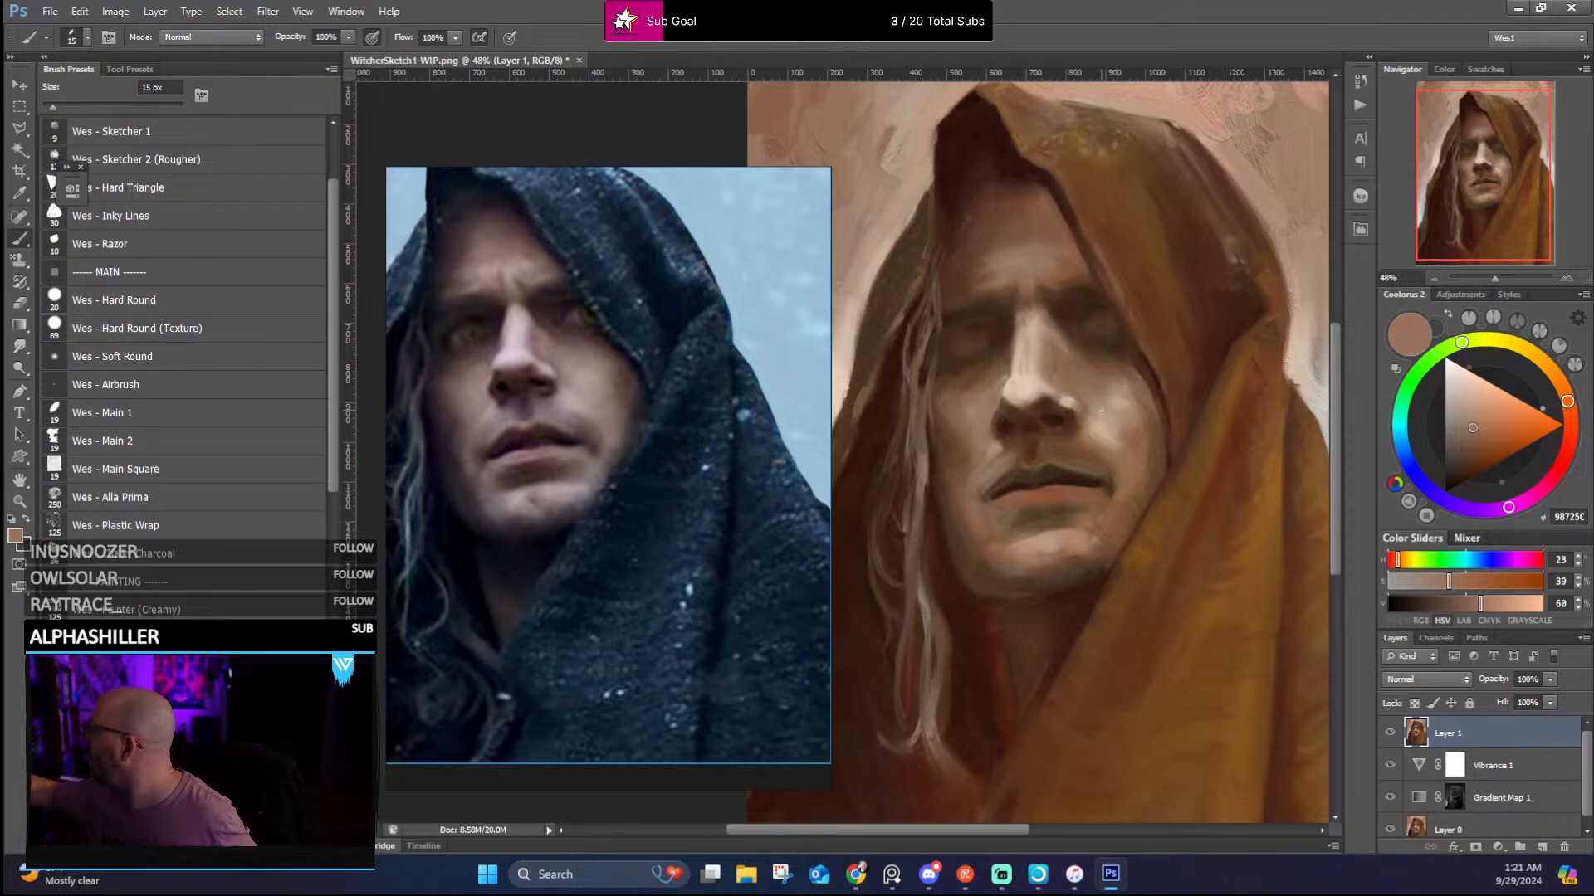
alt+click(1084, 399)
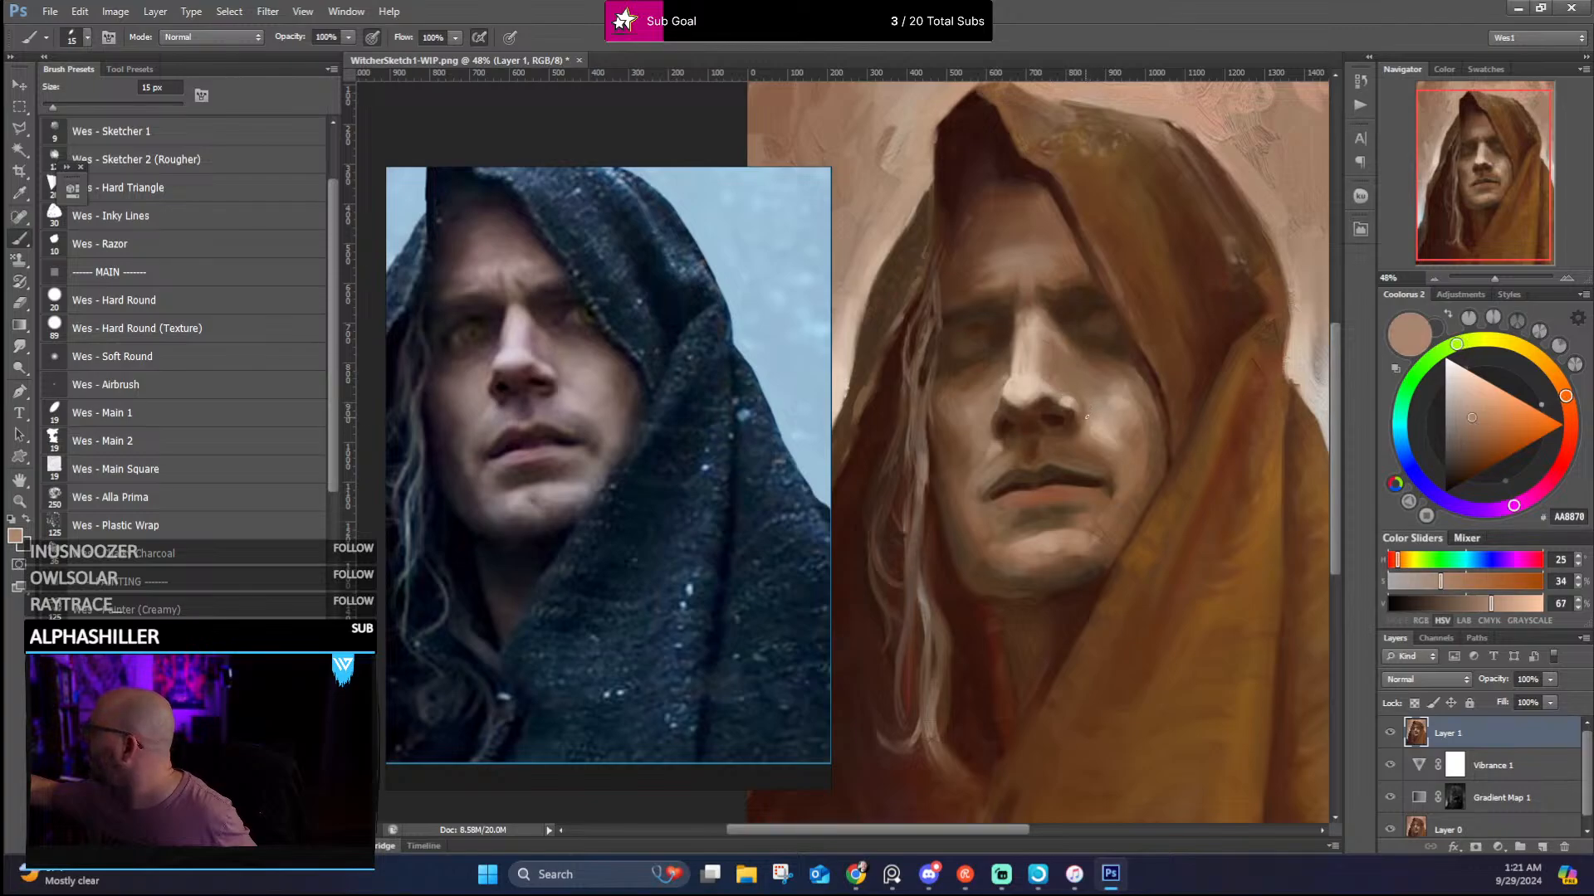
Enlarge the brush to 25 px and smooth the side and bridge of the nose with sampled light skin tones
alt+click(1052, 329)
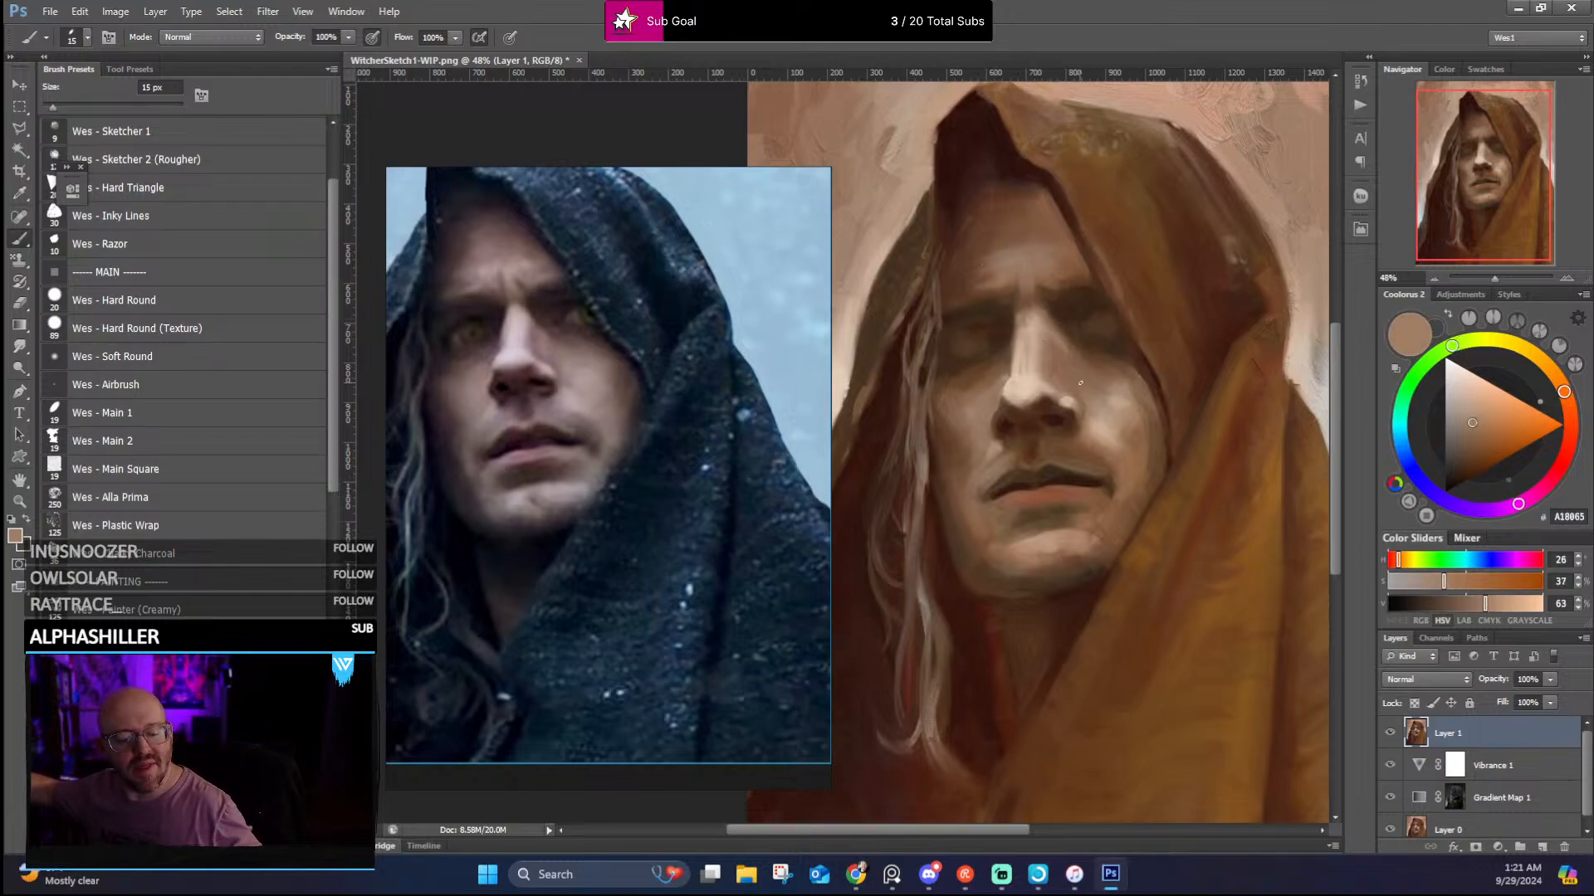
key(bracketright)
key(bracketright)
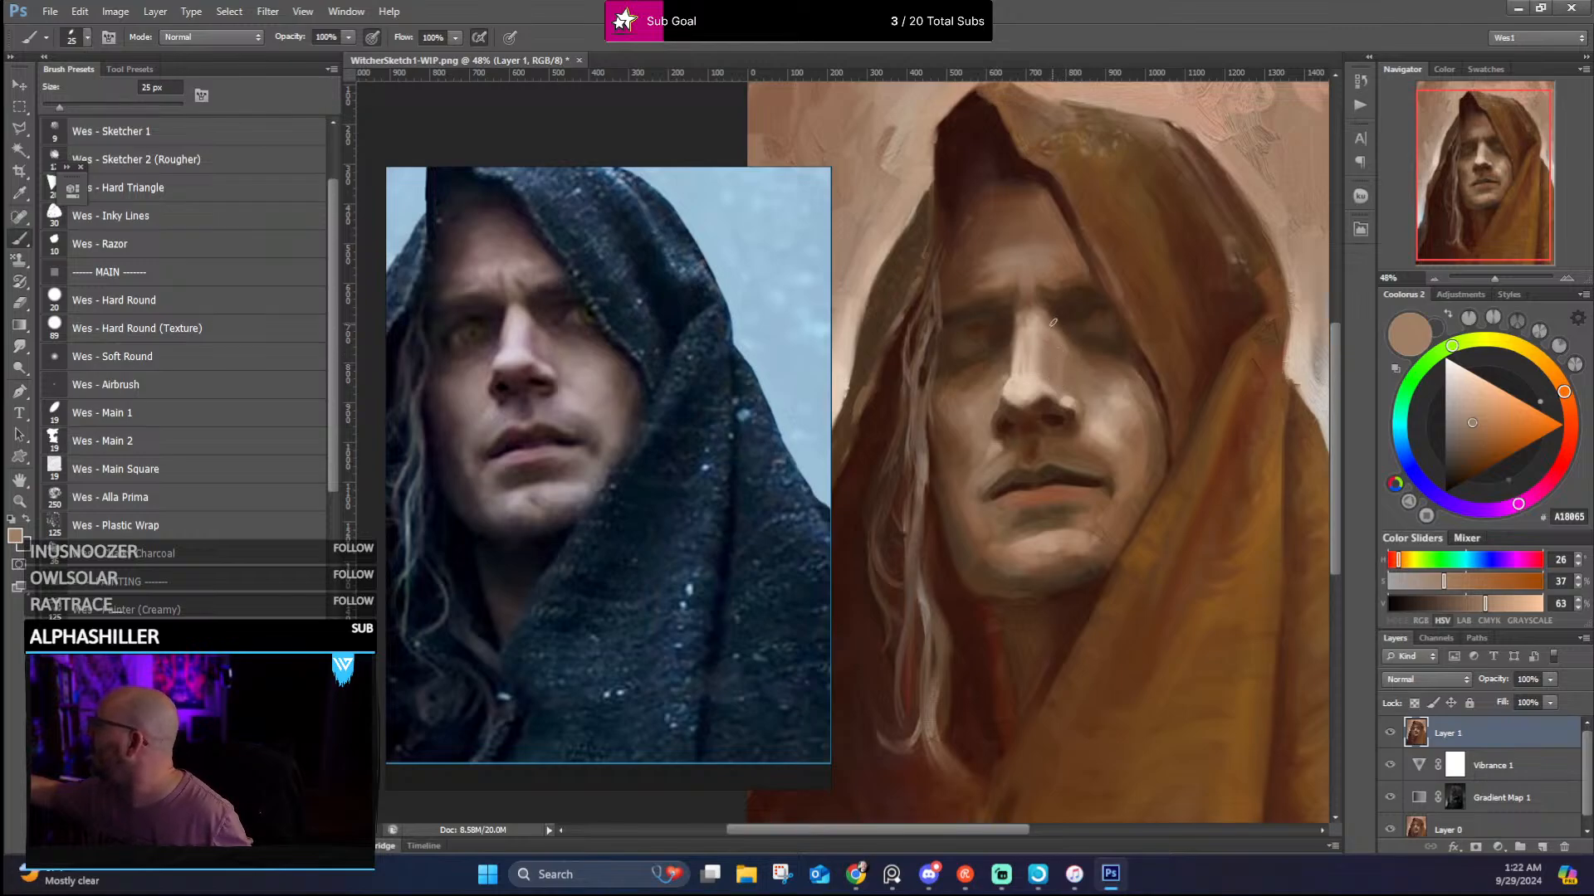
alt+click(1026, 368)
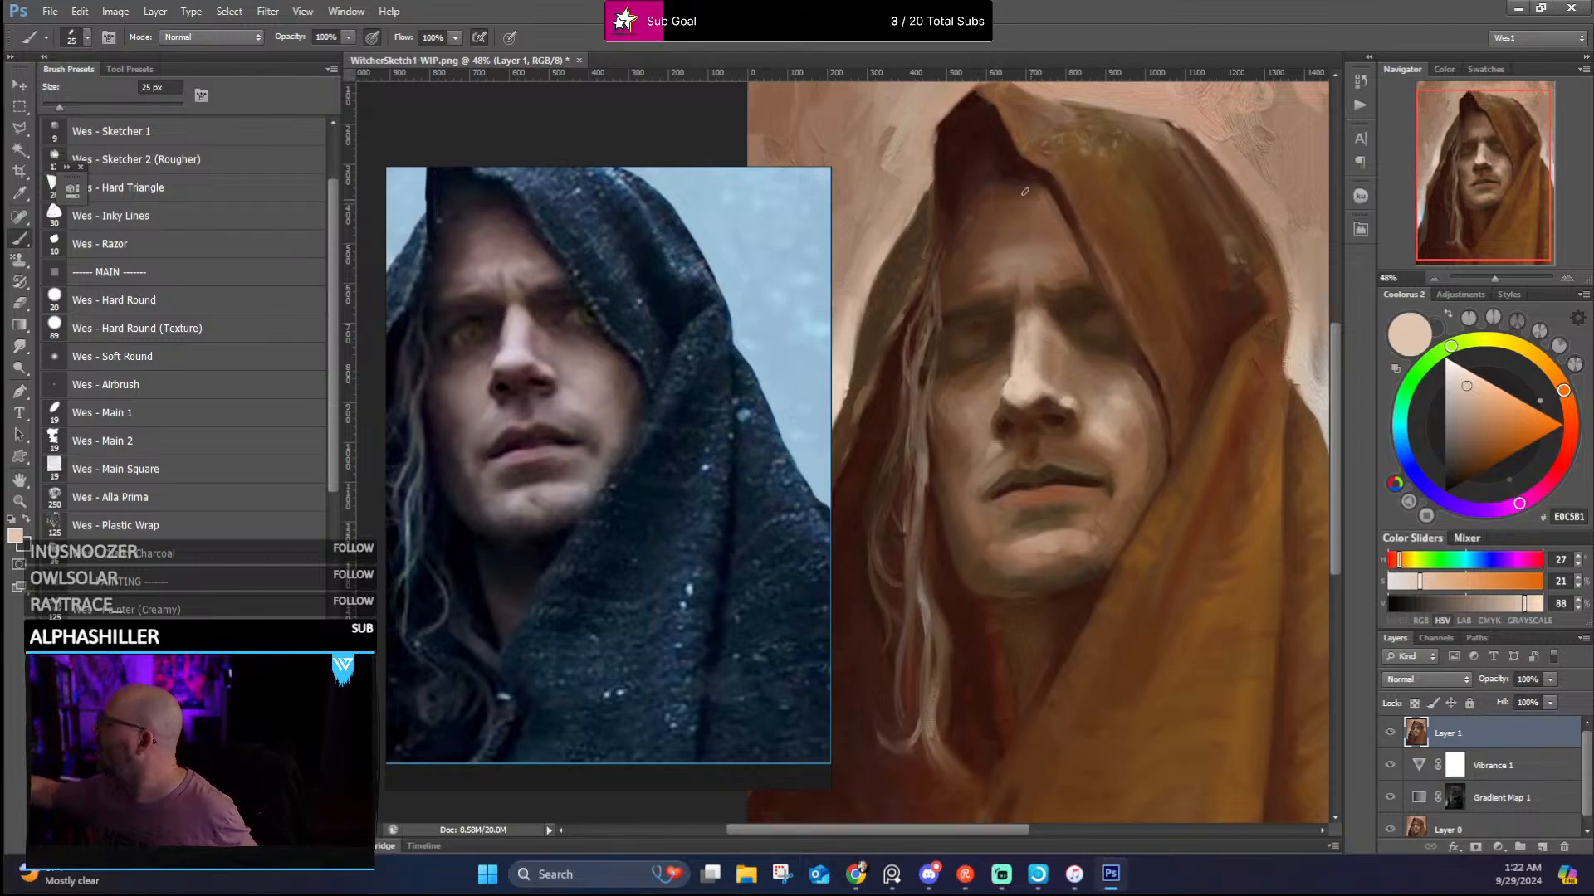
Rework the shadowed eye socket nearer the hair strands, painting its outer area with sampled dark and mid browns
drag(1025, 193, 1084, 236)
alt+click(1037, 326)
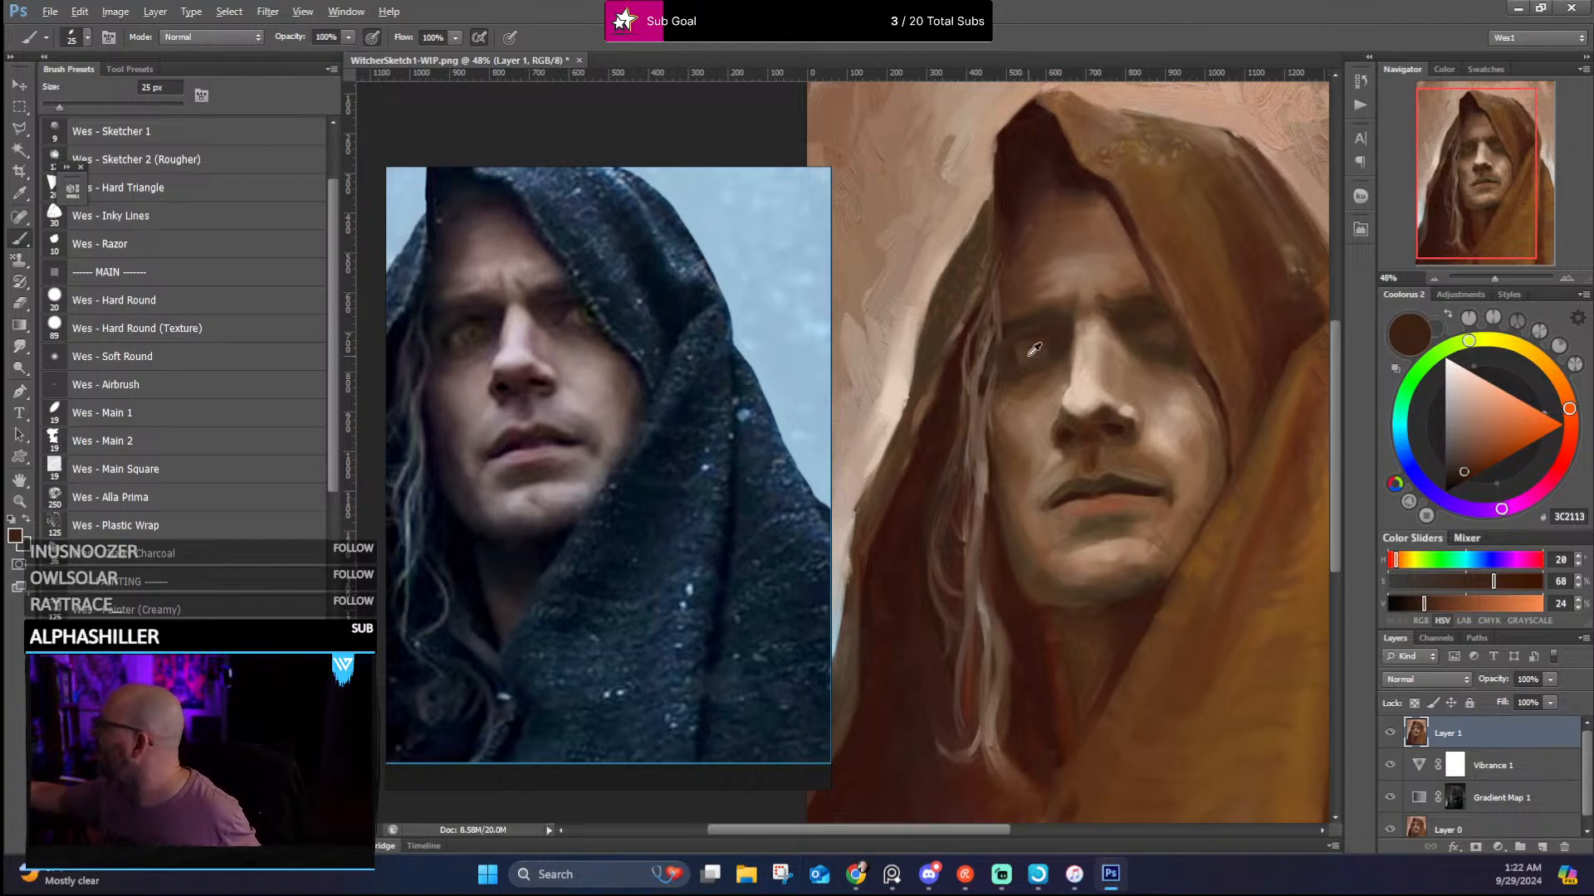
alt+click(1016, 348)
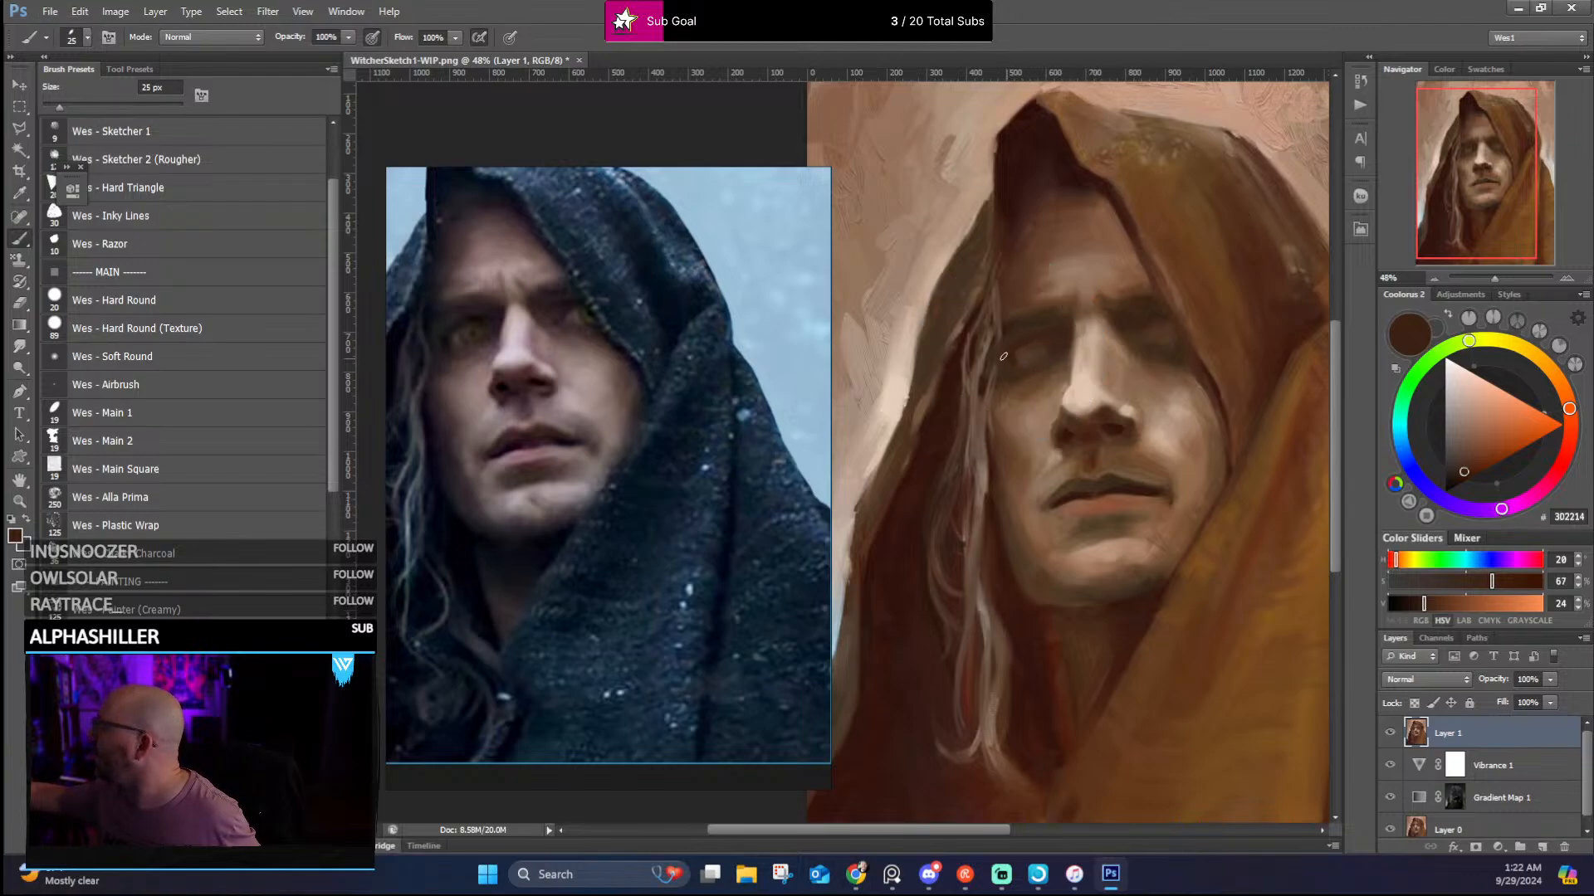
alt+click(1023, 351)
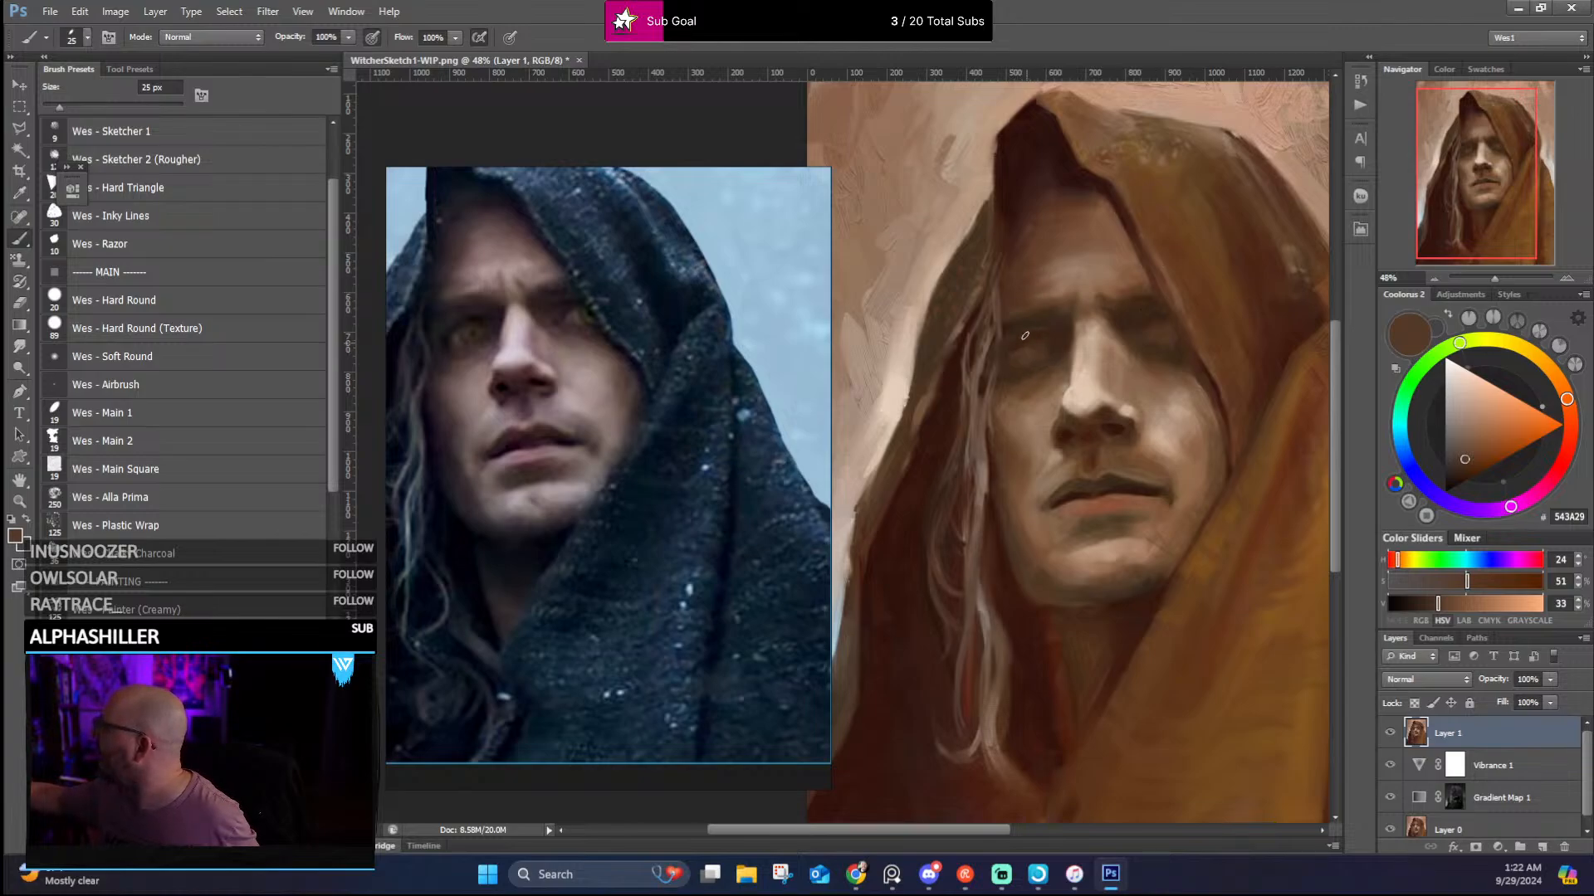
alt+click(1021, 348)
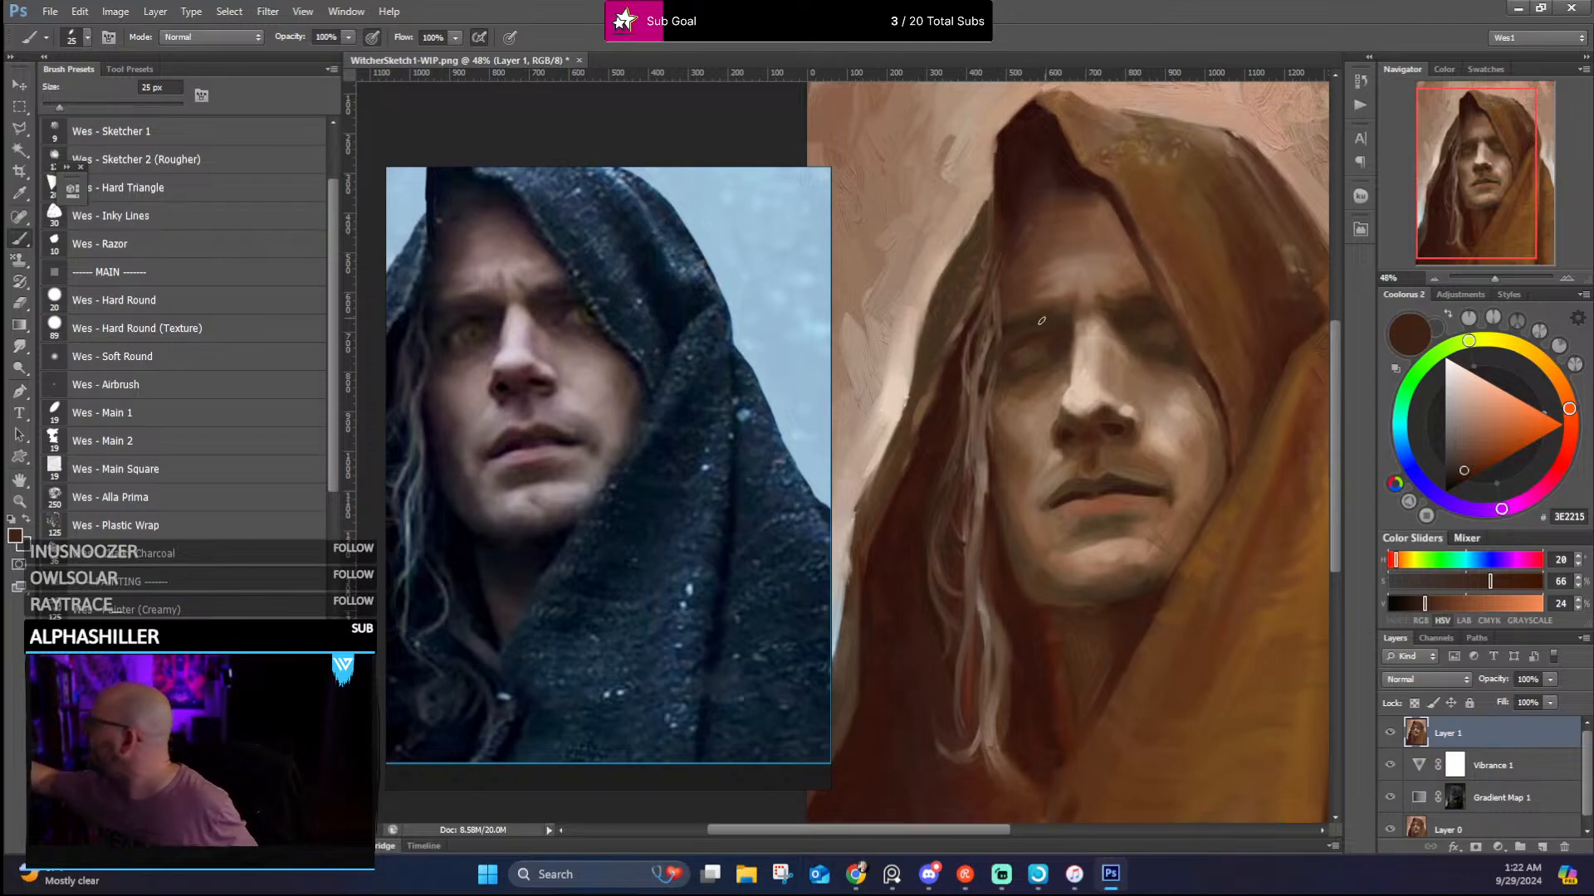
Fill the eye socket nearer the hair strands with sampled mid browns and draw its lids and iris in dark brown with a 10 px brush
alt+click(1043, 356)
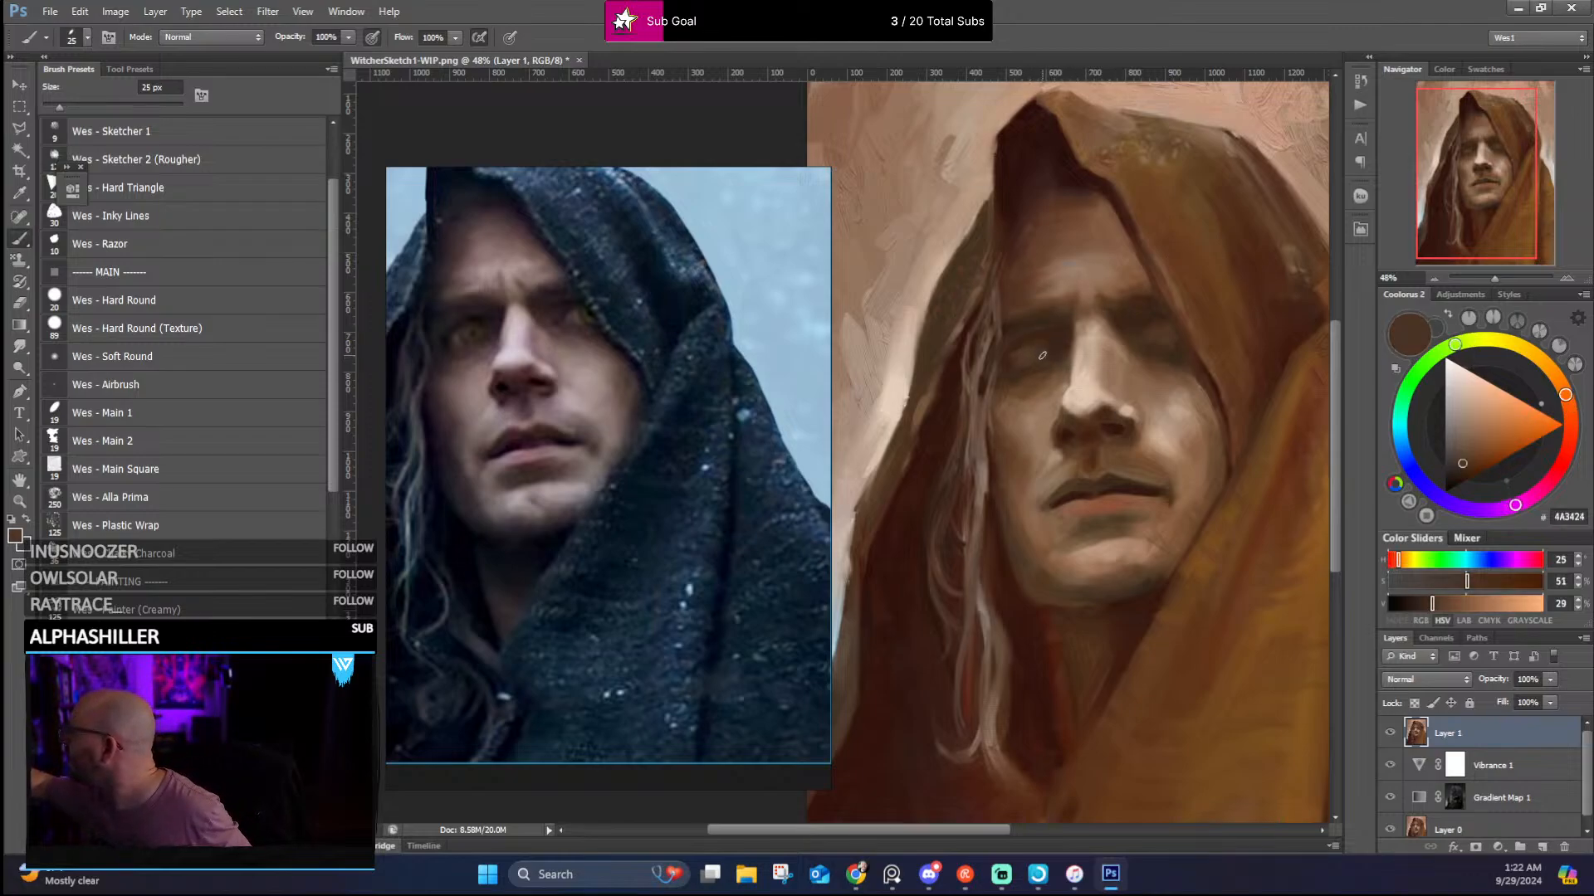
alt+click(1047, 353)
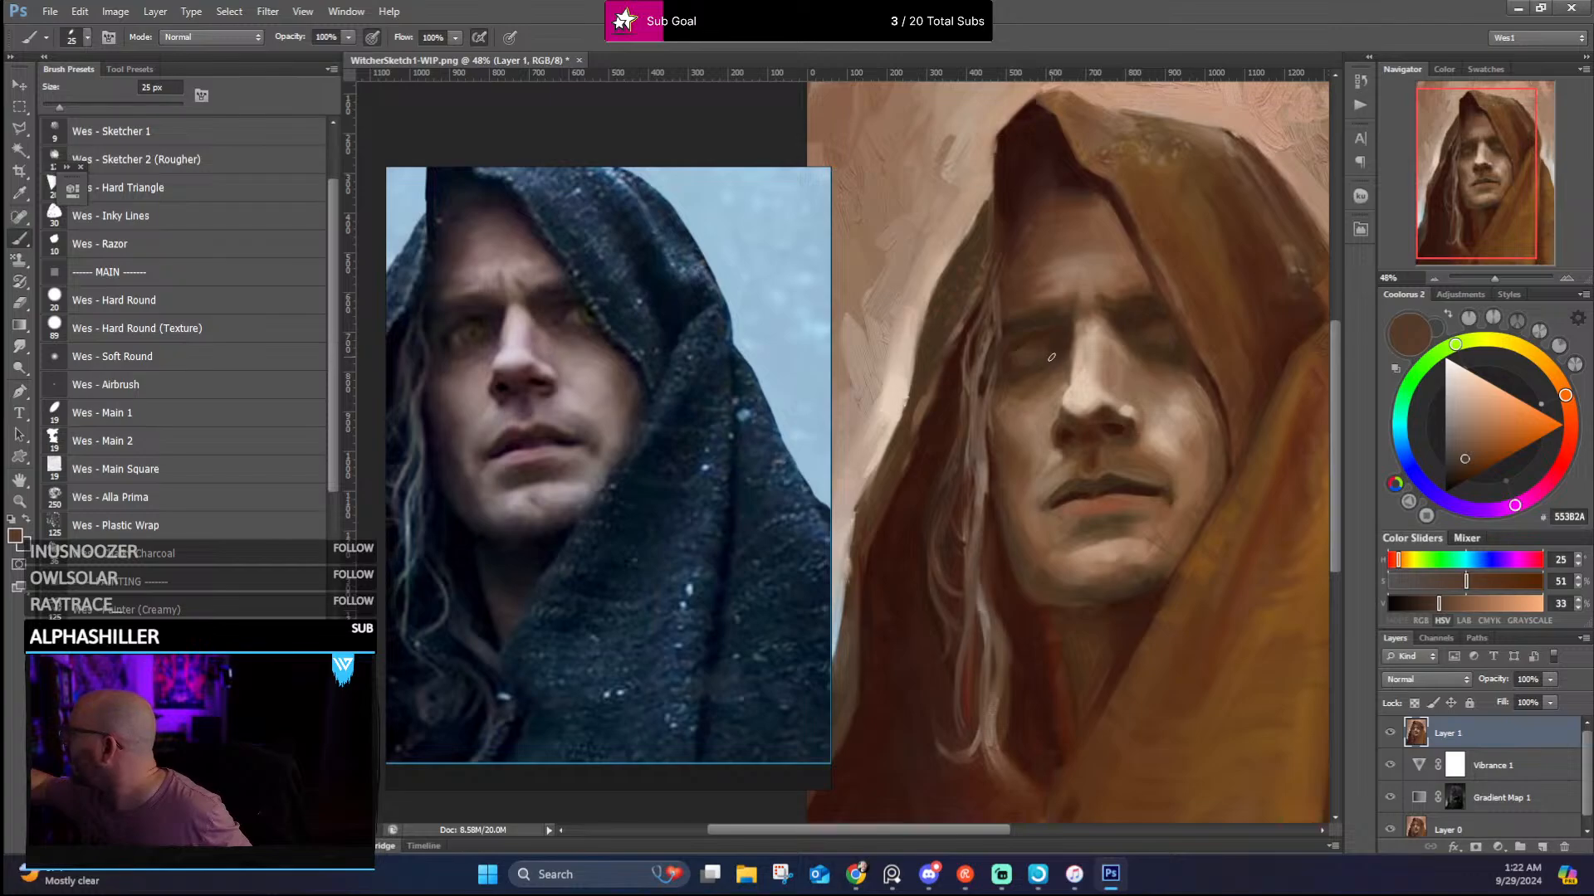
alt+click(1022, 357)
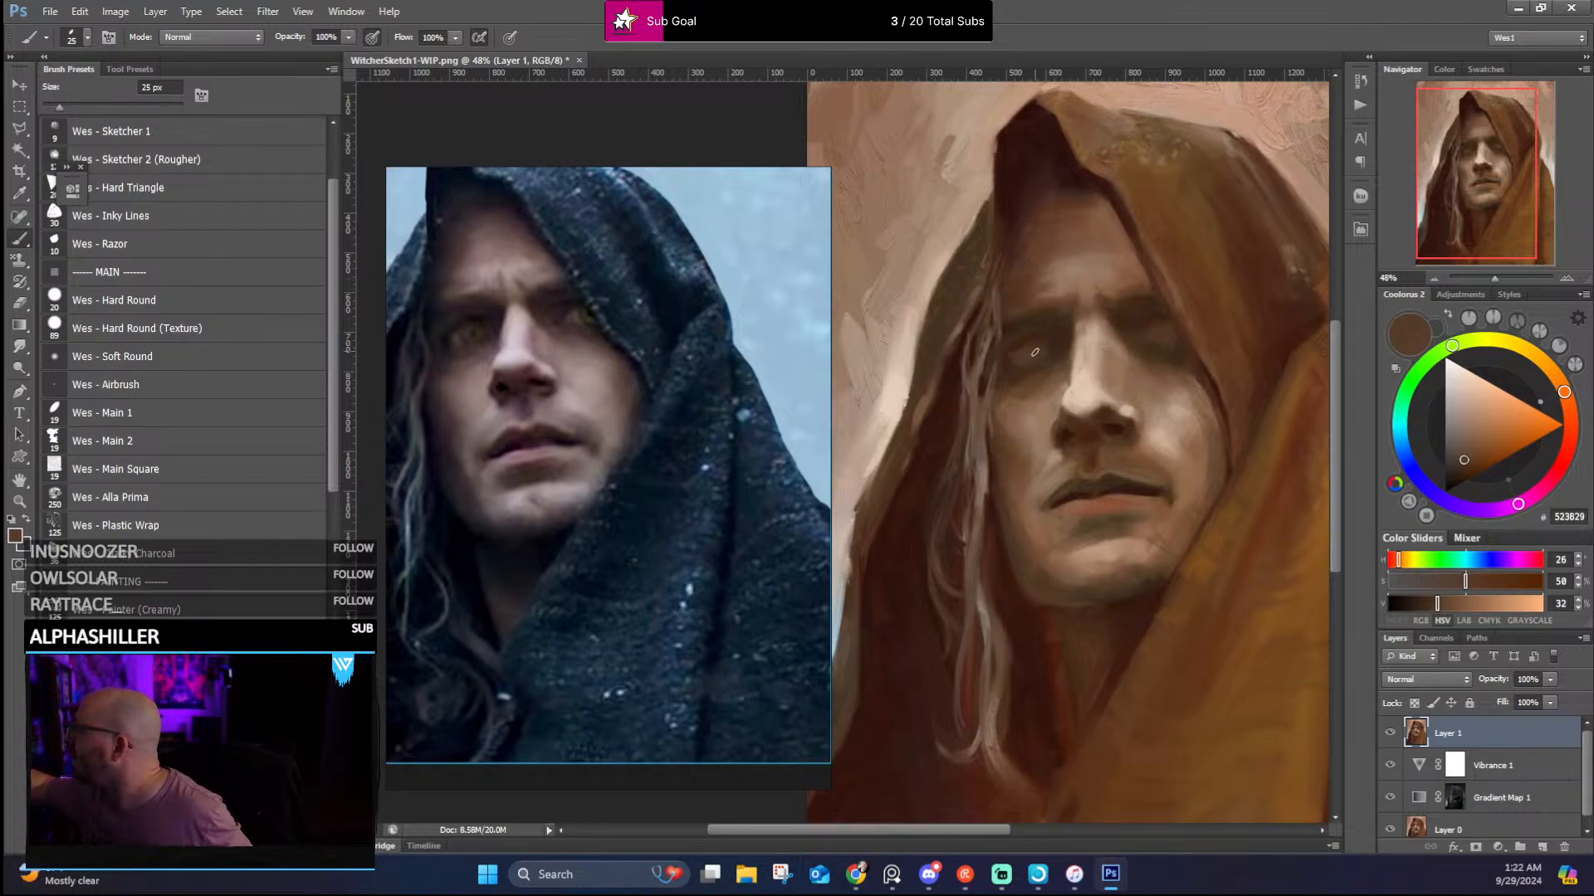
key(bracketleft)
alt+click(1034, 350)
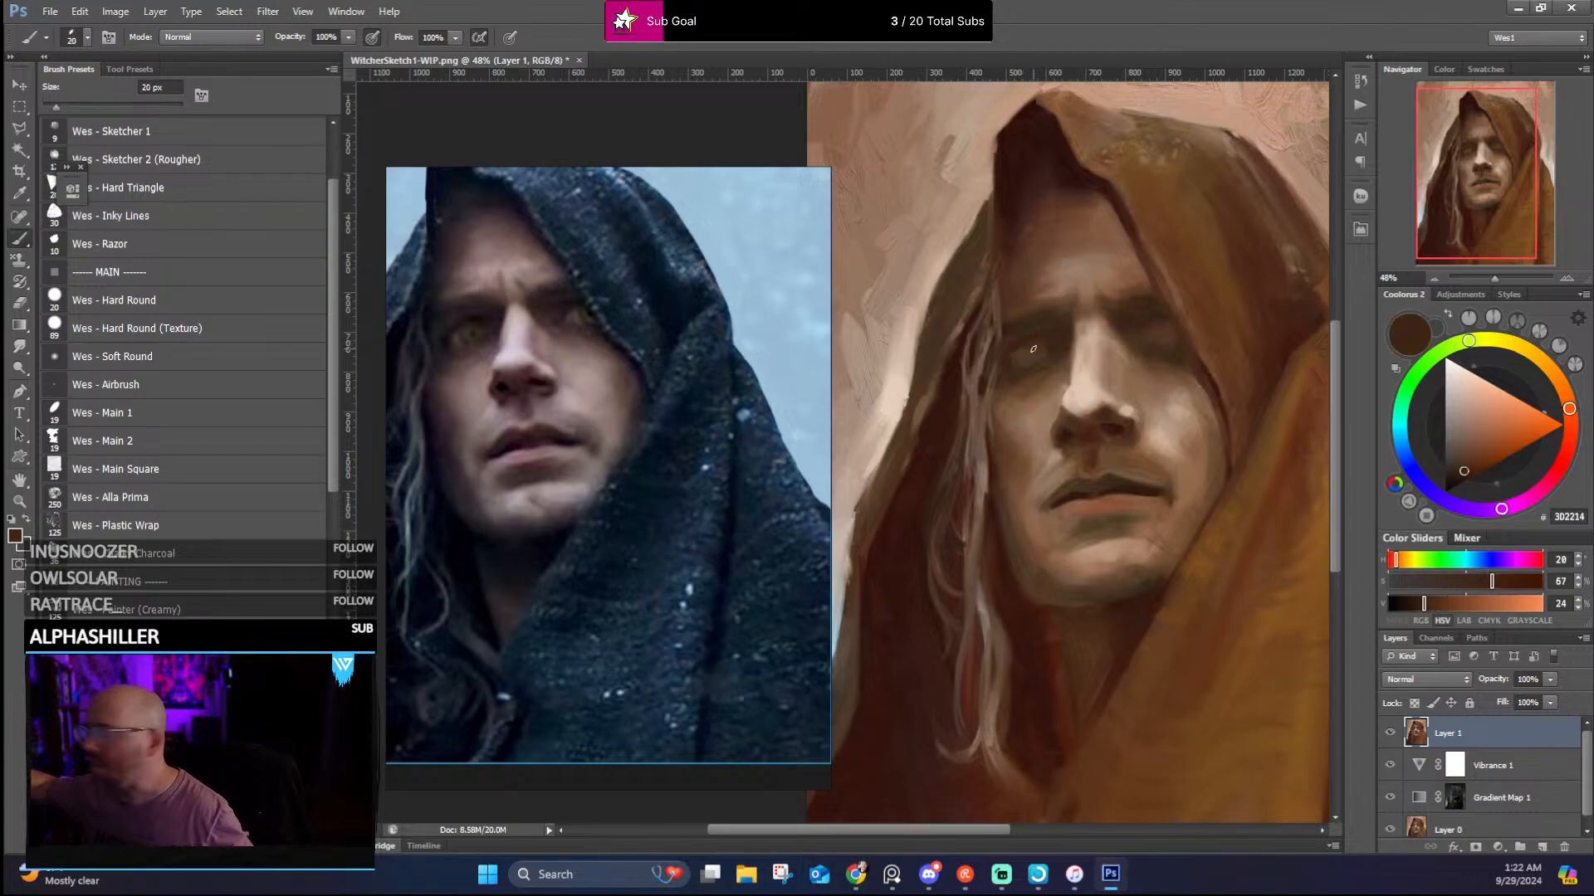
key(bracketleft)
key(bracketleft)
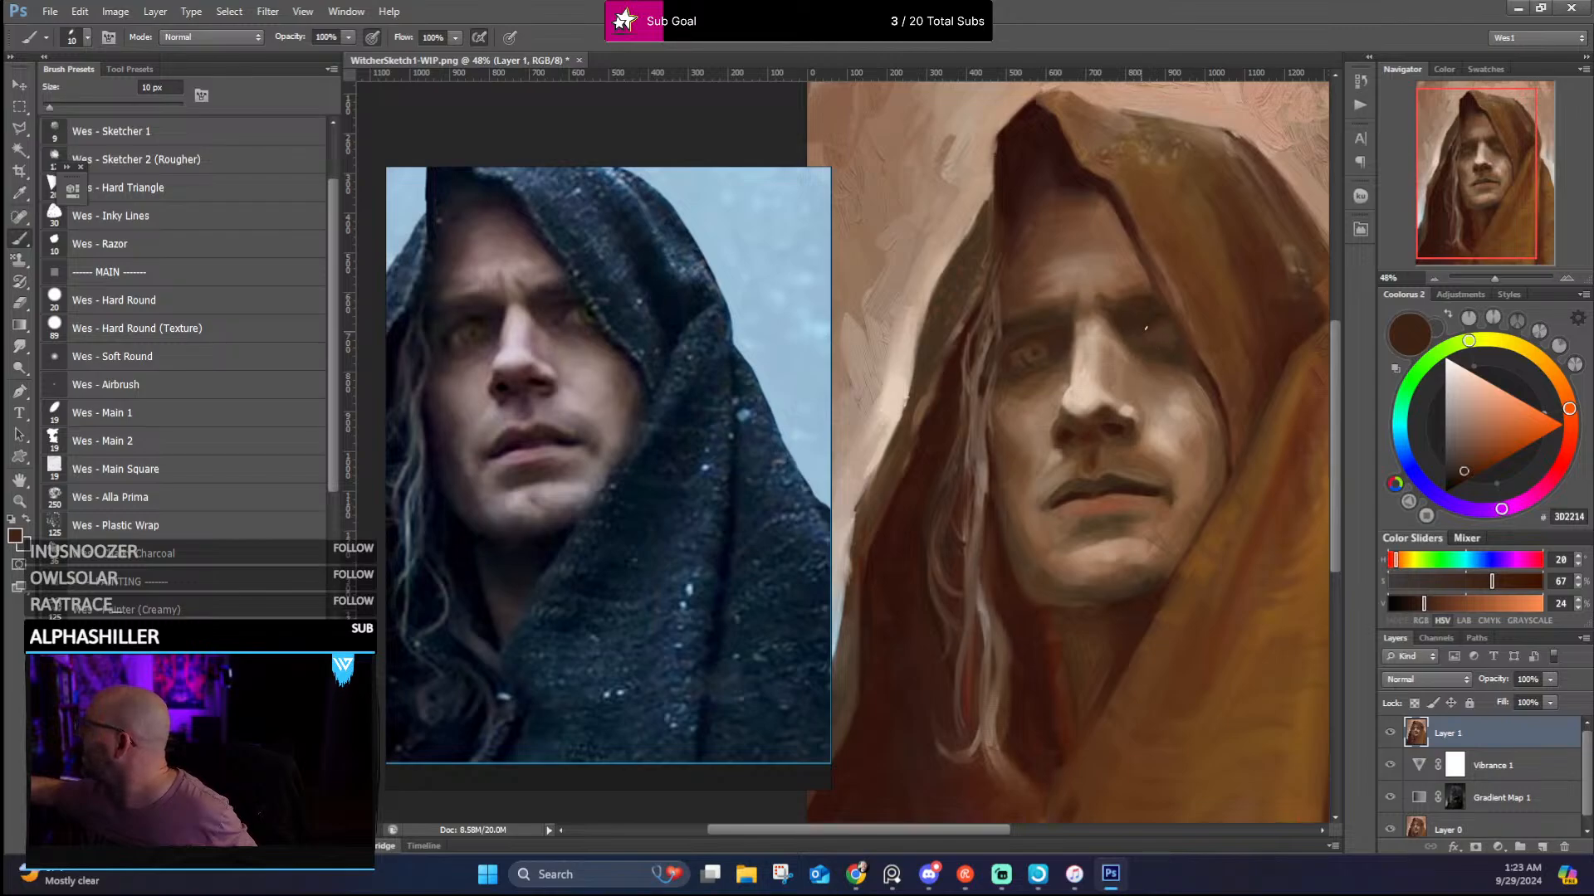
Darken the hood-side eye socket with a 30 px brush and define its lids and iris with a 15 px brush in dark reddish brown
drag(1209, 359, 1170, 393)
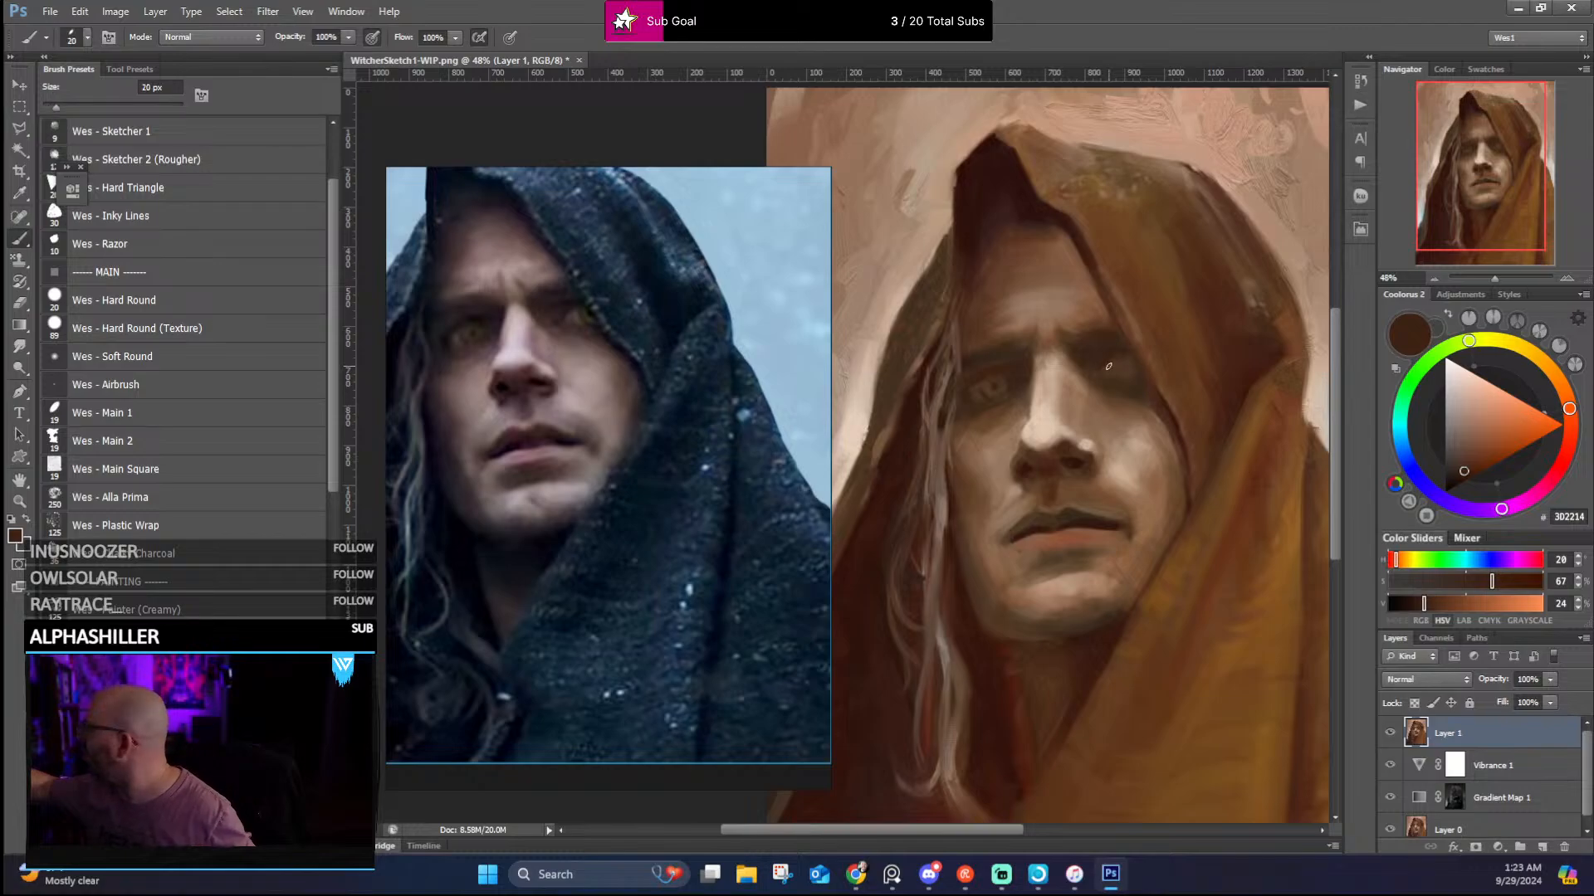
key(bracketright)
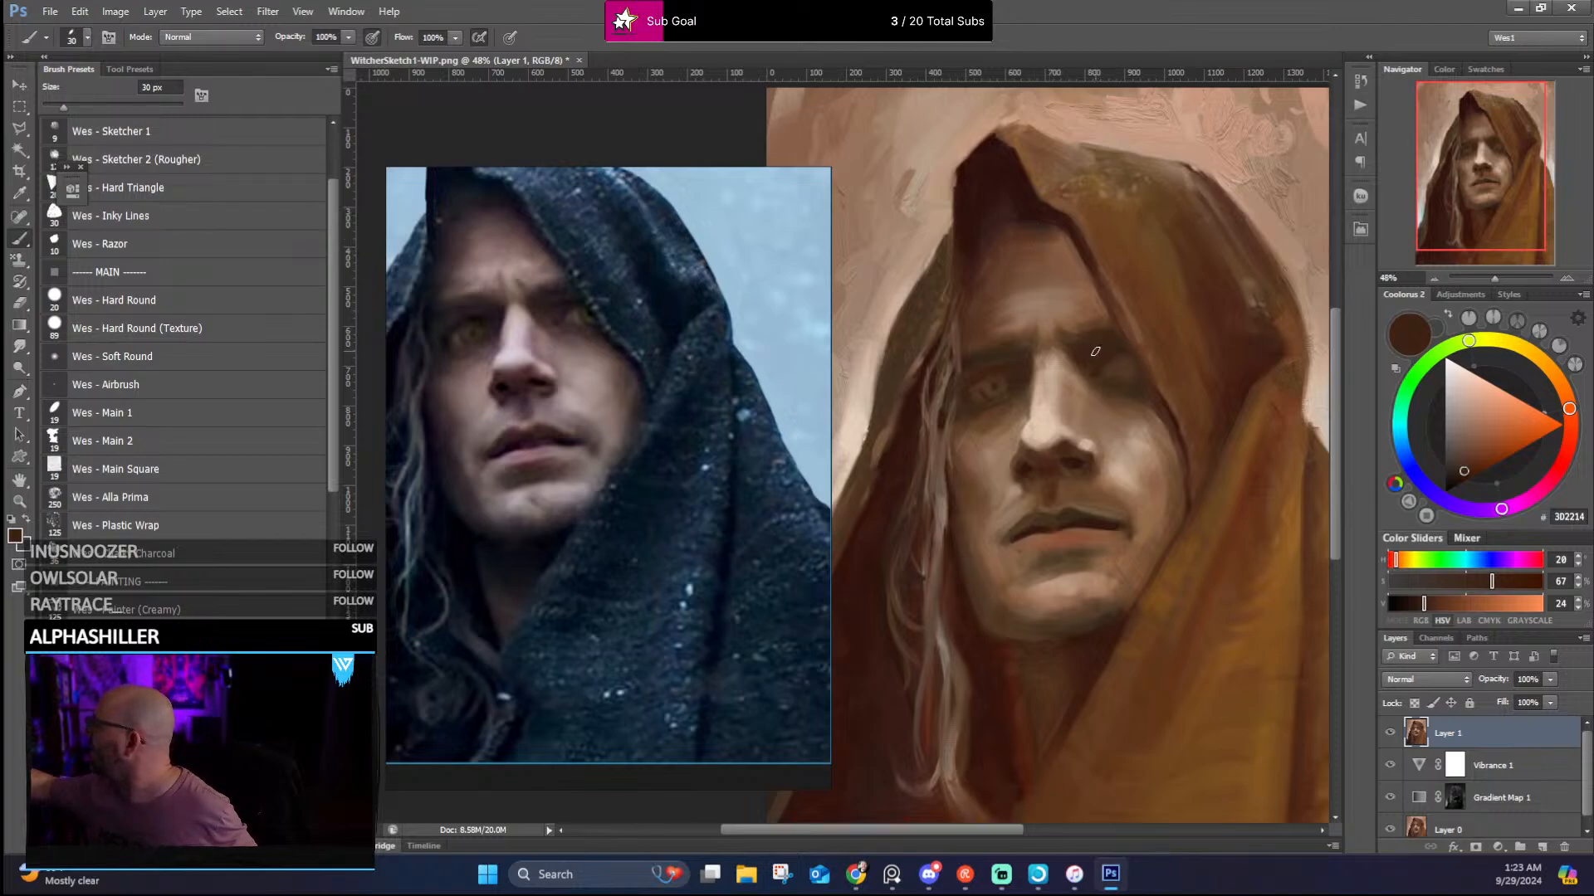
alt+click(1116, 368)
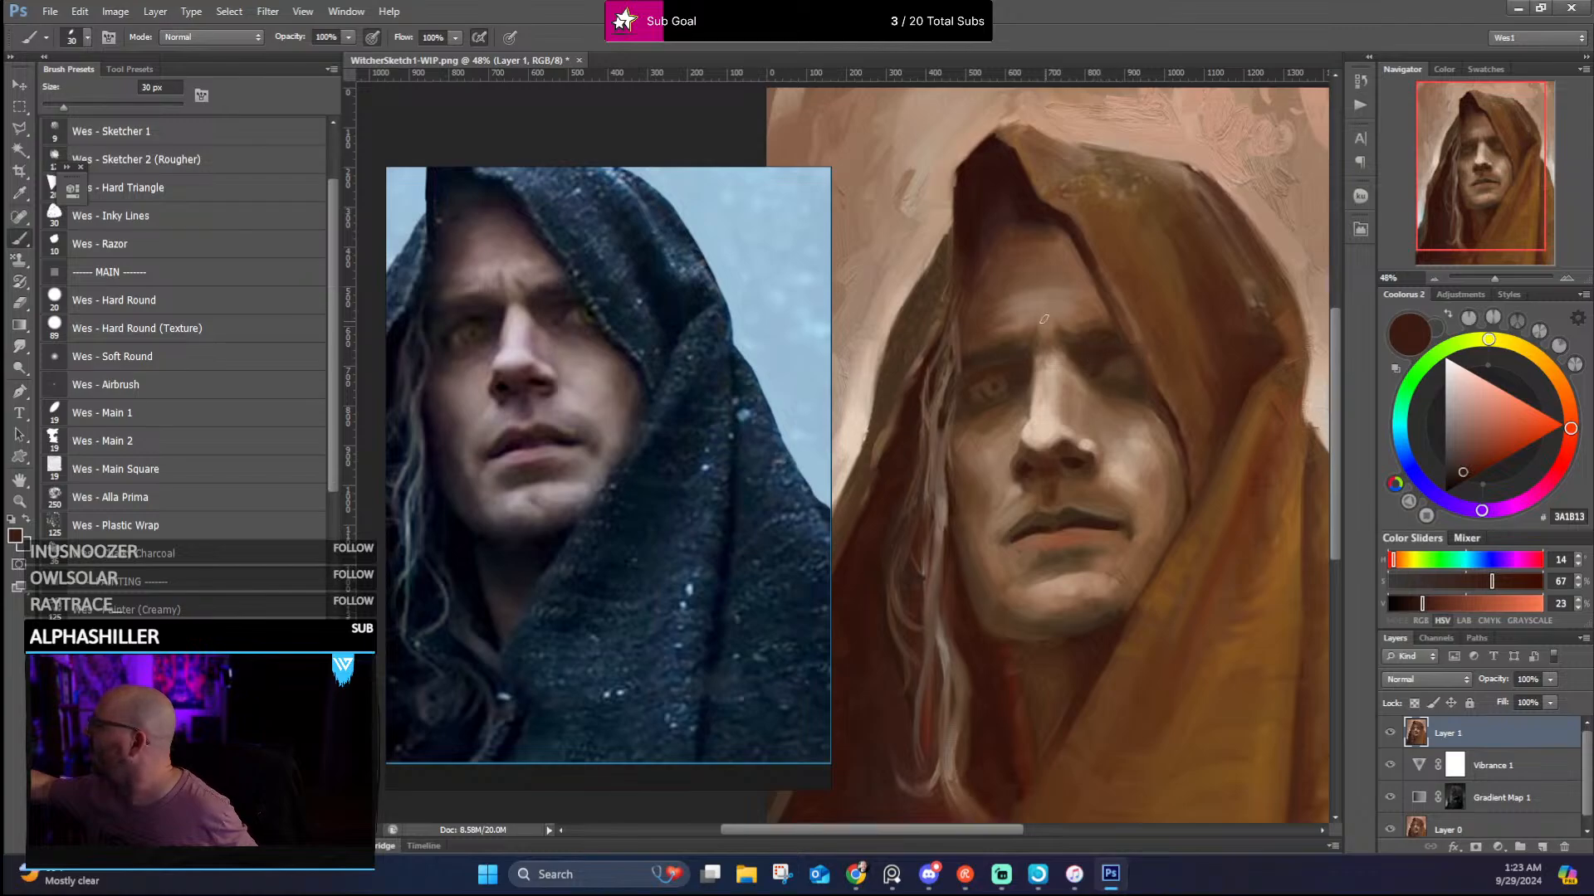
key([)
key([)
key([)
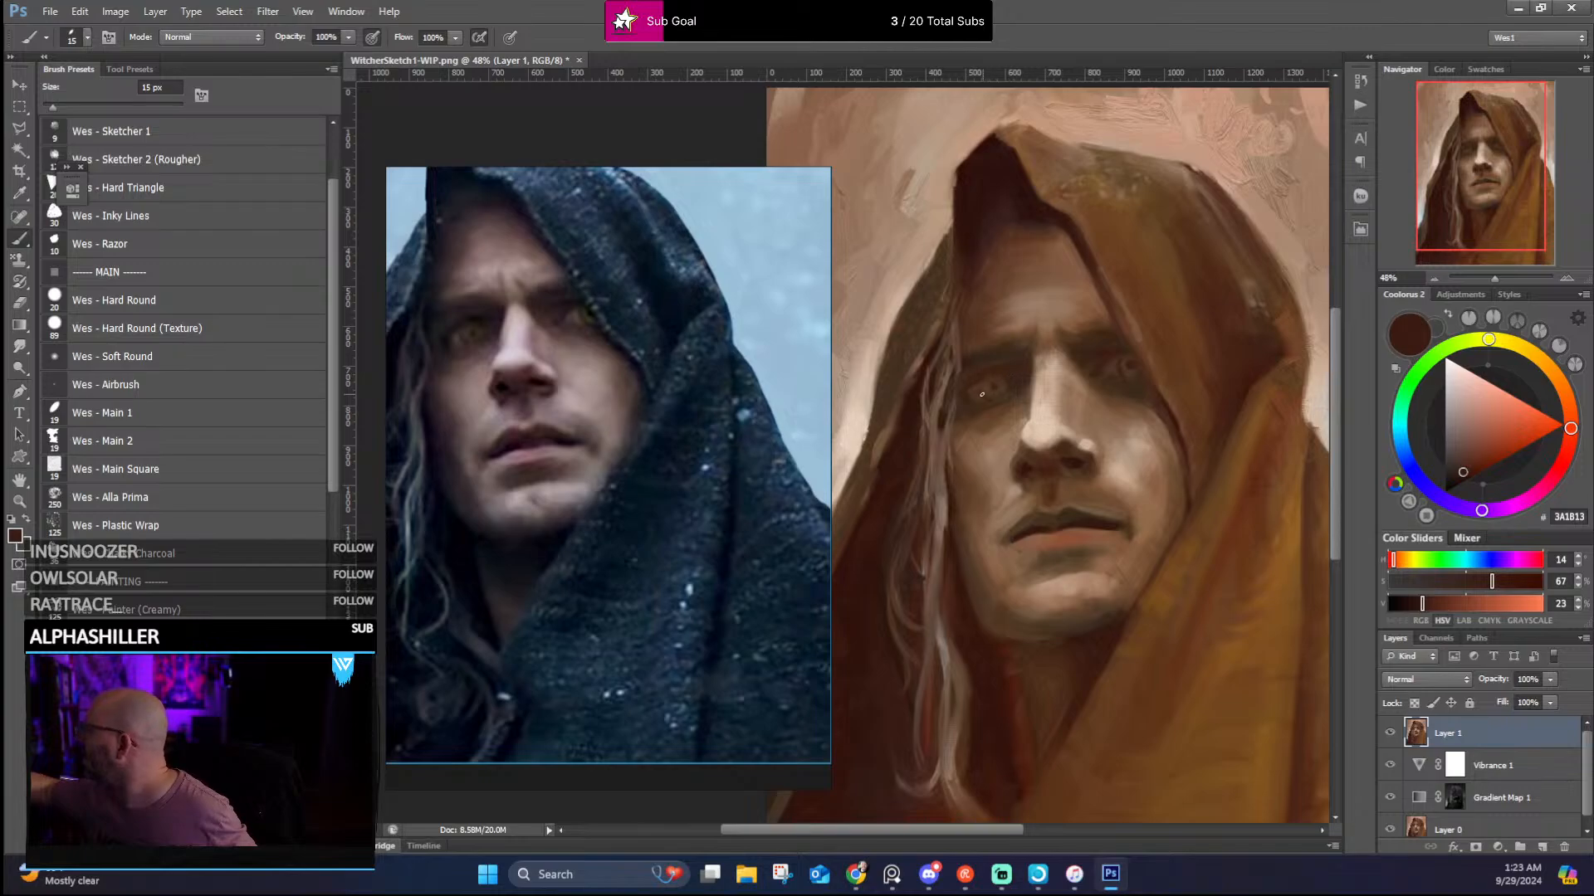
Model the eye nearer the hair strands with a brown brightened to 38, and deepen both eyes' lid lines and pupils with darker sampled browns
alt+click(1000, 368)
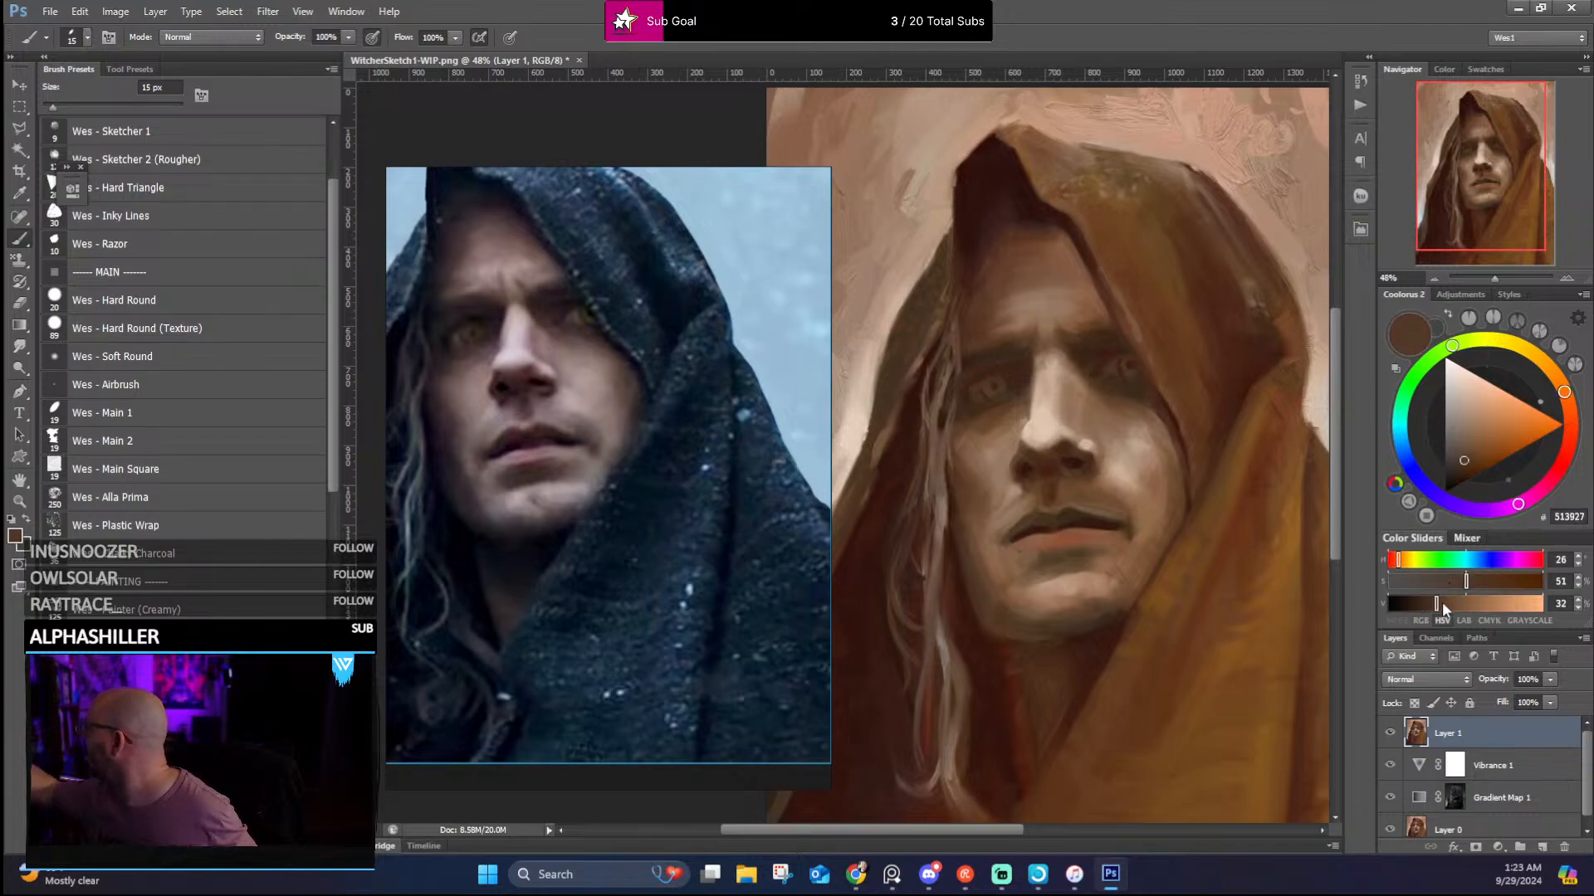
drag(1441, 601, 1446, 600)
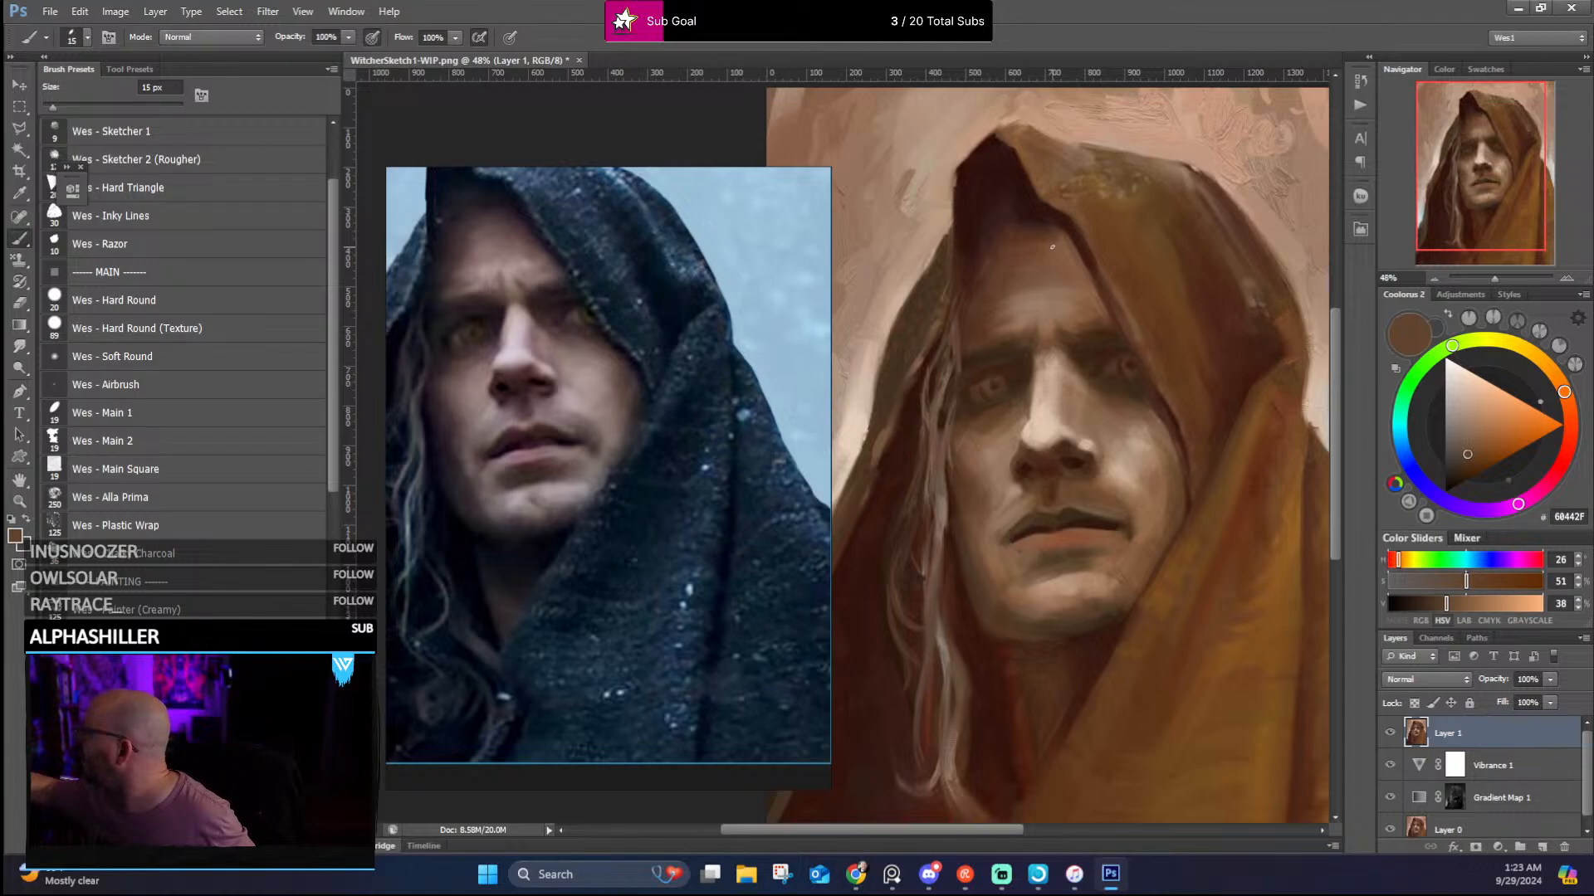
alt+click(985, 402)
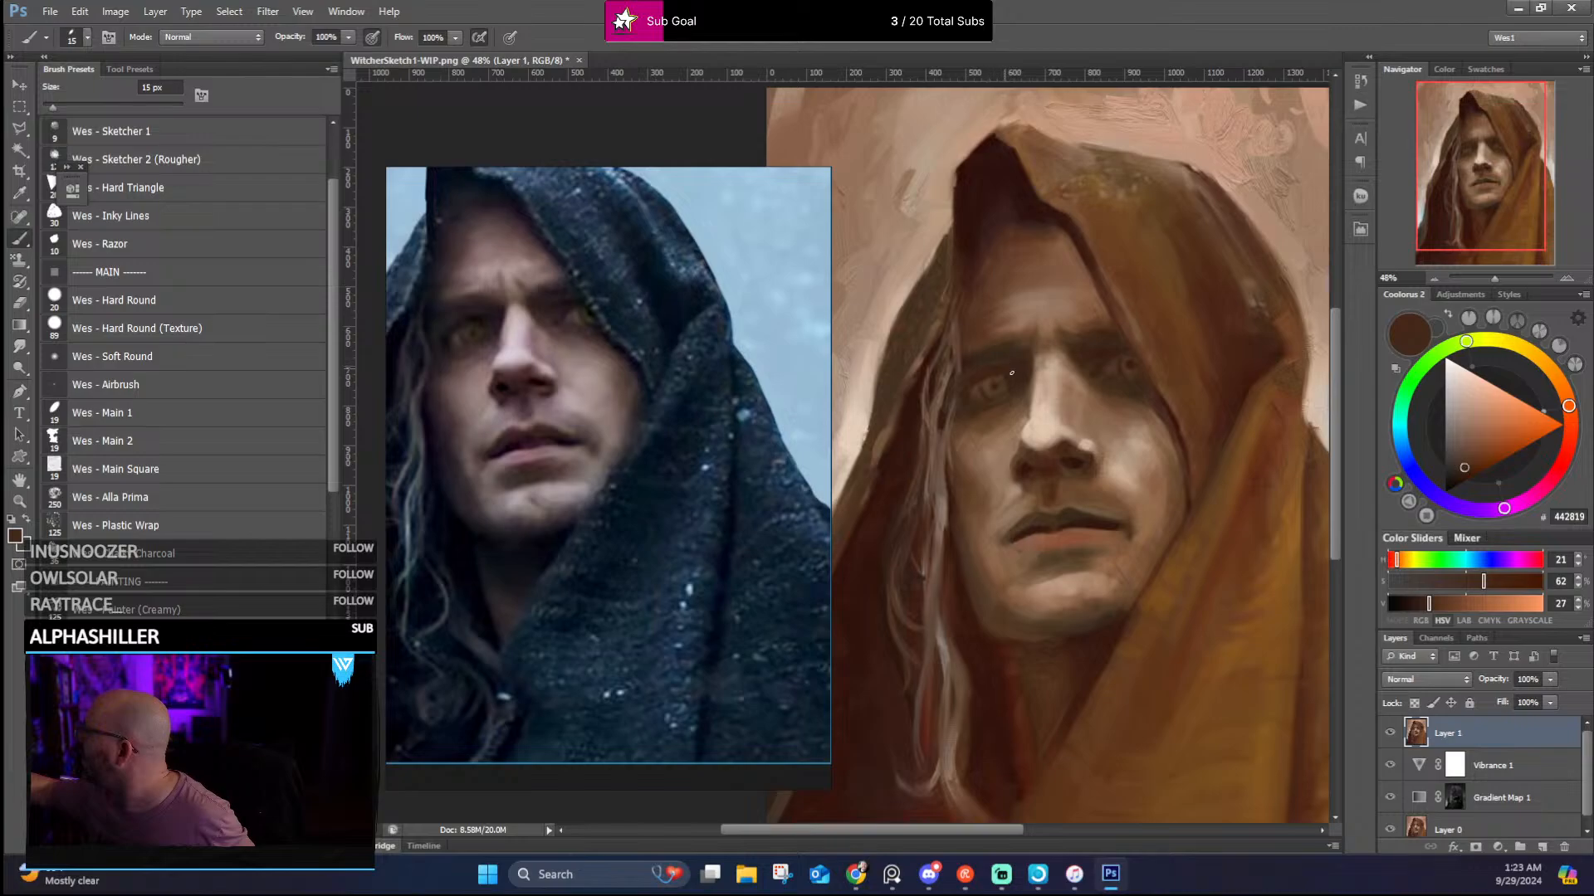
alt+click(1066, 440)
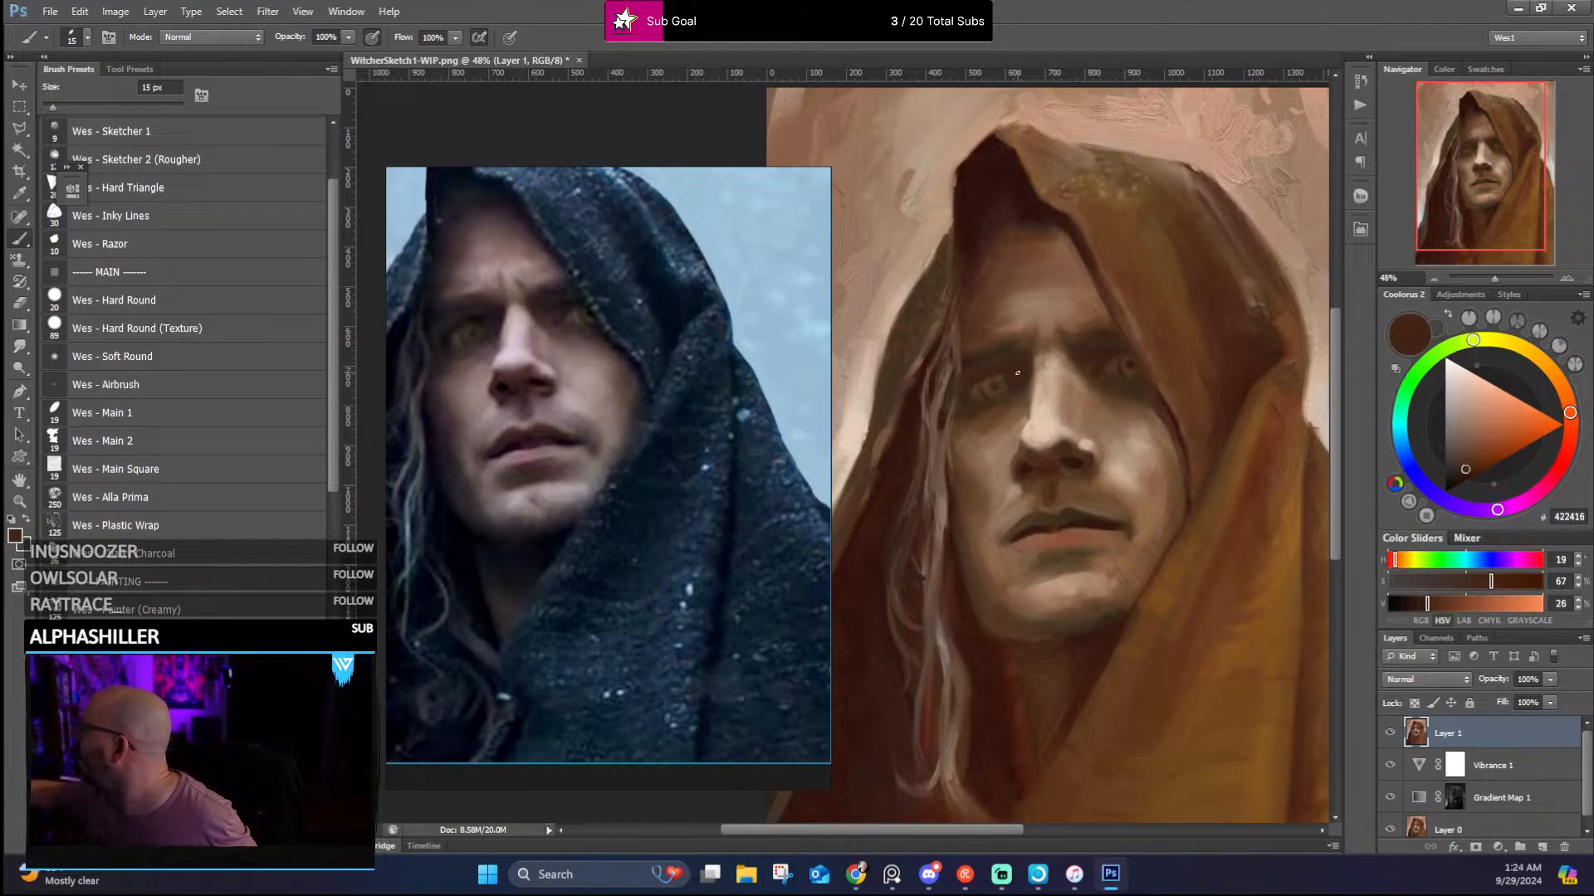
alt+click(1033, 200)
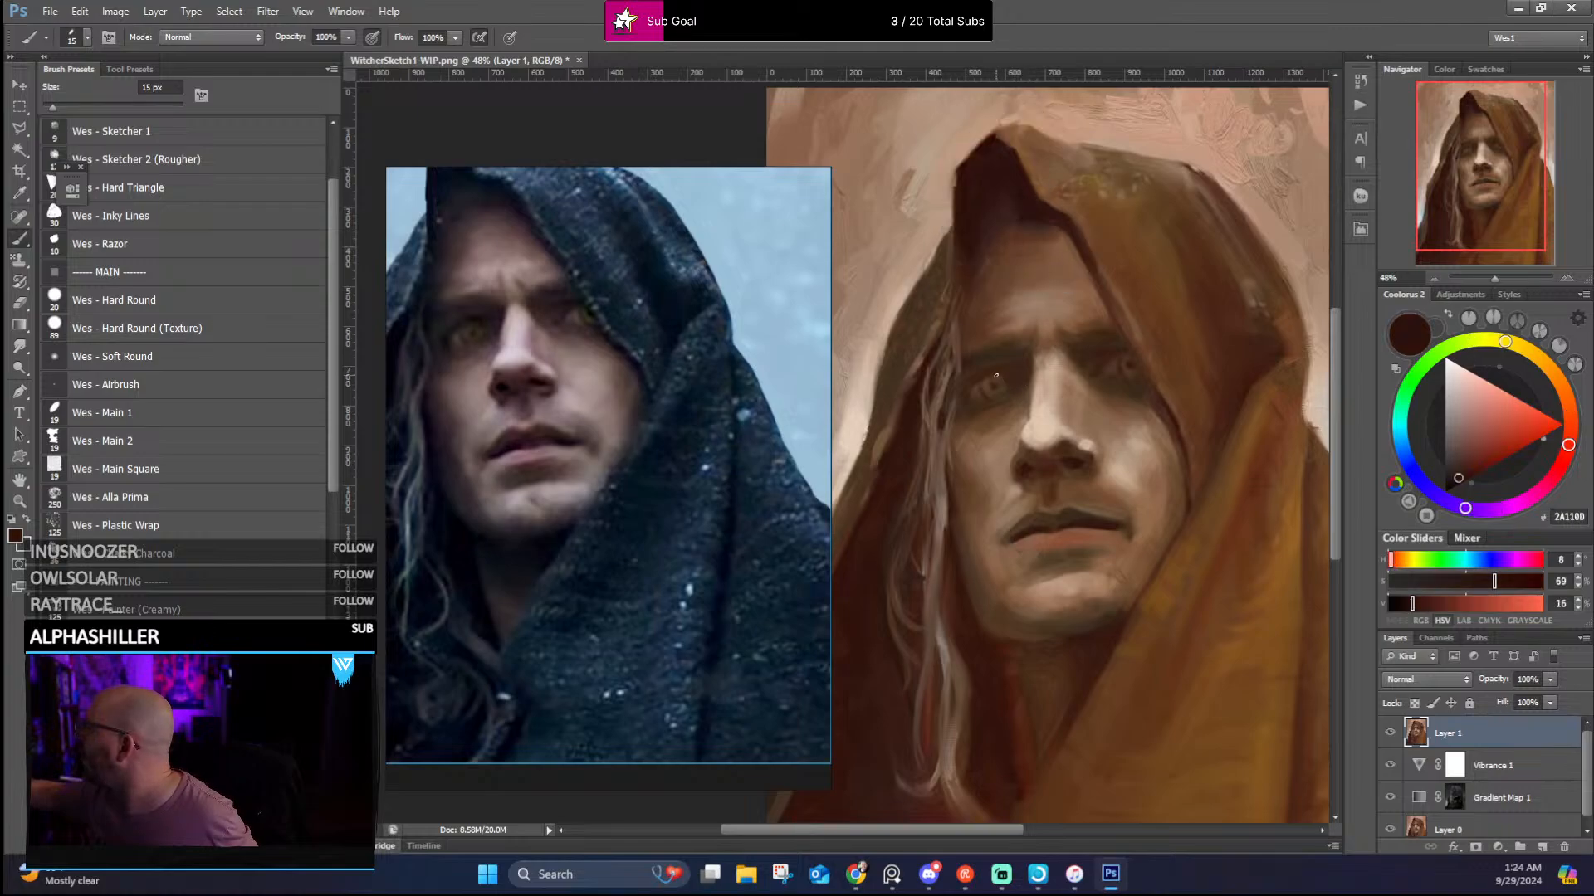
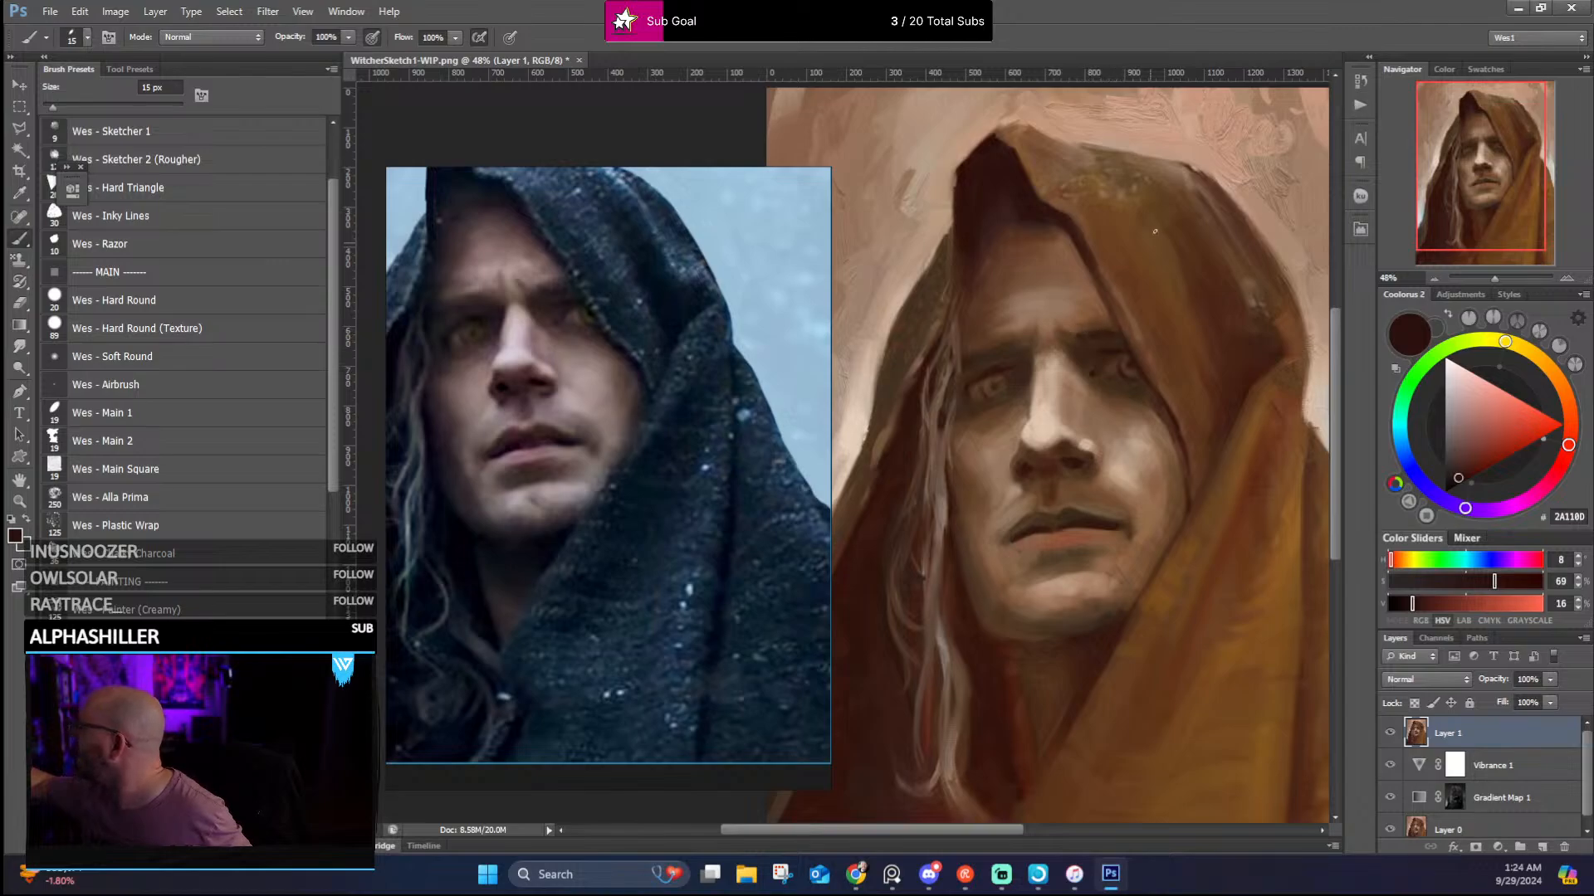
Refine the inner eyebrow and the frown creases above the nose bridge with alternating sampled browns and lighter skin tones
alt+click(1042, 346)
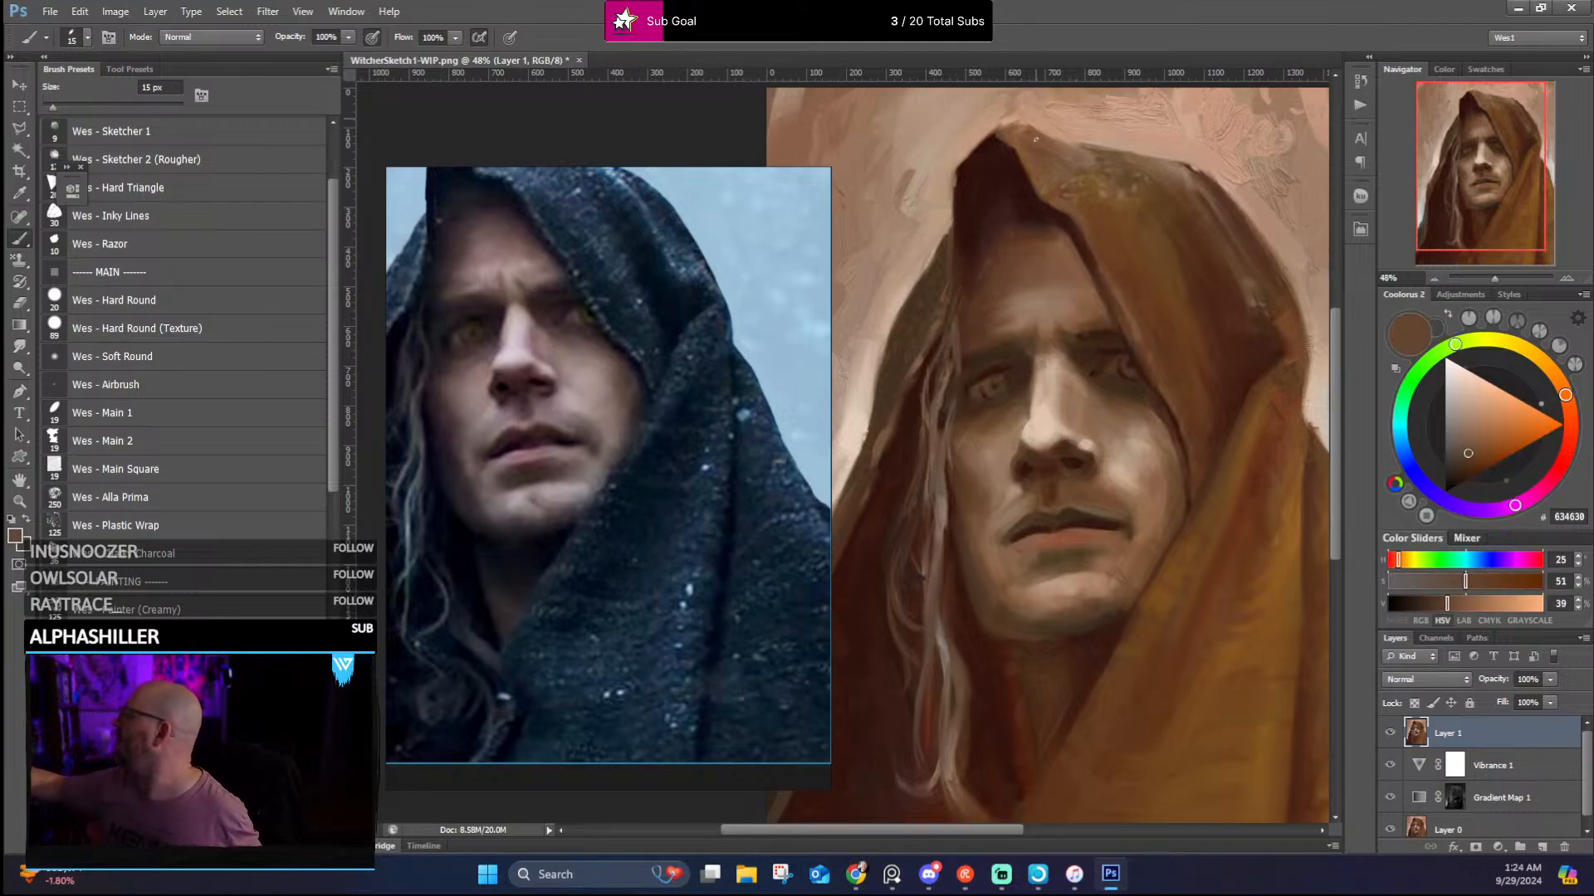
alt+click(1024, 347)
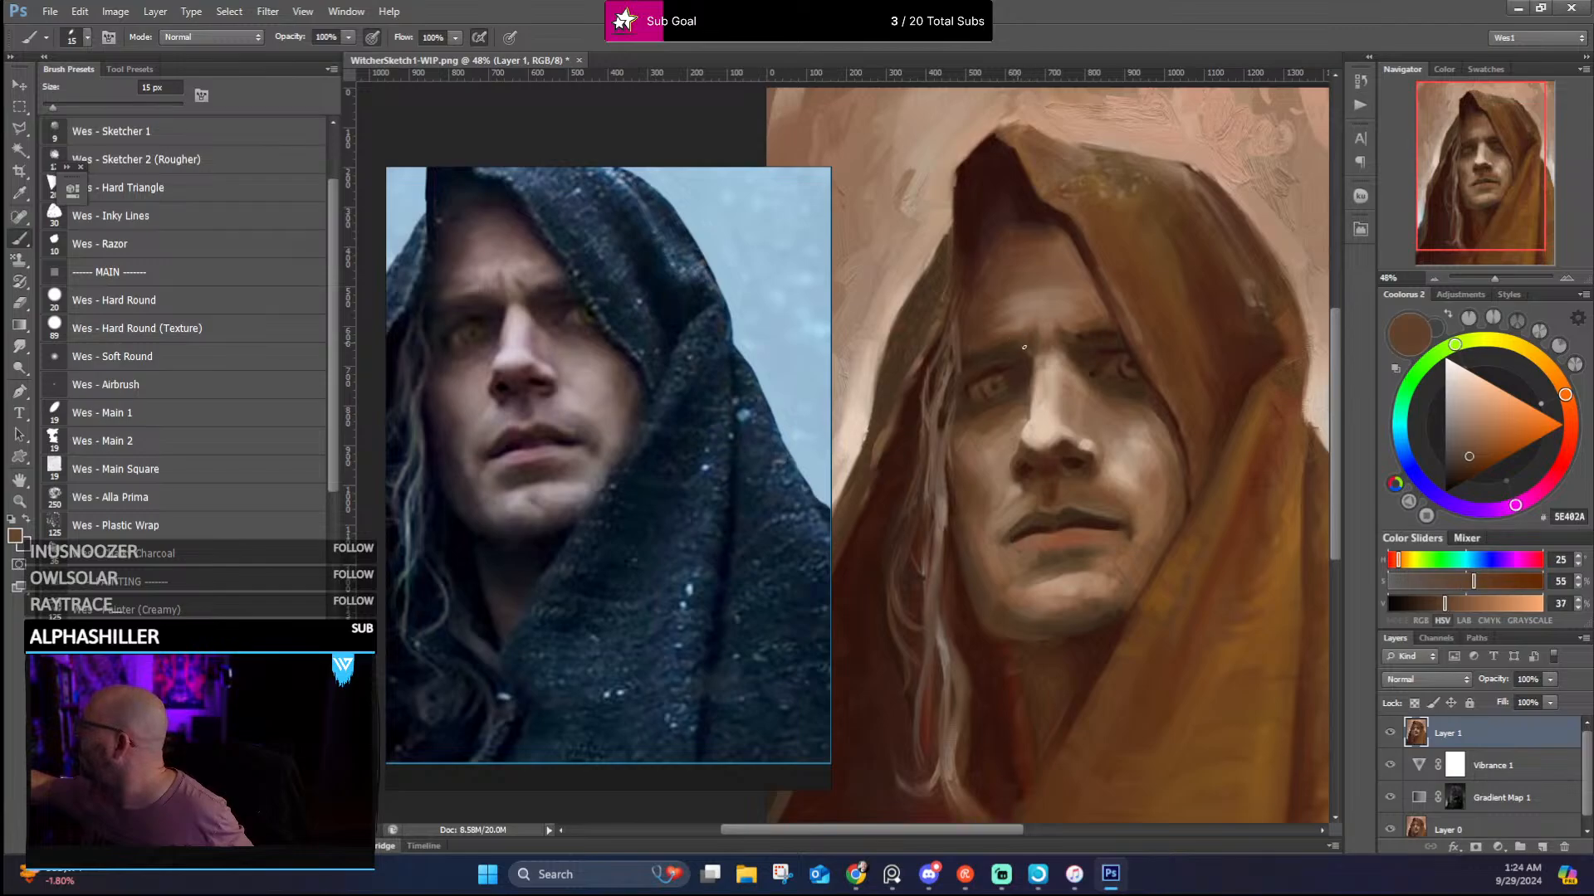
alt+click(1021, 330)
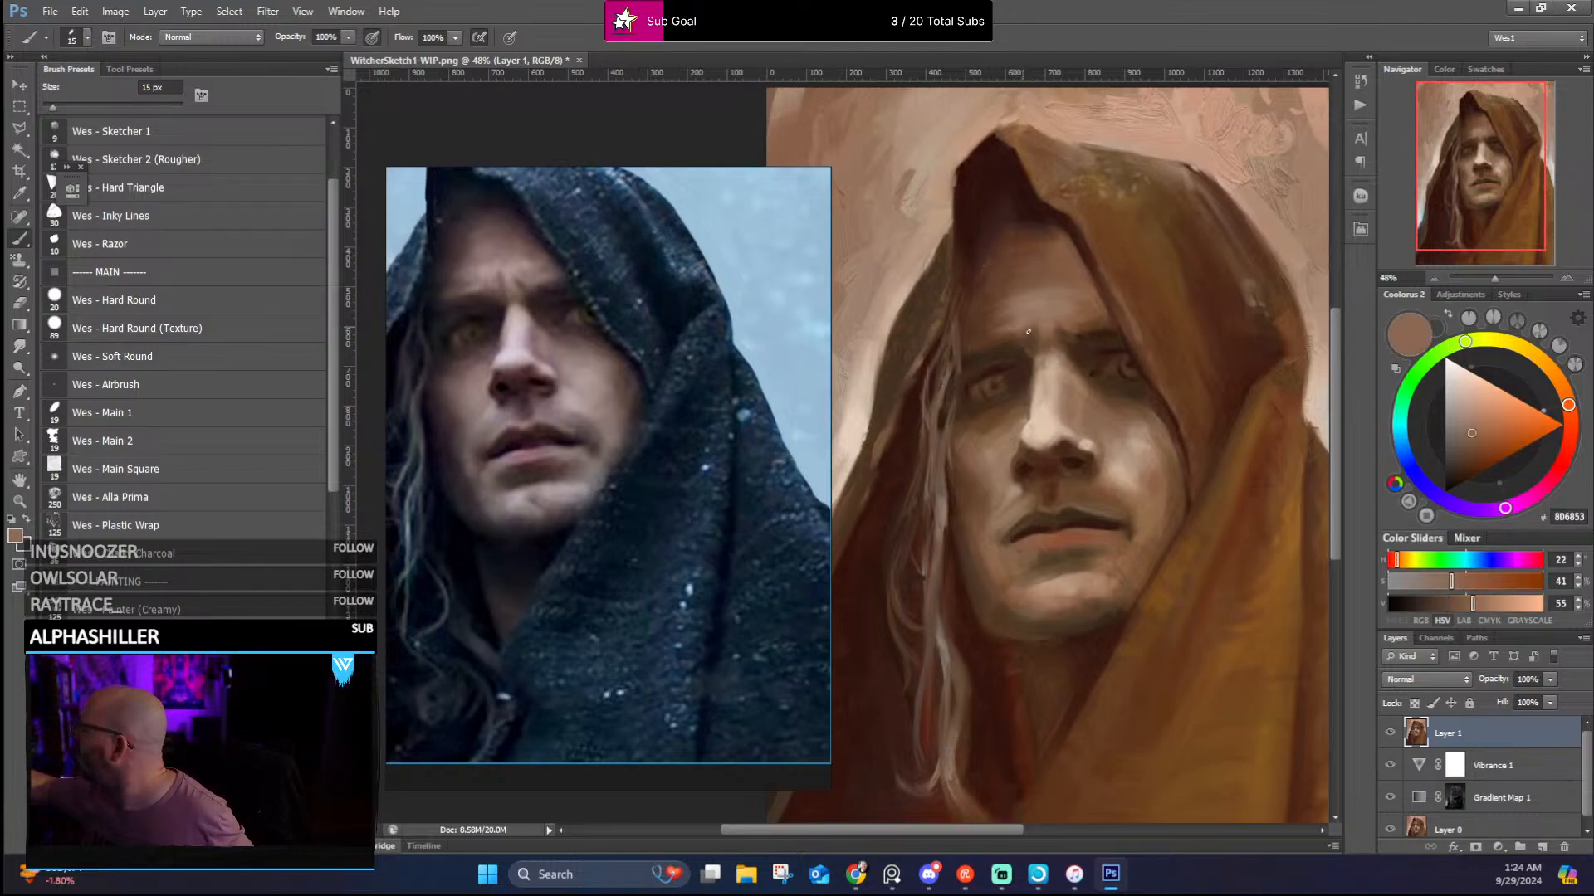
alt+click(1035, 324)
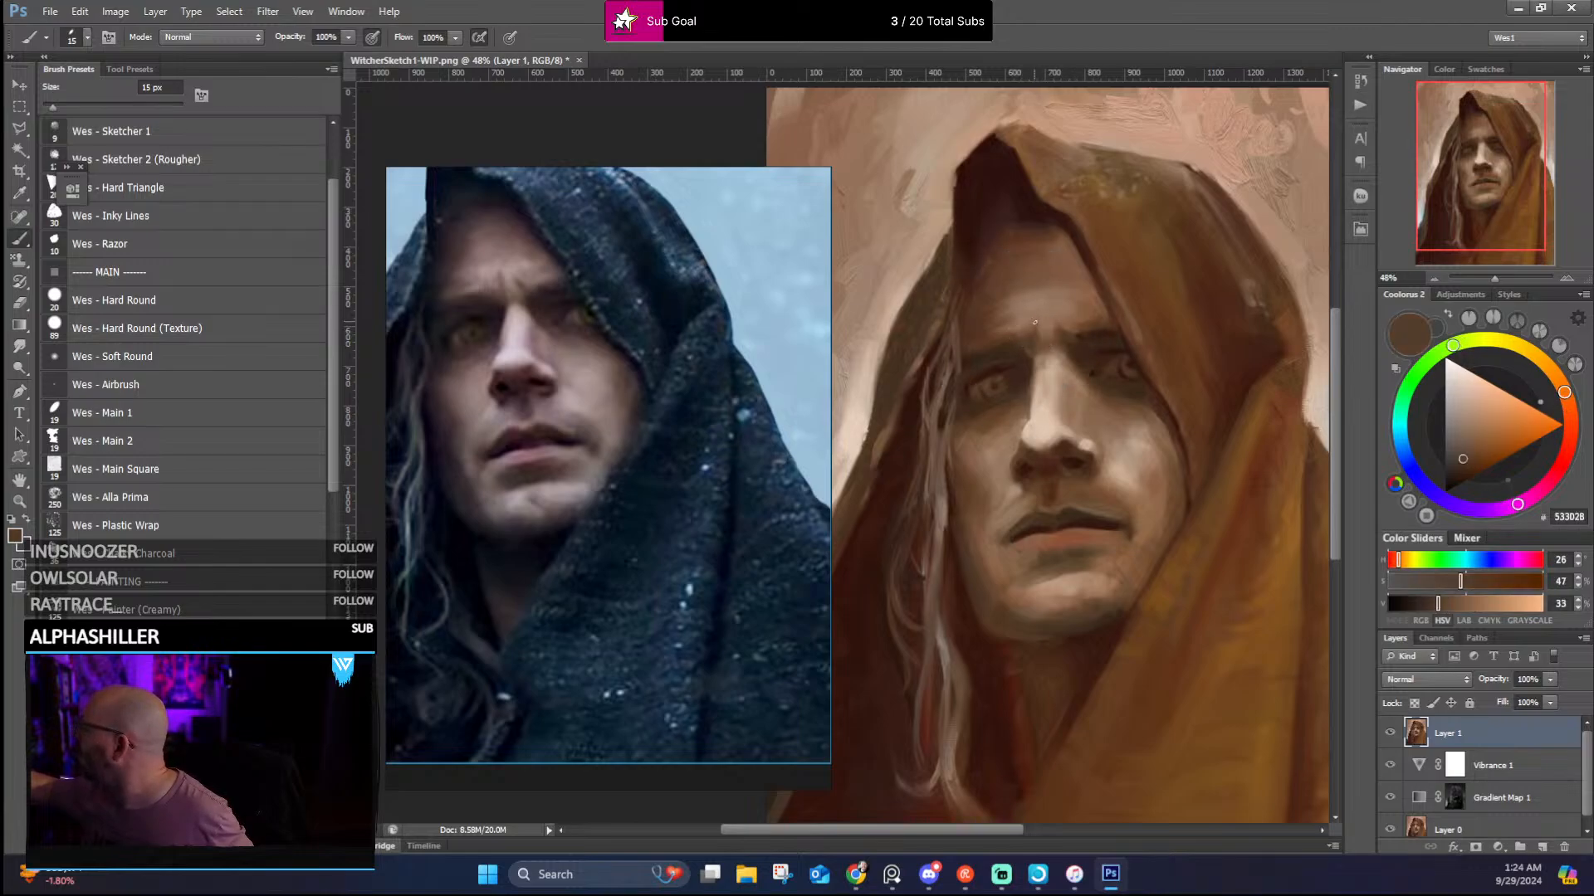
alt+click(1054, 318)
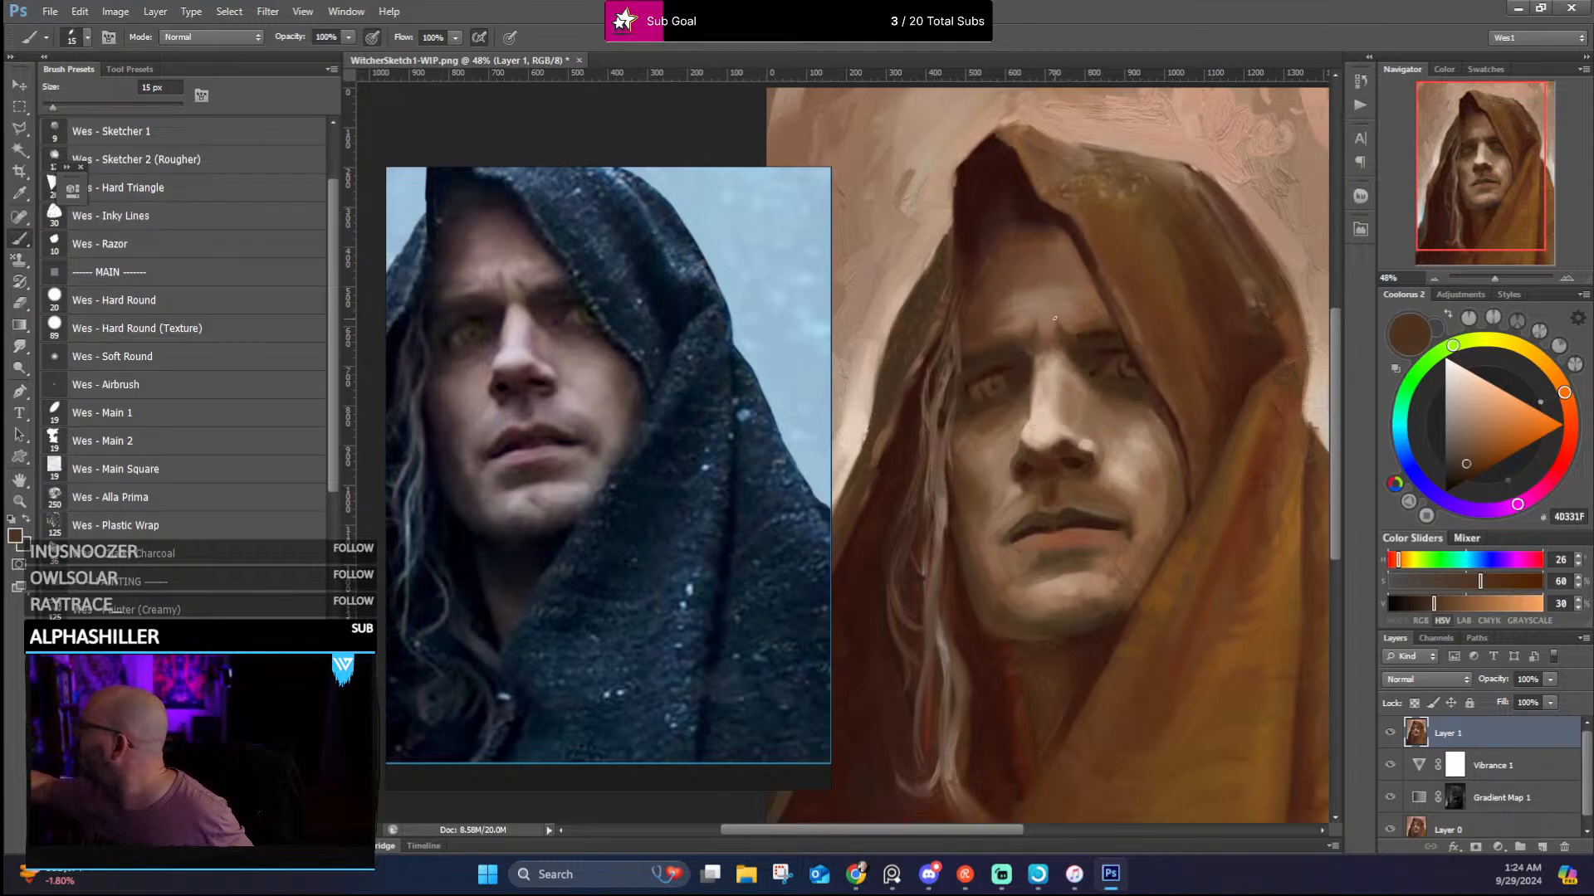
alt+click(1055, 311)
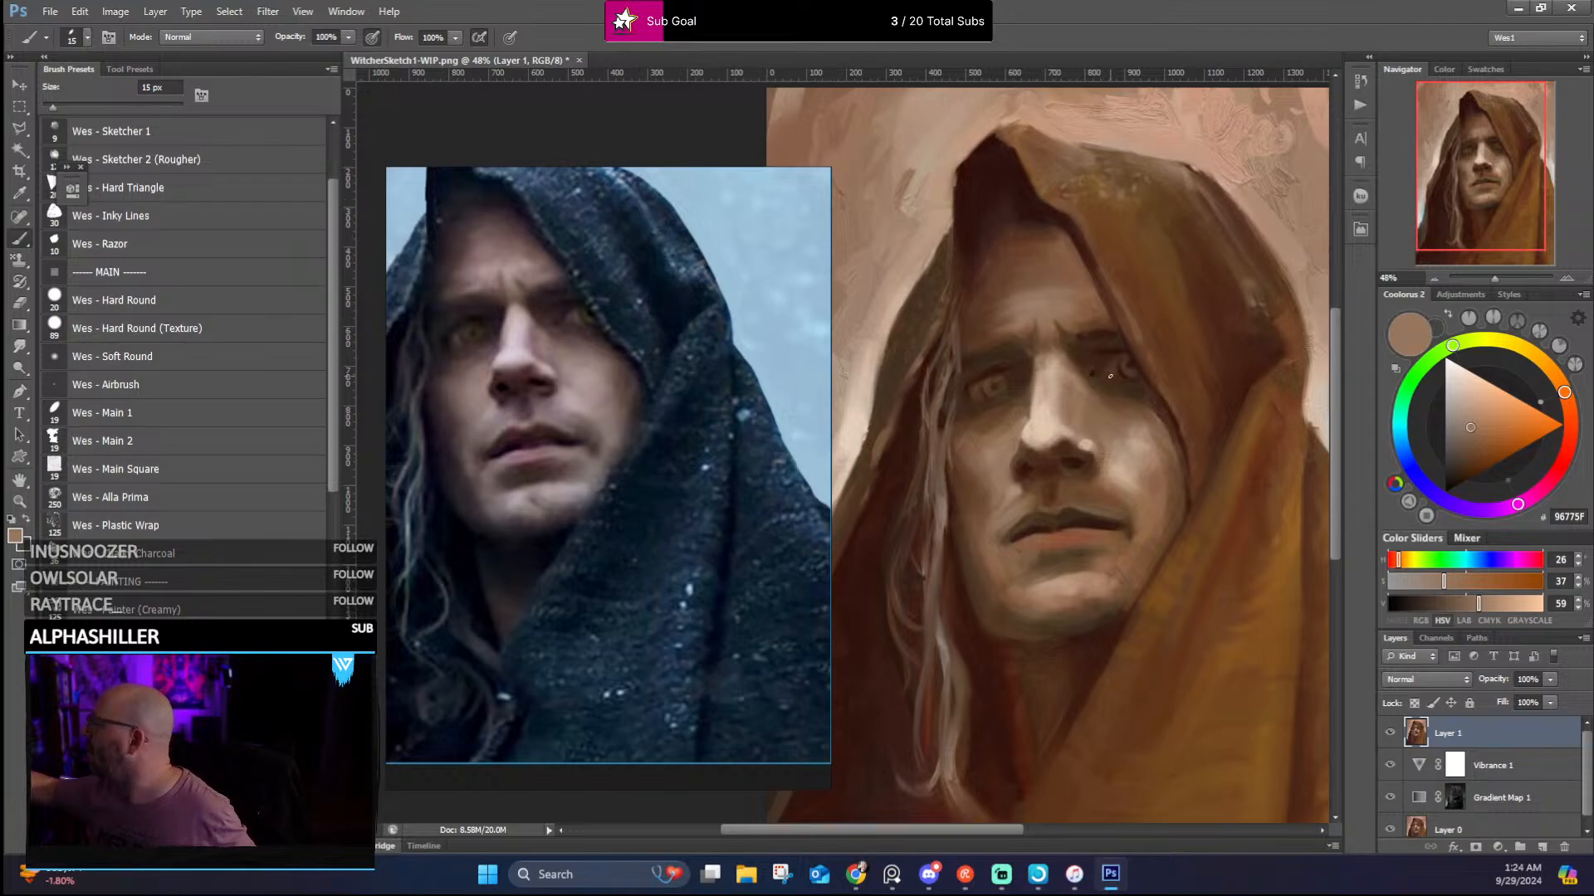
Blend the side of the nose bridge and the area below the eye nearer the hair strands with sampled light and mid skin tones
alt+click(1075, 373)
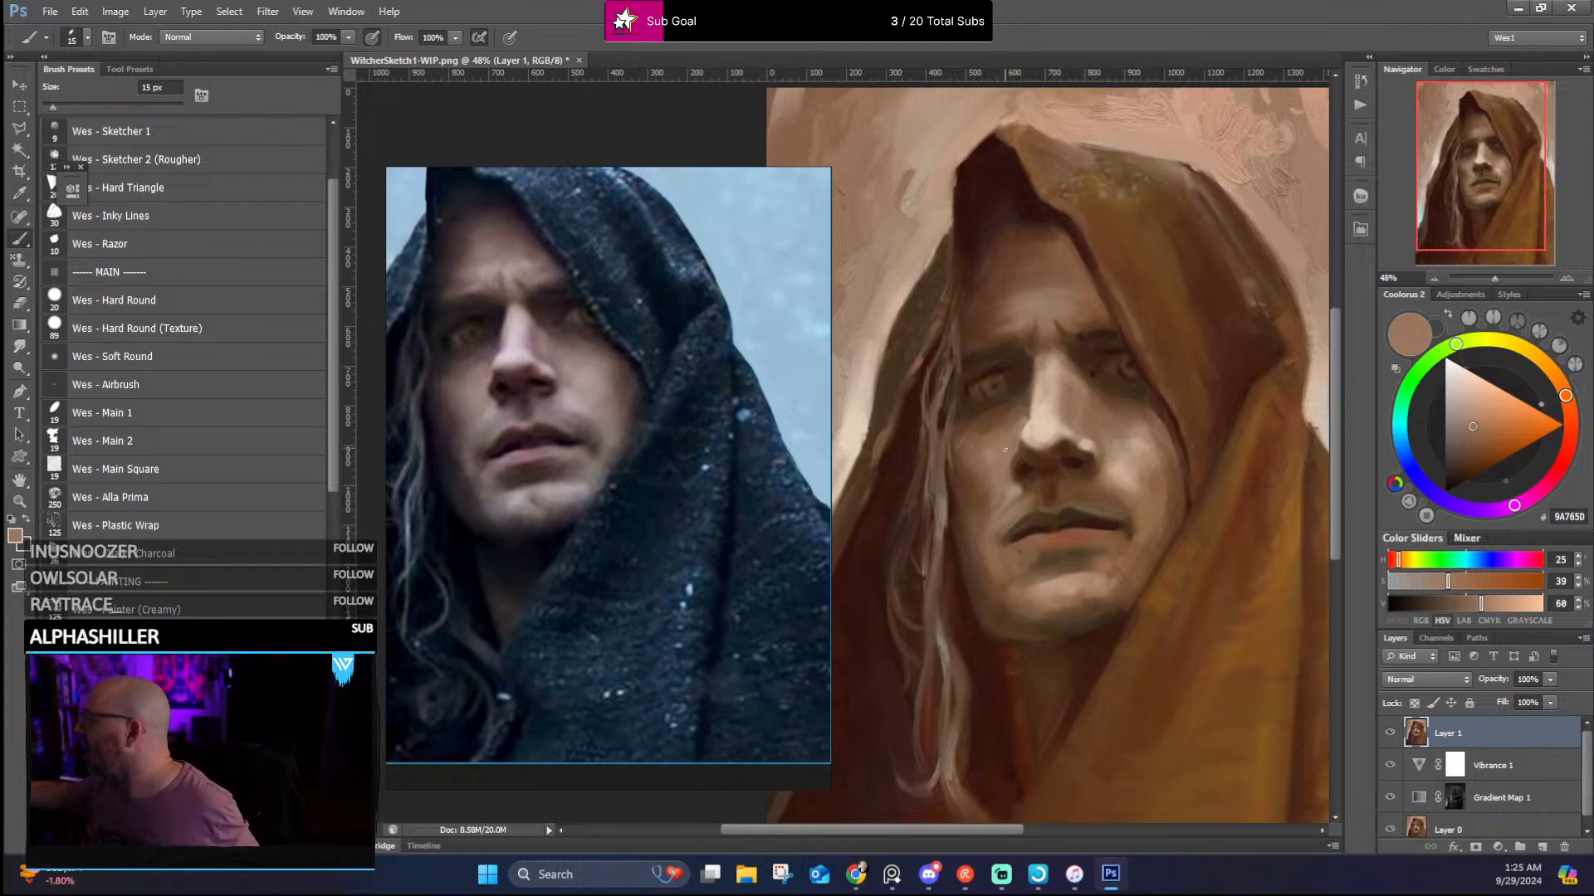
alt+click(1010, 418)
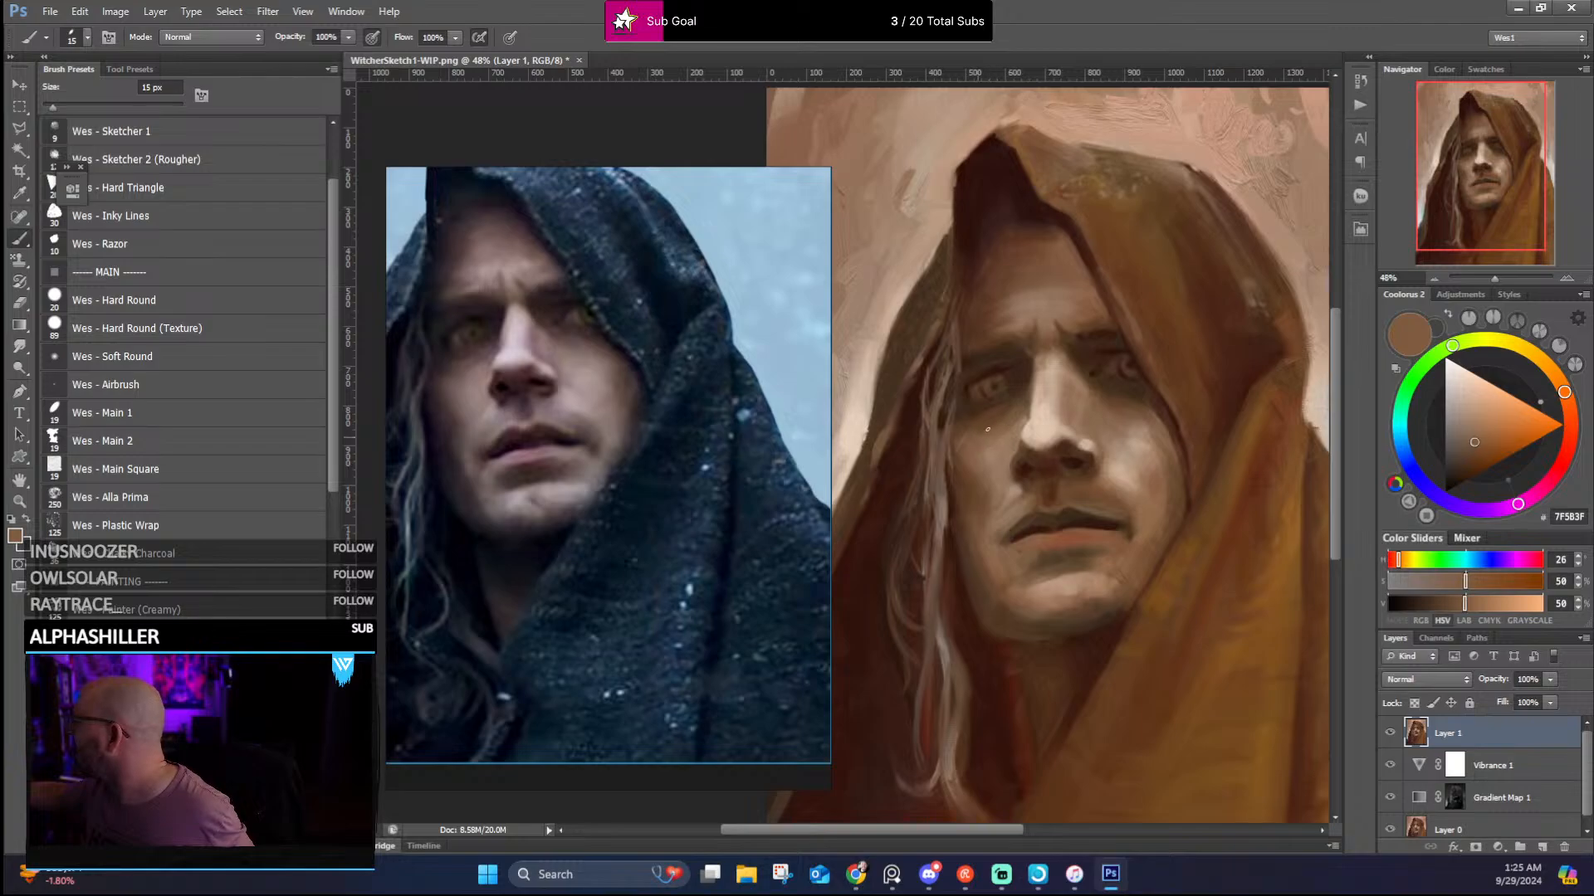
alt+click(1033, 382)
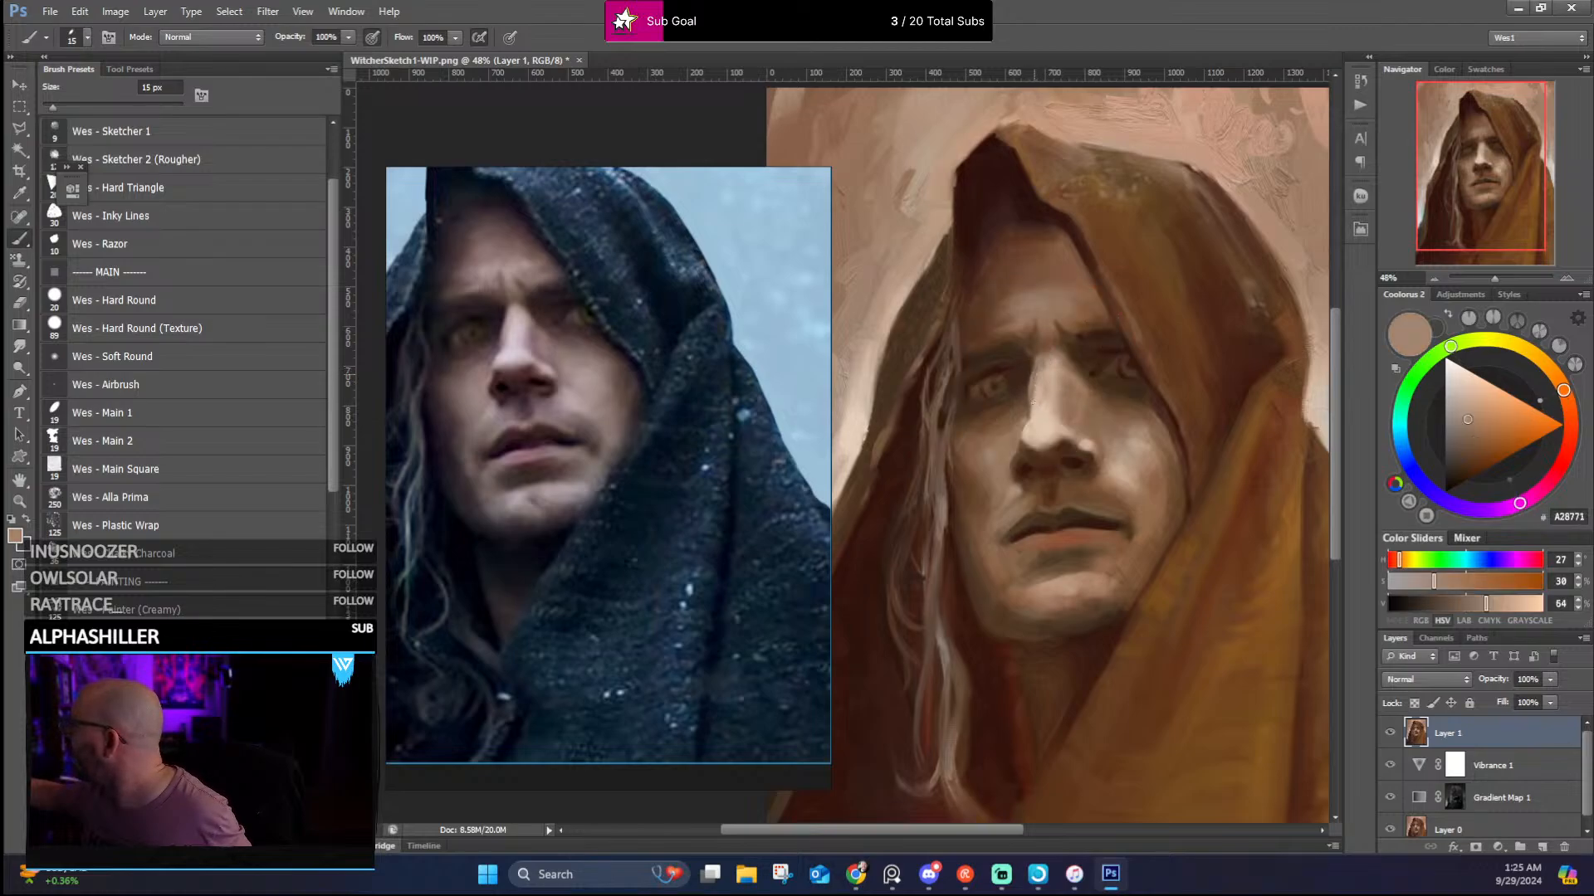
alt+click(1039, 391)
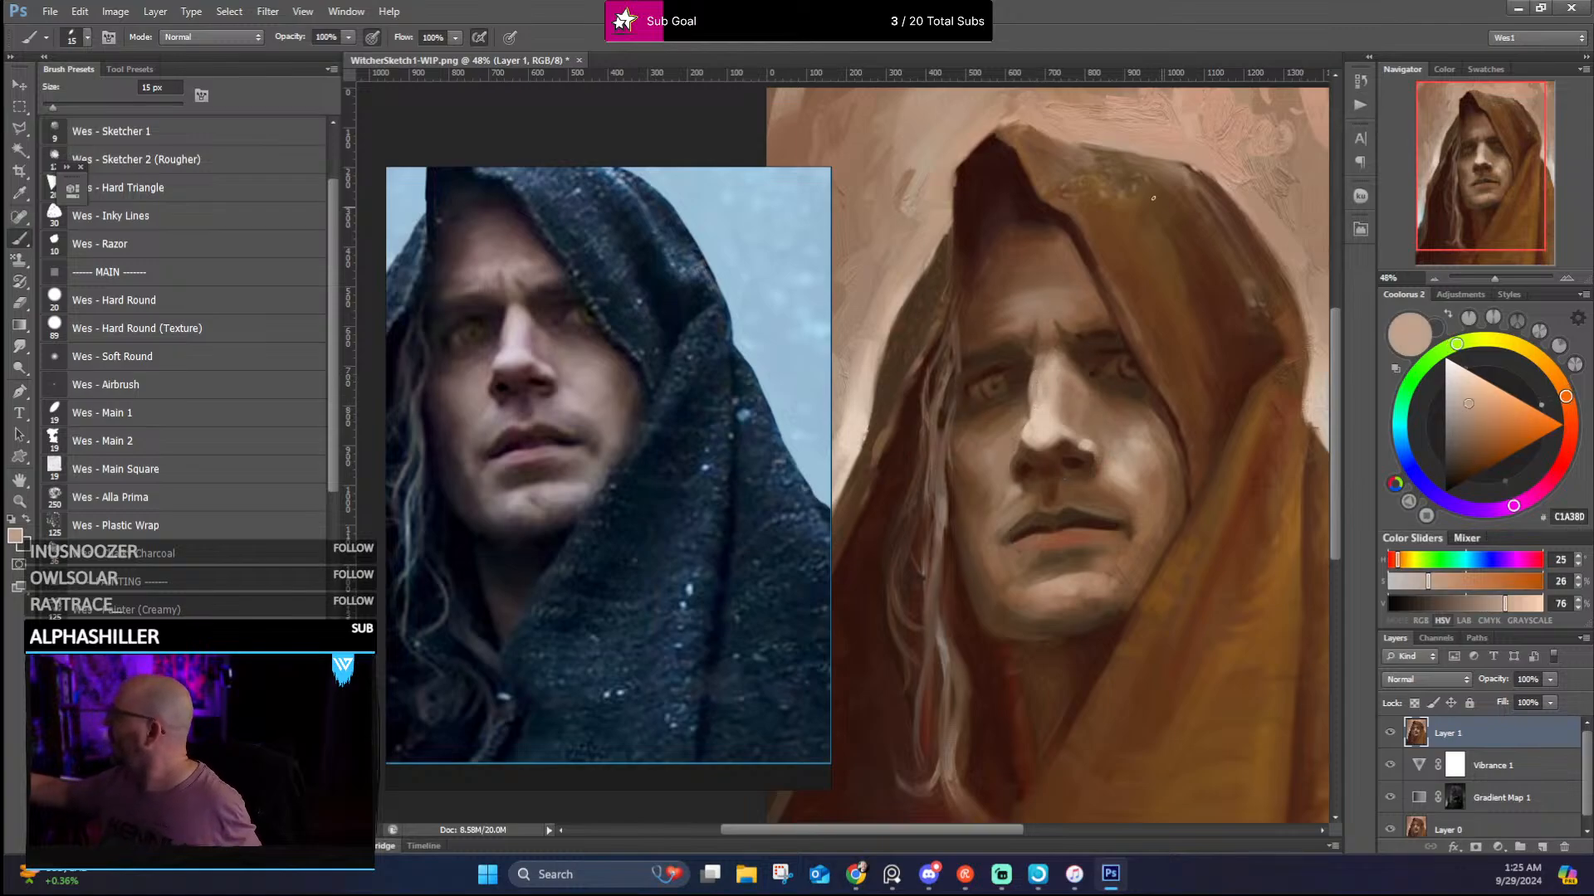
key(alt)
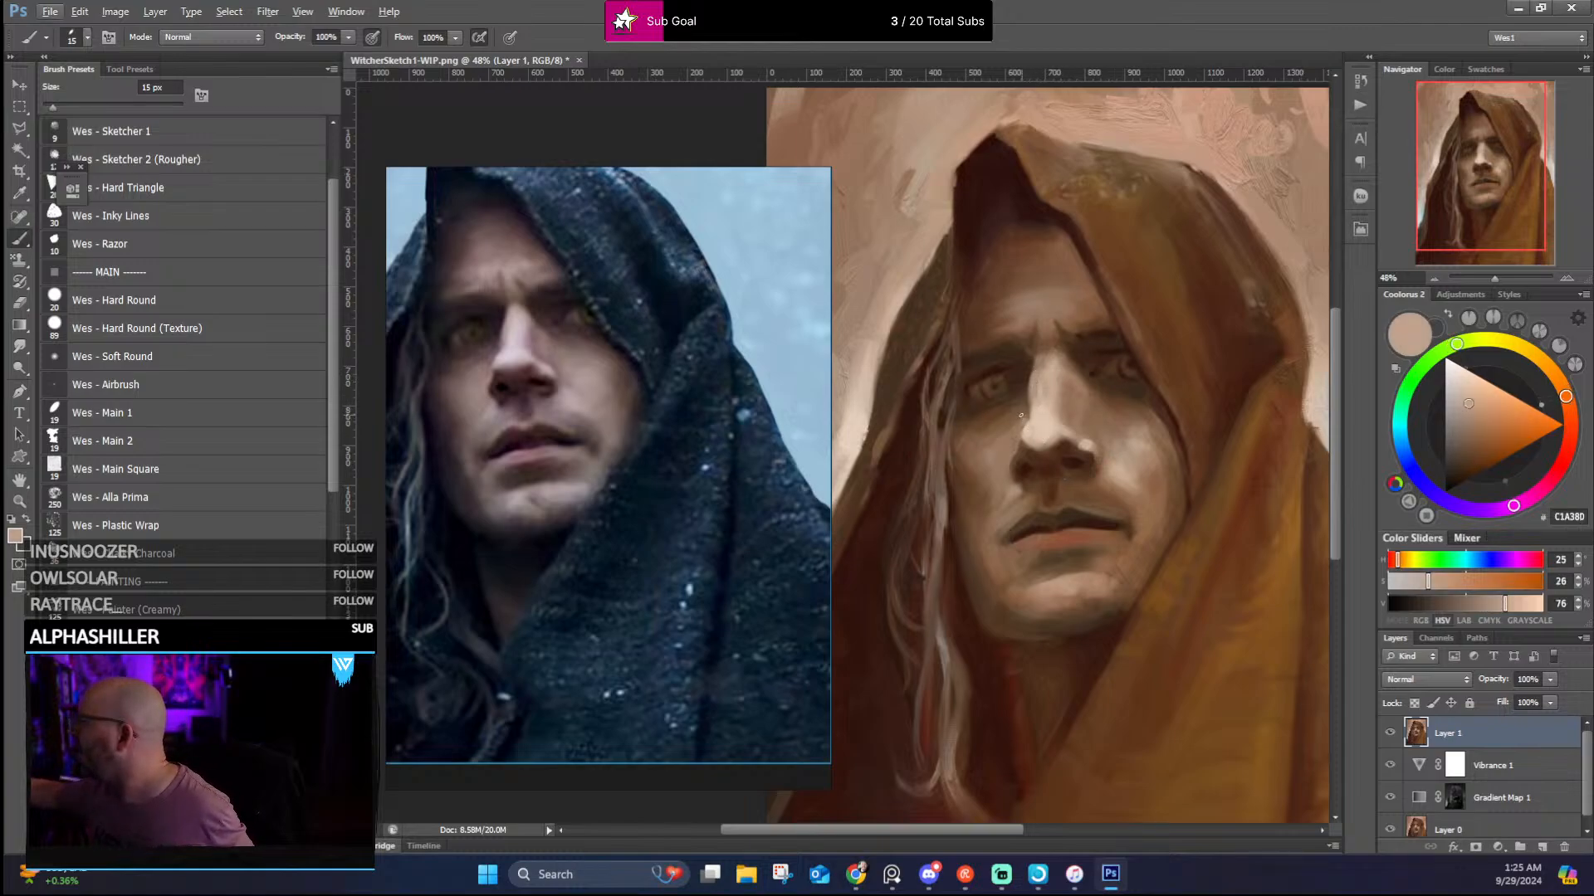
alt+click(1025, 421)
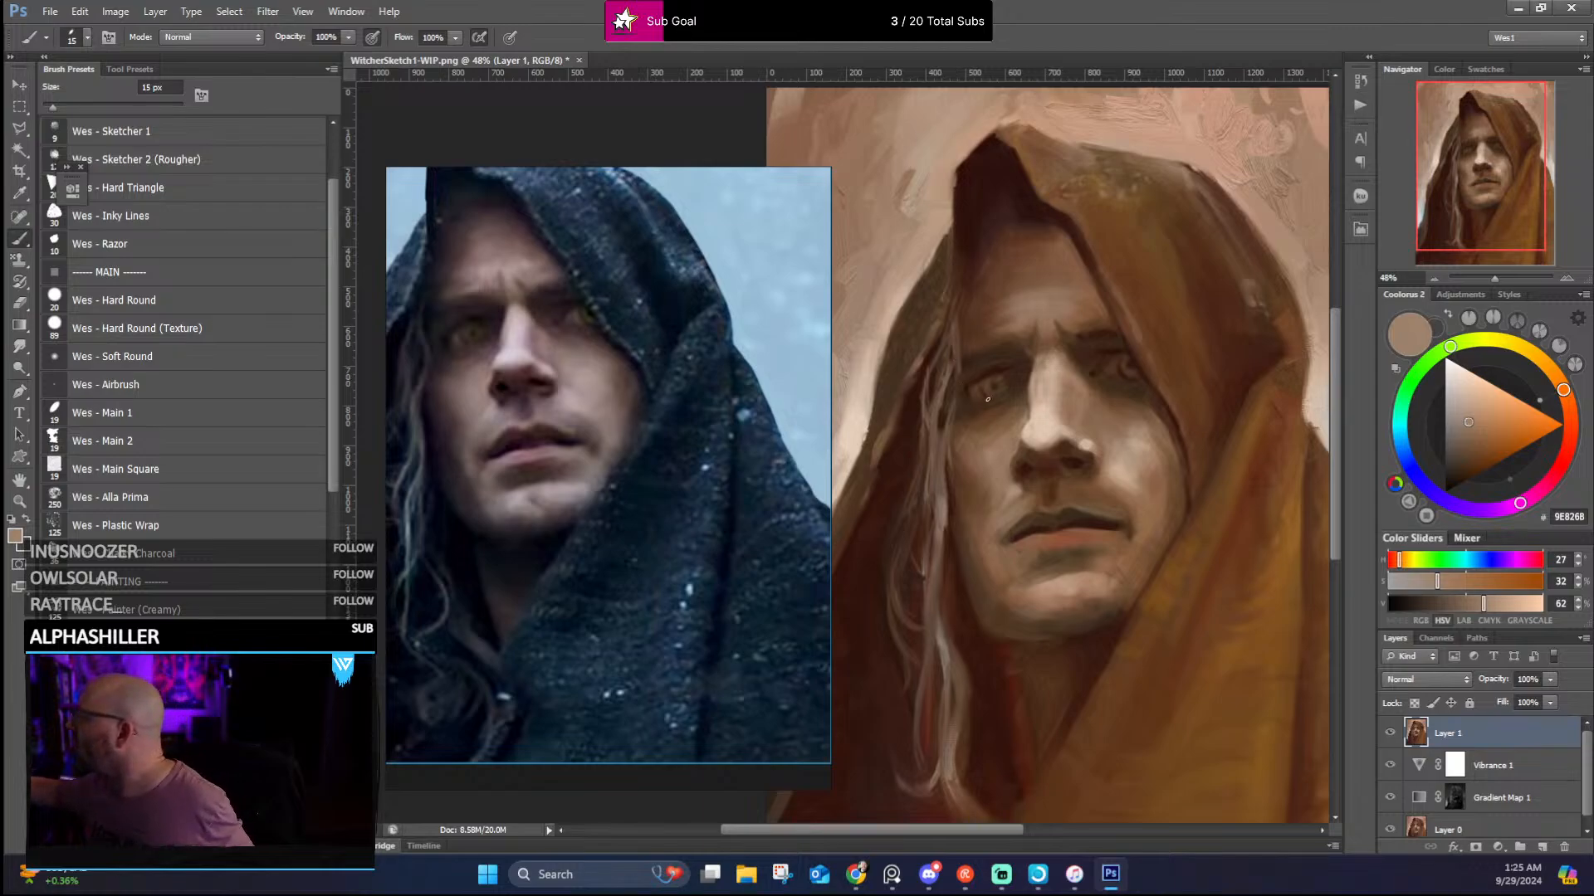
Shade the cheek edge beside the hair strands with sampled browns and darken the eyebrow above it with sampled dark browns
alt+click(970, 427)
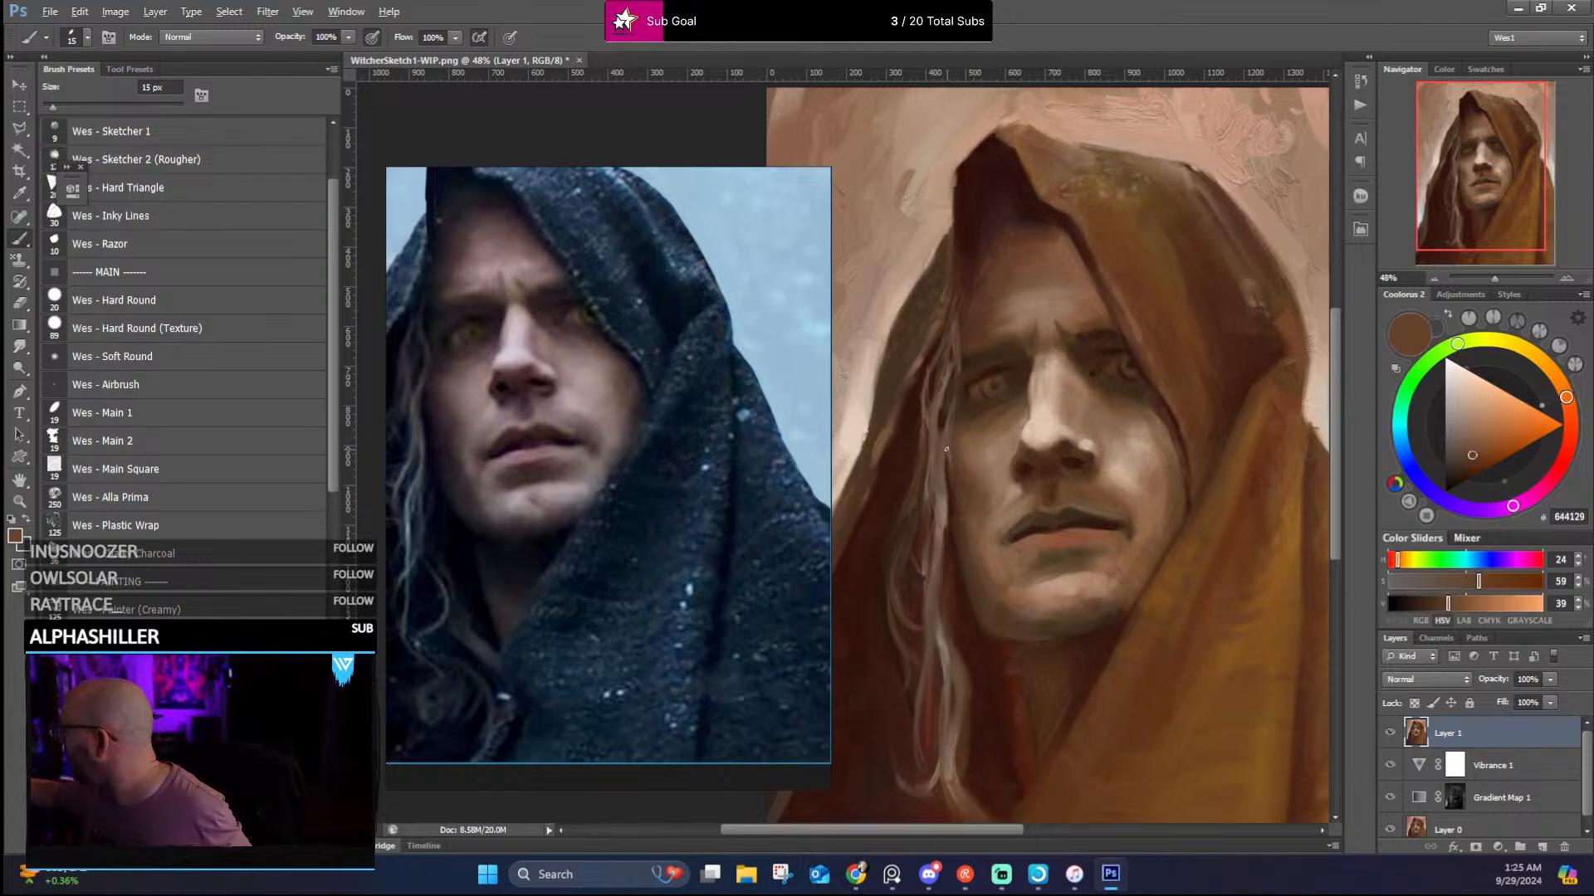
alt+click(947, 451)
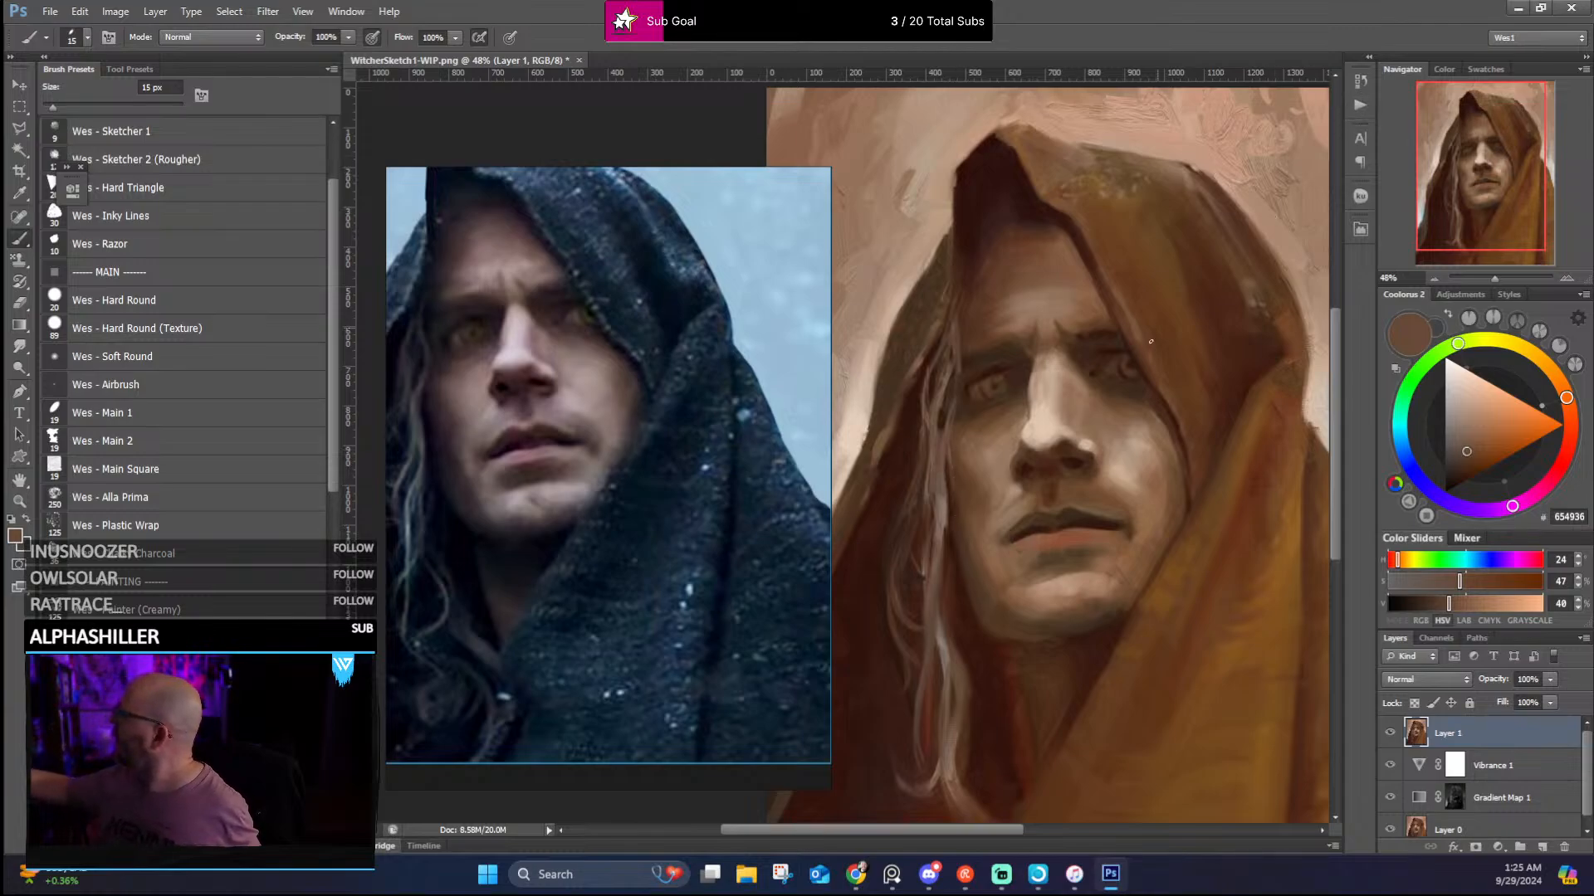
alt+click(1031, 361)
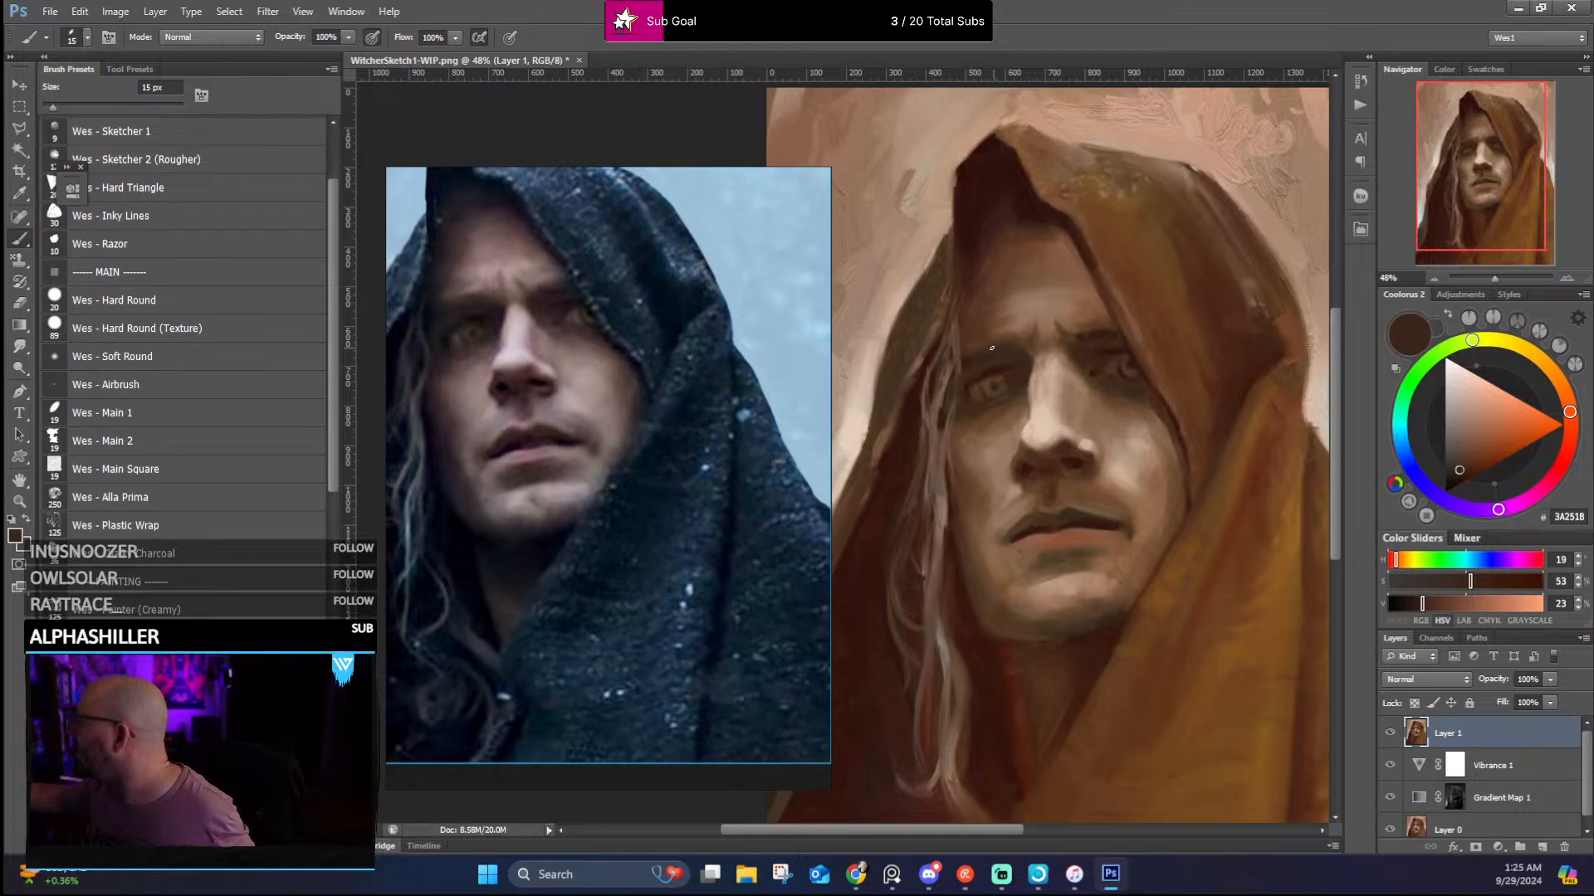
alt+click(1003, 348)
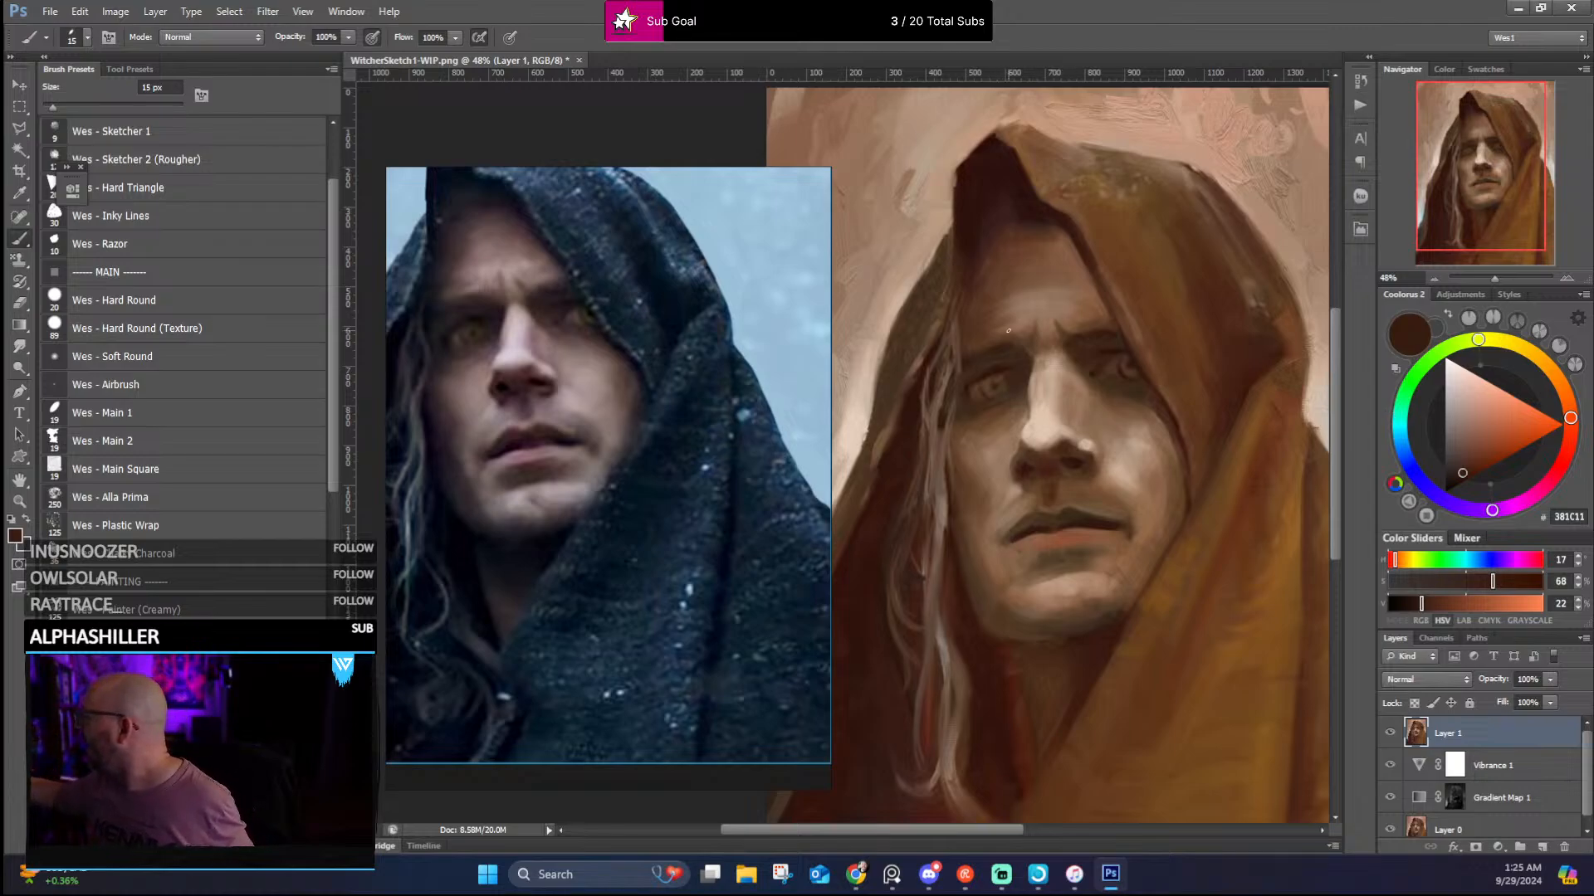
Refine the cheeks on both sides of the nose and mouth with sampled mid and light skin tones
alt+click(1018, 493)
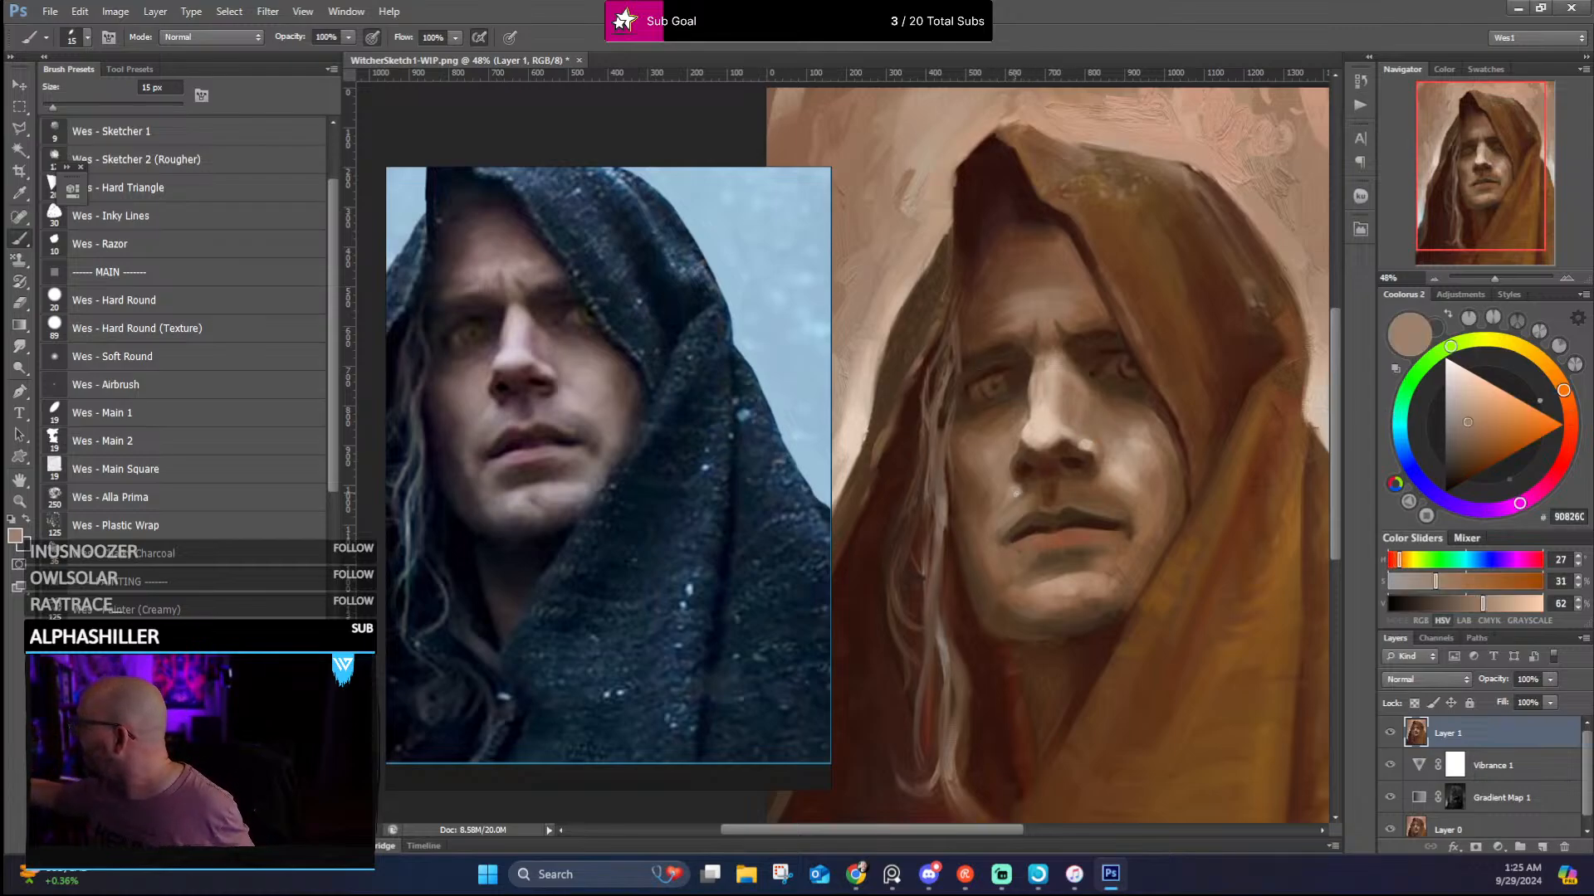
alt+click(1008, 491)
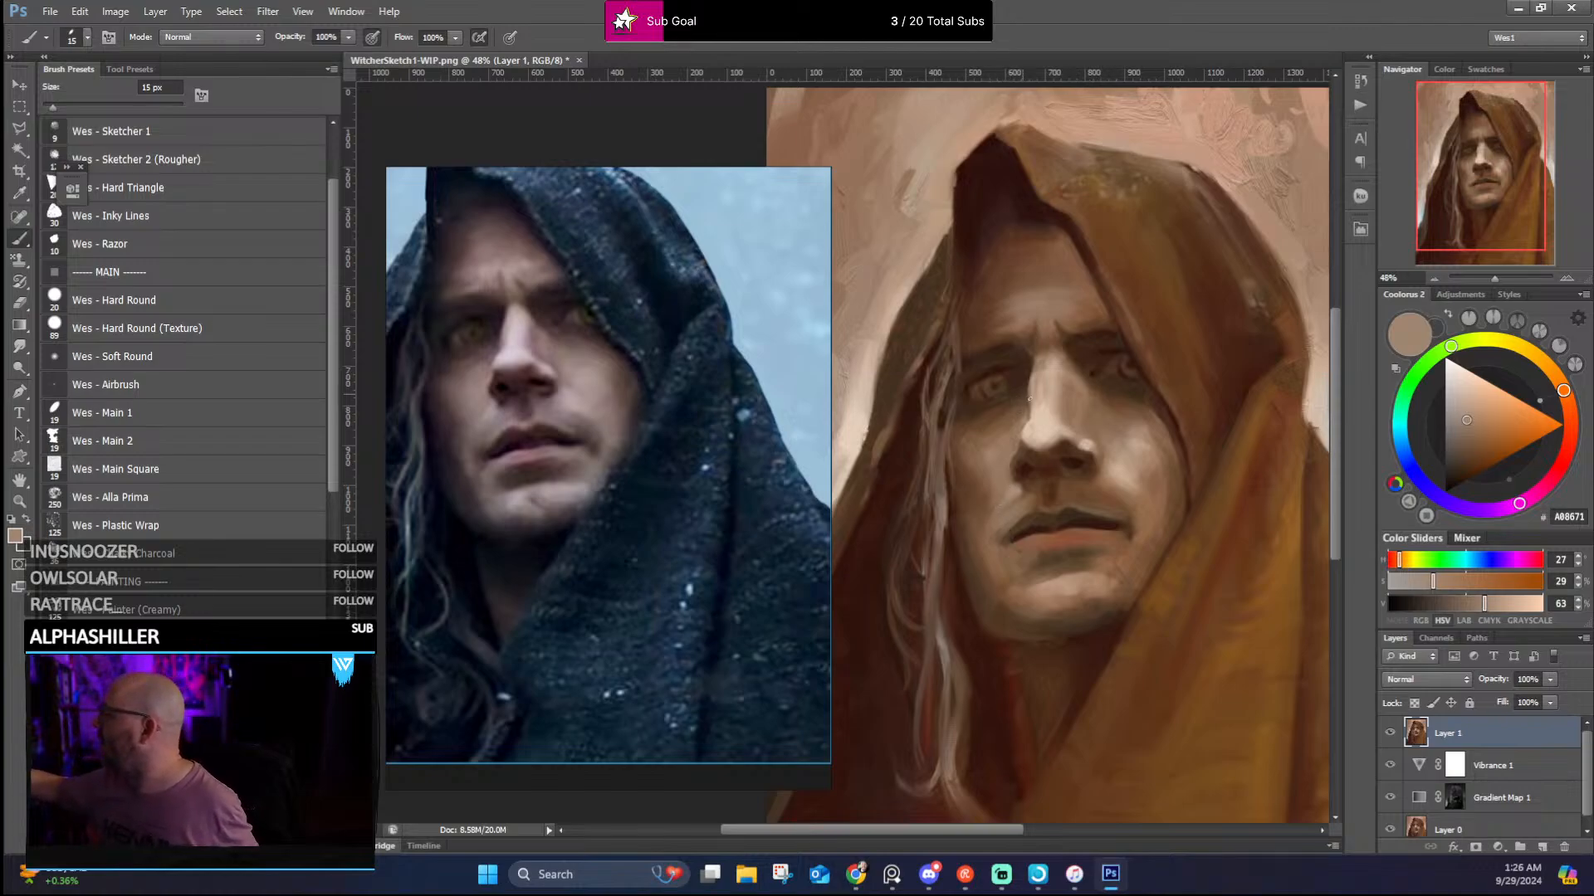
alt+click(1112, 477)
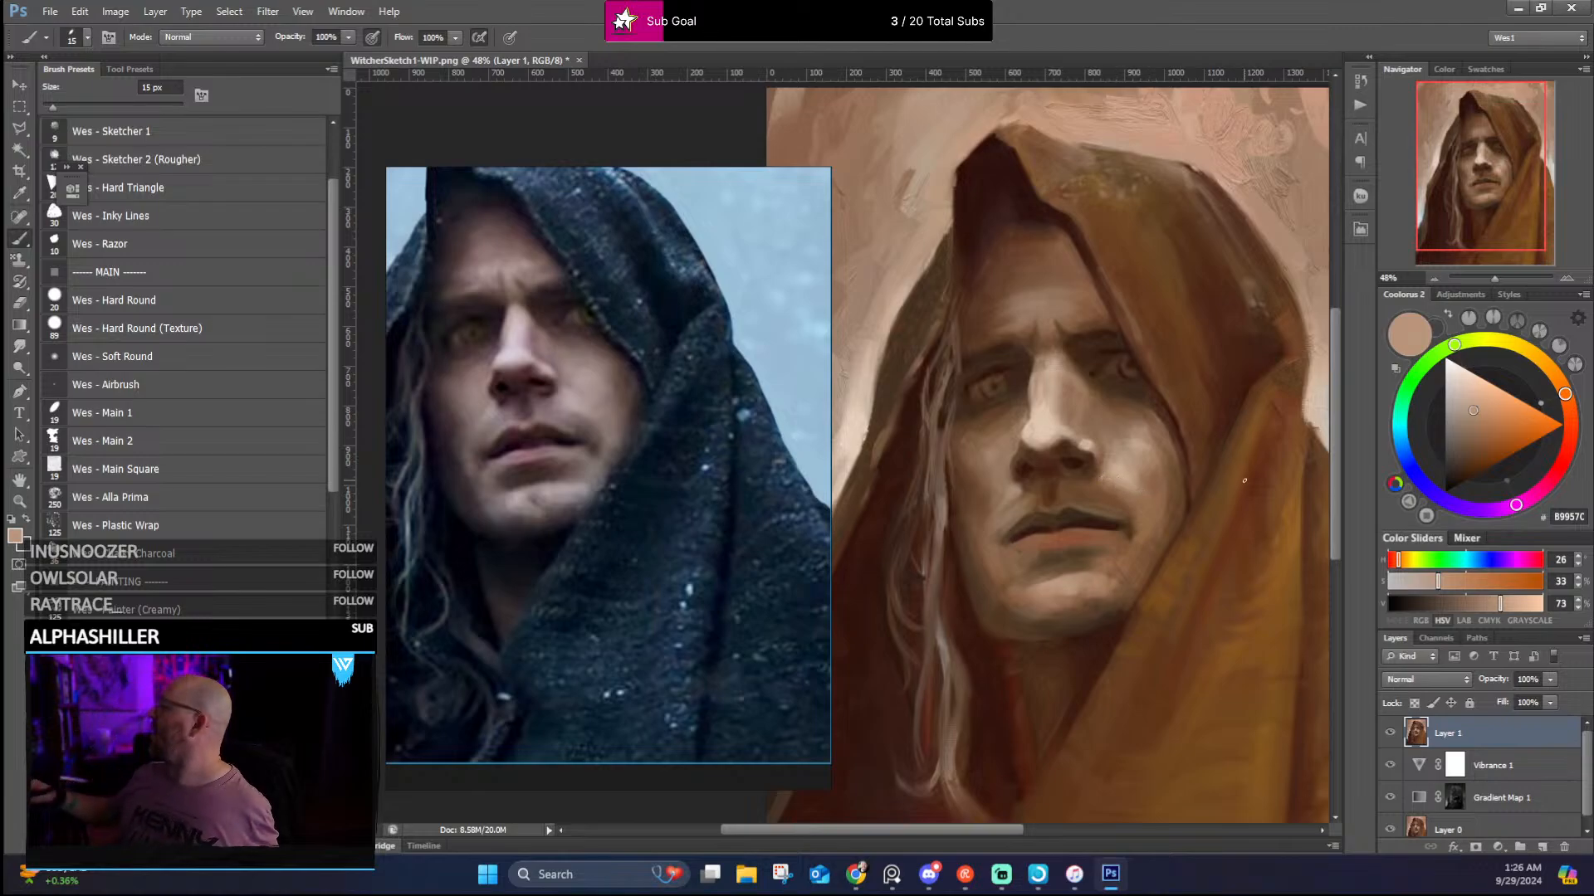
Rework the temple and face edge beside the hair strands with sampled browns
alt+click(949, 417)
alt+click(946, 435)
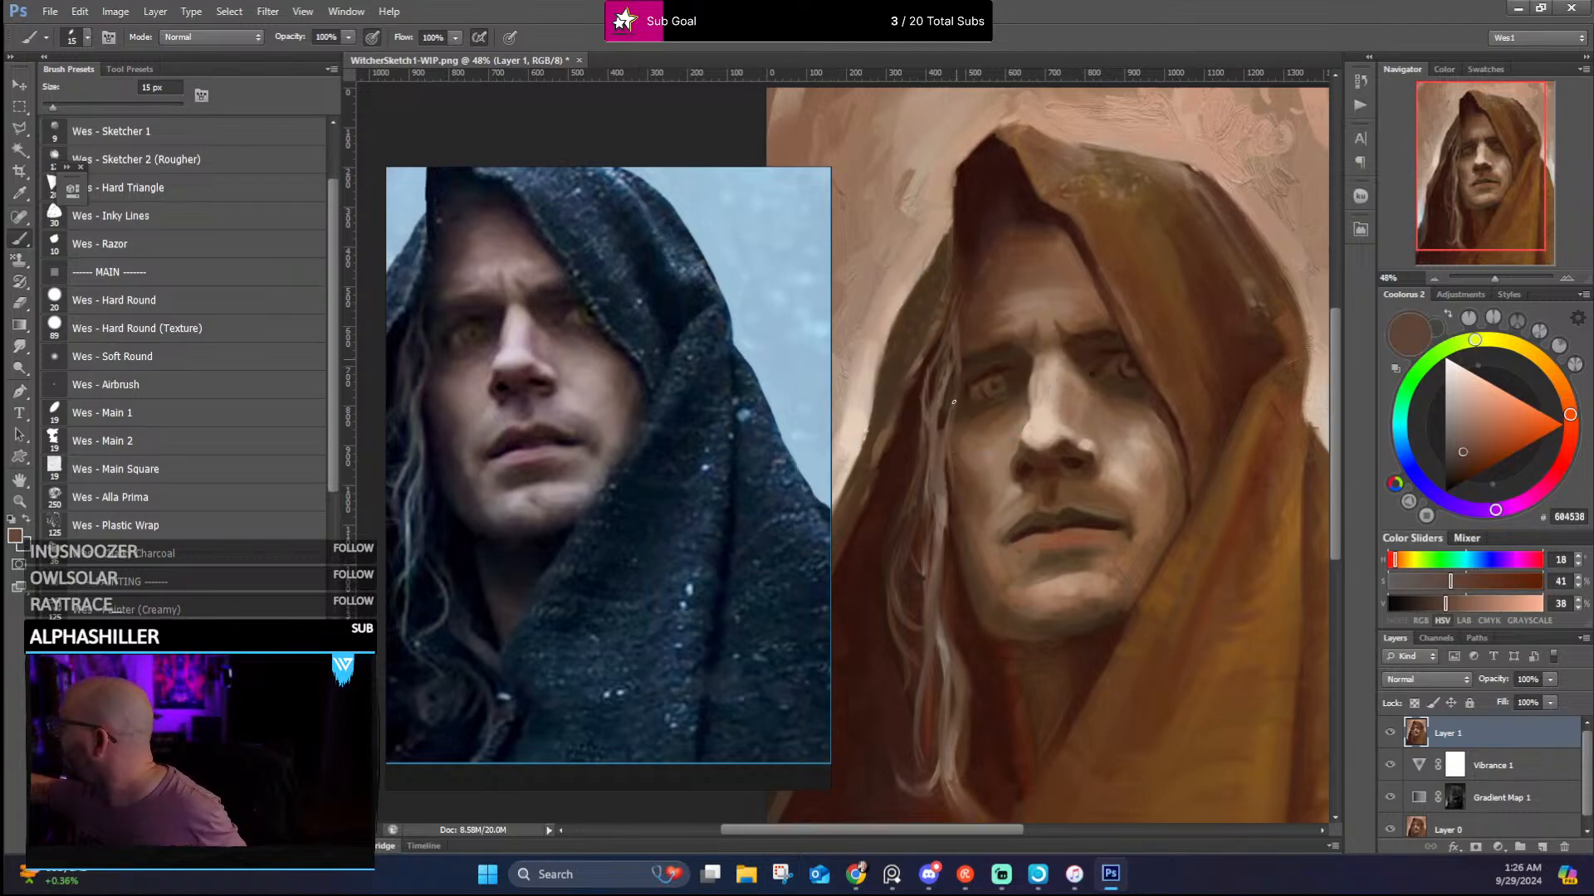
alt+click(978, 291)
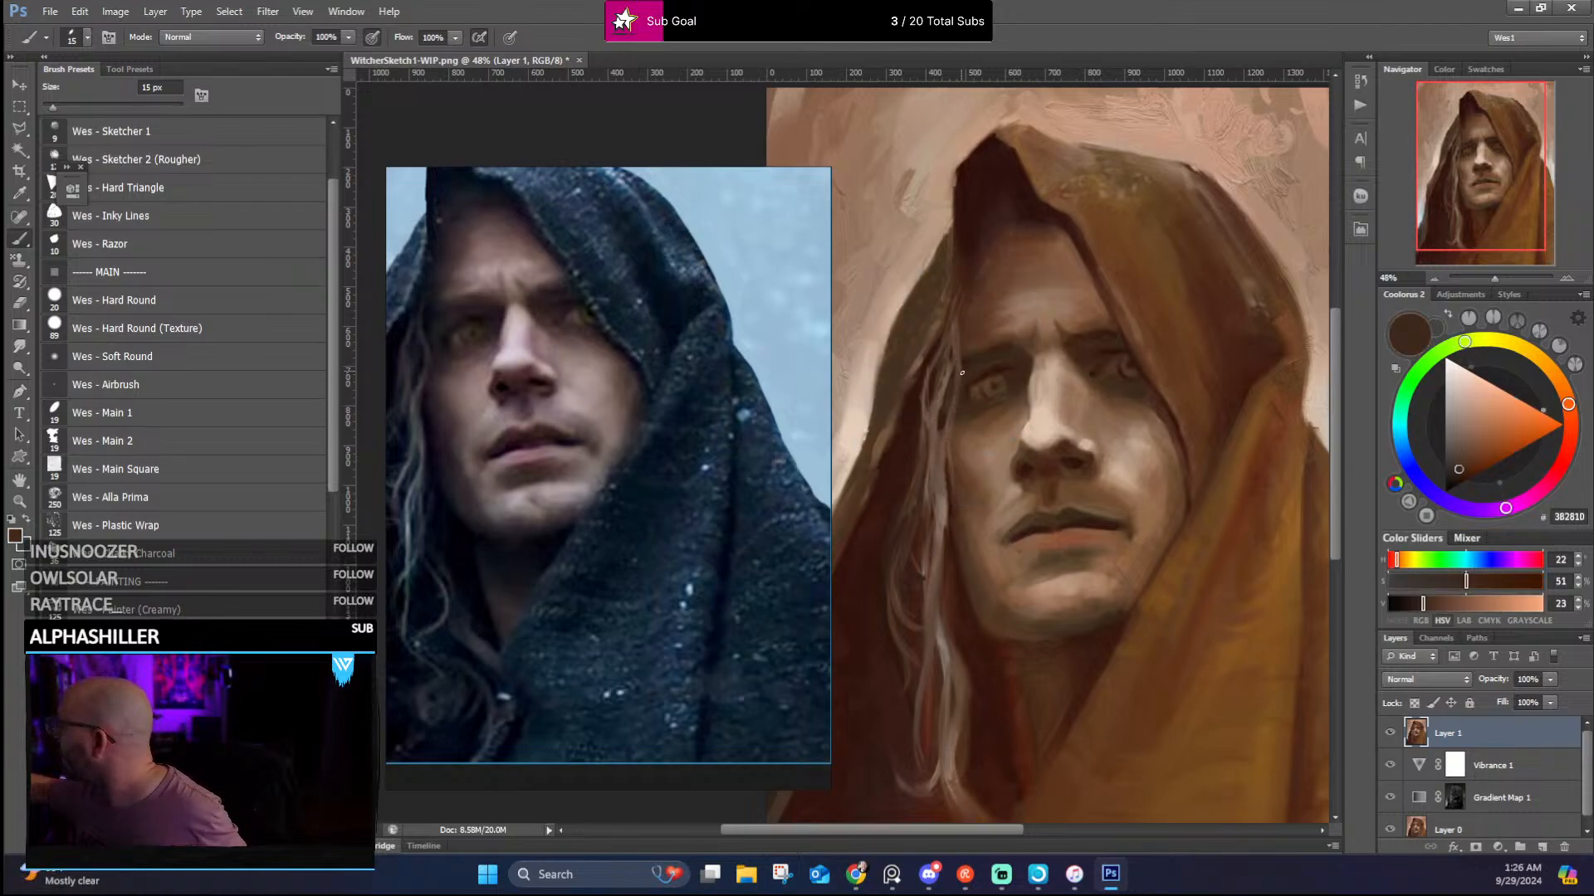
alt+click(947, 362)
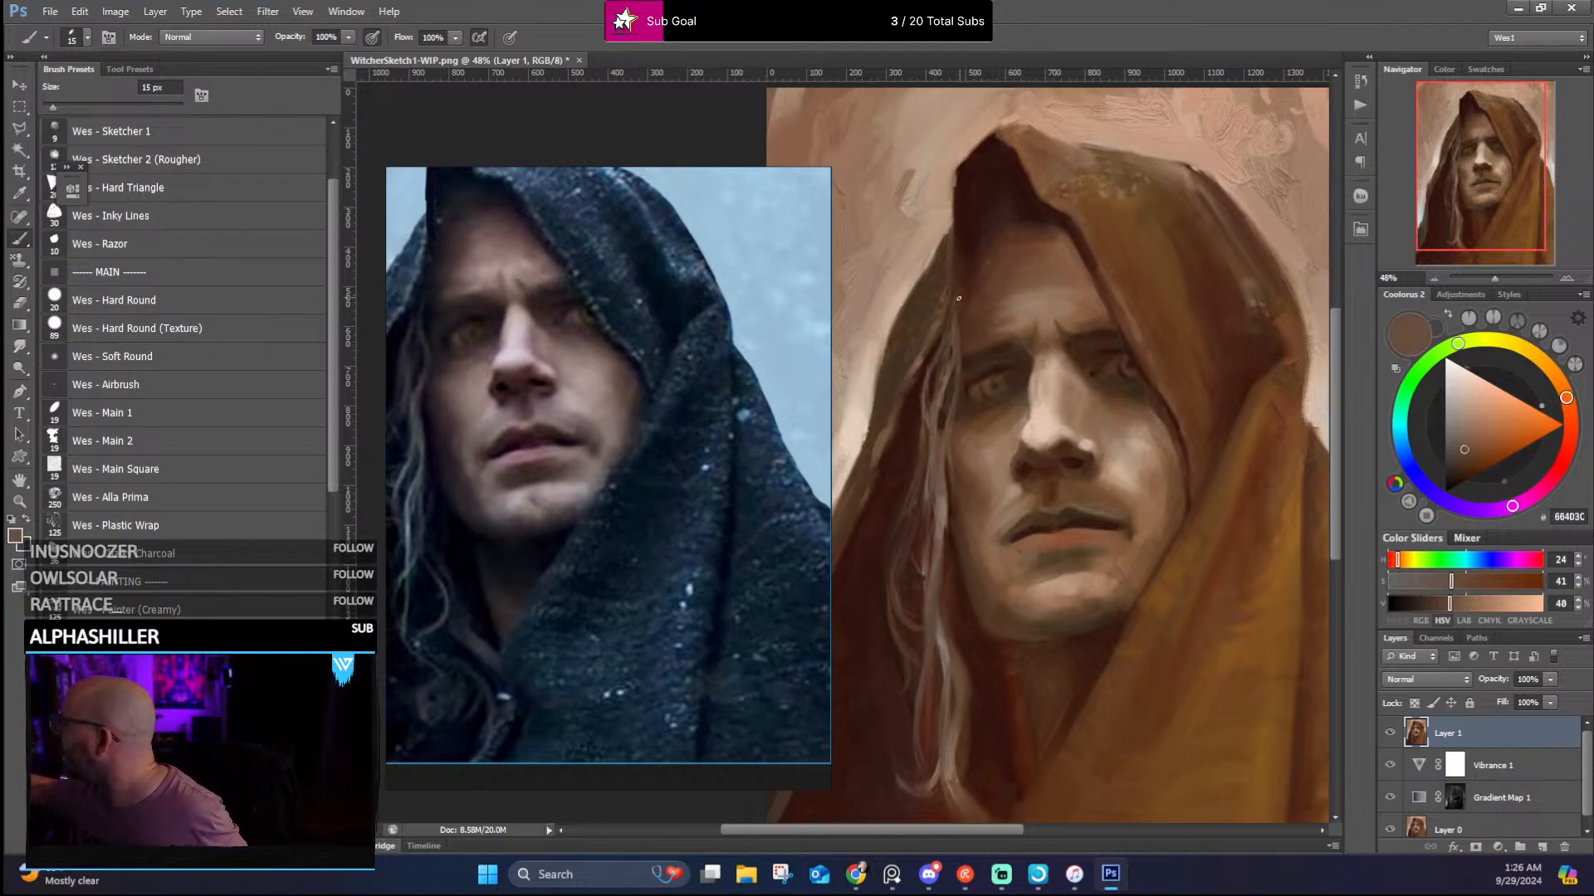
Deepen the hood's inner shadow from the temple up to the peak with sampled dark reddish browns
alt+click(940, 347)
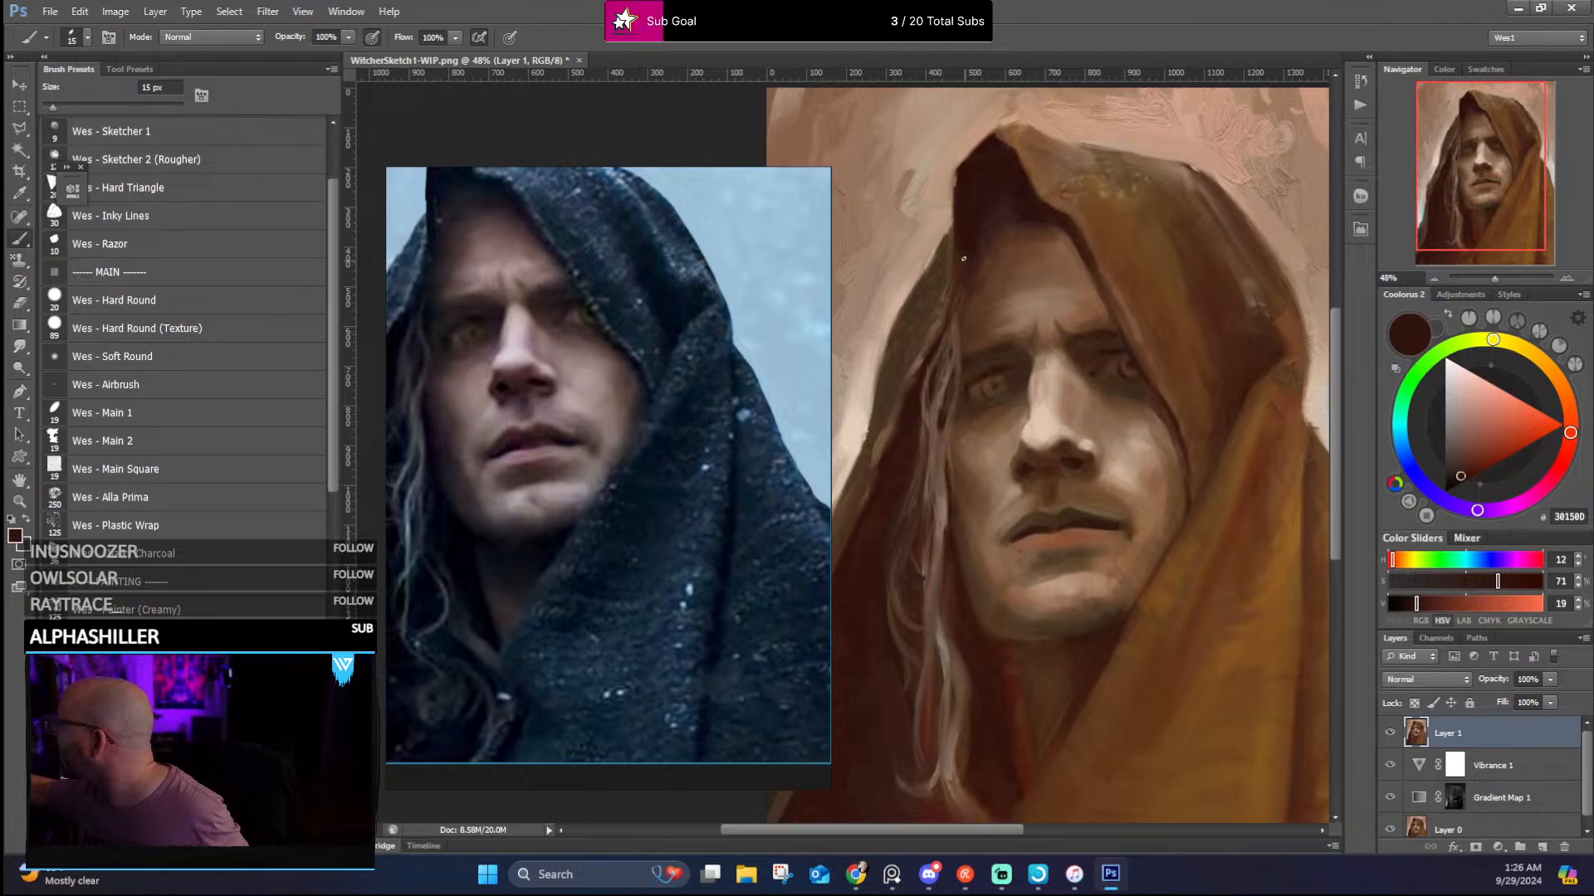
alt+click(960, 226)
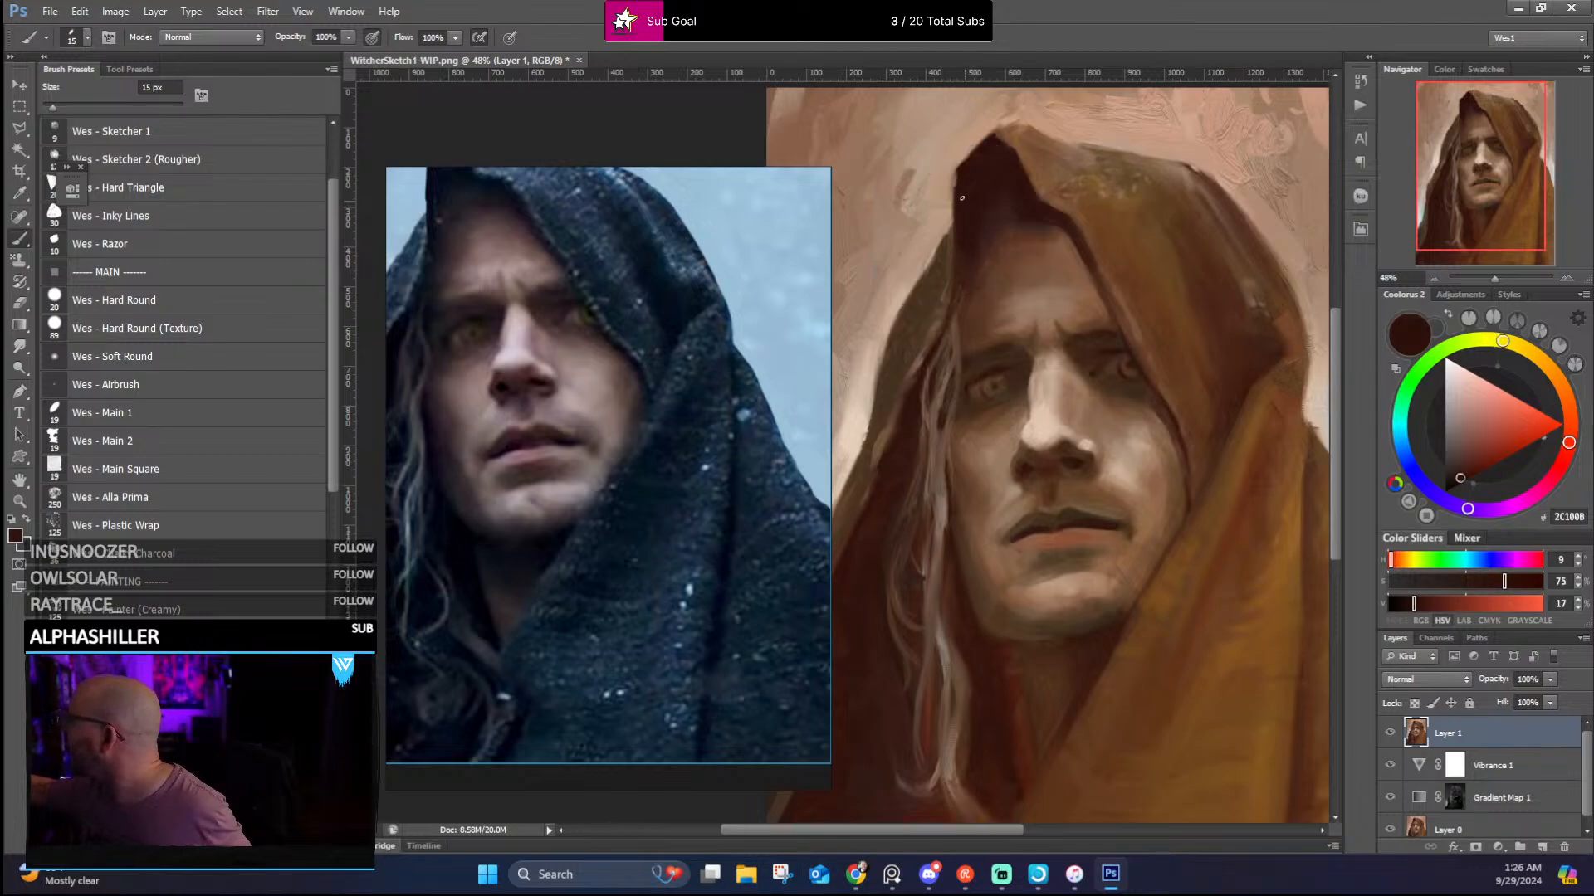
alt+click(963, 168)
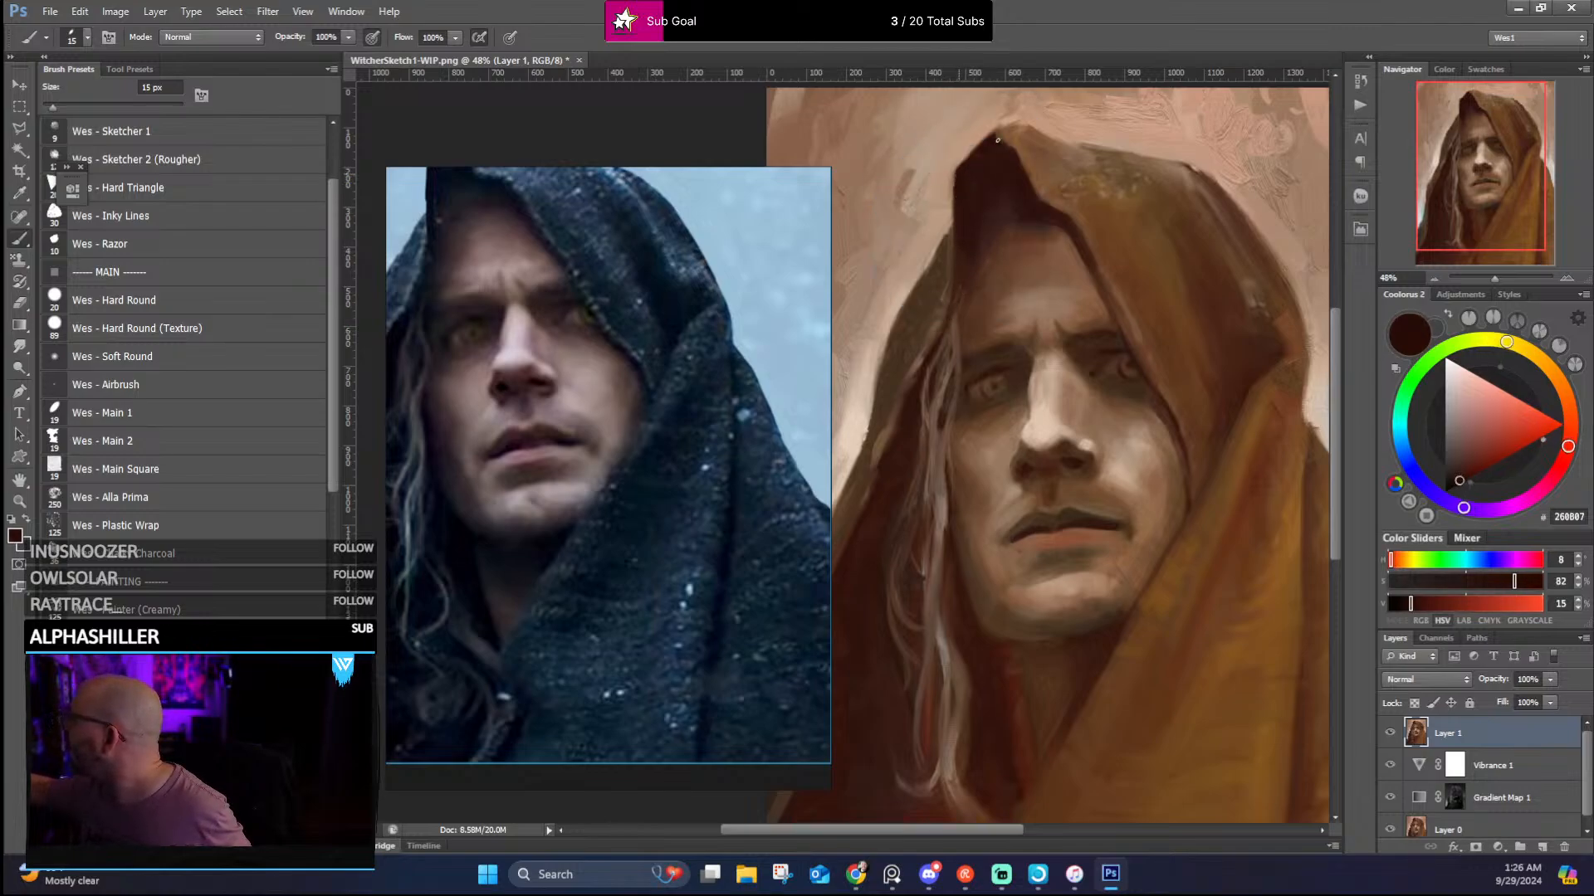
drag(997, 140, 988, 295)
alt+click(988, 294)
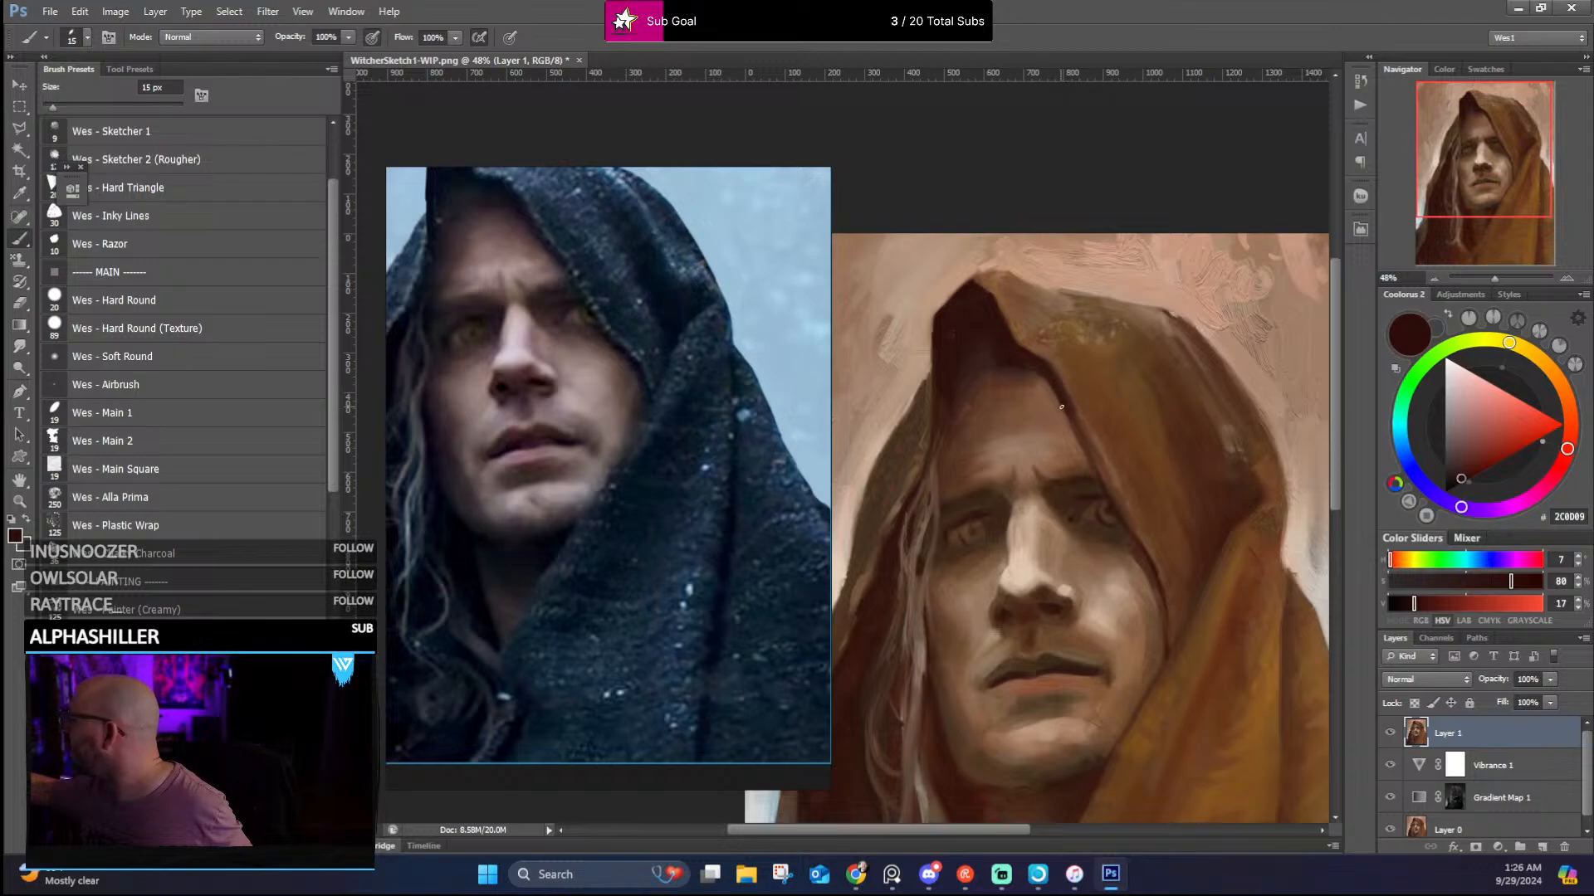
Refine the hood's inner edge against the forehead, outer eye and far cheek with sampled browns and a lighter skin tone
alt+click(1052, 382)
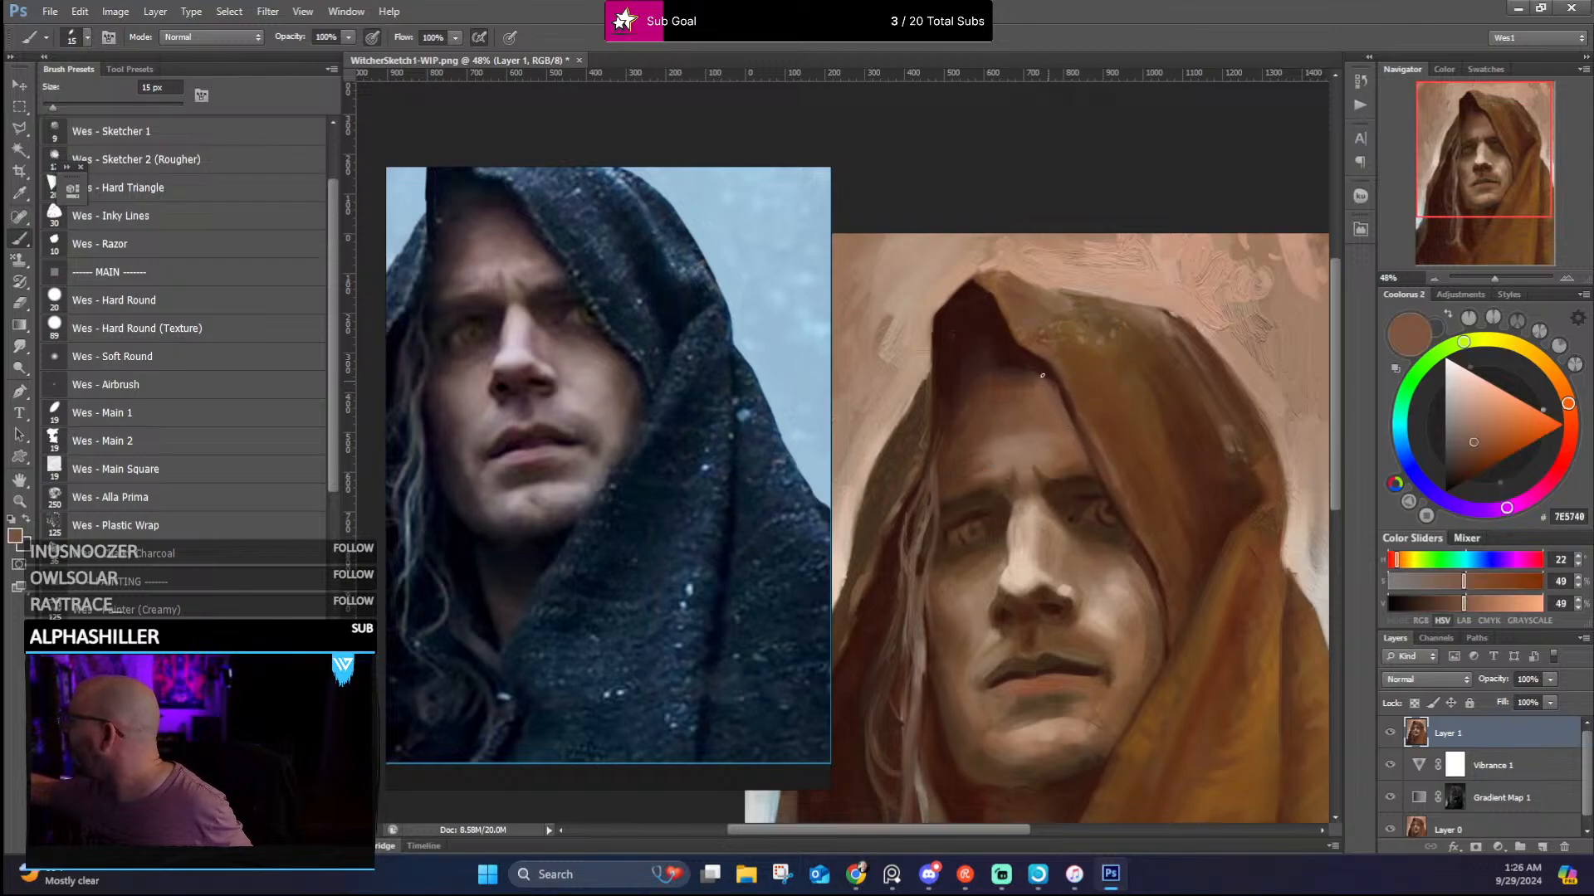
drag(1130, 490, 1066, 385)
alt+click(1070, 423)
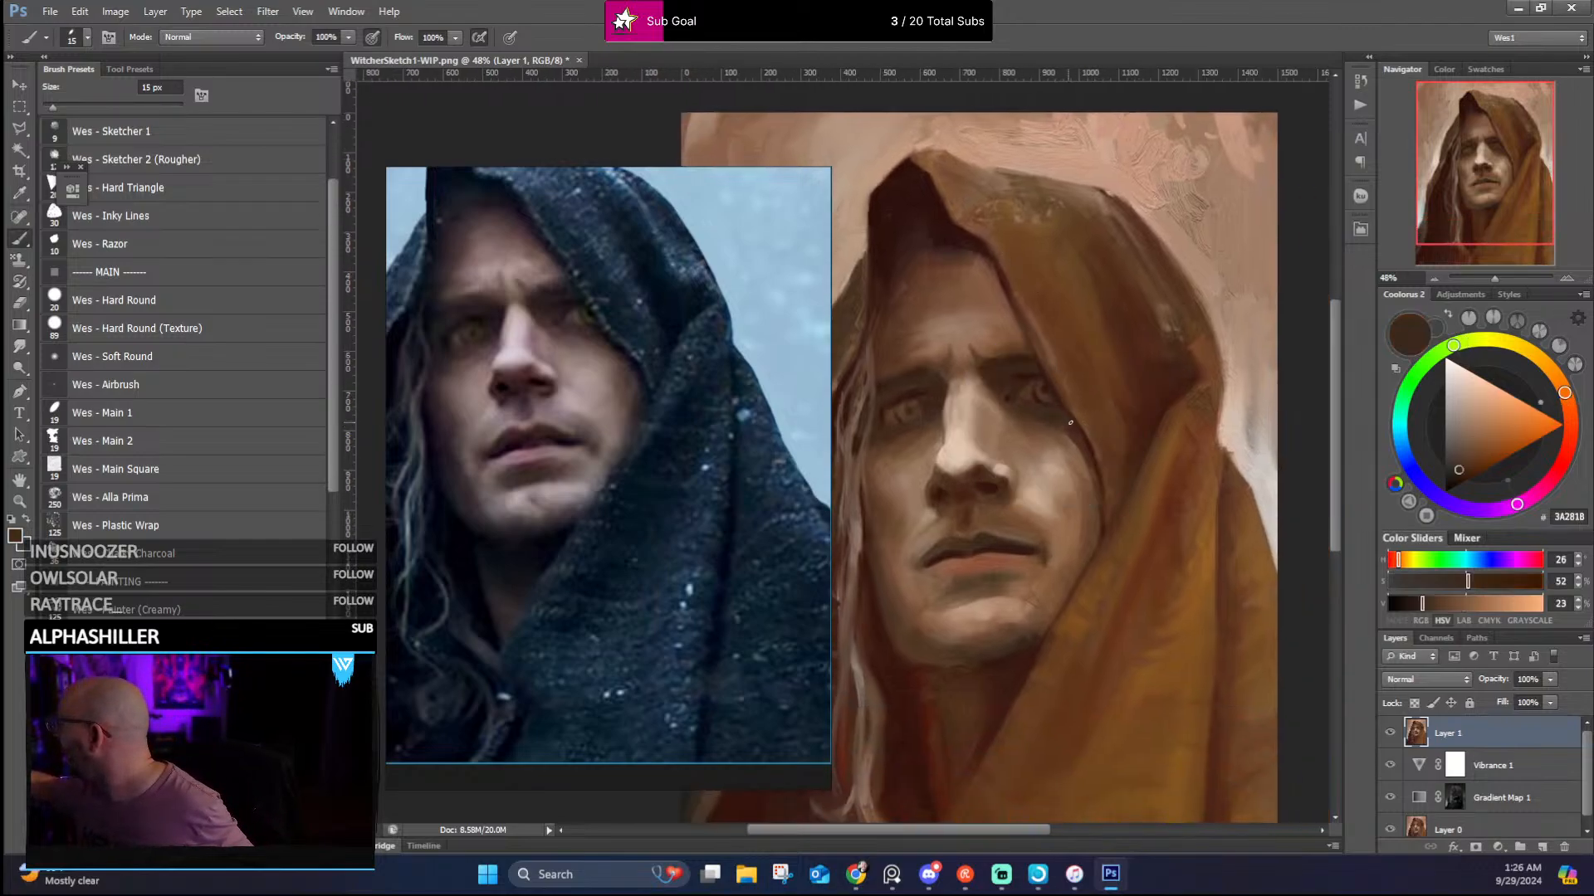
alt+click(1053, 424)
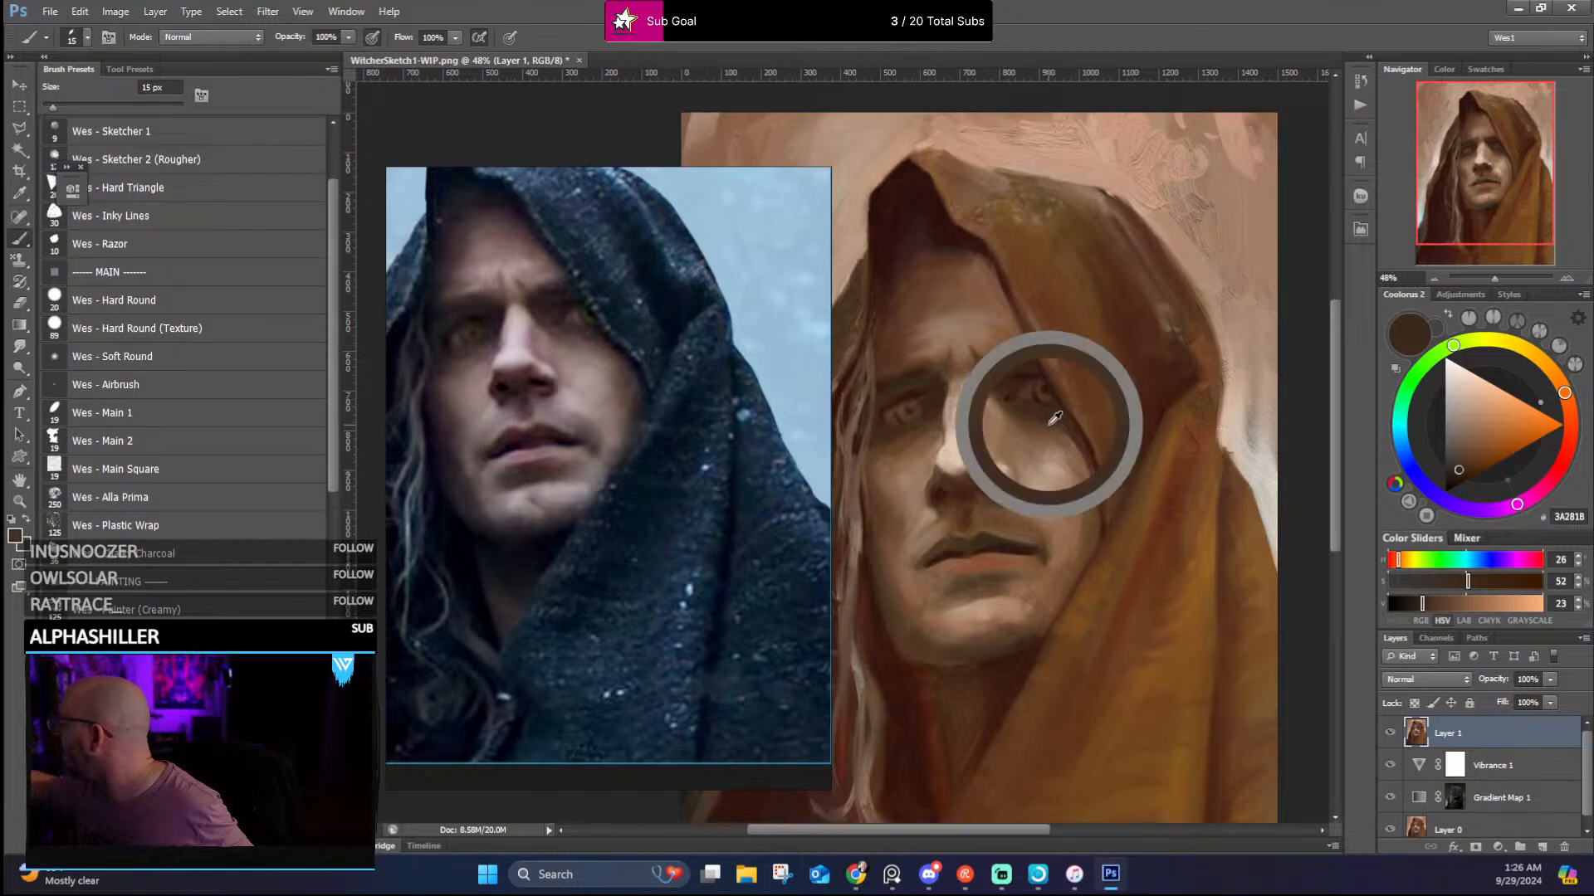
alt+click(1068, 440)
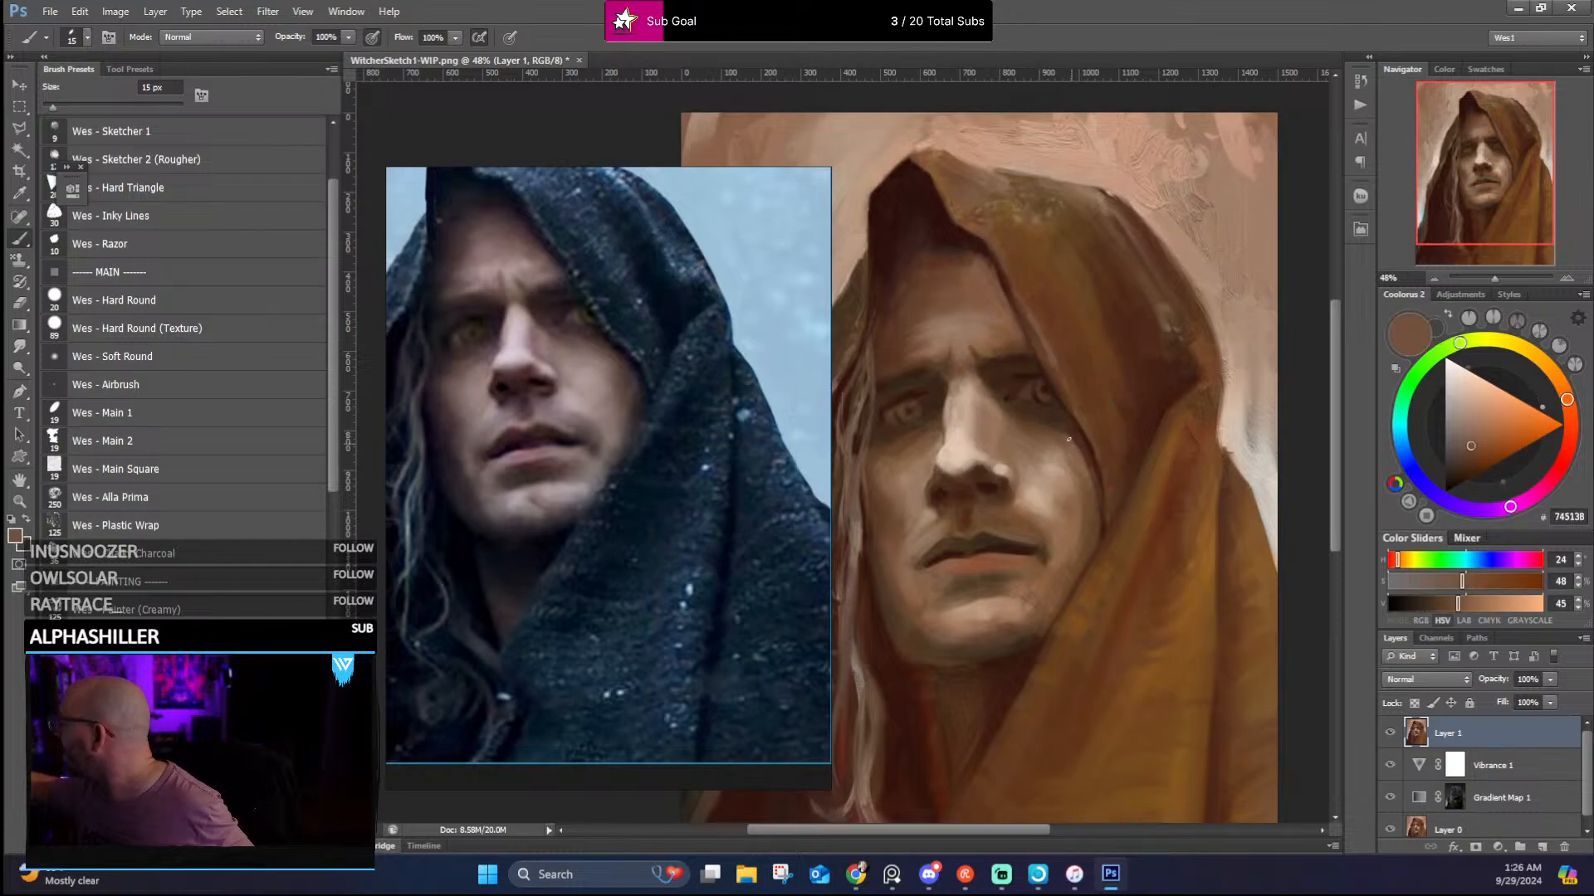
alt+click(1059, 464)
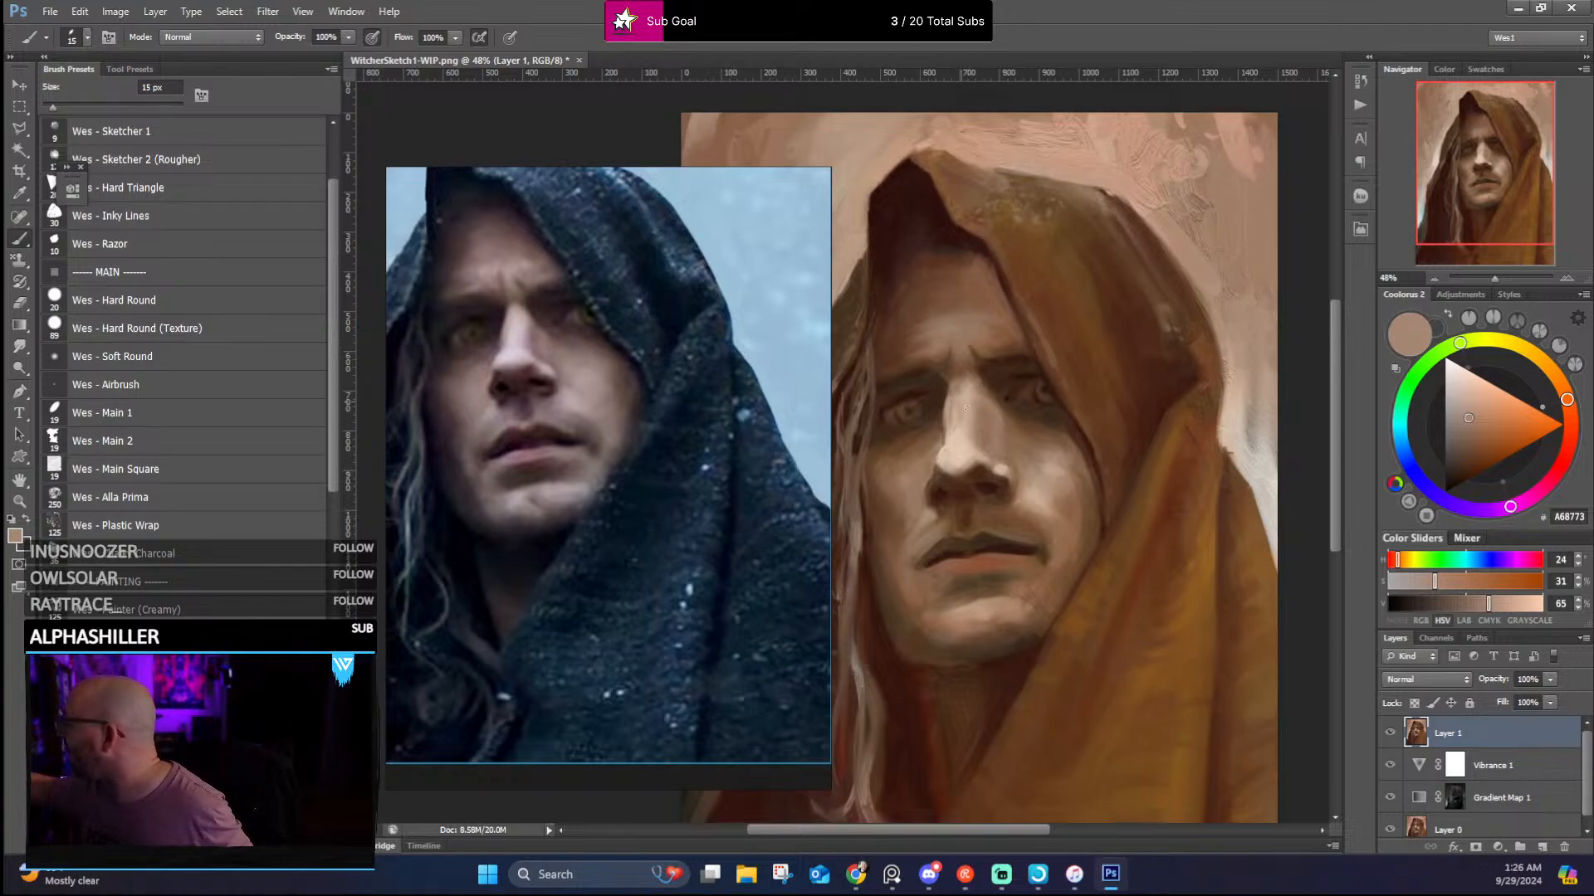
Model the upper nose bridge between the eyes with sampled light skin tones and a mid brown
alt+click(975, 443)
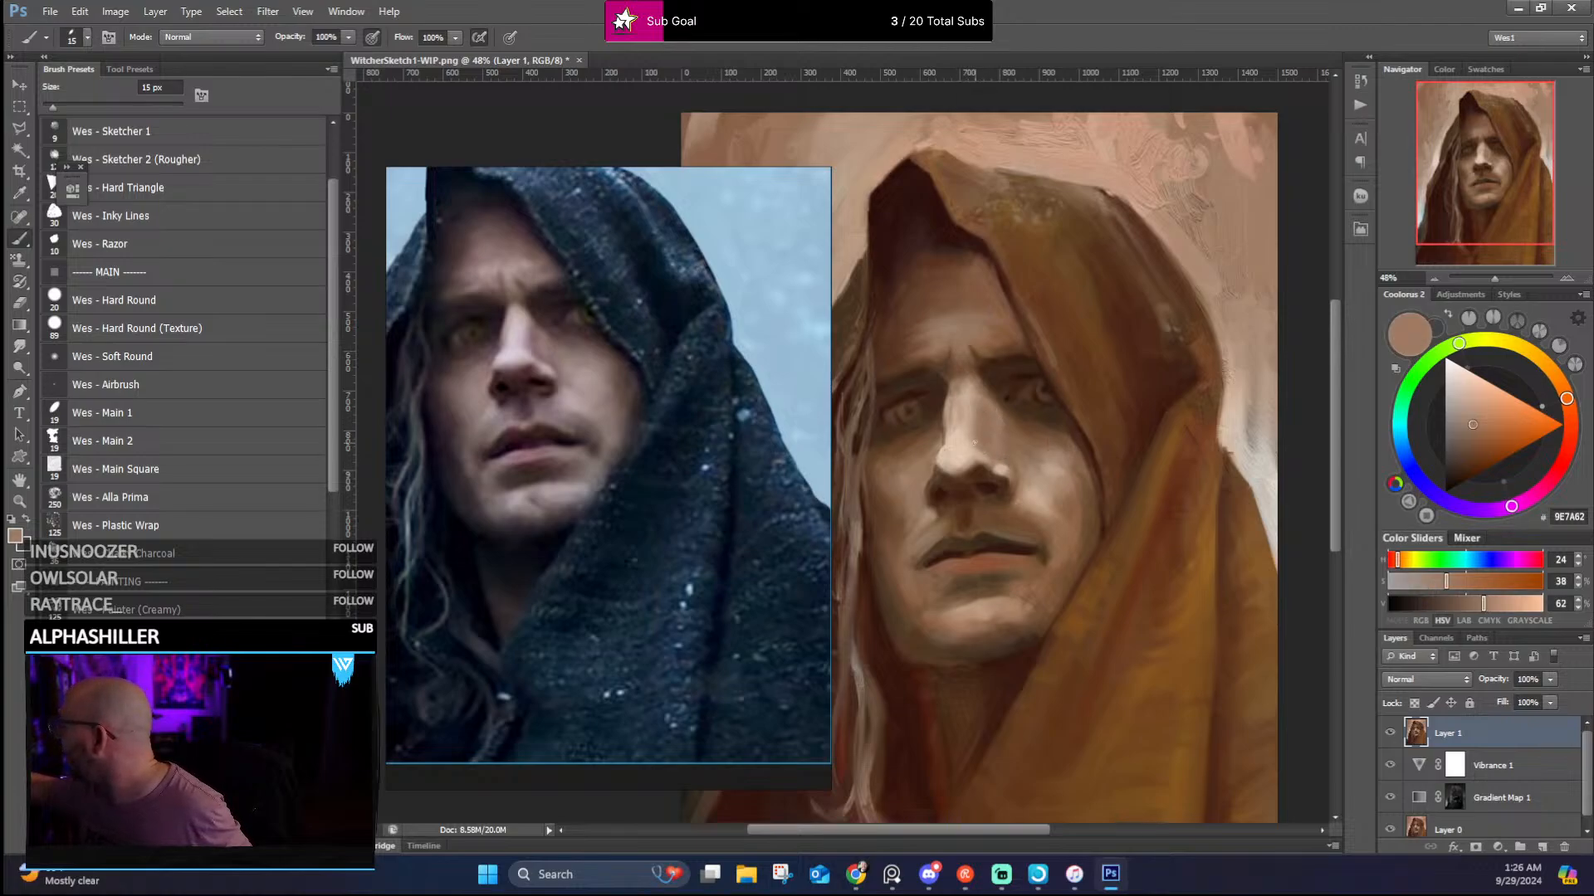
alt+click(961, 396)
alt+click(956, 393)
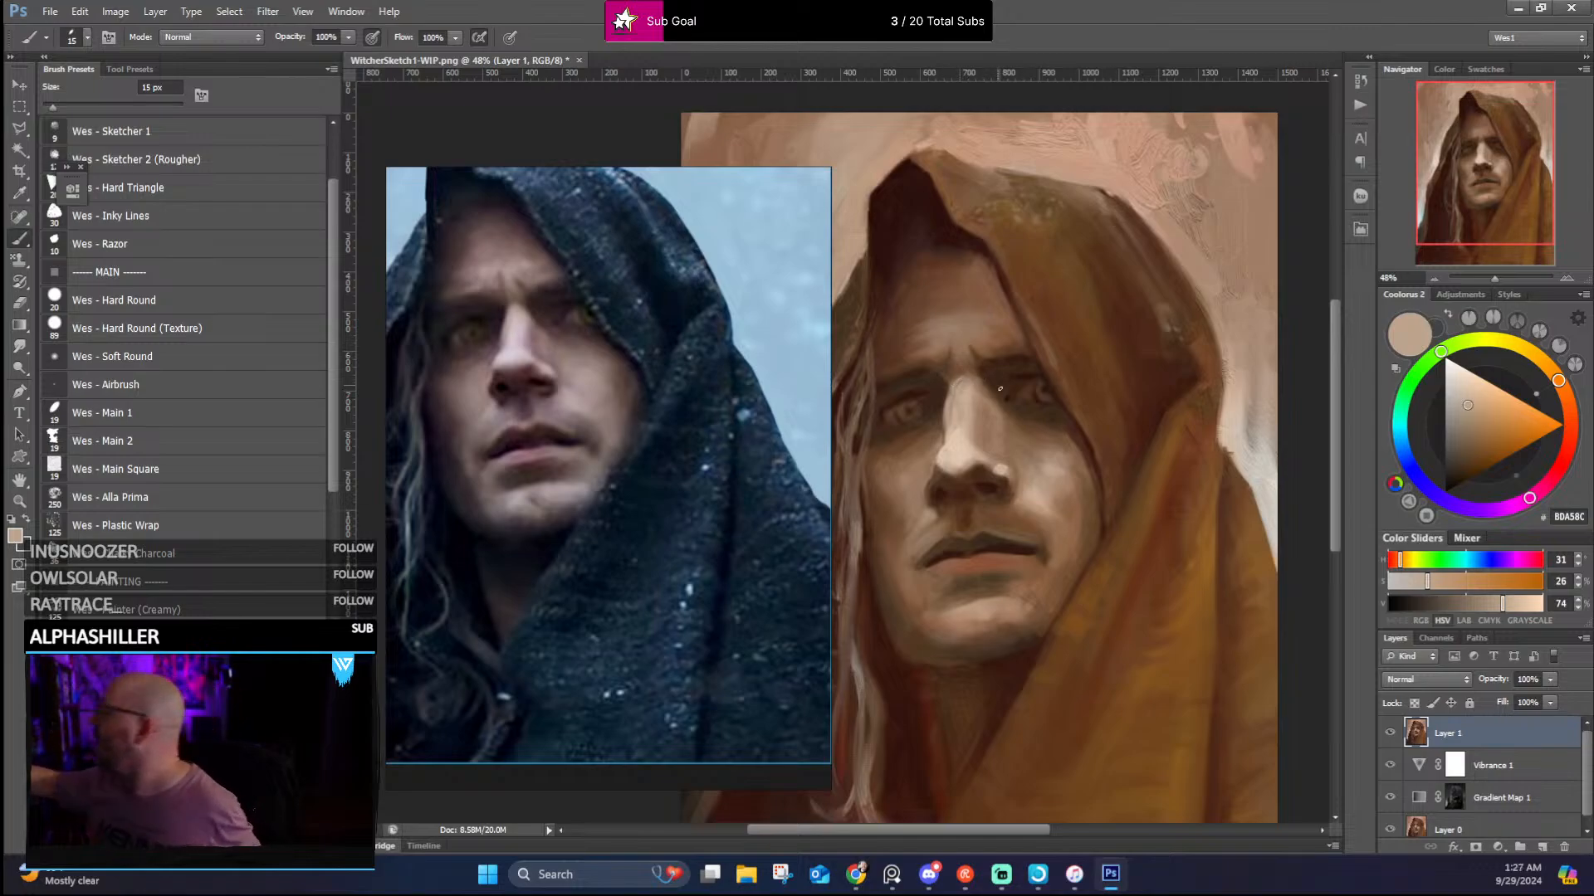
alt+click(959, 384)
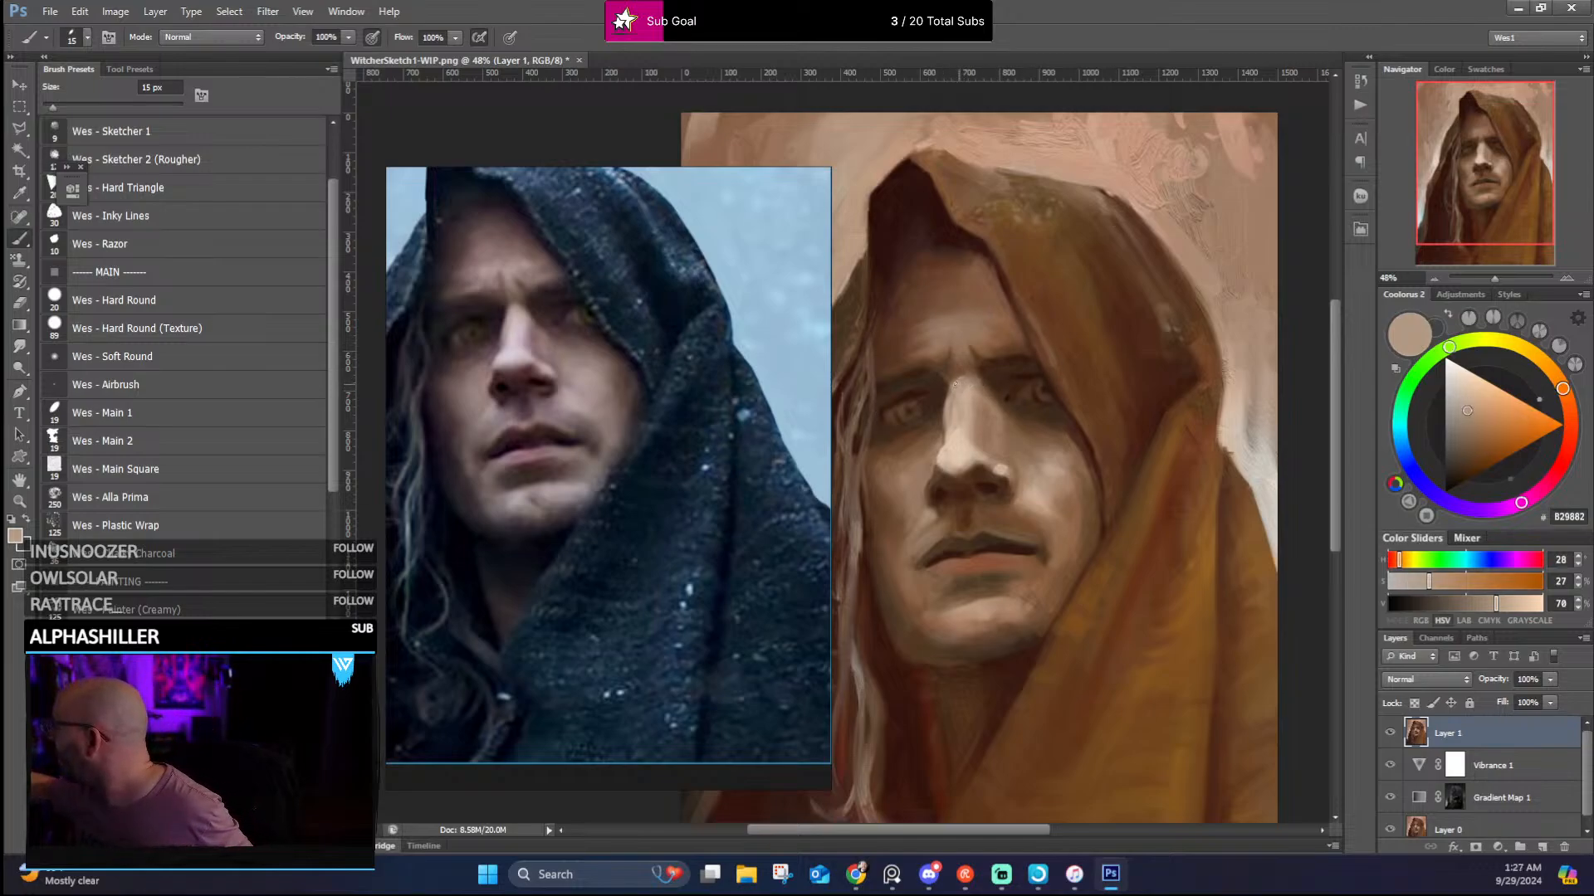
alt+click(957, 378)
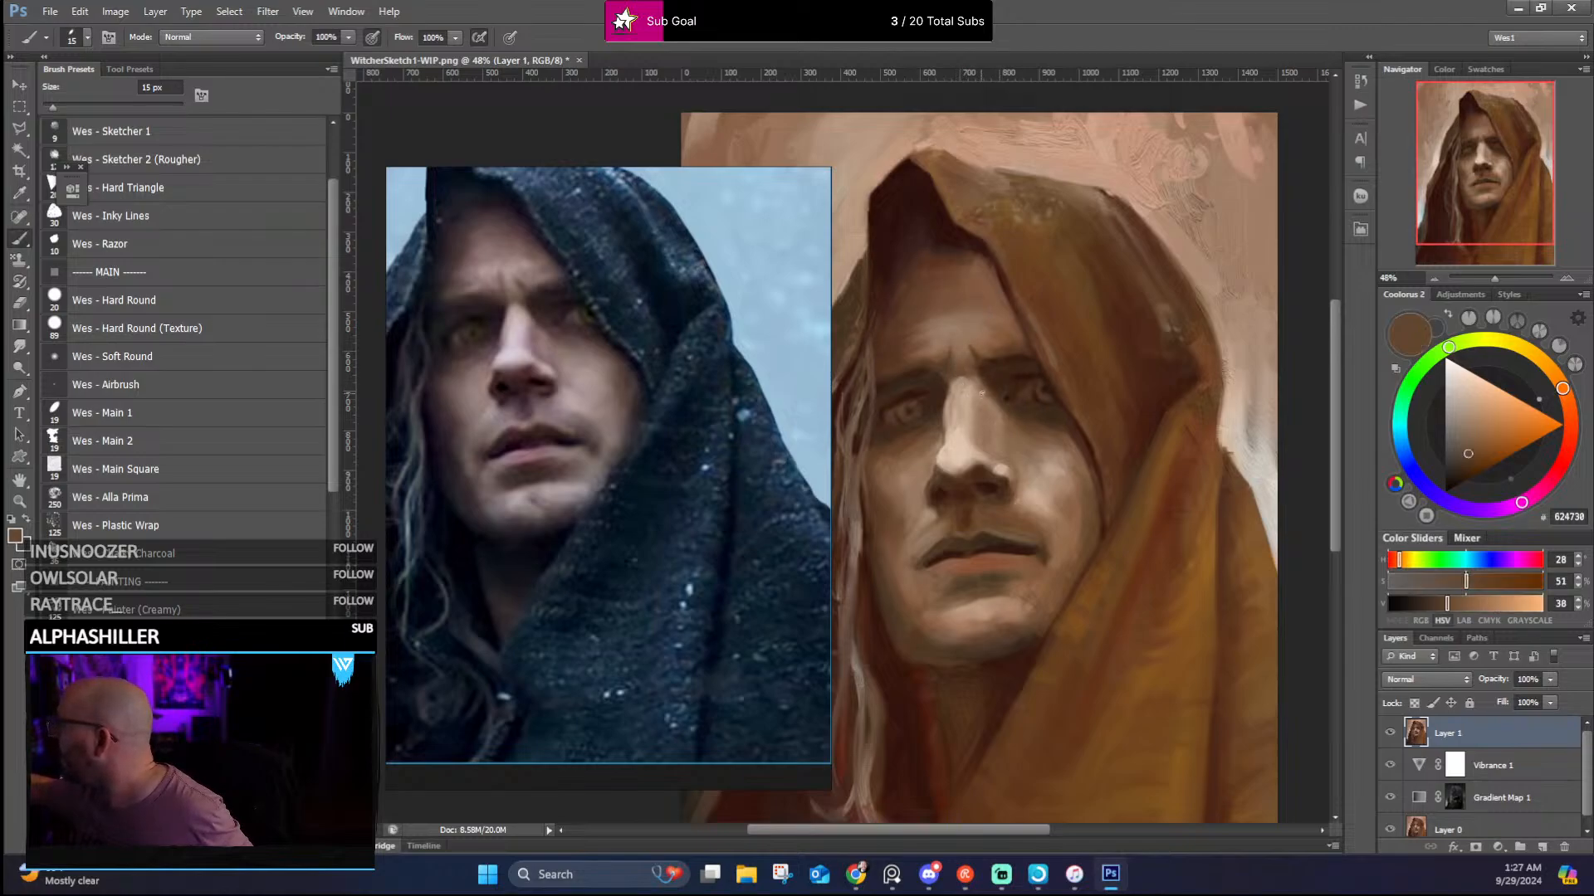
Brighten the nose ridge and the far cheek beside it with lighter sampled skin tones
alt+click(982, 392)
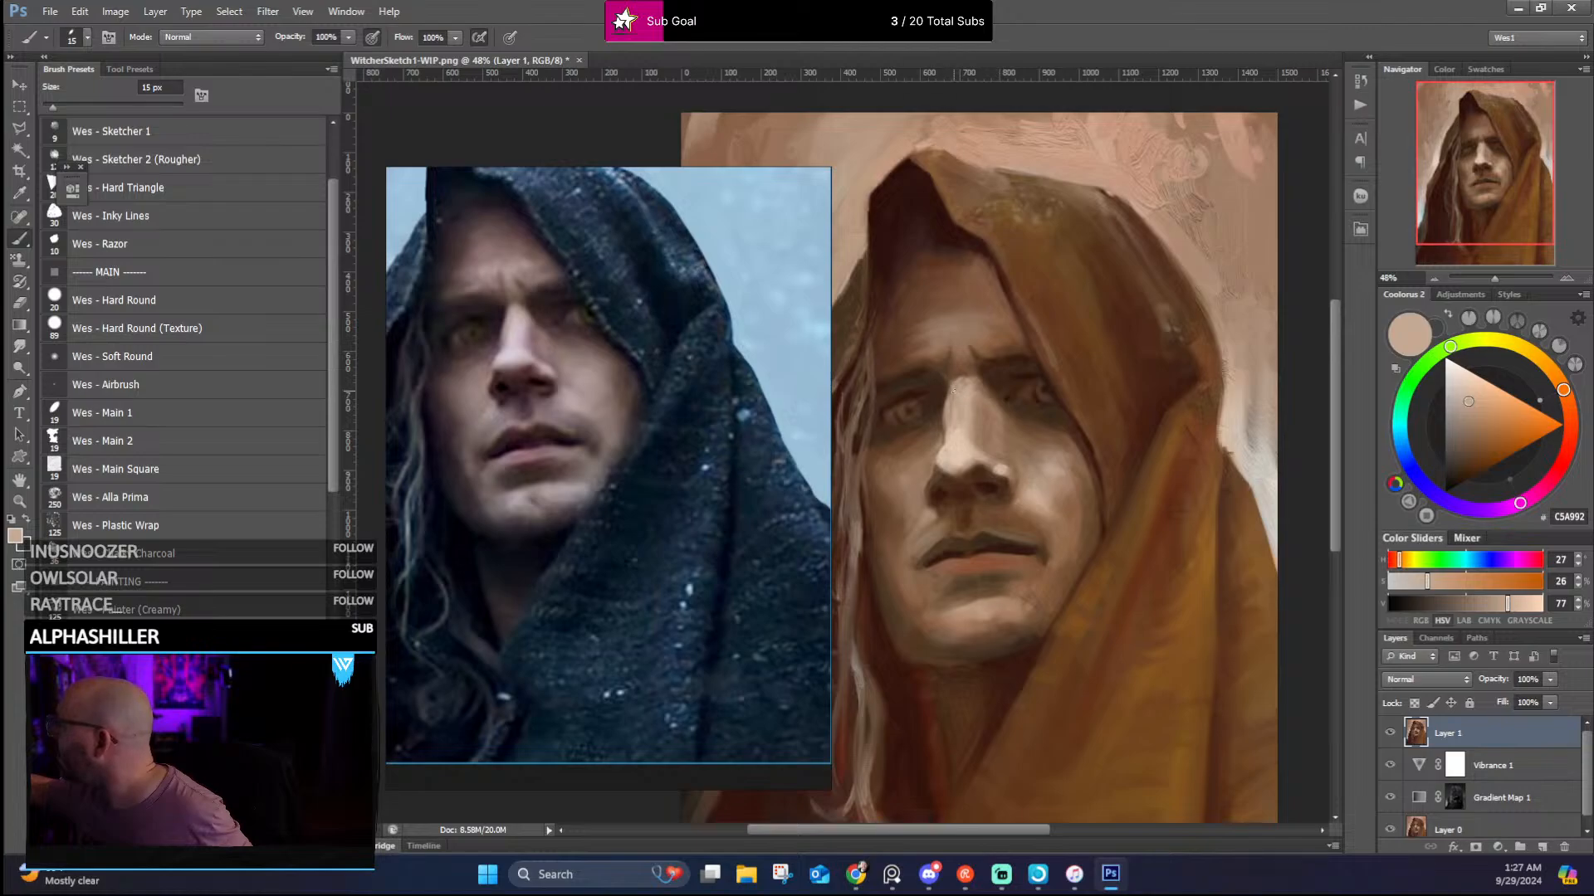
alt+click(950, 394)
alt+click(964, 451)
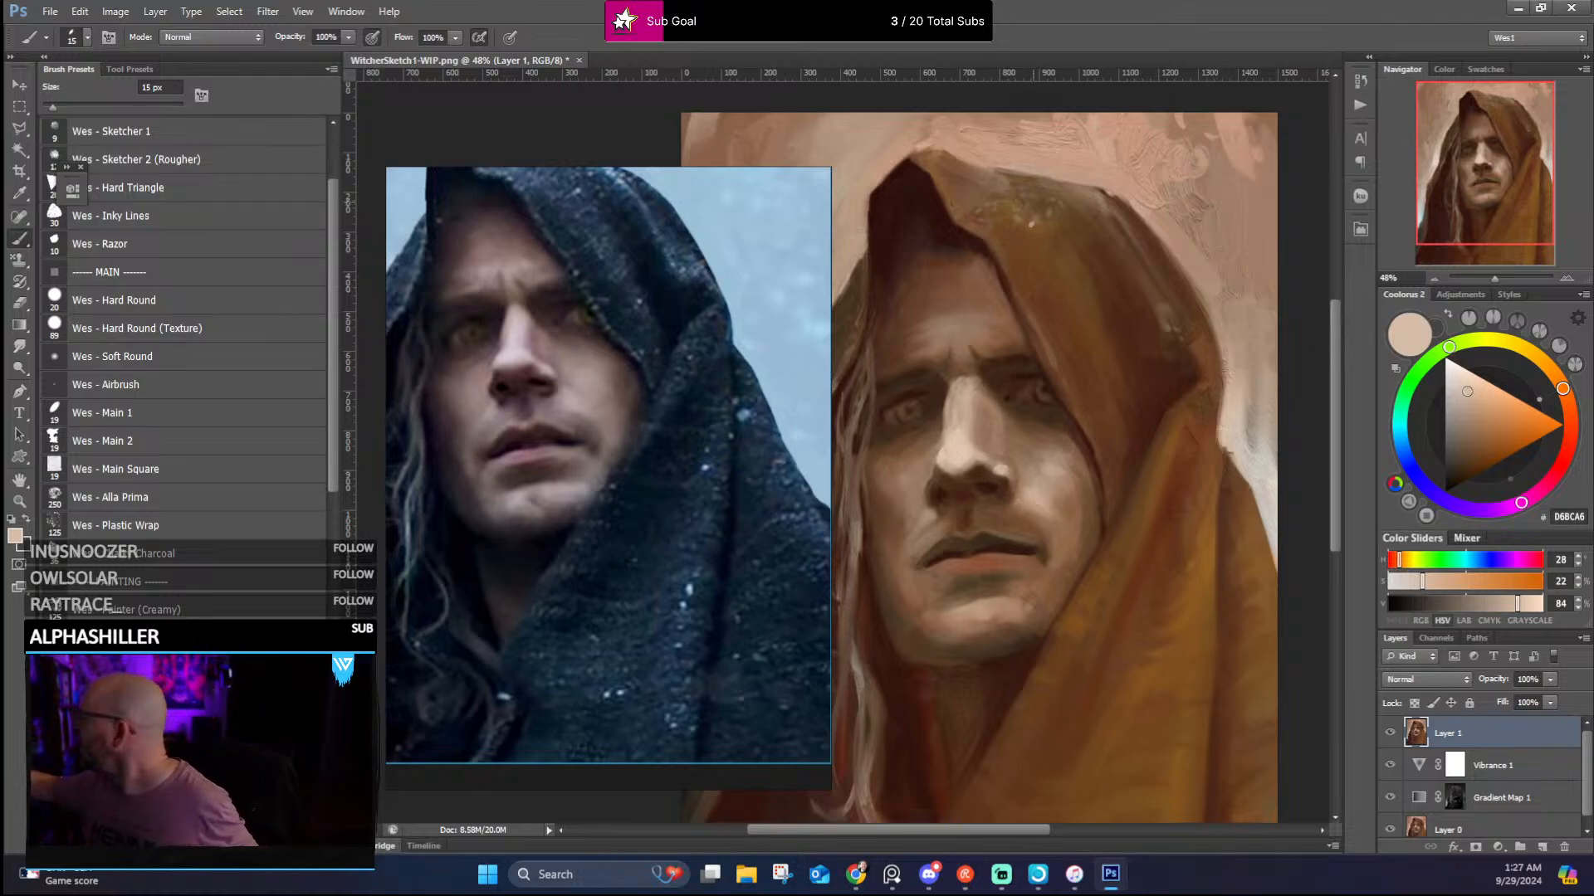
alt+click(1038, 463)
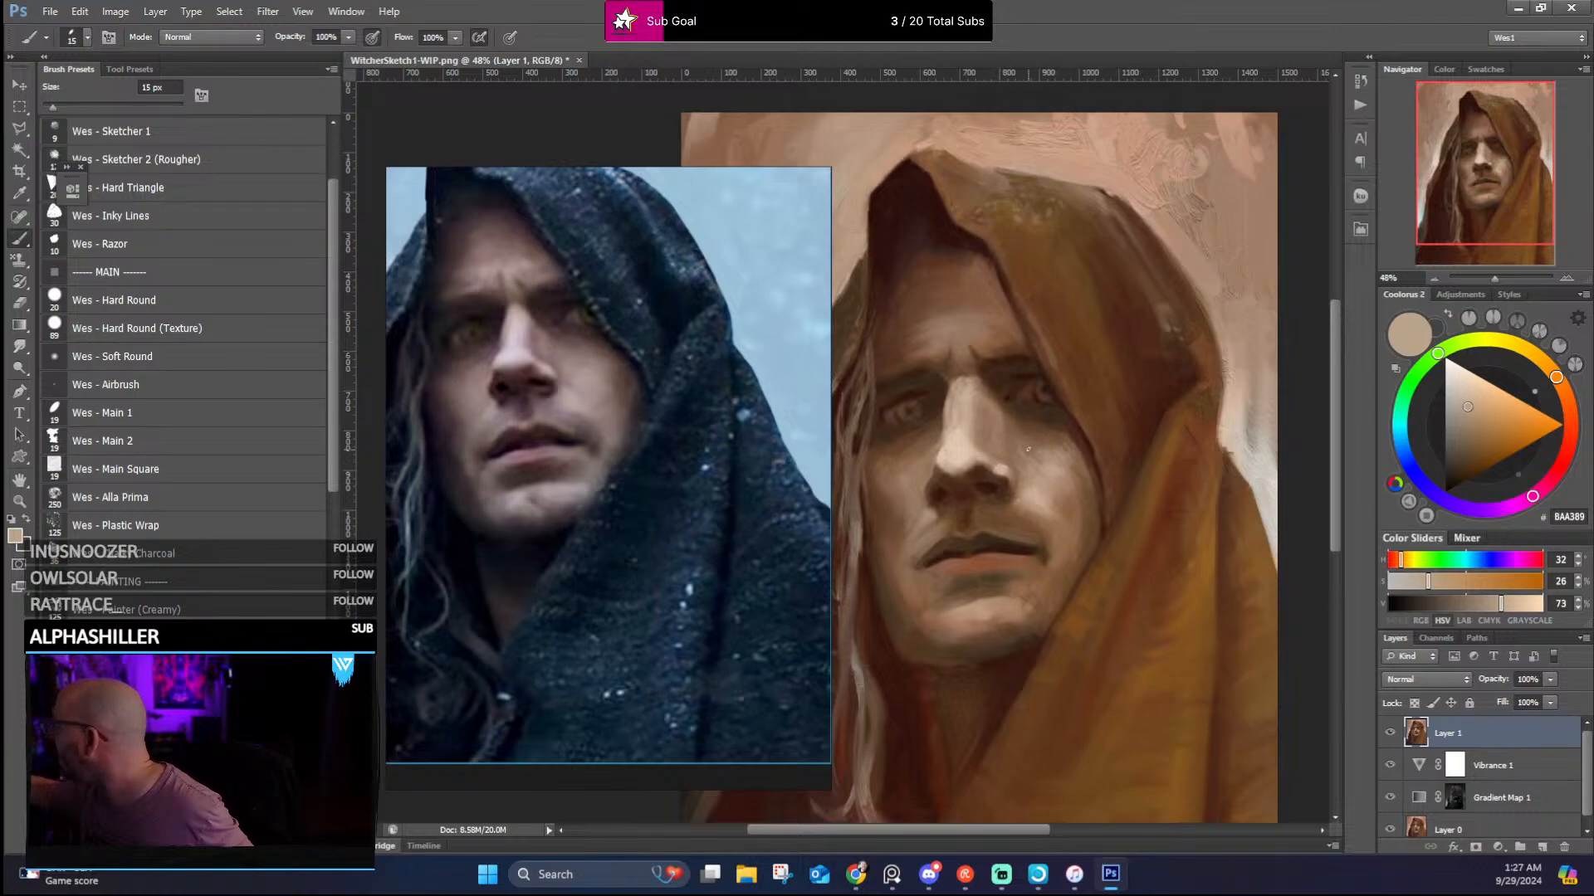
drag(1057, 404, 1143, 307)
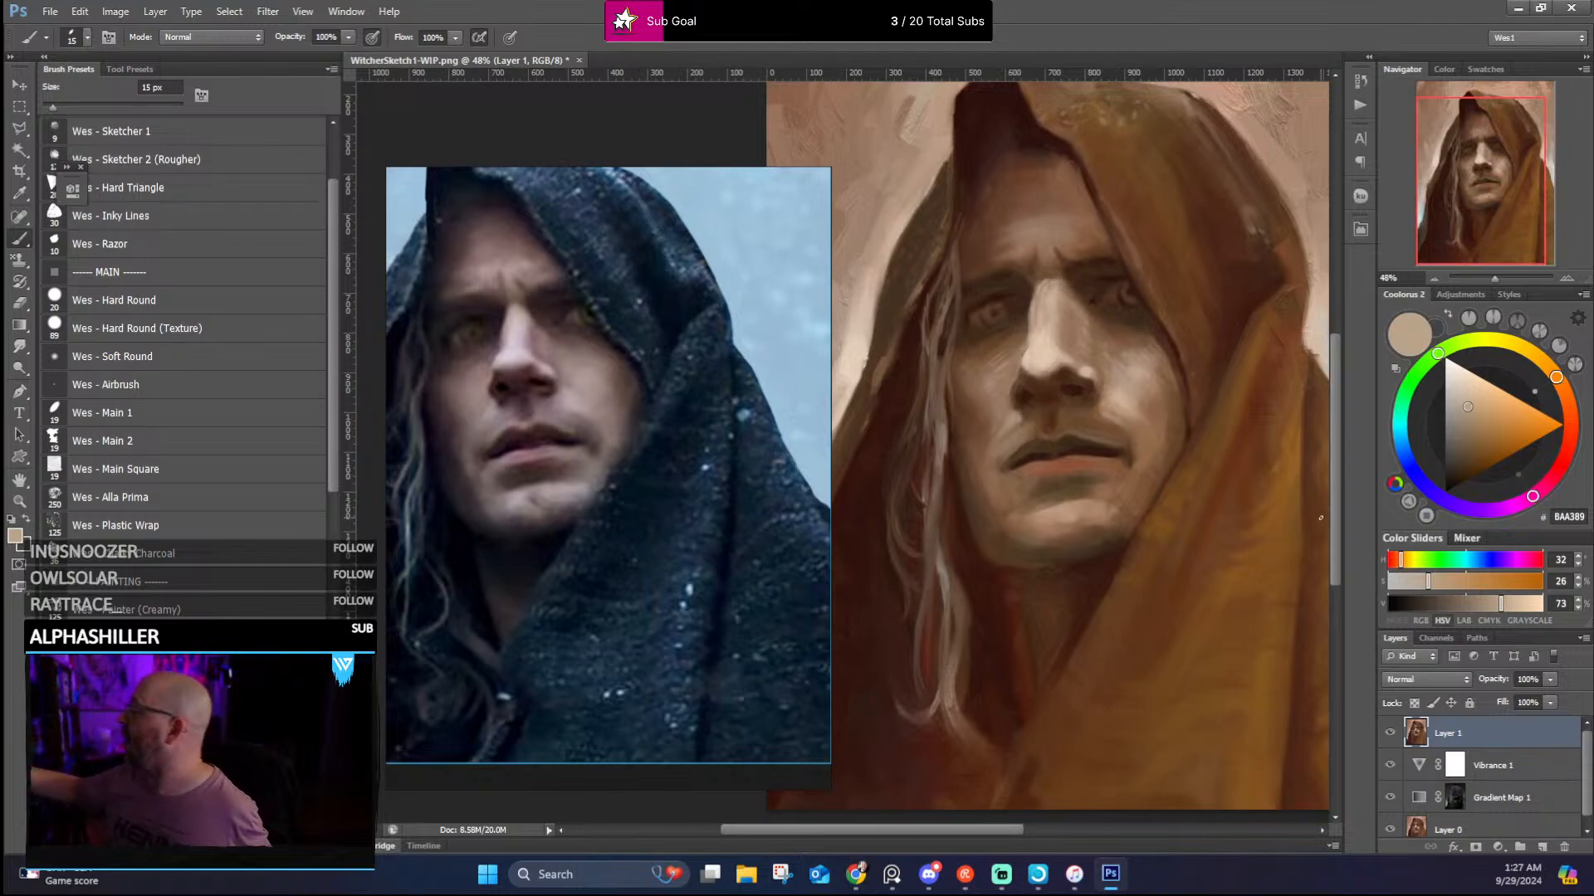
Switch to the Wes - Soft Round brush at 40 px and softly shade the lower cheek beside the hair strands with sampled browns
alt+click(1047, 301)
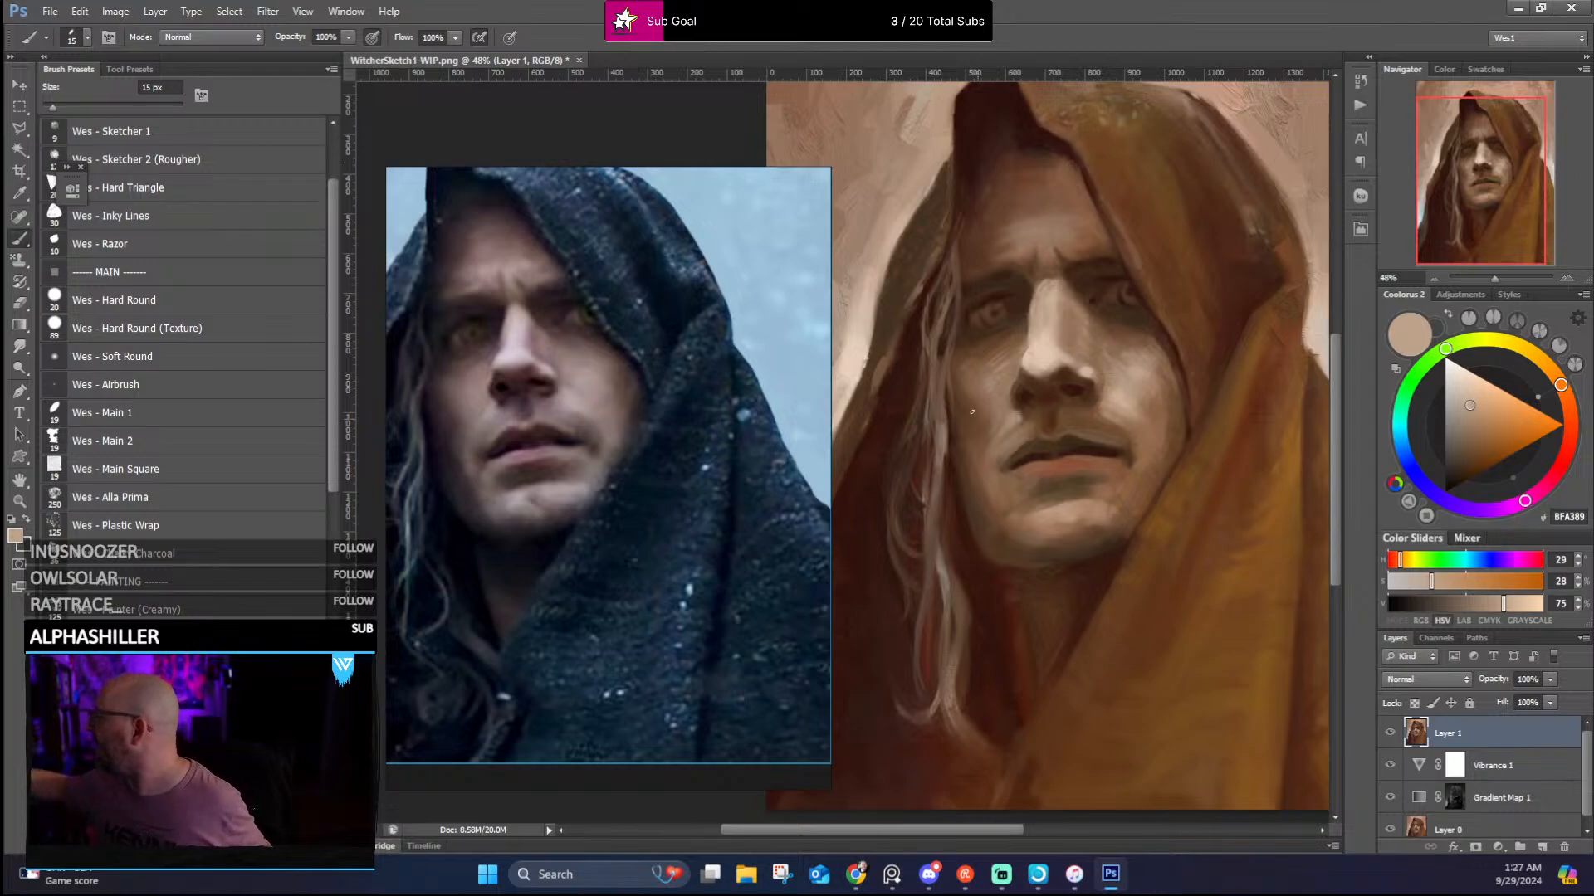
click(265, 355)
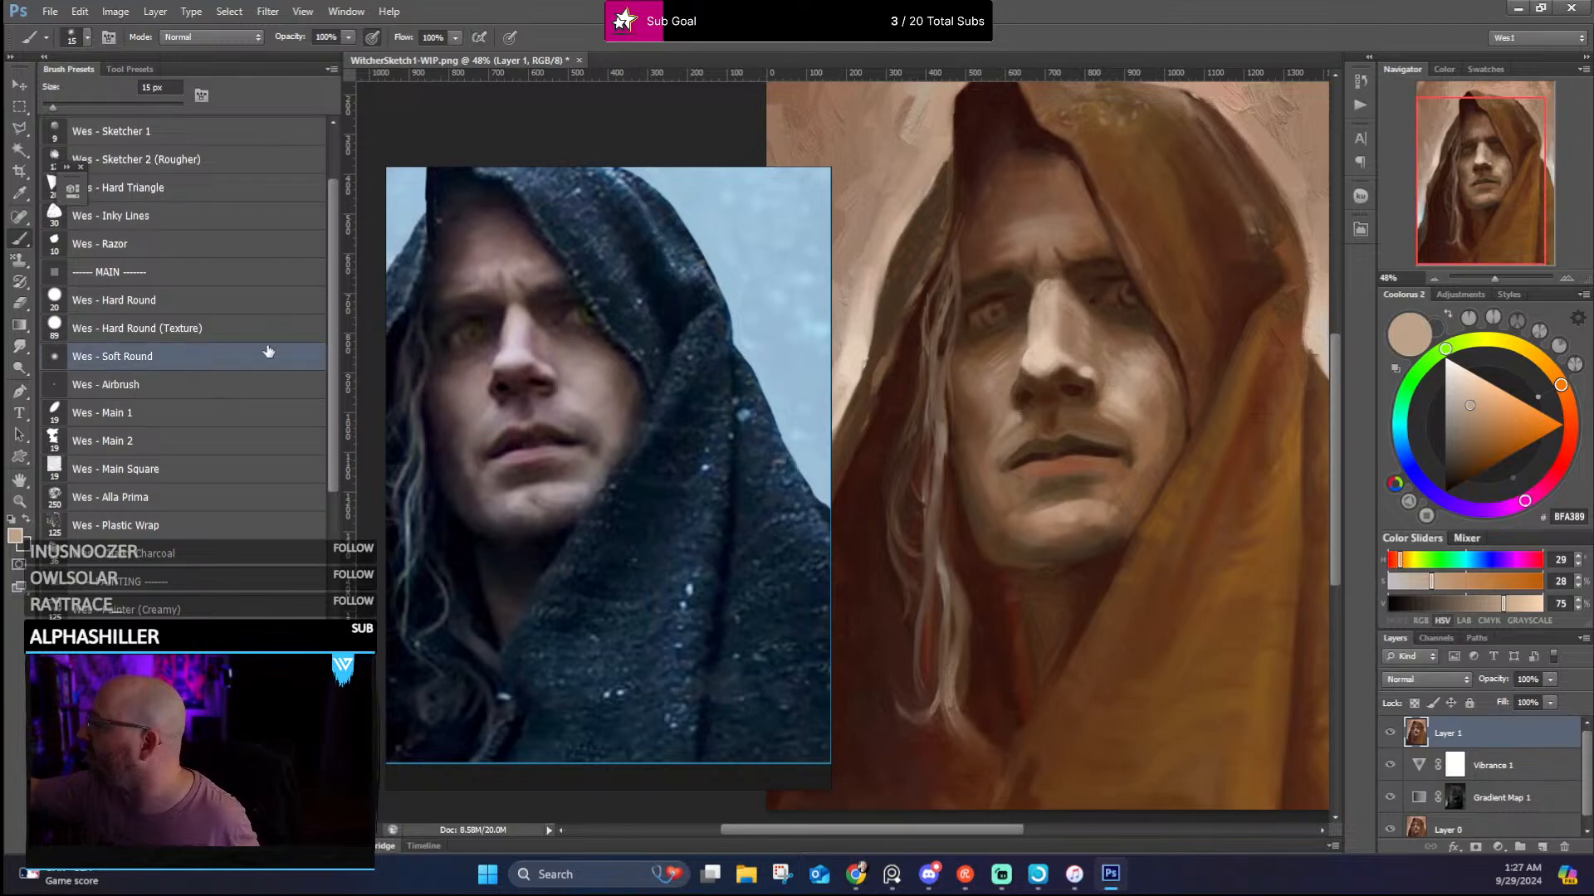
key(bracketright)
key(bracketright)
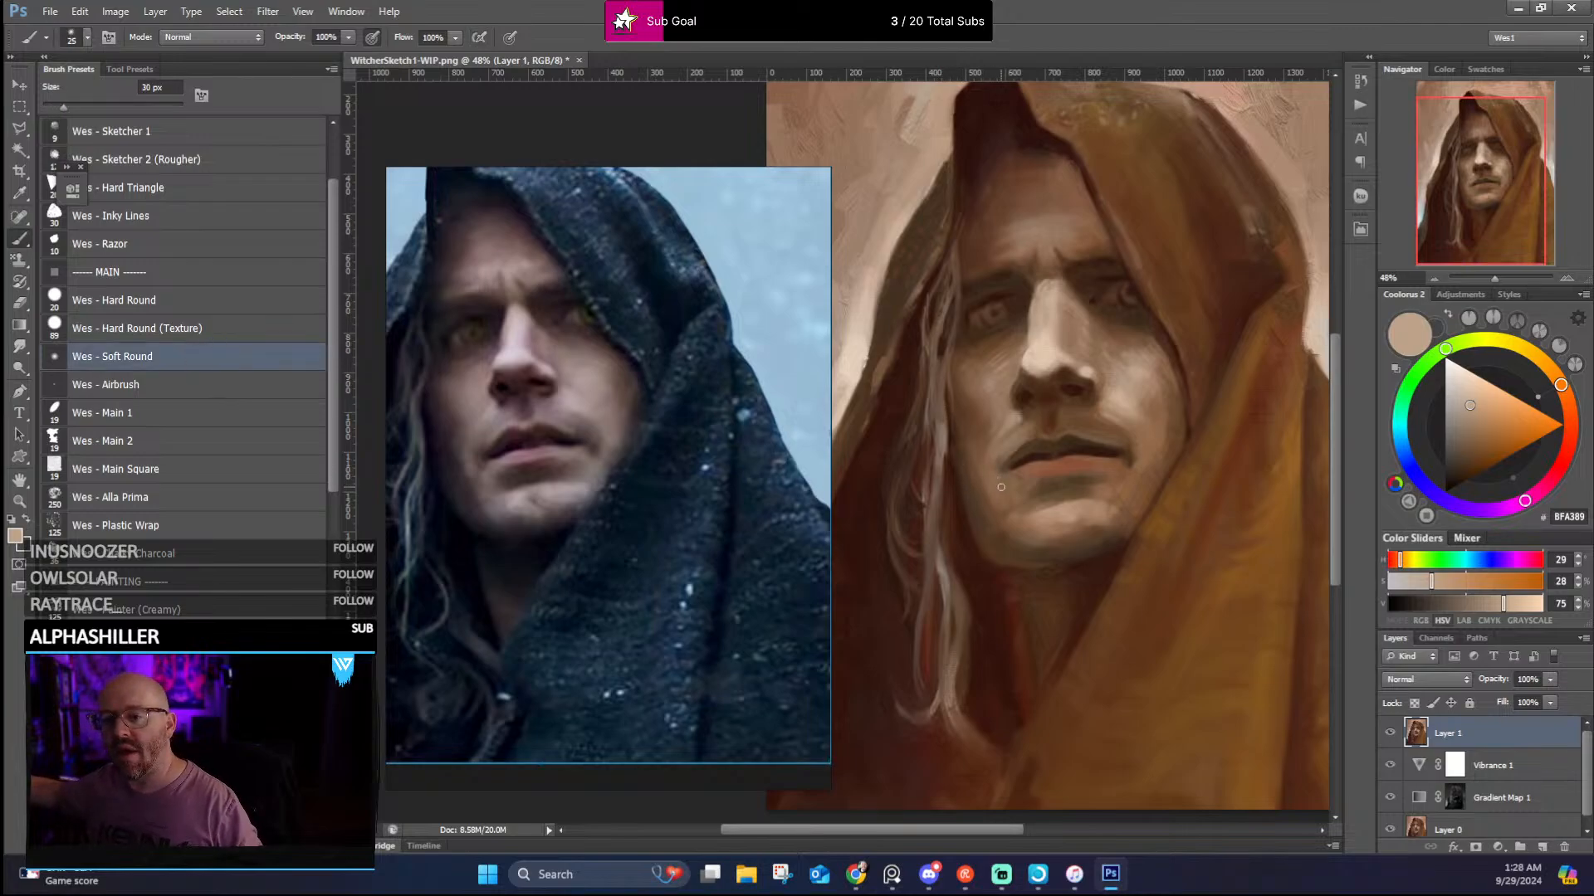
key(bracketright)
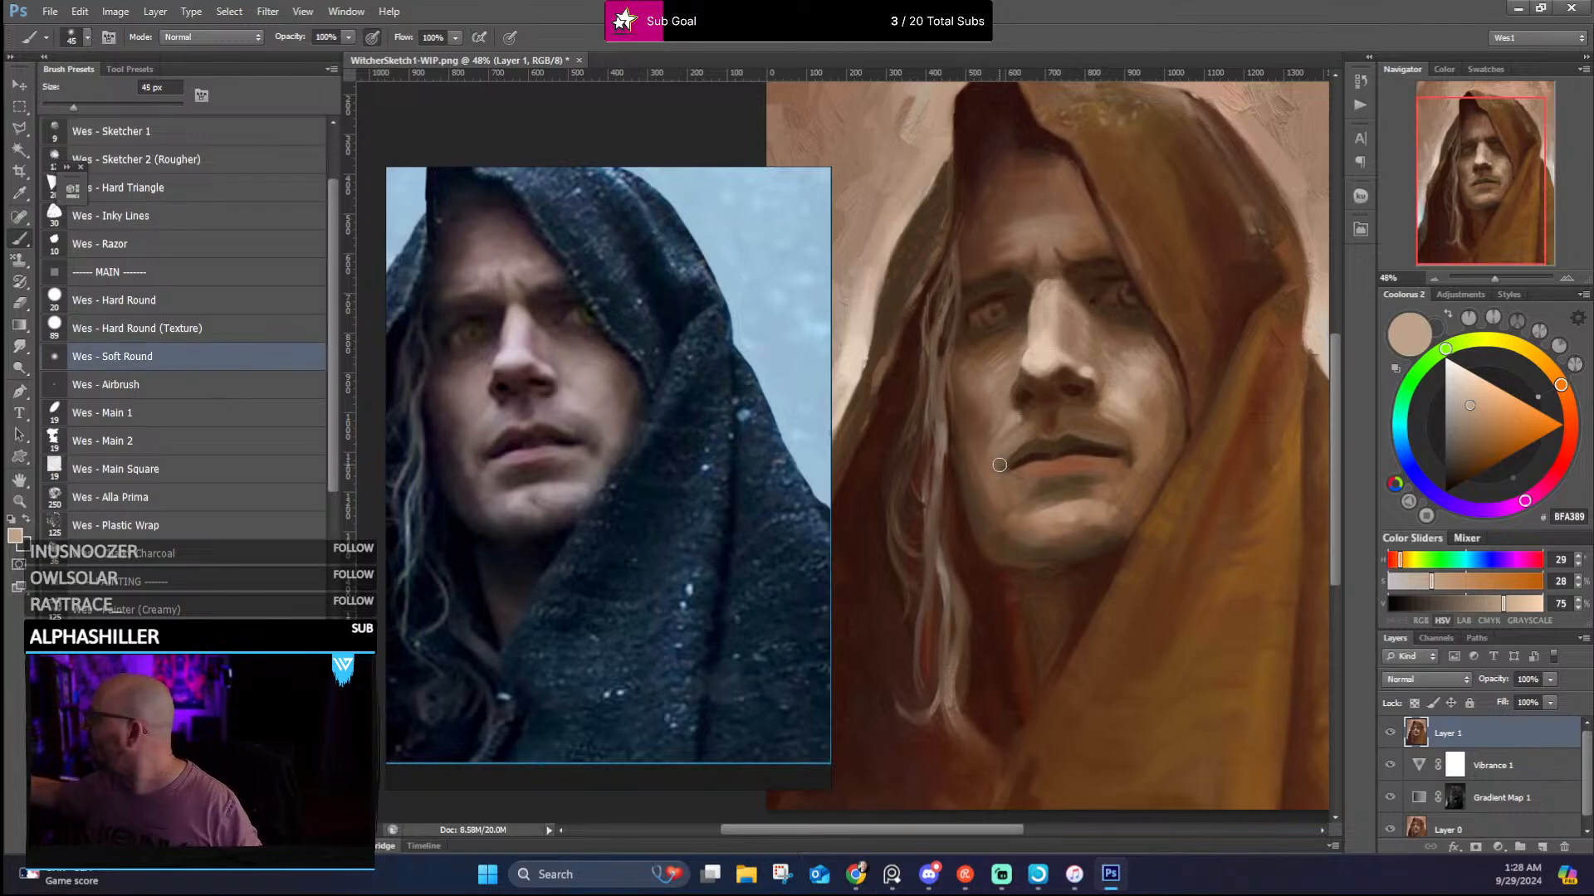
alt+click(976, 406)
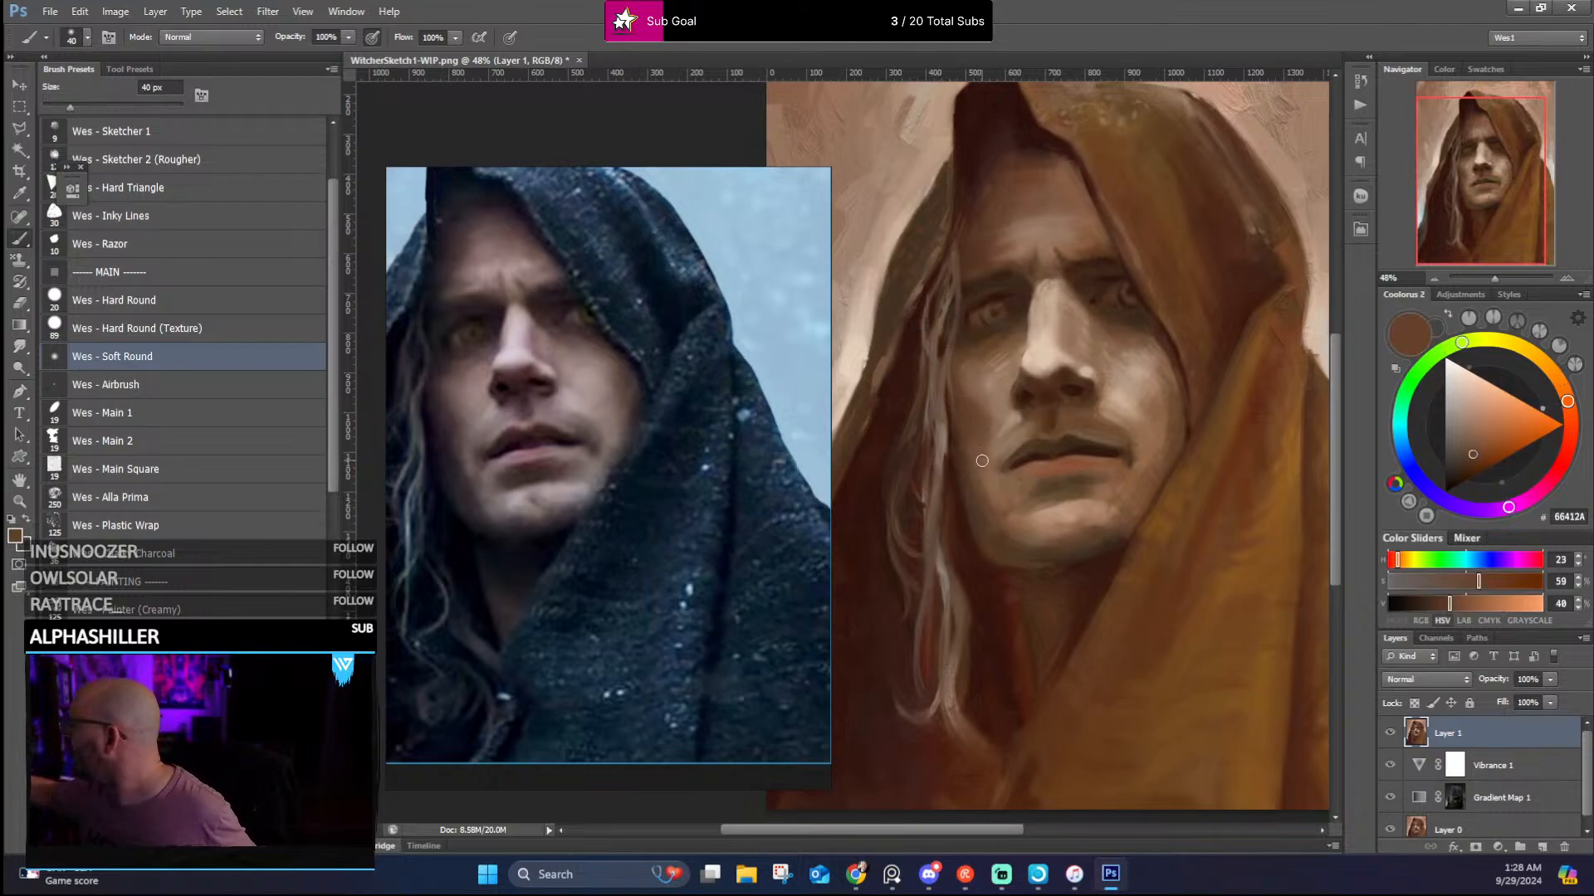
alt+click(977, 506)
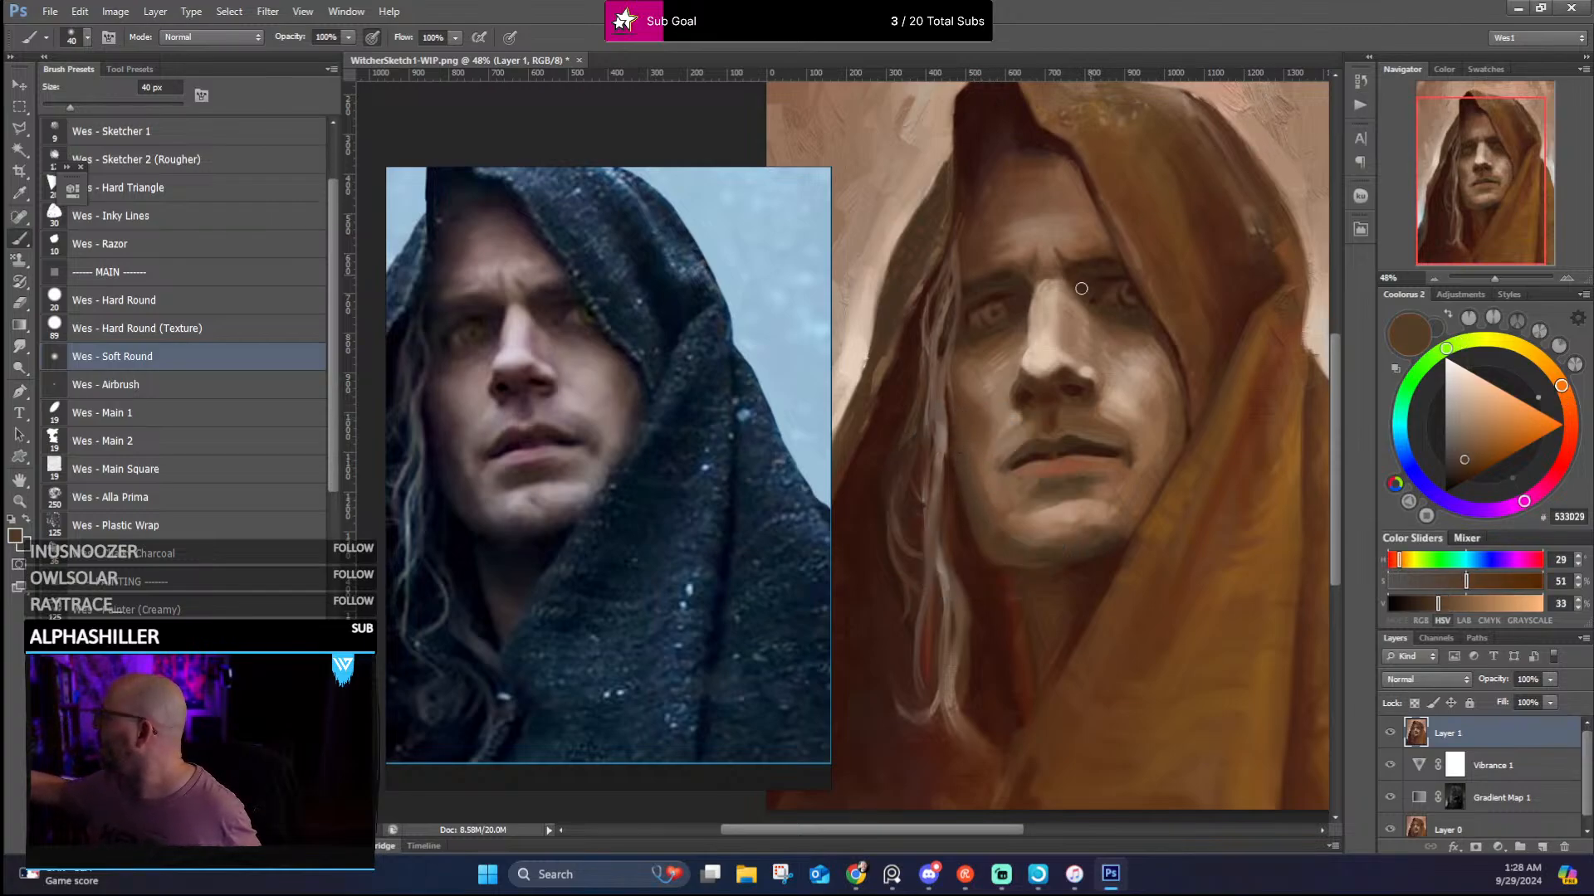
Soften the cheek and eye socket shadows with sampled browns, and pick up a light highlight tone from the nose
alt+click(993, 413)
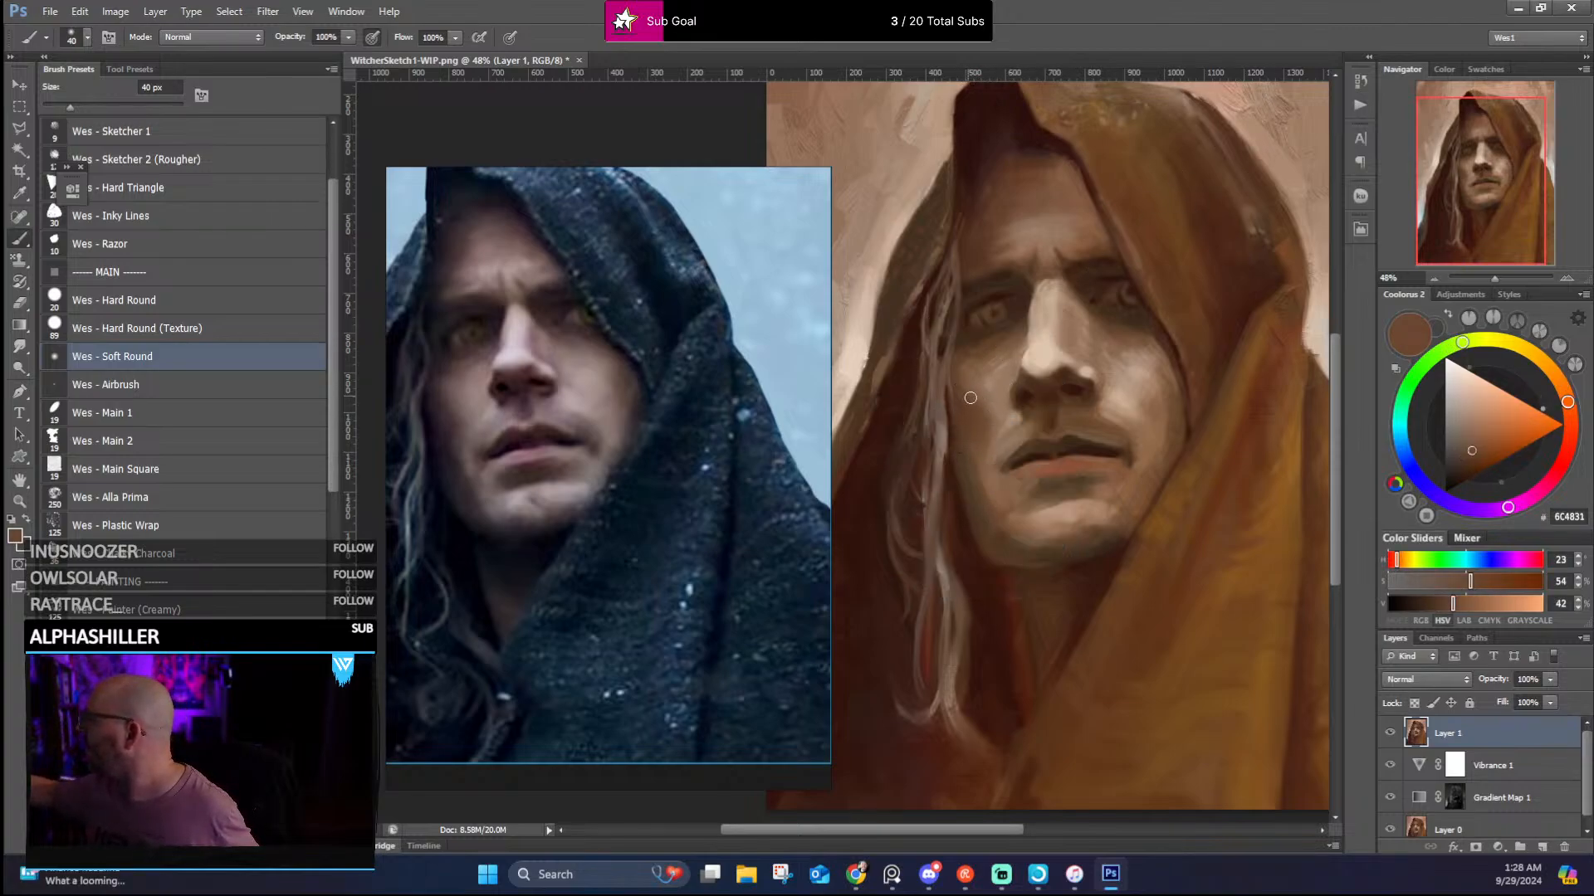
alt+click(965, 397)
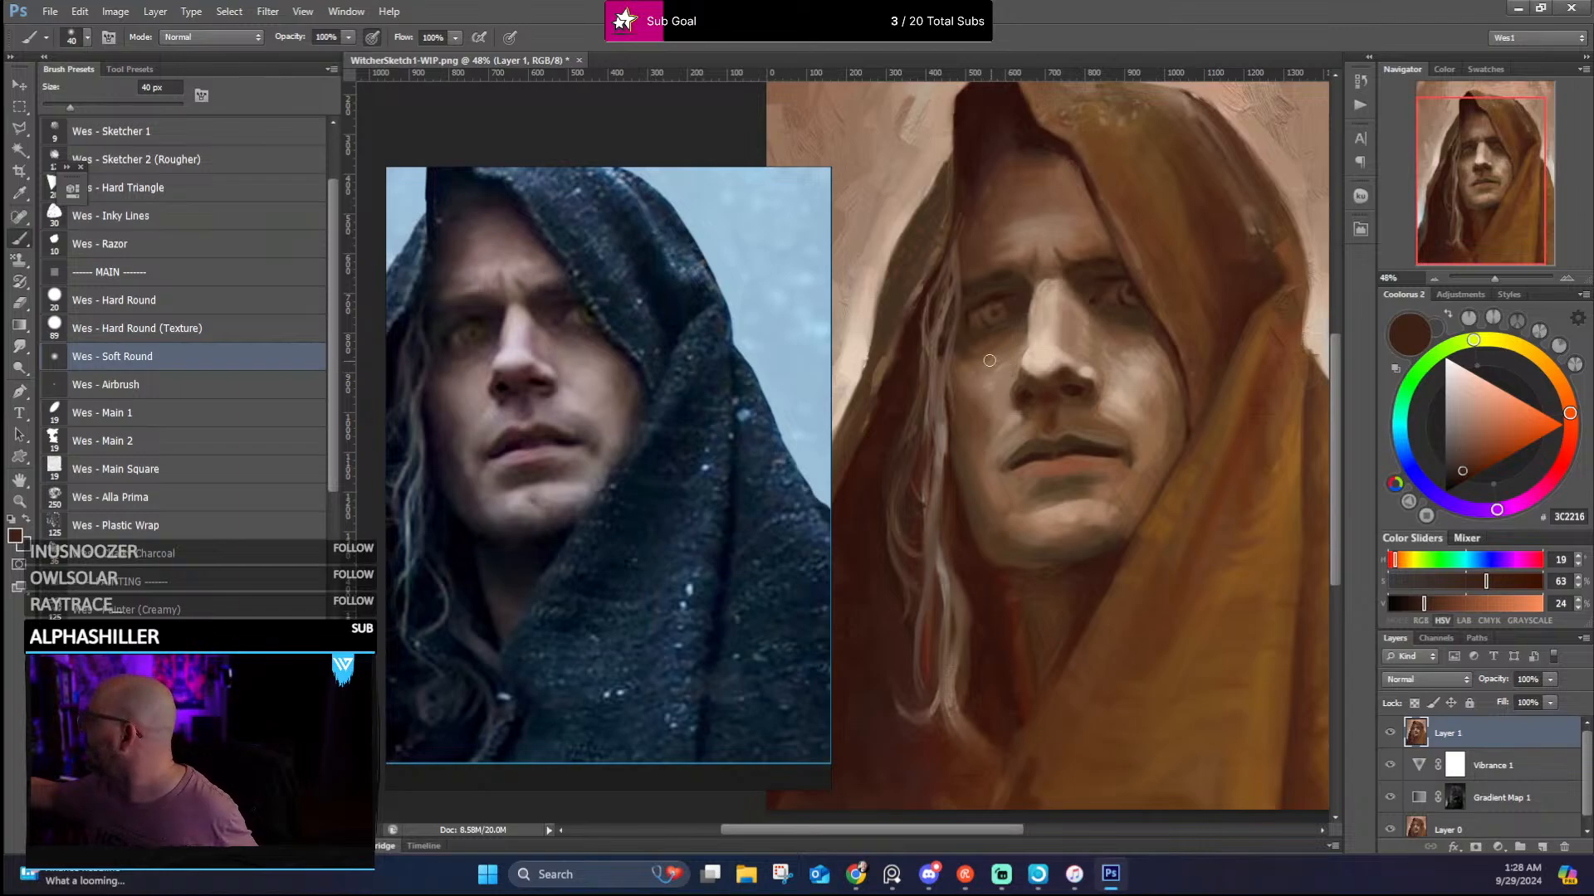
alt+click(967, 344)
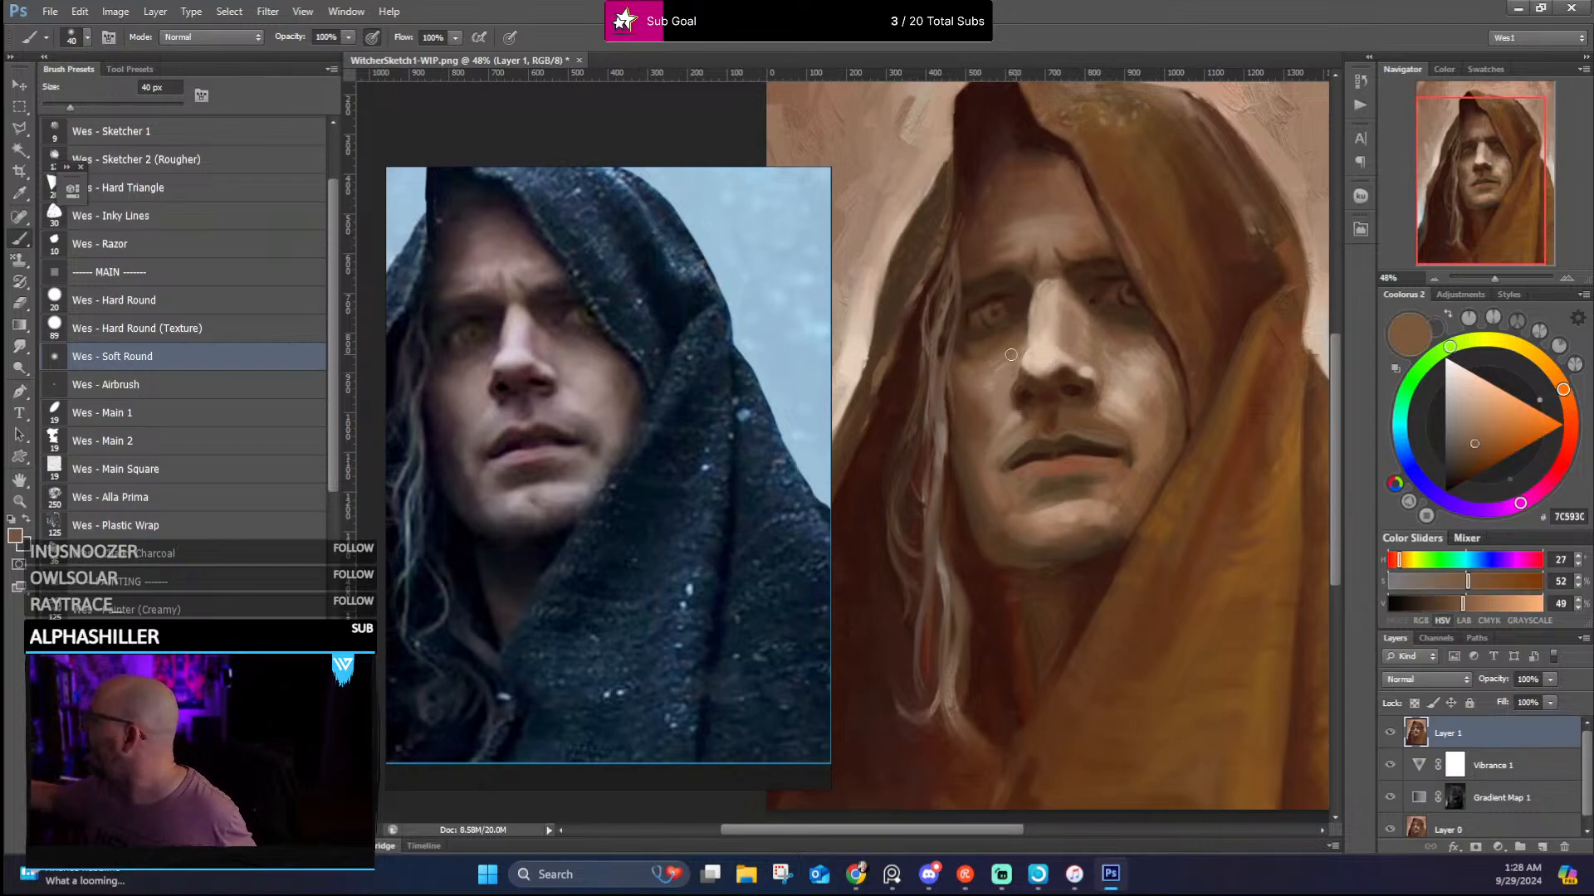
alt+click(971, 337)
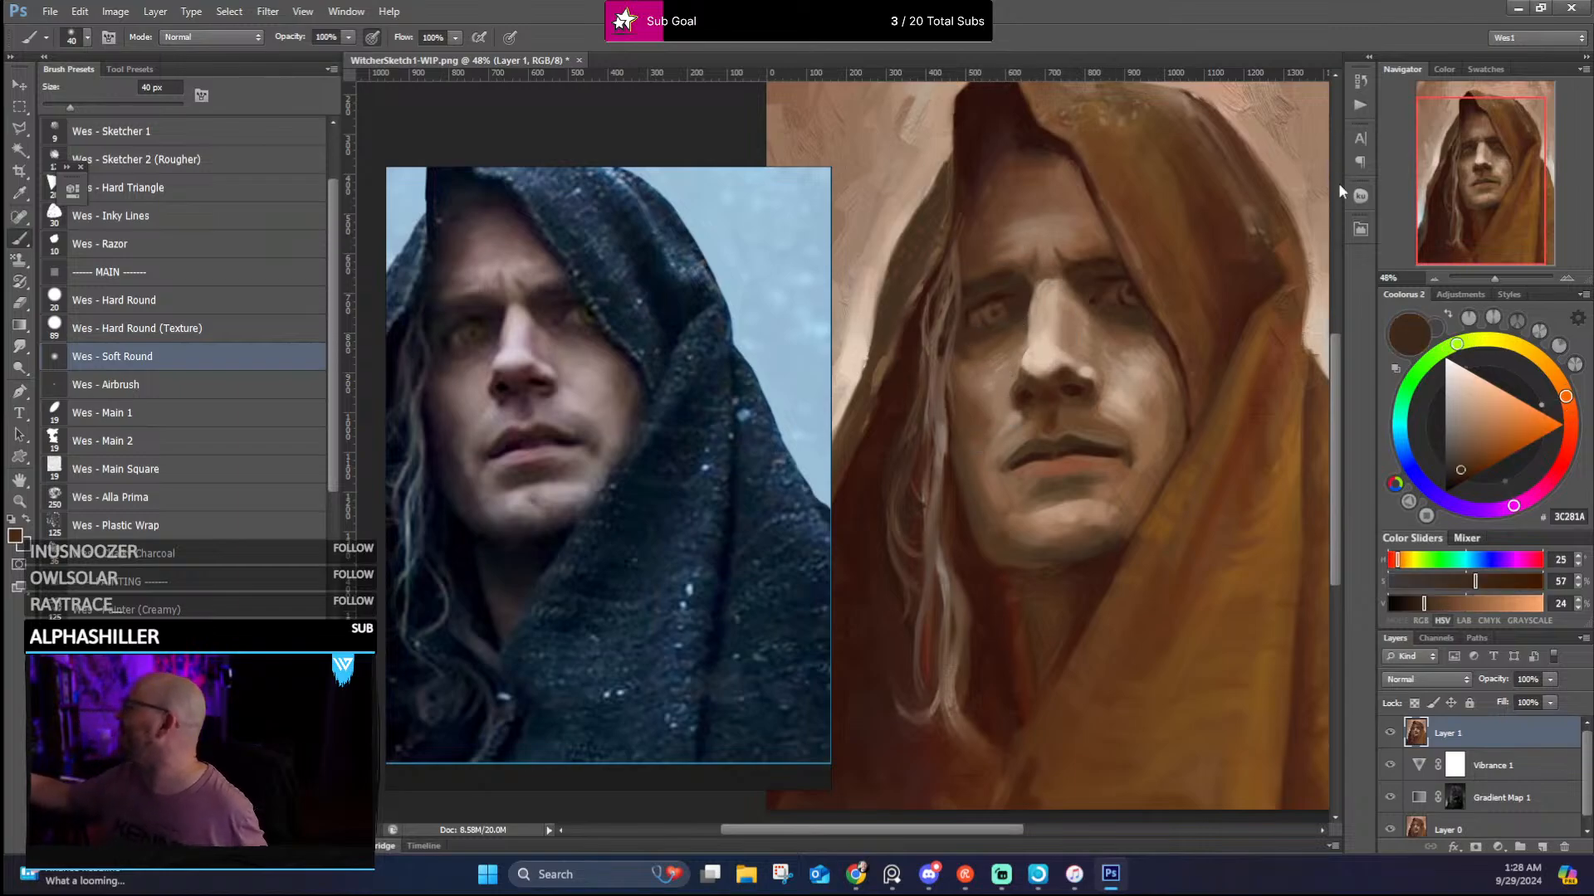
alt+click(996, 289)
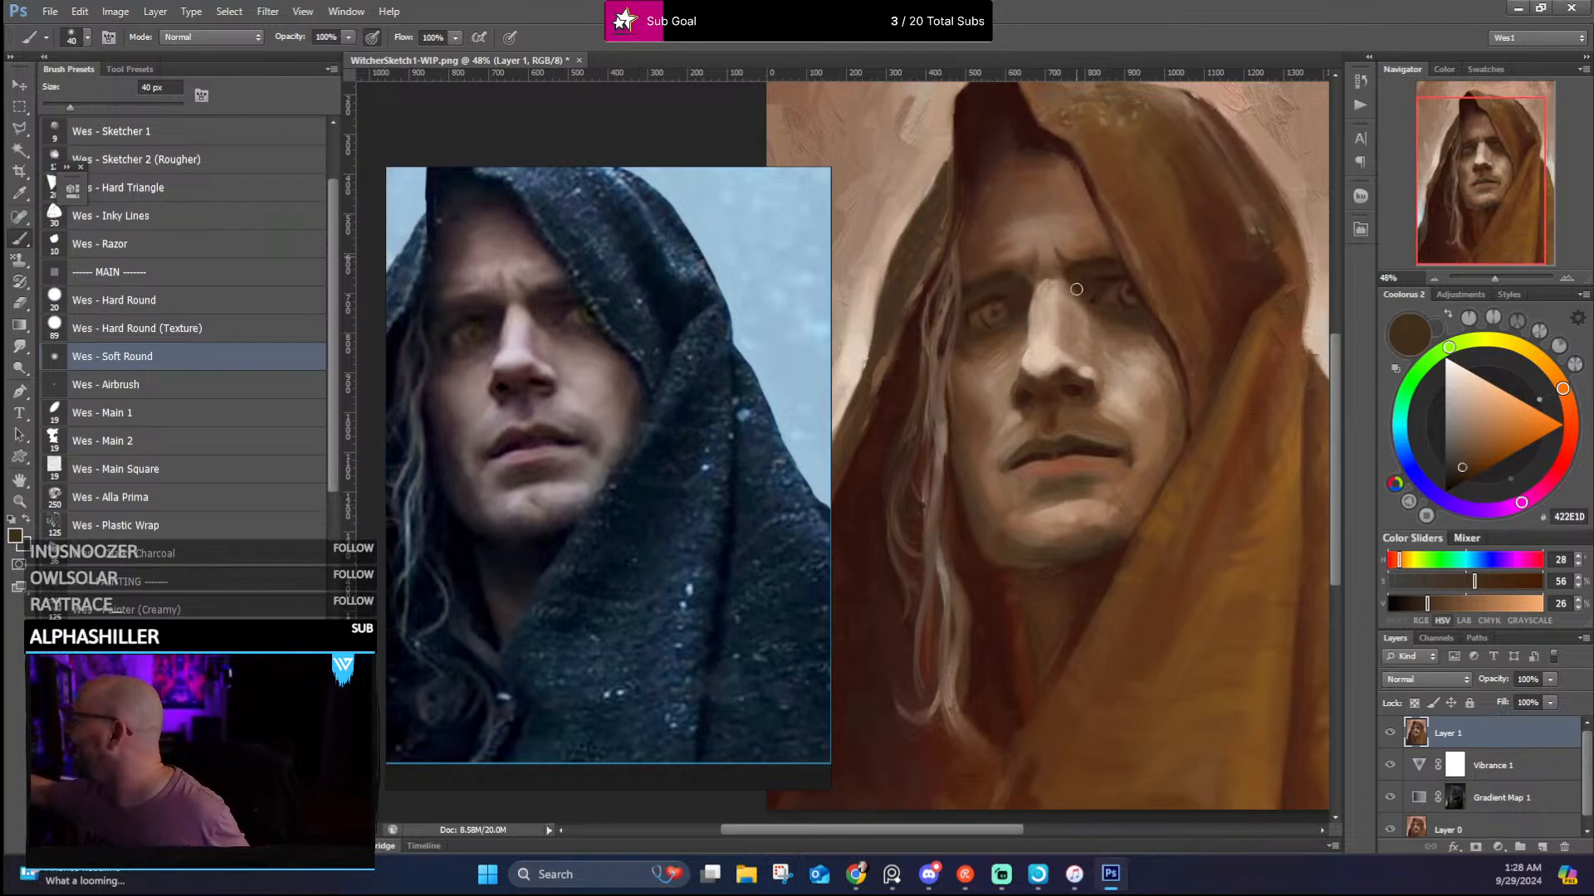
alt+click(1048, 345)
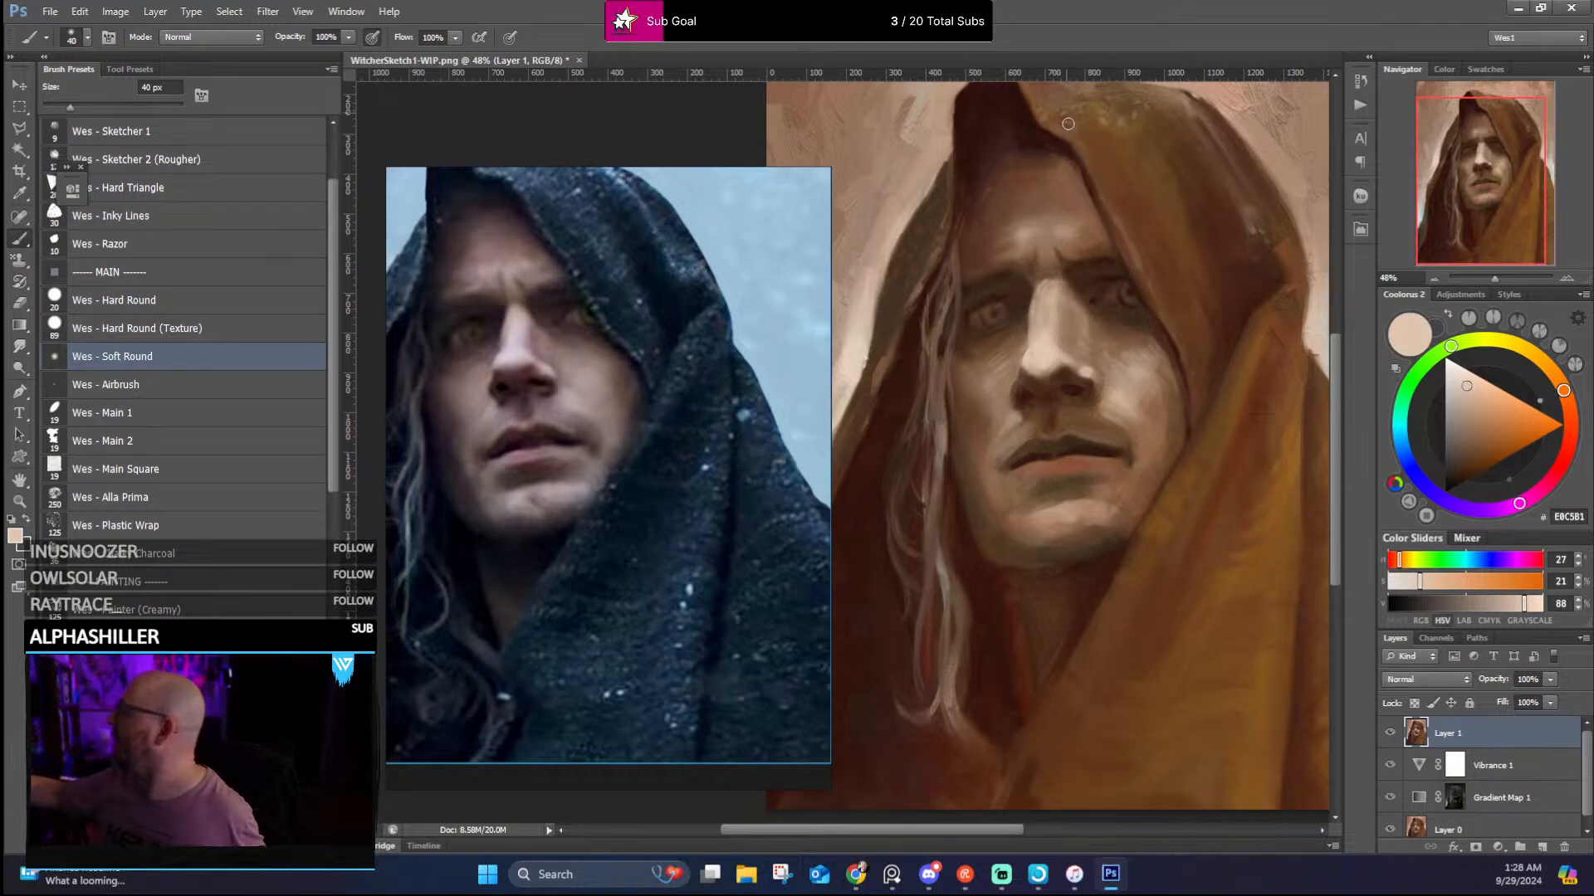
Soften the forehead and brow transitions with sampled skin and darker brown tones
alt+click(1031, 228)
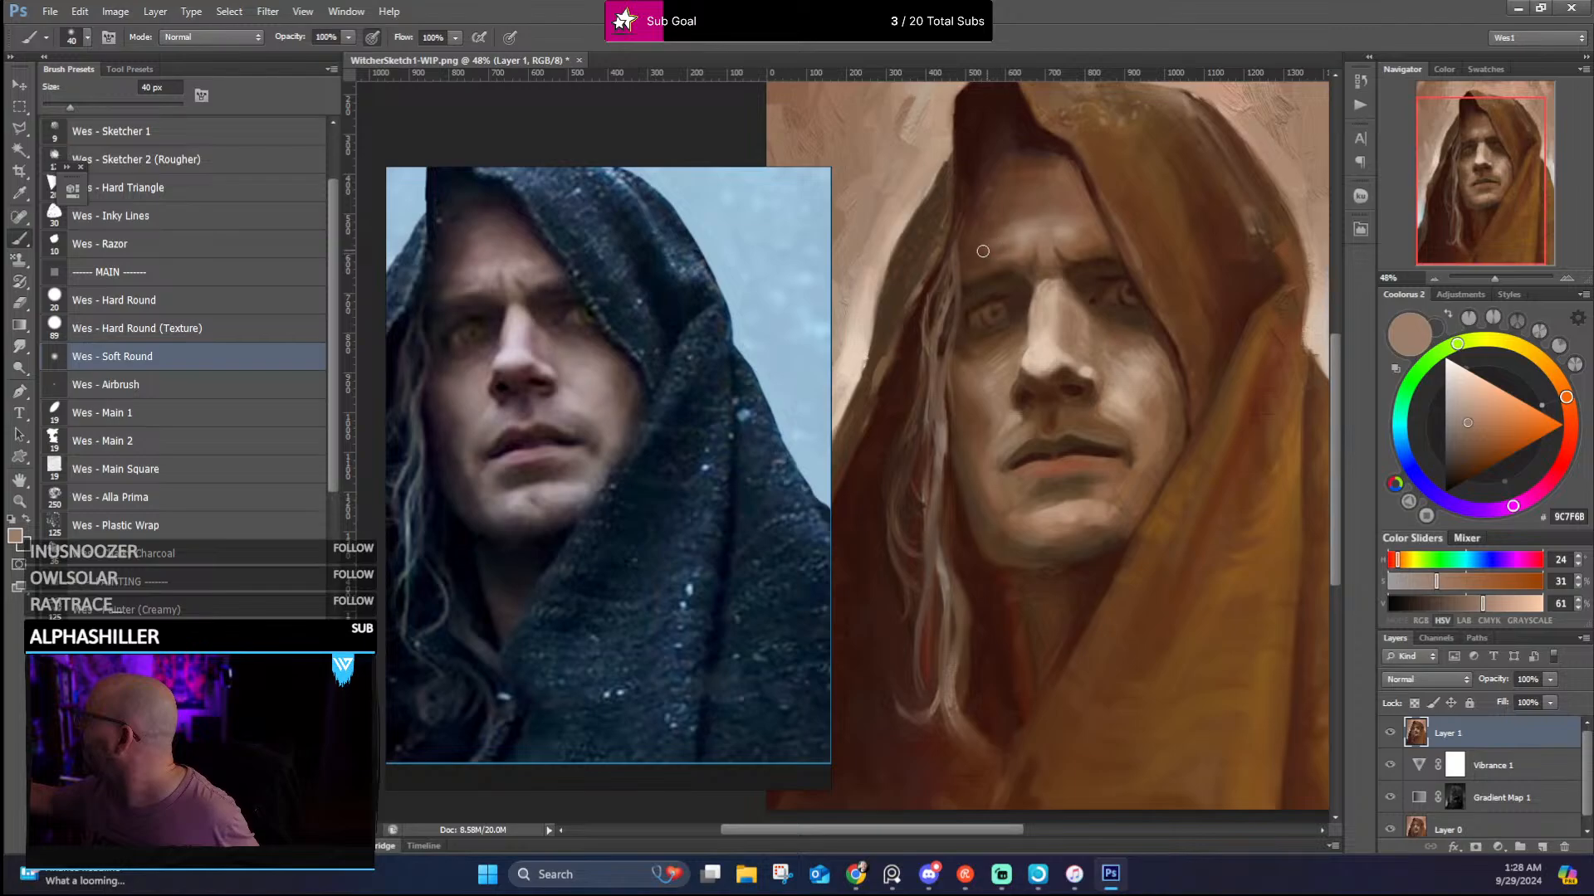
alt+click(982, 233)
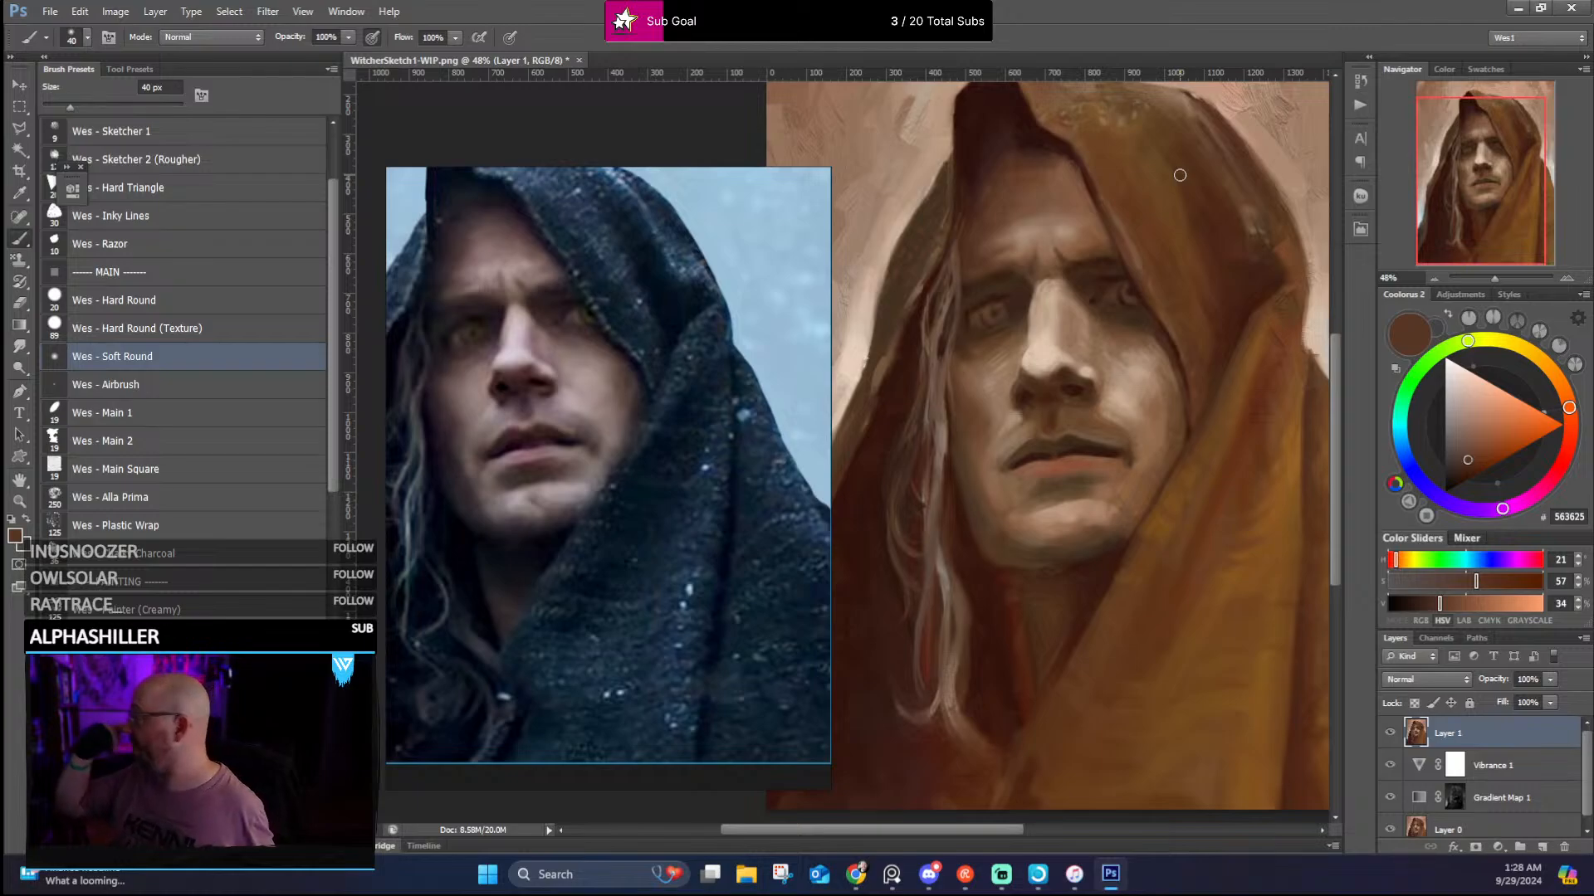
alt+click(1091, 267)
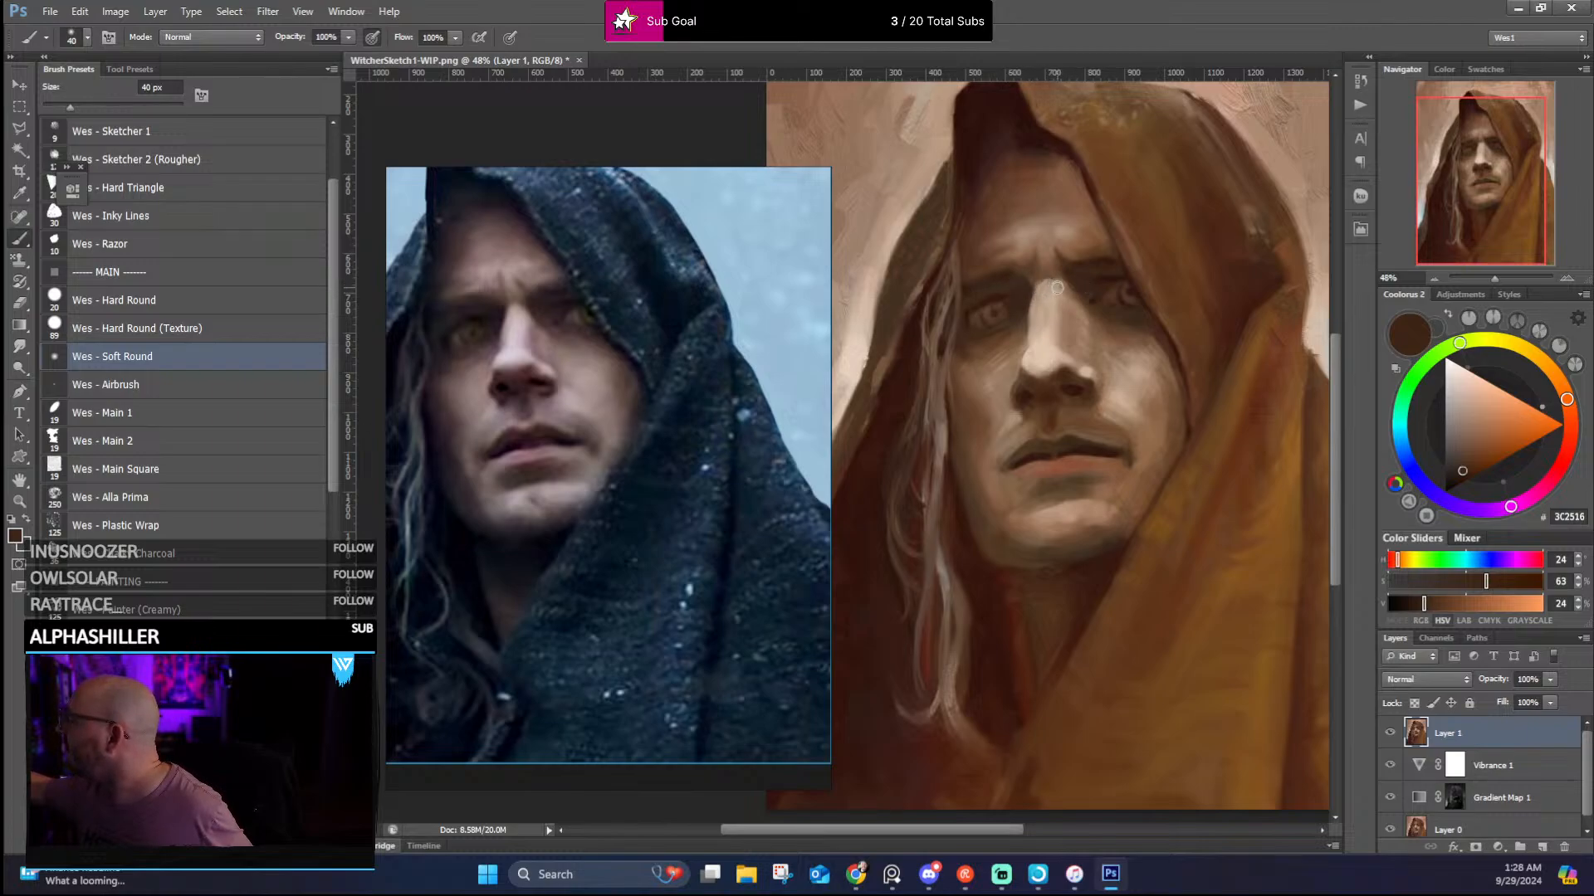
Refine the upper nose bridge between the eyes with sampled light tan and mid-brown tones
alt+click(1047, 286)
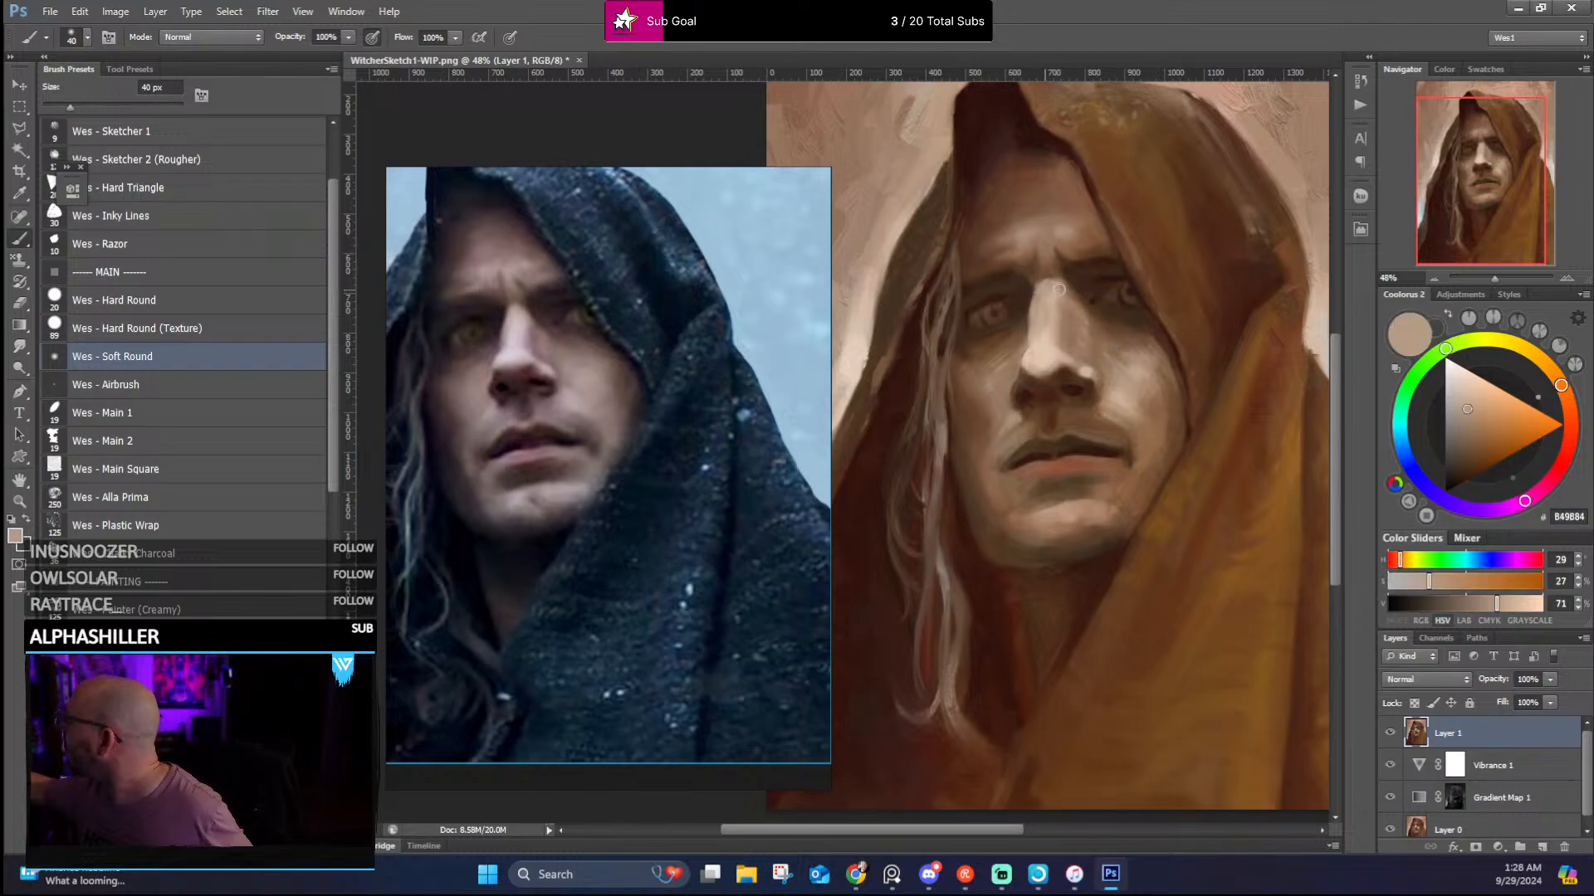
alt+click(1047, 284)
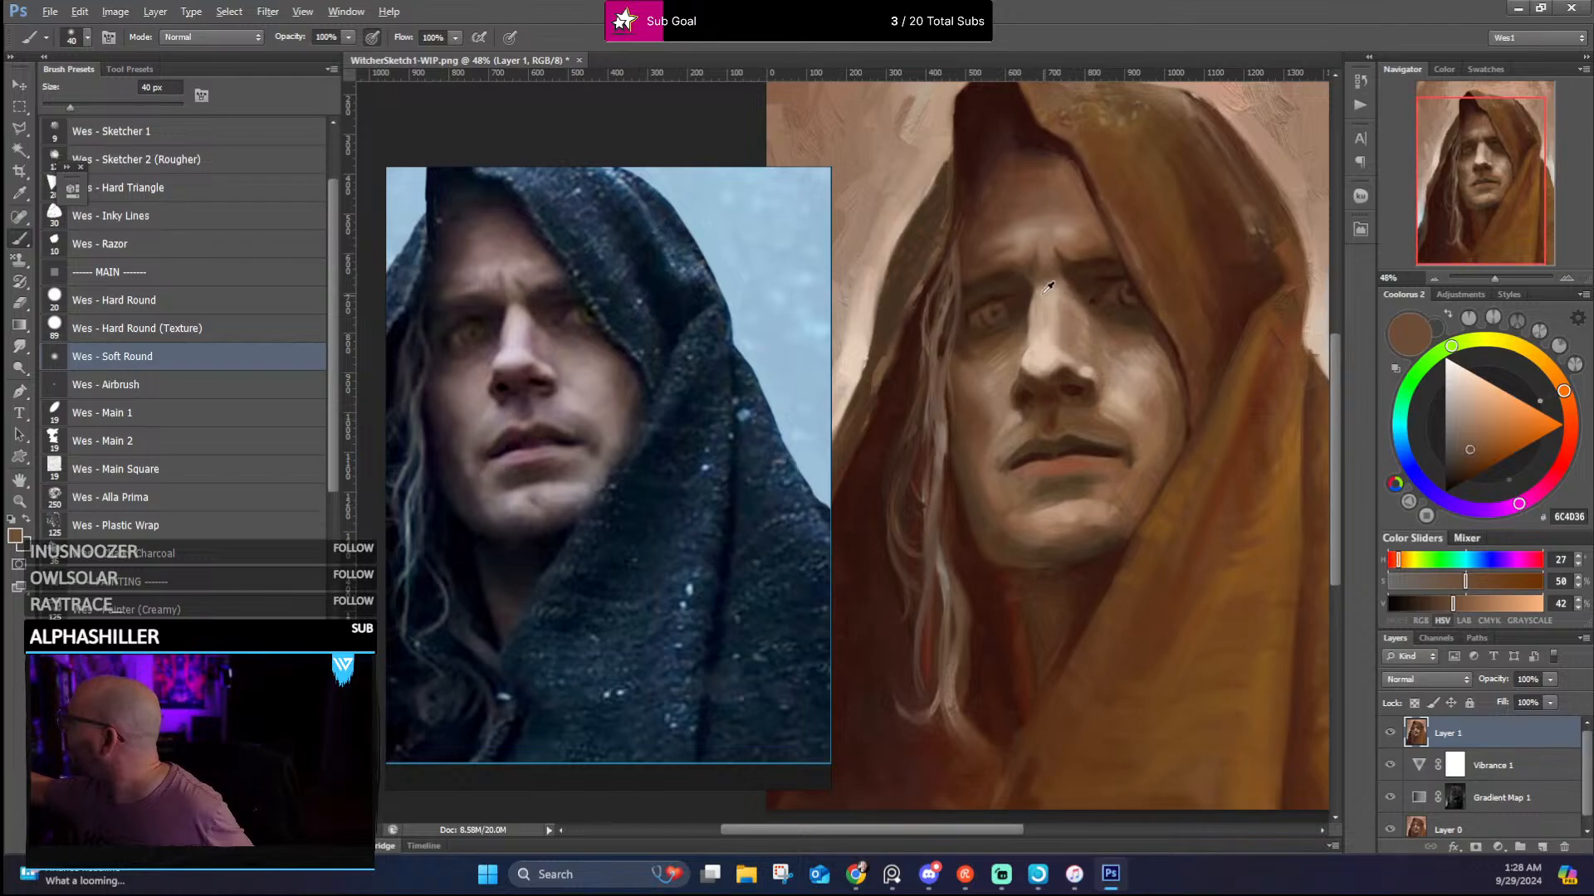
alt+click(1047, 286)
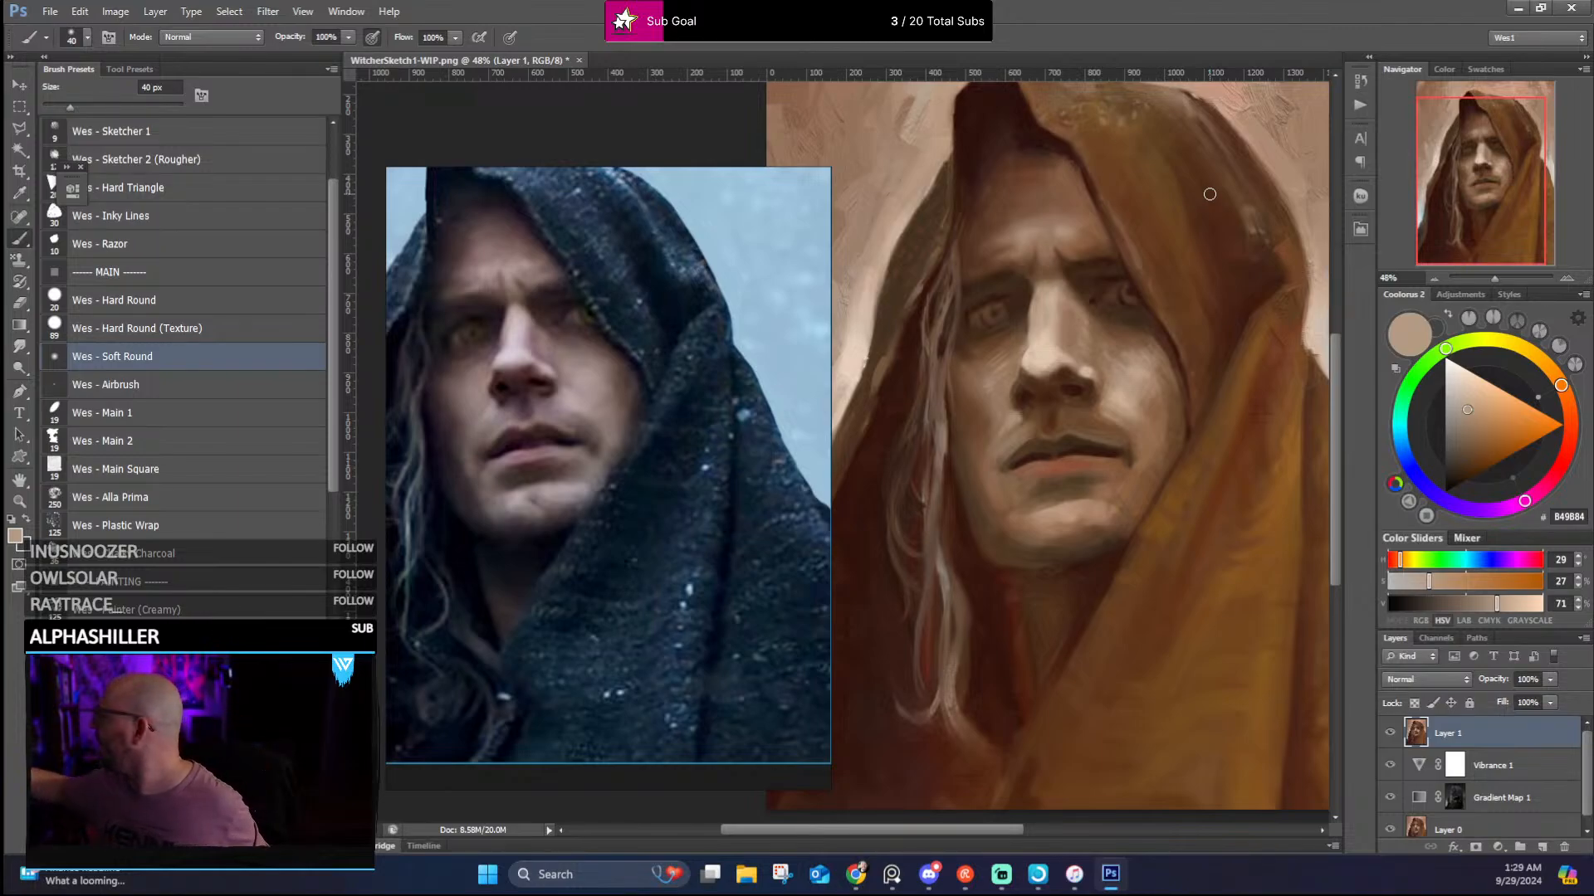
Model the nose's shadowed side and ridge with sampled dark brown and light skin tones
alt+click(1075, 365)
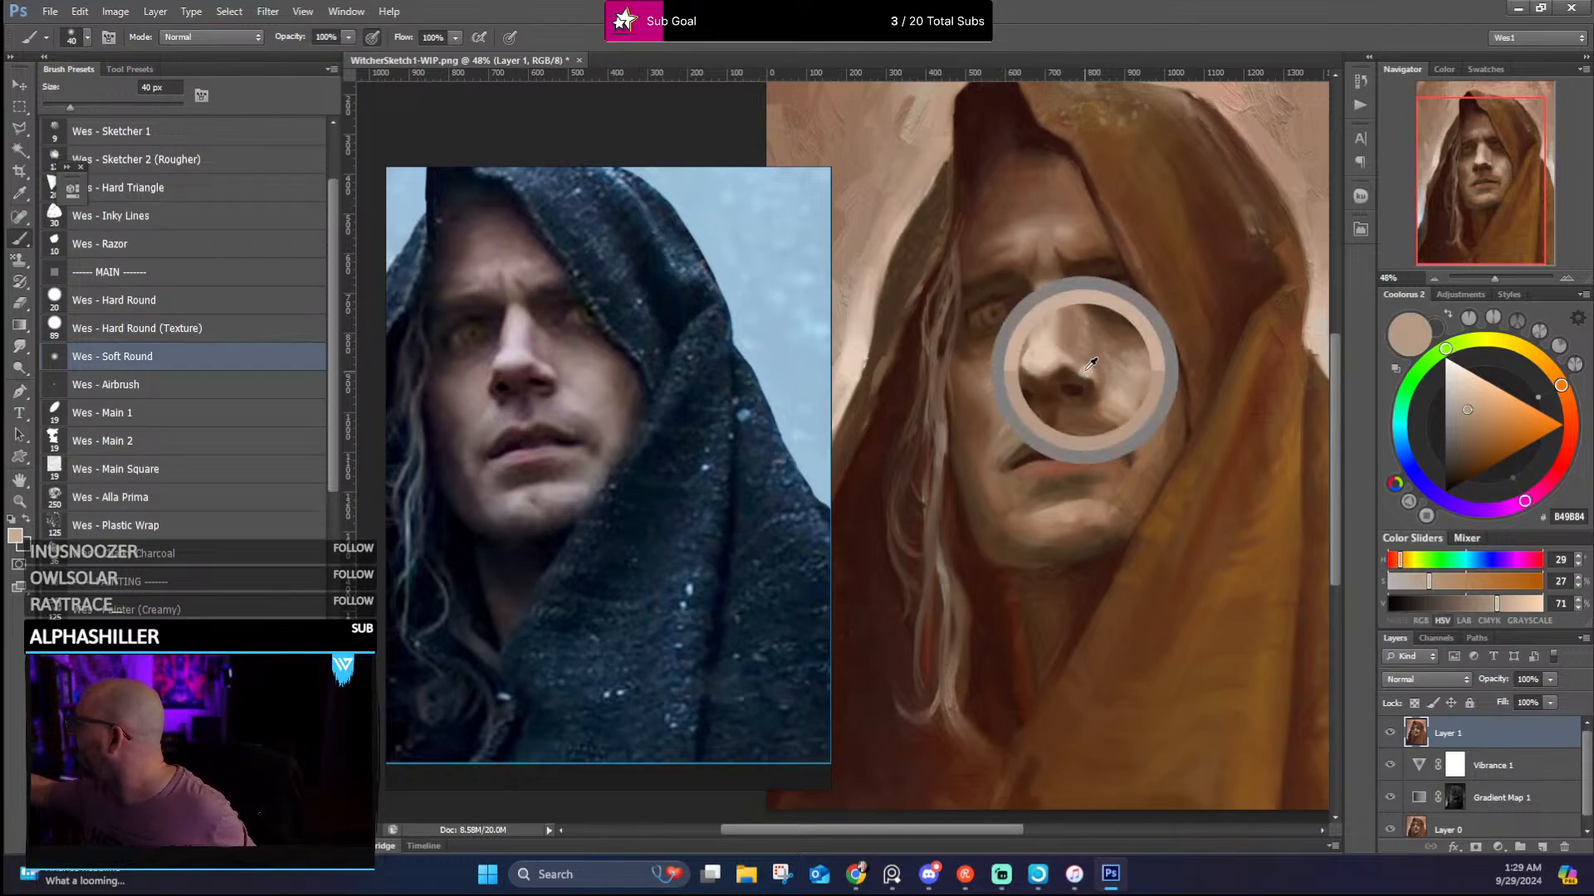
alt+click(1079, 366)
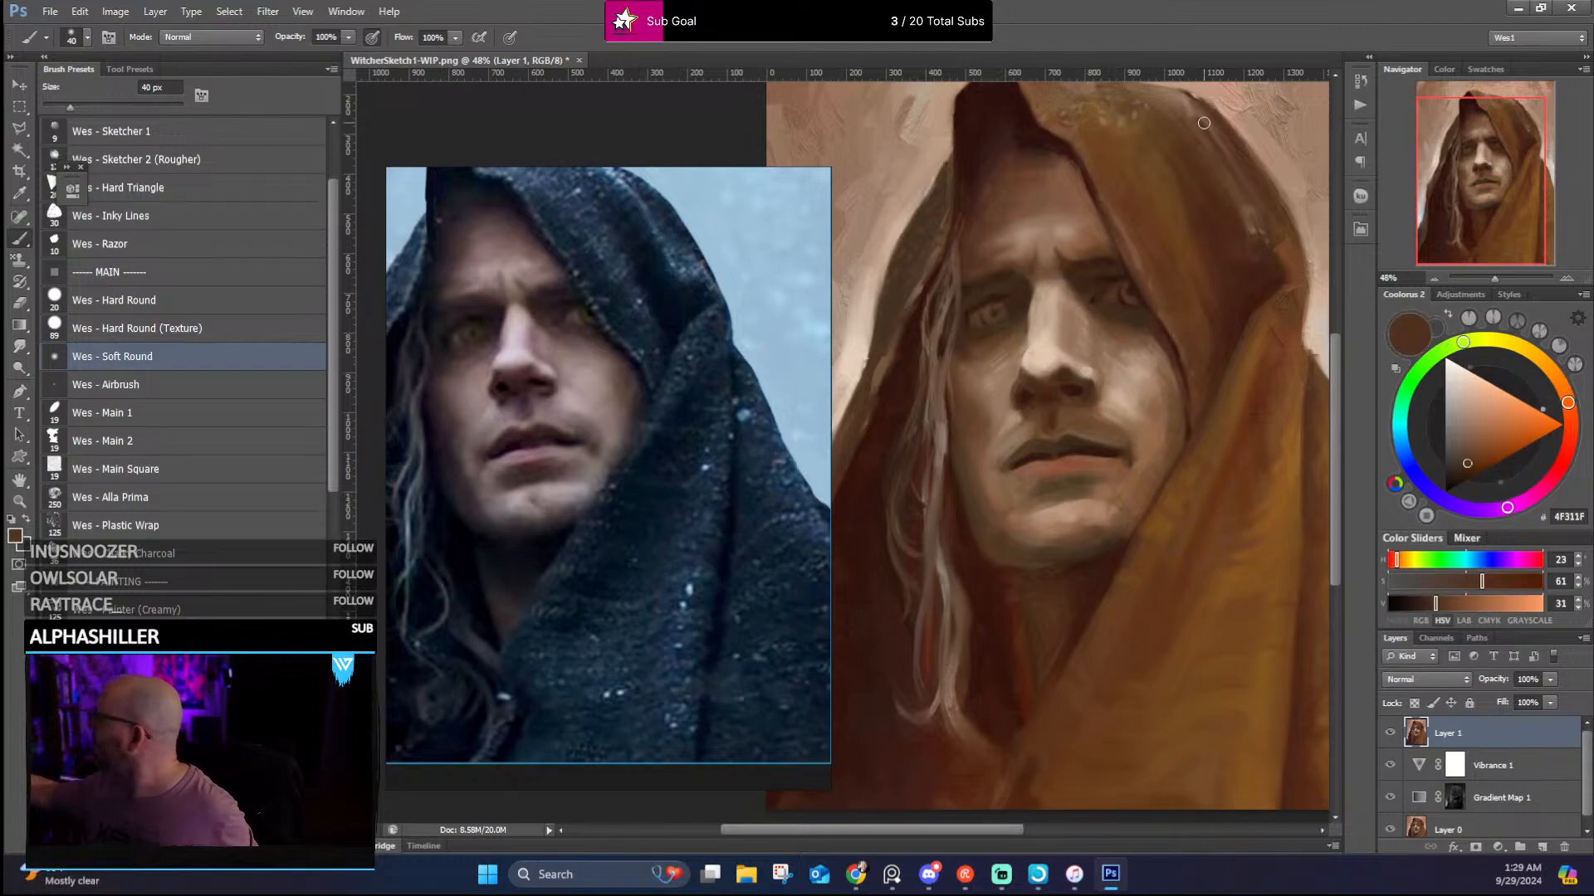
alt+click(1063, 355)
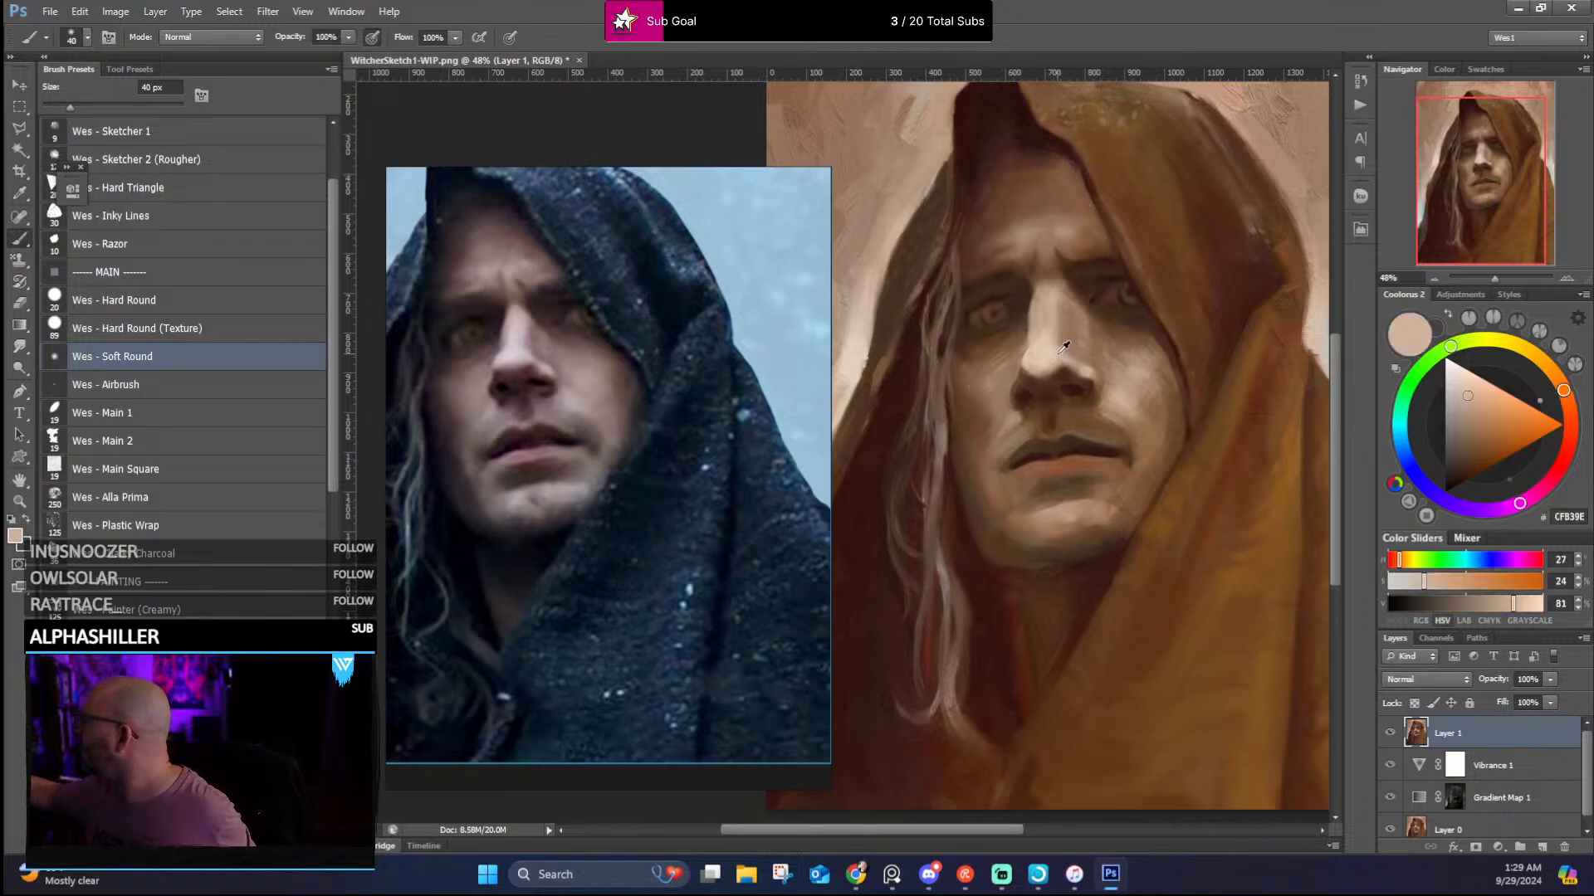
alt+click(1055, 352)
alt+click(1055, 351)
alt+click(1043, 297)
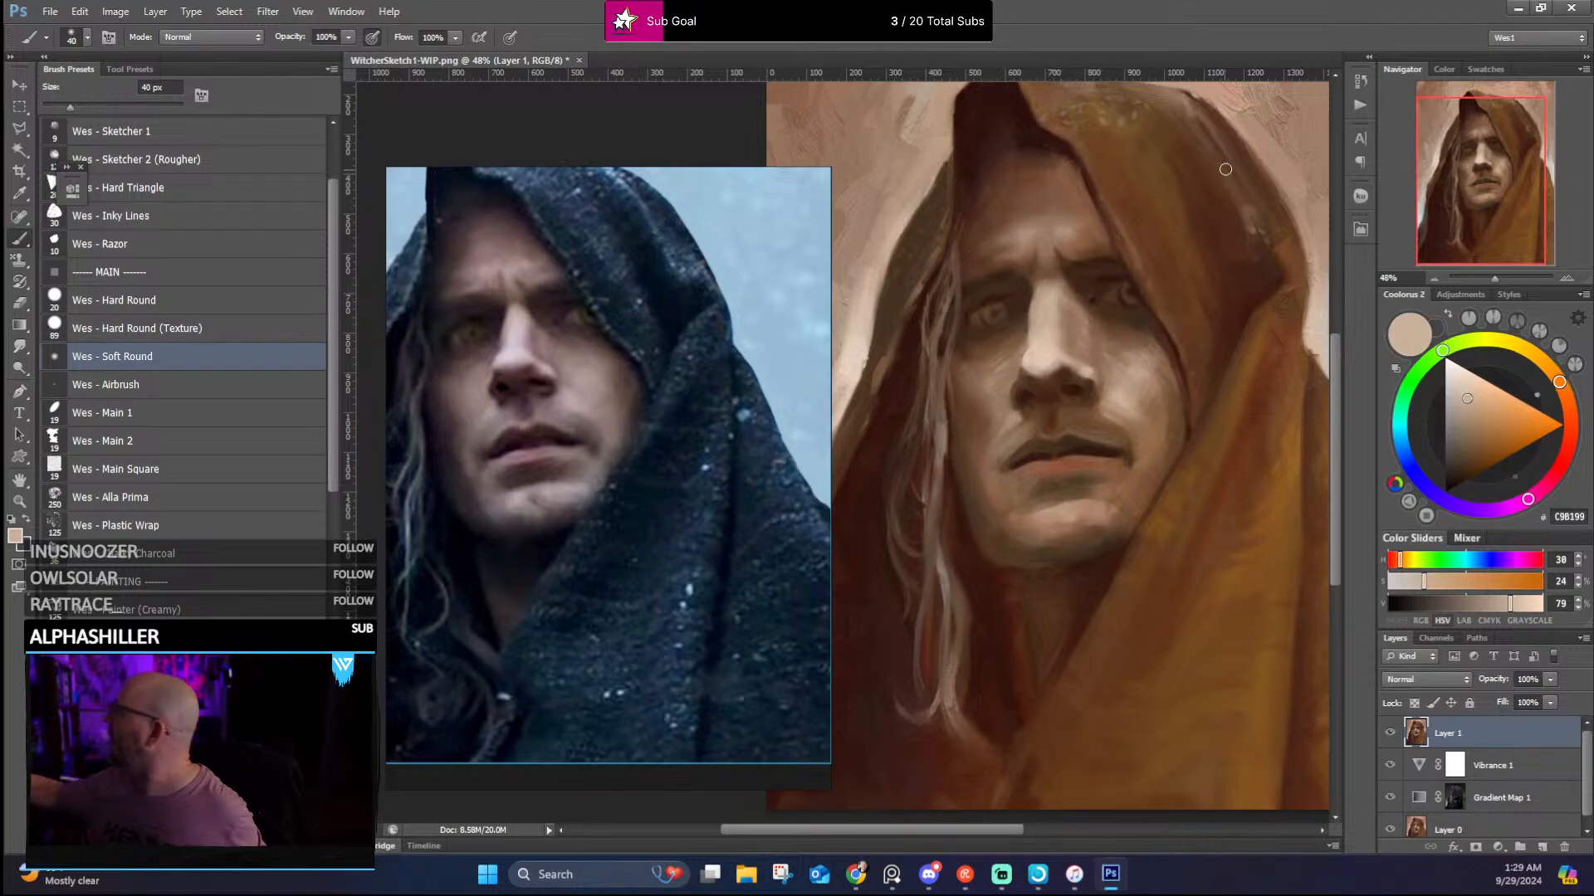
Shade the far cheek, both lower eye sockets and the near cheek's hair edge with sampled browns
alt+click(1122, 357)
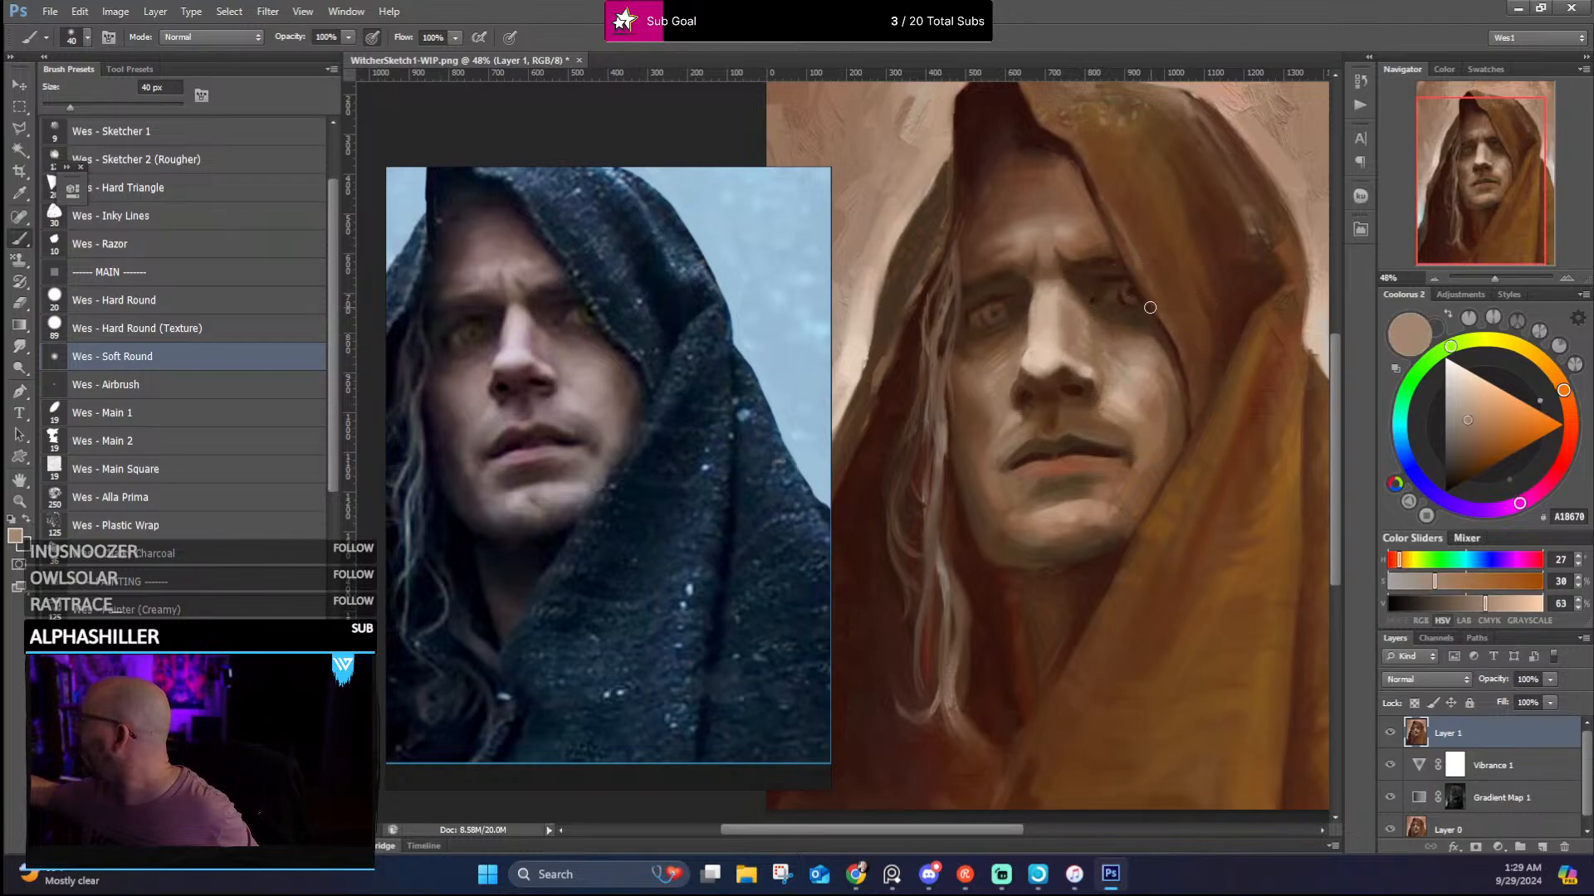
alt+click(1119, 317)
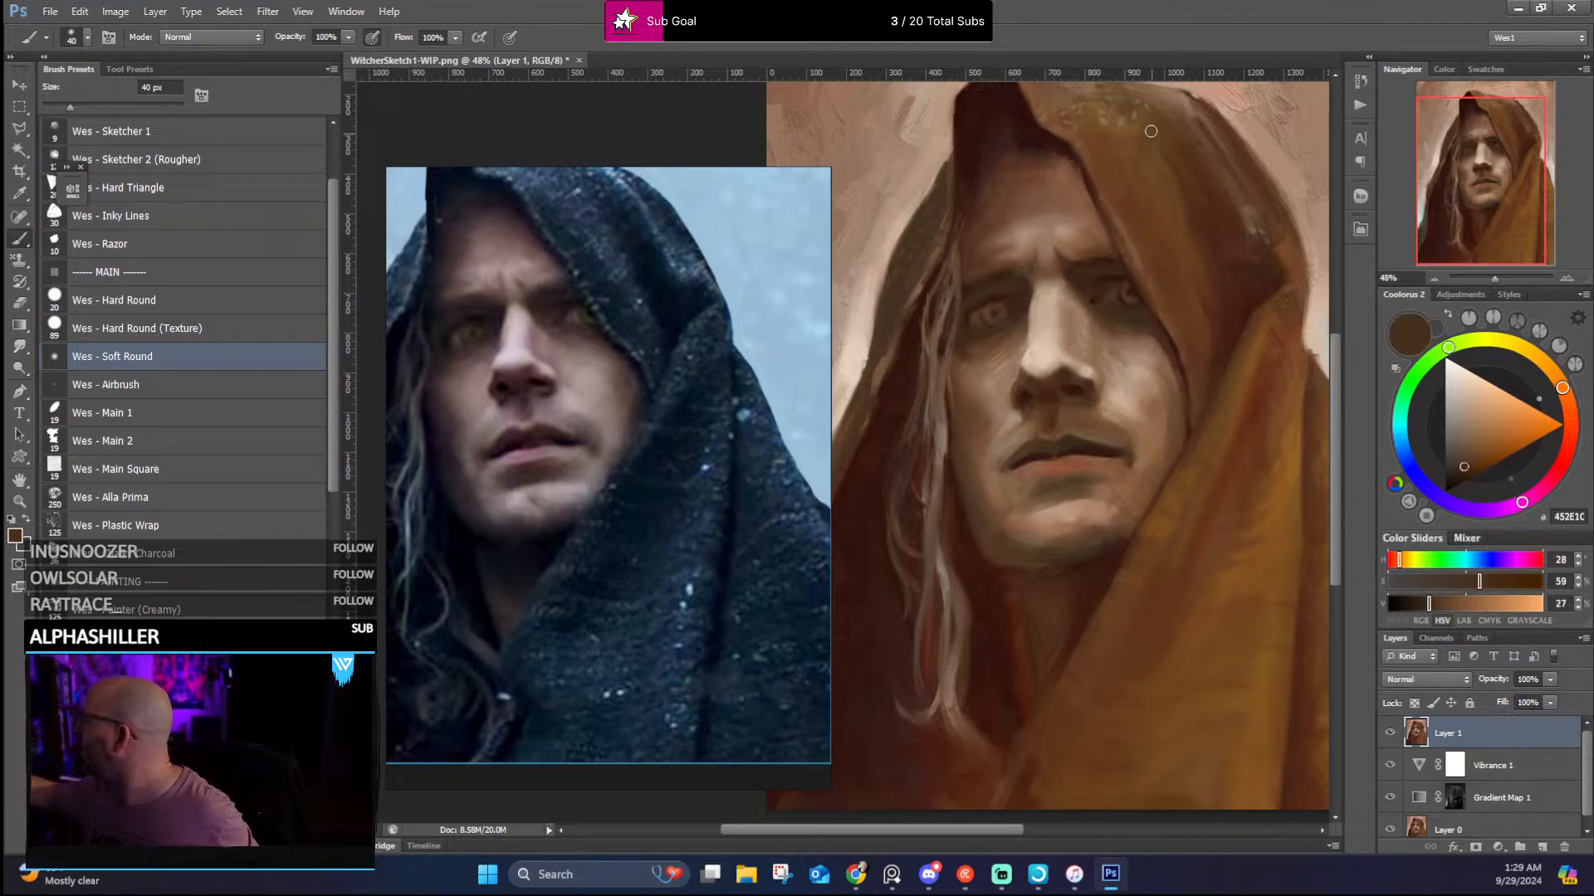
alt+click(1004, 328)
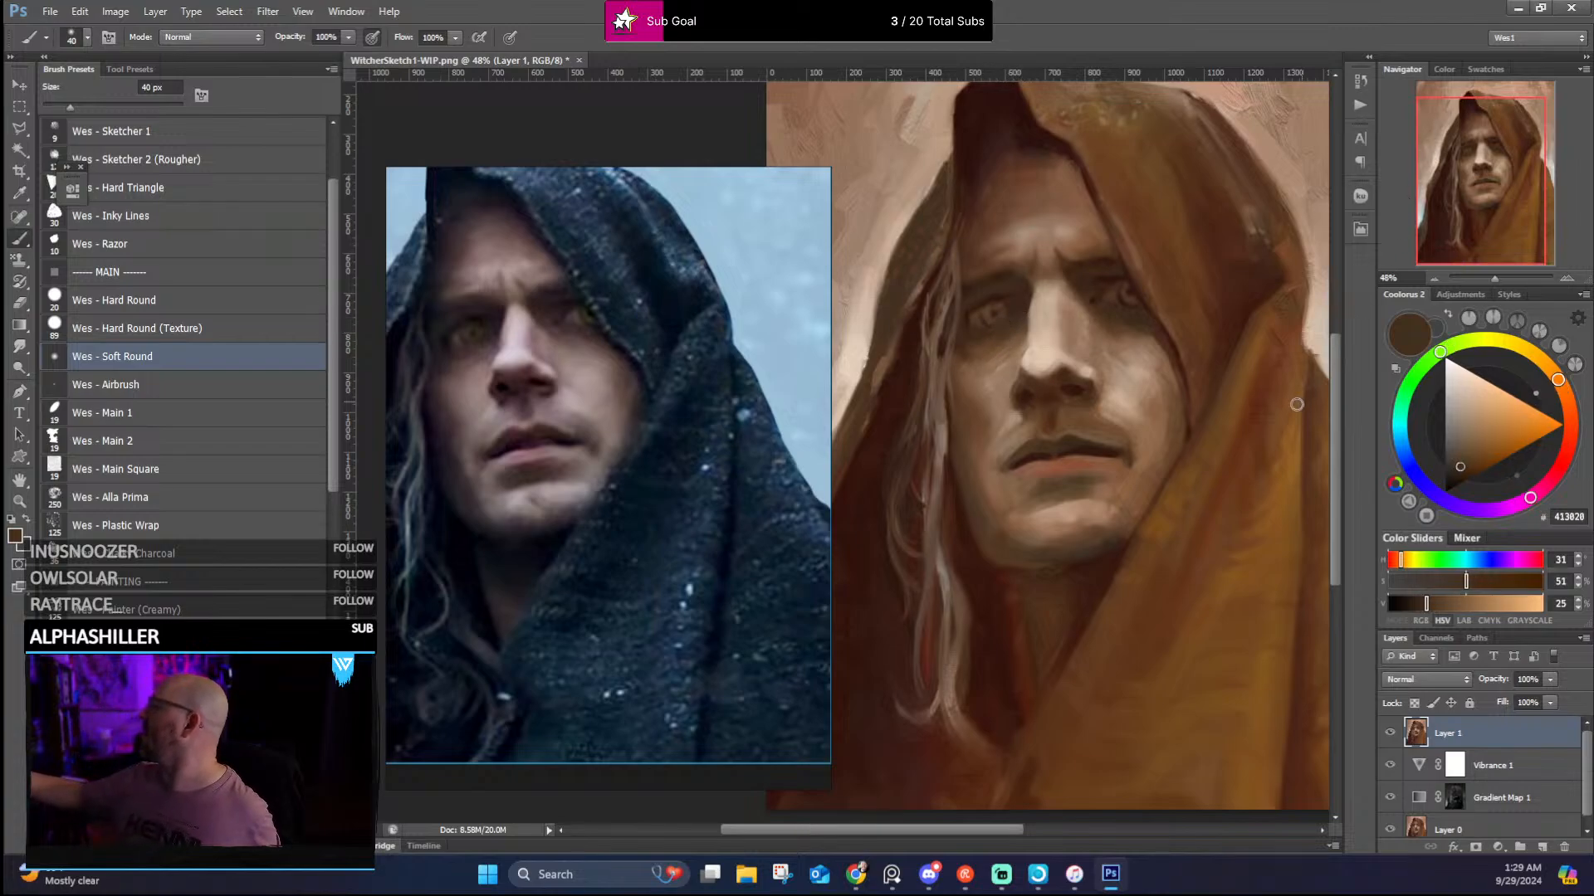
alt+click(972, 327)
alt+click(941, 343)
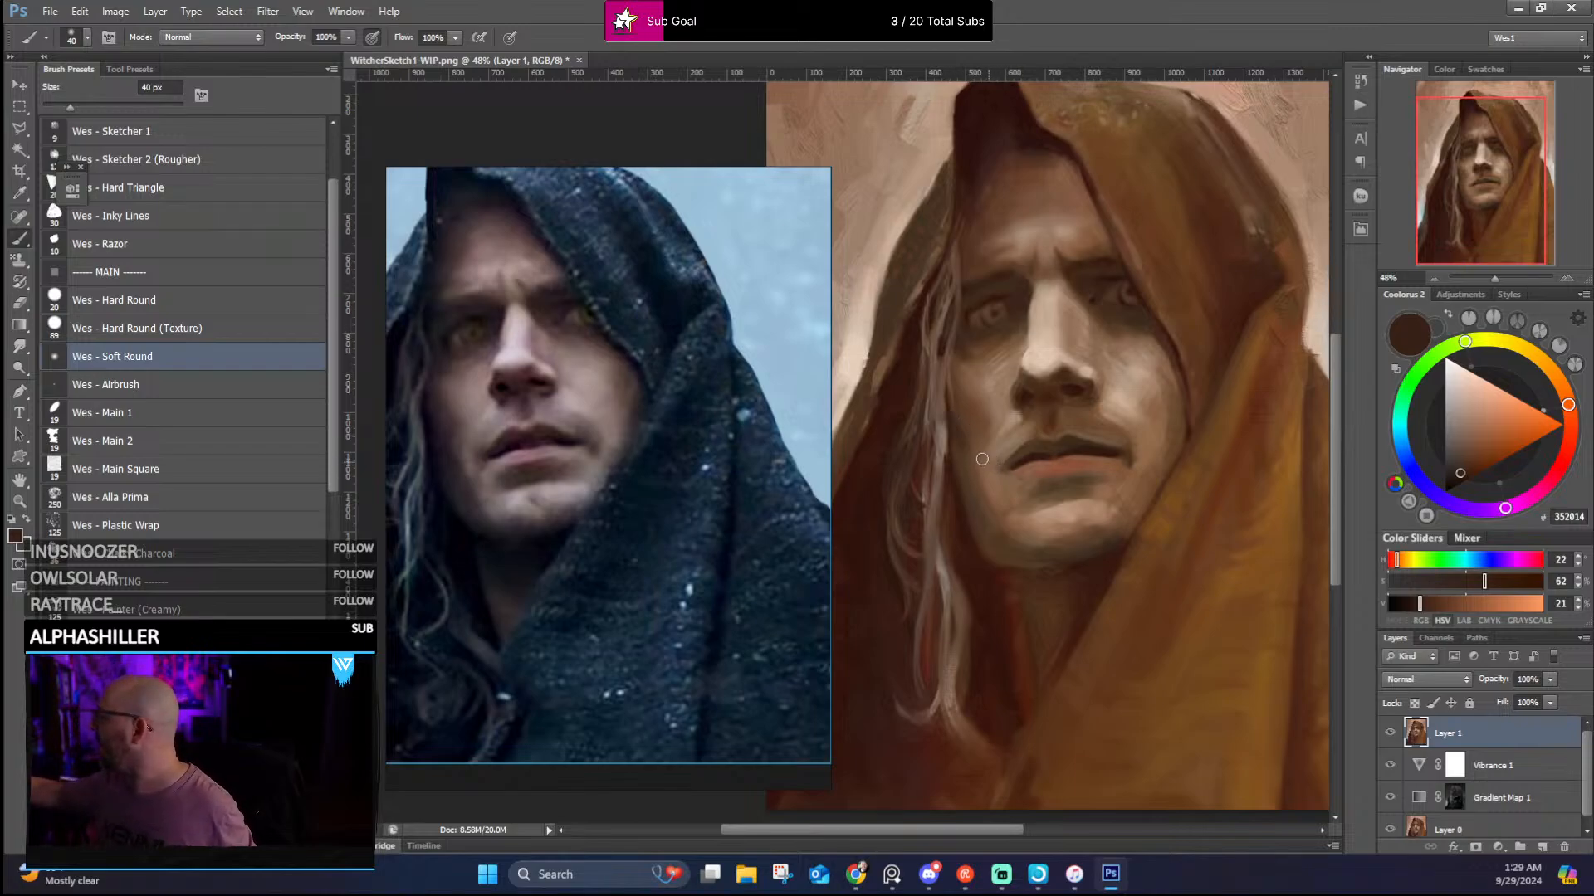
Deepen the shadow under the near jaw and cover the neck's reddish patches with sampled dark browns
alt+click(970, 540)
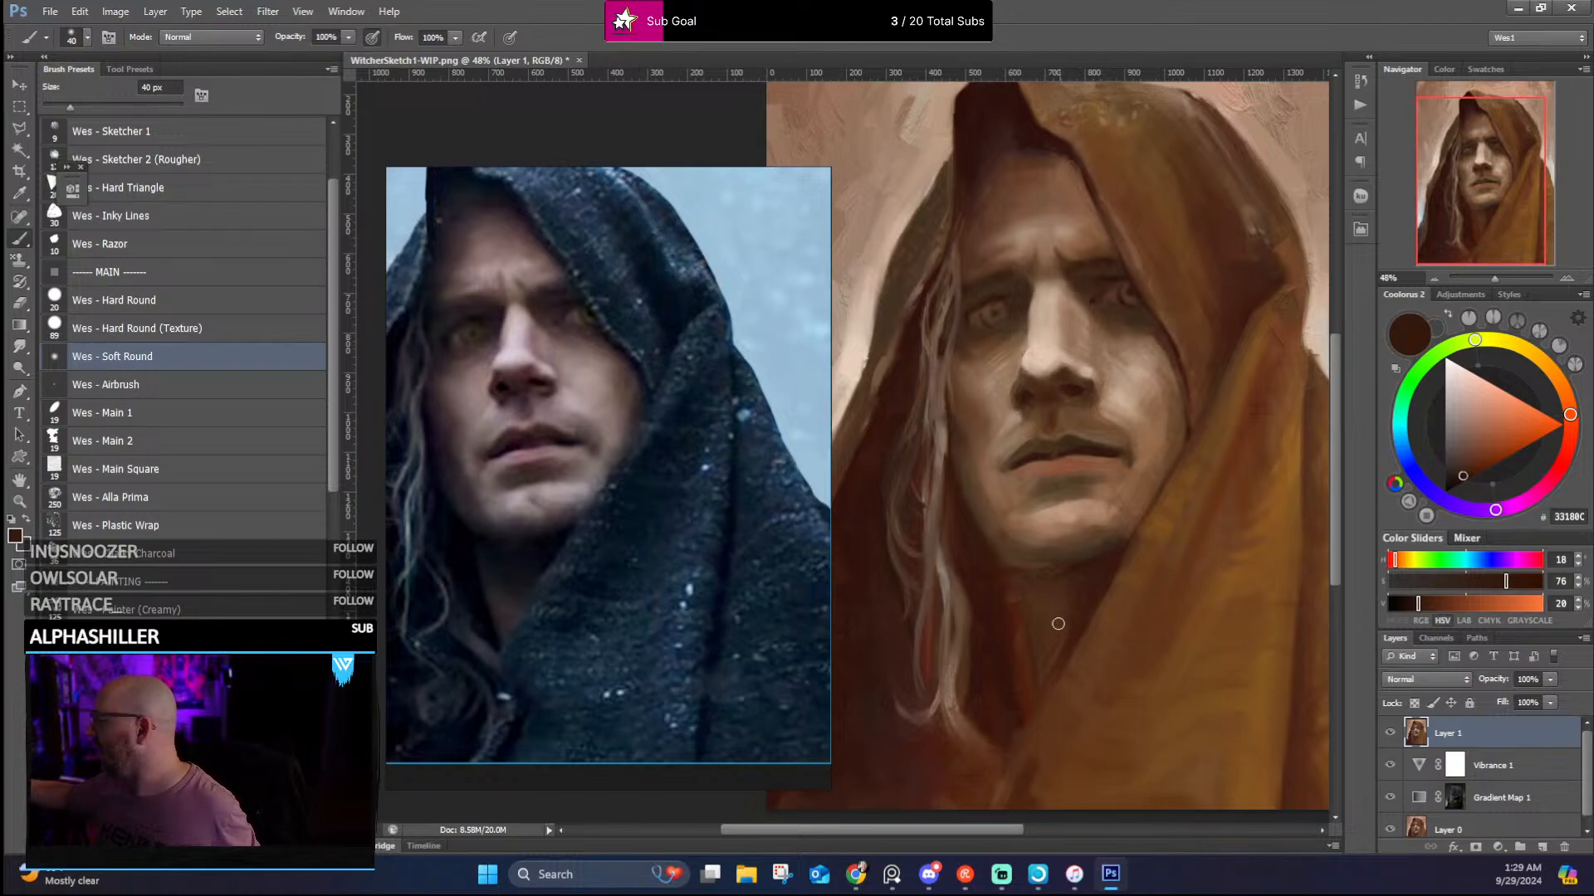
alt+click(999, 560)
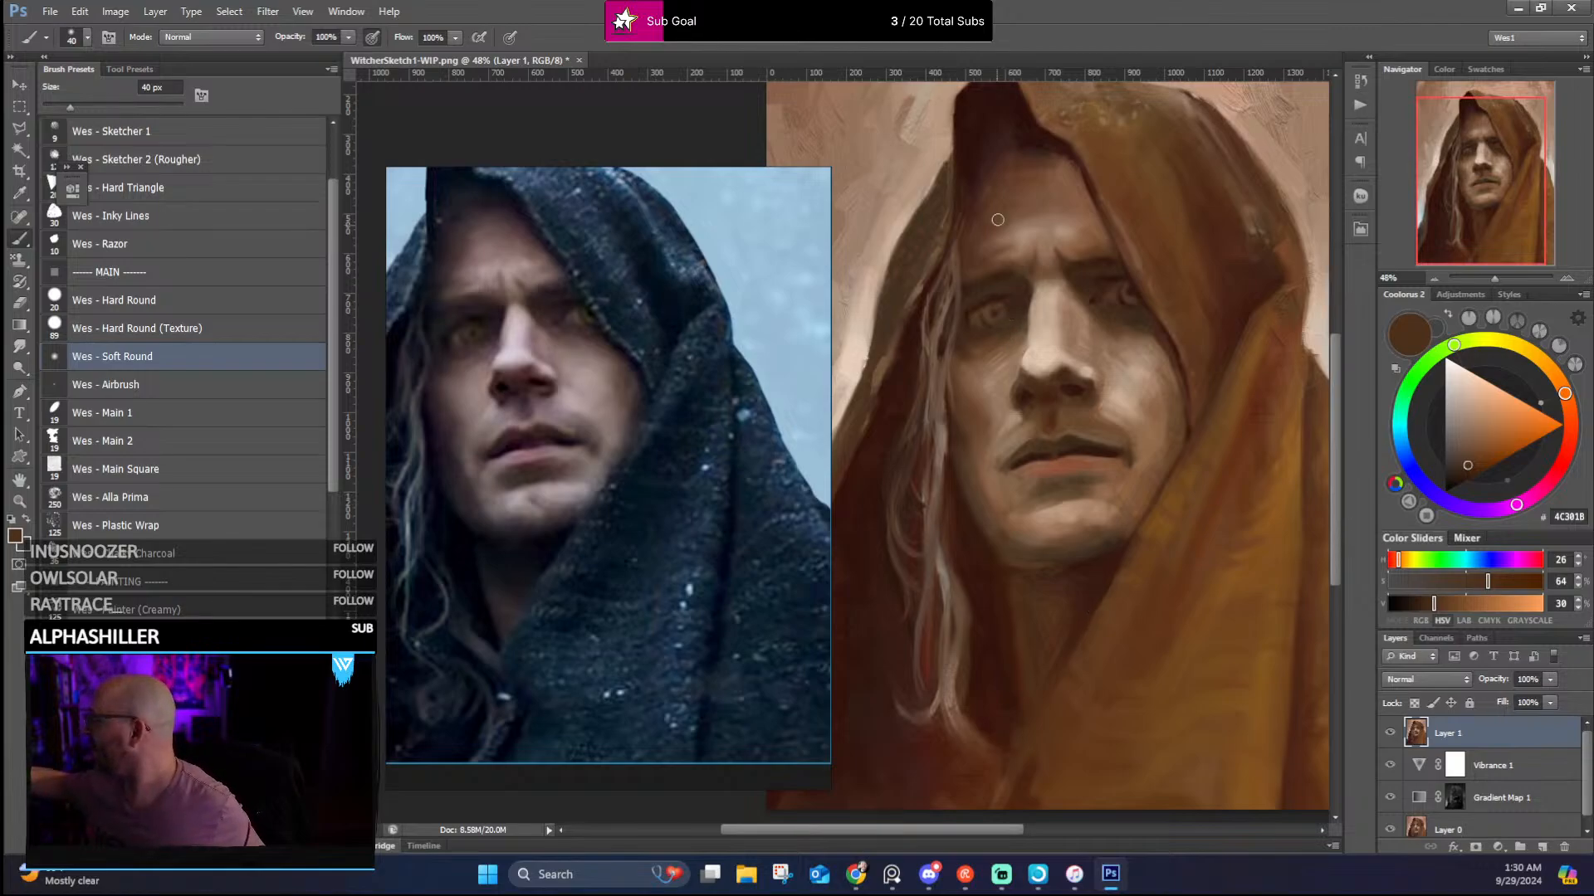
alt+click(1012, 571)
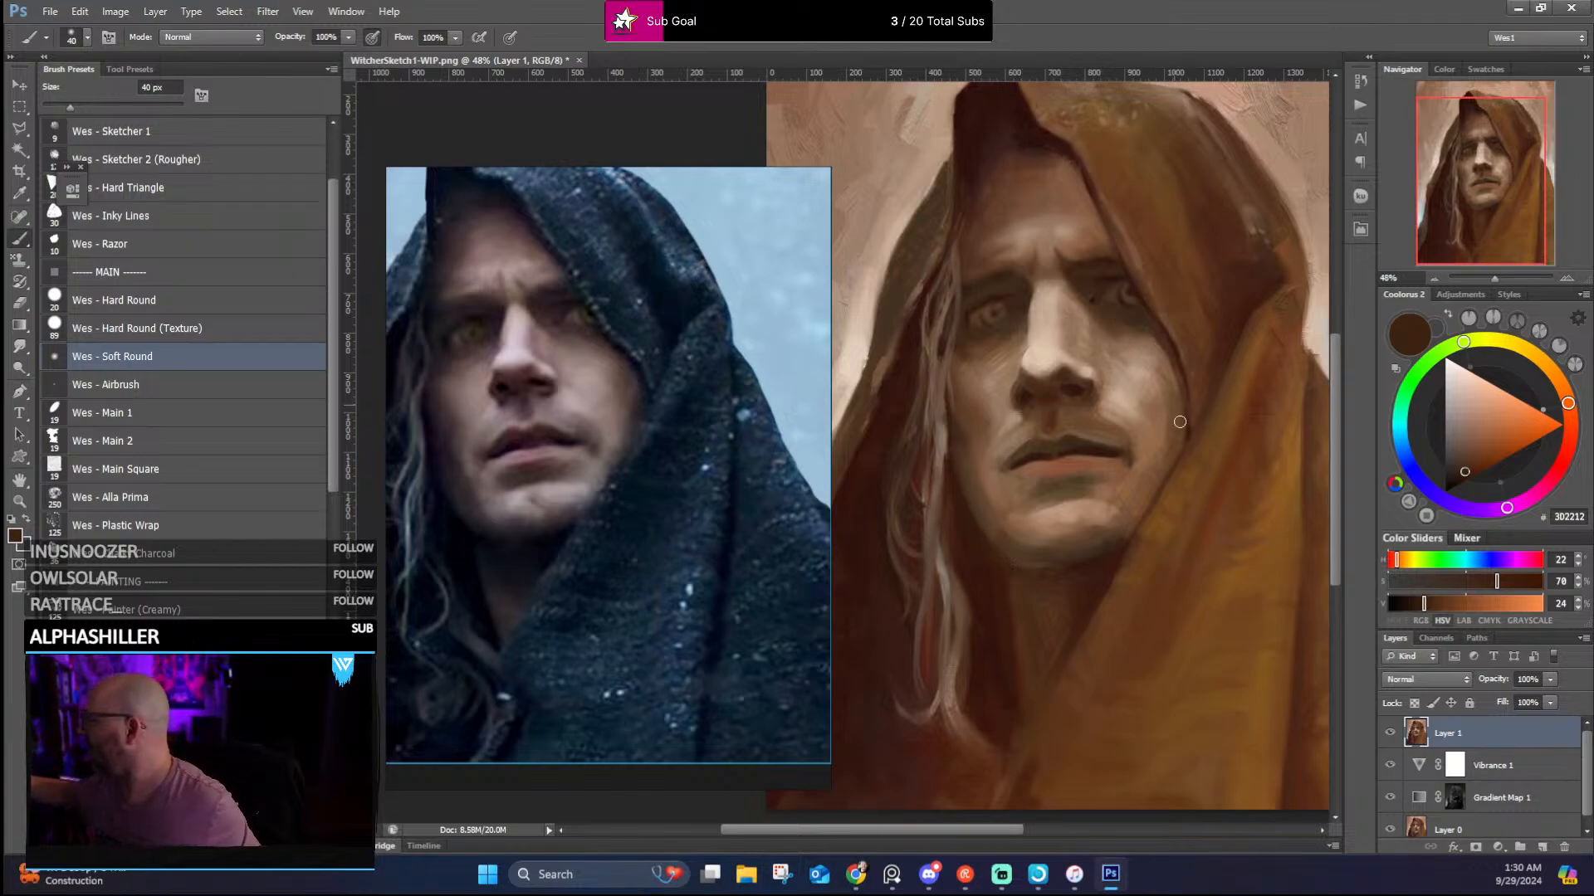
Smooth the far cheek and the fold beside the nose with sampled mid-brown and light tan tones
alt+click(1160, 444)
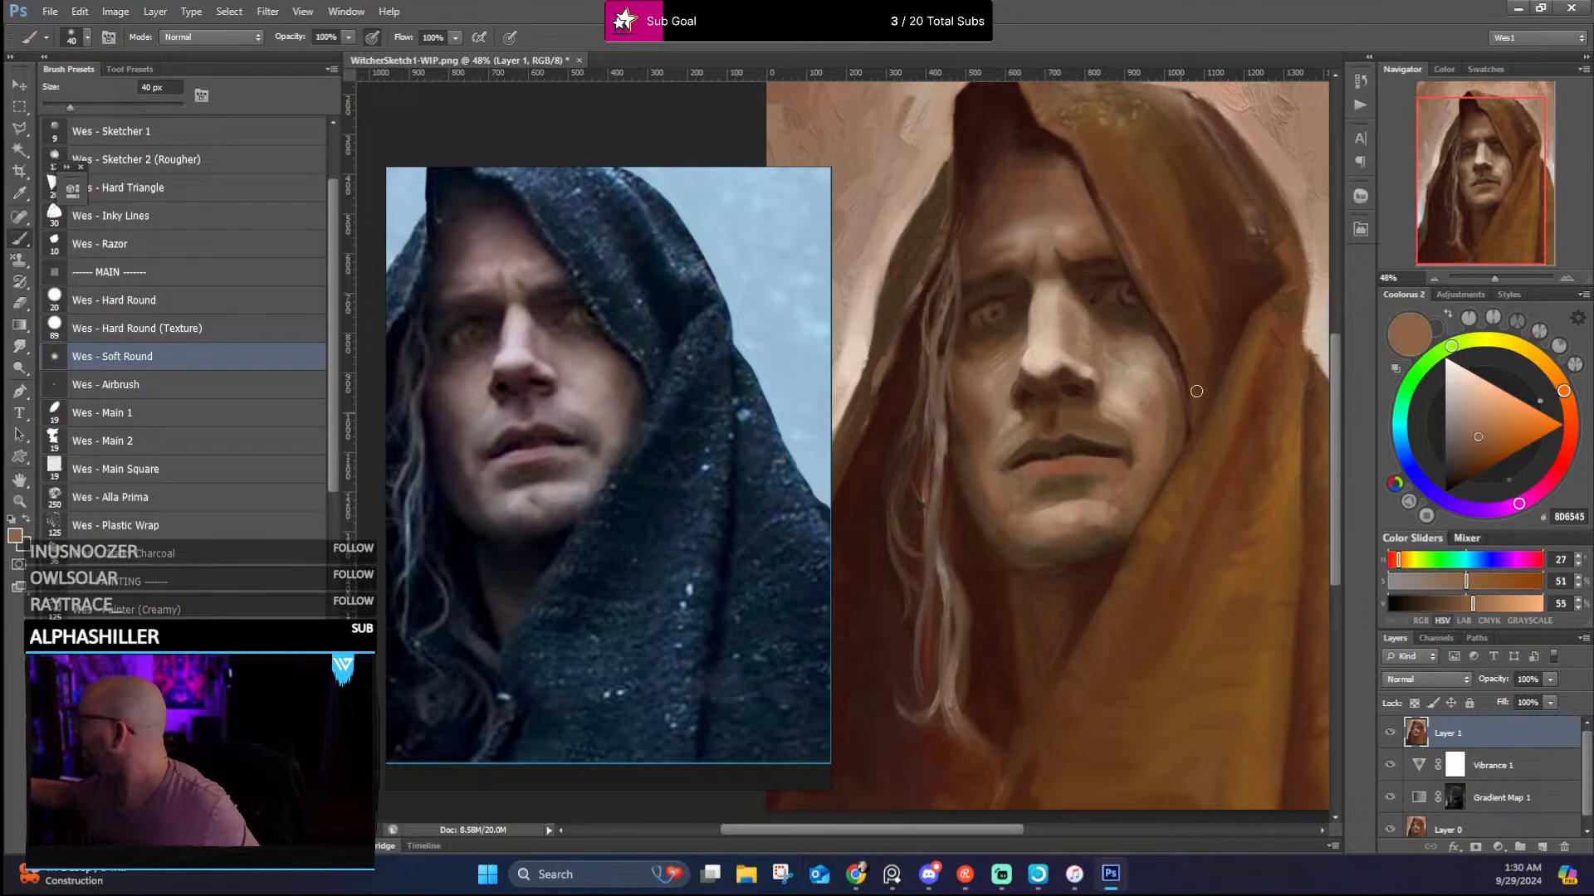
alt+click(1118, 432)
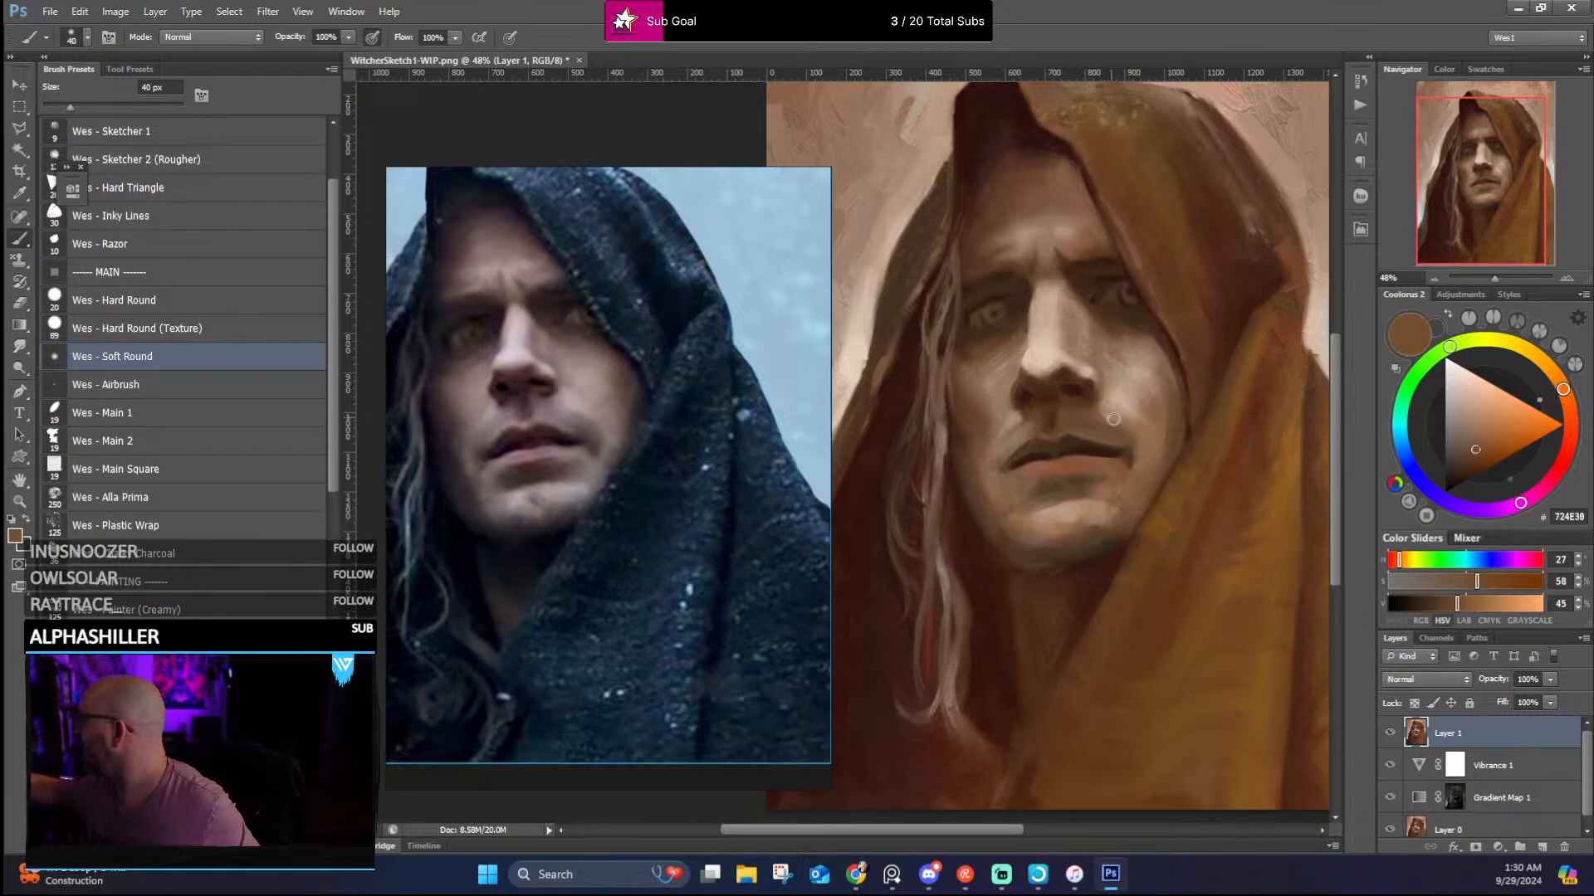
alt+click(1119, 420)
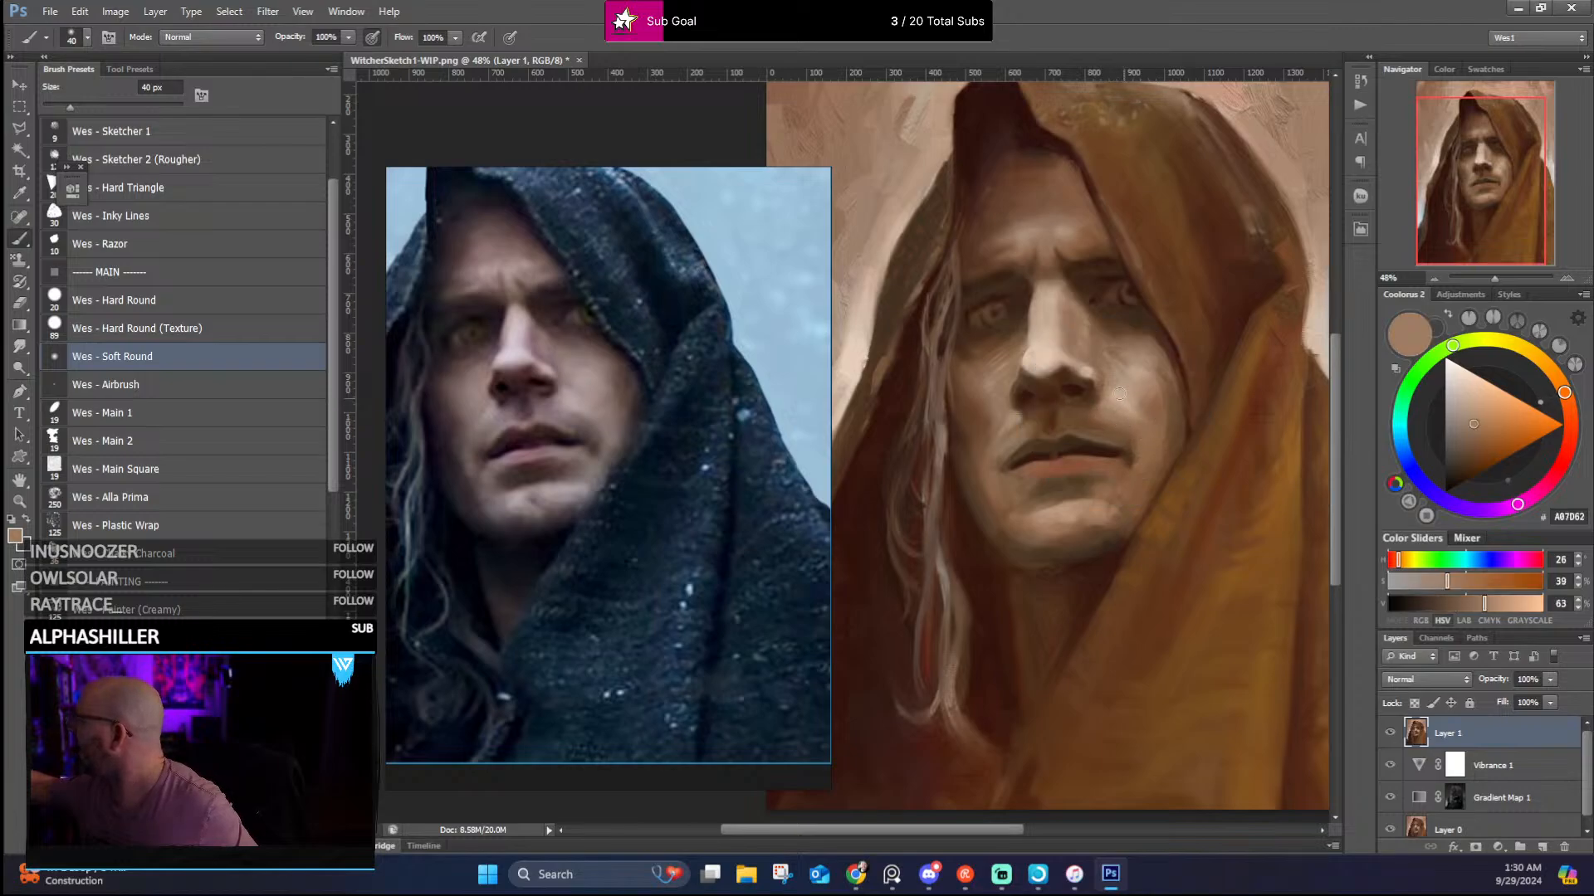
alt+click(1126, 403)
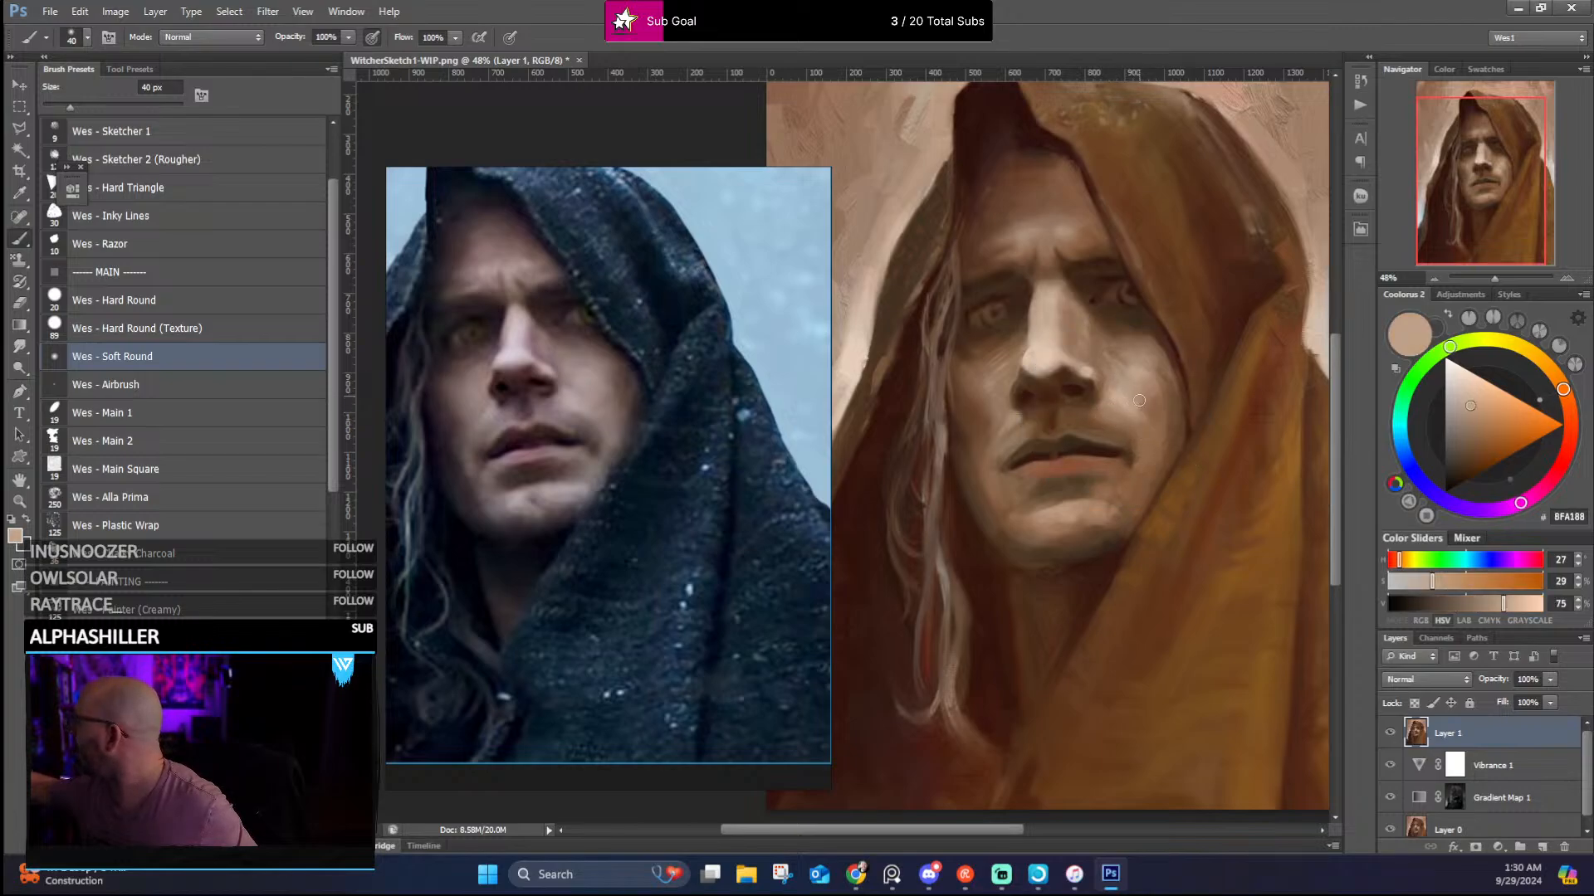
alt+click(1092, 374)
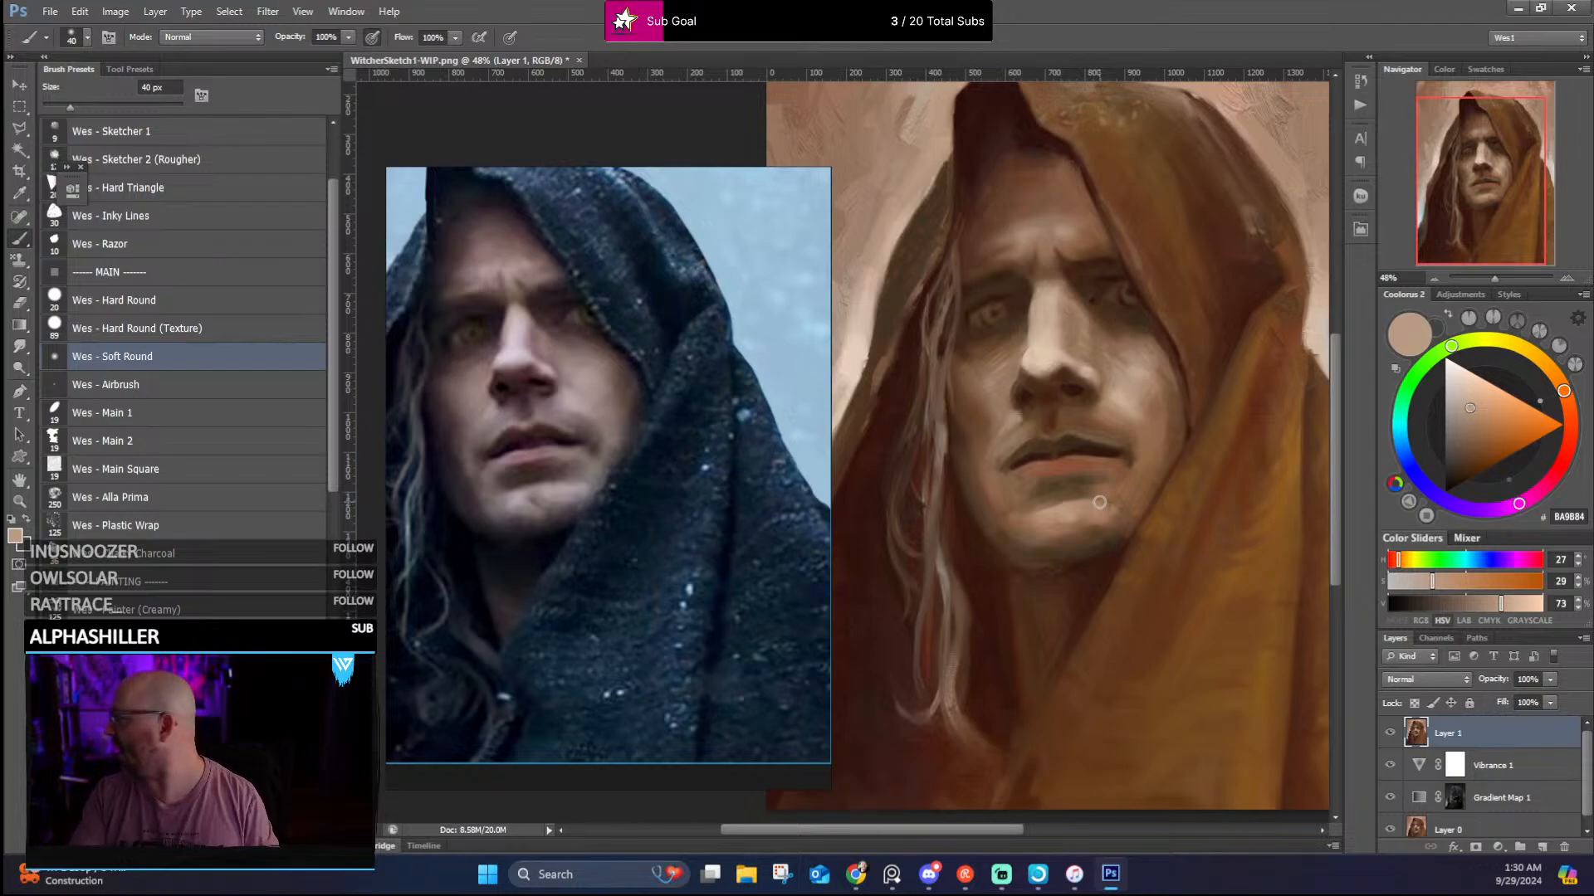
Compare the mouth with a close-up of the reference and rework the skin around the upper lip and far mouth corner in warmer browns
scroll(597, 440, up, 4)
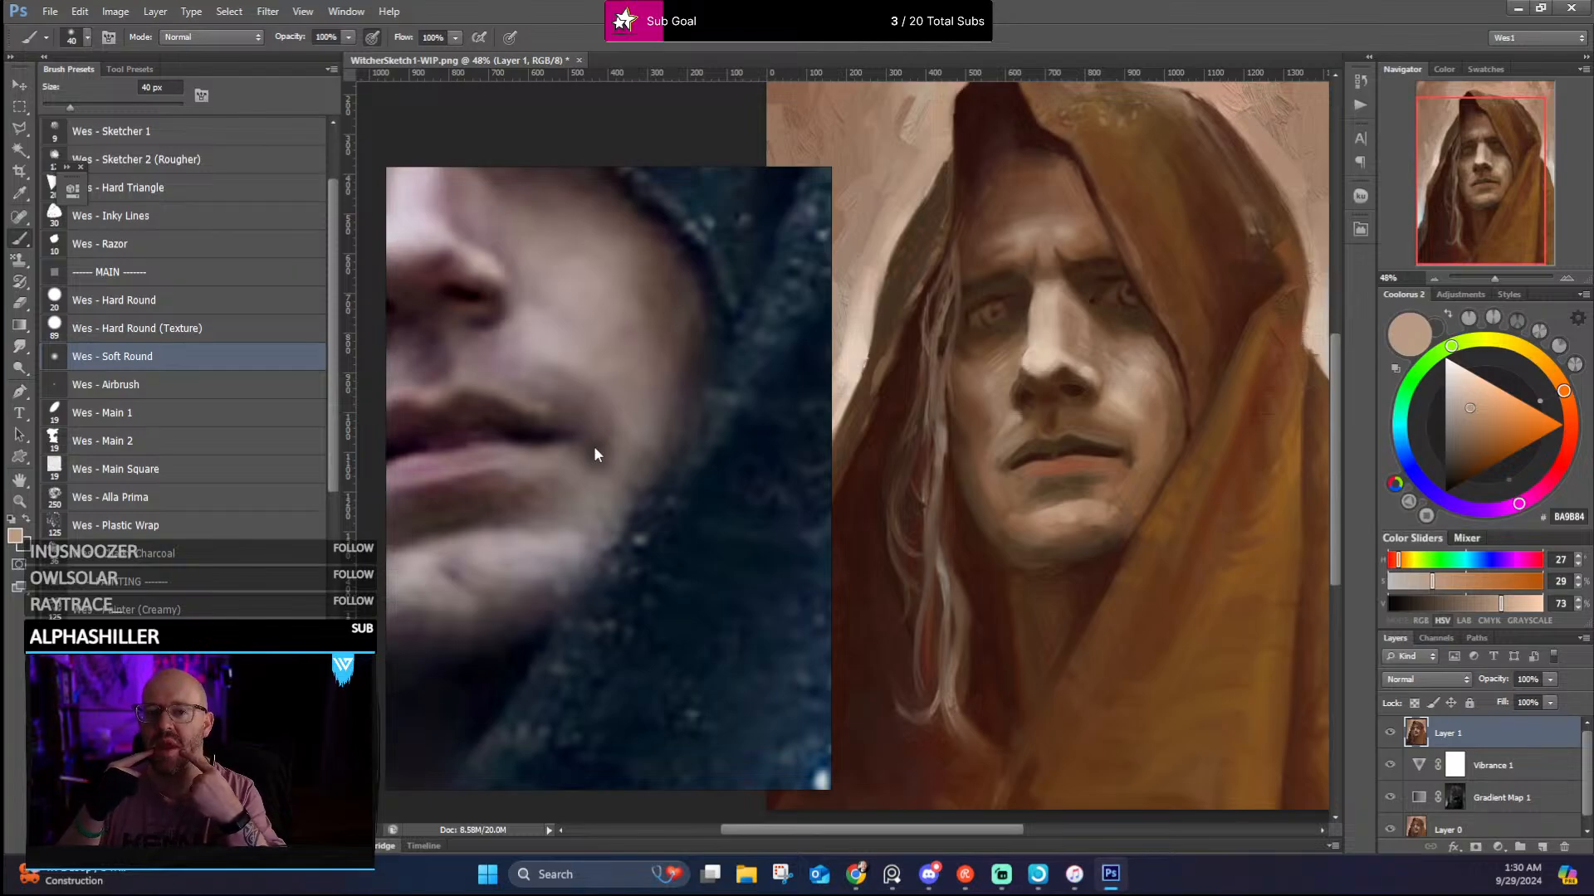
scroll(595, 446, up, 3)
scroll(1136, 478, up, 2)
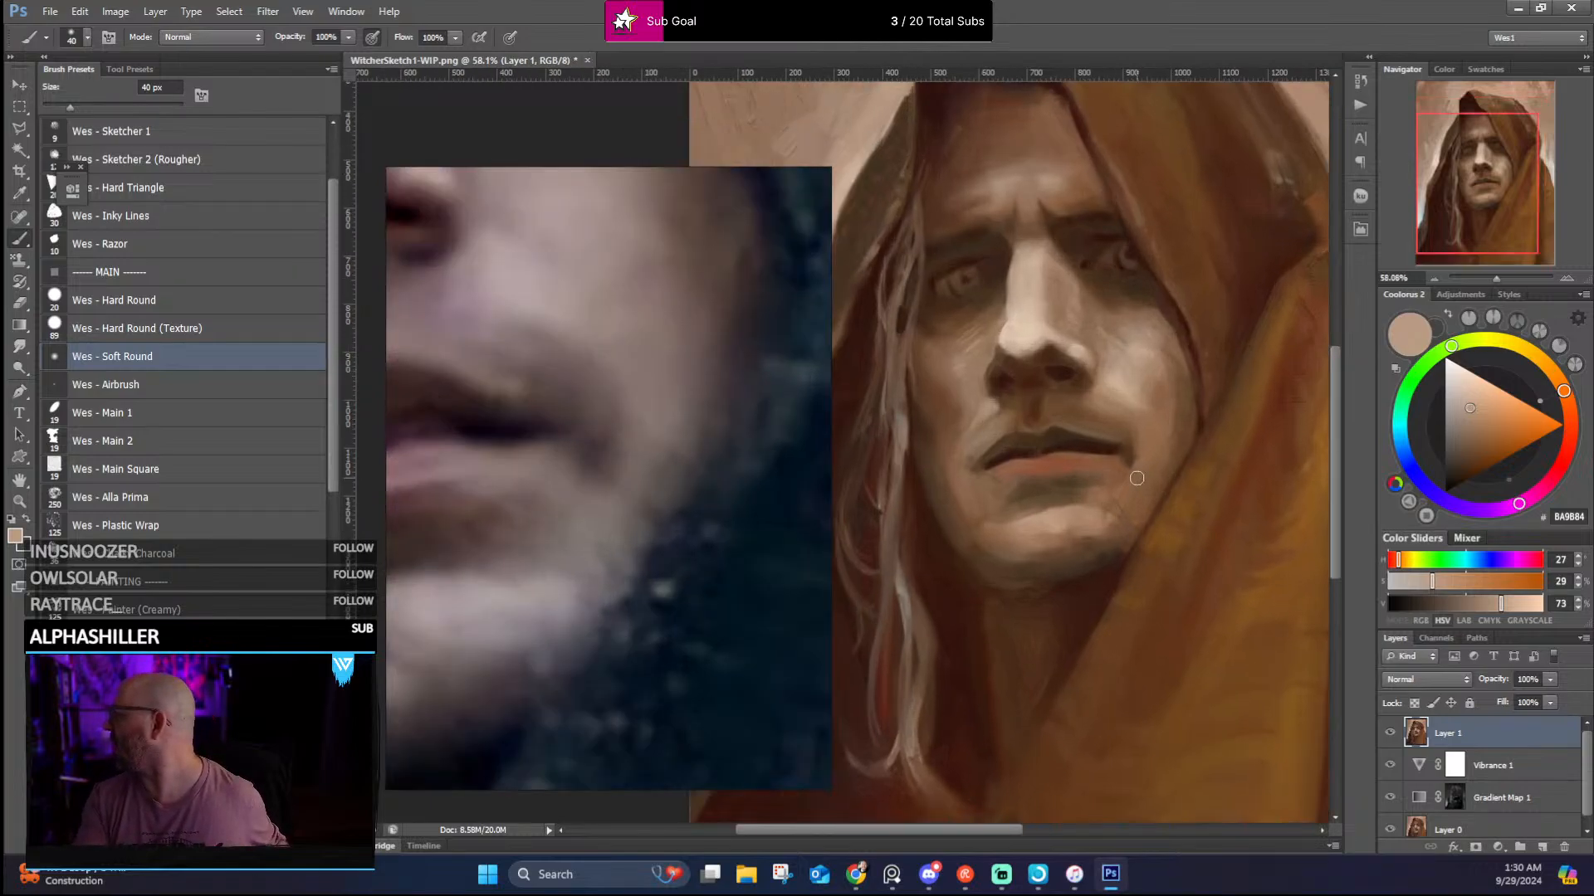
scroll(1137, 479, down, 1)
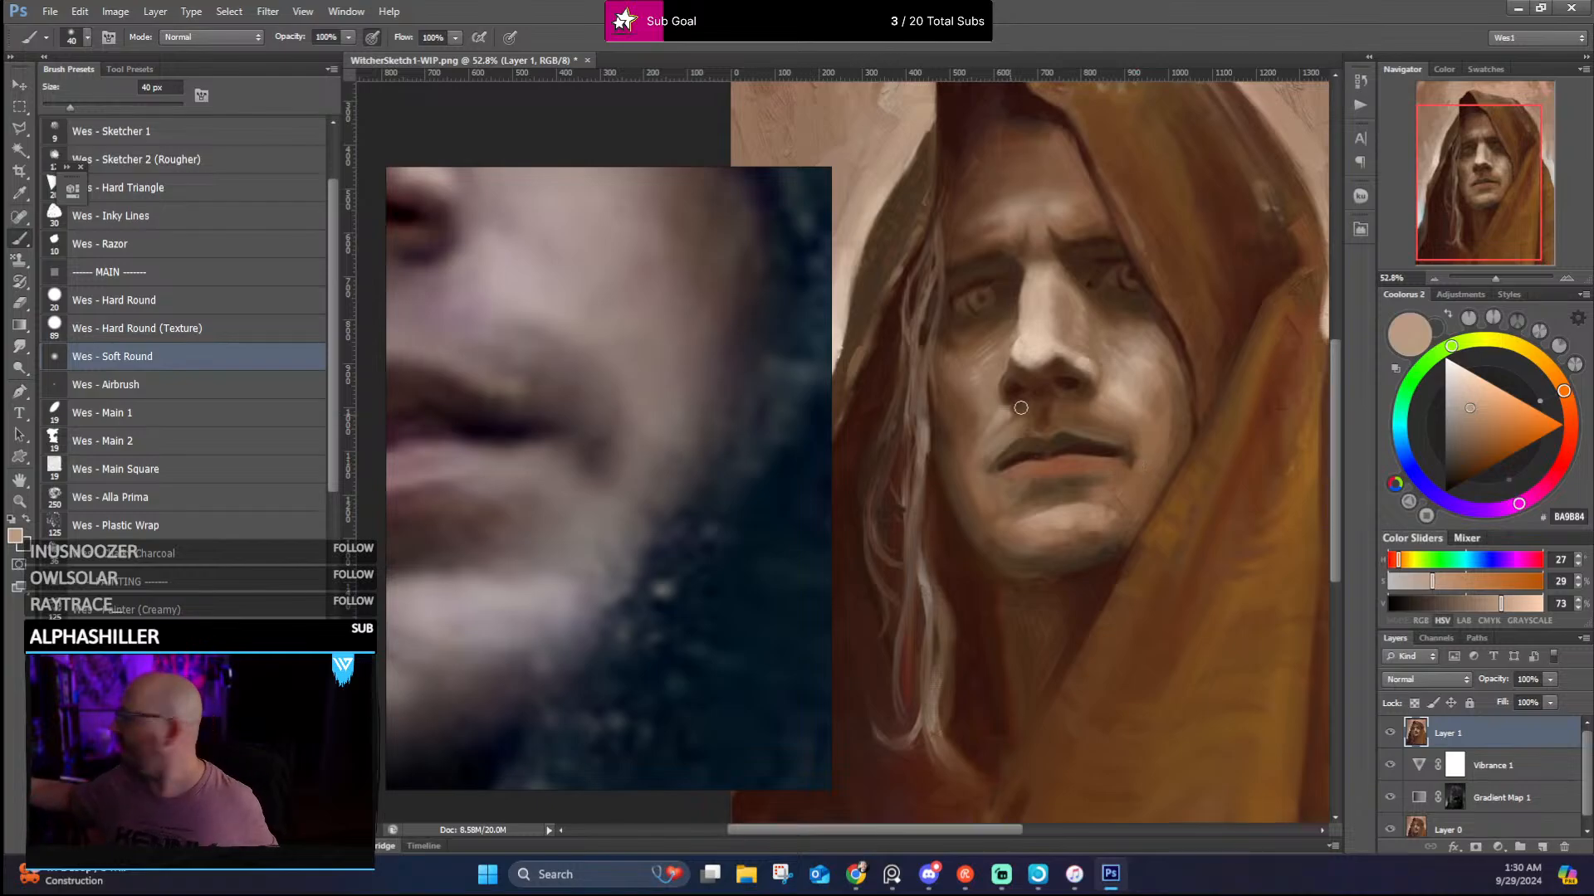
alt+click(1021, 408)
click(1476, 425)
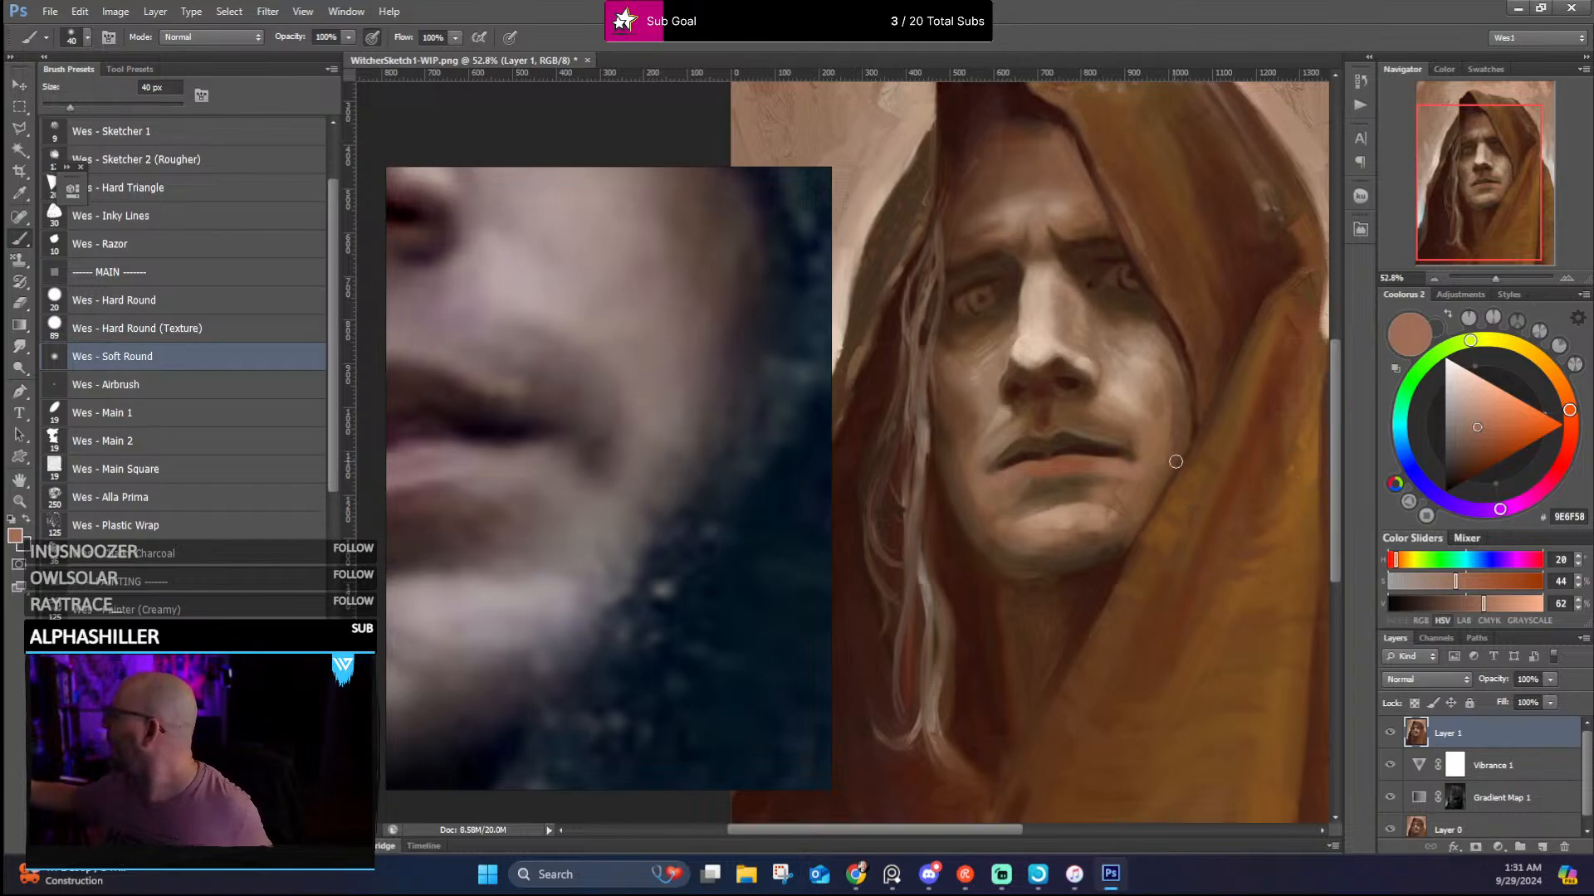
alt+click(1102, 451)
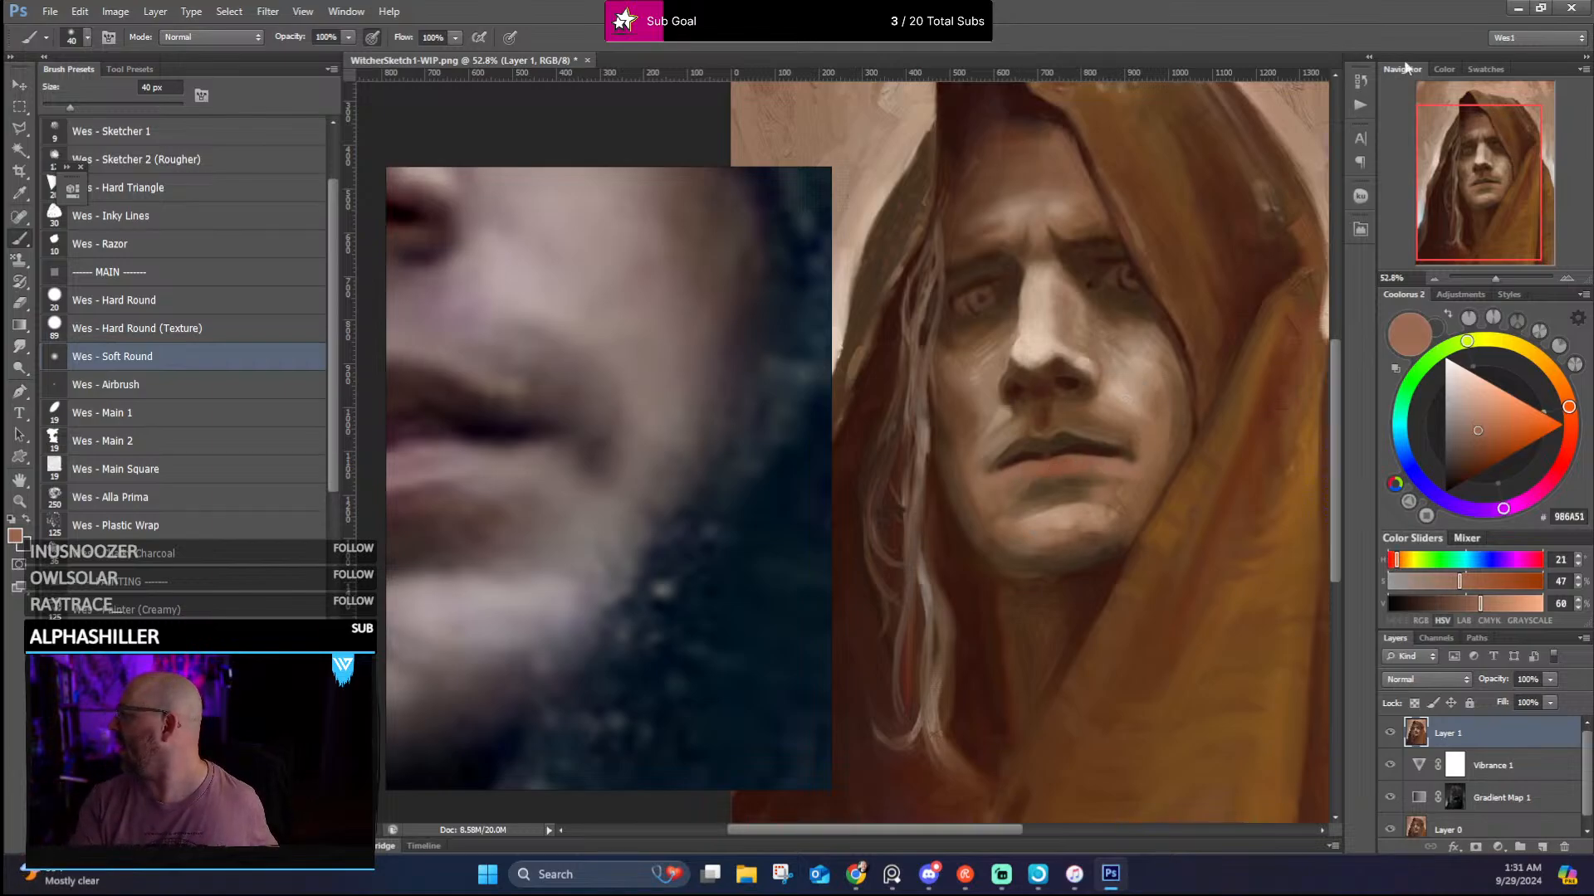
Blend the chin and the skin below the far mouth corner with sampled light tans, following the reference
scroll(590, 500, down, 3)
scroll(573, 506, down, 2)
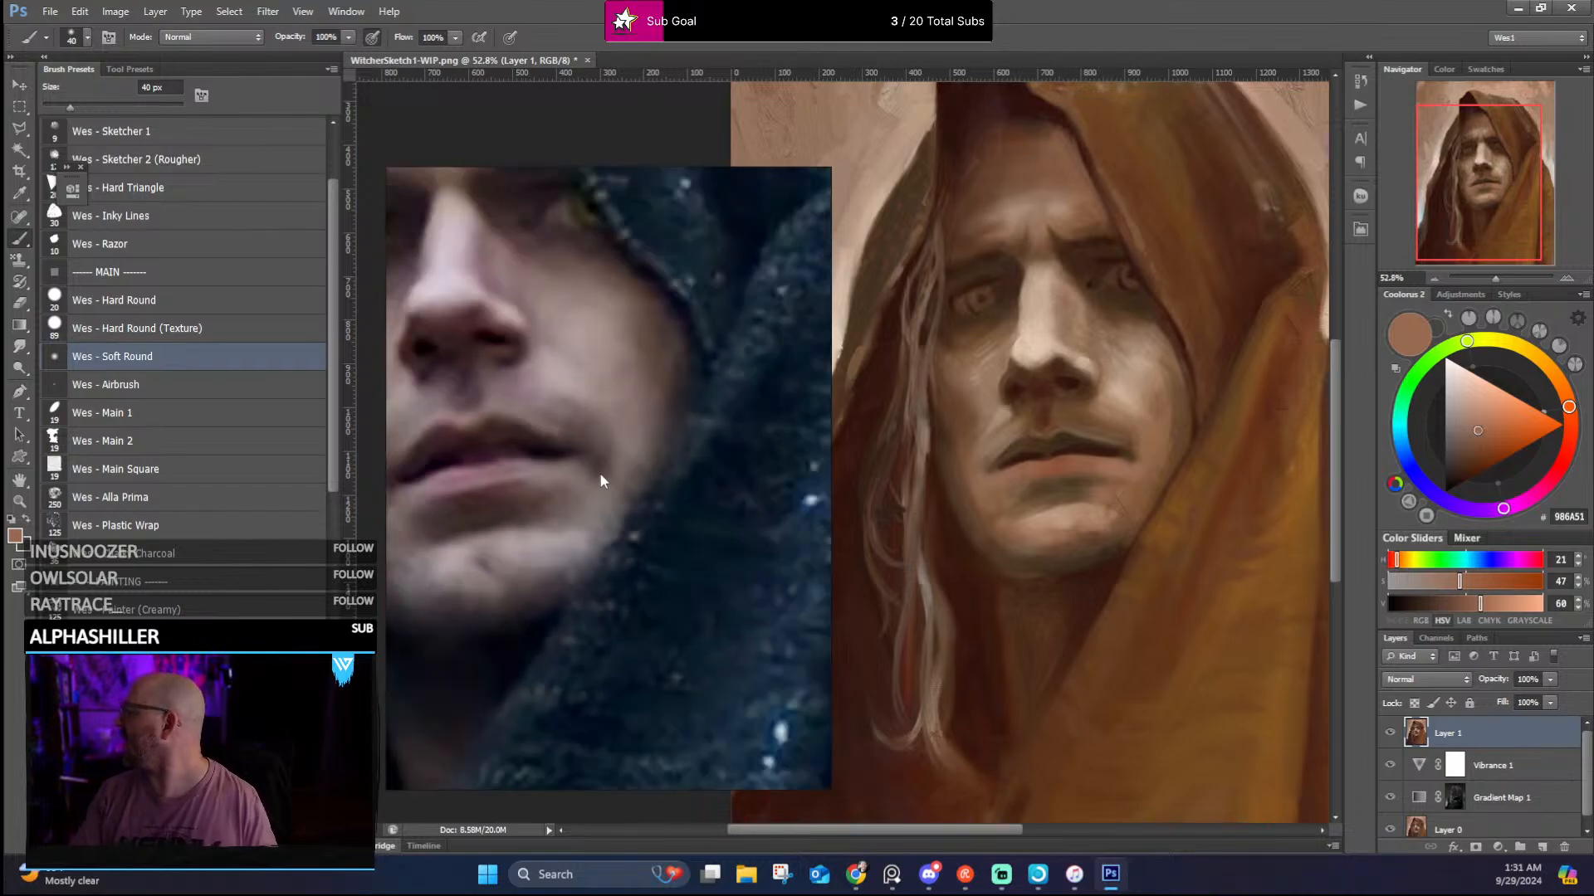
alt+click(1120, 501)
alt+click(1108, 507)
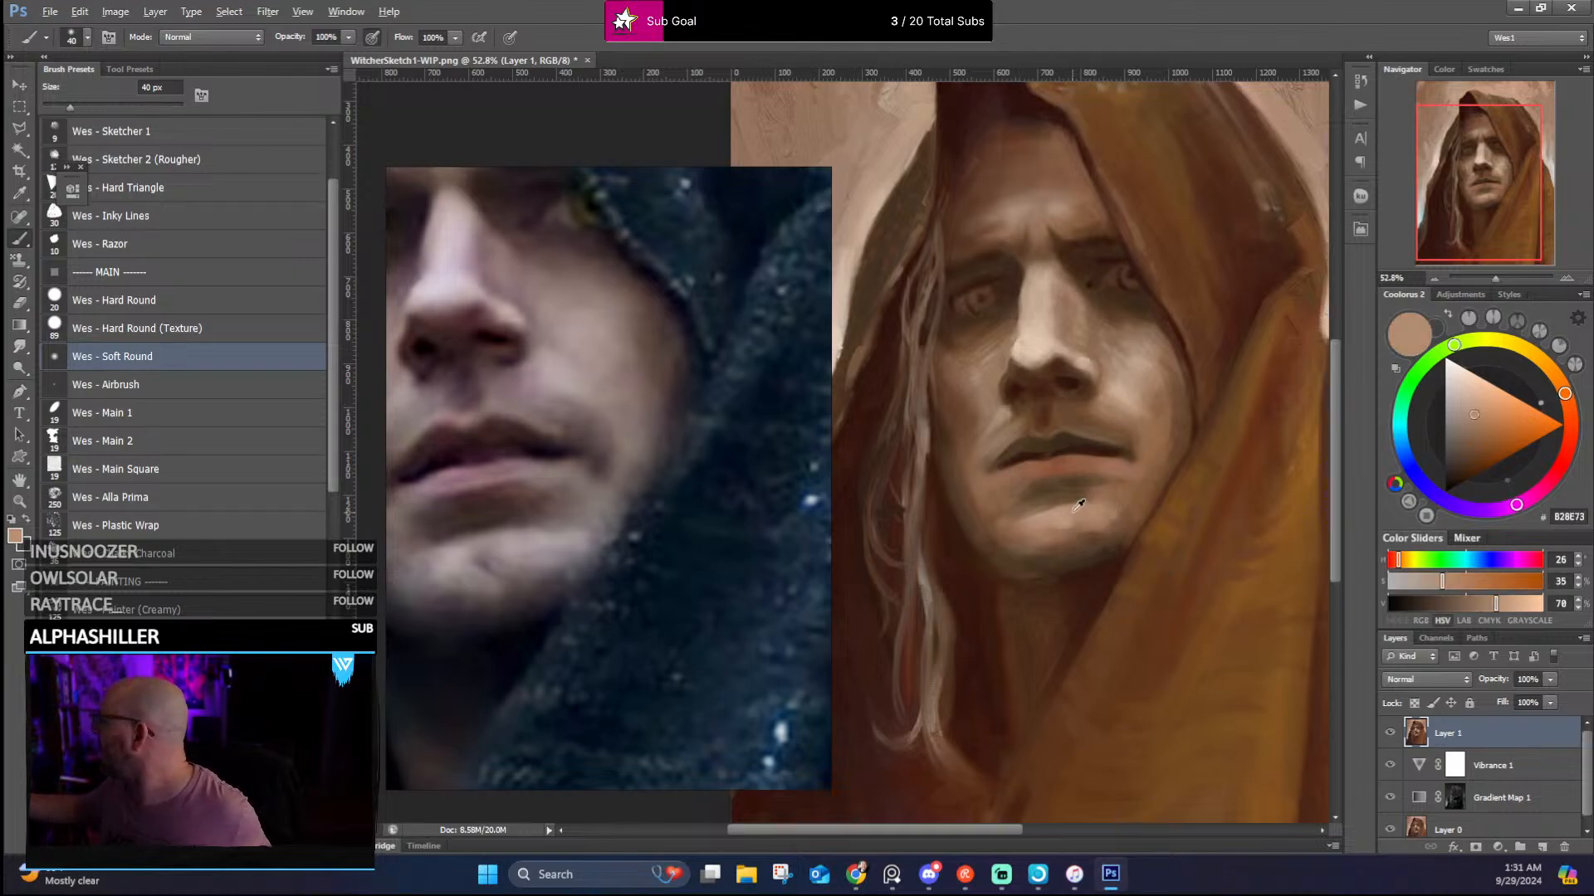
alt+click(1074, 508)
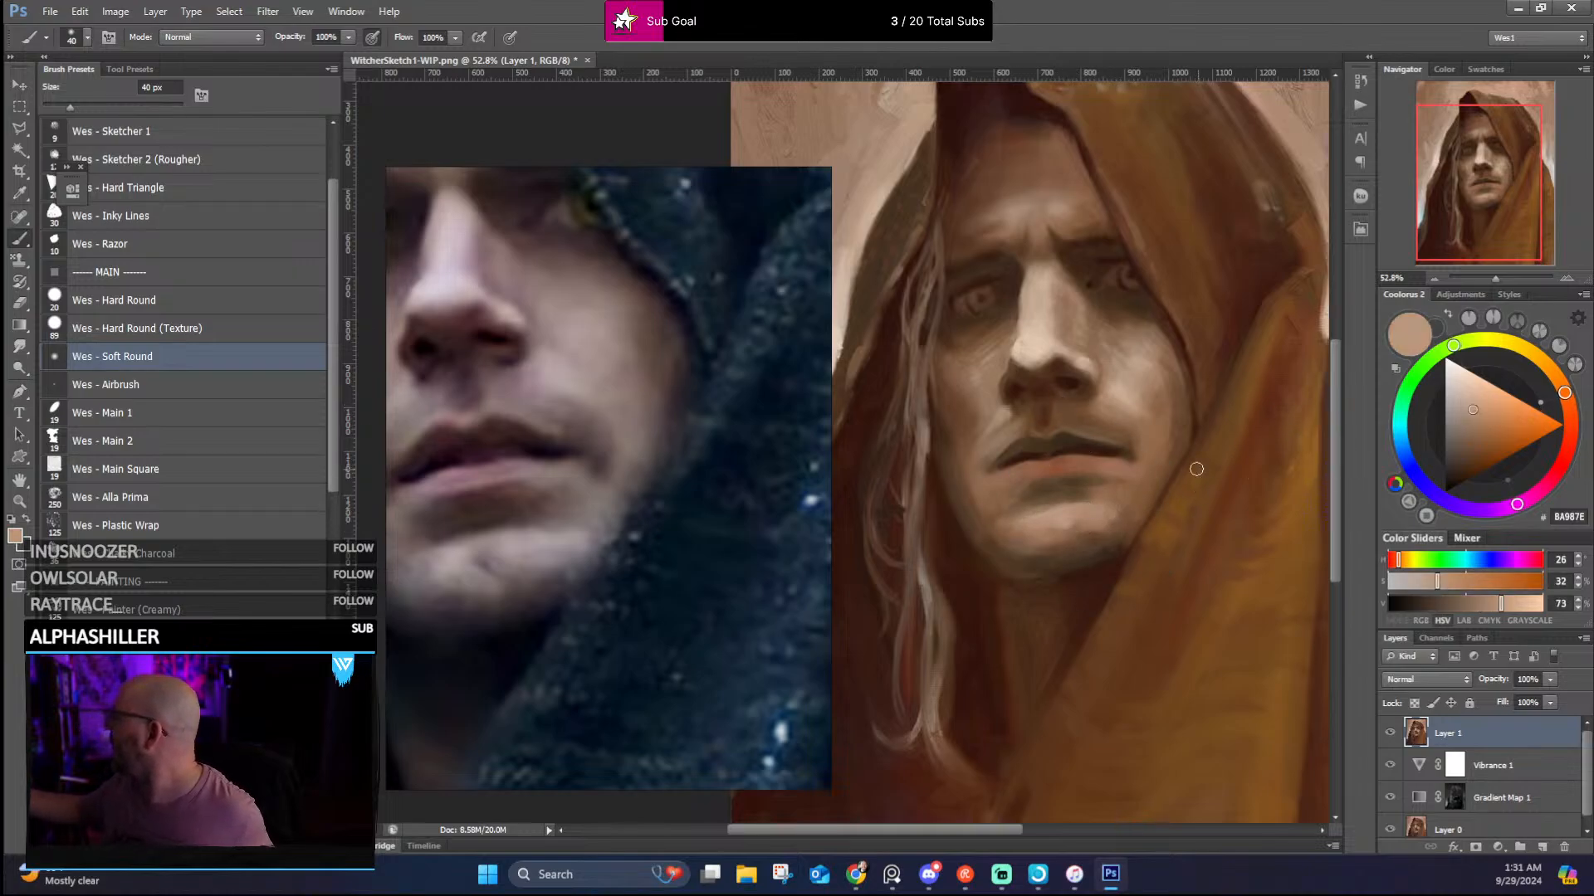
Shade around the lips with a sampled mid brown and define the near mouth corner with a dark reddish brown
alt+click(1087, 488)
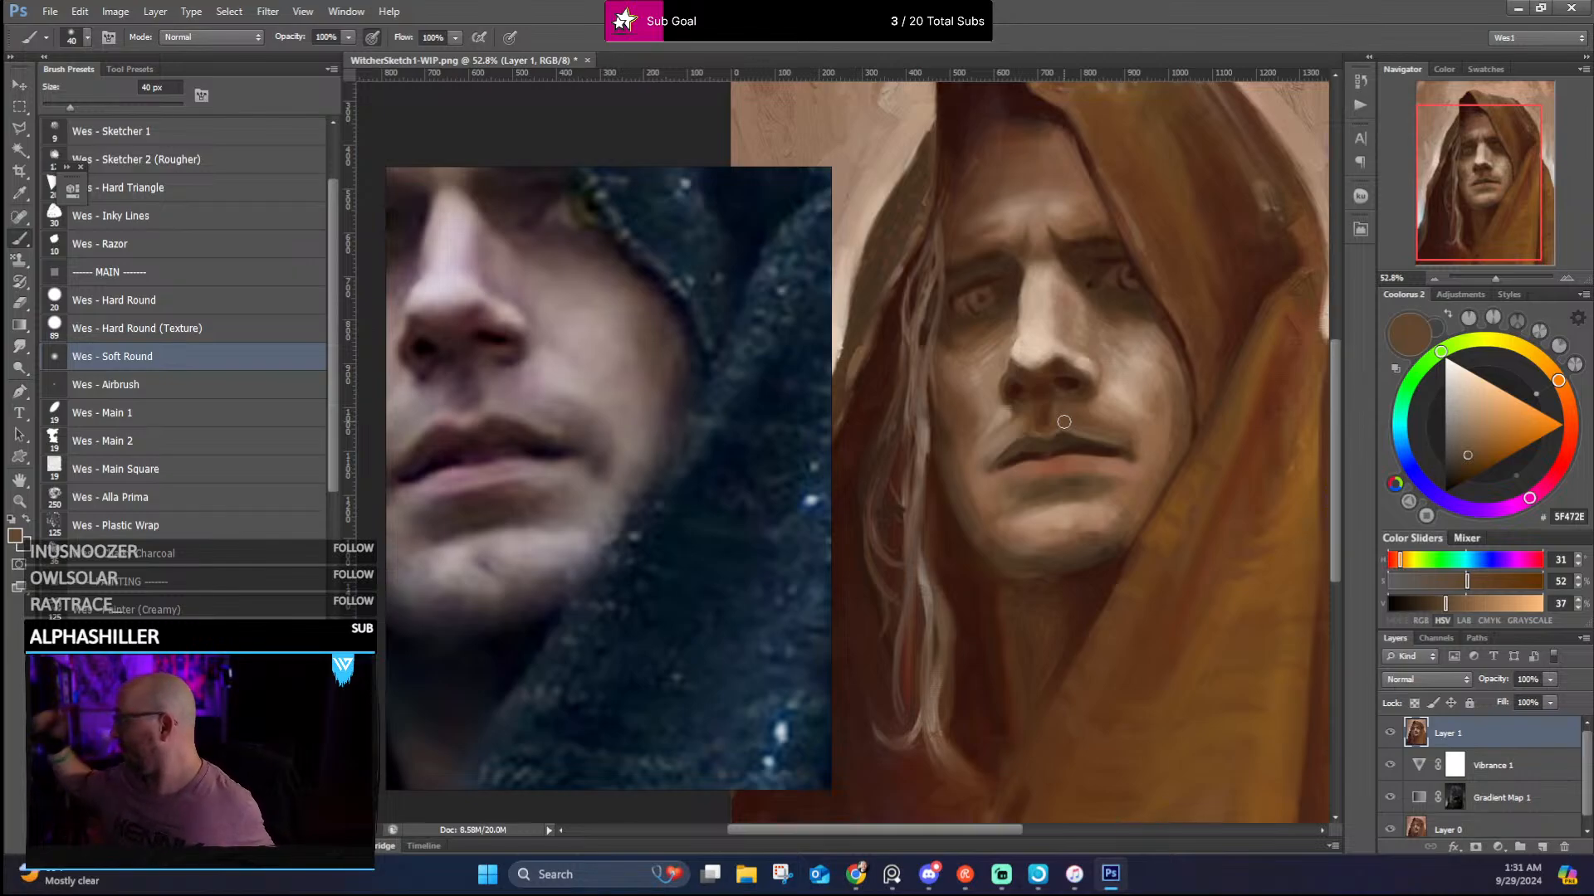
alt+click(1016, 461)
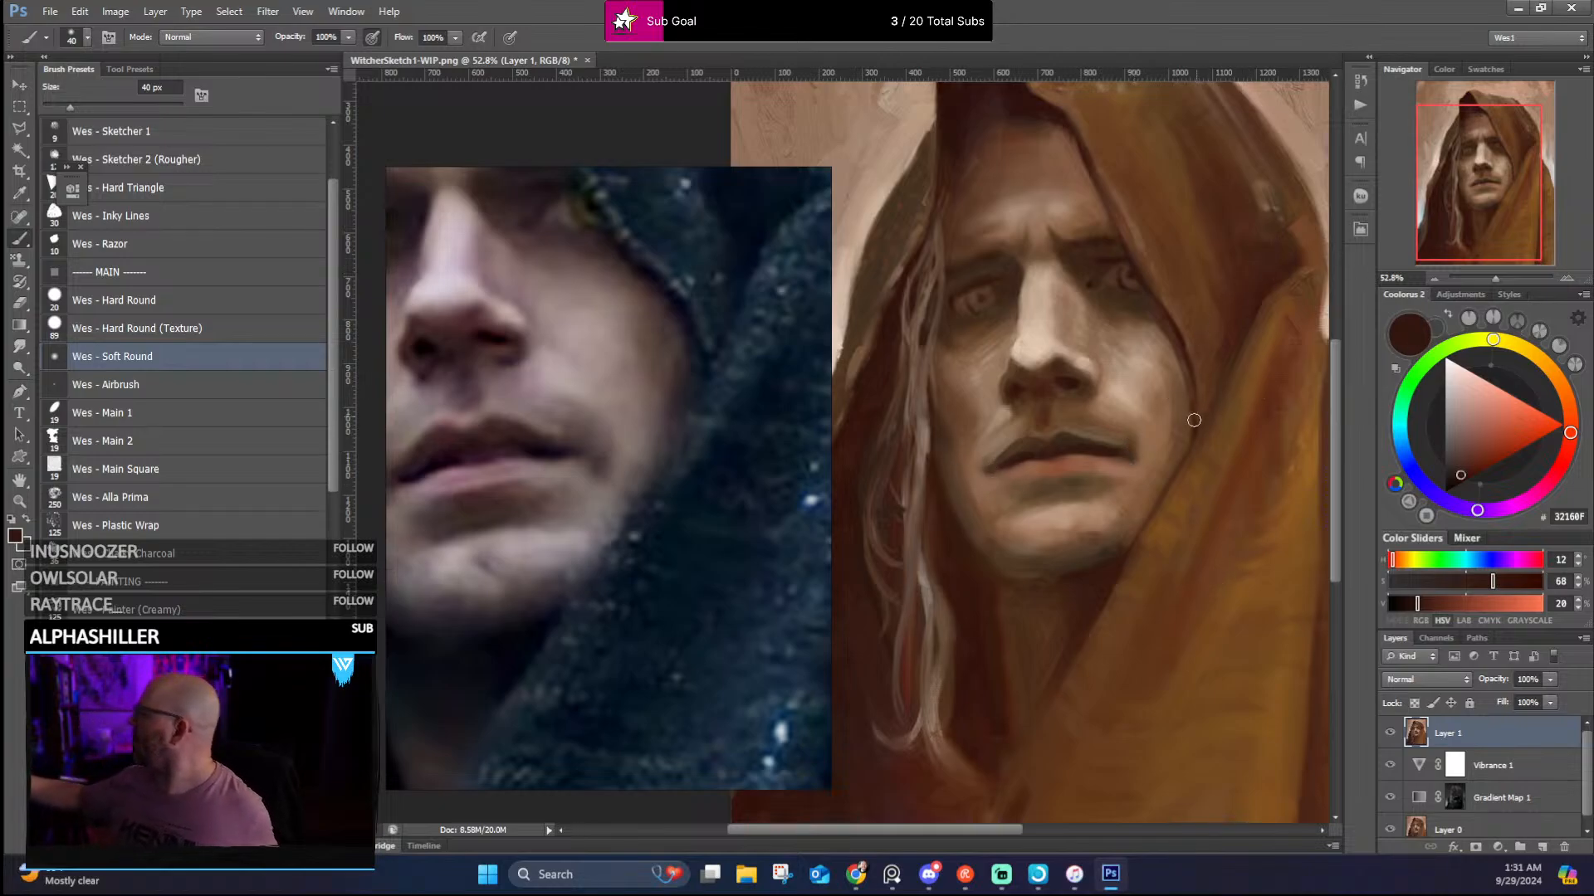
Soften the far cheek and jaw edge against the hood with sampled mid browns, and shade under the chin with a dark brown
alt+click(1162, 441)
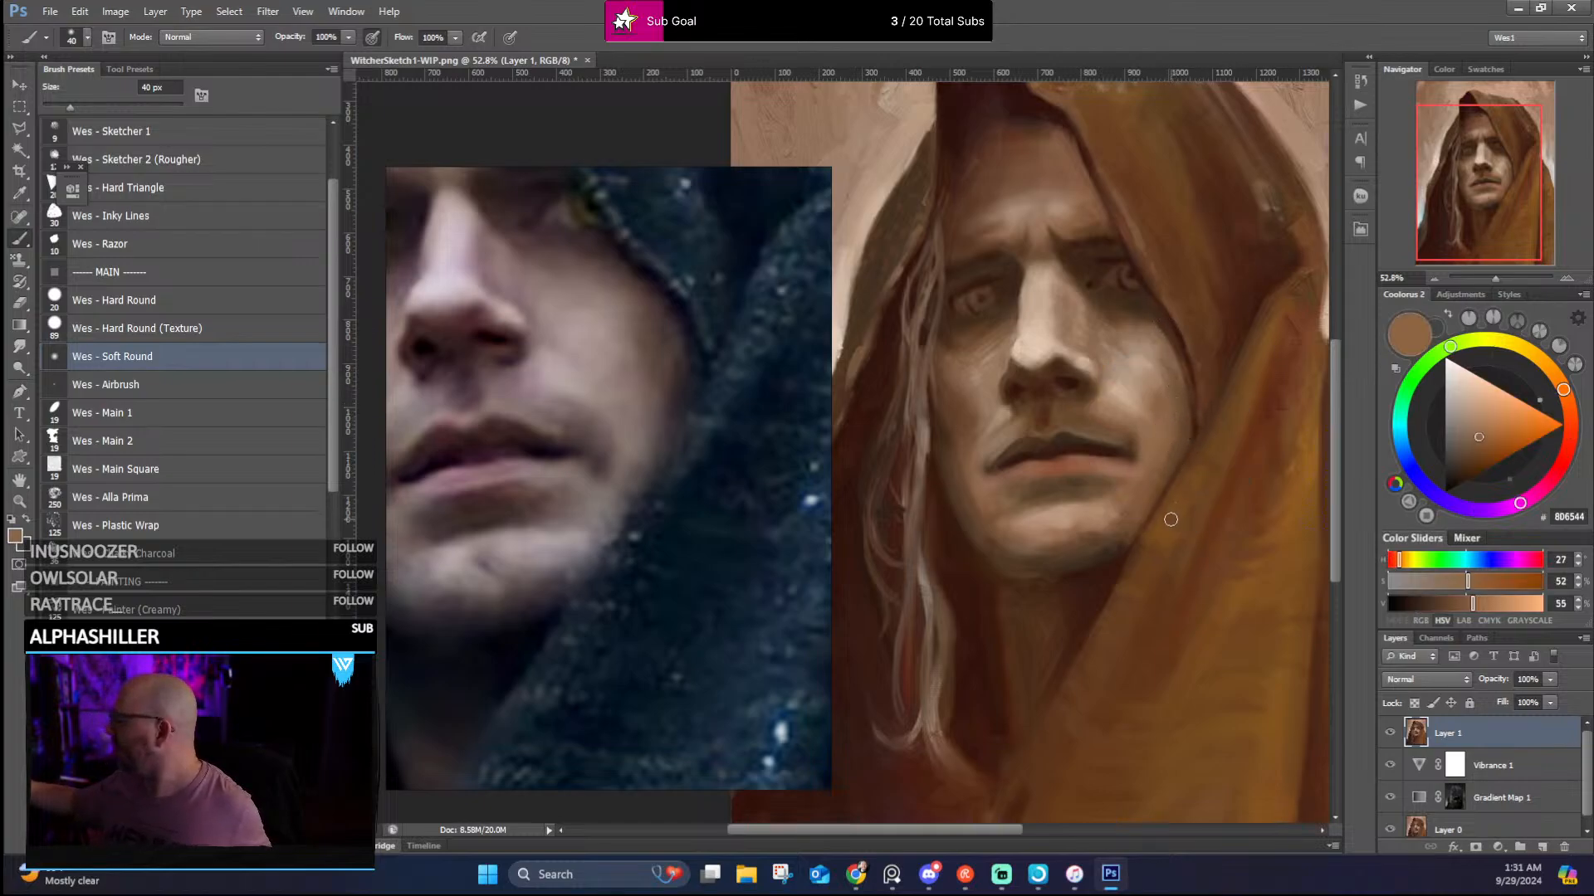
alt+click(1162, 448)
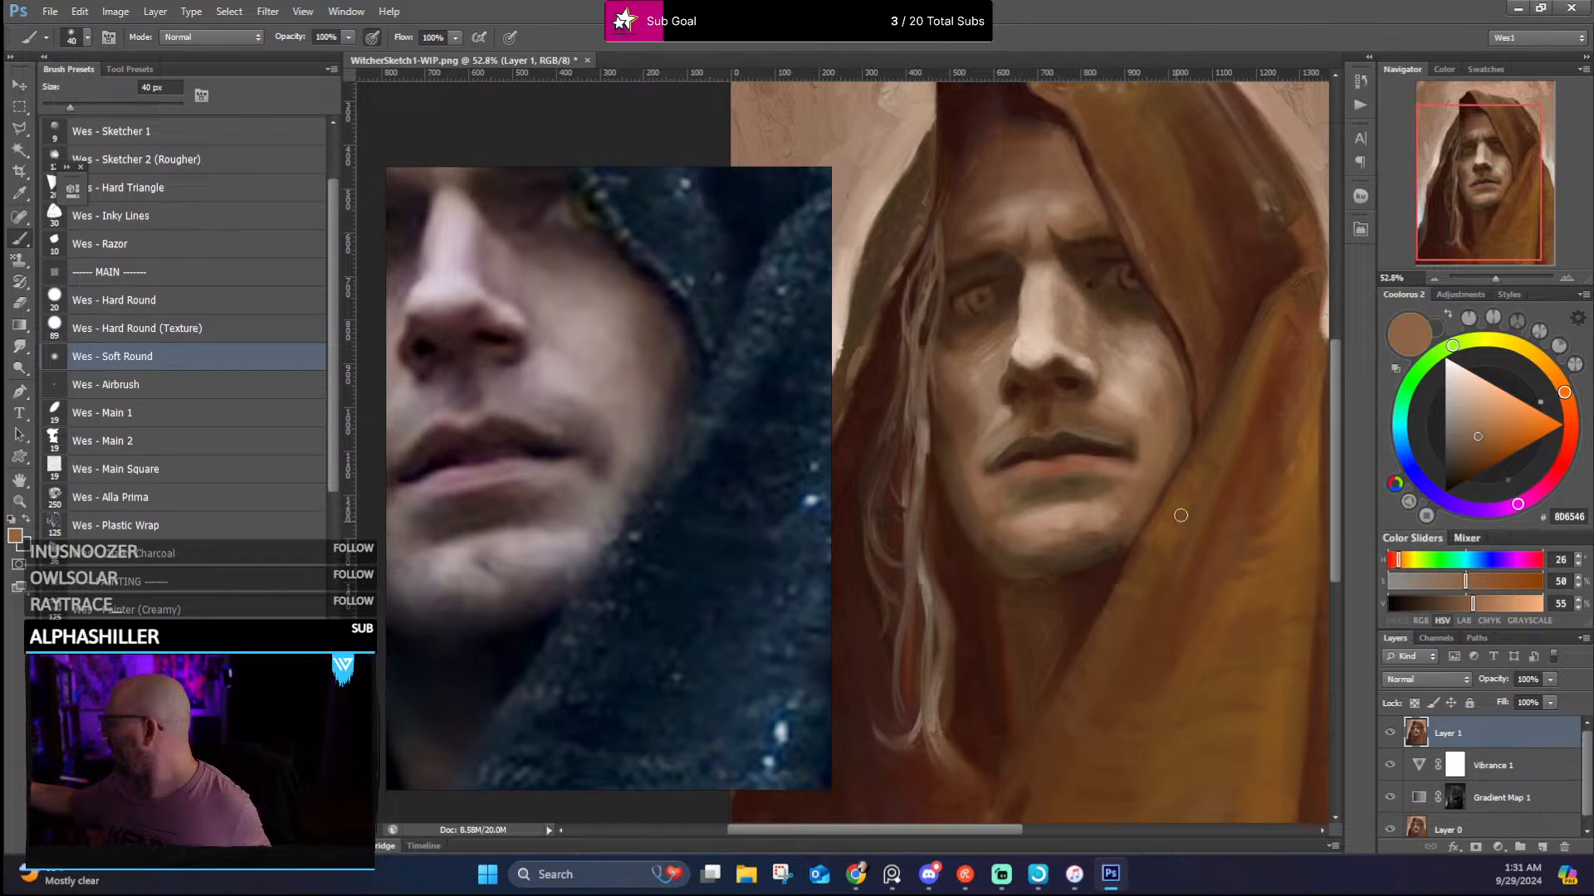
alt+click(1094, 556)
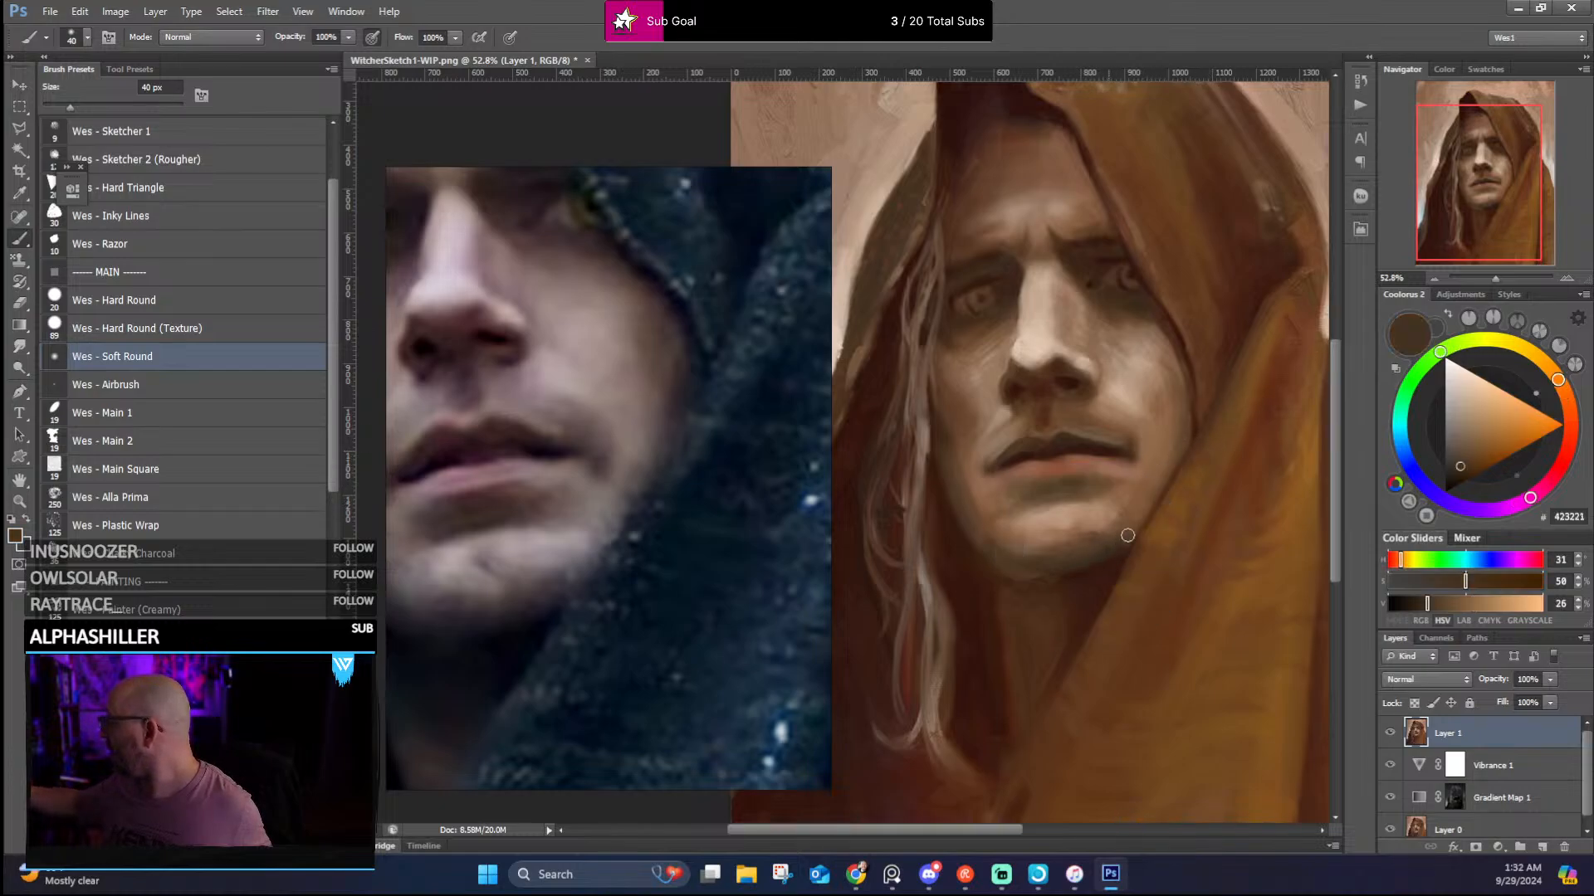
drag(1097, 604, 1167, 580)
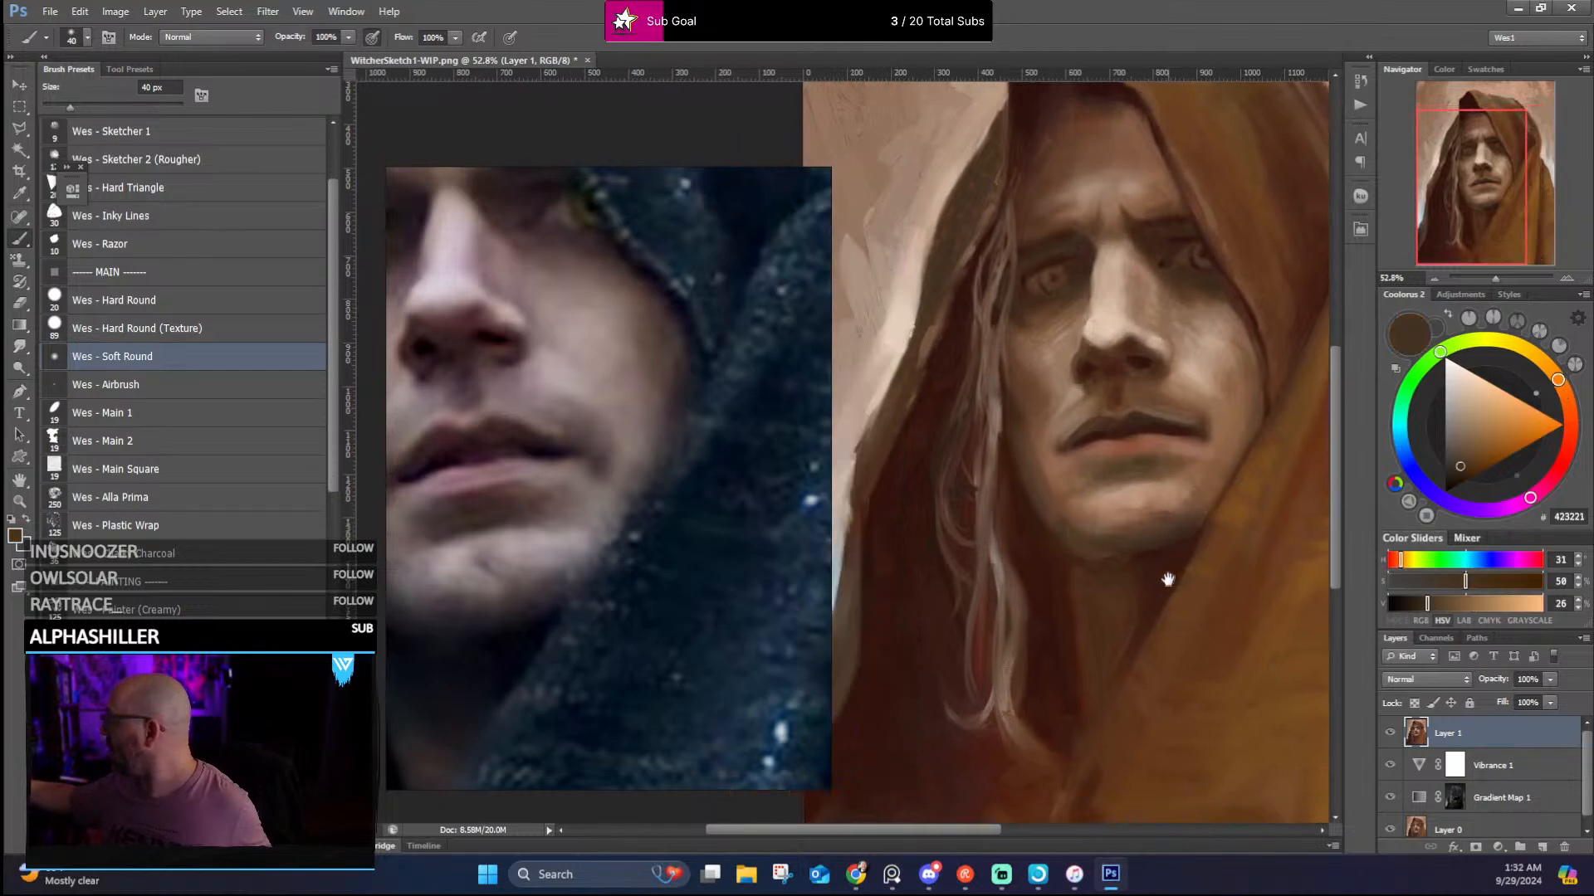
Refine the hair strands beside the near cheek with sampled grey-browns and the shadows around them with dark reddish browns
alt+click(1065, 548)
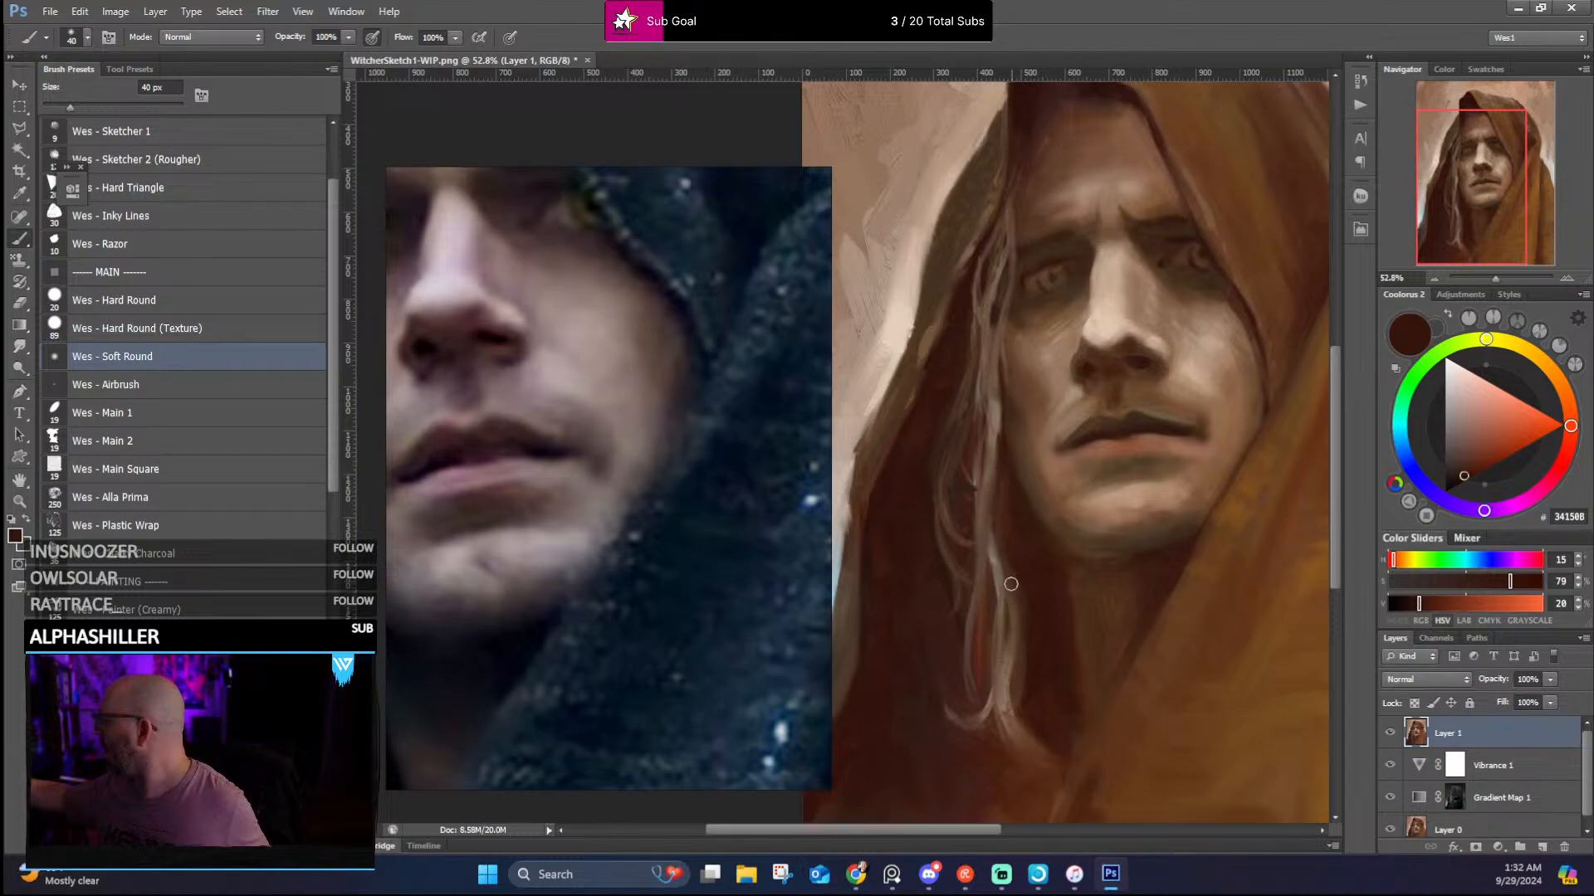
alt+click(997, 457)
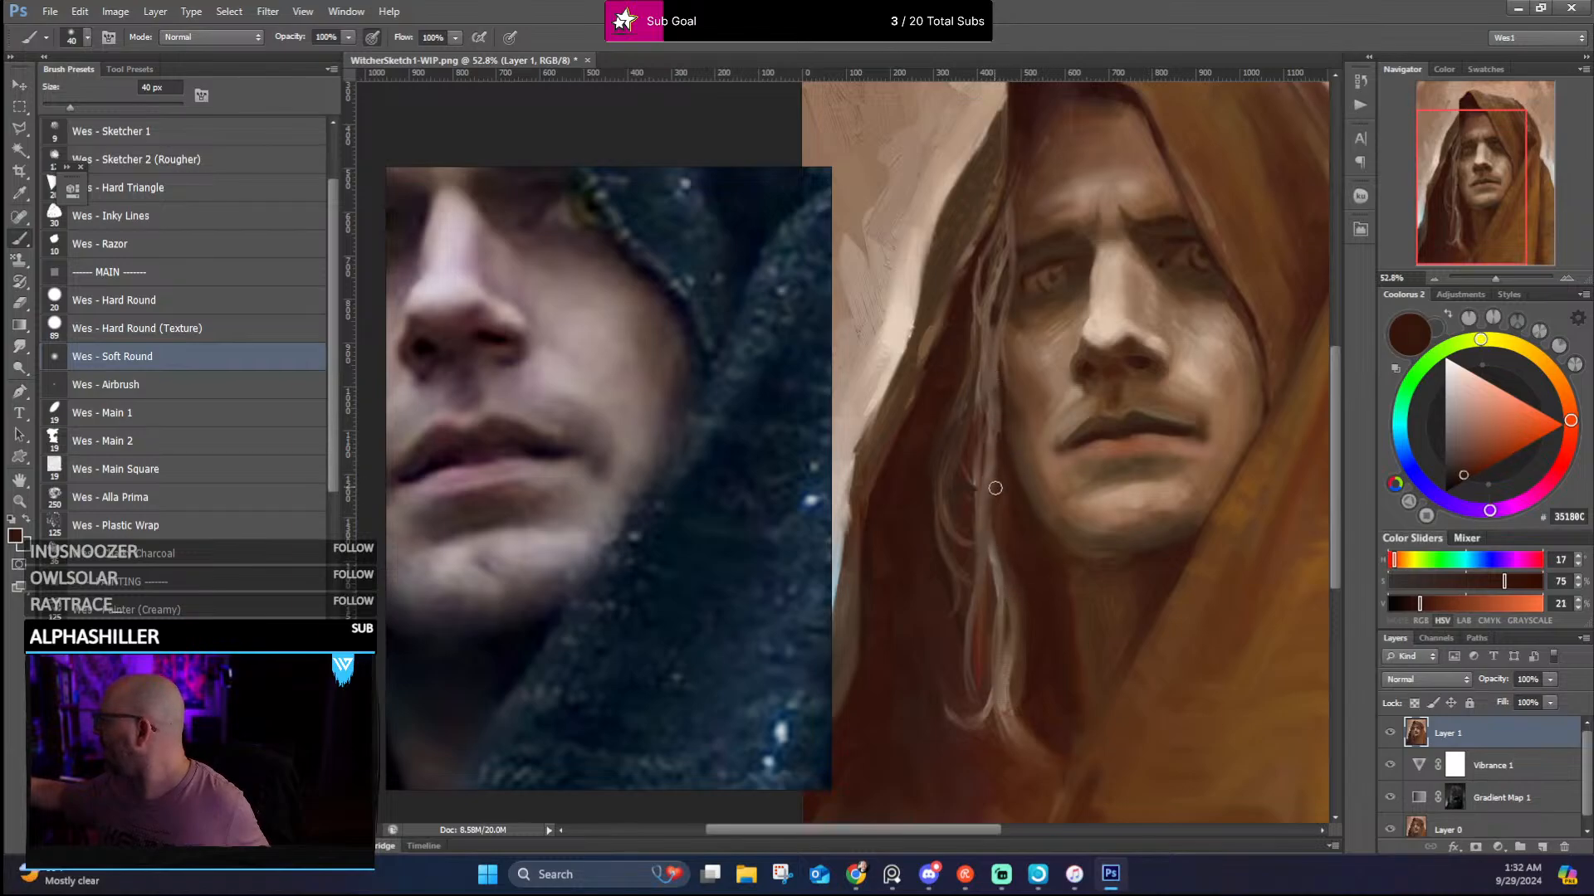
alt+click(981, 302)
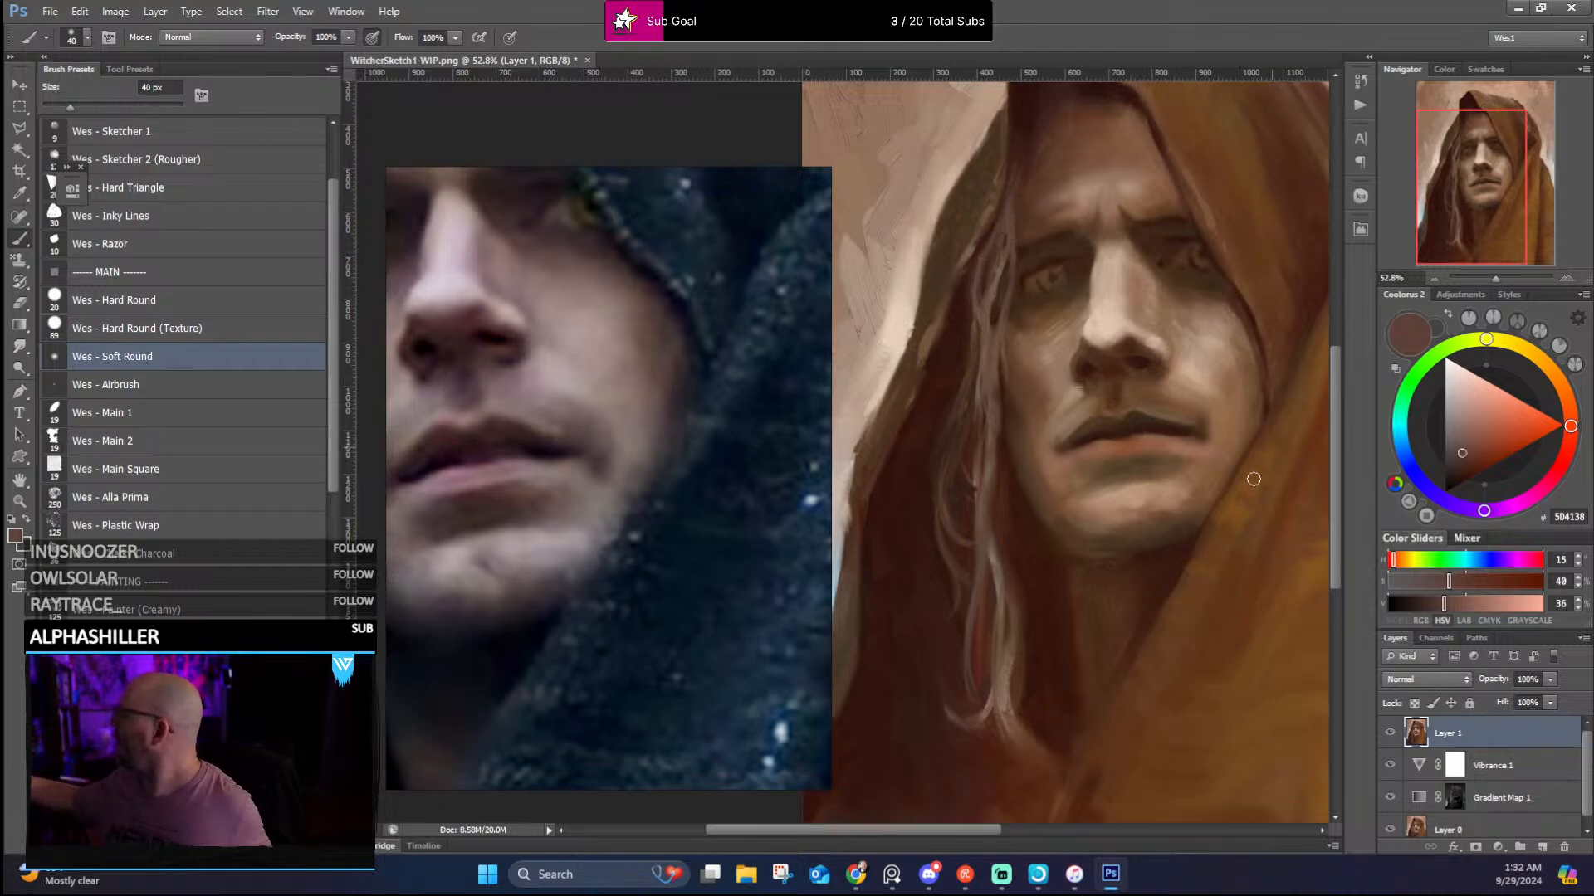
drag(1088, 573, 1032, 492)
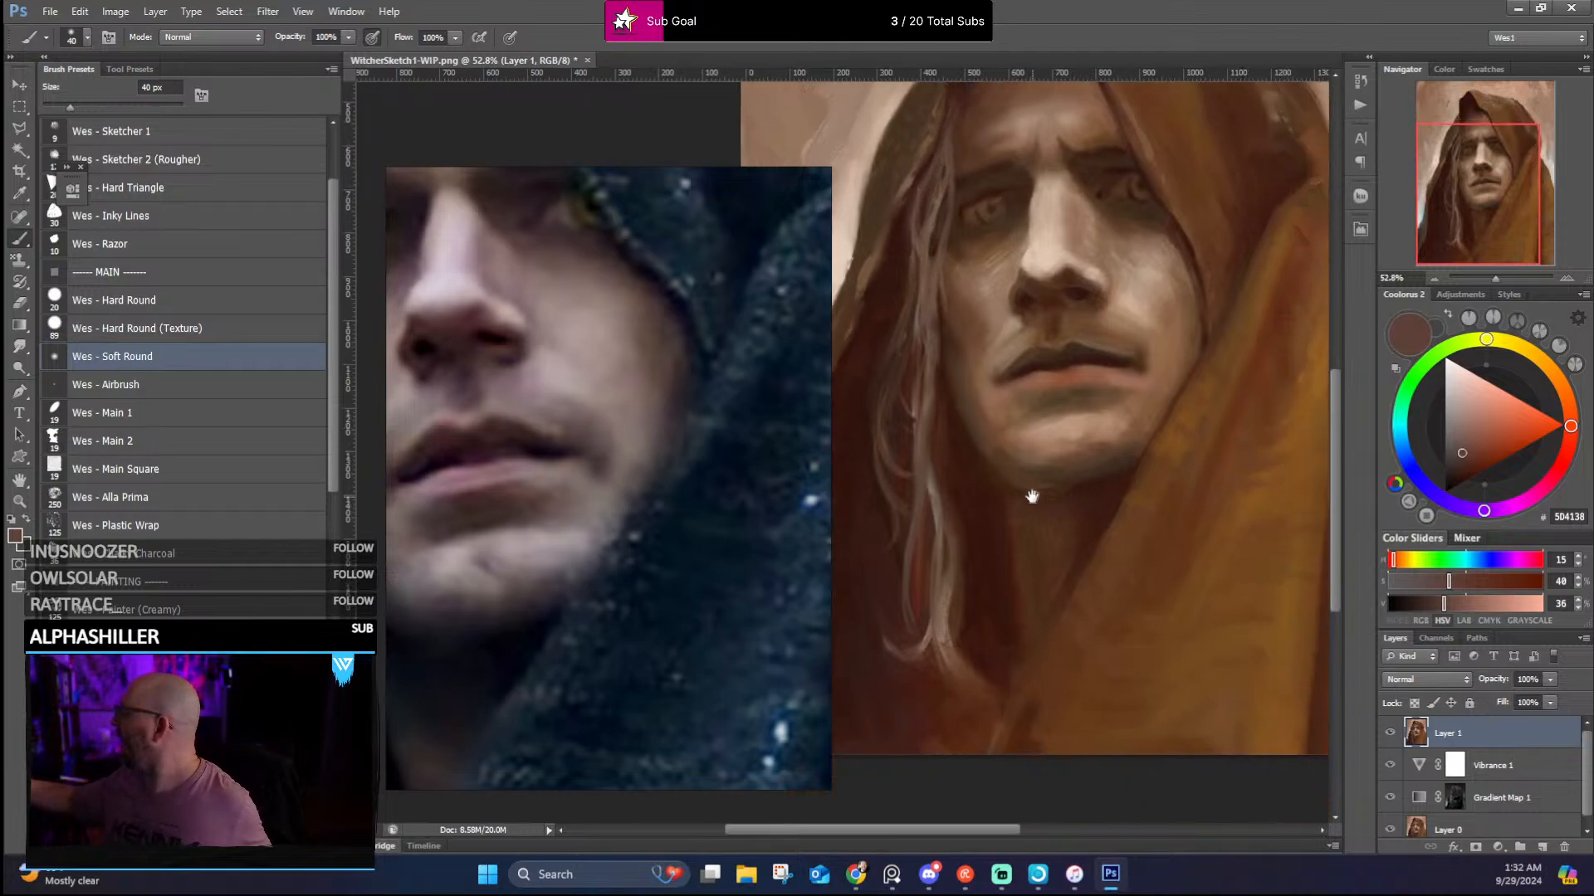
alt+click(931, 489)
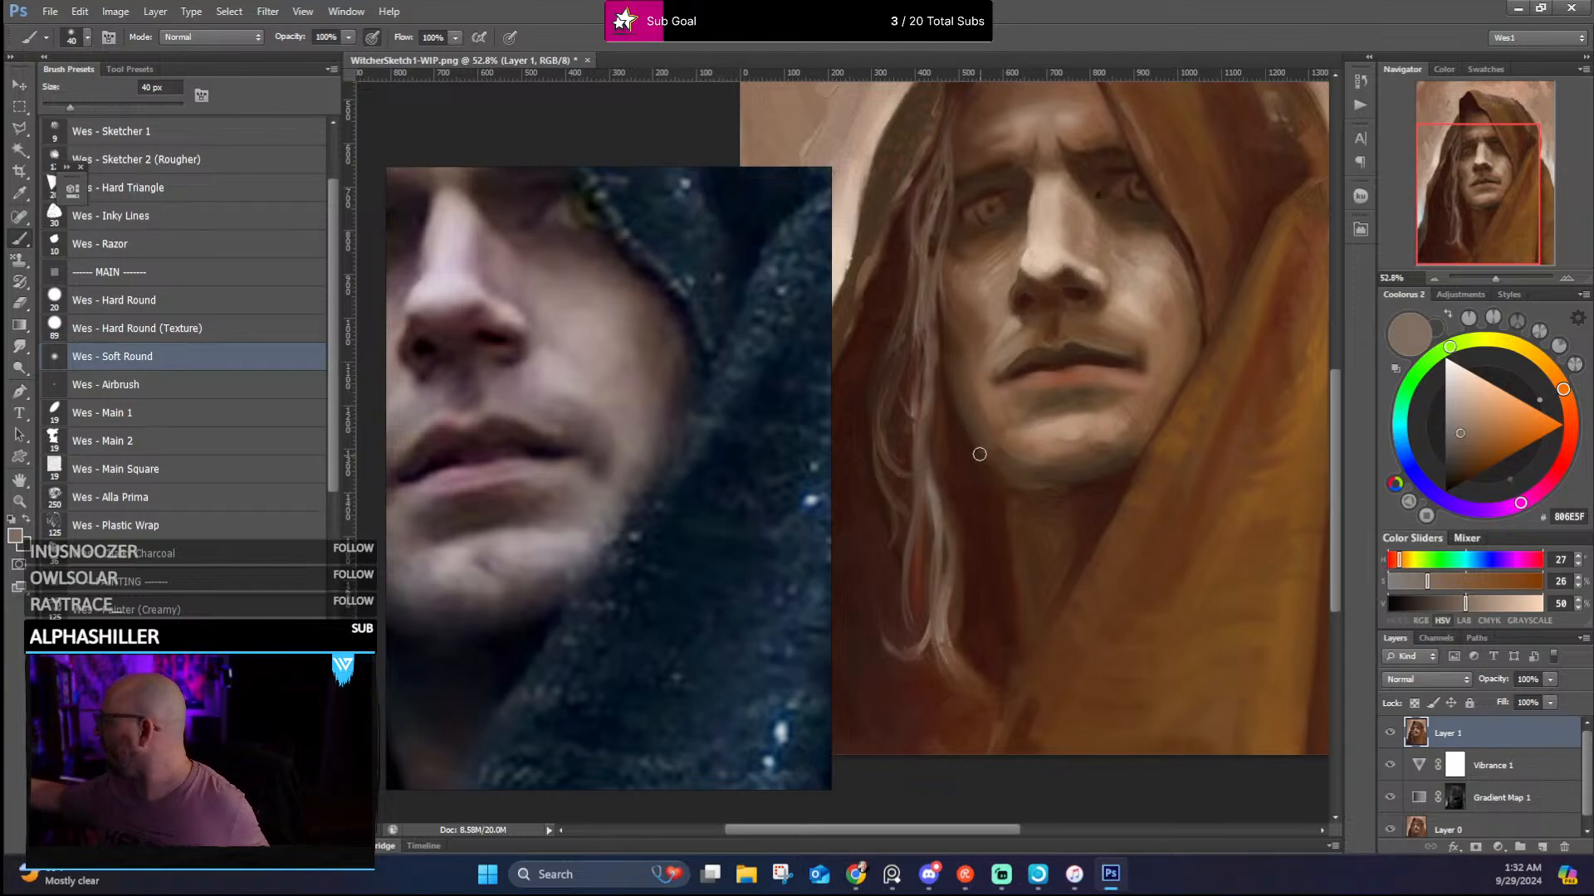
alt+click(956, 444)
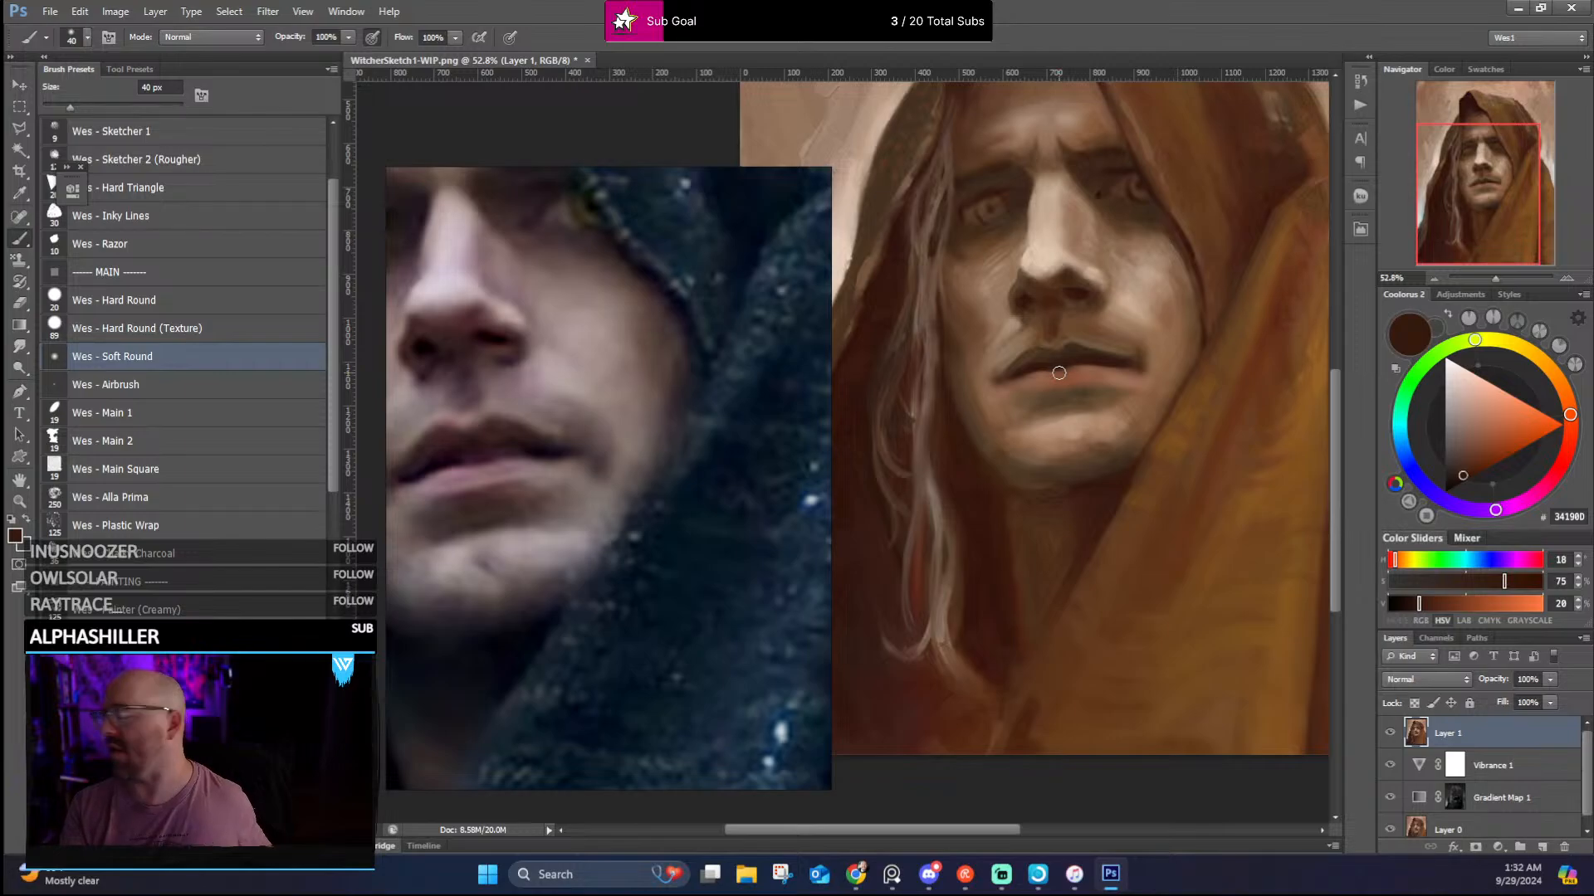
Compare the face and hood in the painting with the full reference photo
scroll(1058, 372, down, 3)
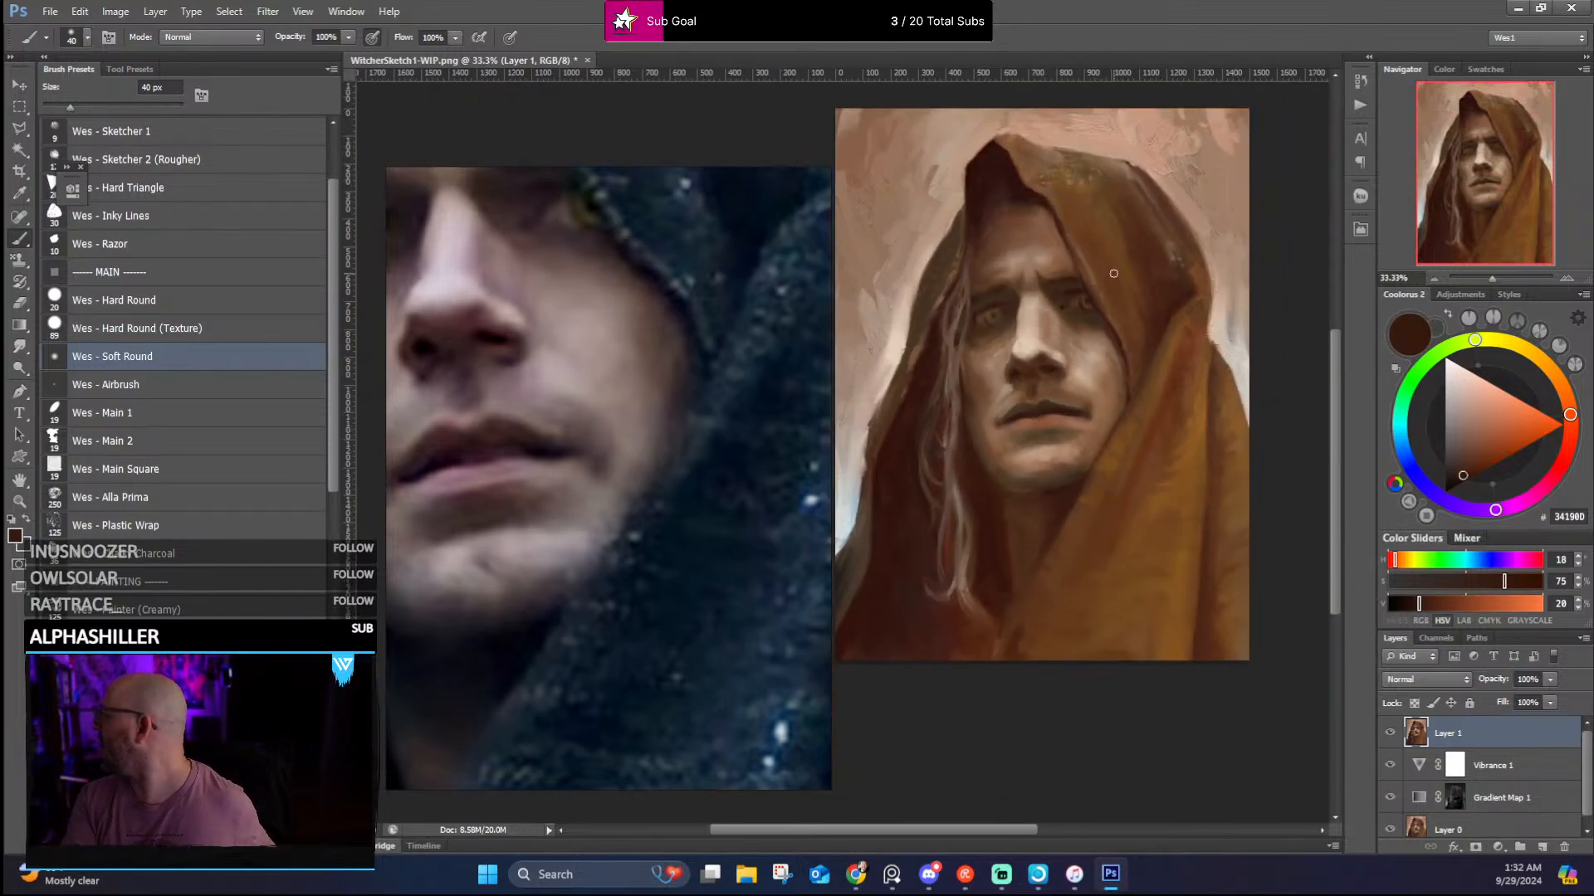
scroll(1113, 273, up, 3)
scroll(647, 379, up, 1)
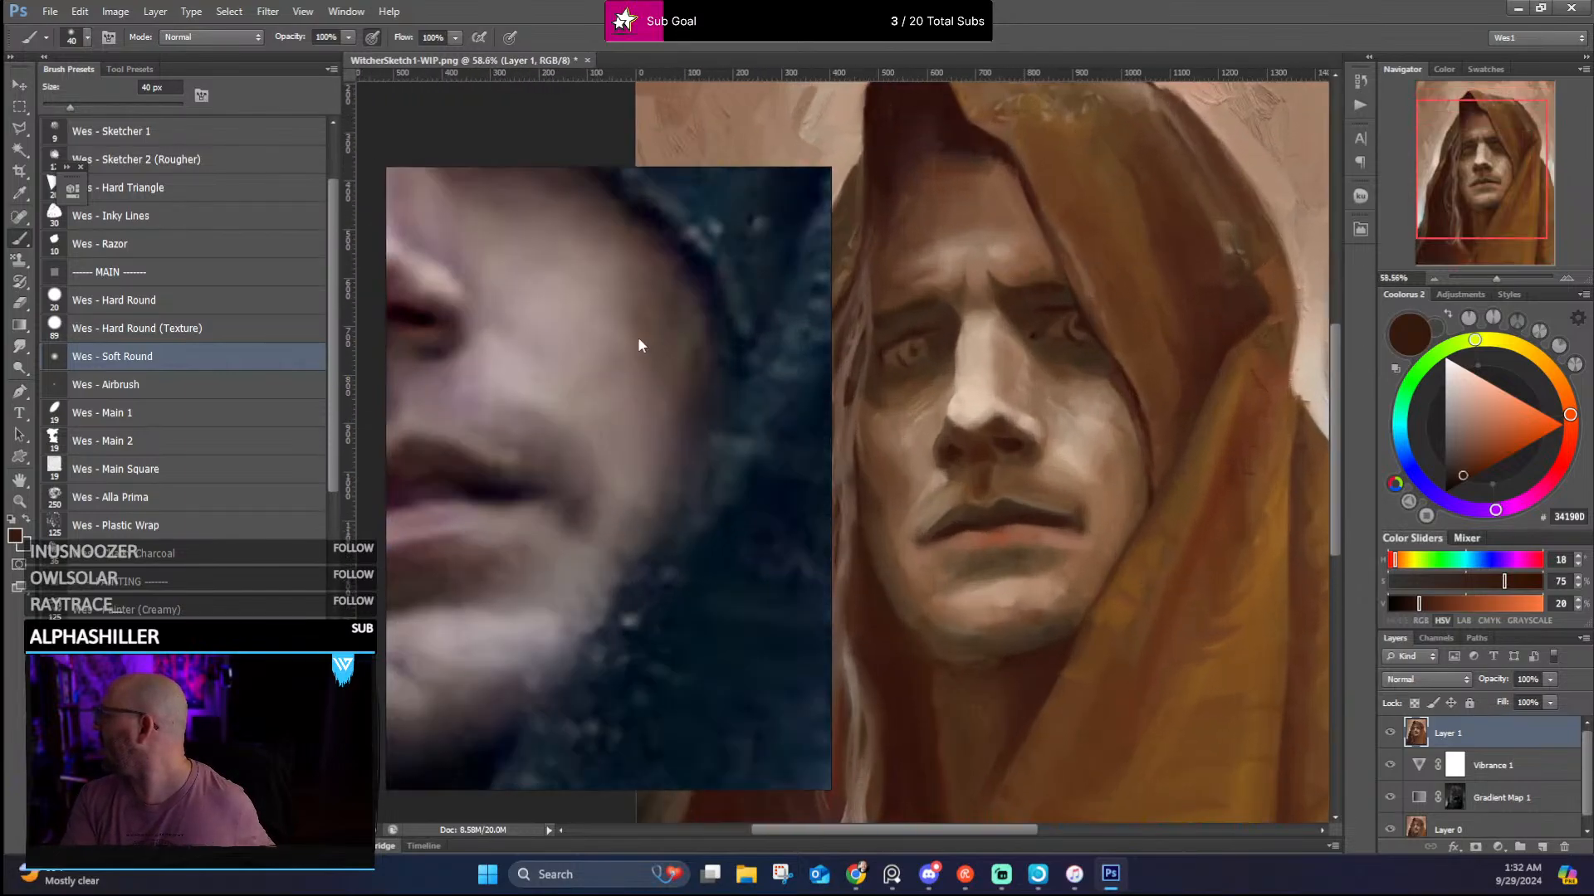
scroll(641, 357, down, 5)
drag(656, 397, 662, 376)
scroll(1269, 415, down, 3)
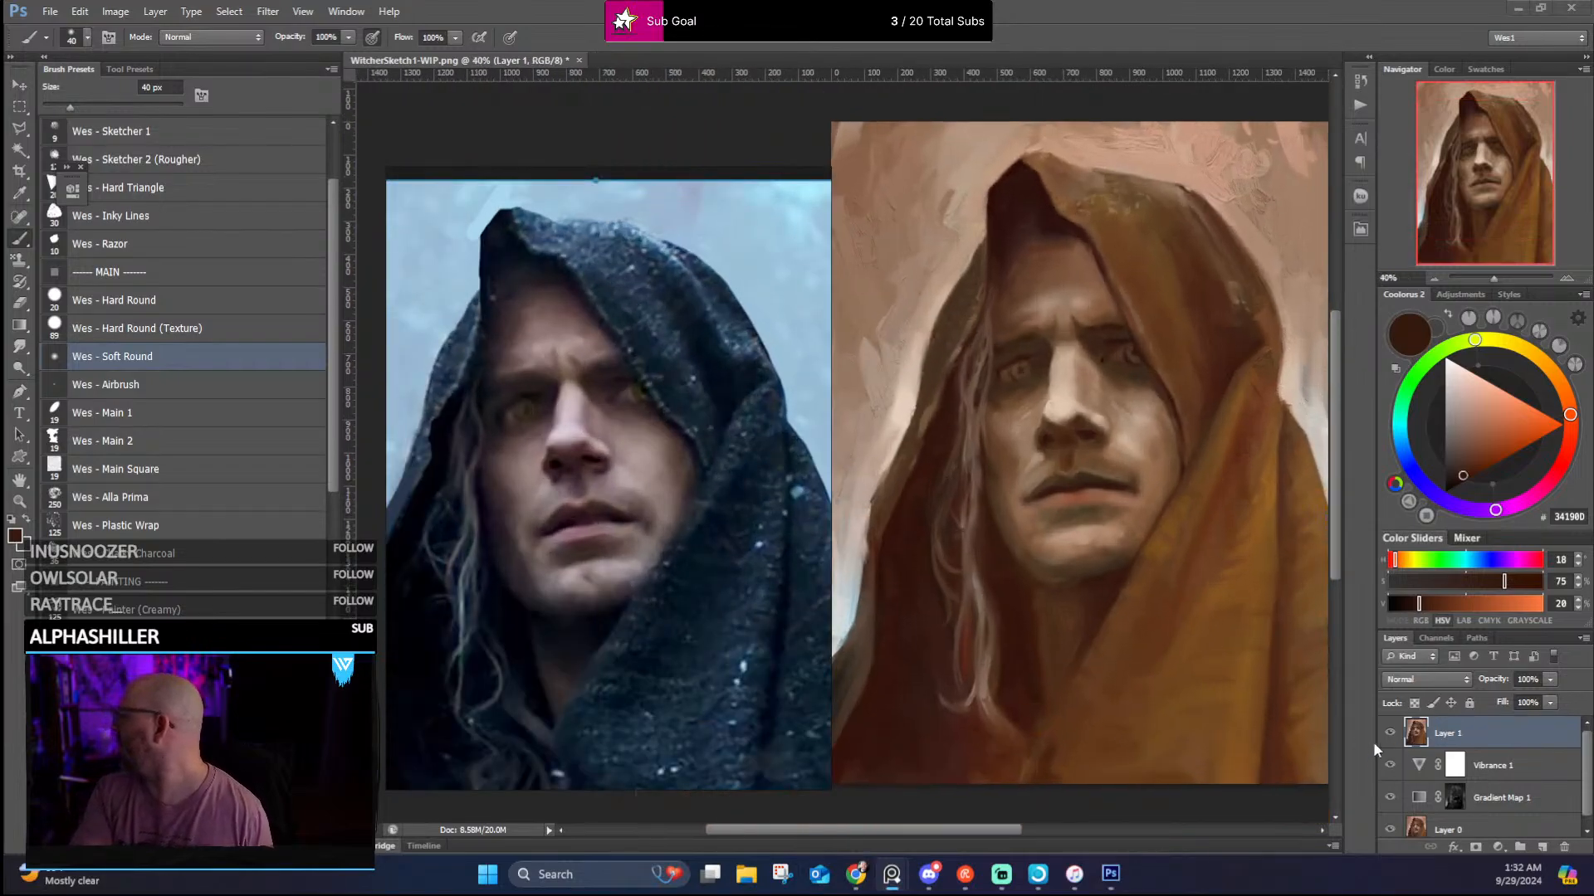
Move the reference photo off the canvas and compare the portrait with Layer 1 hidden and shown, leaving the layer visible
click(1390, 734)
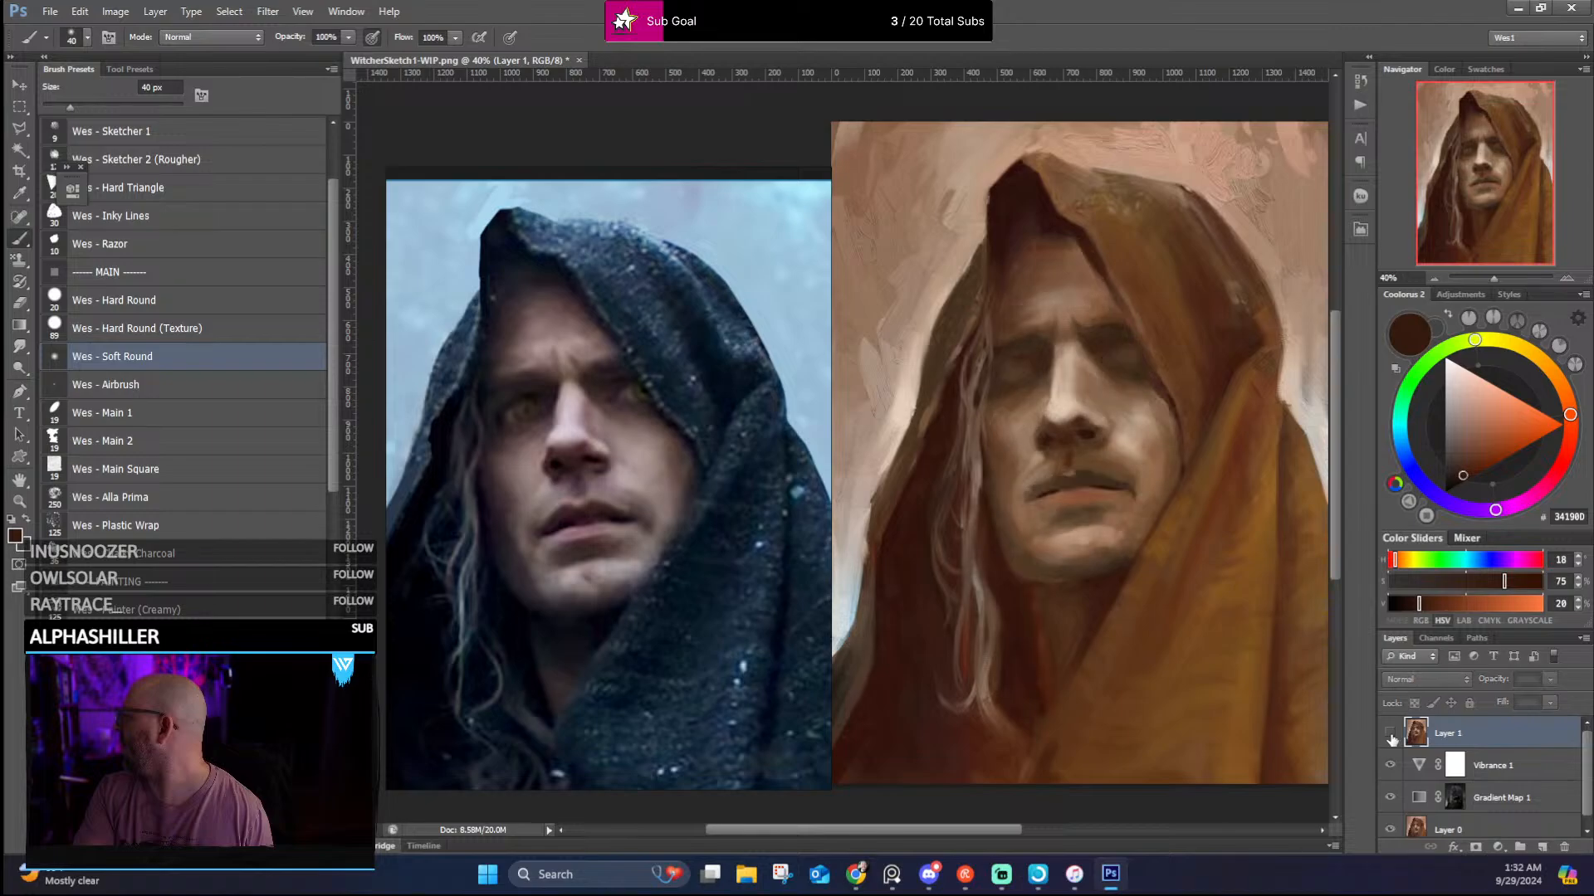
scroll(1249, 540, up, 2)
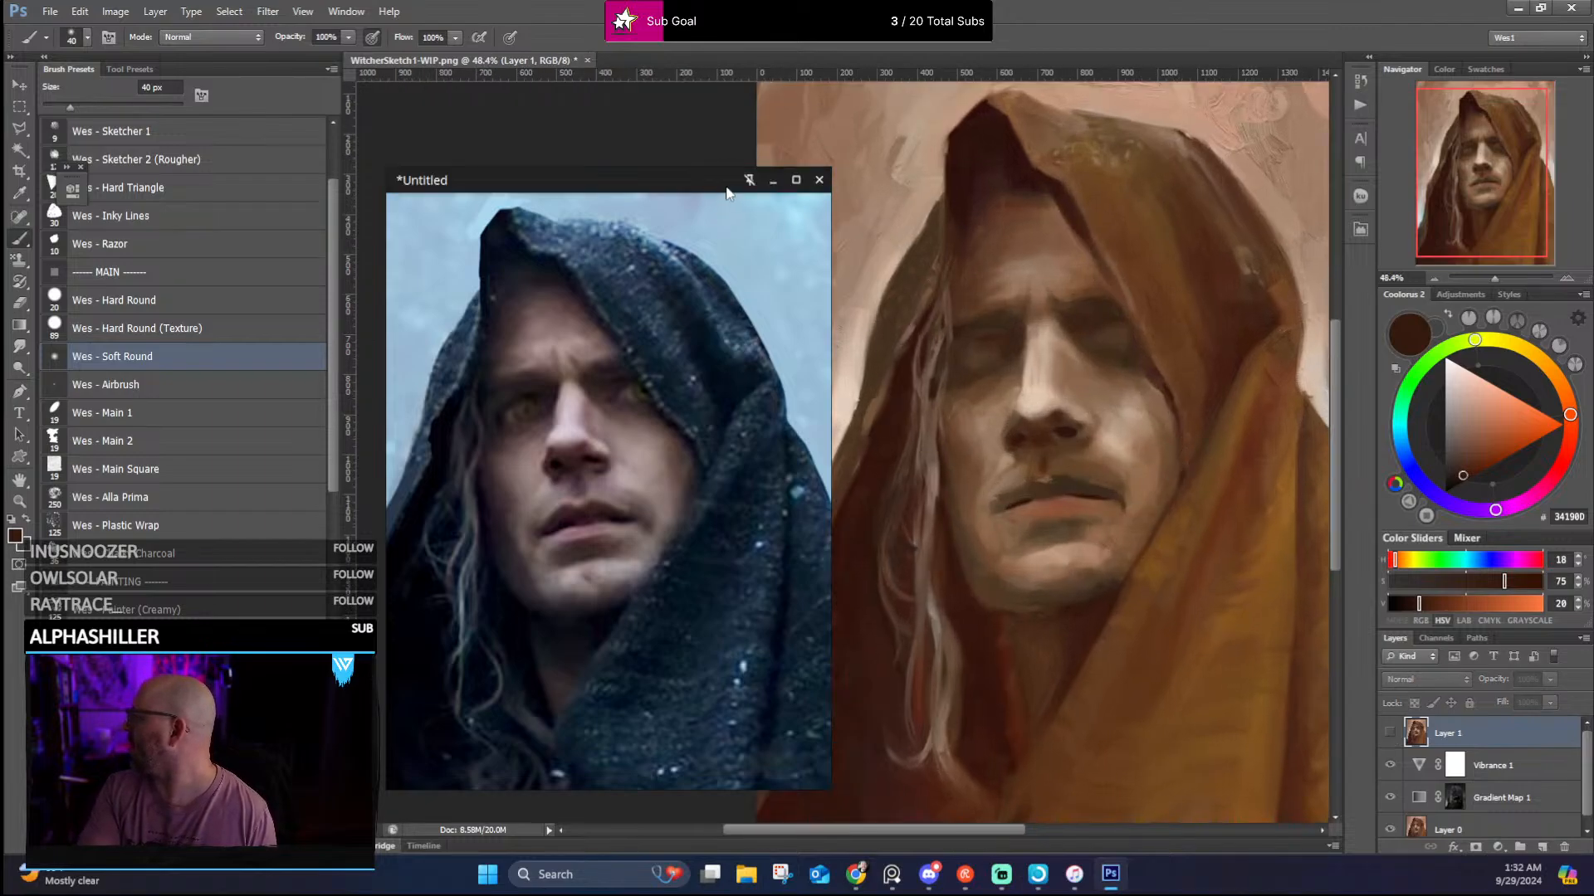
drag(726, 193, 0, 67)
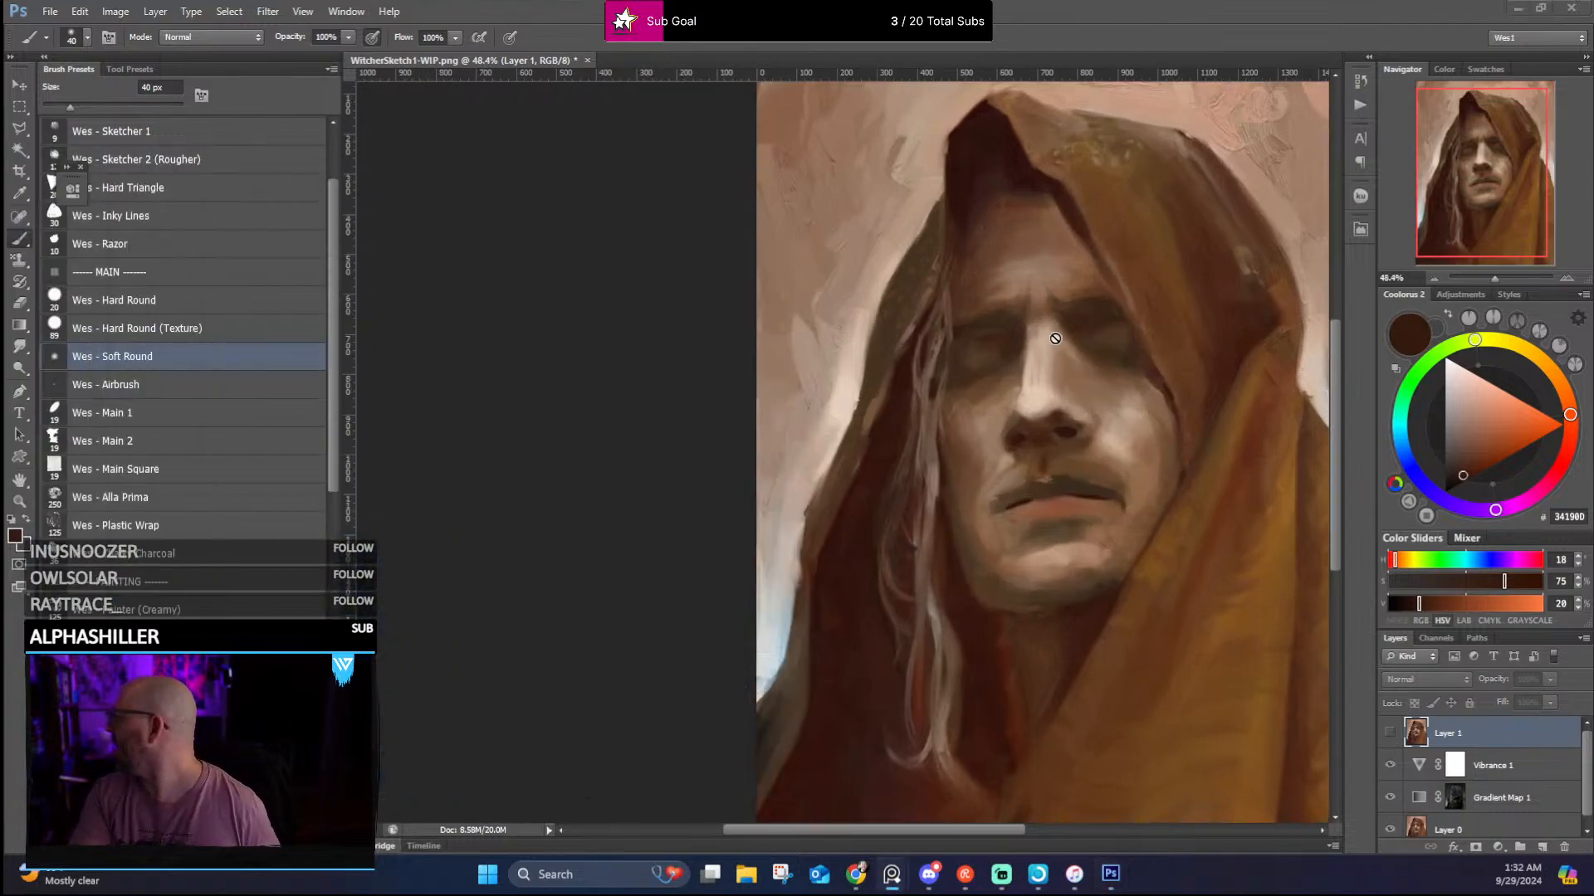
mouse_move(1087, 469)
mouse_down()
mouse_move(875, 488)
mouse_move(894, 484)
mouse_up()
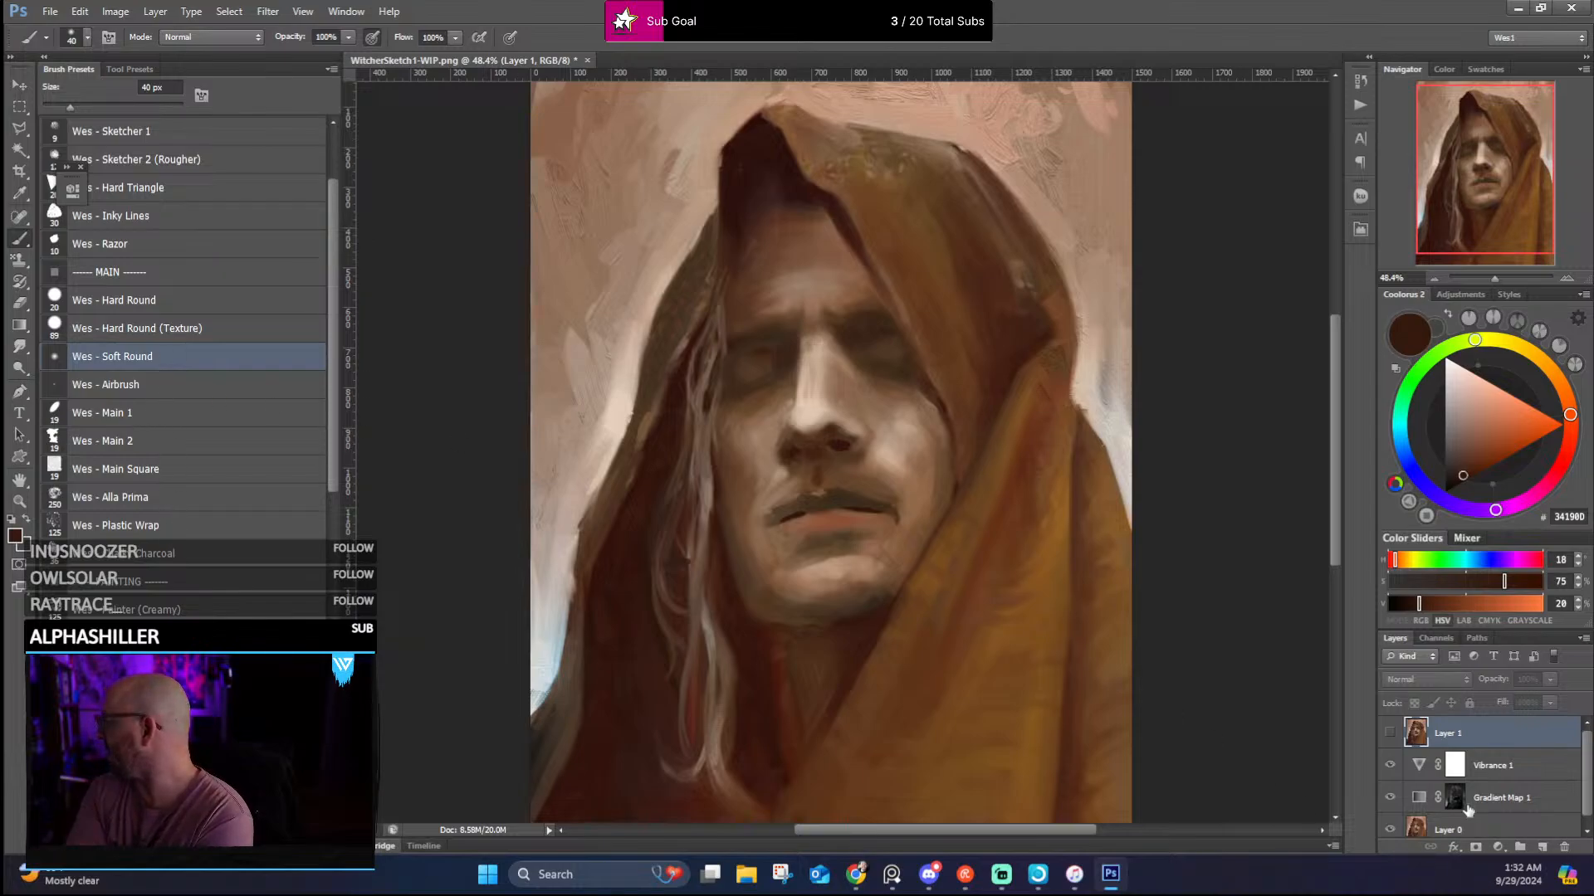
click(1390, 733)
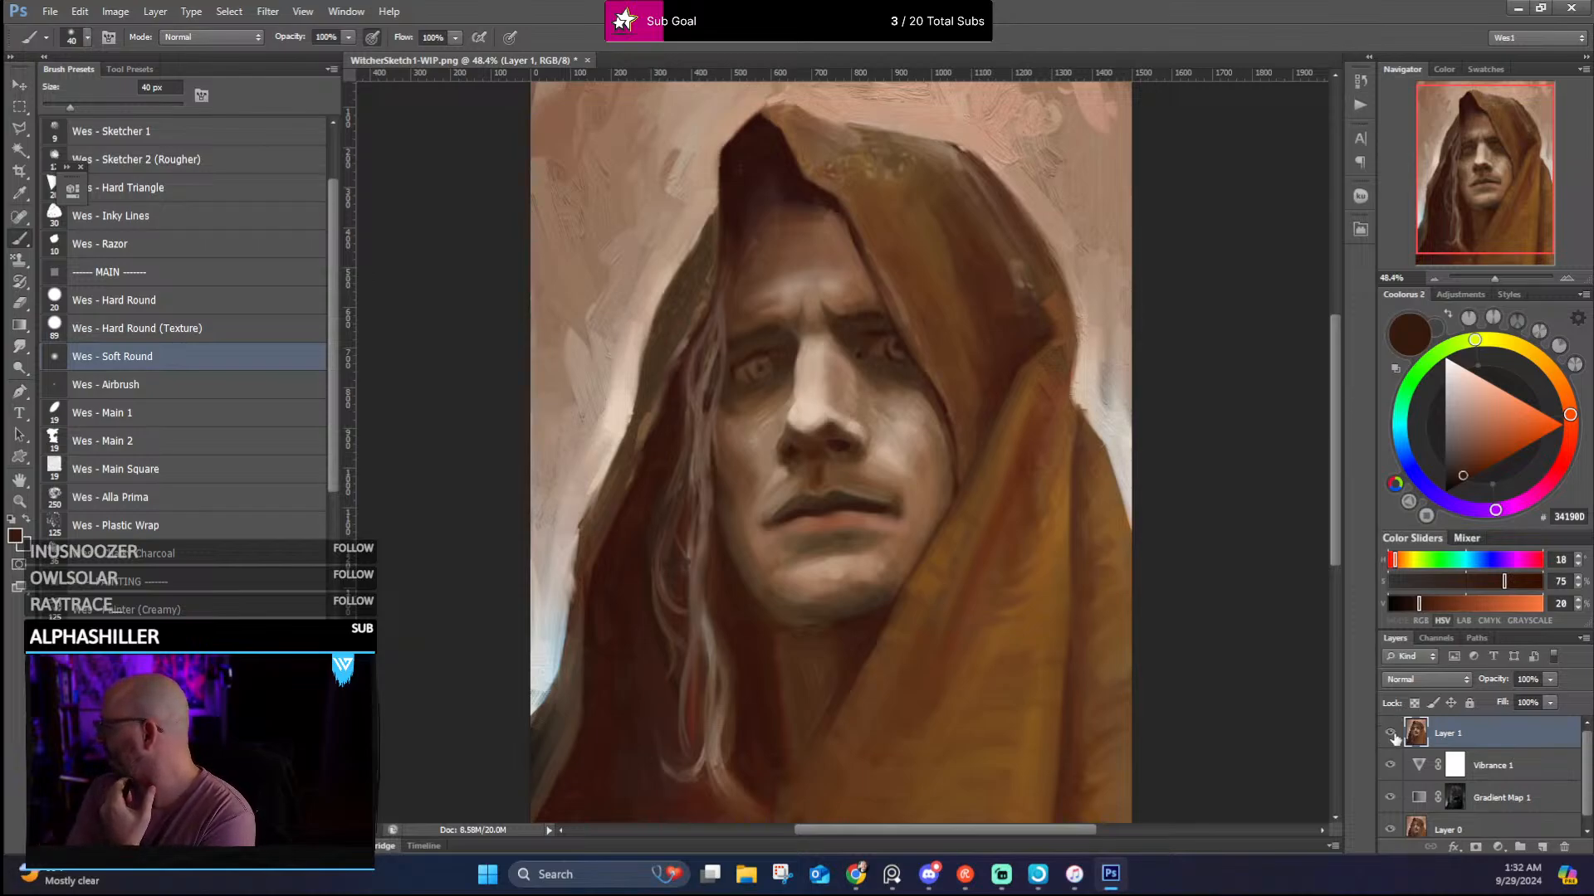
click(1390, 734)
click(1390, 734)
click(1390, 734)
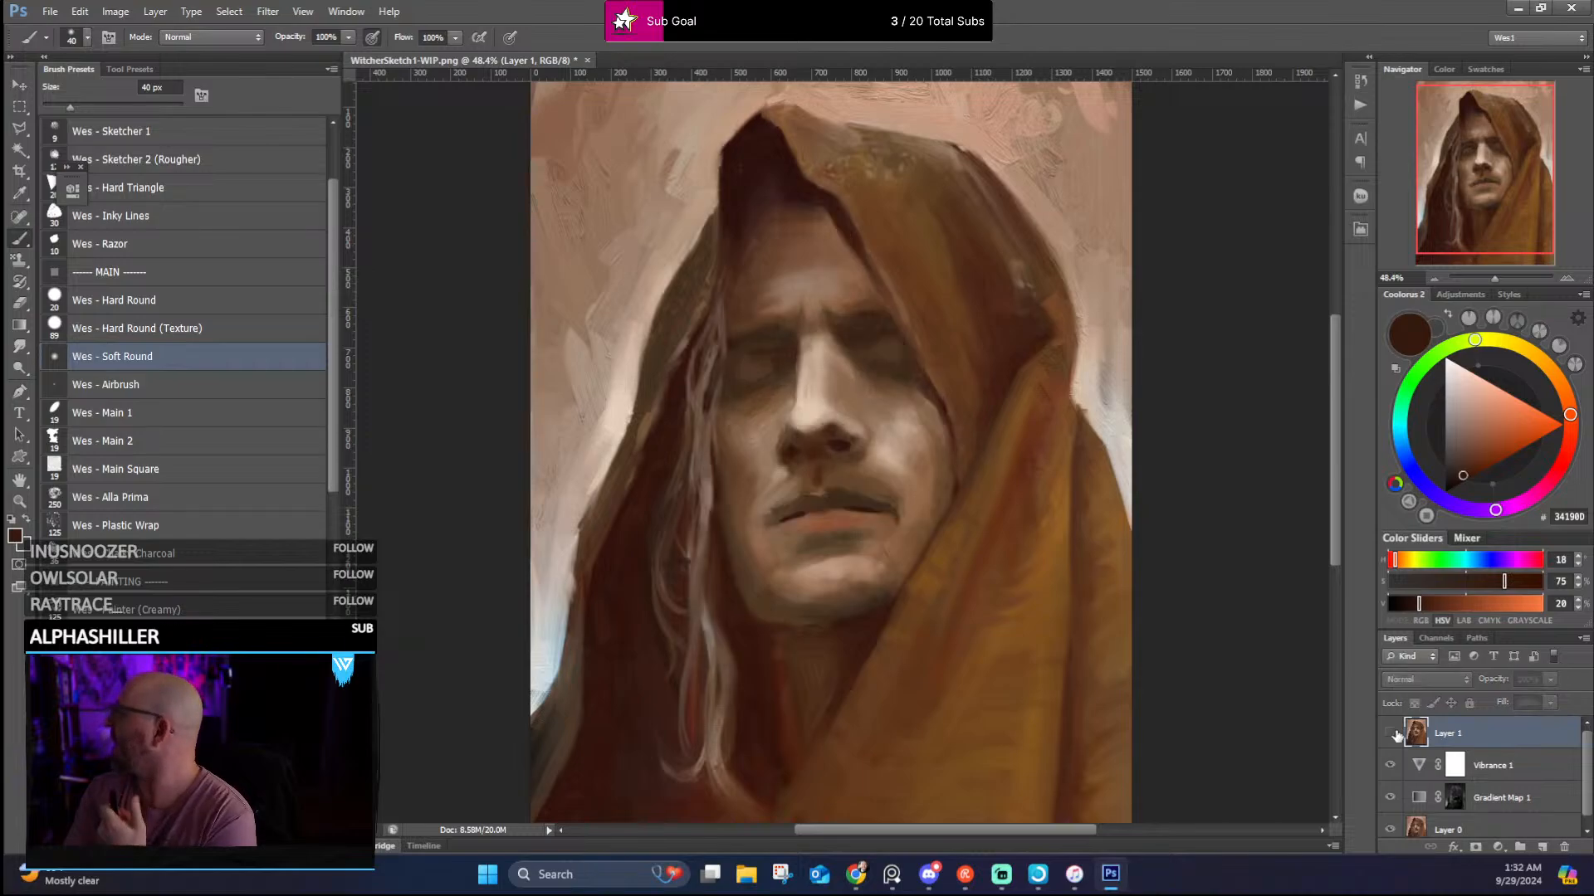
click(1391, 734)
Examine the mouth, chin and hair up close and the whole hooded figure from farther out
drag(750, 590, 815, 656)
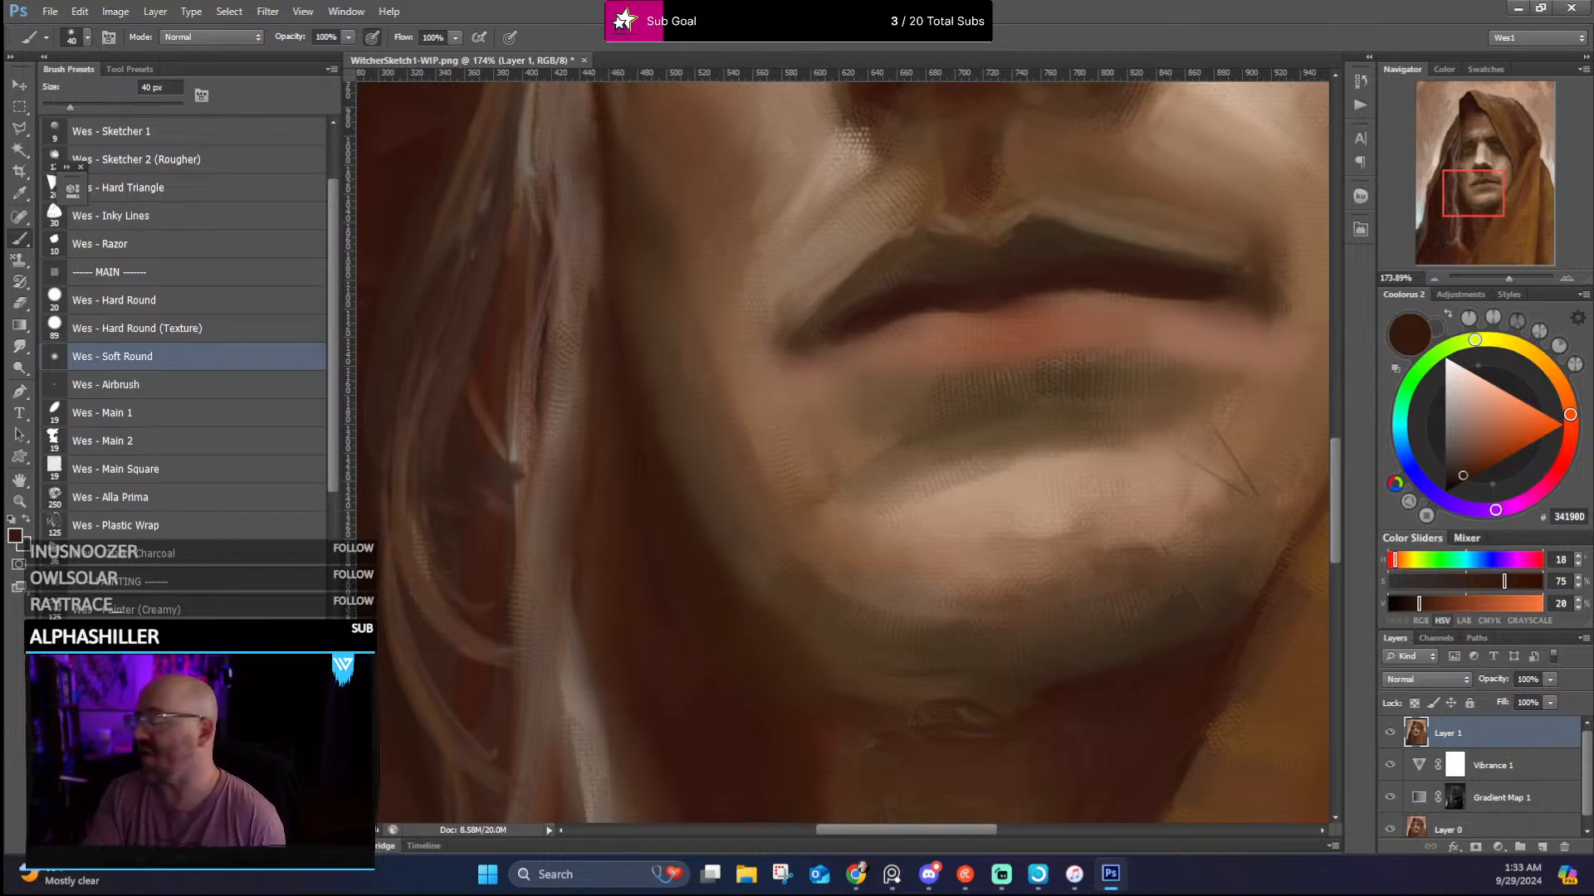
drag(787, 337, 738, 374)
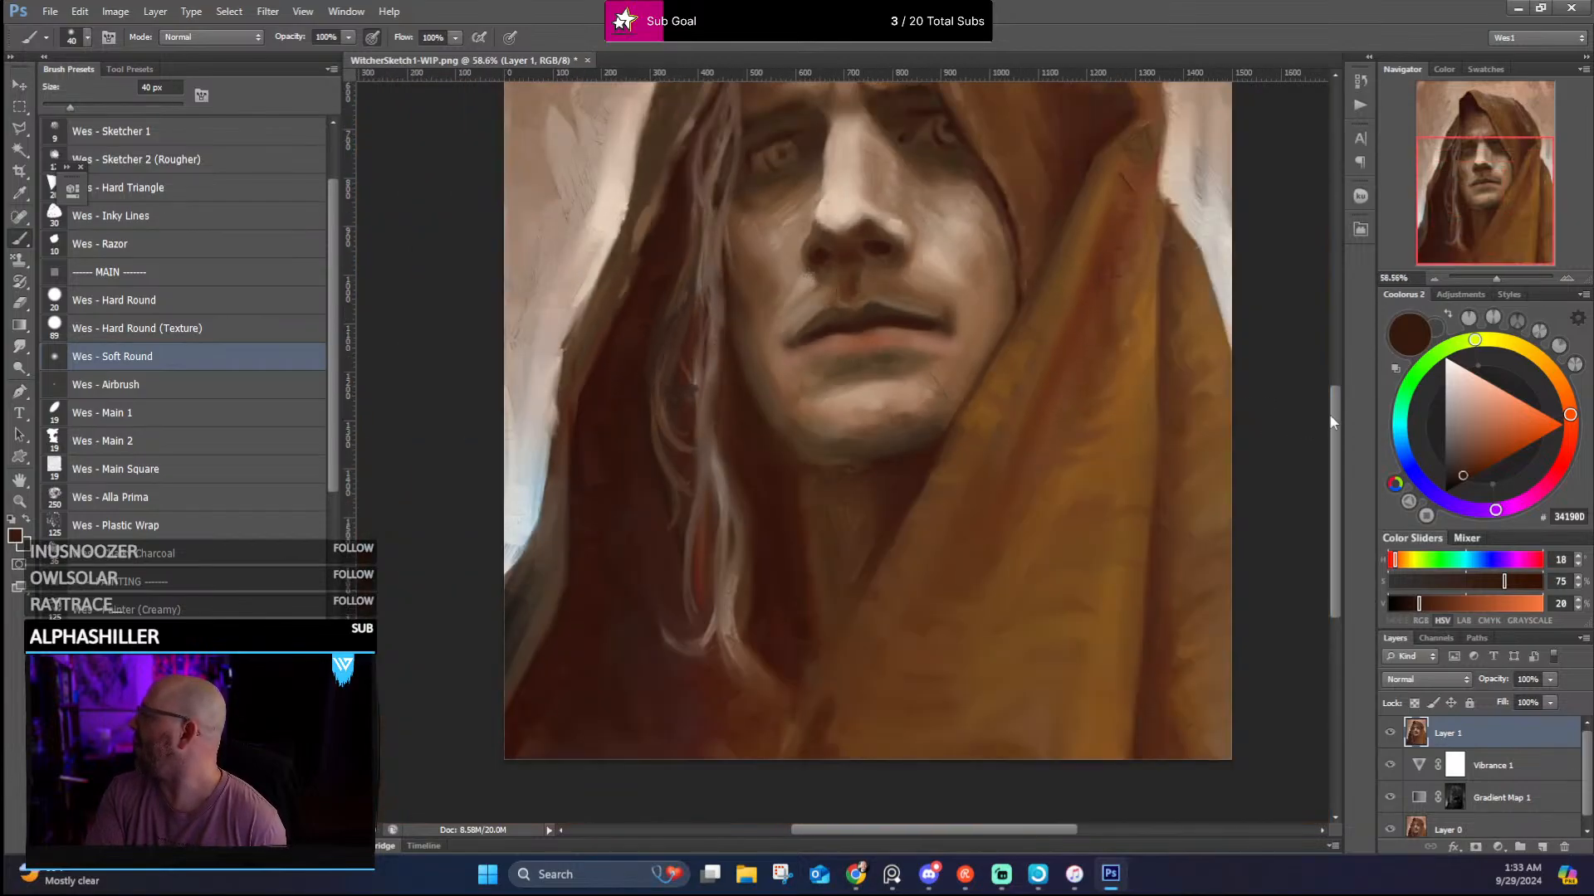
drag(1328, 414, 1351, 351)
drag(834, 510, 815, 526)
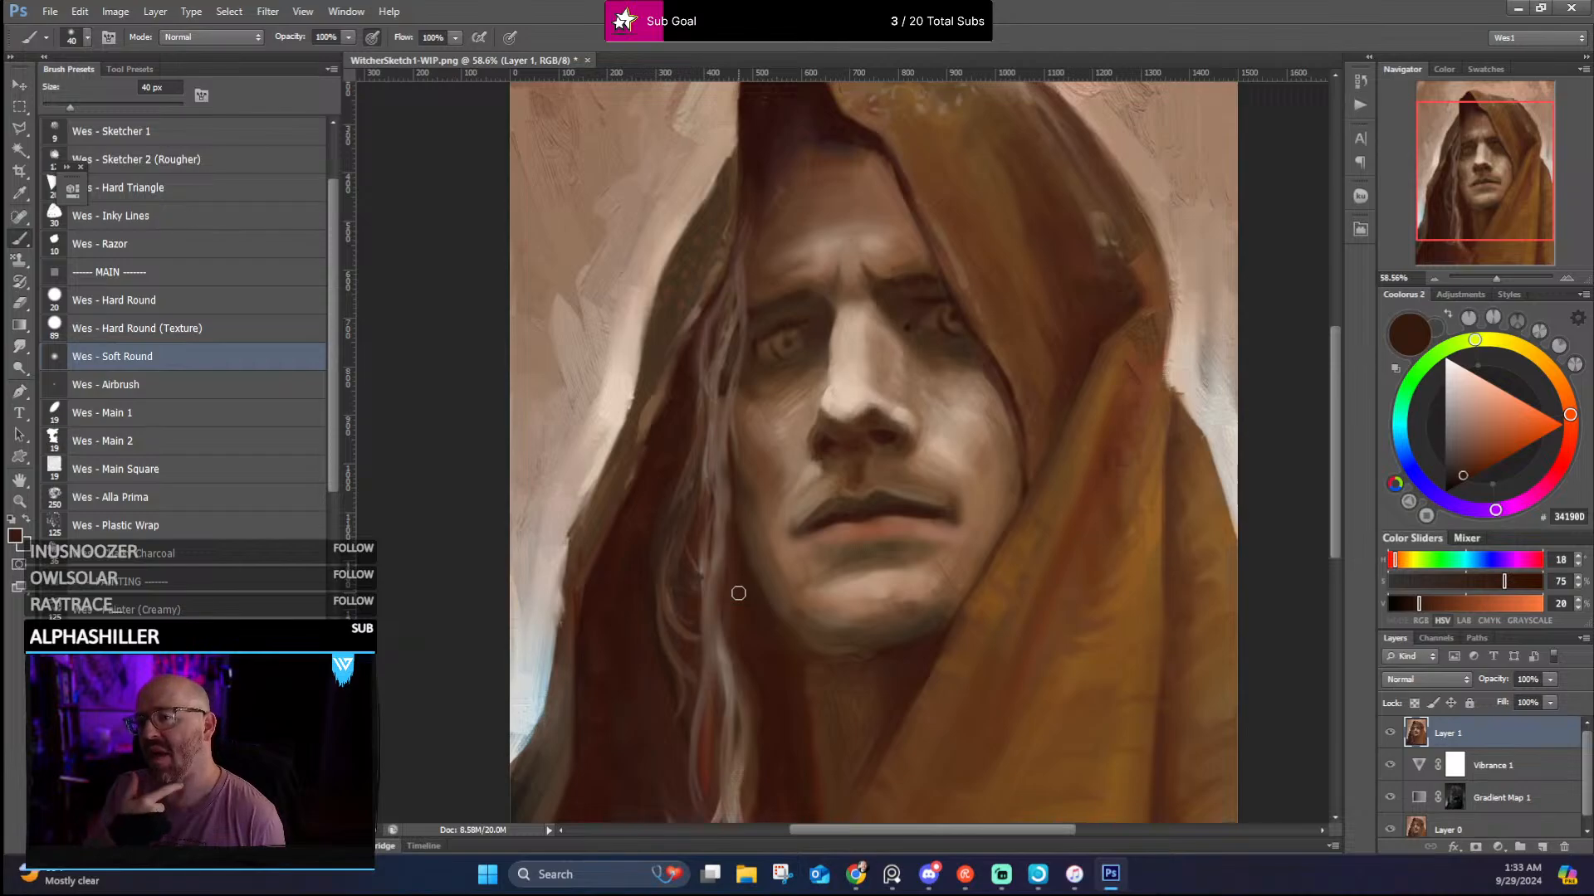
scroll(739, 594, up, 3)
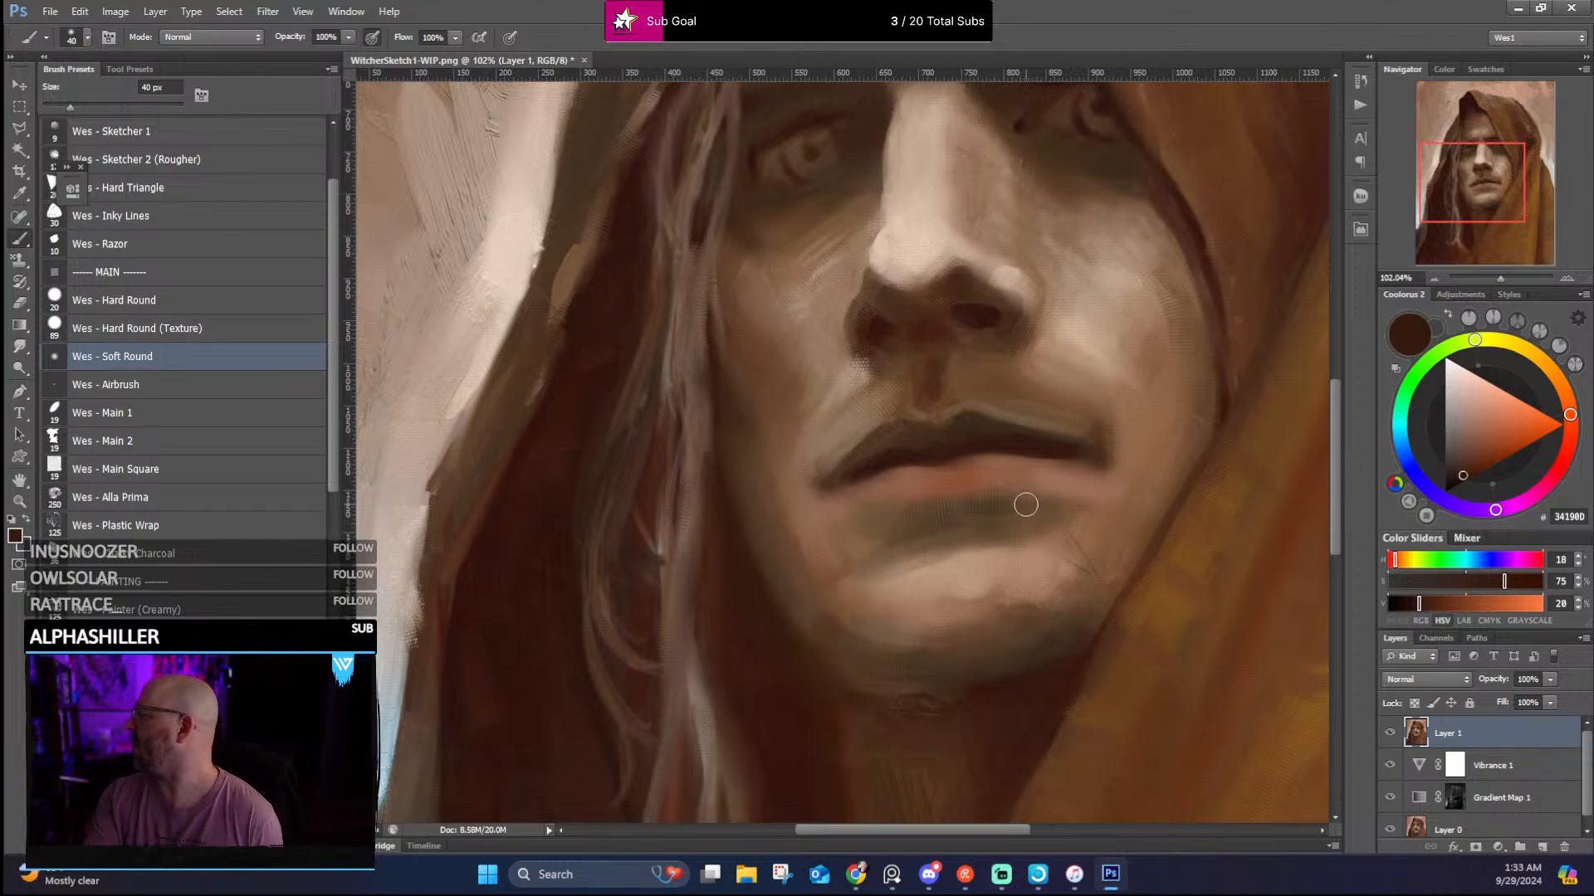
scroll(1020, 506, down, 5)
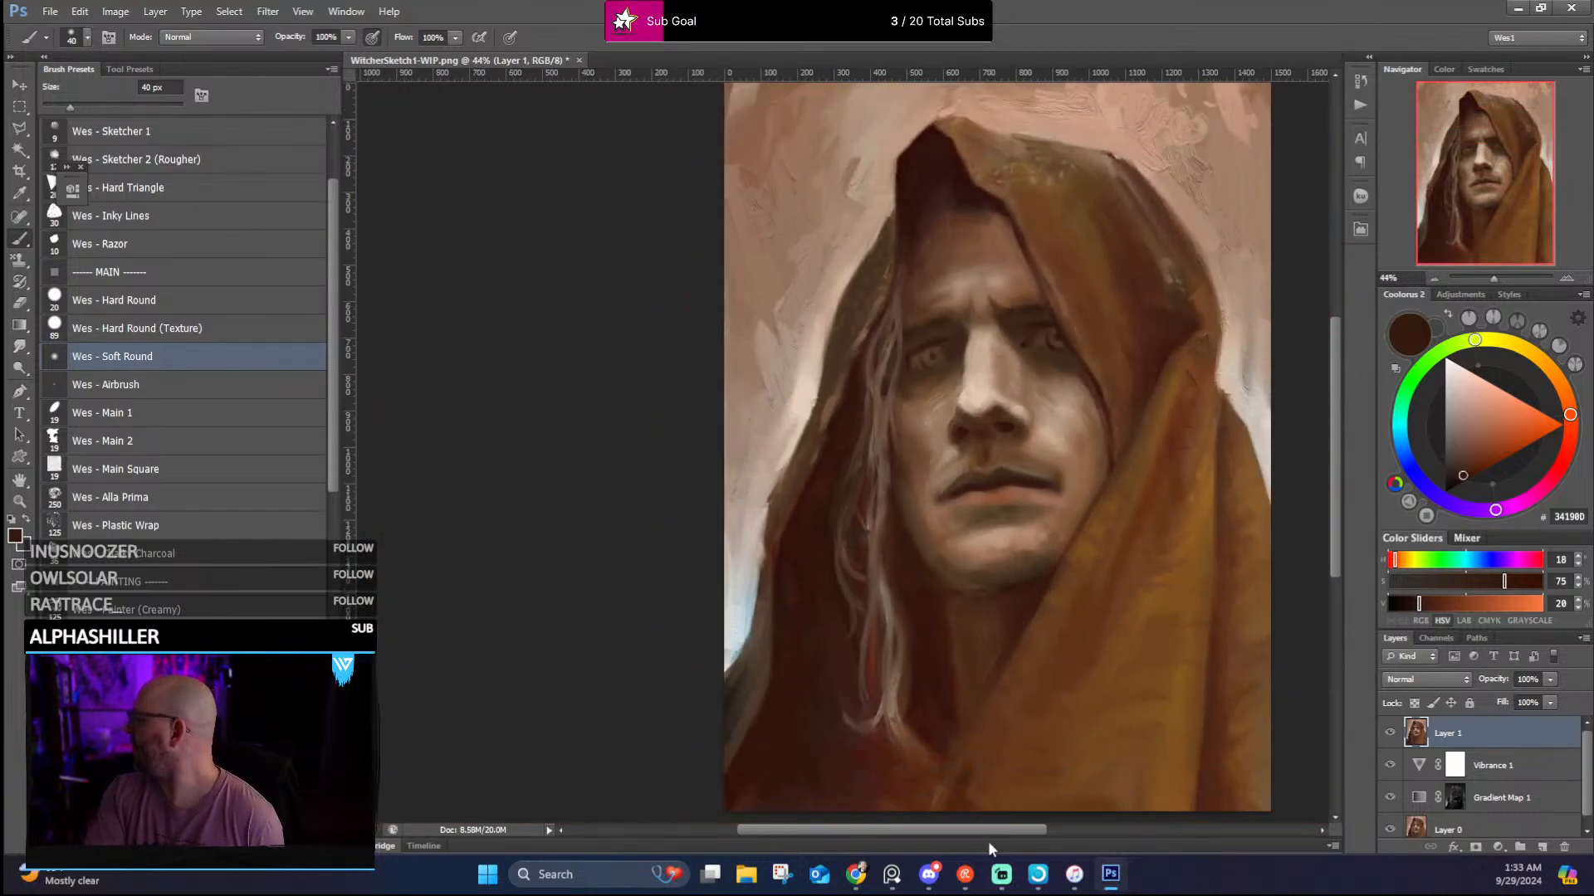
drag(990, 831, 1027, 831)
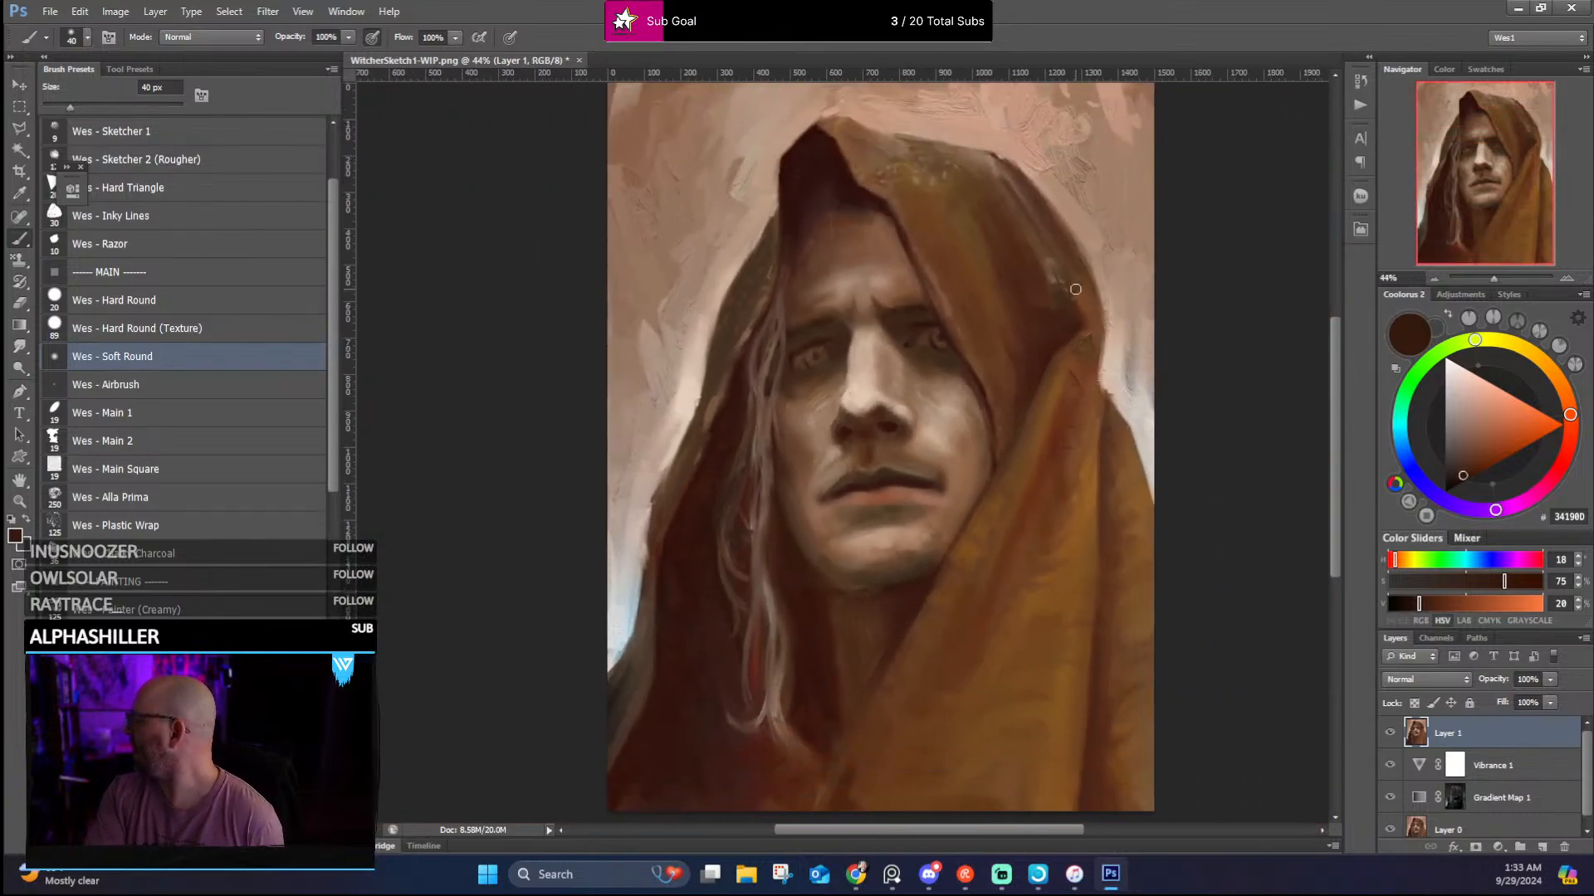
scroll(1075, 274, up, 3)
scroll(1075, 274, down, 1)
Choose the Wes - Flat Grainy Canvas brush and reduce its size to 60 px
scroll(247, 310, down, 6)
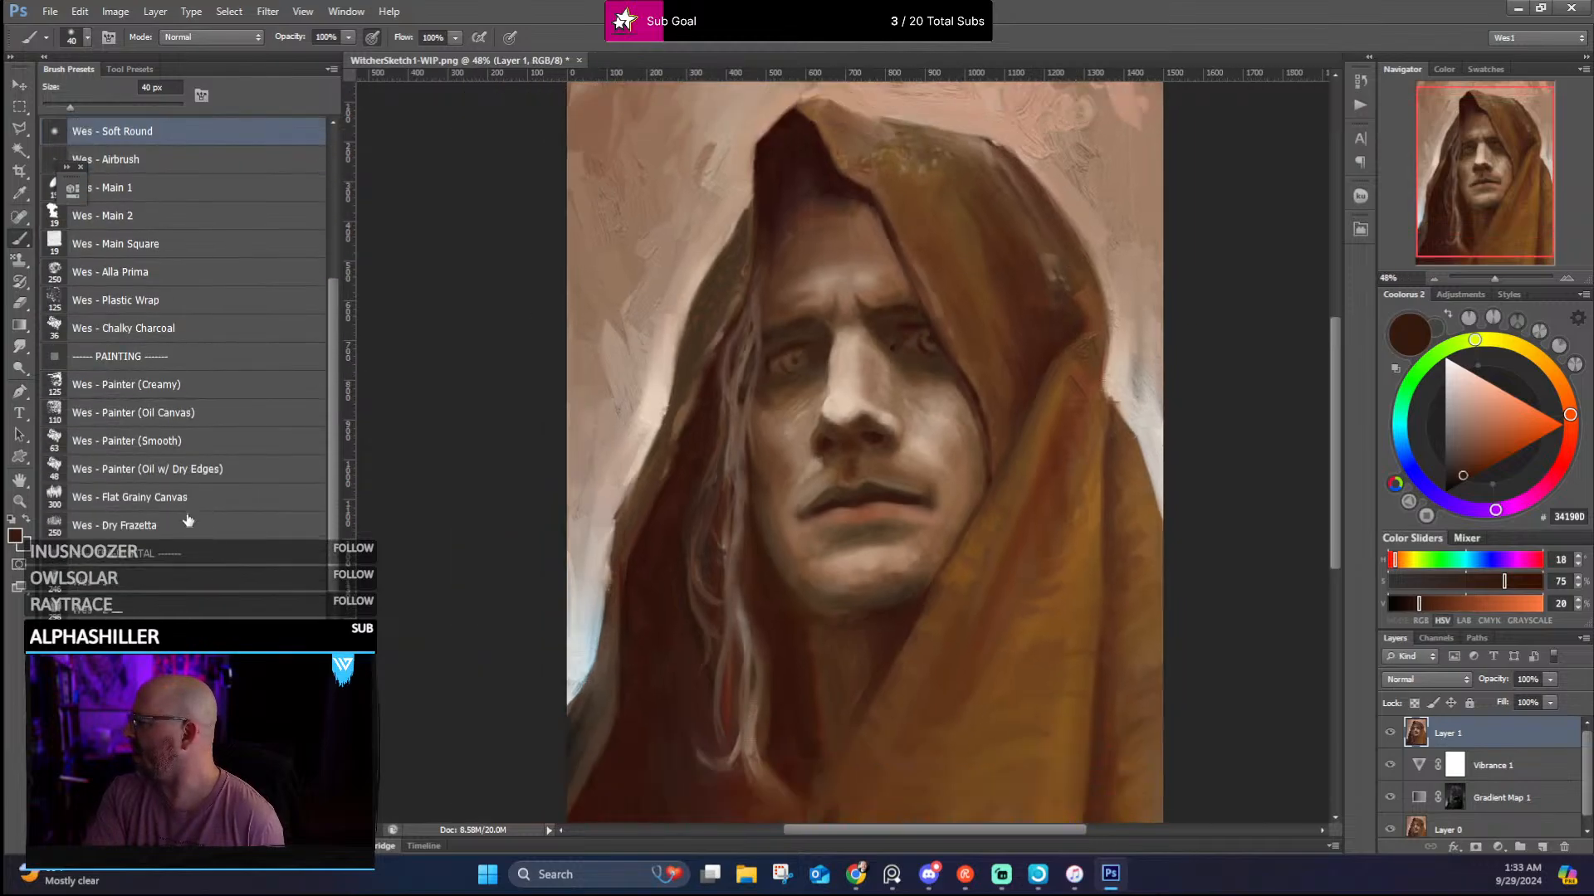
click(188, 523)
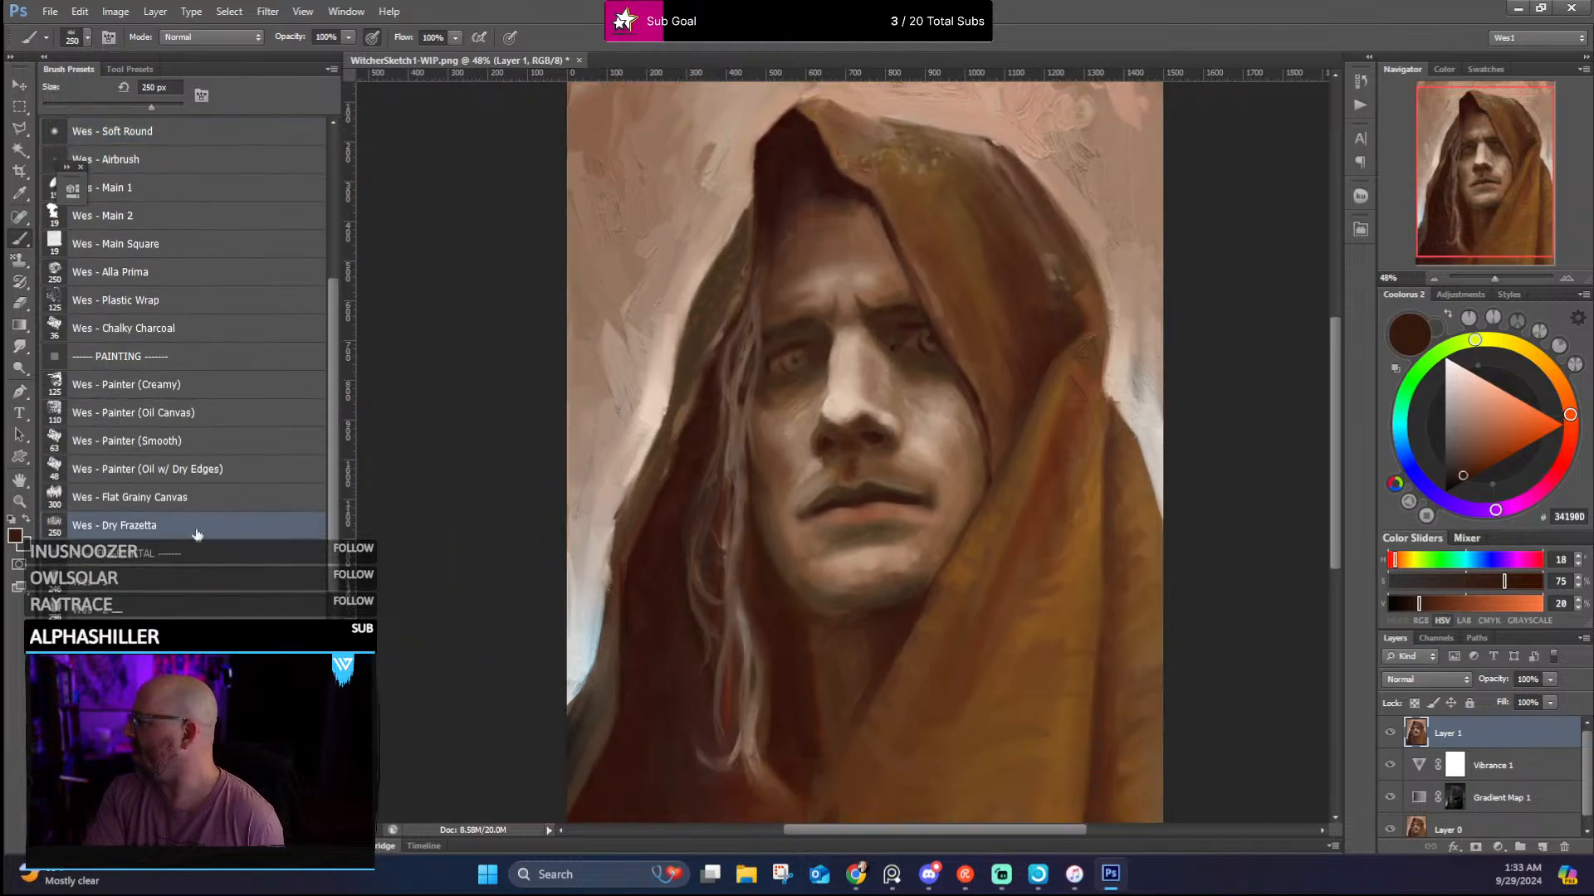
click(120, 504)
scroll(905, 266, up, 1)
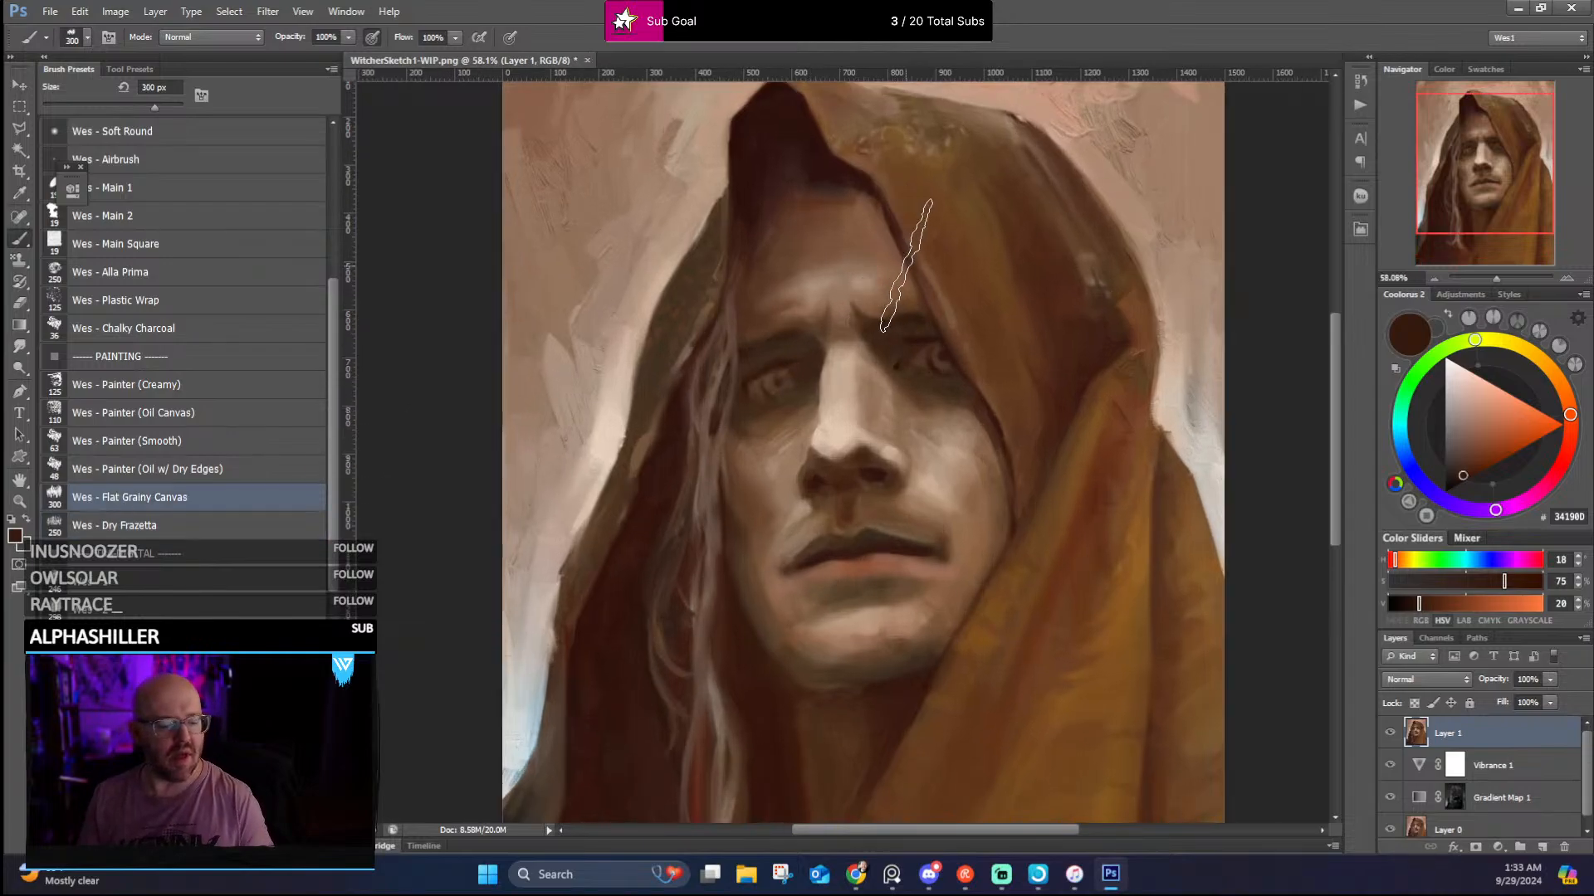
key(bracketleft)
key(bracketleft)
key(bracketleft)
key(bracketleft)
key(bracketleft)
key(bracketleft)
key(bracketleft)
key(bracketleft)
key(bracketleft)
key(bracketleft)
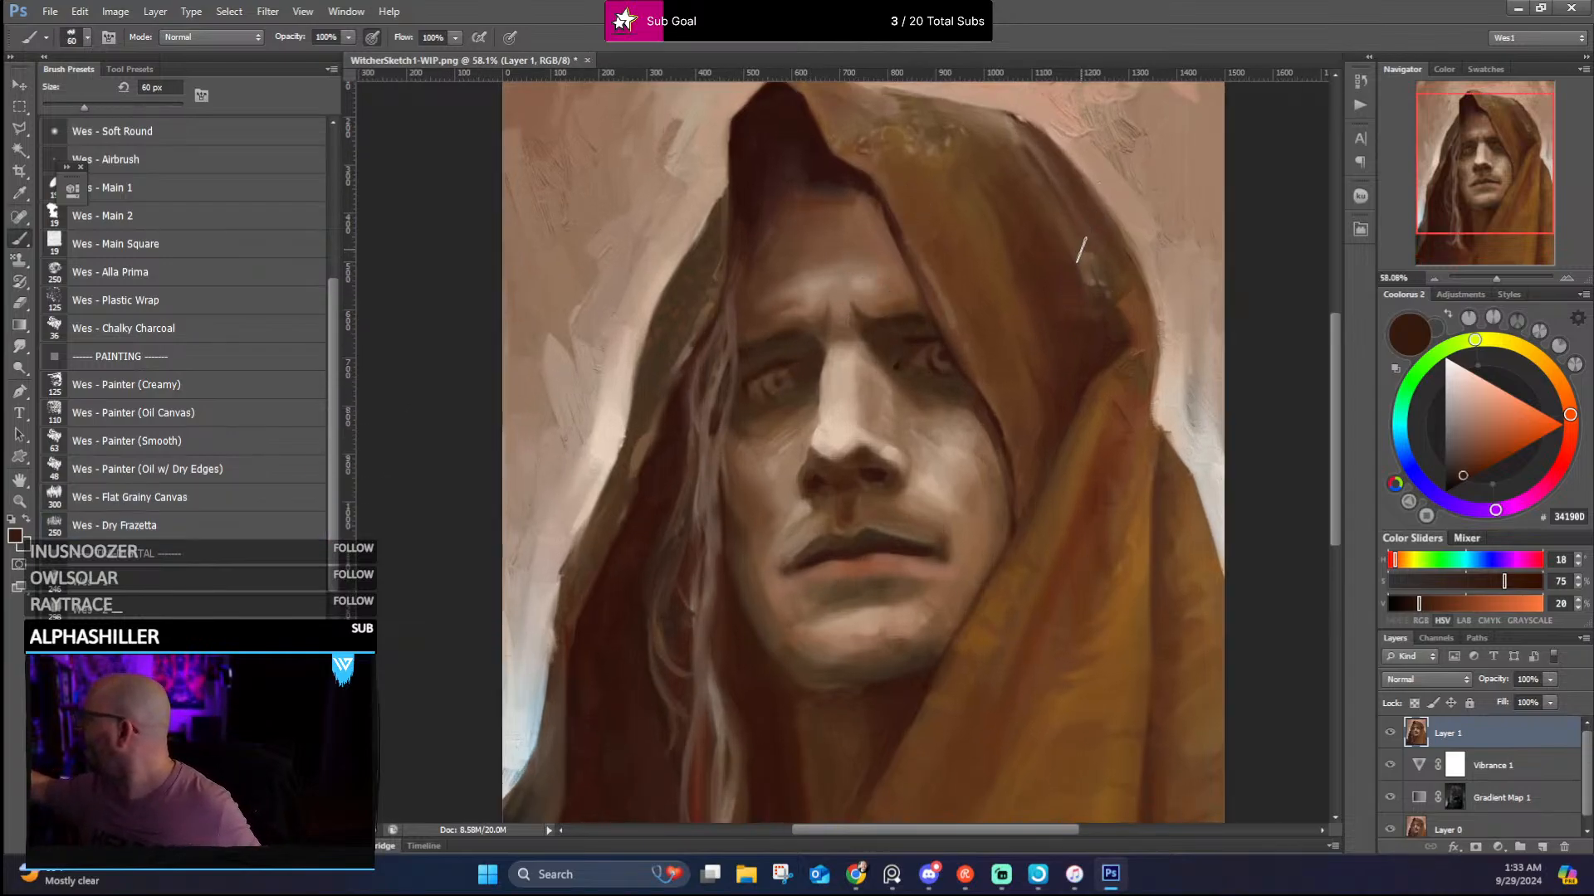
Add grainy strokes along the far side and top folds of the hood with sampled reddish brown and light brown
alt+click(1083, 249)
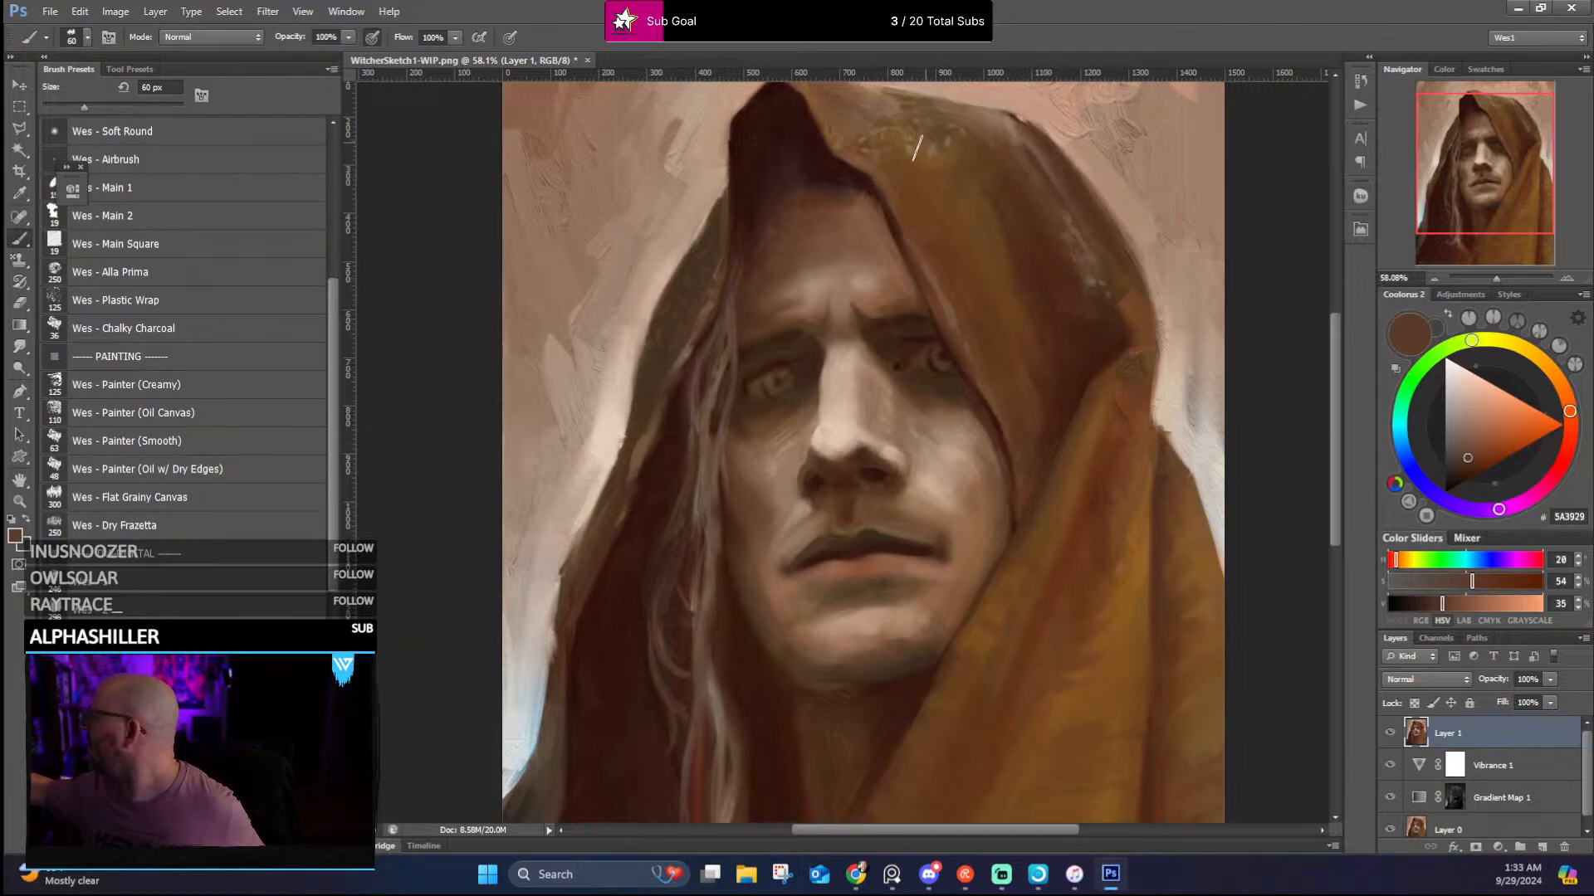
alt+click(932, 120)
drag(932, 121, 892, 98)
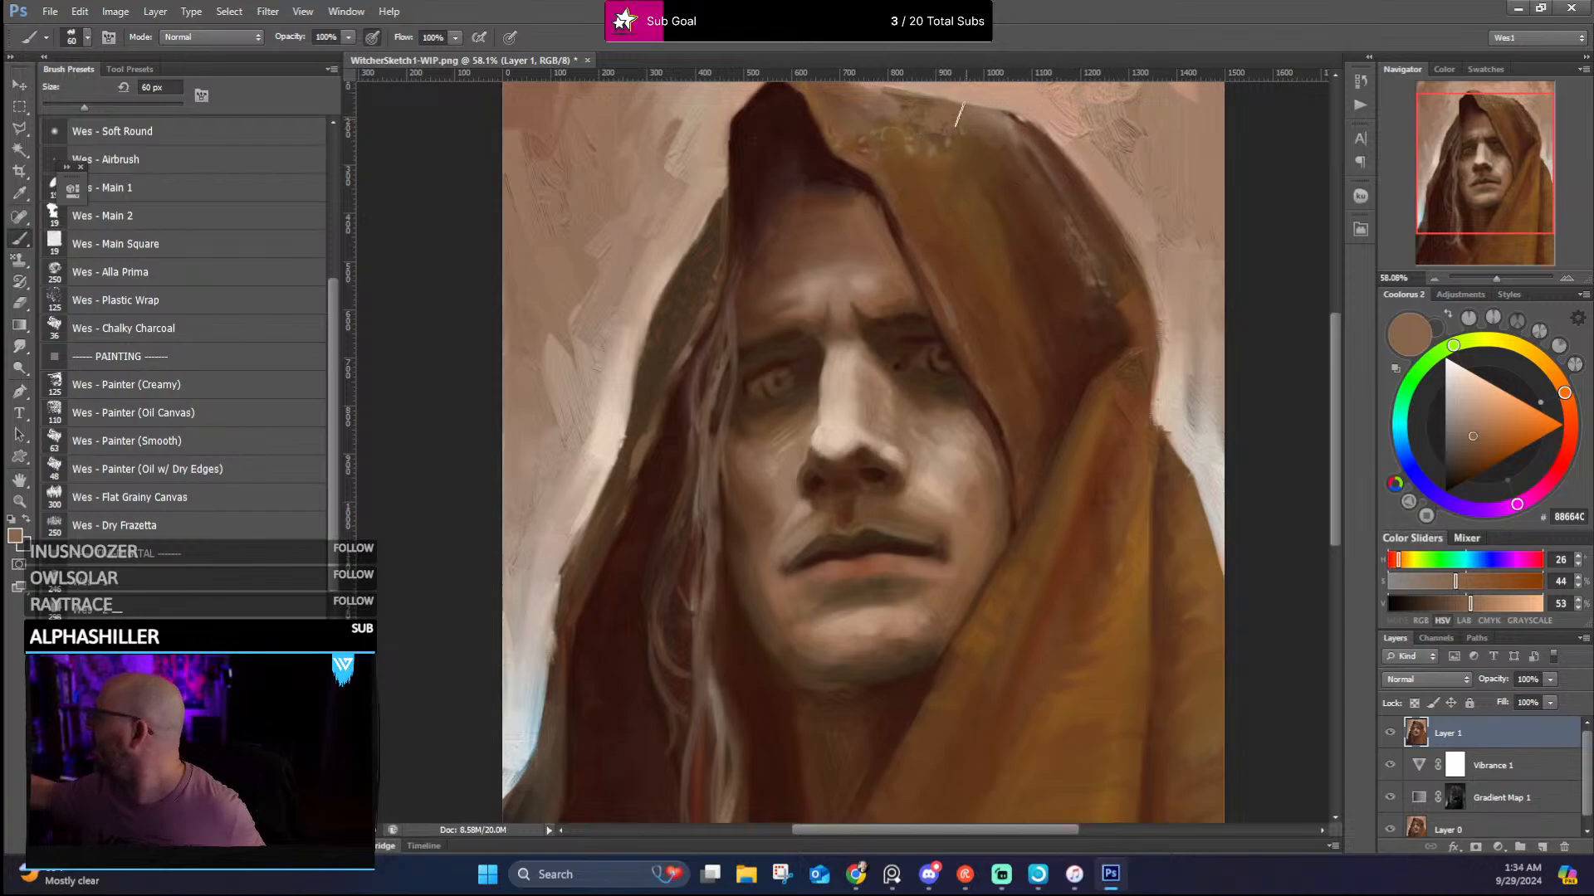
Add grainy strokes to the hood's shaded near side and the front drape below the chin with sampled dark, golden and reddish browns
alt+click(679, 272)
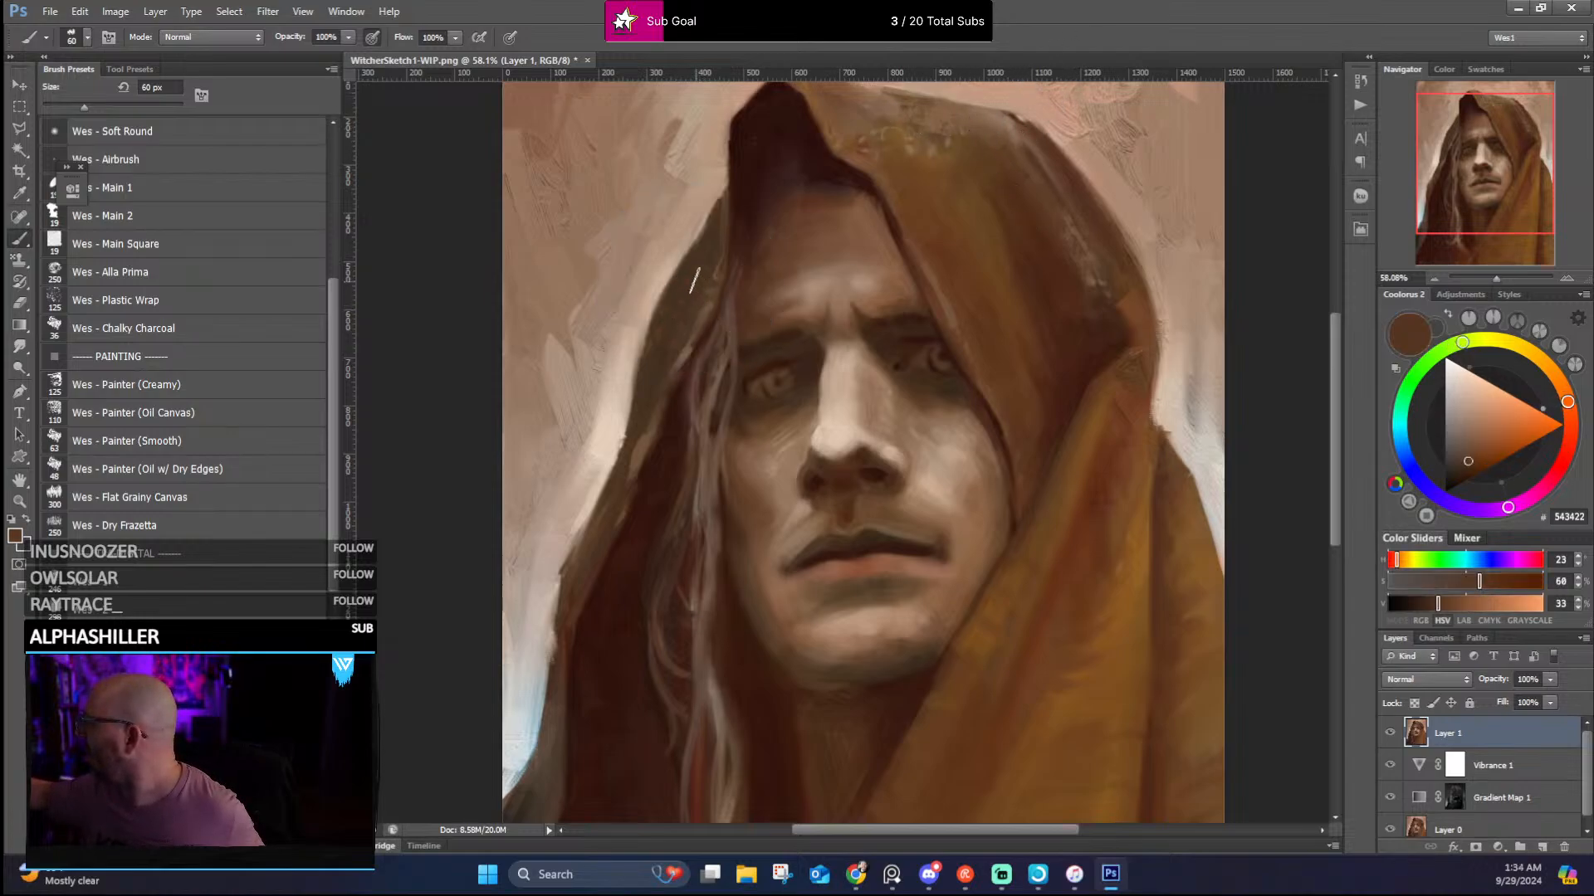
alt+click(657, 330)
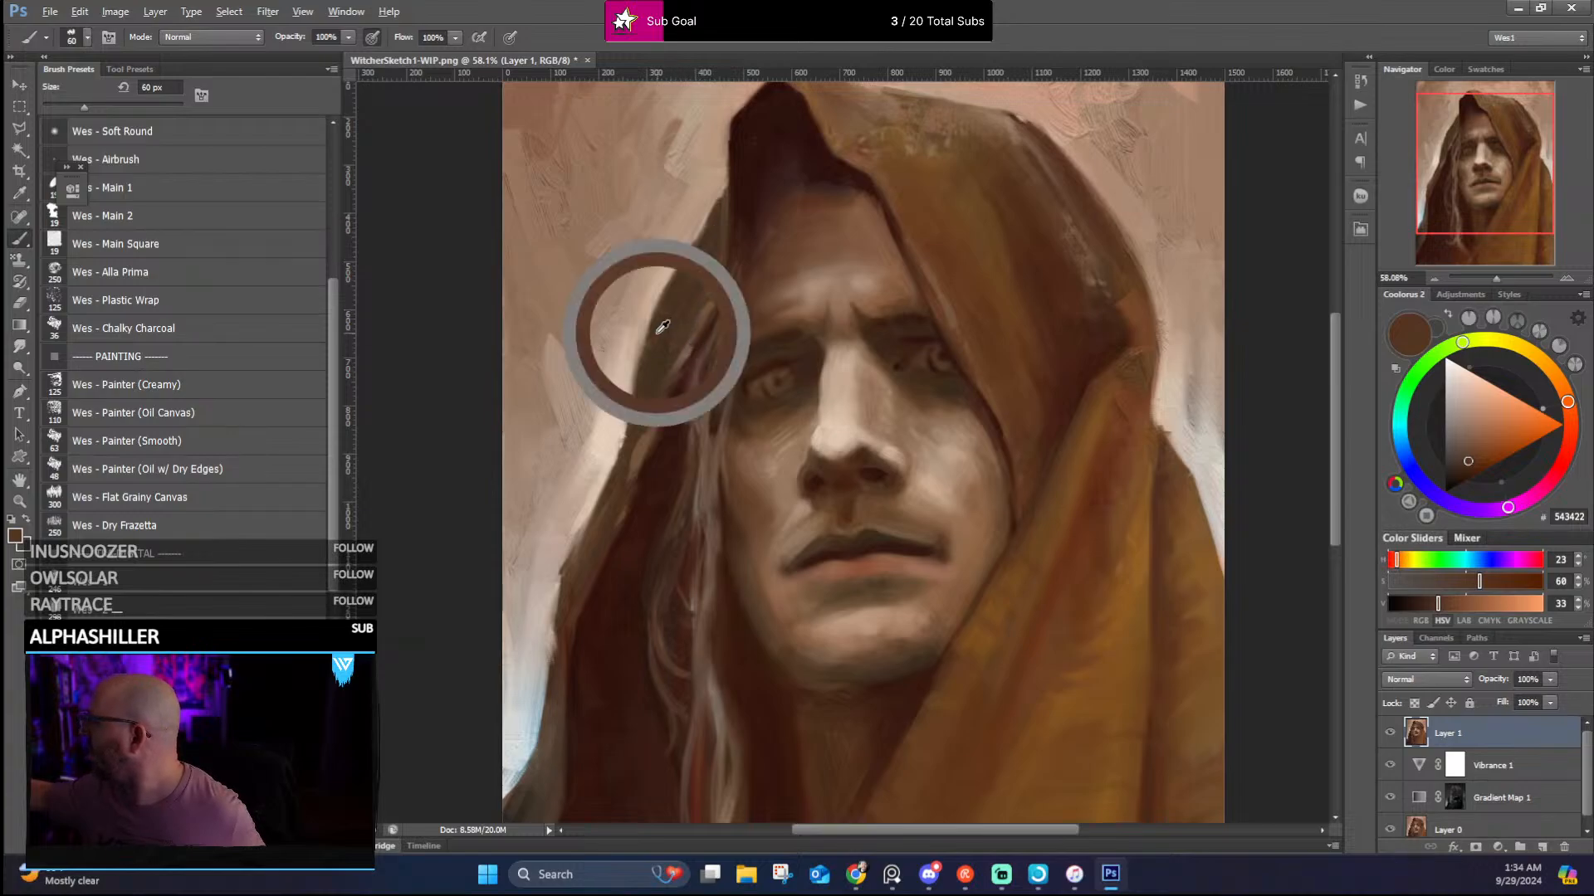
scroll(1013, 355, down, 4)
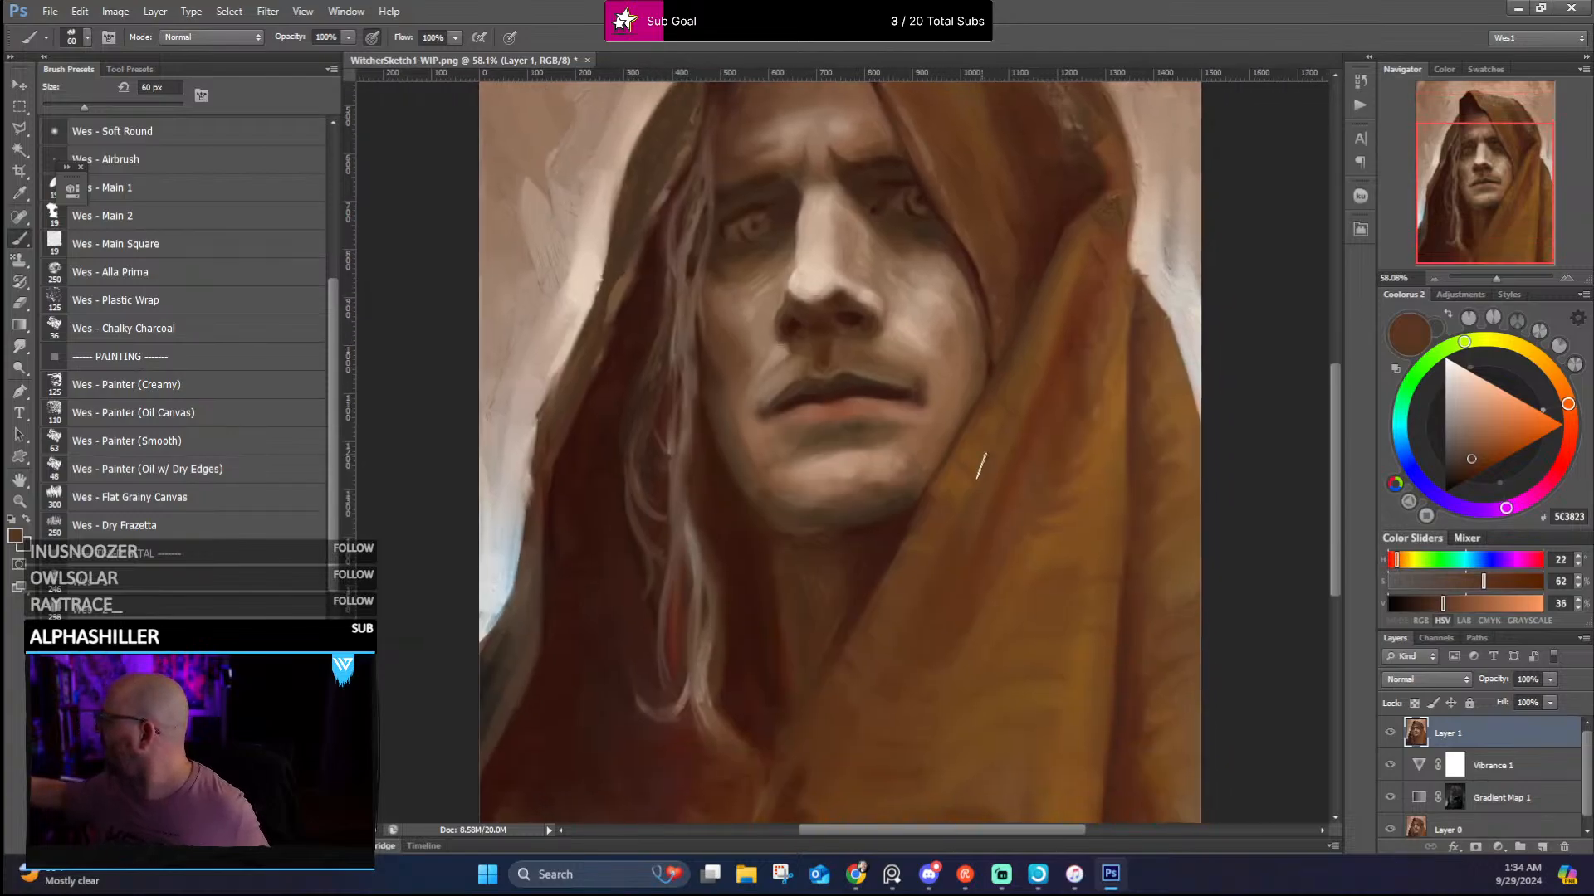
alt+click(958, 486)
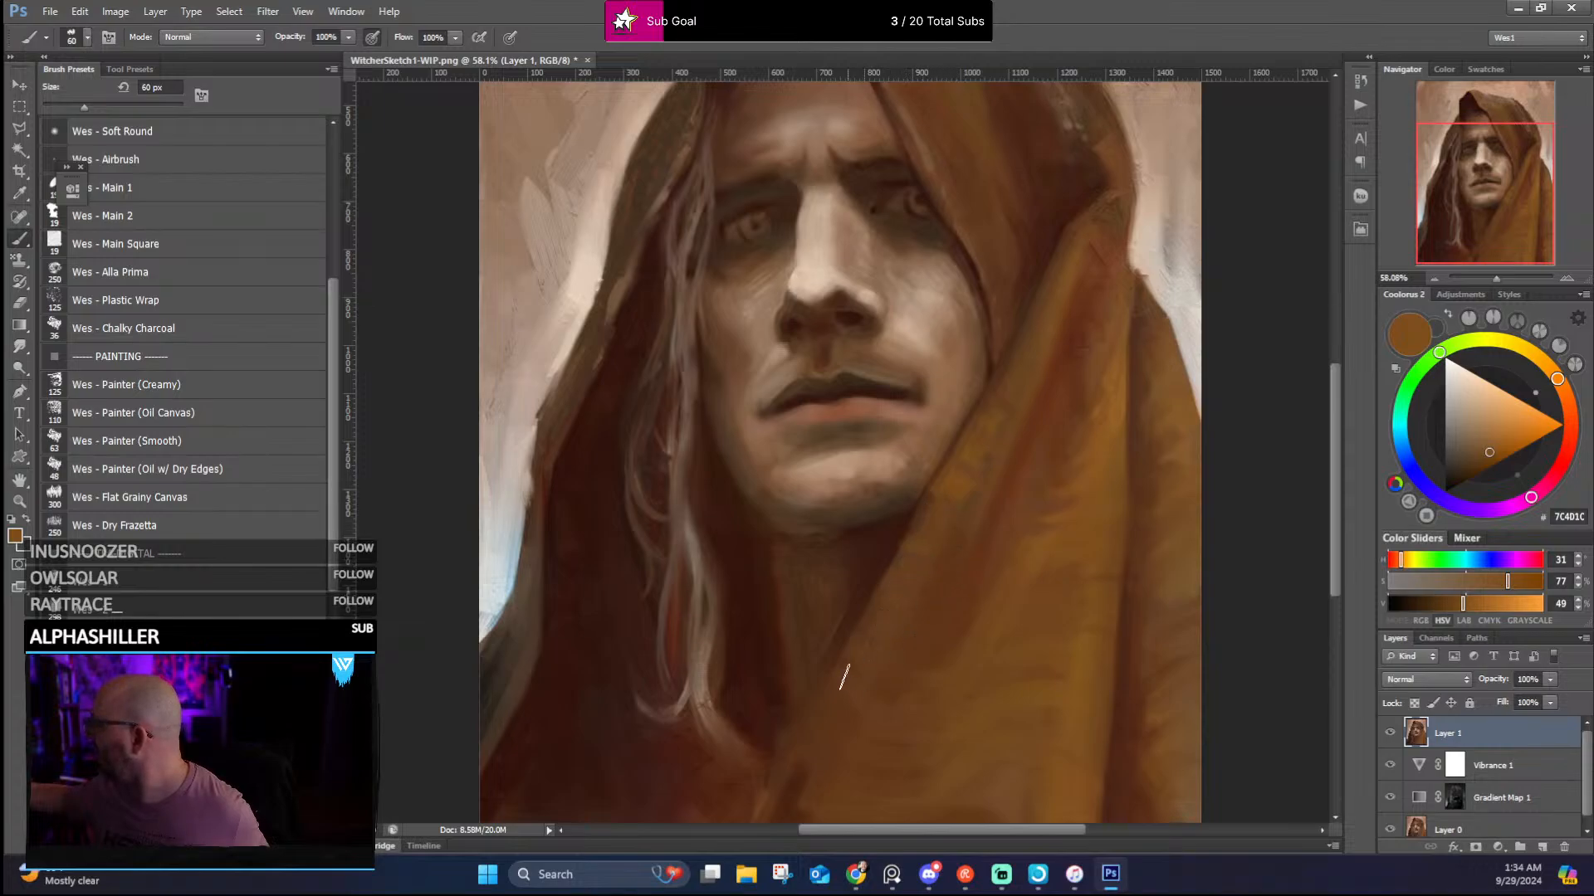
alt+click(1029, 533)
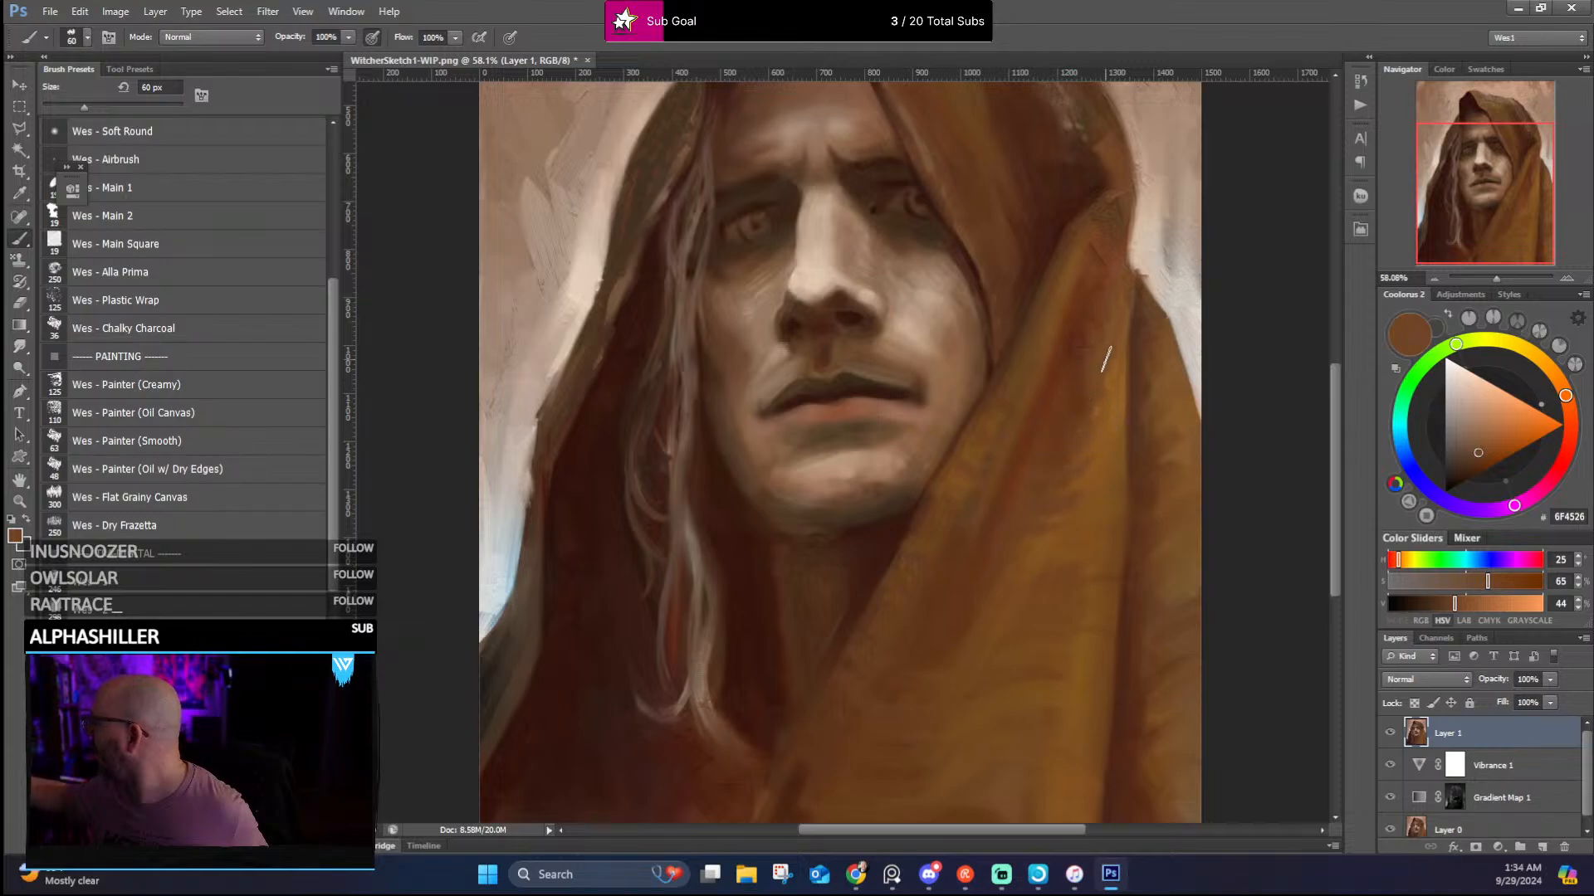
alt+click(1102, 369)
alt+click(1081, 324)
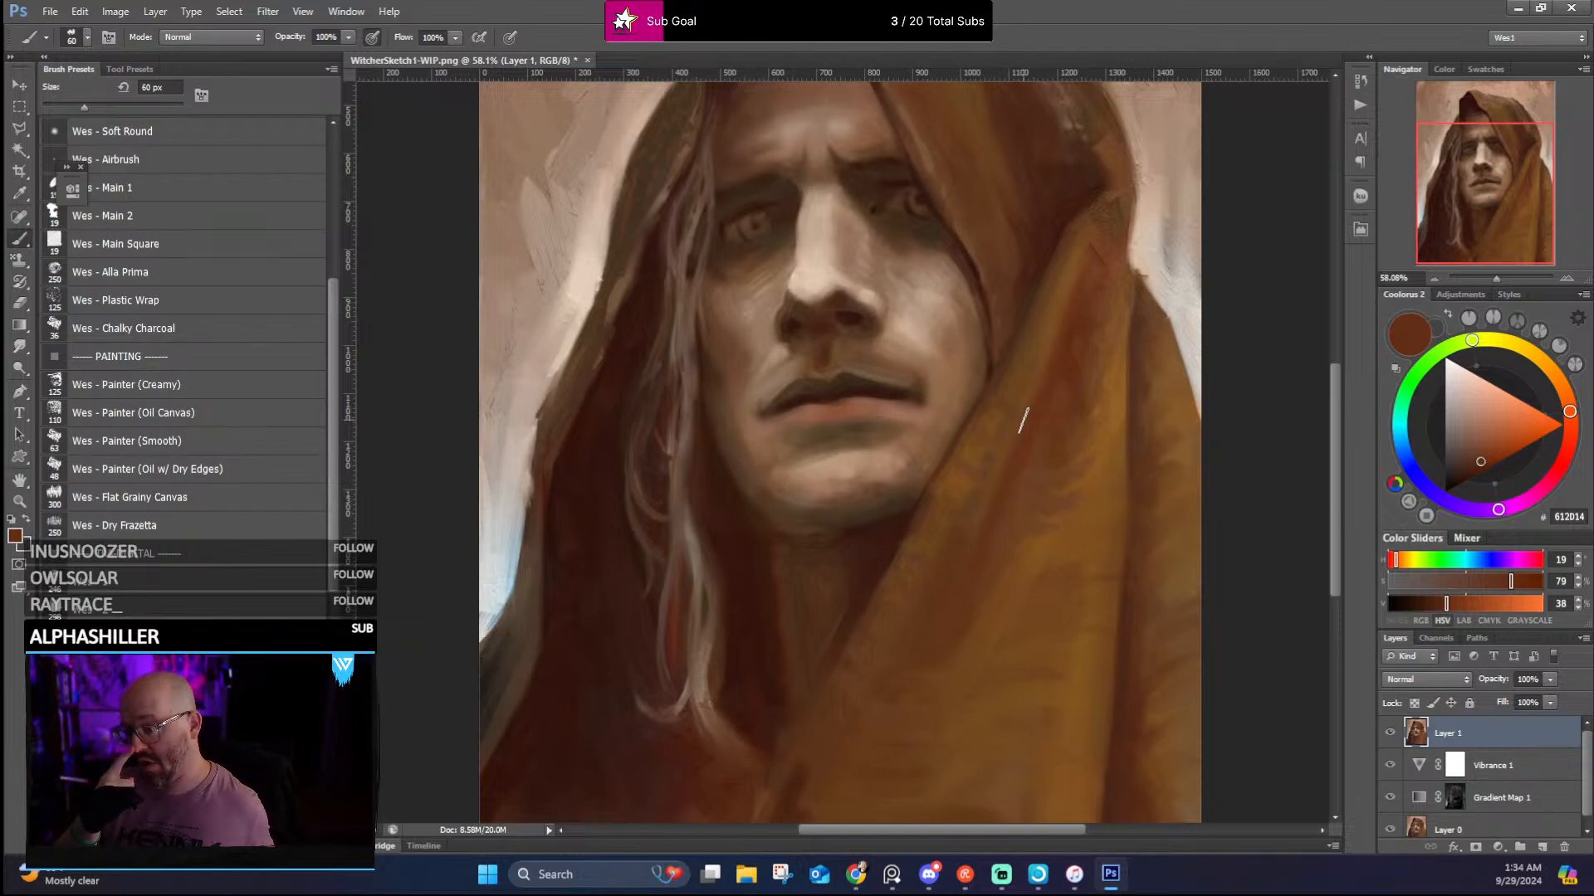
Work grainy strokes into the neck shadow and the dark side of the hood behind the hair with sampled dark browns
drag(870, 746, 907, 638)
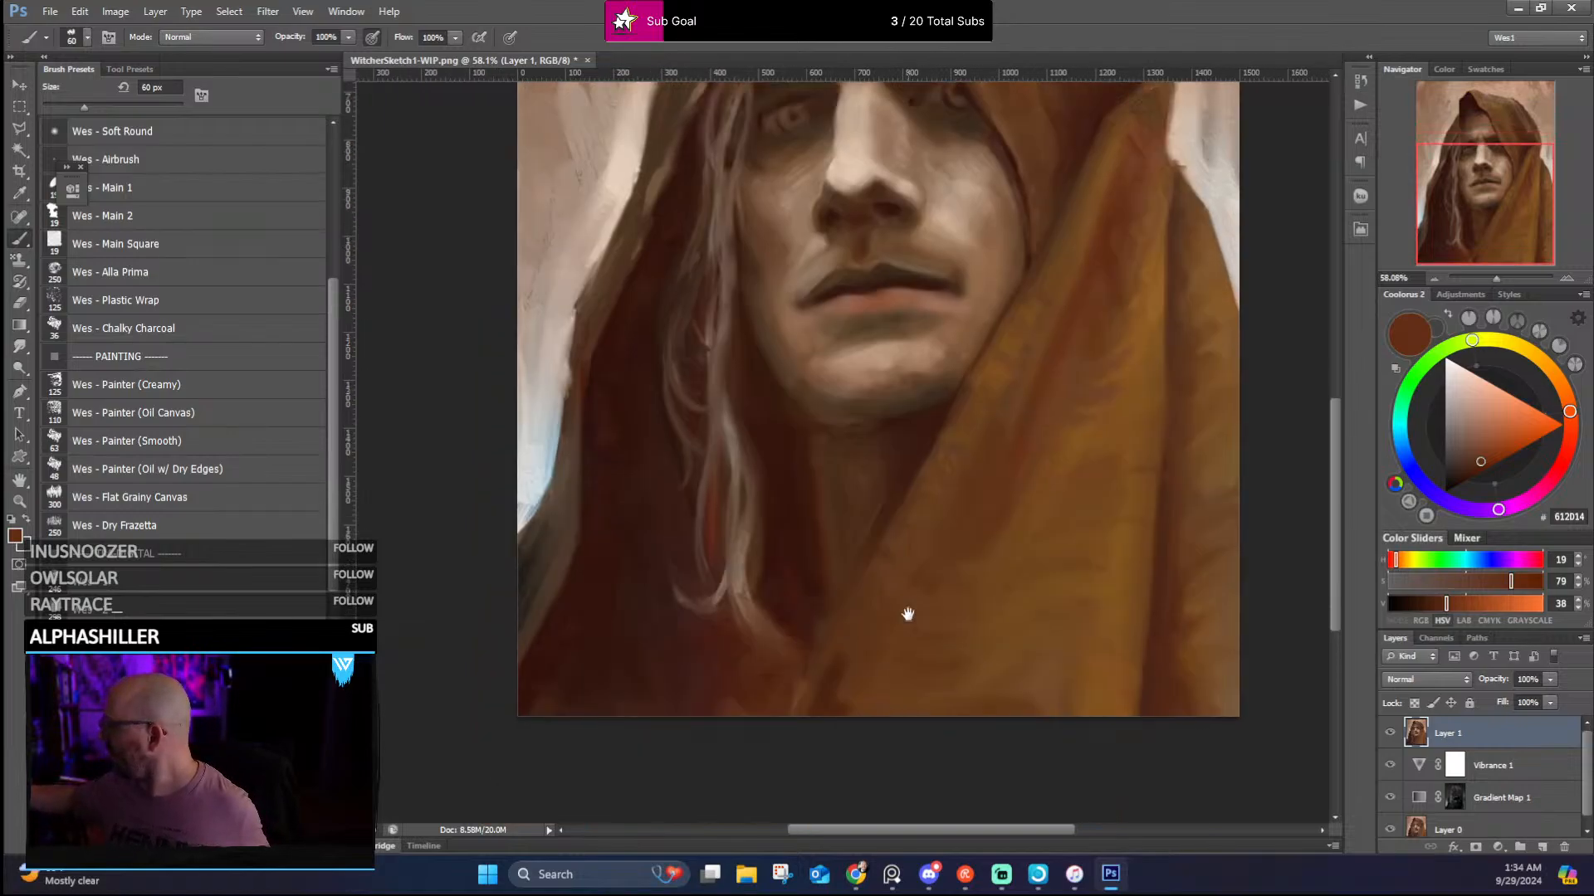
alt+click(811, 590)
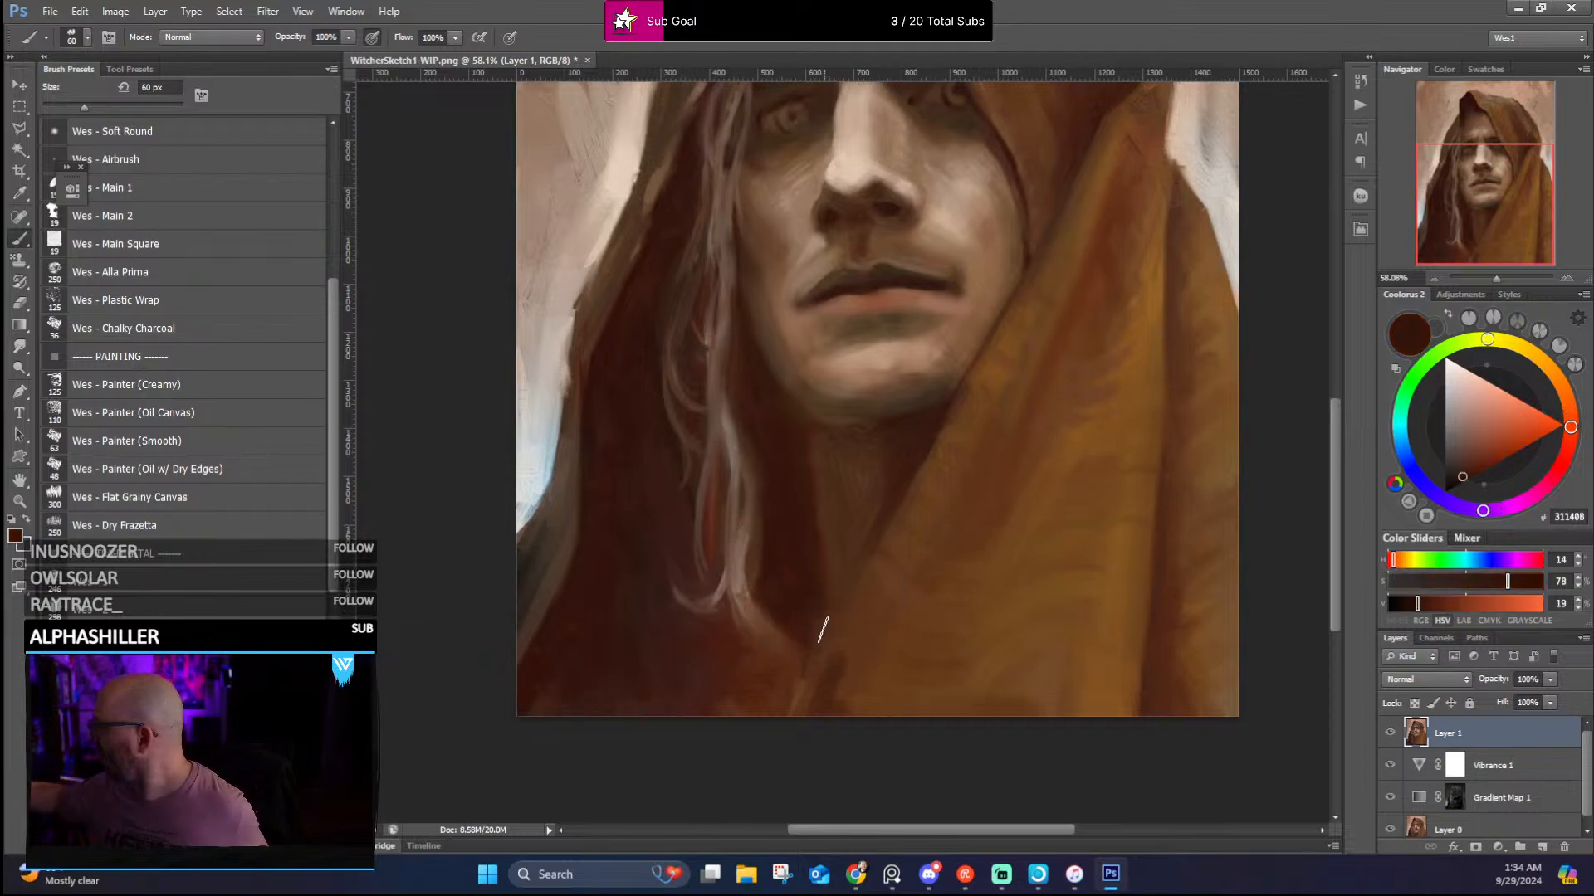
alt+click(815, 435)
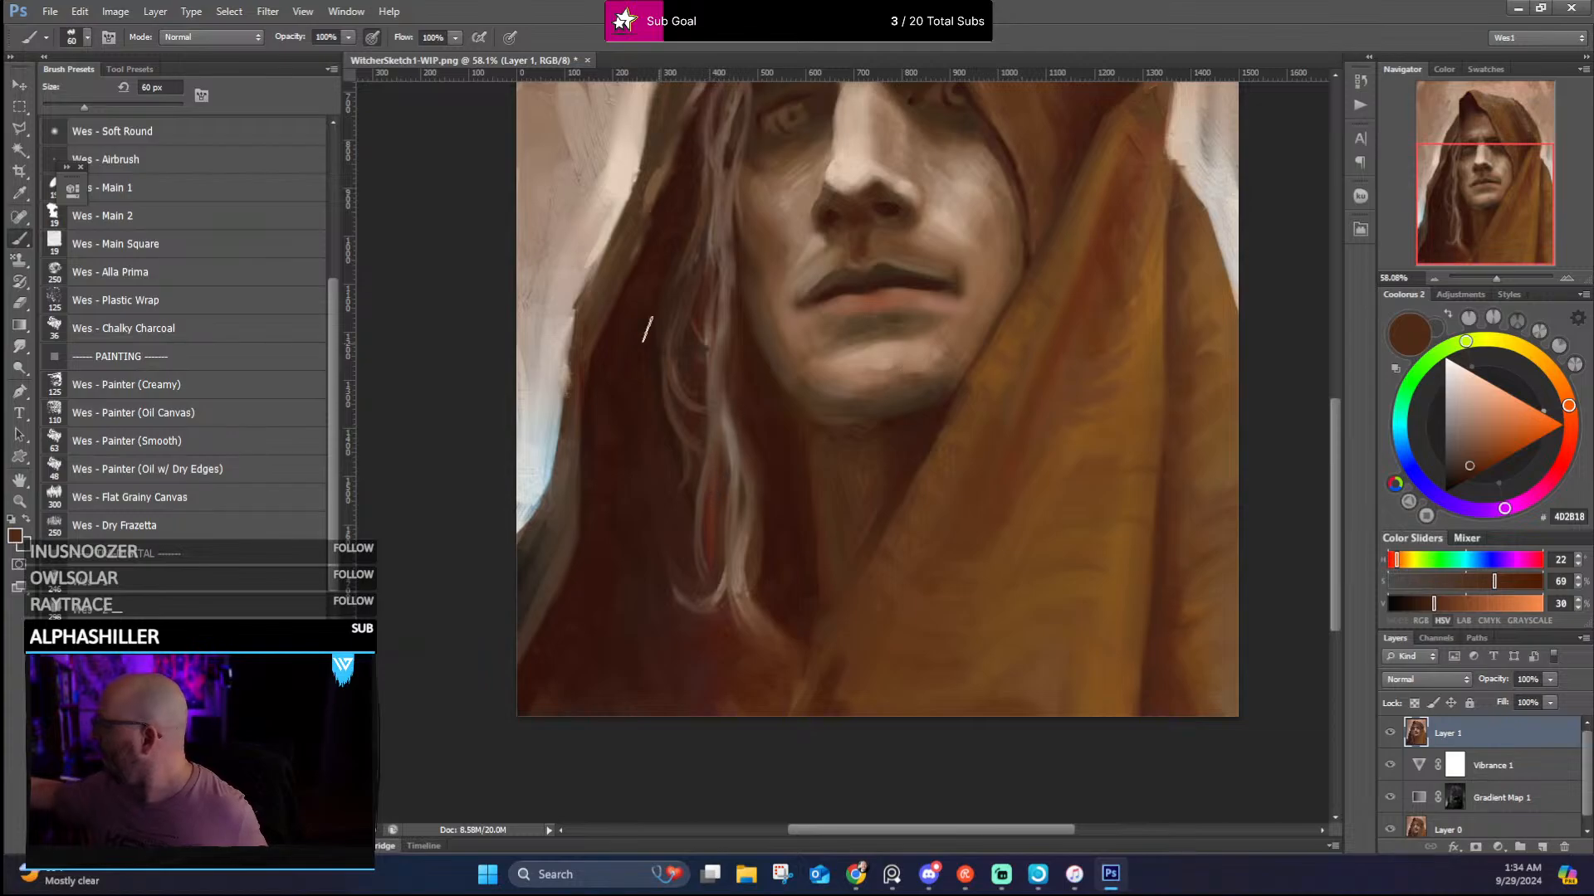
alt+click(533, 571)
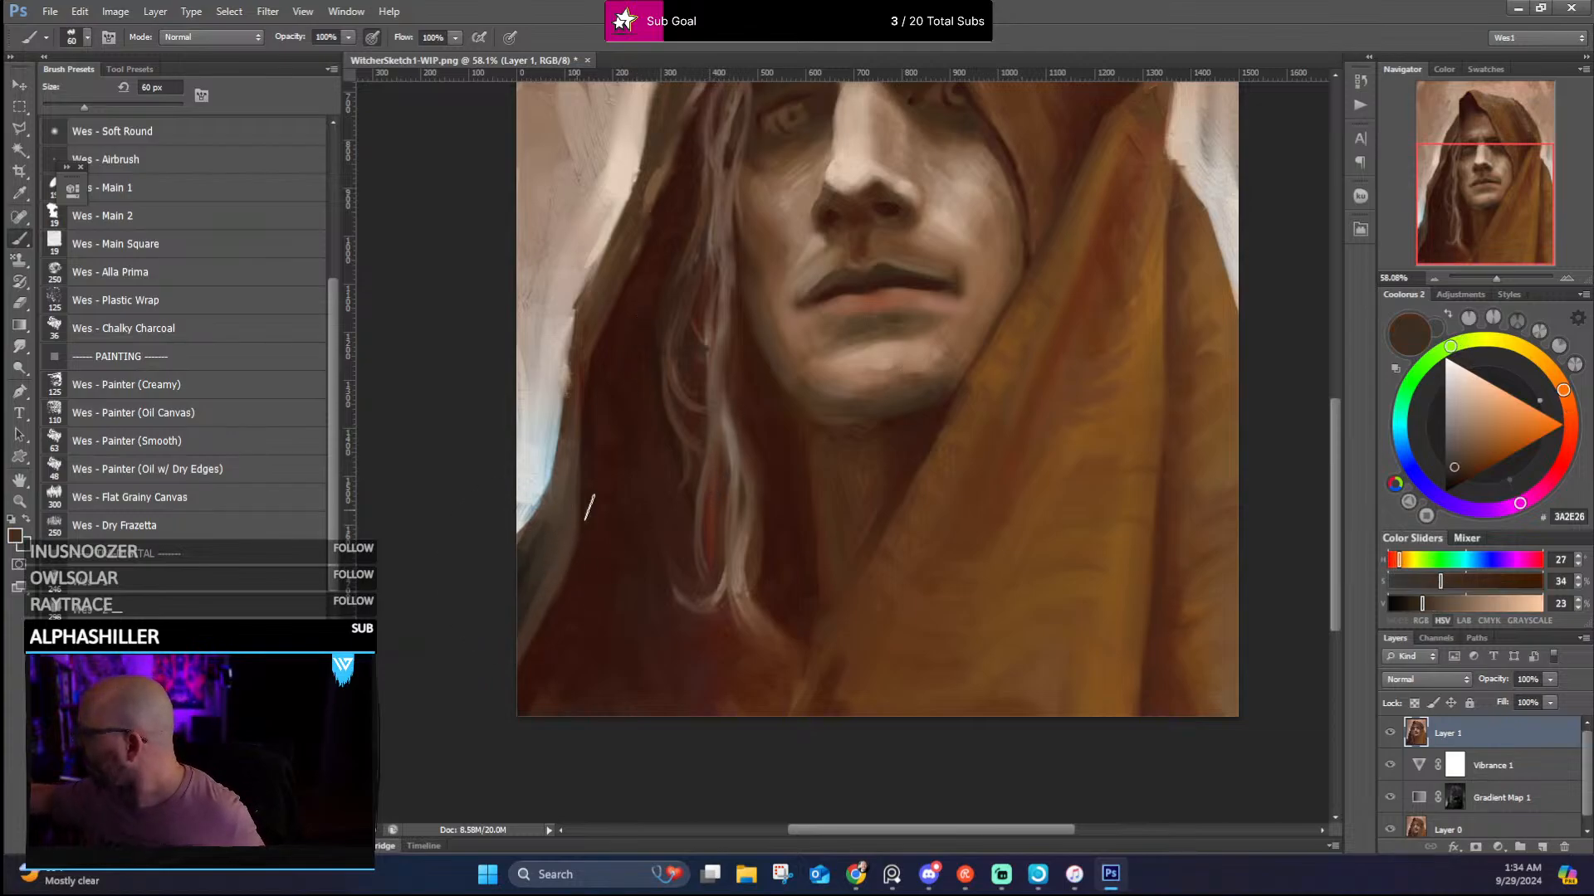
alt+click(574, 301)
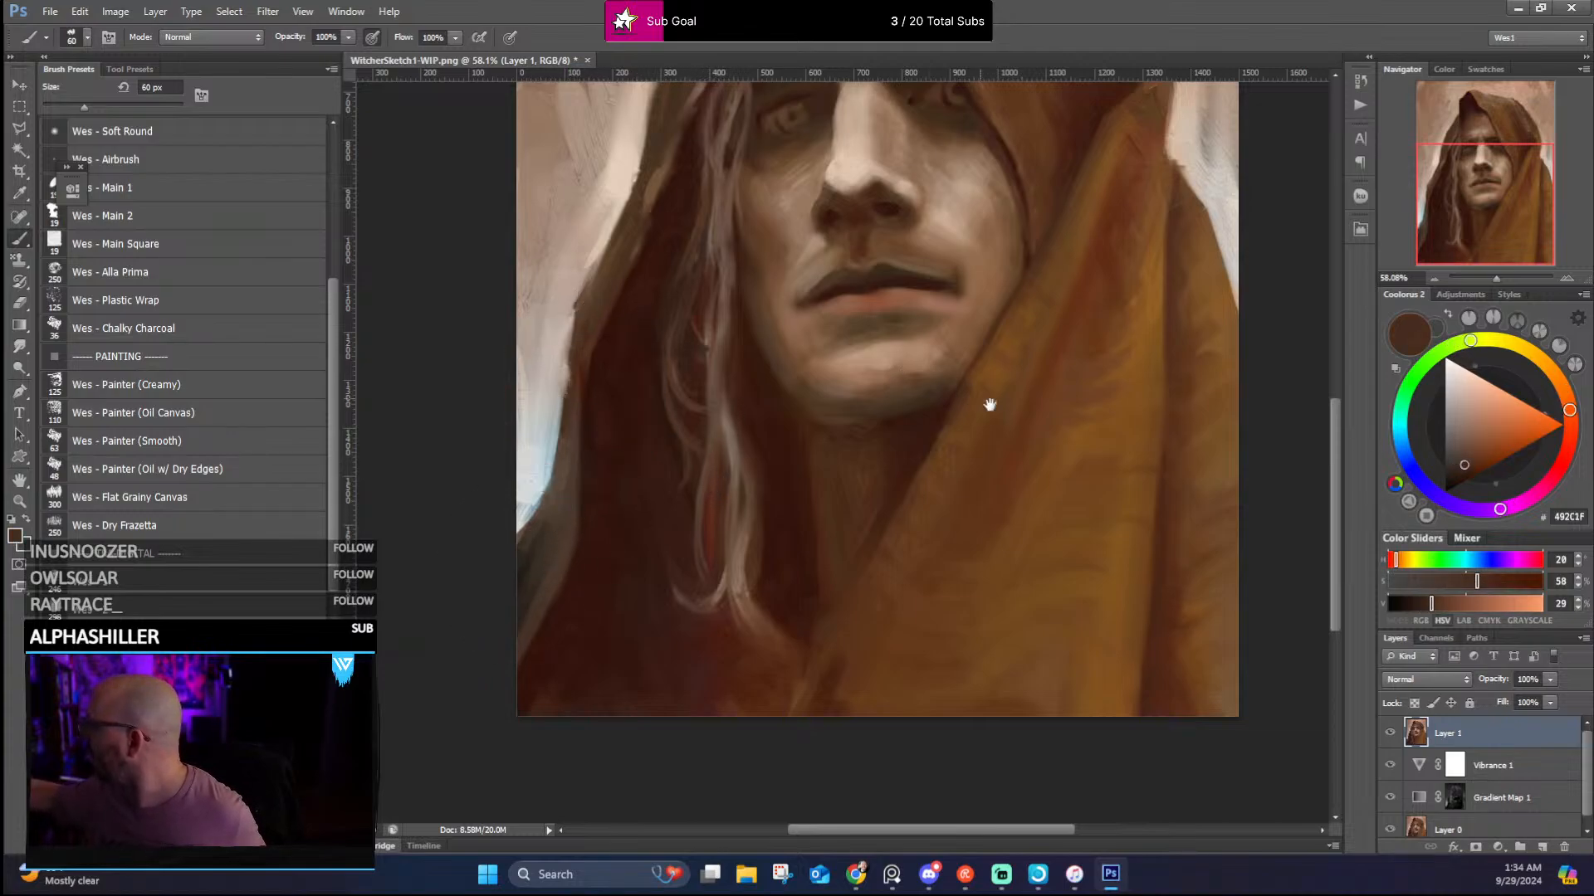
Roughen the outer edge of the far shoulder and the light fold at the hood's peak with sampled light browns
drag(989, 405, 700, 498)
alt+click(929, 315)
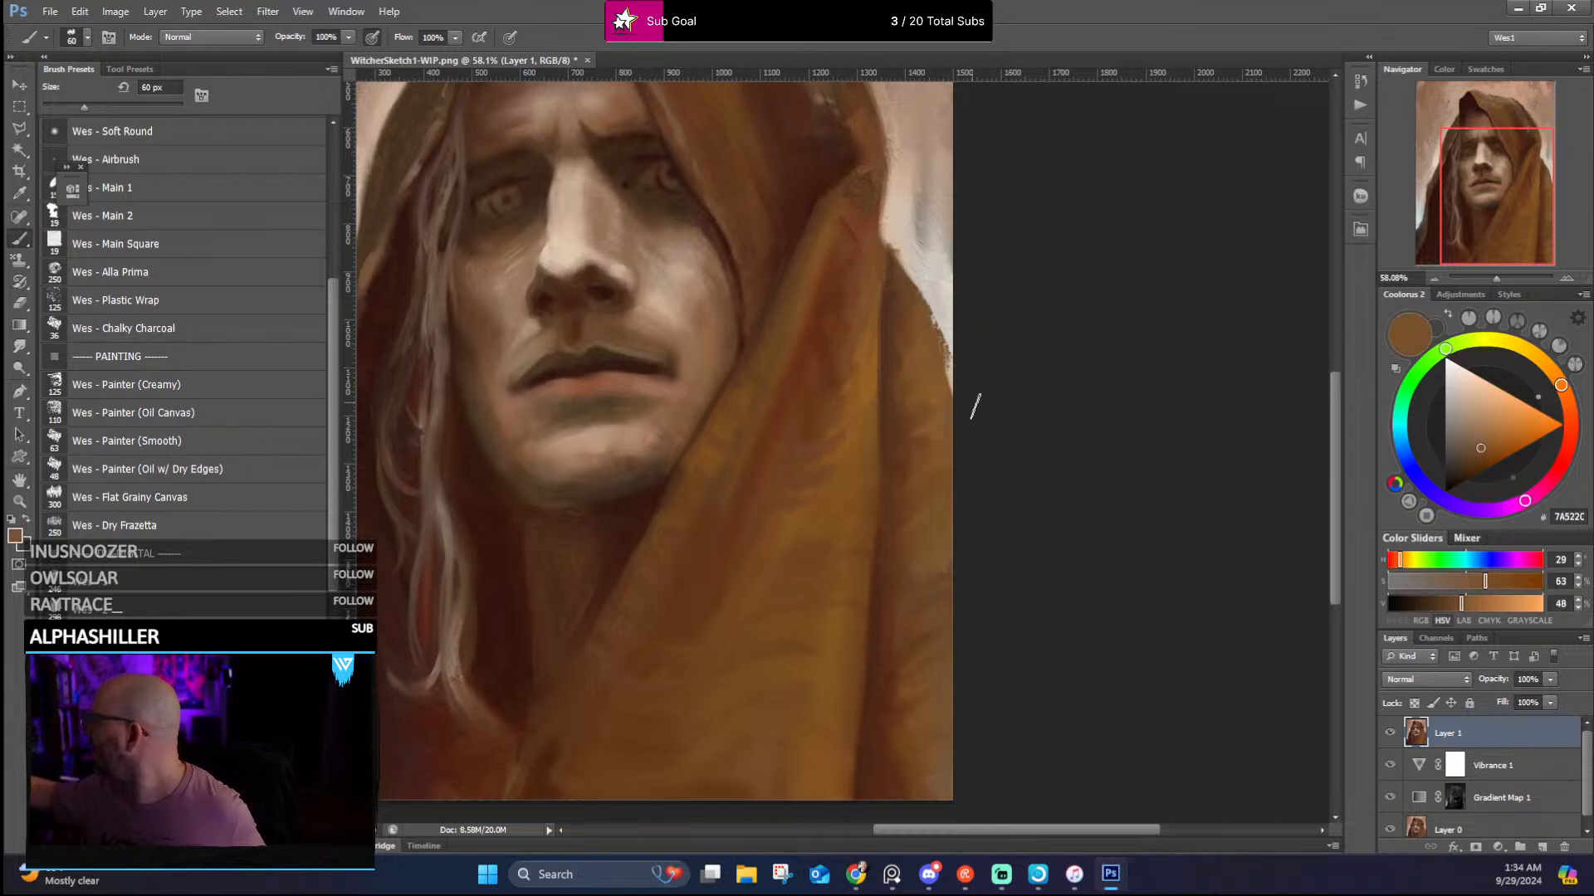
drag(884, 425, 1014, 636)
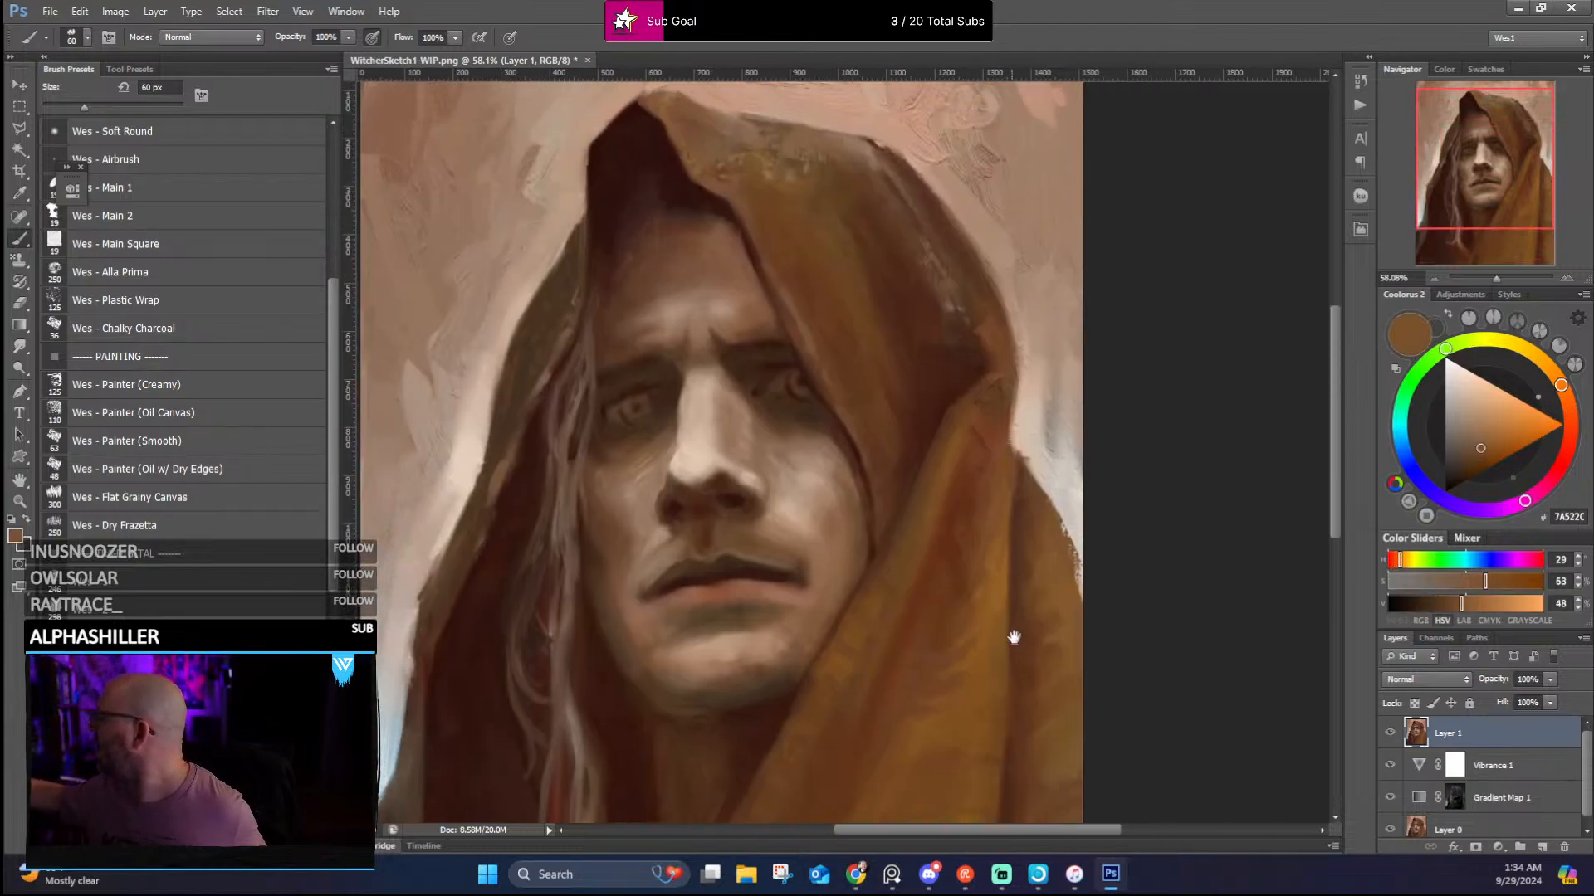
drag(861, 348, 808, 526)
alt+click(645, 306)
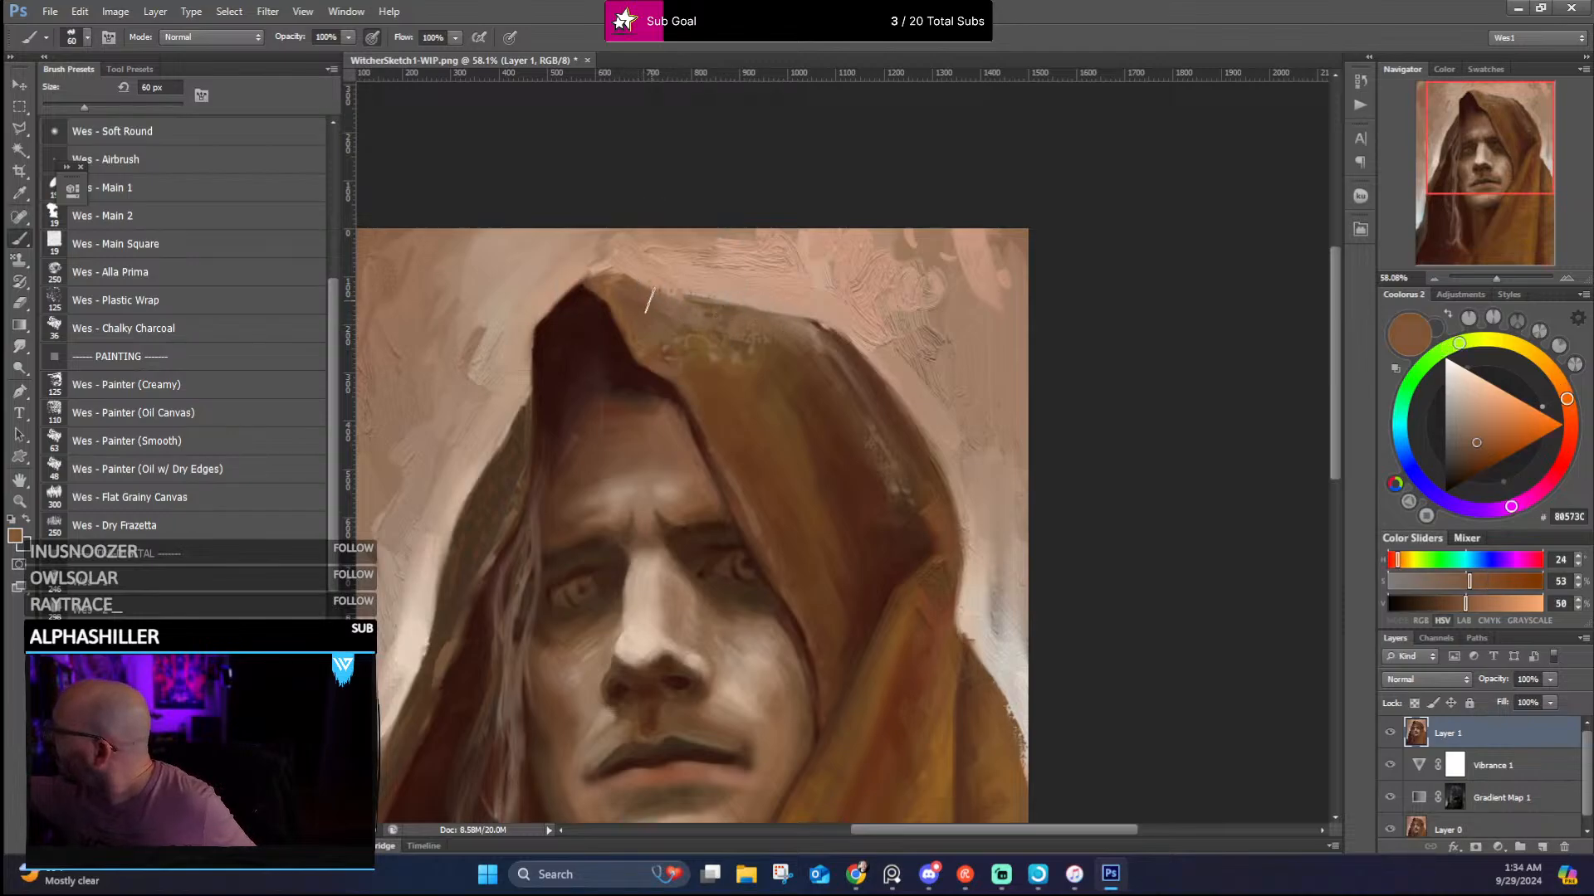
Paint grainy background strokes against the hood's top, far side and near edge with sampled pinkish beige tones
alt+click(741, 283)
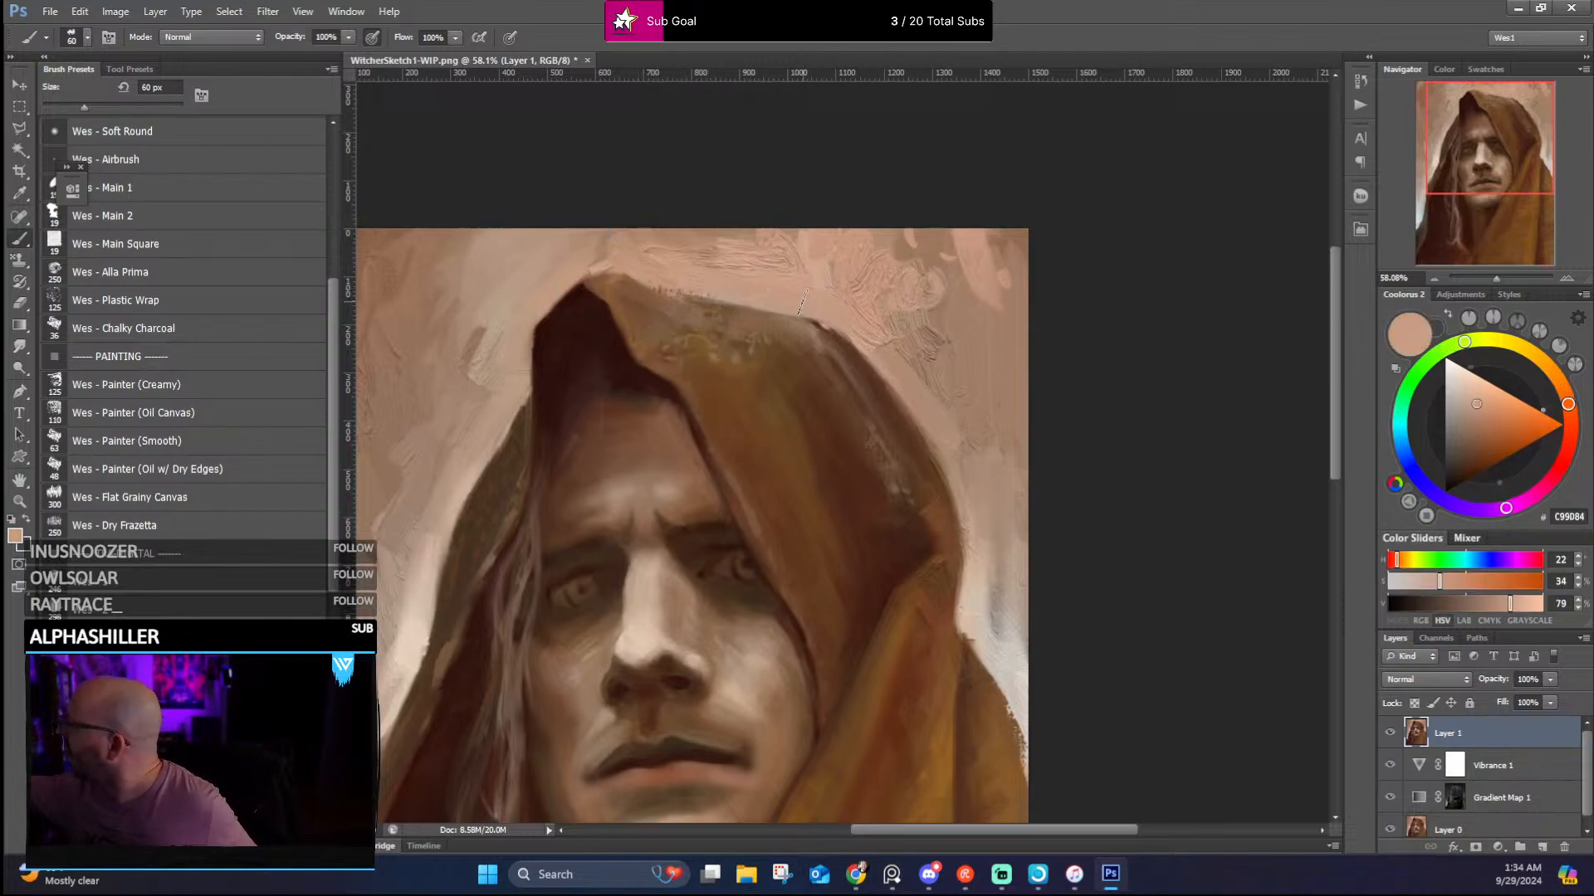
alt+click(899, 376)
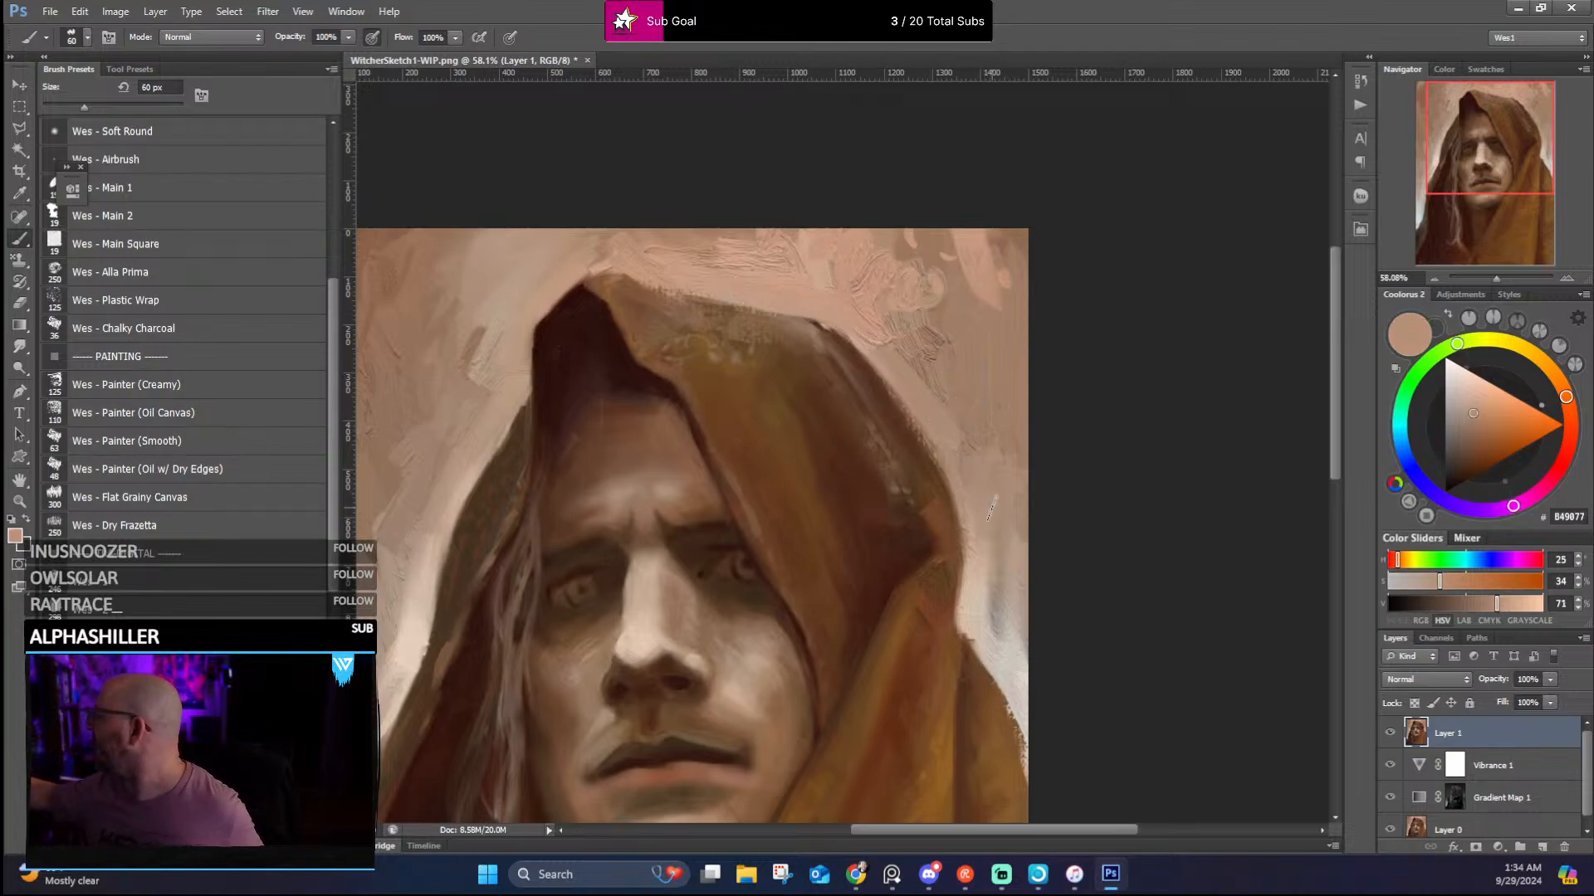
drag(898, 461, 1089, 285)
alt+click(660, 303)
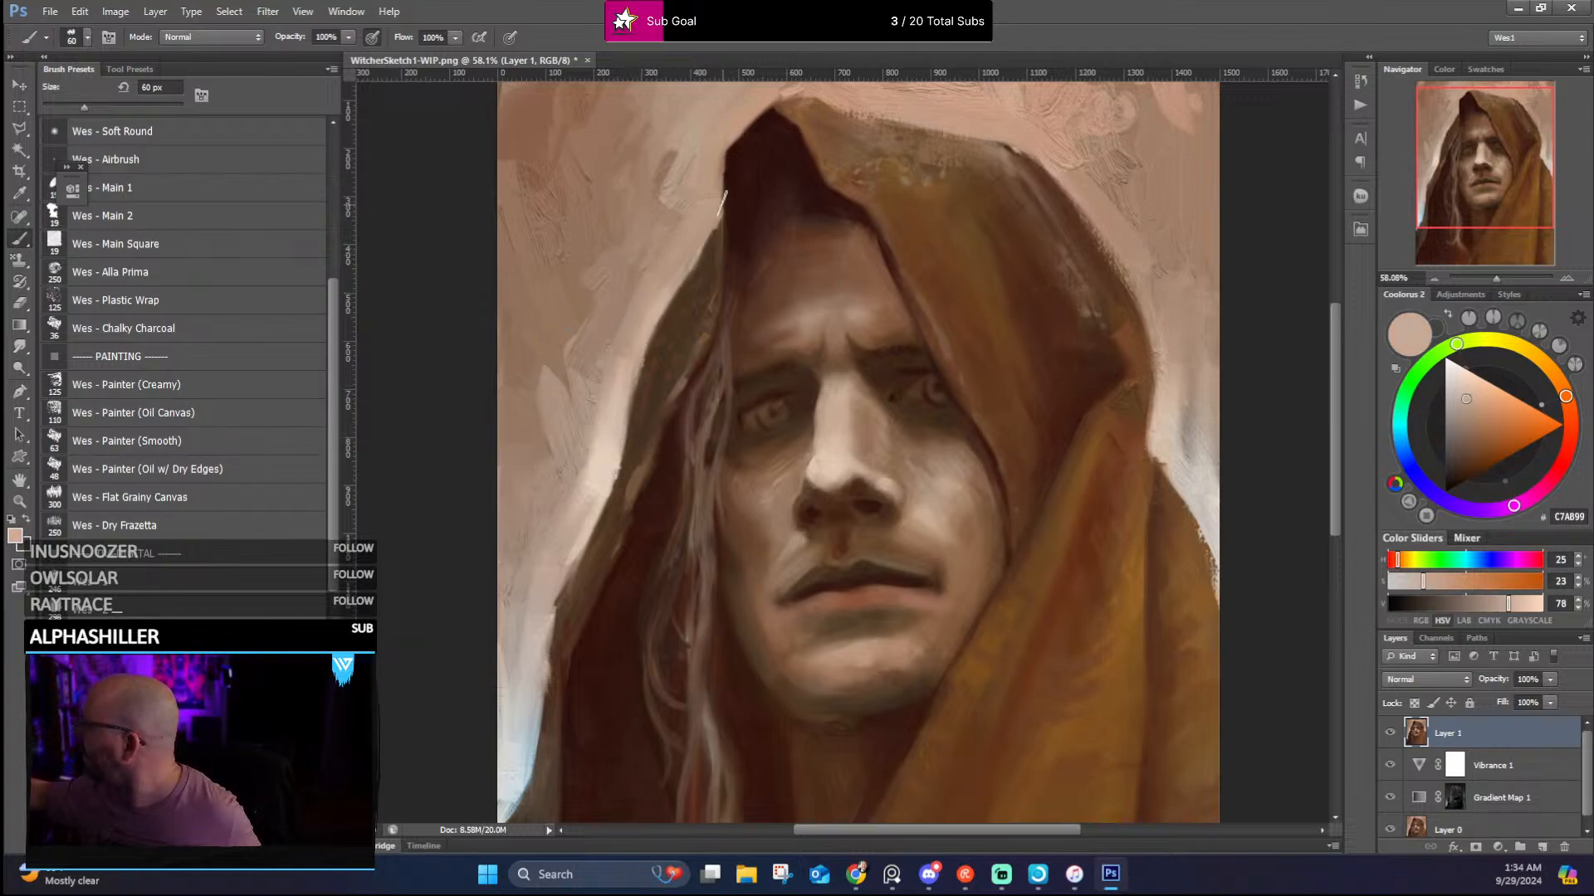
Choose the Wes - Dry Frazetta brush at 250 px and texture the pale background on both sides of the hood with sampled light beige
click(223, 525)
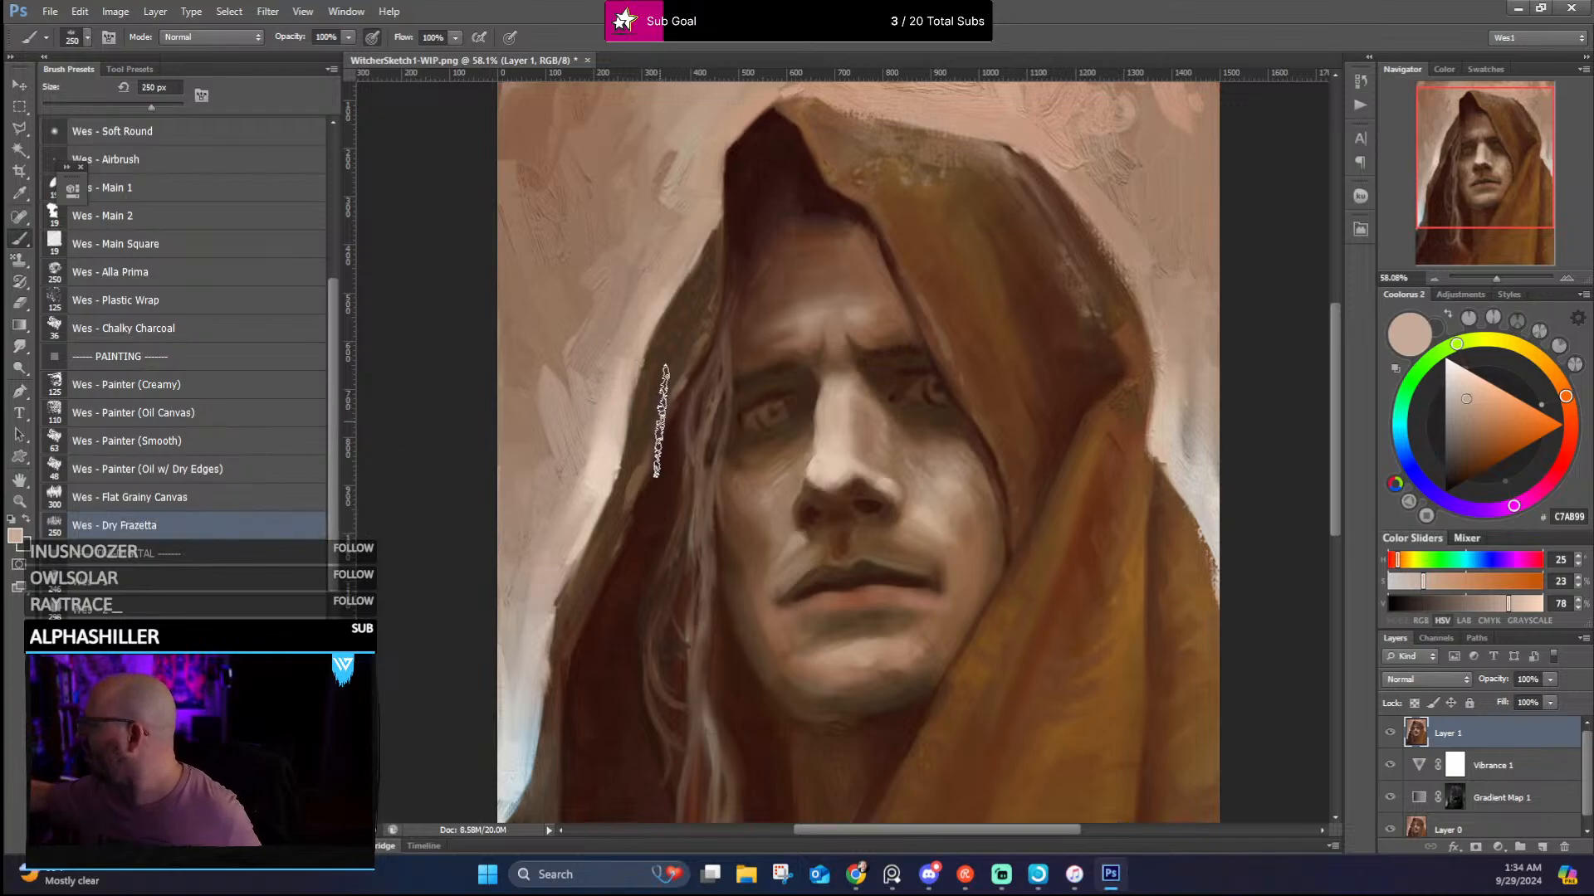
alt+click(593, 465)
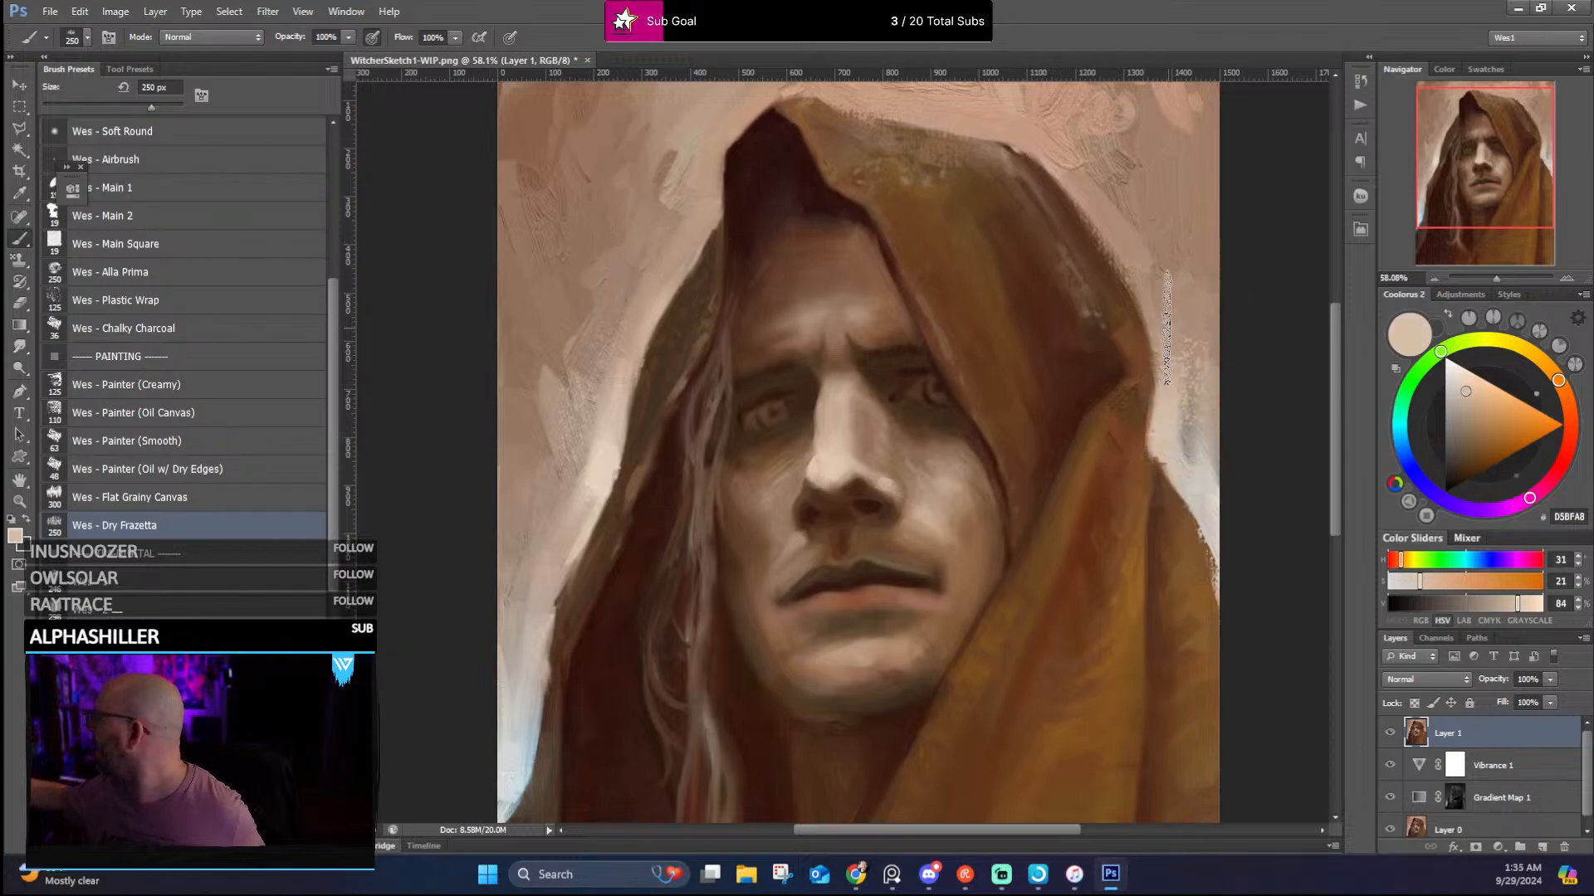
drag(1201, 467, 1112, 365)
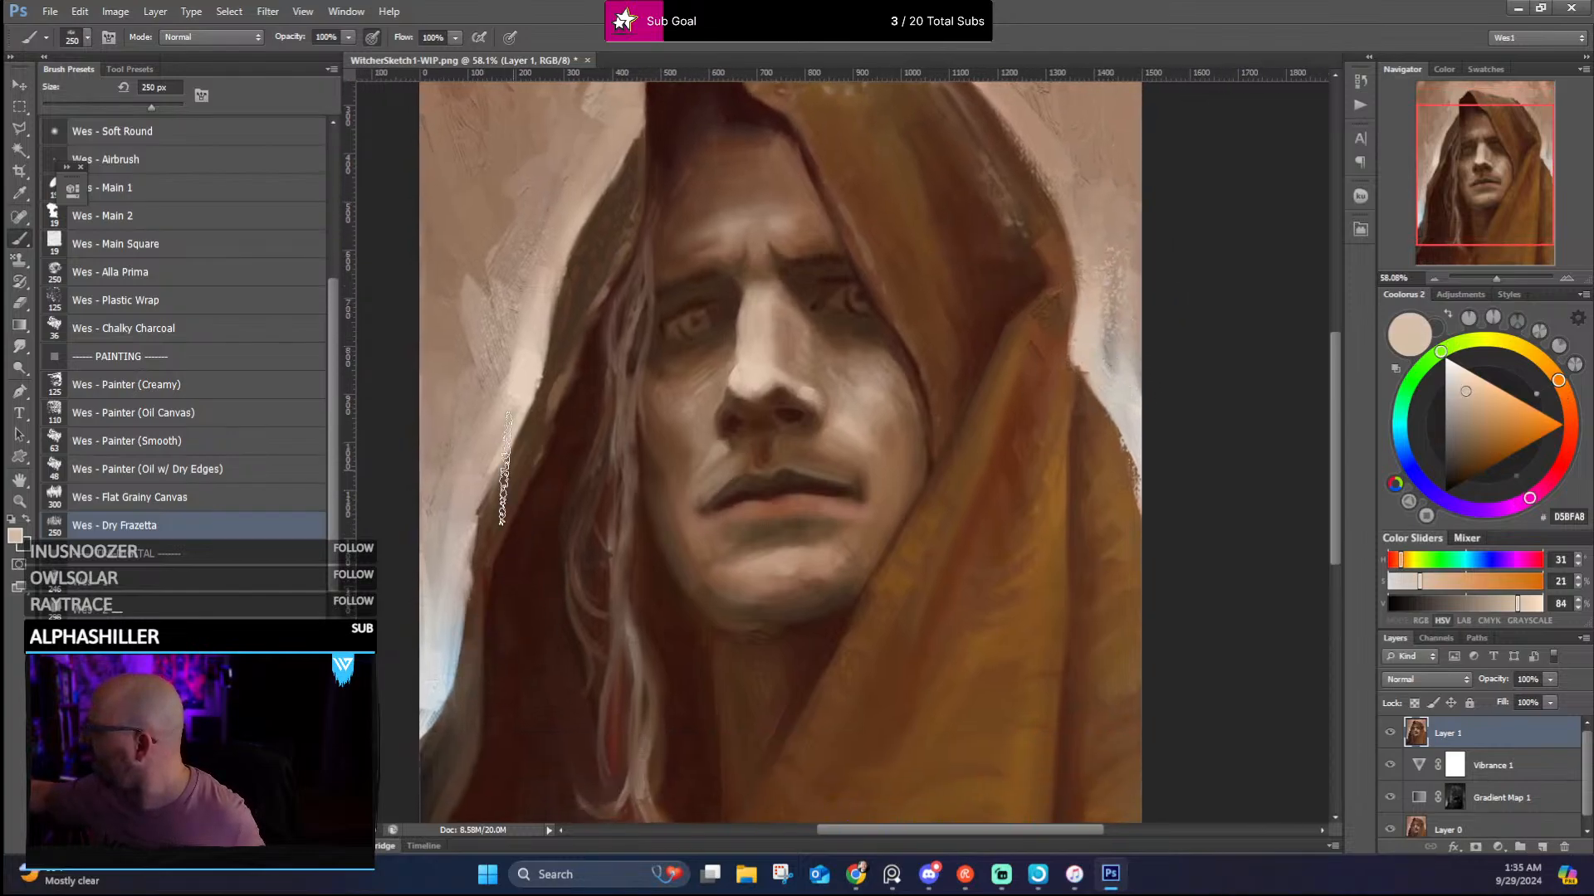
alt+click(453, 483)
Add dry-brush texture to the upper background on both sides of the hood with sampled browns and pinks
drag(642, 371, 722, 604)
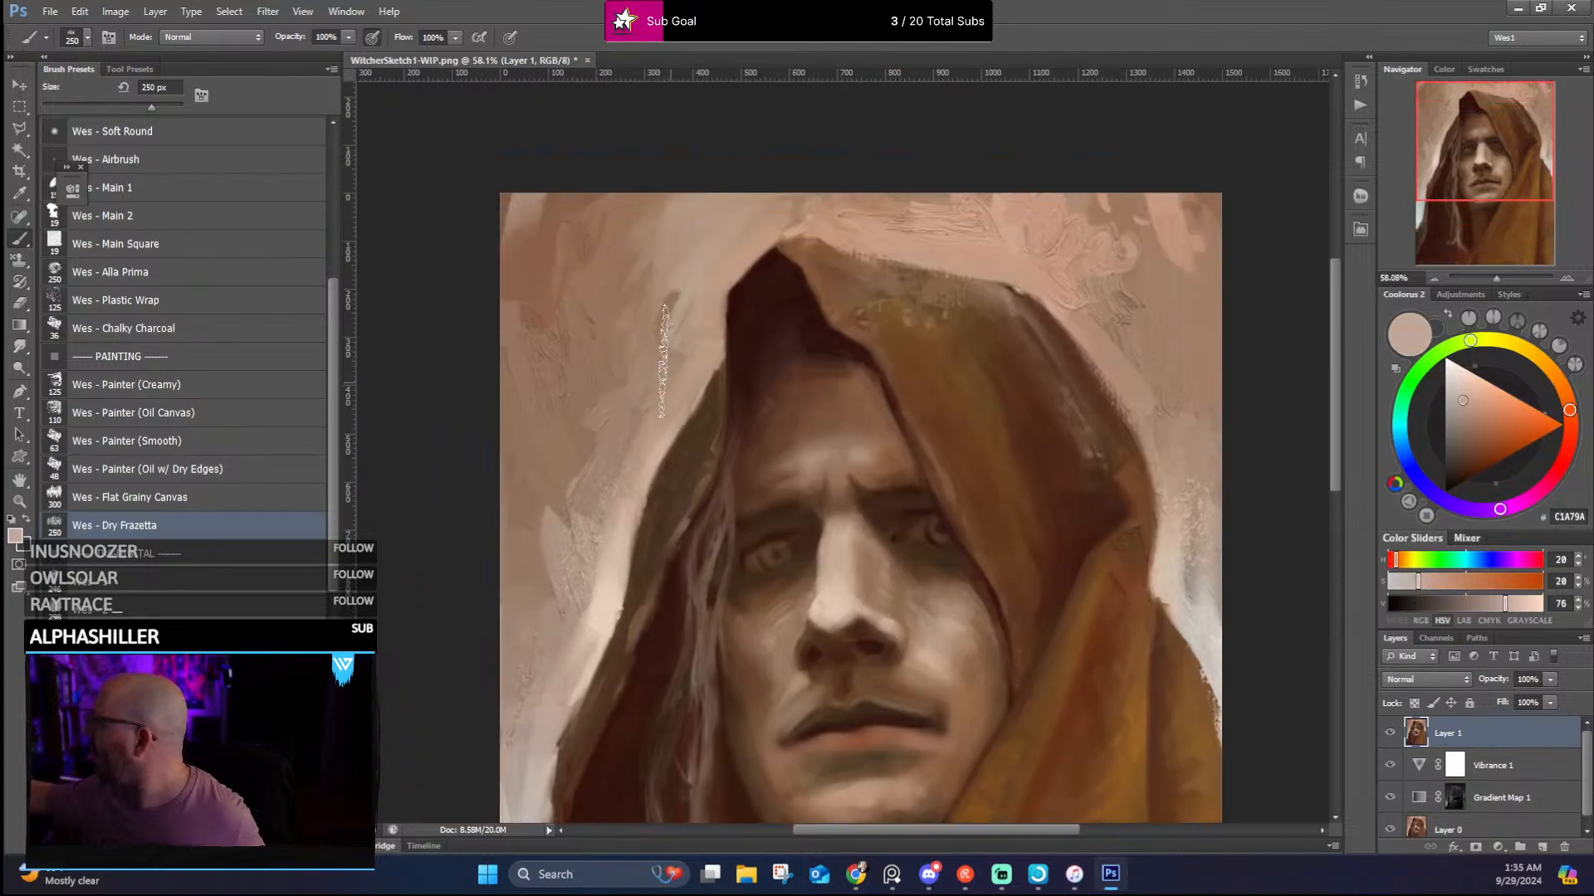
alt+click(535, 281)
alt+click(605, 270)
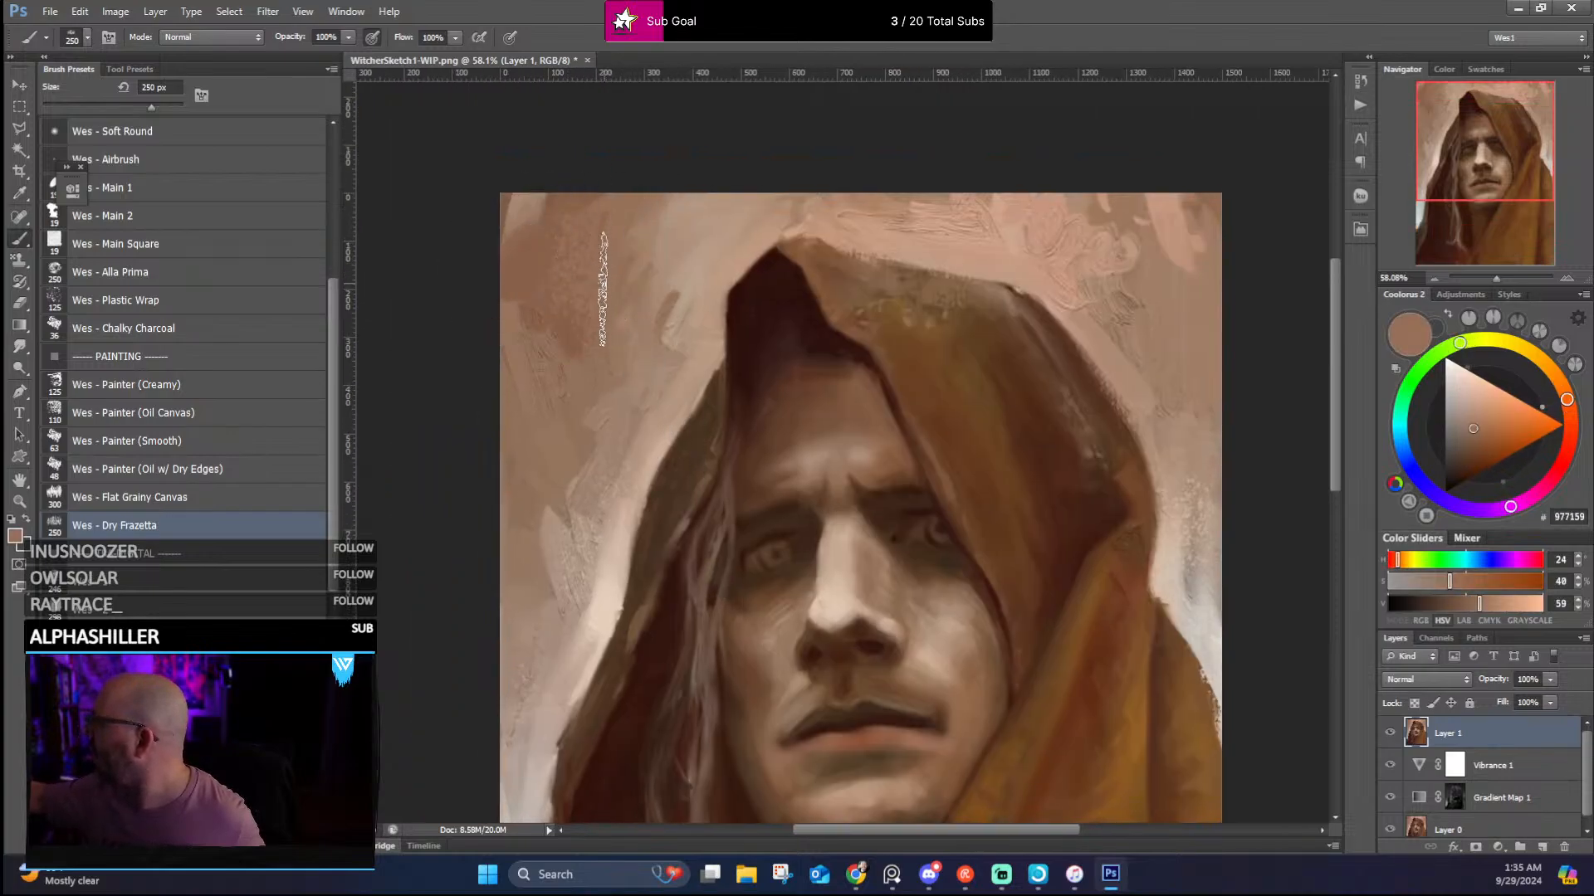
drag(1193, 393, 1173, 375)
alt+click(1079, 239)
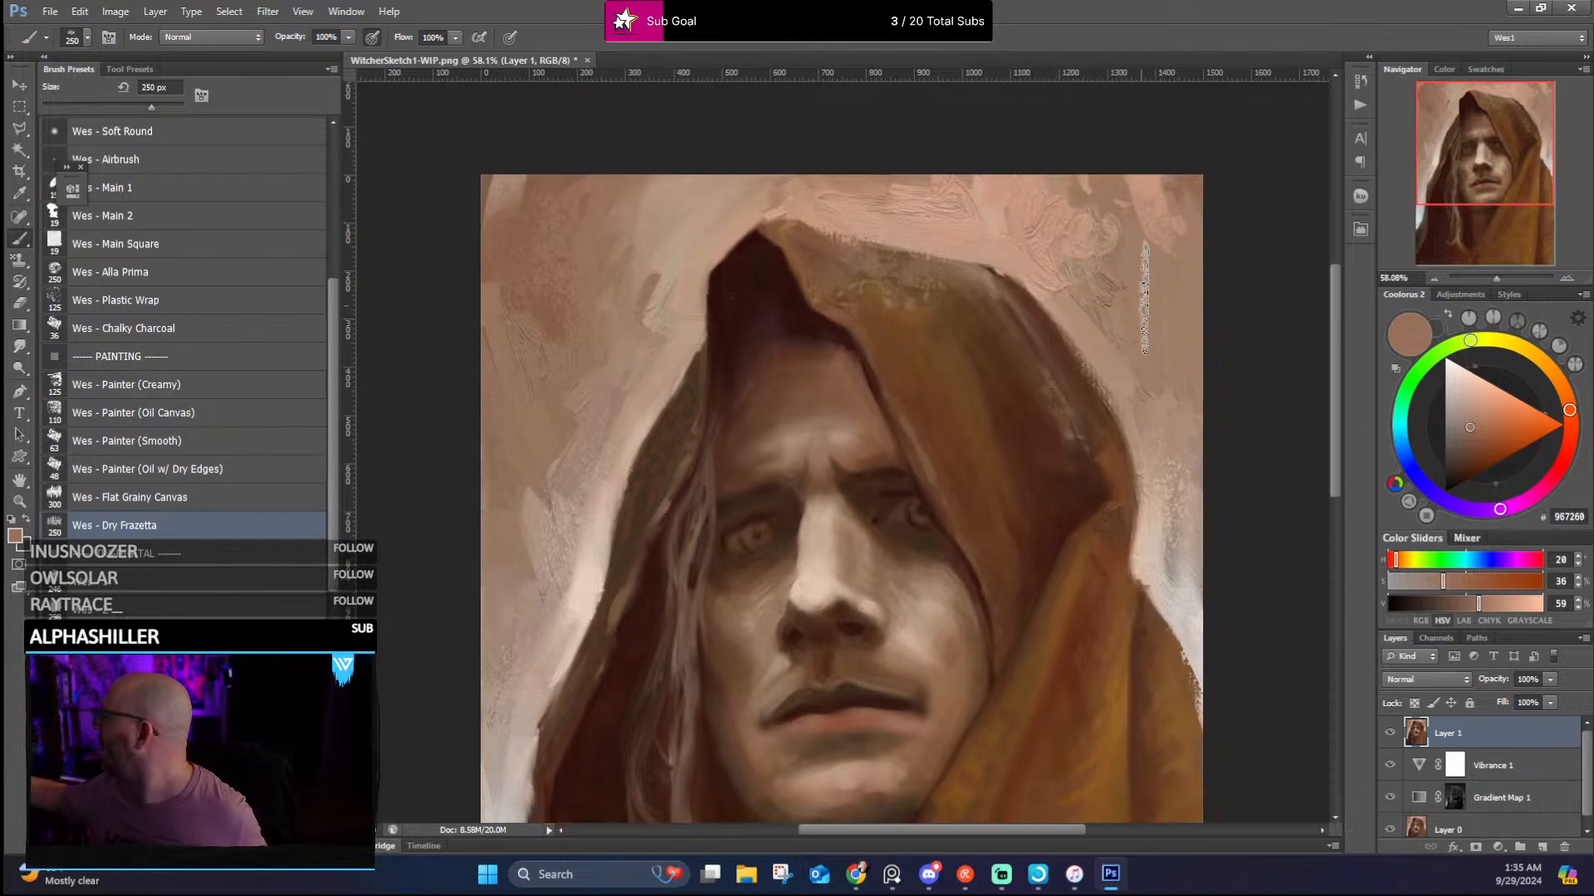
alt+click(1148, 187)
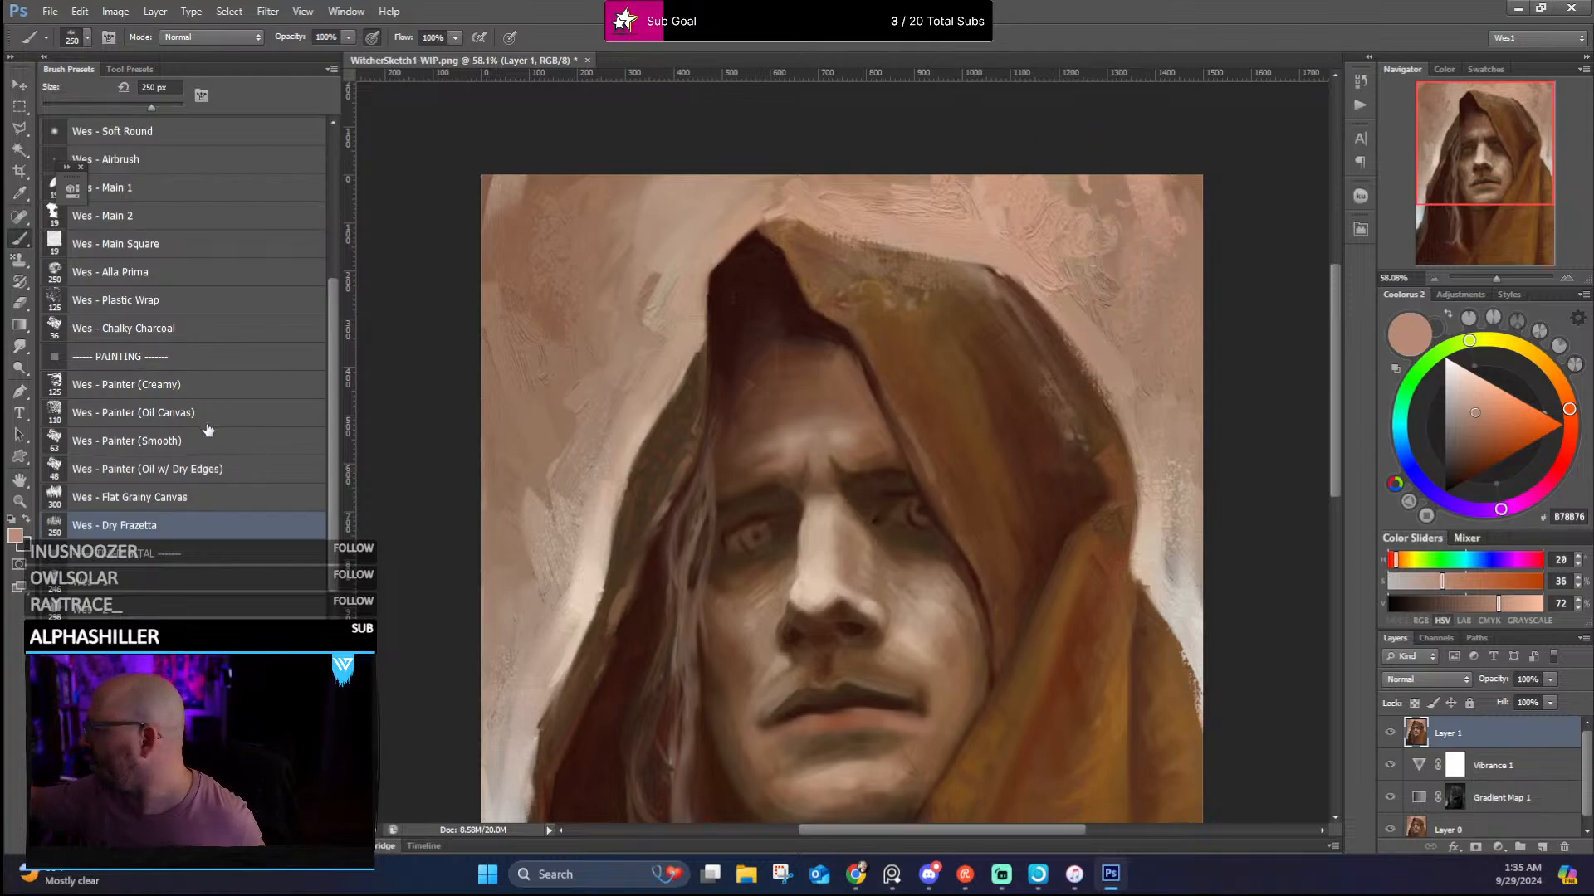
Switch to another textured brush, reduce it to 100 px and stroke sampled brown into the background beyond the hood's far side
click(172, 637)
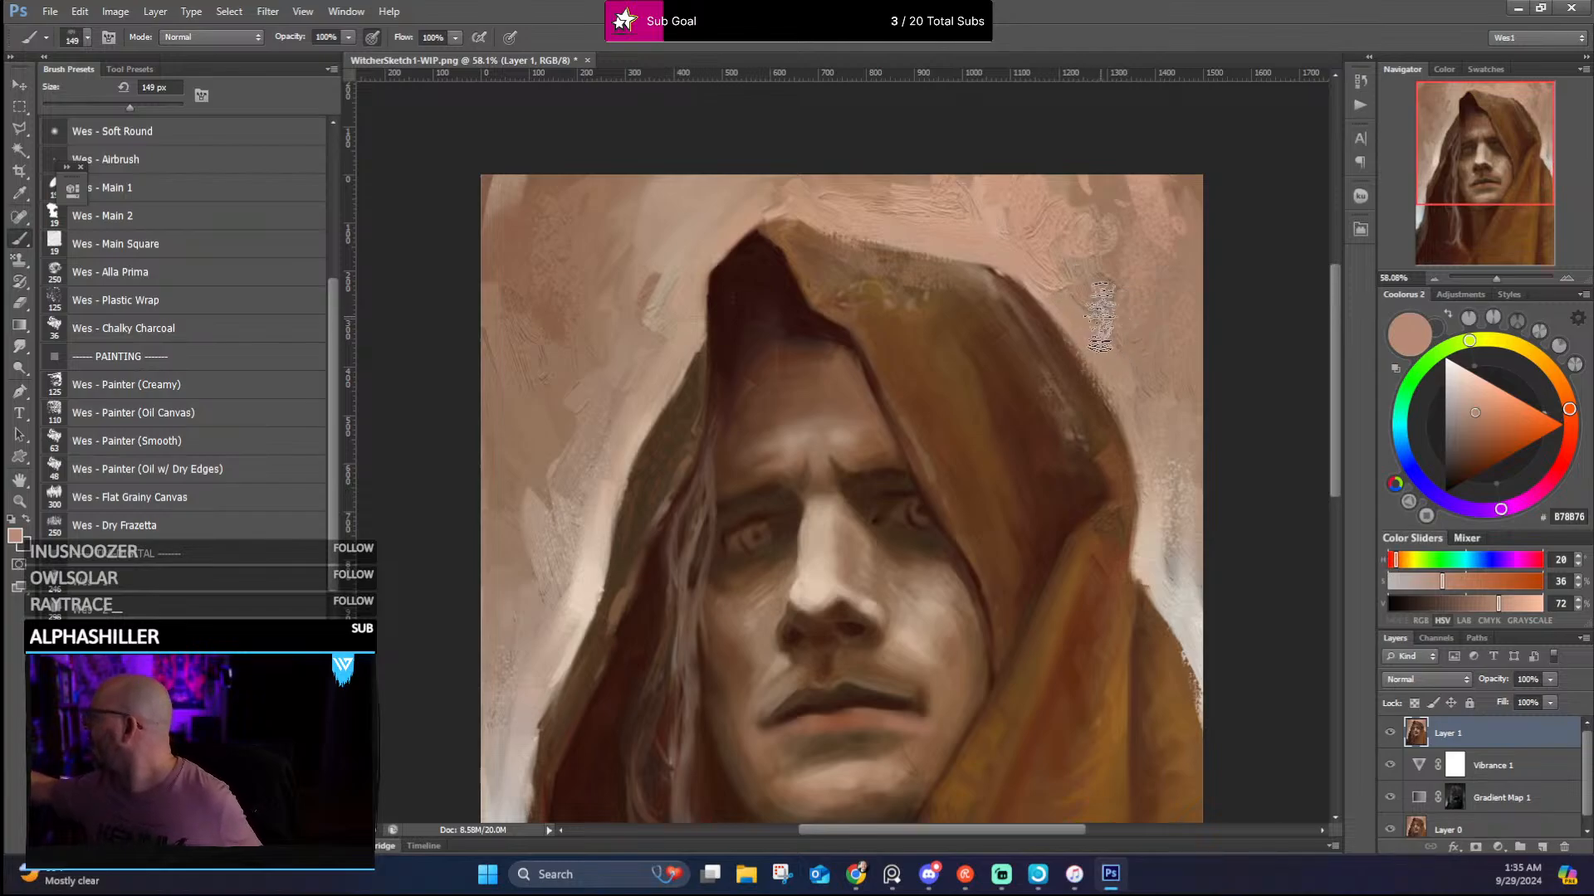
alt+click(1107, 283)
key([)
key([)
key([)
key([)
key([)
key([)
key([)
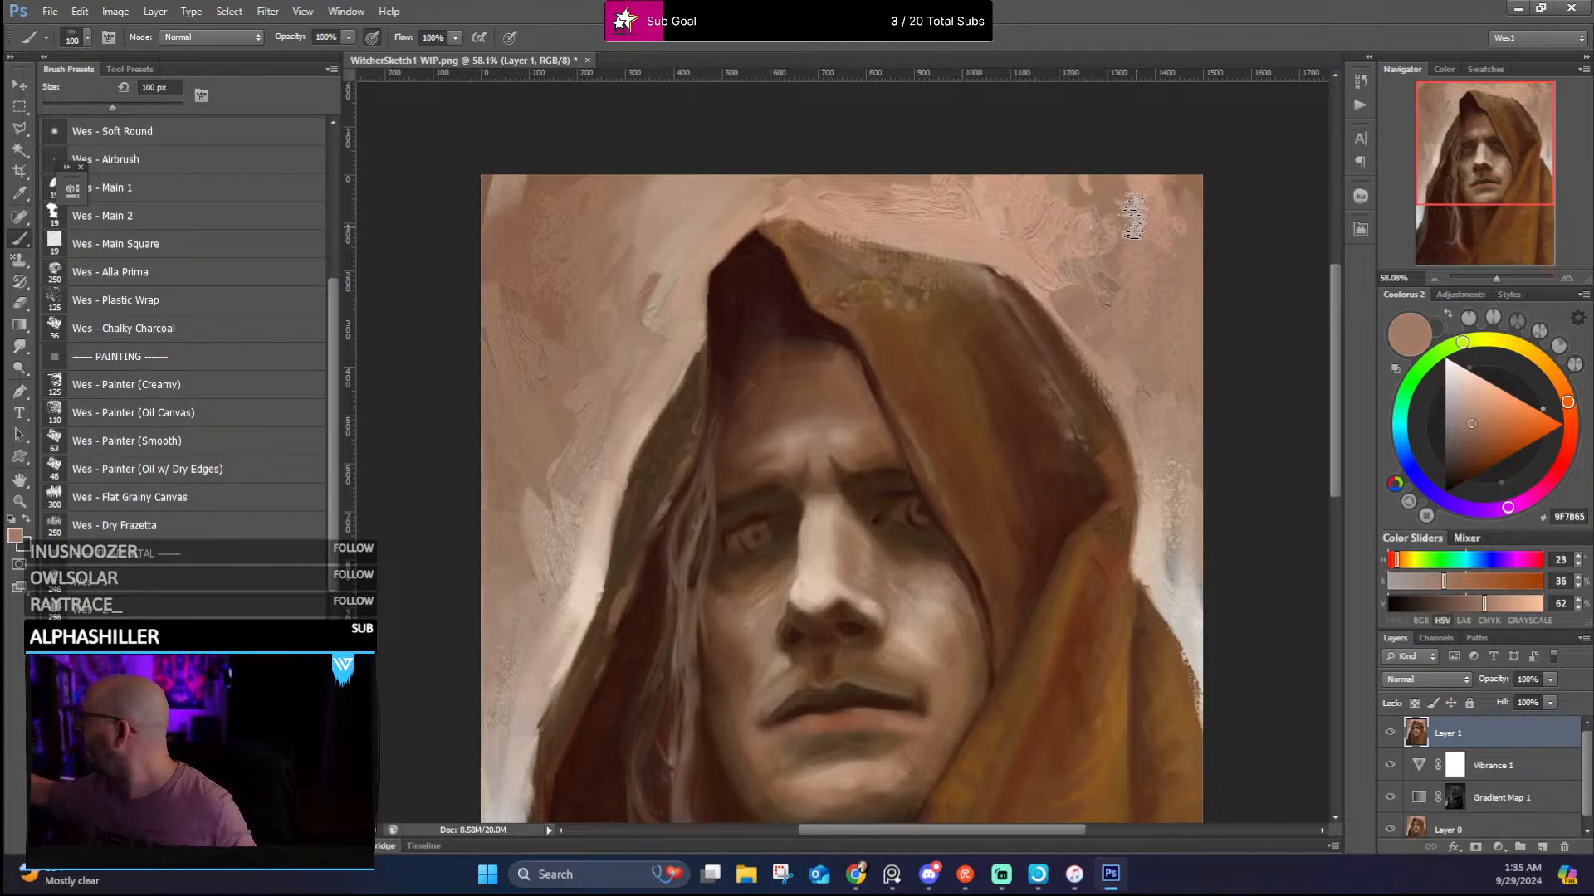
Texture the dark inside of the hood around the hair and down to the chest with sampled dark reddish browns
drag(1038, 323, 1149, 103)
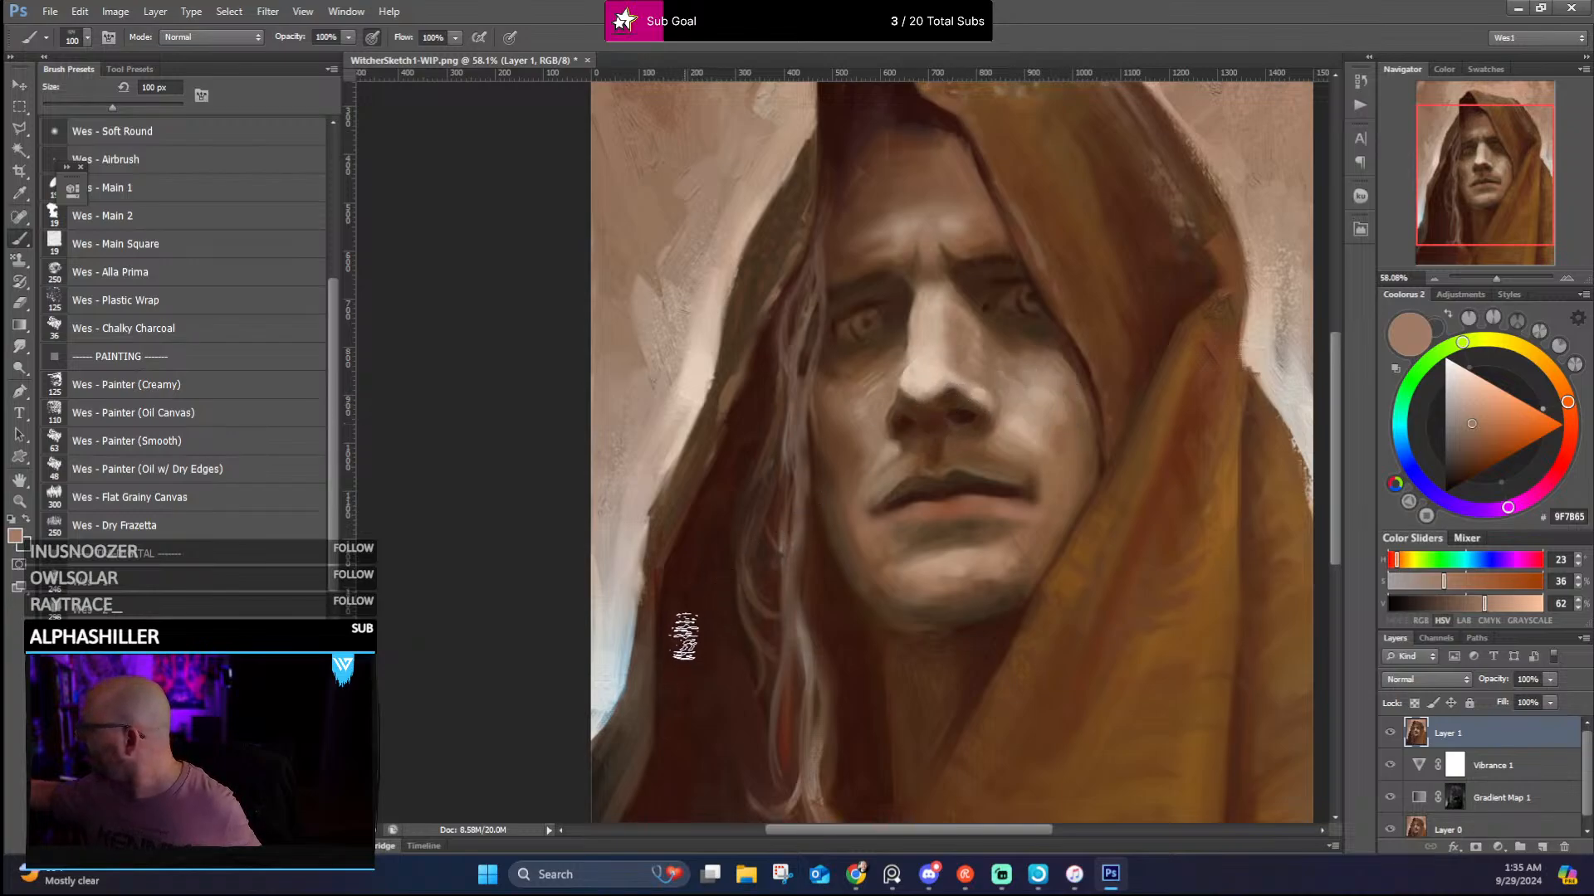
alt+click(679, 633)
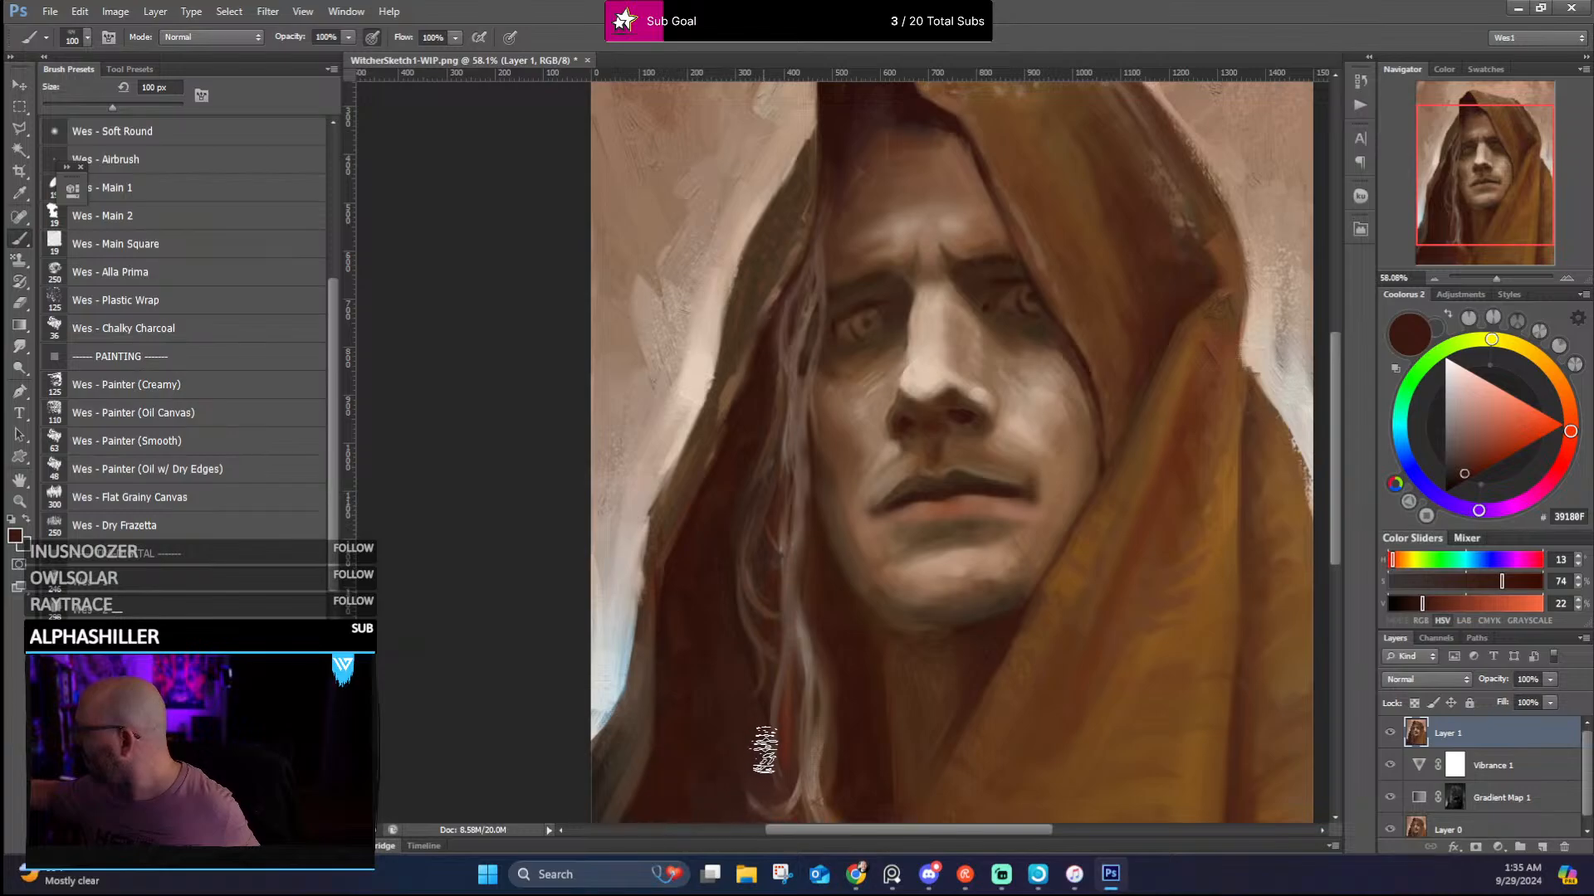
drag(723, 686, 785, 420)
alt+click(733, 641)
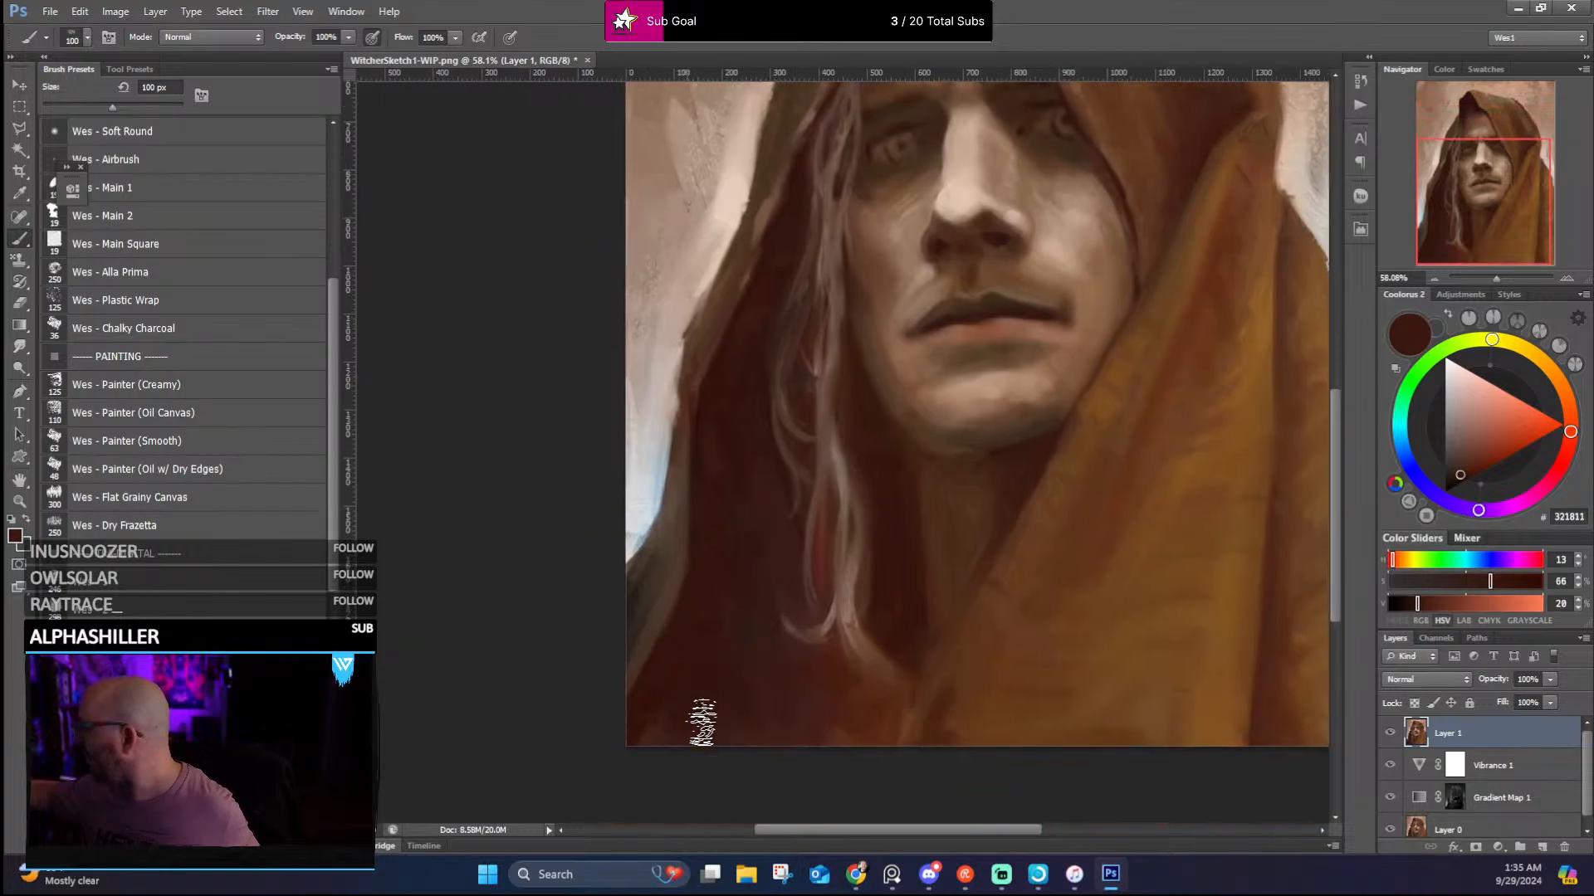
alt+click(762, 321)
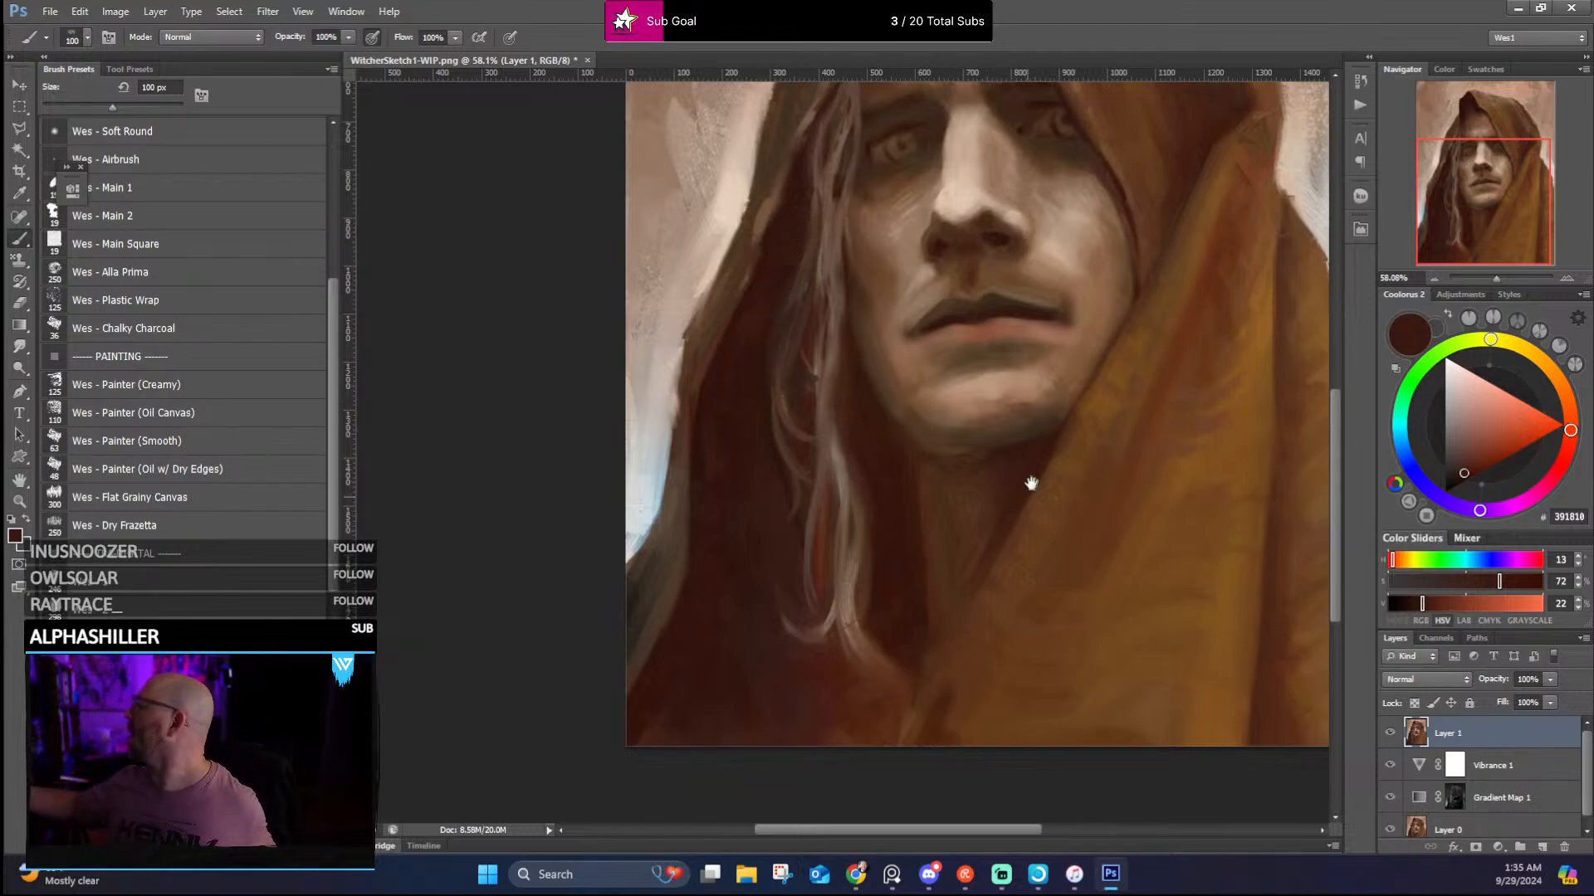
Review the whole portrait and duplicate Layer 1 with the default settings
drag(1028, 476, 945, 695)
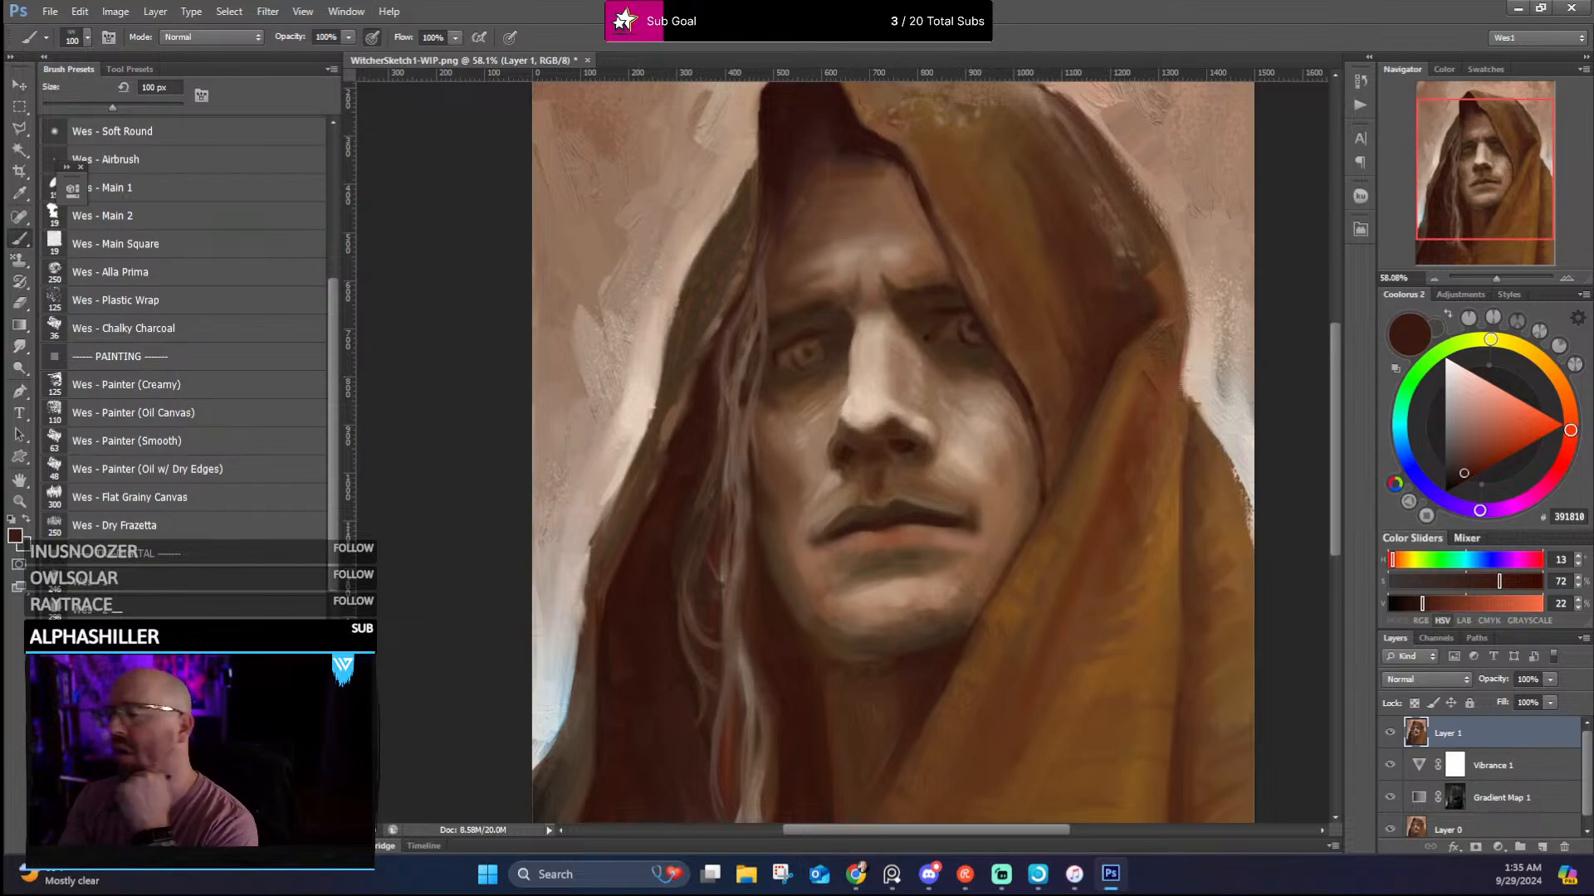
scroll(657, 446, down, 3)
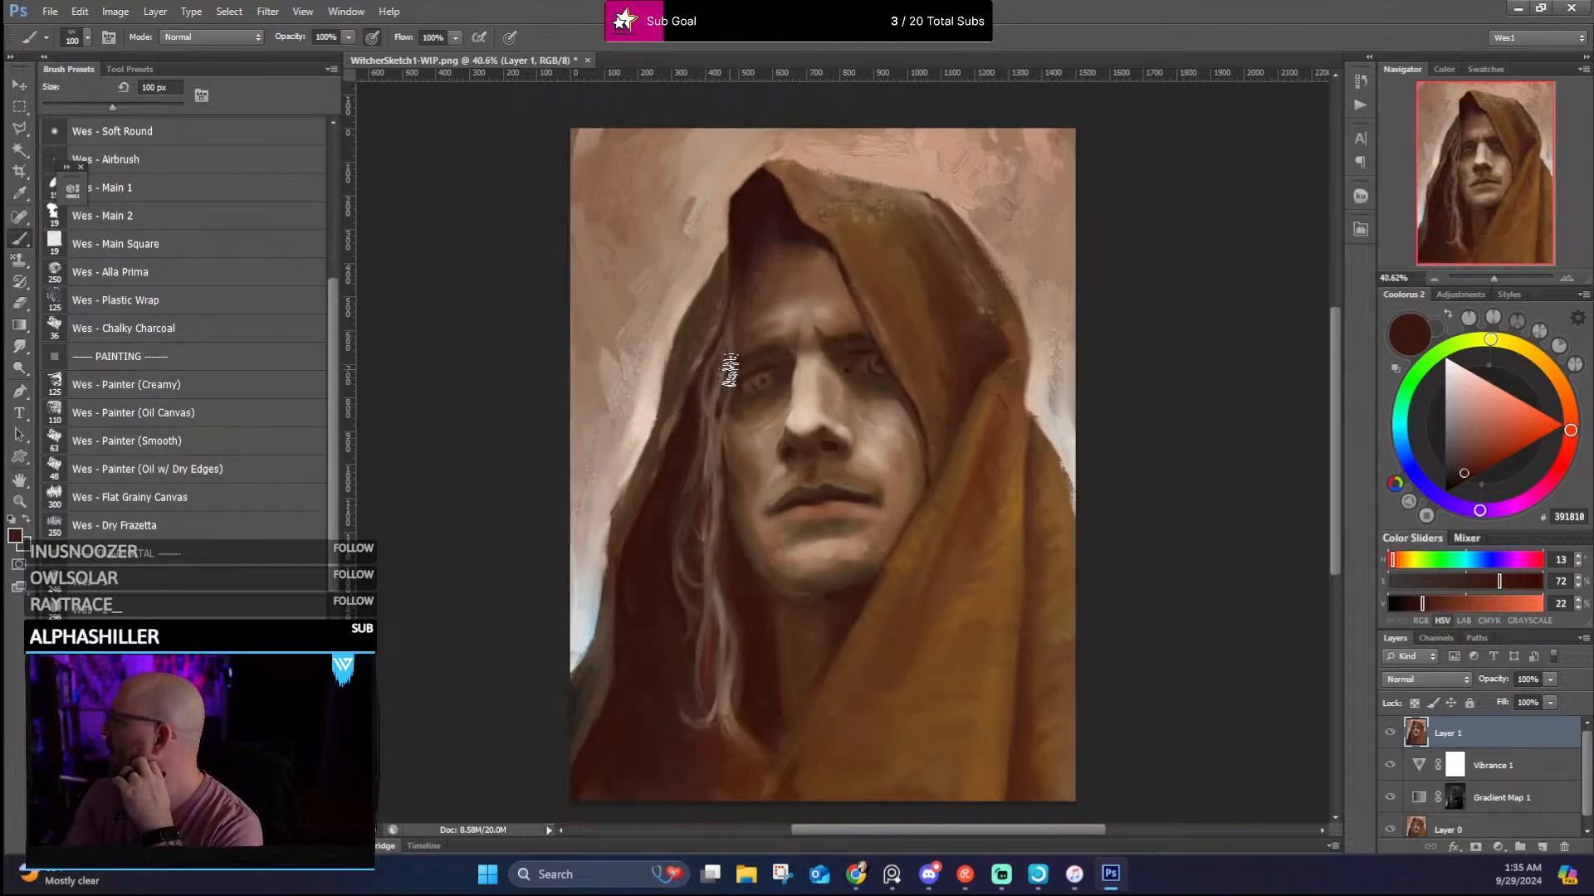
scroll(780, 211, up, 2)
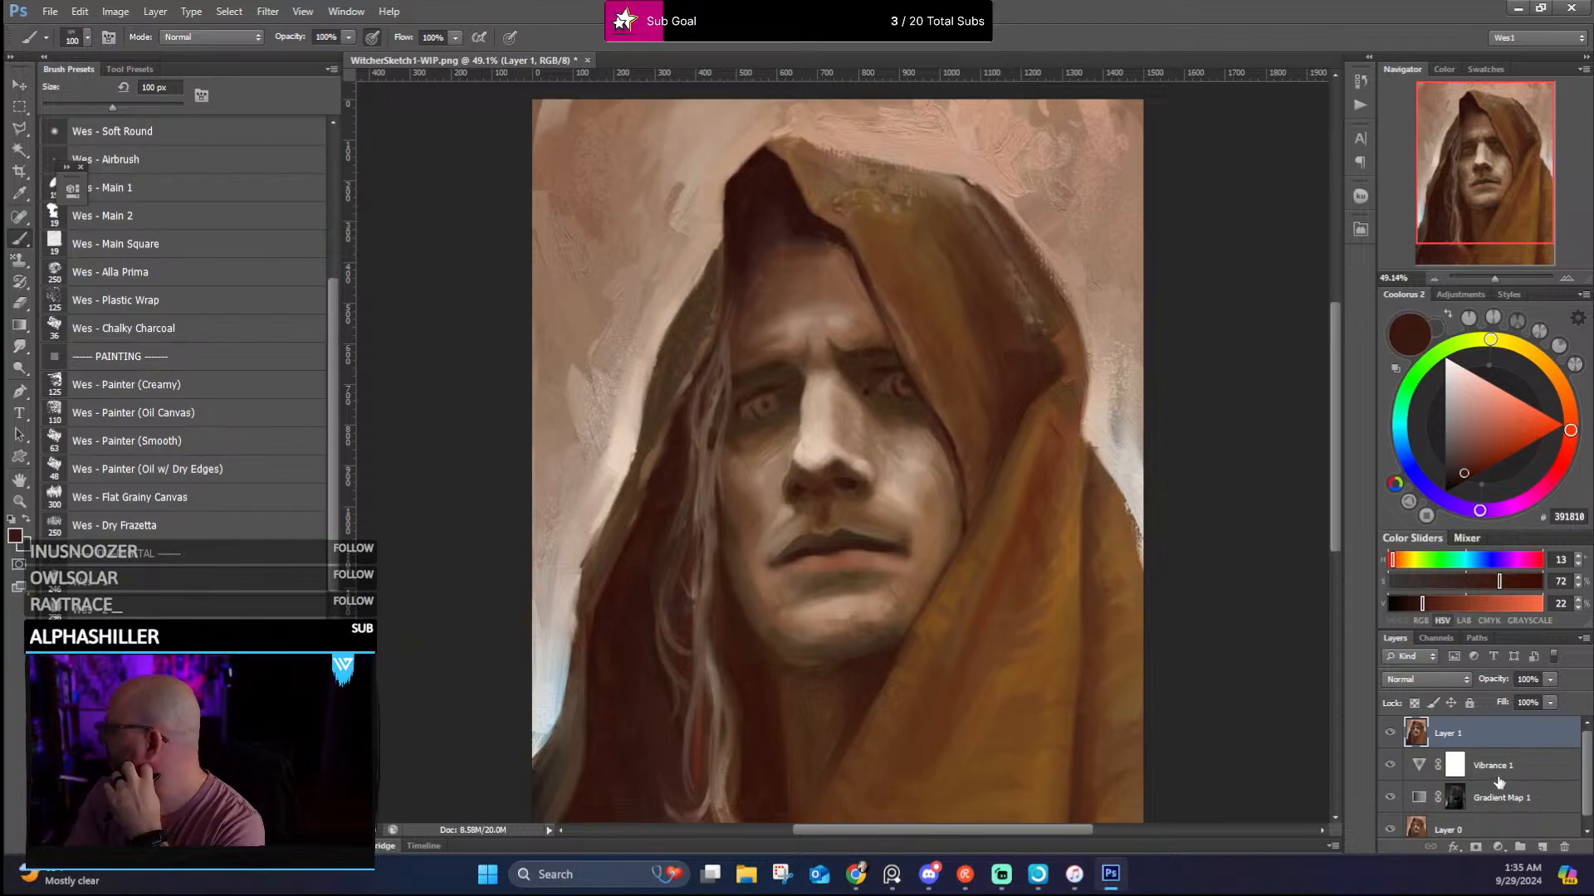
right_click(1471, 732)
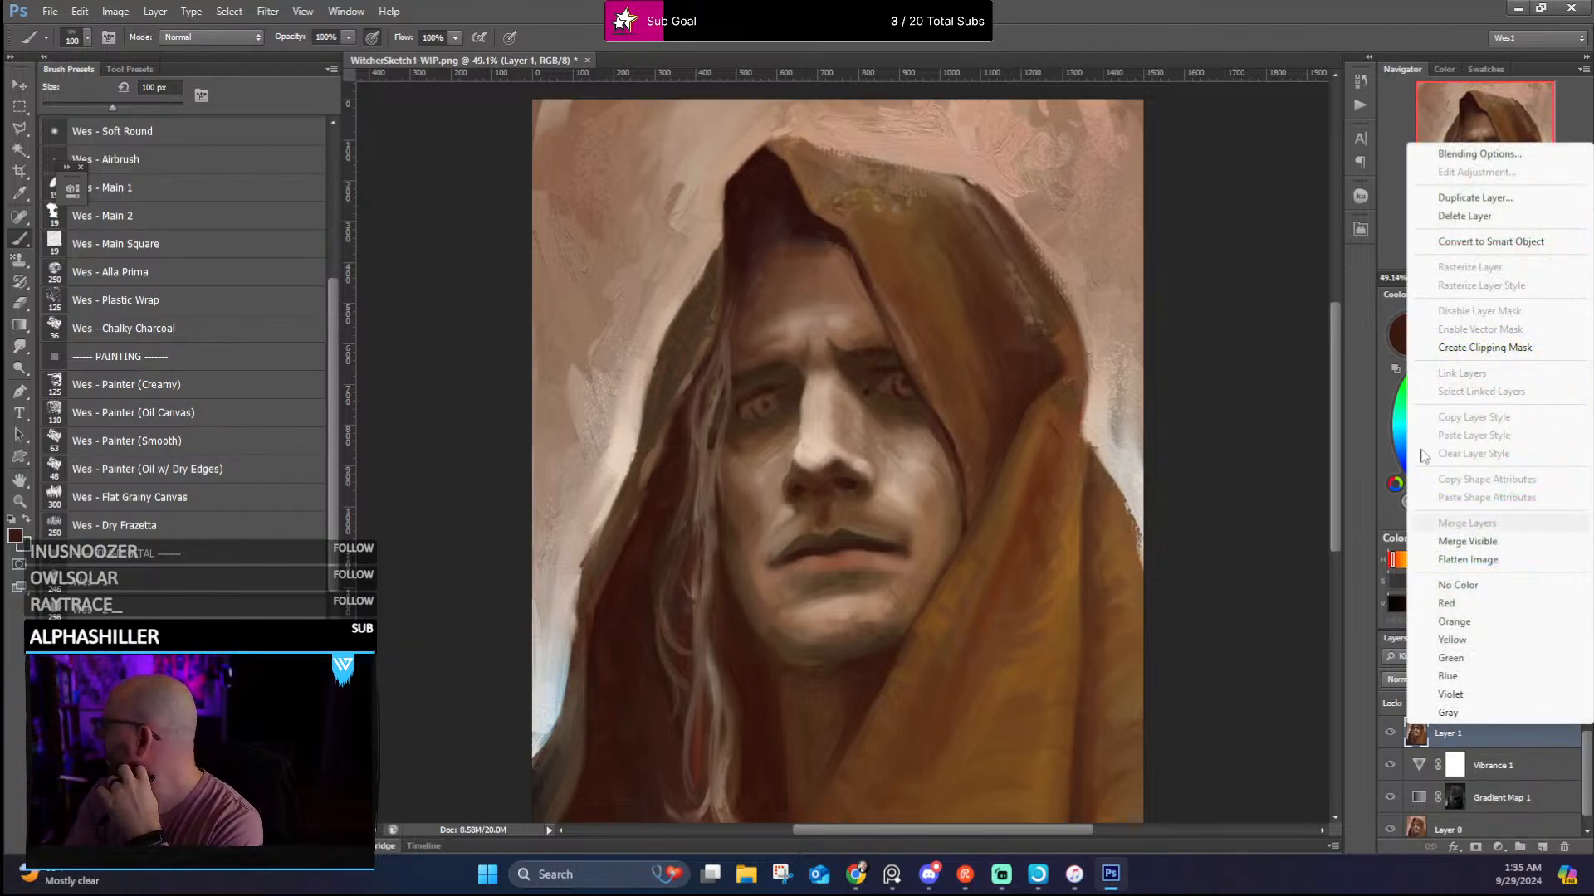
click(1454, 199)
click(678, 272)
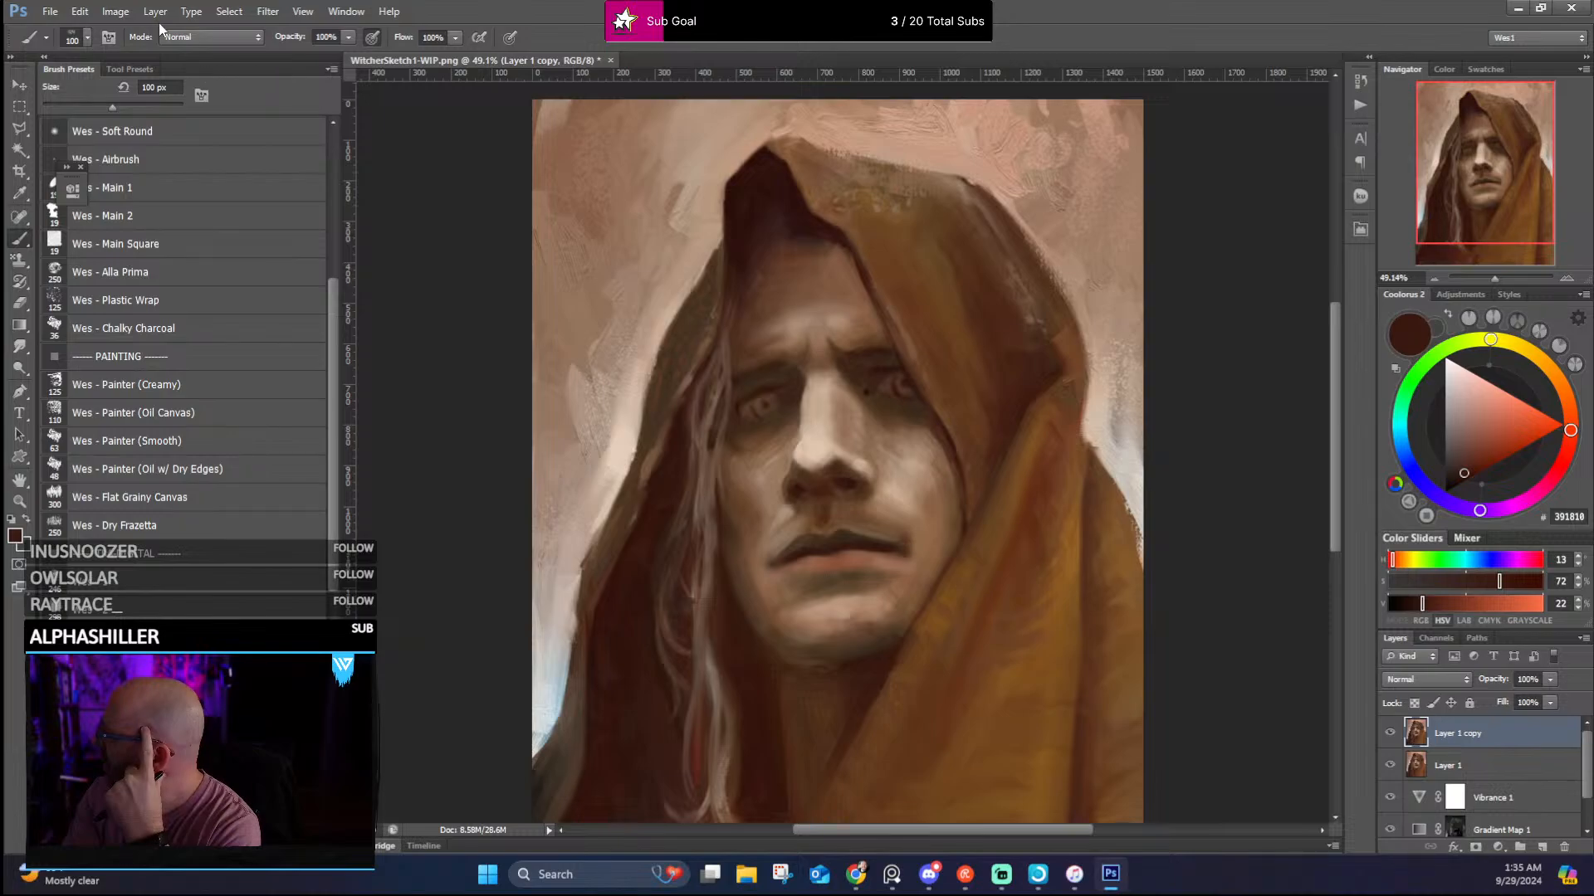
Try Auto Tone on Layer 1 copy and examine the hood, hair, face and dark shadow areas of the portrait
click(116, 11)
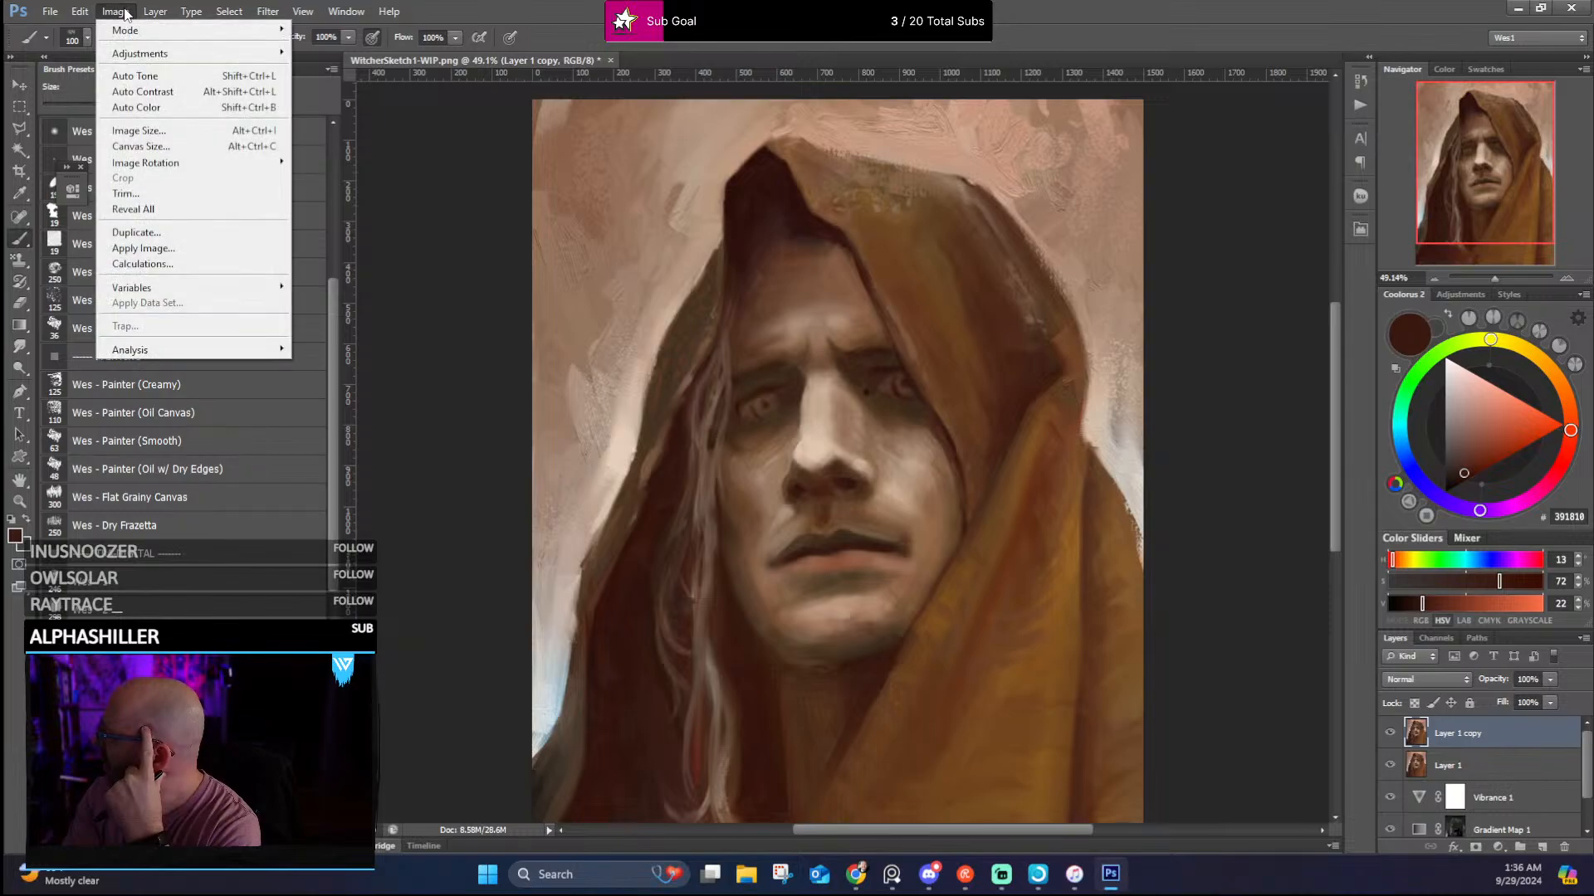
click(157, 77)
scroll(539, 244, down, 2)
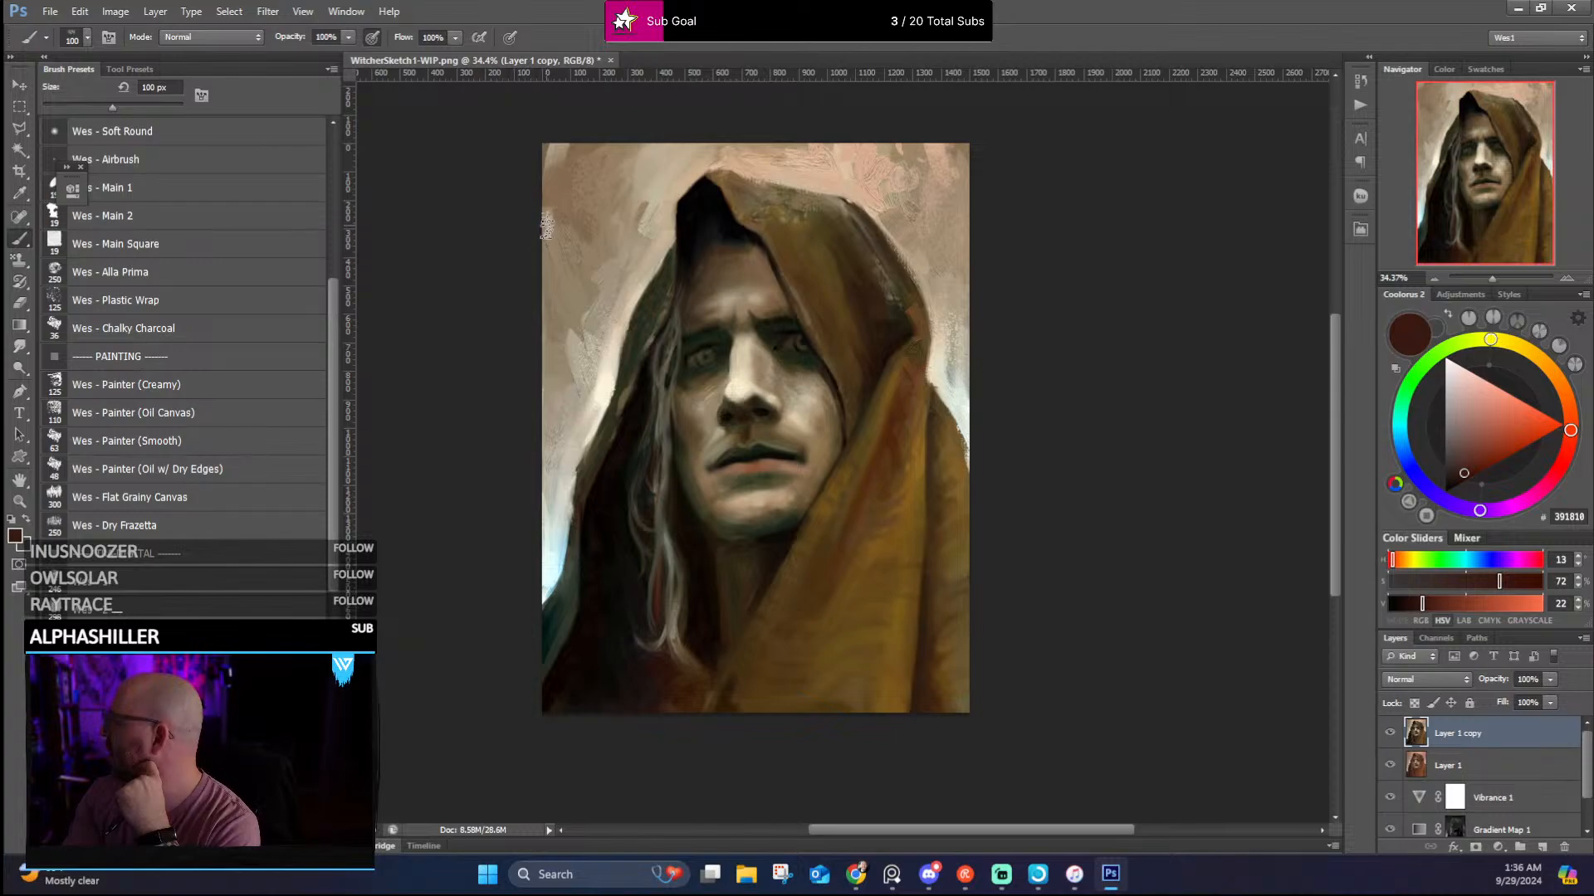
scroll(548, 228, up, 1)
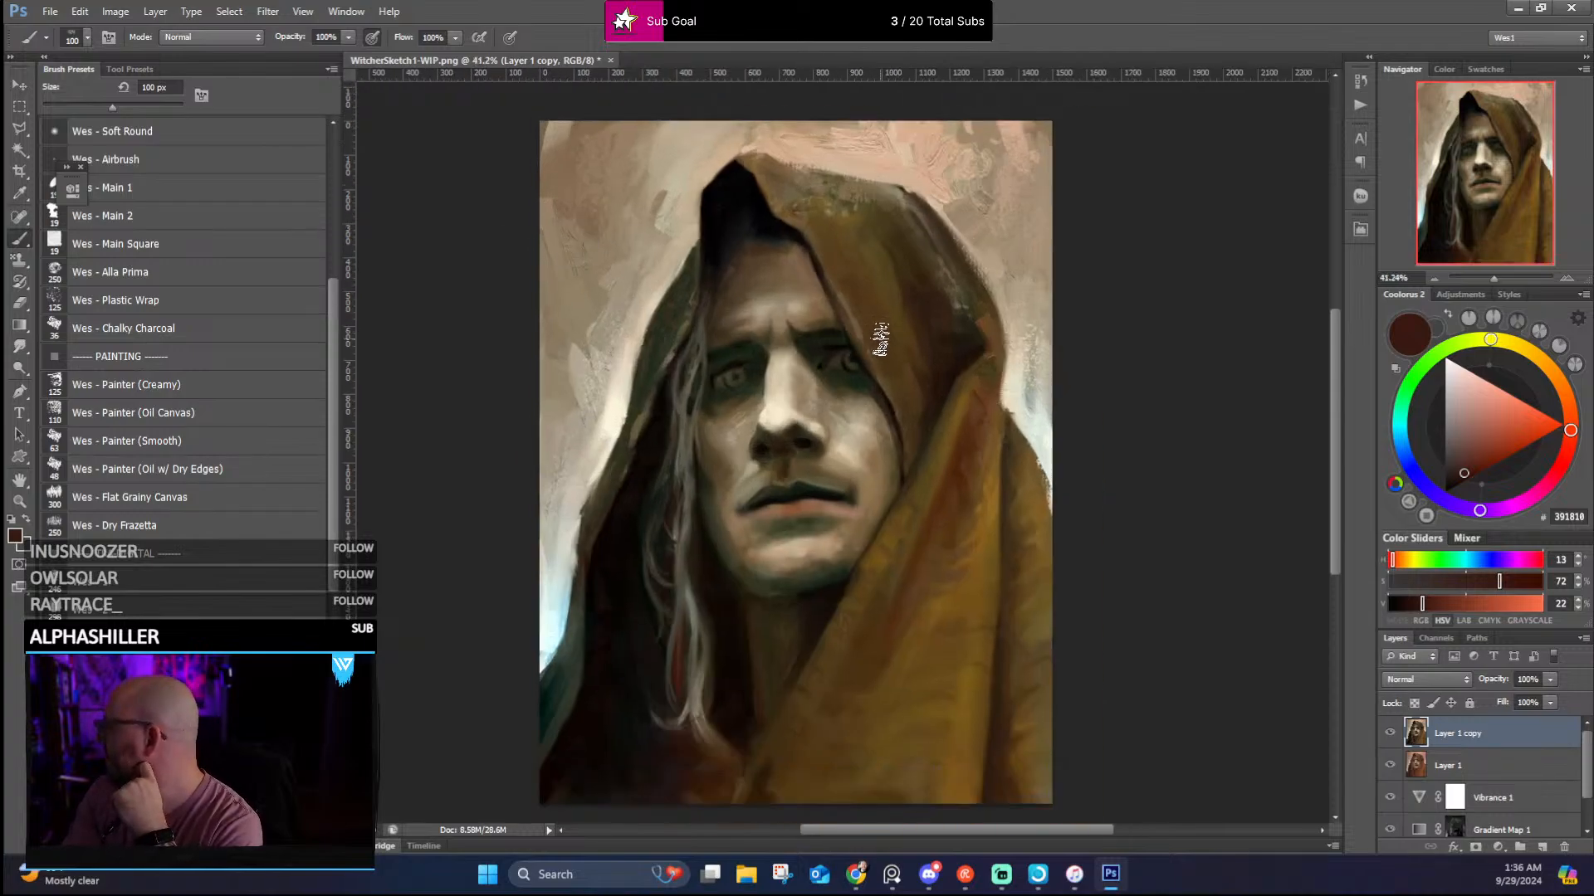
scroll(971, 448, up, 1)
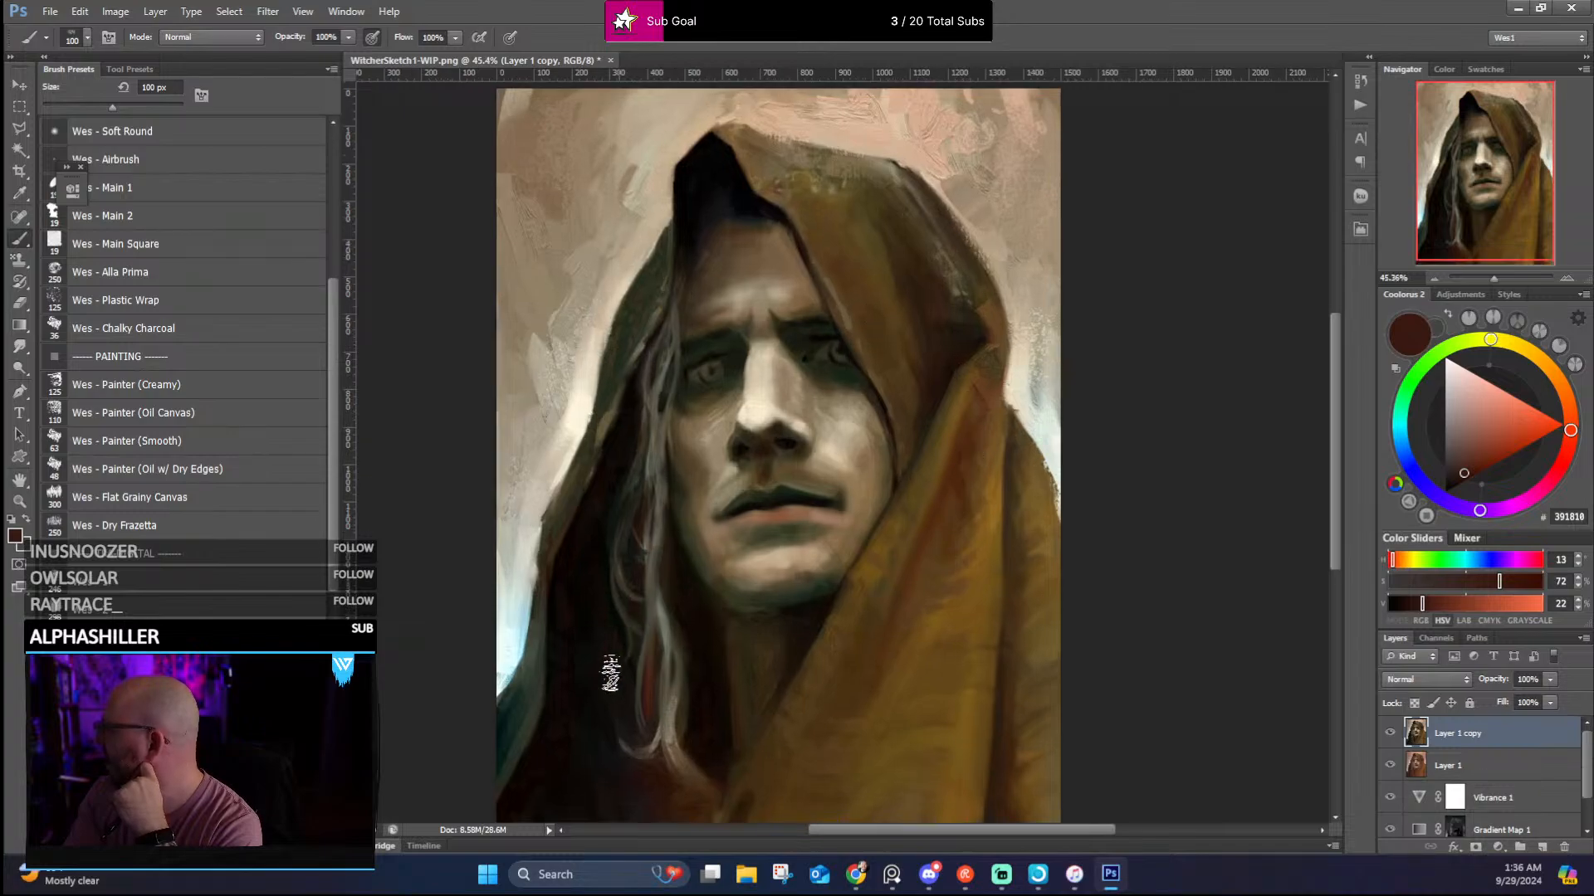
scroll(610, 689, up, 1)
scroll(610, 702, up, 4)
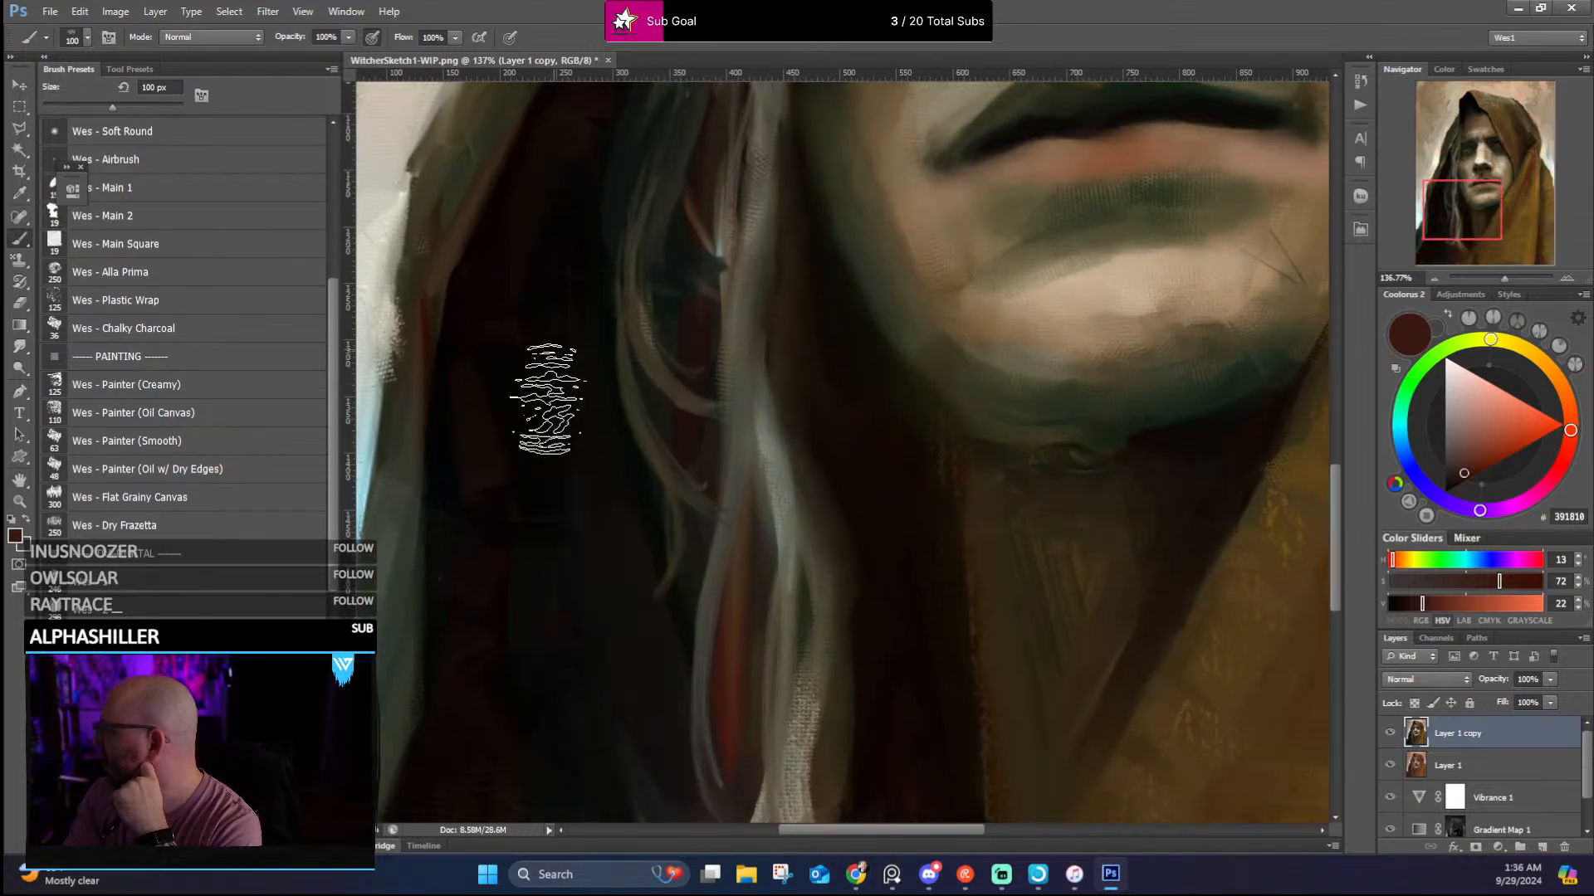
scroll(531, 623, down, 5)
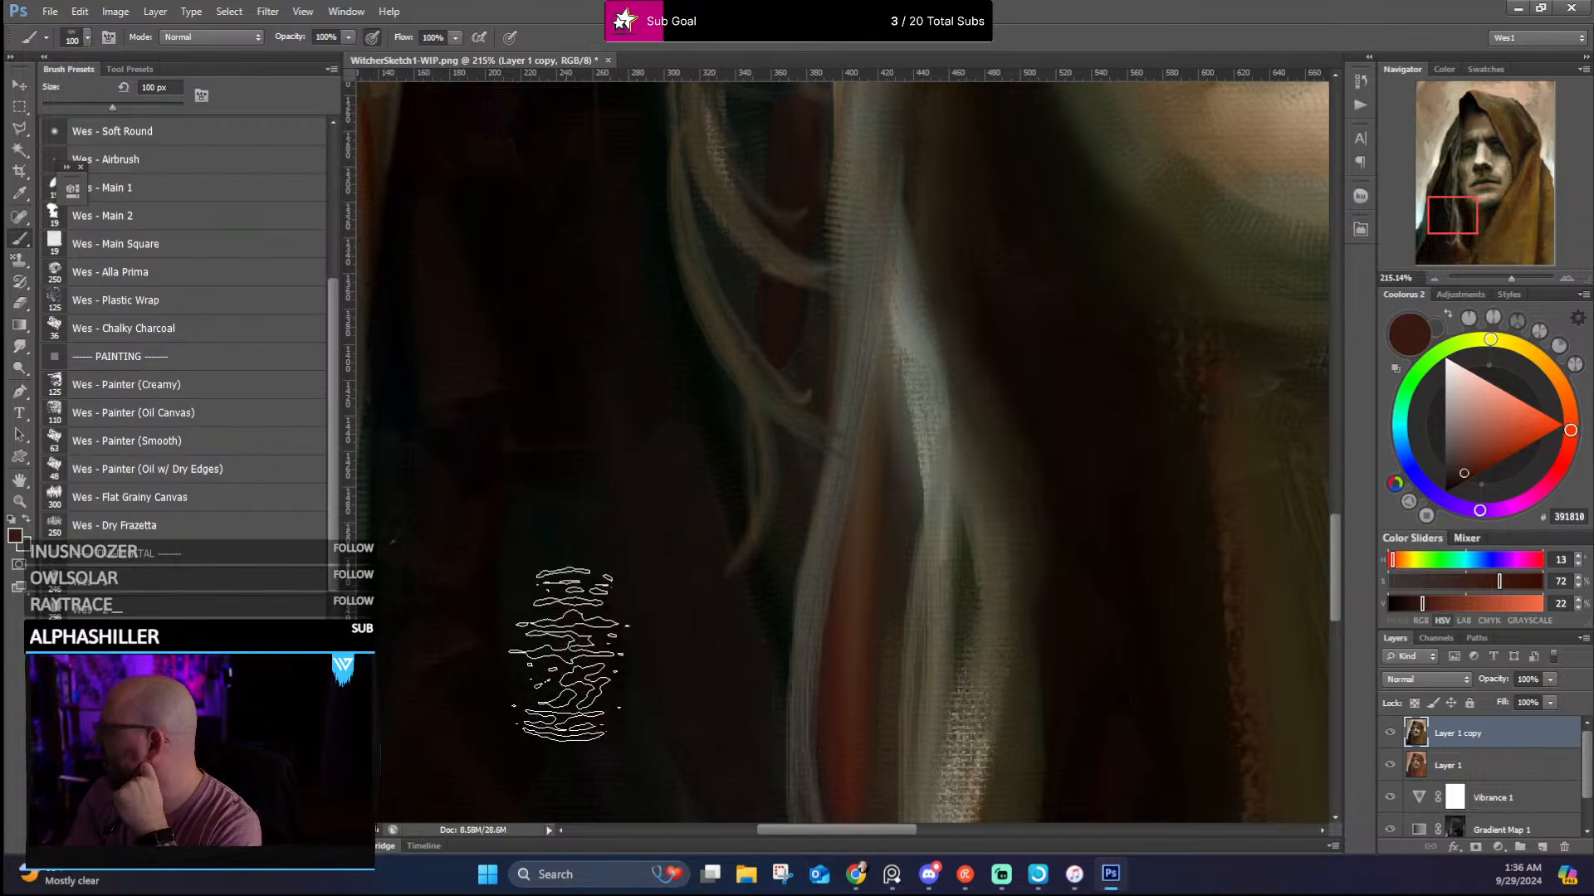
scroll(581, 527, up, 4)
scroll(581, 521, down, 5)
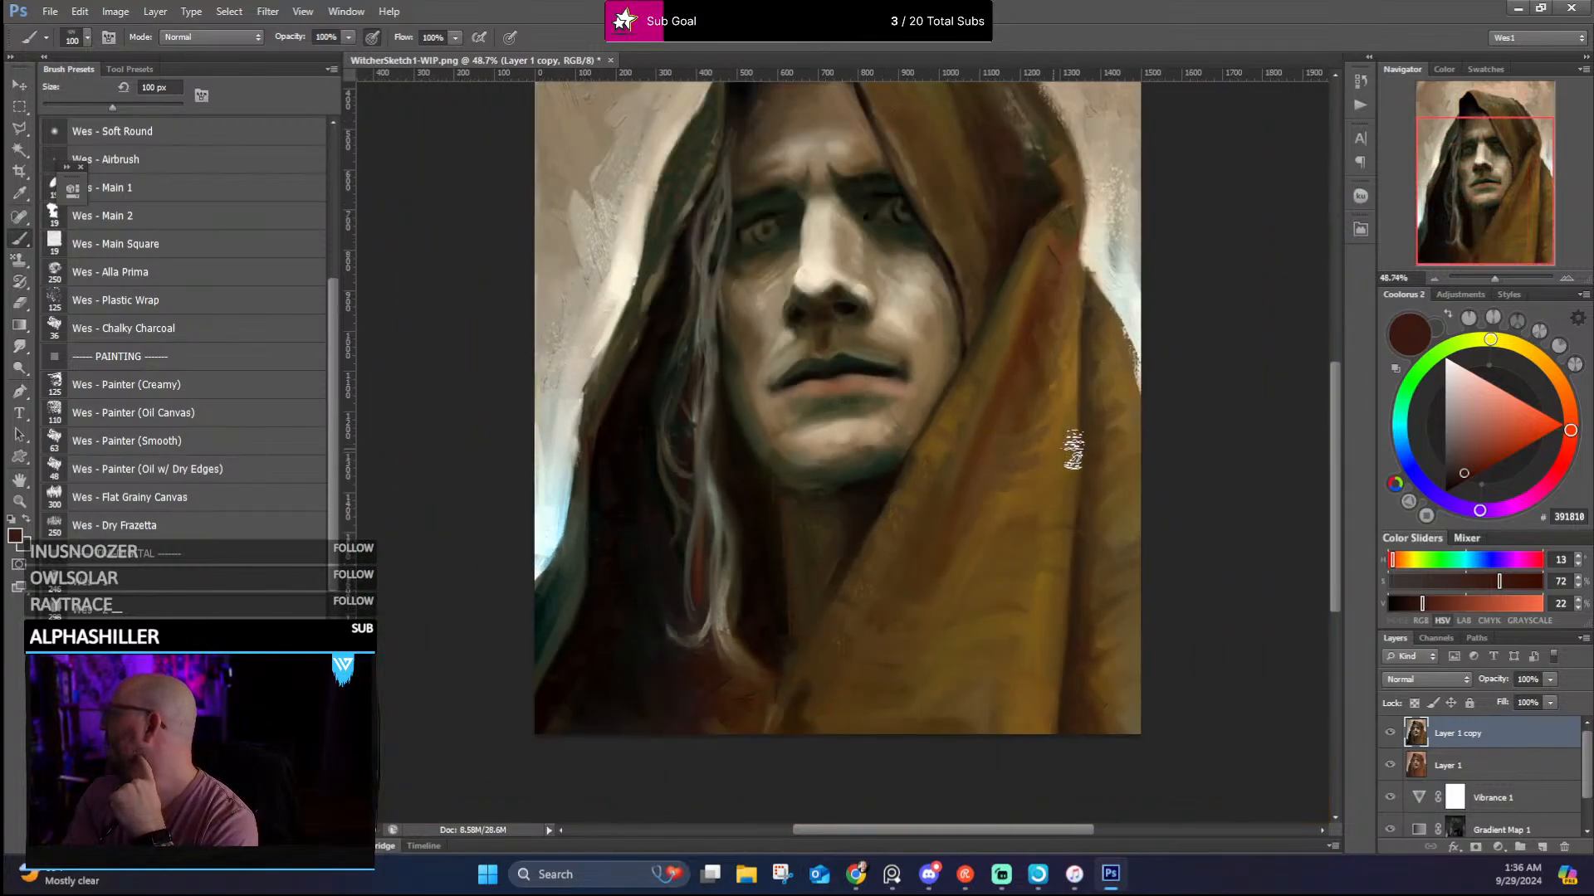
drag(1338, 437, 1334, 390)
scroll(1206, 434, down, 2)
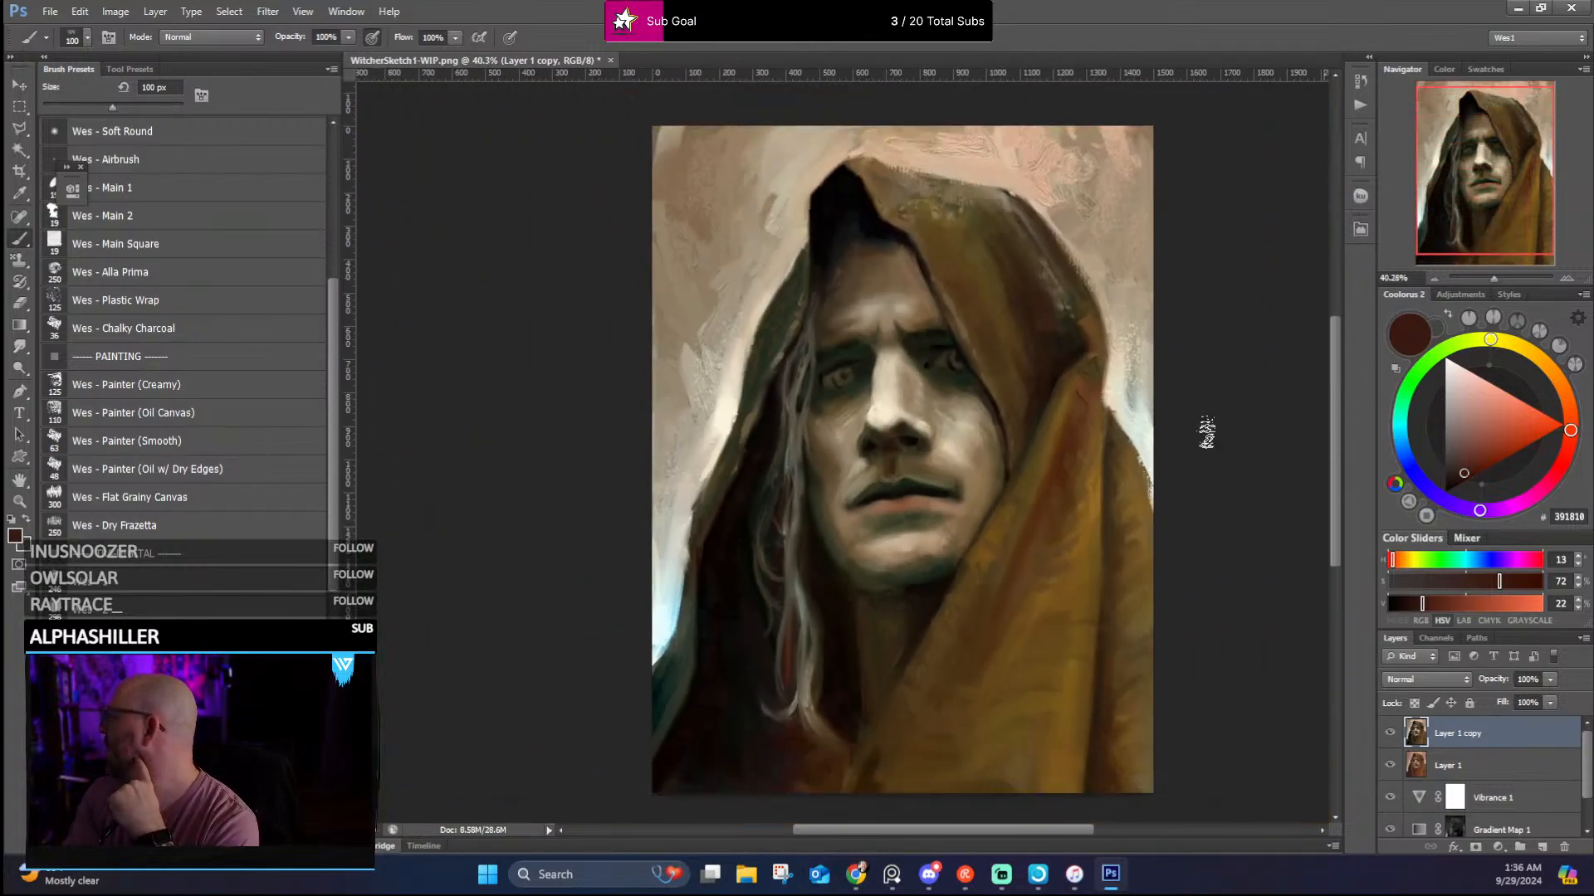
scroll(1206, 434, up, 1)
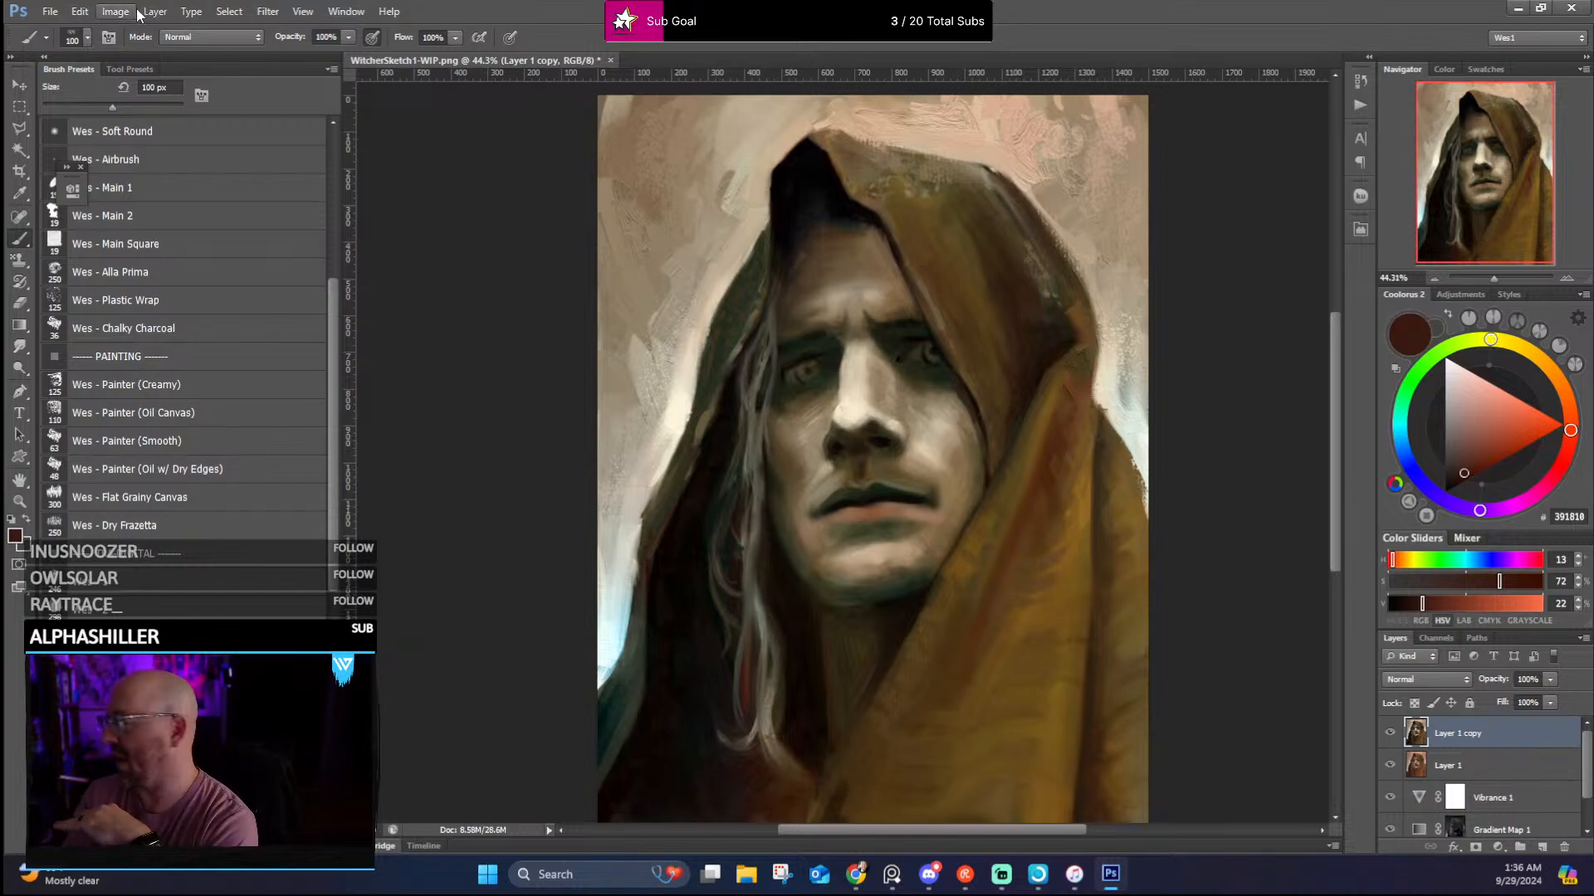
Undo the Auto Tone adjustment on Layer 1 copy
click(80, 11)
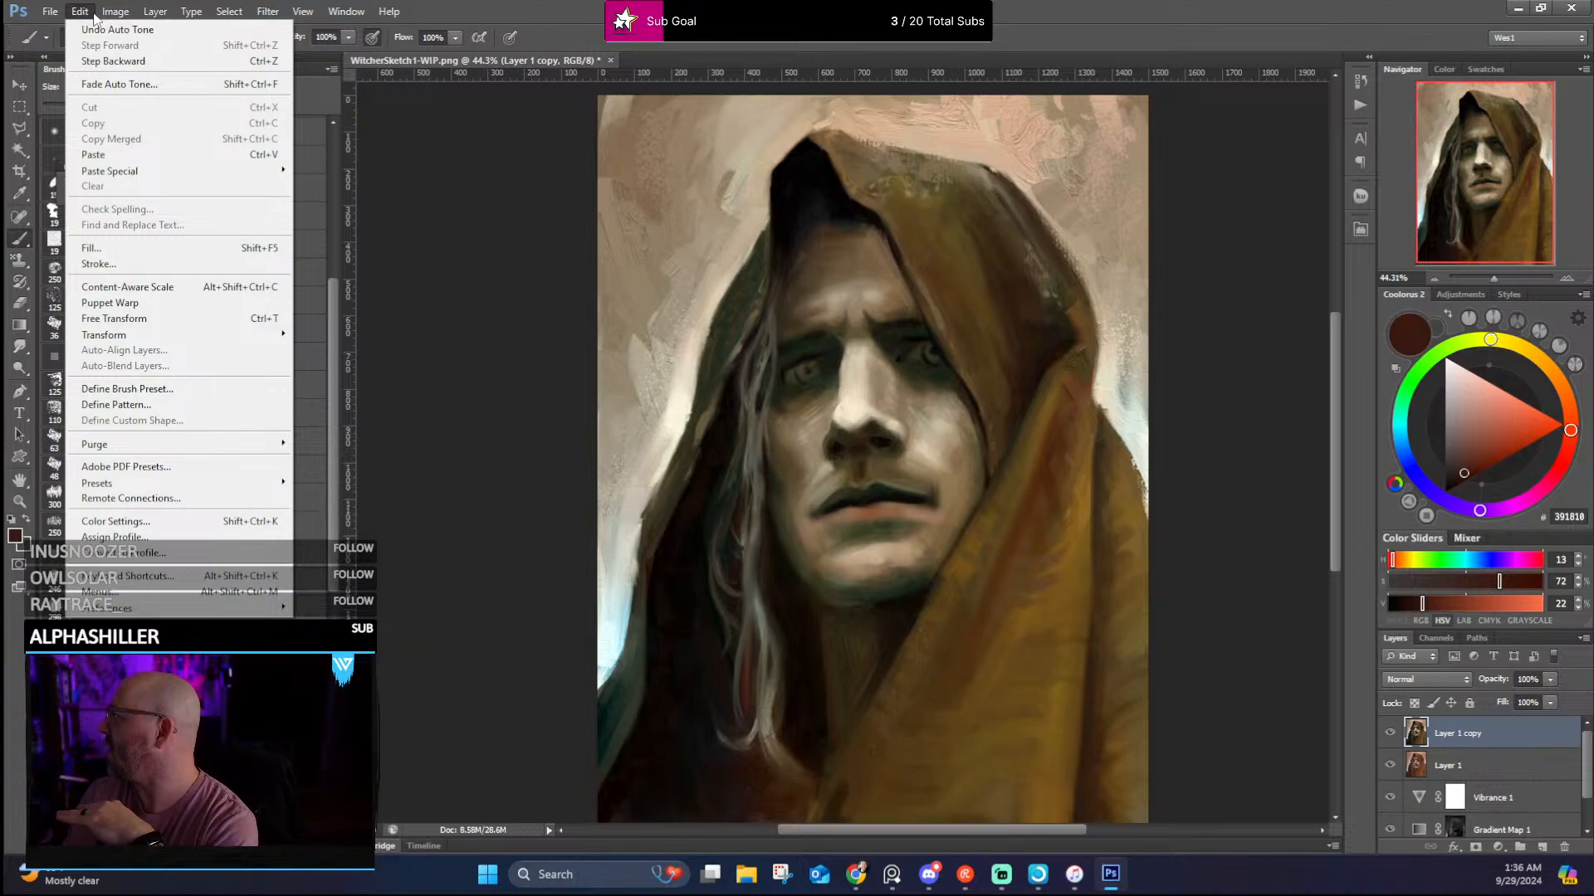
click(81, 12)
click(81, 11)
click(96, 29)
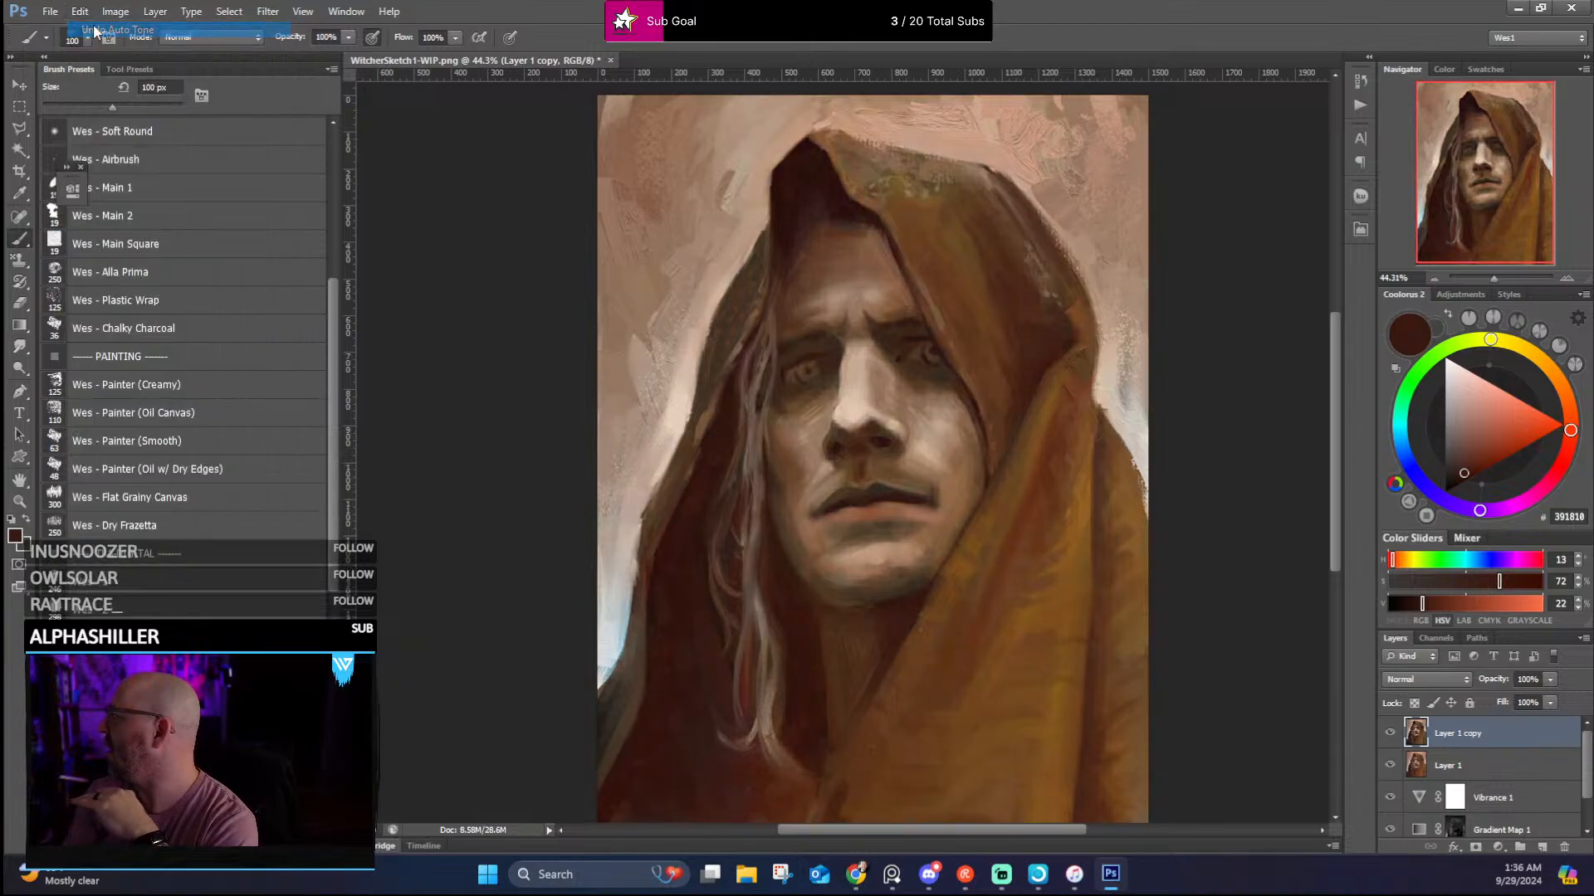
Apply Auto Tone once more to compare the whole portrait with its original colours, and undo it
click(80, 11)
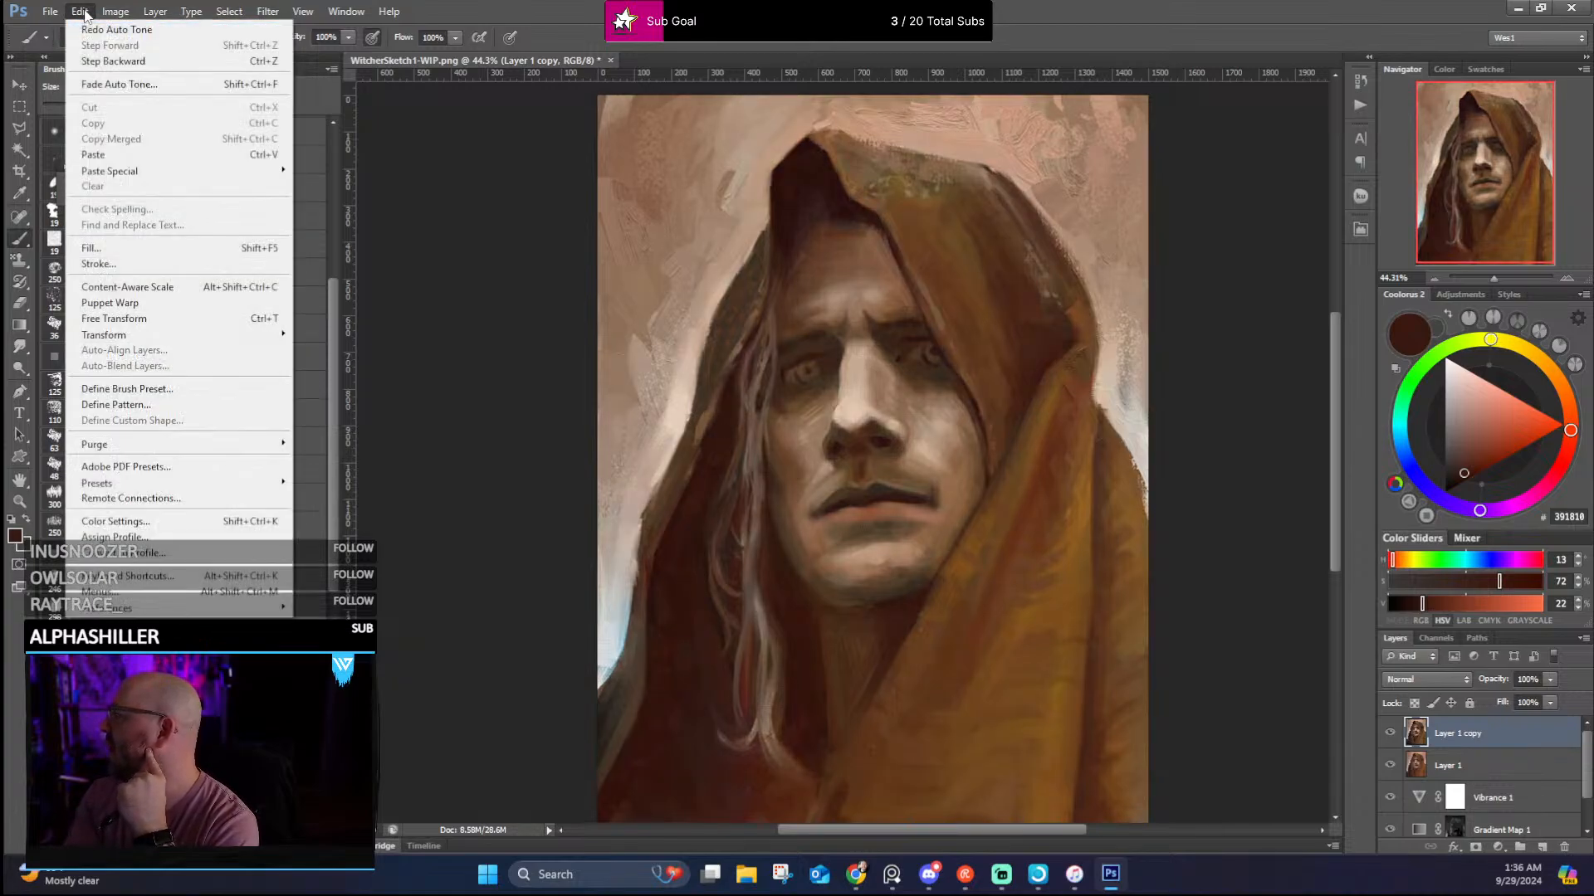
mouse_move(116, 12)
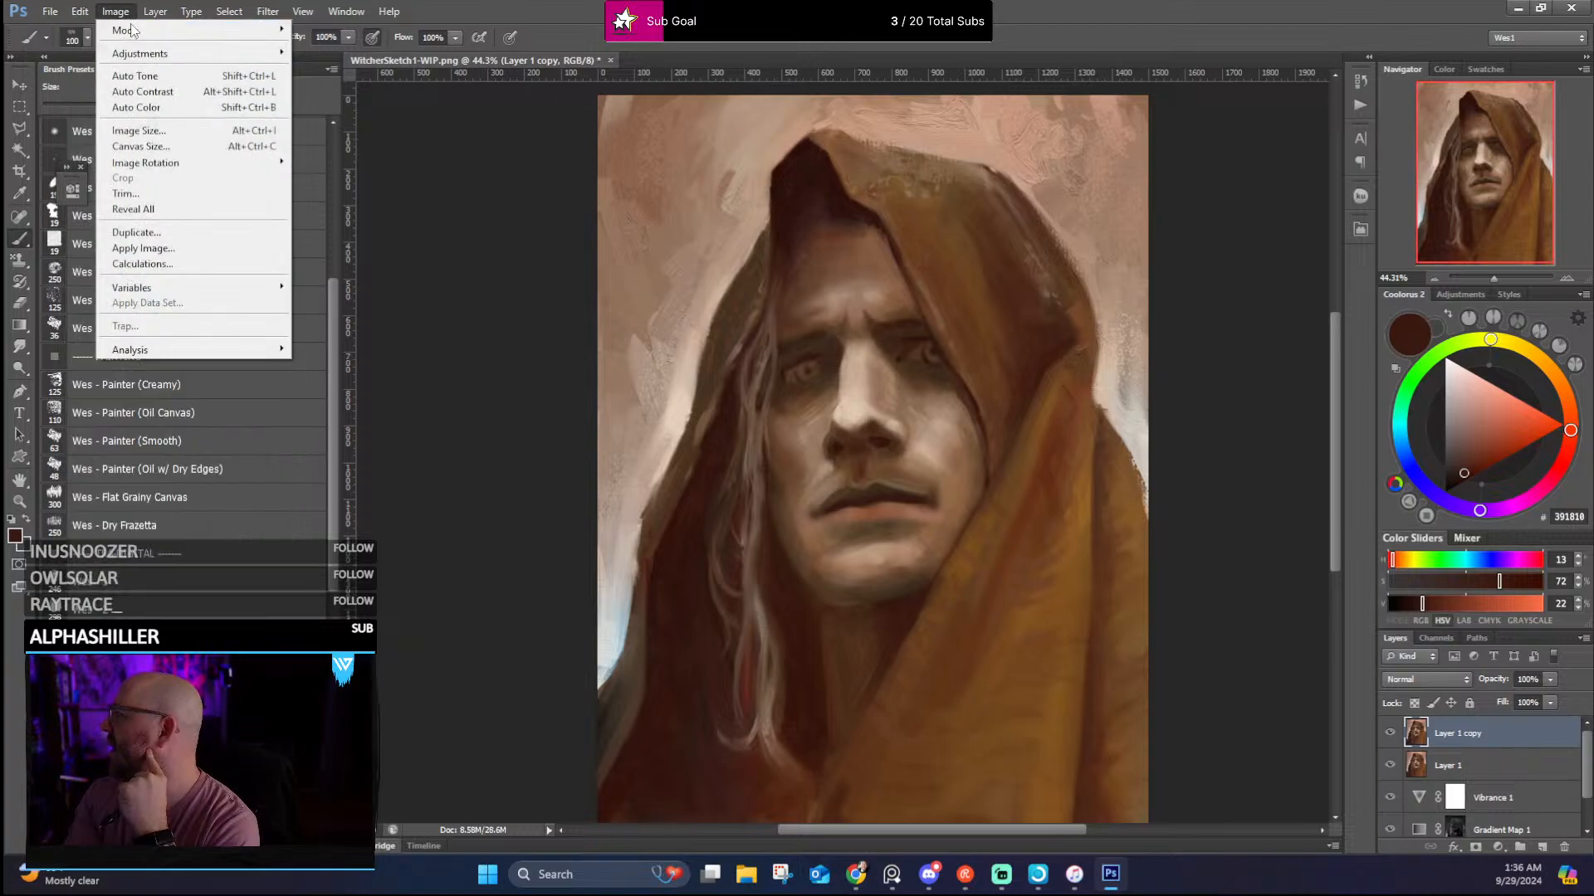
click(143, 76)
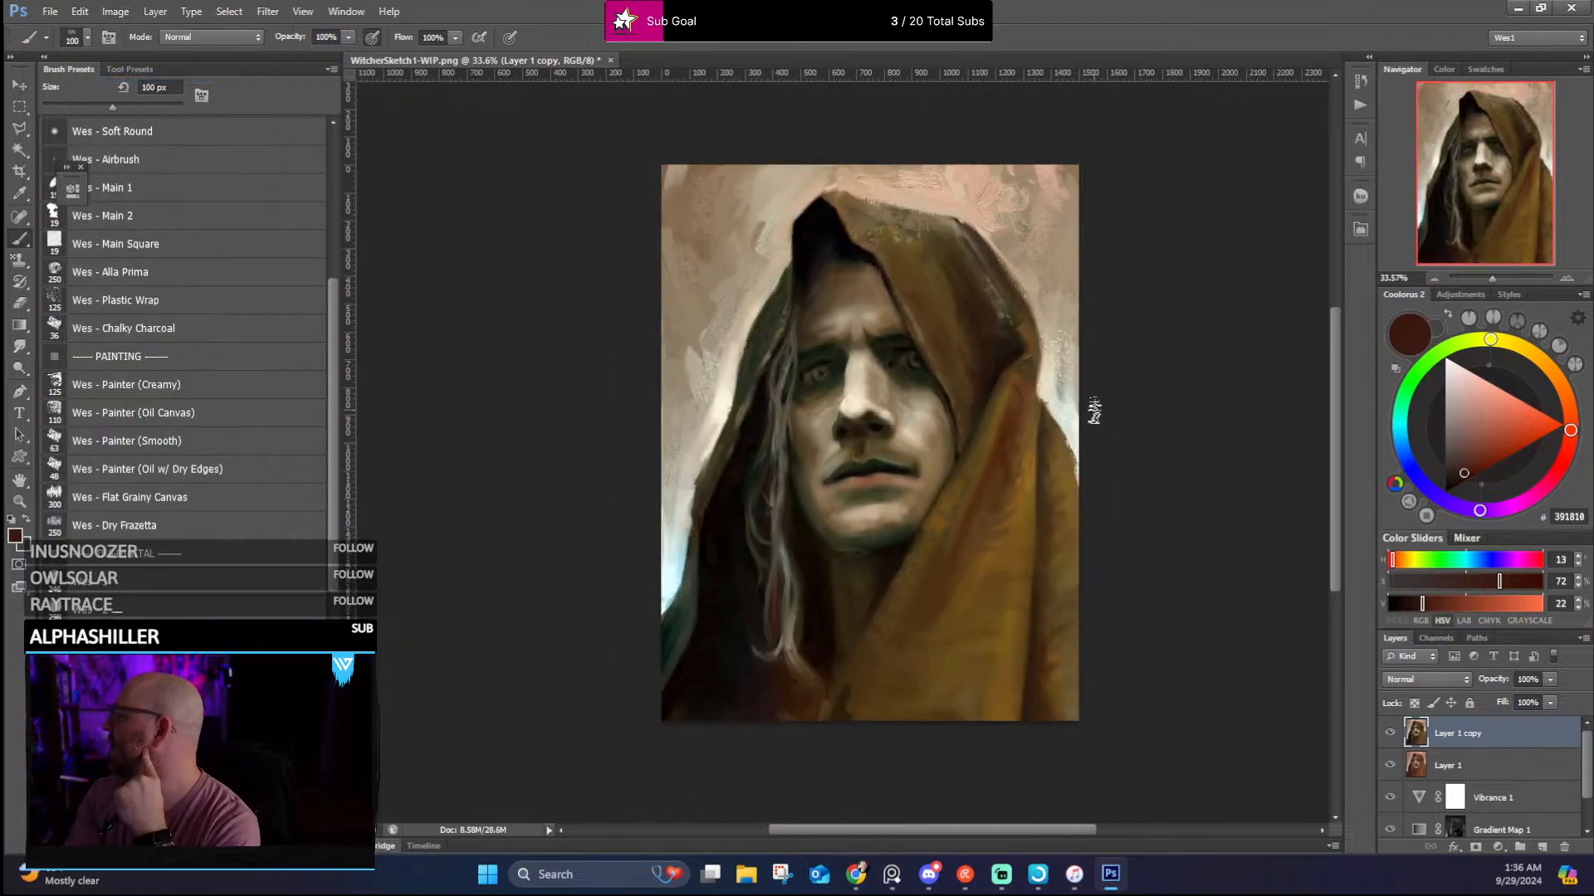
key(ctrl+minus)
scroll(1093, 411, up, 2)
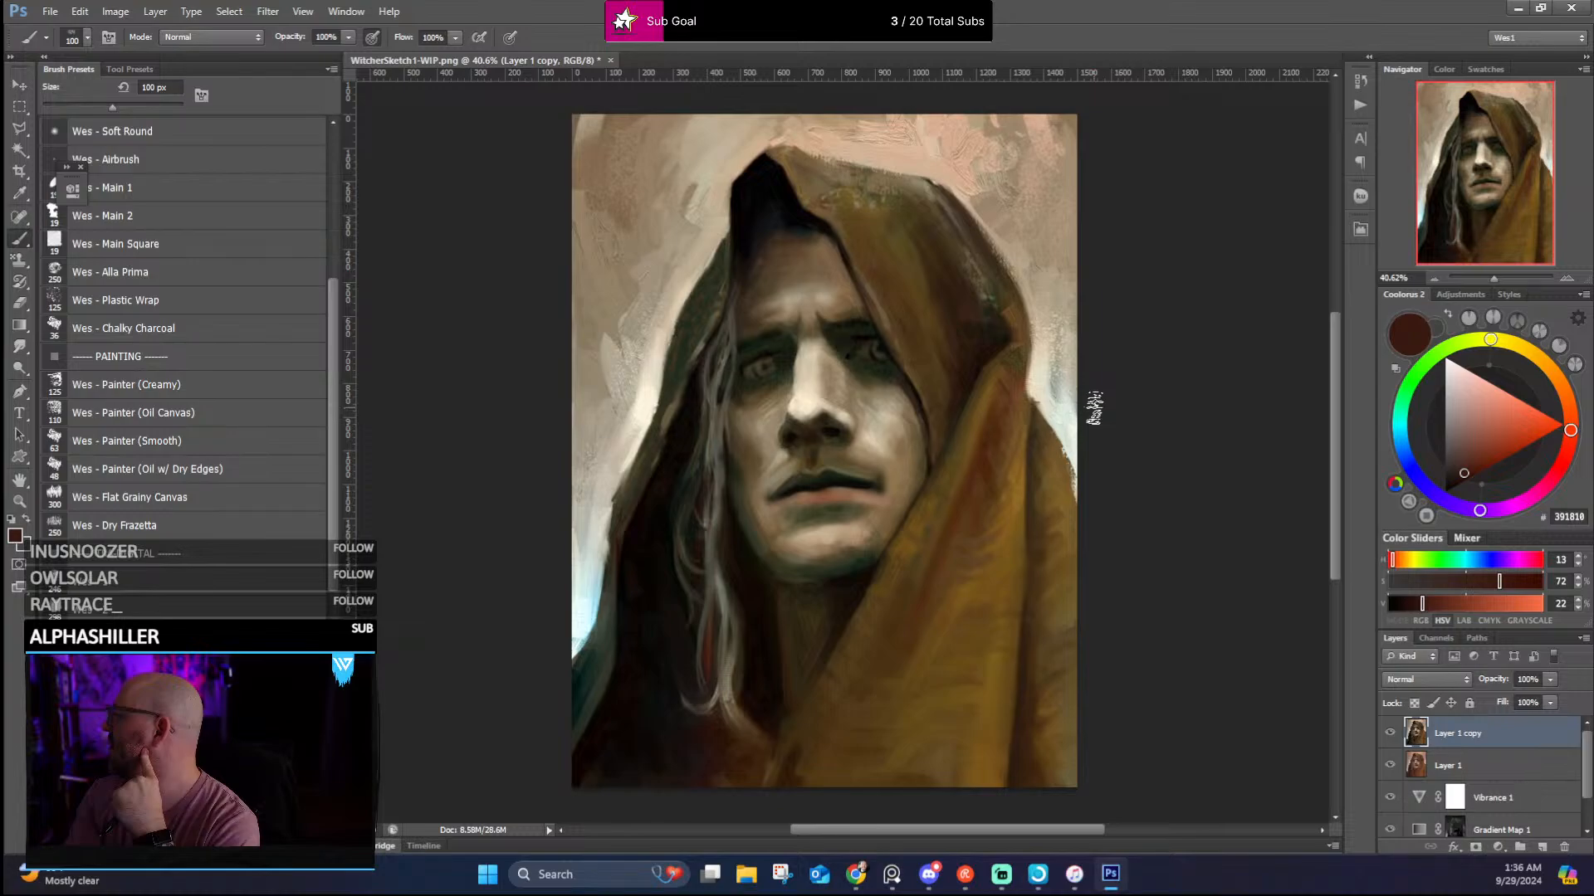
click(79, 12)
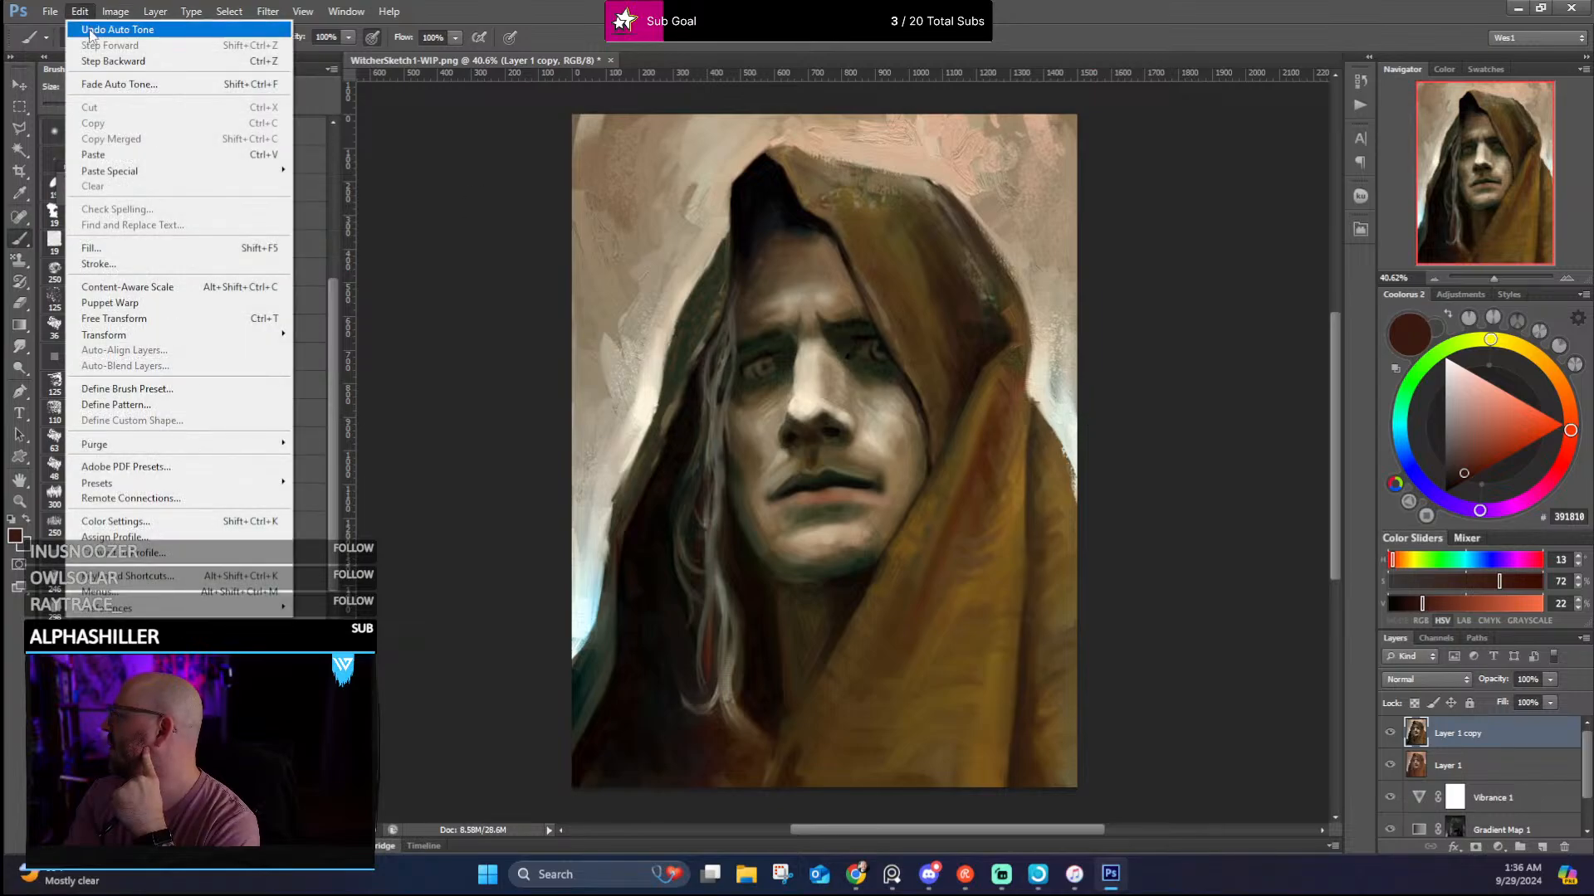
click(93, 25)
Try Auto Contrast on Layer 1 copy to judge the portrait's contrast, and undo it
click(80, 11)
mouse_move(115, 11)
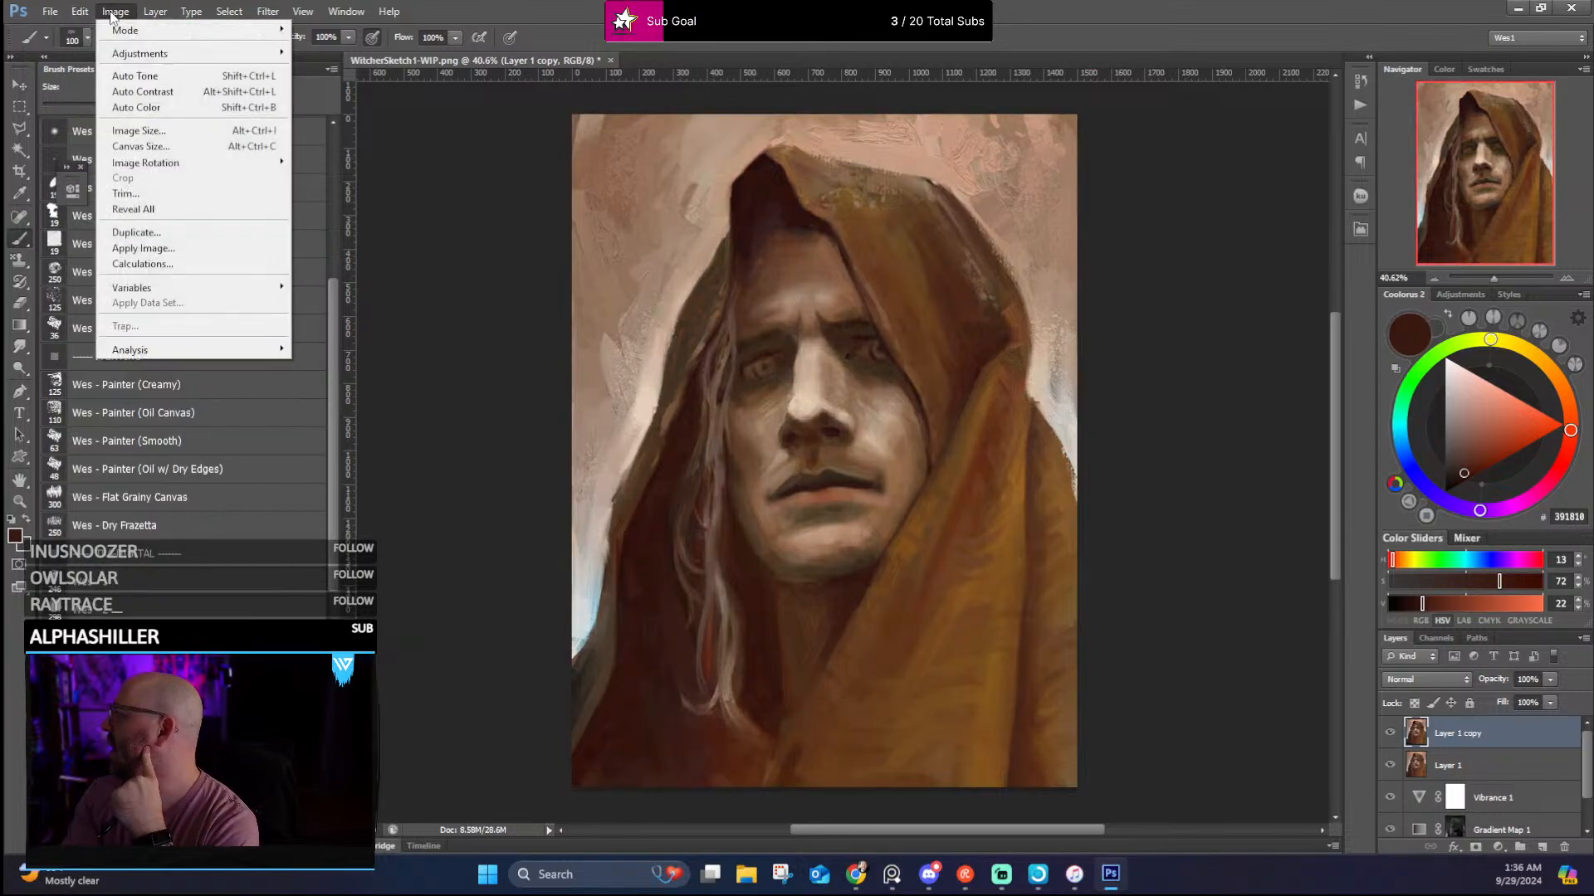
click(141, 92)
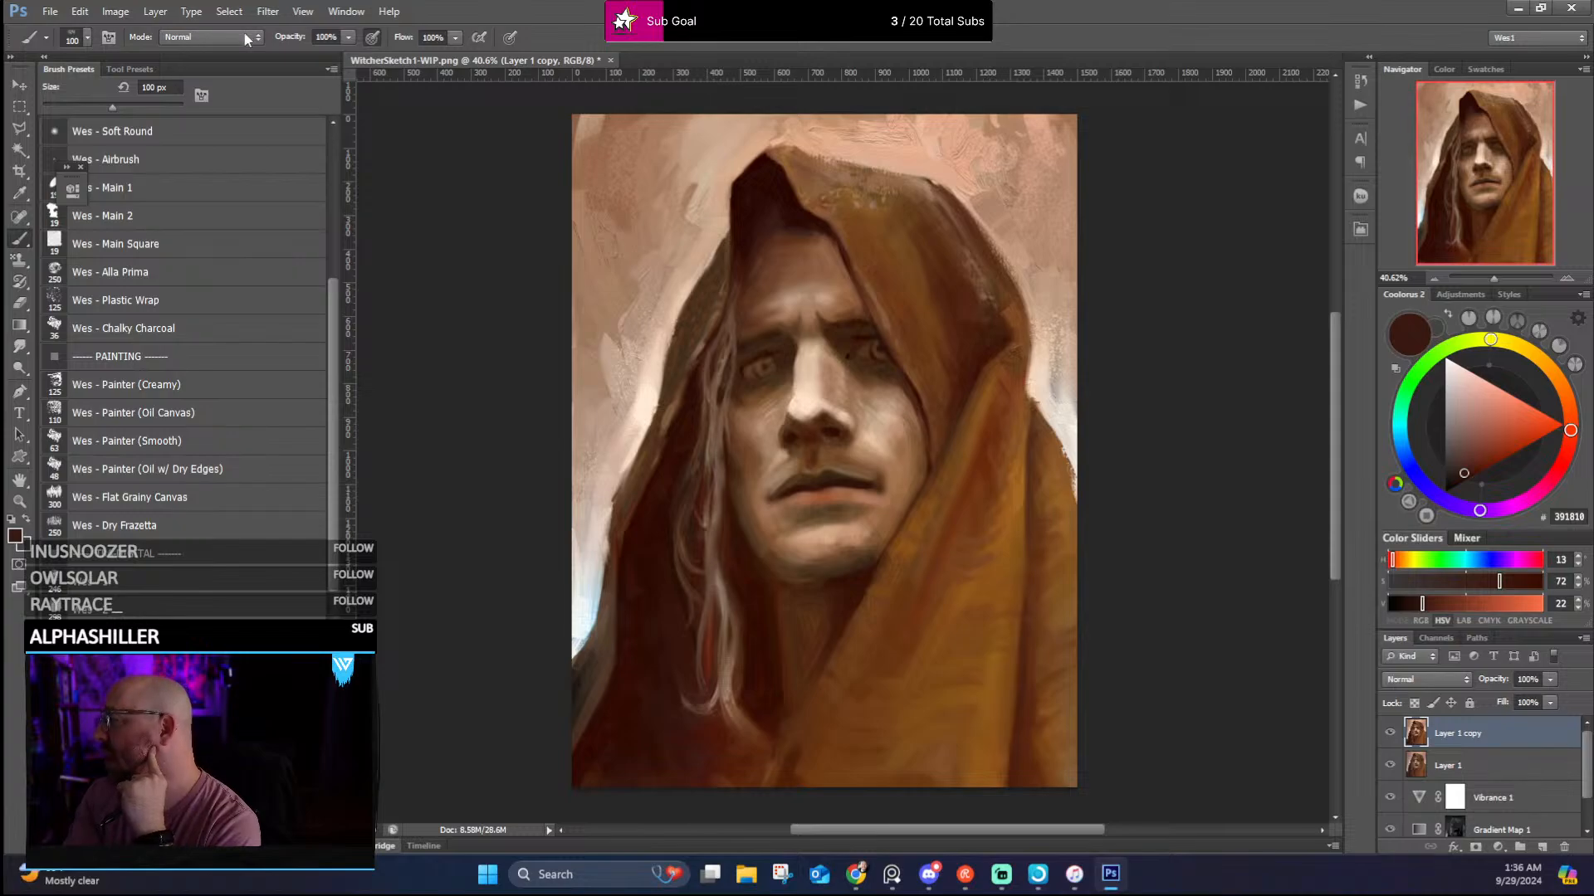
click(80, 12)
click(92, 32)
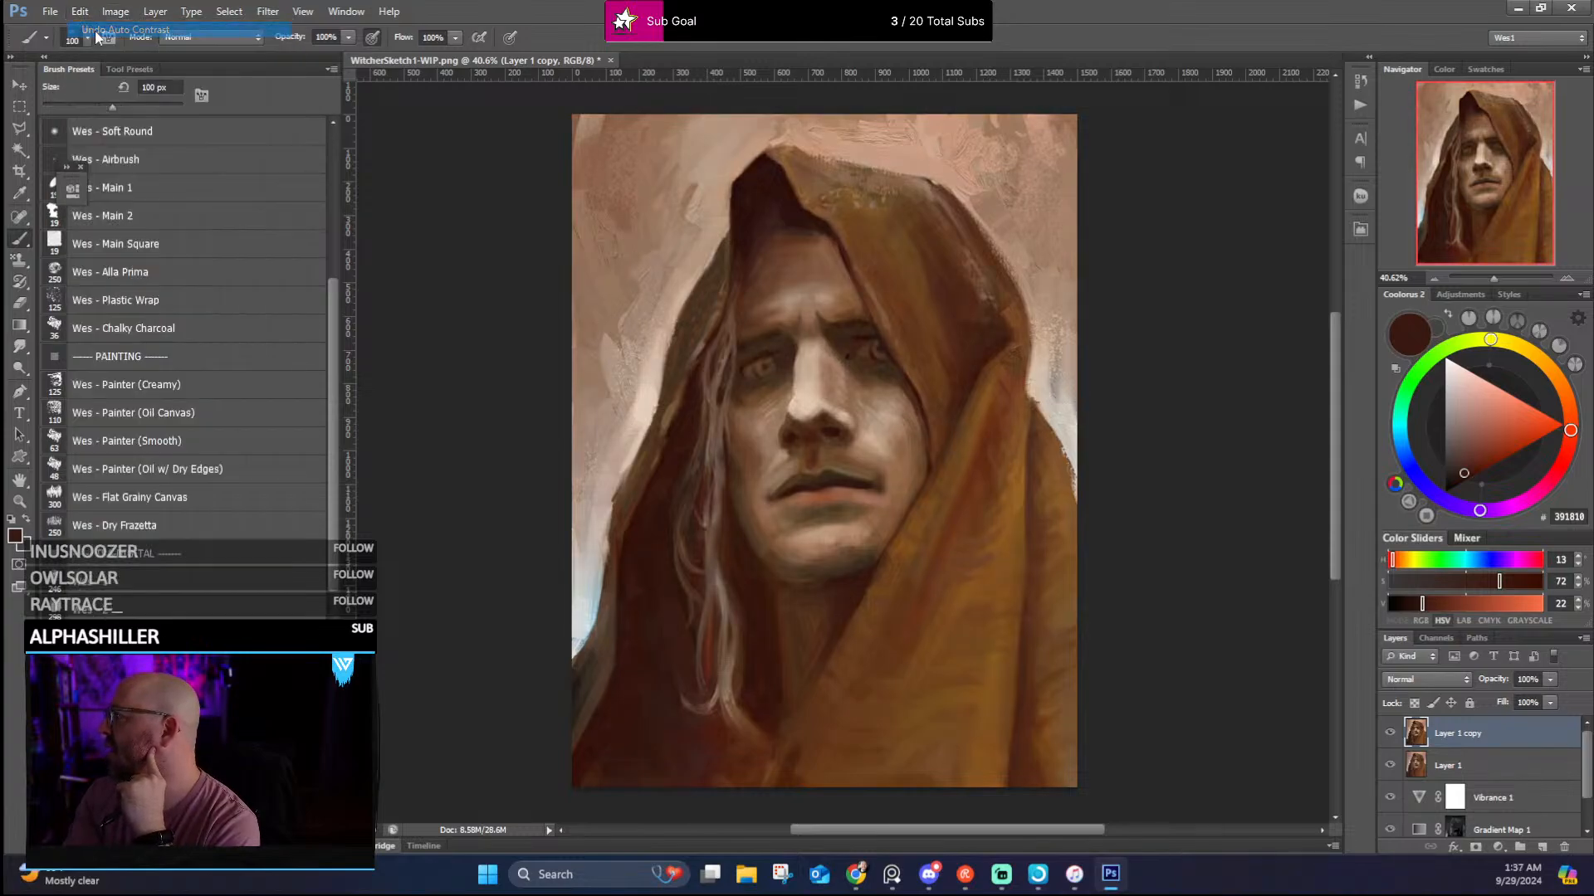
Try Auto Color on Layer 1 copy to judge the cooler palette, and undo it
click(116, 12)
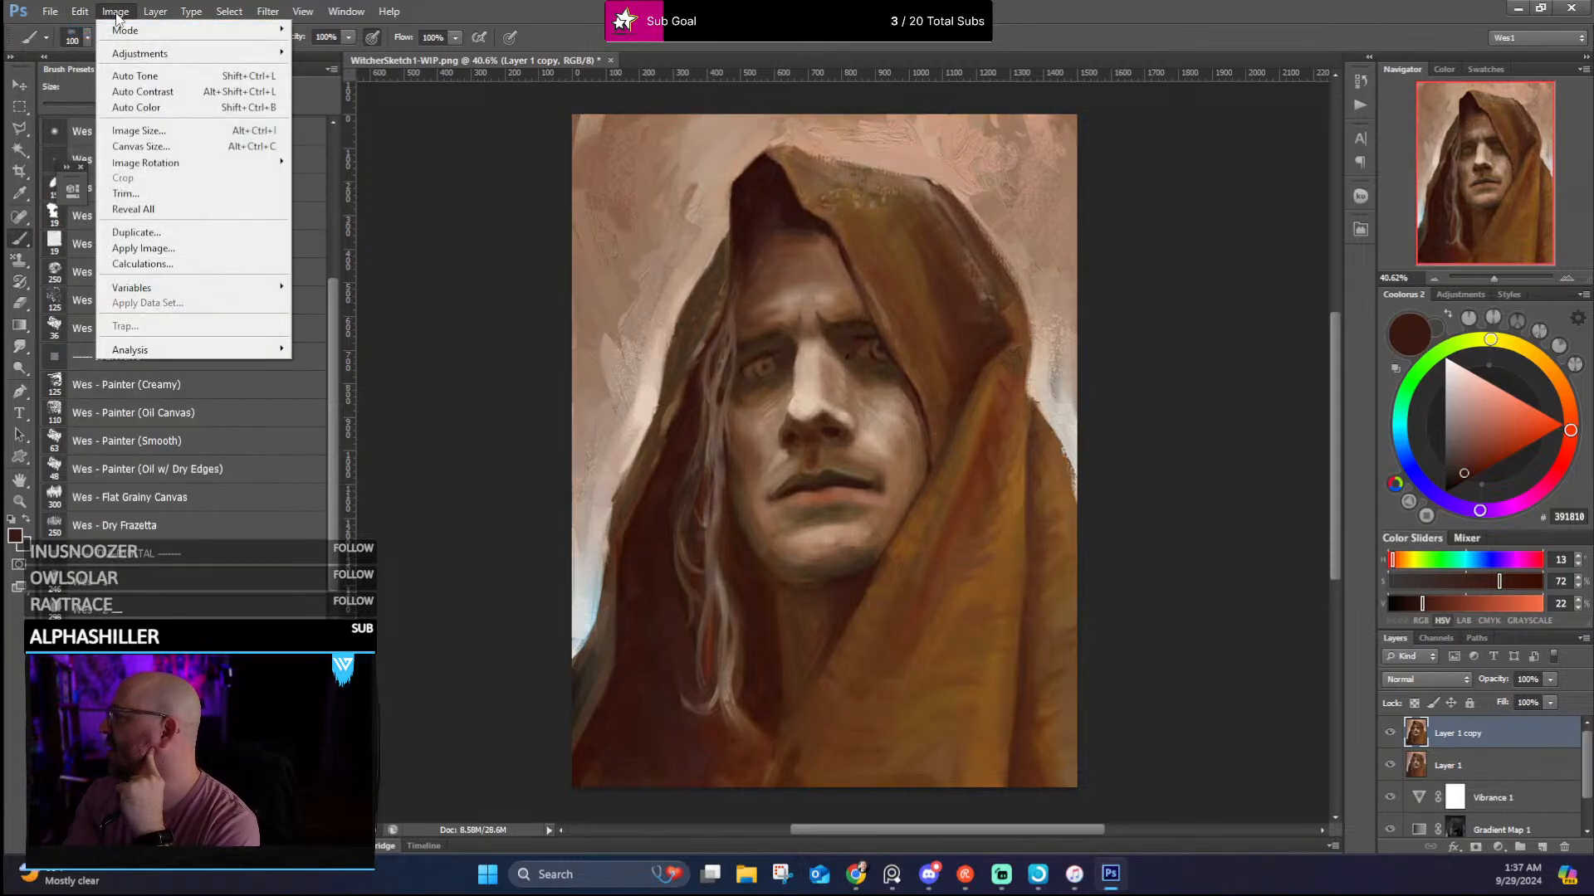
click(137, 108)
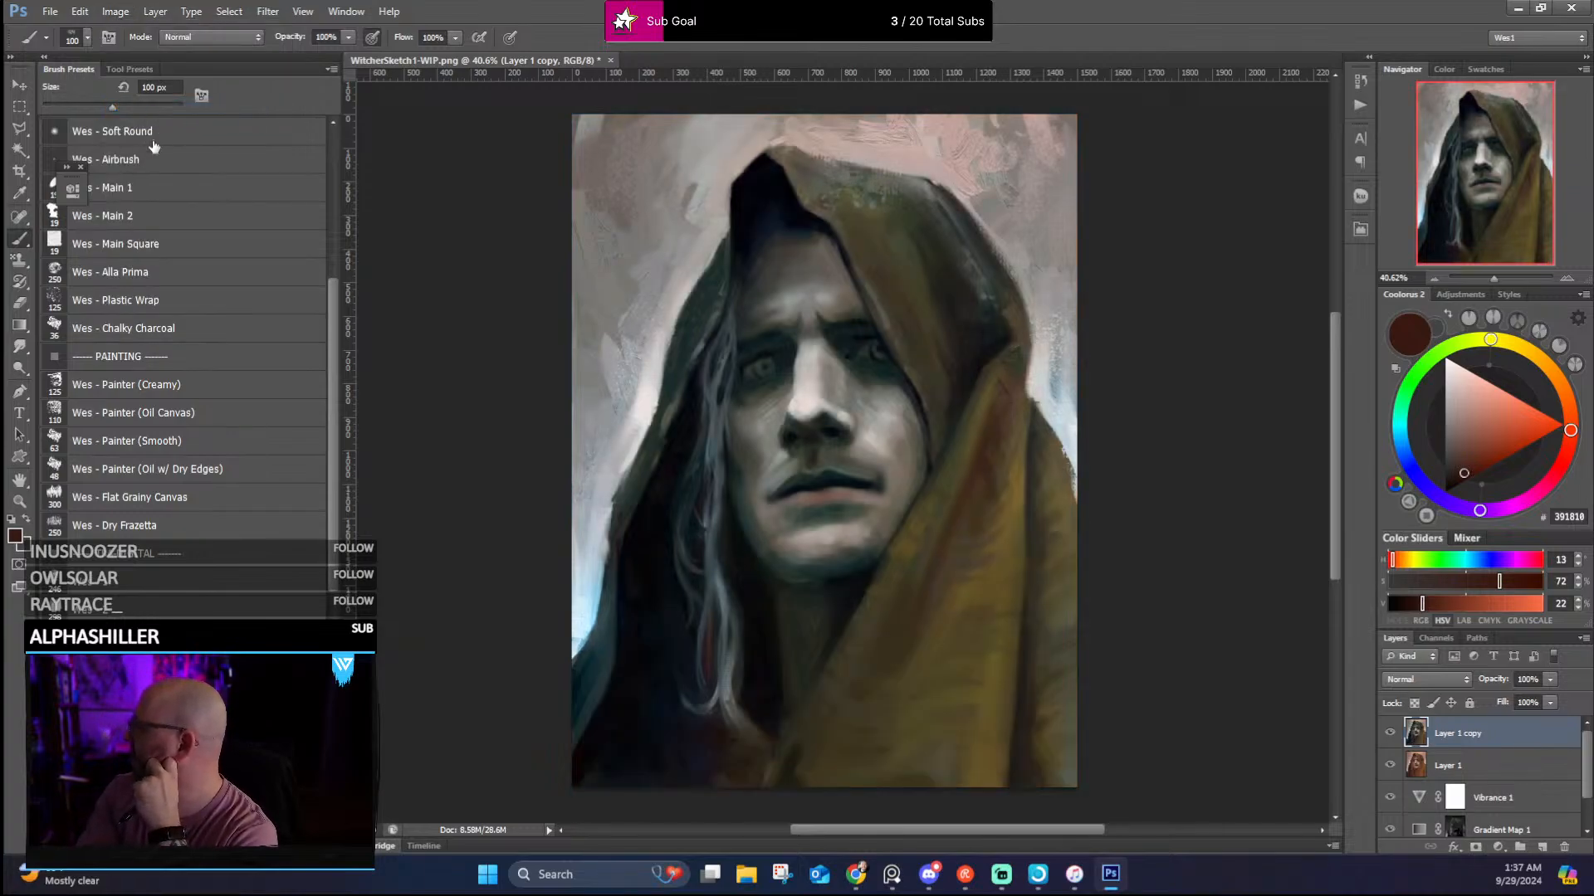
click(79, 11)
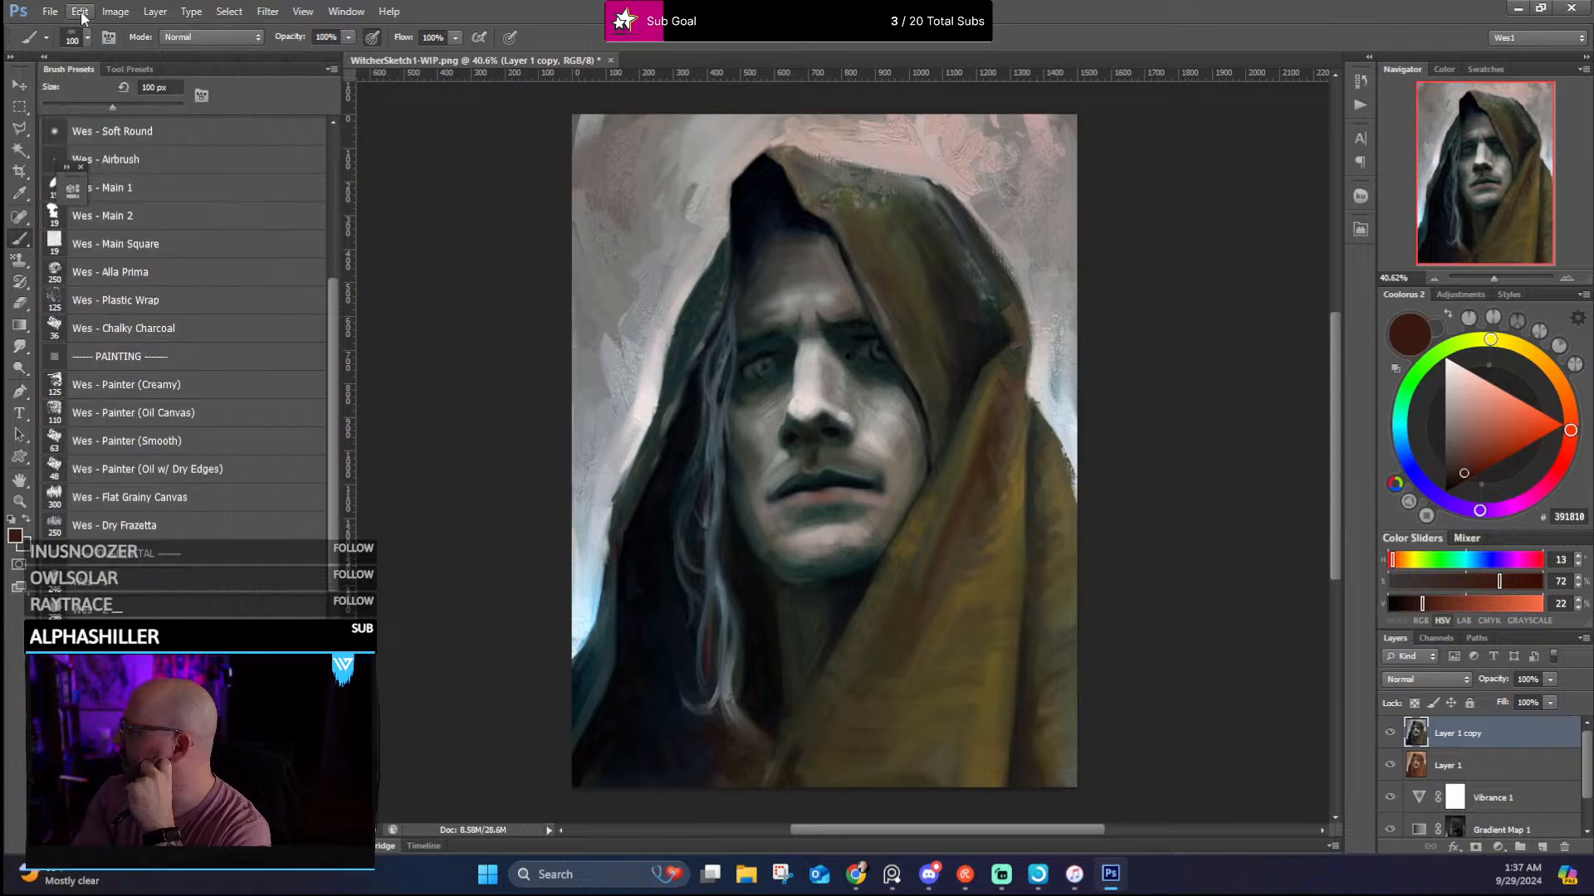
click(91, 31)
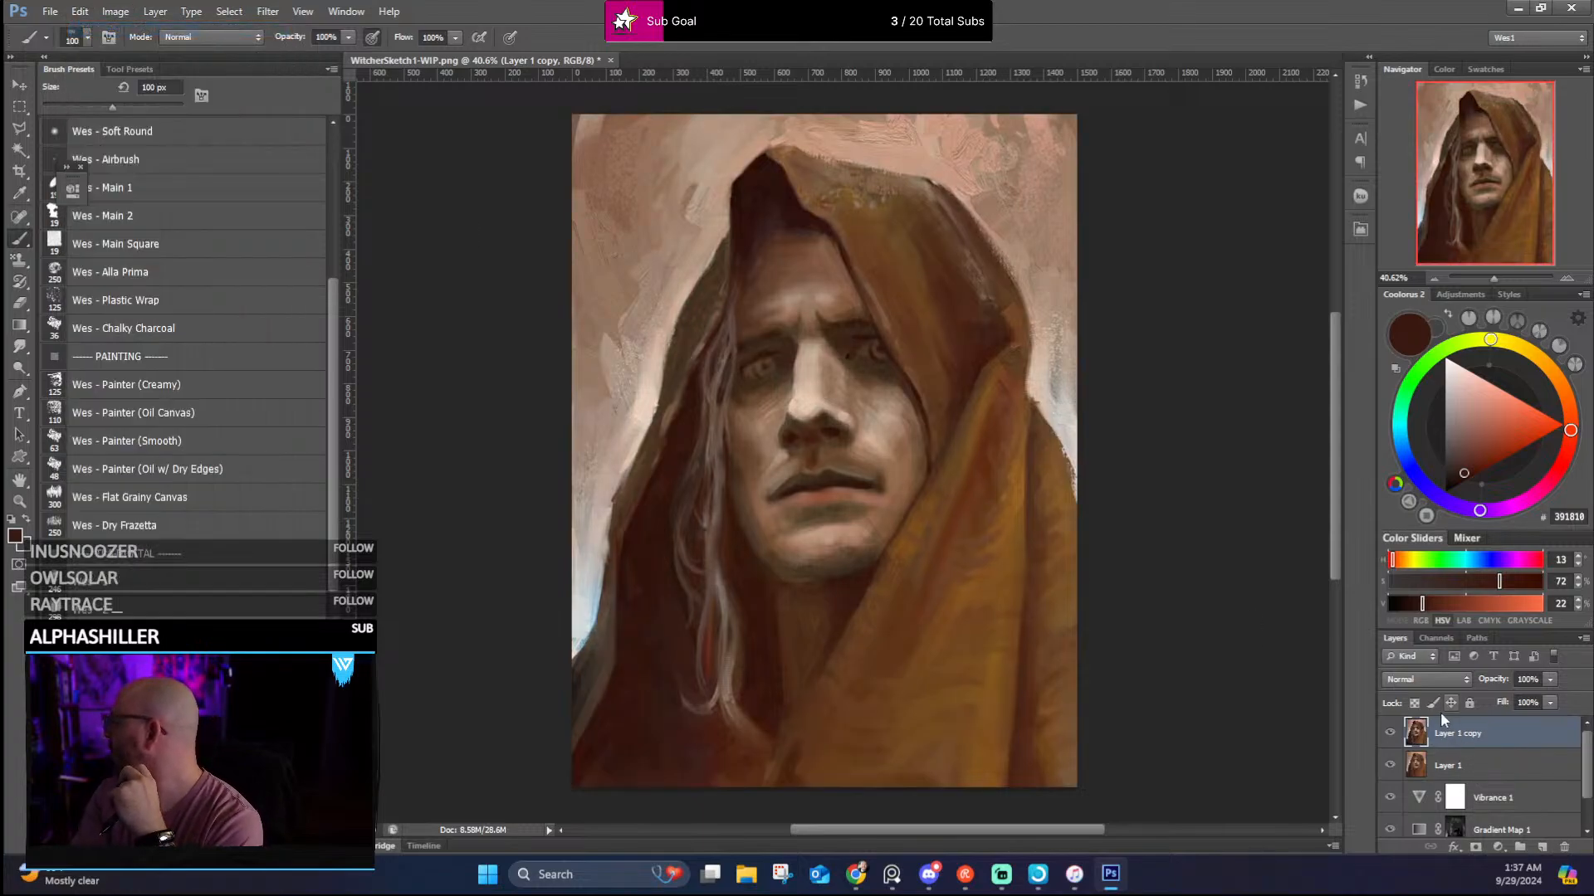
Duplicate Layer 1 copy with the default settings and rename the source layer Oranges
right_click(1449, 730)
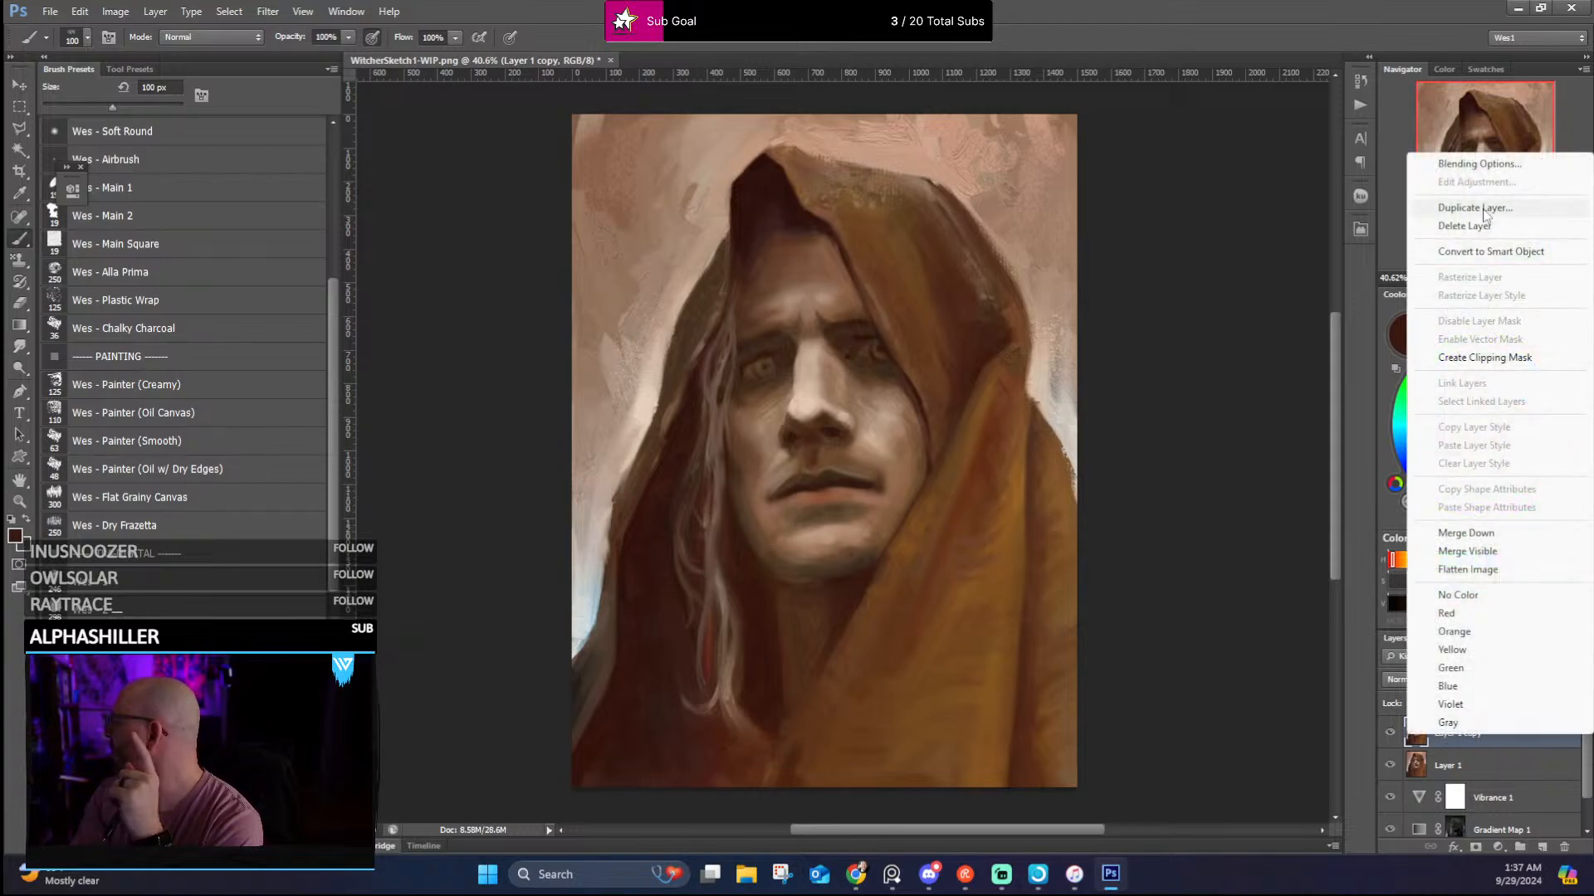
click(1482, 210)
click(699, 271)
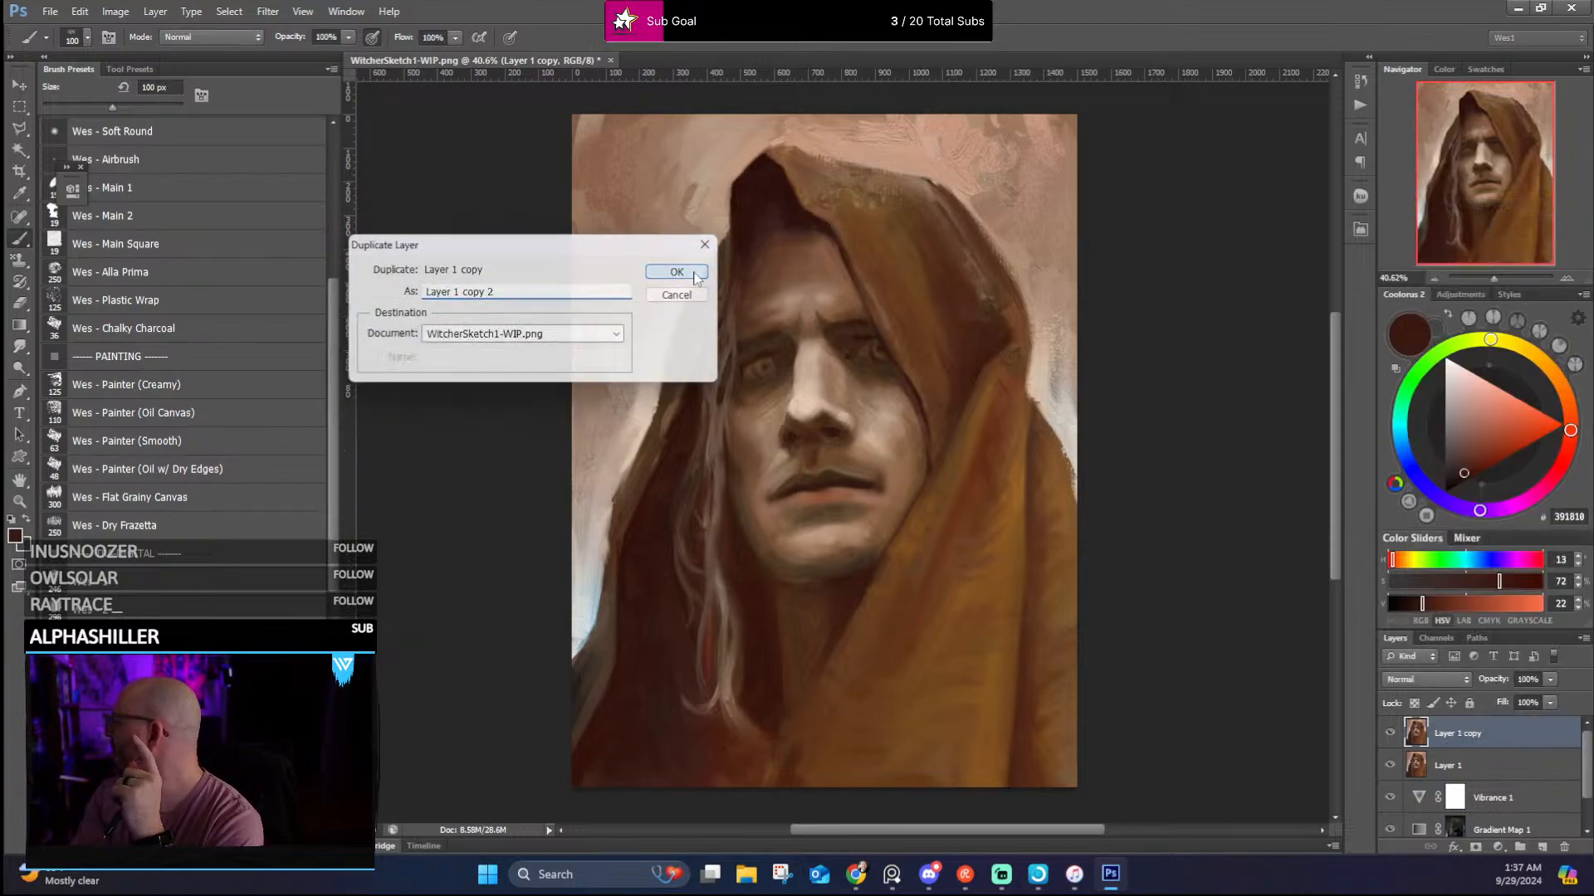
double_click(1463, 768)
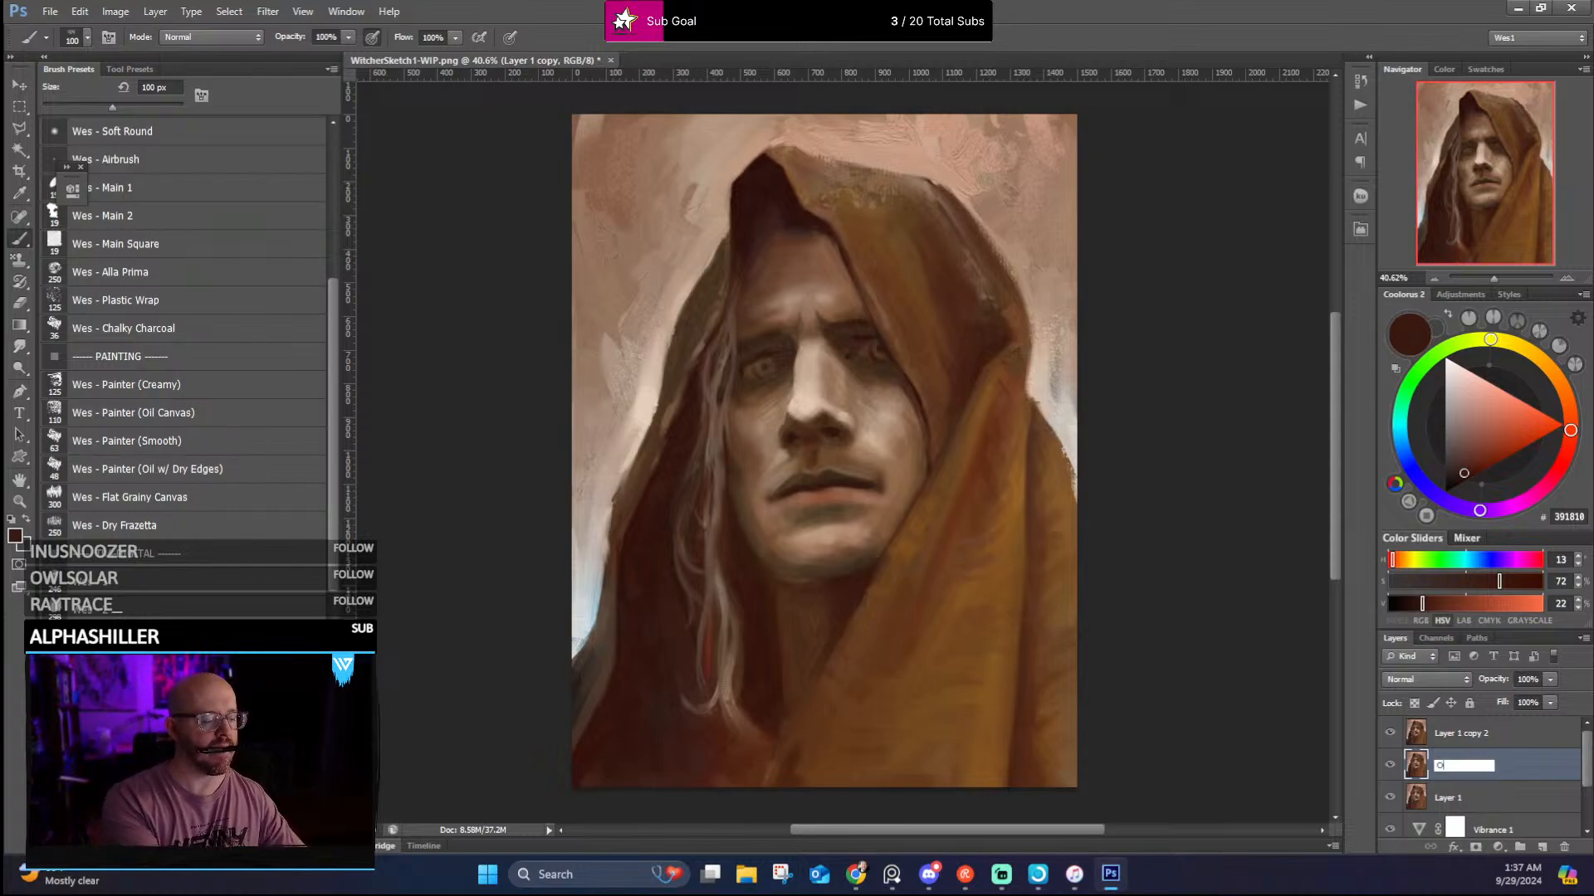
key(Return)
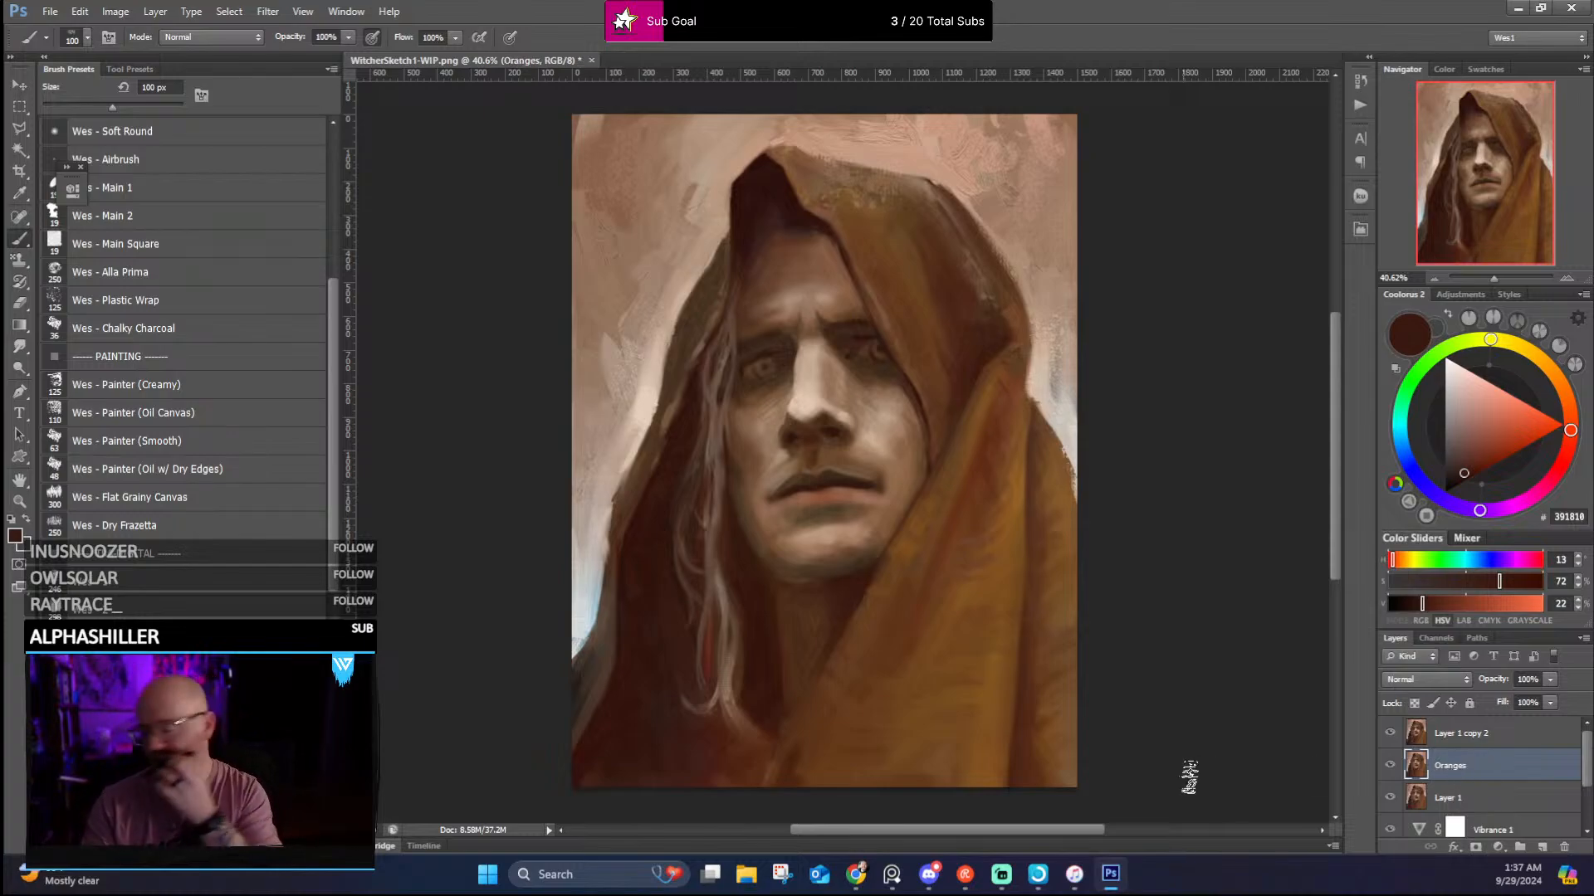
Rename the topmost layer, Layer 1 copy 2, as Greens
click(1456, 741)
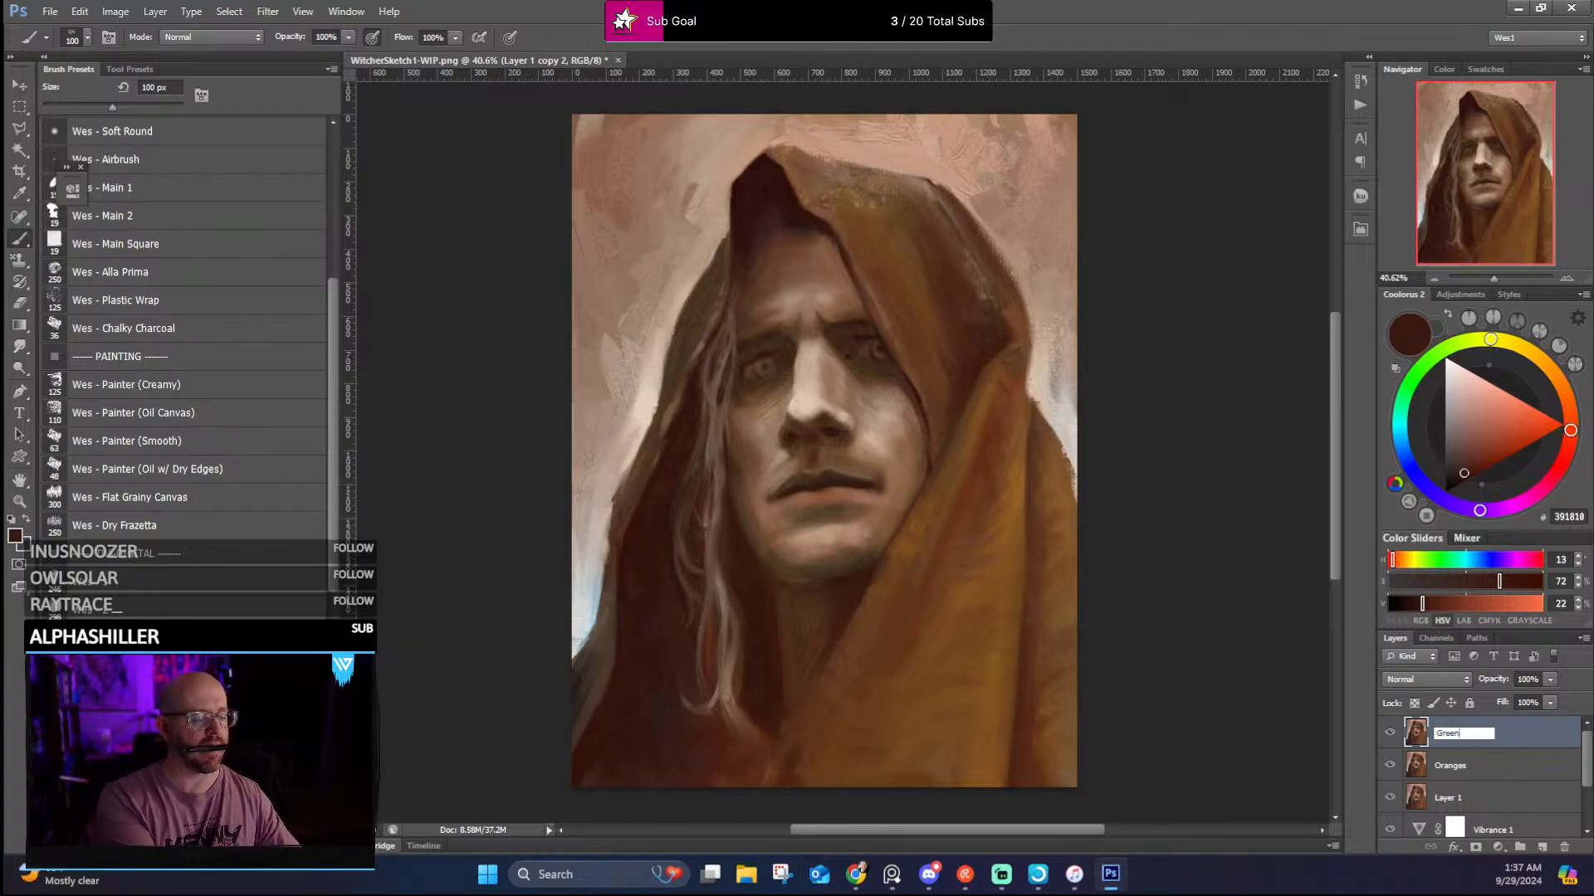
text(s)
key(Return)
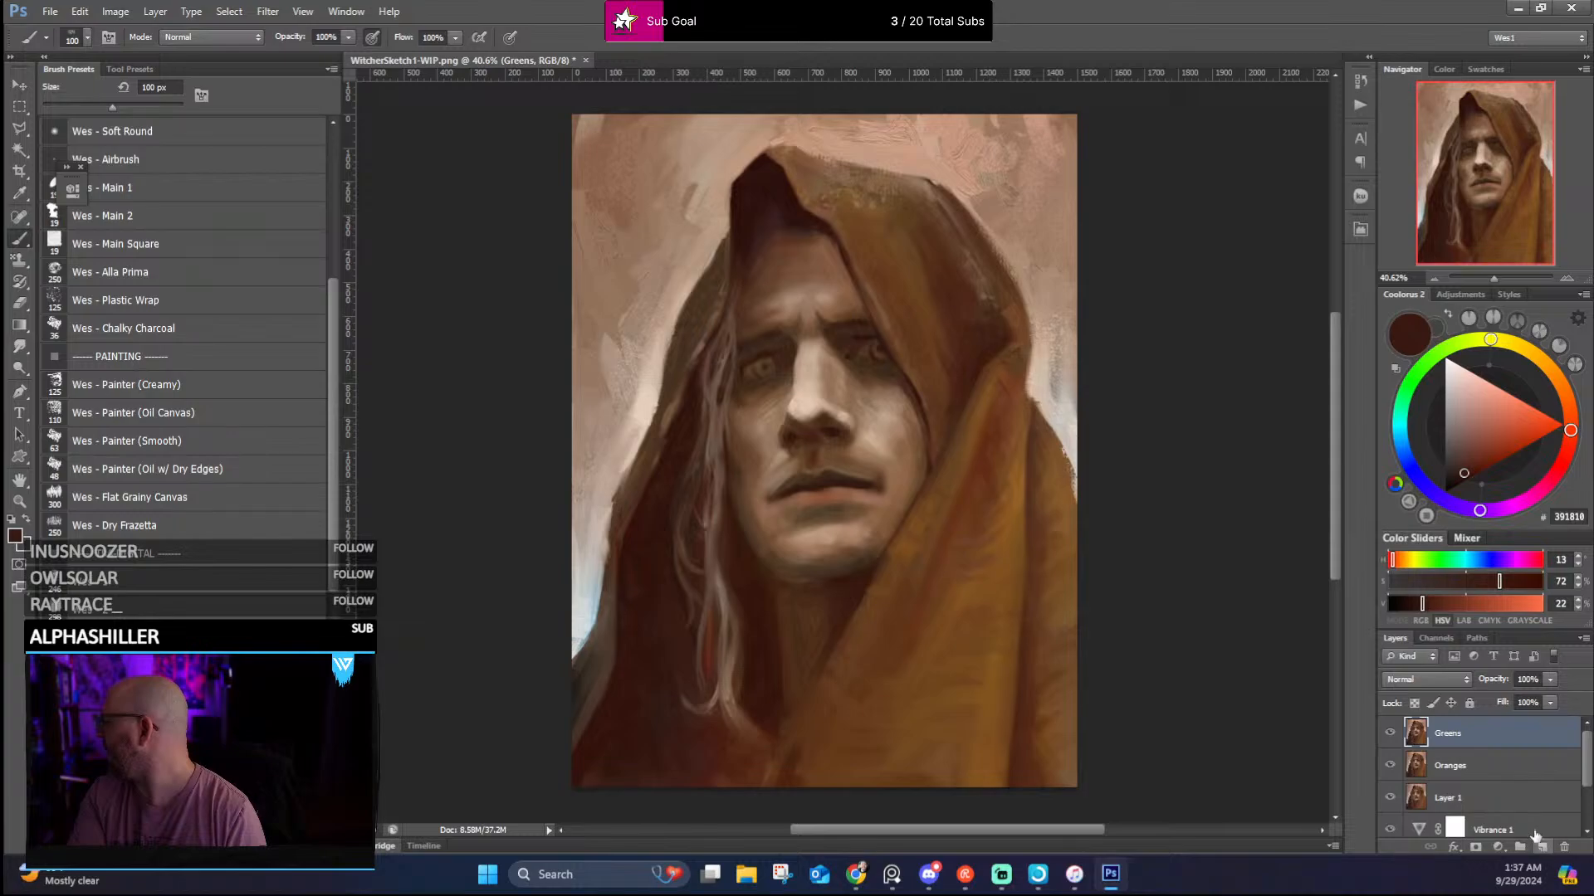
Duplicate the Greens layer as Highlight Blooms, hide that duplicate and make Greens the active layer
right_click(1472, 746)
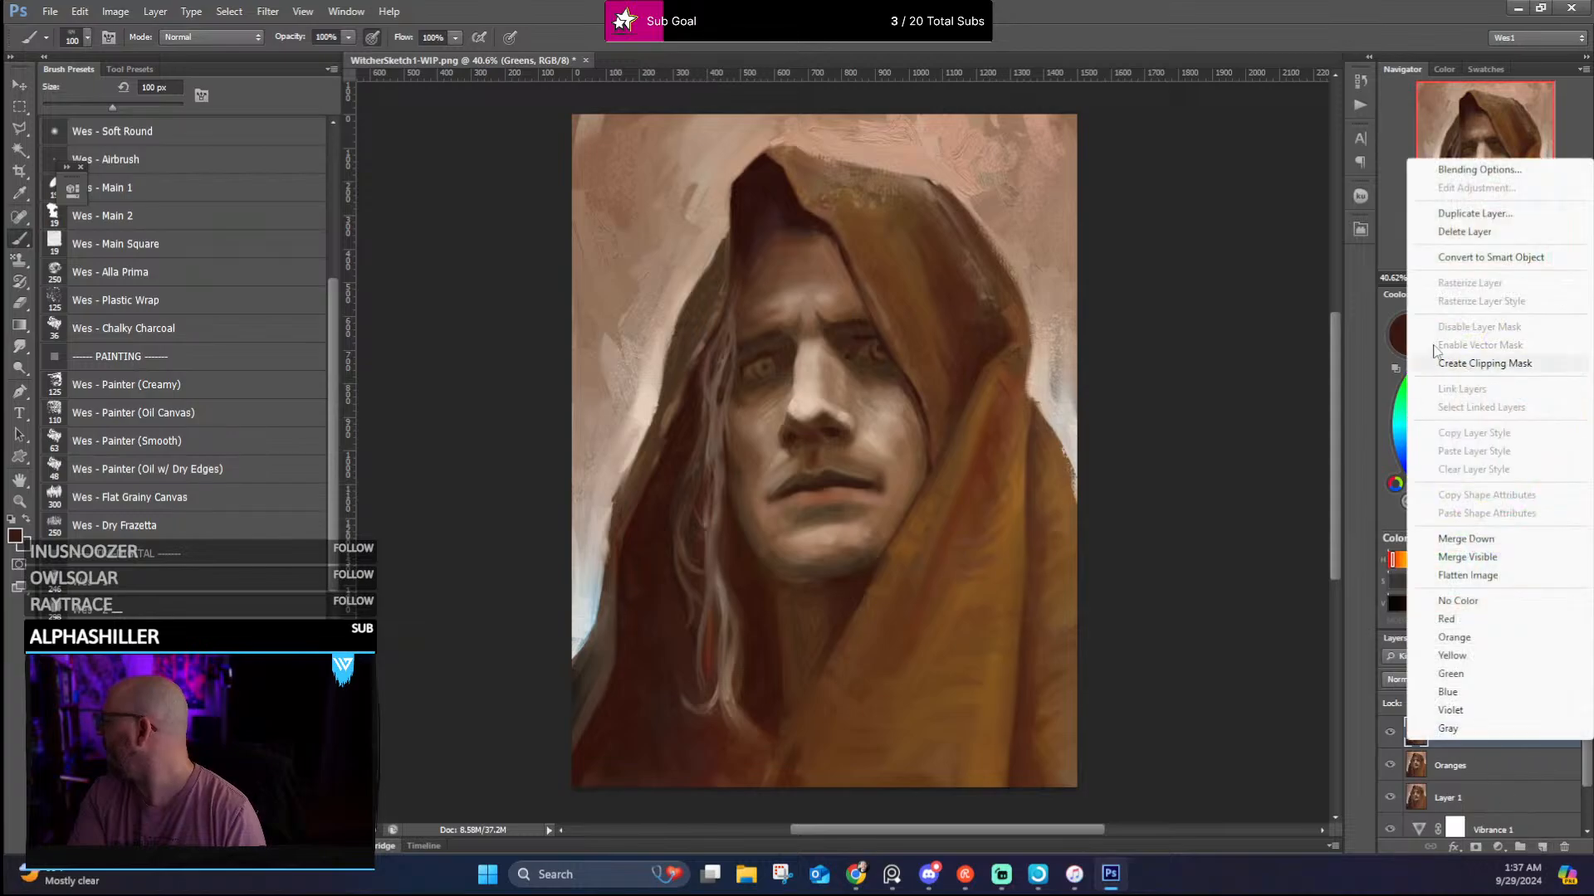
click(1452, 216)
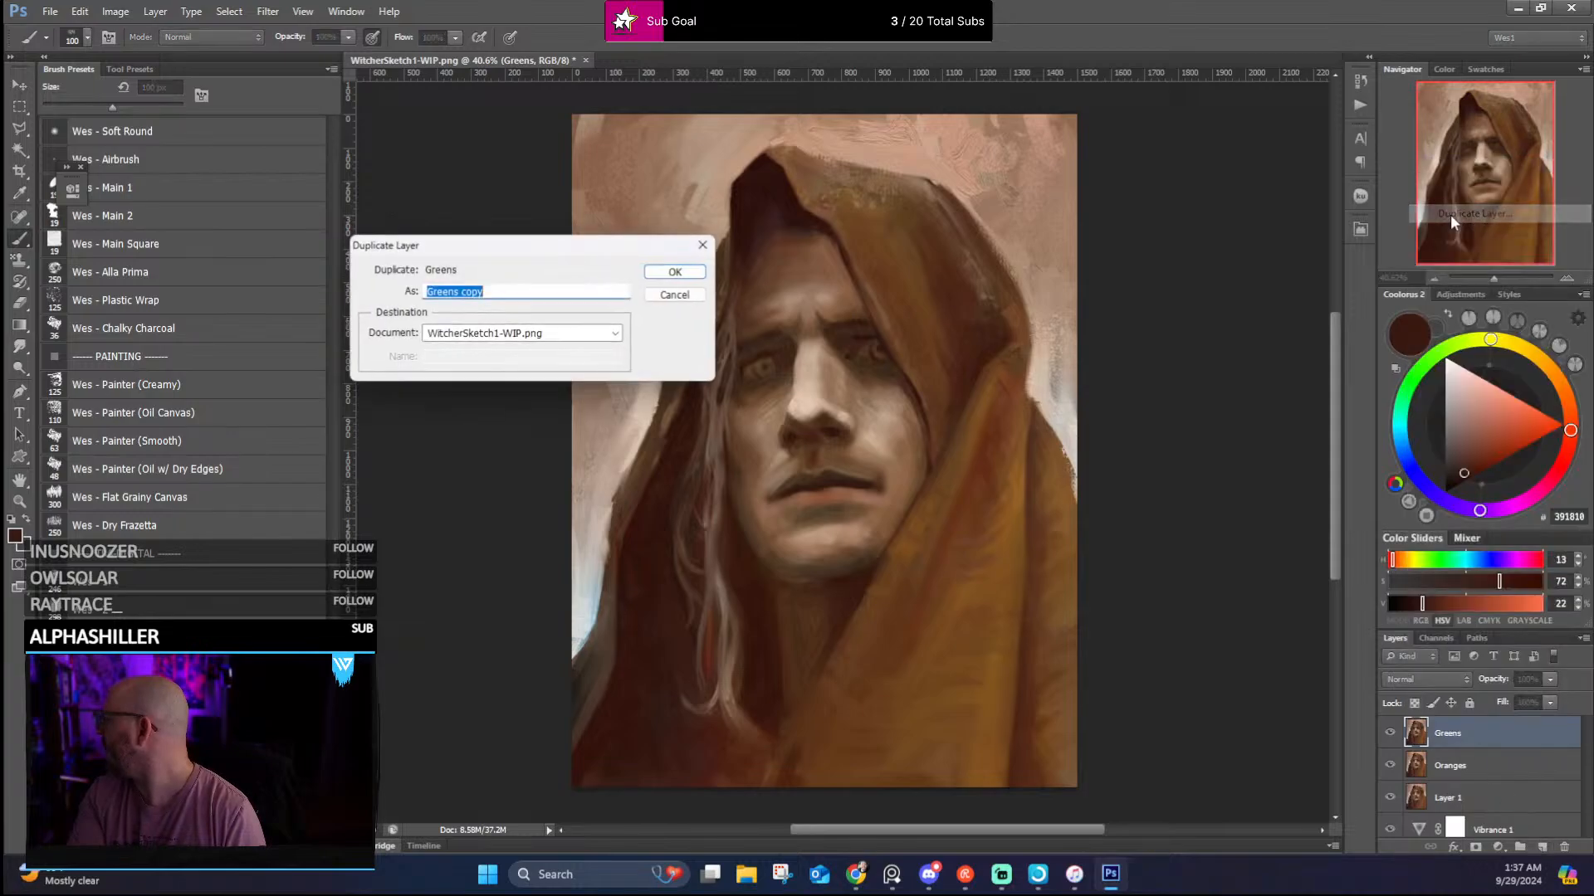
click(677, 273)
double_click(1459, 746)
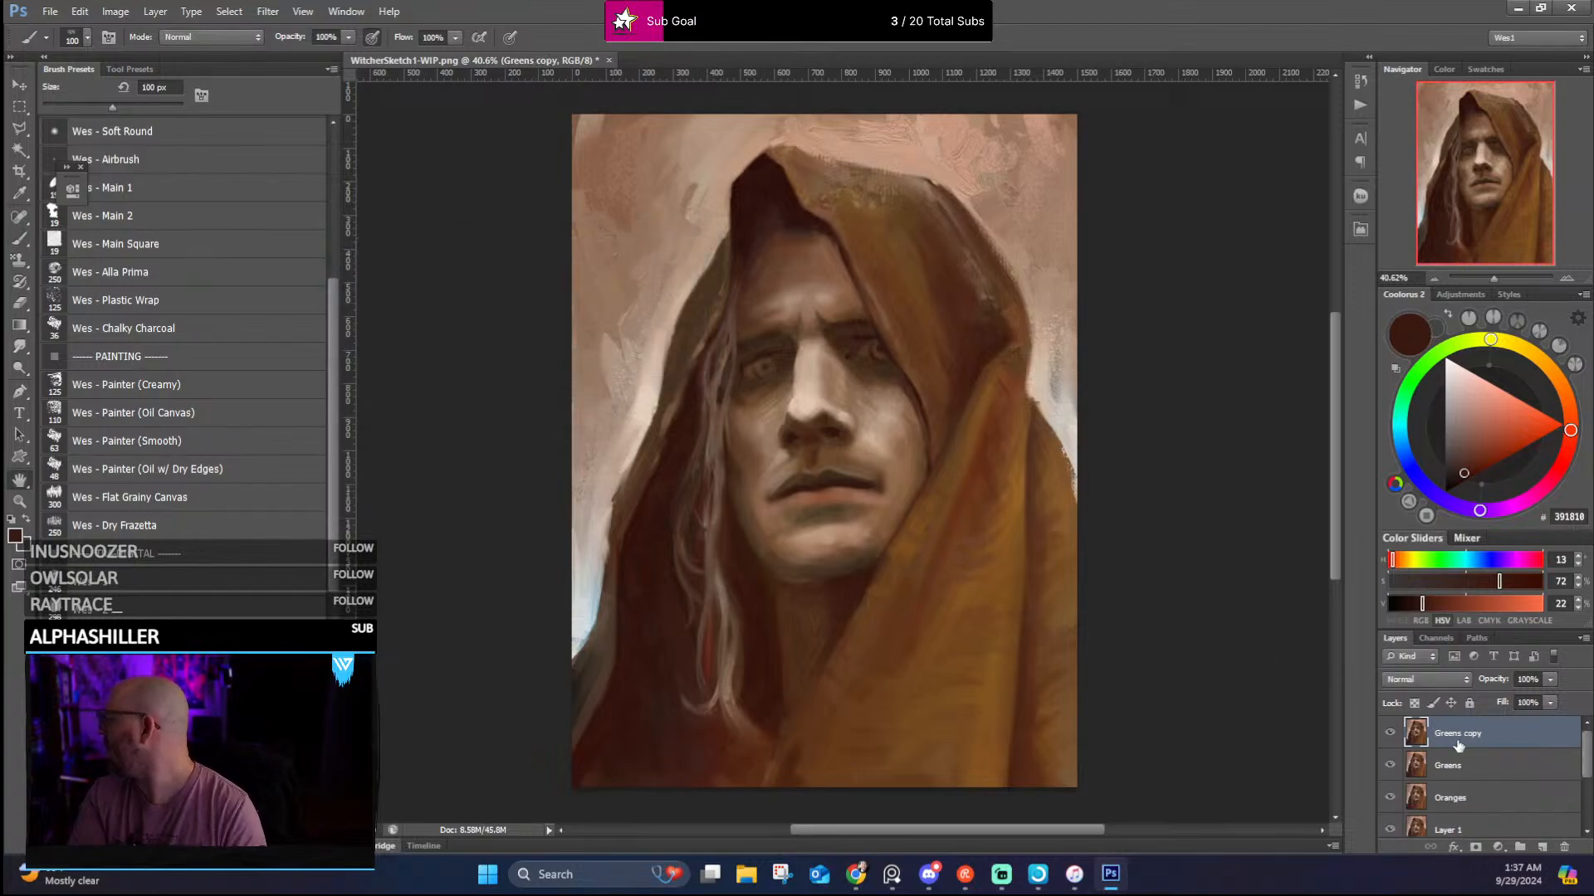
click(534, 260)
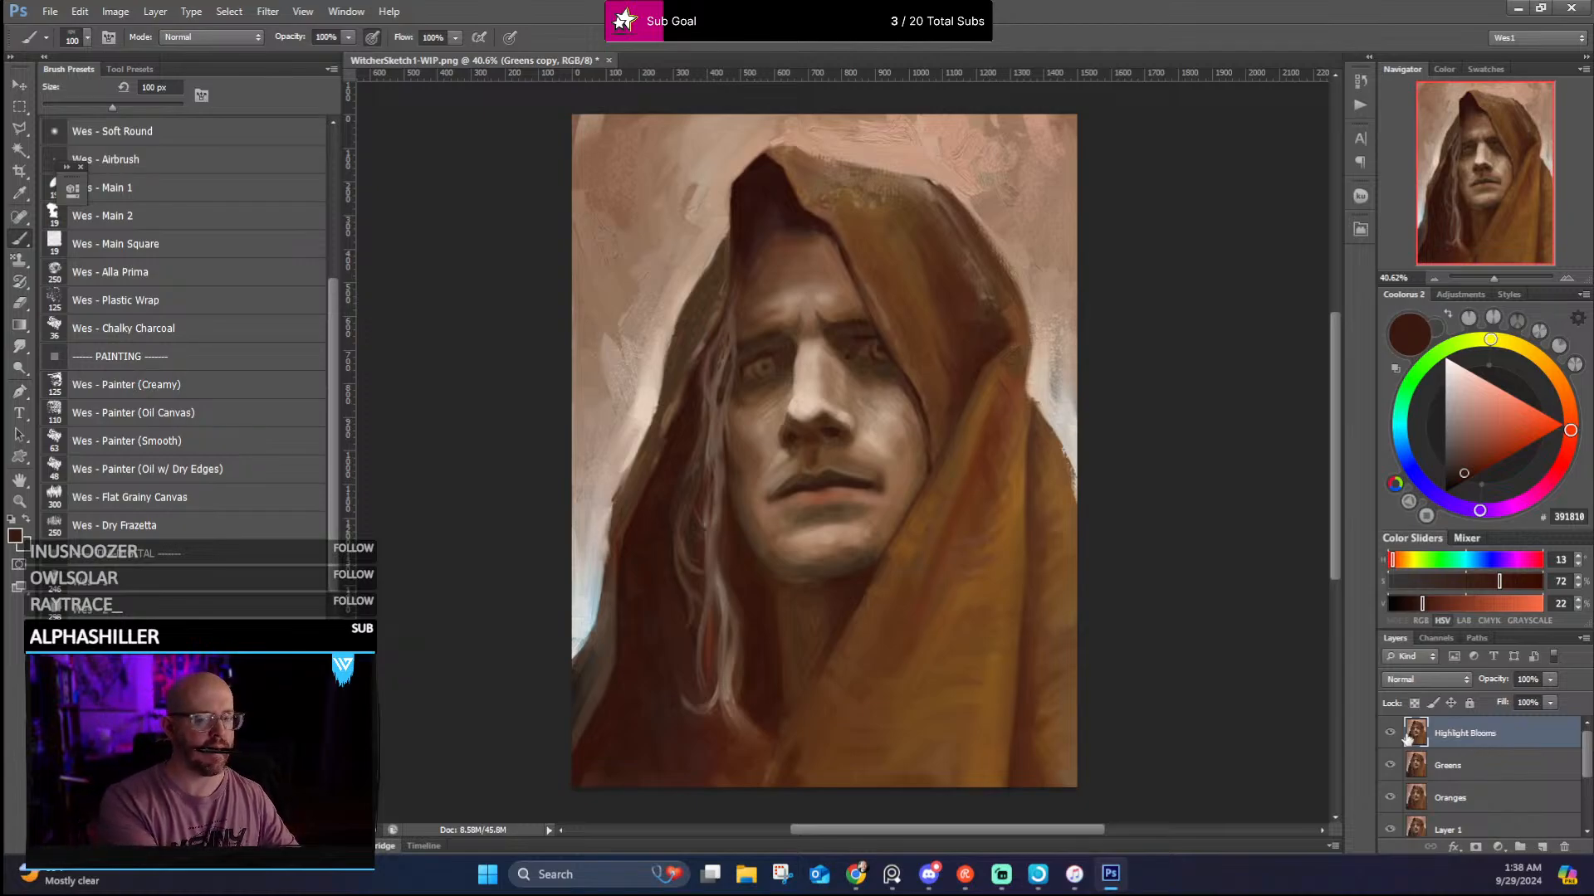
key(Return)
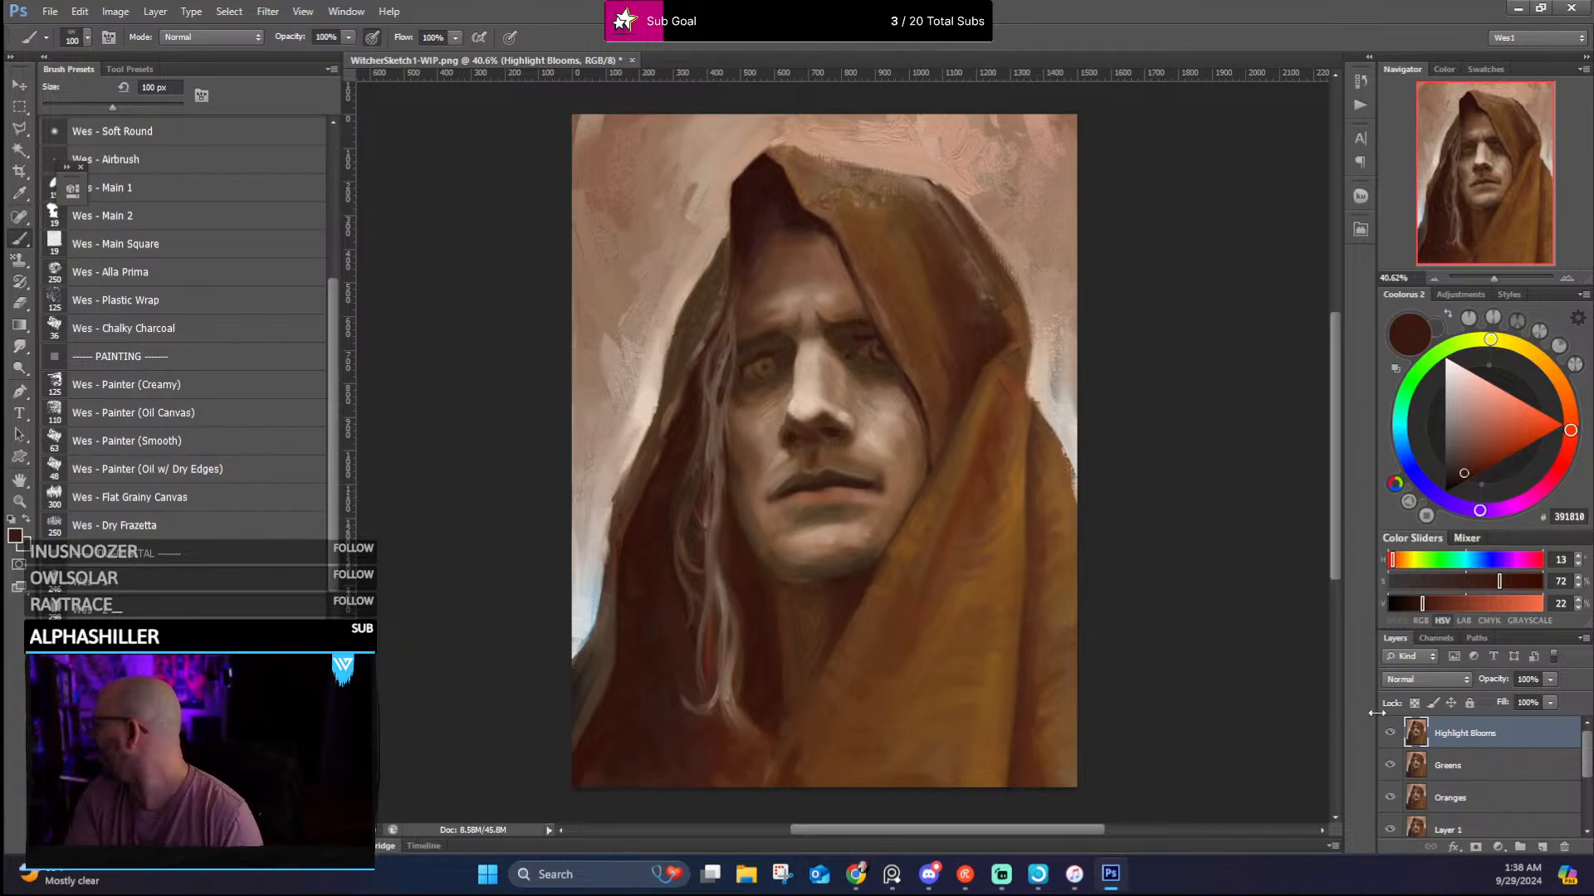
click(1439, 776)
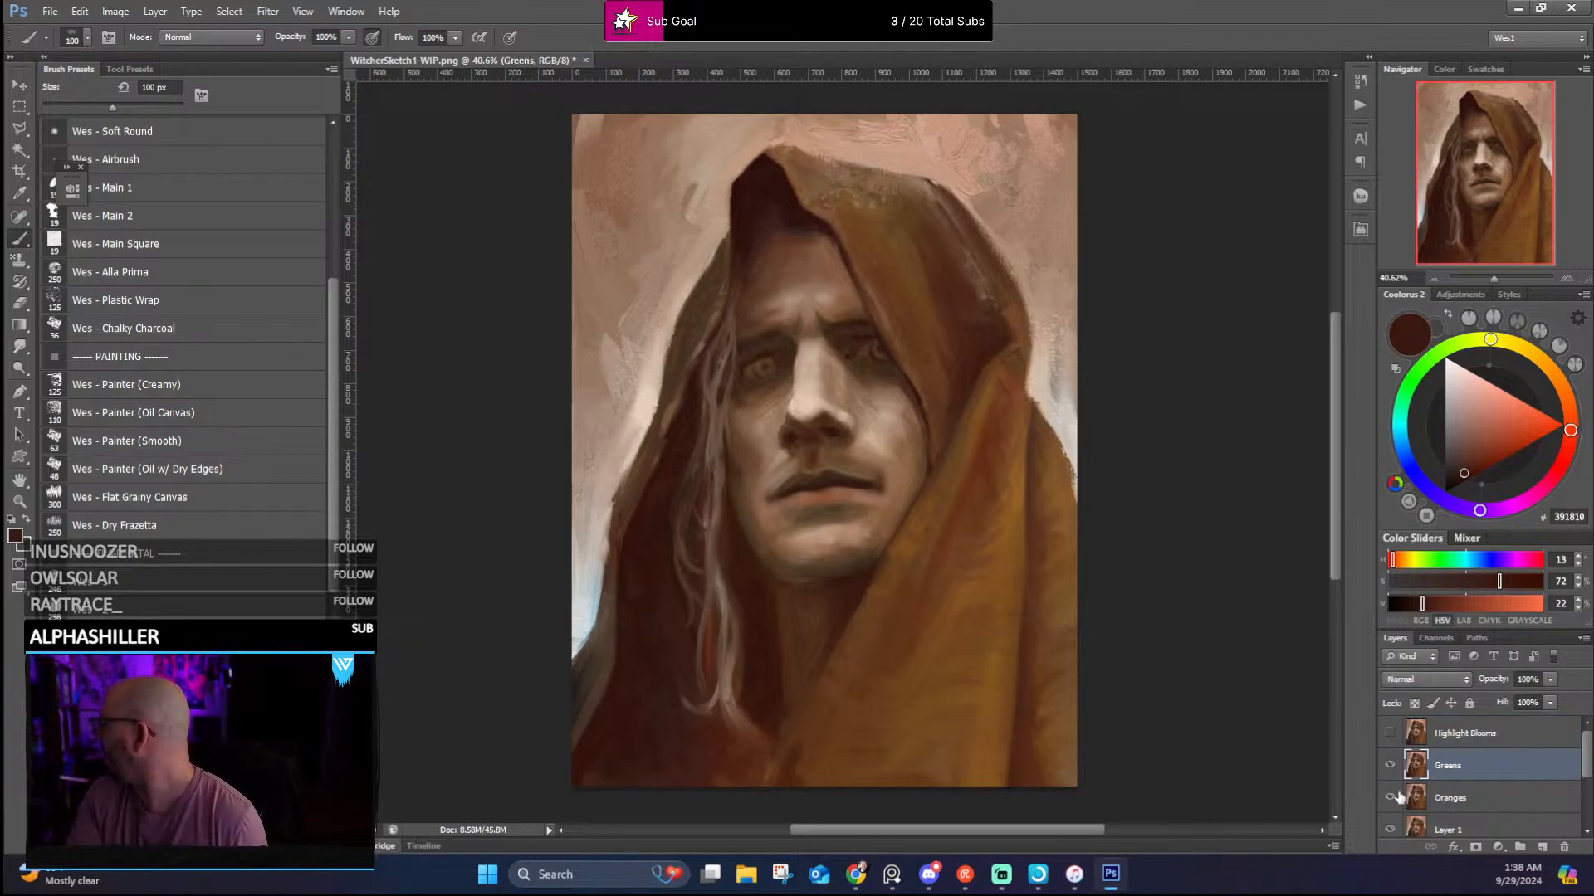
Apply Auto Tone to the Greens layer after briefly toggling its visibility
click(1389, 767)
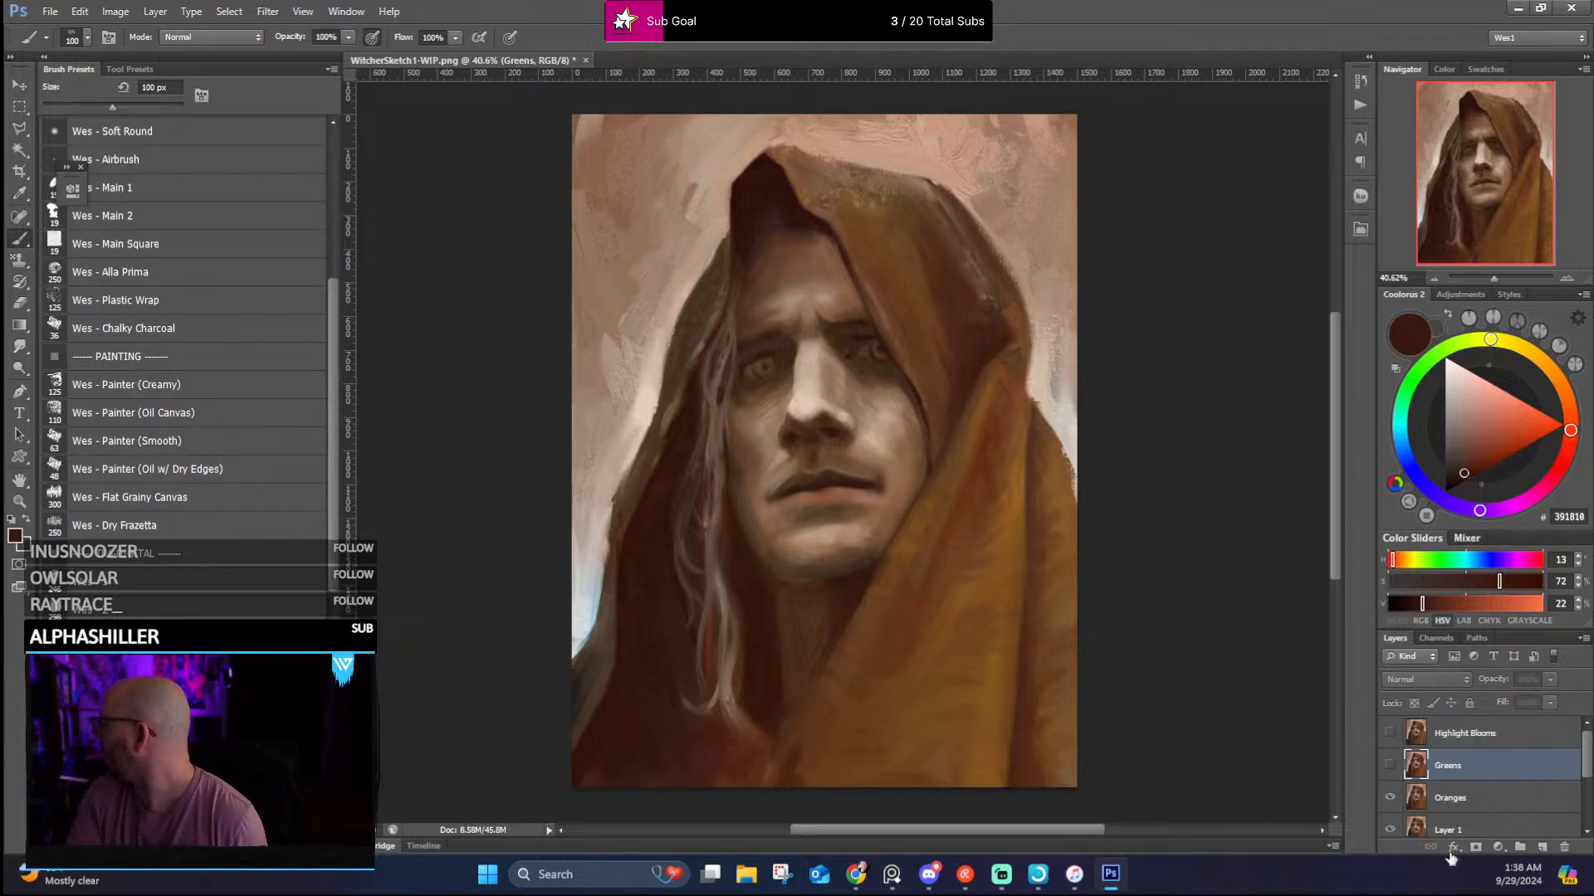
click(1391, 765)
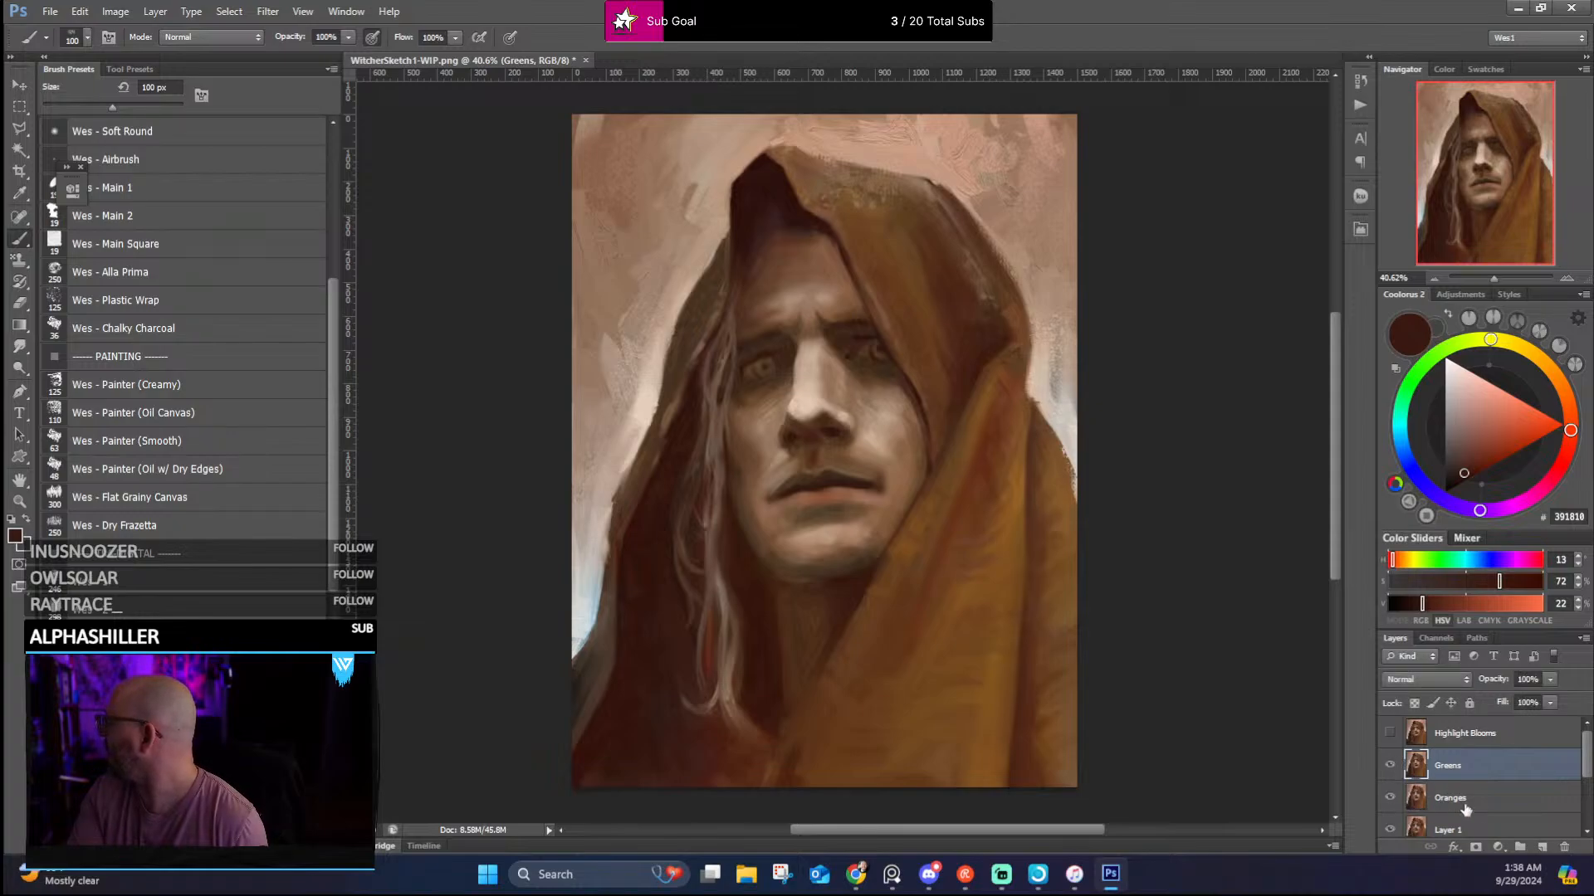
click(114, 12)
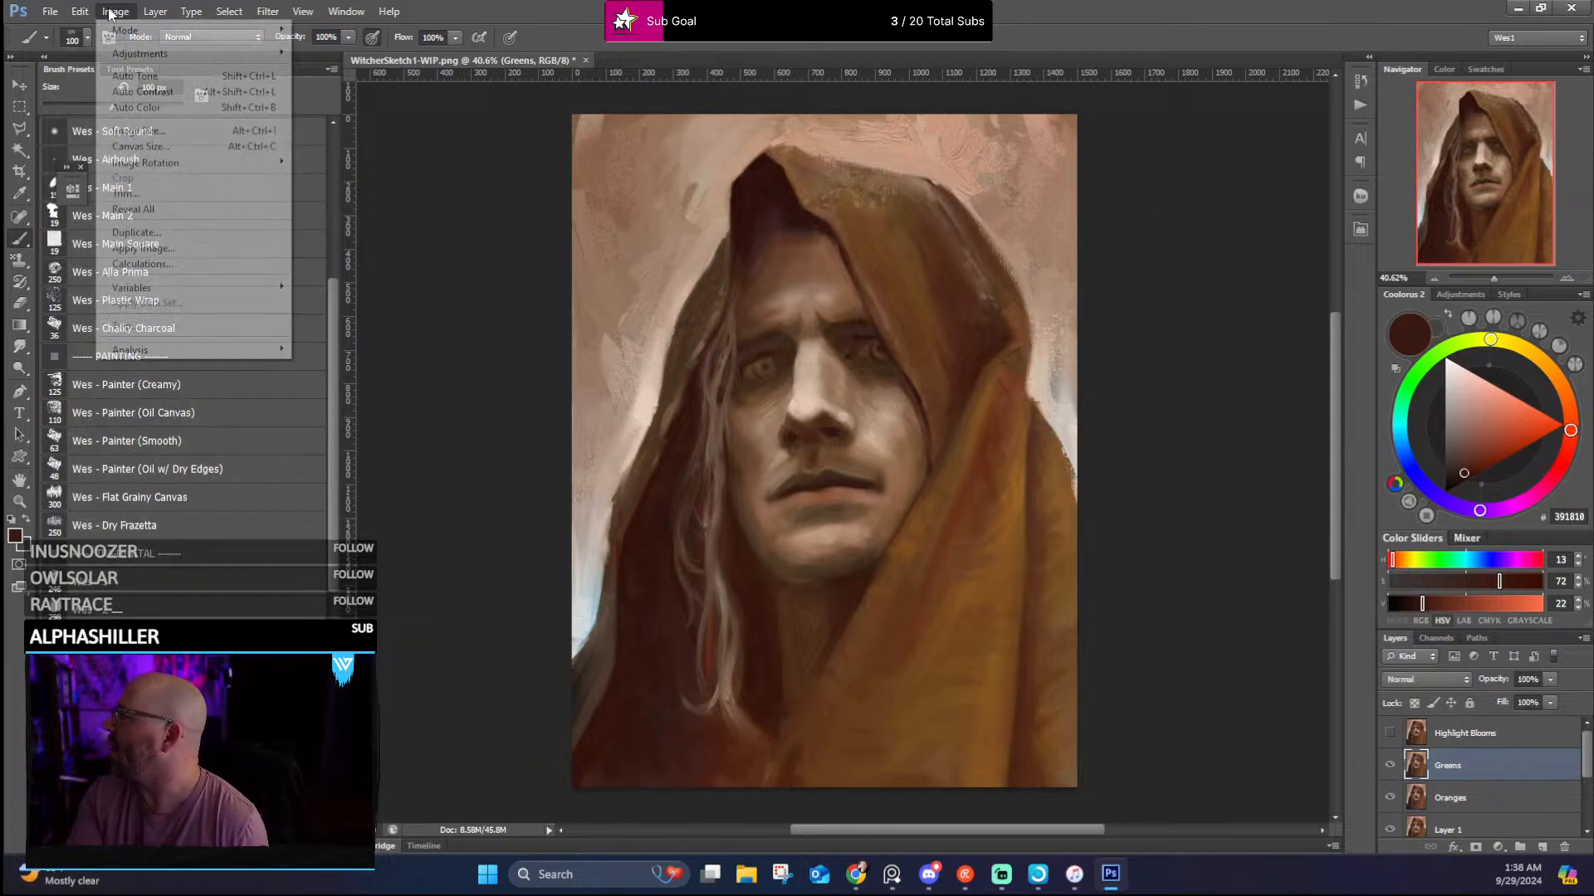
click(135, 76)
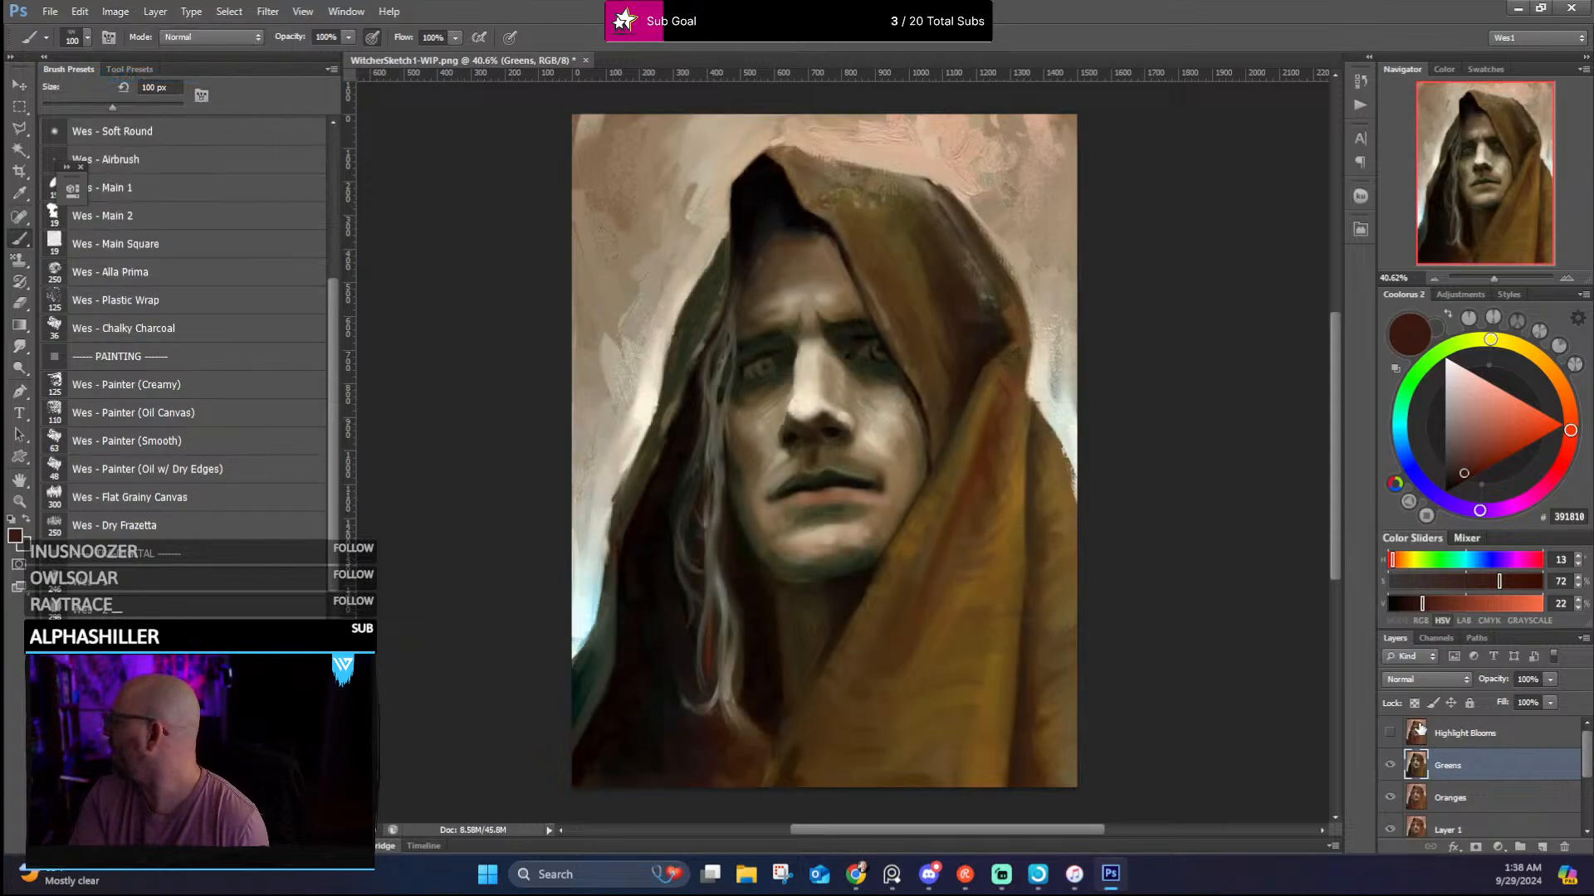
Show the Highlight Blooms layer and apply Auto Contrast to it
click(1388, 734)
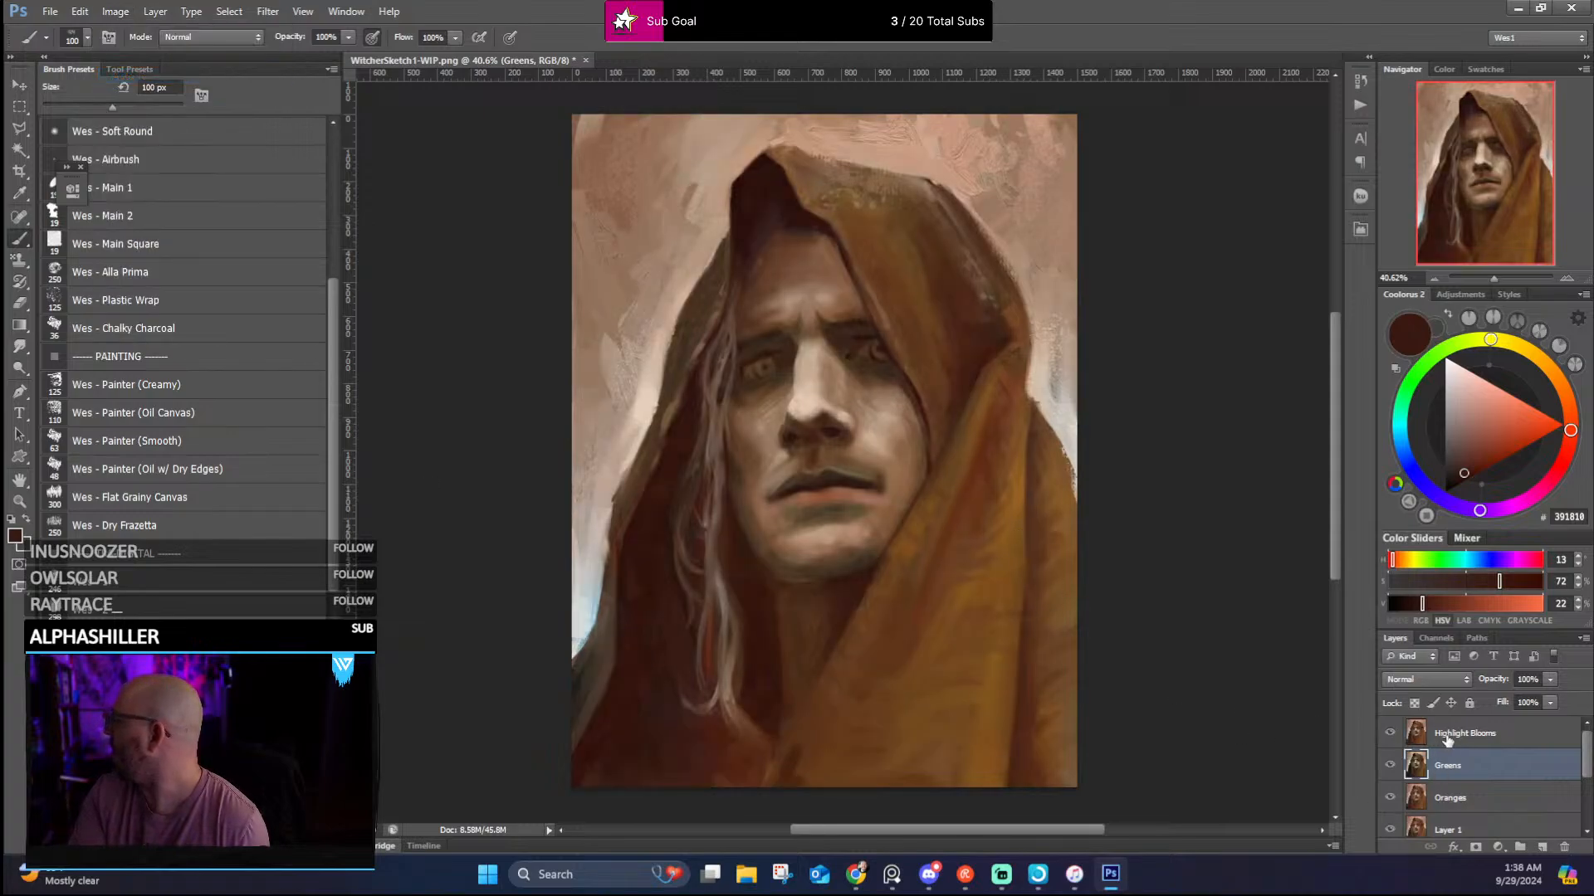
click(1448, 739)
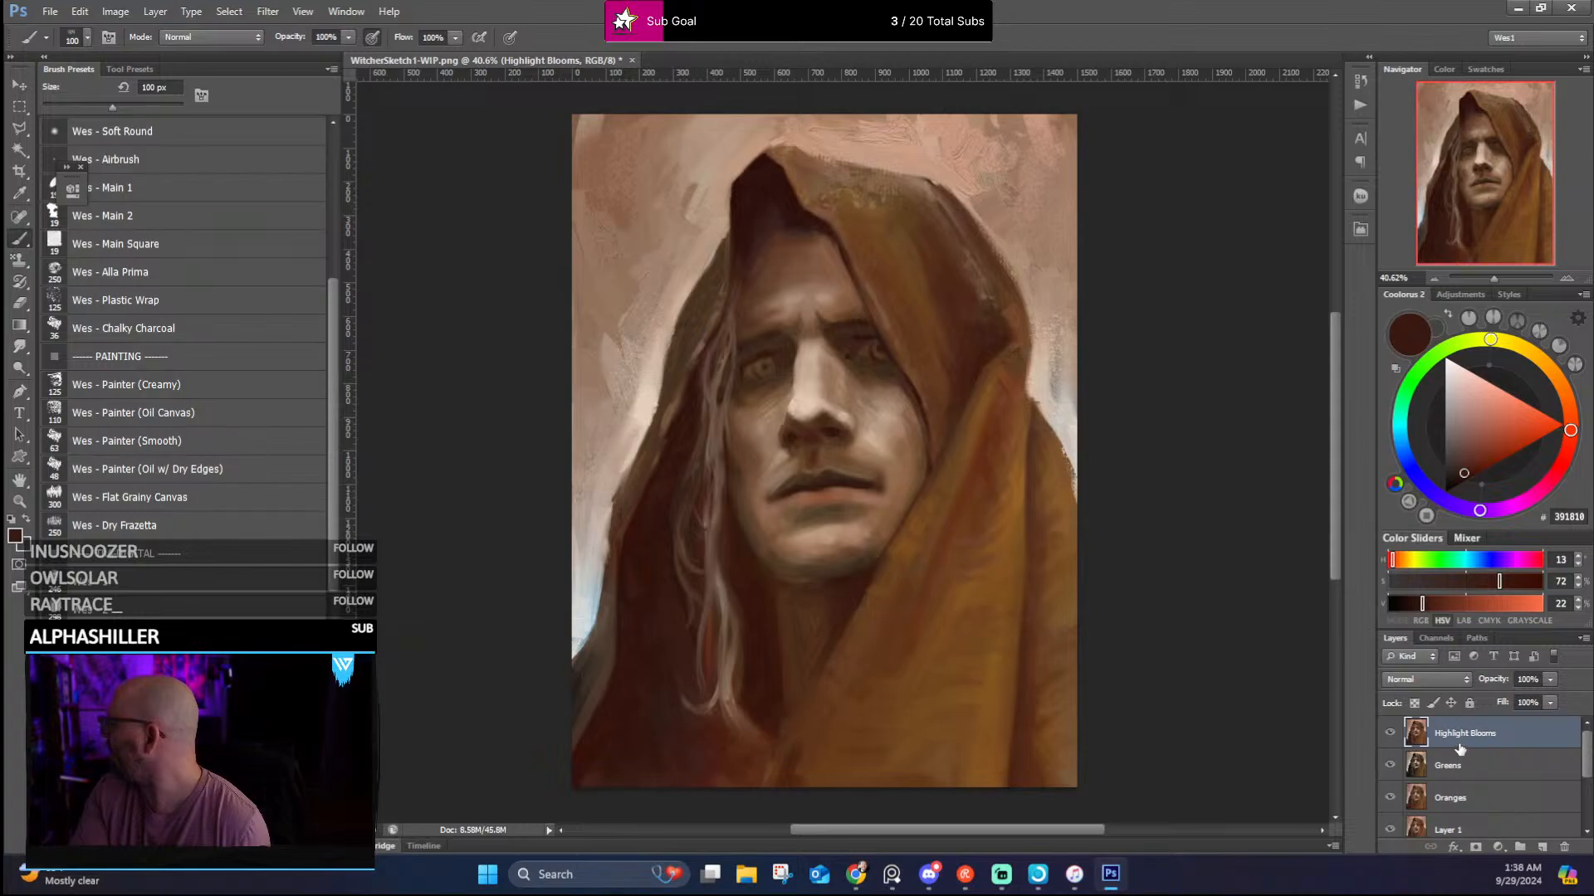
click(115, 11)
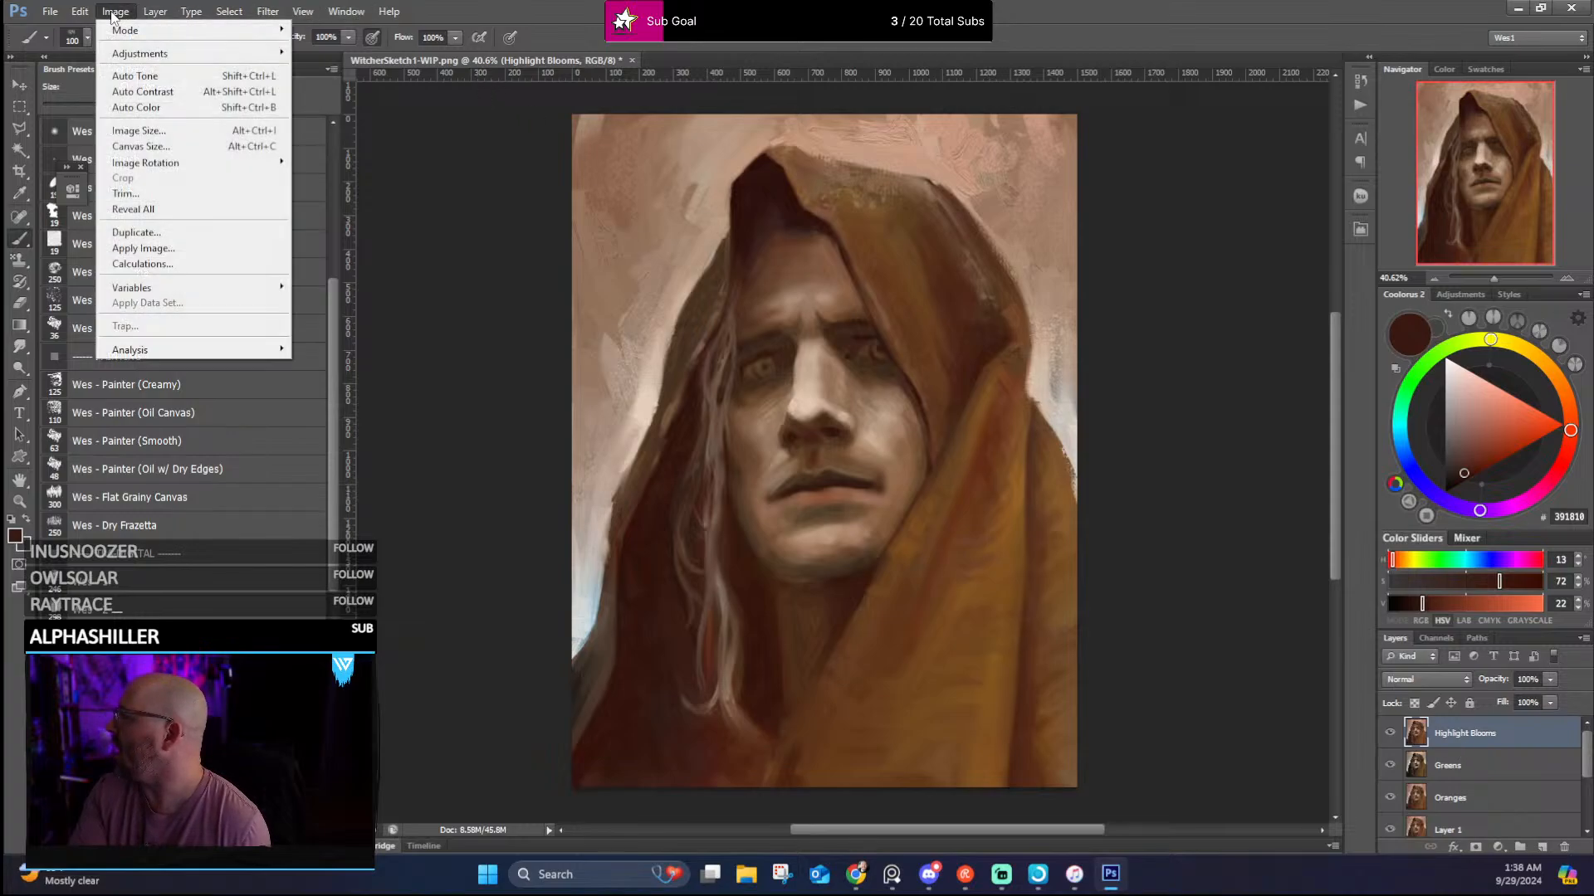
click(139, 97)
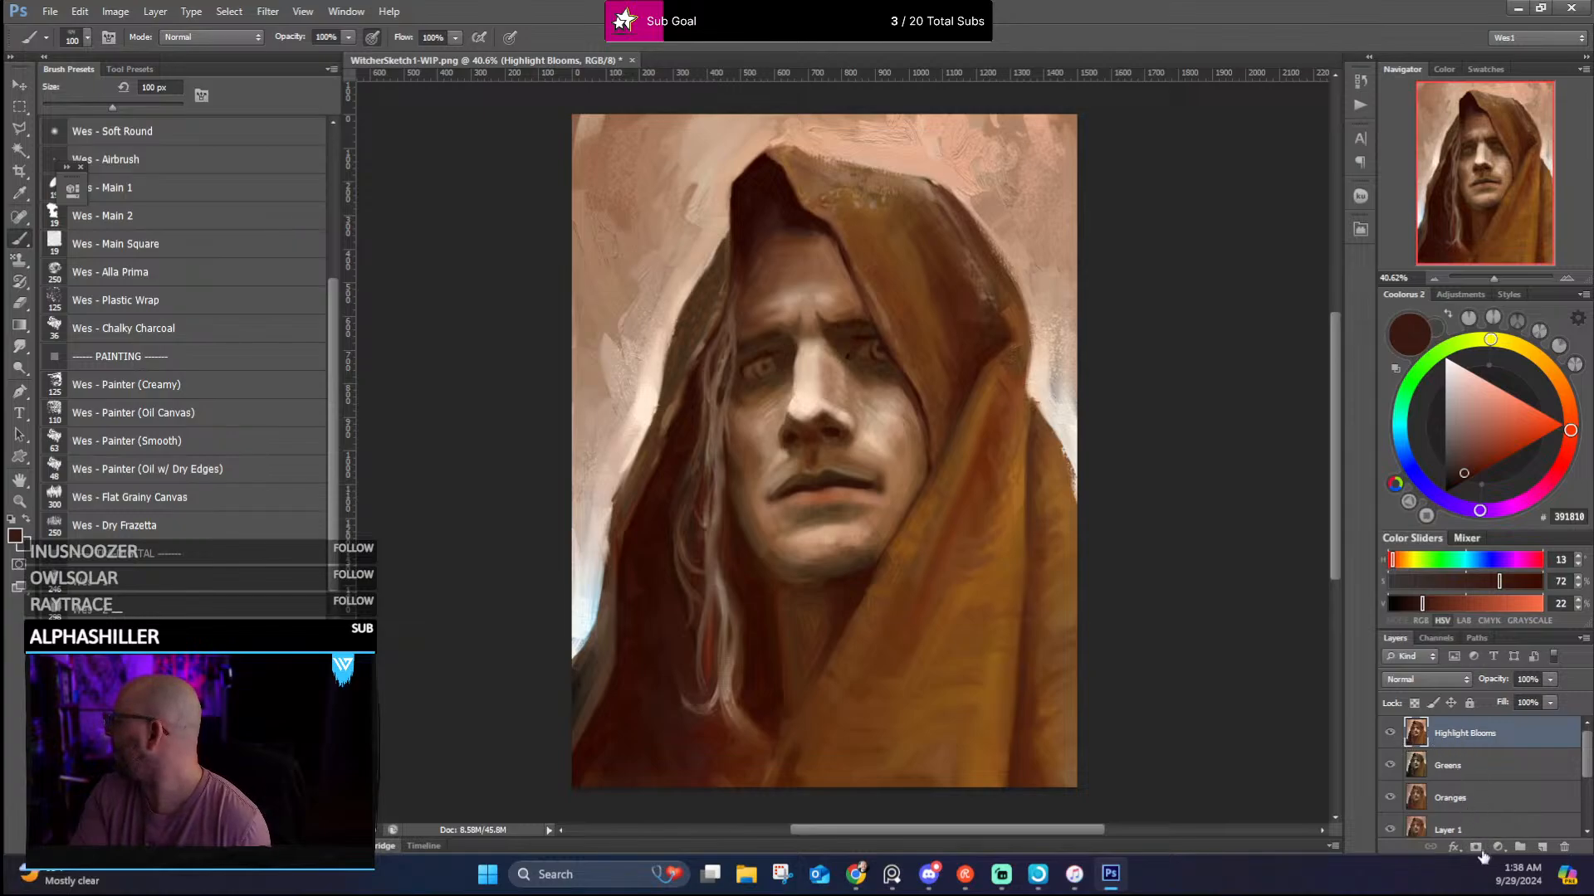
Add a layer mask to Highlight Blooms and fill it with black at 100% opacity in Normal mode
click(1476, 848)
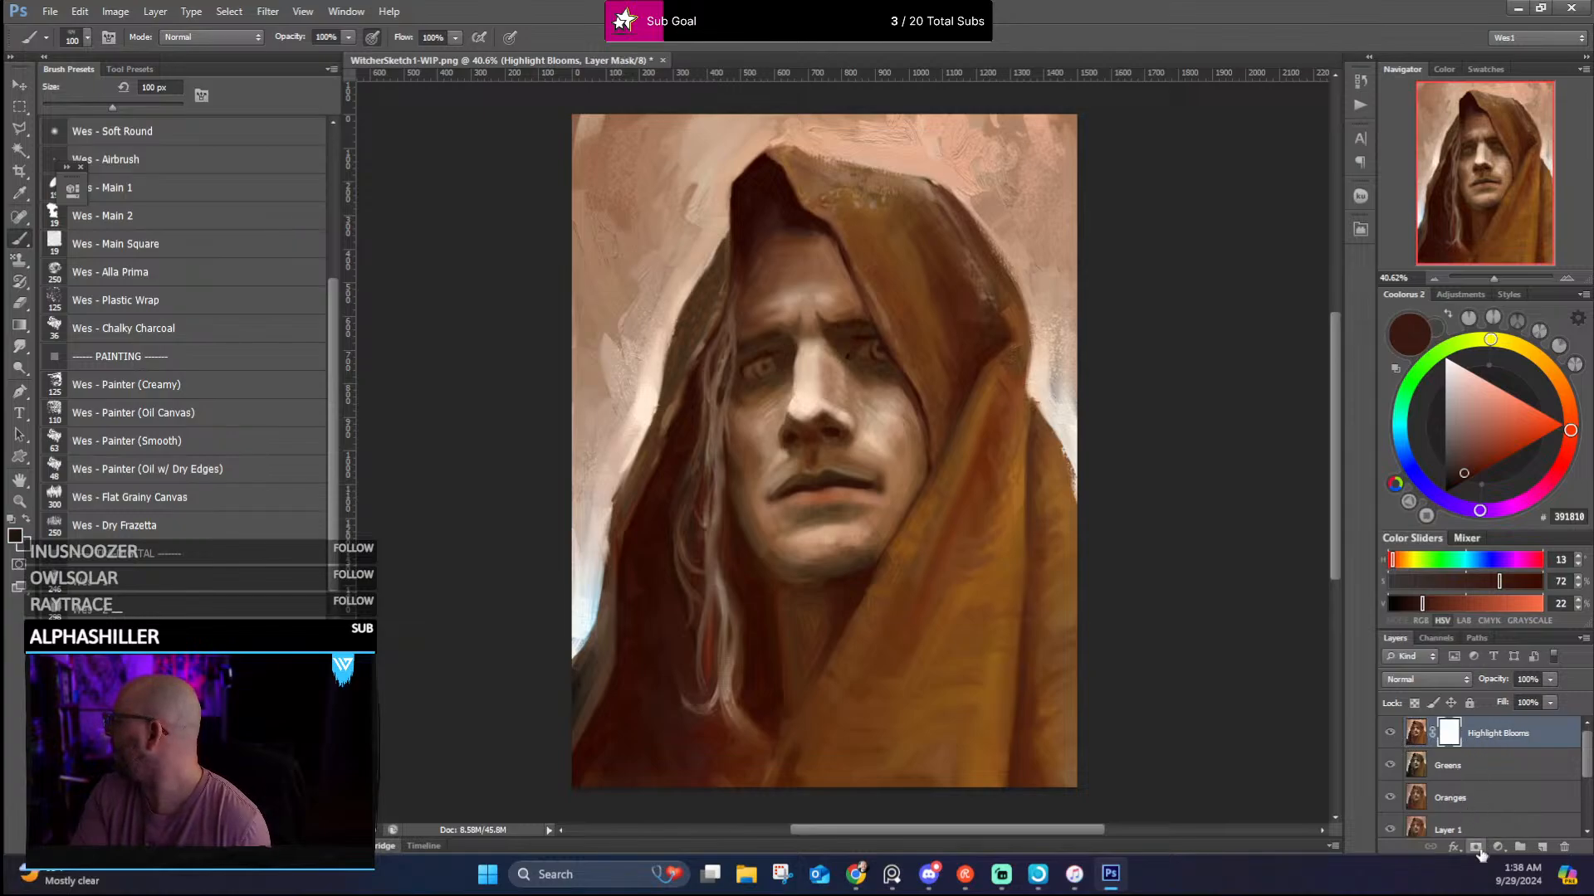
click(79, 12)
click(100, 249)
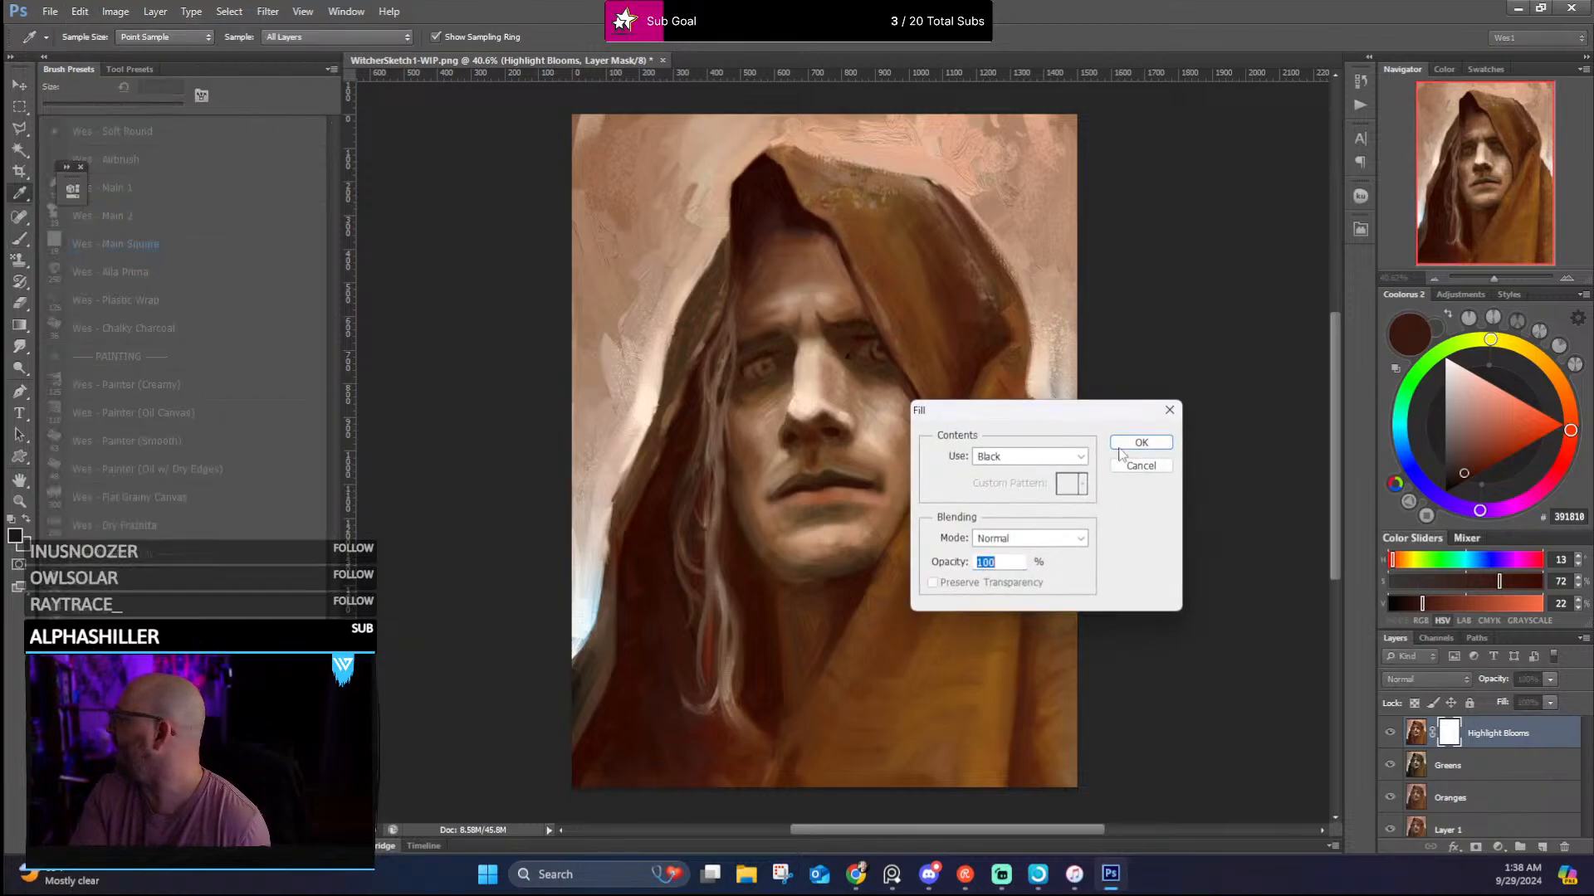
click(1140, 444)
key(b)
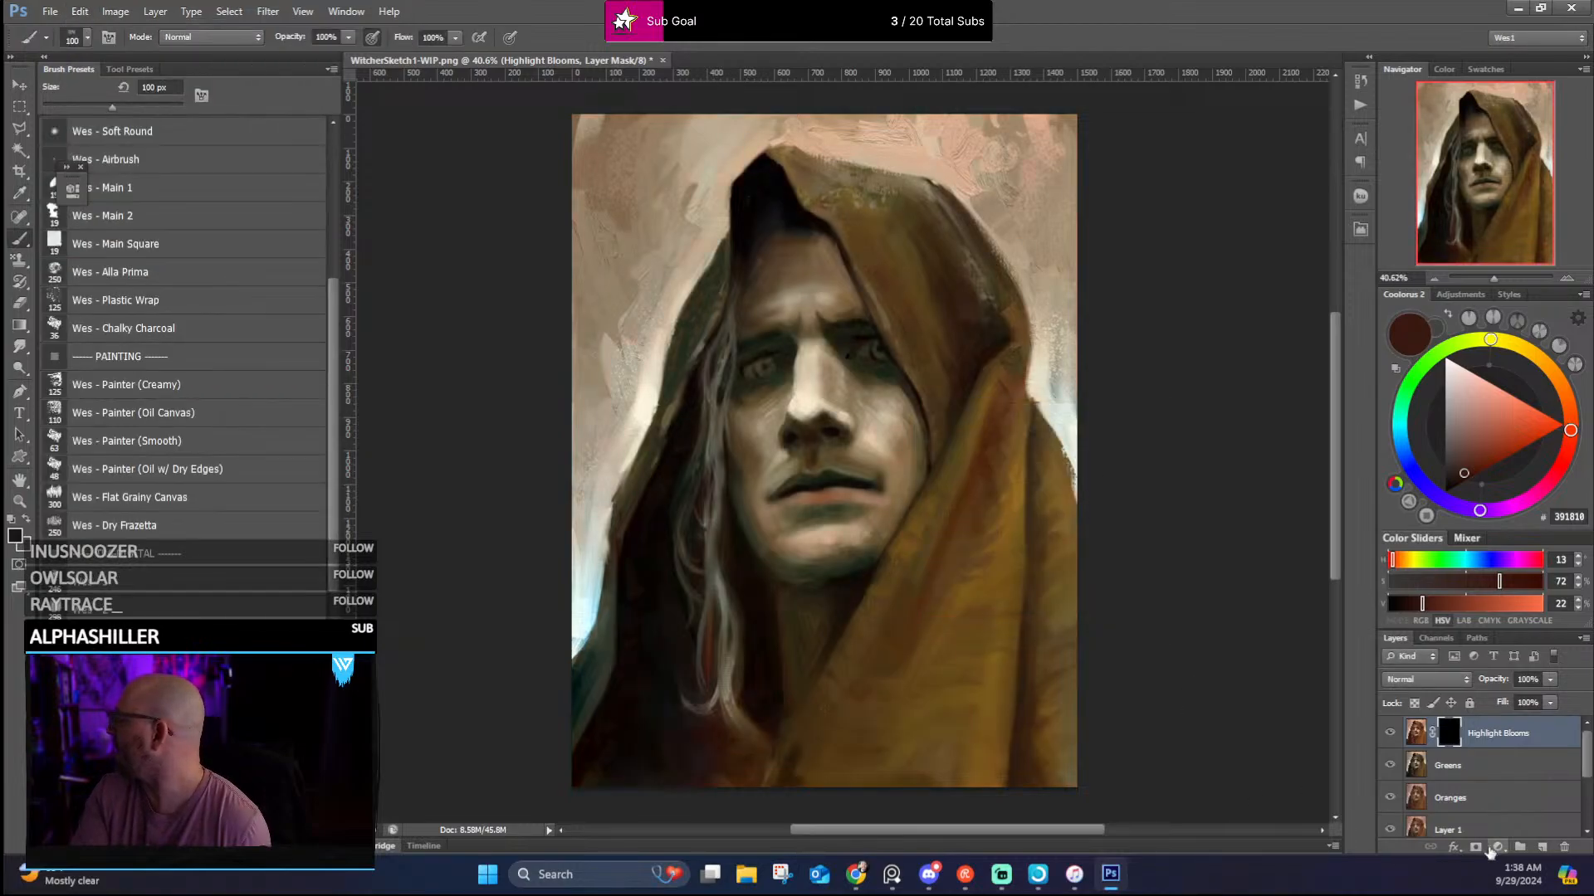
Add a white layer mask to Greens and paint black over the cloak's right-hand folds with the Wes - Soft Round brush at 400 px
click(1464, 774)
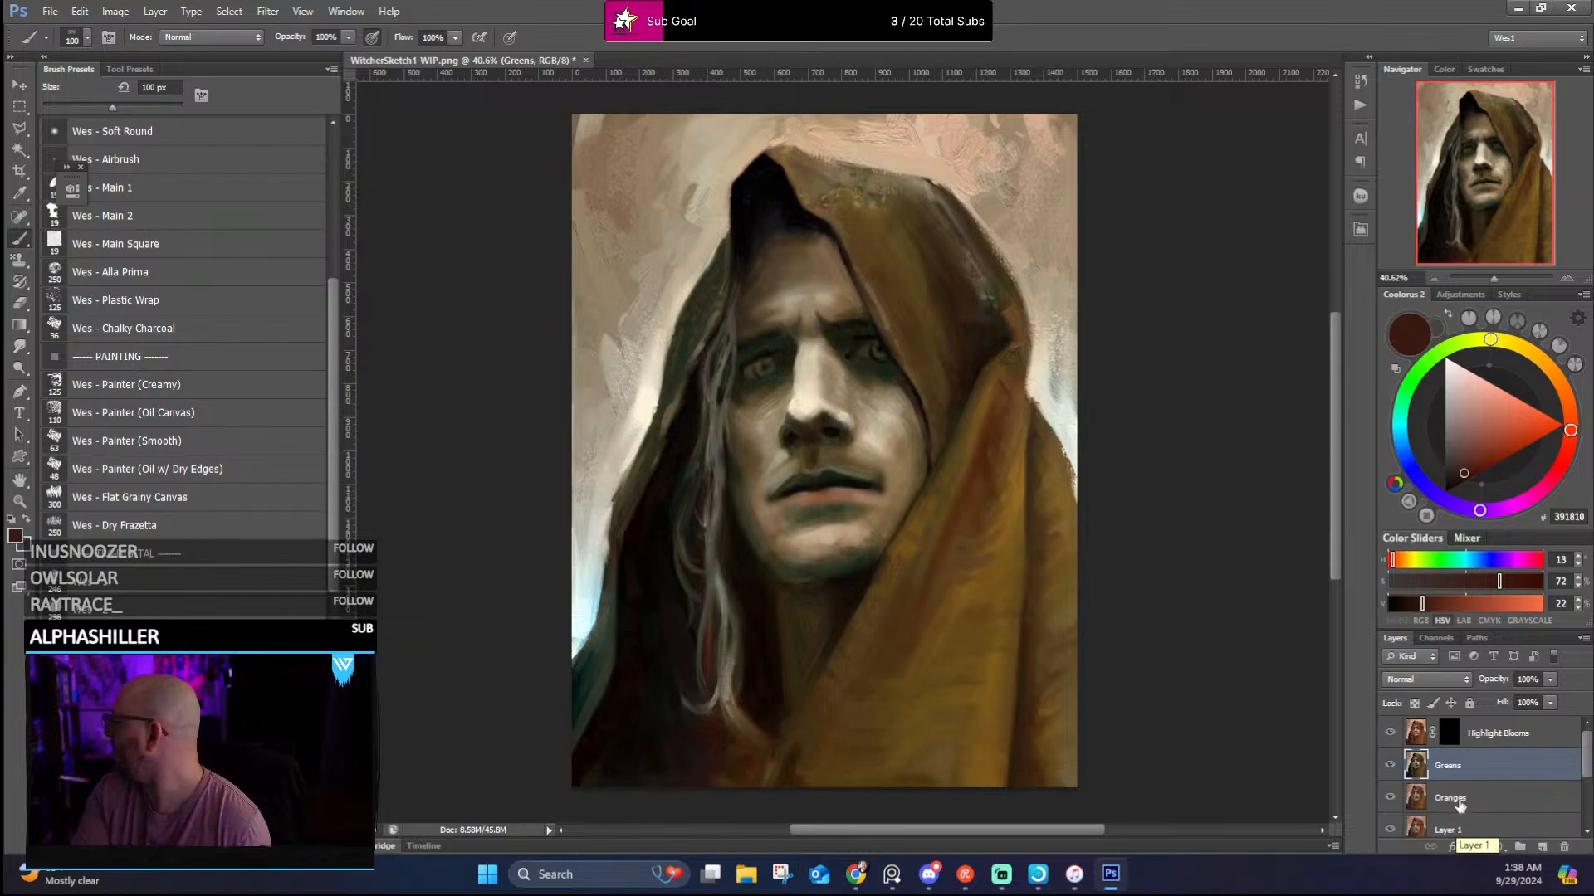
click(1476, 849)
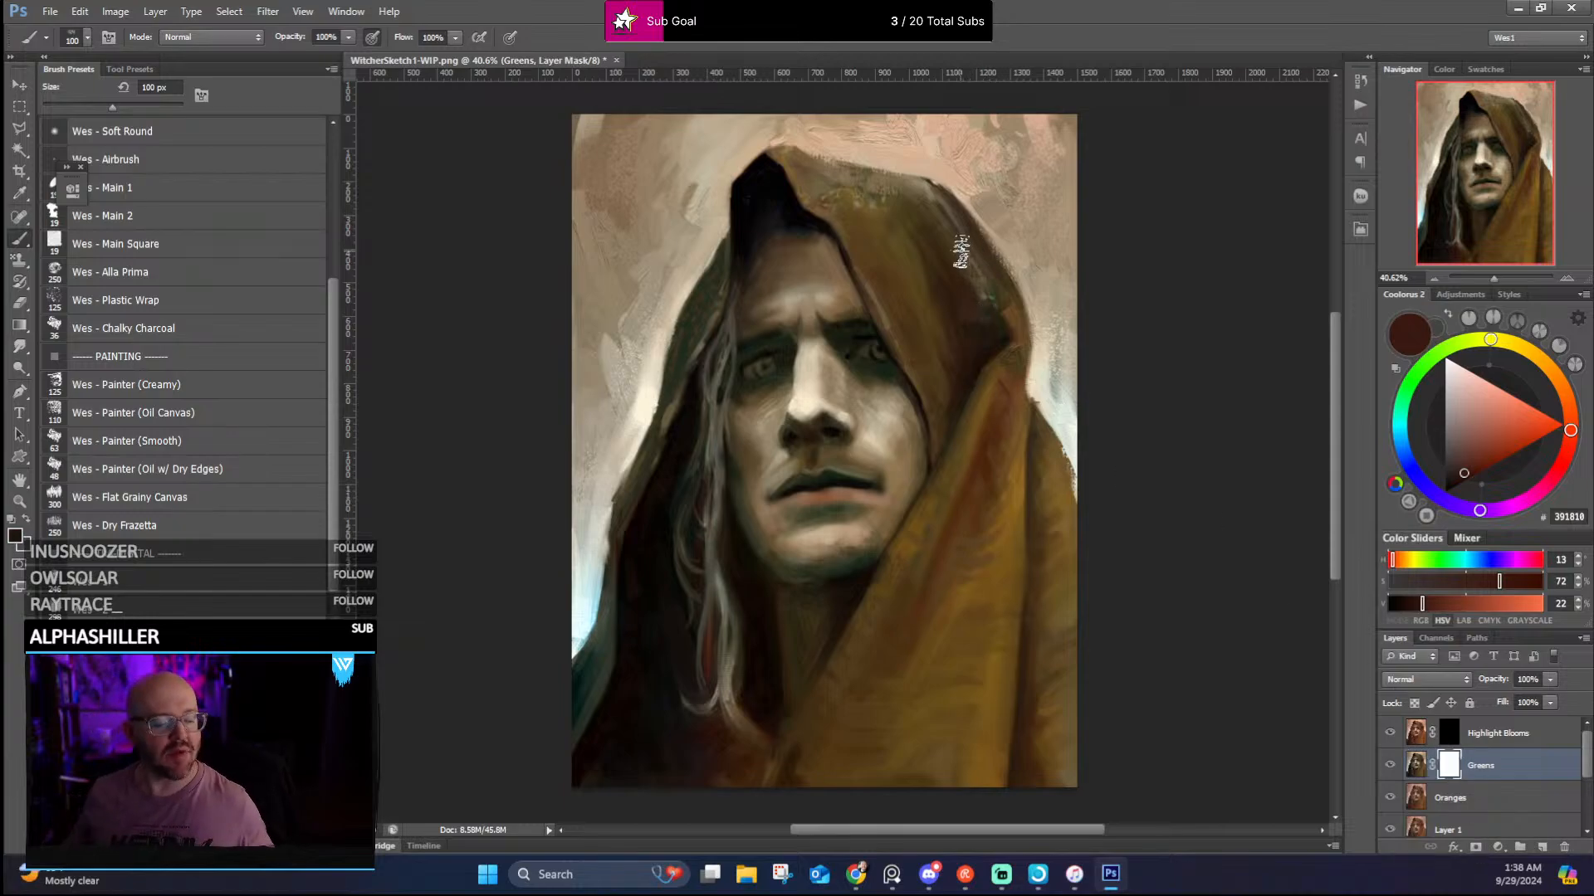
drag(324, 371, 334, 220)
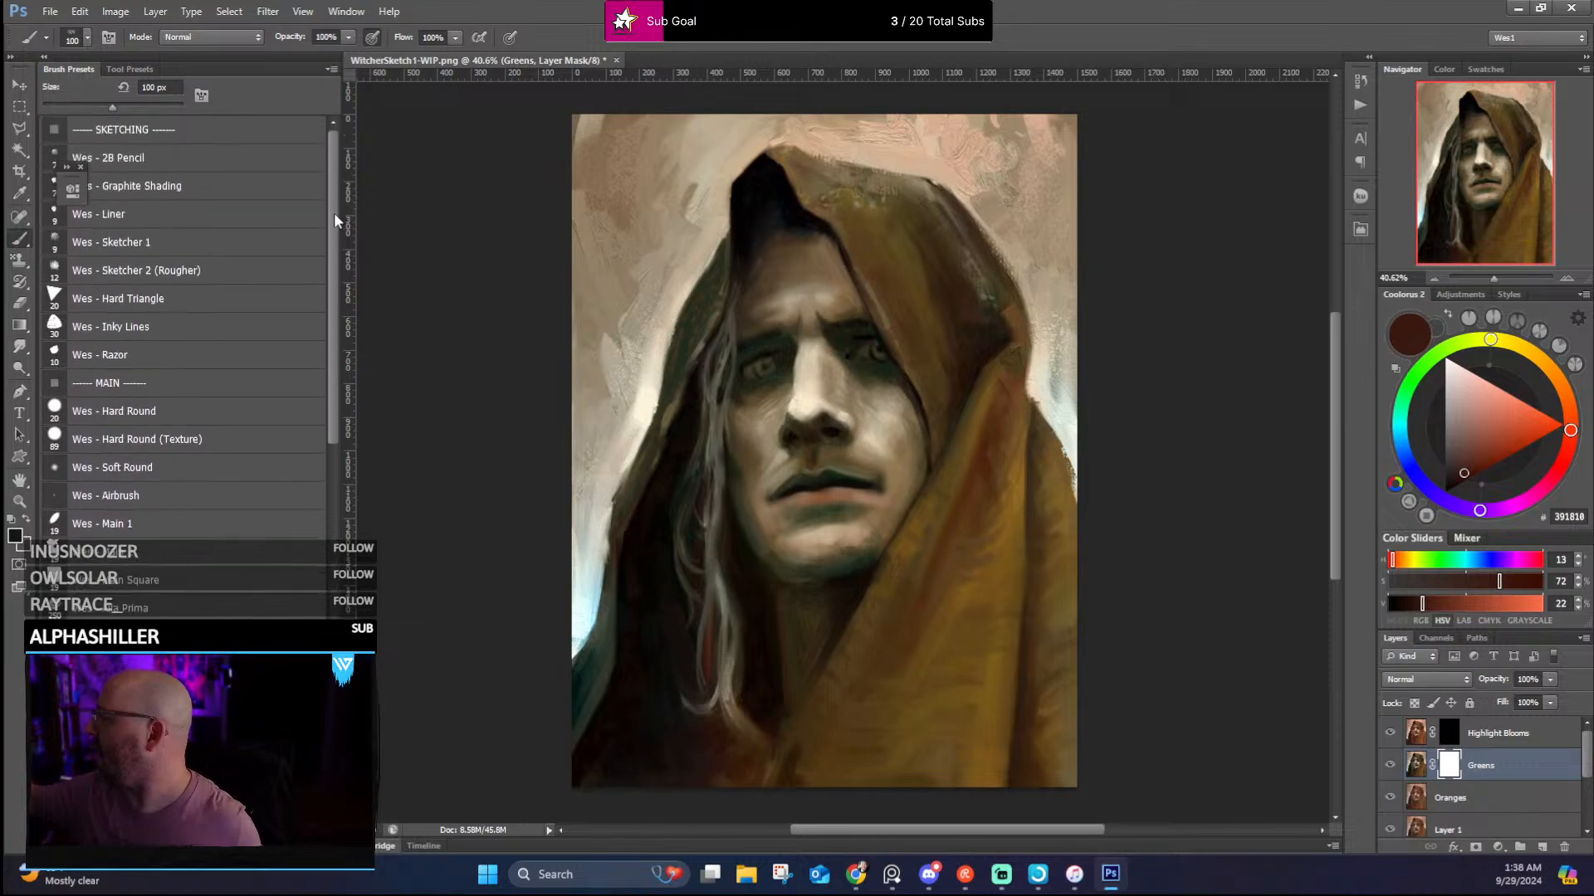
click(152, 470)
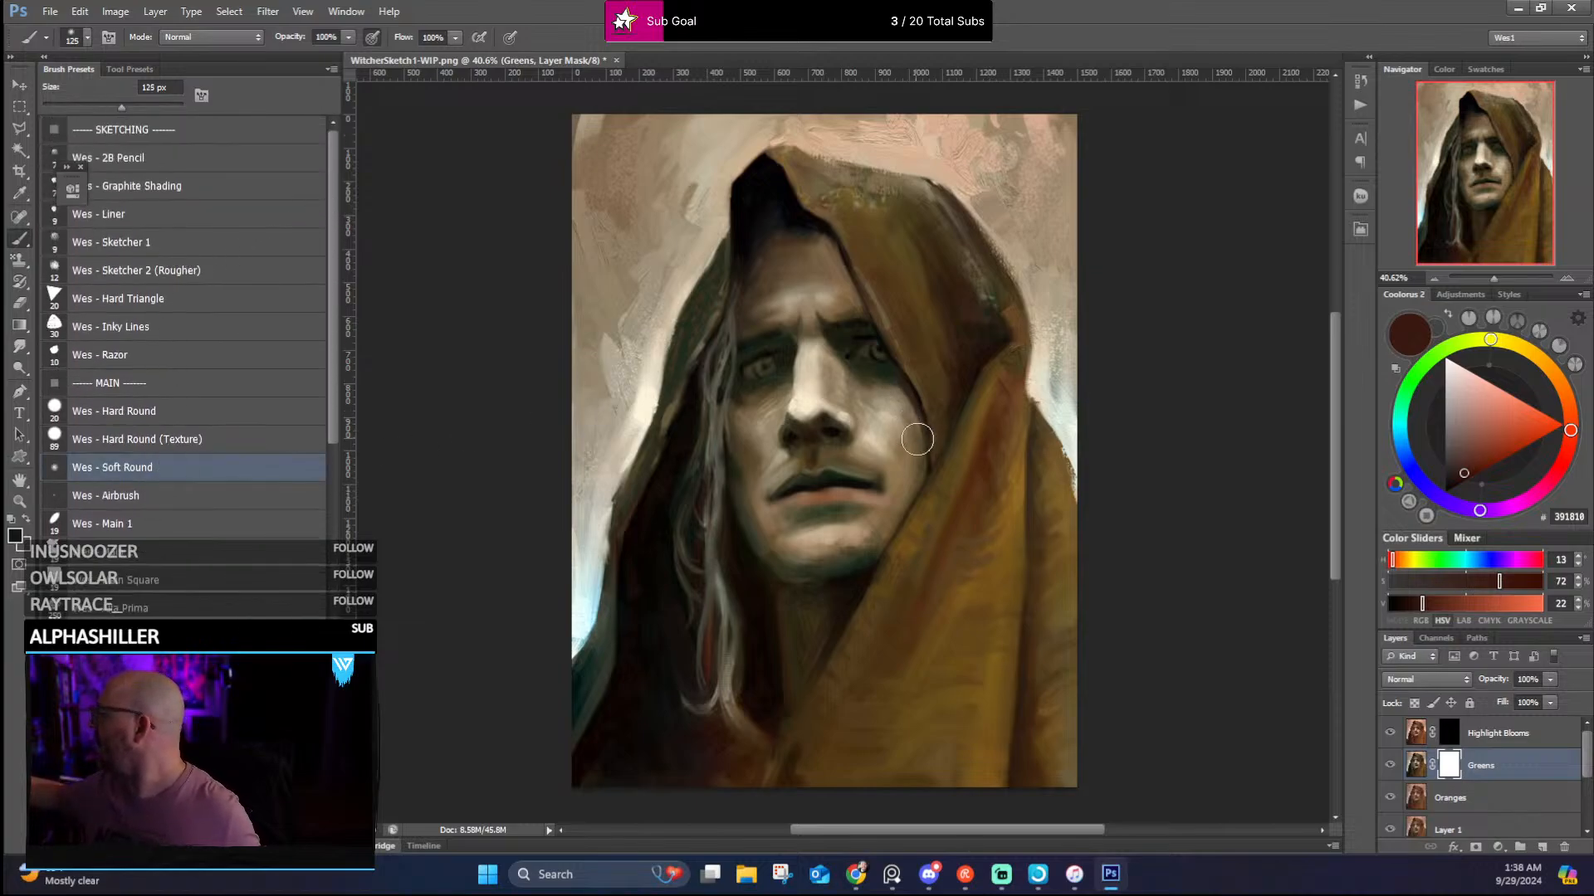
key(bracketright)
key(bracketright)
key(bracketright)
key(bracketright)
key(bracketright)
key(bracketright)
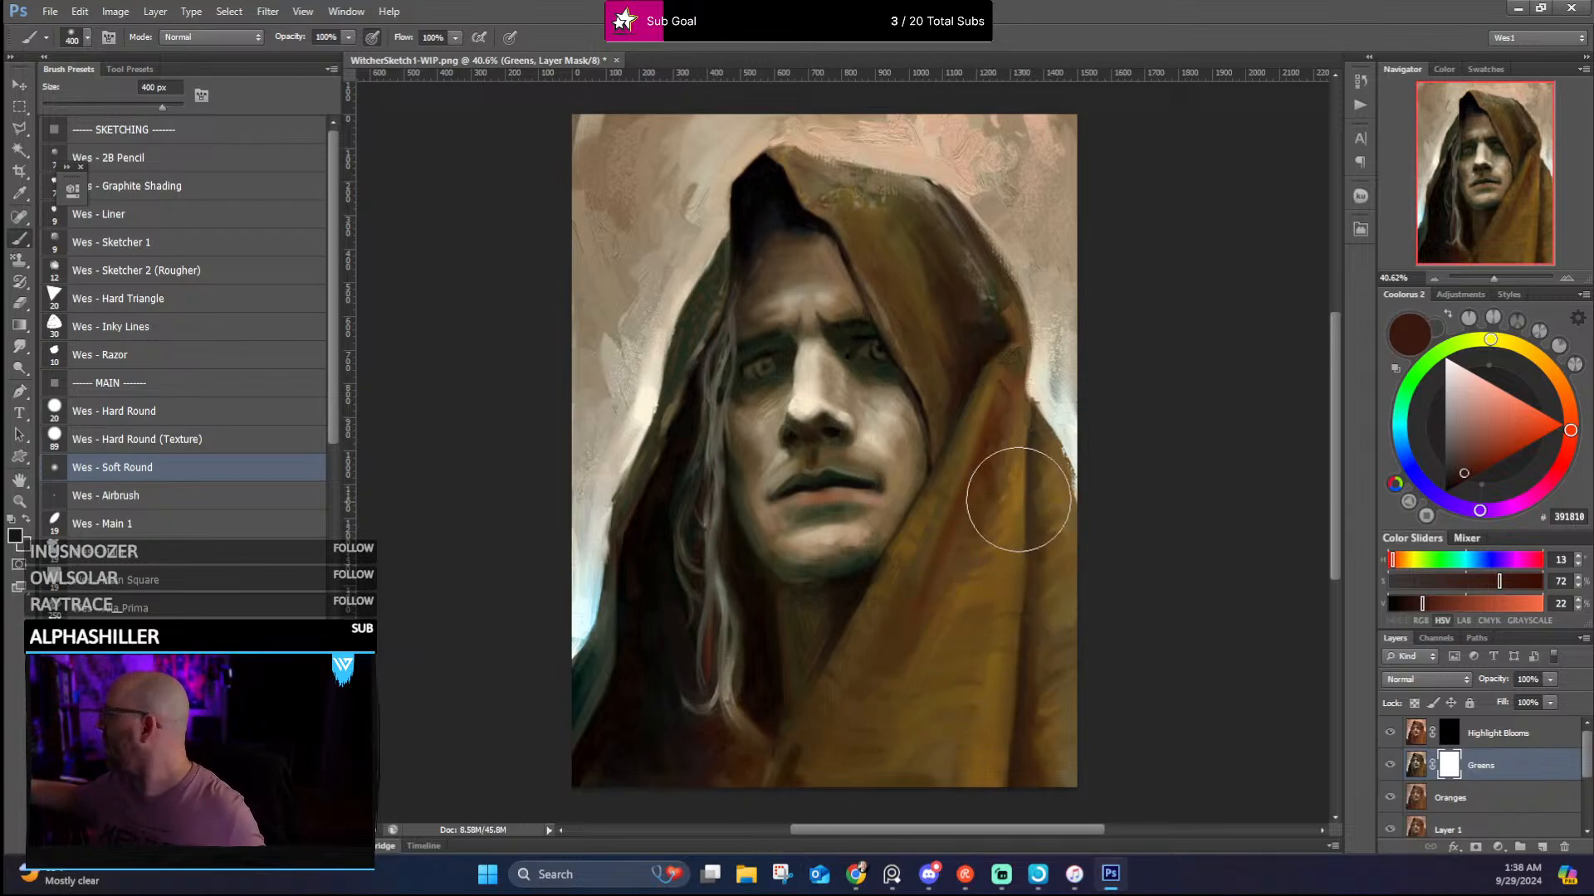
mouse_move(1018, 500)
mouse_down()
mouse_move(910, 715)
mouse_move(950, 526)
mouse_move(935, 625)
mouse_move(942, 468)
mouse_up()
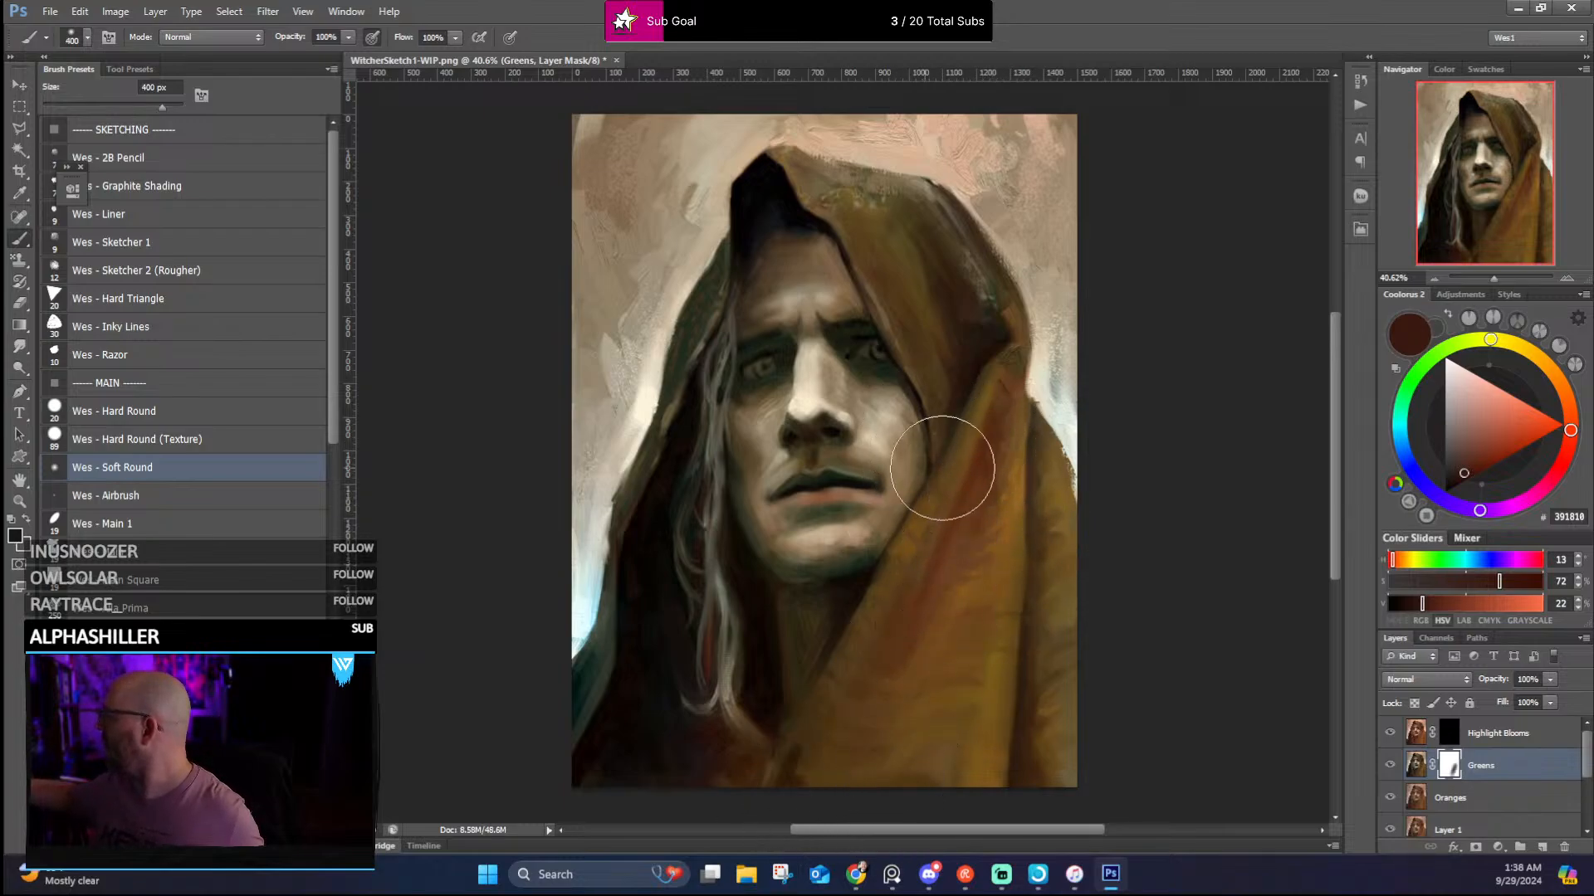
Continue masking Greens in black over the hood, cloak edges and background, using brush sizes of 200 and 300 px
key(bracketleft)
key(bracketleft)
key(bracketleft)
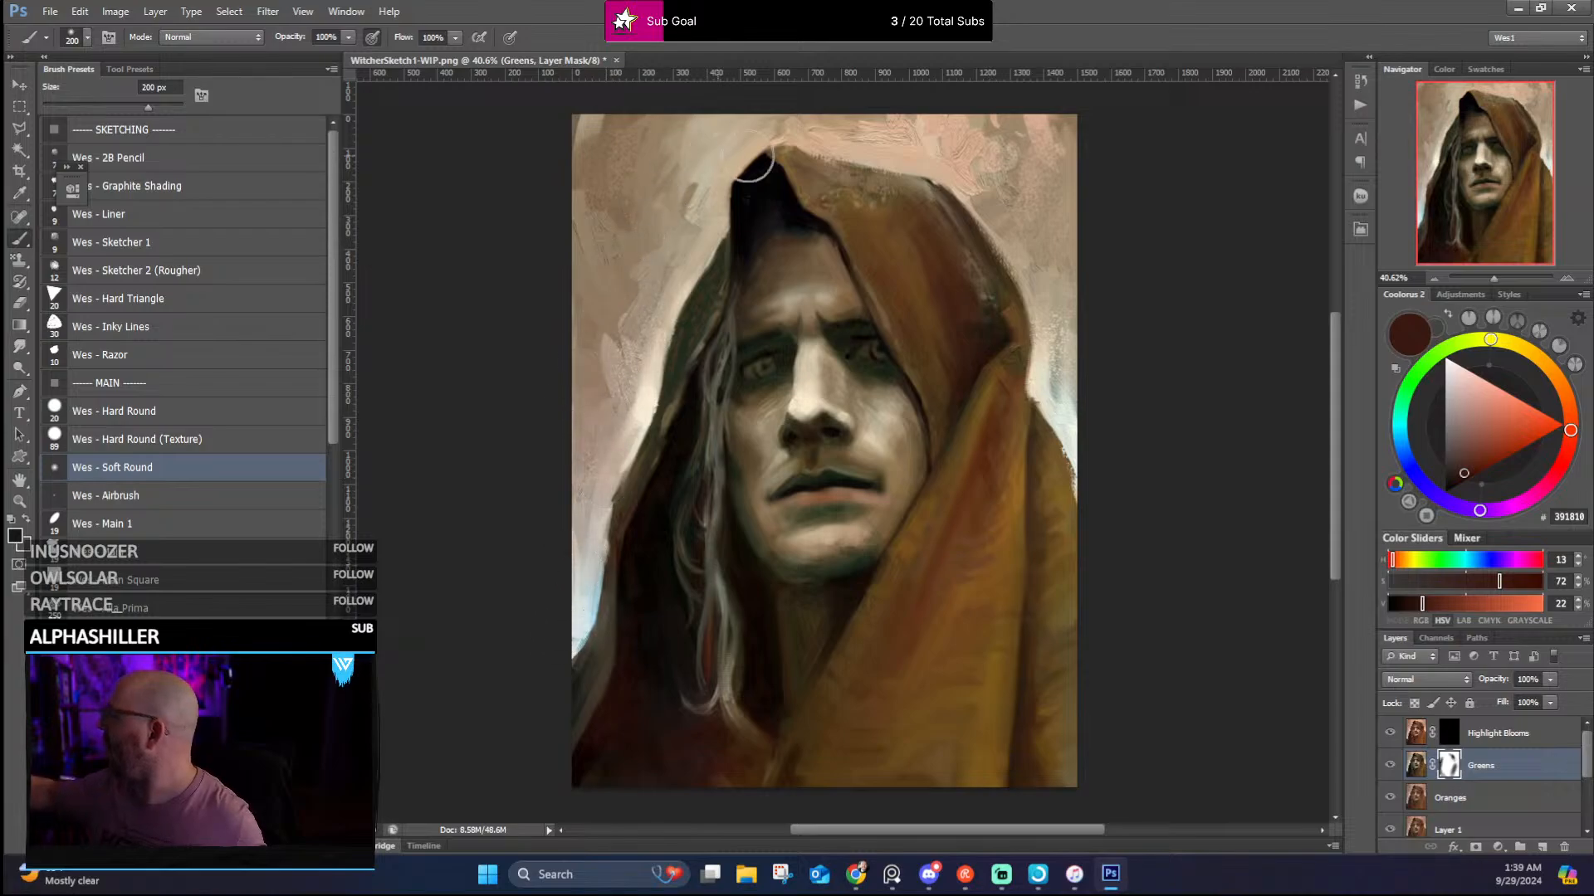
key(bracketright)
key(bracketright)
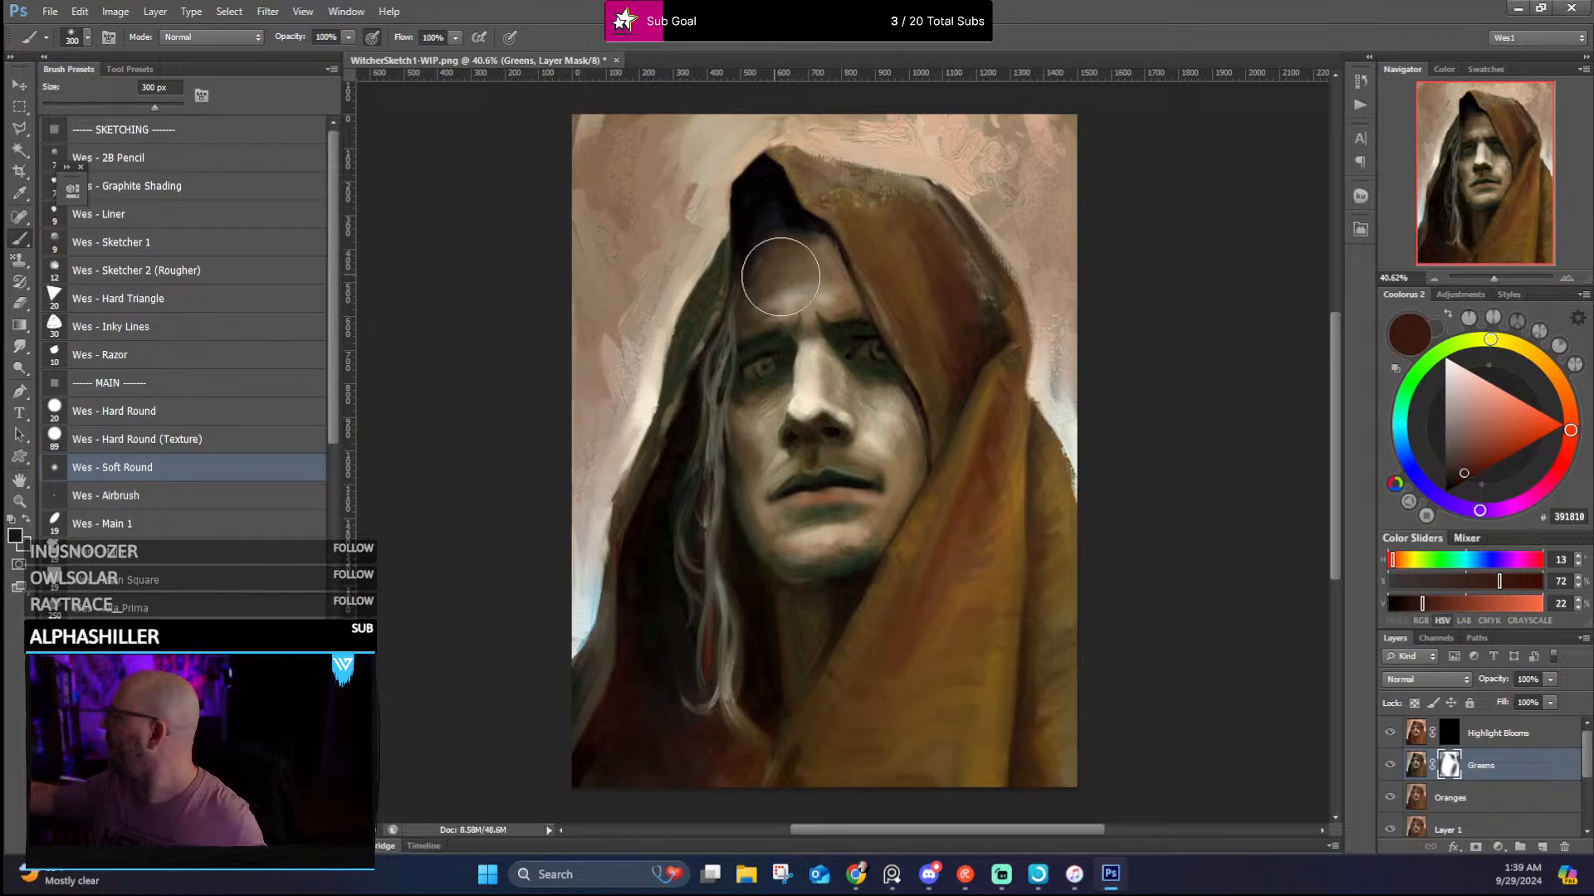
Mask out the green tint over the face, neck and inner hood with a 200 px brush
key(bracketleft)
key(bracketleft)
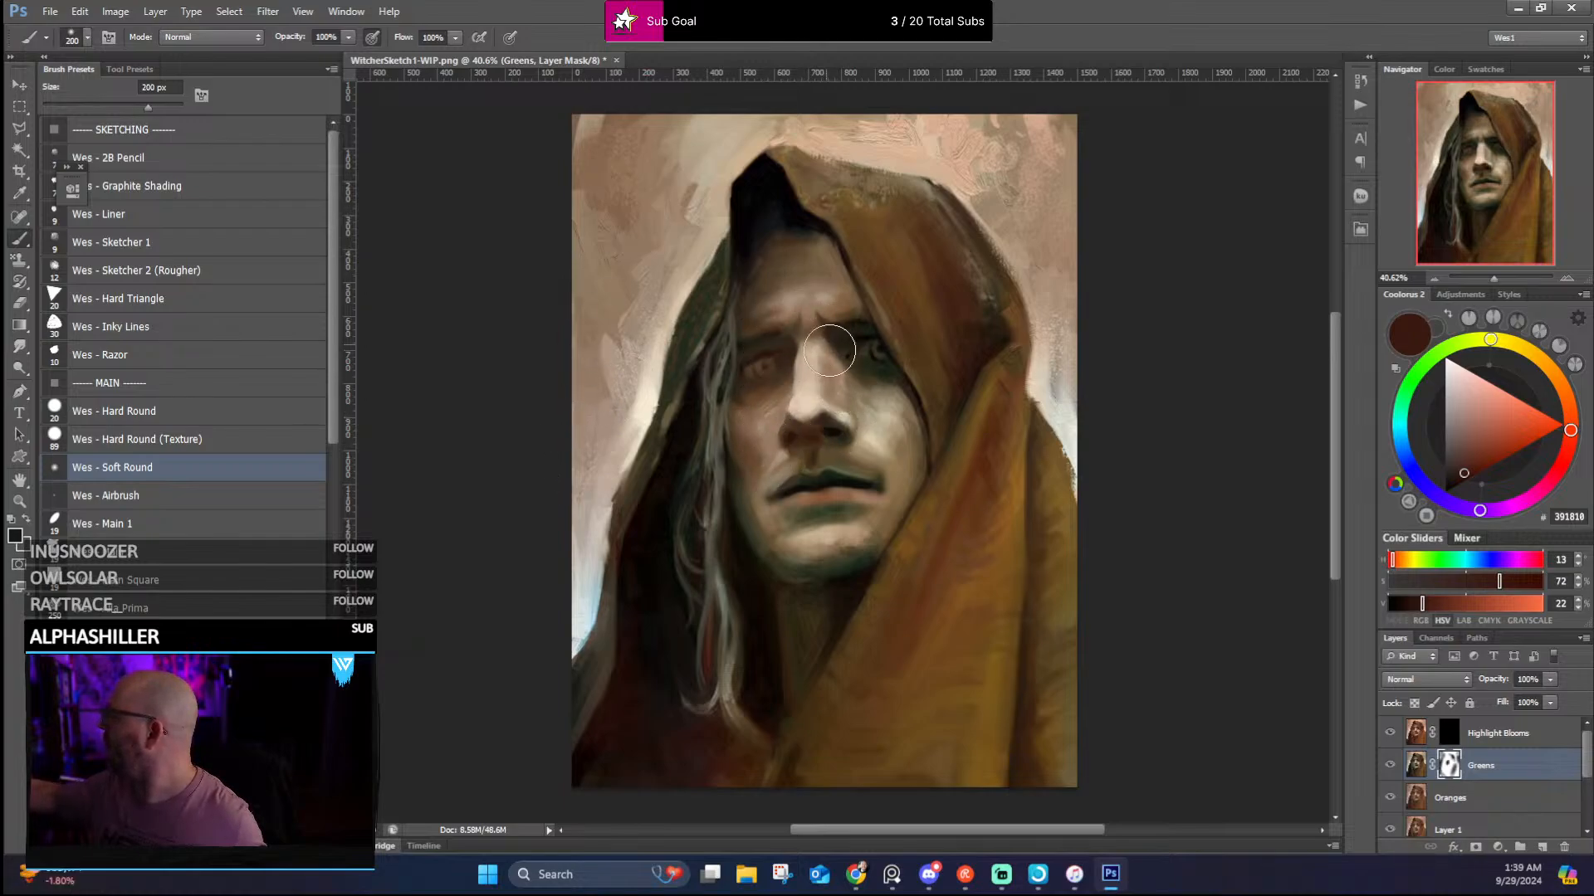
mouse_move(829, 350)
mouse_down()
mouse_move(860, 366)
mouse_move(882, 436)
mouse_move(864, 453)
mouse_move(884, 448)
mouse_move(844, 532)
mouse_move(790, 516)
mouse_up()
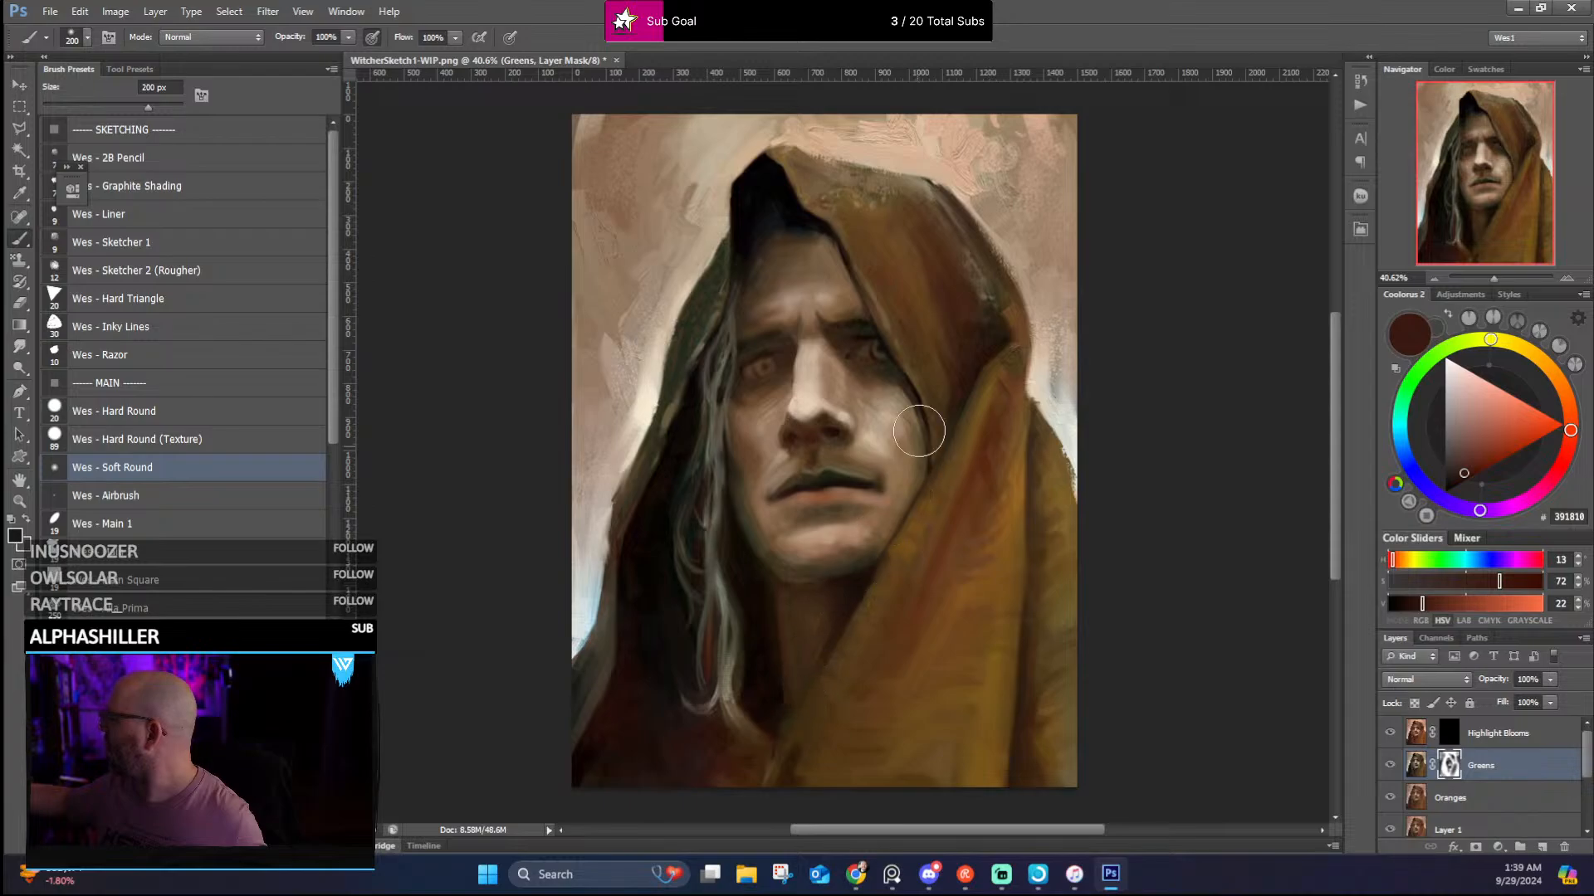
mouse_move(779, 269)
mouse_down()
mouse_move(764, 179)
mouse_move(800, 240)
mouse_move(756, 289)
mouse_move(803, 317)
mouse_up()
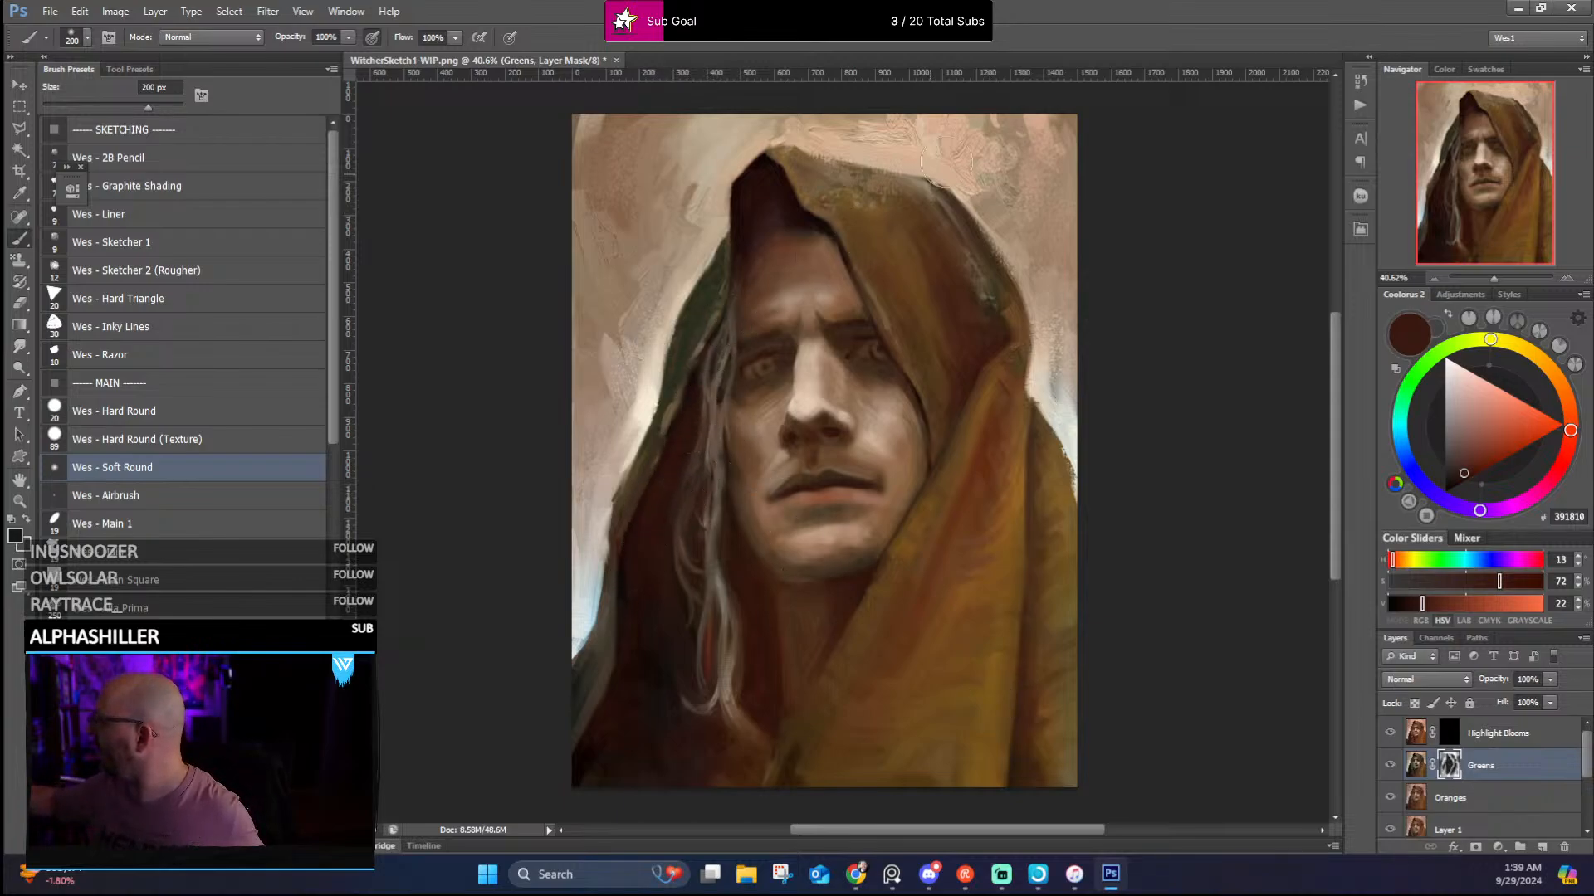
On the Highlight Blooms mask, paint light grey E3E3E3 at 600 px over the cloak's side edges and the upper background
click(1445, 736)
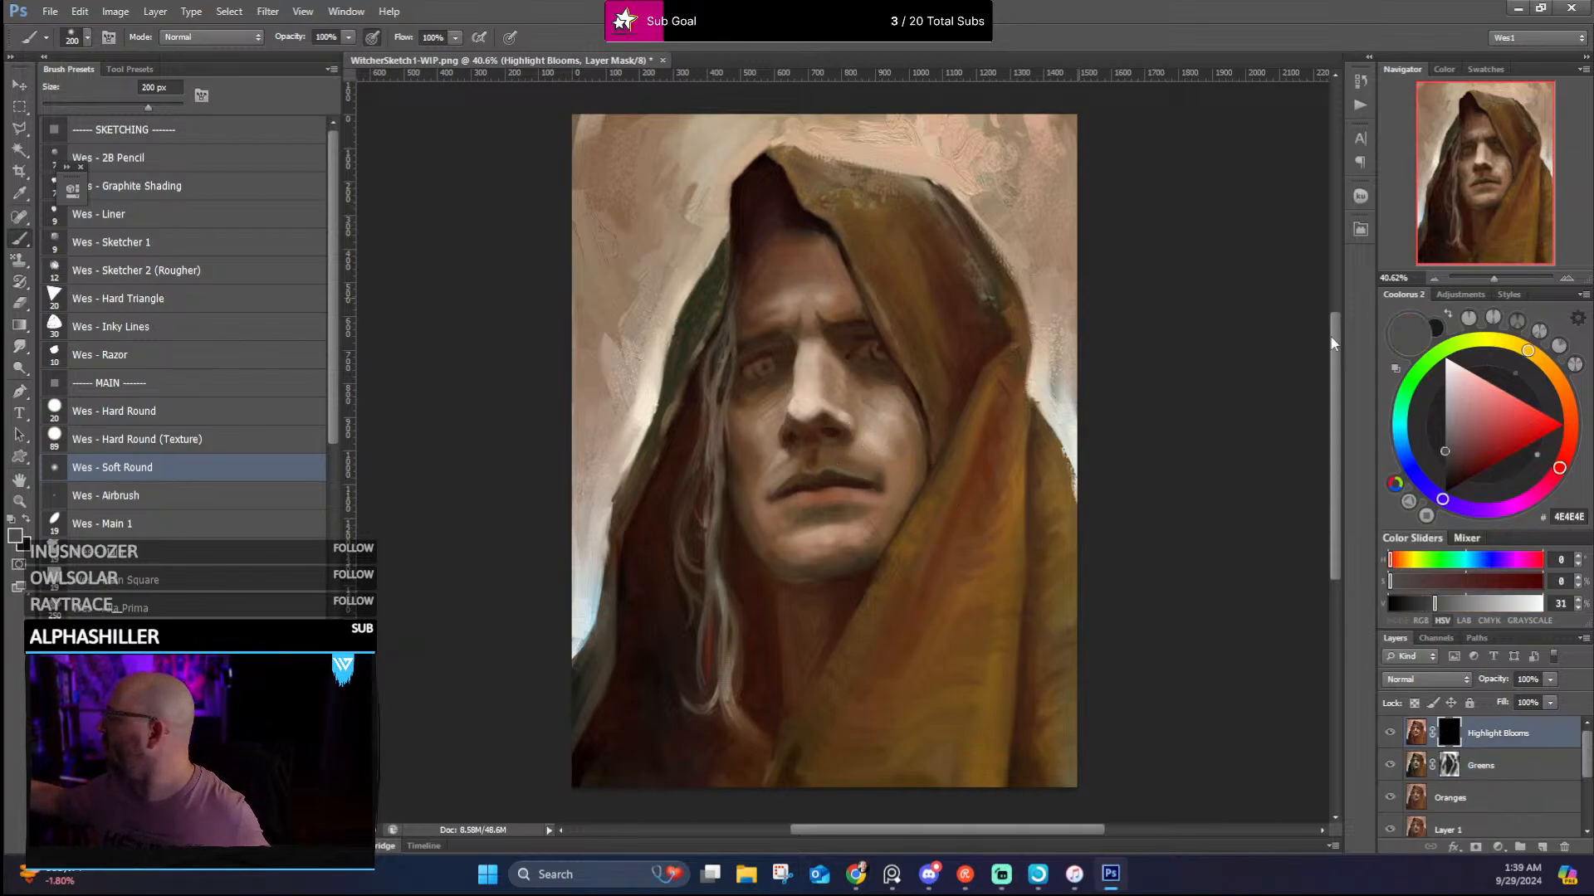
drag(1452, 427, 1445, 371)
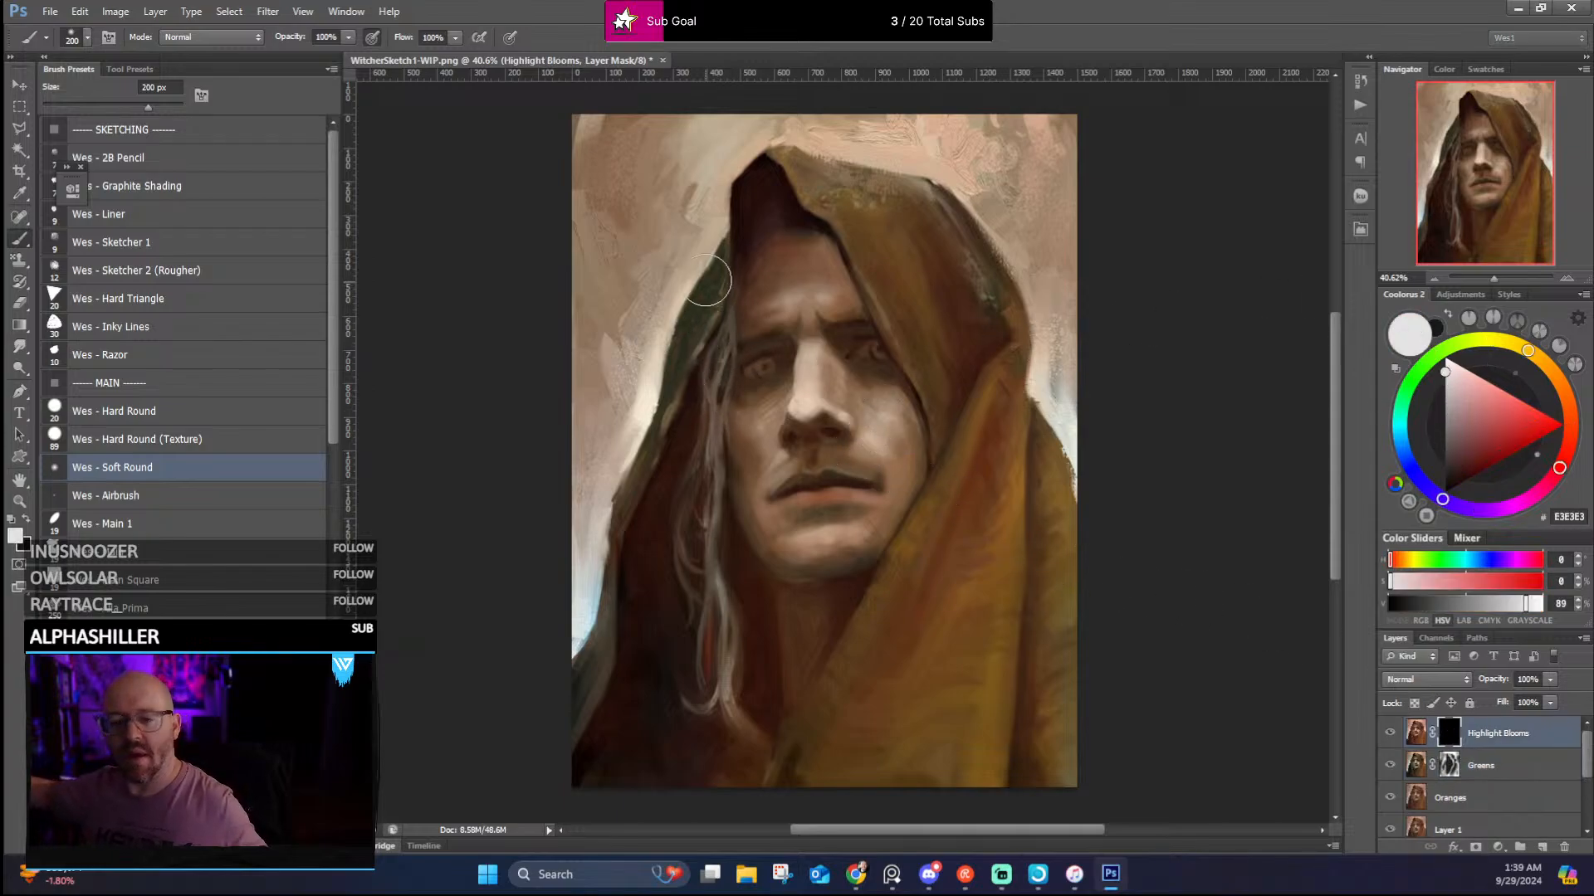
key(bracketright)
key(bracketright)
key(bracketright)
key(bracketright)
mouse_move(587, 515)
mouse_down()
mouse_move(619, 615)
mouse_move(627, 447)
mouse_move(644, 547)
mouse_up()
drag(1053, 366, 1078, 381)
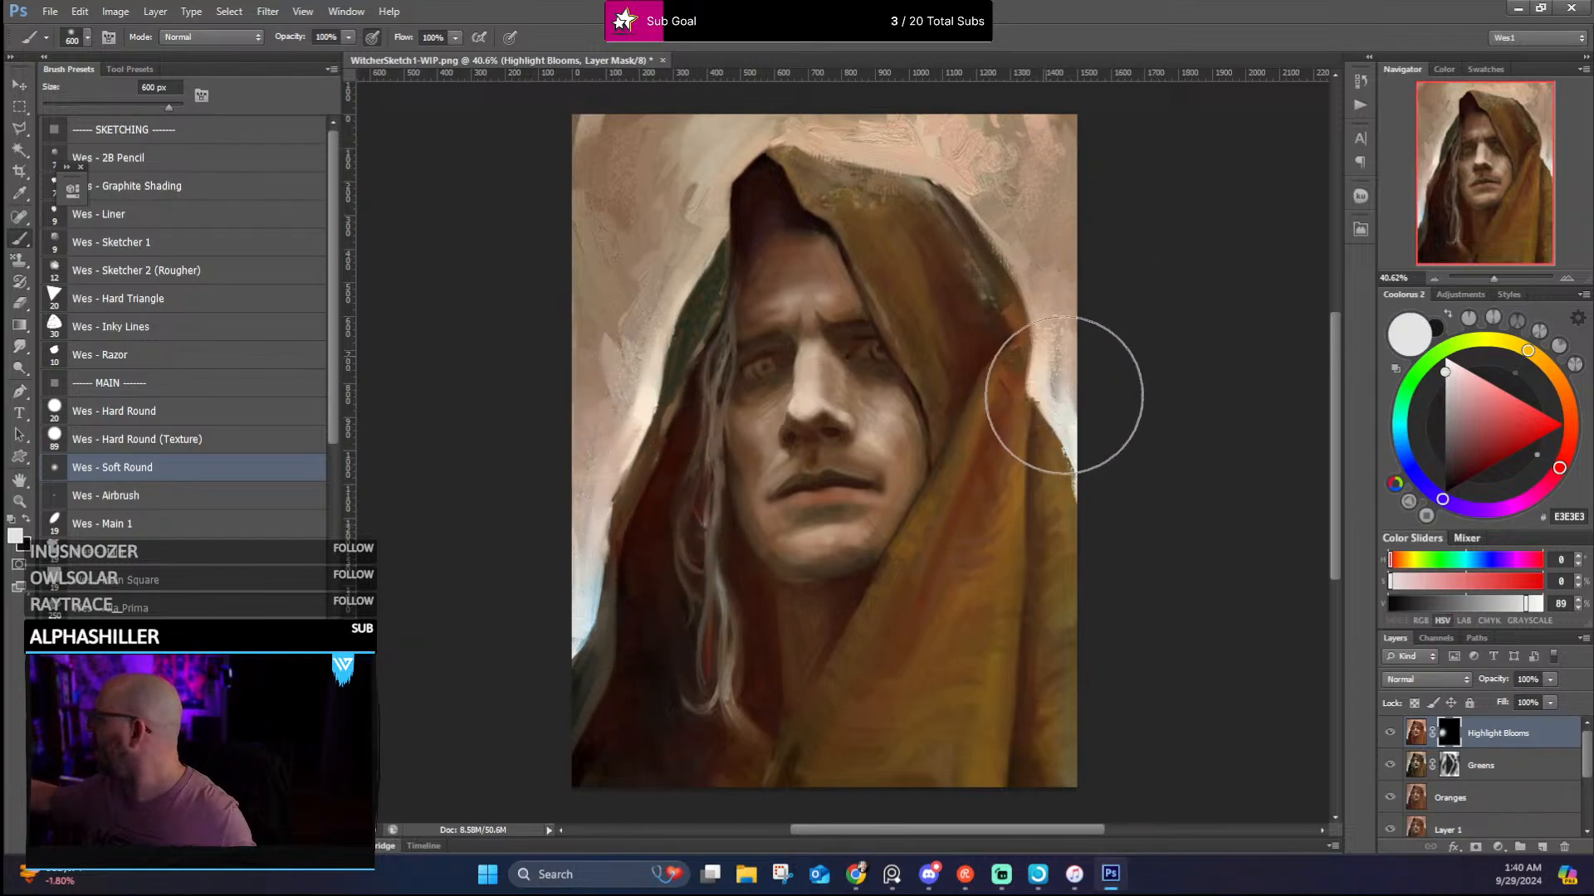
mouse_move(1109, 148)
mouse_down()
mouse_move(932, 238)
mouse_move(918, 124)
mouse_up()
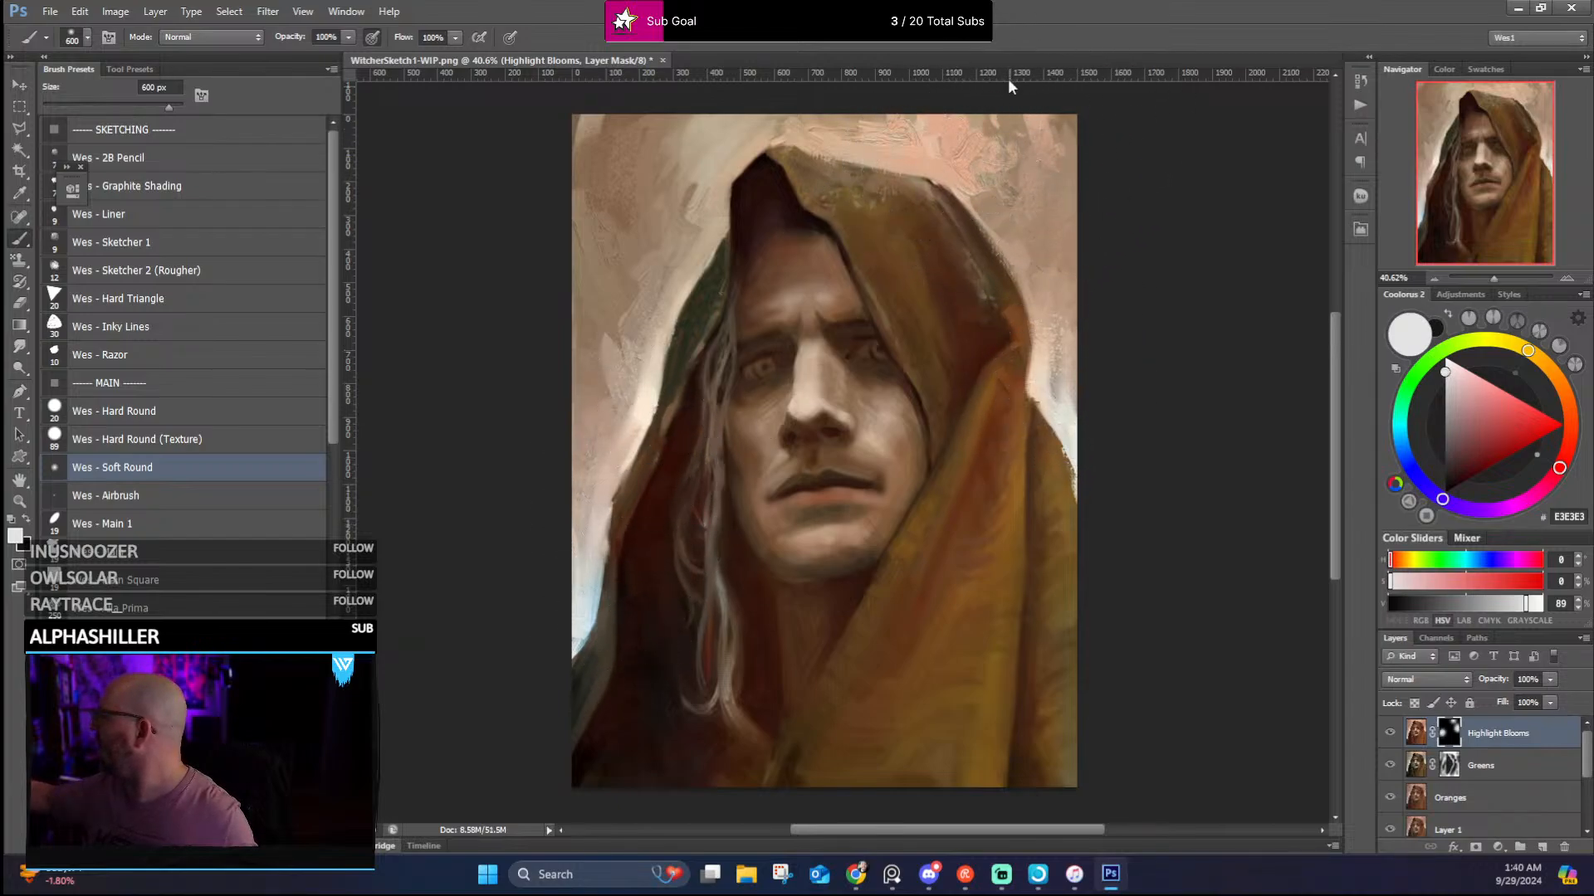
Reveal Highlight Blooms over the lower face and cloak by painting its mask, reducing the brush from 500 to 200 px
key(bracketleft)
mouse_move(835, 519)
mouse_down()
mouse_move(819, 548)
mouse_move(839, 576)
mouse_move(783, 510)
mouse_up()
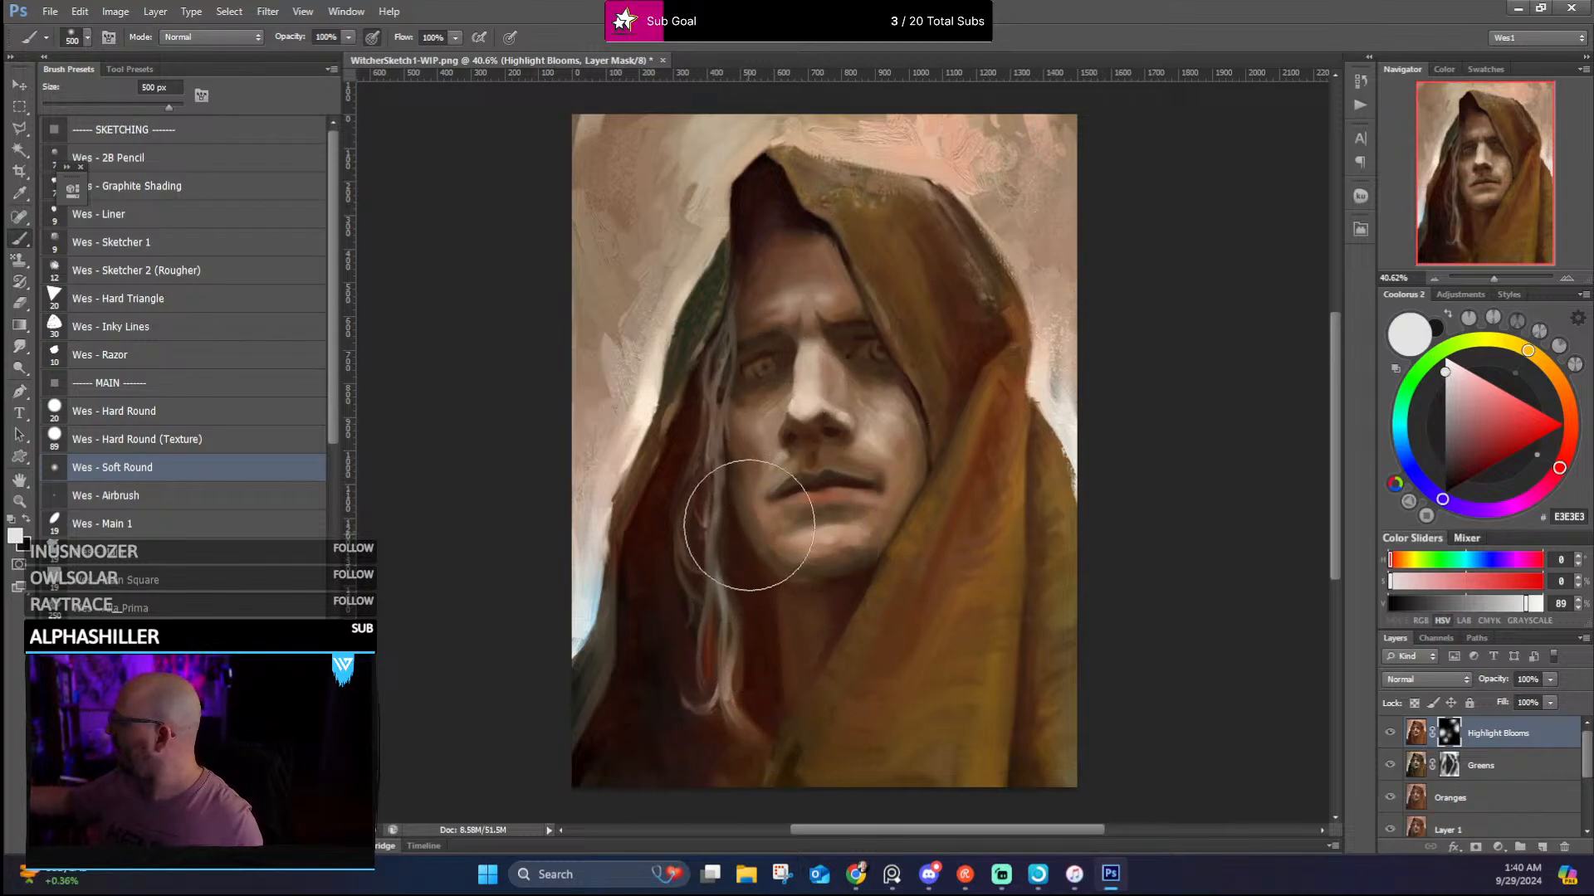
key(bracketleft)
key(bracketleft)
key(bracketleft)
key(bracketleft)
key(bracketleft)
key(bracketleft)
key(bracketleft)
key(bracketleft)
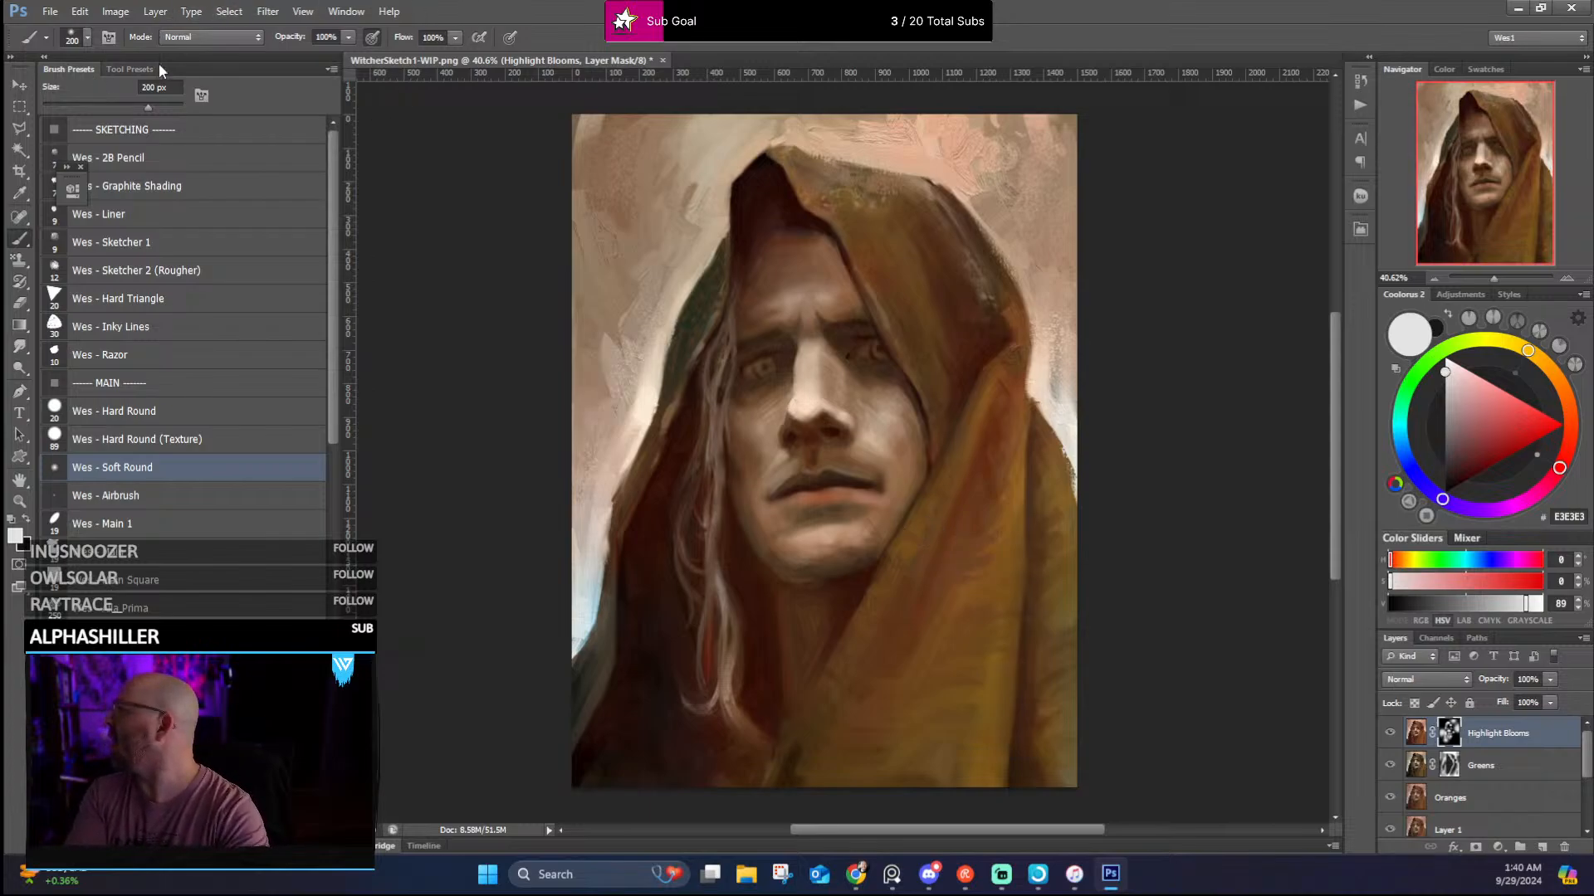
Select the whole canvas, copy it merged and paste the result as a new layer above Highlight Blooms
click(231, 12)
click(79, 11)
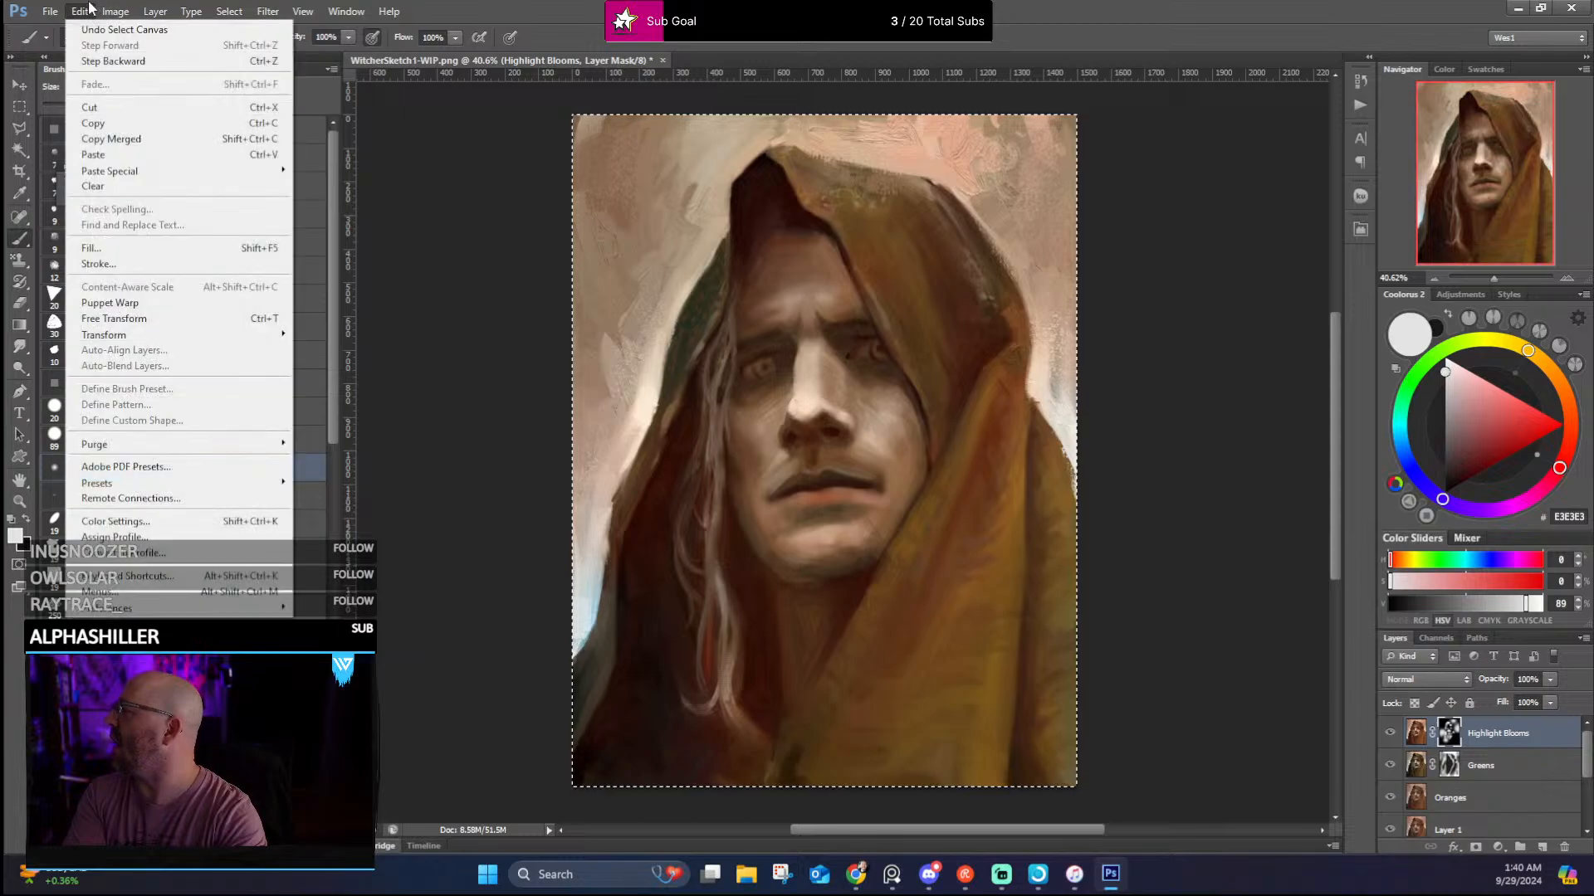
click(108, 135)
click(79, 11)
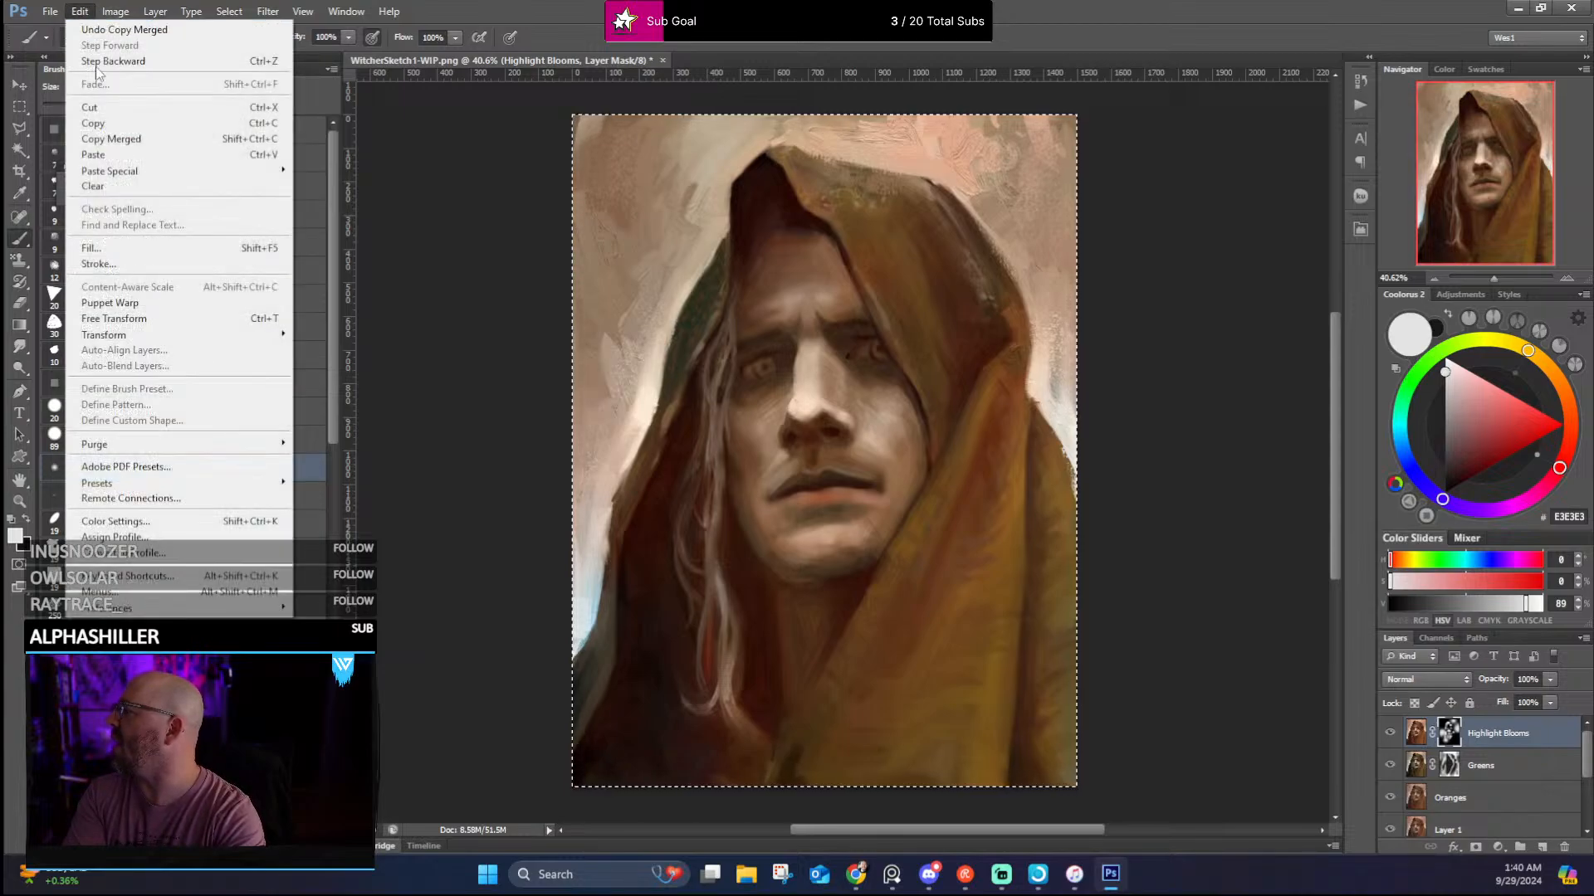
click(108, 155)
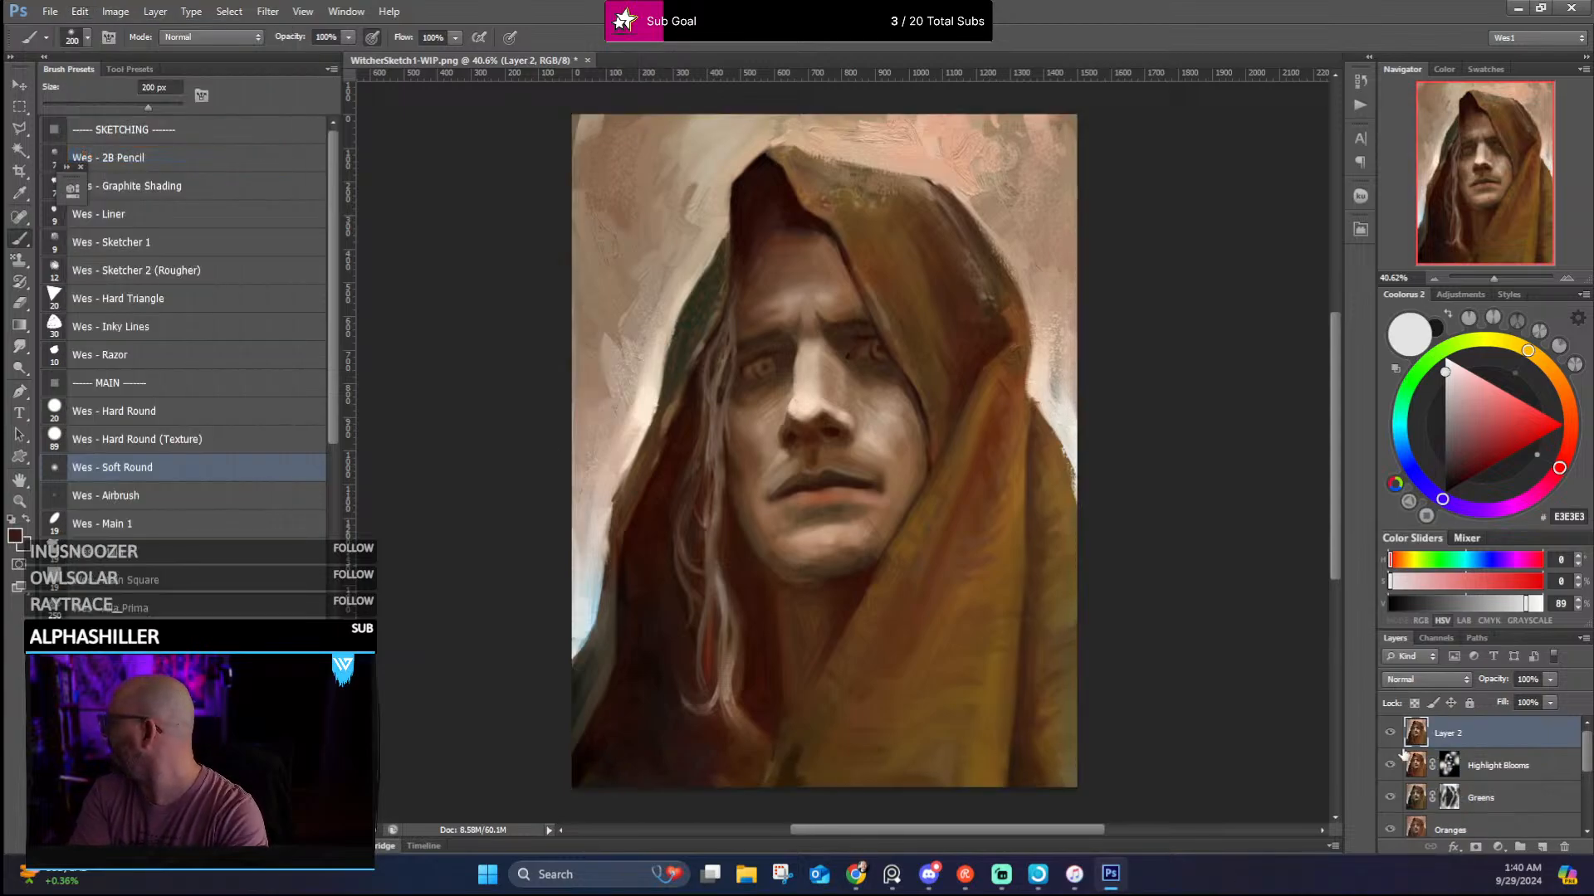
Hide Highlight Blooms, Greens, Oranges and the merged Layer 2 to compare the portrait before and after the color adjustments
scroll(1392, 799, down, 1)
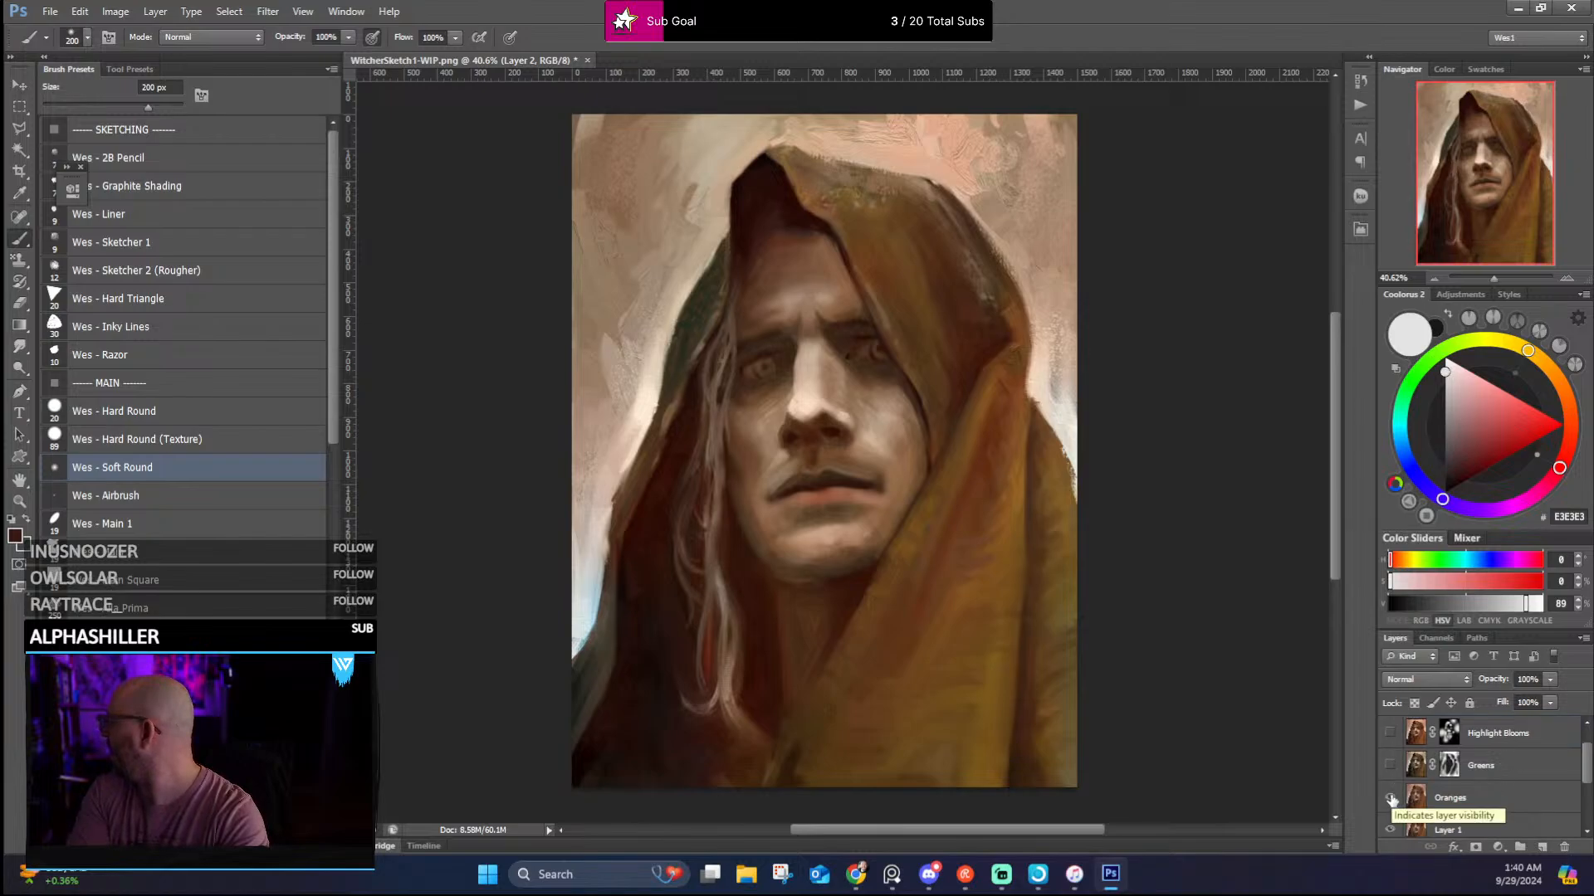
scroll(1411, 783, up, 1)
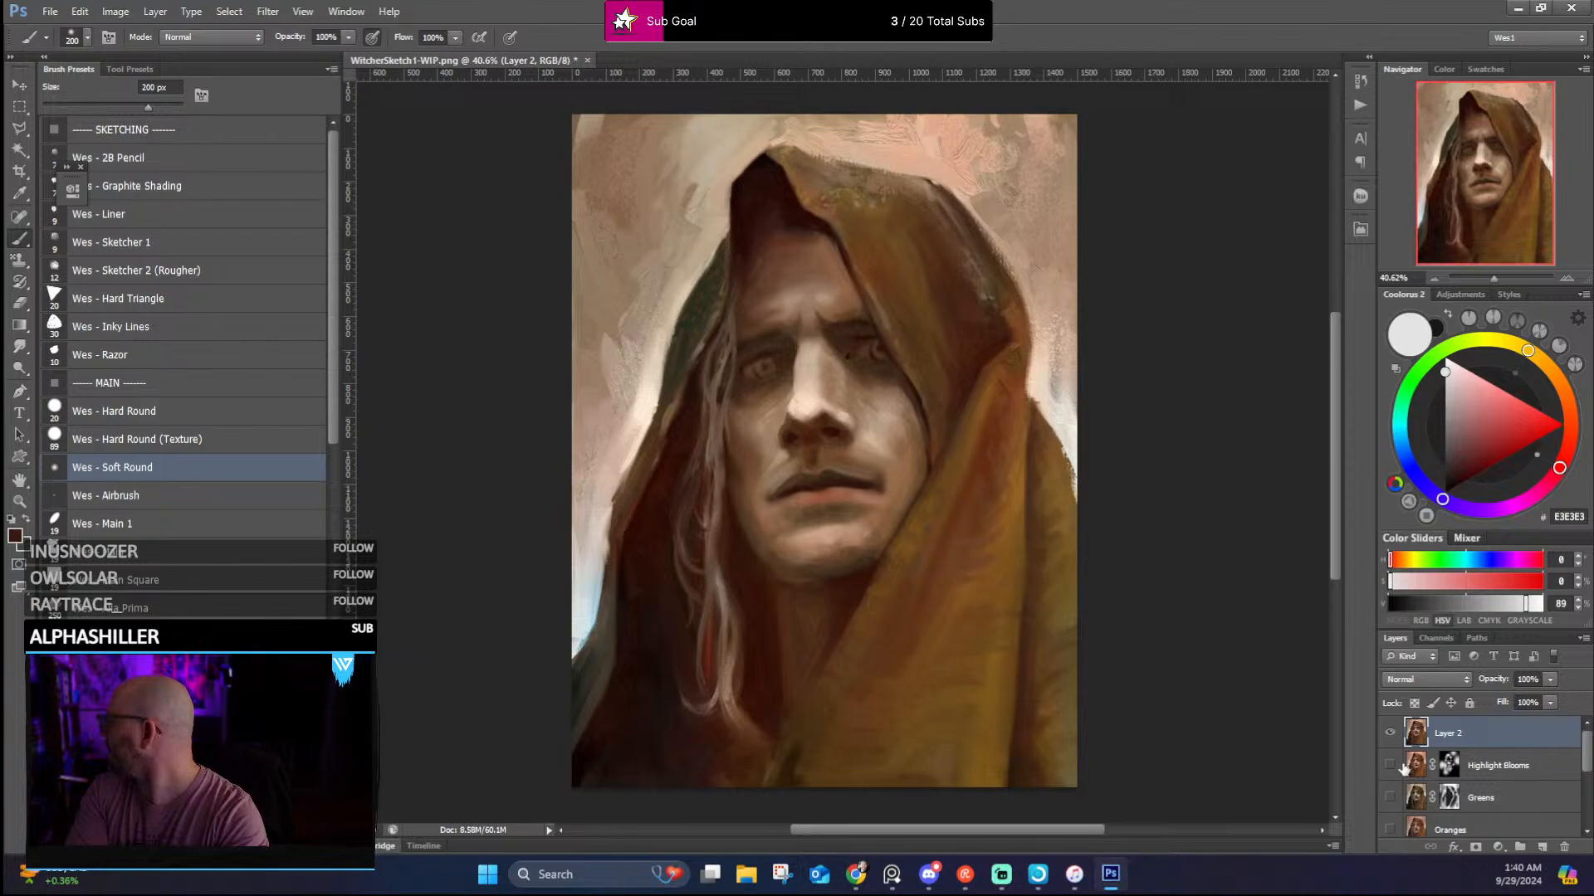
click(1390, 734)
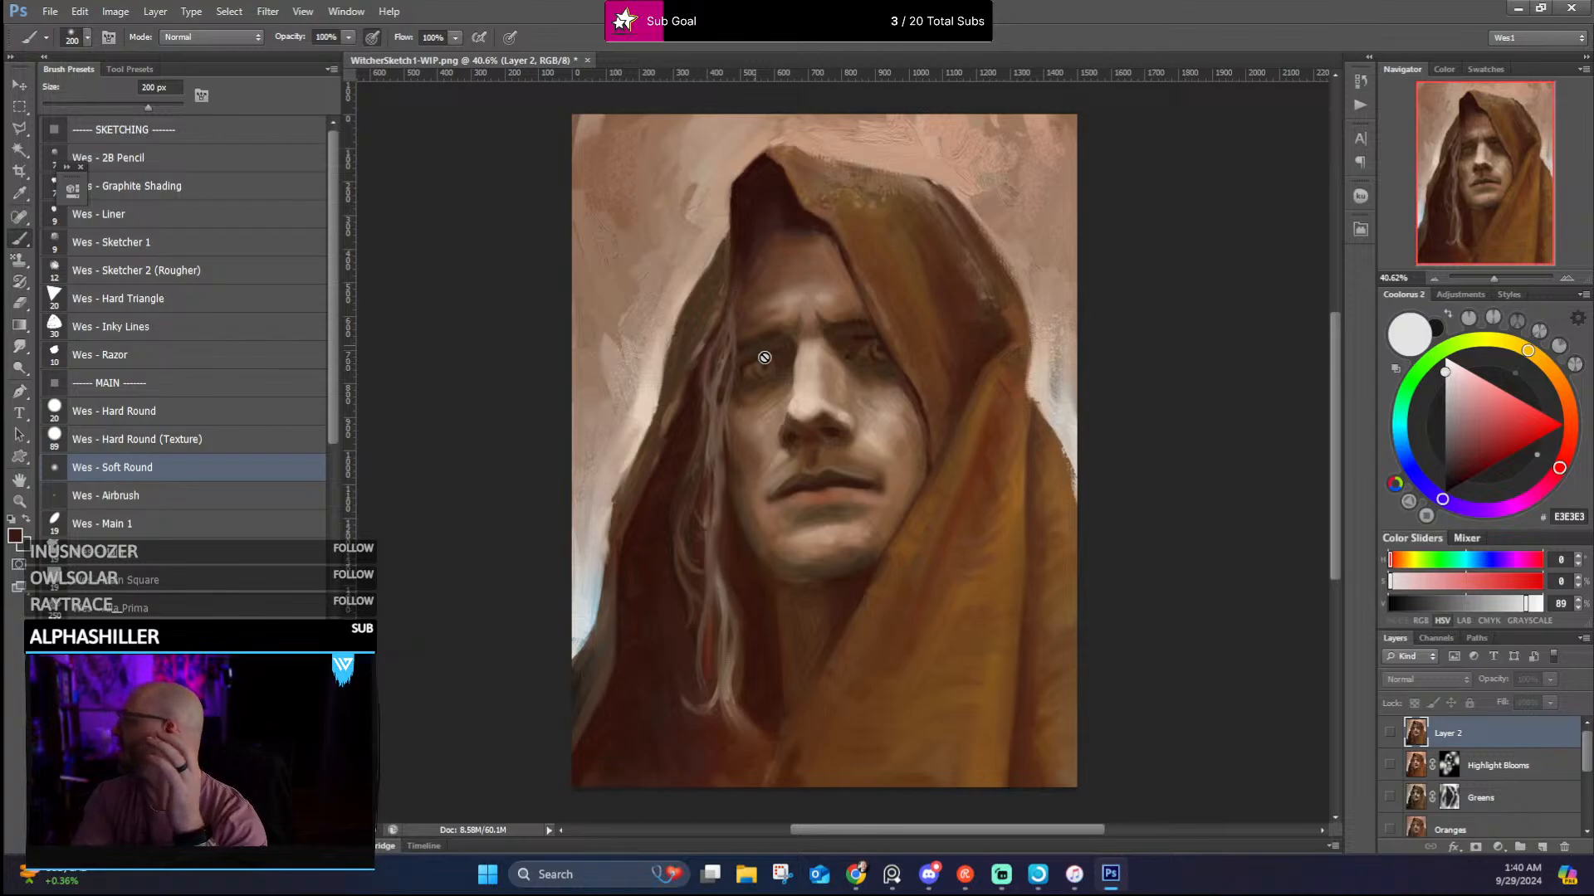
scroll(765, 358, up, 3)
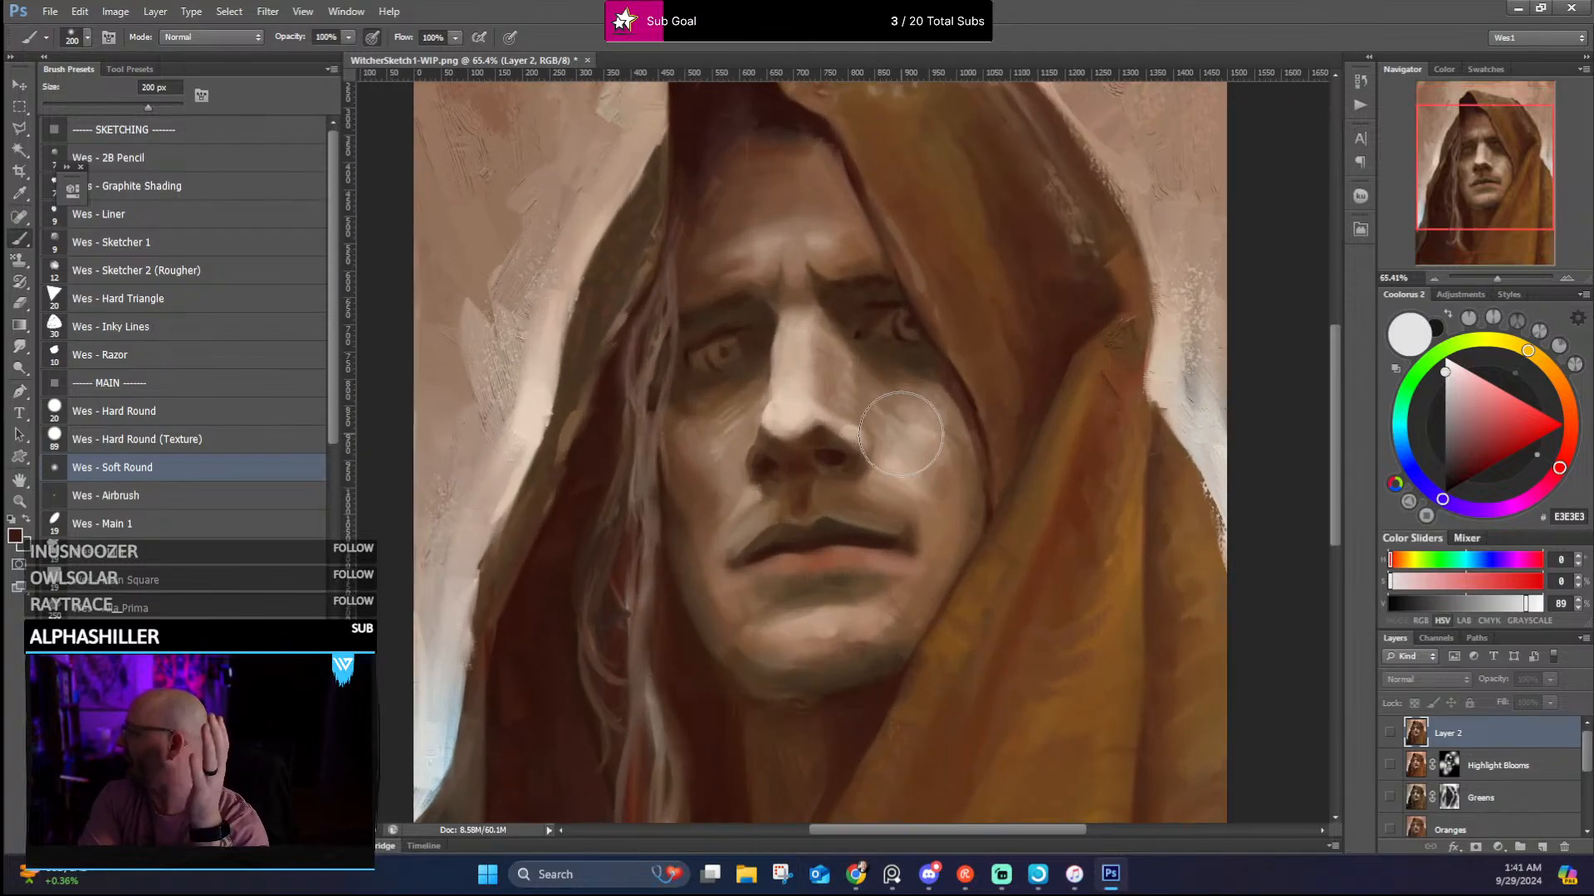
scroll(901, 434, up, 3)
scroll(900, 434, down, 4)
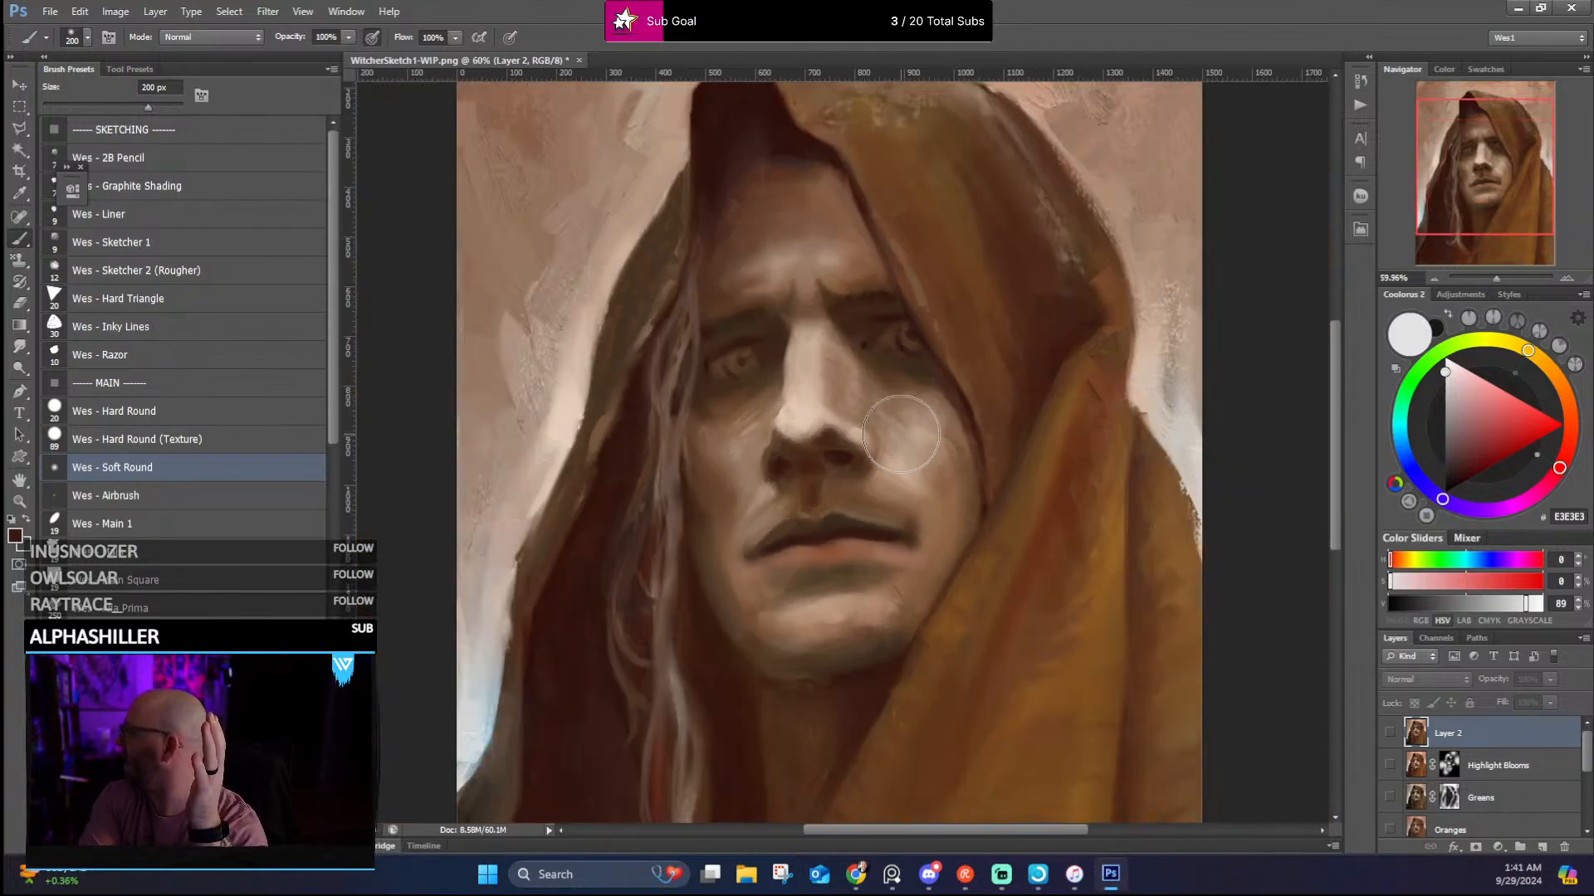
scroll(901, 435, down, 2)
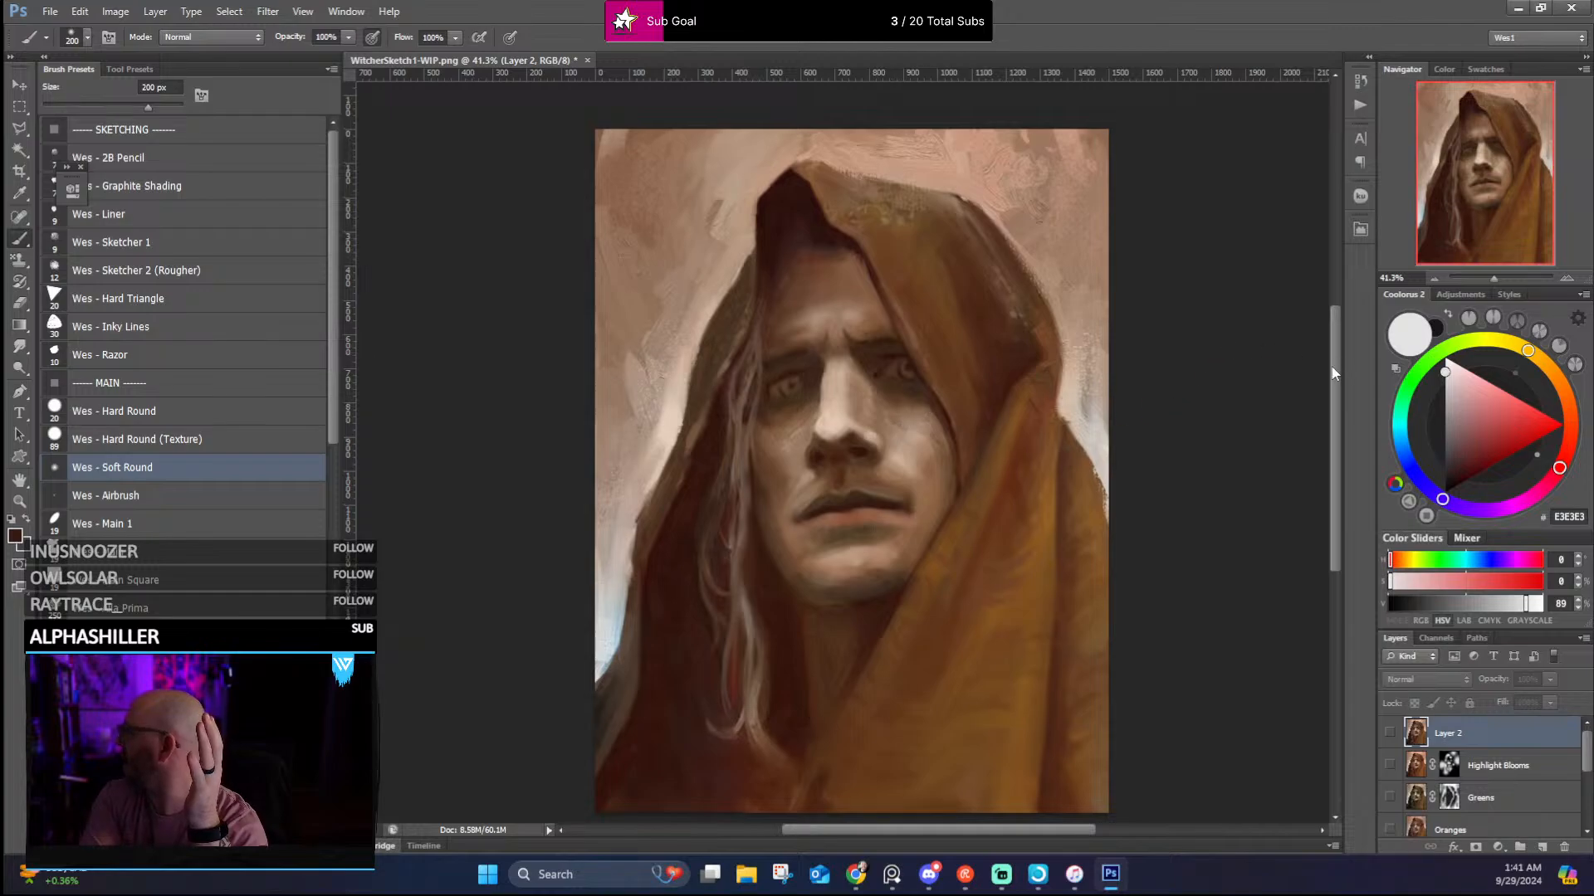
drag(1334, 374, 1338, 401)
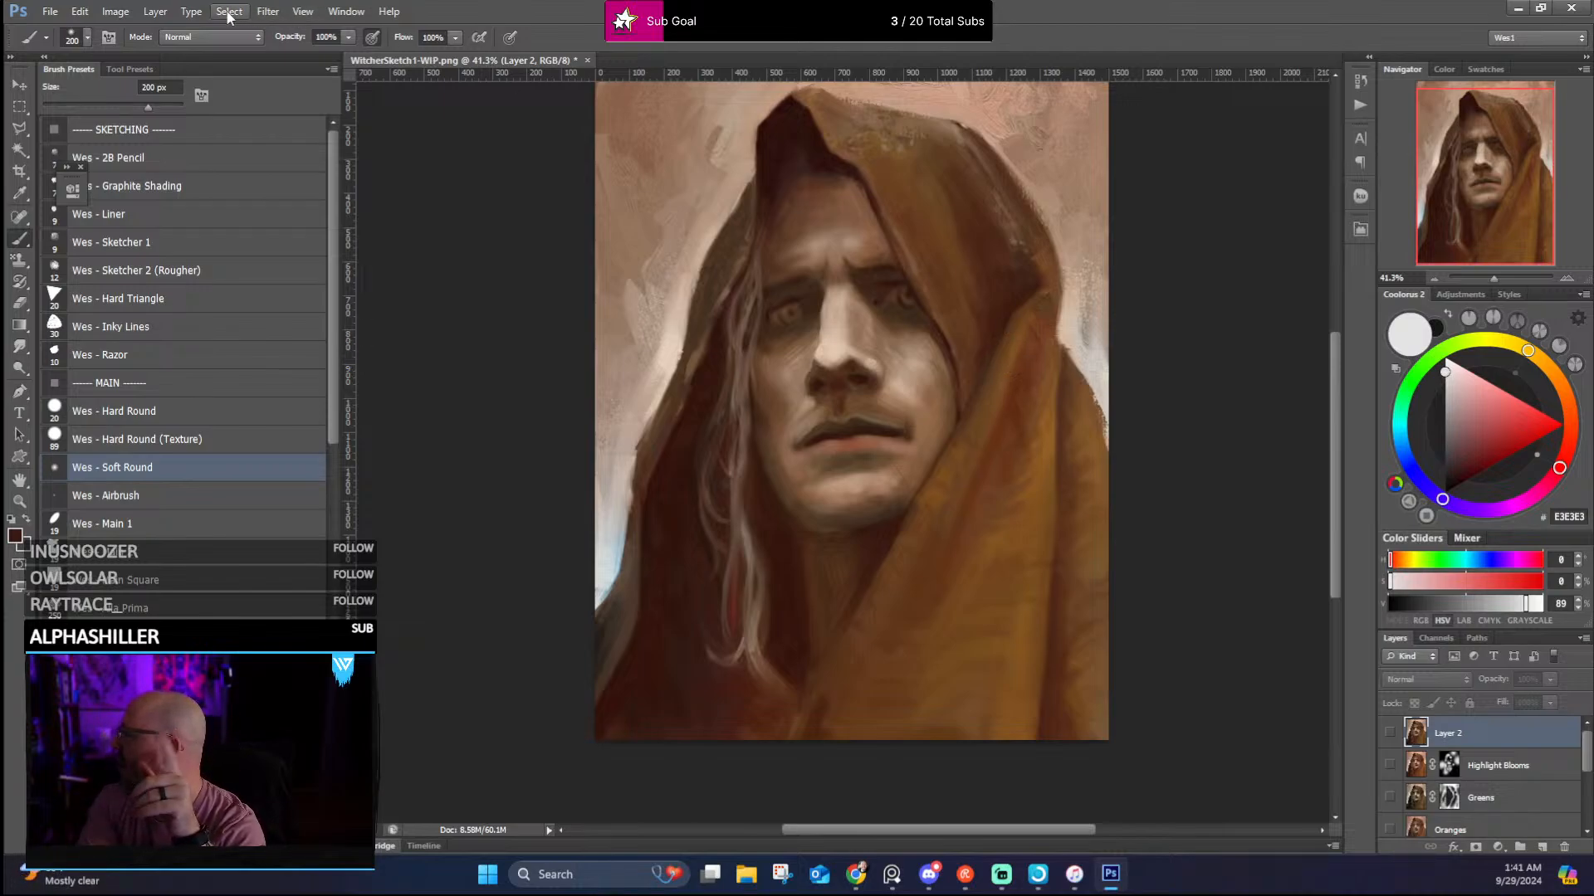
click(115, 12)
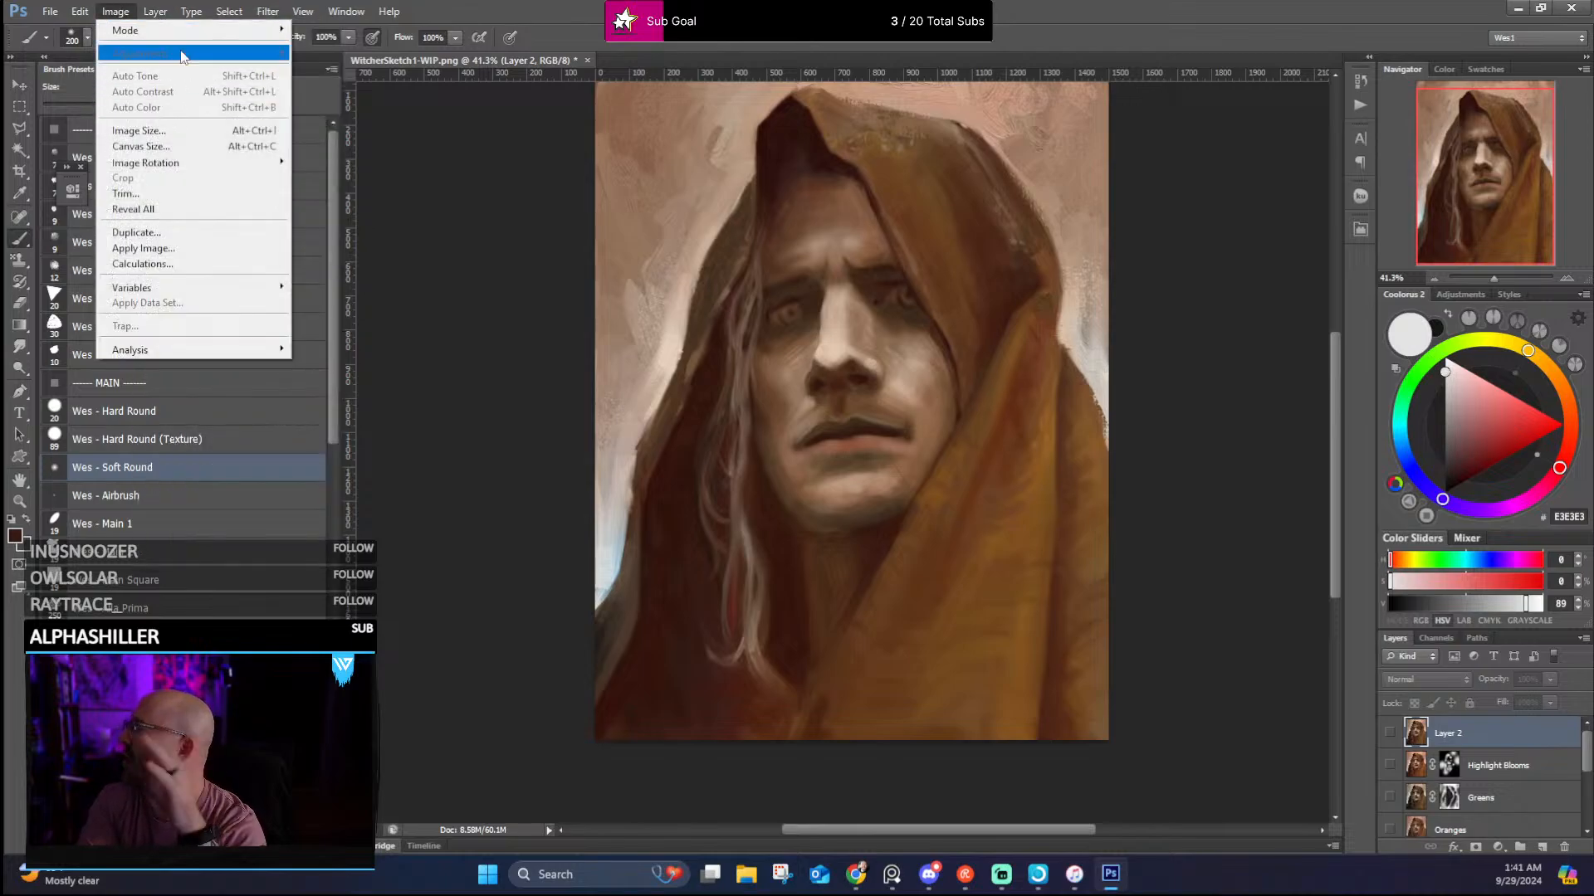
click(120, 9)
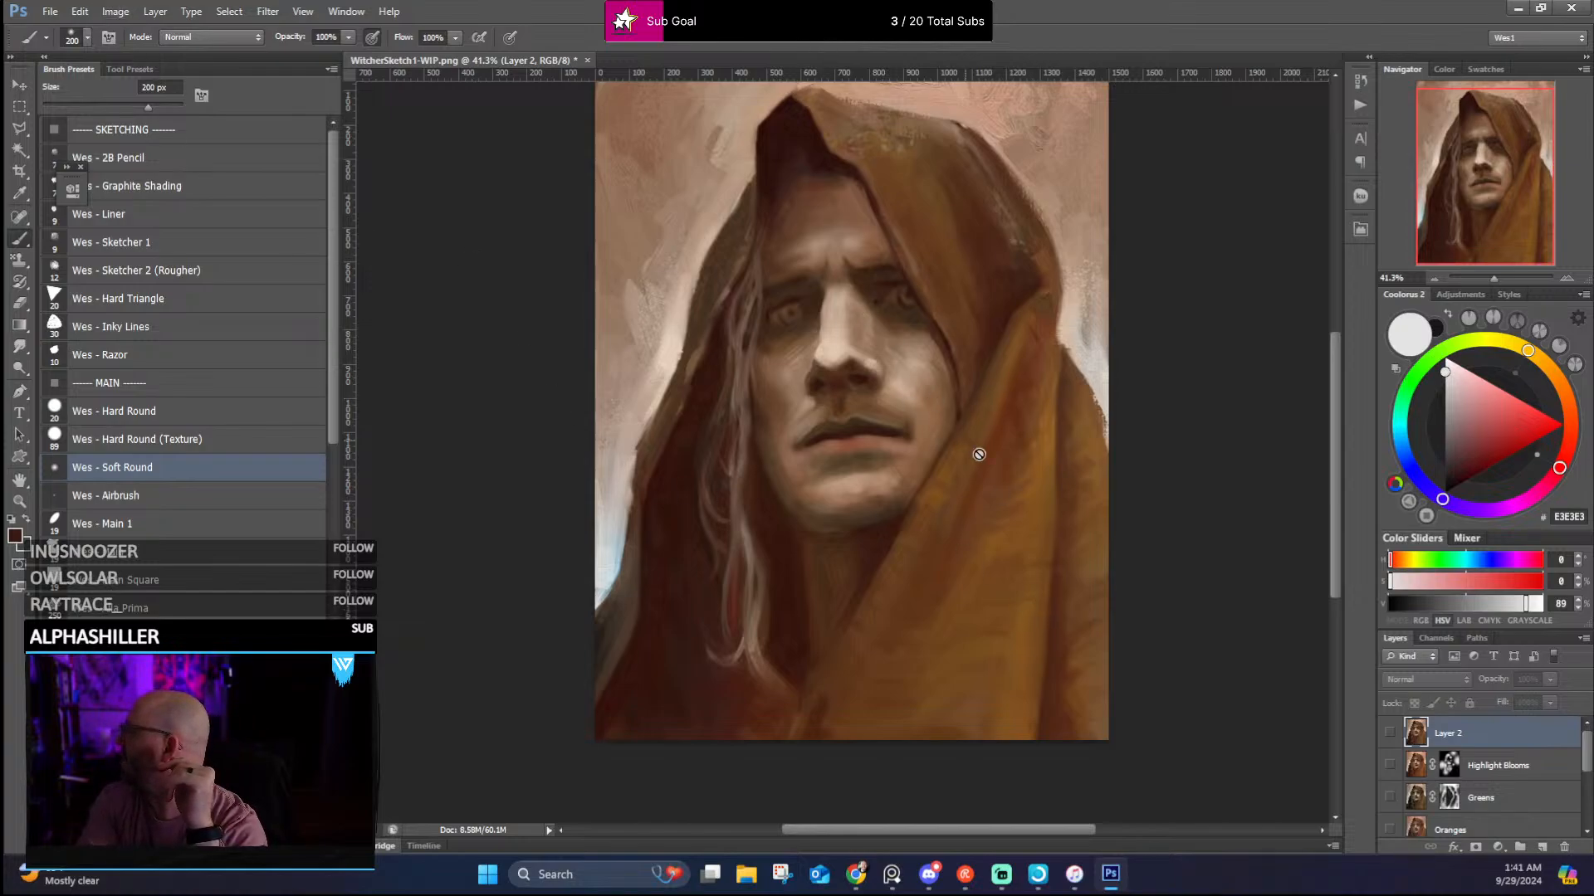
Toggle the merged Layer 2 on and off to compare the portrait's colors, leaving the layer shown
click(1389, 734)
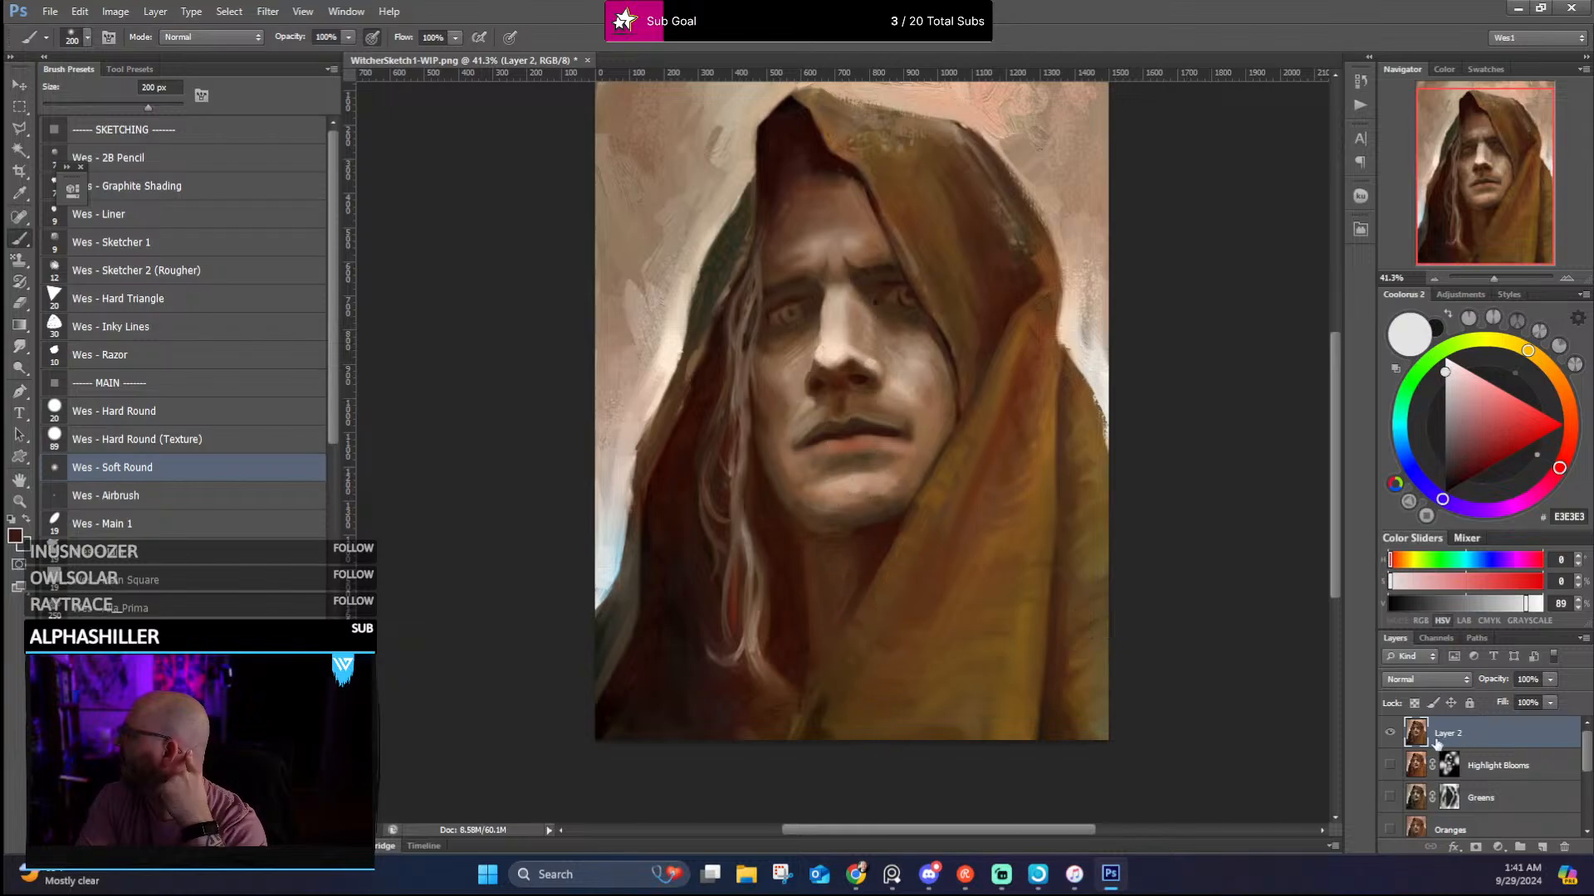
click(1392, 733)
click(1392, 733)
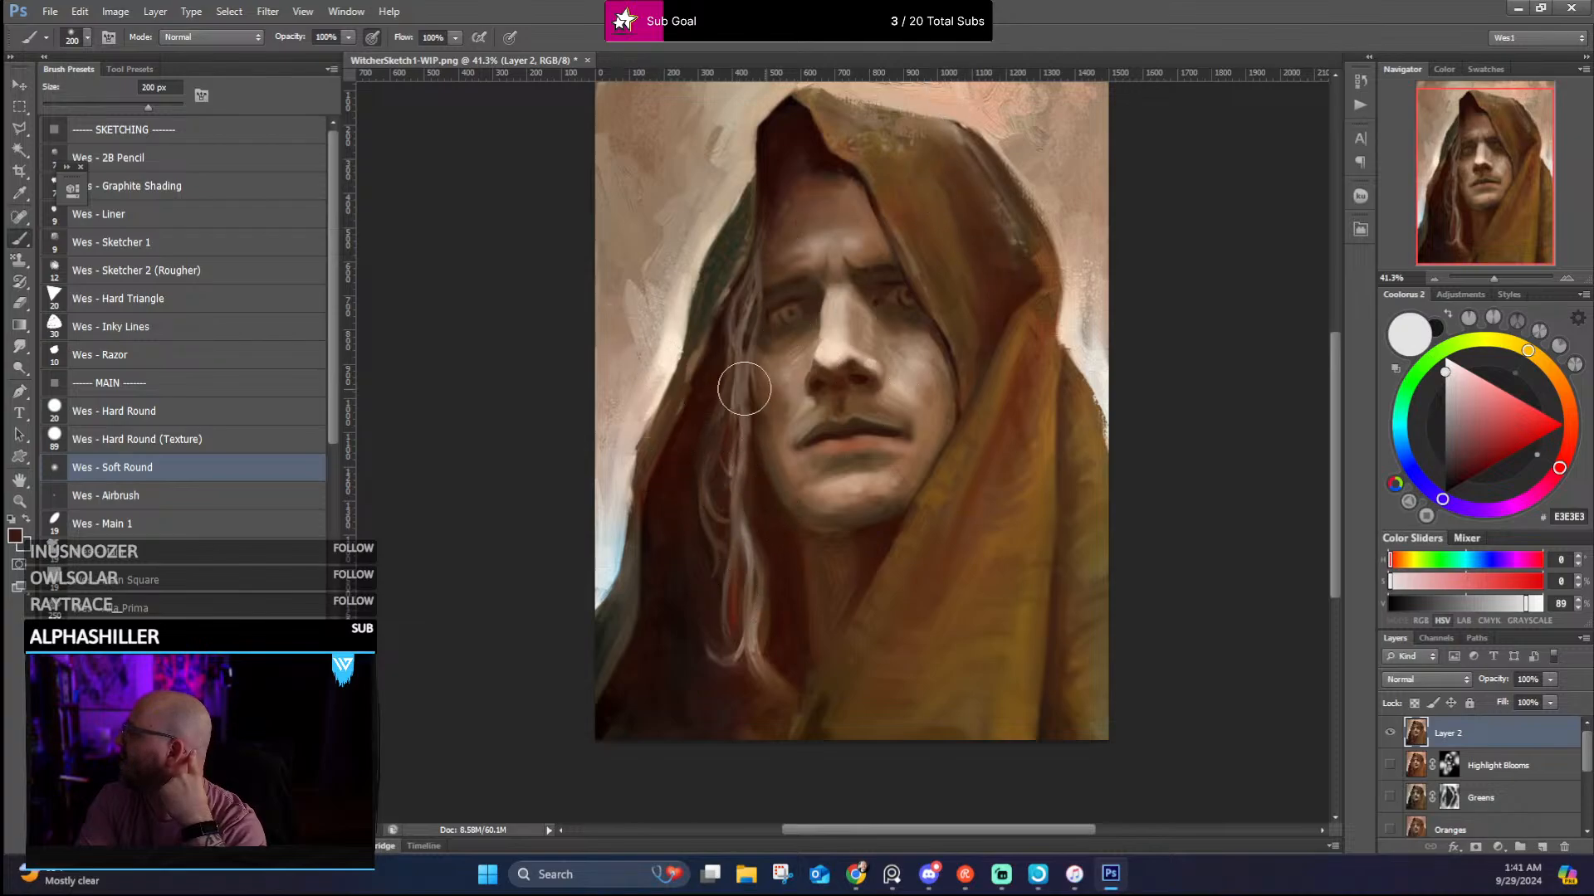
click(1391, 732)
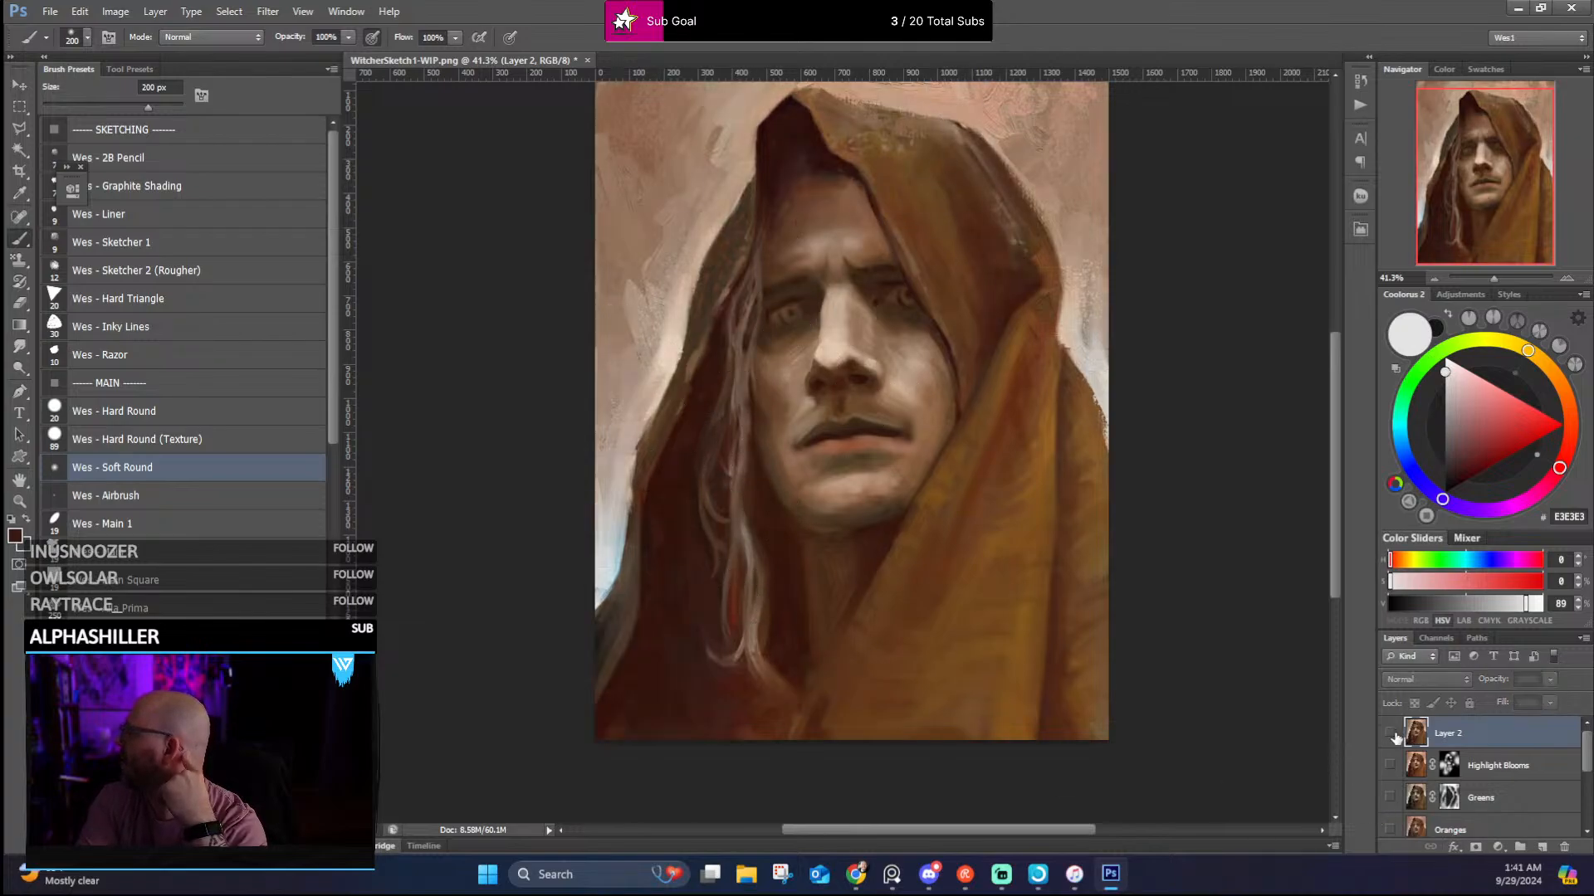
click(1391, 733)
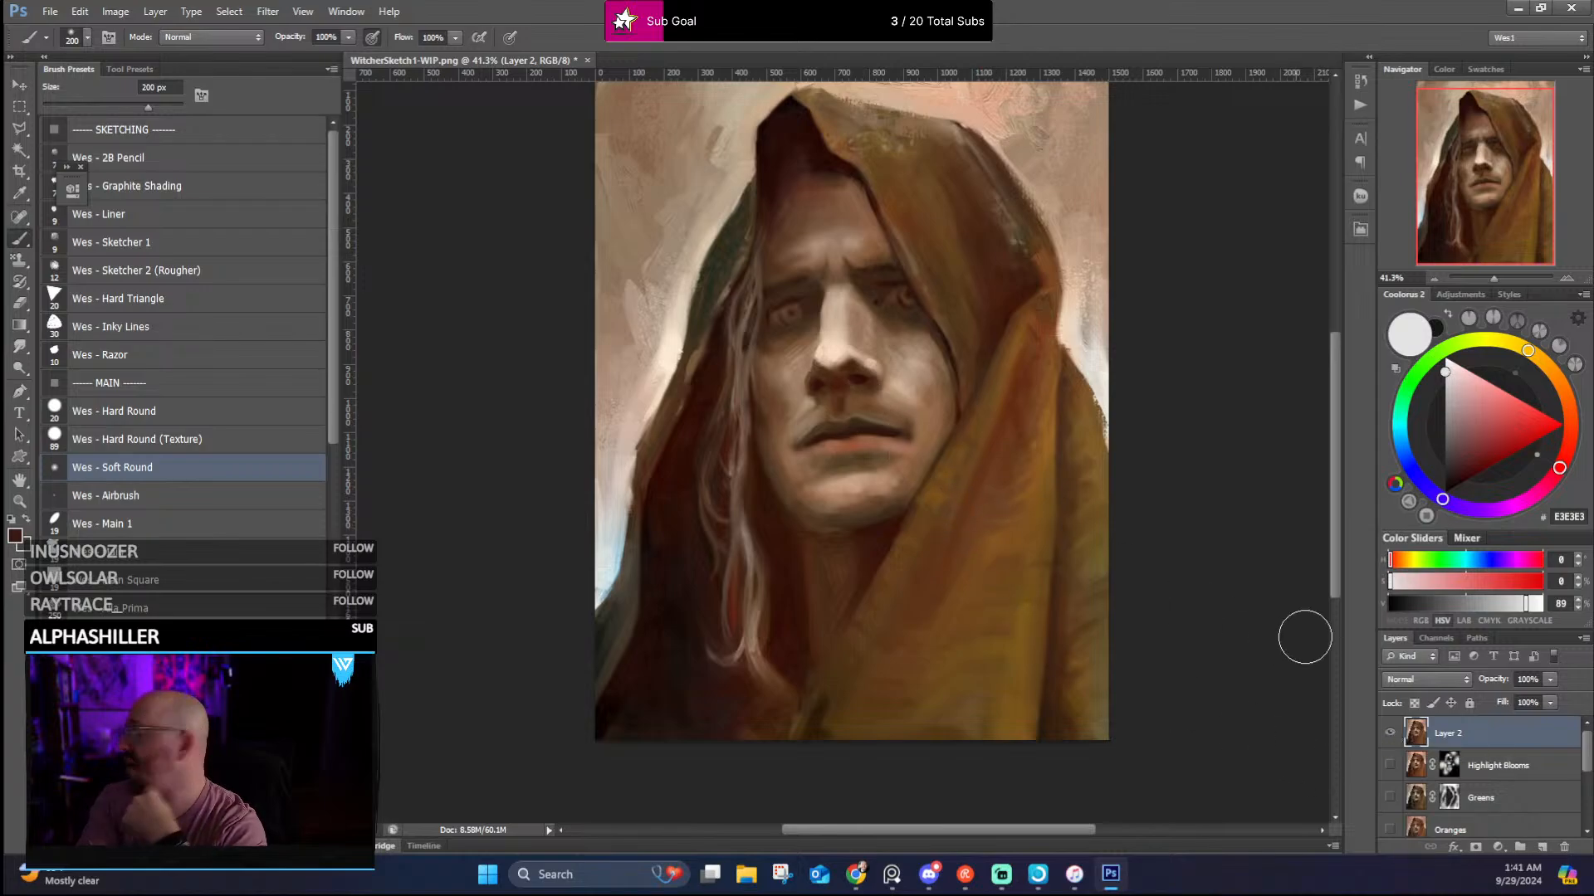
Add a new layer above Layer 2 and choose the Wes - Canvas Stamp 1 brush at 1000 px
click(1541, 847)
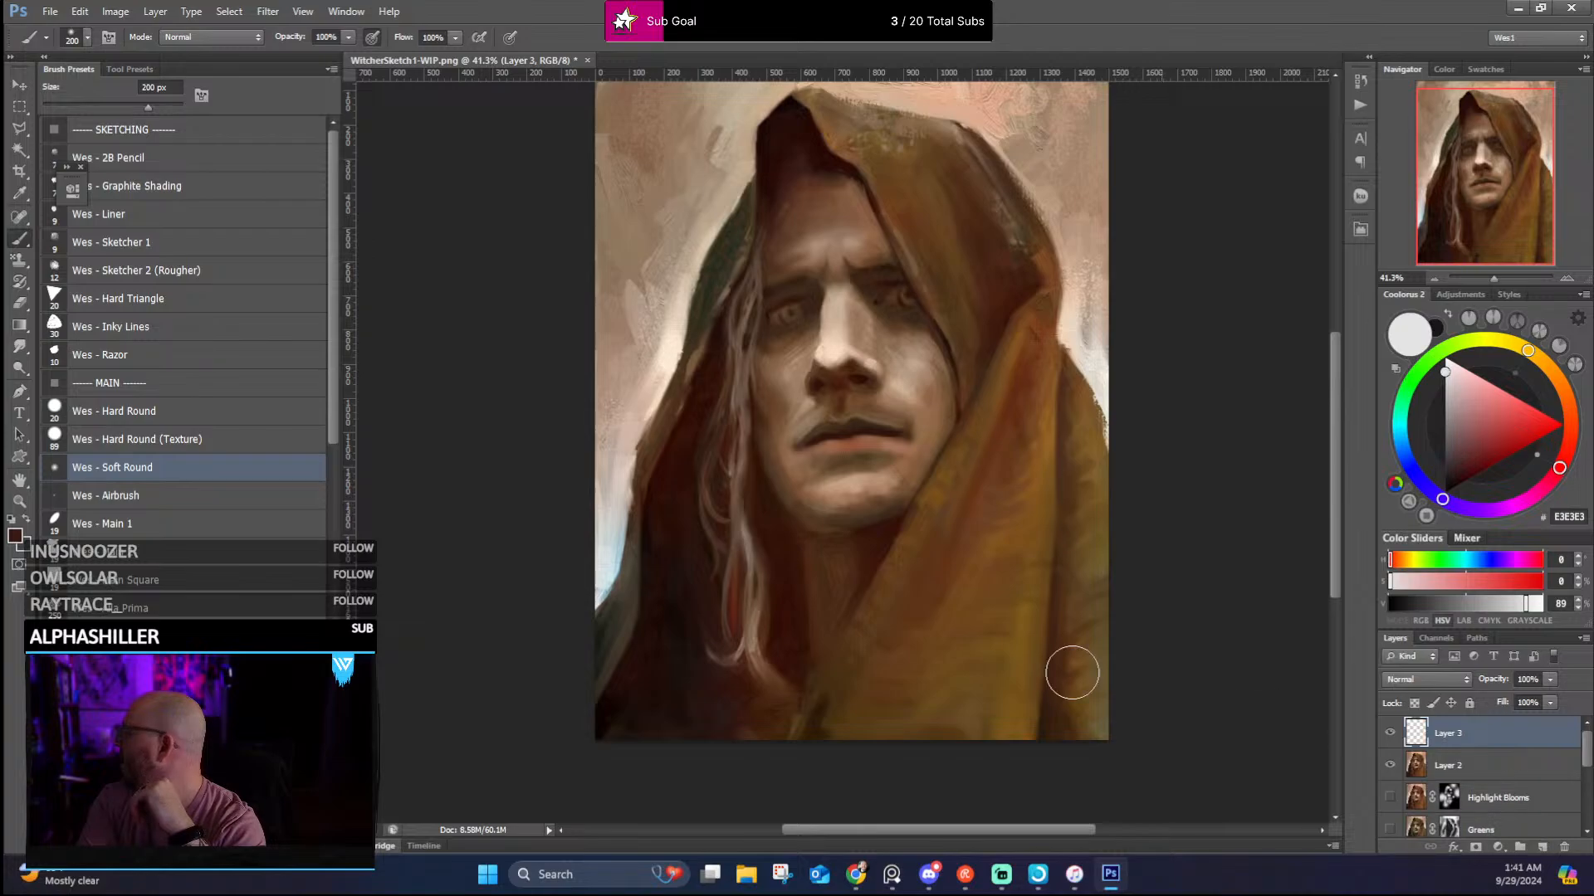
scroll(308, 540, down, 5)
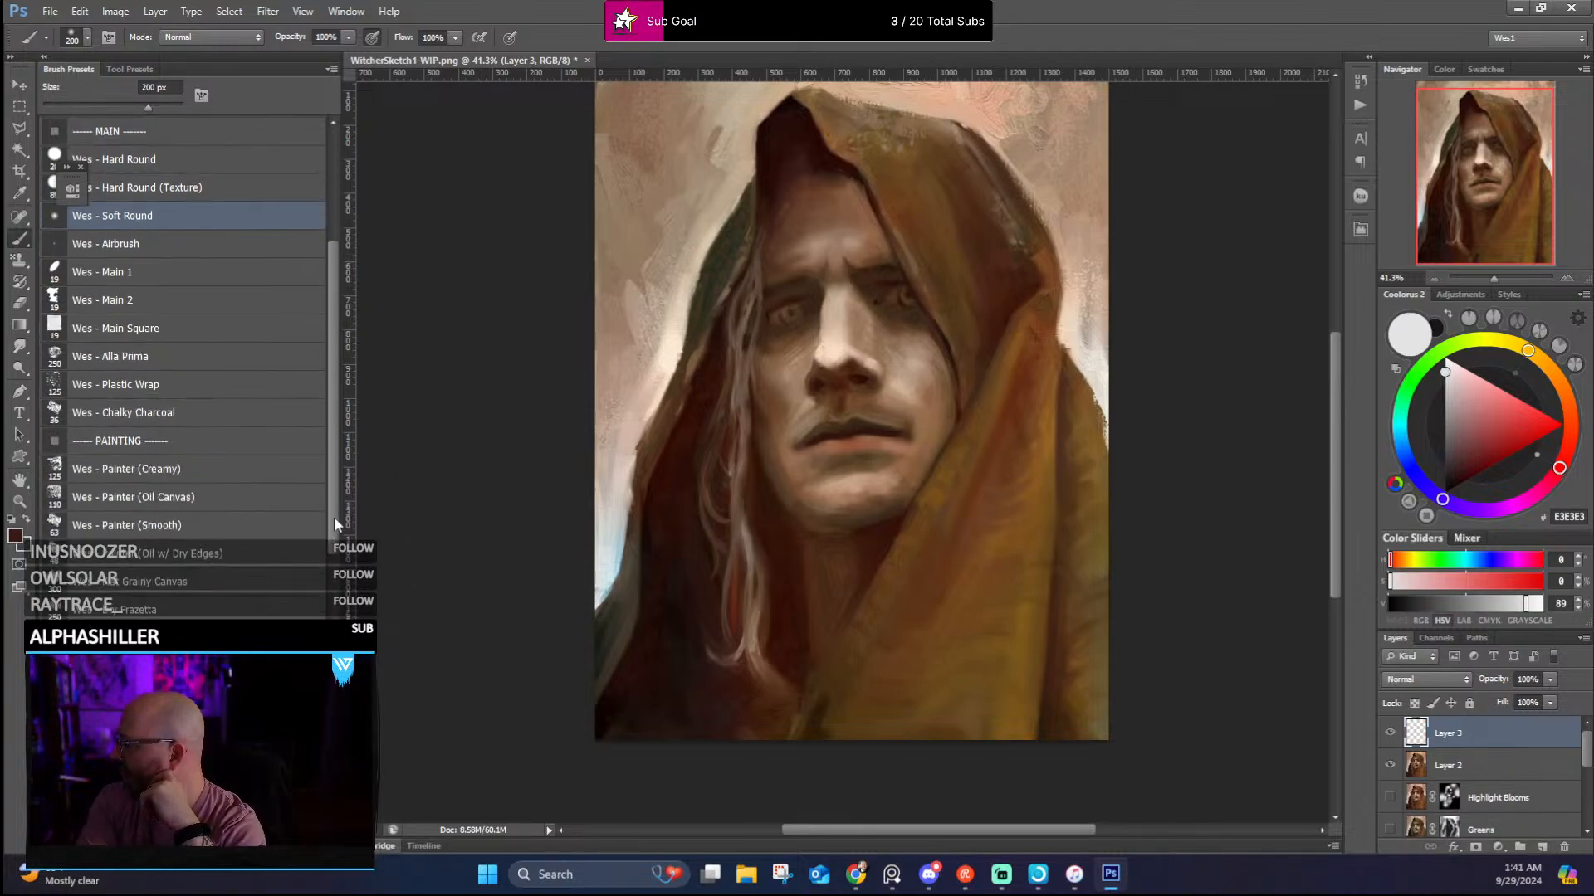
scroll(337, 525, down, 7)
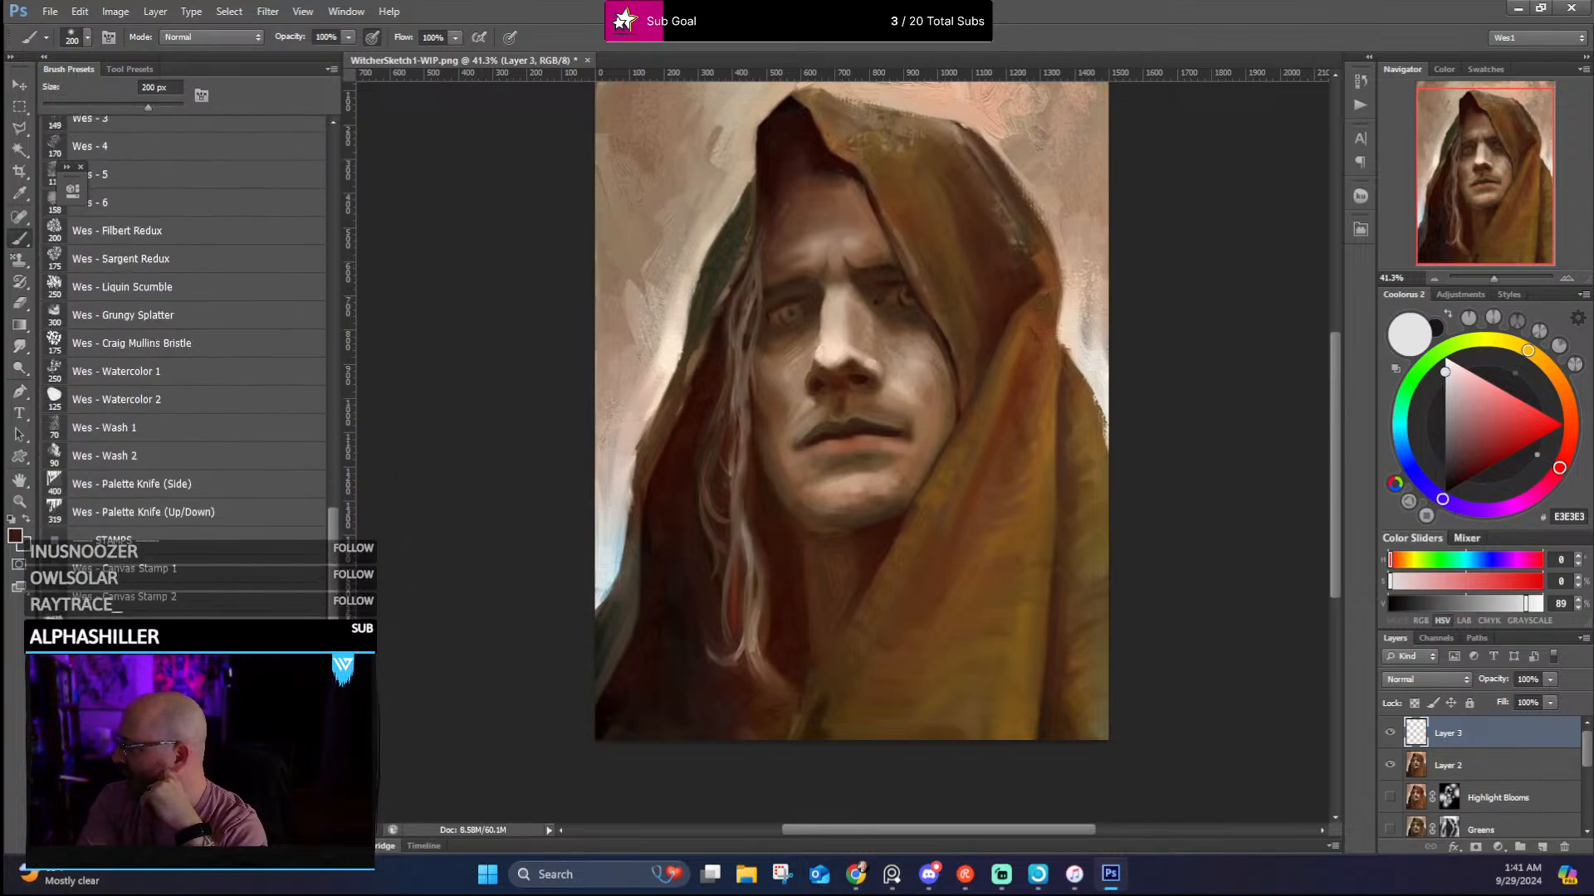
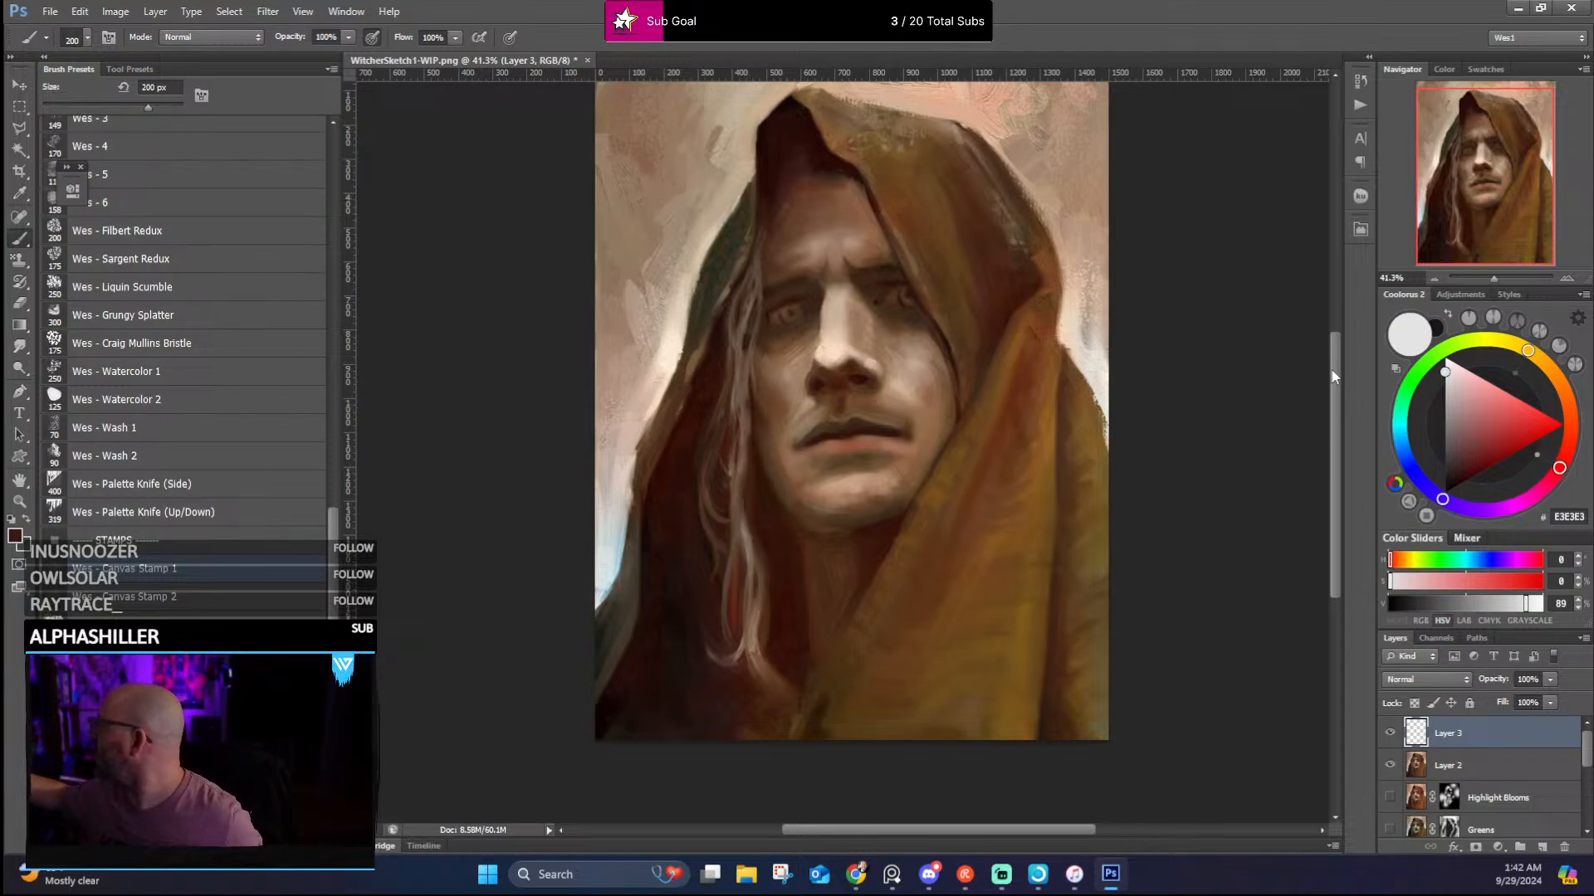
drag(1333, 376, 1325, 336)
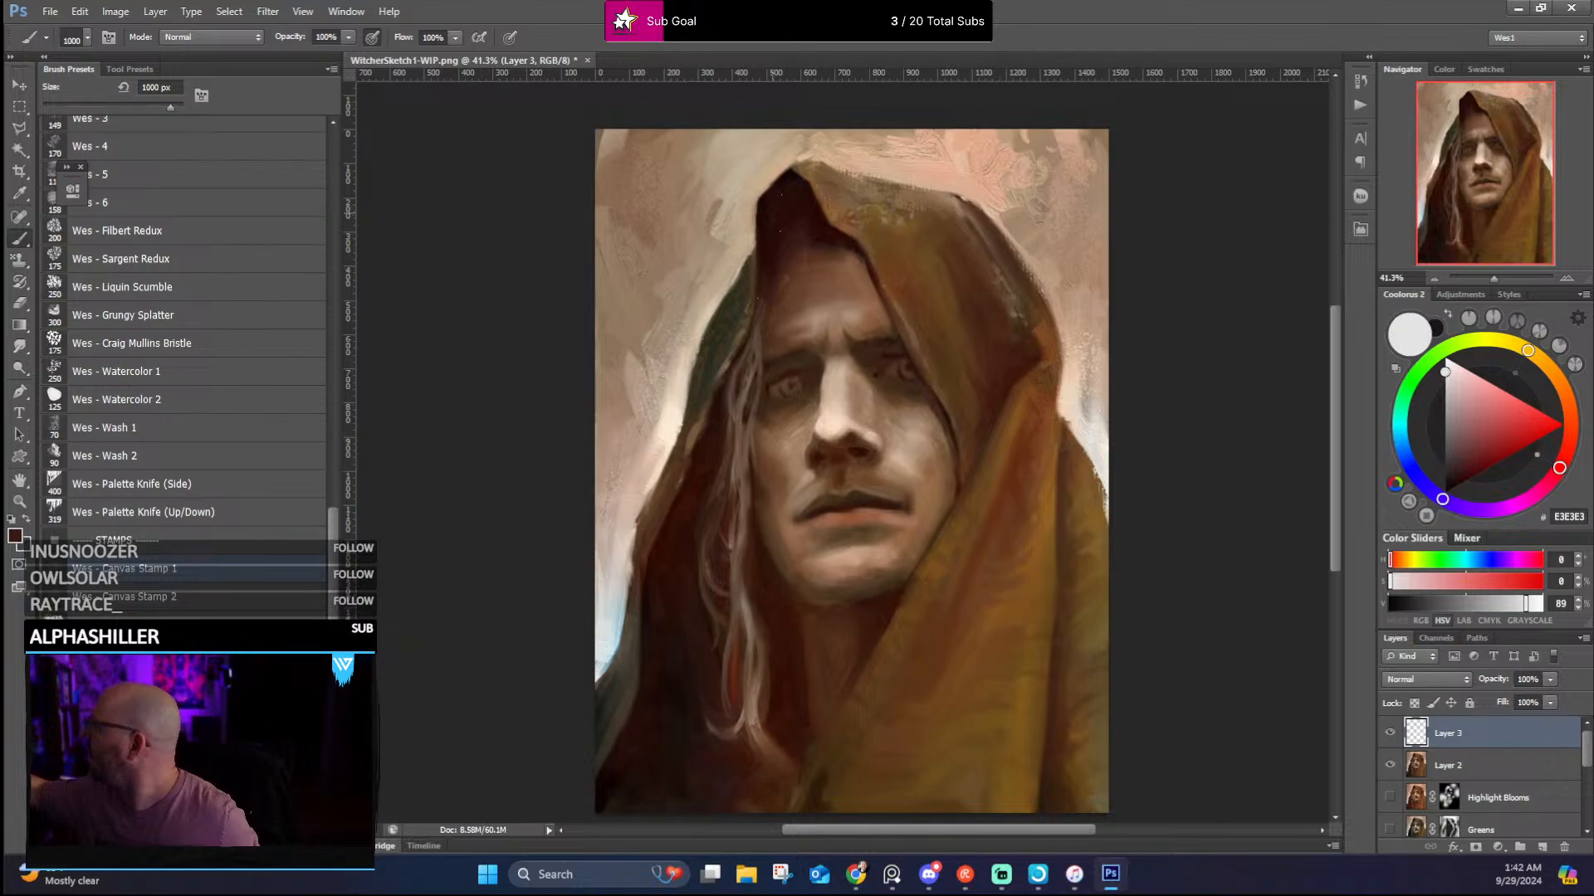
Stamp canvas texture in sampled beige B5A38A at 900 px over the background and the lower part of the cloak
alt+click(724, 166)
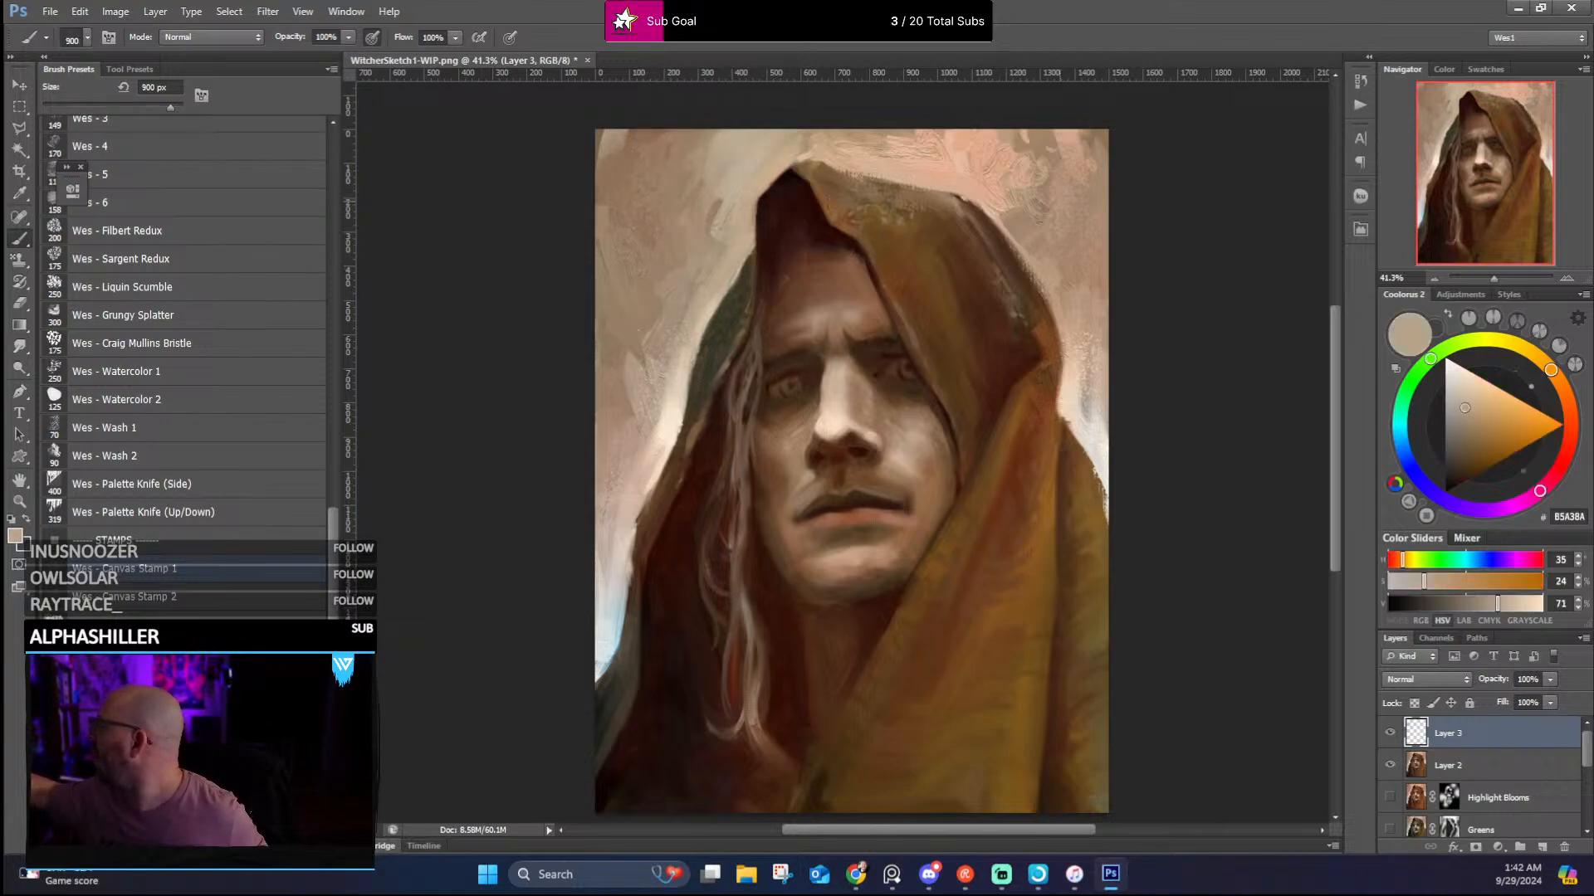
drag(1068, 443, 1074, 177)
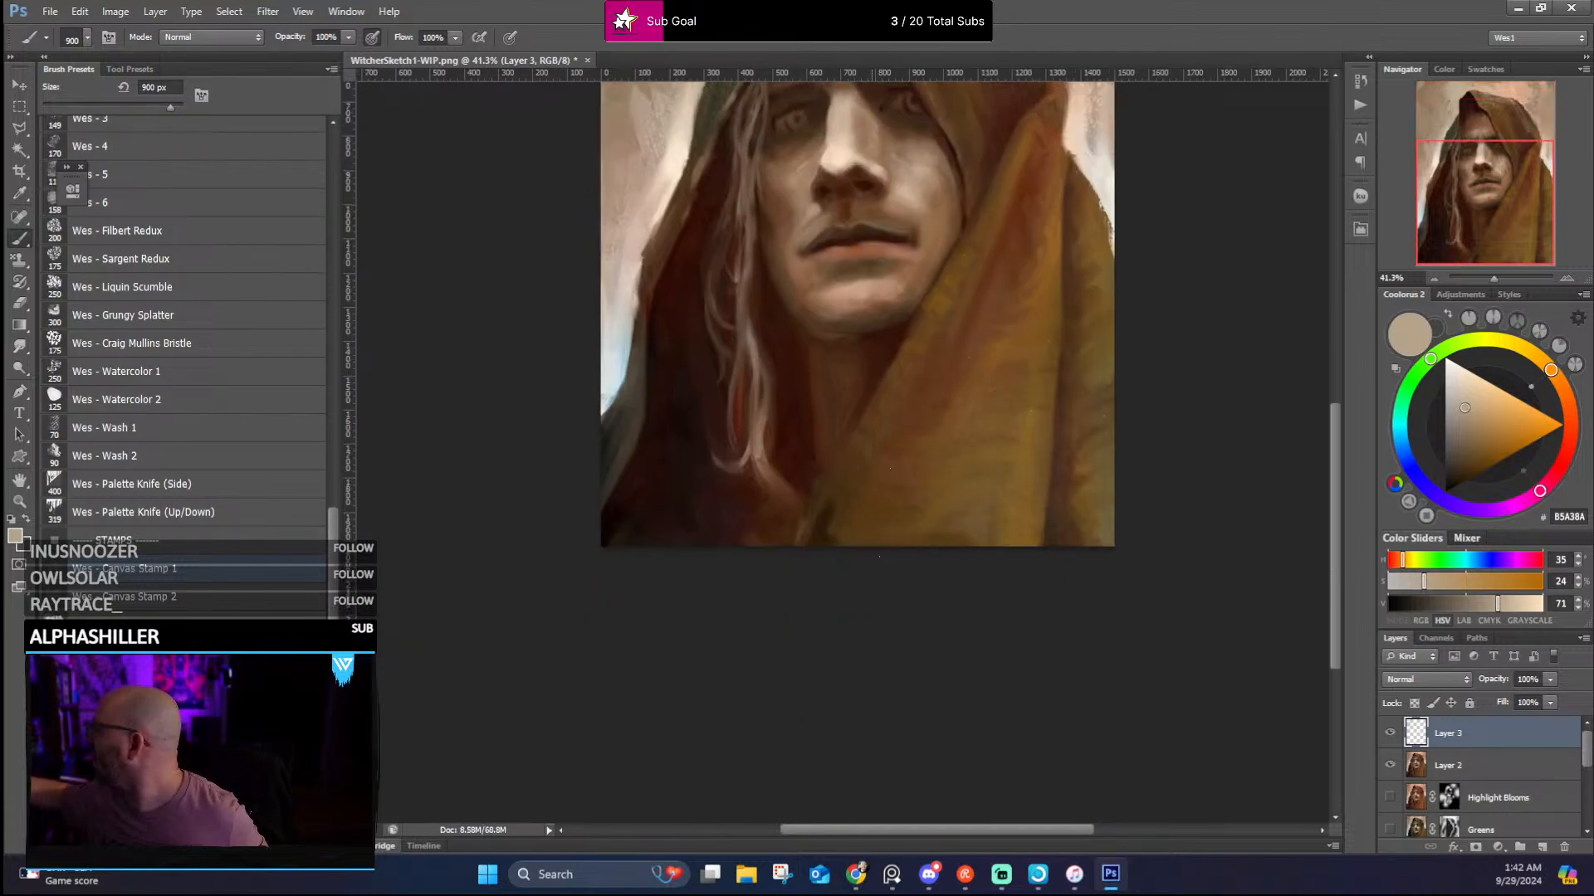
drag(650, 421, 626, 603)
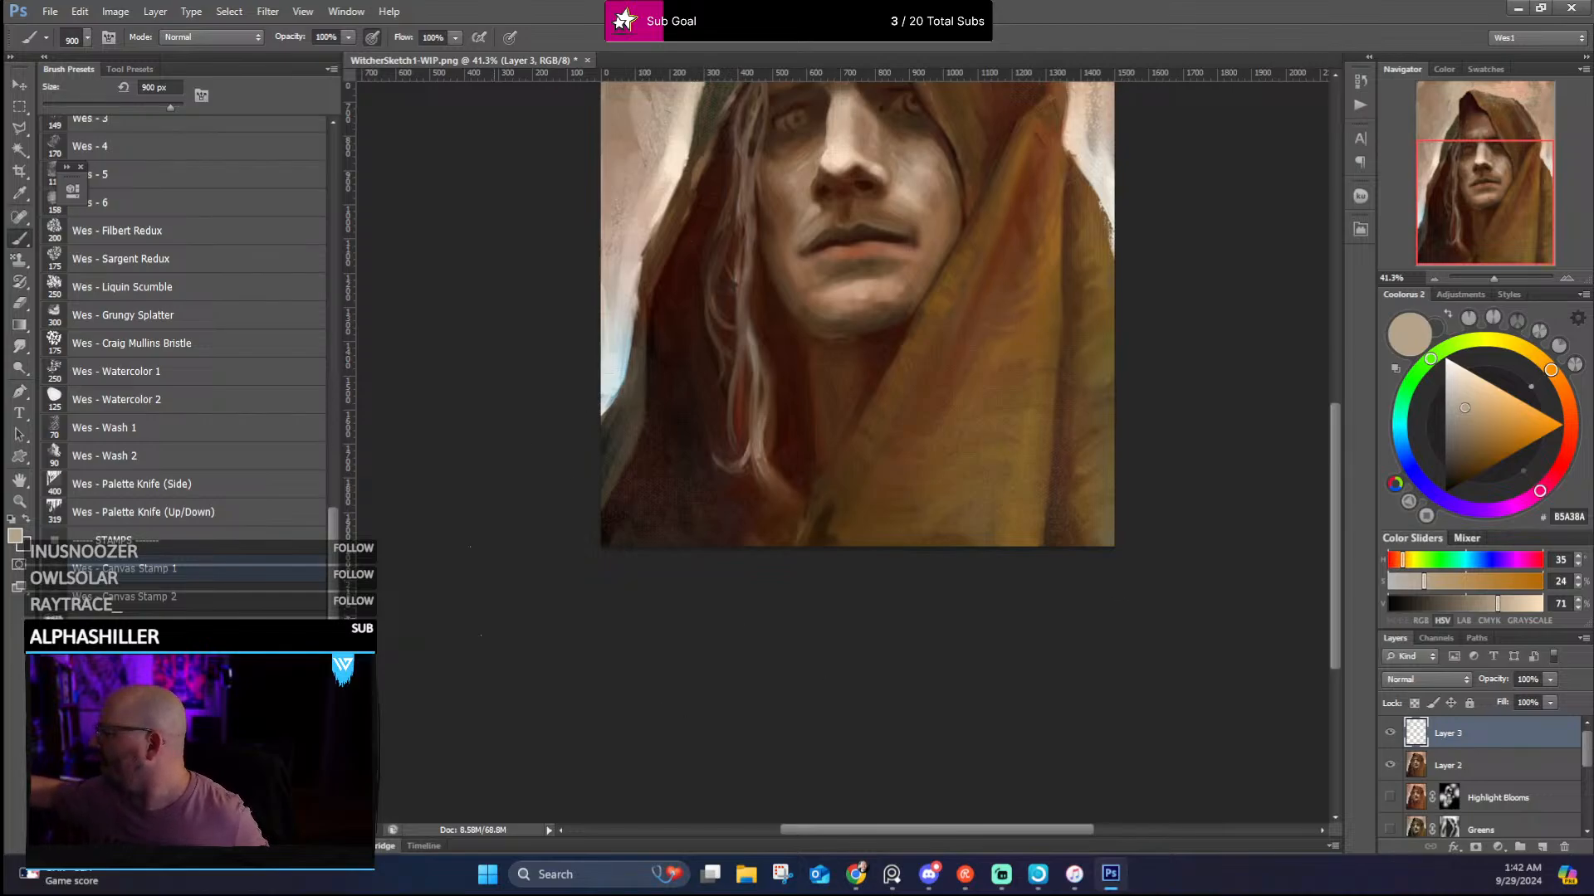
With Wes - Canvas Stamp 2 at 900 px, stamp sampled near-black 130606 texture over the cloak's dark side and the background
alt+click(662, 355)
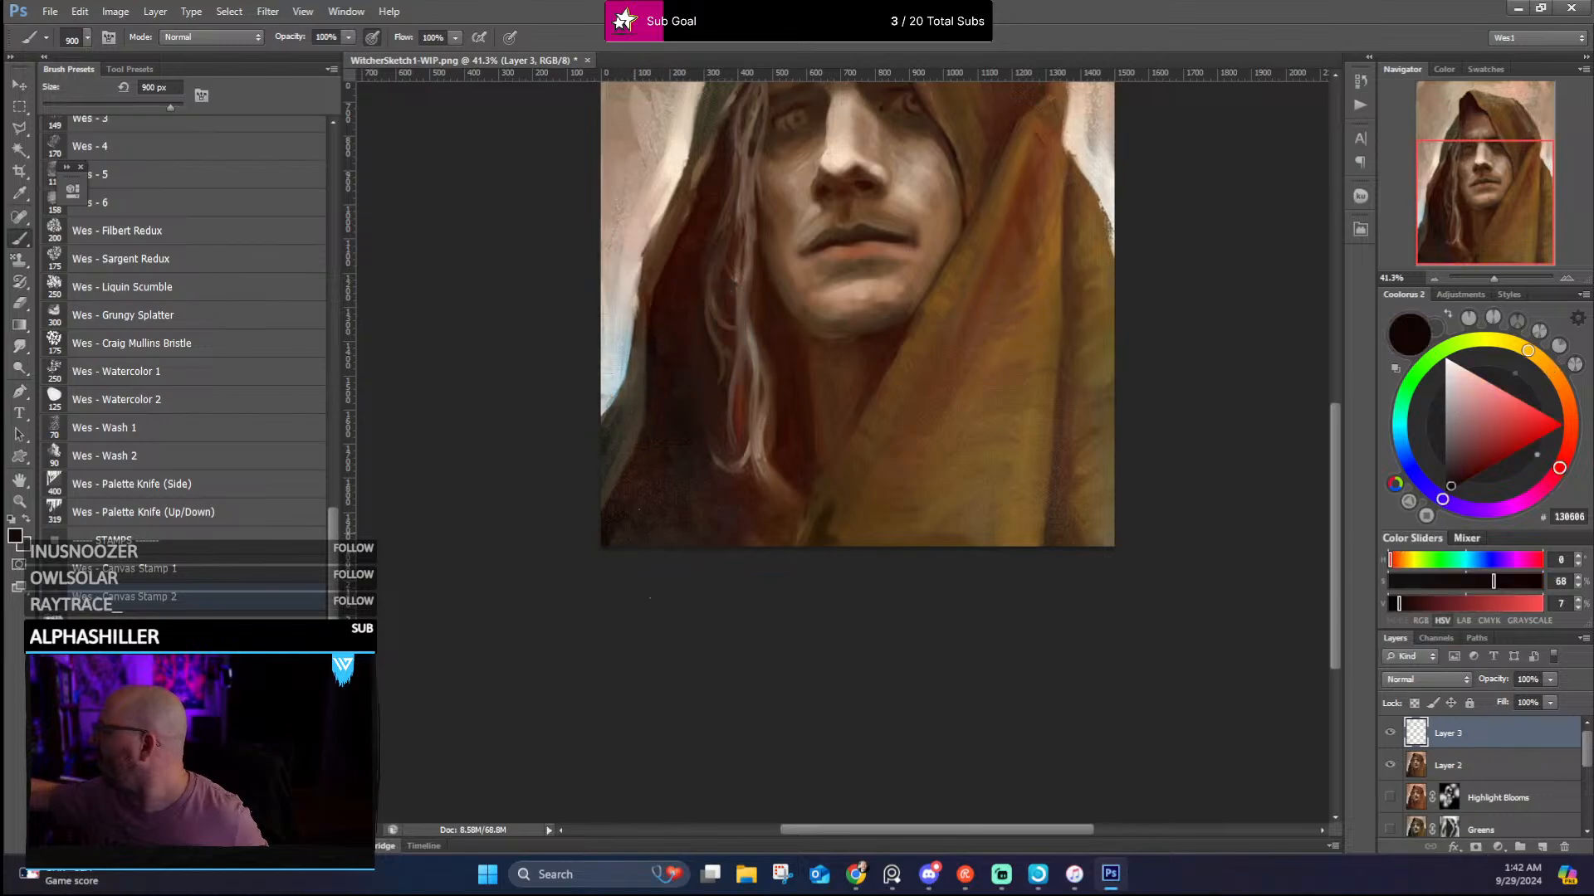
click(615, 390)
click(622, 374)
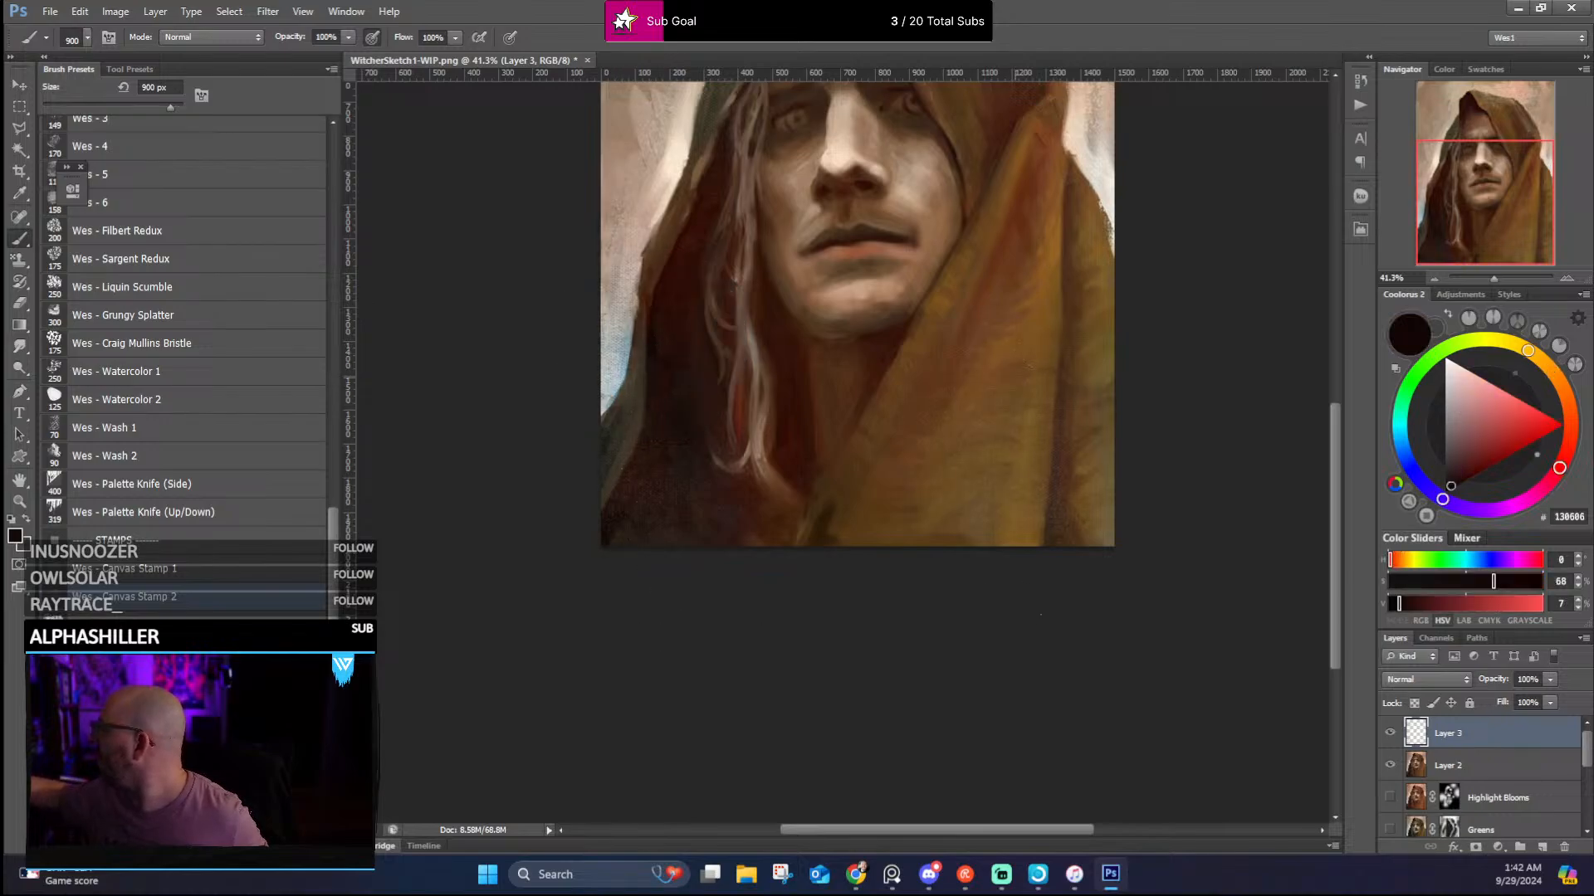
scroll(854, 449, up, 5)
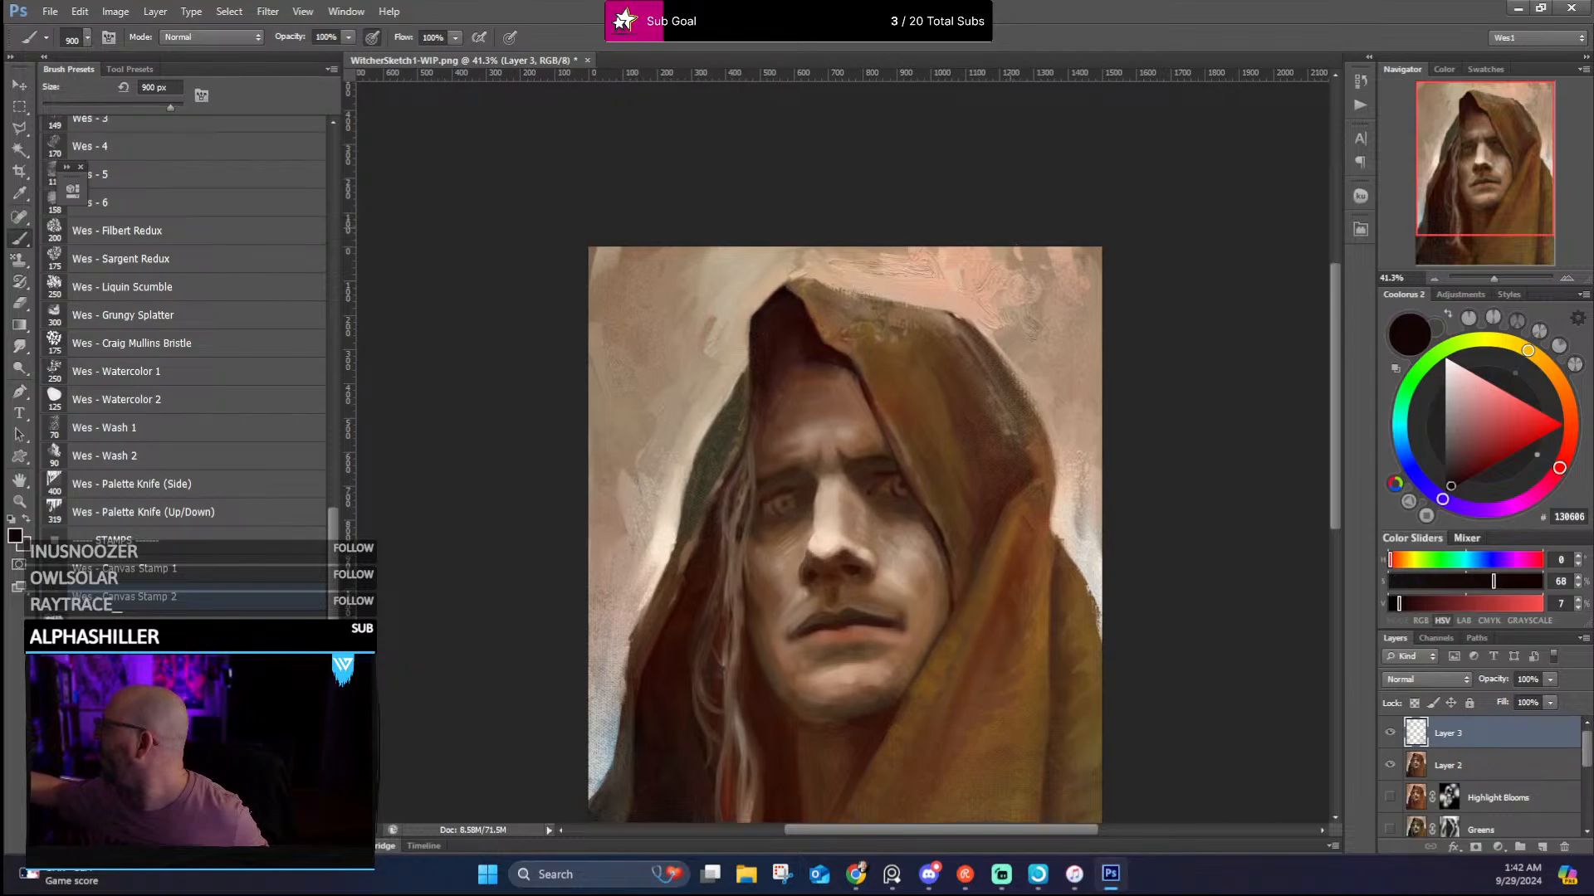
click(675, 320)
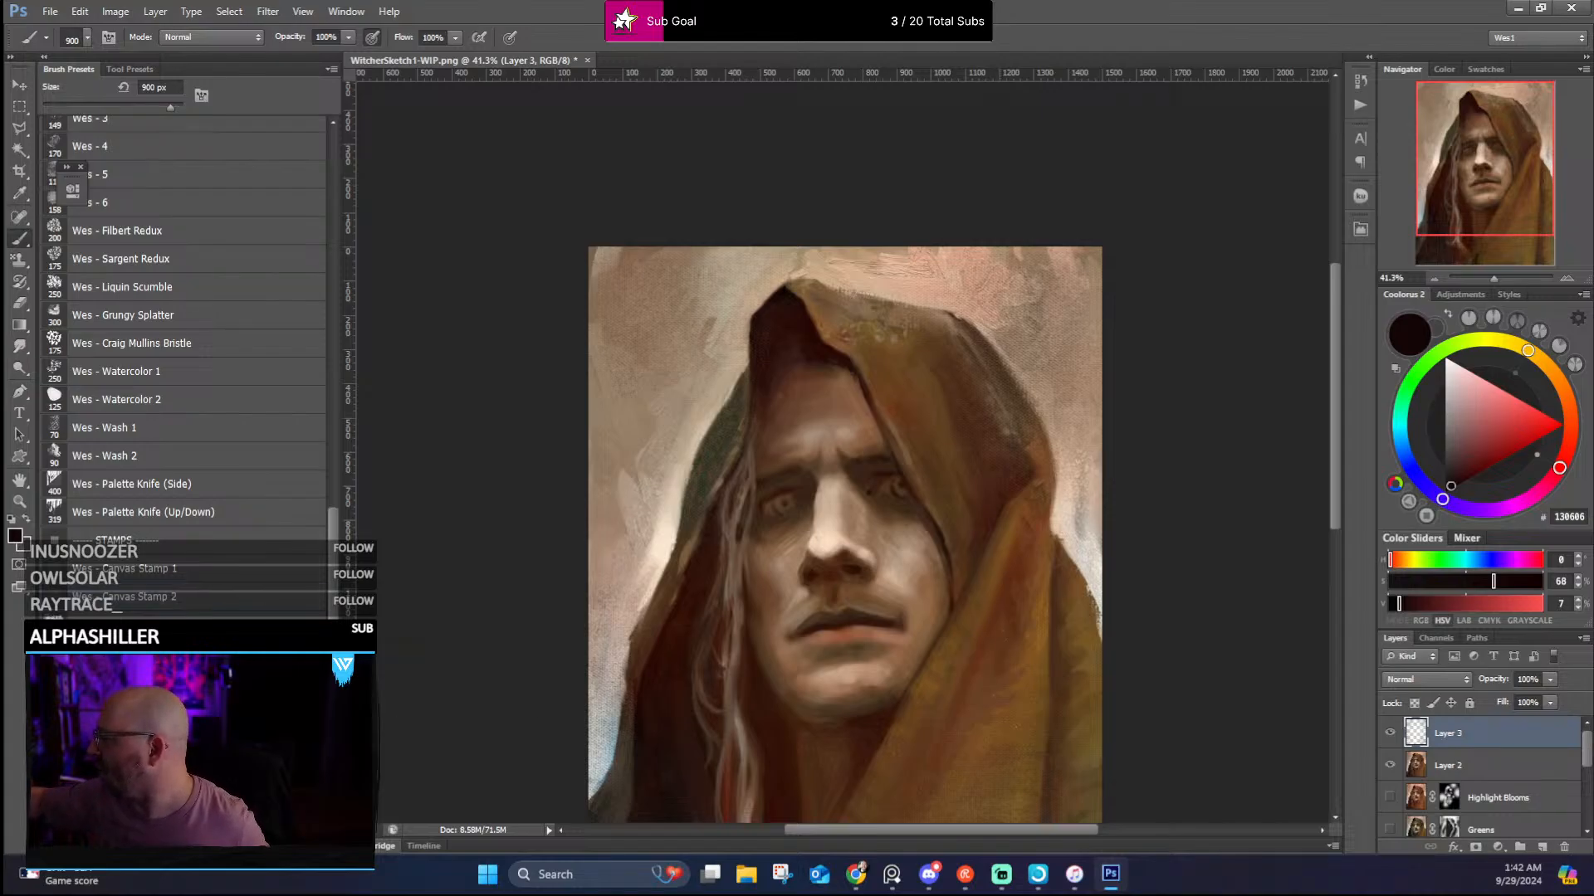
mouse_move(668, 685)
mouse_down()
mouse_move(709, 545)
mouse_move(707, 454)
mouse_up()
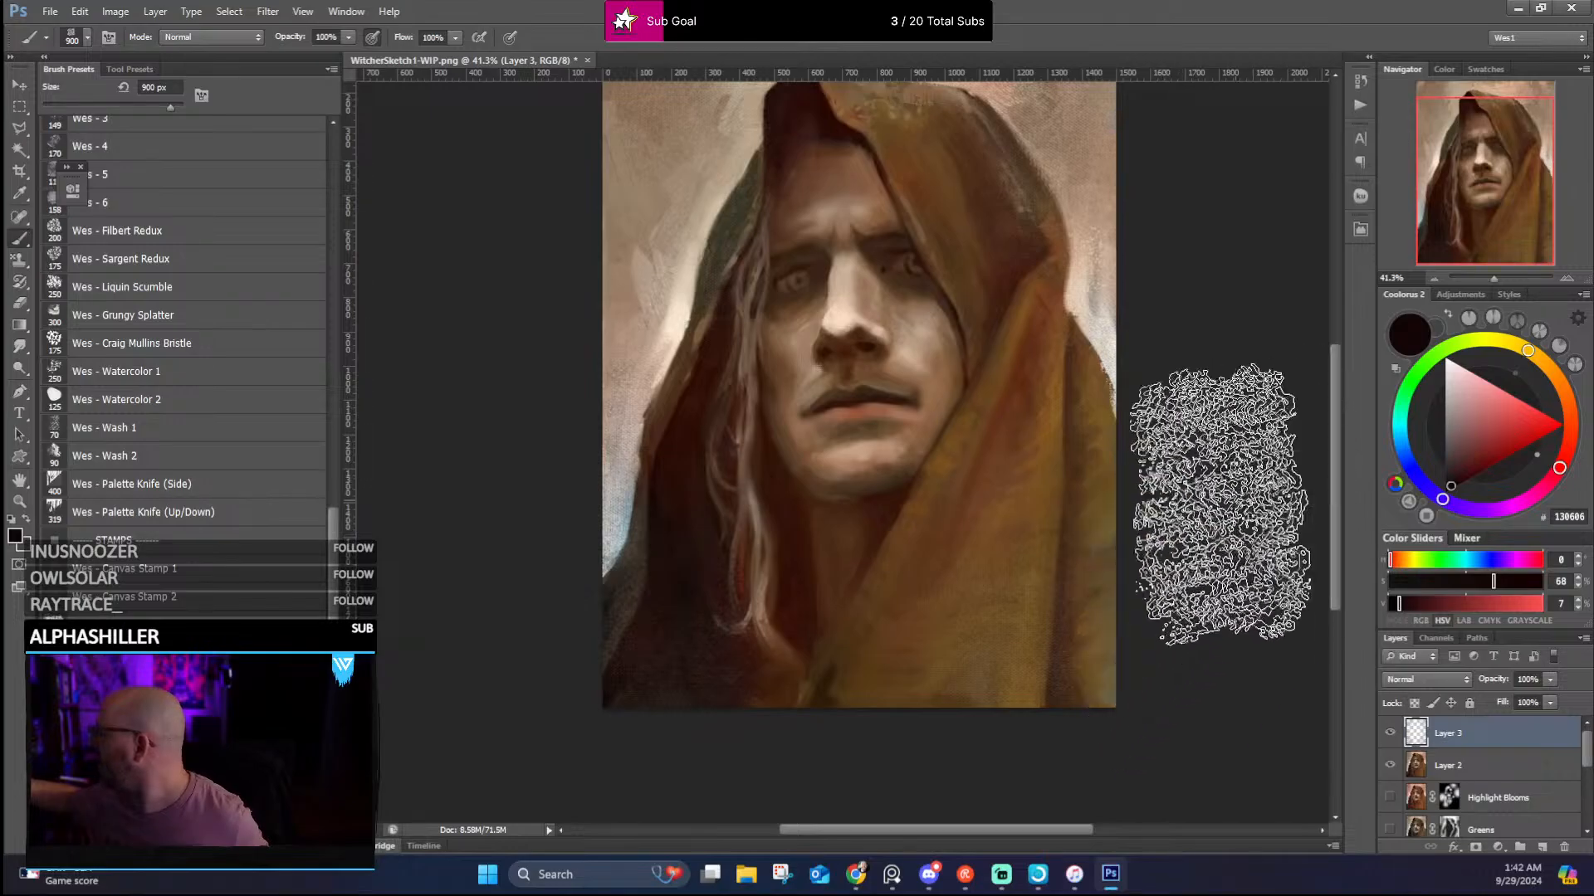
Stamp canvas texture at 900 px over the cloak, hood and background using sampled ochre 7A5A29, pale beige E1D3C2 and grey AD9E96
alt+click(1031, 621)
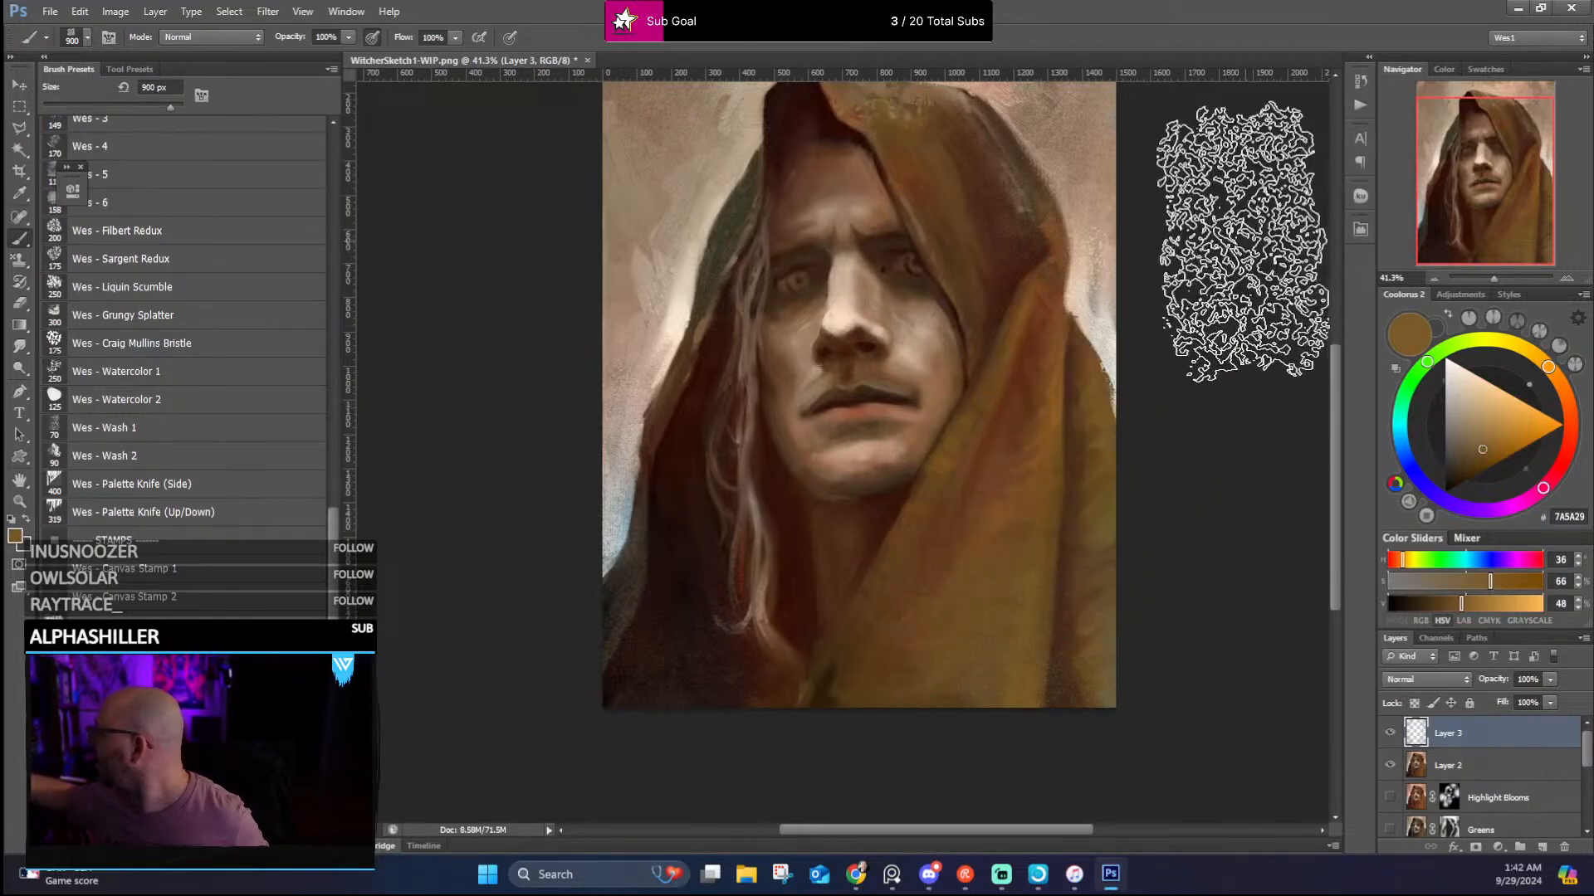
drag(1088, 456, 1008, 569)
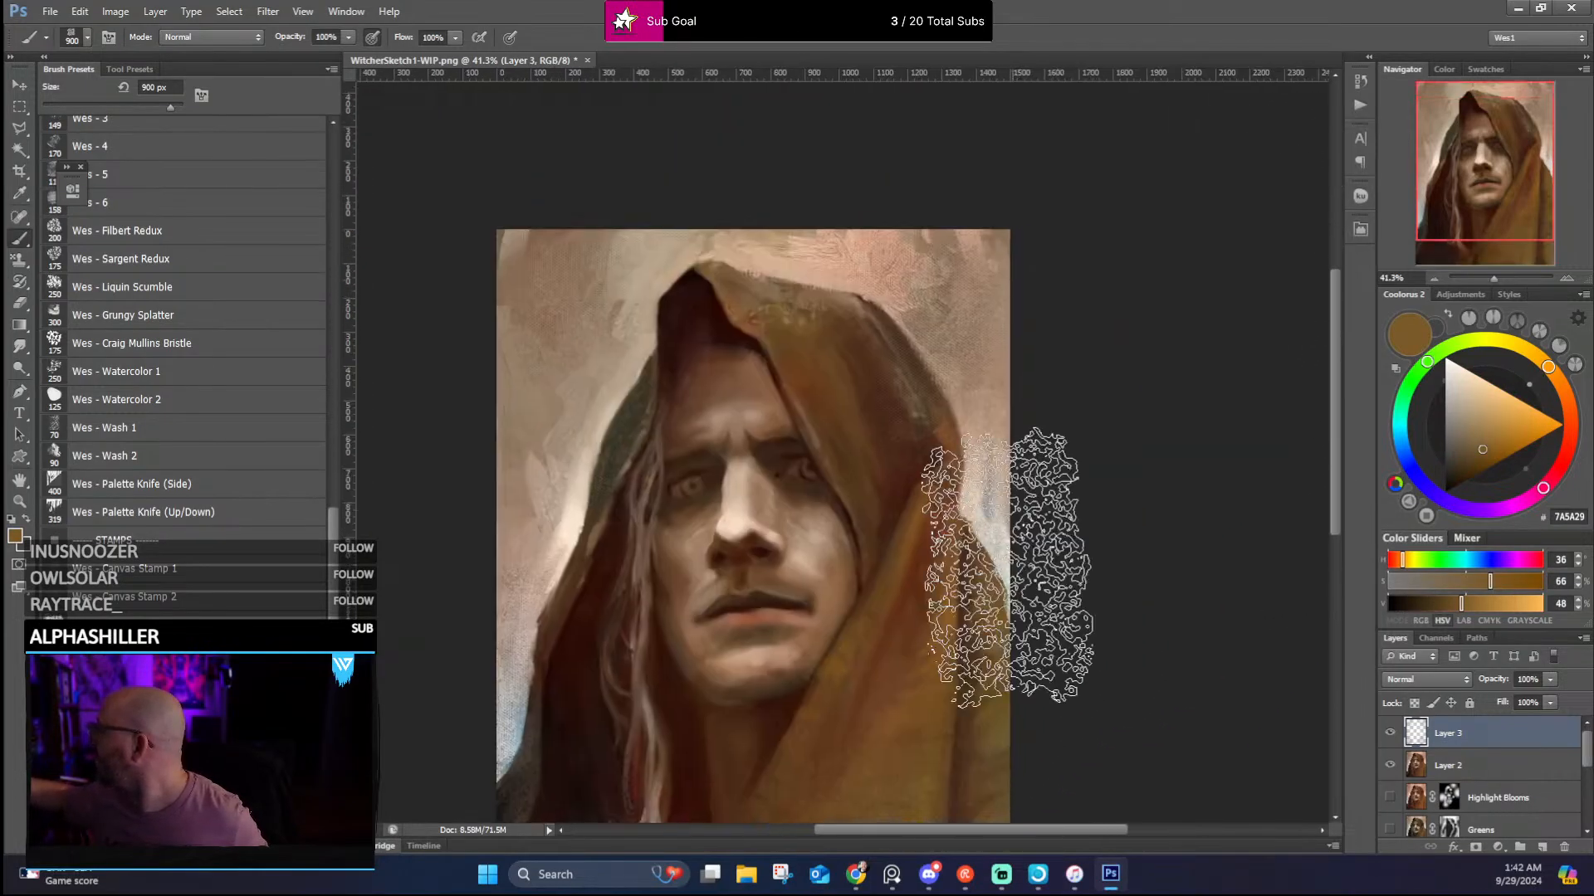
alt+click(980, 498)
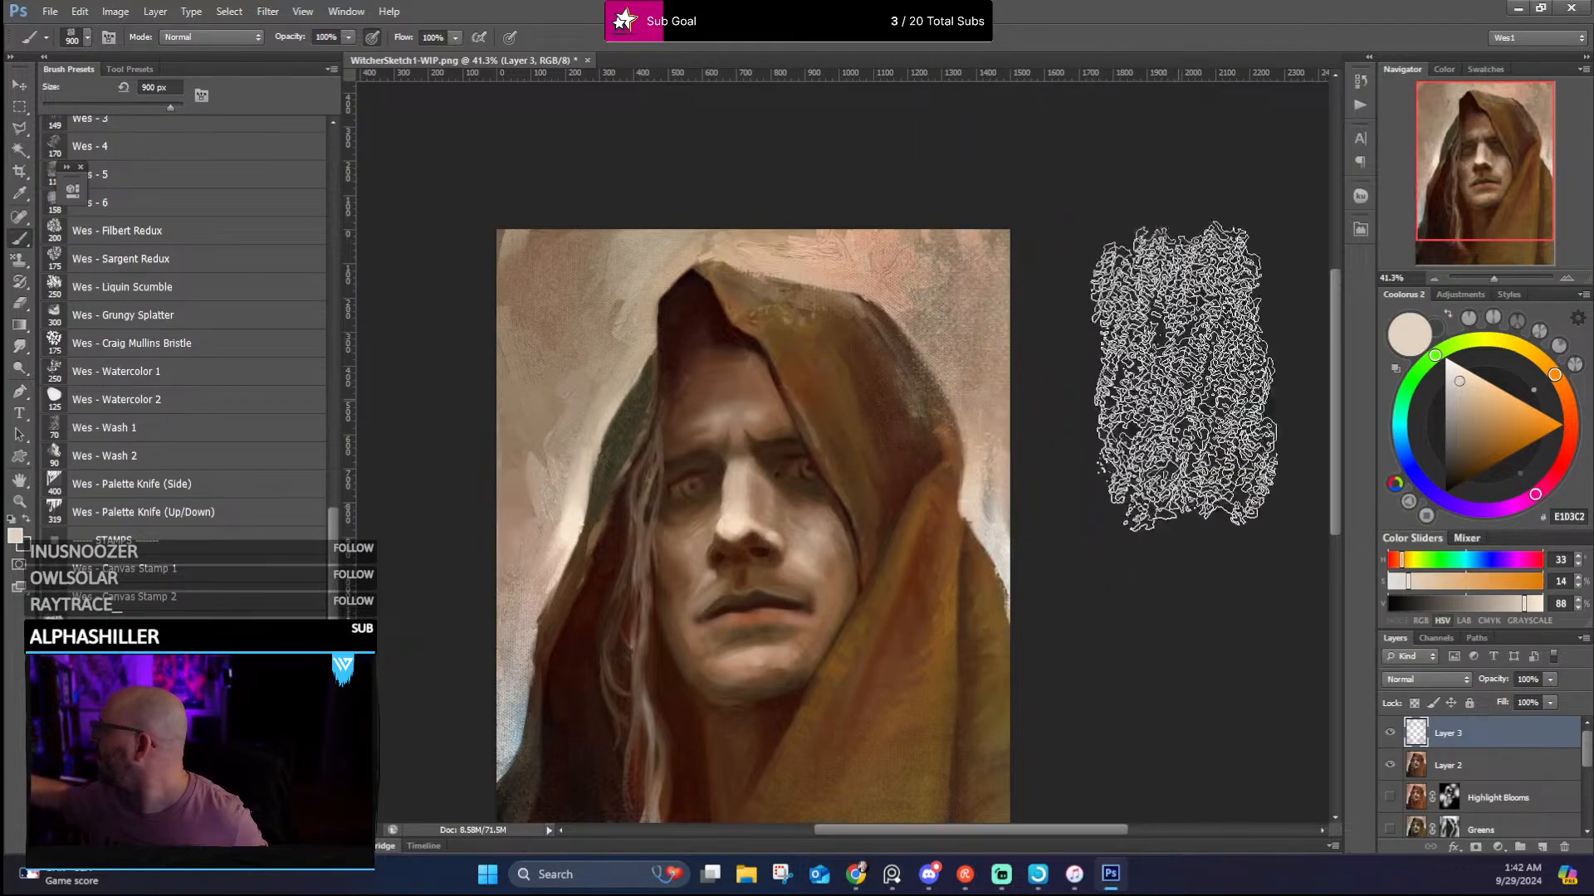
drag(1018, 489, 1078, 320)
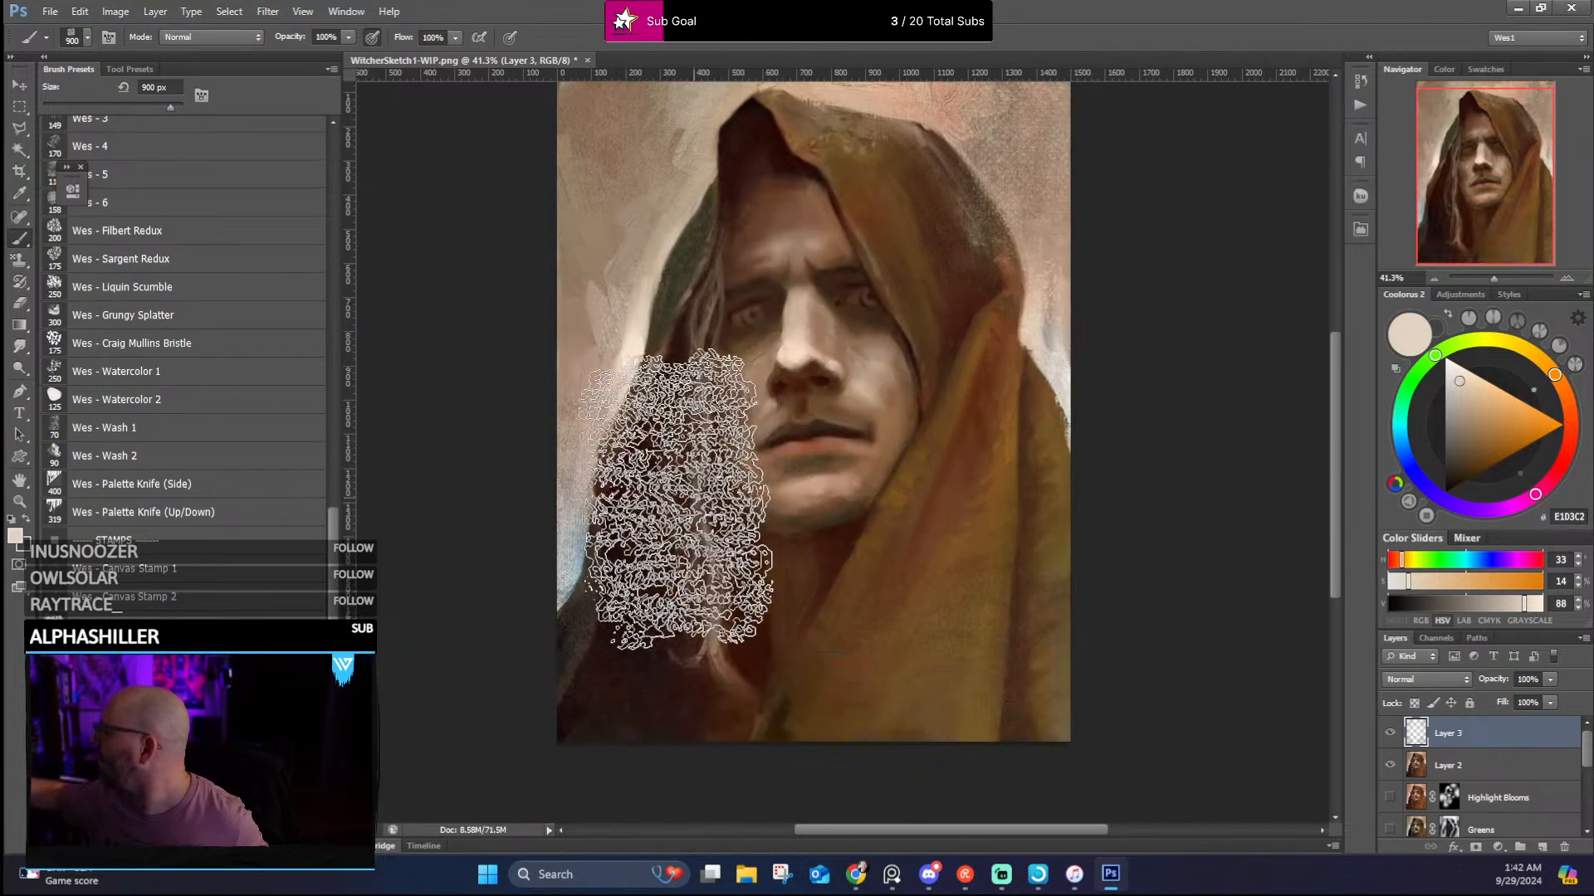
alt+click(584, 496)
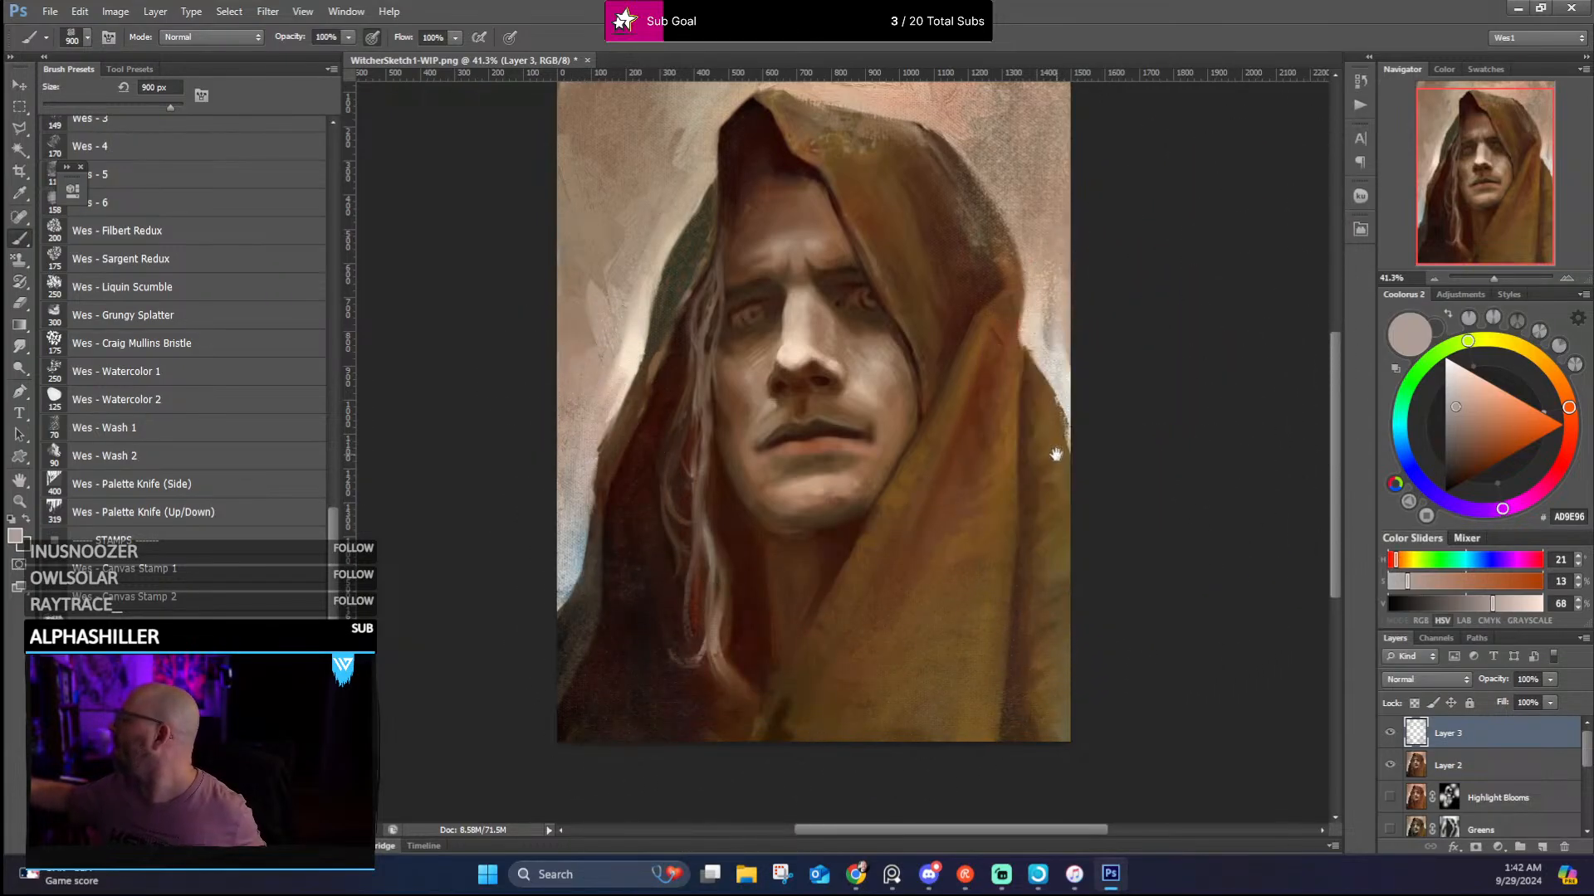
drag(1054, 456, 1080, 591)
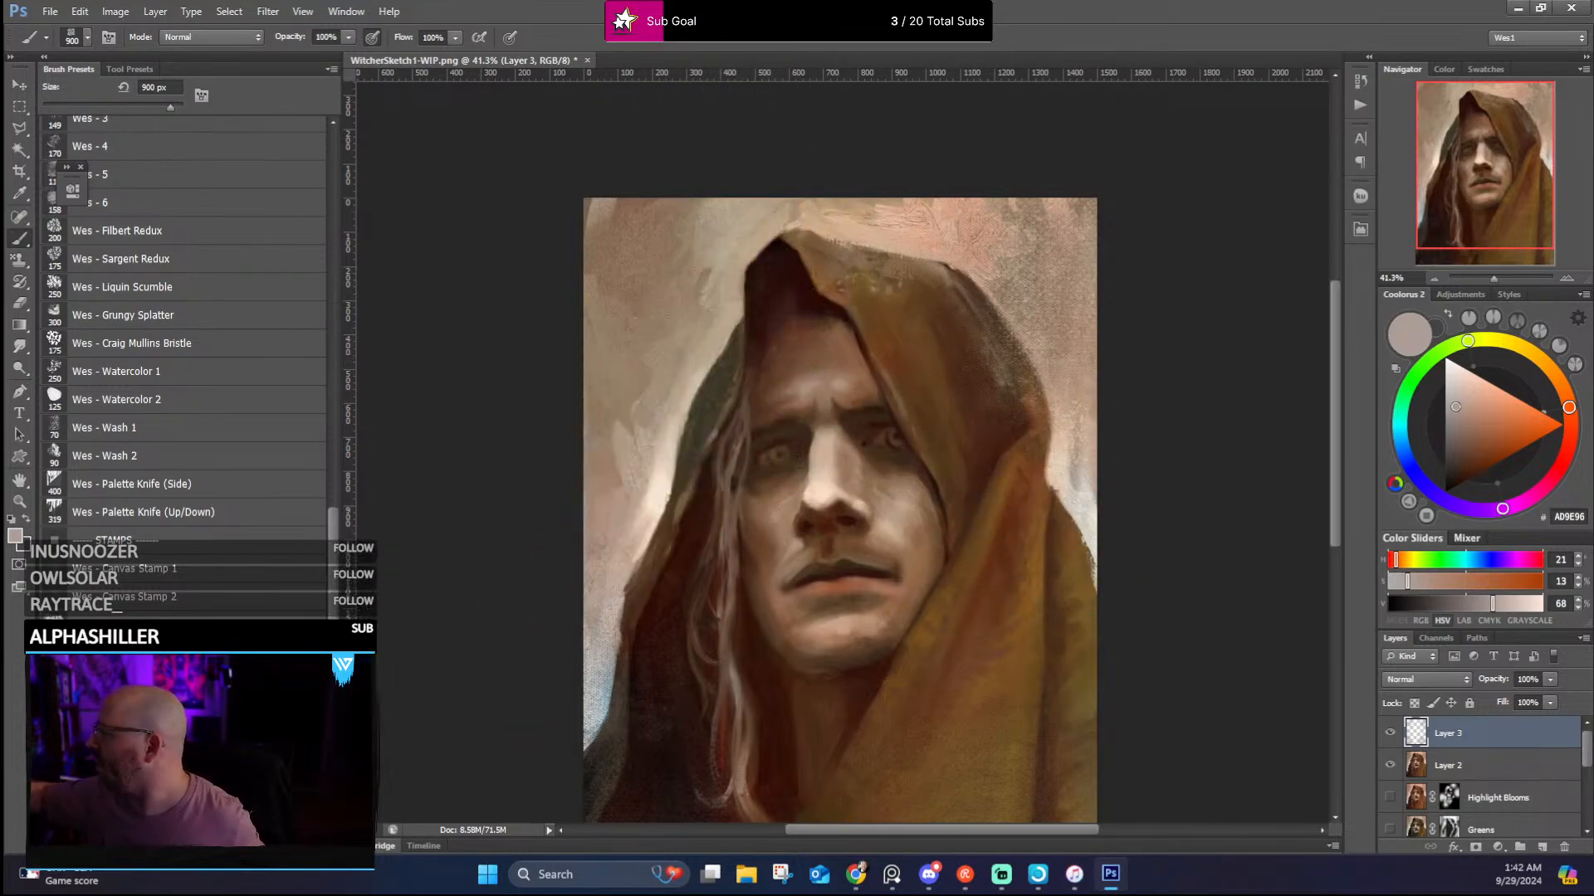
Reduce the canvas stamp brush to 400 px and stamp texture over the hood and cloak in sampled browns 8A6C55 and 613618
key(bracketleft)
key(bracketleft)
key(bracketleft)
key(bracketleft)
key(bracketleft)
key(bracketleft)
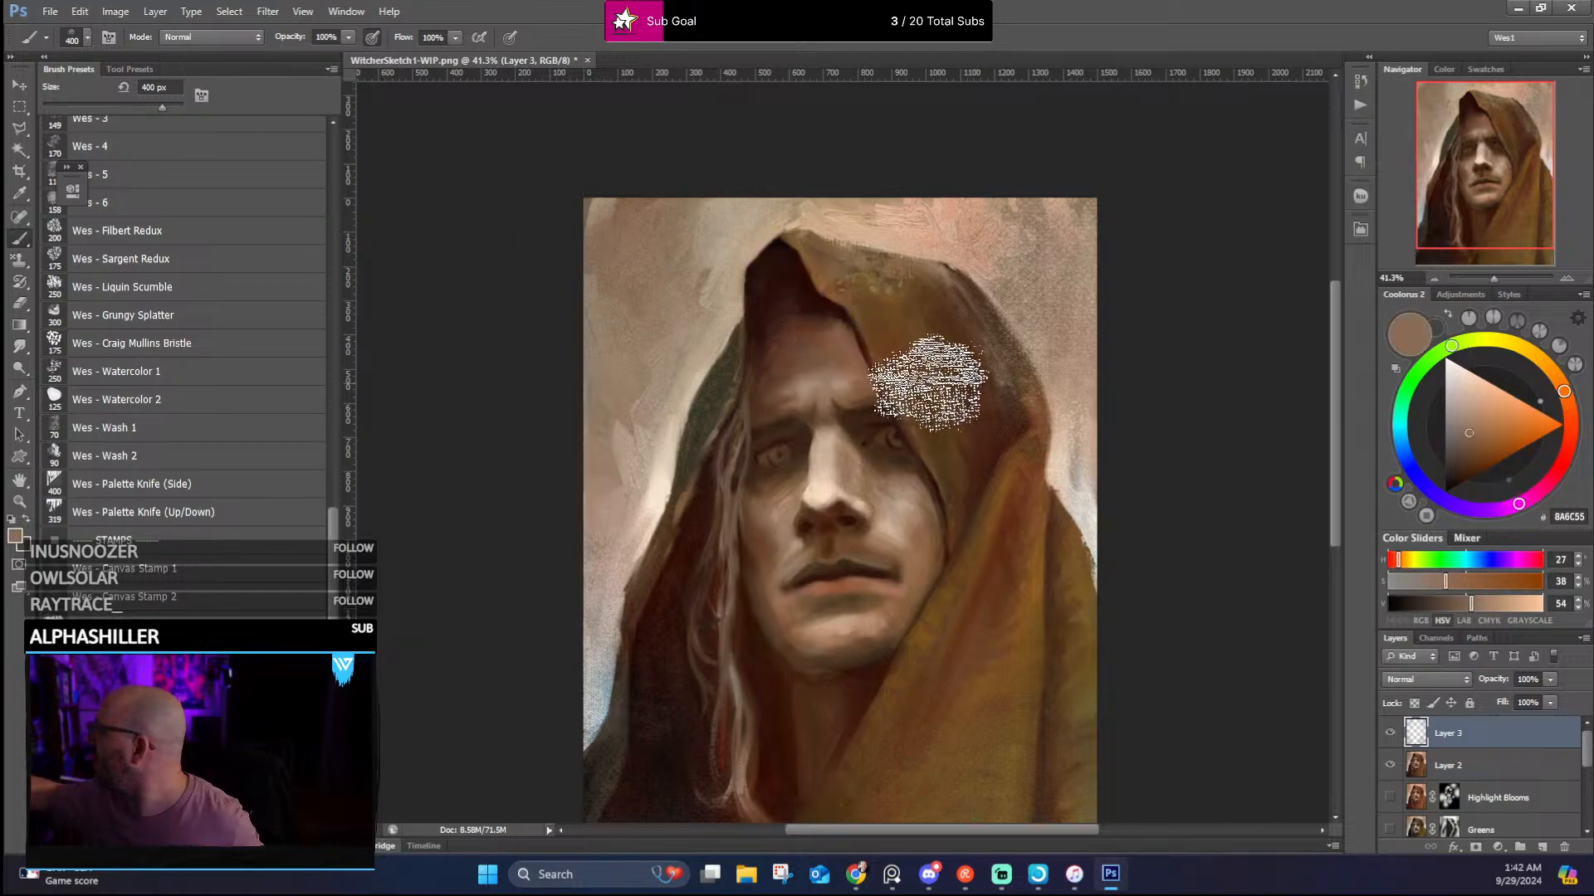
alt+click(950, 312)
alt+click(891, 350)
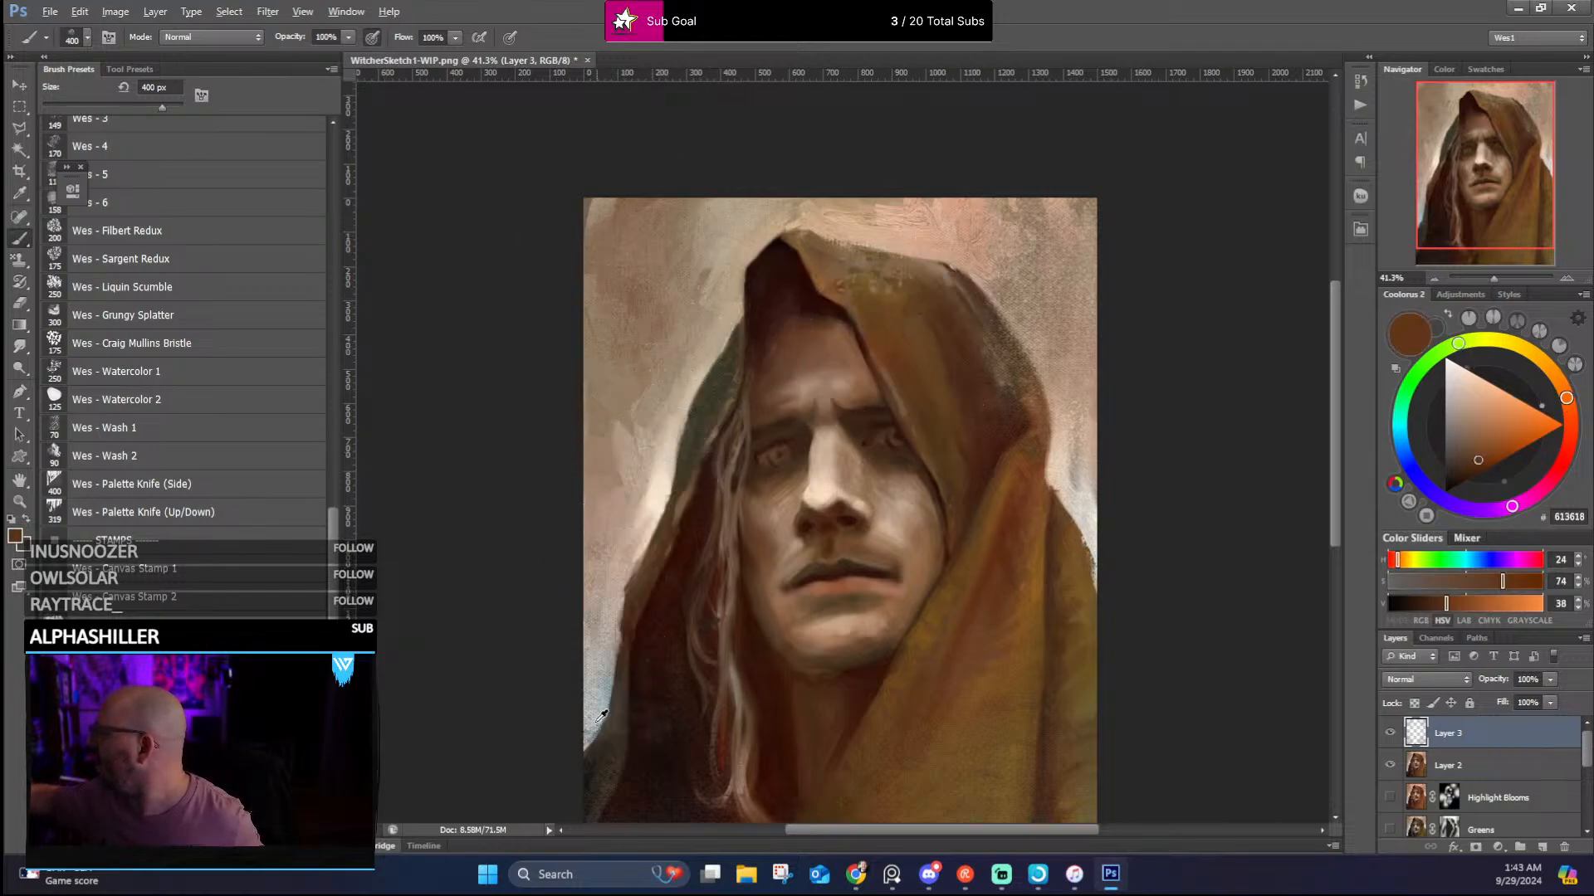
Set the color to white FFFFFF and stamp canvas texture at 400 px along the cloak's shoulder and the background
click(1446, 358)
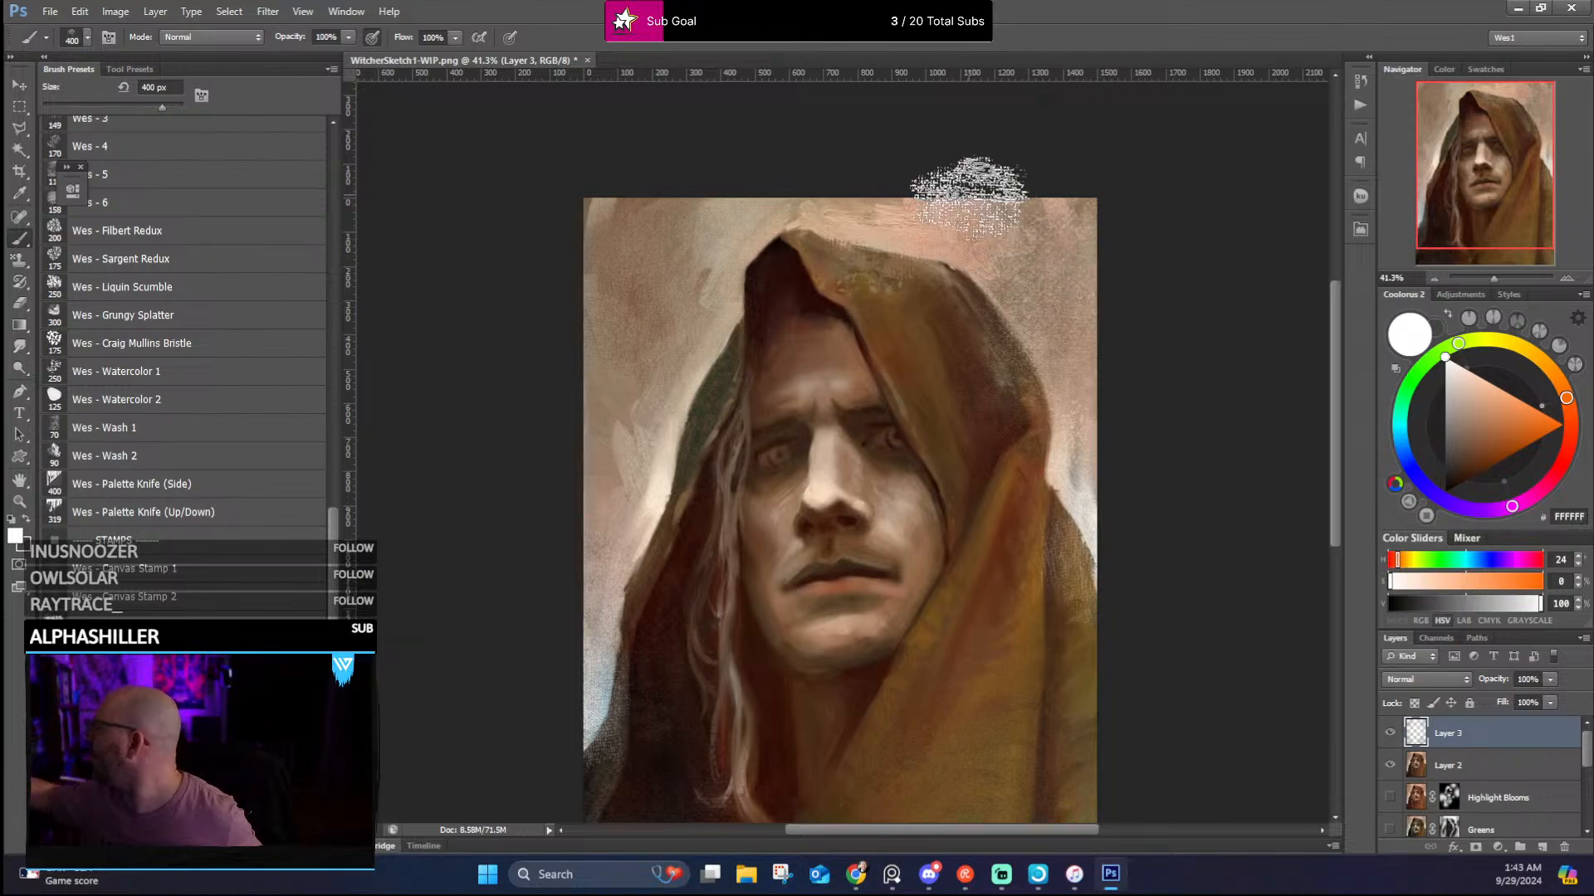
drag(964, 311, 916, 210)
drag(955, 434, 901, 257)
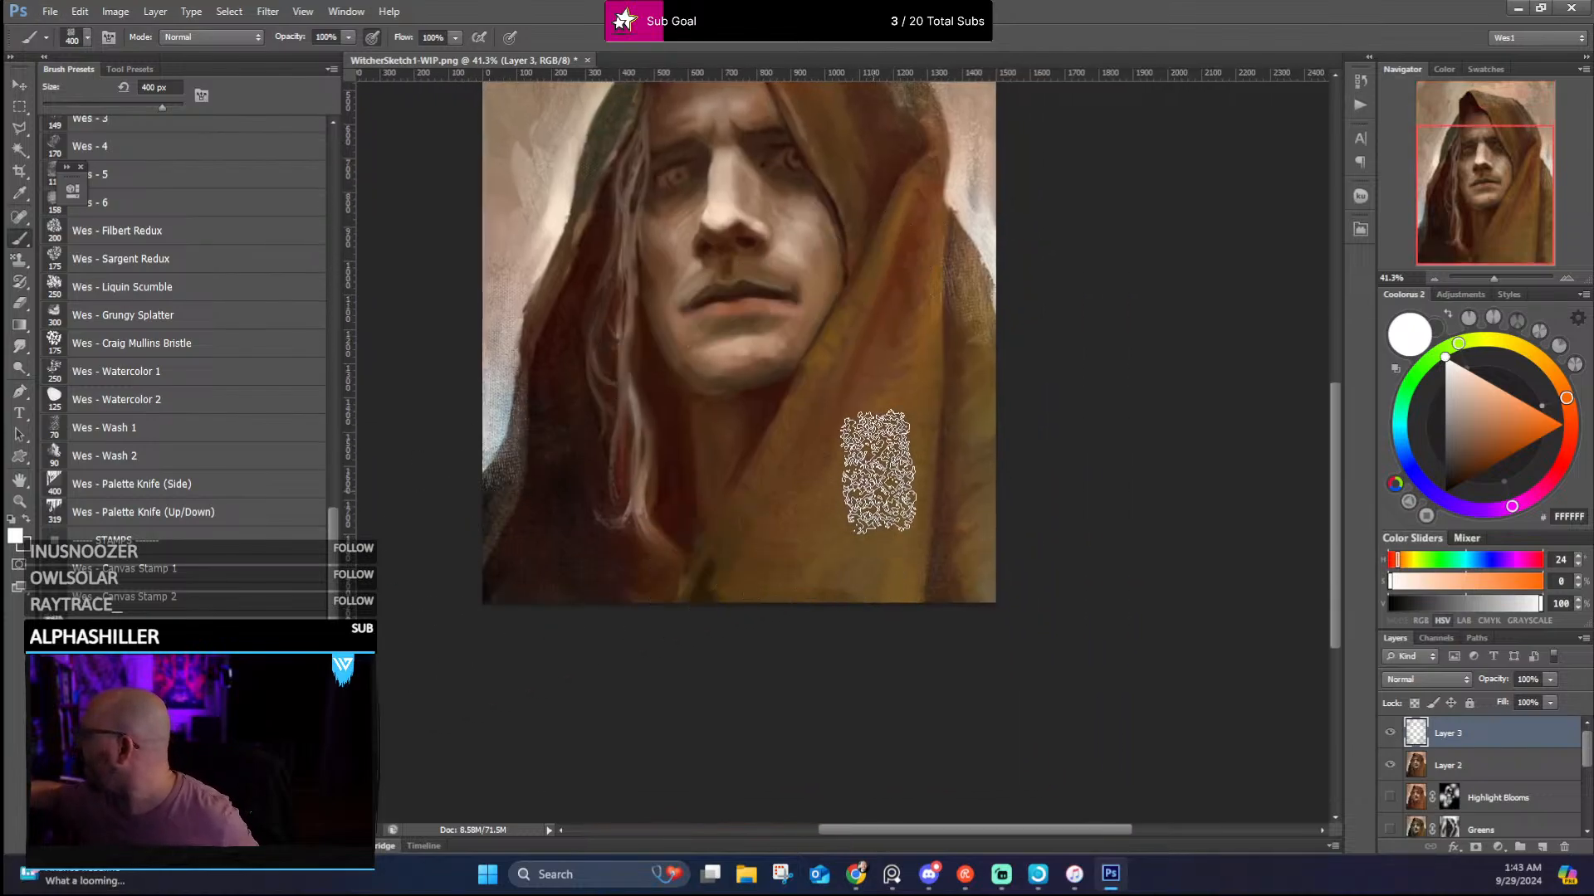
Stamp canvas texture at 400 px over the hood and cloak folds using sampled dark browns 4C2618 and 3B180A
alt+click(878, 384)
drag(939, 377, 945, 508)
alt+click(894, 303)
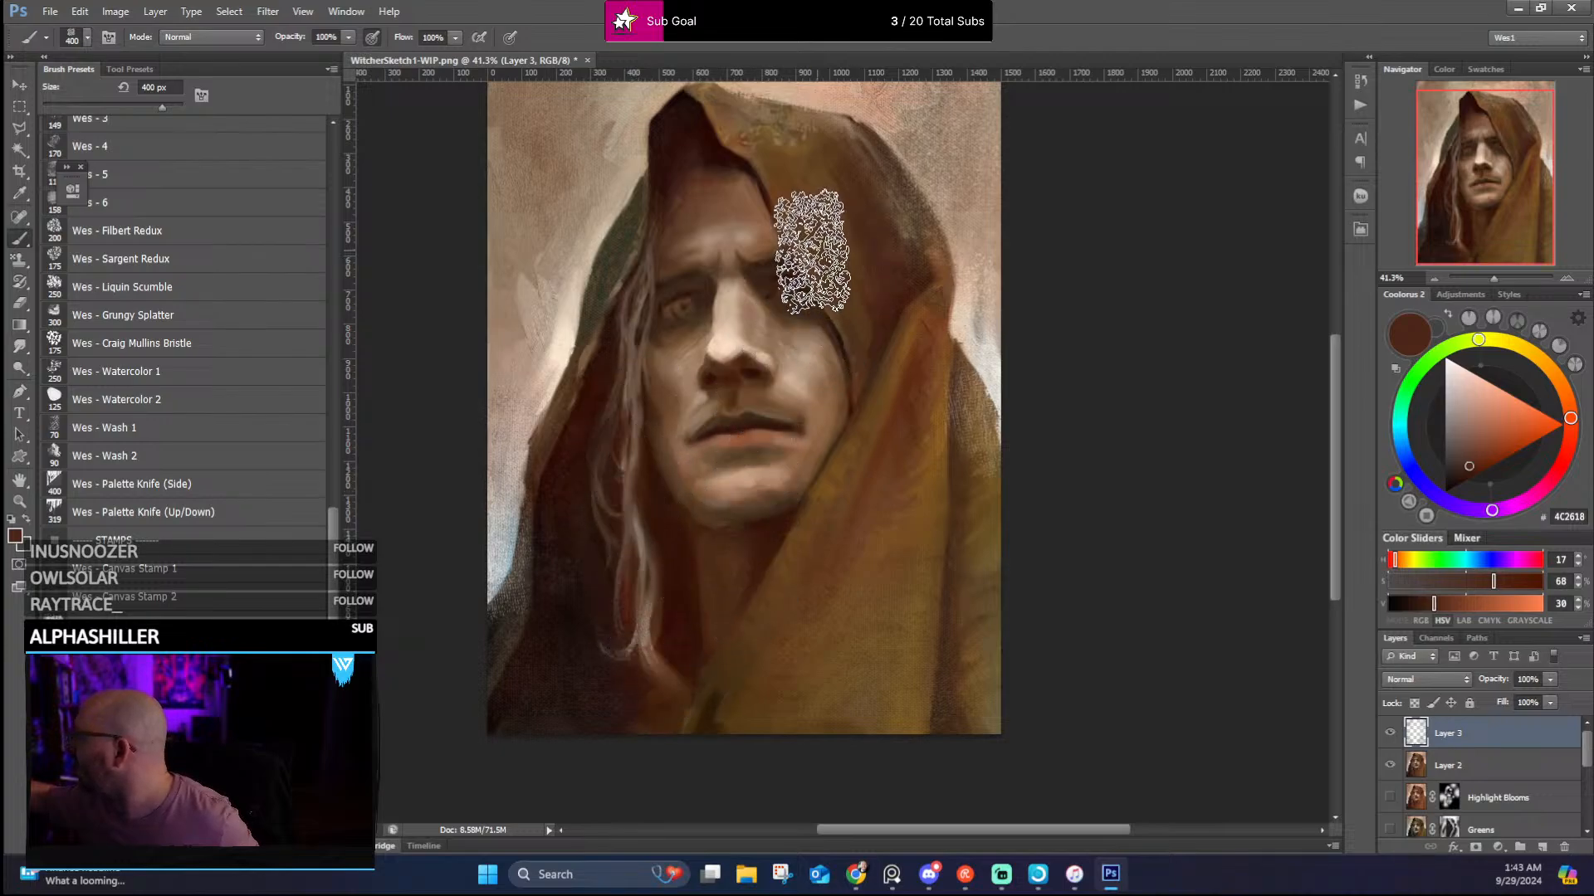
mouse_move(719, 614)
mouse_down()
mouse_move(747, 655)
mouse_move(872, 562)
mouse_move(754, 580)
mouse_move(764, 557)
mouse_move(811, 669)
mouse_up()
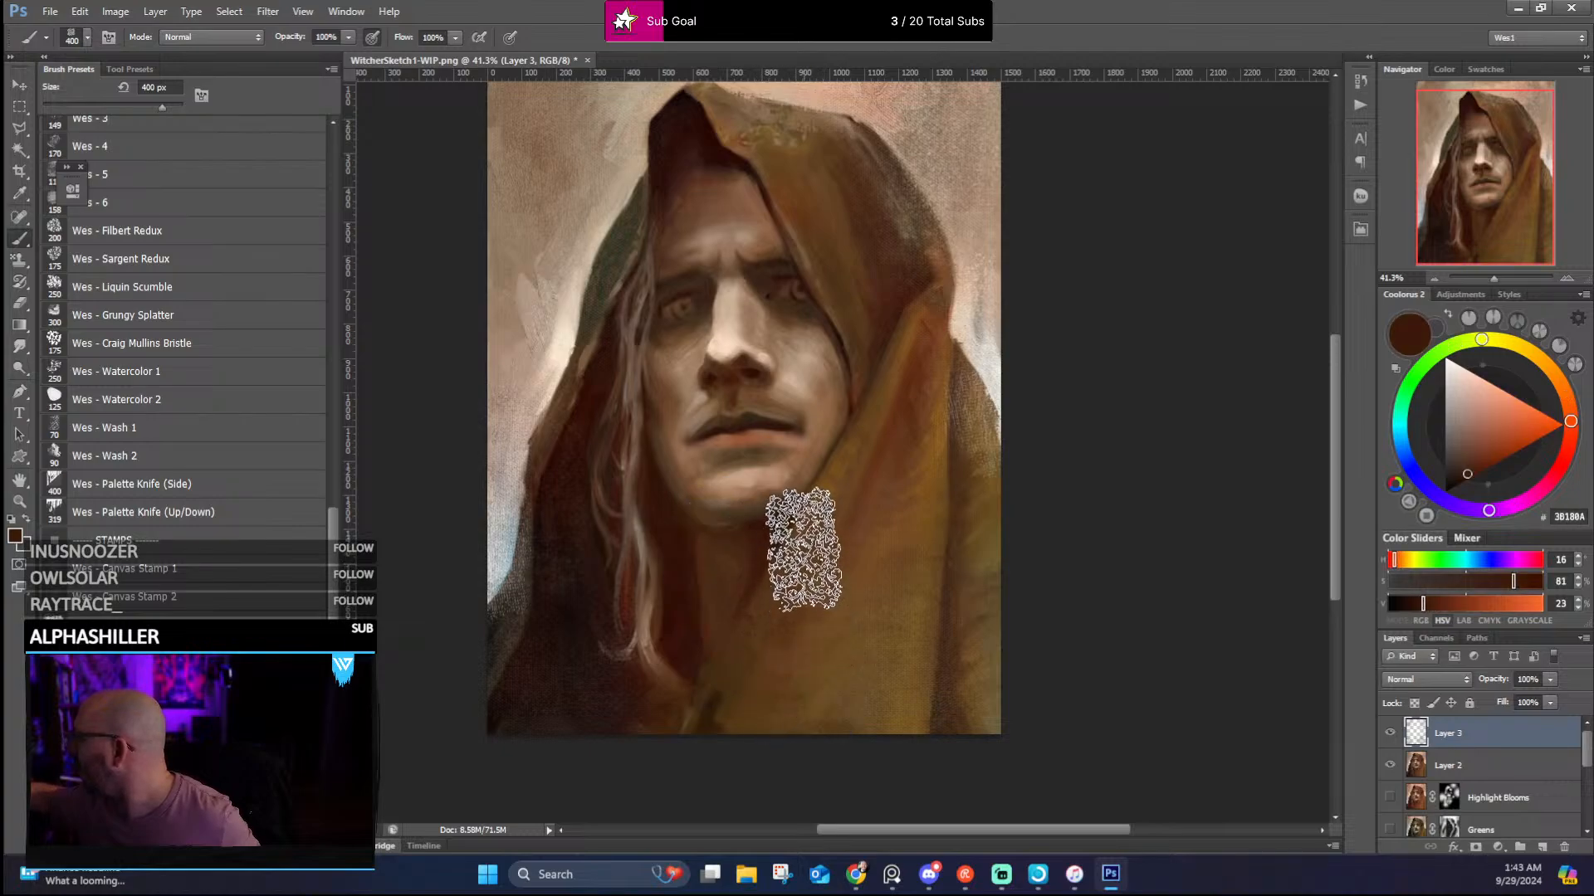
mouse_move(947, 351)
mouse_down()
mouse_move(921, 430)
mouse_move(933, 418)
mouse_up()
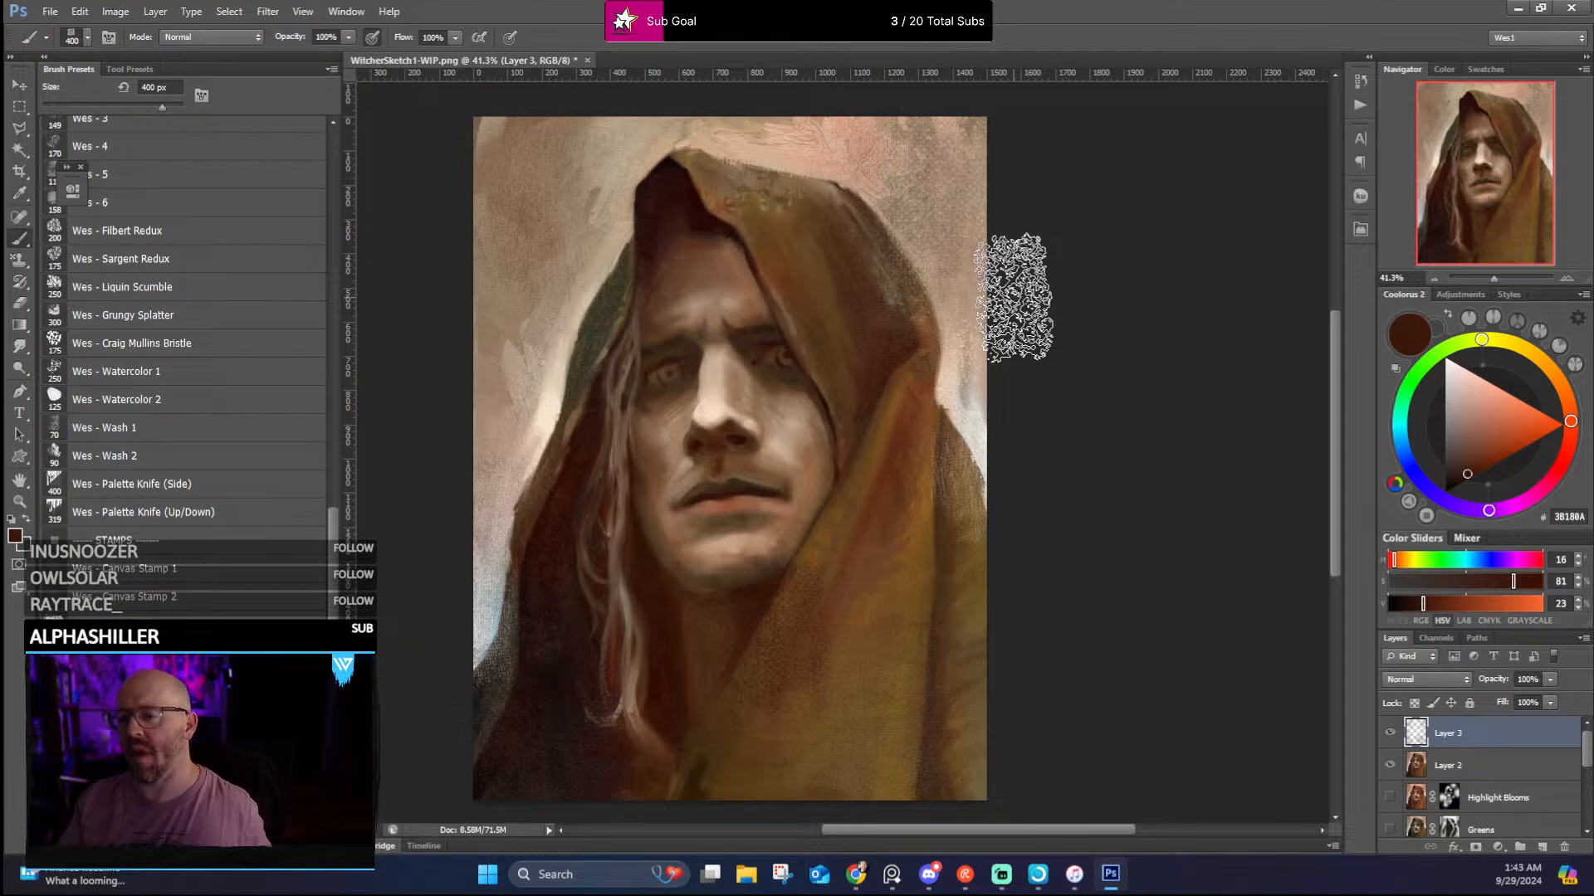
Lower the opacity of the canvas texture layer, Layer 3, to 70%
scroll(1149, 287, up, 1)
scroll(872, 321, up, 5)
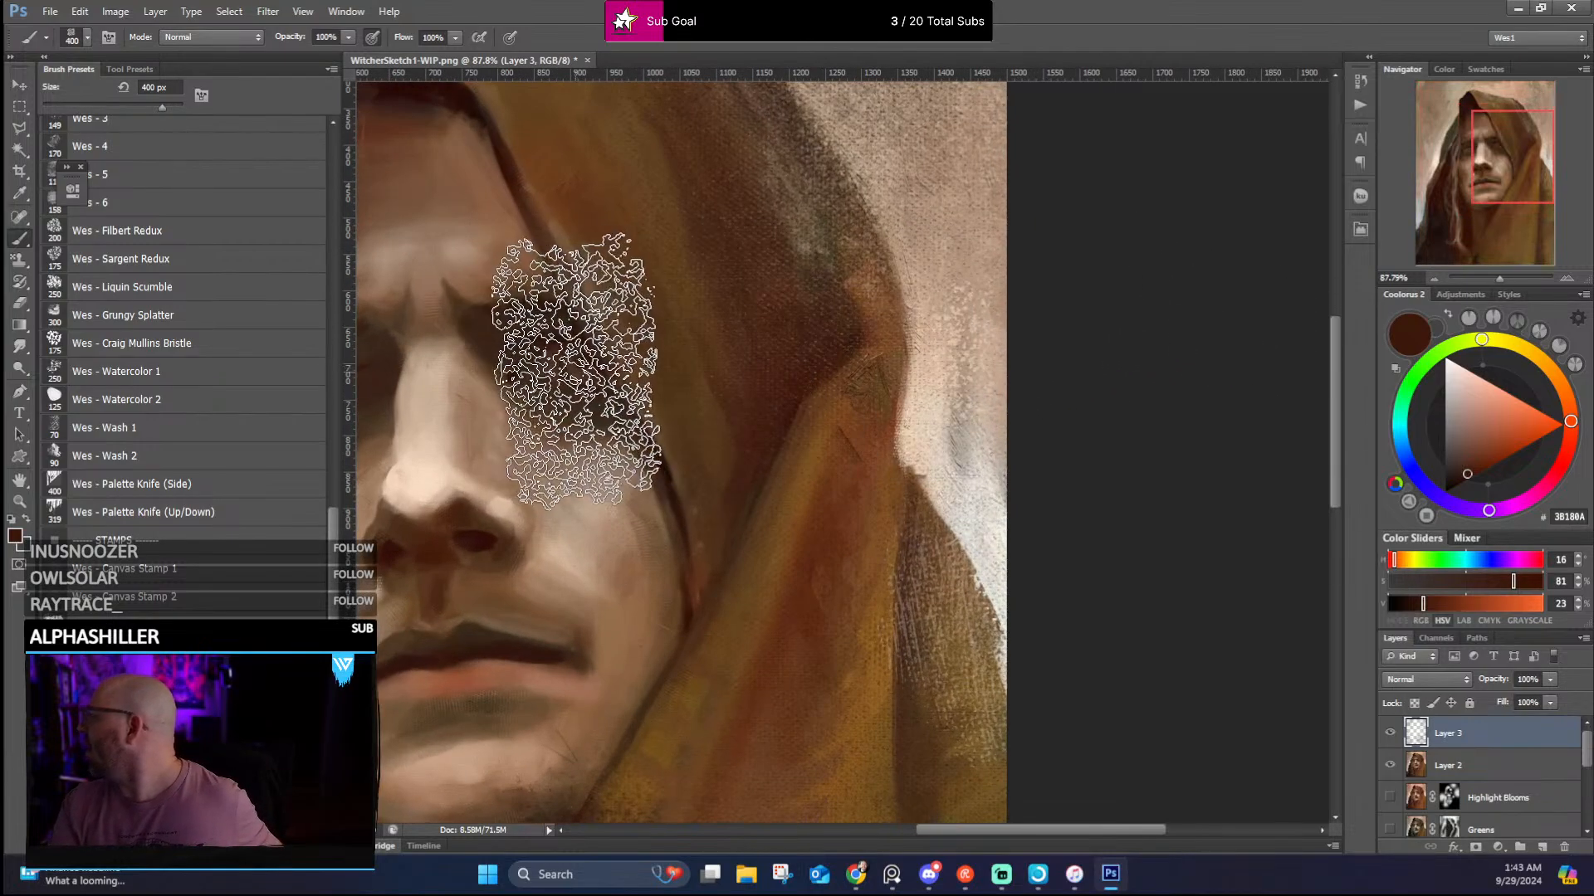
scroll(579, 373, down, 3)
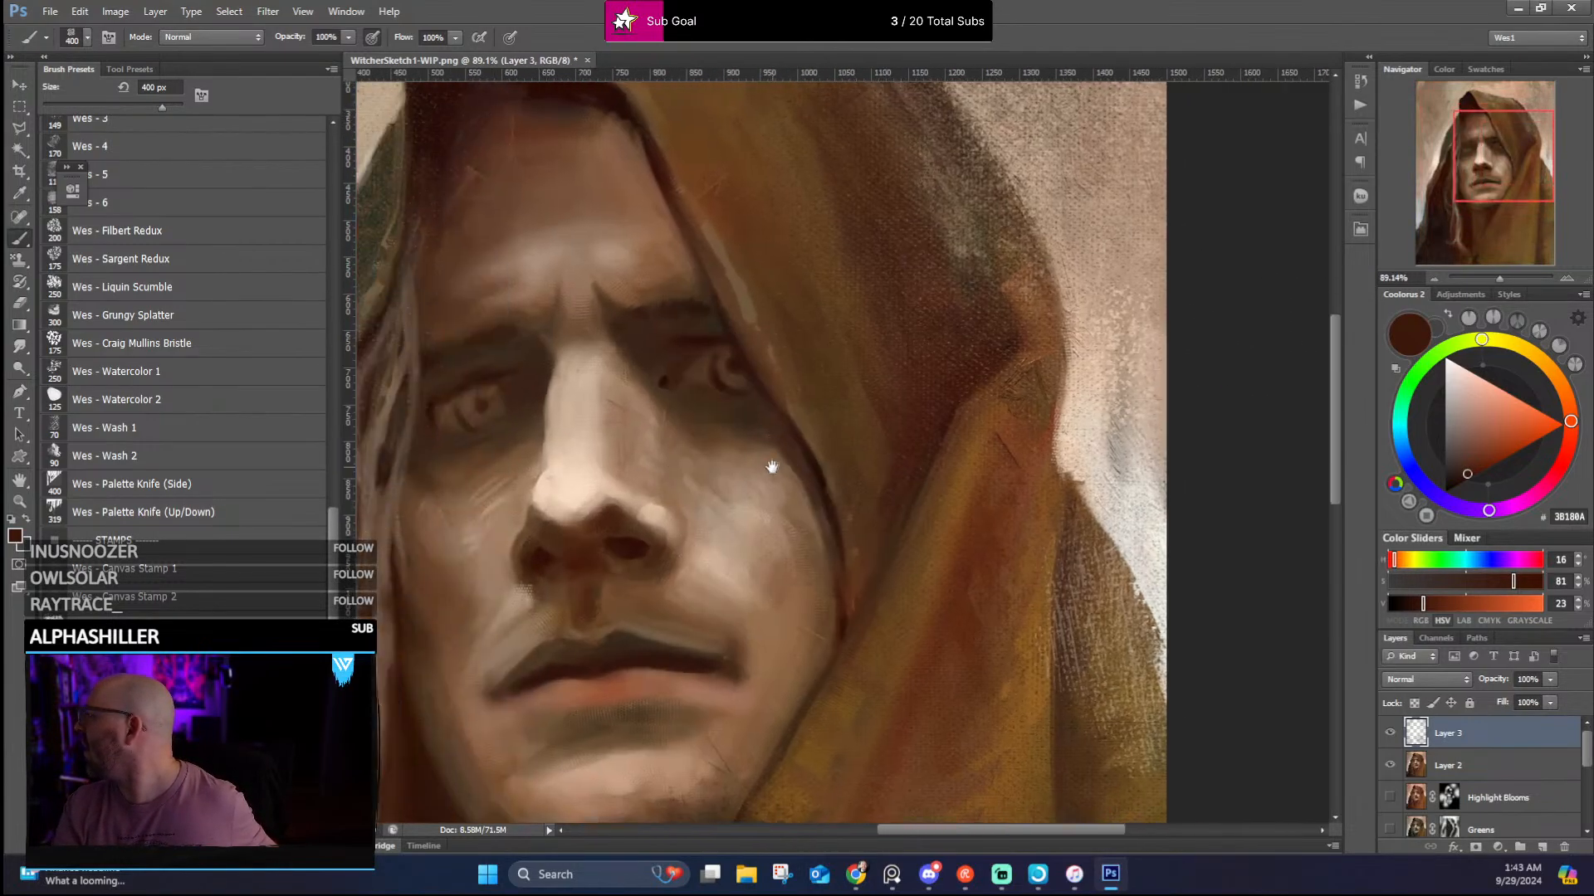
scroll(939, 430, down, 3)
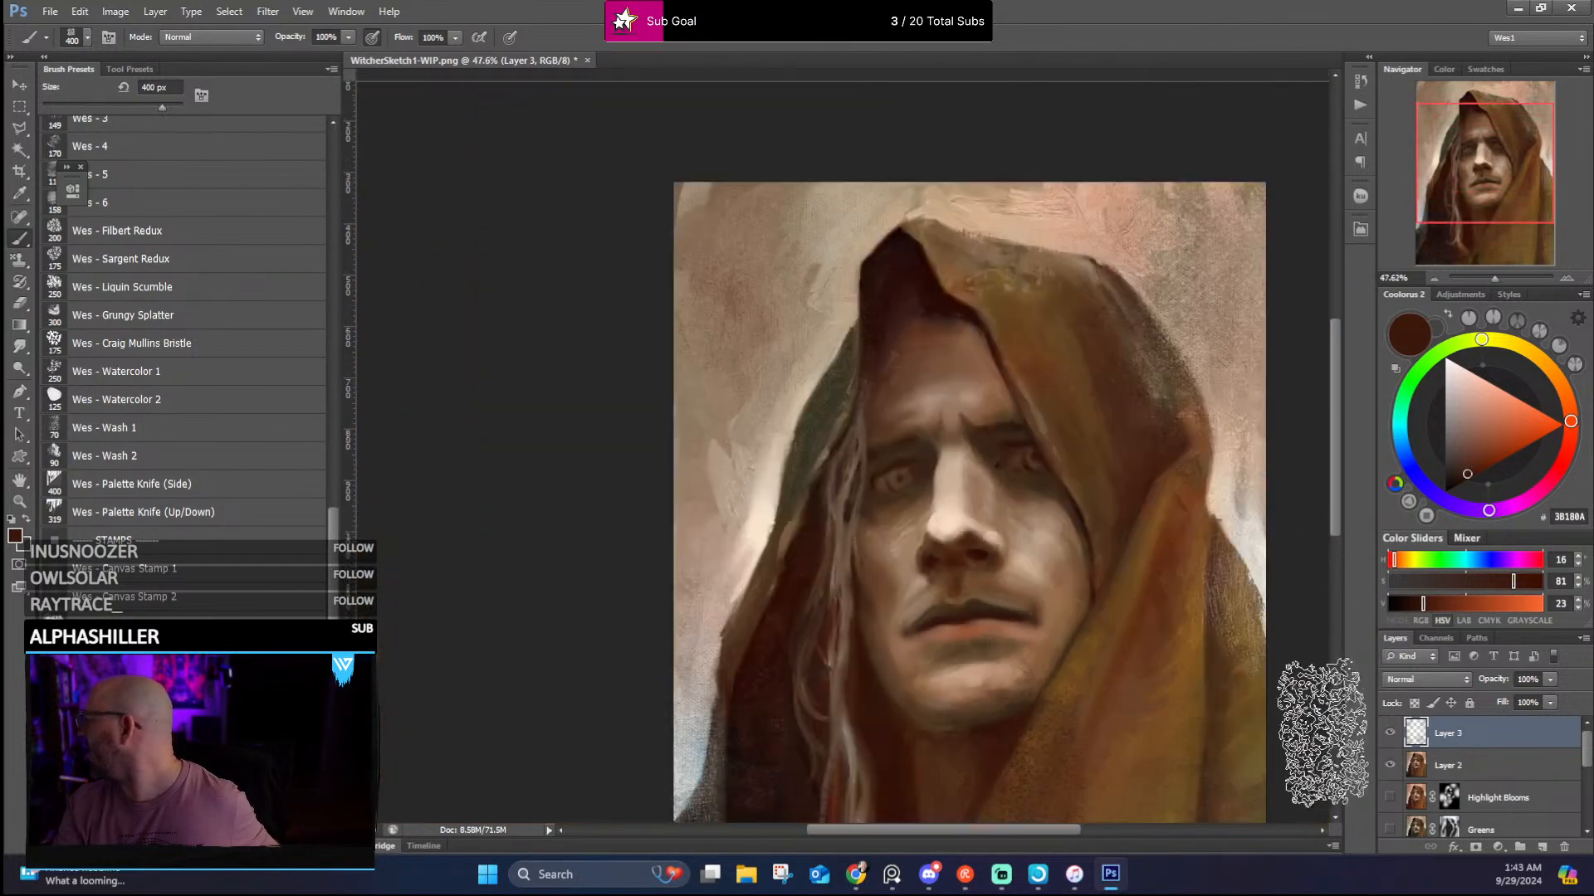
scroll(1282, 688, down, 2)
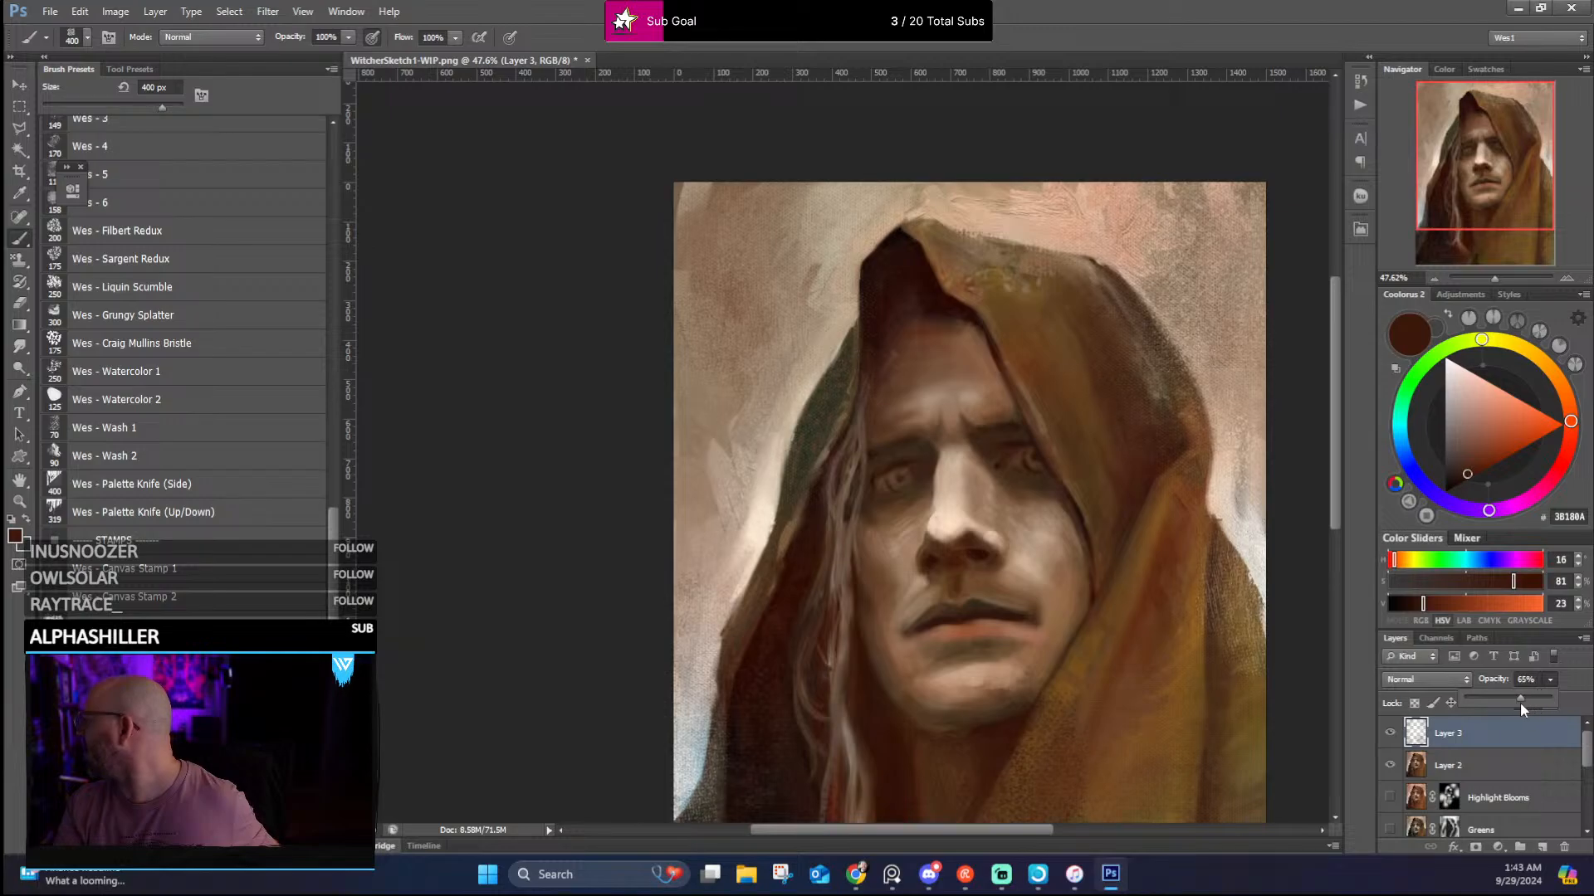
scroll(1065, 539, up, 2)
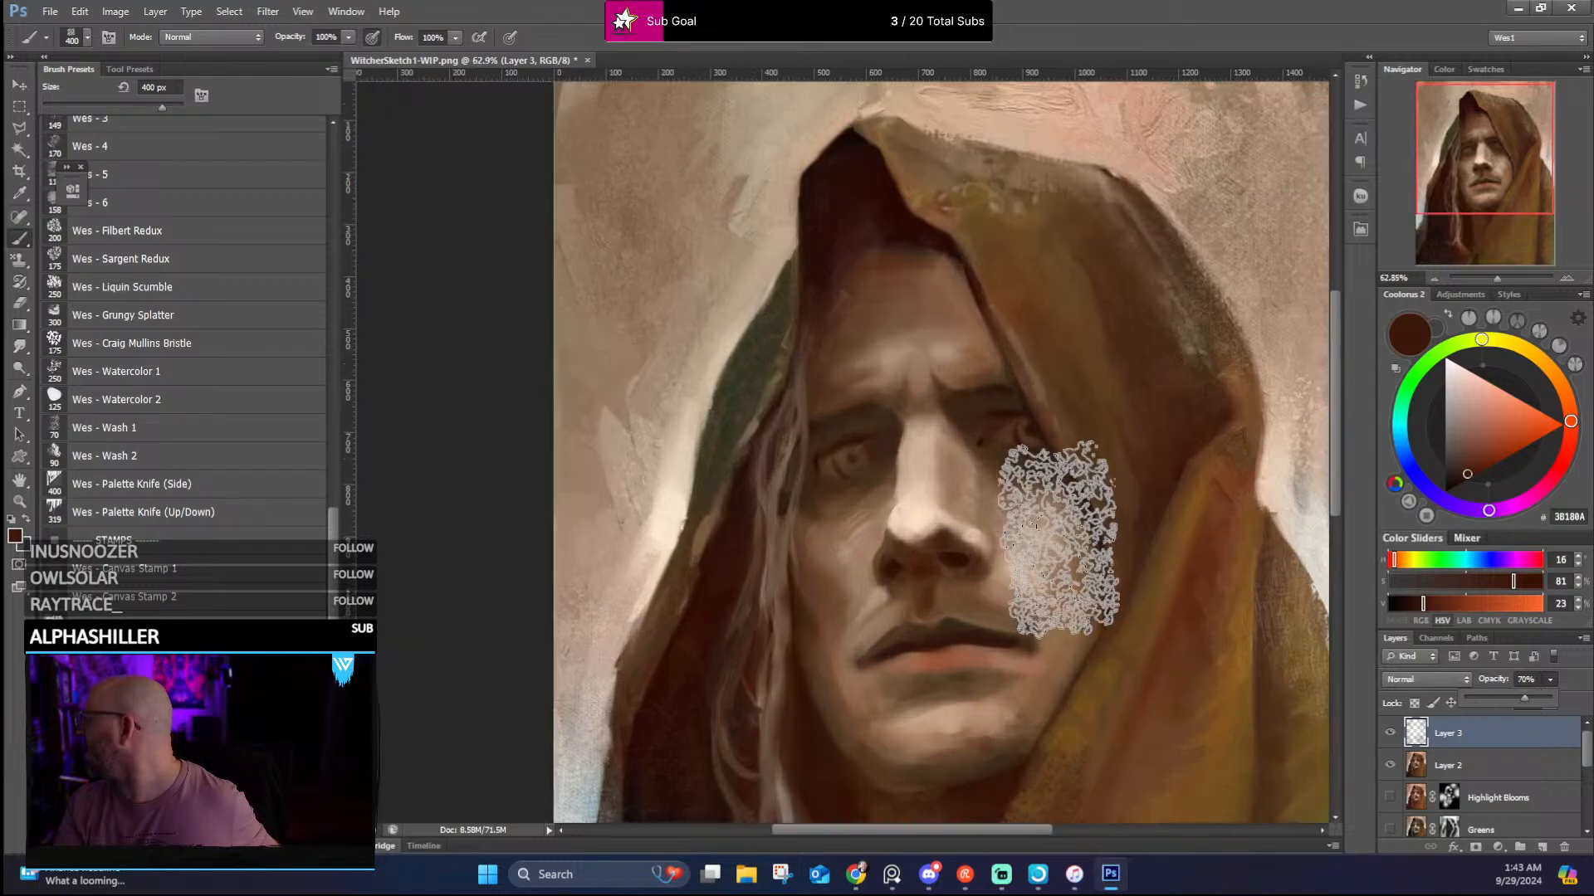
Add a new layer above the canvas texture layer and choose the Wes - Main 1 brush for painting
click(1541, 846)
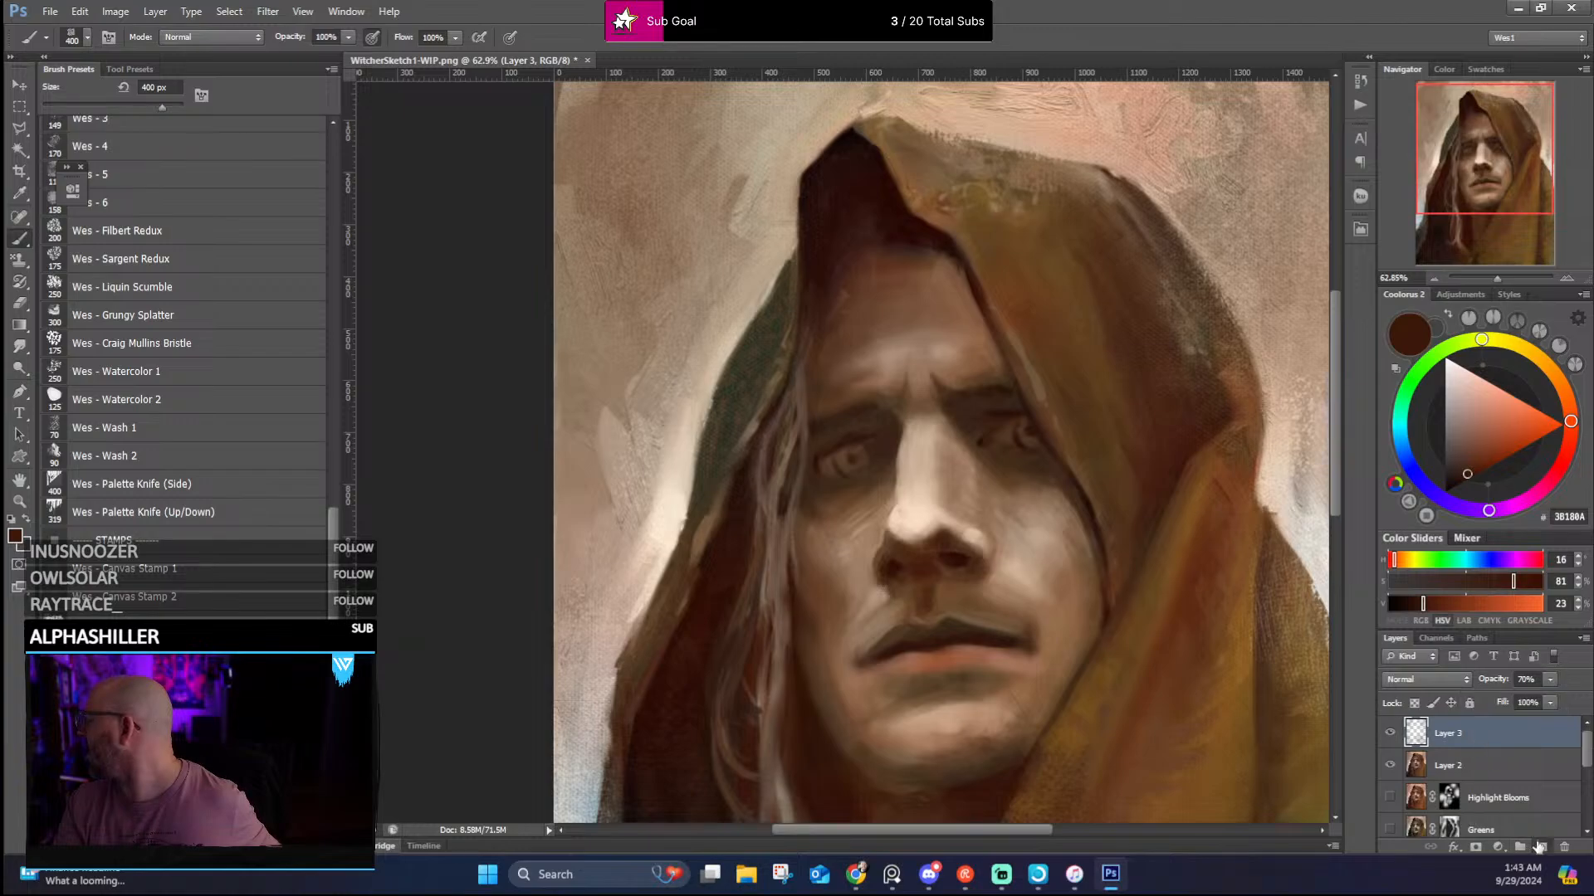
scroll(195, 454, up, 2)
scroll(195, 454, up, 8)
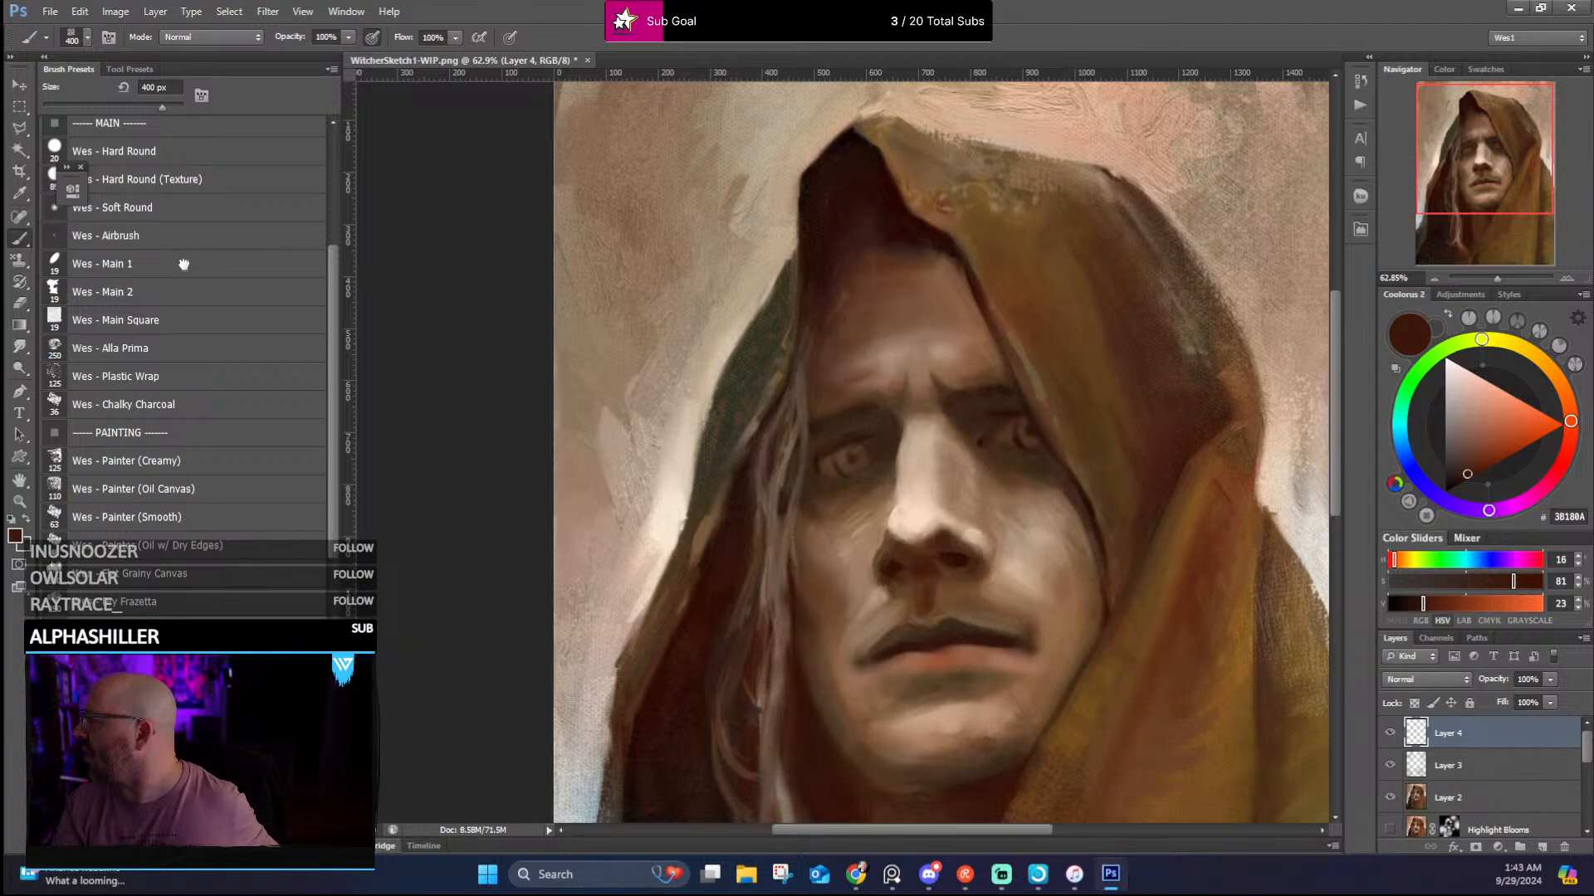
click(183, 264)
scroll(946, 545, down, 2)
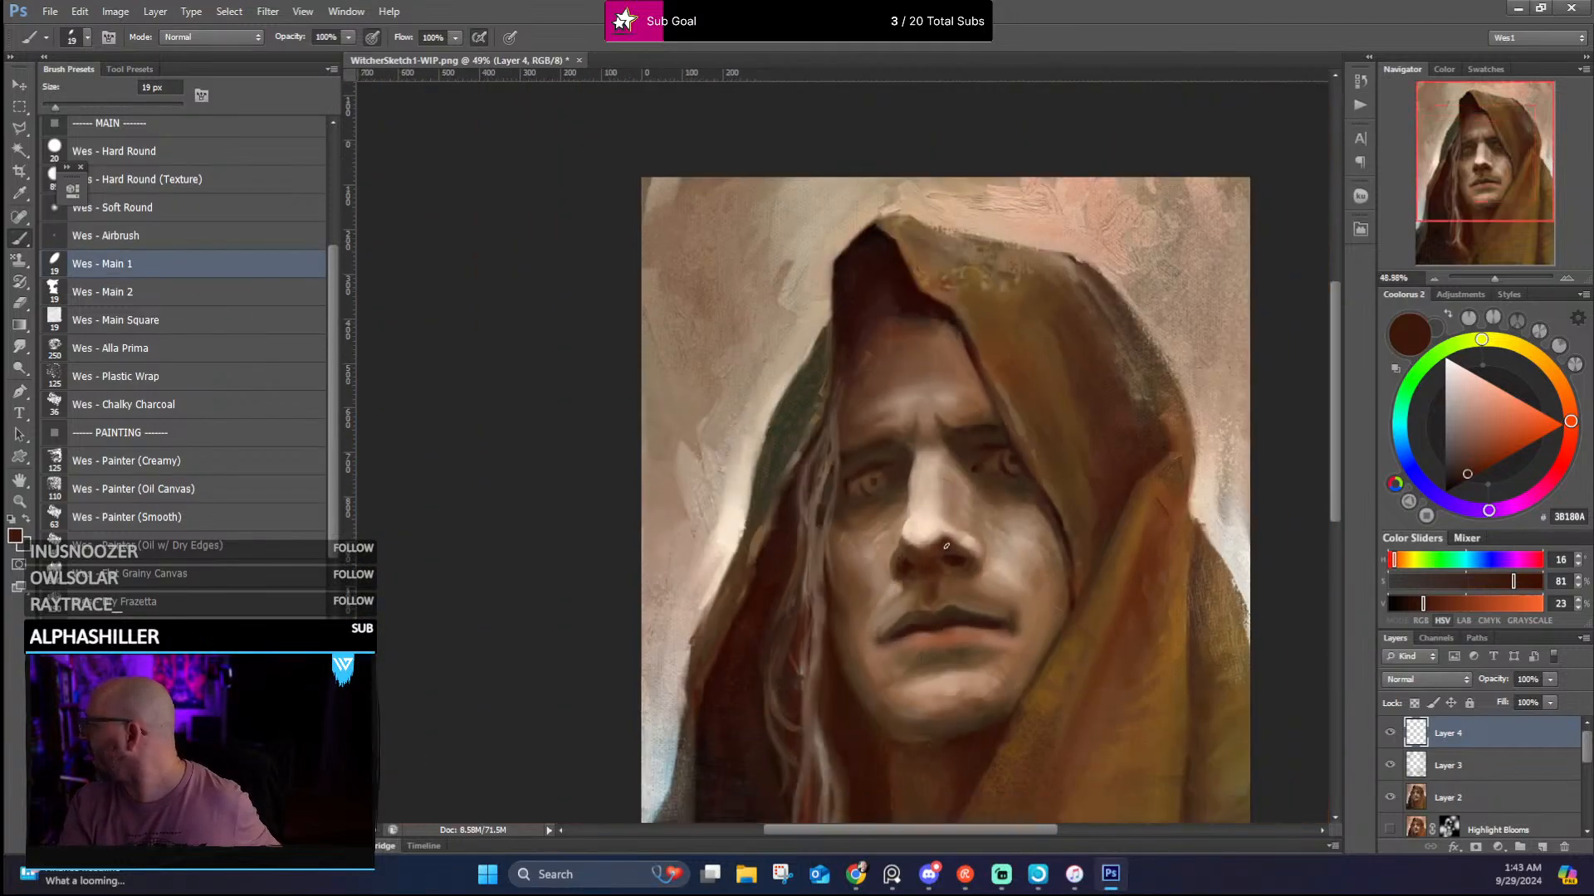
scroll(946, 545, down, 1)
scroll(947, 498, up, 3)
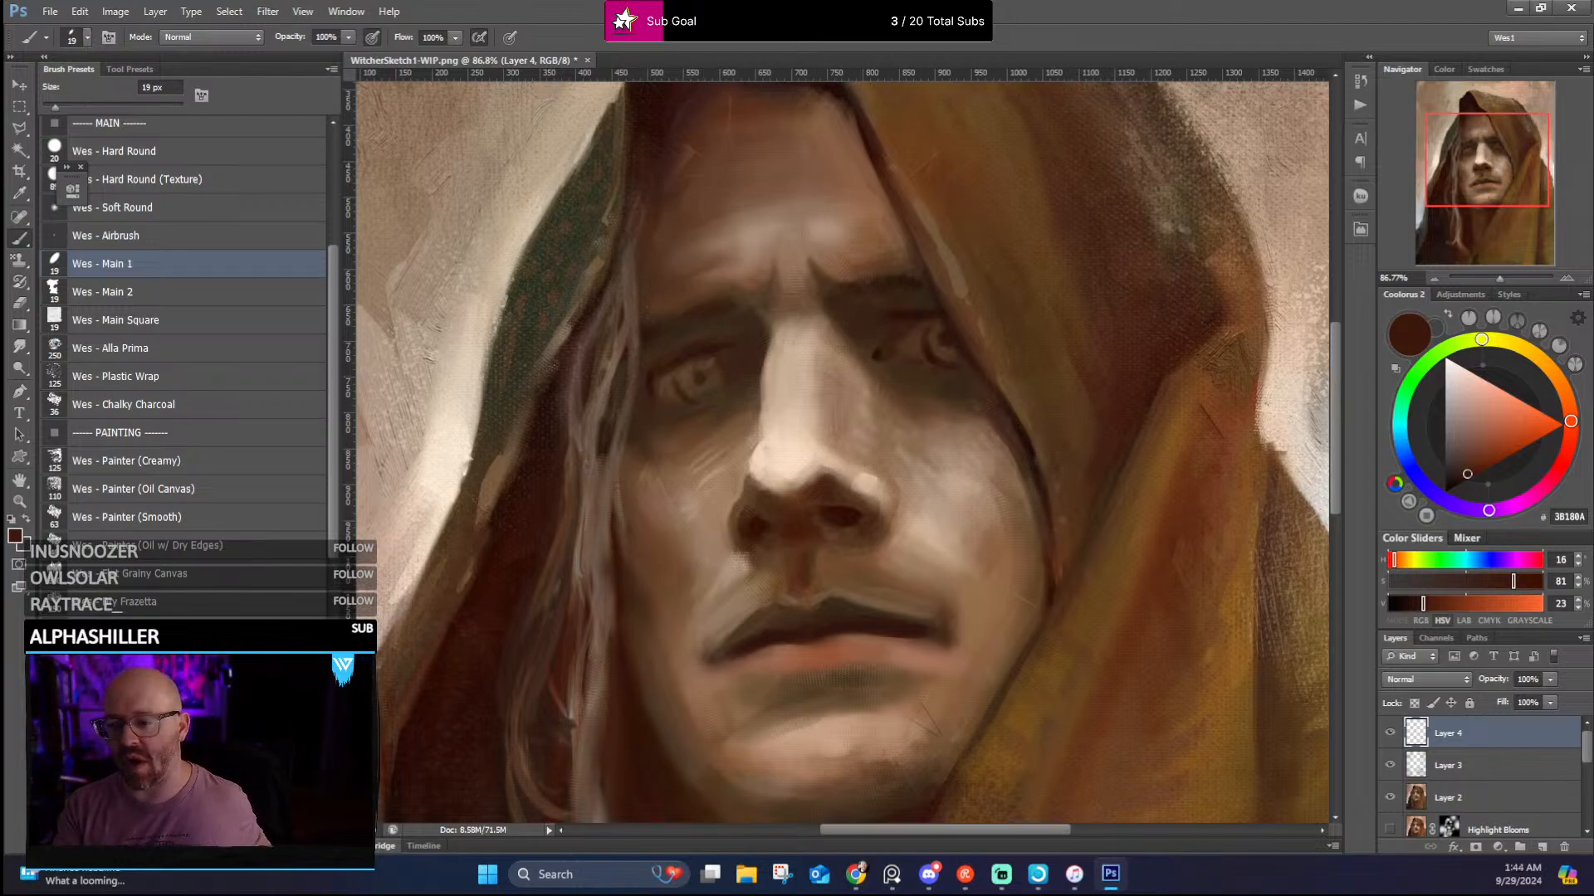
Bring up the reference photo of the hooded man and frame the painted face beside it for comparison
drag(0, 136, 391, 161)
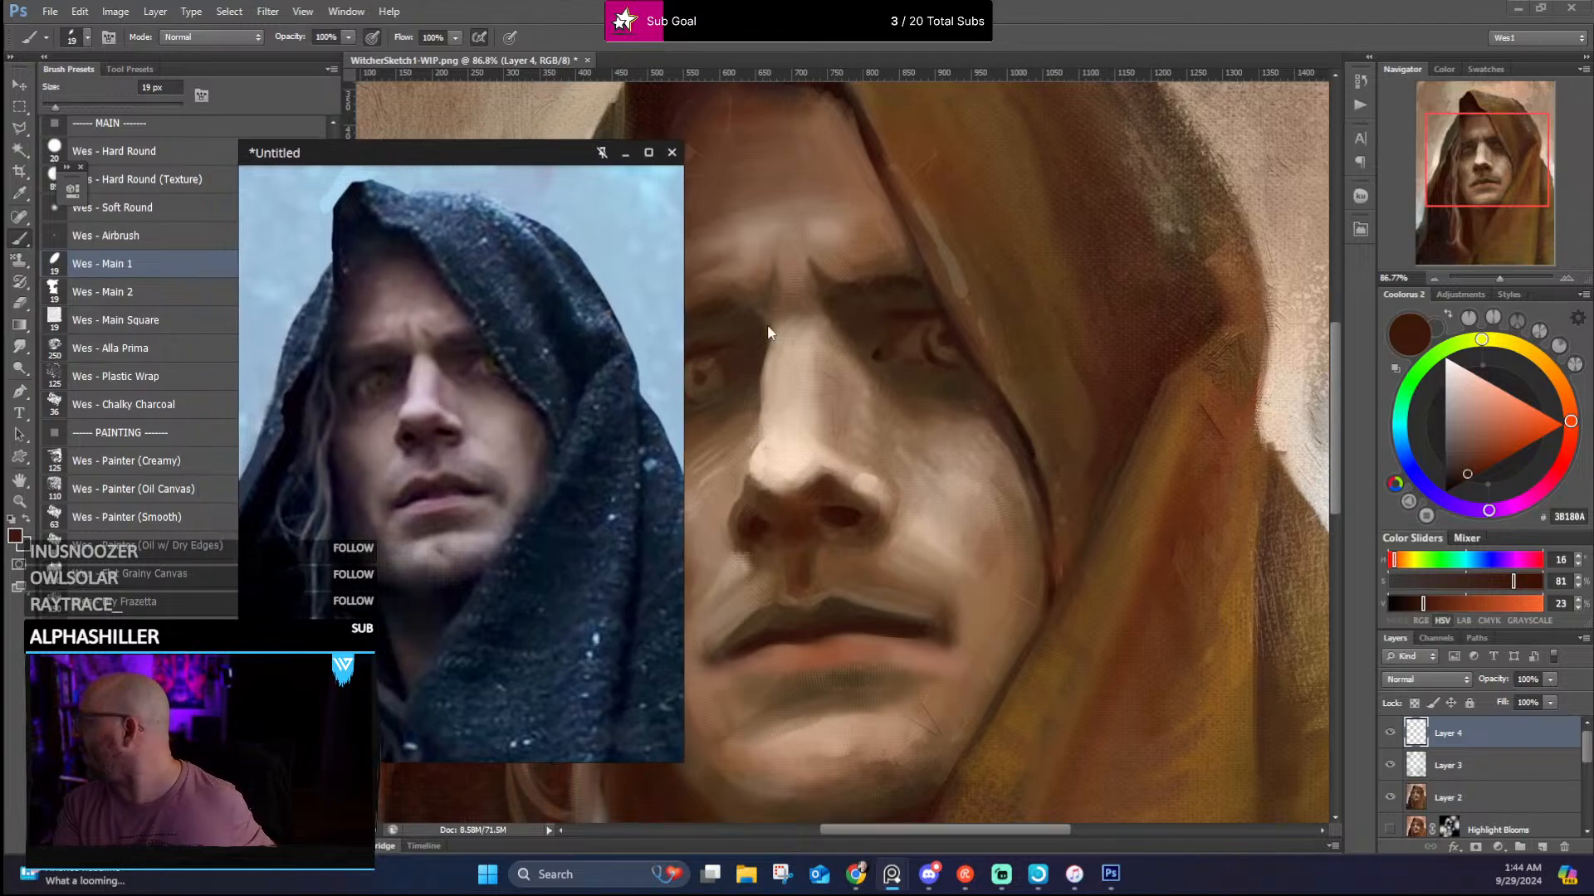
click(844, 43)
drag(849, 329, 940, 351)
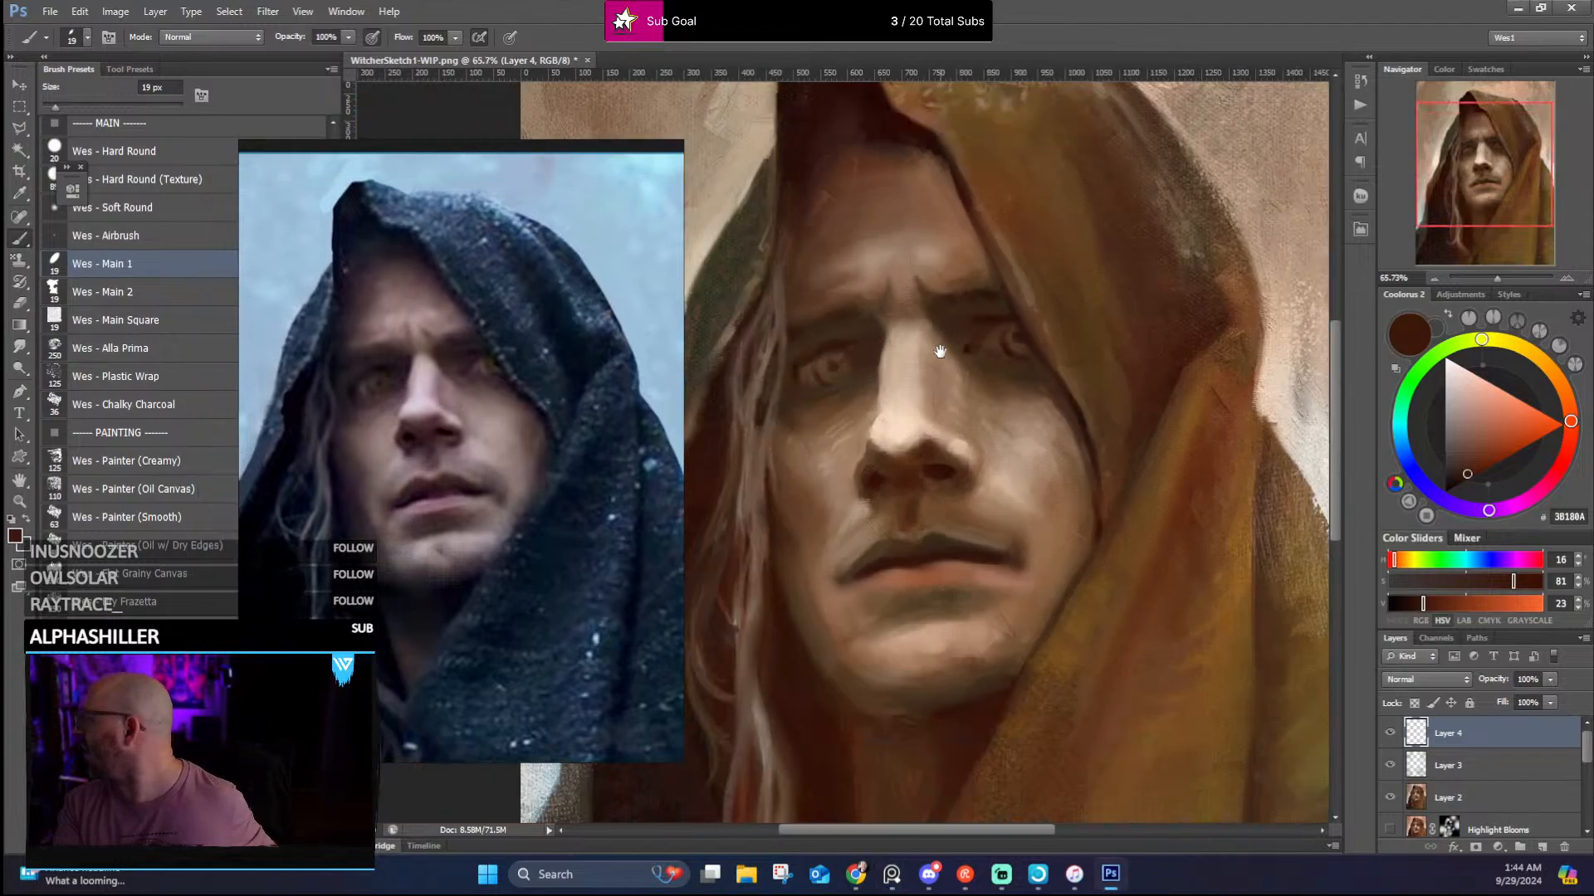
scroll(939, 351, up, 2)
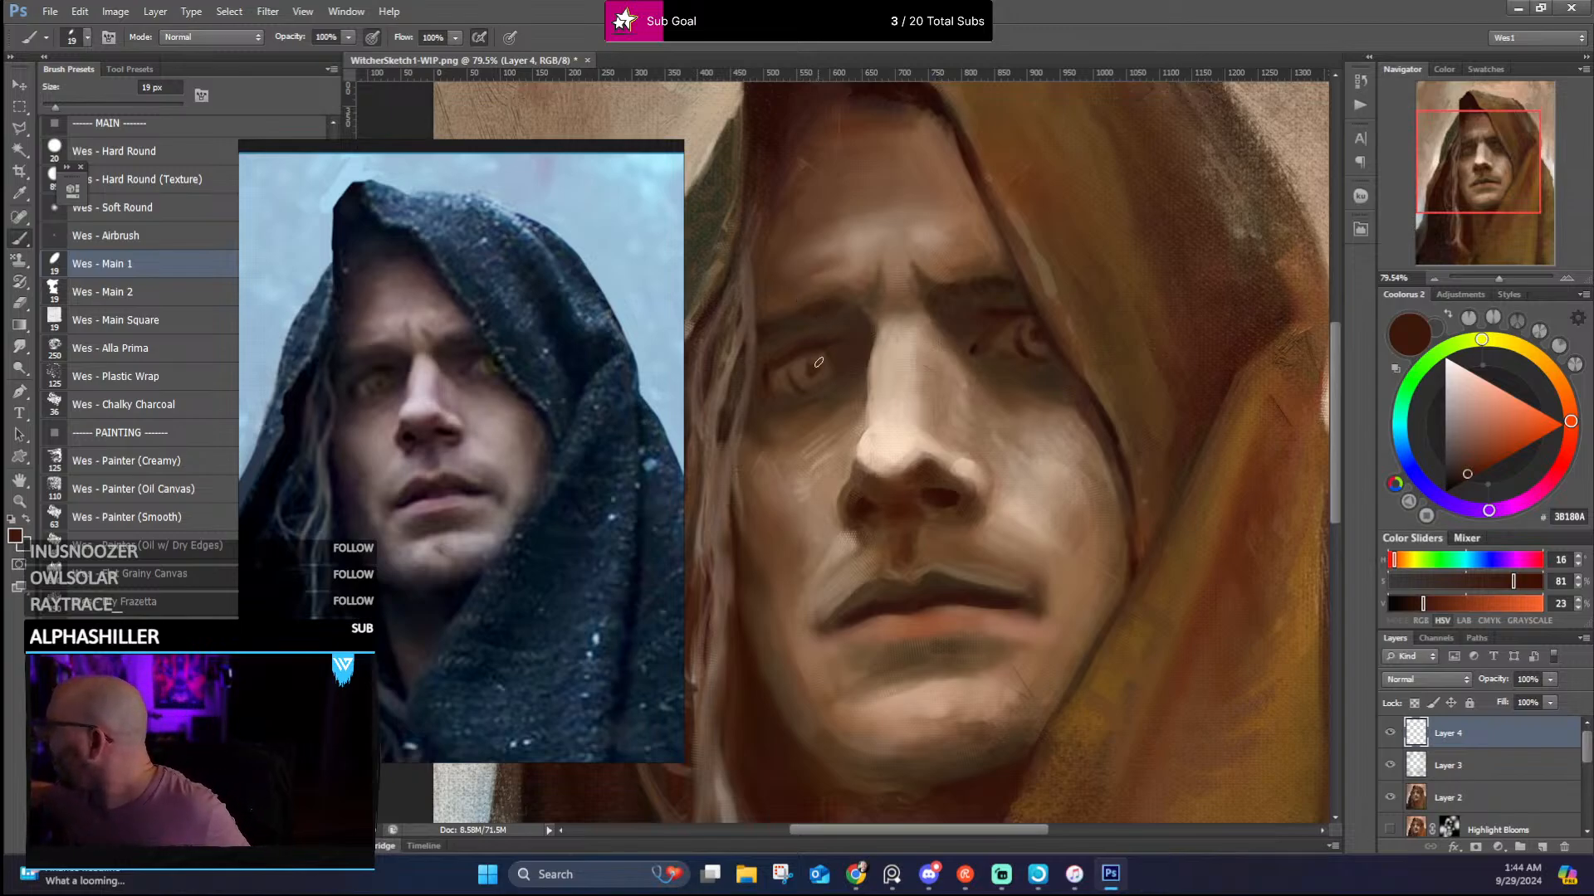
Reduce the Main 1 brush to 9 px and refine the left eye's white and lower lid with browns sampled around the eye
alt+click(812, 347)
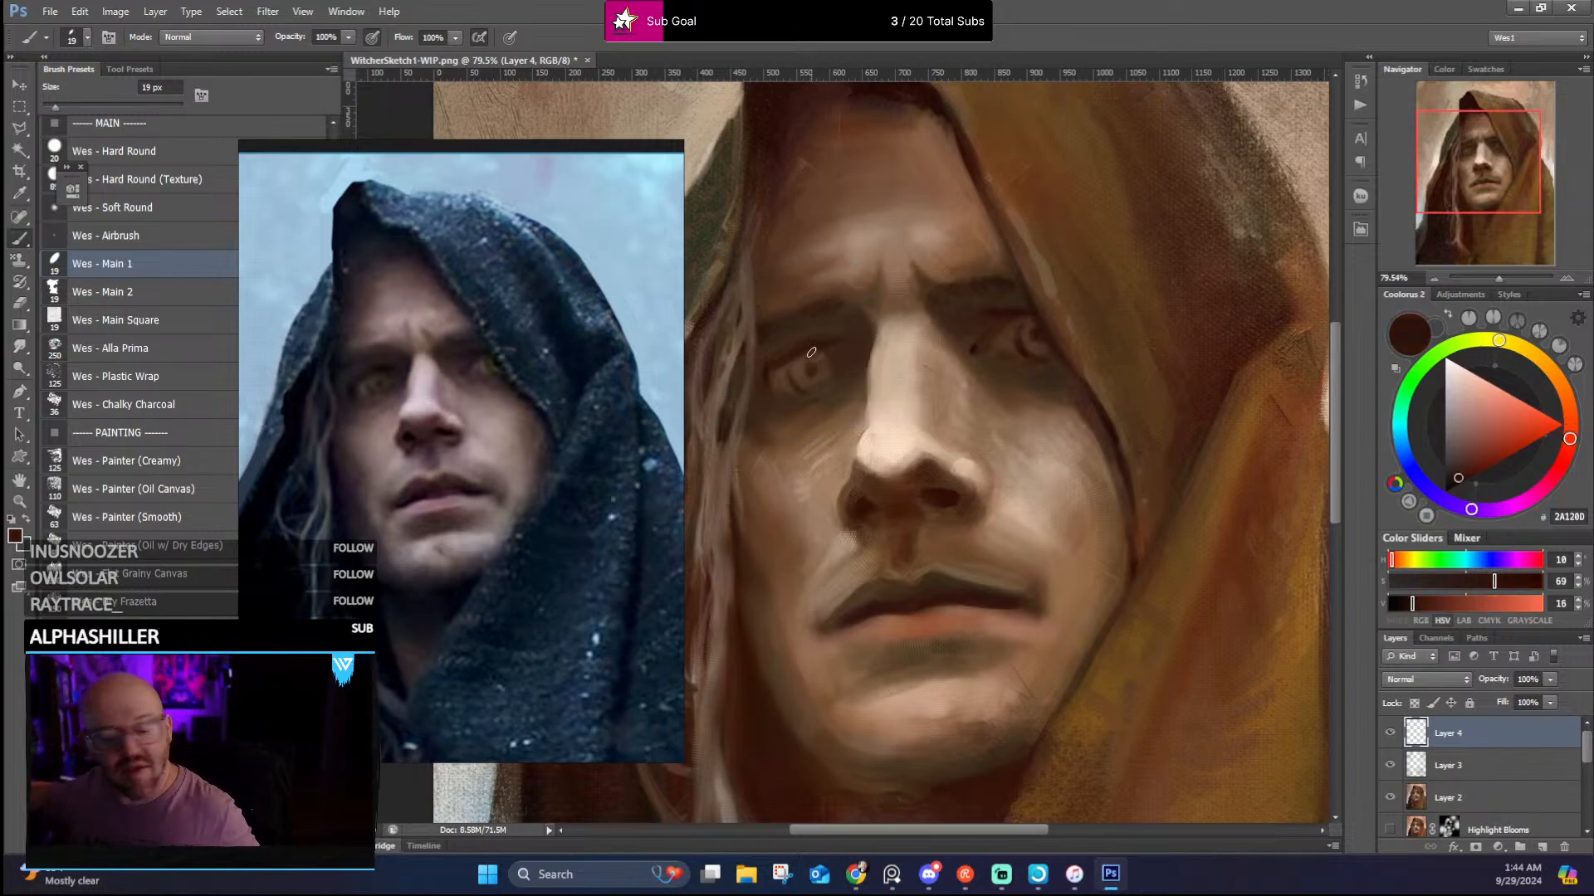
key(bracketleft)
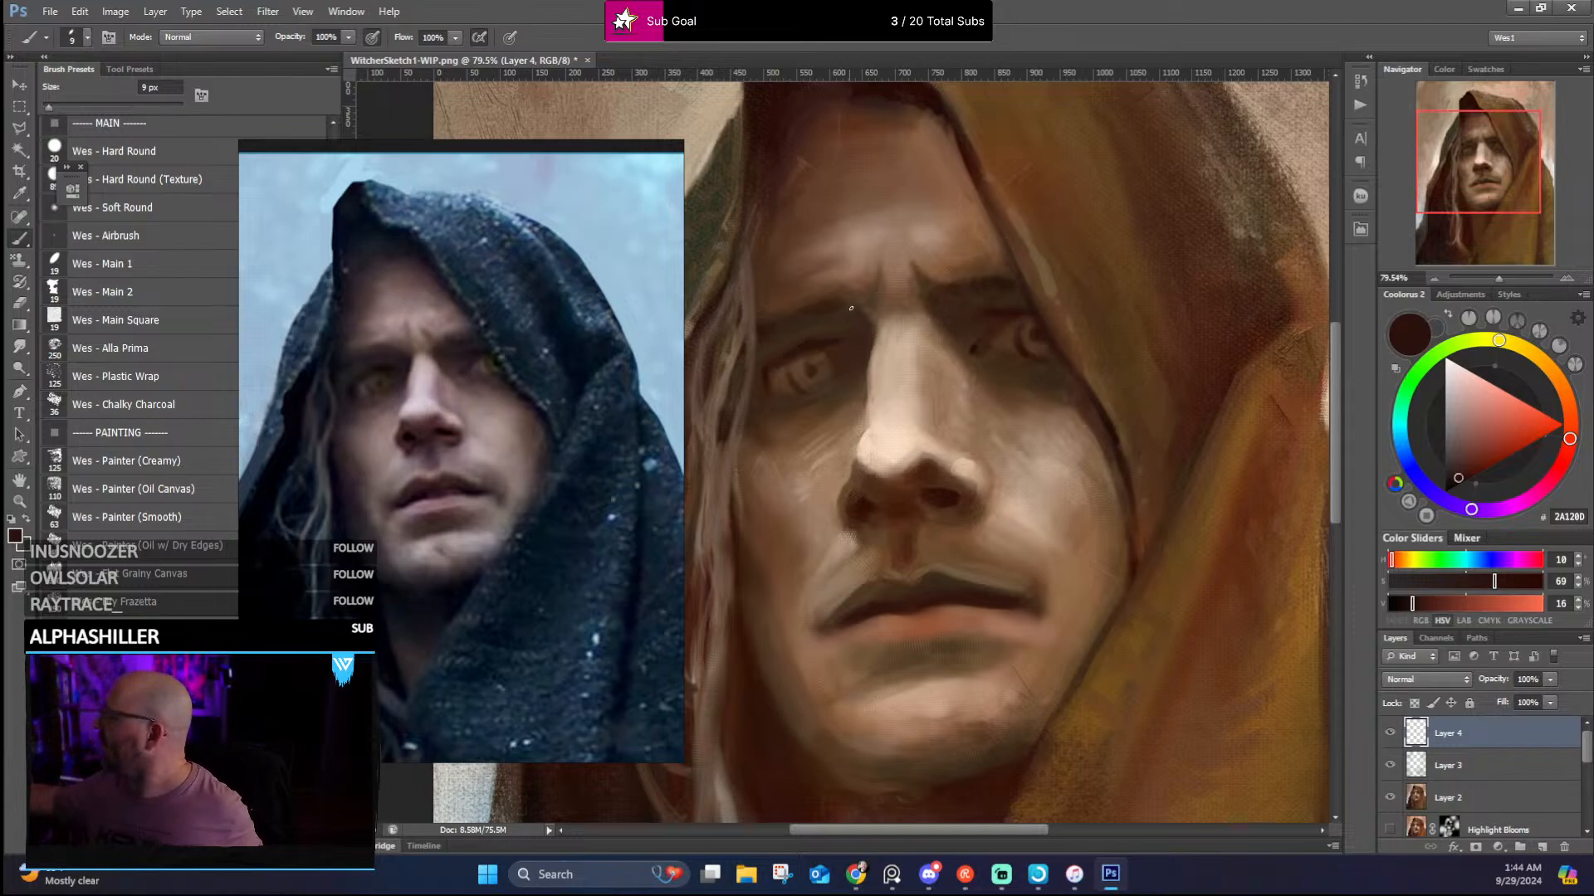
alt+click(773, 371)
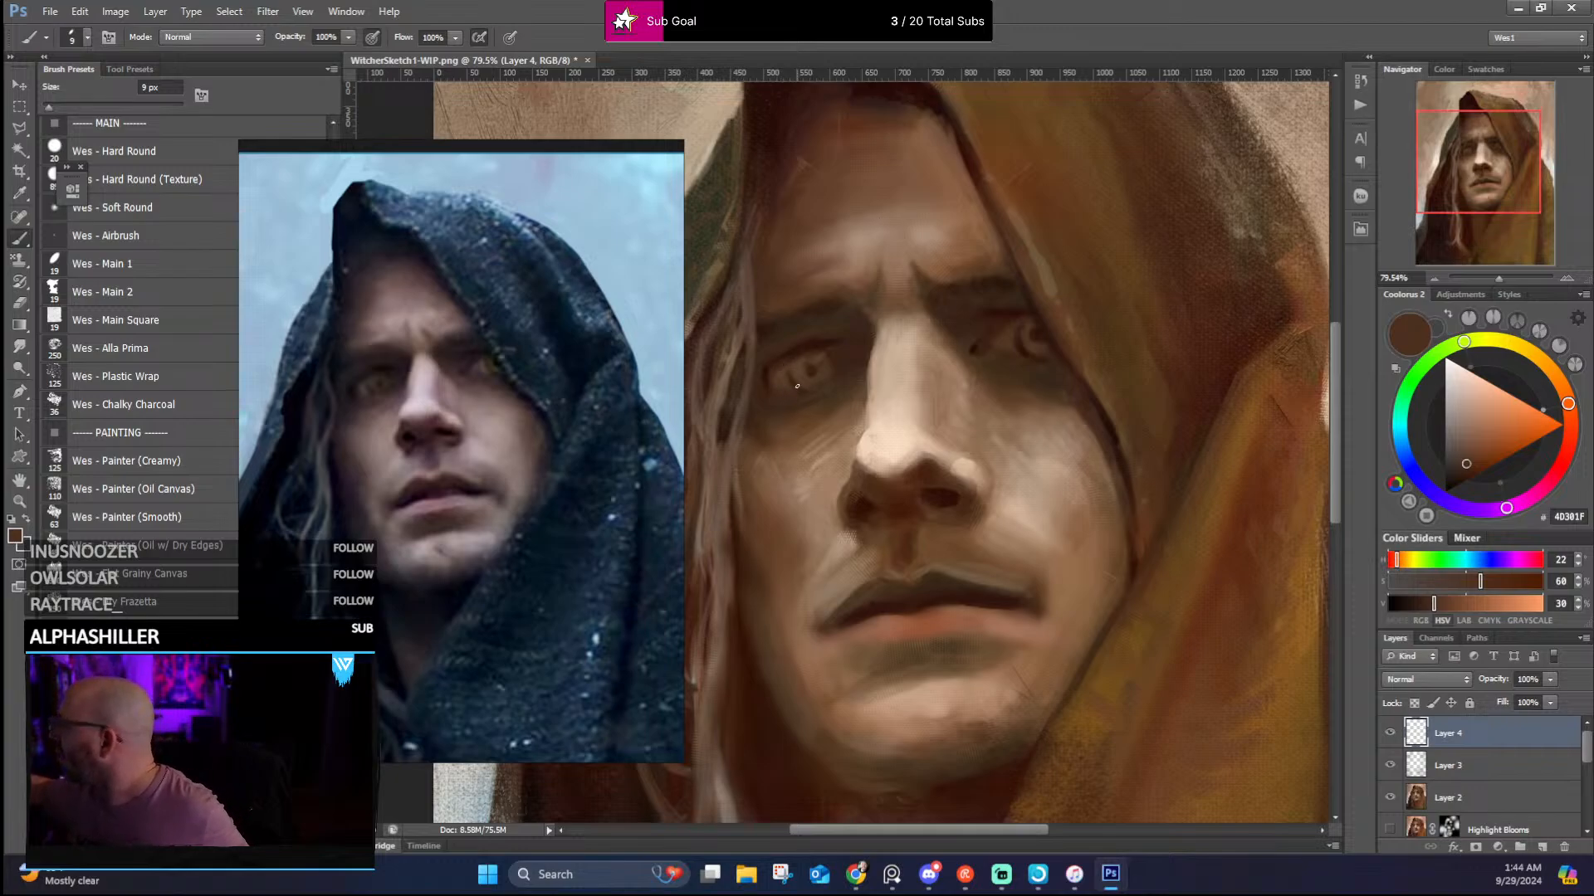
alt+click(782, 373)
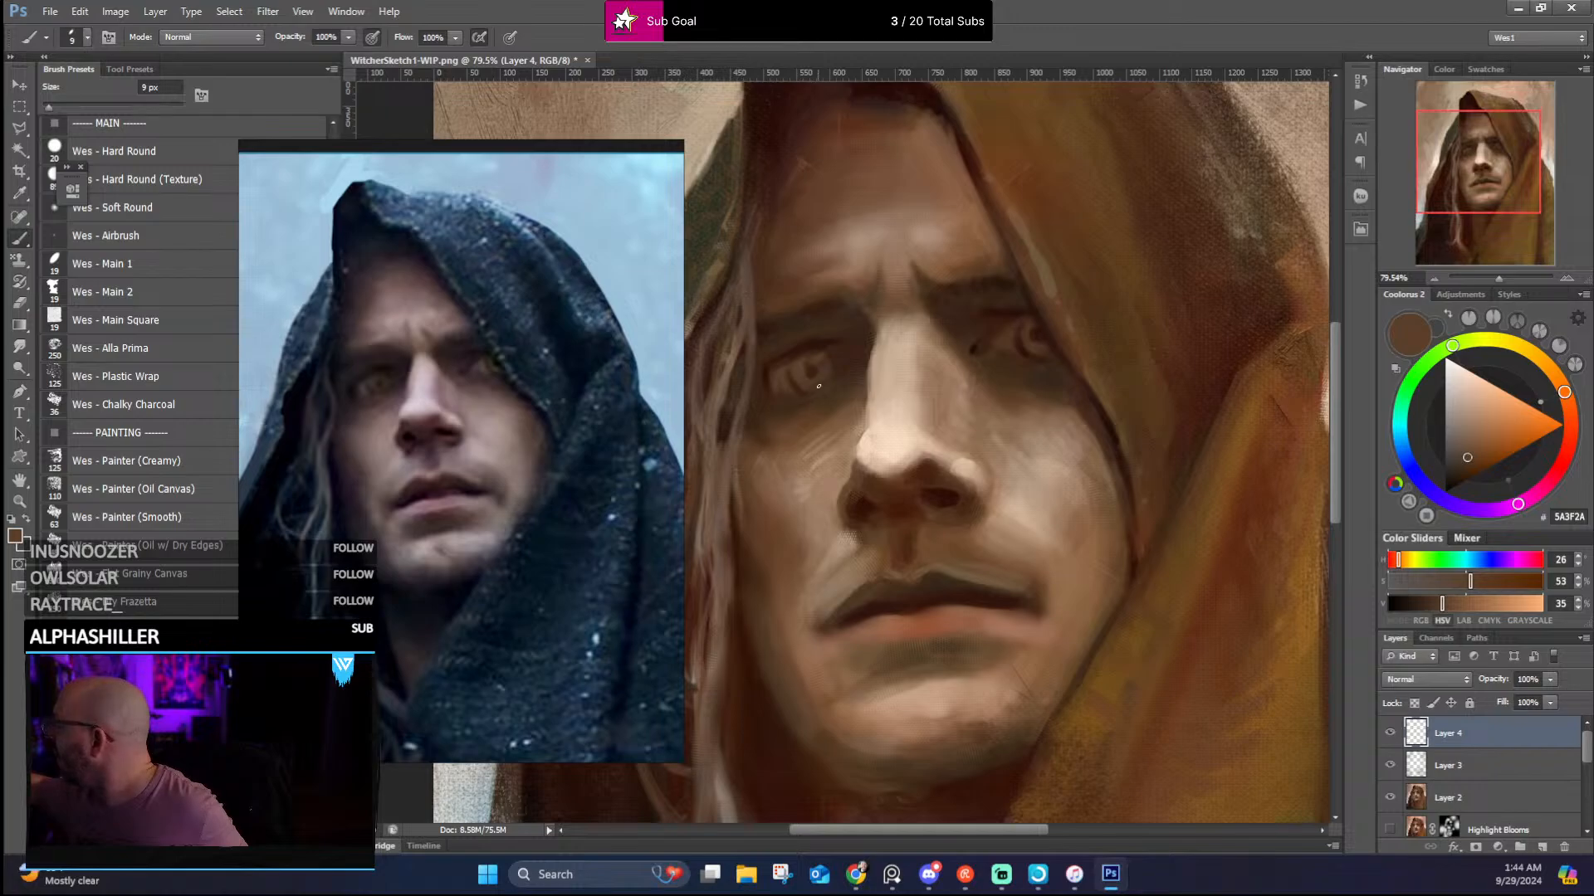
alt+click(780, 393)
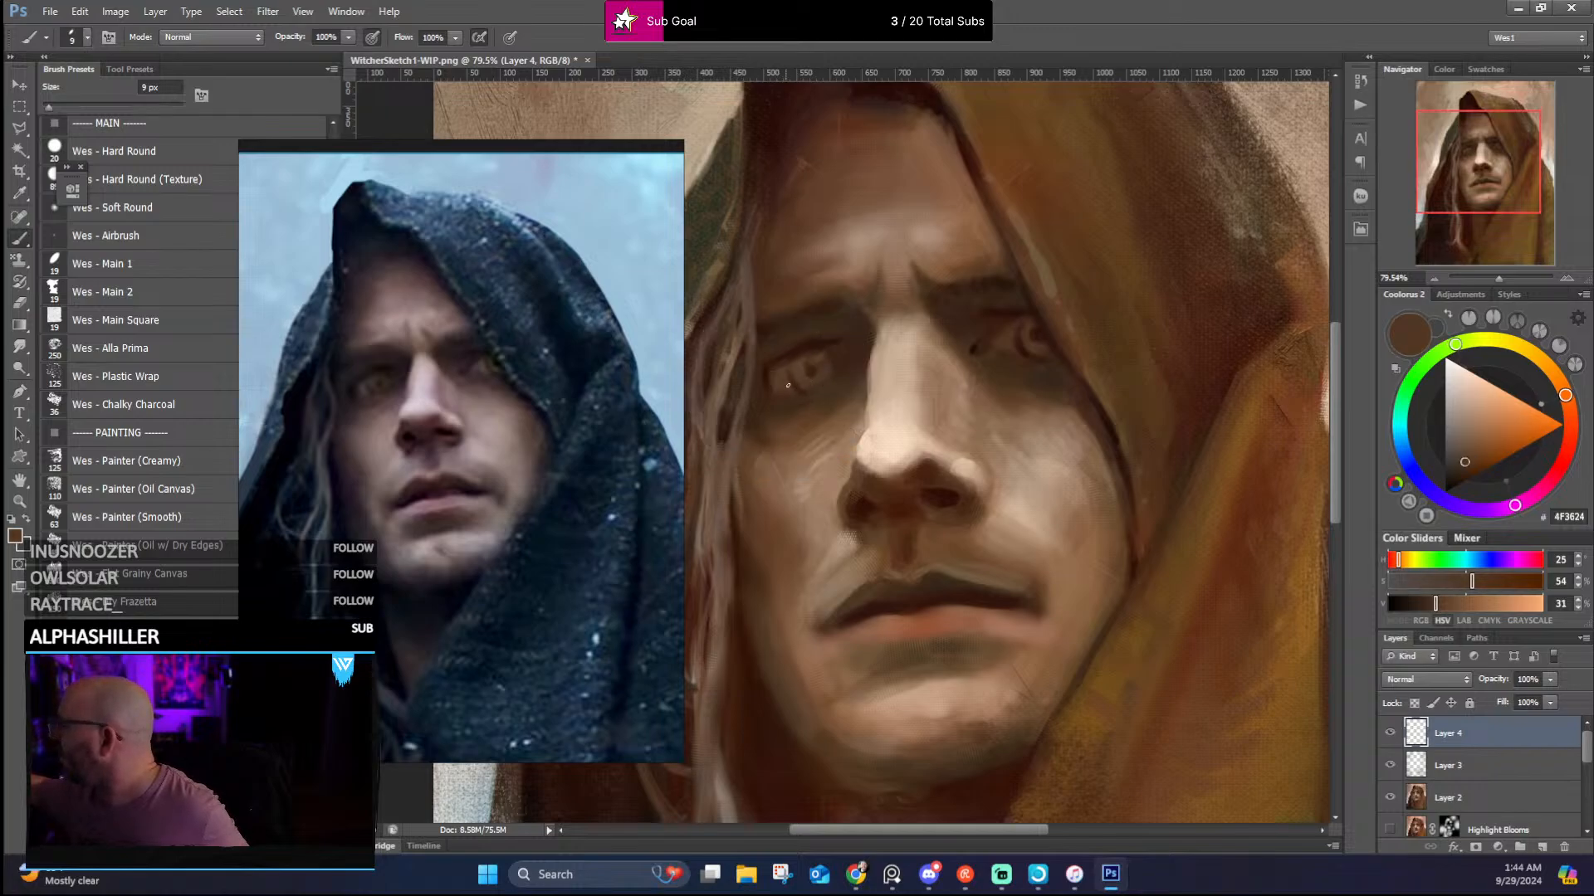
alt+click(793, 383)
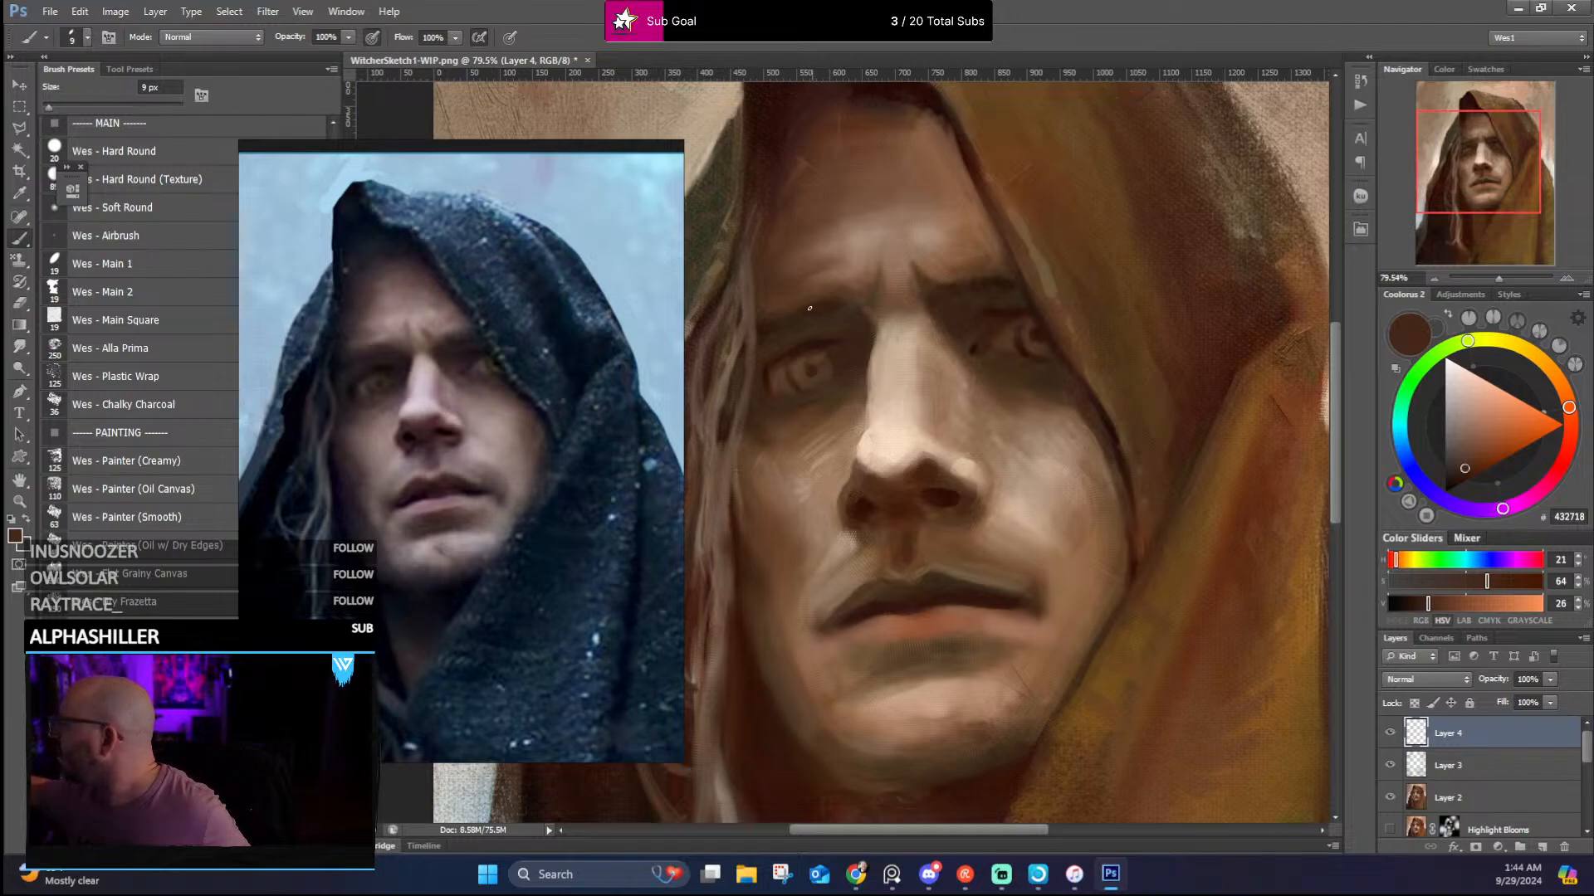
Refine the left eye's upper lid, inner corner and iris on Layer 4 with sampled dark and mid browns
alt+click(801, 391)
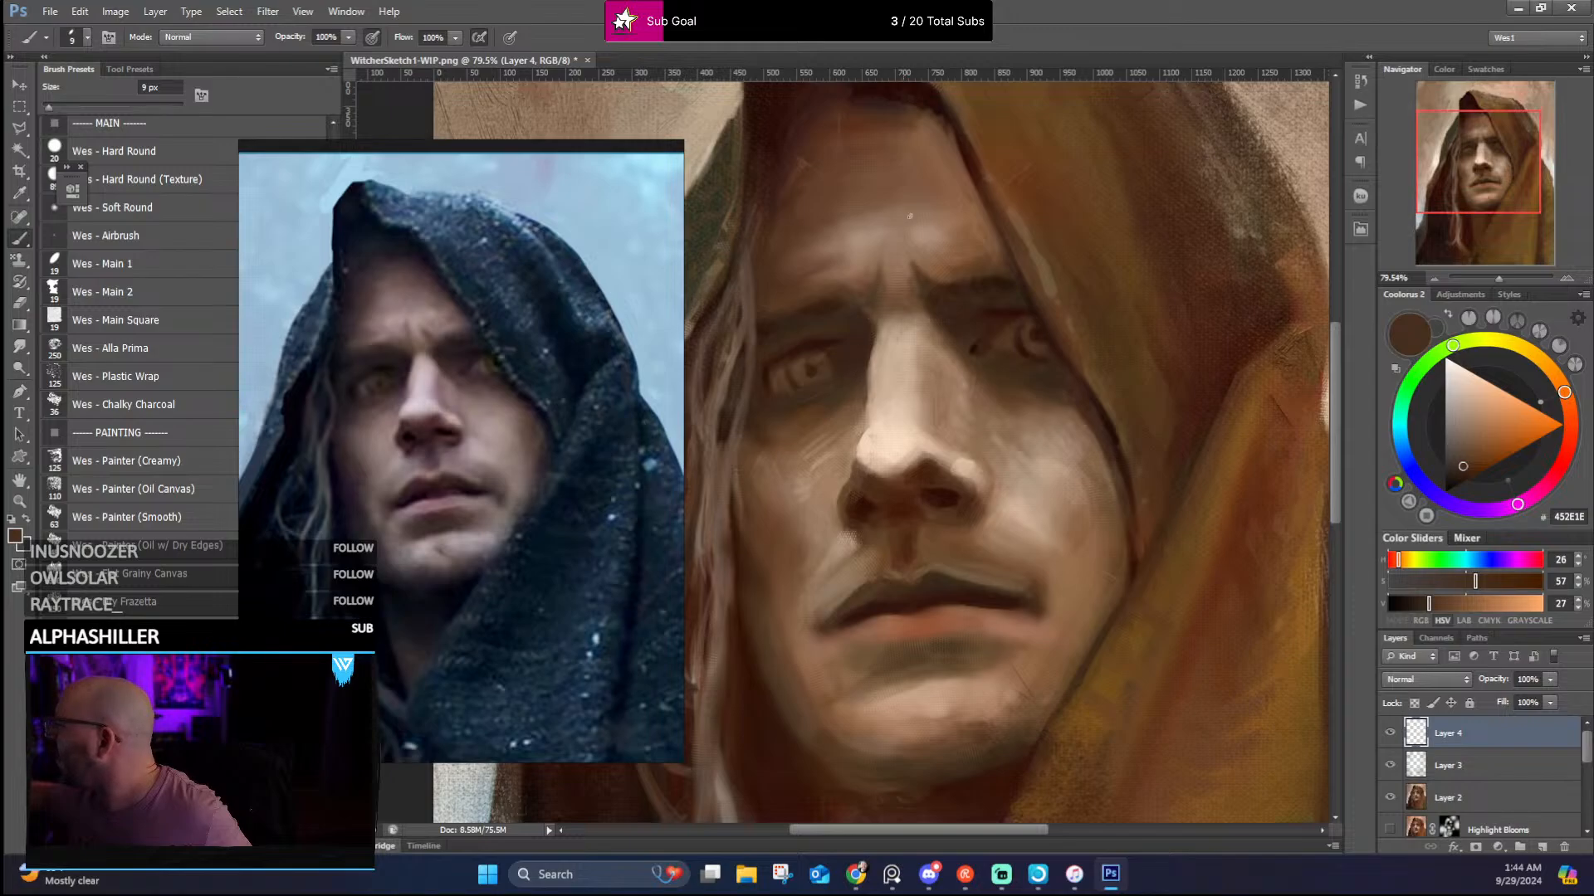
alt+click(834, 360)
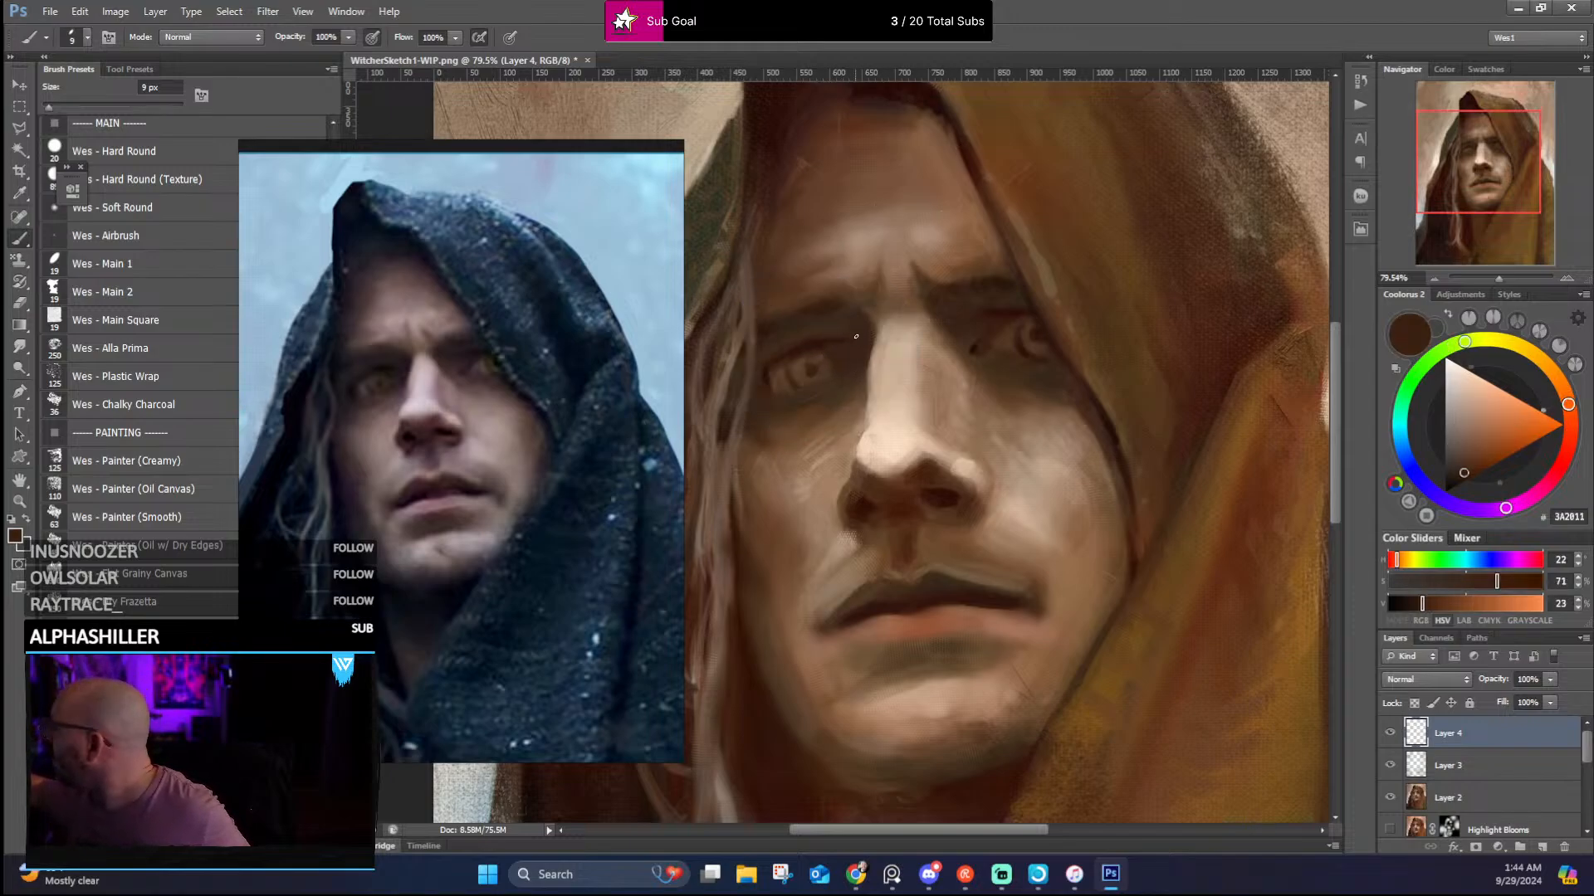
alt+click(823, 341)
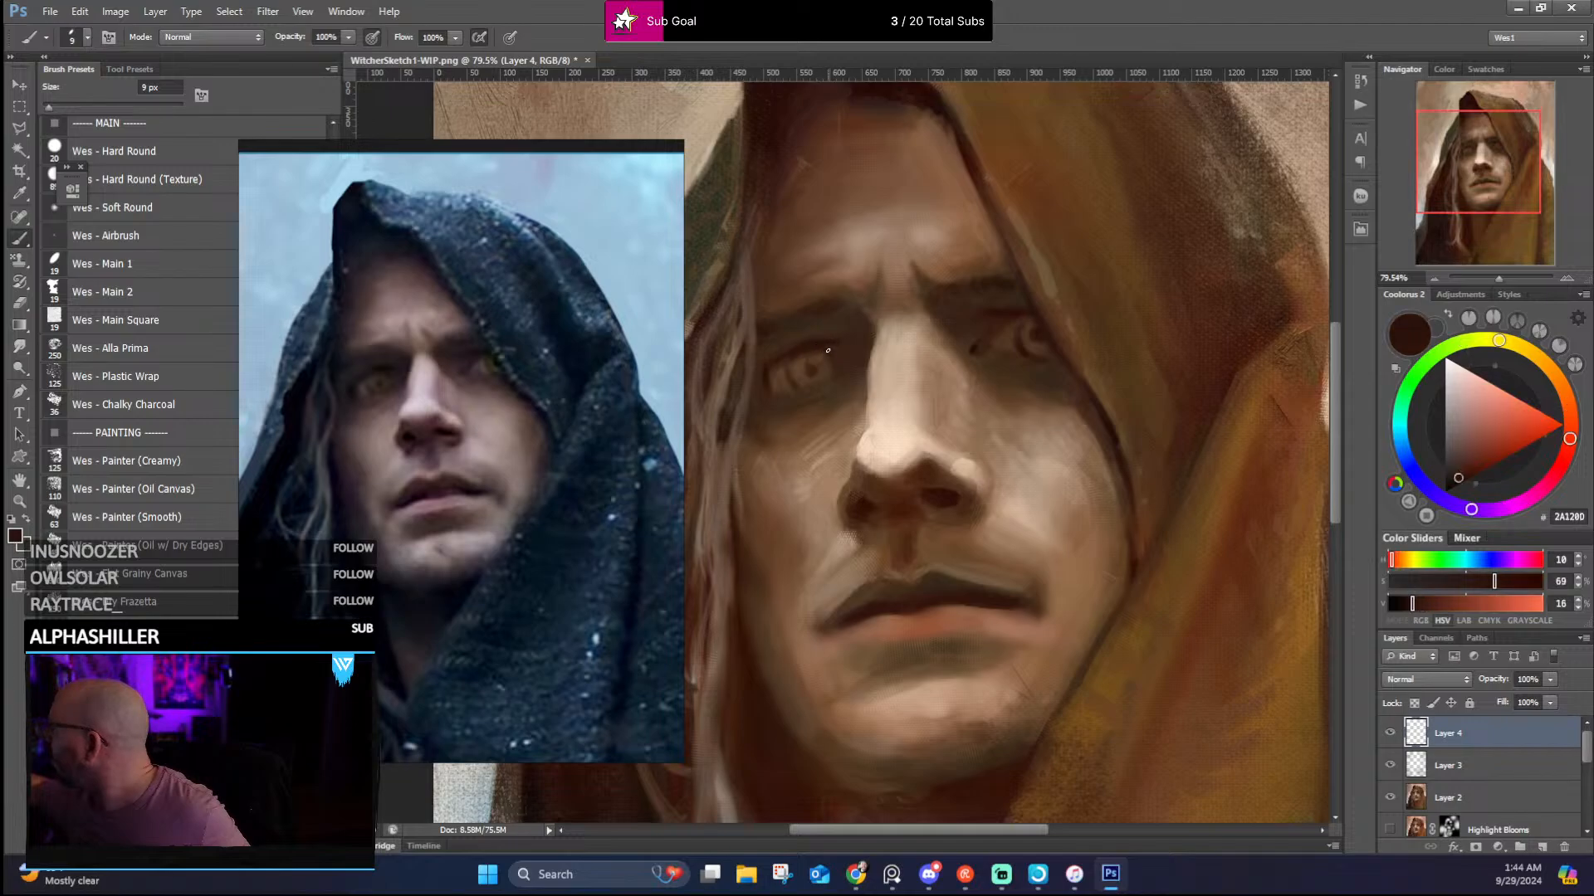
alt+click(808, 356)
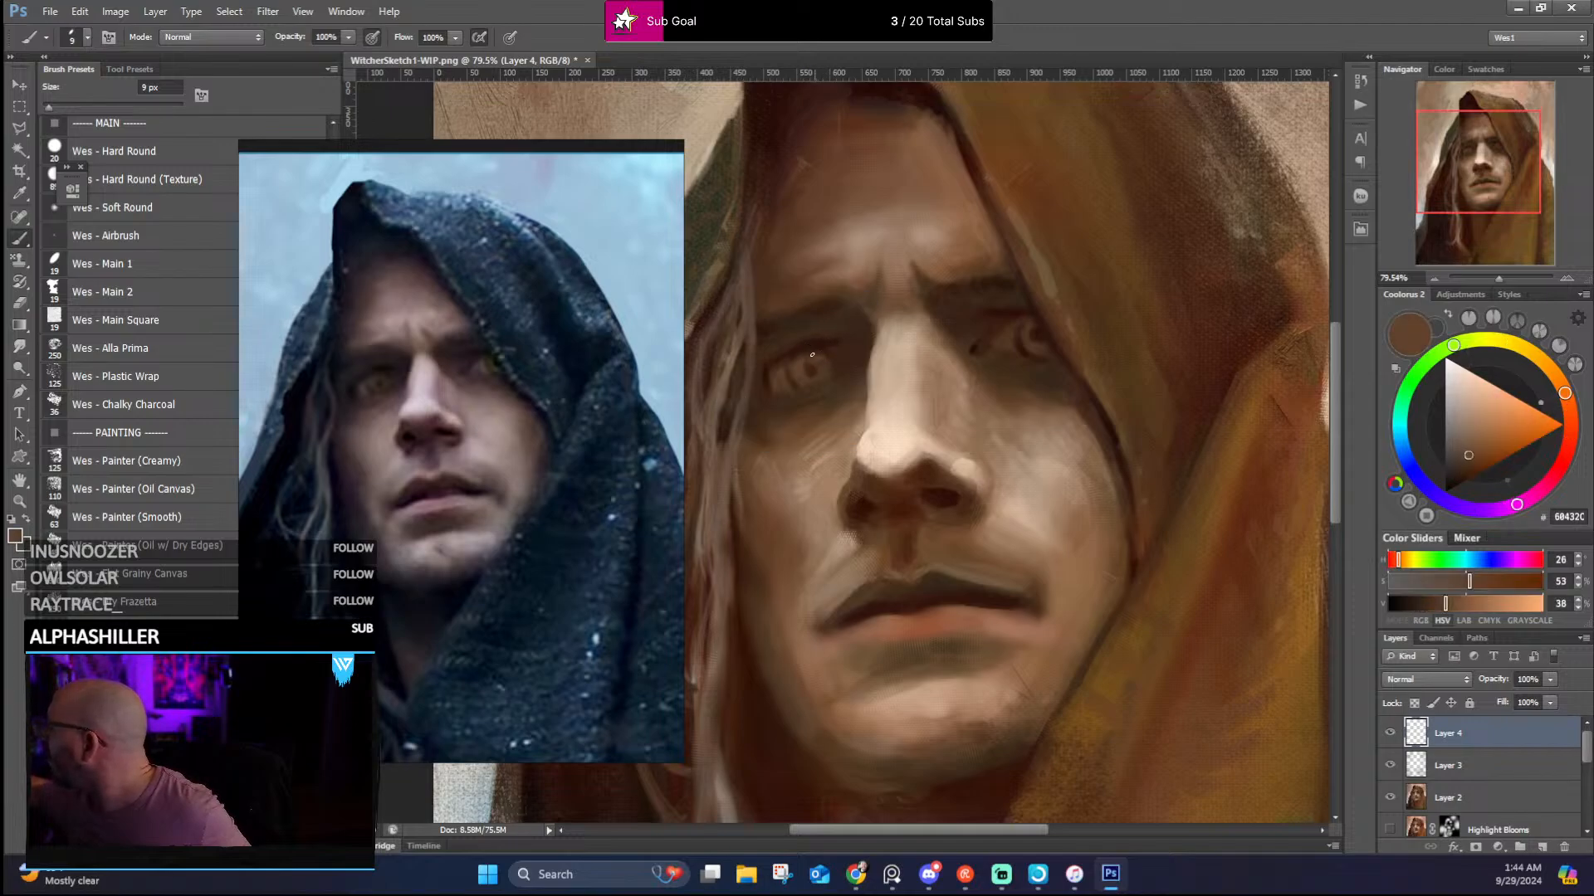
alt+click(810, 377)
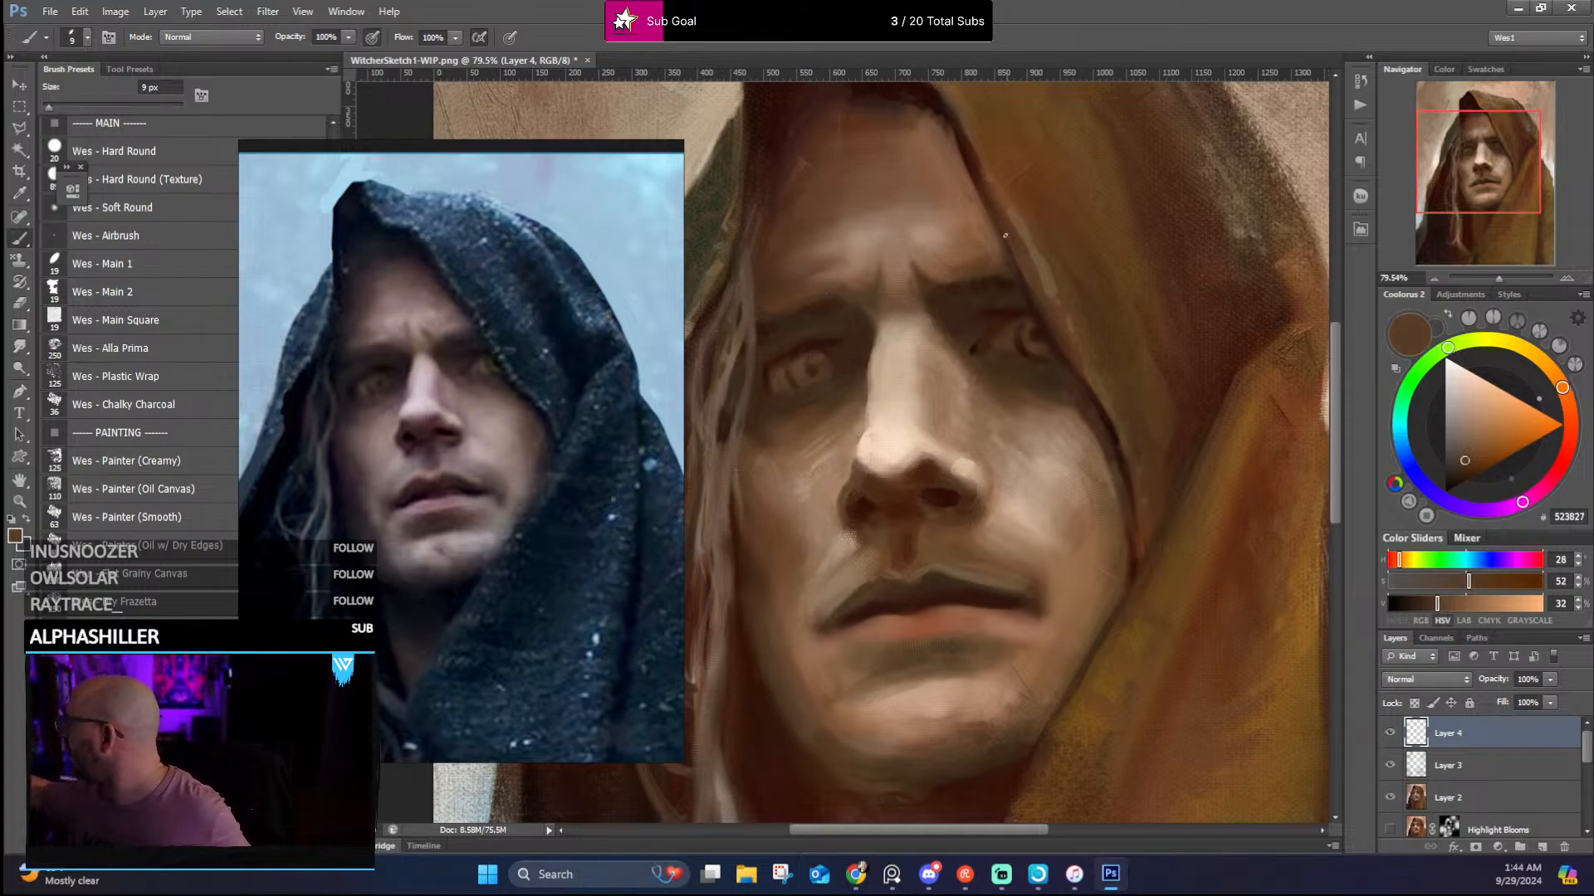
Repaint the iris, lids and inner corner of the right eye with browns sampled from the eye and its socket
alt+click(1036, 326)
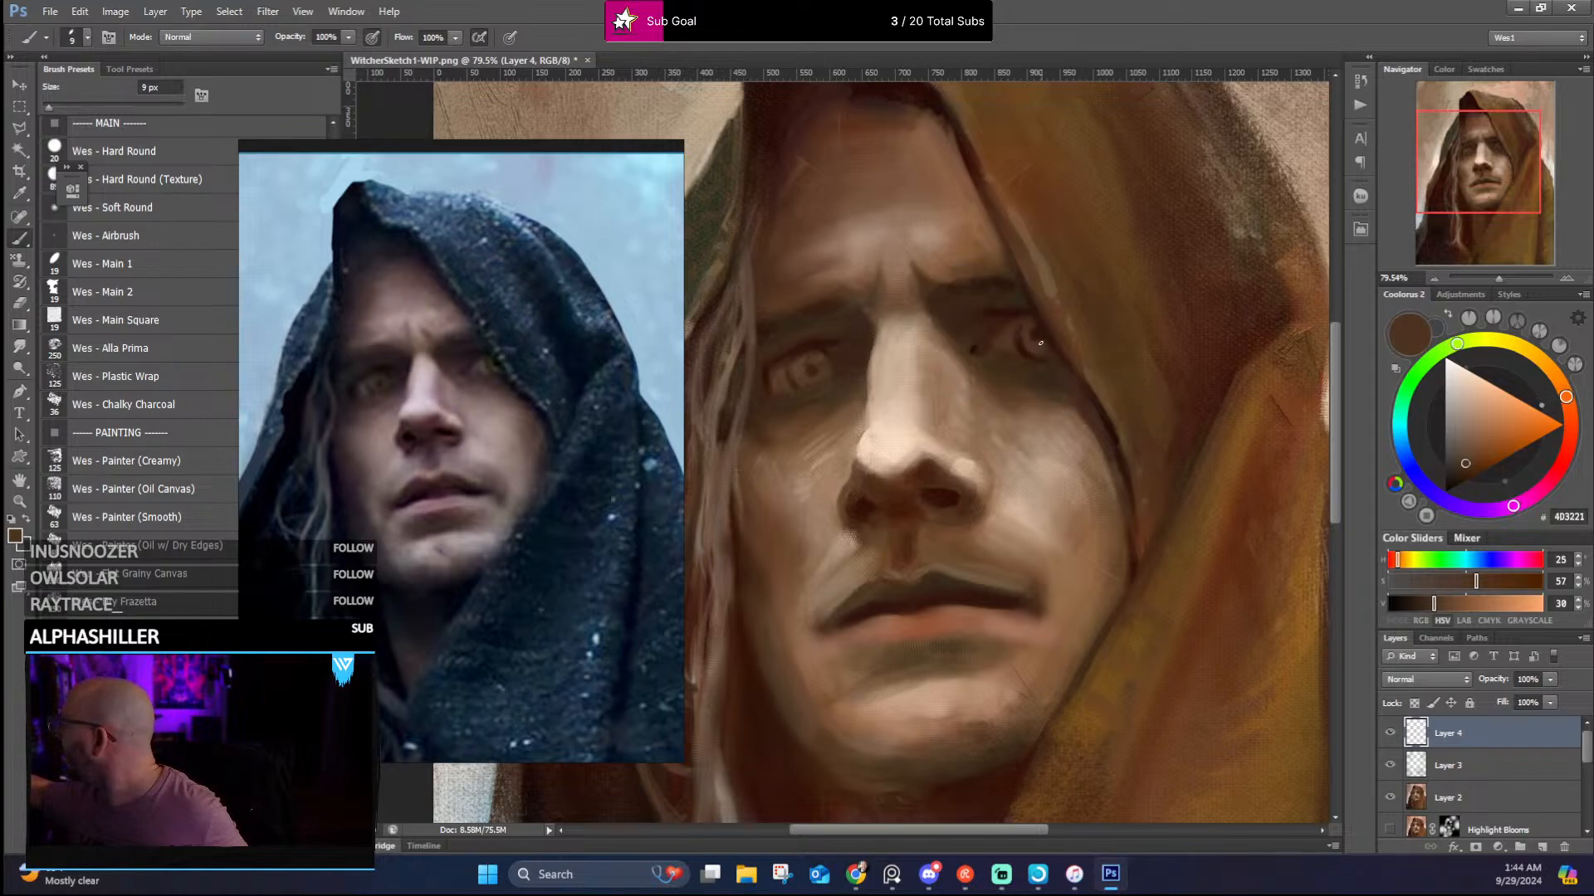
alt+click(1038, 339)
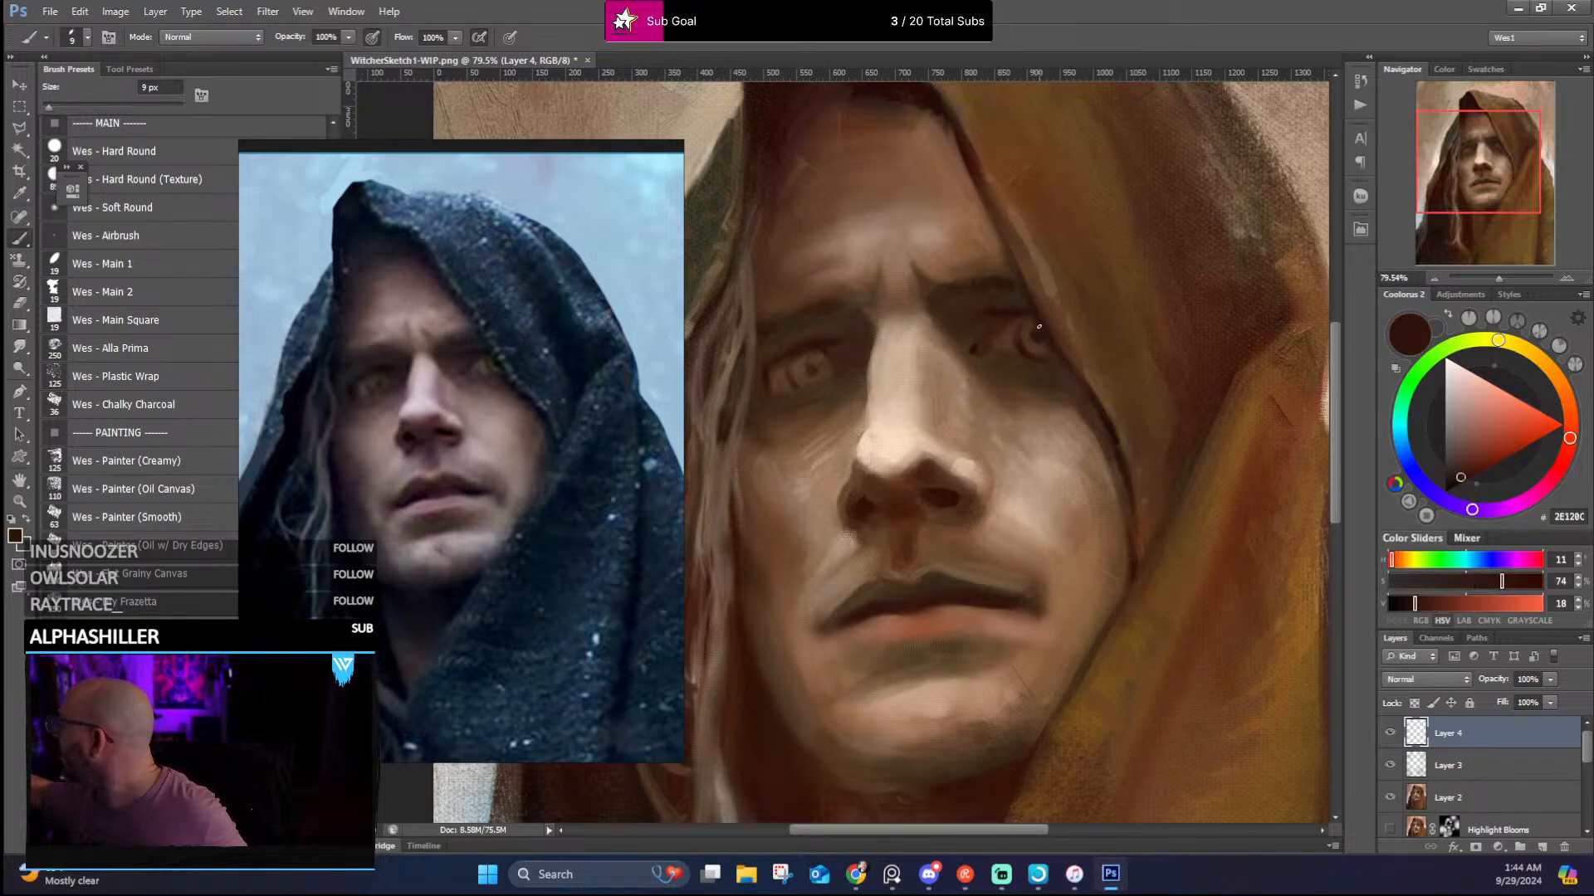
alt+click(1030, 326)
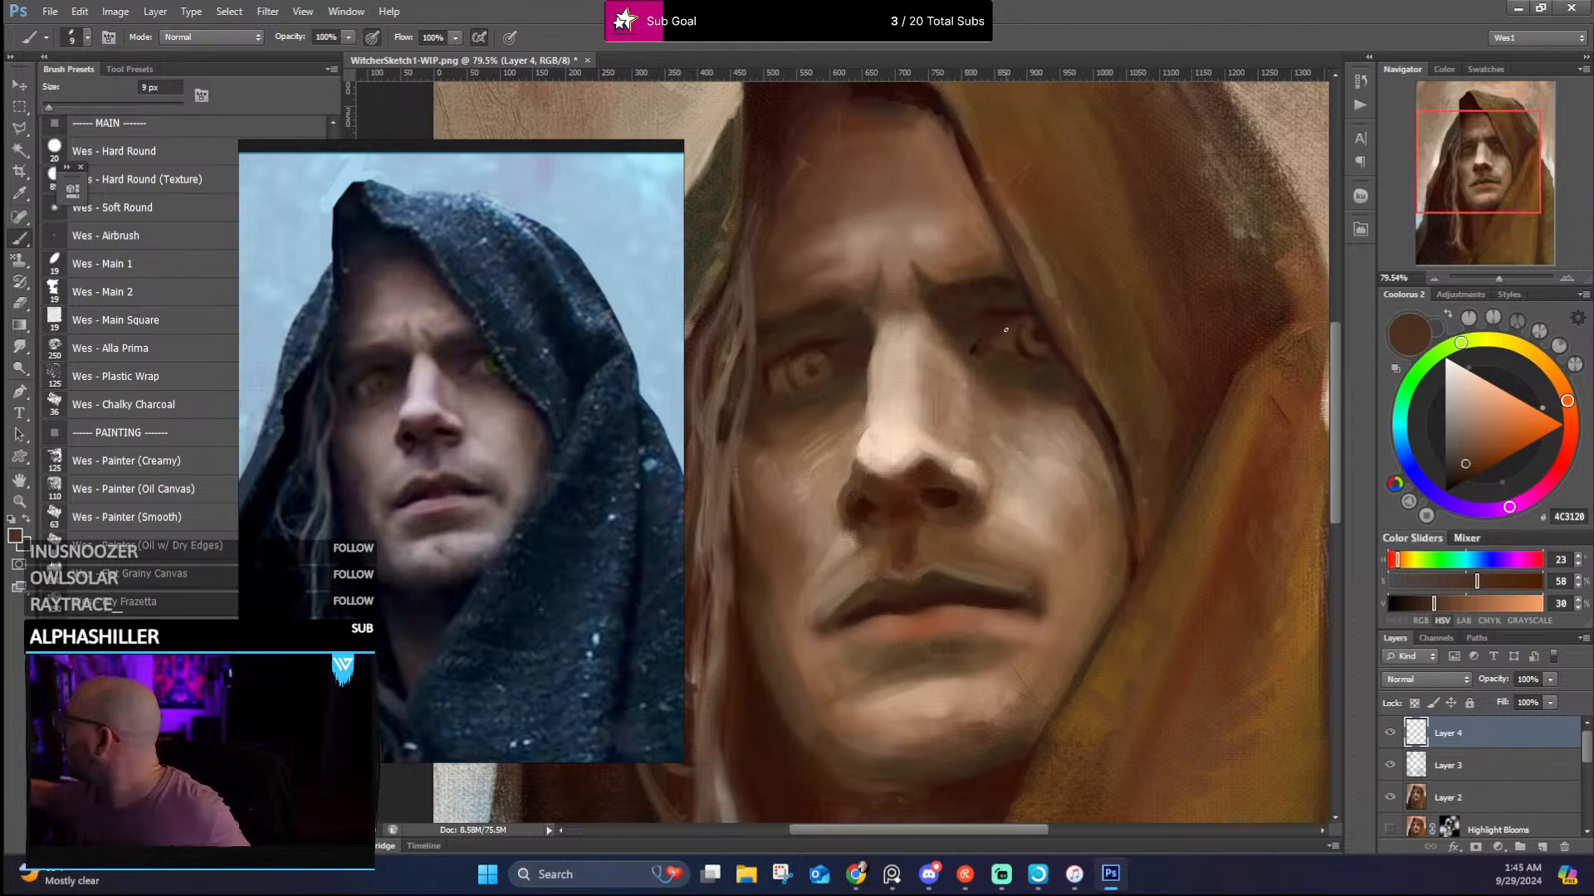
alt+click(1018, 308)
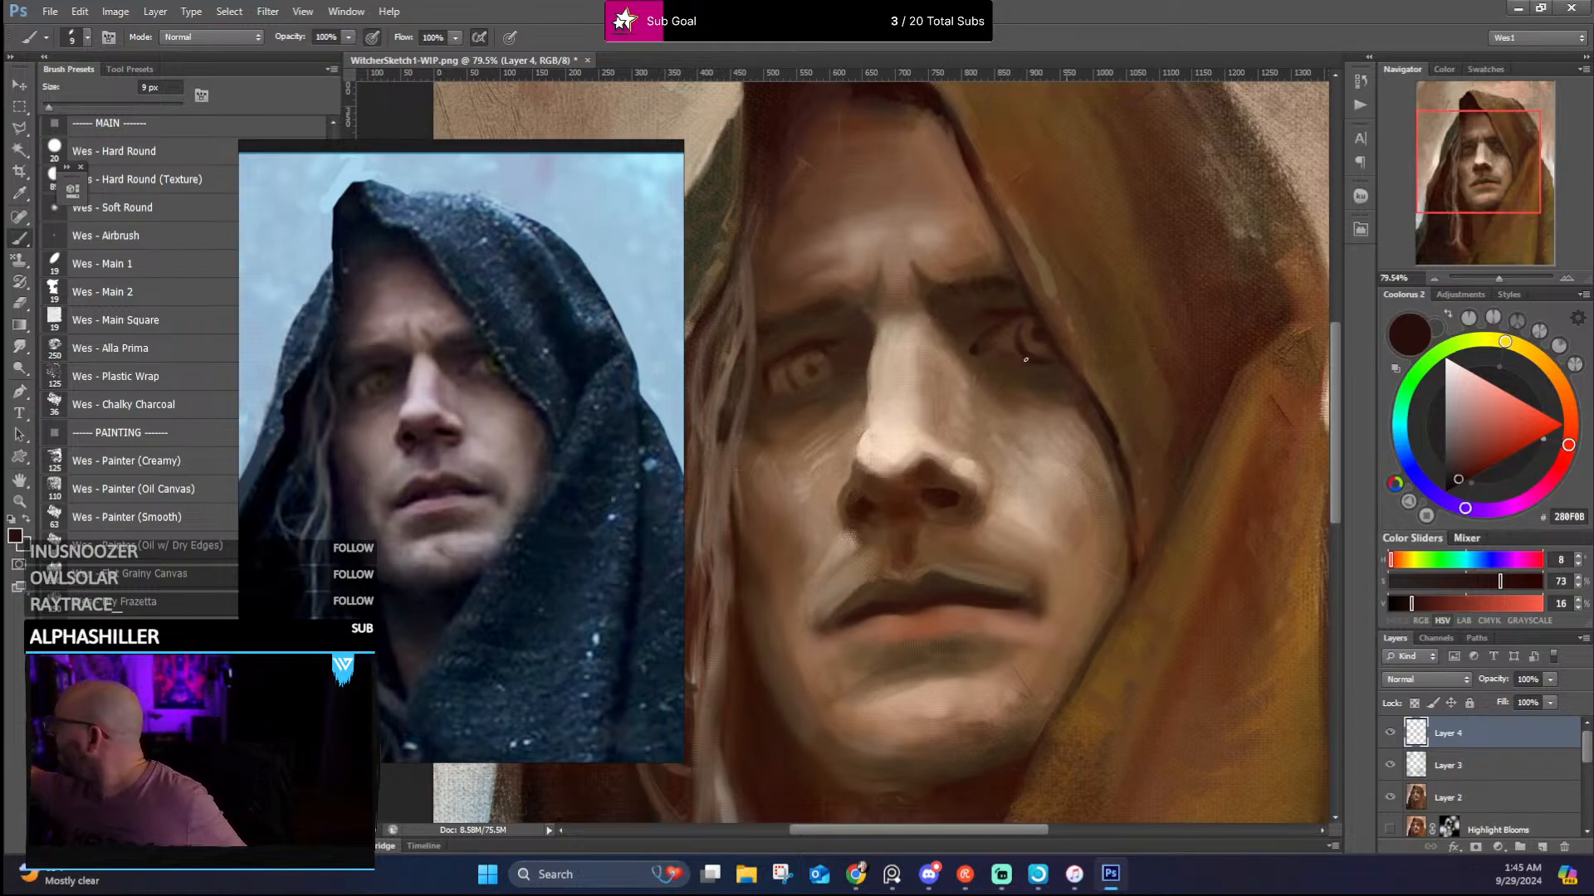
alt+click(1001, 351)
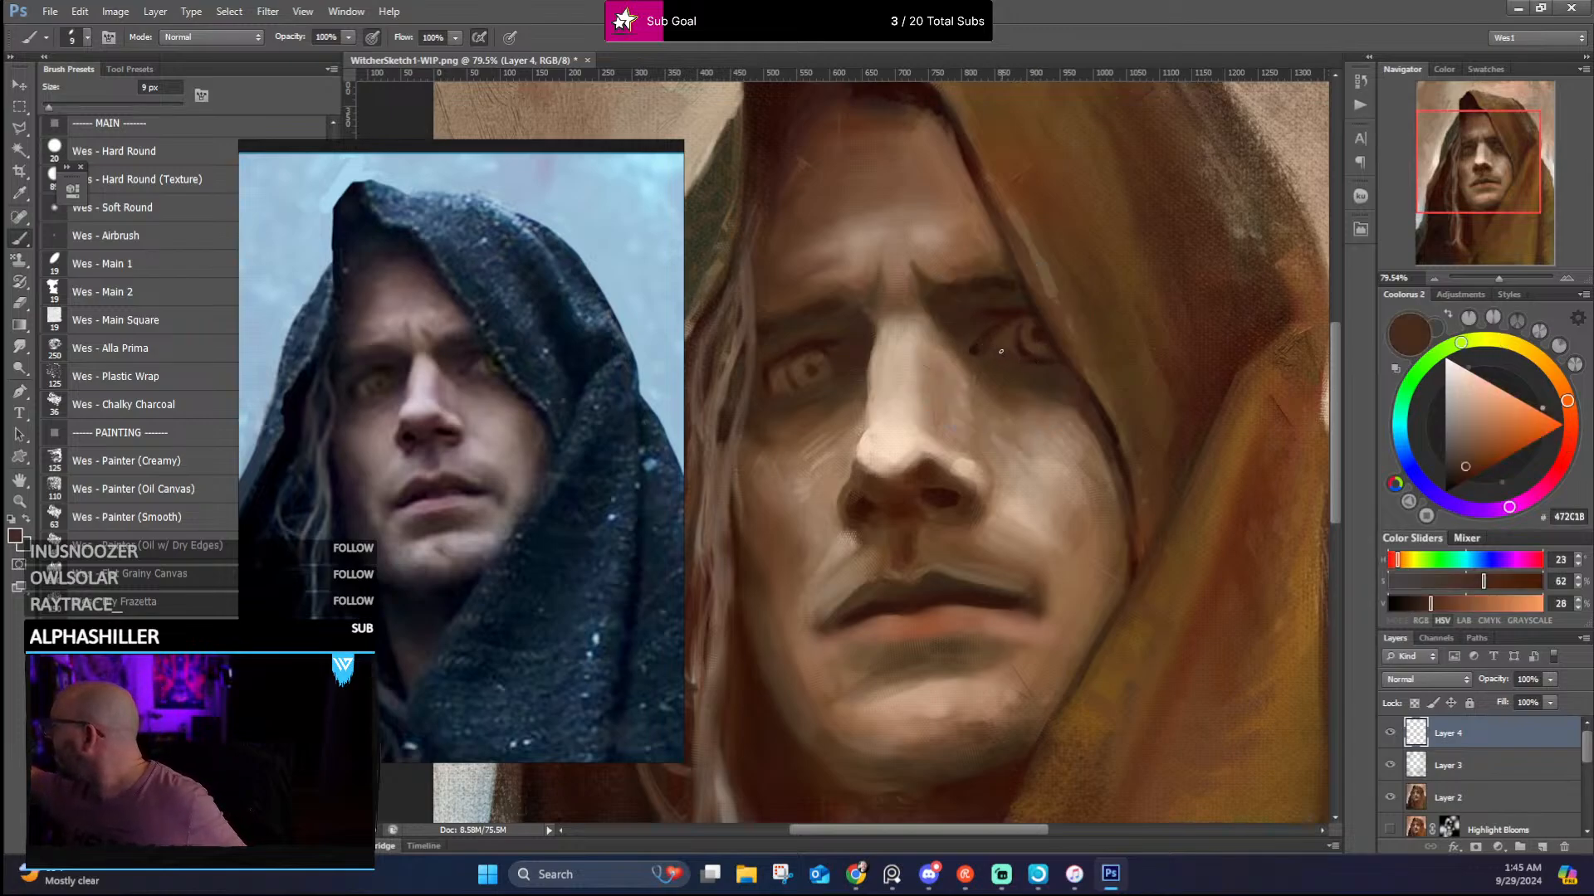
alt+click(994, 347)
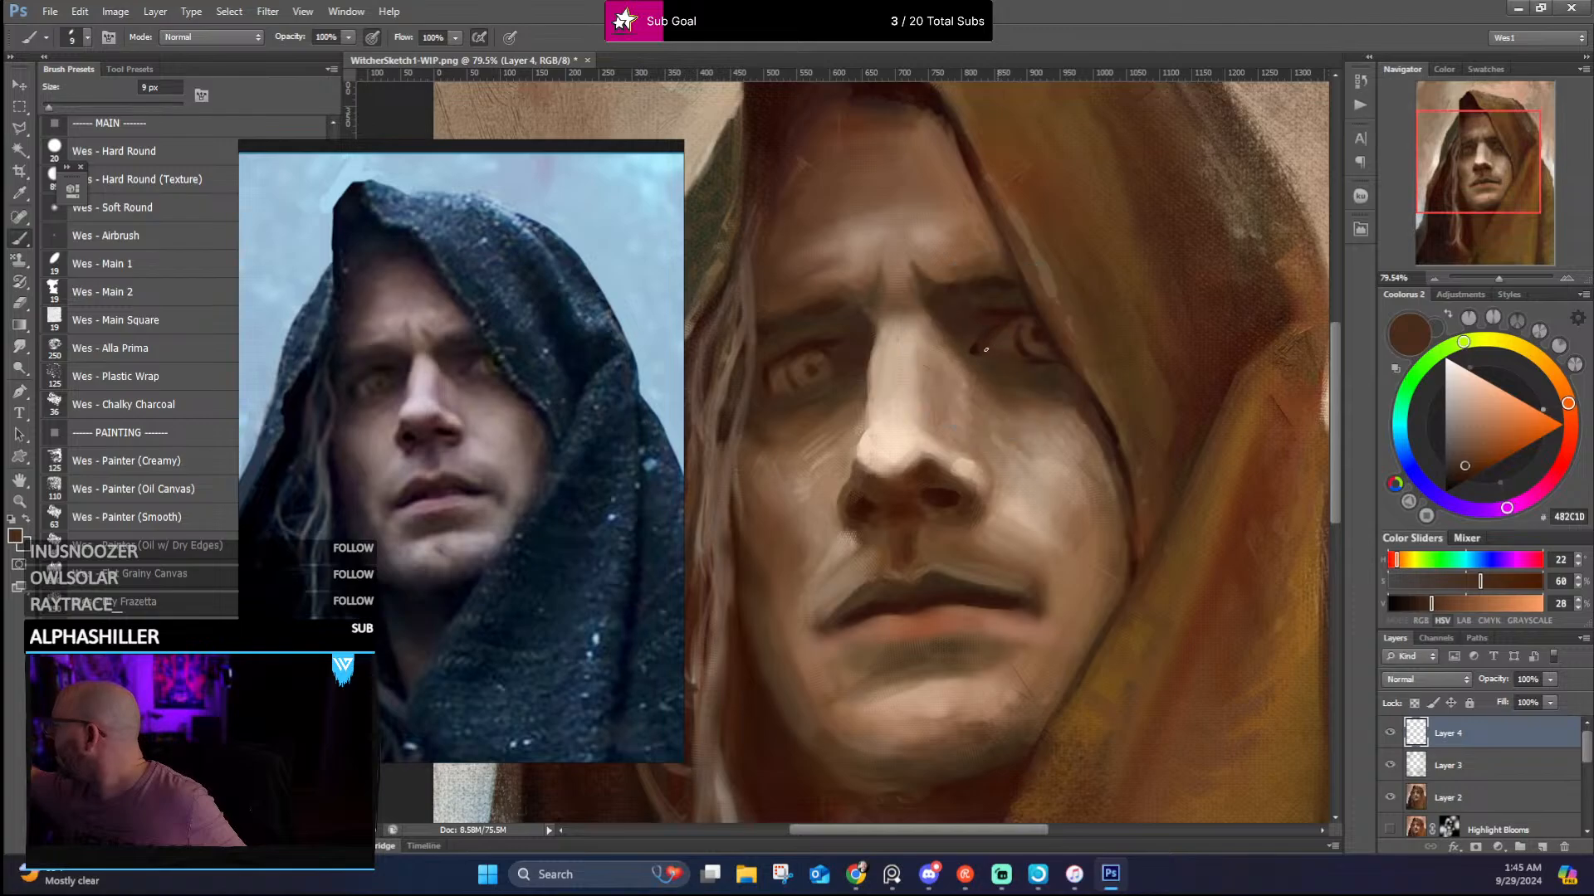
alt+click(993, 352)
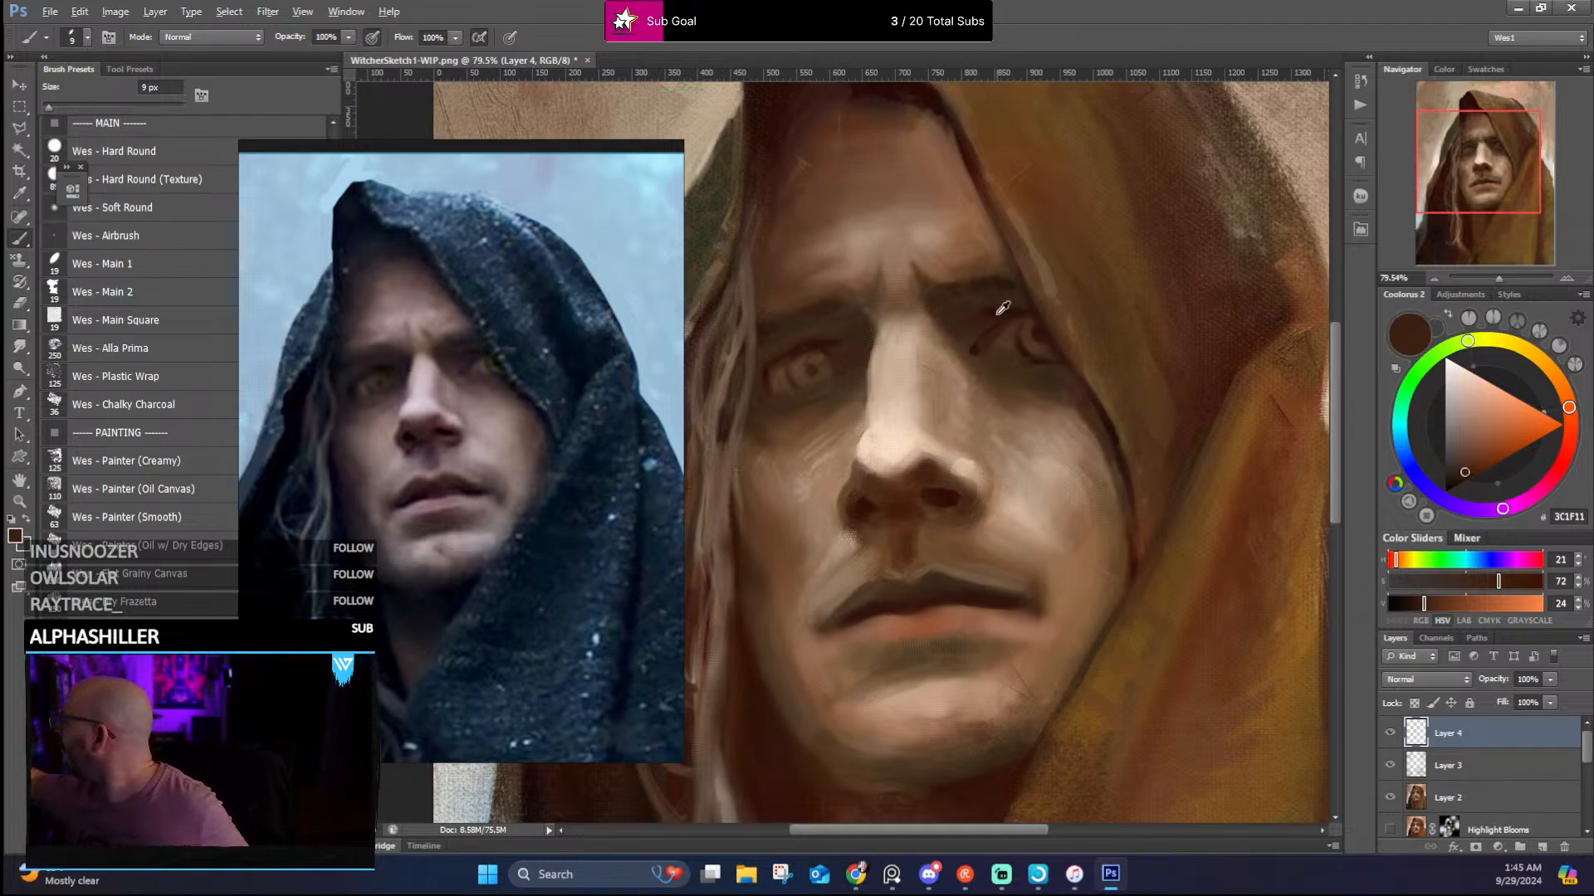
alt+click(958, 305)
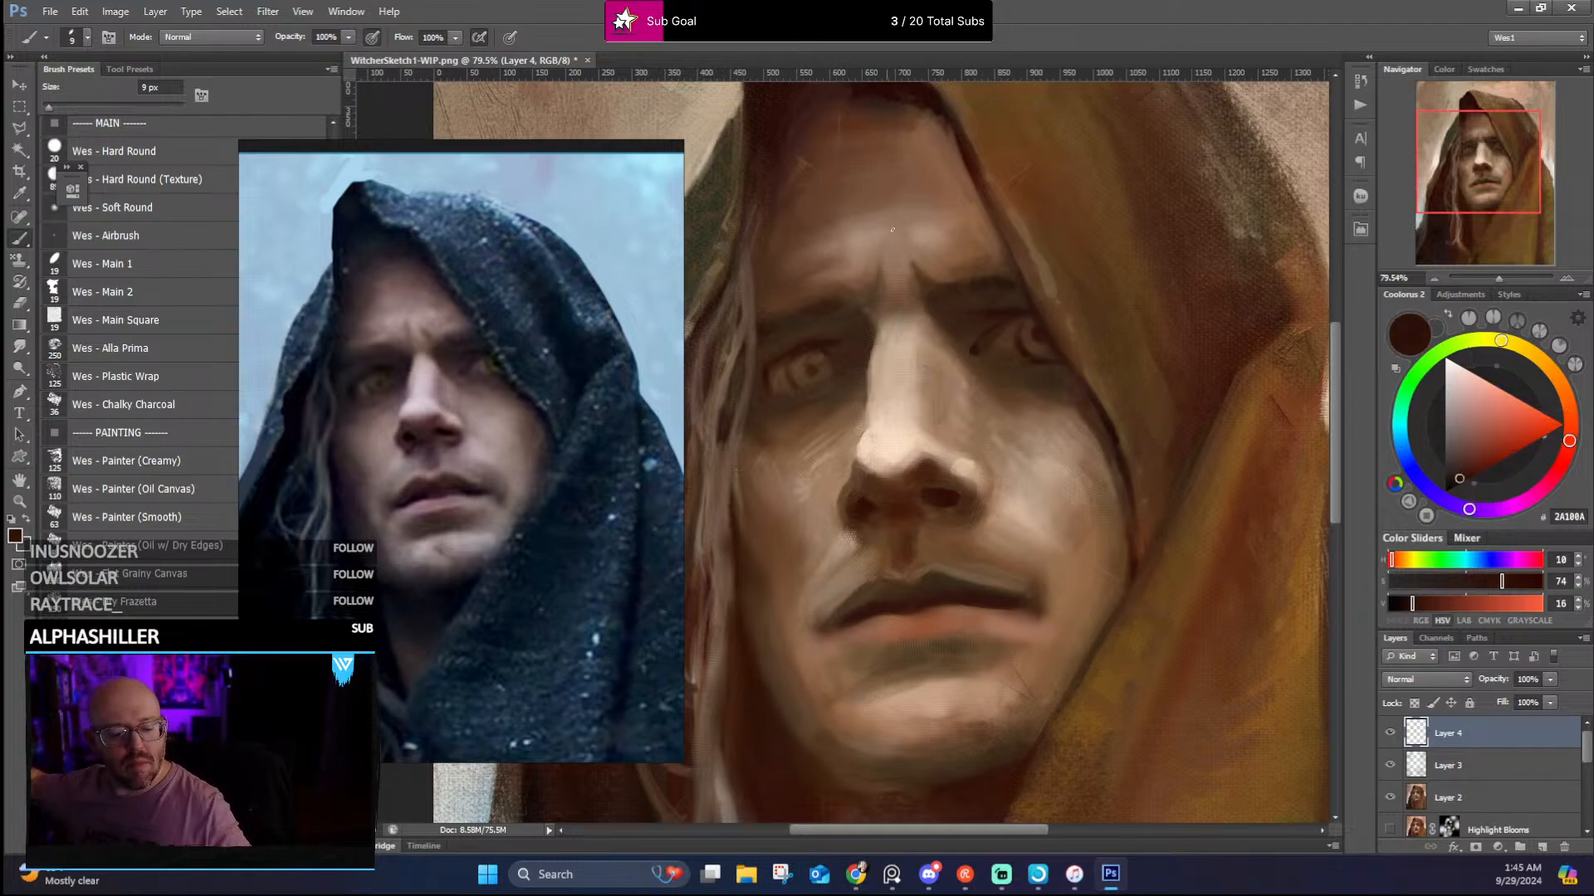
Enlarge the brush to 20 px and deepen the shadow between the left eye and its brow with a sampled dark brown
key(bracketright)
key(bracketright)
key(bracketright)
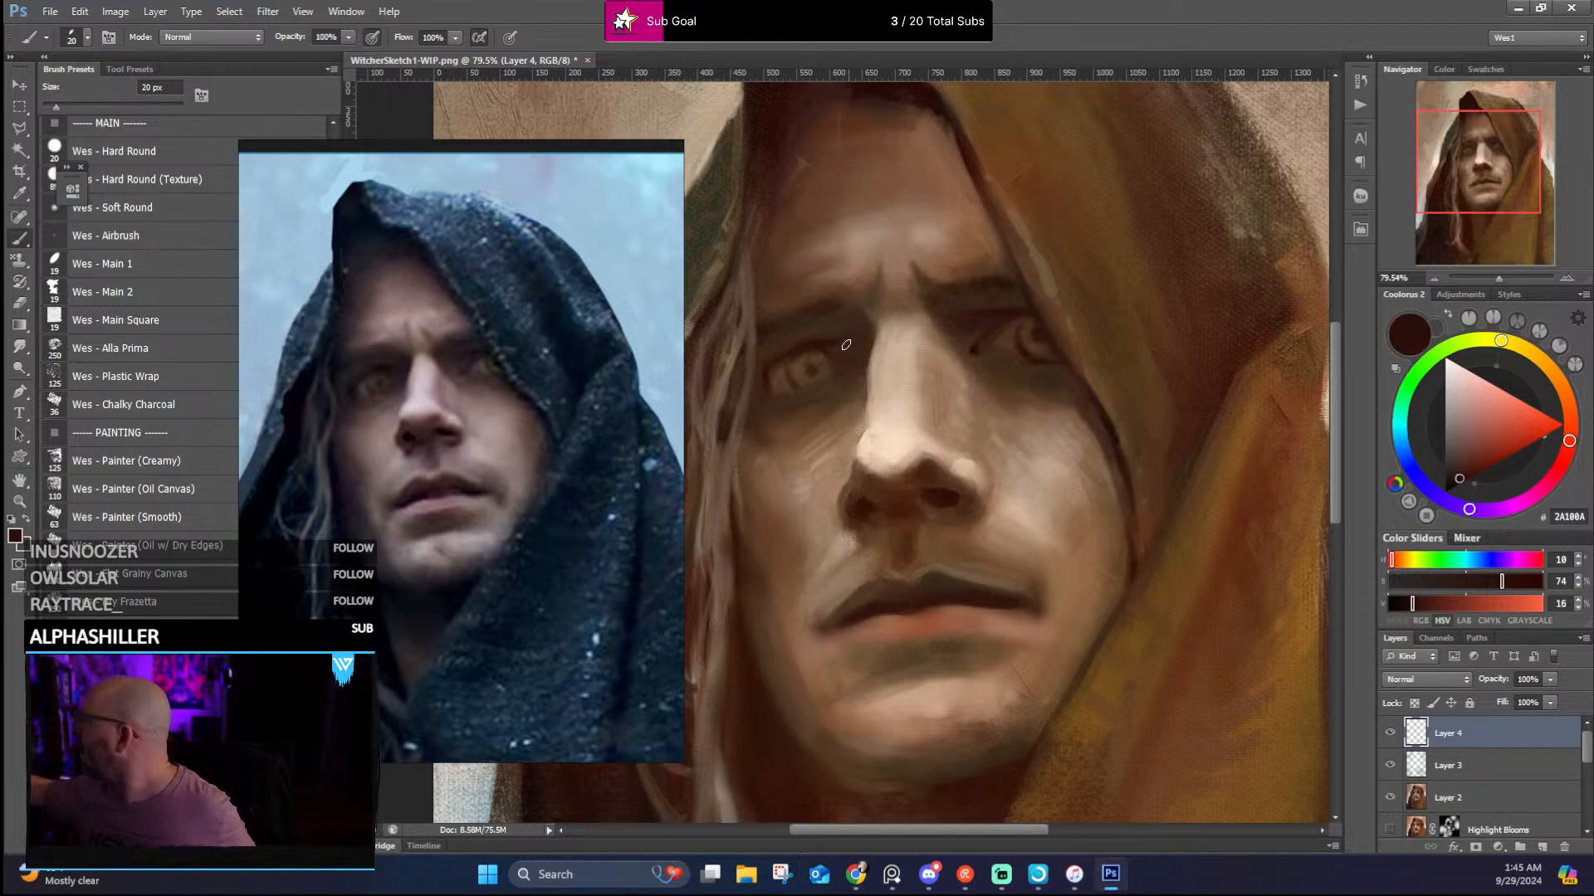
scroll(892, 328, left, 3)
alt+click(903, 345)
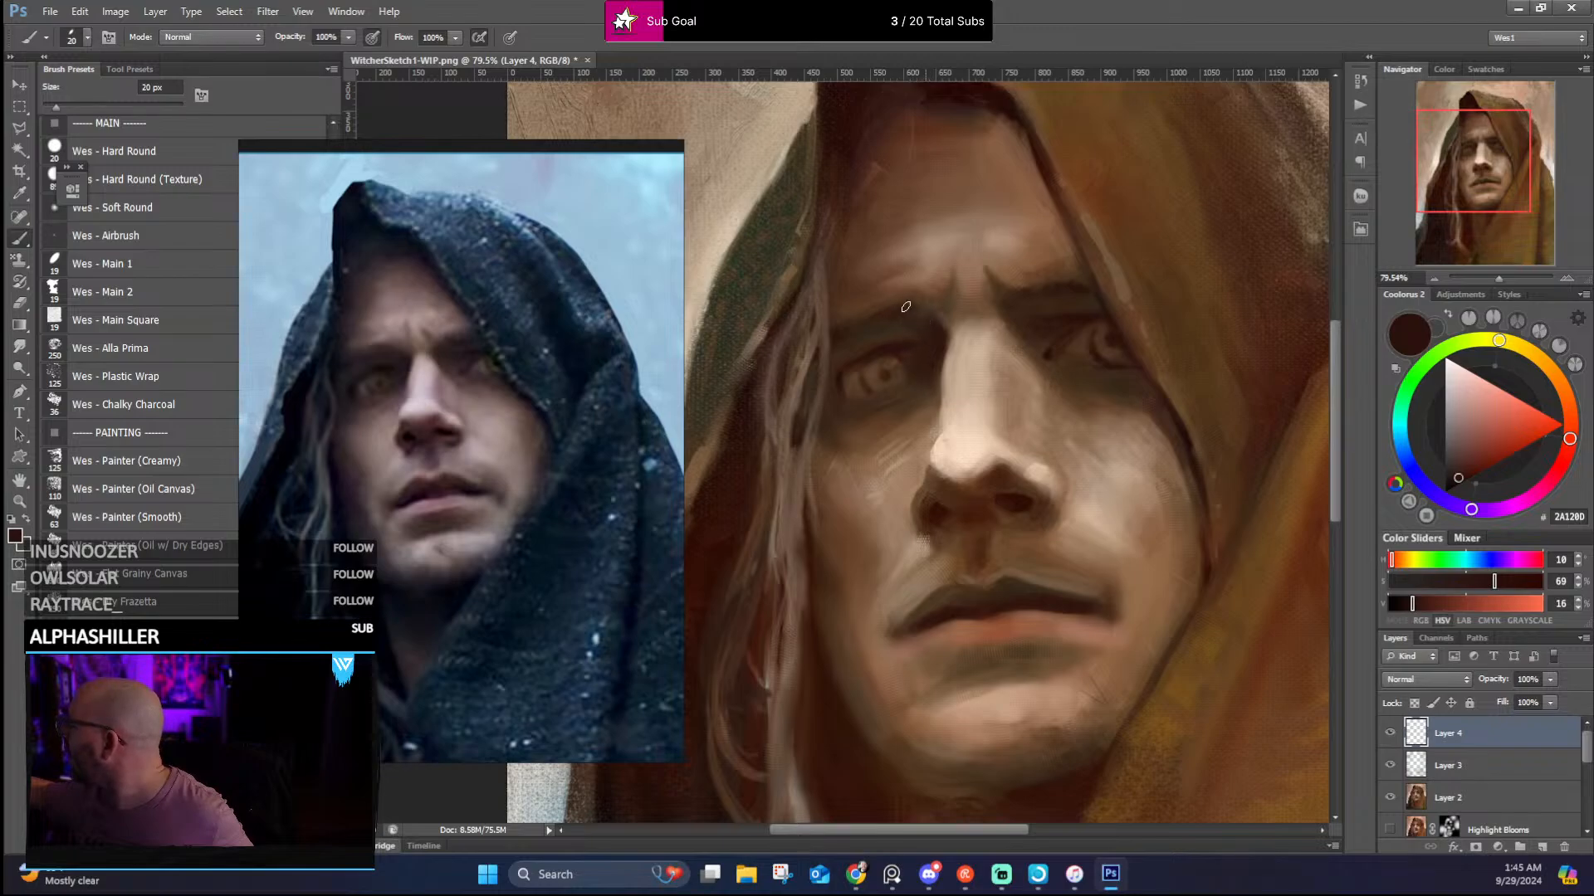
scroll(897, 328, left, 2)
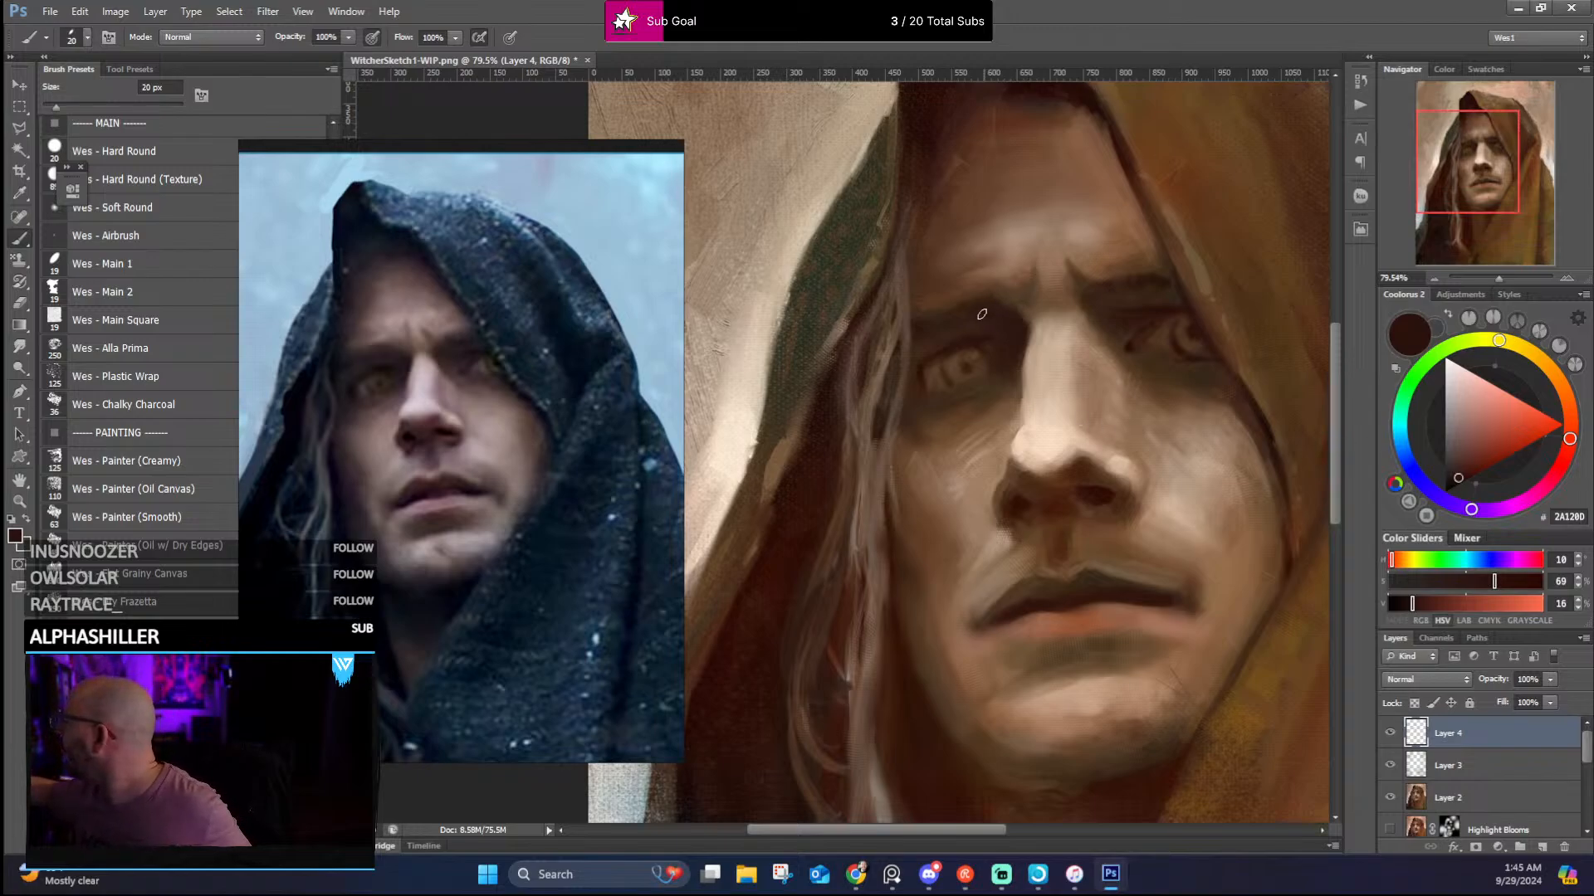
Shape and darken the left eyebrow from its outer end along the upper edge, using dark browns sampled from the brow
alt+click(920, 328)
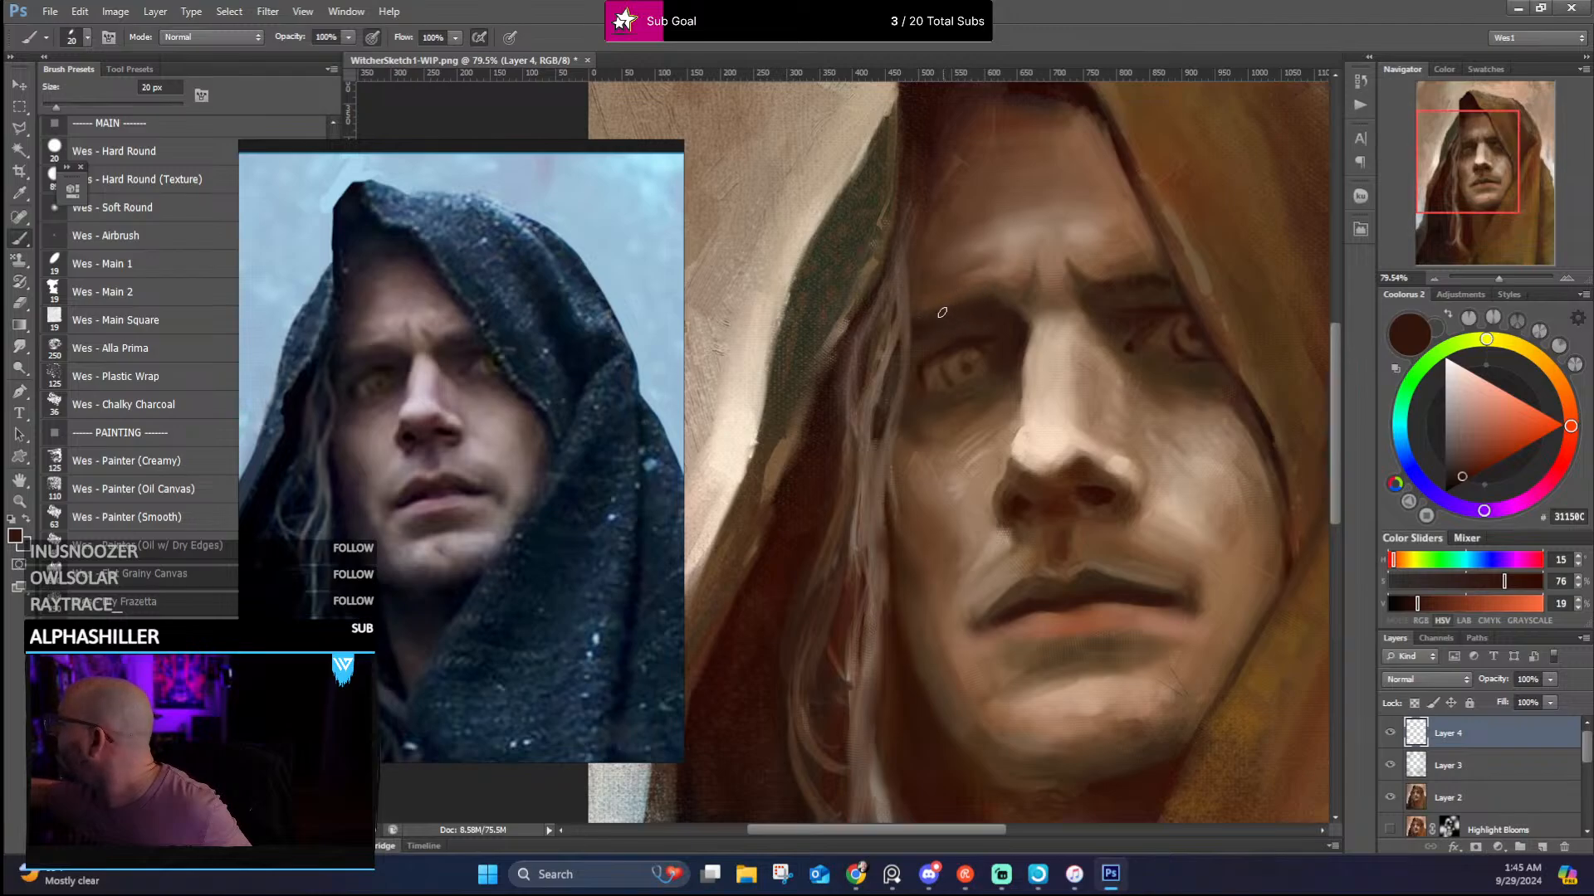
alt+click(942, 313)
alt+click(971, 300)
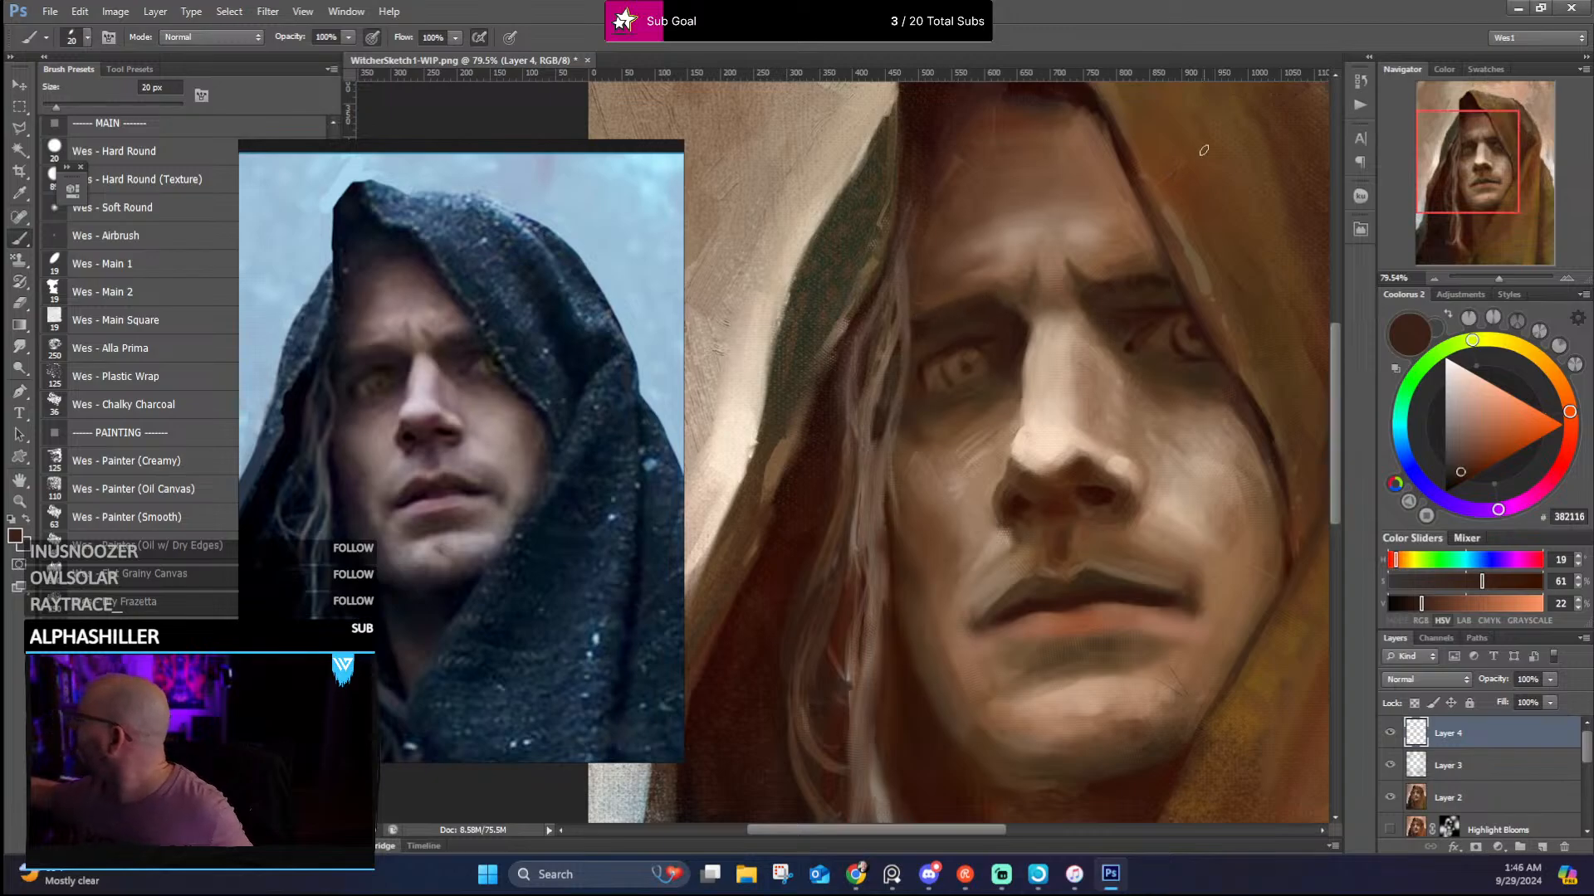
alt+click(988, 298)
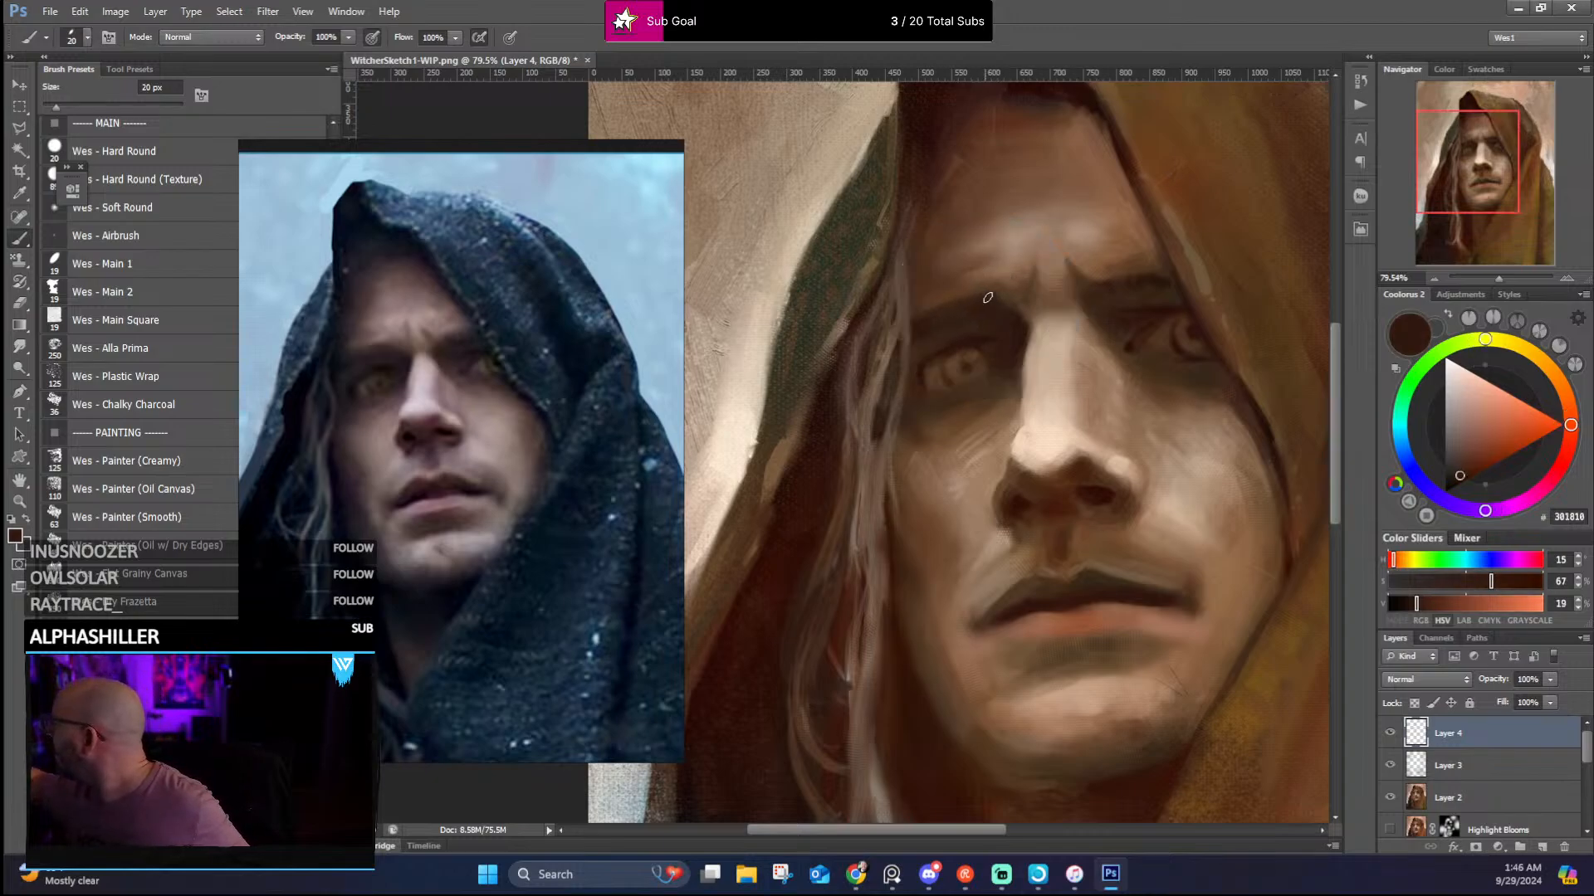
Blend the inner end of the left eyebrow into the nose bridge with sampled mid and dark browns
drag(1028, 277, 932, 324)
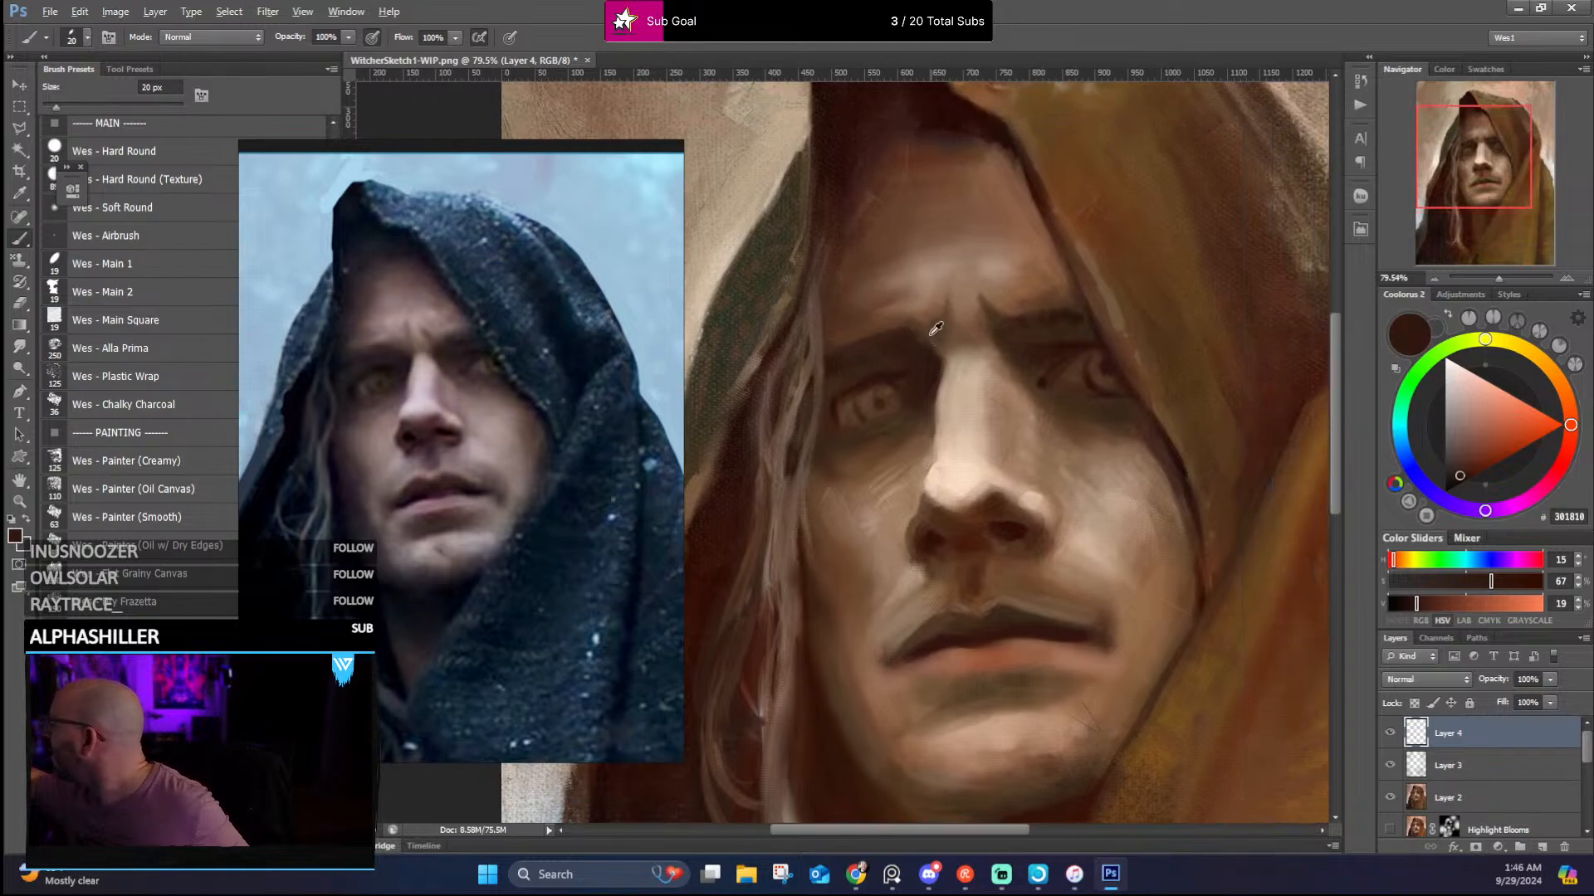
alt+click(935, 328)
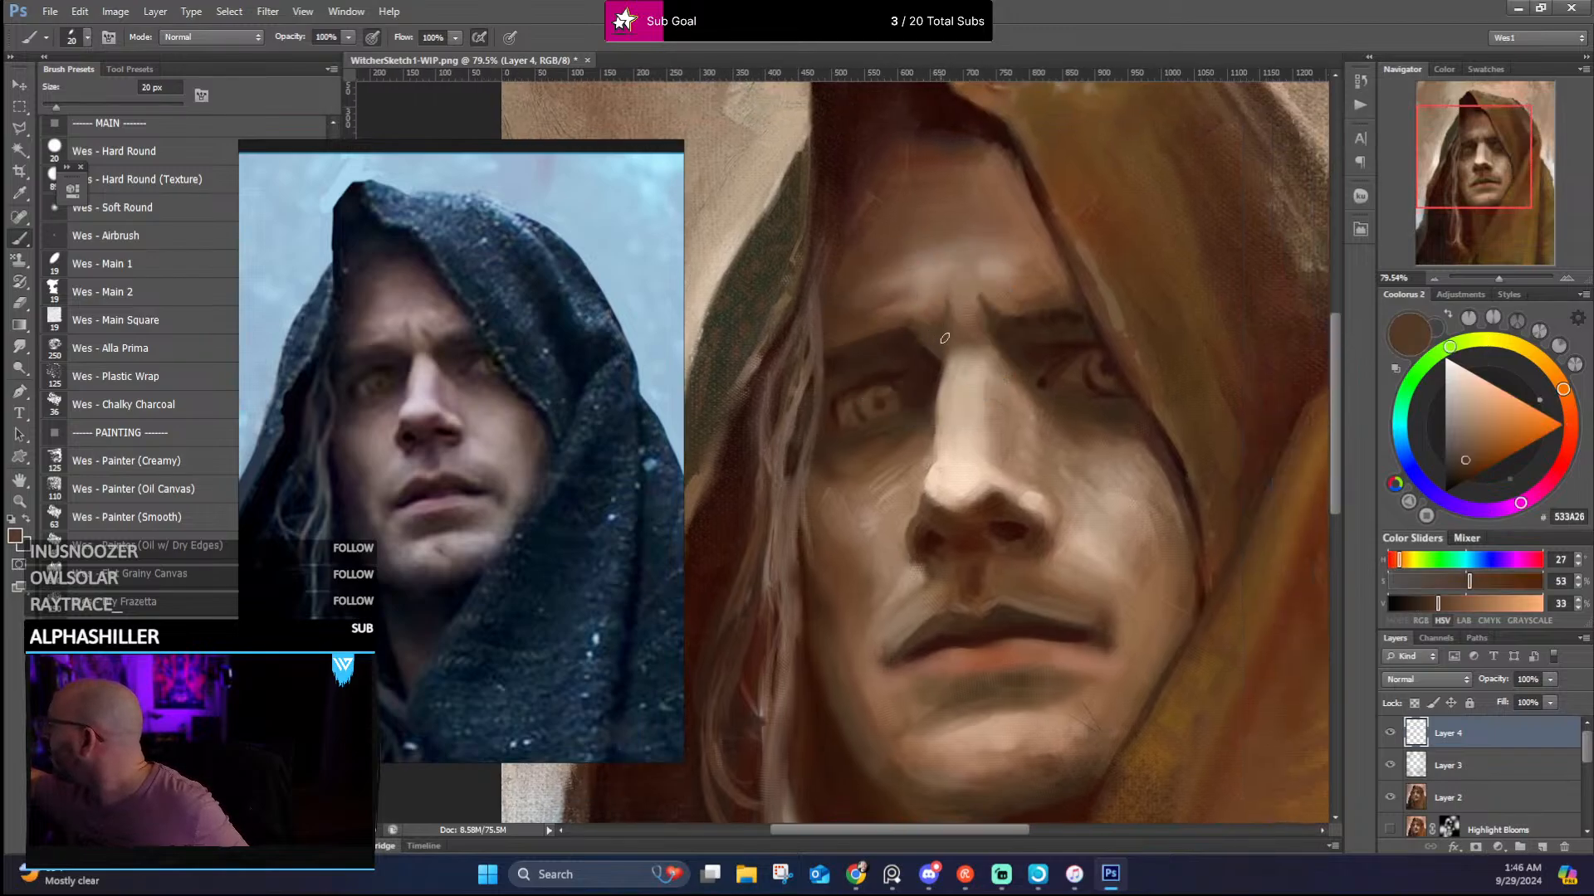
alt+click(913, 343)
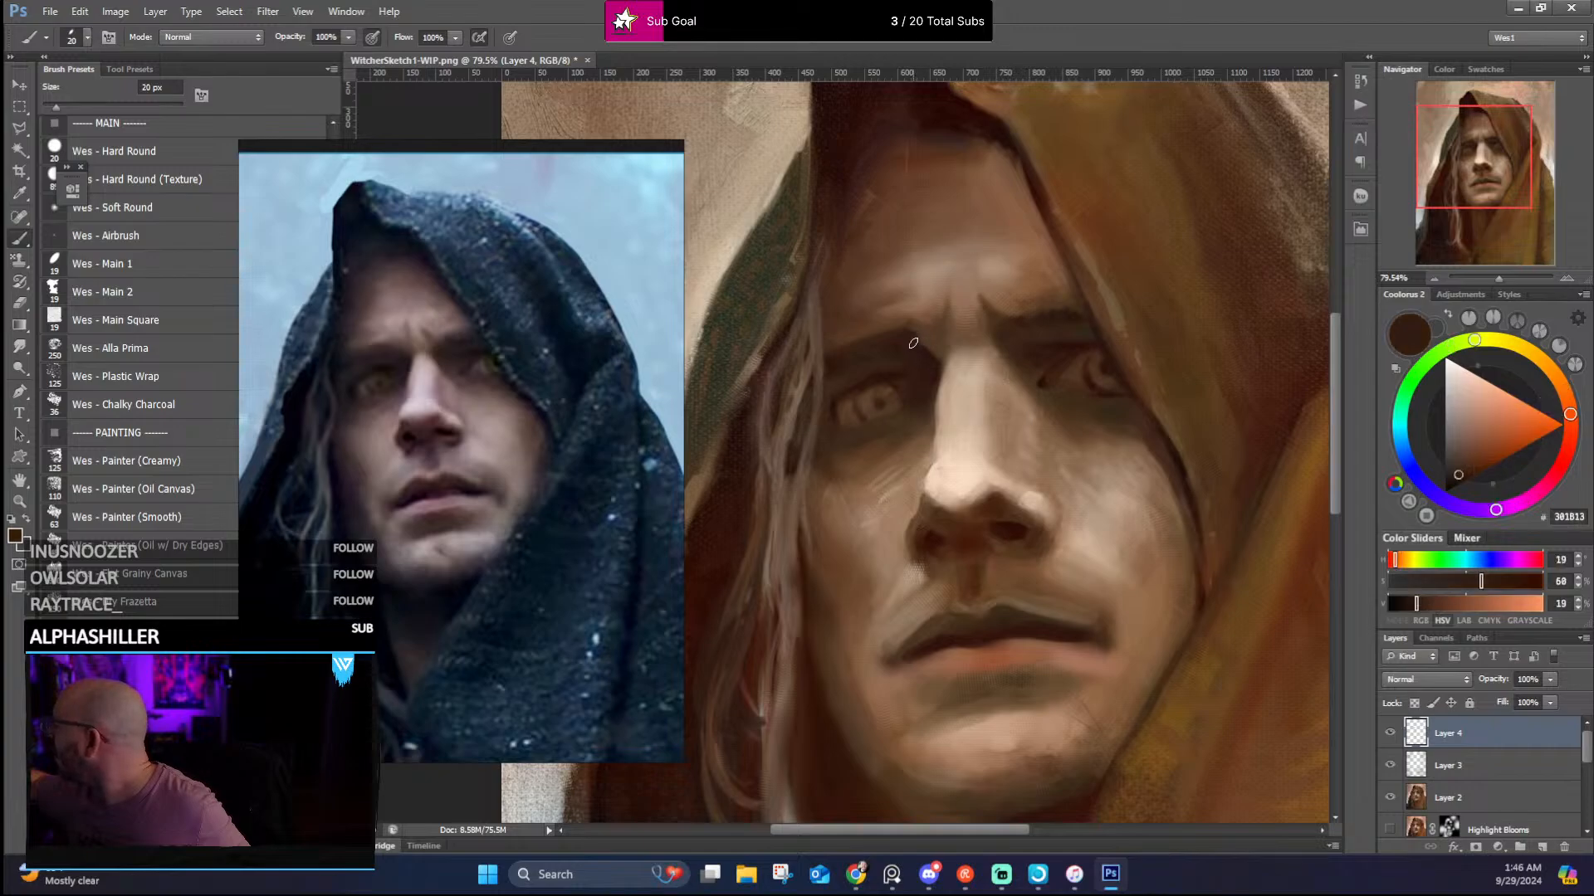
Refine the shadow between the nose bridge and right eye and darken the right eyebrow with sampled browns
alt+click(979, 340)
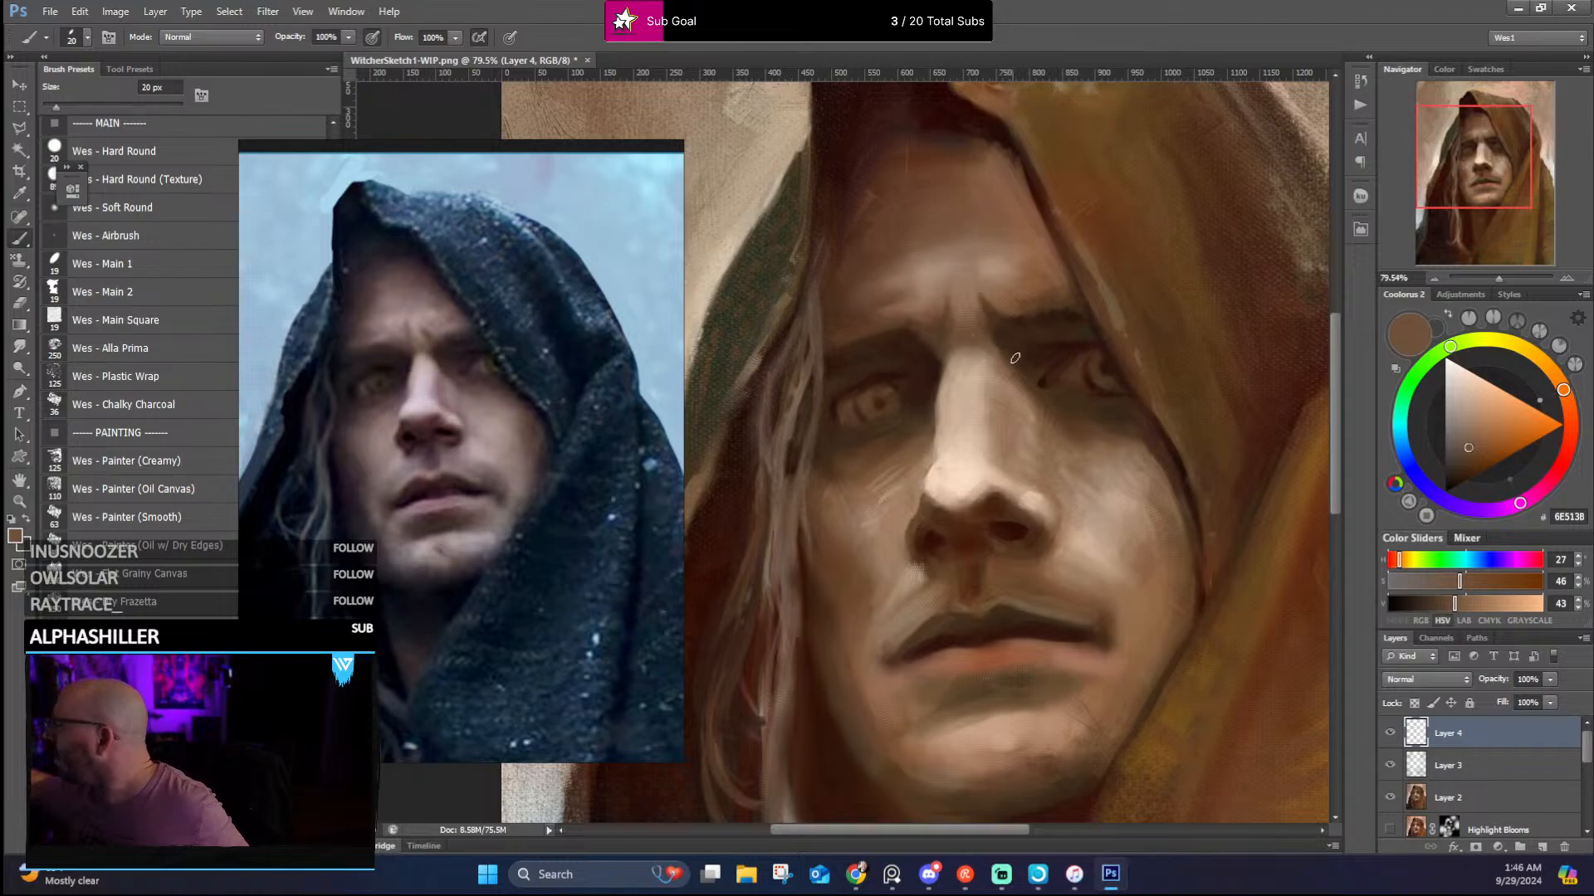
alt+click(1002, 347)
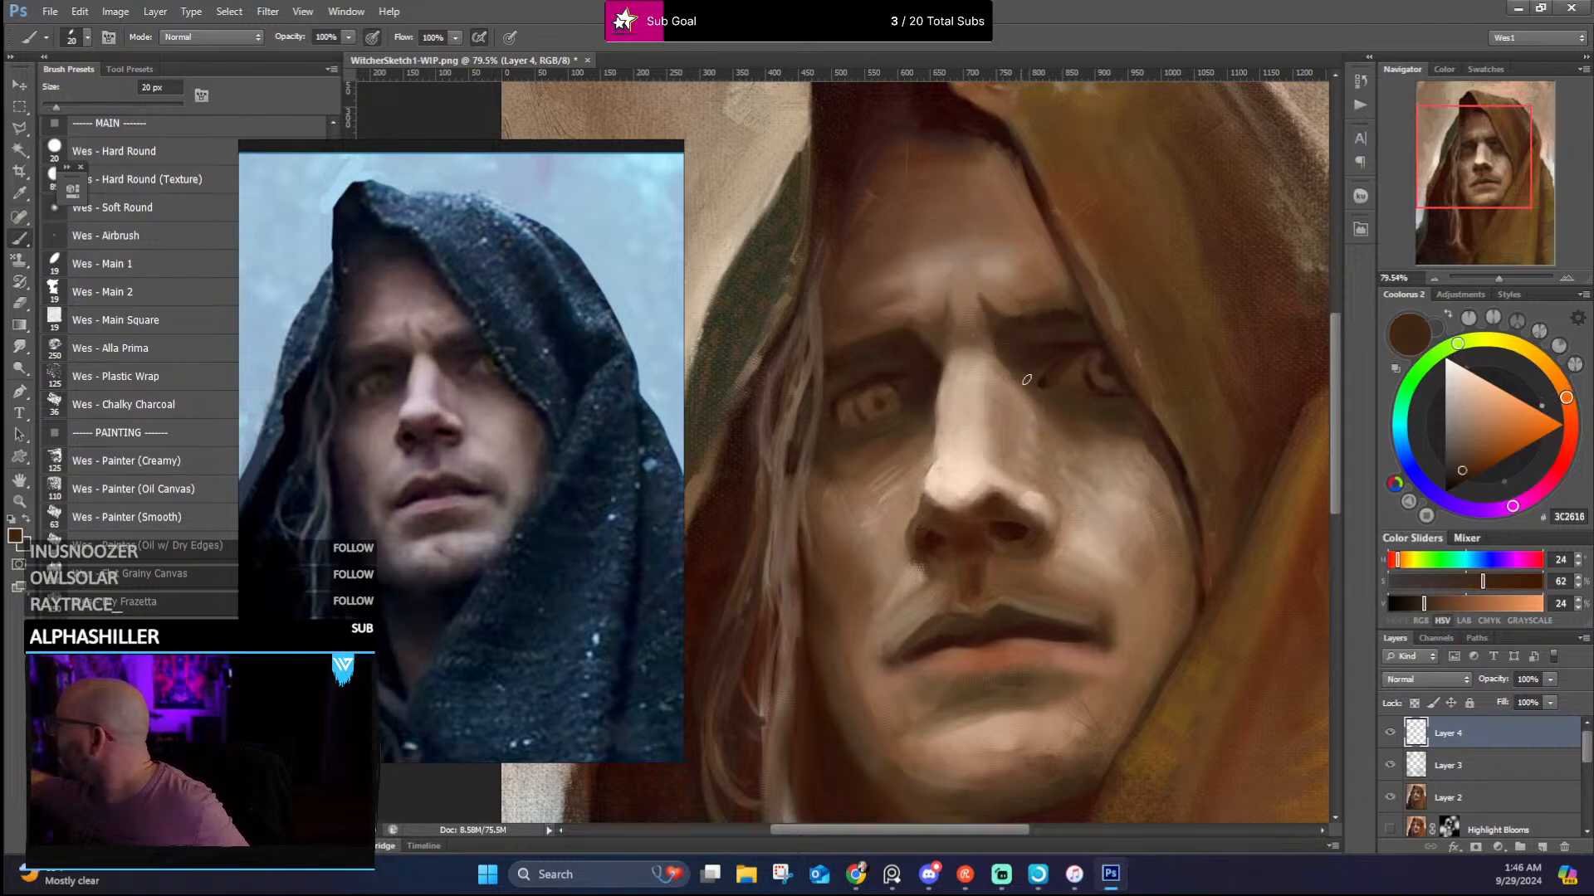
alt+click(1024, 320)
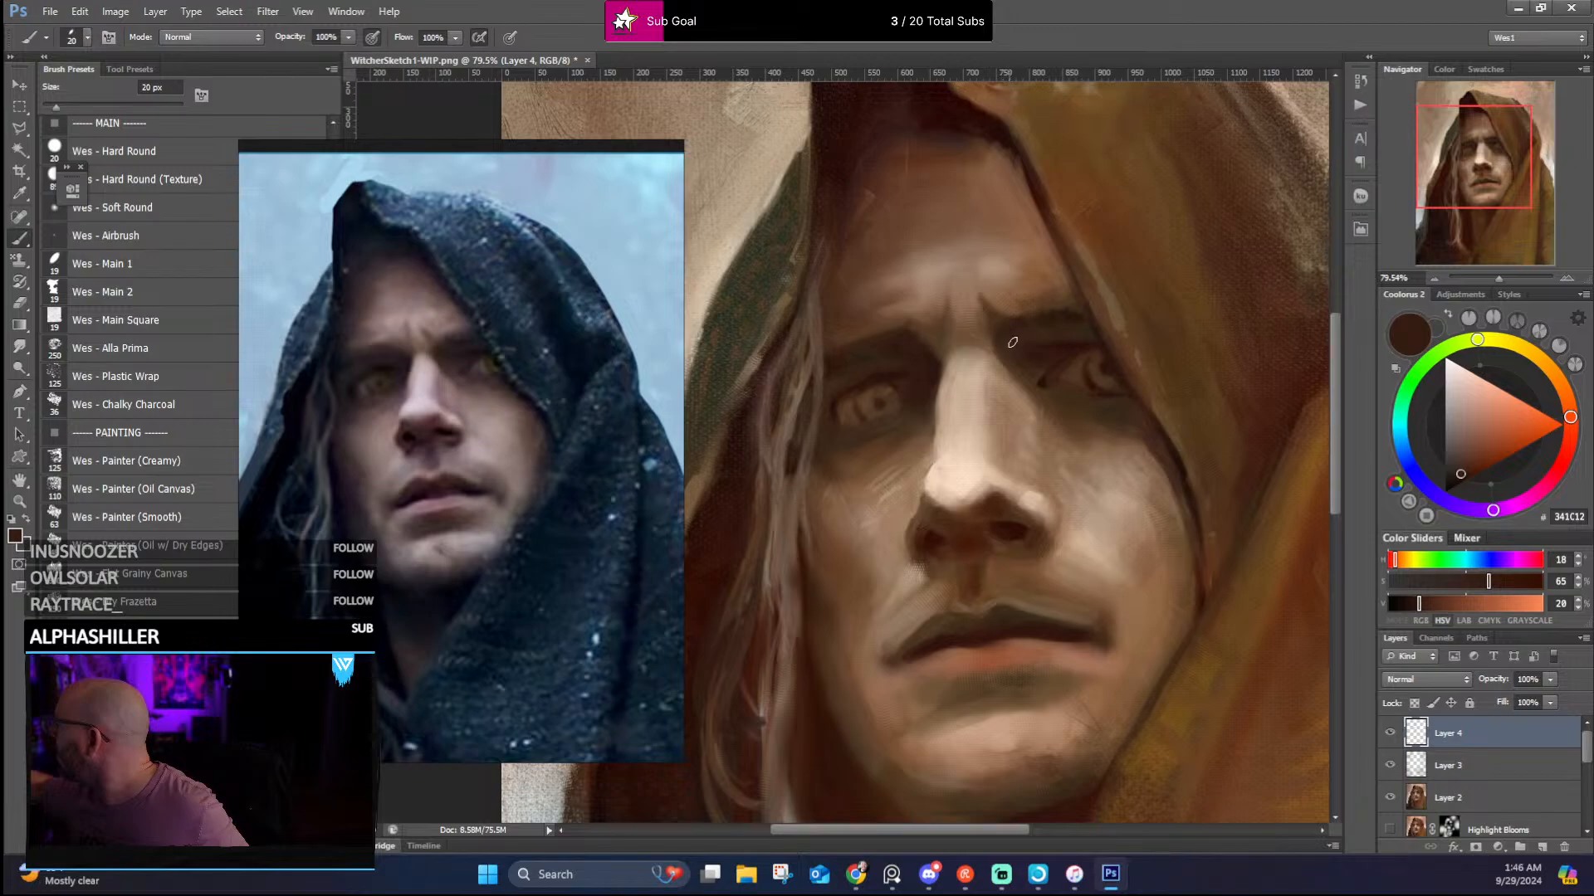
alt+click(1054, 314)
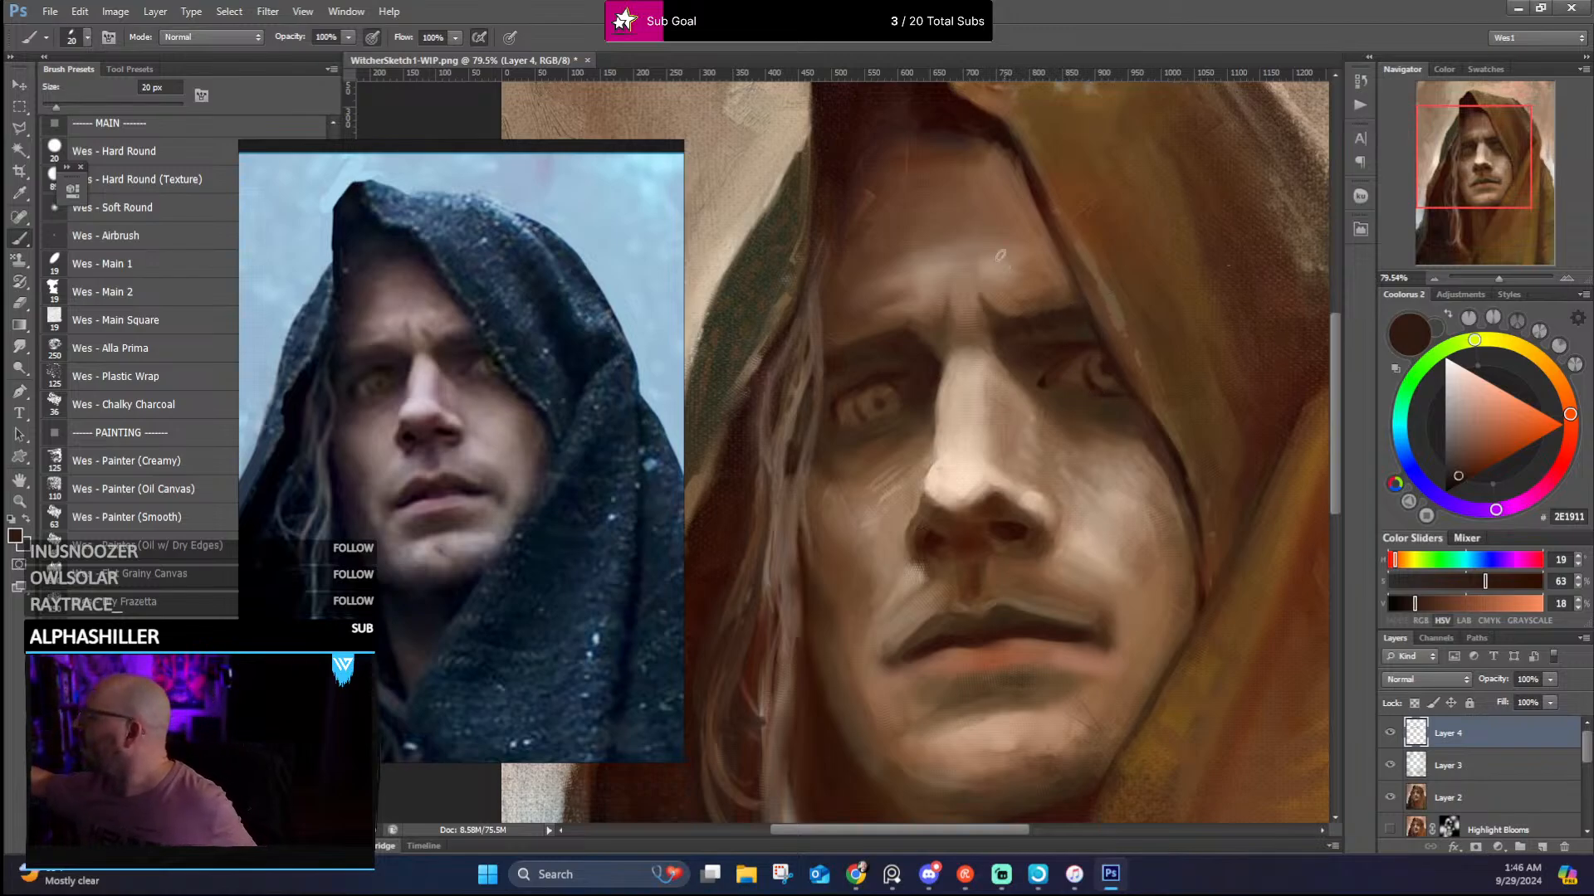
Blend the frown area between the eyebrows into the inner end of the left eyebrow with sampled skin tones and browns
alt+click(998, 286)
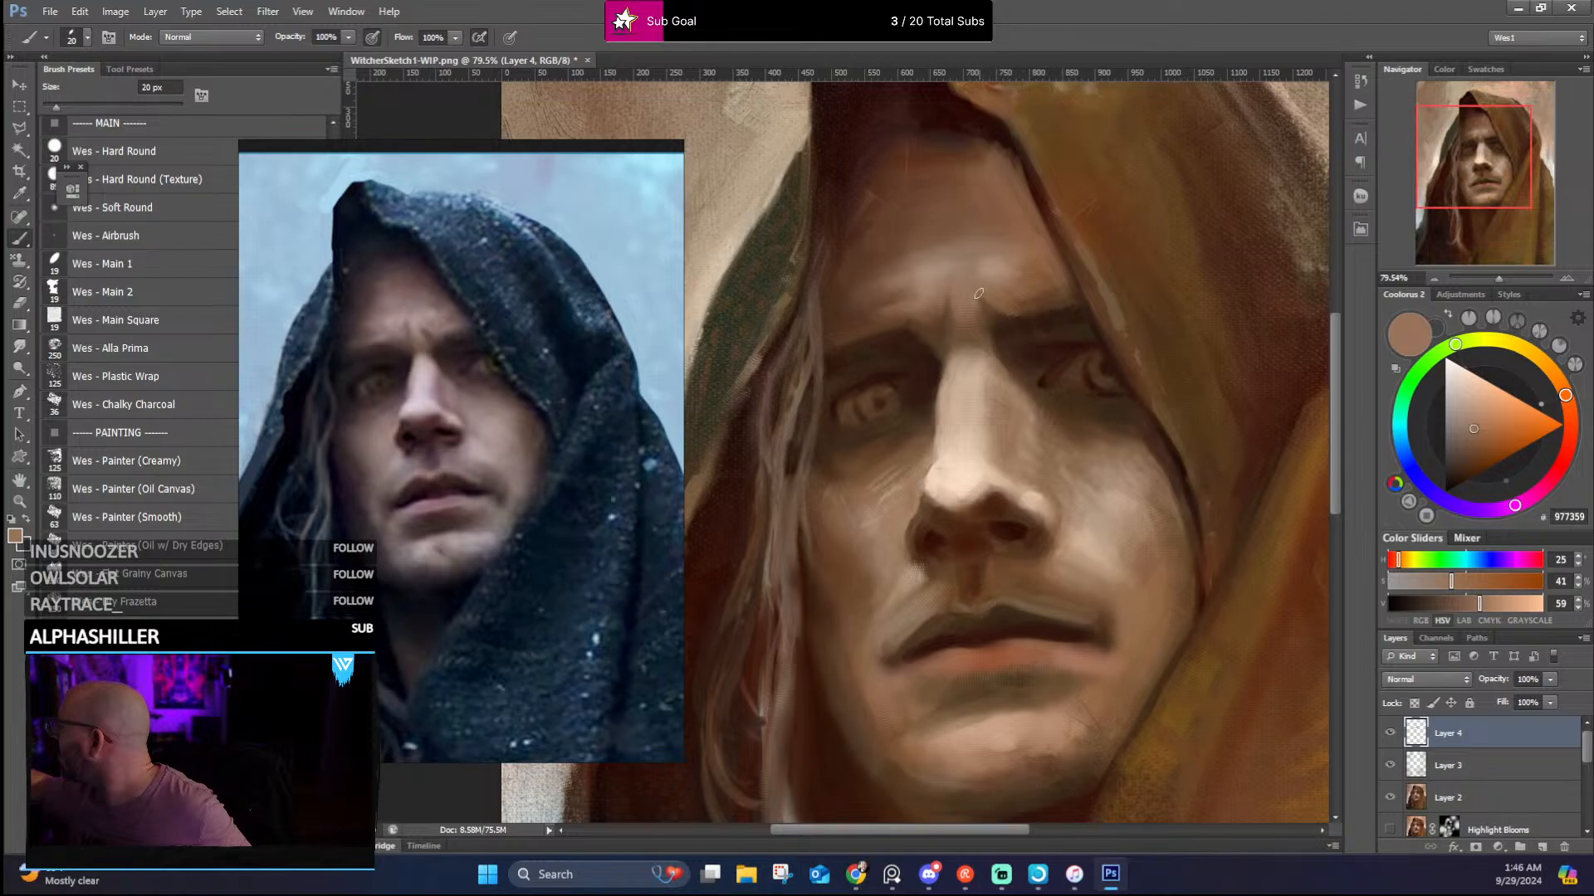
alt+click(979, 311)
alt+click(963, 338)
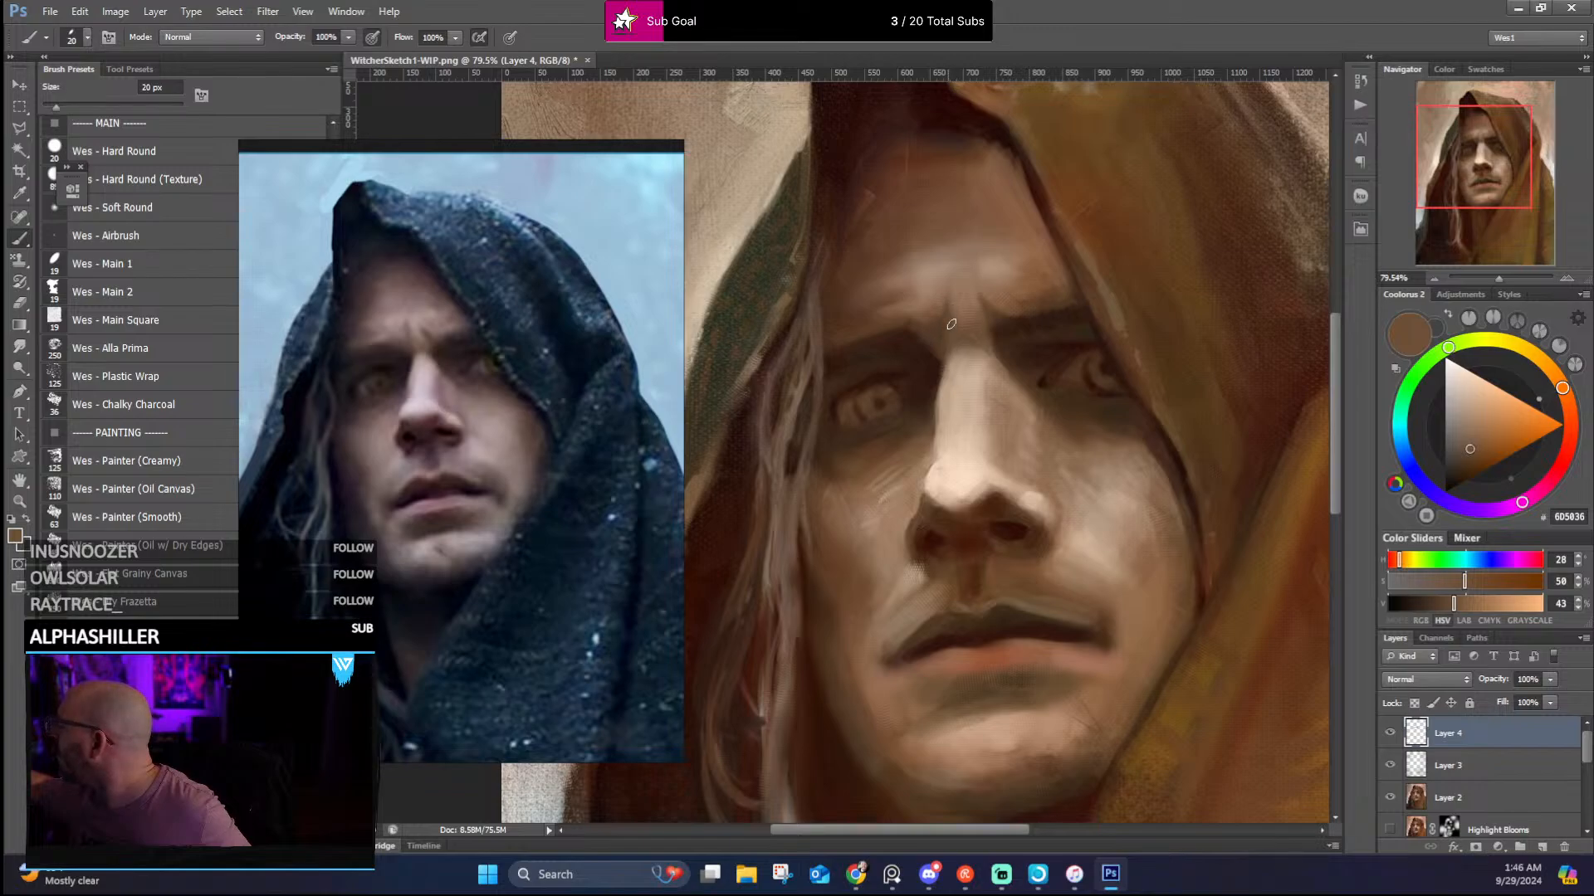
alt+click(952, 330)
alt+click(946, 333)
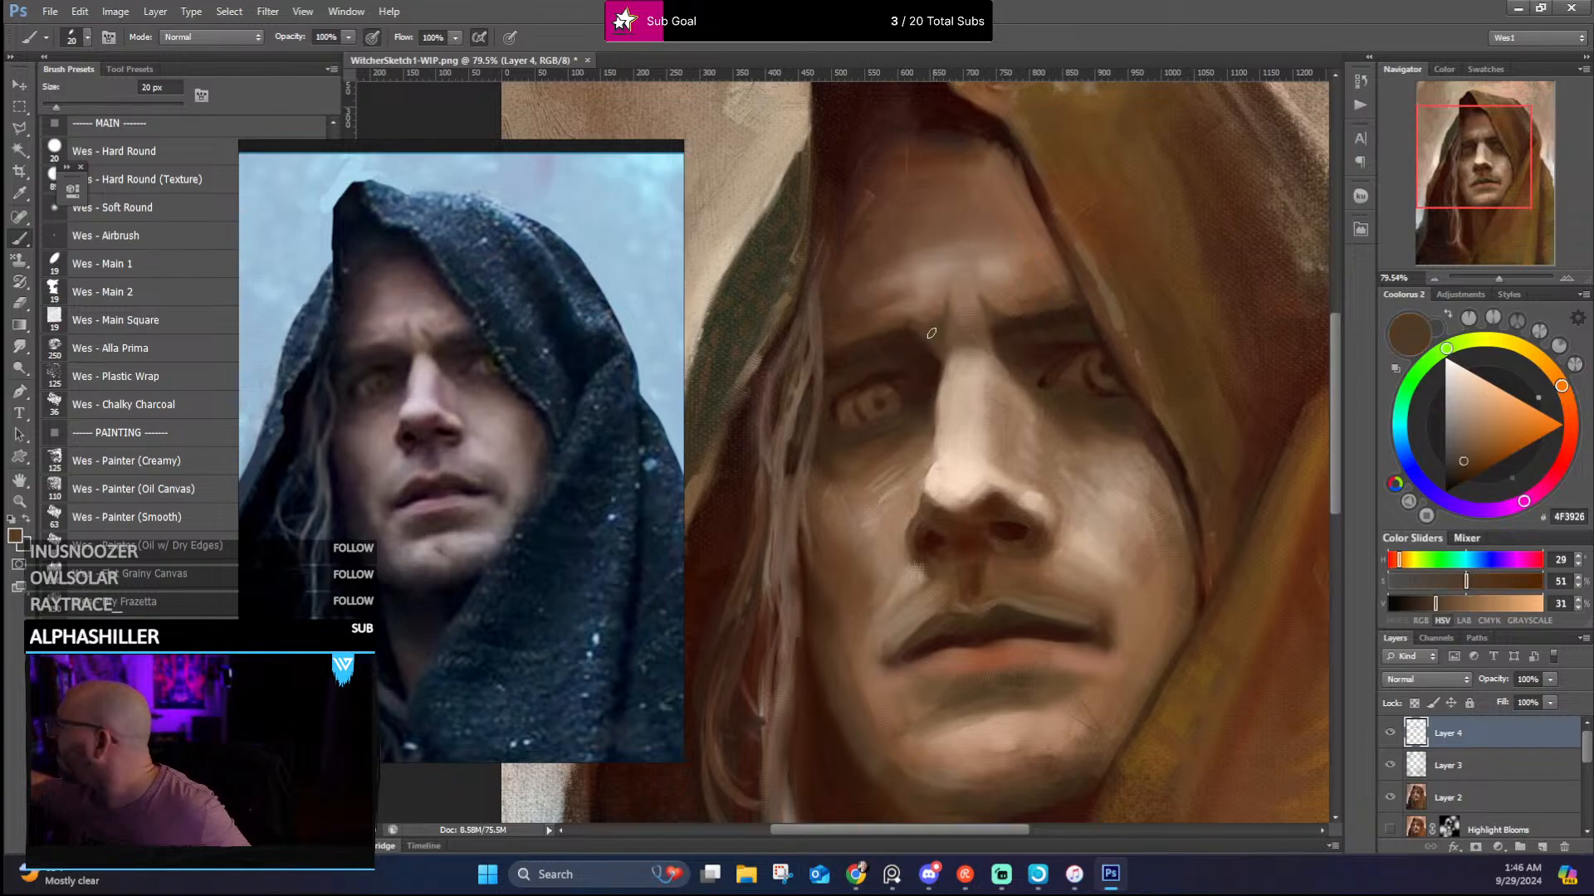
alt+click(939, 333)
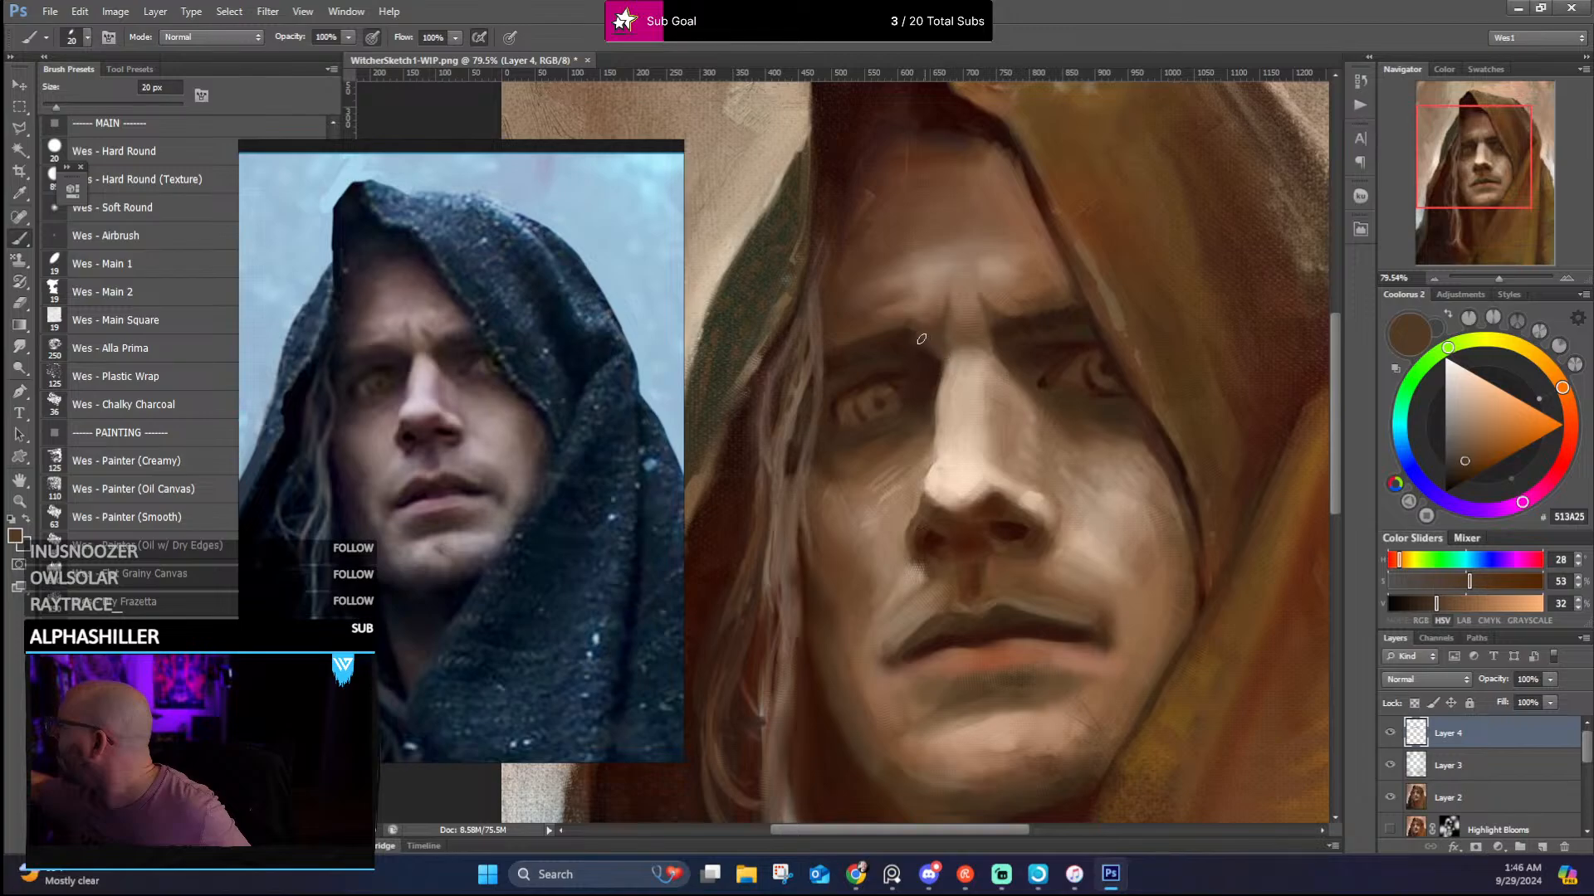
alt+click(918, 349)
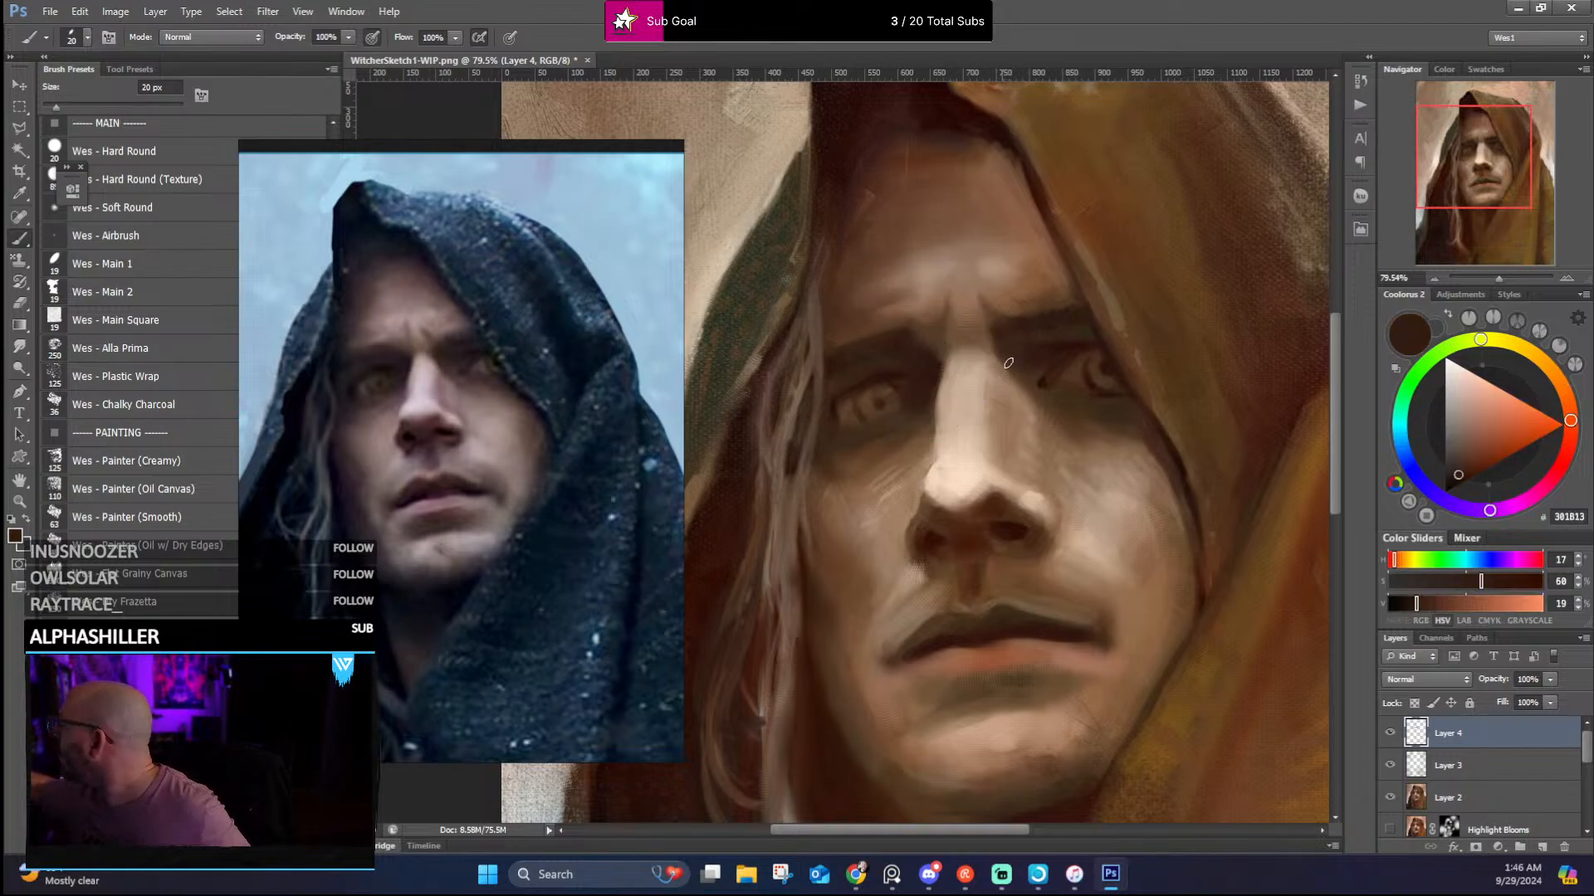
Refine the shadow around the right eye's inner corner with mid and dark browns sampled beside the nose bridge
alt+click(1024, 388)
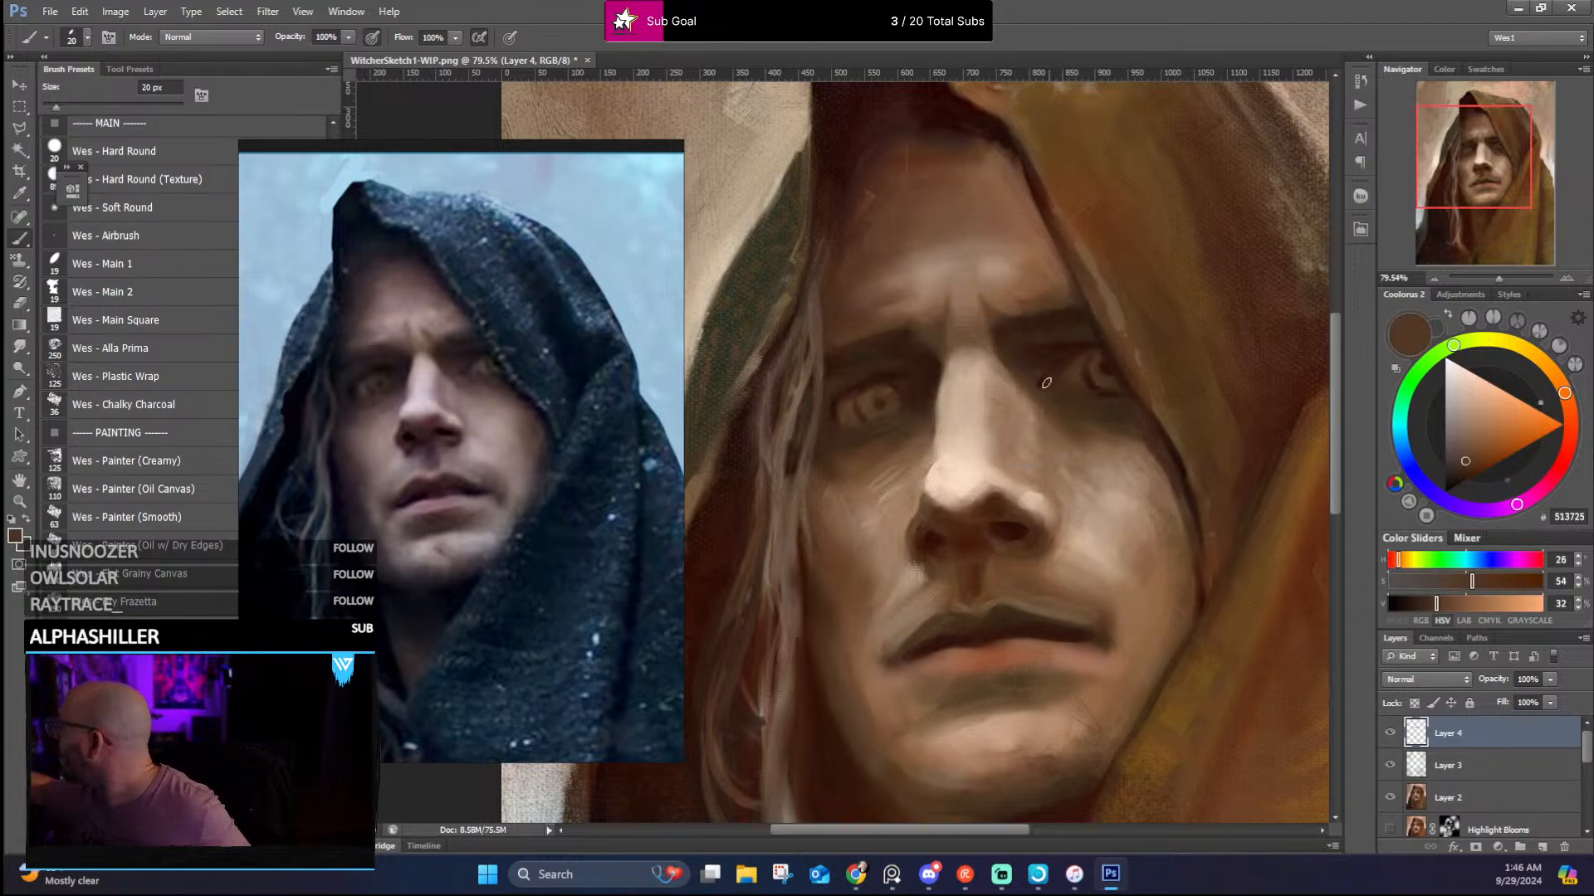
alt+click(1048, 380)
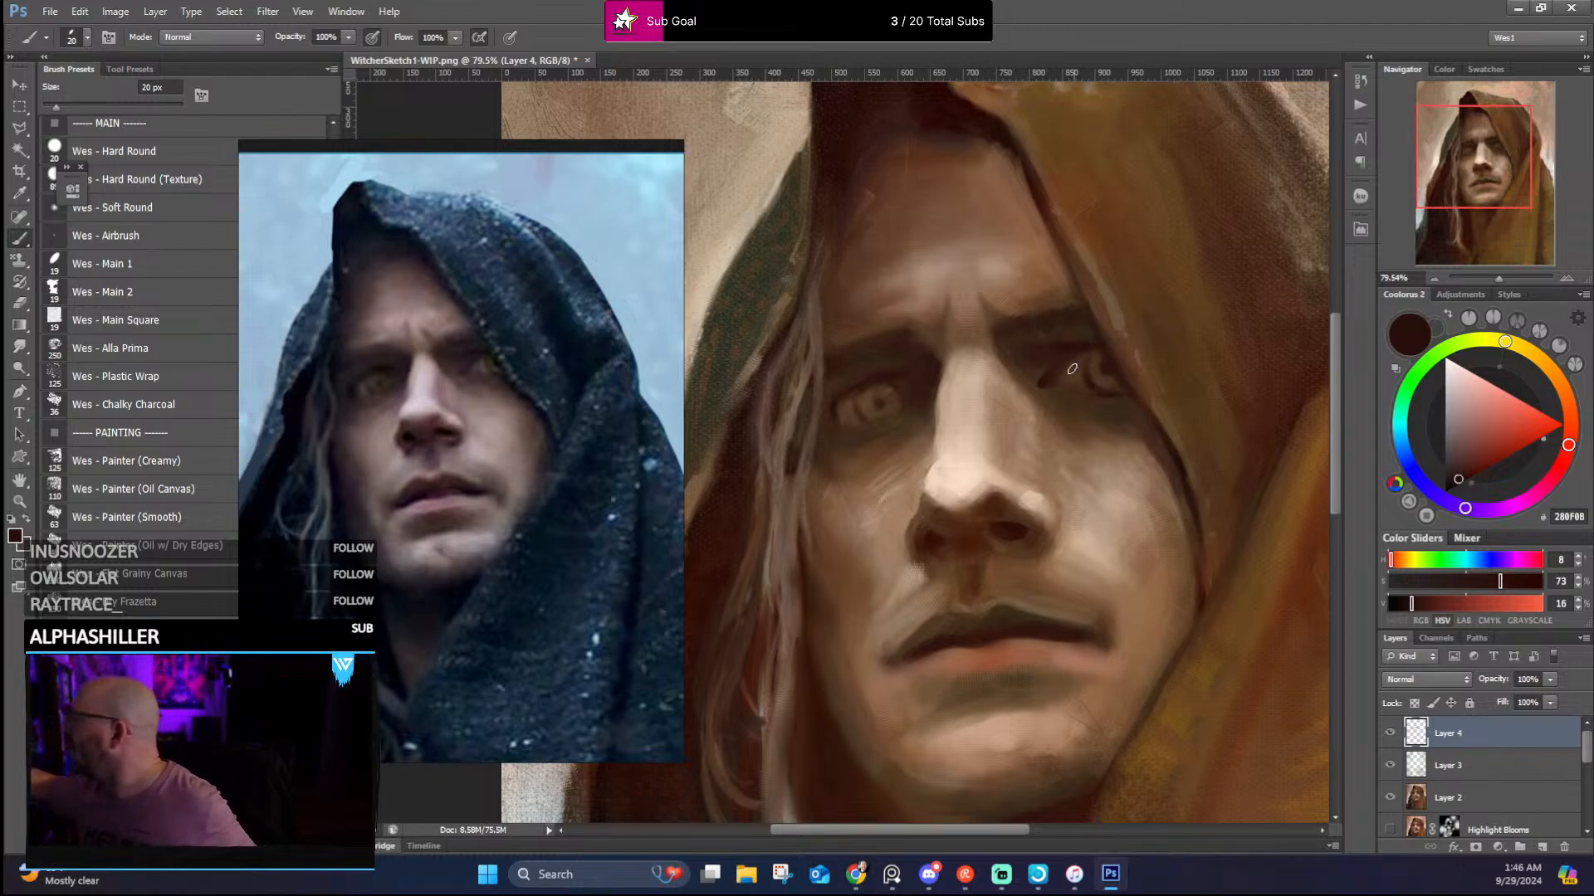
alt+click(1073, 371)
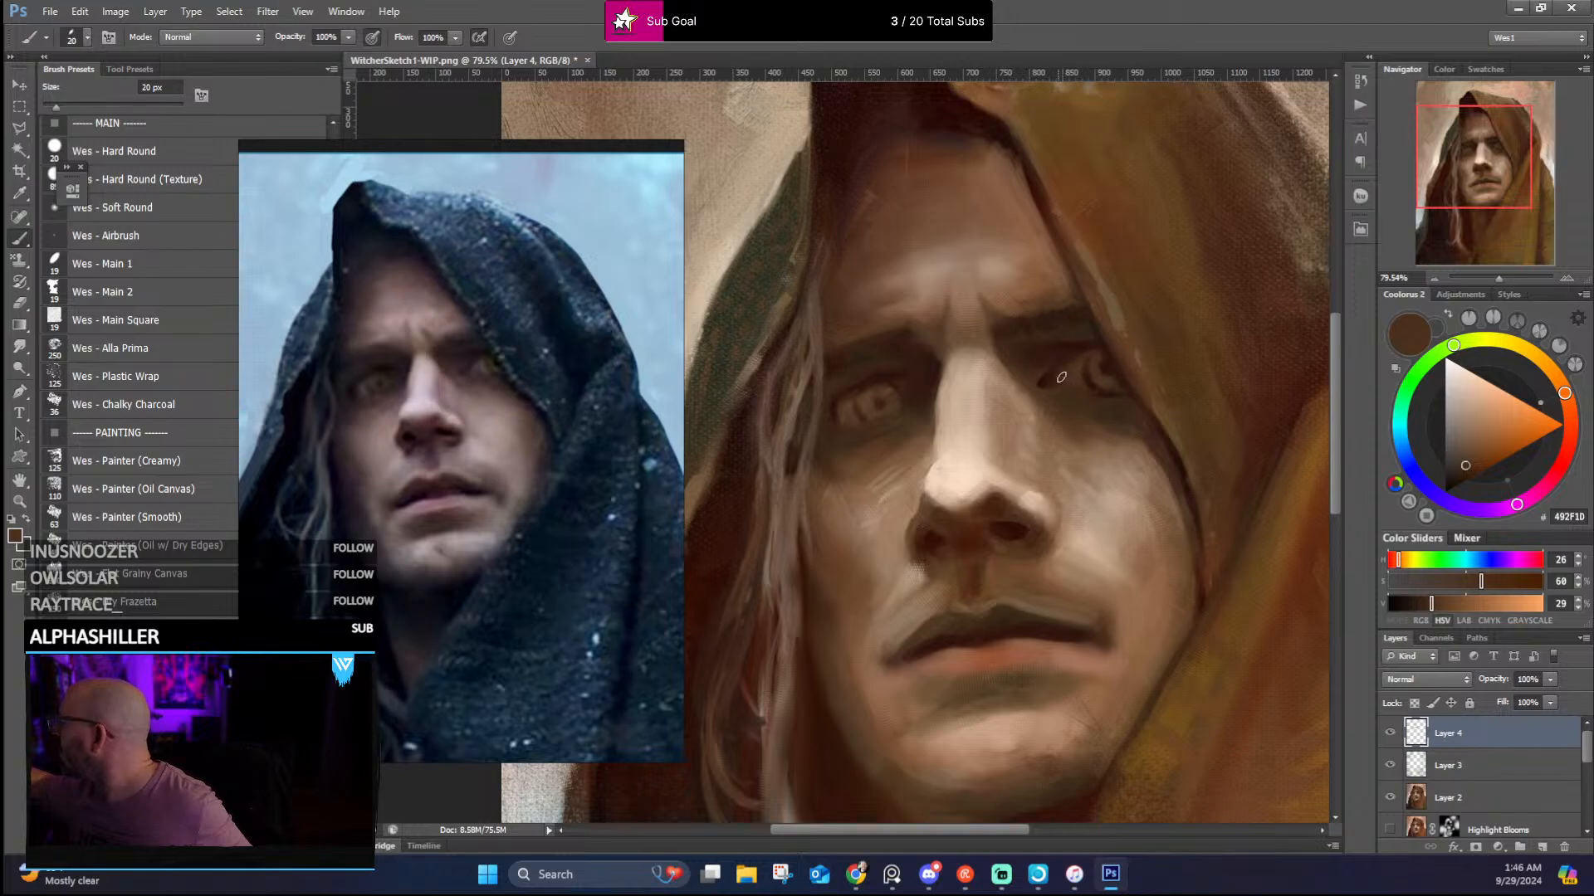
Touch up the edge of the right nostril wing with a sampled brown and a light skin tone
drag(967, 269, 915, 227)
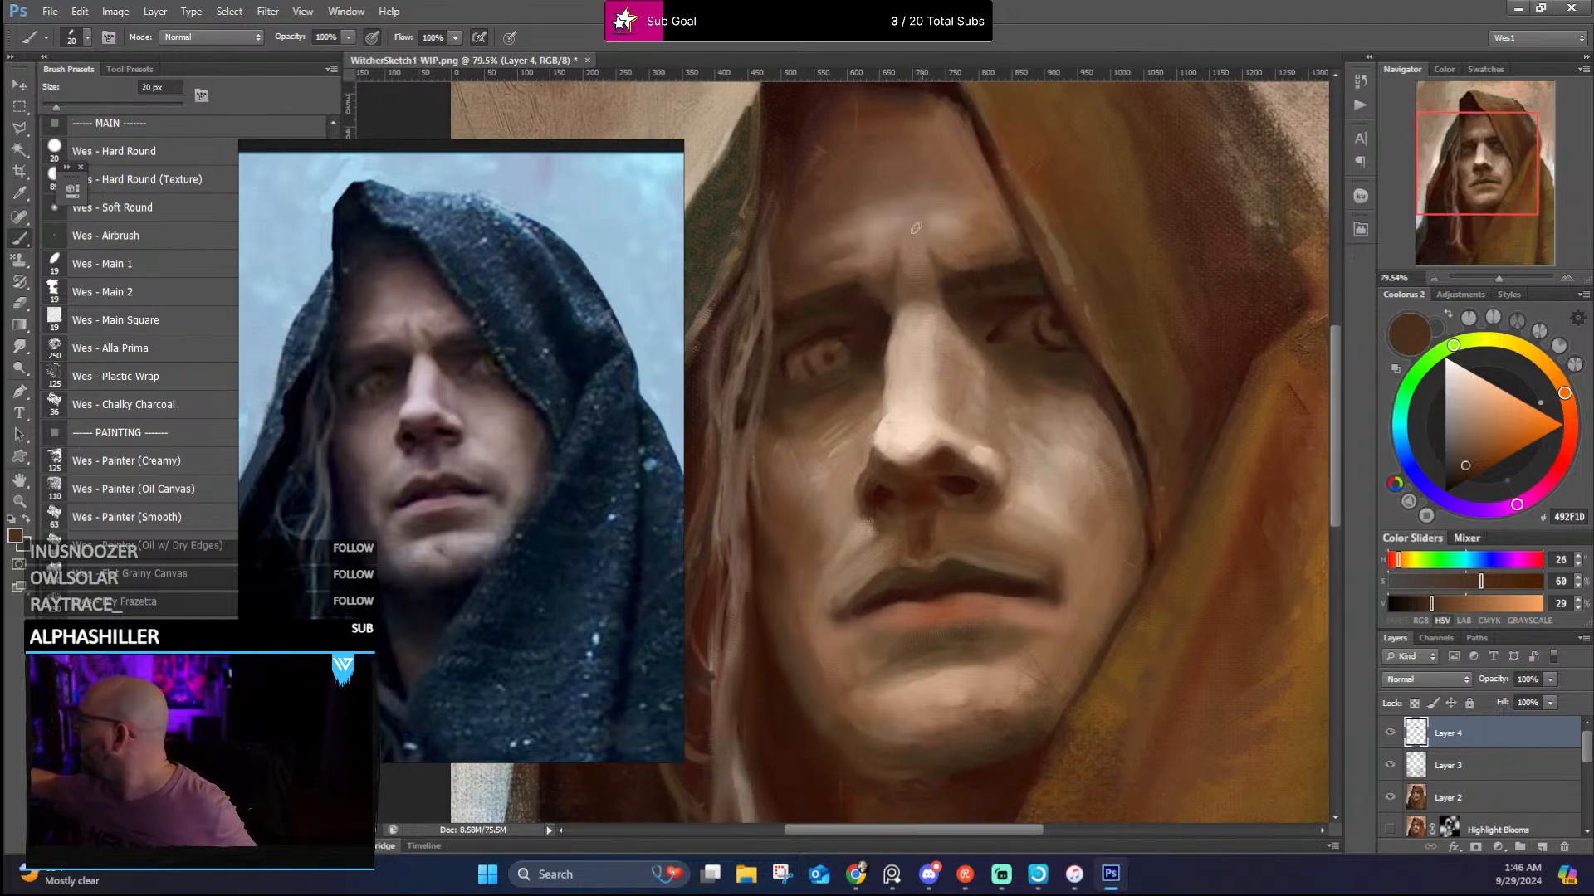
alt+click(963, 464)
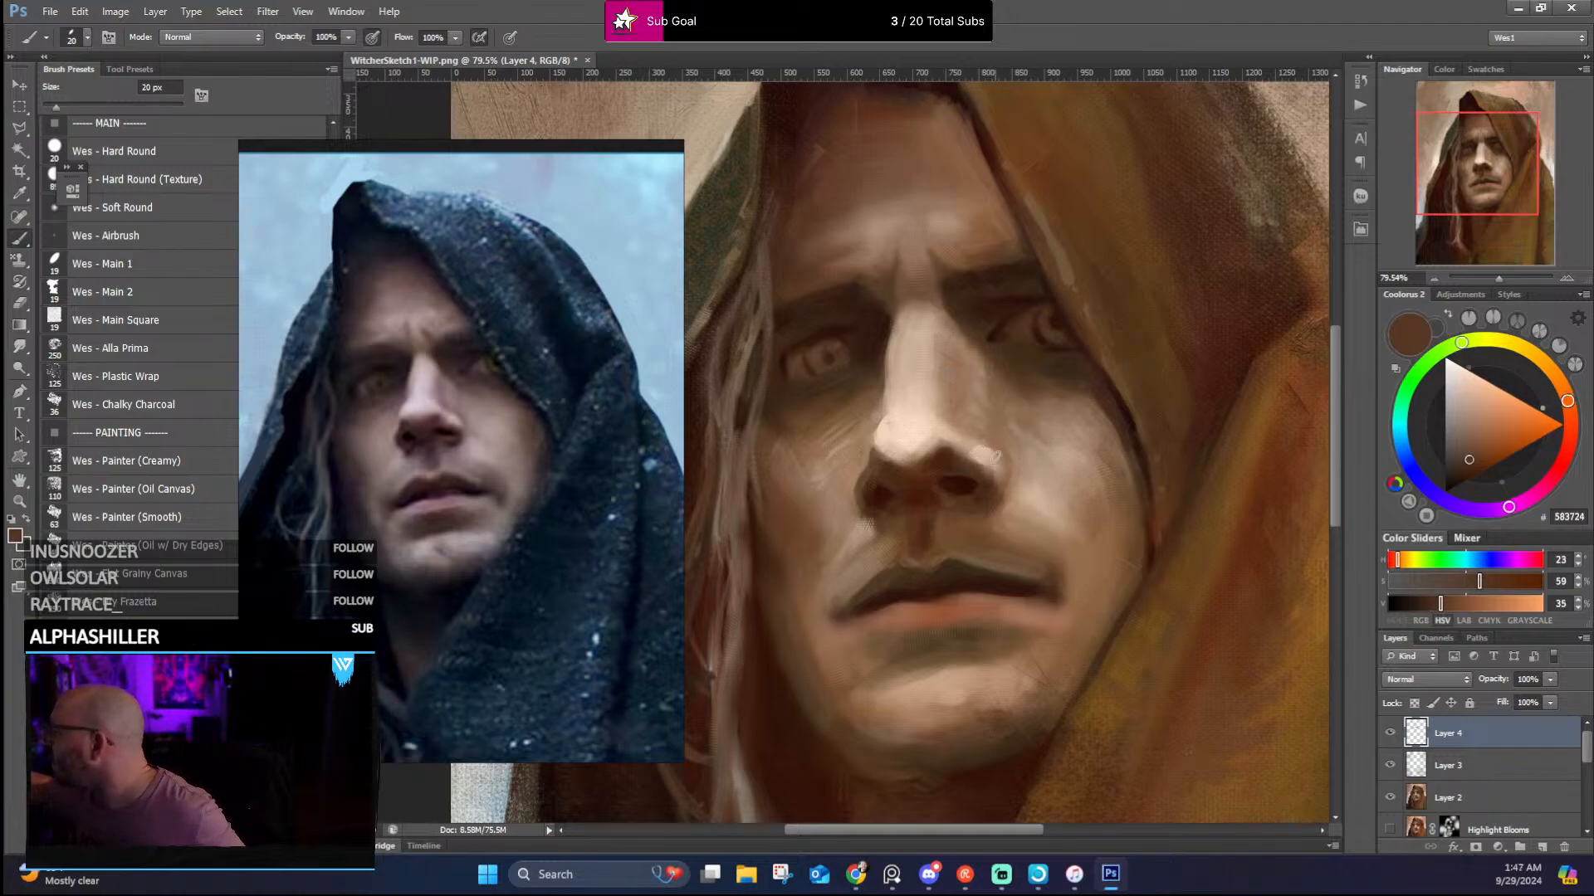
alt+click(987, 448)
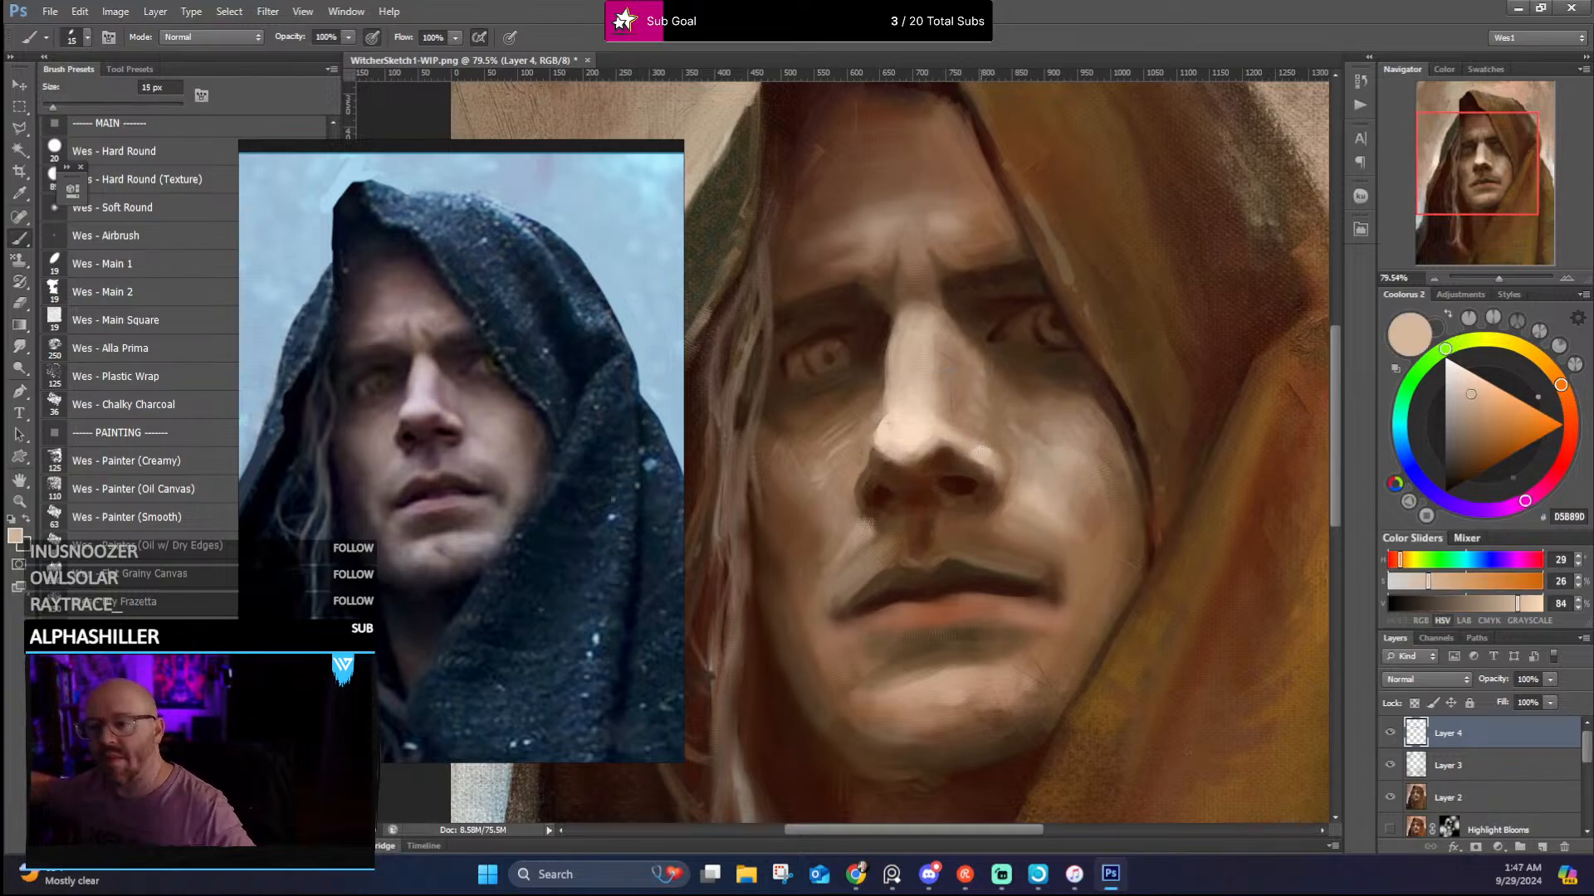
Reduce the brush to 9 px and refine the left edge of the nose with sampled light and mid skin tones
key(bracketleft)
key(bracketleft)
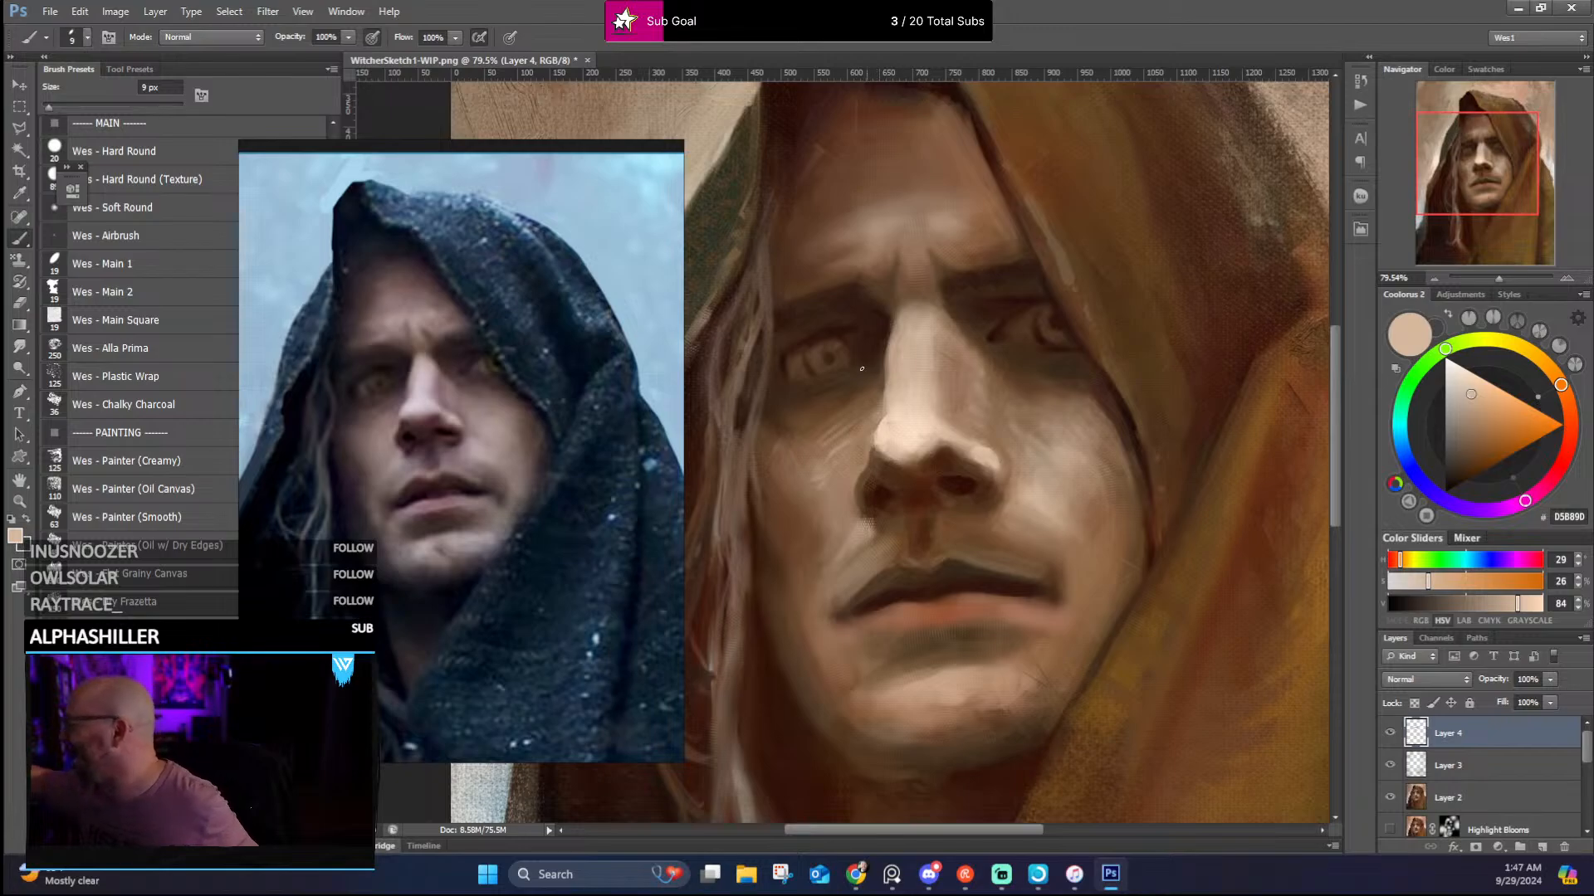
key(alt)
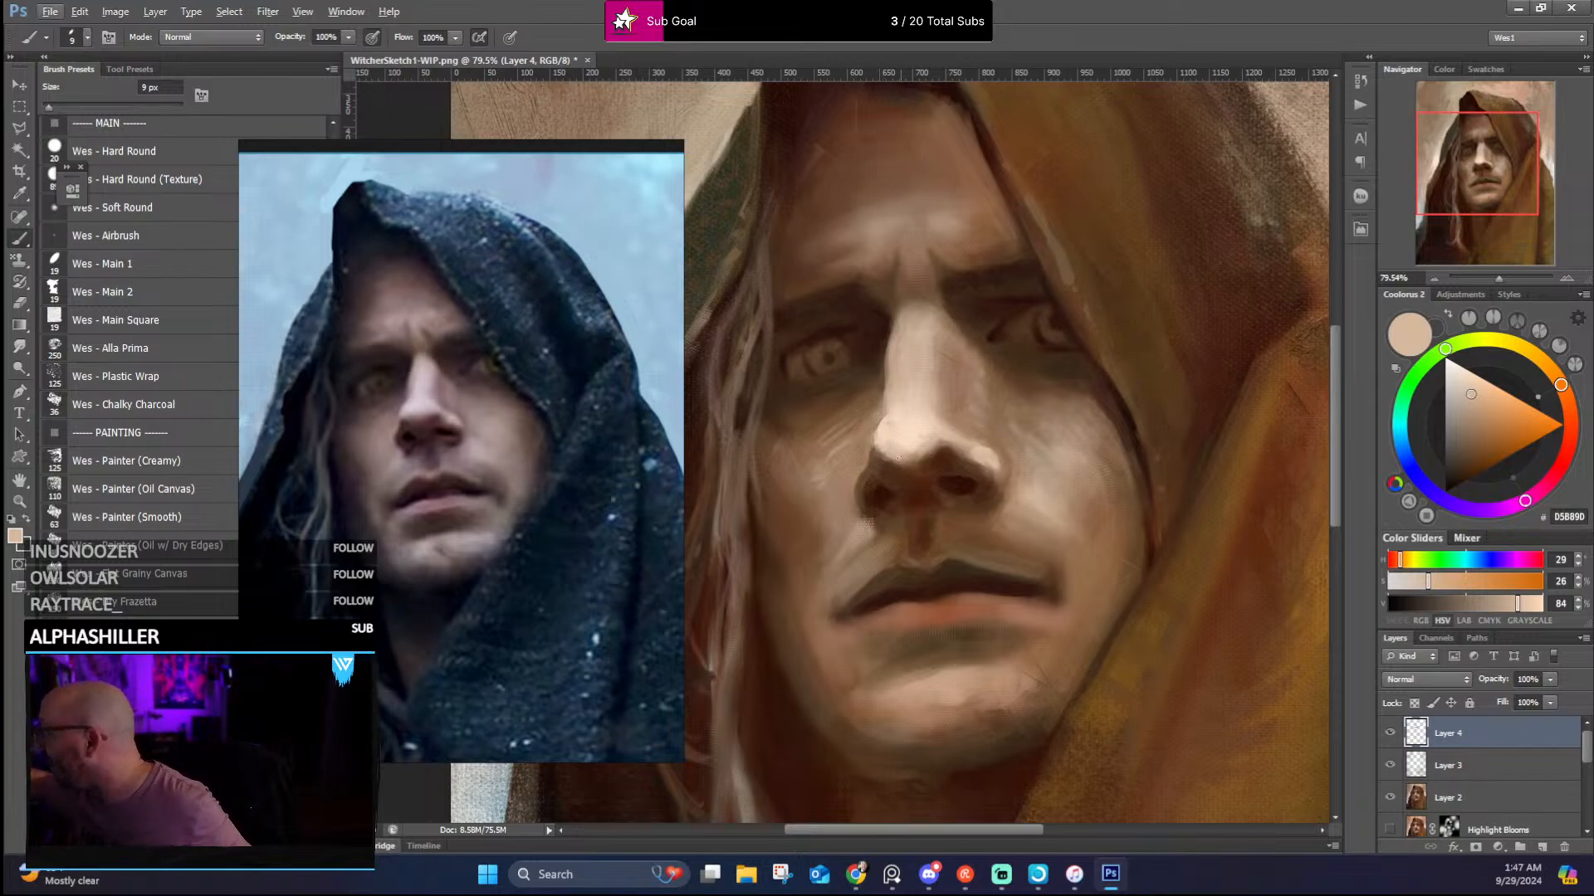
alt+click(877, 441)
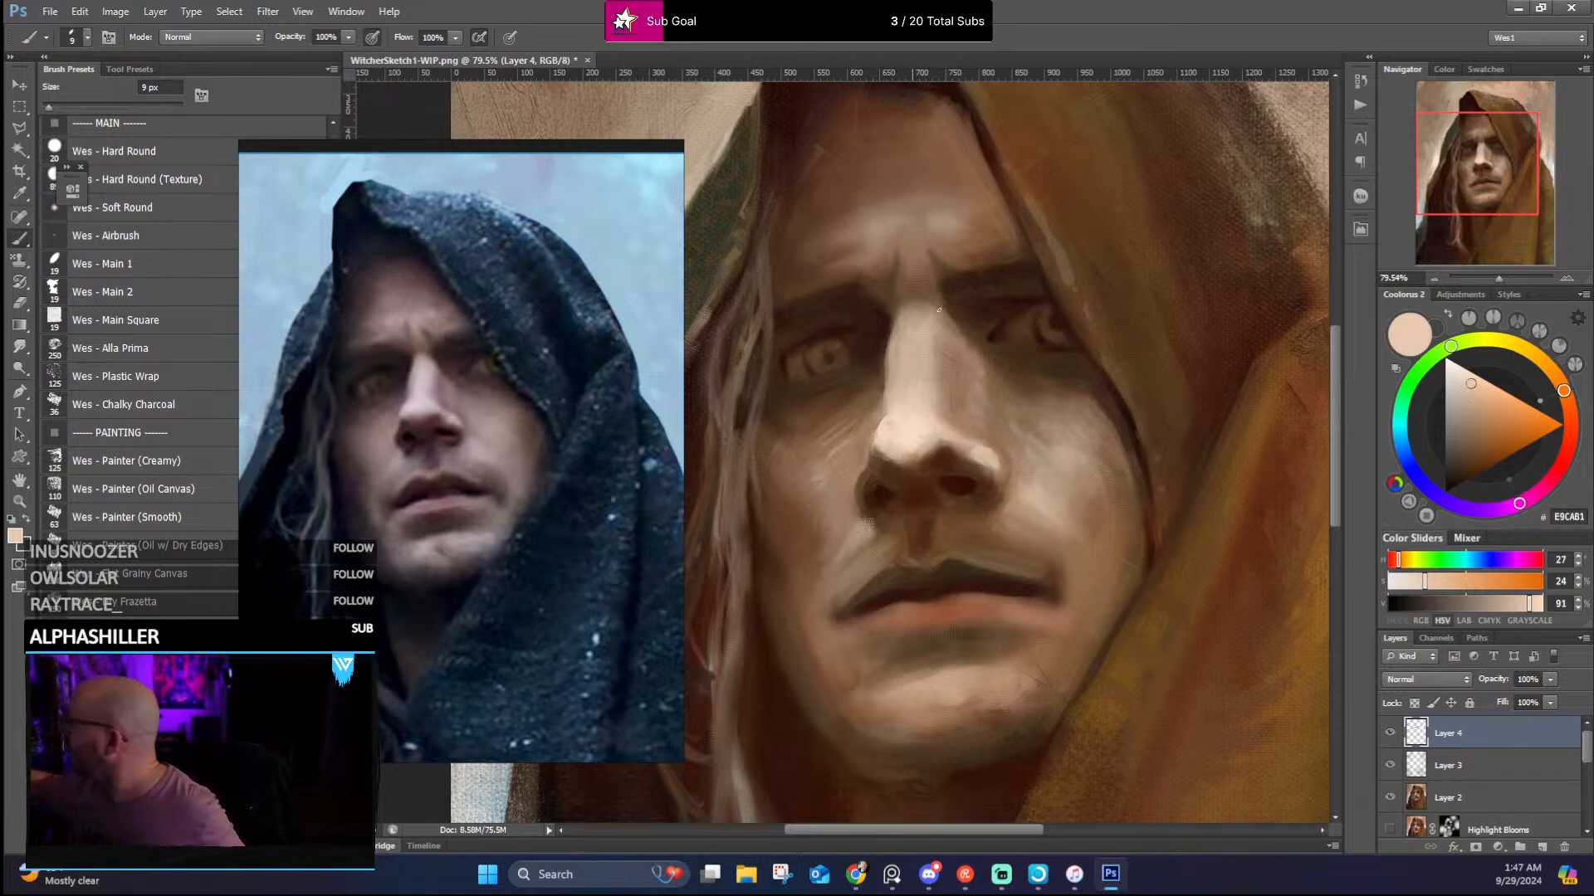
alt+click(868, 440)
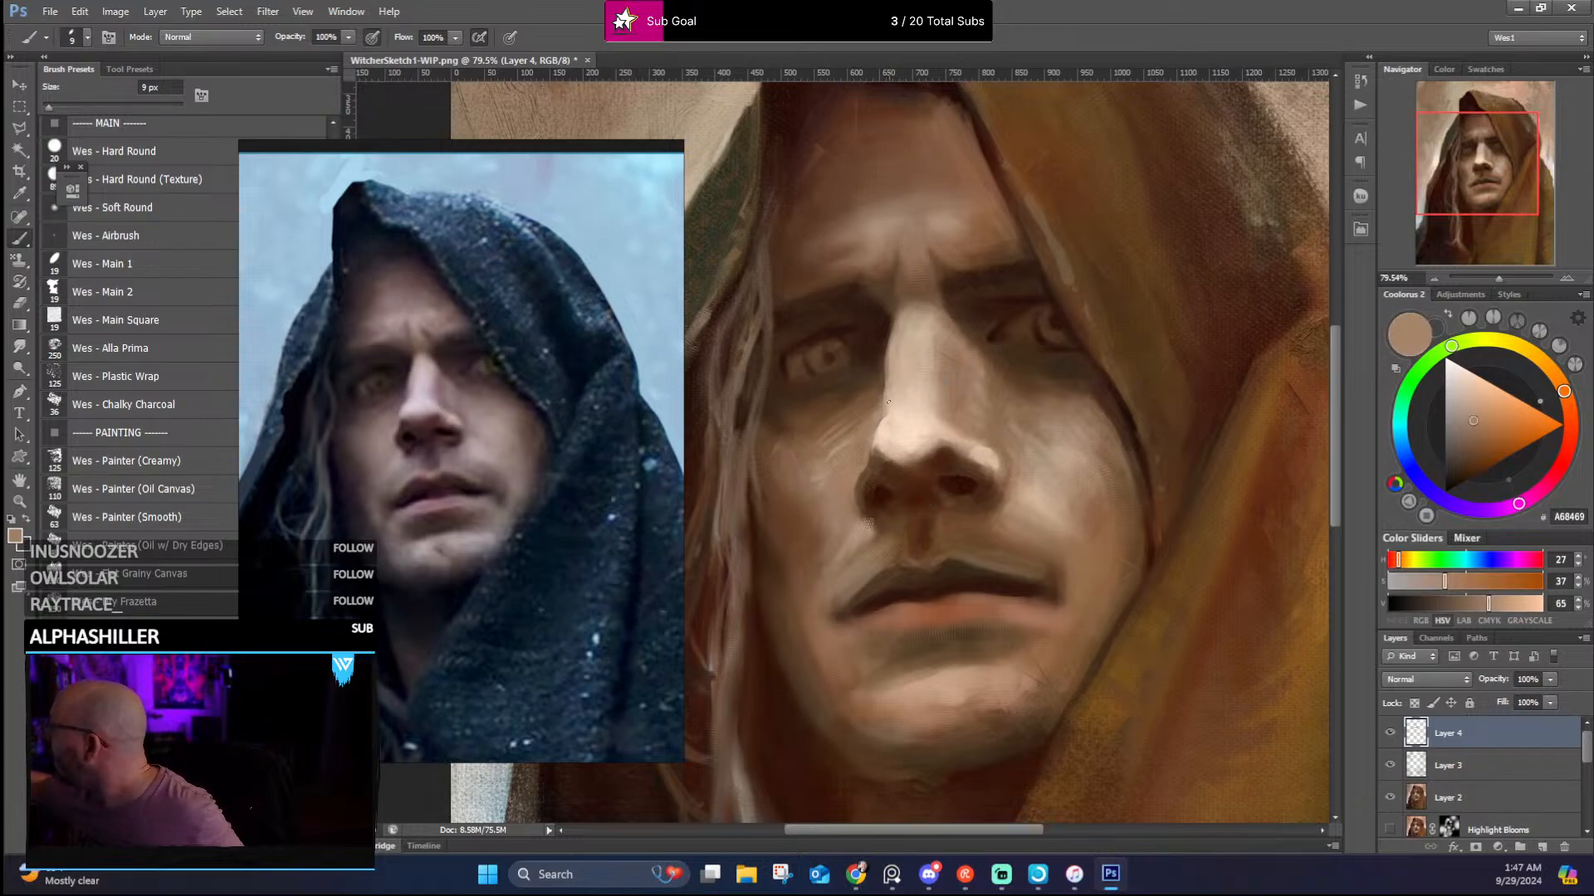
alt+click(889, 400)
alt+click(889, 375)
alt+click(887, 364)
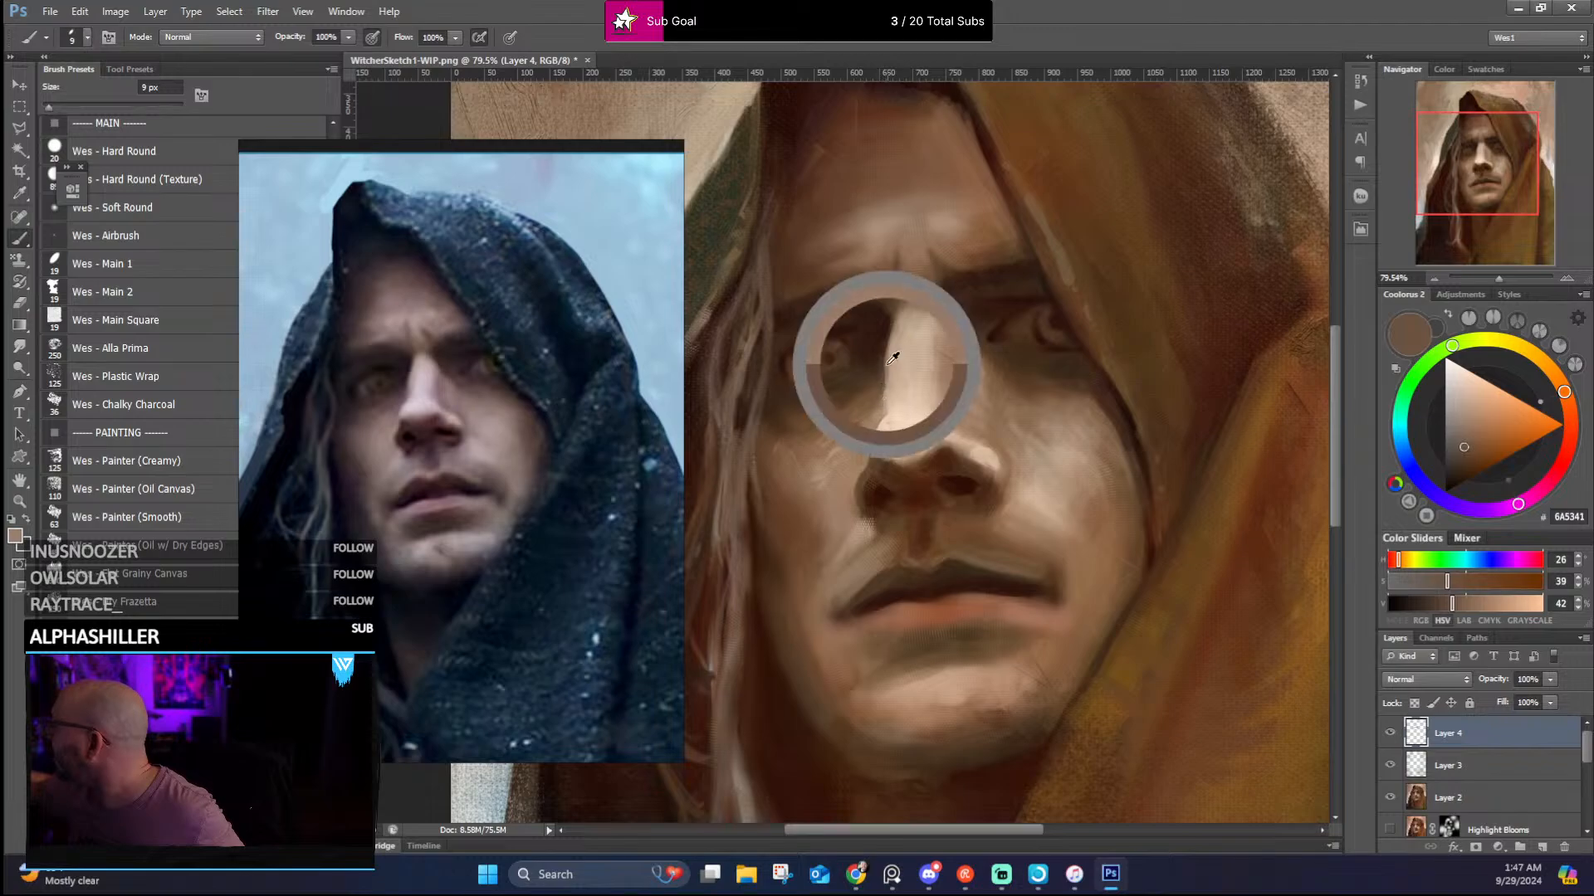
alt+click(930, 357)
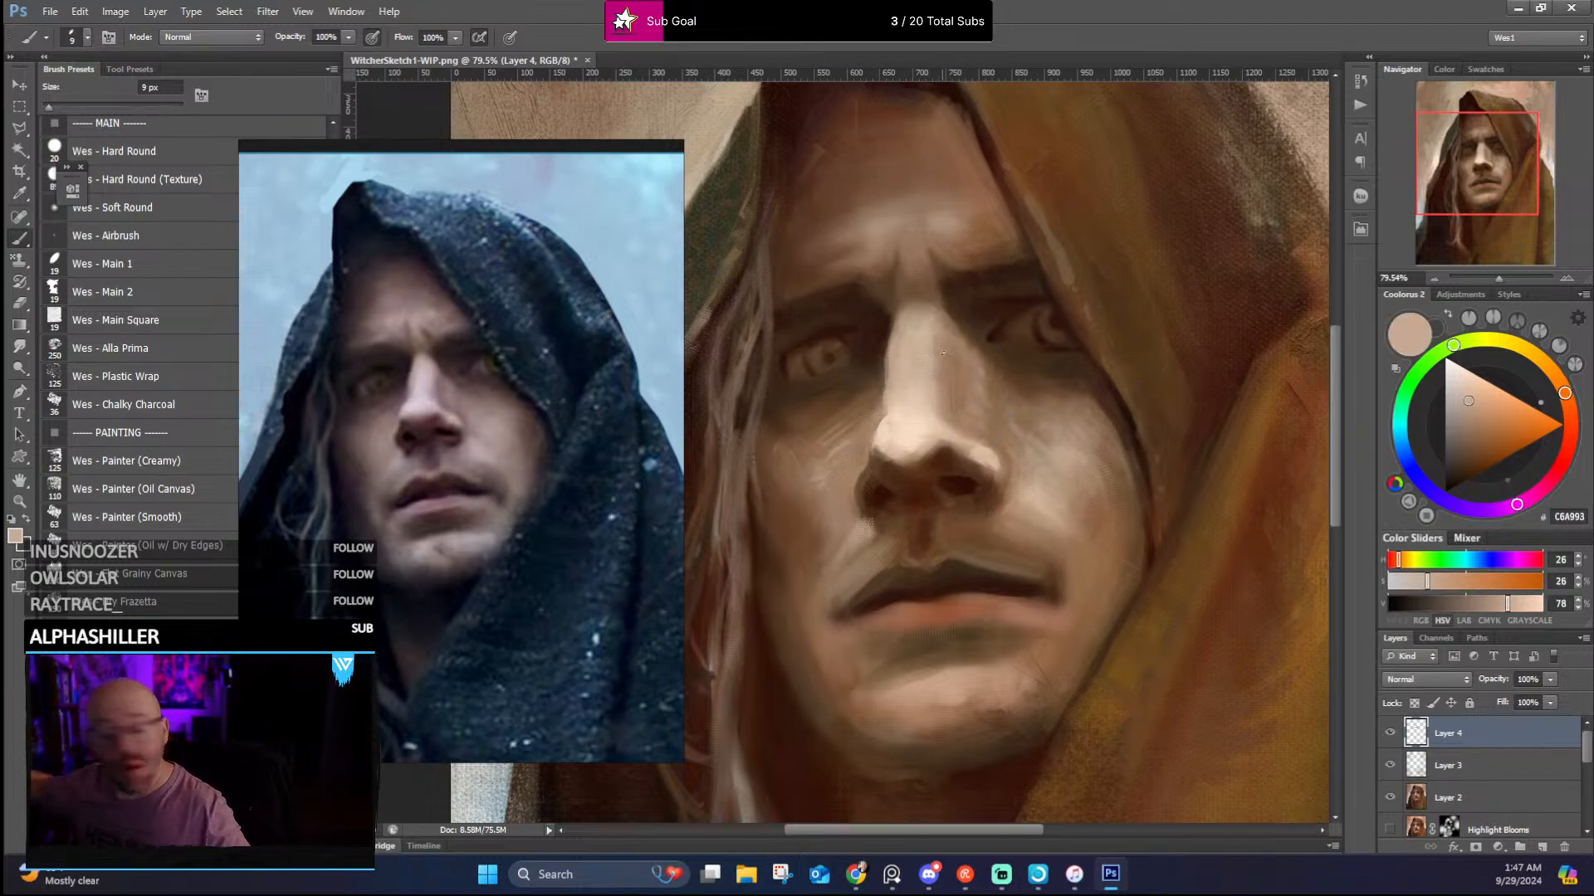
Enlarge the brush to 25 px and model the right side of the nose and its nostril wing with sampled skin tones and dark brown
key(bracketright)
key(bracketright)
key(bracketright)
key(bracketright)
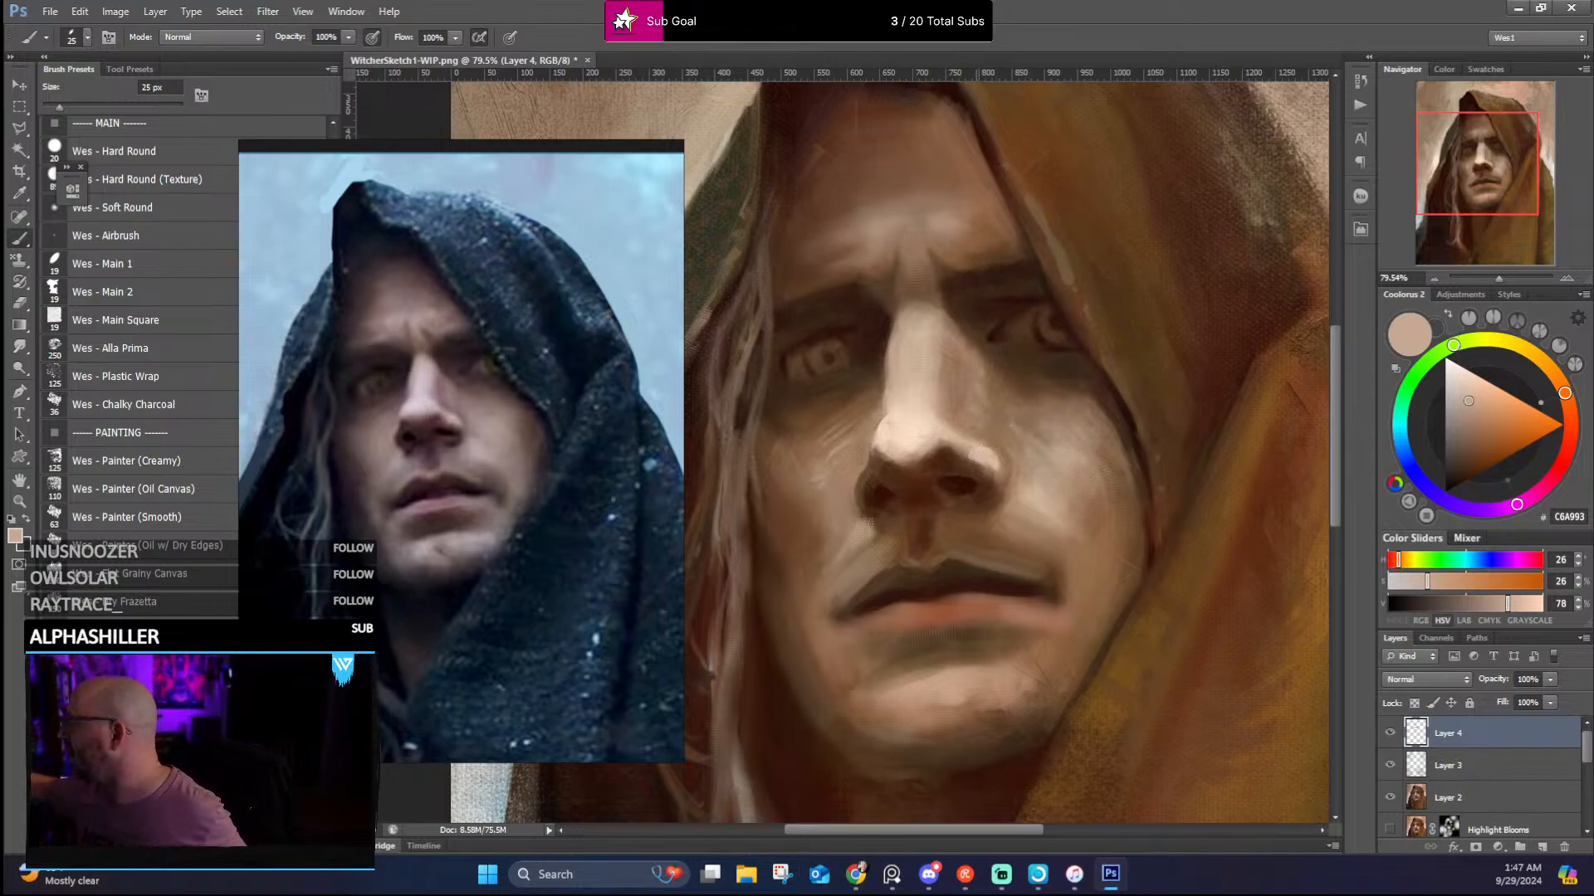
alt+click(963, 438)
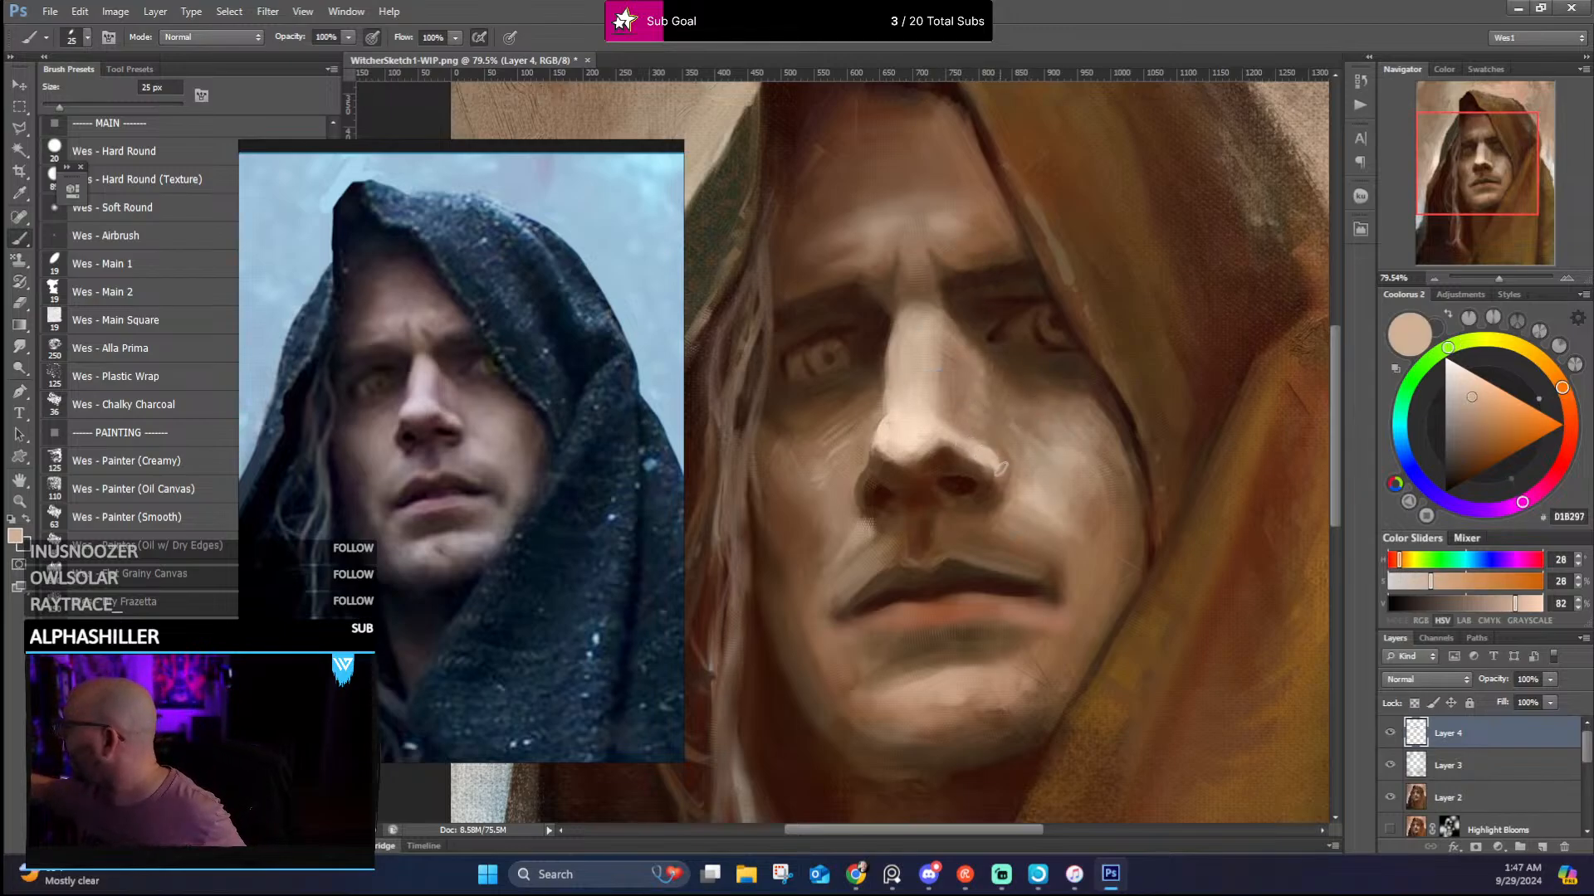
alt+click(999, 480)
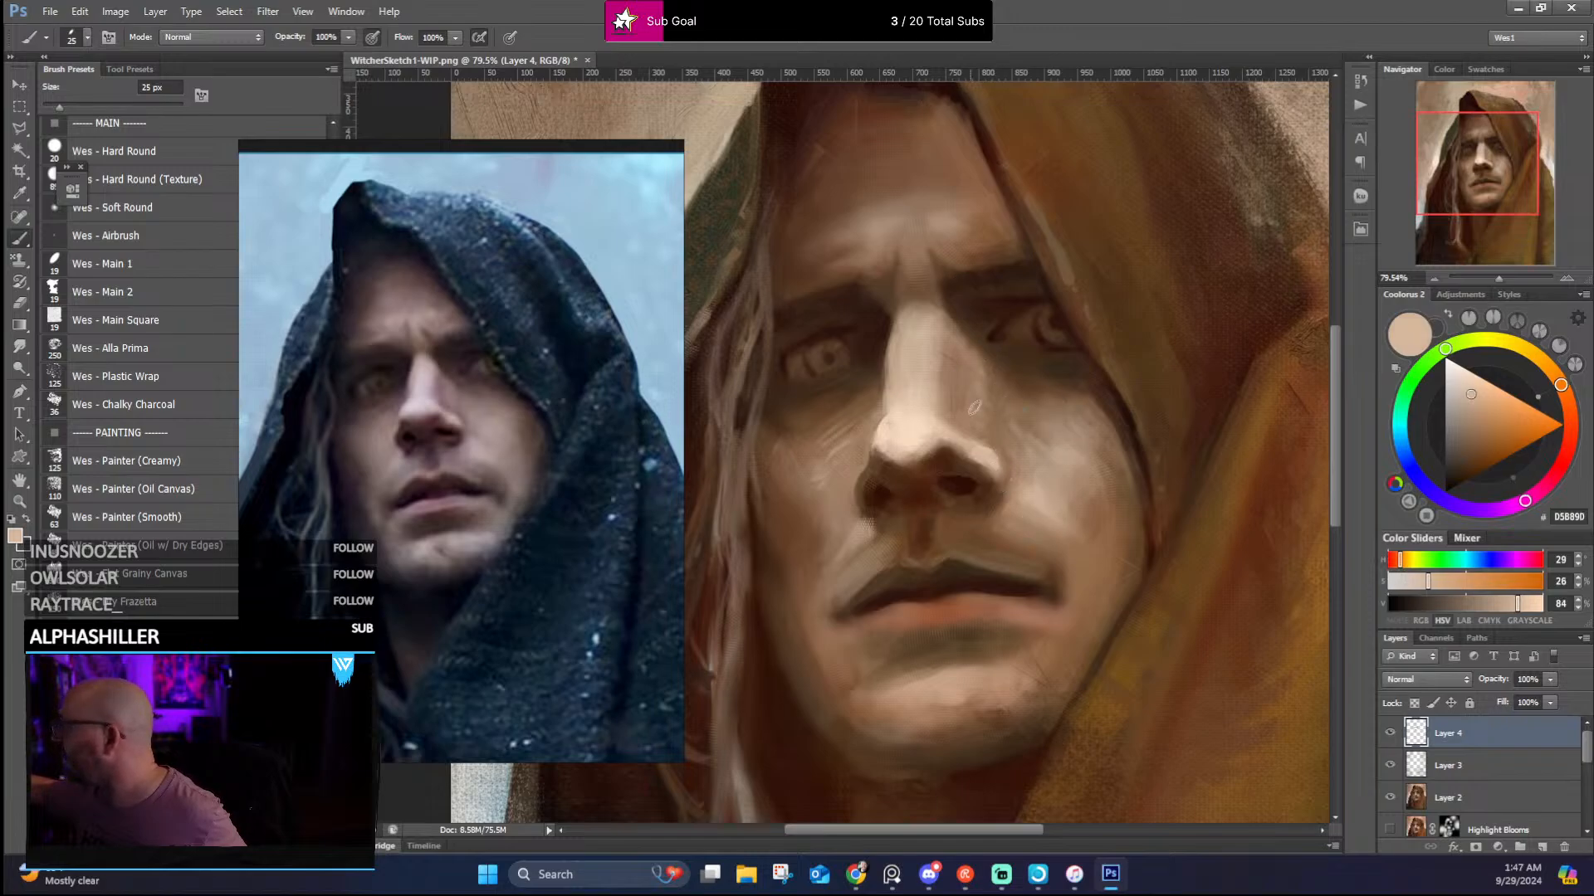
alt+click(966, 480)
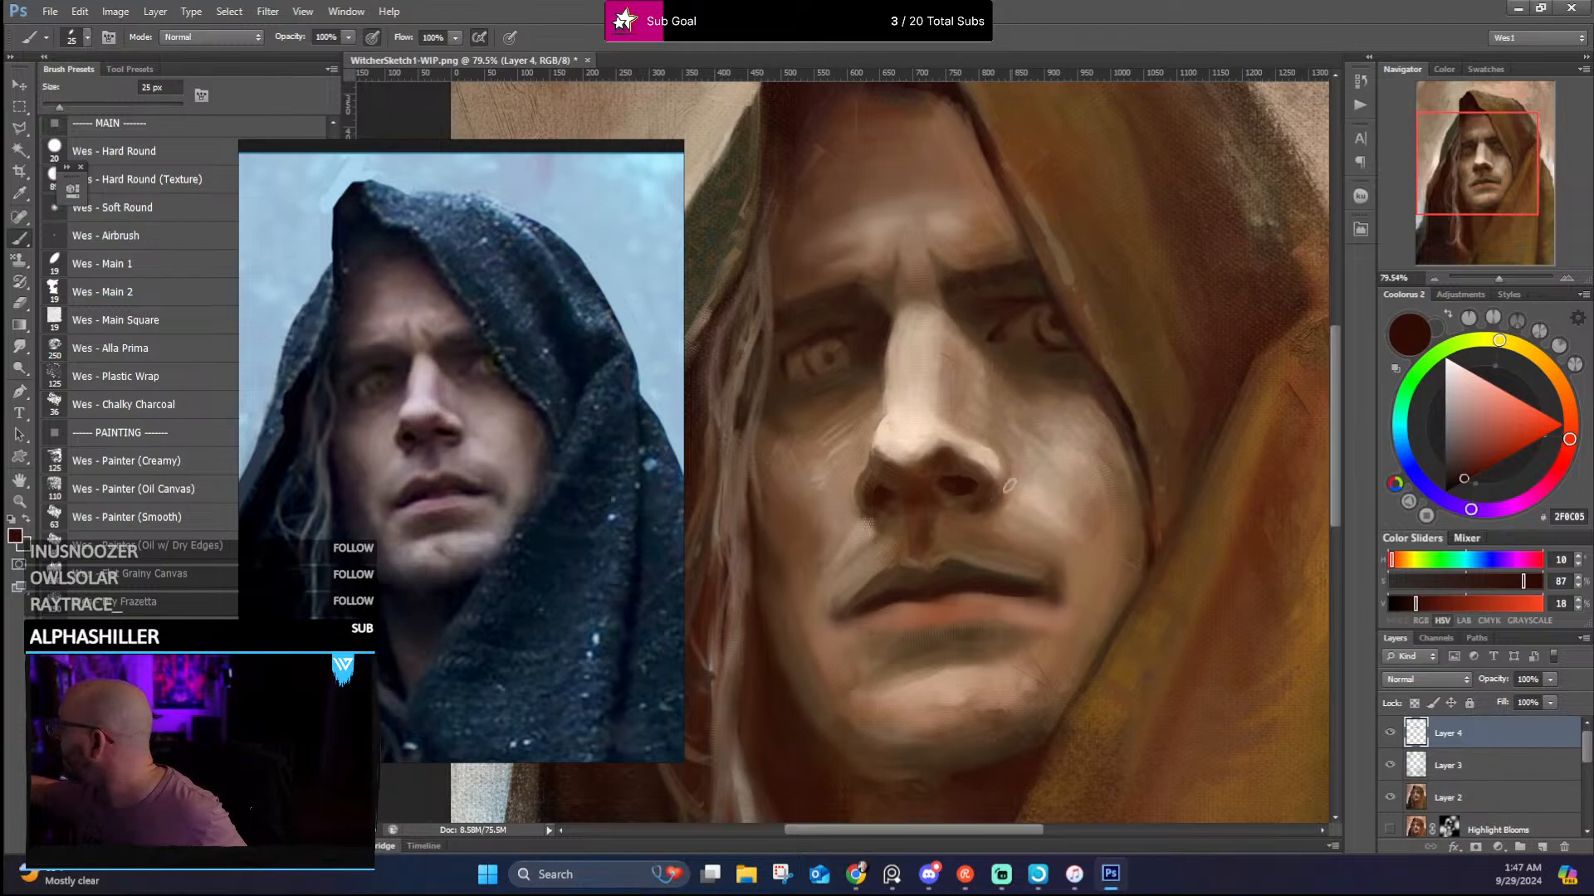
alt+click(1009, 484)
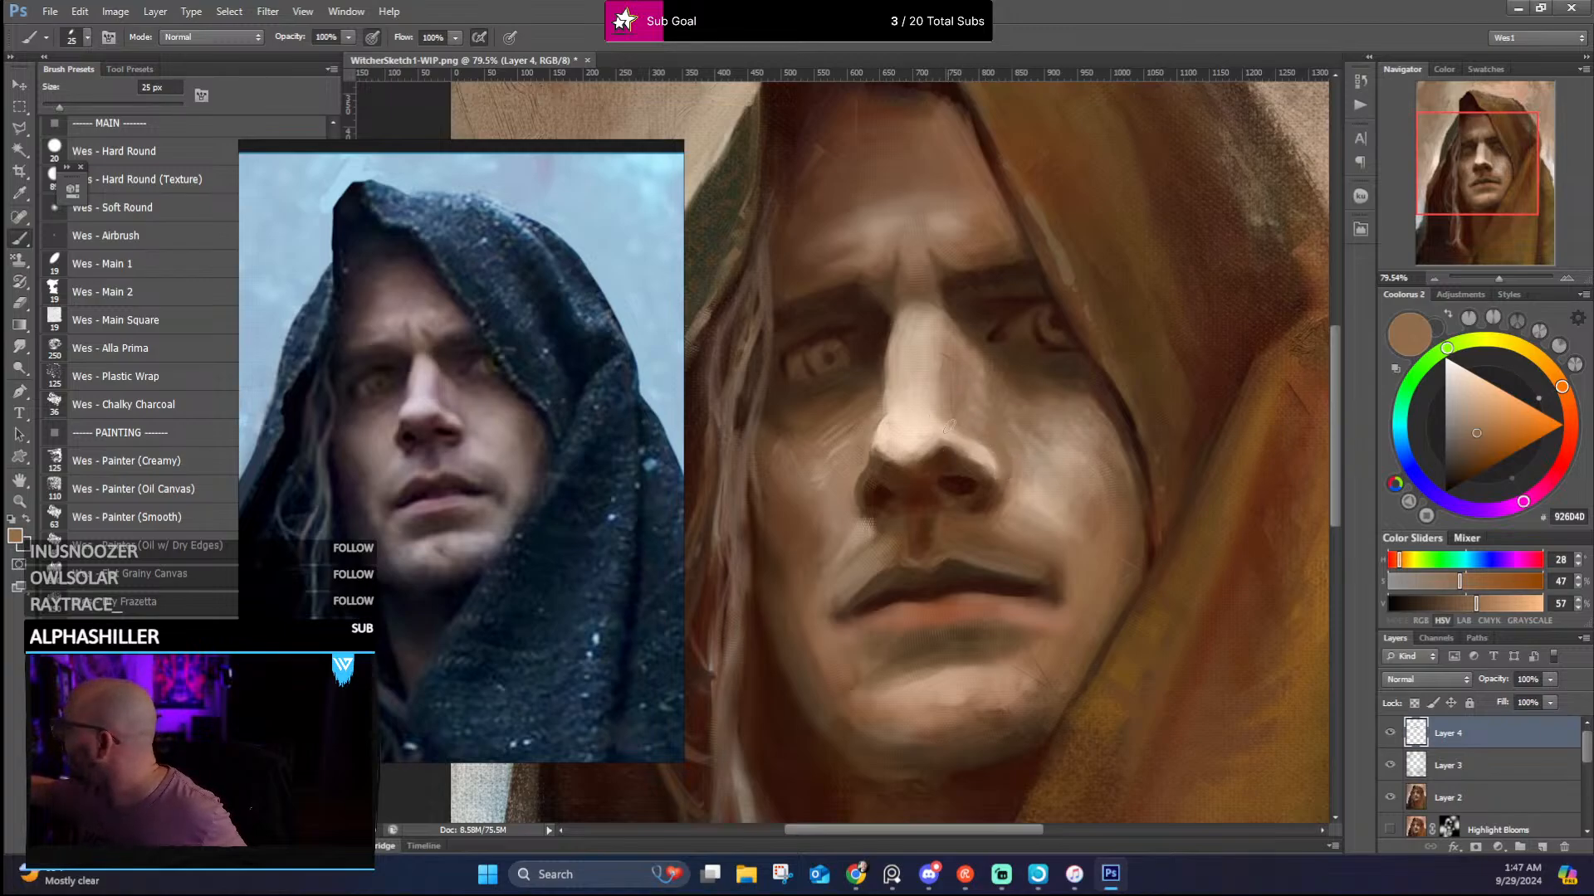
Brighten the nose tip and smooth its left side up toward the bridge with sampled light skin tones
alt+click(909, 452)
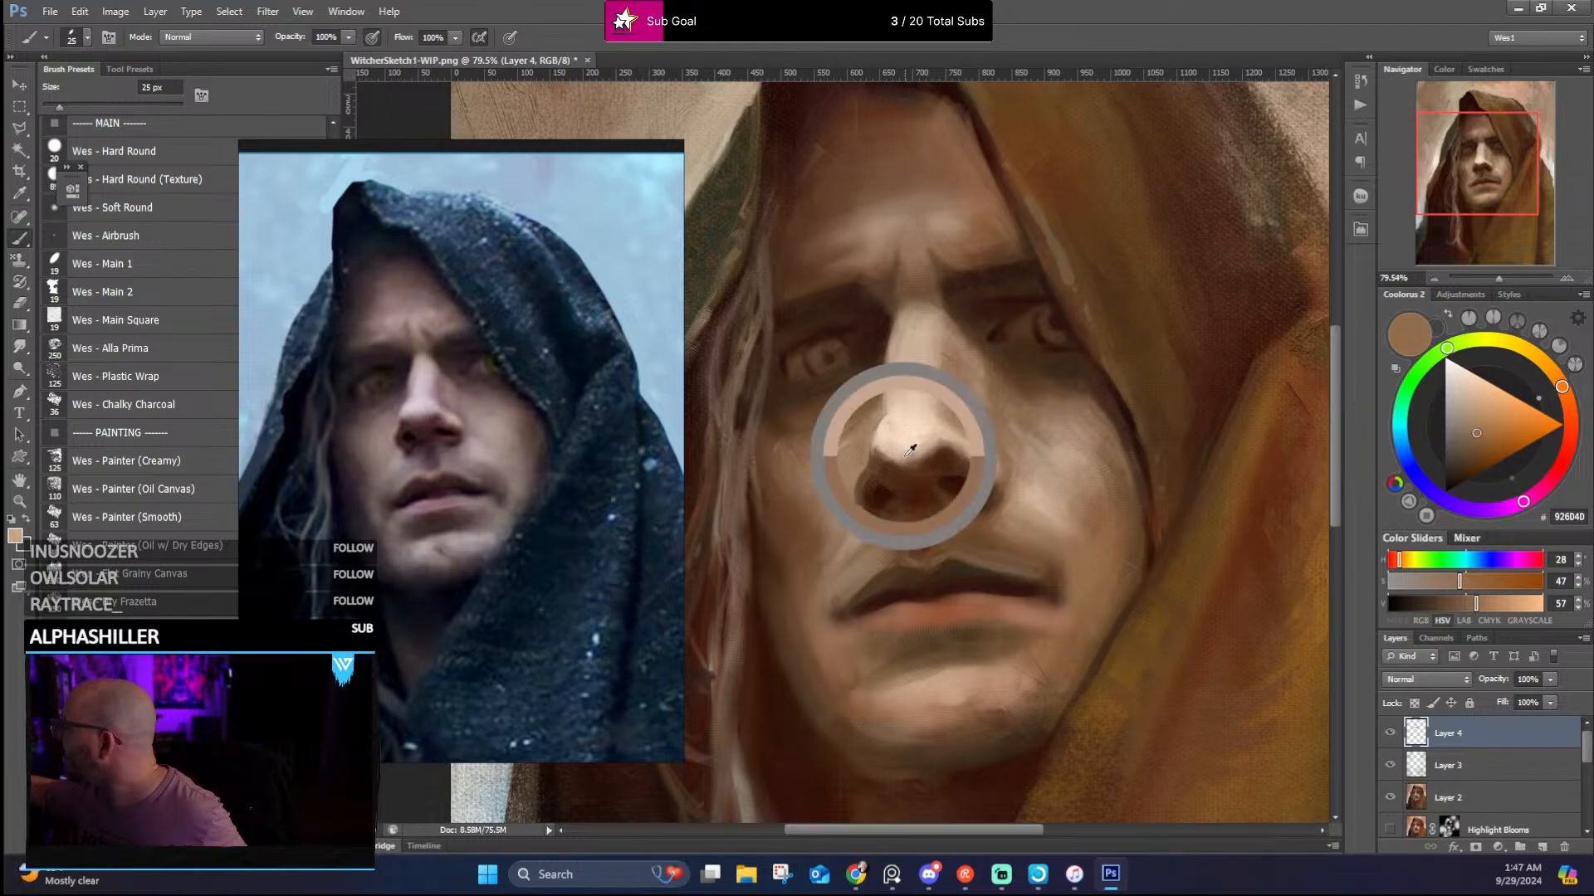
drag(939, 450, 1008, 430)
alt+click(974, 392)
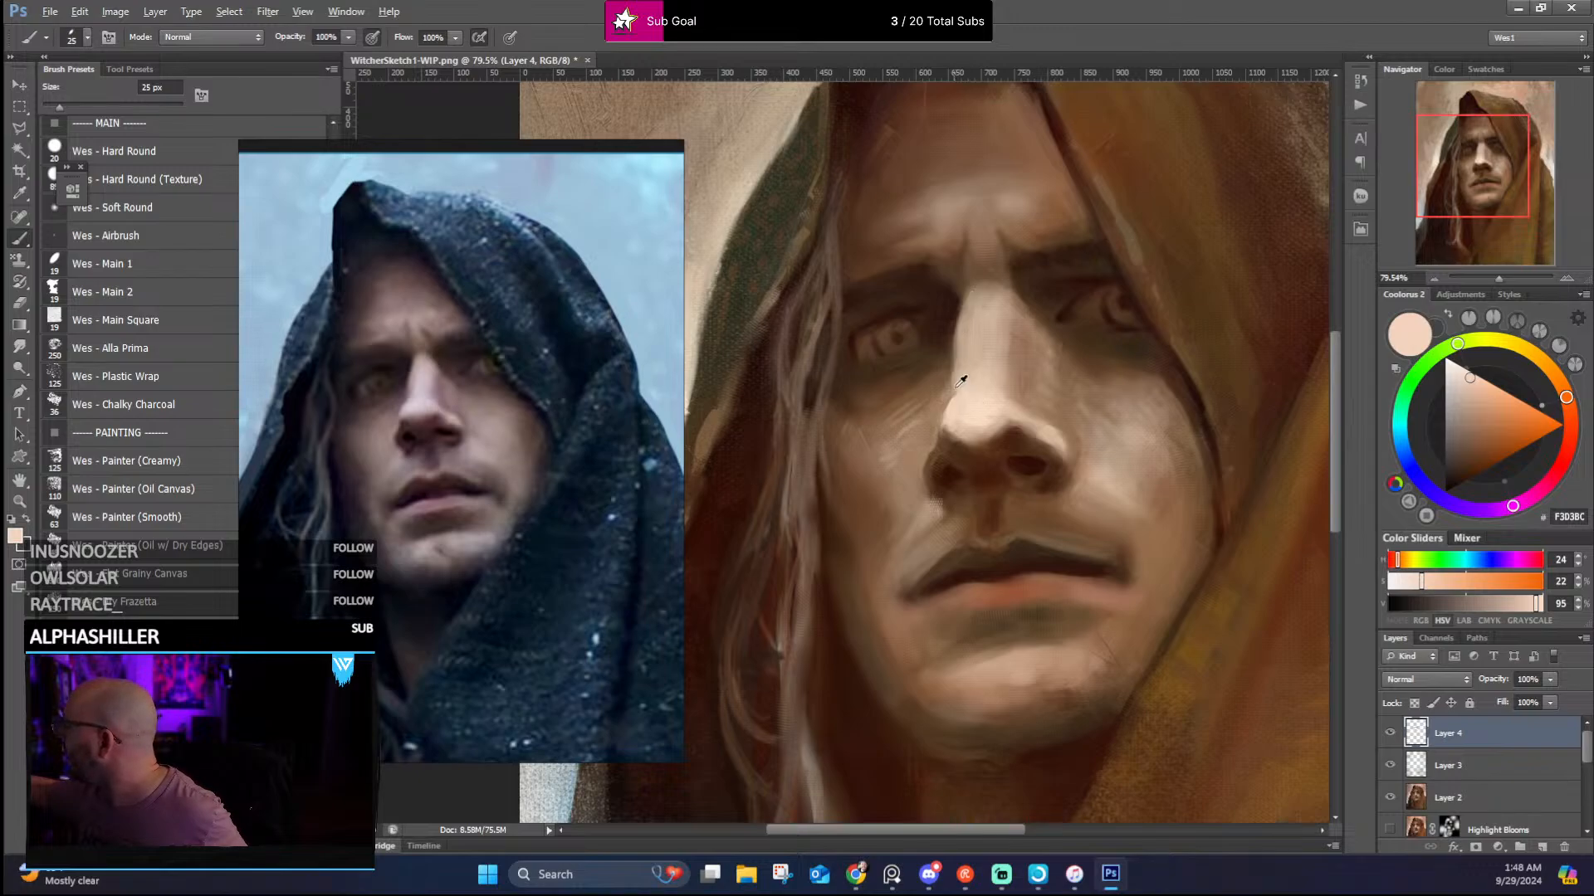
alt+click(961, 369)
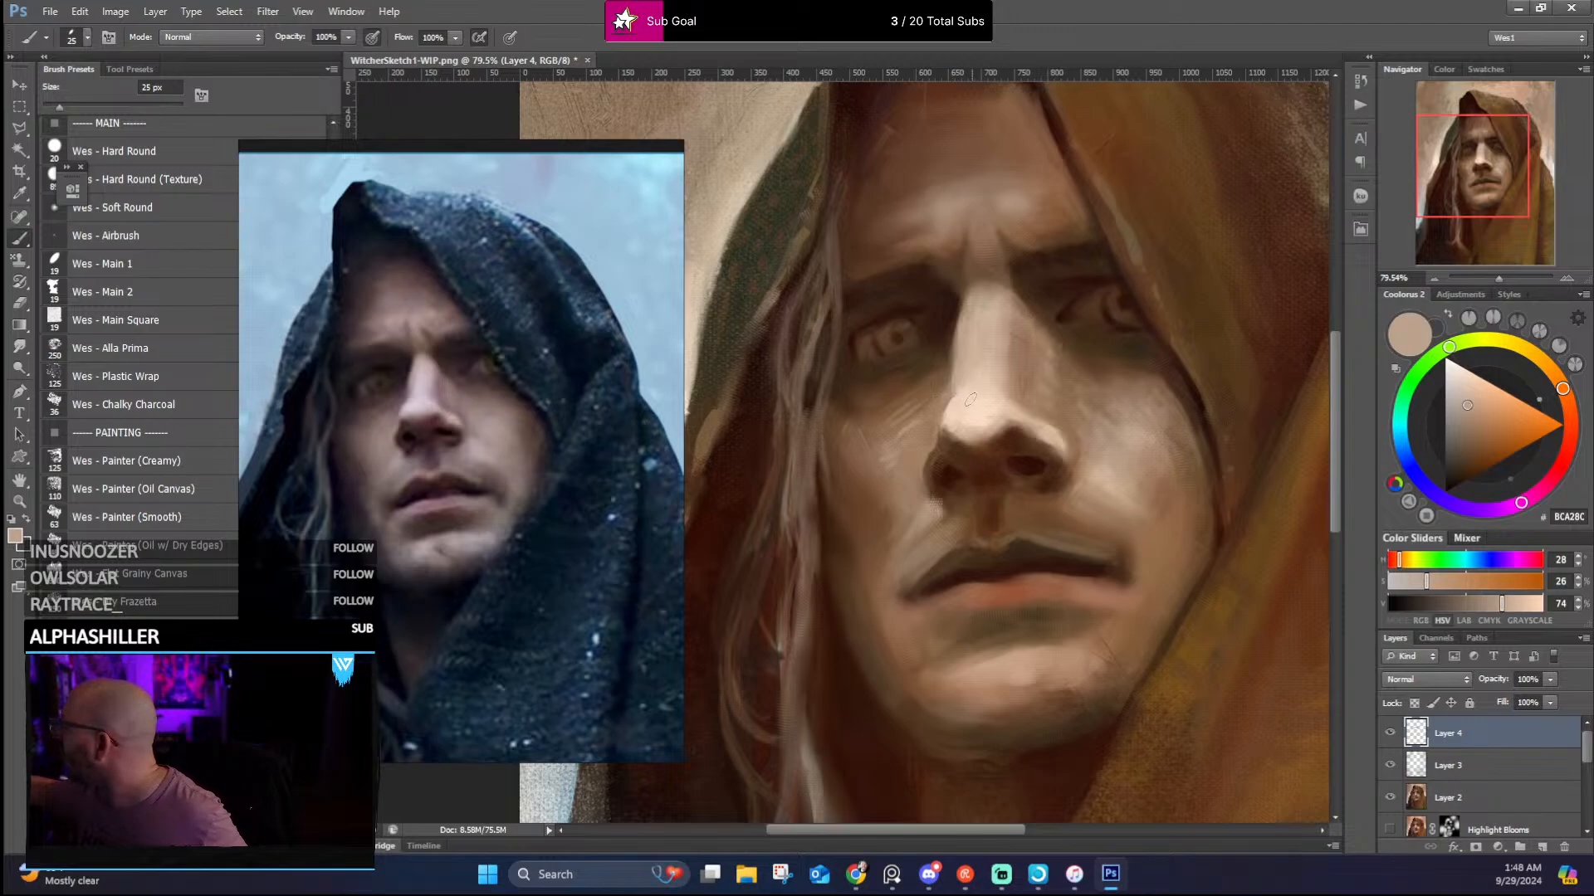
alt+click(960, 387)
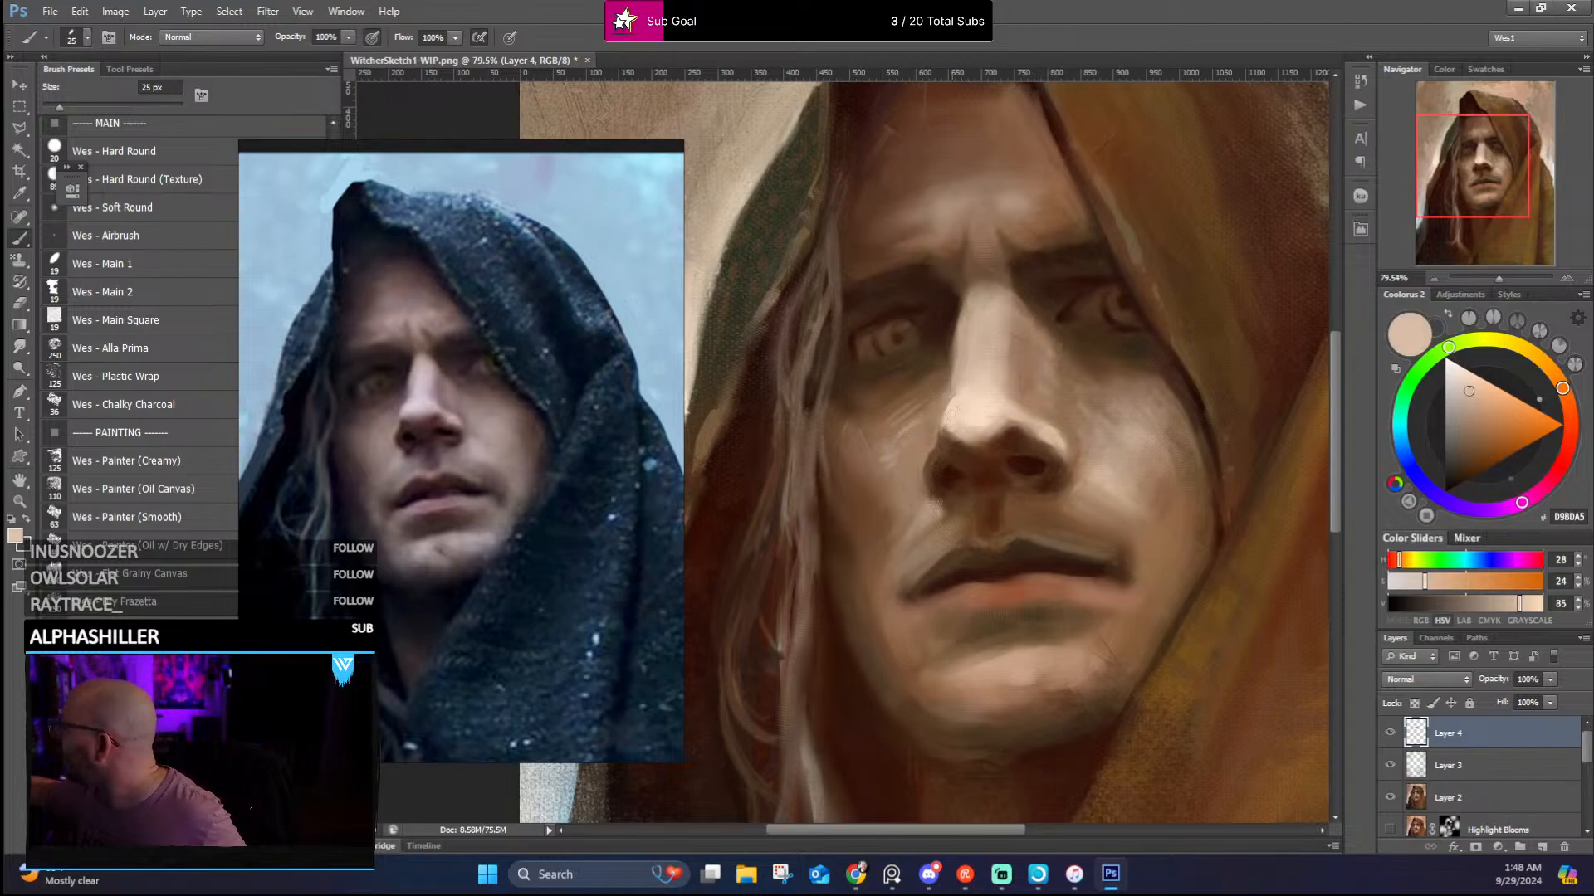
alt+click(945, 424)
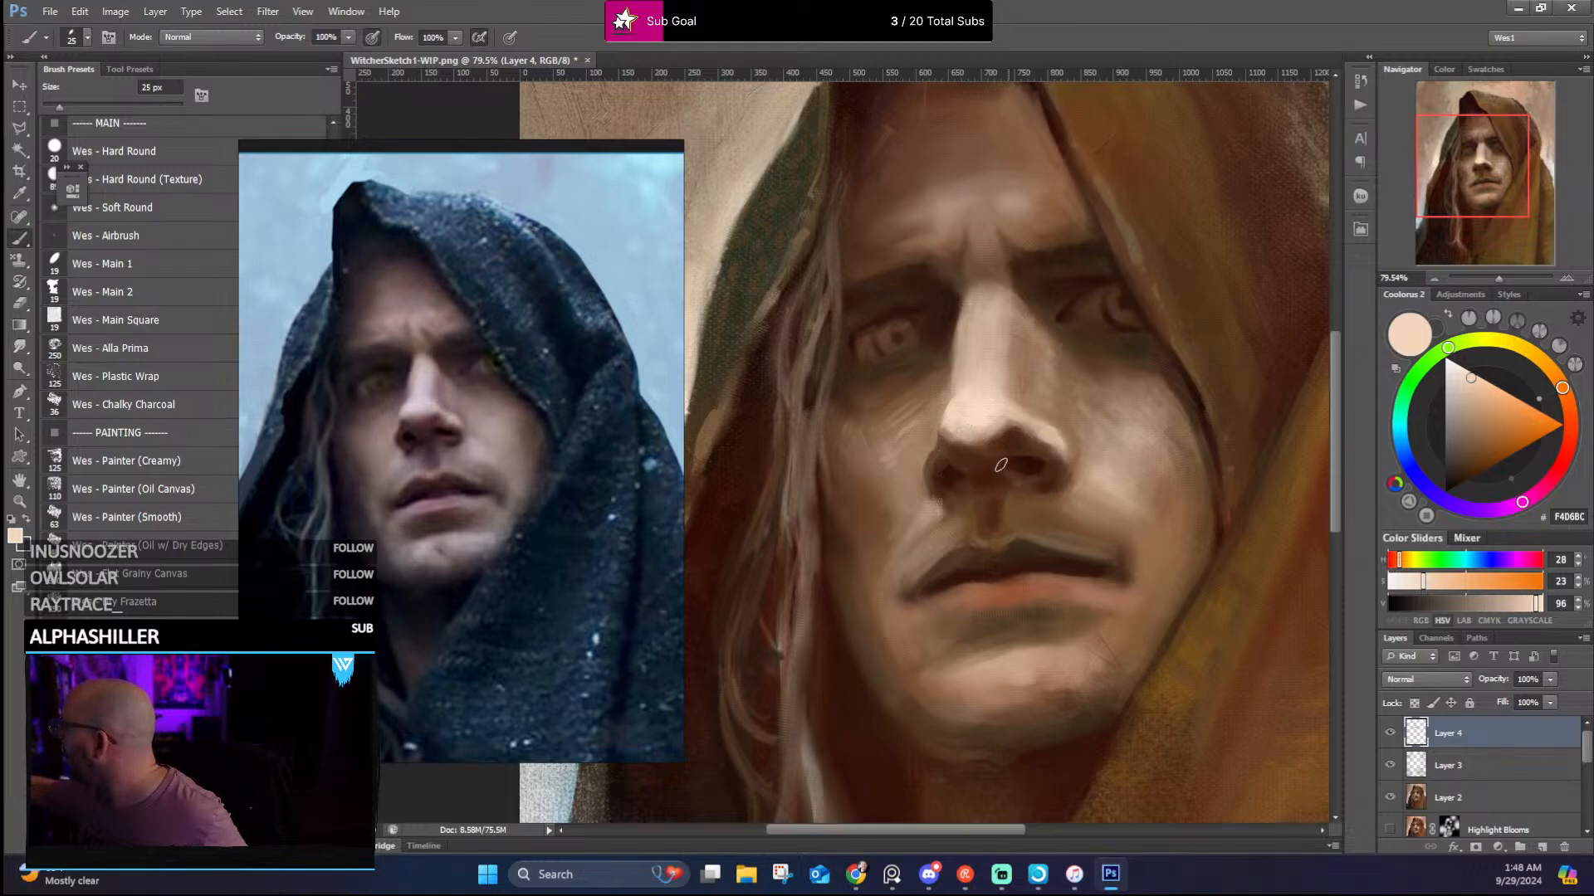
Deepen the left nostril's shadow and blend the plane right of the nose tip with sampled browns and mid skin tone
alt+click(947, 467)
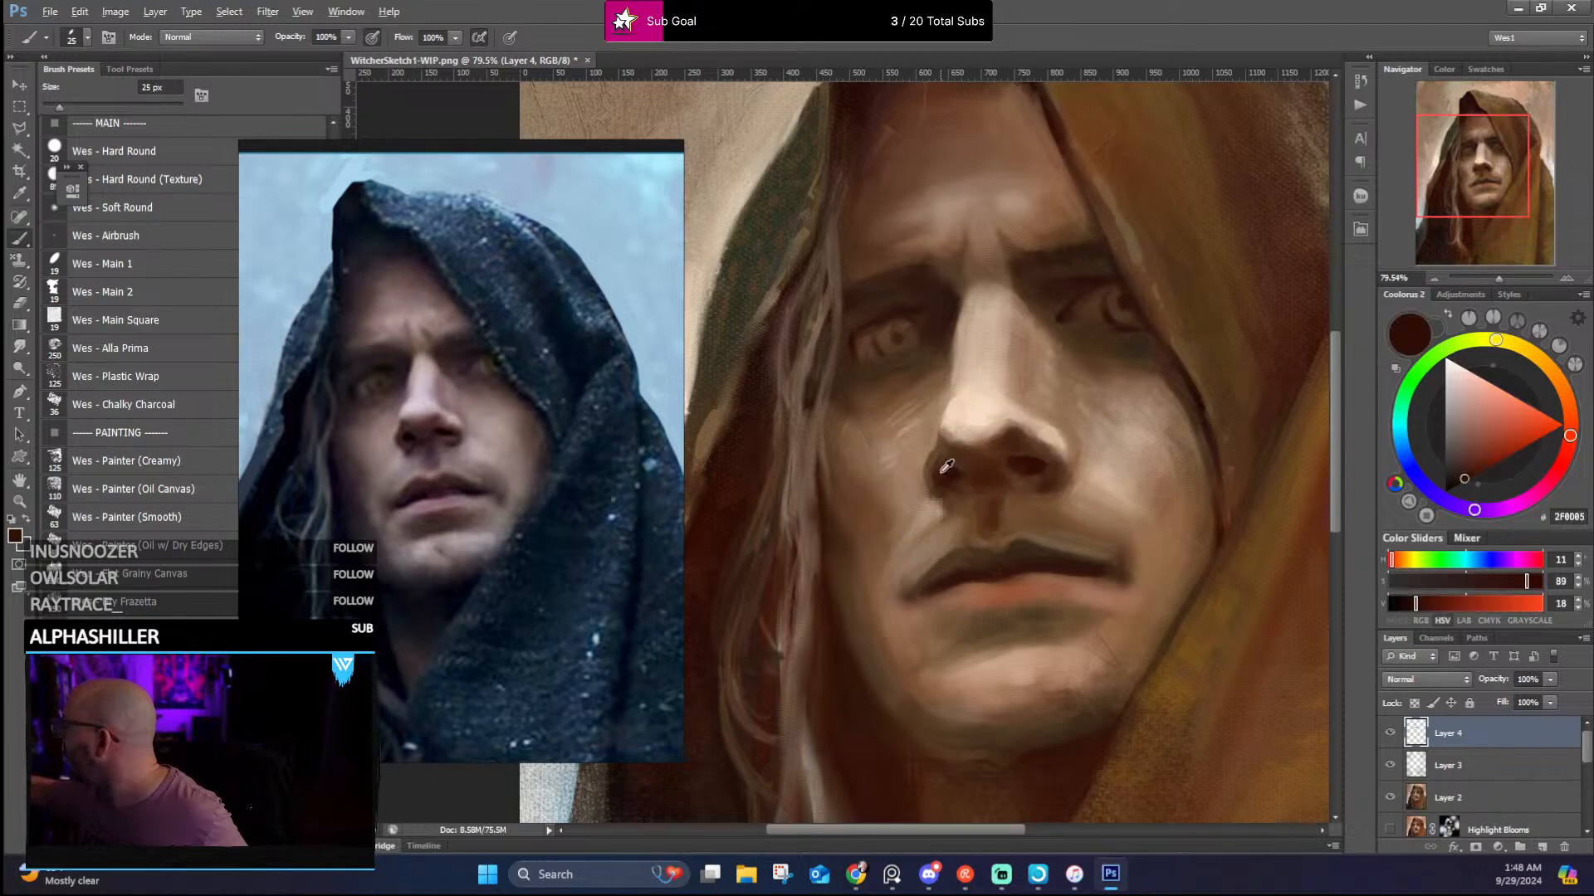
alt+click(942, 465)
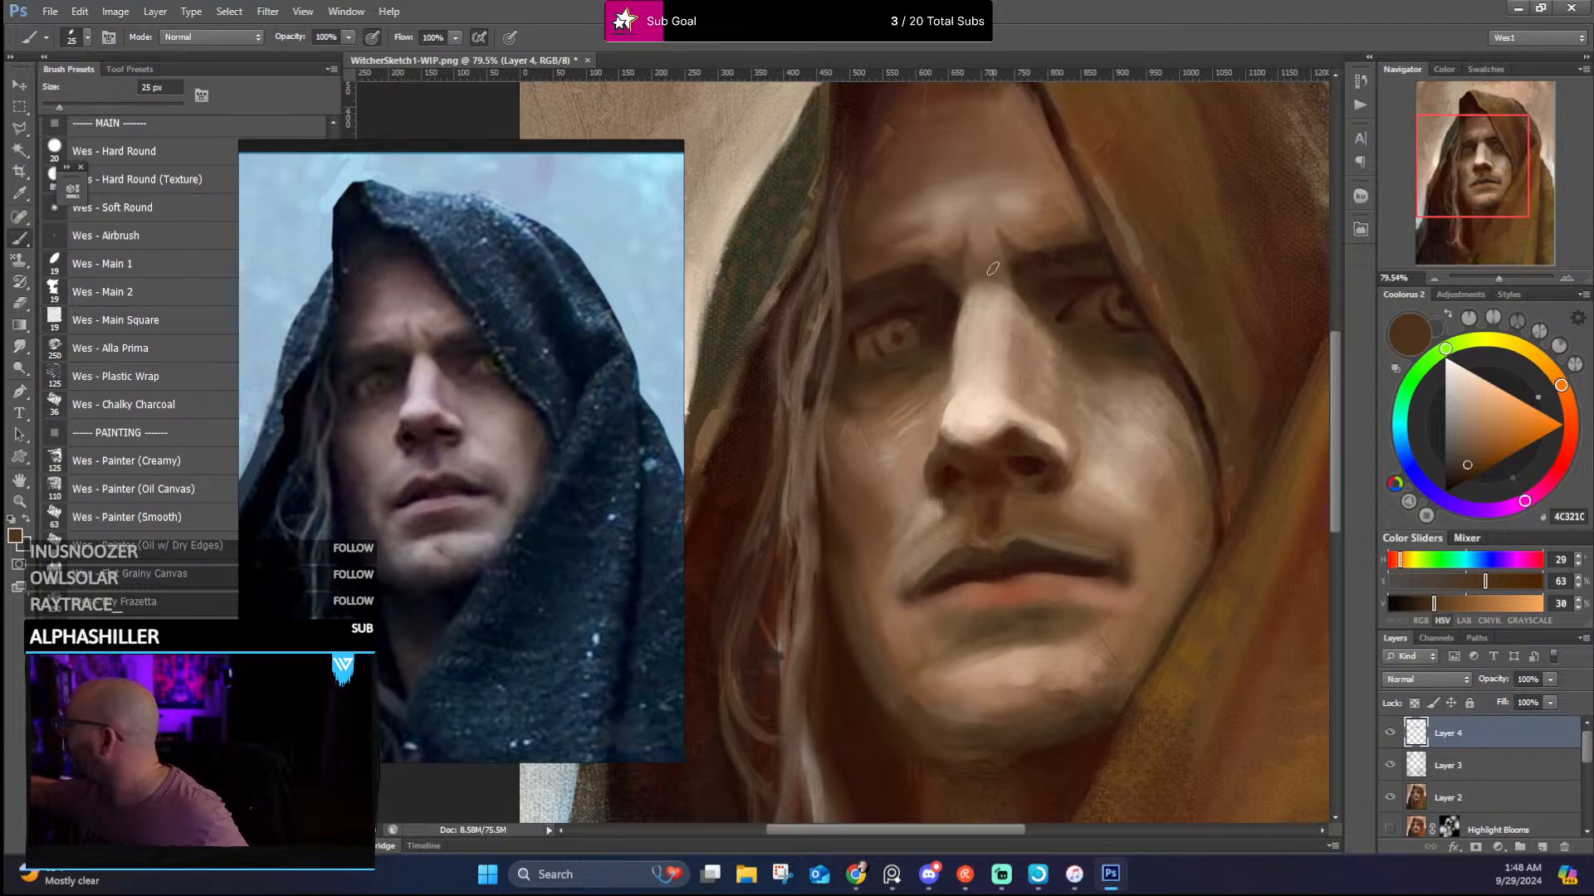
alt+click(1012, 430)
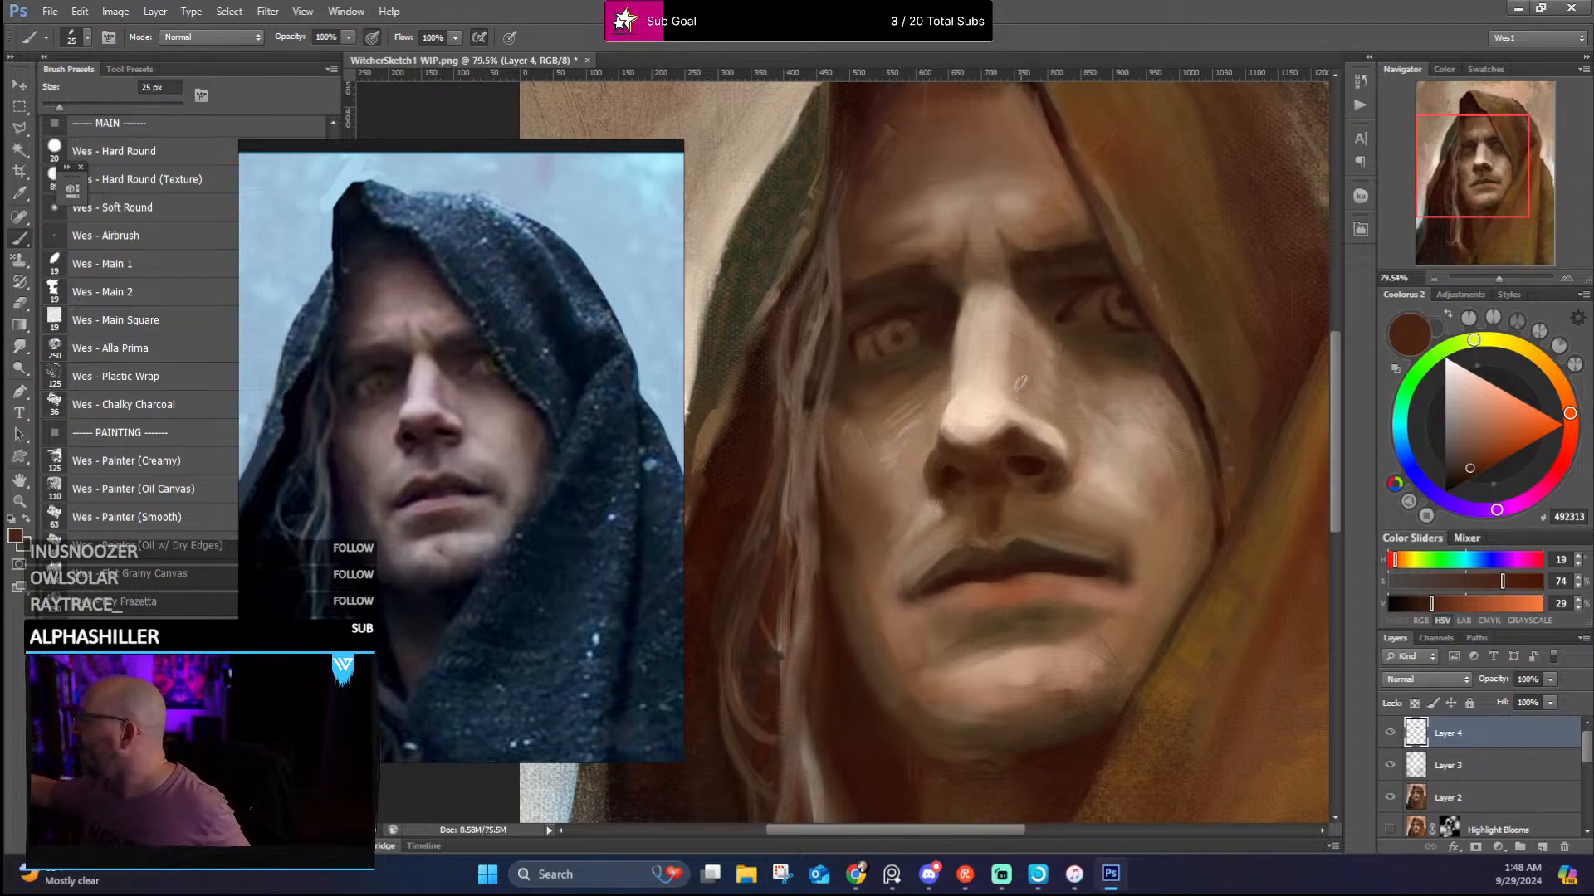
alt+click(1017, 417)
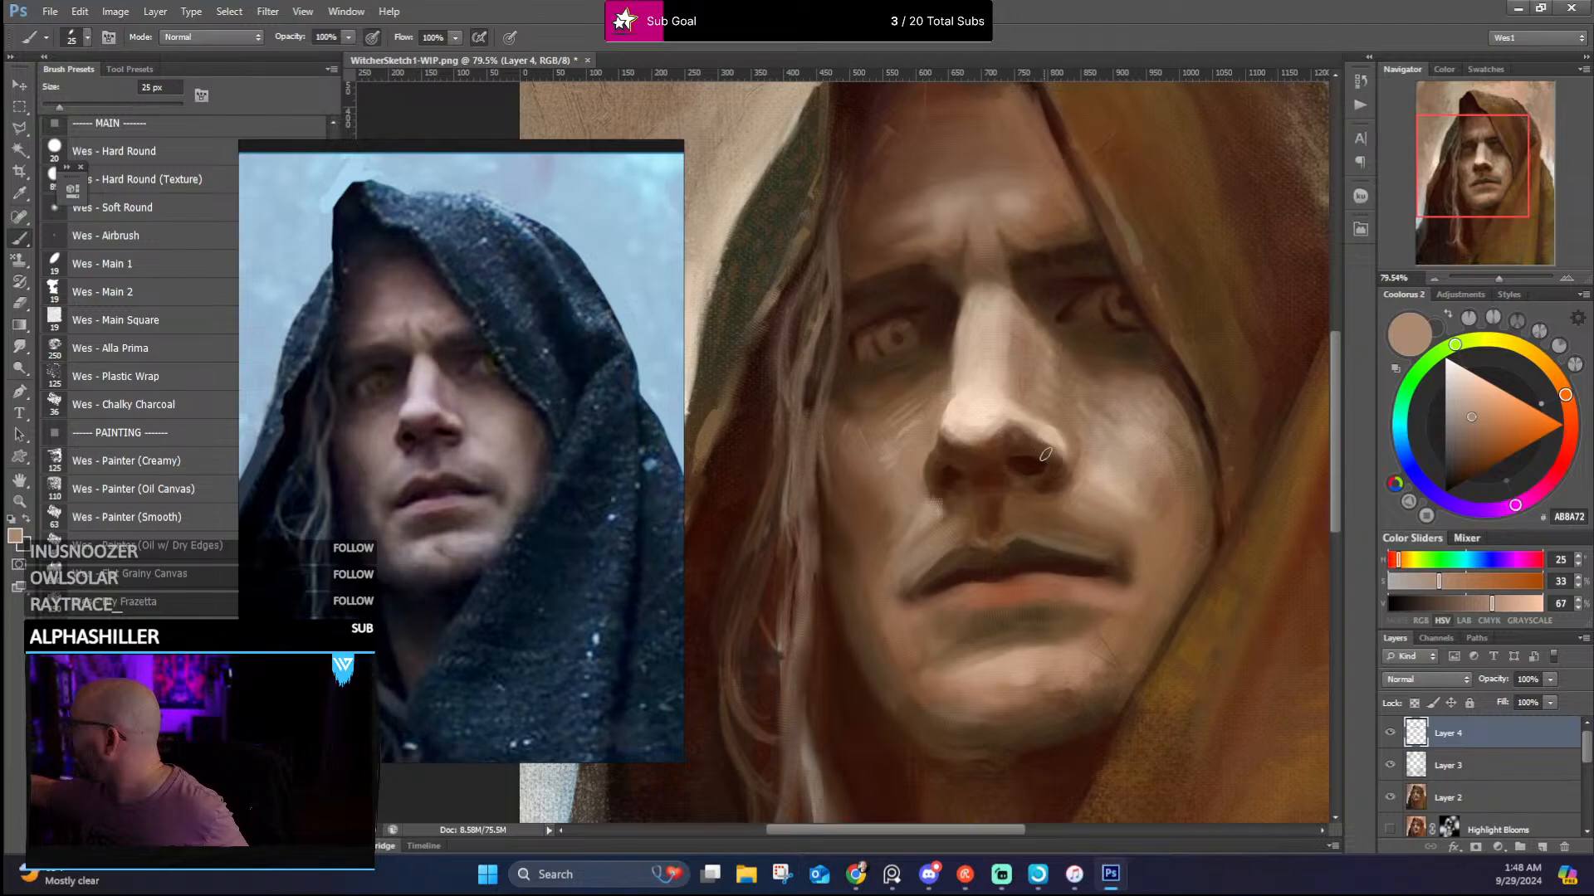
Reduce the brush to 10 px and define the underside of the nose tip and the right nostril with sampled browns
alt+click(1014, 440)
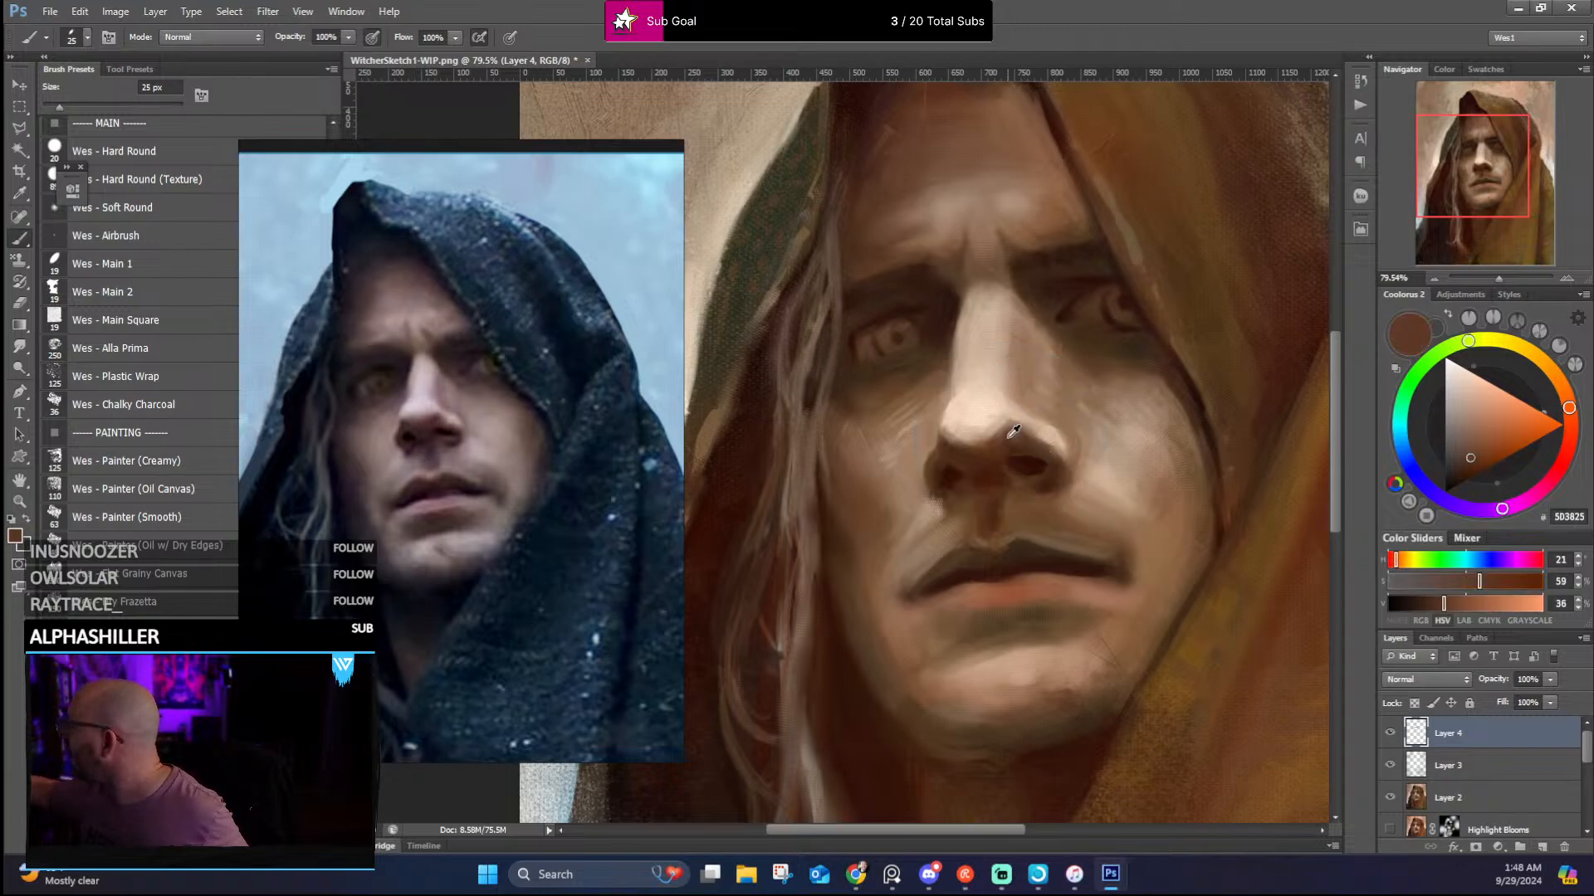
alt+click(1011, 432)
key(bracketleft)
key(bracketleft)
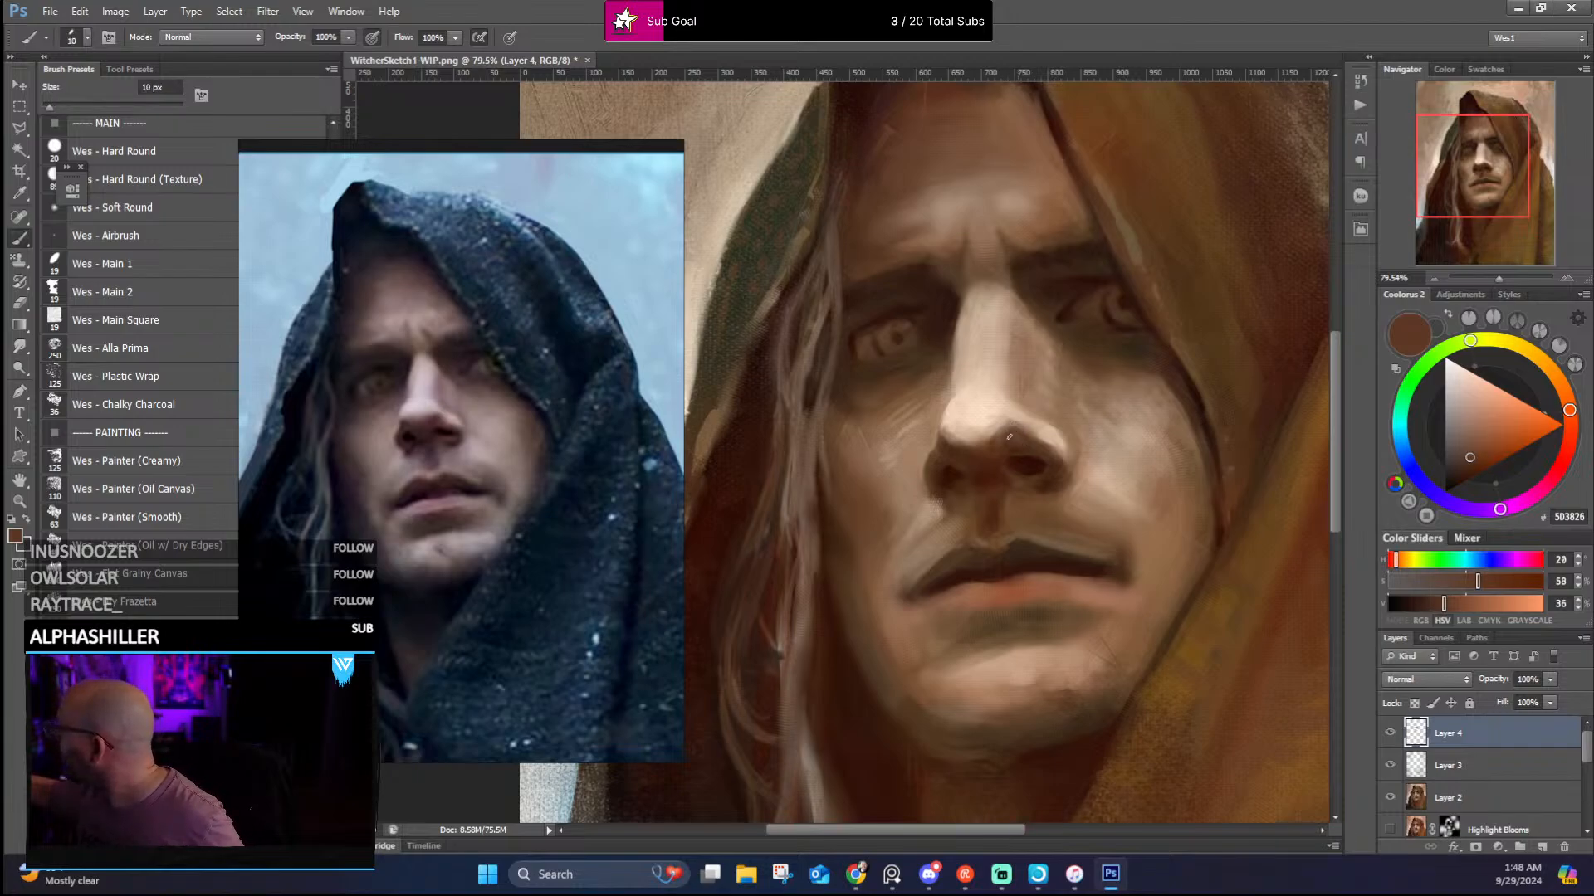
alt+click(1047, 458)
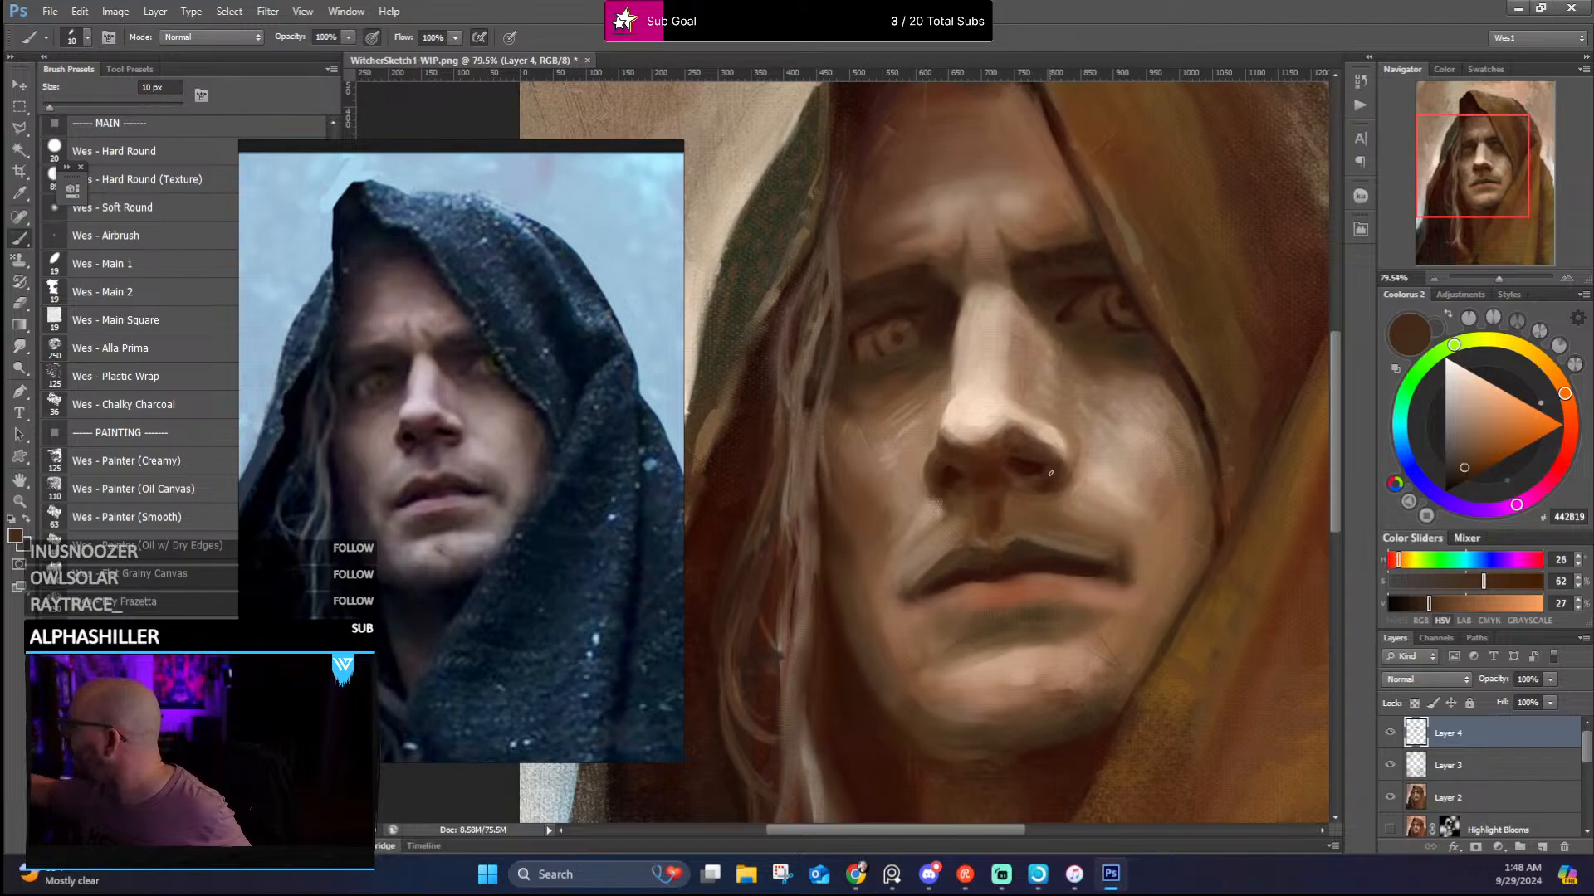
alt+click(1025, 479)
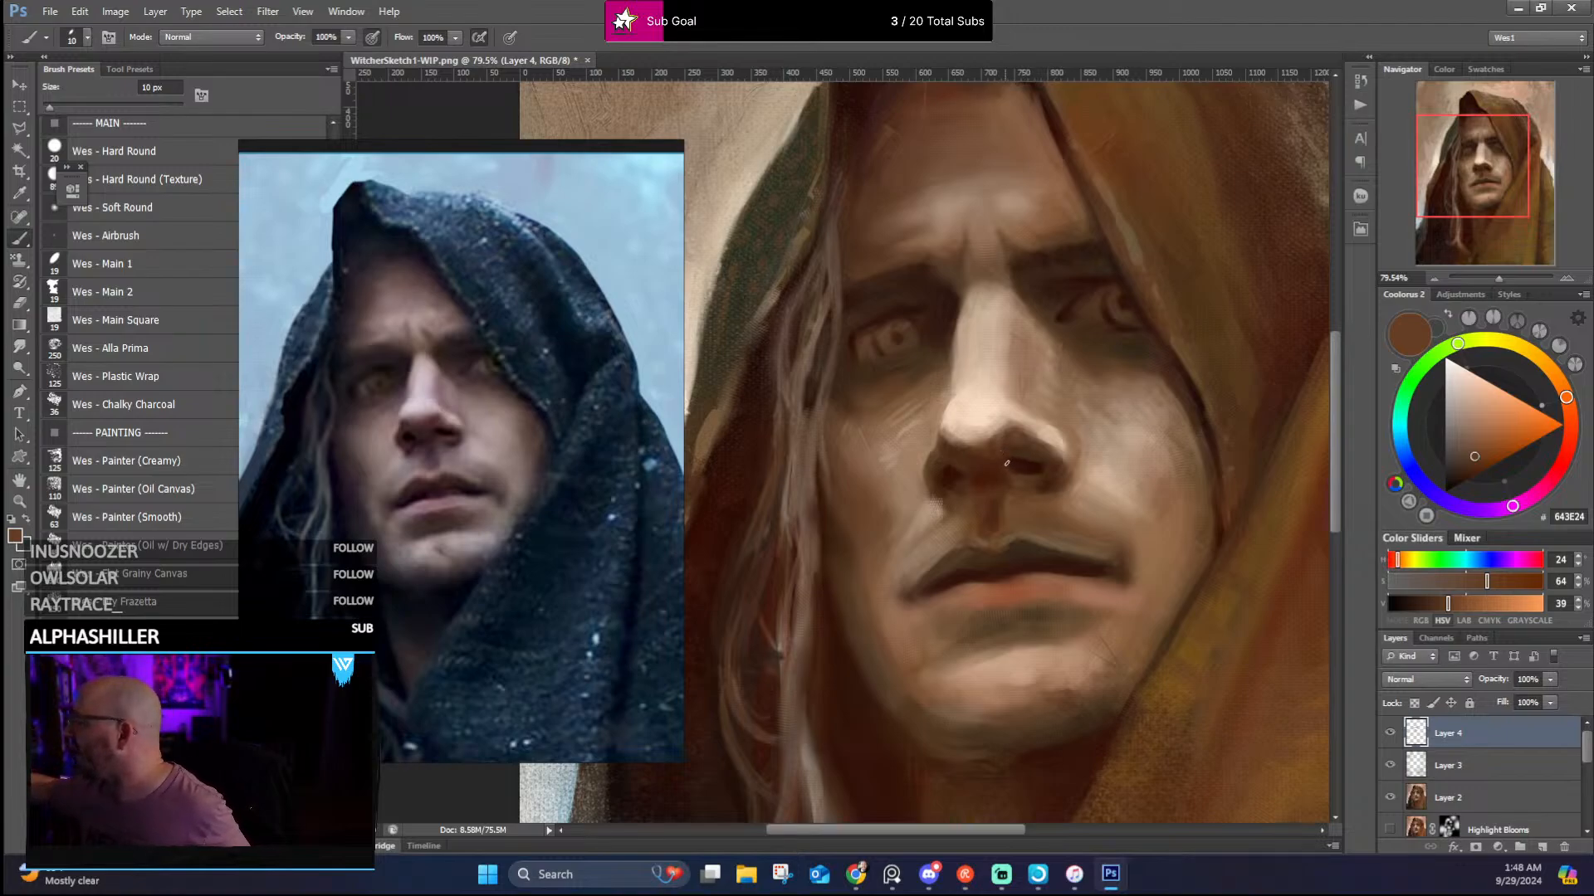
Refine the underside of the nose tip between the nostrils with sampled browns and a dark red-brown
alt+click(1004, 456)
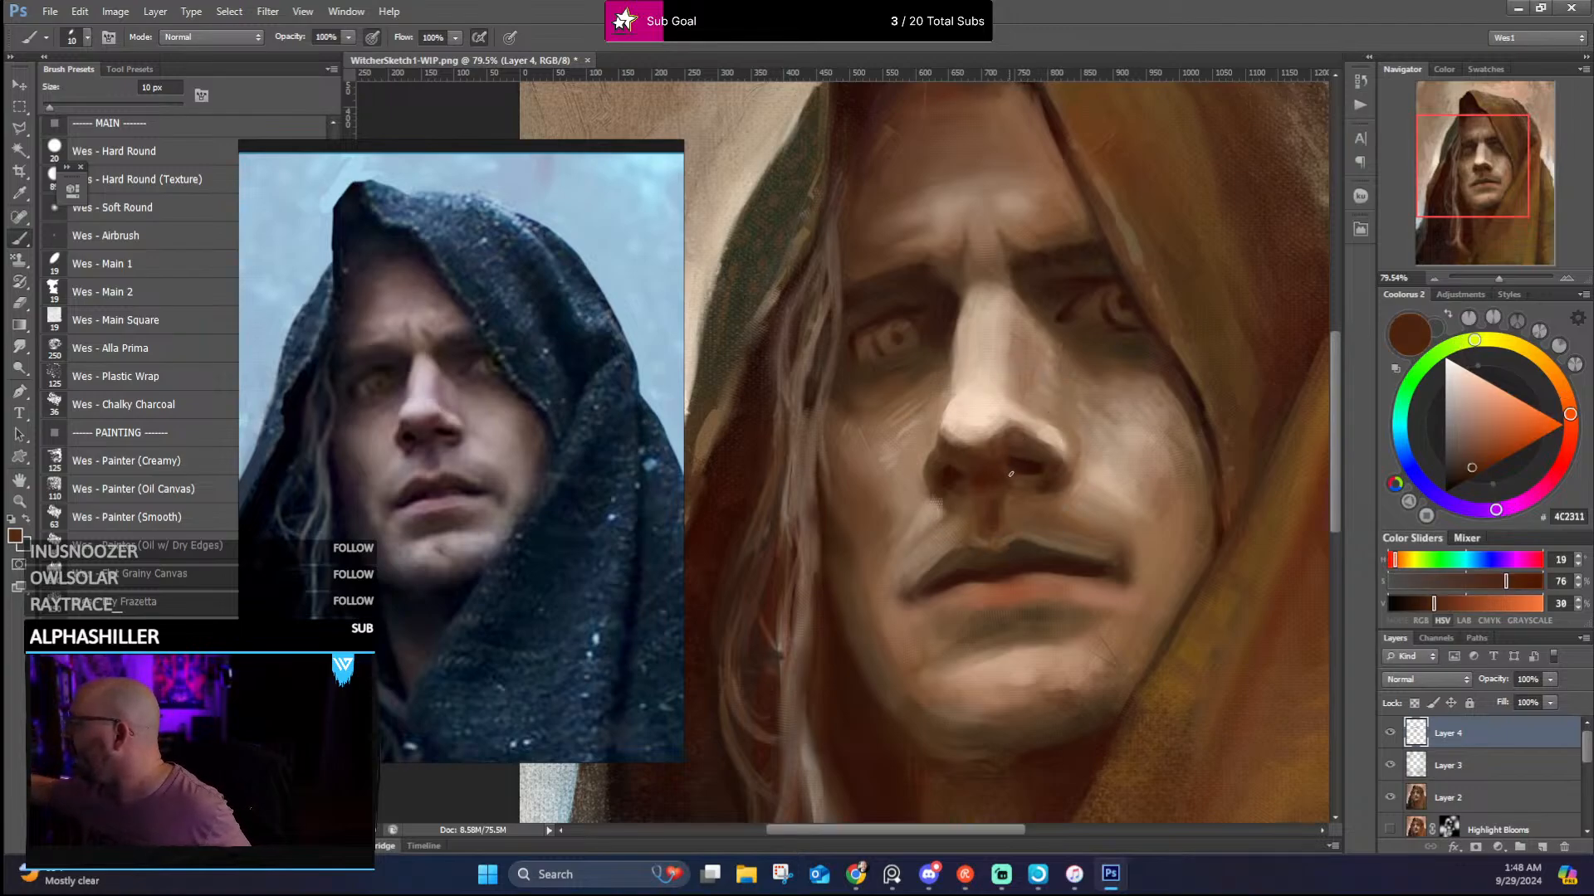
alt+click(961, 471)
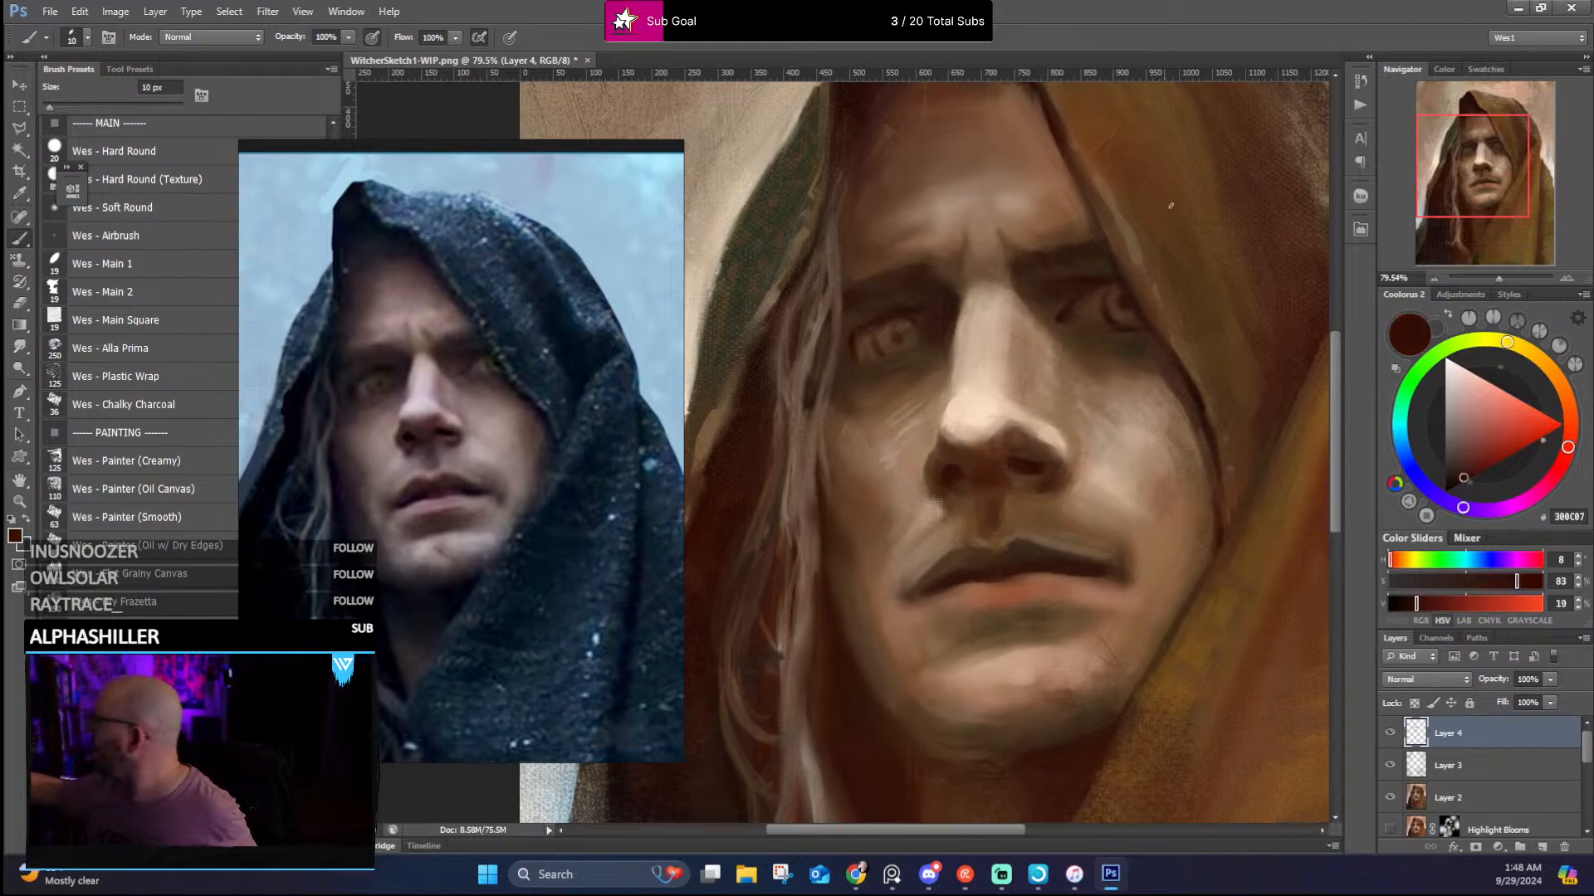
alt+click(1015, 433)
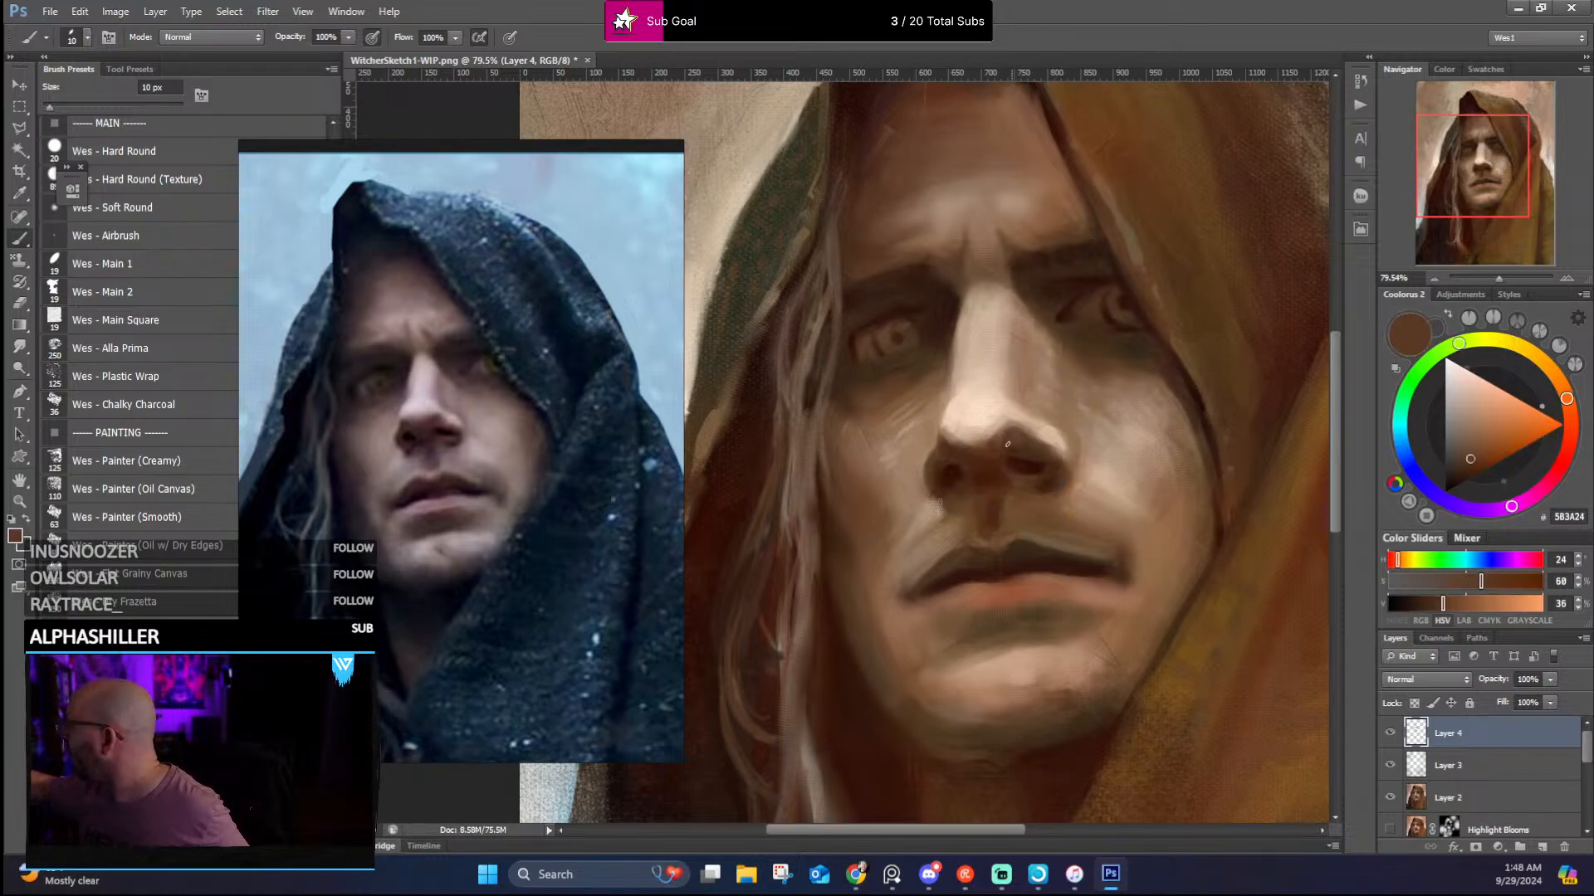
alt+click(997, 441)
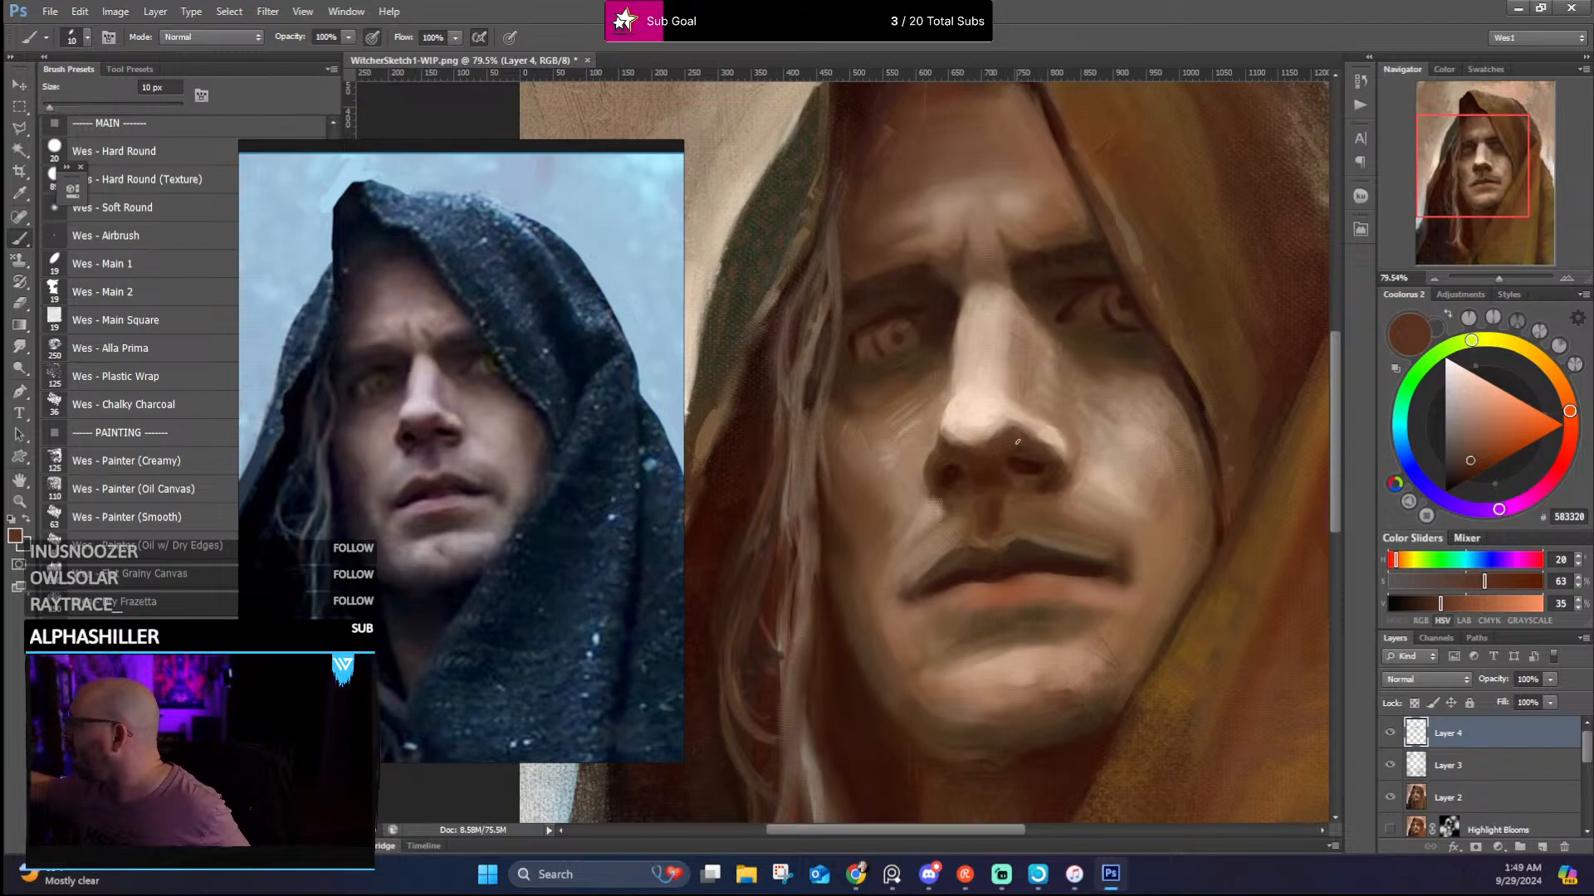
key(alt)
Blend the nose tip and its lower edge with sampled light skin tones and browns, enlarging the brush to 25 px
alt+click(1017, 413)
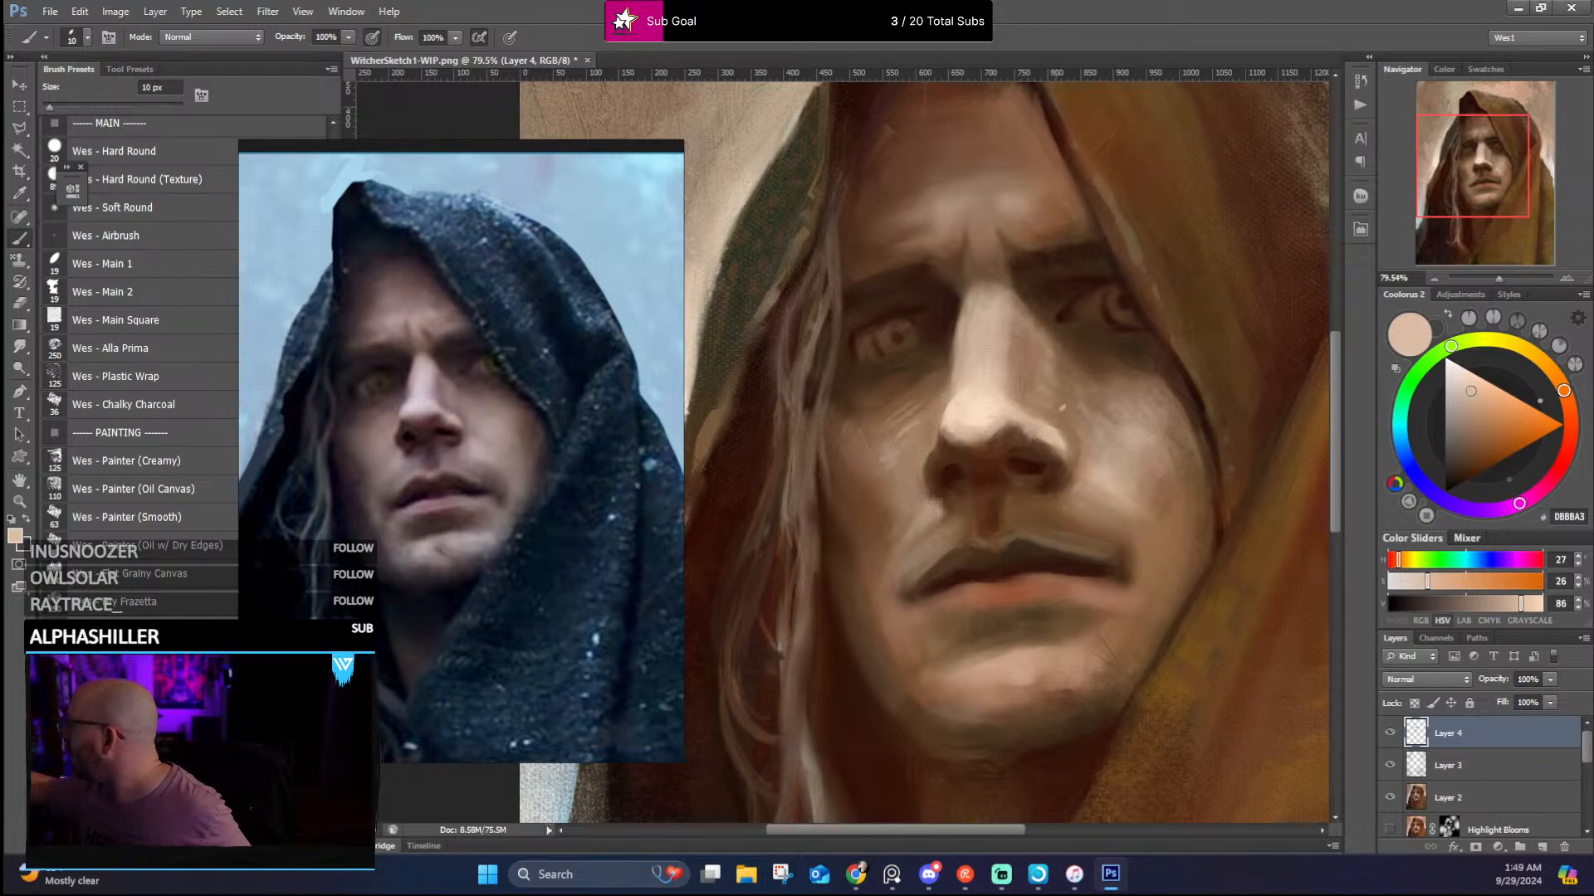
alt+click(1040, 420)
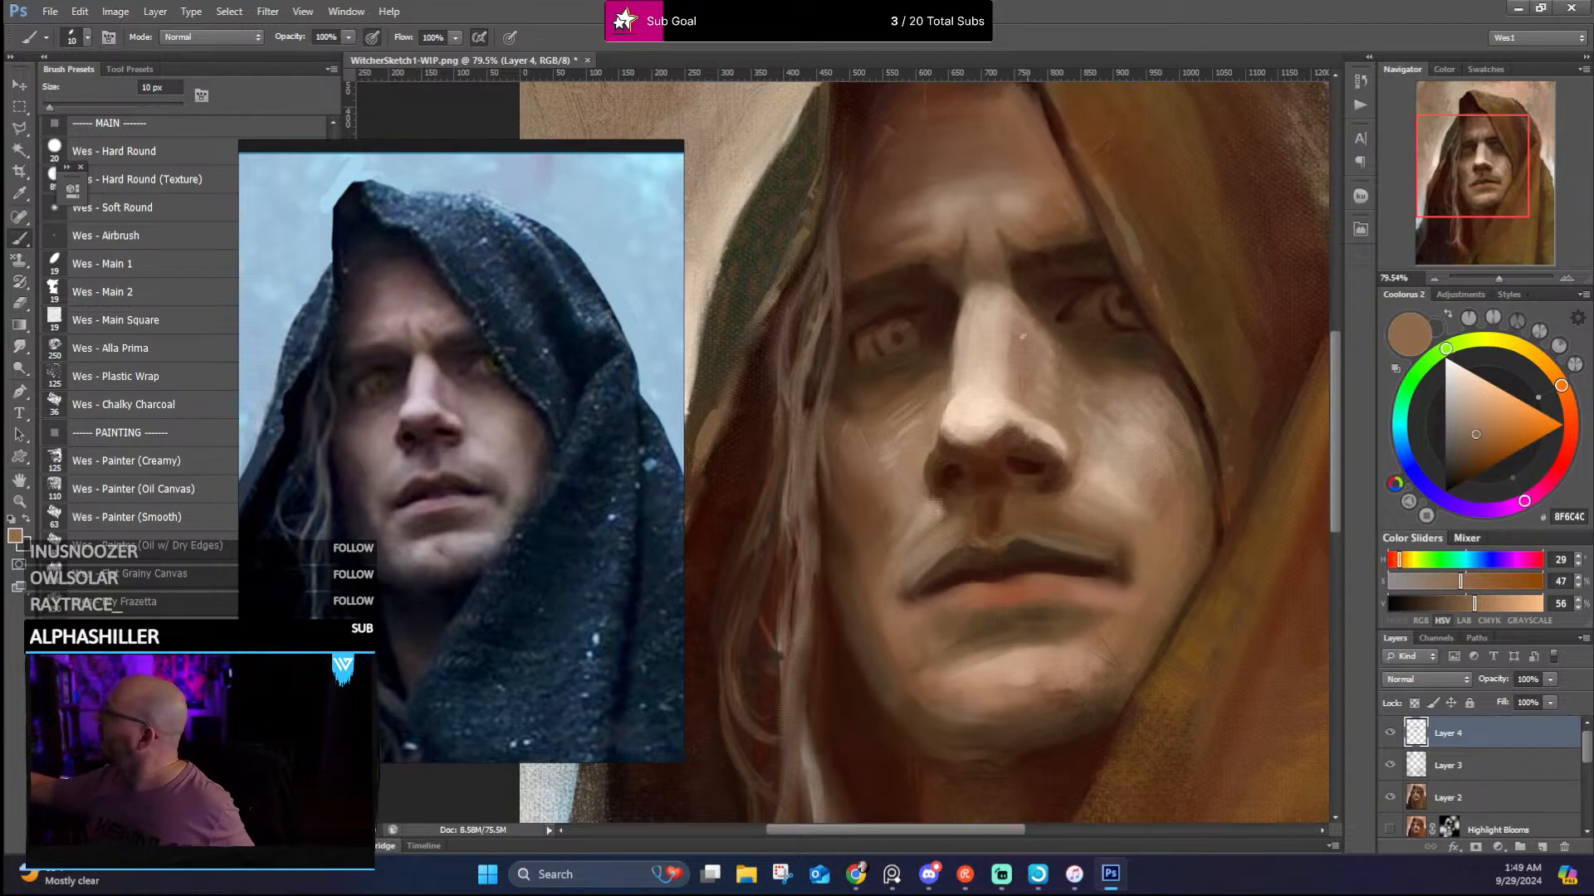
alt+click(1001, 417)
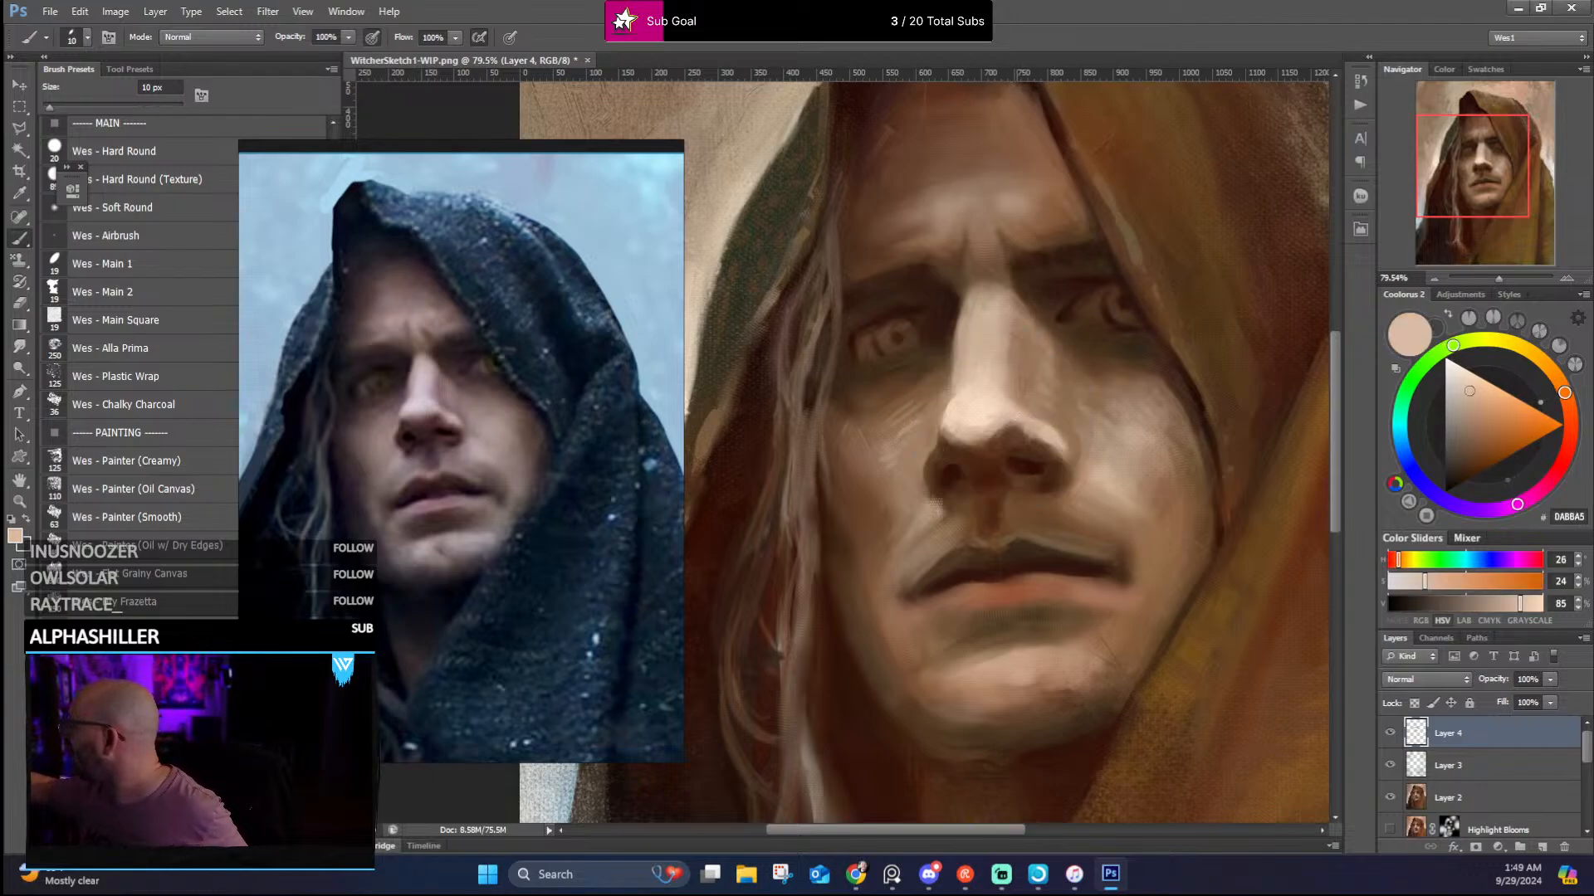
alt+click(1012, 412)
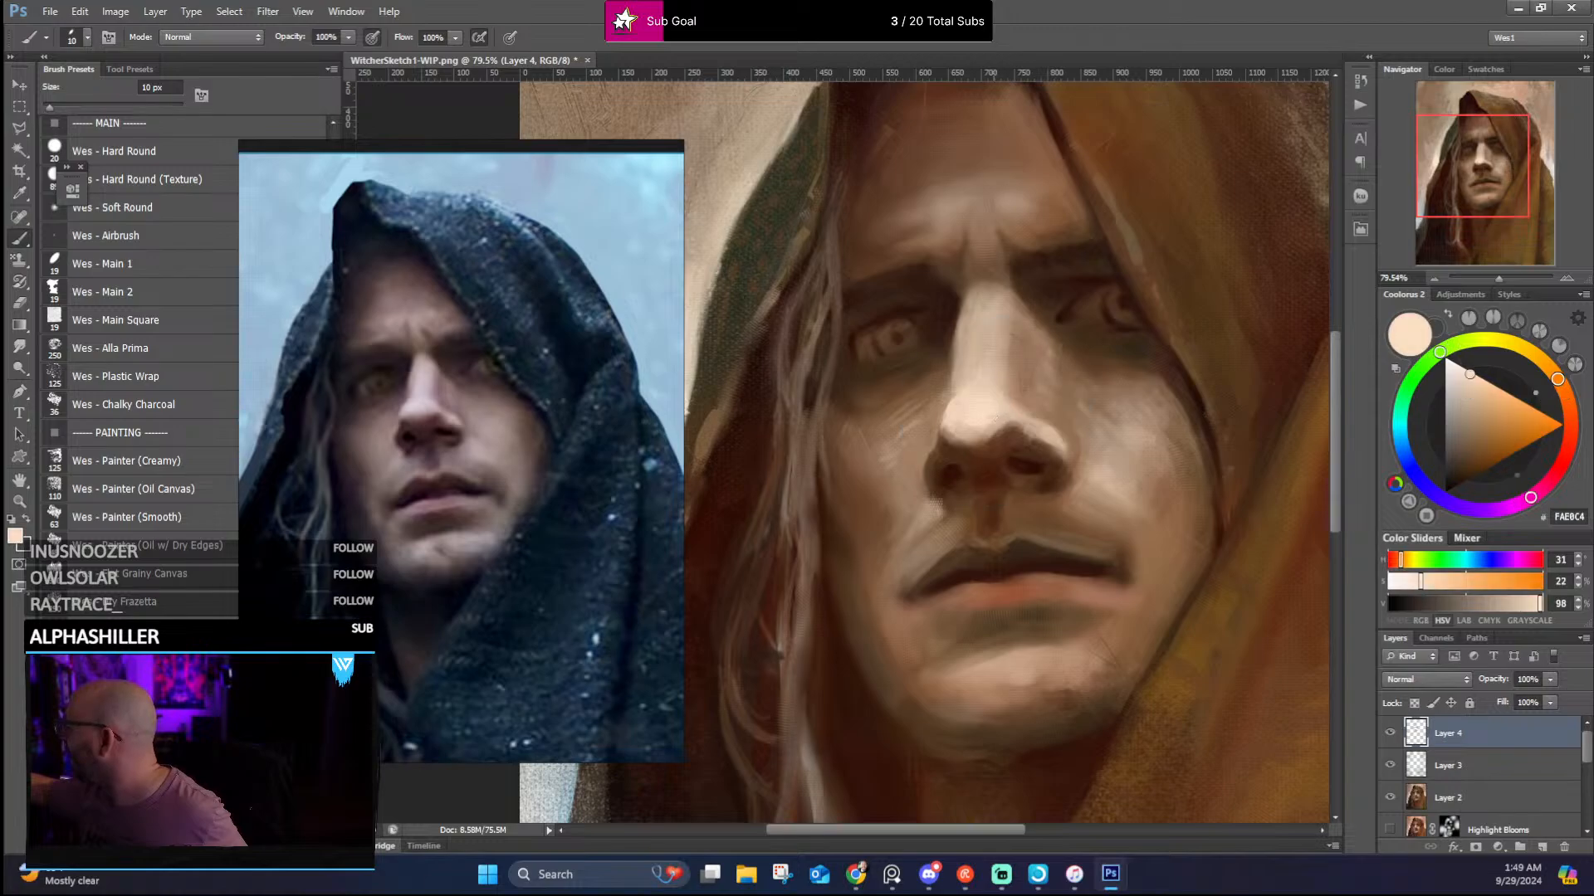
alt+click(963, 413)
alt+click(954, 396)
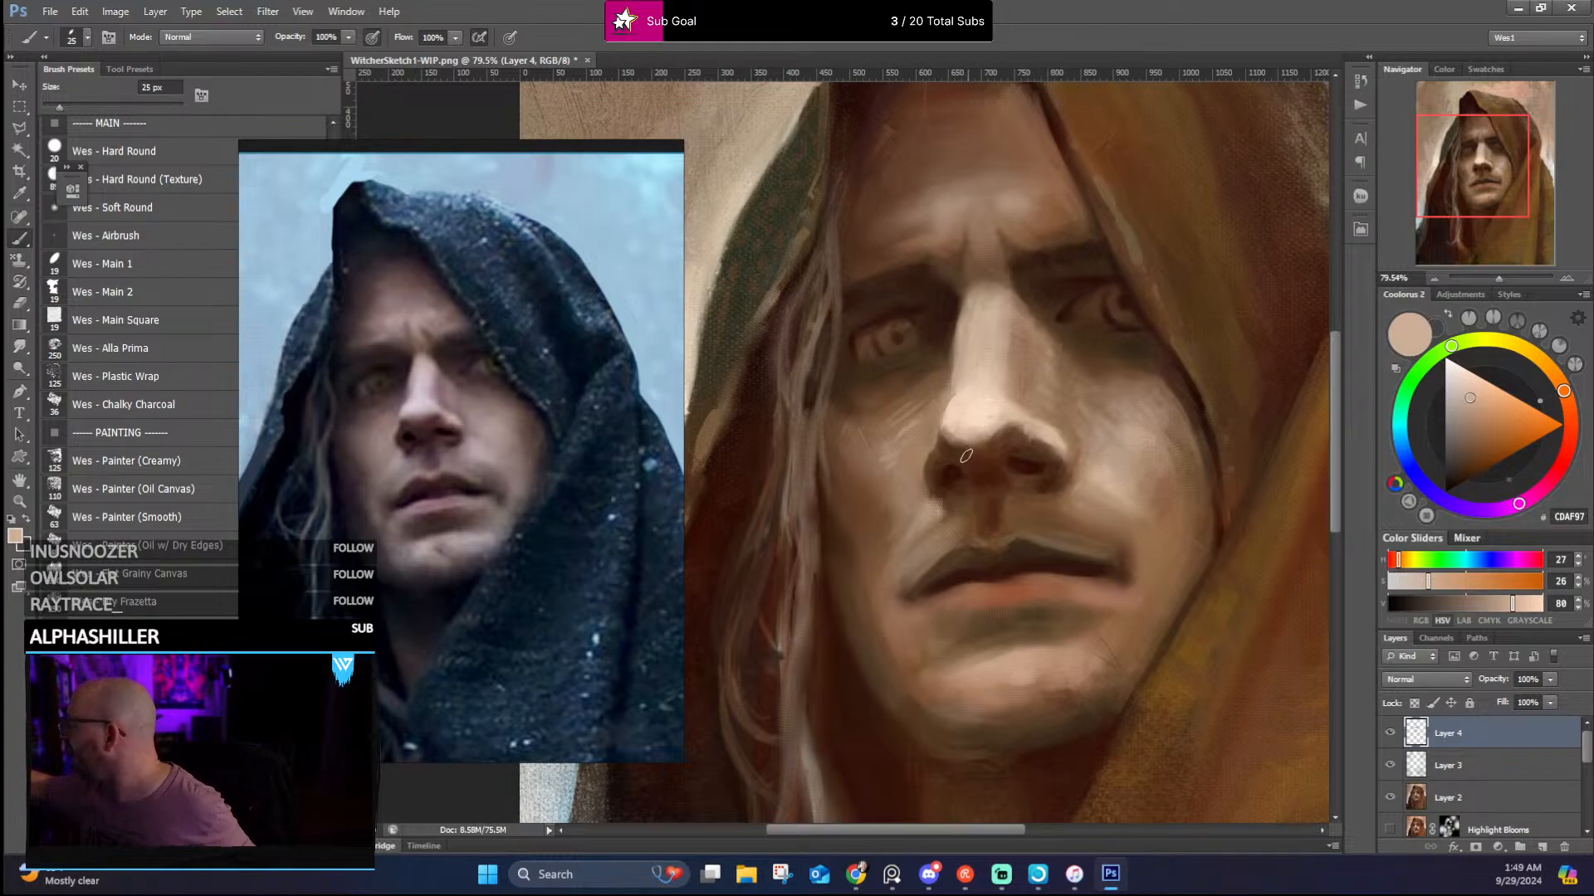
alt+click(965, 453)
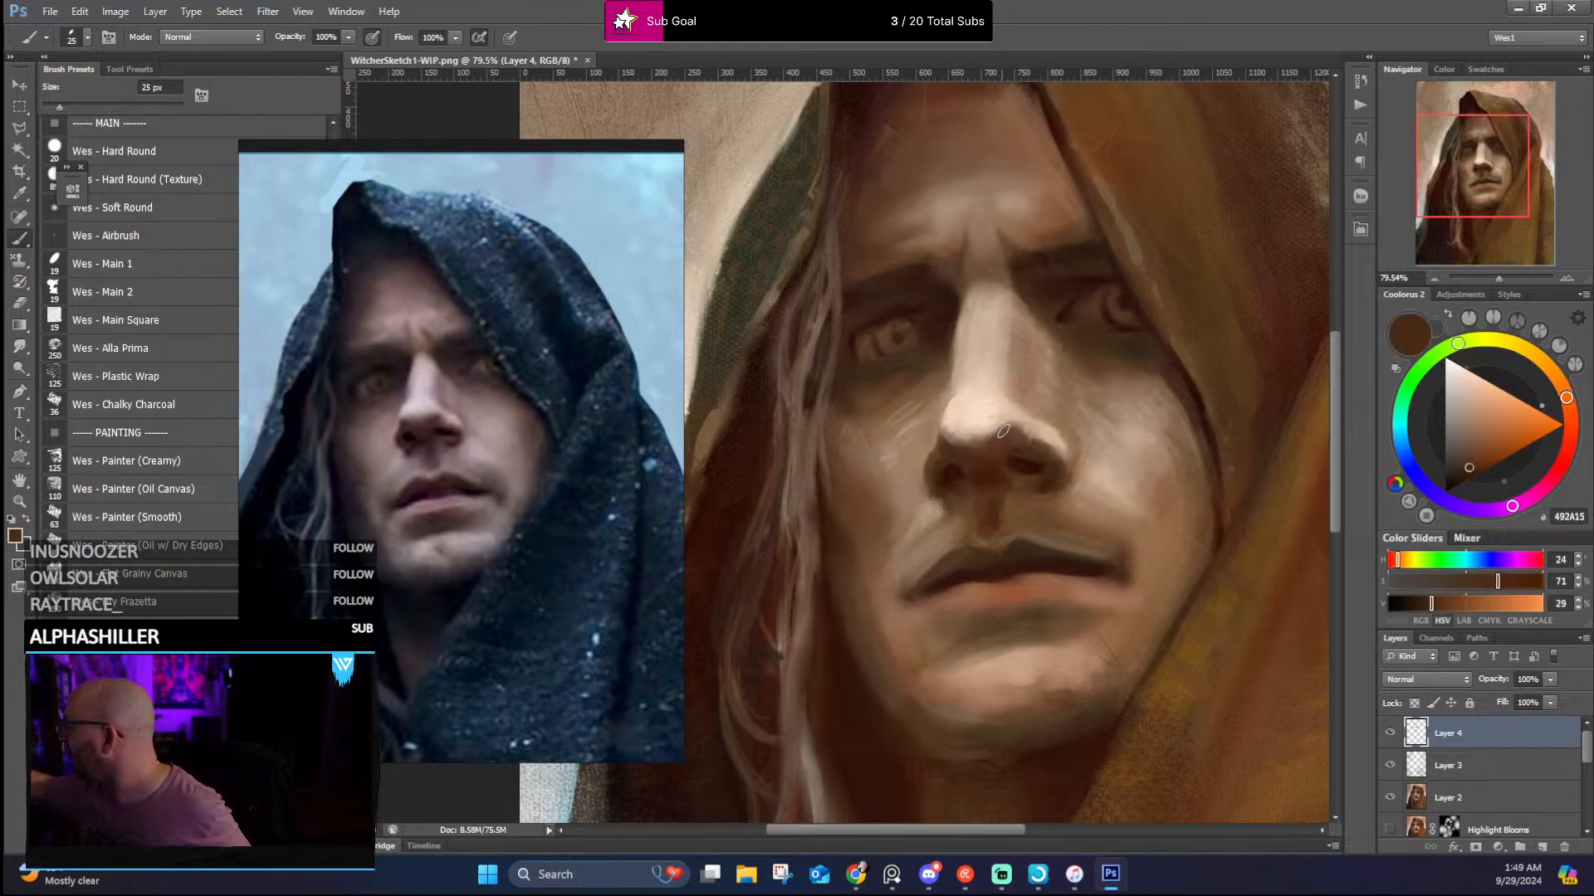
alt+click(991, 430)
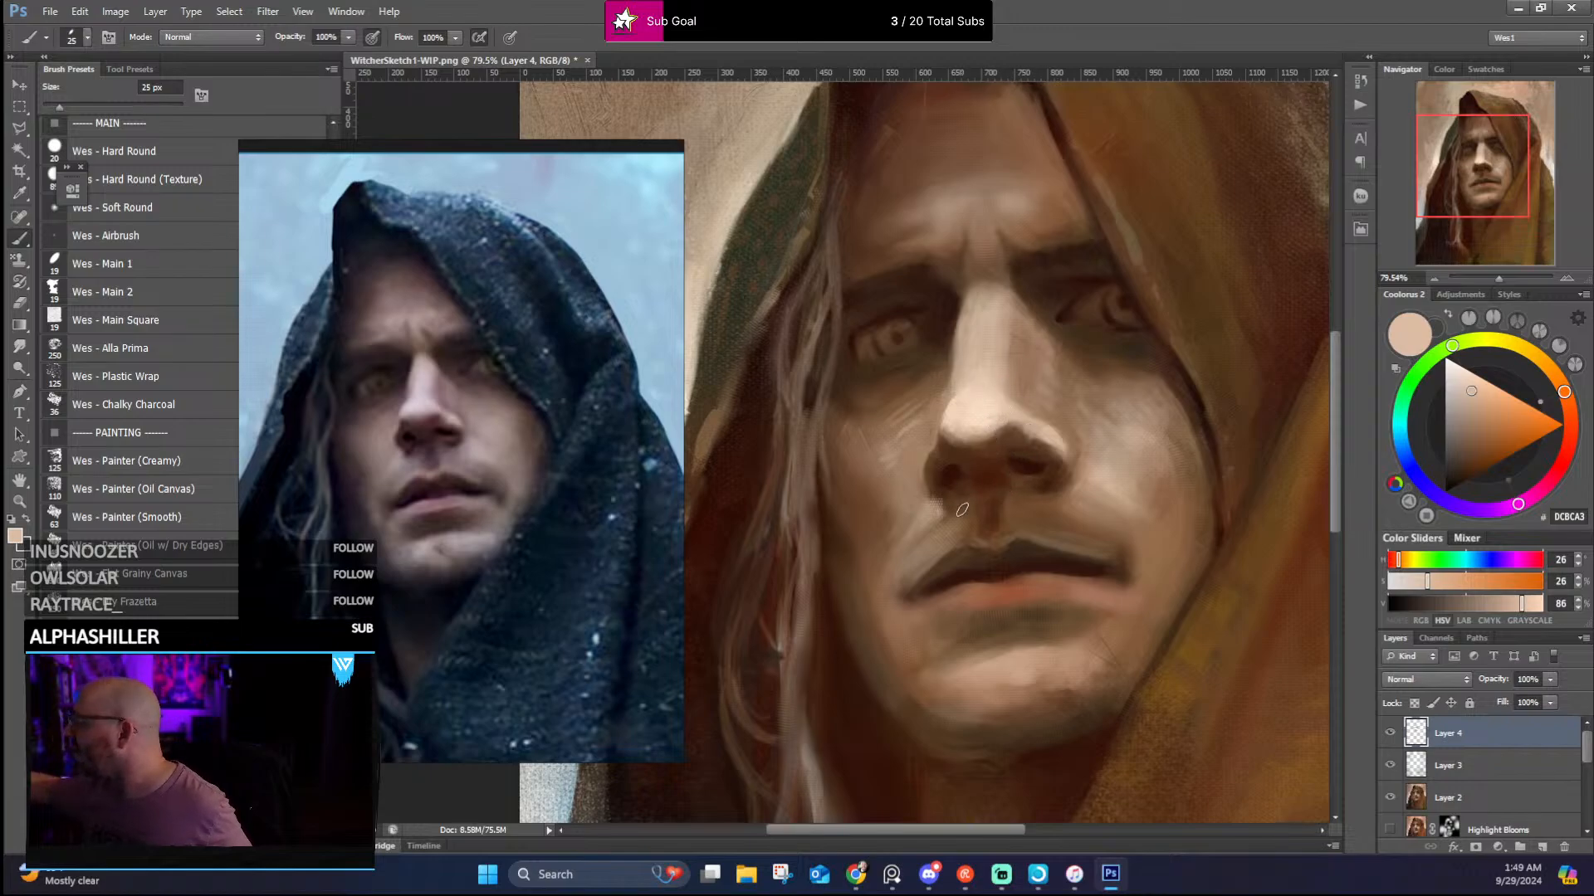
Soften the skin above the upper lip's right half and around the right nostril wing with sampled mid browns and skin tones
alt+click(1039, 533)
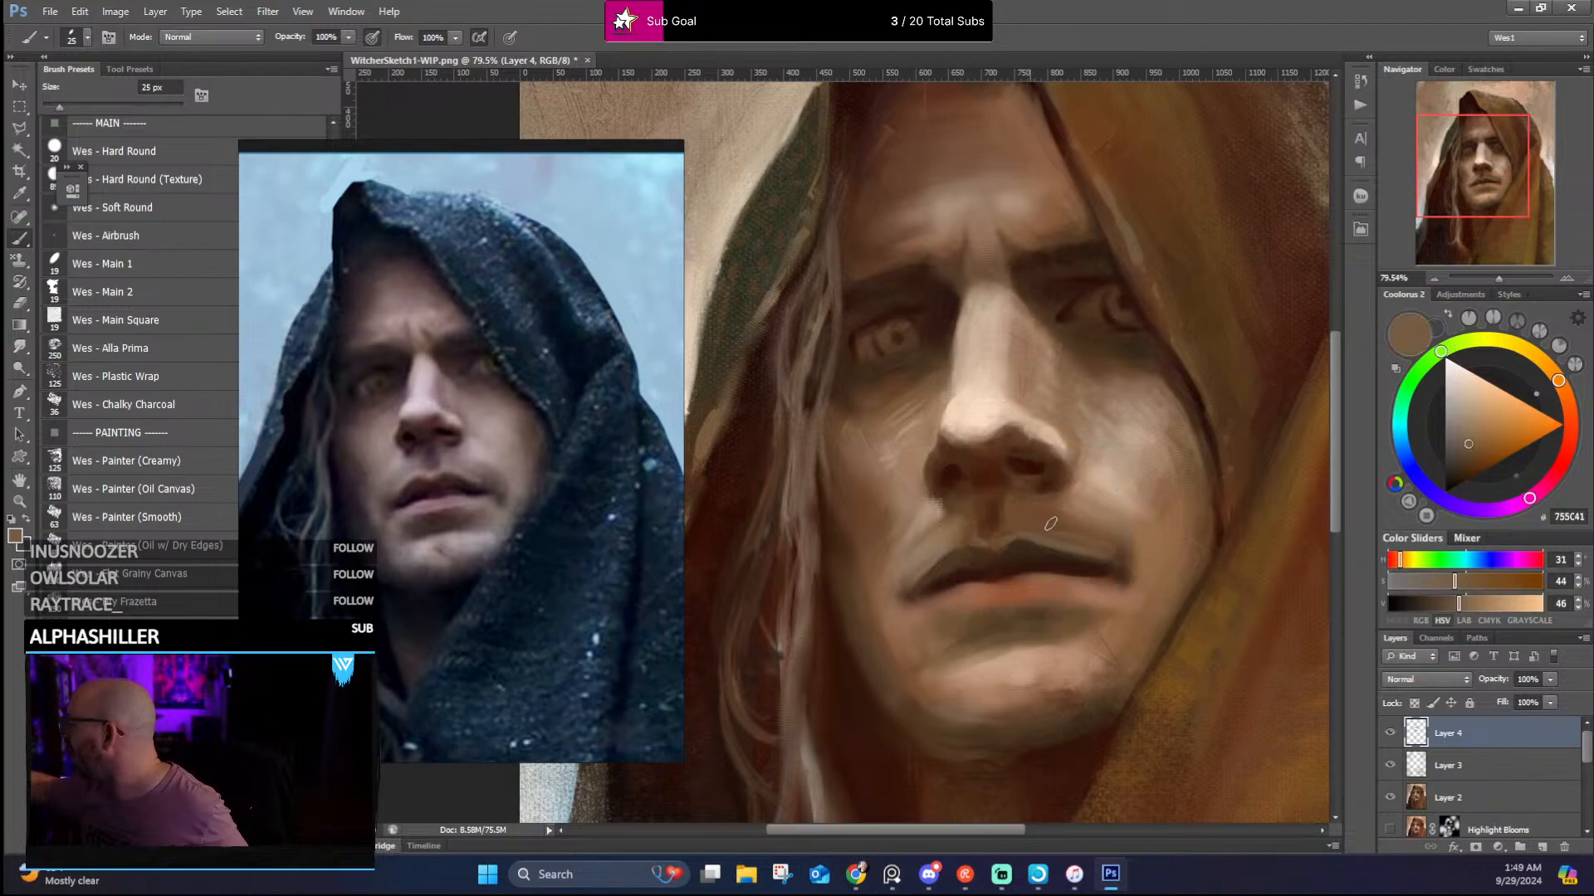
drag(1049, 515, 1098, 530)
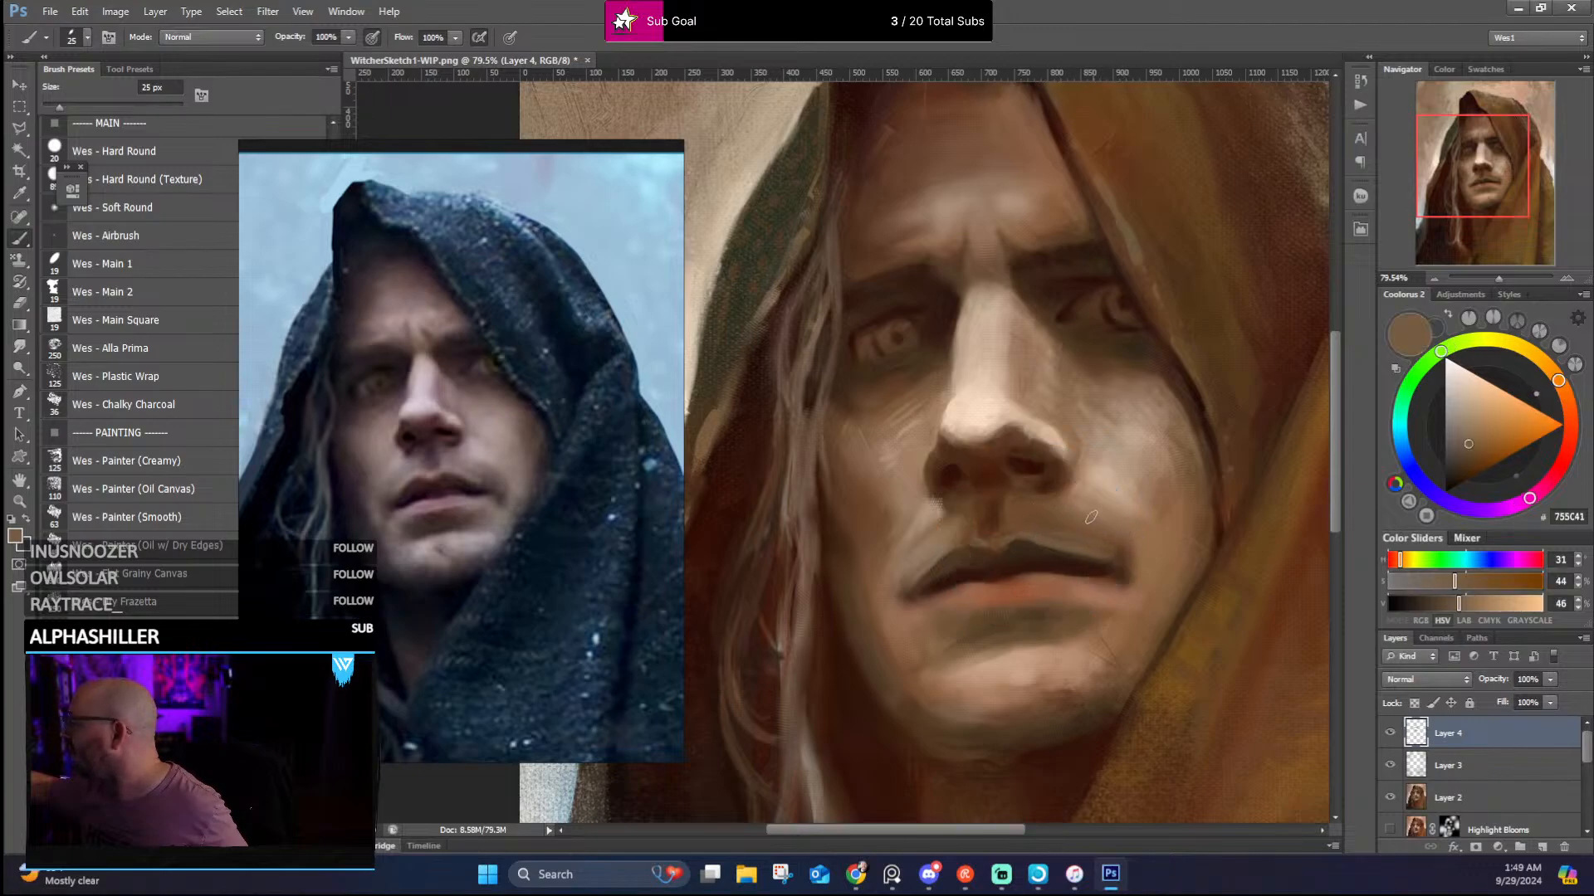
alt+click(1095, 499)
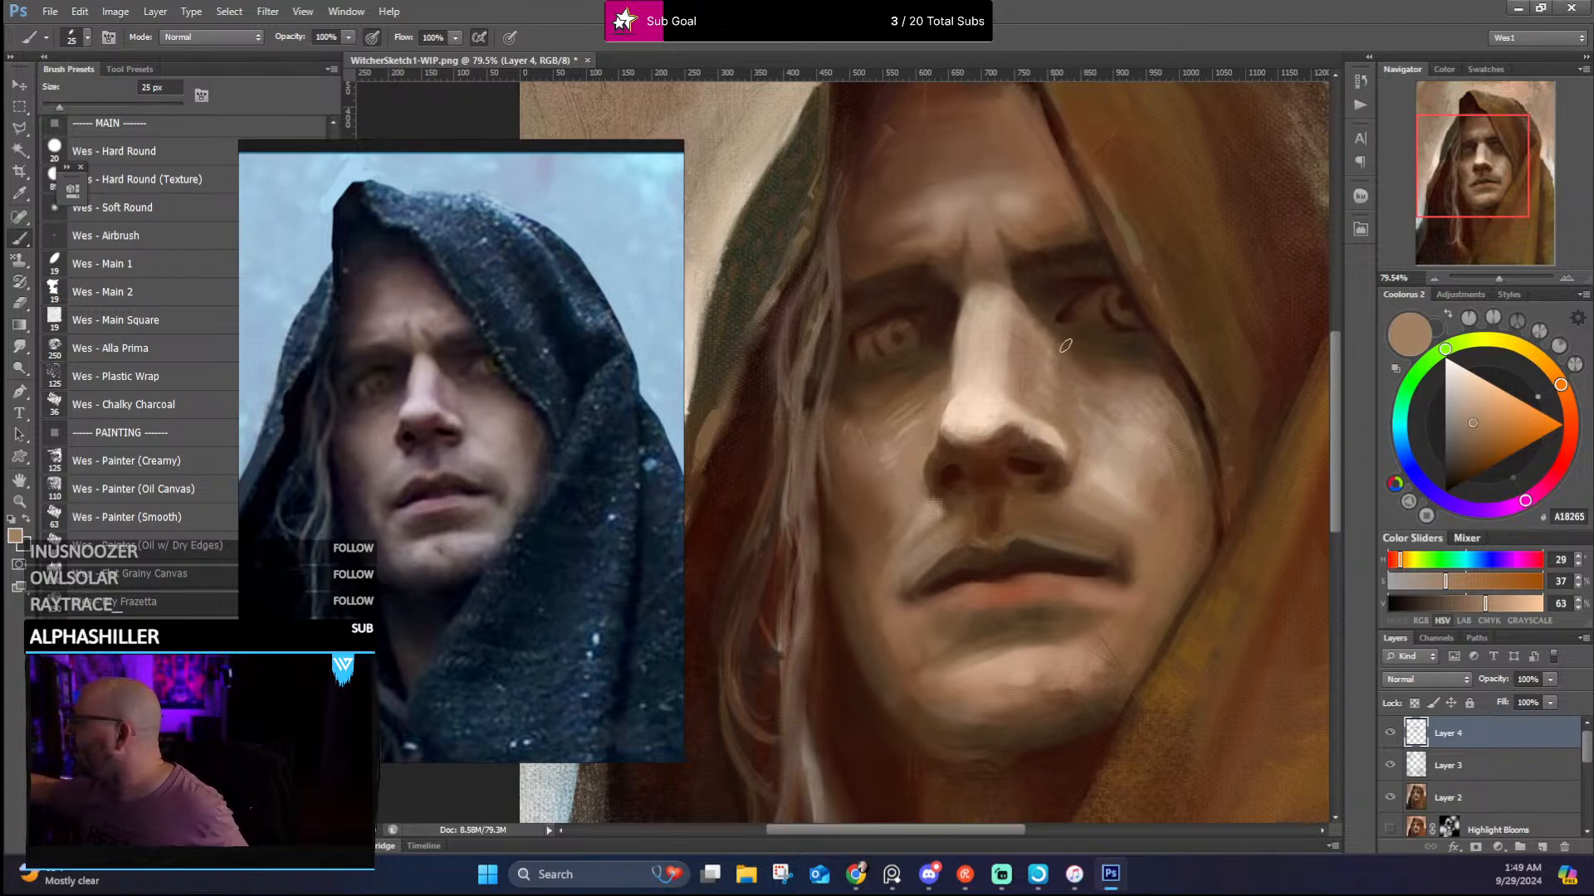
alt+click(1075, 433)
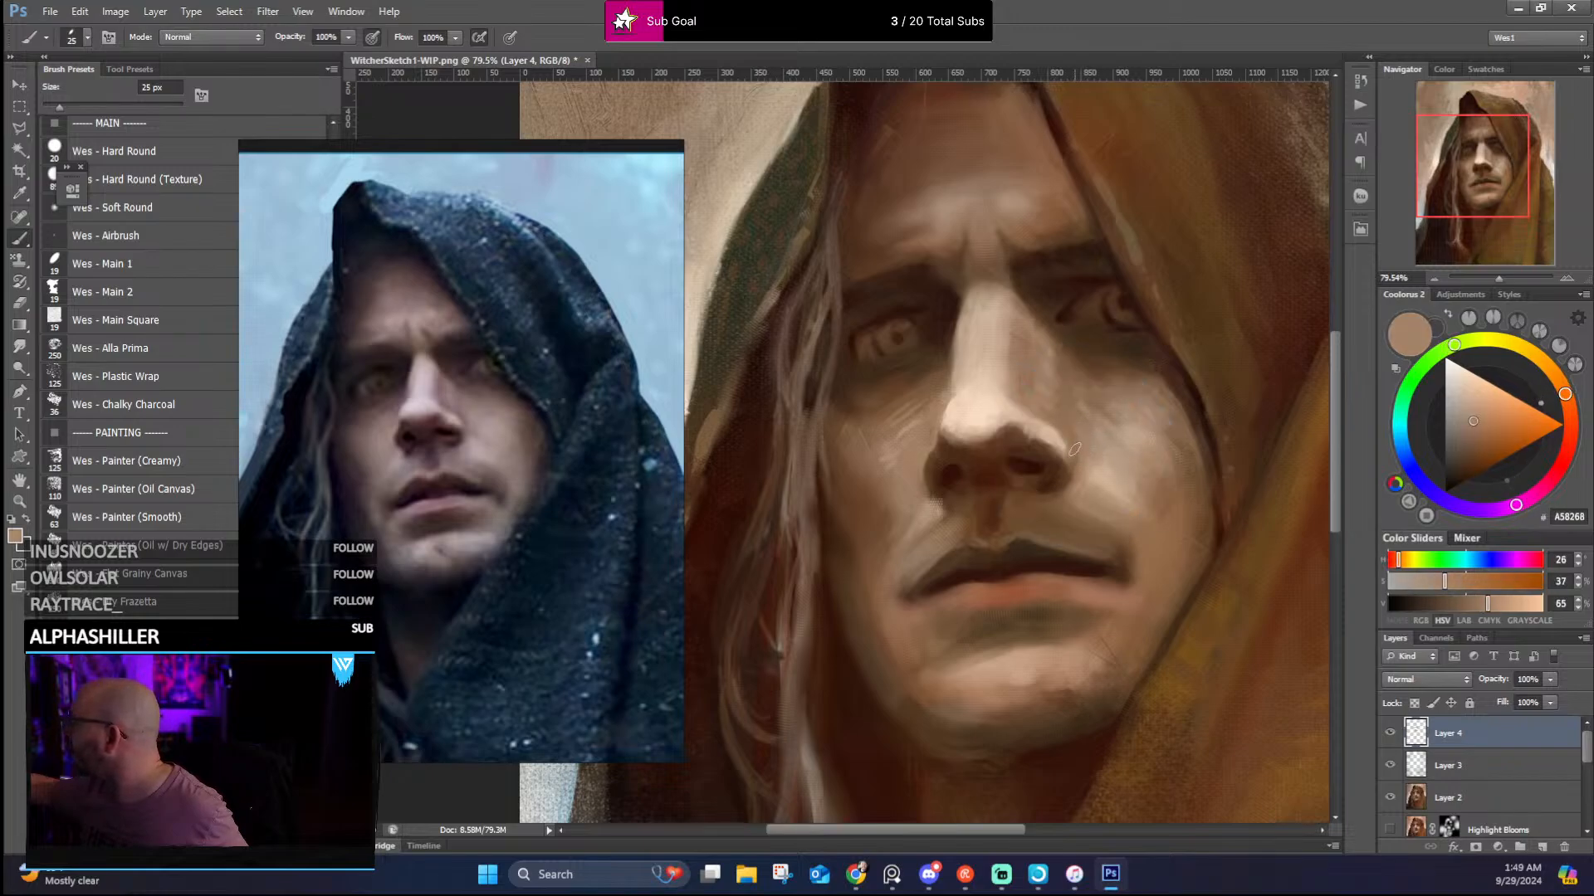
alt+click(1057, 428)
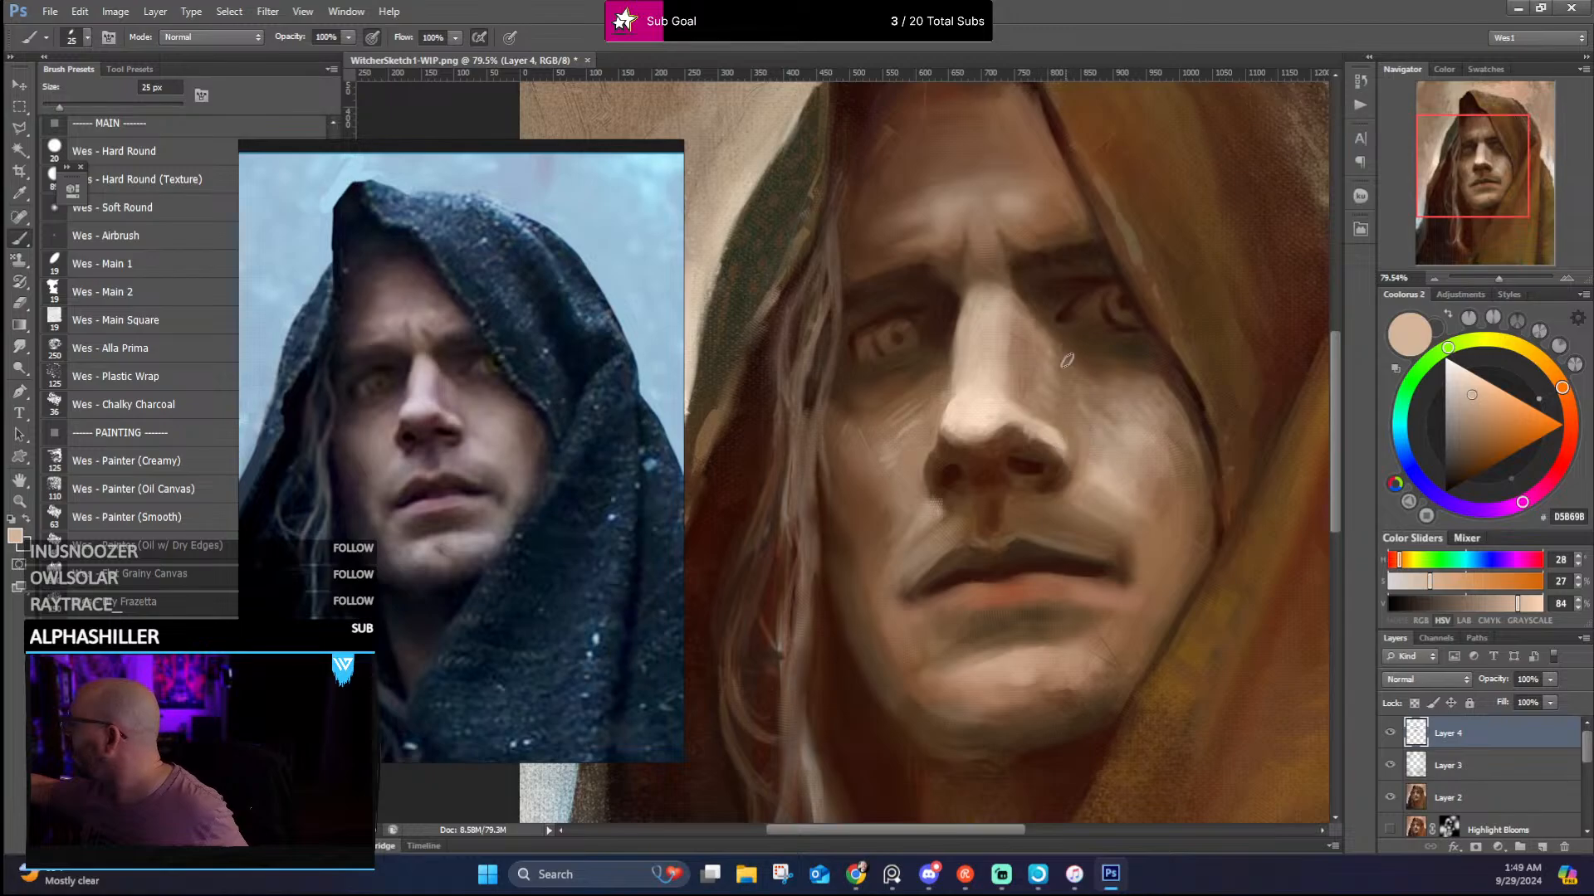
Reduce the brush to 10 px and redefine the left nostril wing's outer edge with sampled skin tones and dark brown
alt+click(968, 414)
key(bracketleft)
key(bracketleft)
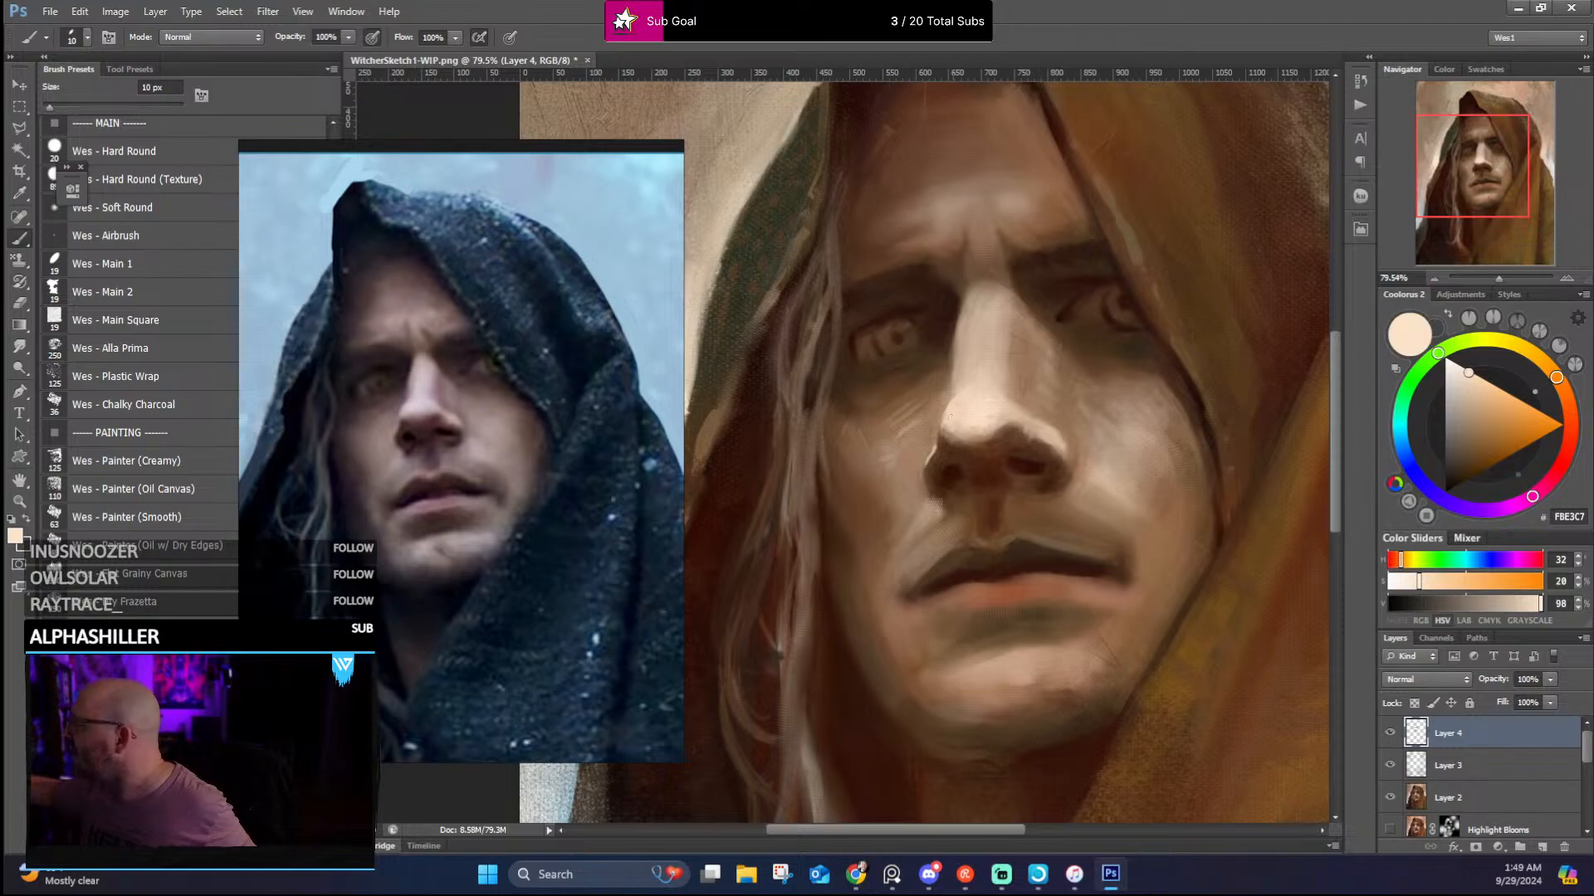
alt+click(927, 468)
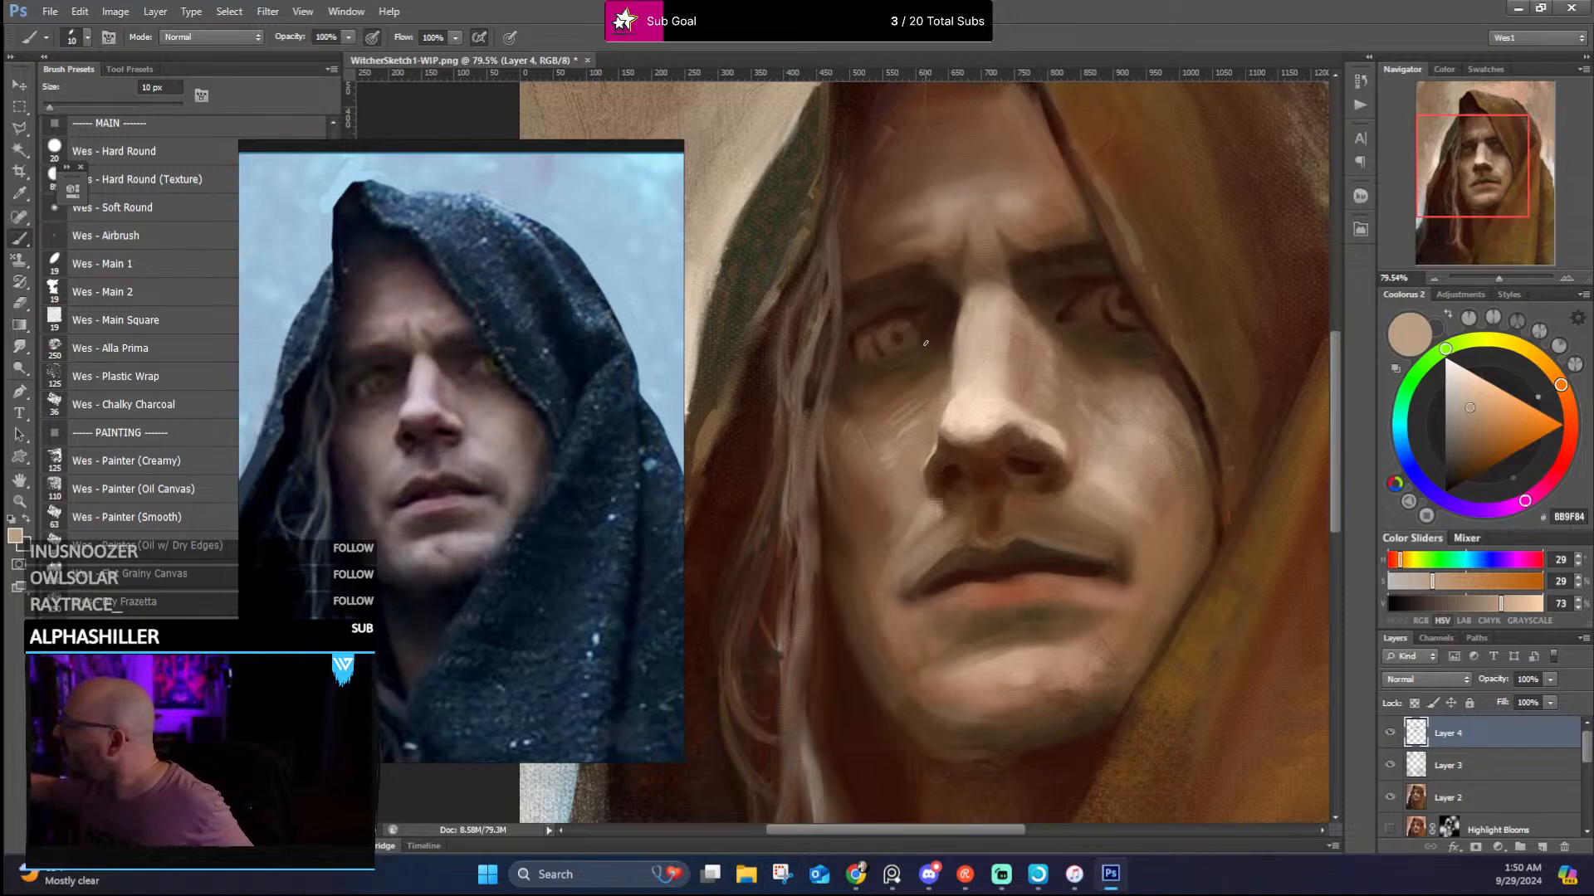
alt+click(930, 448)
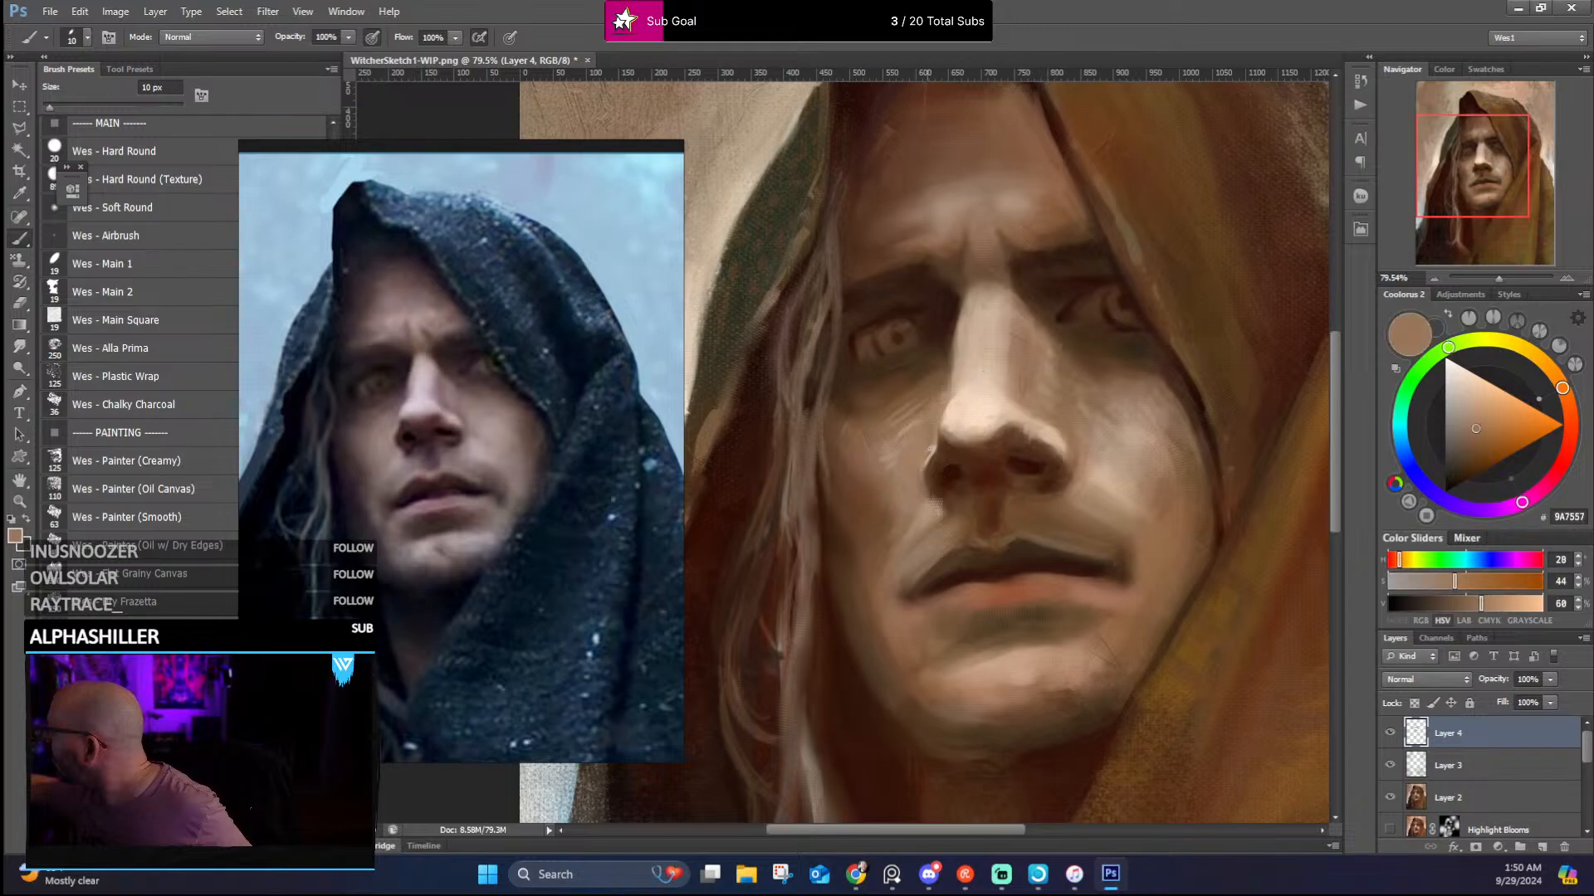
alt+click(934, 450)
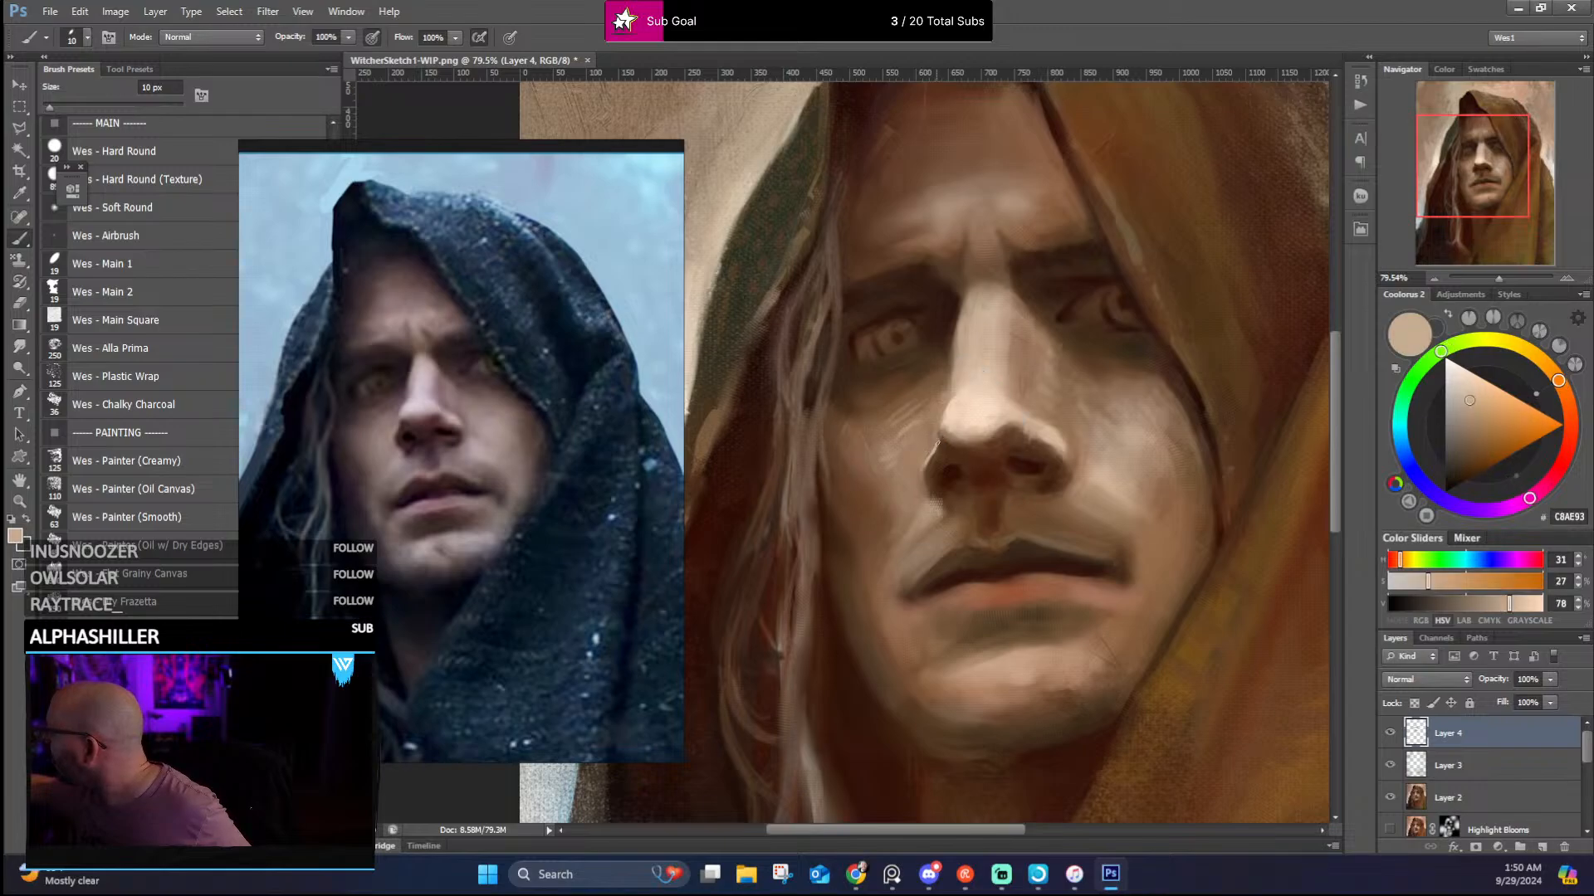
alt+click(957, 441)
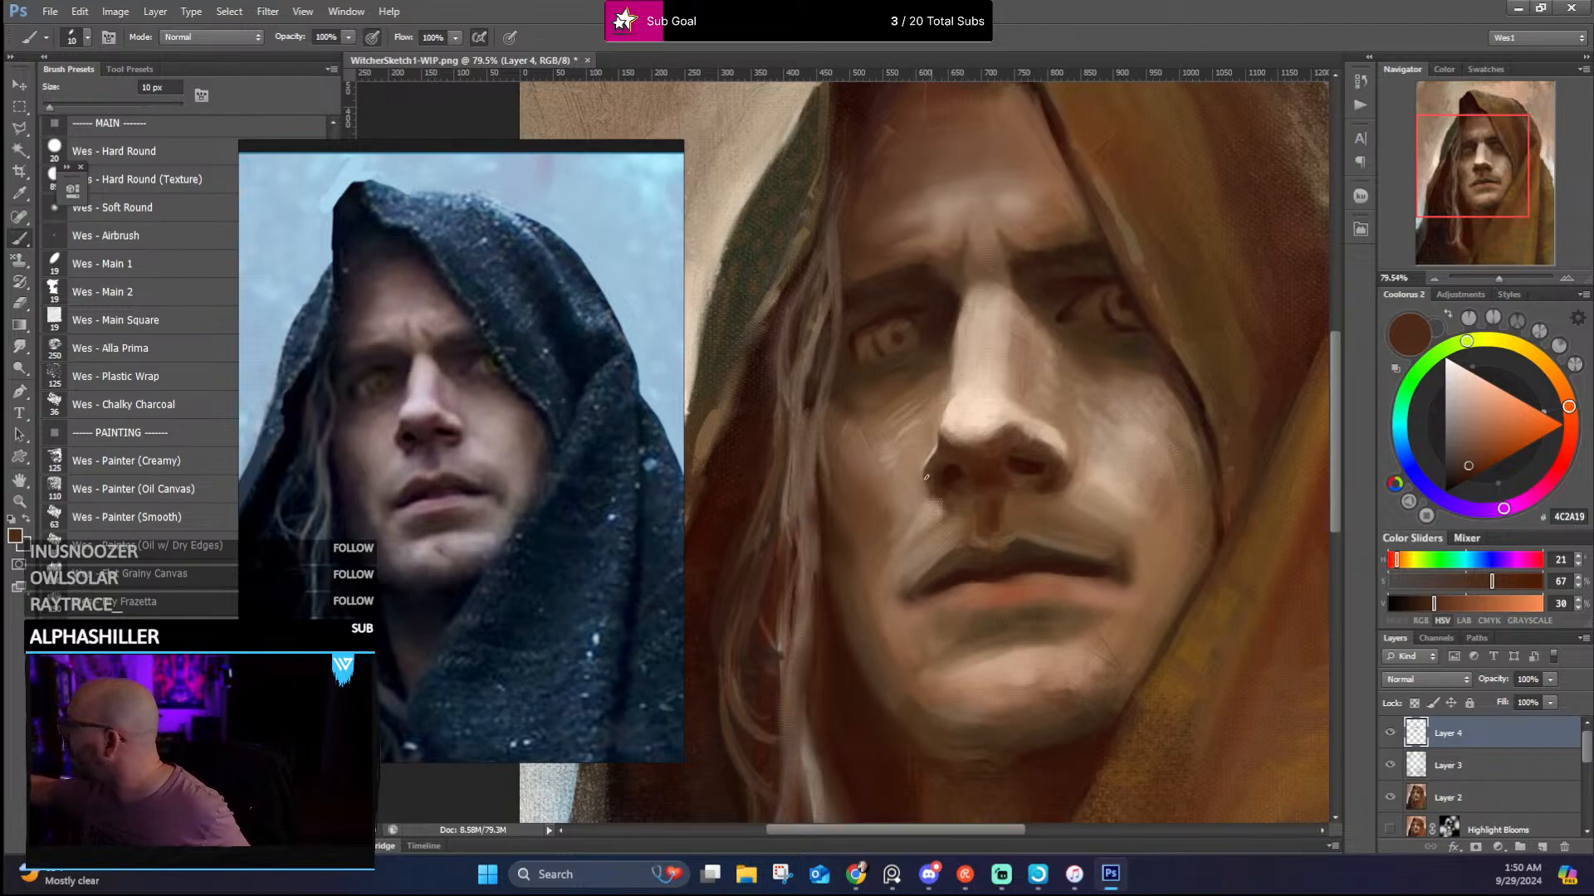
Shape the left nostril's shadow and the base of its wing with sampled mid and dark browns
alt+click(938, 496)
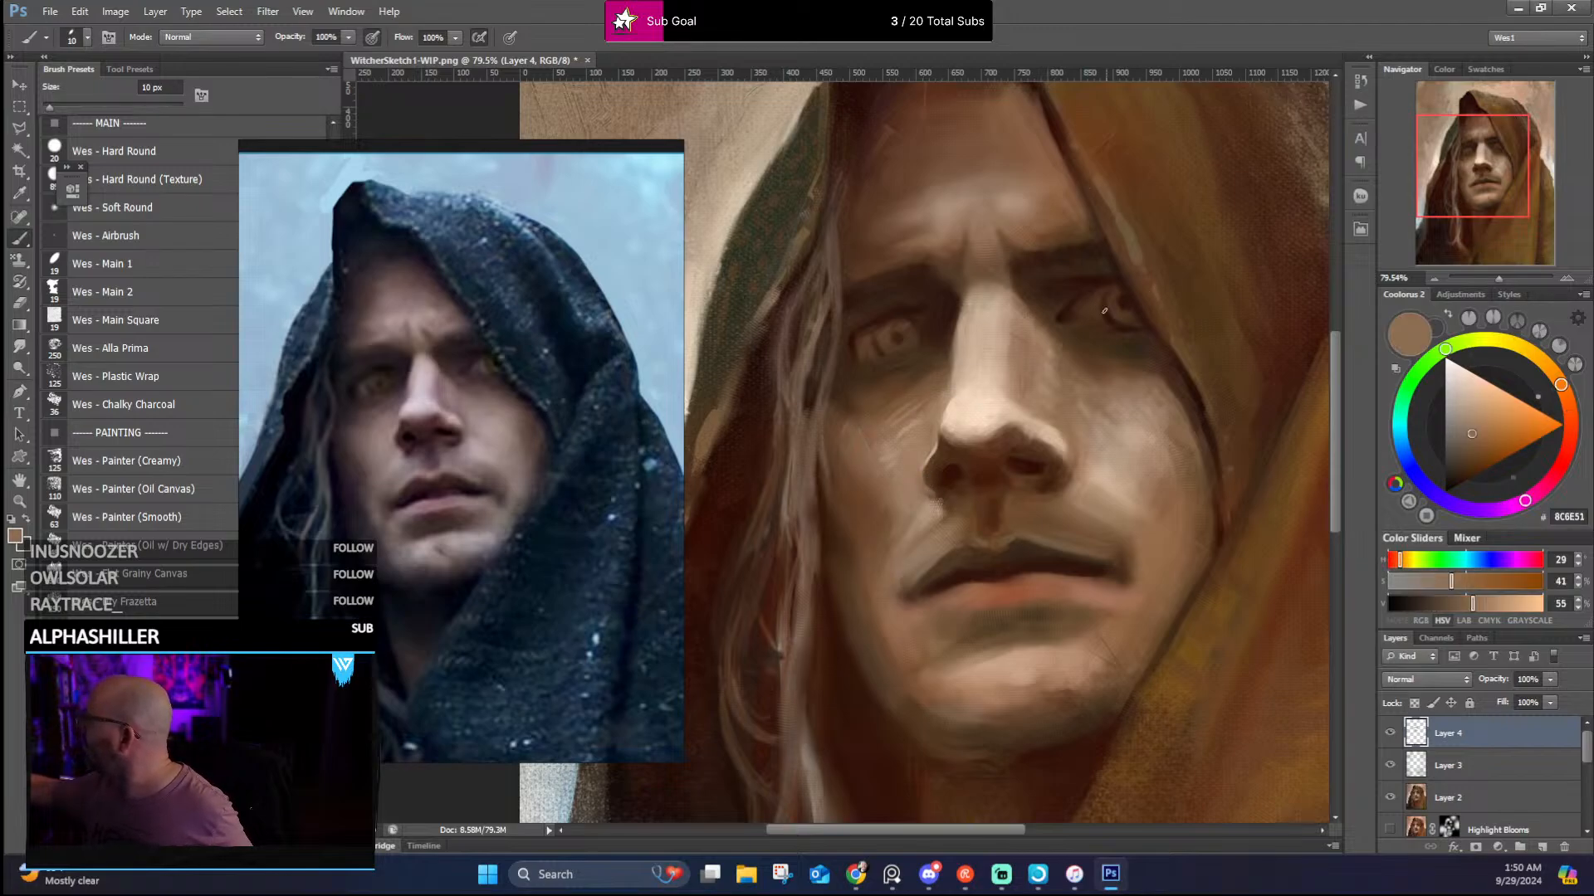
alt+click(974, 452)
alt+click(966, 450)
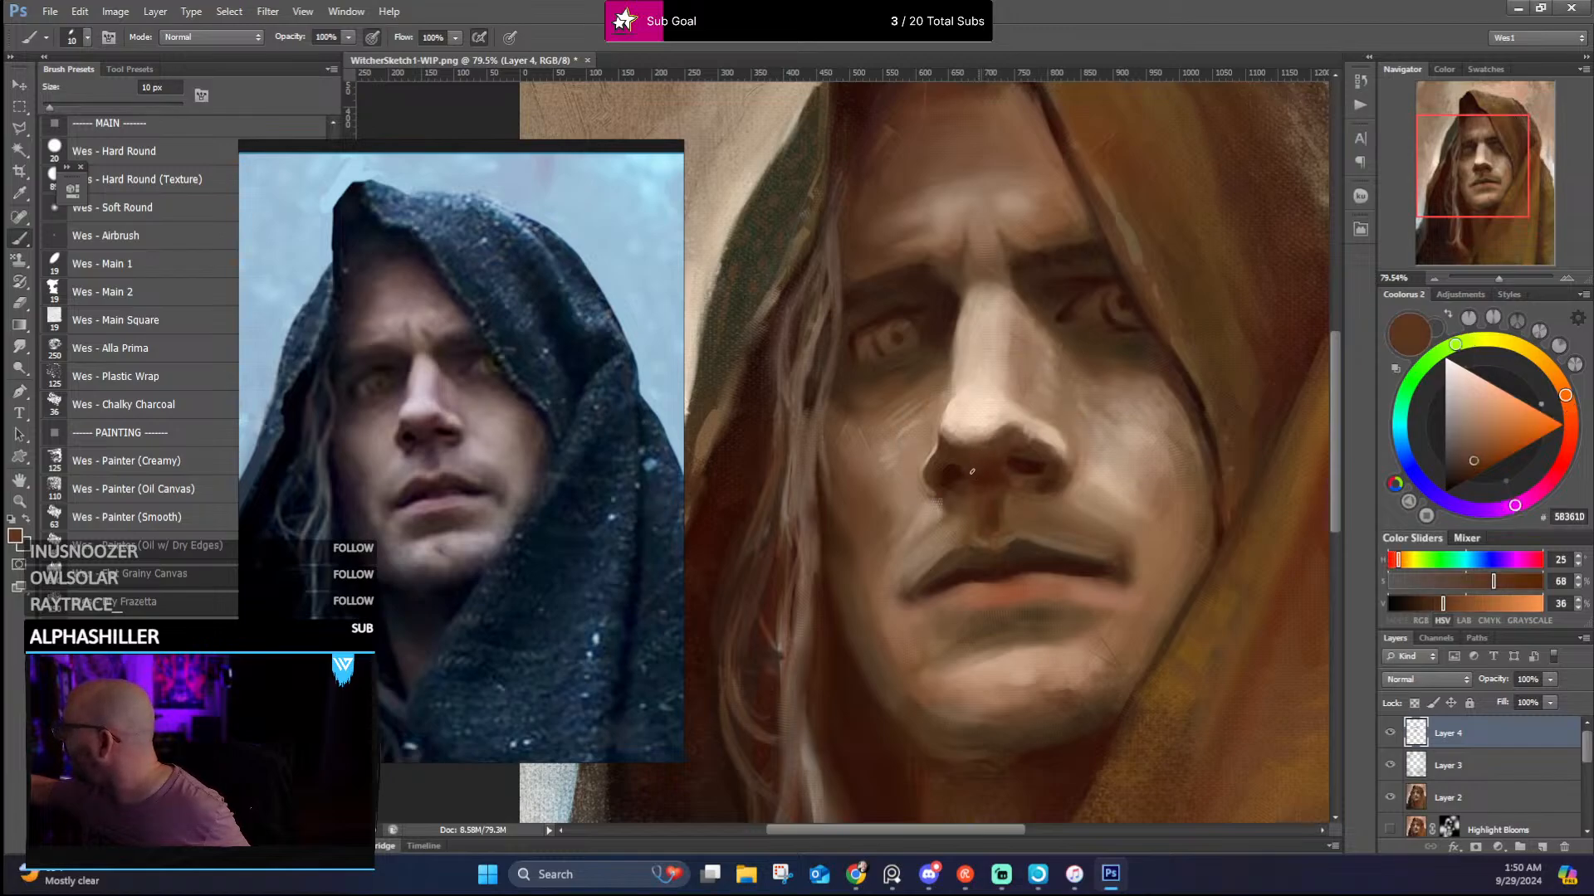
alt+click(957, 468)
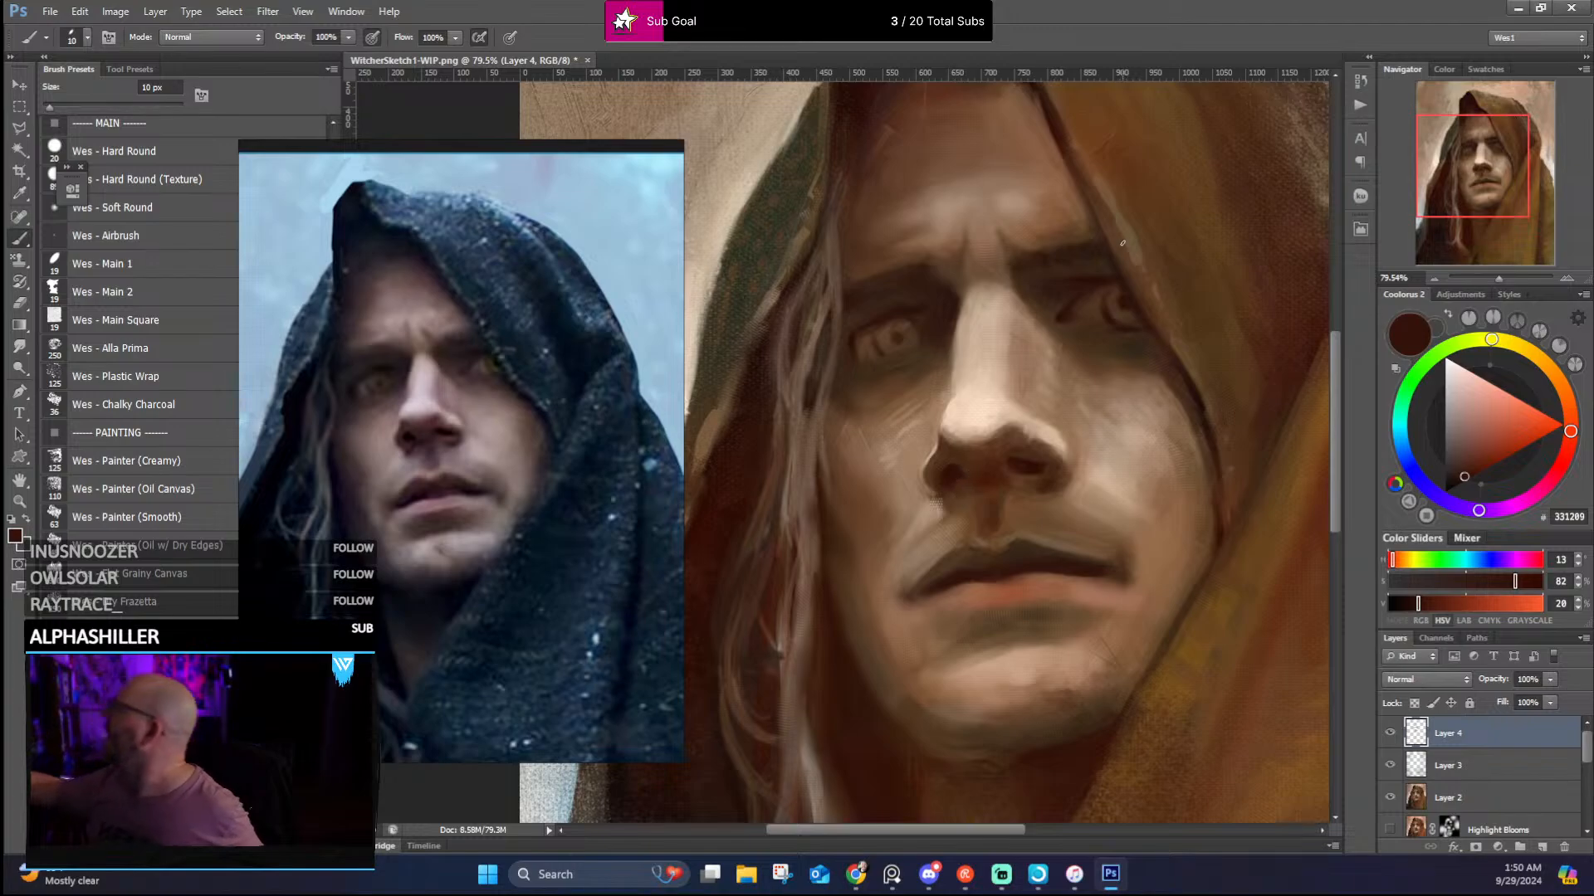
alt+click(933, 471)
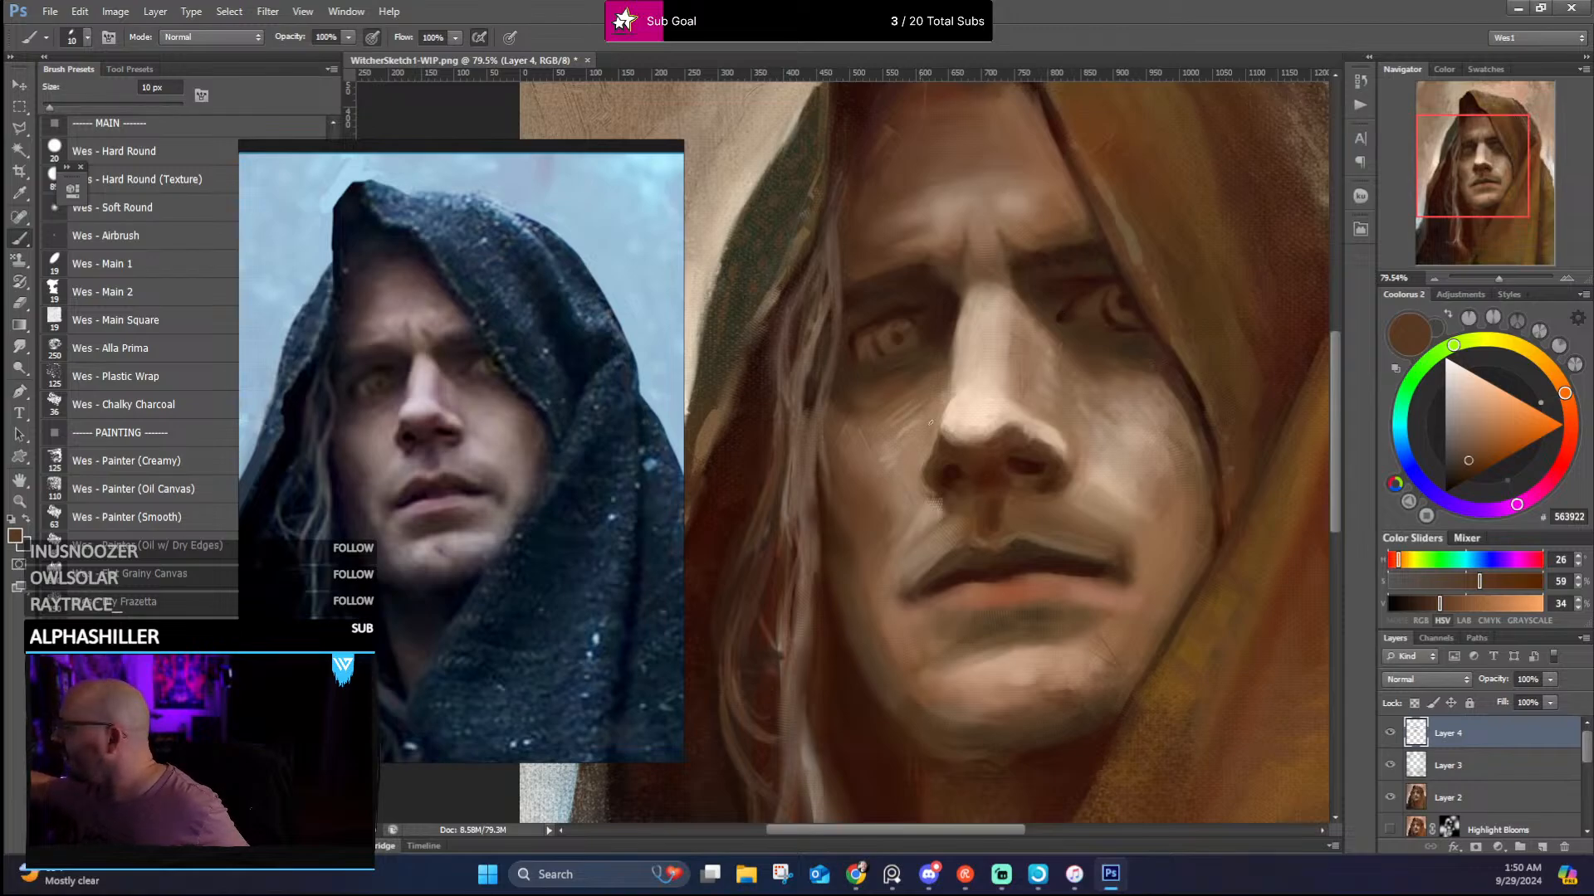
Rework the upper lip's left half and the left mouth corner with sampled dark browns, and sample a skin tone beside the nose
alt+click(1001, 549)
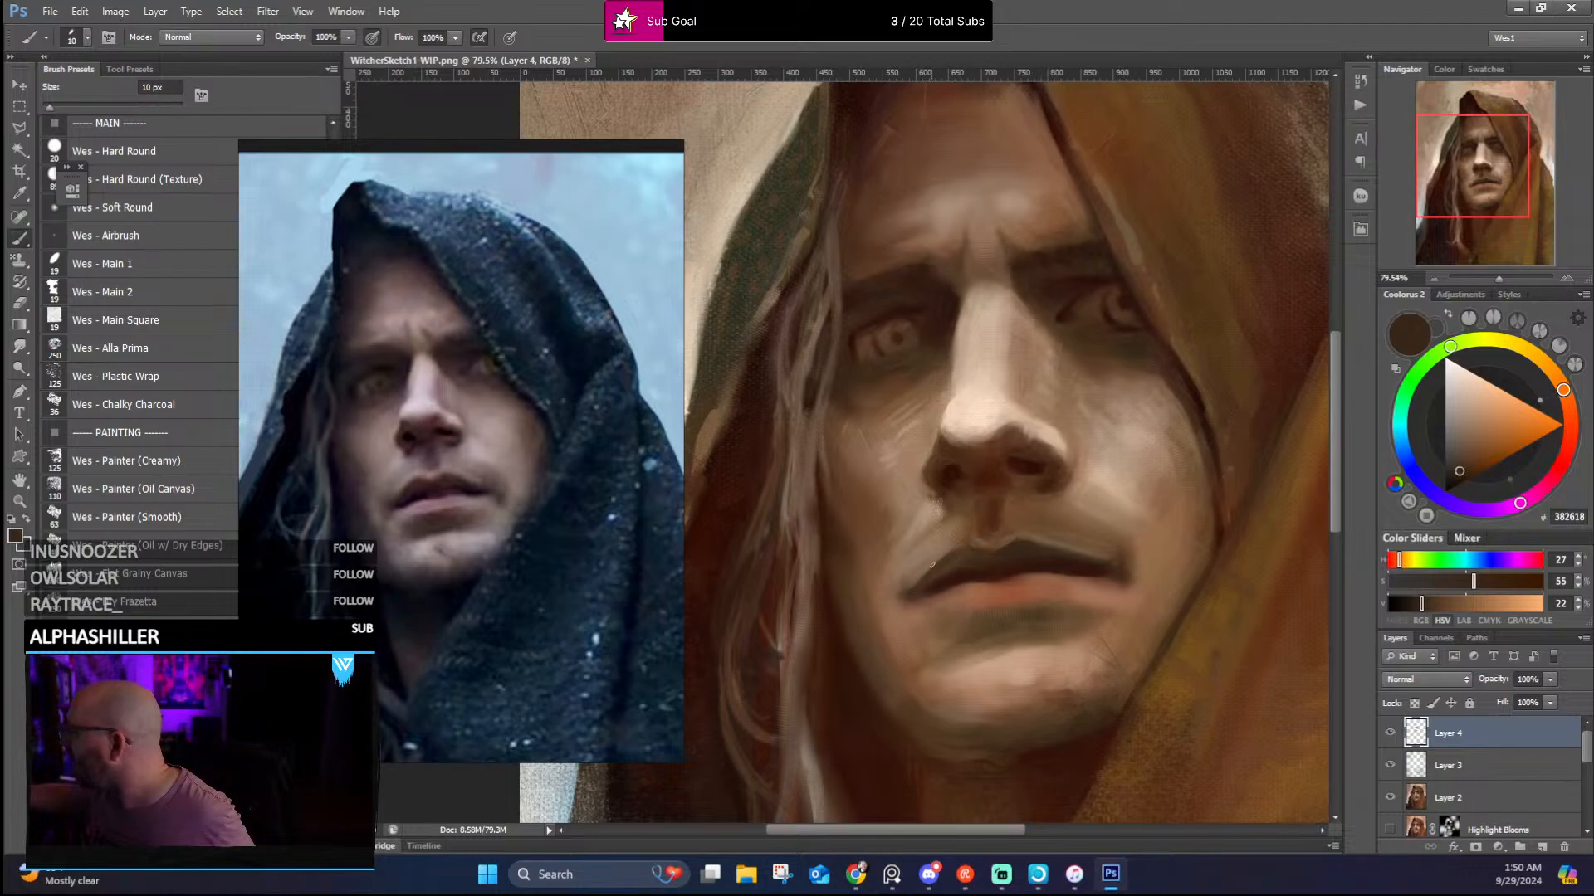
alt+click(923, 591)
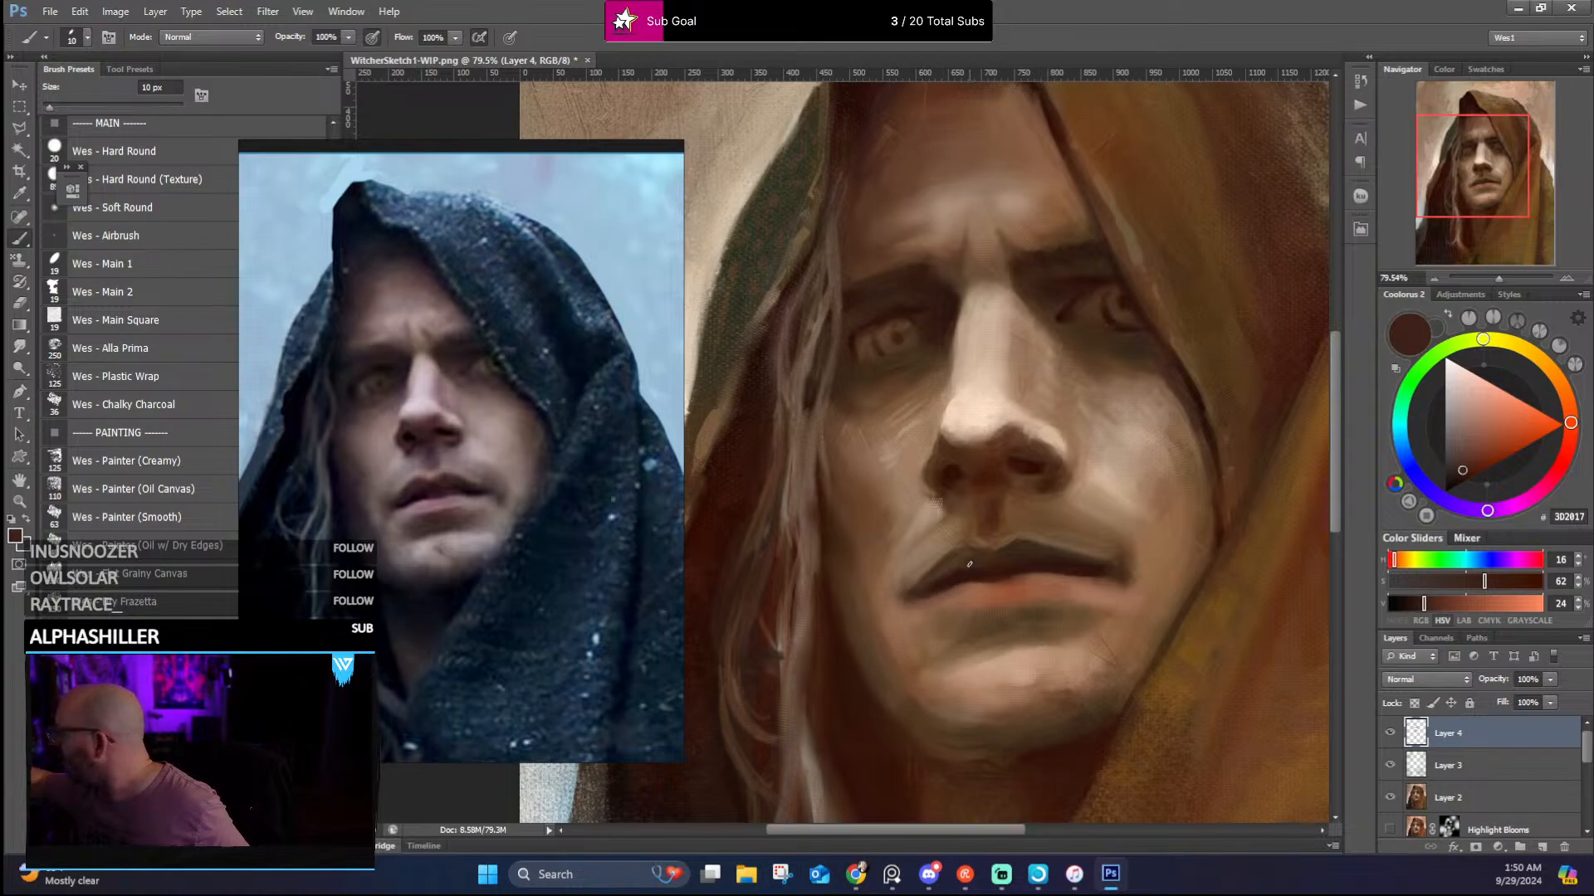
key(alt)
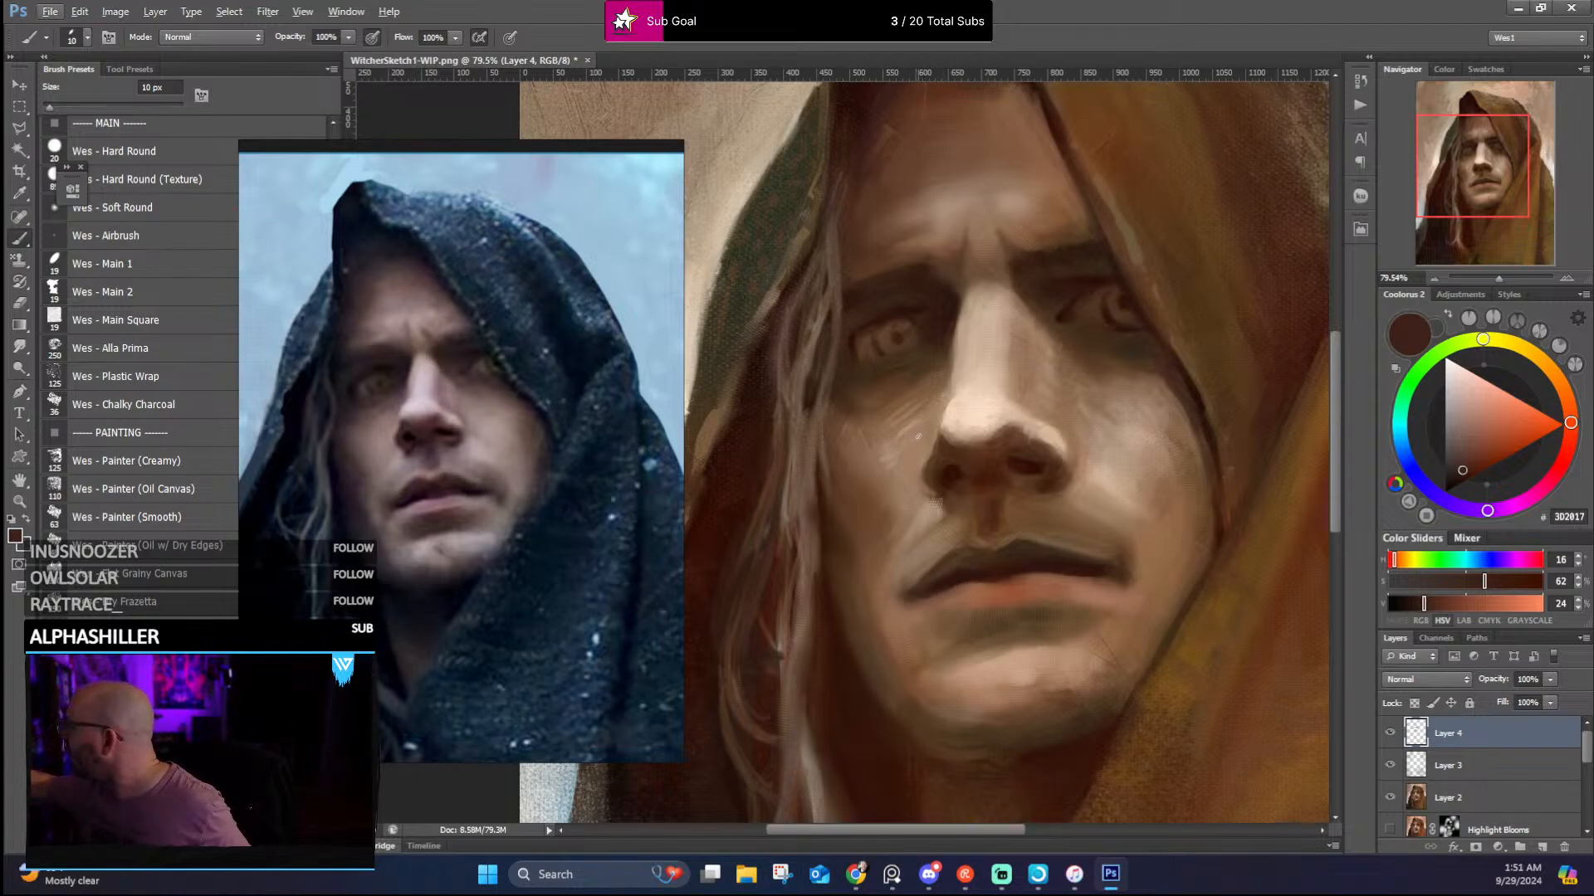
alt+click(918, 440)
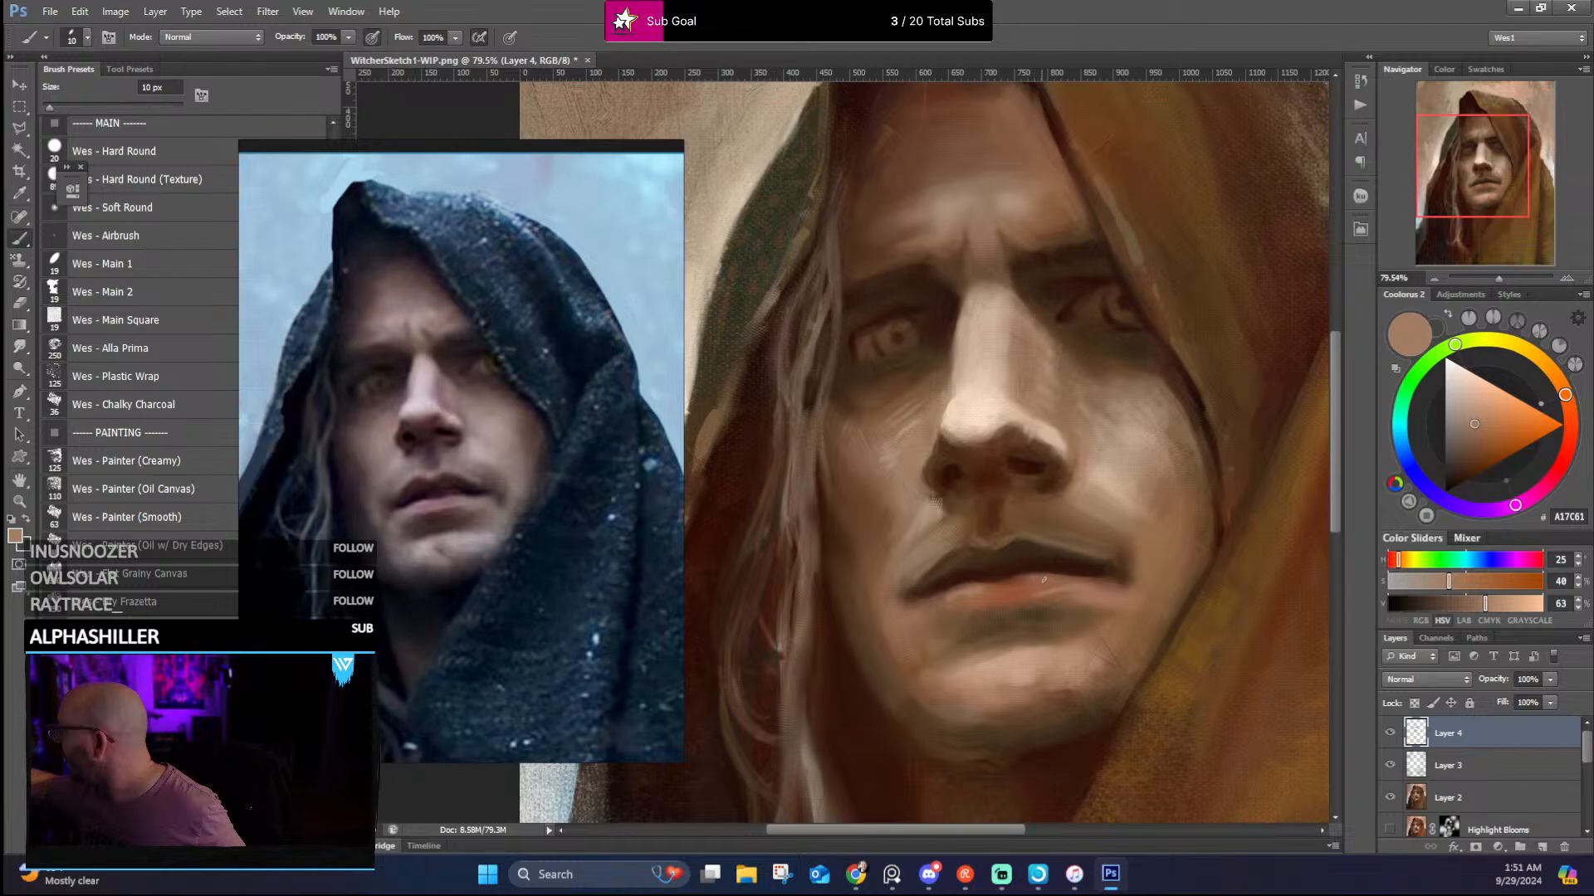
Define the centre and right half of the upper lip and the line between the lips with sampled dark browns
alt+click(1027, 554)
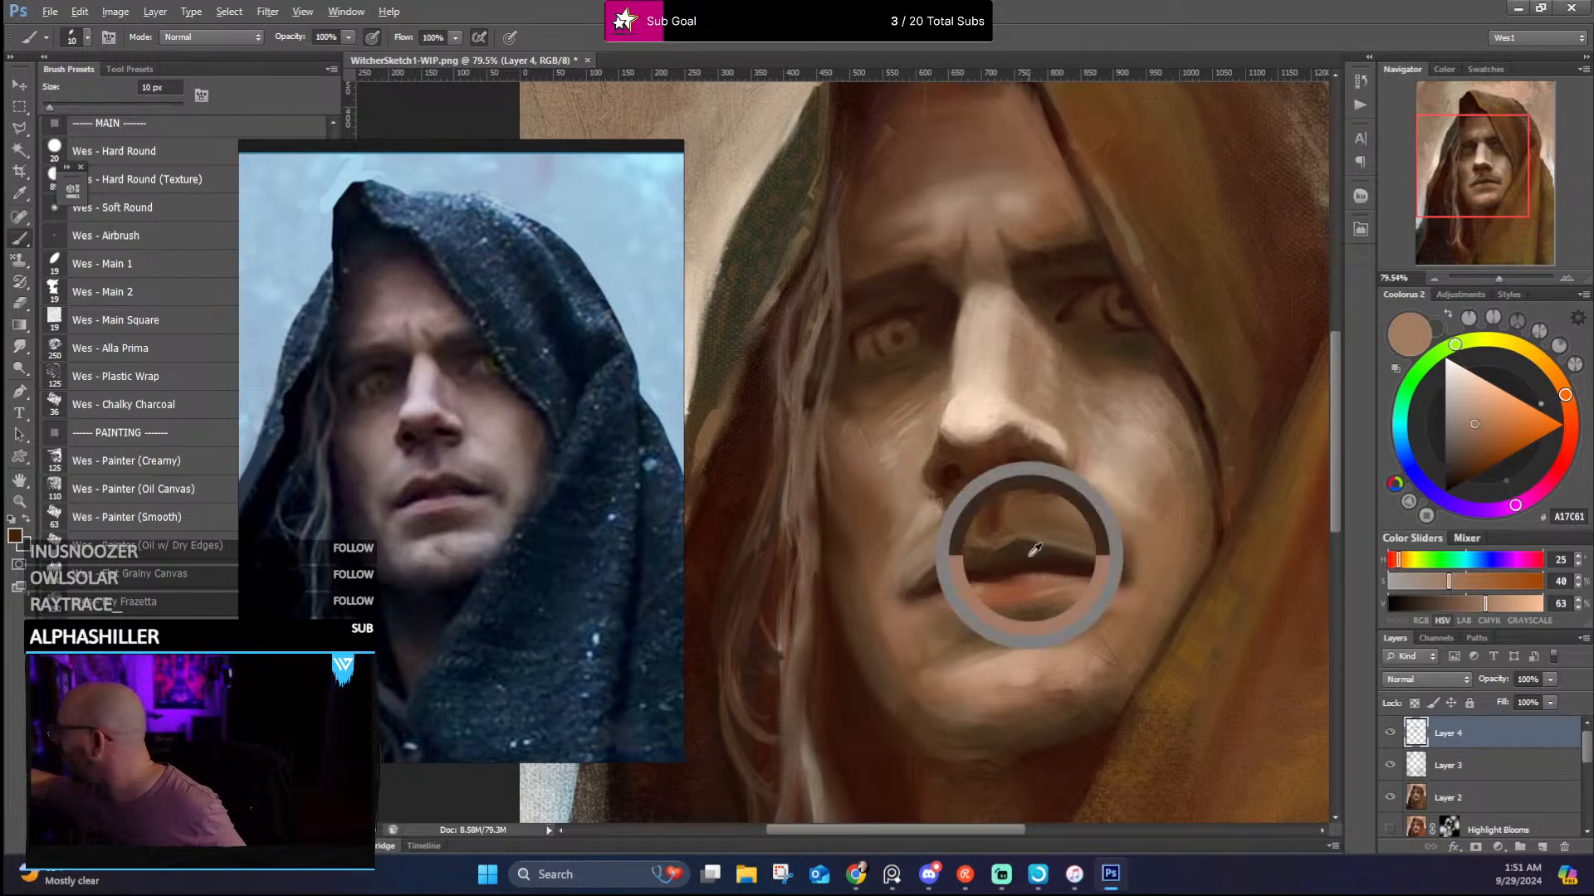
alt+click(1058, 556)
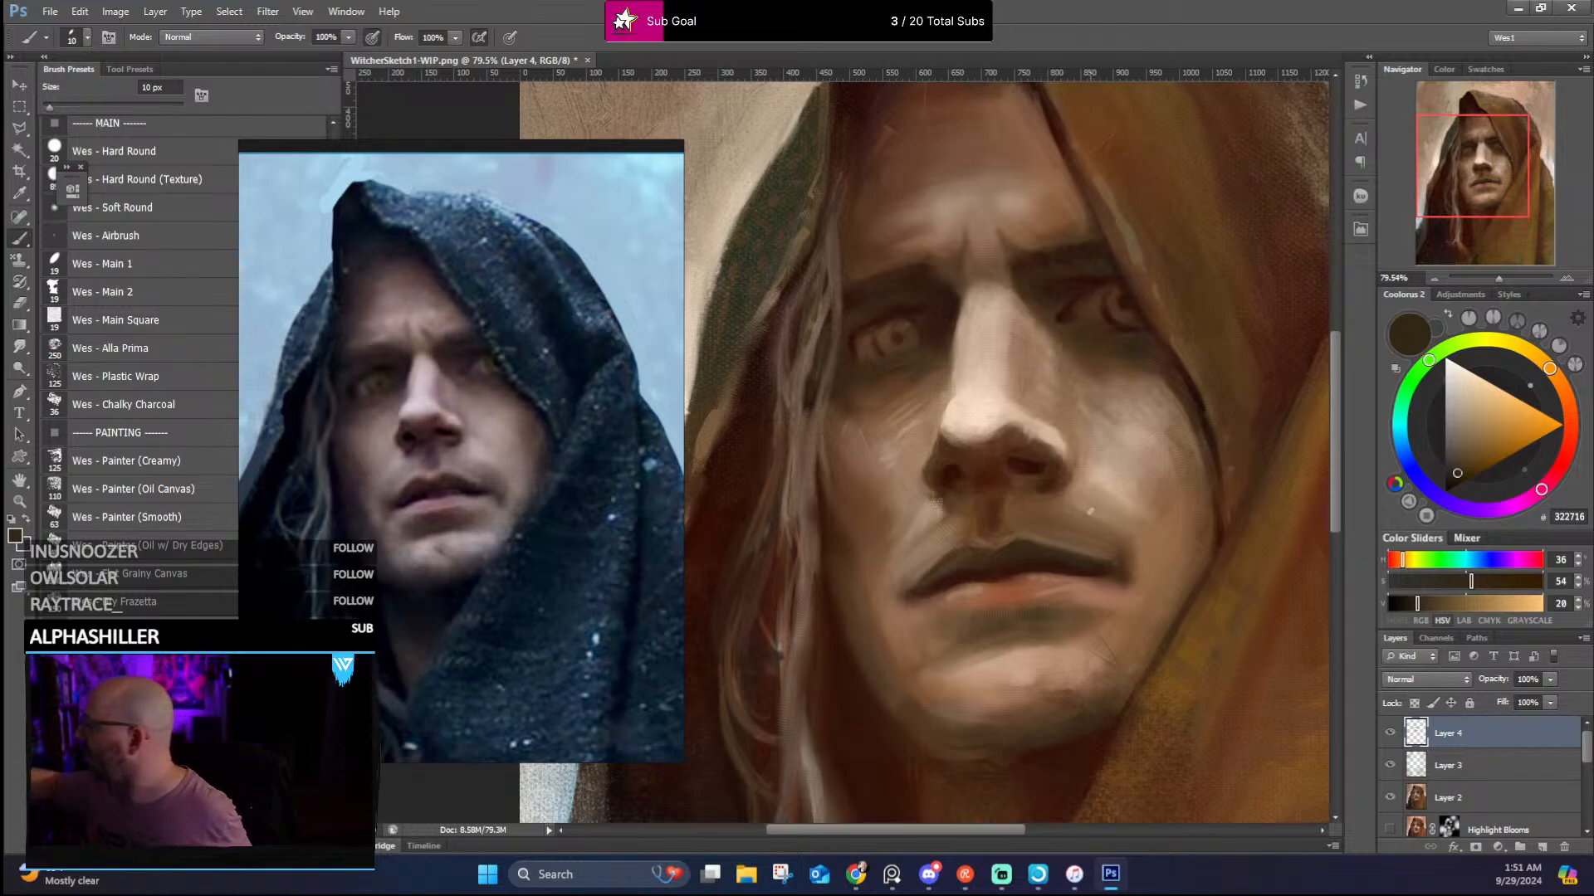
alt+click(966, 564)
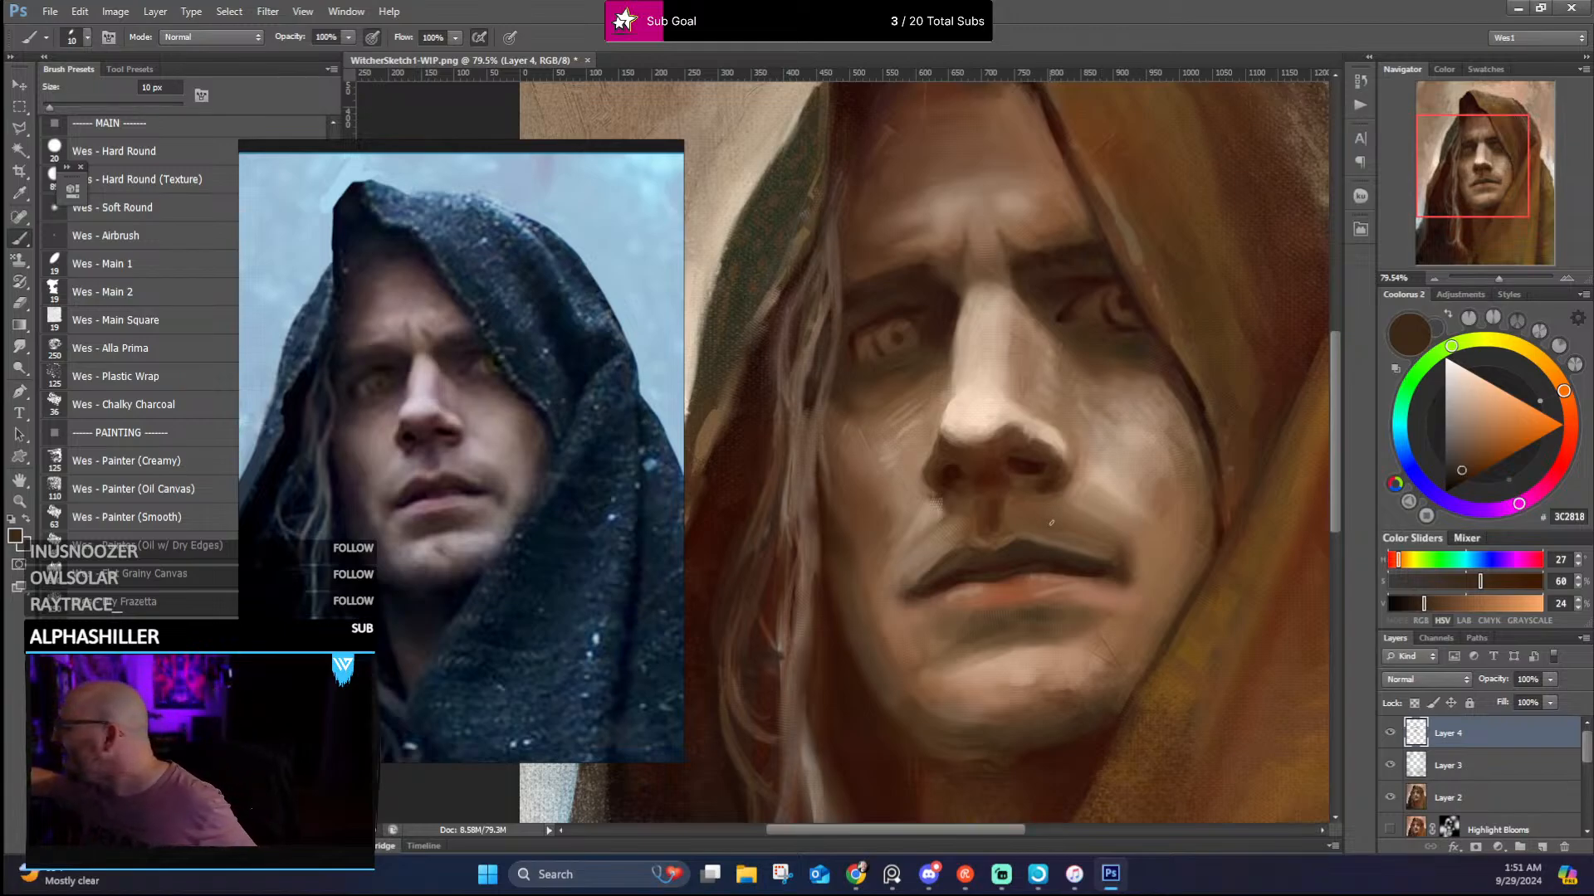
alt+click(1044, 566)
drag(1046, 566, 1066, 569)
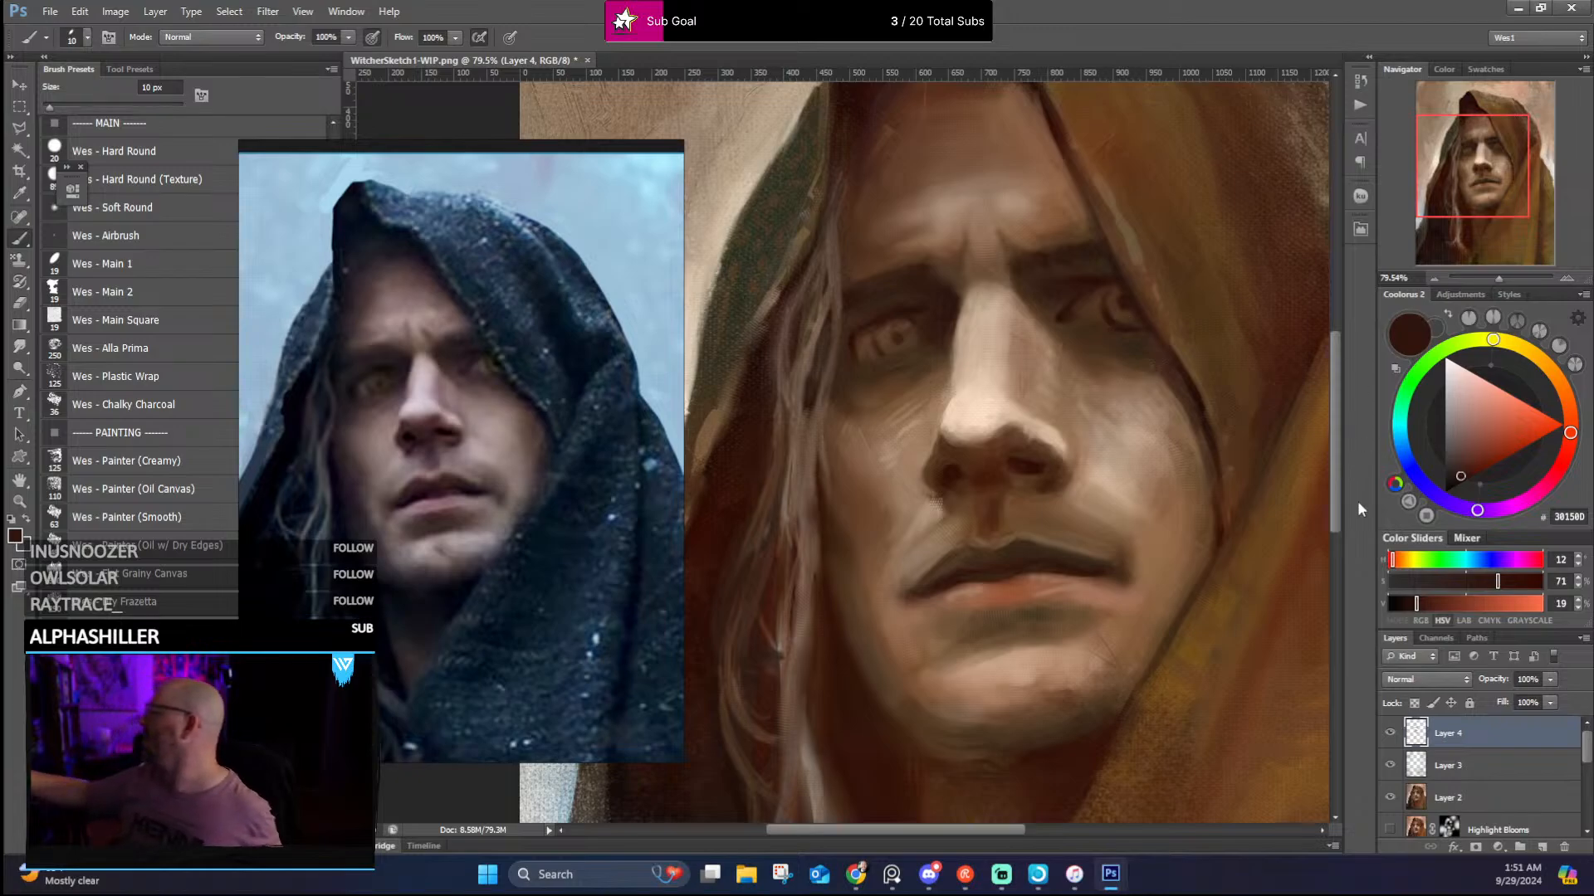
Soften the philtrum and the skin above the upper lip with sampled warm browns, enlarging the brush to 30 px
alt+click(1063, 523)
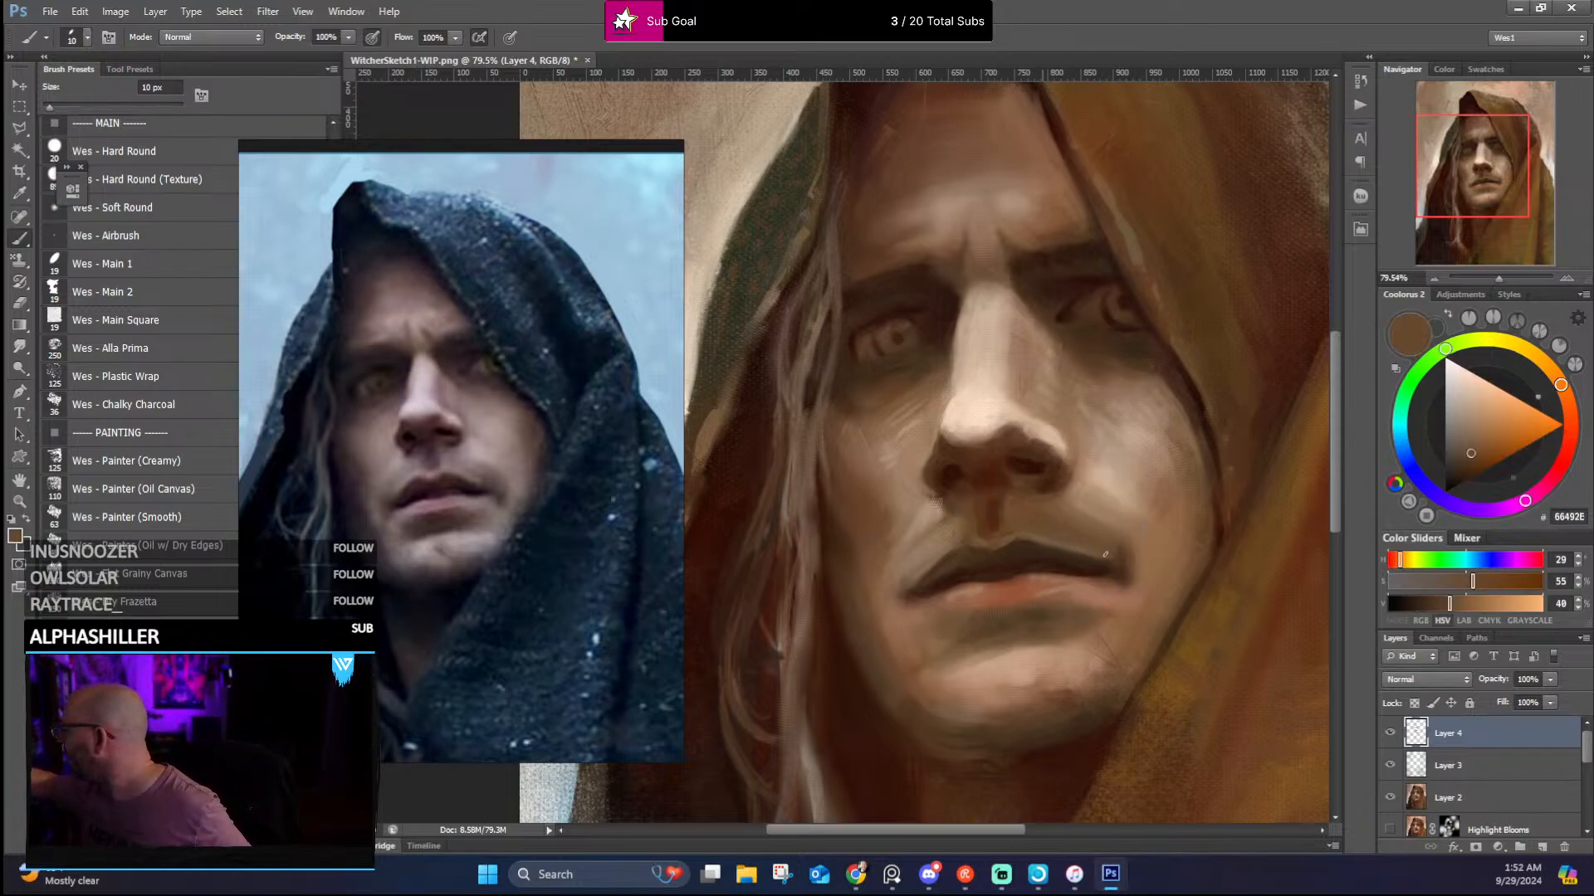
alt+click(1021, 498)
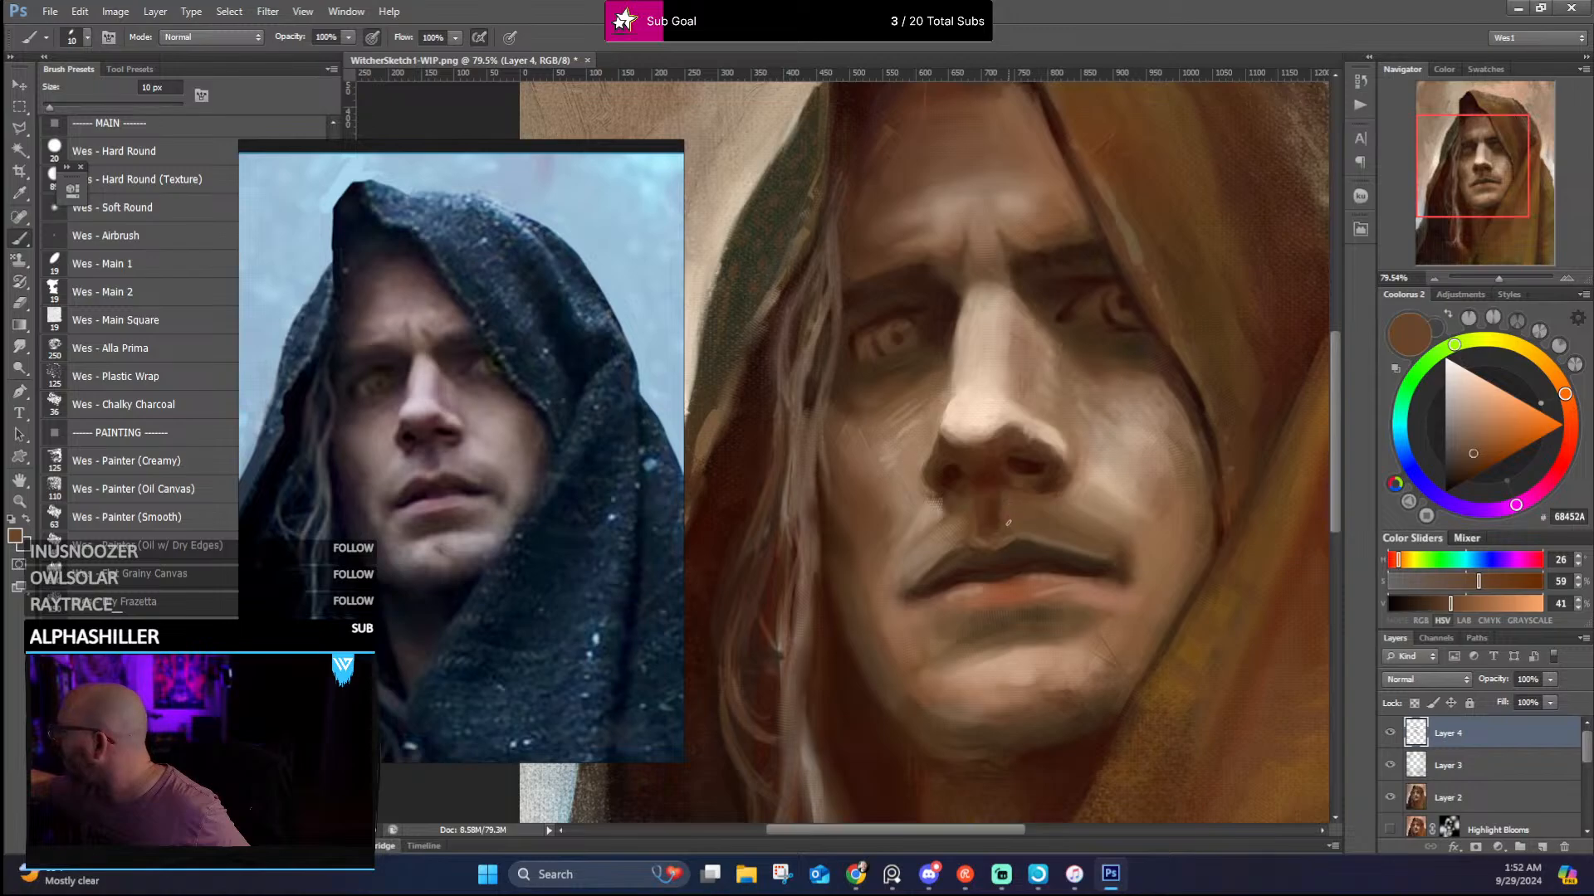
alt+click(998, 521)
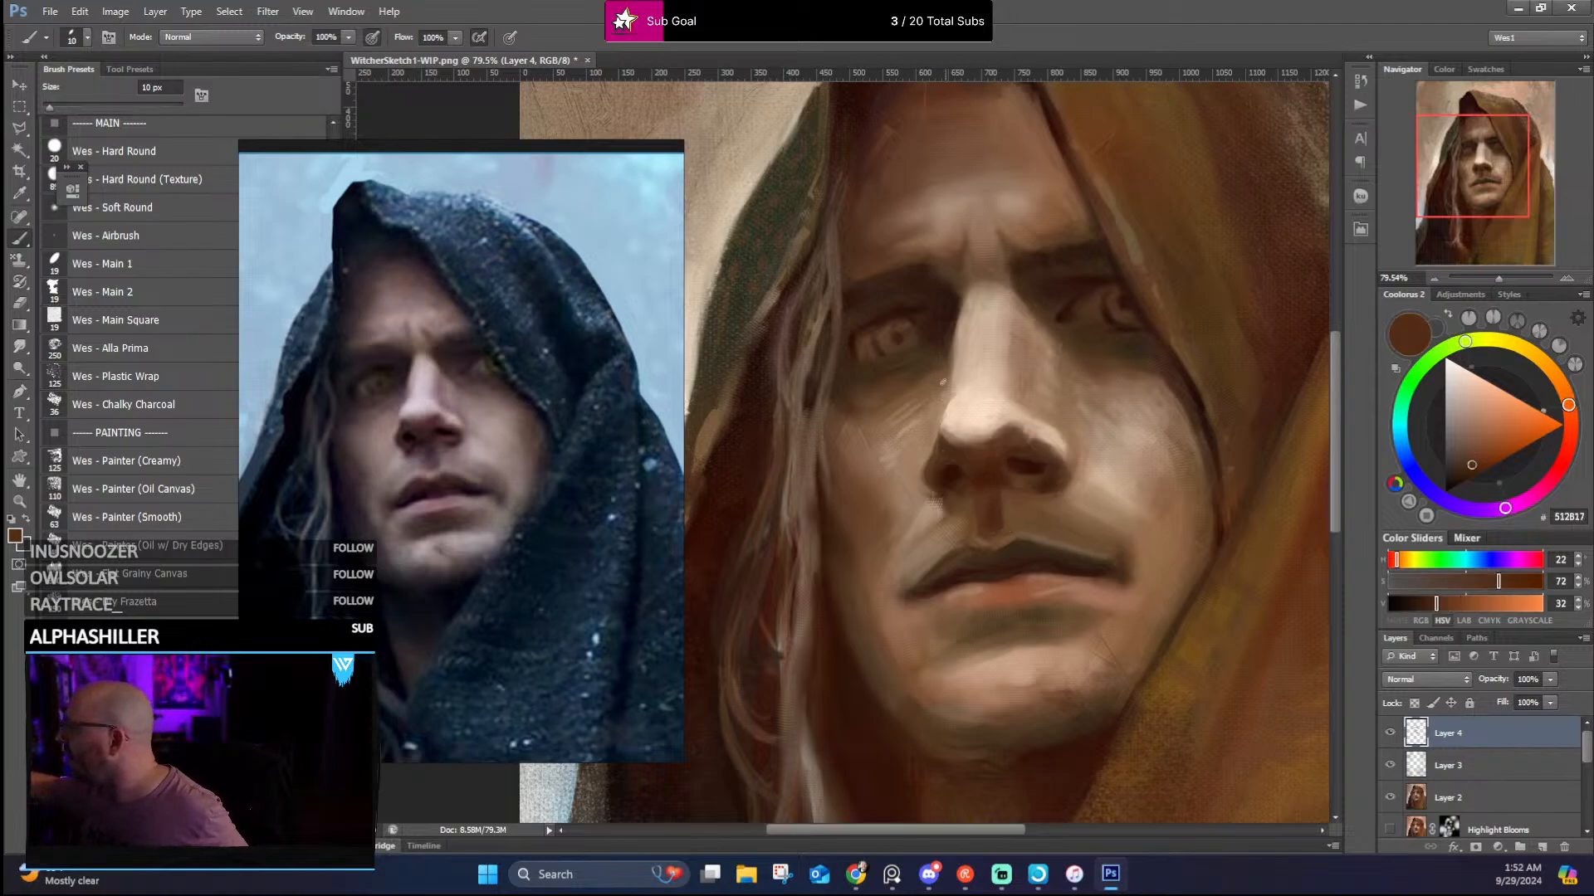
alt+click(987, 506)
key(bracketright)
key(bracketright)
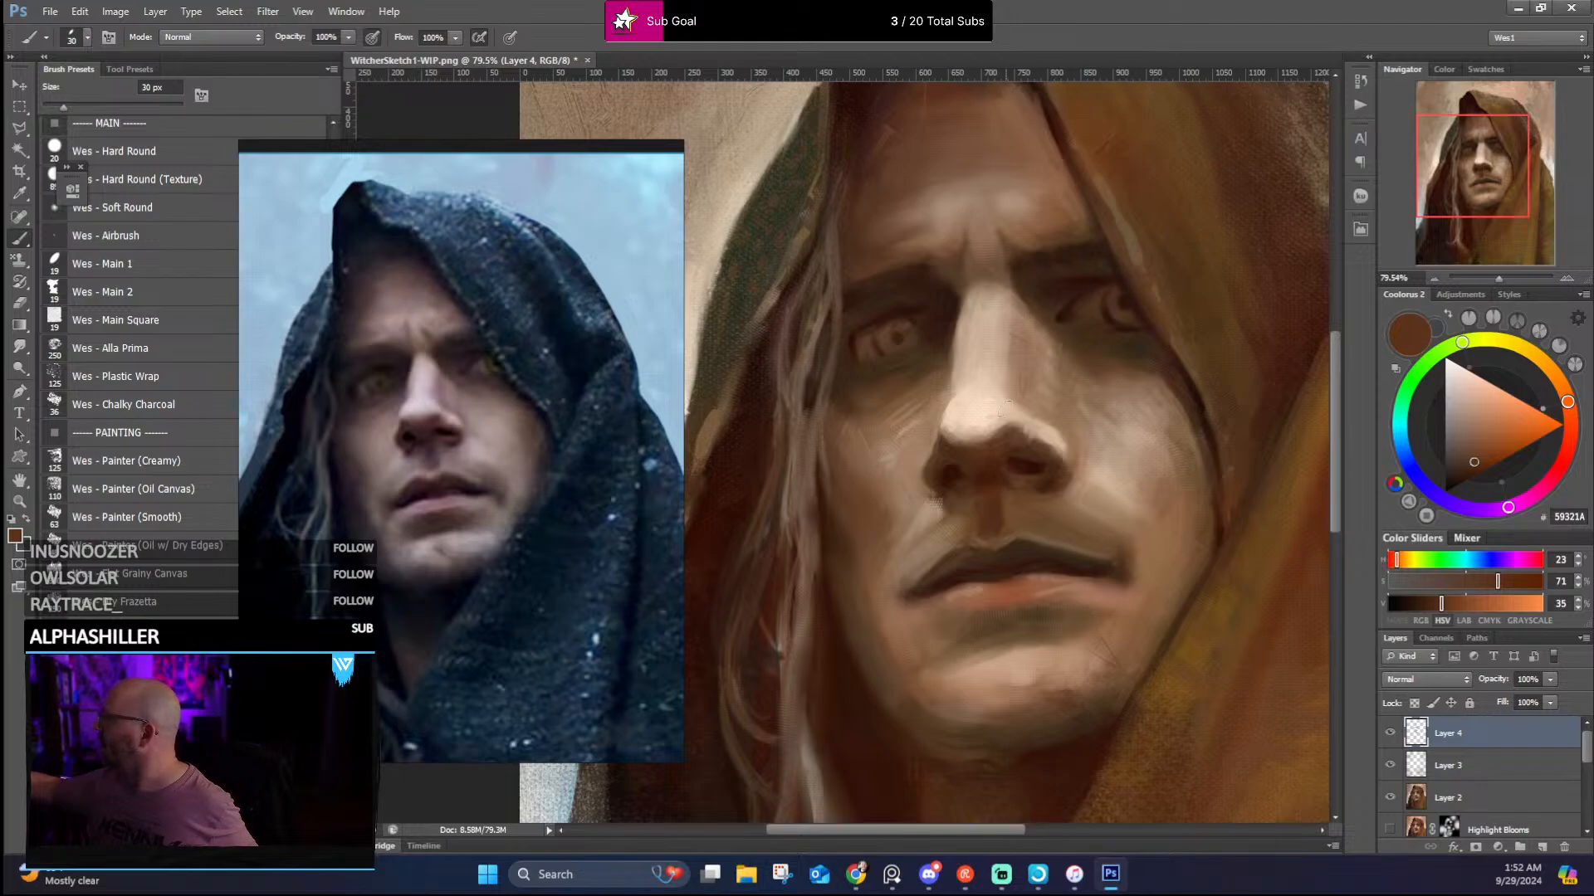
alt+click(977, 522)
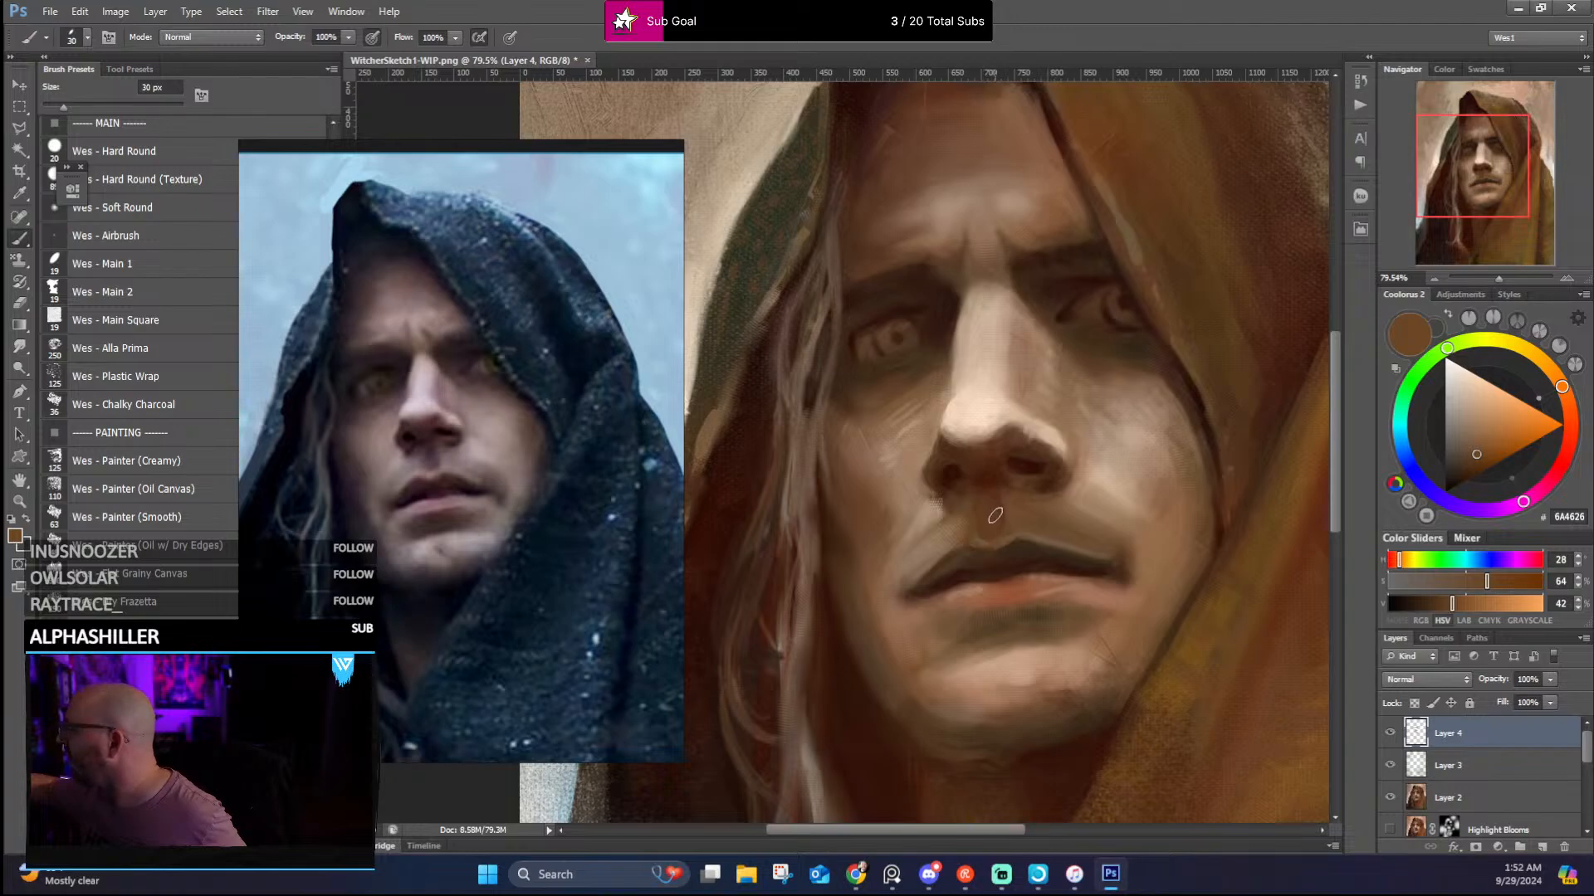
Blend the shadow under the left nostril with sampled dark browns, and sample a light skin tone beside it
alt+click(973, 480)
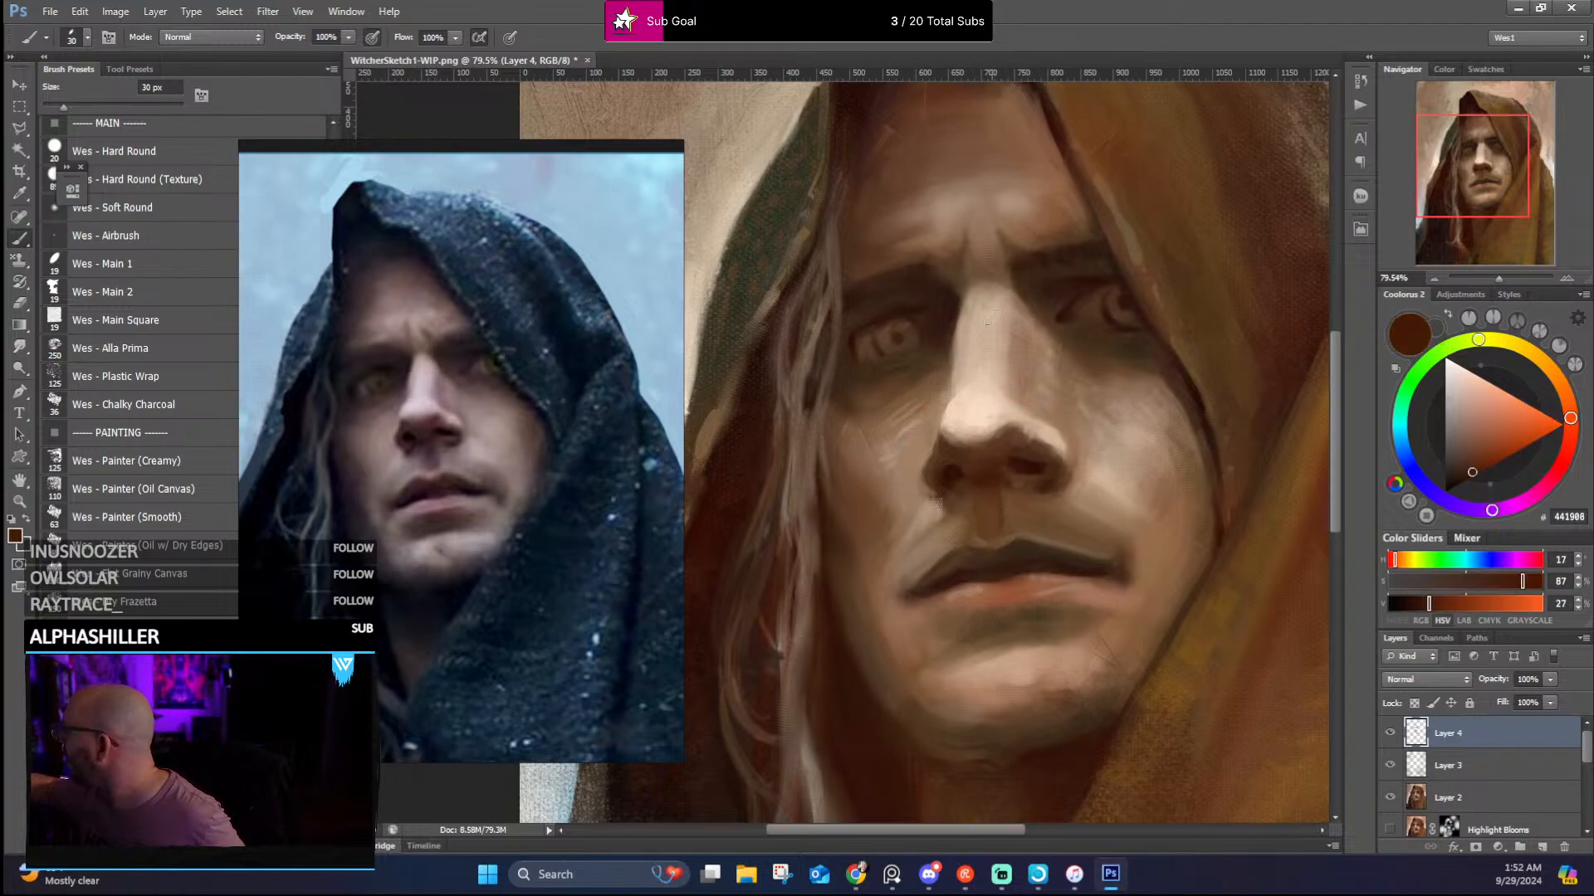
alt+click(941, 484)
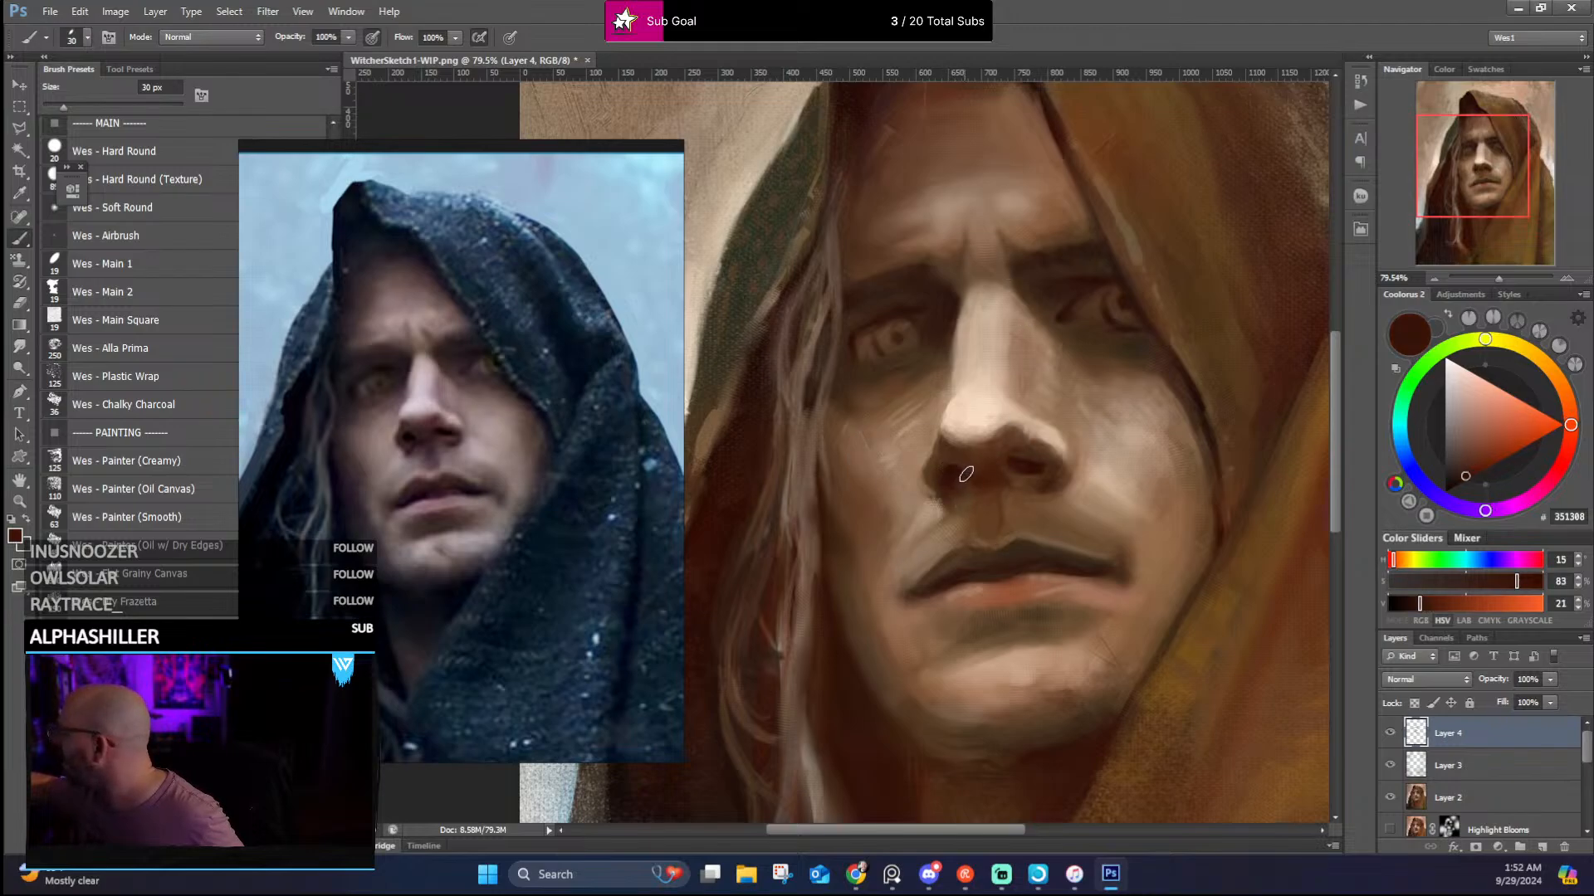
alt+click(946, 520)
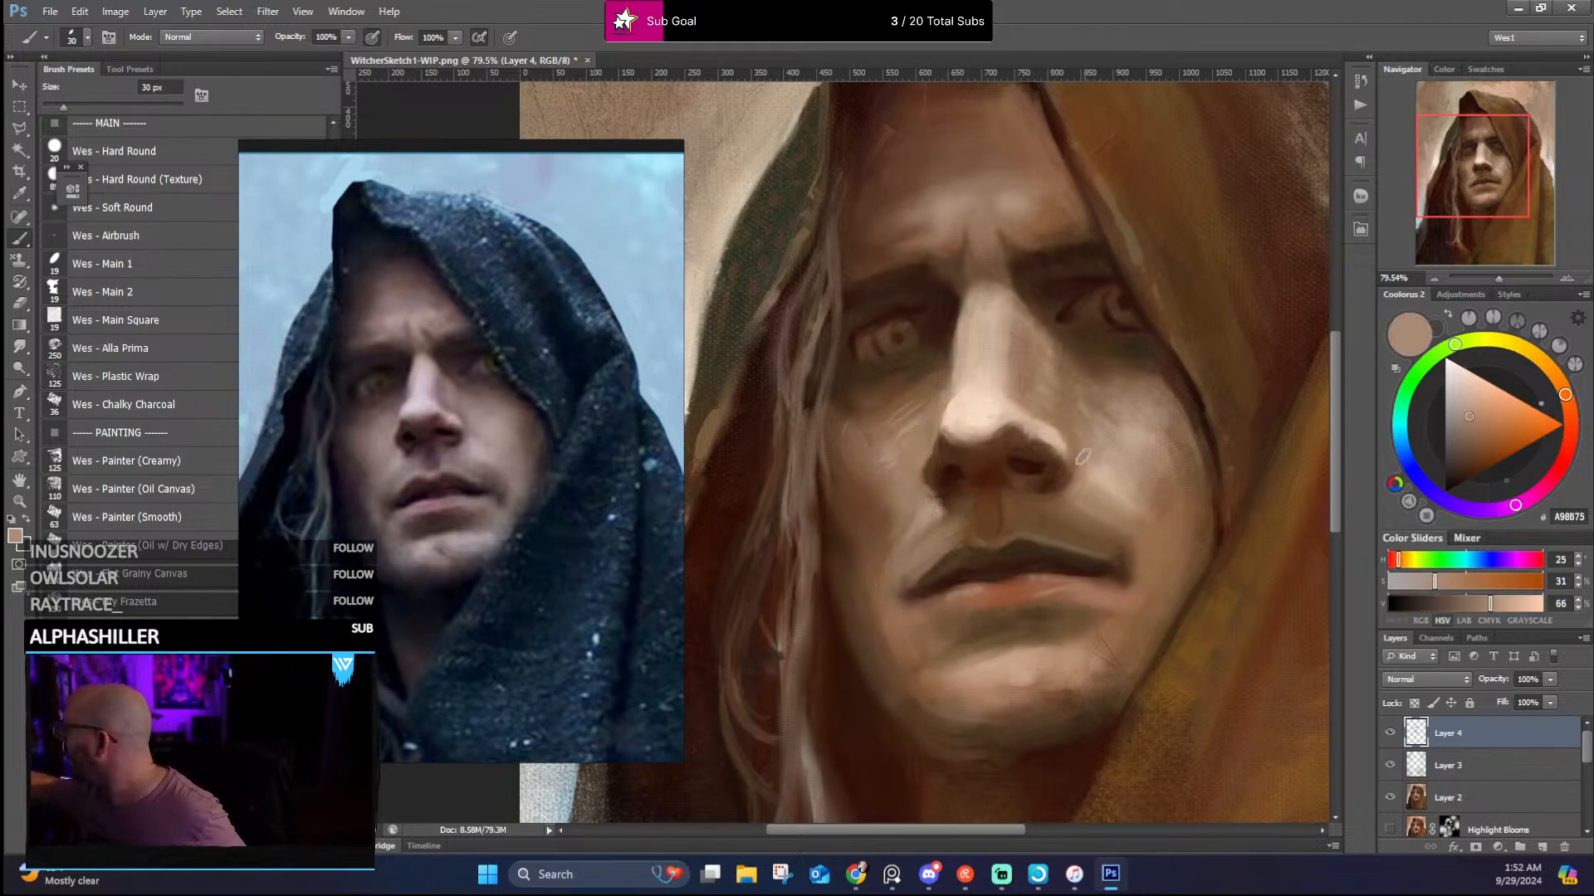
Refine the right nostril's edge and smooth the shaded side of the nose with sampled dark brown and mid skin tones
alt+click(1055, 476)
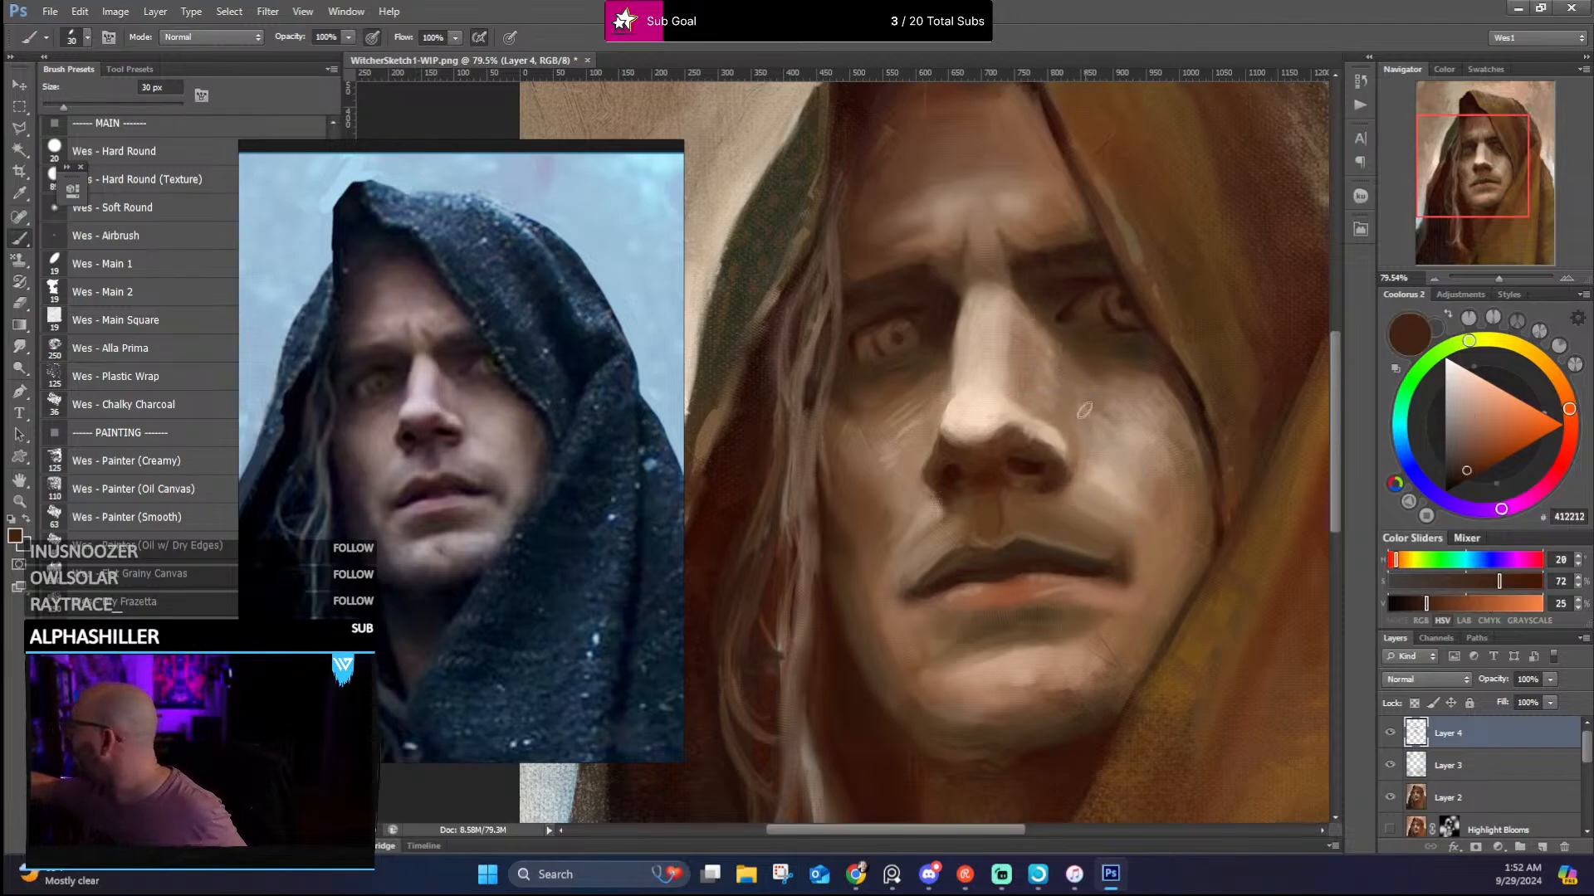
alt+click(1059, 425)
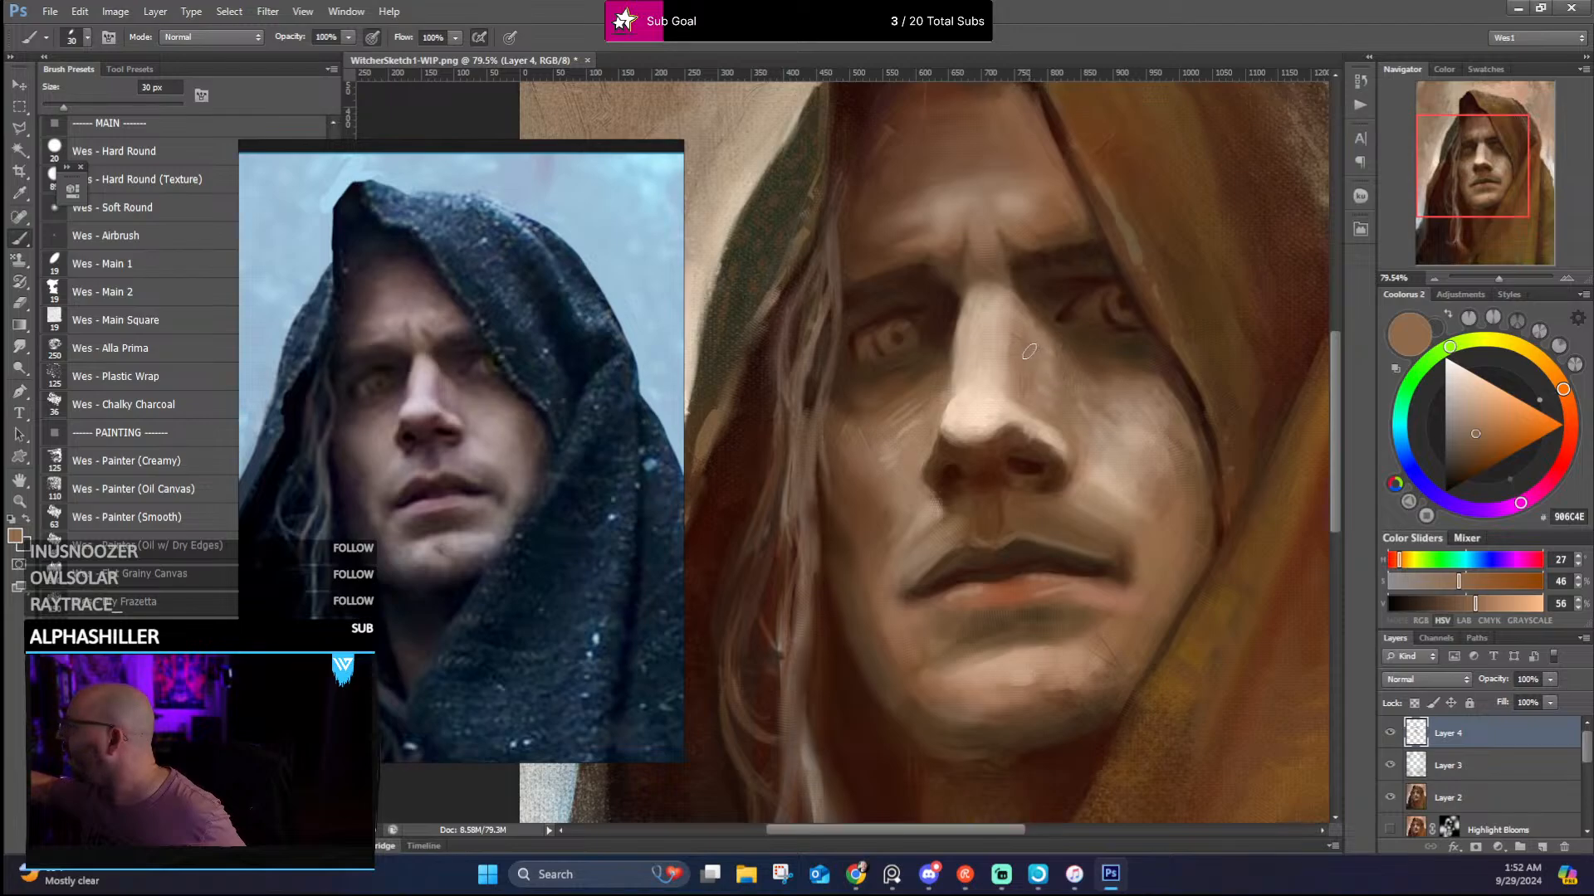
alt+click(1020, 374)
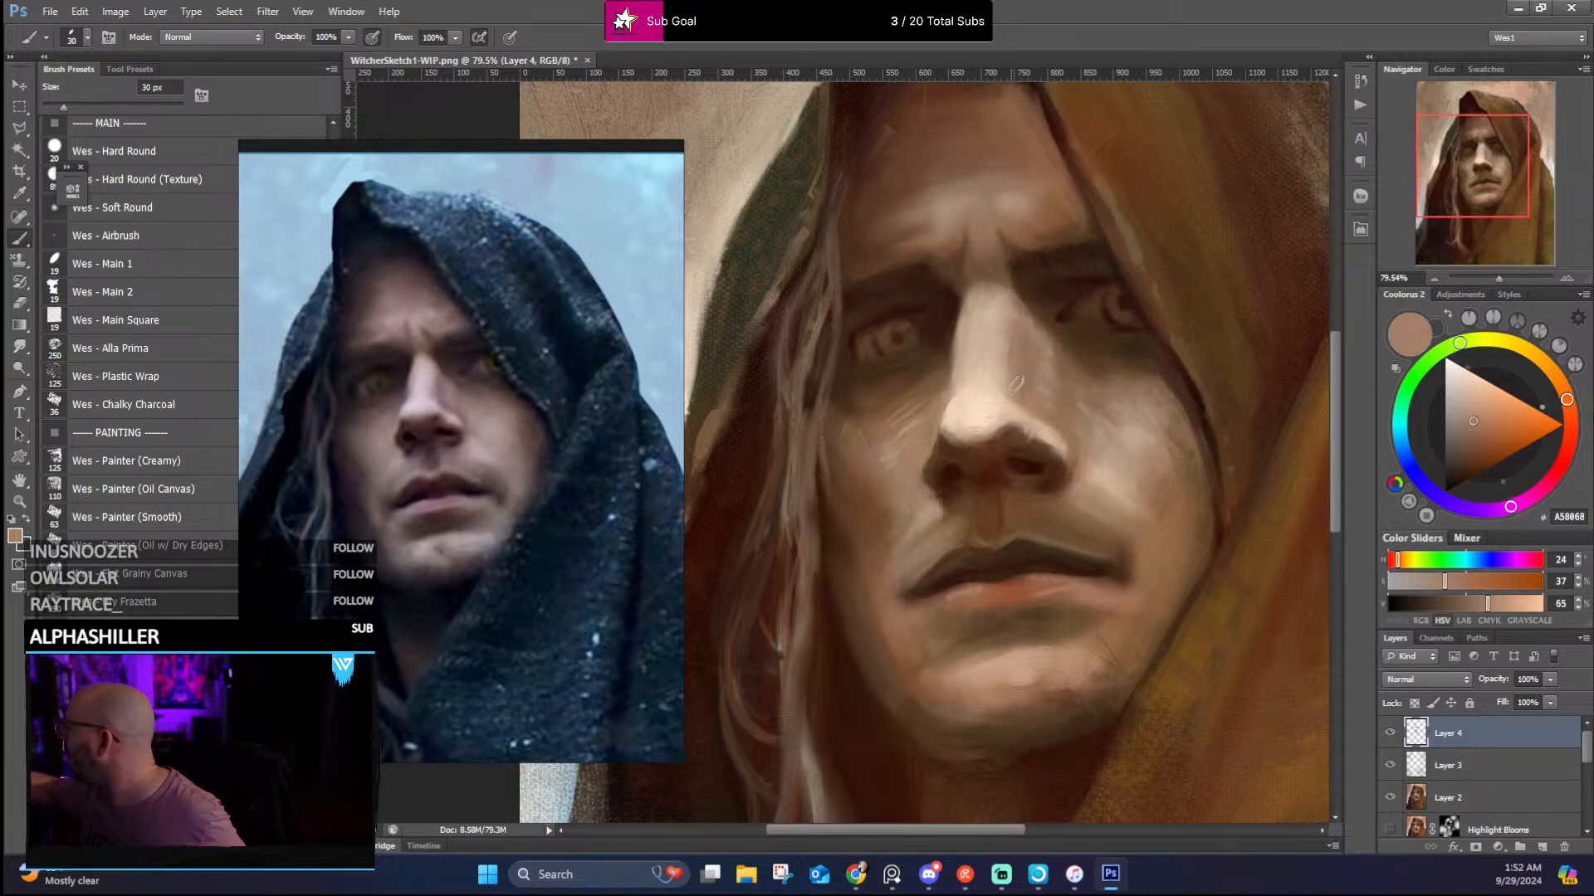
alt+click(1032, 337)
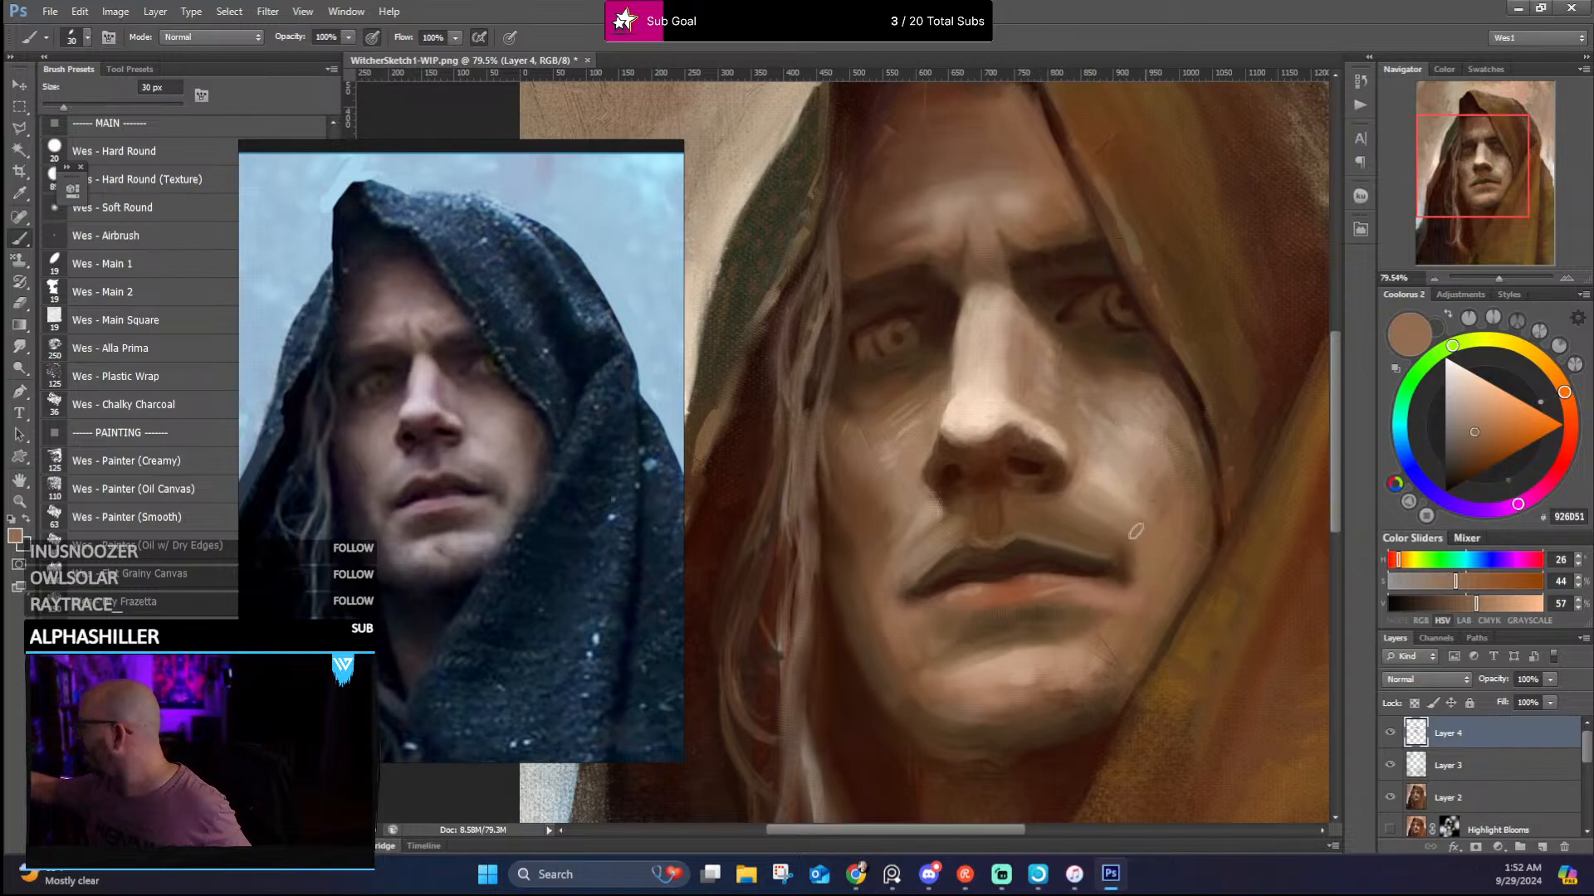
Smooth the skin below the lower lip and across the chin with sampled light and mid skin tones
alt+click(1104, 633)
alt+click(1083, 650)
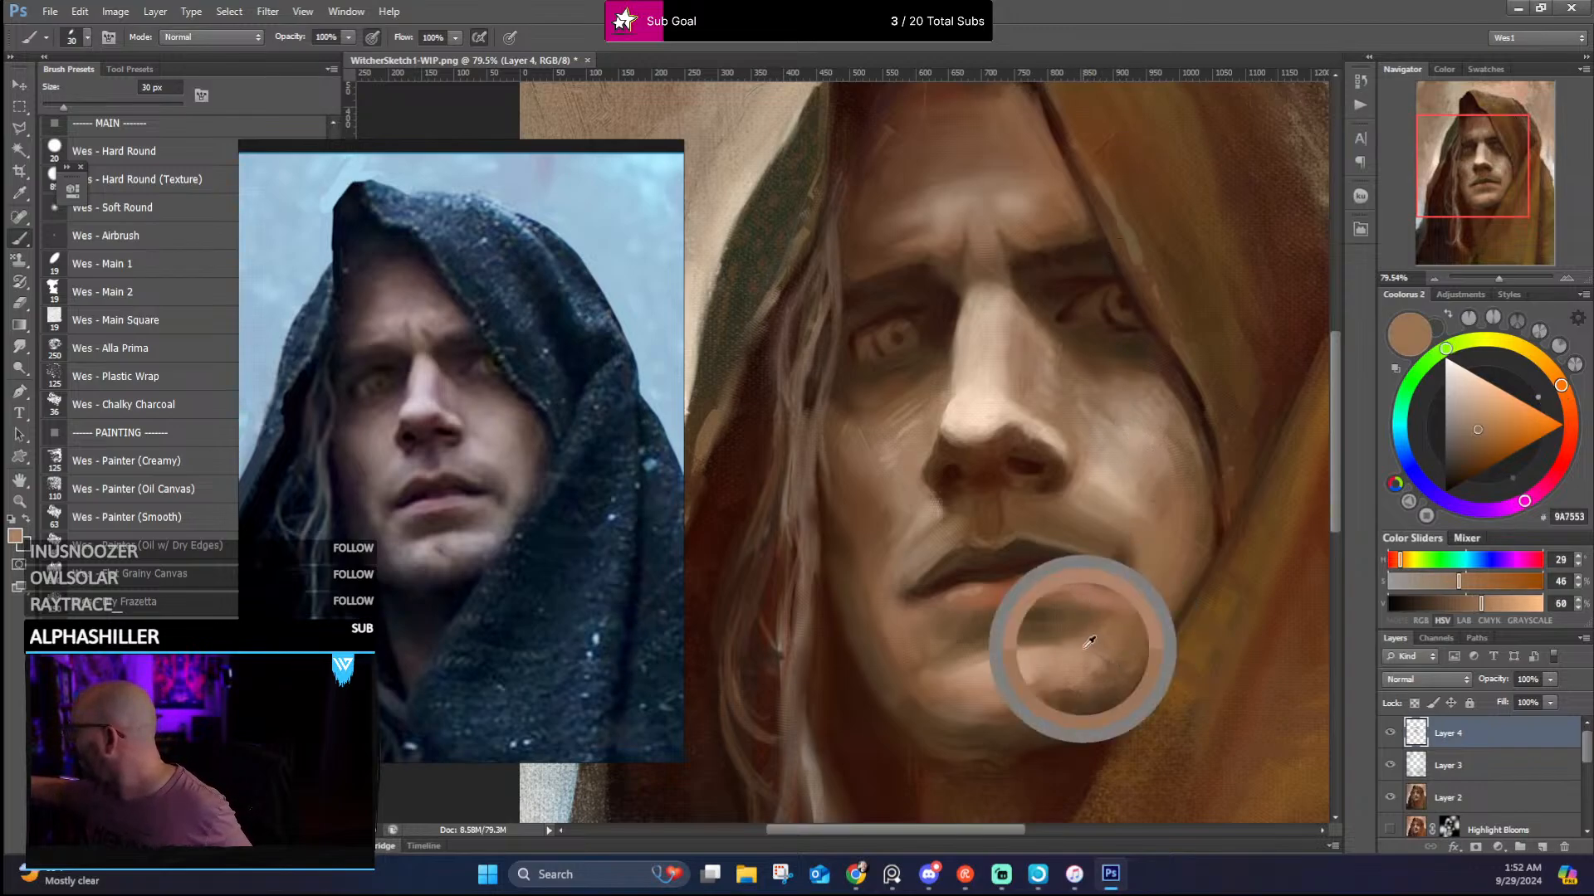
alt+click(1014, 654)
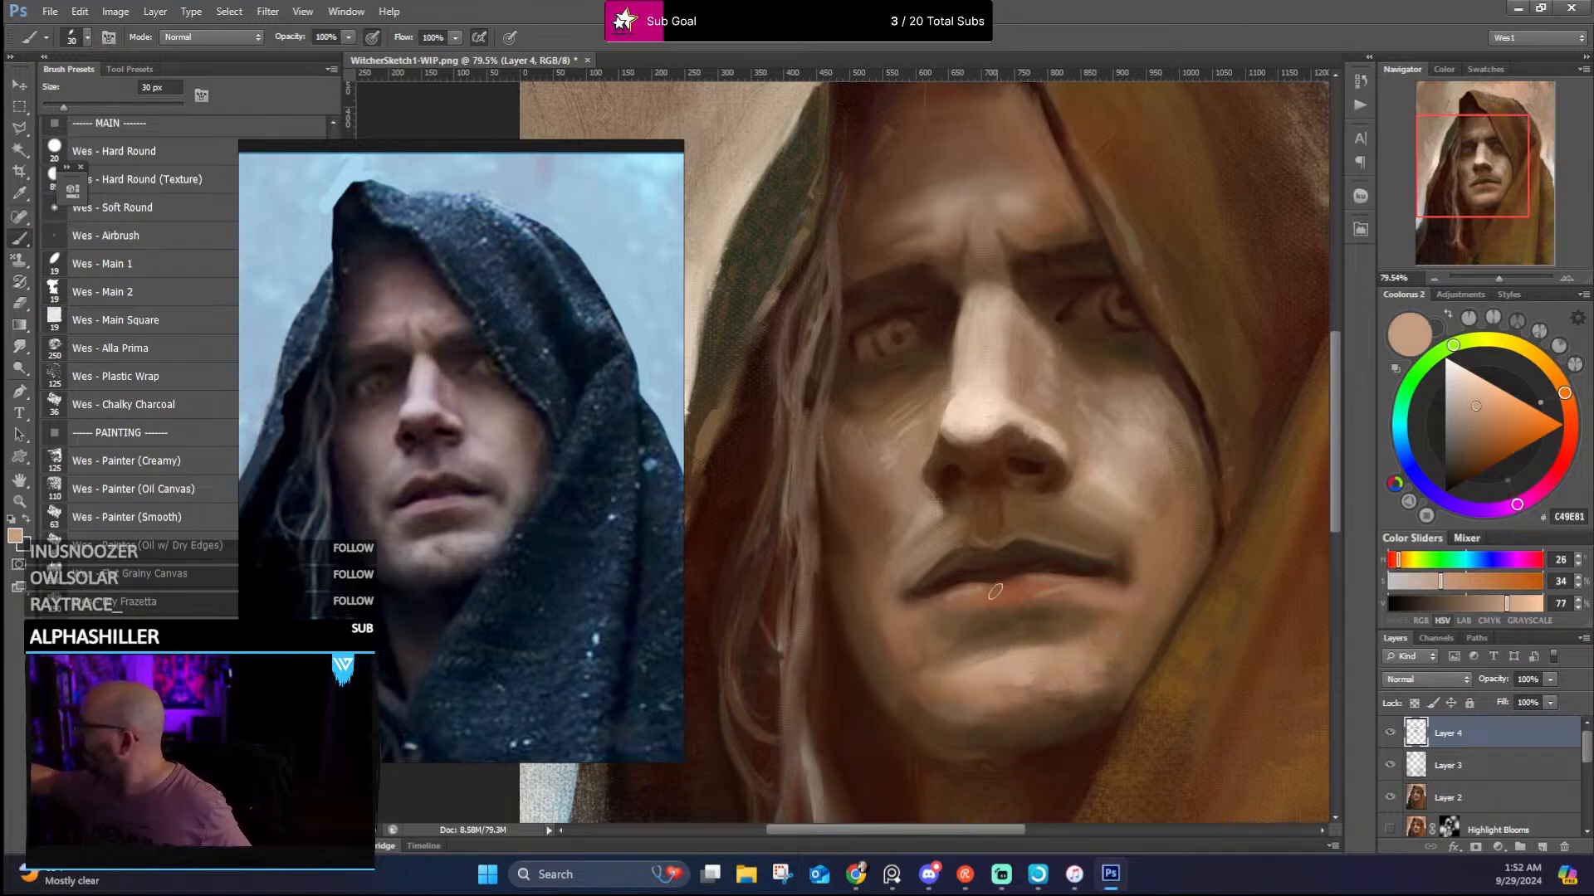
alt+click(986, 675)
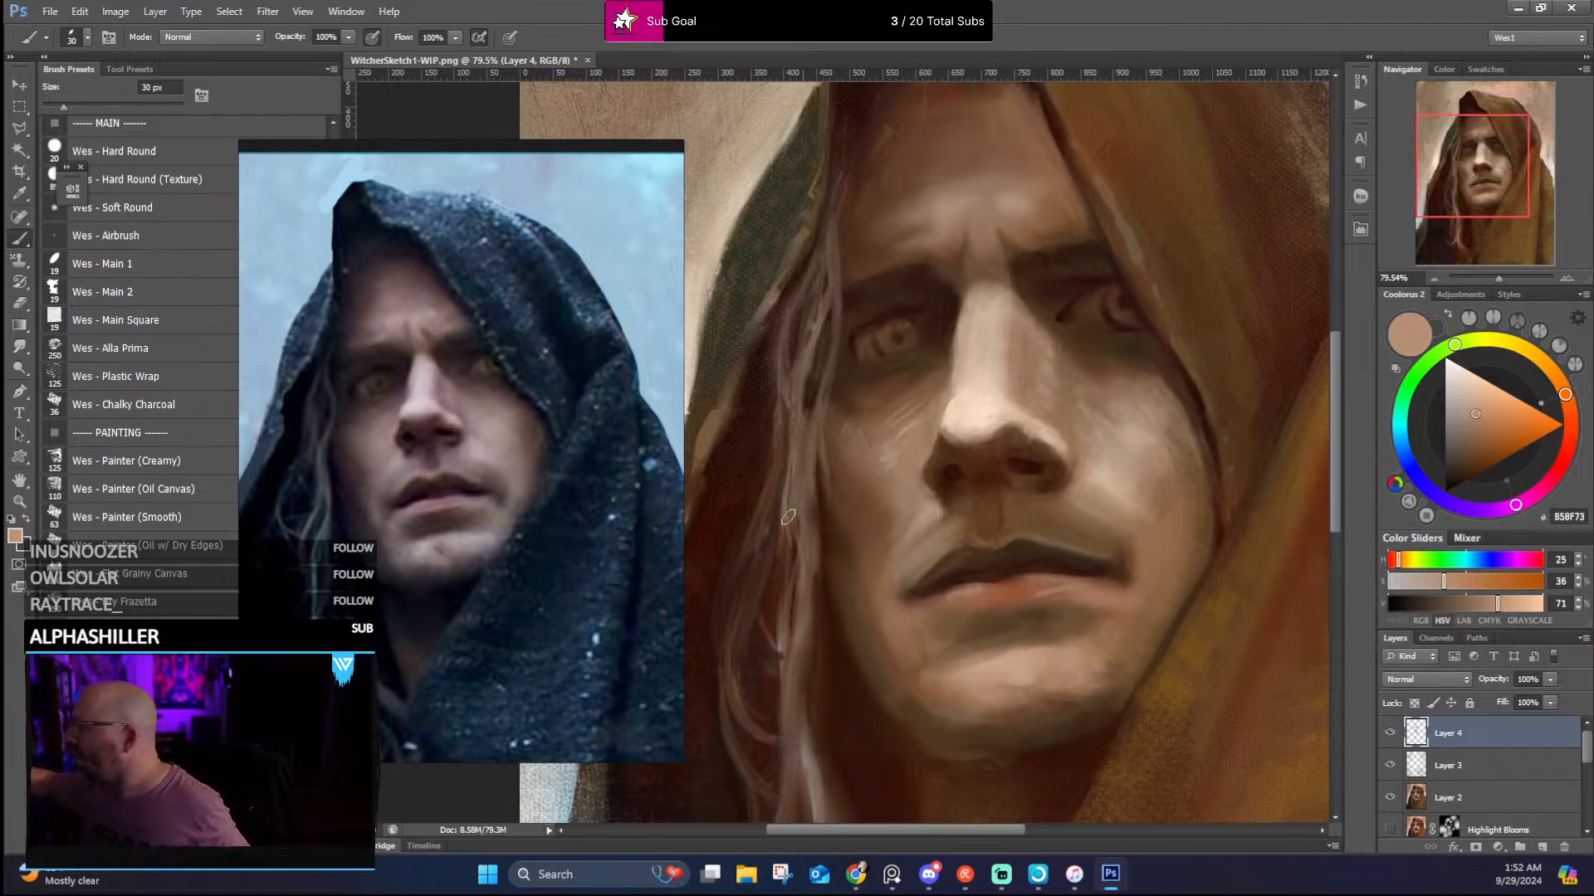
Switch to the Wes - Soft Round brush at 45 px and blend the chin's left side and the mouth line with sampled tones
click(148, 209)
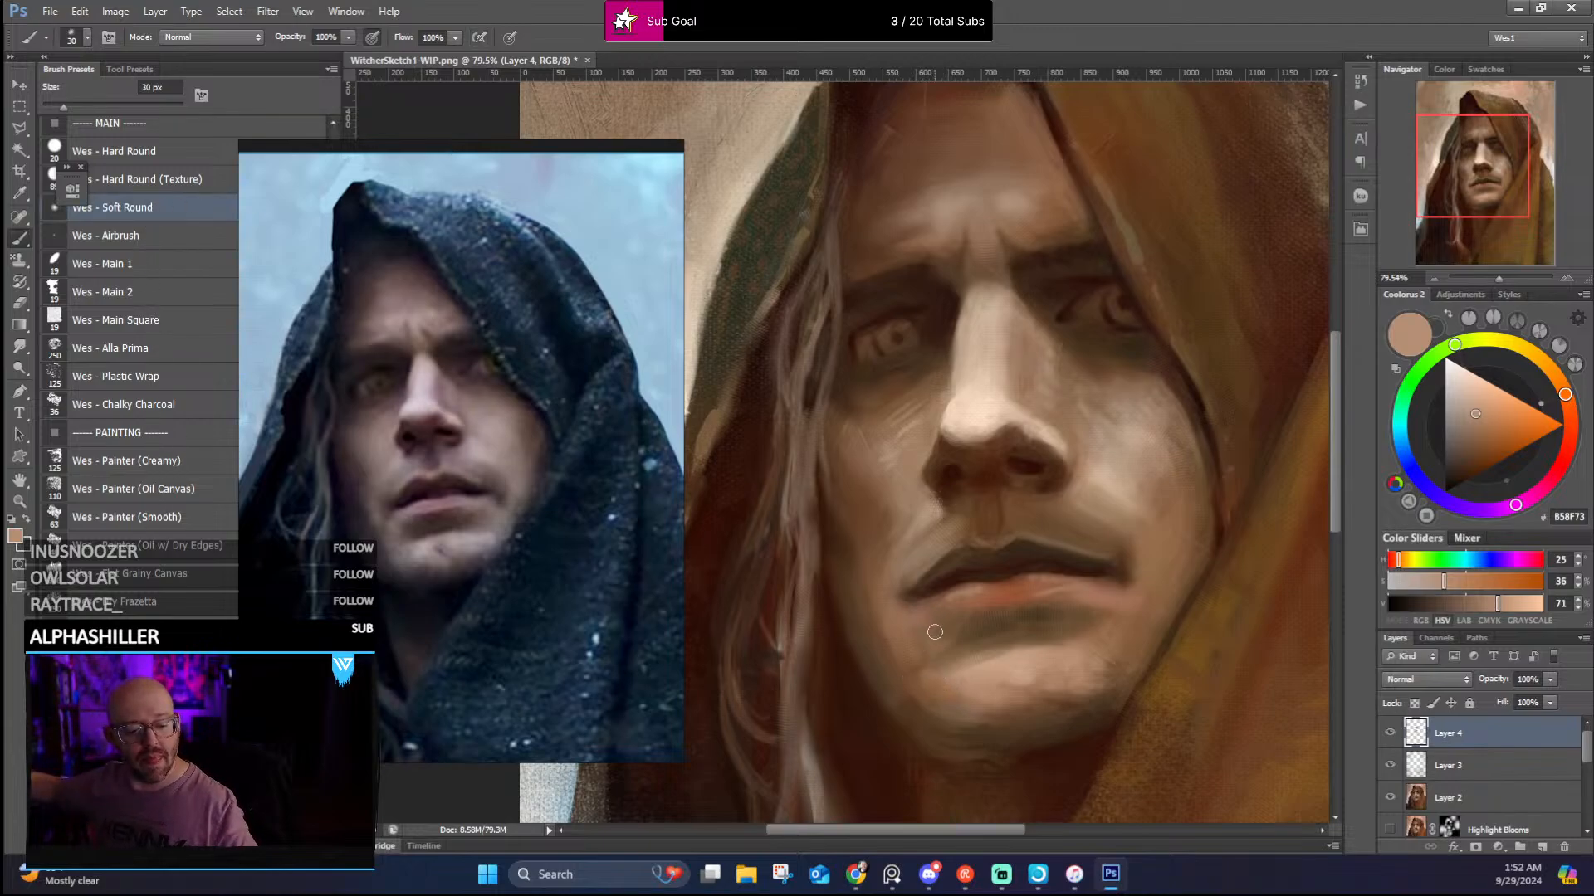
alt+click(929, 708)
alt+click(929, 708)
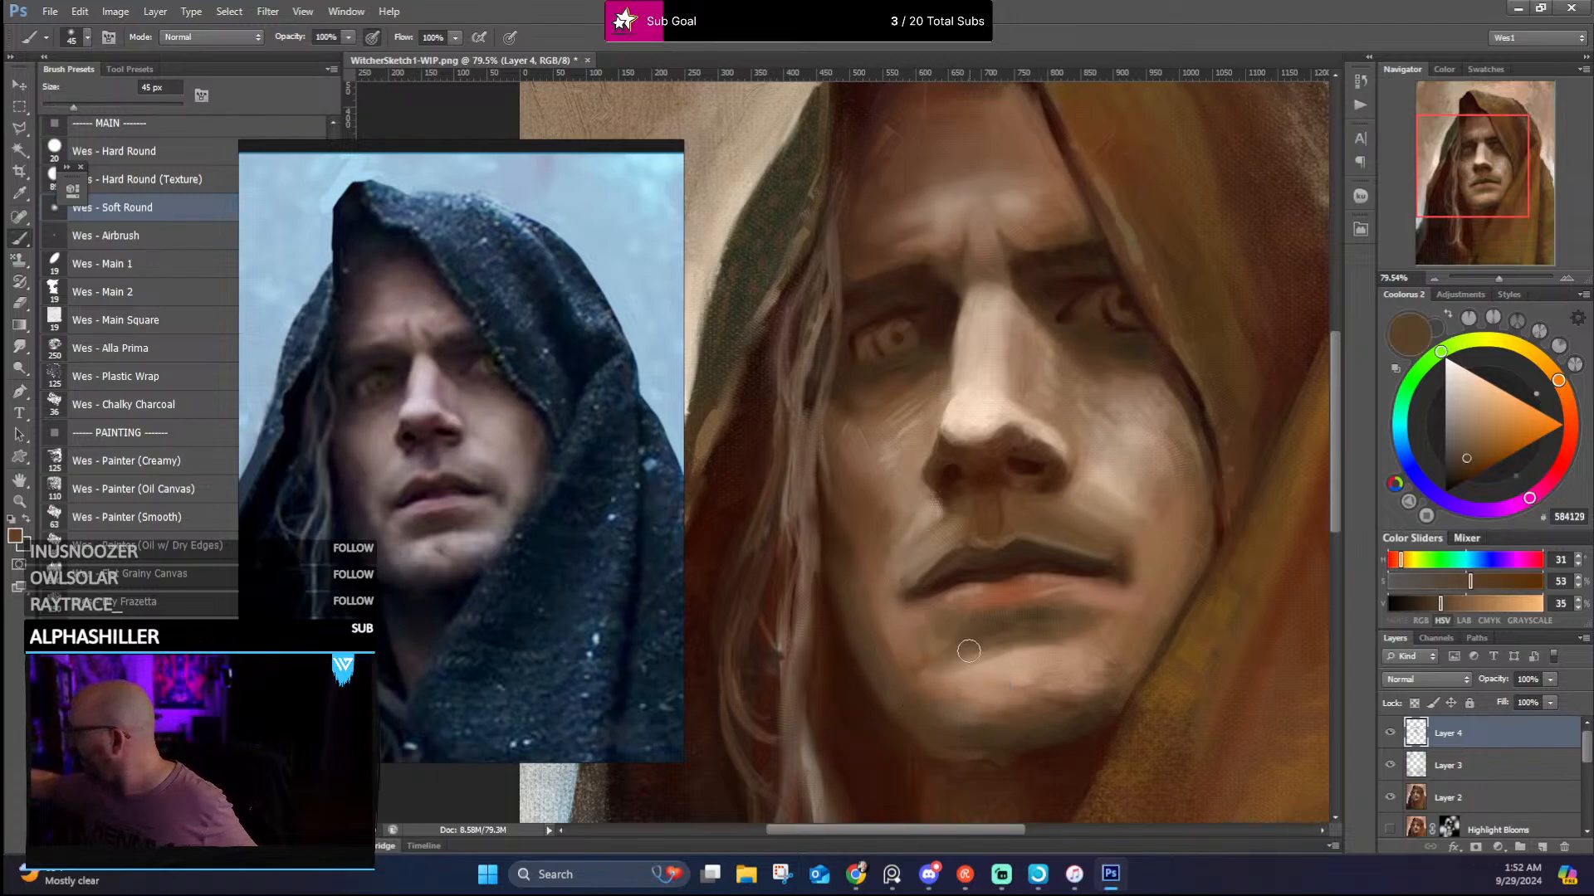
alt+click(969, 682)
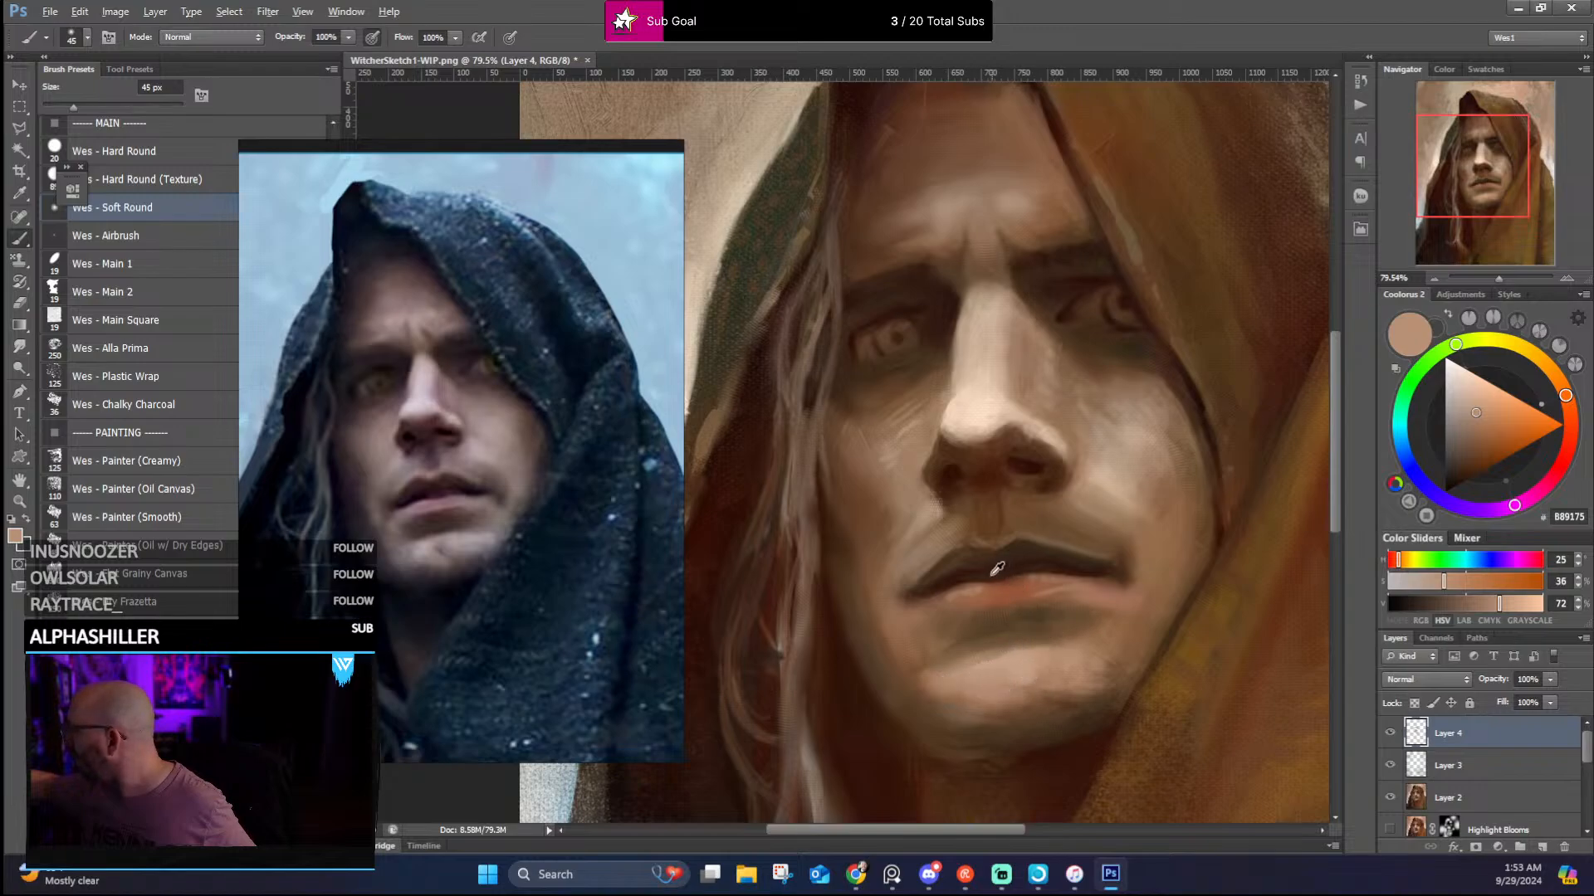
alt+click(960, 577)
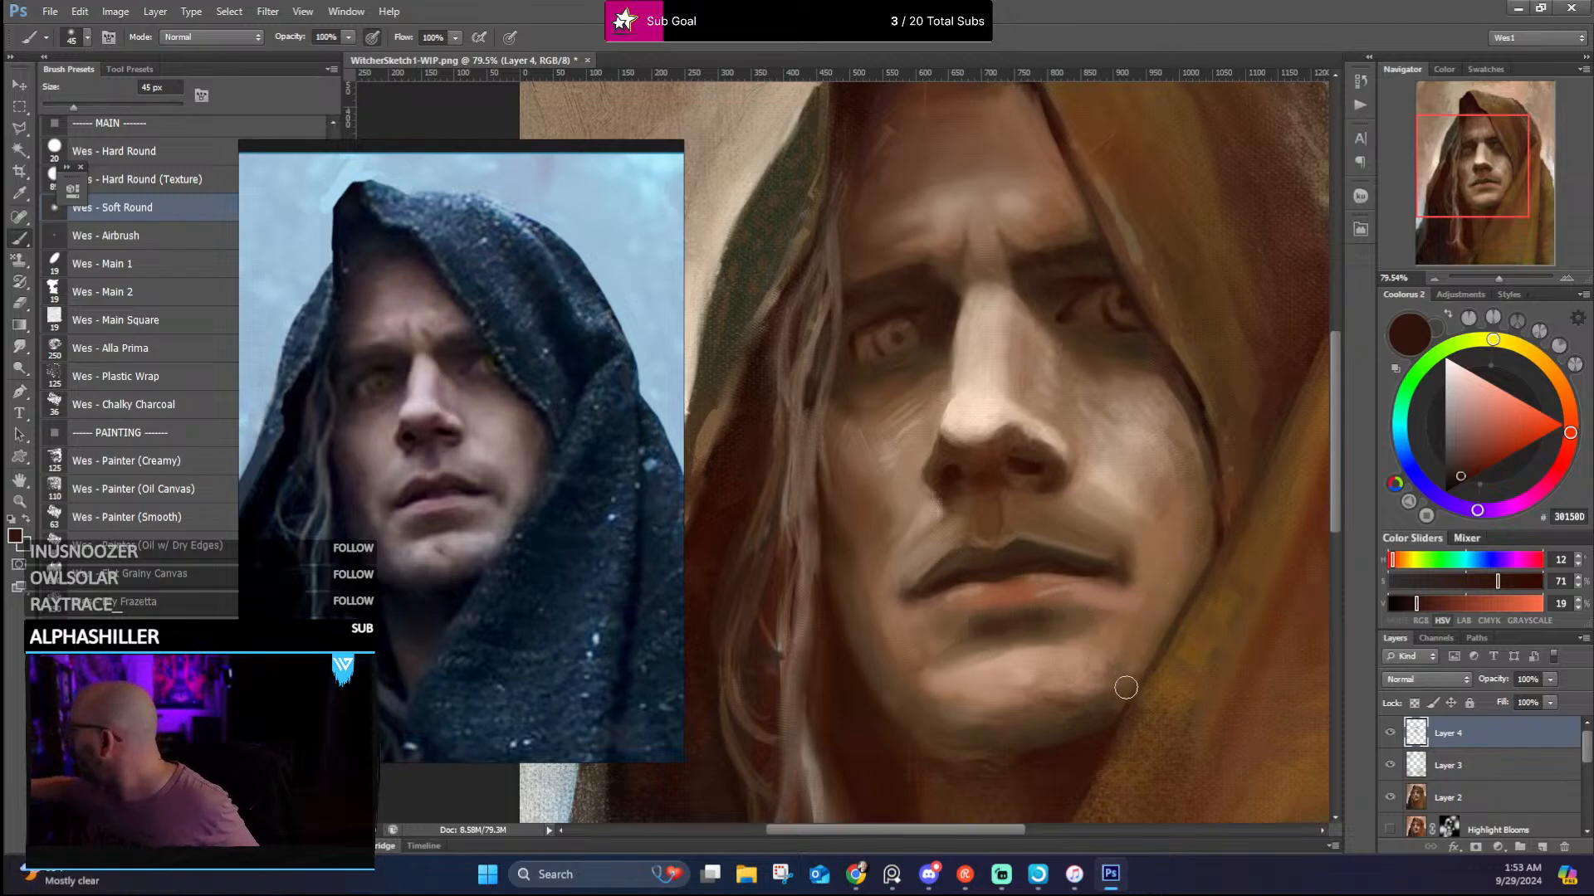
Blend the chin's right side, the jaw and the outer right cheek with sampled skin tones
alt+click(1138, 640)
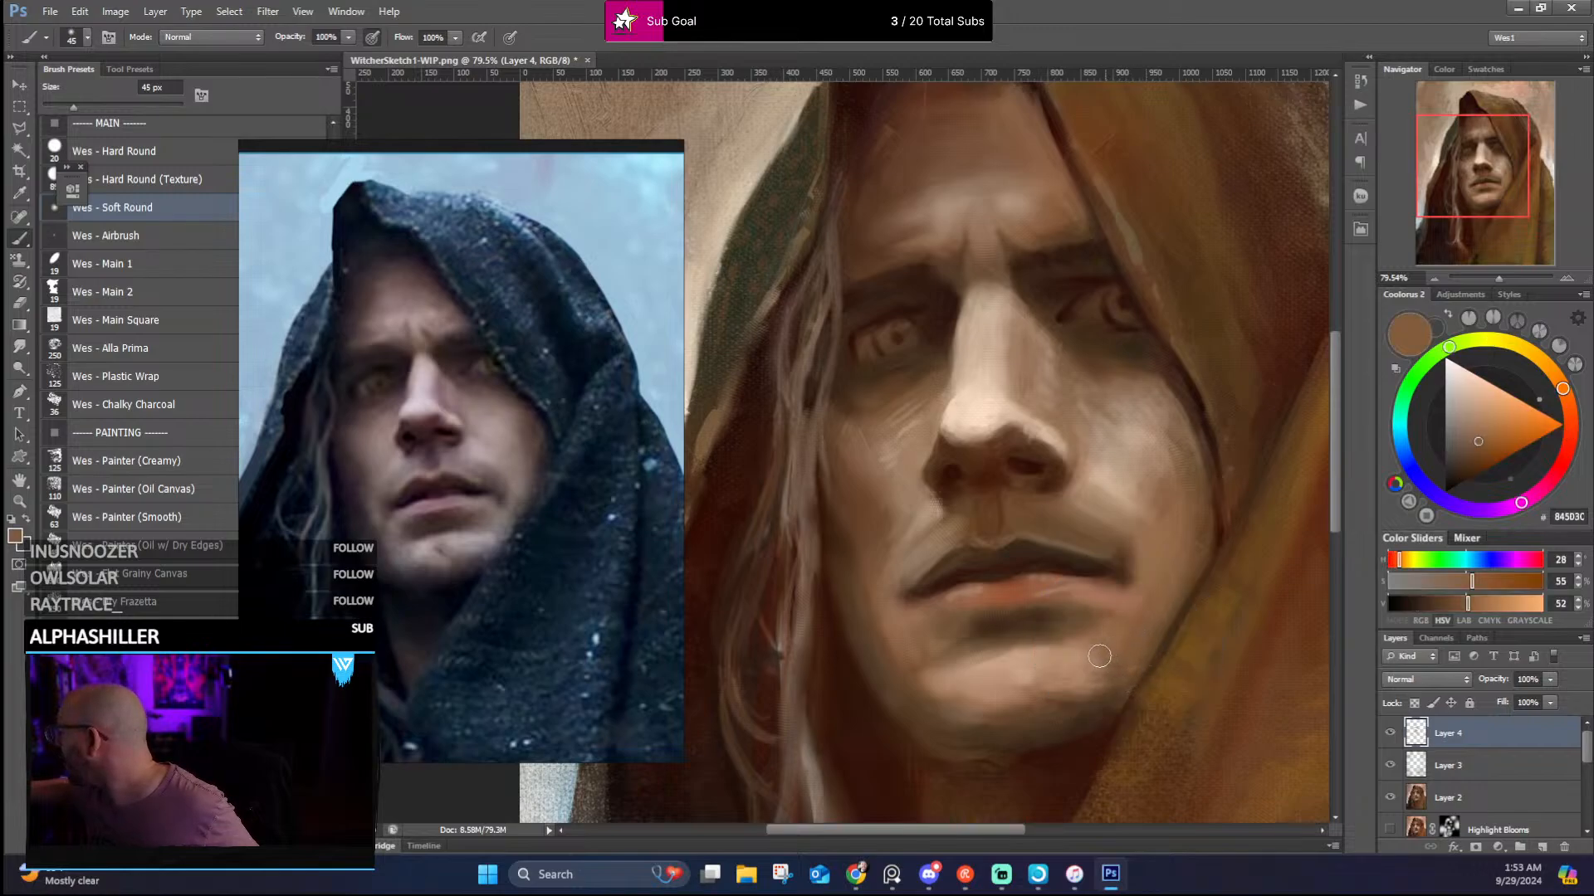
alt+click(1088, 660)
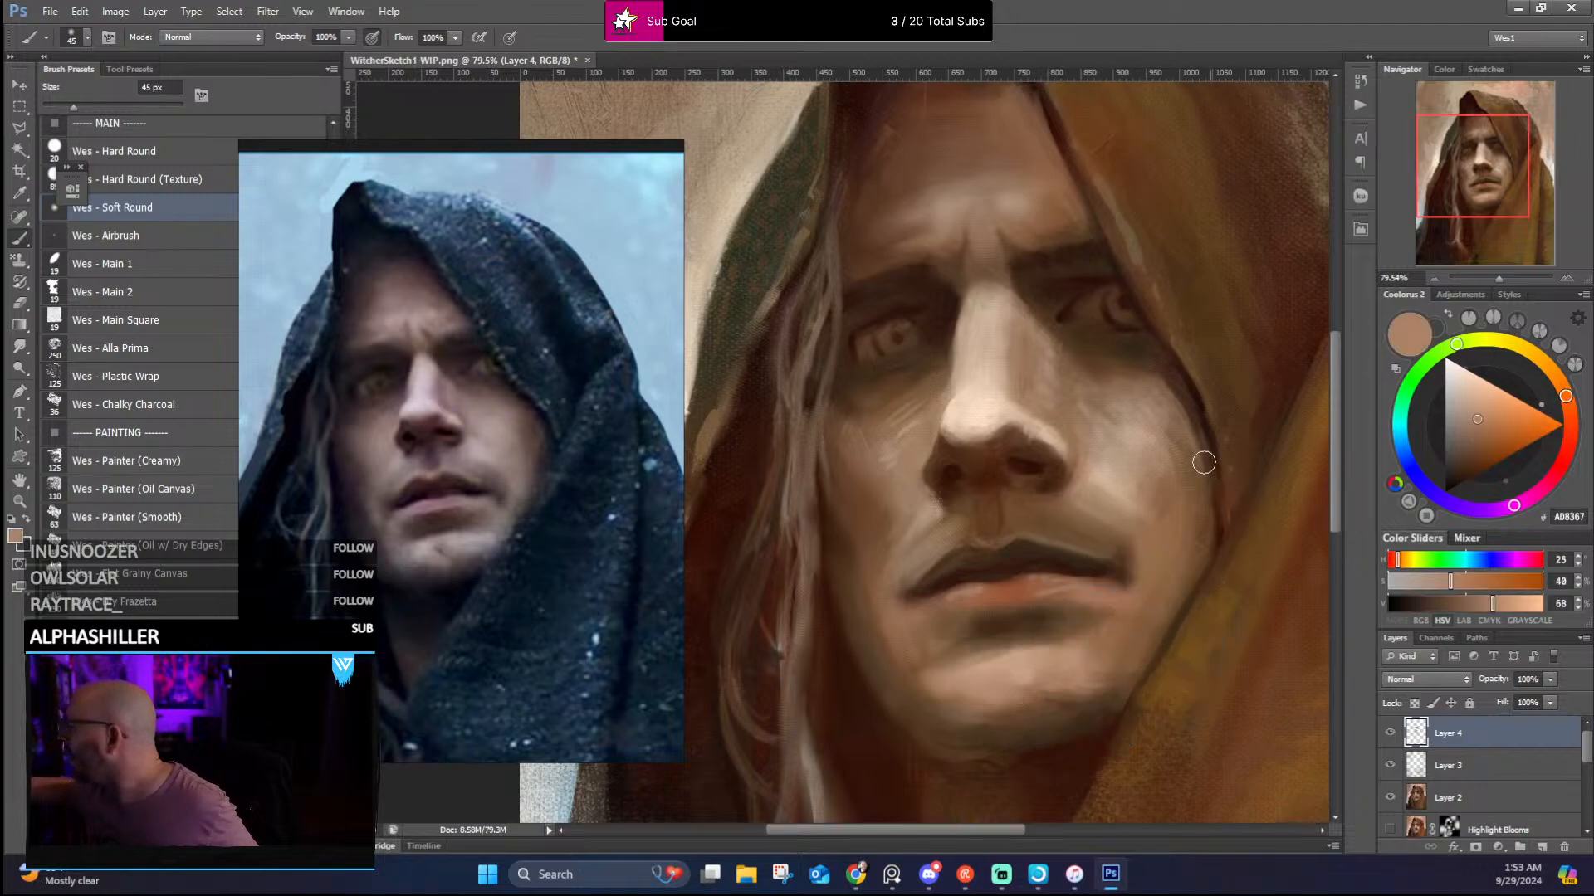
alt+click(1156, 572)
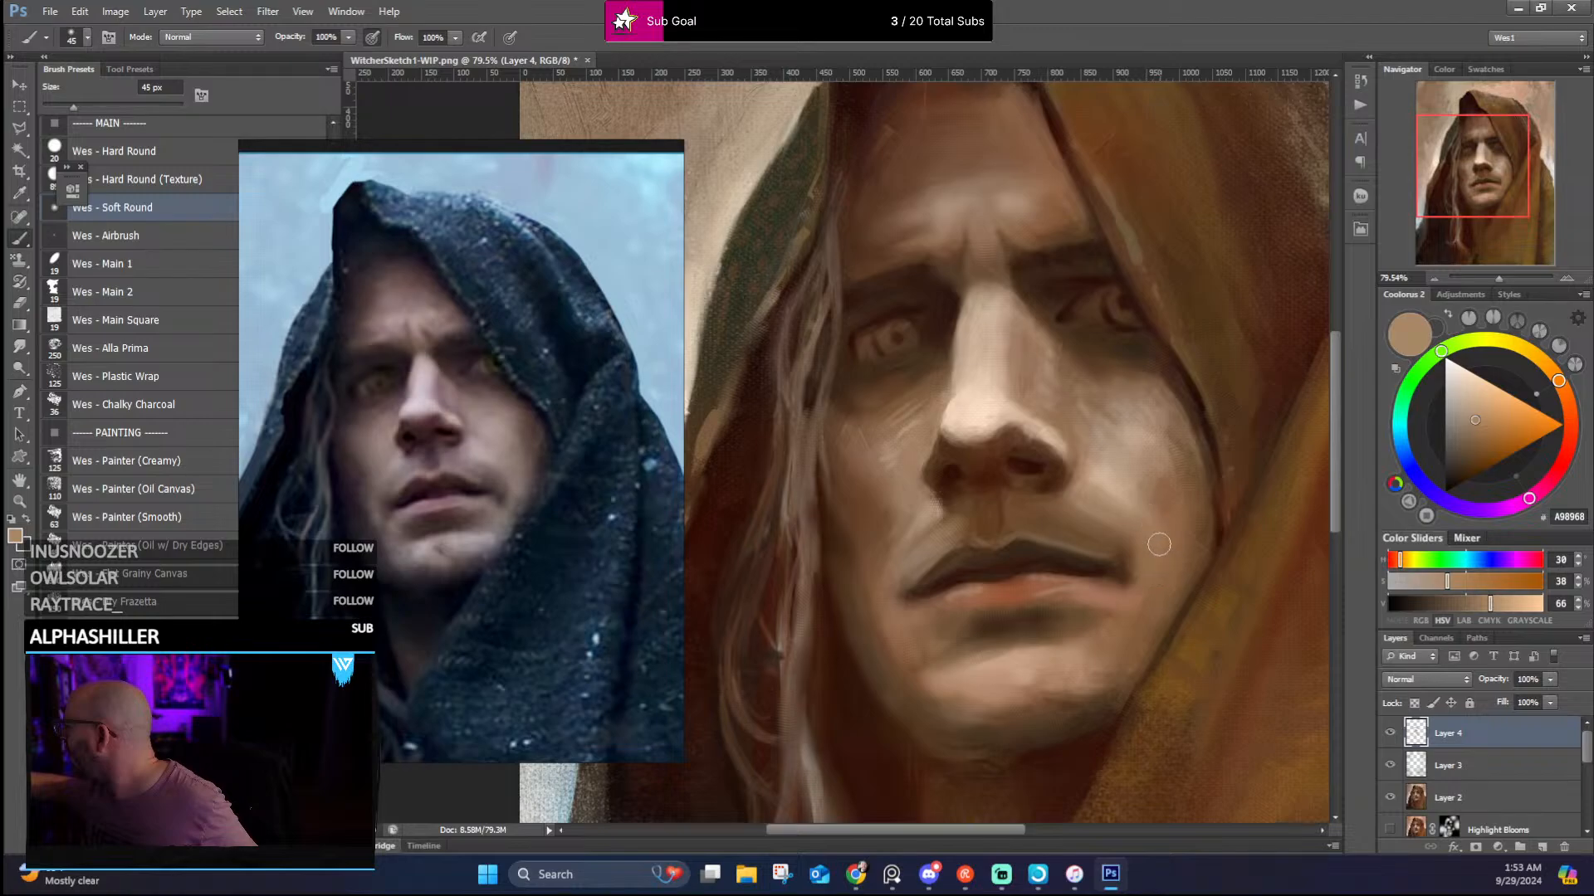
alt+click(1172, 477)
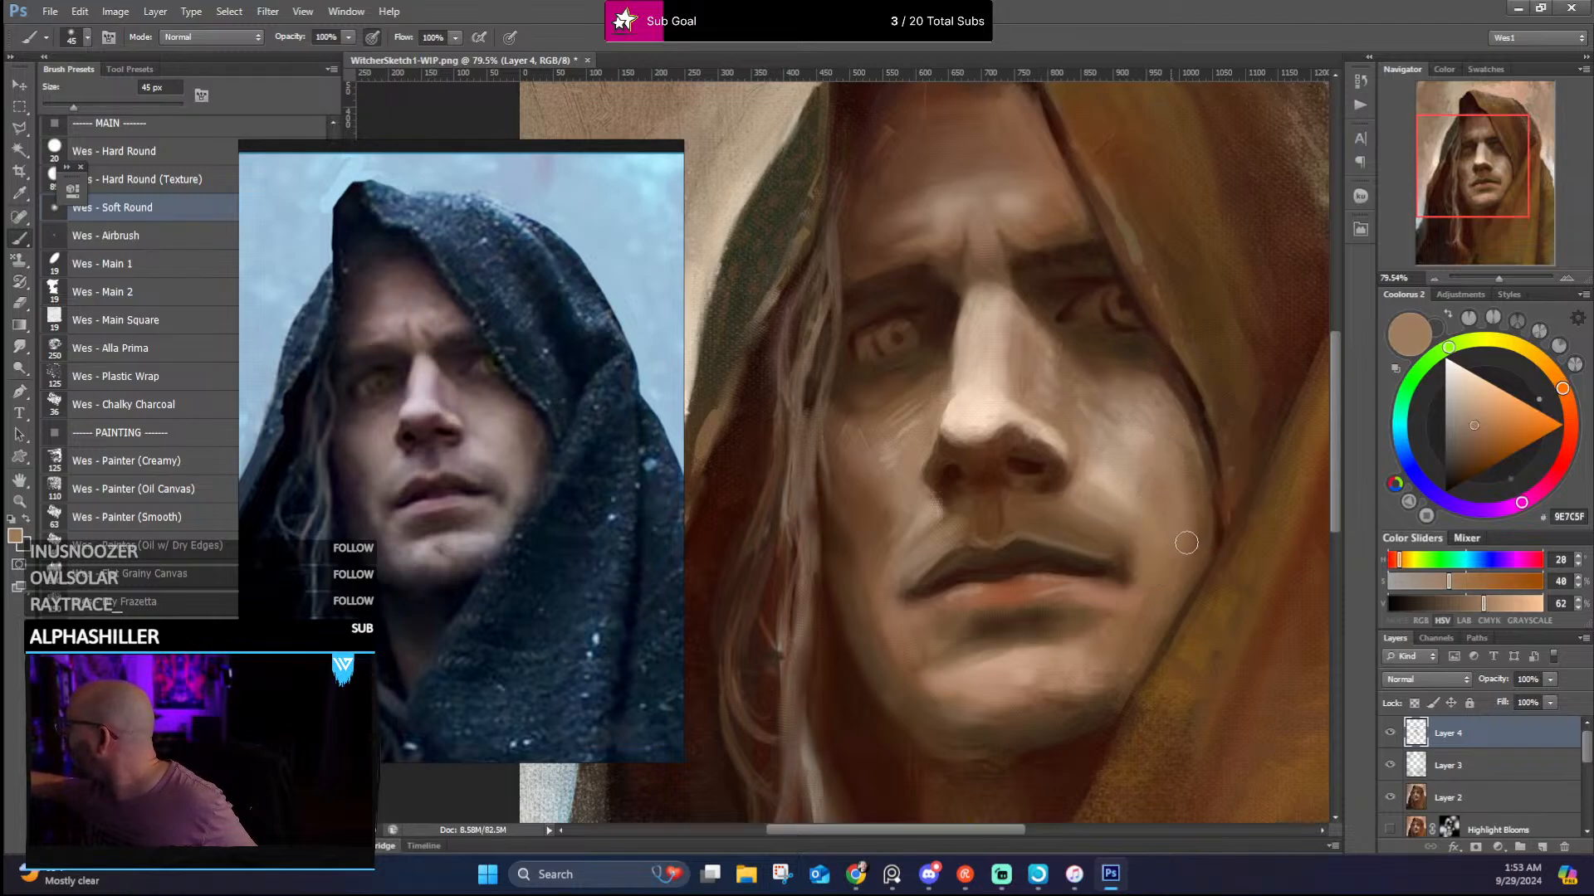
alt+click(1159, 413)
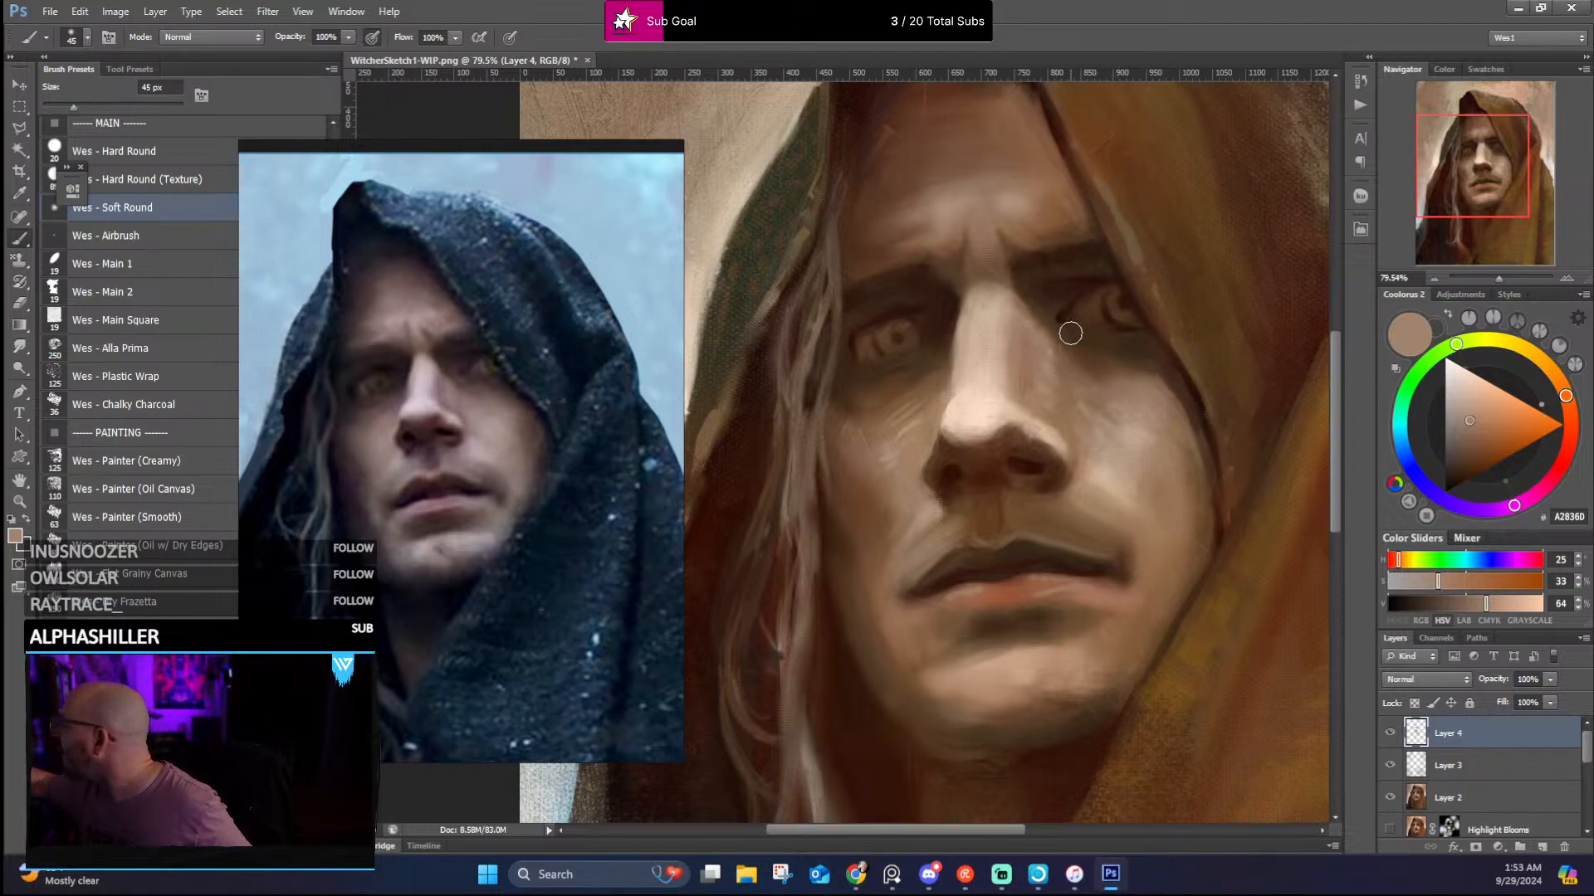
Soften the transition from the nose bridge to the right under-eye area and inner cheek with sampled brown and skin tones
alt+click(1041, 337)
alt+click(1063, 338)
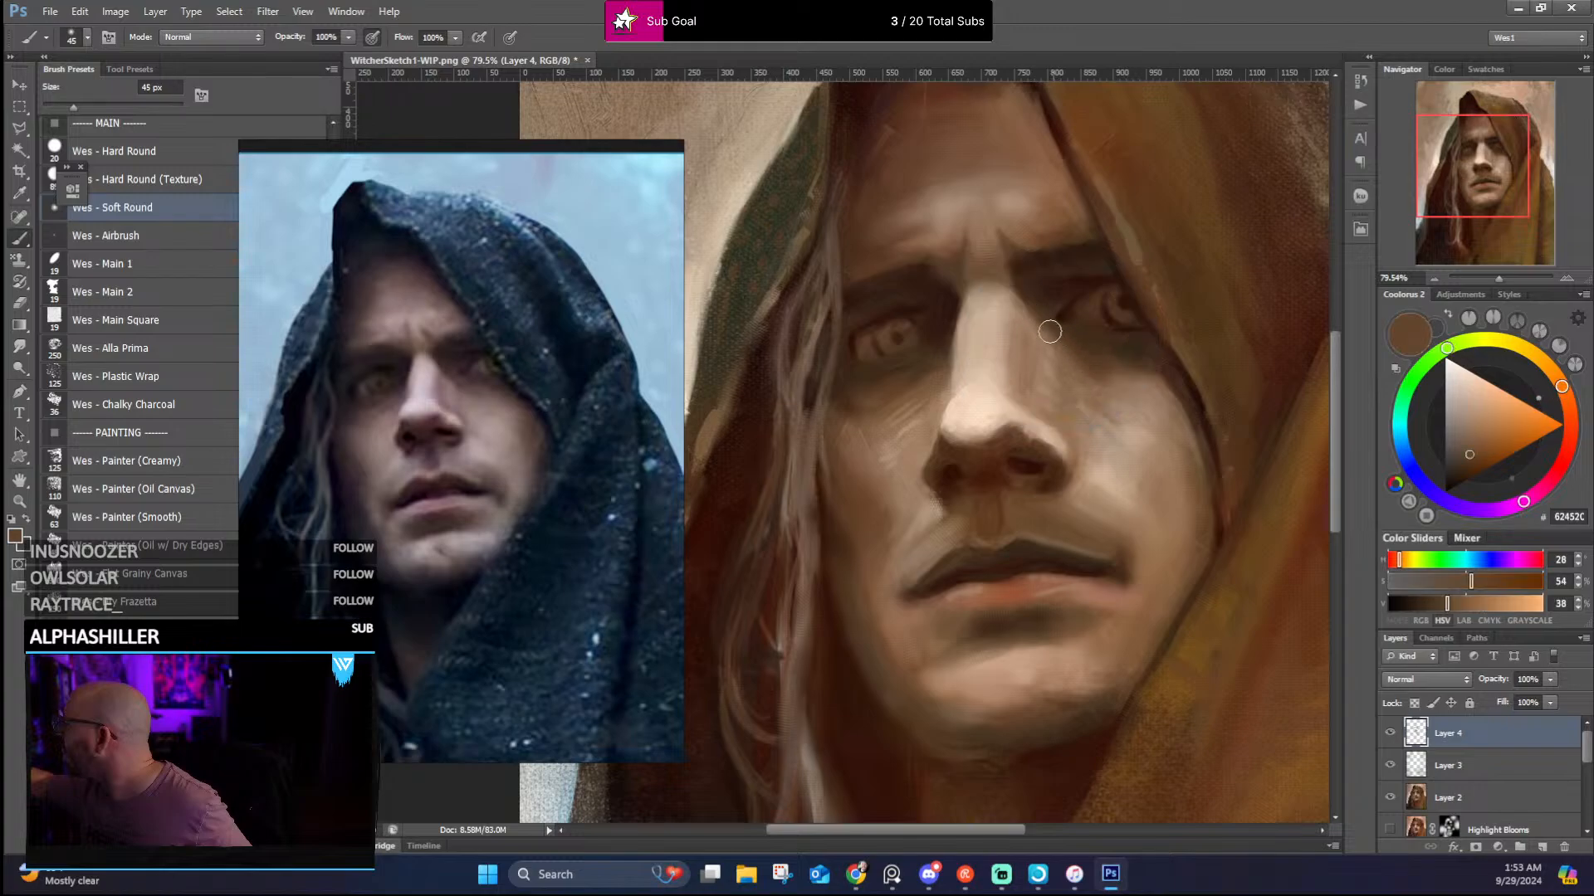
alt+click(1087, 378)
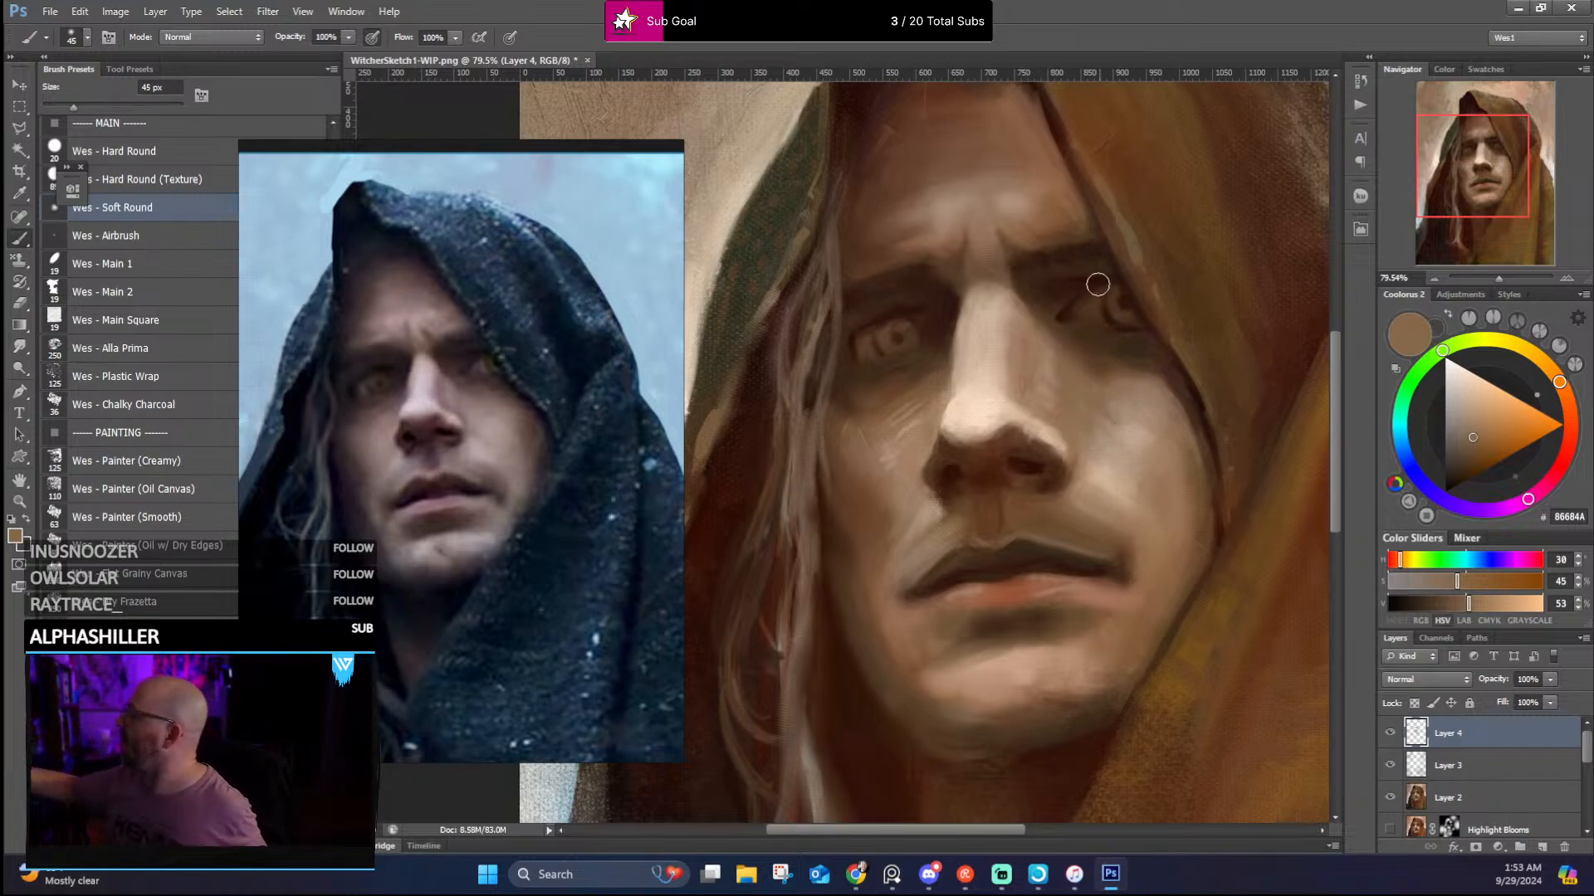
alt+click(1119, 453)
alt+click(1119, 452)
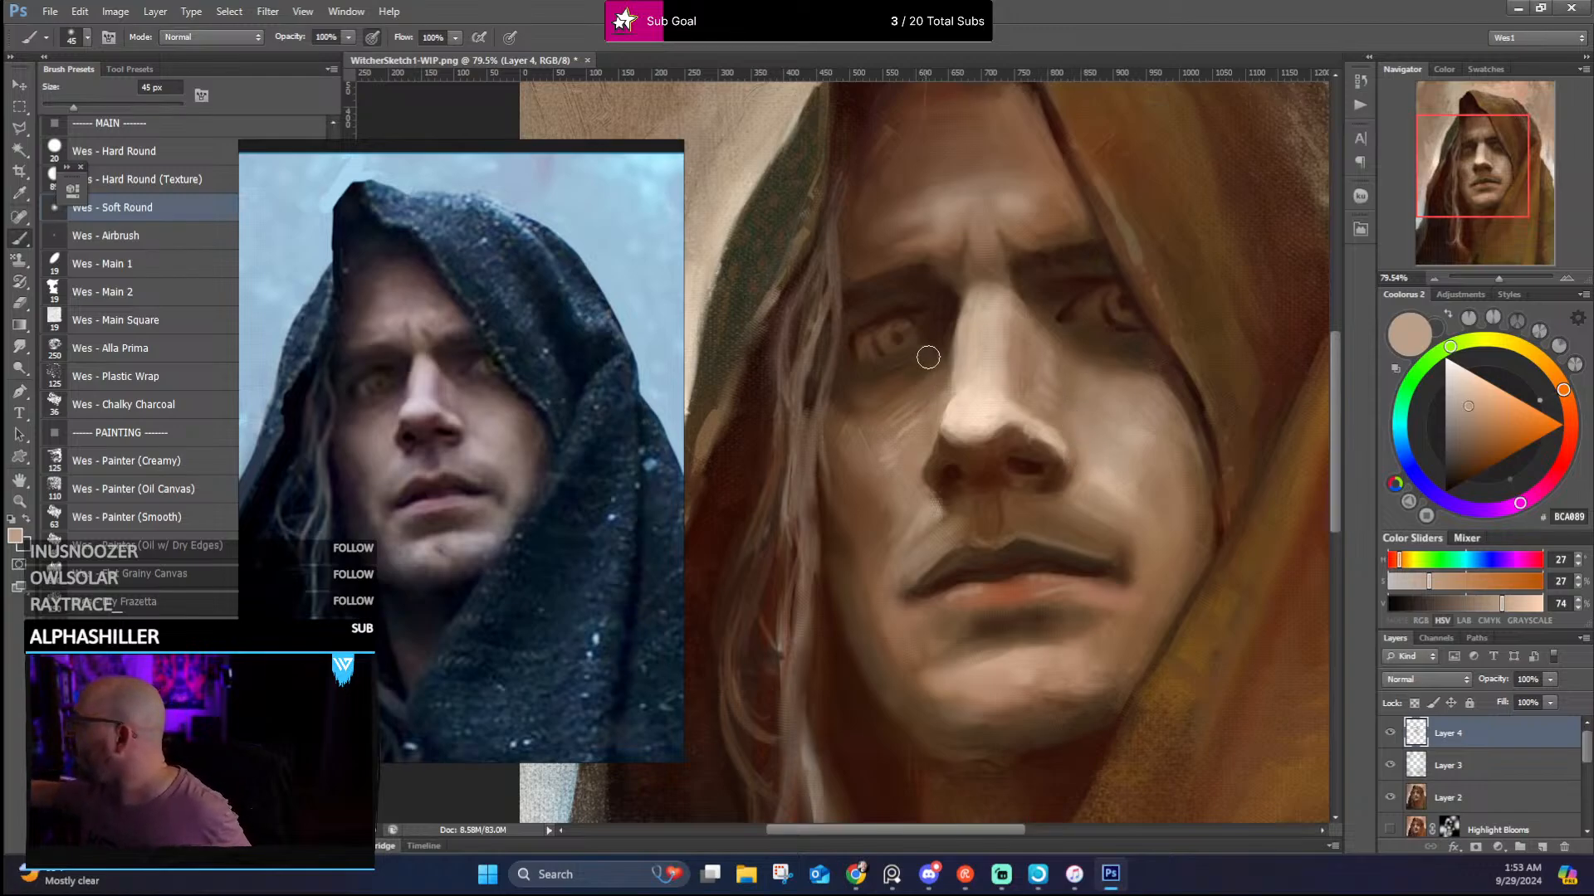
Deepen the shadow under the left eye and smooth the left cheek with sampled dark browns and skin tones
alt+click(930, 407)
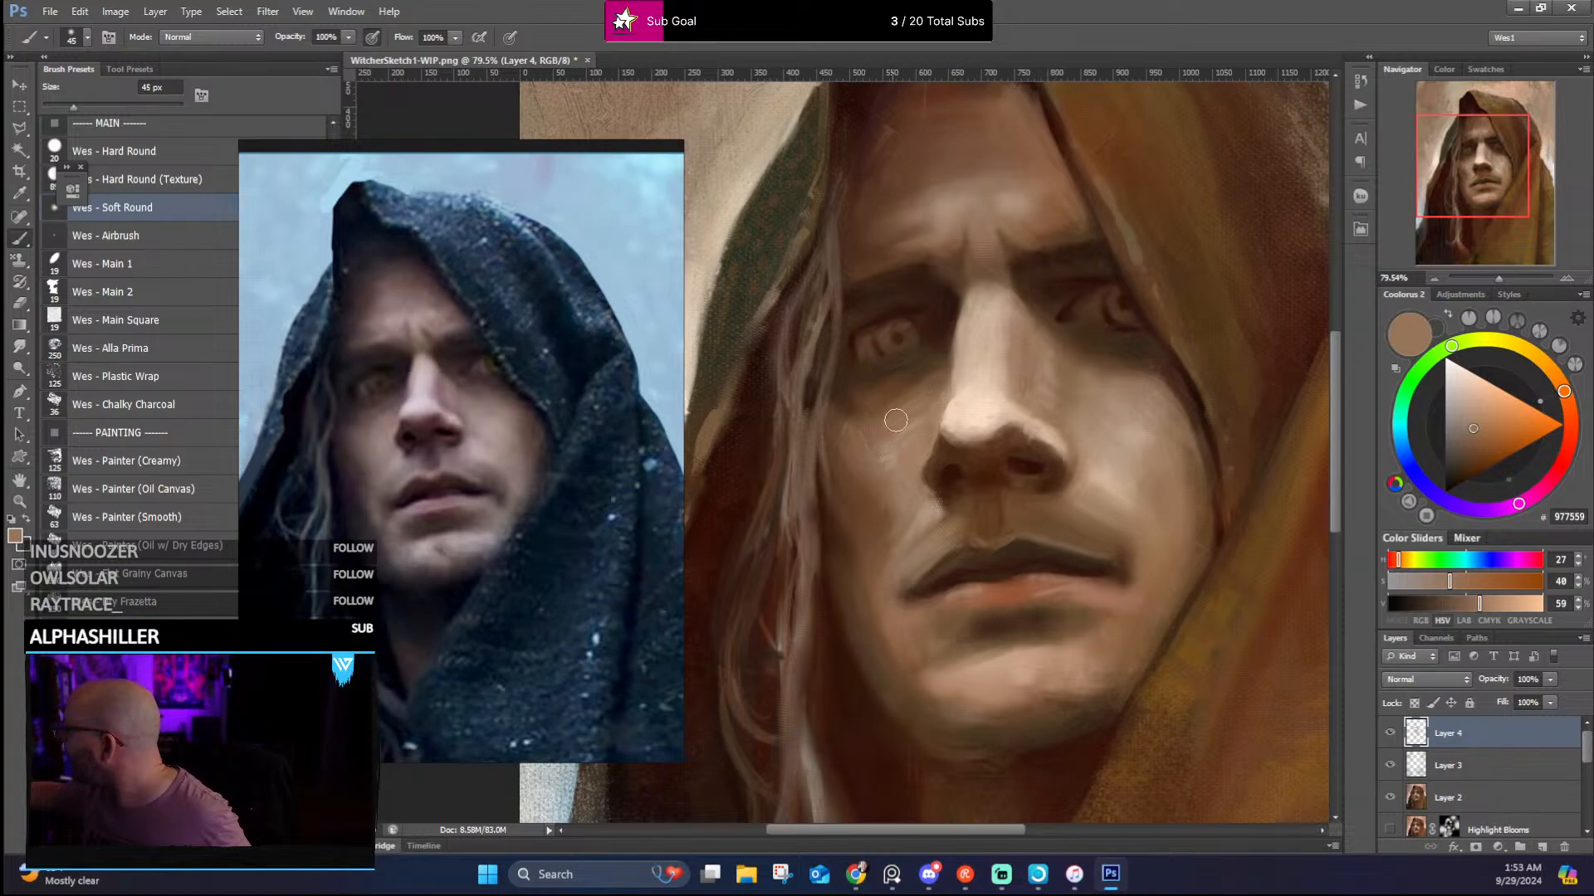
alt+click(905, 389)
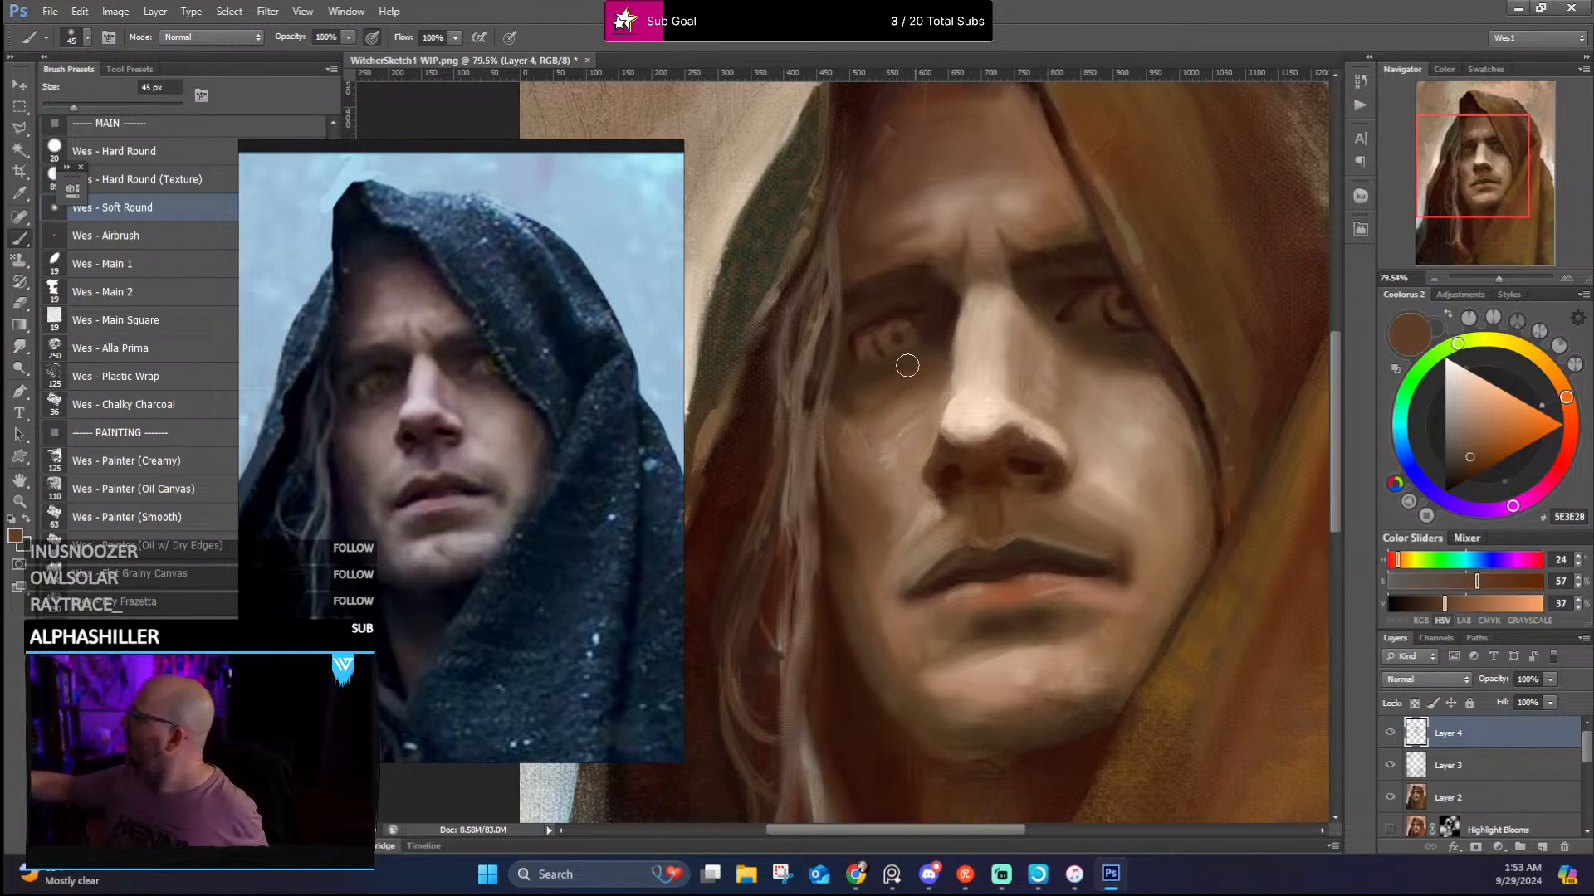
alt+click(872, 390)
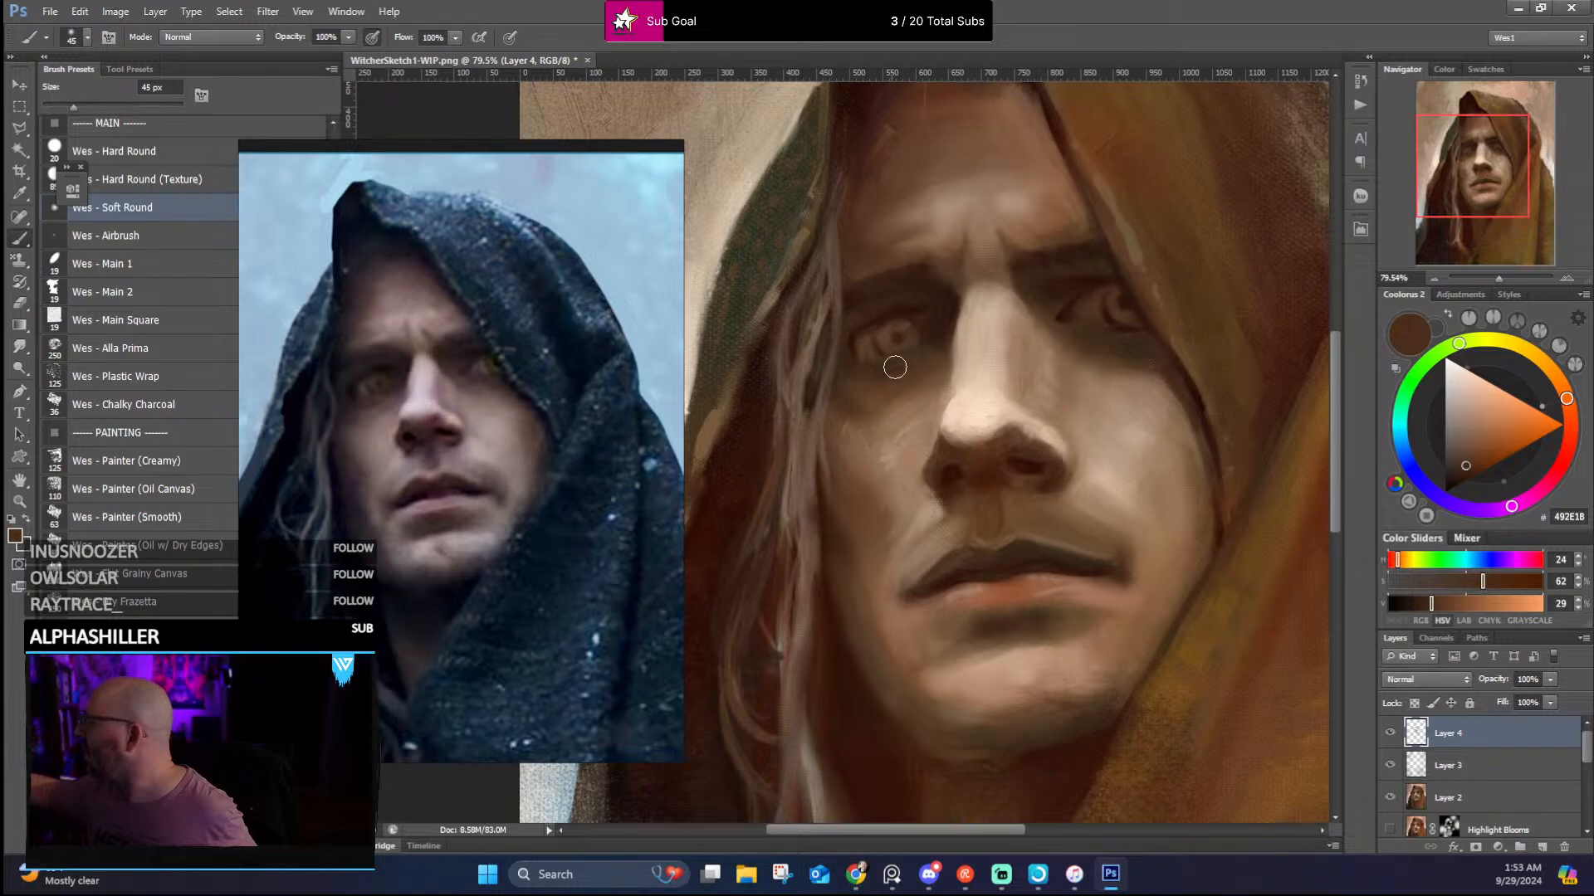
alt+click(856, 440)
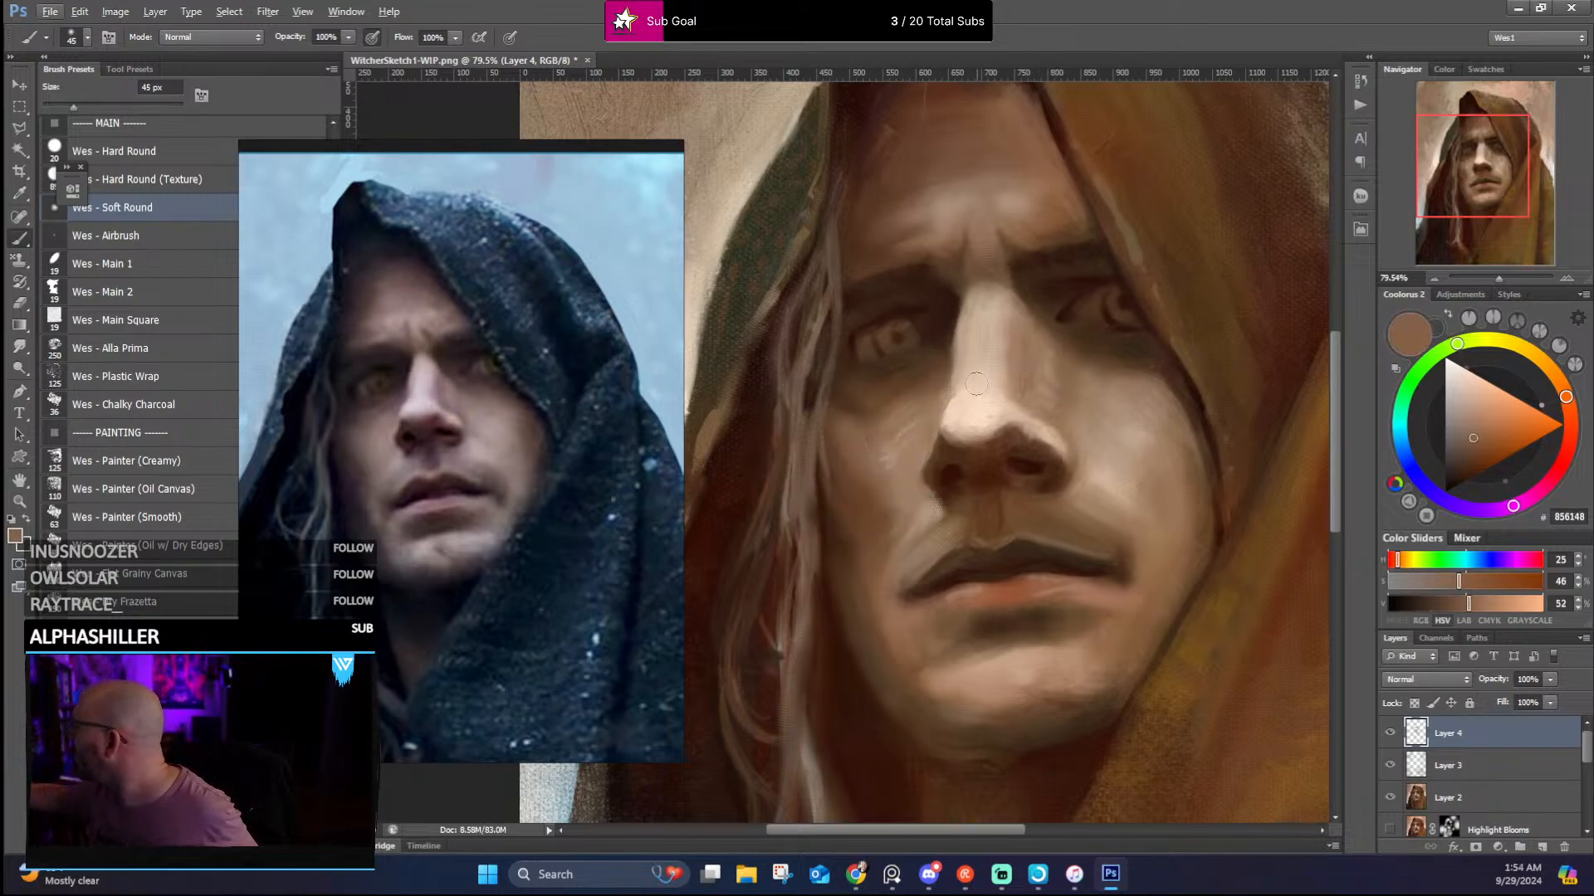
alt+click(891, 443)
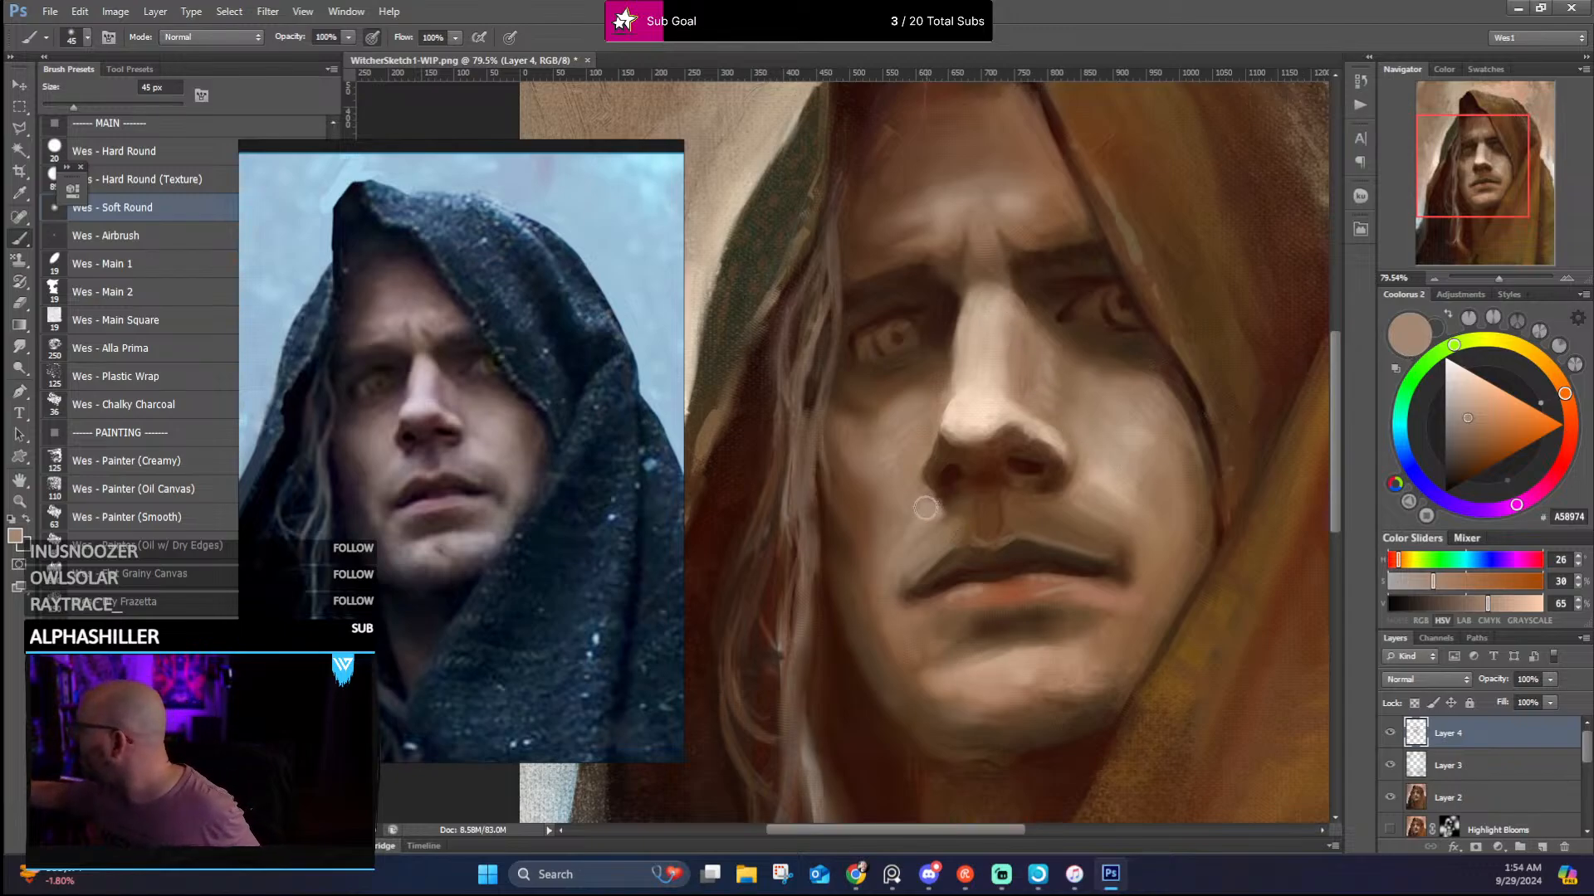
Reduce the Wes - Soft Round brush to 20 px and refine the skin beside both nostrils with sampled highlight and mid skin tones
alt+click(976, 406)
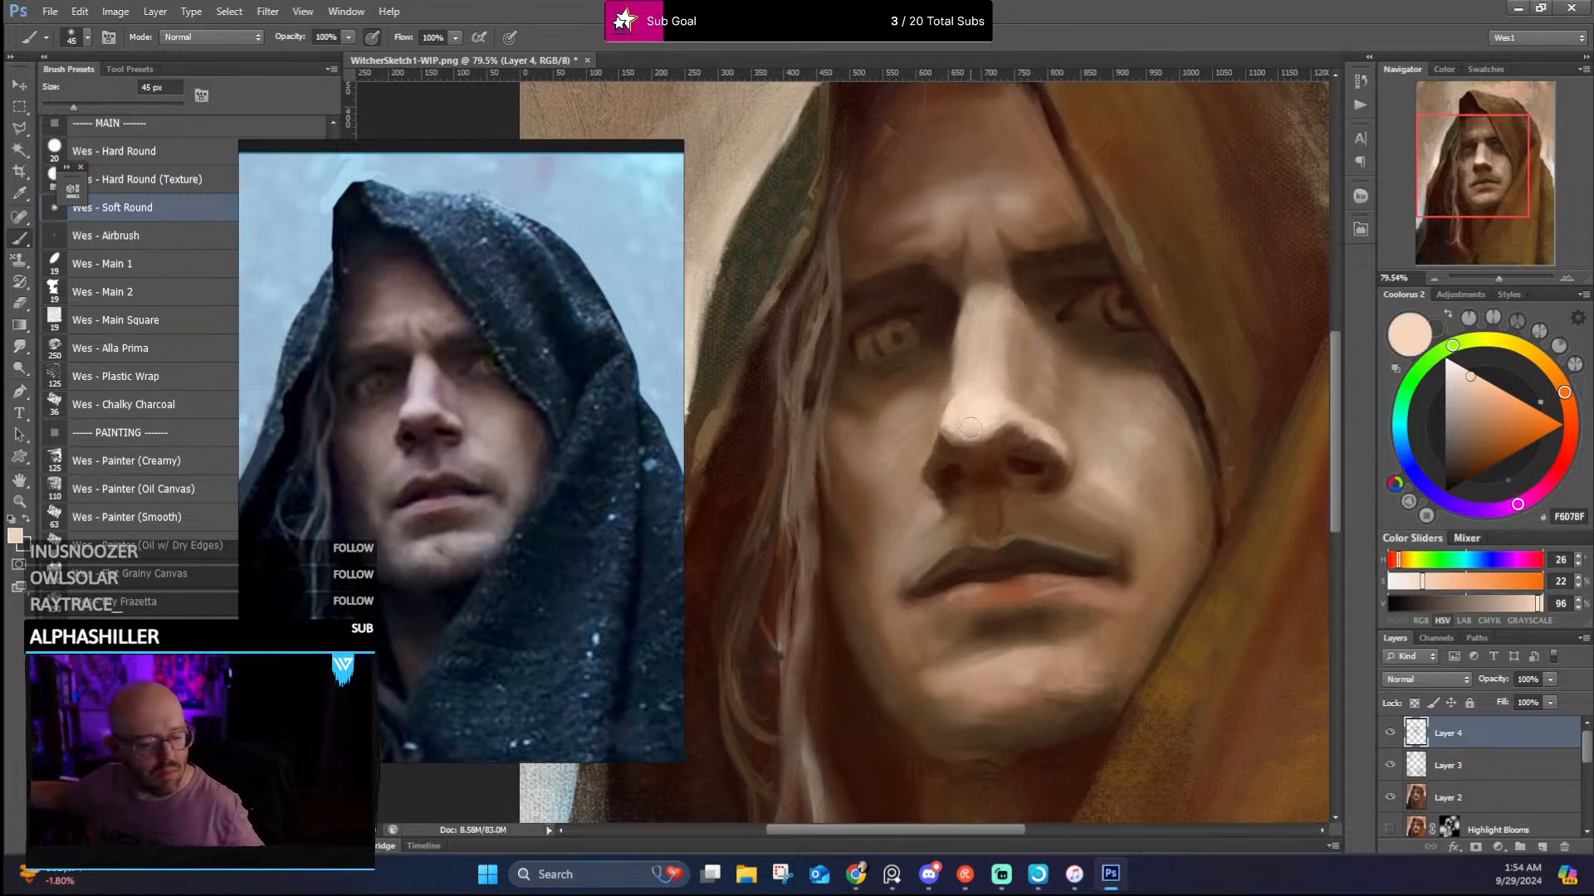
key(bracketleft)
key(bracketleft)
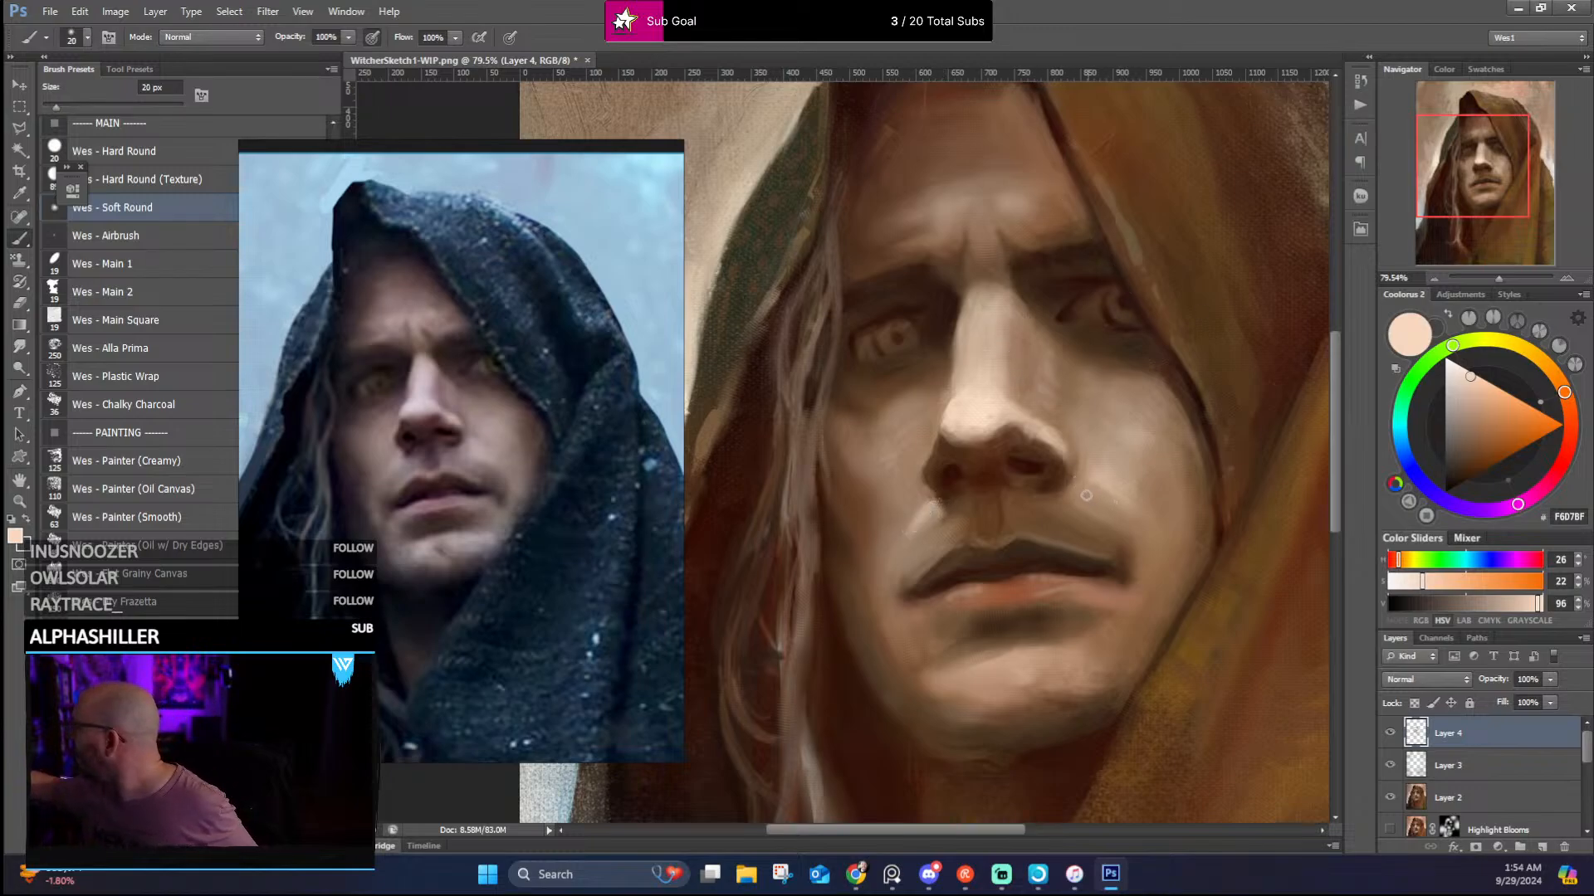
alt+click(920, 497)
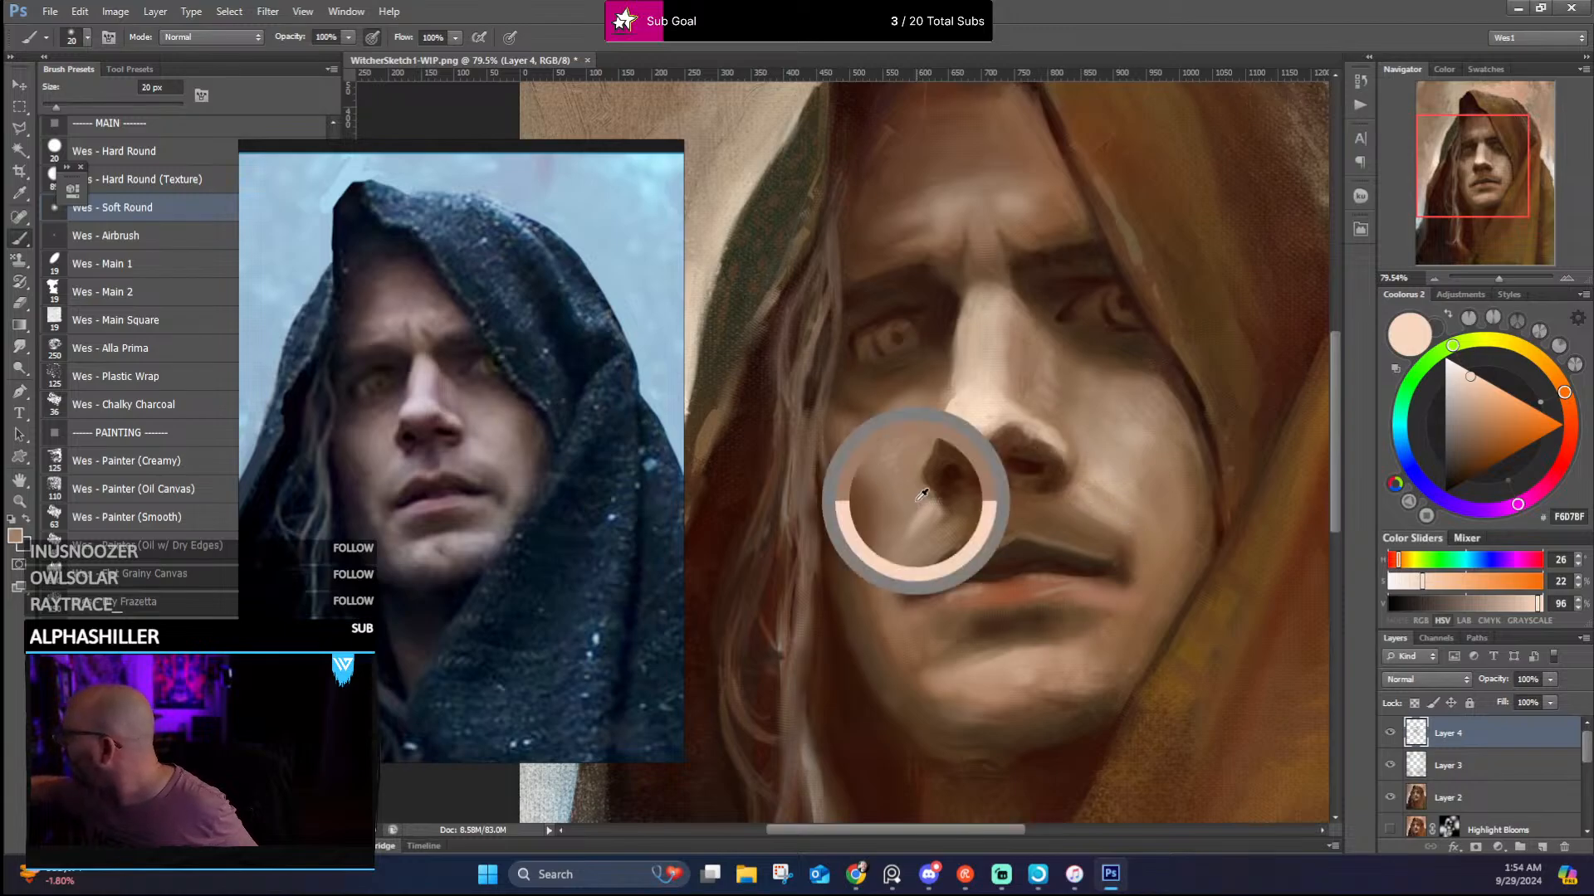
alt+click(1086, 483)
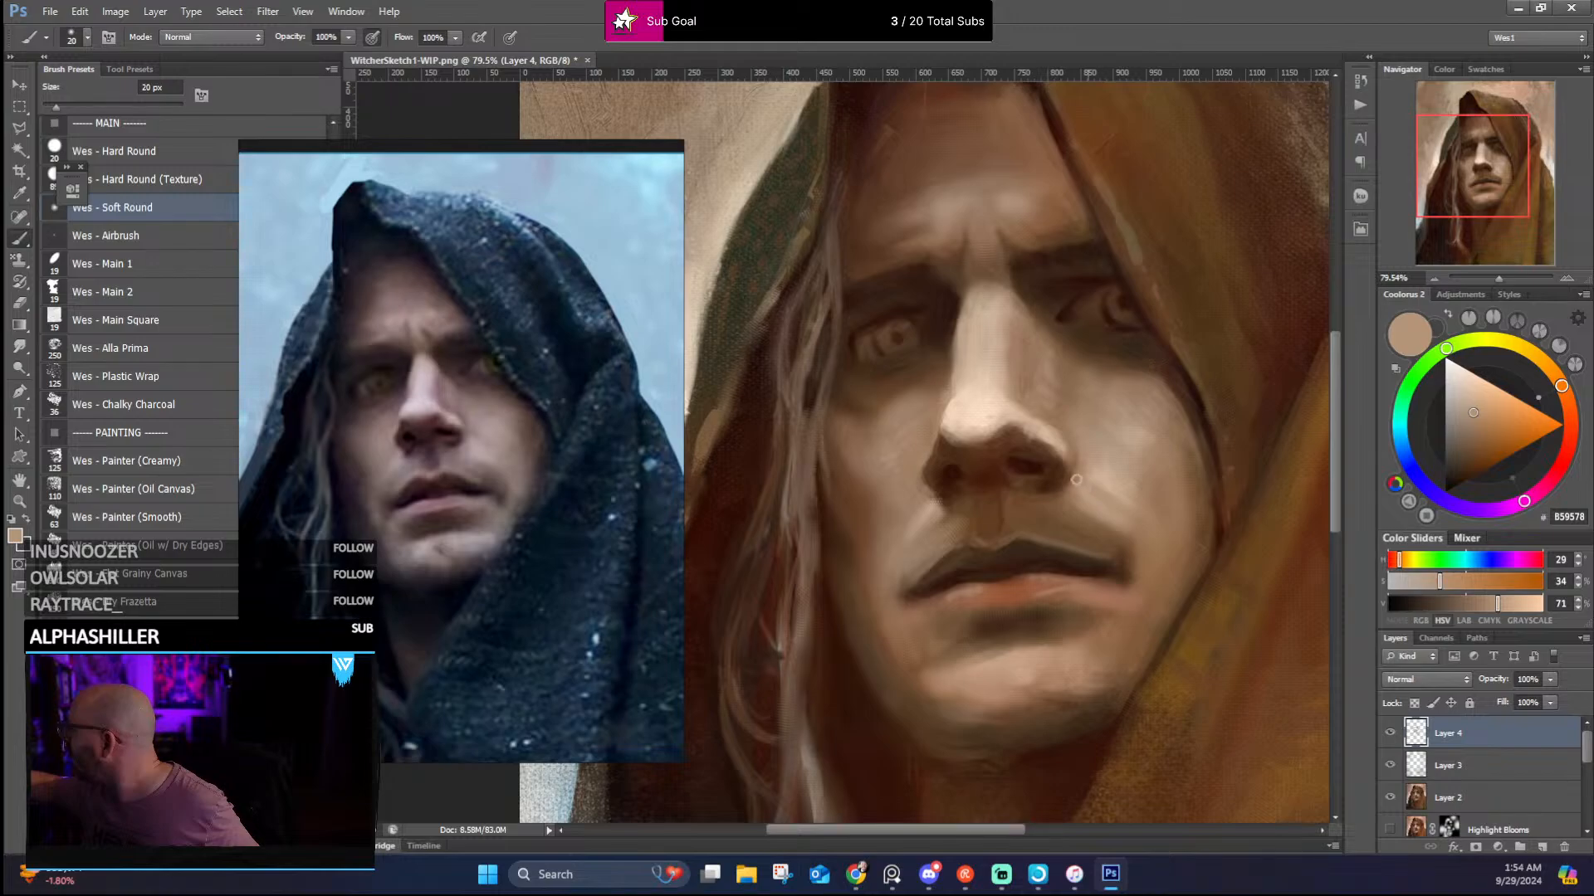
Refine the shadows of the nostrils, the nose's underside and the left nostril wing with sampled dark browns
alt+click(1056, 477)
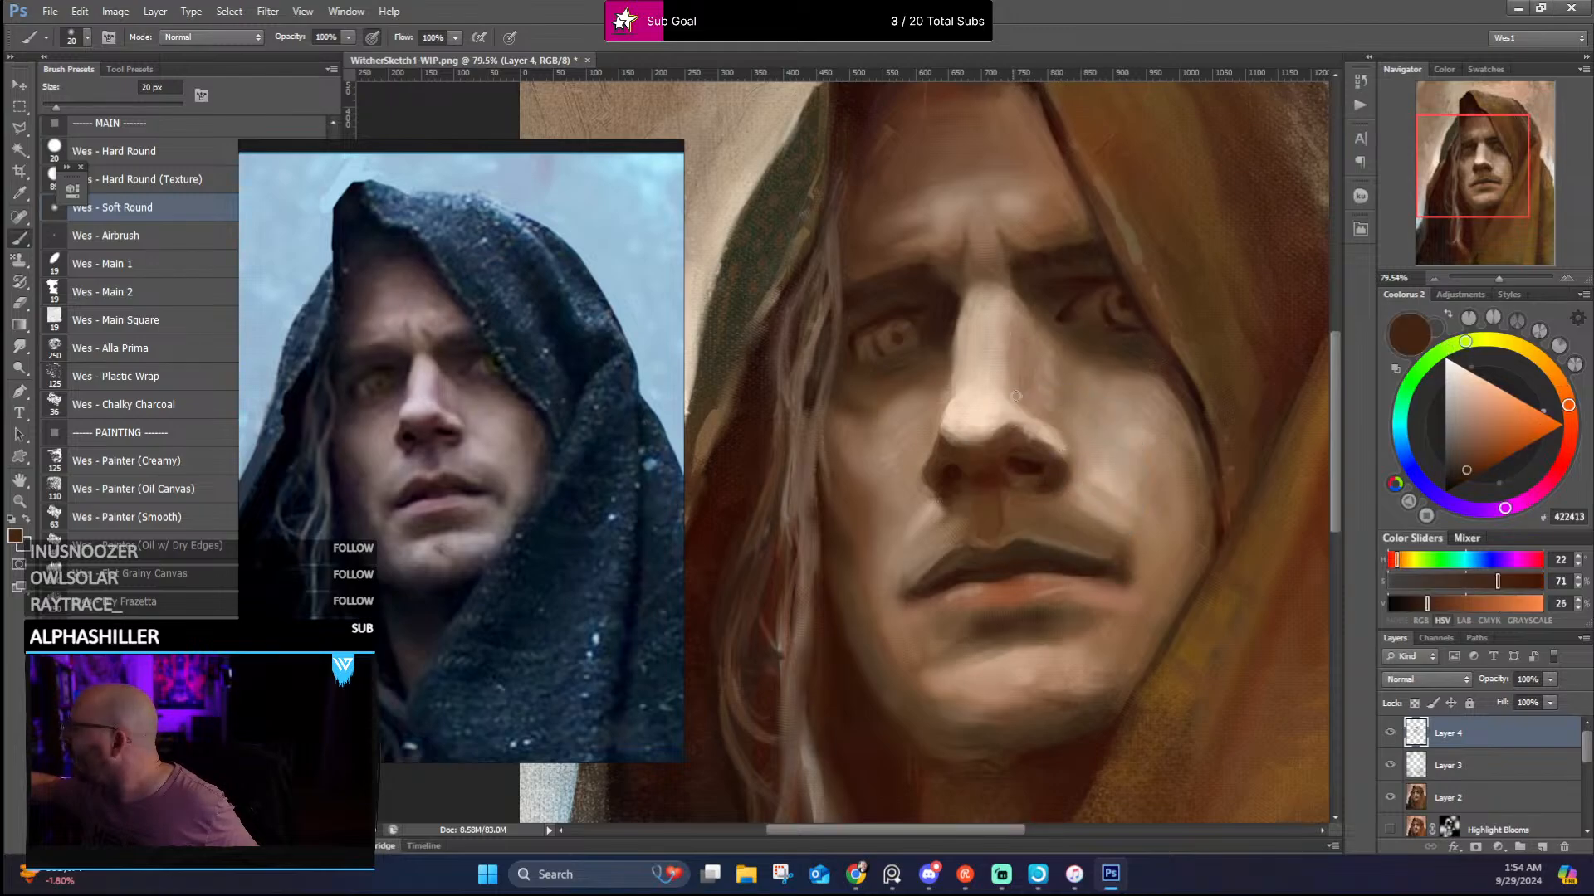
alt+click(1019, 448)
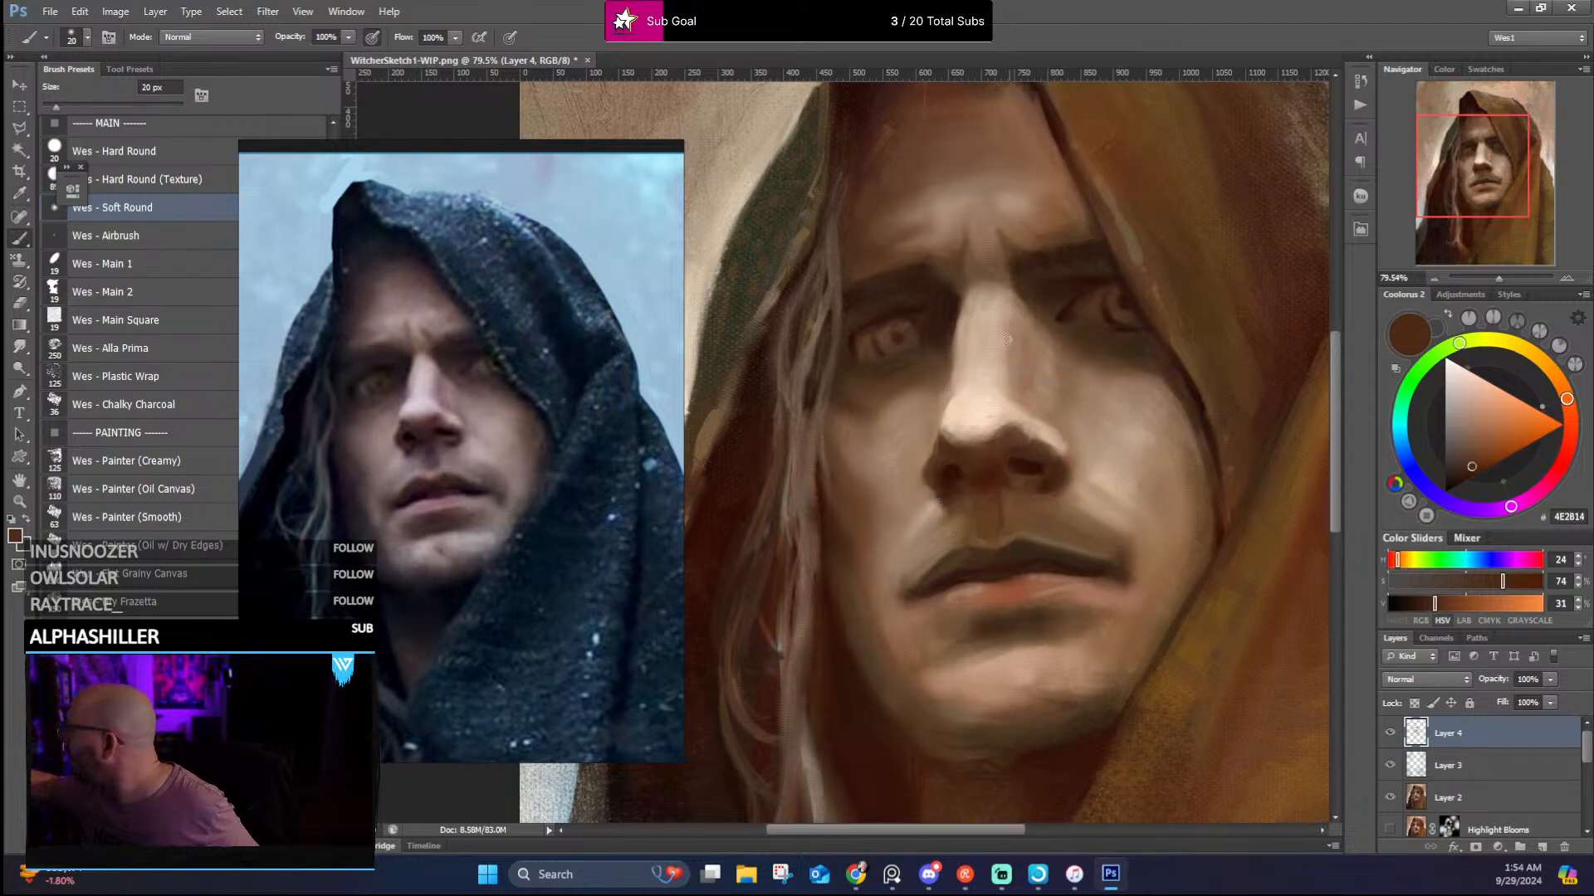
alt+click(1026, 474)
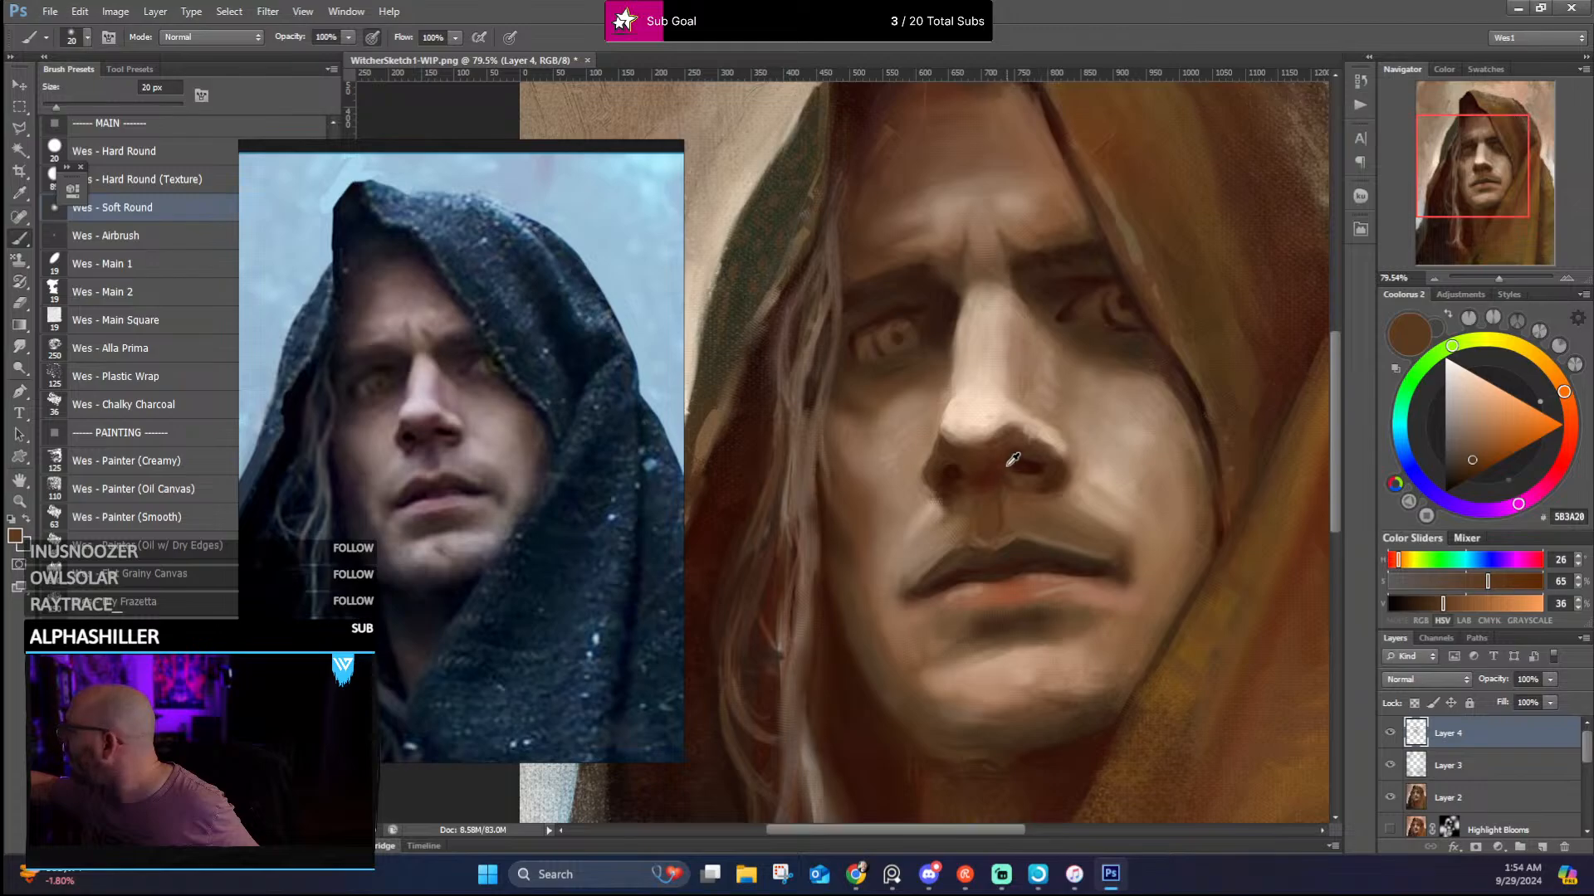
alt+click(1012, 461)
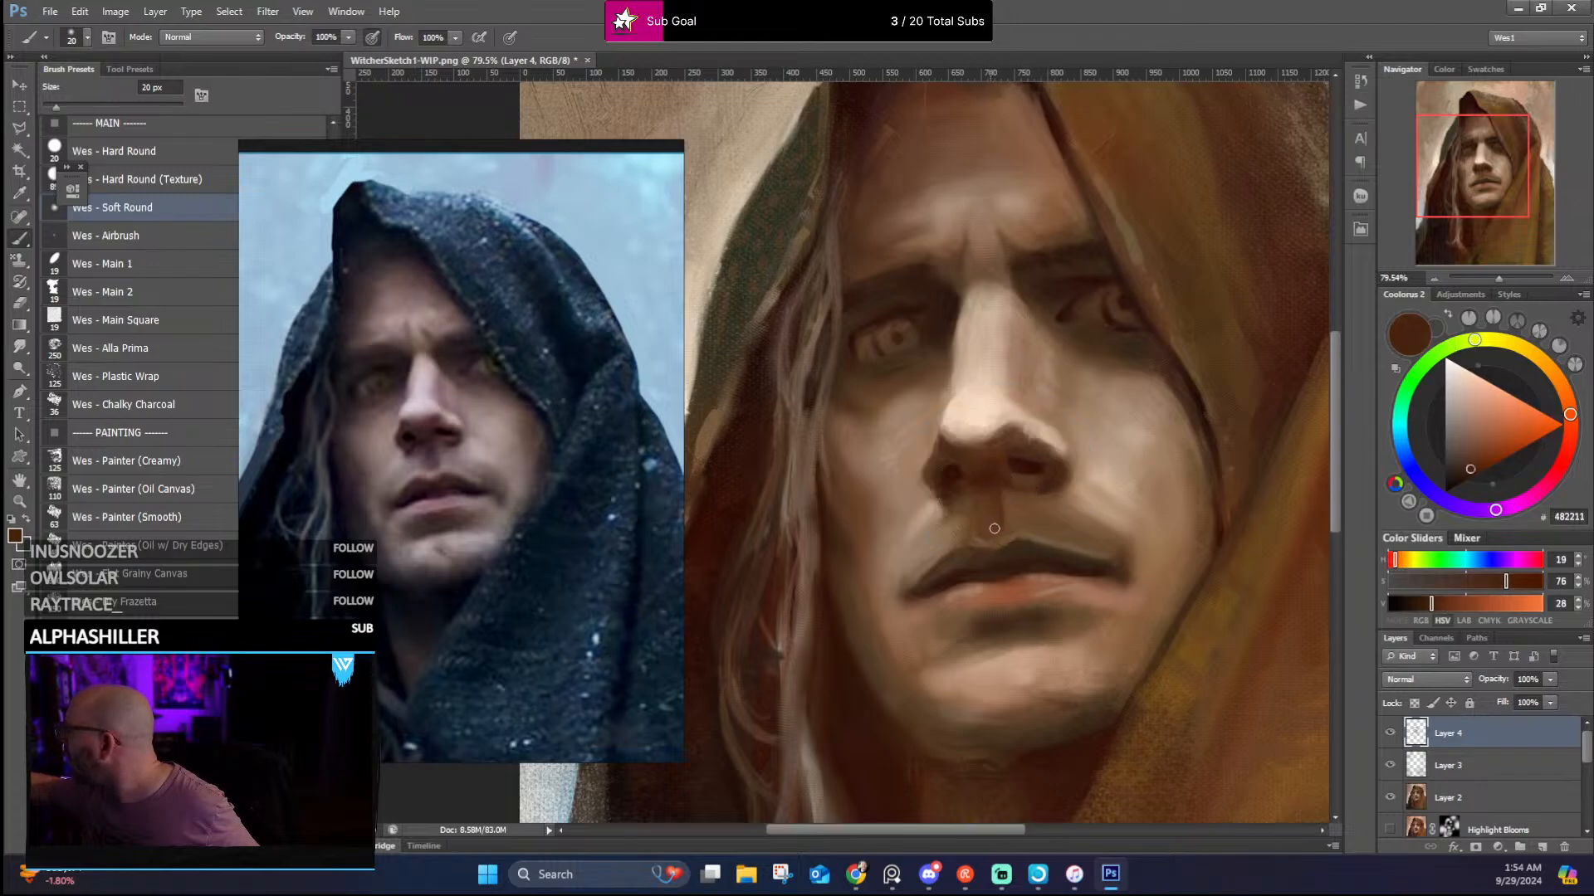
alt+click(982, 479)
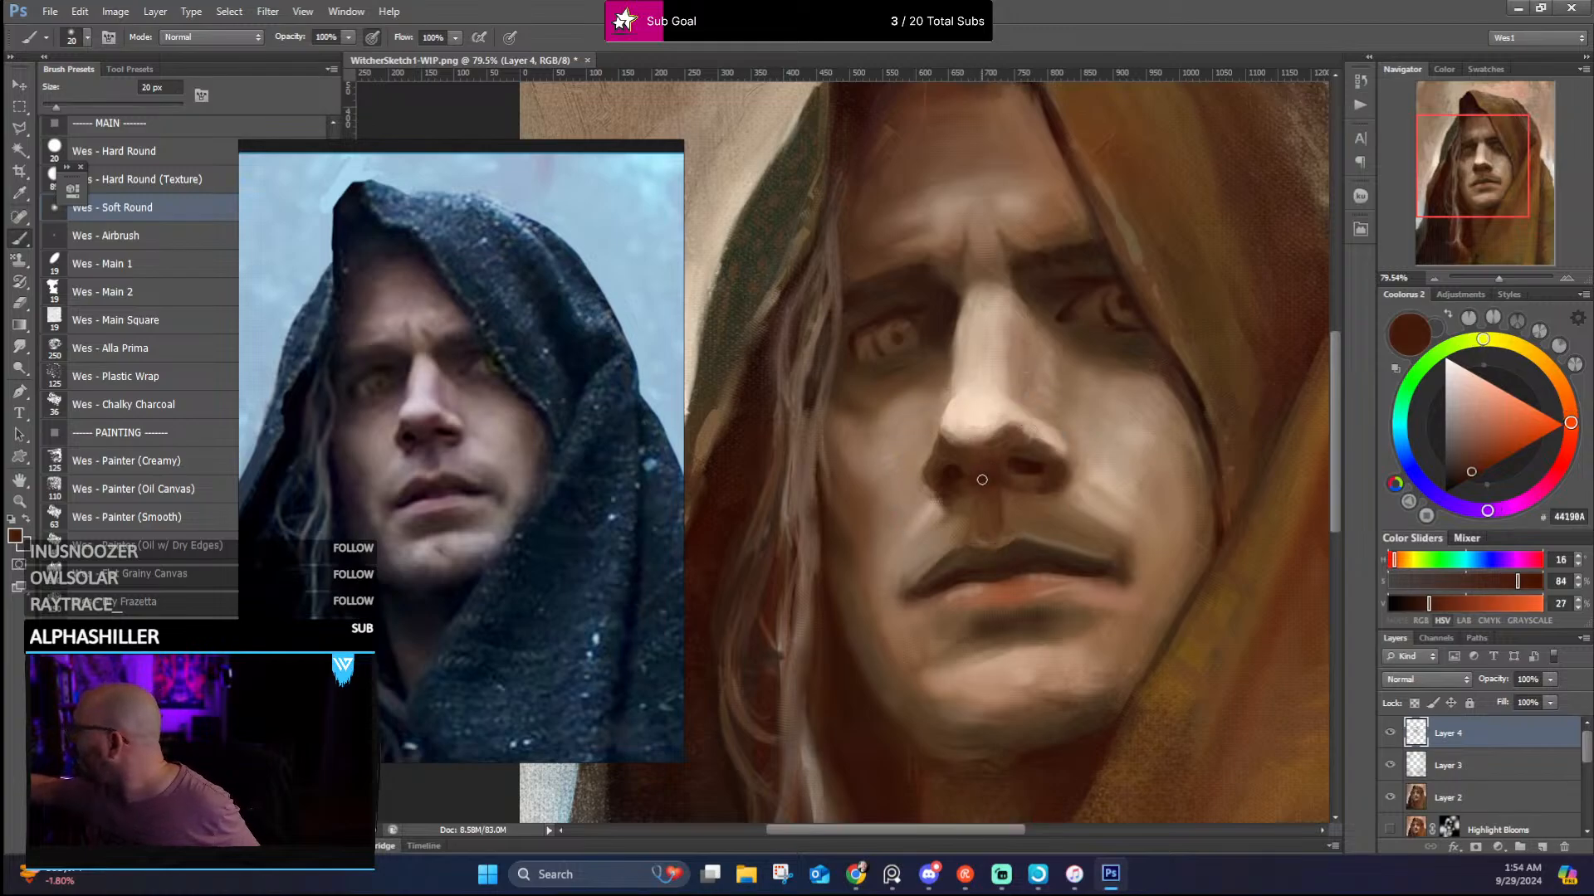
alt+click(946, 499)
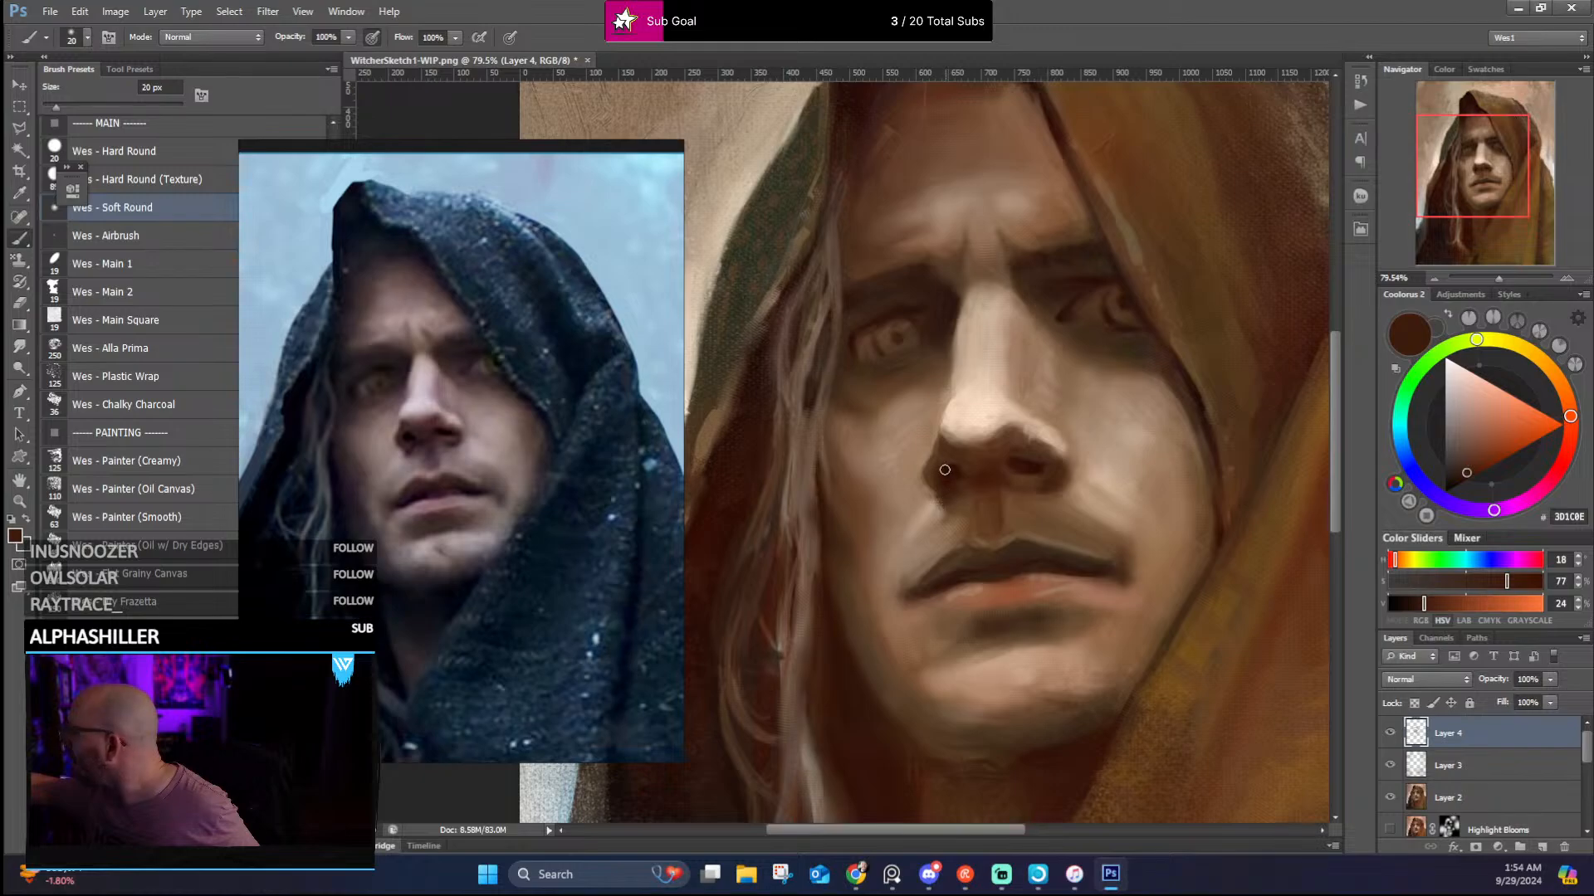
alt+click(923, 491)
alt+click(936, 490)
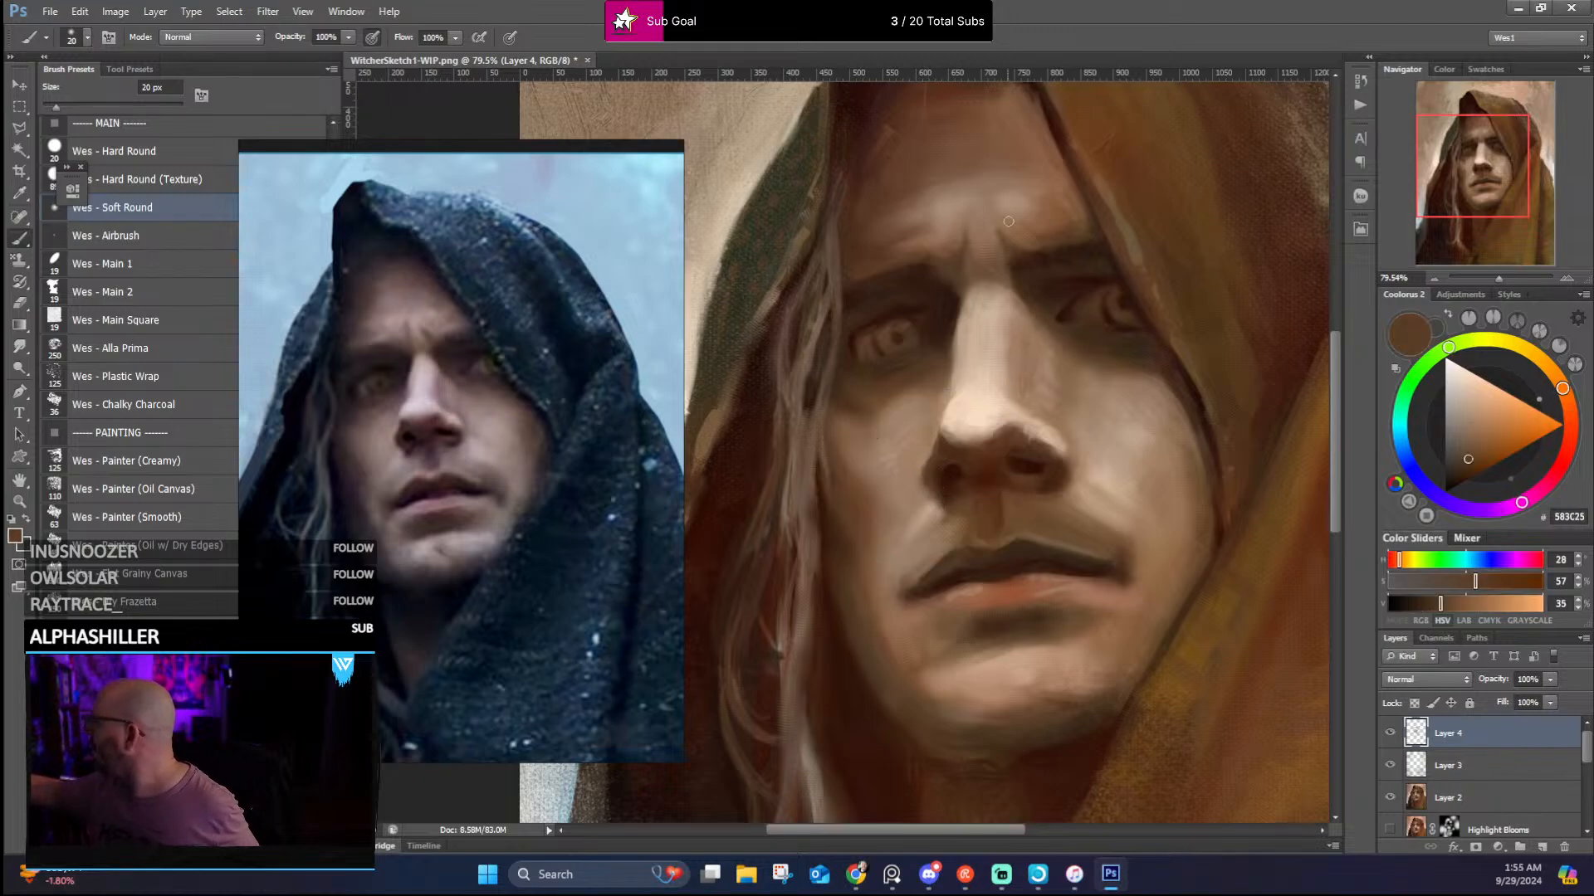
Shape the tip of the nose and its left edge with sampled light and mid skin tones
alt+click(1009, 419)
alt+click(1006, 422)
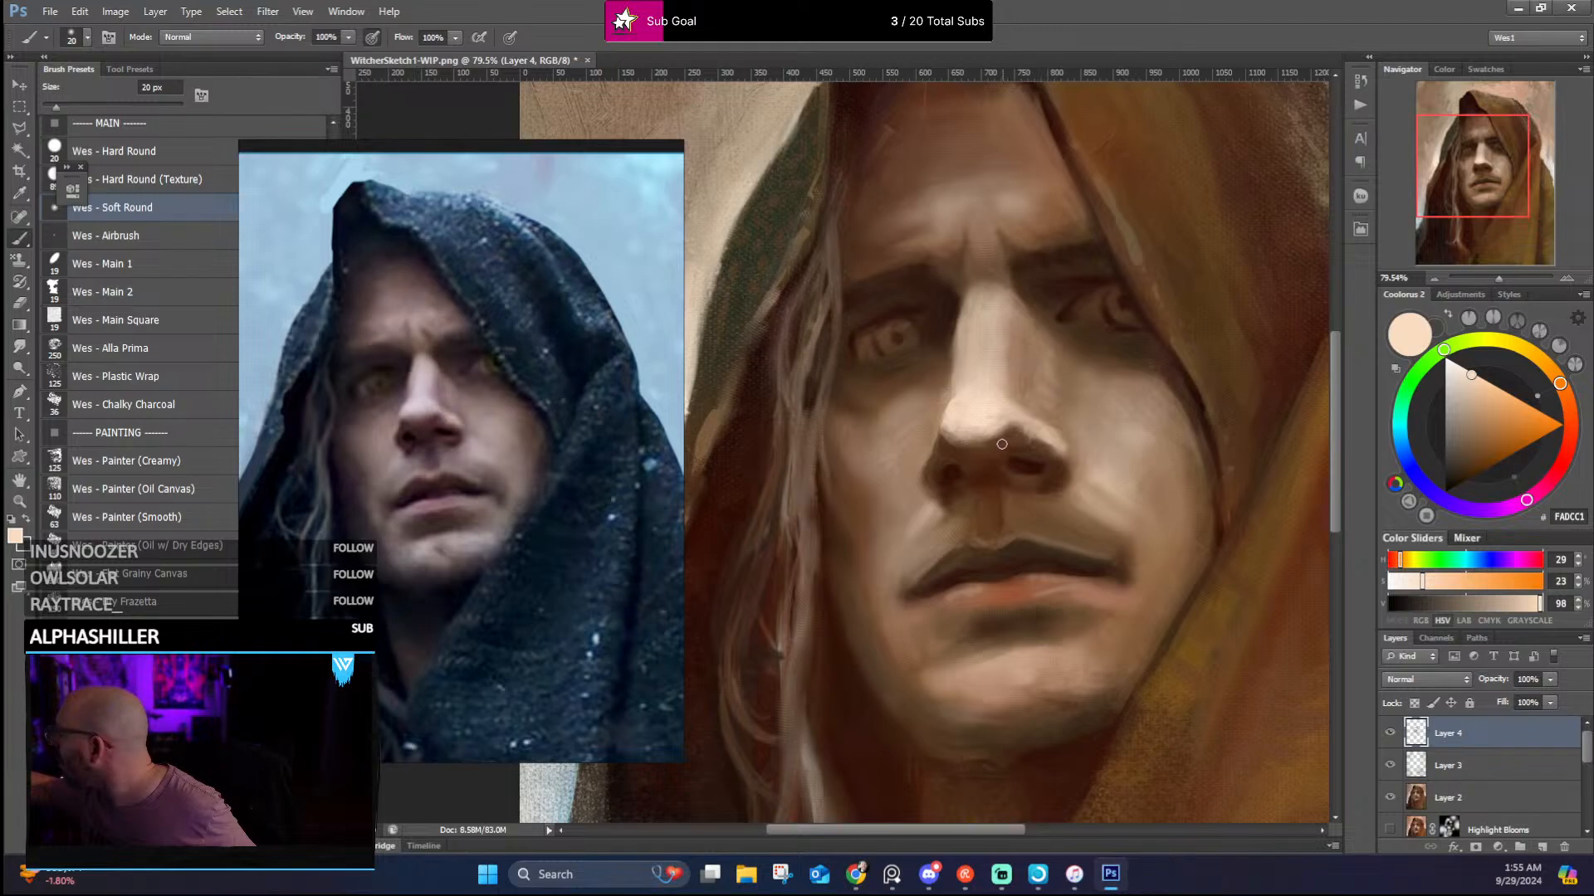
alt+click(942, 424)
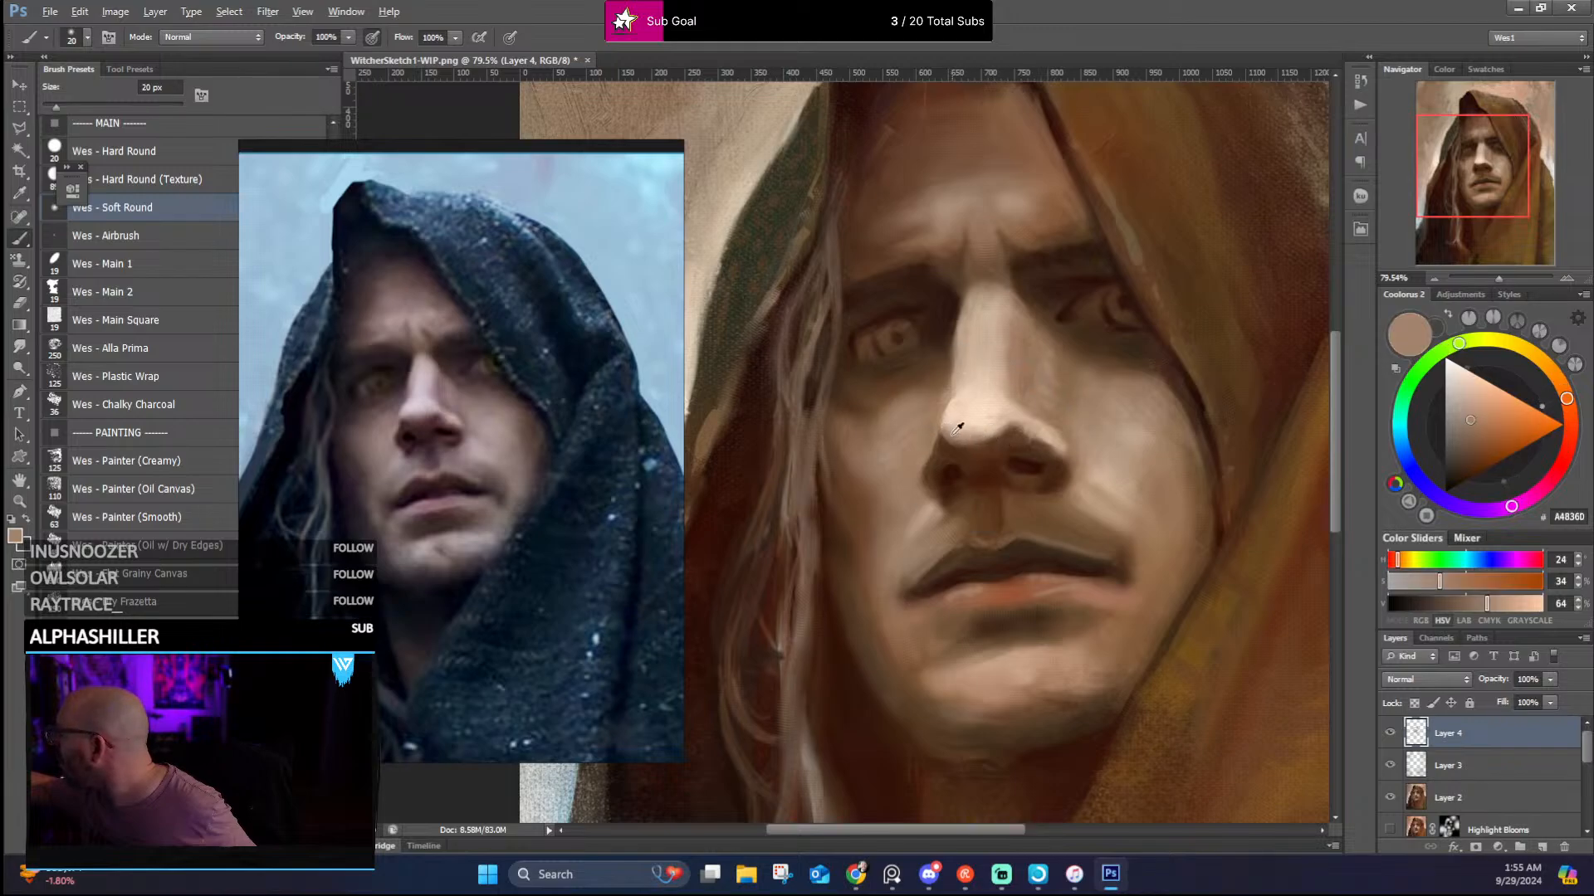
alt+click(957, 428)
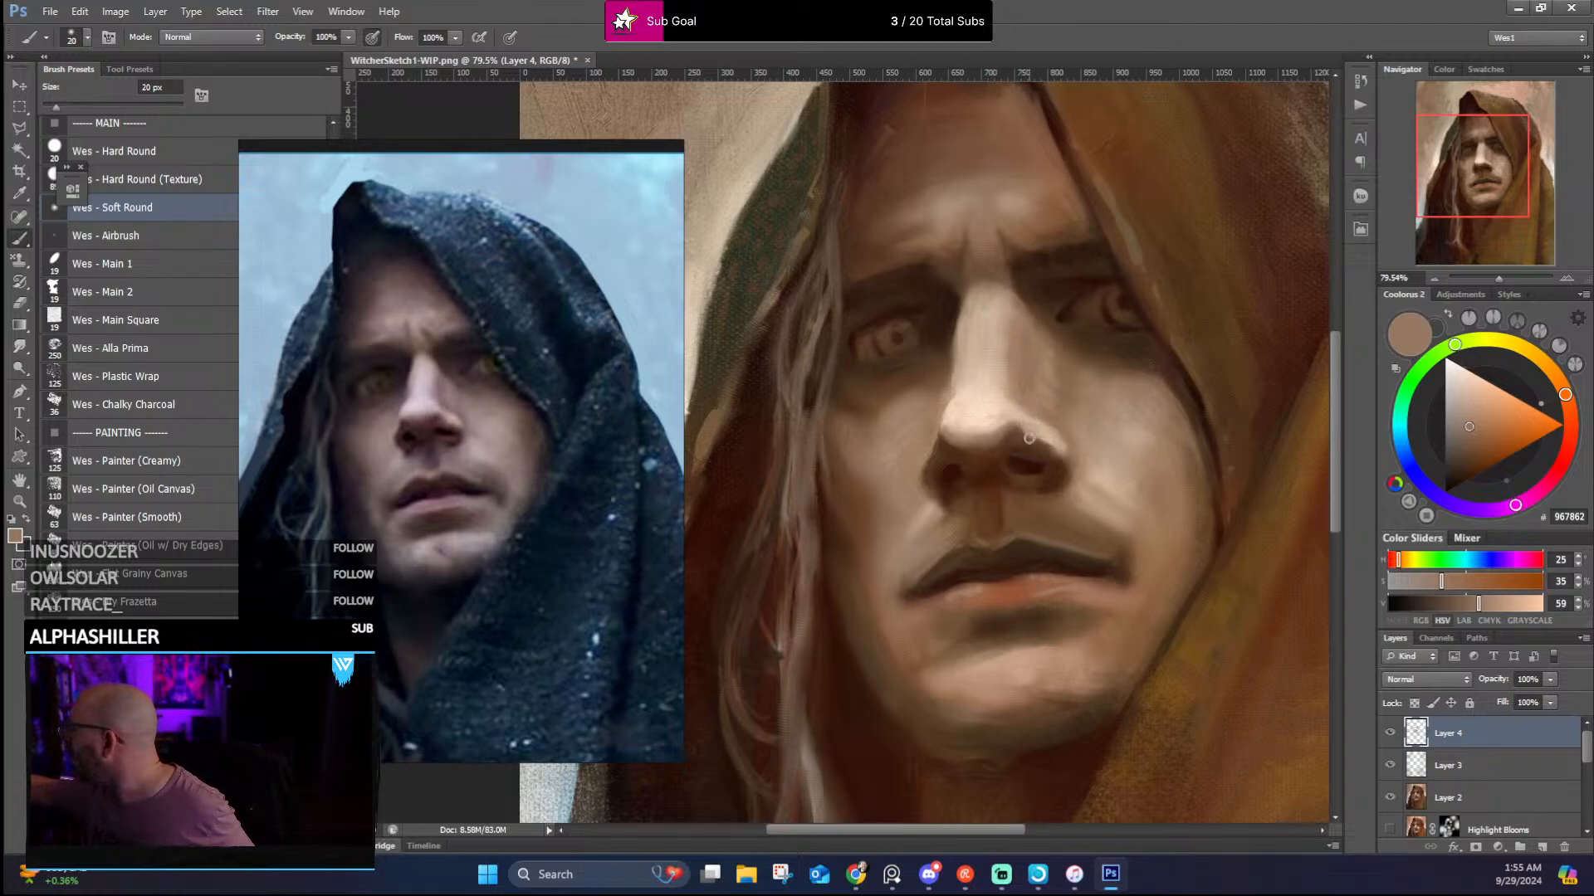
Soften and lighten the right nostril wing with skin tones sampled from around it
alt+click(1070, 441)
alt+click(1071, 443)
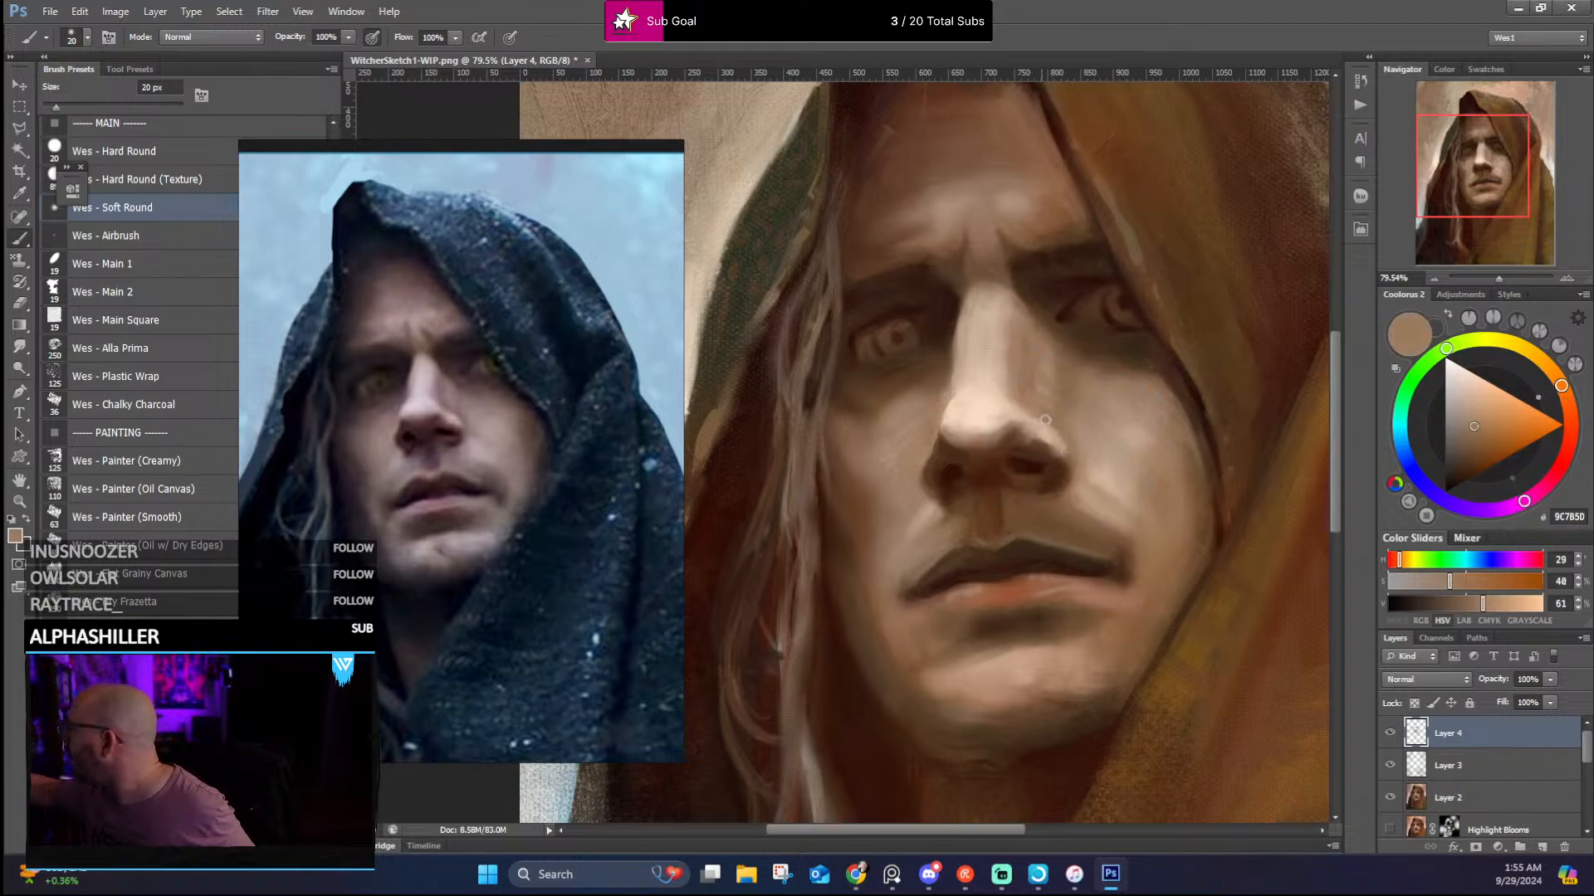
alt+click(1051, 430)
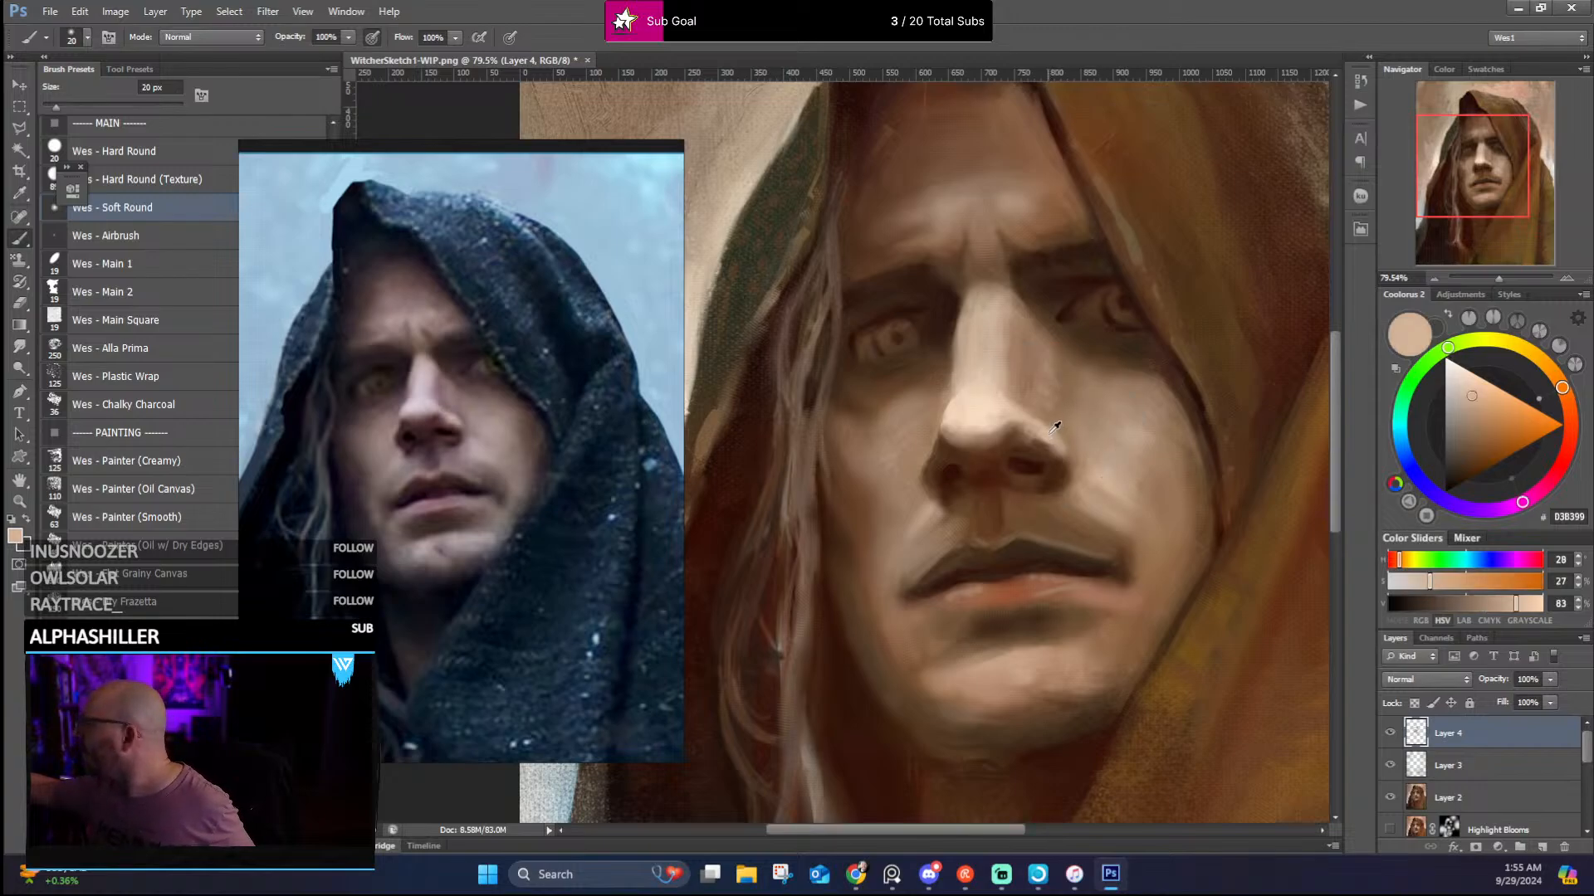
alt+click(1053, 427)
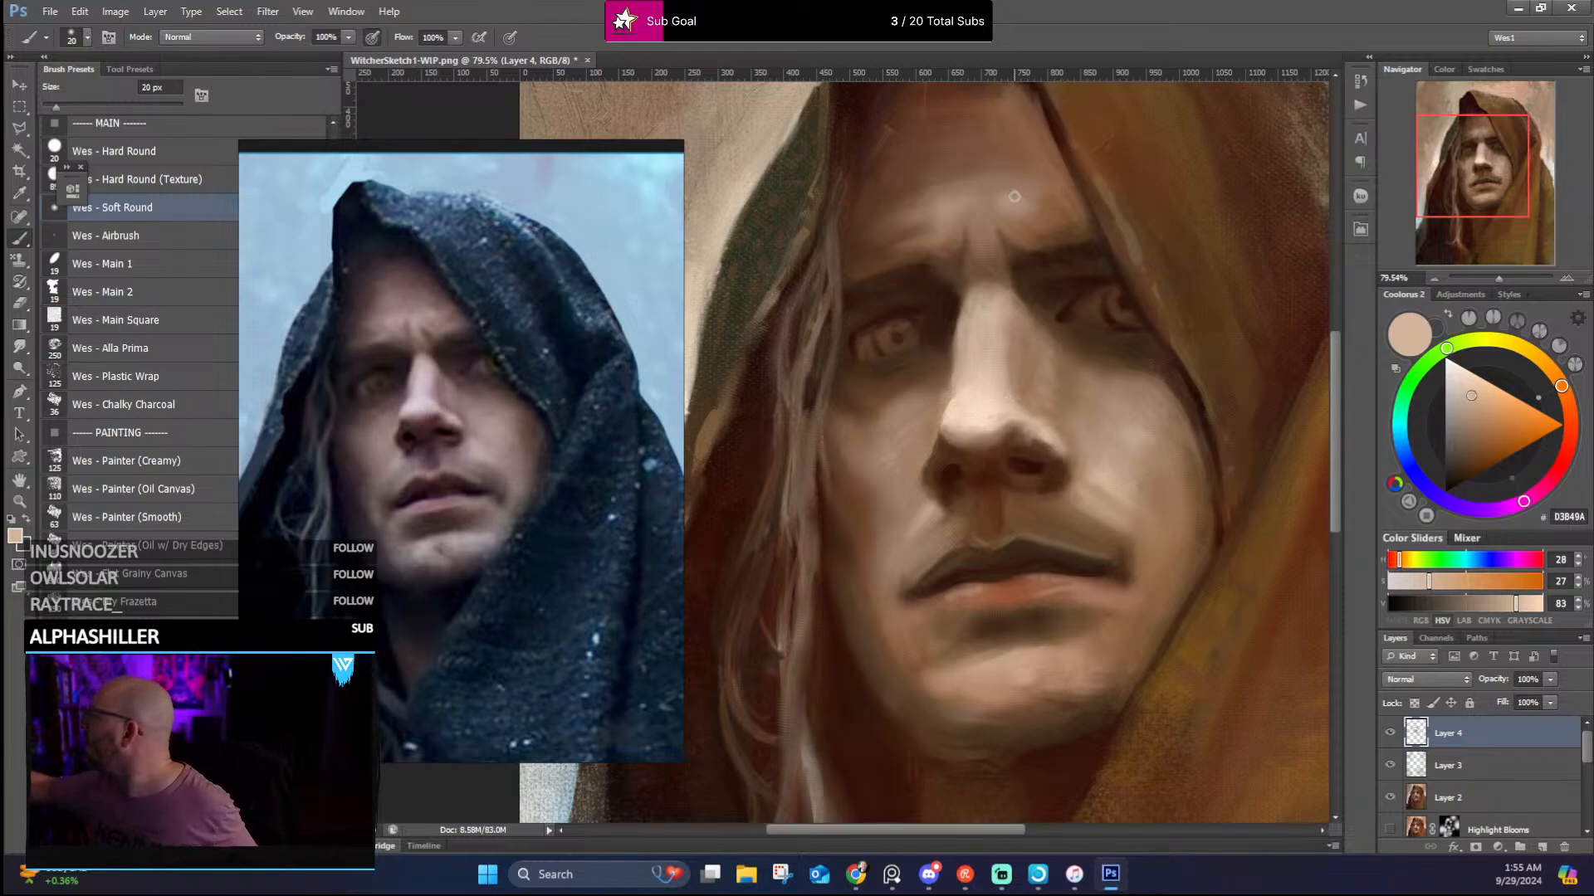
Blend the forehead above the brows and its left edge, then touch up beside the left nostril with sampled browns and skin tones
alt+click(927, 236)
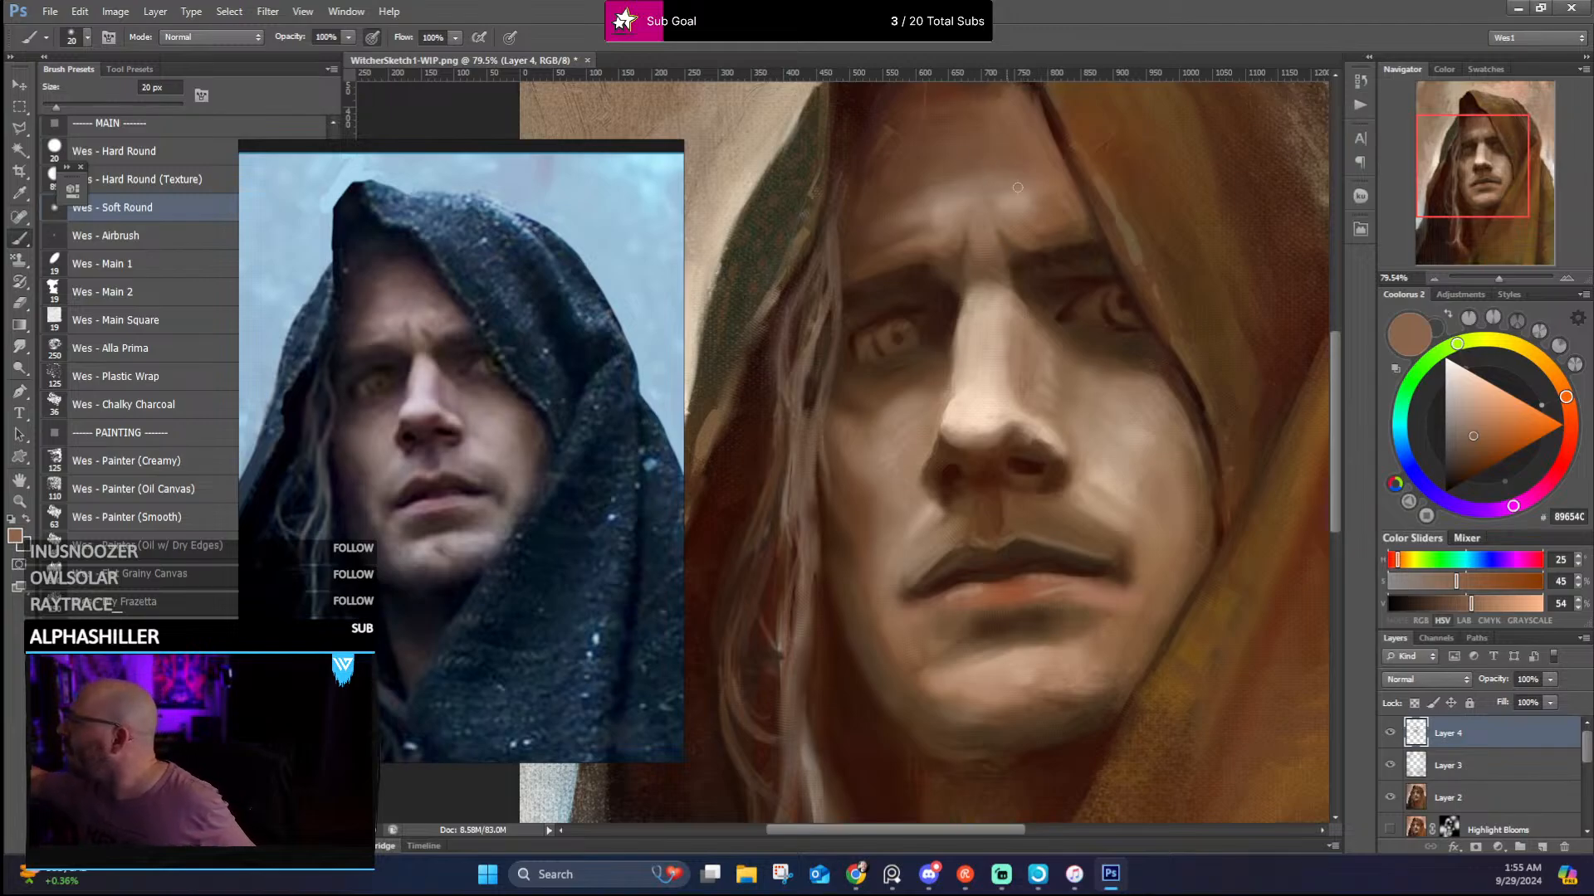
alt+click(1030, 216)
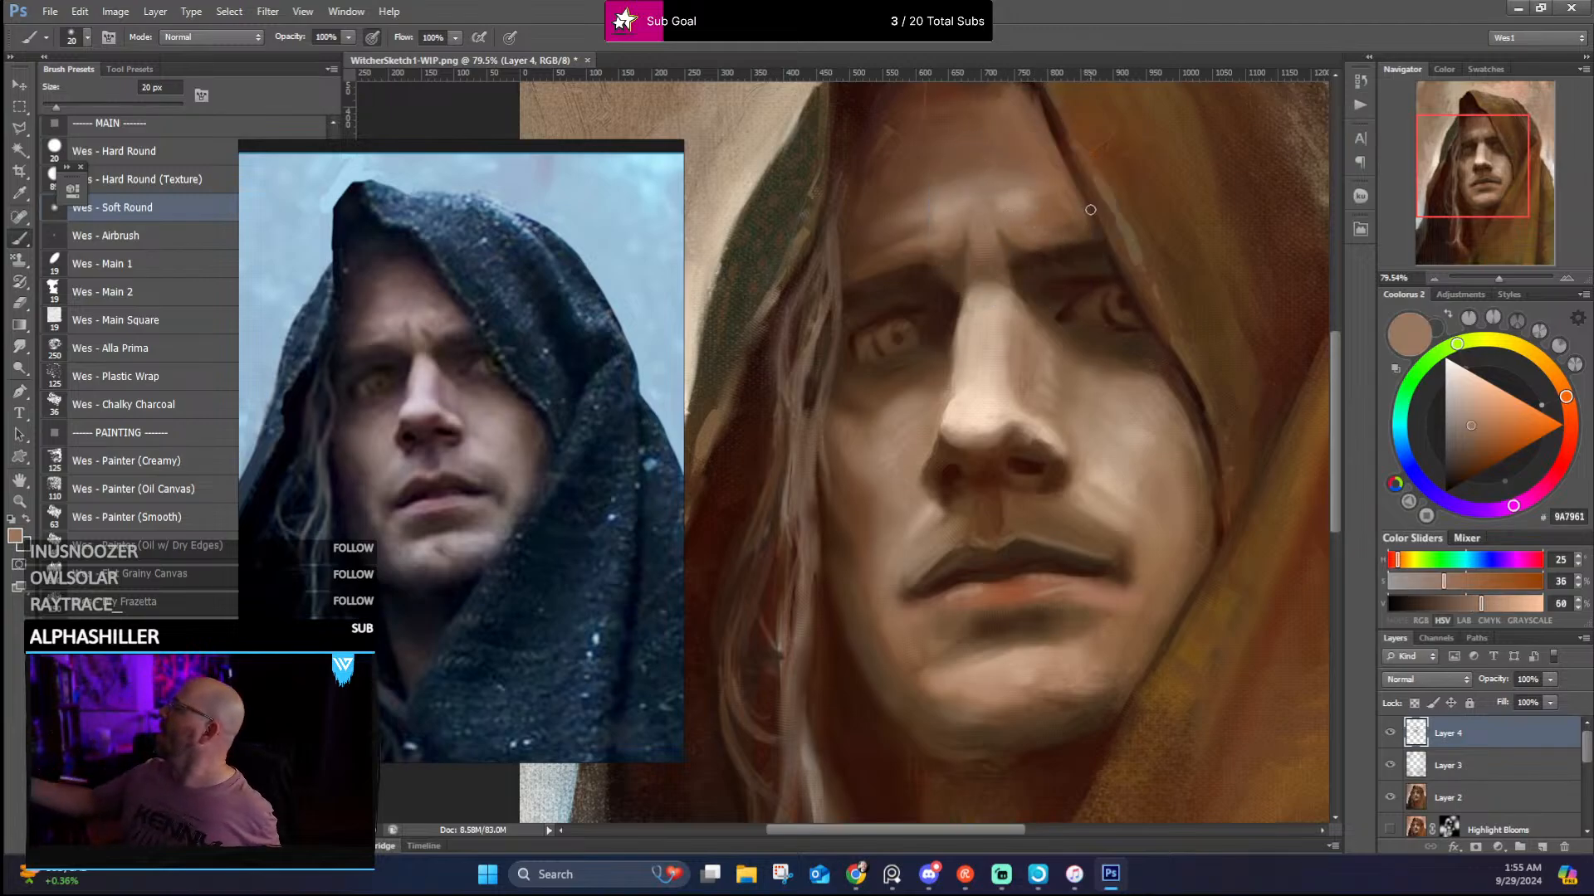
alt+click(1050, 195)
alt+click(993, 174)
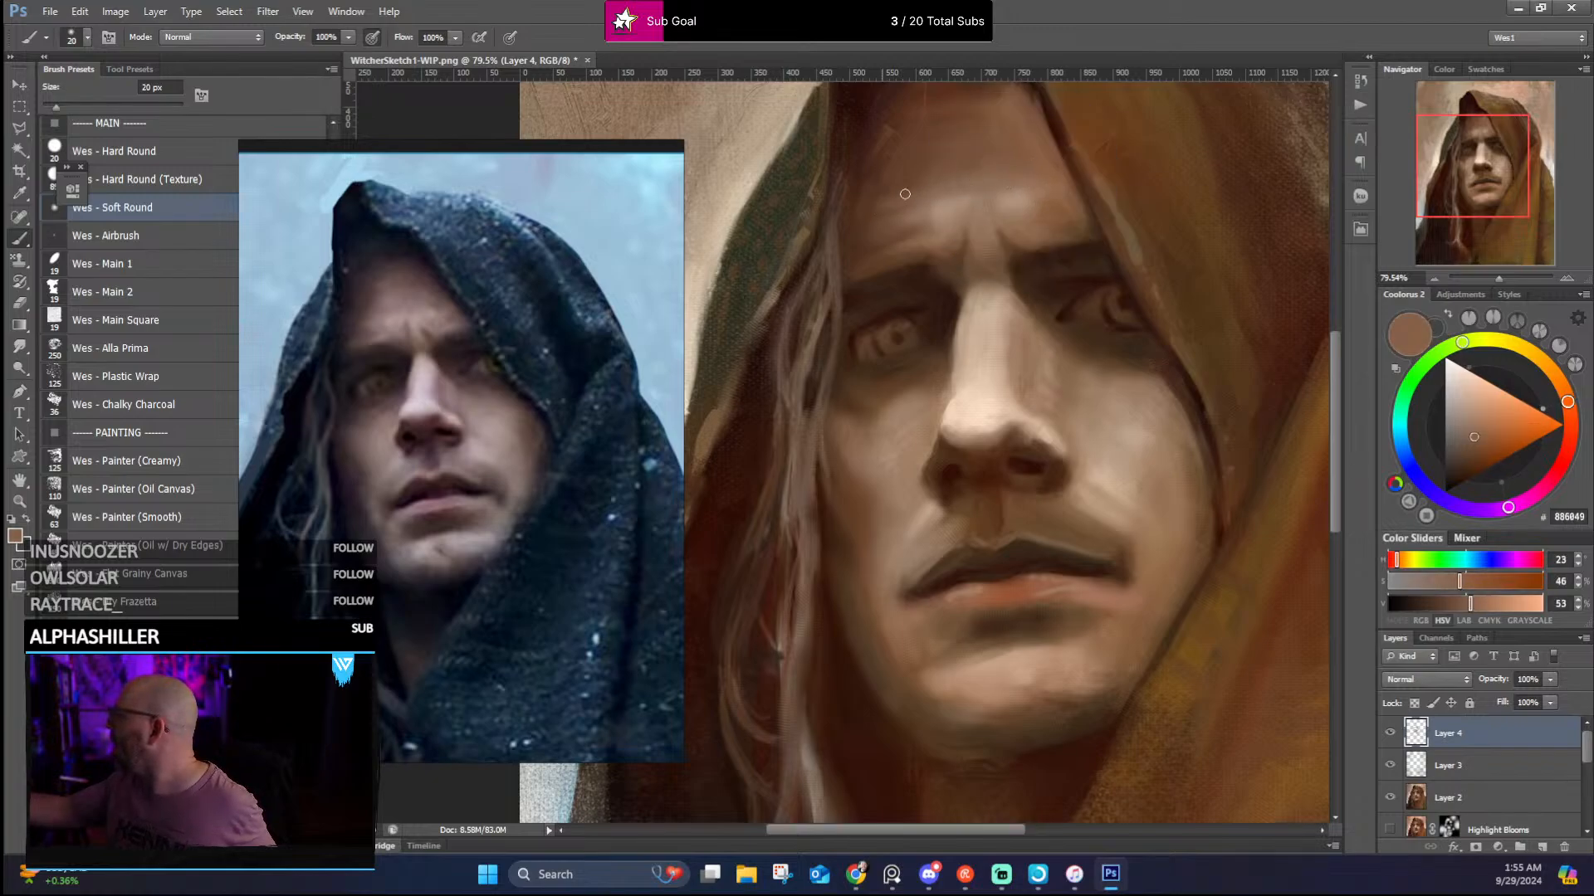
alt+click(878, 183)
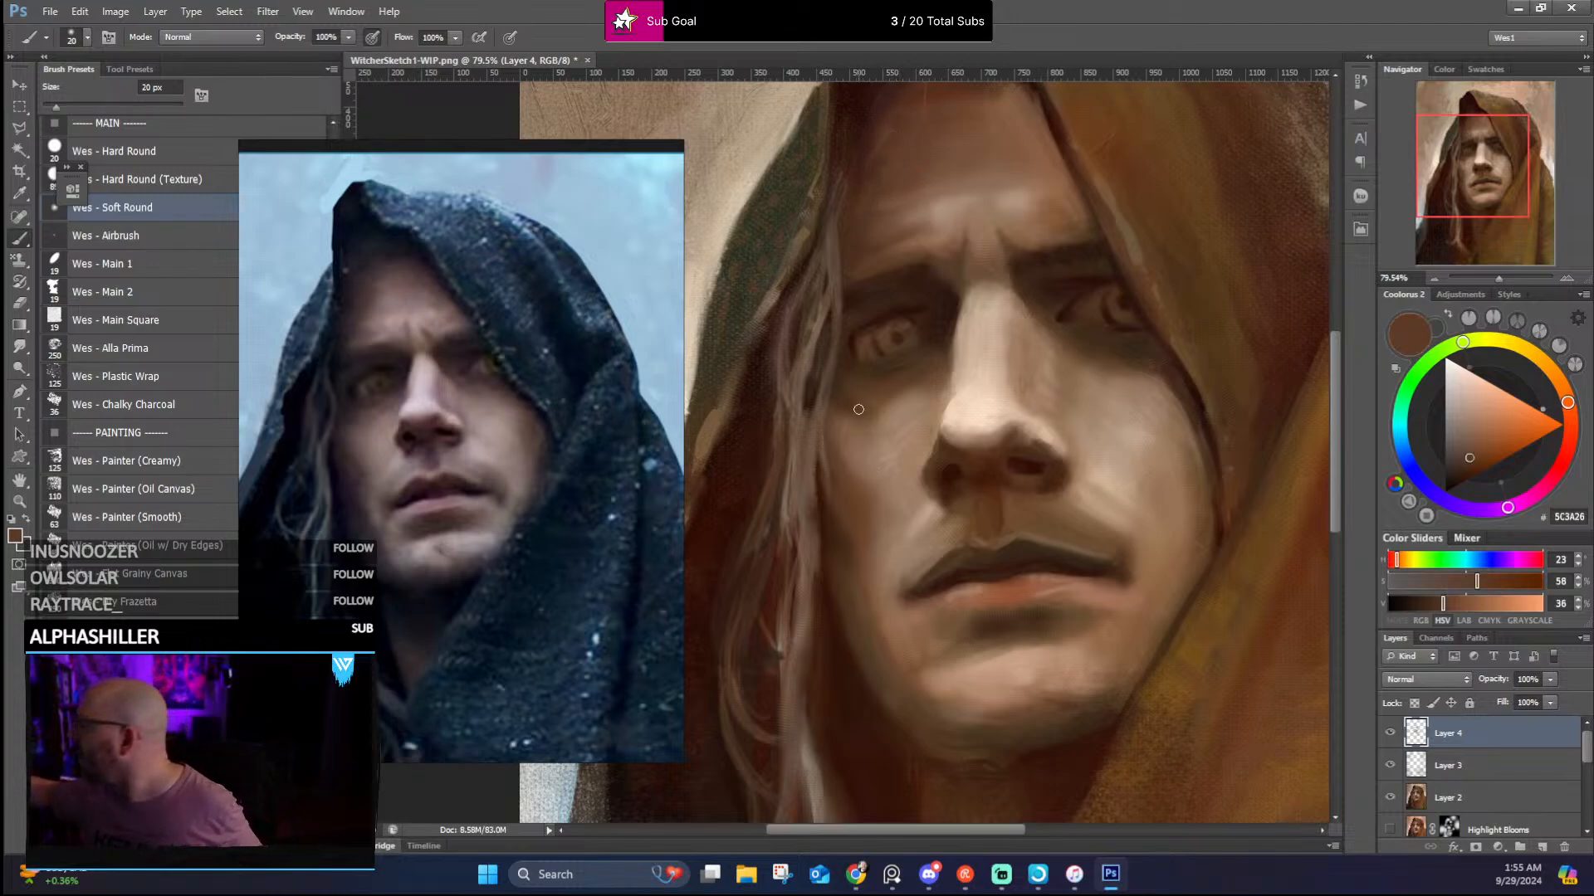
alt+click(933, 486)
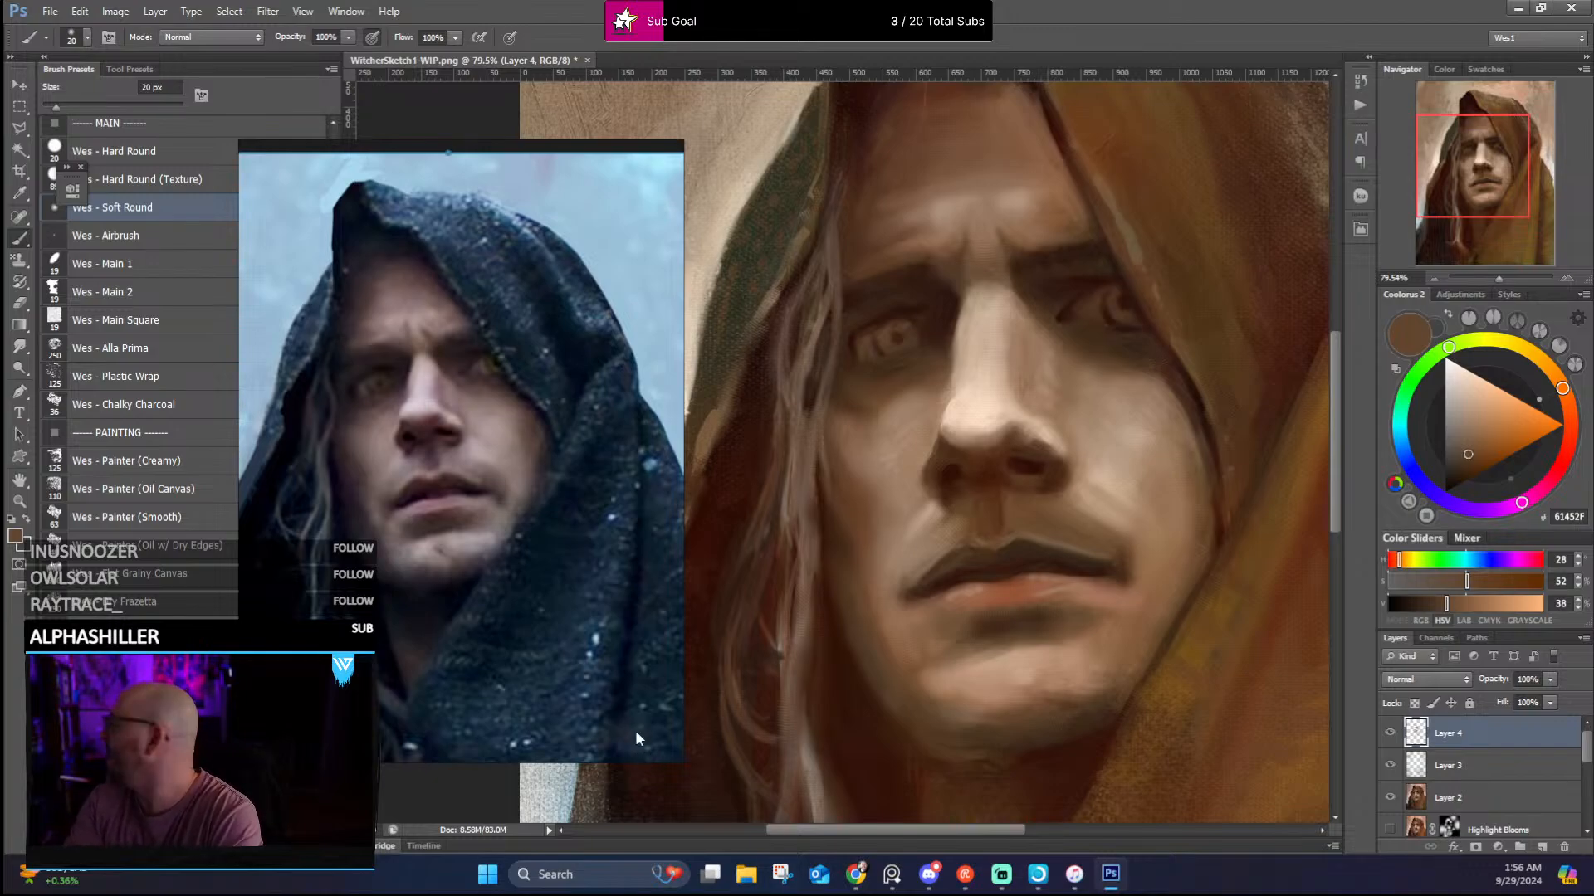
Enlarge the face in the reference photo and refine the irises and pupils of both eyes with sampled browns
scroll(1161, 432, down, 5)
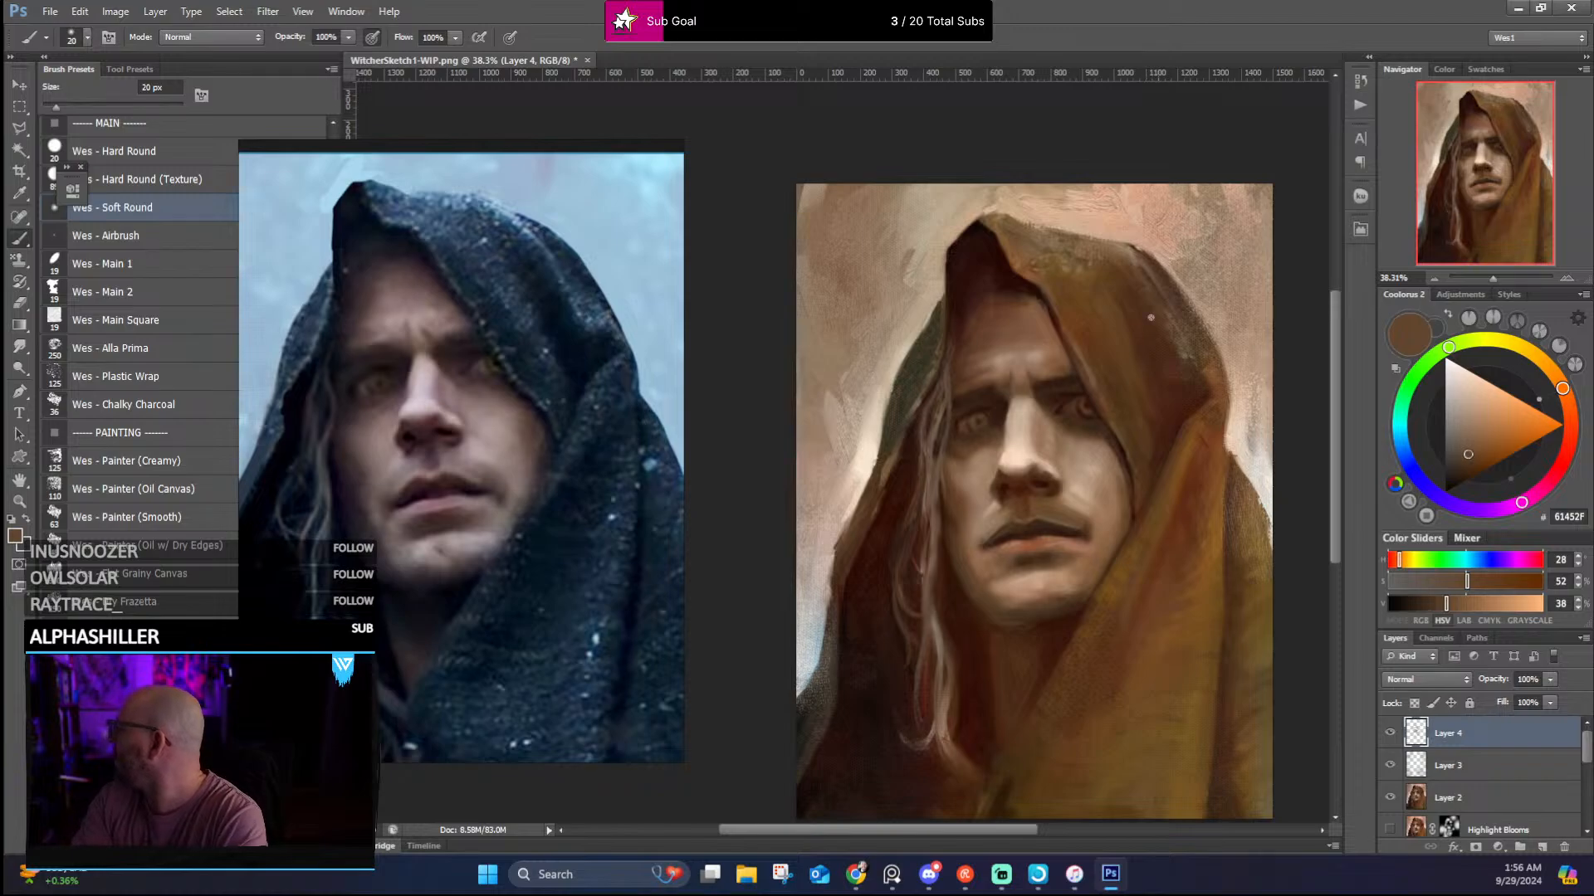
scroll(1031, 416, up, 4)
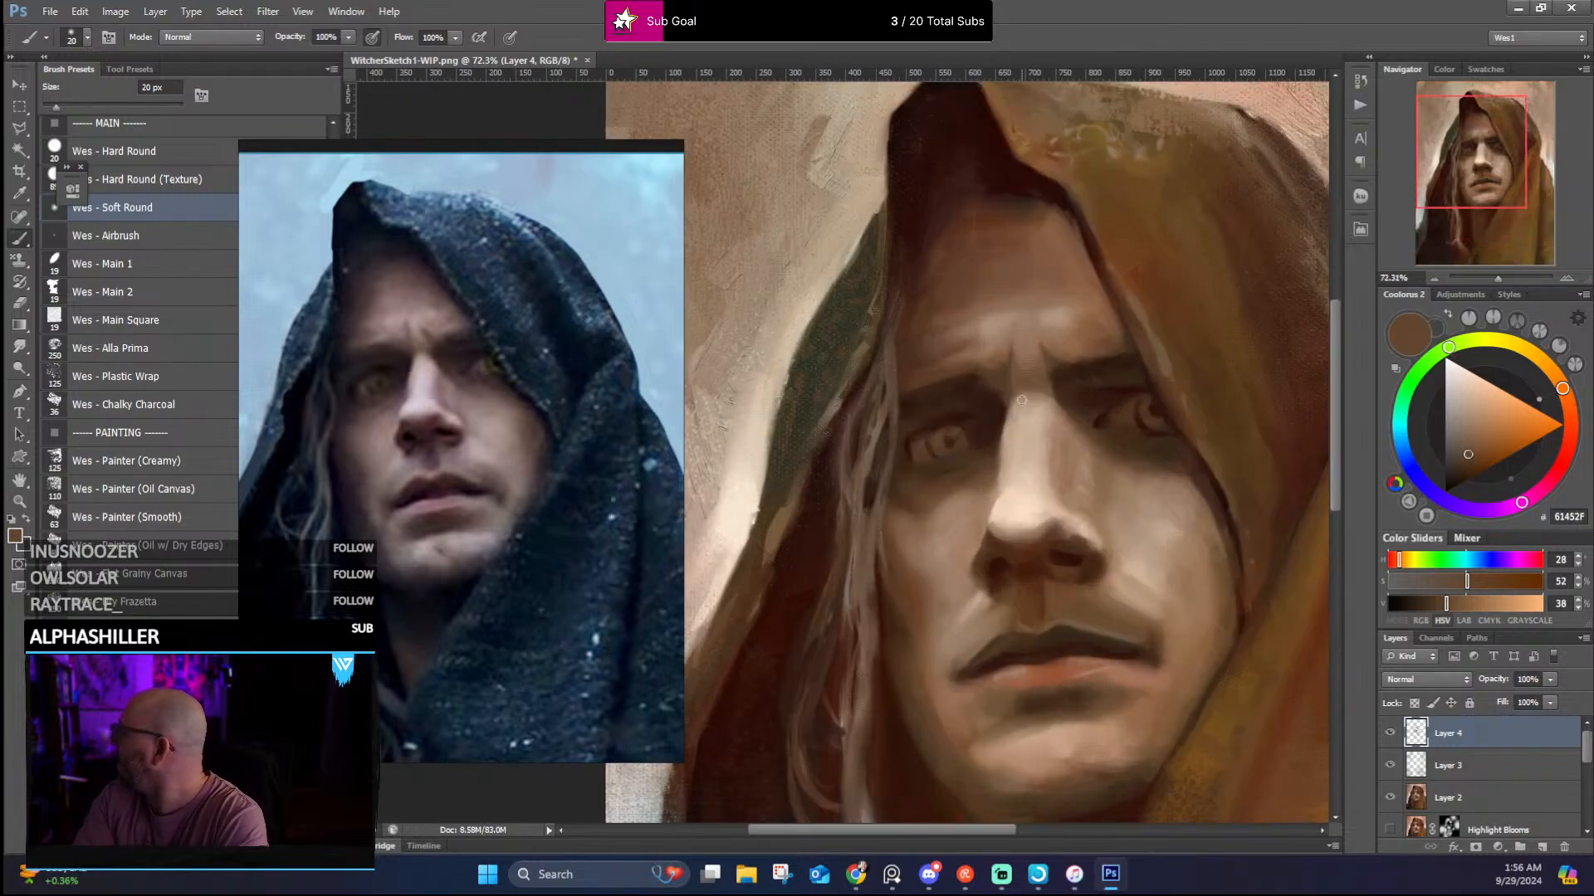
scroll(370, 332, up, 2)
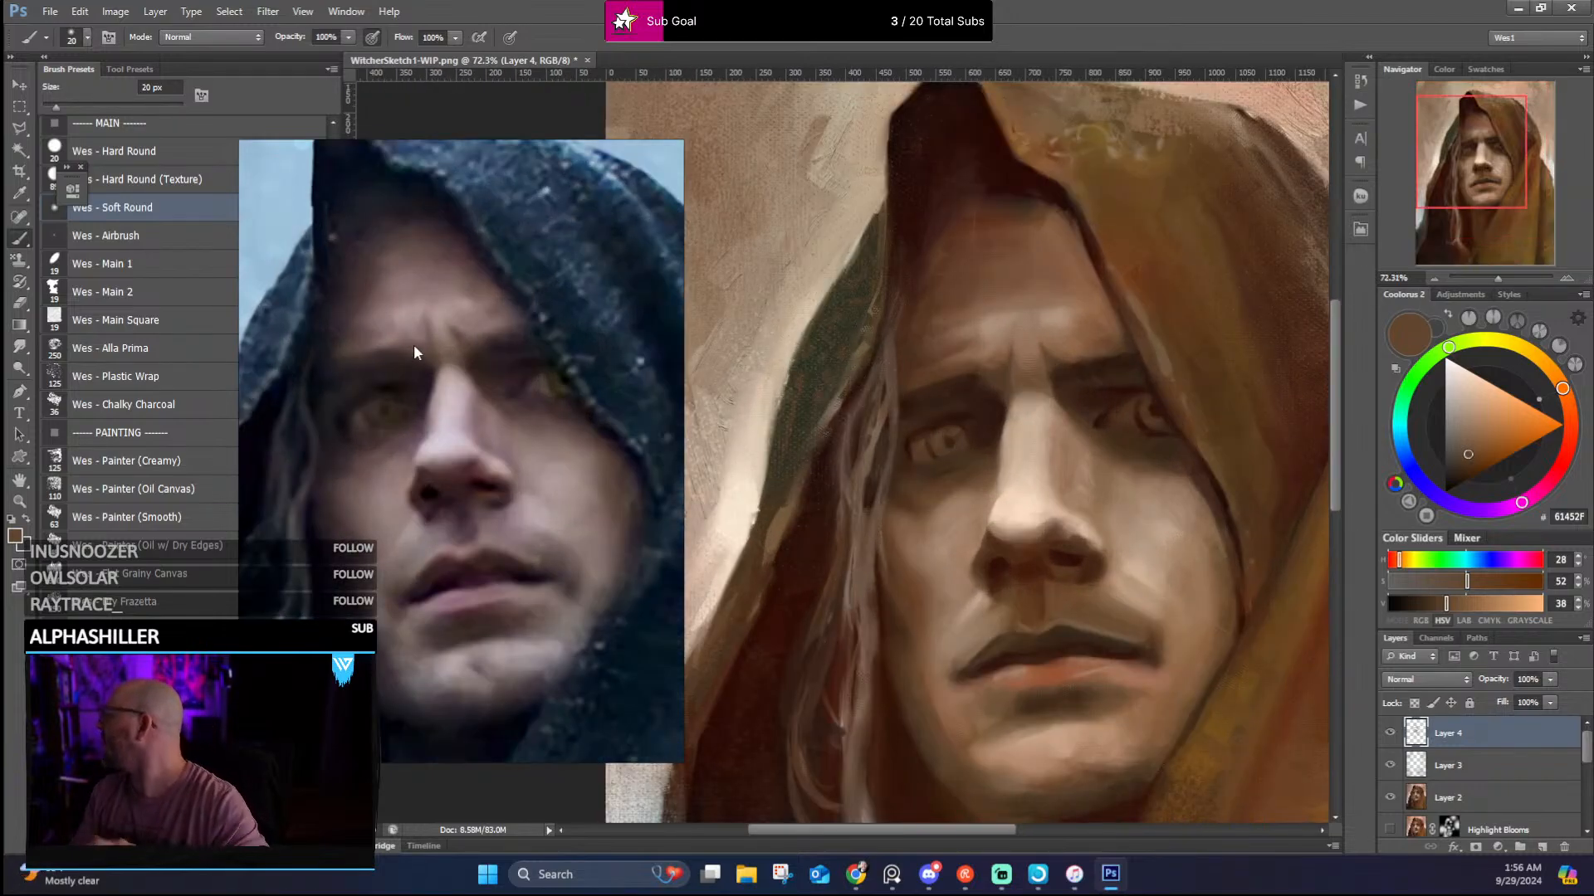
alt+click(958, 437)
alt+click(948, 444)
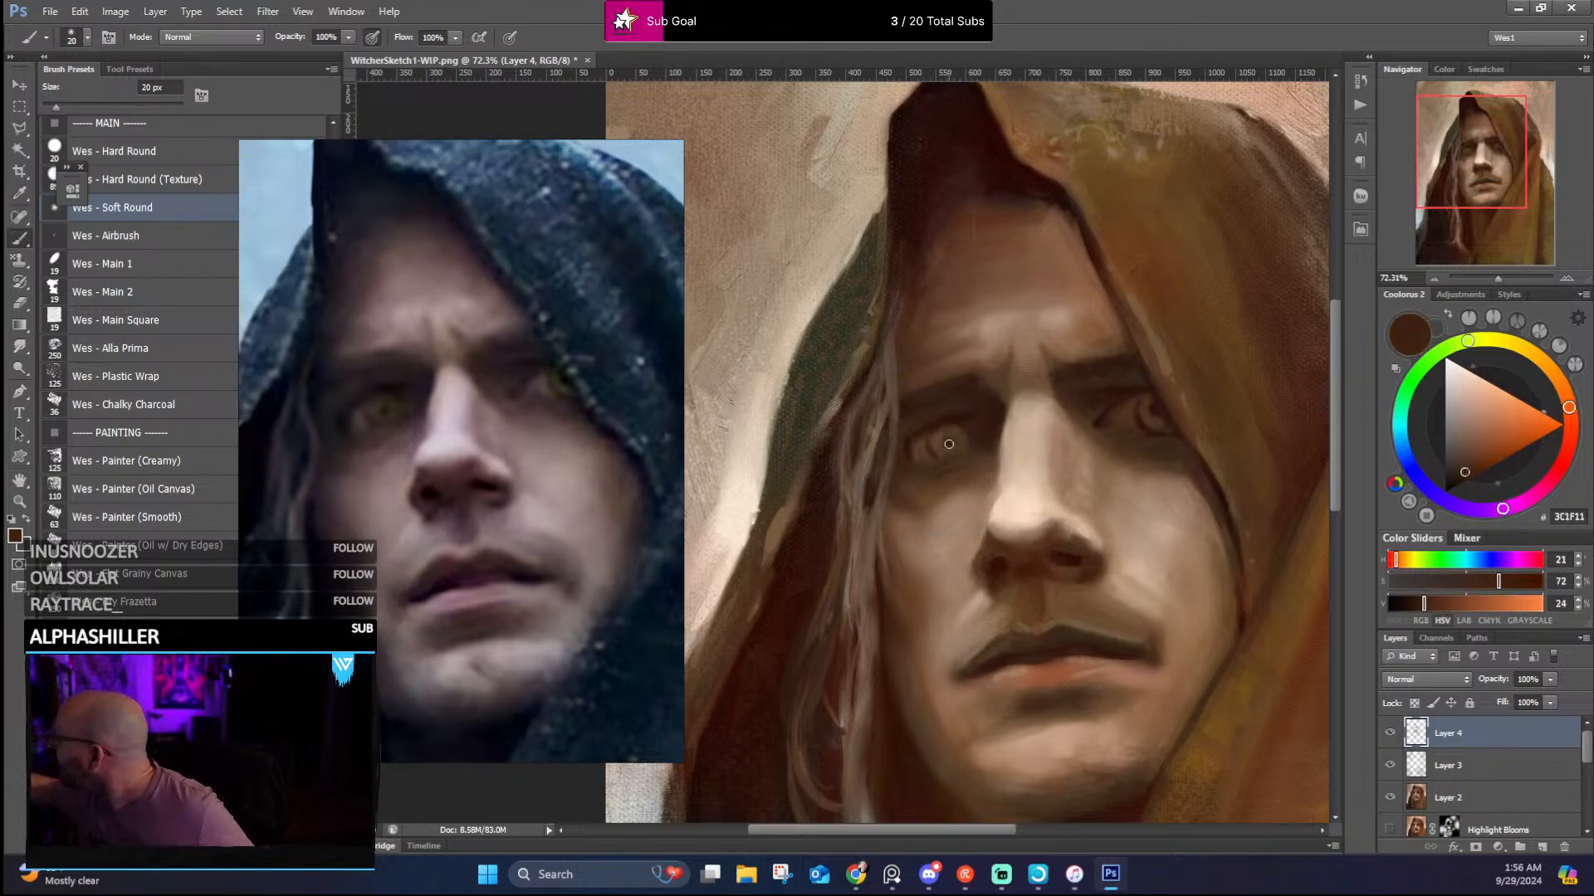
alt+click(1157, 410)
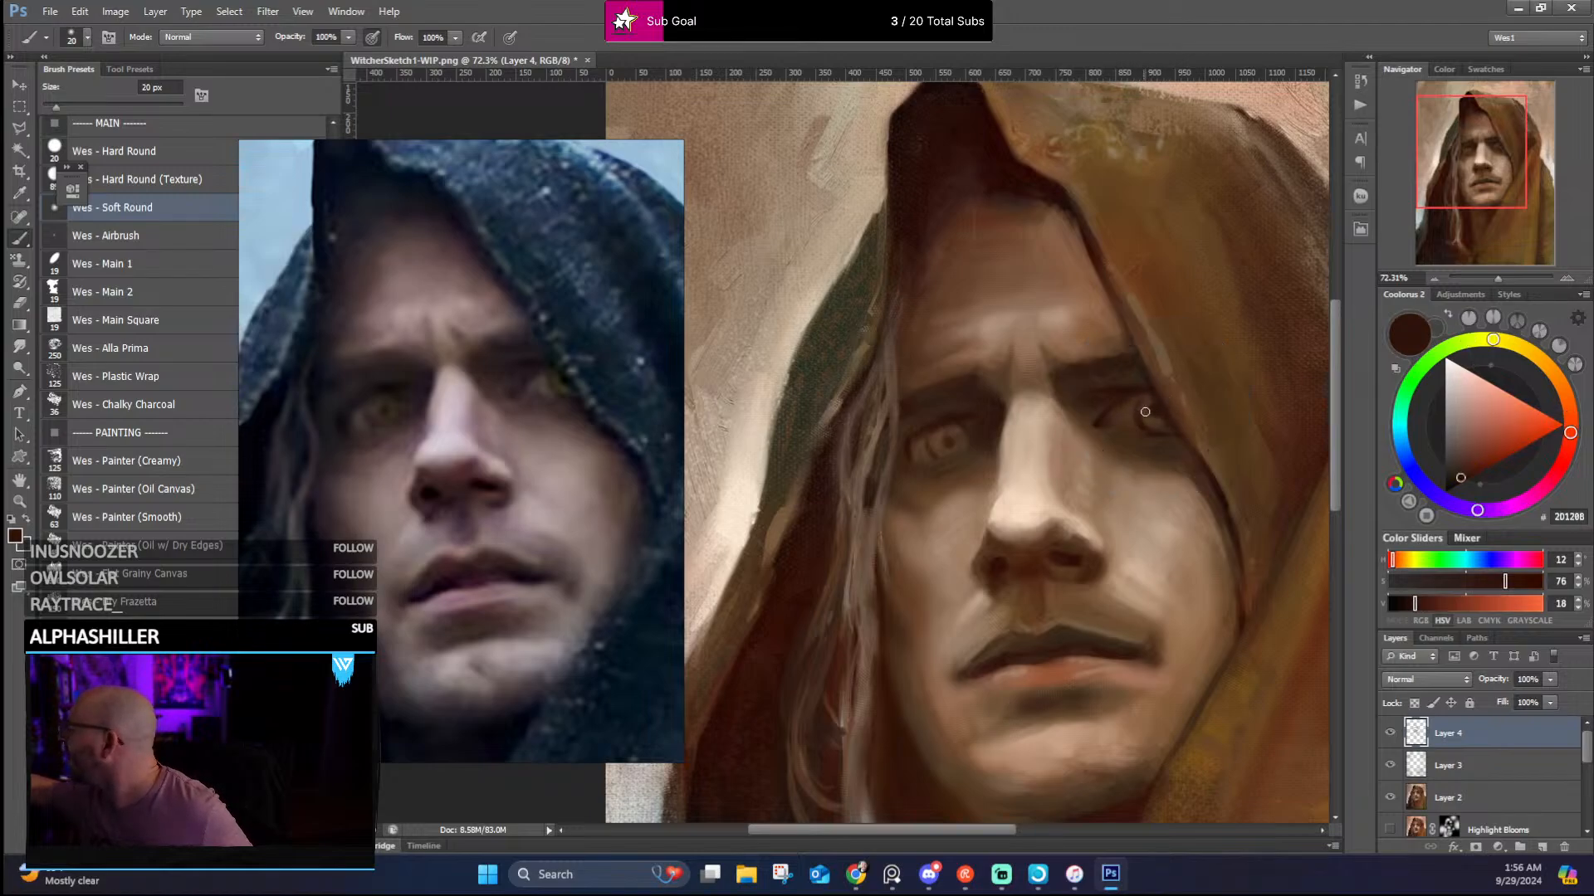
alt+click(1133, 408)
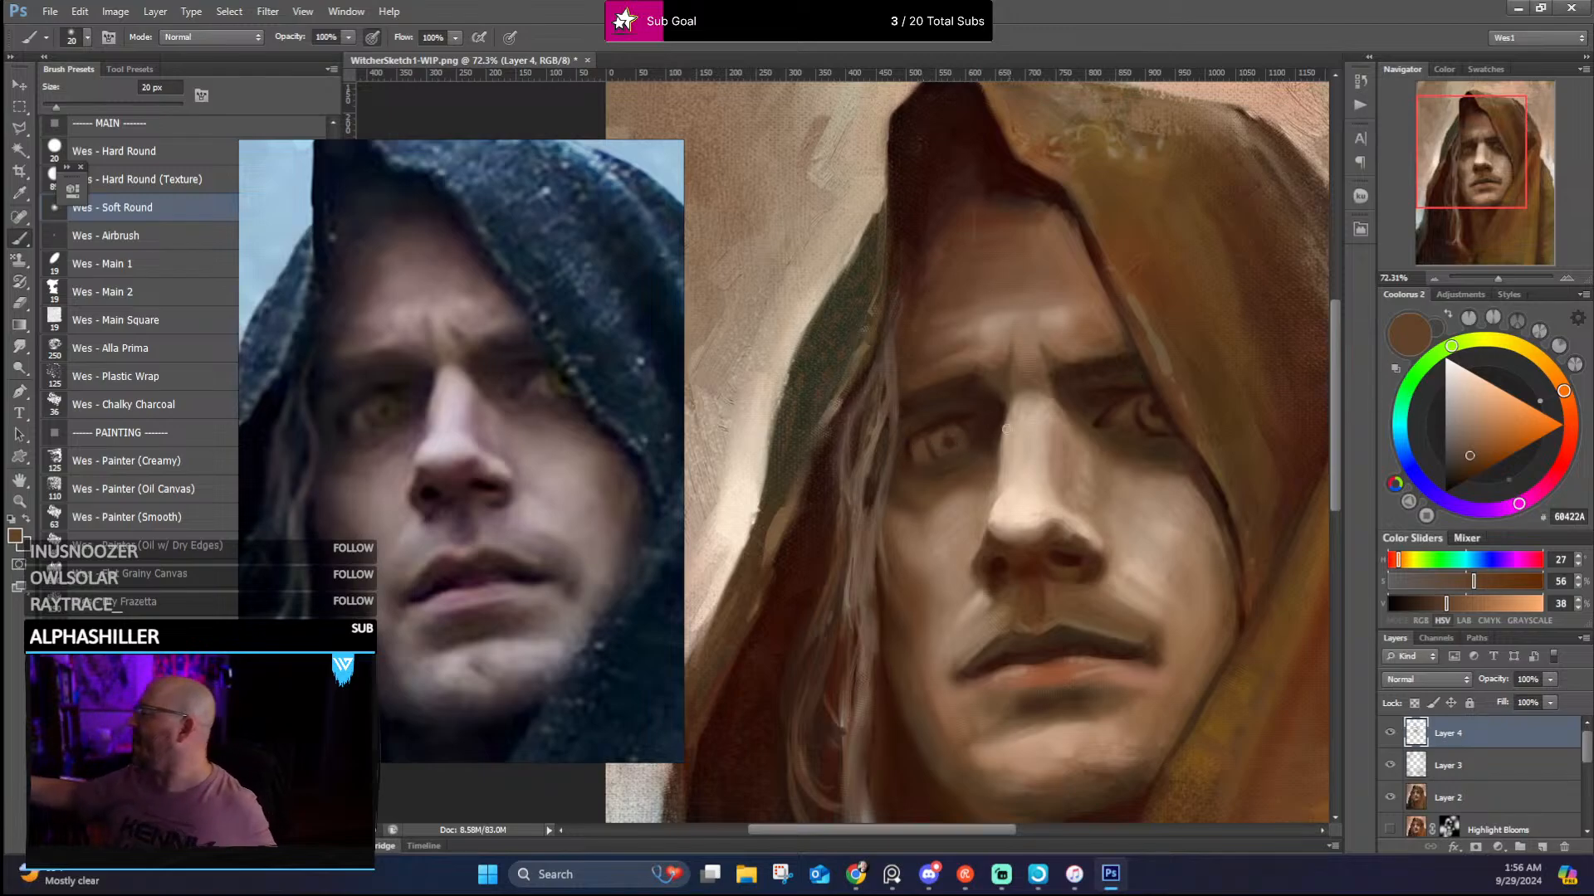
Define the eyelids and the dark contours around both eyes with sampled dark browns
alt+click(909, 449)
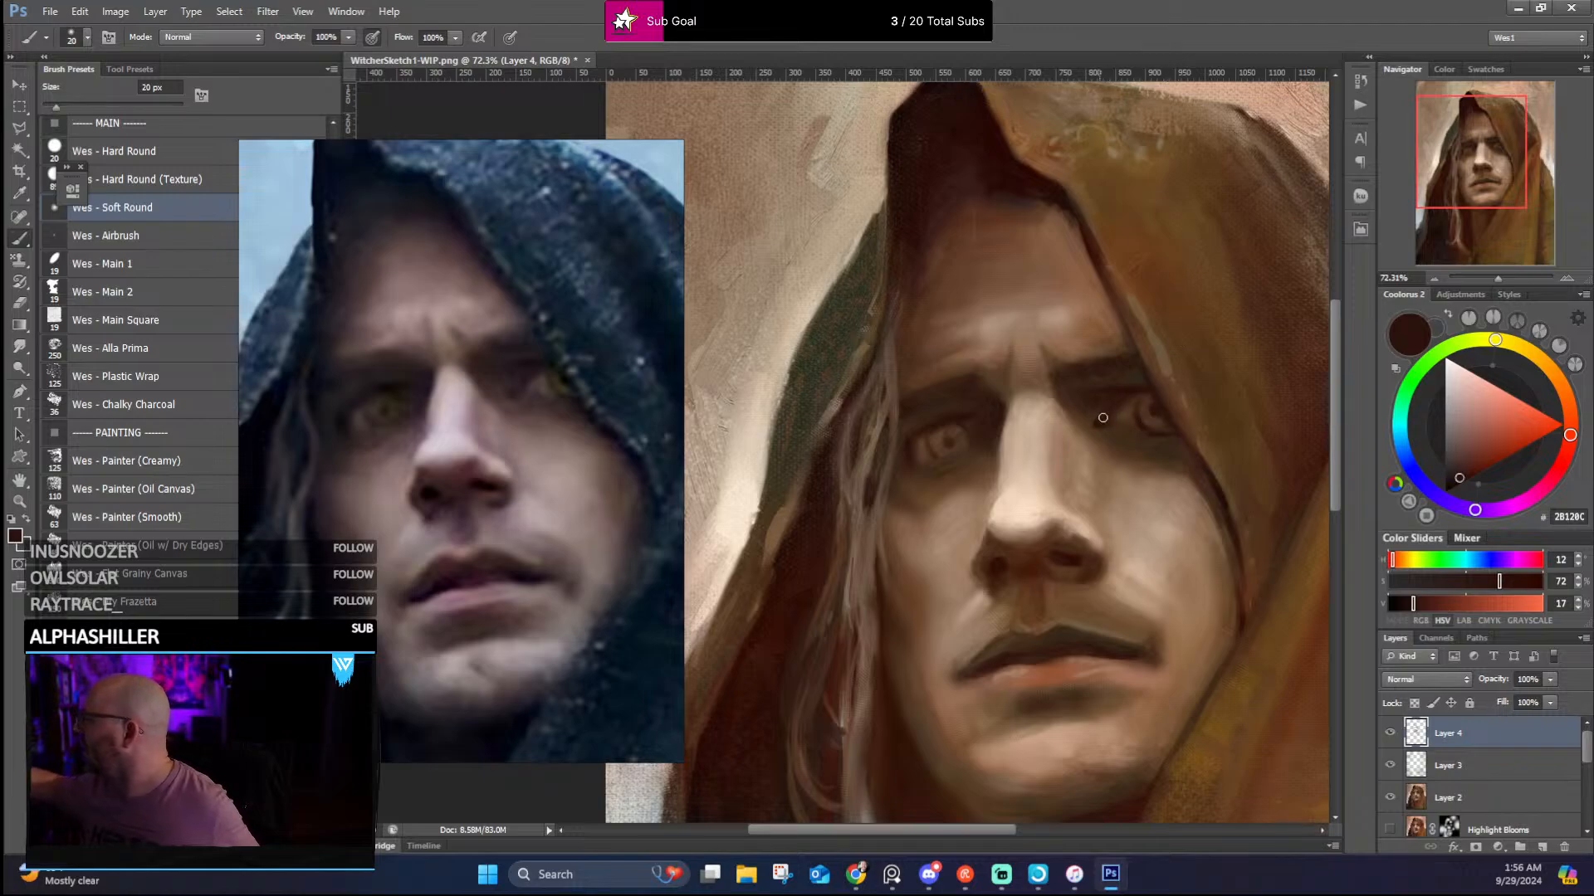
alt+click(1144, 452)
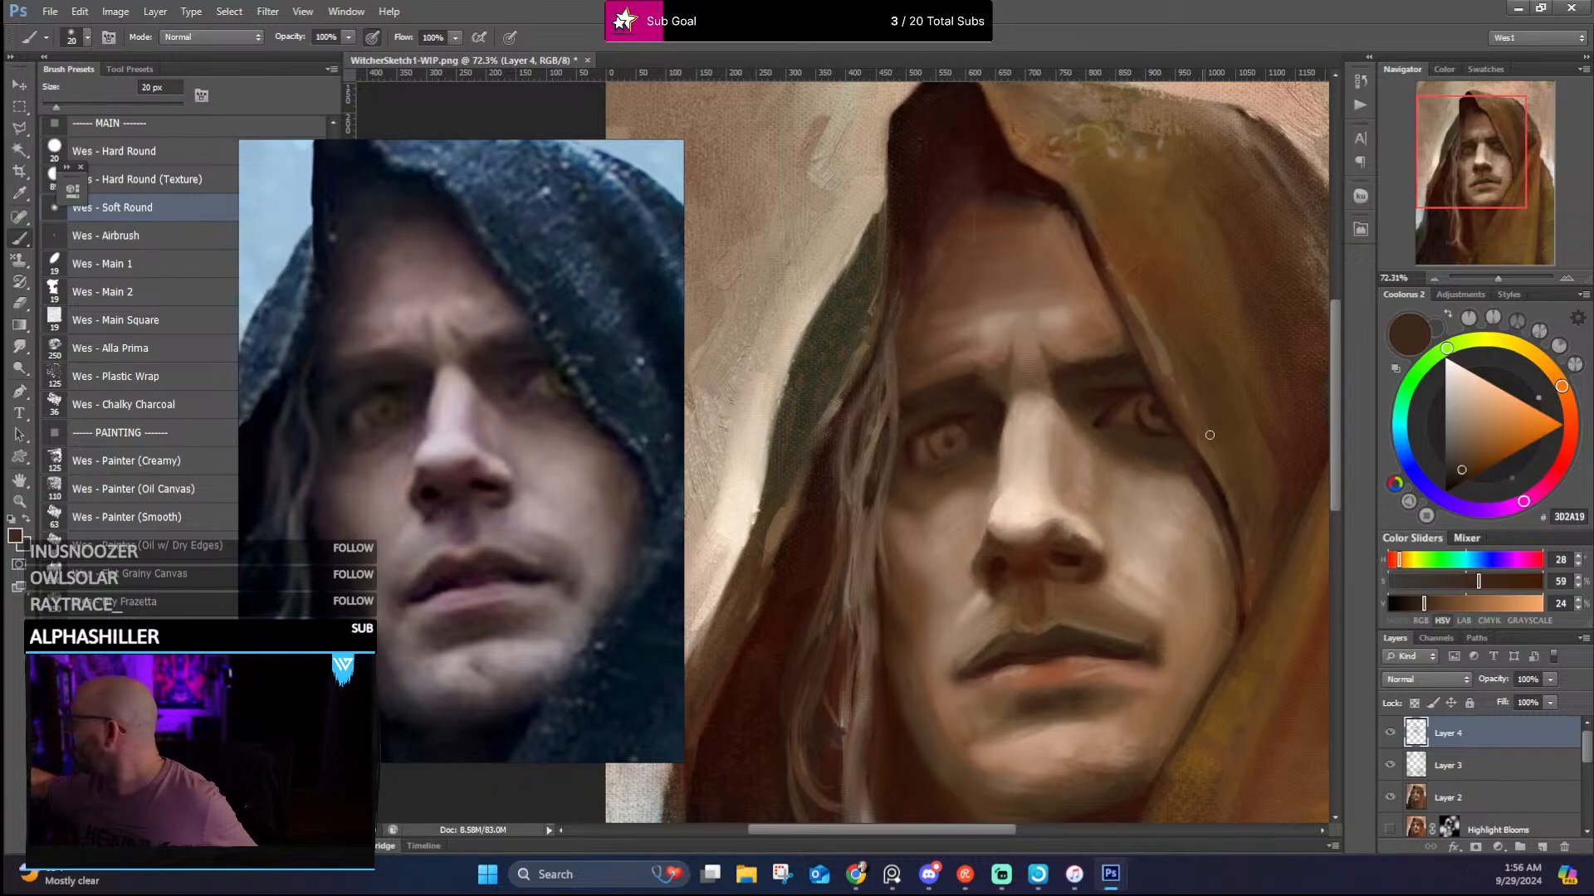
alt+click(961, 420)
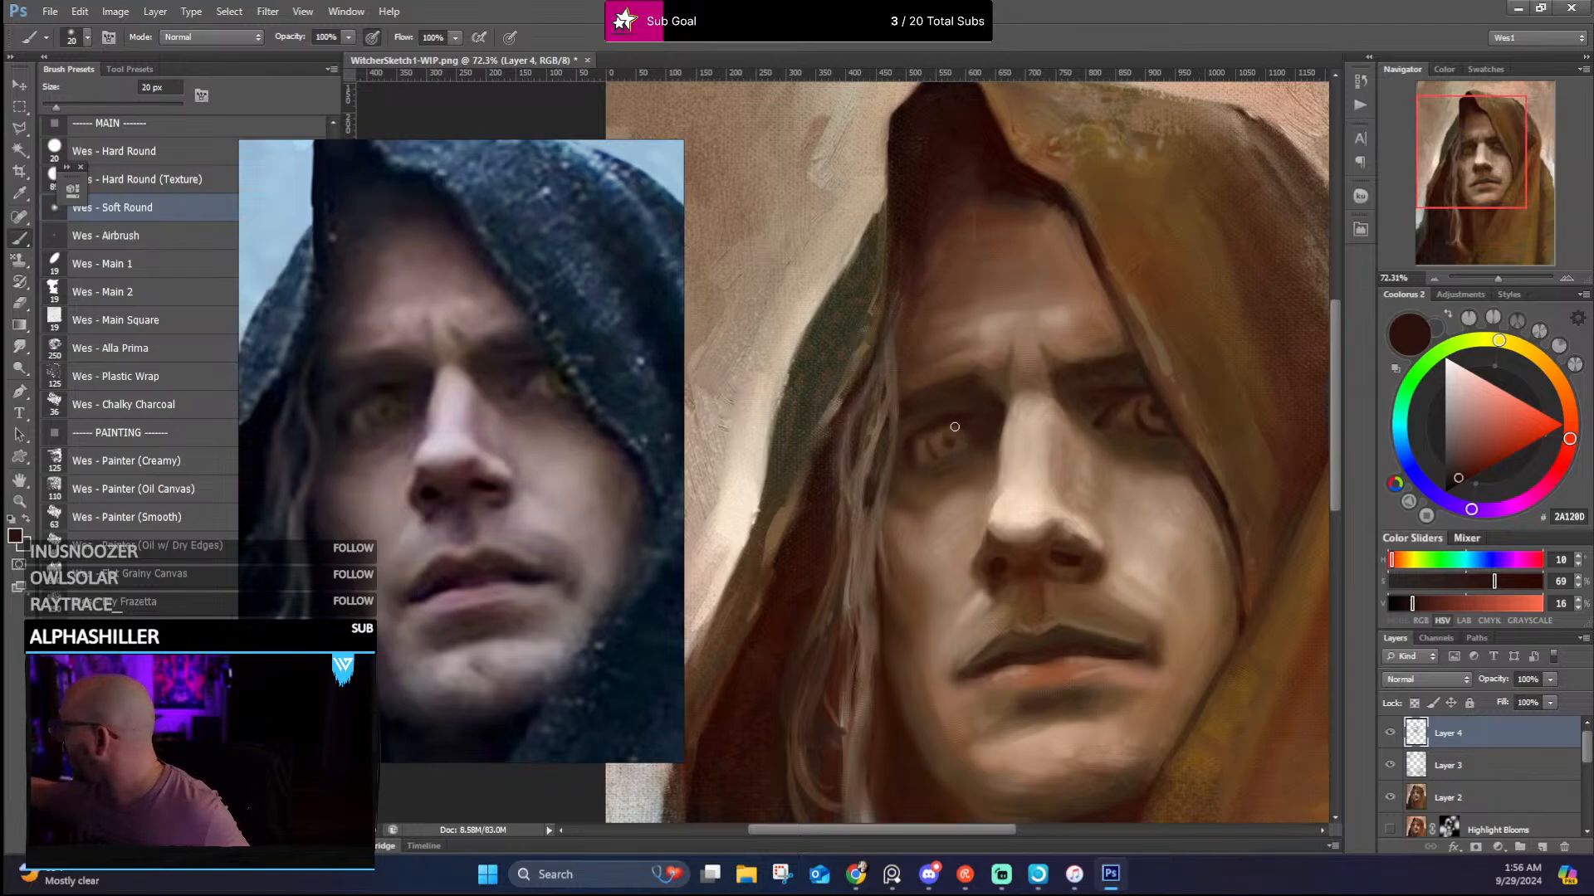
Blend the upper nose bridge, the inner brow area and the left side of the forehead with sampled skin tones and browns
alt+click(1006, 425)
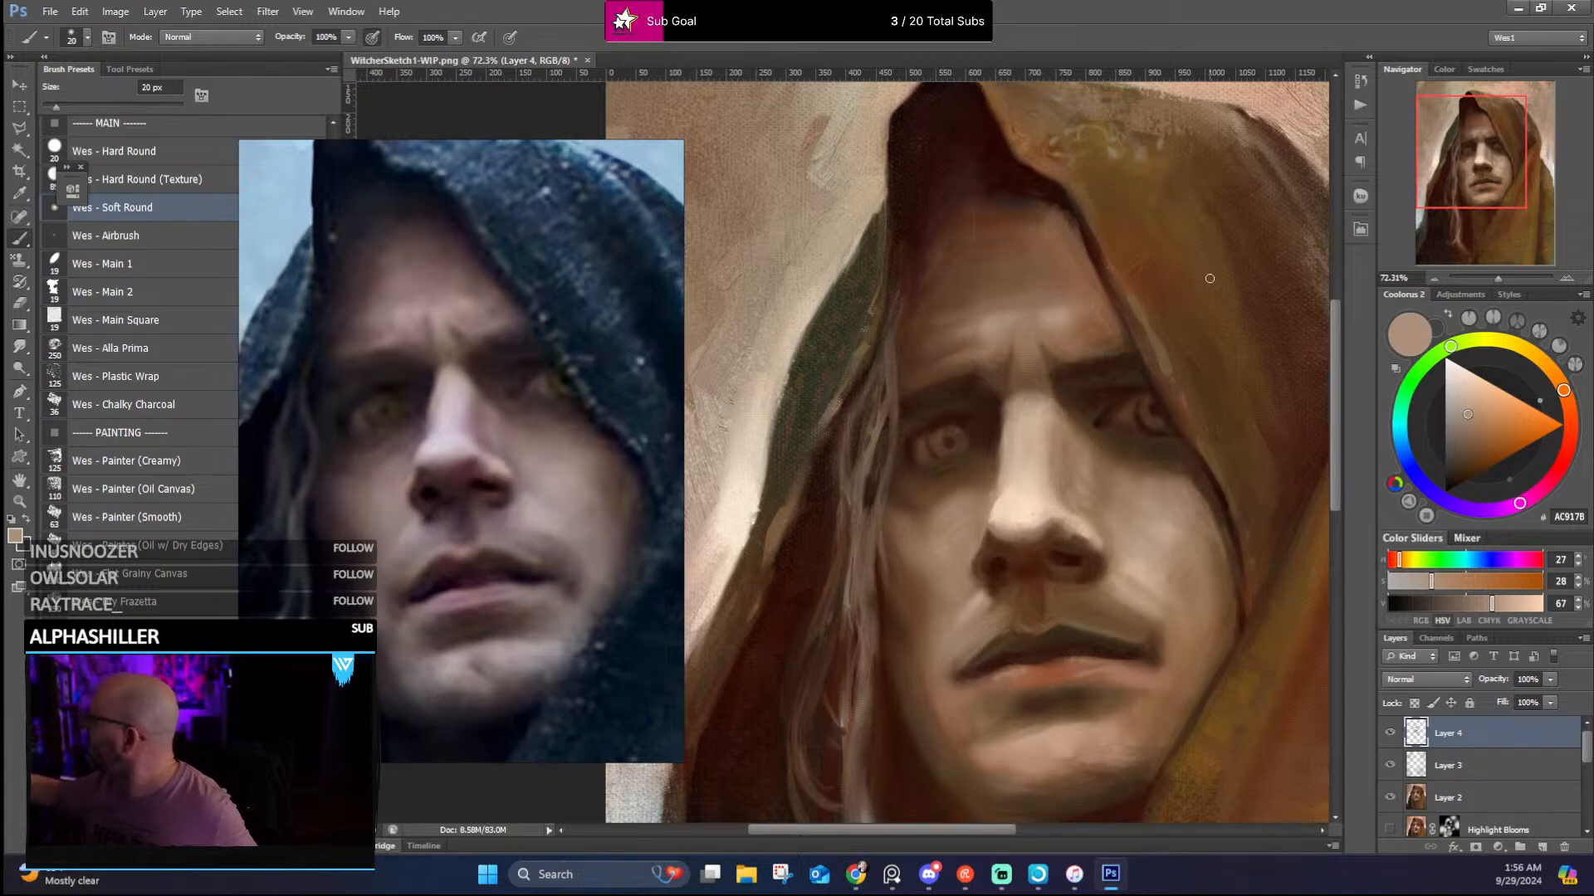
alt+click(999, 380)
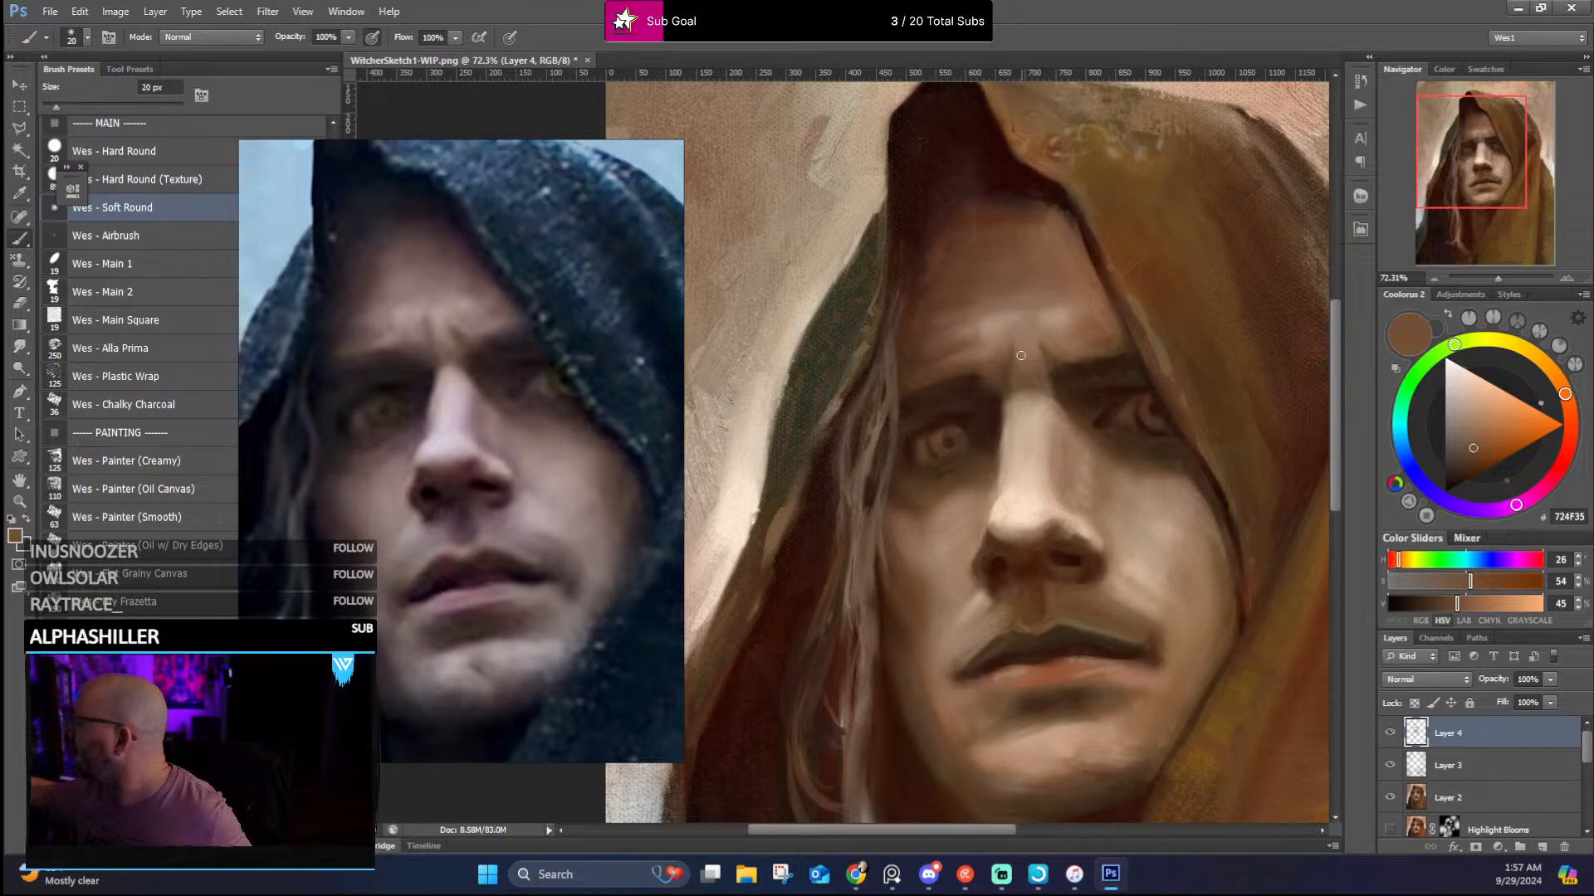
alt+click(997, 352)
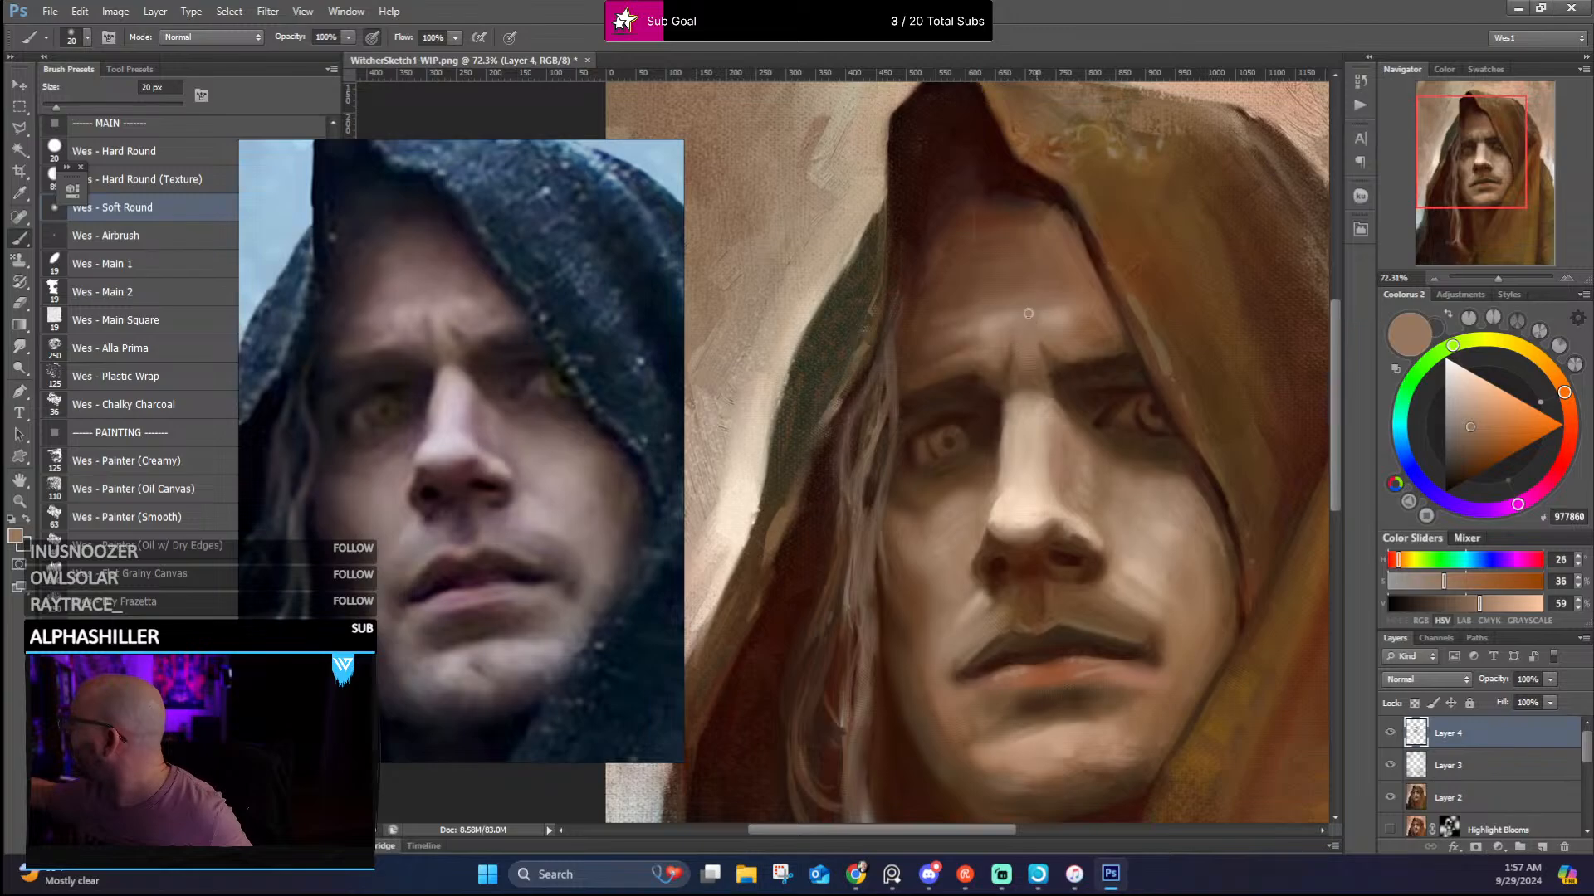
alt+click(929, 348)
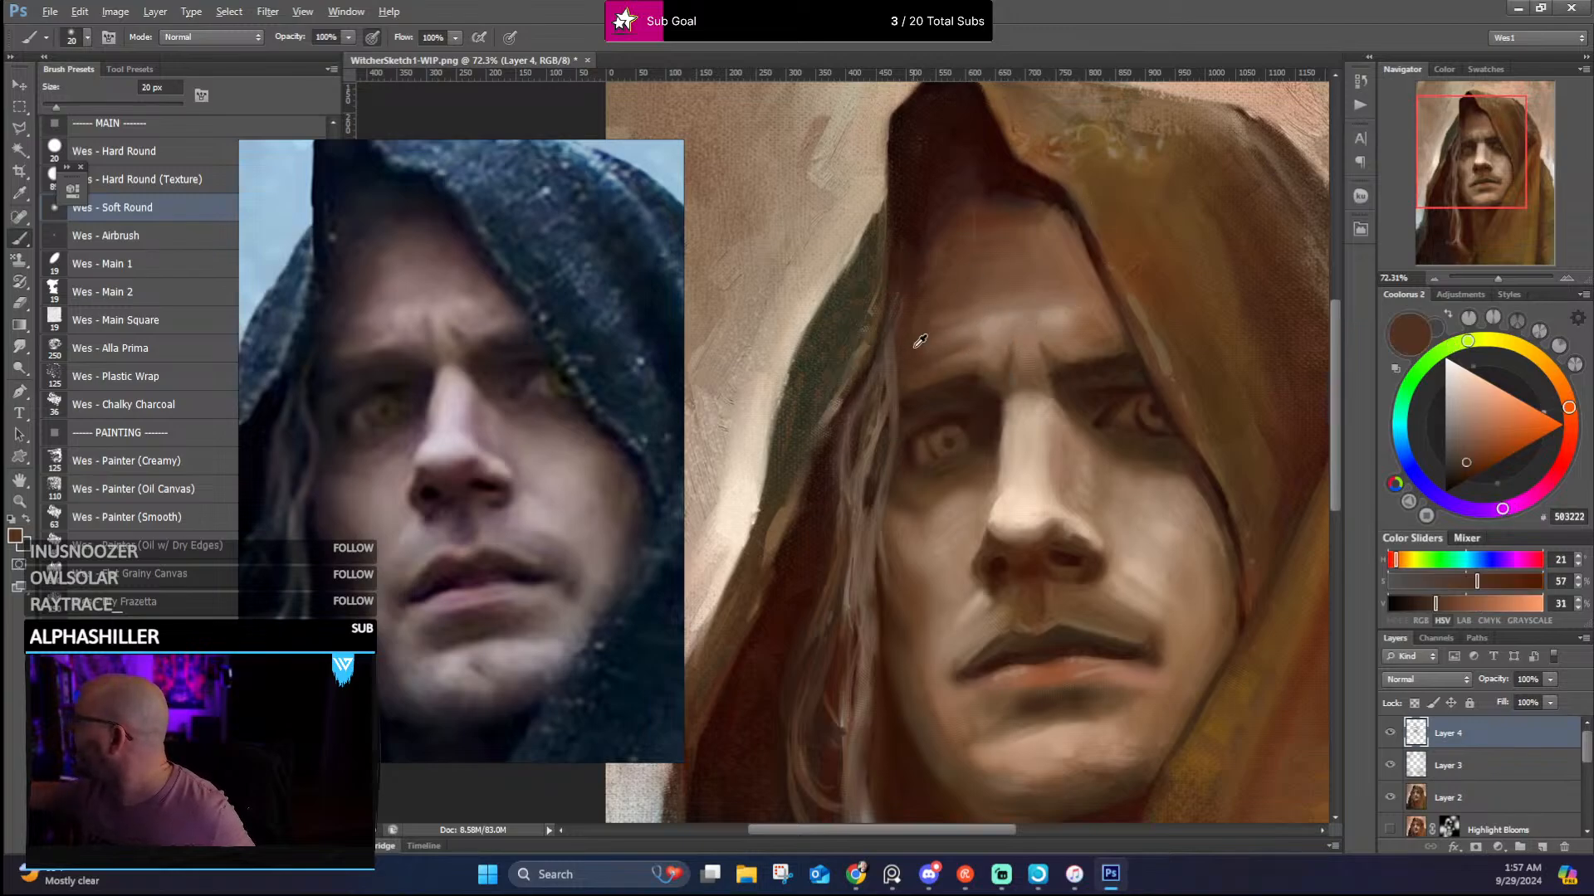
alt+click(954, 309)
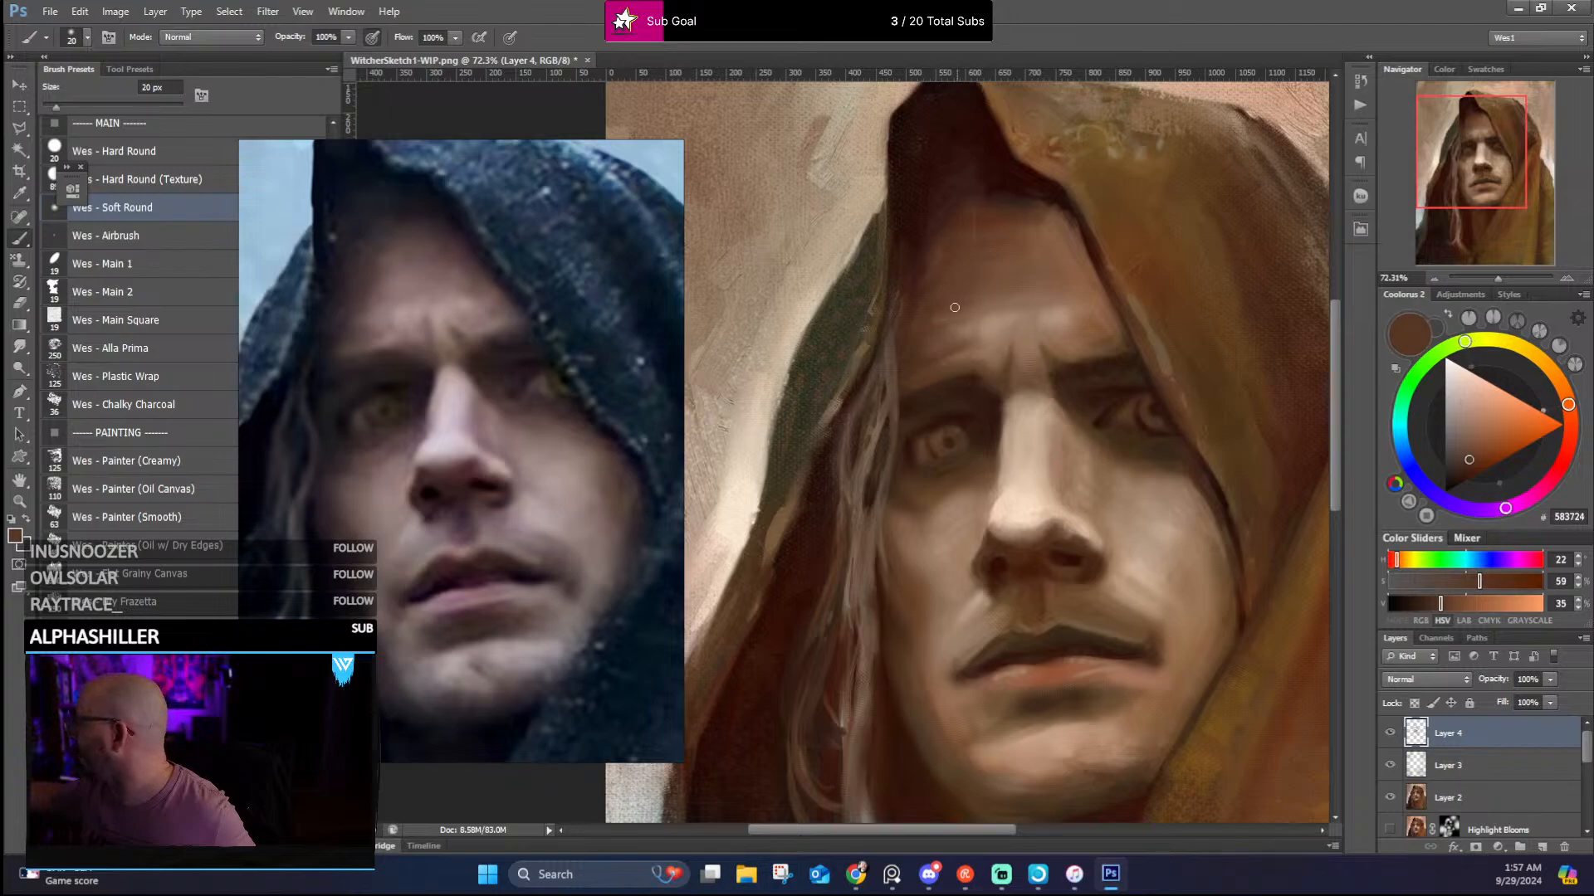
alt+click(941, 249)
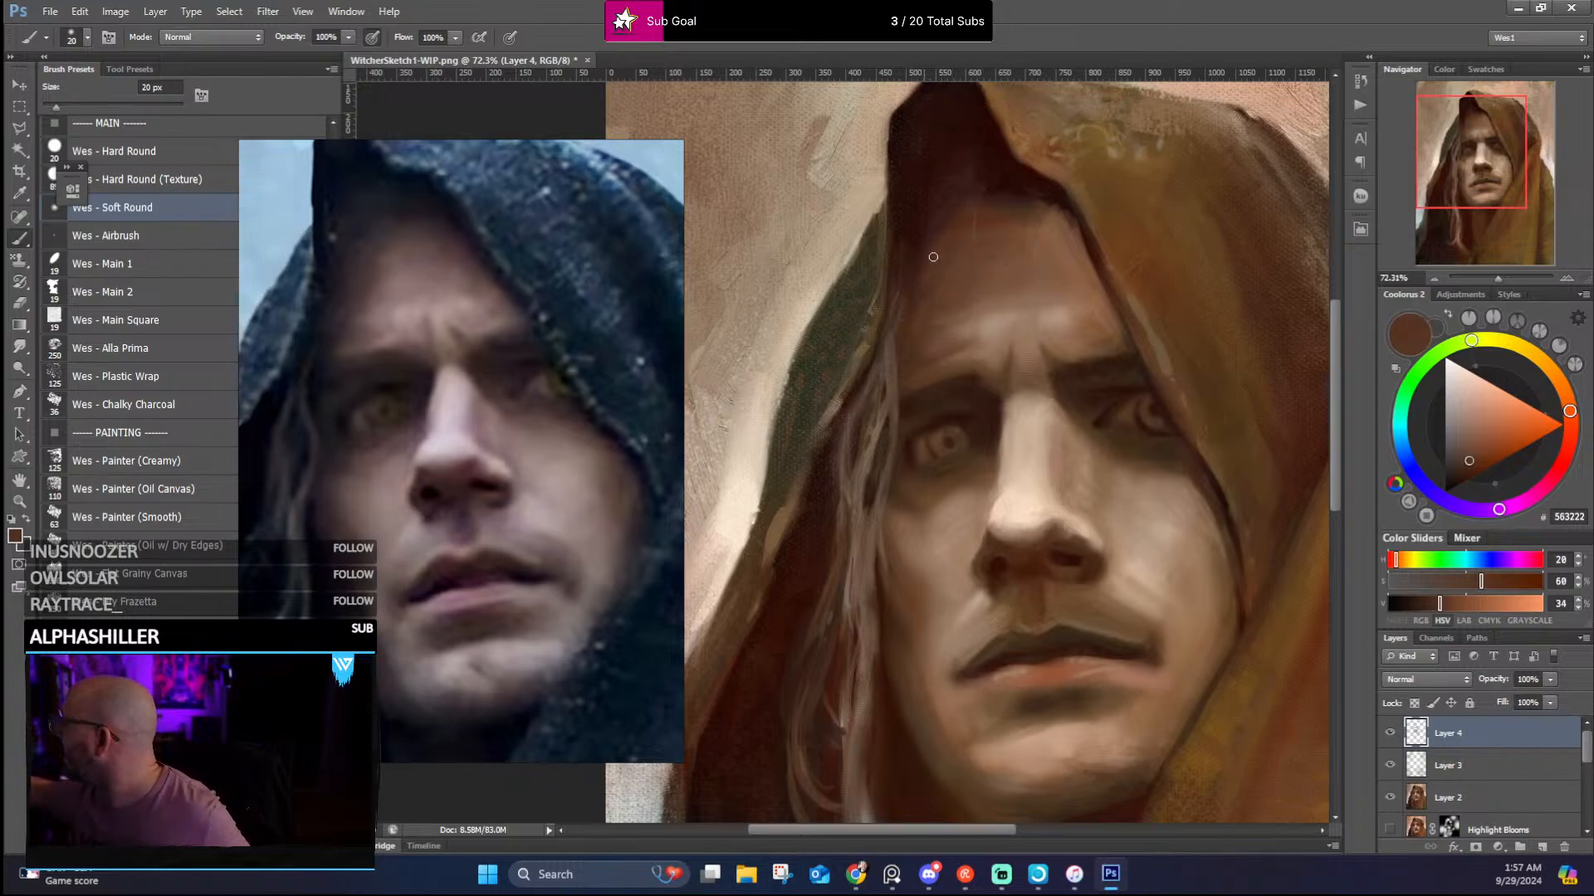
Reshape the highlight and shadow edge of the right nostril wing up close with light skin tones and browns sampled around it
drag(1112, 454, 1054, 398)
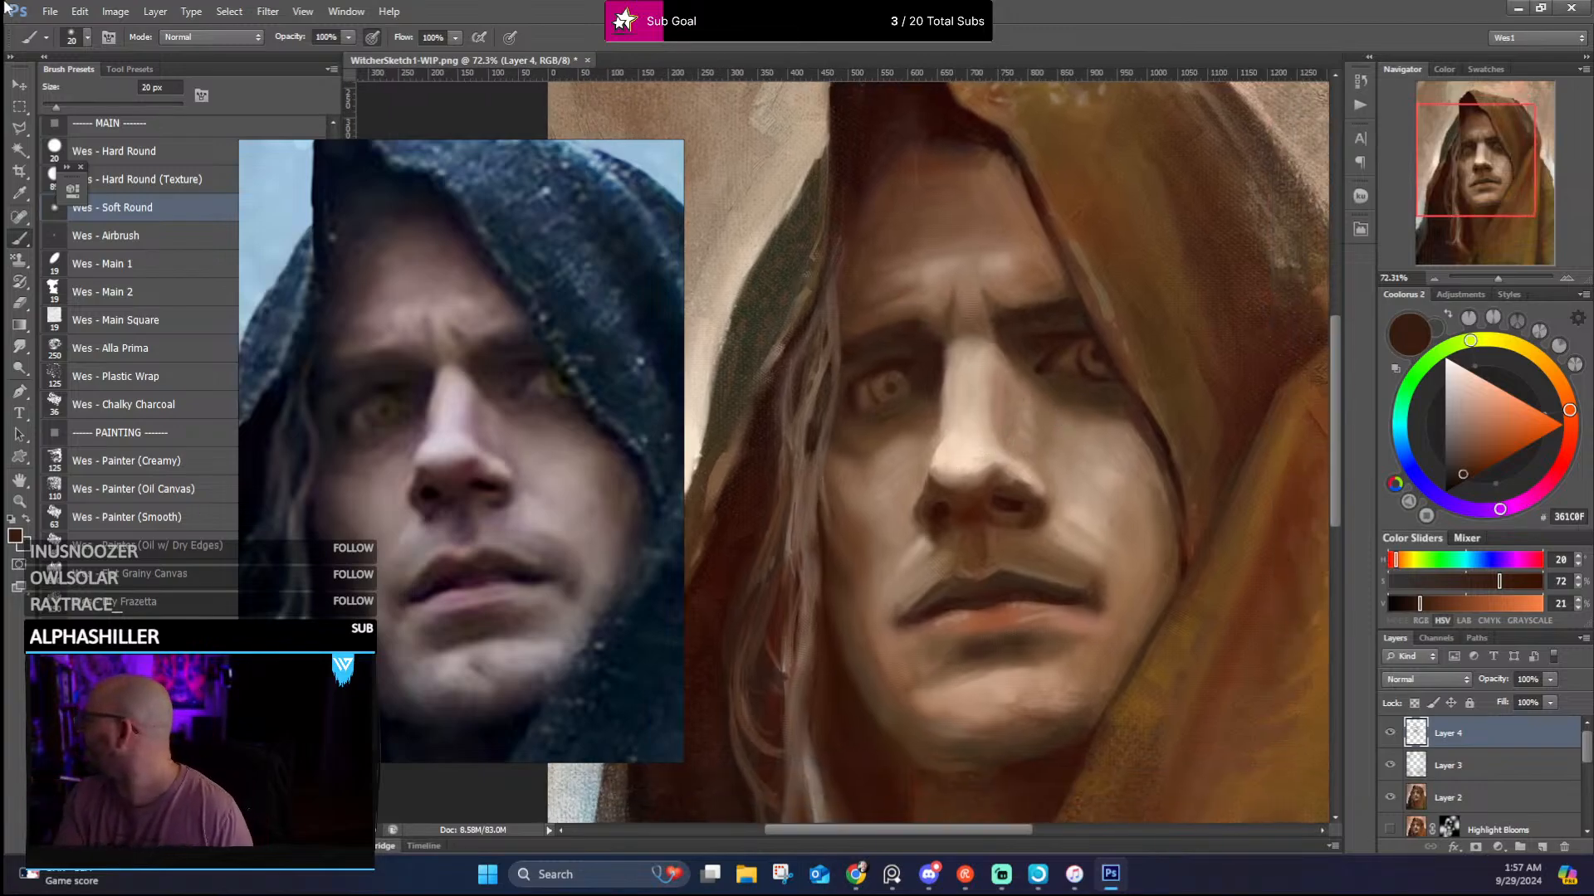
scroll(1039, 496, up, 8)
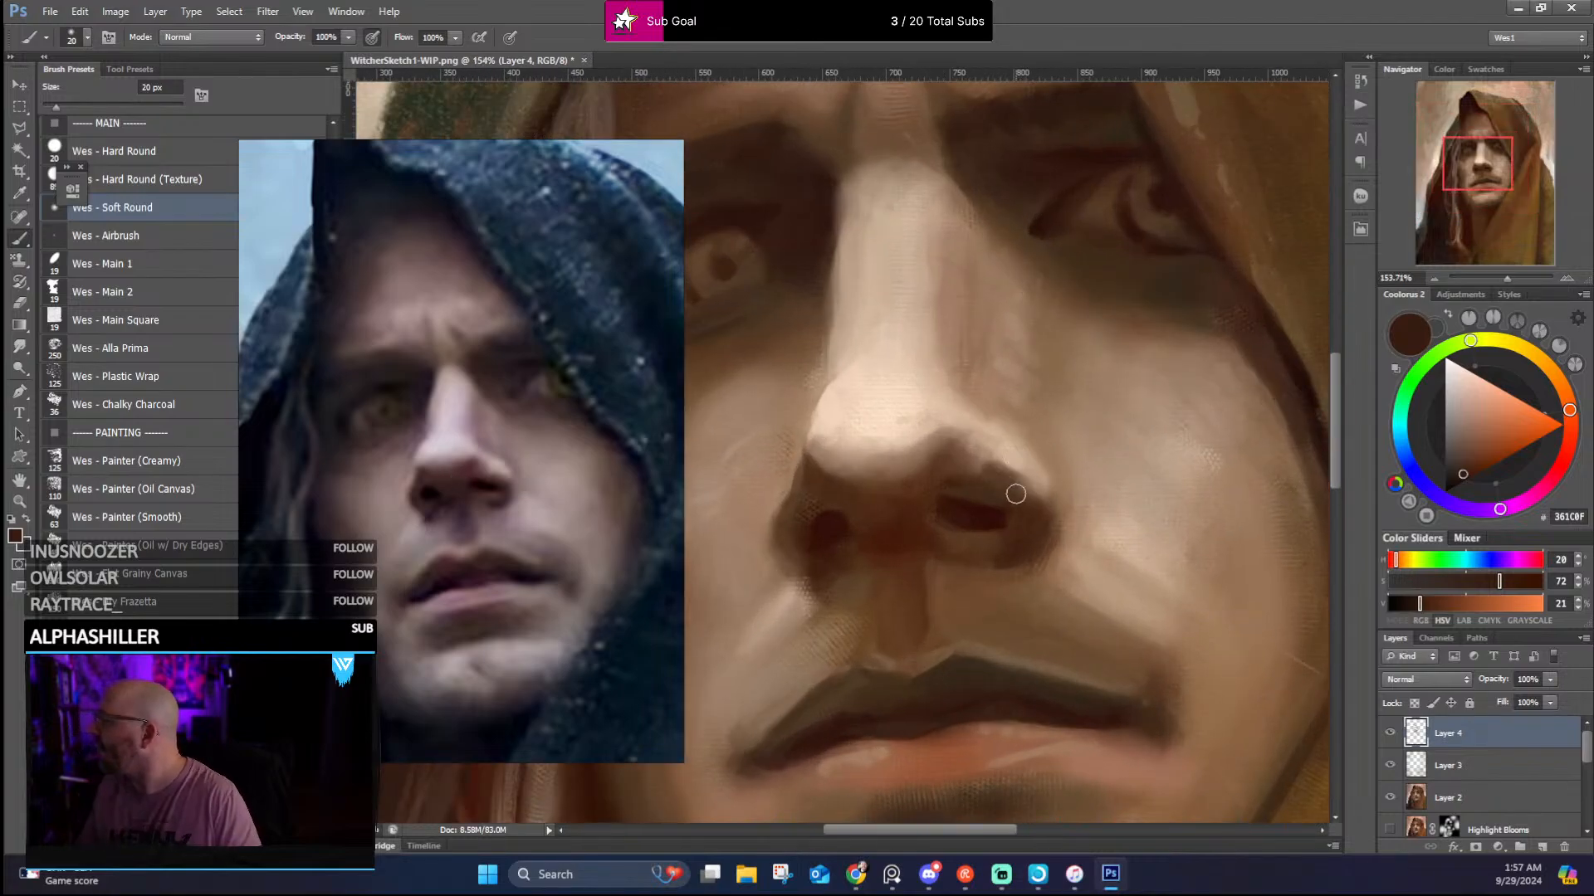
alt+click(967, 434)
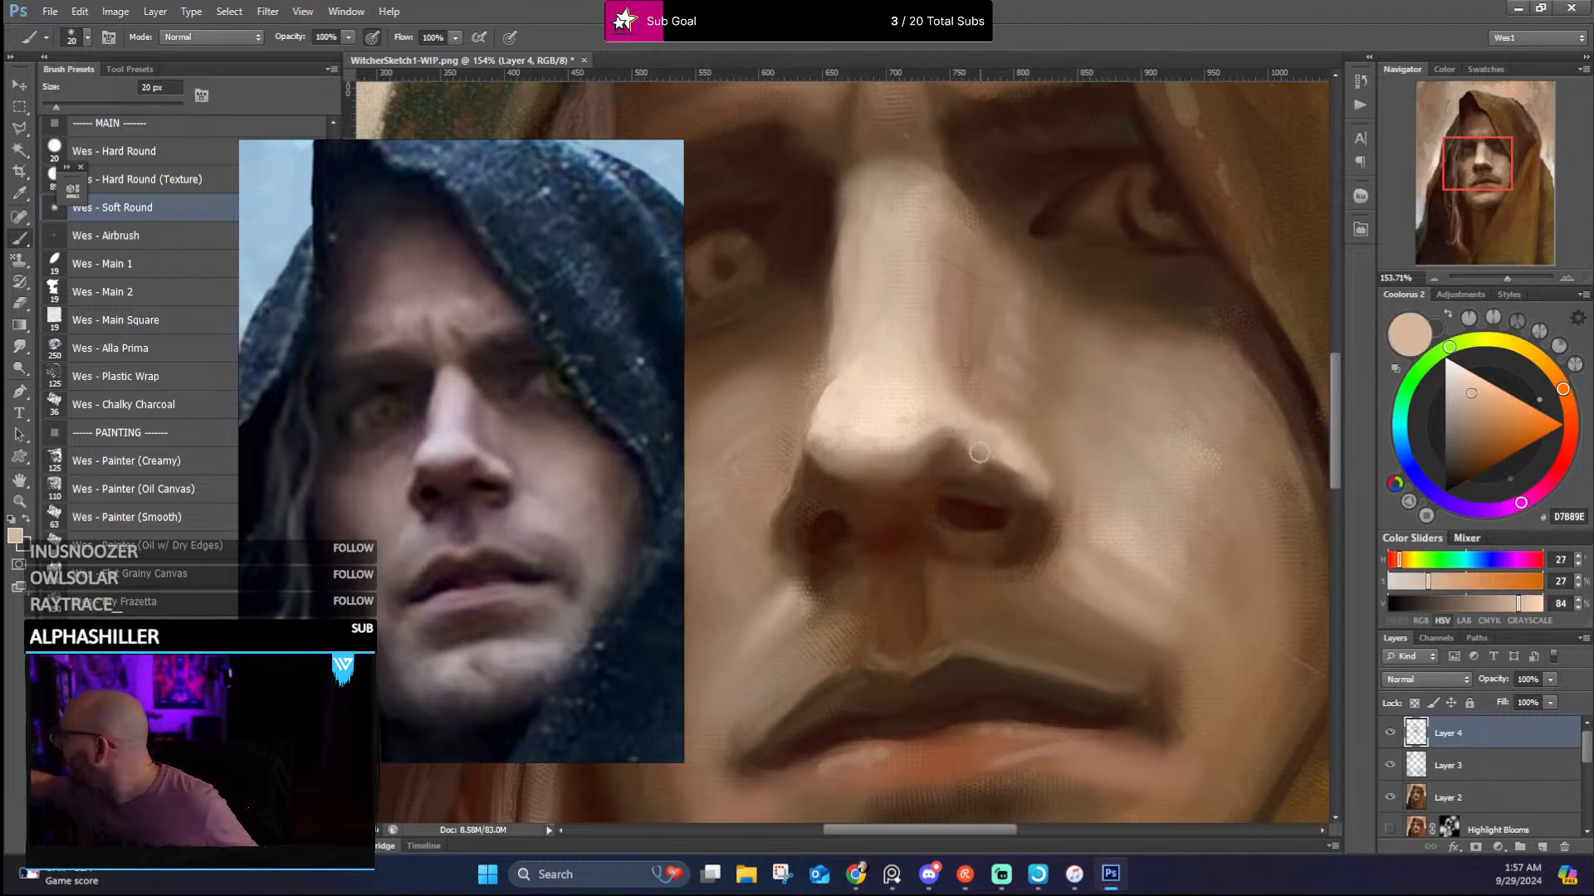
alt+click(956, 452)
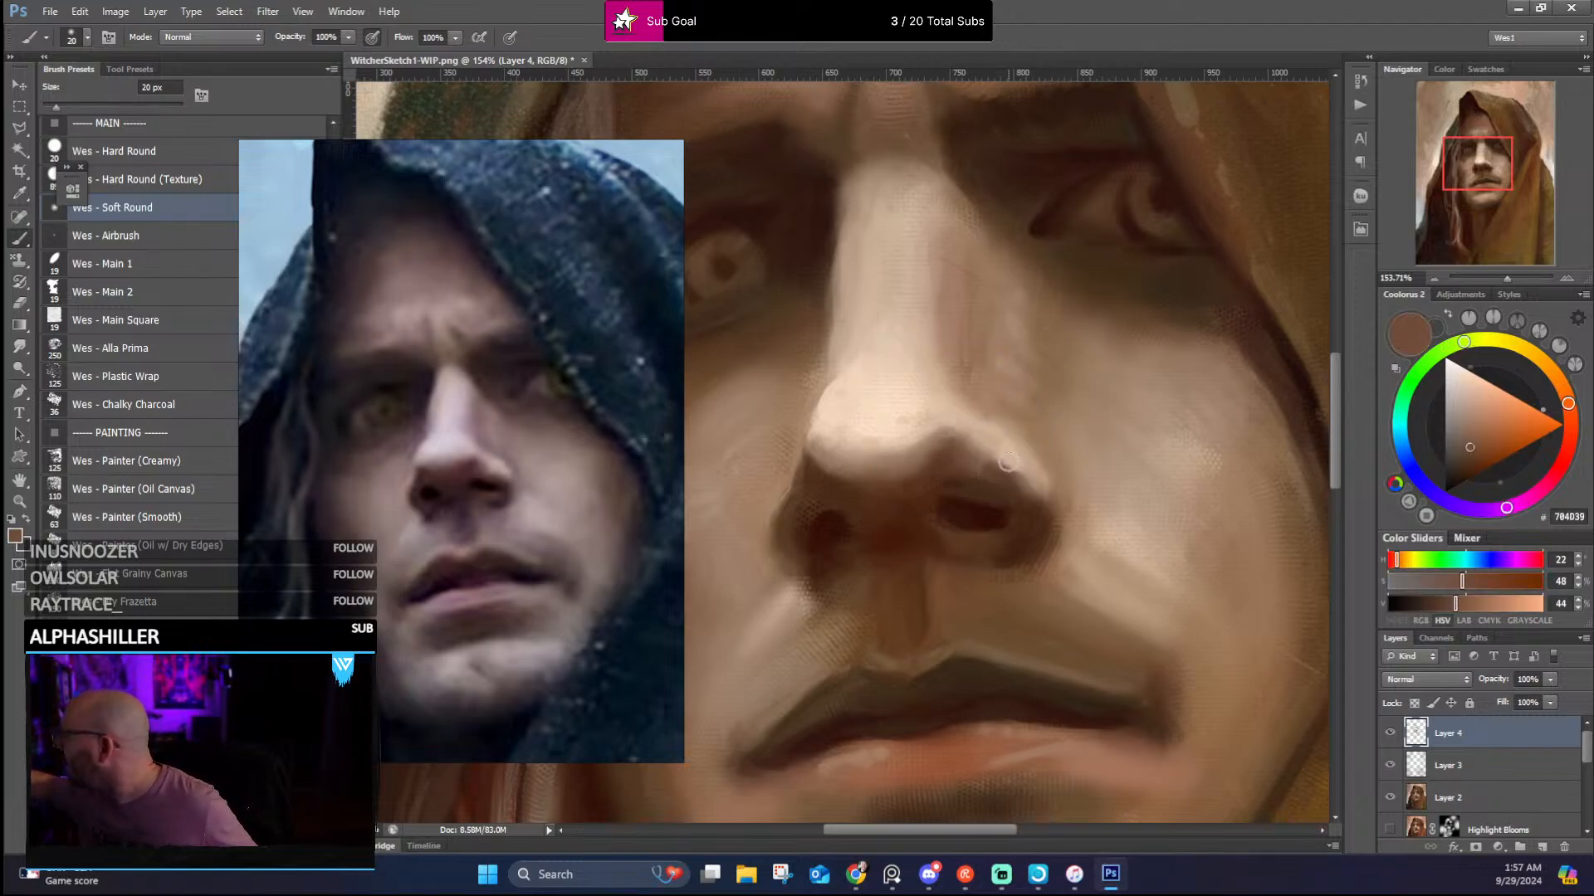
alt+click(994, 458)
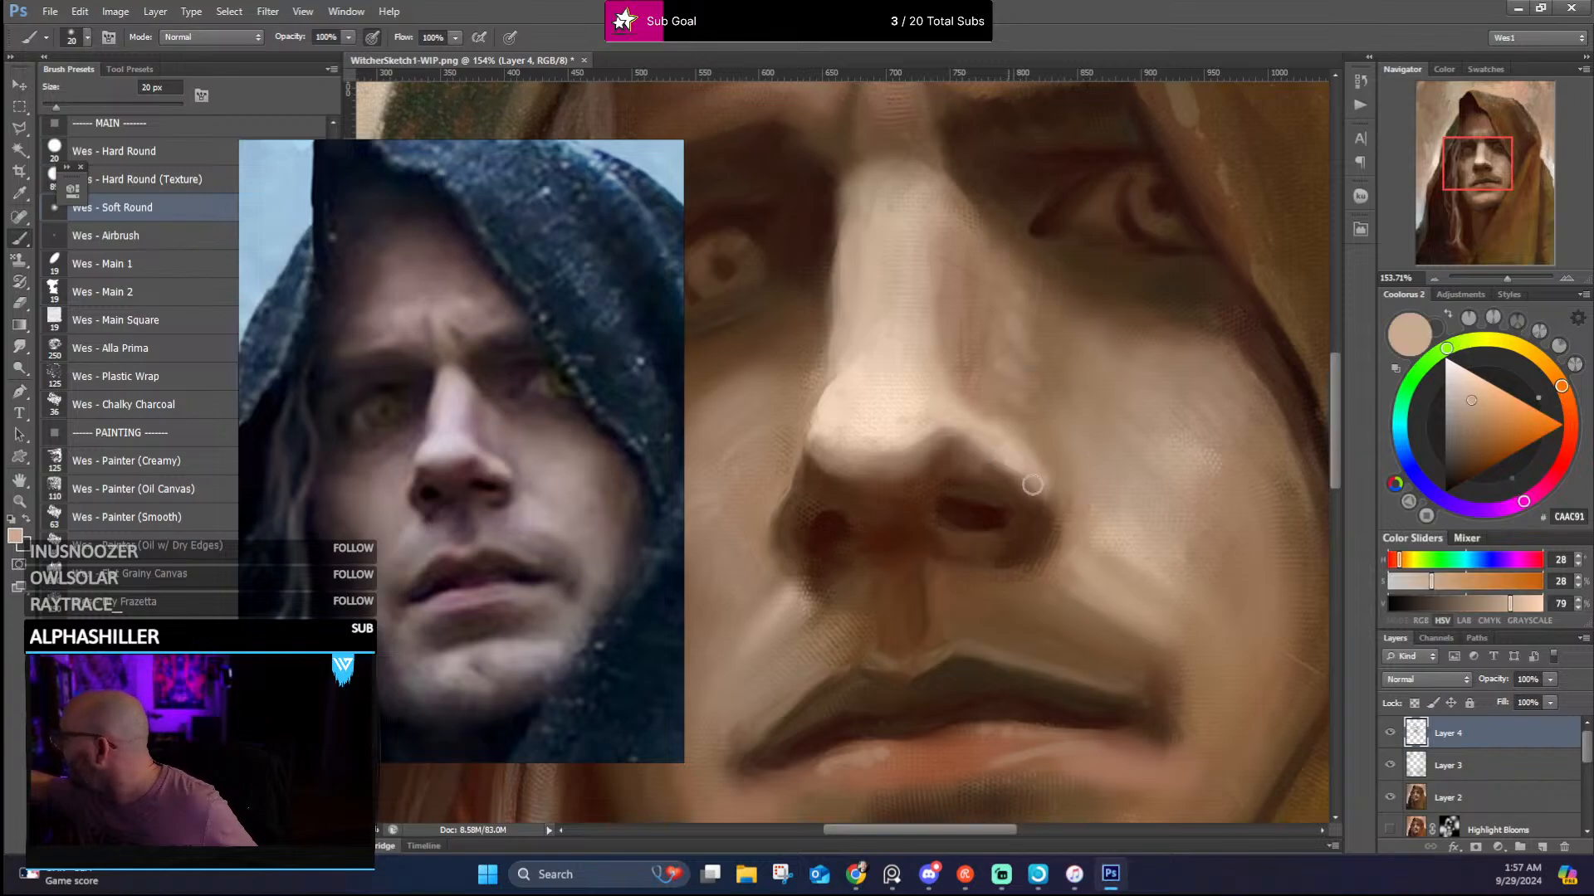
alt+click(987, 398)
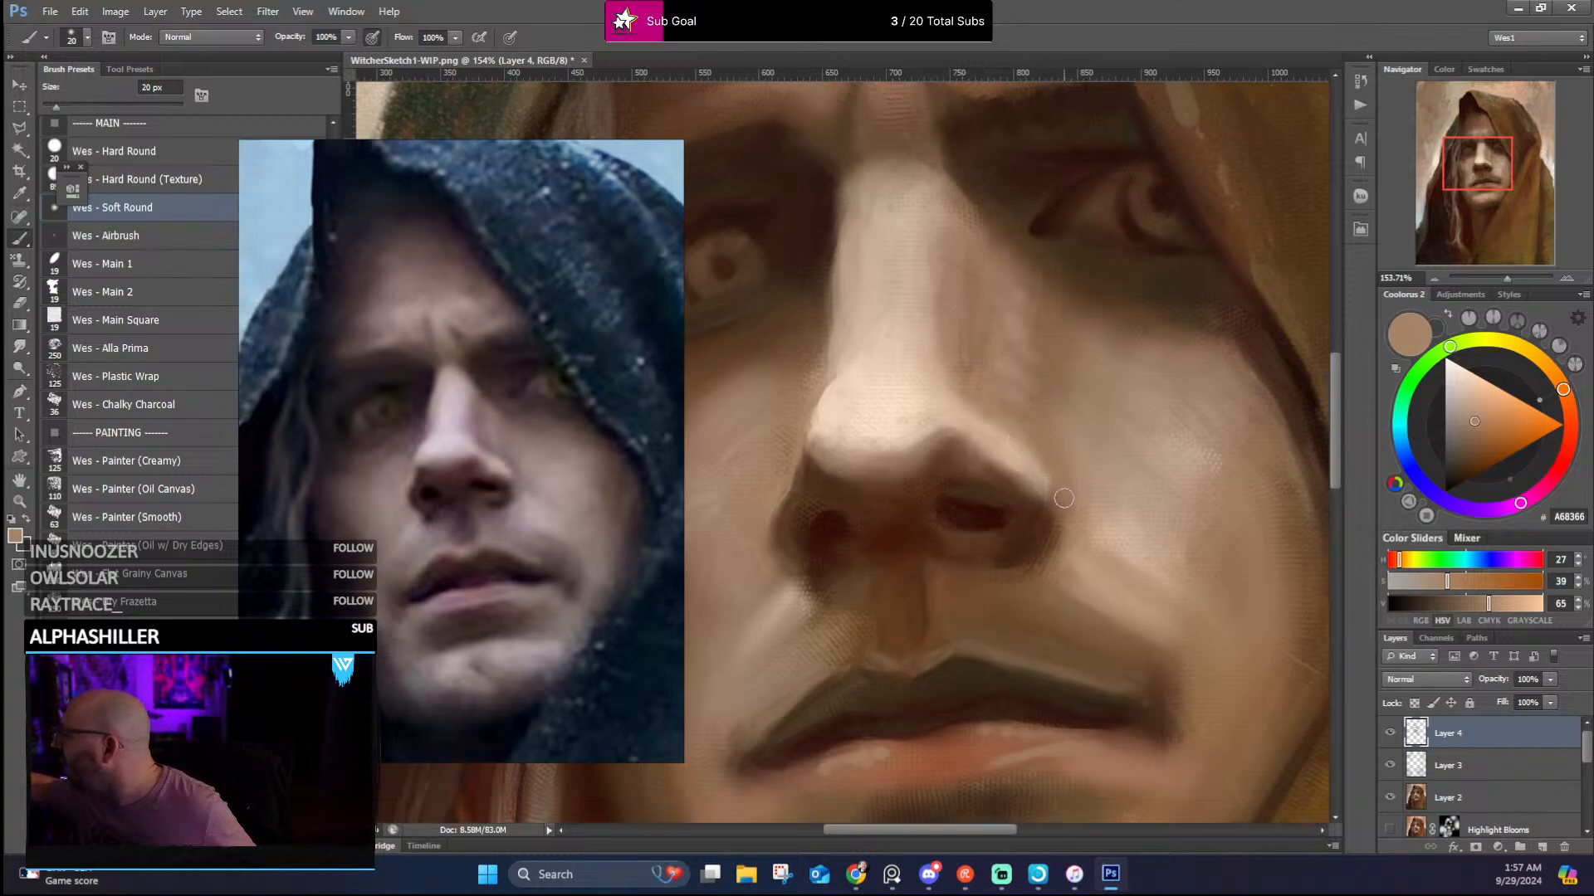
alt+click(1006, 553)
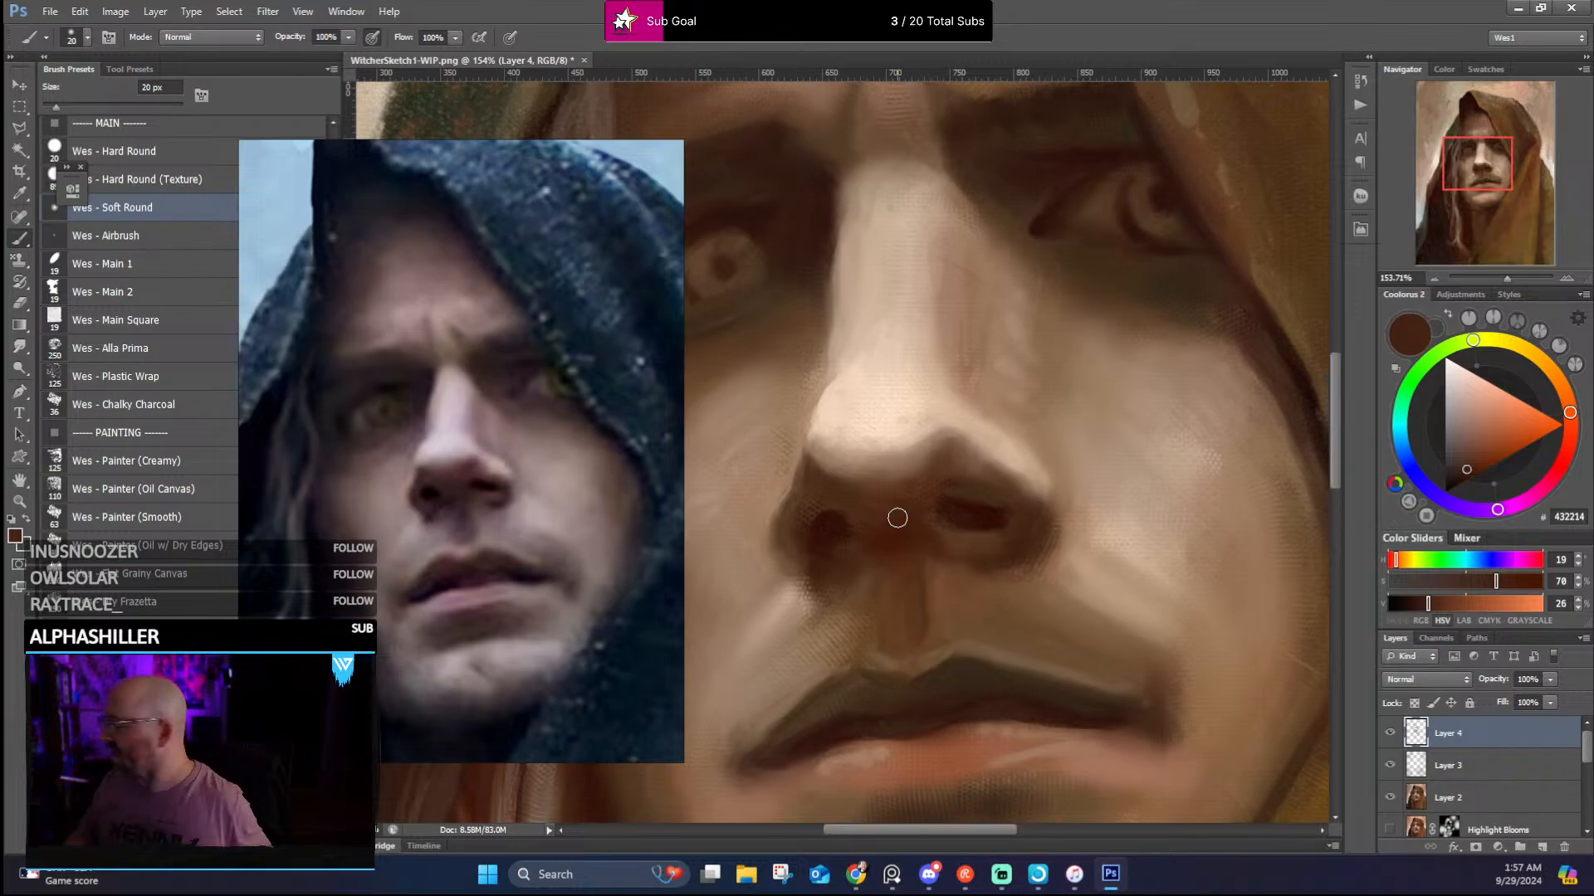
Rework the right nostril wing and its transition into the cheek at full-portrait view, alternating sampled light skin tones and browns
scroll(913, 506, down, 3)
scroll(915, 505, down, 2)
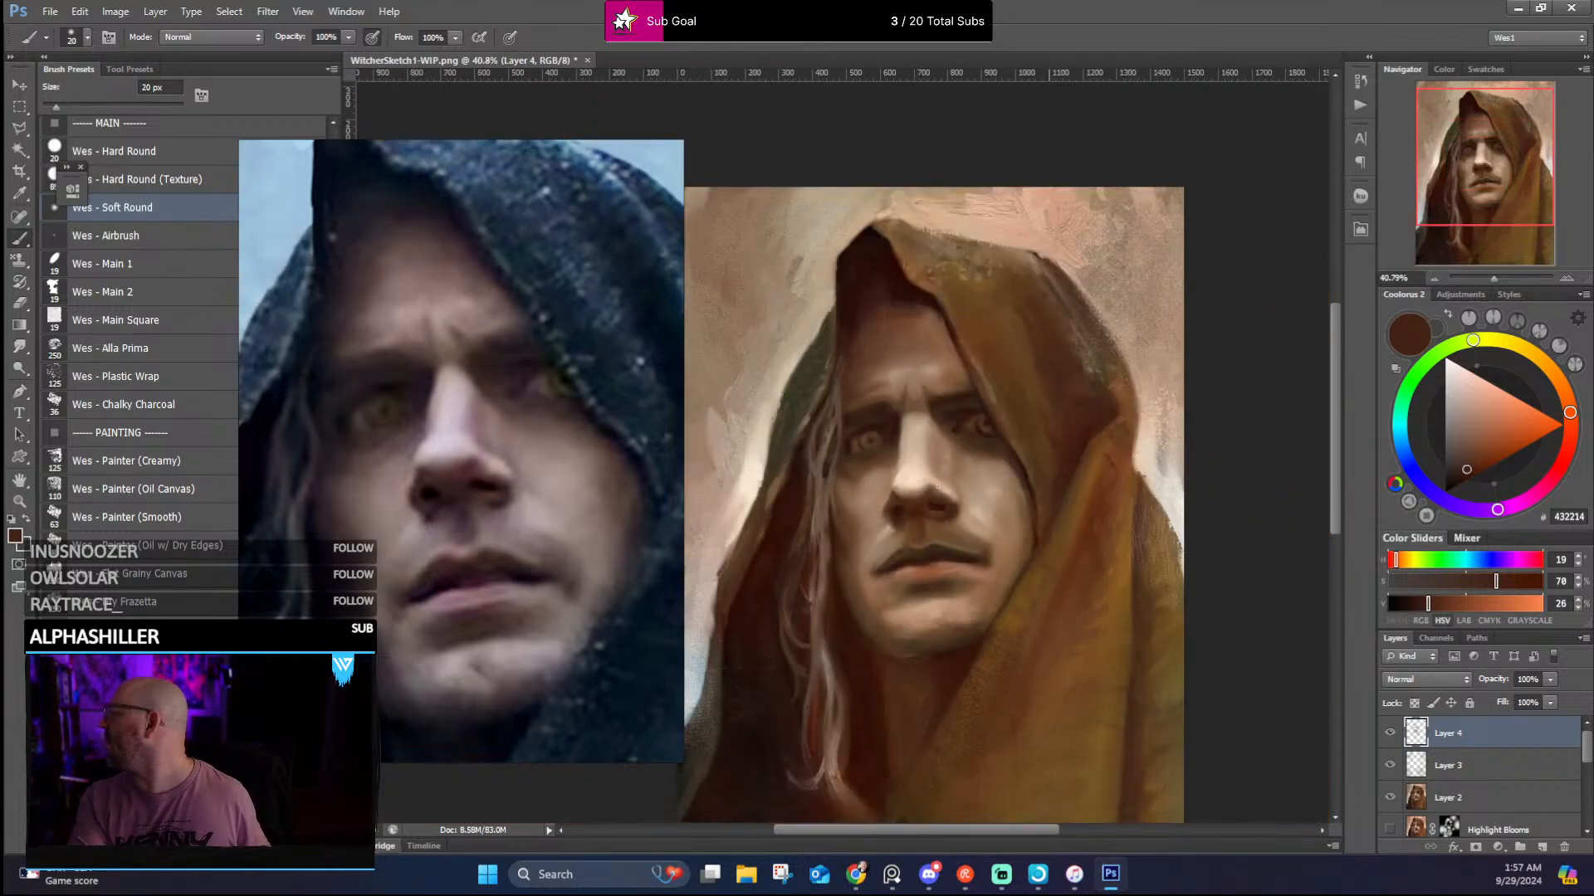
scroll(985, 378, down, 2)
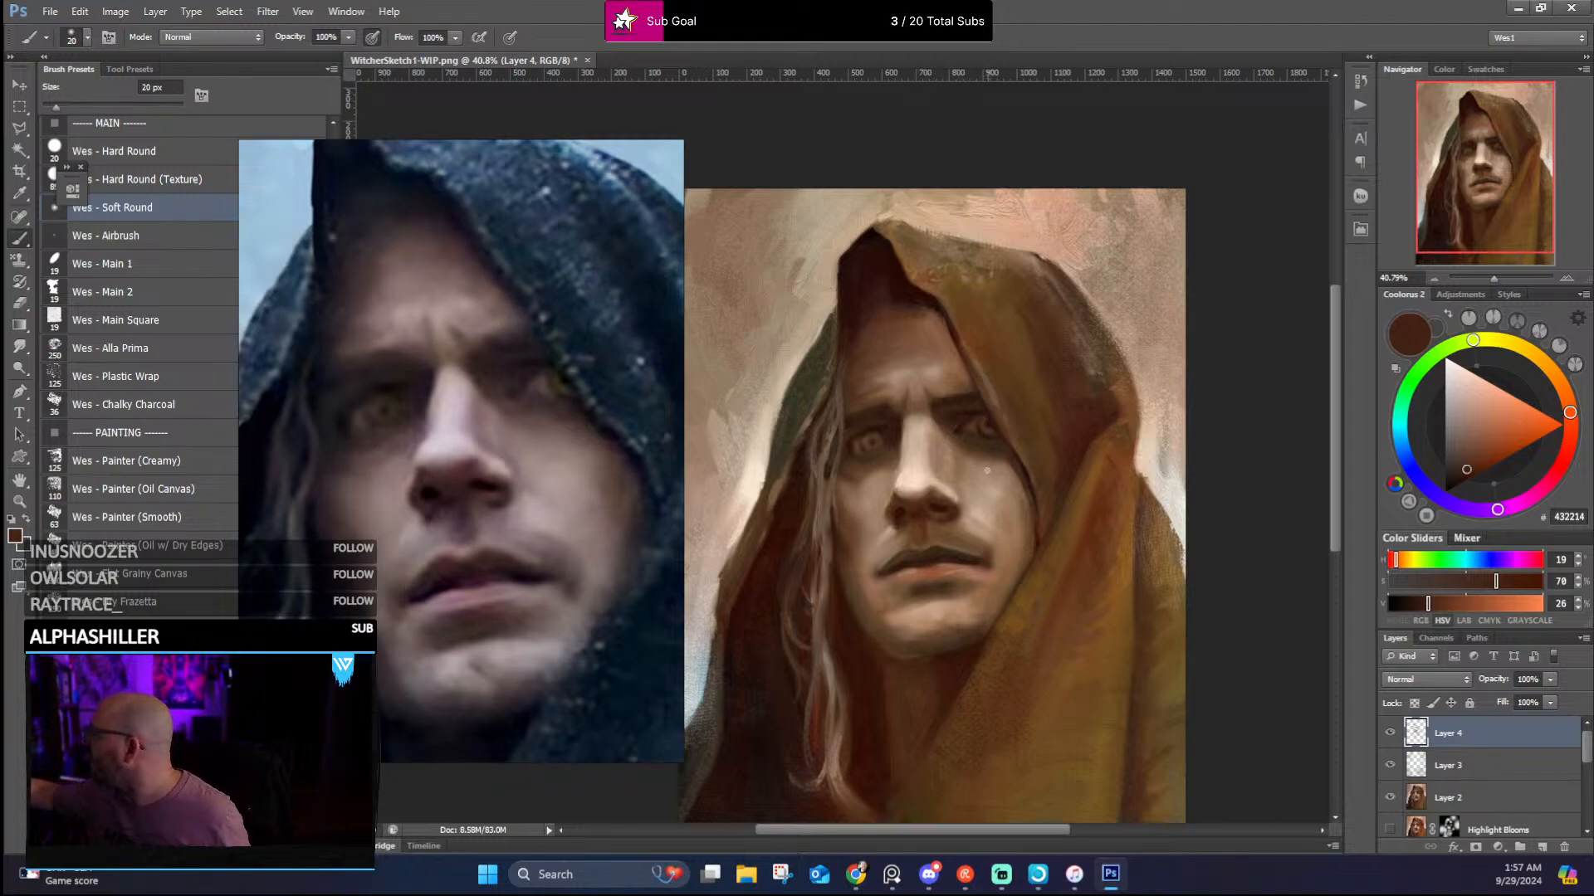
alt+click(939, 496)
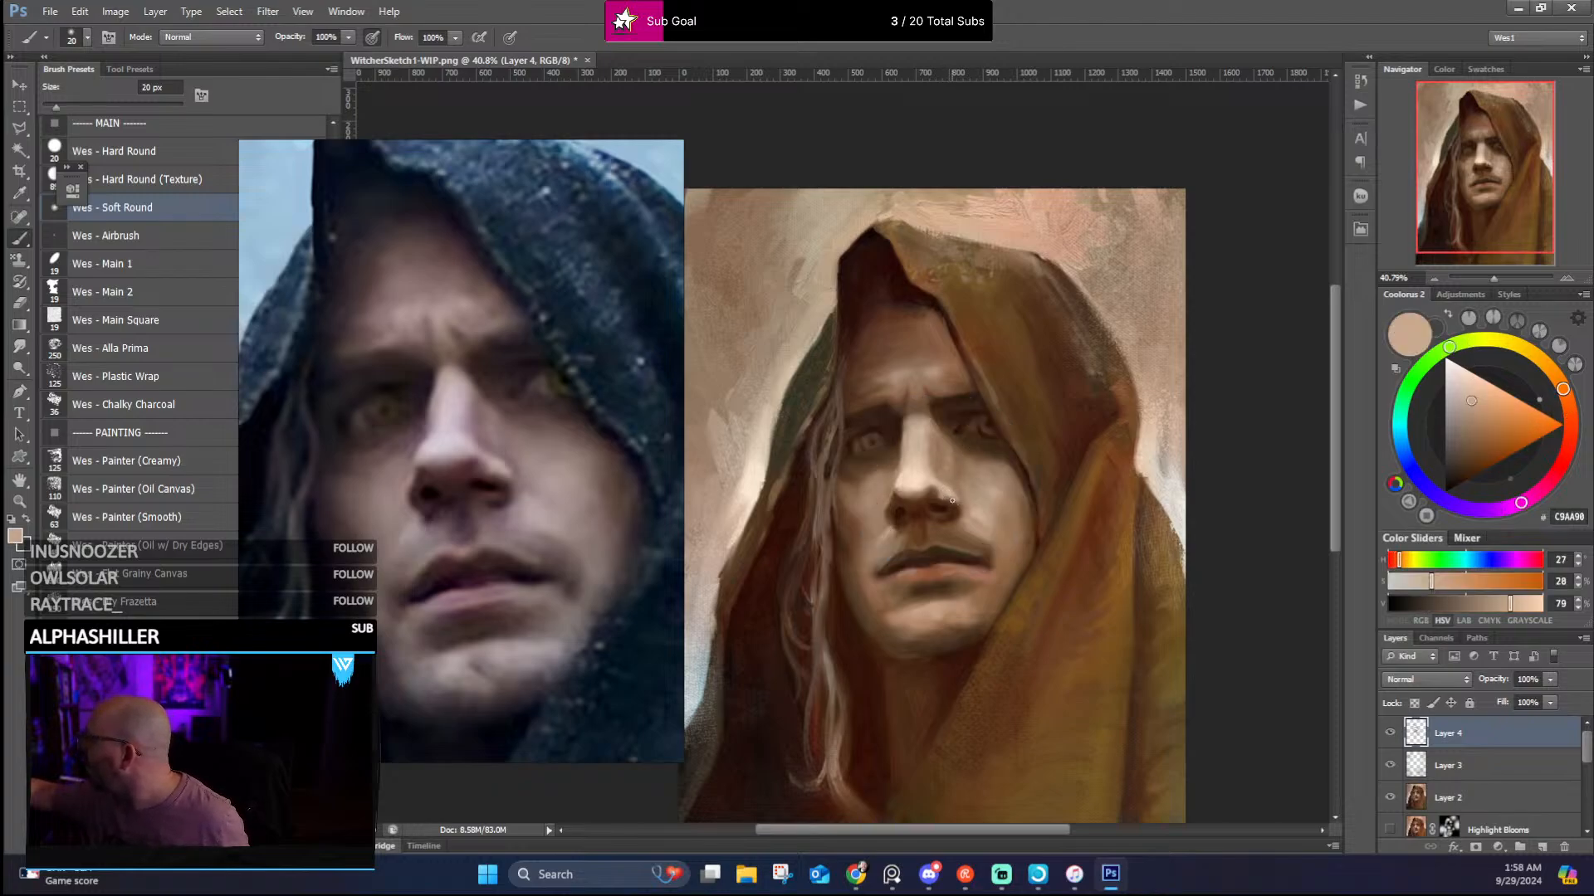
alt+click(939, 491)
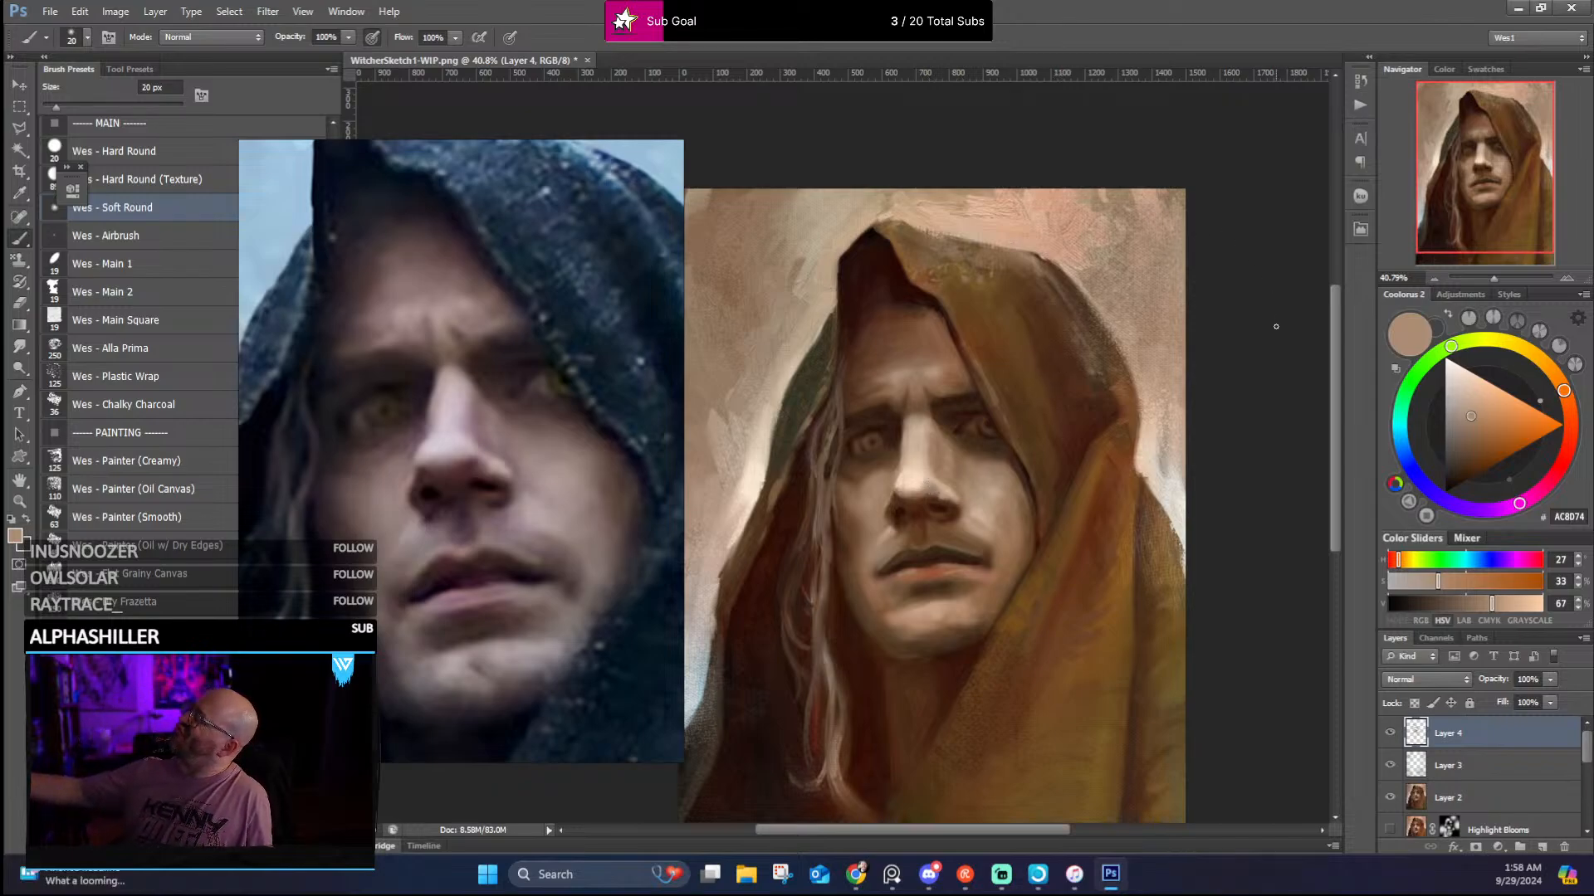
alt+click(947, 500)
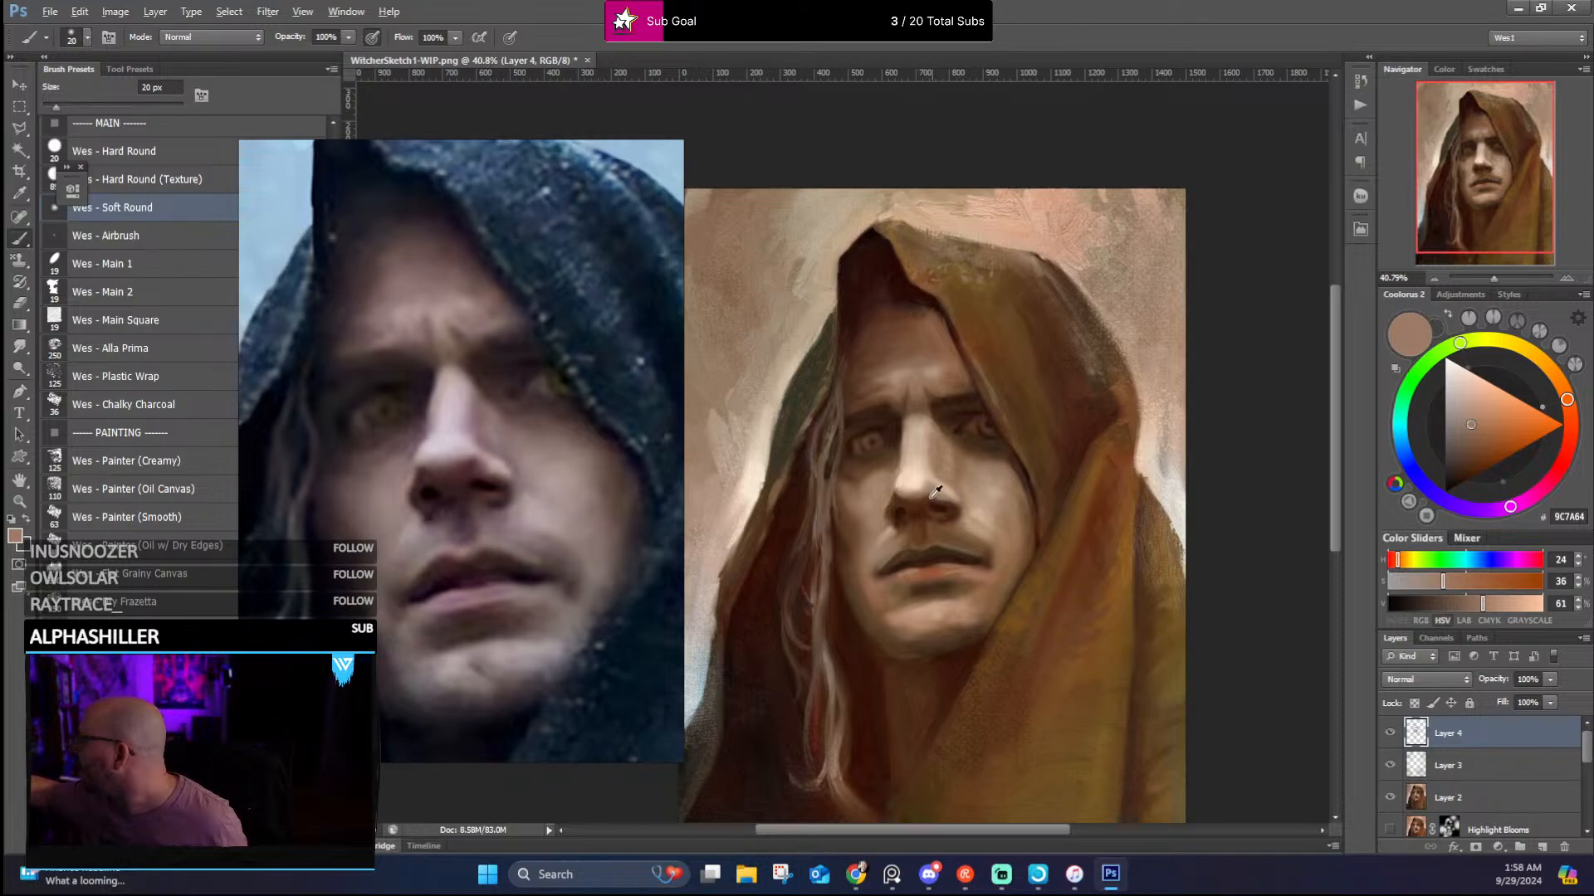
alt+click(944, 500)
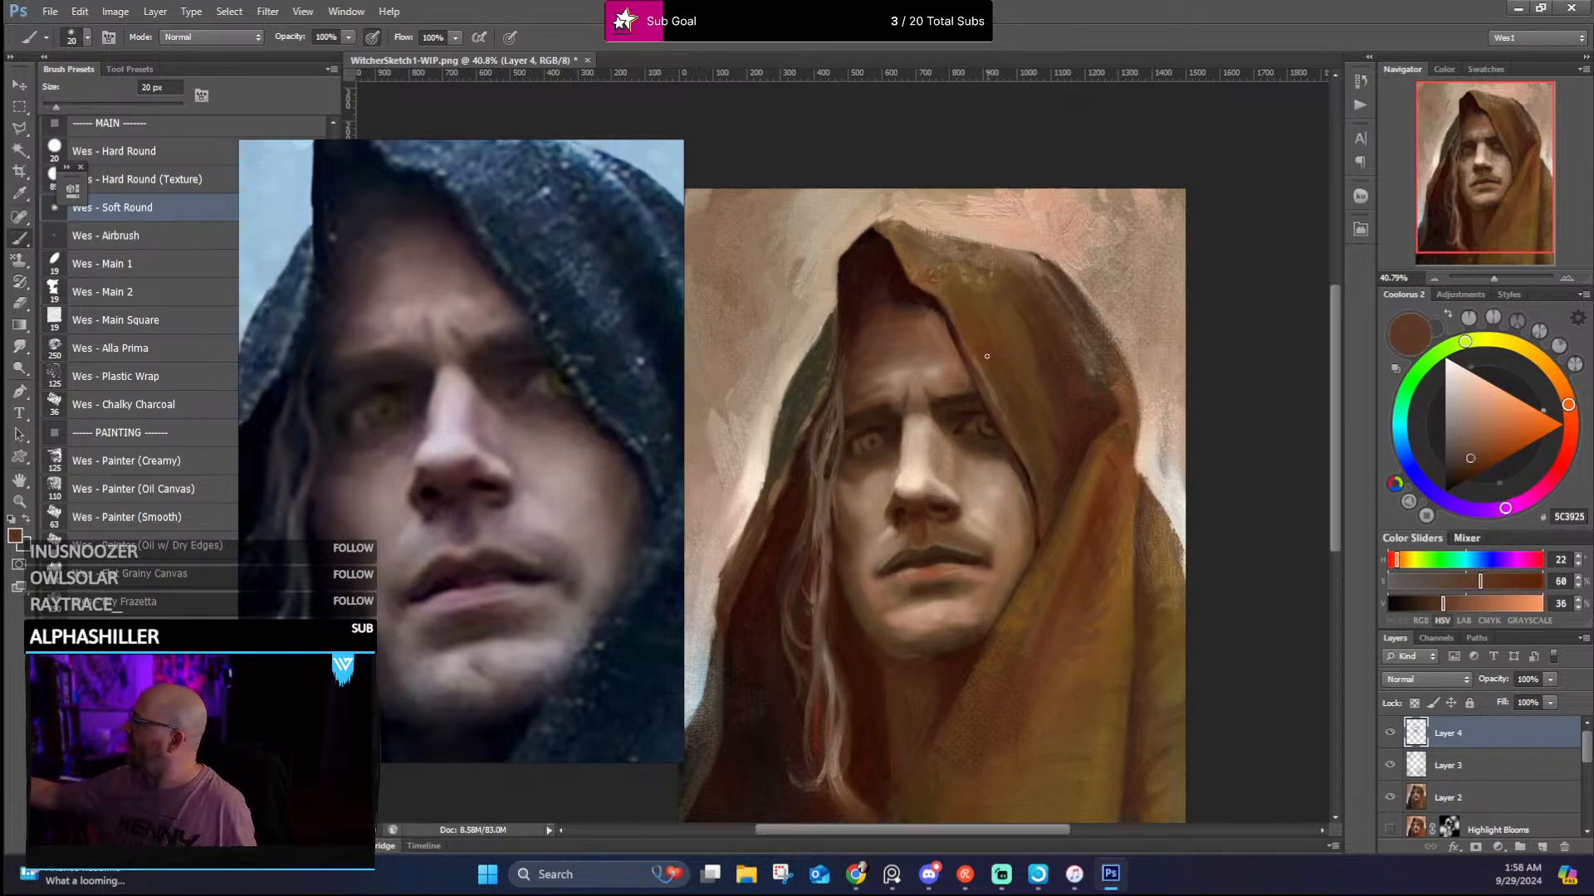
alt+click(961, 502)
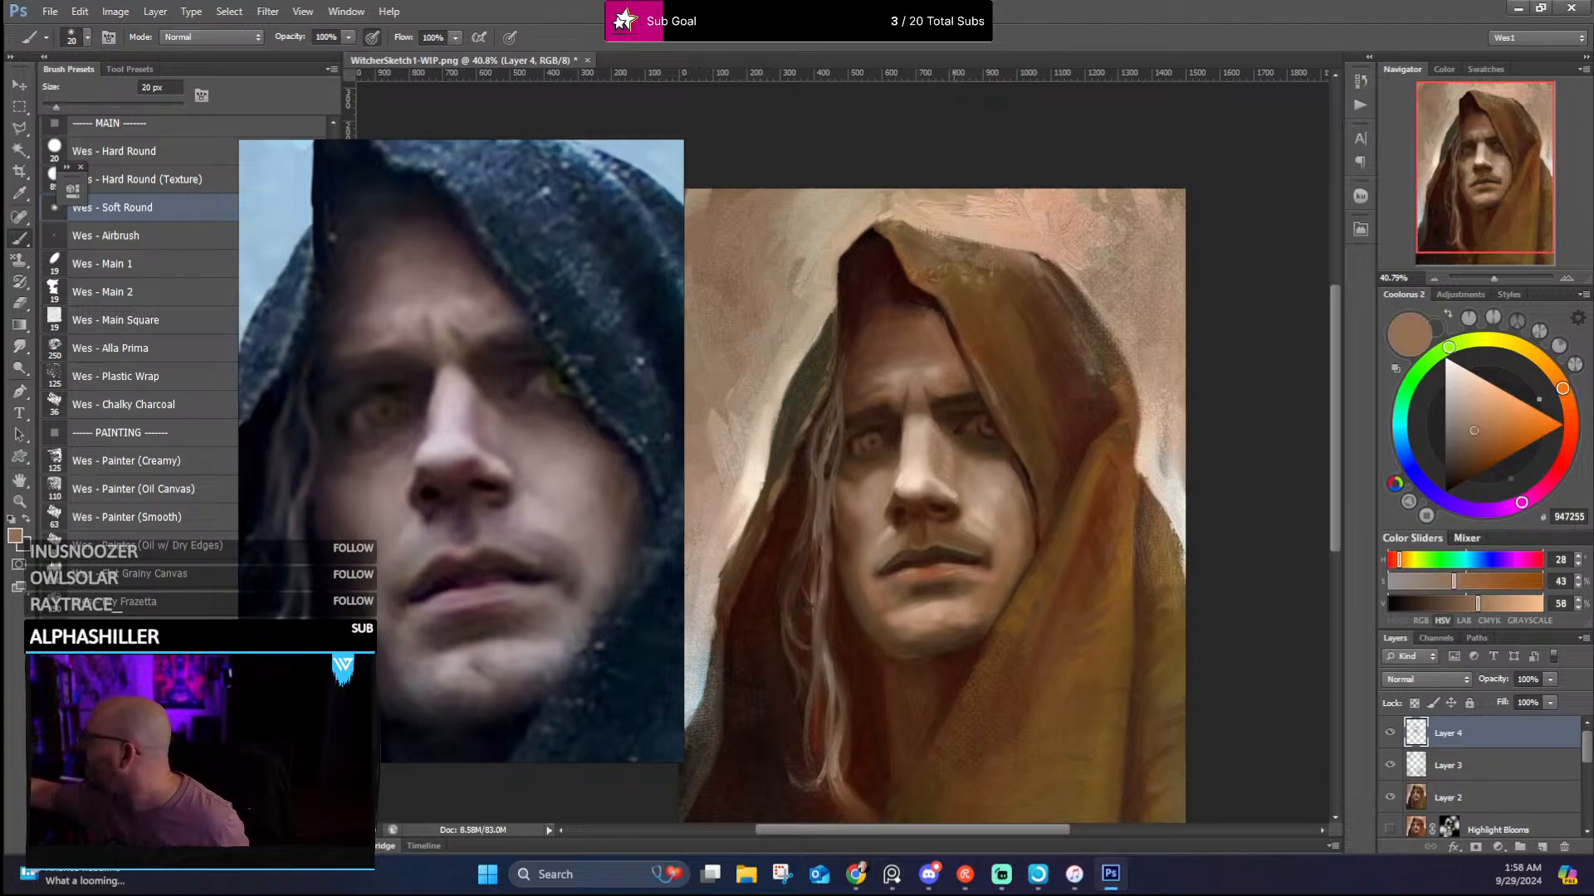
alt+click(958, 498)
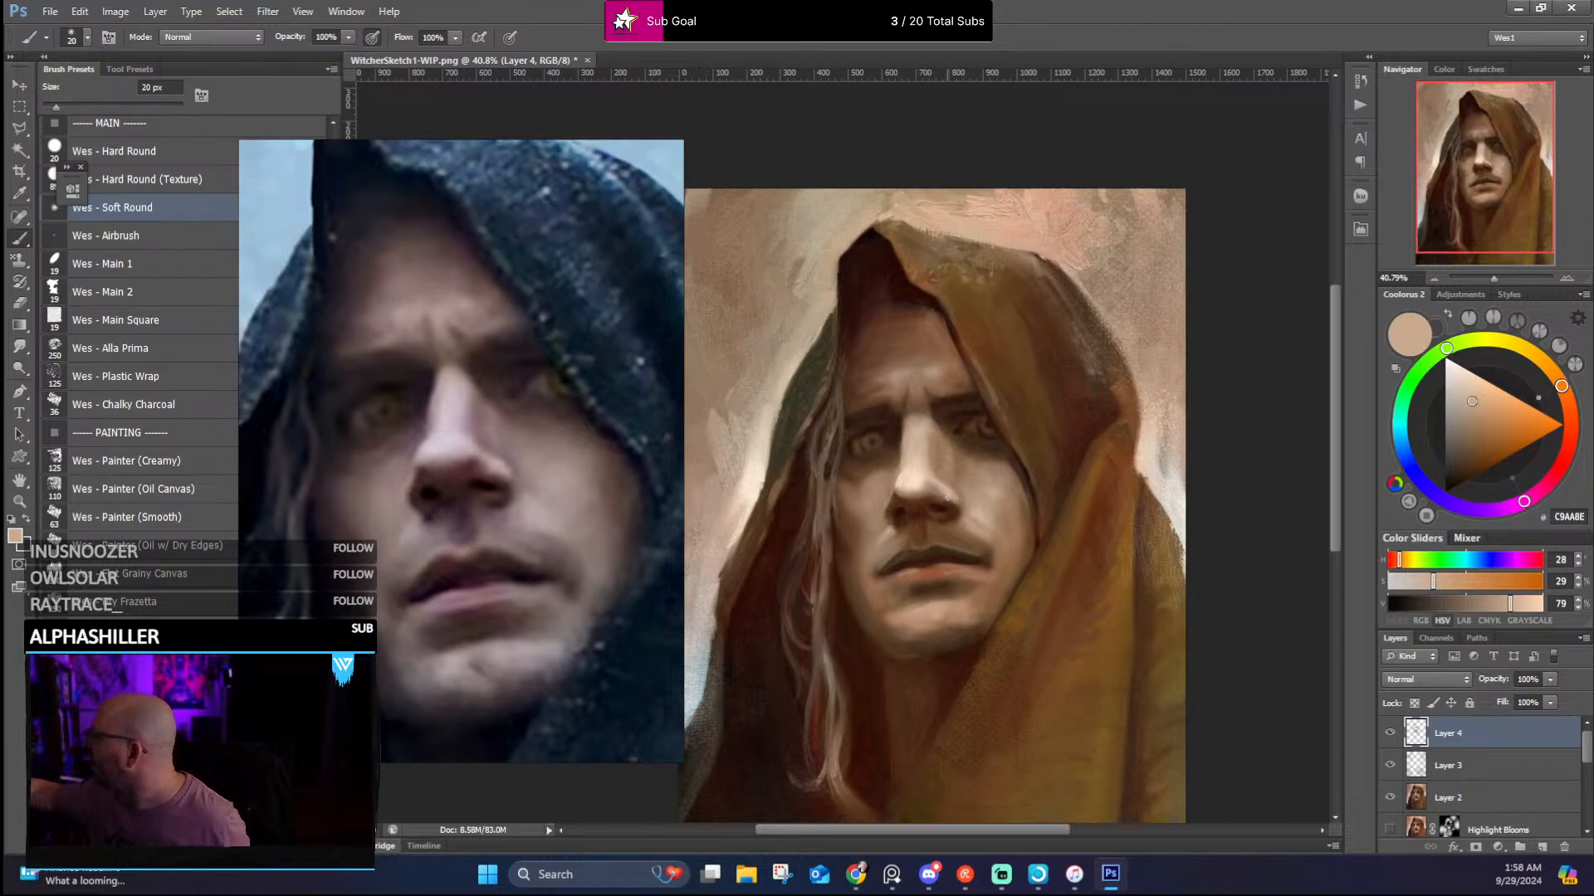
alt+click(944, 496)
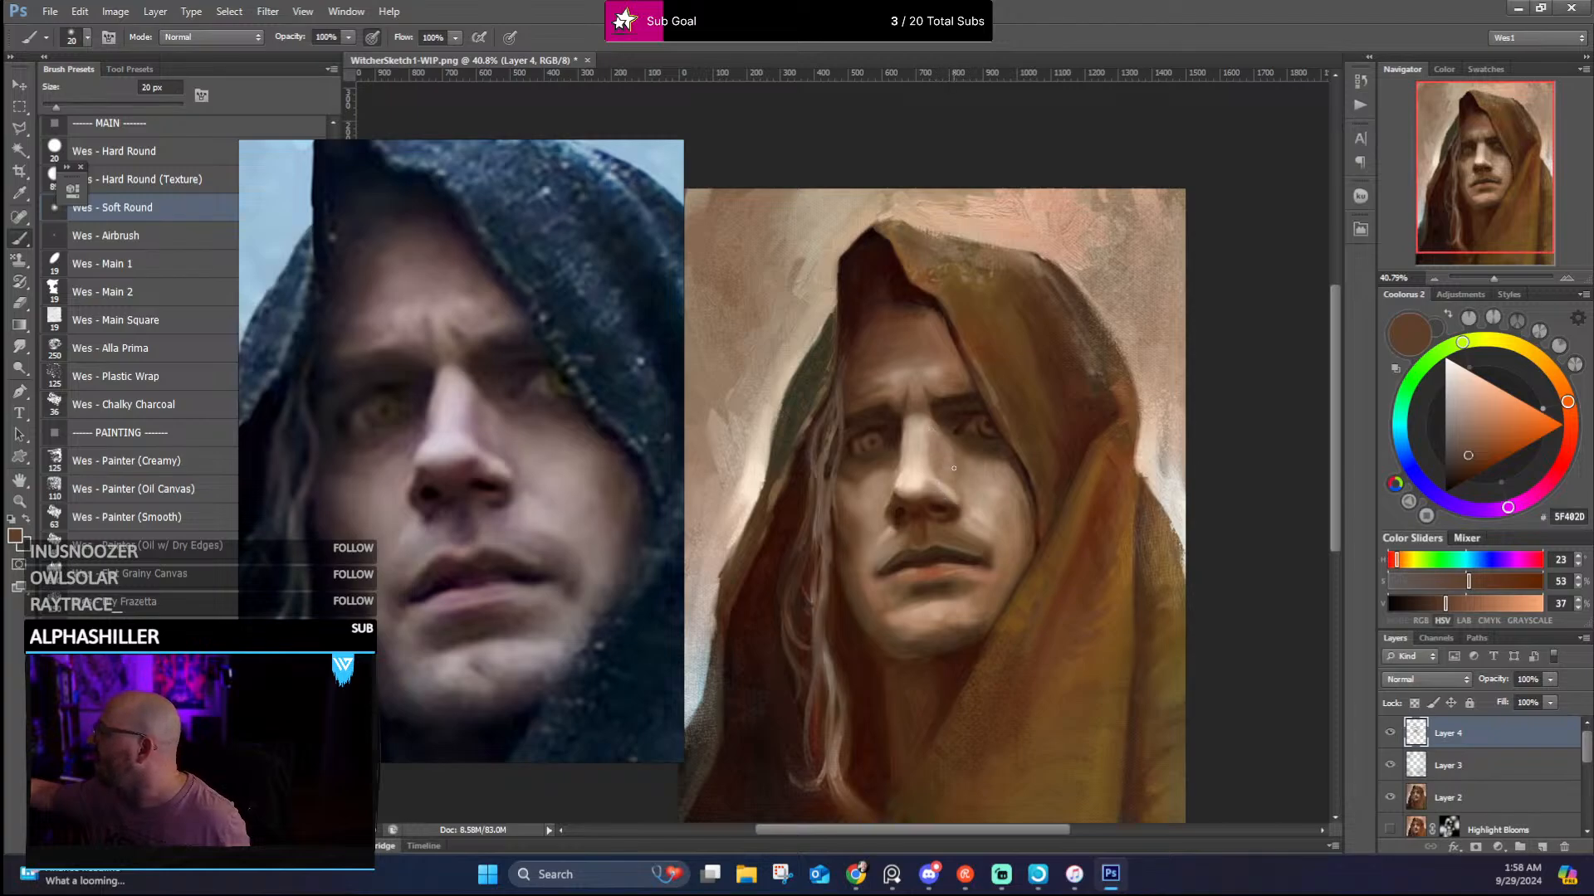
alt+click(953, 483)
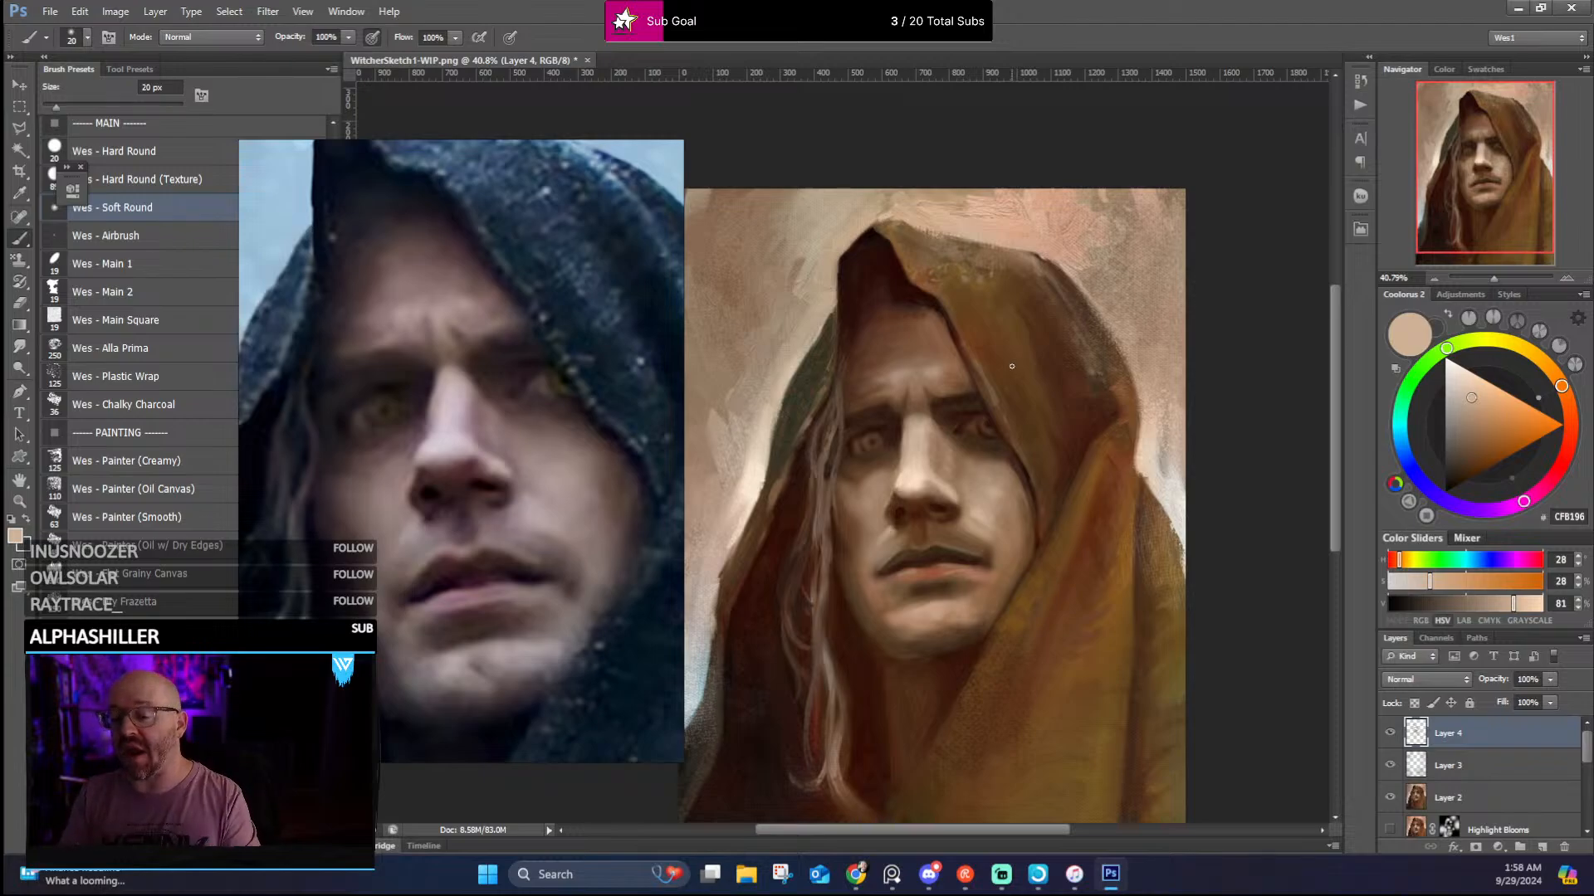
Sharpen the upper edge of the right nostril wing with the Wes - Main 1 brush at 8 px in sampled skin tones
scroll(983, 533, up, 8)
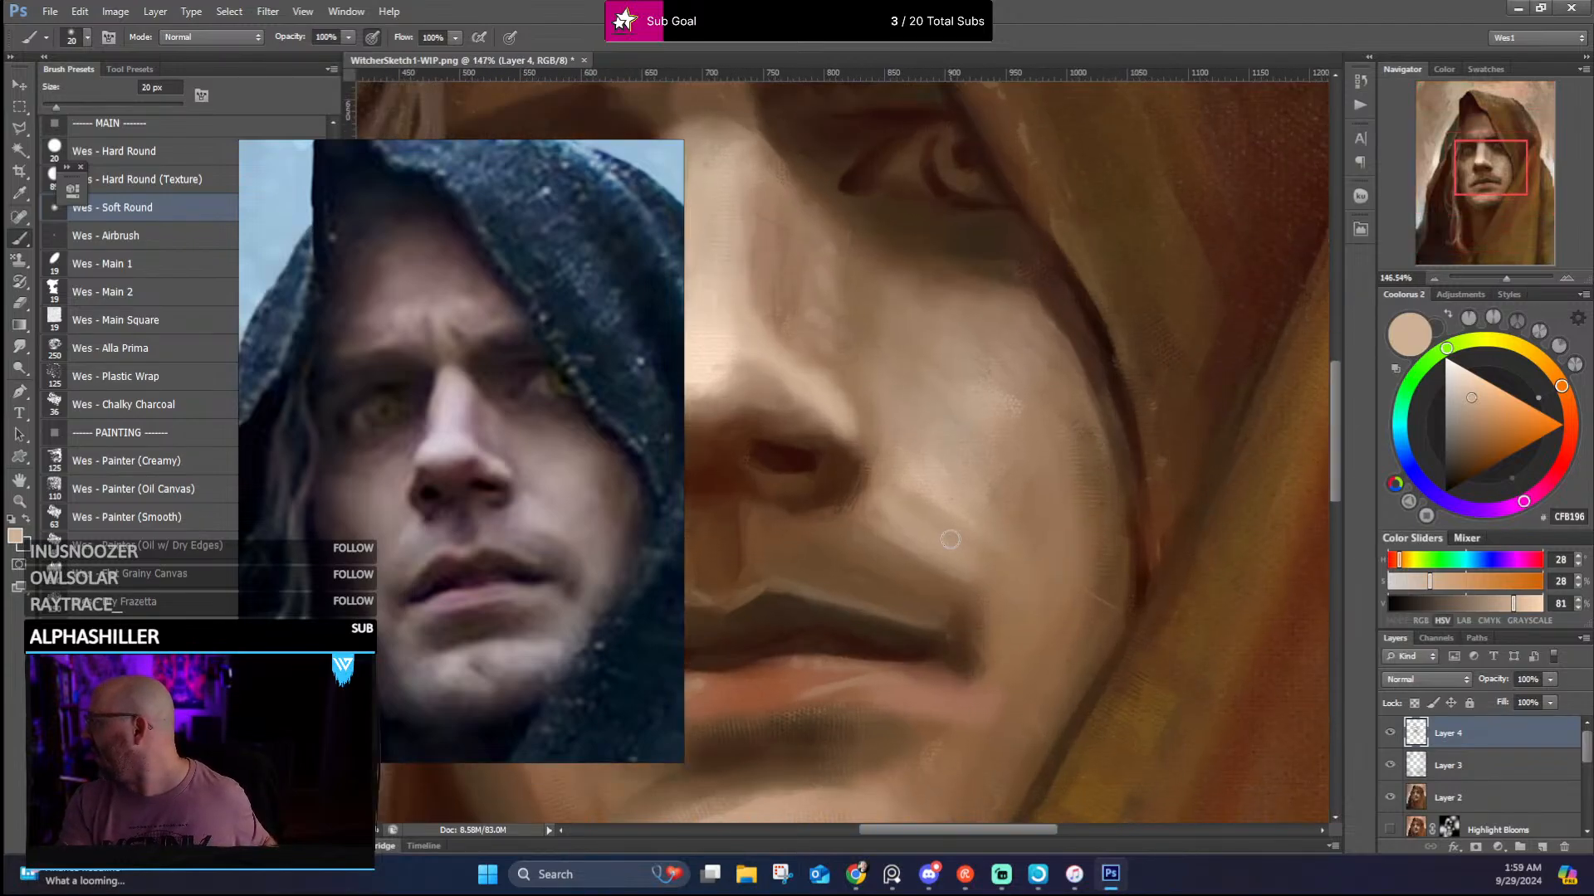
scroll(890, 473, up, 3)
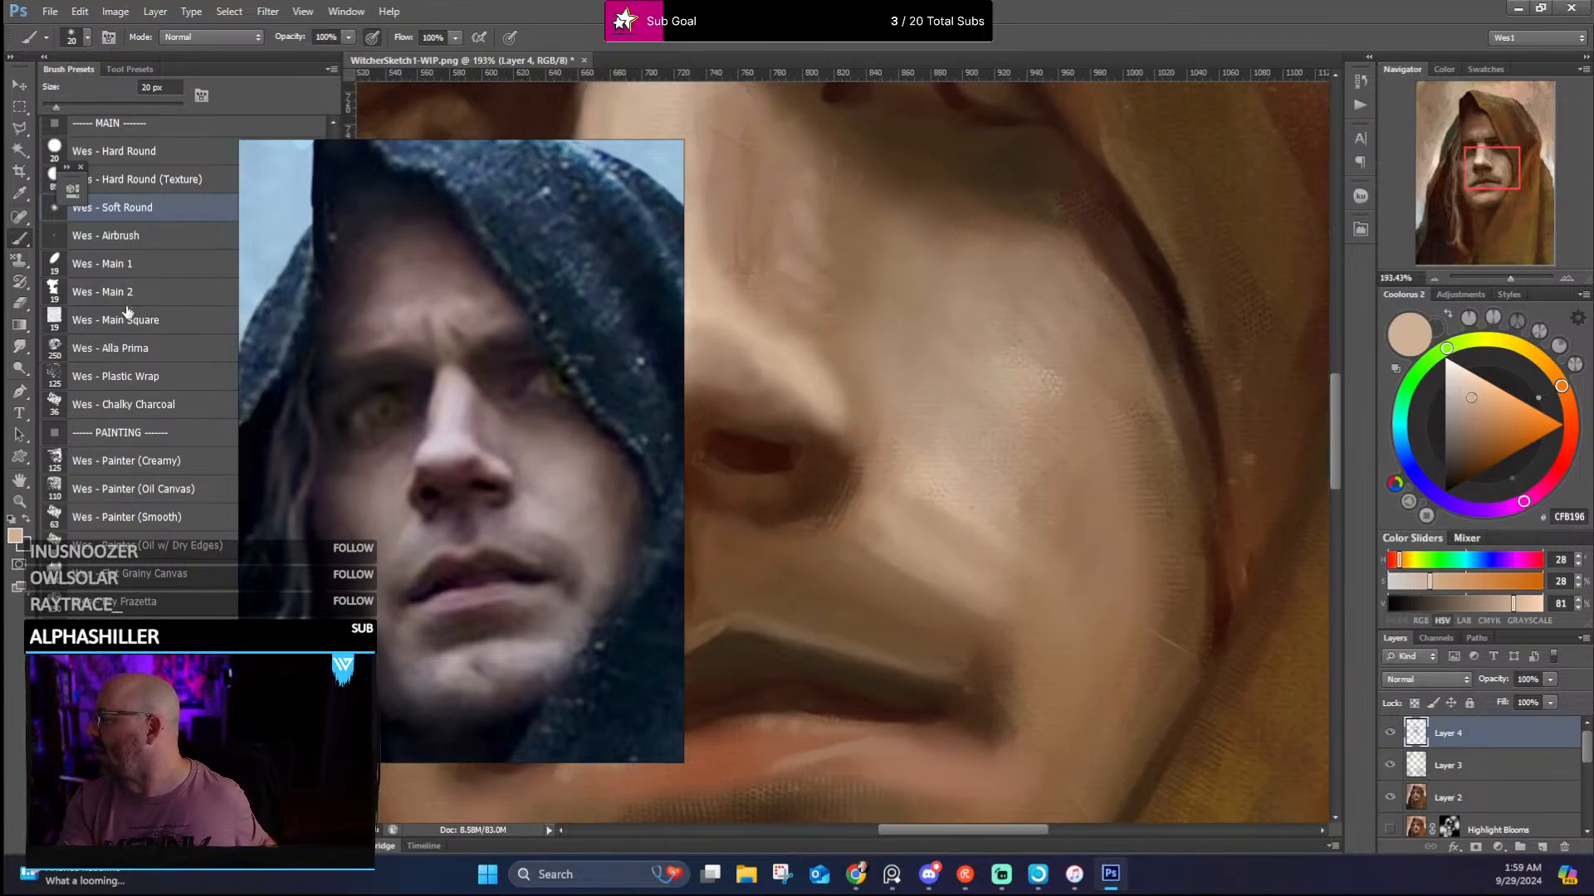
click(126, 264)
scroll(851, 374, up, 2)
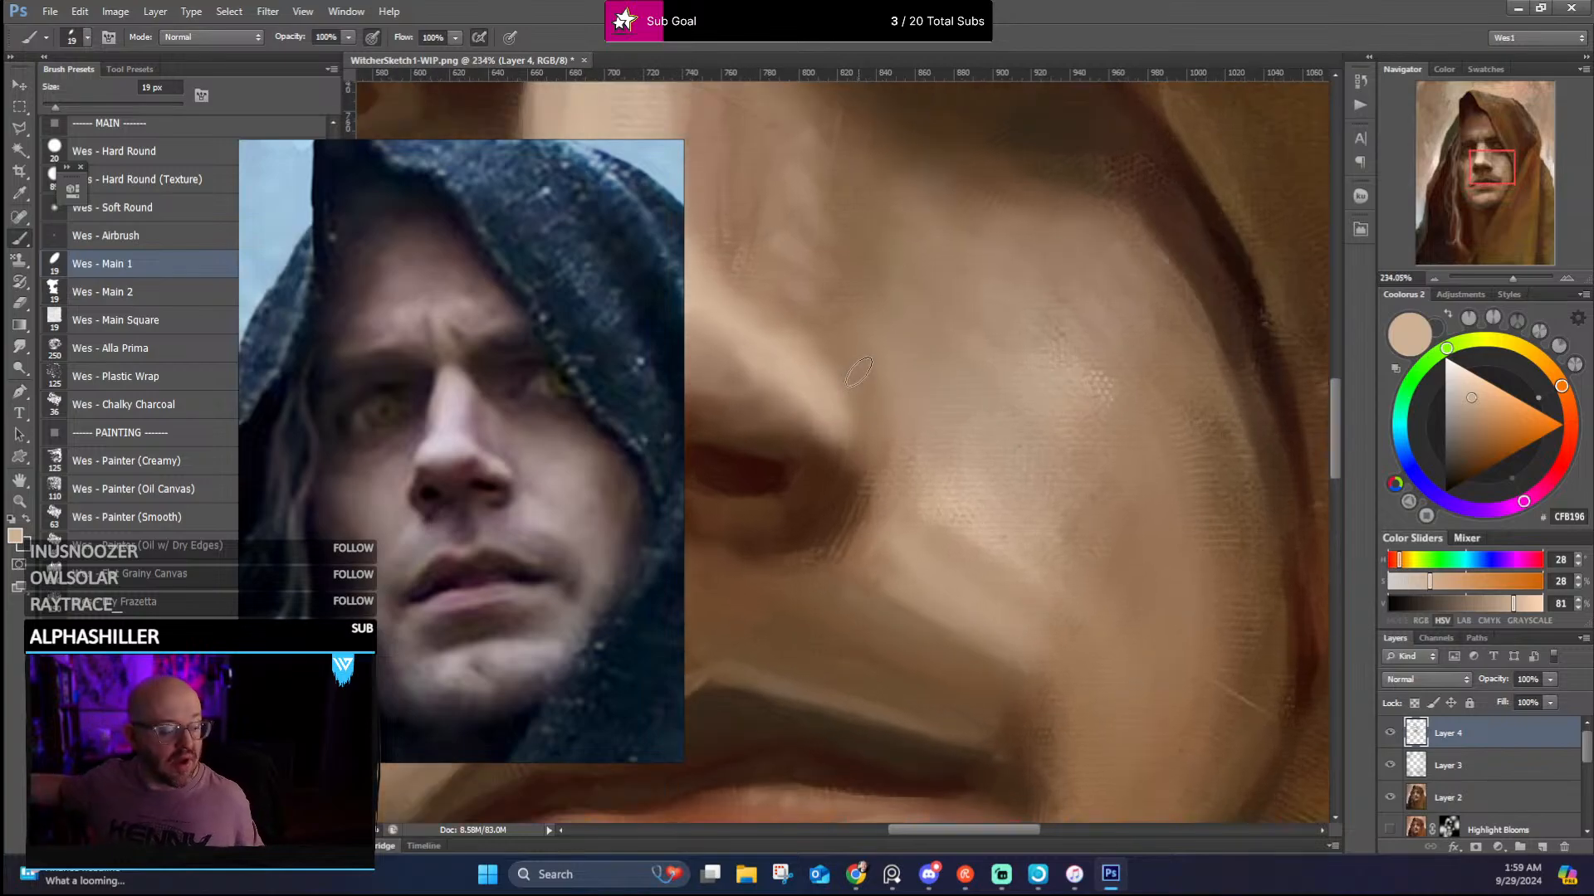
alt+click(823, 332)
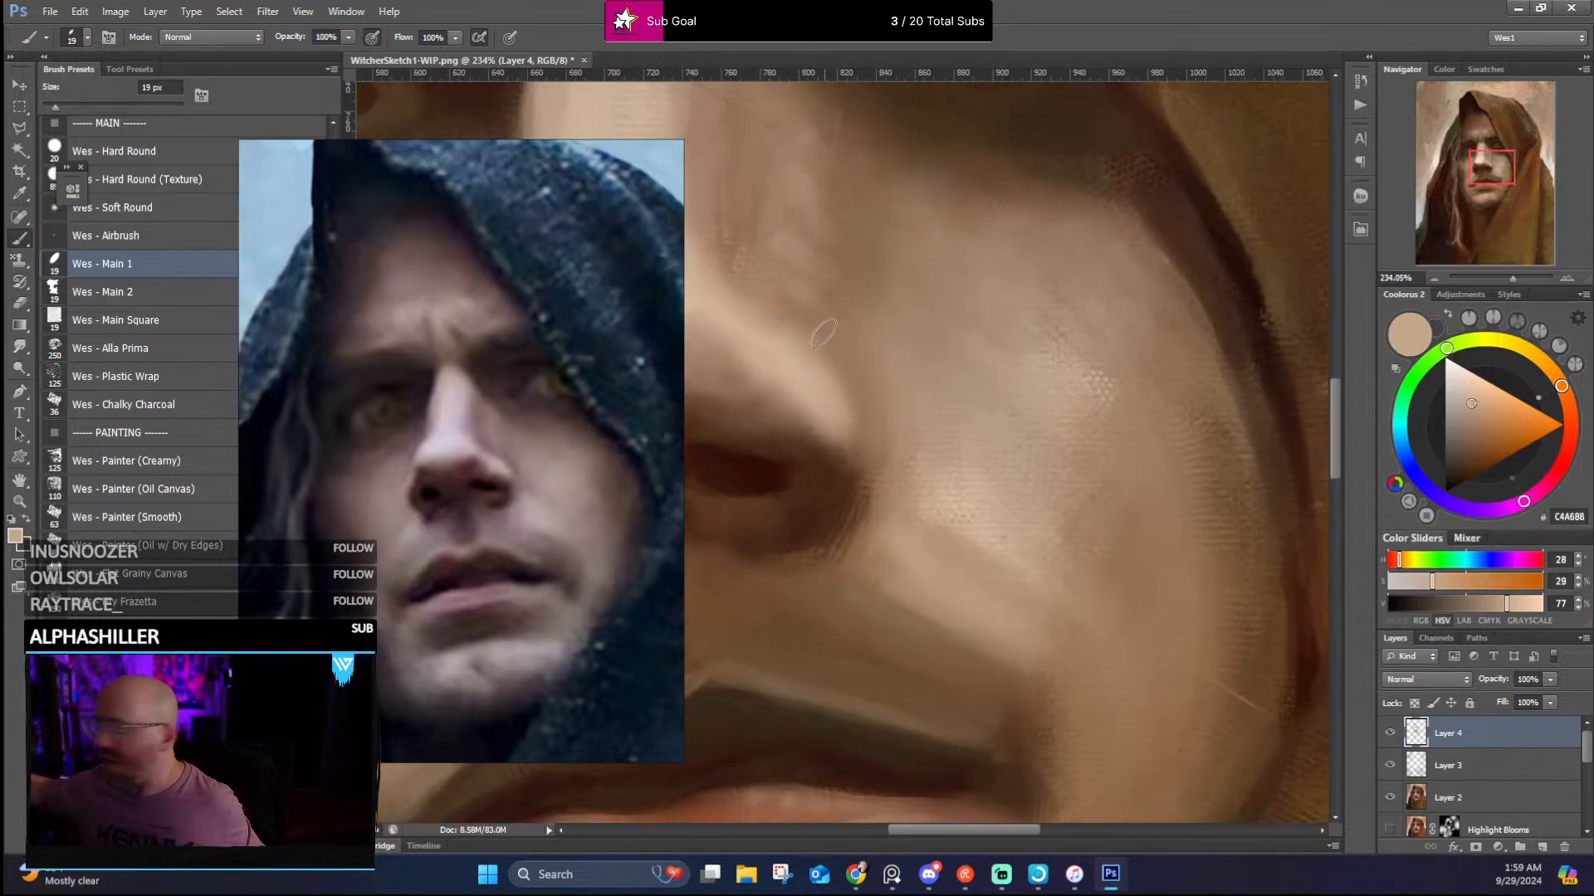
key(bracketleft)
key(bracketleft)
key(bracketleft)
key(bracketleft)
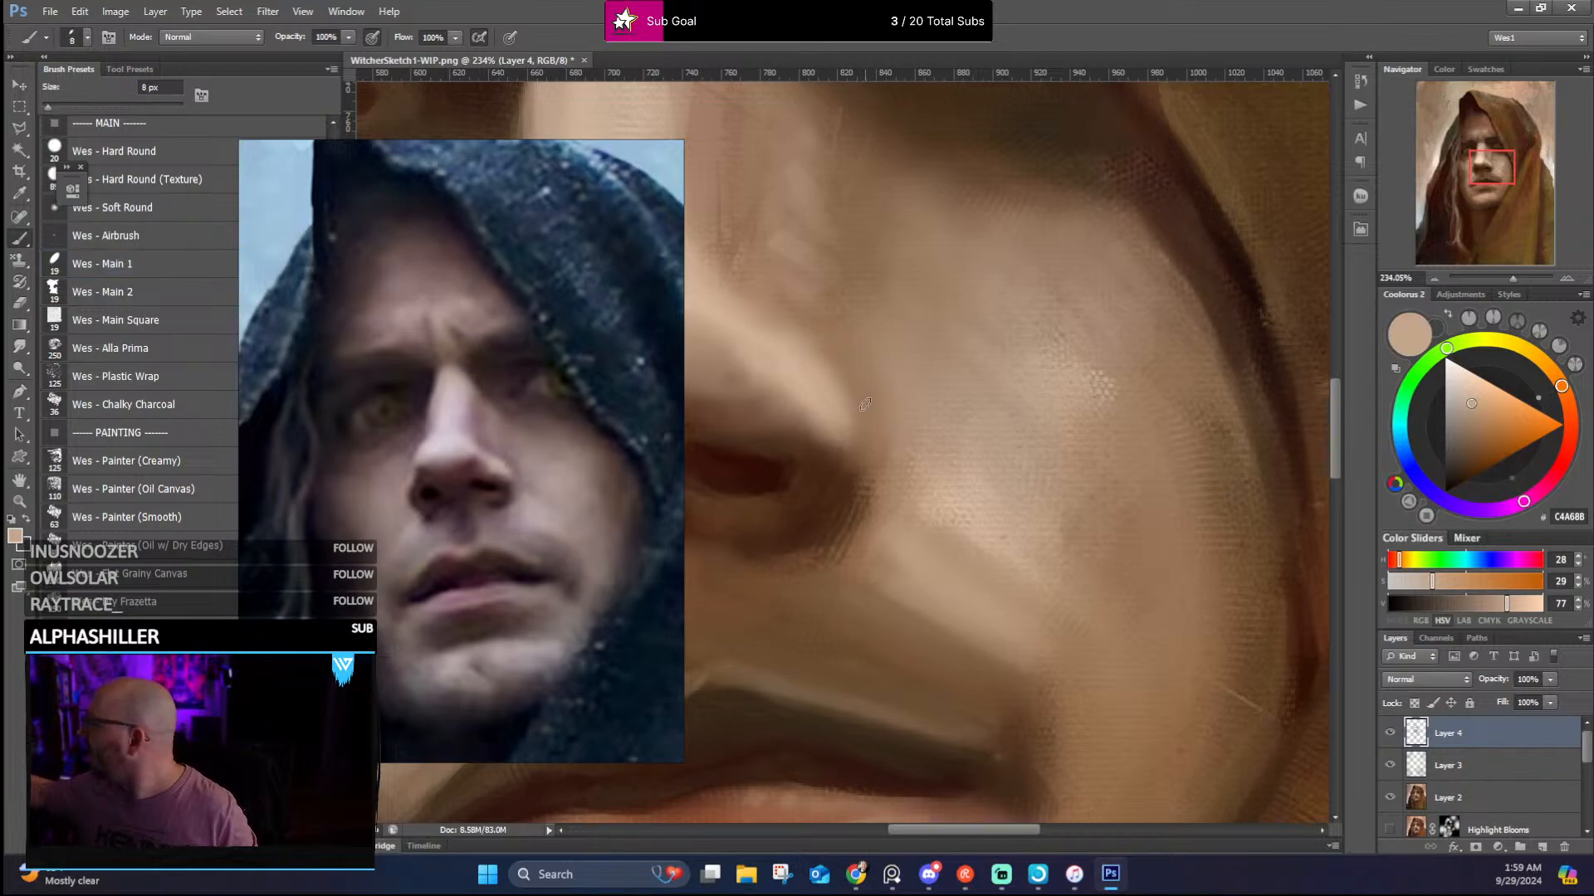
mouse_move(830, 366)
mouse_down()
mouse_move(853, 389)
mouse_move(823, 360)
mouse_up()
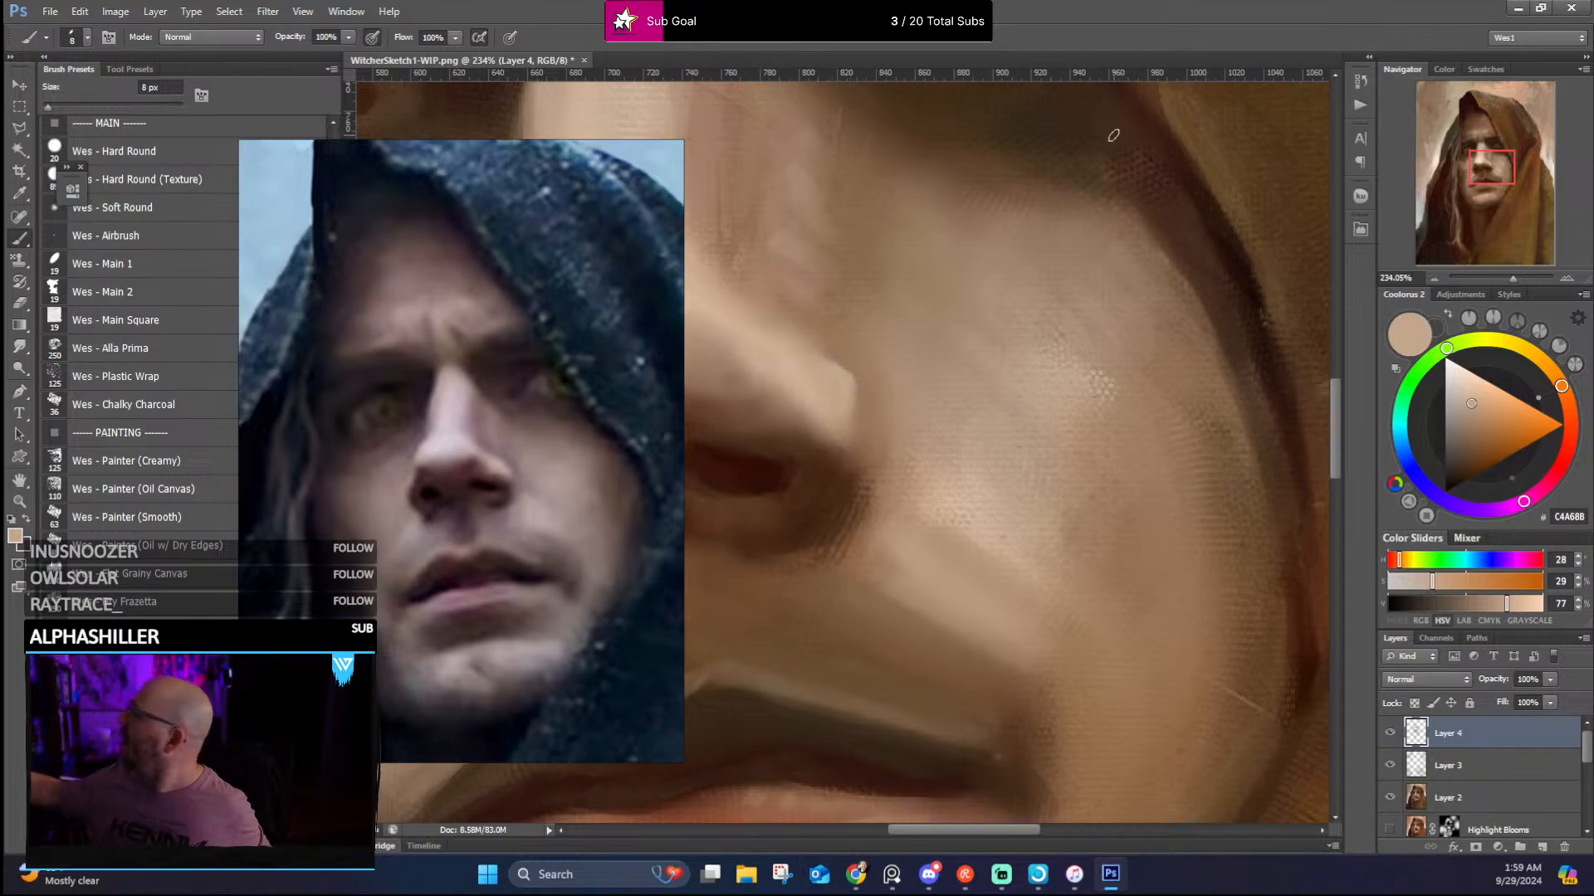
alt+click(854, 371)
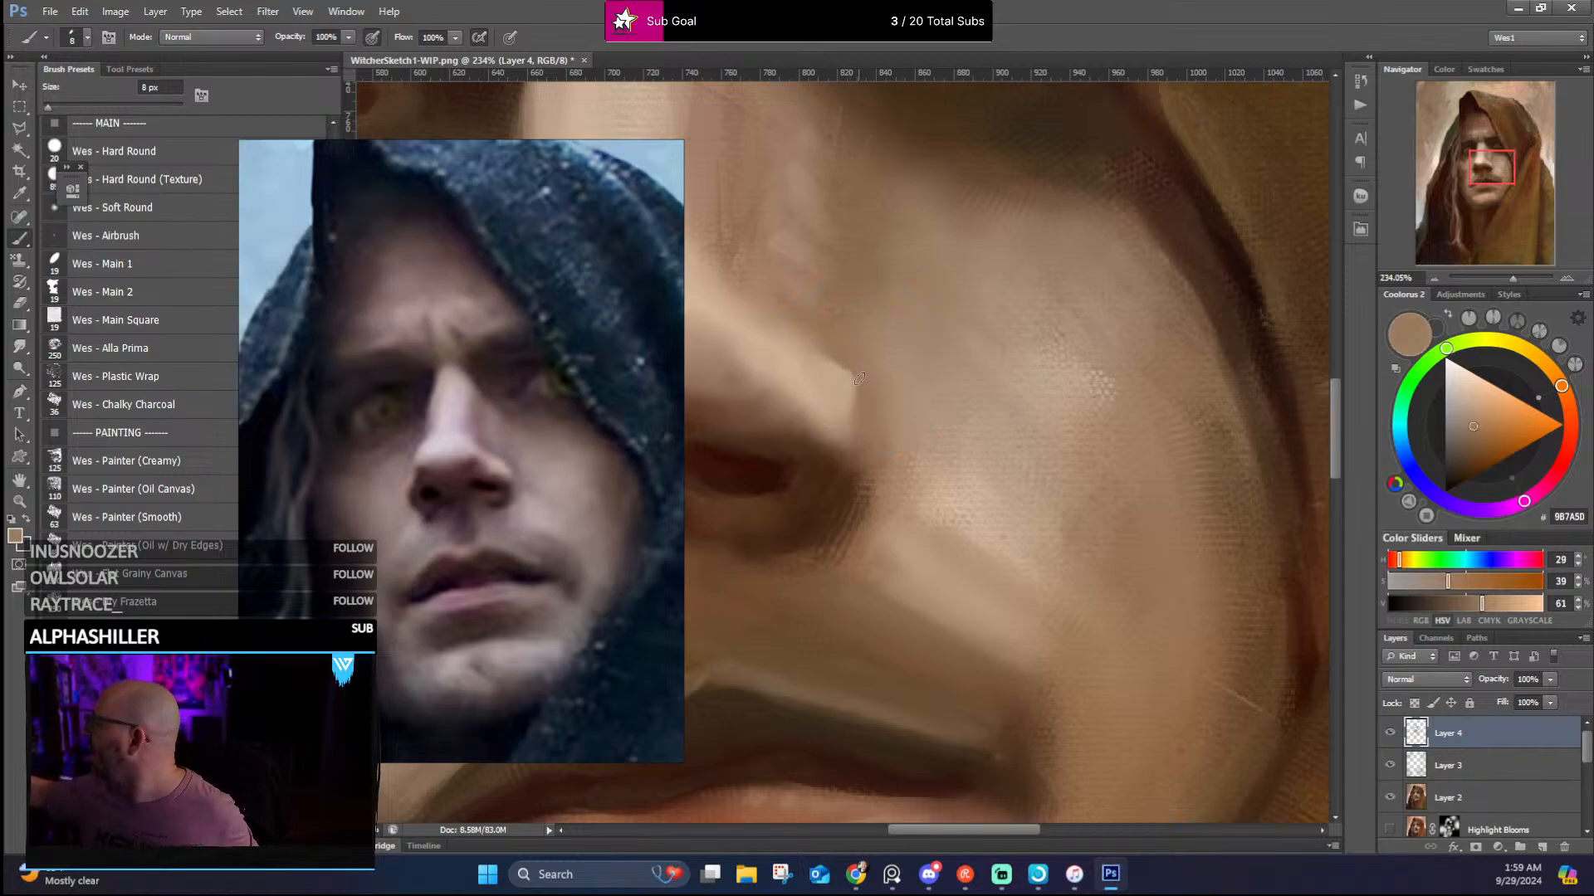
drag(823, 348, 847, 378)
Refine the left side of the nose tip, the nostril shadows and the left nostril wing with sampled light skin tones and browns
scroll(895, 358, down, 10)
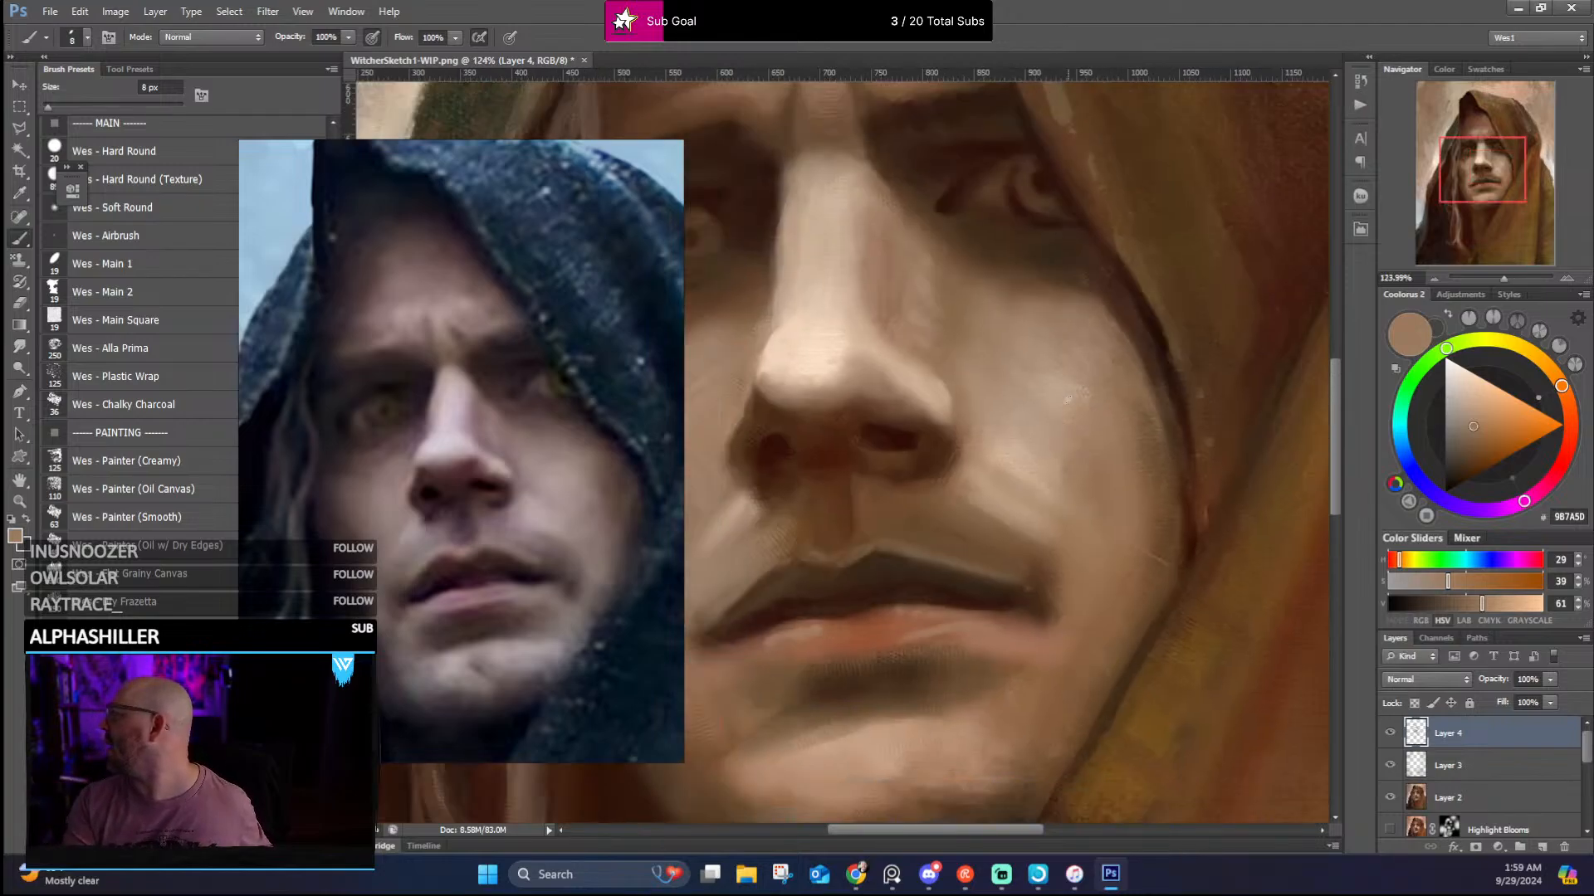
scroll(1096, 383, up, 3)
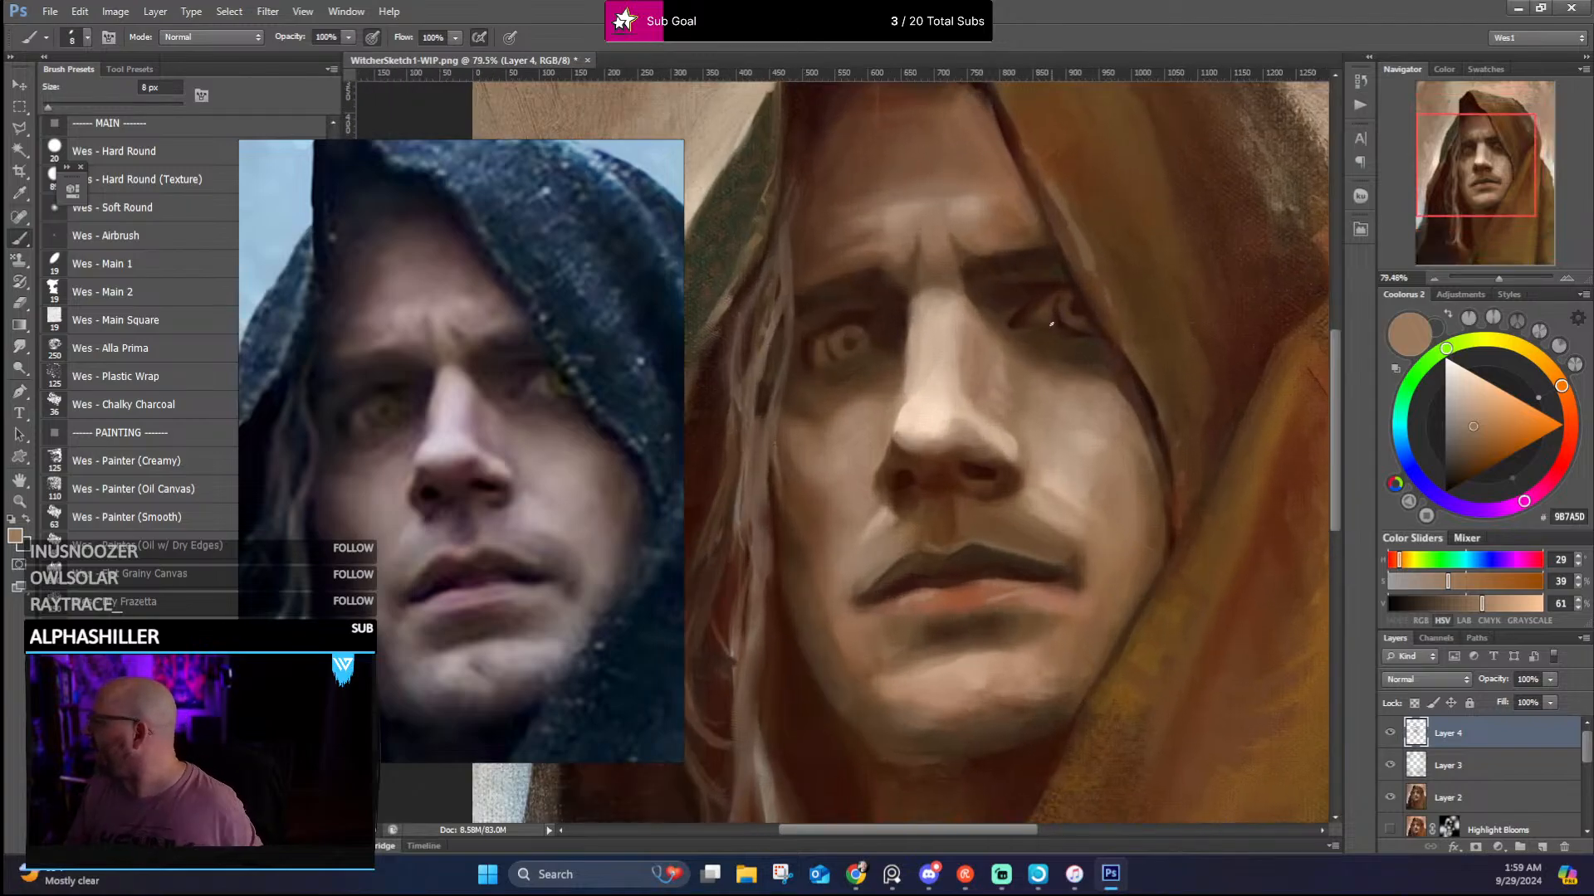
alt+click(898, 425)
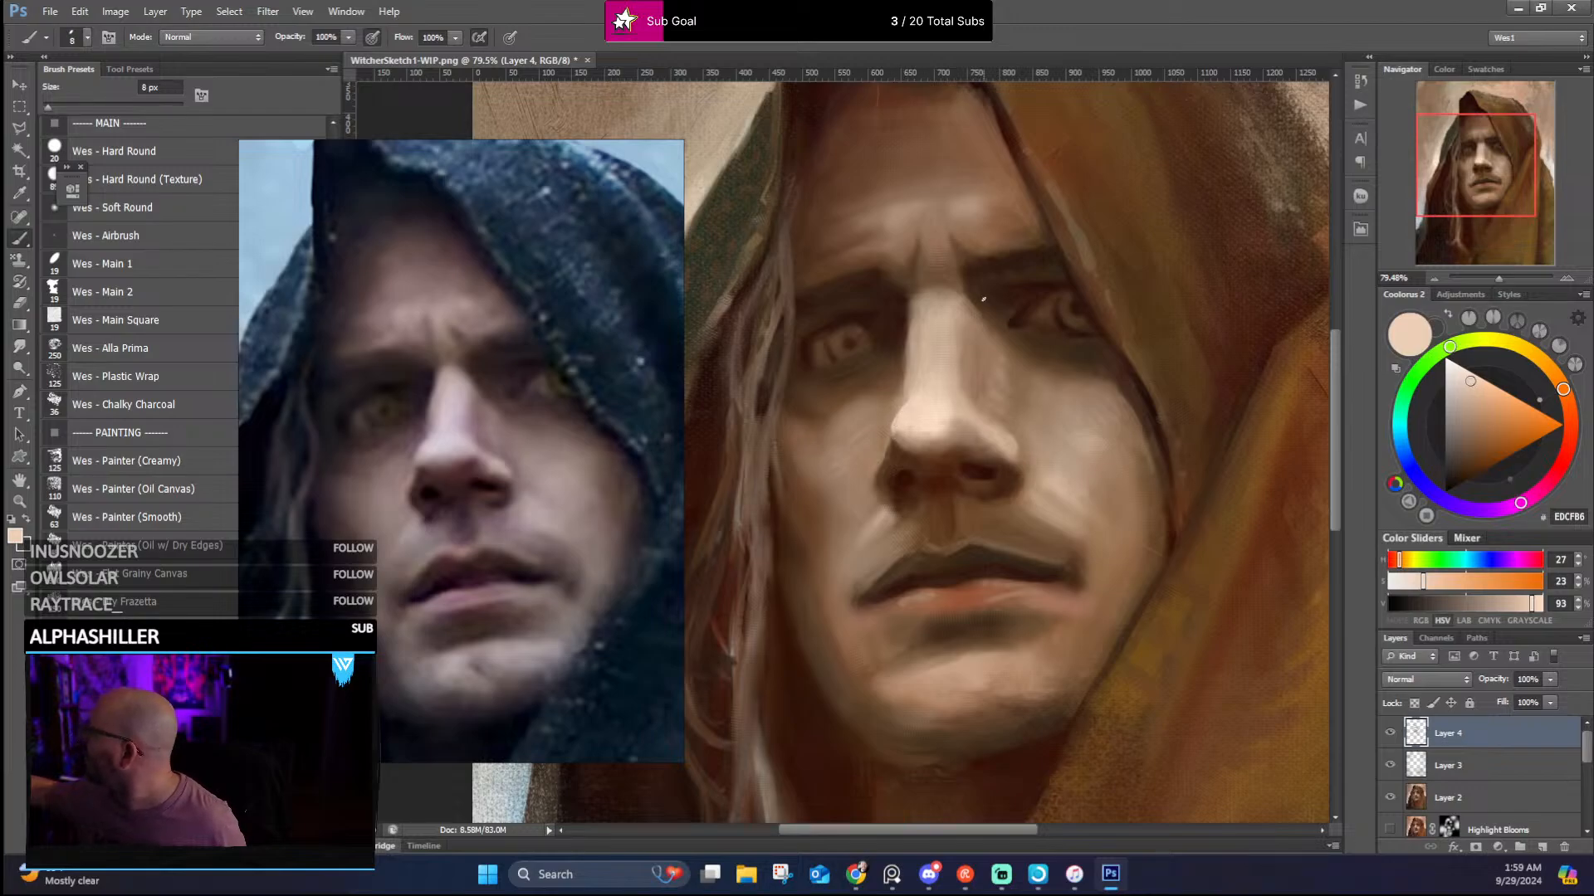
alt+click(890, 425)
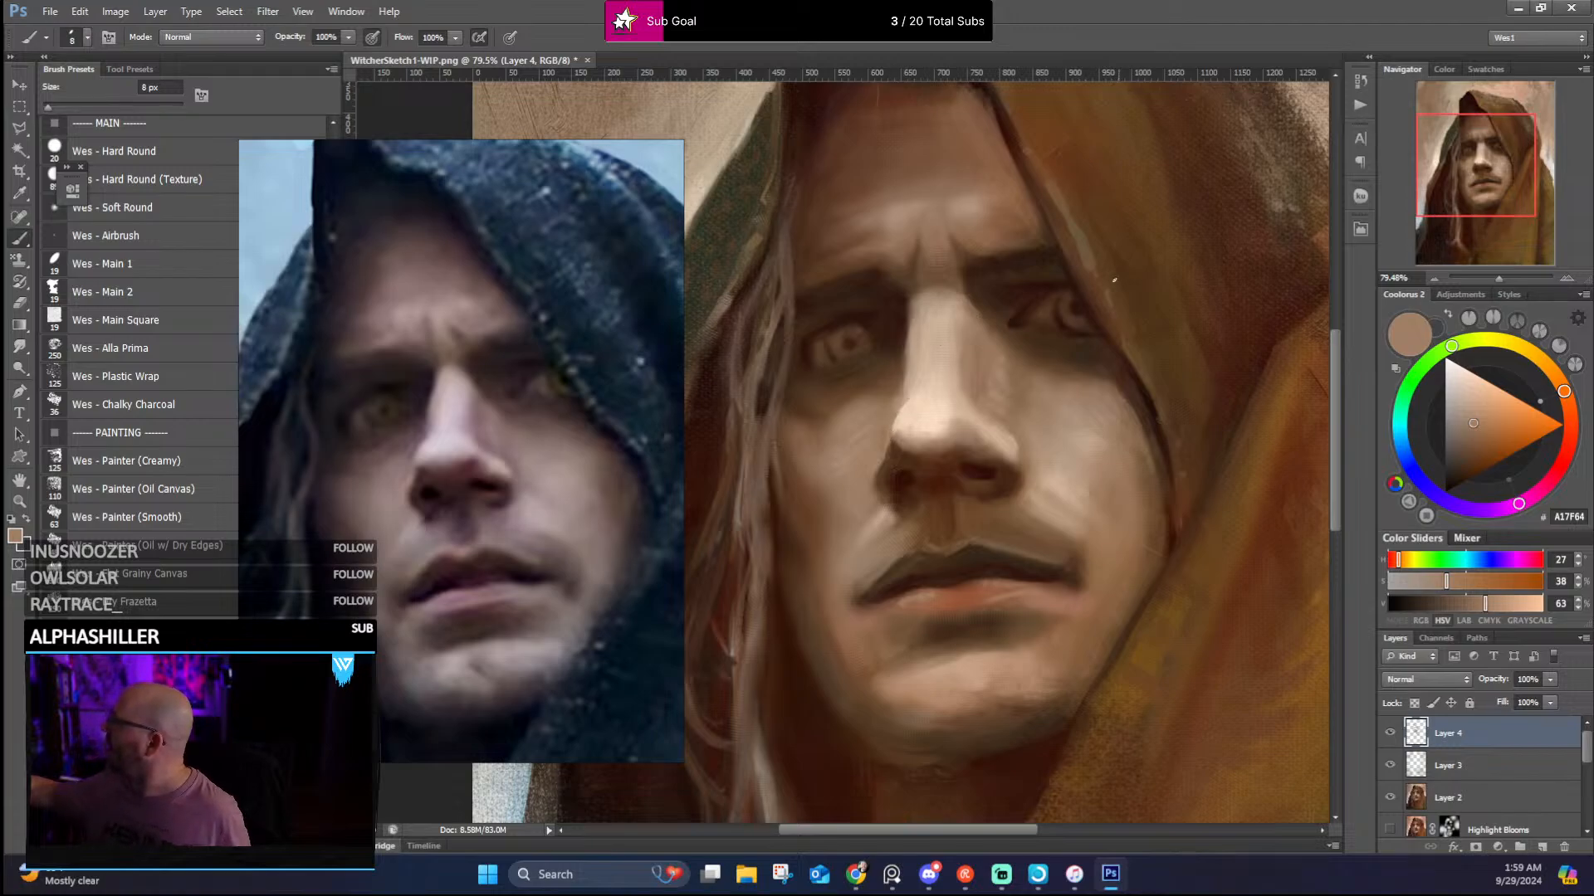
alt+click(984, 496)
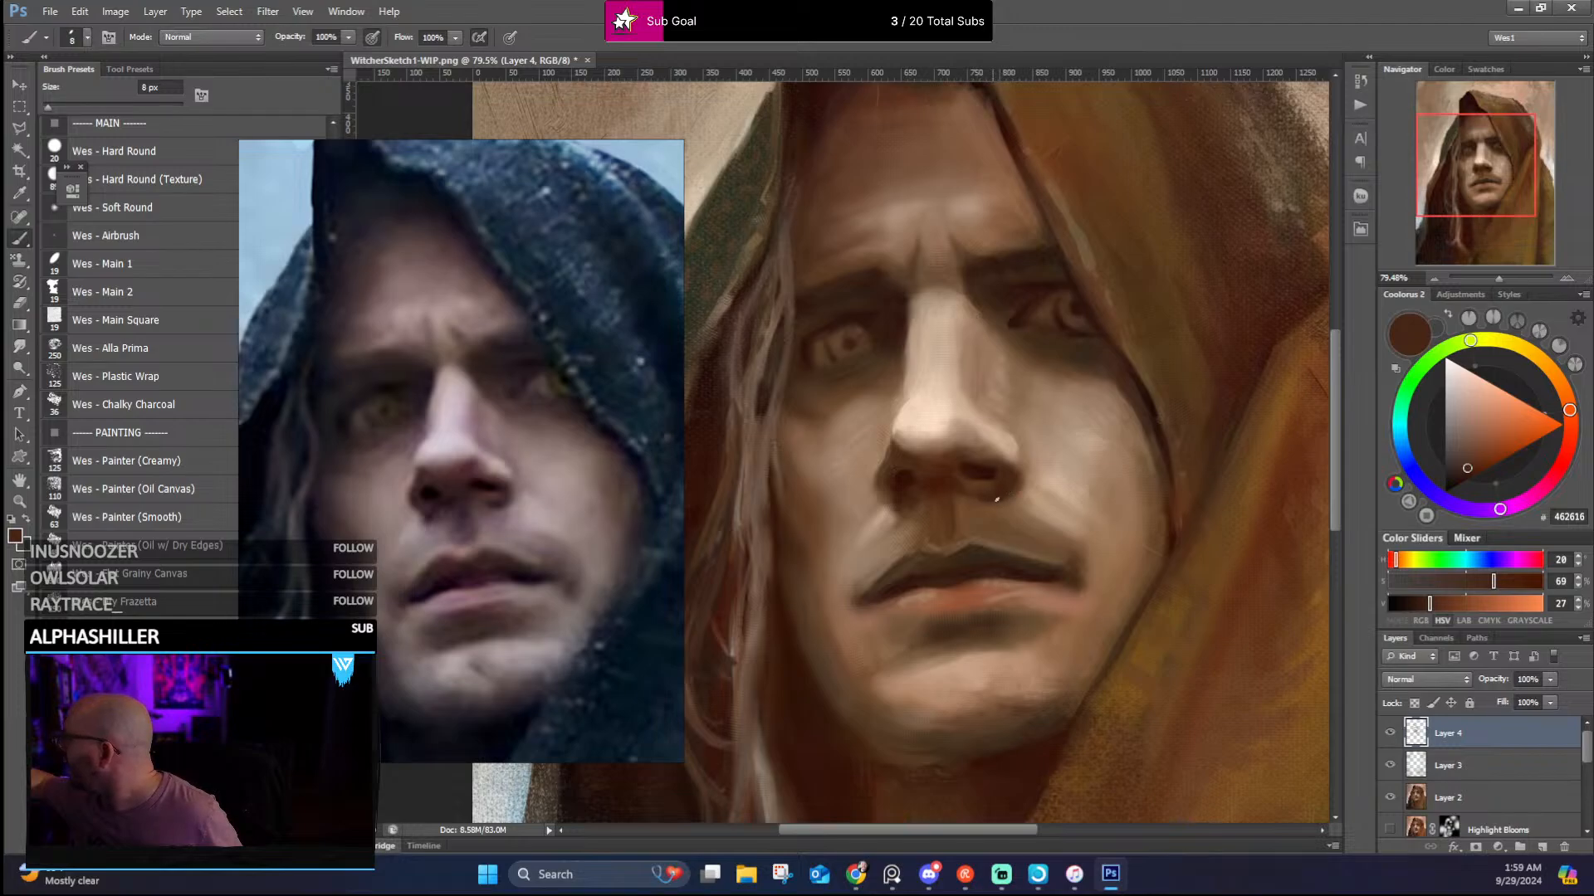
alt+click(872, 483)
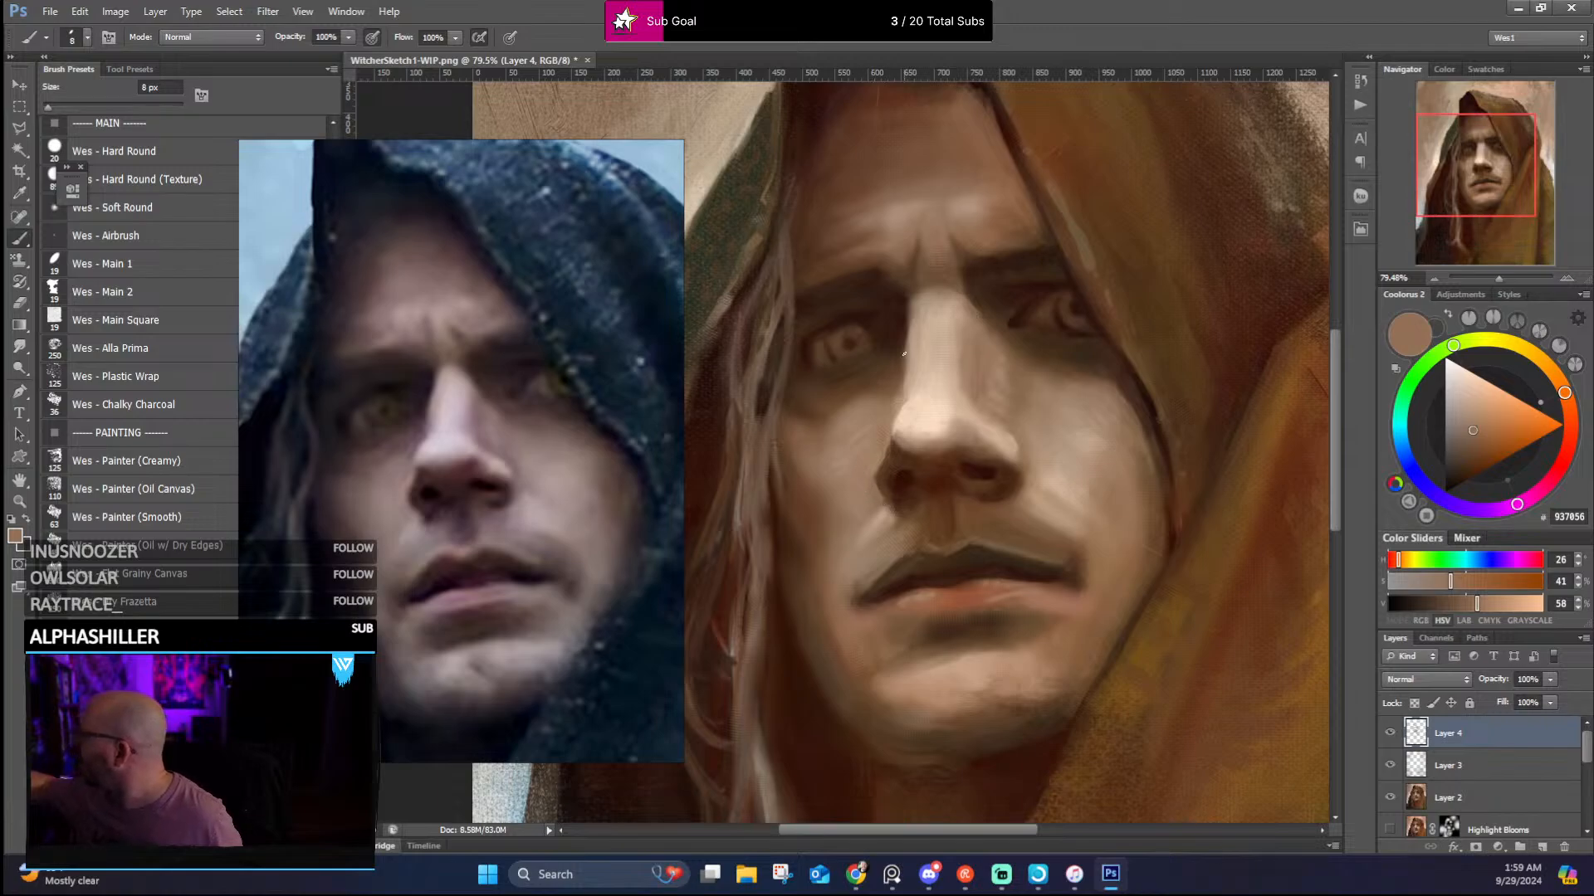
alt+click(884, 481)
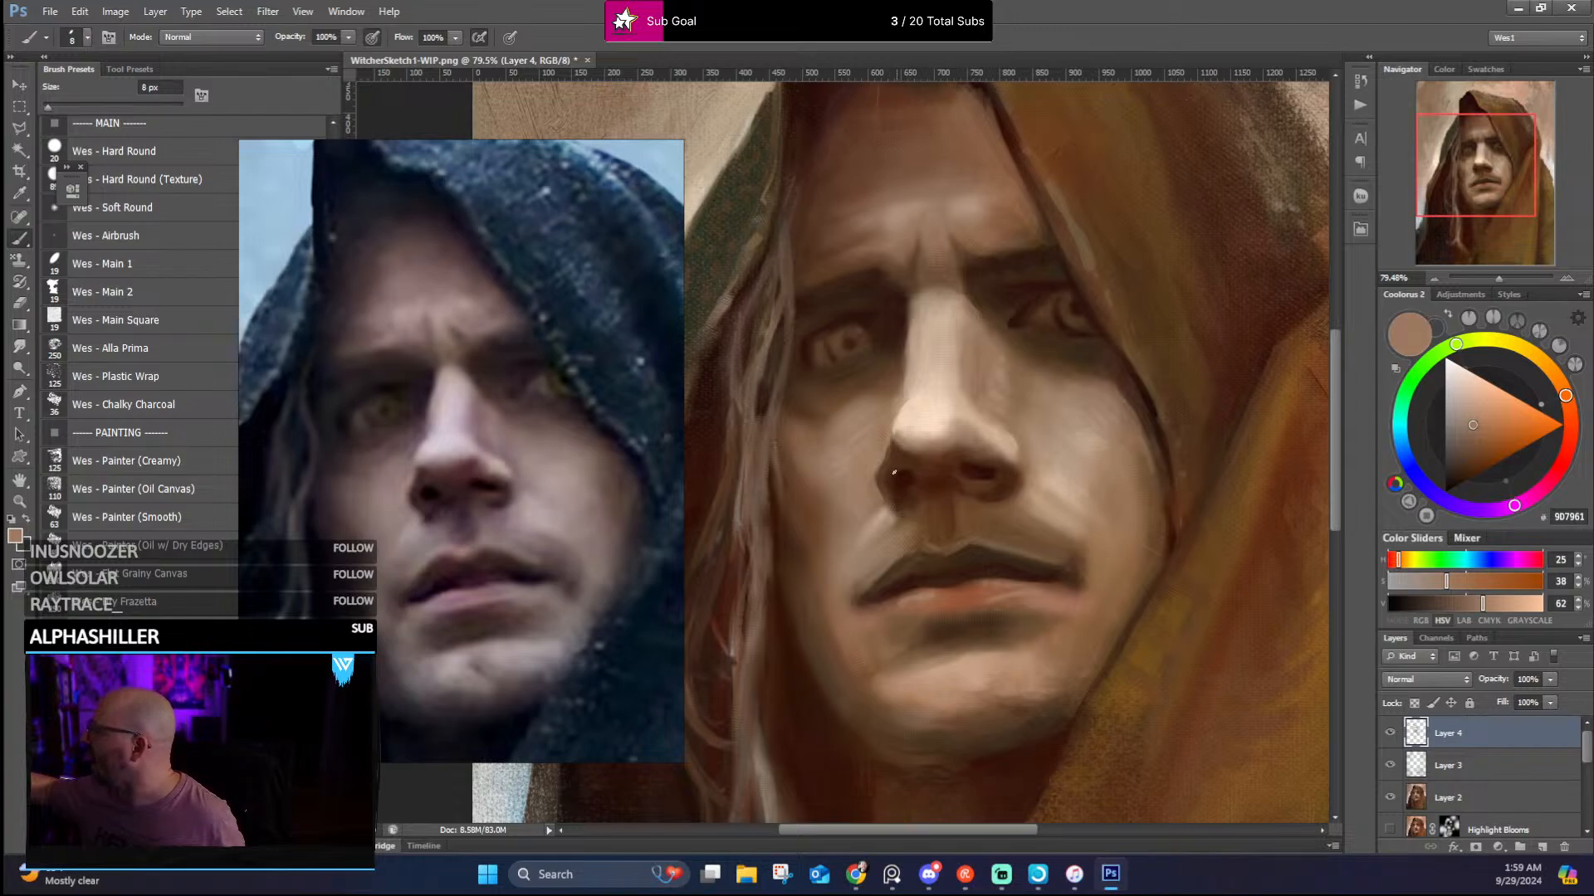
alt+click(879, 473)
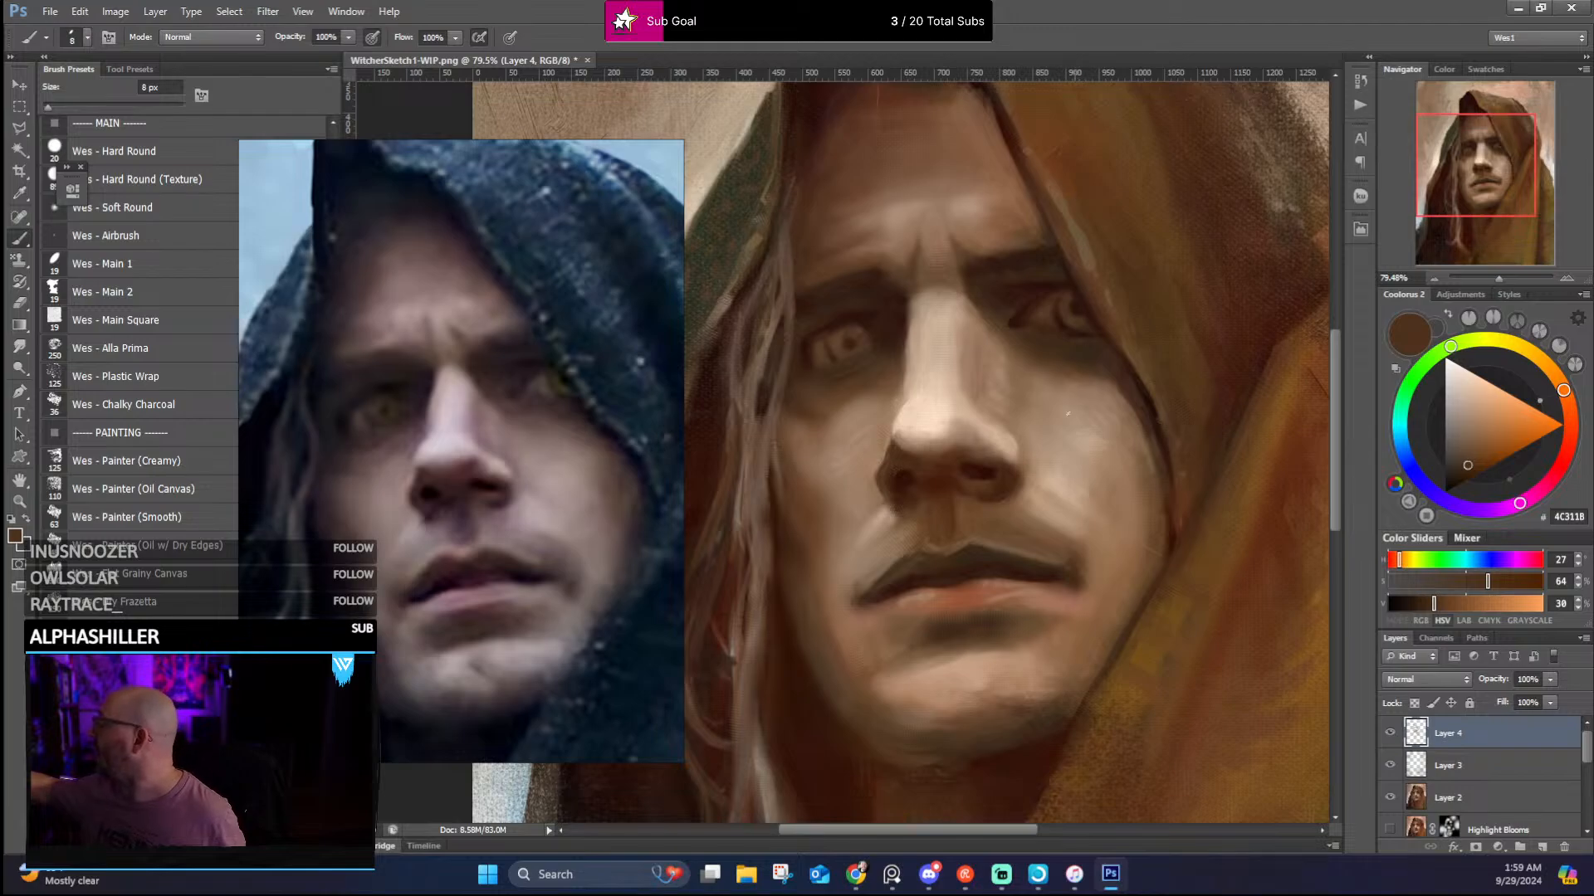
Touch up the outer edge and top highlight of the right nostril wing, alternating sampled pale skin tones and mid browns
alt+click(1017, 459)
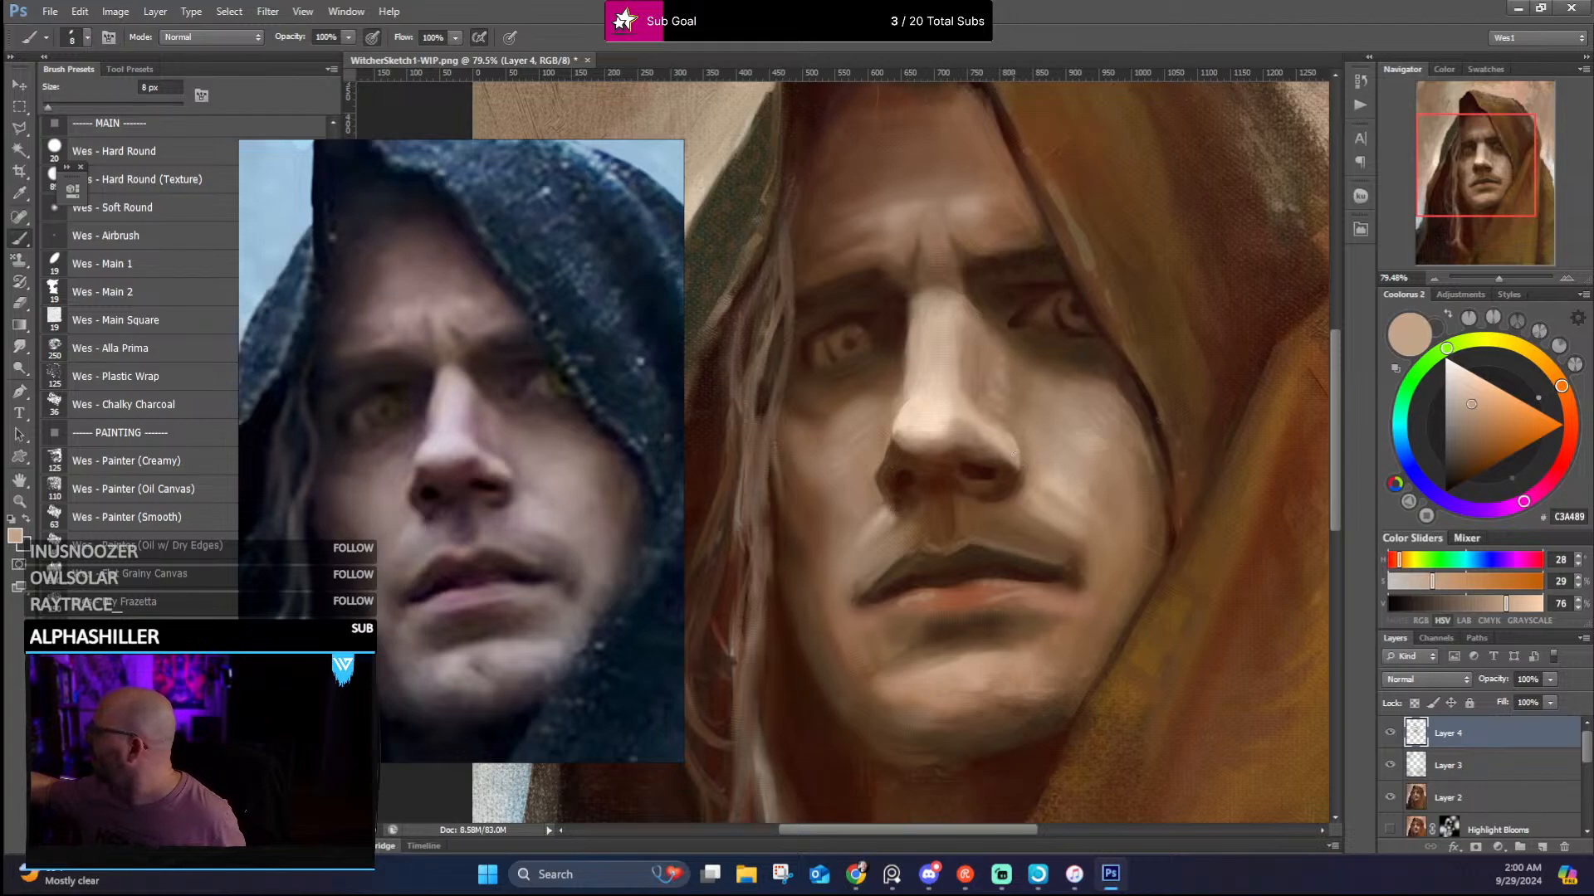
alt+click(1018, 471)
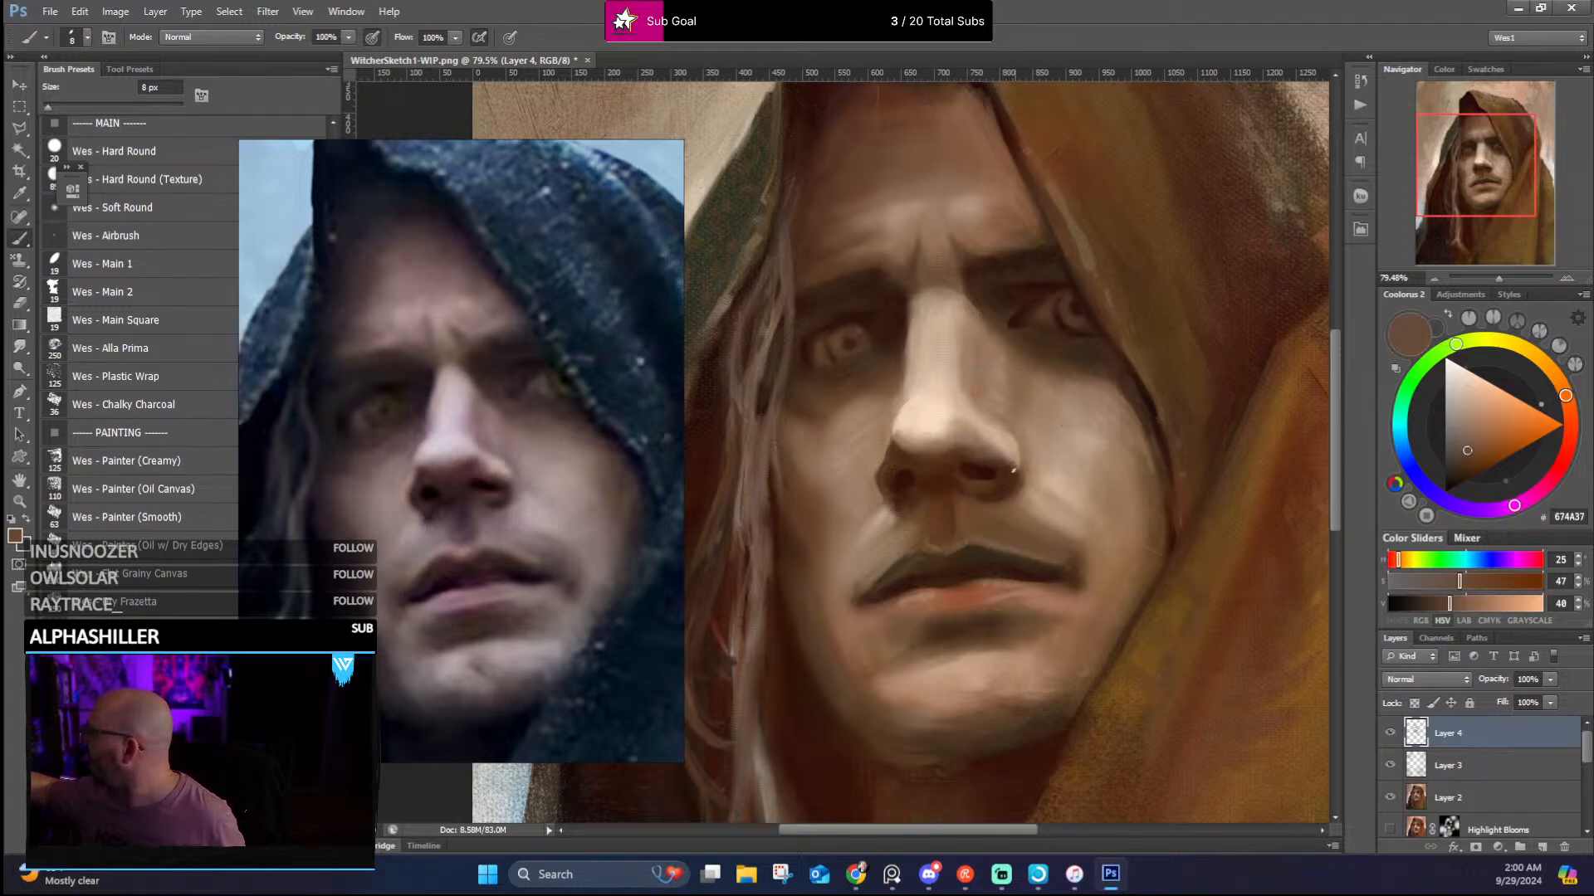
alt+click(928, 413)
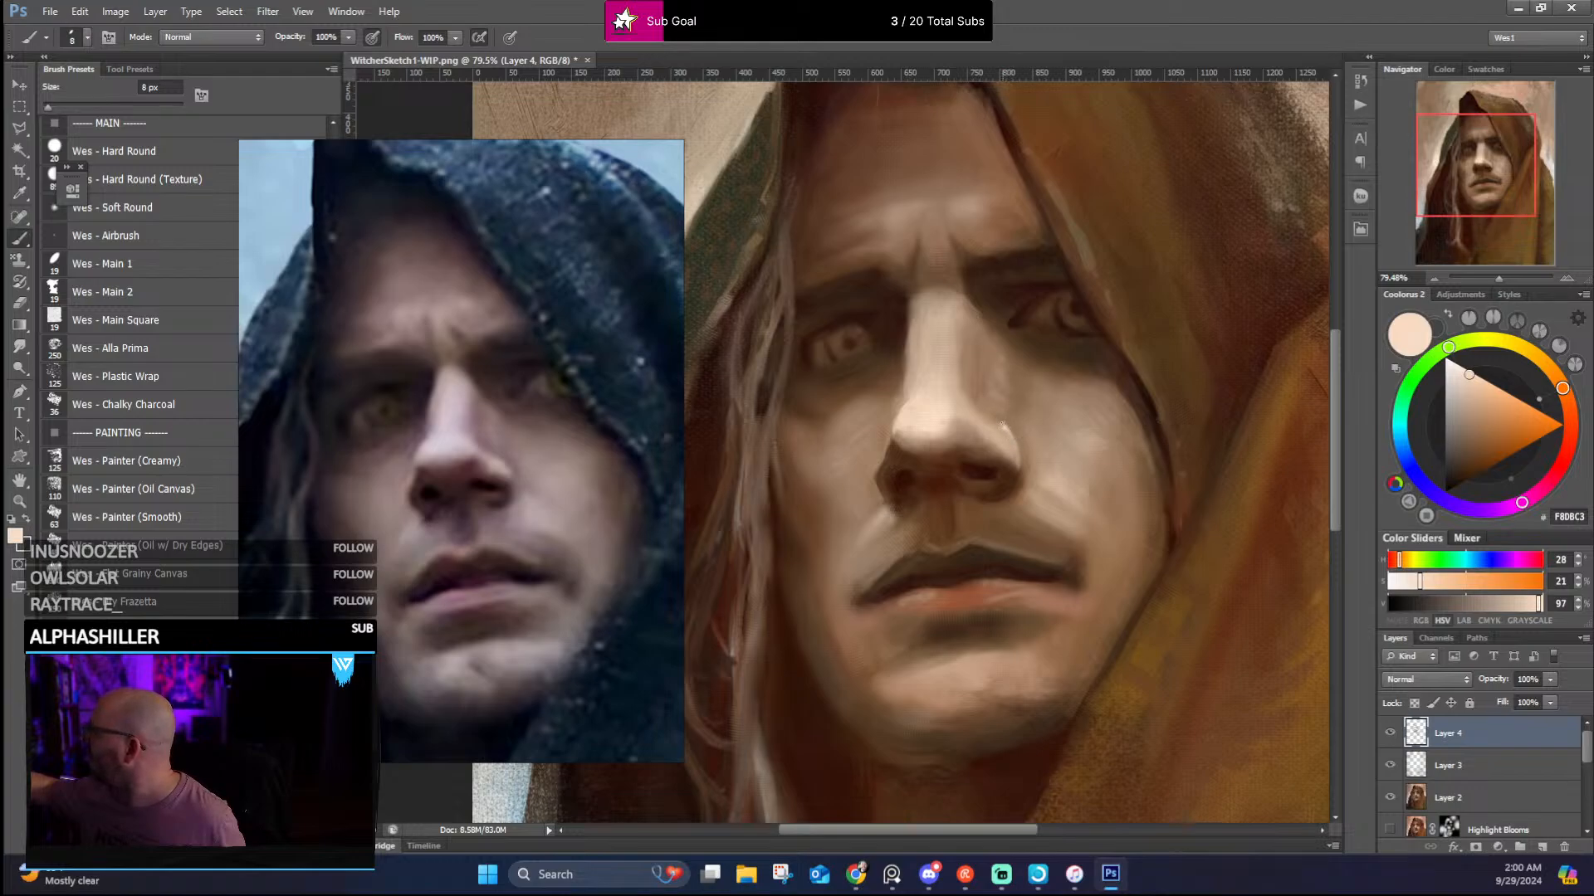
alt+click(1011, 430)
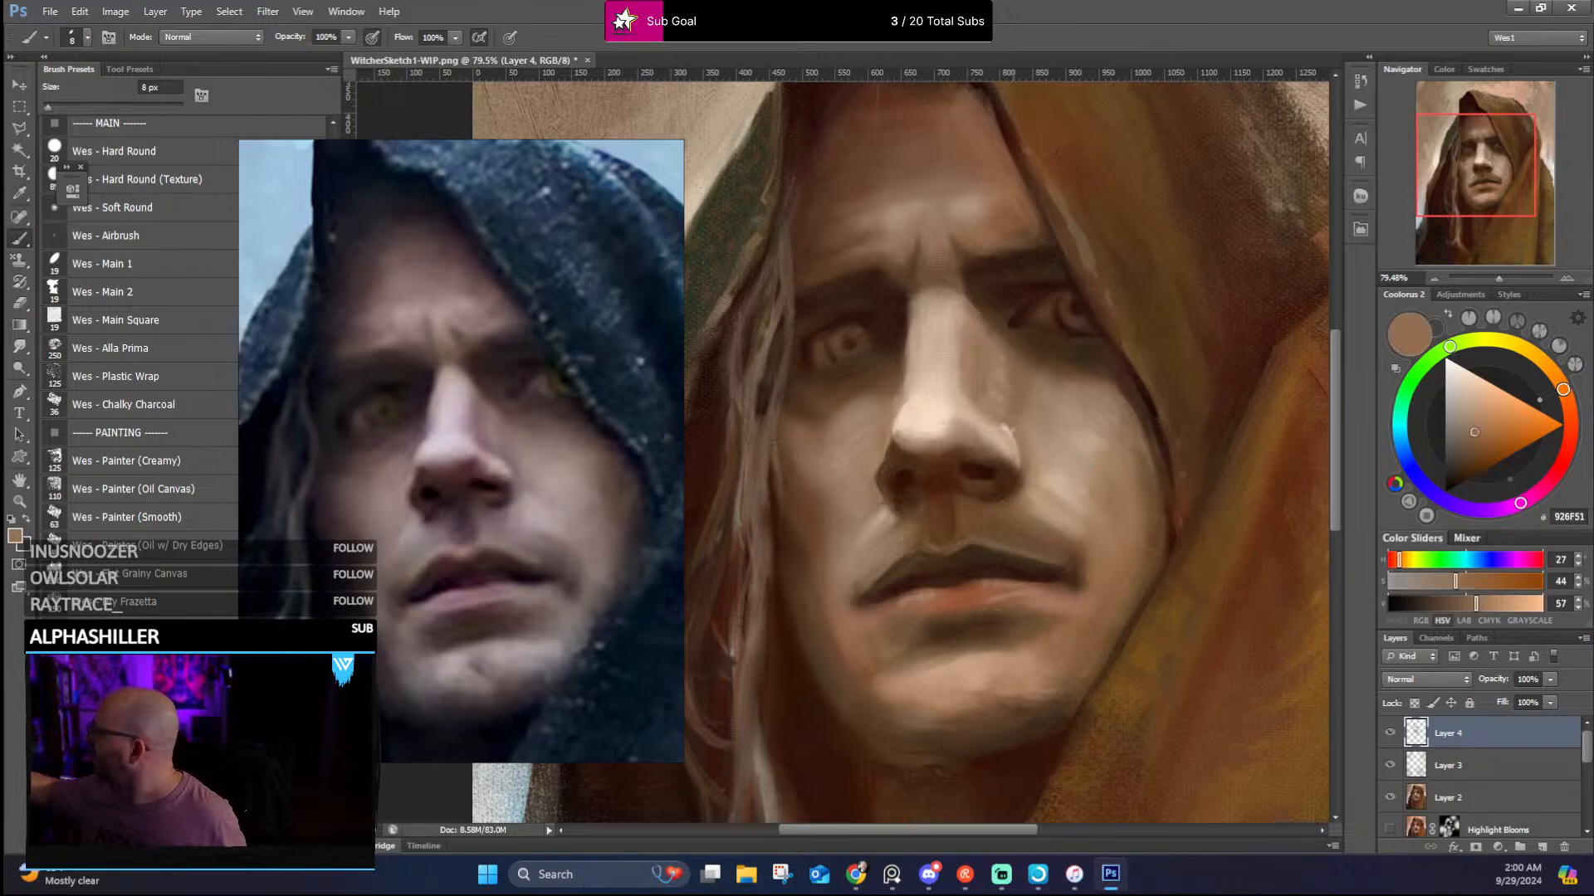
alt+click(1005, 423)
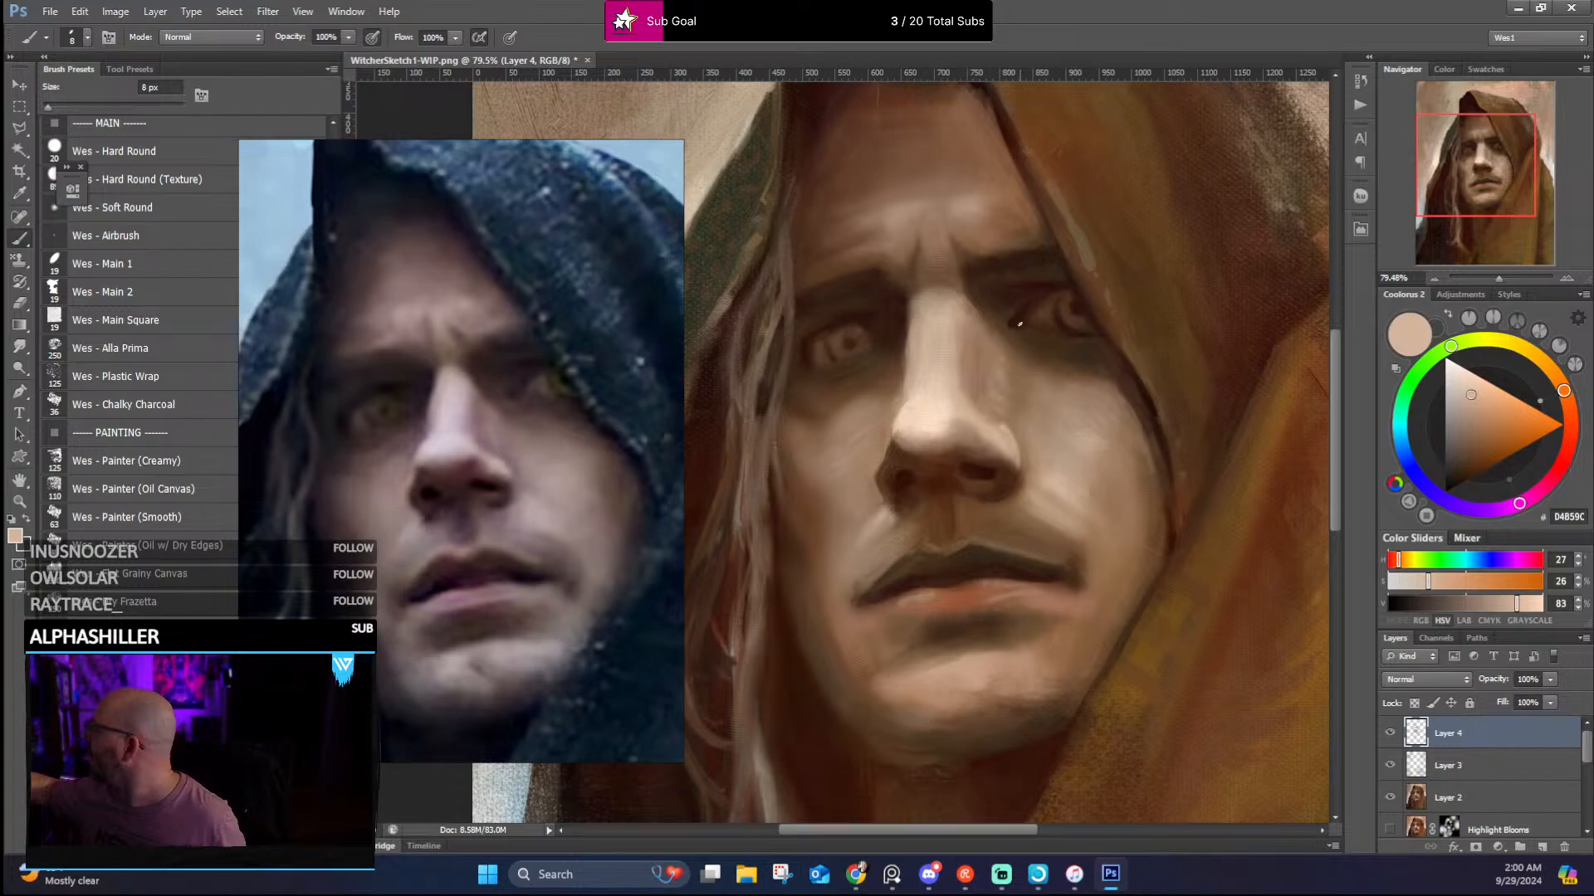
Rework the shadows at the inner corner of the right eye and around the left eye with sampled dark browns
alt+click(1014, 320)
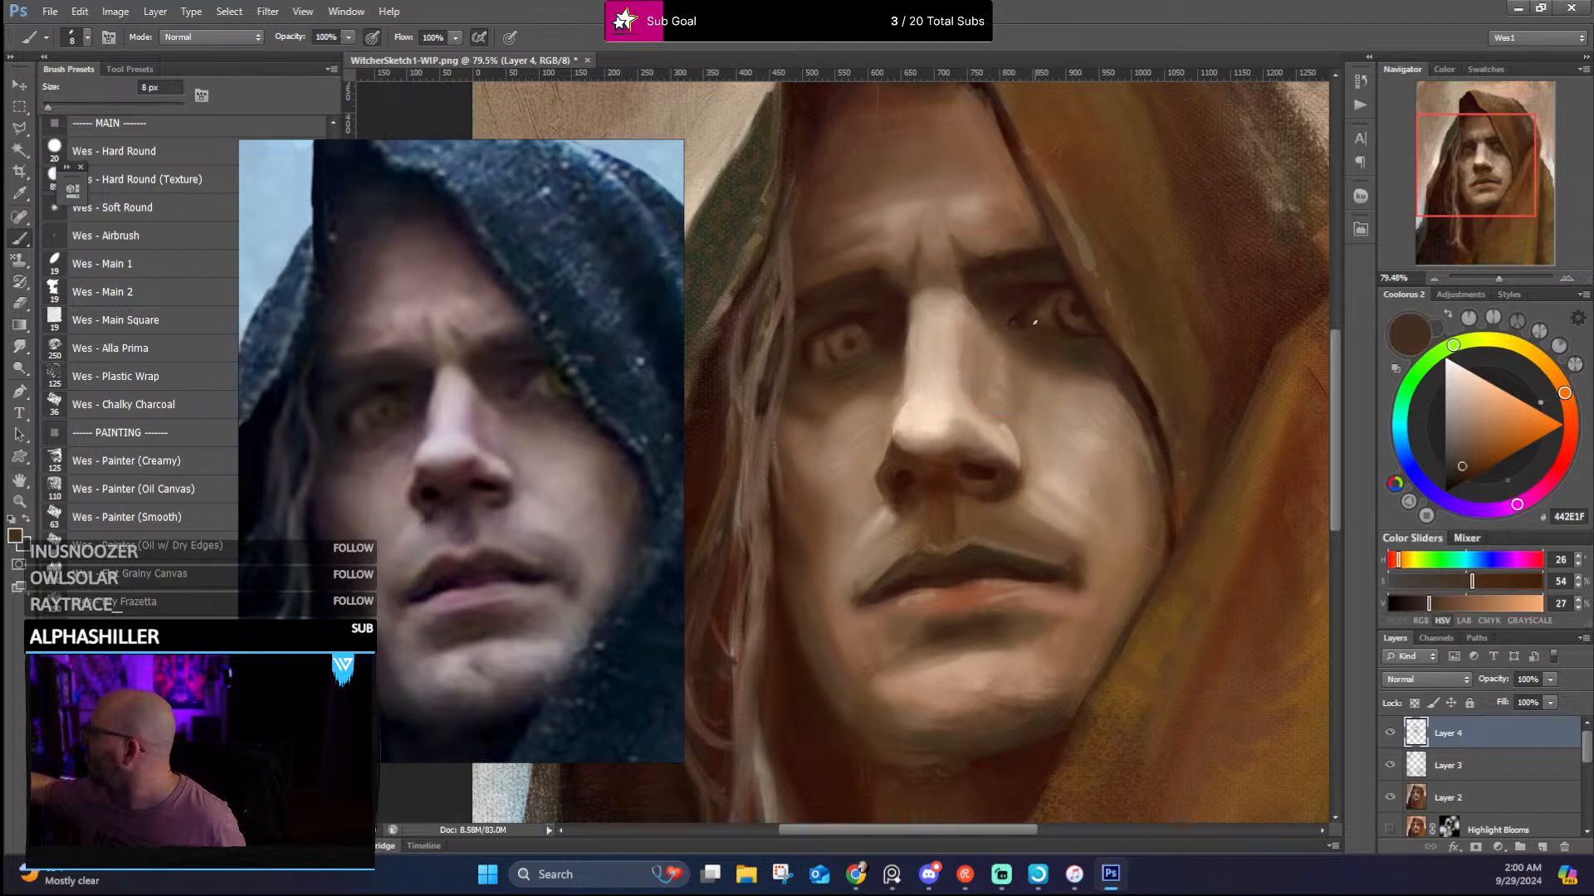
alt+click(1013, 324)
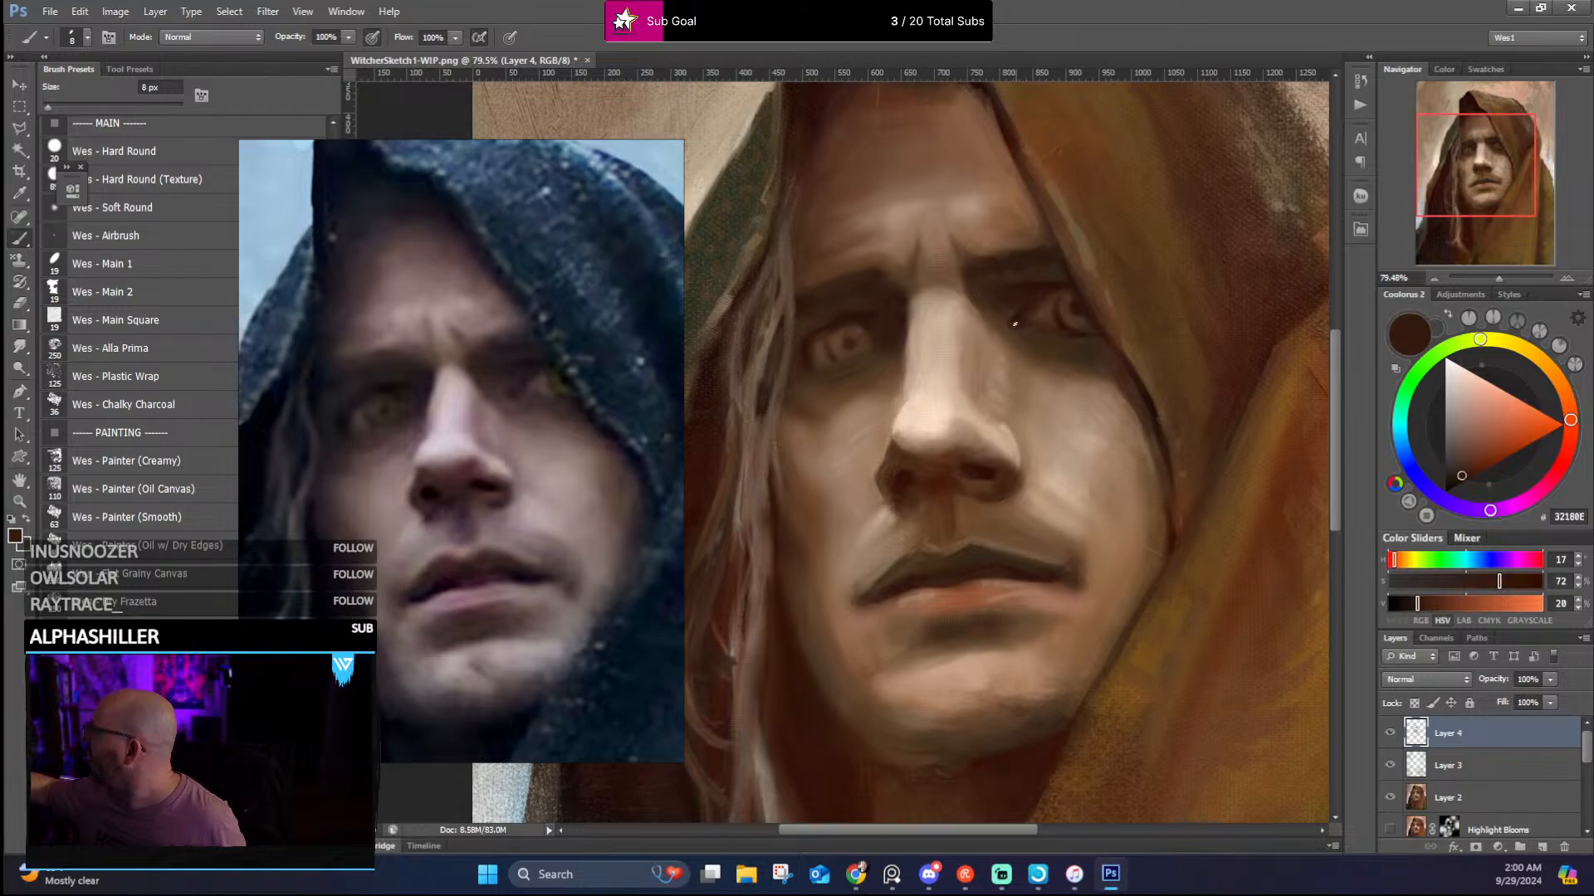
alt+click(1007, 322)
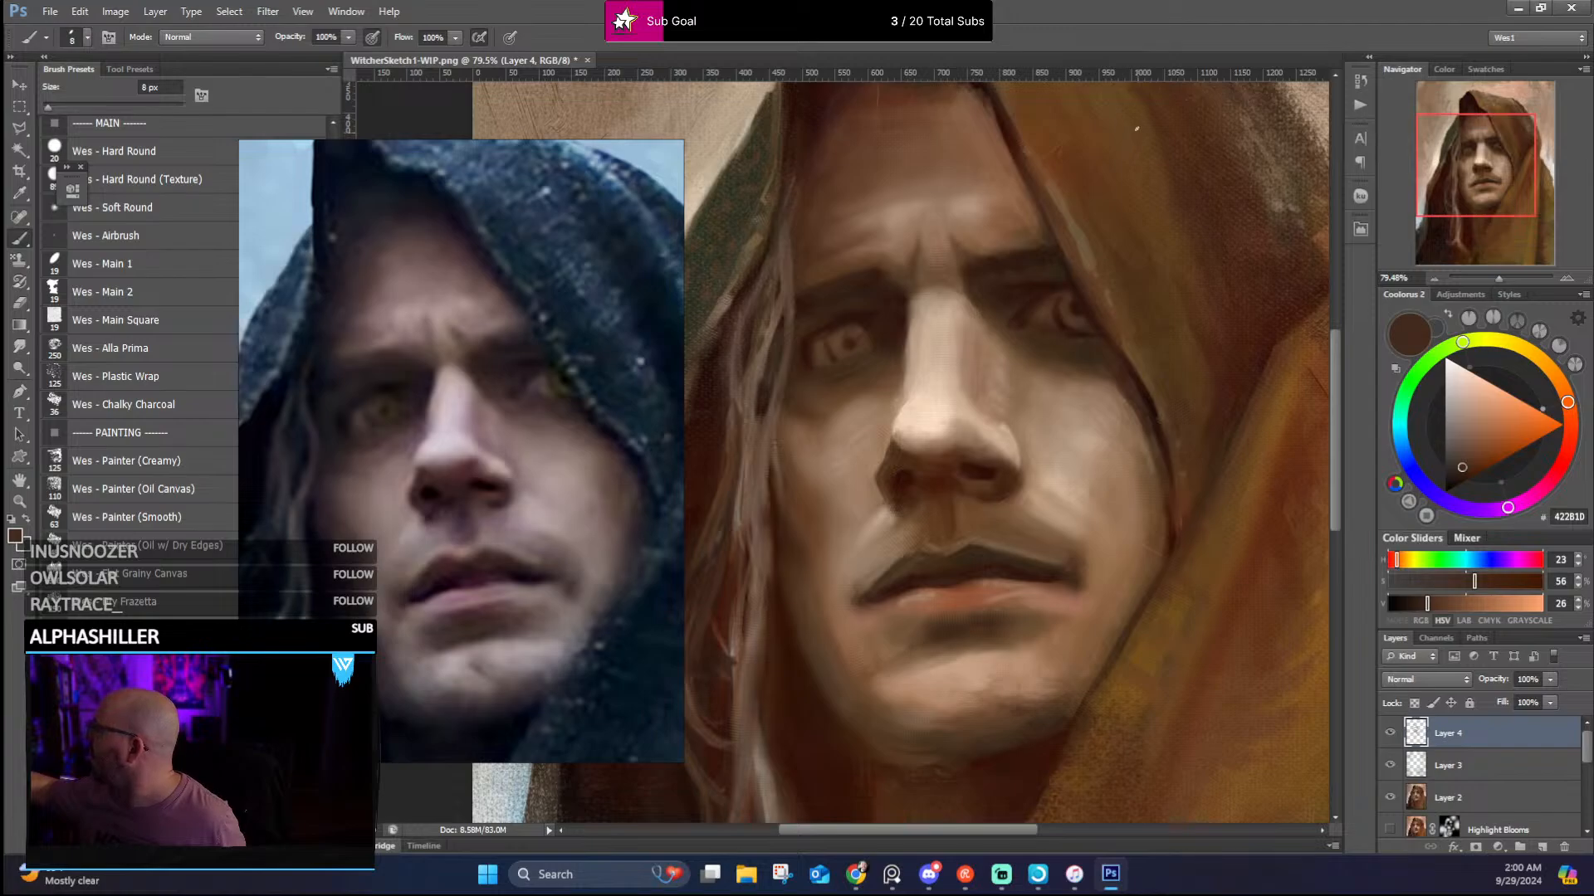
alt+click(1045, 330)
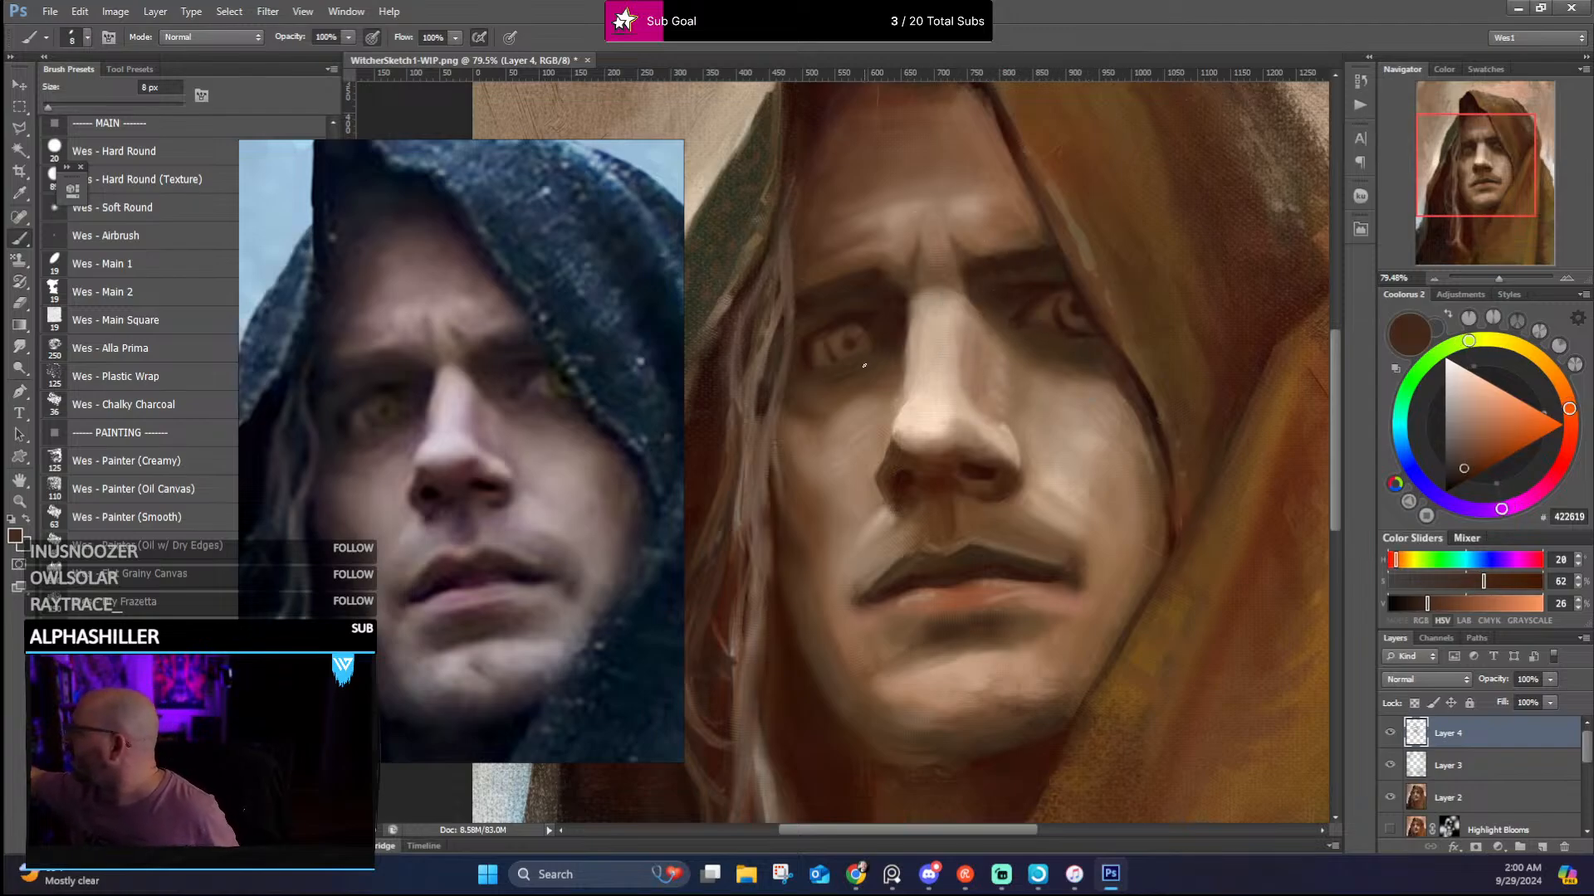
alt+click(869, 322)
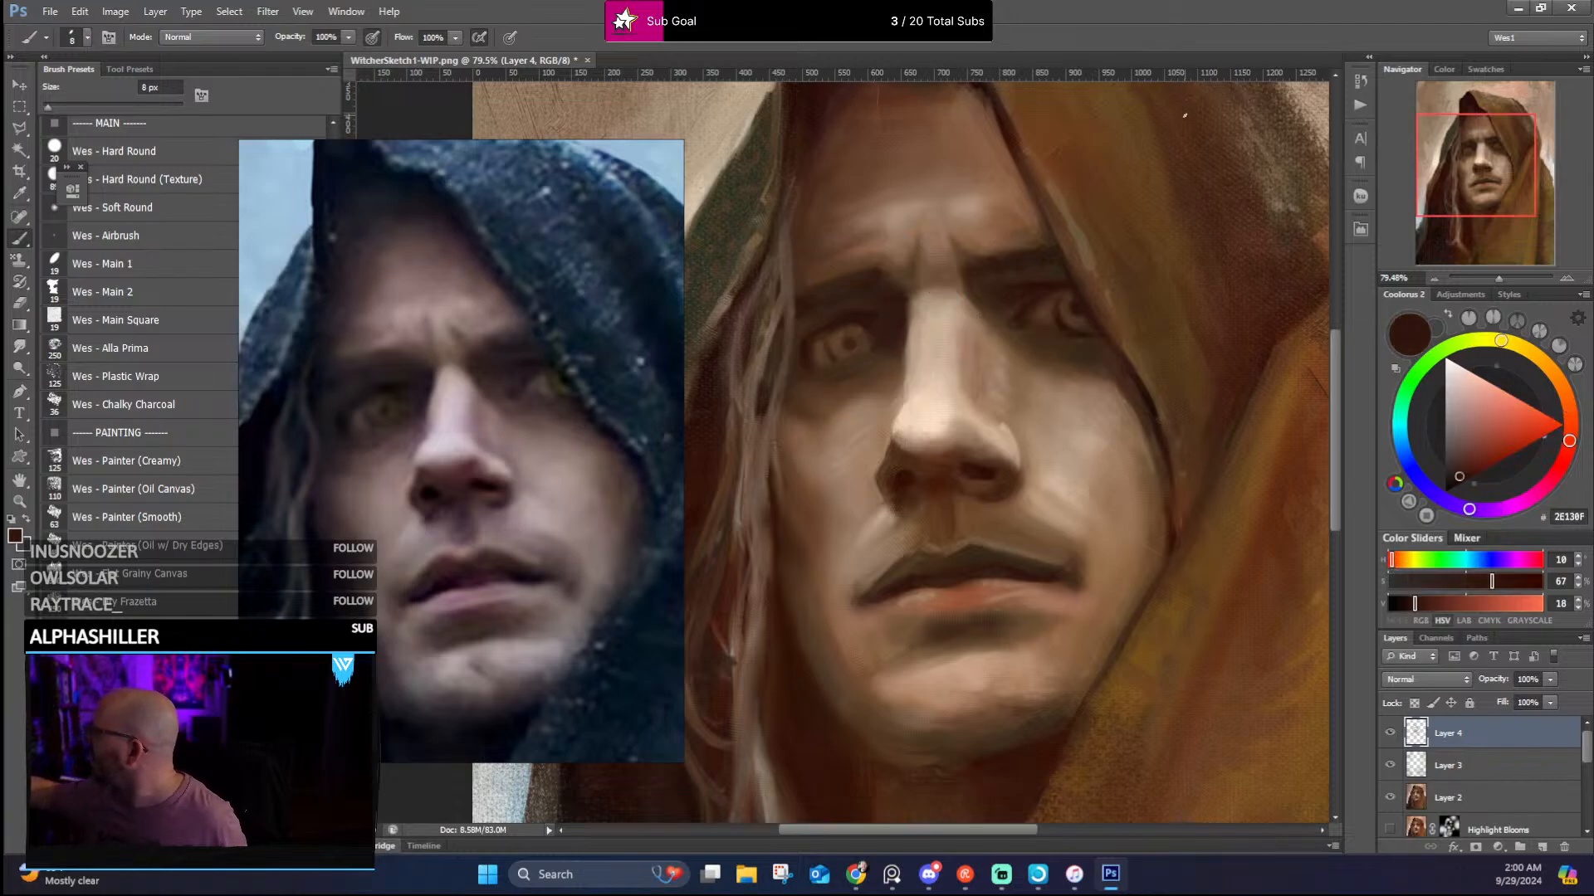
Blend the nose highlight and the top of the nose bridge into the brow area with sampled skin tones and browns
alt+click(909, 402)
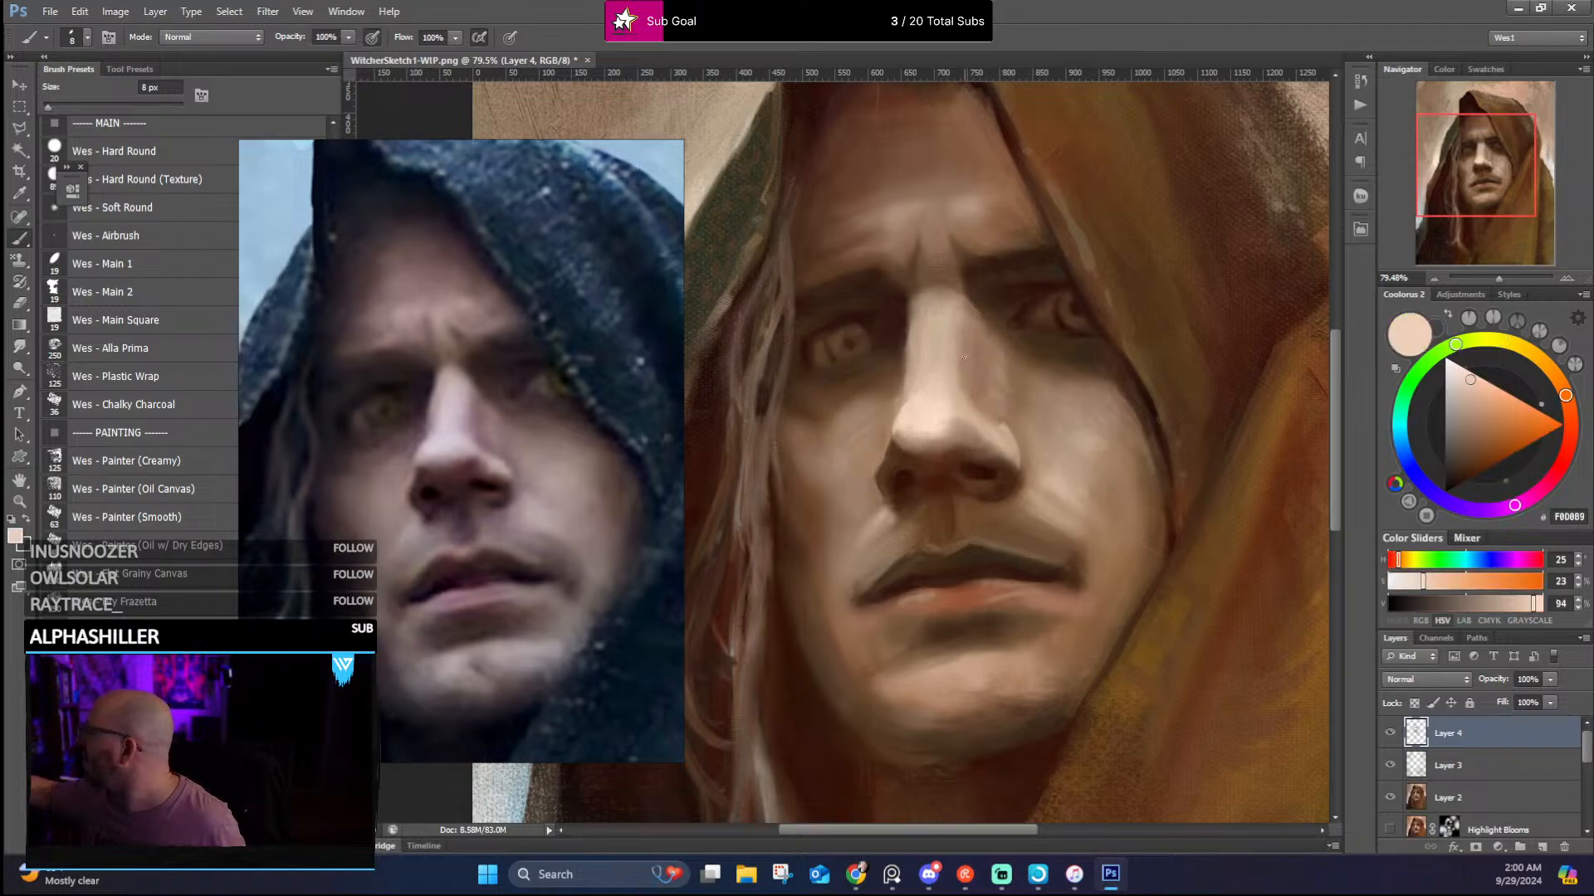
alt+click(910, 296)
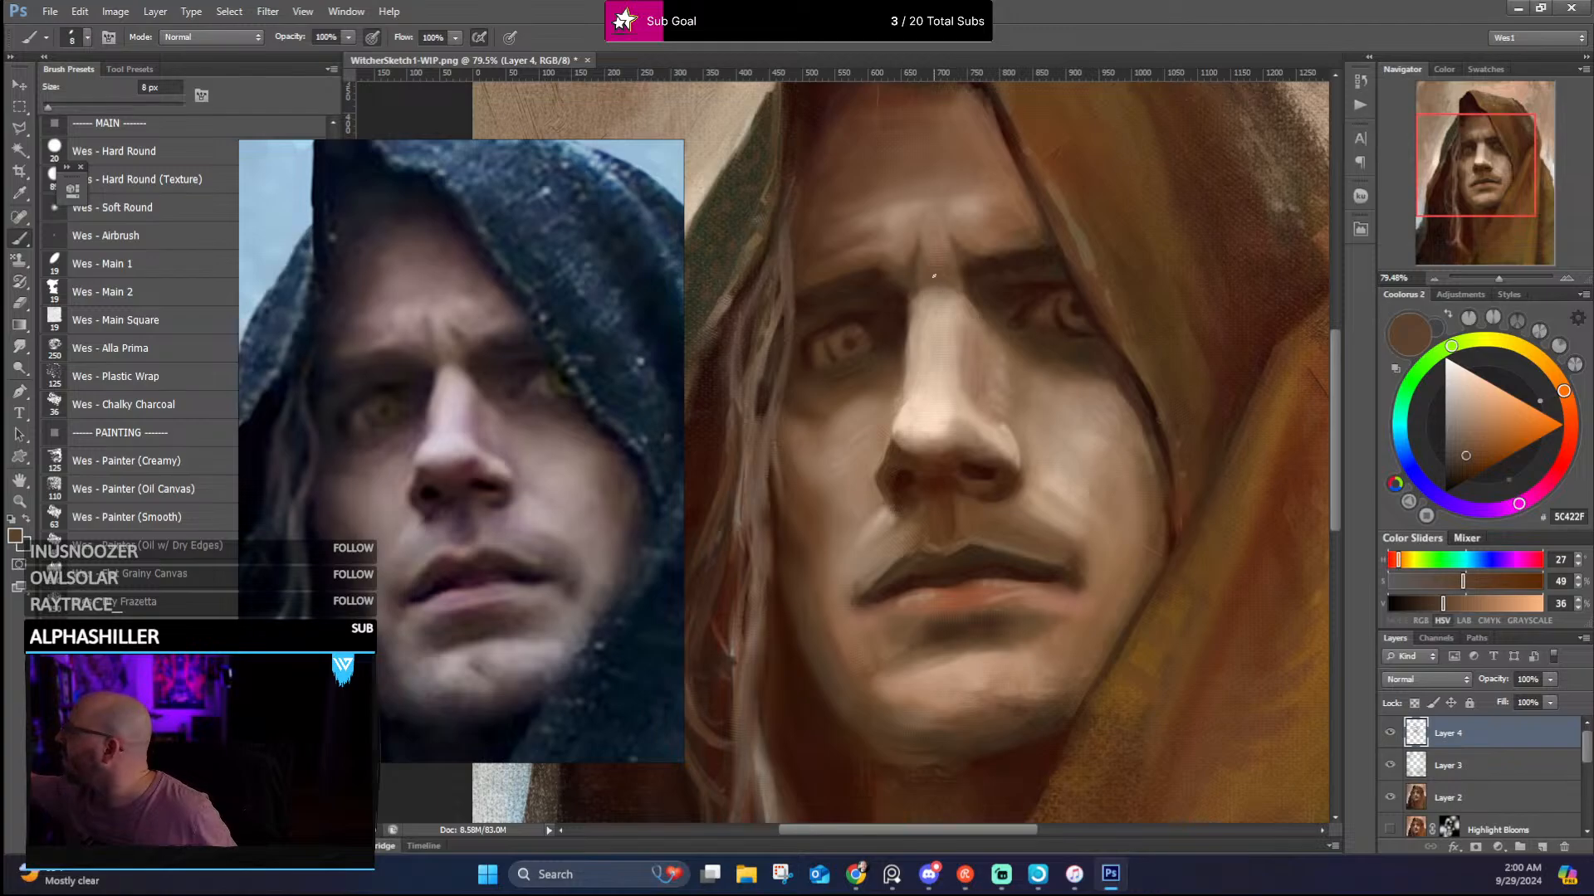
alt+click(931, 277)
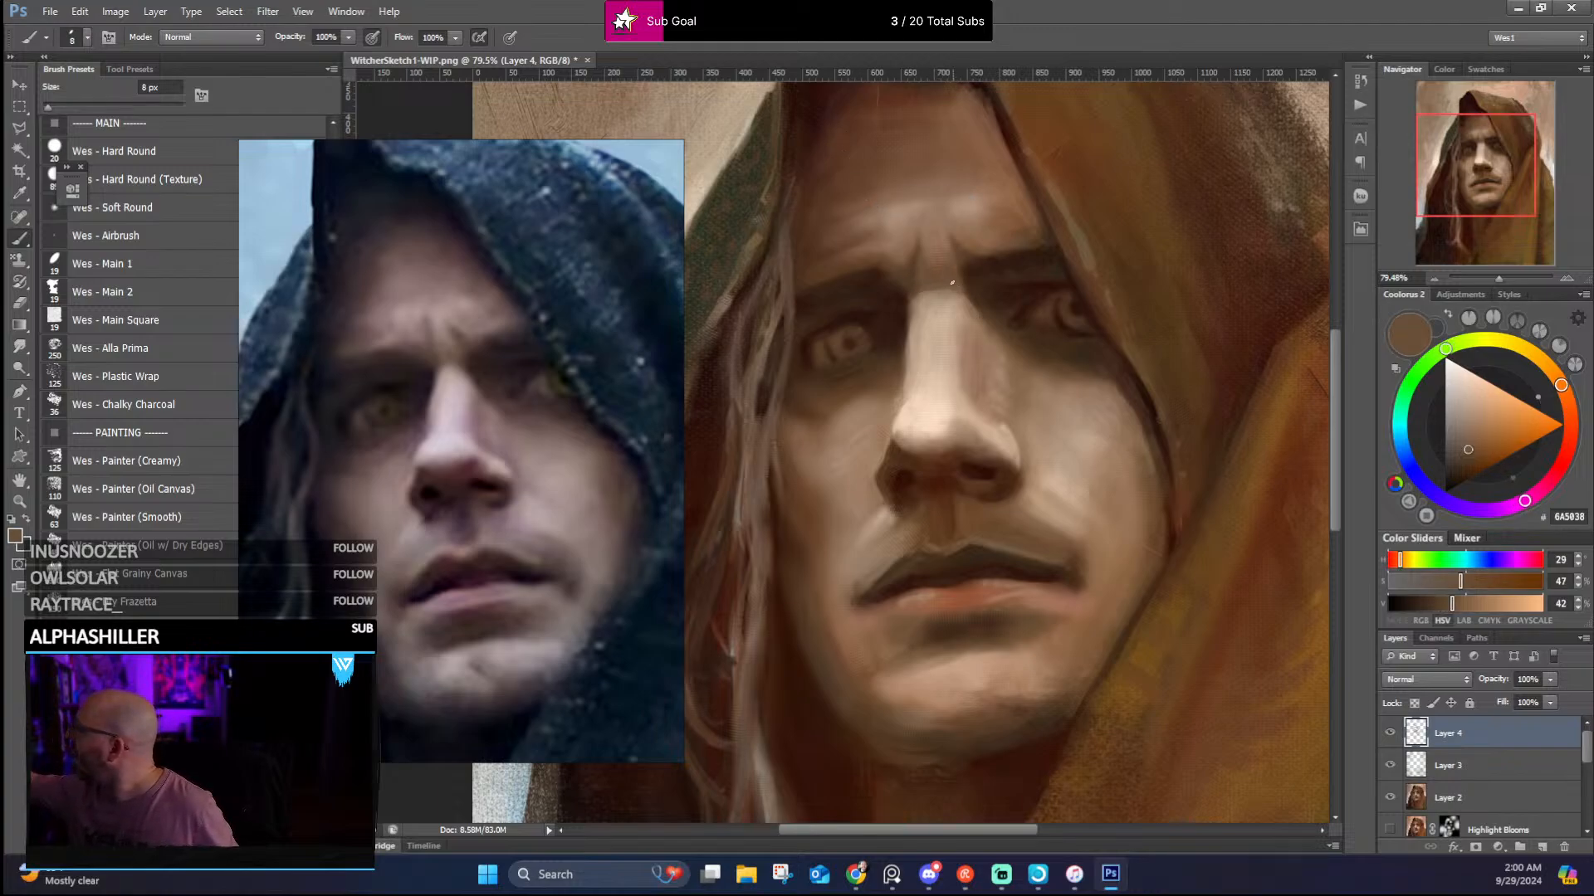
alt+click(954, 288)
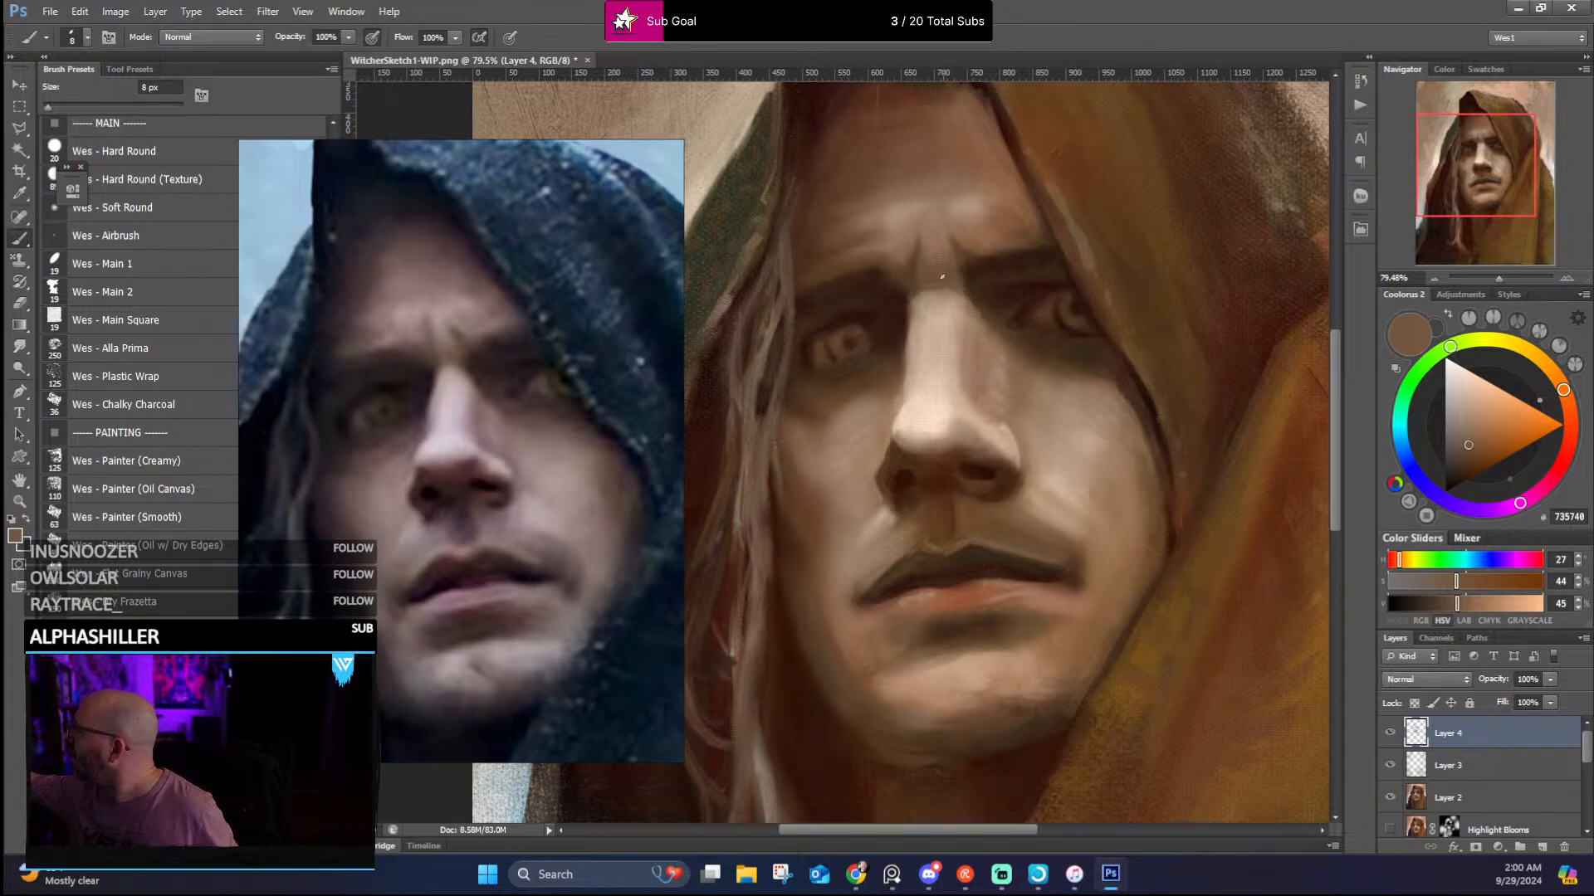
alt+click(942, 287)
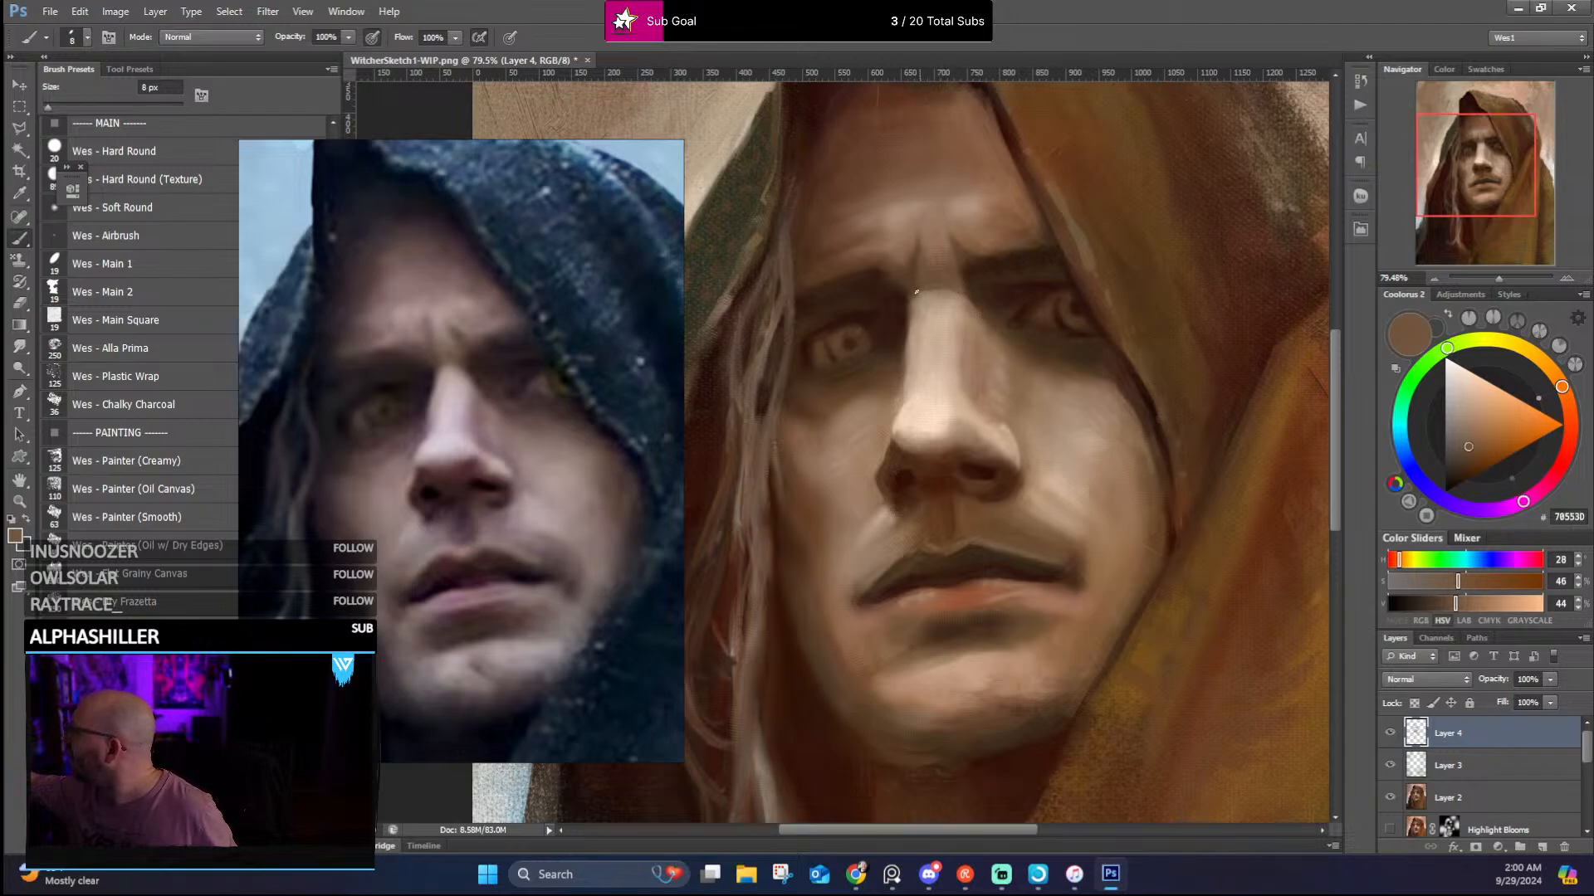
alt+click(914, 304)
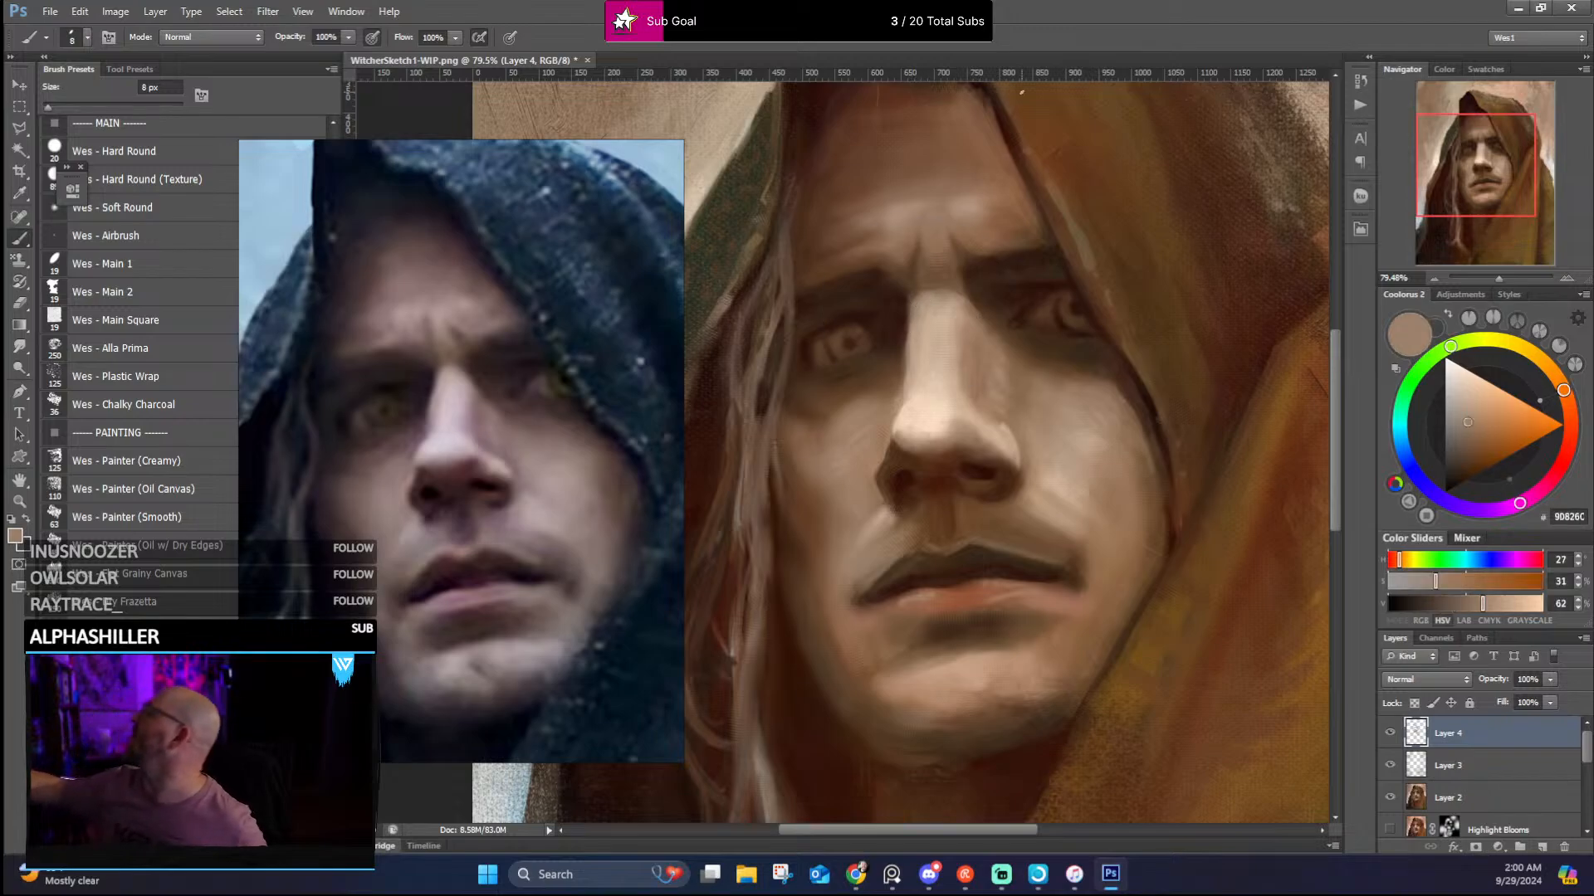
alt+click(929, 290)
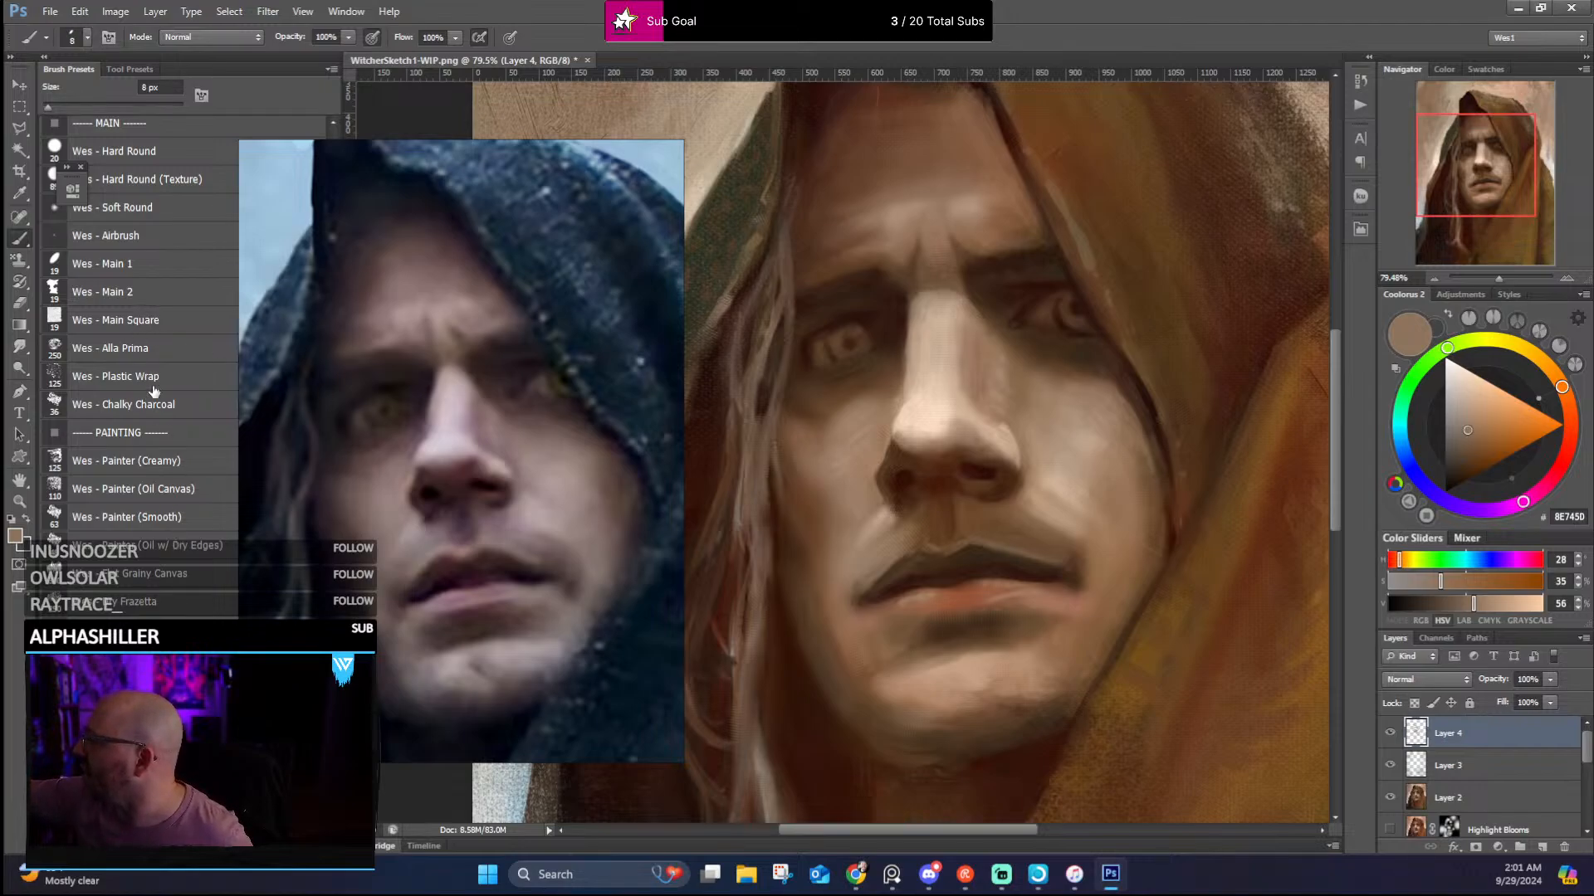
Soften the top of the nose bridge with the Wes - Soft Round brush, using a sampled skin tone and enlarging it to 35 px
click(179, 209)
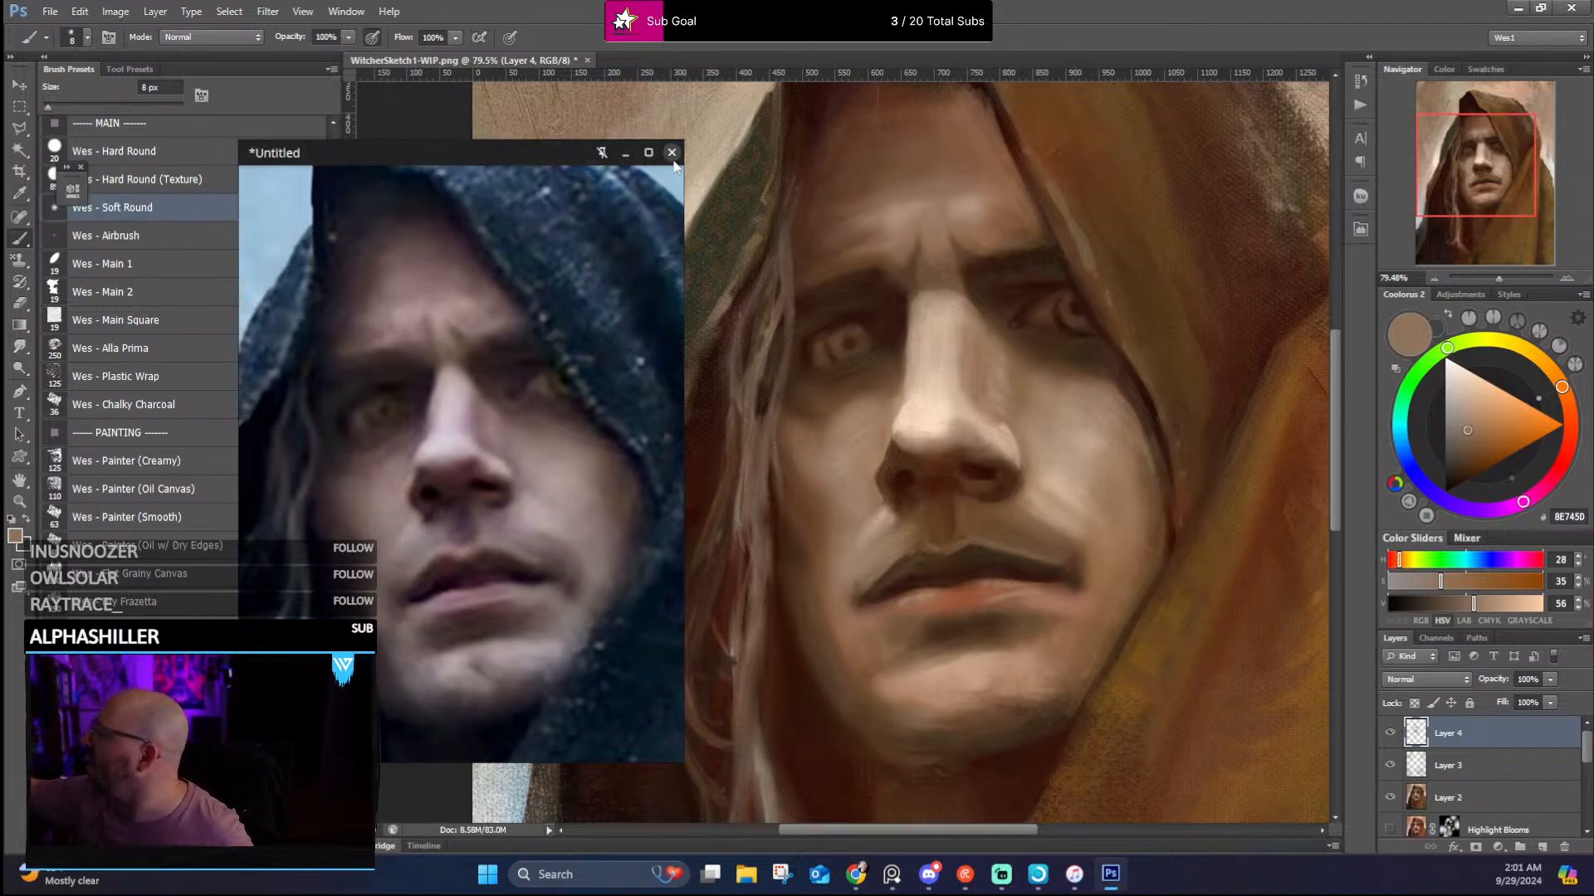
alt+click(932, 297)
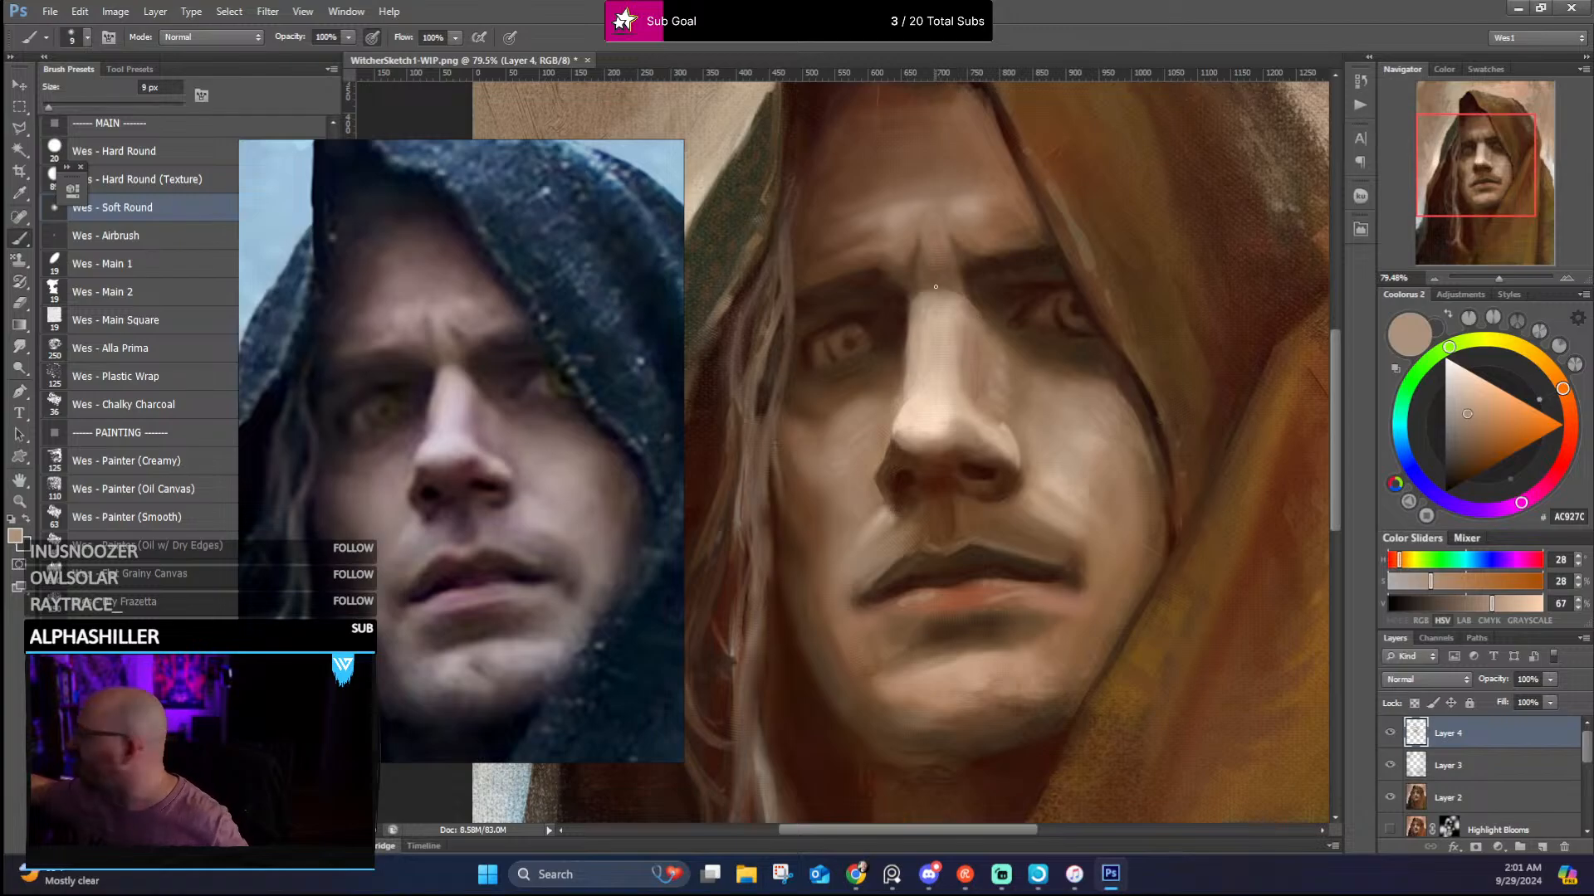
key(bracketright)
key(bracketright)
key(bracketright)
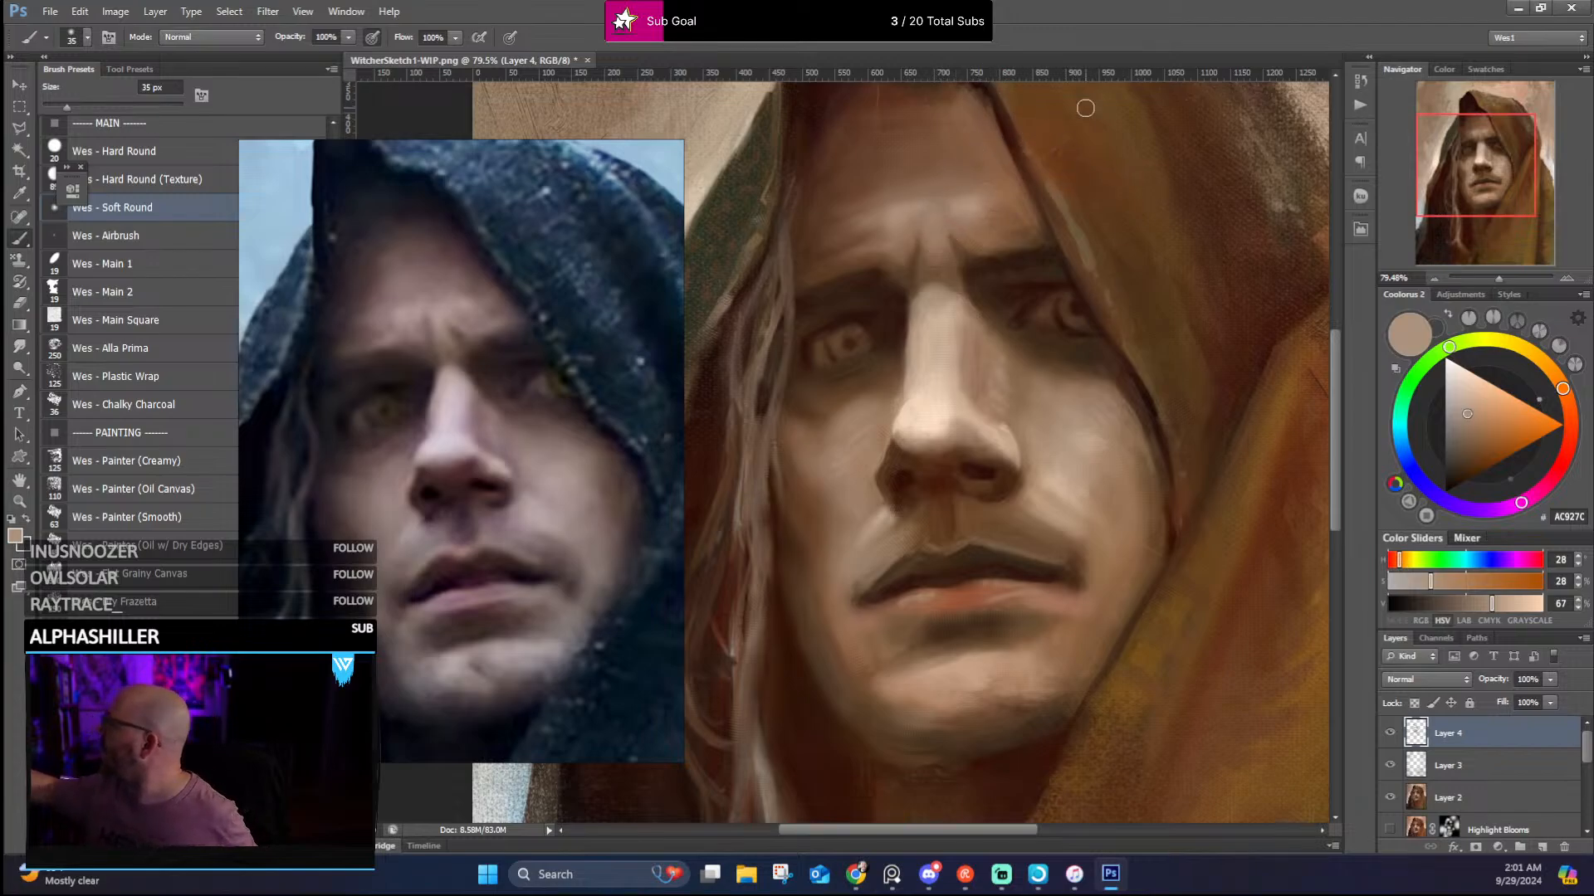
Darken the shadow edge between the right cheek and the hood with the Wes - Main 1 brush at 19 px in a sampled dark brown
scroll(1104, 166, down, 5)
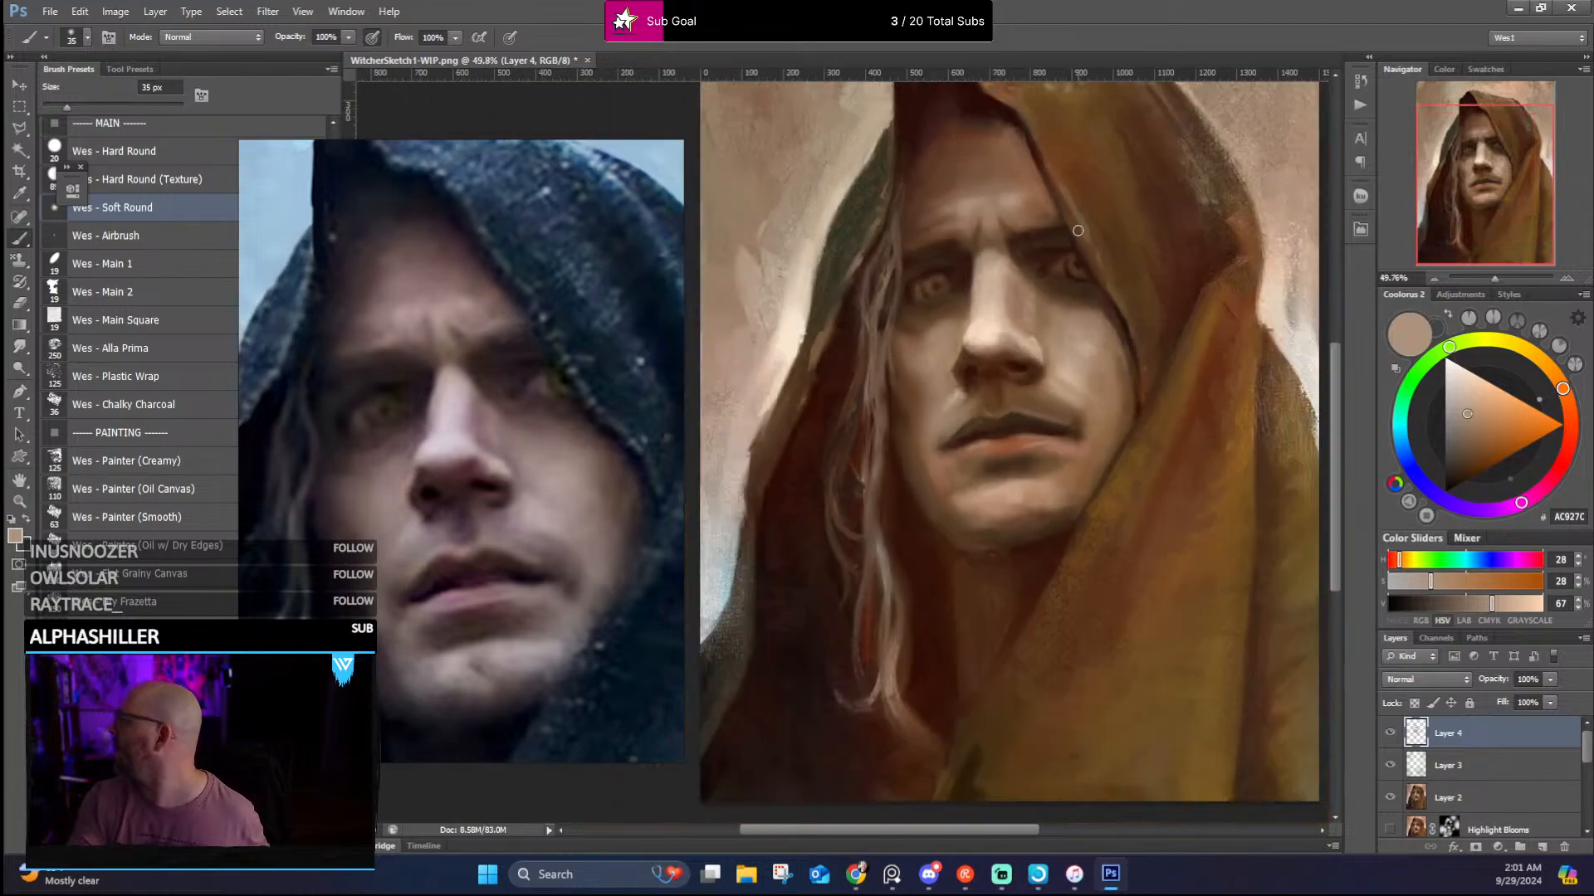
scroll(1134, 247, up, 3)
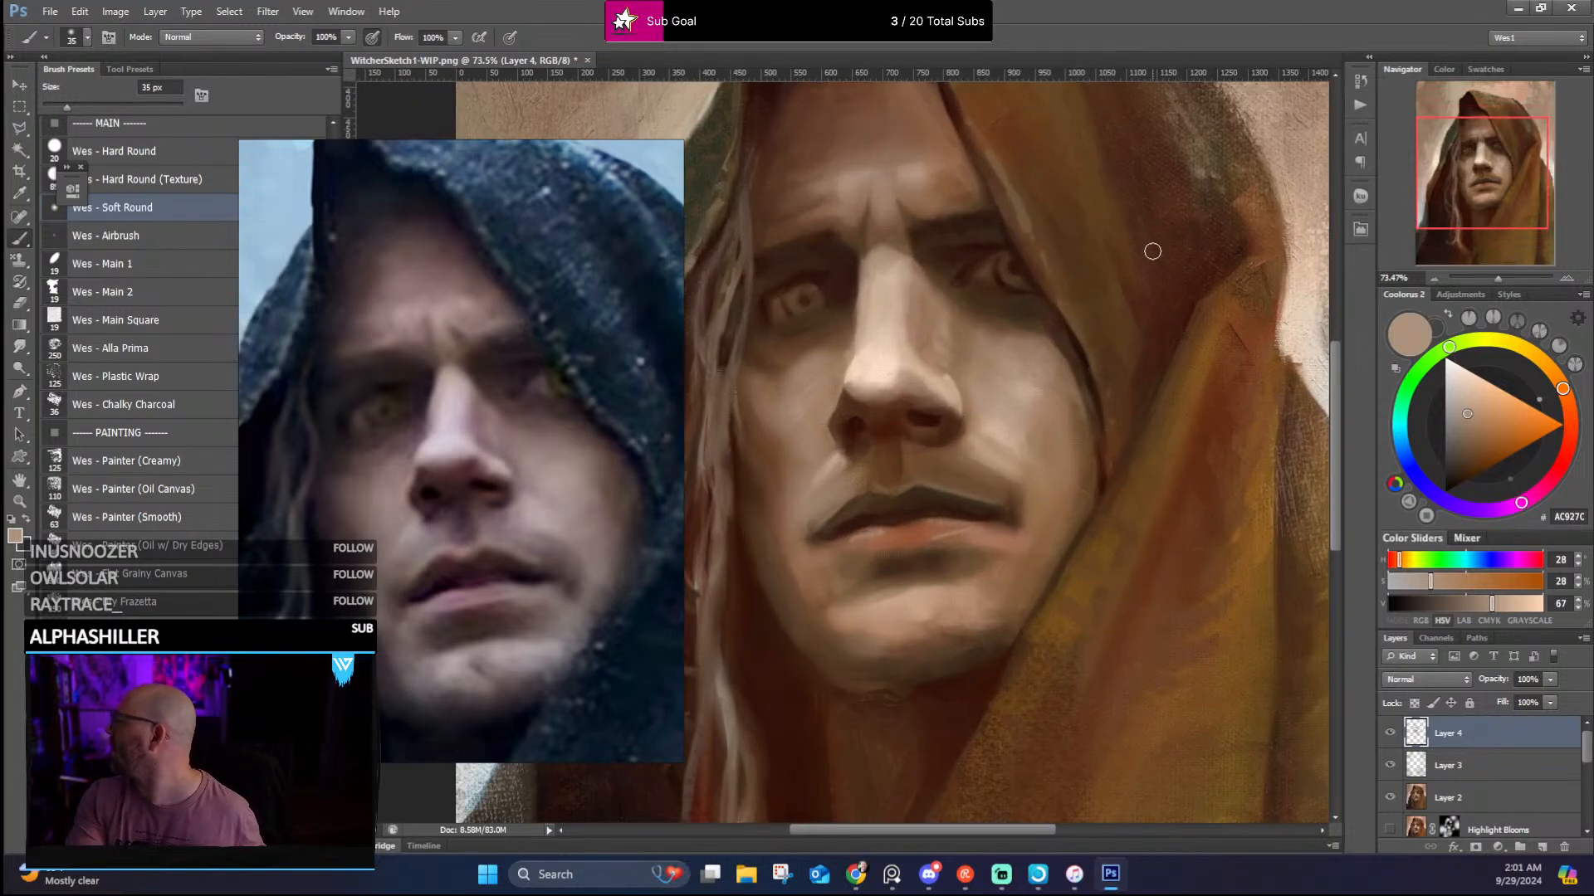
click(174, 268)
alt+click(1099, 484)
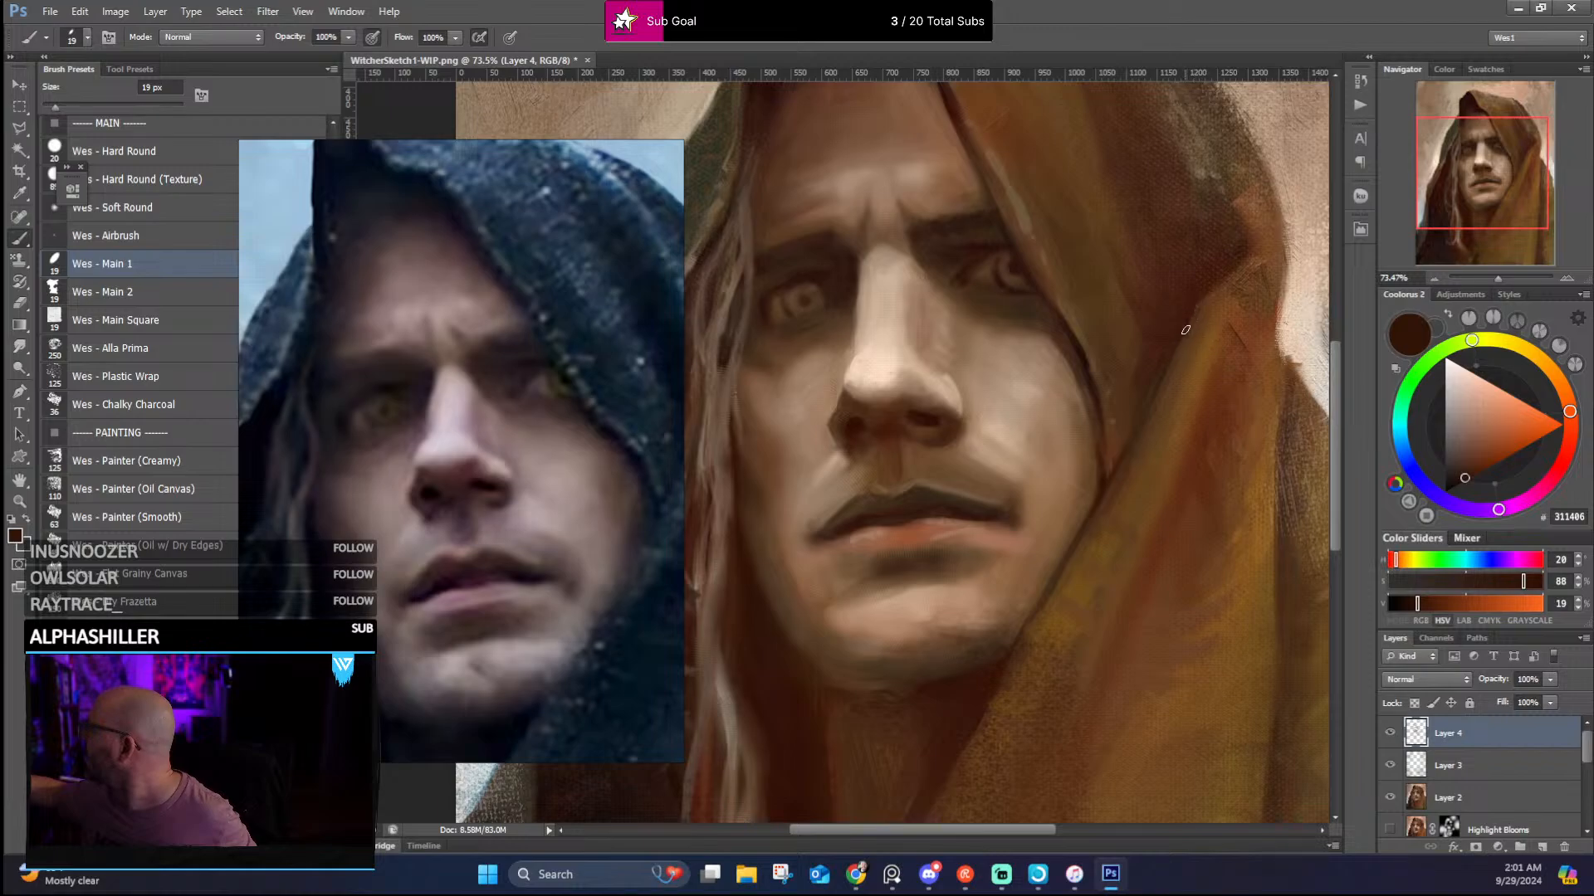
drag(1065, 579, 1100, 437)
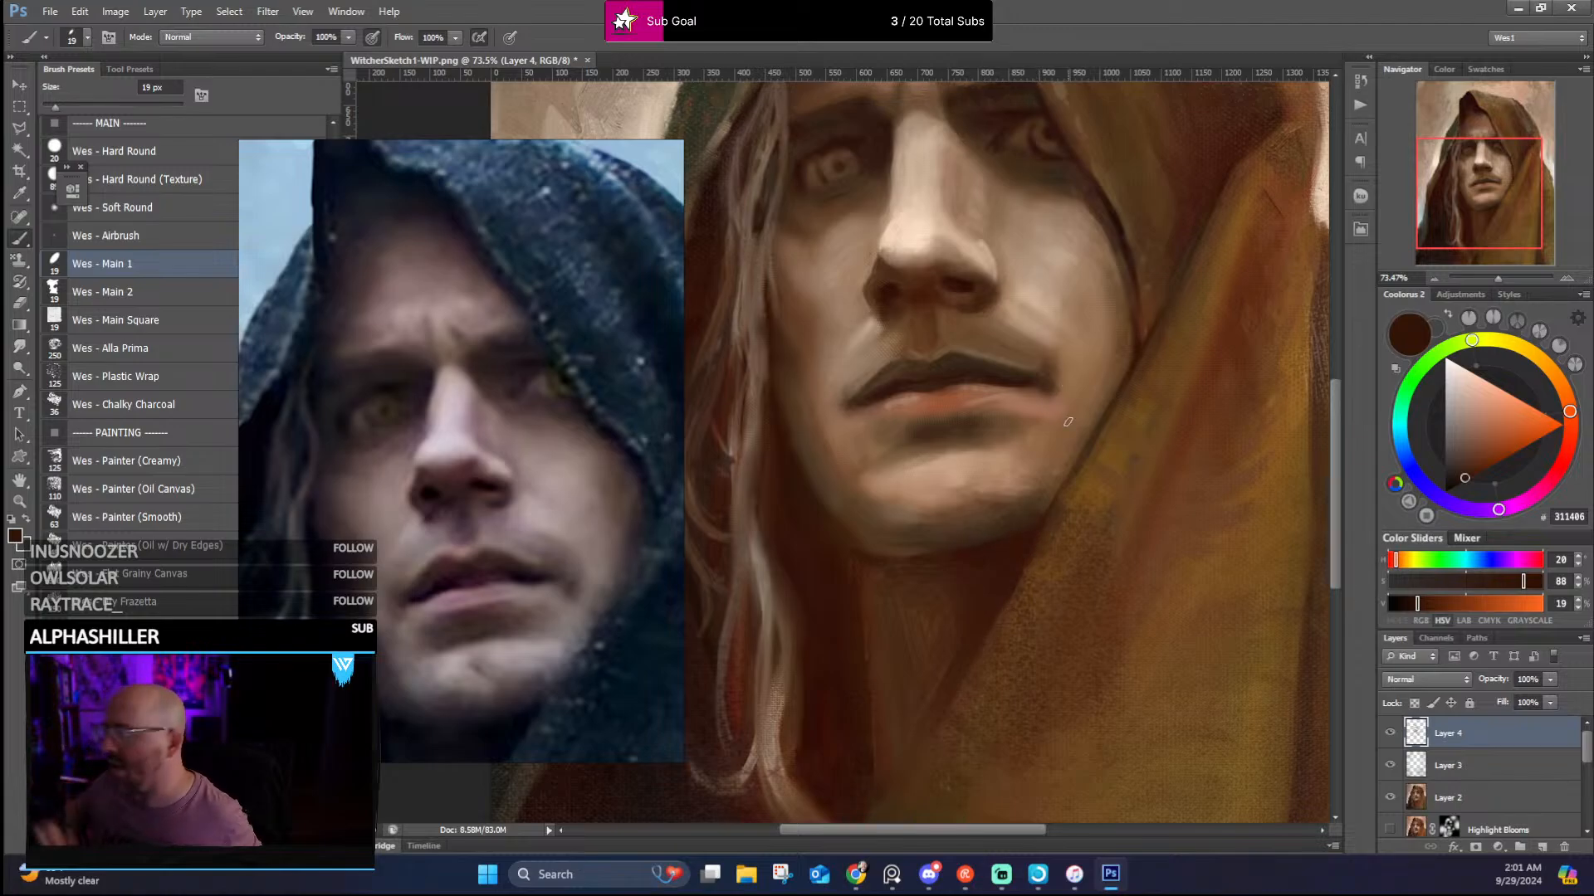
scroll(1068, 422, down, 5)
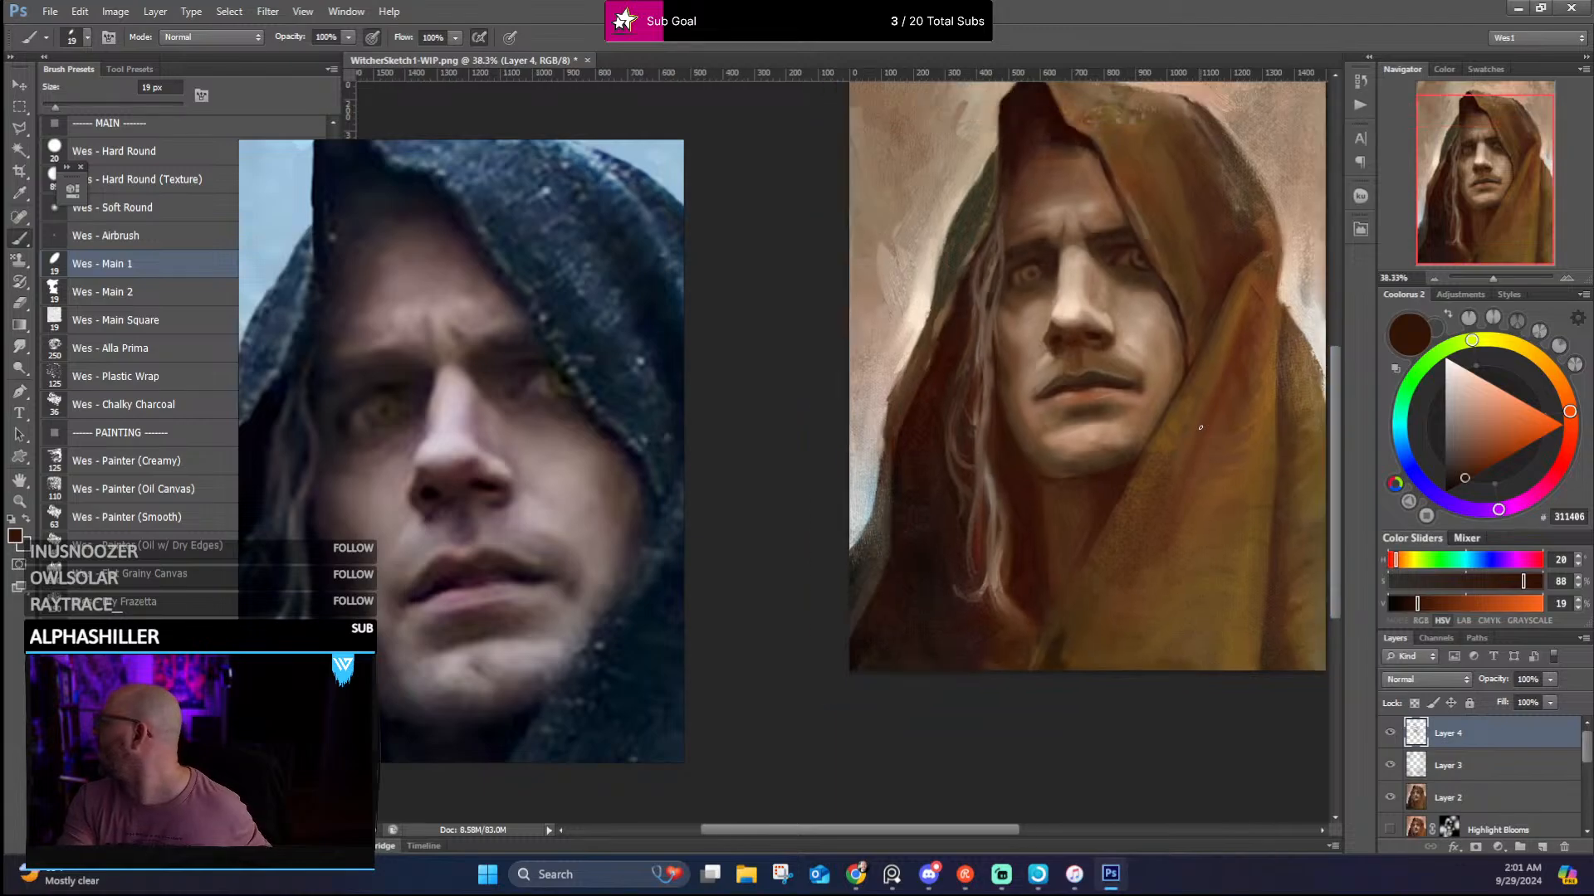
scroll(938, 494, up, 1)
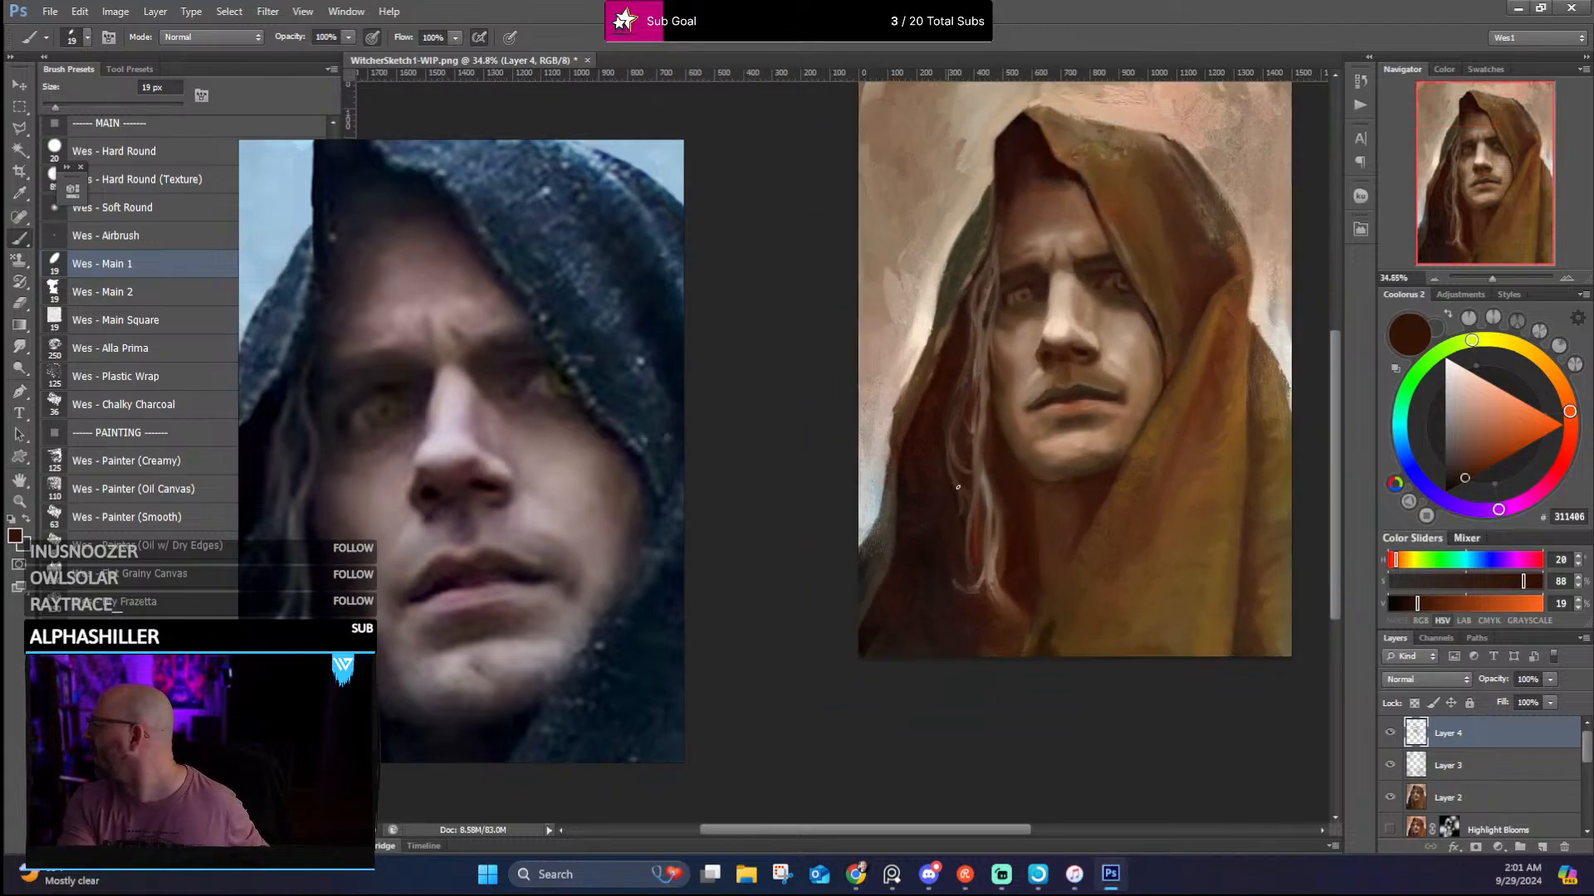
scroll(465, 430, down, 2)
scroll(466, 429, up, 1)
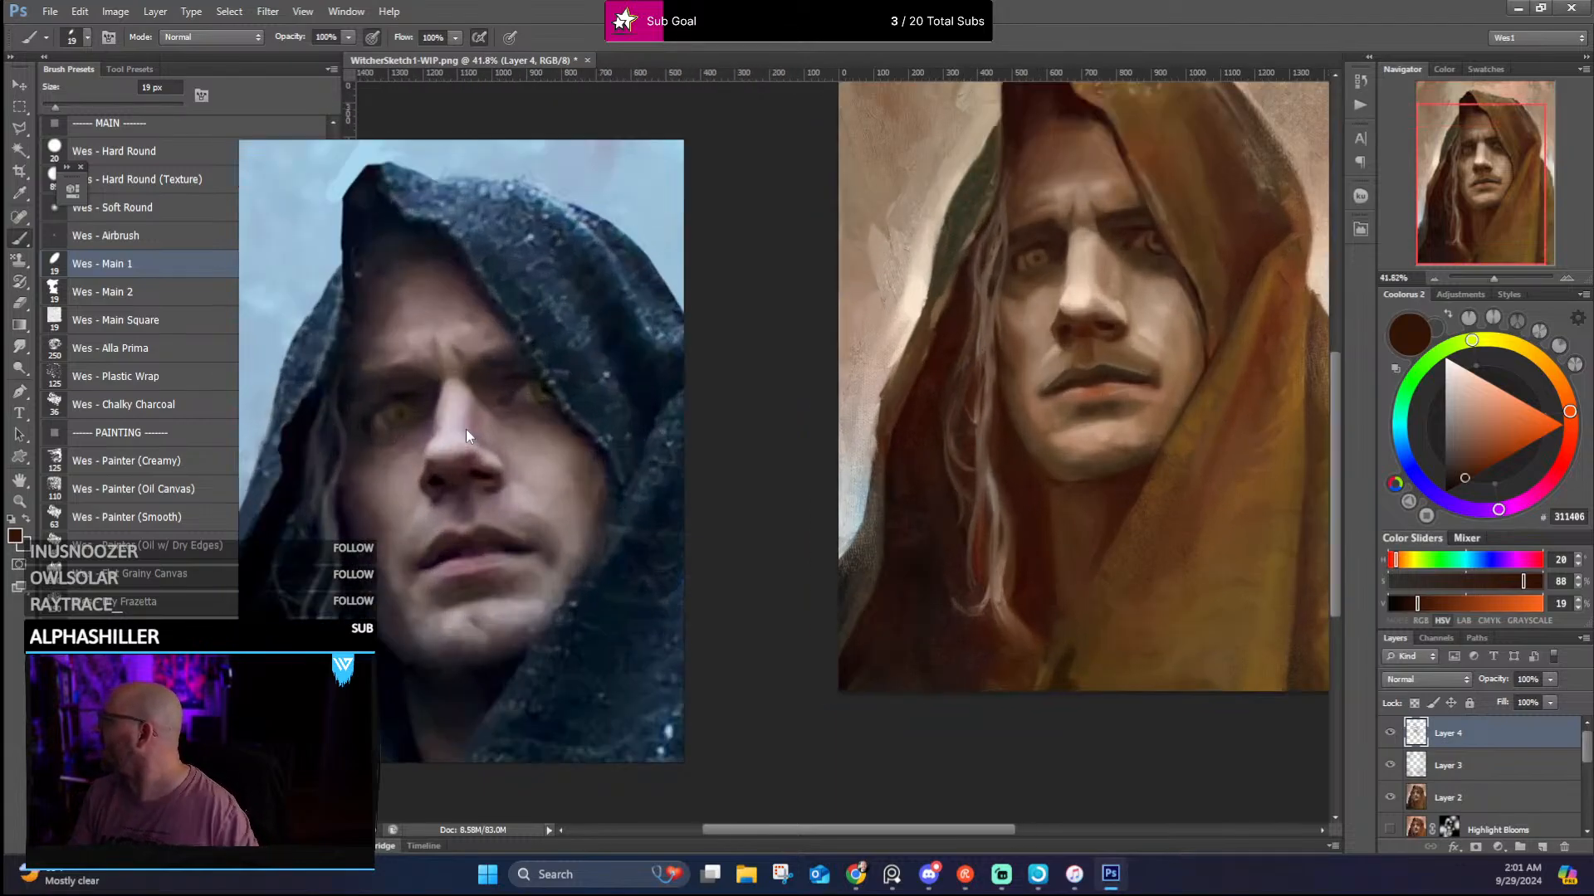
Refine the hood's left edge beside the hair strands and bright background with sampled dark and mid browns on Layer 4
alt+click(949, 311)
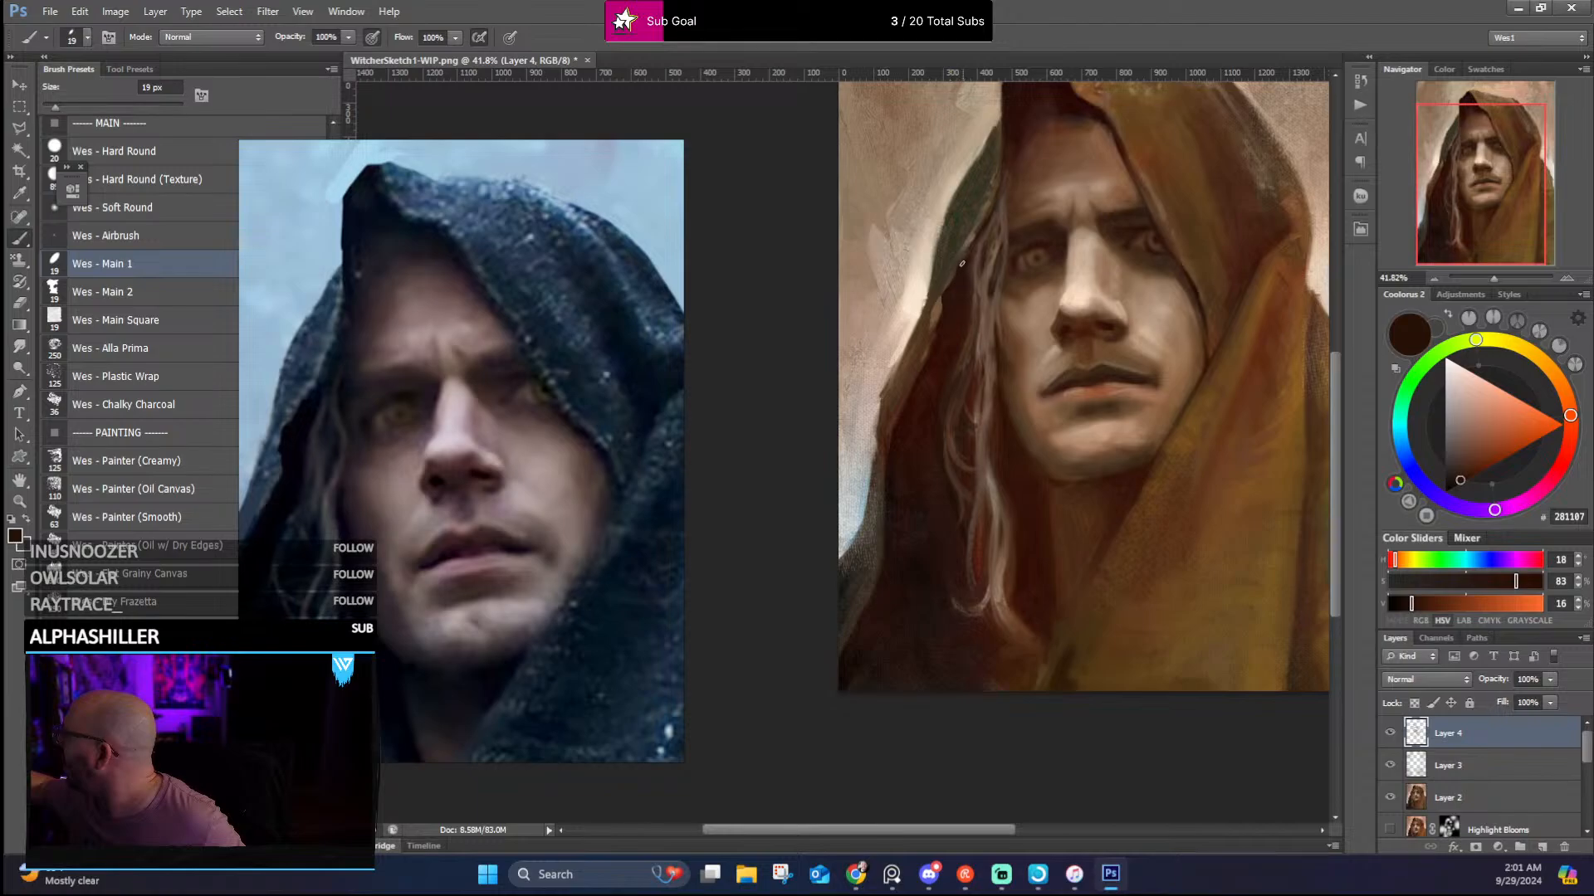
alt+click(950, 309)
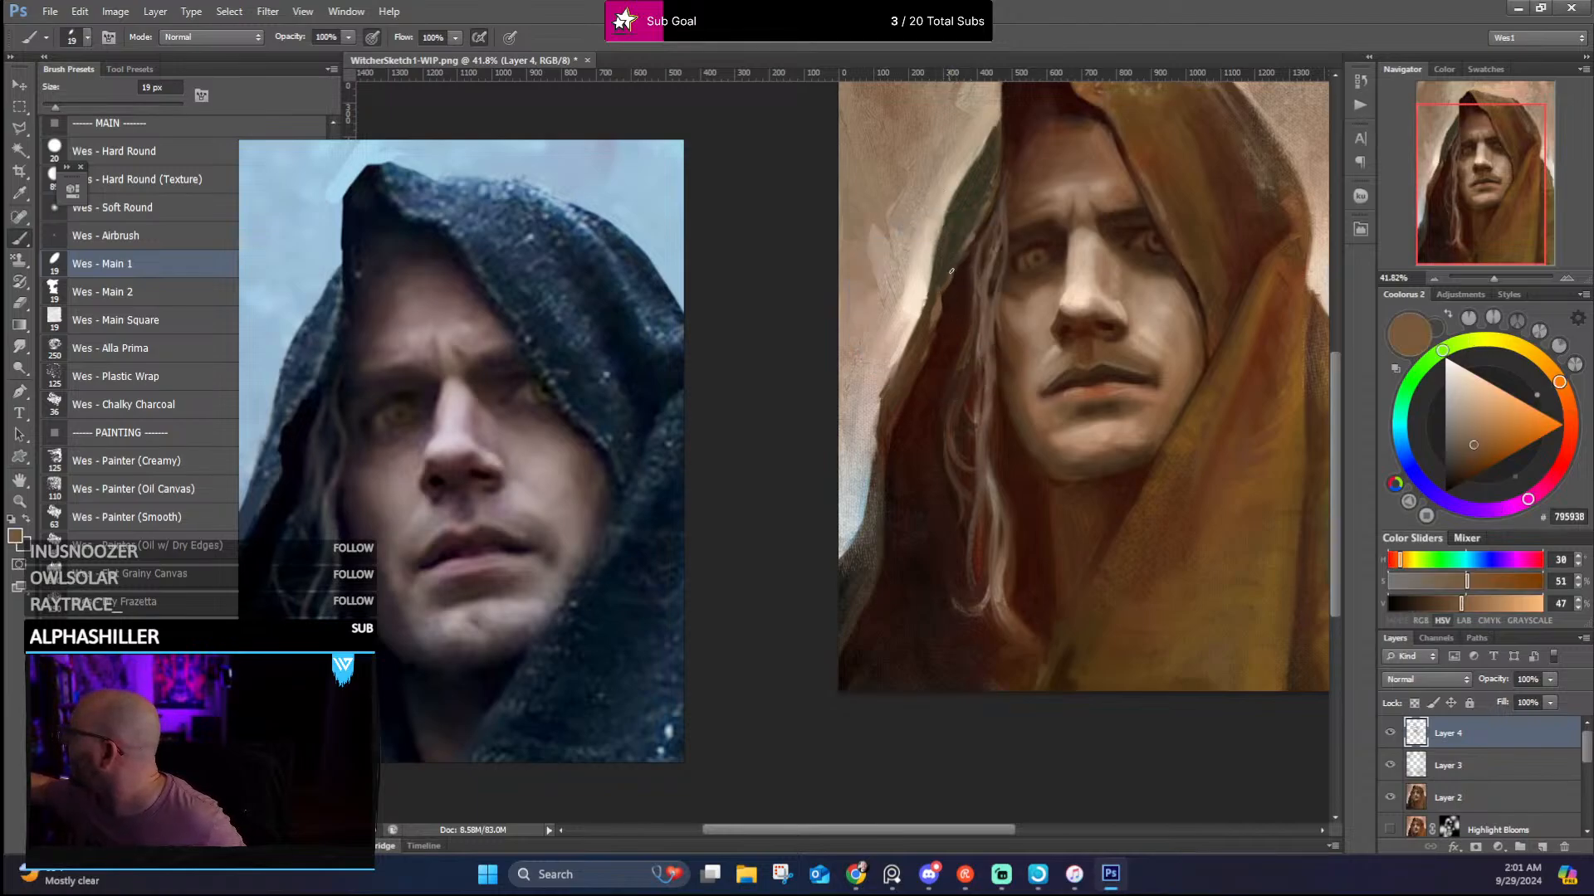
alt+click(934, 292)
alt+click(933, 307)
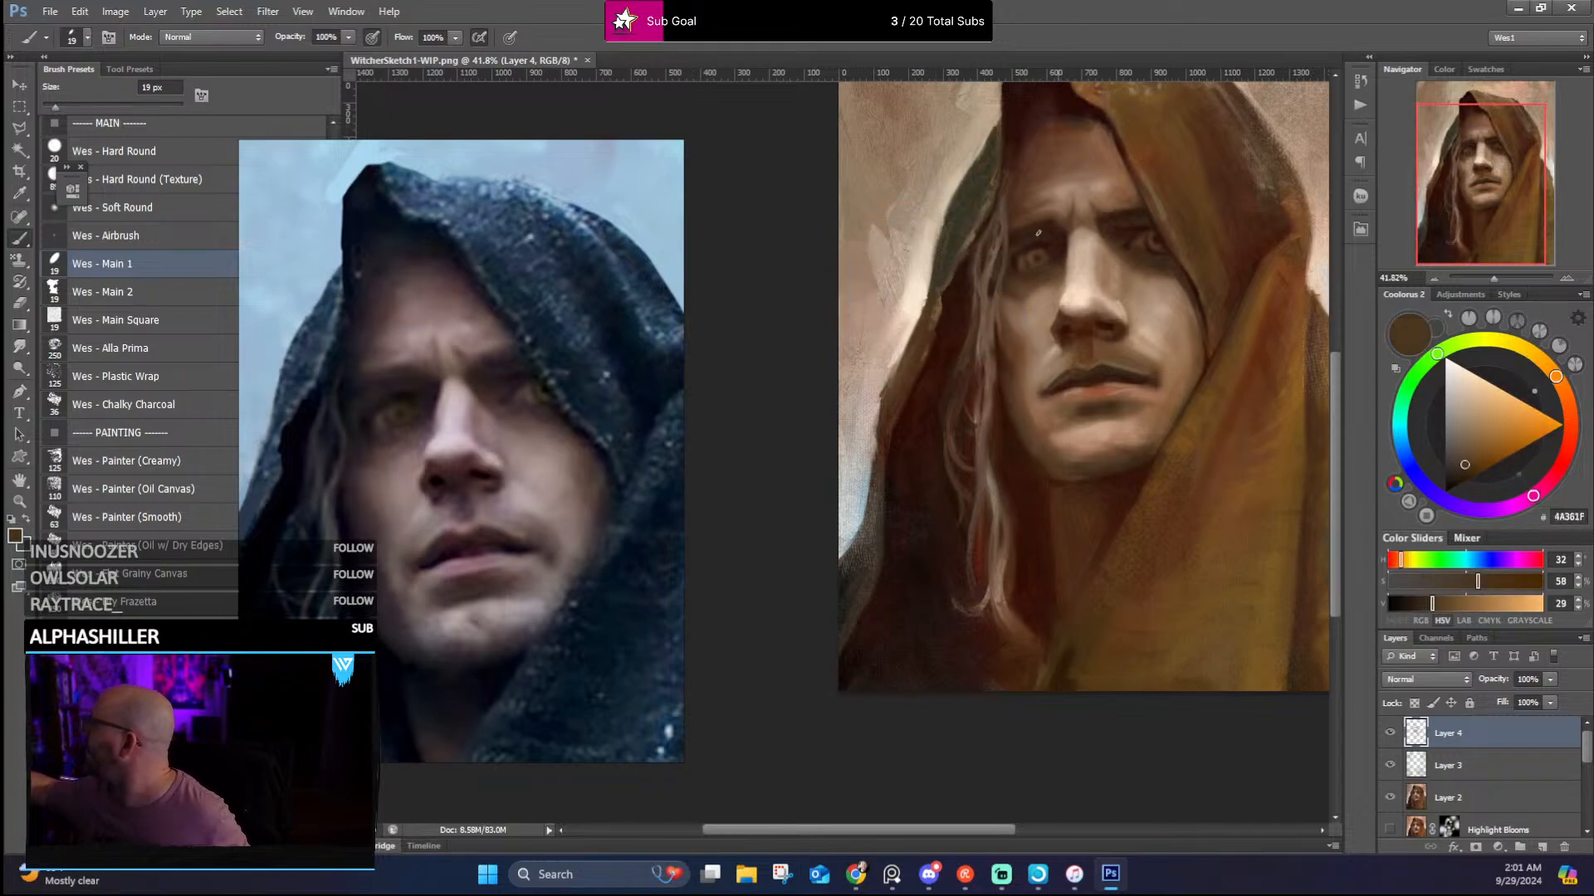
alt+click(983, 235)
drag(984, 235, 955, 312)
alt+click(965, 293)
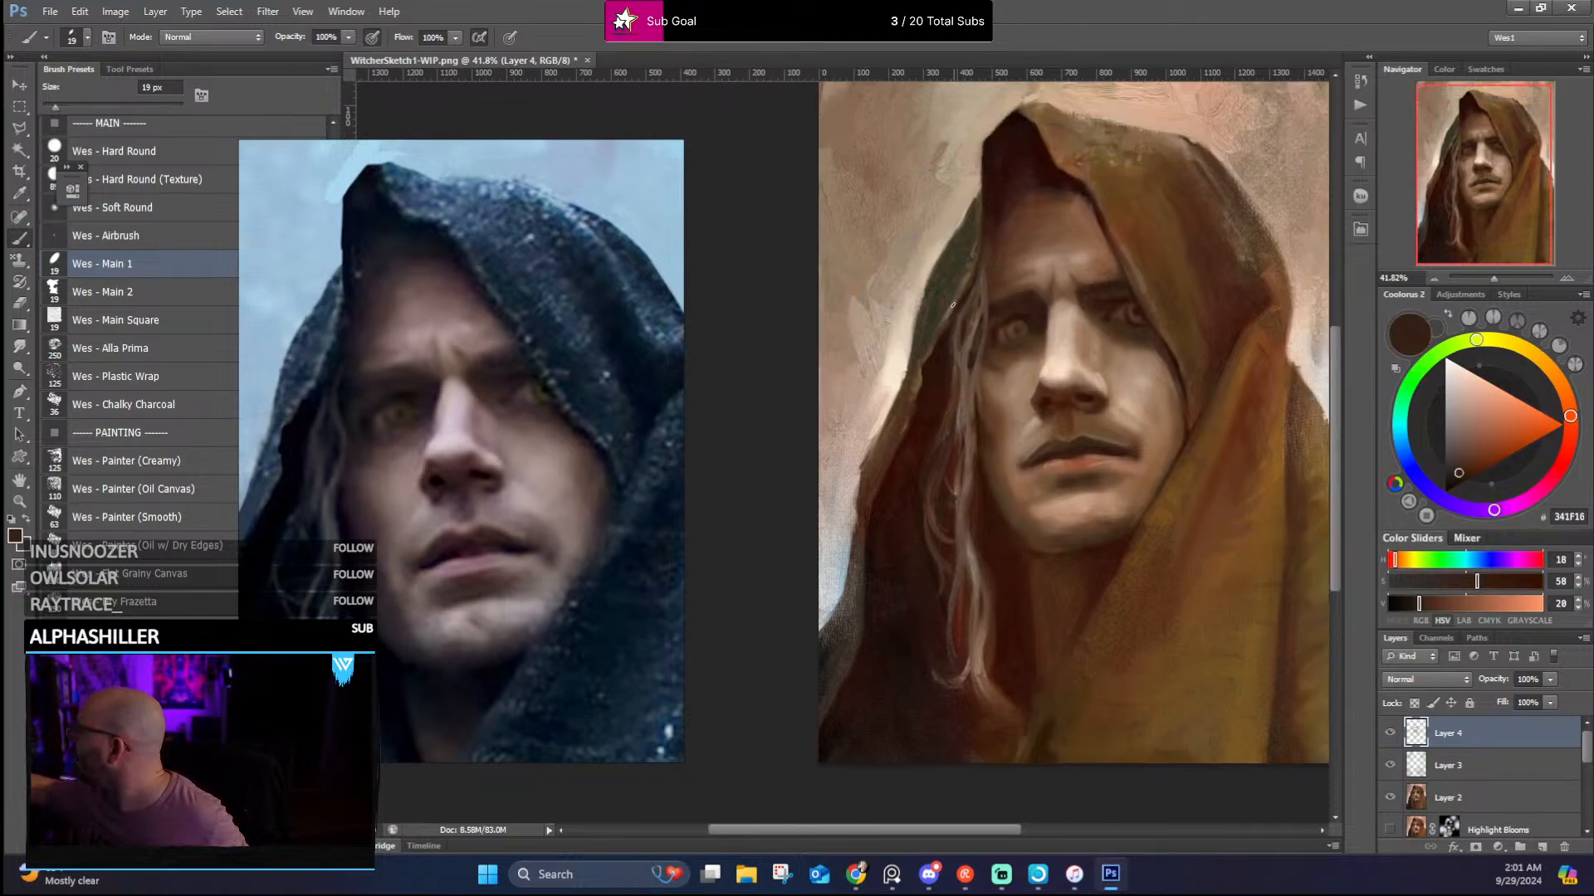
alt+click(954, 302)
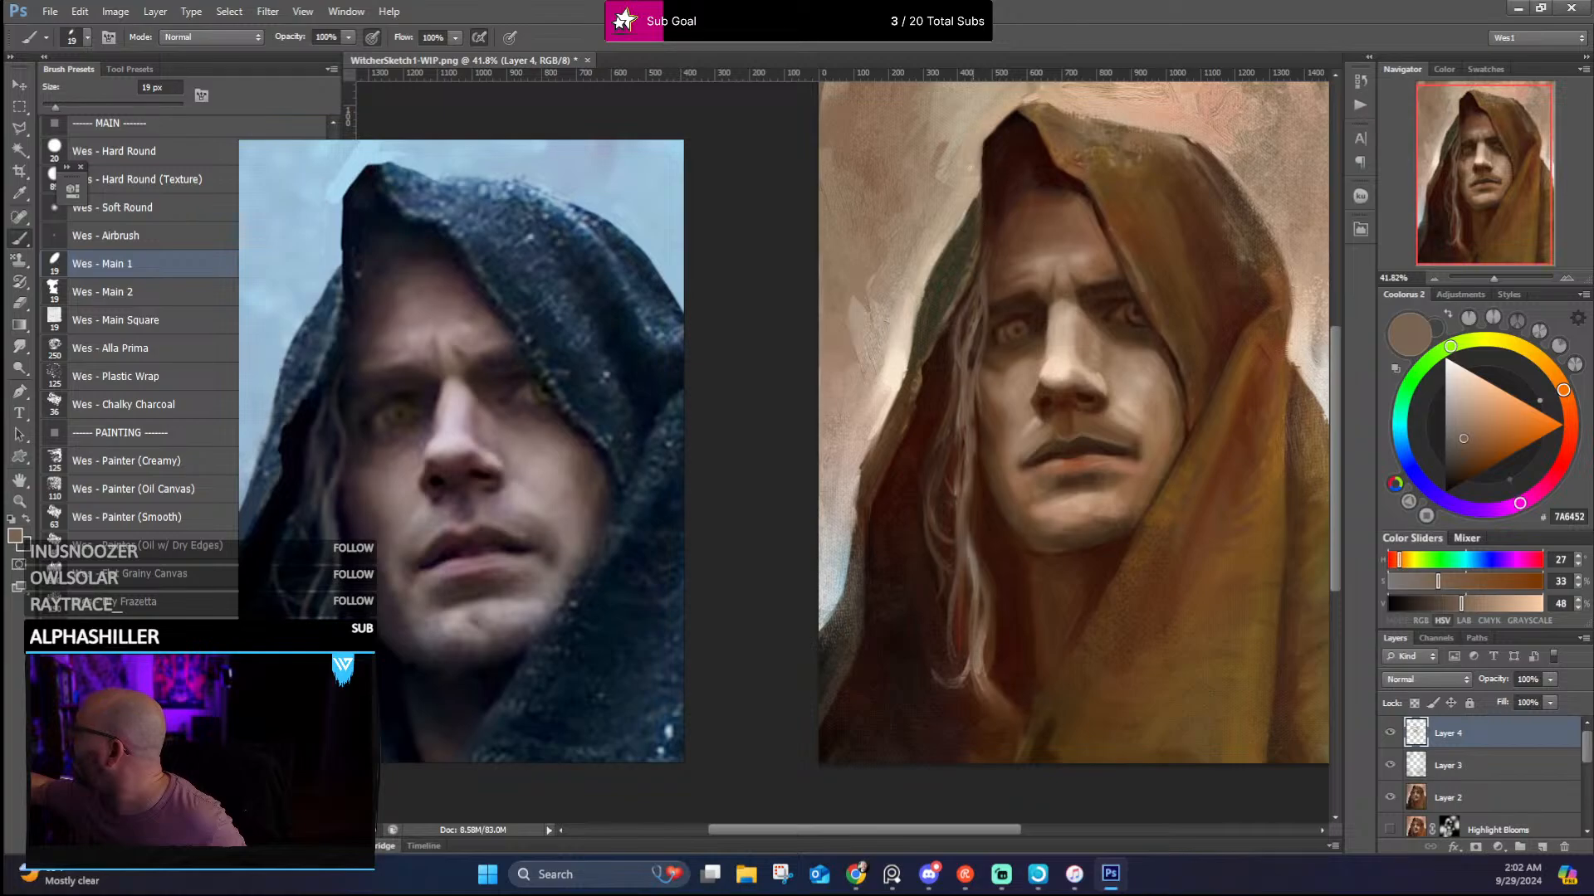
alt+click(975, 239)
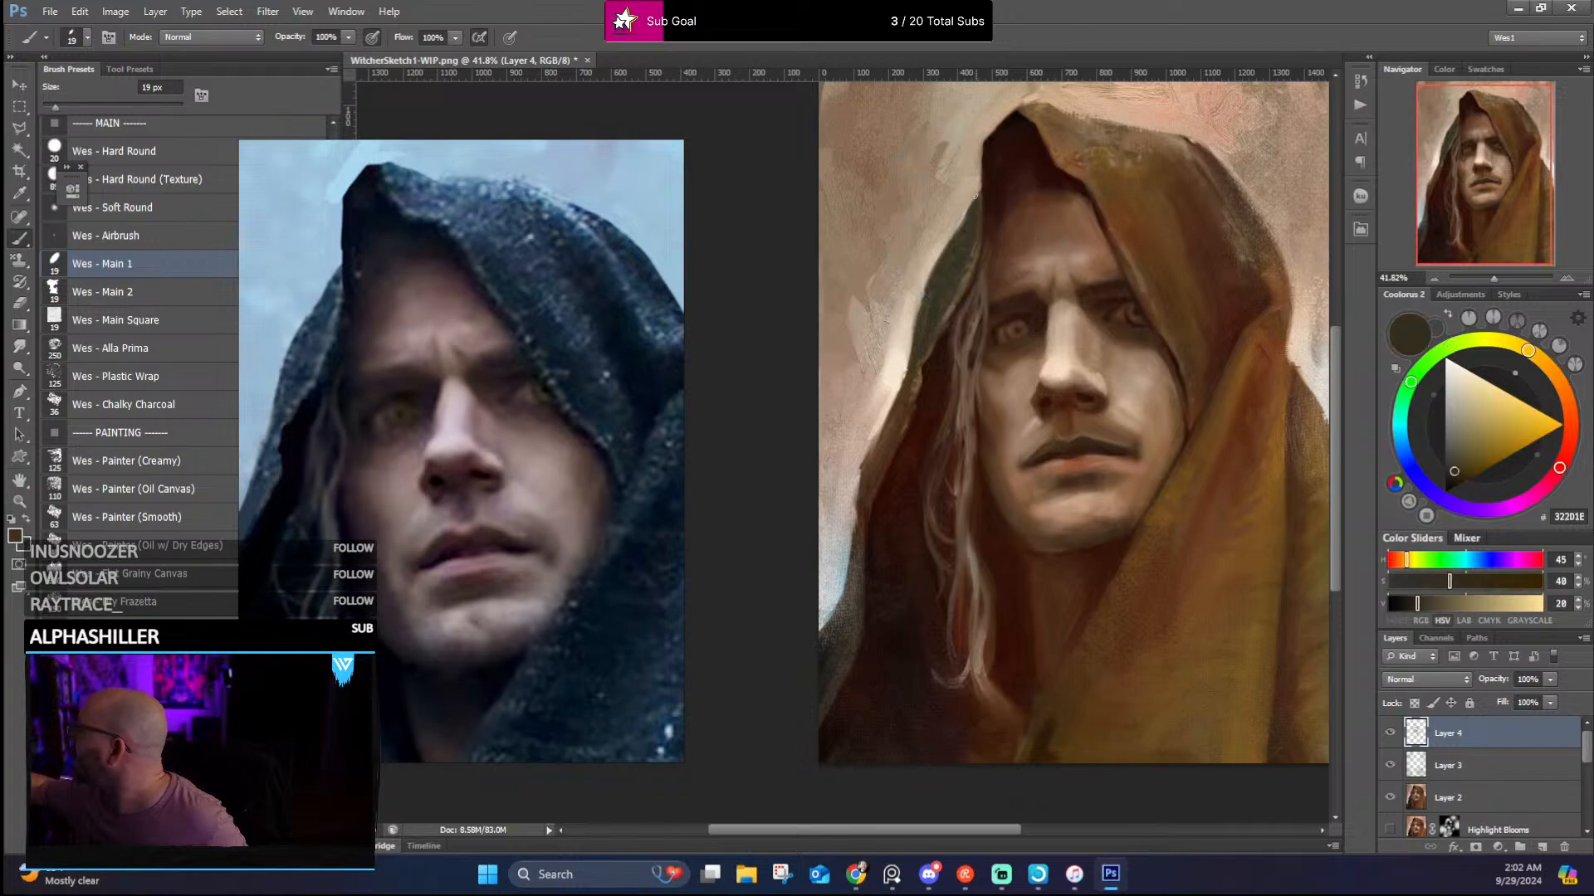
Clean up the outline of the hood's peak and its upper-left edge with sampled background beiges and browns
drag(1095, 217, 1040, 391)
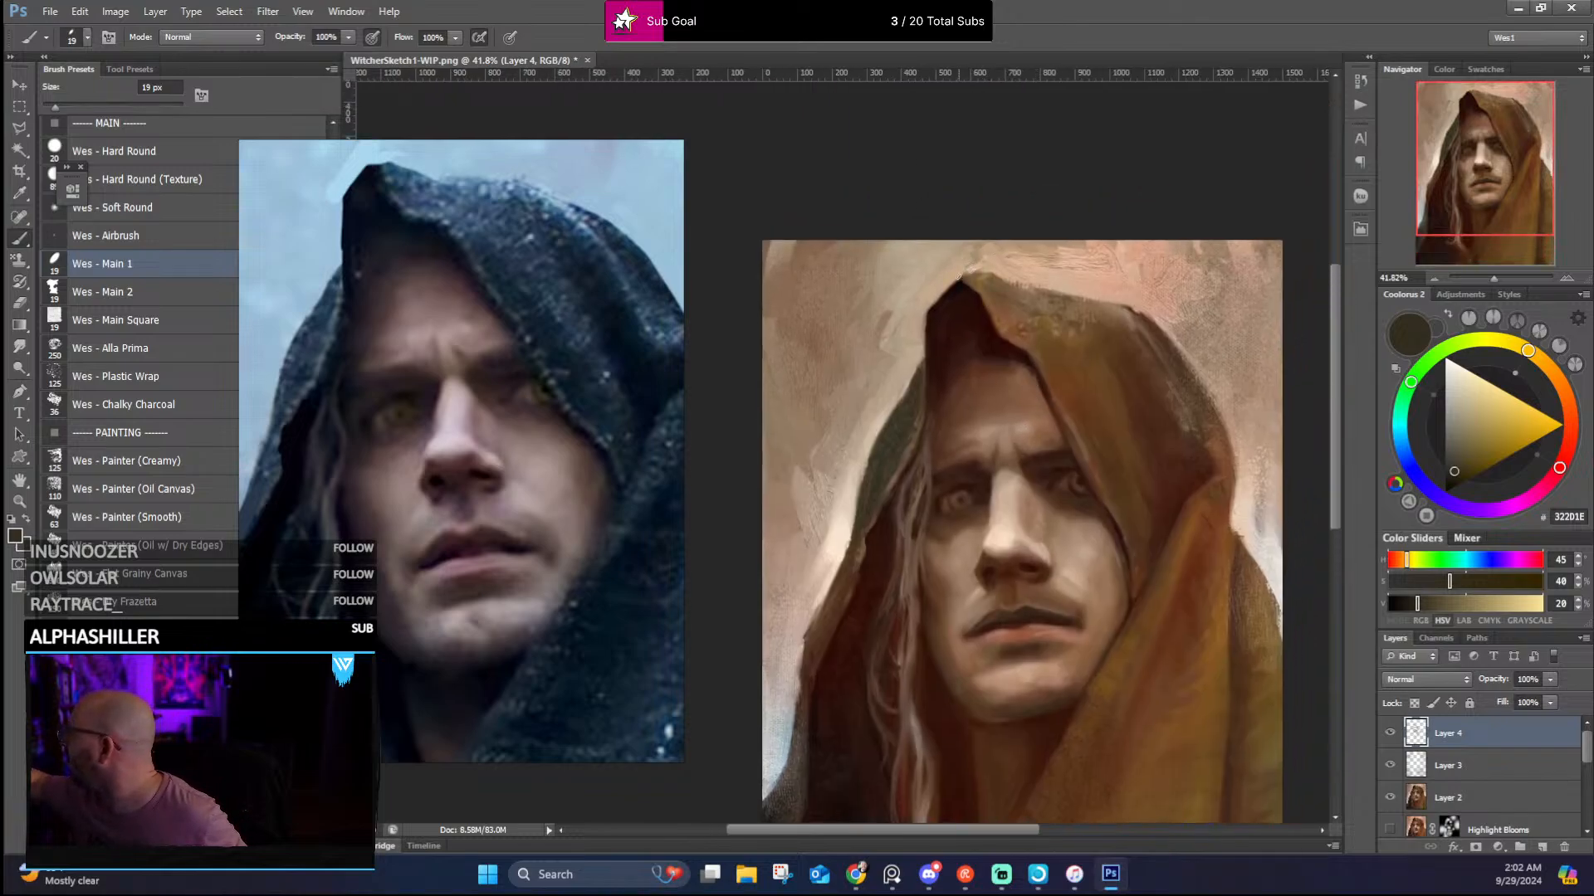
alt+click(971, 259)
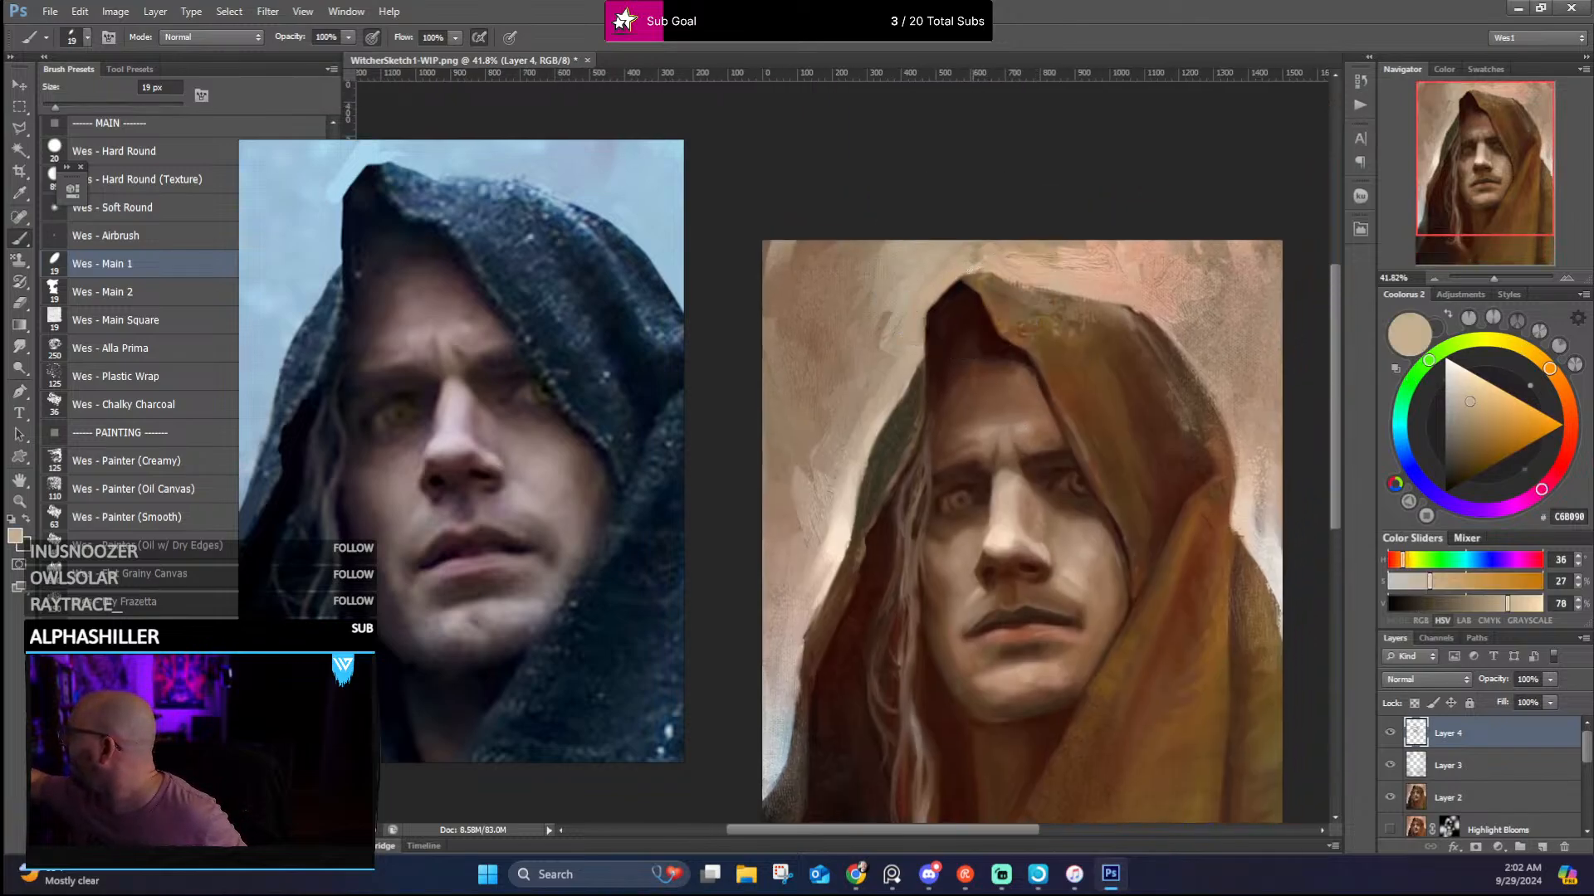
alt+click(961, 279)
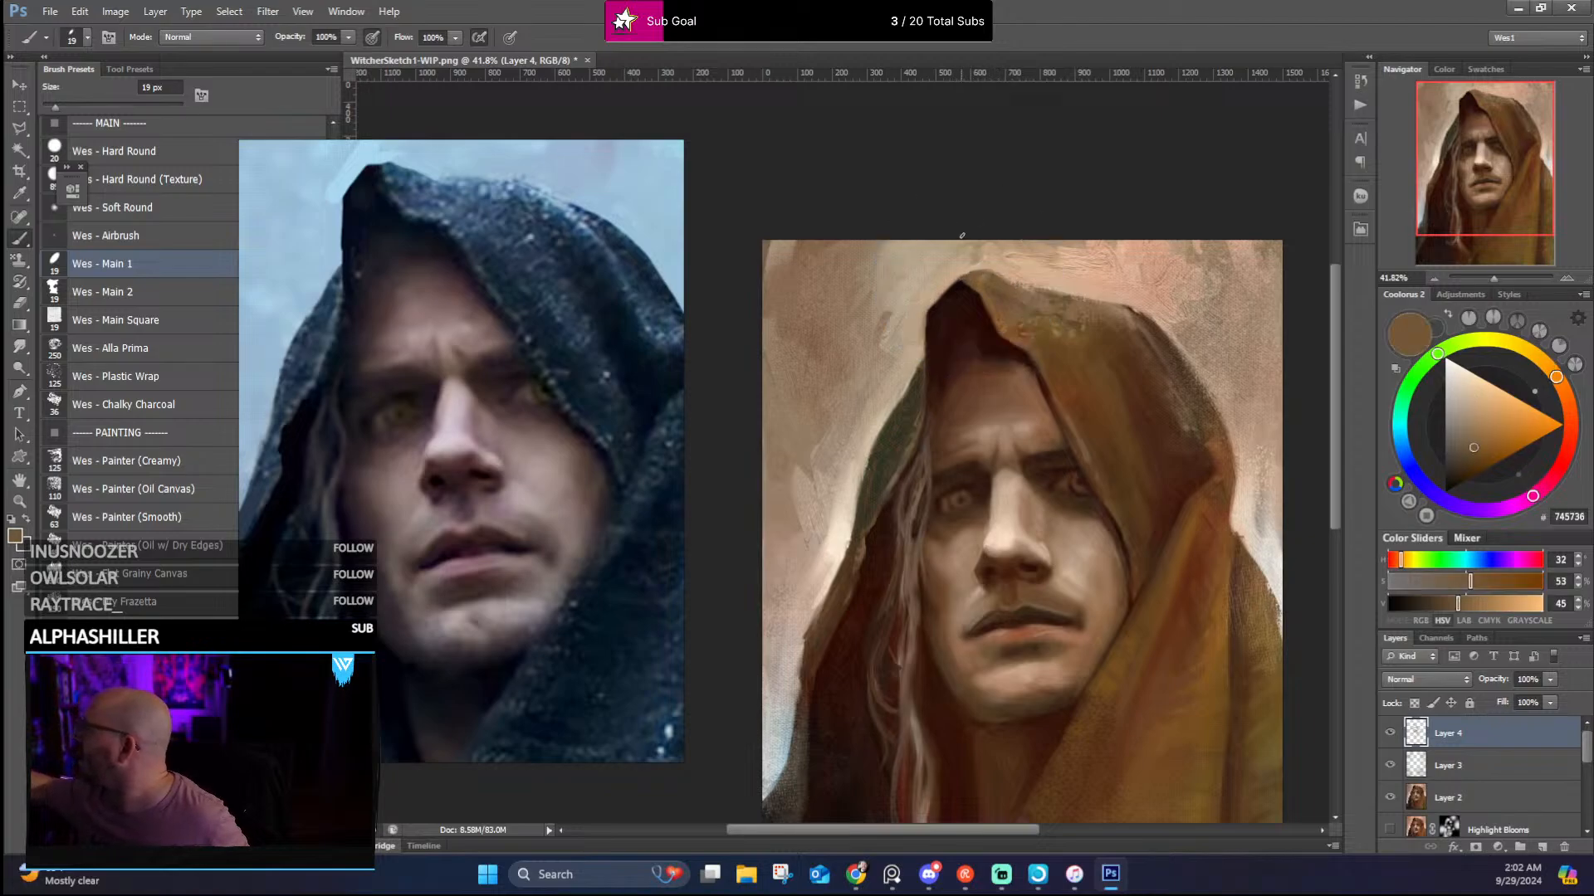
alt+click(923, 344)
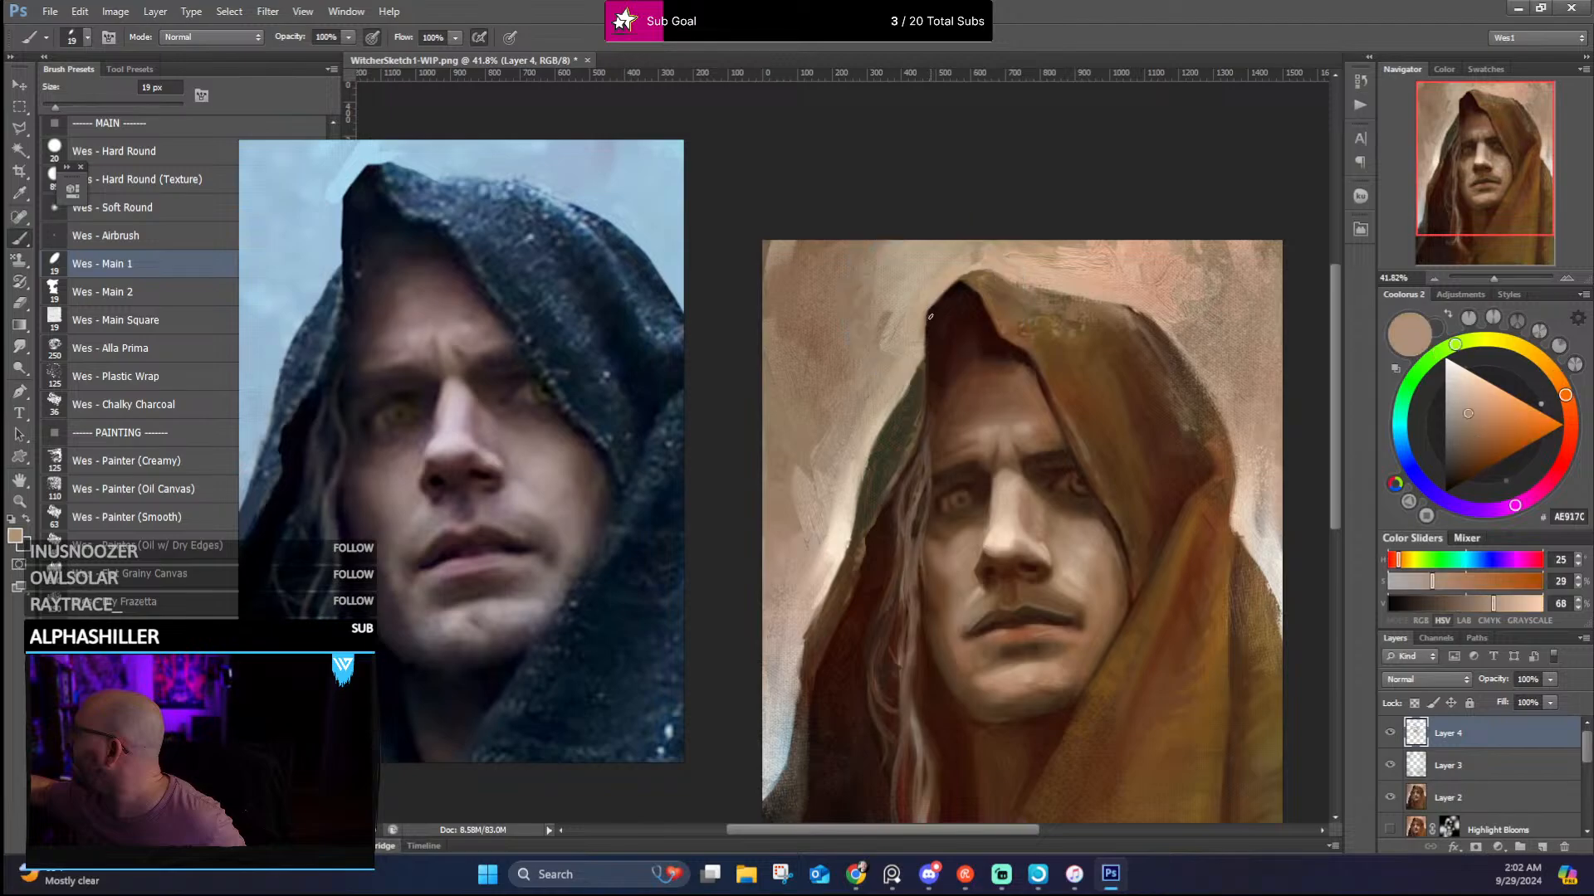
drag(927, 310, 925, 356)
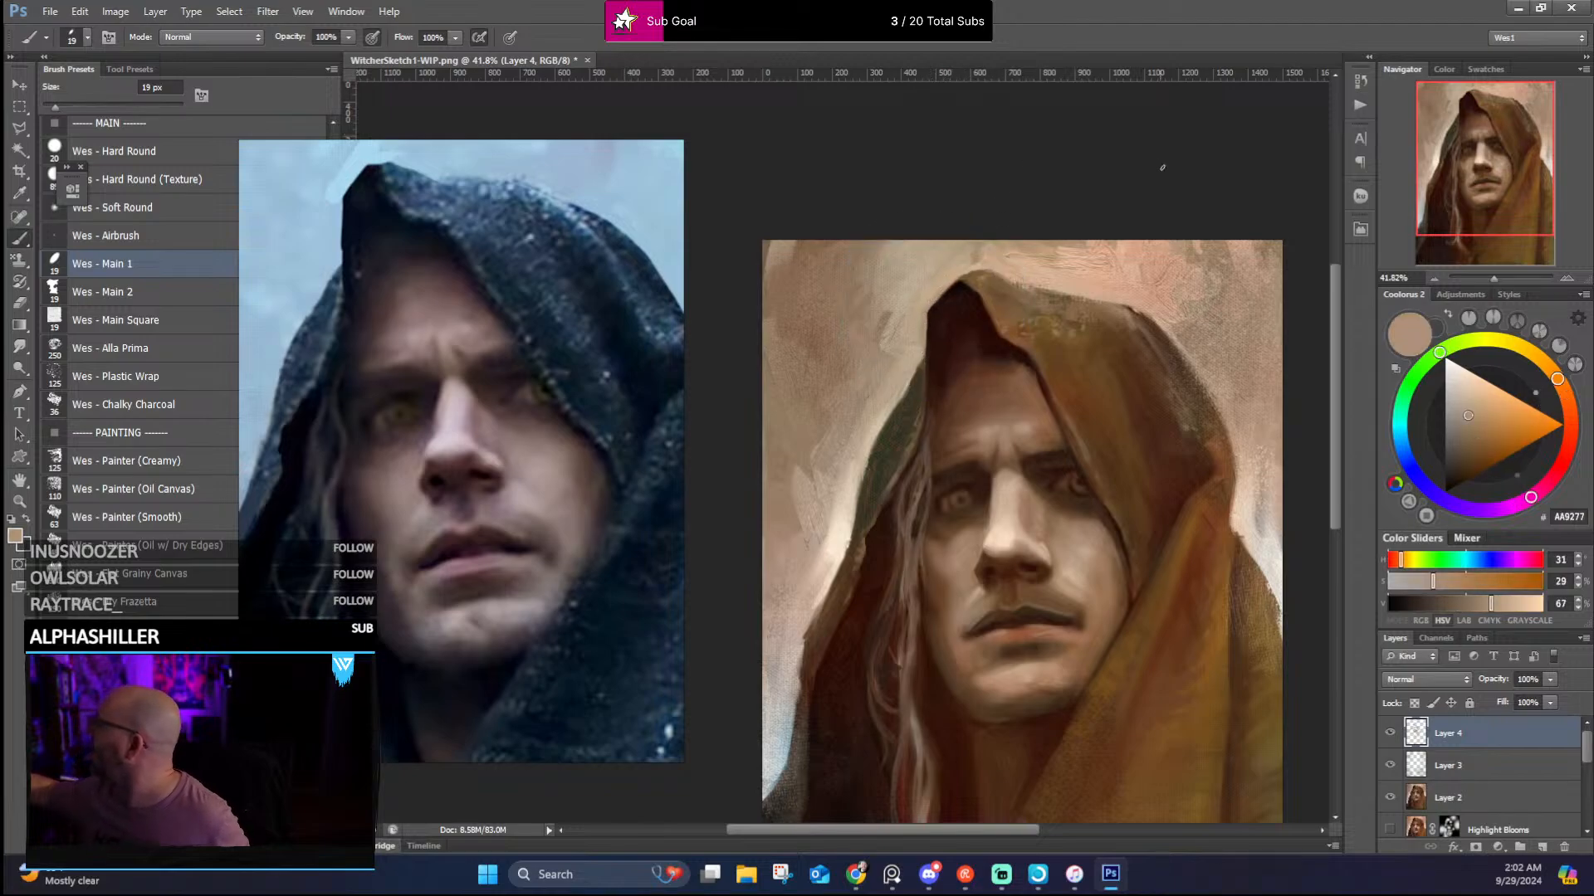
Refine the hood's upper-right outer edge against the background with sampled pinkish-beige tones
drag(1121, 353, 1089, 391)
alt+click(1088, 349)
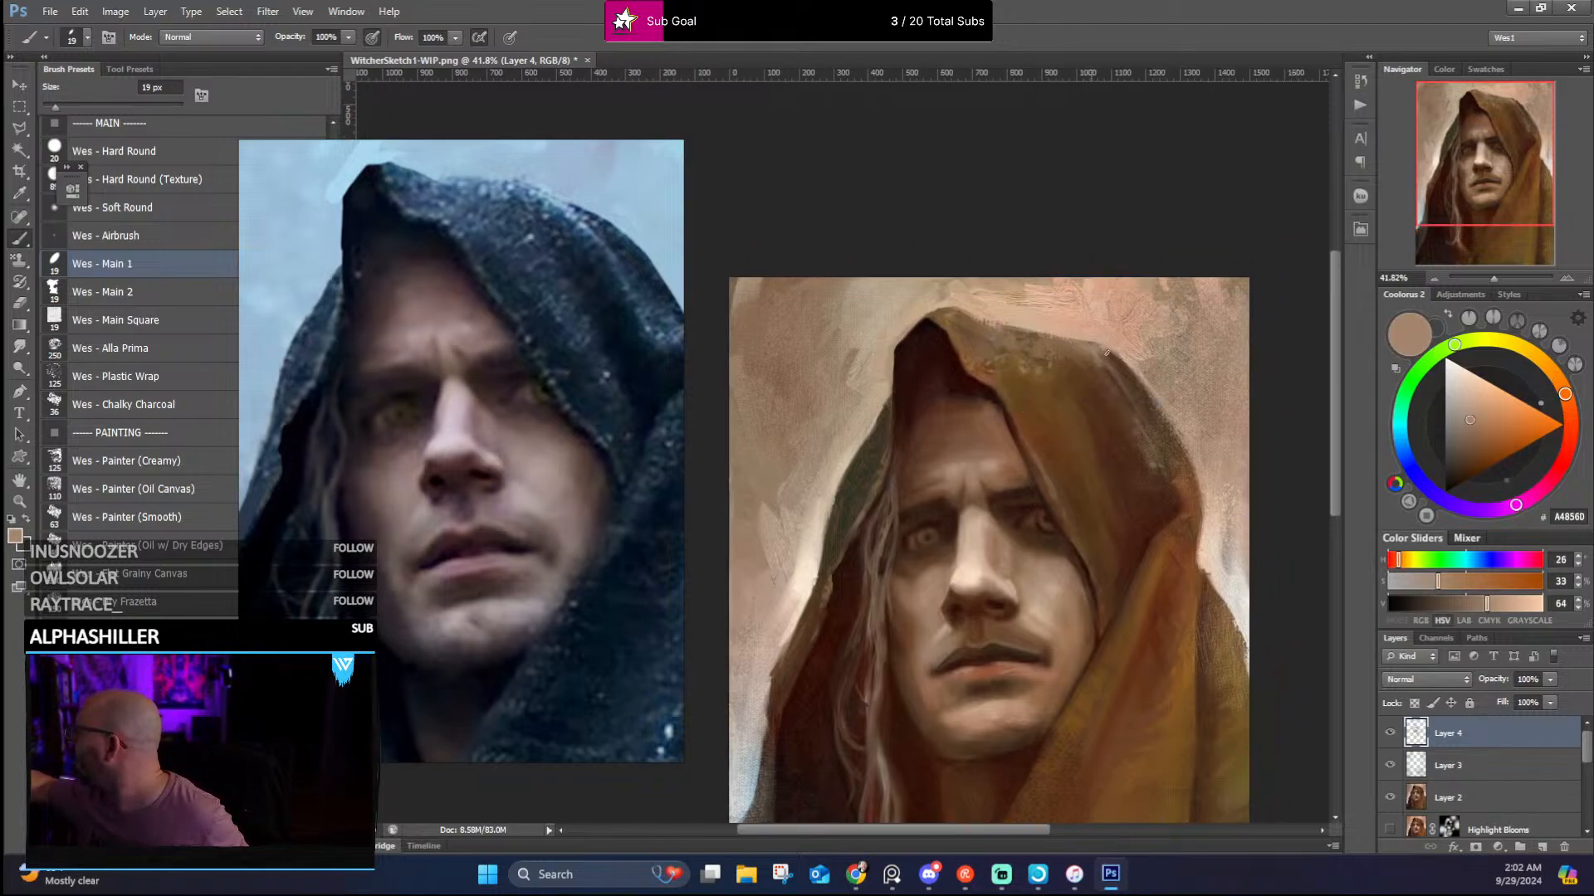
alt+click(1131, 363)
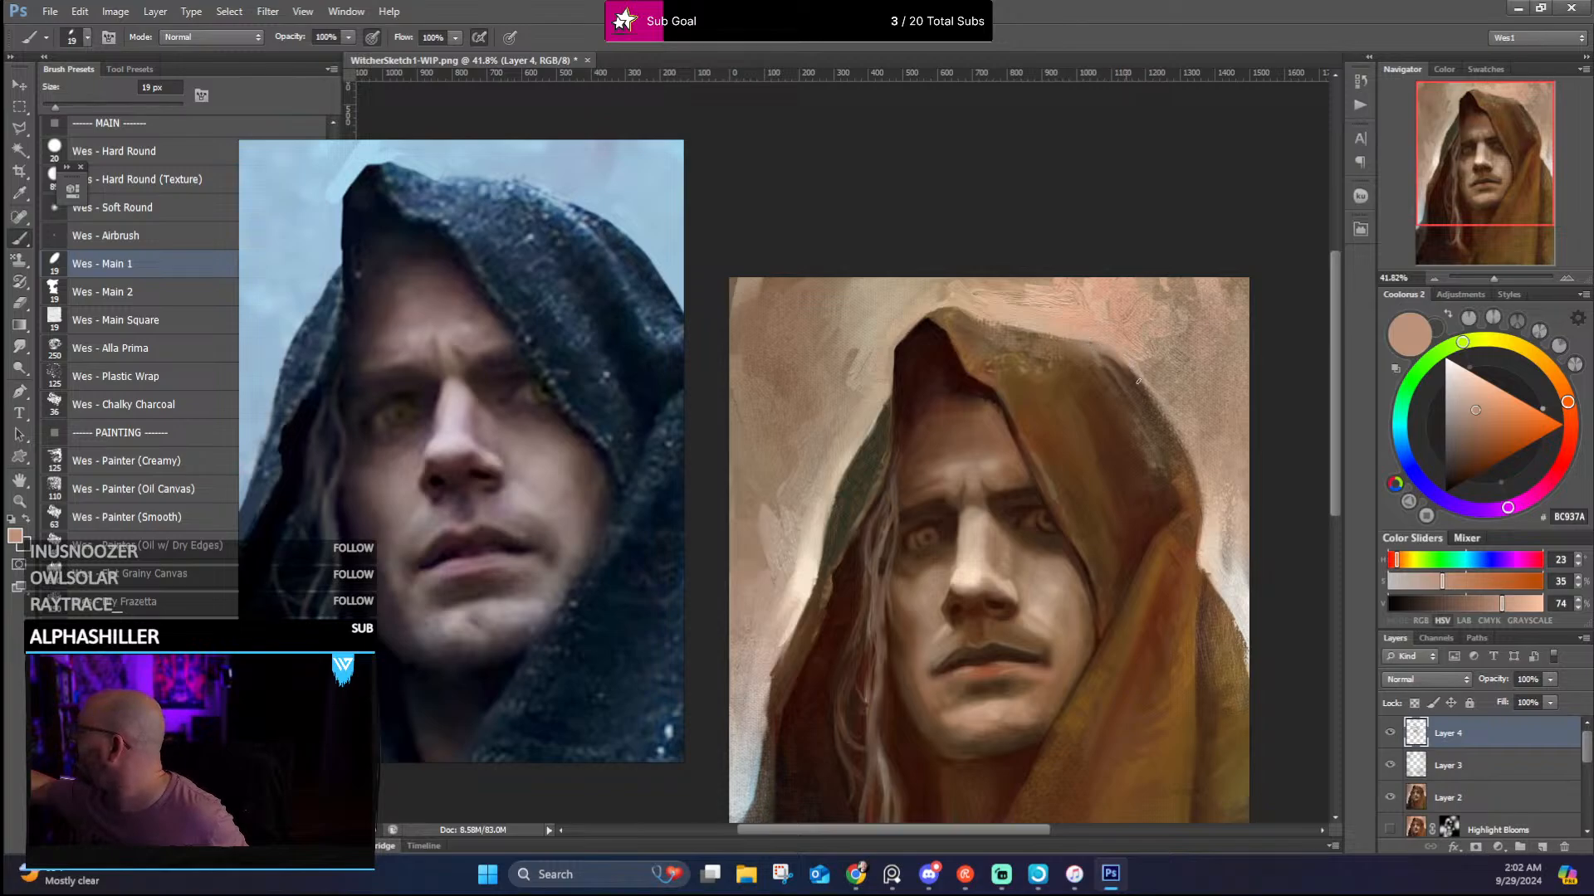
Deepen the shadows in the hood's right fold and beside the right cheek with a sampled dark brown, enlarging the brush to 35 px
drag(1160, 450, 1118, 330)
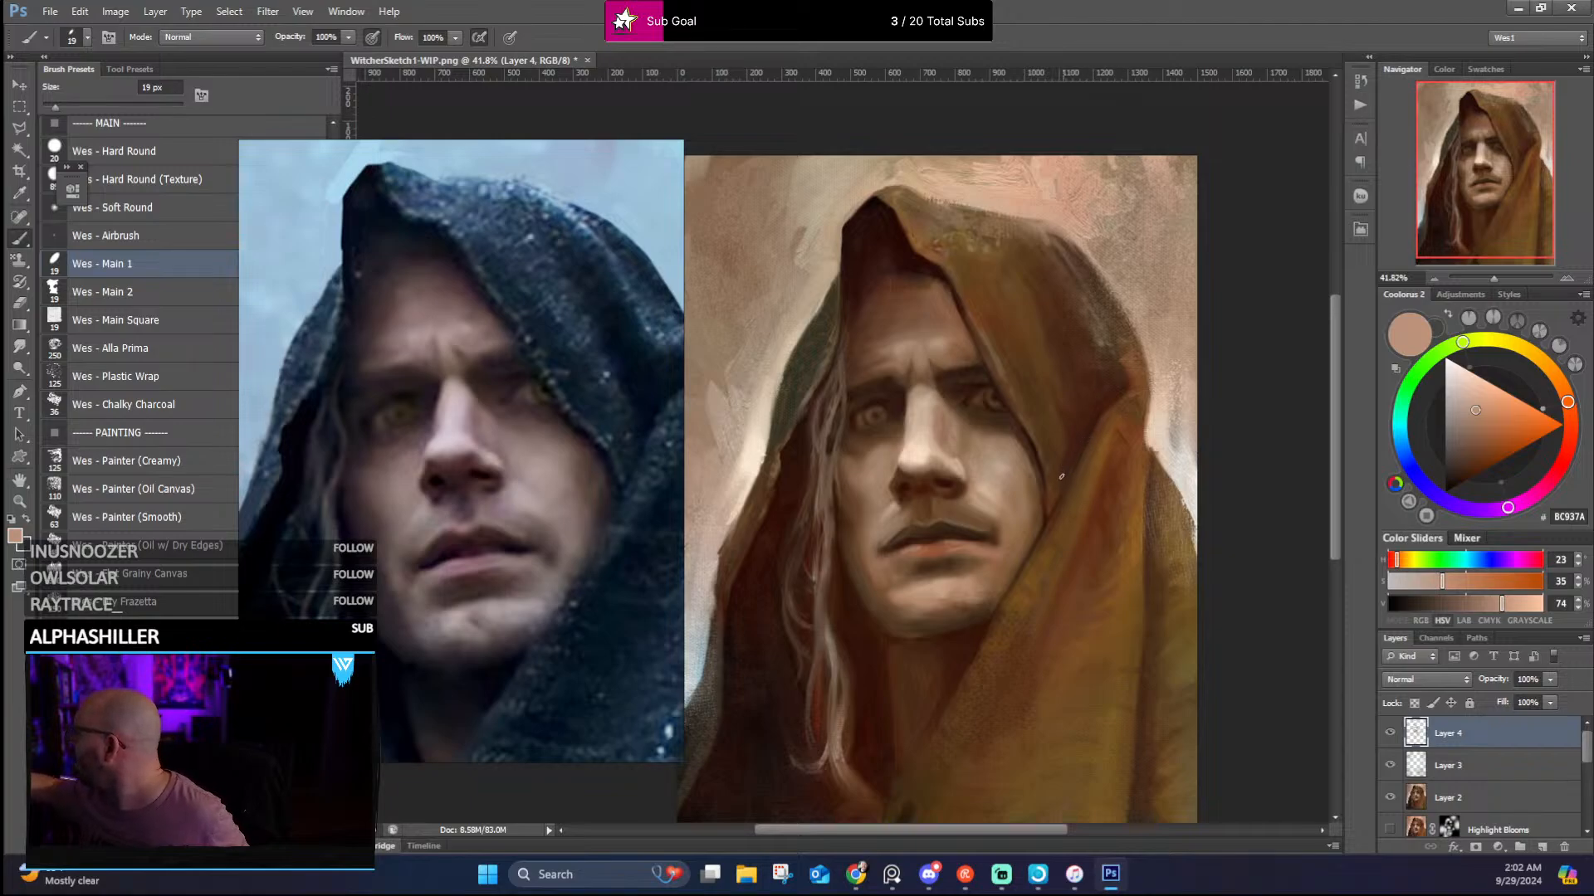
alt+click(1043, 455)
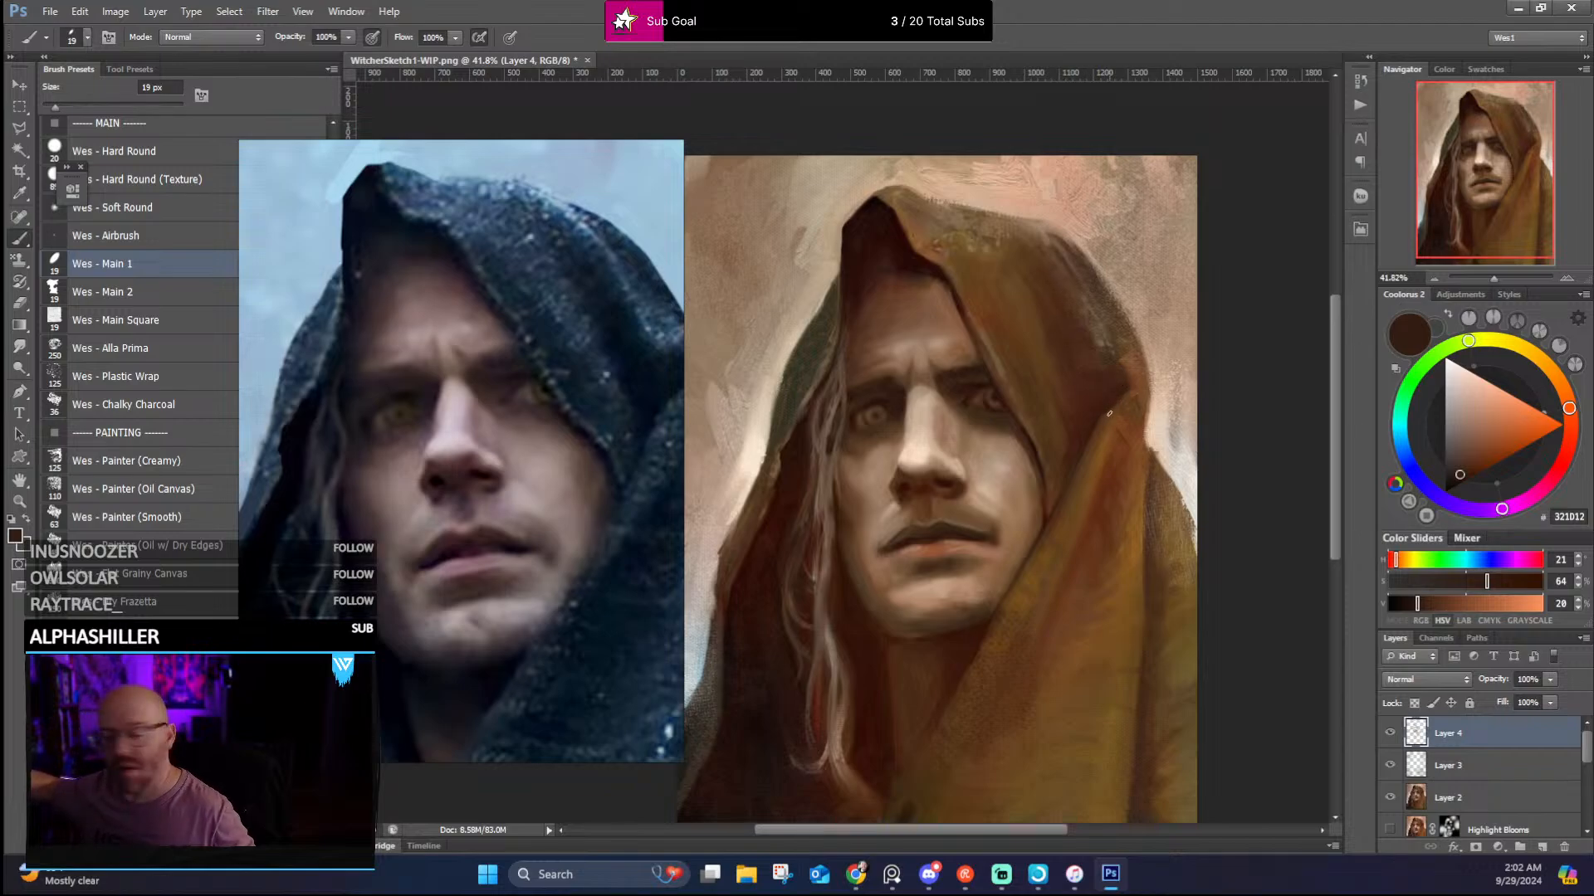
key(bracketright)
key(bracketright)
key(bracketright)
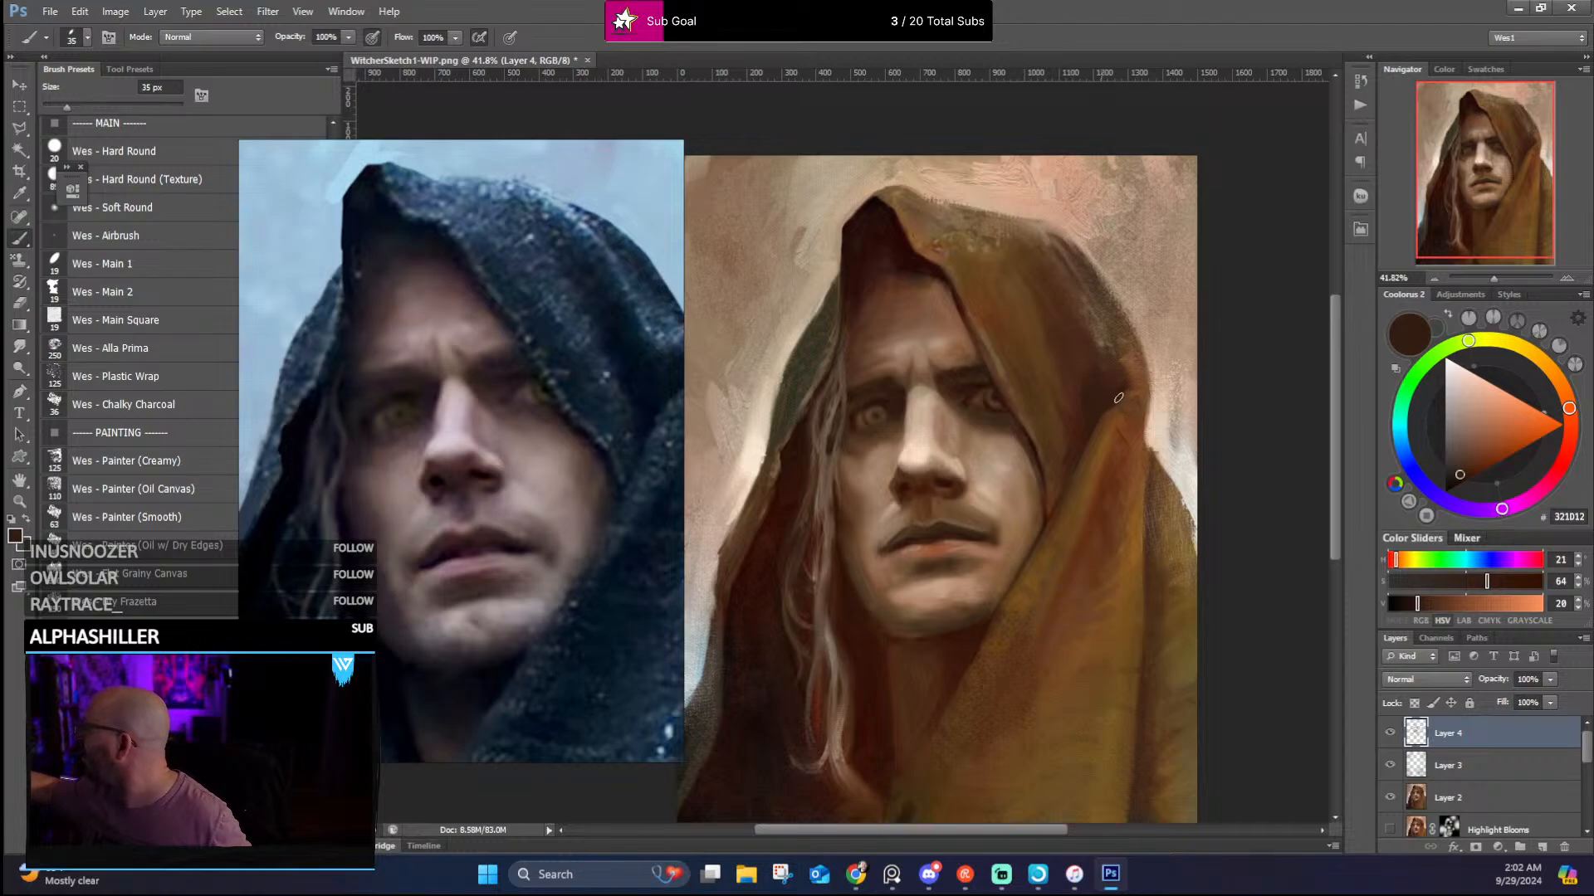
scroll(1092, 419, down, 2)
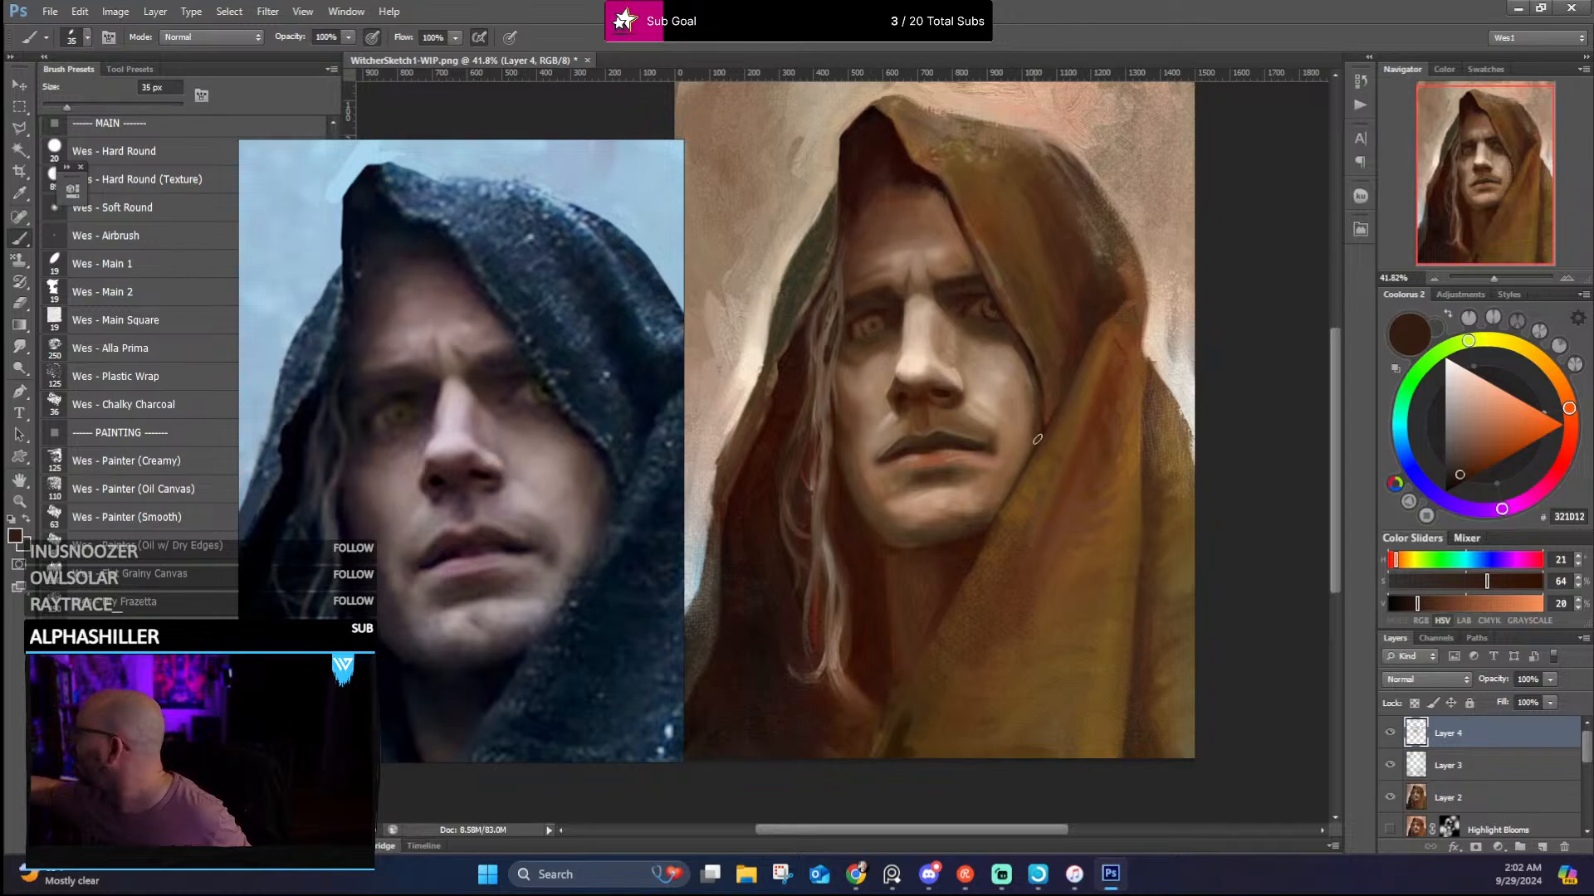
Paint highlights along the hanging left hair strands in grey-beige #938376 and lighter #CEC2B8, reducing the brush to 15 px
drag(923, 480, 944, 478)
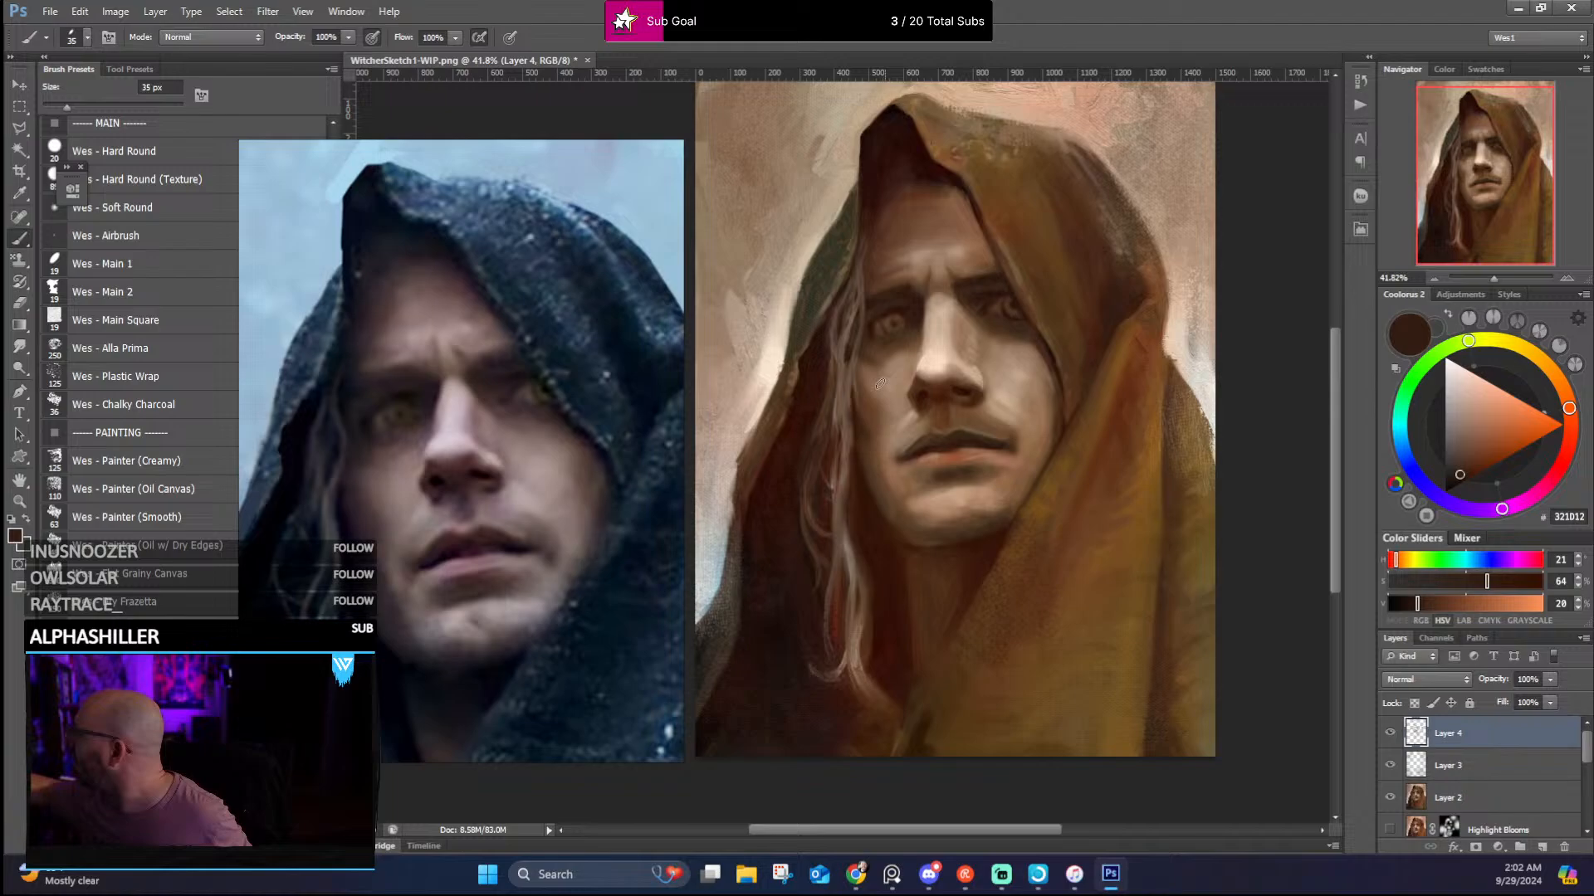
alt+click(856, 457)
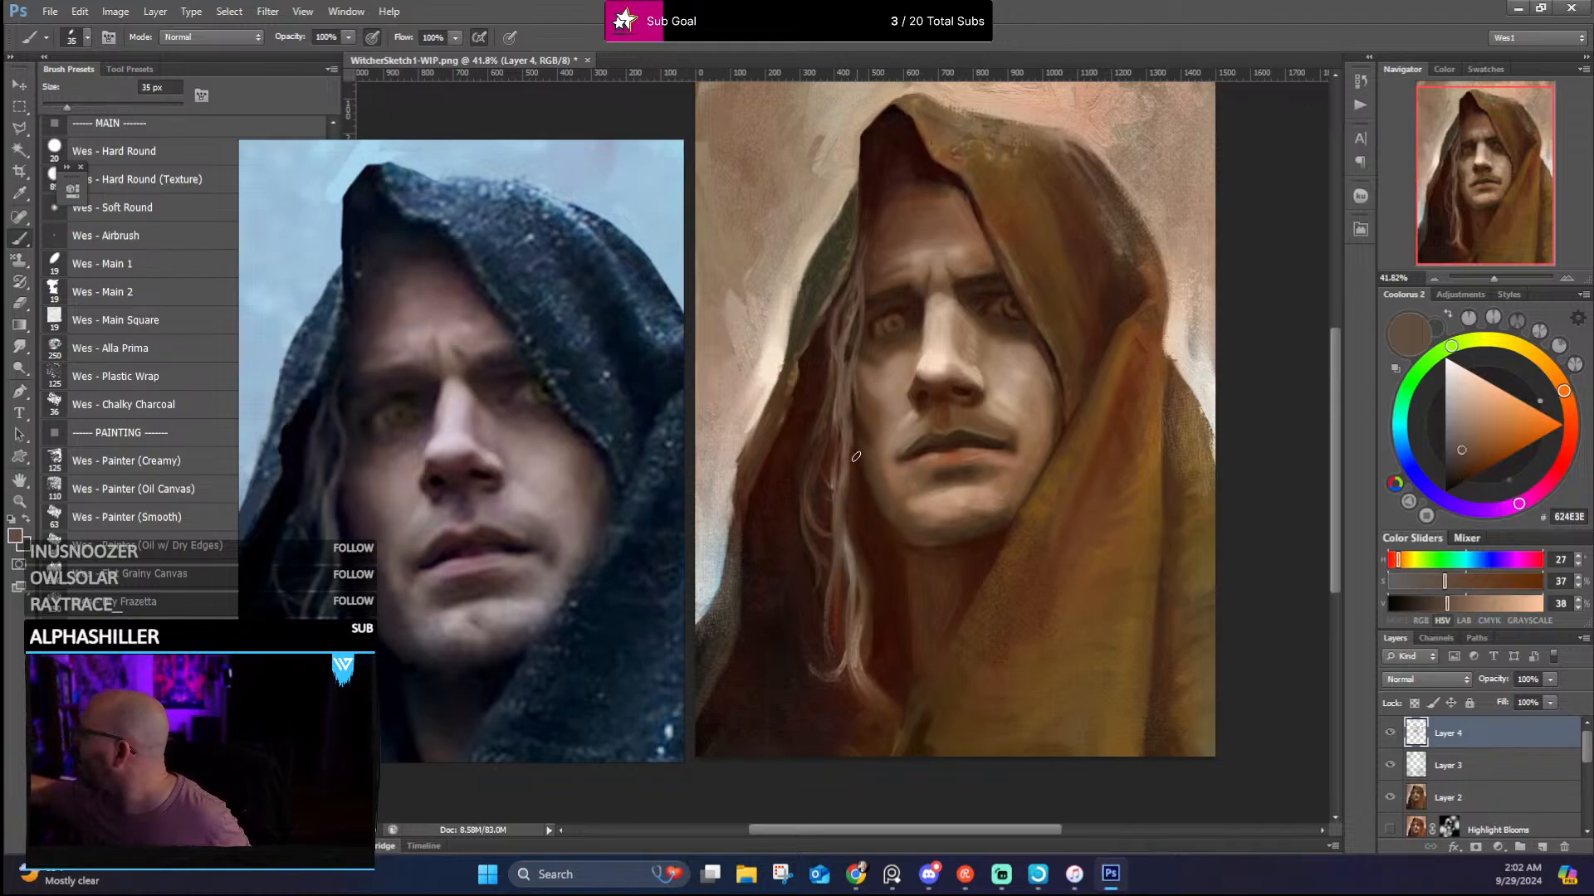
alt+click(855, 544)
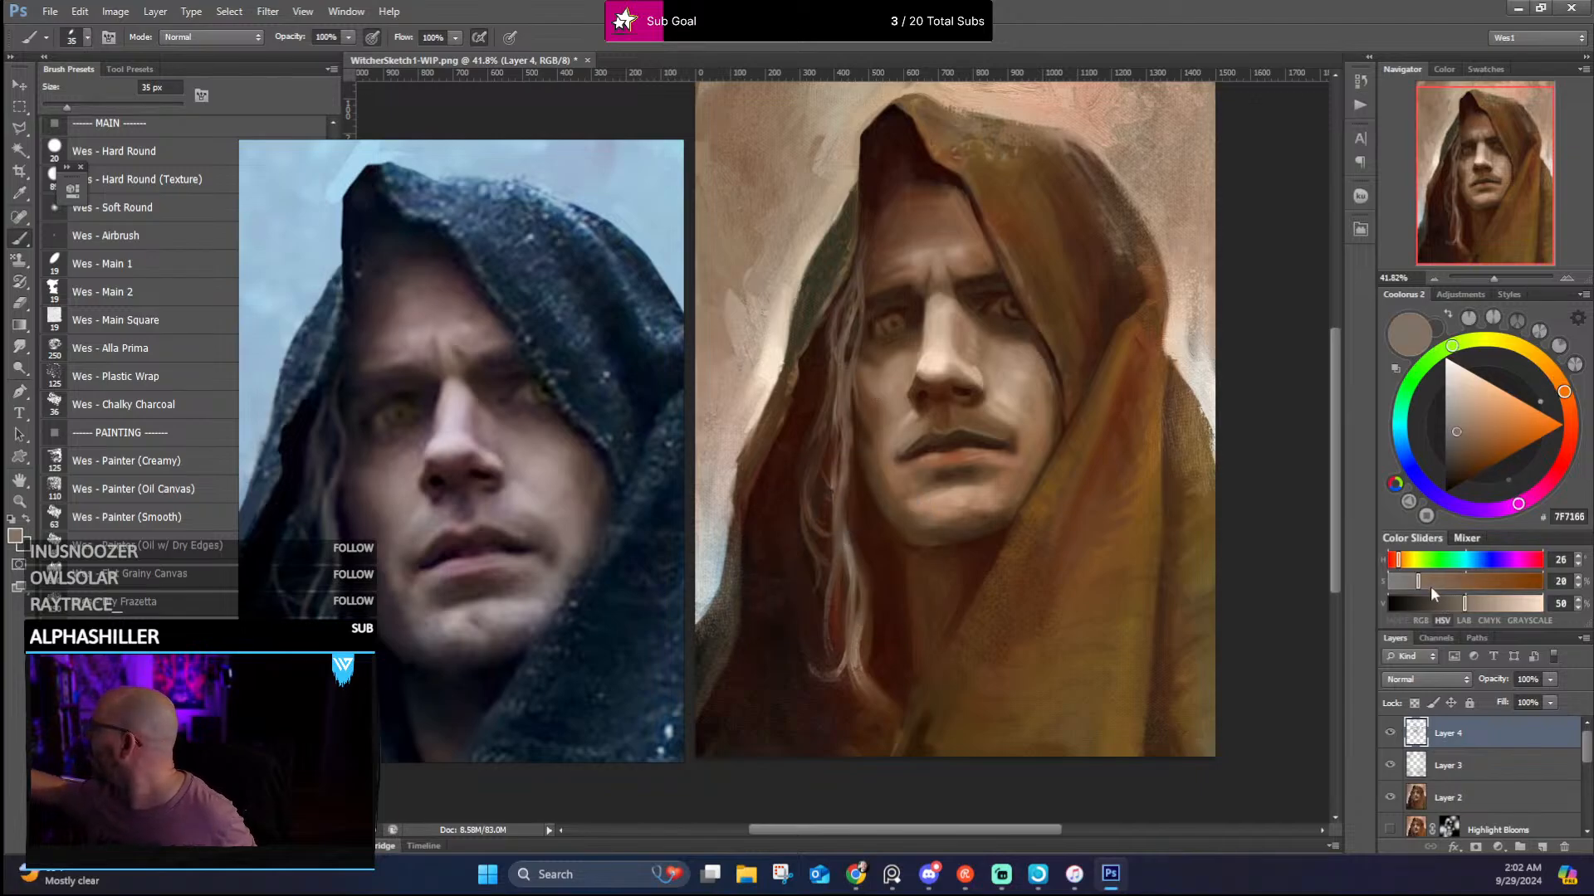
click(1477, 603)
key(bracketleft)
key(bracketleft)
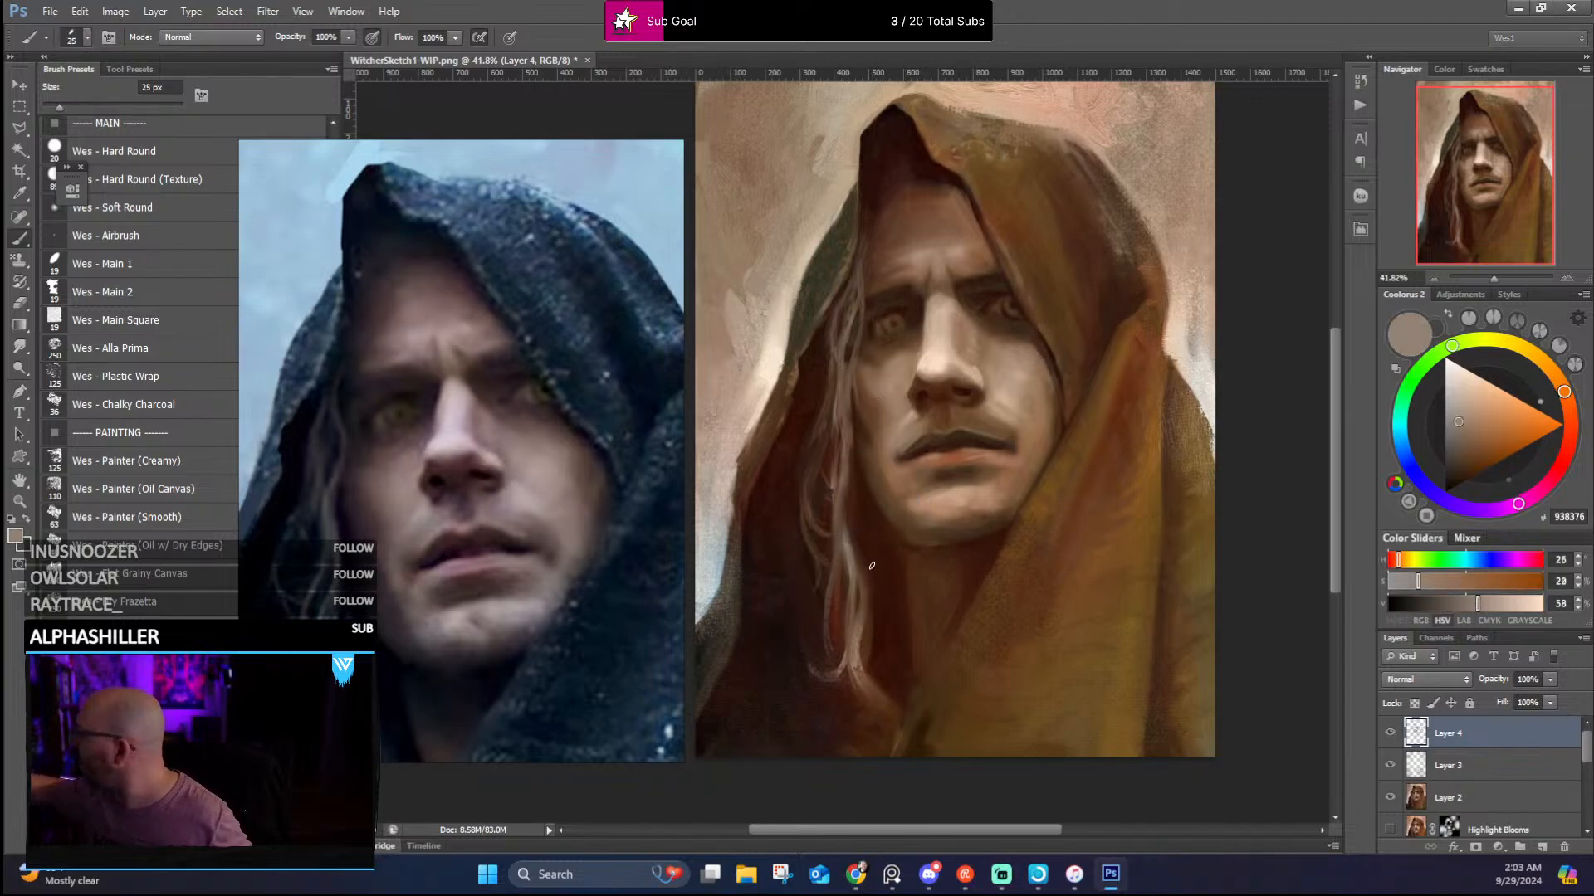
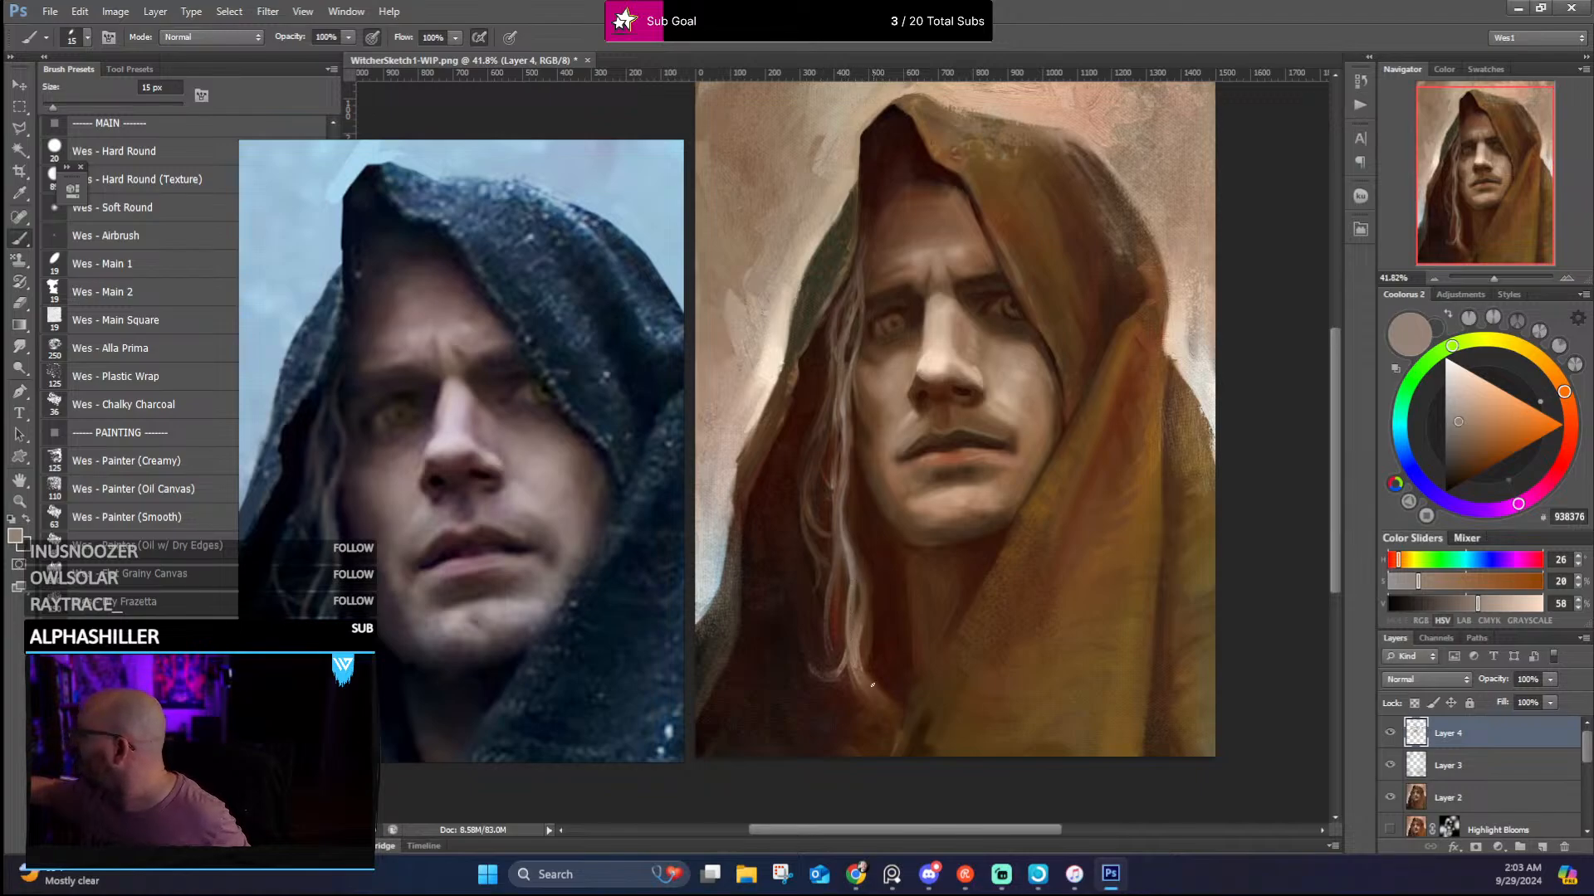
click(1456, 390)
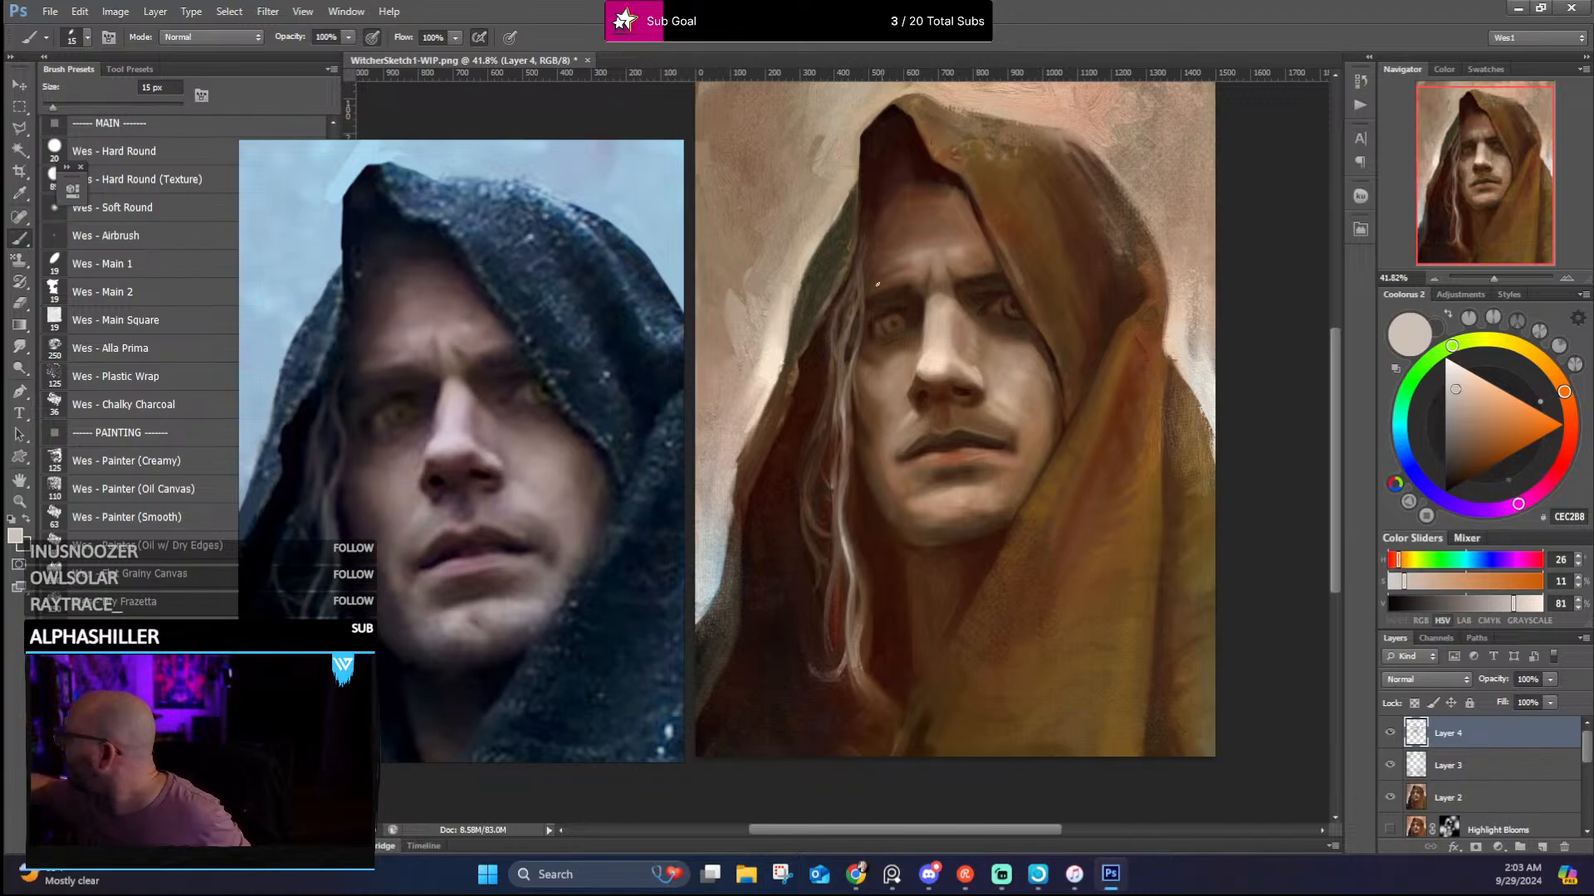
Rework the upper hair strands where they meet the hood's left inner edge, using sampled dark browns, dark olive and mid-brown tones
alt+click(824, 331)
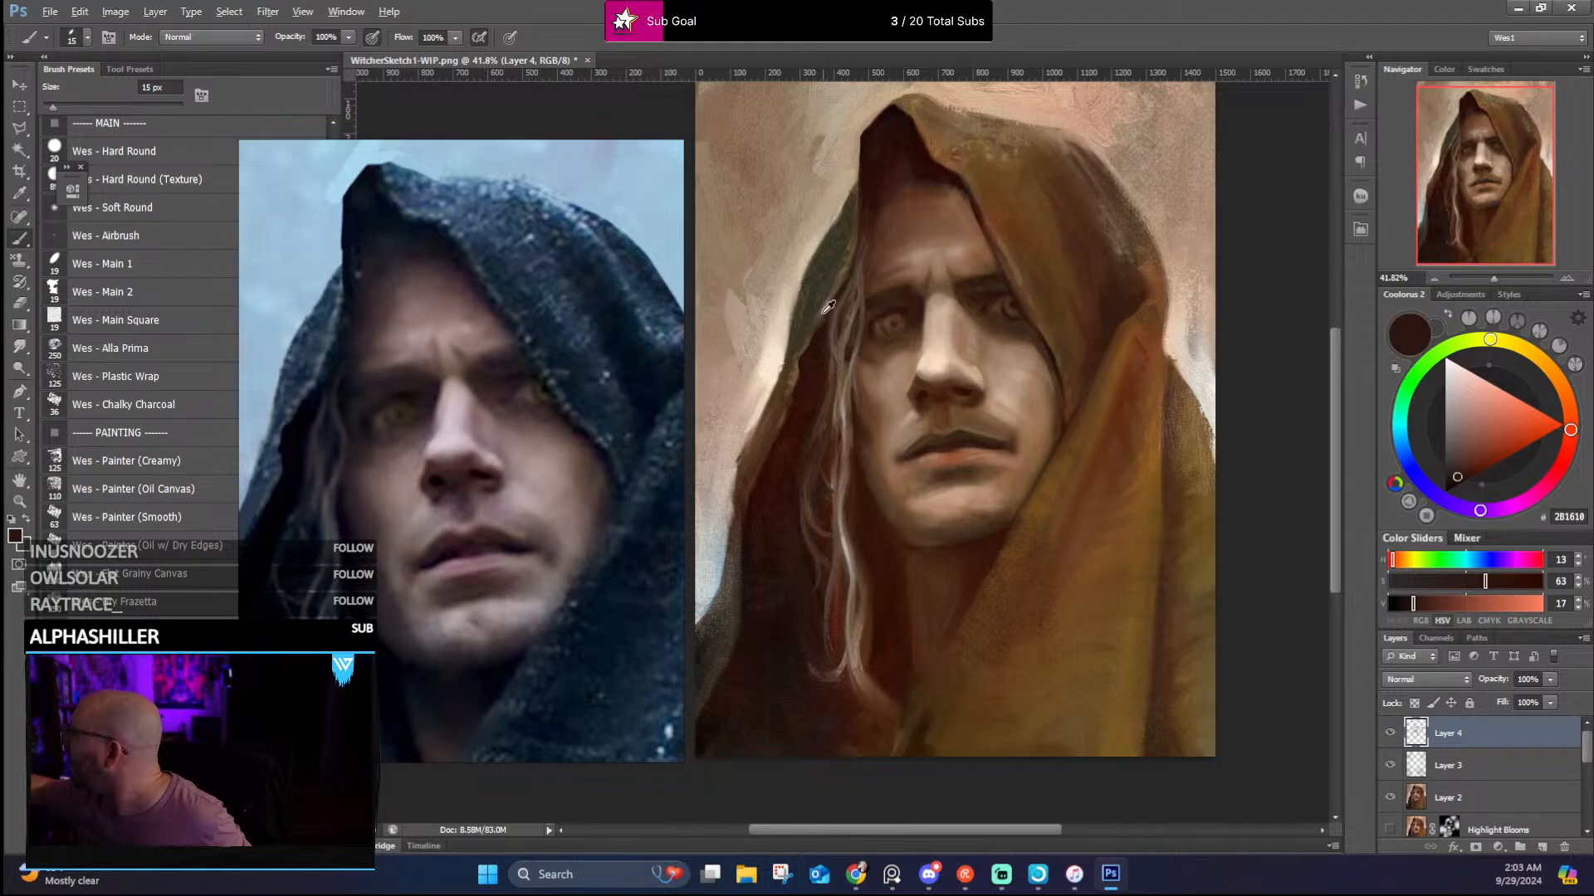
alt+click(840, 294)
alt+click(832, 299)
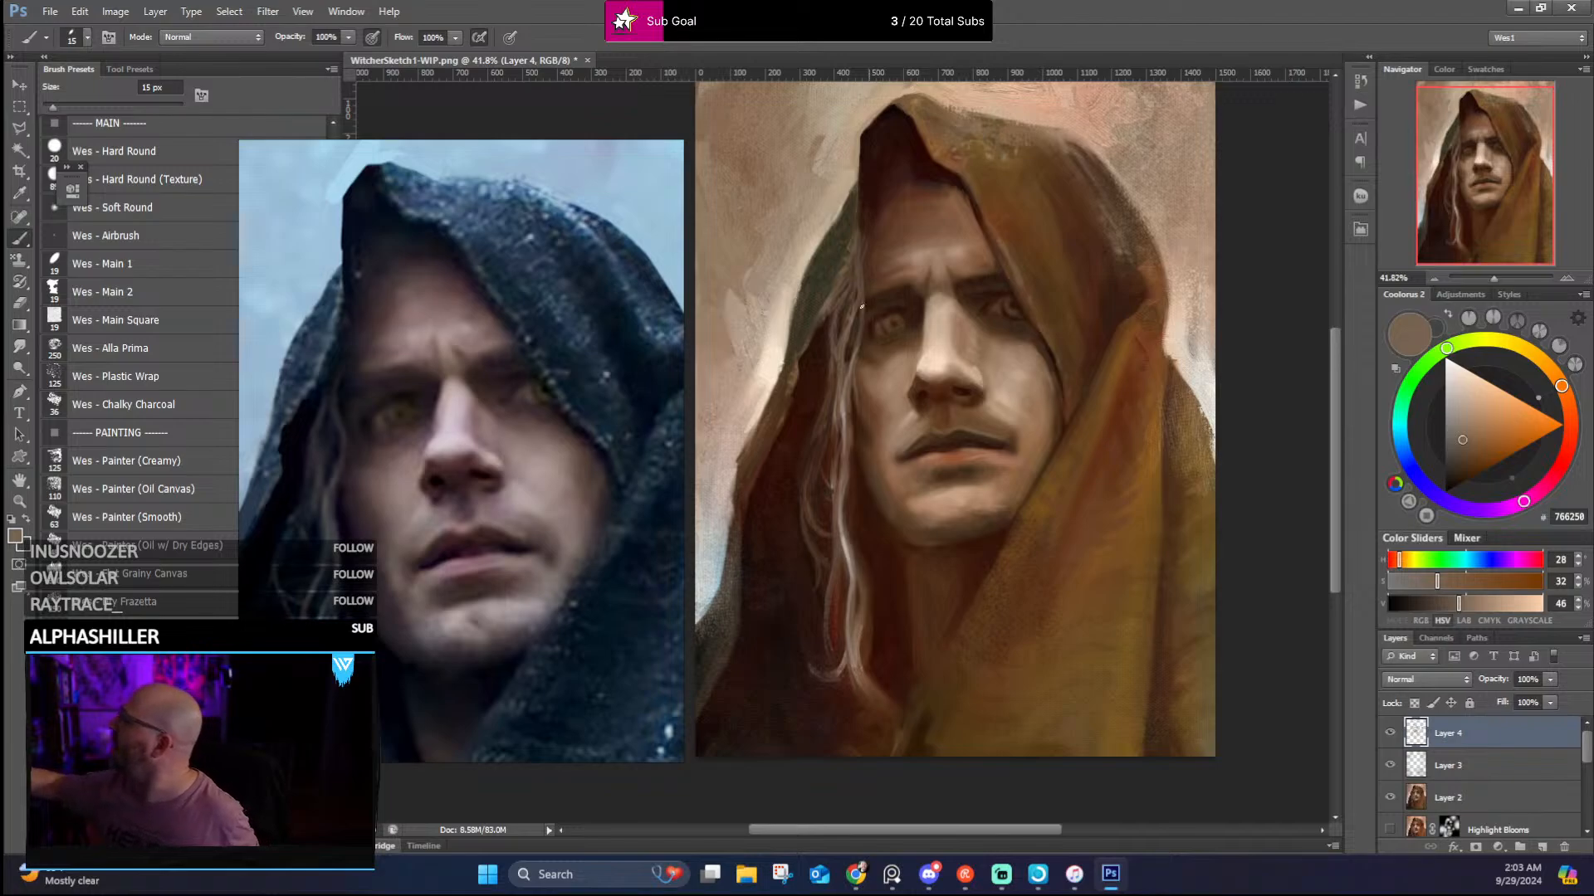
alt+click(828, 316)
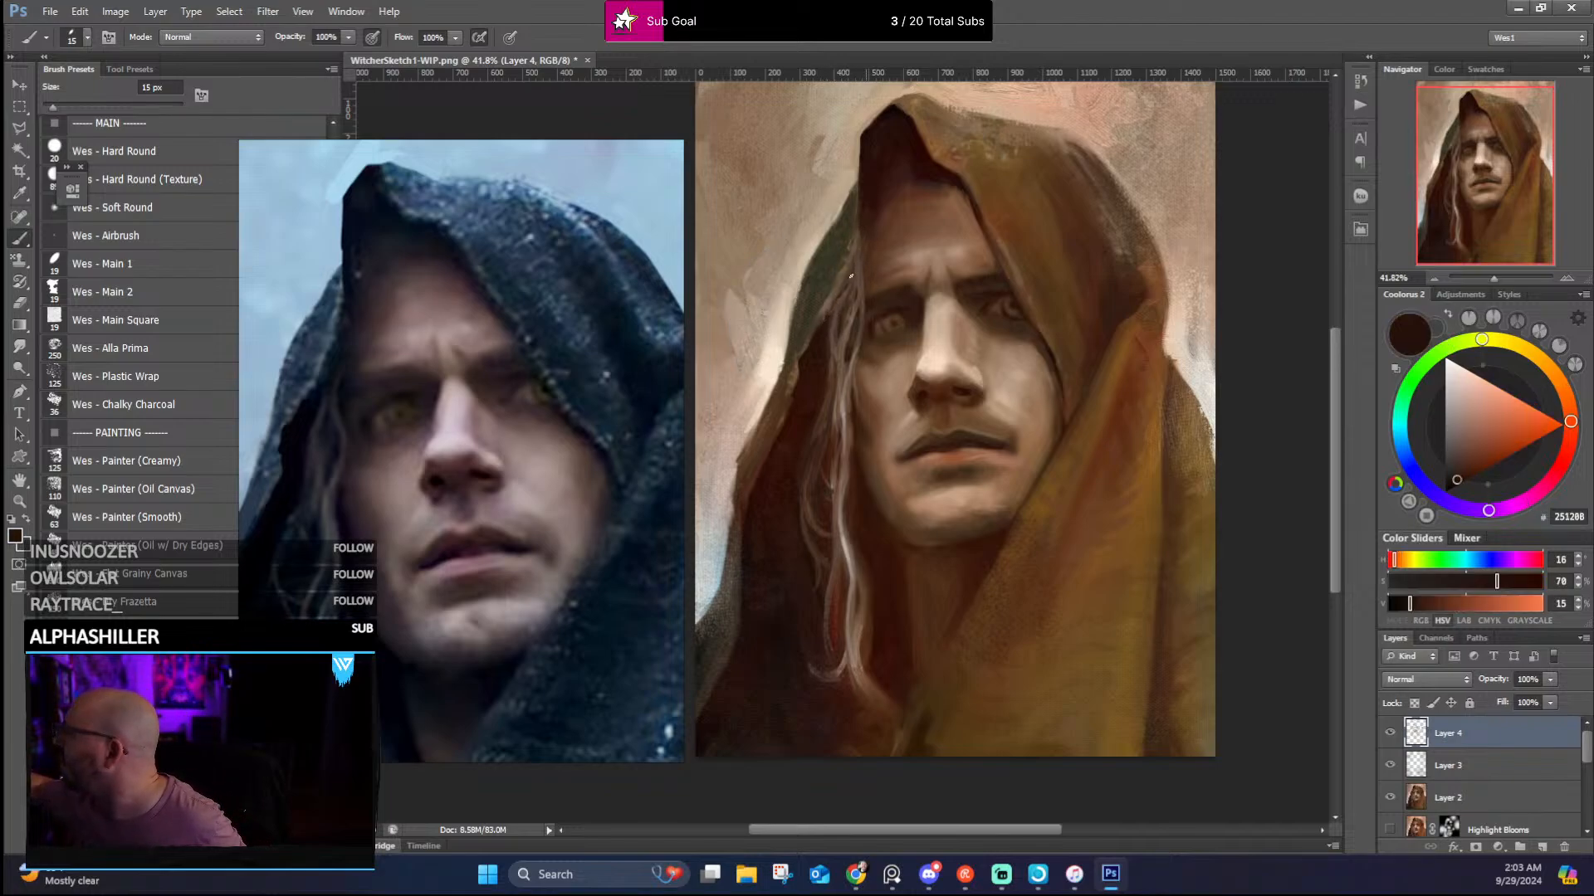
alt+click(823, 307)
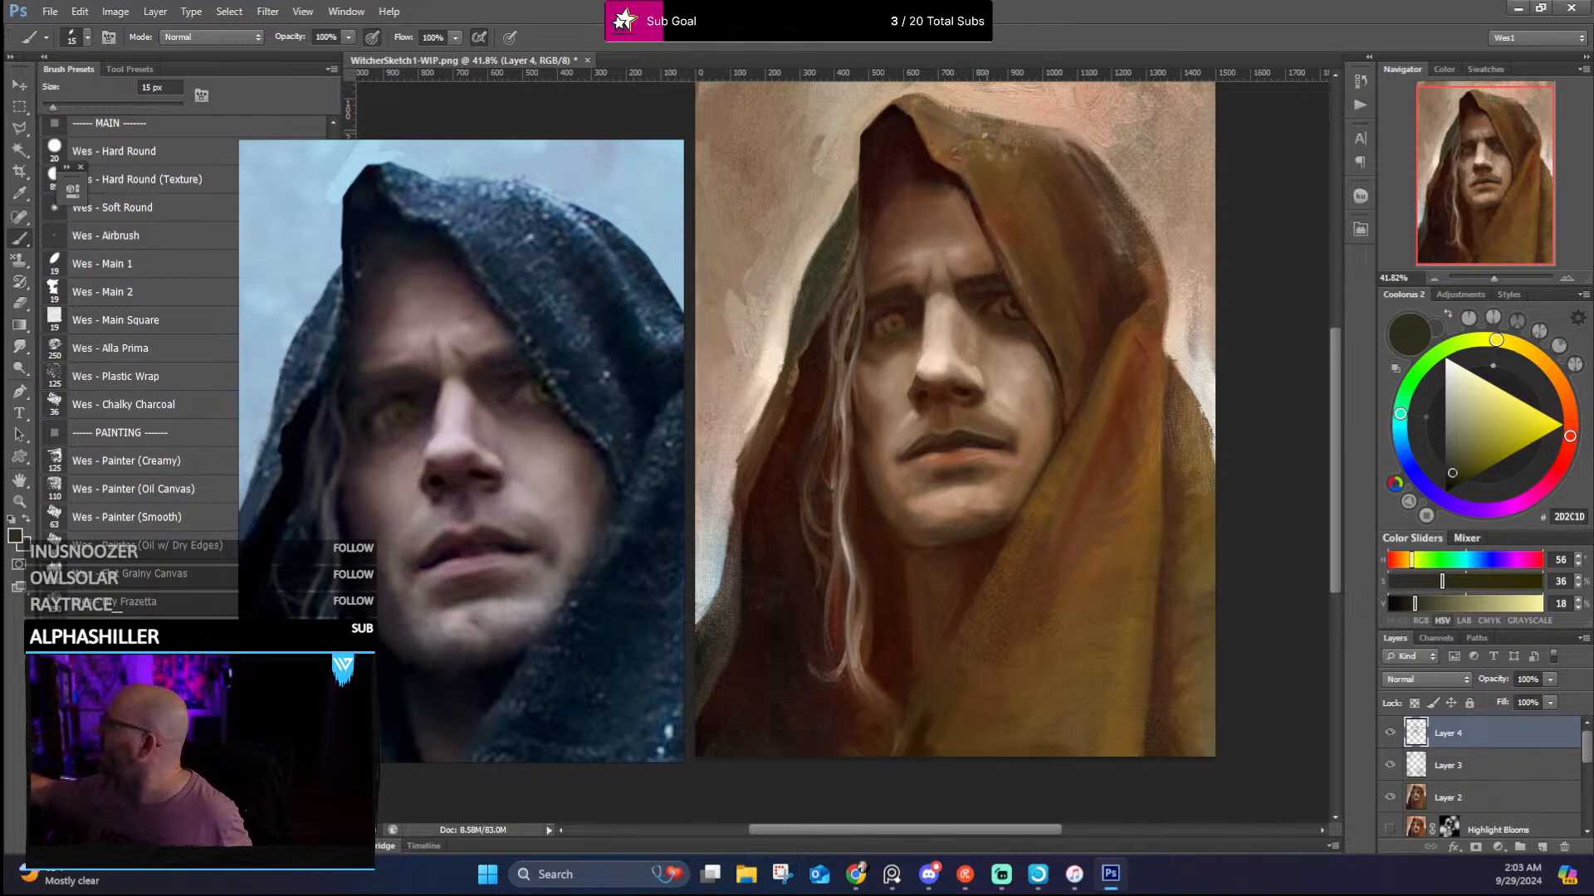
alt+click(856, 224)
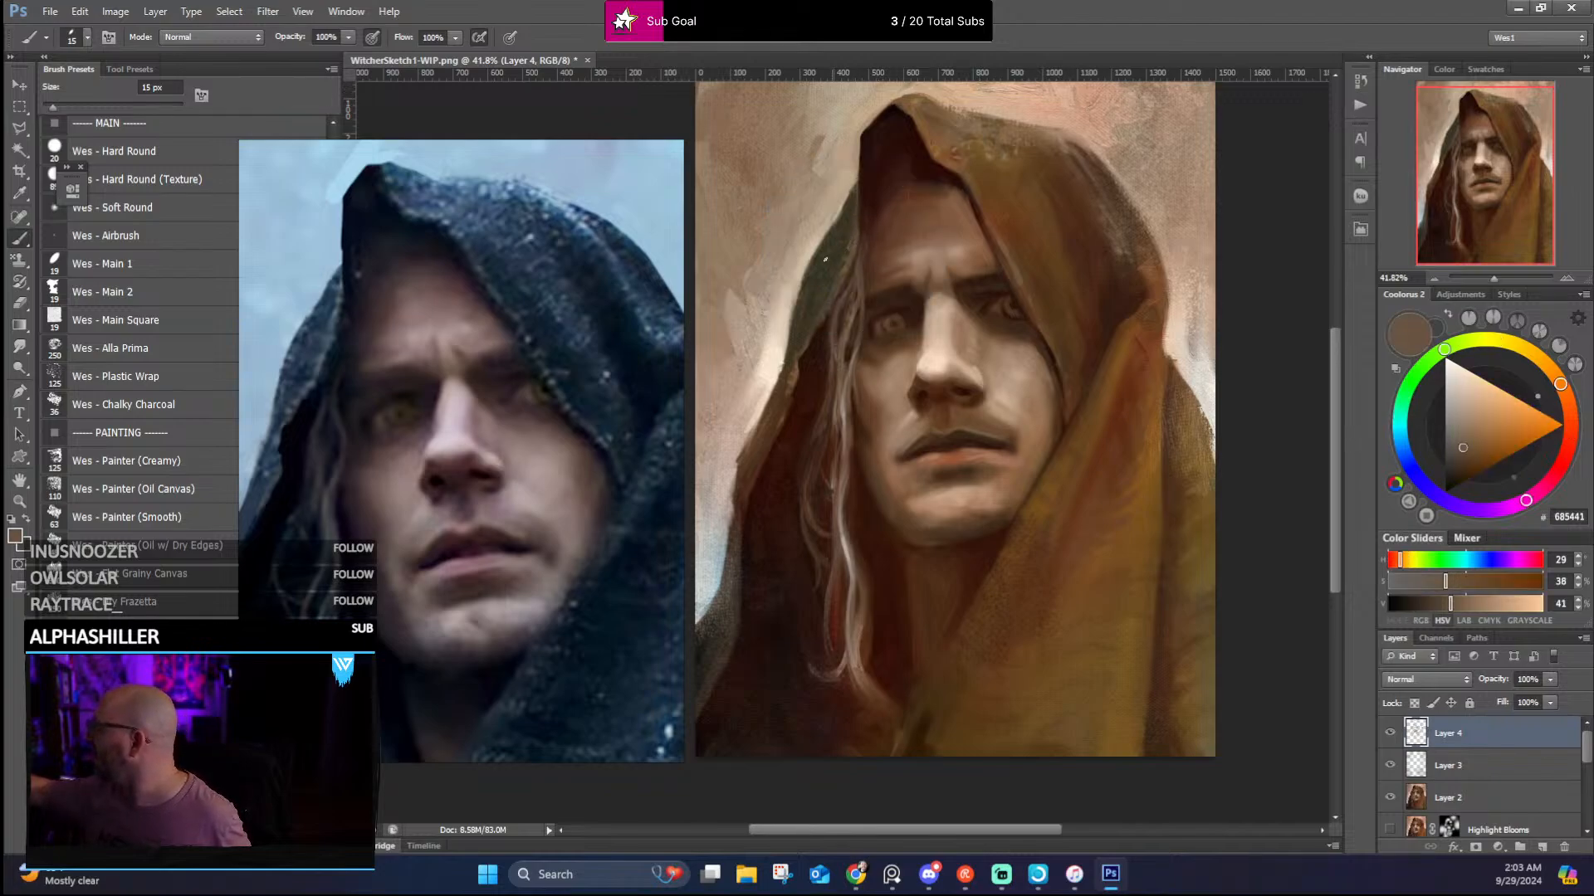
Darken the cloak's lower-left edge with sampled dark brown and near-black tones
drag(785, 501, 846, 445)
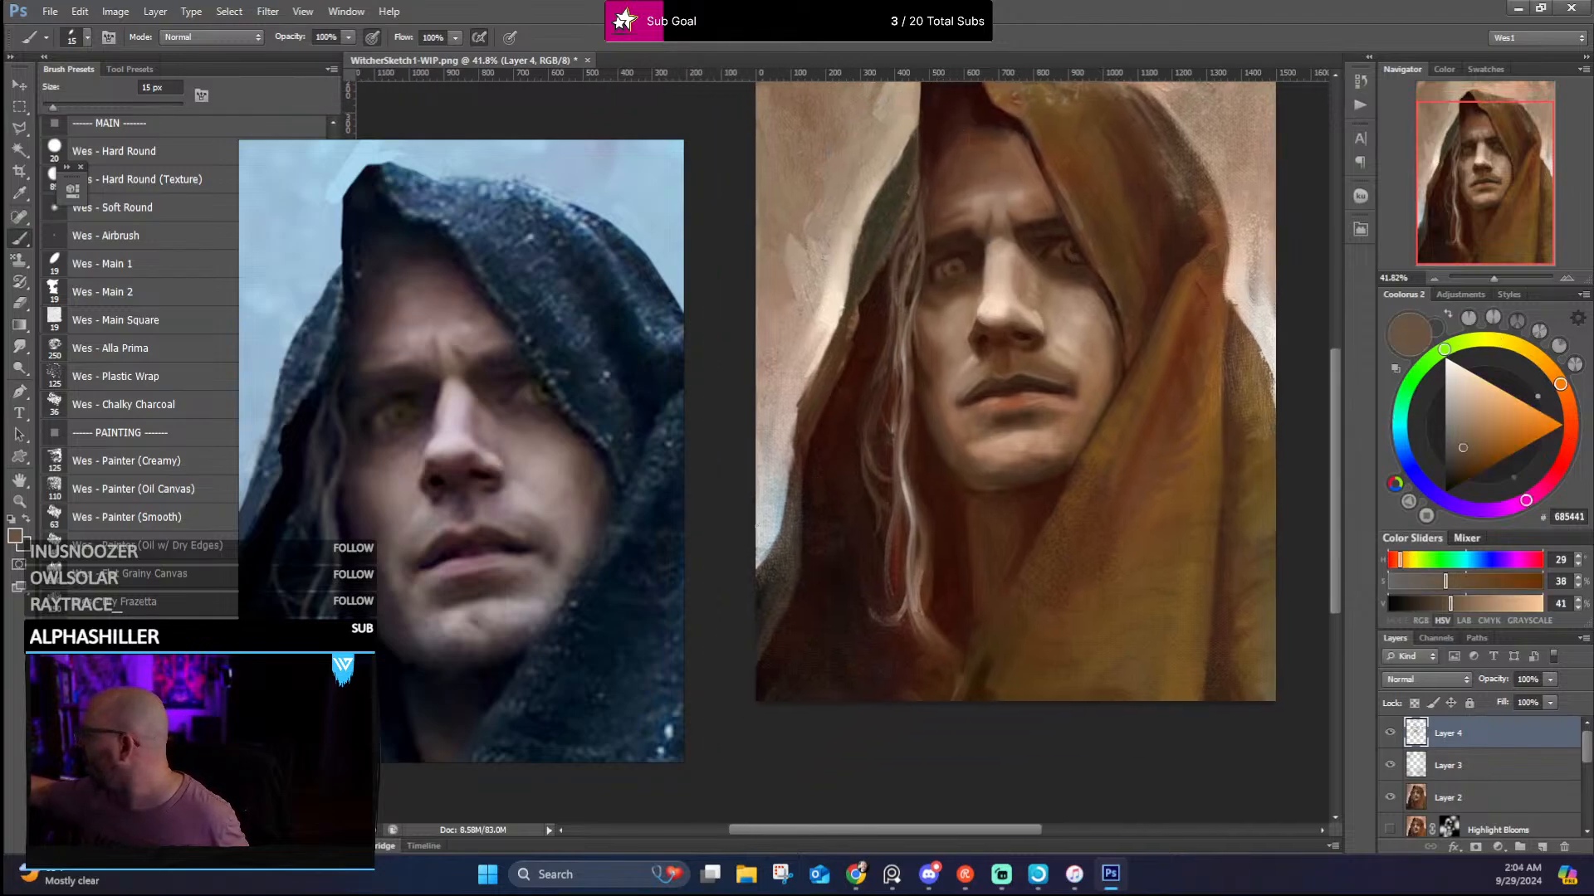
alt+click(761, 664)
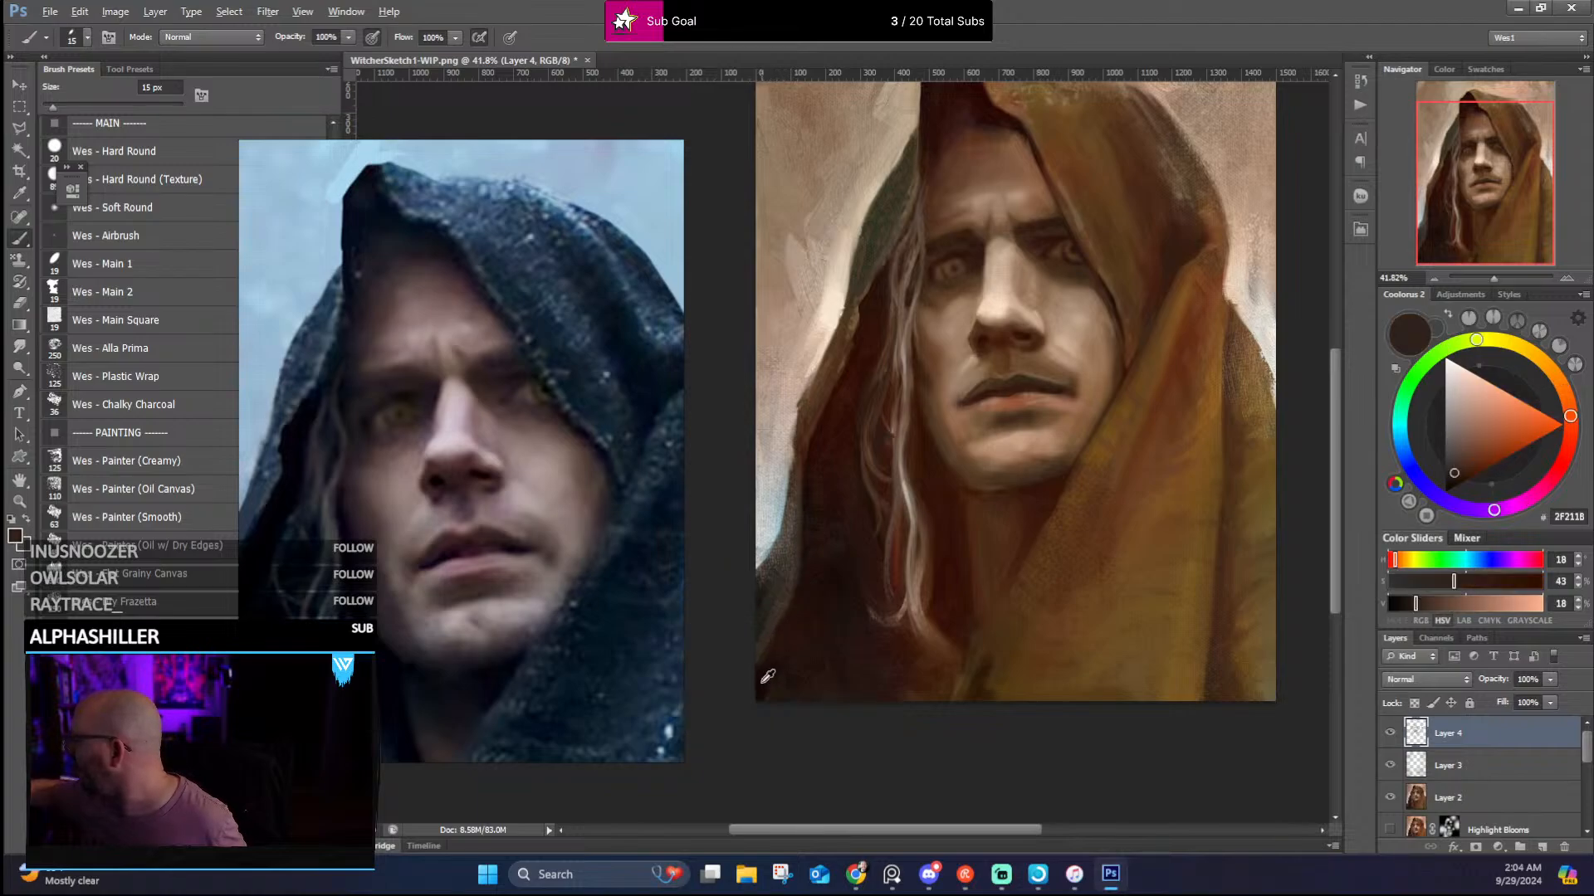
alt+click(763, 680)
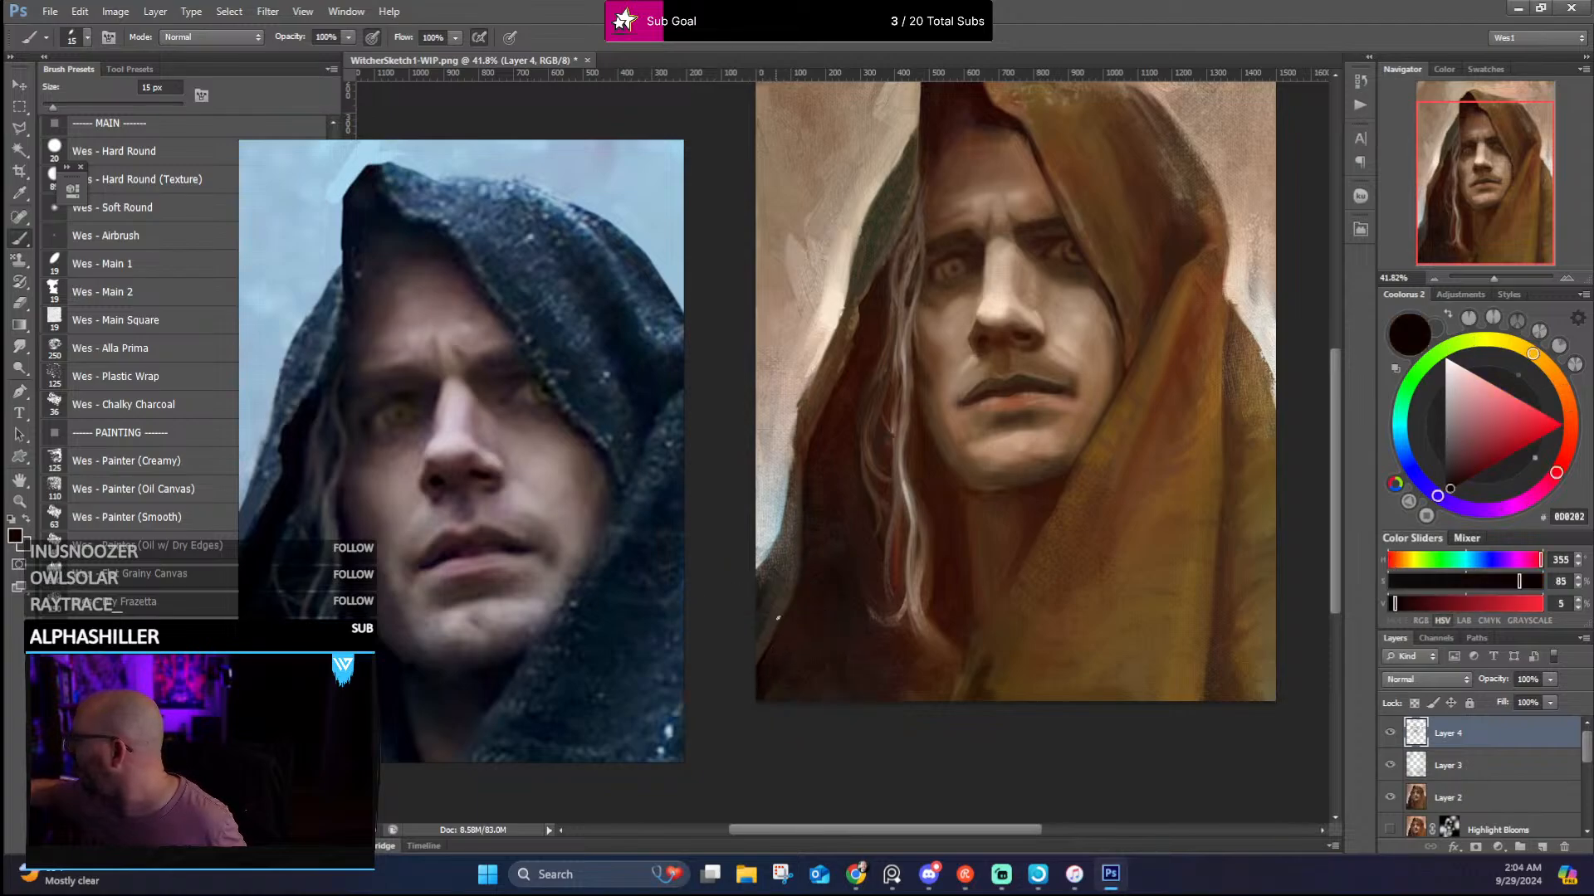
Refine the cloak's right shoulder edge and the hood's inner edge beside the right brow with sampled browns
drag(990, 493, 865, 582)
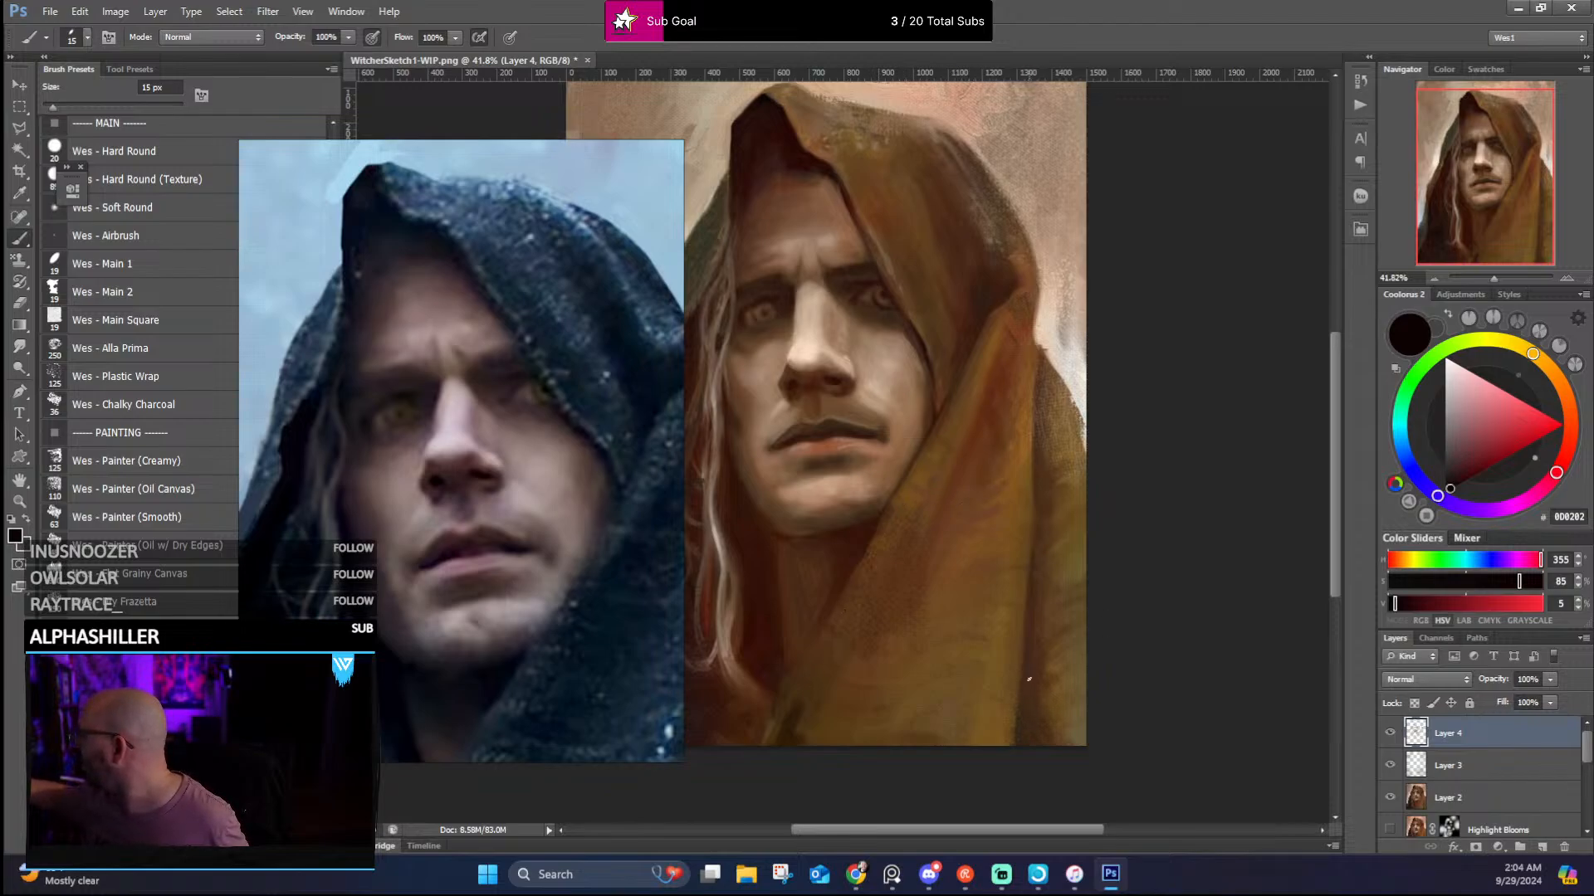
alt+click(1077, 427)
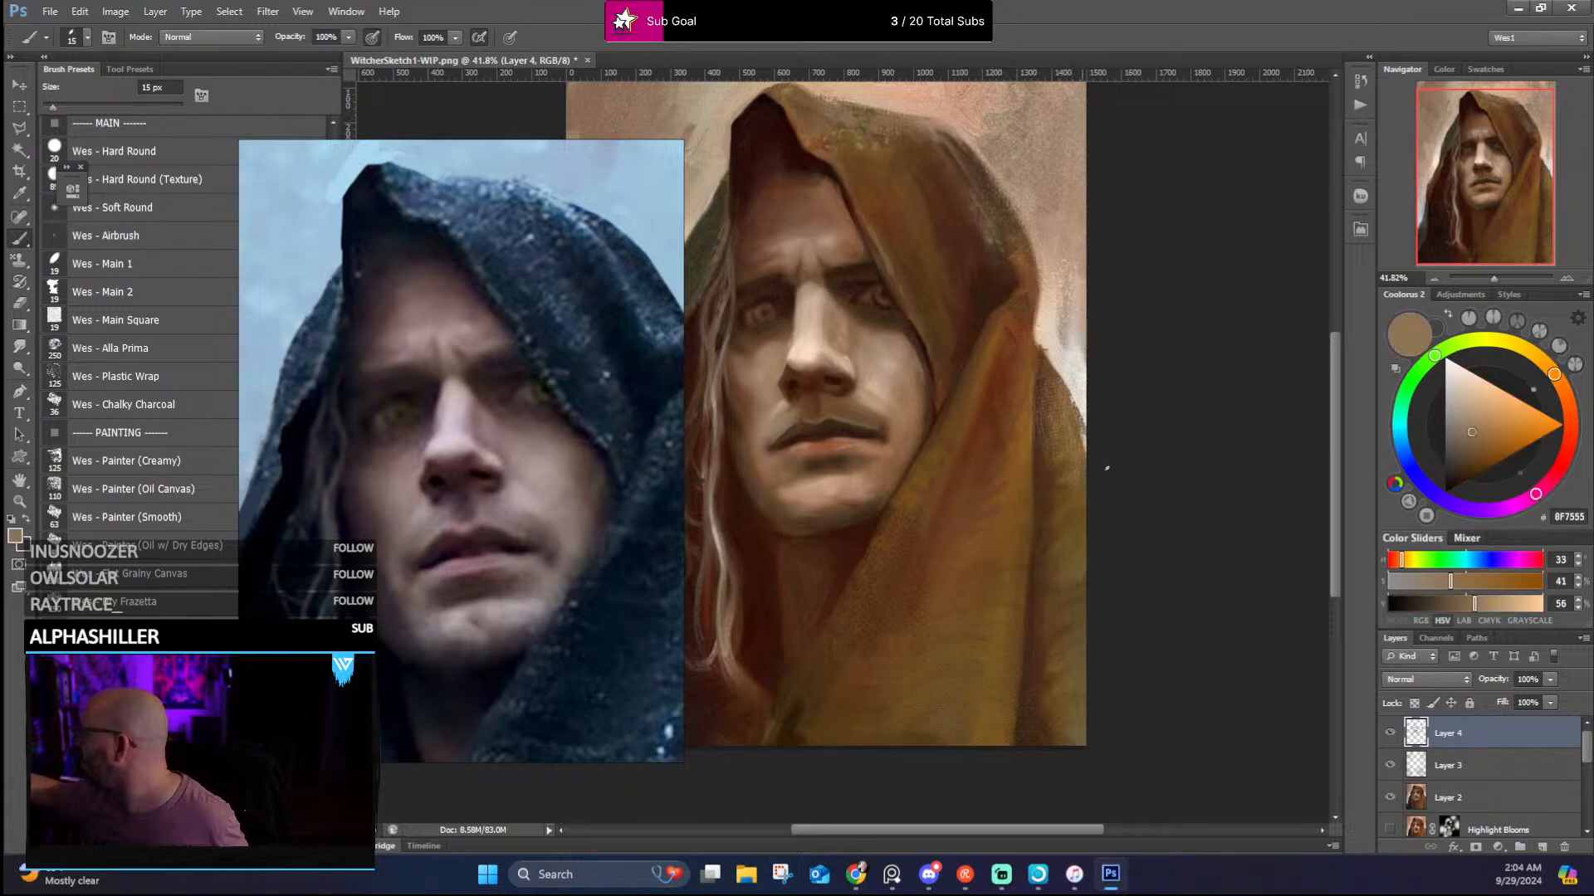
alt+click(1076, 412)
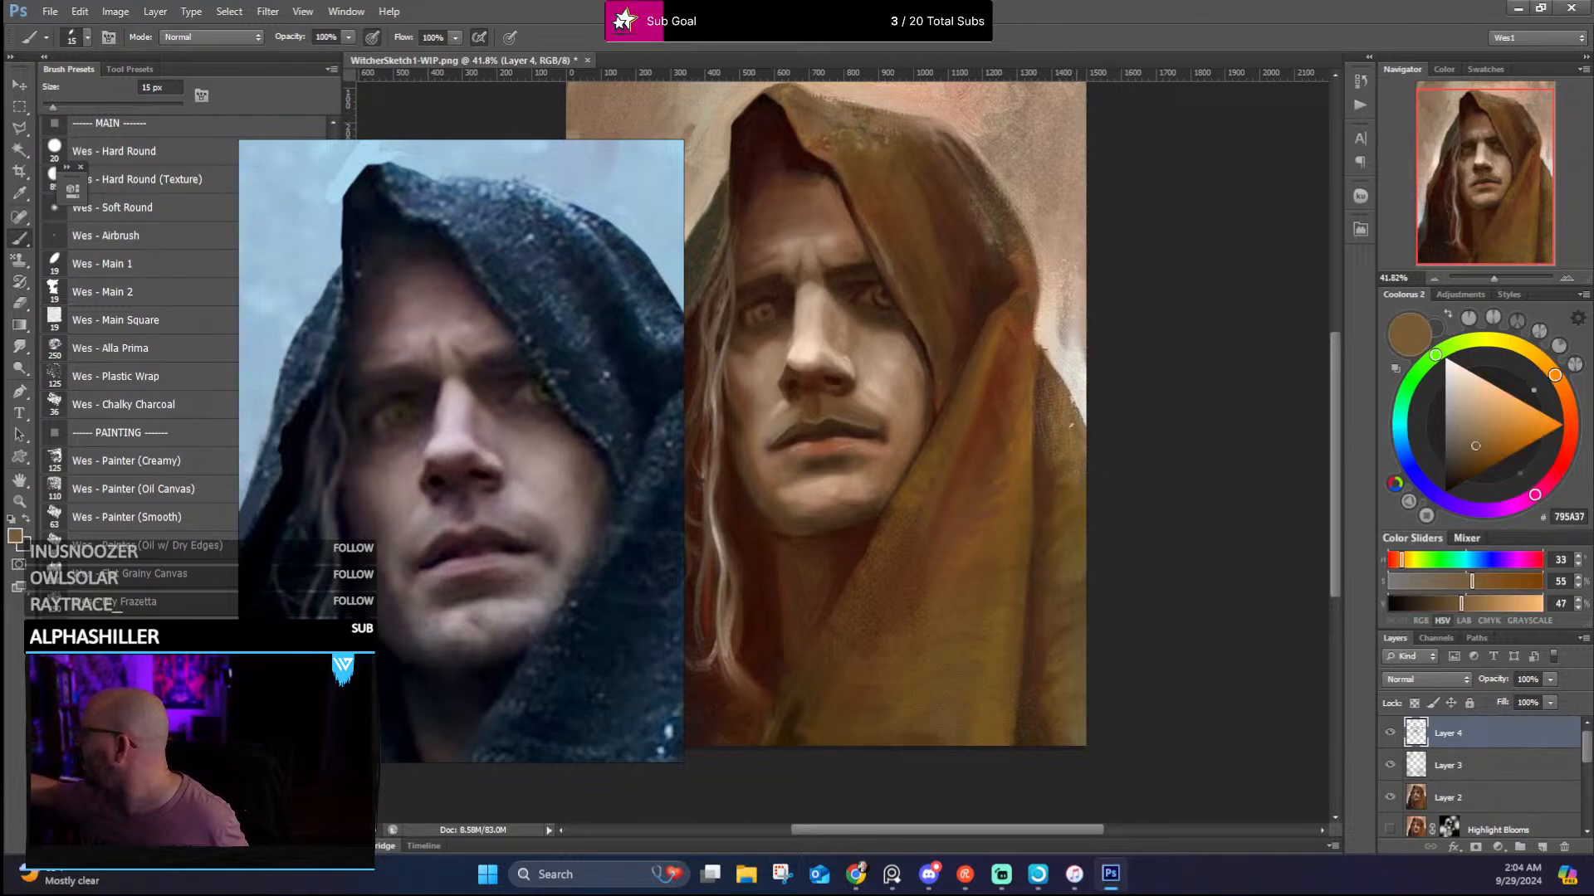
alt+click(884, 238)
alt+click(875, 234)
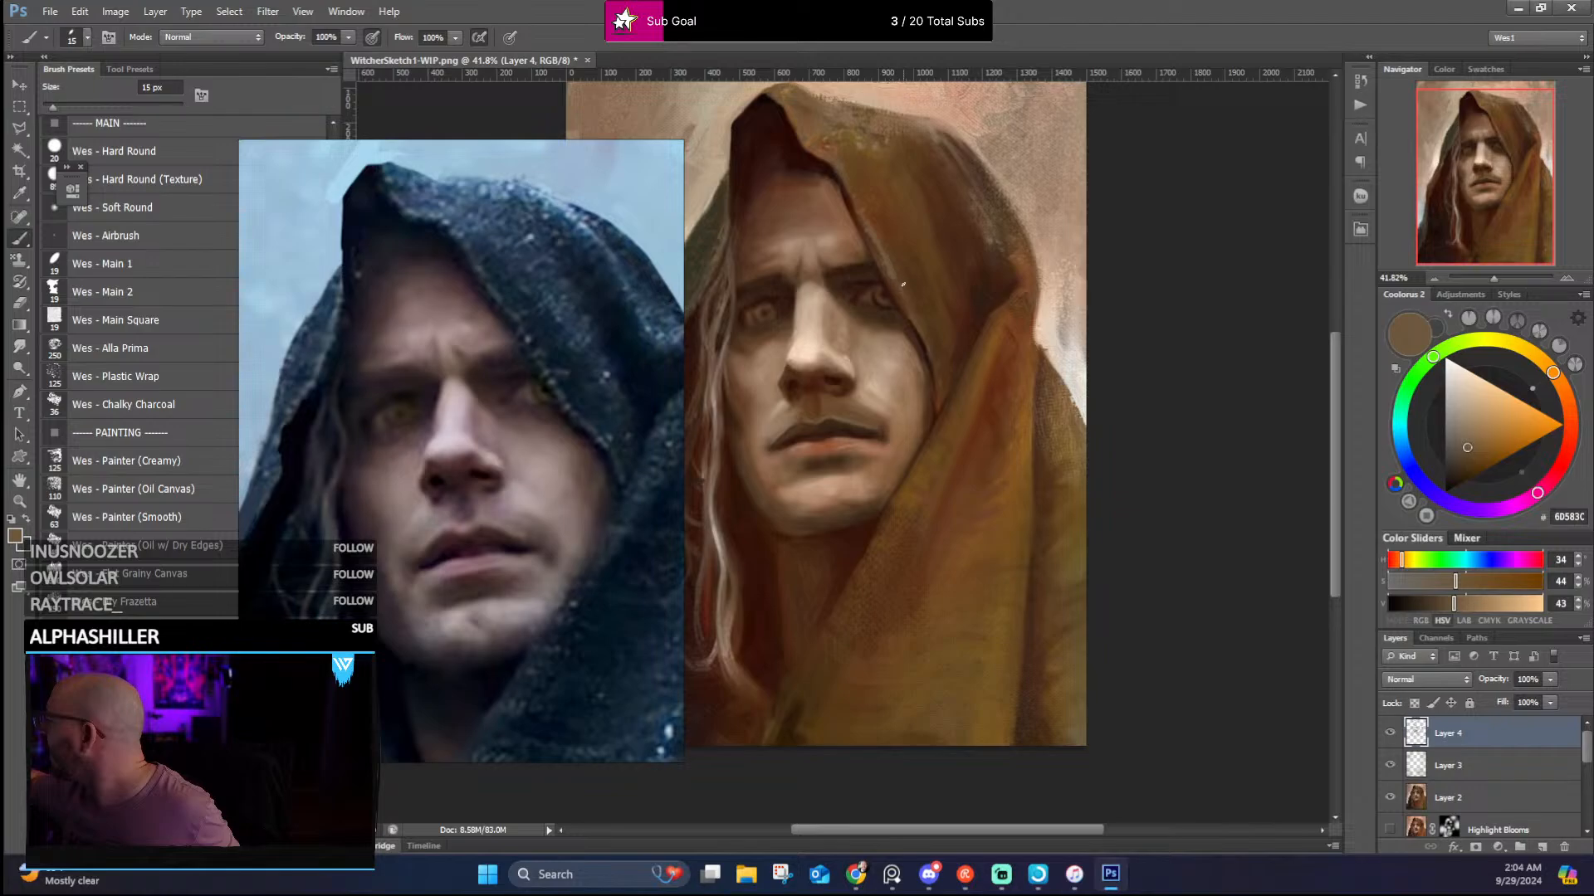
Refine the hood's inner edge beside the right eye and cheek with the 15 px brush, alternating sampled grey-brown and dark brown tones
alt+click(885, 266)
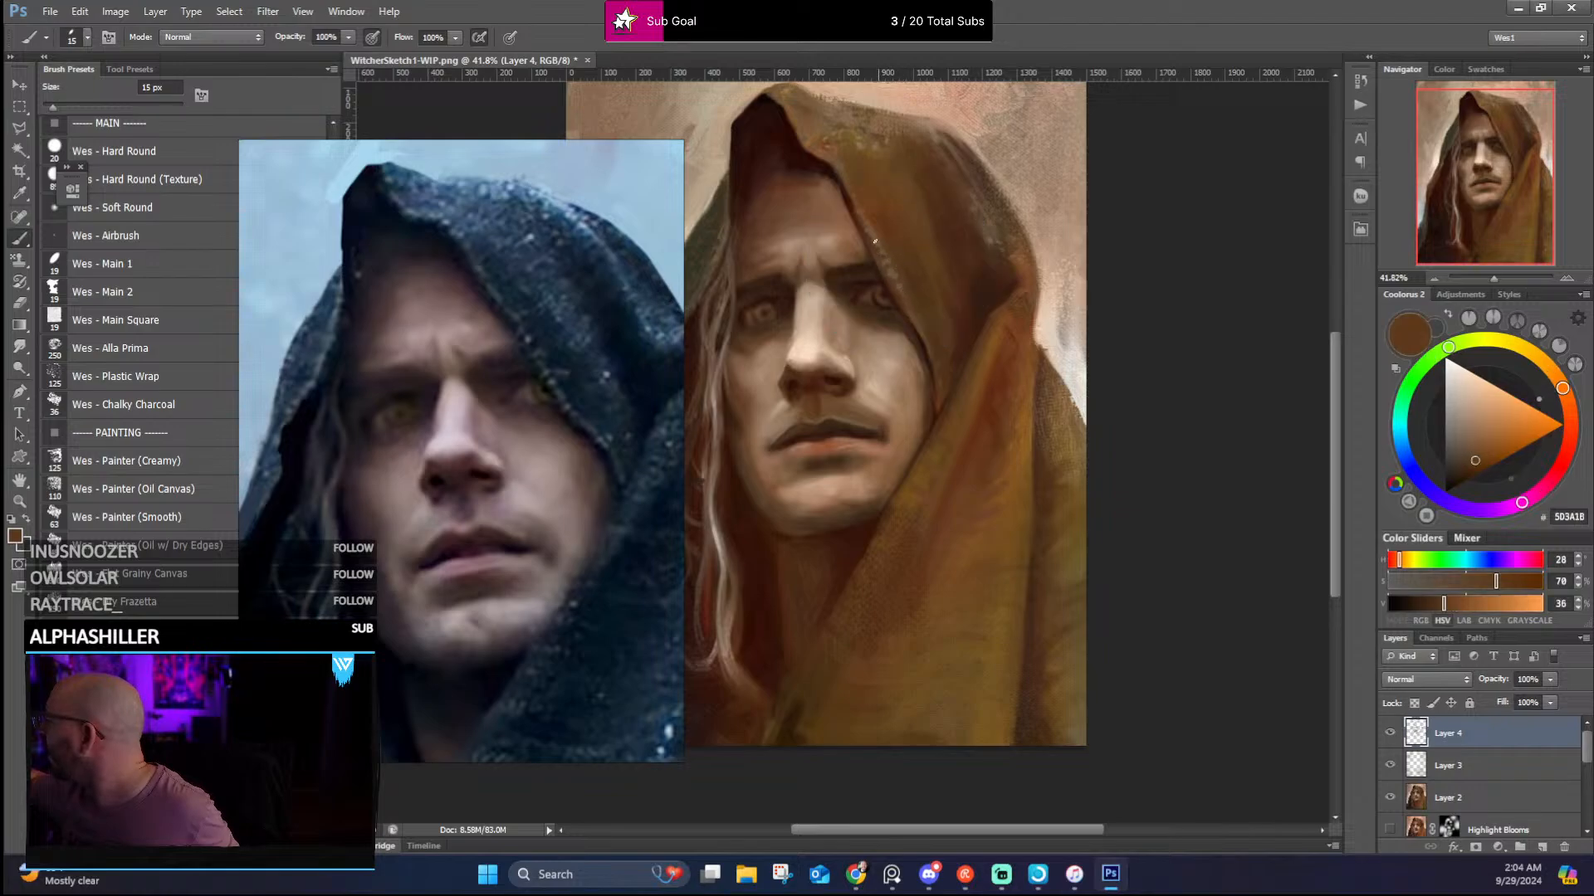
alt+click(913, 309)
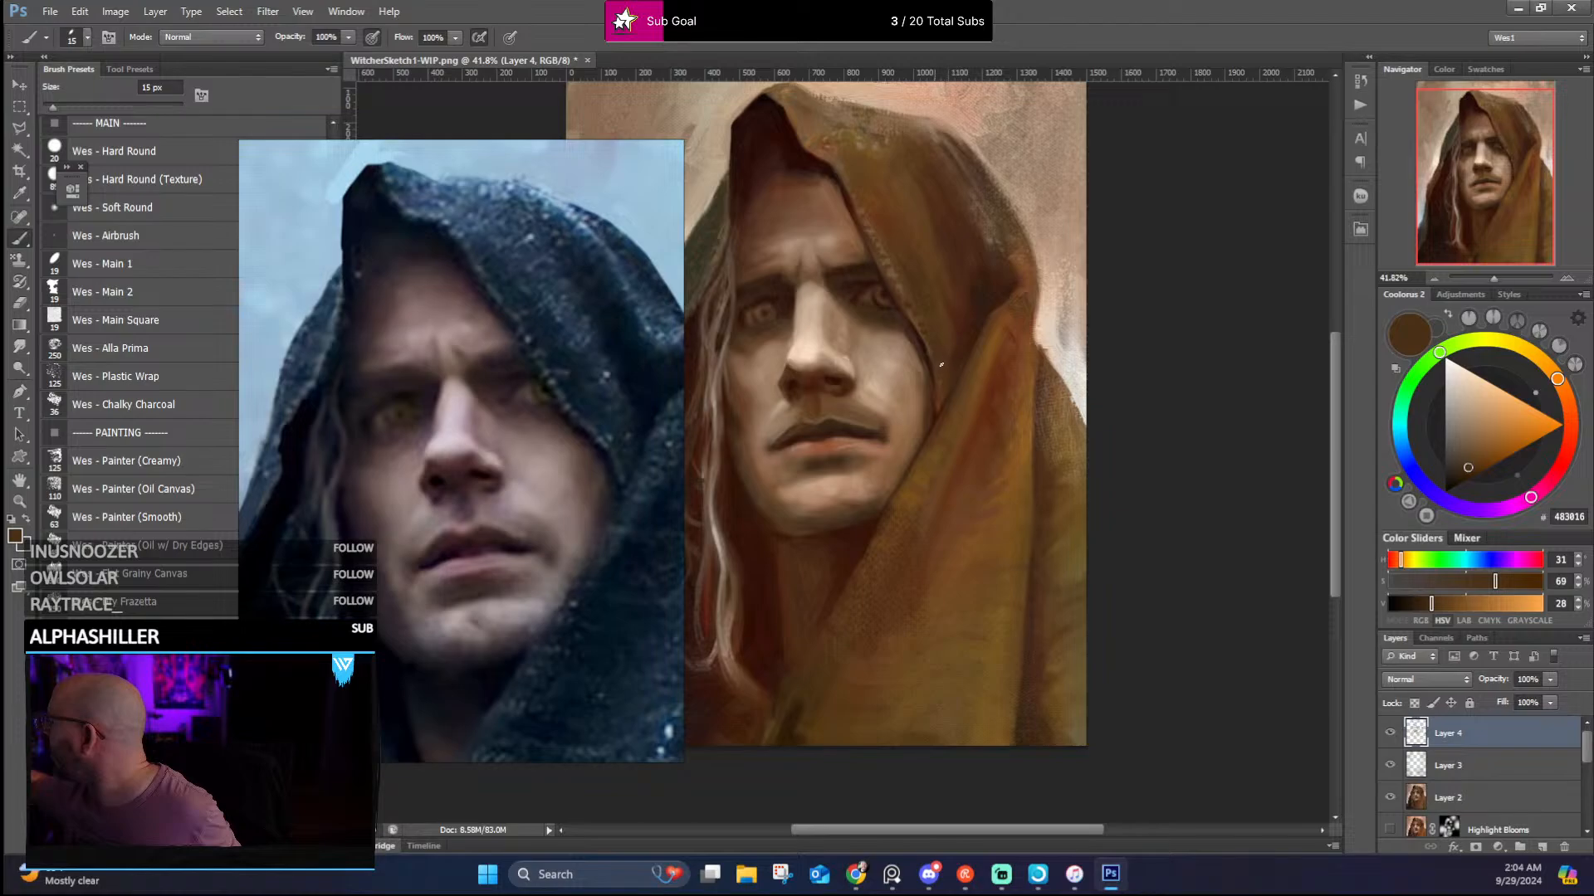
alt+click(894, 273)
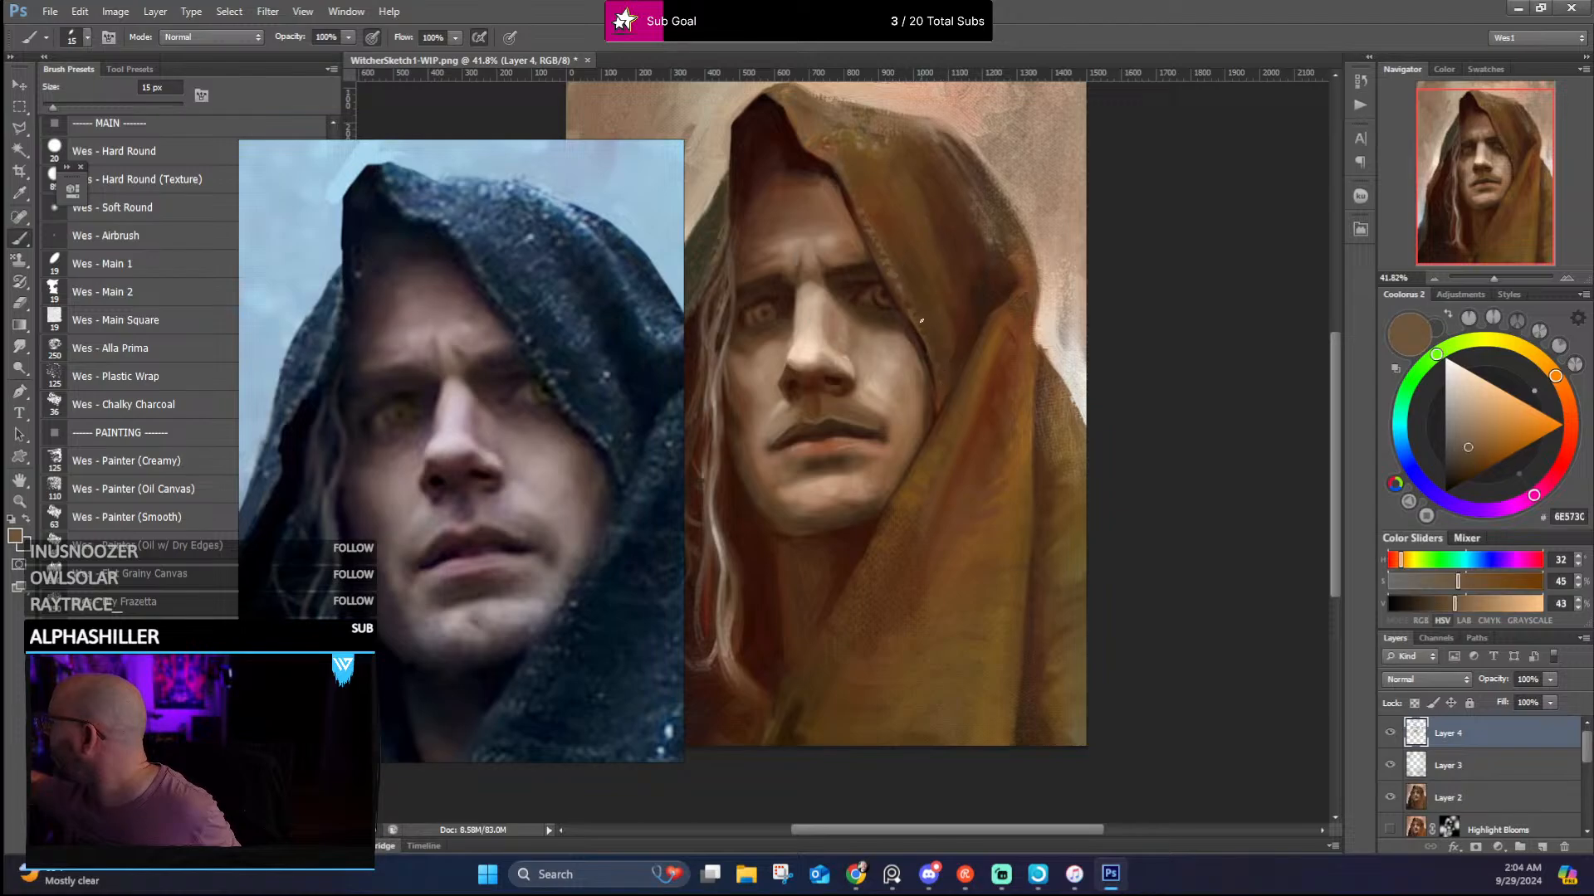
alt+click(943, 385)
alt+click(972, 341)
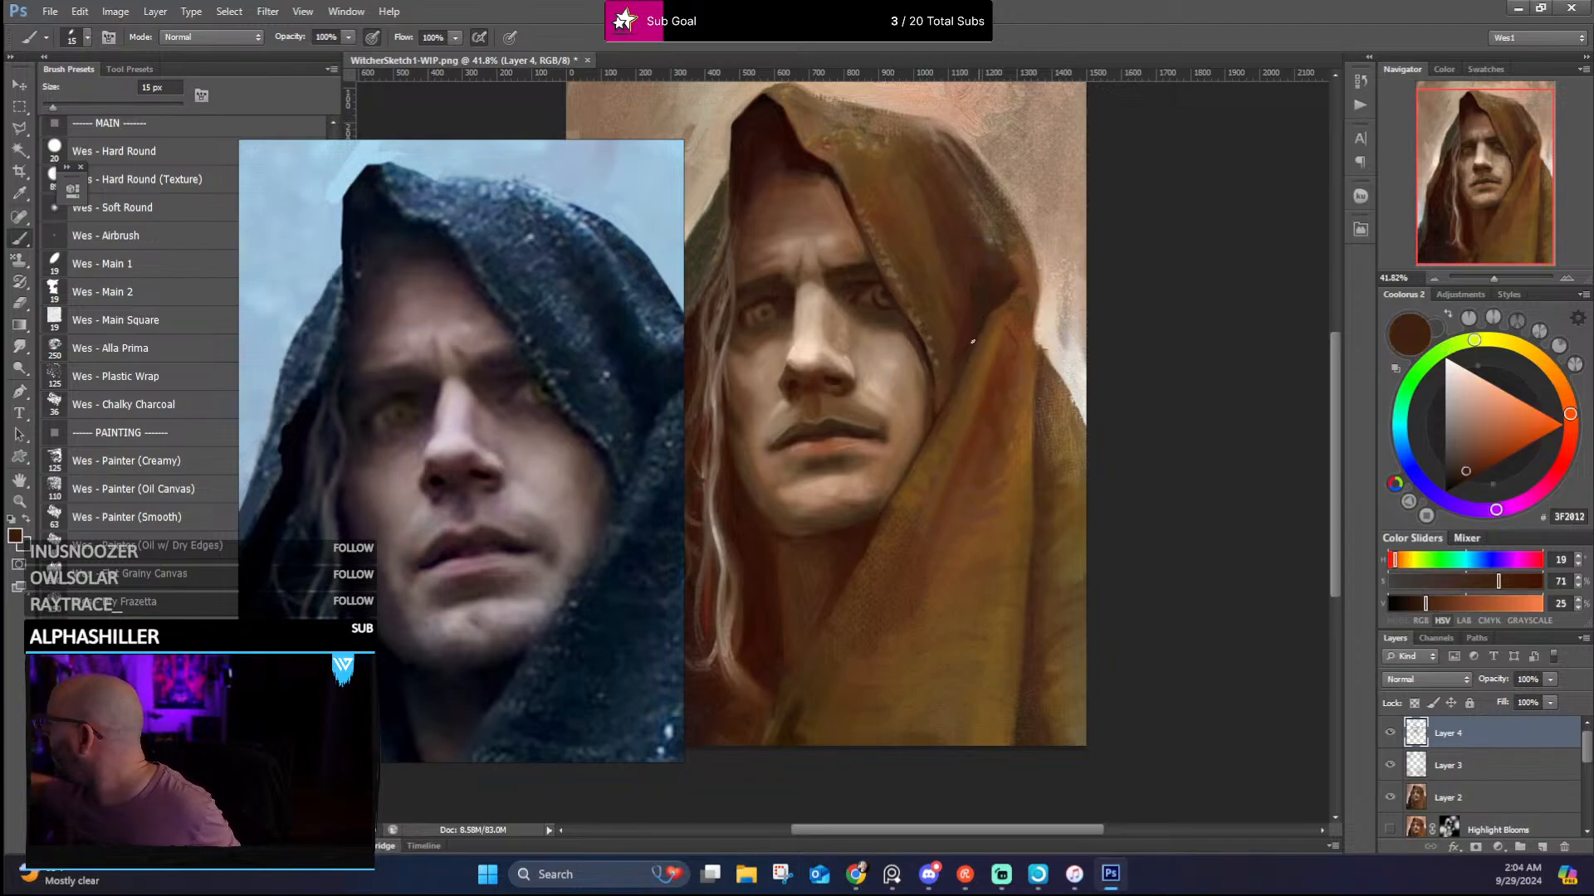
alt+click(979, 314)
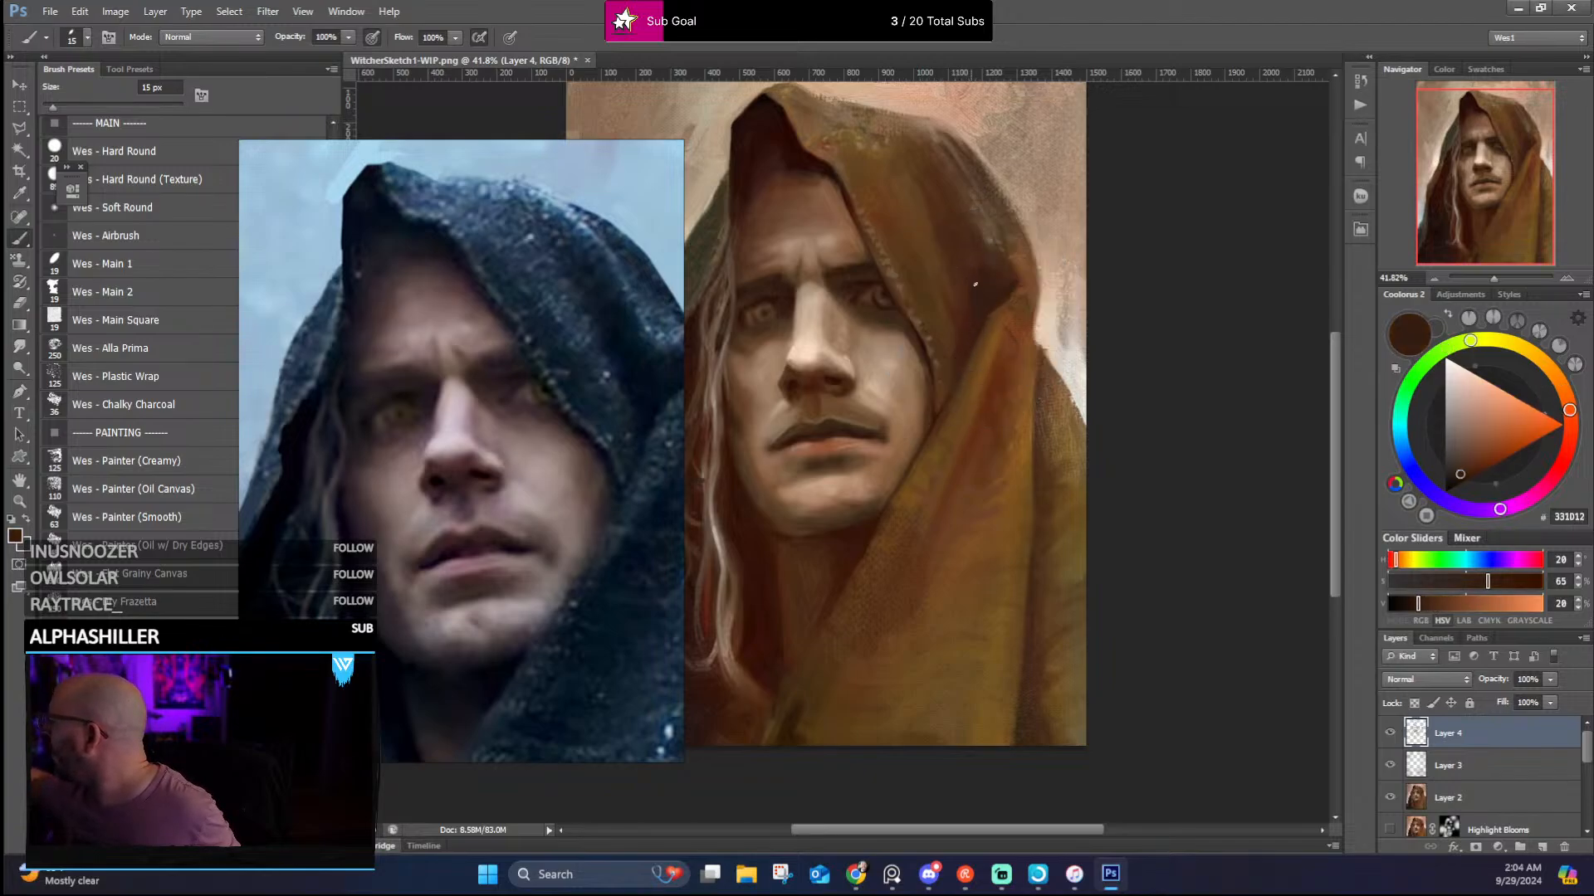
Texture the hood's right-side folds in sampled dark brown with the Wes - Plastic Wrap brush, varying its size between 70 and 125 px
click(162, 384)
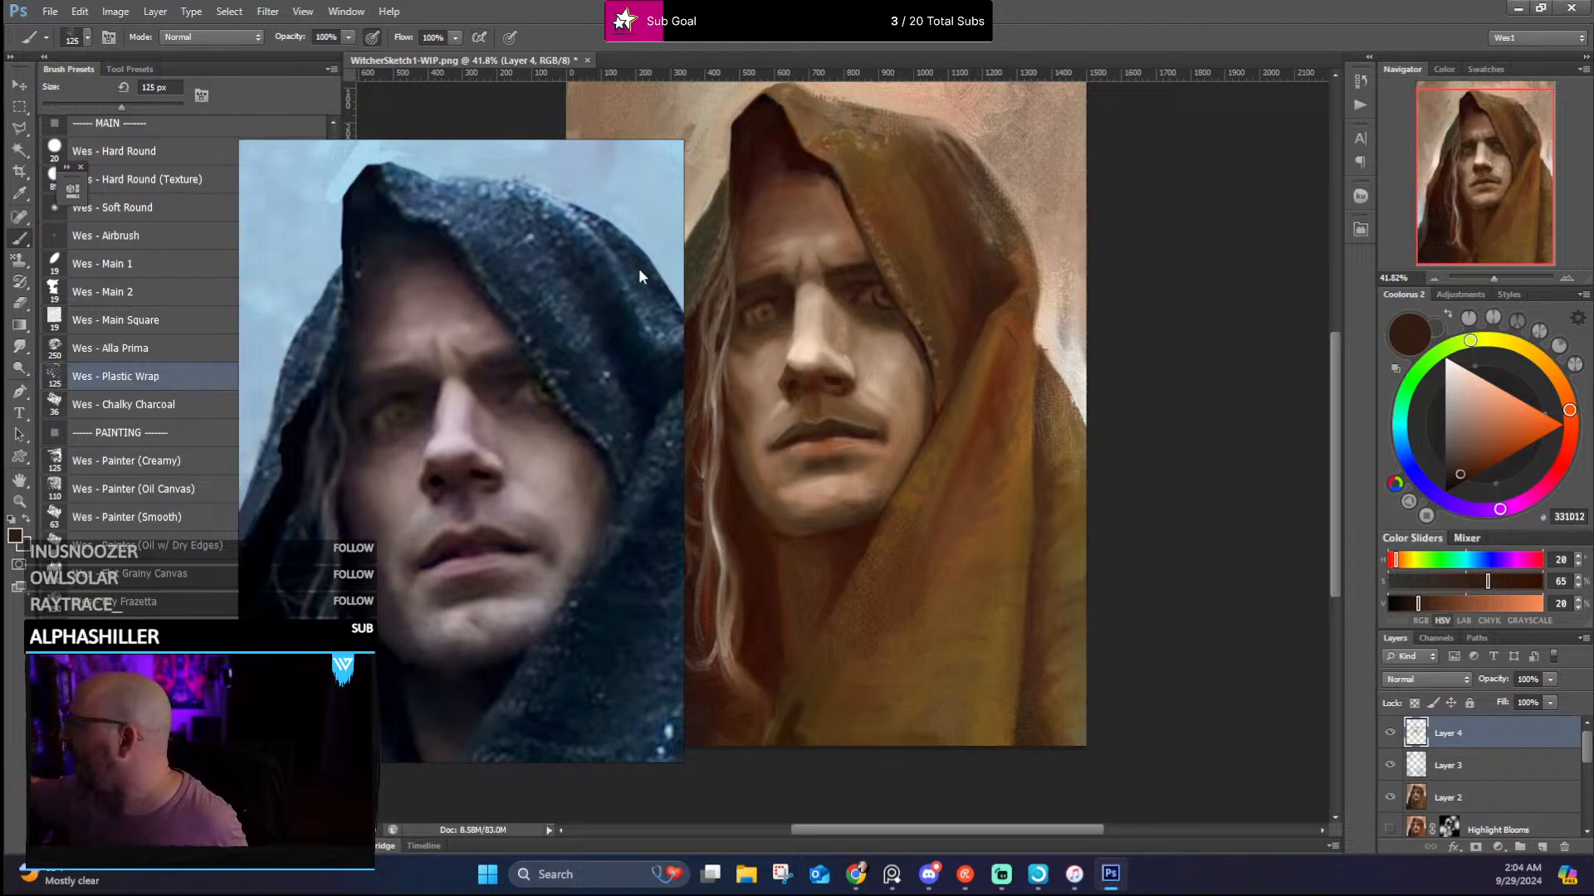
alt+click(986, 290)
key(bracketleft)
key(bracketleft)
key(bracketleft)
key(bracketleft)
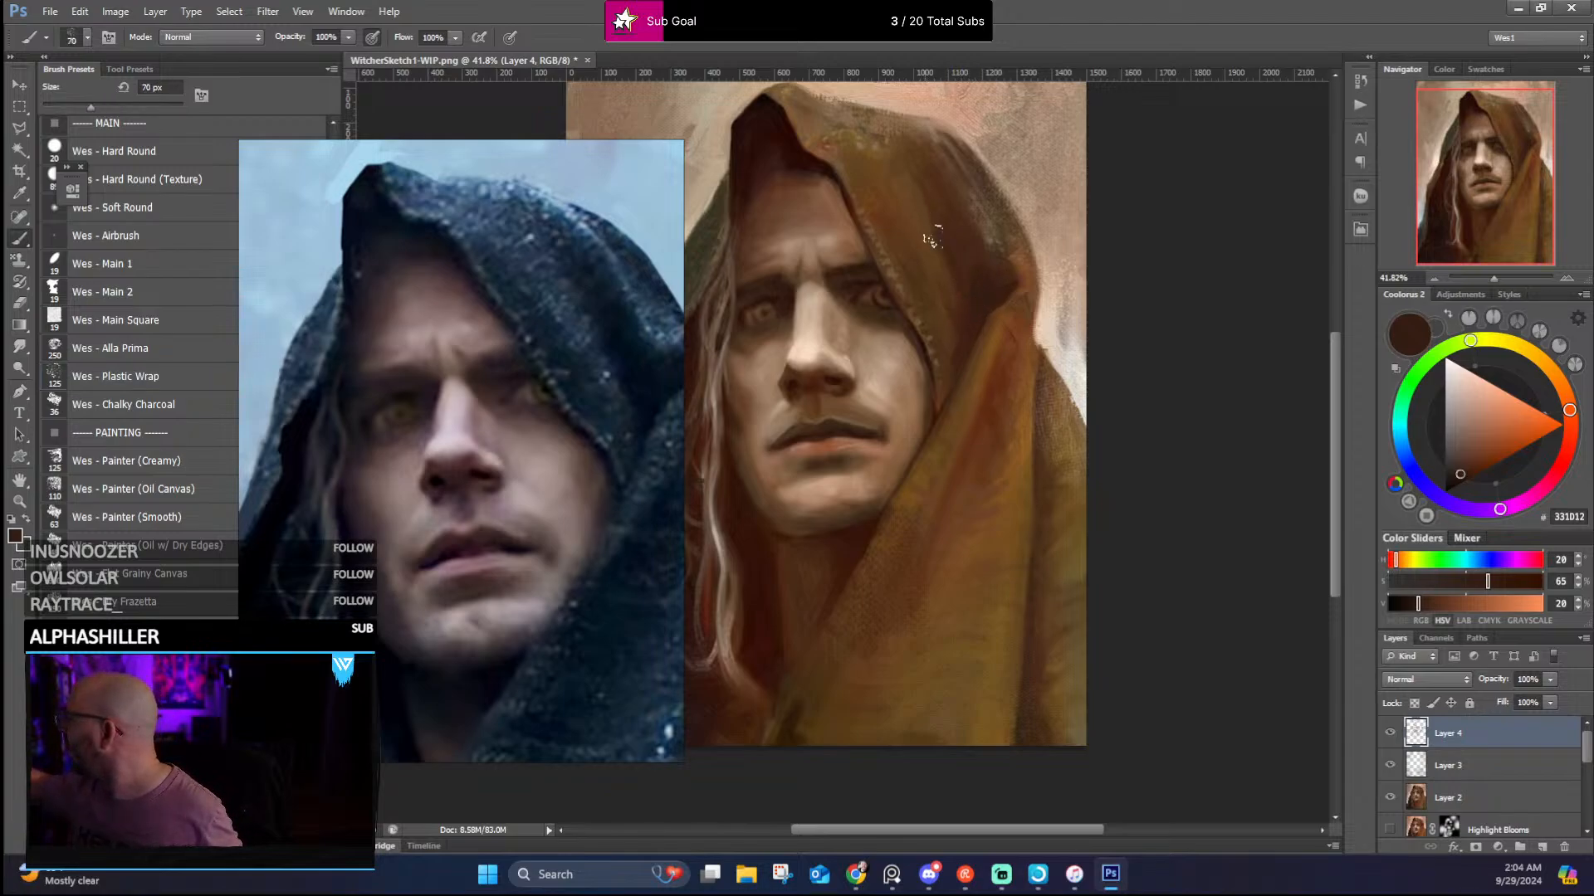
key(bracketright)
key(bracketright)
key(bracketright)
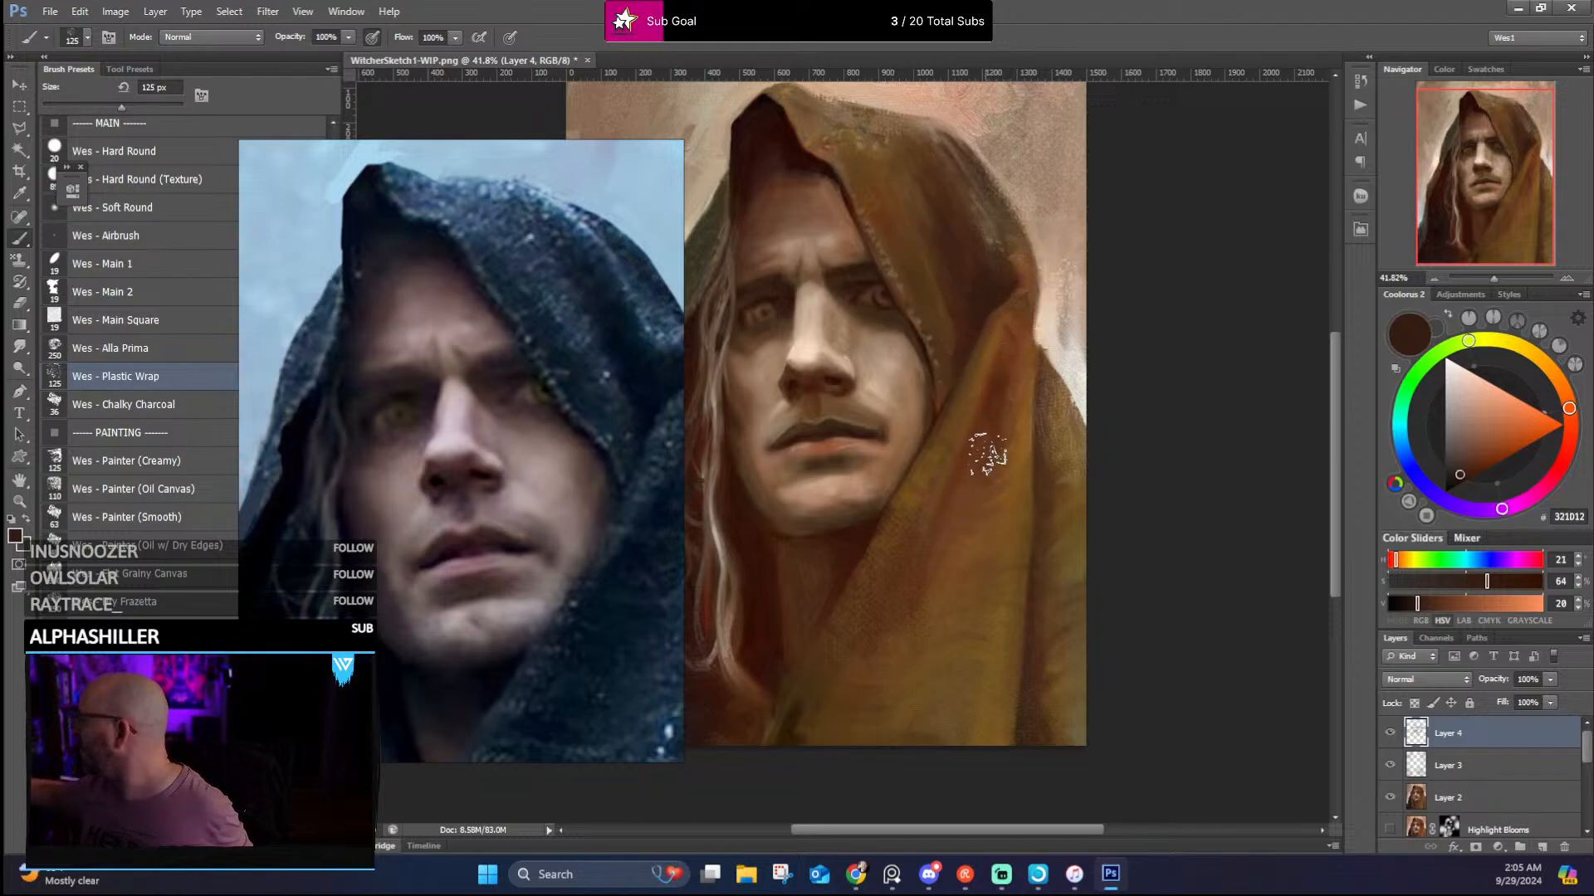
Texture the cloak's diagonal drape below the face with sampled reddish brown and ochre #6C4C19 at 125 px
drag(984, 486, 998, 420)
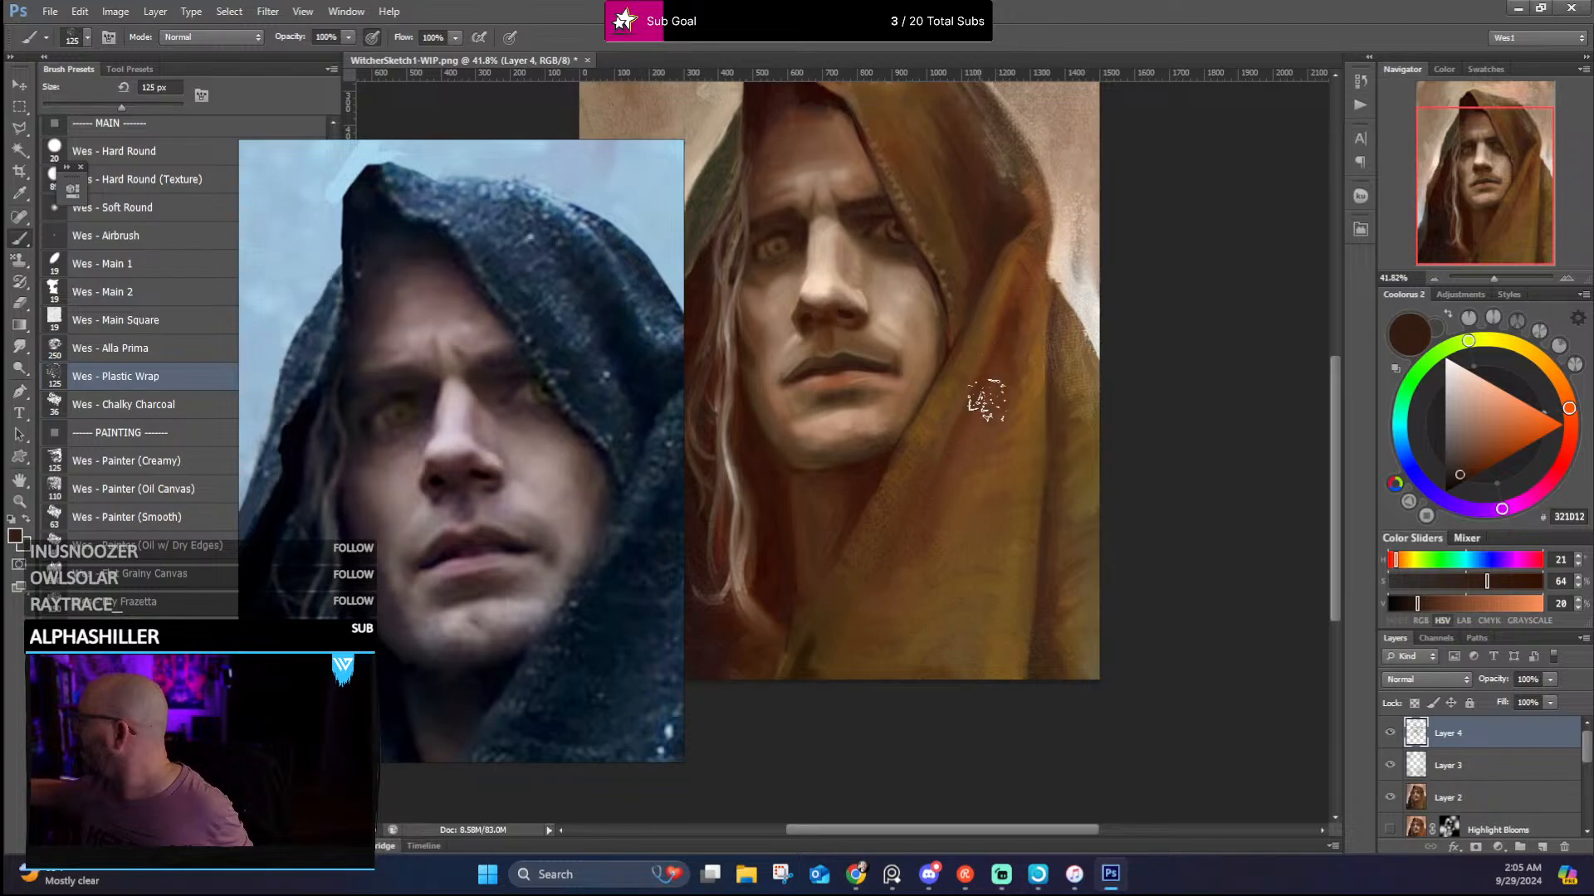
alt+click(1007, 322)
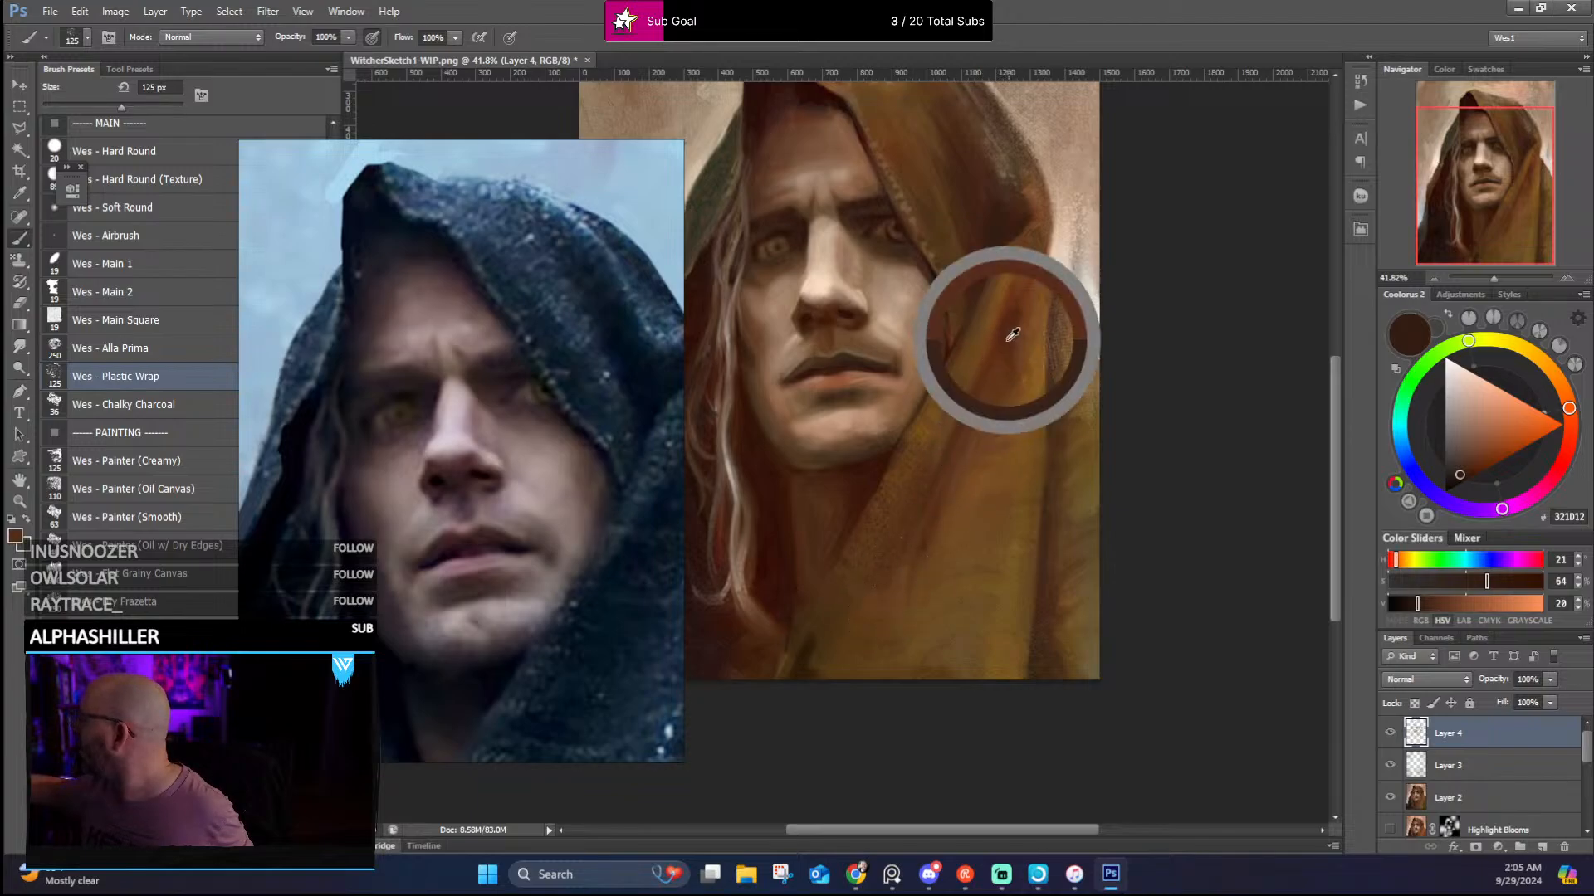
alt+click(1001, 356)
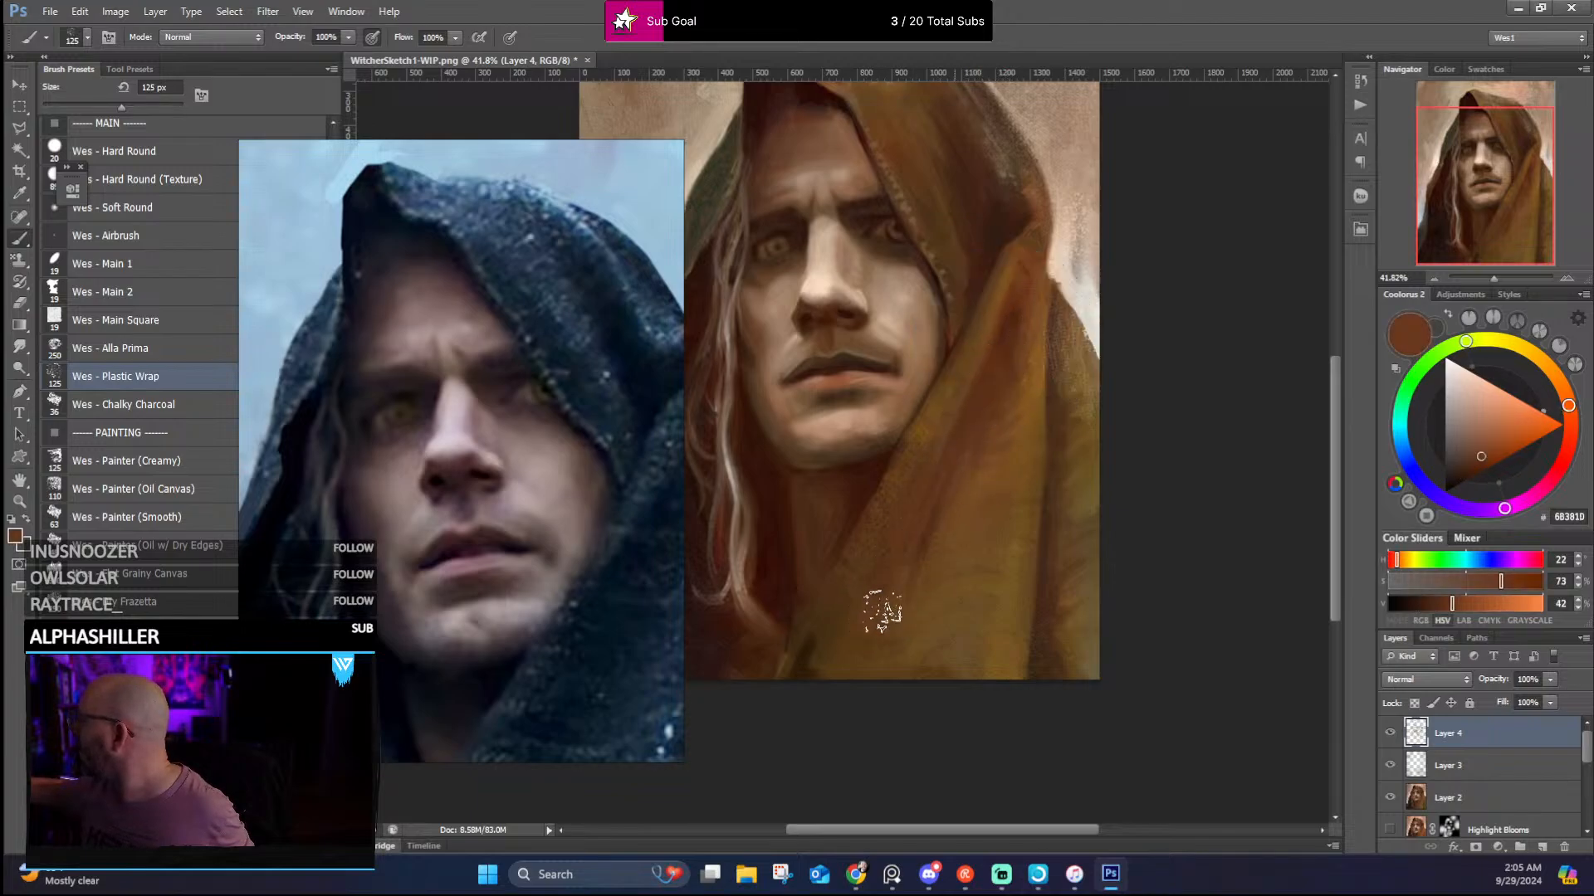
alt+click(953, 390)
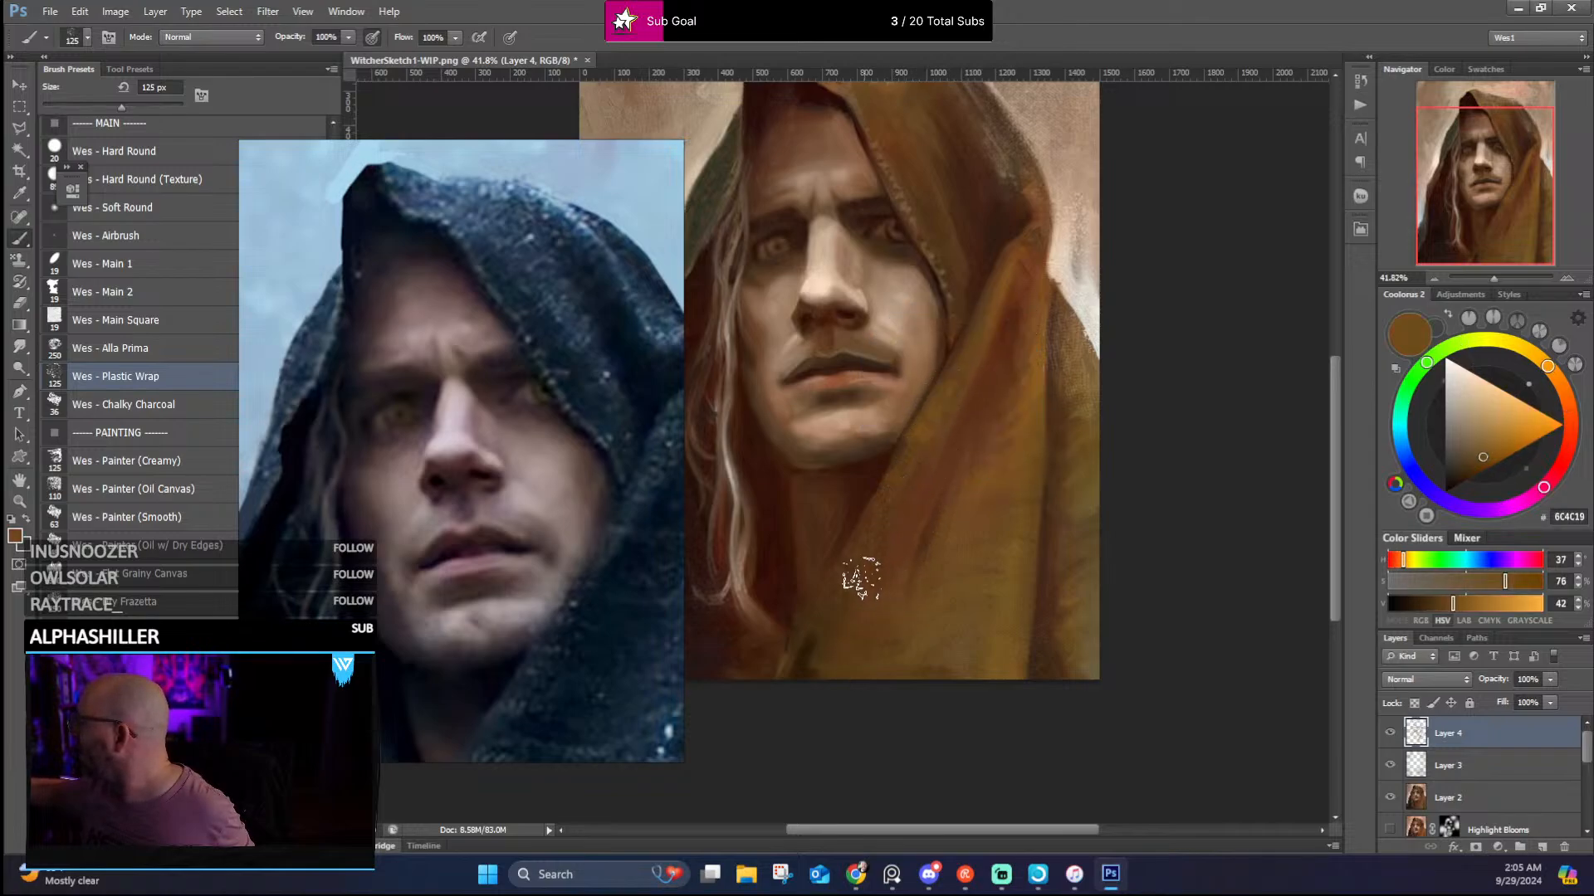
Blend the cloak's lower front edge into the neck shadow with sampled dark browns such as #301109 and #462E11, plus #563419 from the neck
alt+click(795, 626)
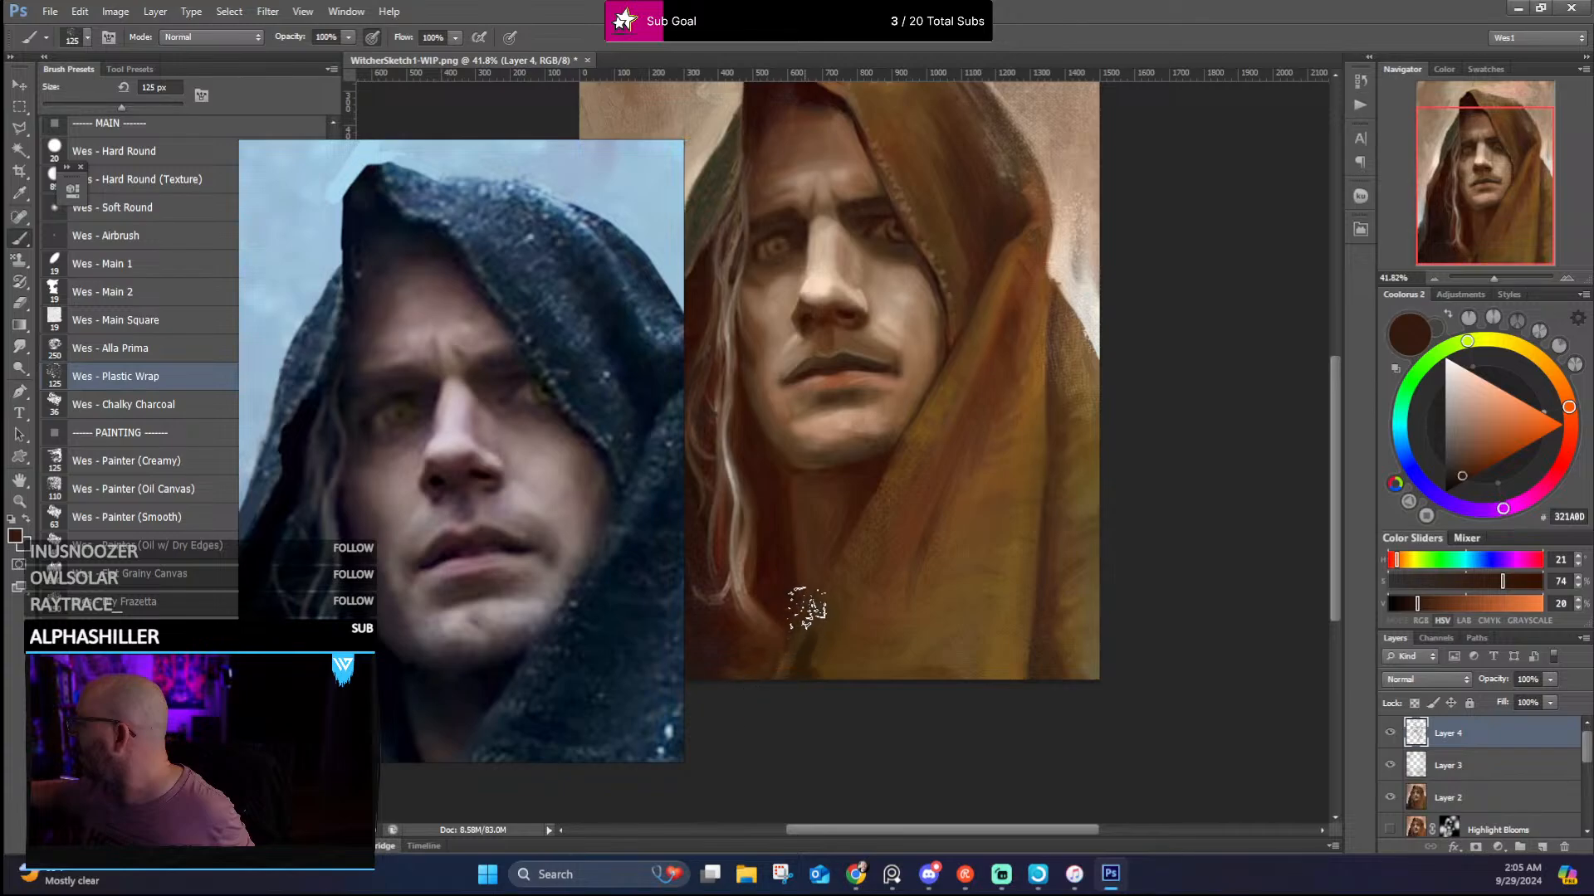
alt+click(766, 660)
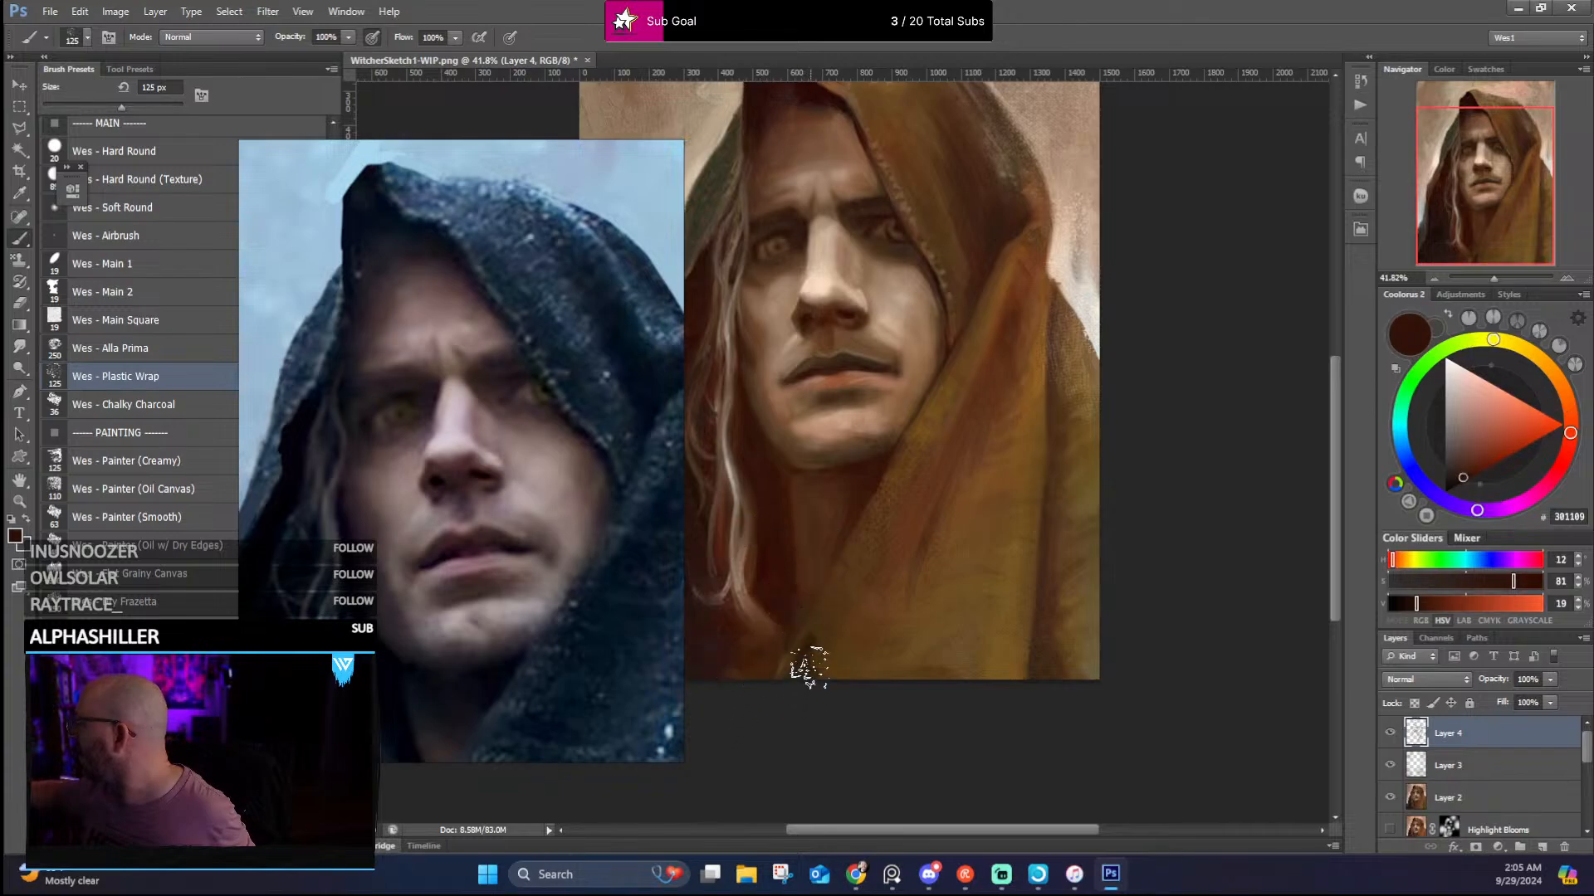
alt+click(809, 657)
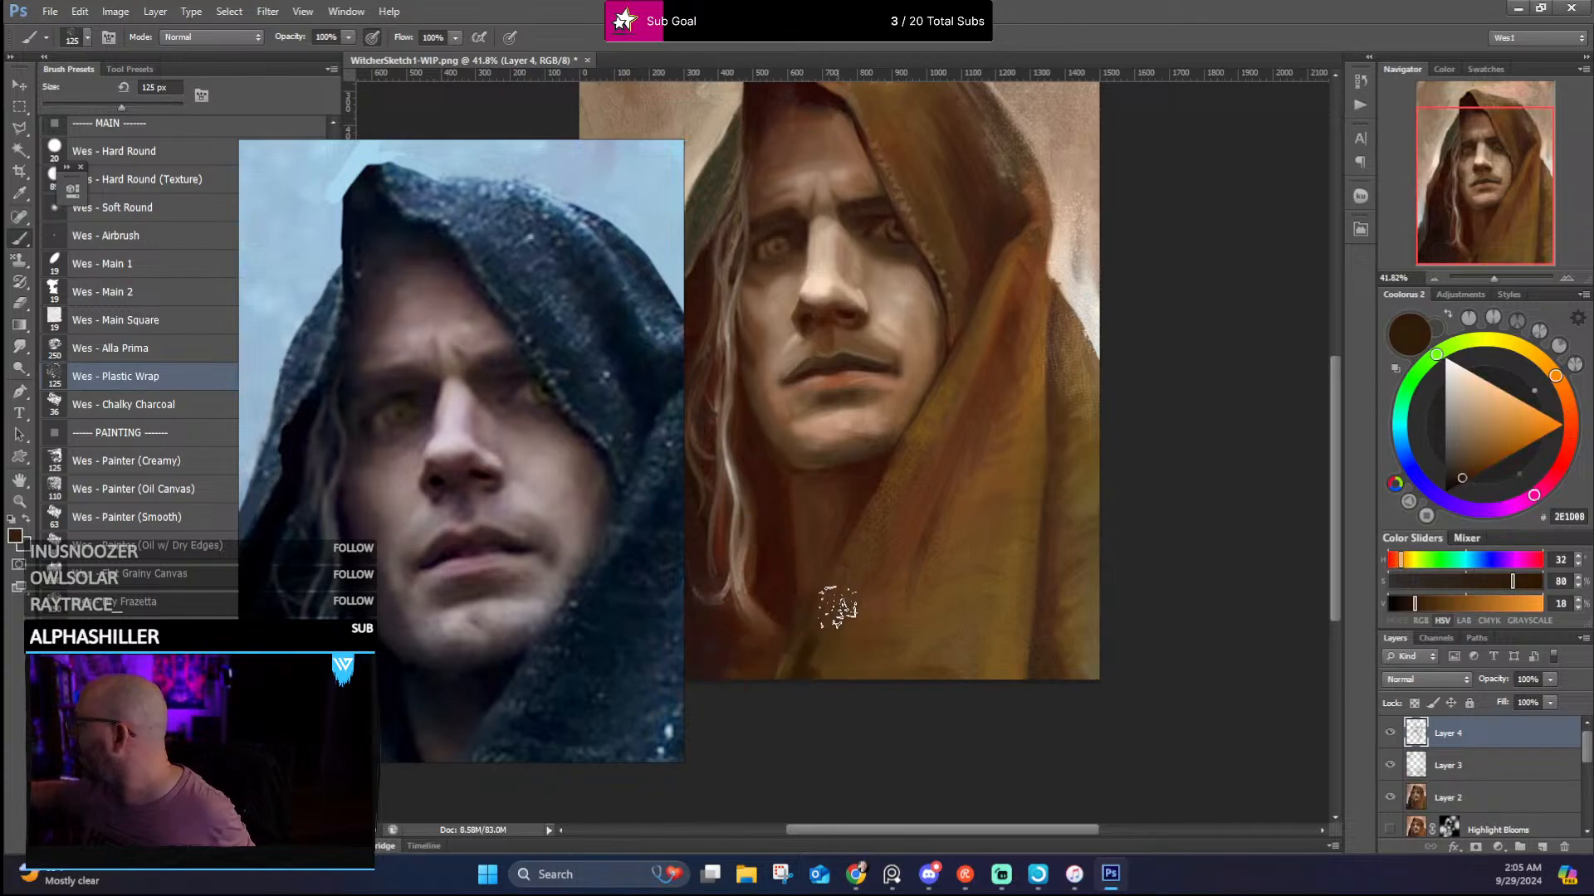
alt+click(833, 627)
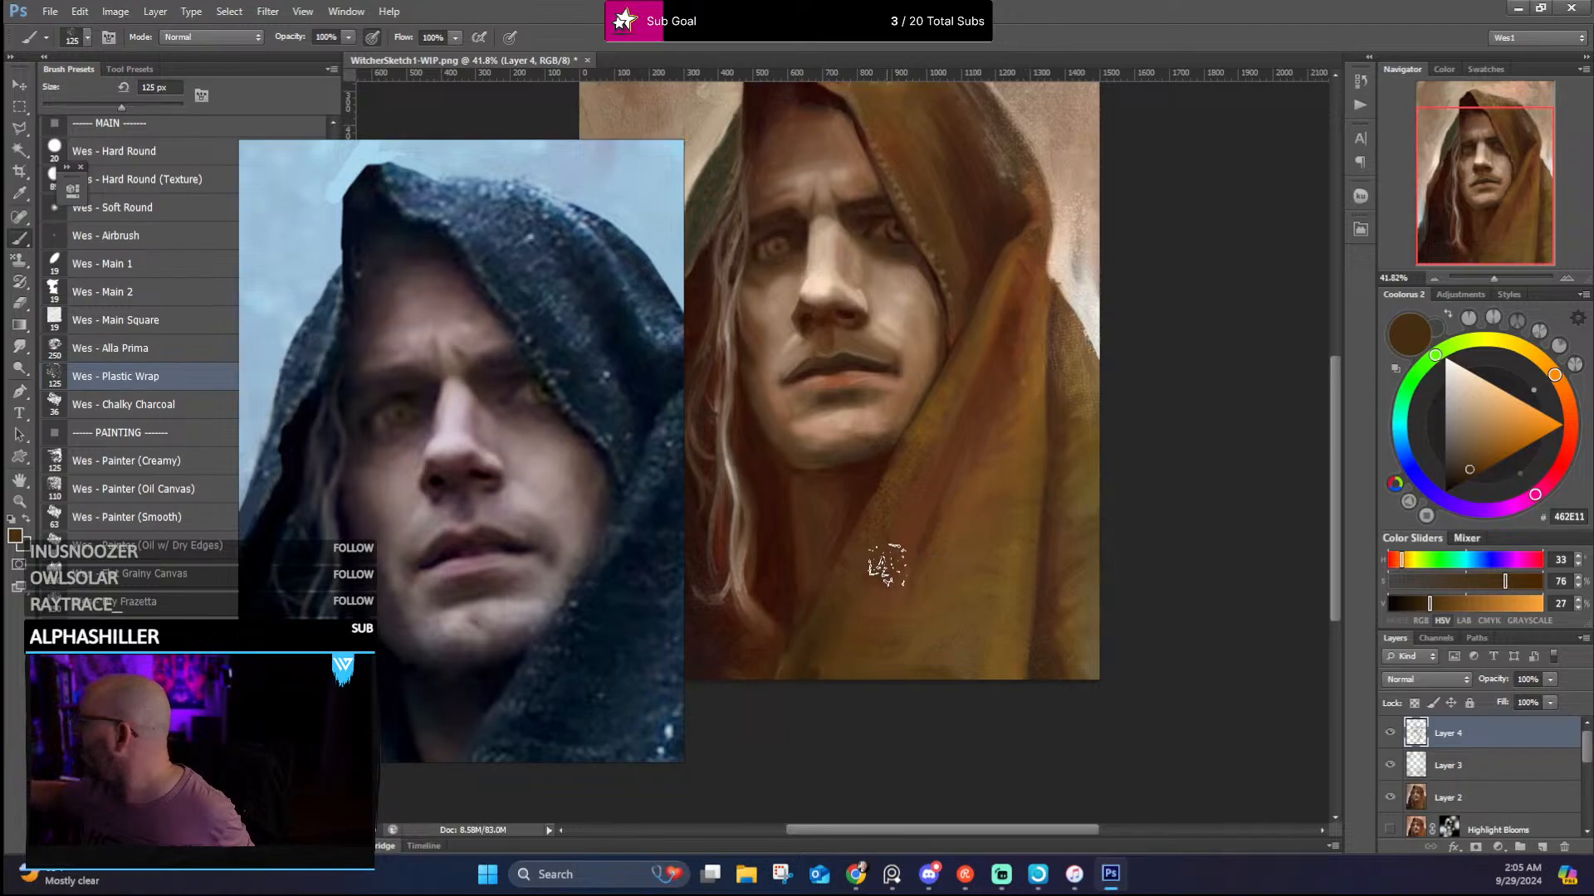
drag(882, 559, 978, 576)
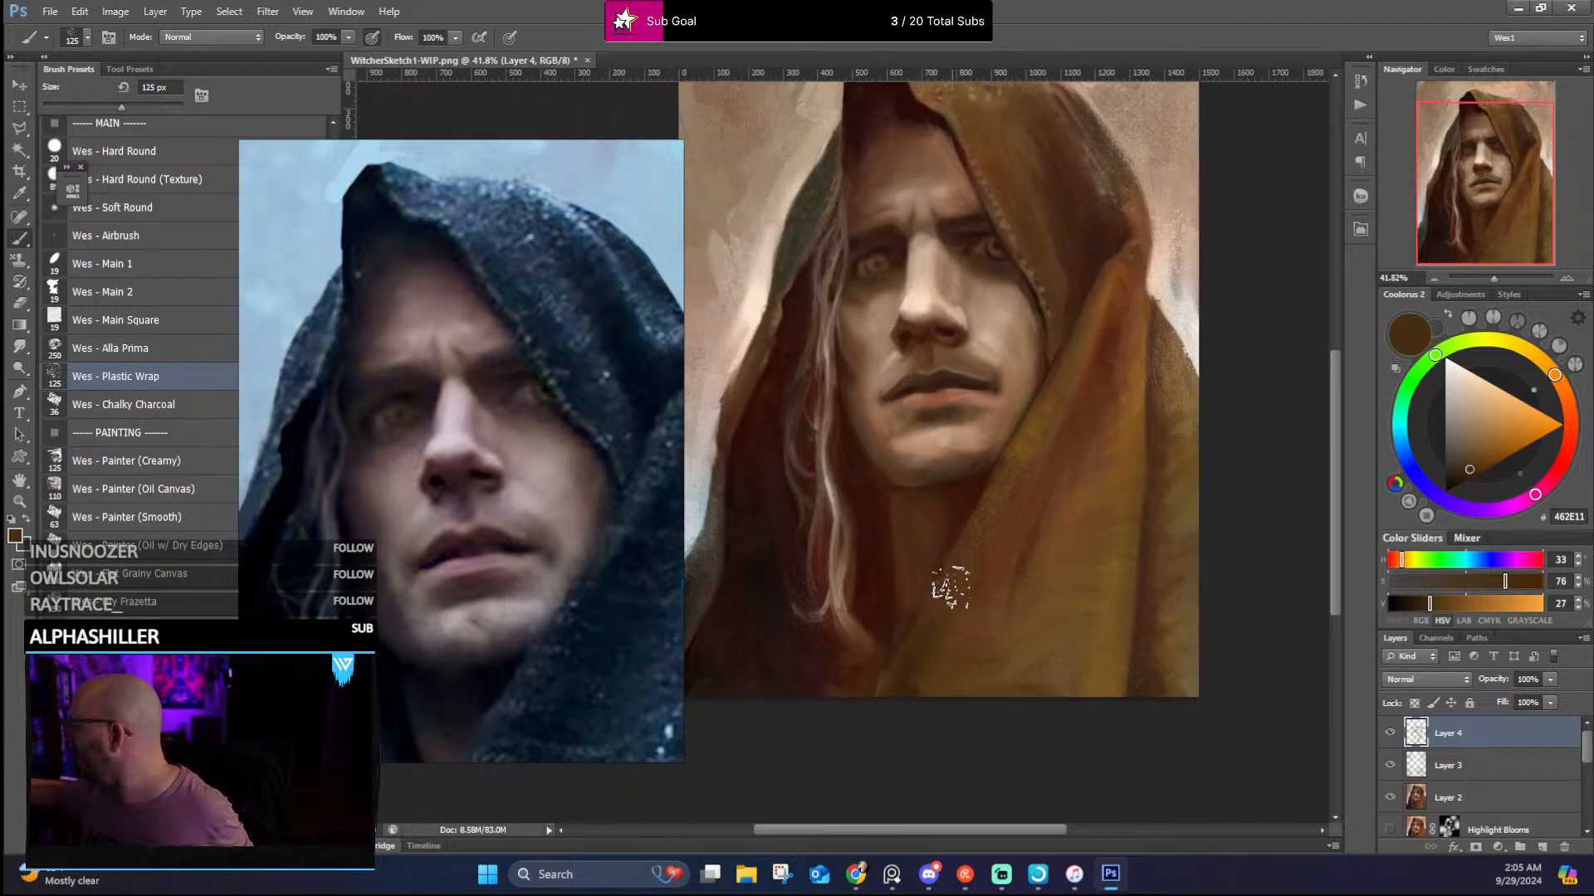
alt+click(915, 544)
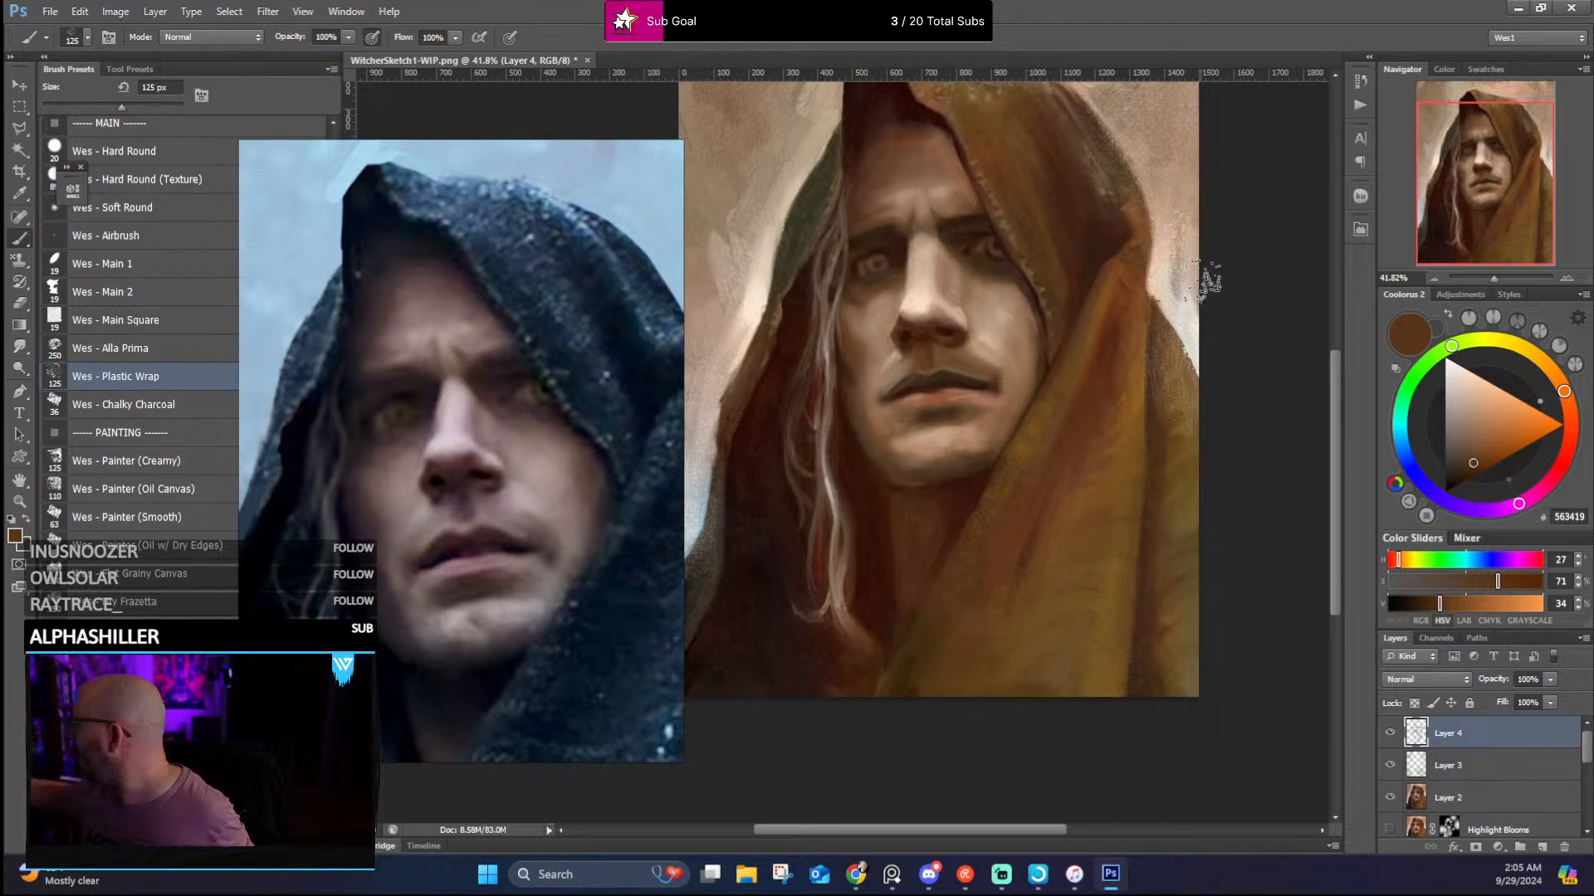
Texture the cloak's right shoulder and lower-left edge with sampled mid-brown #5A3C18 and dark grey-brown #2A241D
alt+click(1185, 445)
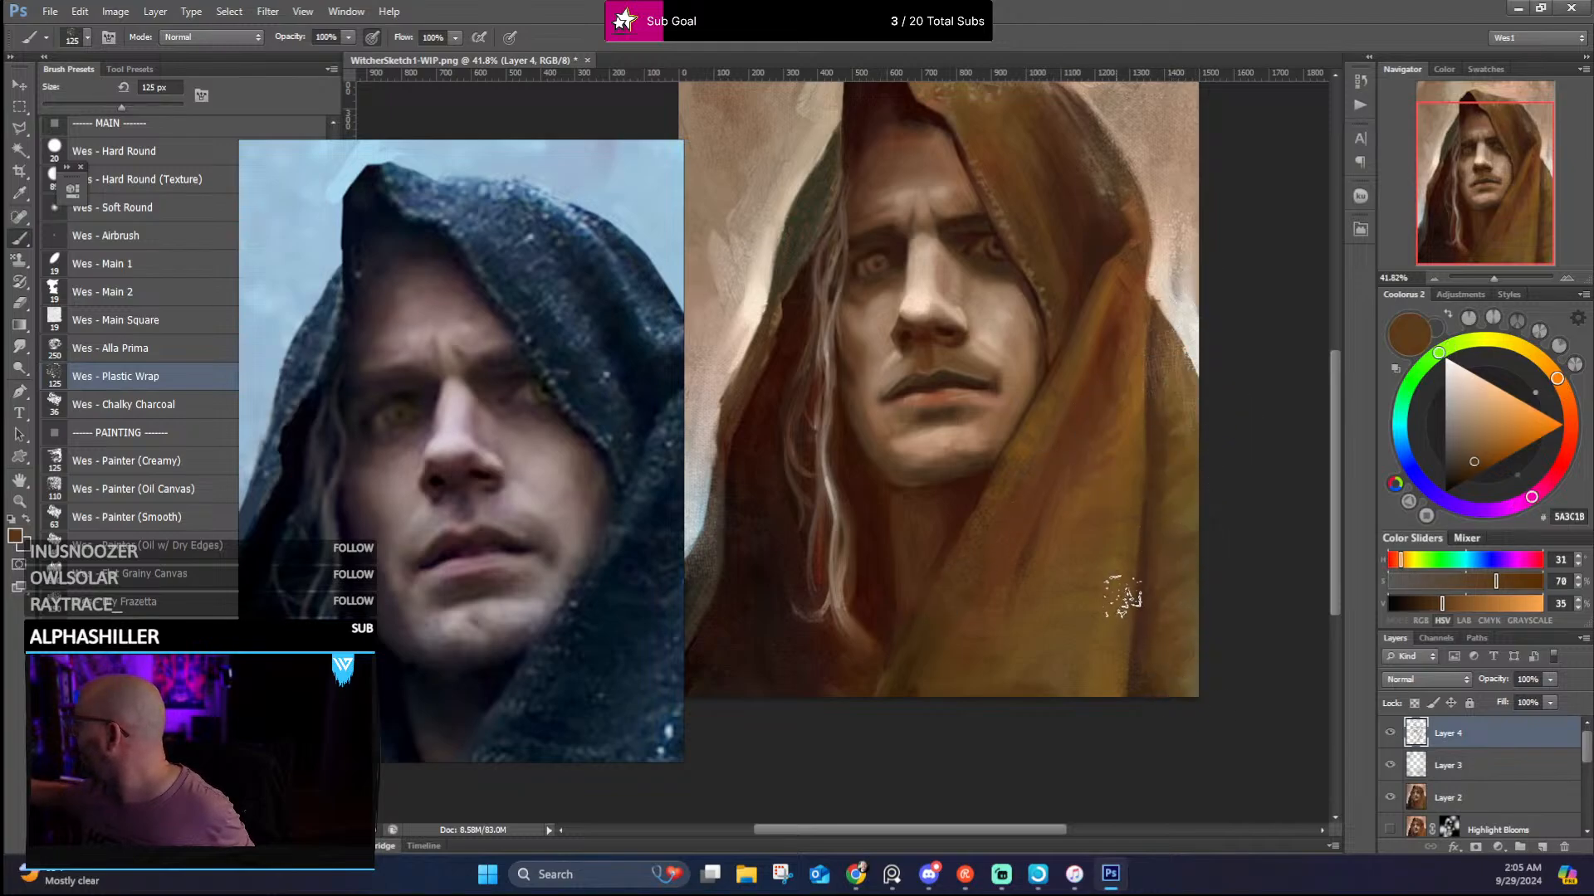
drag(783, 629, 854, 564)
alt+click(828, 581)
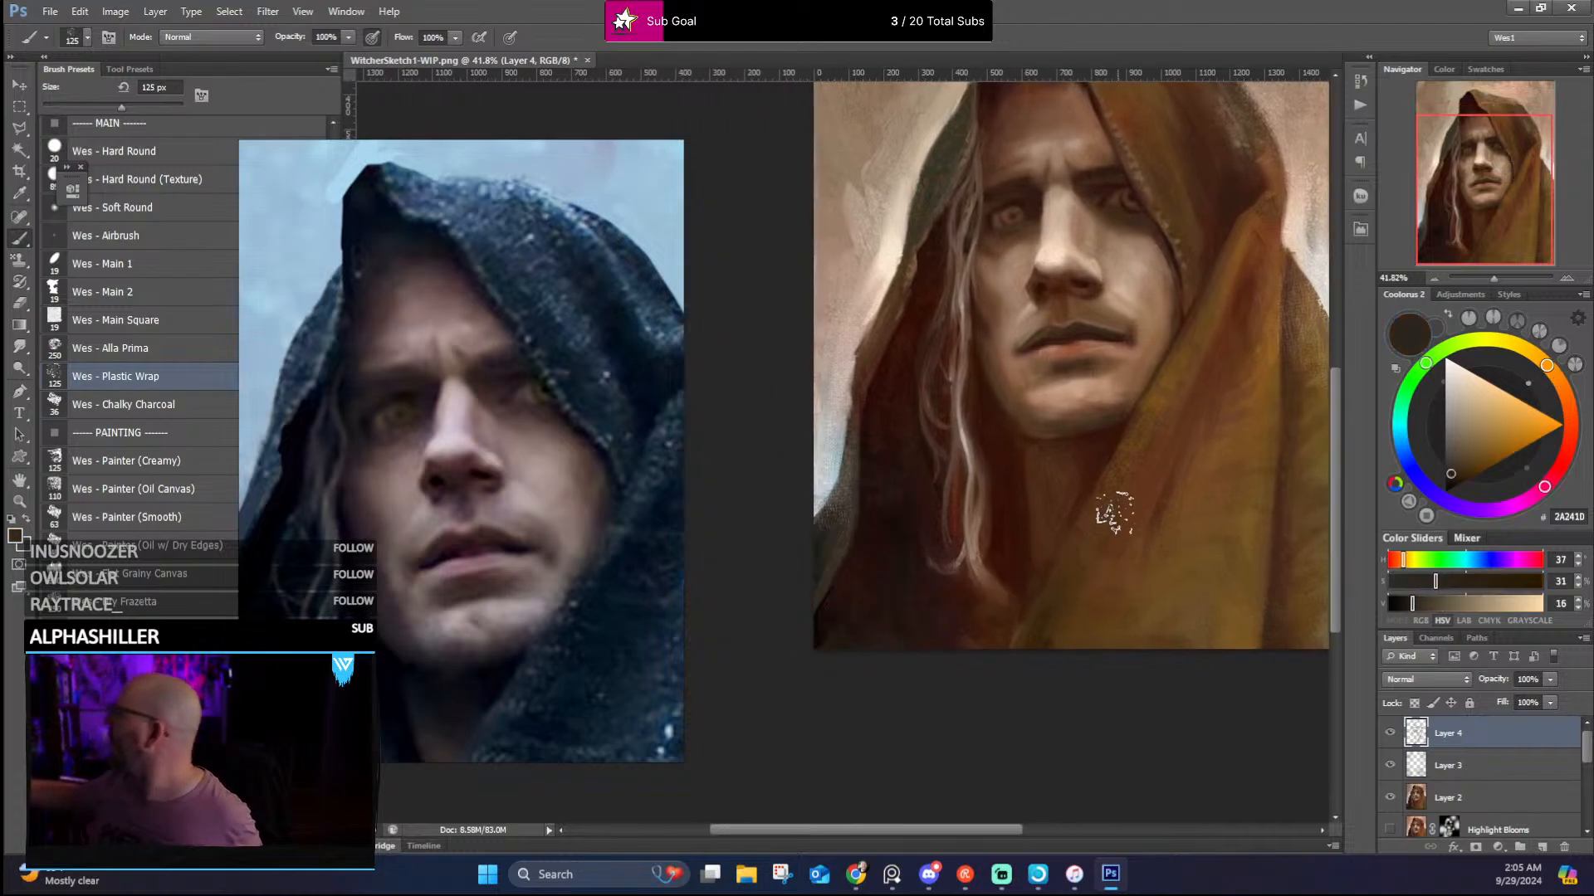
Brush a sampled pale cream glow into the background around the cloak's left and right shoulders
drag(1103, 511, 1035, 602)
alt+click(811, 338)
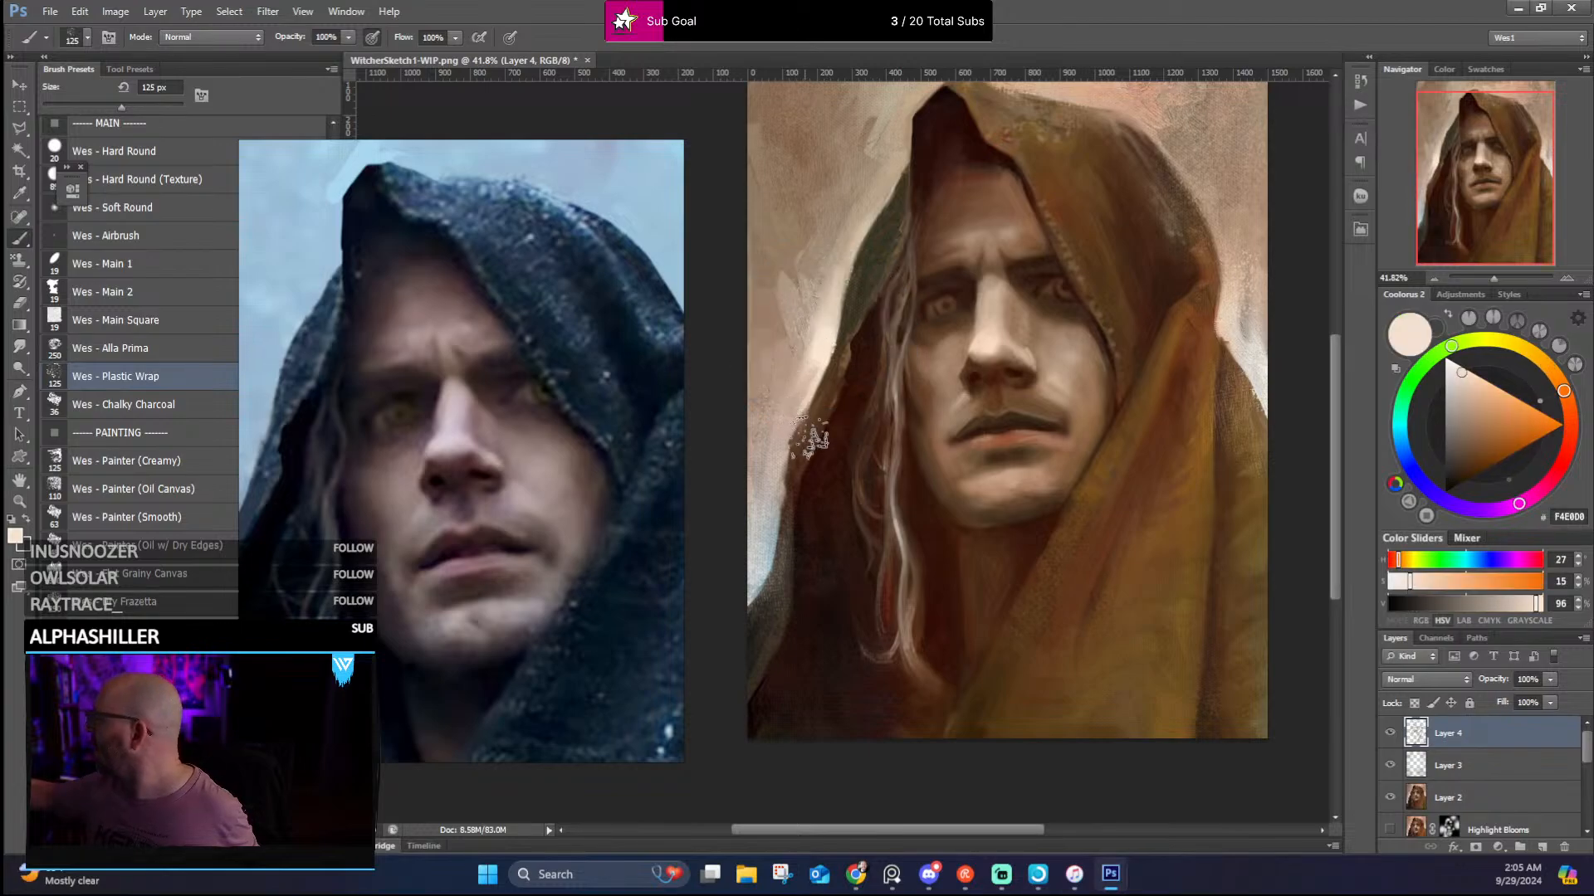
drag(1242, 272, 1208, 341)
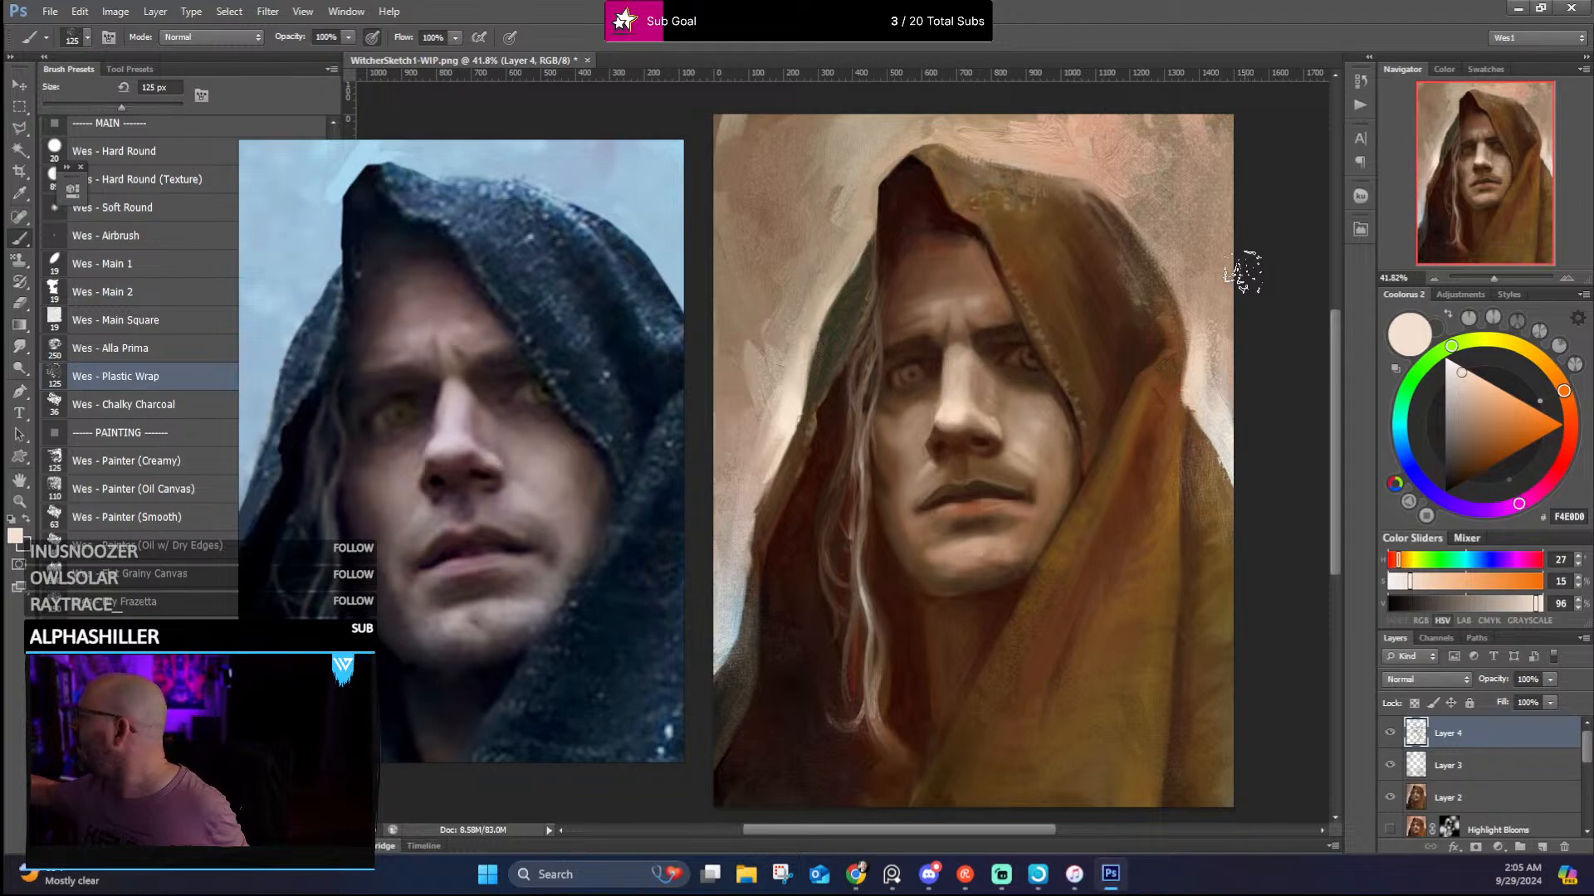
Texture the background to the left of the hood and across the upper-right corner with sampled tan tones such as #9C8167
alt+click(747, 386)
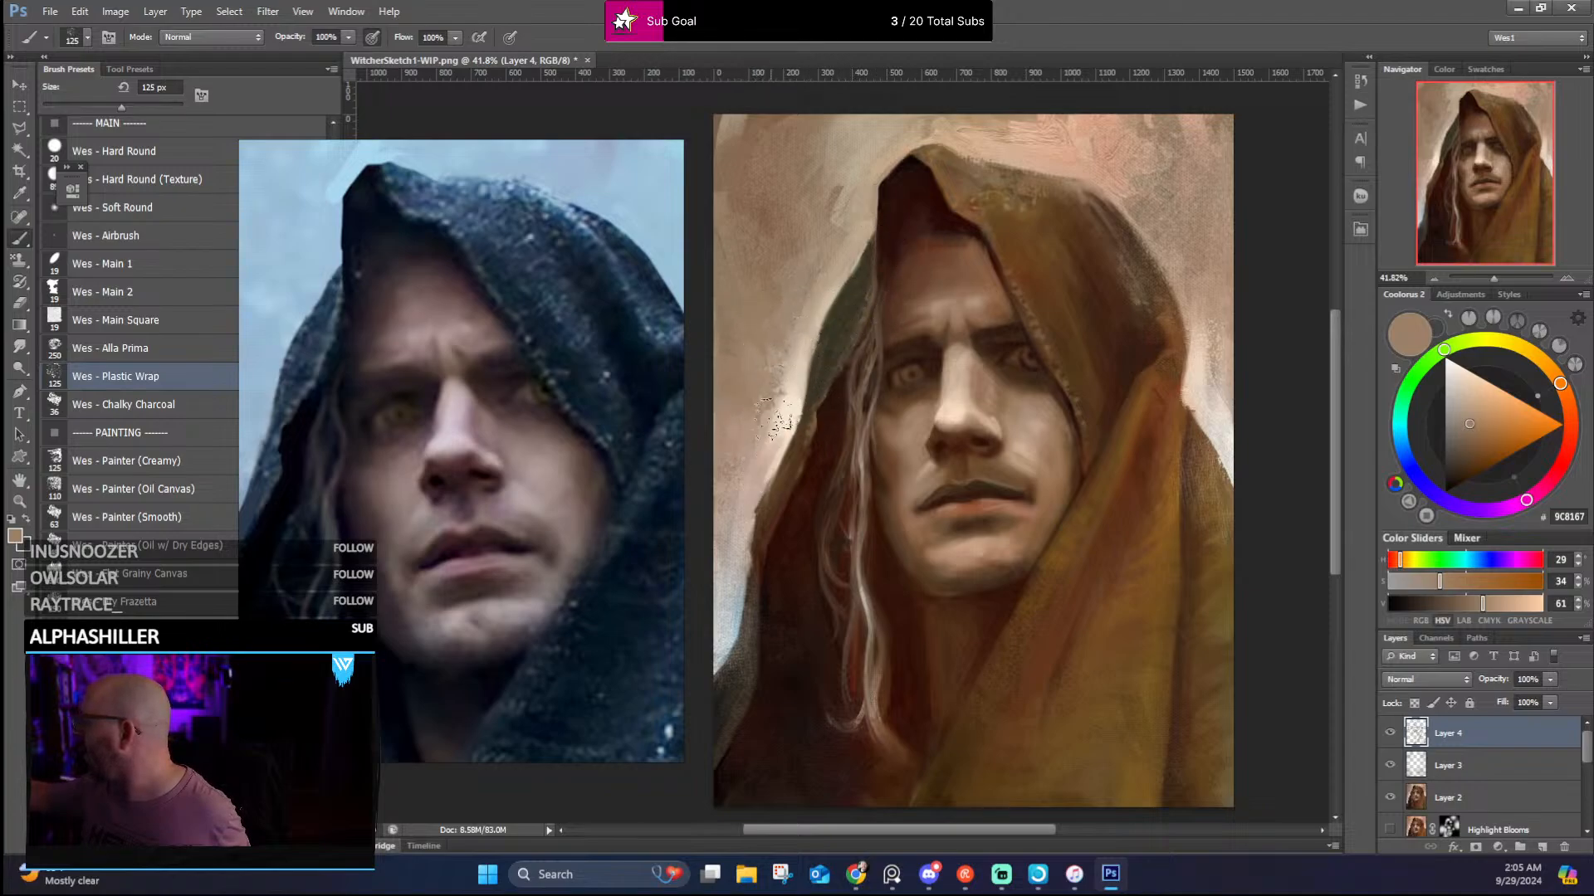
alt+click(800, 348)
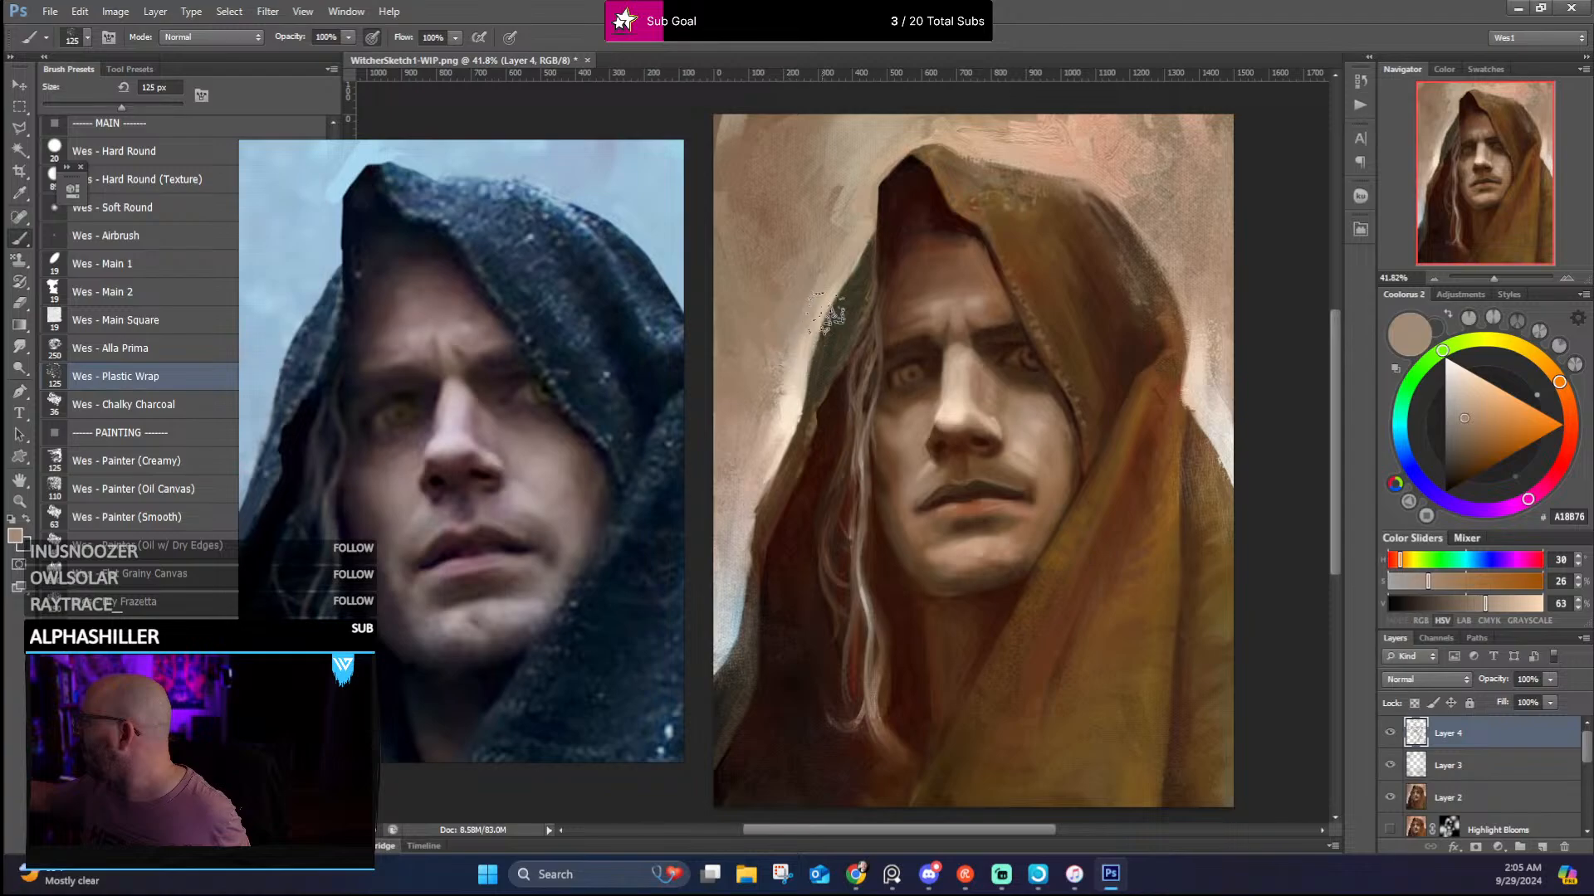
alt+click(838, 200)
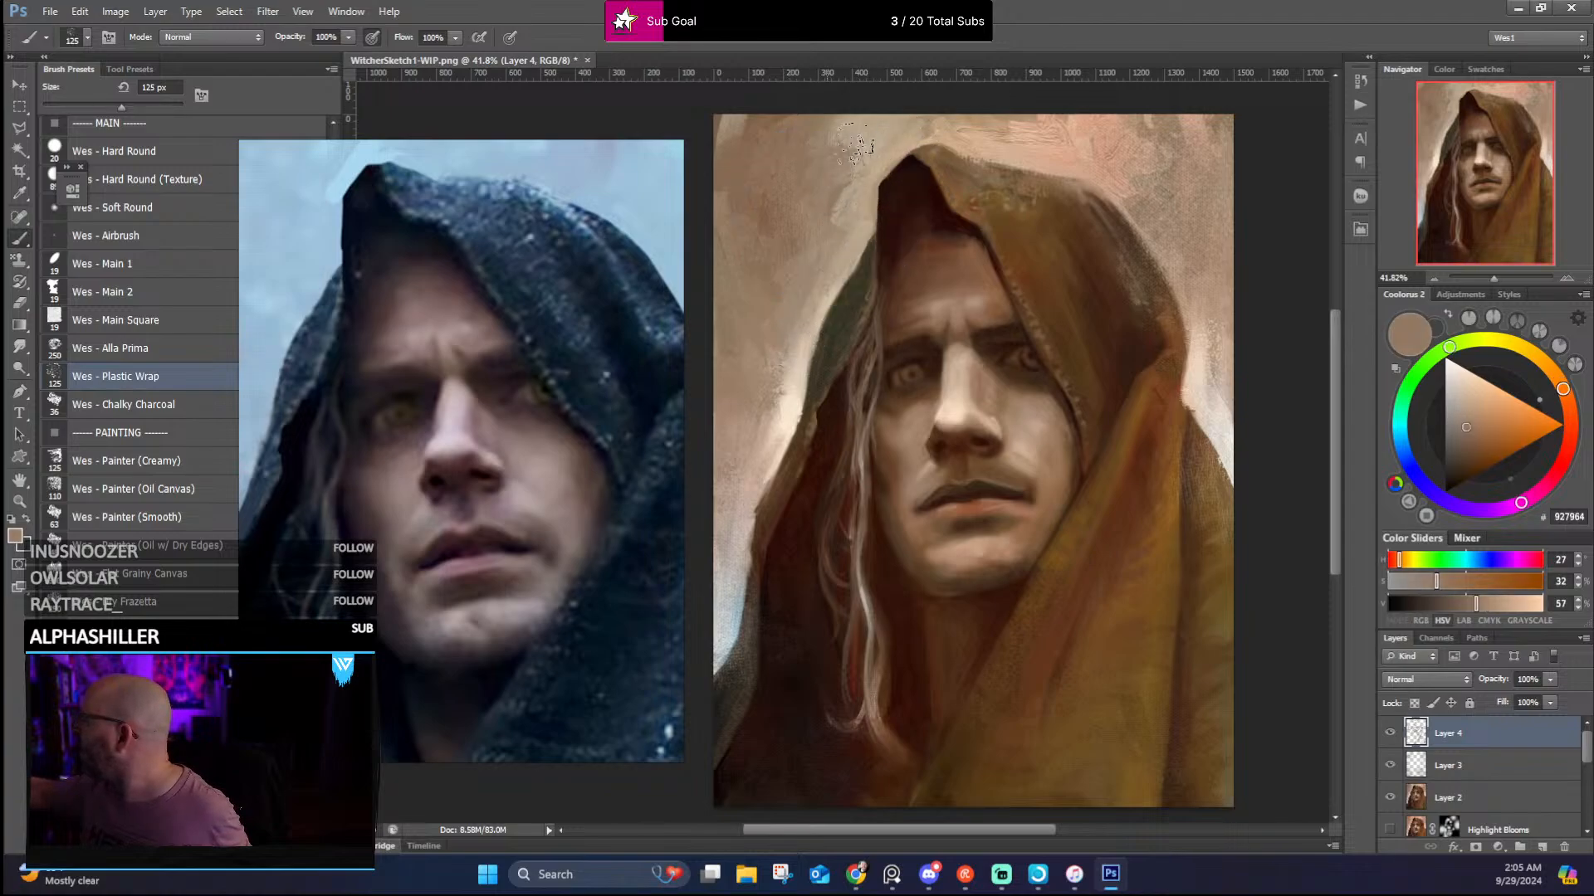
drag(1054, 145, 1065, 193)
alt+click(1162, 208)
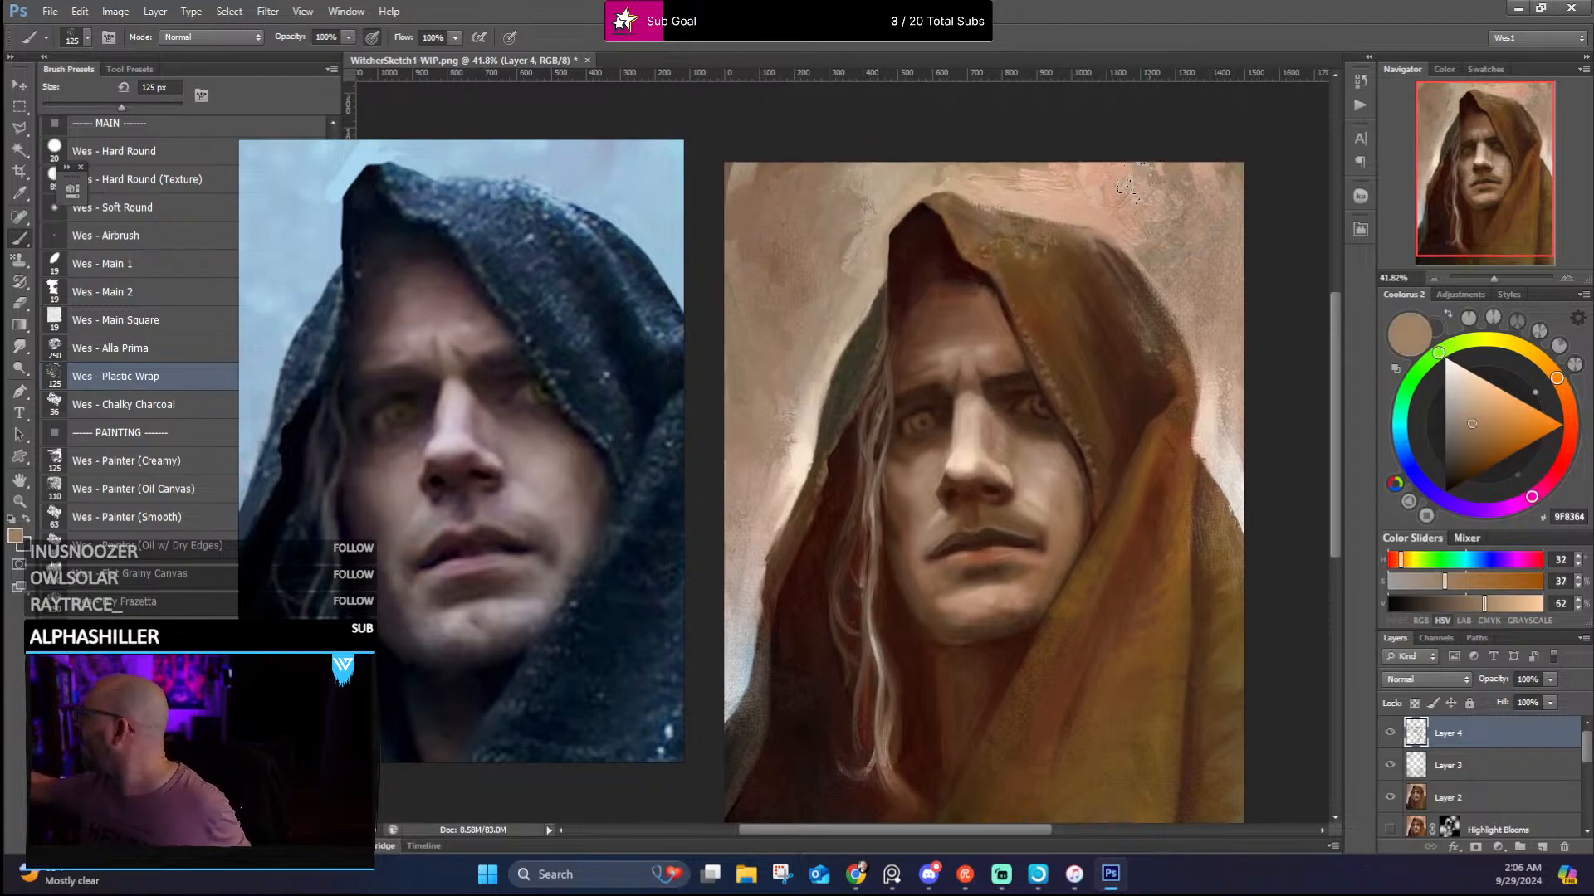
alt+click(1210, 173)
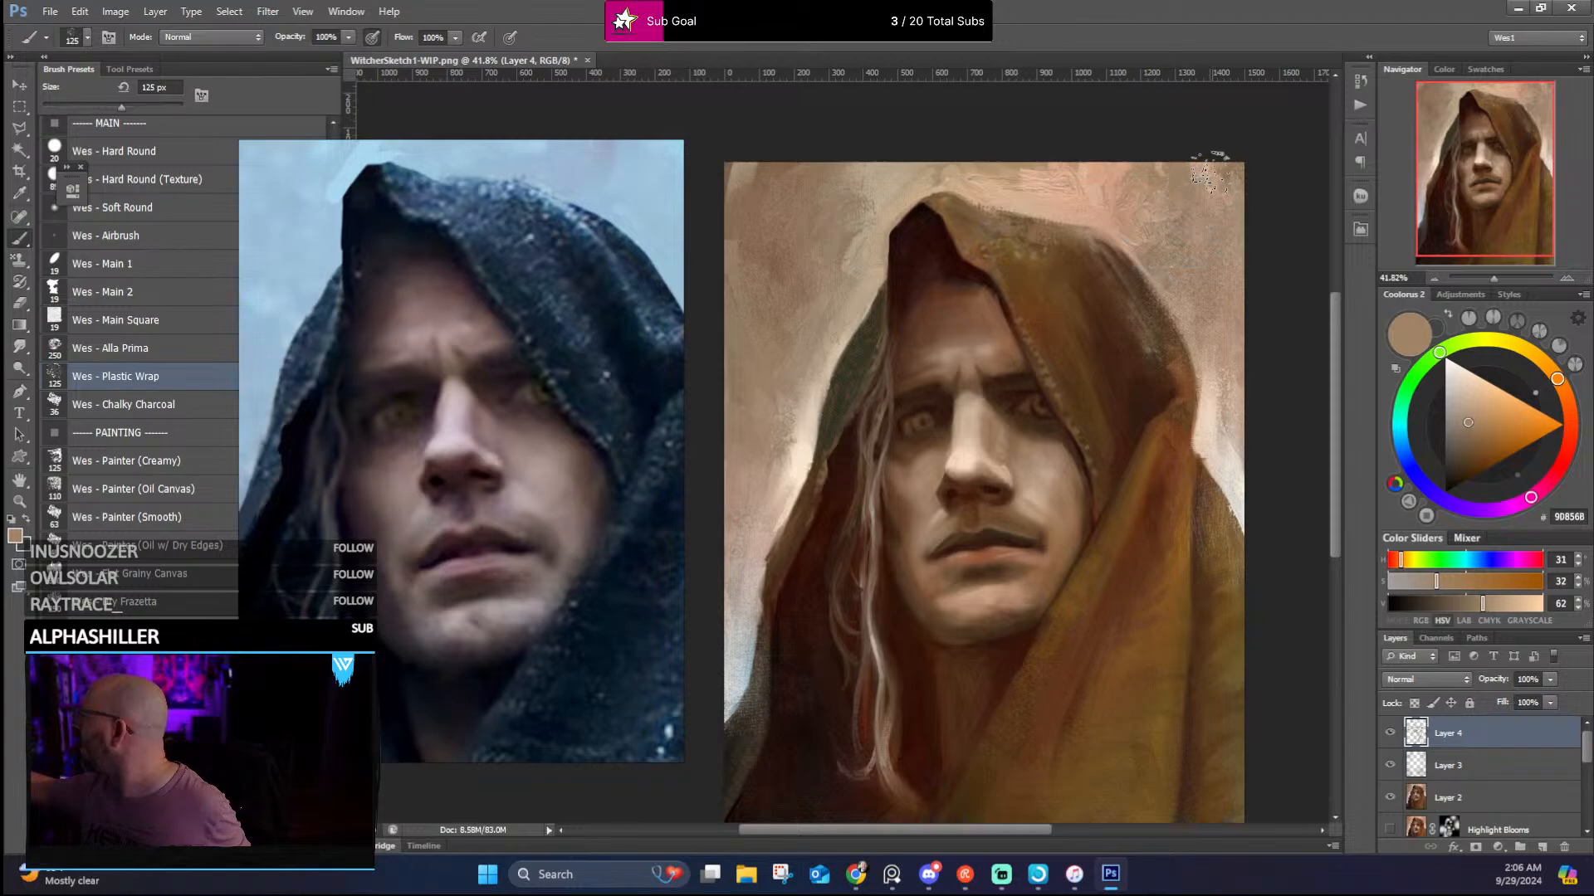
Rework the painting's lower-left side with sampled light grey for the background and near-black #160A07 for the cloak
drag(818, 516, 832, 435)
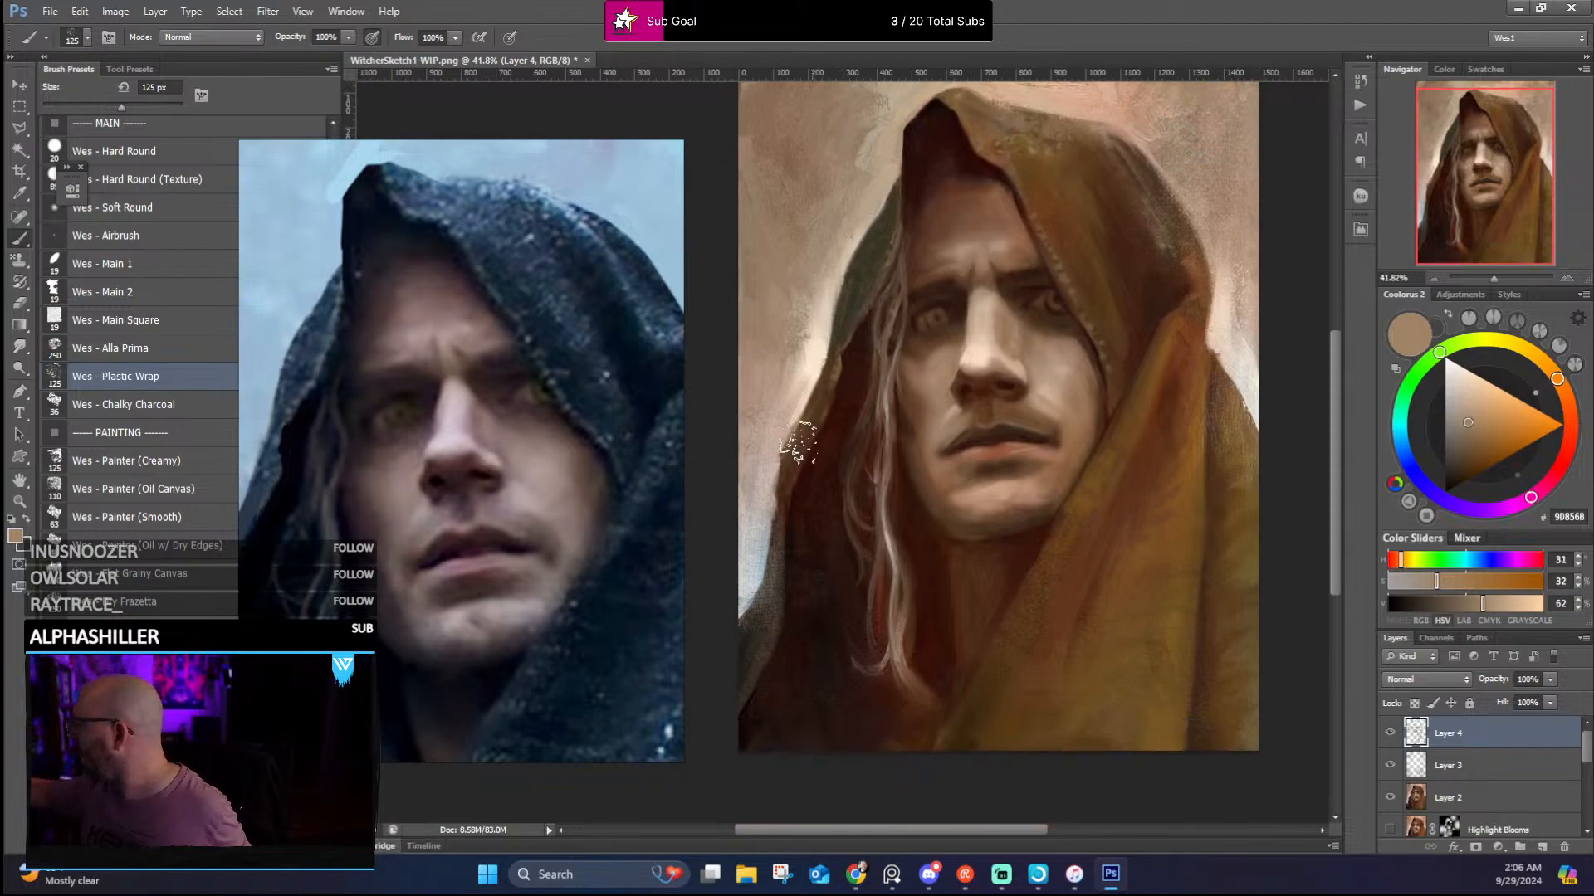
alt+click(750, 528)
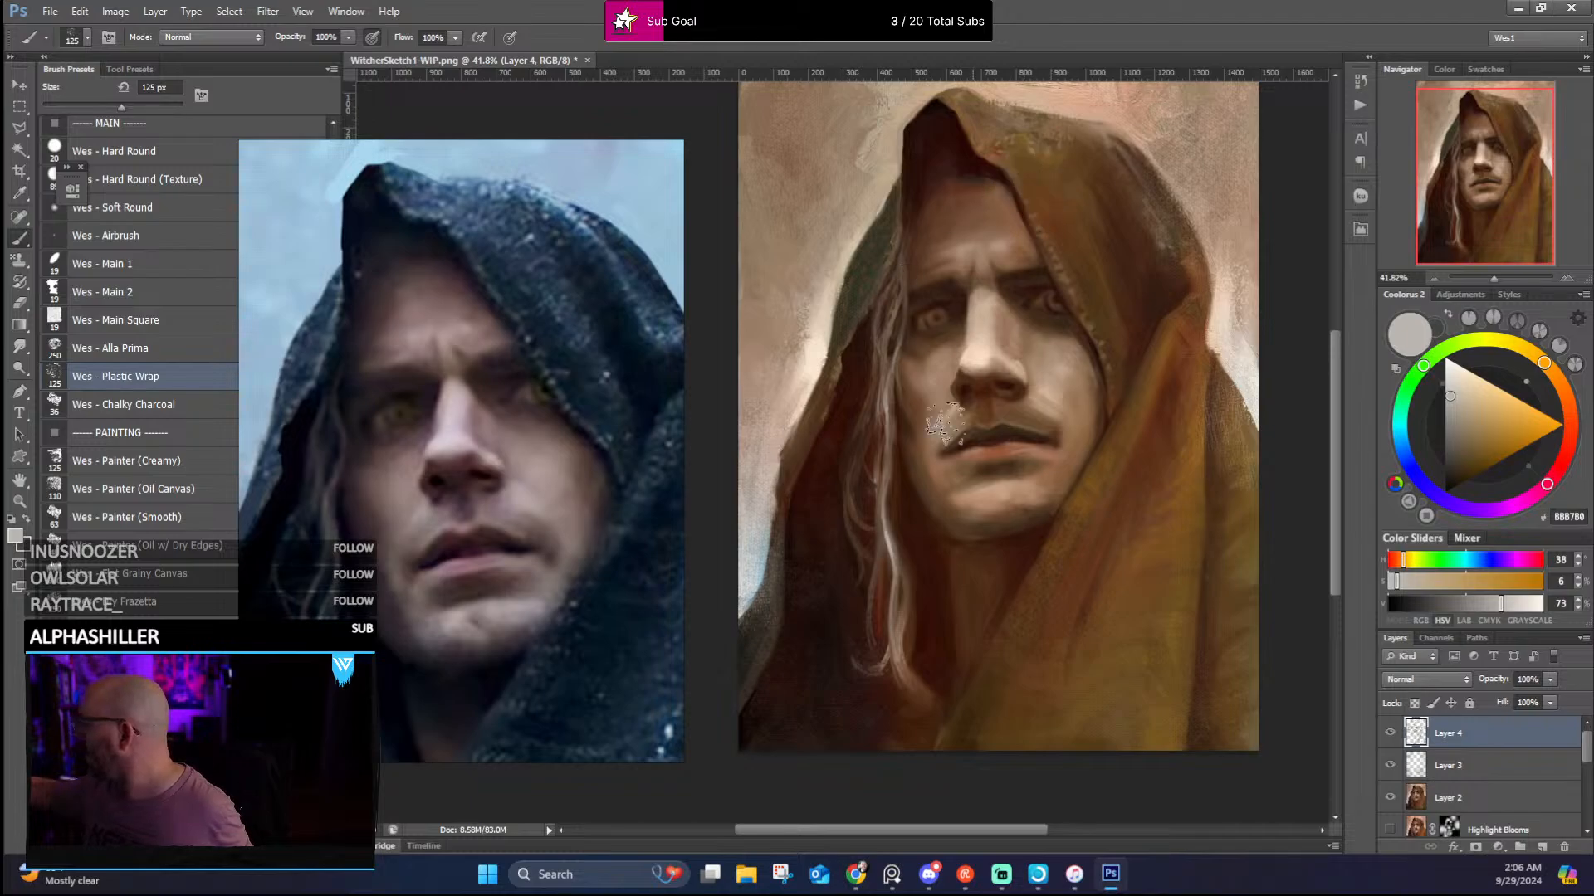
alt+click(751, 721)
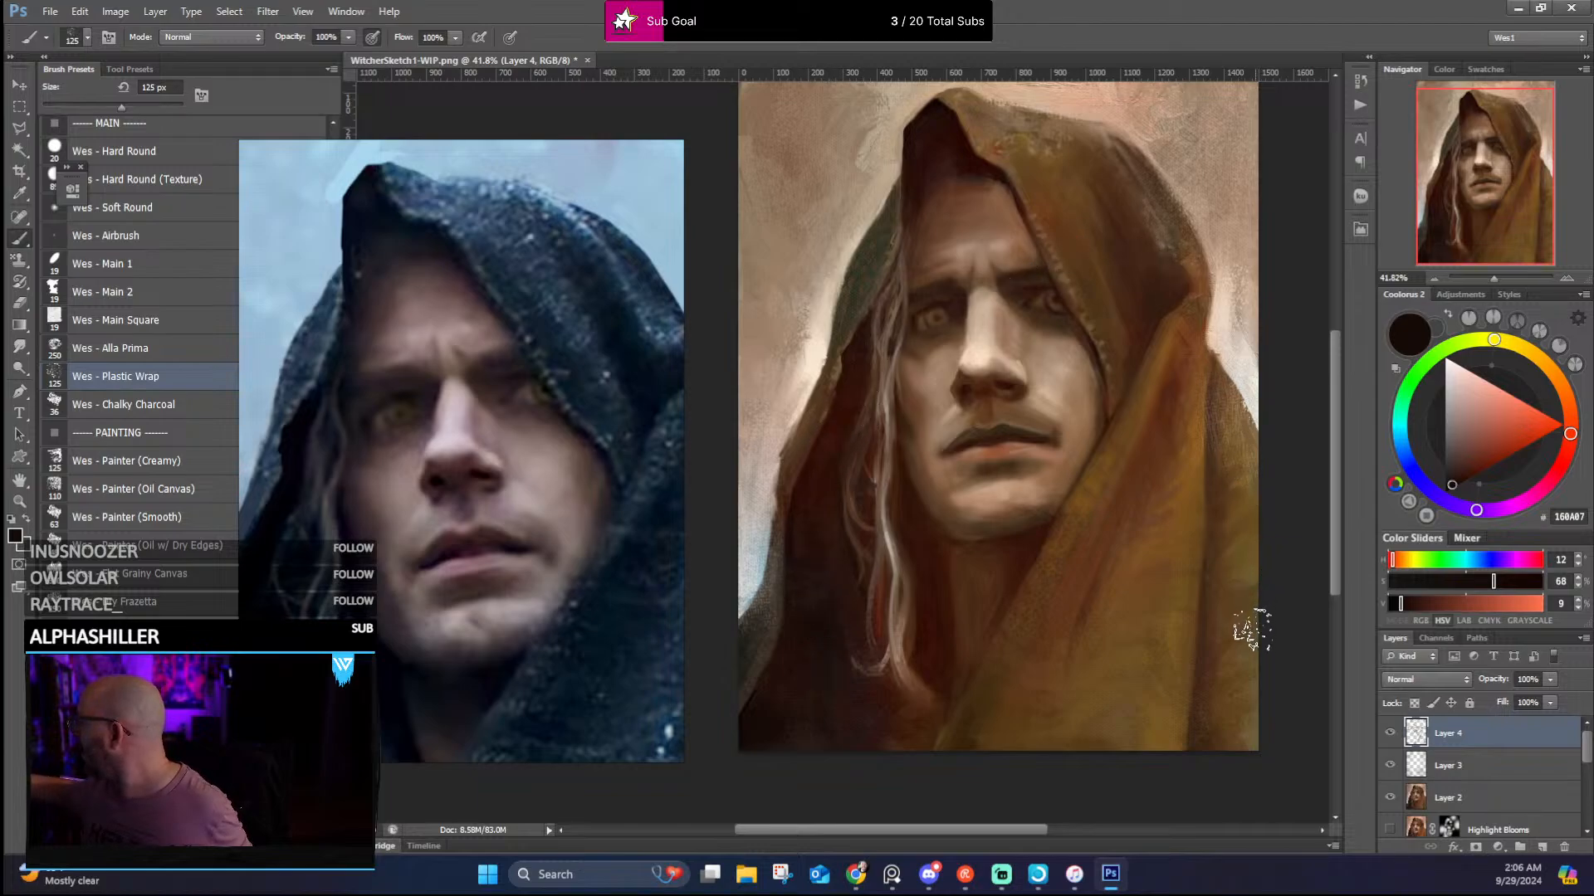
Darken the cloak's lower-right corner beside the vertical fold with sampled dark browns #382116 and #4A321A
alt+click(1216, 742)
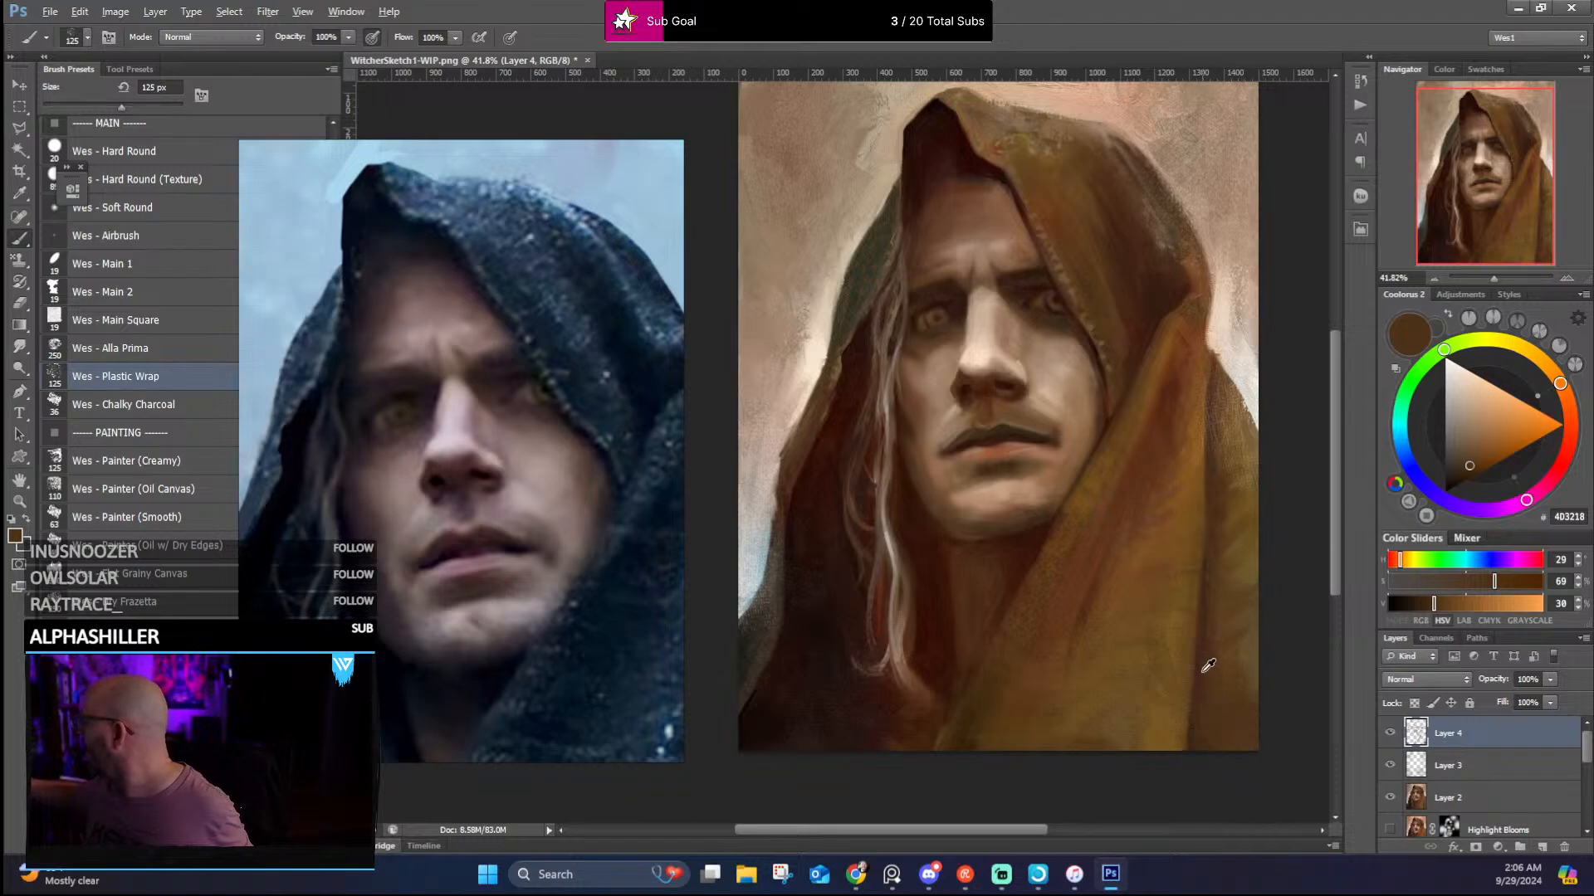
alt+click(1208, 741)
mouse_move(1206, 742)
mouse_down()
mouse_move(1207, 714)
mouse_move(1242, 733)
mouse_move(1225, 739)
mouse_move(1235, 685)
mouse_move(1269, 718)
mouse_up()
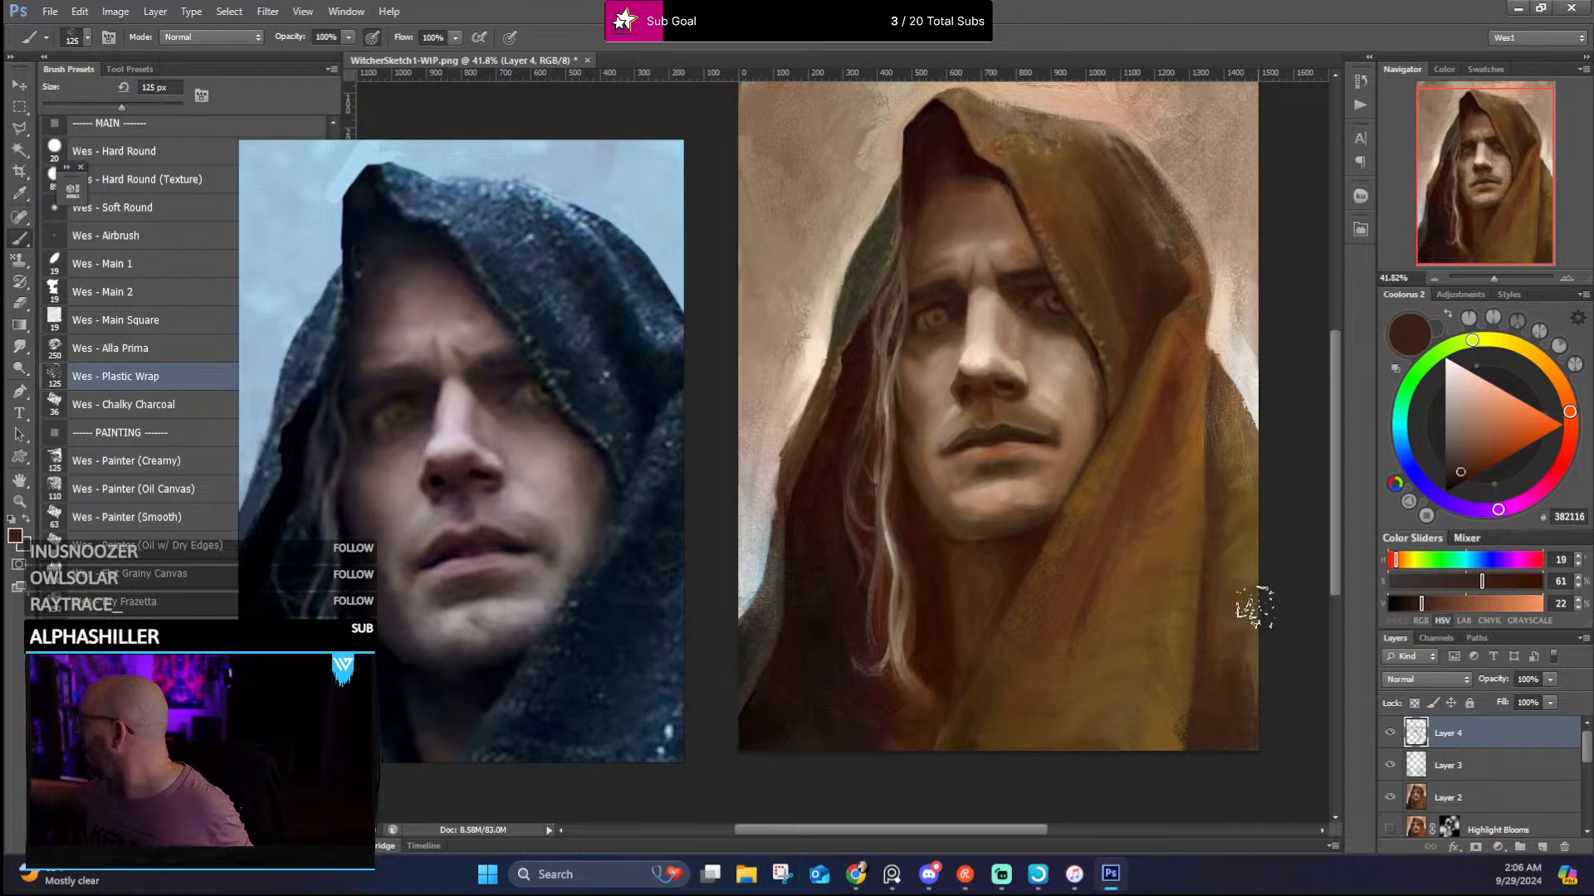
alt+click(1238, 660)
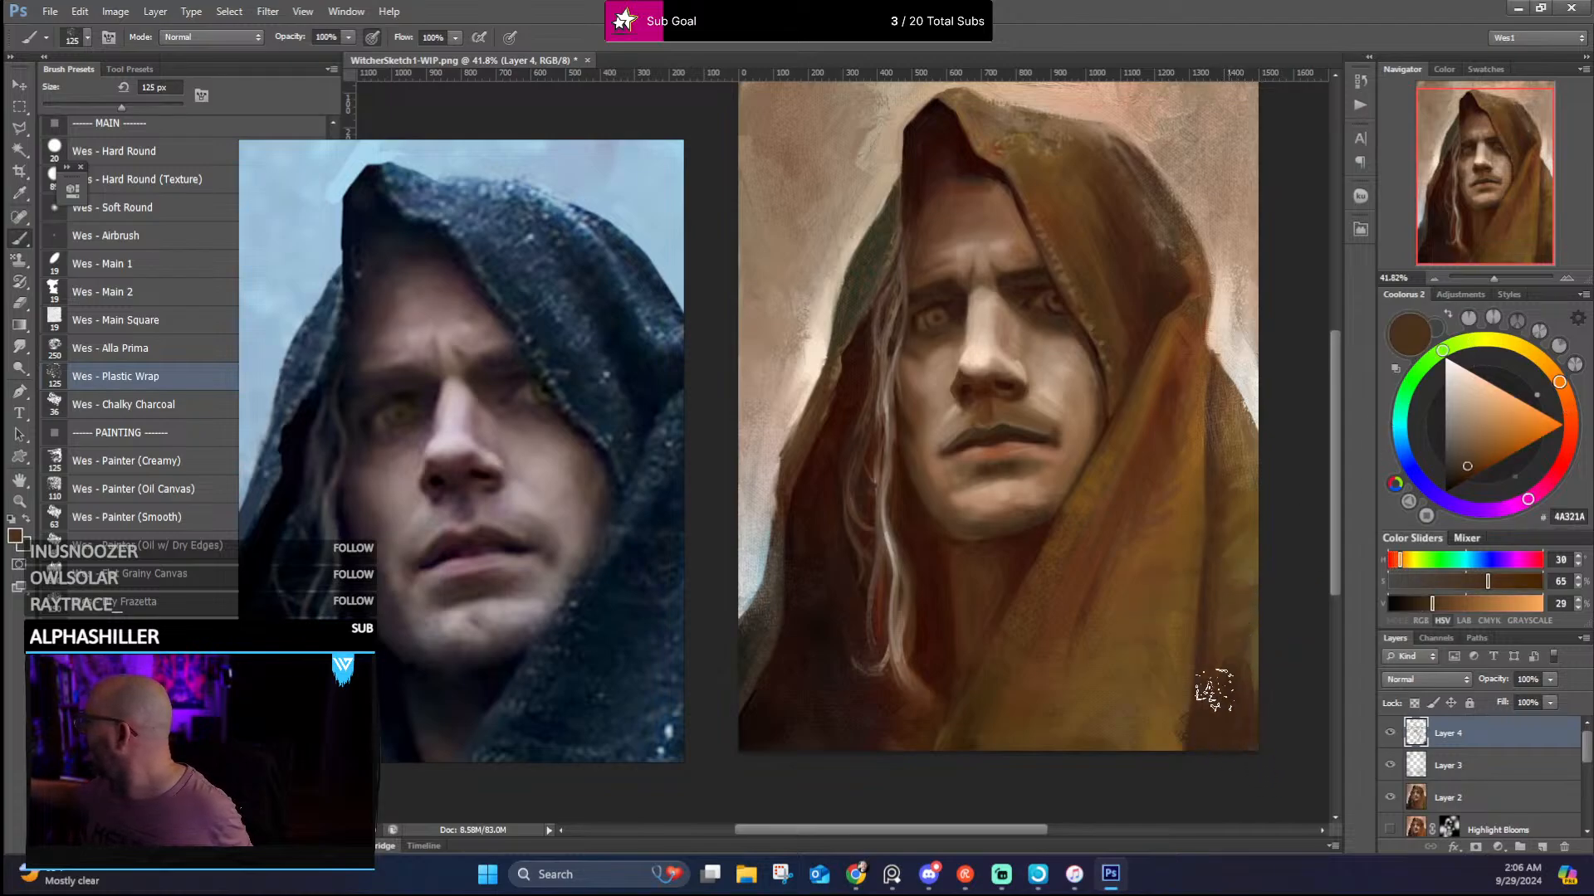
Rework the cloak's front drape and upper fold below the hood with sampled ochre #835825 and darker brown tones
alt+click(1158, 728)
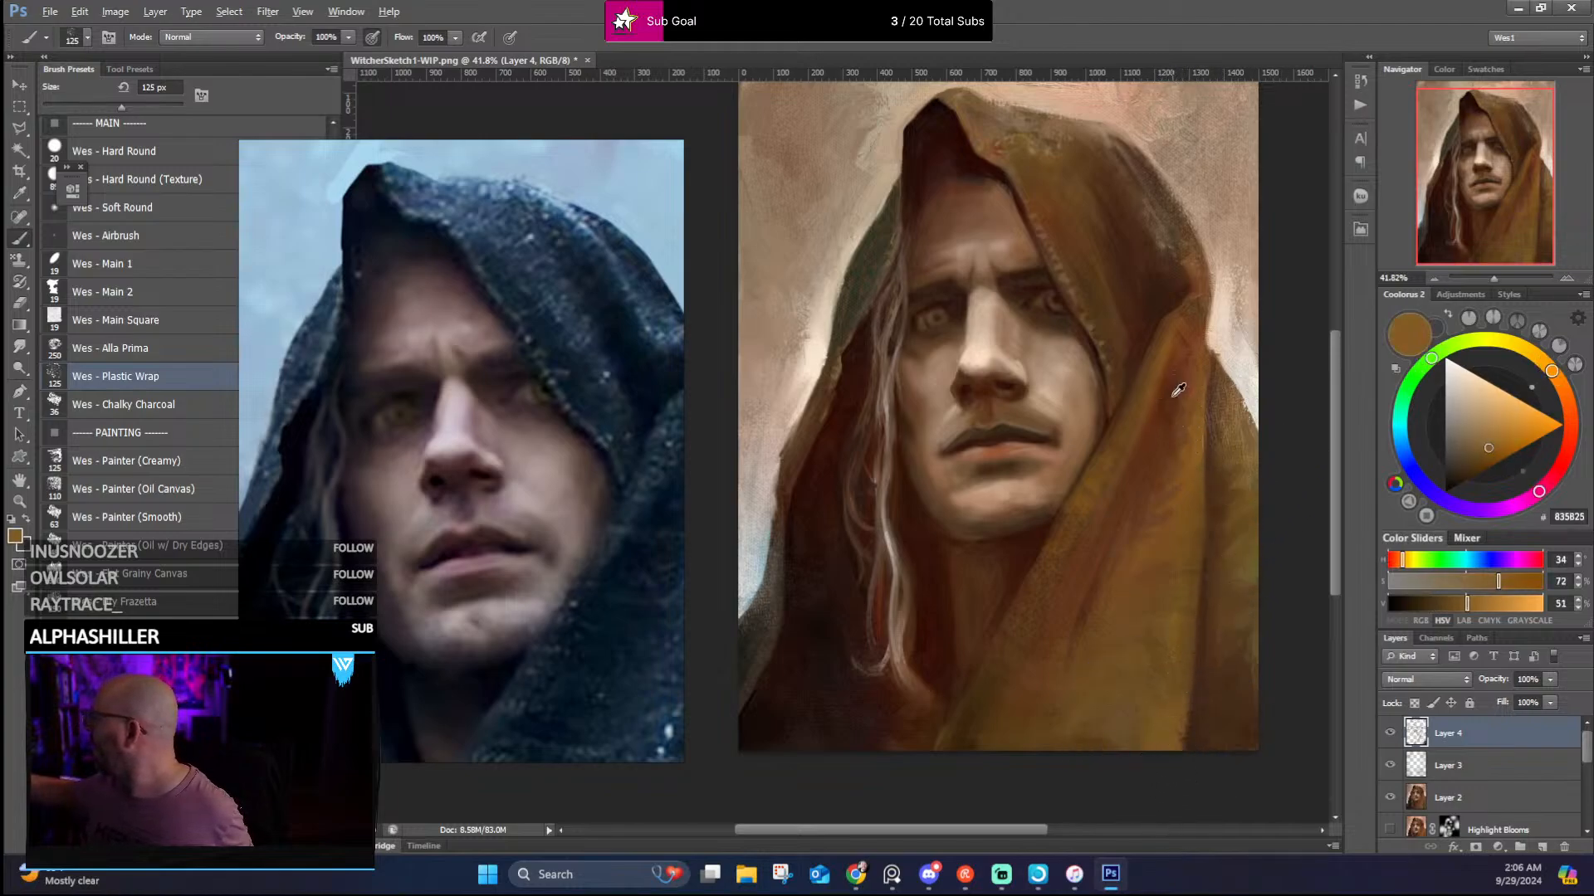
key(alt)
alt+click(1169, 369)
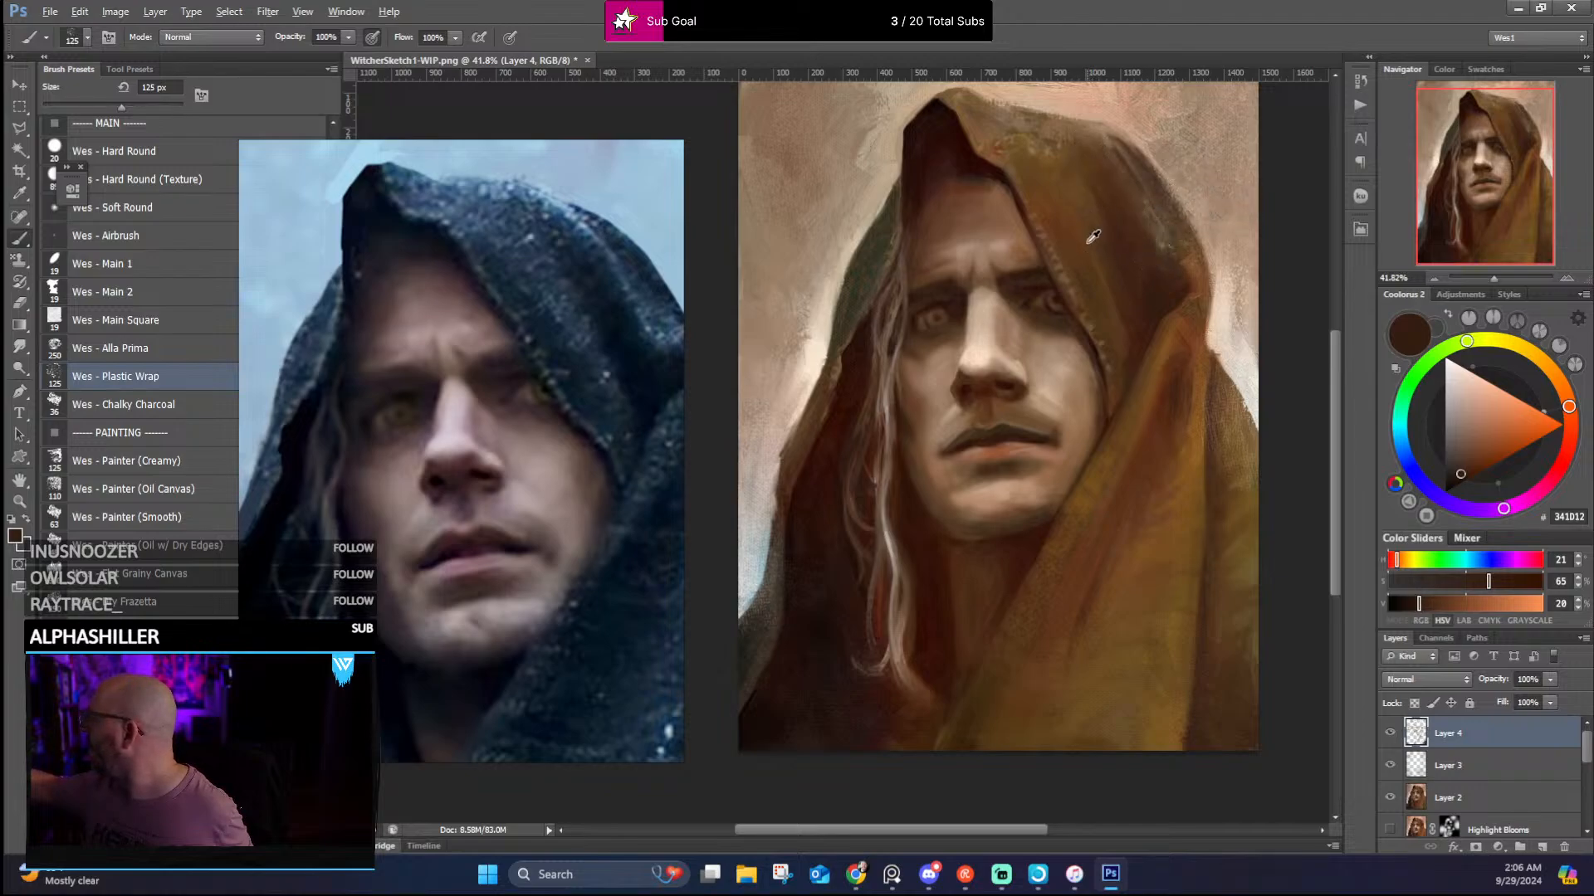
Touch up the hood's upper fold with sampled ochre #81531C and the cloak's outer edges with sampled browns #563821 and #7B5A3E
alt+click(1188, 486)
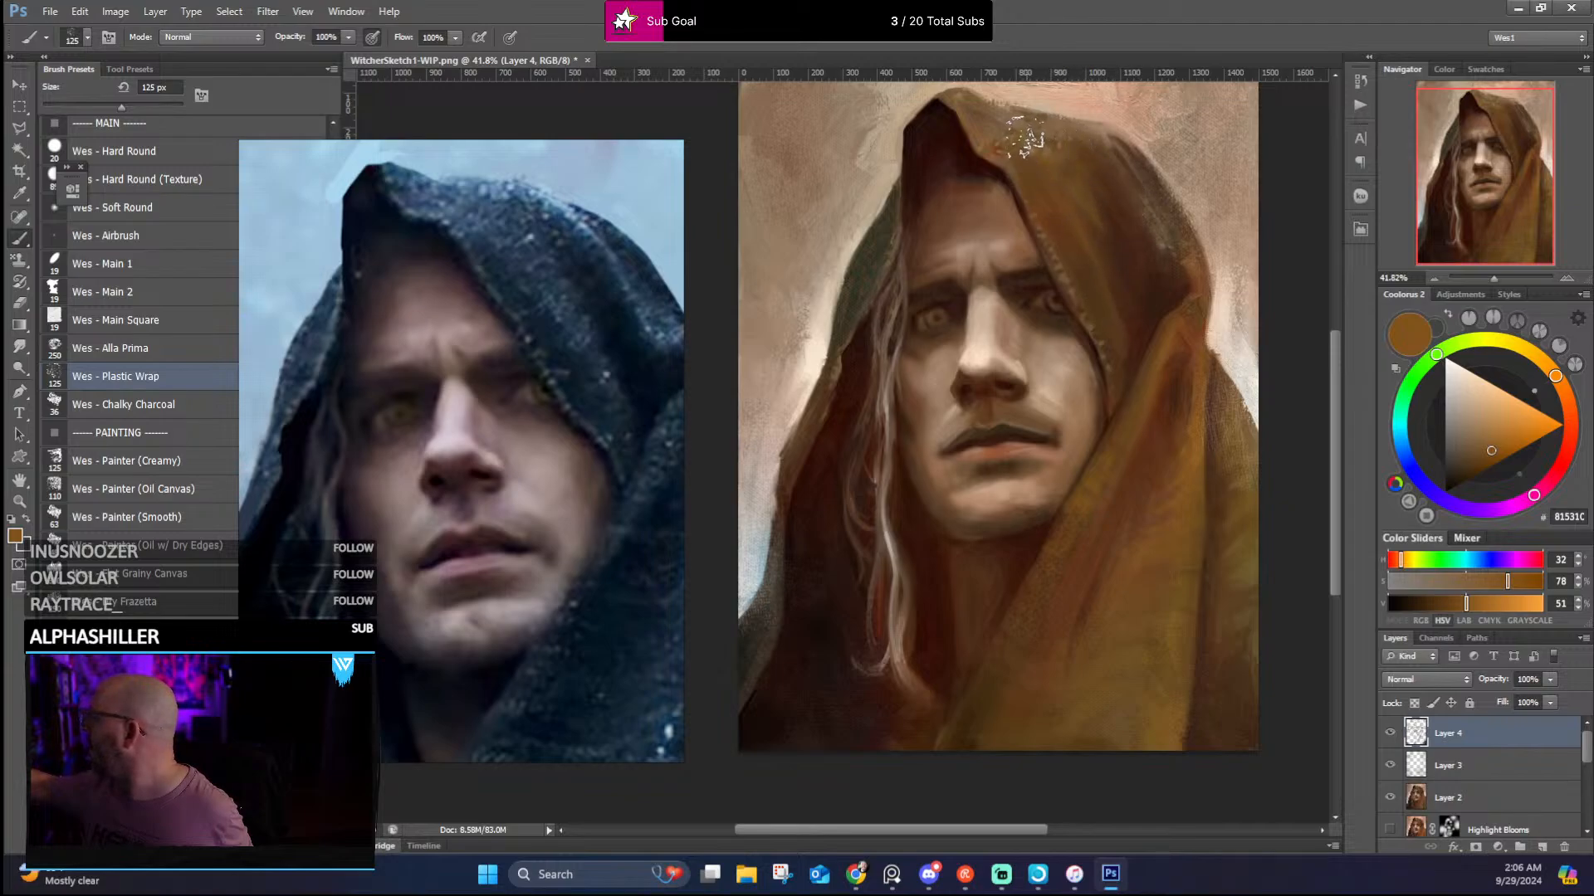
drag(1013, 142, 1005, 193)
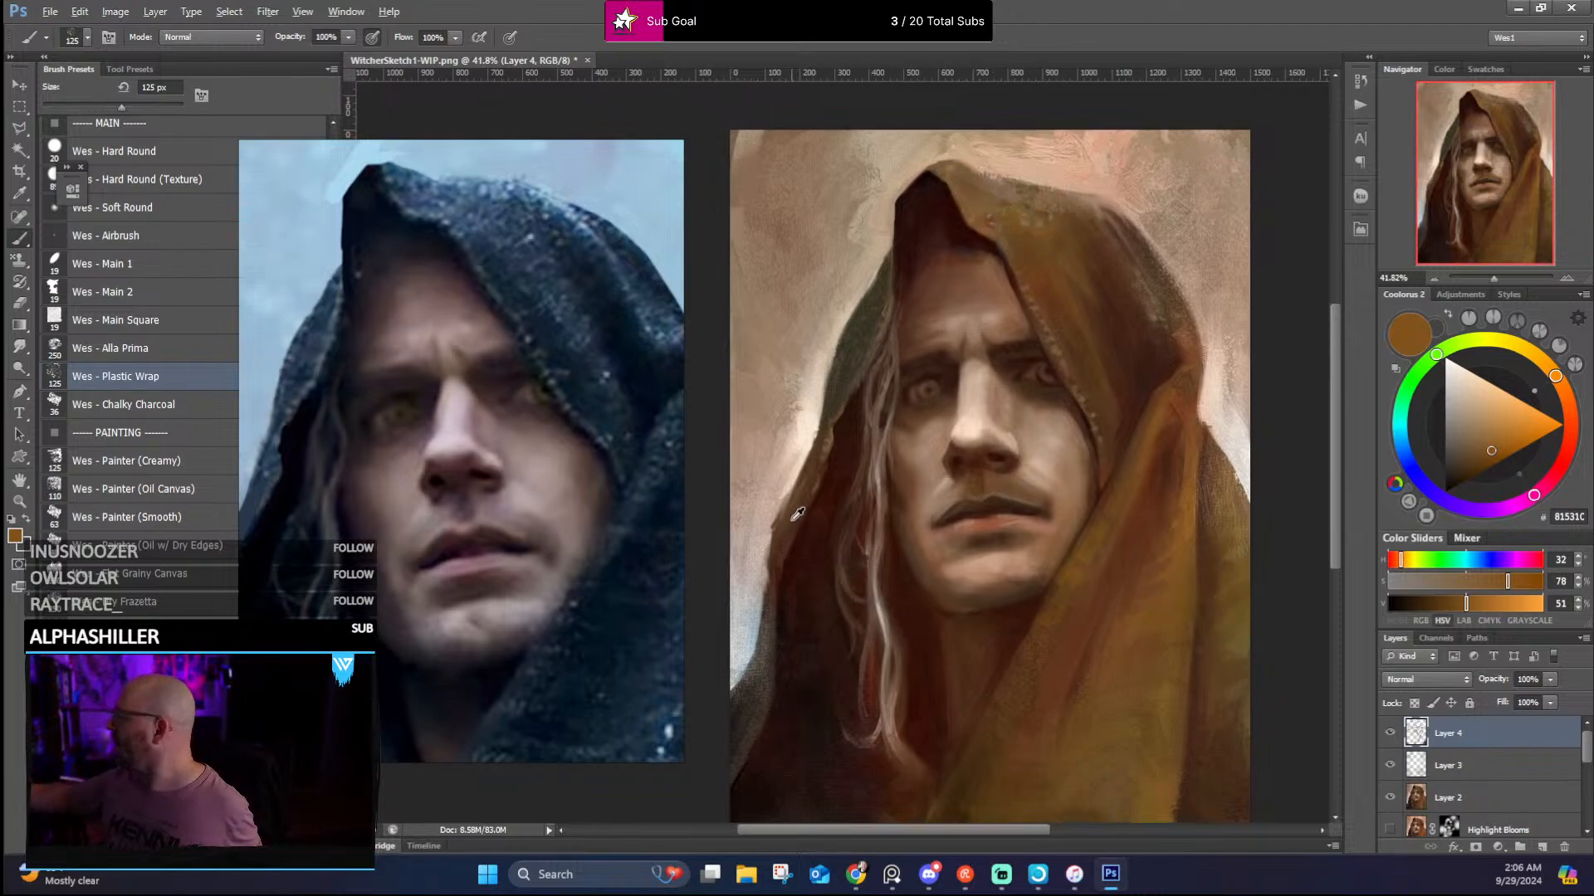
alt+click(768, 555)
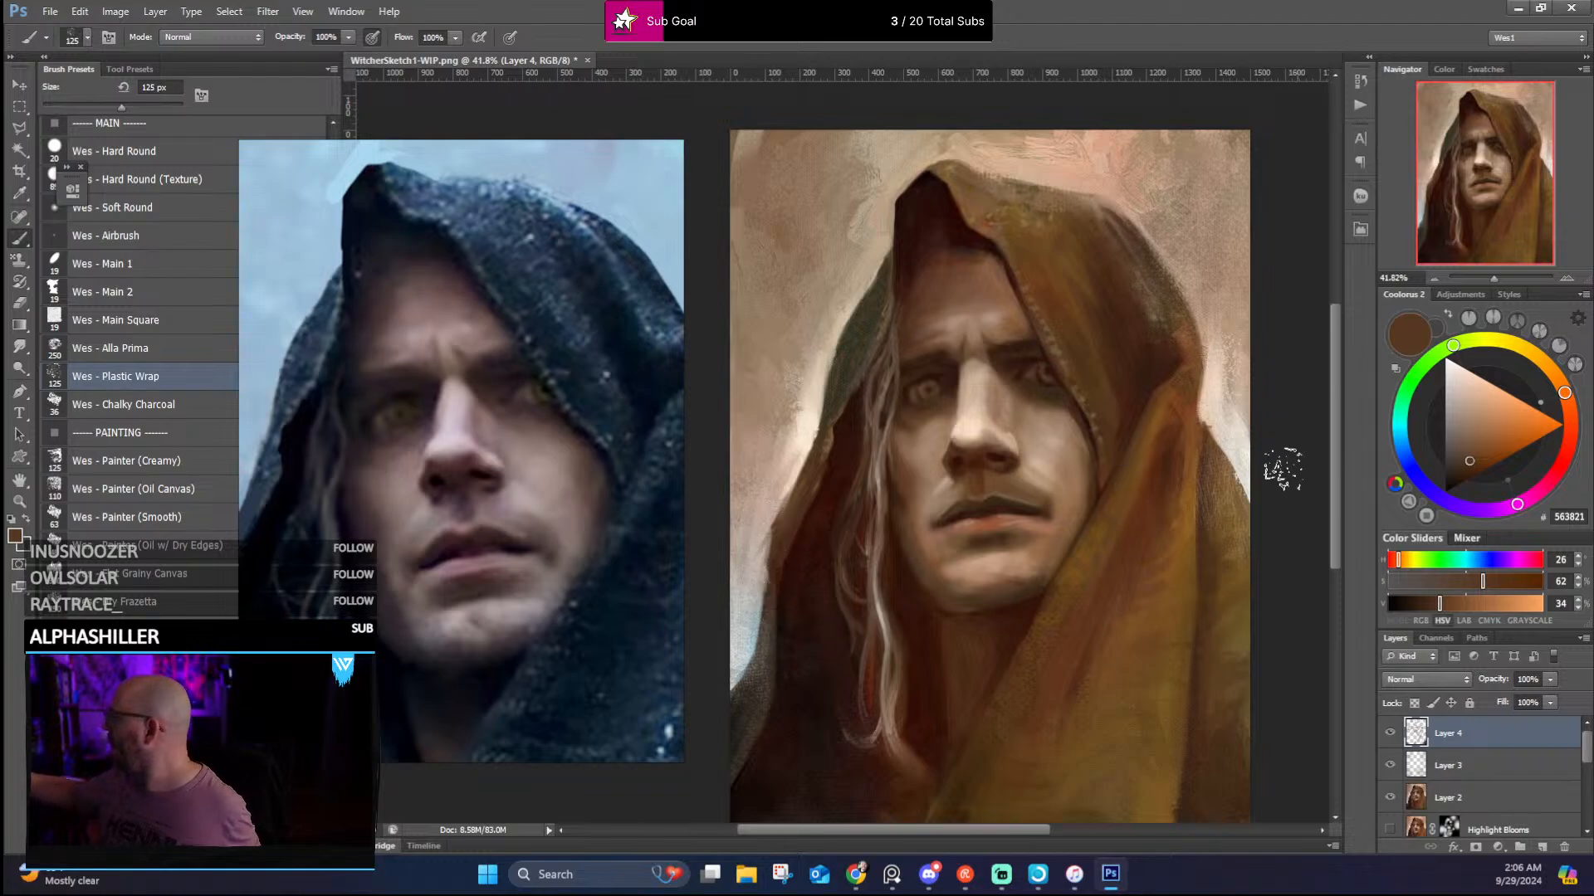
alt+click(1212, 465)
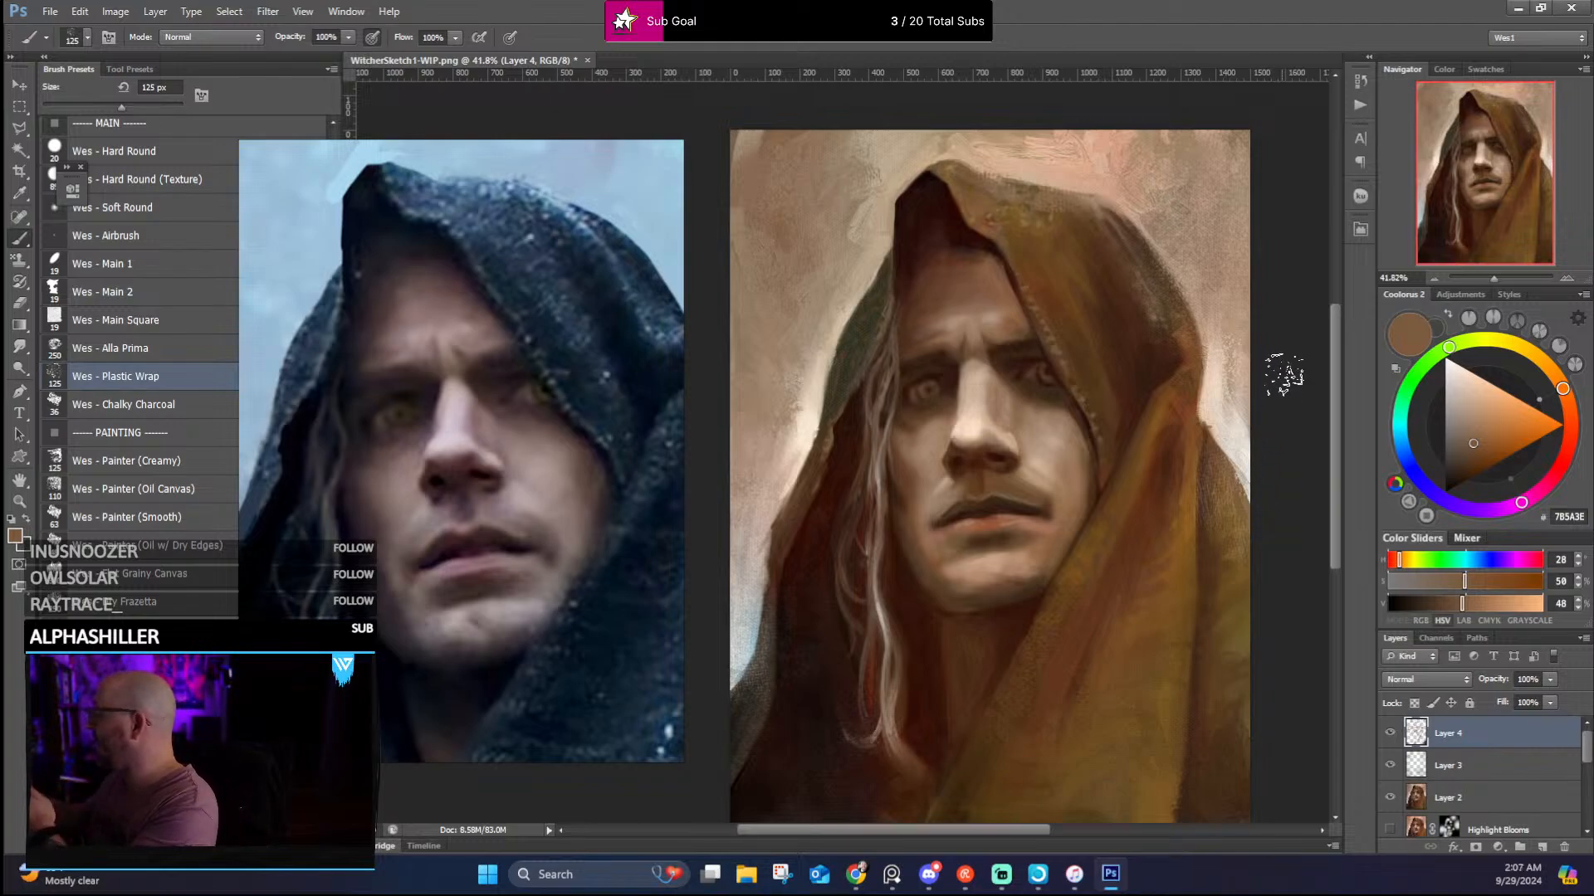
Close the floating reference photo and save the painting
scroll(1200, 531, down, 2)
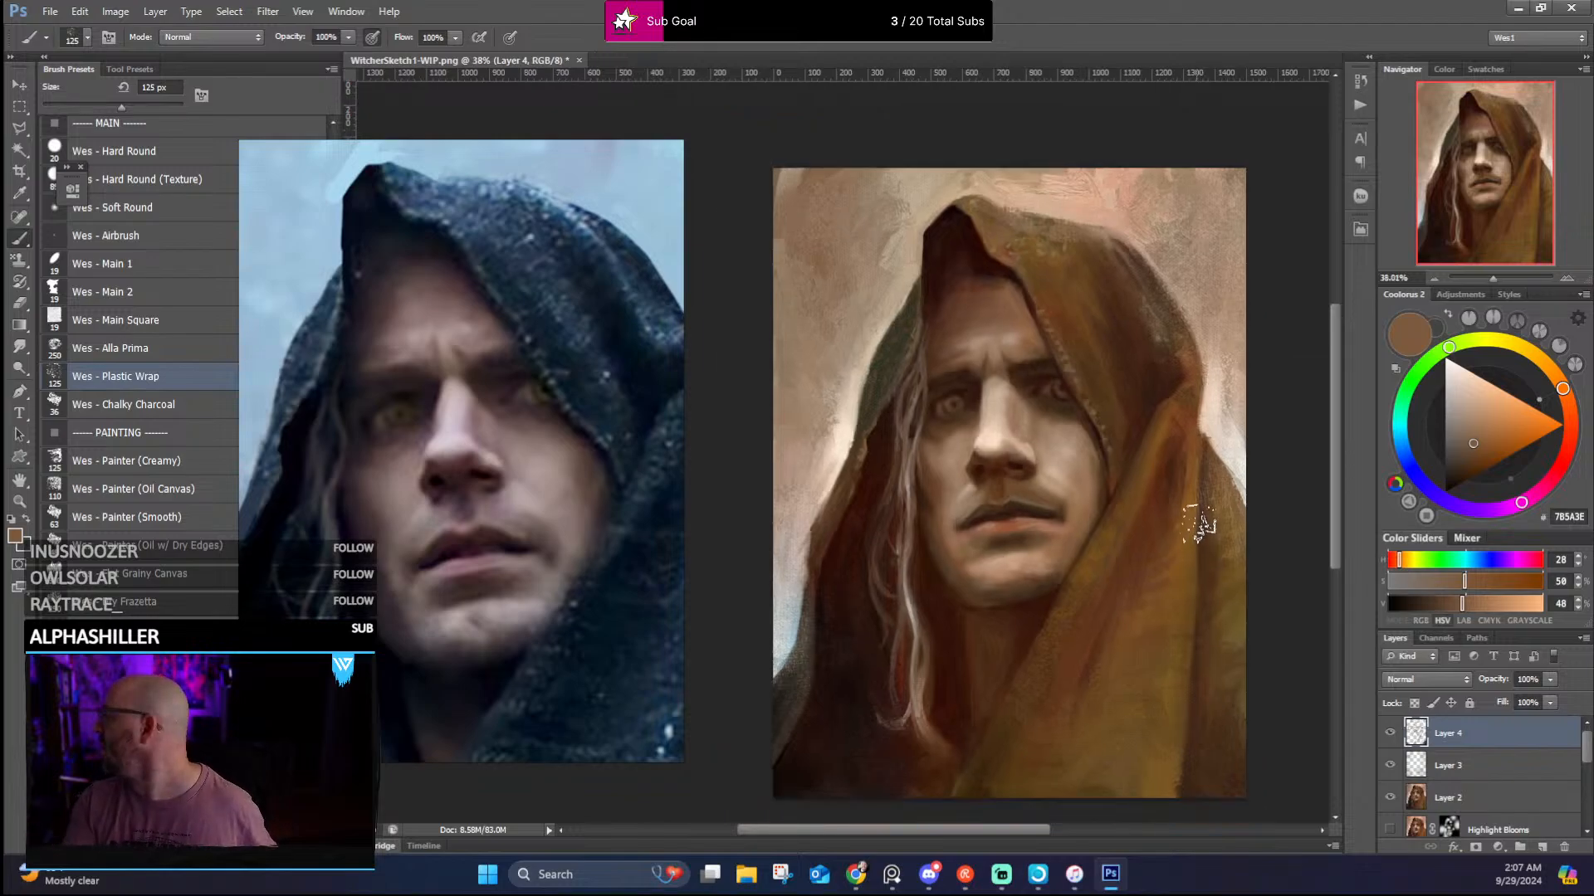
scroll(697, 348, up, 1)
mouse_move(609, 183)
click(625, 154)
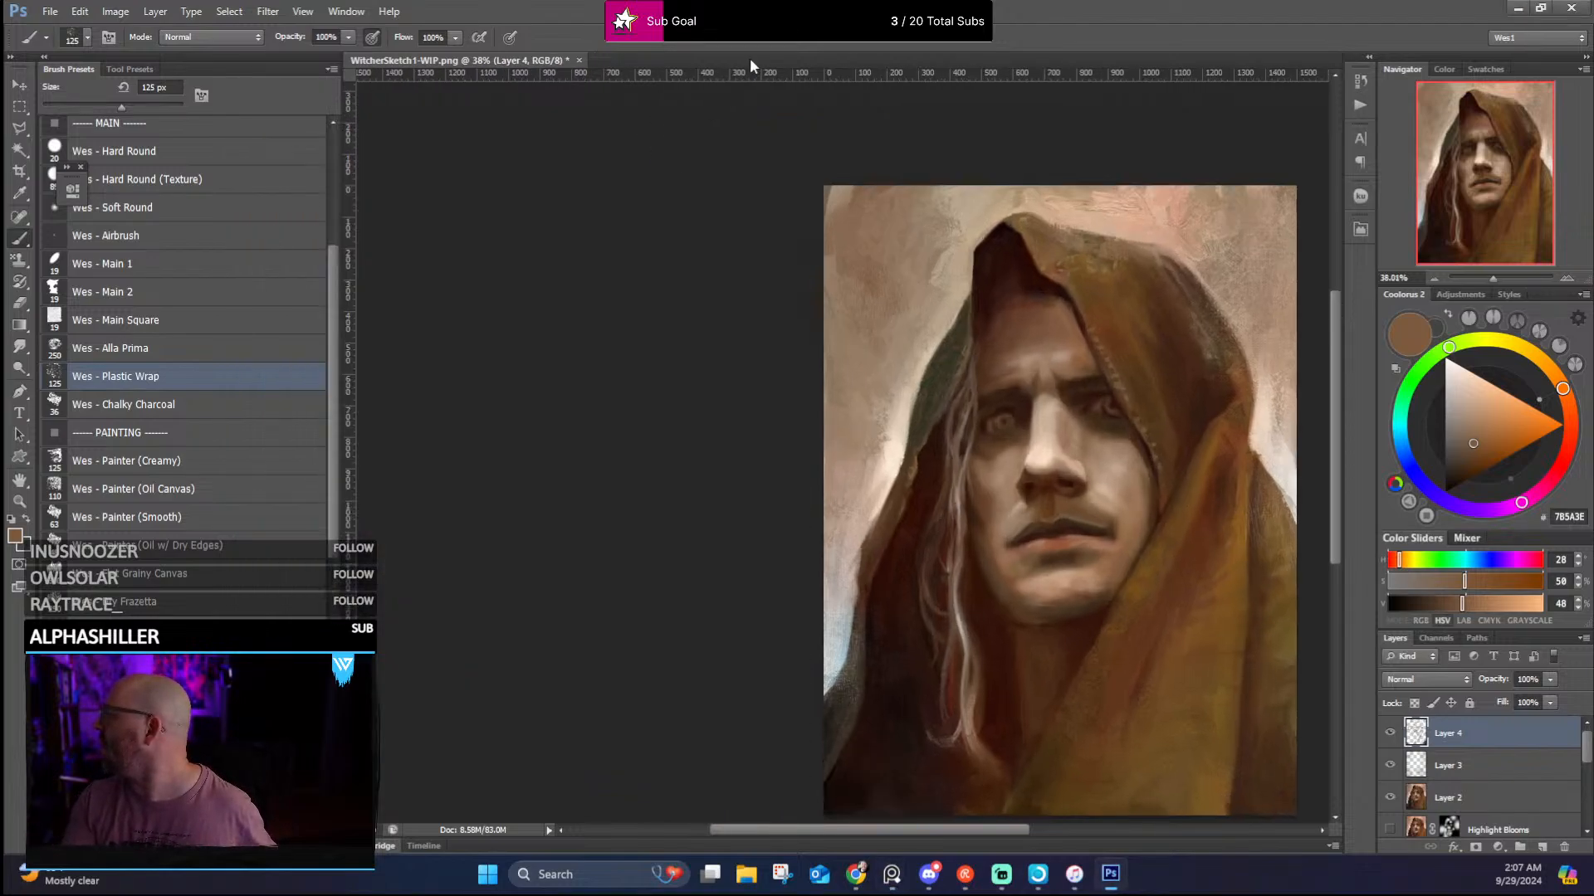
drag(933, 350, 709, 300)
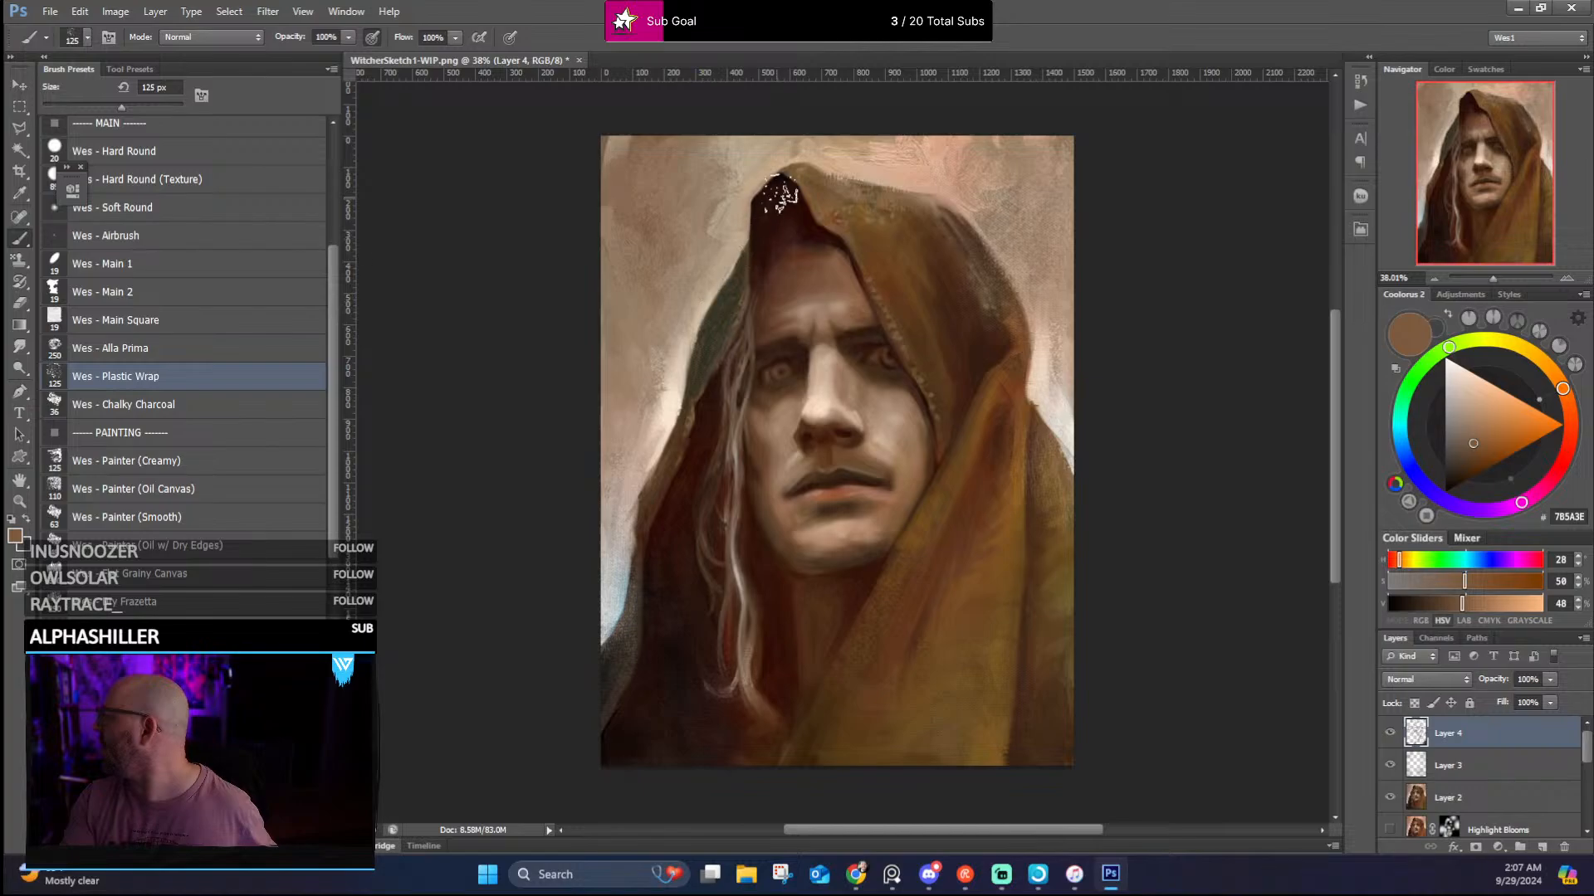
click(50, 12)
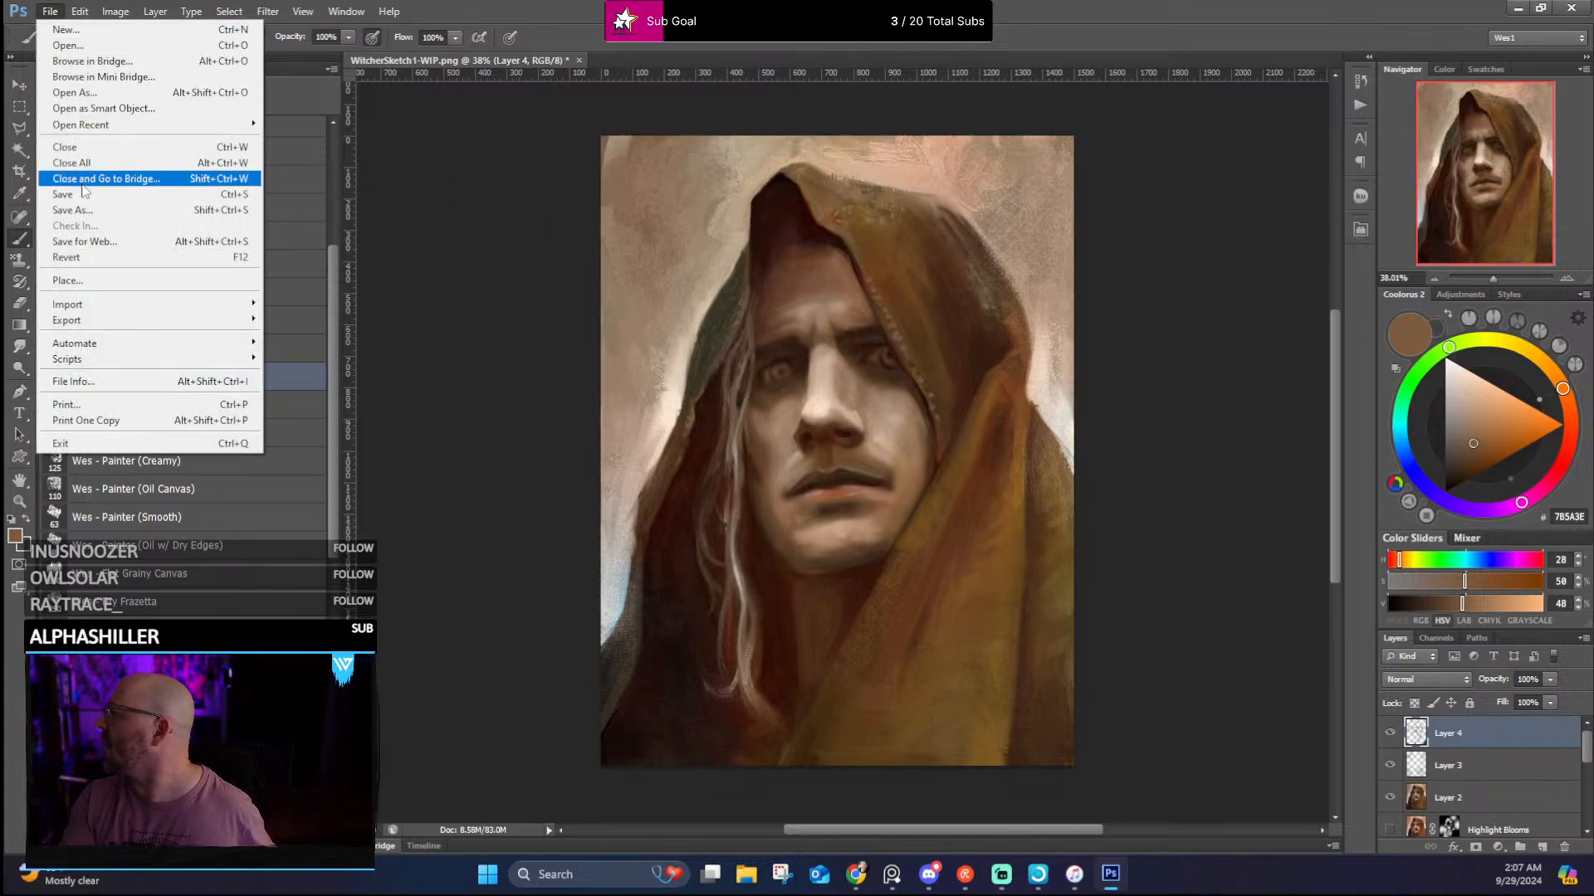
click(74, 195)
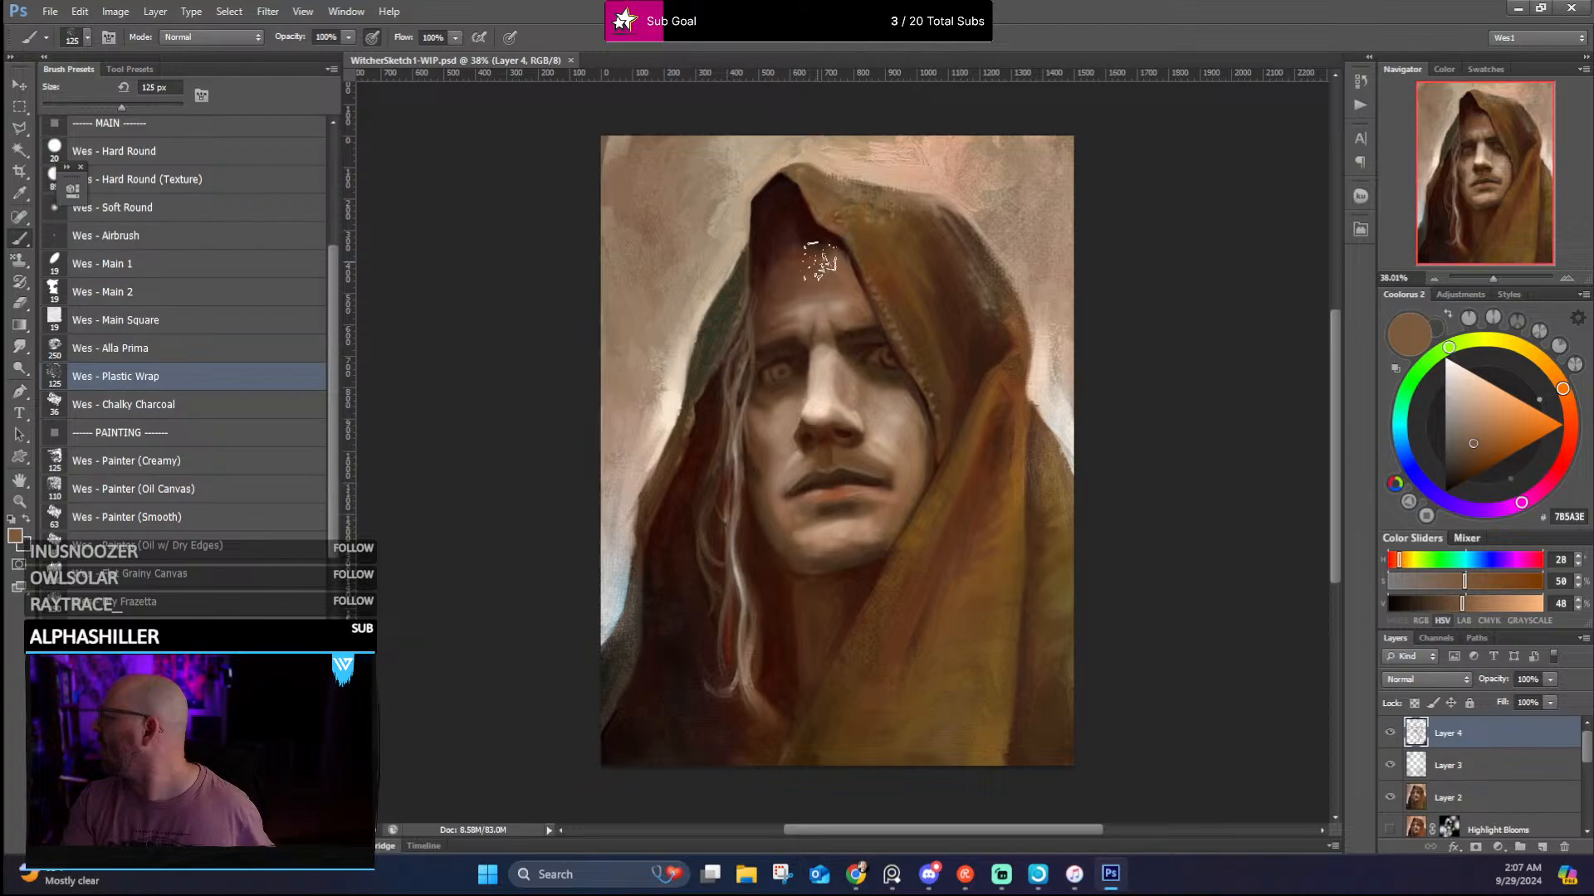
Hide the interface panels and examine the hood's texture up close, from the fold beside the eye up to the peak
key(Tab)
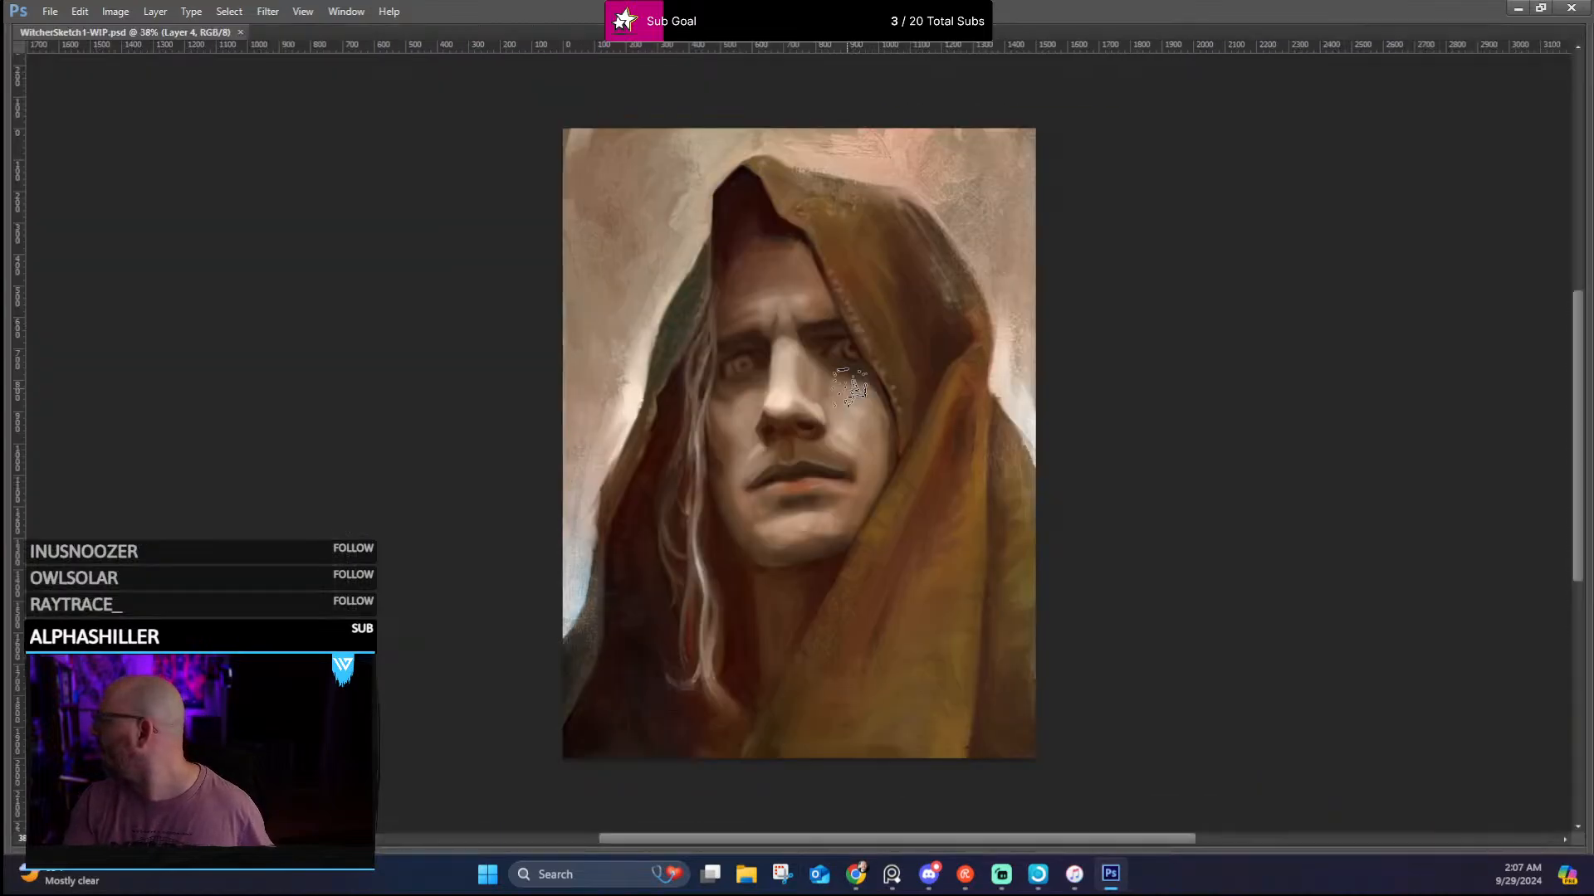
scroll(880, 374, up, 2)
scroll(917, 374, down, 2)
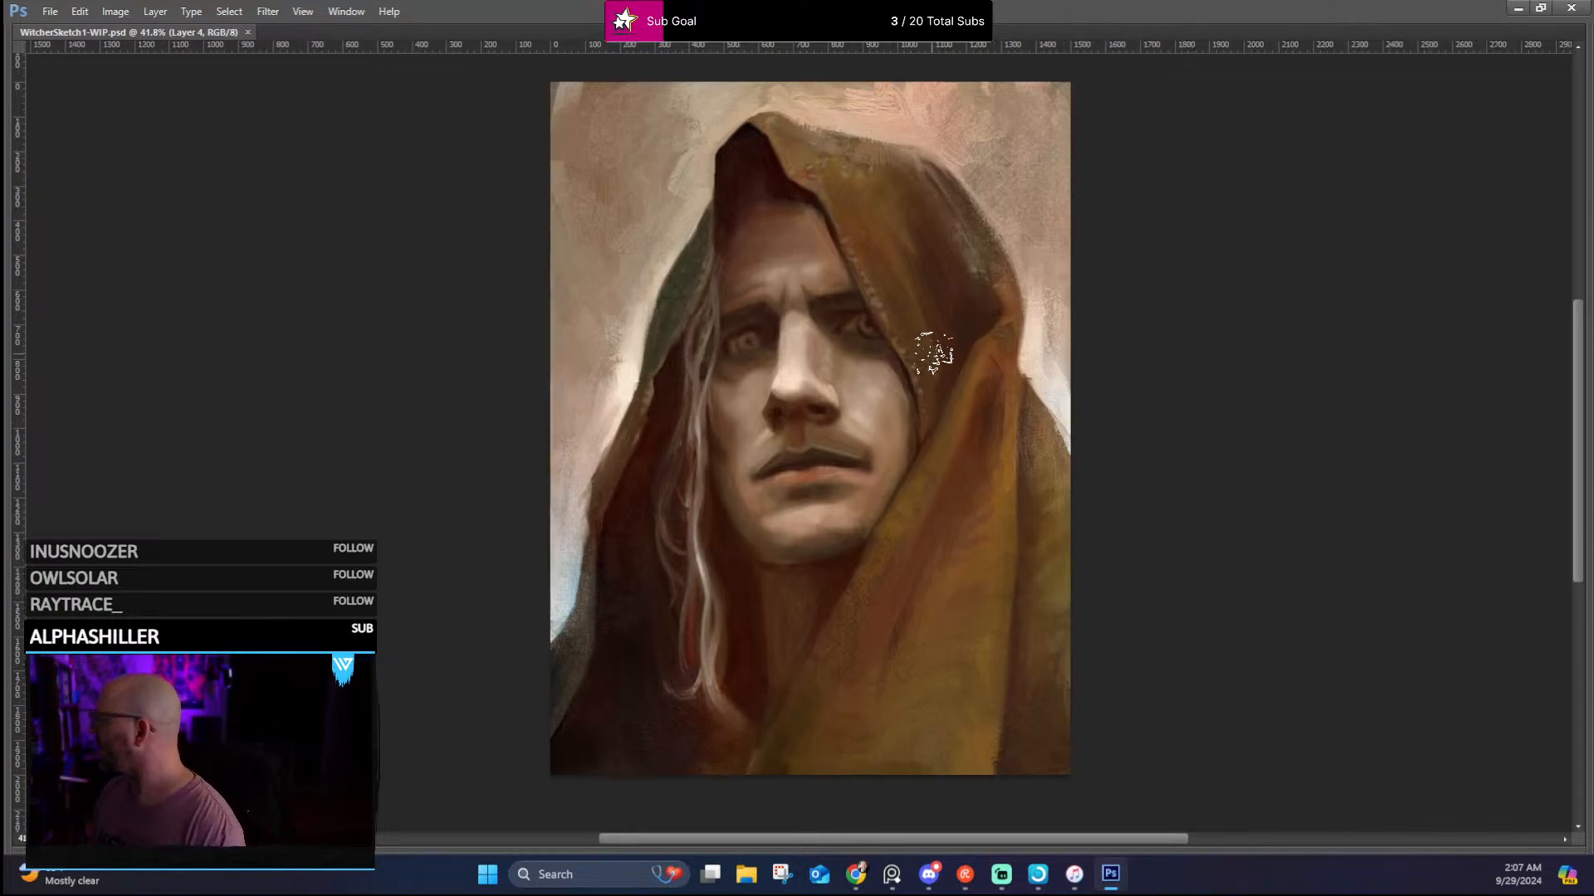
scroll(934, 353, up, 5)
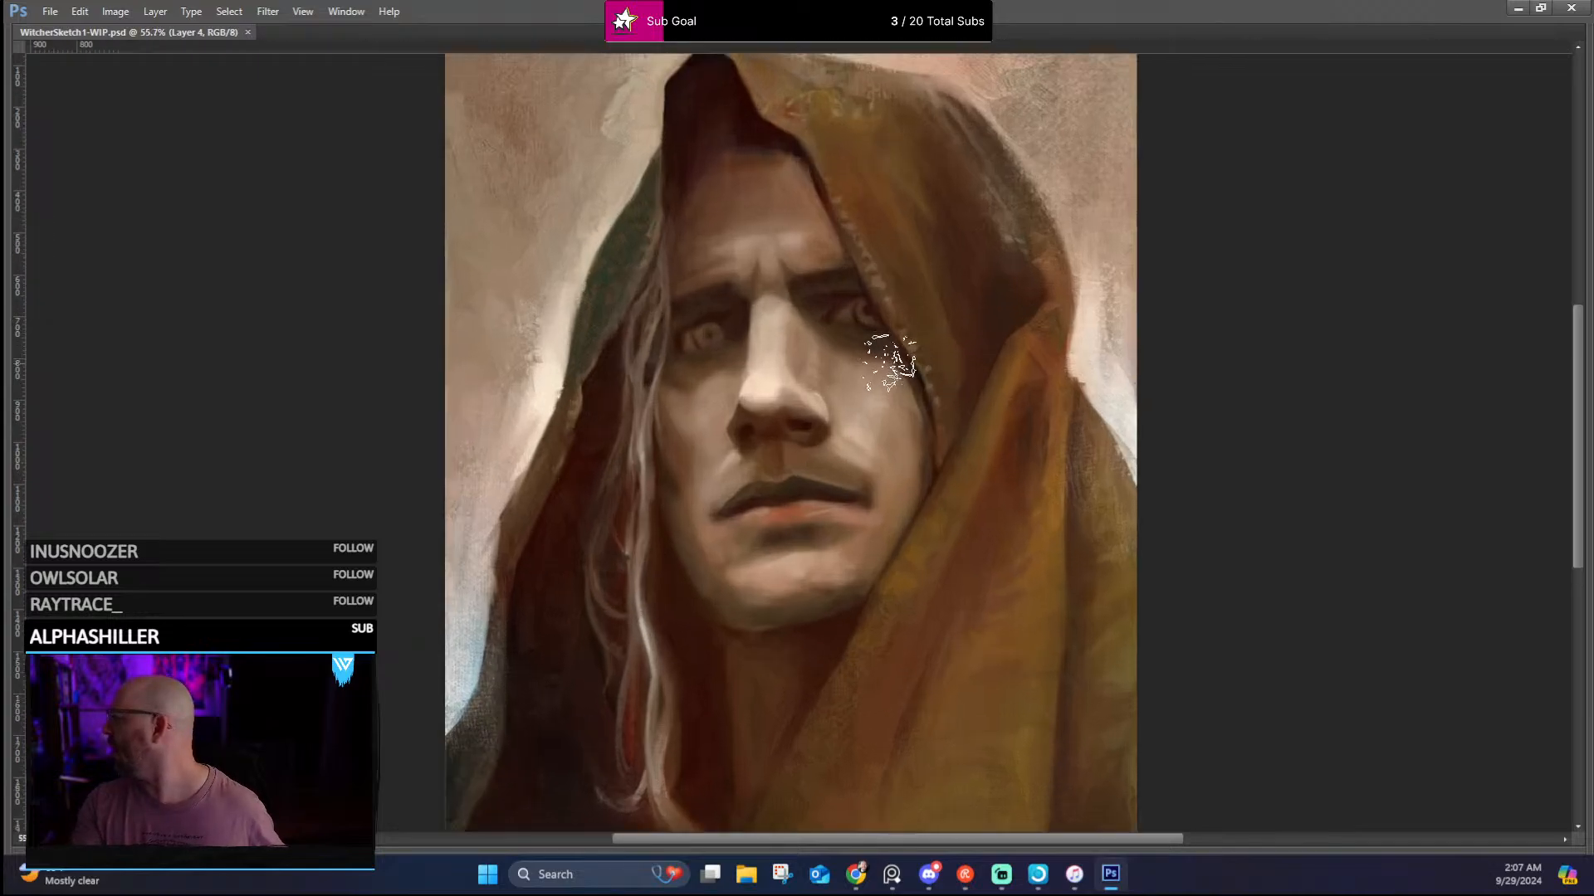
scroll(895, 389, up, 8)
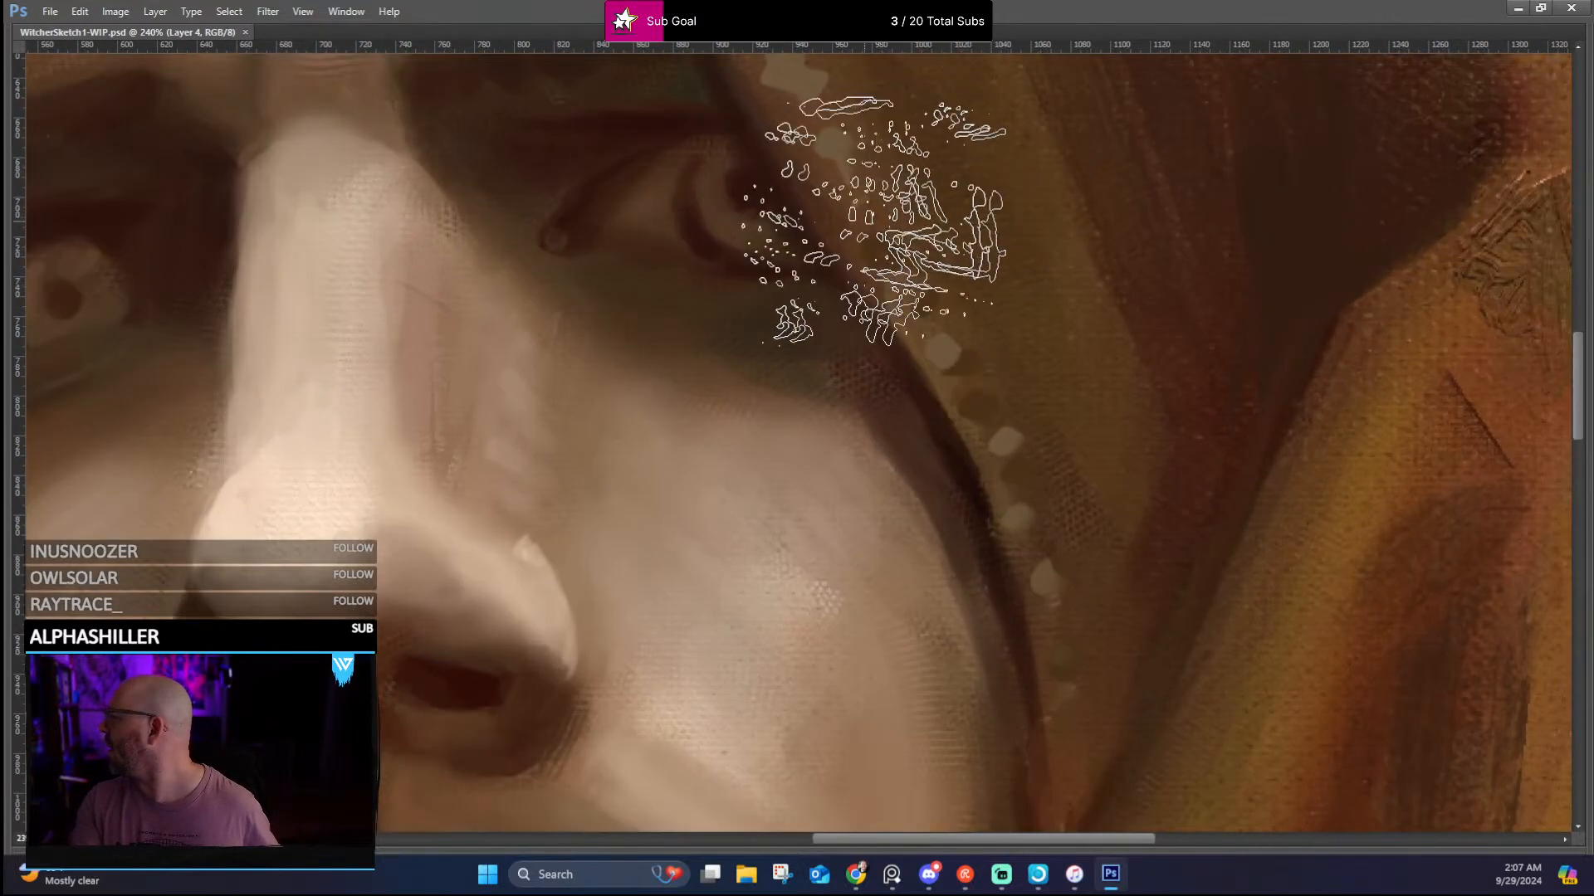
drag(1038, 224, 636, 363)
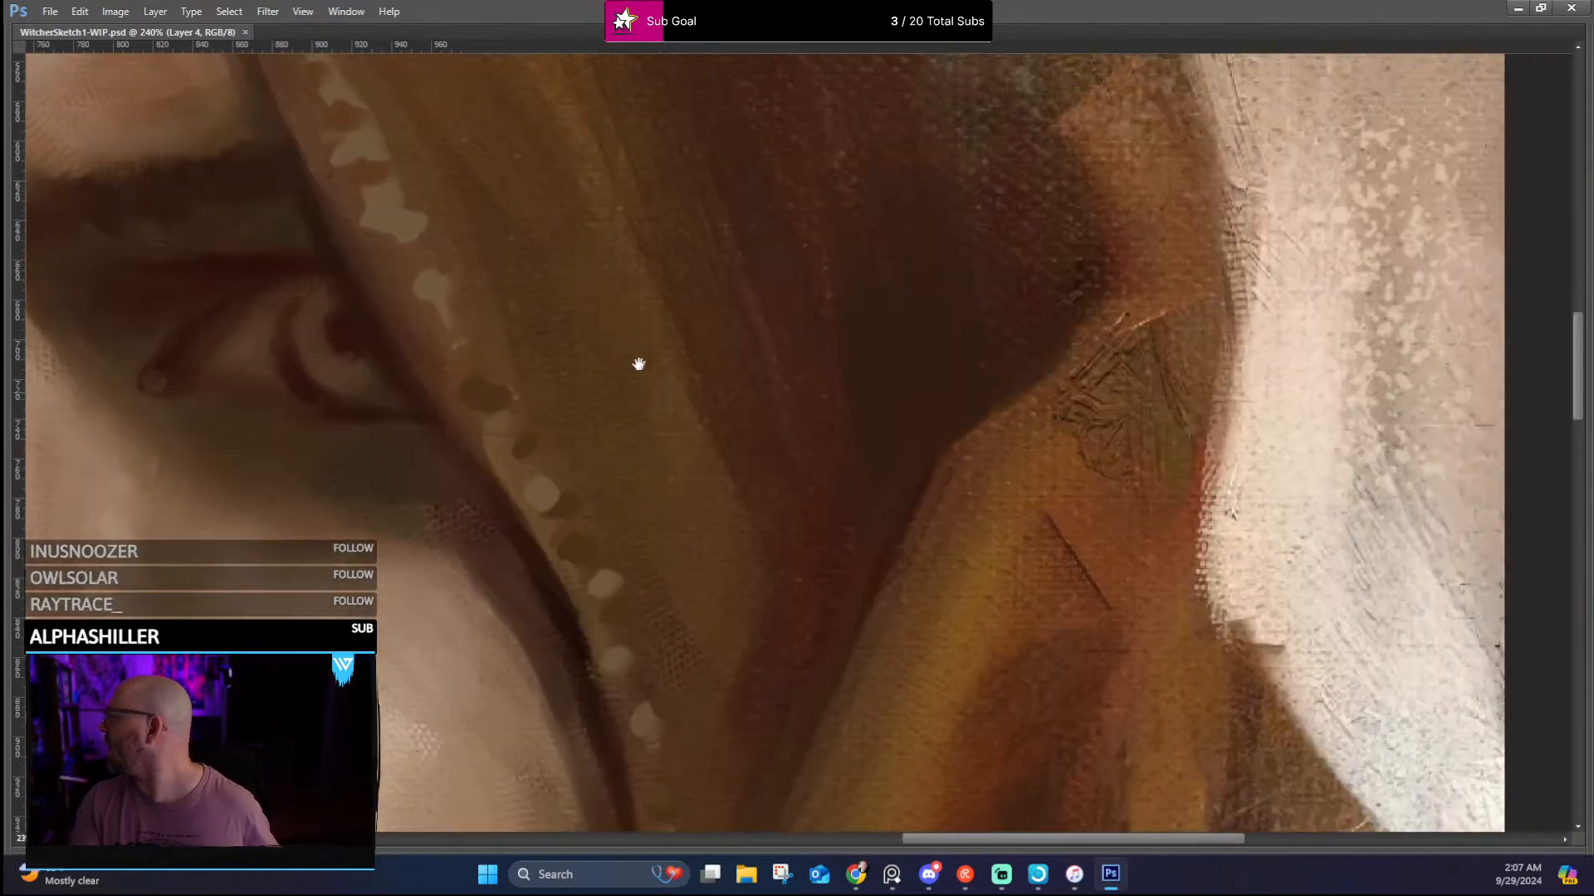
scroll(928, 440, up, 2)
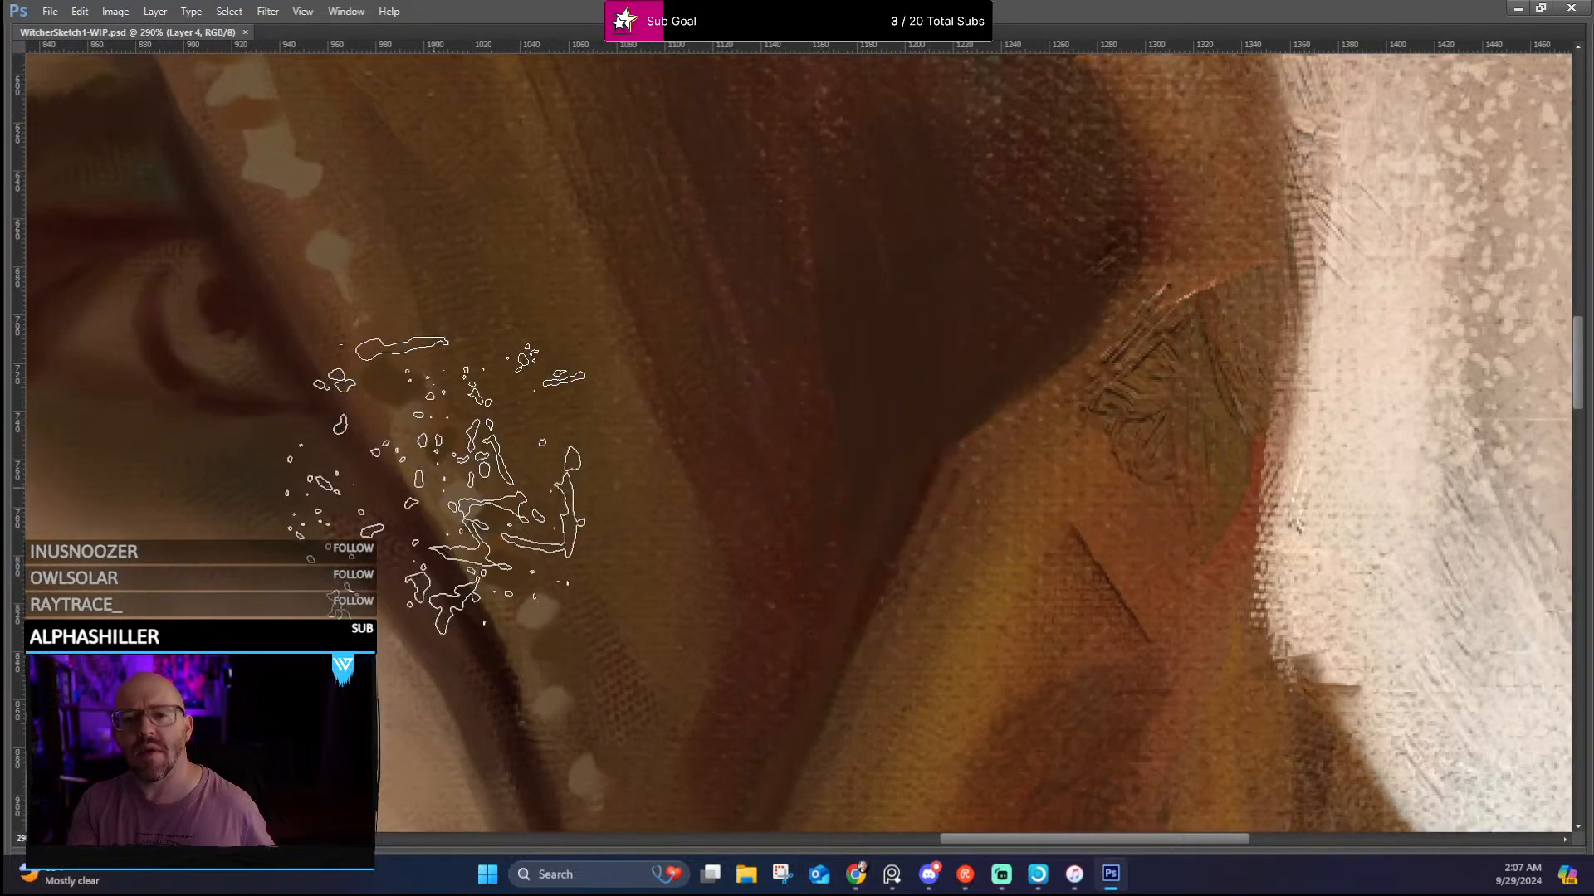
drag(899, 343, 562, 622)
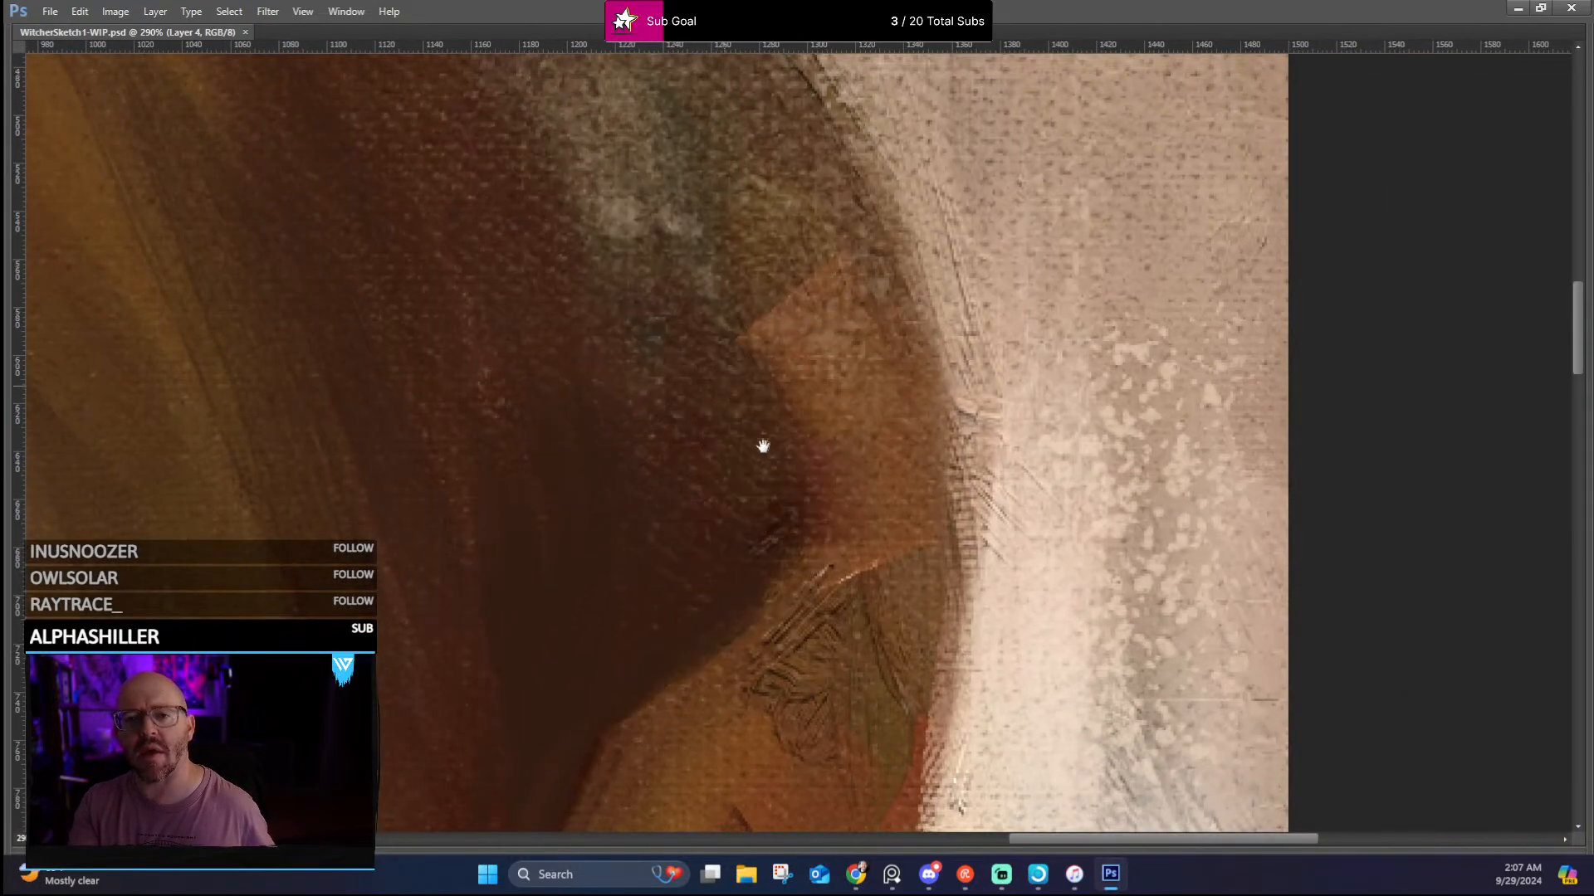
drag(761, 444, 954, 647)
drag(1057, 369, 1355, 569)
drag(992, 469, 1326, 597)
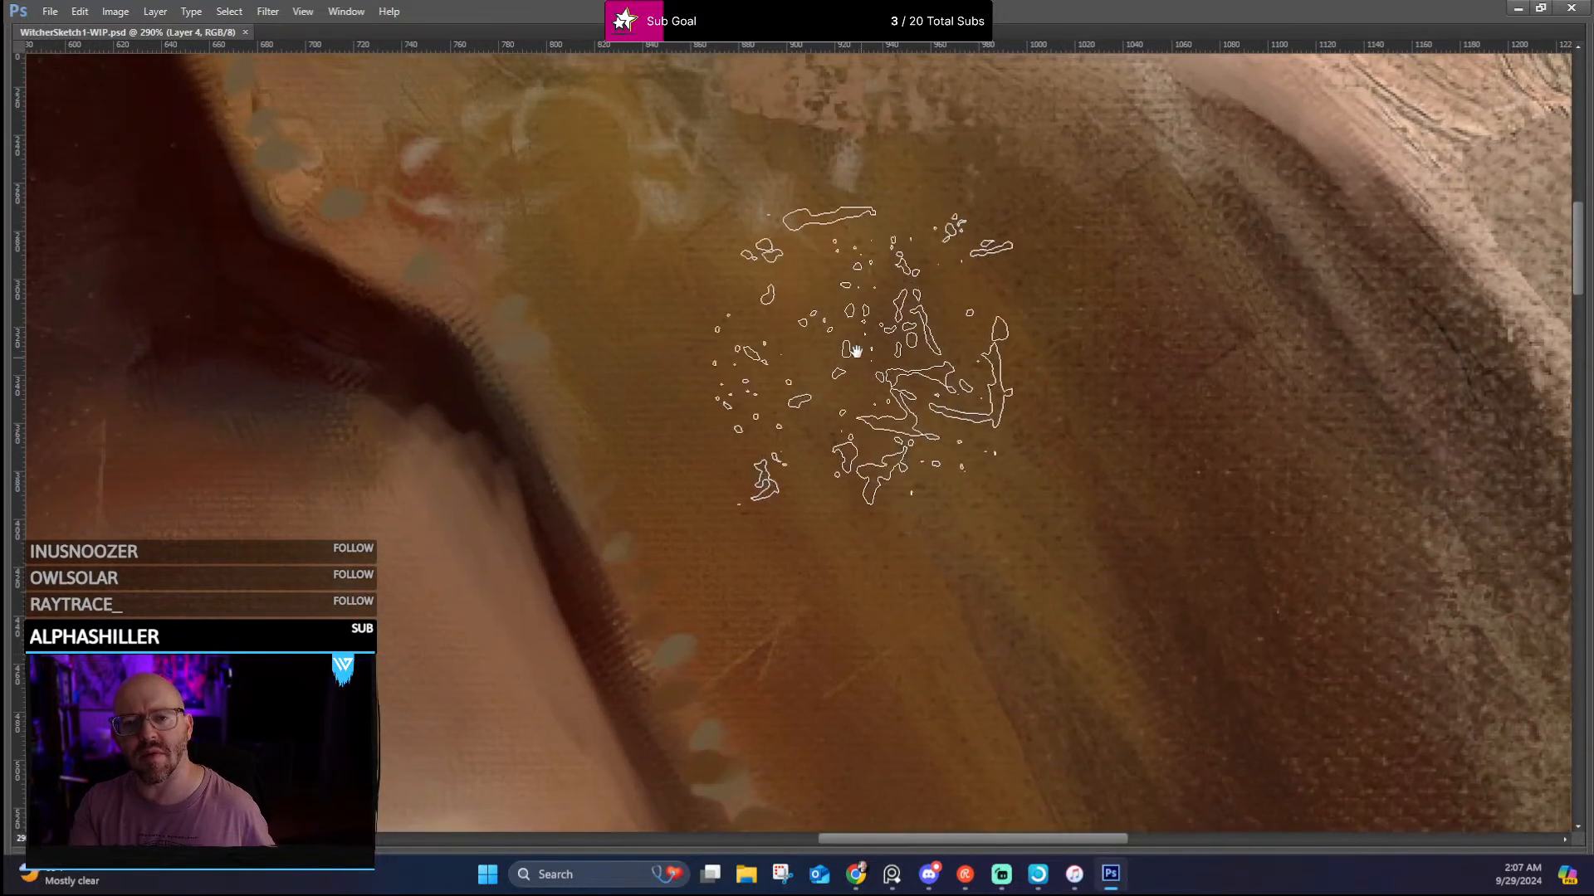
drag(854, 349, 1284, 622)
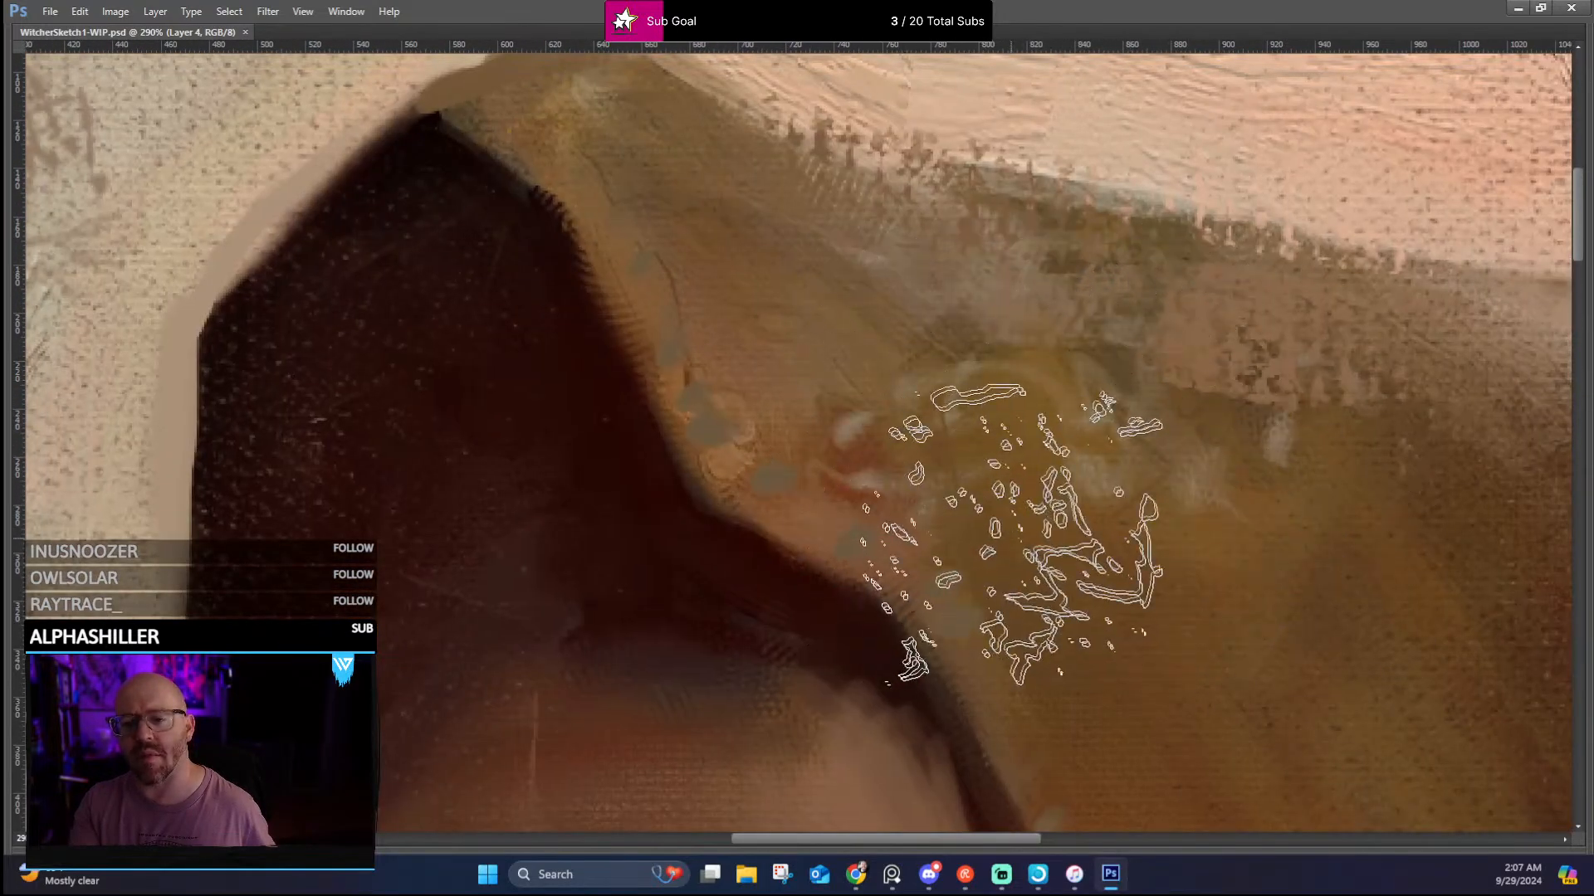
drag(757, 407, 1110, 466)
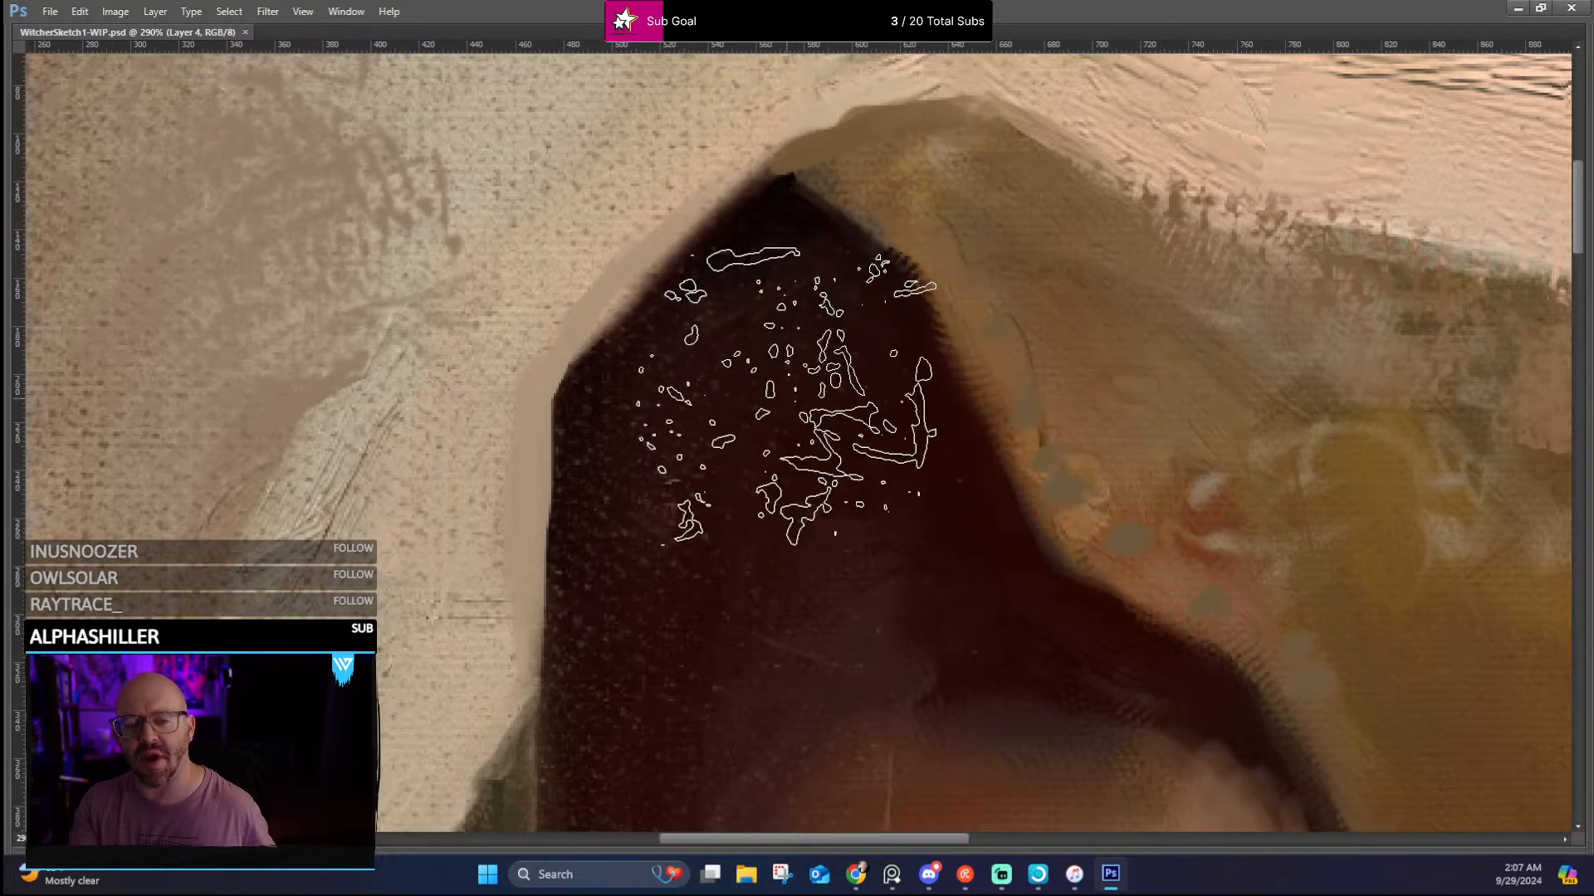
Examine the brushwork of the shadow inside the hood, the forehead, the hair strands and the adjoining cloak edge
drag(774, 364, 1067, 239)
drag(1116, 601, 1098, 389)
drag(1032, 455, 880, 375)
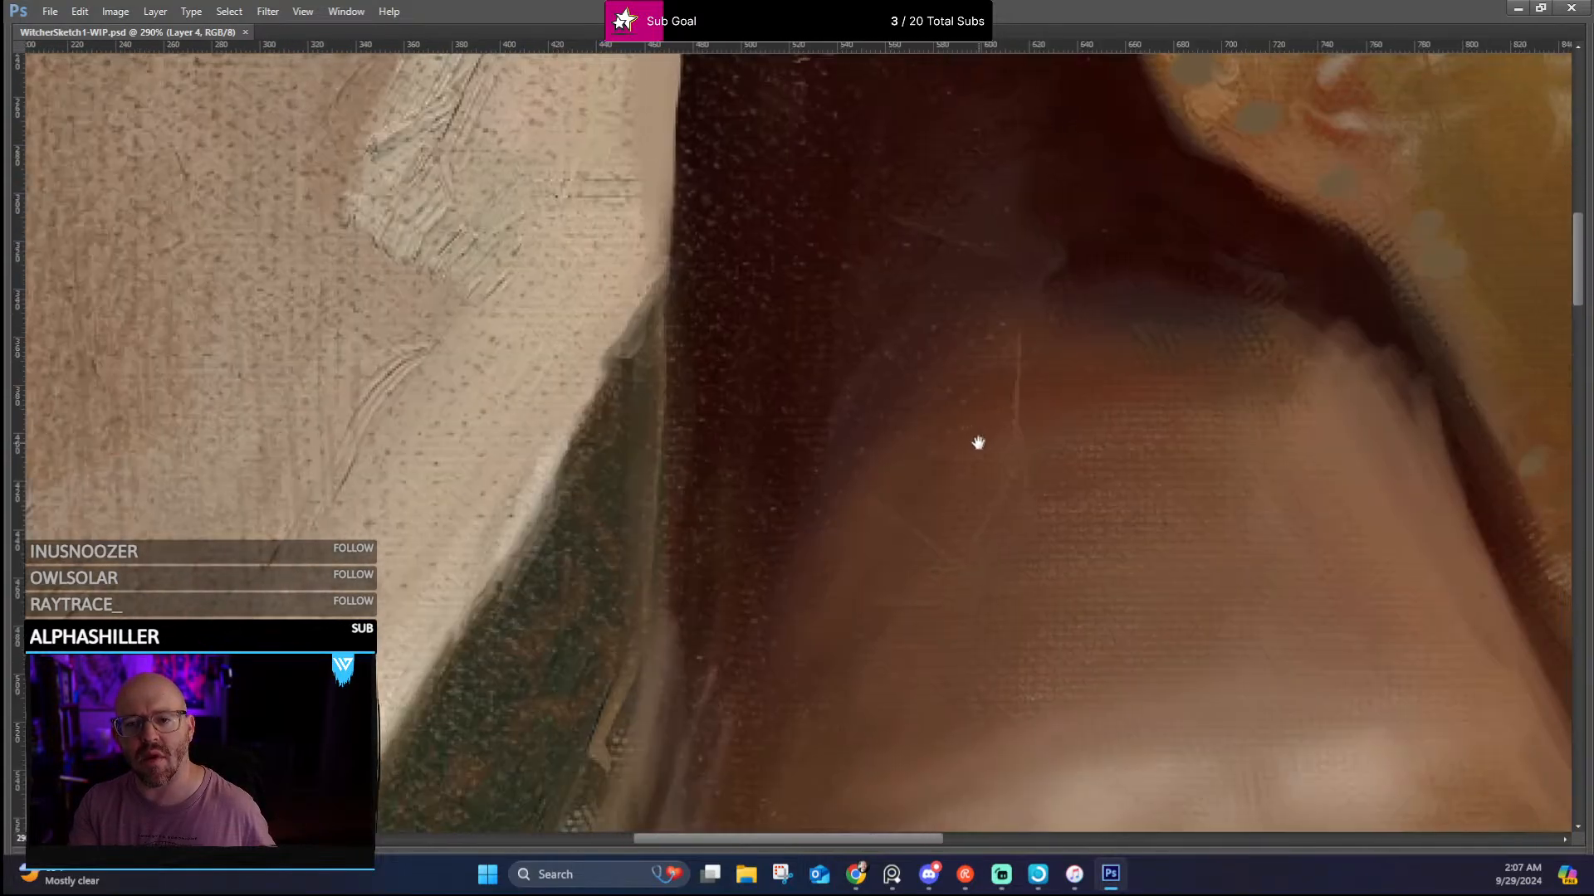
drag(1057, 473, 963, 585)
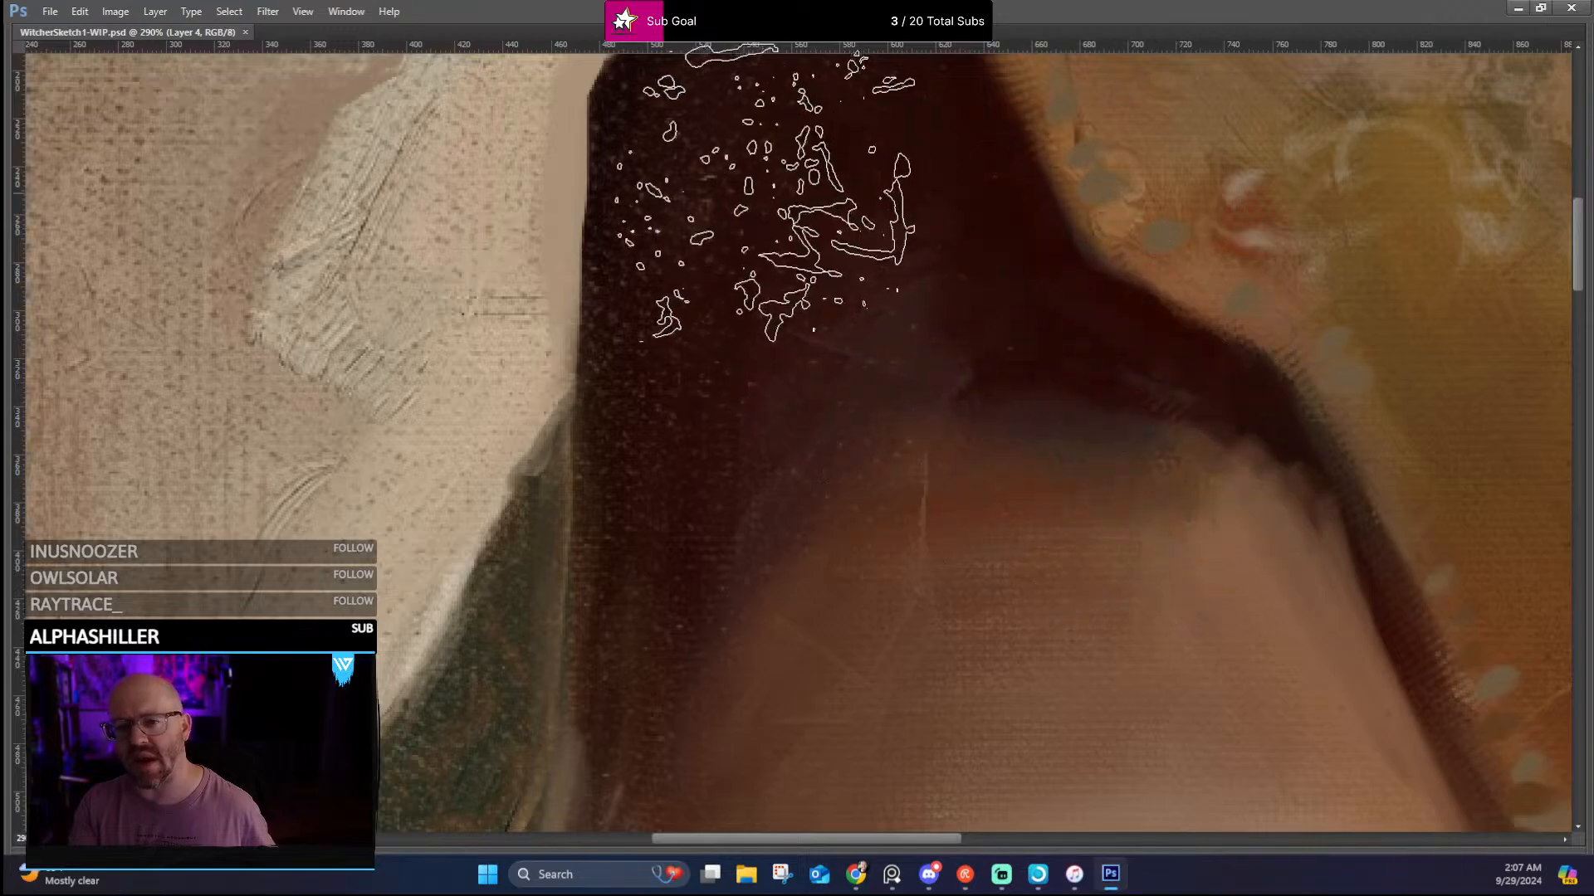
drag(969, 458, 928, 187)
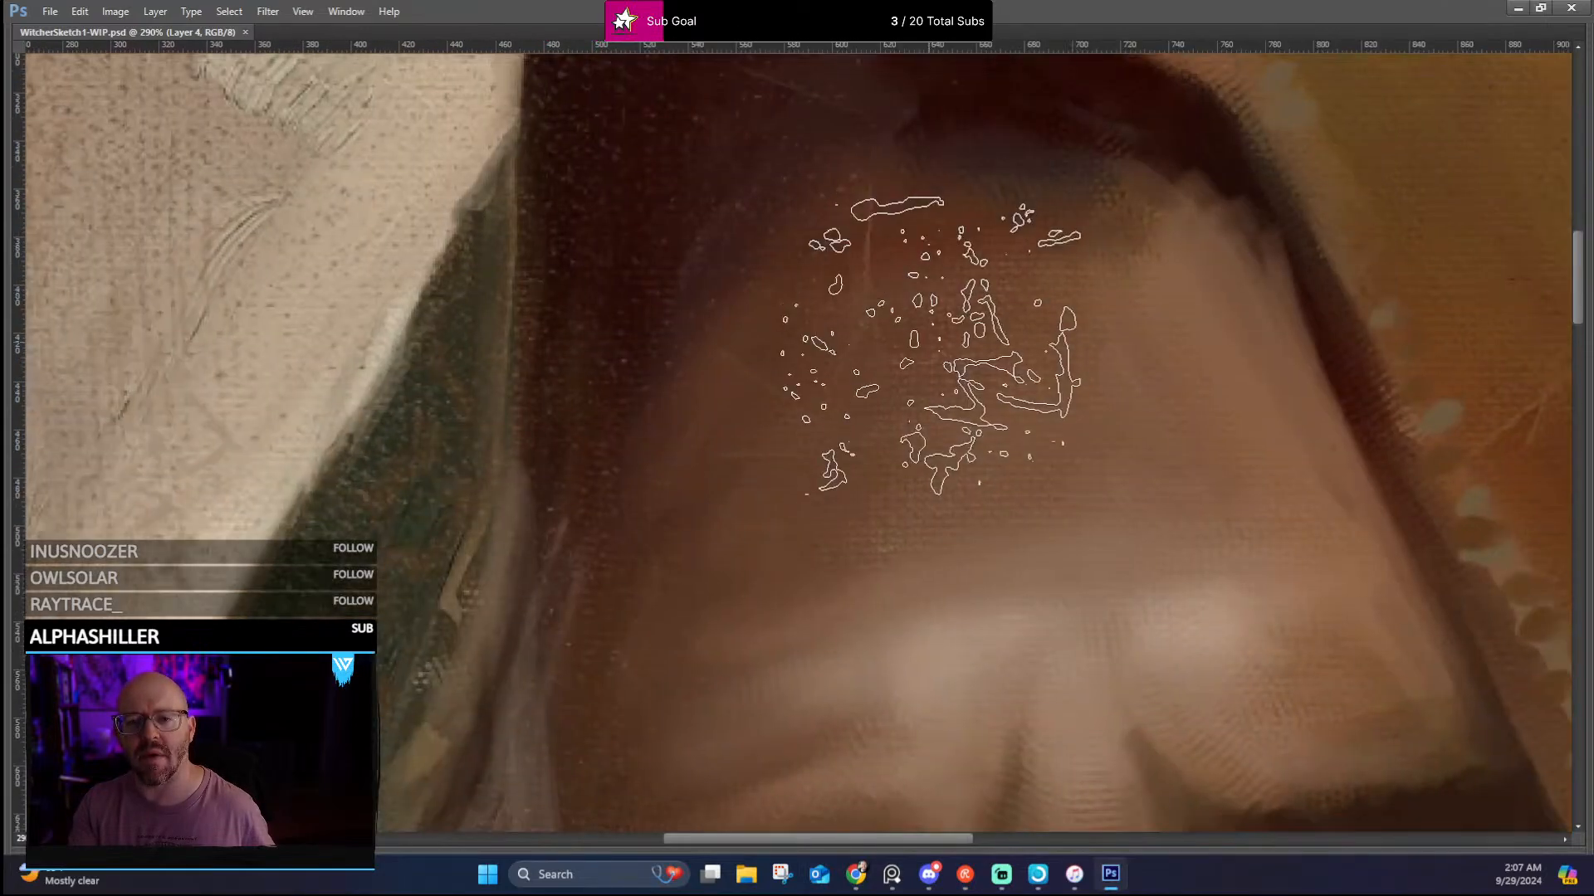
mouse_move(1058, 392)
mouse_down()
mouse_move(1177, 349)
mouse_move(1373, 171)
mouse_up()
drag(1029, 474, 1174, 142)
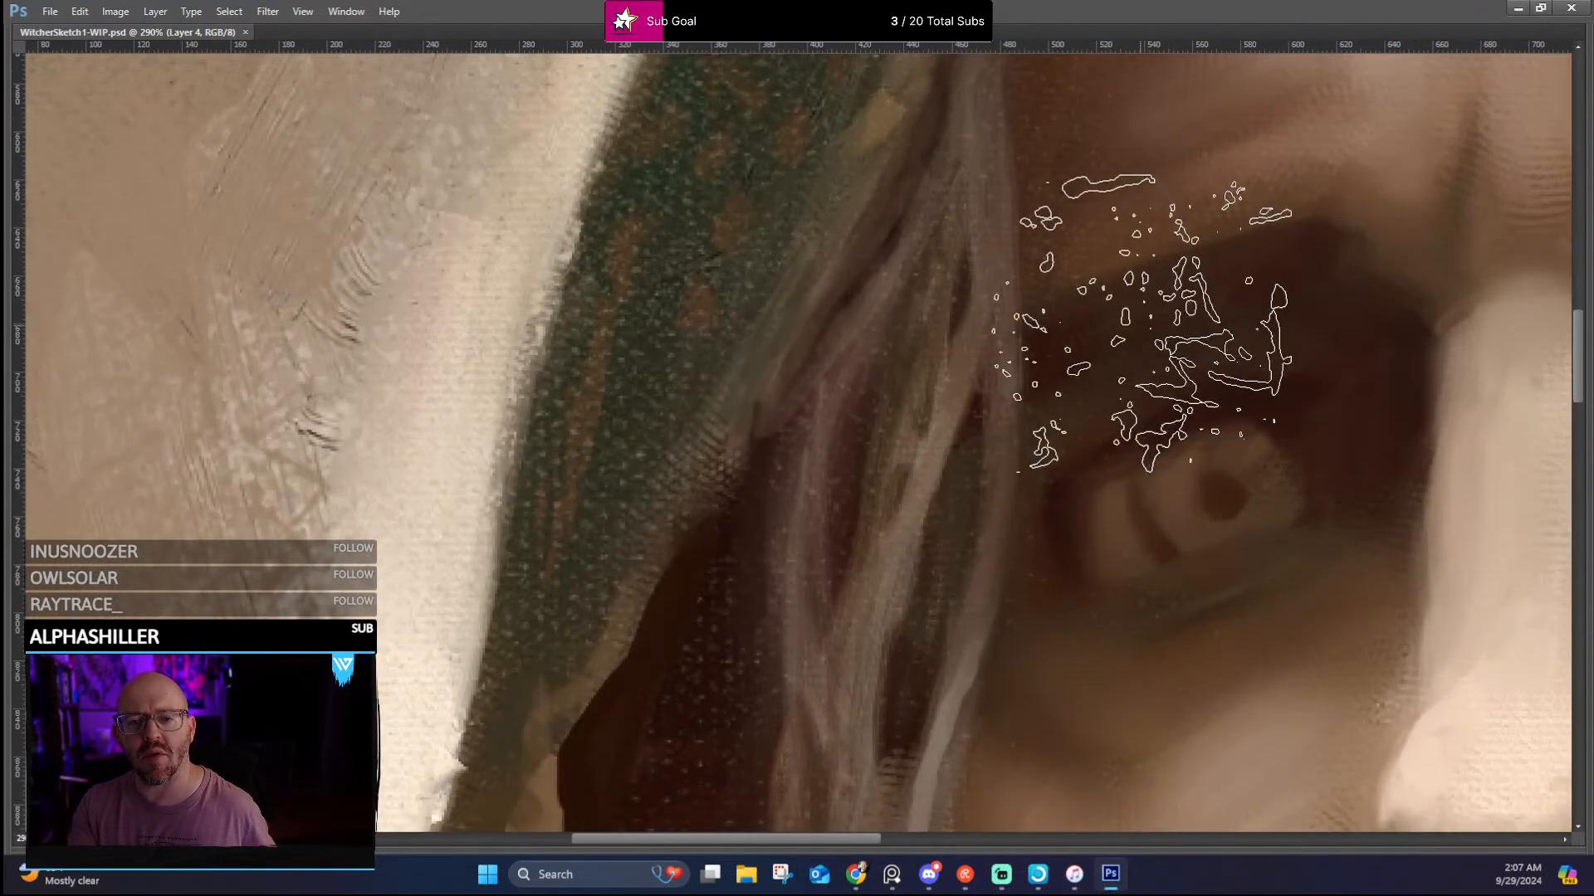
drag(939, 384, 1221, 318)
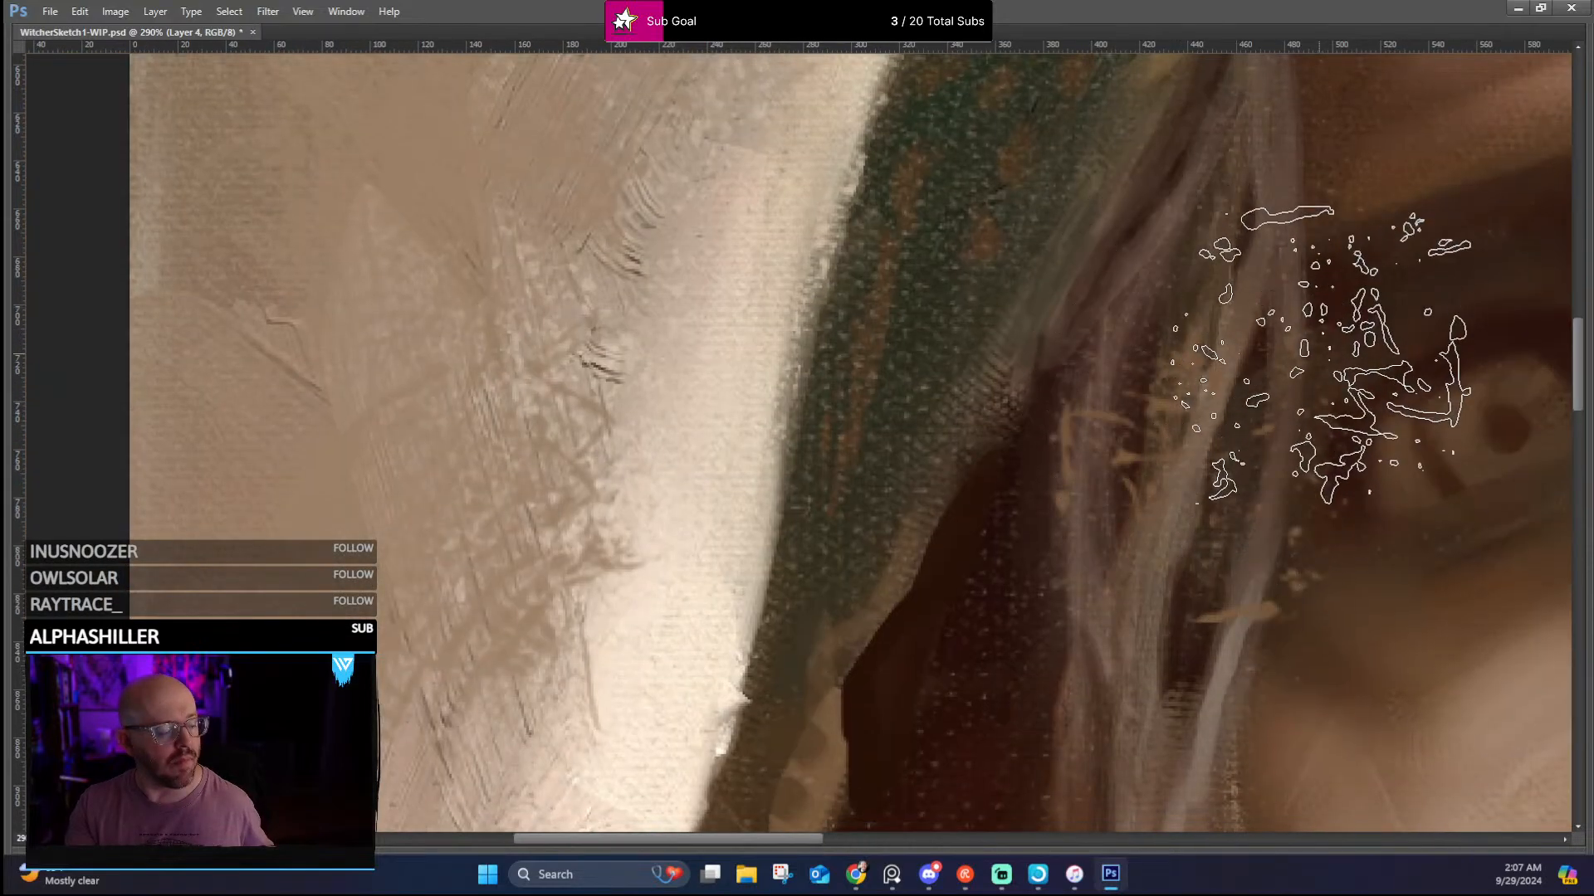
drag(1067, 498, 1294, 335)
mouse_move(1047, 562)
mouse_down()
mouse_move(1231, 562)
mouse_move(1110, 283)
mouse_move(903, 270)
mouse_up()
drag(1038, 321, 910, 321)
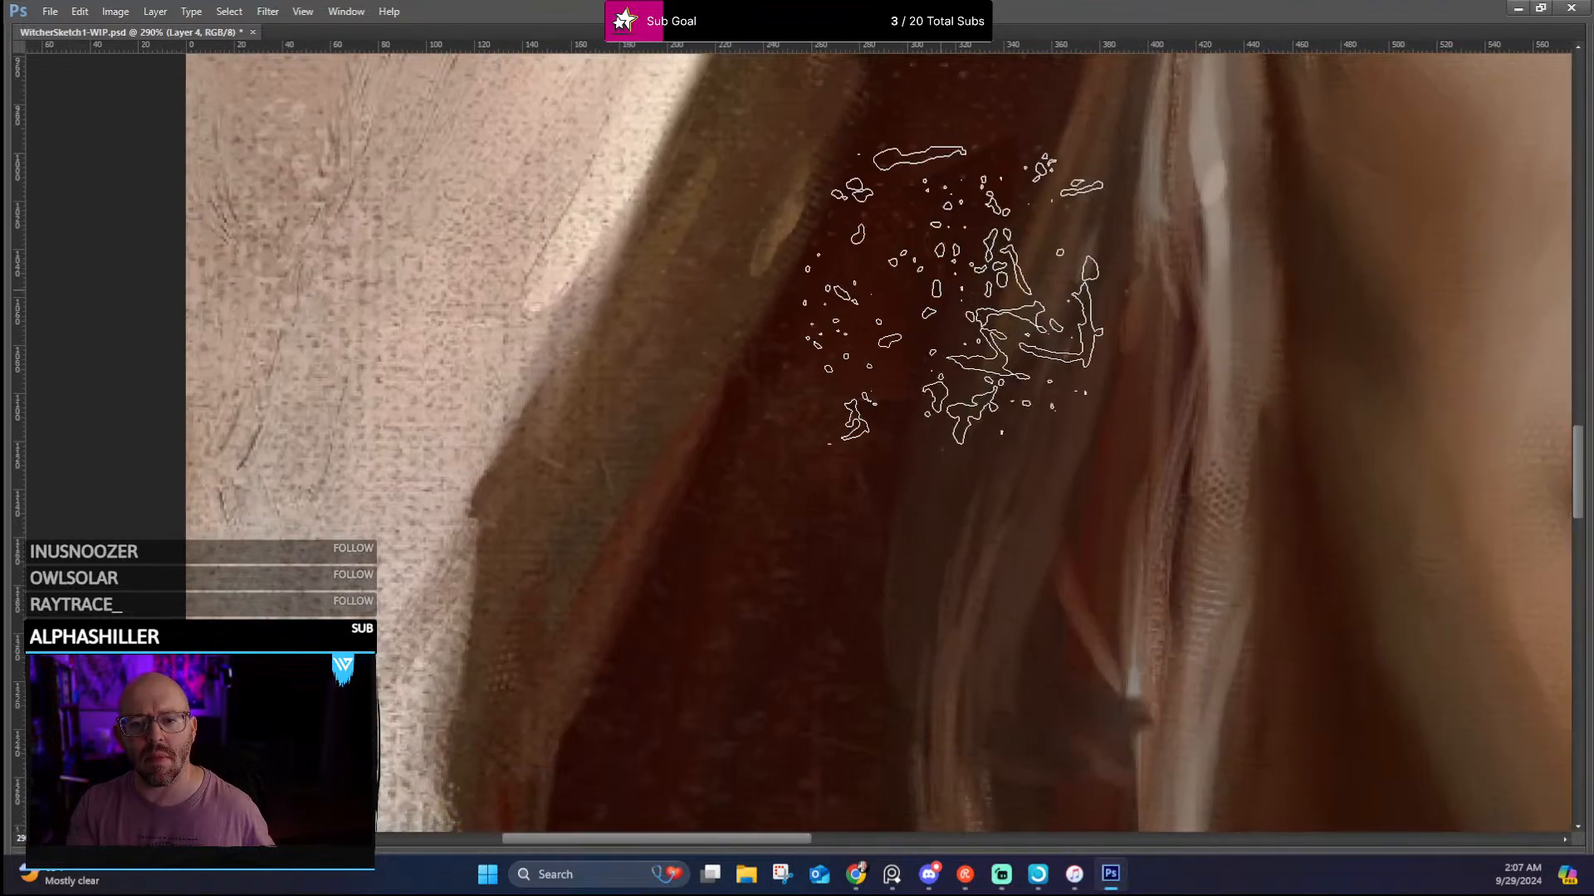
Examine the skin texture around the mouth, chin and jaw up close
mouse_move(1173, 274)
mouse_down()
mouse_move(918, 270)
mouse_move(899, 252)
mouse_up()
drag(1095, 387, 875, 327)
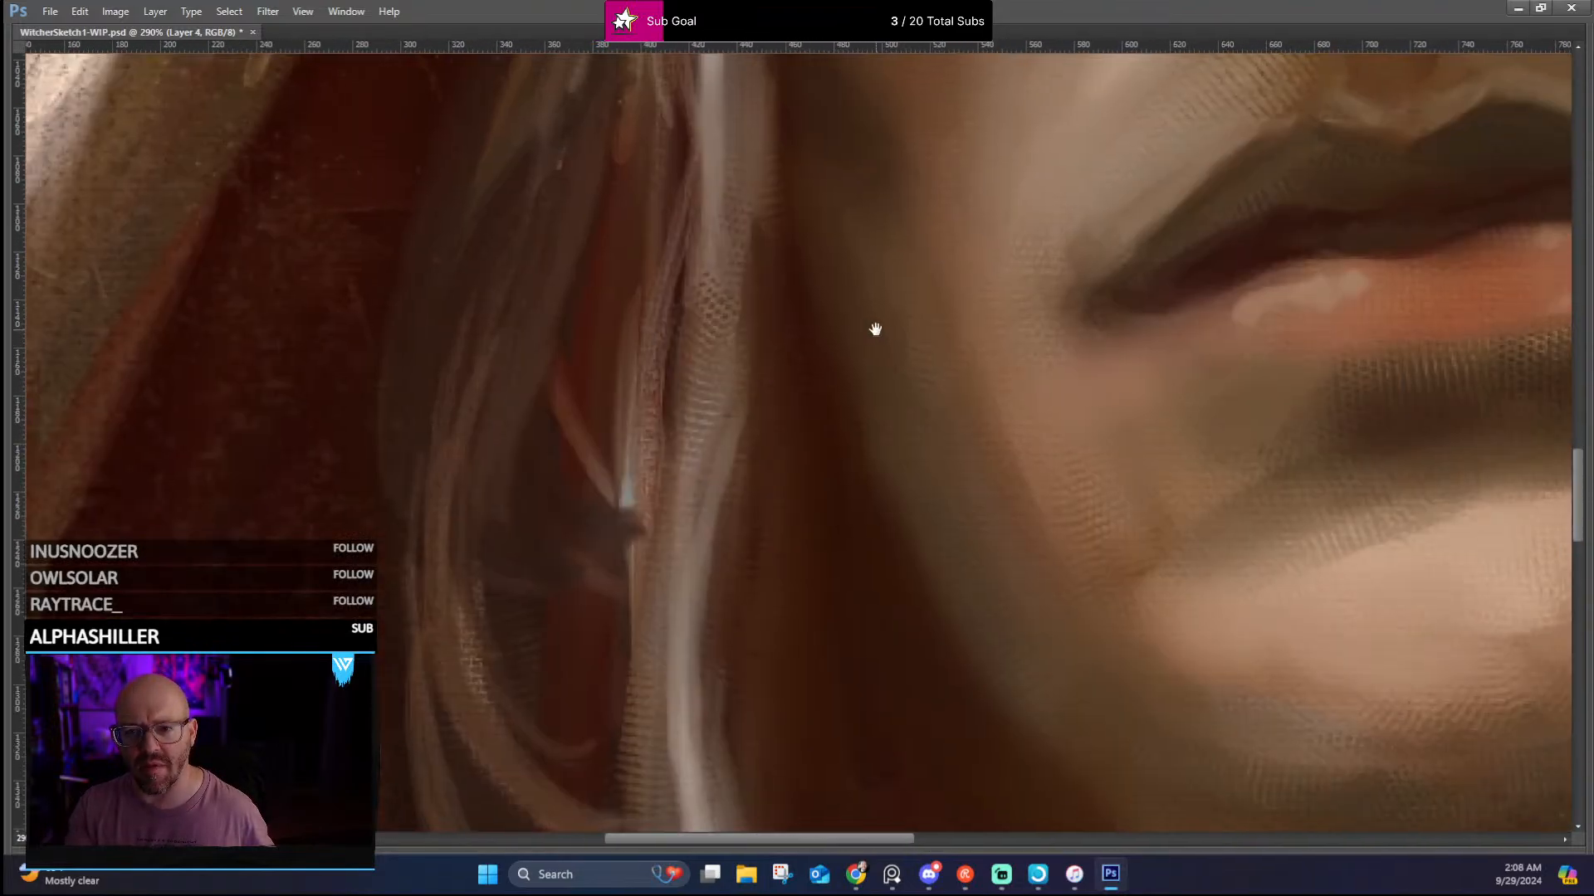
drag(981, 399, 881, 416)
drag(1160, 330, 886, 487)
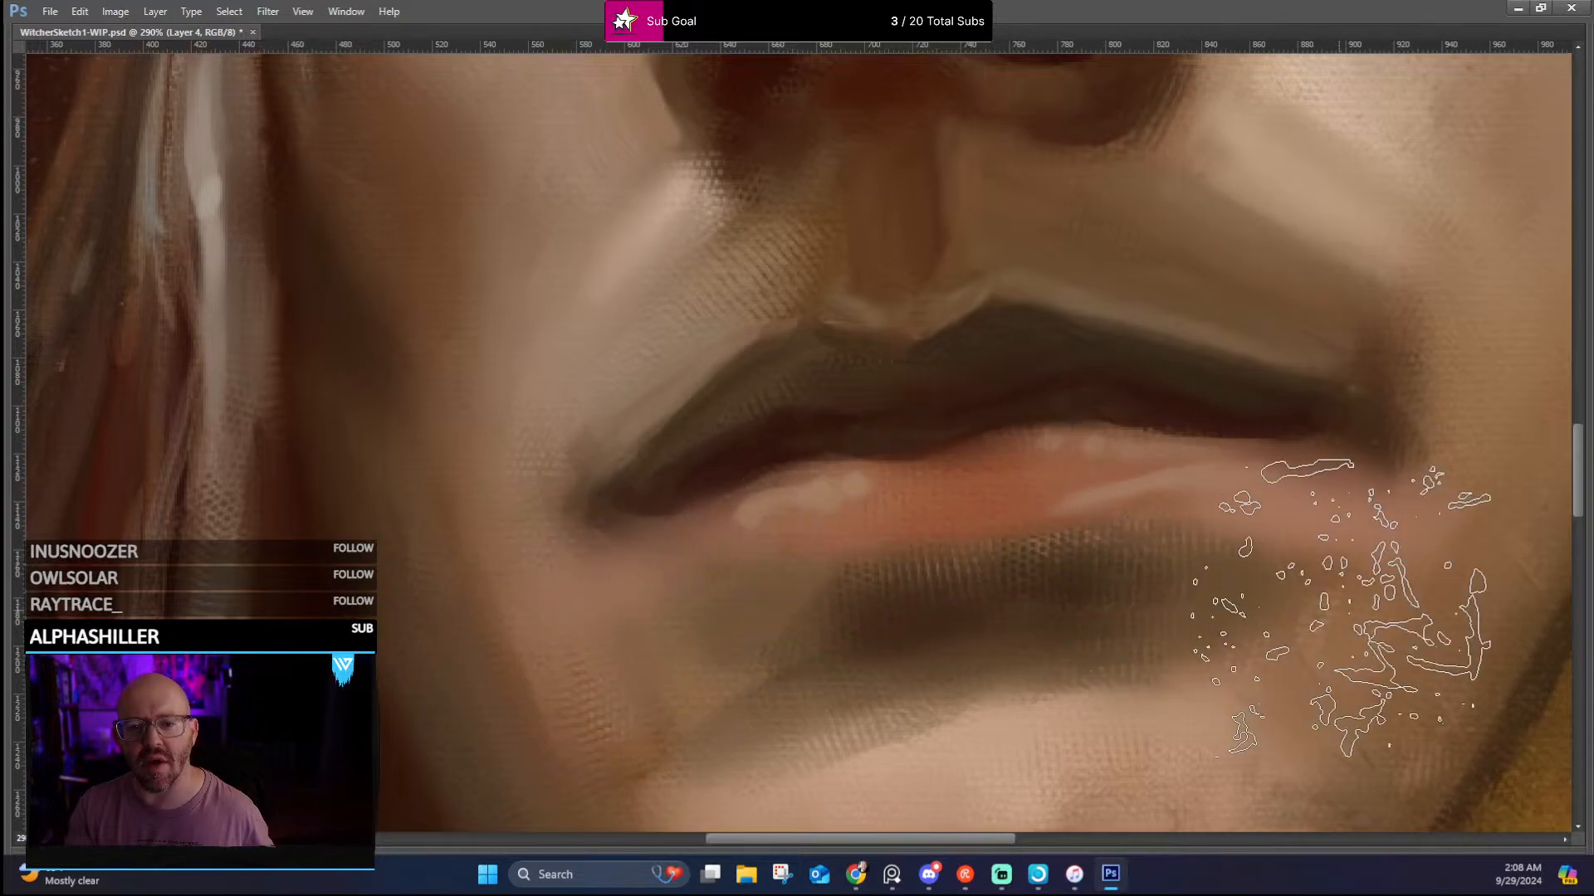
drag(1111, 638, 1014, 398)
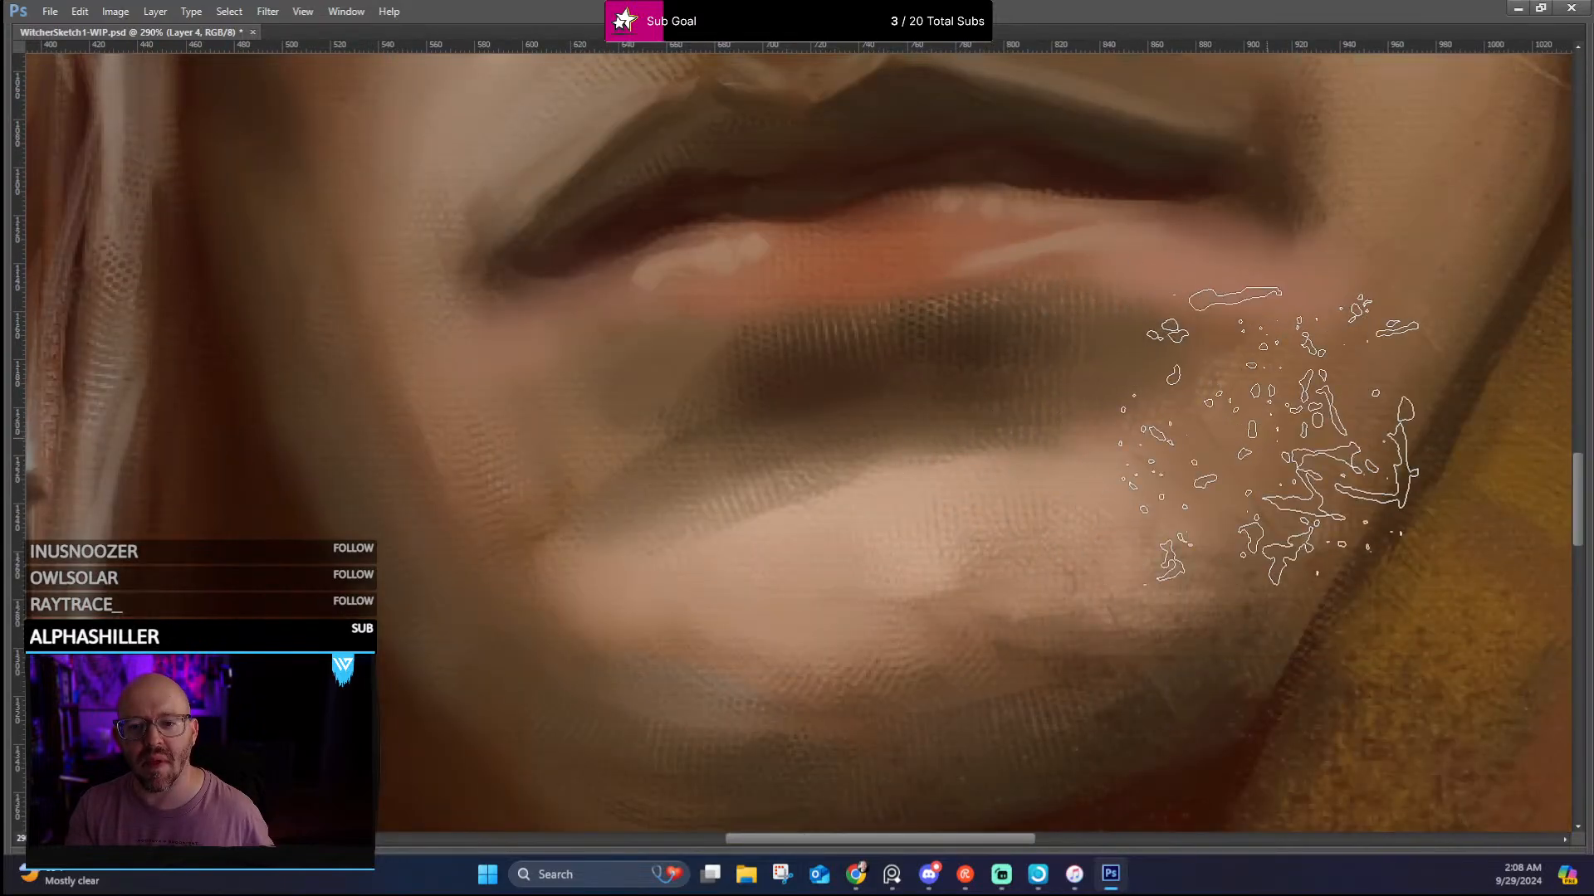
drag(1149, 576, 946, 353)
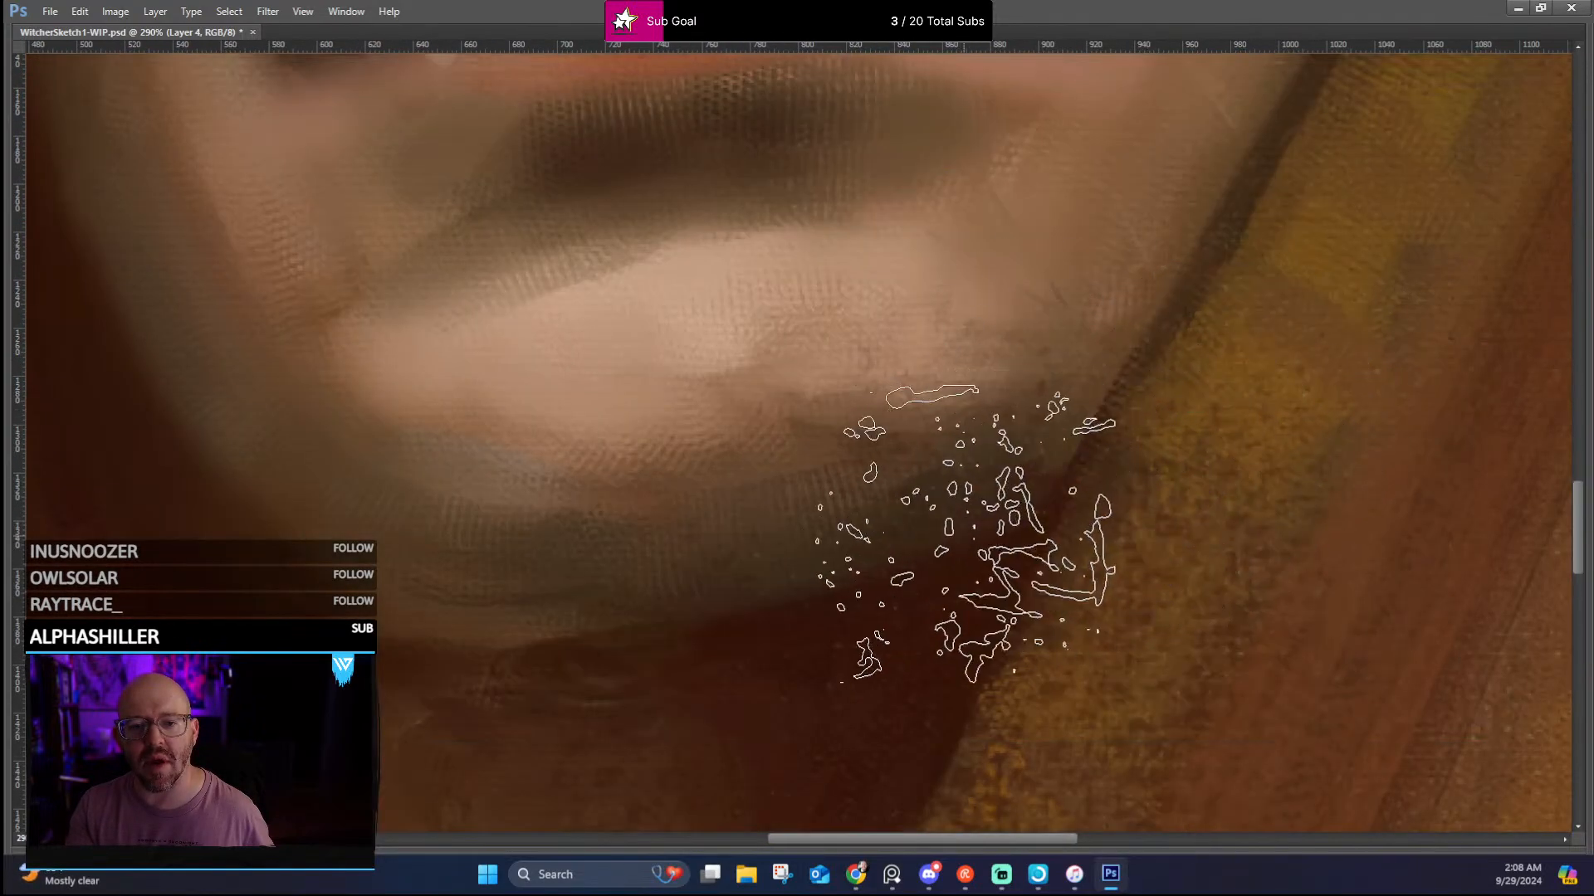
drag(902, 420, 1162, 330)
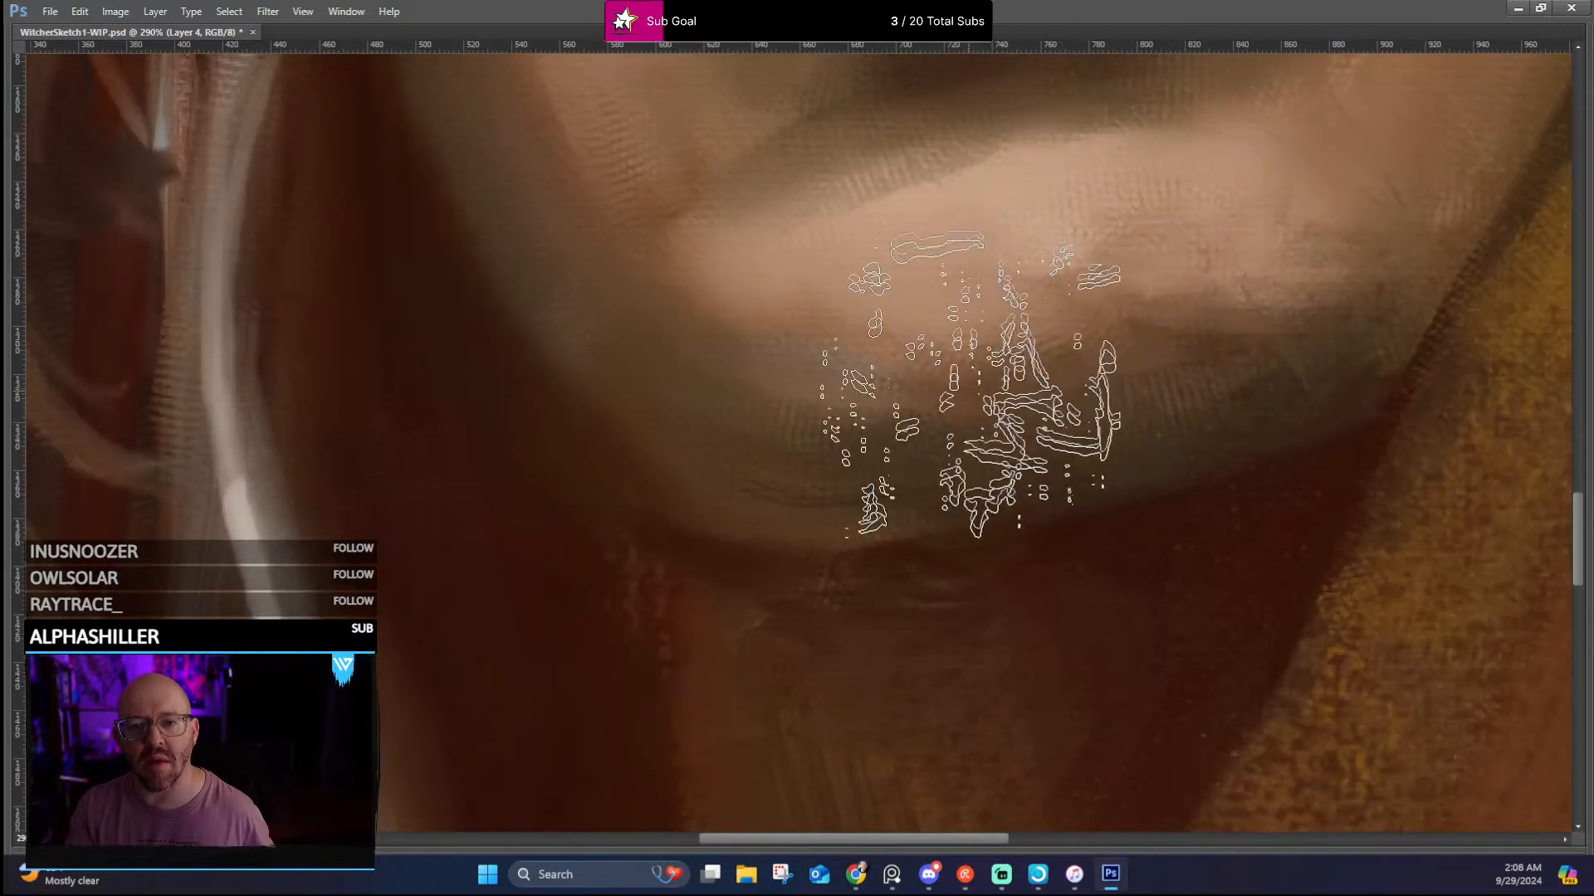
drag(1067, 406, 1095, 292)
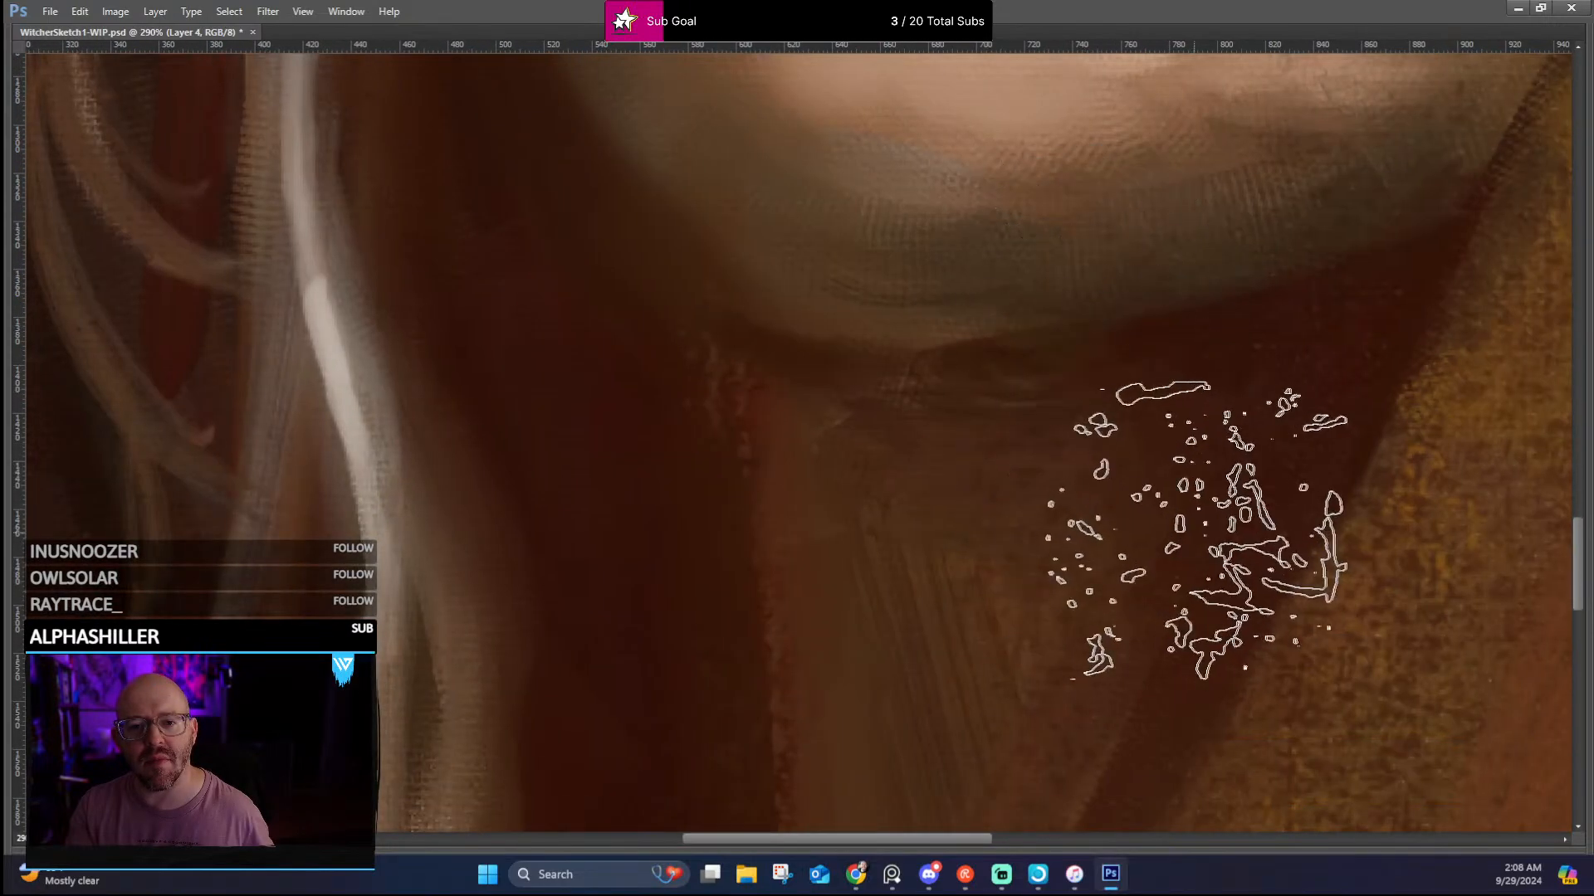
Examine the canvas texture of the cloak's ochre front drape and the lower ends of the hair strands
drag(1138, 498, 718, 221)
drag(1174, 462, 858, 260)
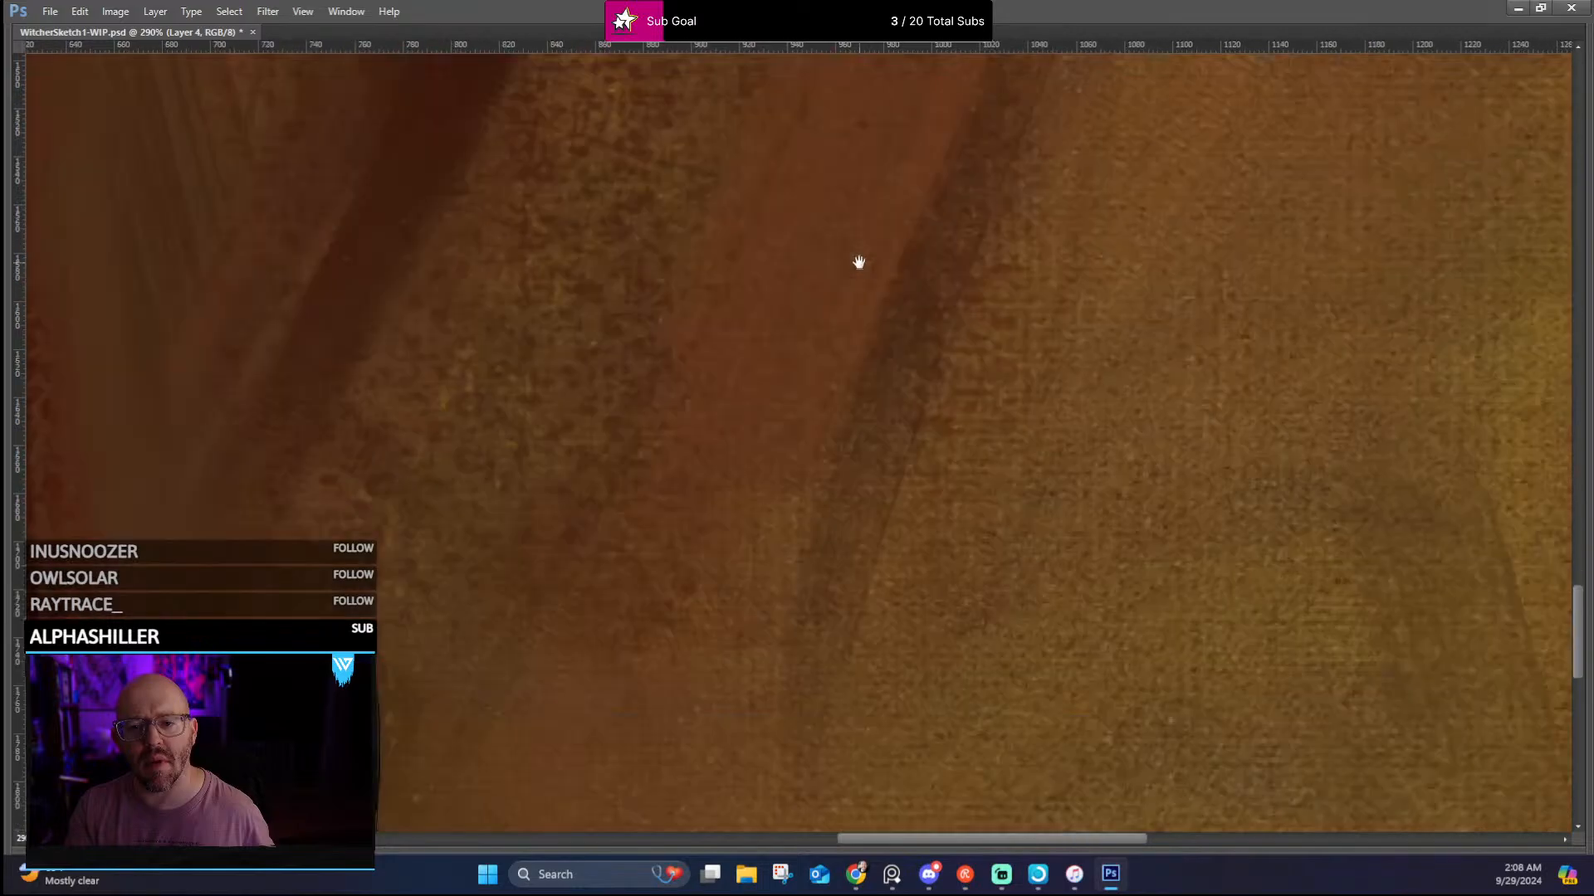
drag(1217, 498, 873, 329)
drag(1134, 447, 774, 218)
drag(1011, 518, 1298, 256)
drag(800, 282, 1216, 515)
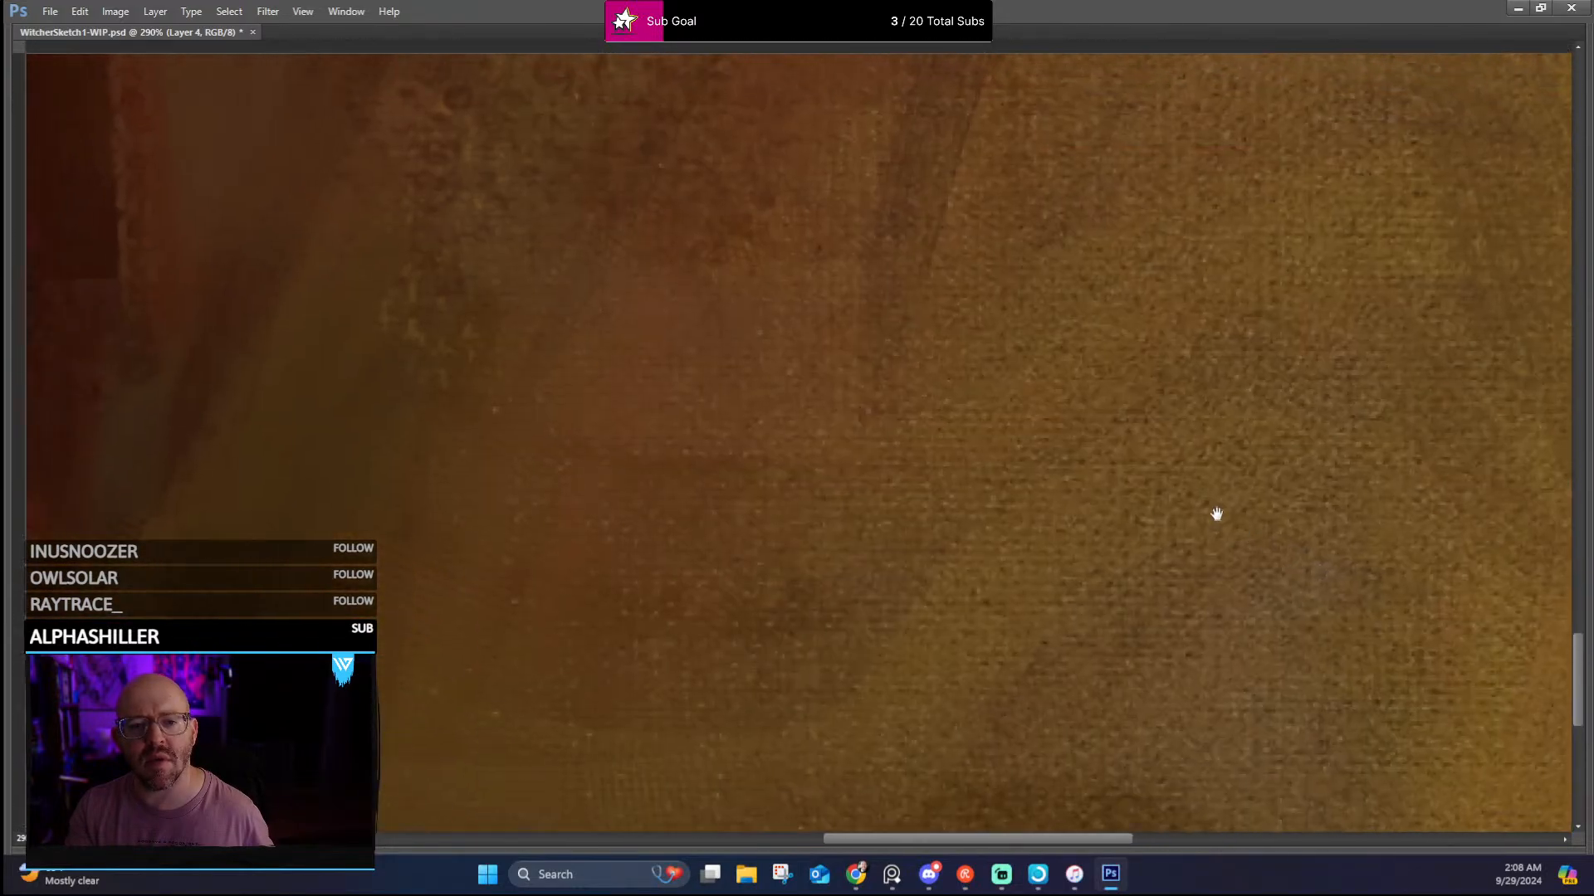
drag(902, 328, 1228, 481)
mouse_move(1019, 401)
mouse_down()
mouse_move(1227, 517)
mouse_move(1484, 532)
mouse_up()
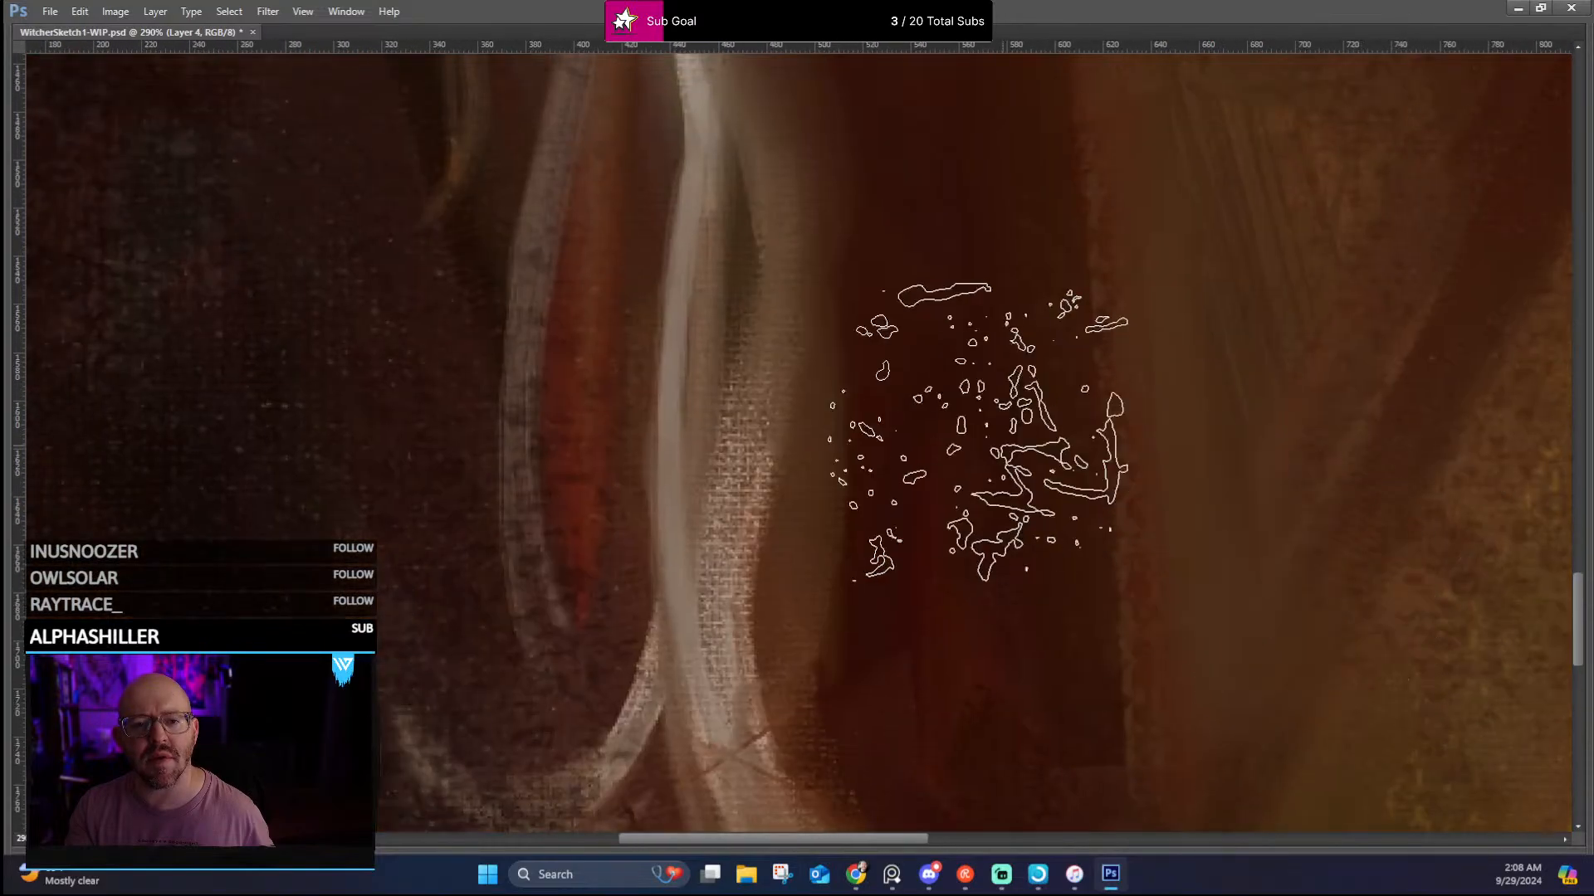
drag(738, 399, 1128, 416)
drag(1214, 542, 1210, 427)
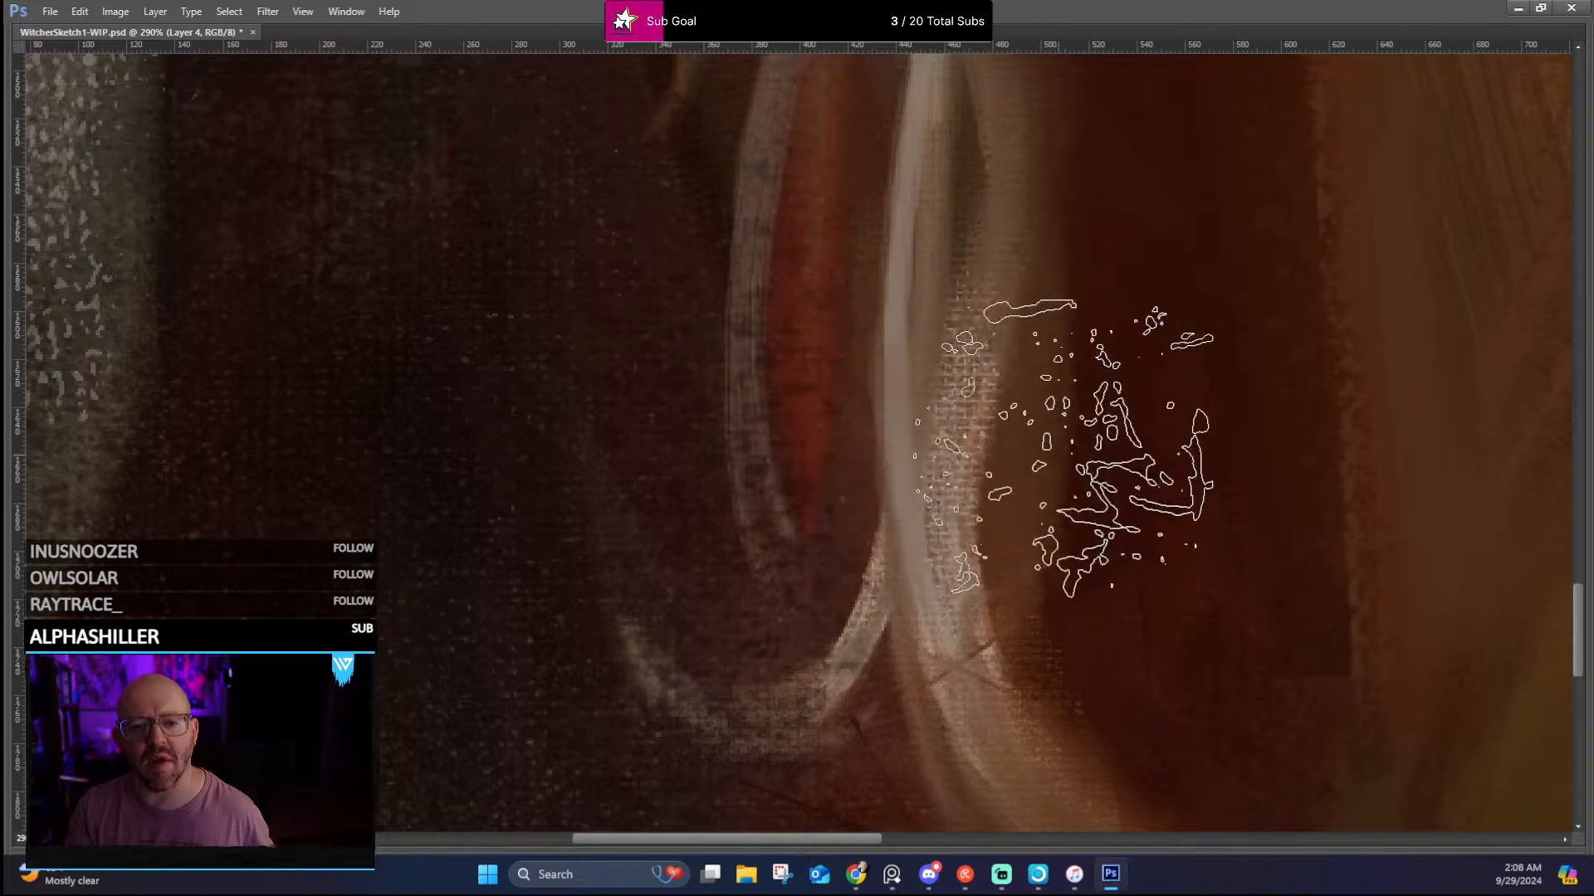
Examine the brushwork of the curled hair strands and dark cloak side, then the lips, nose and surrounding skin up close
drag(838, 381, 1306, 331)
drag(1068, 380, 1134, 706)
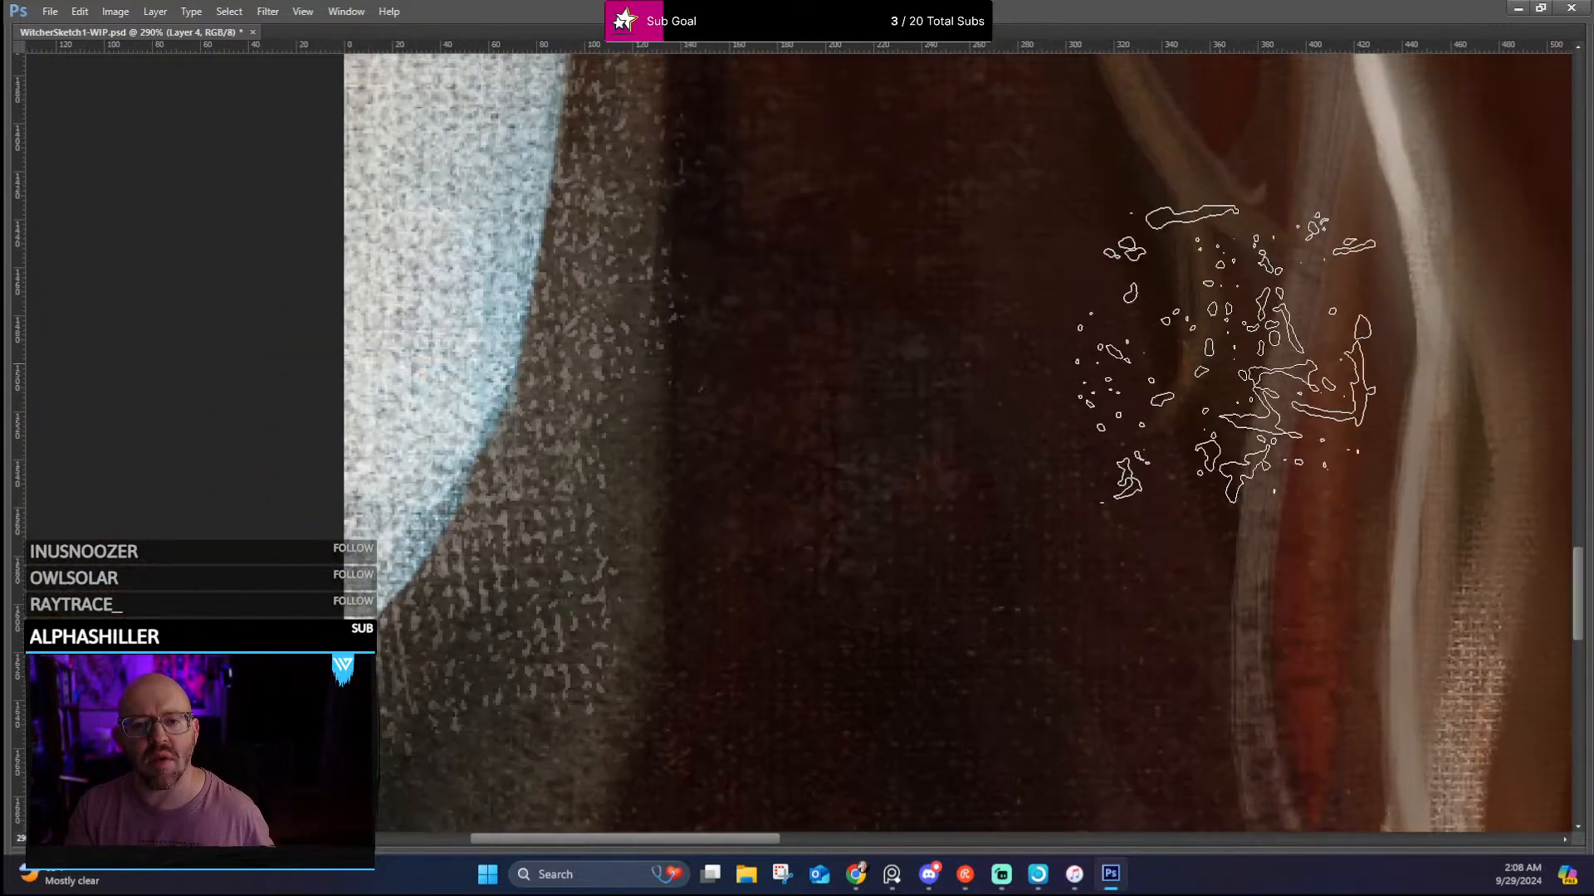
drag(1228, 353, 942, 559)
drag(1217, 374, 875, 611)
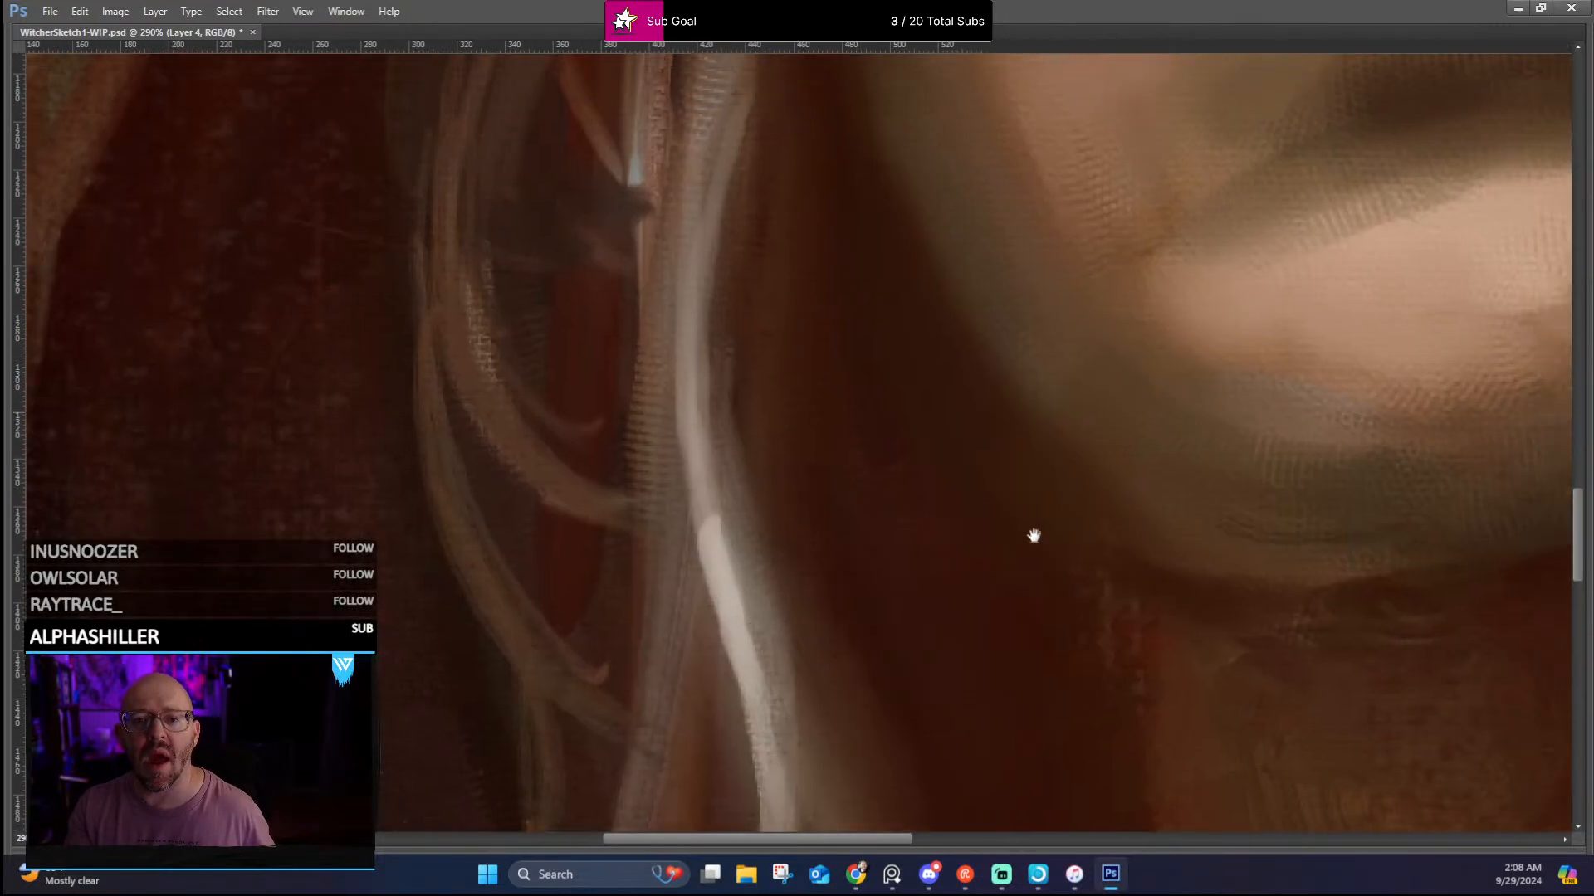
drag(1034, 535, 921, 615)
drag(962, 424, 965, 565)
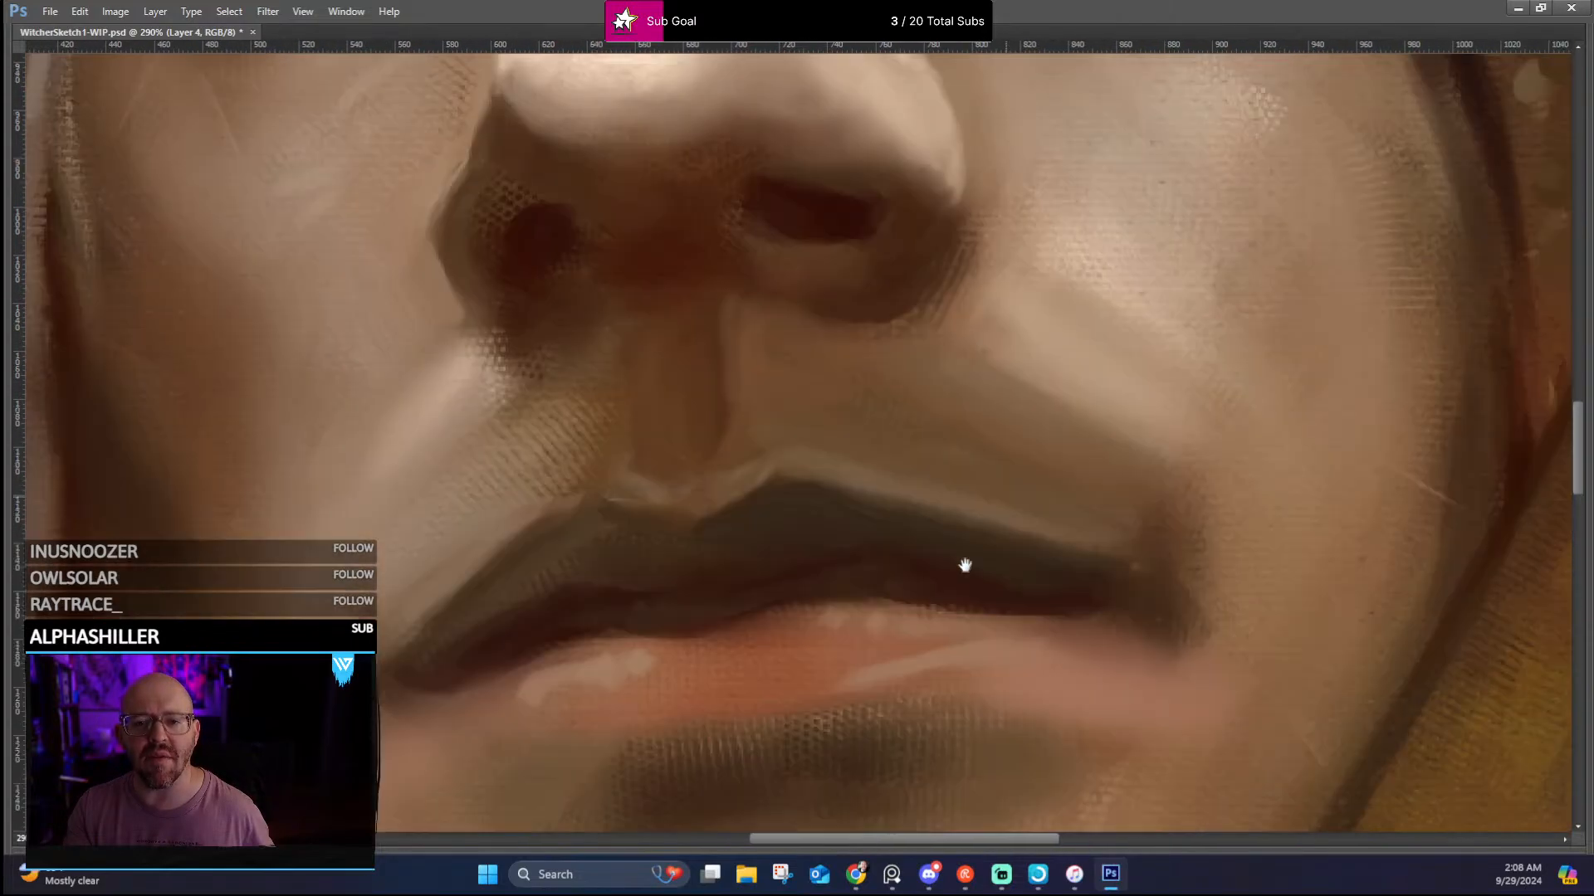
drag(1003, 472, 996, 623)
drag(1050, 378, 1178, 590)
drag(1175, 473, 1023, 362)
Review the whole hooded portrait from a distance and bring the hidden interface panels back
scroll(1179, 456, down, 10)
scroll(1030, 358, up, 3)
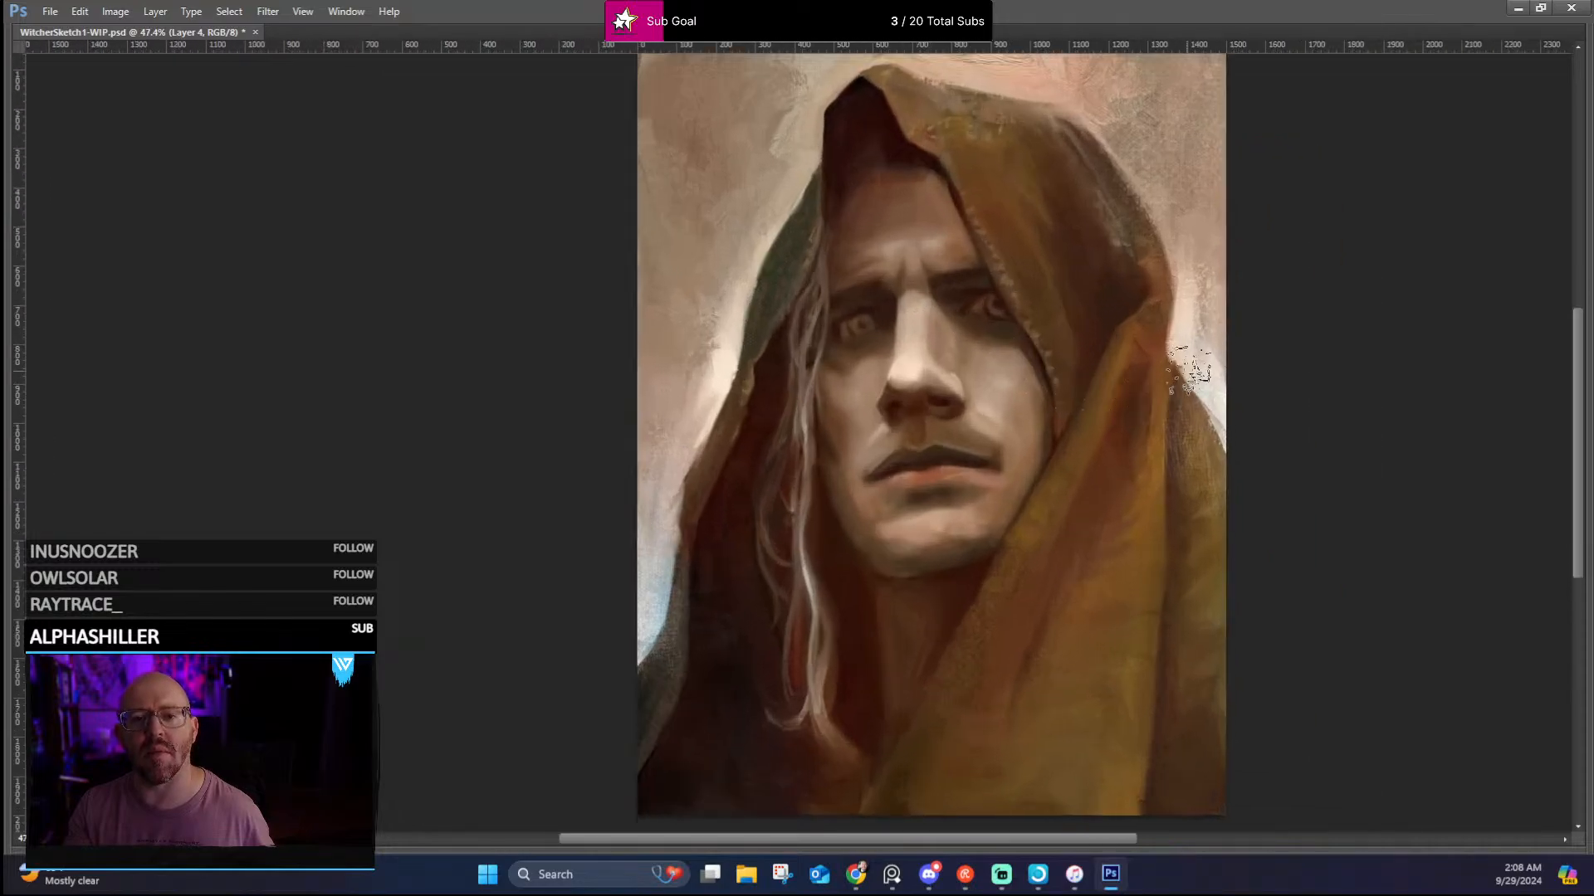
scroll(1189, 369, down, 1)
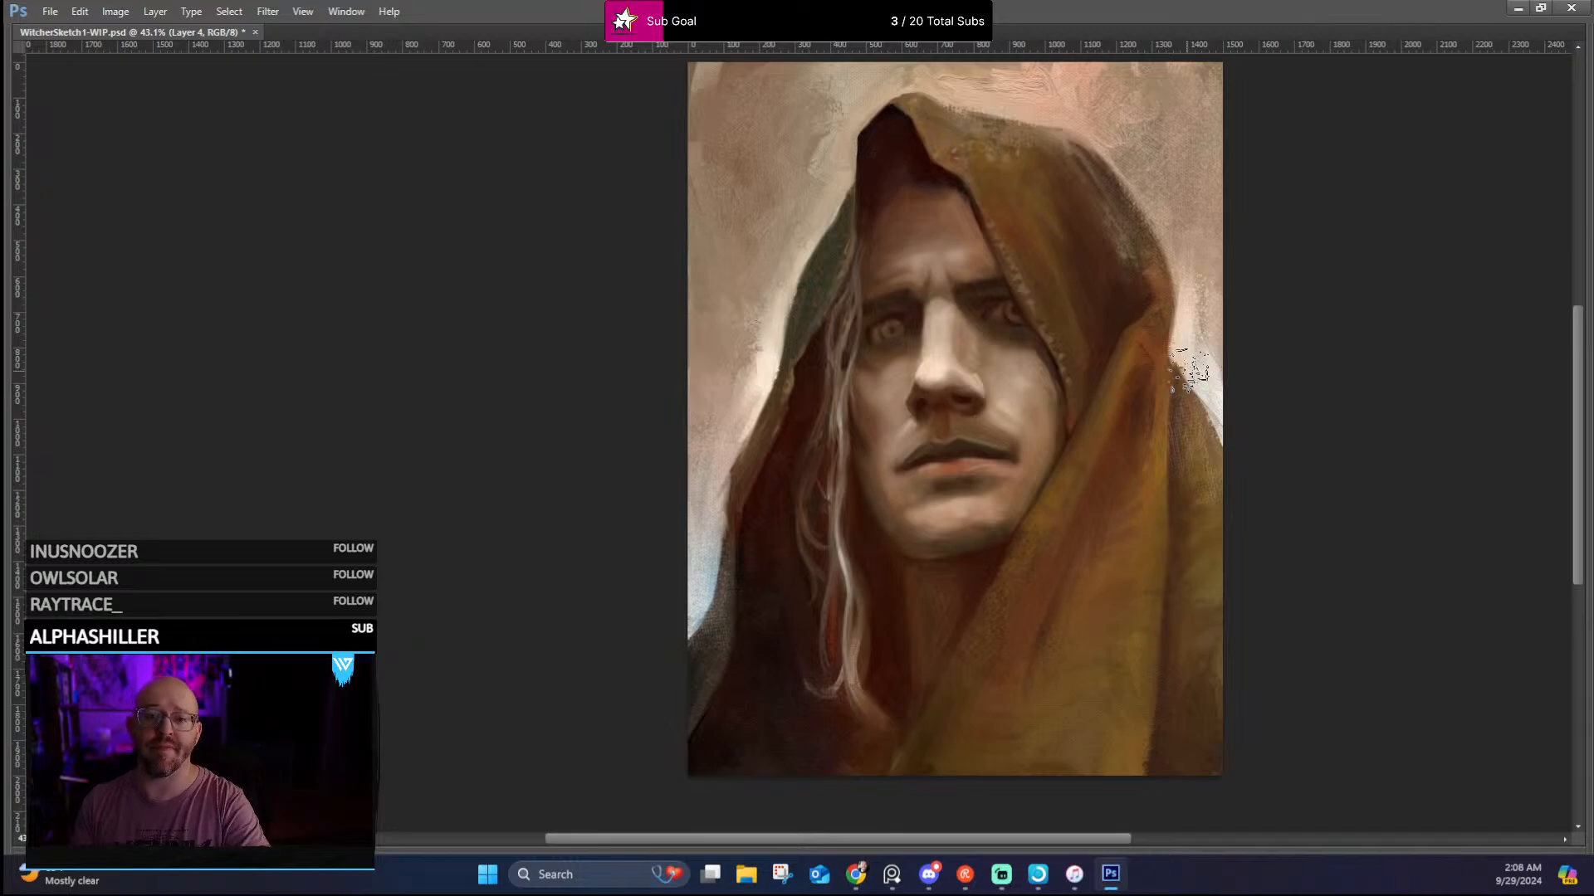
scroll(1087, 405, up, 5)
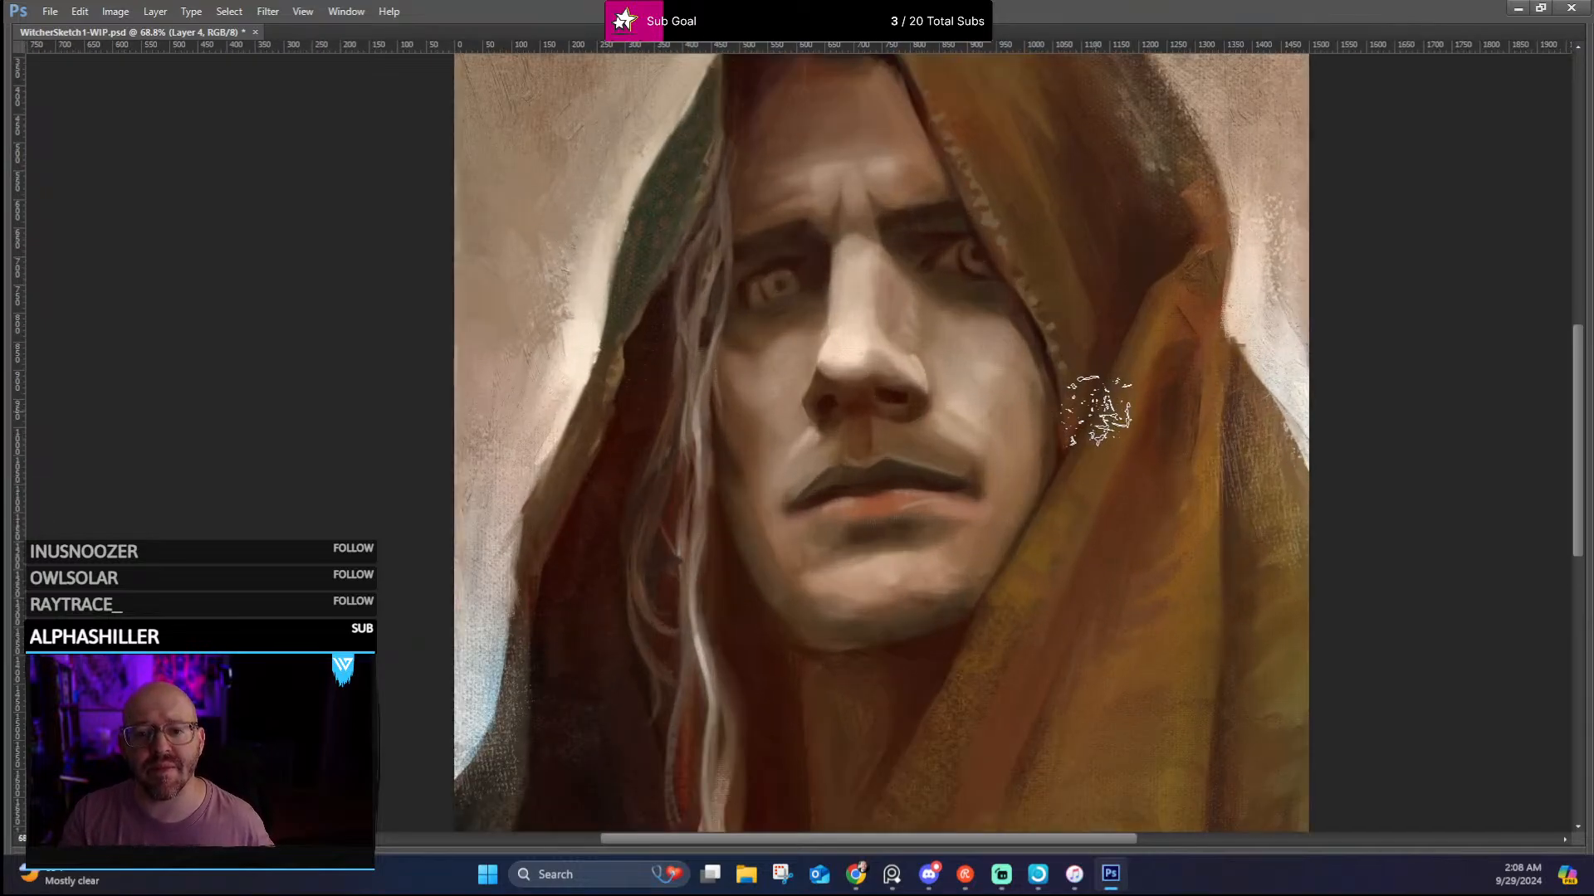
scroll(1096, 411, down, 3)
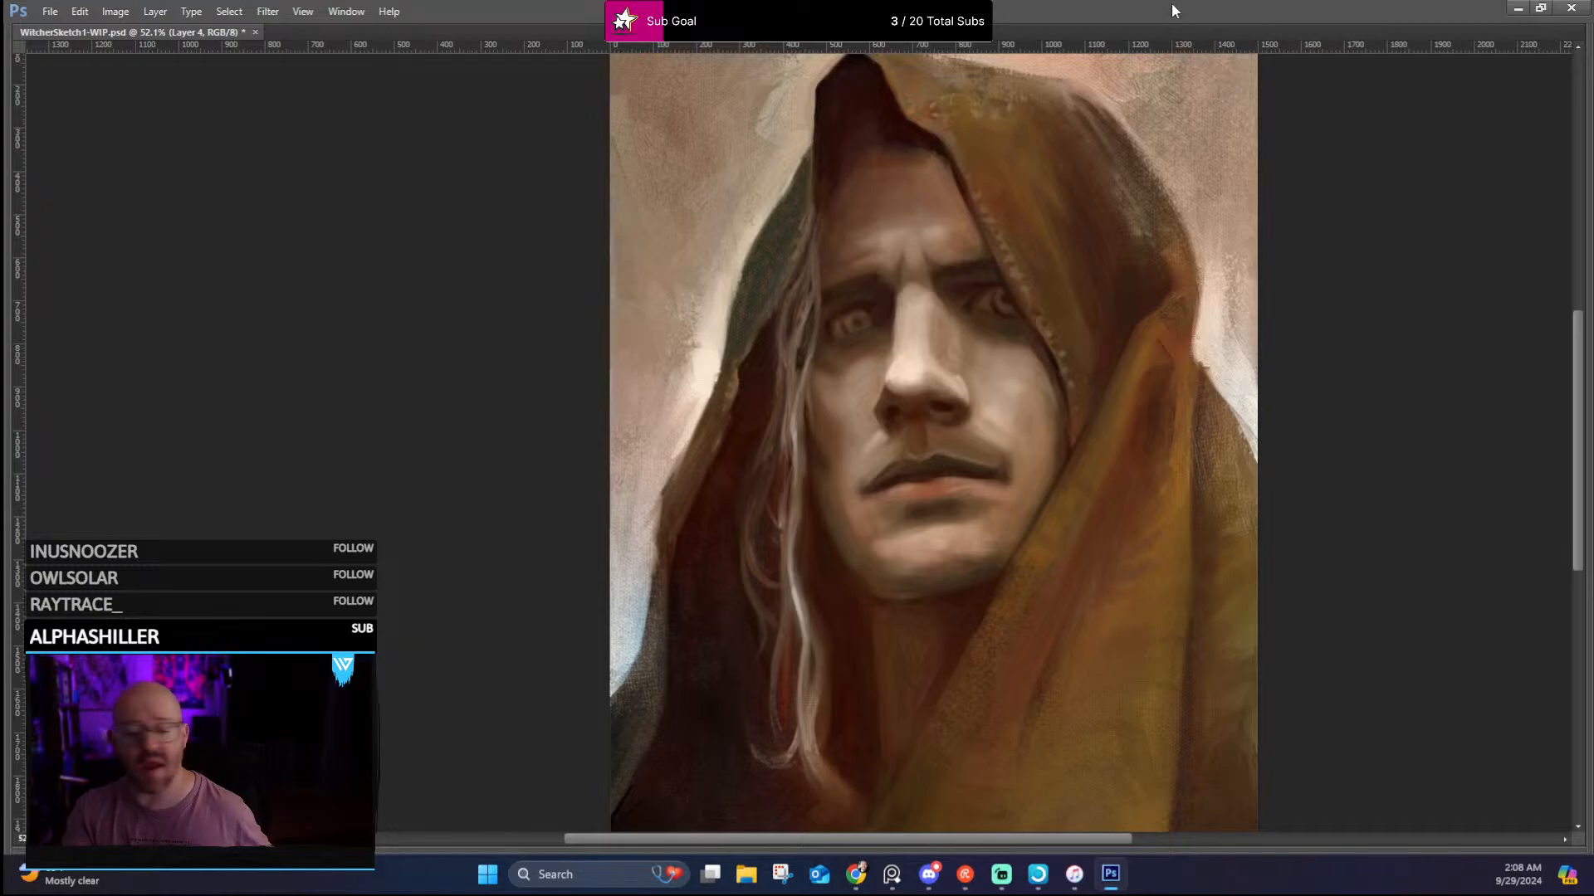
key(Tab)
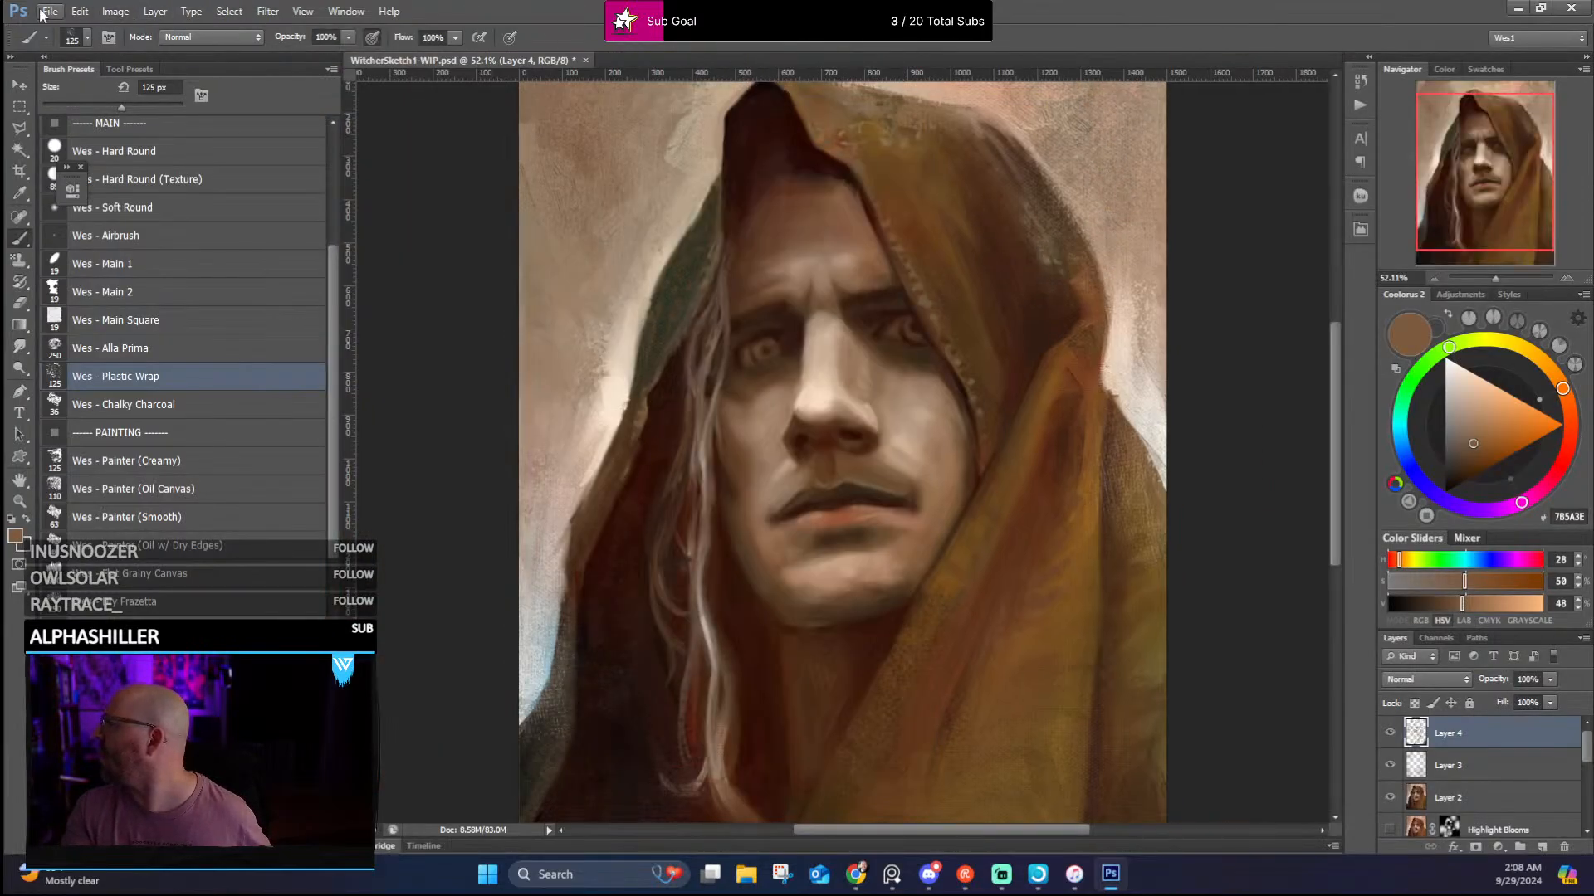